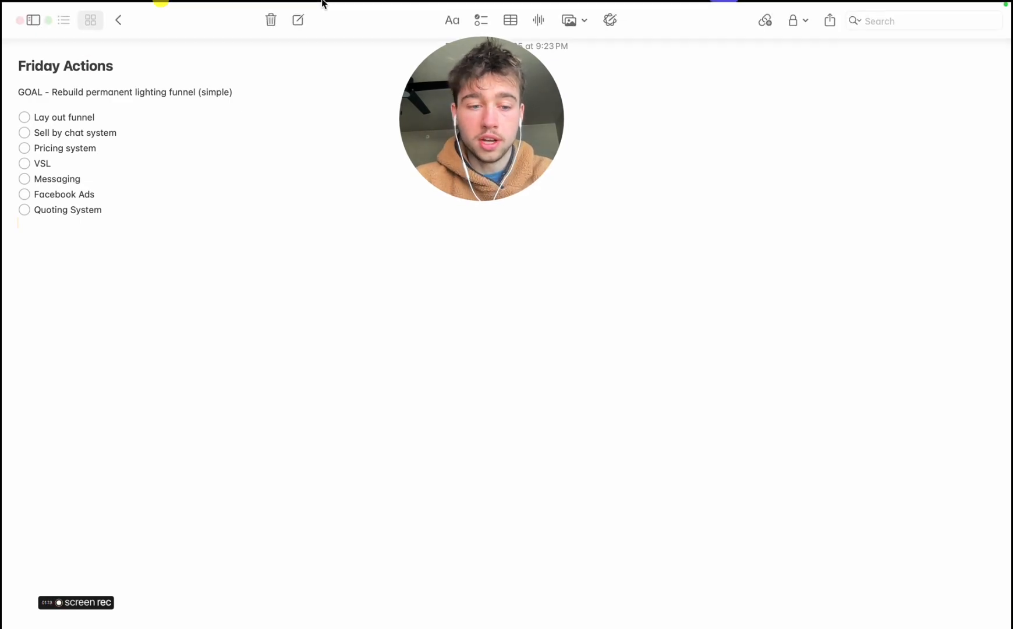
left_click(246, 80)
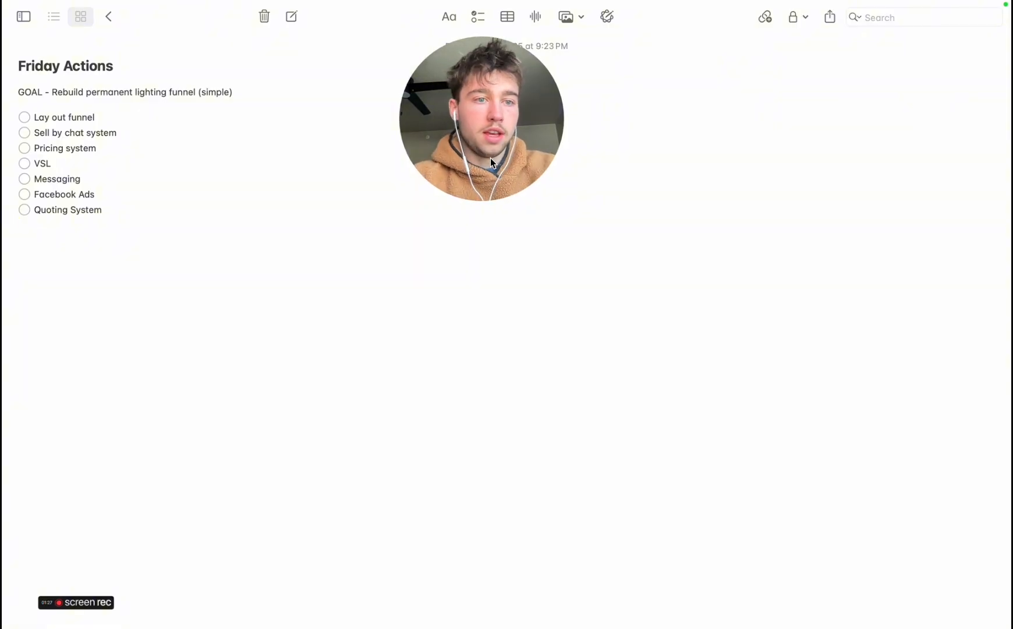
left_click_drag(477, 115, 885, 76)
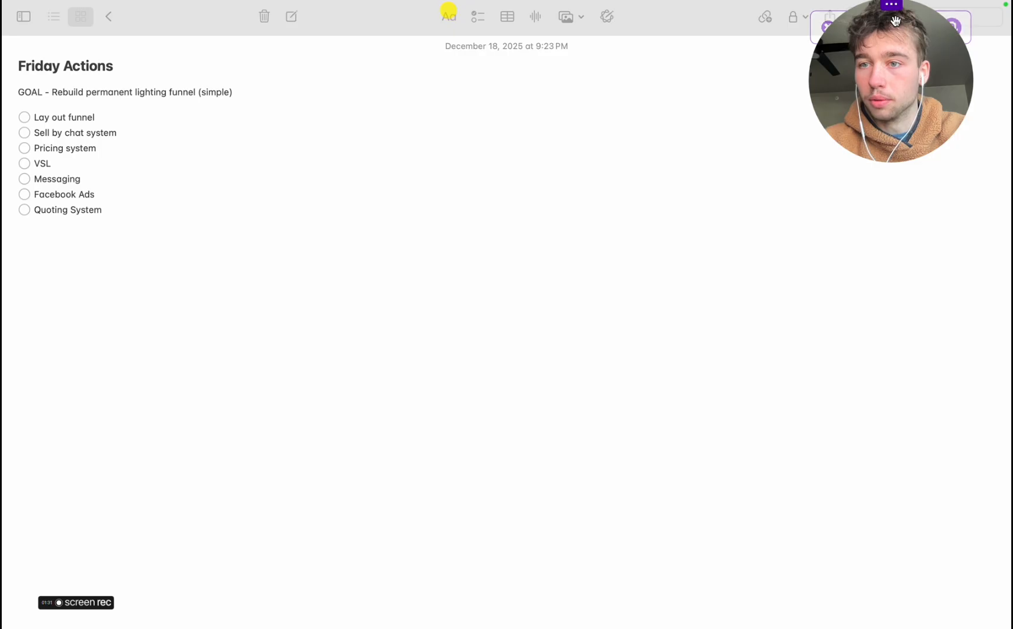
left_click_drag(893, 7, 885, 77)
mouse_move(886, 76)
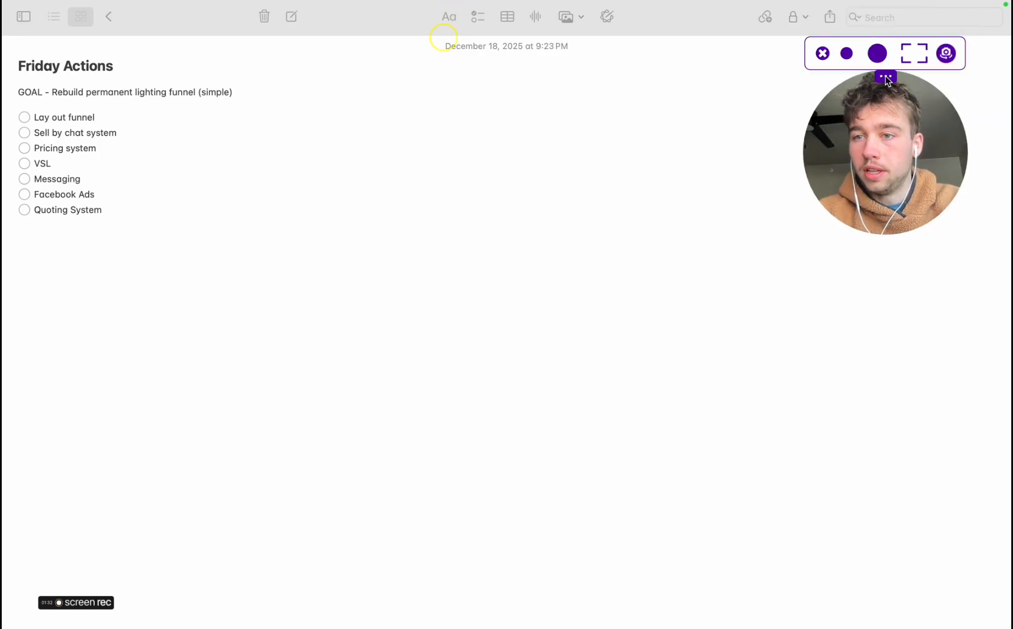
left_click(848, 52)
left_click_drag(862, 111, 919, 57)
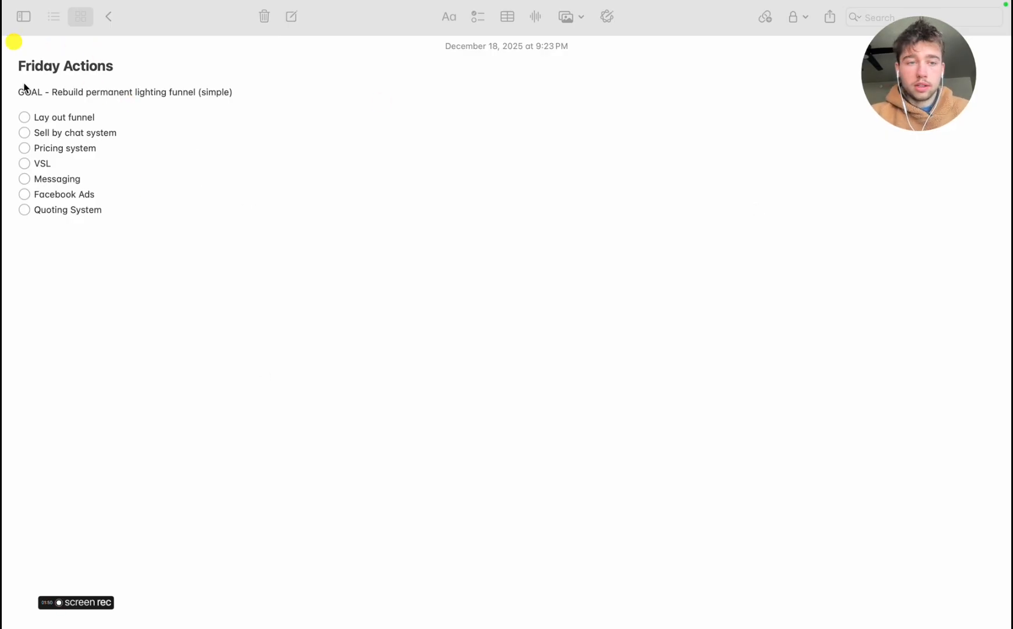
Switch to the ChatGPT conversation and review its instructions for structuring the Miro board
key("ctrl+Left")
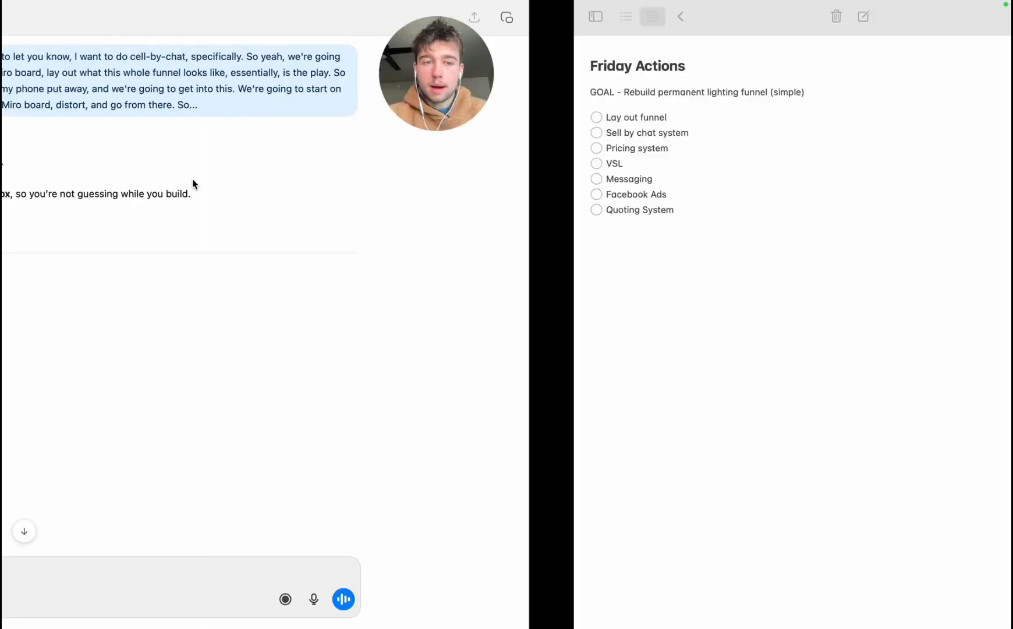
scroll(283, 341, "down", 5)
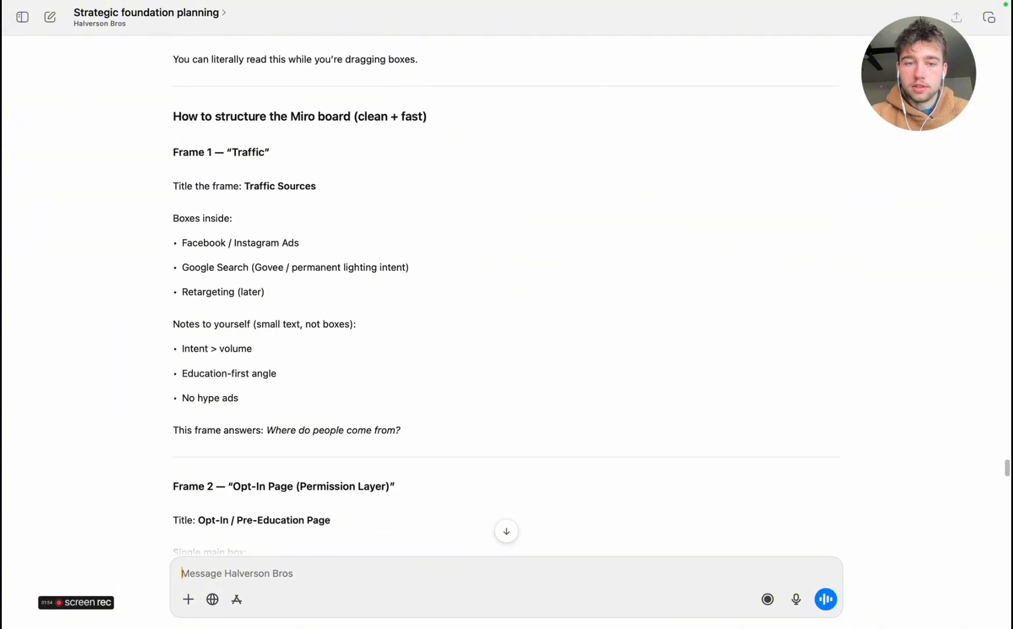
key("ctrl+Left")
key("ctrl+Right")
key("ctrl+Right")
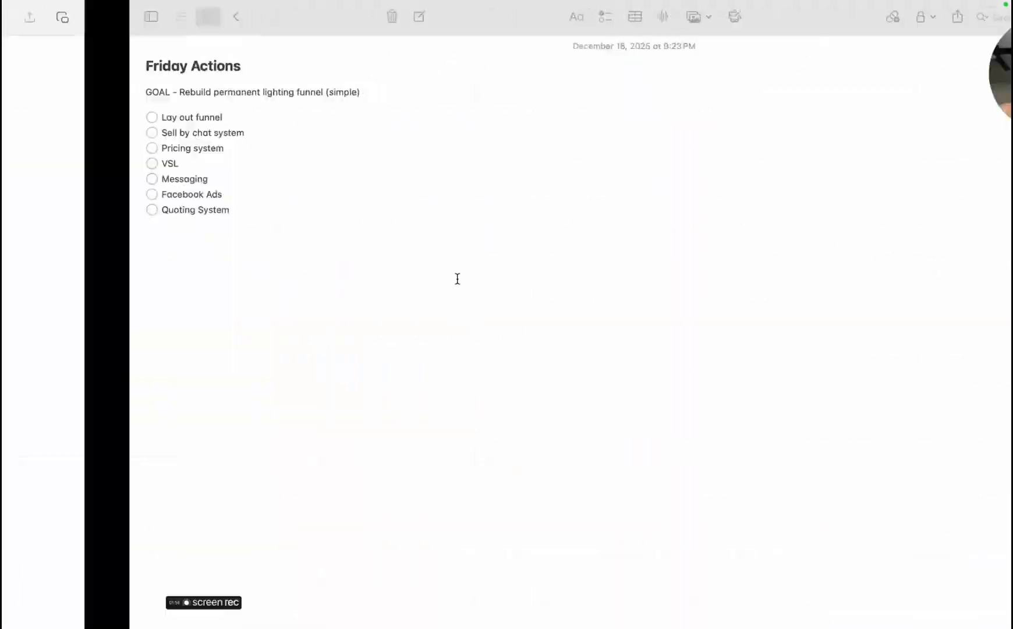
Switch to Chrome and make its new-tab window full screen
key("ctrl+Up")
left_click(473, 585)
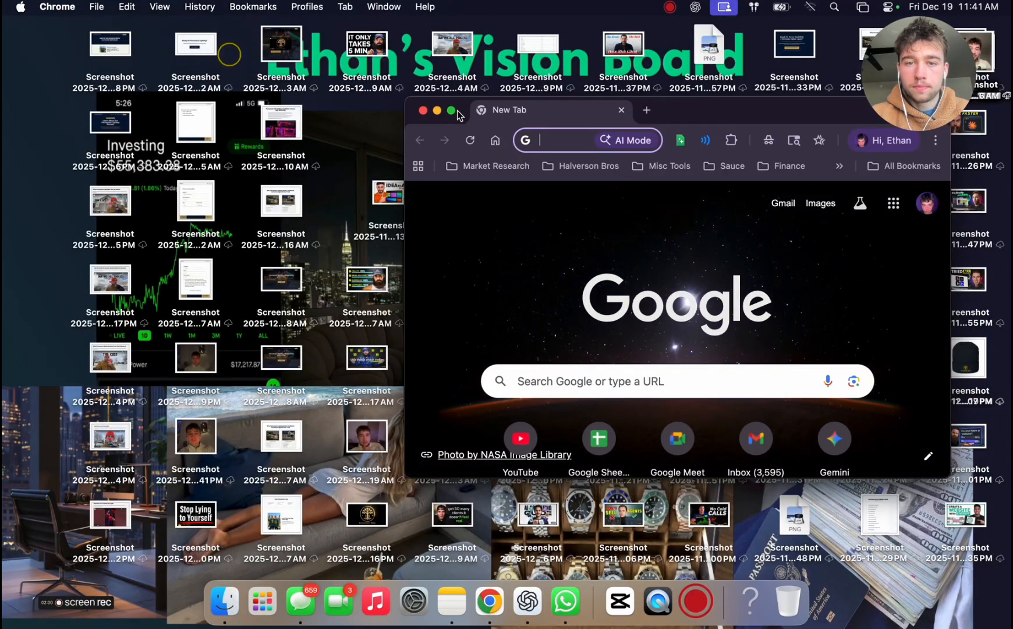
left_click(452, 111)
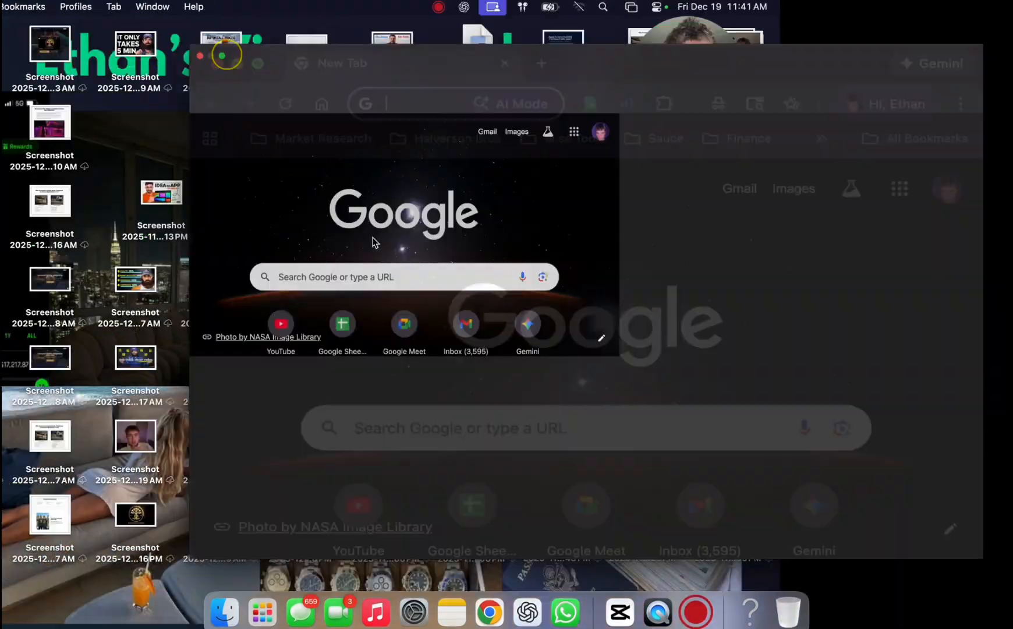
Open Miro in the browser with the Google account sign-in and go to the team's boards dashboard
left_click(180, 46)
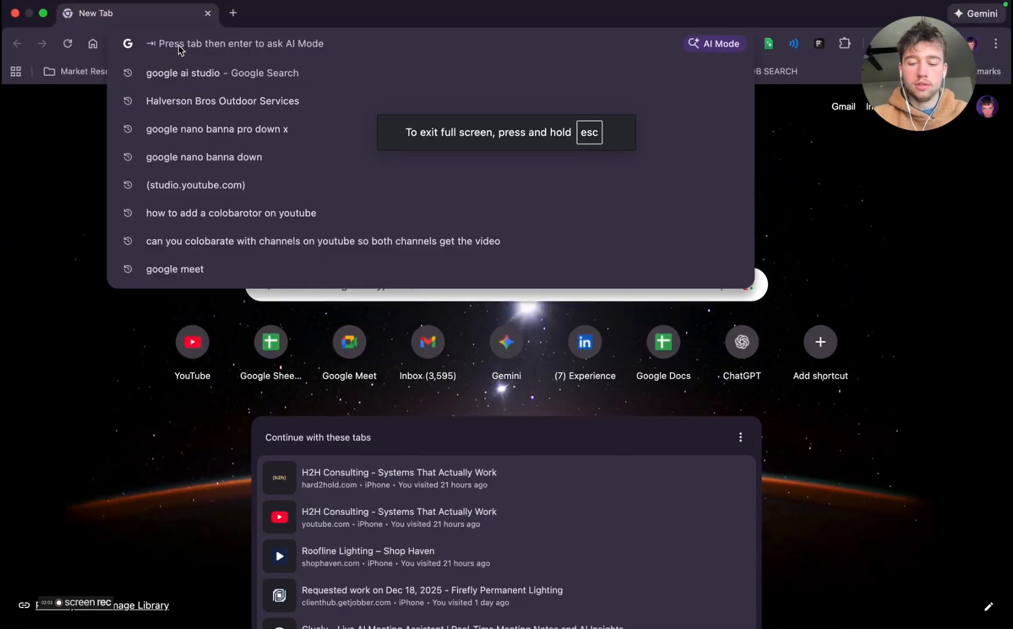
type("miro")
key("Return")
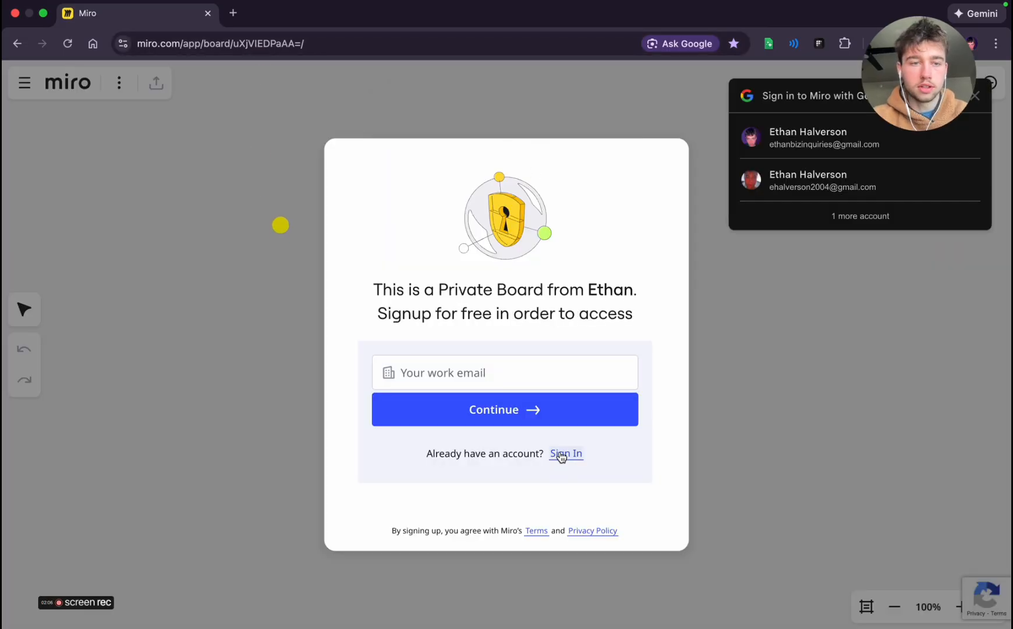
left_click(809, 137)
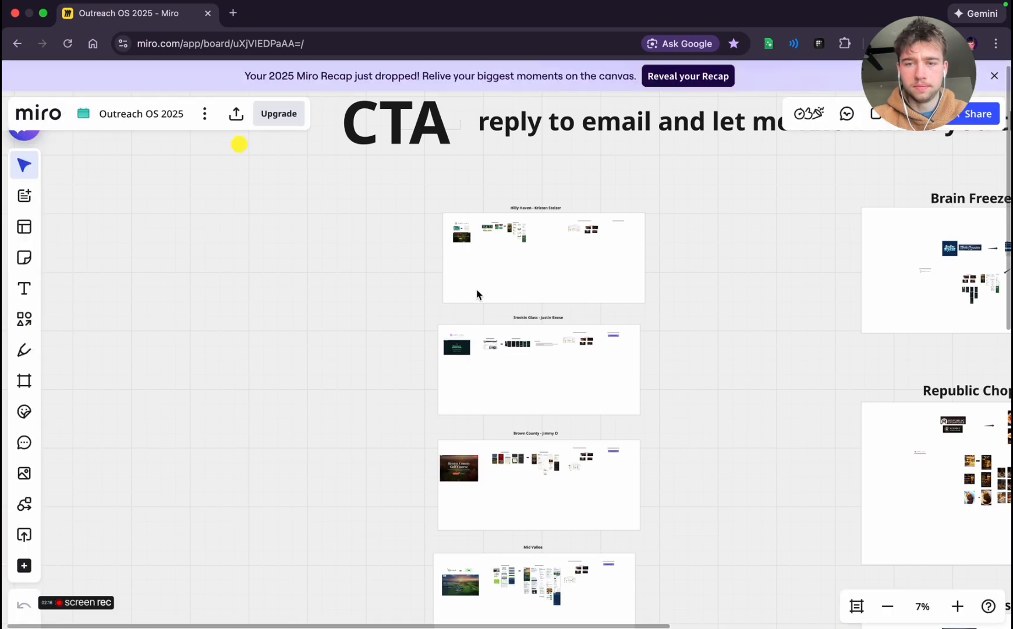
left_click(18, 45)
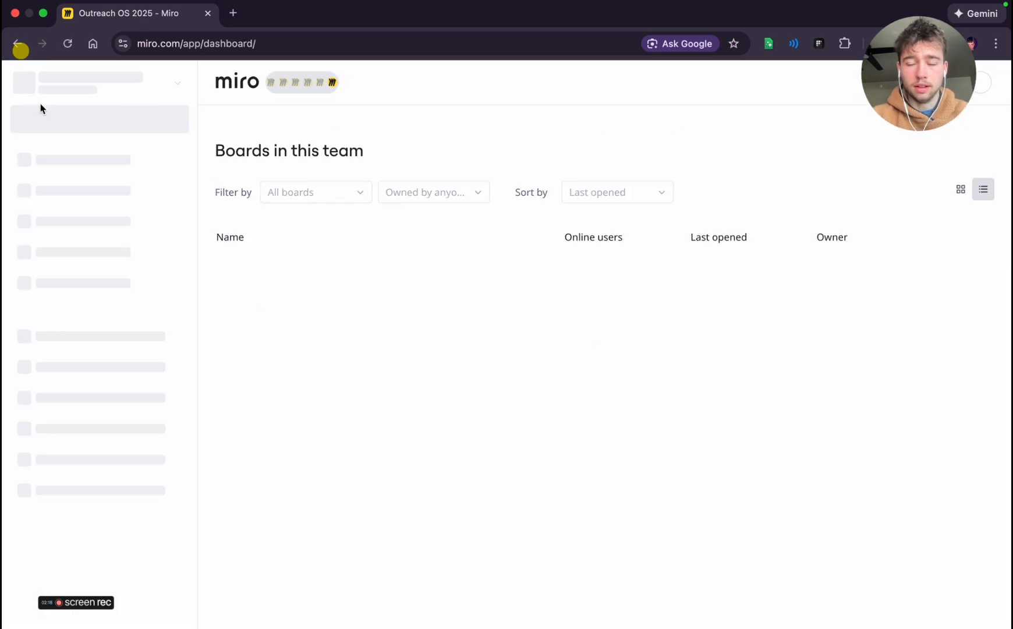
left_click(172, 82)
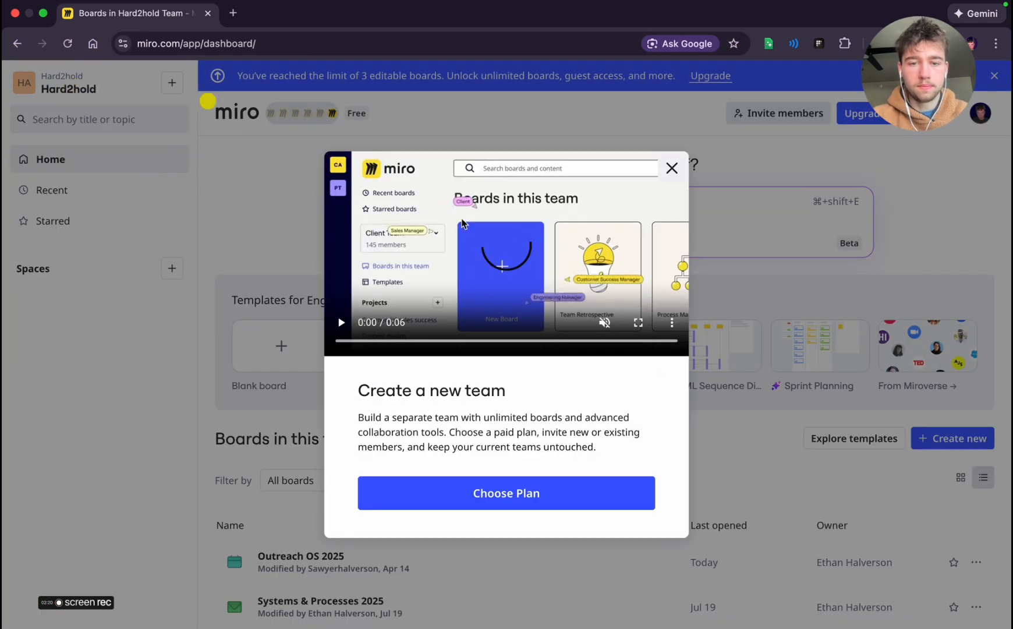
left_click(672, 168)
left_click(953, 438)
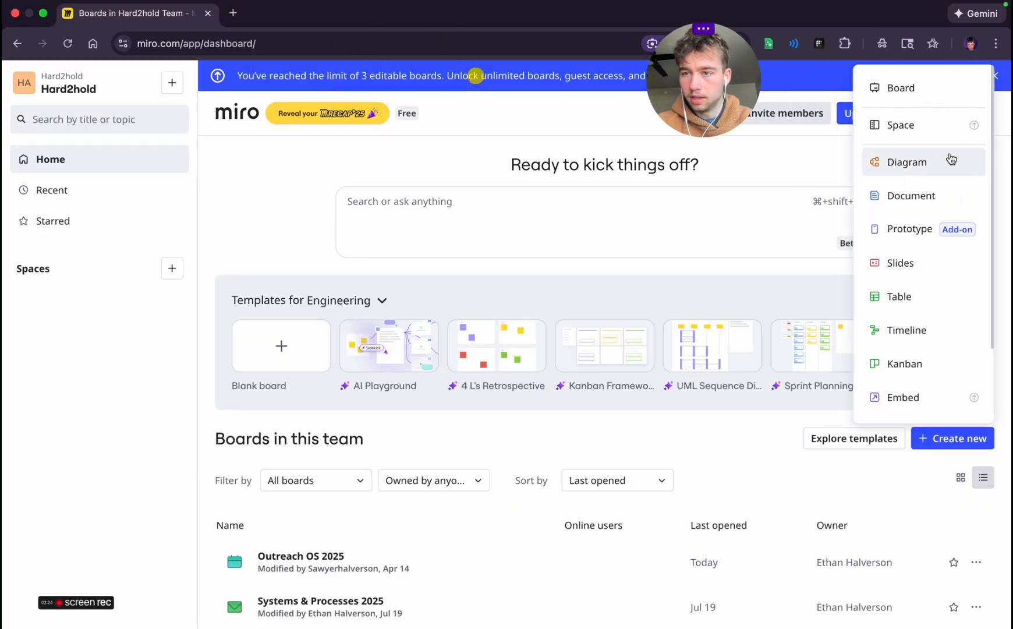
left_click(889, 87)
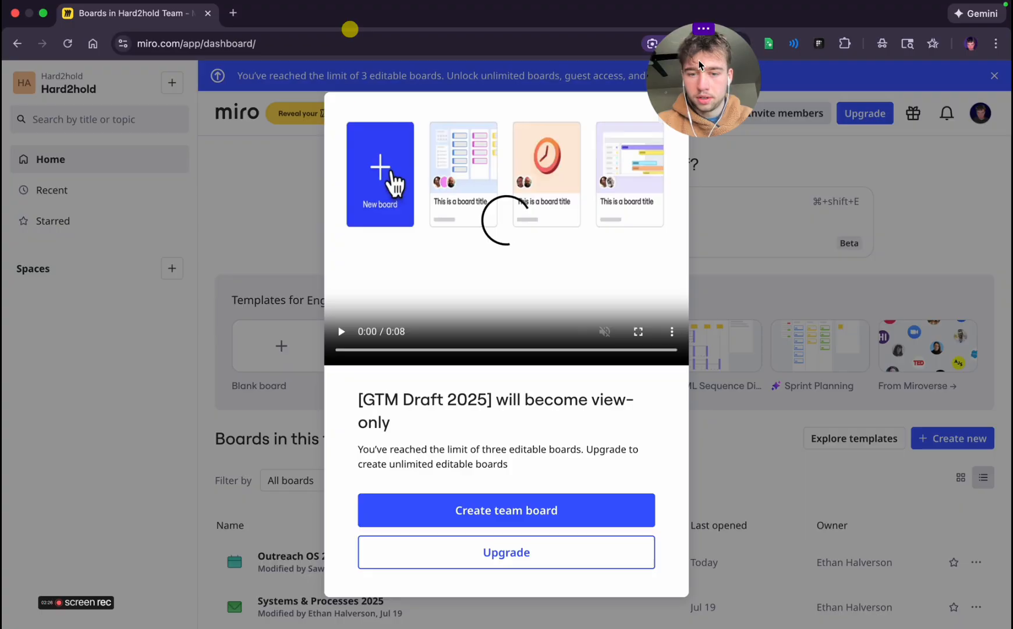
left_click(788, 218)
scroll(478, 496, "down", 1)
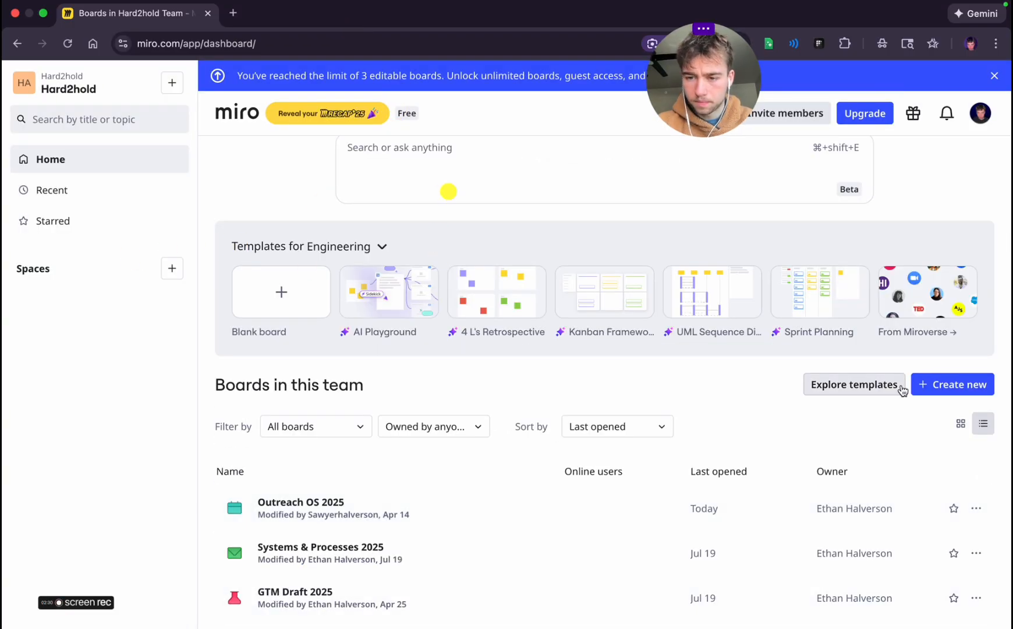
scroll(502, 352, "up", 1)
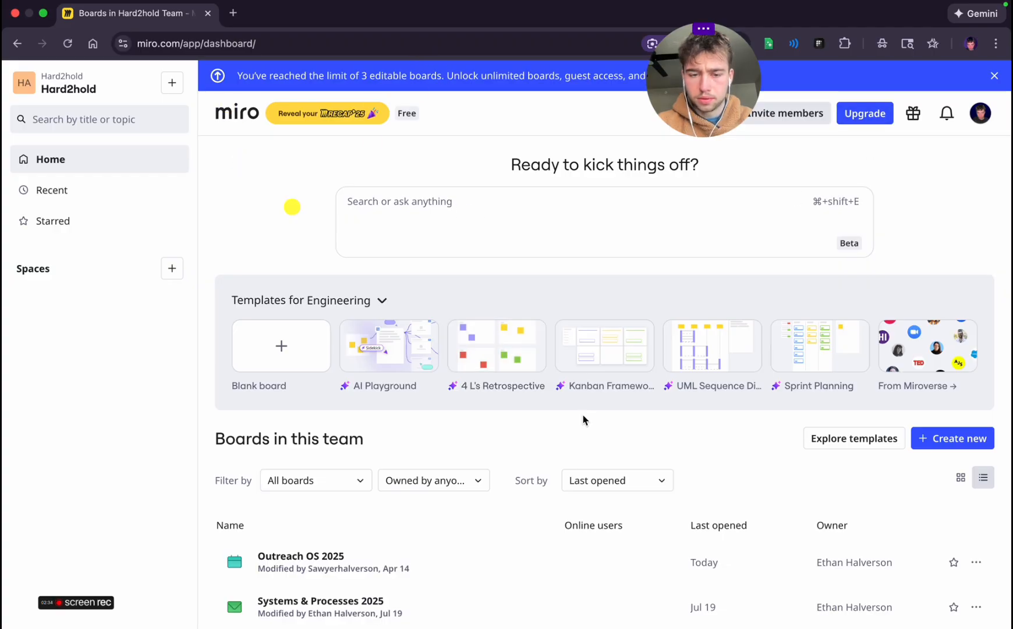
Delete the team boards Outreach OS 2025, Systems & Processes 2025 and GTM Draft 2025
scroll(611, 425, "down", 1)
left_click(975, 510)
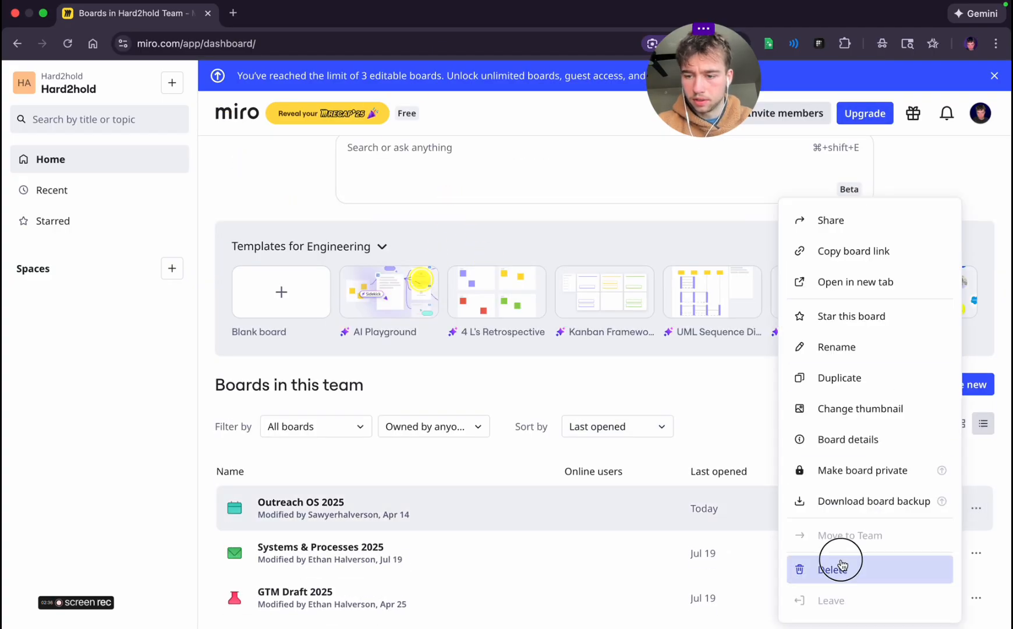
left_click(809, 567)
left_click(375, 413)
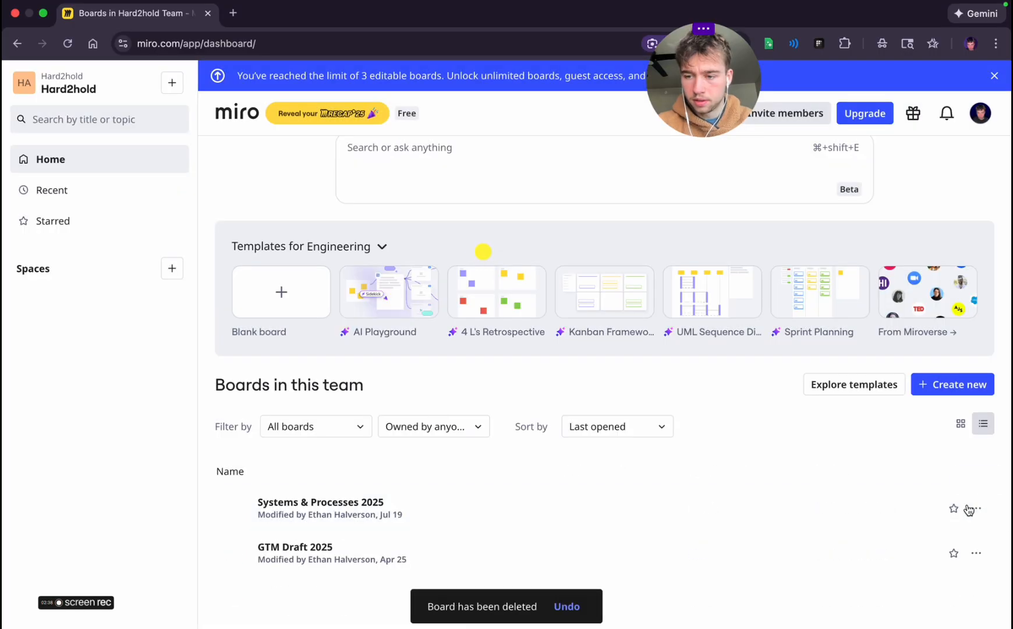
left_click(976, 508)
left_click(815, 568)
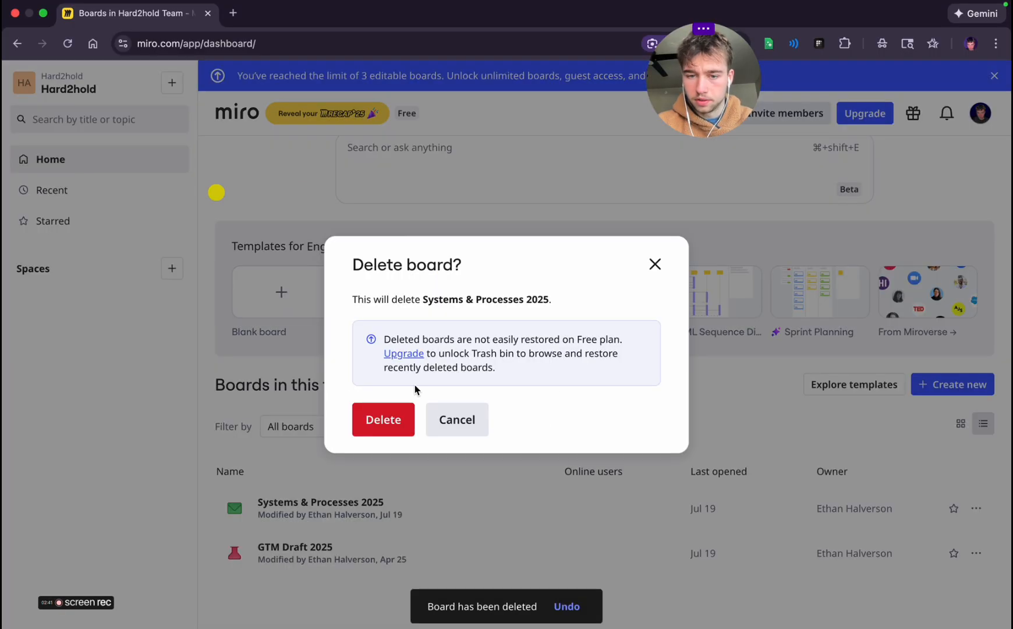
left_click(376, 414)
left_click(976, 508)
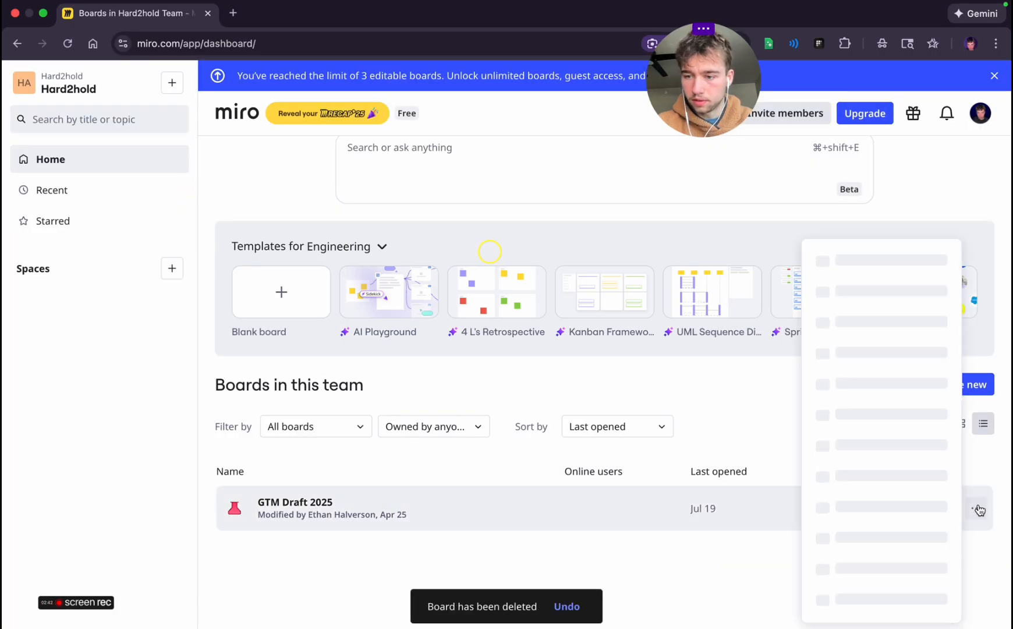
left_click(824, 568)
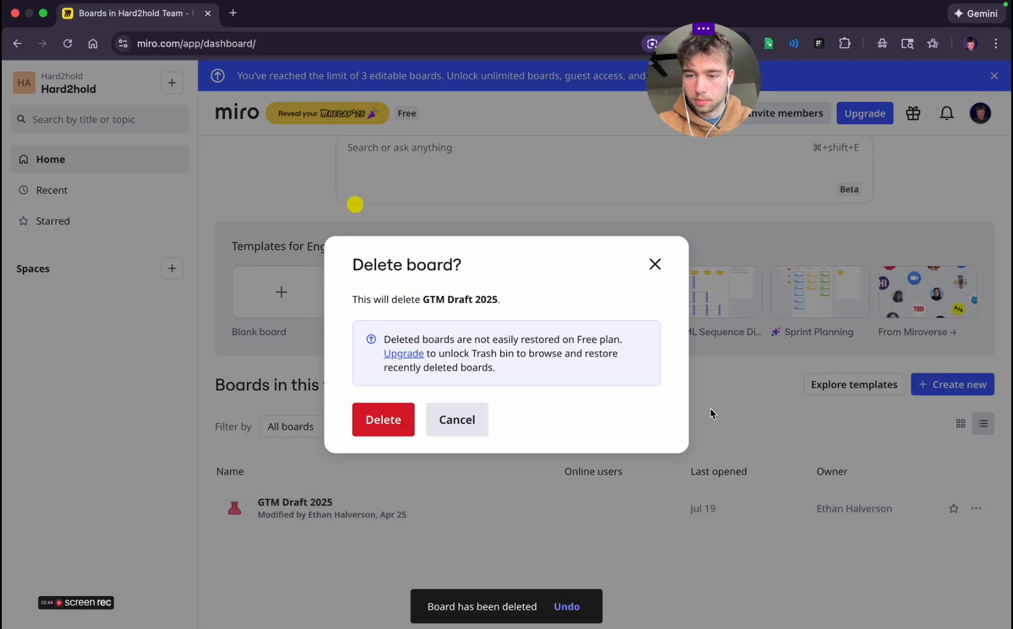
left_click(376, 415)
Create a new blank board in the team
left_click(936, 387)
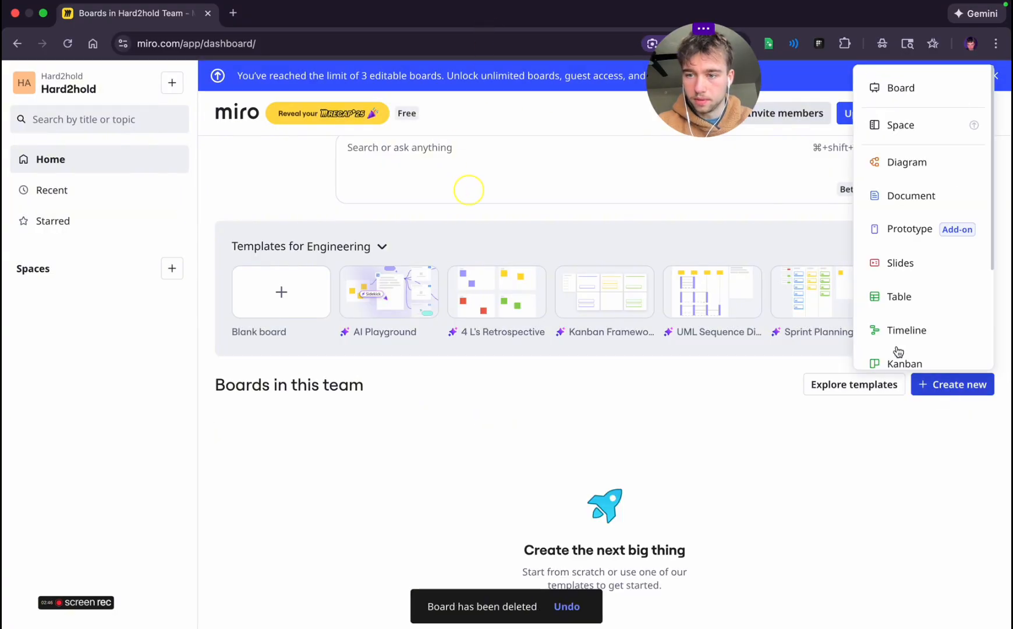
left_click(902, 76)
left_click(960, 394)
left_click(925, 96)
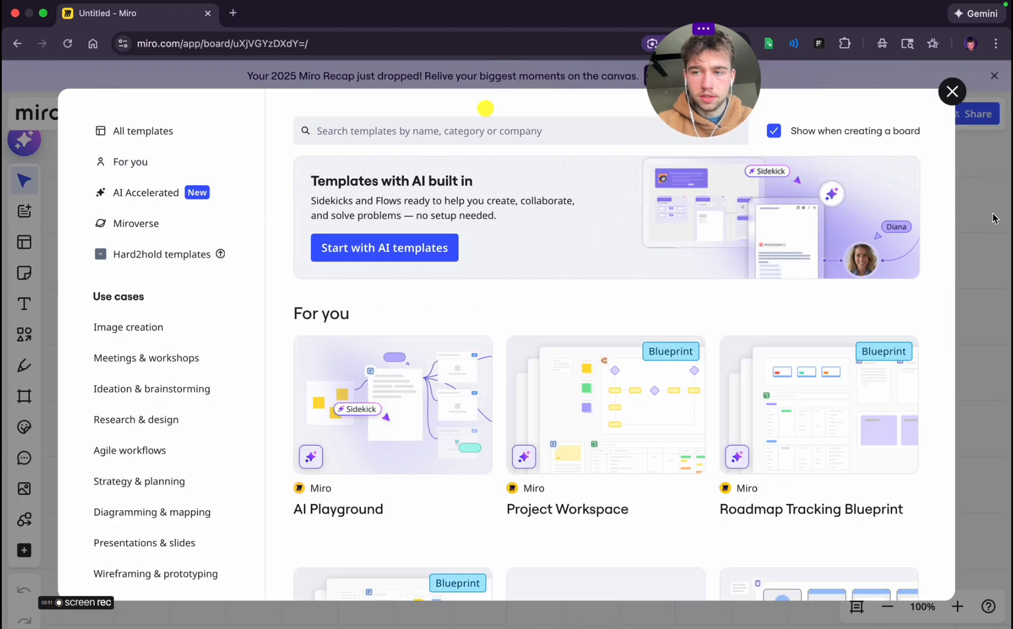
left_click(953, 94)
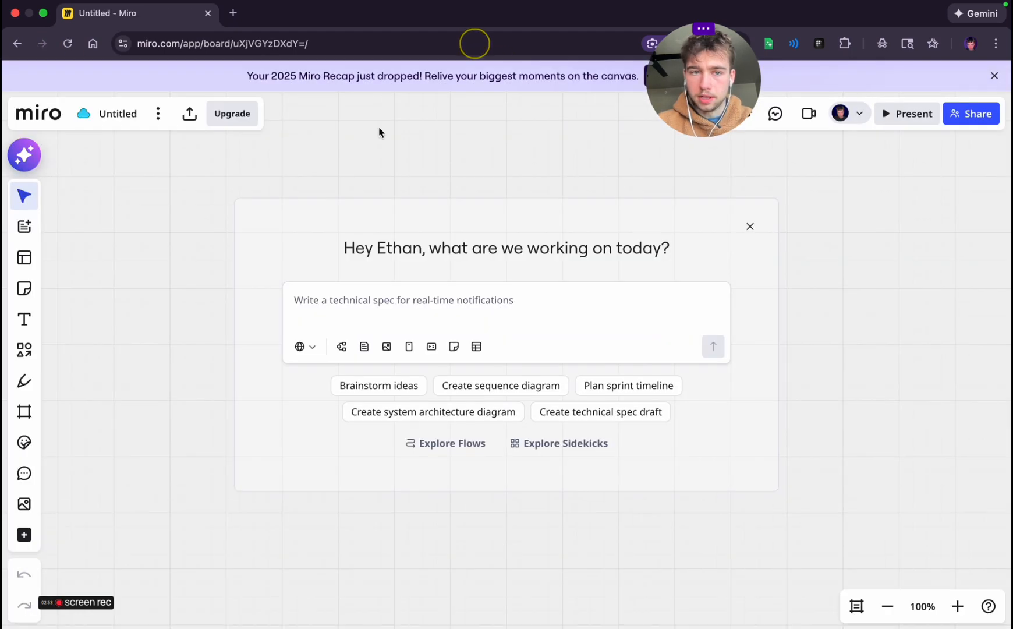
Rename the new board as GTM Permanent Lighting and dismiss the AI starter prompt
left_click(131, 112)
type("GTM Permanent Lighting")
key("Return")
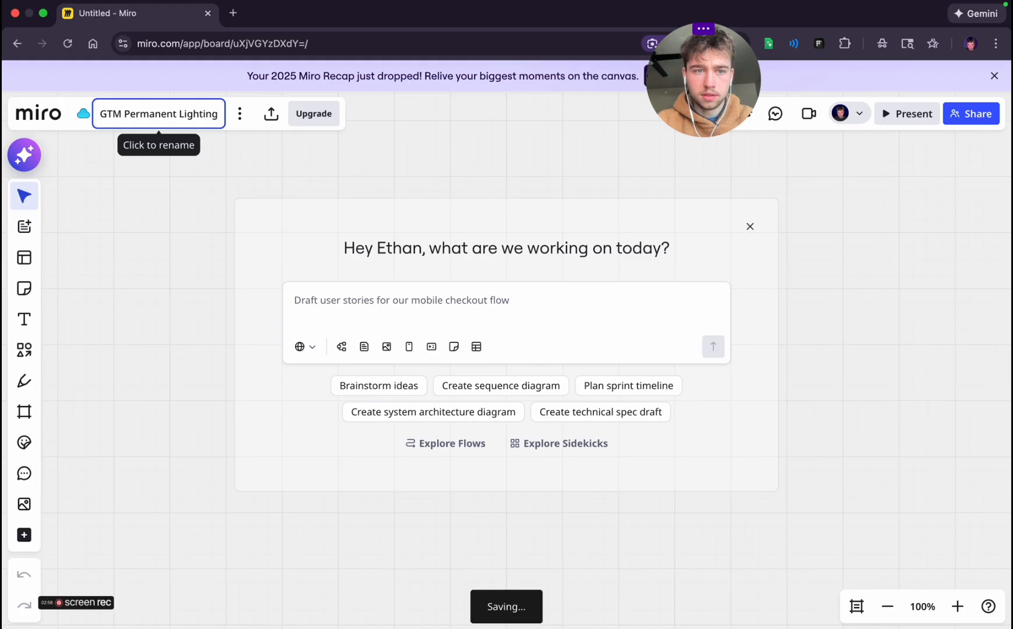
left_click(751, 229)
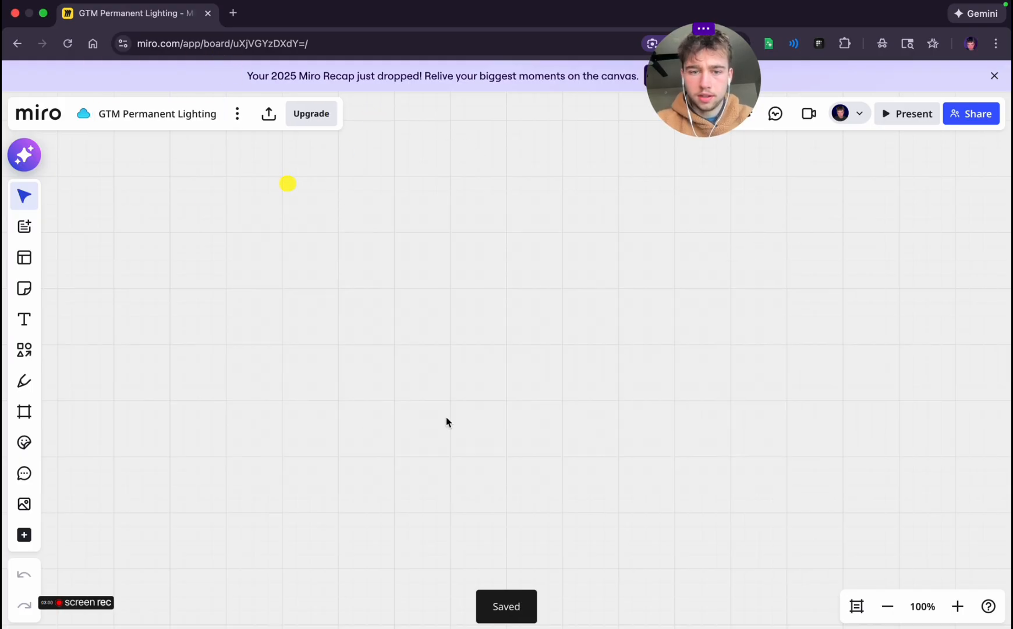
Add a text box near the upper part of the canvas, enlarge it to size 30, and enter "Funnel from a high level"
left_click(24, 320)
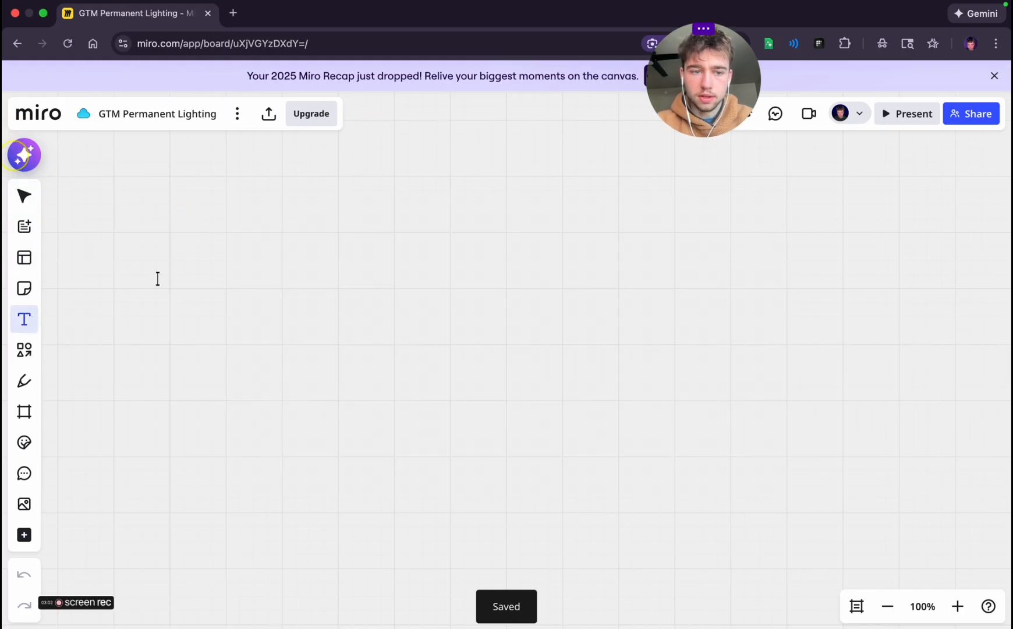
left_click(329, 175)
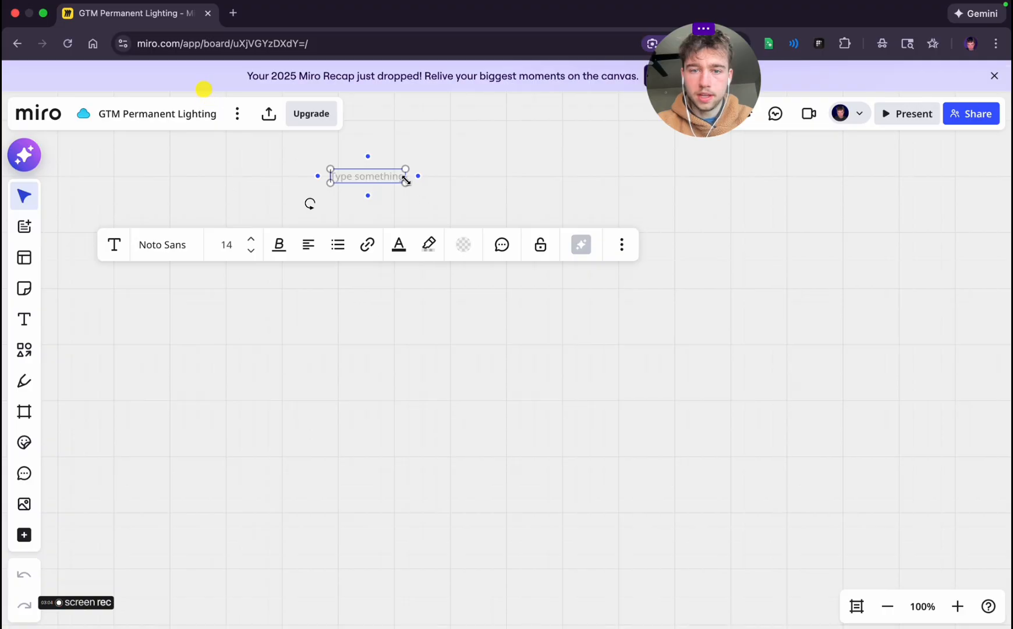
left_click_drag(405, 183, 485, 222)
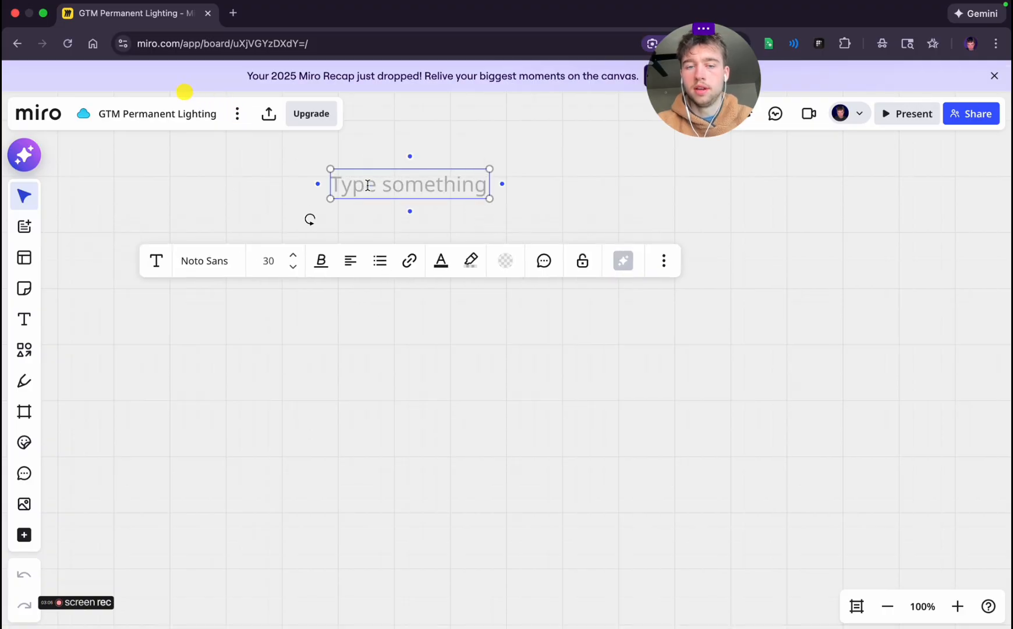
type("C")
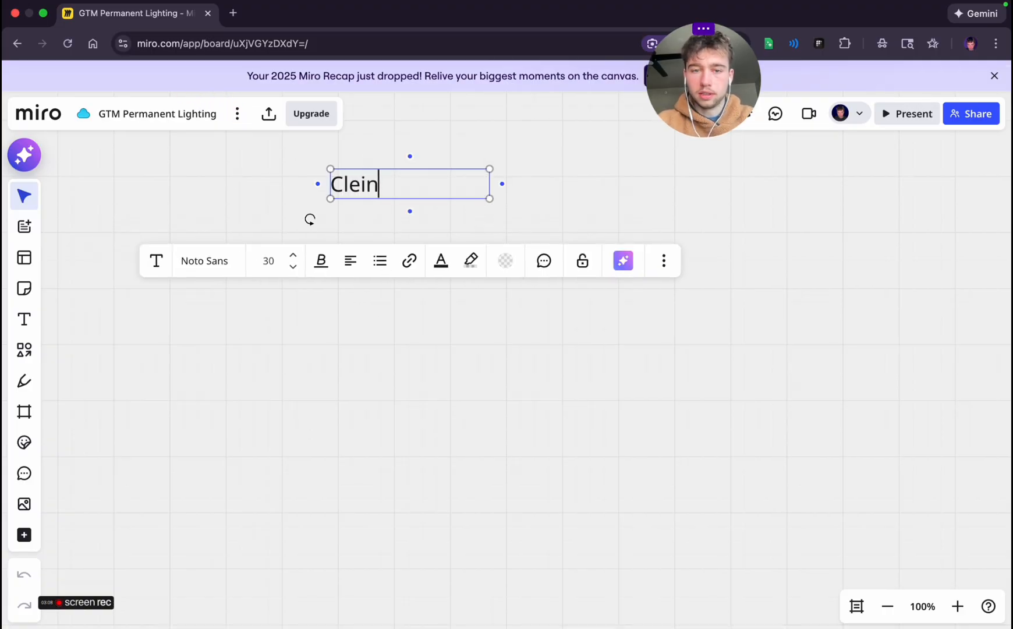
type("le")
key("BackSpace")
key("BackSpace")
key("BackSpace")
type("Fun")
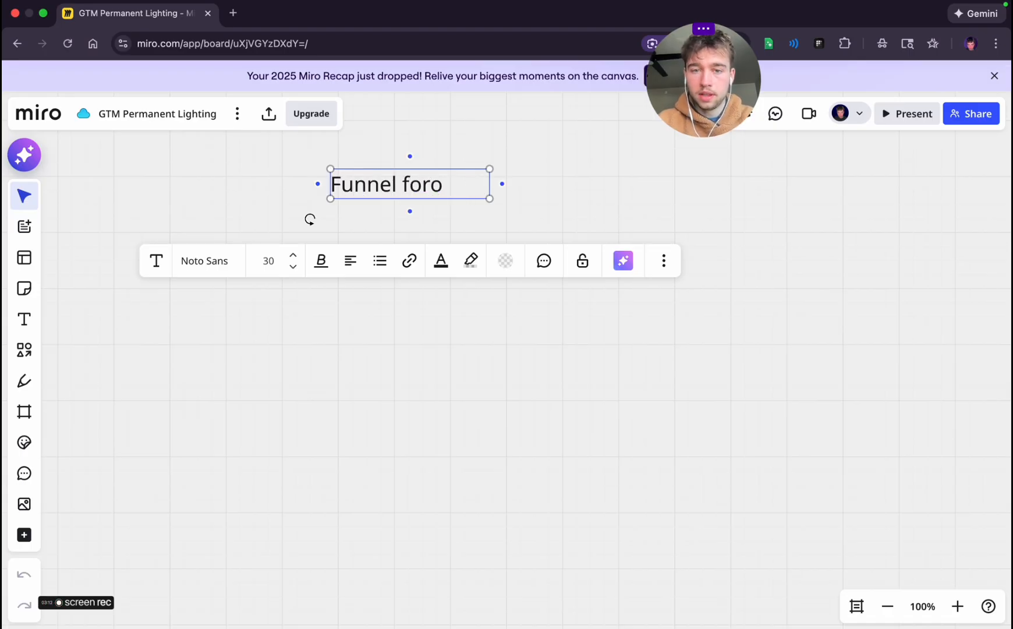
type("nel from a ")
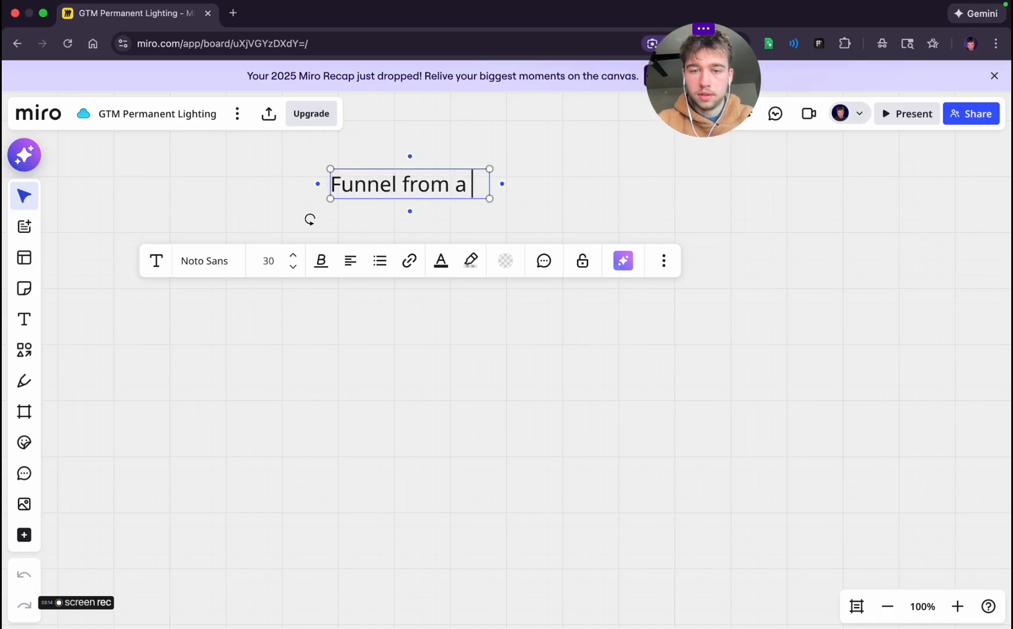
type("high level")
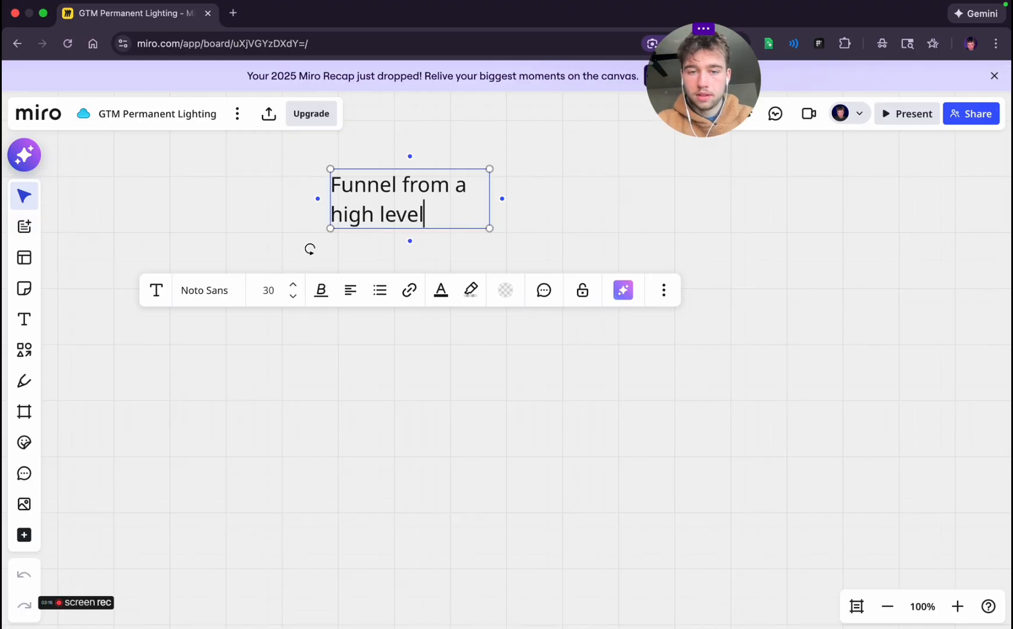
Widen the text box and make it a numbered list, adding "What are the pieces of the funnel?" and "Putting them together"
left_click_drag(493, 196, 615, 195)
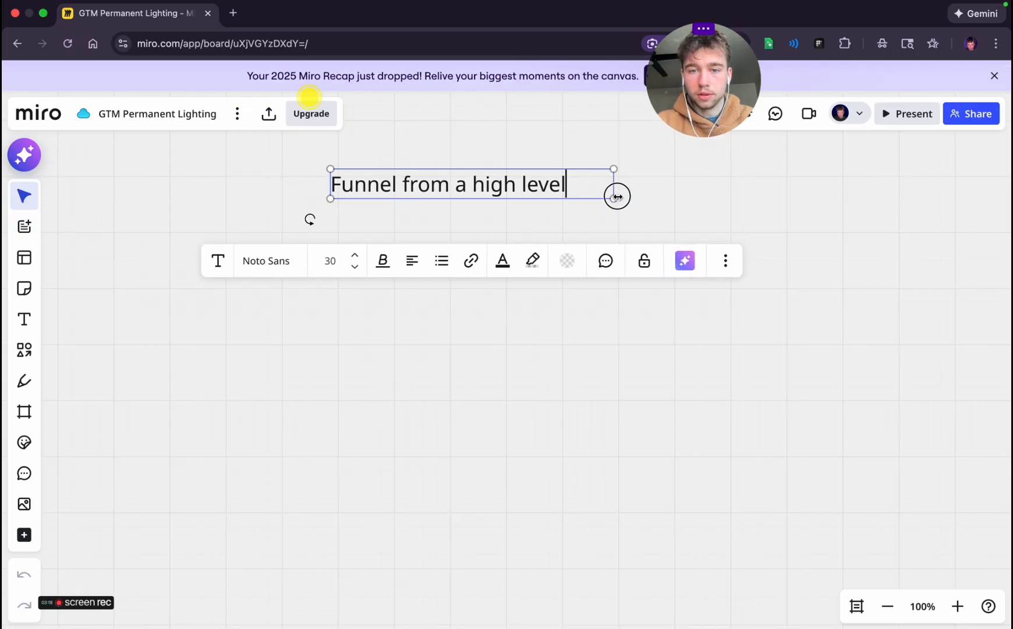
type("1.")
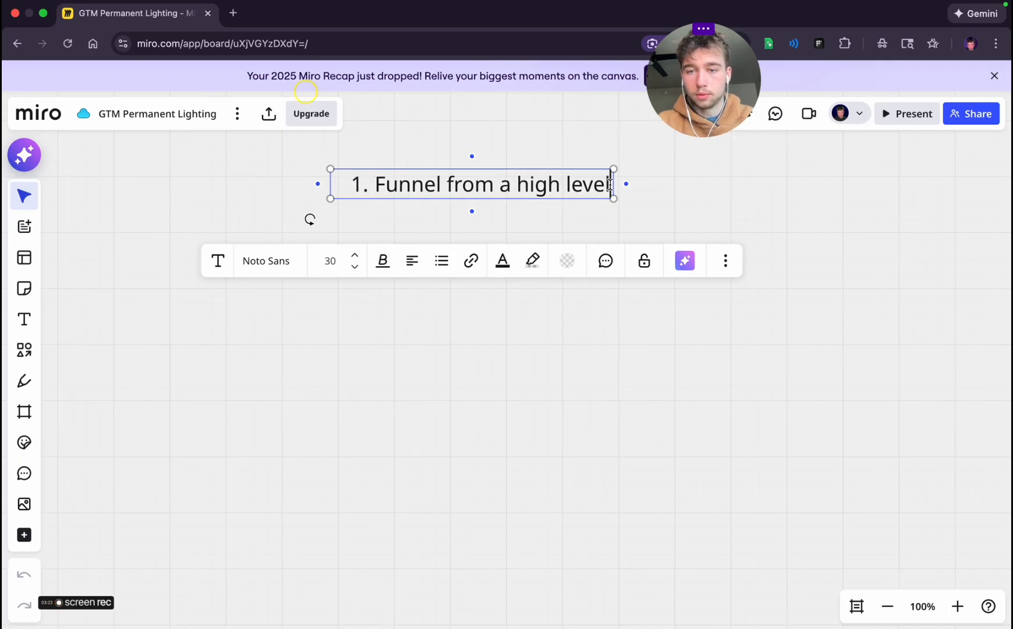
key("Return")
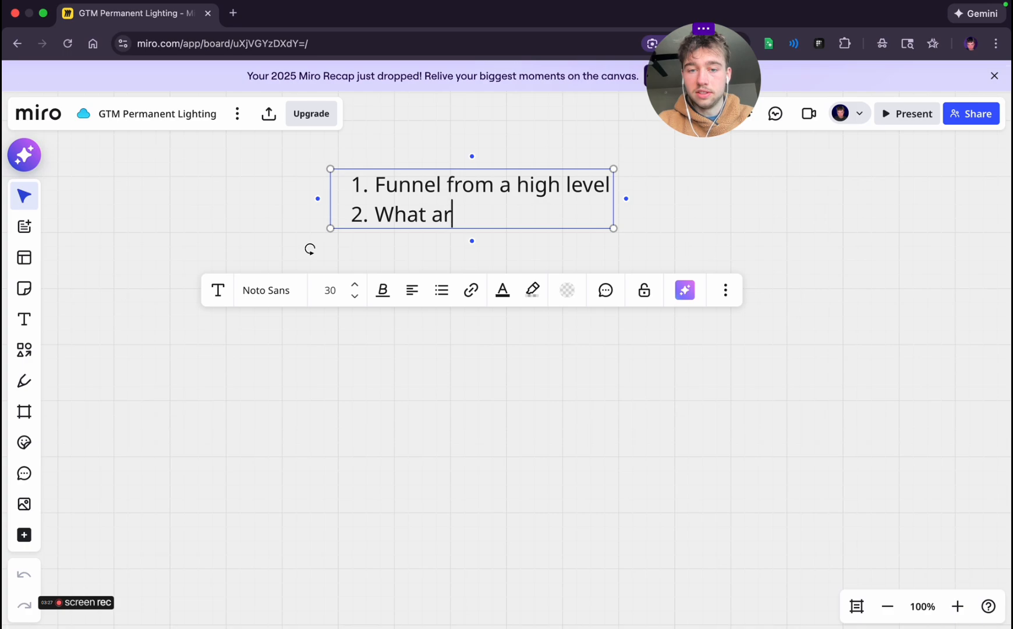
type("What are the pieces ")
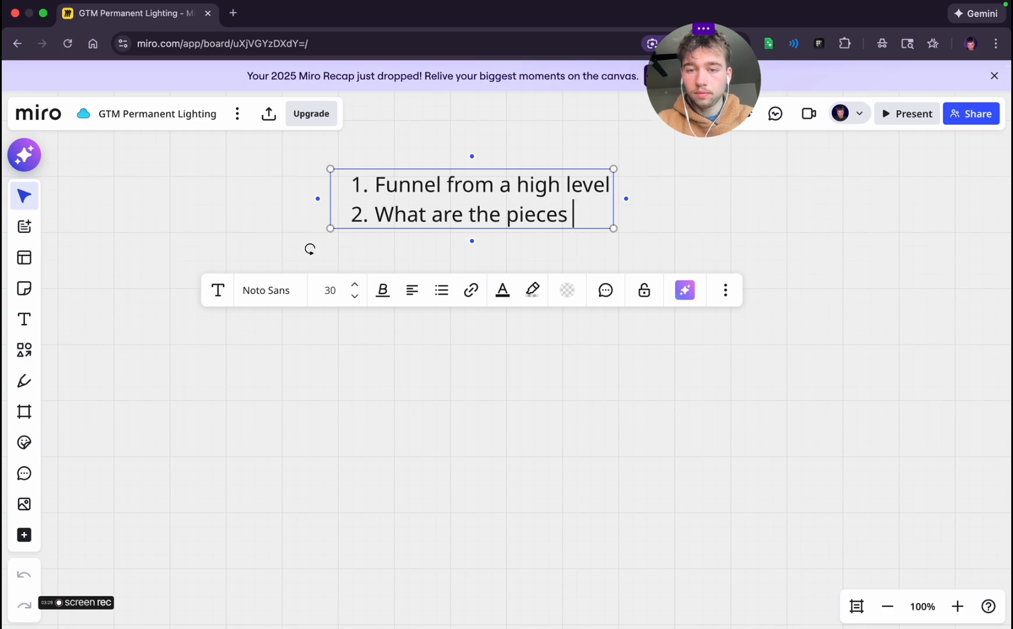
type("of the ")
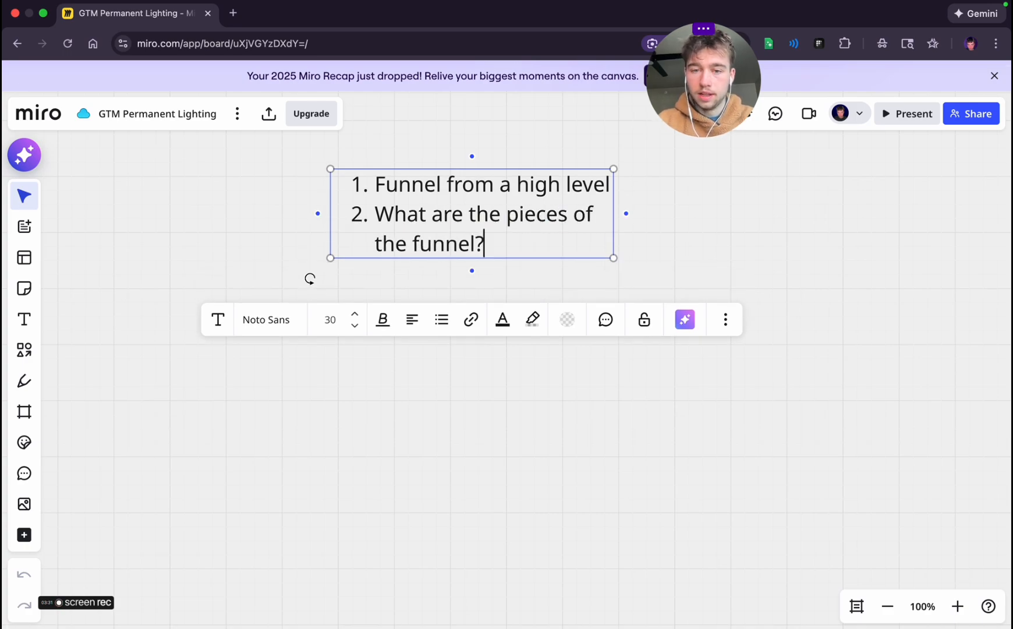
type("funnel?")
key("Return")
type("Putting t")
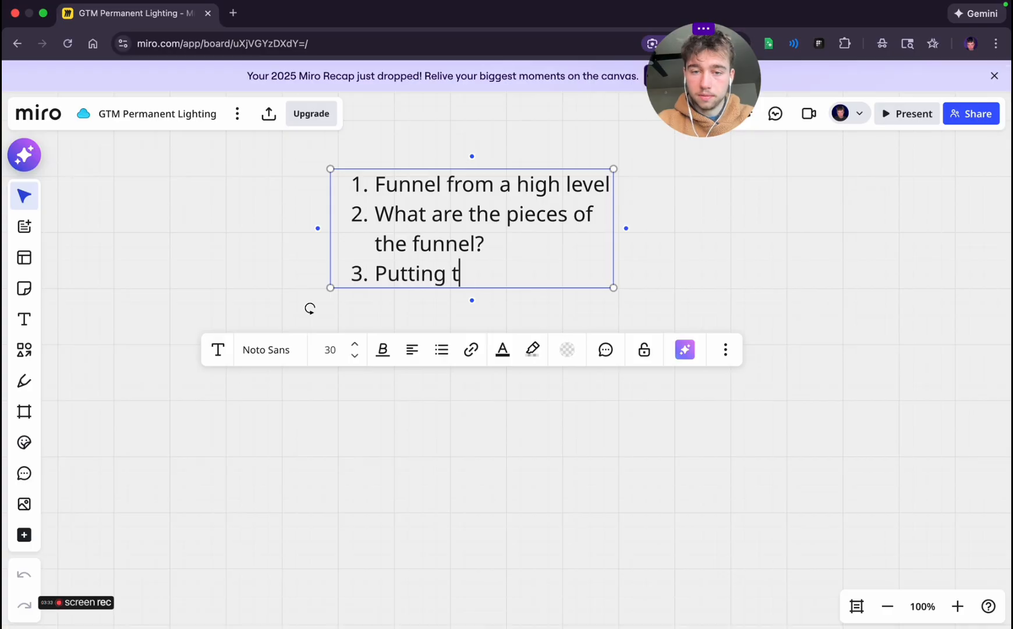
type("hem together")
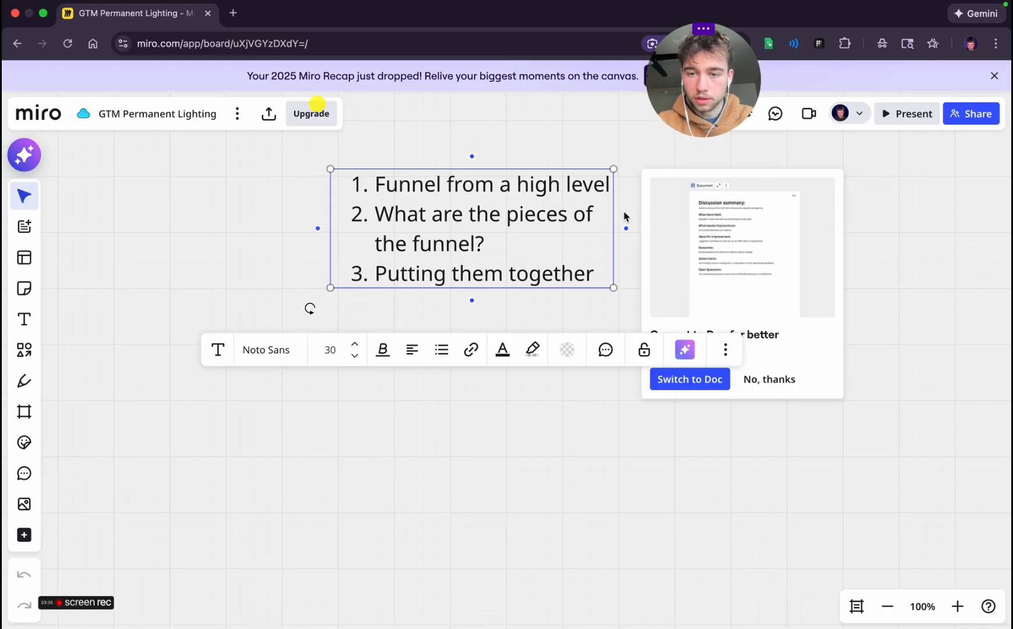
Widen the numbered list's text box so each item fits on one line, and move the list left on the canvas
left_click_drag(623, 215, 713, 219)
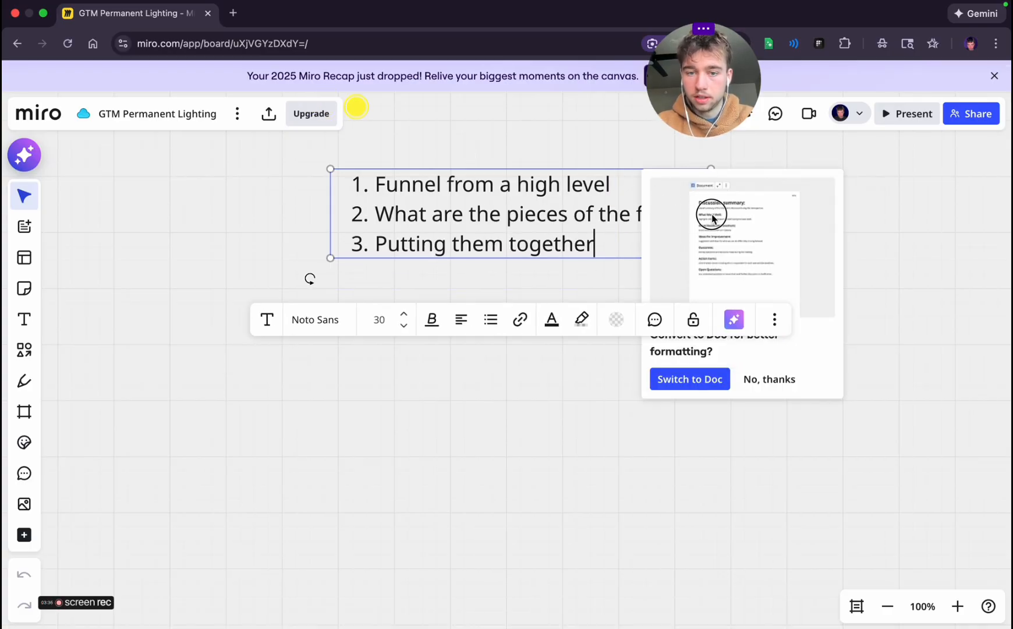
left_click(654, 495)
left_click(518, 235)
left_click_drag(525, 214, 346, 226)
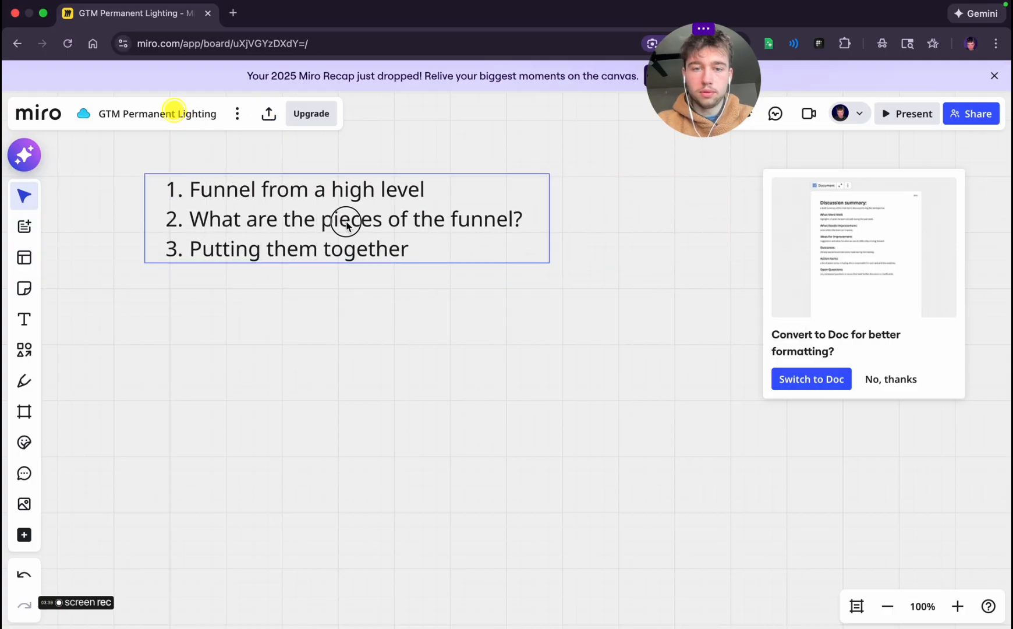
left_click(457, 368)
scroll(360, 450, "down", 3)
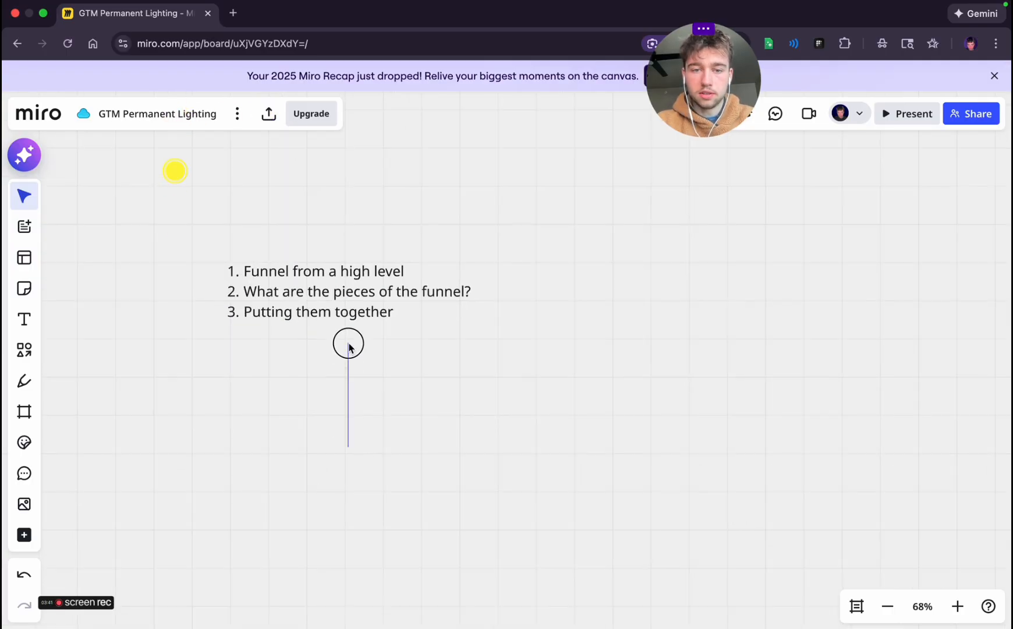
scroll(375, 354, "down", 3)
scroll(375, 354, "up", 4)
scroll(375, 354, "right", 1)
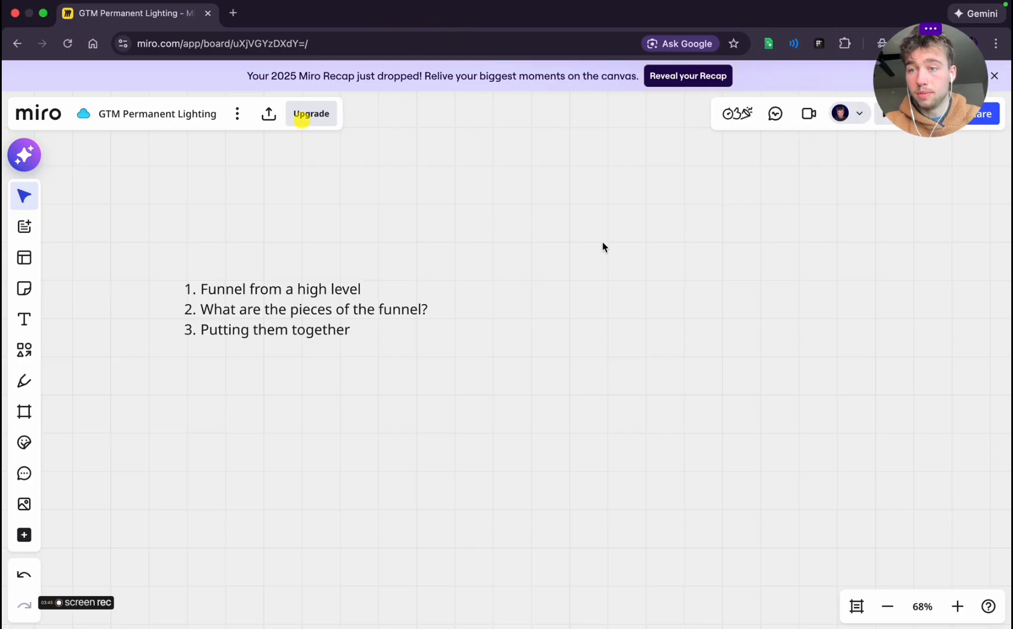
Switch to the ChatGPT conversation to check the suggested Miro board structure for the Traffic frame, and return to Miro
key("ctrl+Left")
key("ctrl+Right")
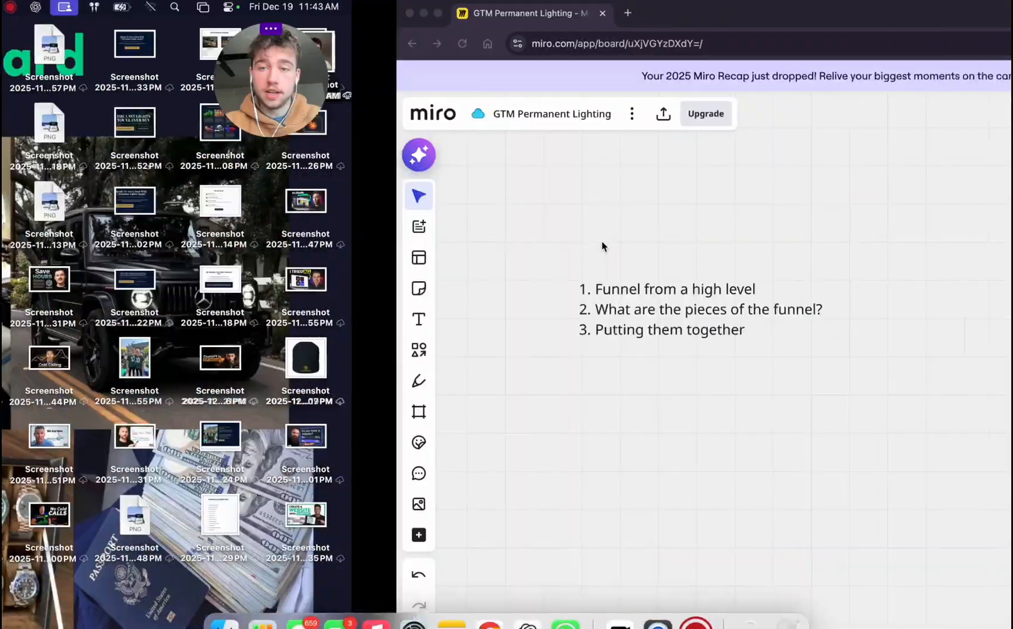
key("ctrl+Right")
scroll(320, 207, "up", 3)
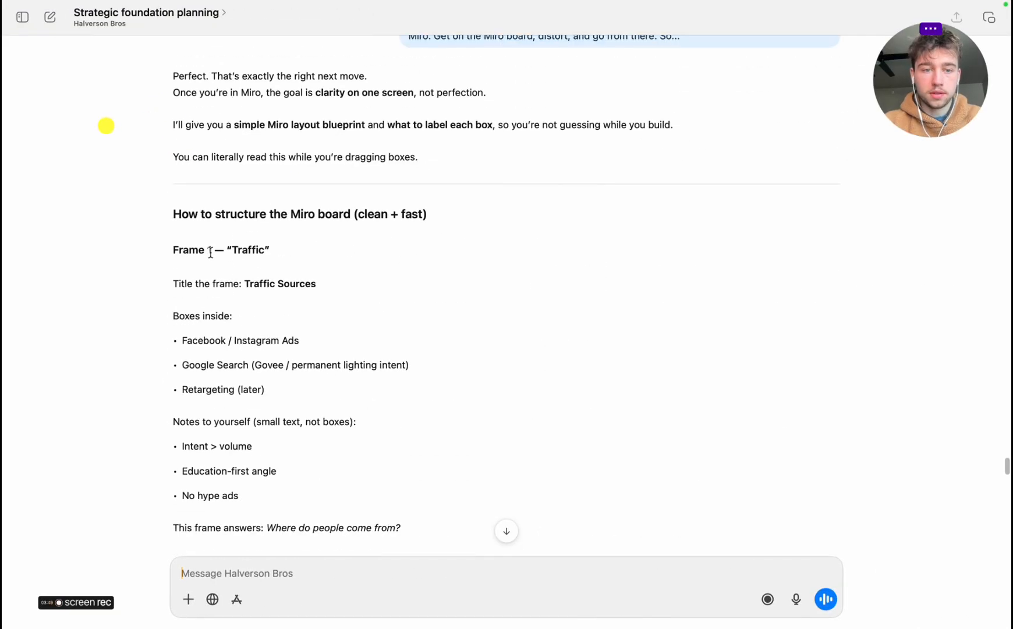
key("ctrl+Left")
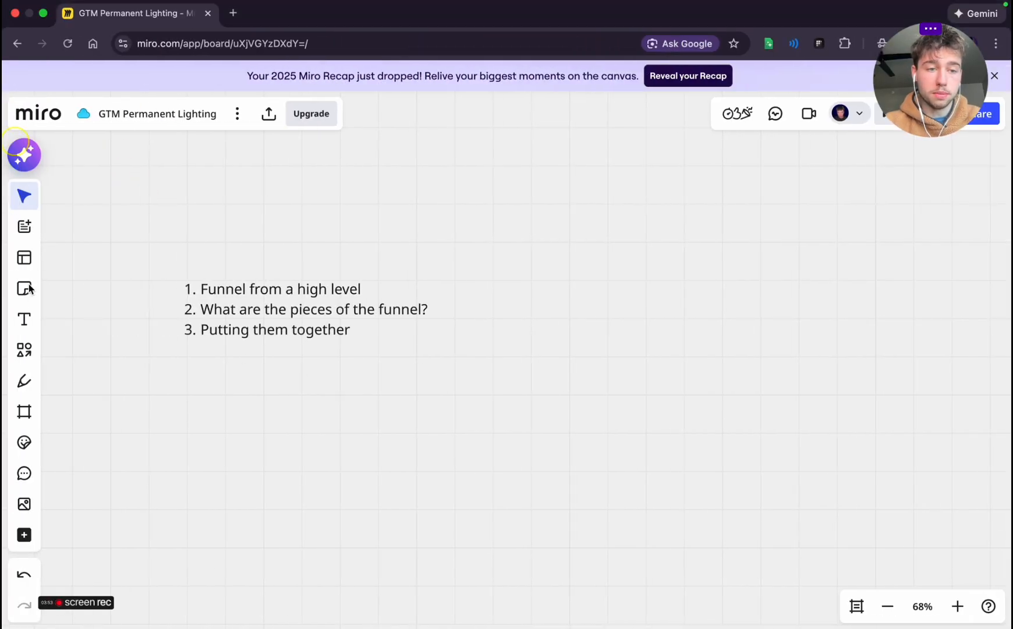
Place a blank rounded rectangle beside the numbered list and move it farther to the right on the canvas
left_click(23, 350)
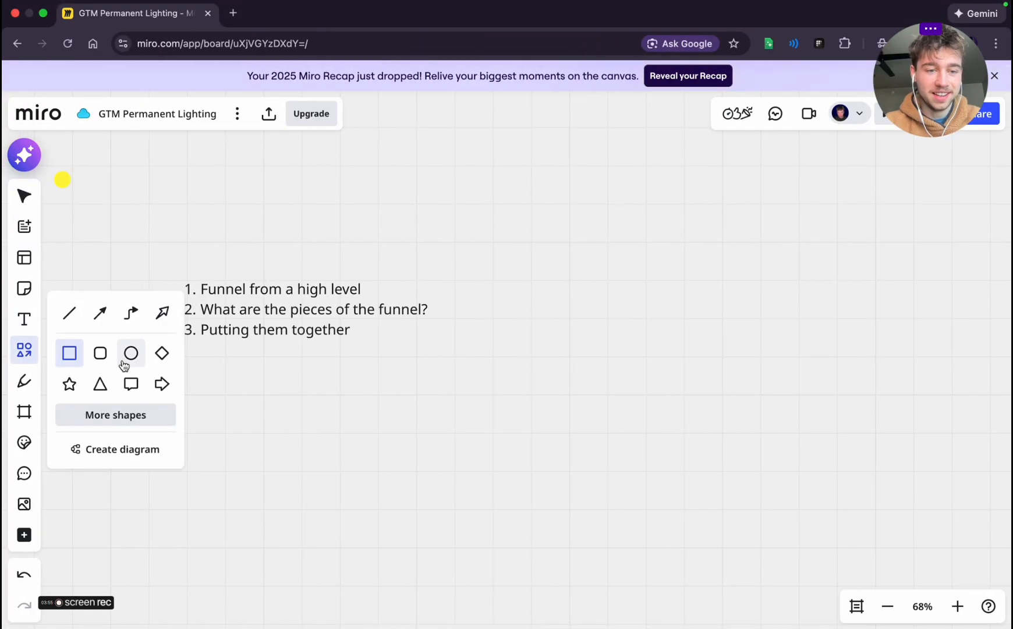
left_click(100, 354)
left_click(486, 283)
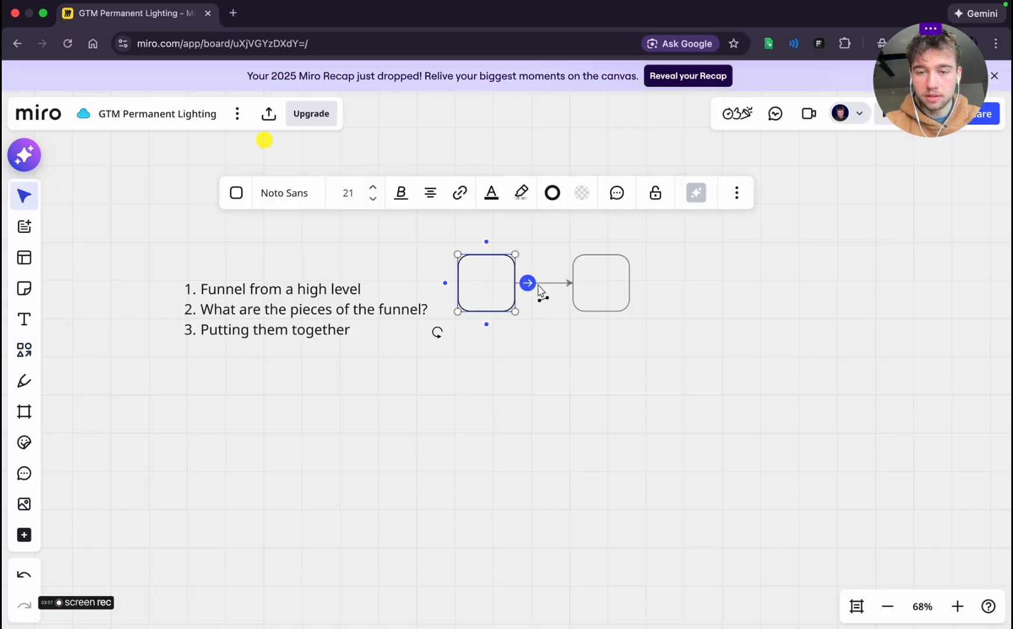
left_click(629, 301)
left_click(470, 299)
left_click_drag(471, 299, 726, 257)
left_click(597, 349)
scroll(597, 349, "right", 7)
left_click(315, 330)
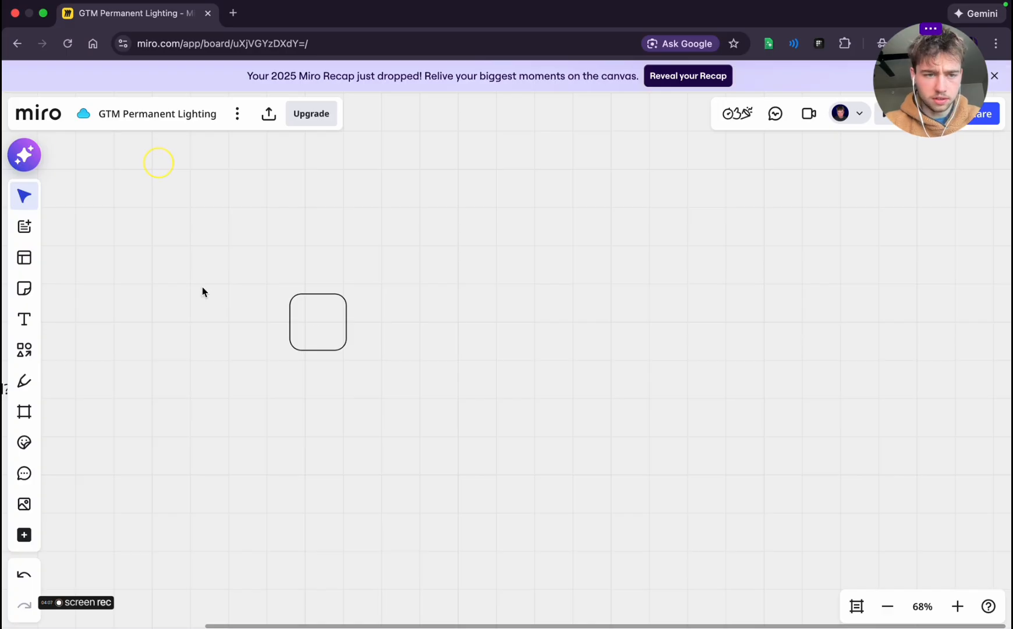
Add a second rounded rectangle to the right of the blank one and label it TRAFFIC
left_click(23, 350)
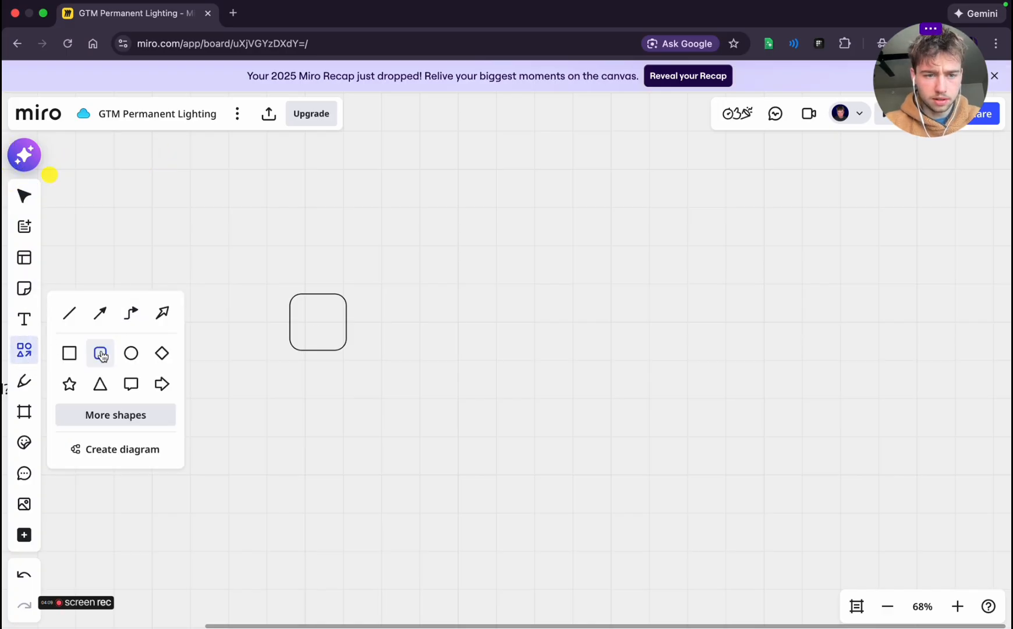
left_click(421, 311)
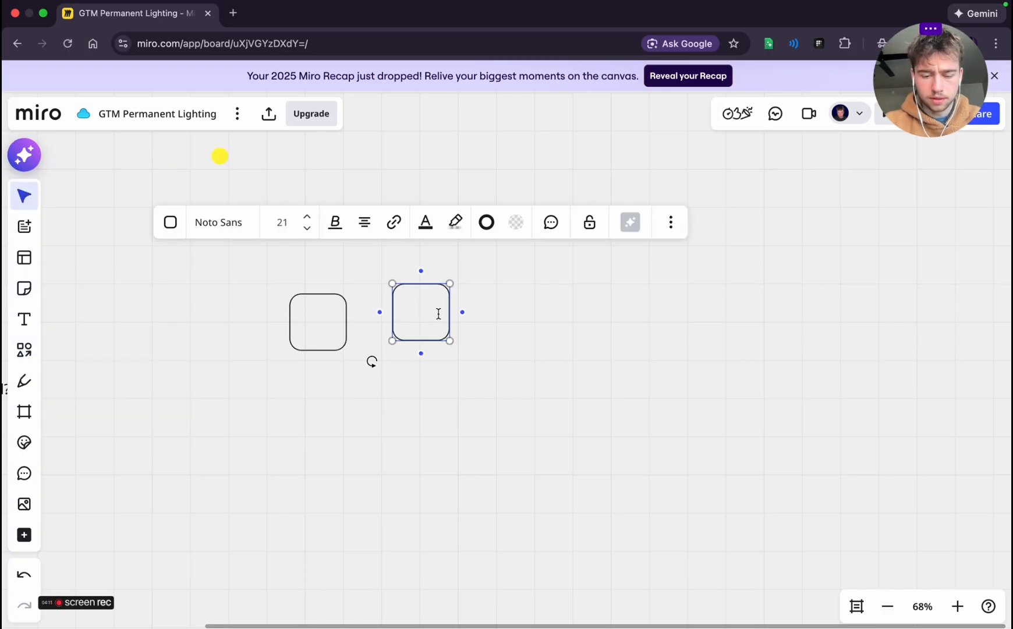
mouse_move(467, 322)
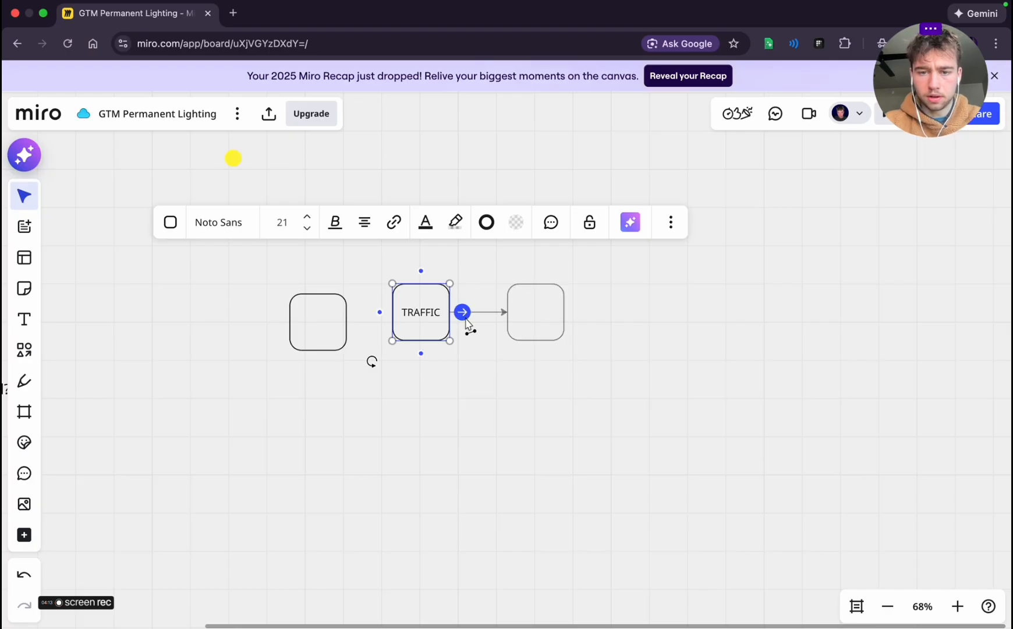
Add a connected rounded box below TRAFFIC and label it Meta Ads
left_click(422, 354)
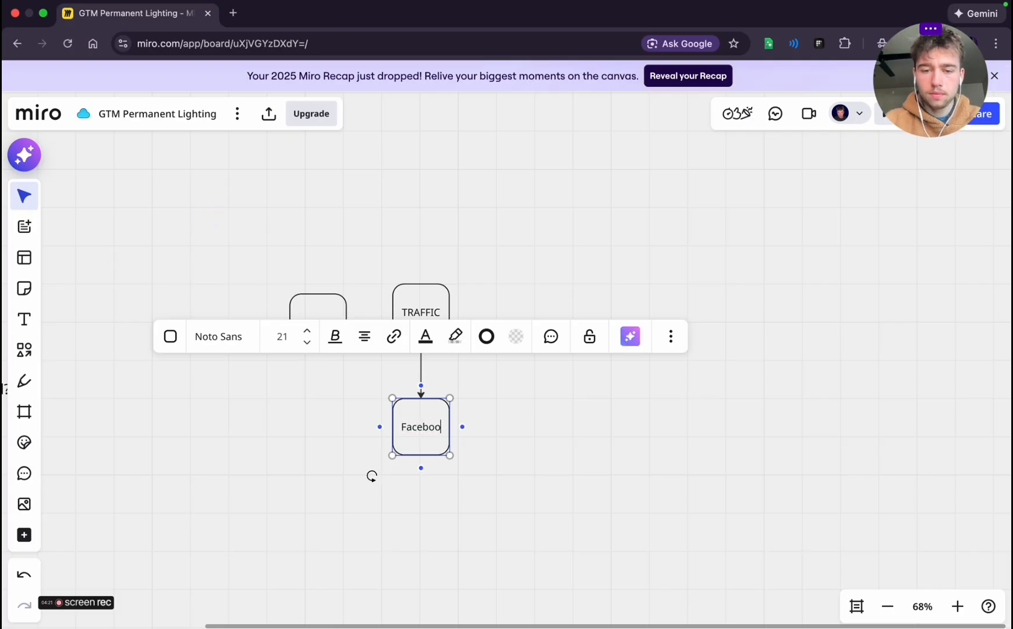
type("Faceboo")
key("super+a")
type("M")
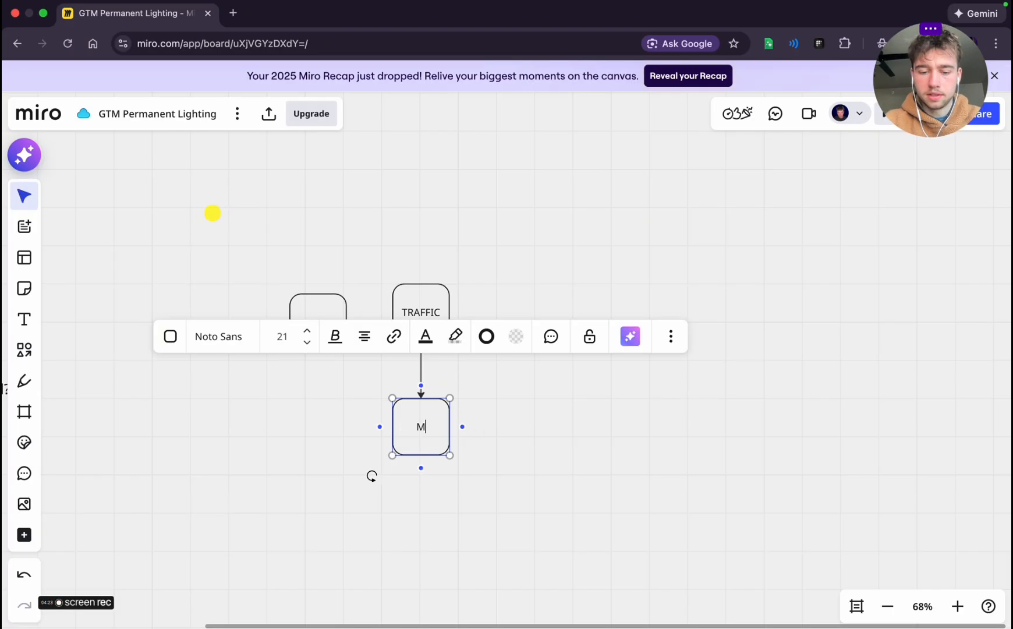
Extend the chain below Meta Ads with two connected boxes labelled Search and Organic
left_click(421, 467)
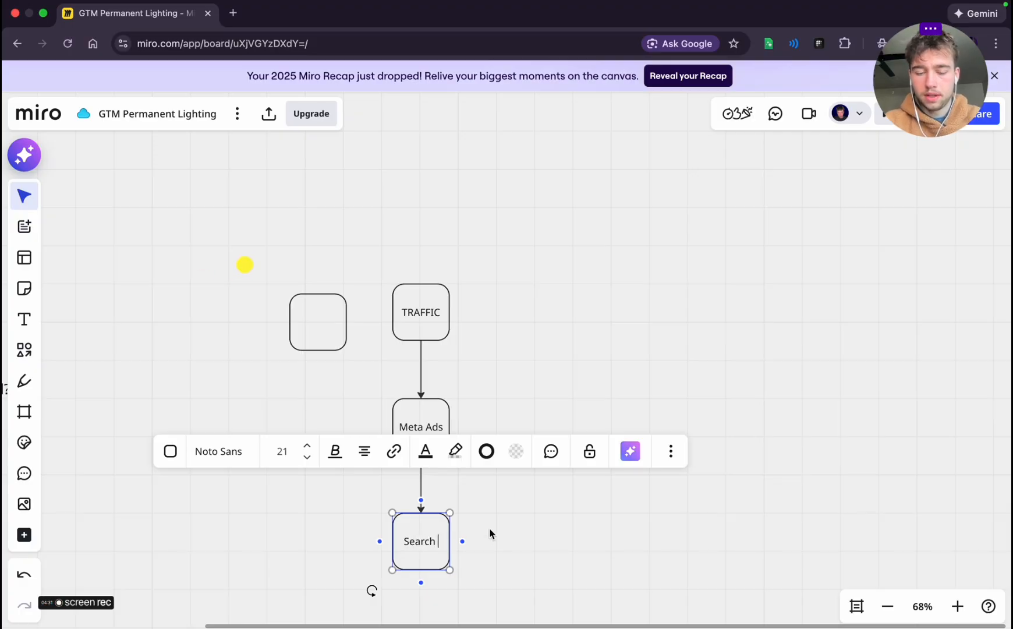
left_click(421, 582)
scroll(463, 552, "down", 3)
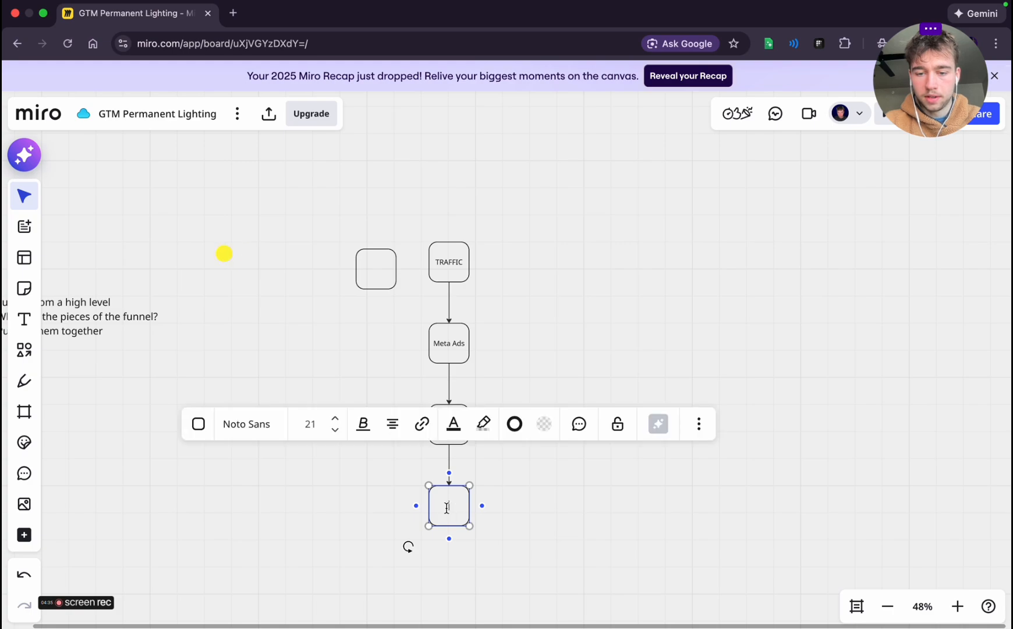
left_click(612, 476)
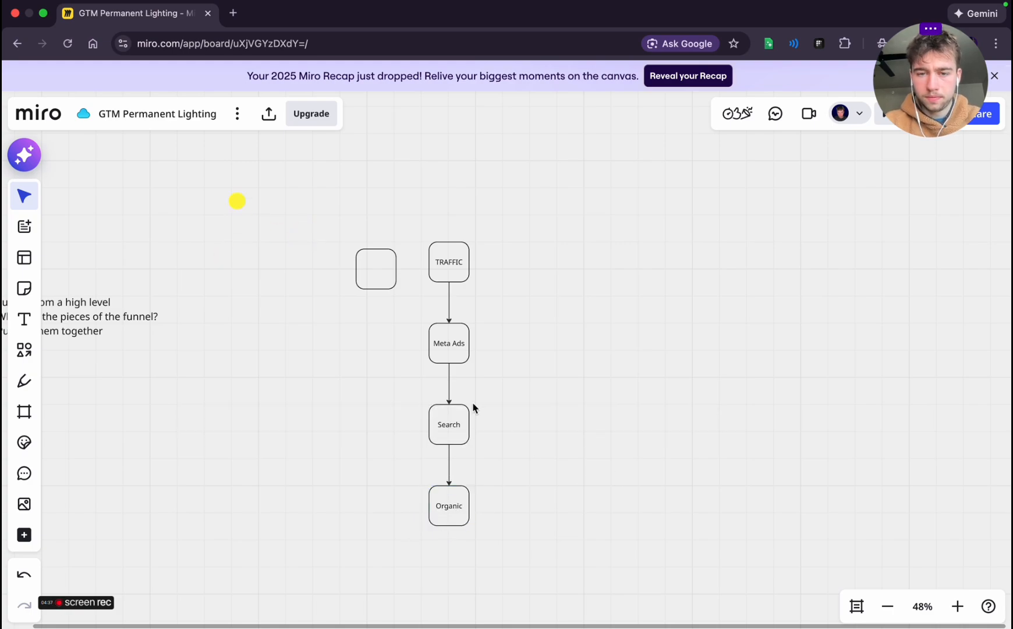
Delete the blank rounded box beside TRAFFIC
scroll(443, 379, "up", 3)
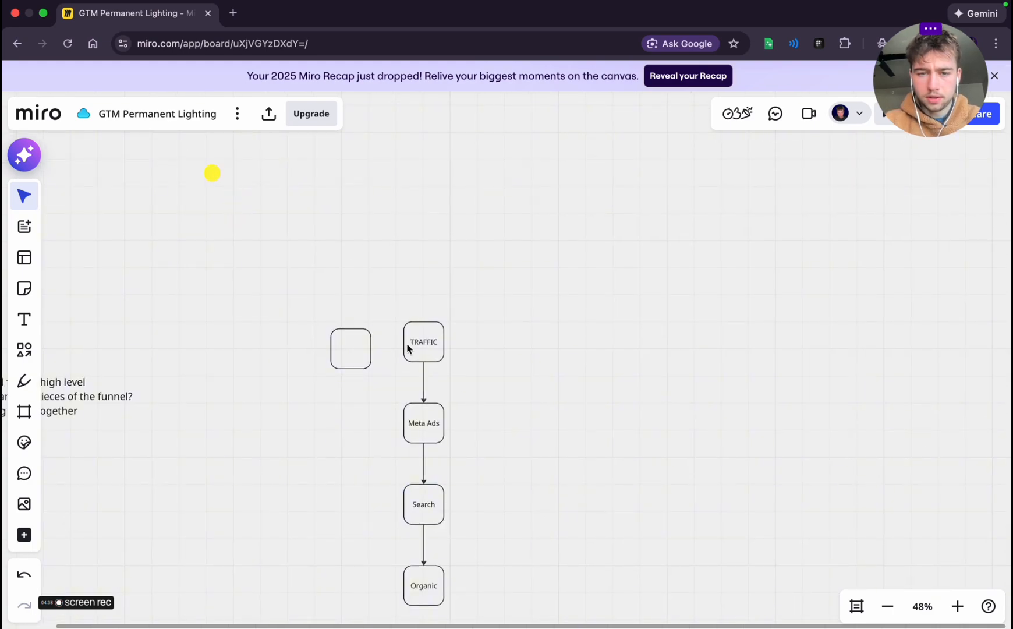
left_click(348, 358)
key("Delete")
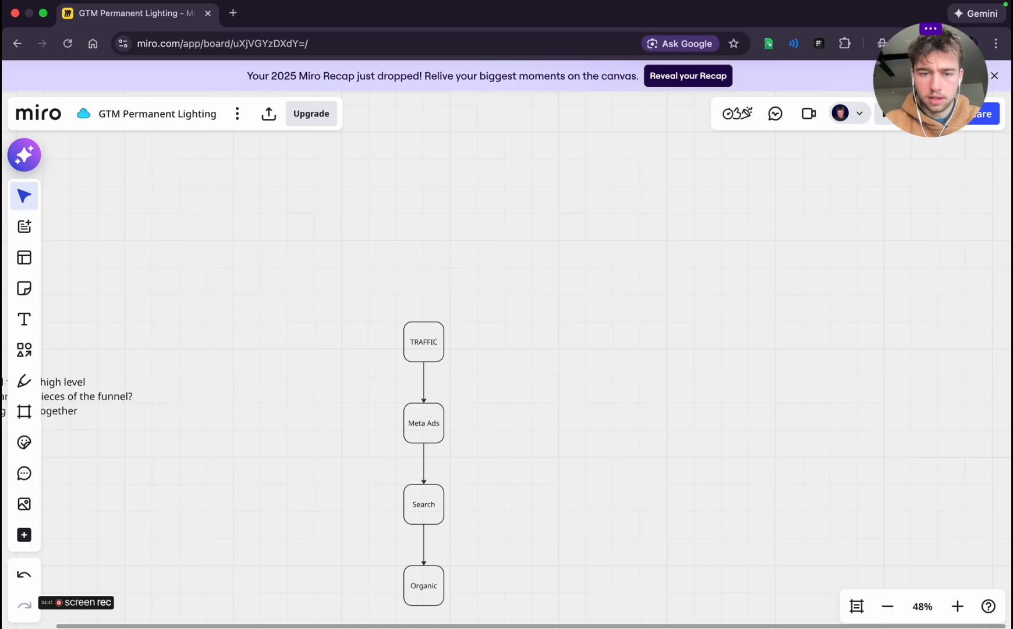
Make the TRAFFIC label bold at font size 64 and widen its box to fit the whole word
left_click(410, 332)
scroll(450, 355, "down", 3)
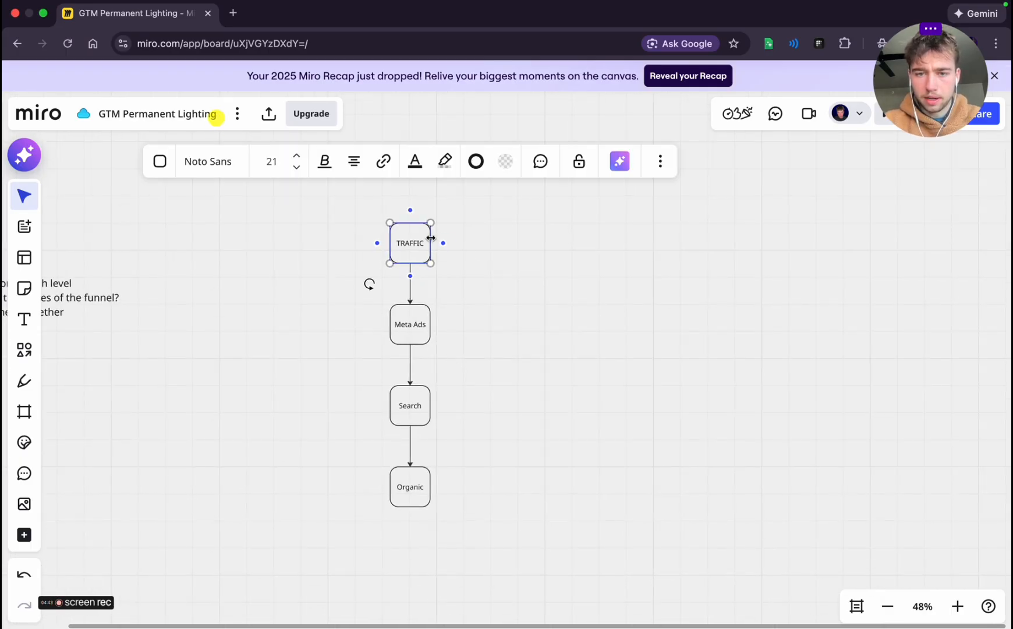
left_click(324, 161)
left_click(282, 197)
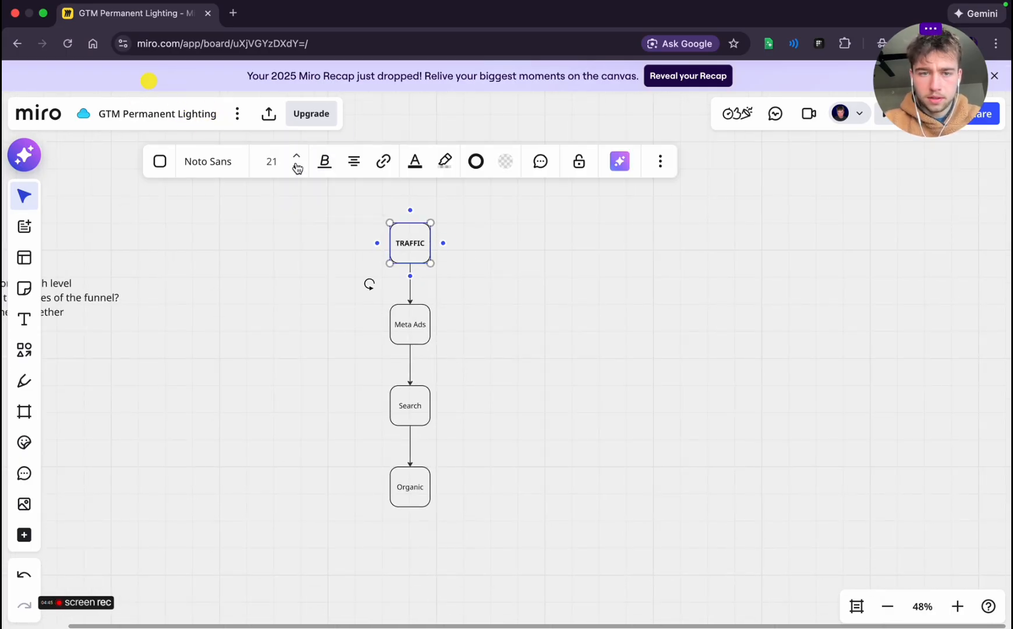
left_click(297, 157)
left_click(296, 157)
left_click(296, 157)
left_click(297, 158)
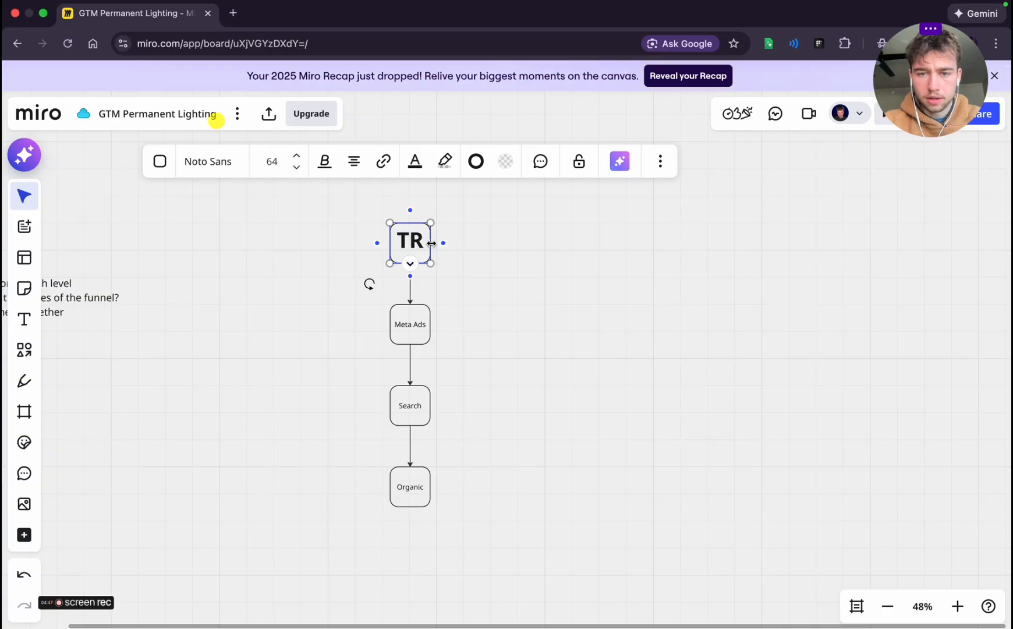
mouse_move(431, 243)
left_mouse_down()
mouse_move(496, 243)
mouse_move(429, 231)
left_mouse_up()
left_click(556, 256)
left_click(461, 240)
scroll(506, 345, "right", 3)
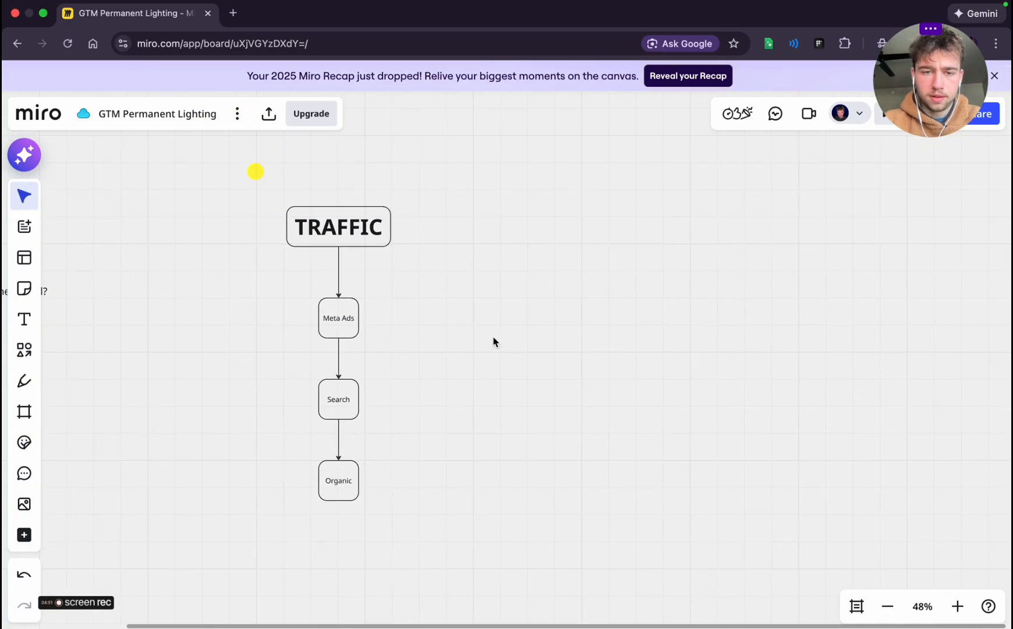
Add a blank connected box to the right of Meta Ads and widen it
left_click(338, 313)
left_click(371, 319)
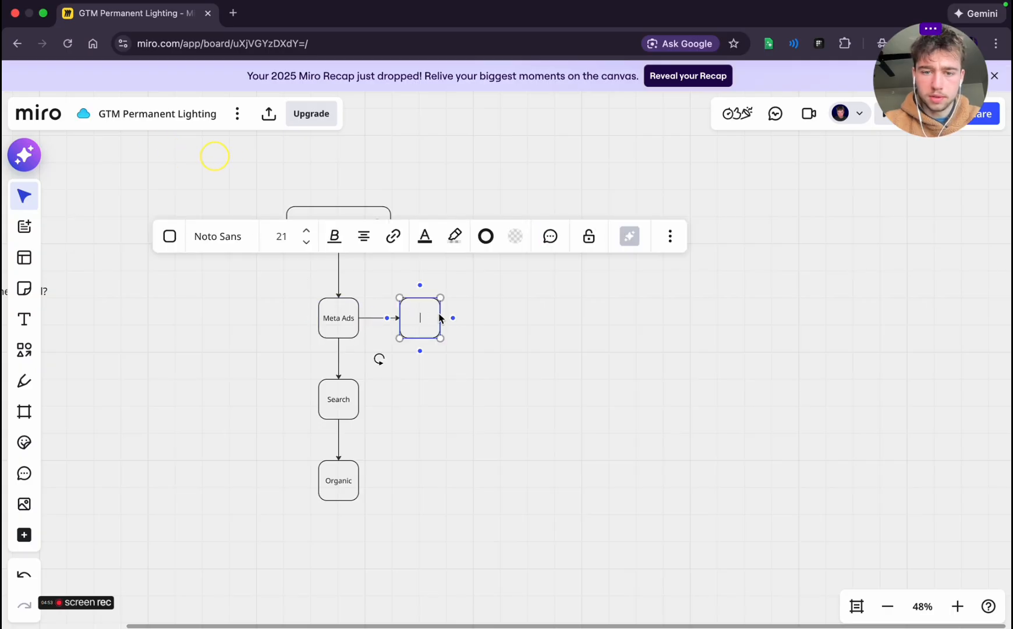
left_click_drag(441, 318, 474, 321)
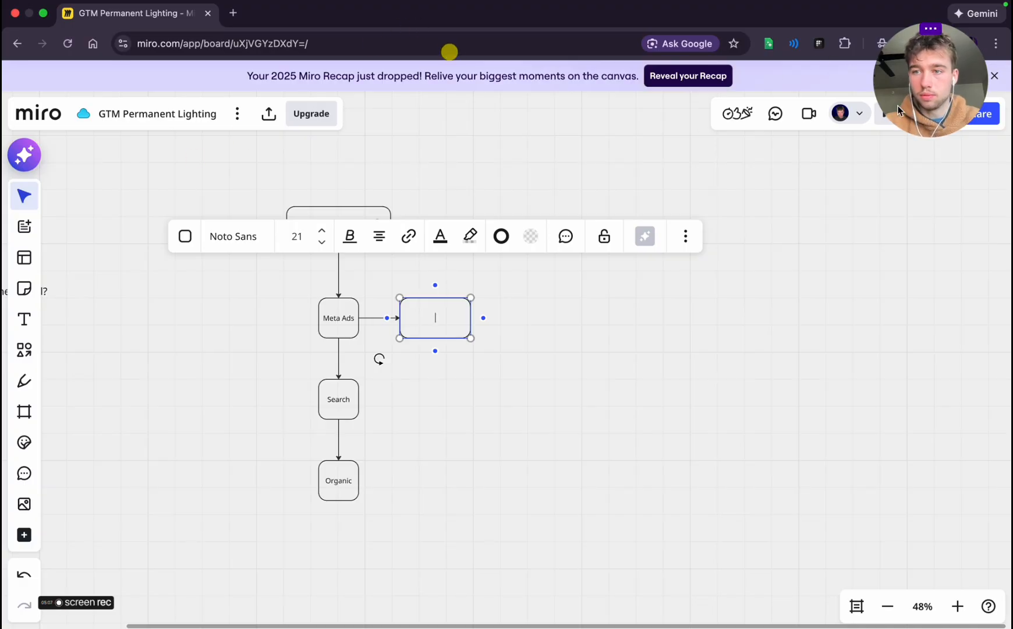
left_click_drag(931, 100, 793, 103)
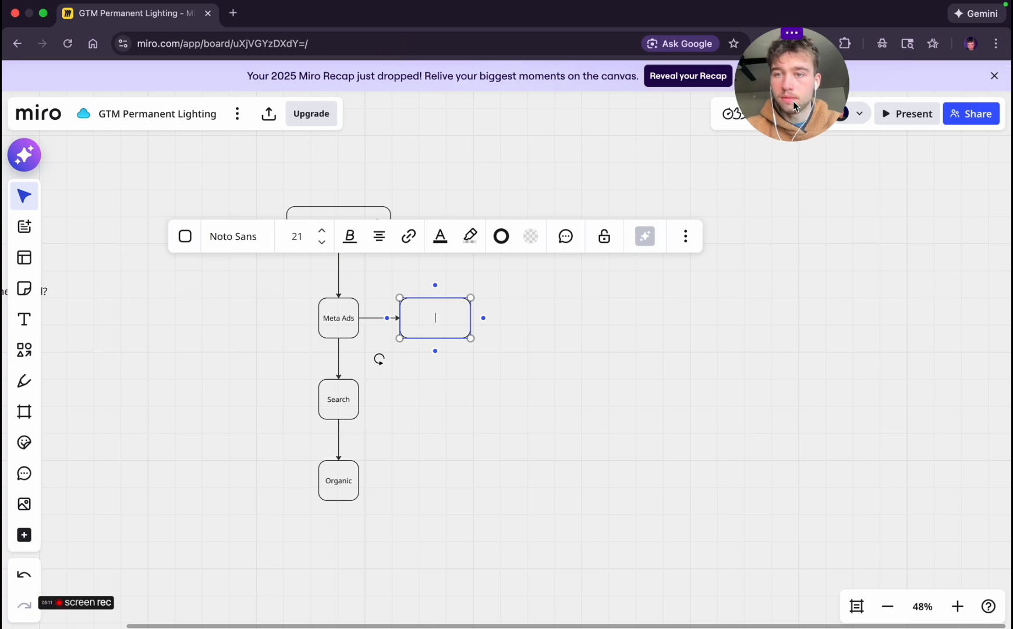
key("ctrl+Left")
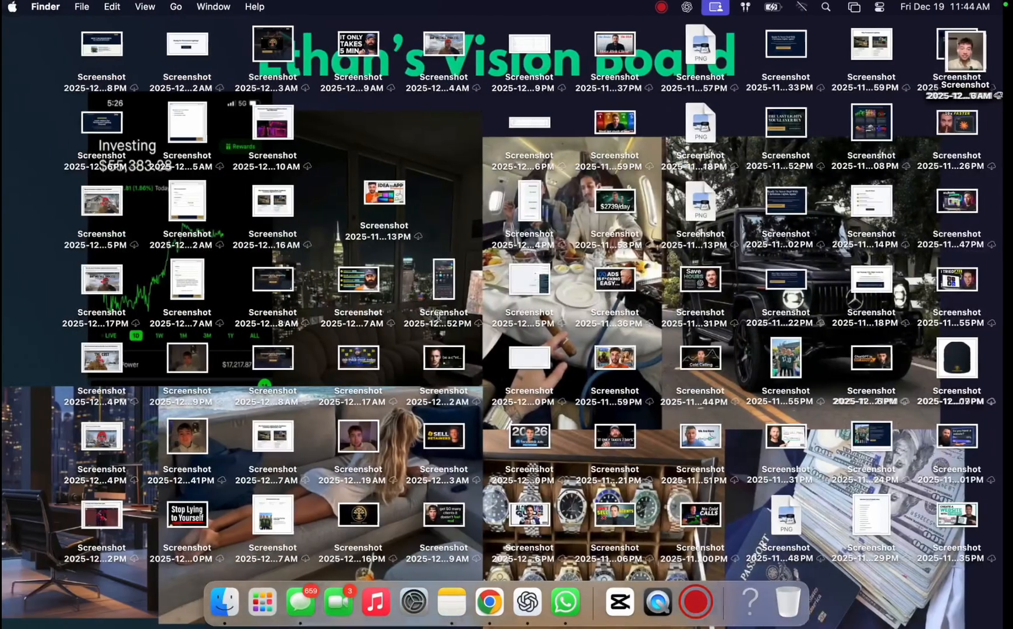
Switch to the ChatGPT planning conversation and examine the Frame 1 Traffic and Frame 2 Opt-In Page instructions for the board
key("ctrl+Right")
key("ctrl+Up")
left_click_drag(558, 38, 396, 38)
left_click(394, 38)
scroll(209, 237, "down", 5)
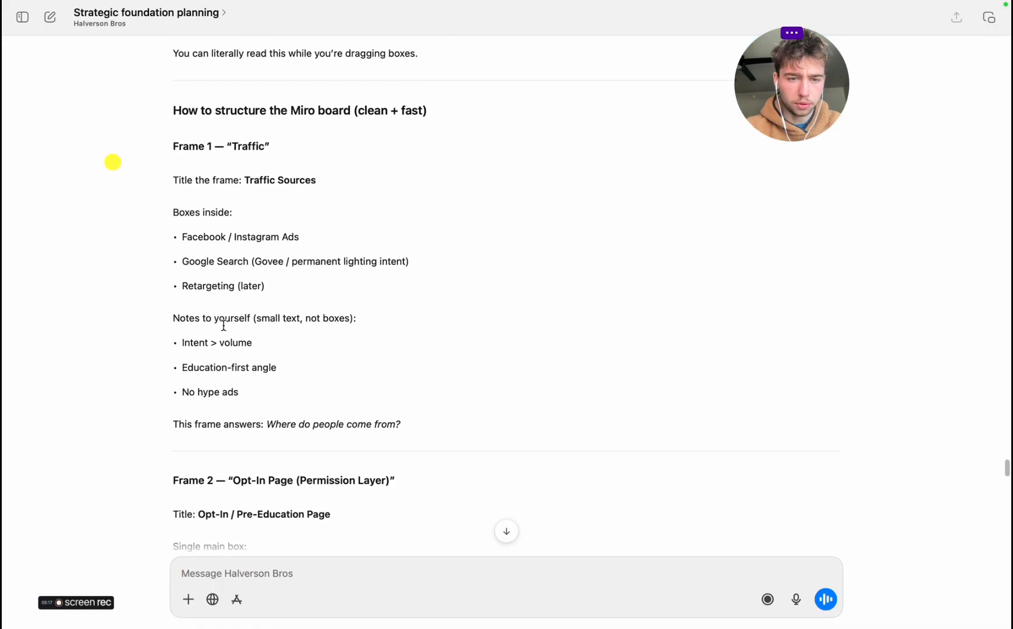
scroll(216, 286, "down", 2)
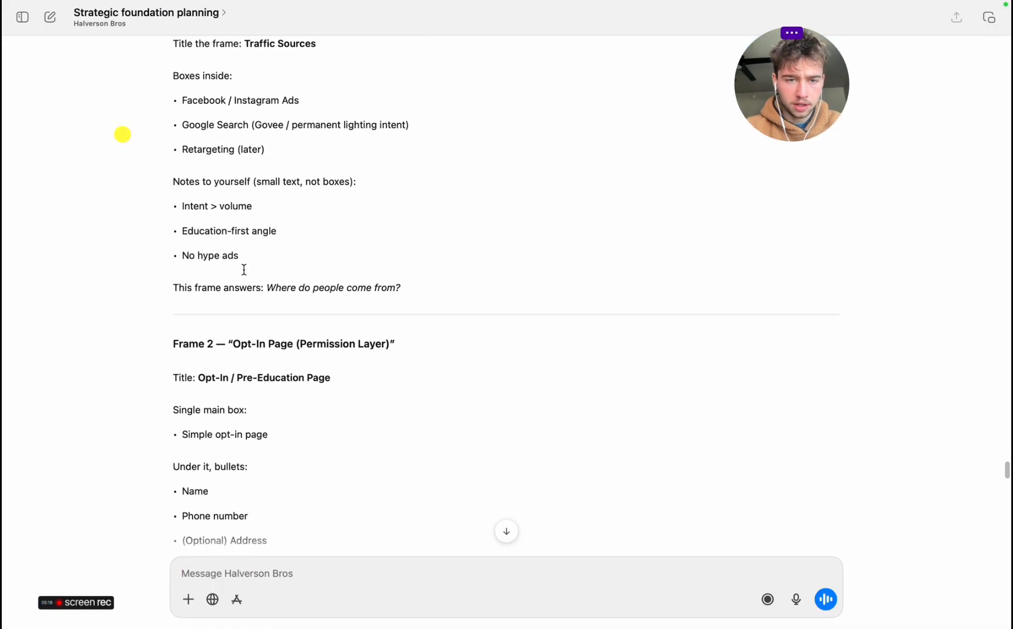
scroll(210, 257, "down", 5)
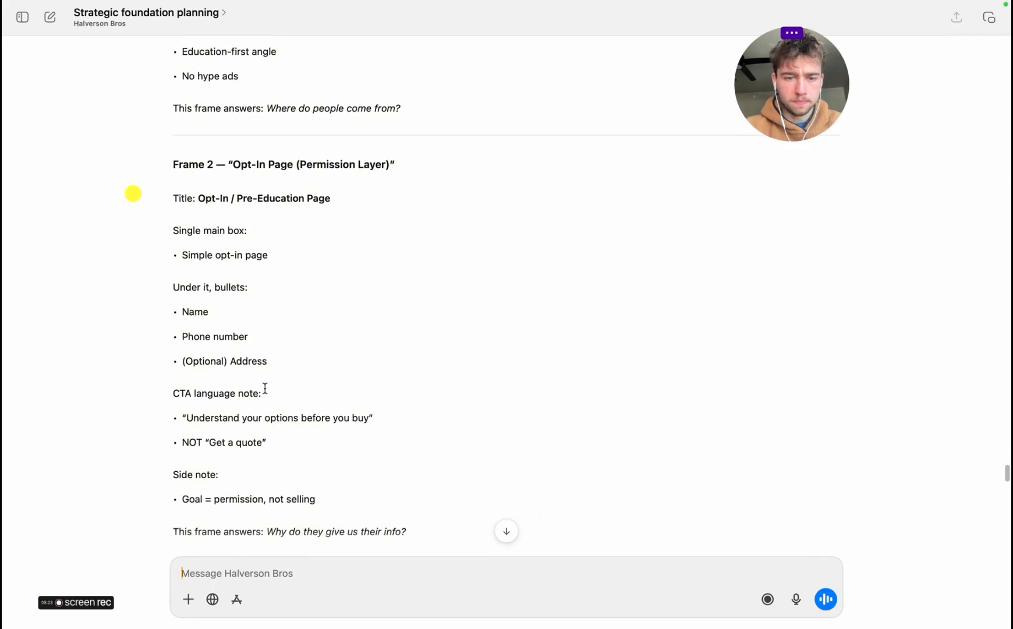
scroll(264, 387, "up", 4)
Return to the Miro board and label the box beside Meta Ads "Messenger Opt In", correcting its spelling
key("ctrl+Right")
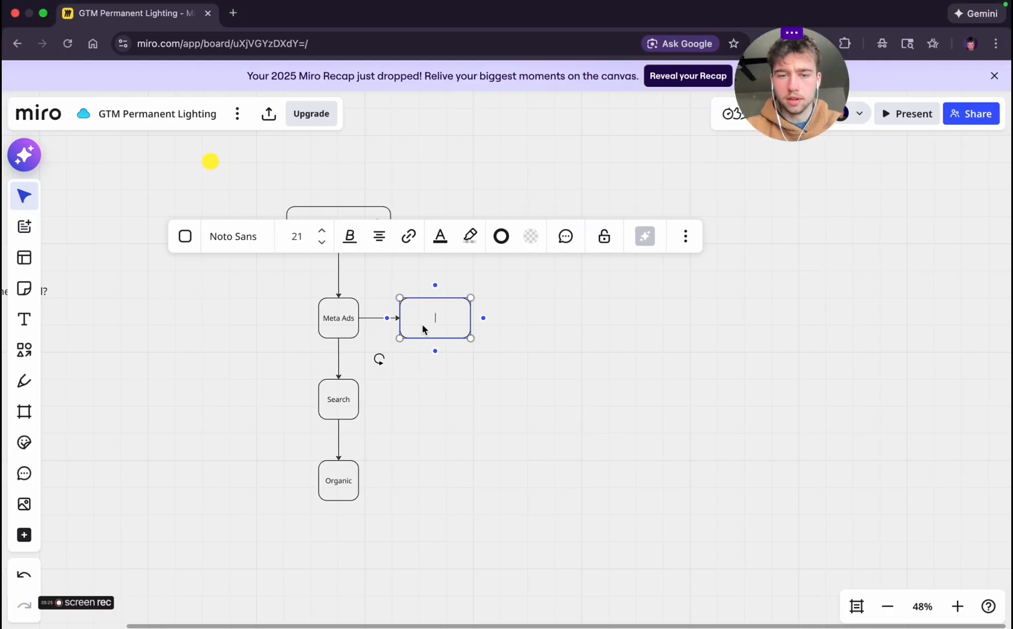
type("Messanger Opt In")
left_click(561, 315)
left_click(401, 320)
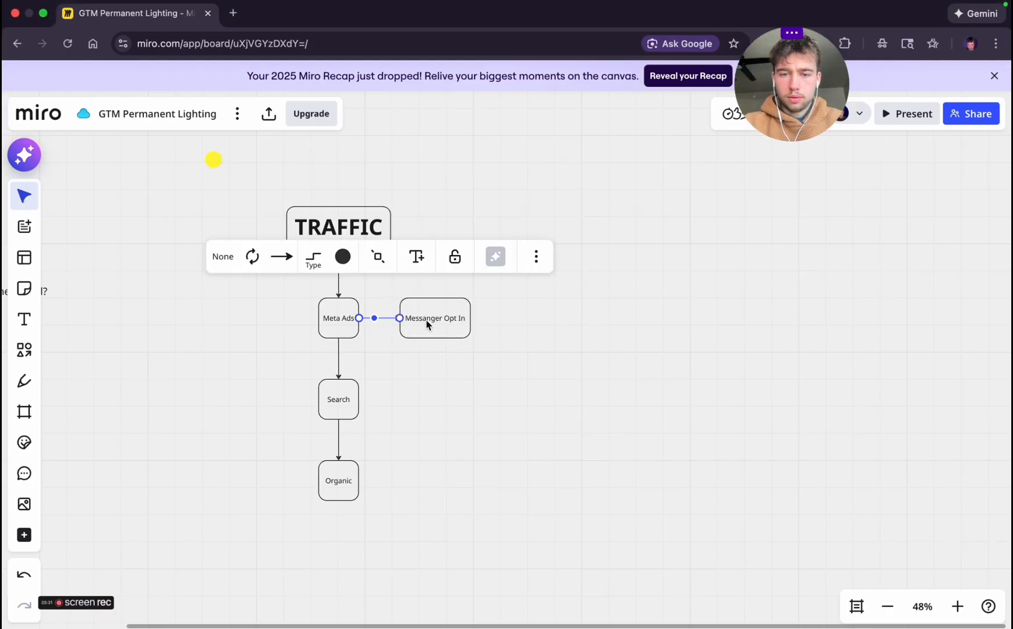
left_click(426, 317)
double_click(425, 317)
right_click(425, 317)
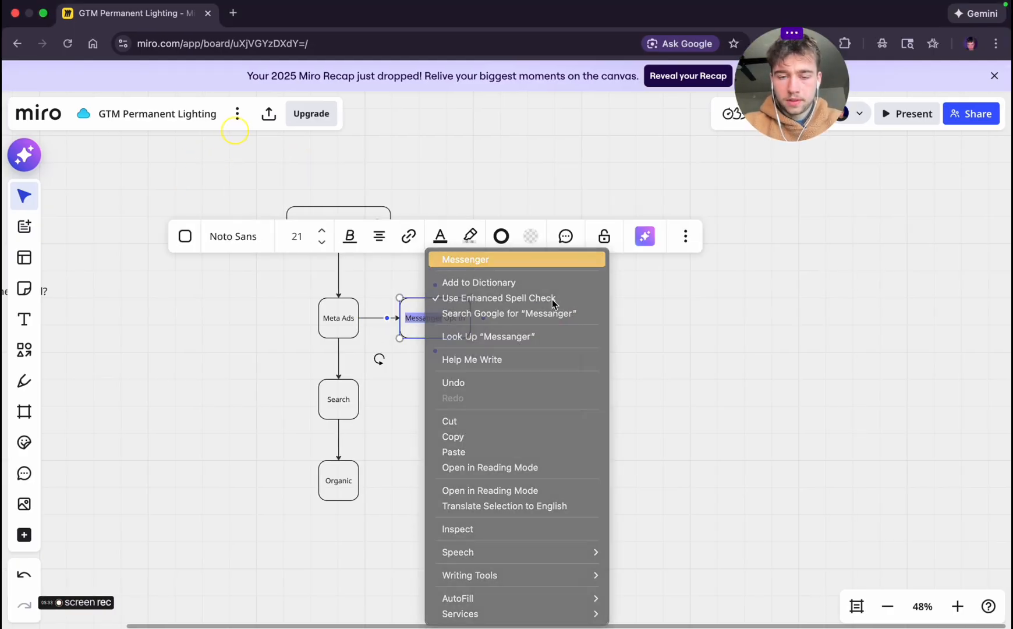
left_click(466, 260)
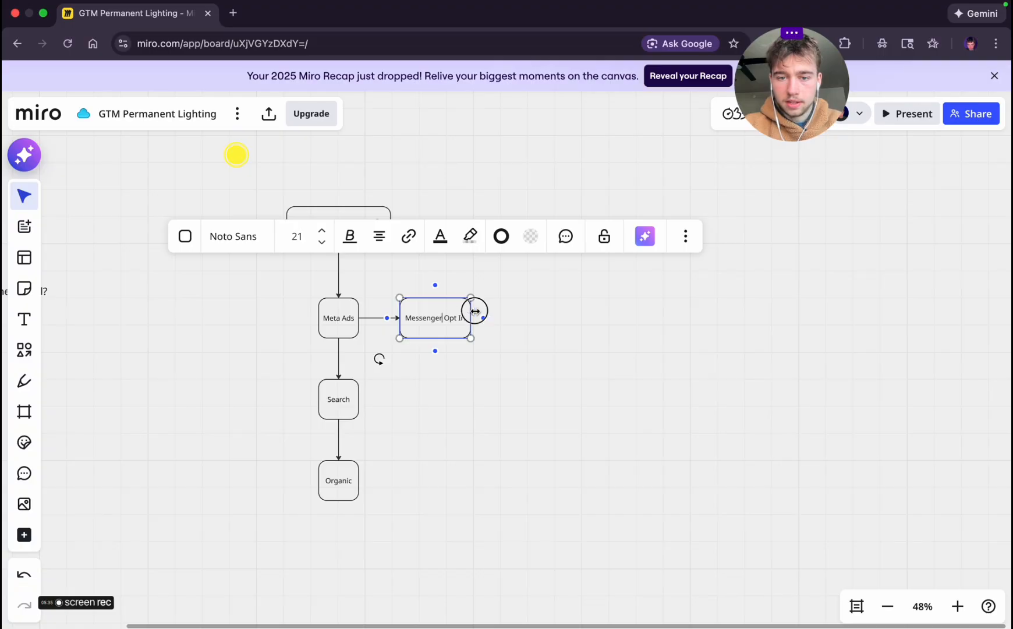
Widen the box beside Meta Ads and replace its label with "Sell By Chat"
left_click_drag(475, 311, 510, 315)
left_click(524, 395)
left_click(436, 325)
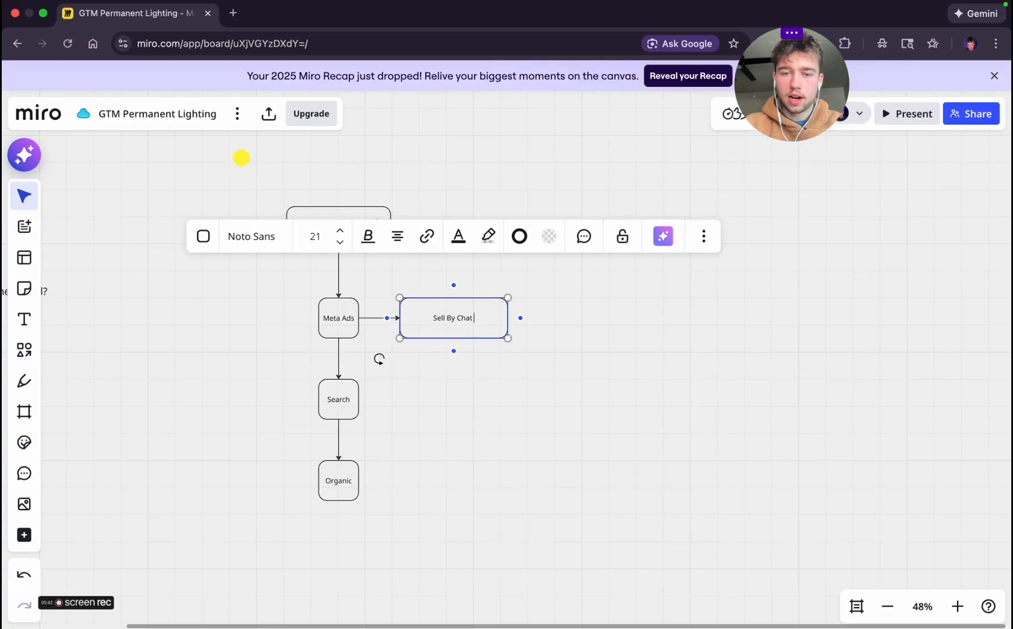
left_click(576, 368)
Add a connected box to the right of Search, widen it and label it "Landing Page - Opt-In"
left_click(342, 396)
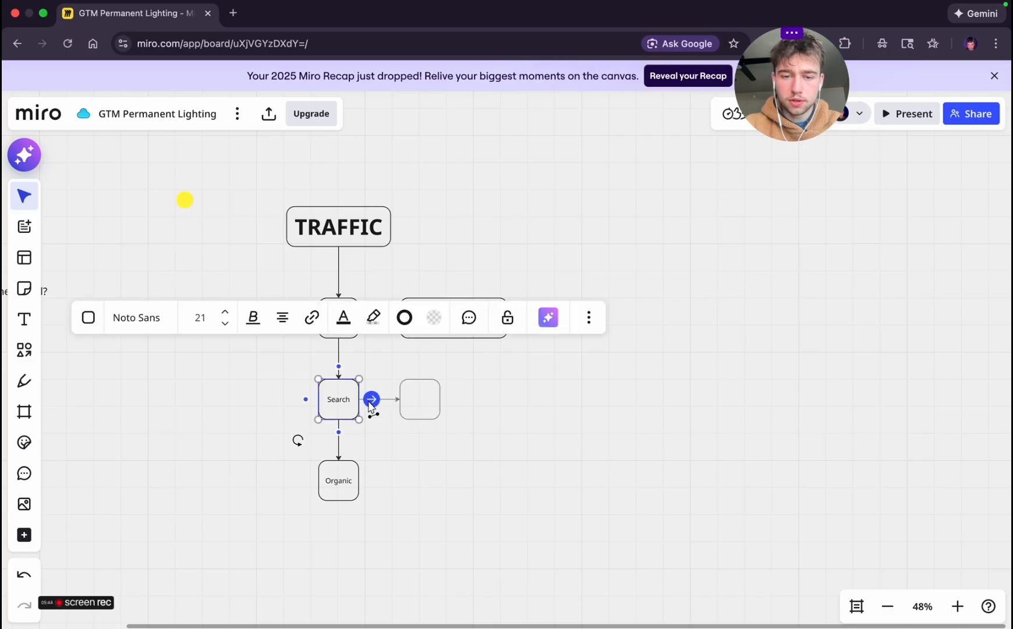
left_click(370, 399)
left_click_drag(443, 399, 504, 399)
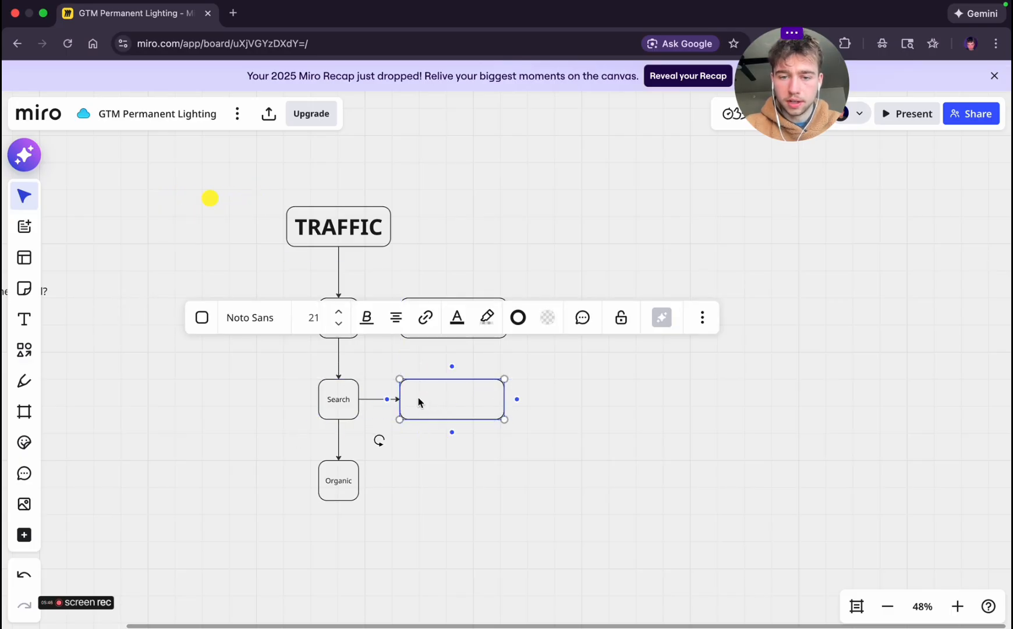
left_click(590, 451)
left_click(431, 401)
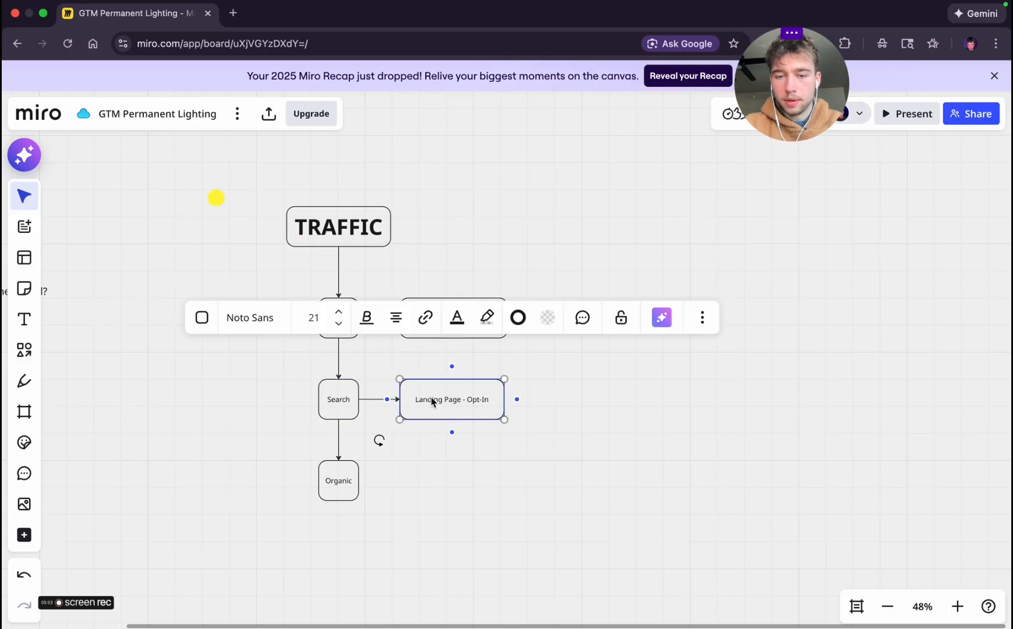
left_click(614, 432)
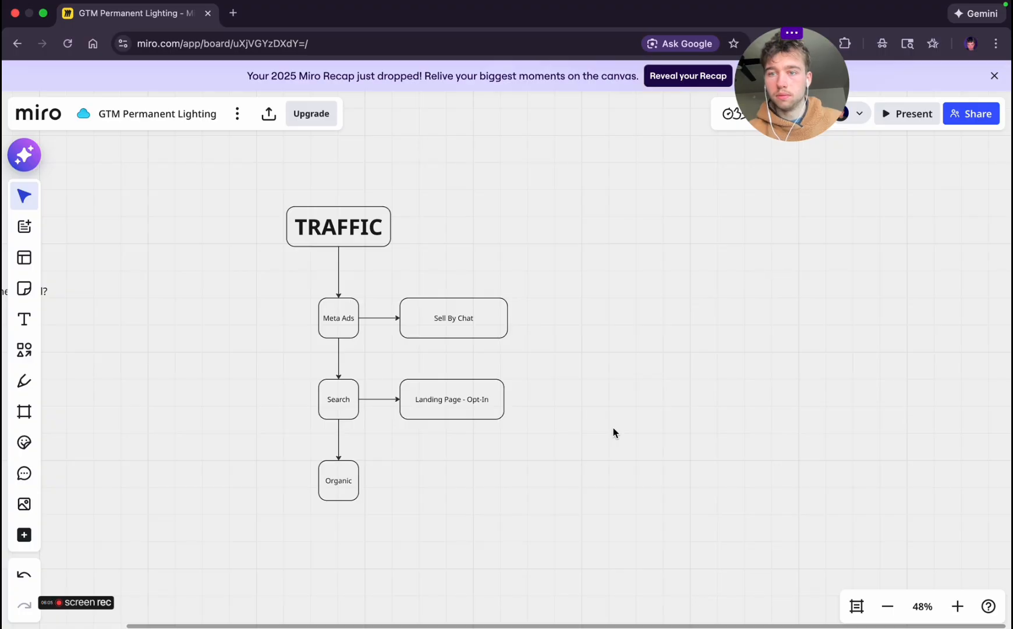
Add a connected box to the right of Organic, widen it and label it "Sell By Chat"
left_click(338, 440)
left_click(369, 481)
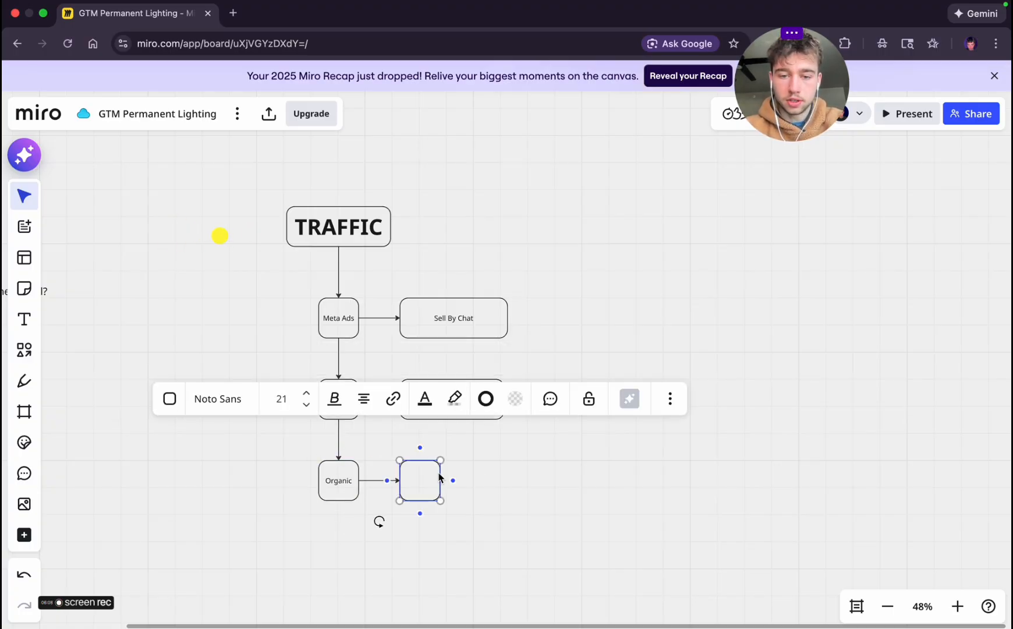
left_click_drag(448, 479, 506, 472)
left_click(590, 483)
left_click(431, 490)
type("Sell By Chat")
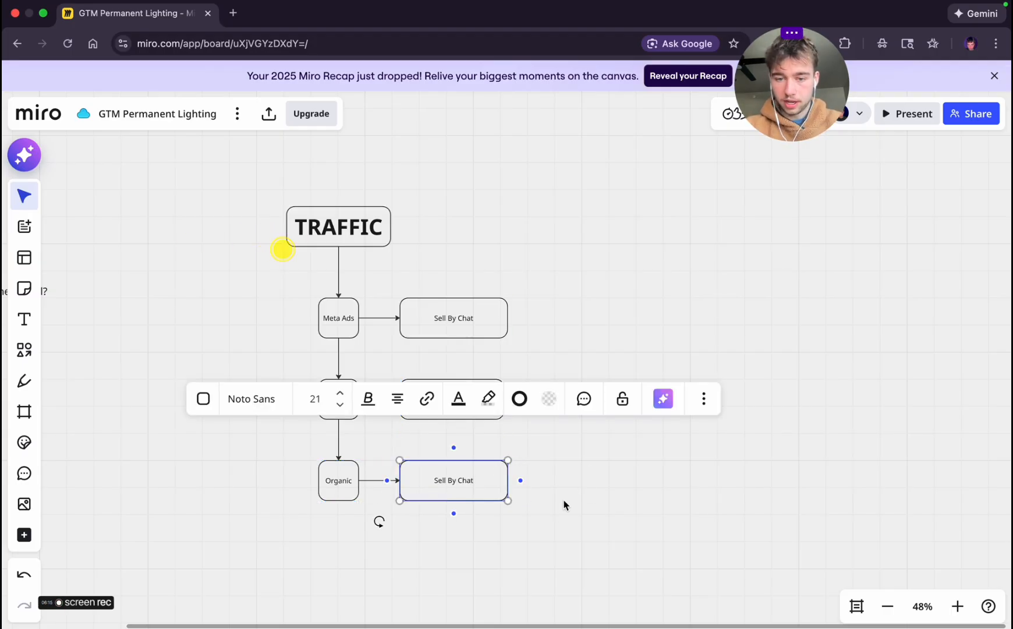
left_click(564, 502)
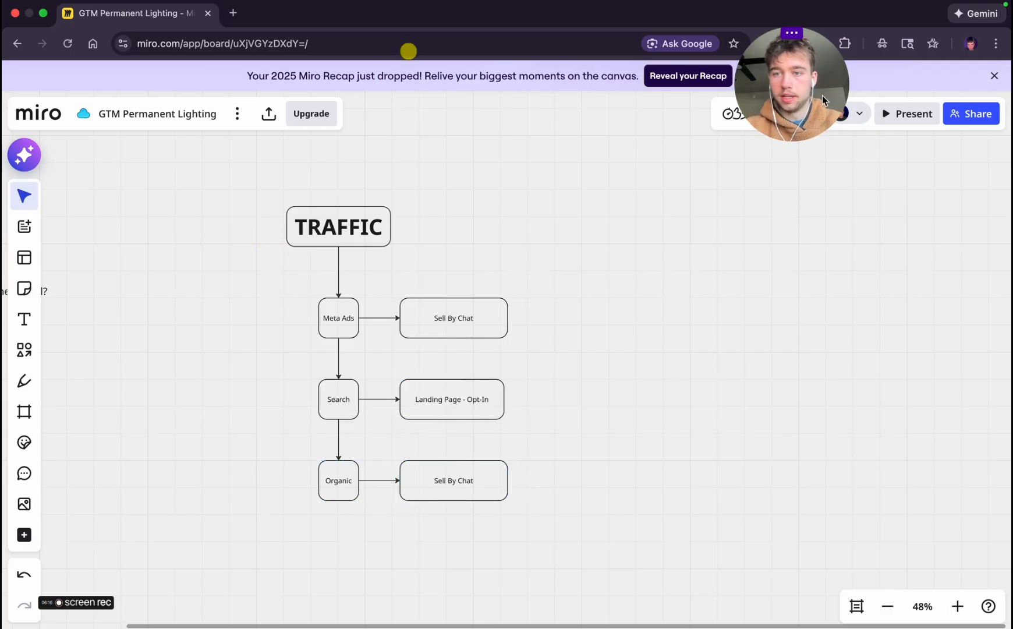
left_click_drag(792, 81, 874, 79)
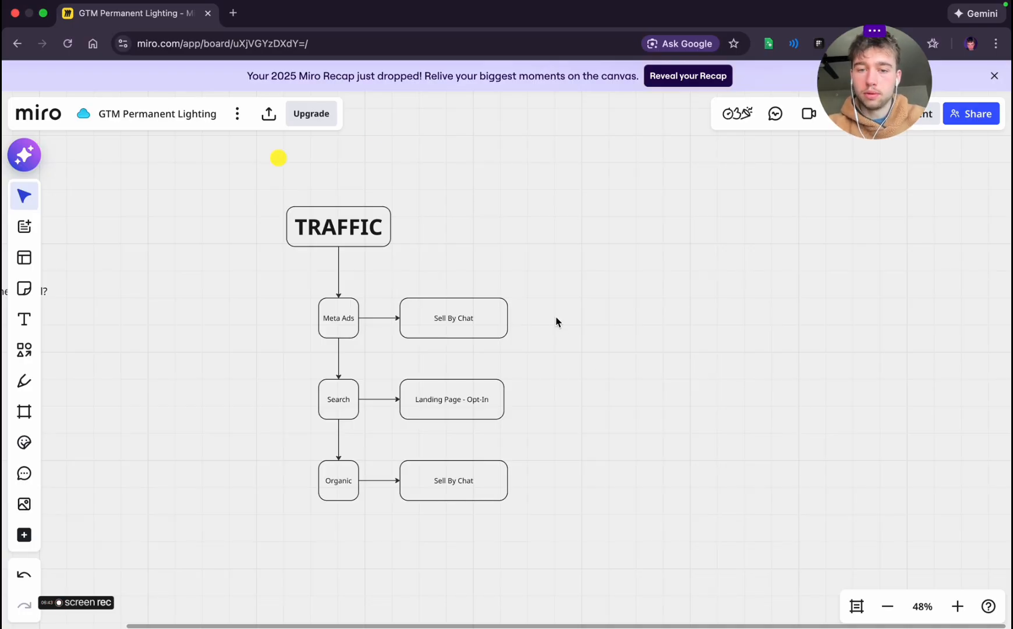
Widen the Landing Page - Opt-In box to match the width of the Sell By Chat boxes
left_click(484, 415)
left_click_drag(504, 396, 518, 395)
left_click(587, 393)
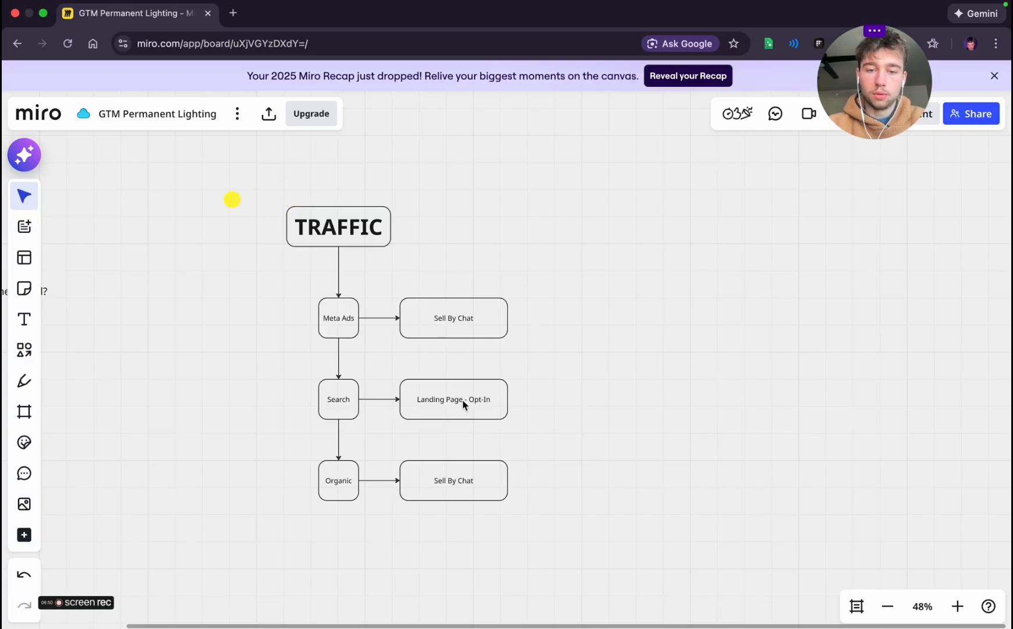
left_click(376, 399)
left_click(559, 403)
Add a connected box to the right of Landing Page - Opt-In and label it "VSL - Submit request form"
left_click(494, 402)
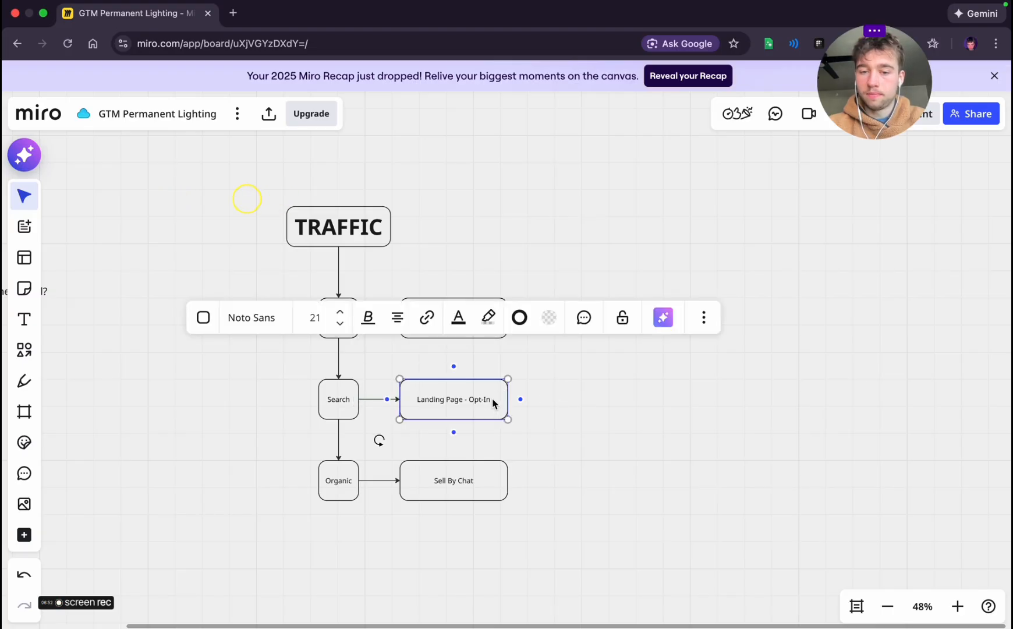
left_click(520, 399)
left_click_drag(691, 399, 638, 401)
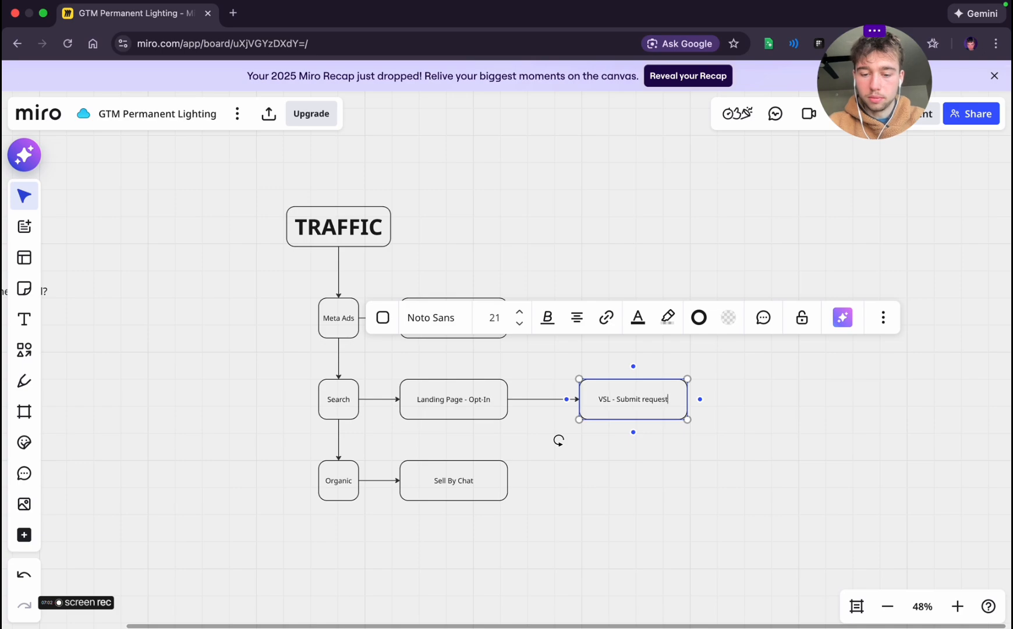
left_click(822, 412)
left_click(685, 403)
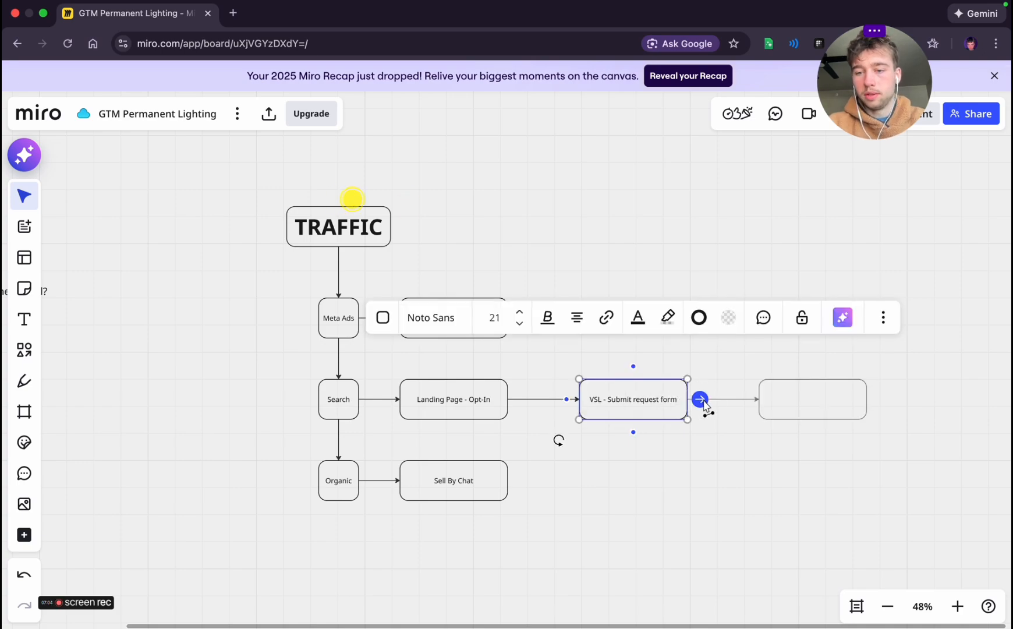
left_click(701, 399)
left_click(756, 443)
left_click(814, 404)
mouse_move(813, 403)
left_mouse_down()
mouse_move(794, 398)
mouse_move(808, 401)
left_mouse_up()
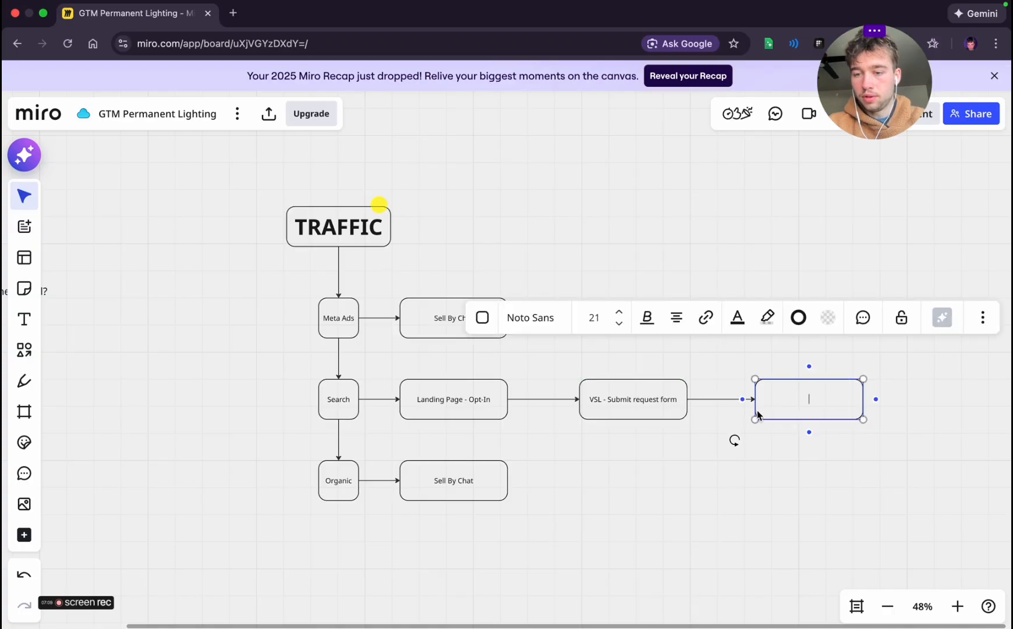
triple_click(810, 399)
left_click(911, 412)
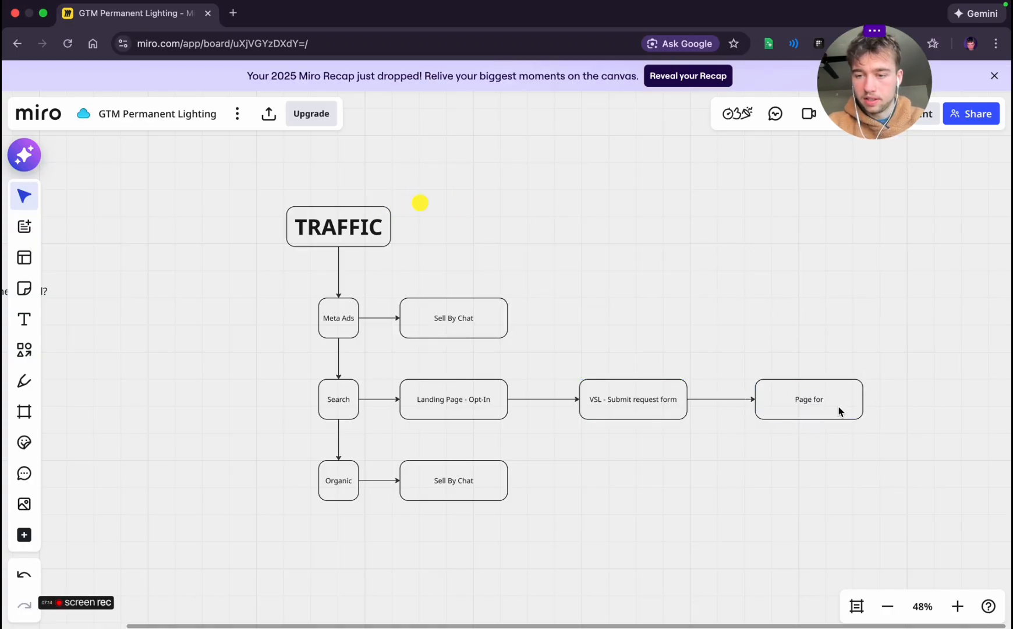
left_click(840, 412)
key("Delete")
Replace the label of the VSL - Submit request form box with "Calendar form"
left_click(641, 408)
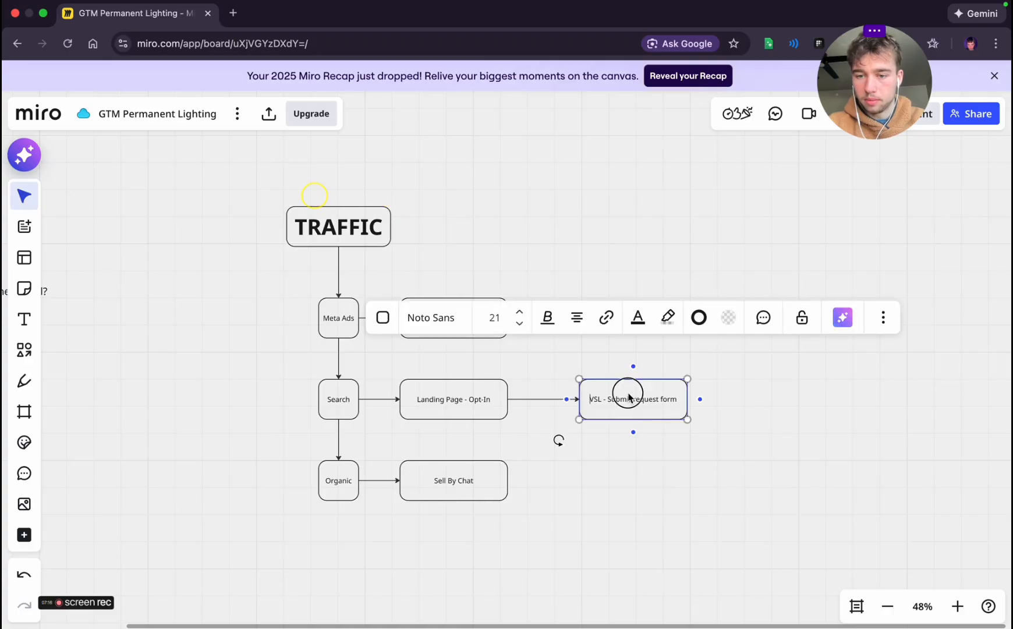
triple_click(629, 401)
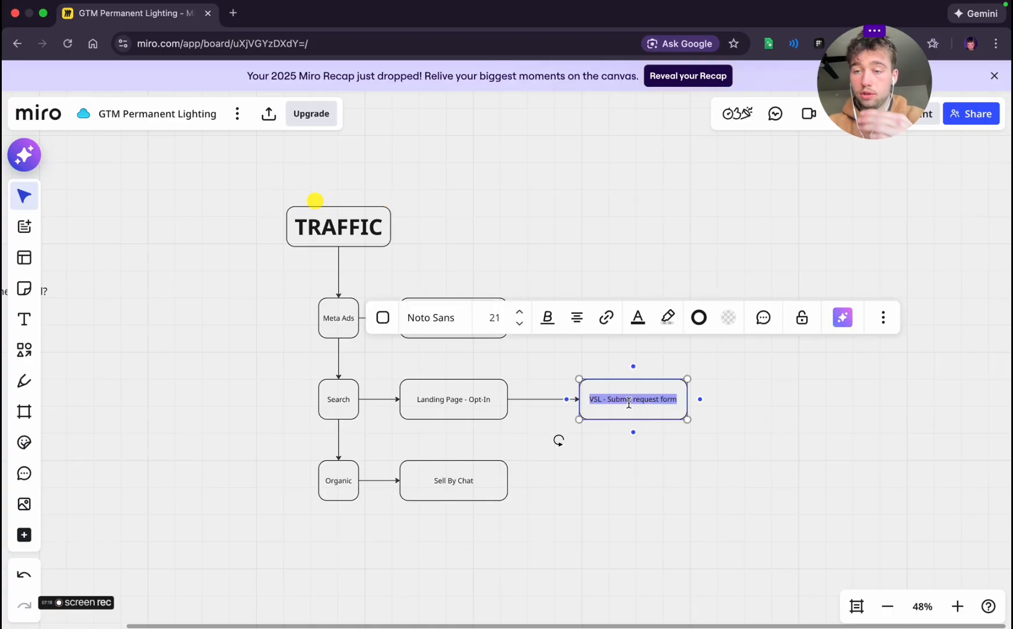
type("Cz")
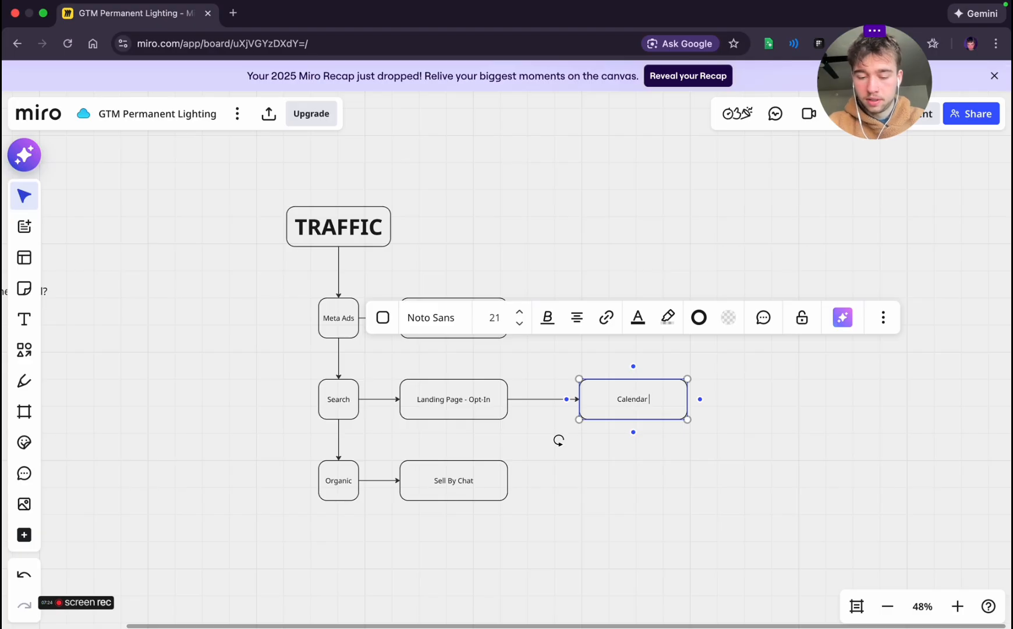
left_click(732, 428)
Add a blank connected box to the right of Calendar form and raise it slightly so its connector bends upward
left_click(664, 406)
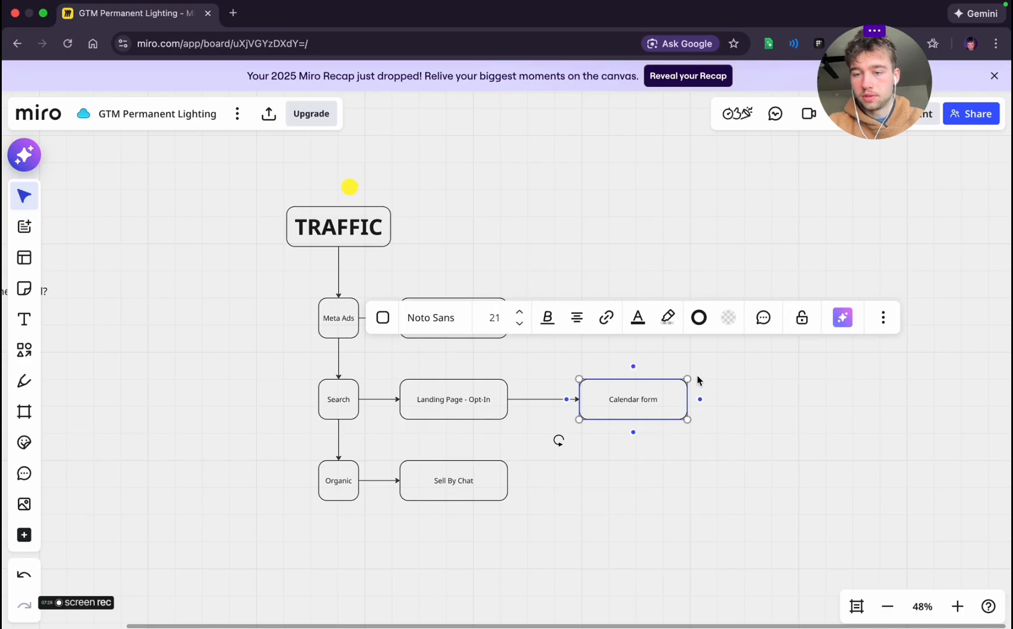
left_click(700, 399)
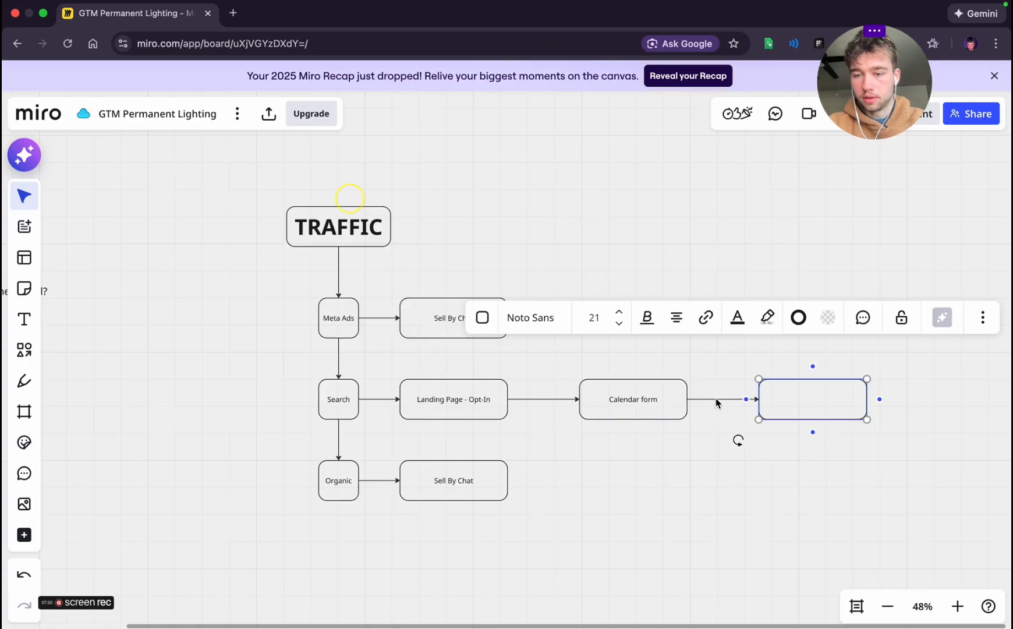
left_click(728, 399)
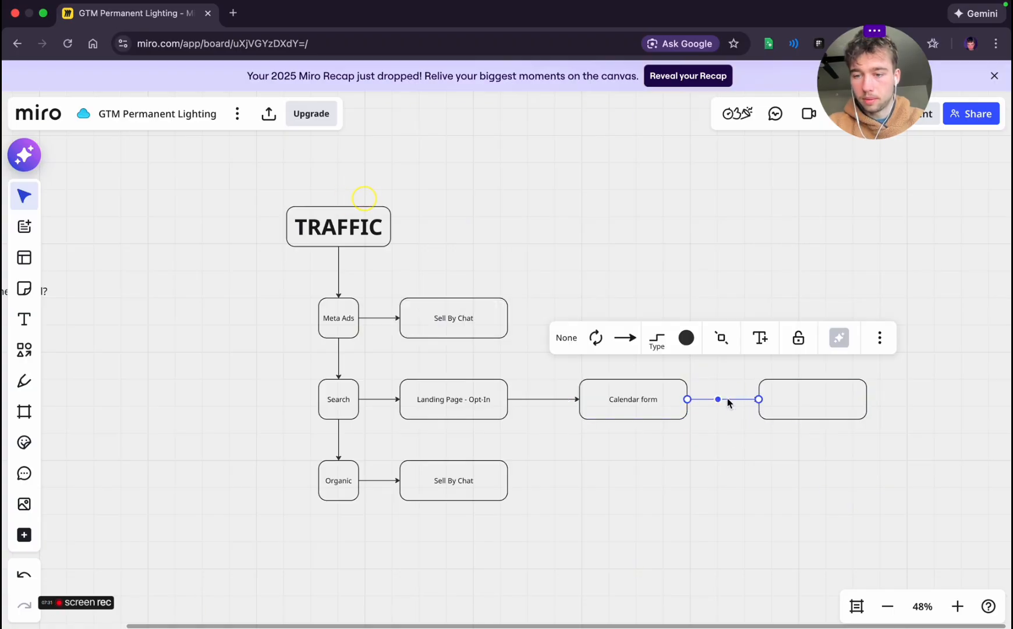
left_click(625, 338)
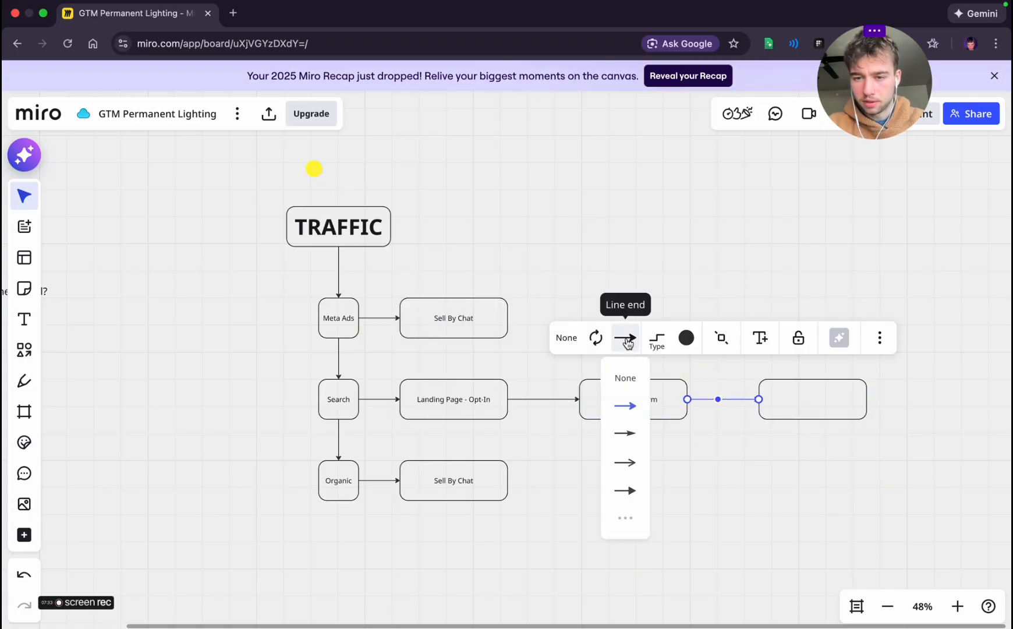
left_click(658, 341)
left_click(658, 341)
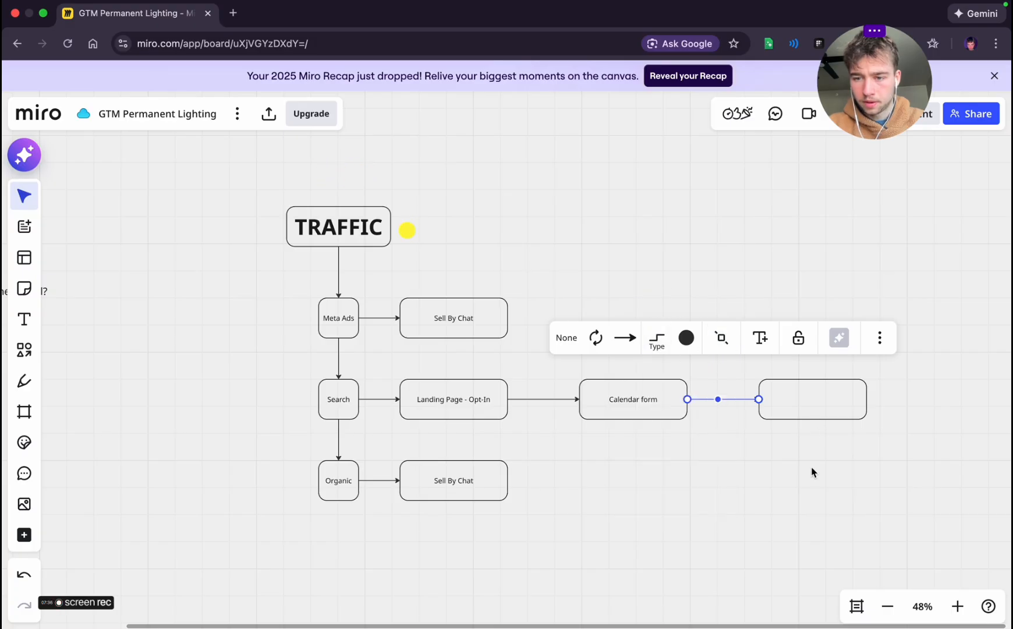
left_click(814, 407)
left_click_drag(816, 407, 811, 379)
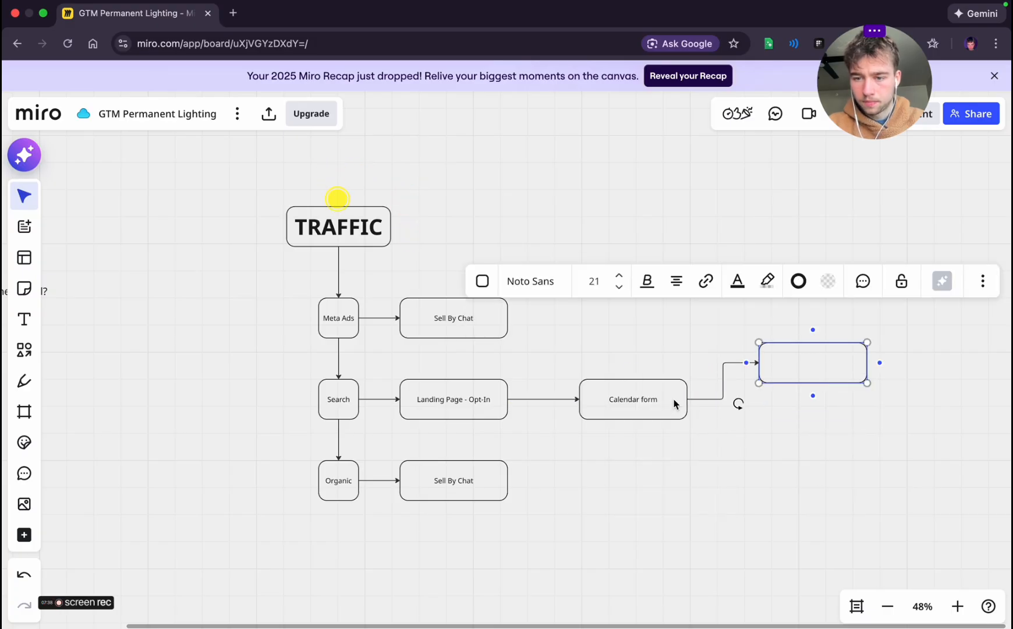
Add a second blank box branching from Calendar form, below the first branch box
left_click(676, 405)
left_click(702, 399)
left_click(900, 569)
Label the upper box branching from Calendar form "Phone Call"
left_click(812, 368)
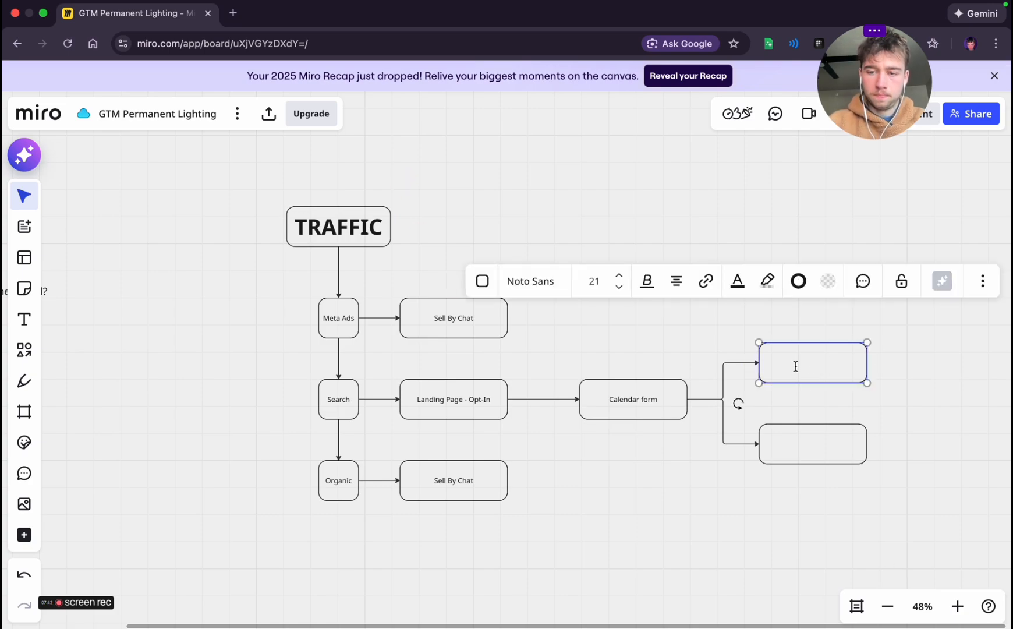
type("Phone Call")
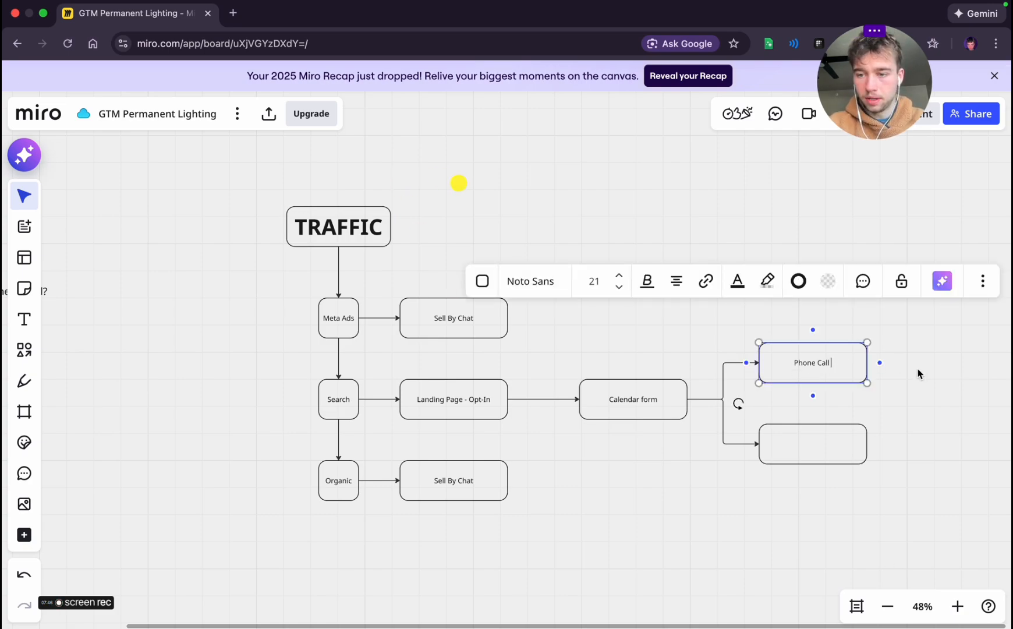
left_click(874, 417)
left_click(836, 357)
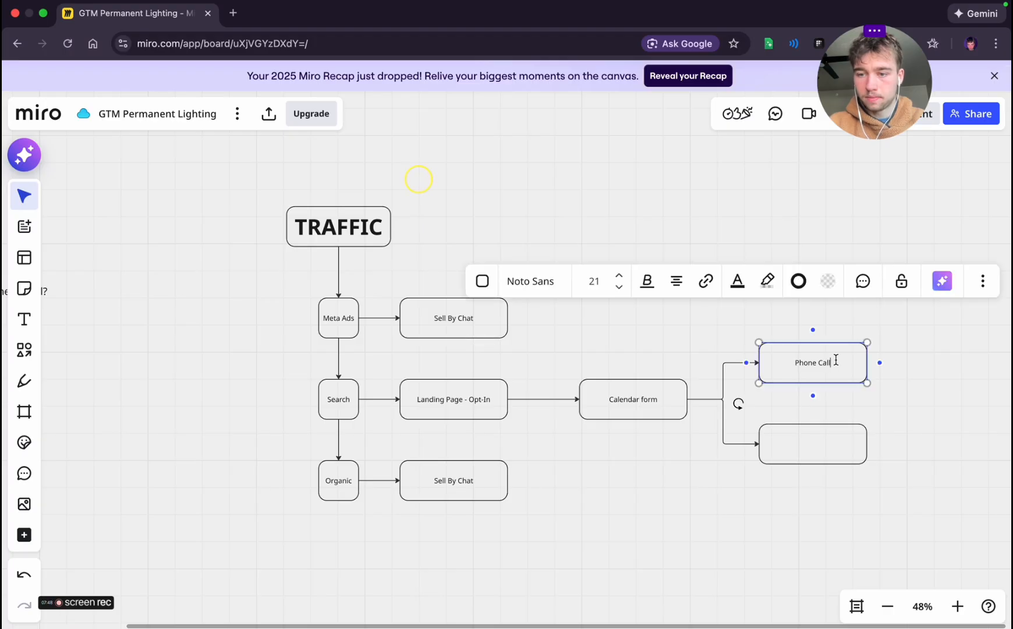
type("in")
Complete the upper branch label as "Phone Call (15 min)" and label the lower branch box "15 min text convo"
left_click(813, 443)
type("15 m")
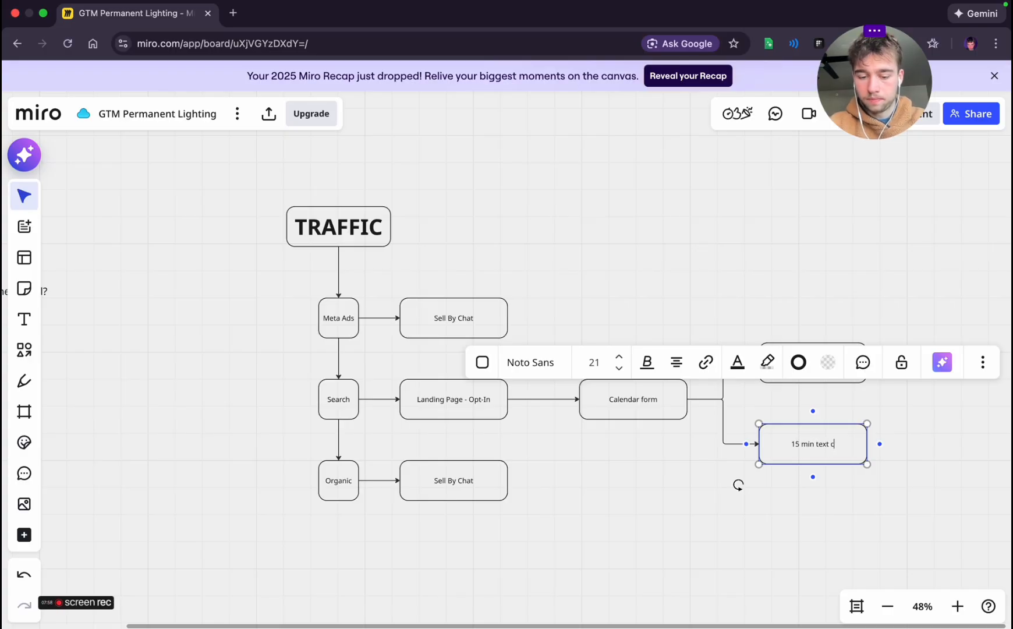
left_click(873, 433)
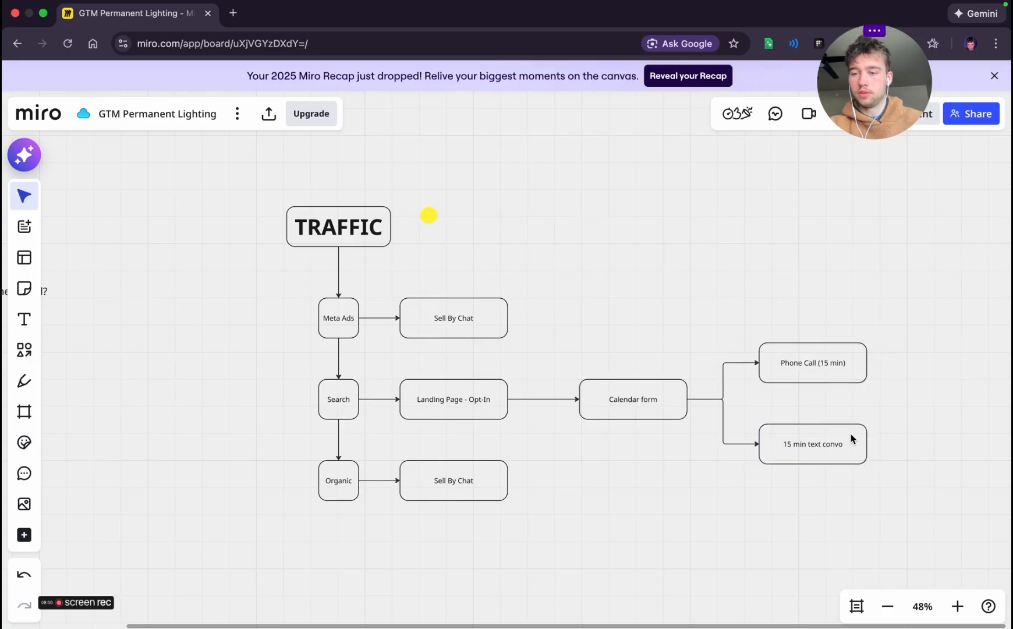
left_click(850, 435)
left_click_drag(819, 435, 821, 436)
left_click(945, 435)
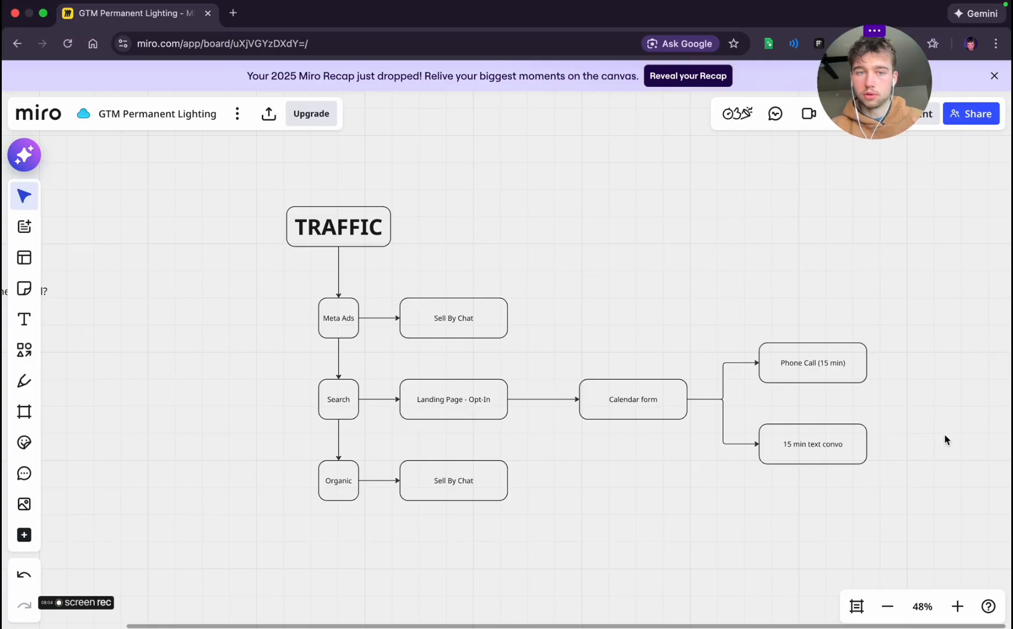
scroll(842, 399, "right", 10)
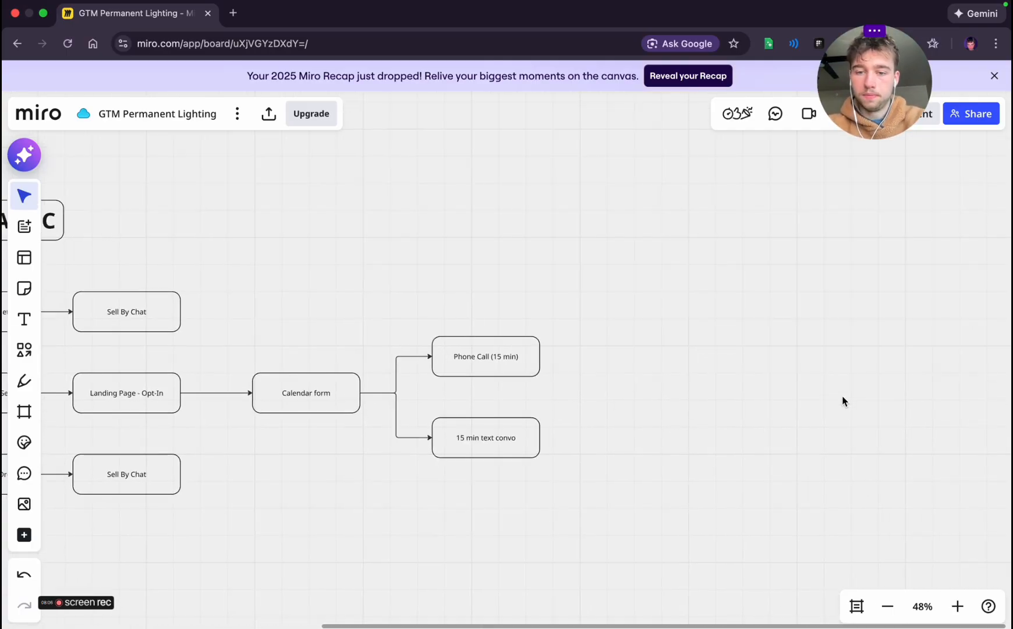
left_click(537, 373)
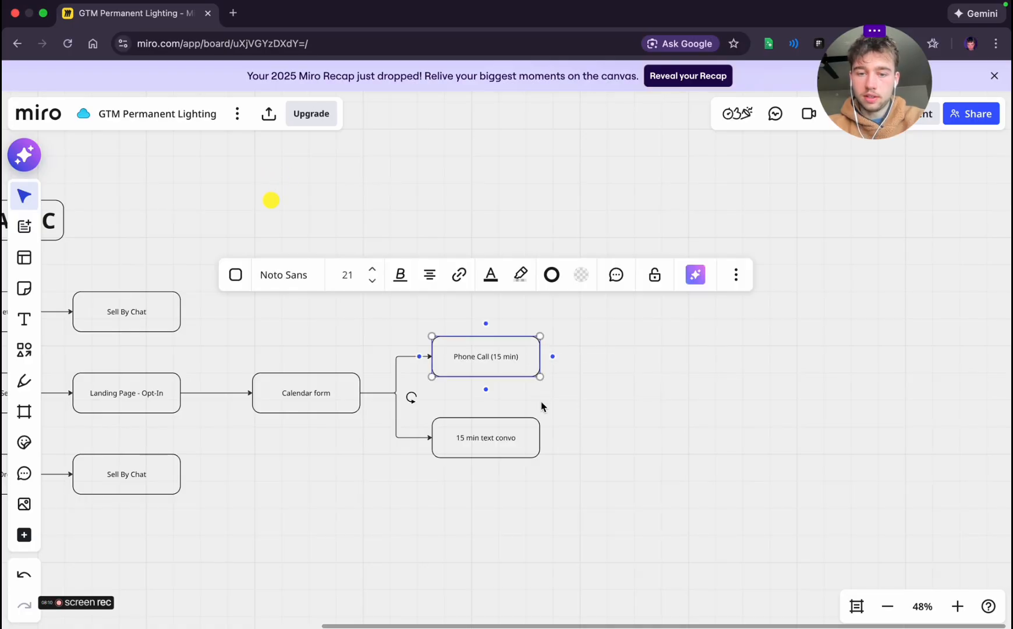
left_click(606, 401)
left_click(487, 445)
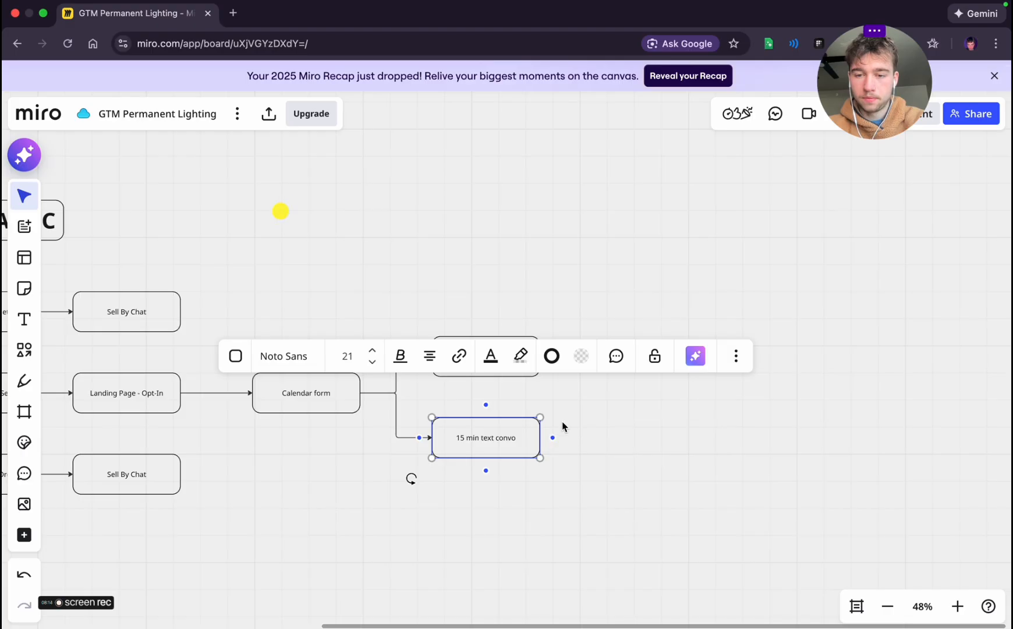
left_click(576, 413)
right_click(597, 398)
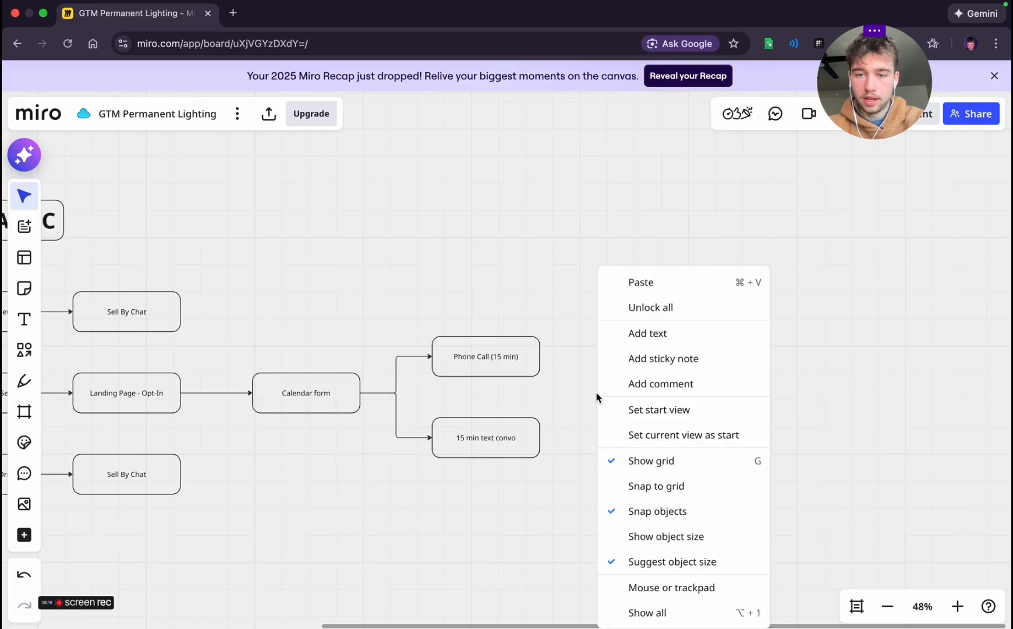
left_click(559, 391)
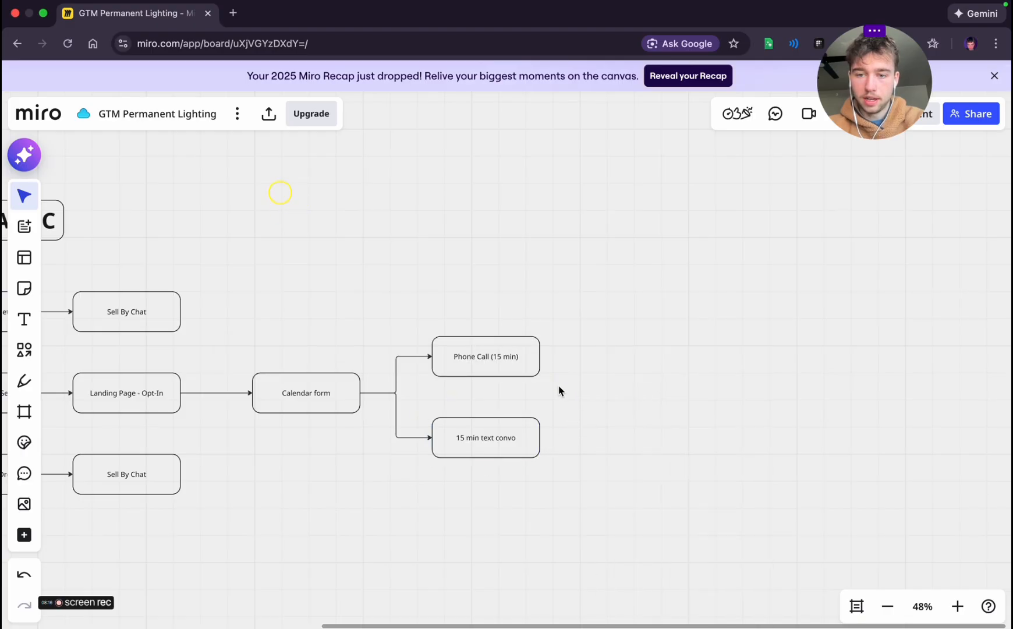
Draw a blank rounded box to the right of the two call and text branches and centre it roughly between them
left_click(23, 349)
left_click_drag(571, 391, 716, 431)
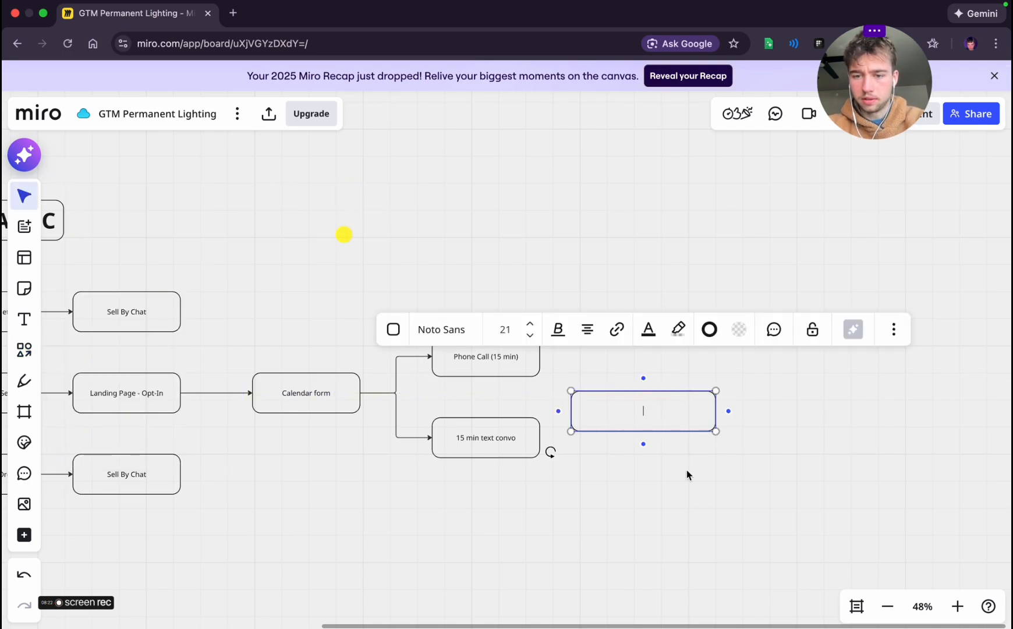
left_click(687, 475)
left_click(645, 416)
left_click_drag(645, 415, 658, 400)
left_click(527, 474)
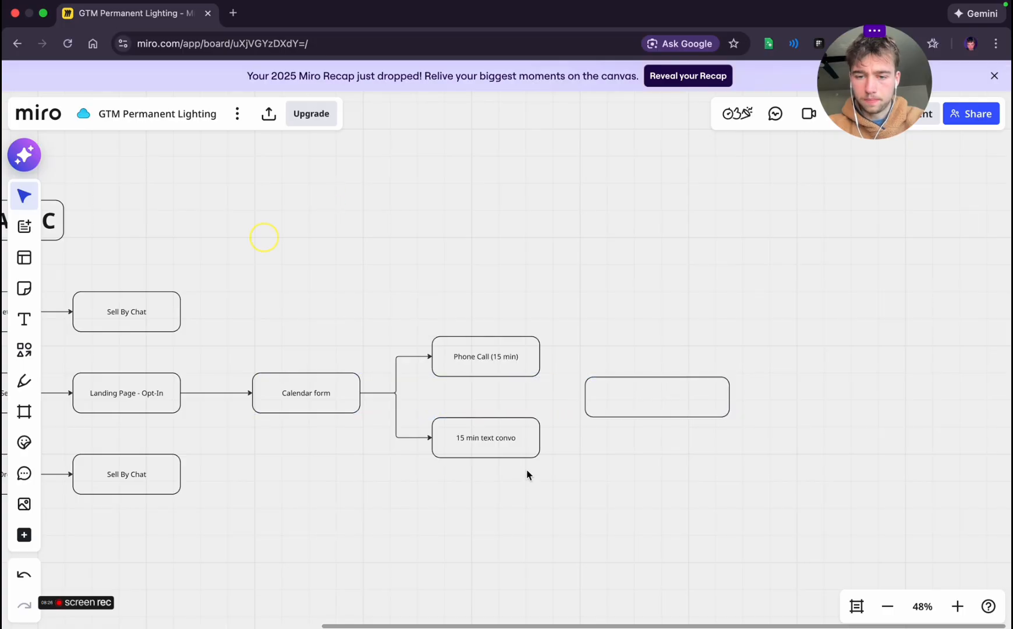
left_click(530, 452)
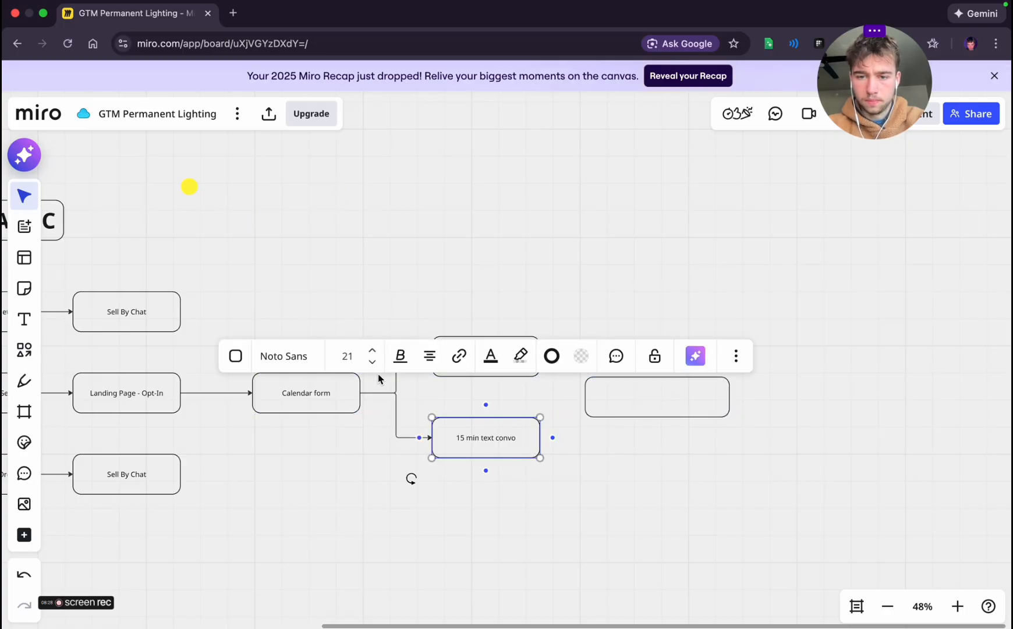
left_click(645, 463)
Paste the label "The Price & Securing Install Appointment" into the new blank box
double_click(640, 414)
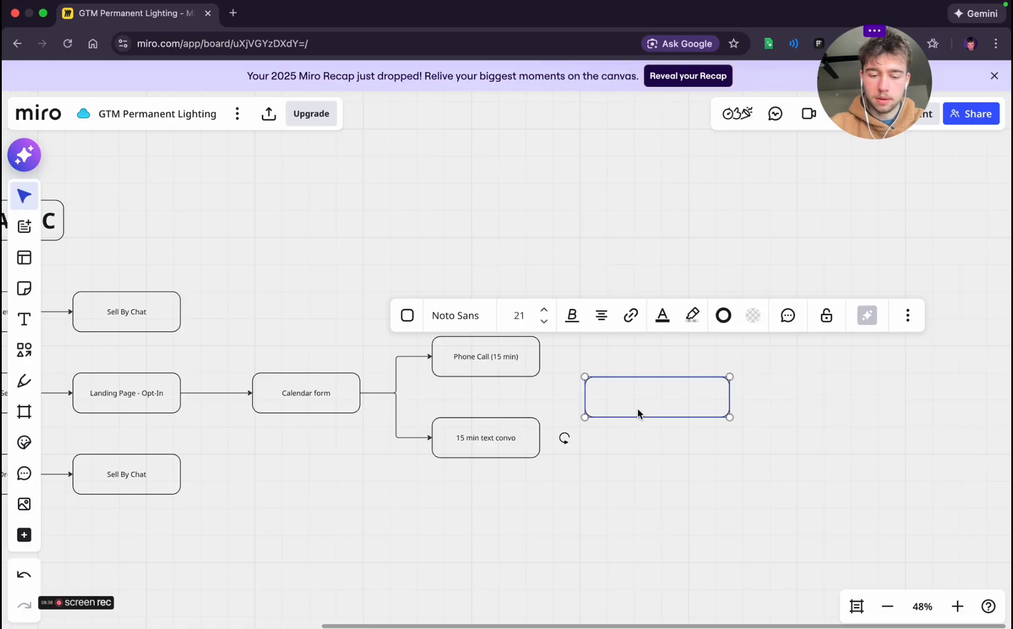
type("The Price & Securing Install Appointment")
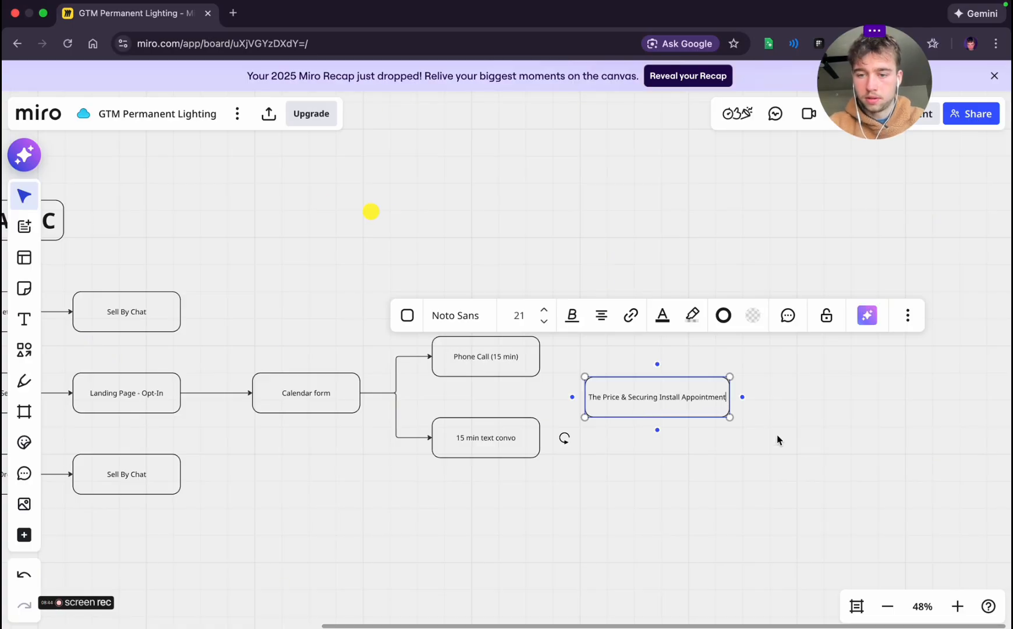
left_click(831, 451)
left_click(676, 410)
left_click(666, 472)
Try a light green border and no border on the price and appointment box, and set the border back to black
scroll(666, 472, "right", 2)
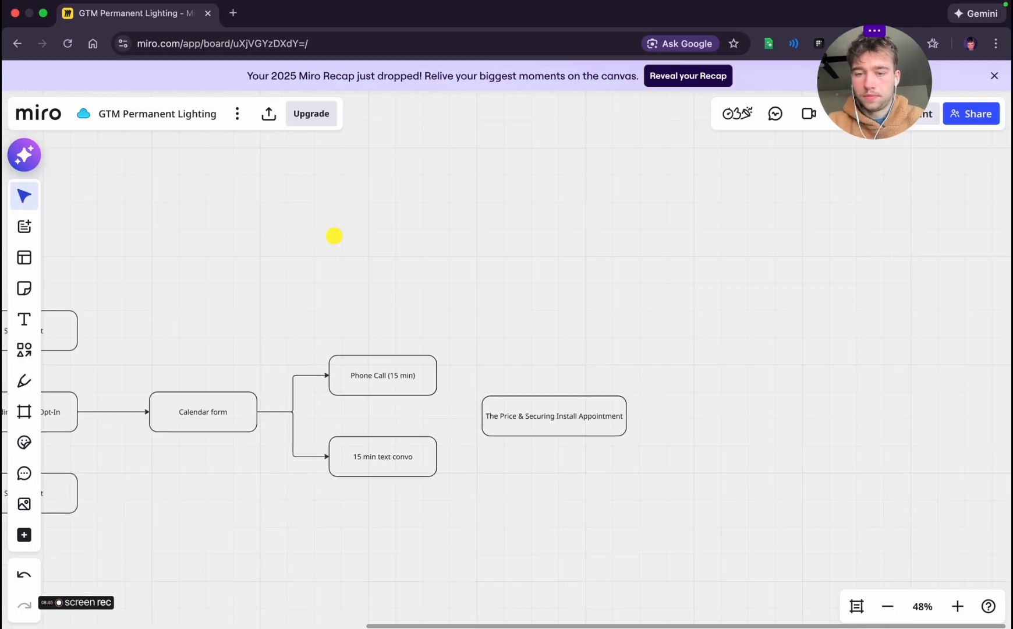
scroll(667, 472, "right", 2)
left_click(503, 442)
left_click(548, 357)
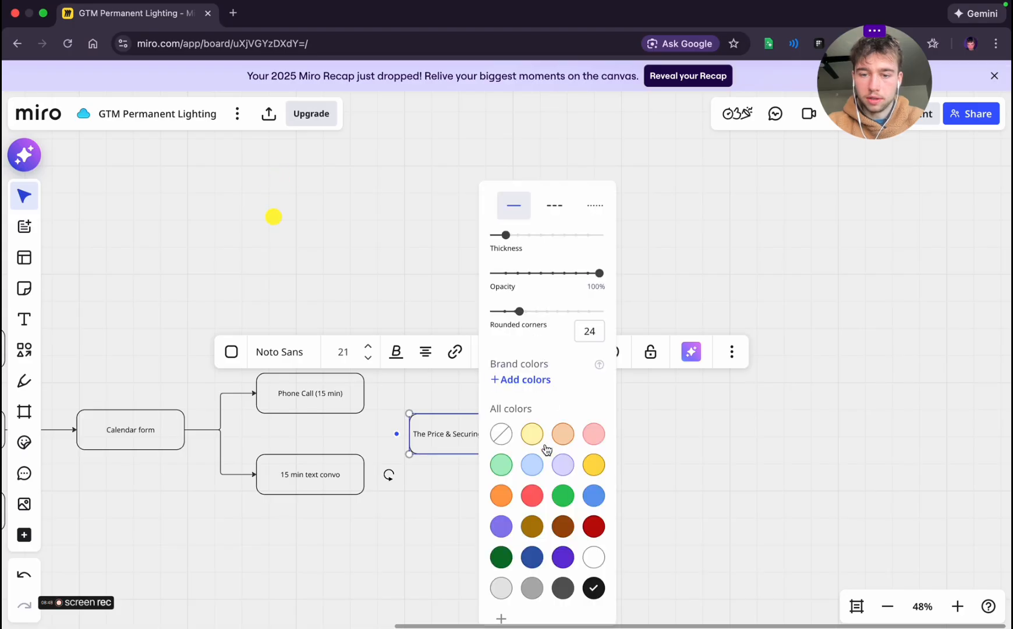
left_click(503, 465)
left_click(681, 469)
left_click(517, 444)
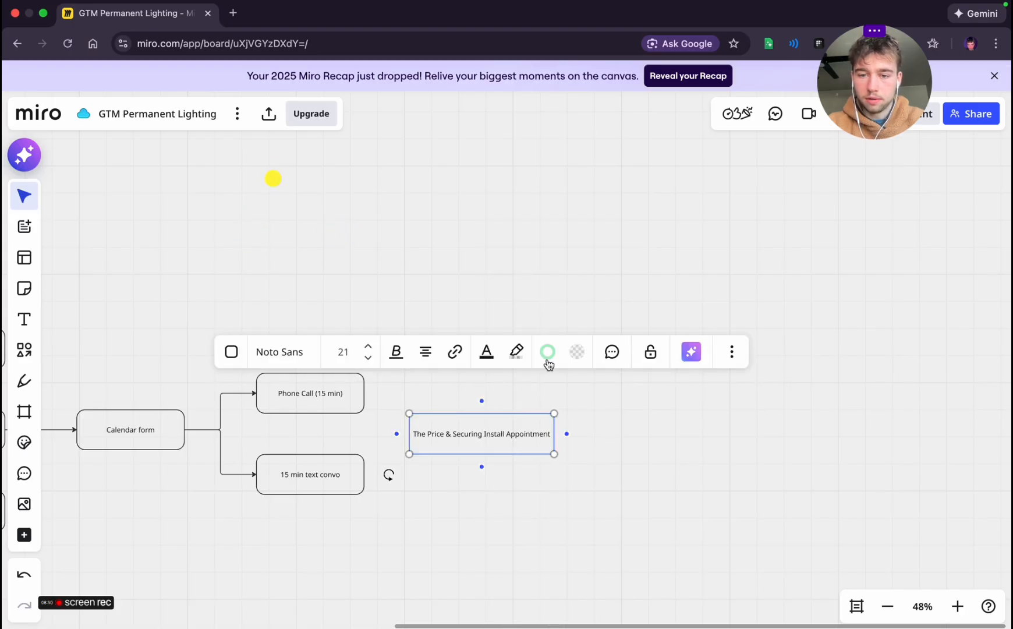
left_click(547, 358)
left_click(501, 434)
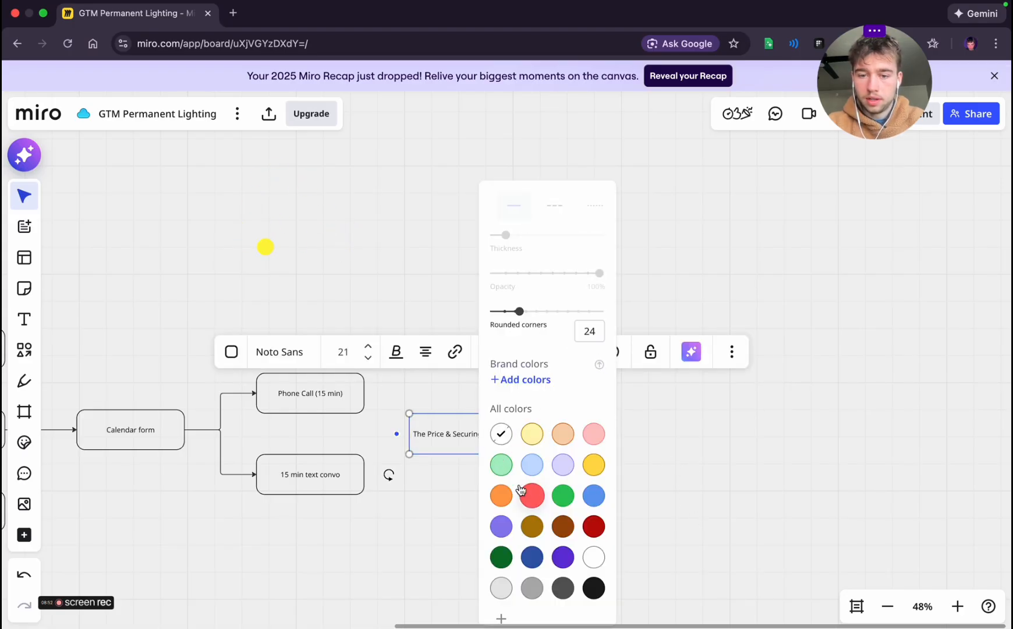
left_click(594, 587)
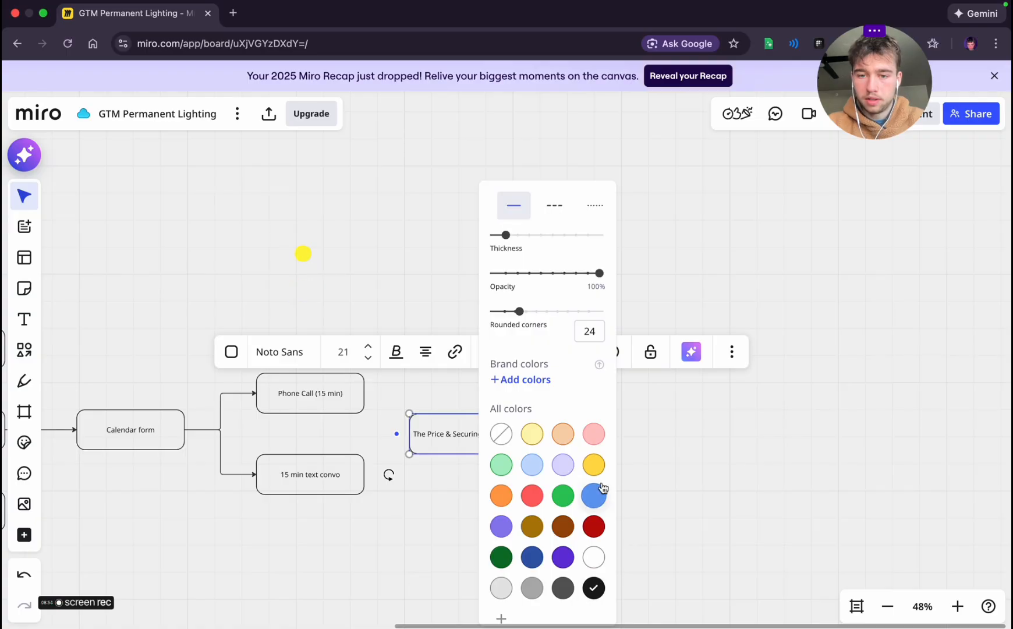
left_click(692, 442)
Fill the price and appointment box with light green and shift it slightly to the right
left_click(495, 439)
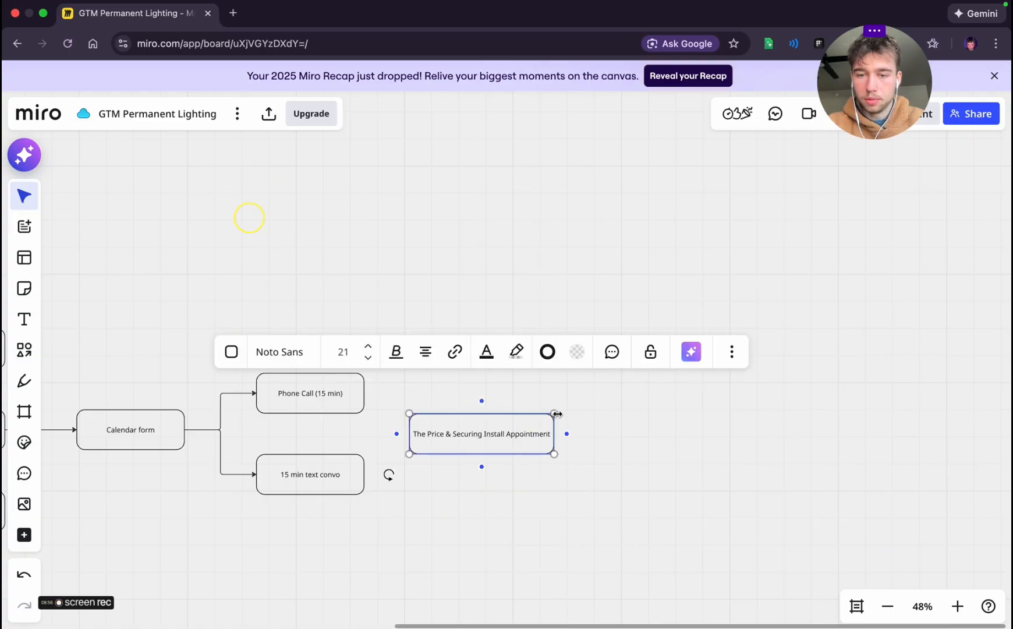
left_click(572, 352)
left_click(531, 465)
key("Escape")
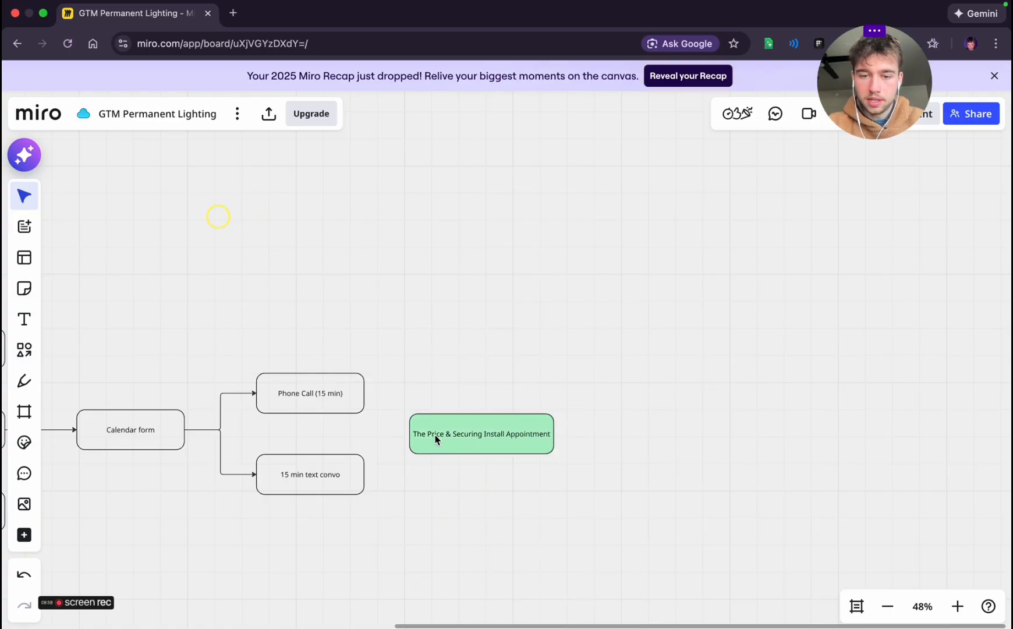
left_click_drag(436, 440, 457, 440)
left_click(425, 520)
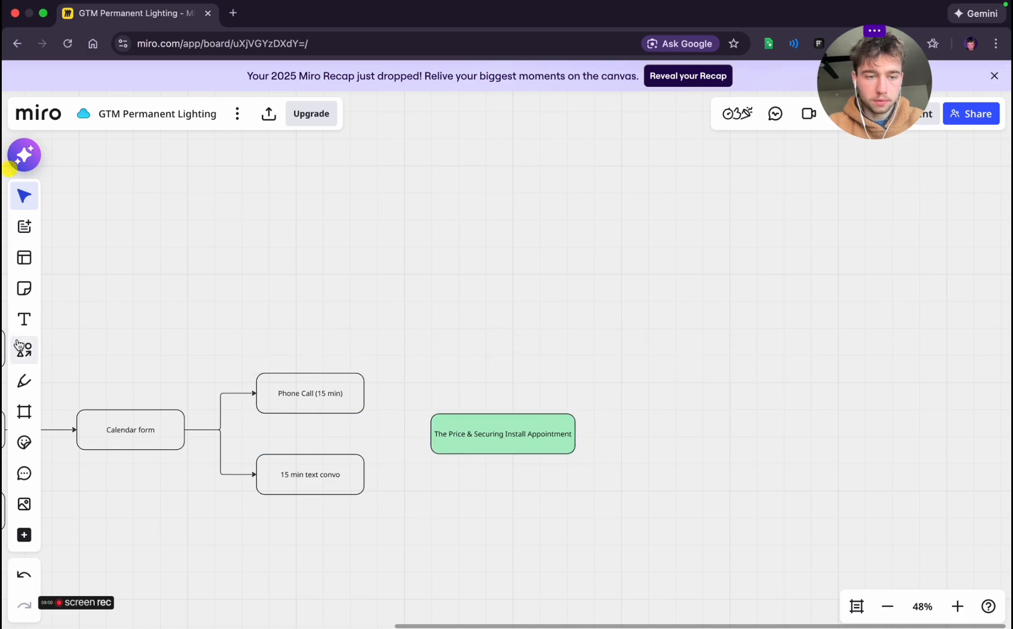
Connect the Phone Call (15 min) and 15 min text convo boxes to the green box with straight arrows
left_click(20, 347)
left_click(100, 313)
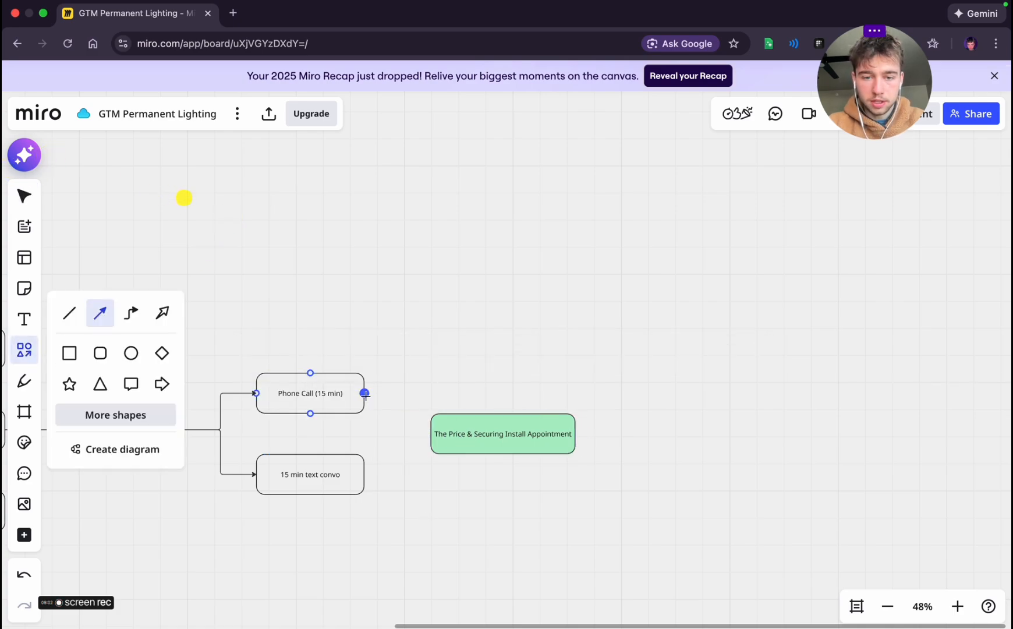
left_click_drag(365, 393, 431, 434)
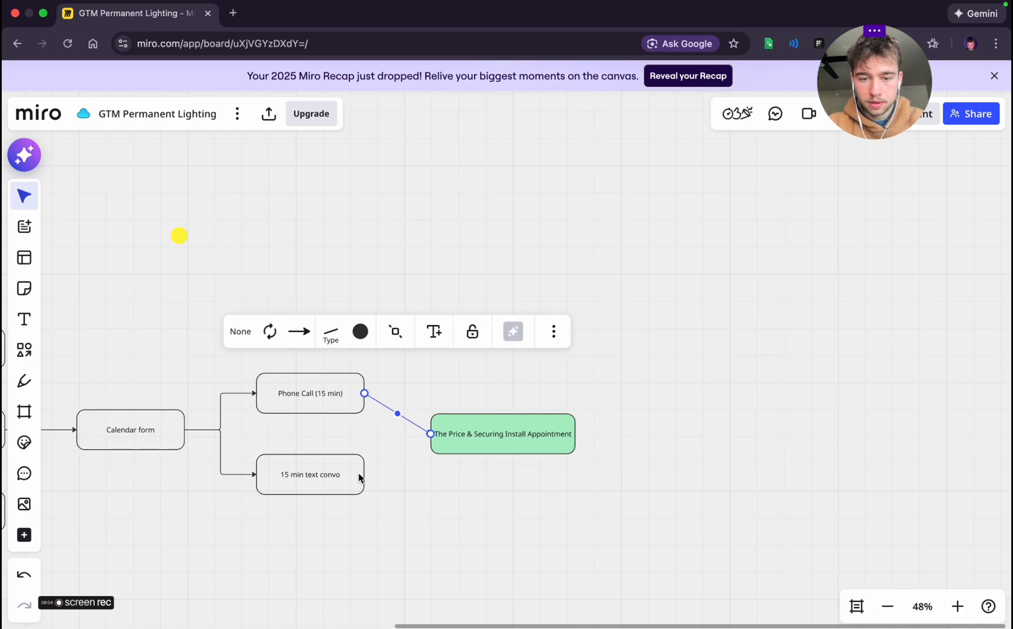
left_click(391, 477)
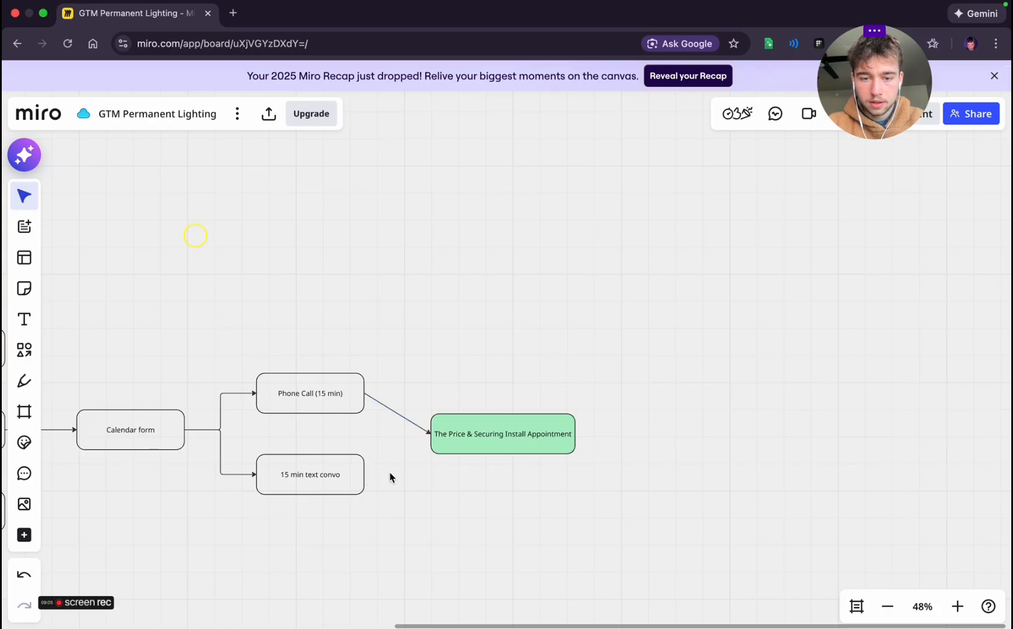
left_click(23, 350)
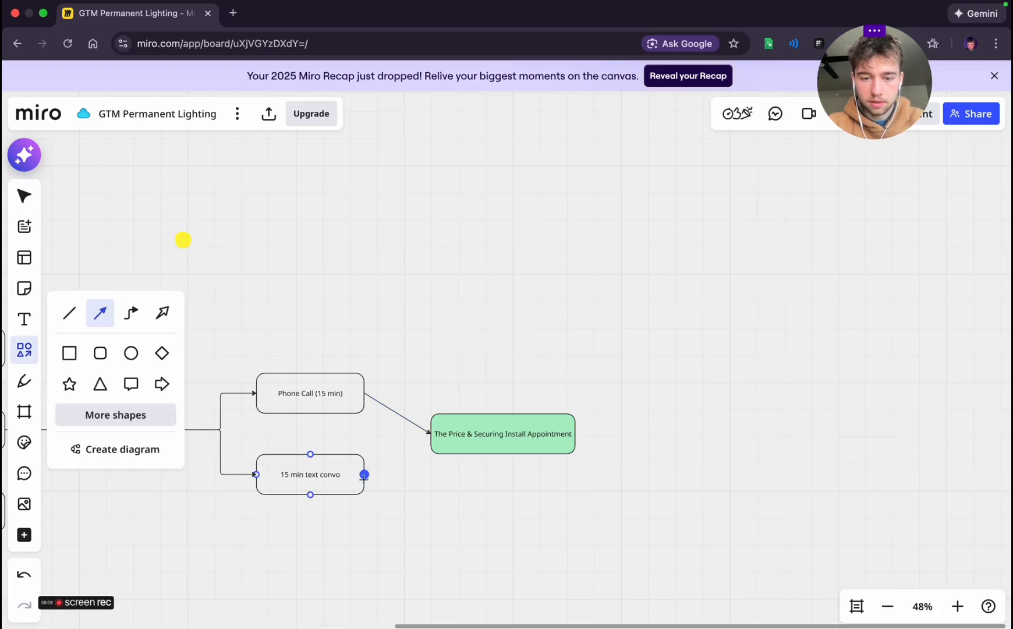
left_click_drag(366, 475, 431, 434)
left_click(463, 489)
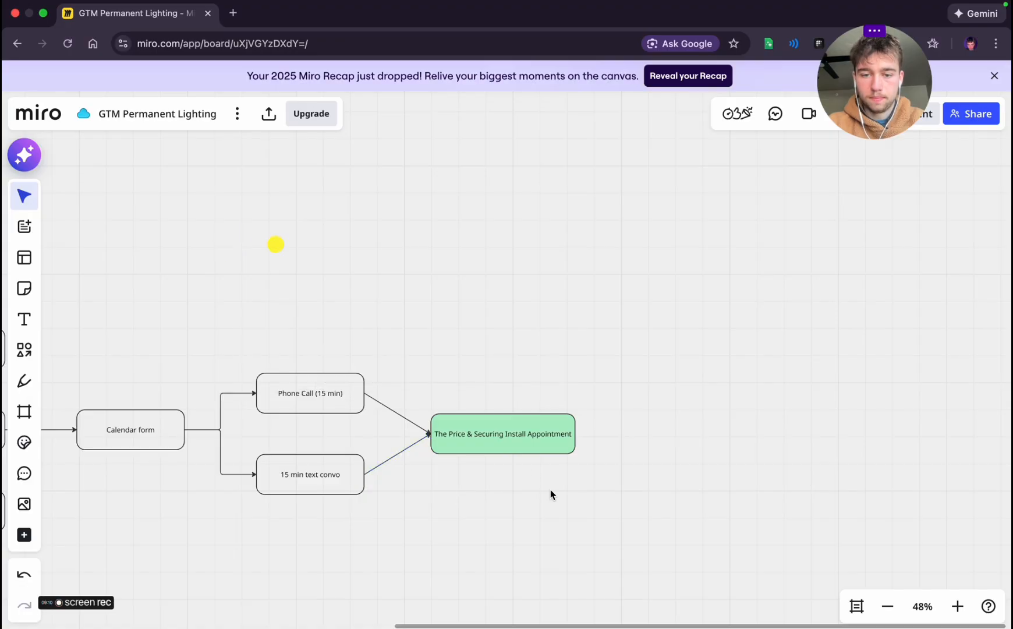
Move the green box further right to lengthen its two incoming arrows
left_click(492, 441)
left_click_drag(494, 443, 537, 441)
left_click(461, 504)
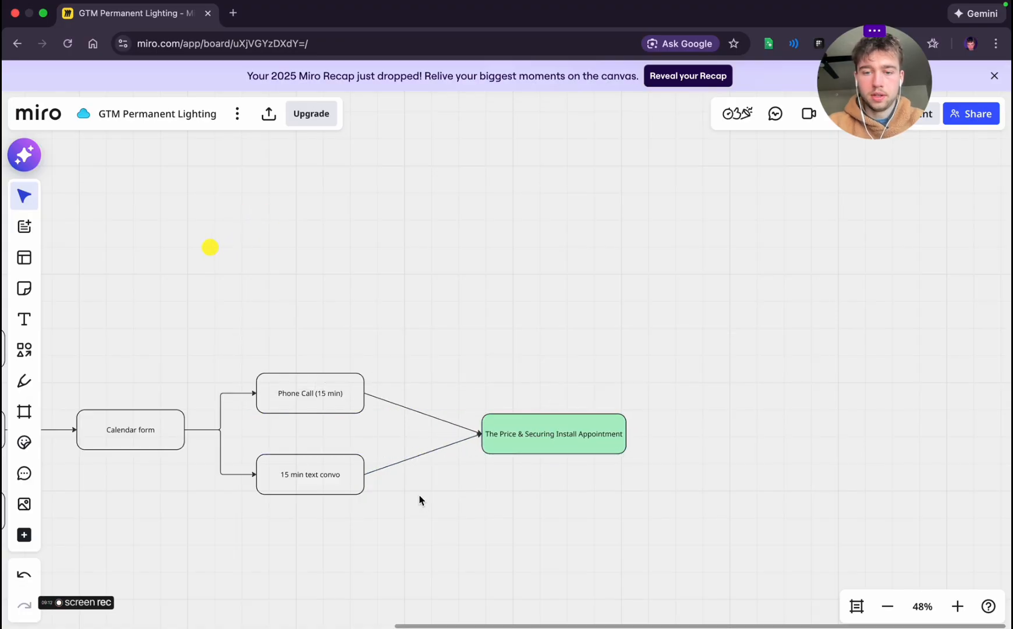
Add a blank box connected from the Meta Ads Sell By Chat box and raise it so its connector bends upward
scroll(418, 495, "left", 15)
scroll(418, 496, "down", 5)
scroll(419, 495, "up", 2)
scroll(418, 495, "right", 8)
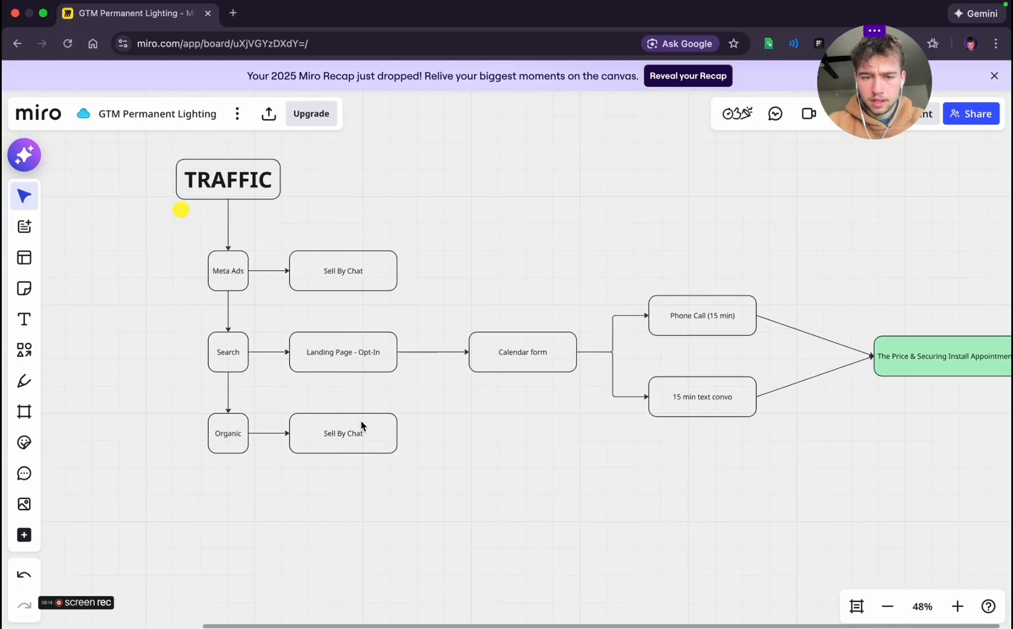
scroll(372, 450, "down", 1)
scroll(370, 449, "left", 5)
scroll(370, 450, "down", 1)
left_click(311, 392)
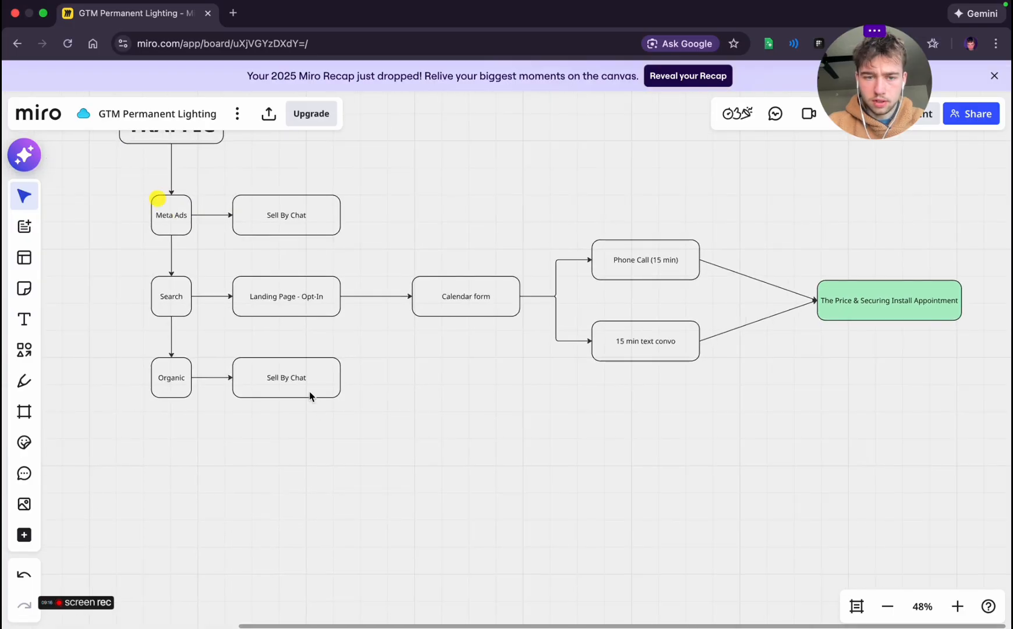
left_click(312, 227)
left_click(414, 228)
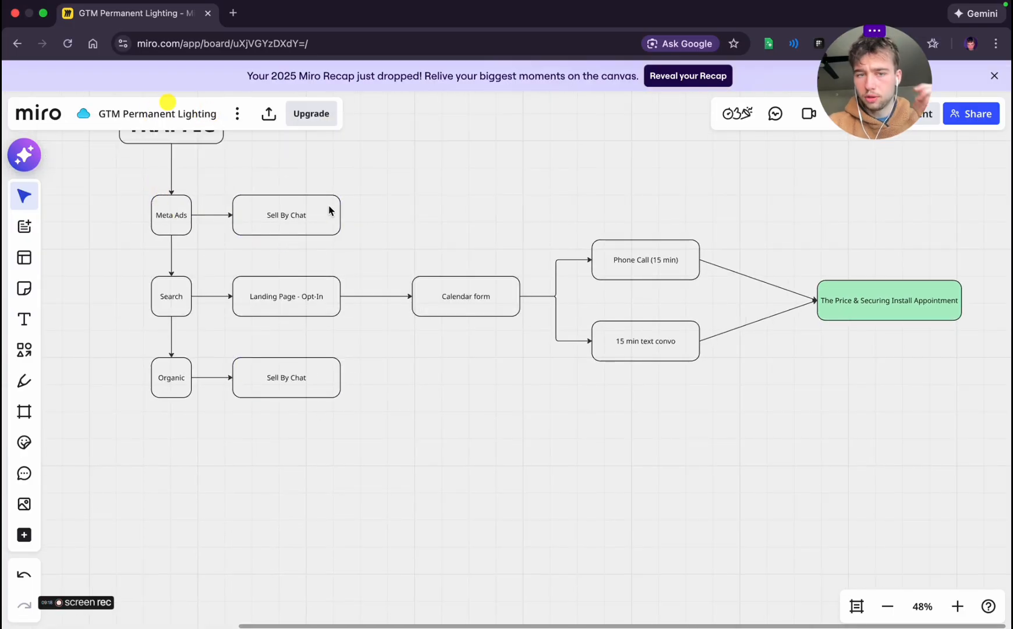
left_click(331, 211)
left_click(354, 219)
left_click_drag(490, 222, 487, 181)
left_click(433, 229)
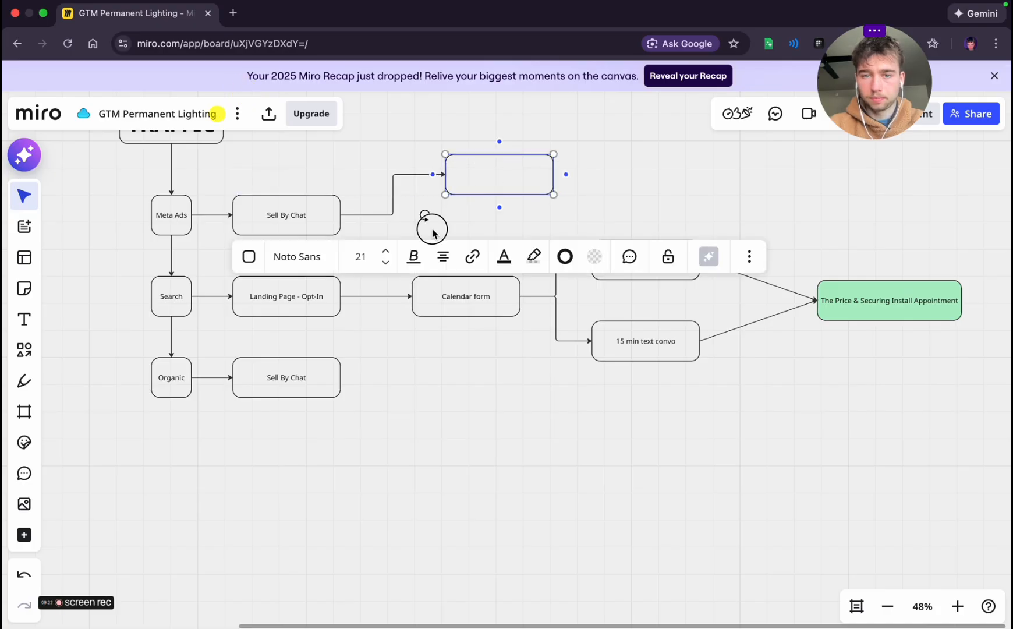
Label the new box branching from Sell By Chat "AI Messanger (qualify and consult)"
scroll(433, 231, "up", 4)
scroll(434, 231, "right", 3)
double_click(317, 394)
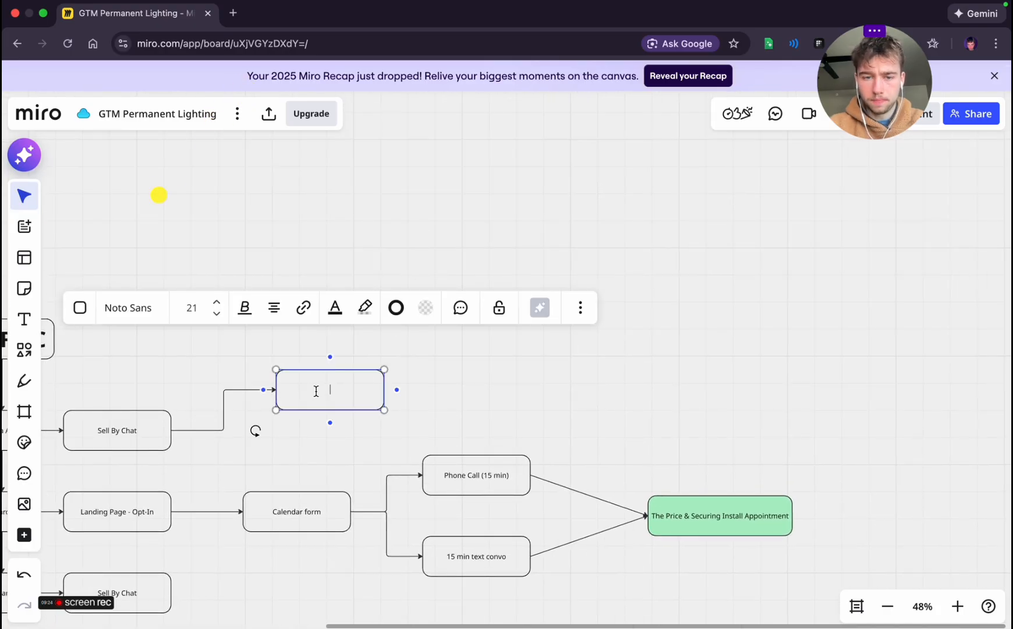
type("AI Messanger (qualify and")
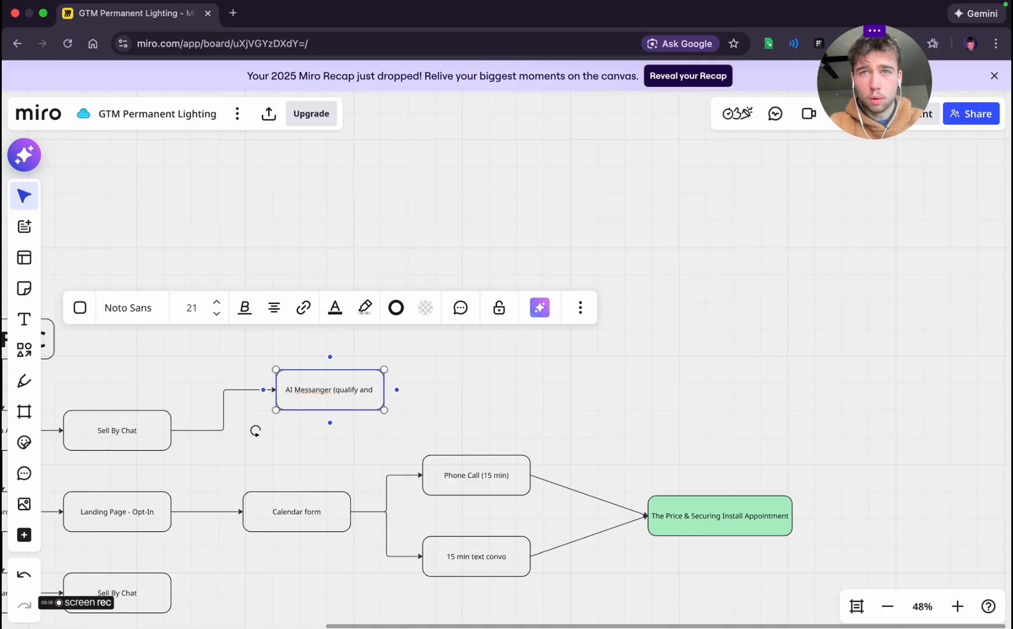
type(" consult")
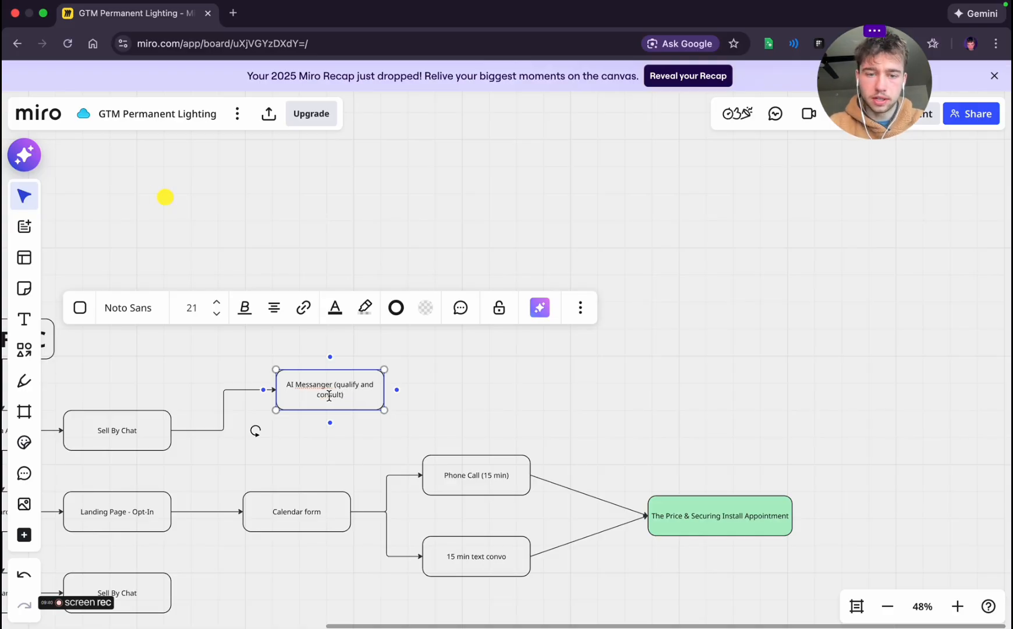
left_click(335, 391)
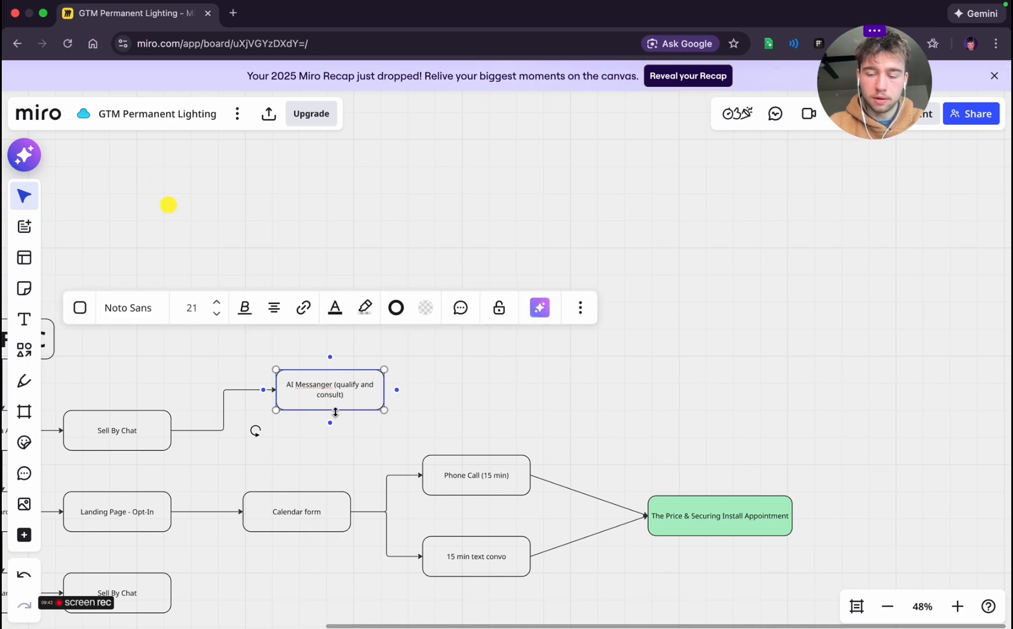
Break the AI Messanger label so that "(qualify and consult)" sits on its own second line
key("Return")
left_click(443, 389)
scroll(354, 385, "down", 5)
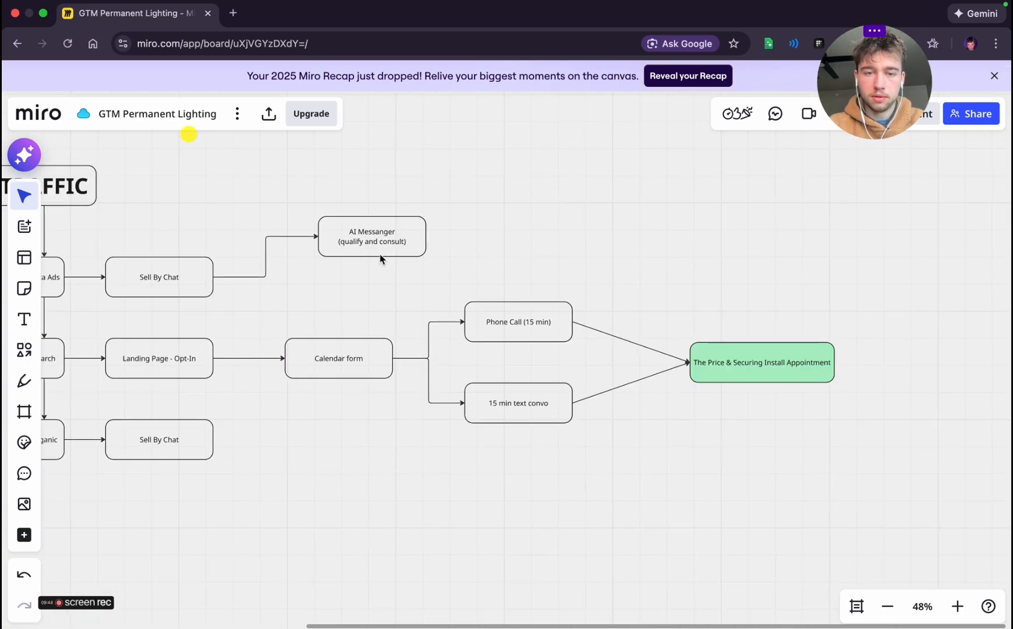
Duplicate the AI Messanger box to the lower right of the Organic row's Sell By Chat box and connect Sell By Chat to it
left_click(381, 249)
key("super+d")
left_click_drag(485, 241, 310, 477)
left_click(245, 513)
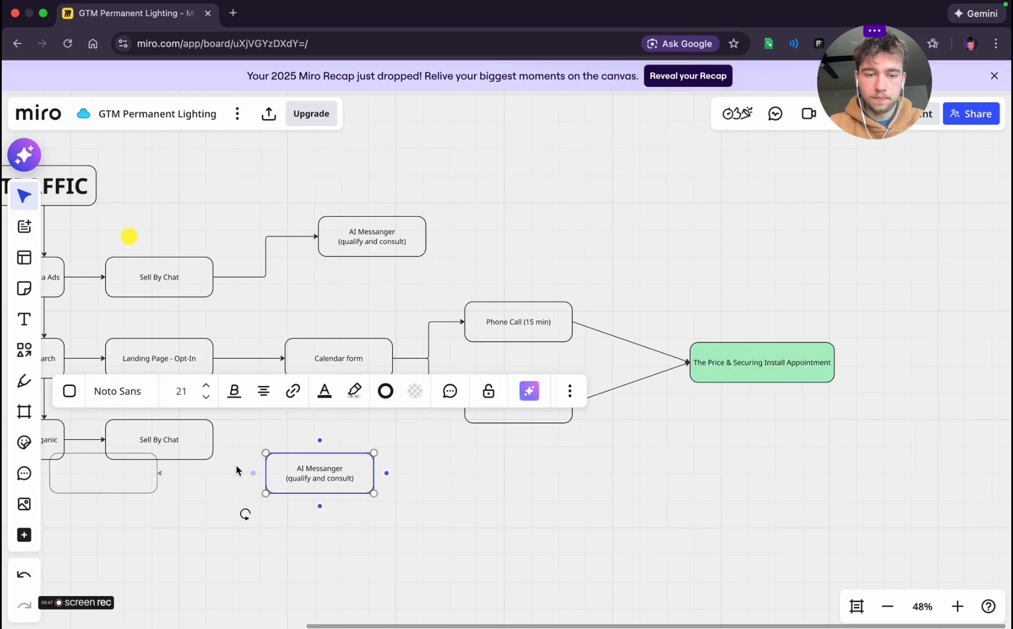
left_click(208, 440)
left_click_drag(226, 438, 342, 472)
left_click(319, 525)
left_click(506, 529)
scroll(506, 528, "right", 3)
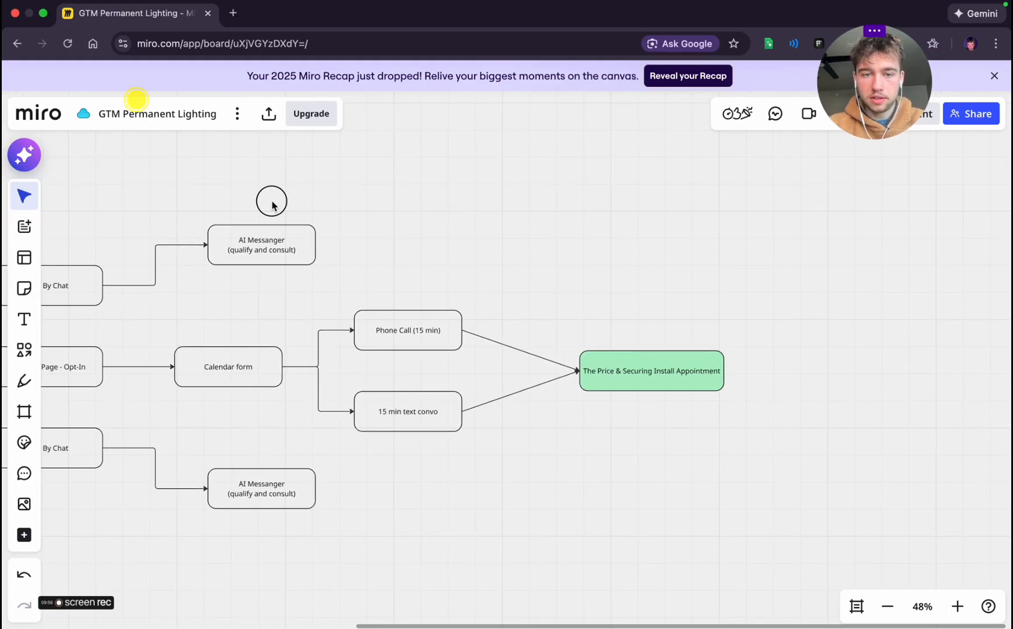
left_click(293, 250)
left_click(328, 245)
left_click_drag(475, 242, 443, 197)
type("VSI")
key("Escape")
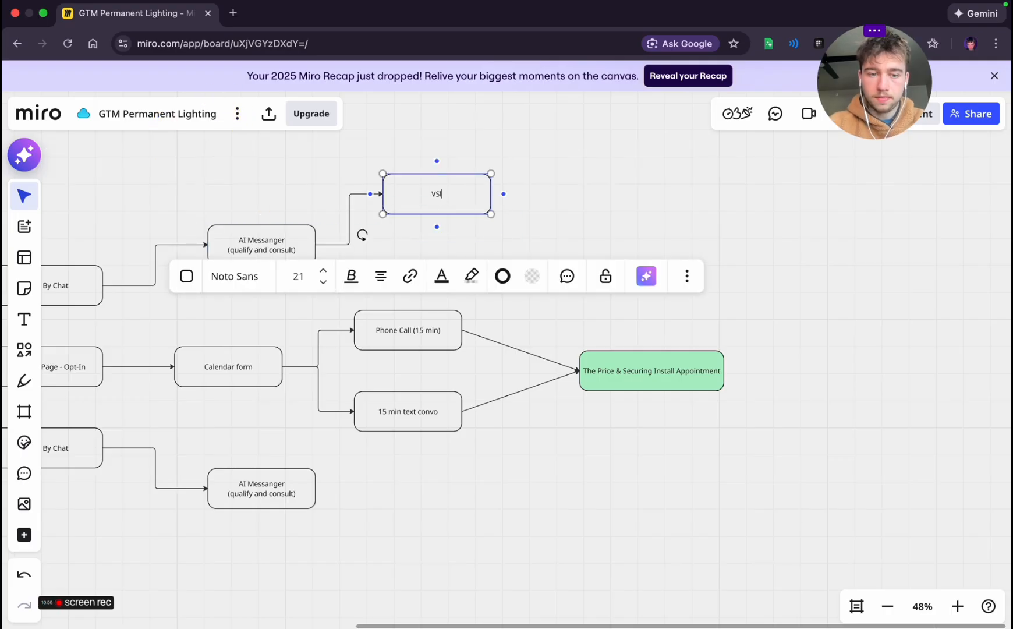
left_click(181, 329)
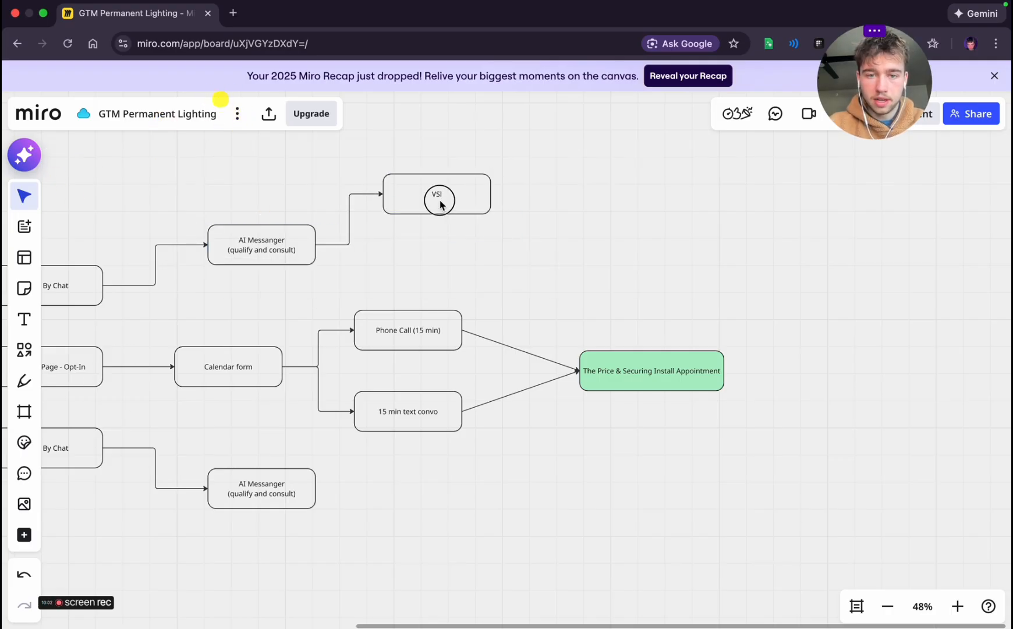
left_click(441, 201)
key("BackSpace")
Connect the Meta Ads row's AI Messanger box back to the Landing Page - Opt-In box with an arrow
scroll(441, 201, "left", 5)
left_click(550, 229)
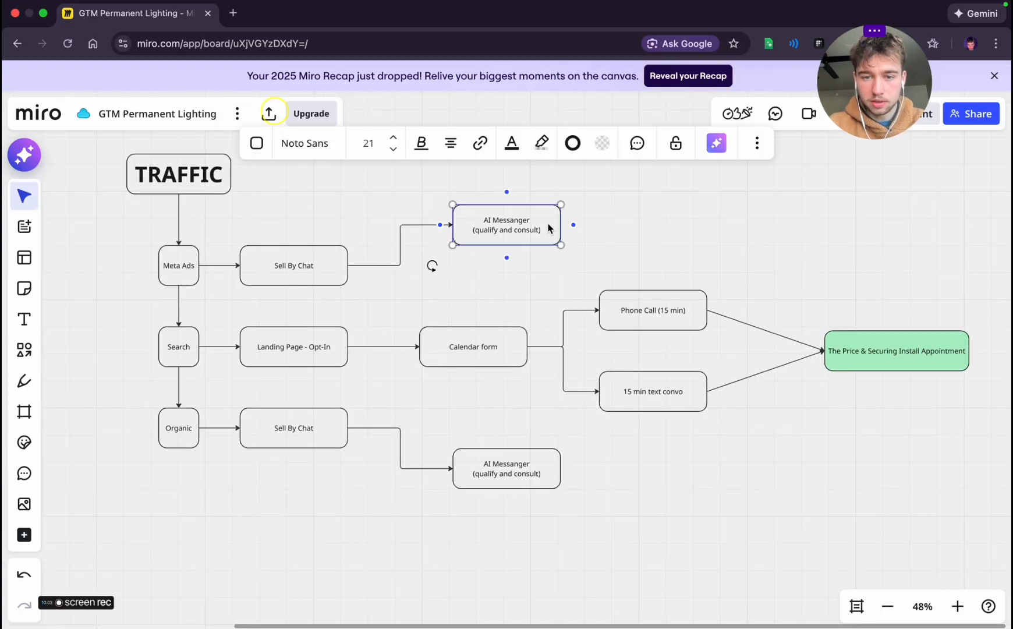
left_click_drag(574, 225, 294, 326)
left_click(272, 240)
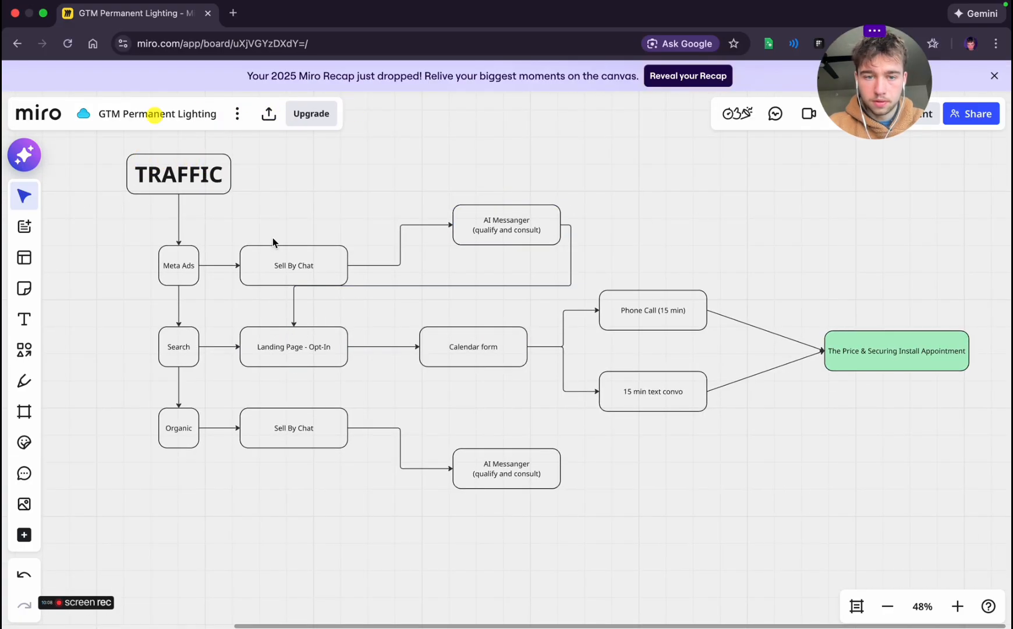
Raise the Meta Ads Sell By Chat box and lower the Organic one so each lines up with its AI Messanger box
left_click_drag(276, 265, 295, 221)
left_click(235, 274)
scroll(234, 274, "down", 3)
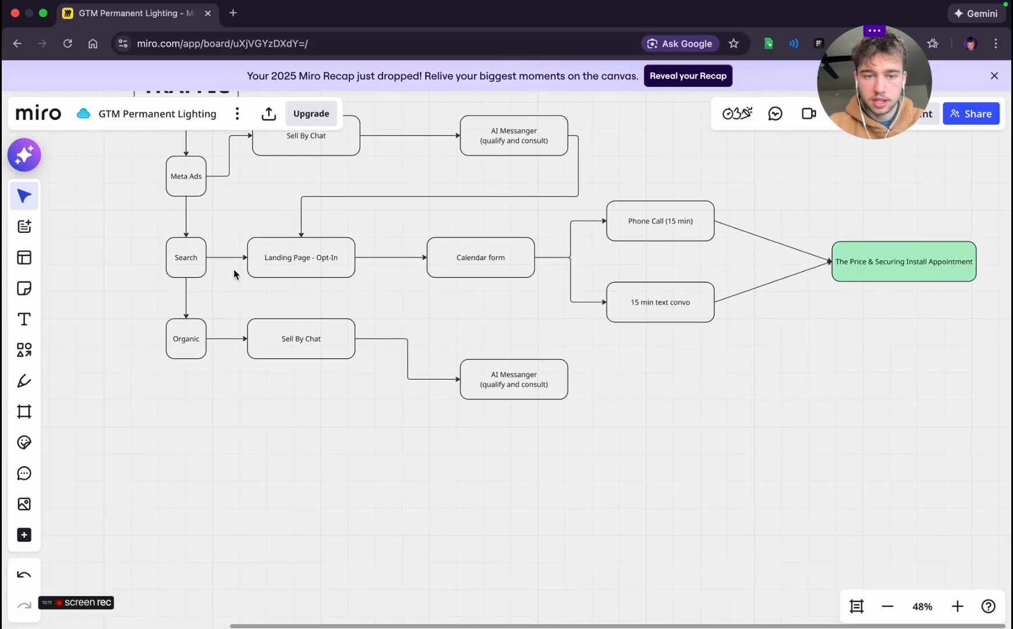
left_click(321, 329)
left_click_drag(316, 335, 308, 372)
left_click(636, 477)
Connect the Organic row's AI Messanger box to the underside of the Landing Page - Opt-In box
scroll(636, 478, "right", 3)
scroll(636, 478, "up", 1)
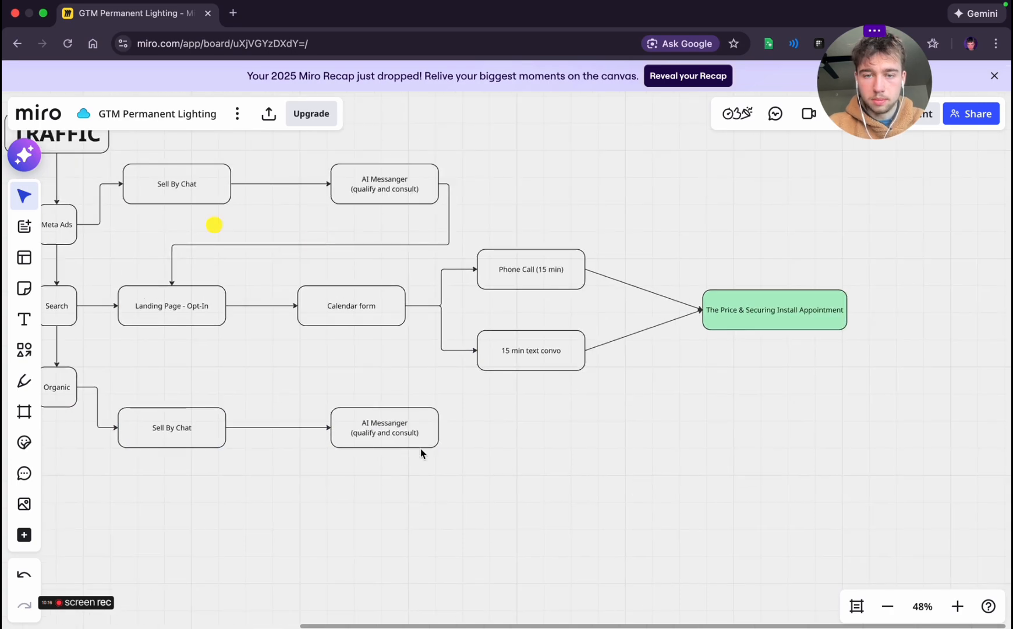
left_click(421, 446)
left_click_drag(451, 426, 170, 328)
left_click(558, 438)
Move the Organic row, including its Sell By Chat and AI Messanger boxes, further down from the Search row
scroll(547, 408, "up", 1)
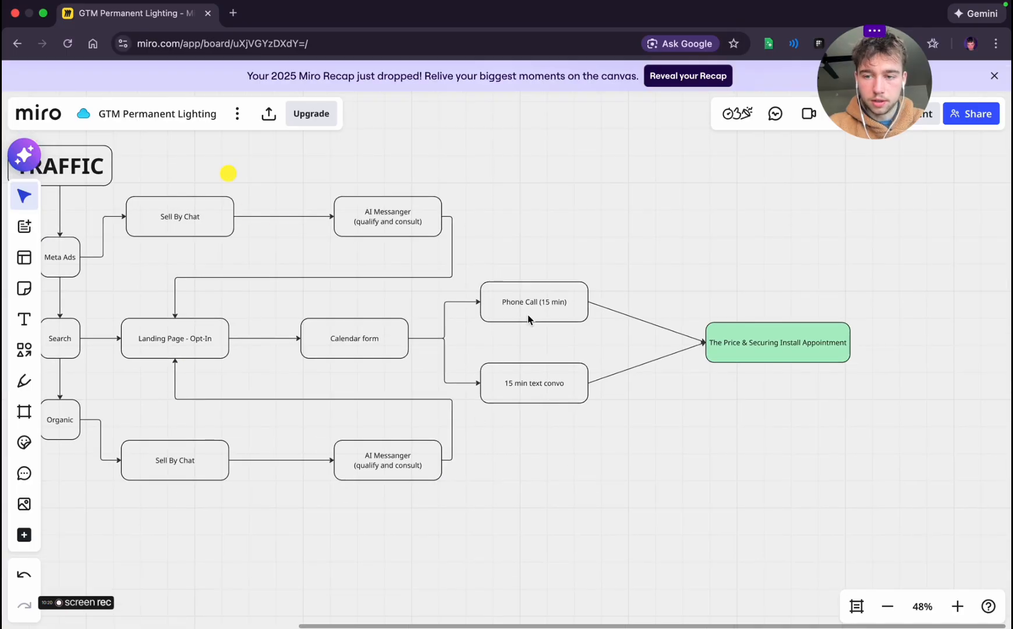
scroll(722, 432, "down", 3)
scroll(722, 436, "down", 2)
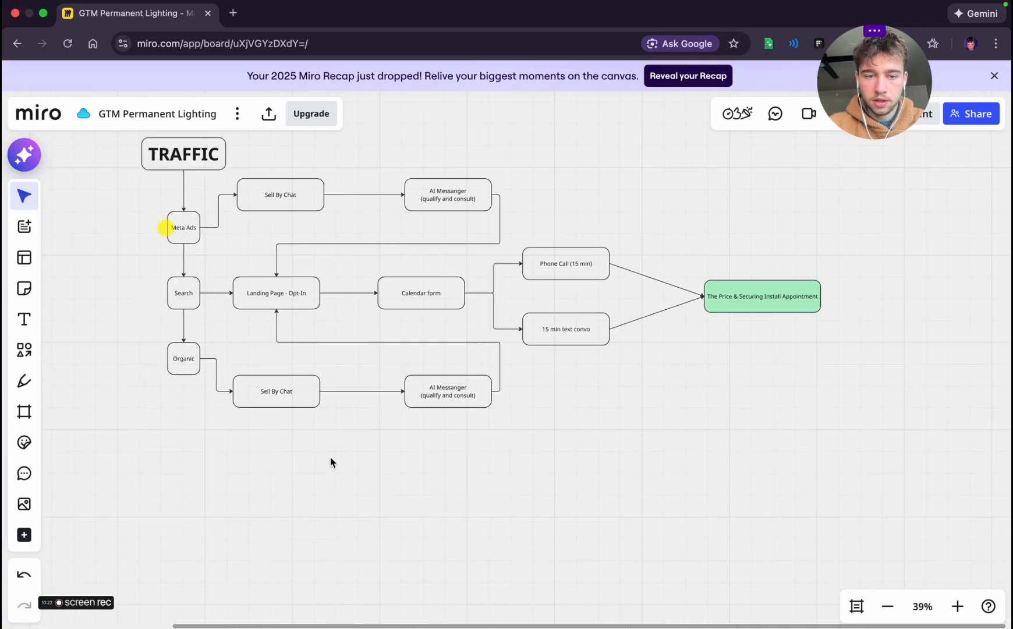
scroll(542, 459, "down", 3)
left_click_drag(585, 483, 225, 378)
left_click_drag(381, 381, 379, 407)
left_click(594, 437)
Move the TRAFFIC heading and the whole Meta Ads row further up from the Search row
scroll(596, 442, "up", 3)
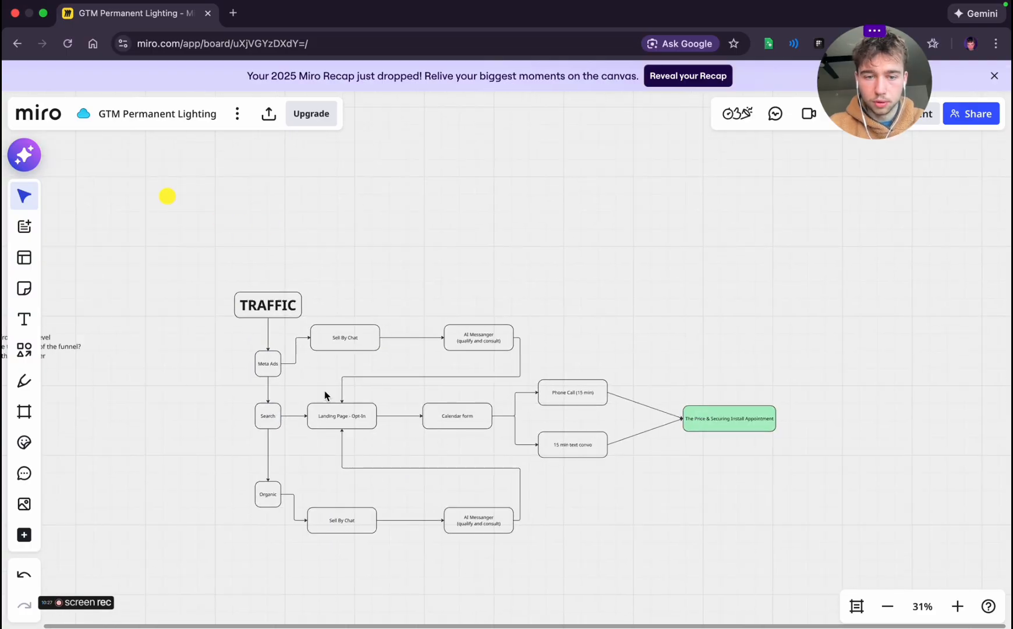
left_click_drag(226, 265, 583, 378)
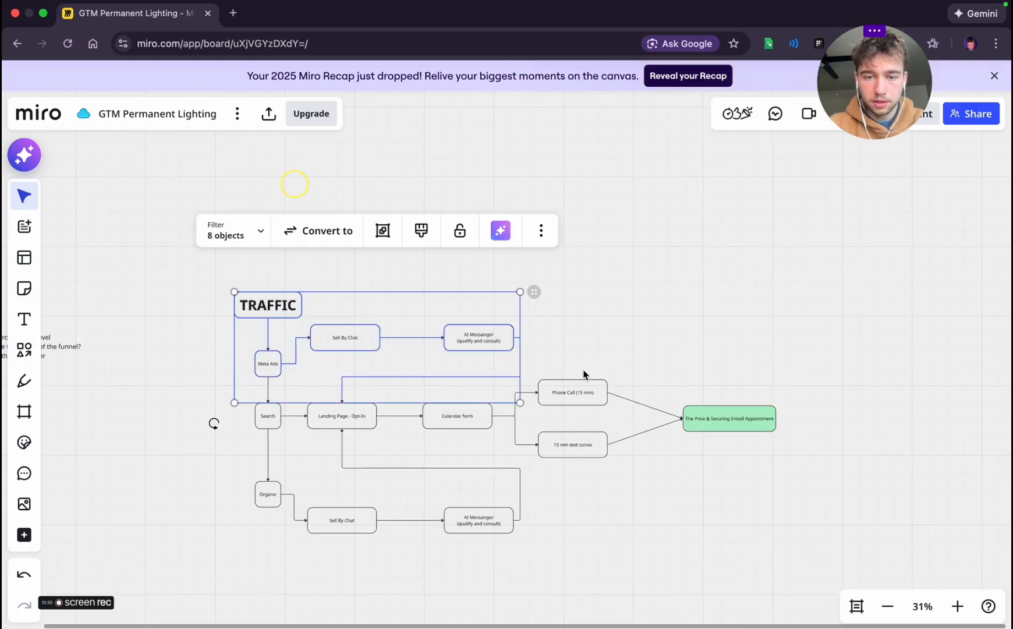
left_click_drag(414, 353, 414, 310)
left_click(622, 297)
Fill the Landing Page - Opt-In box with light yellow
scroll(622, 296, "down", 3)
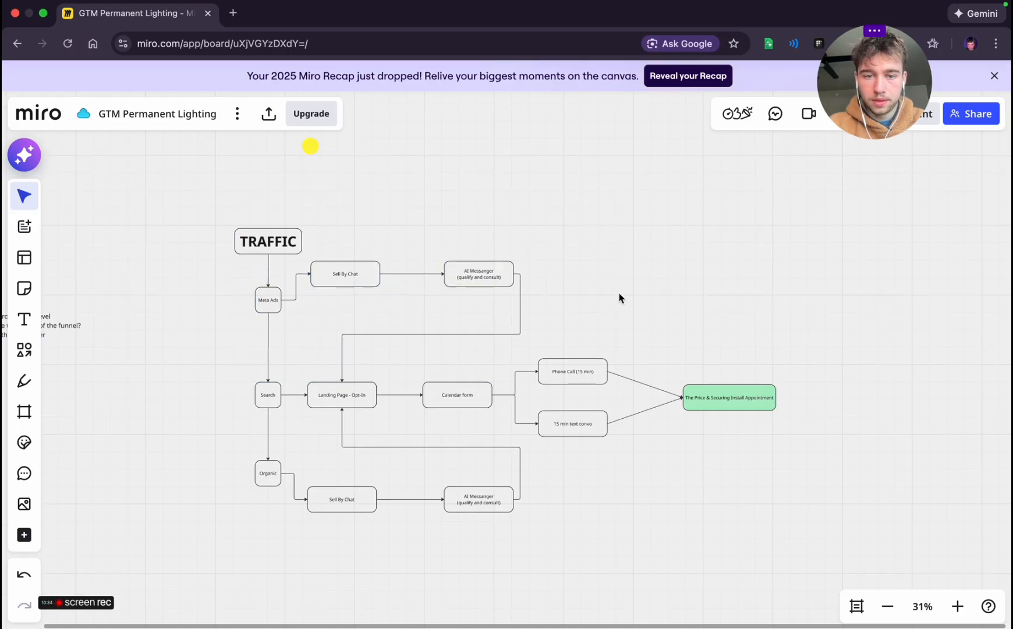
left_click(328, 326)
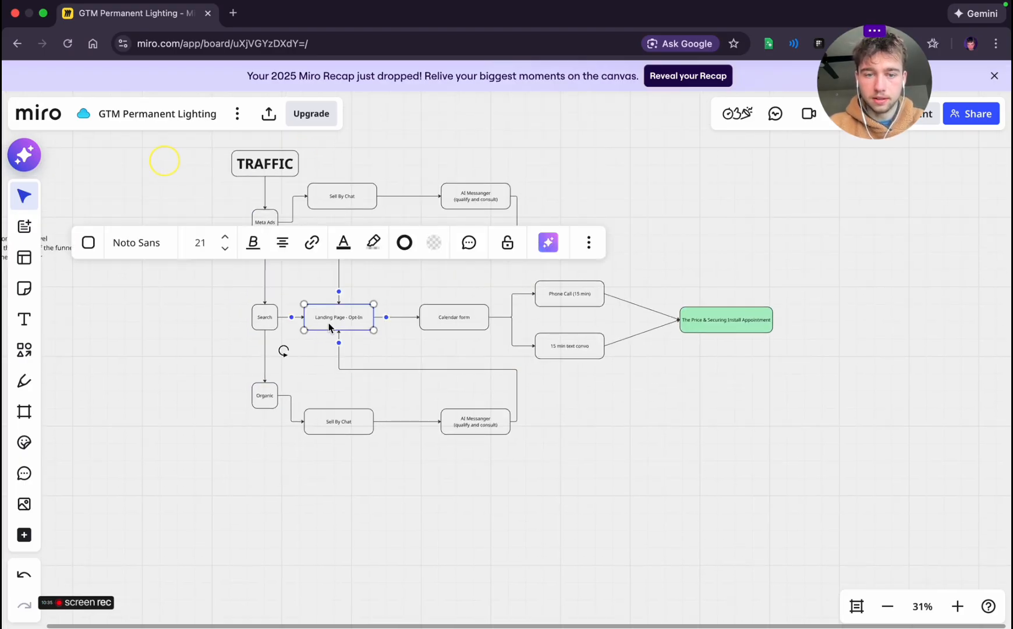
left_click(434, 242)
left_click(432, 249)
left_click(432, 245)
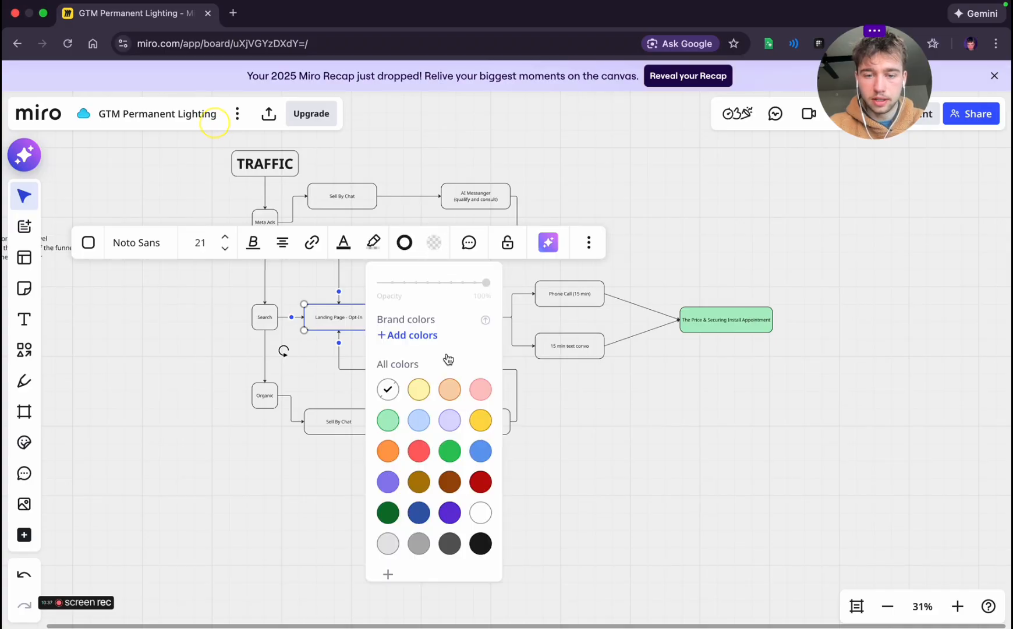
left_click(419, 389)
left_click(674, 404)
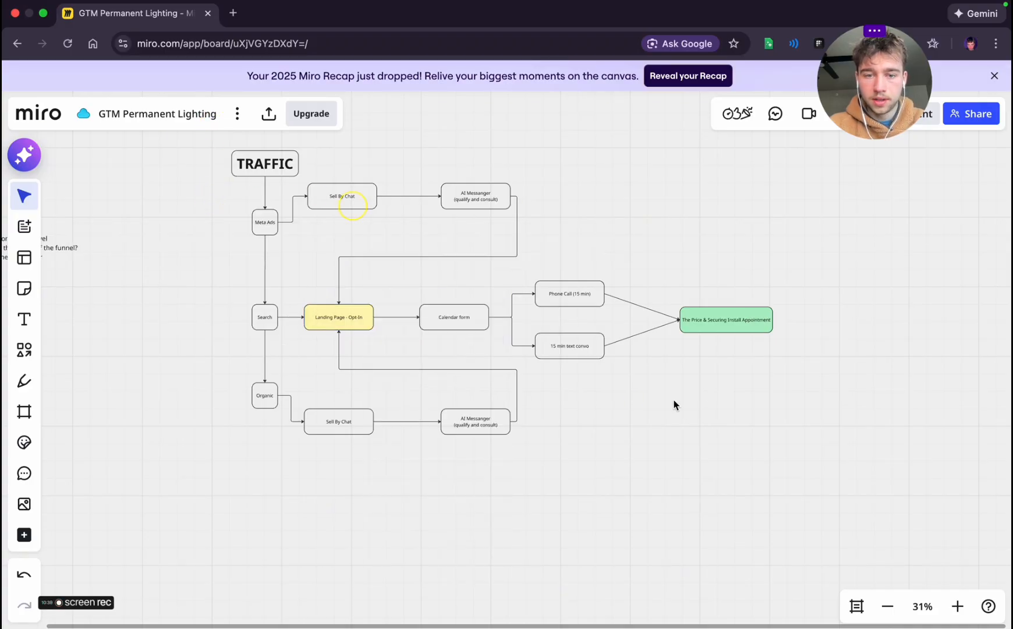
left_click(444, 323)
left_click(635, 397)
left_click(571, 294)
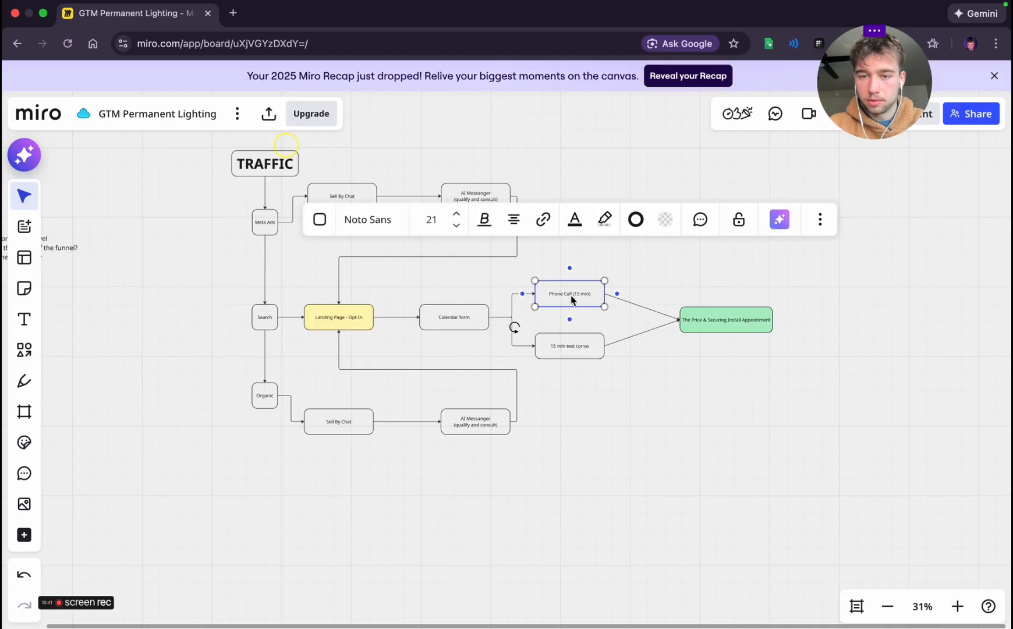
left_click(570, 345)
left_click(688, 361)
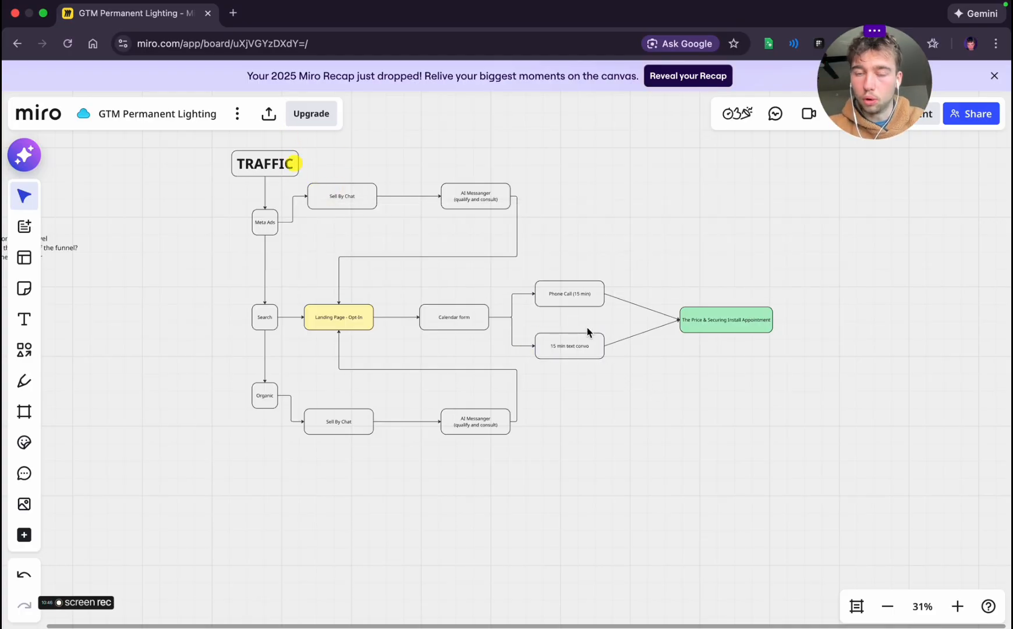
scroll(620, 282, "up", 5)
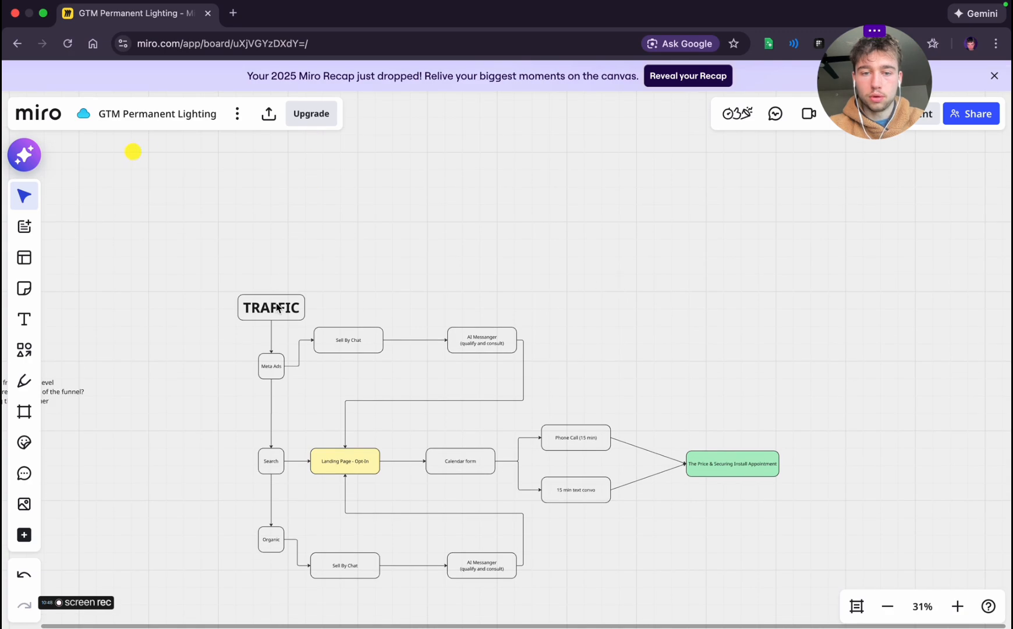
scroll(517, 329, "down", 3)
scroll(517, 326, "up", 4)
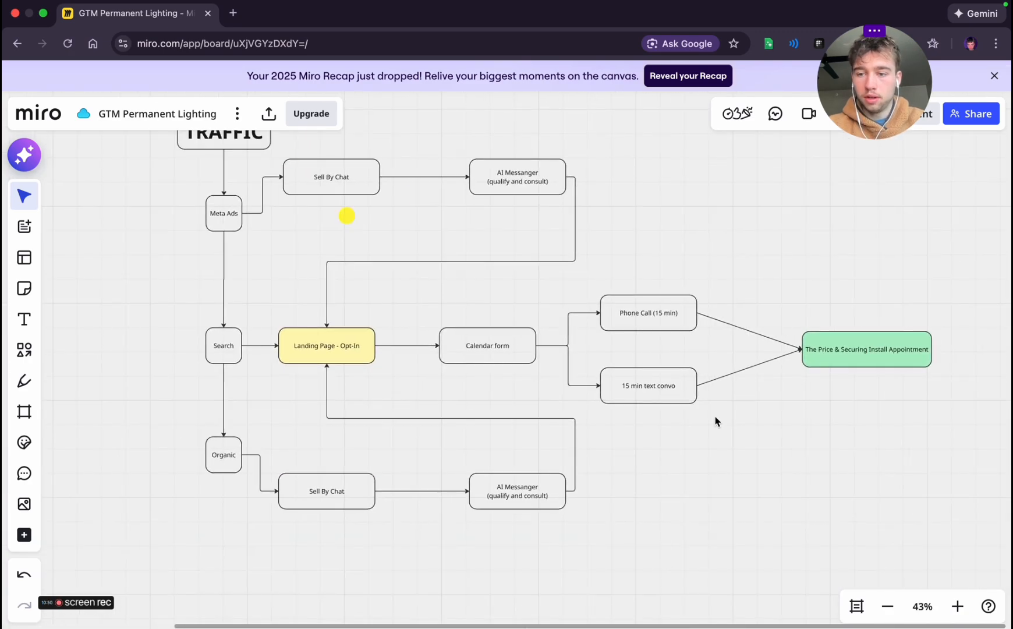
Add a connected green box after The Price & Securing Install Appointment and start its label with "Send co"
scroll(716, 420, "right", 10)
left_click(433, 398)
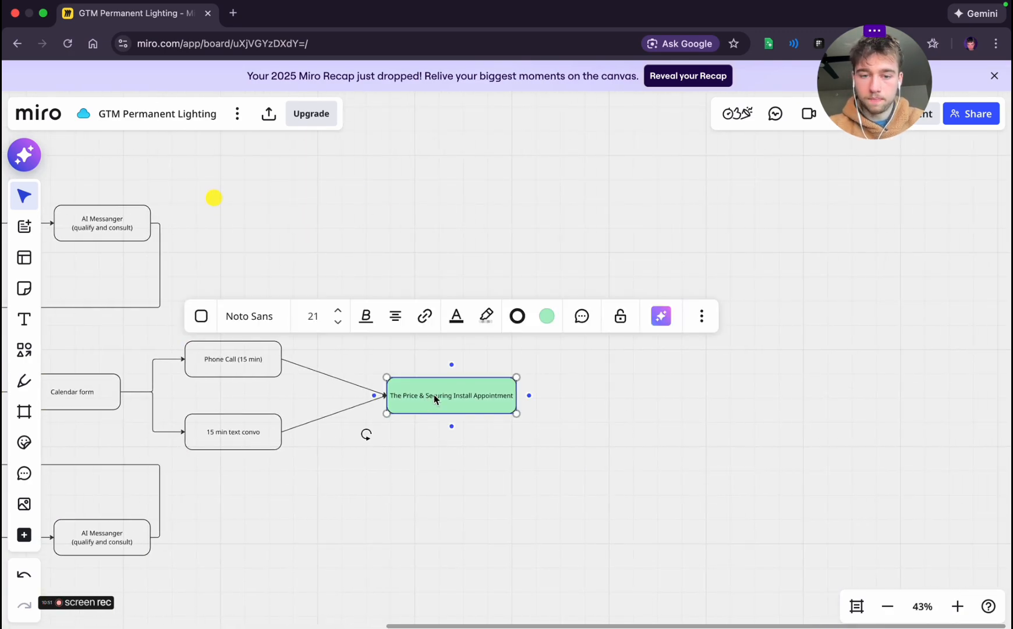
left_click(528, 396)
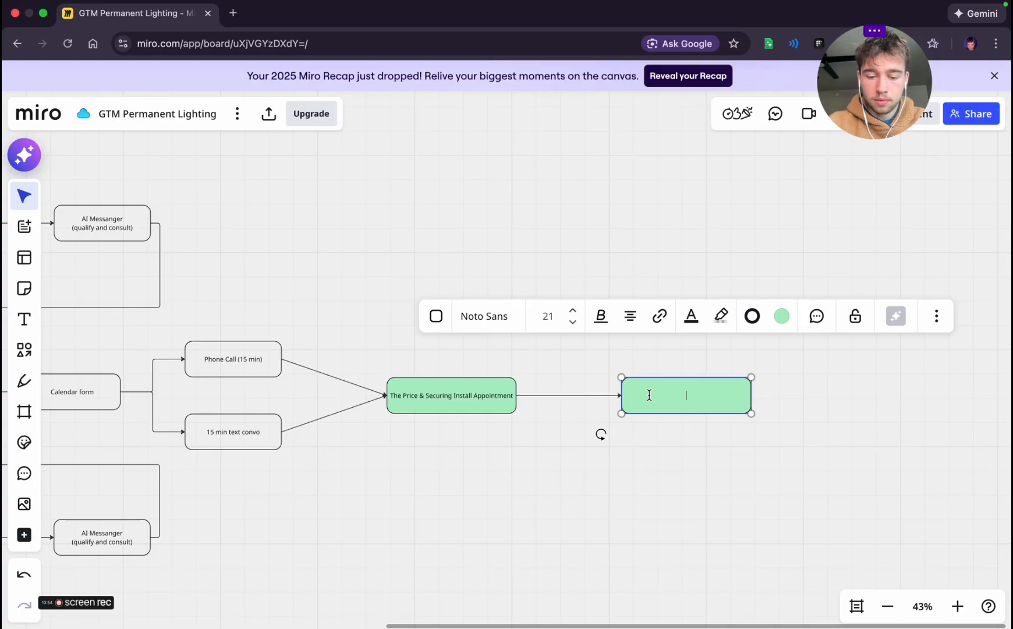
type("end co")
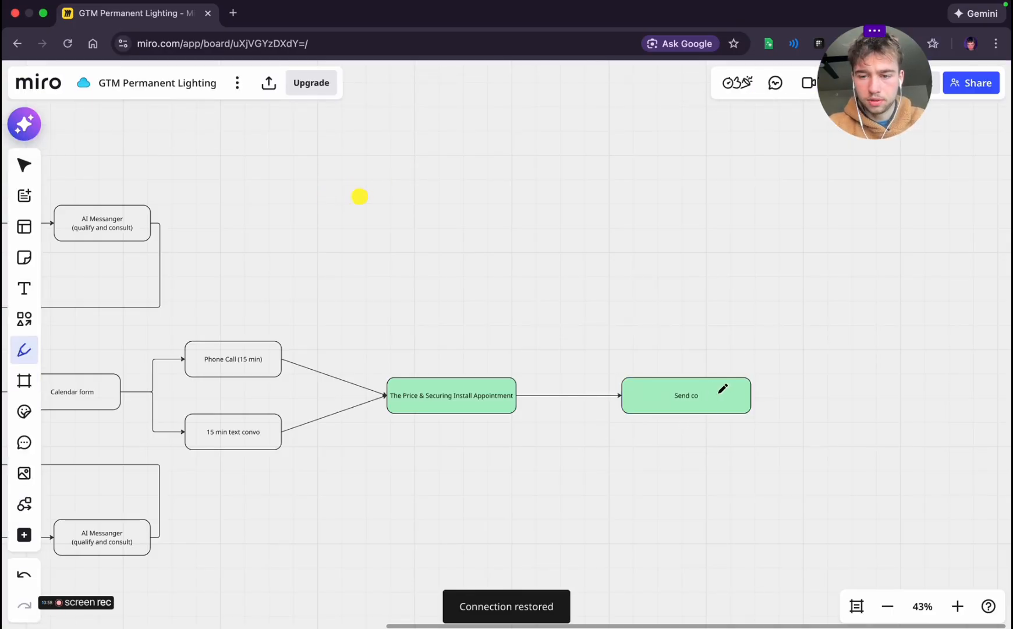
left_click(639, 526)
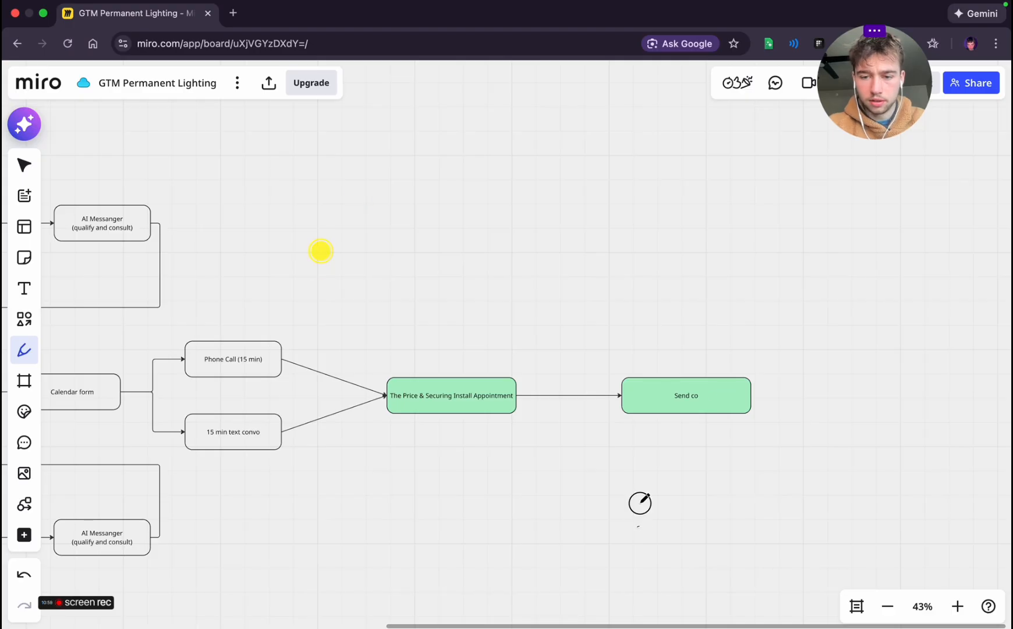
left_click_drag(640, 502, 705, 511)
left_click(28, 170)
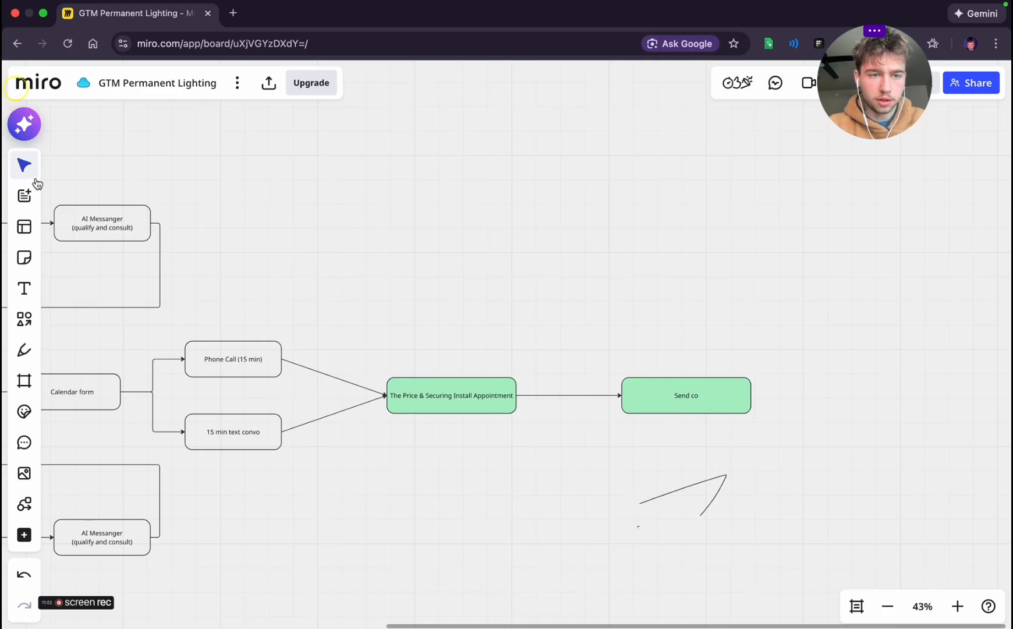
Change the label of the green box following the install appointment to "Send scope of work"
double_click(674, 406)
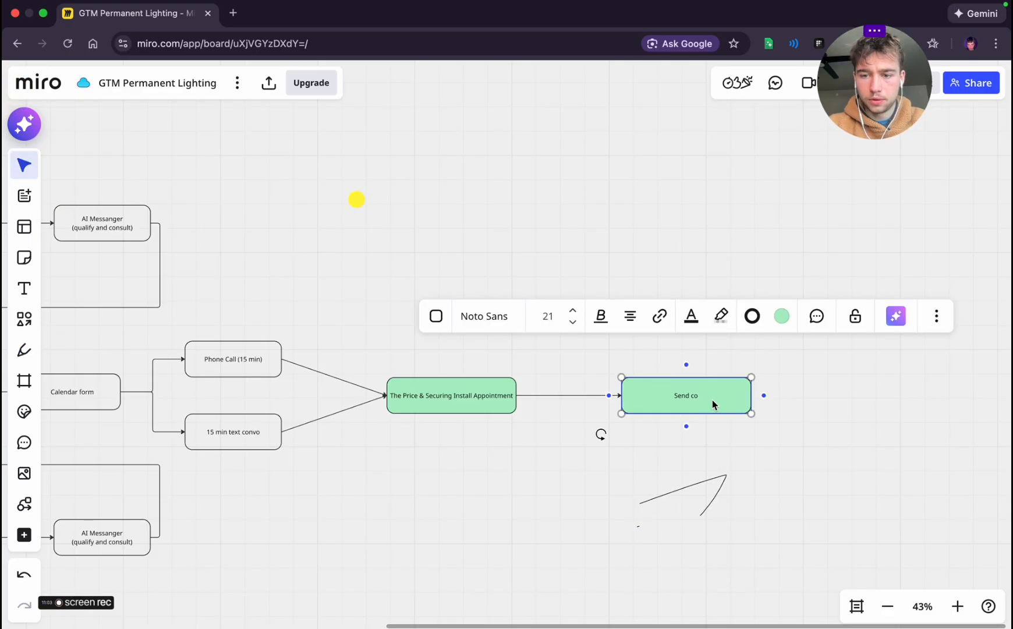
key("BackSpace")
key("BackSpace")
type("scopoe of")
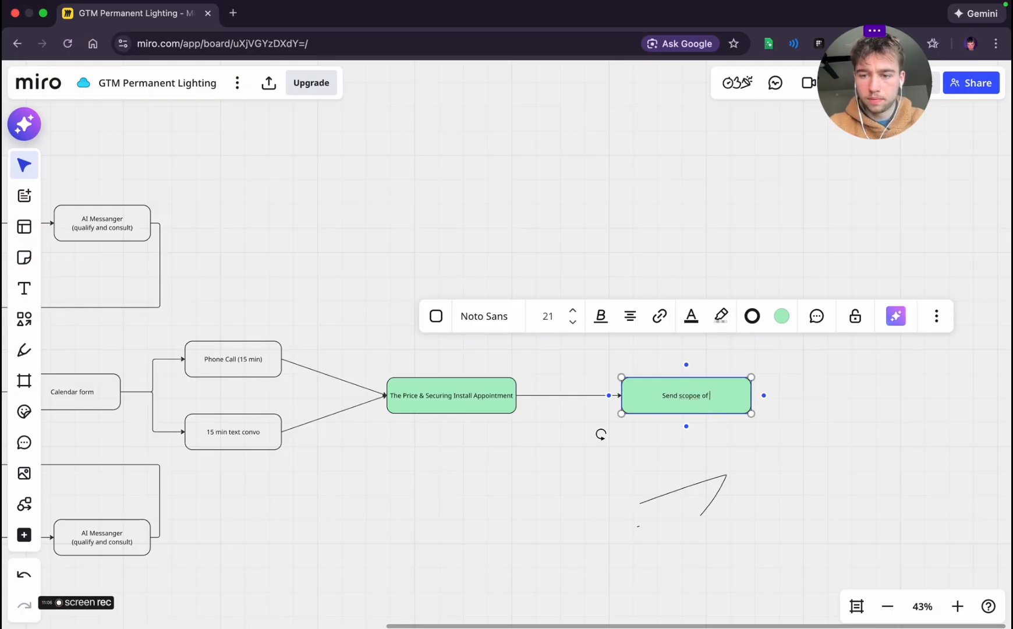
key("BackSpace")
key("BackSpace")
key("BackSpace")
key("BackSpace")
key("BackSpace")
type("e of ")
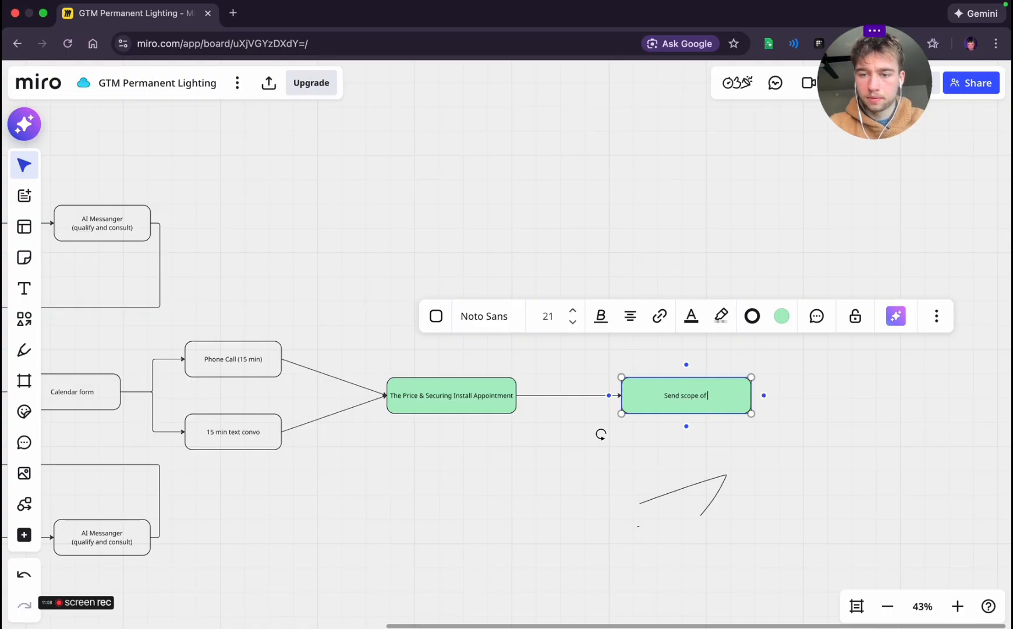
type("work")
left_click(896, 416)
Add another green box connected by an arrow from the Send scope of work box
left_click_drag(895, 417, 617, 437)
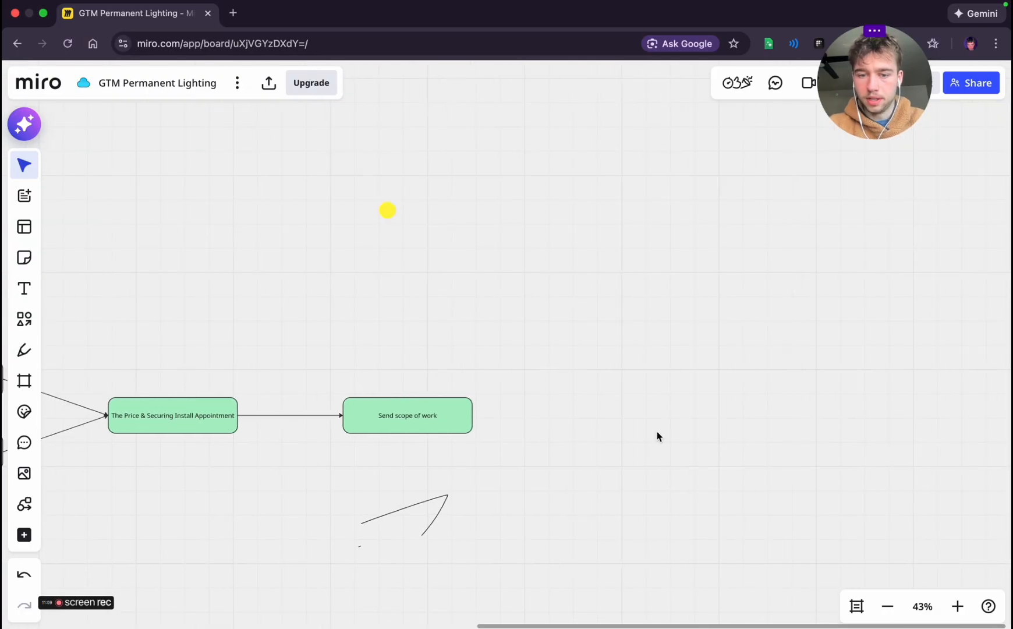
left_click(389, 426)
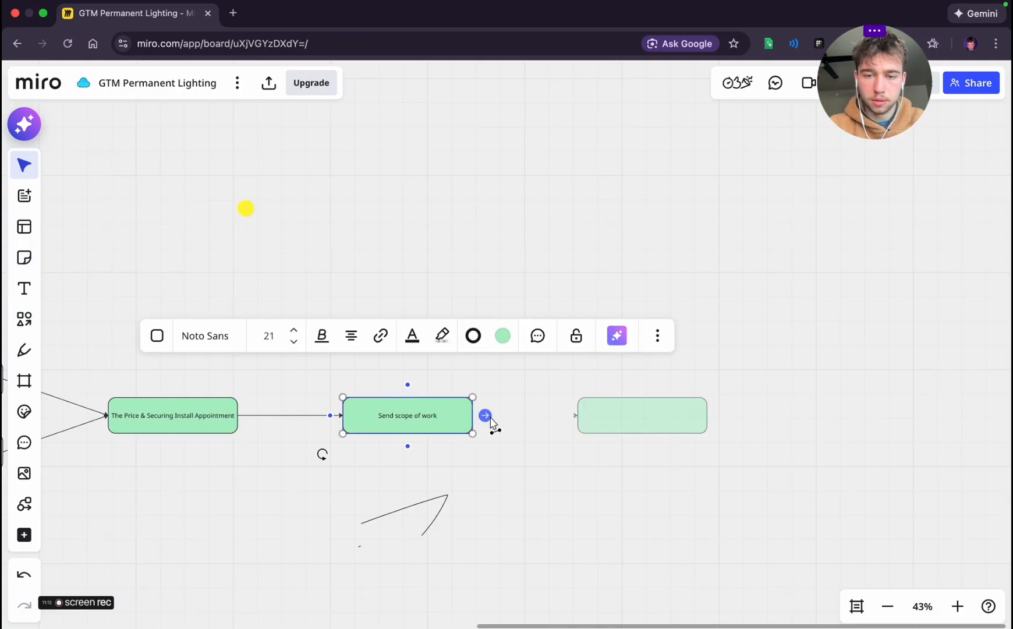
left_click(552, 454)
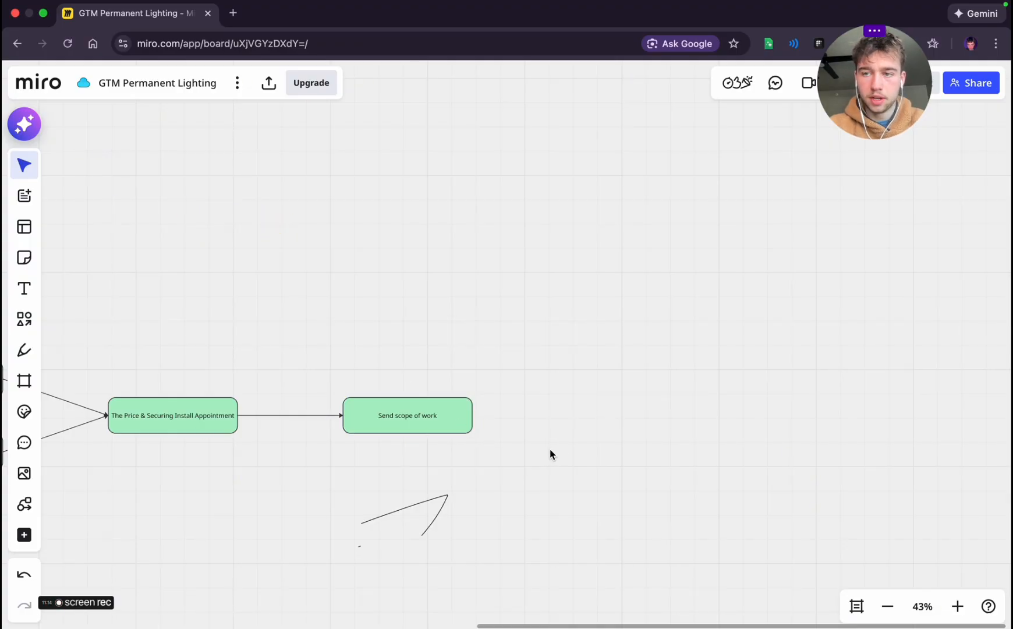
left_click(457, 414)
left_click(484, 415)
Label the last green box in the chain "Appoiintment Reminders"
type("Appoiintment Remd")
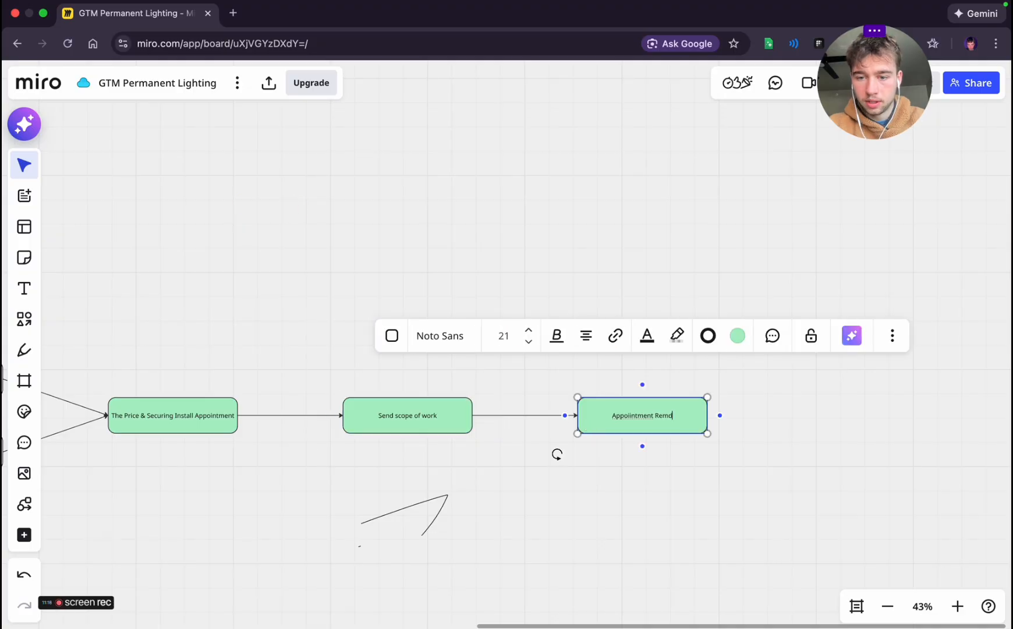
type("iner")
key("BackSpace")
key("BackSpace")
key("BackSpace")
key("BackSpace")
key("BackSpace")
type("i")
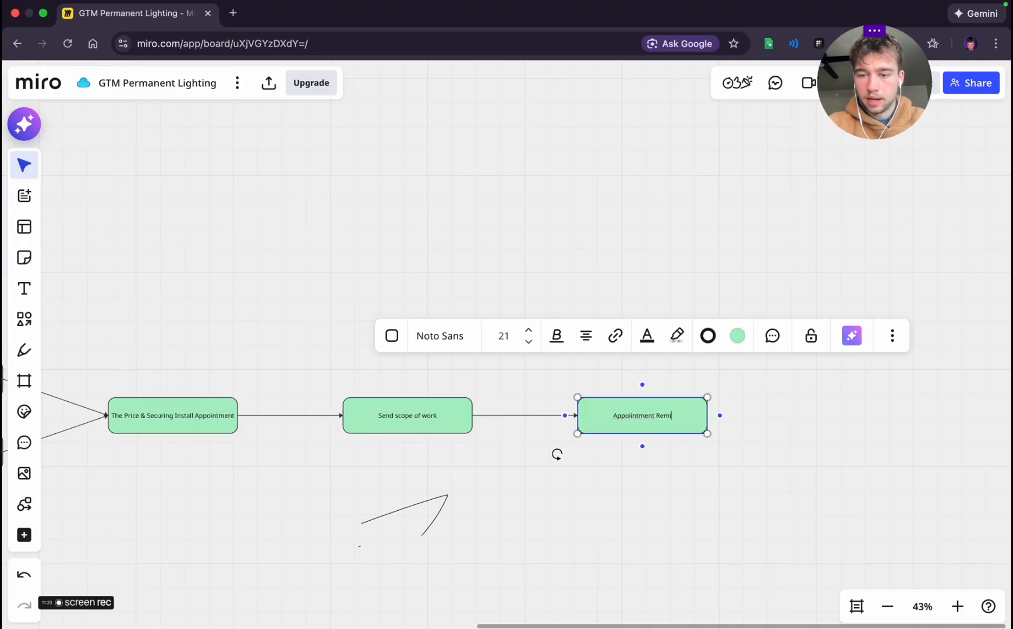
type("nders")
left_click(764, 471)
scroll(601, 473, "left", 9)
scroll(460, 286, "right", 3)
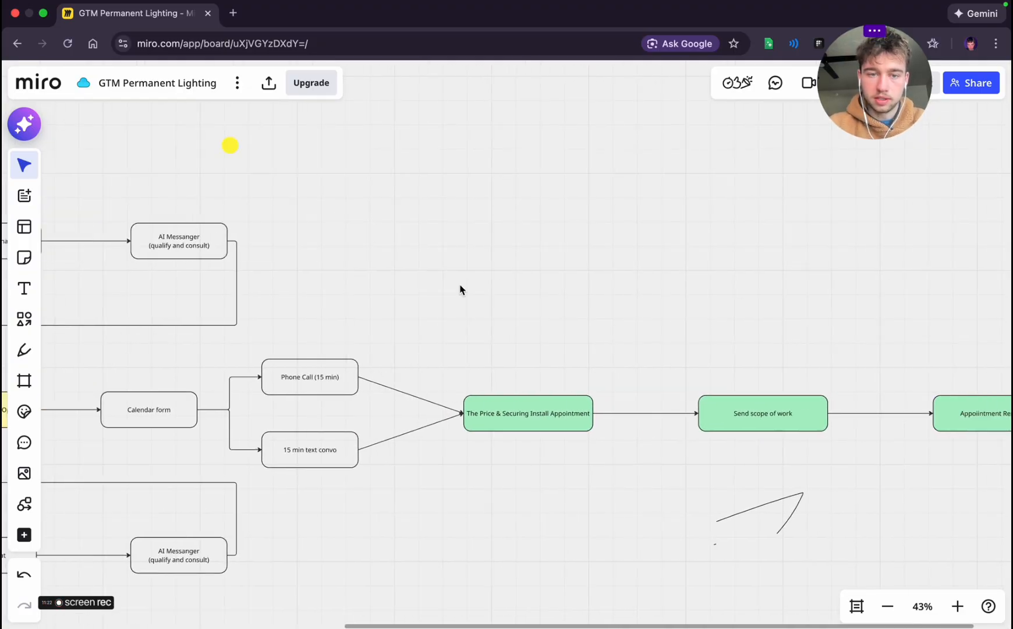
Review the funnel's whole path from the traffic sources through the call and text boxes to the green appointment chain
scroll(584, 285, "right", 2)
scroll(583, 282, "left", 10)
scroll(604, 236, "down", 3)
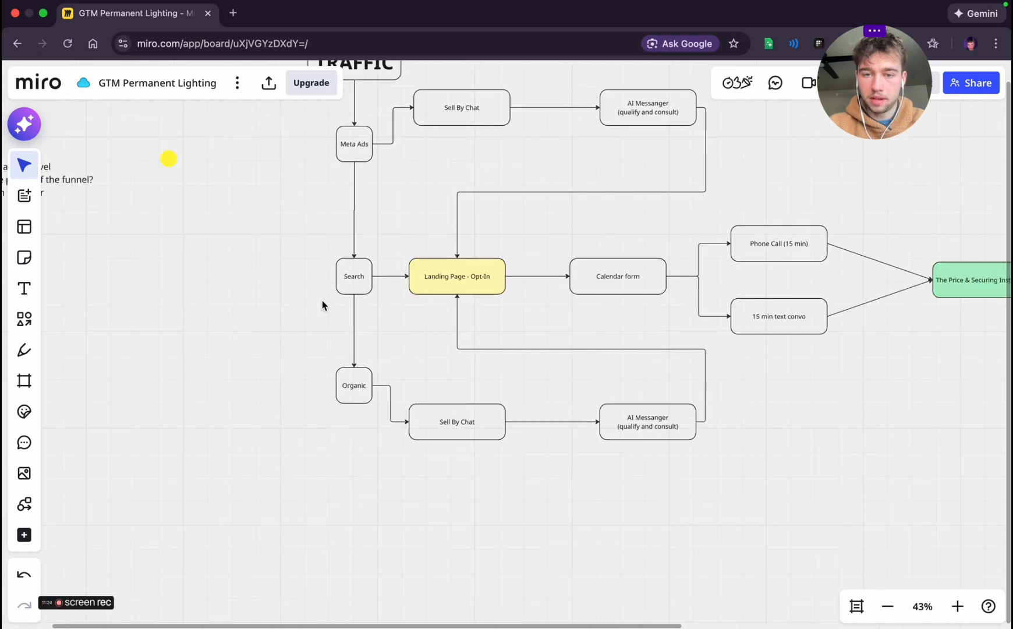
scroll(379, 266, "right", 2)
scroll(337, 289, "up", 1)
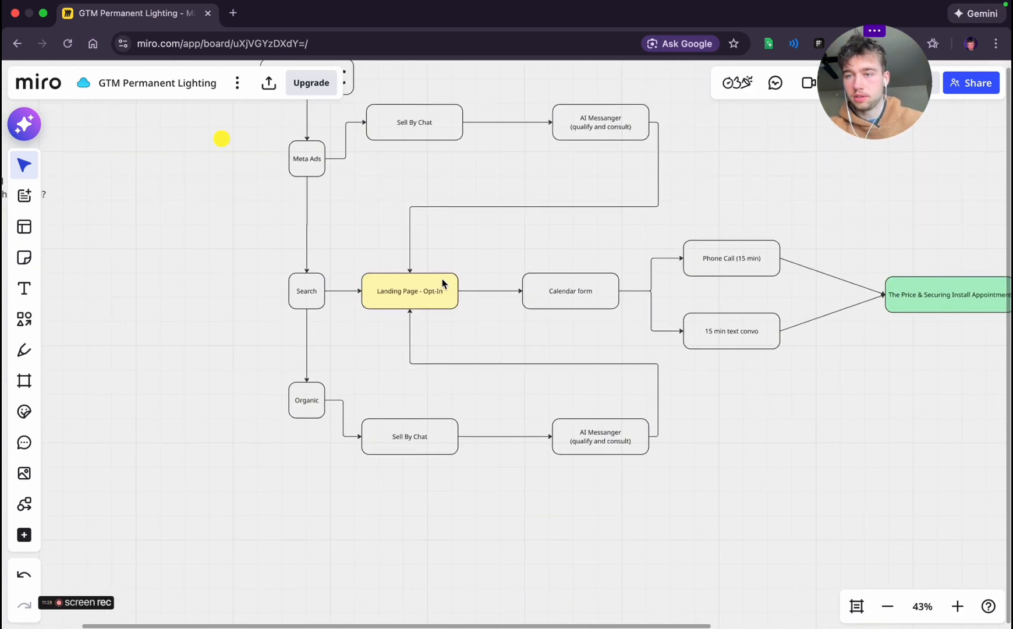
scroll(500, 317, "down", 5)
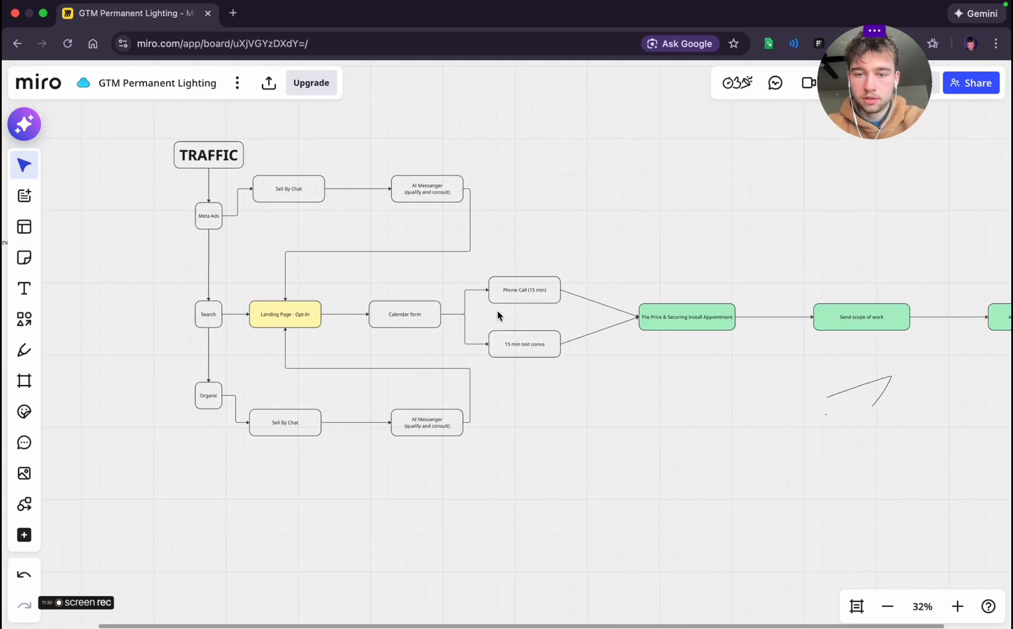
scroll(584, 212, "right", 2)
scroll(585, 213, "up", 2)
scroll(485, 334, "up", 5)
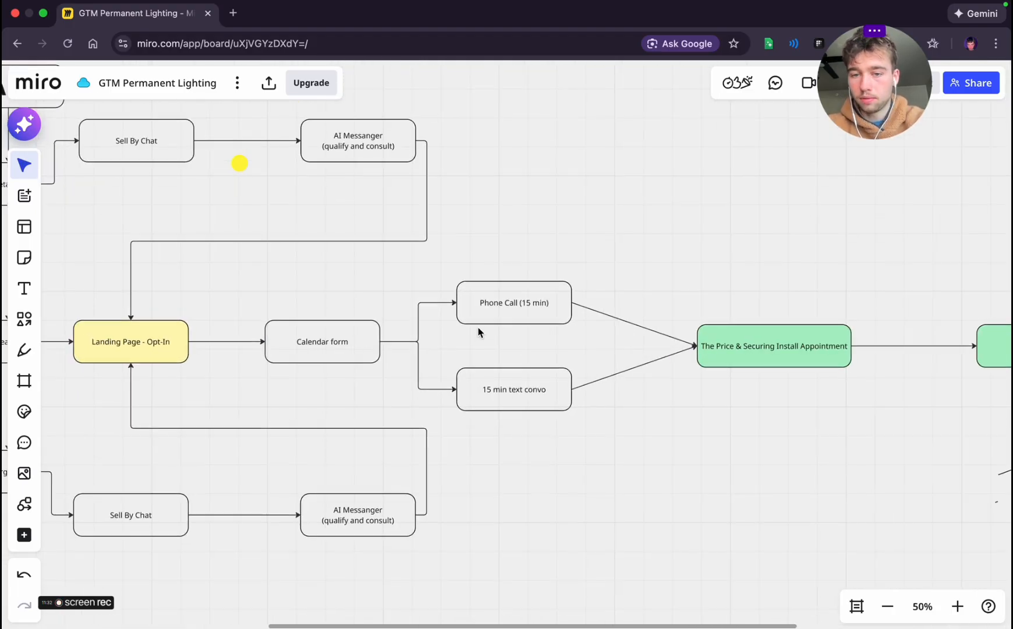
left_click(499, 384)
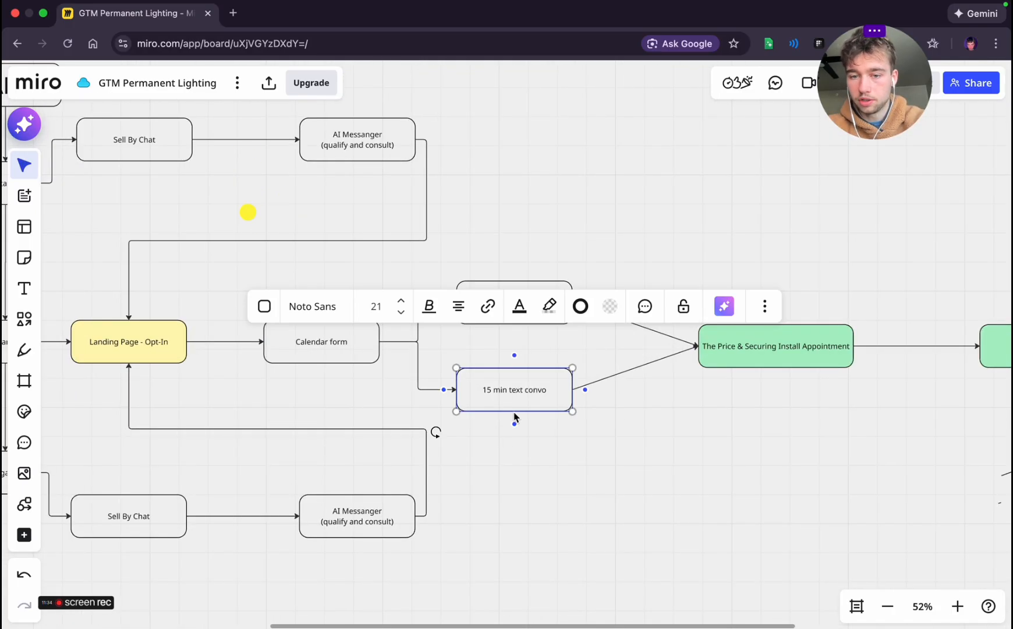
left_click(704, 524)
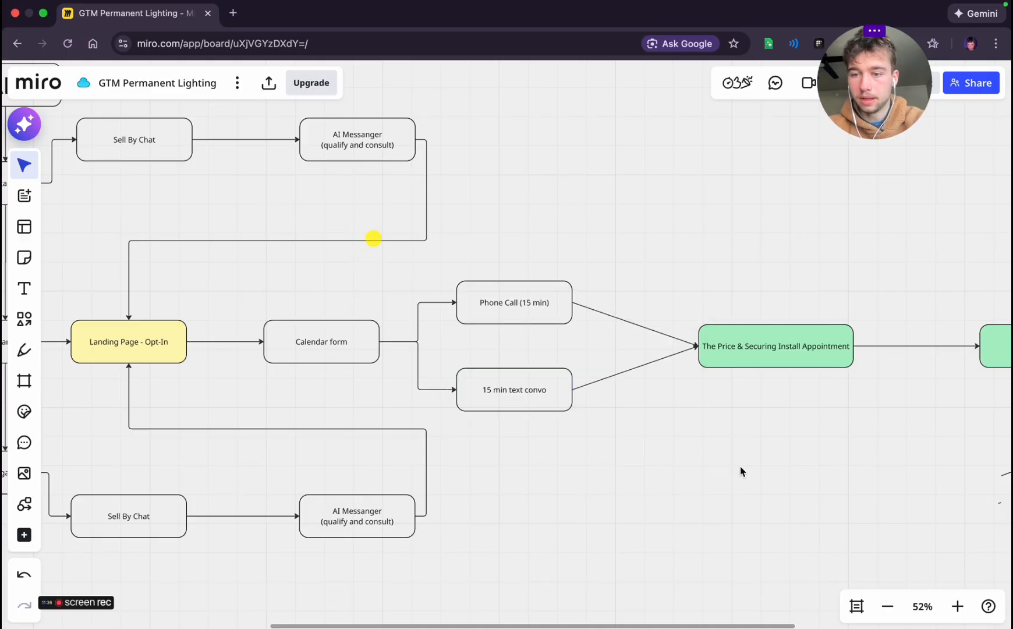
scroll(747, 419, "down", 1)
scroll(748, 420, "down", 1)
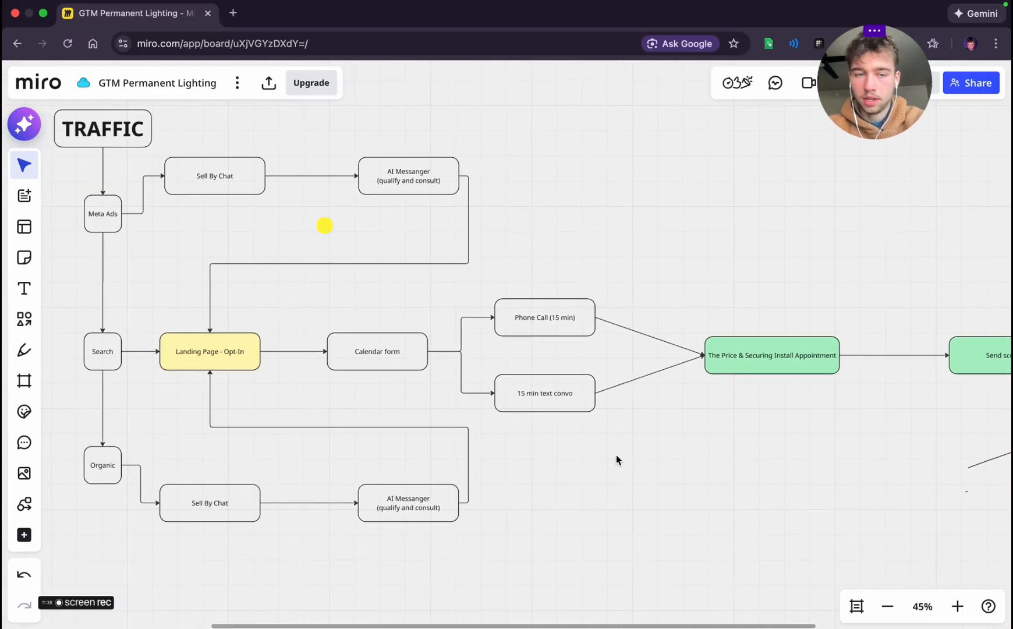
scroll(593, 461, "down", 1)
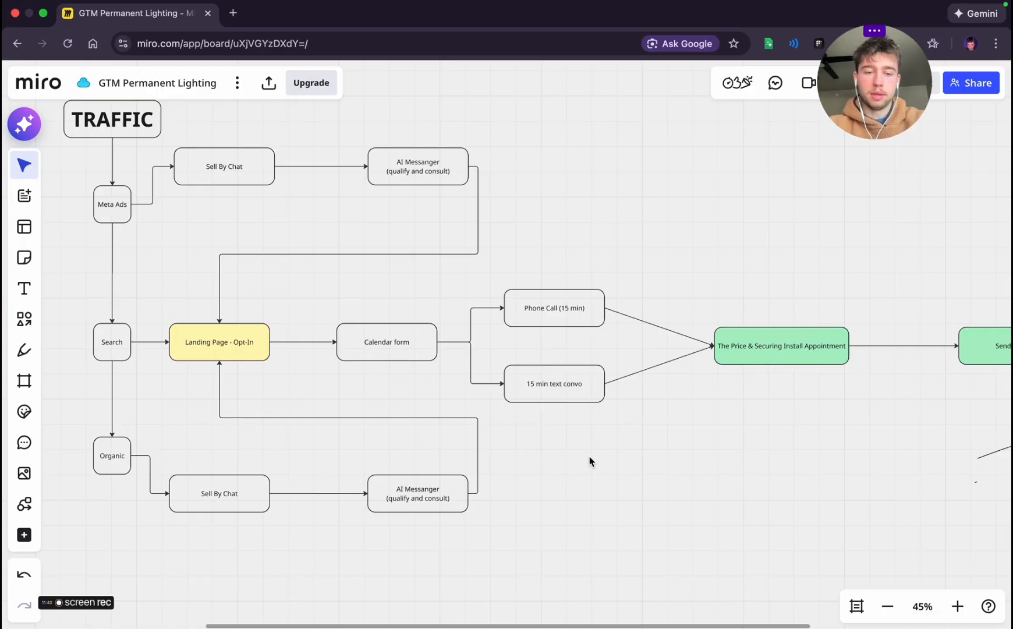
Capture a screenshot of the entire funnel diagram and attach it to a message in the Strategic foundation planning chat
scroll(589, 460, "down", 2)
scroll(590, 469, "down", 3)
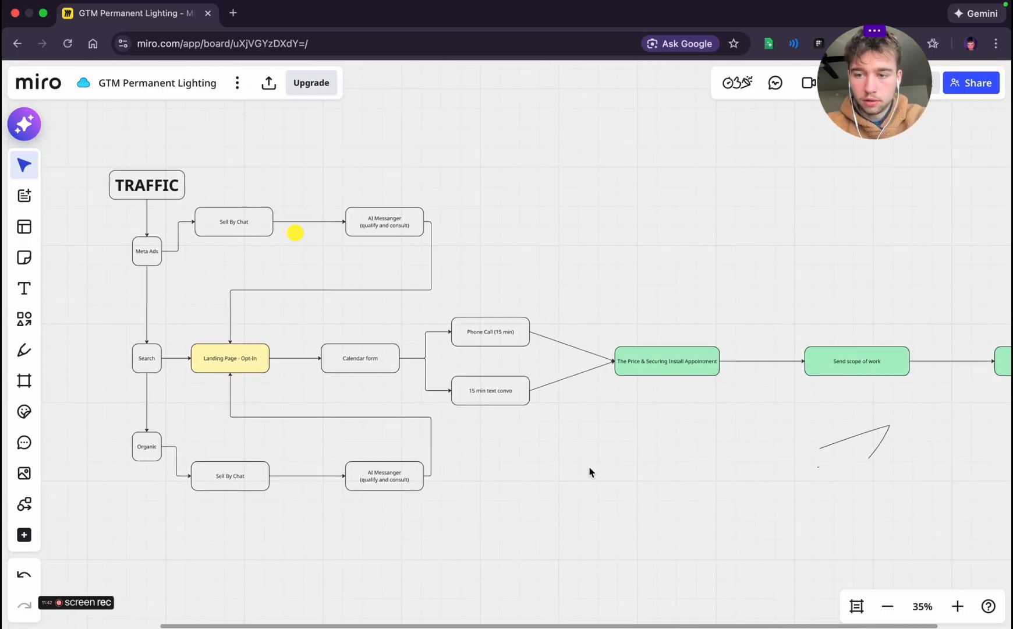
scroll(589, 469, "down", 1)
key("super+shift+4")
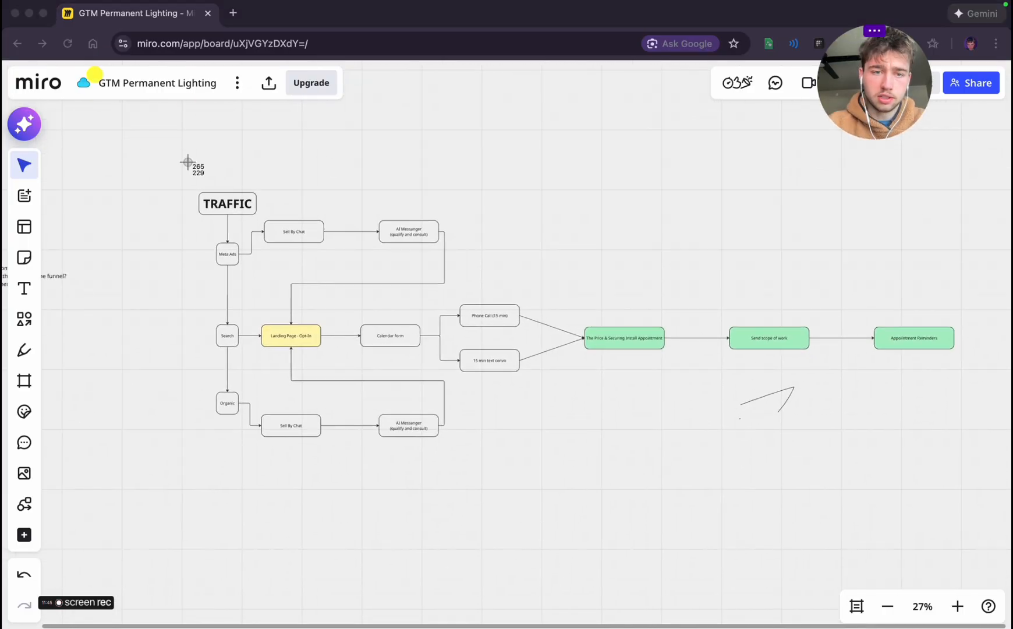
left_click_drag(170, 161, 938, 528)
key("ctrl+Left")
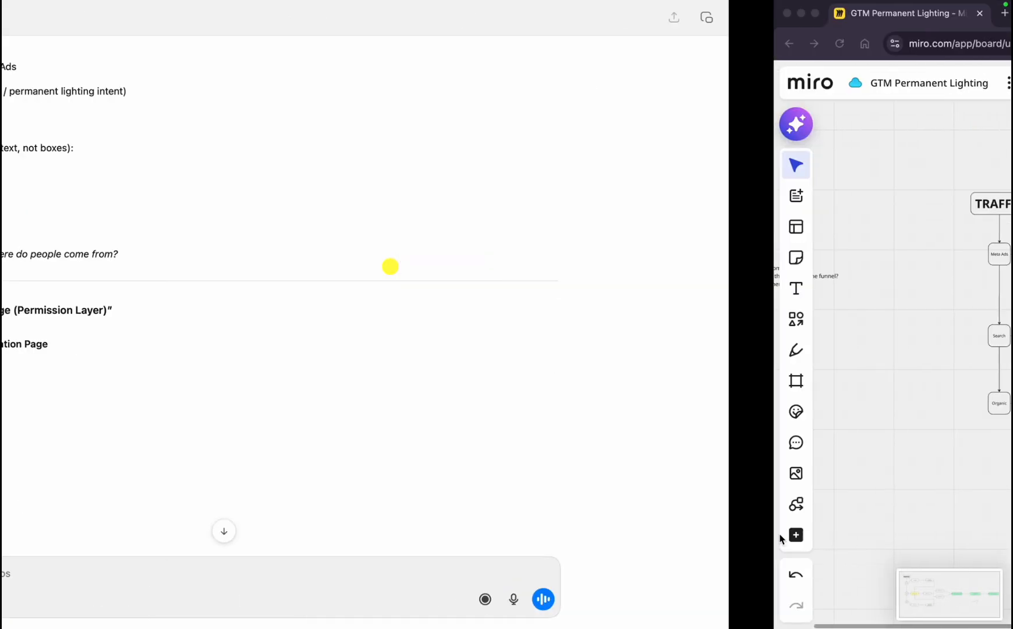
left_click_drag(944, 594, 281, 570)
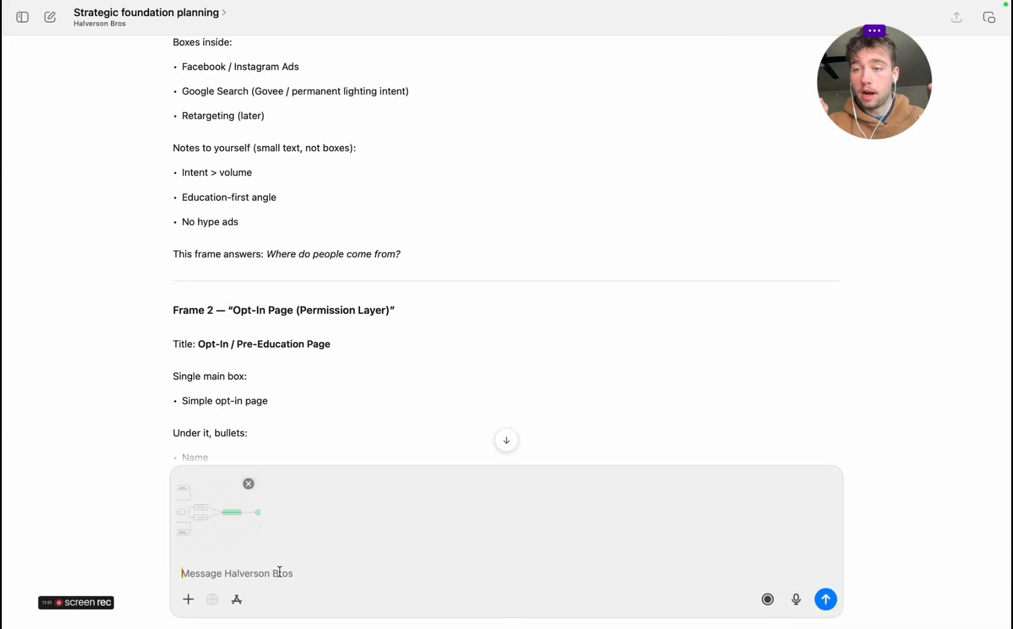
Send the chat message "Here is our micro starting point of the funnel nd how we wan it set up"
type("H")
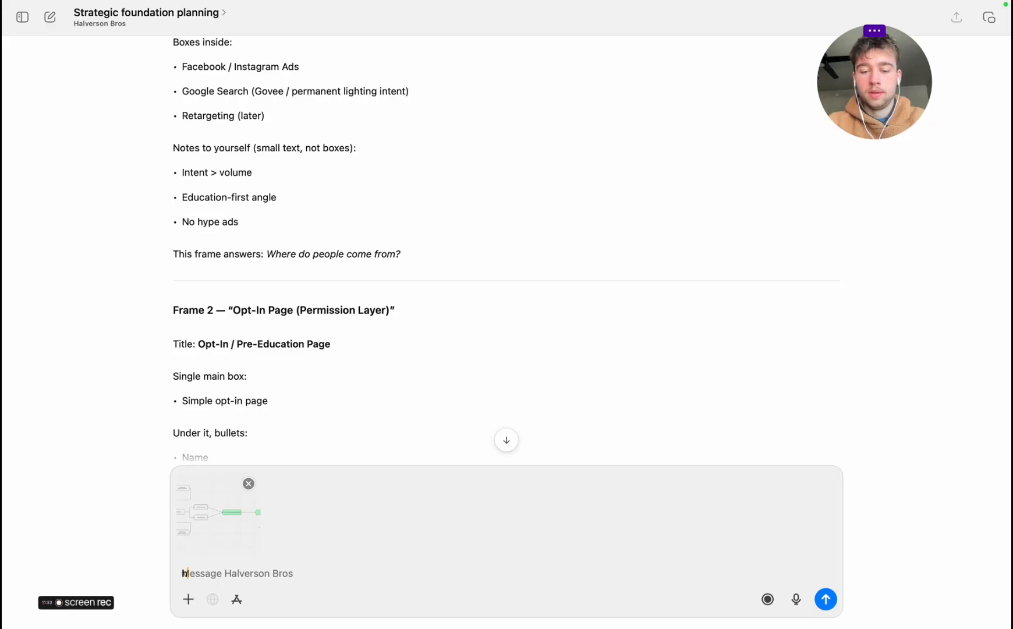
type("ere s")
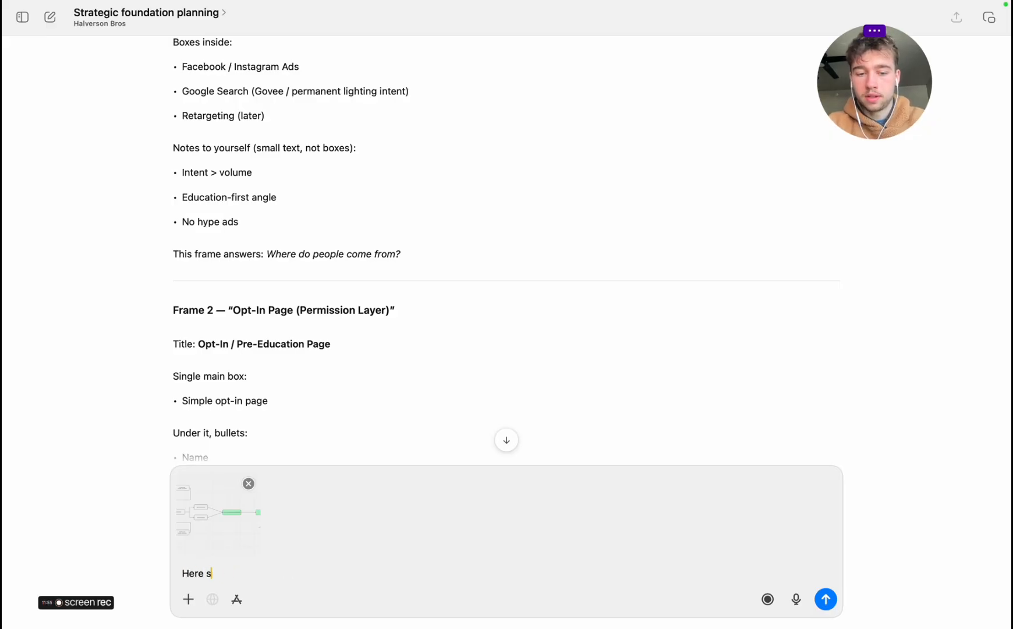
type("i ymicro s")
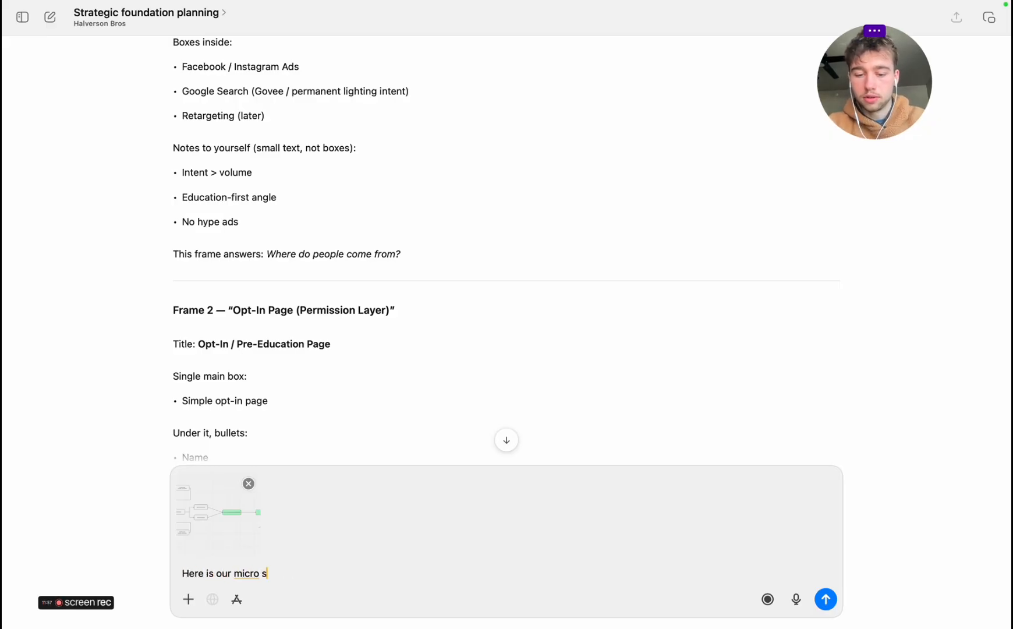
type("tarting point of t")
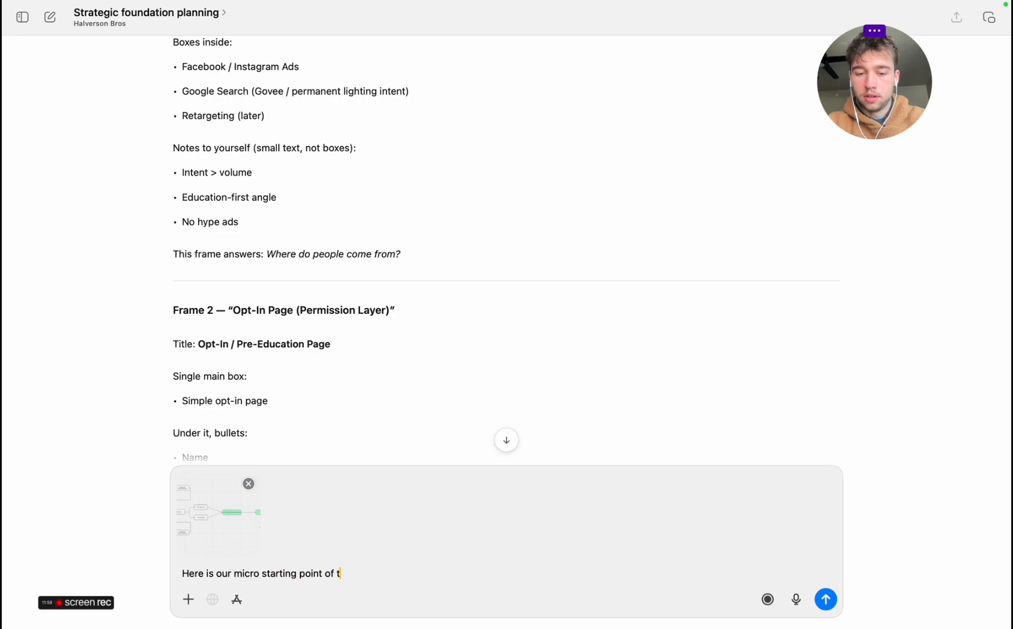
type(" nd how we wan it set up")
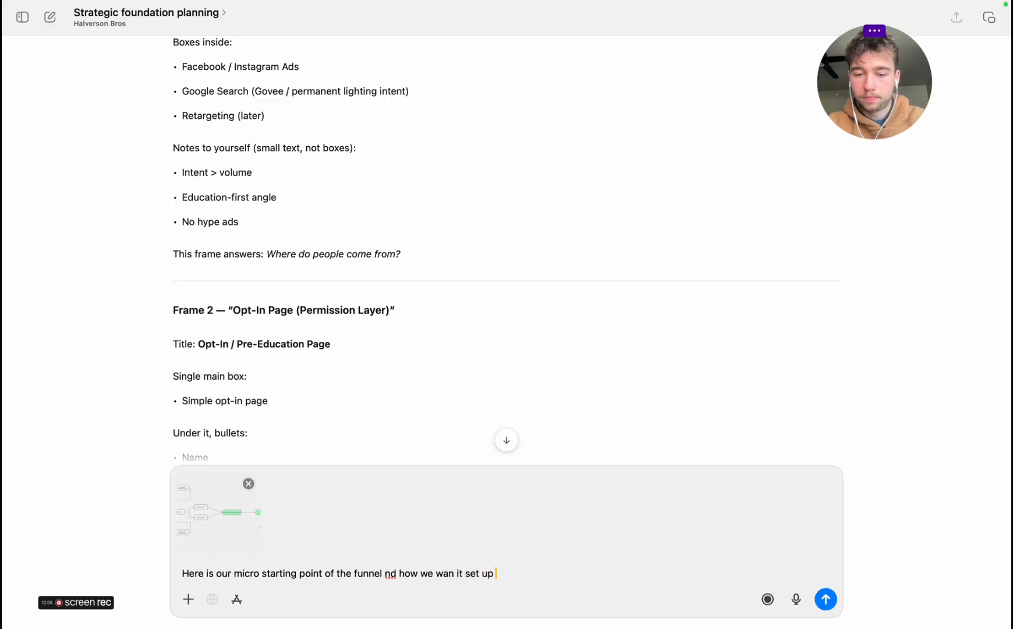
key("Return")
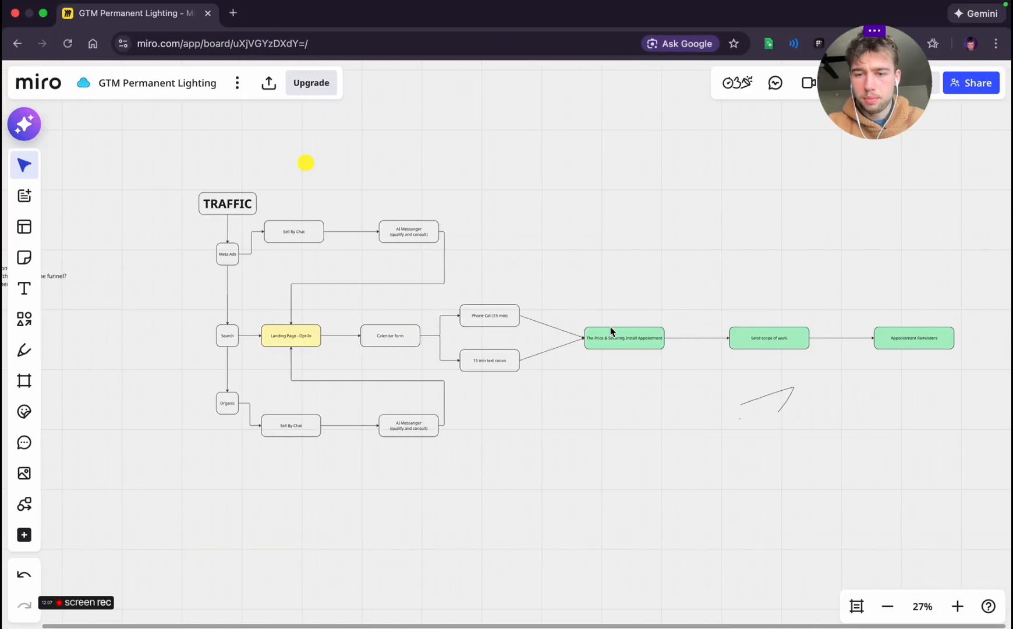
On the Miro board, add a bold second line "VSL" to the yellow Landing Page - Opt-In box
left_click_drag(610, 328, 597, 282)
scroll(597, 281, "up", 5)
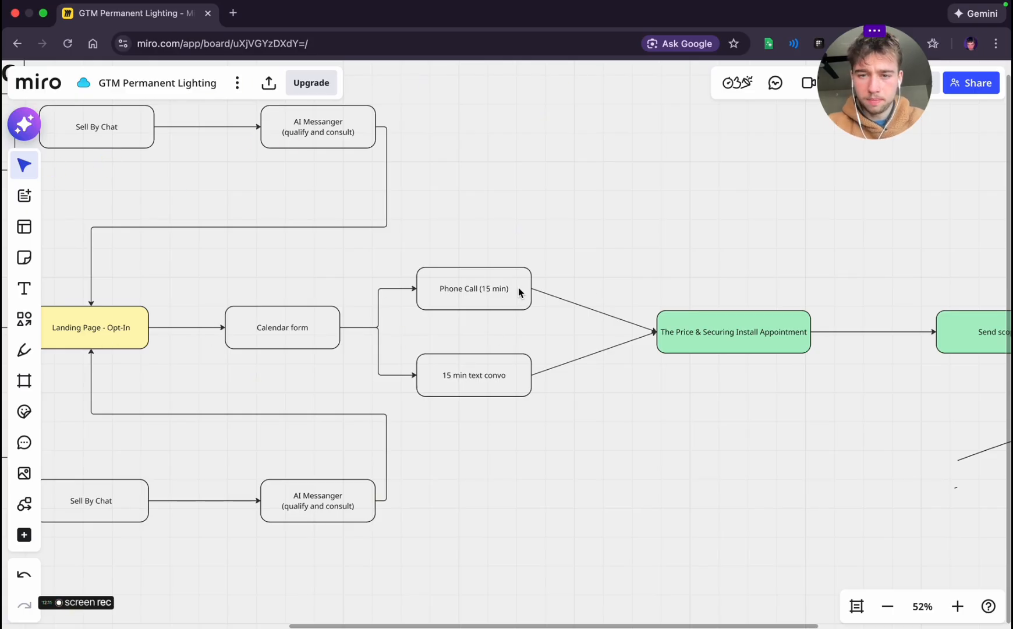
scroll(518, 290, "down", 3)
scroll(519, 289, "right", 3)
scroll(172, 356, "left", 3)
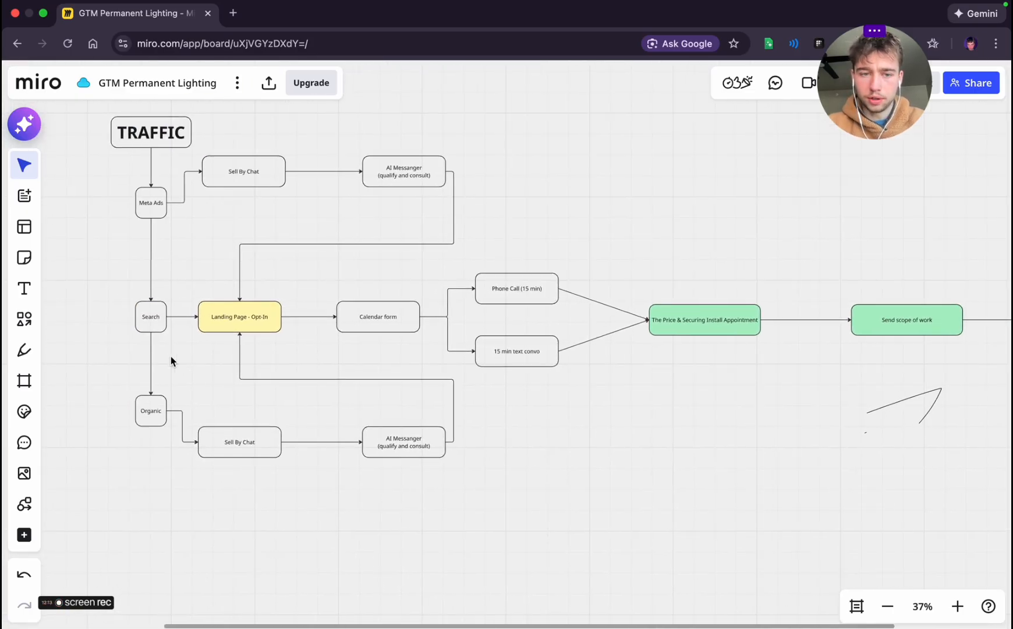
left_click(257, 318)
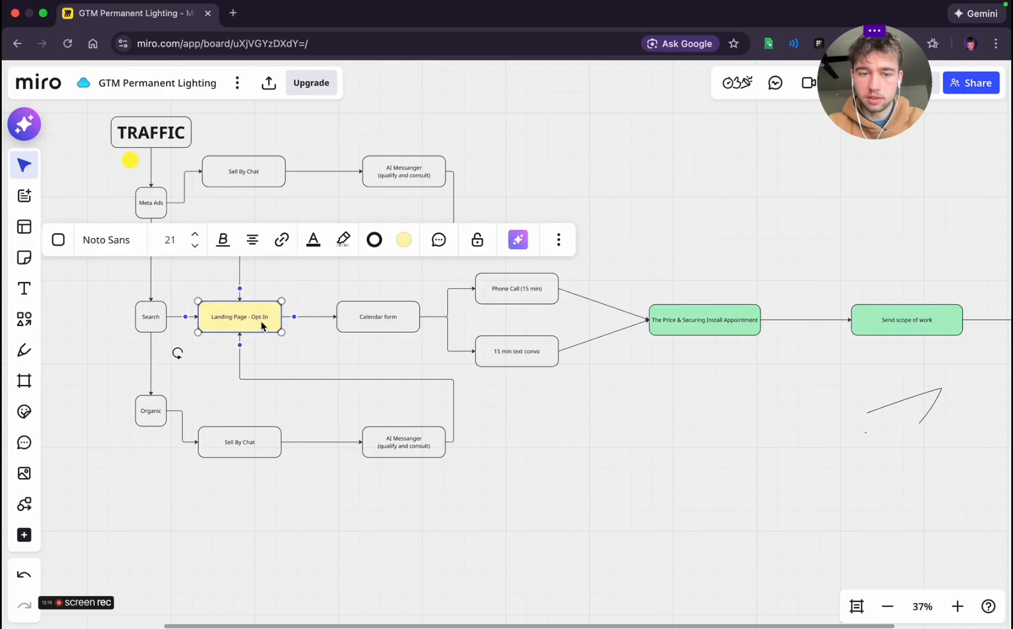
key("Return")
type("VSL")
left_click(339, 358)
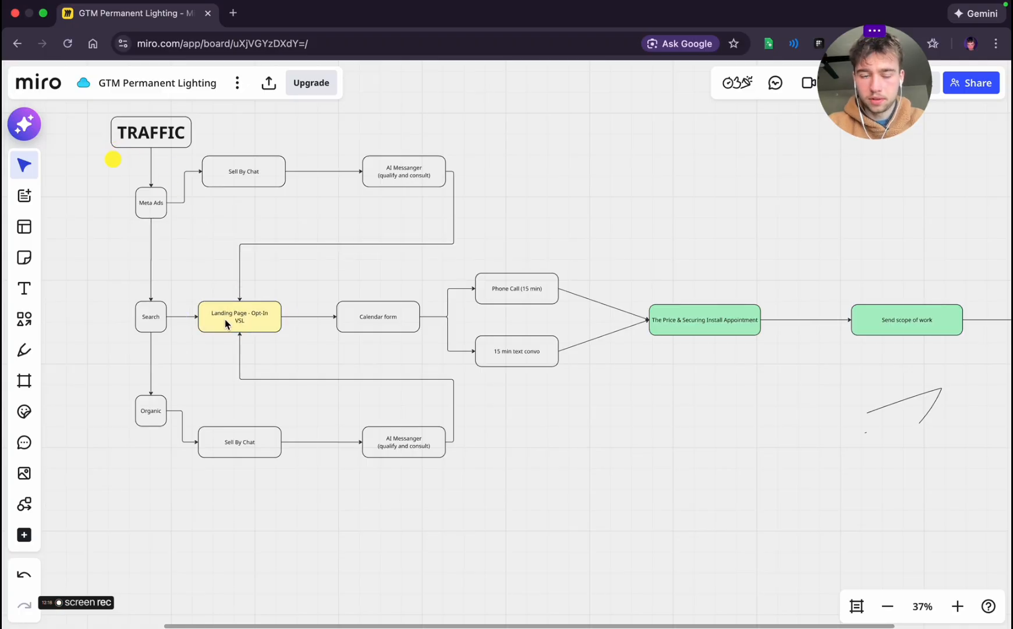
left_click(225, 324)
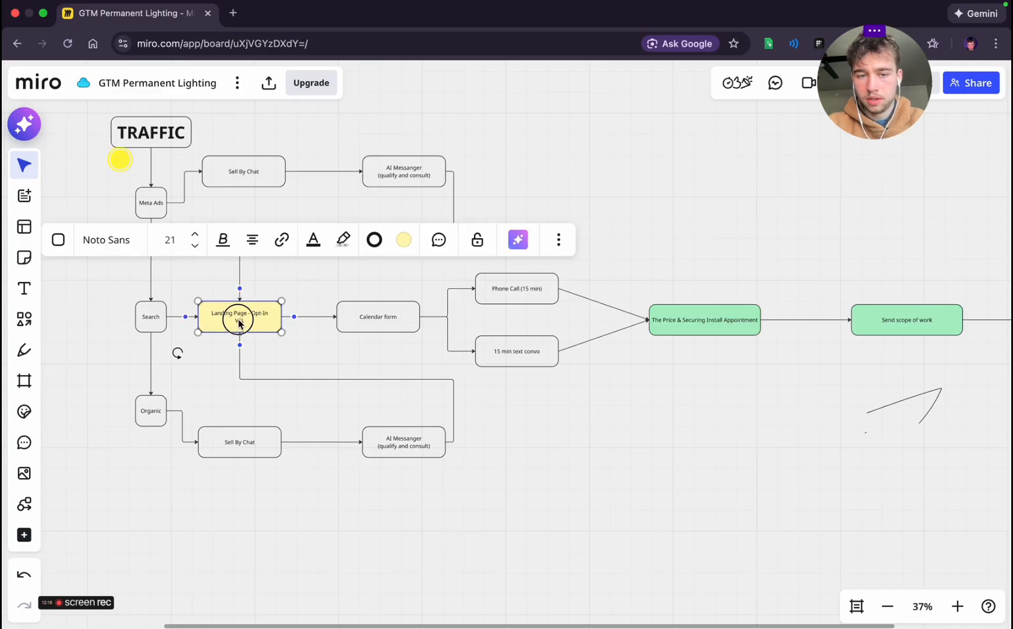
double_click(239, 321)
left_click(178, 275)
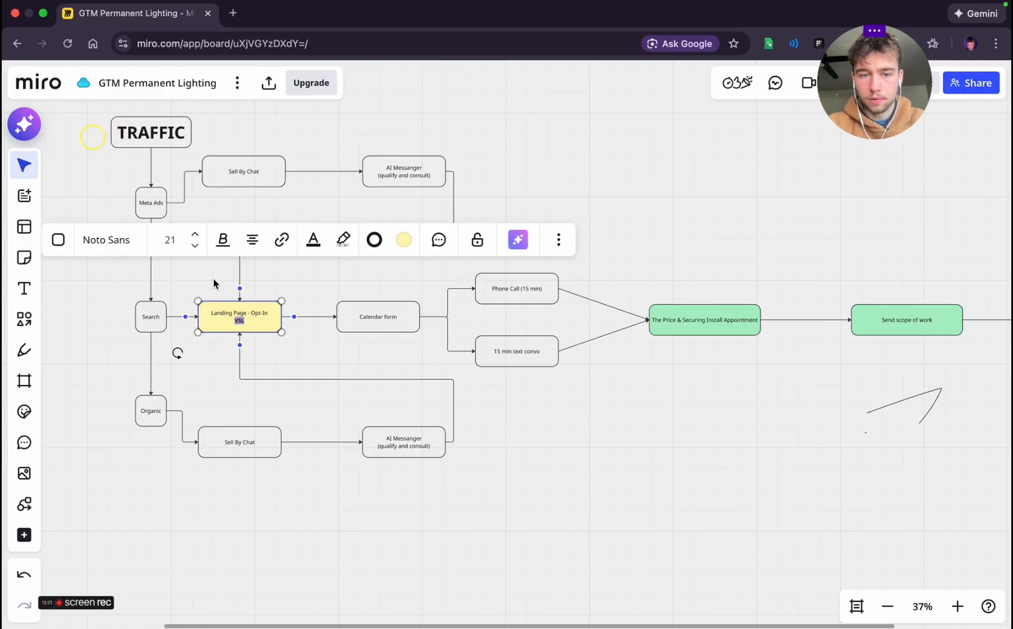
left_click(294, 316)
key("super+z")
left_click(371, 369)
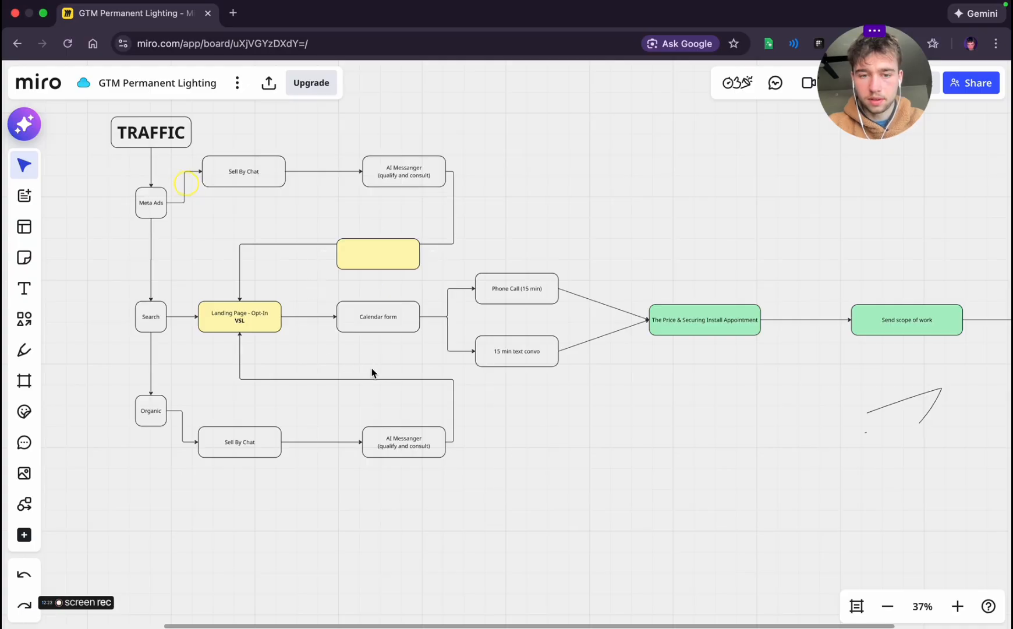
left_click(378, 258)
key("BackSpace")
Delete the two connectors running from Phone Call (15 min) and 15 min text convo to The Price & Securing Install Appointment
scroll(389, 391, "right", 2)
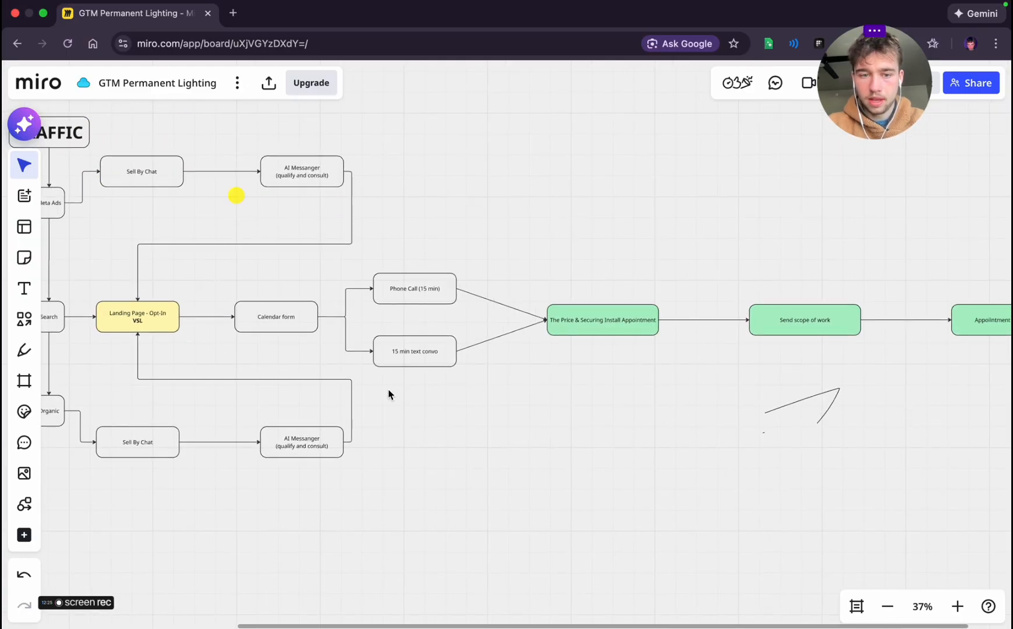
scroll(563, 313, "right", 2)
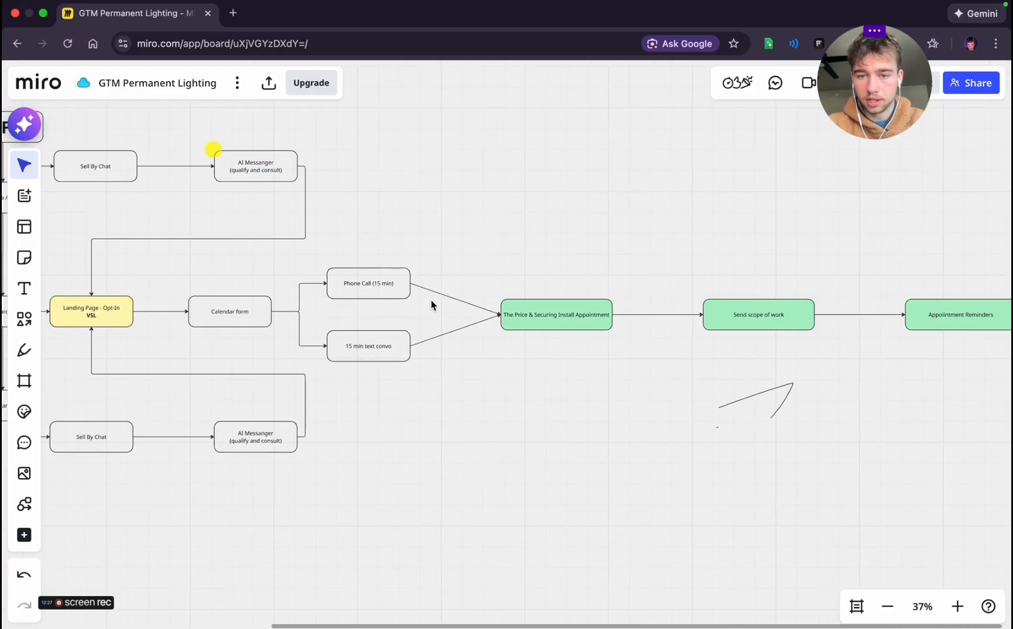
left_click(530, 312)
mouse_move(532, 314)
left_mouse_down()
mouse_move(640, 312)
mouse_move(524, 312)
left_mouse_up()
left_click(473, 303)
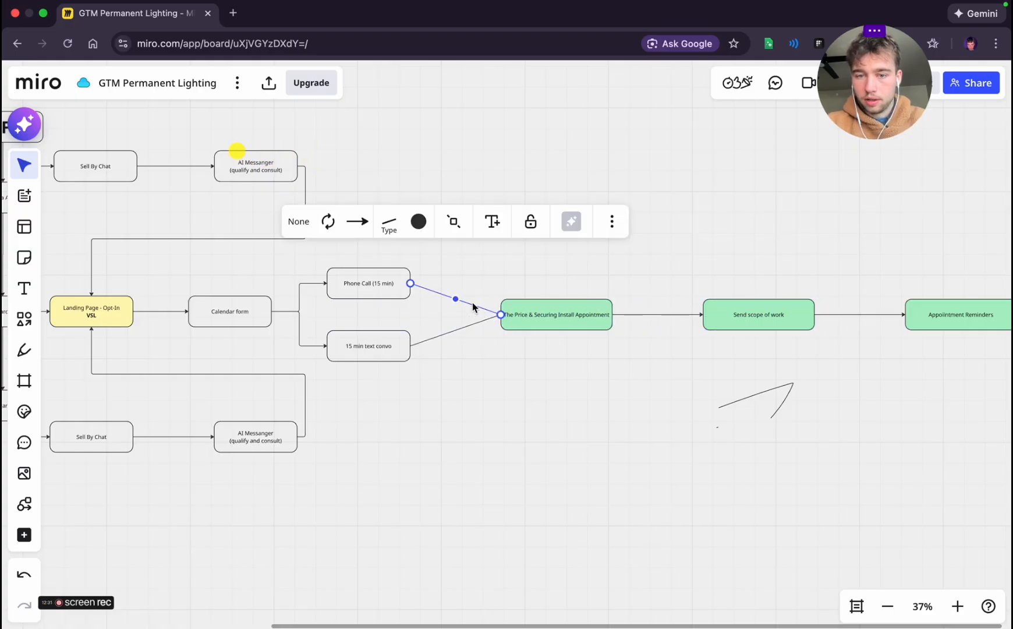
key("BackSpace")
left_click(470, 326)
key("BackSpace")
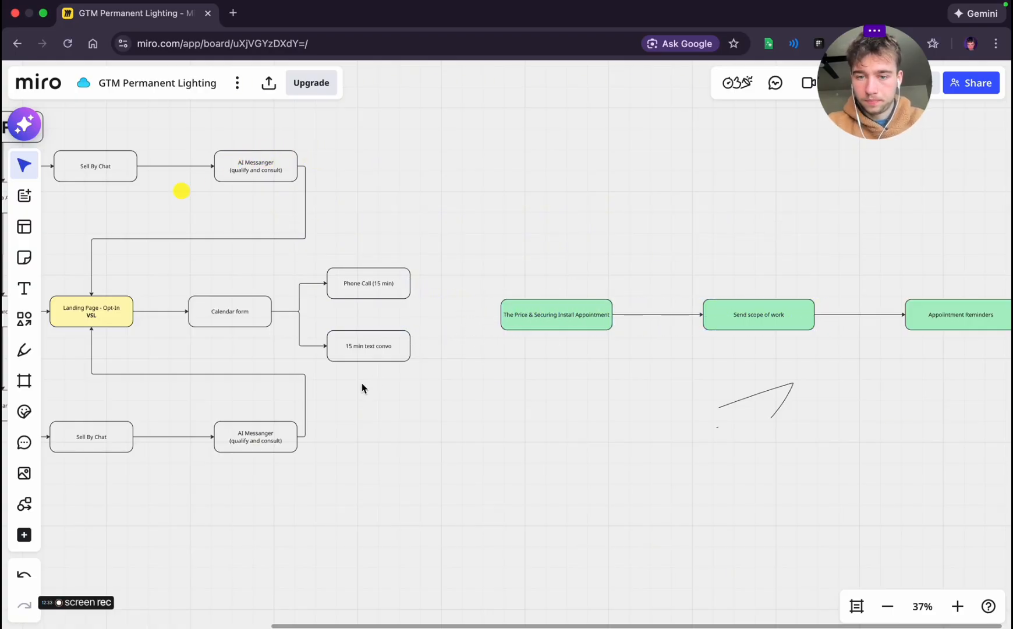
Move the three connected green boxes further right to widen the gap after the call and text convo boxes
scroll(361, 387, "down", 3)
left_click_drag(466, 349, 964, 314)
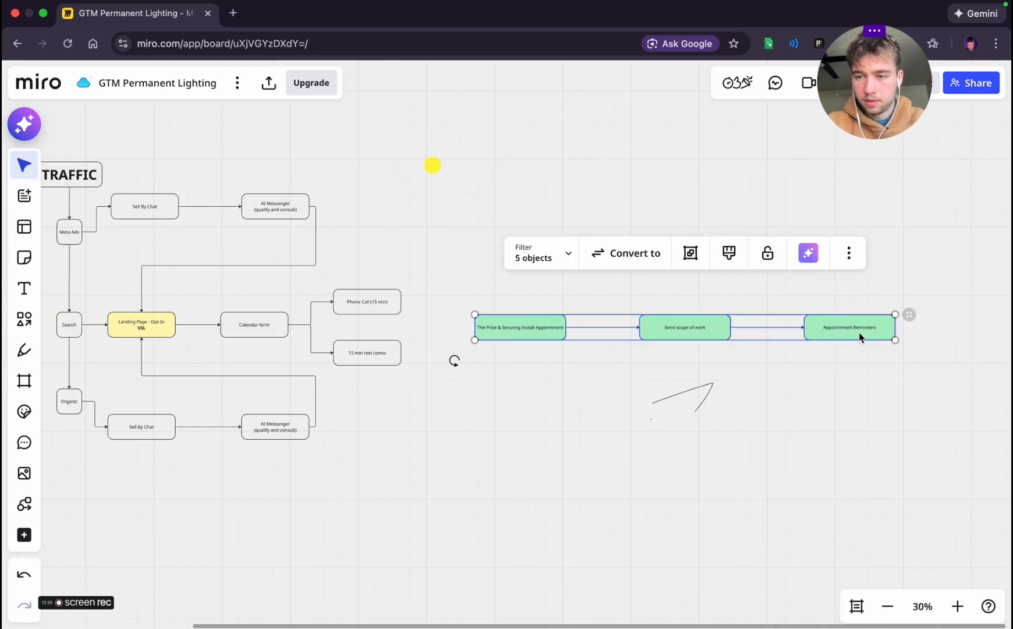
left_click_drag(861, 338, 962, 334)
left_click(510, 406)
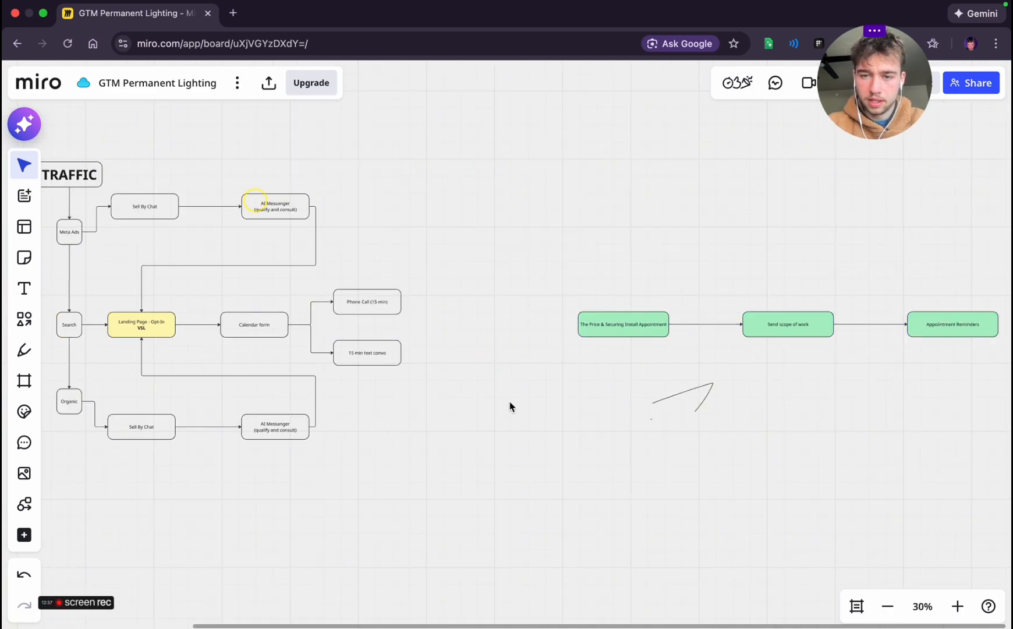
Add a connected box after Phone Call (15 min), lower it between the two branches and label it "Have they watched VSL?"
scroll(510, 407, "up", 4)
left_click(321, 394)
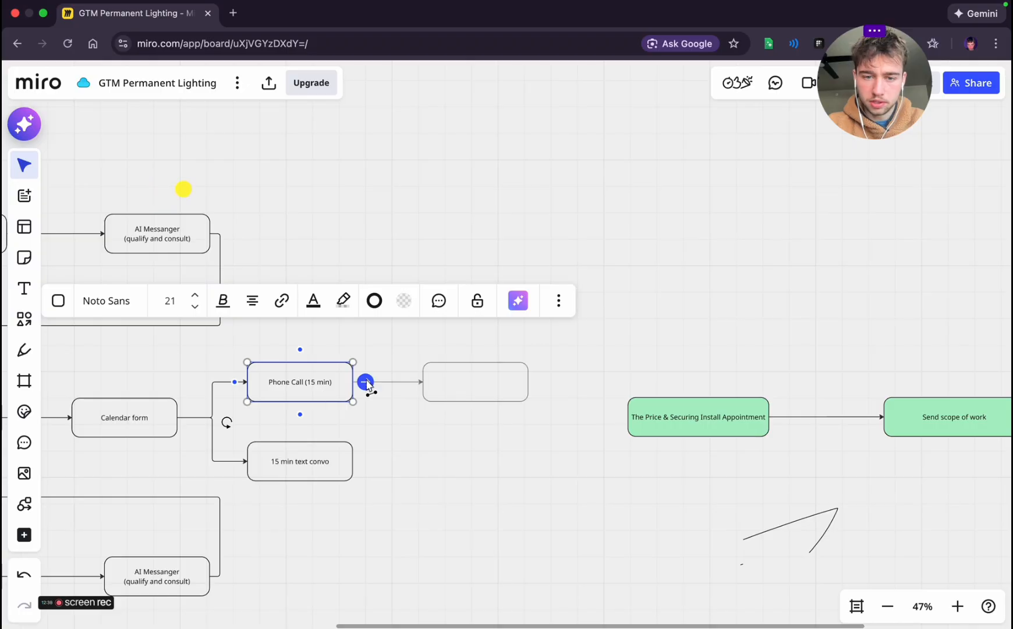
left_click(366, 383)
left_click_drag(437, 389, 440, 432)
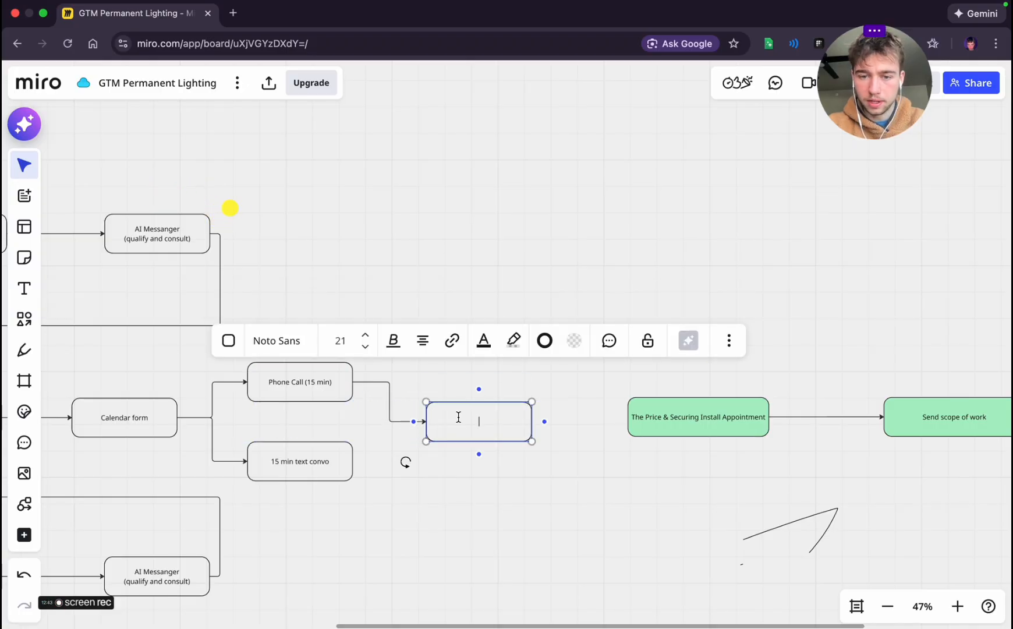
type("Have they watched VSL?")
left_click(589, 447)
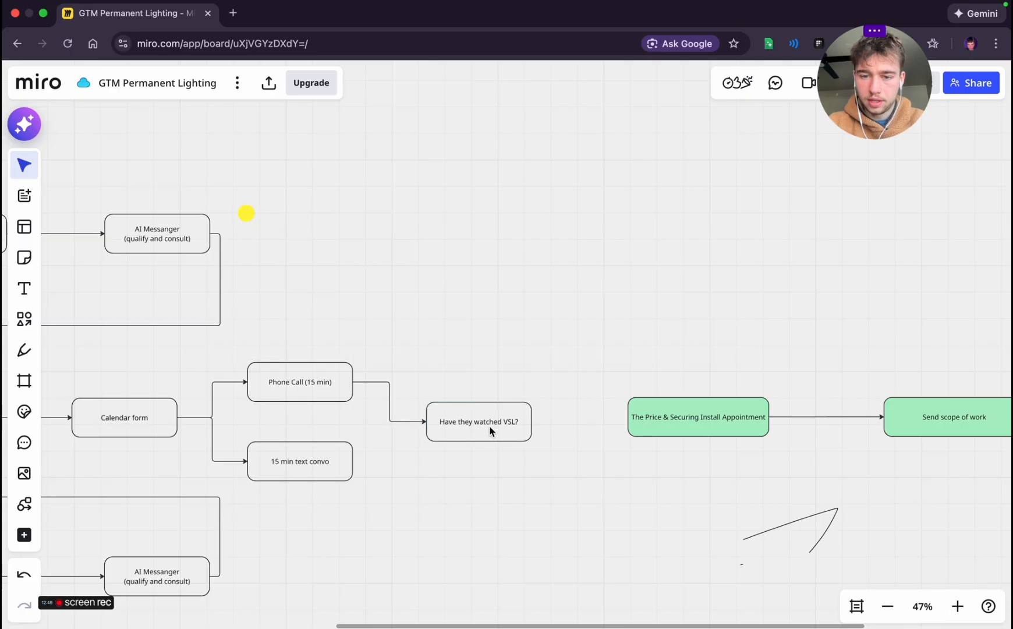
Connect 15 min text convo to the "Have they watched VSL?" box, align that box and link it to The Price & Securing Install Appointment
left_click(333, 468)
left_click_drag(388, 451, 481, 419)
left_click(456, 460)
left_click(460, 423)
left_click(564, 421)
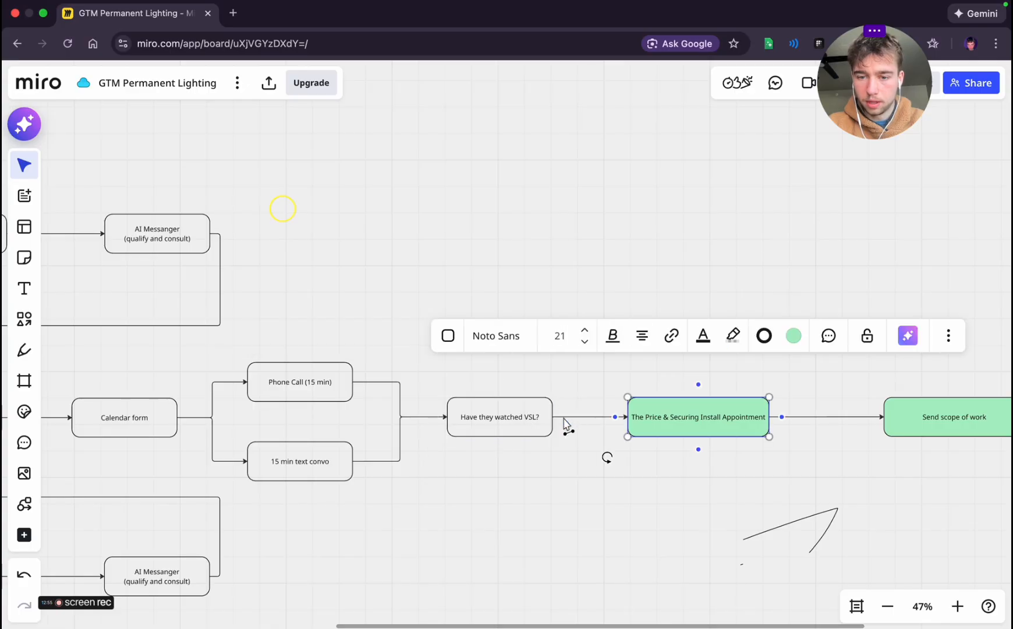
left_click(633, 490)
scroll(633, 488, "down", 5)
scroll(632, 488, "right", 5)
scroll(632, 489, "down", 2)
scroll(633, 492, "down", 3)
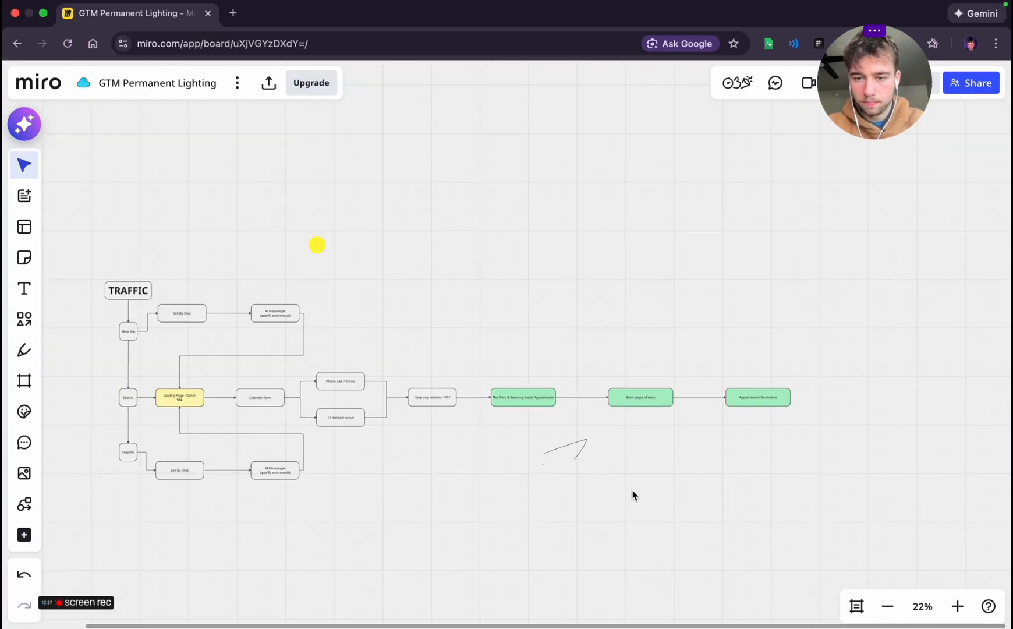
Look over the revised funnel from the traffic sources through the "Have they watched VSL?" box to the green boxes
scroll(632, 490, "left", 3)
scroll(632, 490, "down", 1)
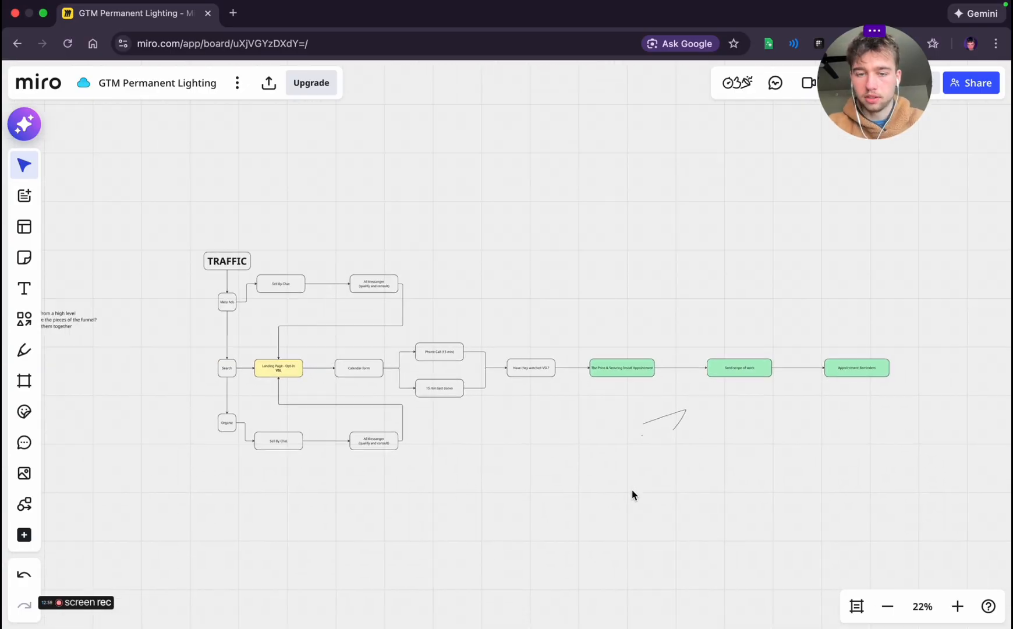
scroll(213, 359, "up", 5)
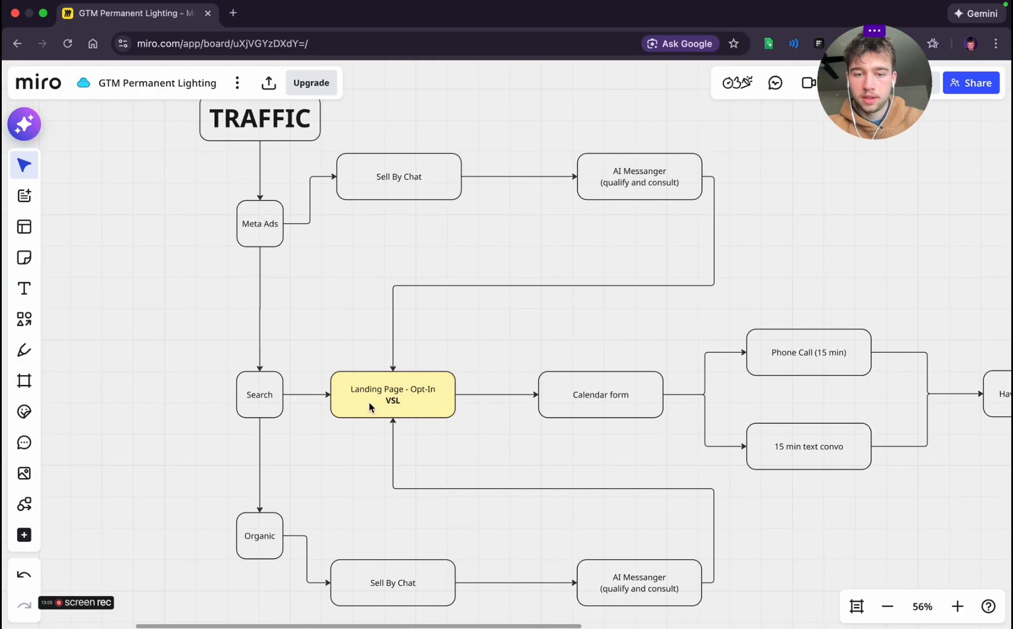
scroll(574, 379, "right", 6)
scroll(574, 379, "down", 1)
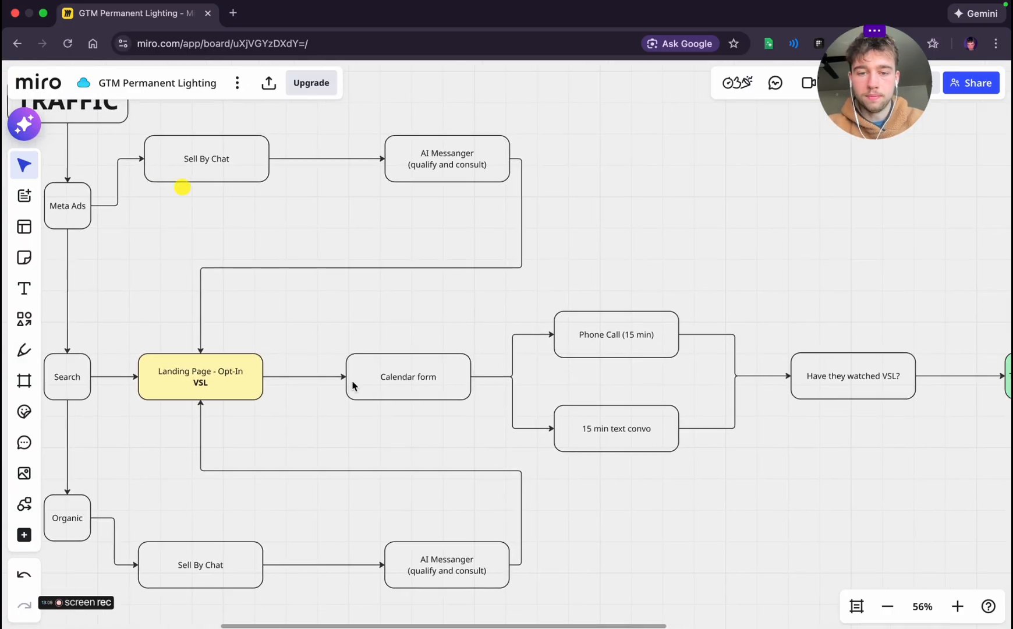
scroll(477, 410, "right", 3)
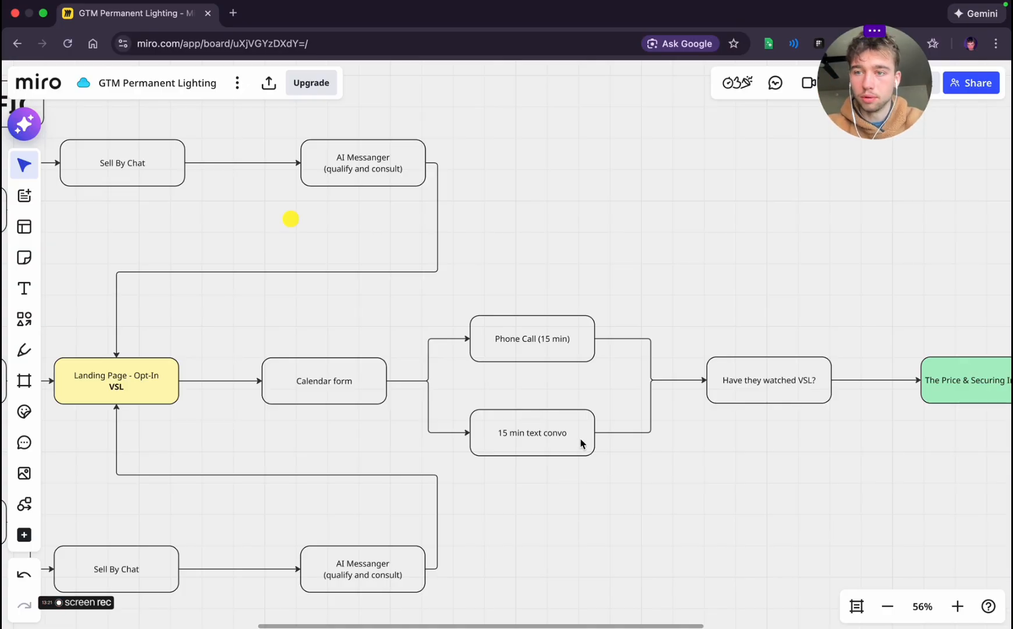
scroll(581, 444, "down", 5)
scroll(578, 462, "right", 10)
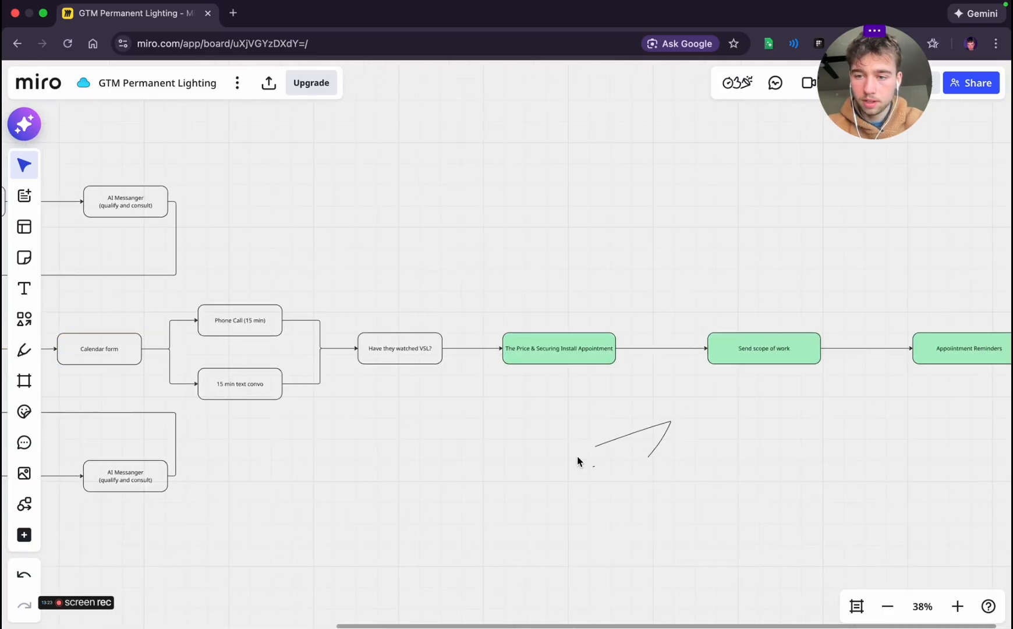
Switch to the "Strategic foundation planning" chat and read its funnel feedback through Adjustment #2 on the landing page and calendar
key("ctrl+Left")
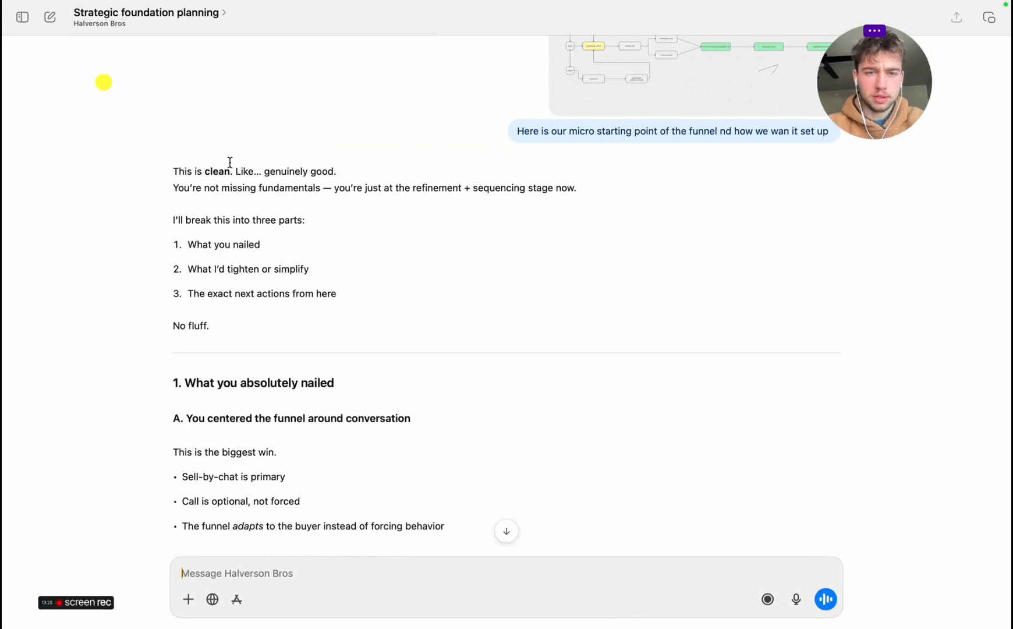
scroll(256, 267, "down", 5)
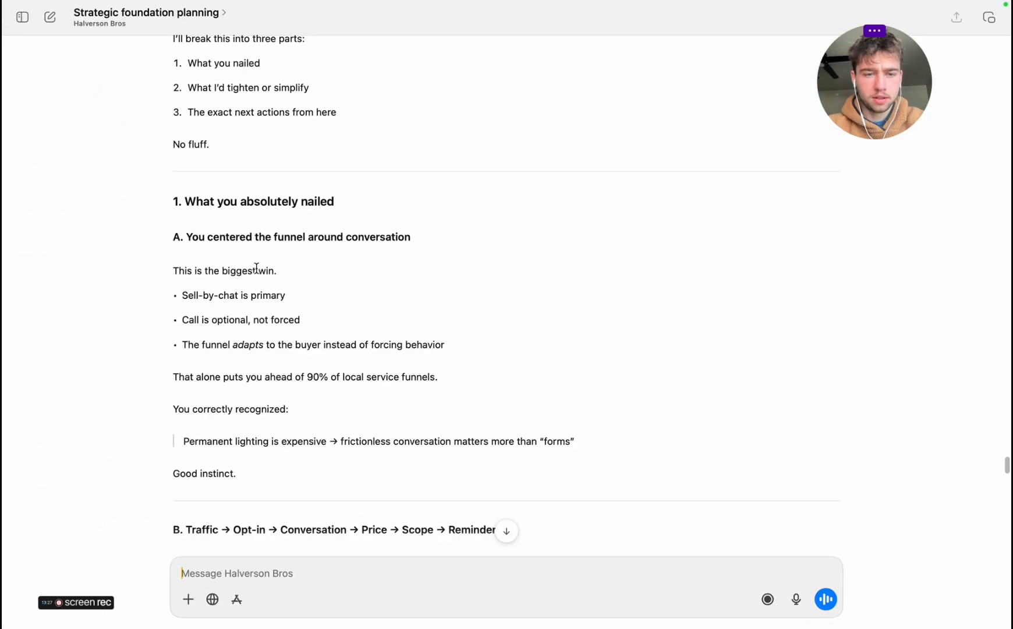
scroll(256, 268, "down", 1)
scroll(186, 227, "down", 4)
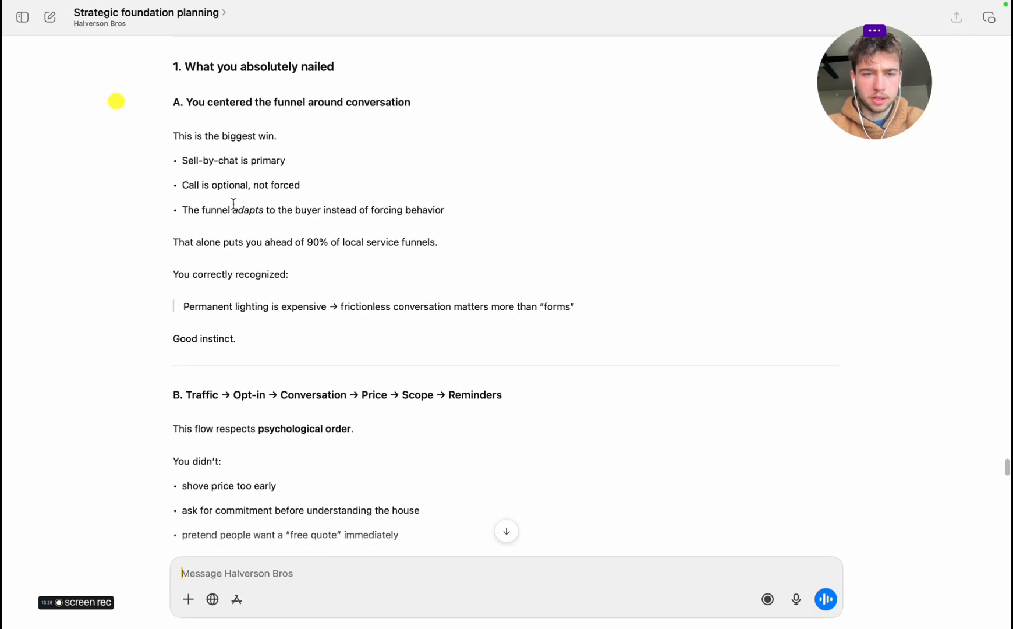
scroll(233, 203, "down", 2)
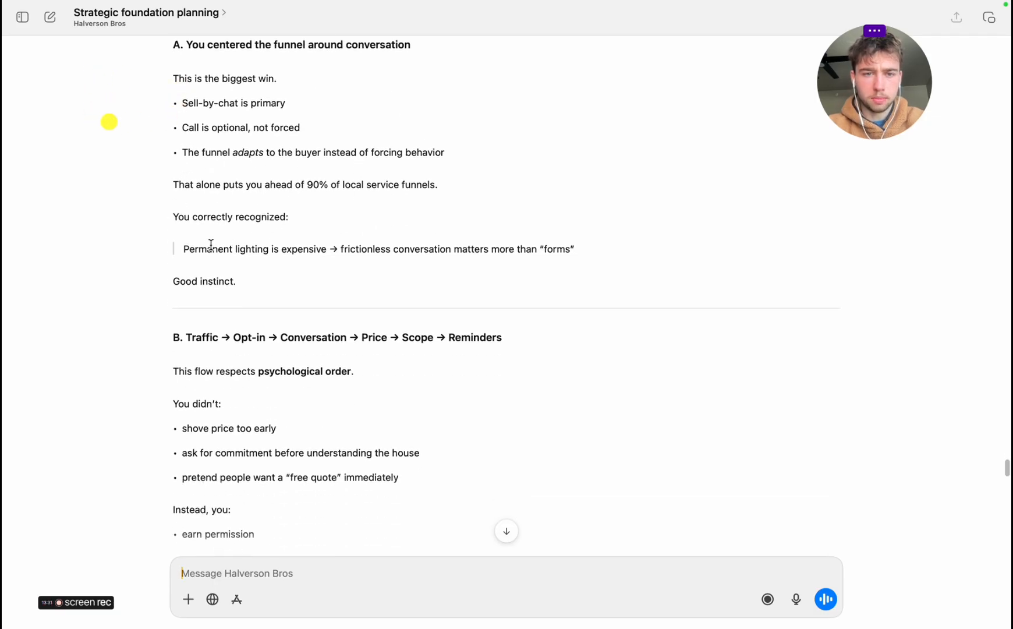
scroll(210, 244, "down", 4)
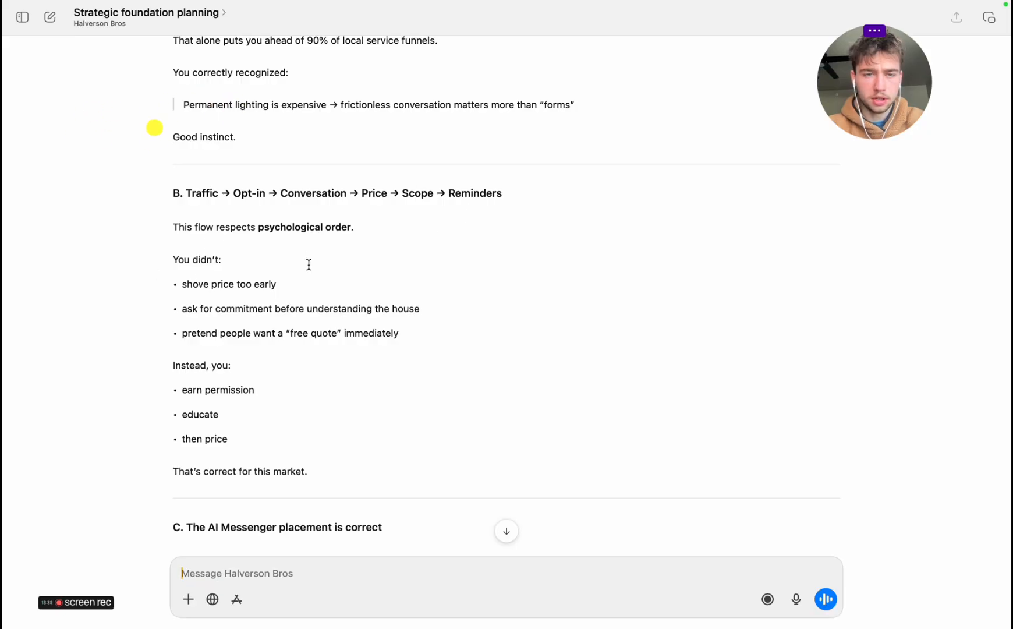
scroll(309, 264, "down", 10)
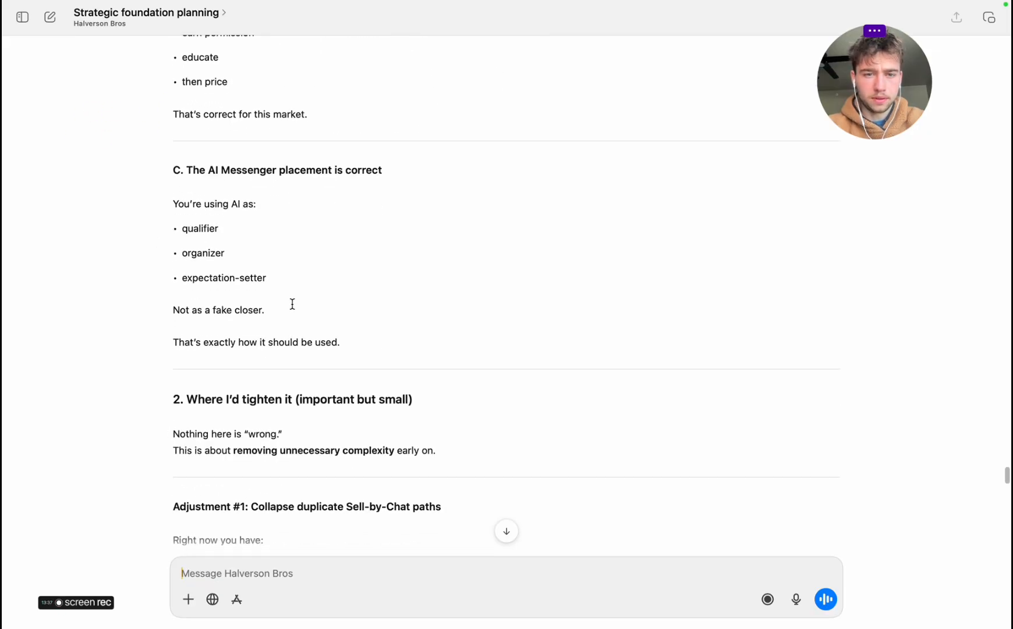
scroll(292, 304, "down", 5)
scroll(292, 304, "down", 3)
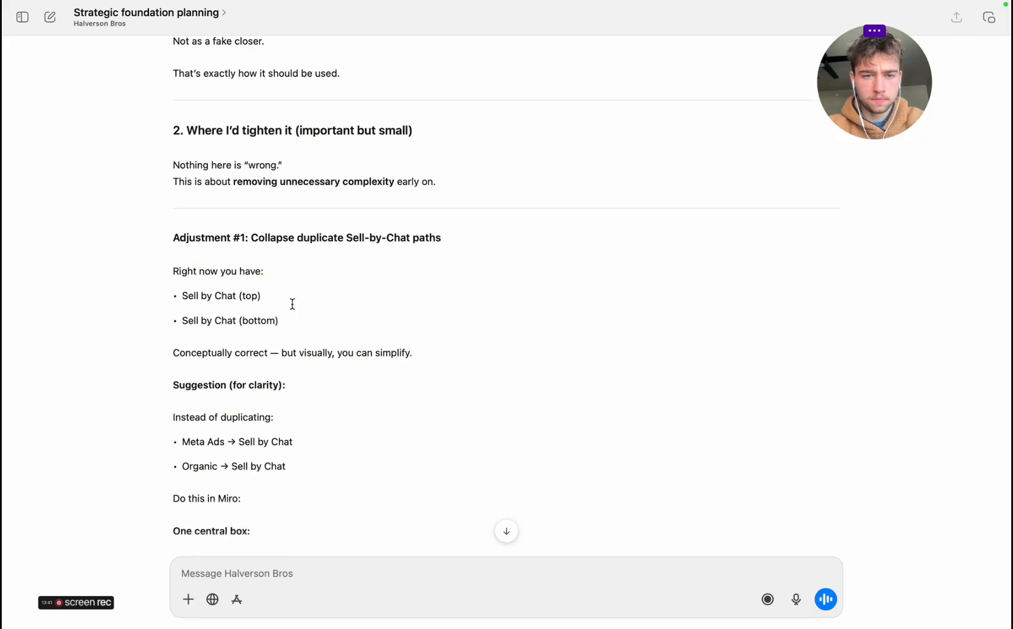
scroll(293, 304, "down", 5)
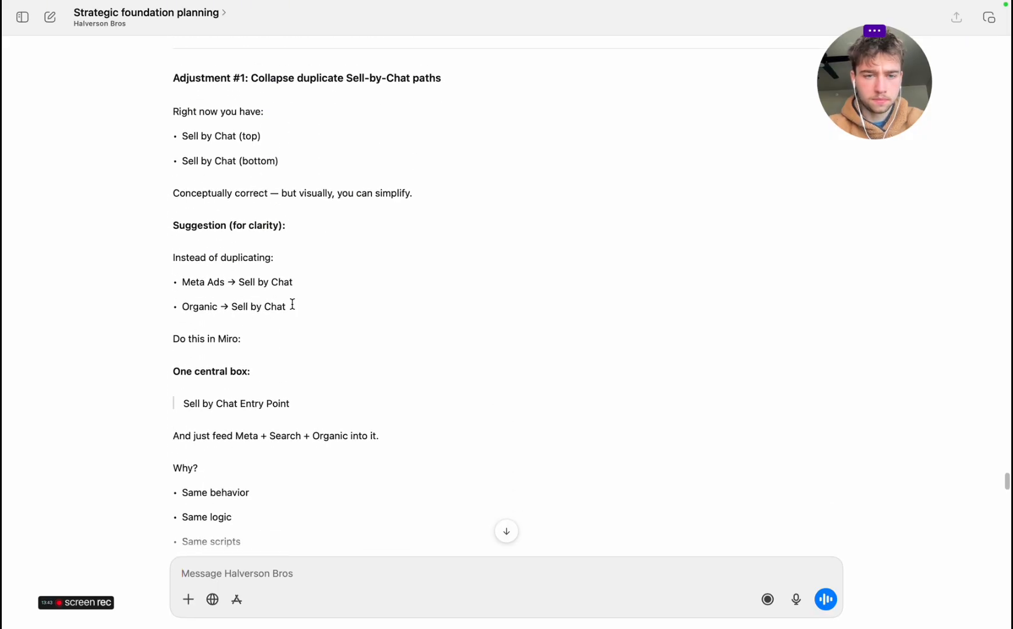
scroll(293, 304, "down", 5)
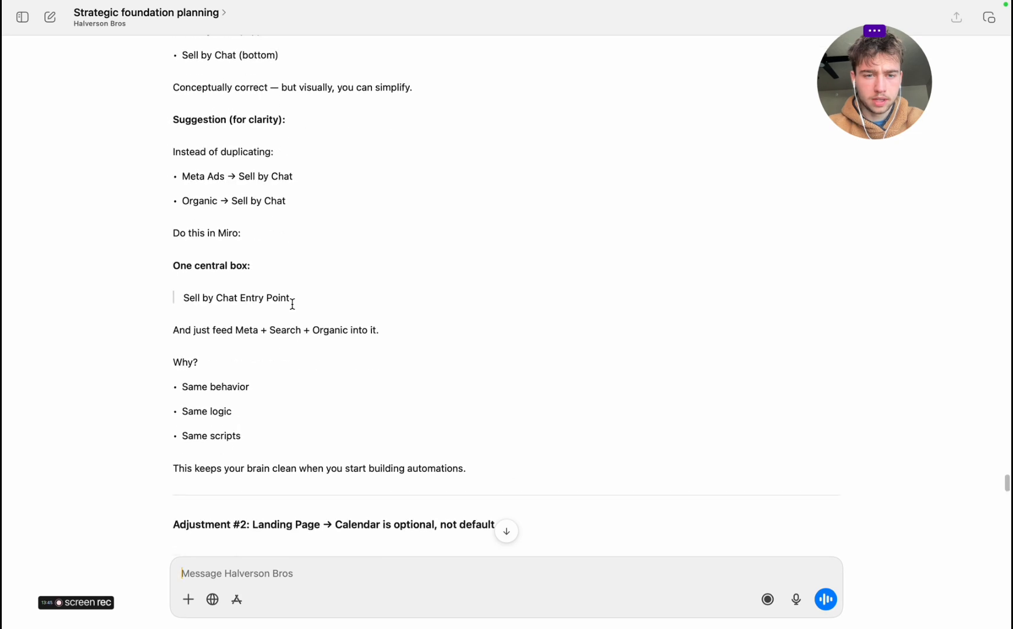
scroll(292, 304, "down", 8)
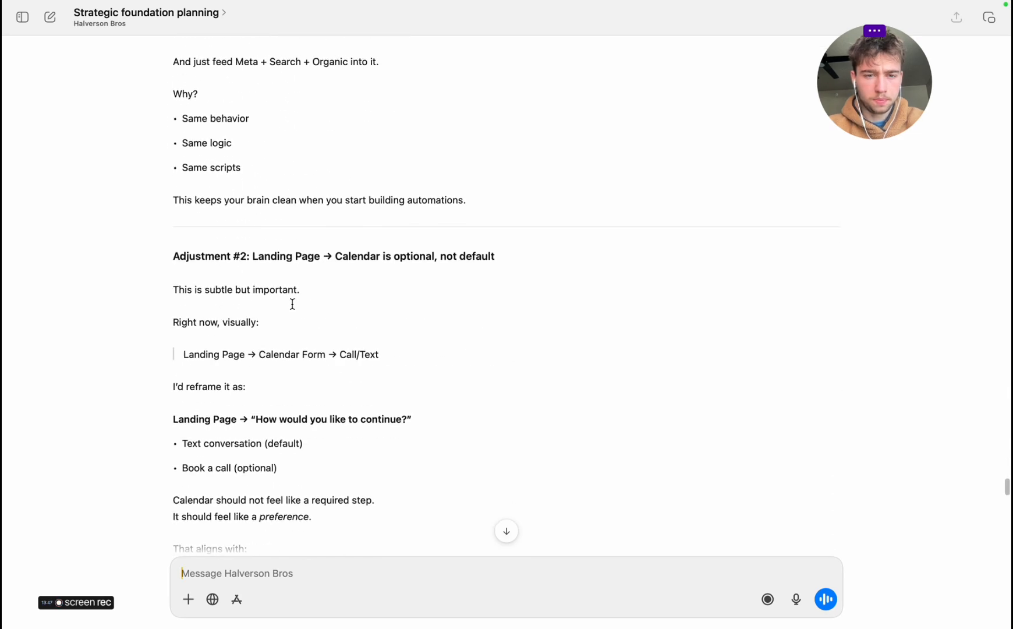
scroll(293, 304, "down", 2)
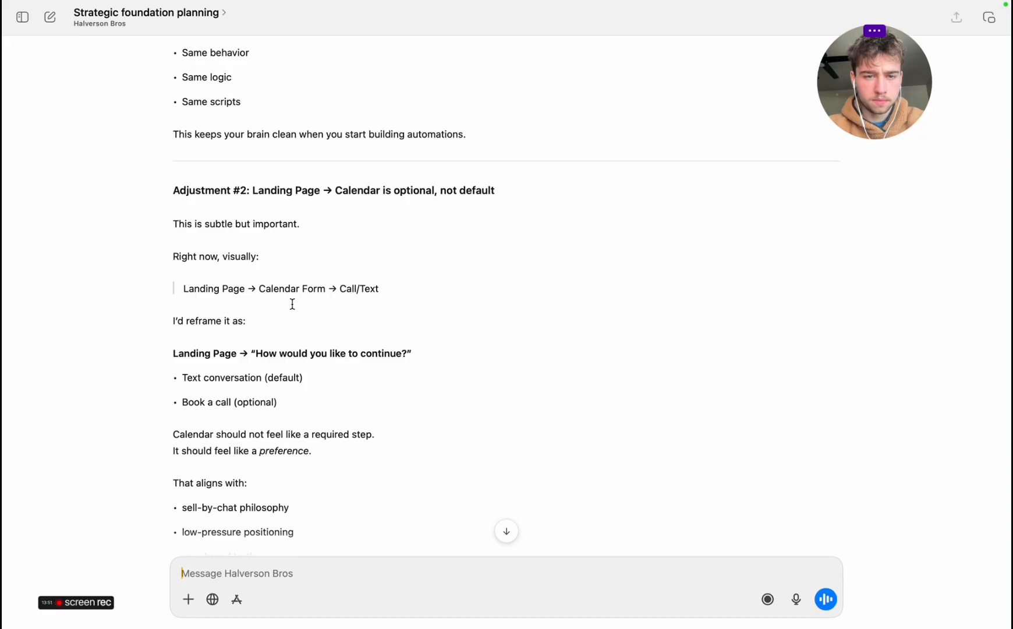
scroll(292, 303, "down", 3)
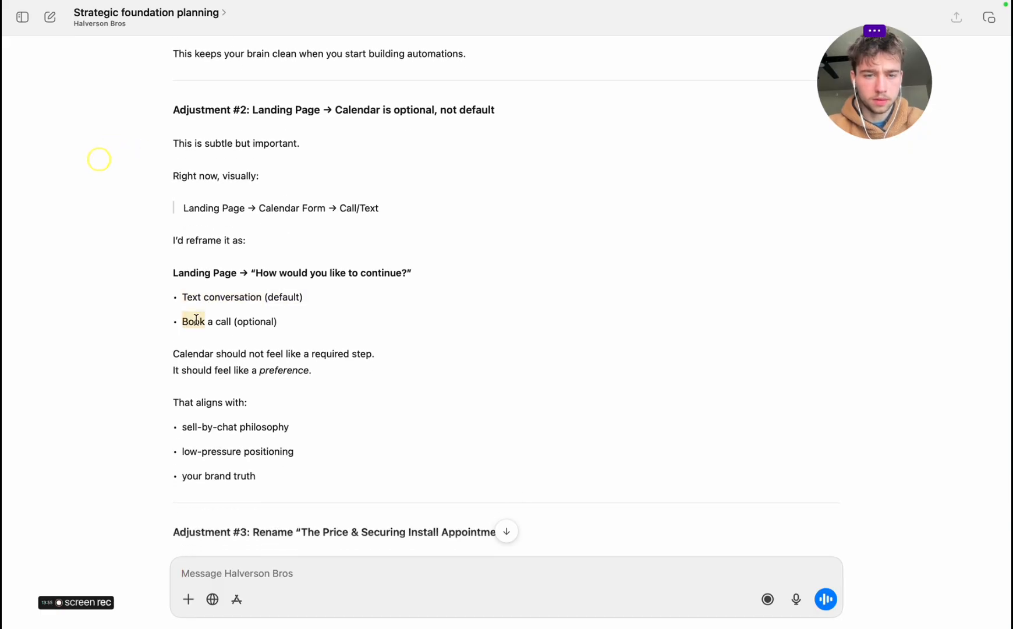
scroll(274, 318, "down", 2)
Switch back to the Miro board and relabel the Calendar form box as "How would you like to proceed?"
key("ctrl+Right")
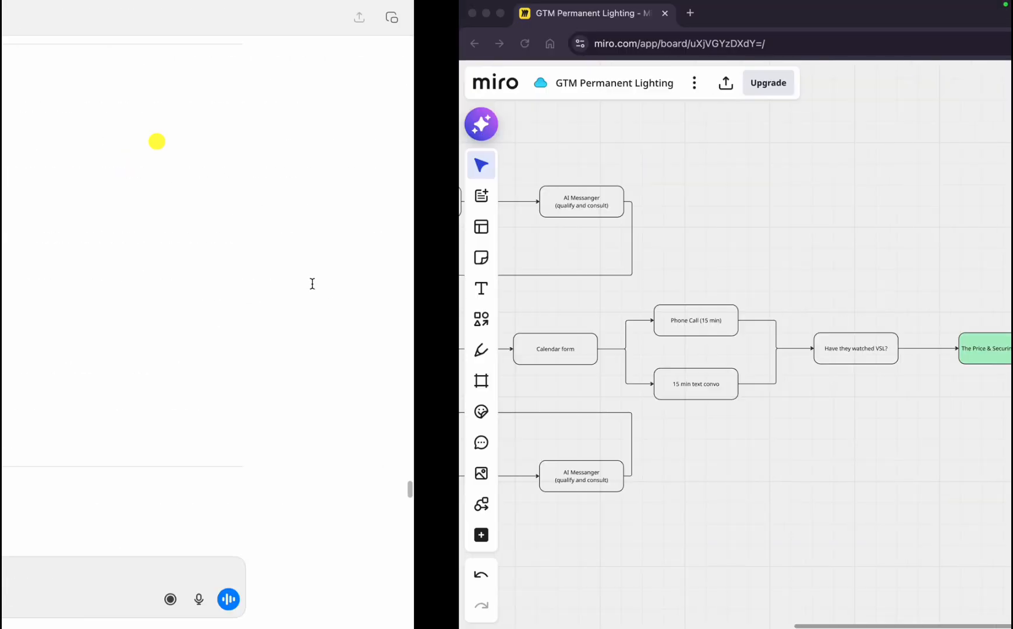
scroll(403, 340, "up", 3)
scroll(367, 431, "down", 2)
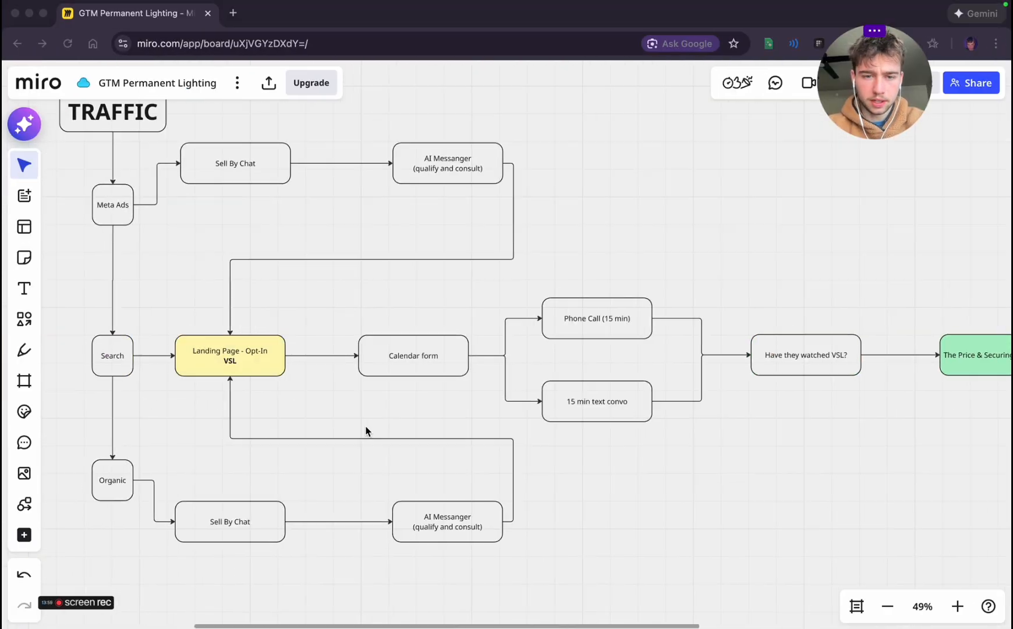
scroll(367, 430, "up", 2)
left_click(305, 346)
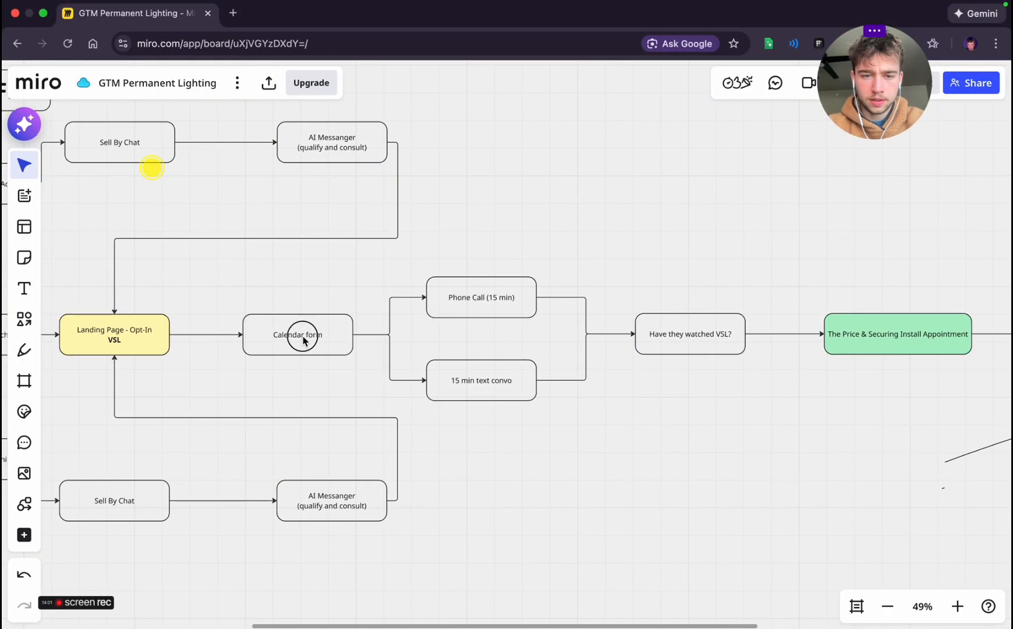
key("Return")
type("How wou")
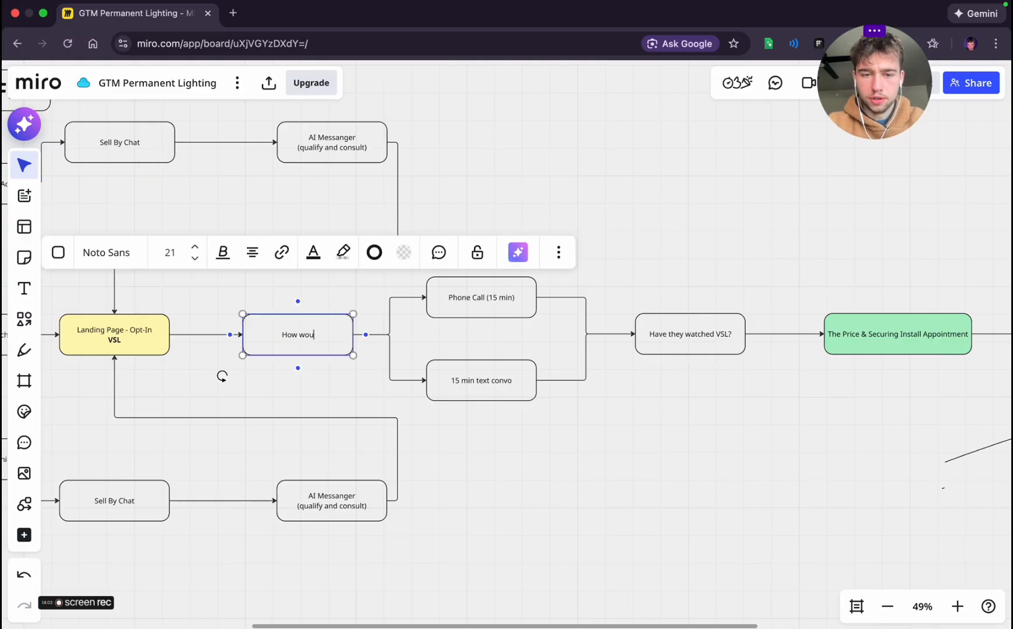
type("ld you ")
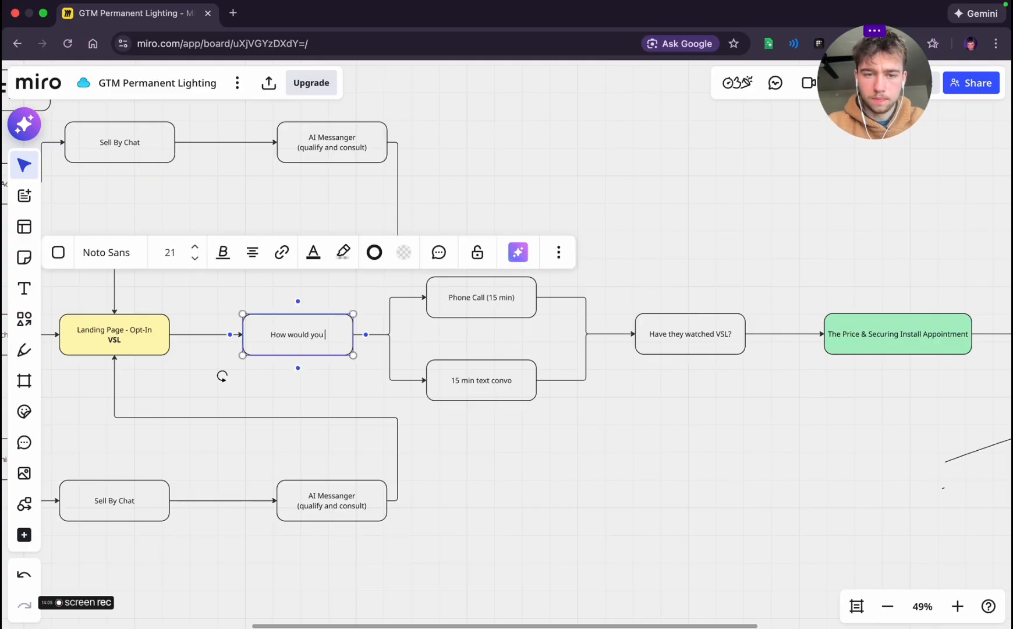
type("like to proceed")
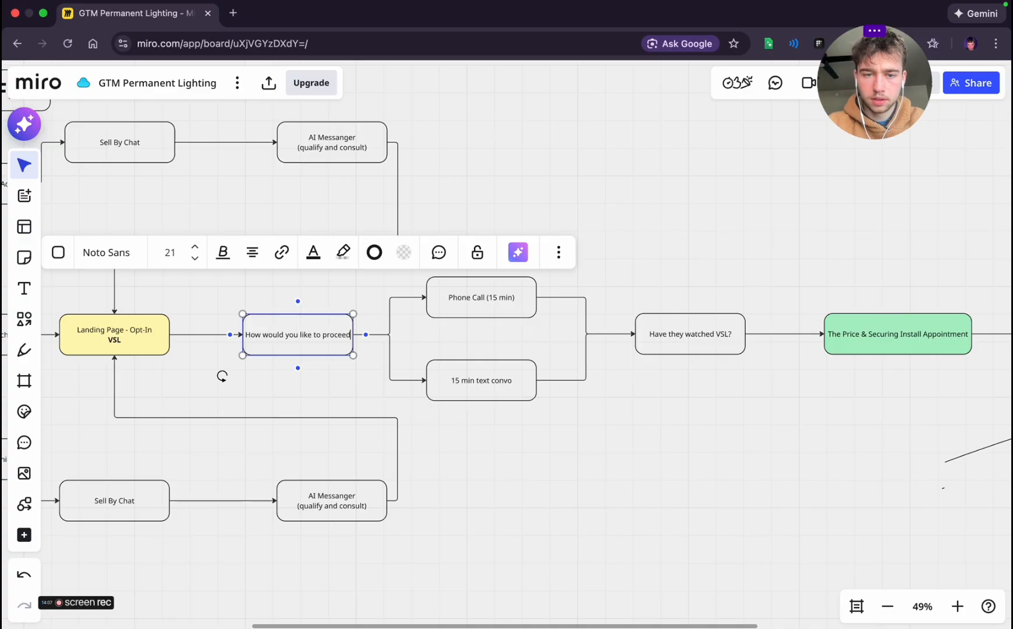
type("?")
left_click(552, 433)
scroll(566, 399, "right", 3)
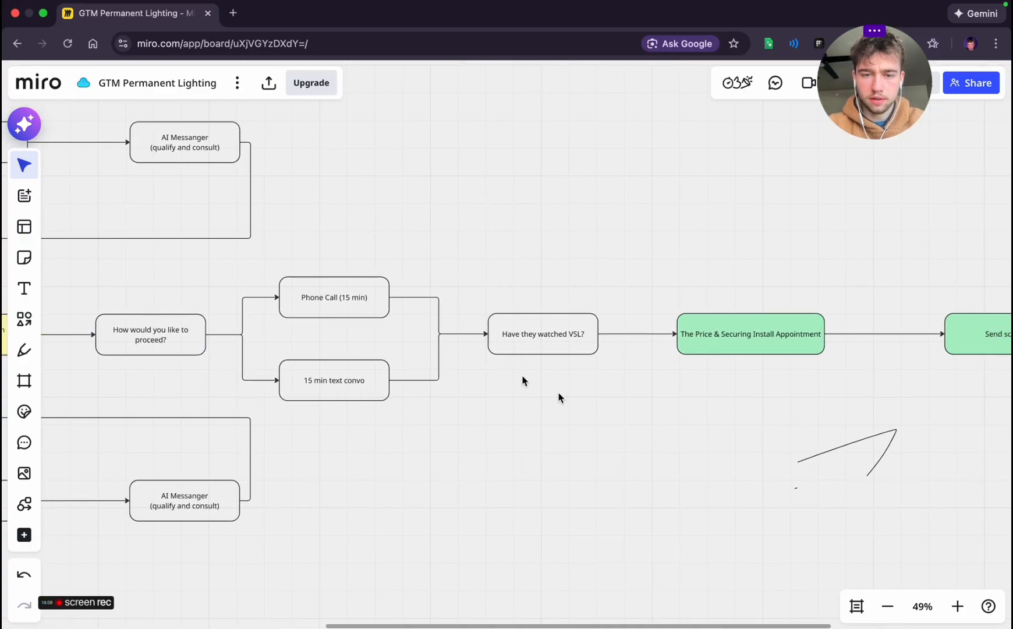
Return to the planning chat and read Adjustment #3 and the execution steps on locking the funnel and writing the Sell-by-Chat spine
key("ctrl+Left")
scroll(394, 337, "down", 8)
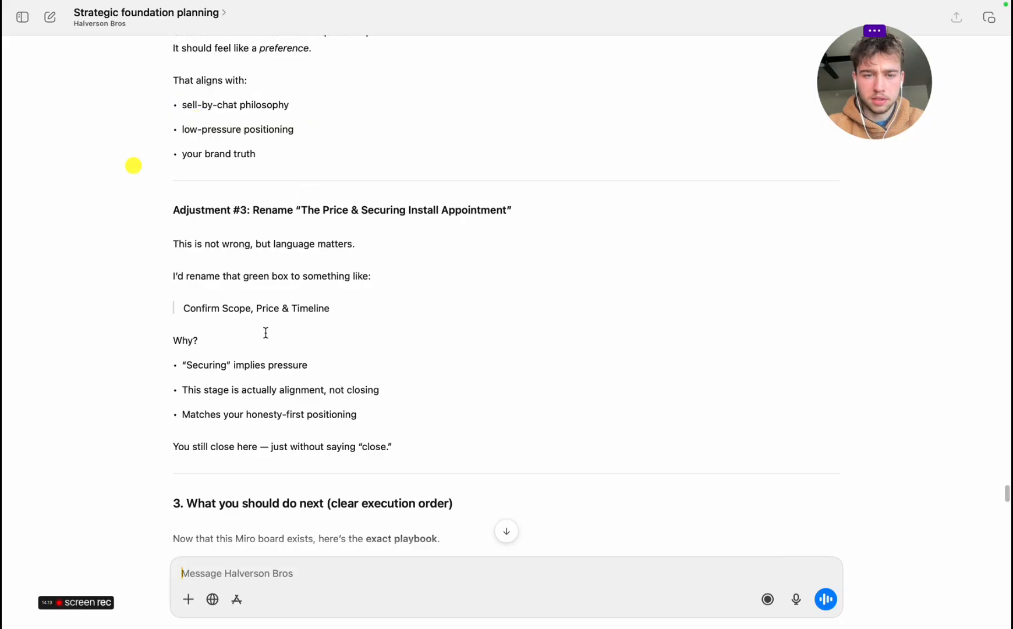
scroll(265, 332, "down", 4)
scroll(284, 364, "down", 8)
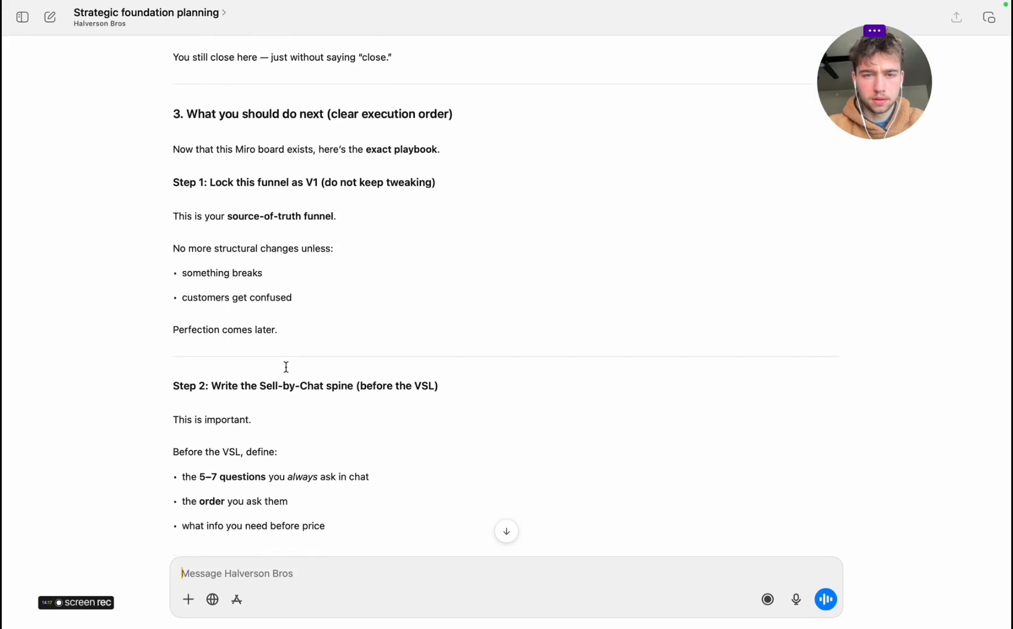
scroll(286, 367, "down", 1)
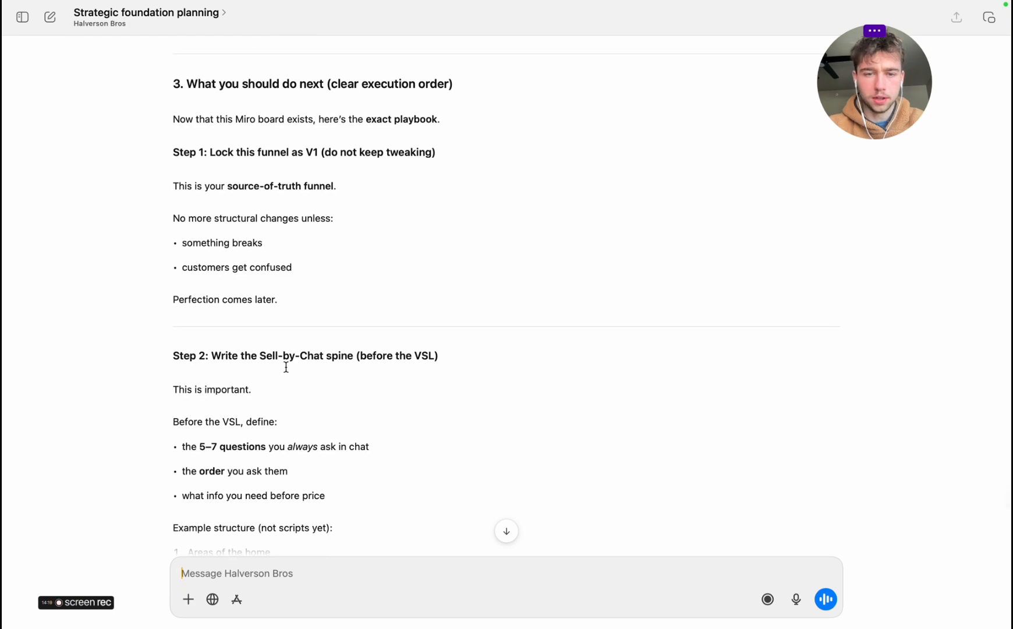
scroll(286, 366, "down", 8)
scroll(286, 367, "up", 5)
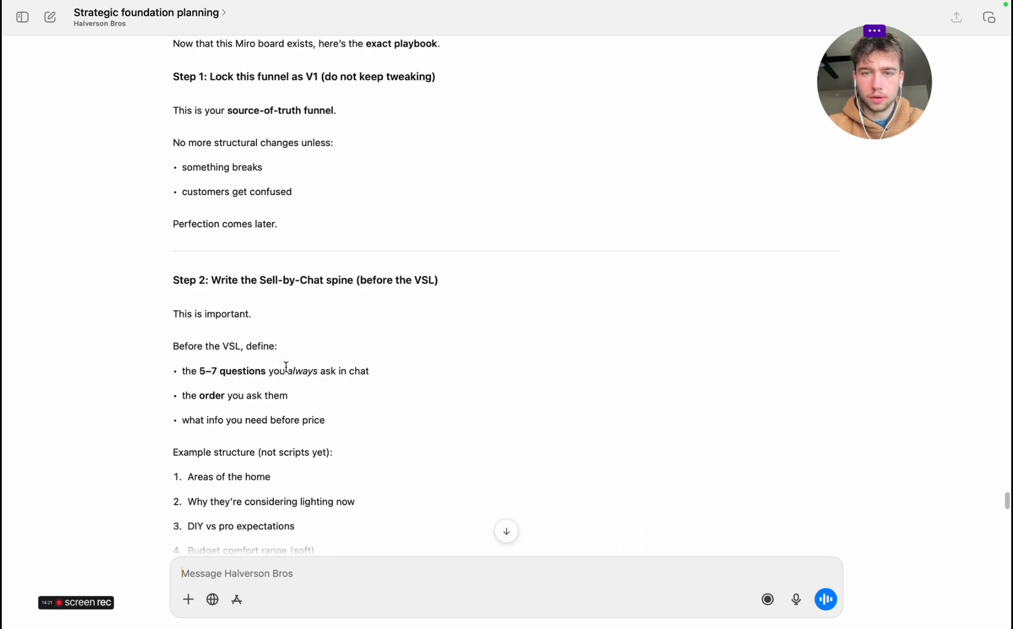
scroll(286, 367, "up", 7)
Go back to the Miro board and examine the whole funnel from TRAFFIC to Appointment Reminders
scroll(516, 344, "down", 1)
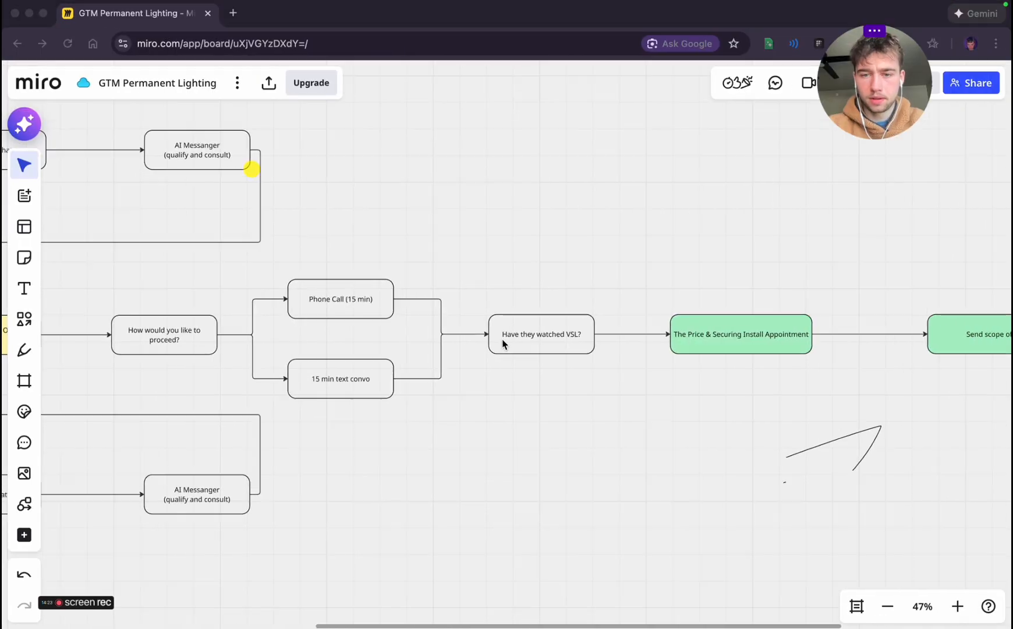
left_click(467, 411)
scroll(467, 411, "down", 5)
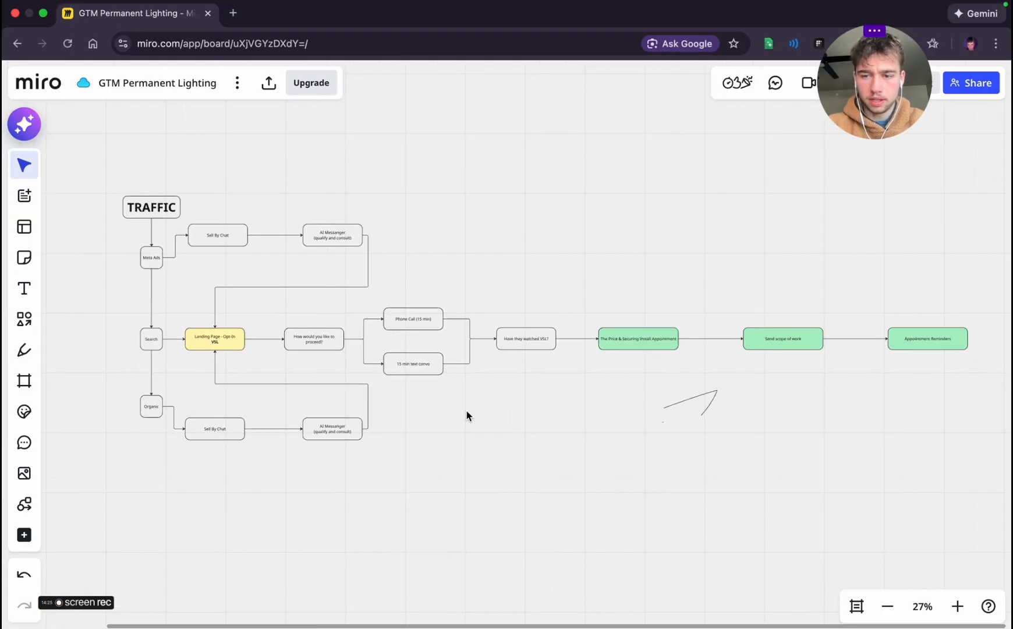
scroll(468, 411, "down", 3)
scroll(467, 411, "left", 1)
scroll(467, 411, "up", 3)
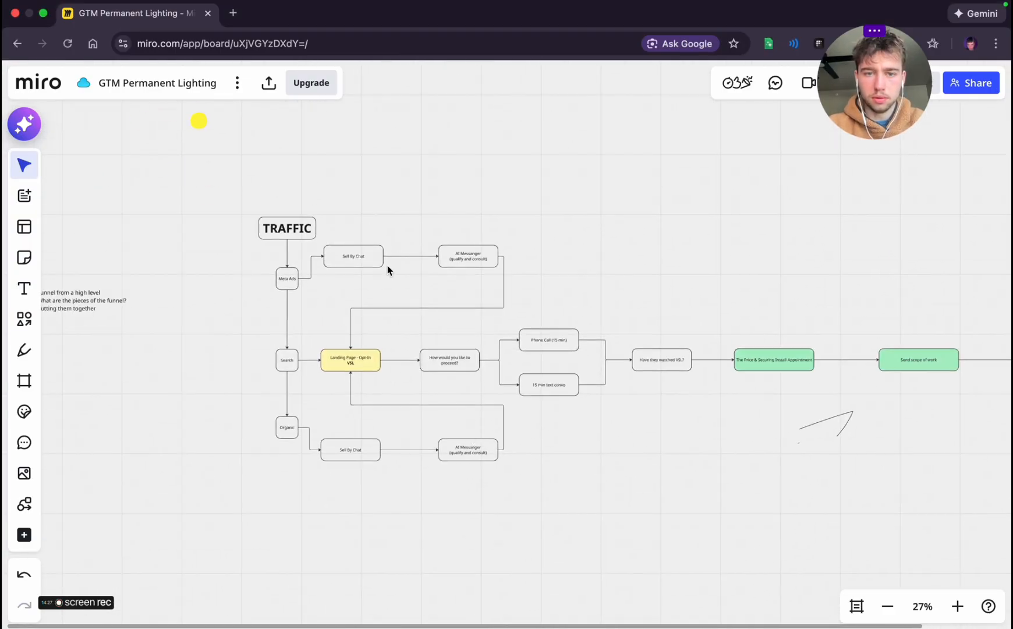
scroll(379, 280, "right", 7)
scroll(618, 326, "up", 1)
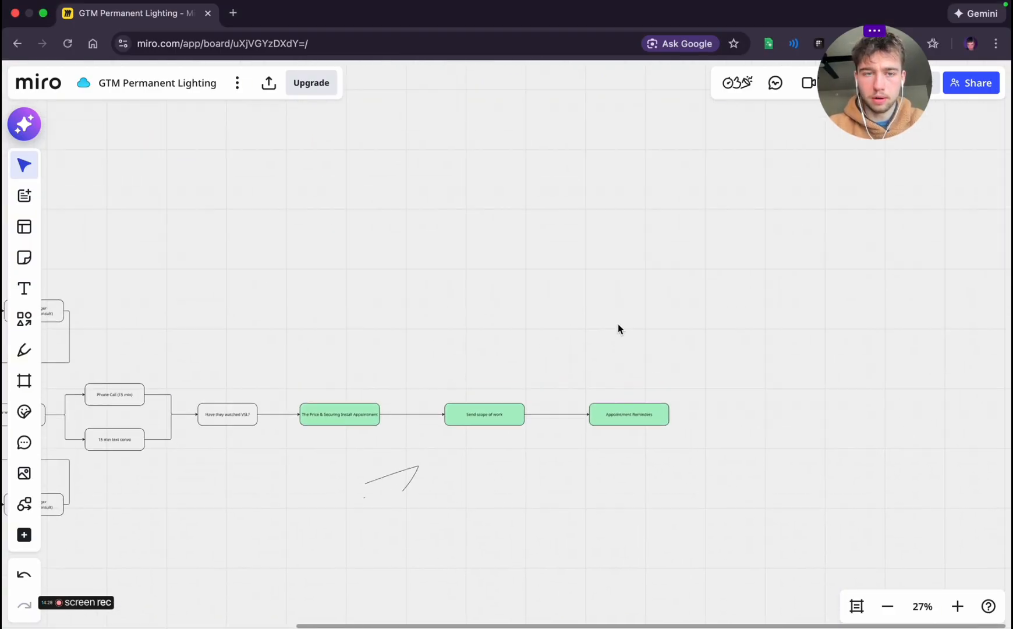
Draw a wide rounded rectangle in the empty area below the funnel and label it "SELL BY CHAT SYSTEM"
scroll(618, 326, "down", 5)
scroll(619, 326, "left", 6)
scroll(618, 329, "up", 3)
scroll(618, 329, "down", 3)
scroll(619, 329, "left", 2)
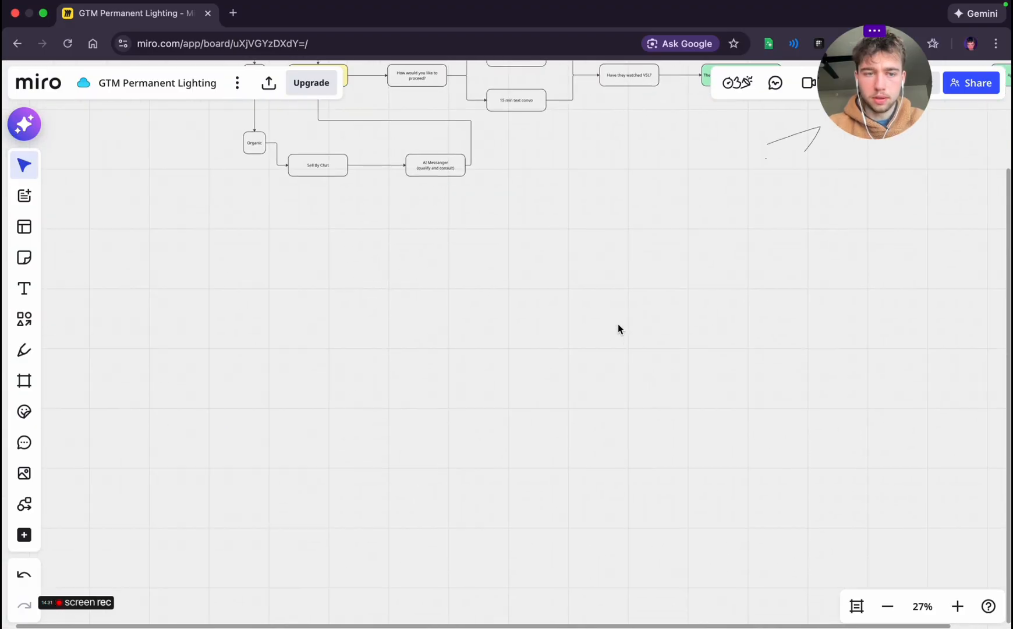
left_click(24, 318)
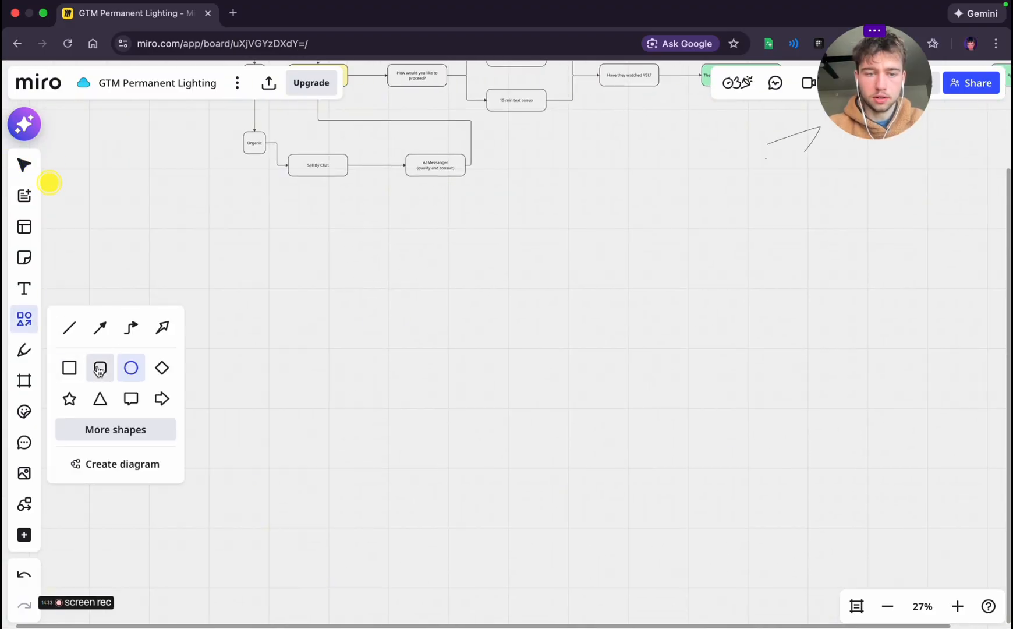
left_click(101, 367)
left_click(268, 314)
left_click_drag(279, 325, 355, 327)
double_click(307, 324)
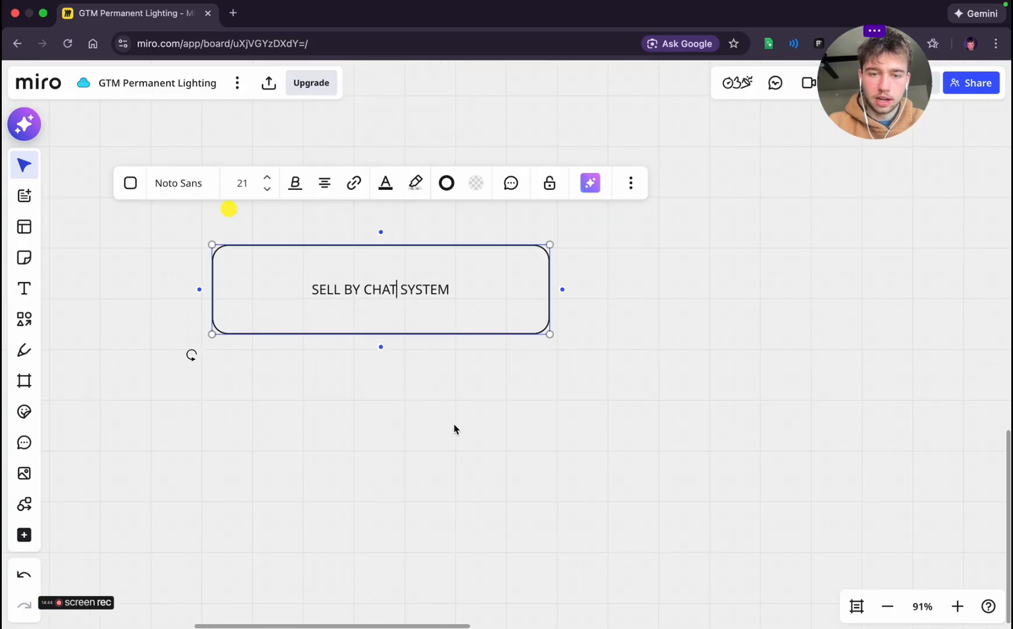
left_click(454, 427)
Make the "SELL BY CHAT SYSTEM" text bold and set its font size to 48
left_click(394, 289)
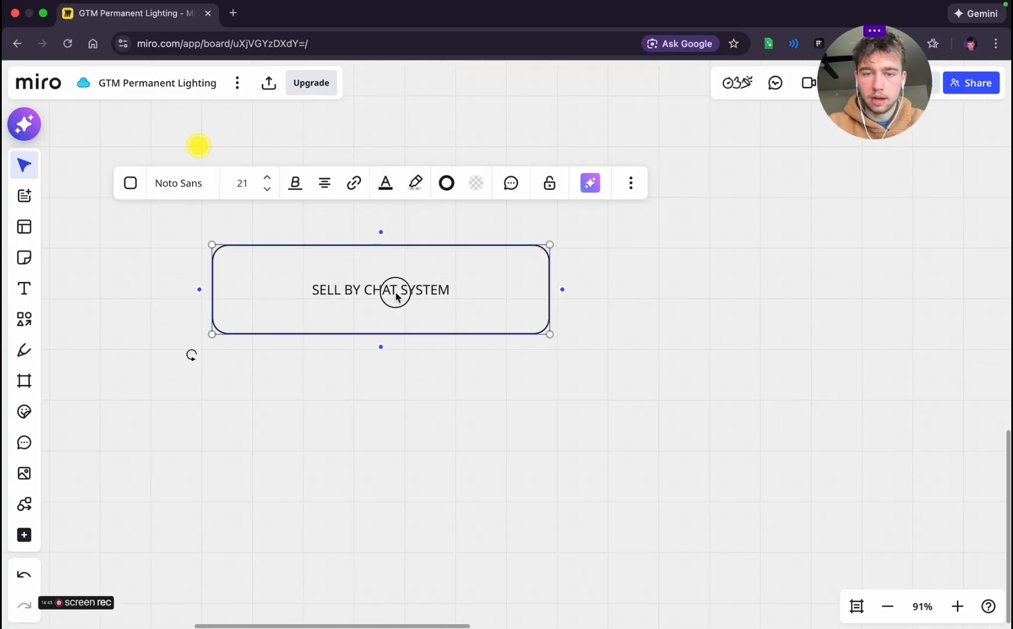
left_click(394, 289)
left_click(295, 182)
left_click(250, 219)
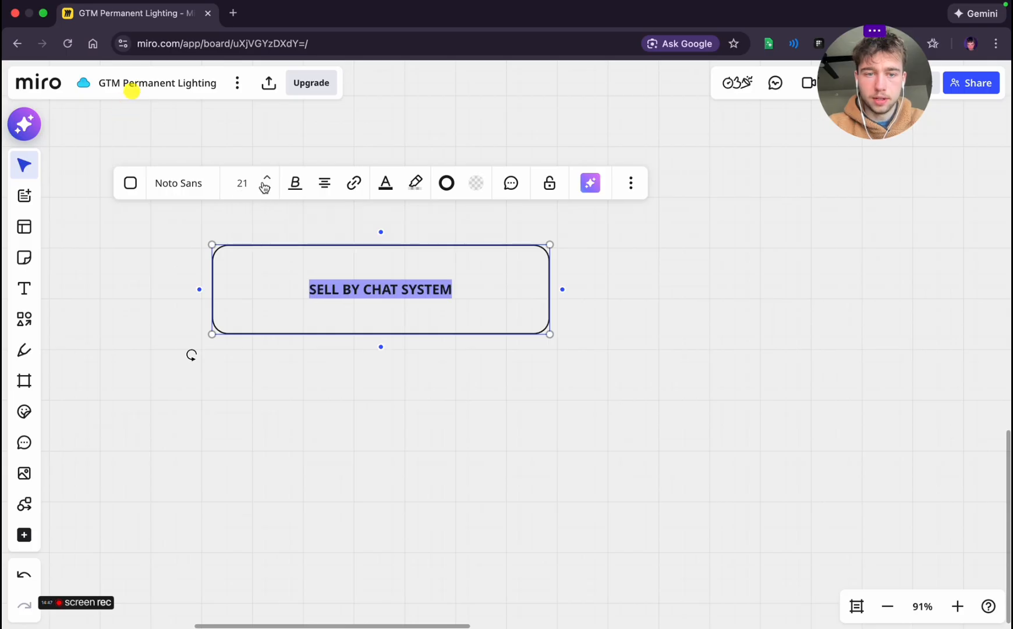
left_click(266, 177)
left_click(266, 178)
left_click(267, 178)
left_click(267, 178)
left_click(266, 190)
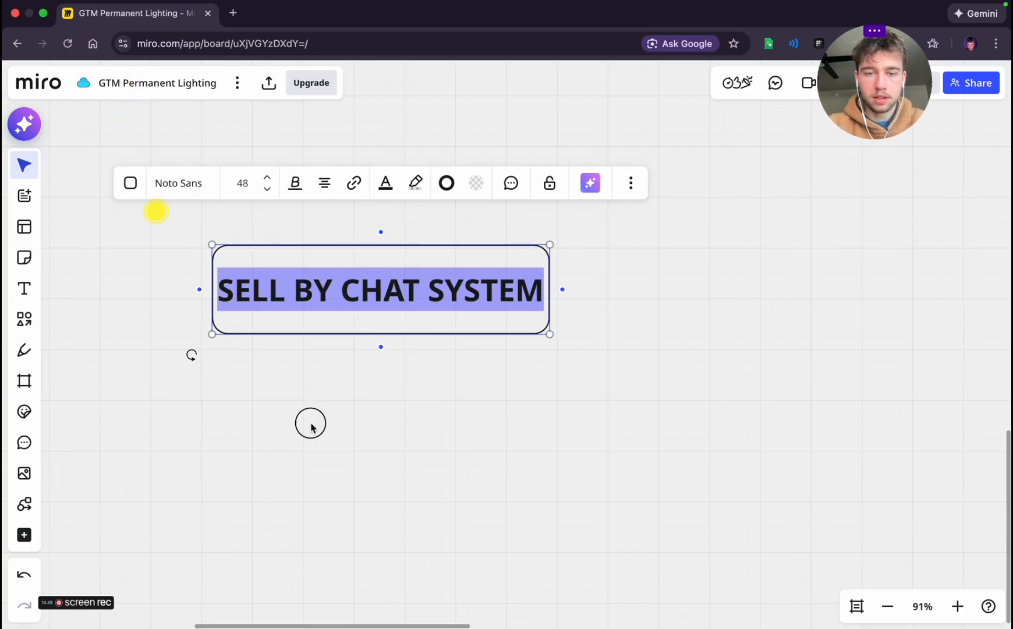
left_click(452, 401)
Reduce the "SELL BY CHAT SYSTEM" font size to 36
scroll(453, 403, "down", 5)
scroll(445, 353, "down", 3)
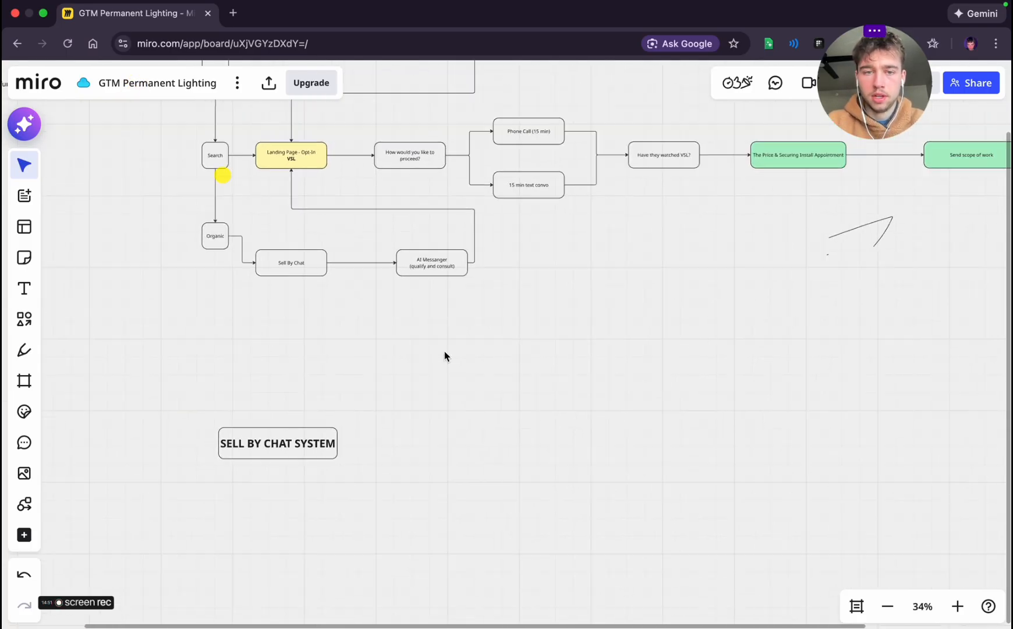
scroll(446, 355, "up", 5)
scroll(446, 355, "down", 4)
scroll(445, 356, "left", 2)
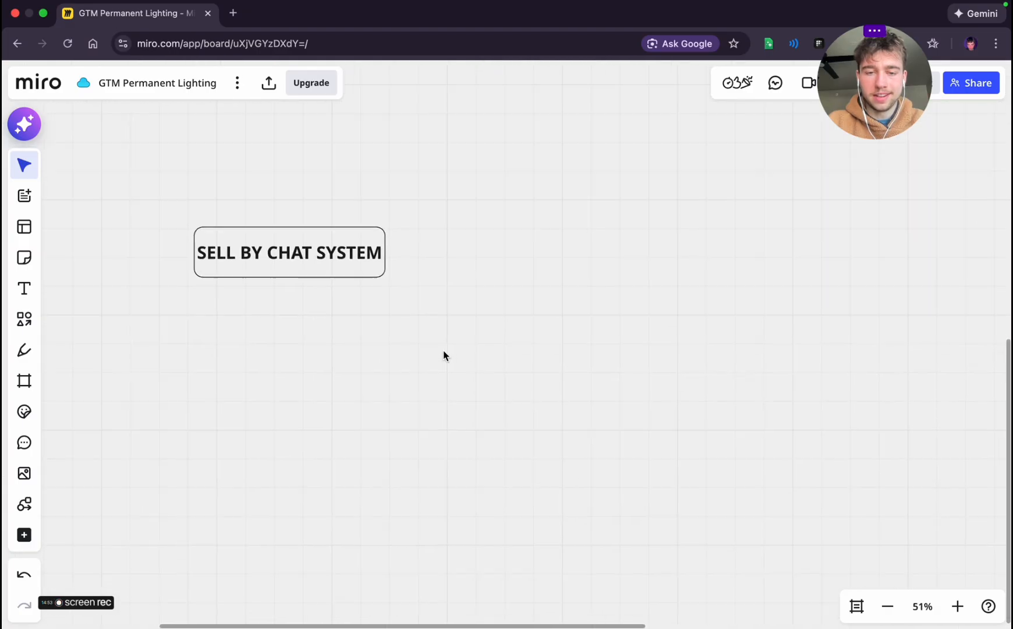
left_click(271, 241)
left_click(195, 158)
left_click(370, 342)
scroll(370, 342, "down", 2)
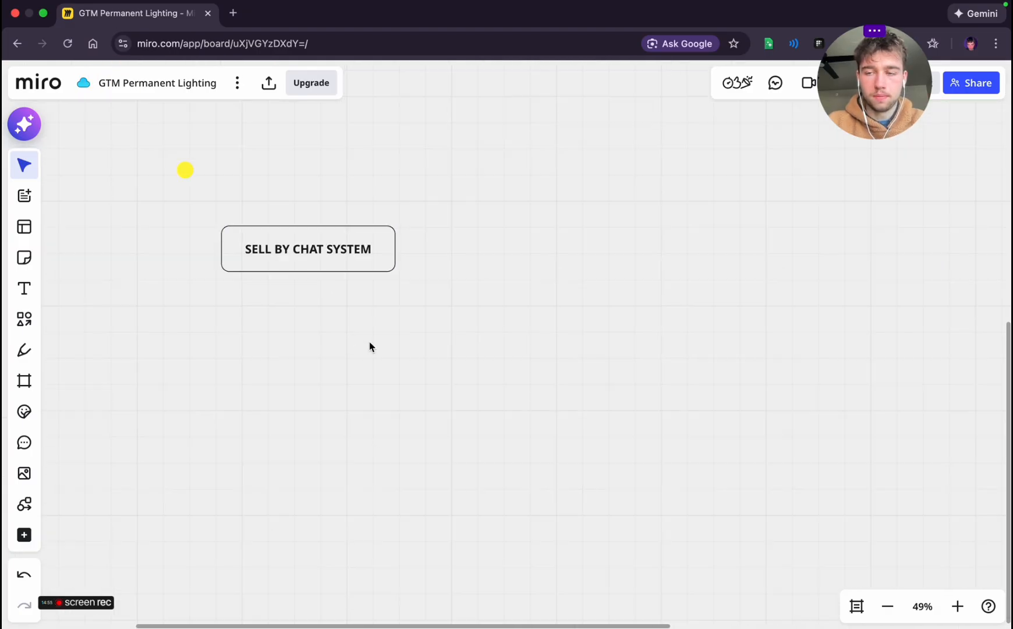
Add a connected box below "SELL BY CHAT SYSTEM" and set its font size to 24
left_click(324, 270)
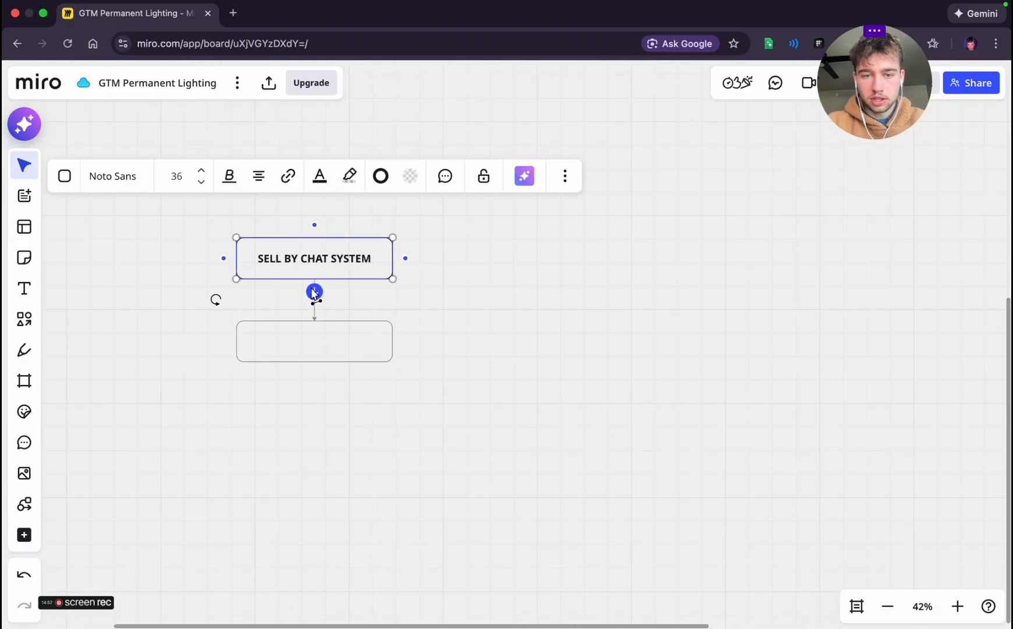
left_click(314, 291)
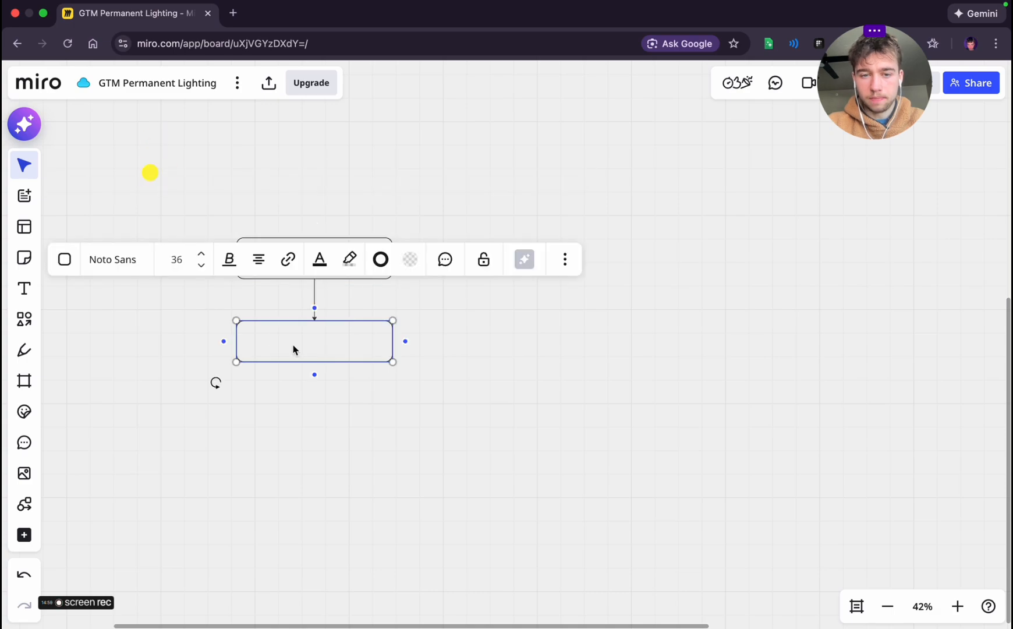
left_click(202, 271)
left_click(201, 271)
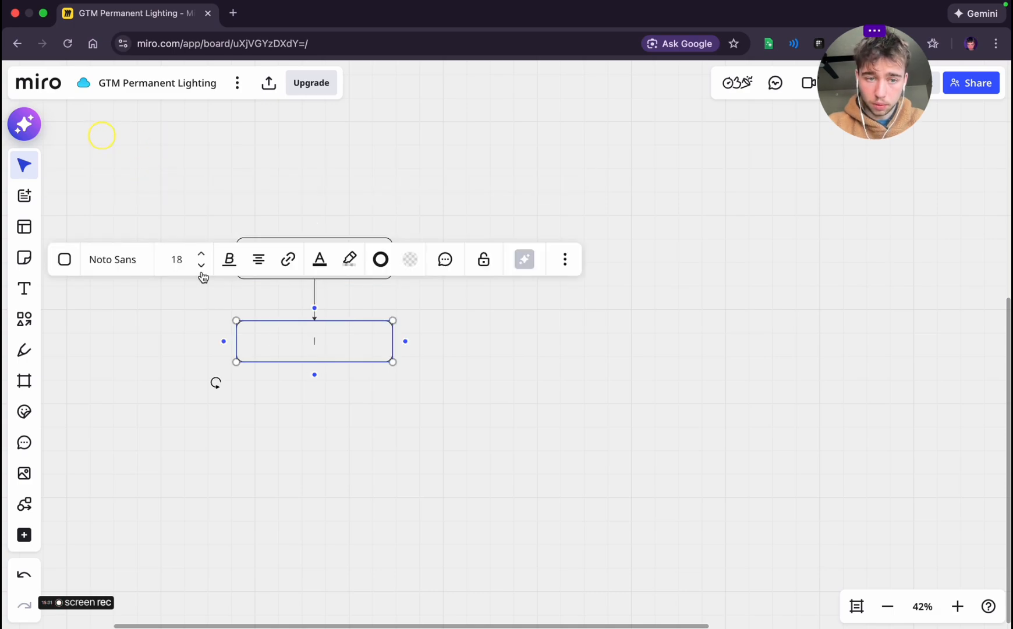
left_click(202, 255)
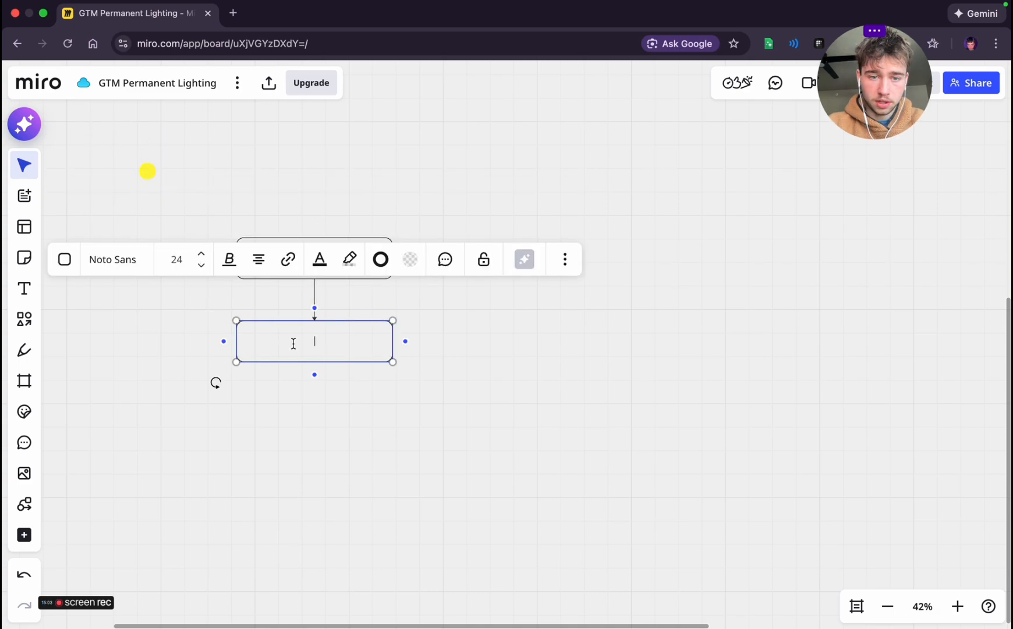
Label the new box under the section heading "First message"
type("INtr")
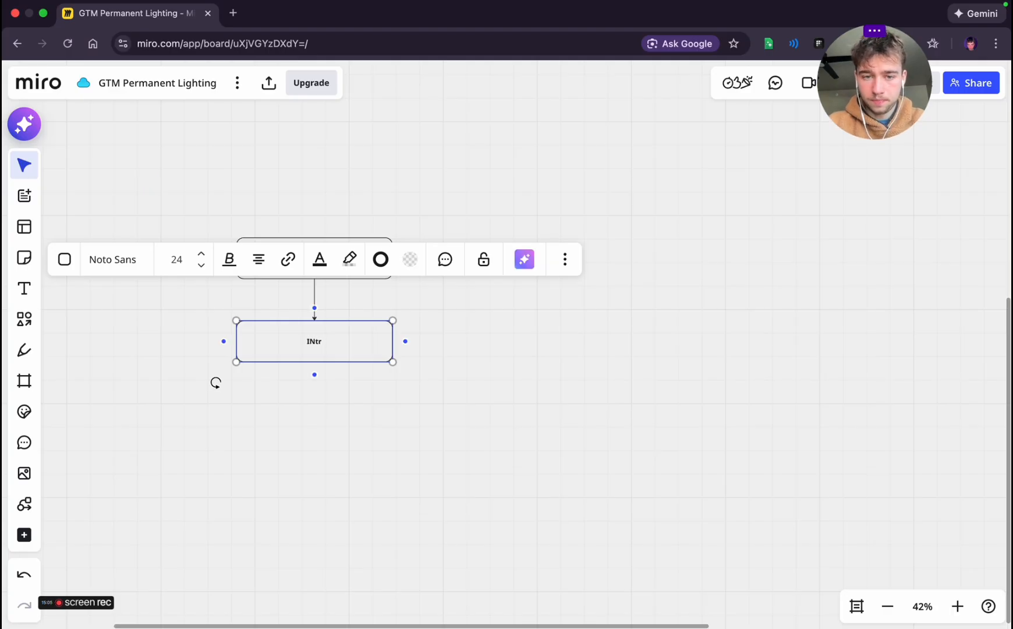
key("BackSpace")
key("BackSpace")
key("BackSpace")
key("BackSpace")
type("First message")
left_click(432, 380)
Add a connected box below "First message" and label it "Second Message"
left_click(366, 346)
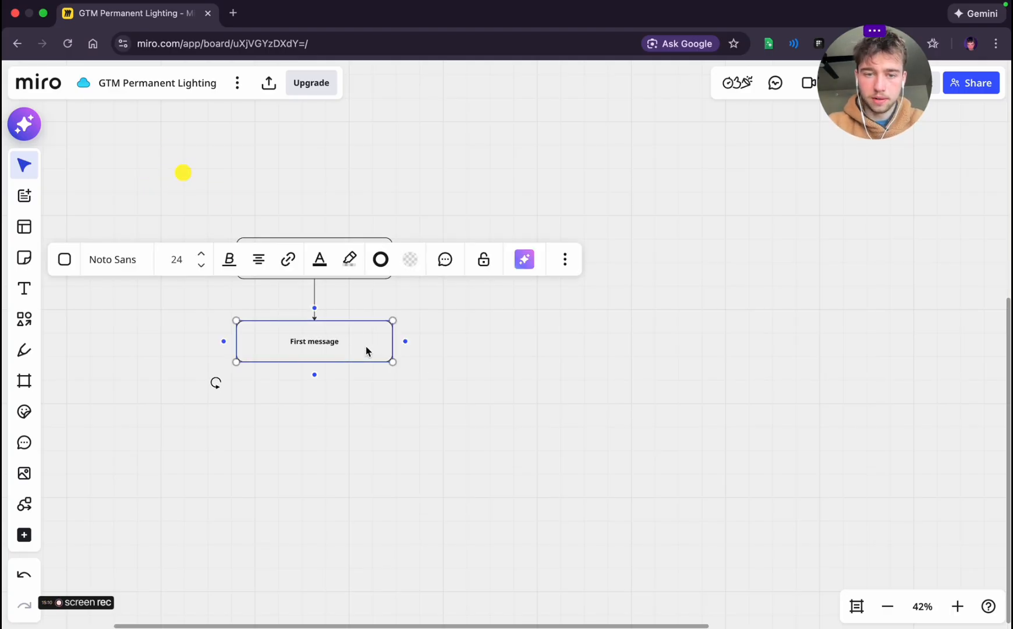
left_click(314, 374)
type("Second Mess")
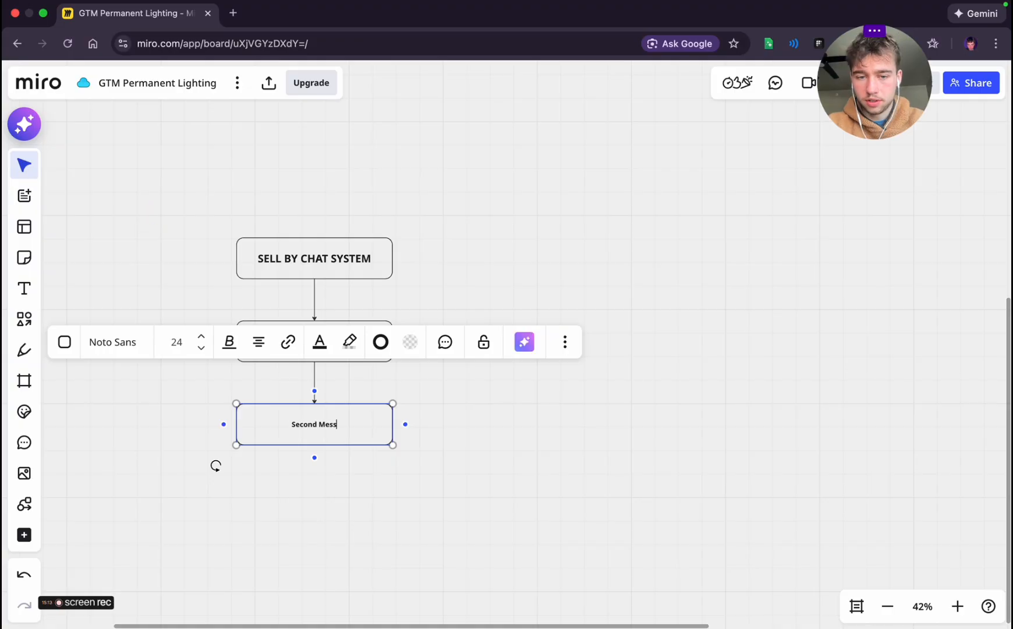
type("age")
key("Return")
key("BackSpace")
Add a connected box below "Second Message" and label it "Thrid"
left_click(315, 458)
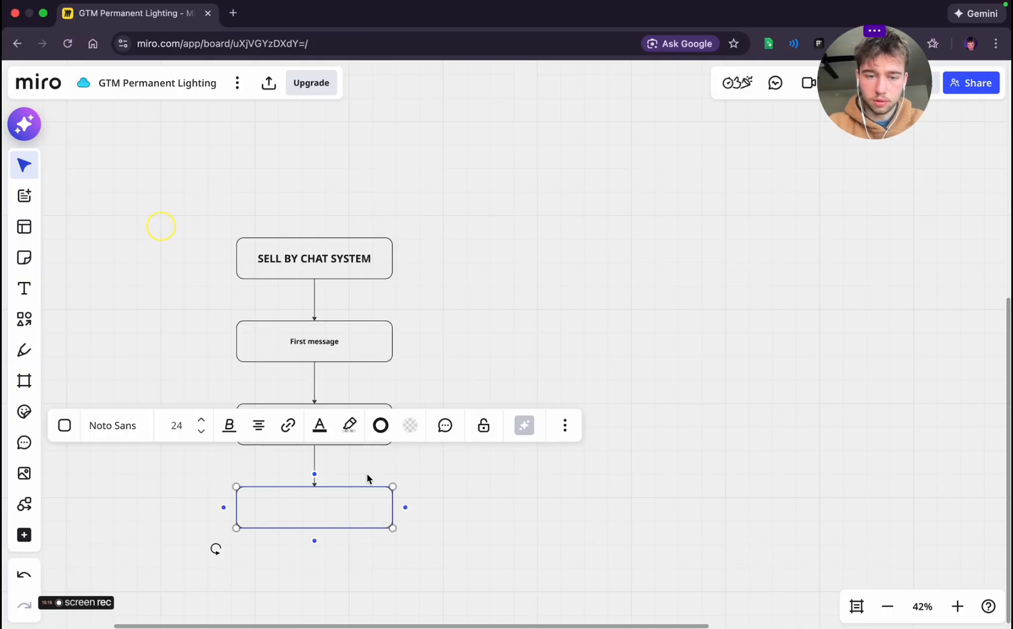
left_click(408, 486)
scroll(408, 486, "down", 2)
left_click(317, 387)
type("Thrid")
left_click(466, 436)
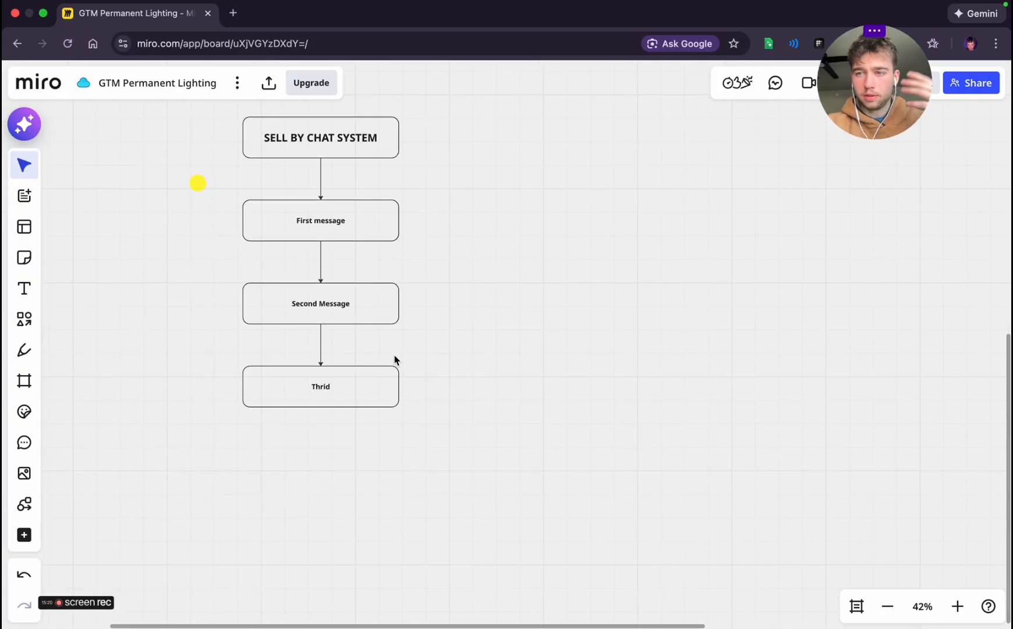
Switch to the "Strategic foundation planning" chat, go to the end of the reply, and start dictating a voice message
scroll(400, 402, "up", 1)
key("ctrl+Left")
scroll(400, 401, "down", 13)
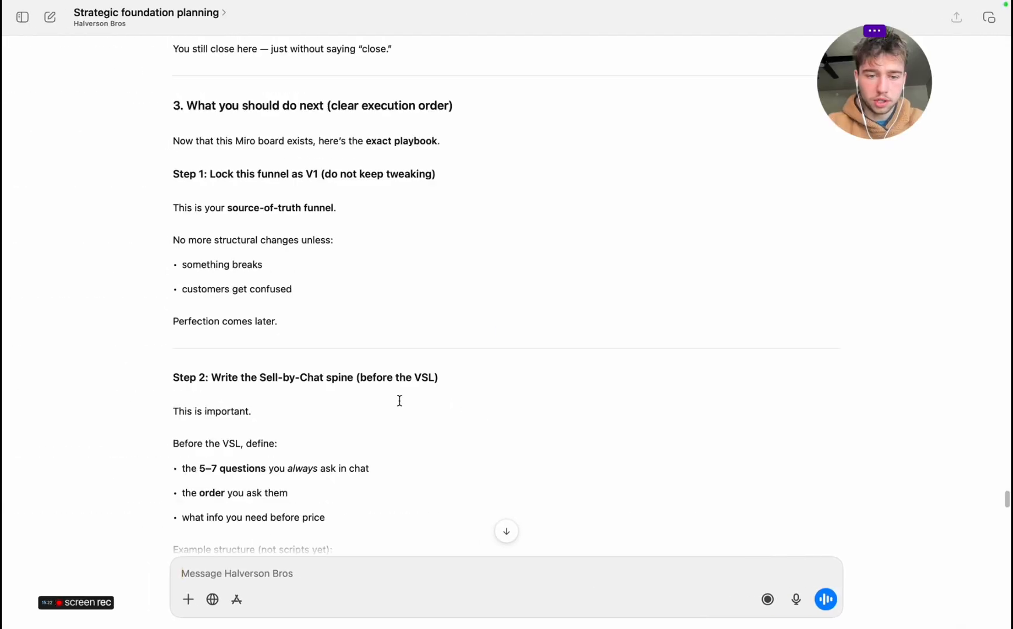
scroll(400, 400, "down", 10)
left_click(796, 599)
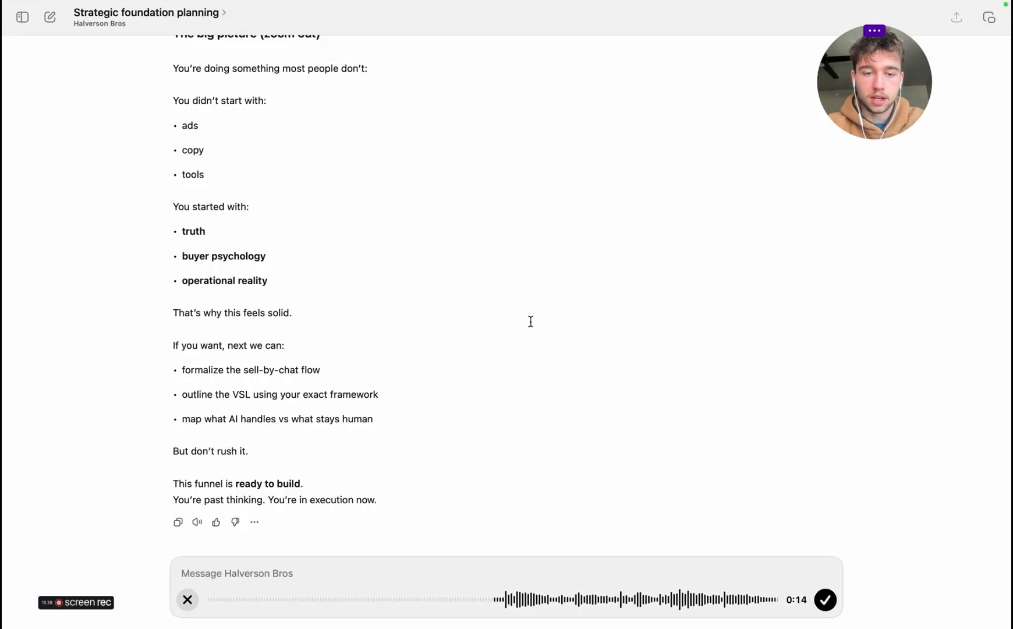
Return to the Miro board and examine the funnel from TRAFFIC through the landing page to the price and install appointment
scroll(531, 322, "up", 10)
key("ctrl+Right")
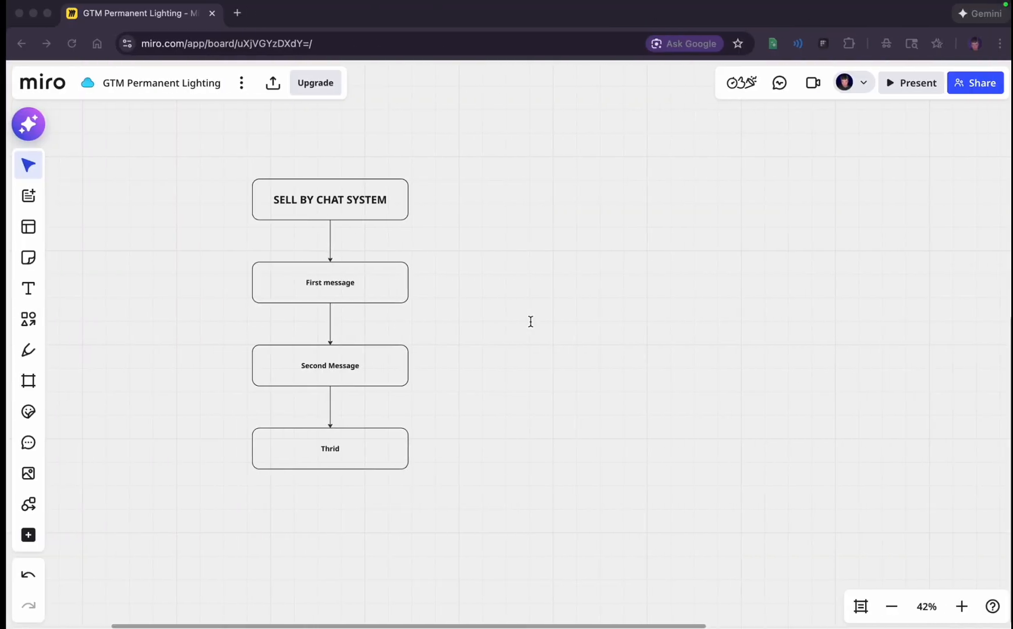
scroll(443, 323, "up", 15)
scroll(443, 323, "down", 7)
scroll(442, 324, "up", 2)
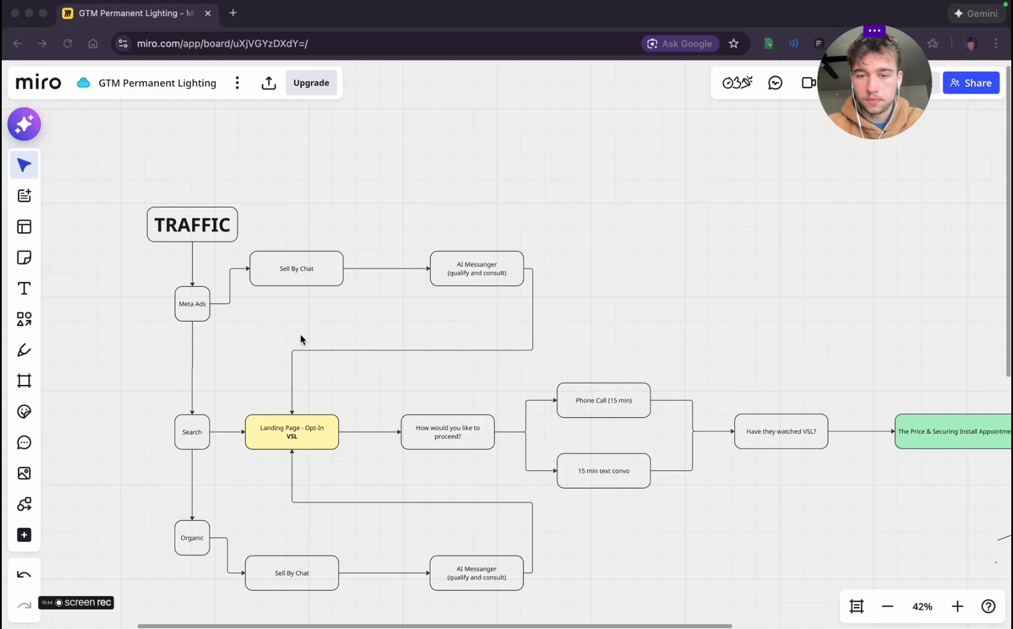
scroll(301, 335, "right", 2)
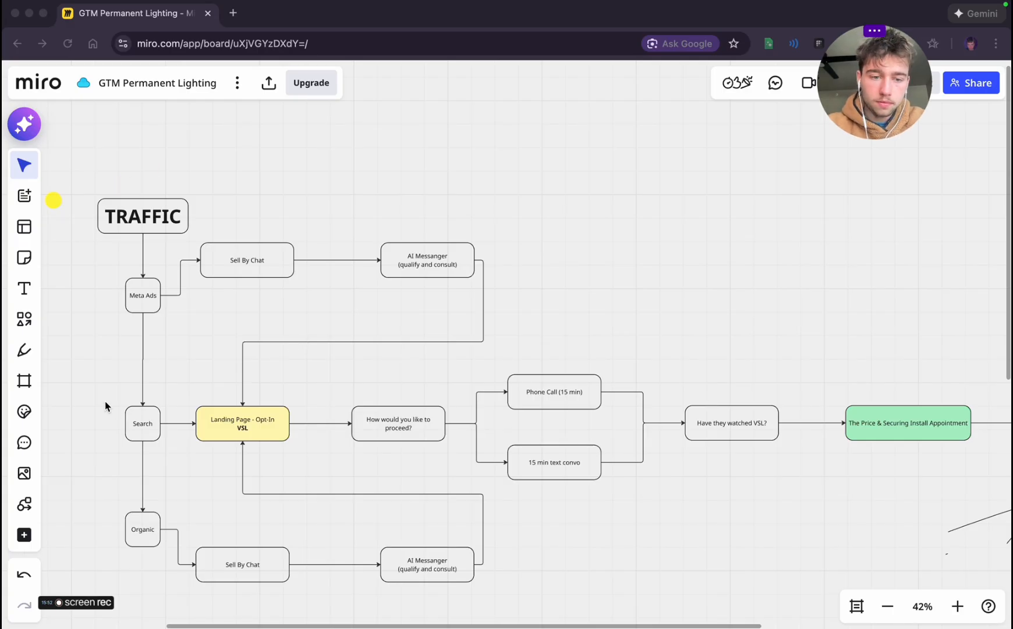
left_click(220, 426)
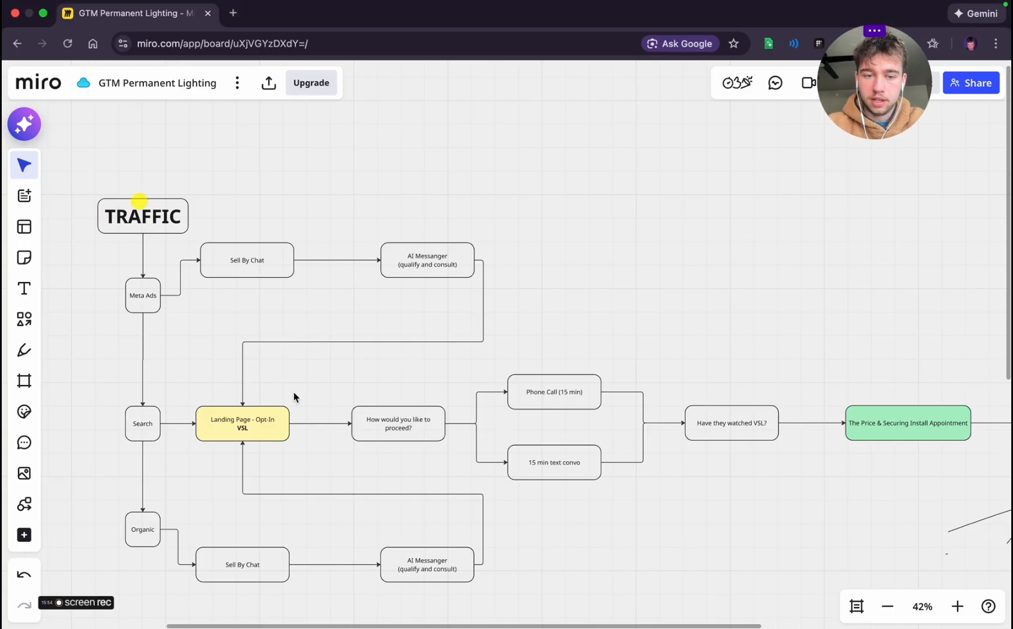
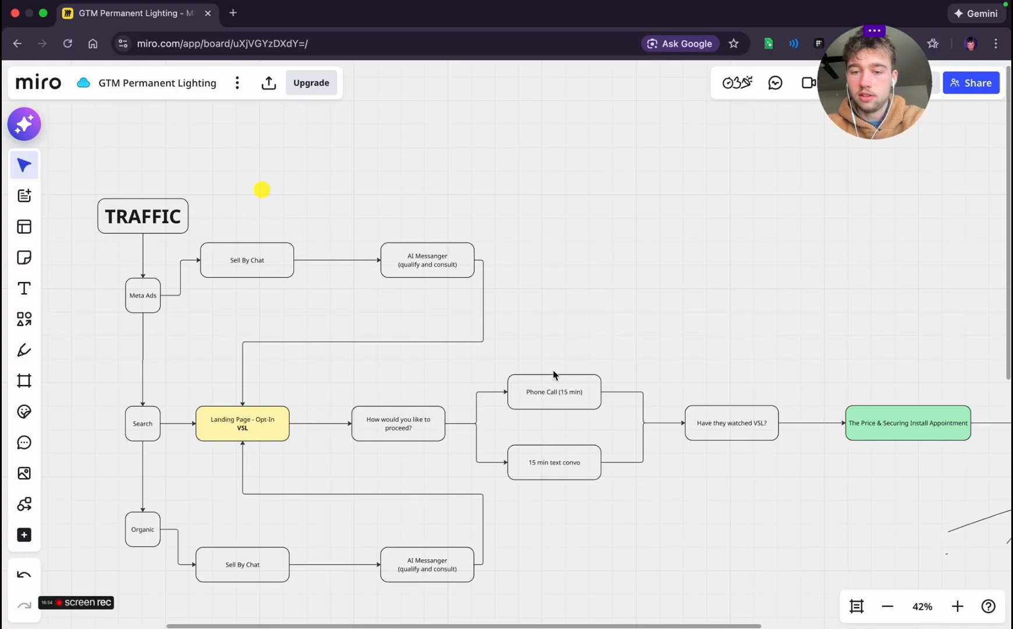
Examine the phone call and text convo branches, the full funnel, and the SELL BY CHAT SYSTEM sequence below it
left_click(545, 457)
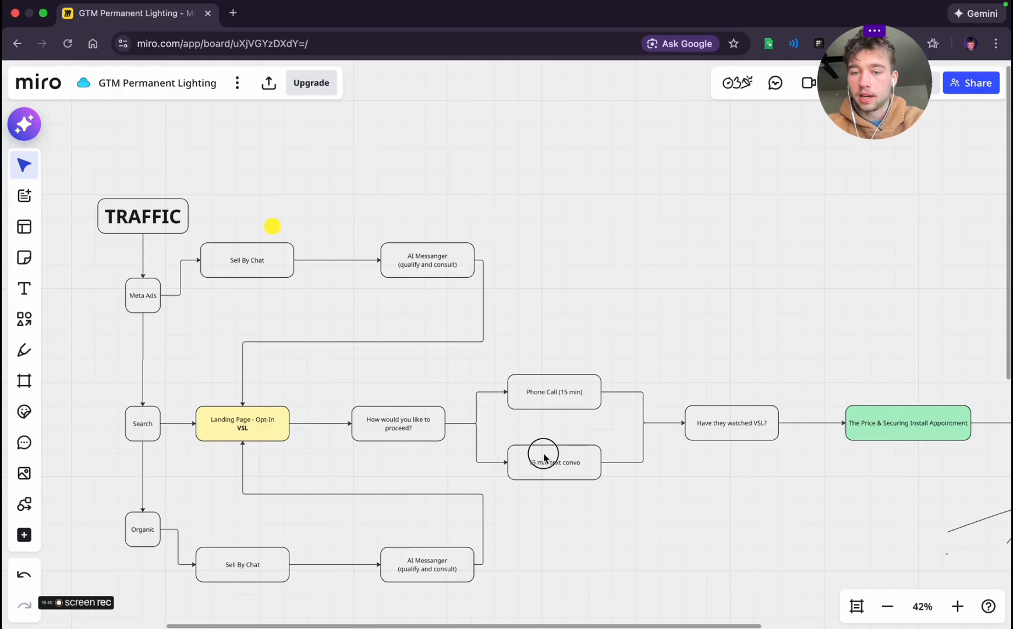
left_click(554, 457)
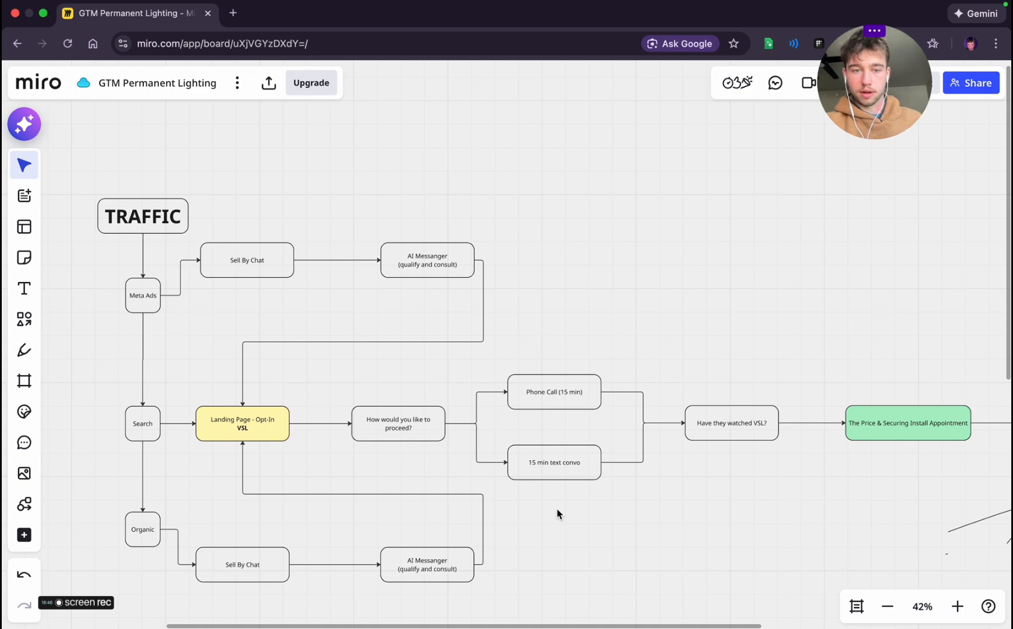
key("ctrl+Left")
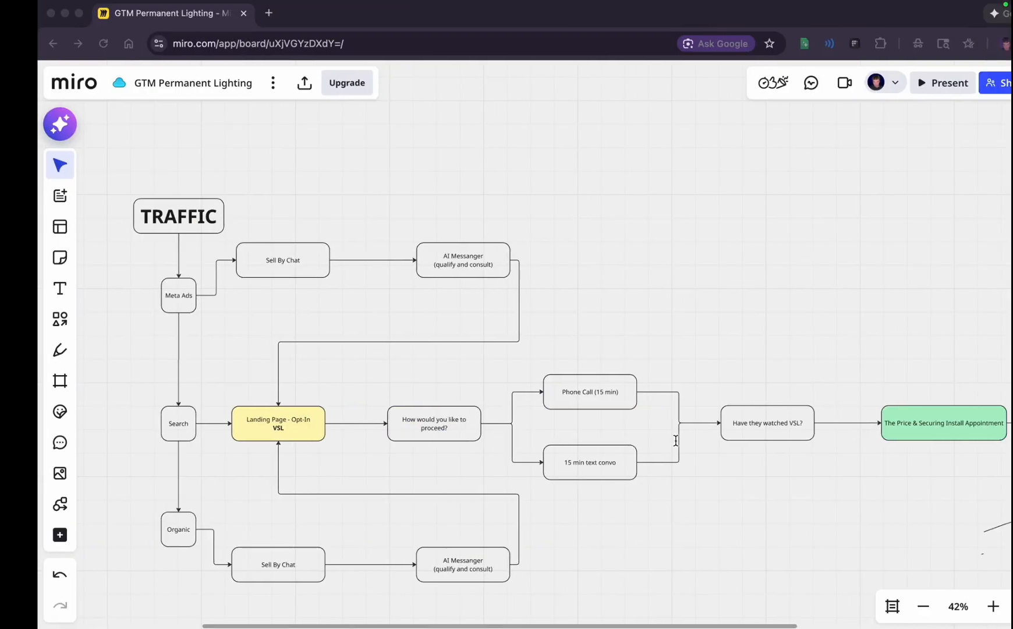
scroll(520, 422, "down", 10)
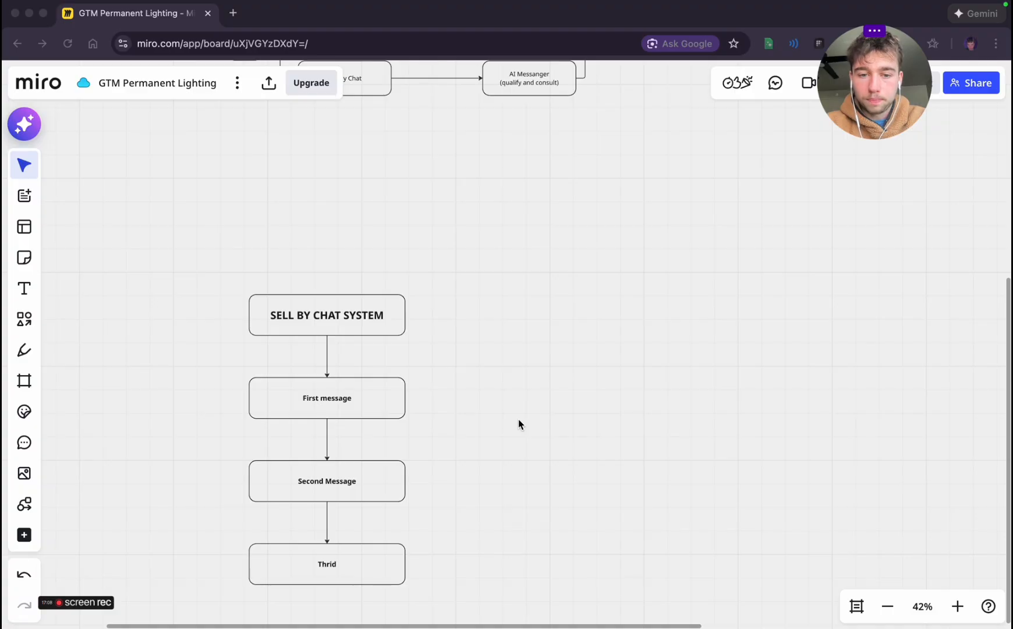
scroll(549, 363, "down", 5)
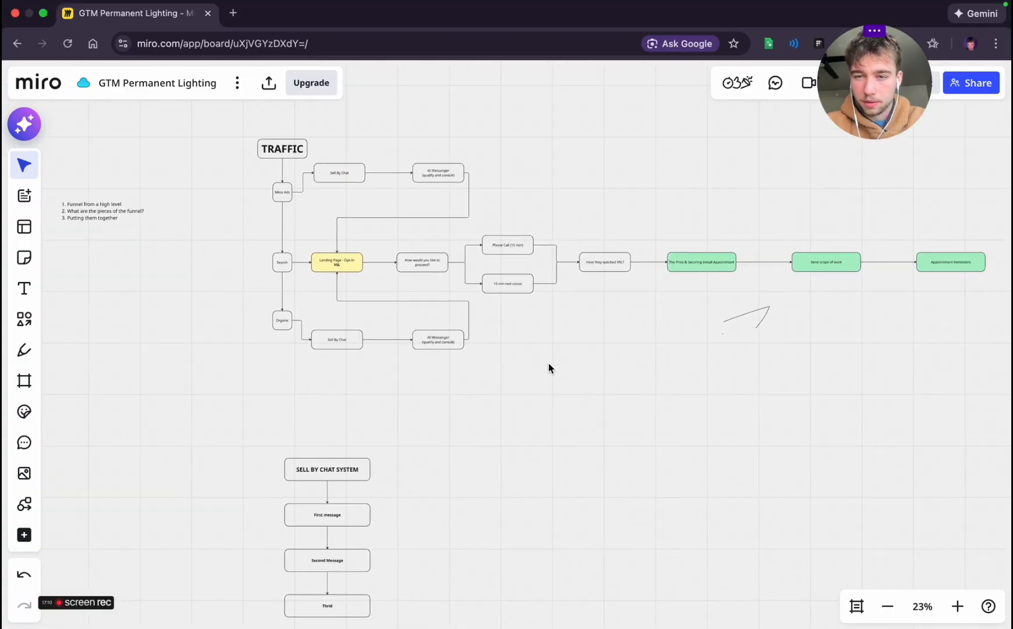
scroll(548, 363, "up", 3)
scroll(549, 363, "right", 3)
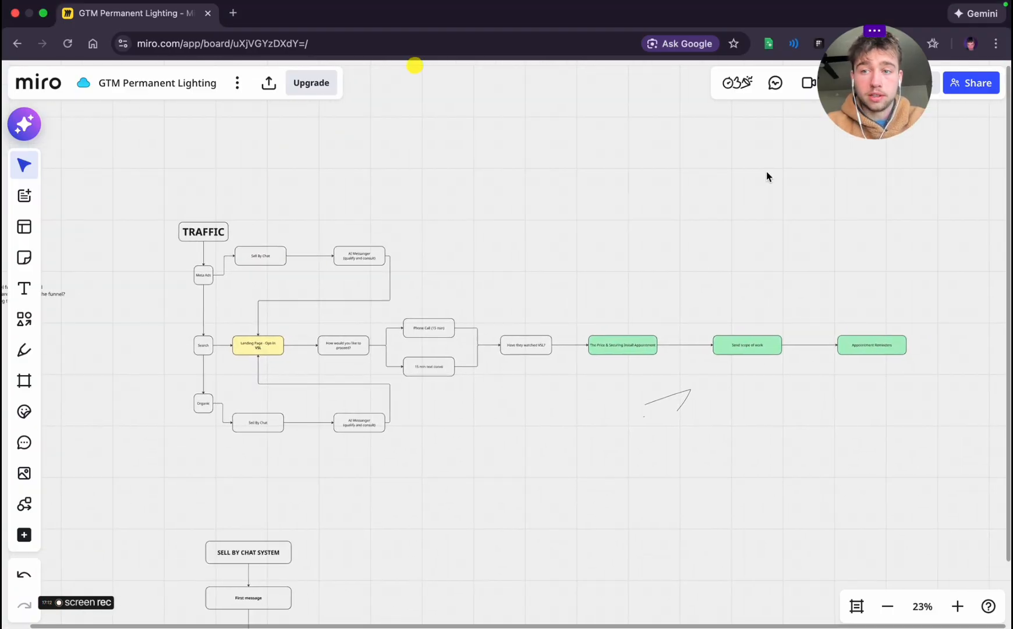
key("ctrl+Left")
key("ctrl+Right")
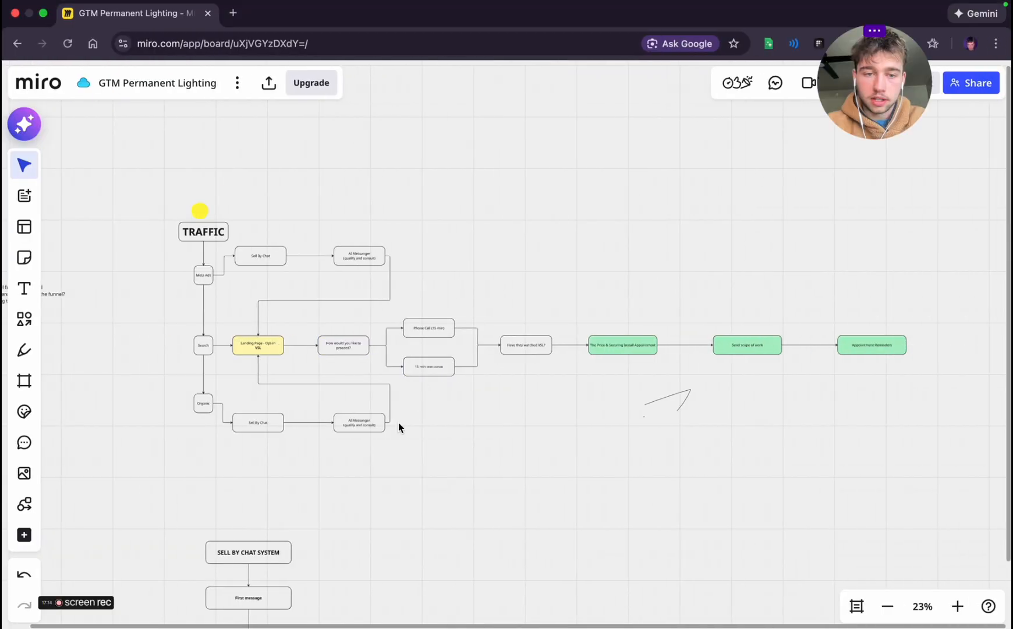
scroll(398, 422, "down", 5)
scroll(398, 422, "left", 1)
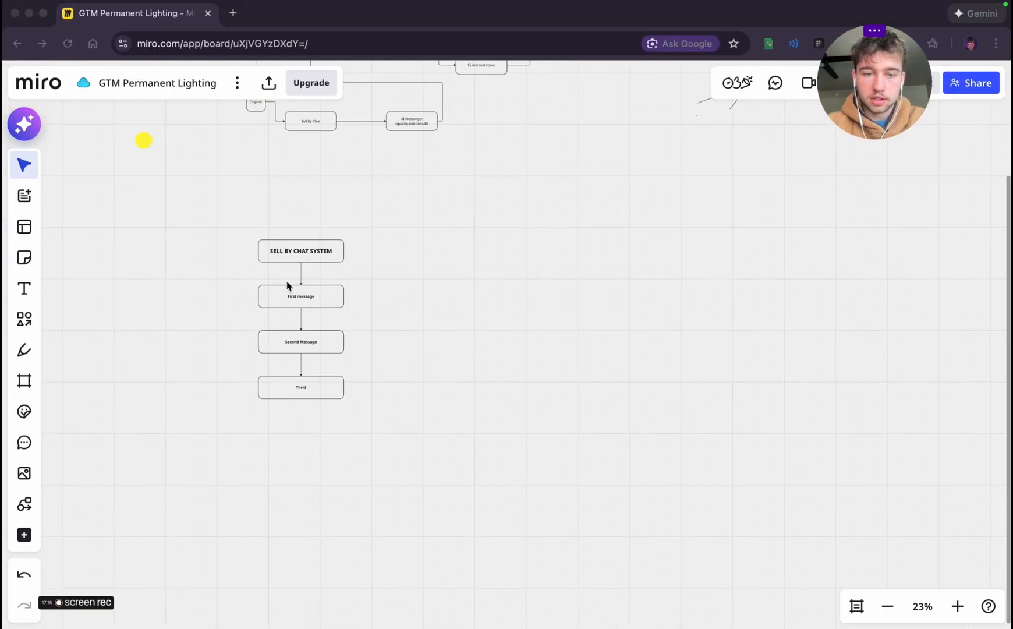
scroll(377, 253, "up", 8)
scroll(377, 253, "down", 3)
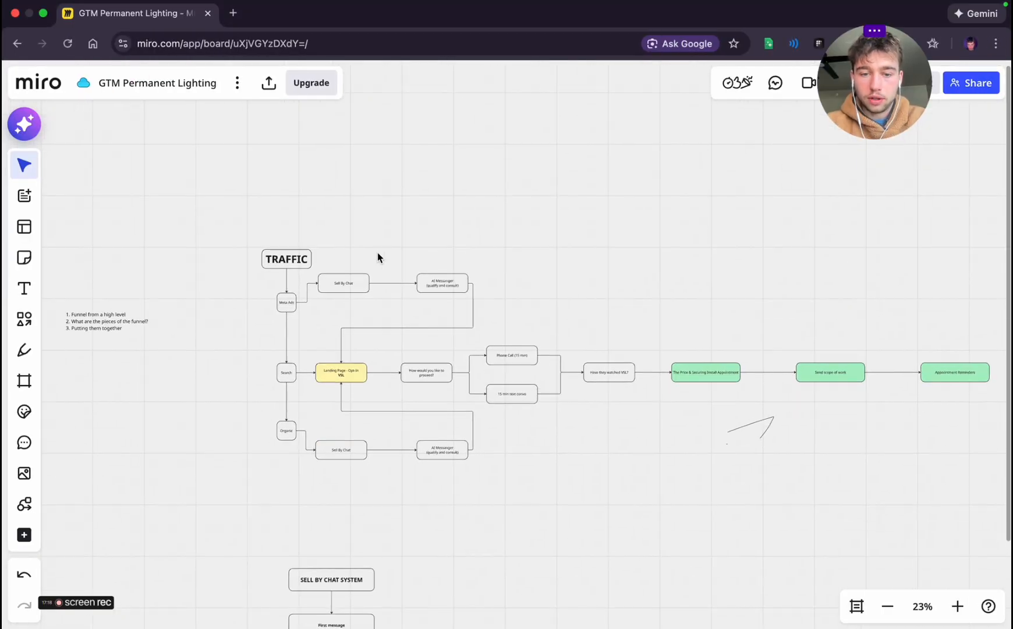
Examine up close how Meta Ads, Search and Organic traffic reach the landing page and the phone or text options
scroll(329, 332, "up", 5)
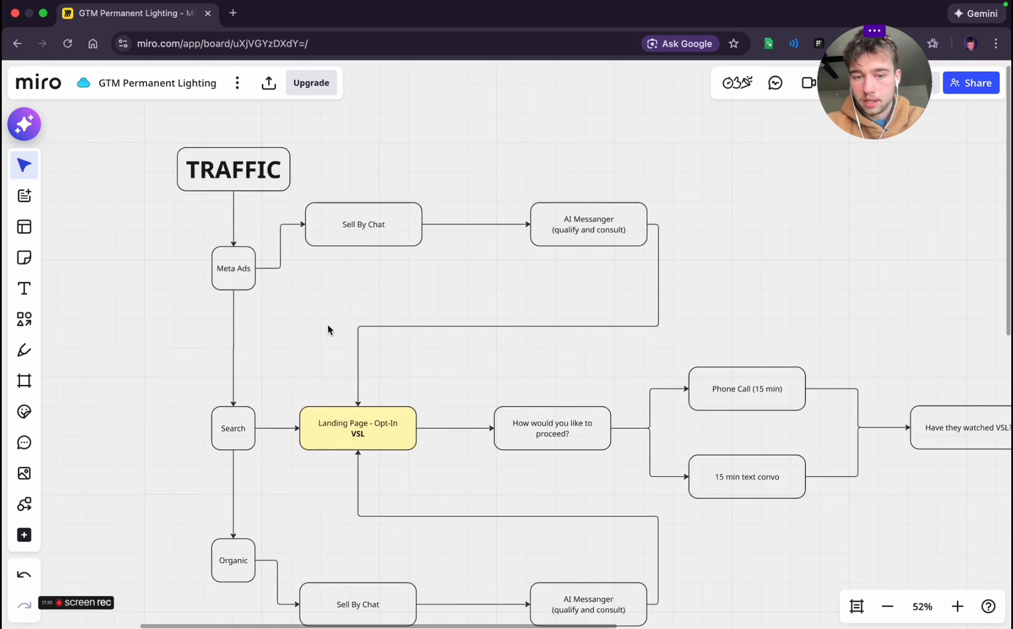
scroll(326, 339, "down", 2)
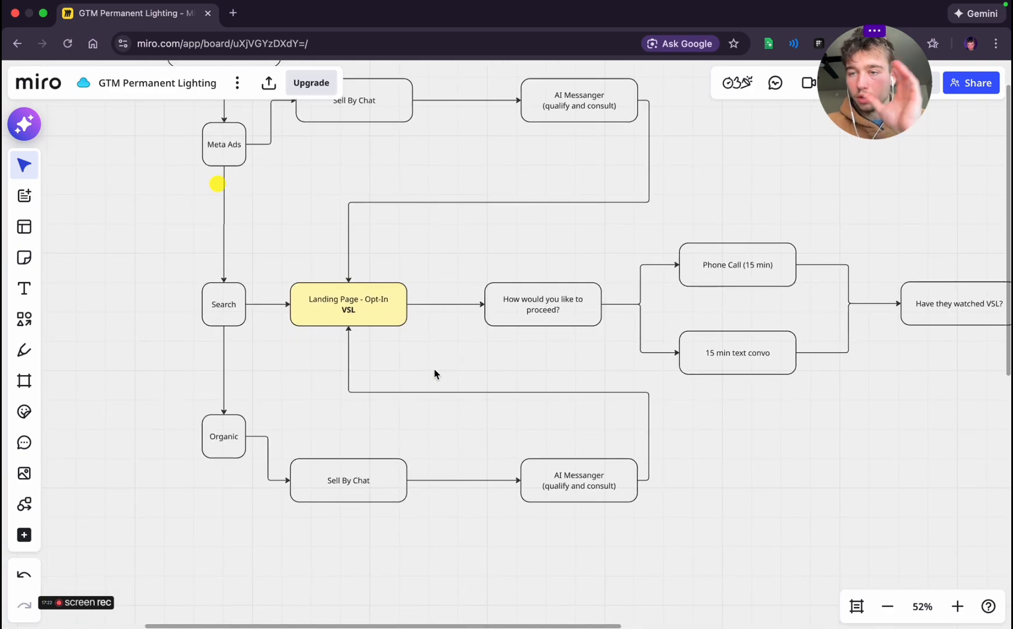
scroll(434, 372, "down", 3)
scroll(434, 373, "up", 3)
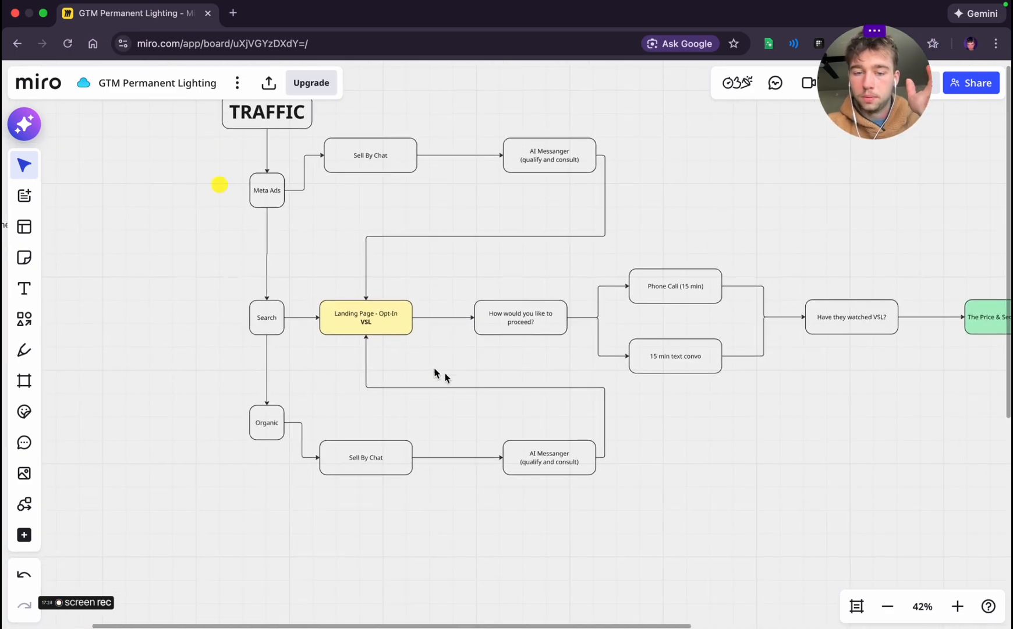
scroll(607, 511, "down", 1)
scroll(607, 510, "down", 5)
scroll(607, 510, "up", 8)
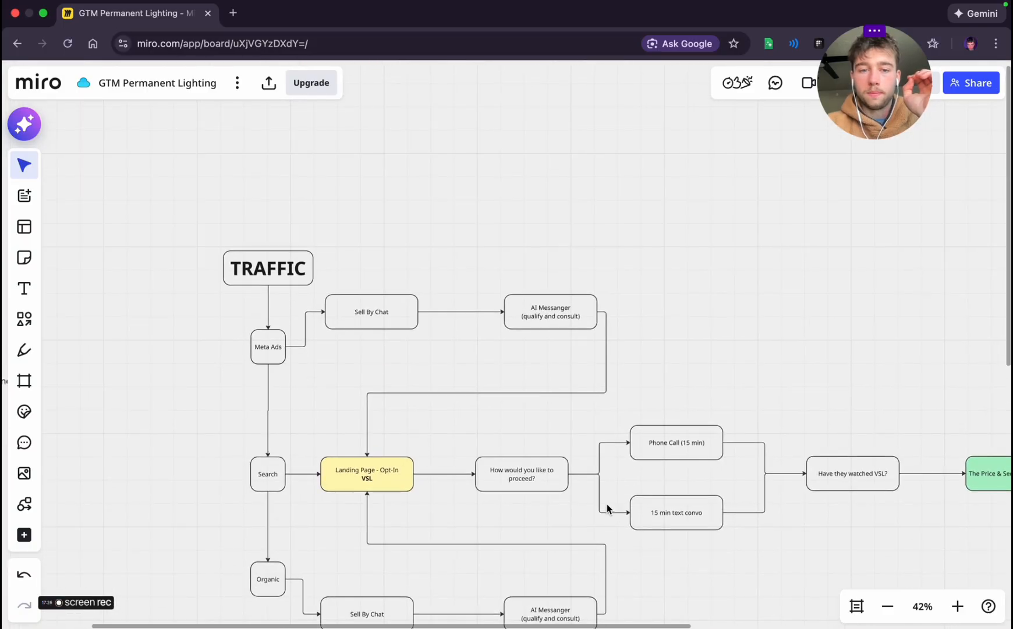
scroll(608, 510, "down", 13)
scroll(608, 509, "up", 5)
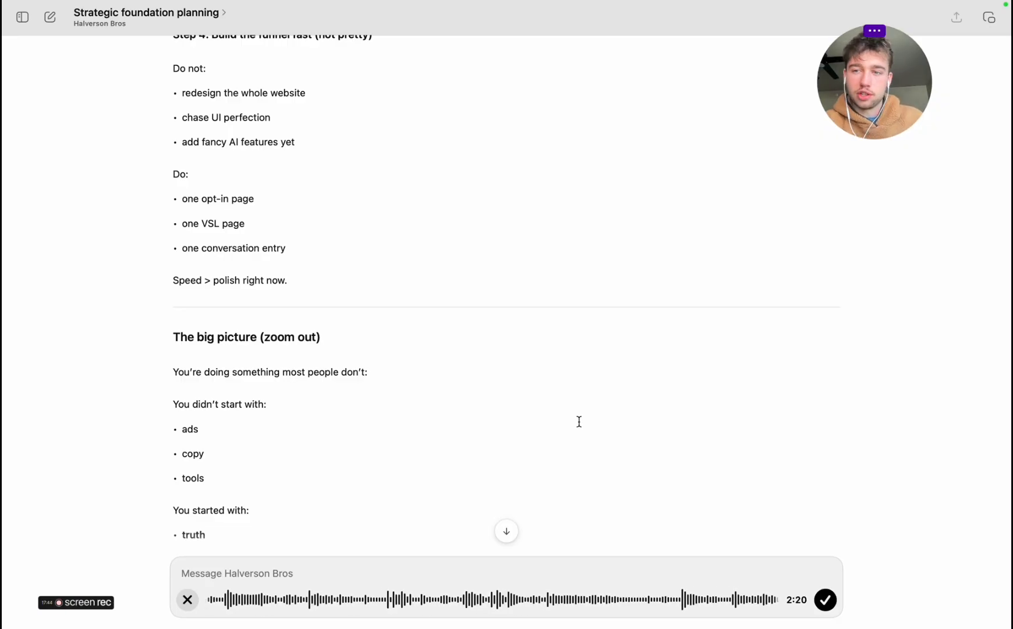
Finish the dictated message in the "Strategic foundation planning" chat and read the reply's questions on role, qualification and tone
left_click(835, 608)
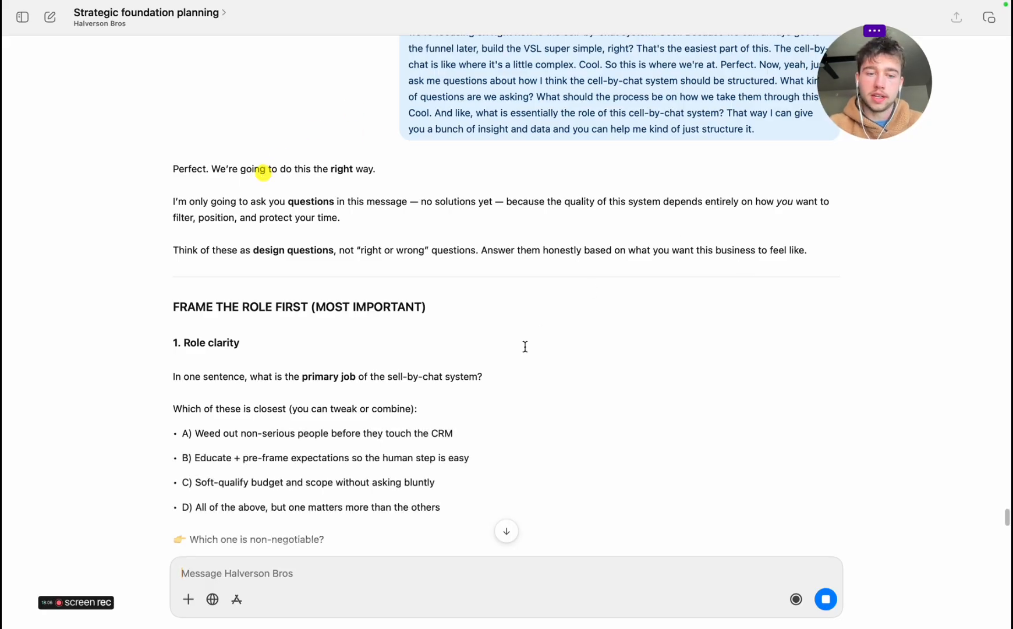
scroll(524, 346, "down", 3)
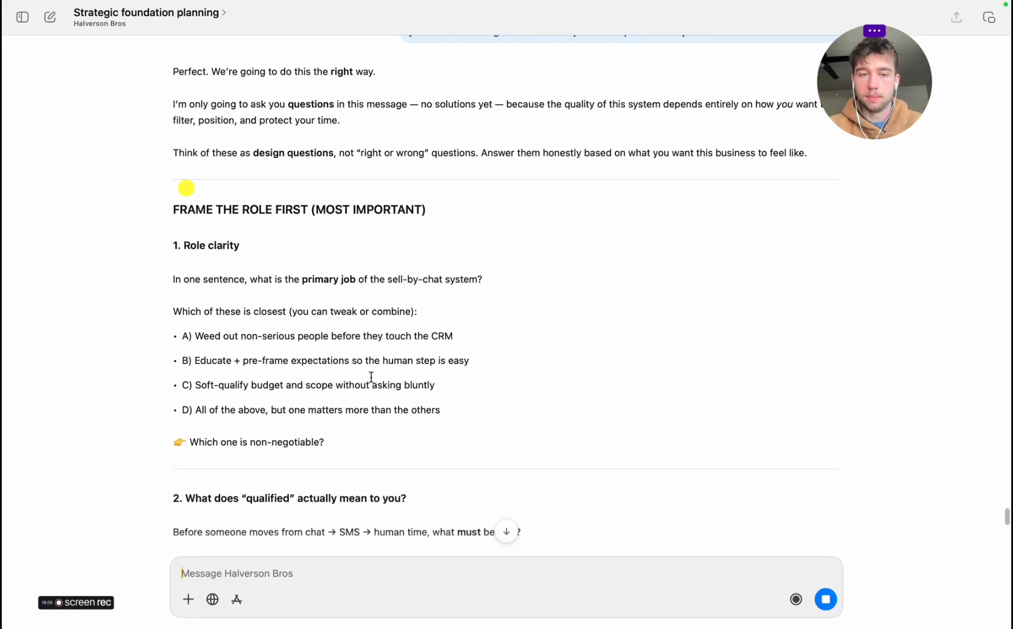
scroll(371, 377, "down", 5)
scroll(371, 376, "down", 6)
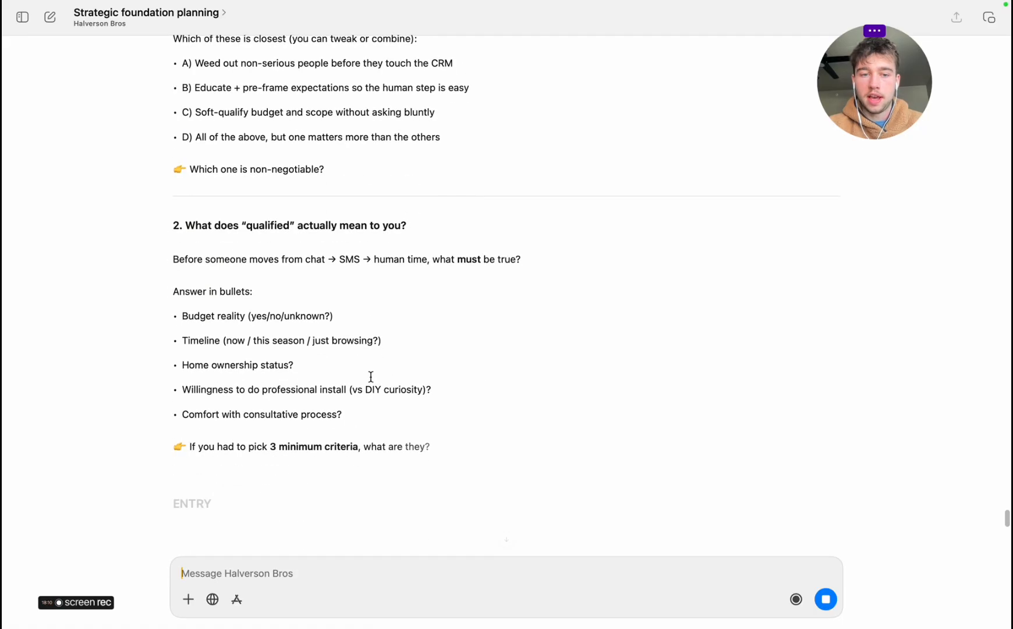
scroll(462, 417, "down", 9)
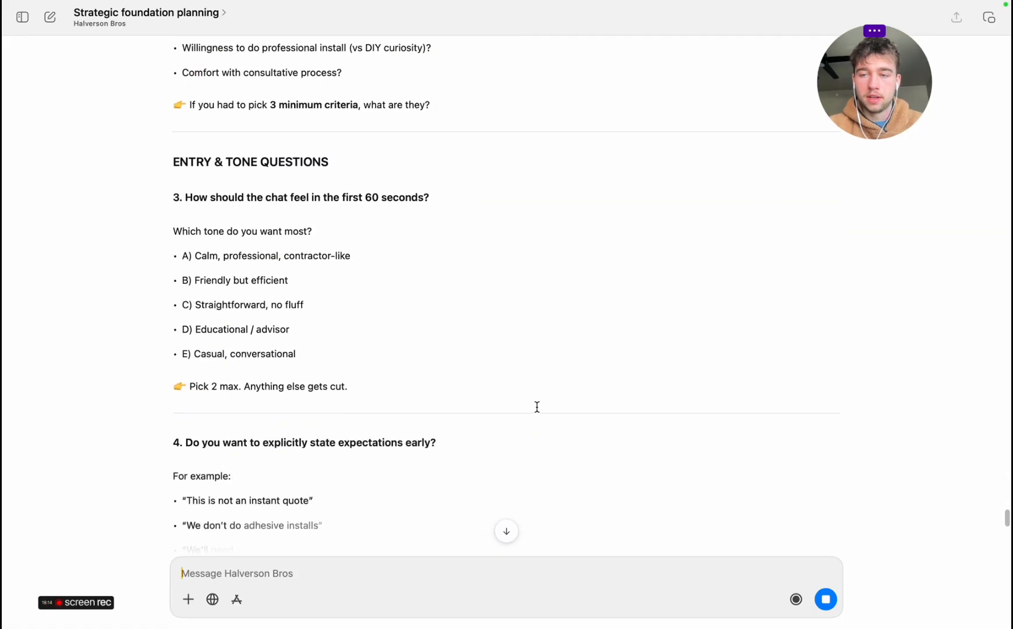
On the Miro board, delete the "First message", "Second Message" and "Thrid" boxes with their connectors, keeping the SELL BY CHAT SYSTEM box
key("ctrl+Right")
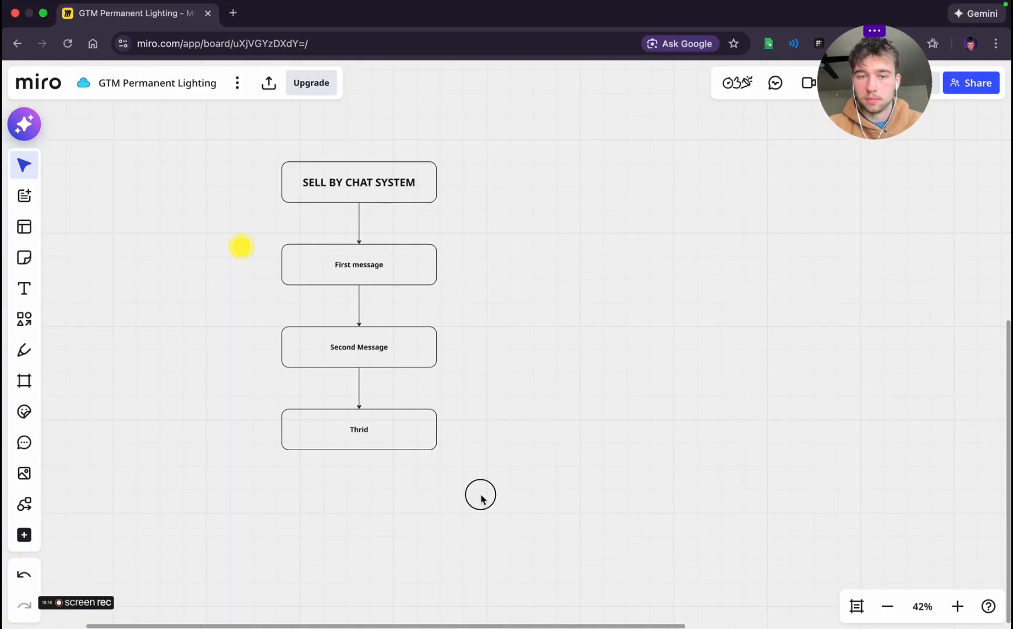
left_click_drag(211, 238, 521, 495)
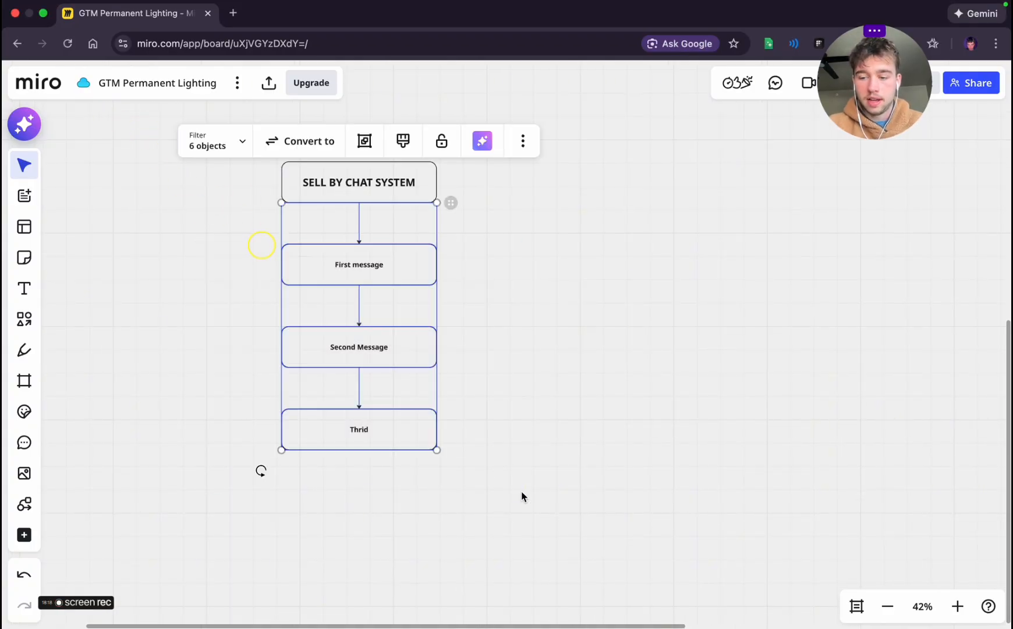
key("Delete")
scroll(502, 328, "up", 5)
scroll(467, 310, "down", 4)
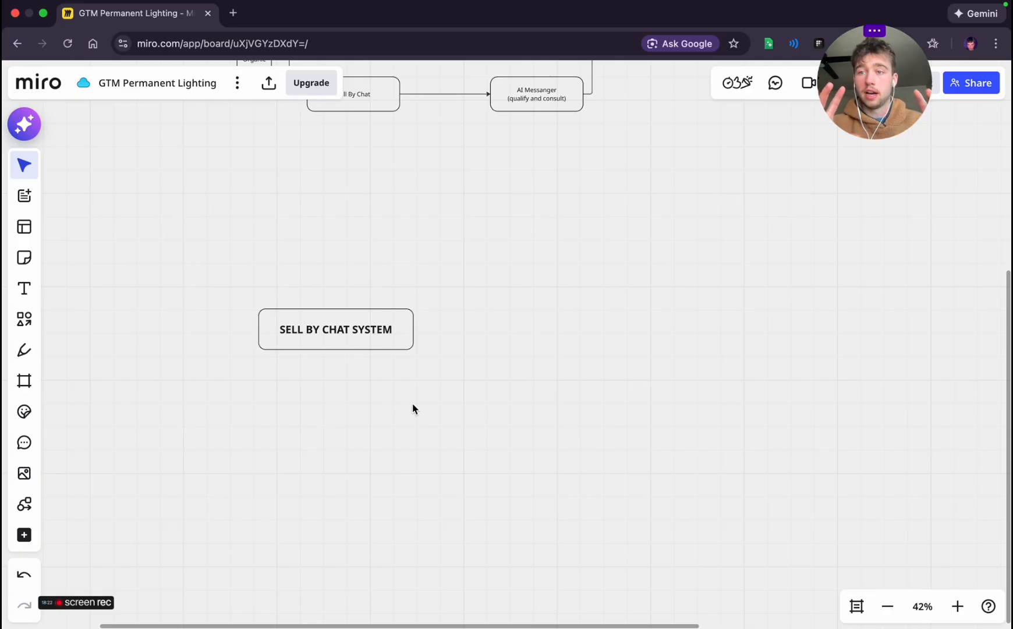
scroll(416, 356, "up", 4)
scroll(416, 356, "down", 4)
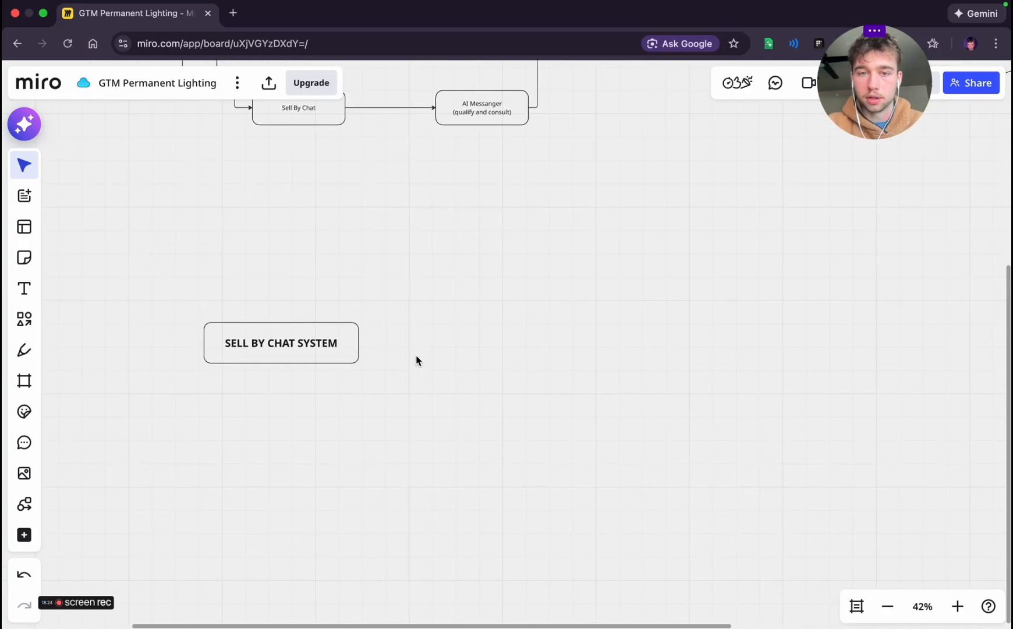
Return to the planning chat and read the remaining questions, from budget timing and handoff logic through edge cases to final alignment
key("ctrl+Left")
scroll(423, 398, "down", 20)
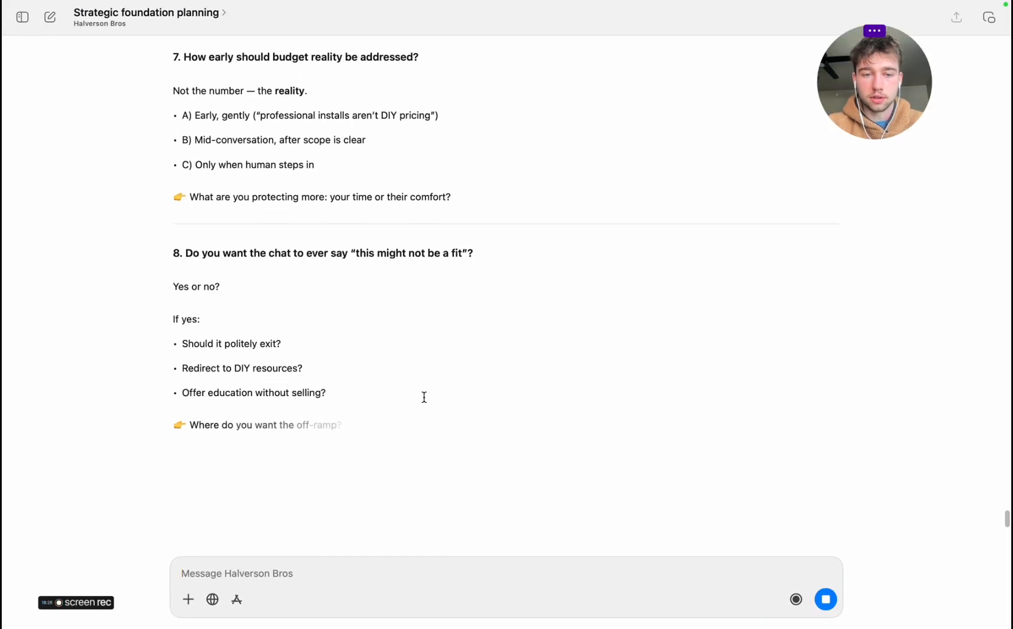
scroll(440, 372, "down", 5)
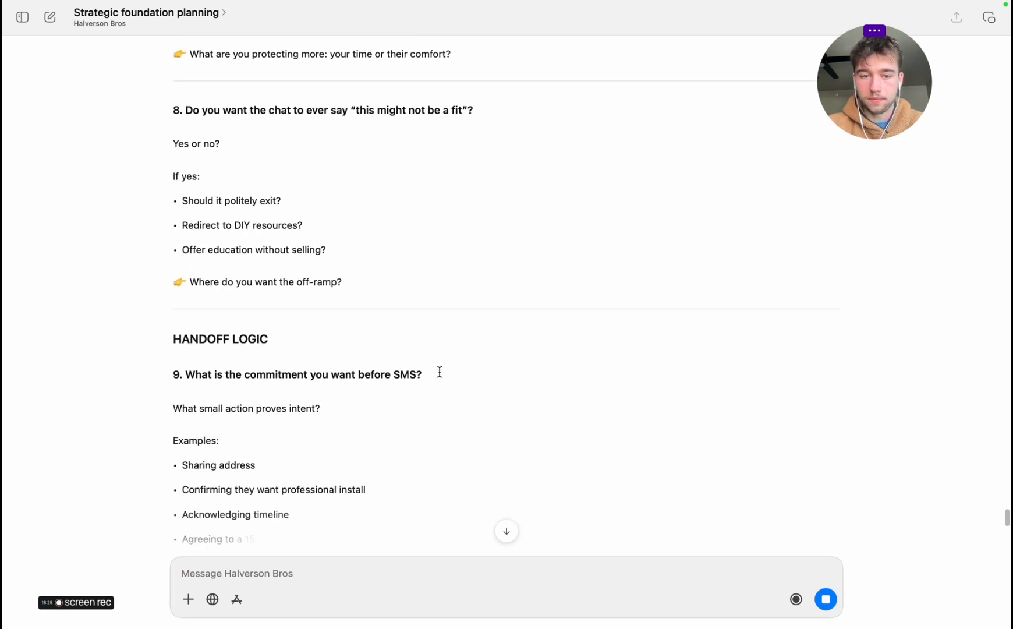
scroll(259, 359, "down", 1)
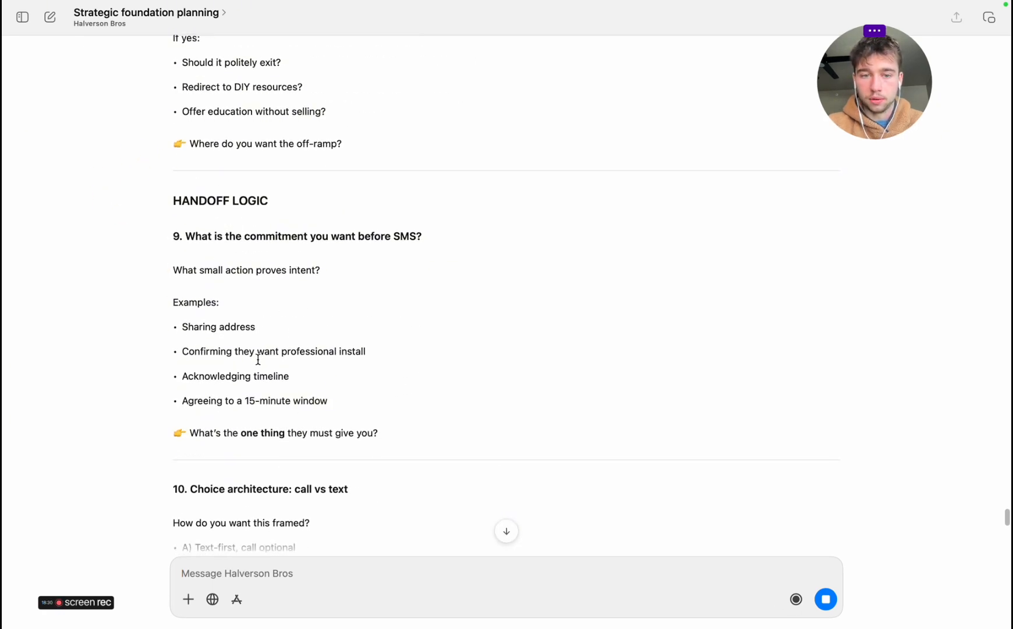
left_click_drag(189, 239, 414, 235)
left_click(472, 246)
scroll(394, 389, "down", 6)
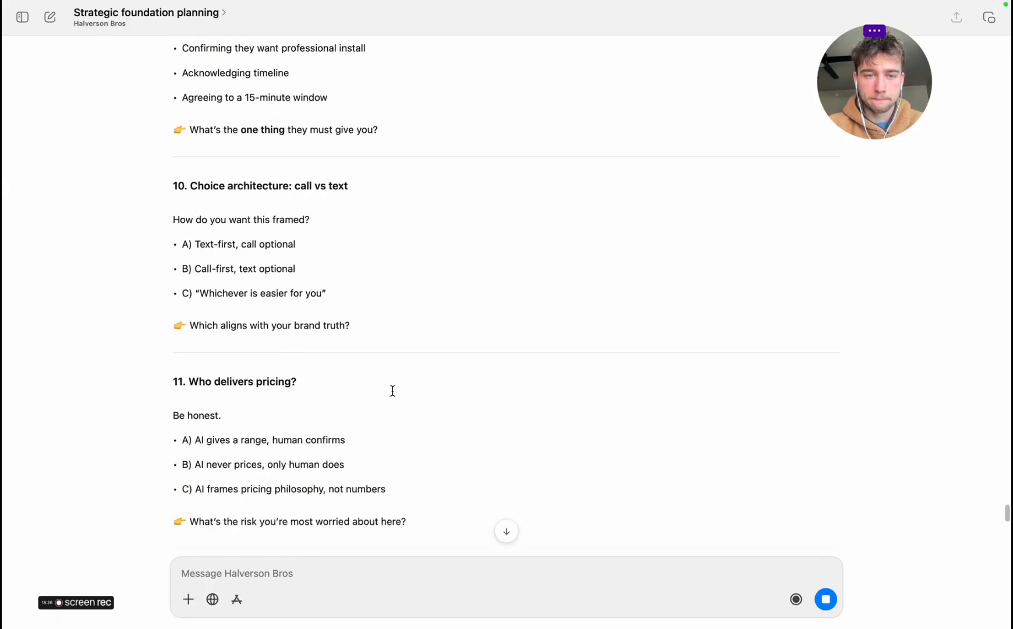
scroll(392, 391, "down", 2)
scroll(392, 391, "down", 2)
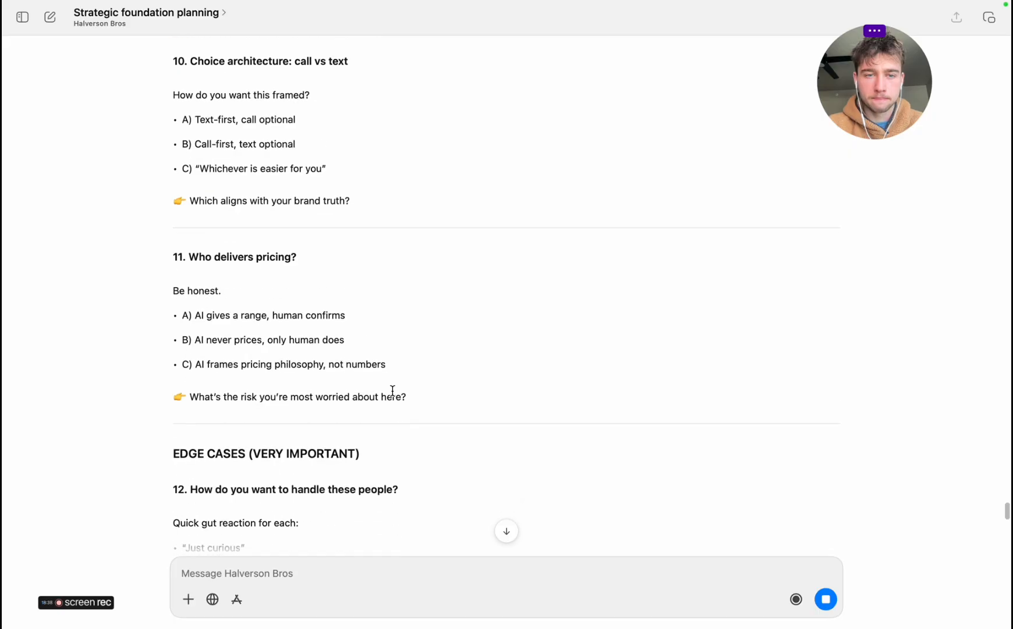
scroll(393, 390, "down", 10)
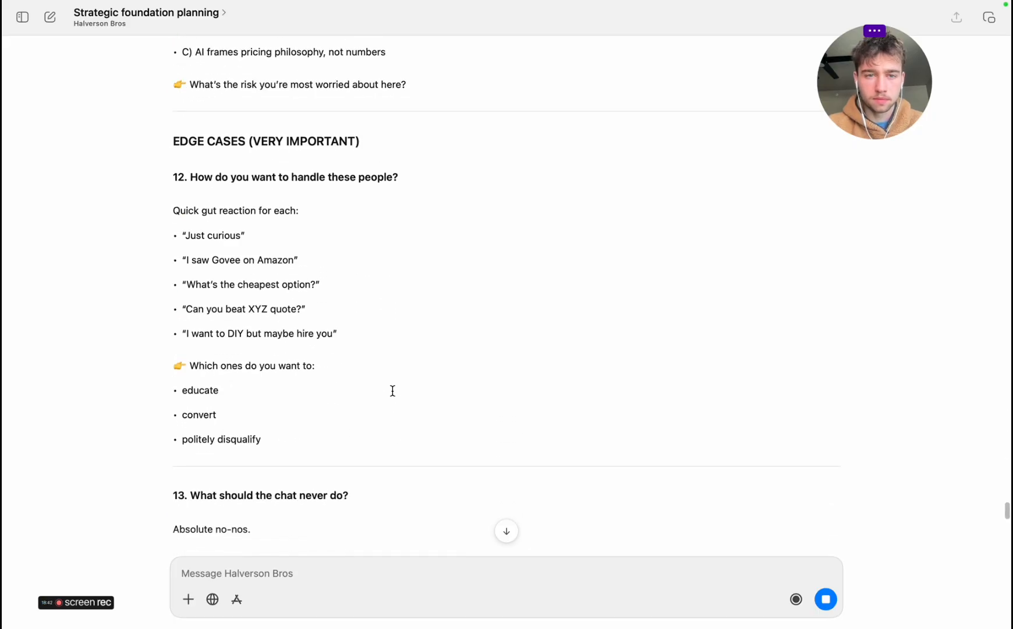
scroll(393, 390, "down", 4)
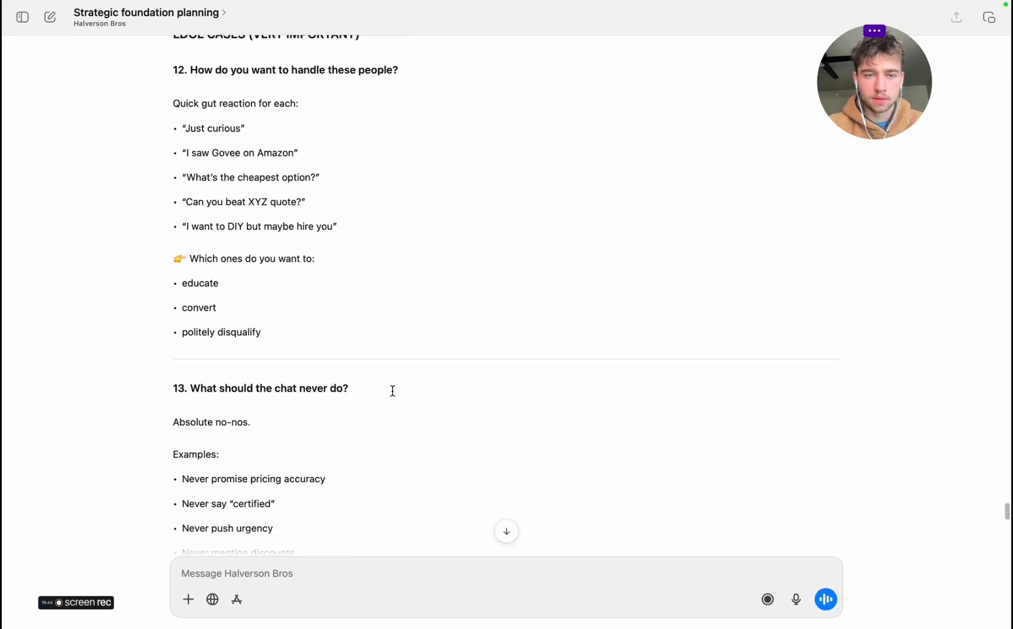
scroll(393, 390, "down", 20)
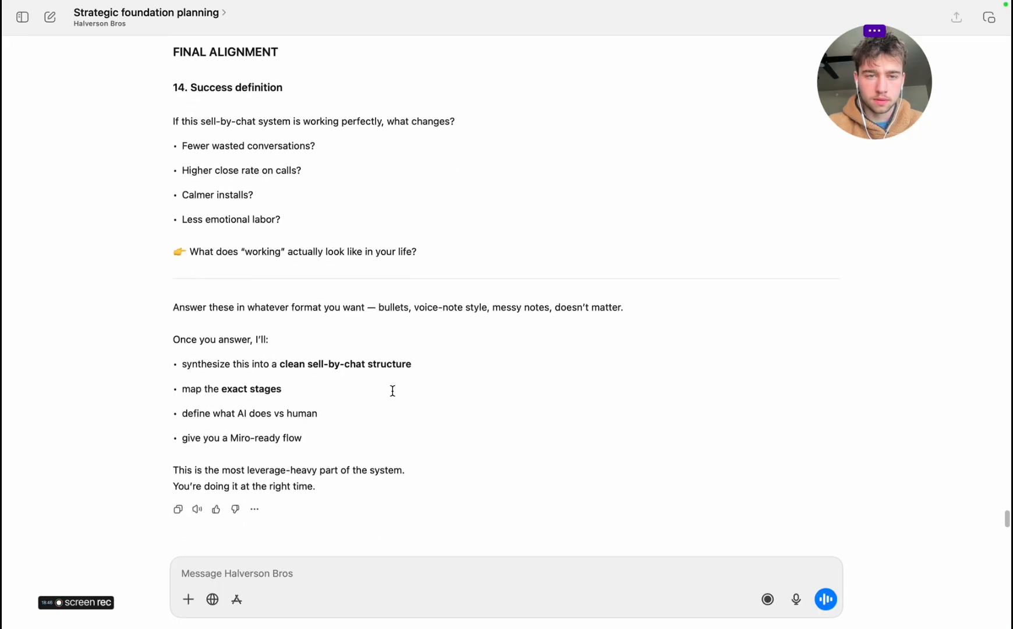
Start dictating a voice answer and go back to the "Role clarity" question to review its options, including option C
left_click(797, 600)
scroll(564, 288, "up", 3)
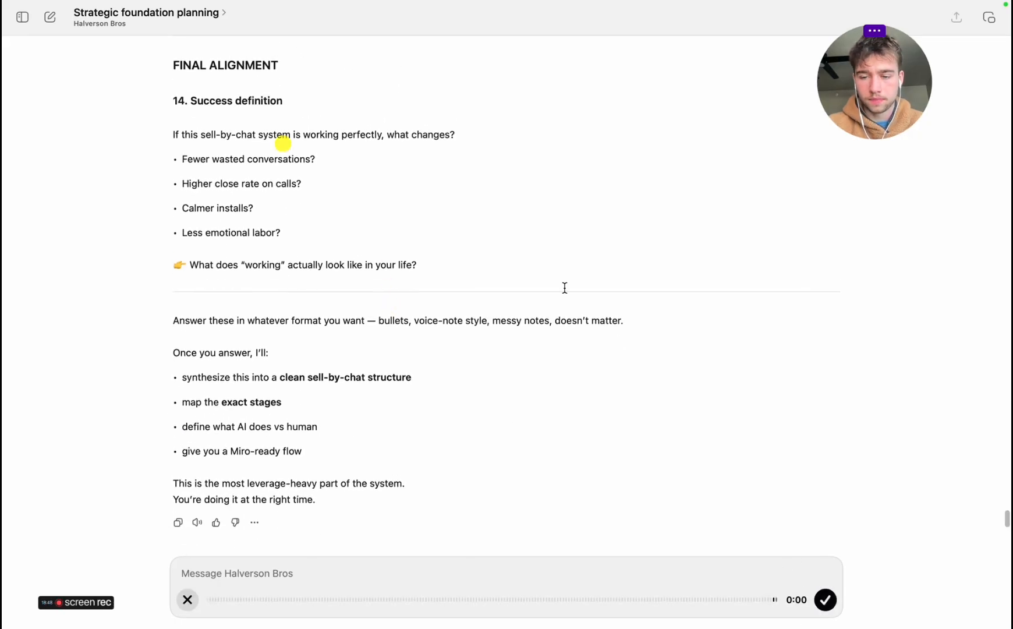
scroll(564, 288, "up", 20)
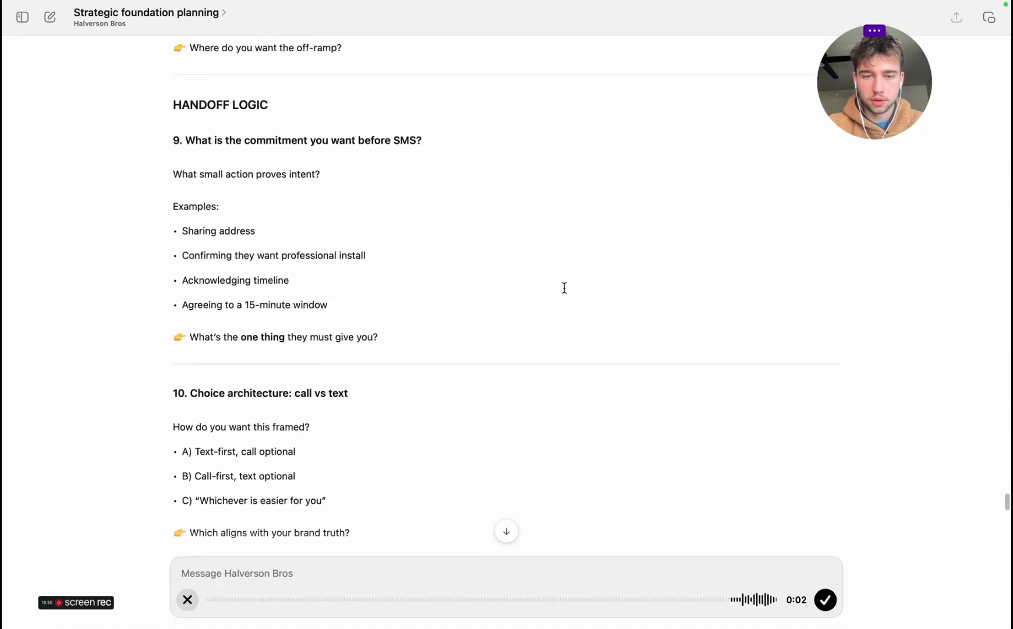
scroll(564, 287, "up", 20)
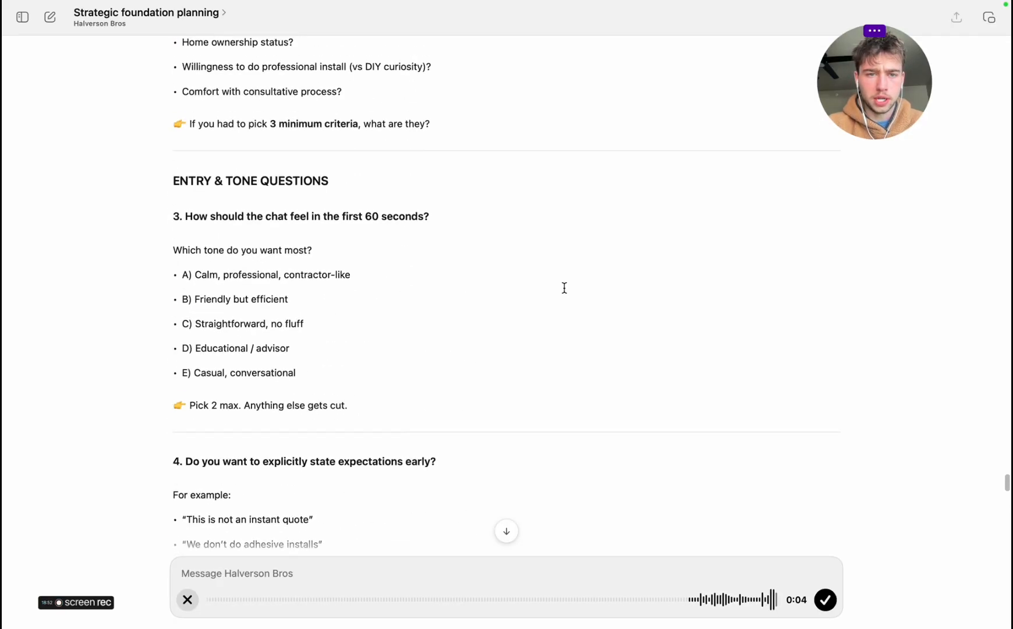
scroll(564, 287, "up", 15)
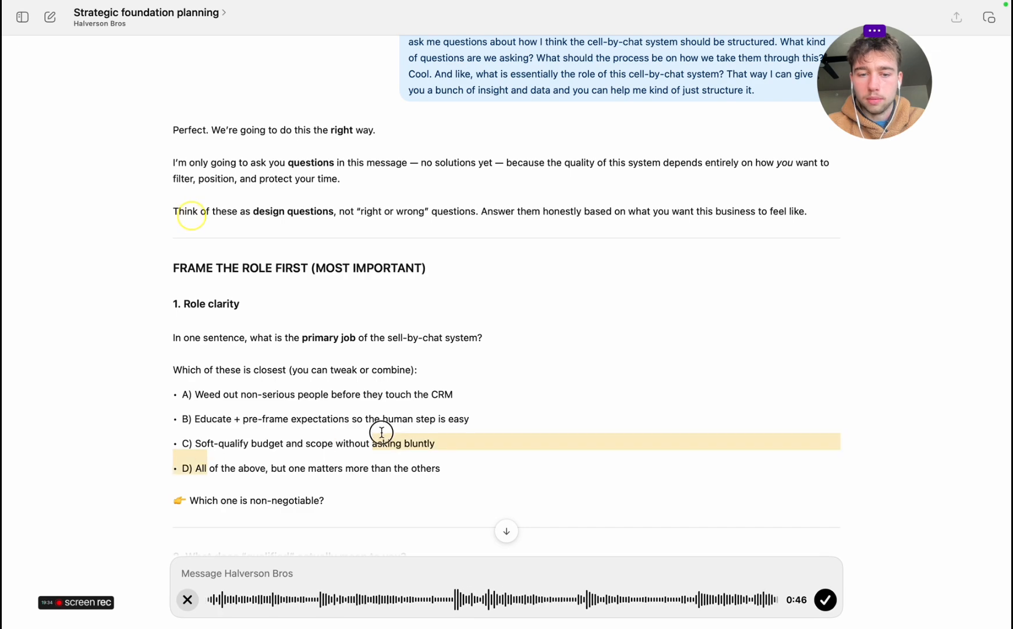
left_click_drag(195, 446, 438, 448)
left_click(440, 448)
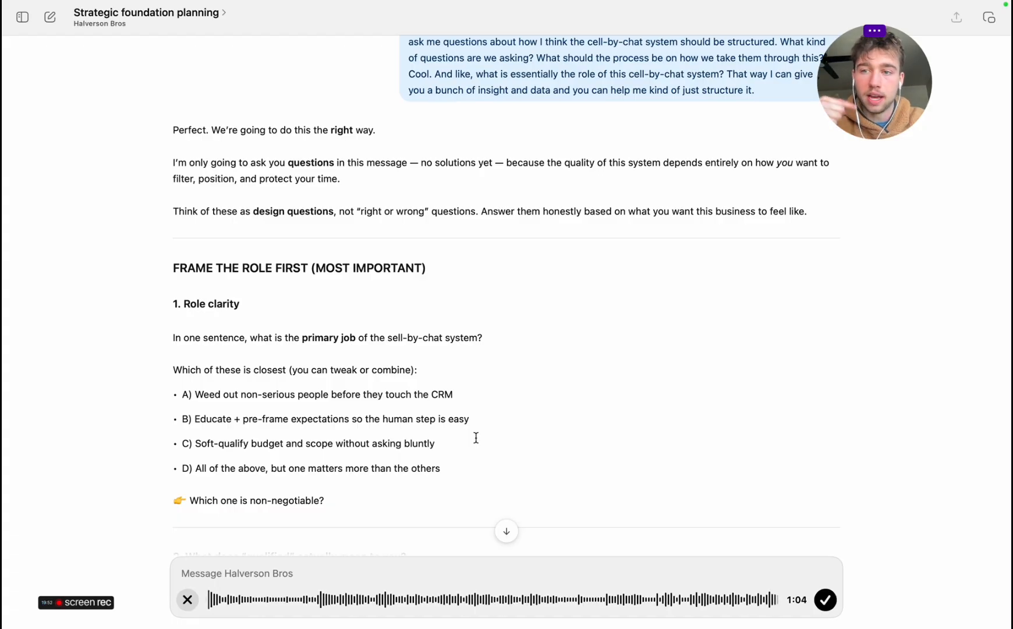
Dictate answers to questions 1 through 4, covering role clarity, what "qualified" means, chat tone and when to state expectations
scroll(475, 438, "down", 5)
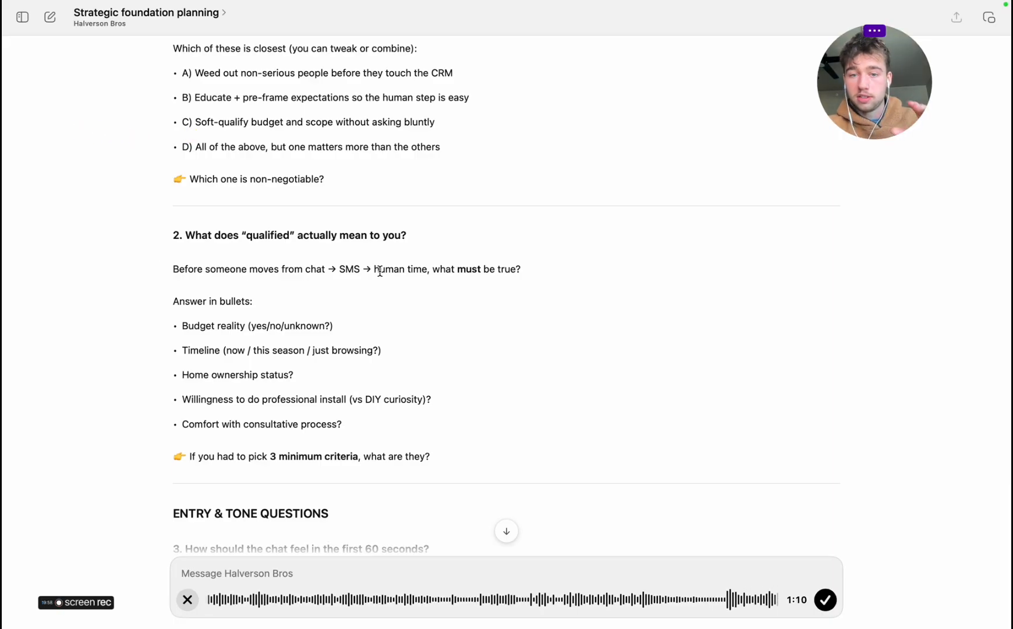
scroll(396, 407, "down", 2)
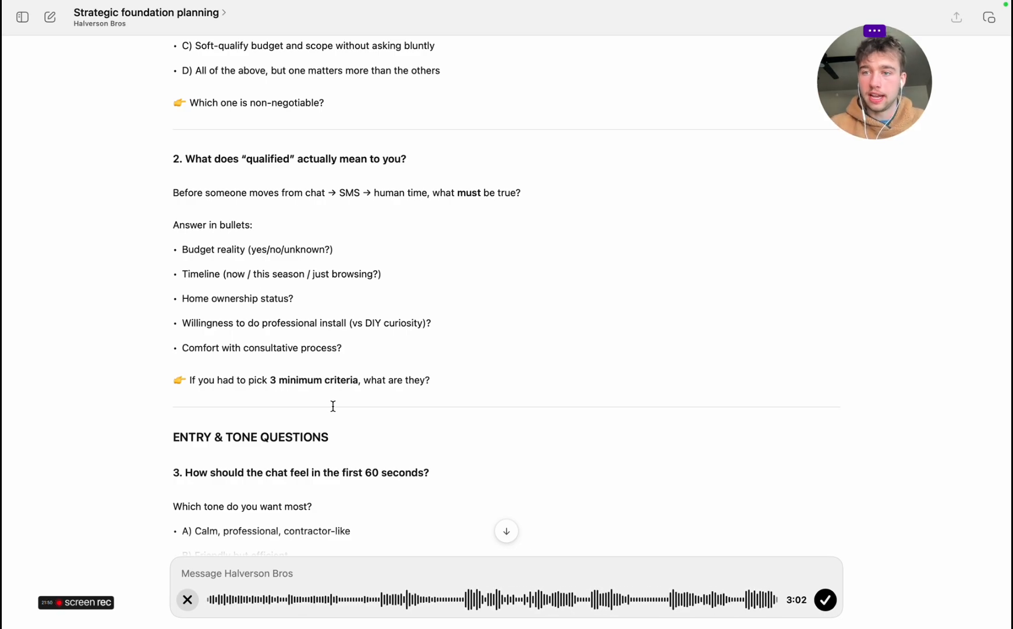
scroll(334, 406, "down", 7)
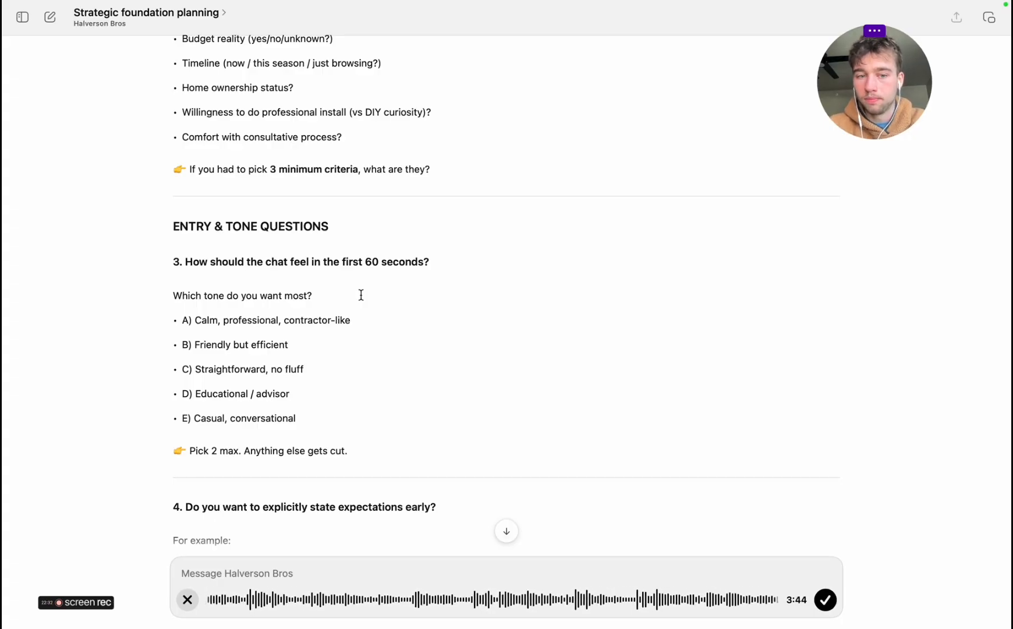
scroll(361, 296, "down", 5)
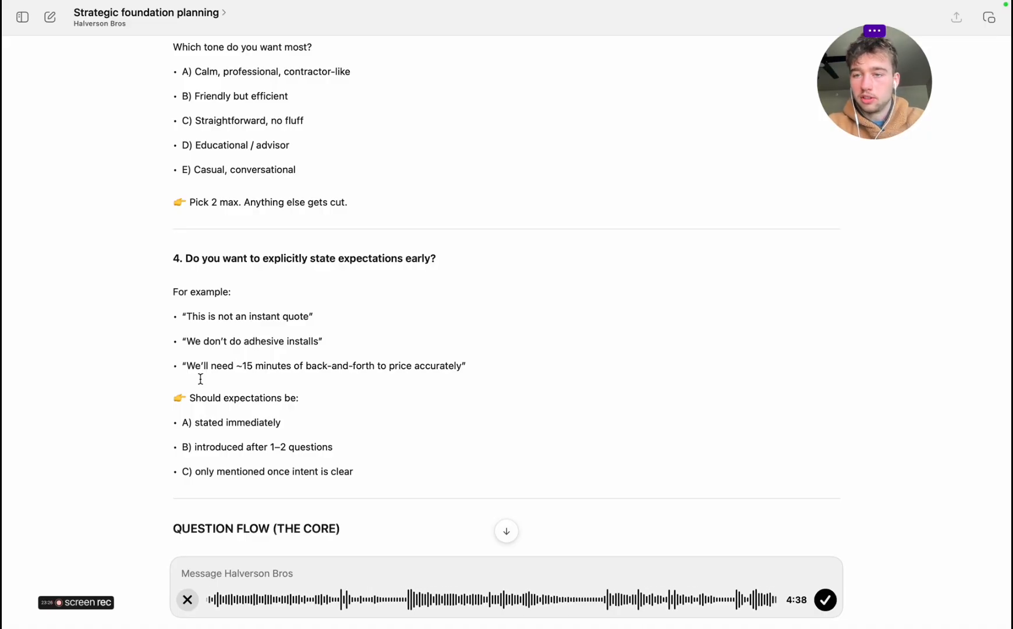
scroll(201, 379, "down", 10)
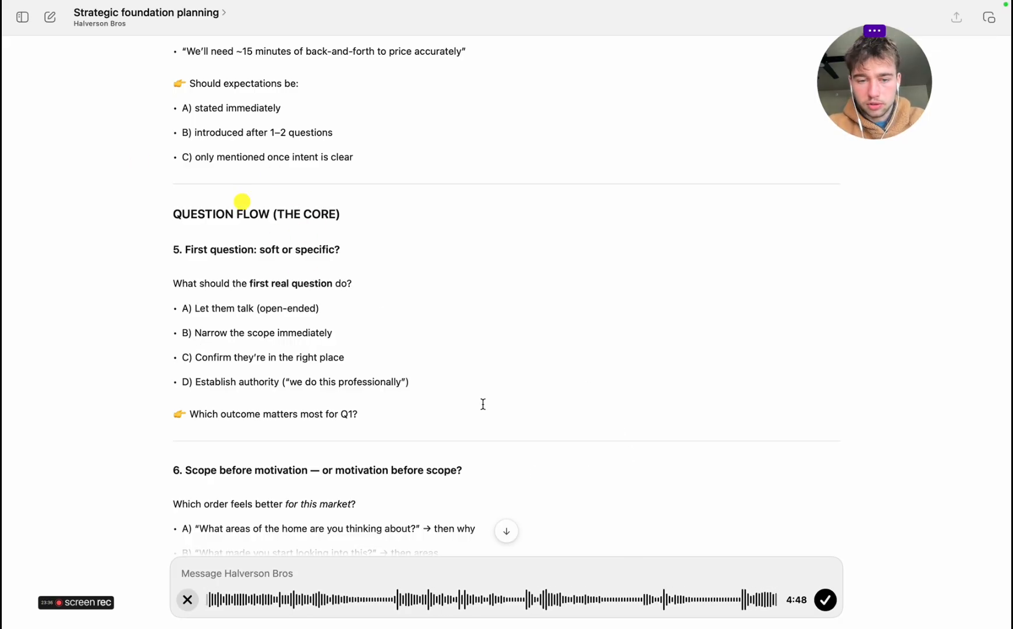
Finish the dictation, look over the transcribed answers to the first questions and send them to the planning chat
left_click(827, 600)
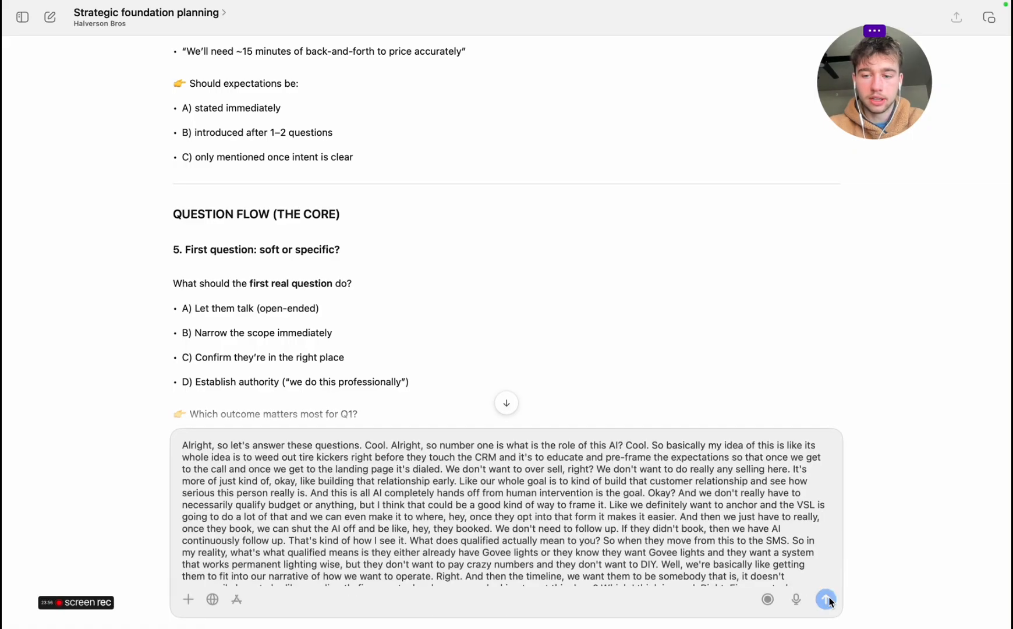
scroll(624, 506, "down", 10)
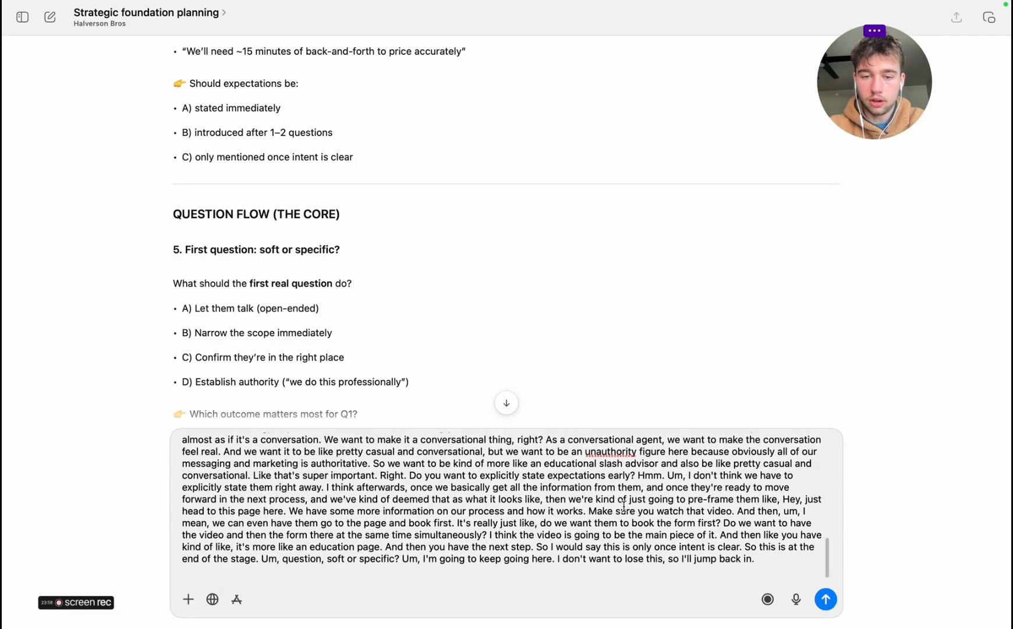
scroll(625, 507, "up", 10)
key("Return")
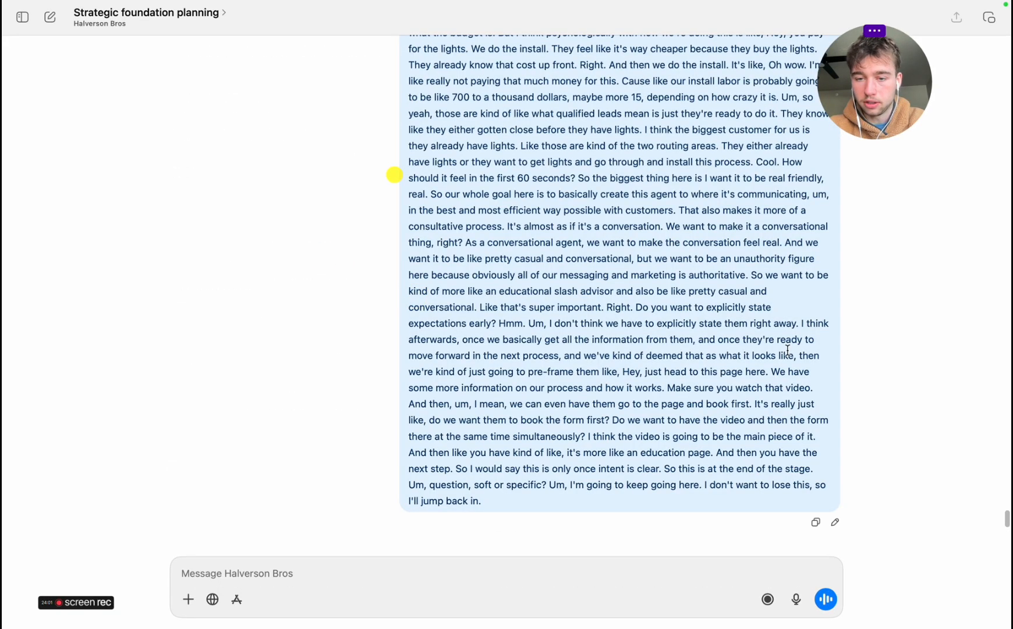
Start a new dictation, return to the "Question flow" section and answer questions 5 and 6 on the first question and scope versus motivation
left_click(798, 600)
scroll(718, 363, "up", 15)
scroll(718, 364, "up", 20)
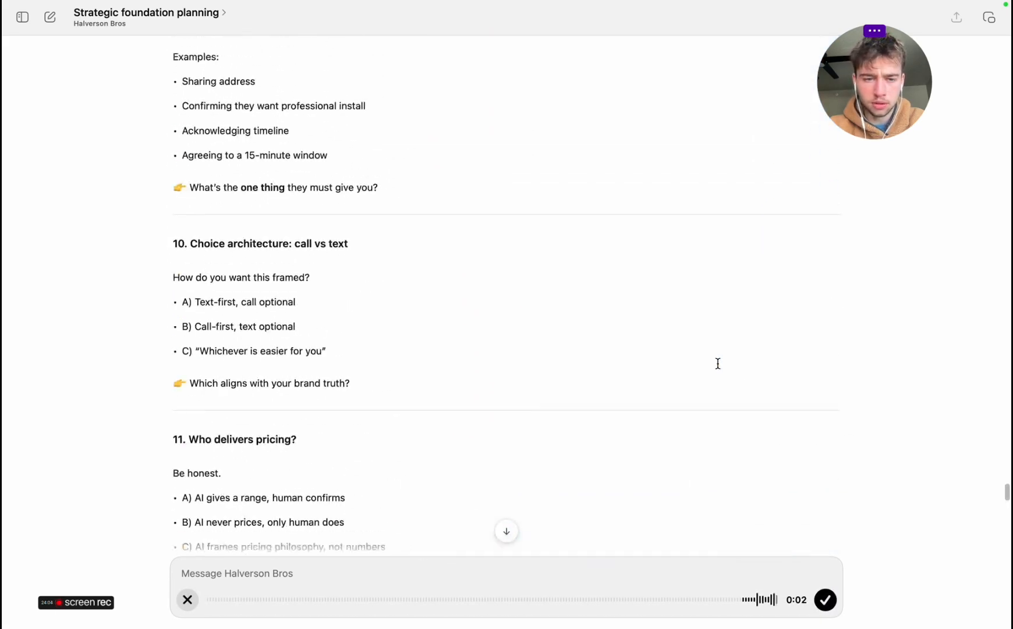
scroll(718, 363, "up", 20)
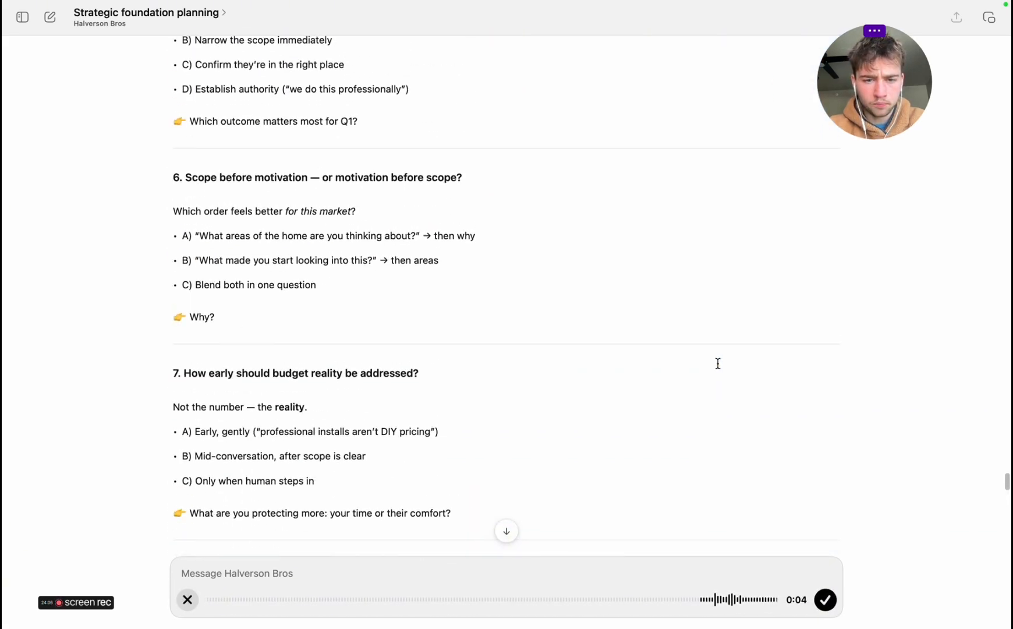
scroll(713, 363, "up", 1)
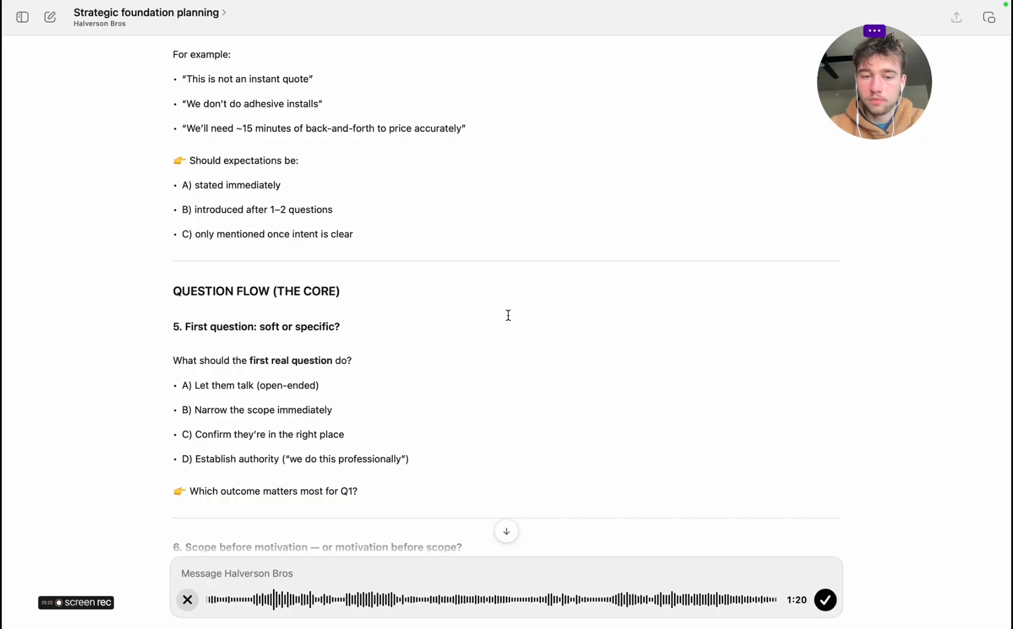
scroll(509, 315, "down", 4)
scroll(508, 315, "down", 6)
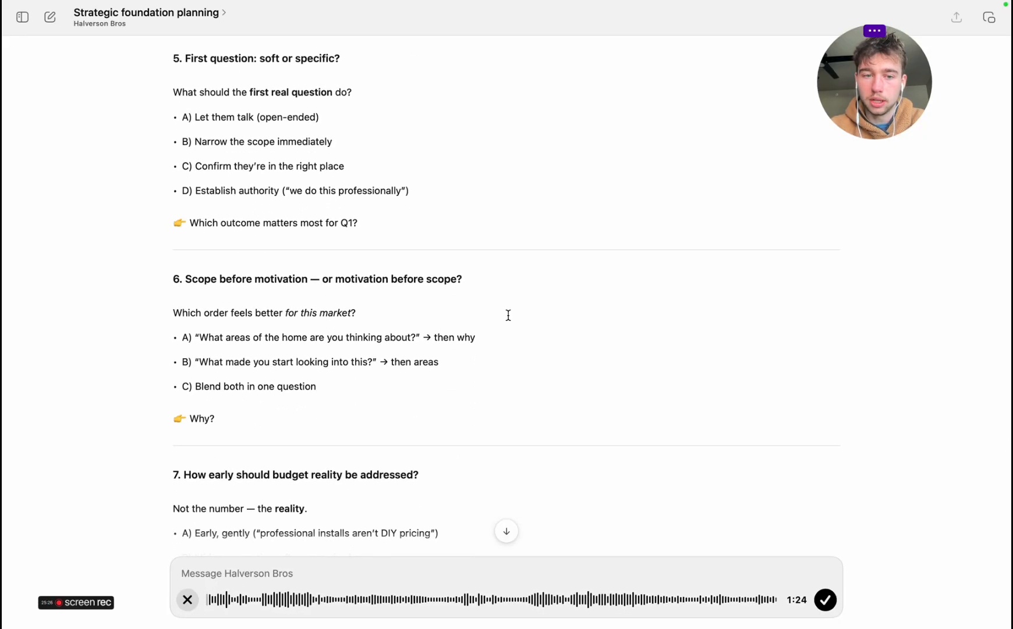
scroll(509, 315, "down", 1)
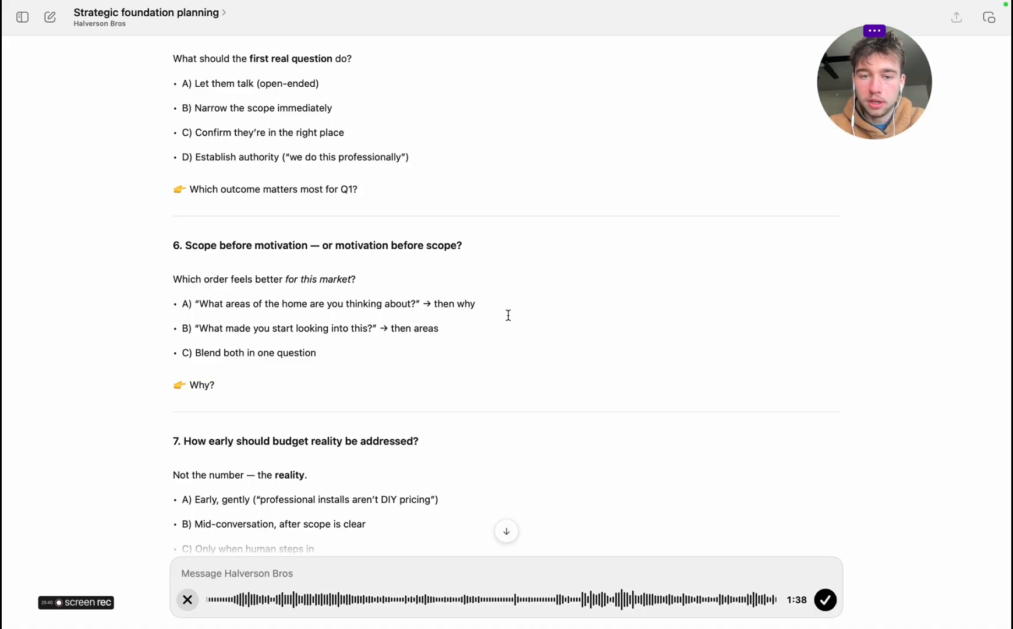
scroll(508, 315, "up", 3)
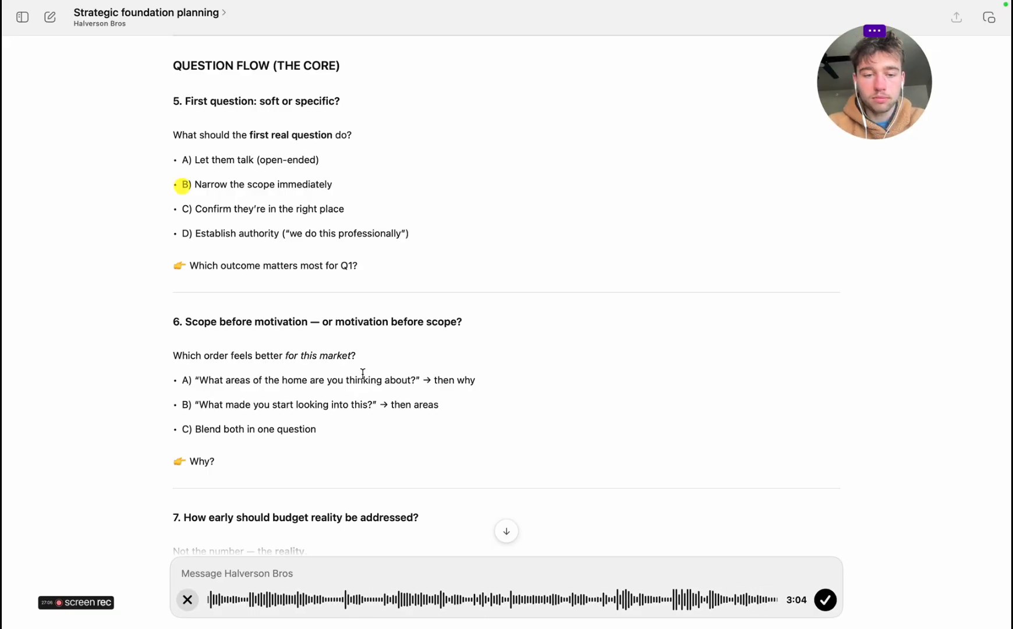
Dictate answers to questions 7 through 10, from budget reality to call versus text, and send the transcribed message
scroll(361, 374, "down", 5)
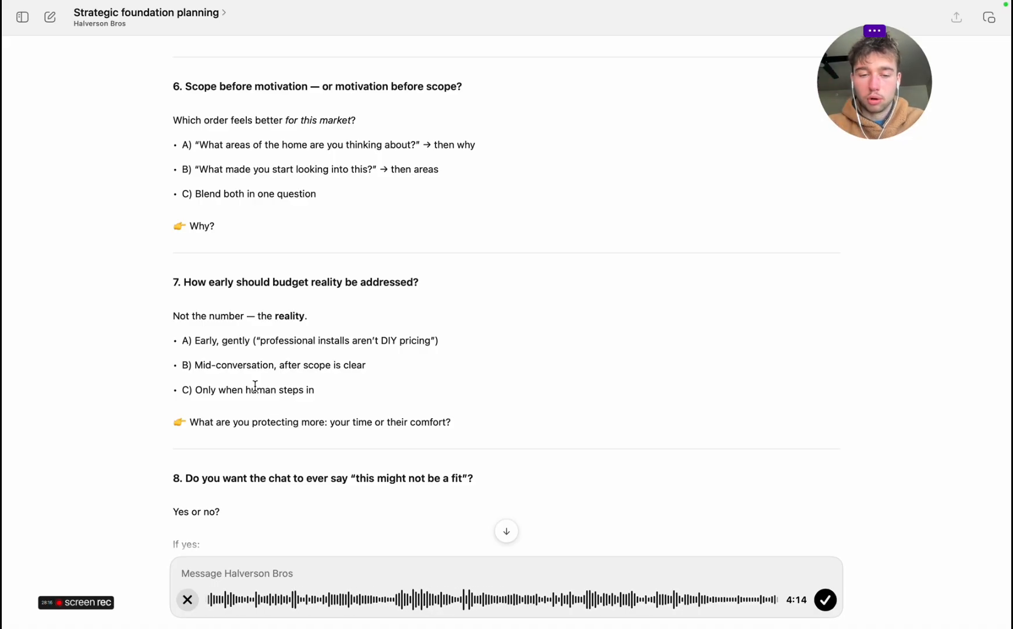
scroll(255, 386, "down", 5)
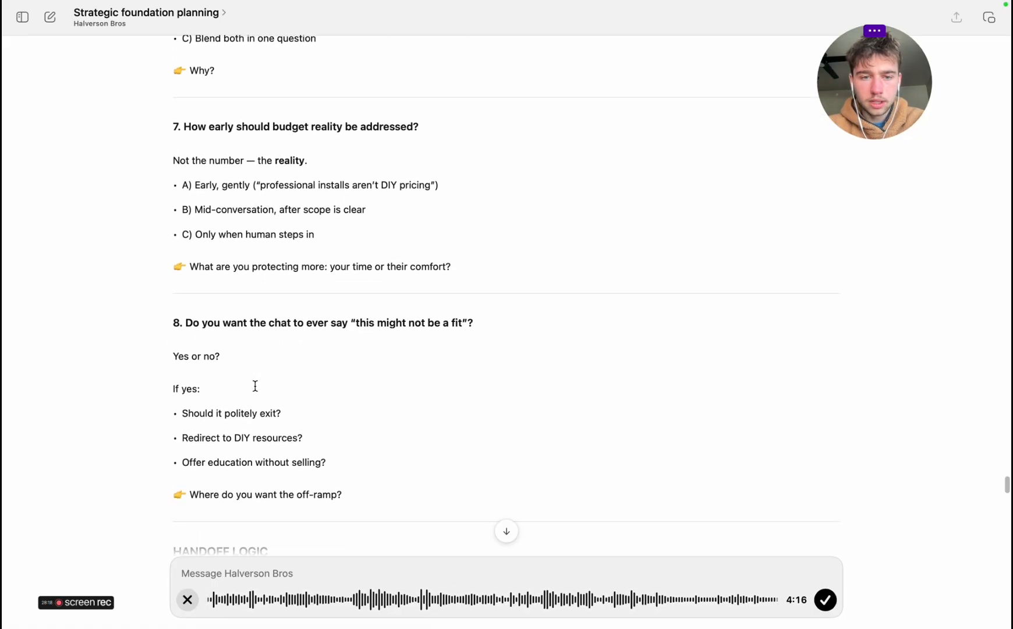
scroll(262, 421, "down", 3)
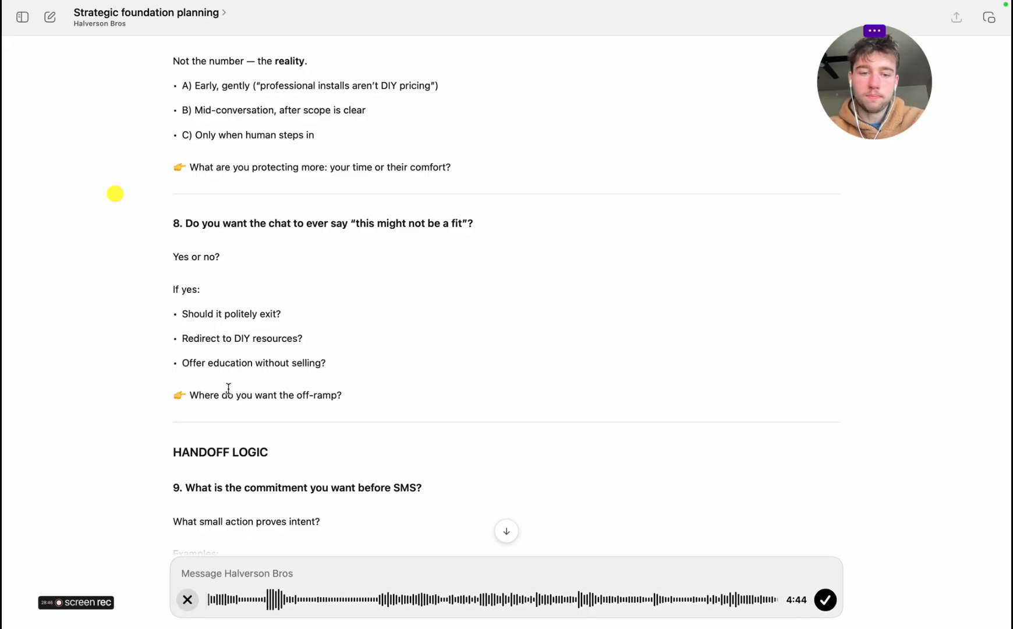
scroll(219, 319, "down", 5)
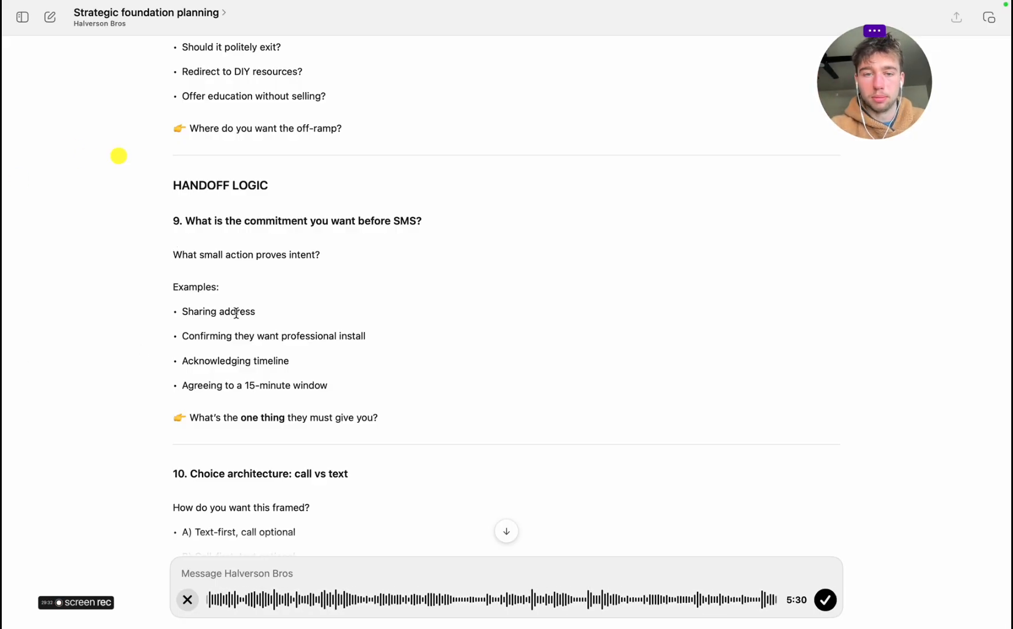
scroll(235, 310, "down", 5)
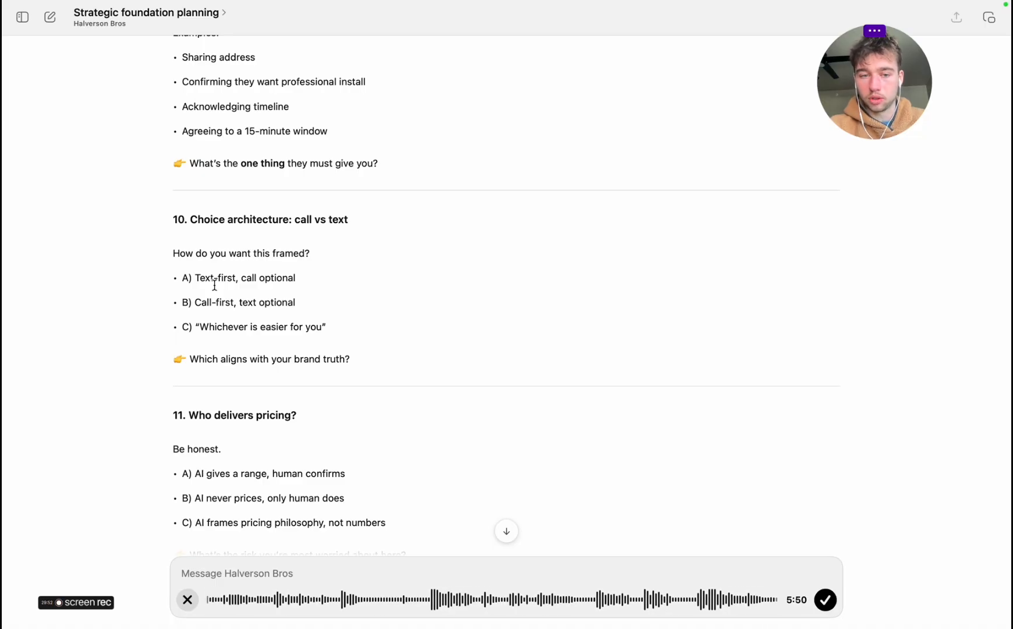
left_click(830, 600)
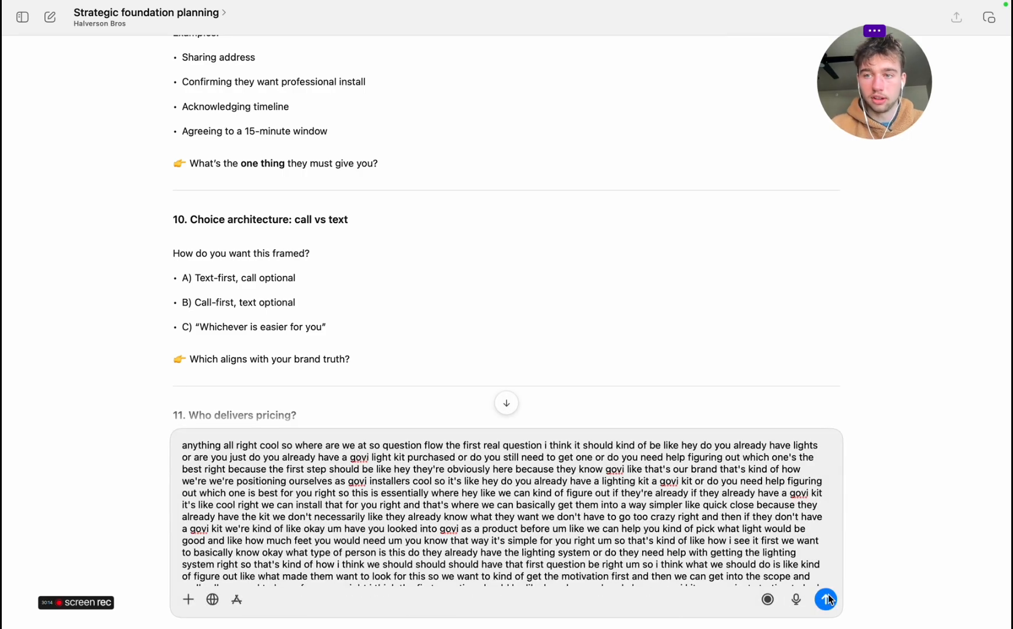
left_click(830, 600)
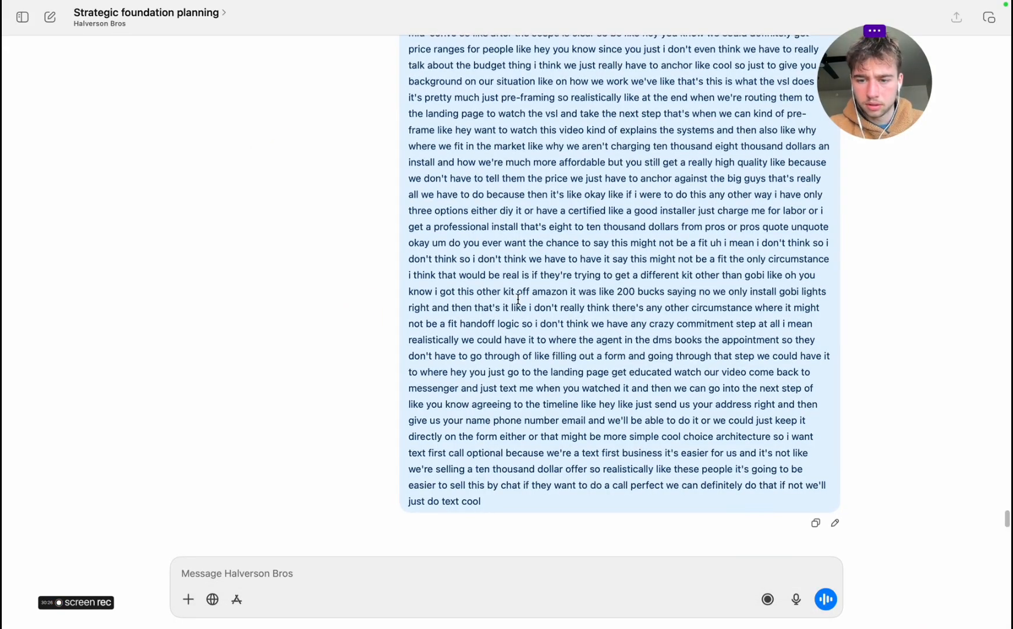
Find the start of the sent answer beginning "anything all right cool" and copy its entire text
scroll(518, 299, "up", 15)
scroll(518, 299, "up", 20)
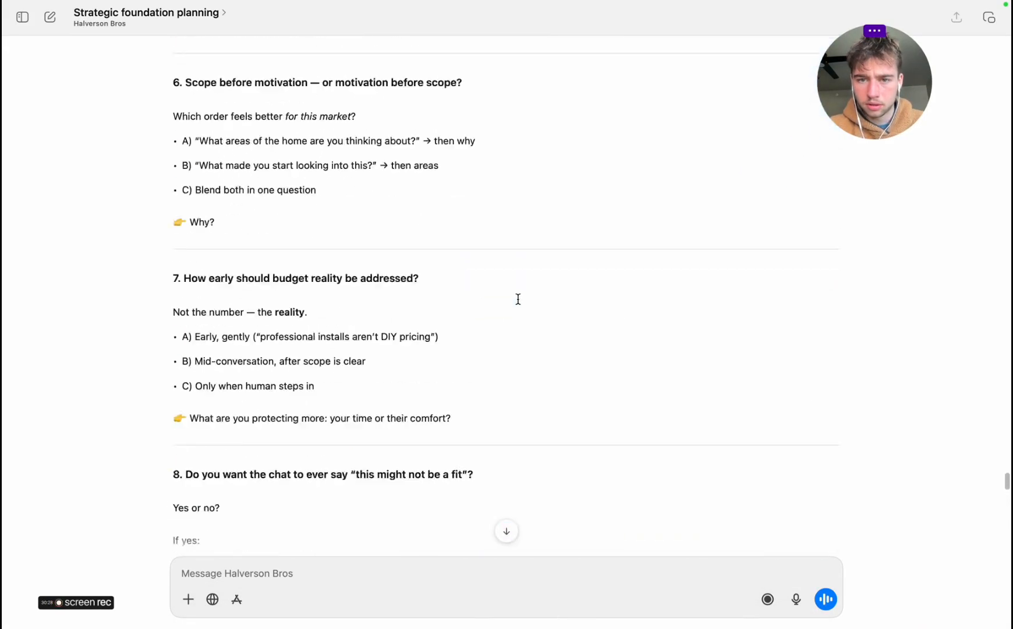
scroll(519, 298, "down", 20)
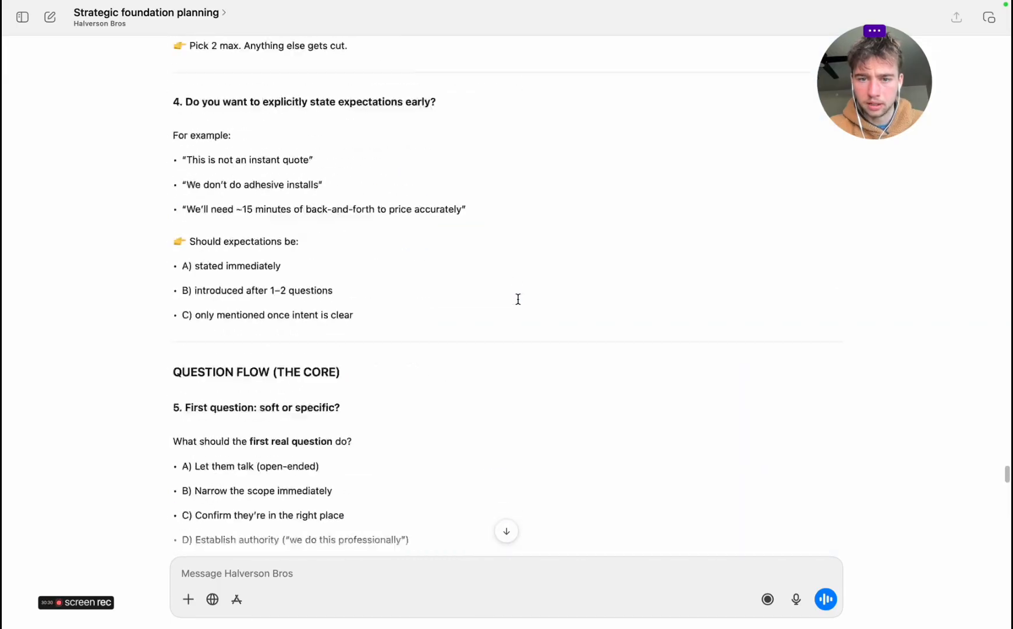
scroll(518, 299, "up", 8)
scroll(518, 299, "up", 8)
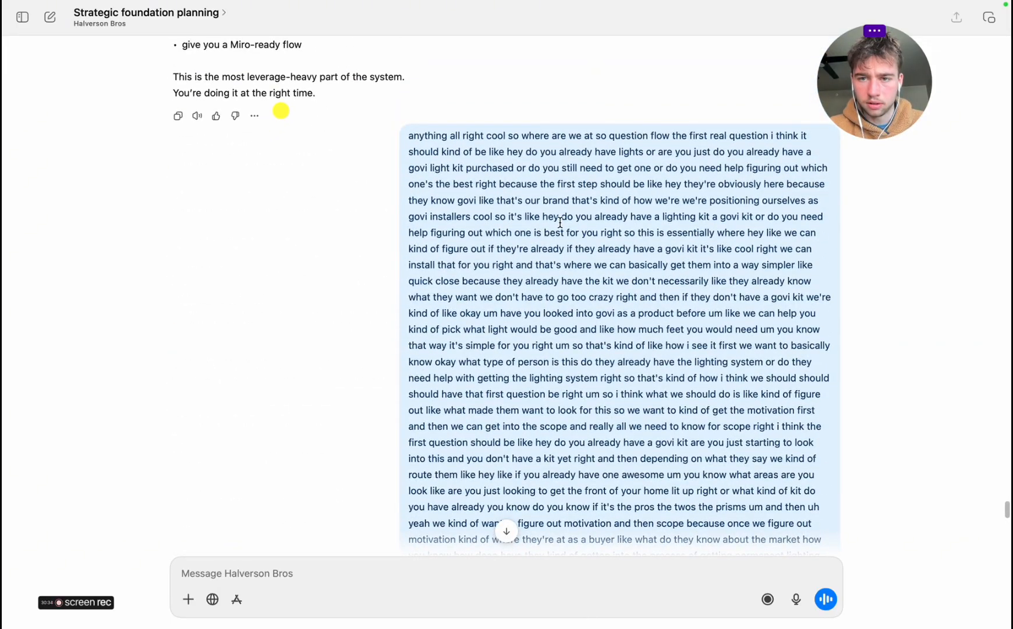
triple_click(560, 222)
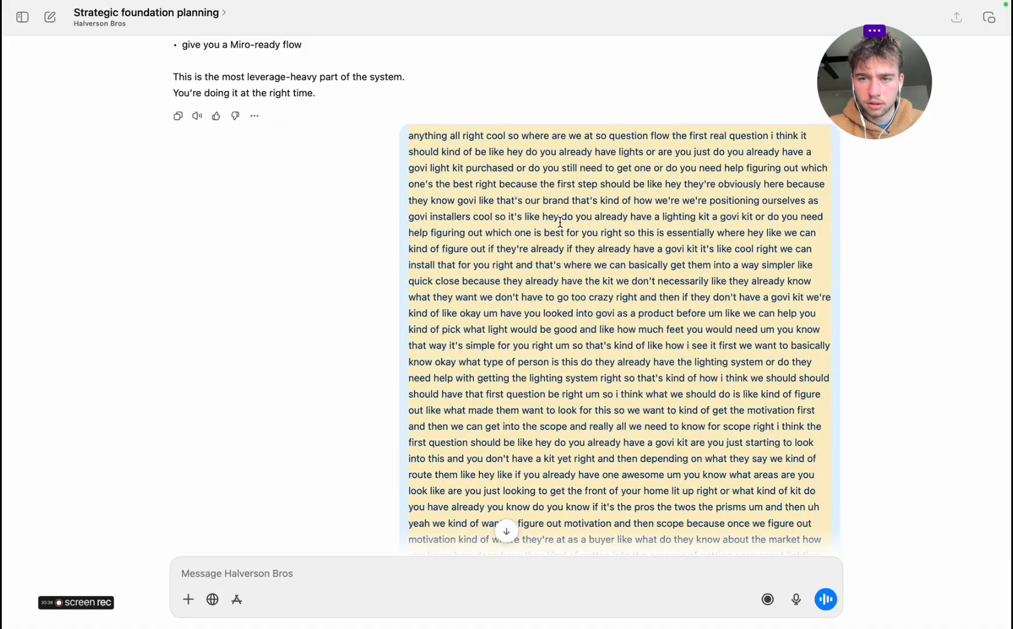
right_click(560, 222)
left_click(583, 276)
scroll(585, 323, "down", 15)
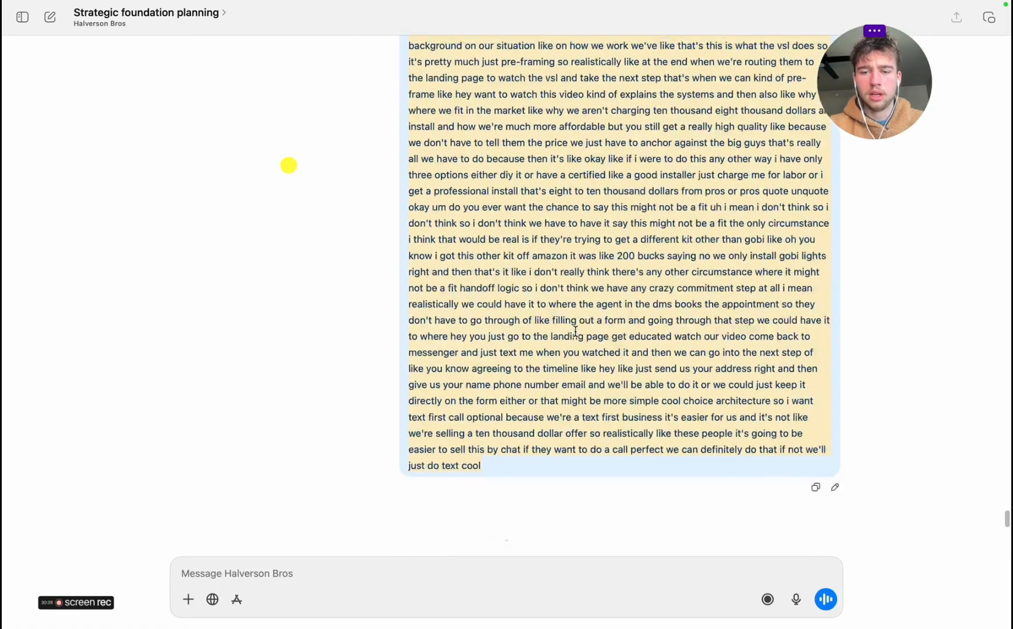
Switch to Notes and paste the copied answer below the checklist in the "Friday Actions" note, leaving a blank line between
key("ctrl+Left")
left_click(465, 611)
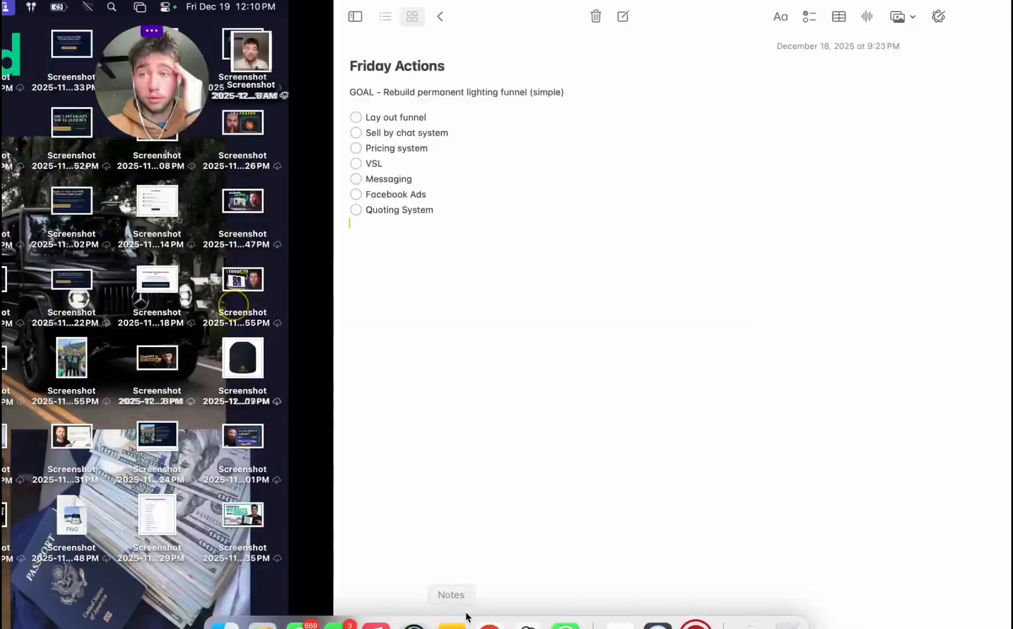
left_click(109, 308)
key("Return")
key("Return")
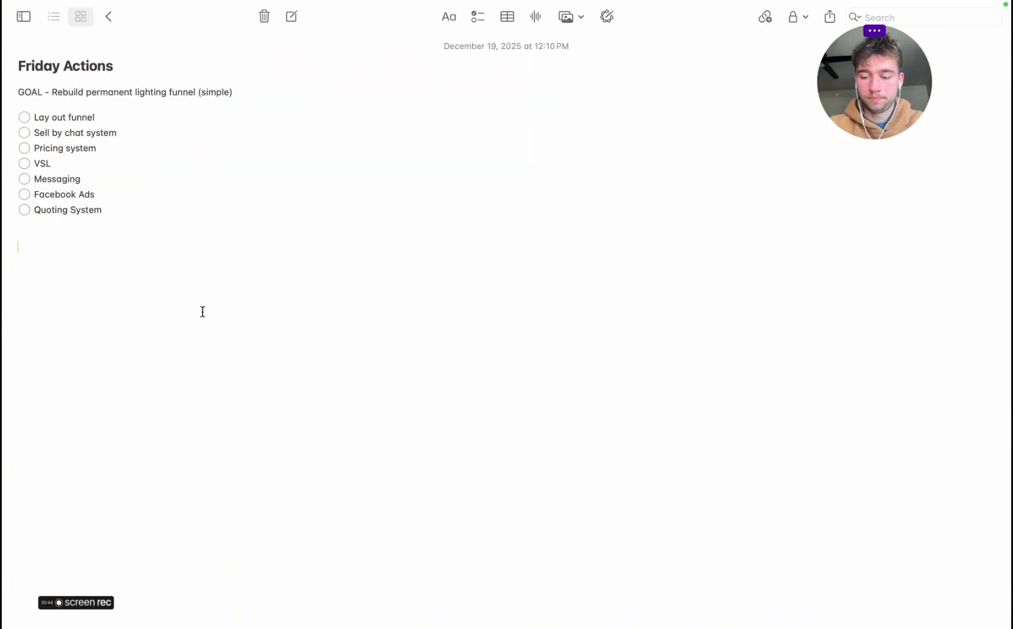
key("super+v")
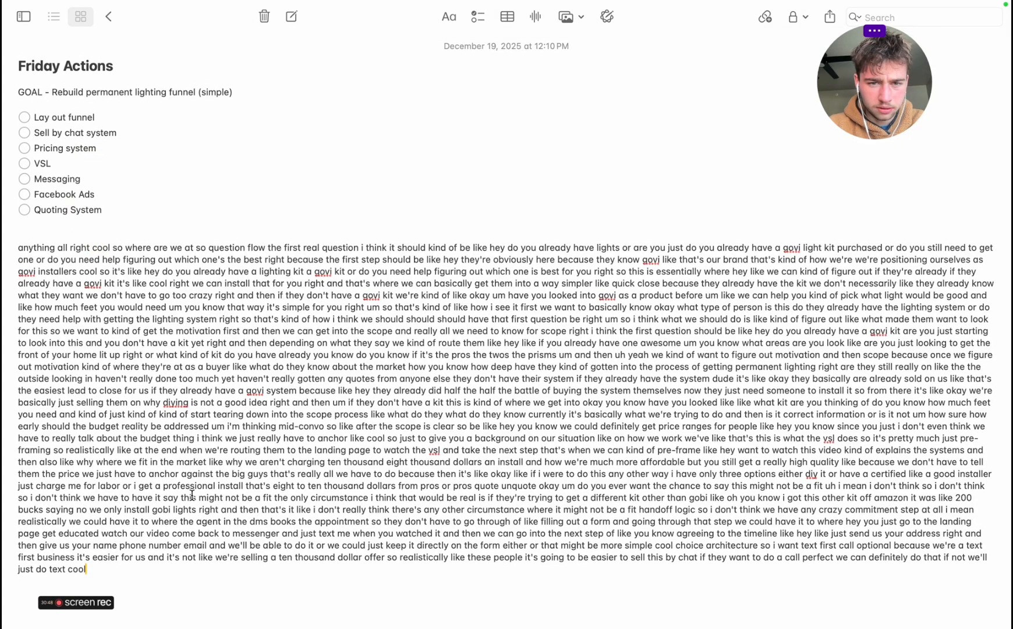
Add a new line after the pasted answer and start an audio recording in the note
key("Return")
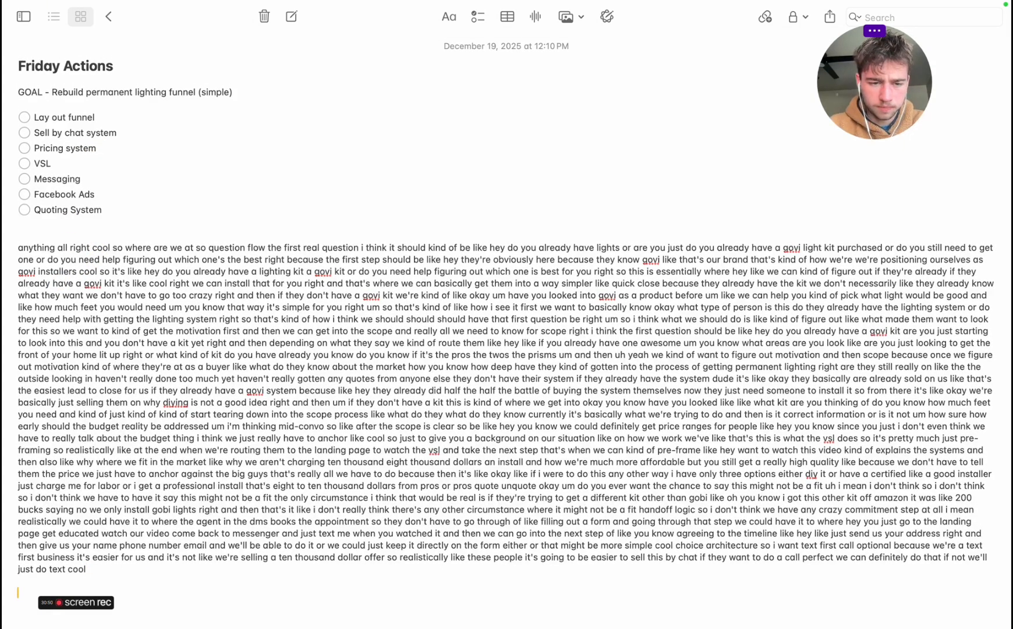
left_click(535, 16)
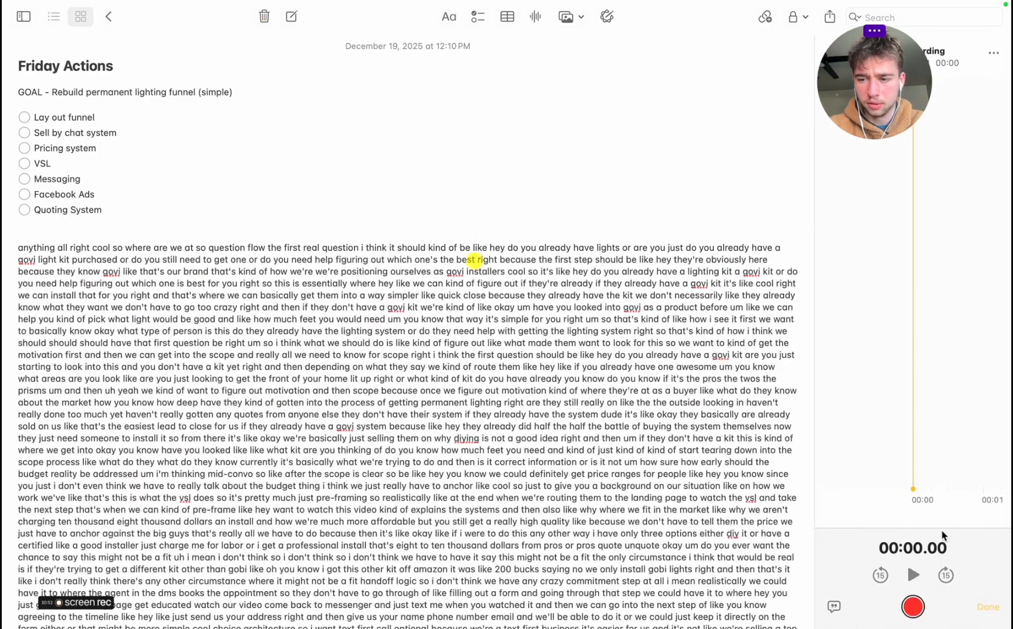
left_click(913, 606)
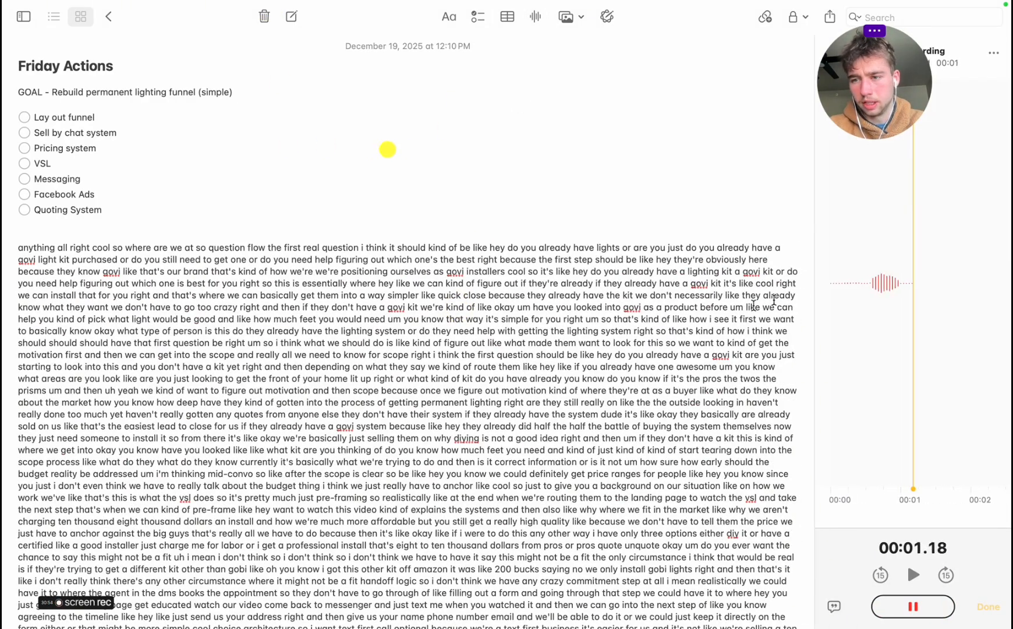
Switch to the planning chat and find question 11, "Who delivers pricing?", to answer it aloud in the running recording
key("ctrl+Right")
scroll(668, 326, "up", 6)
scroll(668, 326, "up", 10)
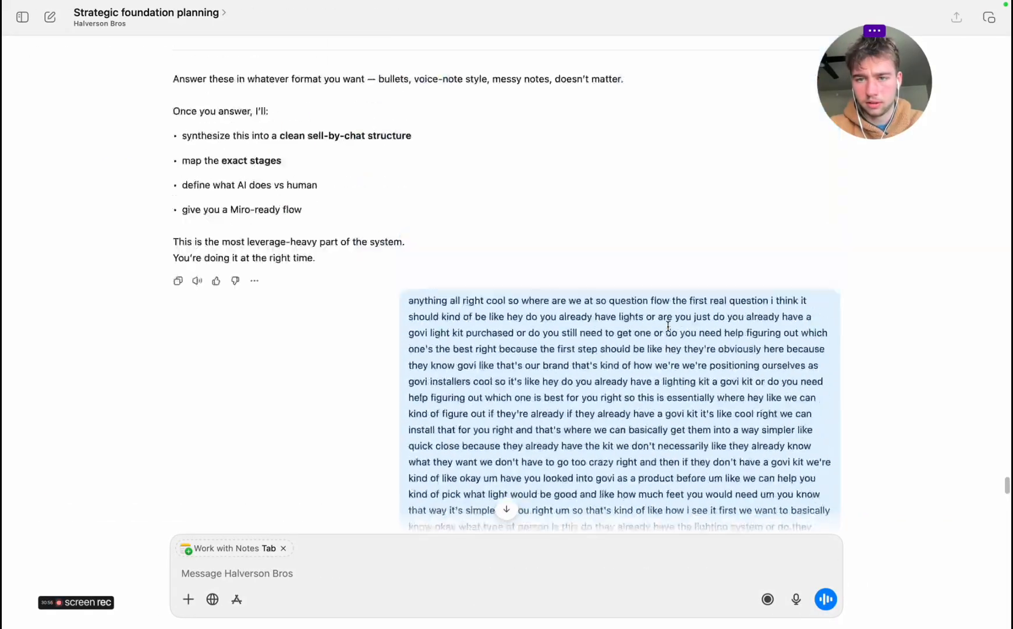
scroll(668, 326, "down", 15)
scroll(668, 327, "up", 15)
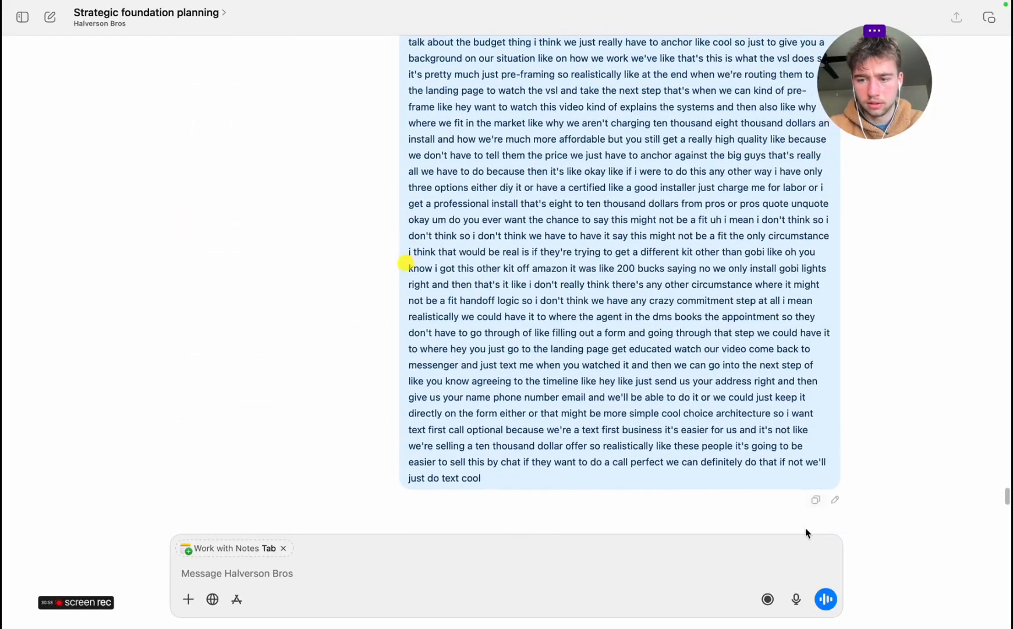
scroll(508, 367, "up", 20)
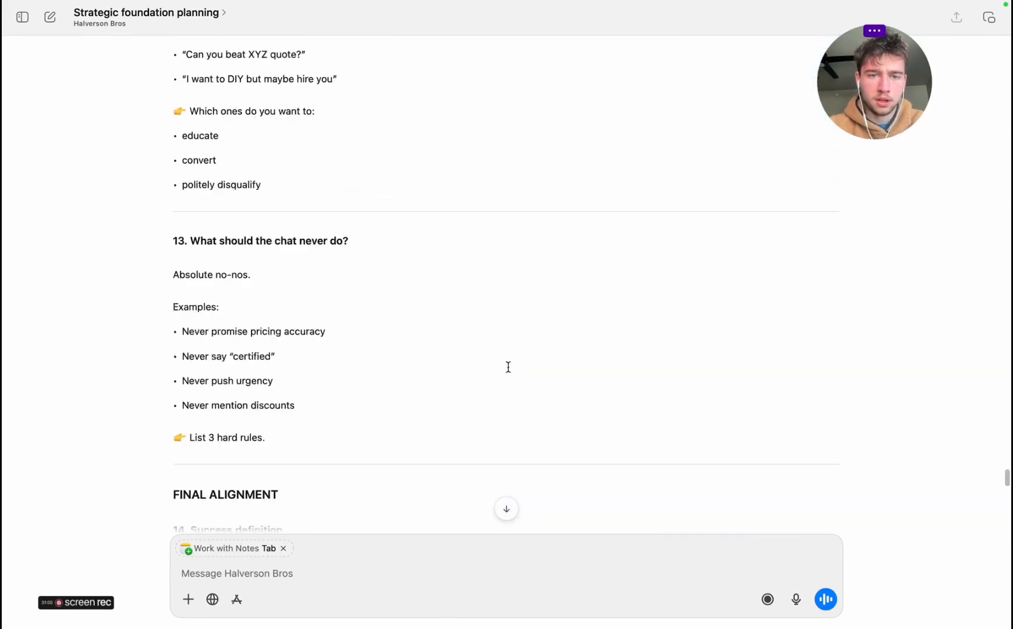
scroll(508, 367, "up", 5)
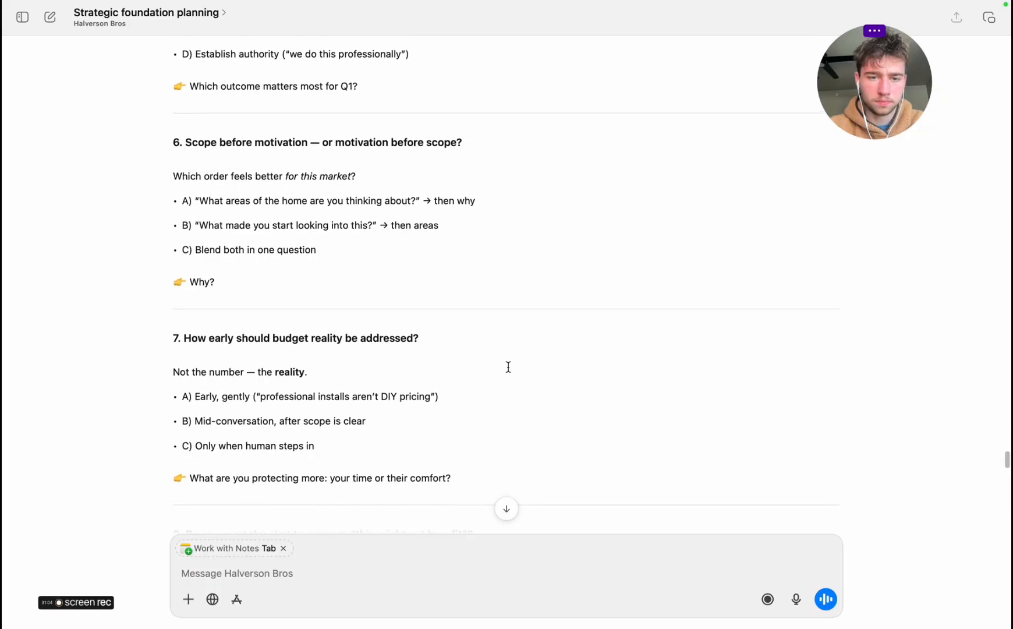
scroll(508, 367, "down", 10)
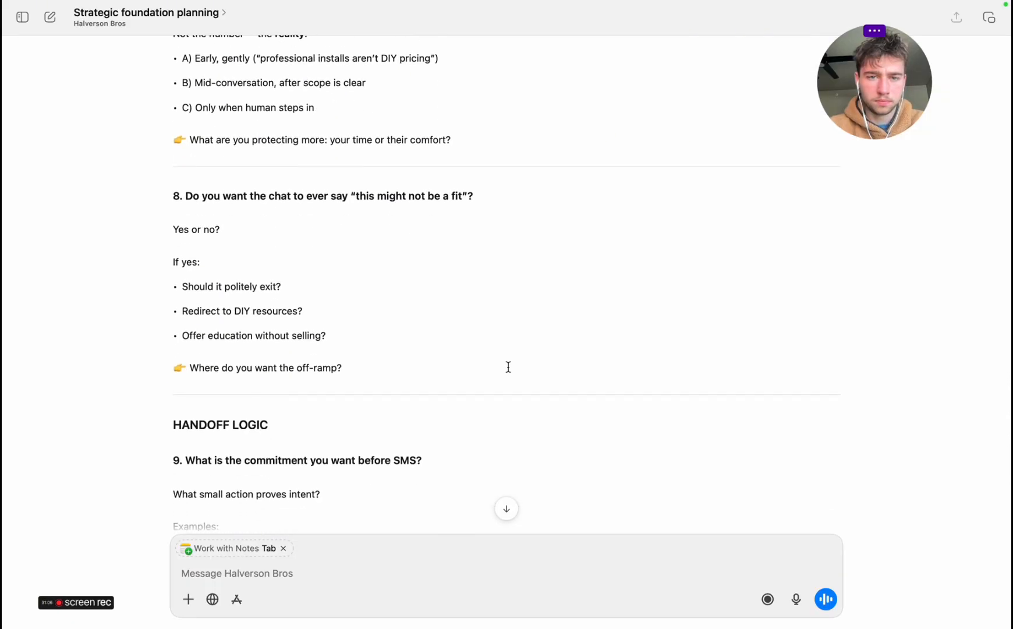
scroll(509, 367, "down", 9)
scroll(508, 367, "down", 12)
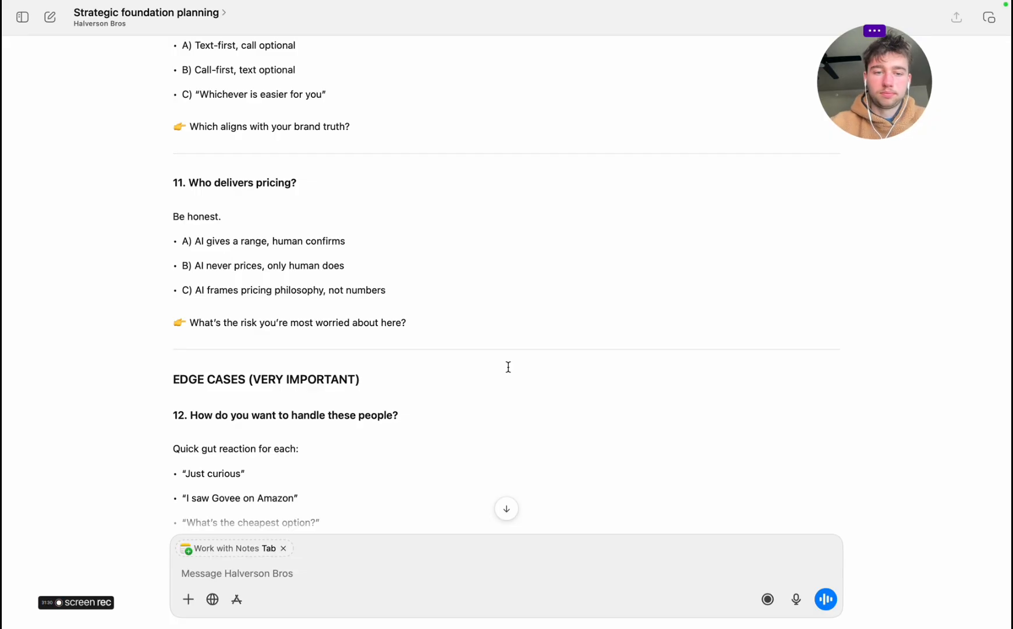
Answer questions 12 to 14 aloud for the recording, covering edge cases, what the chat should never do, and the success definition
scroll(509, 367, "down", 5)
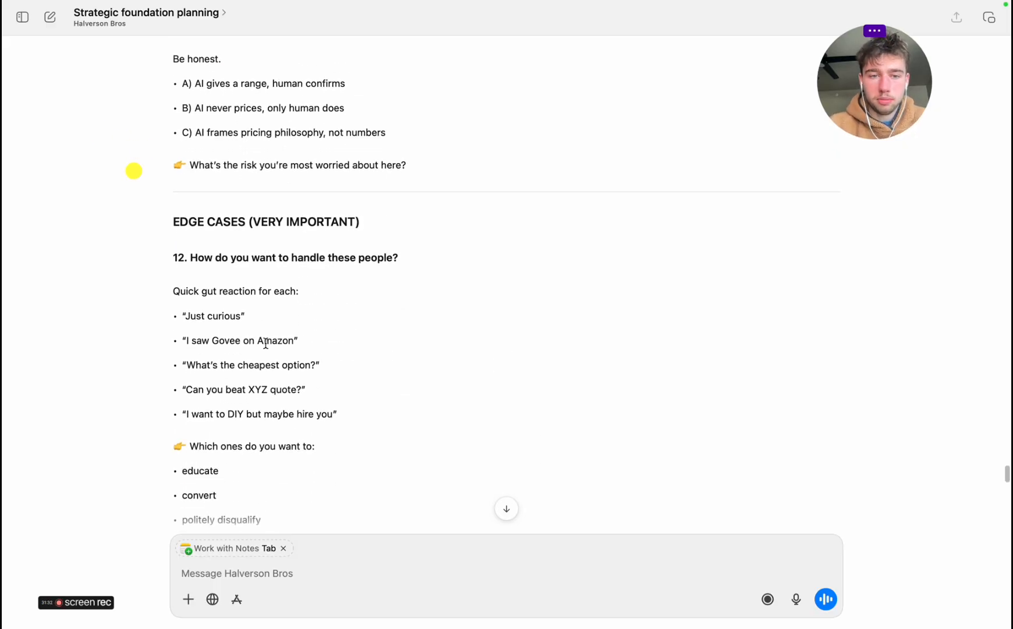
scroll(266, 344, "down", 3)
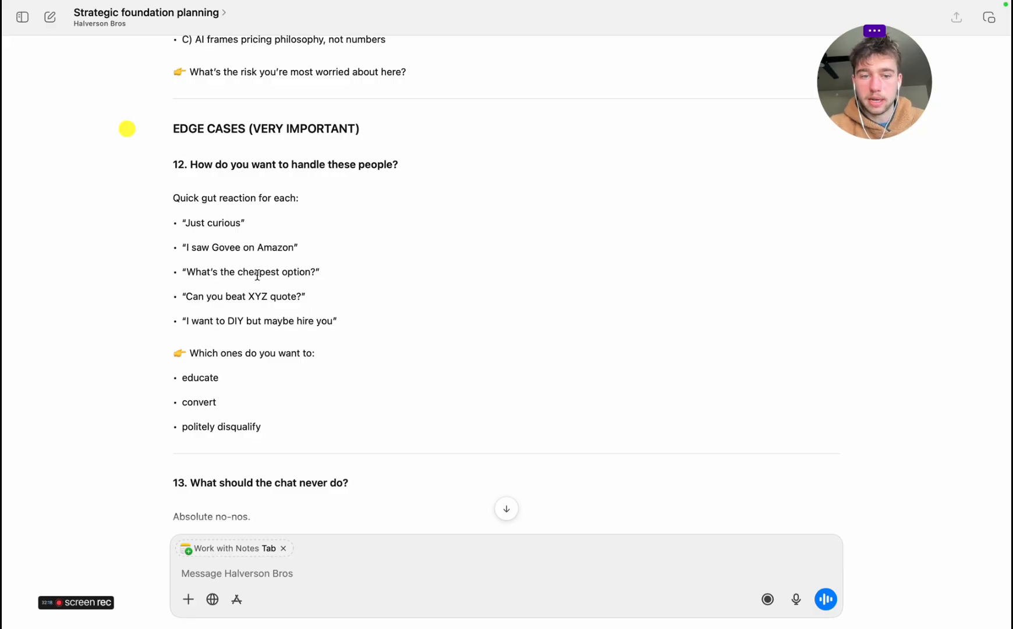
scroll(280, 410, "down", 2)
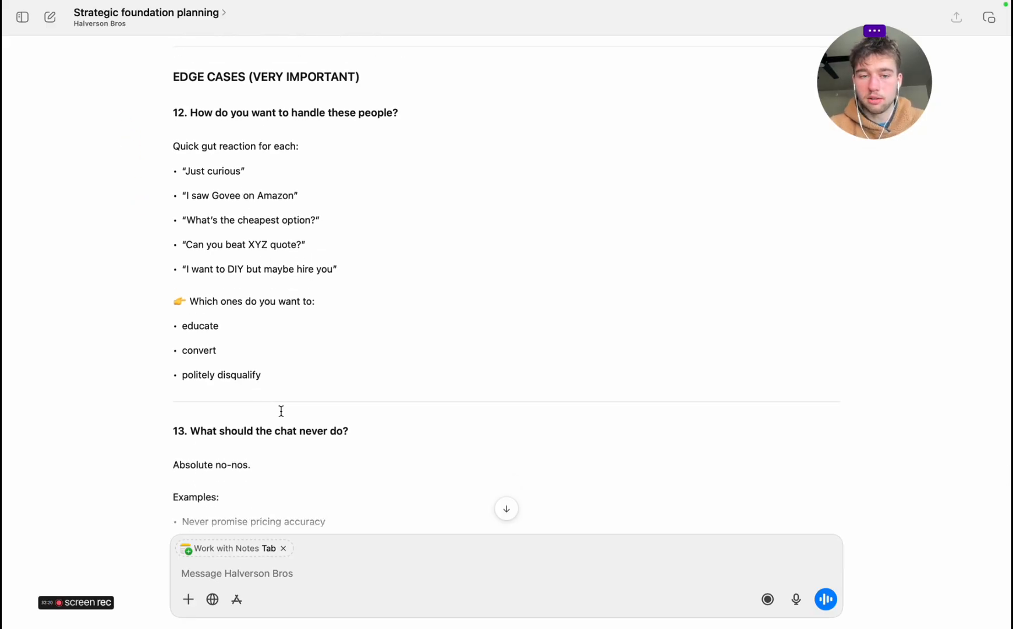
scroll(281, 411, "down", 6)
scroll(280, 411, "up", 2)
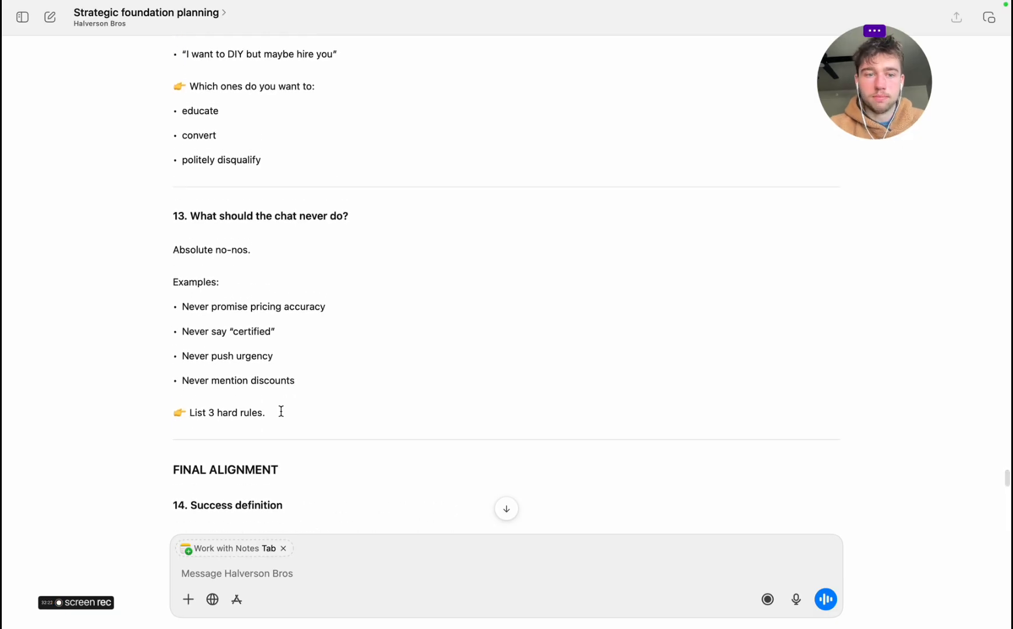
scroll(281, 411, "down", 3)
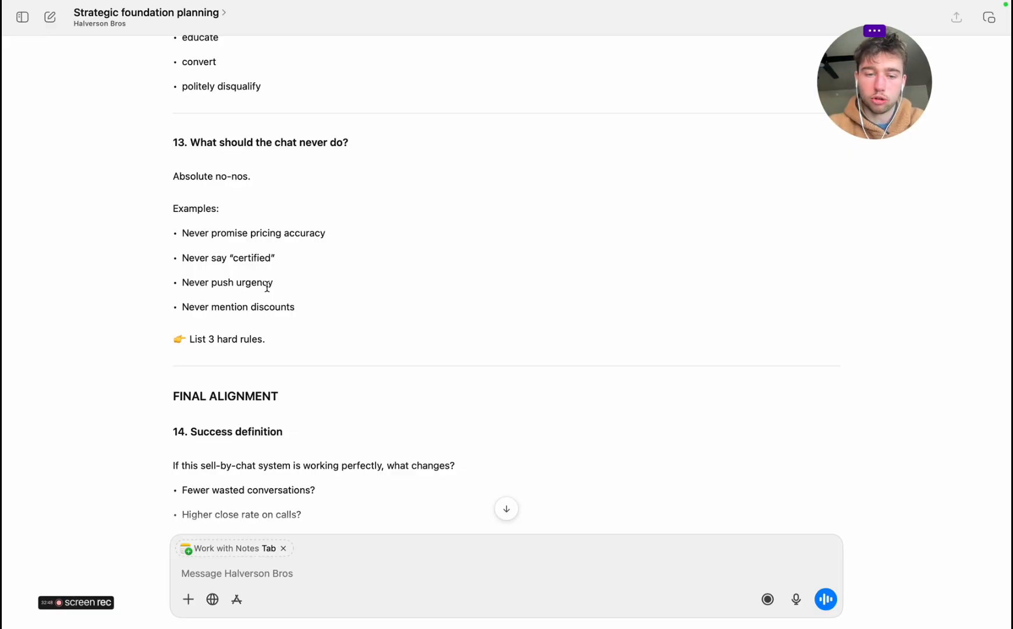
scroll(267, 287, "down", 5)
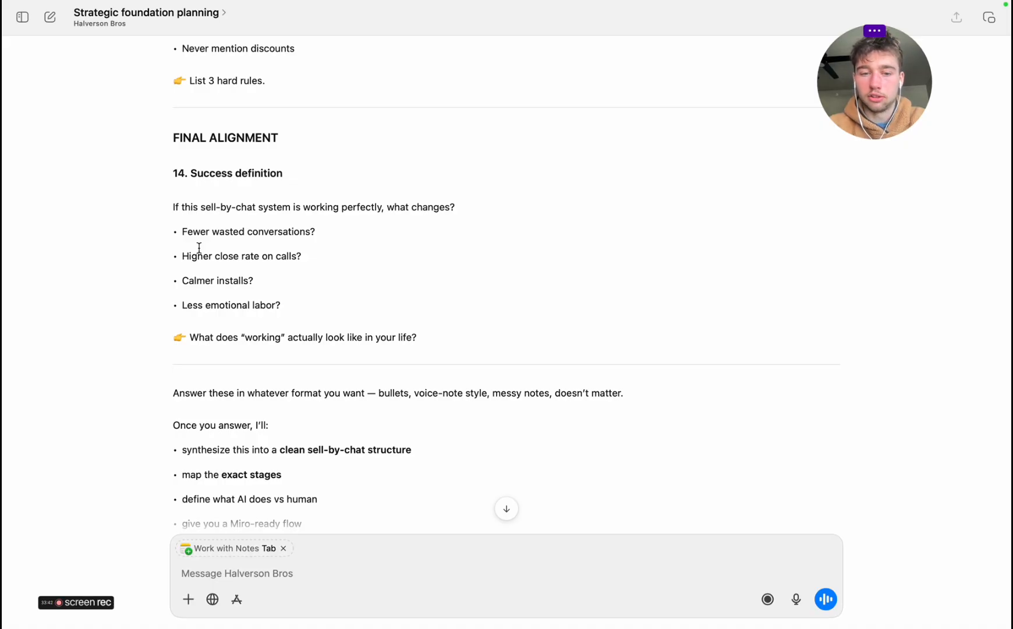
Go back to question 1 and answer questions 1 to 4 aloud, from role clarity to stating expectations early
scroll(199, 247, "up", 20)
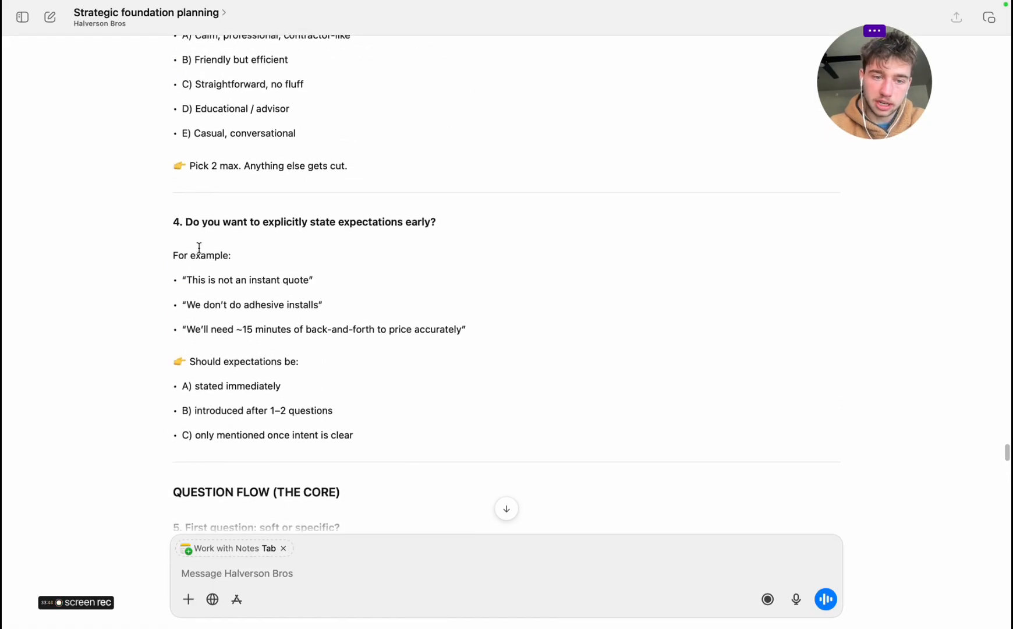
scroll(200, 248, "up", 20)
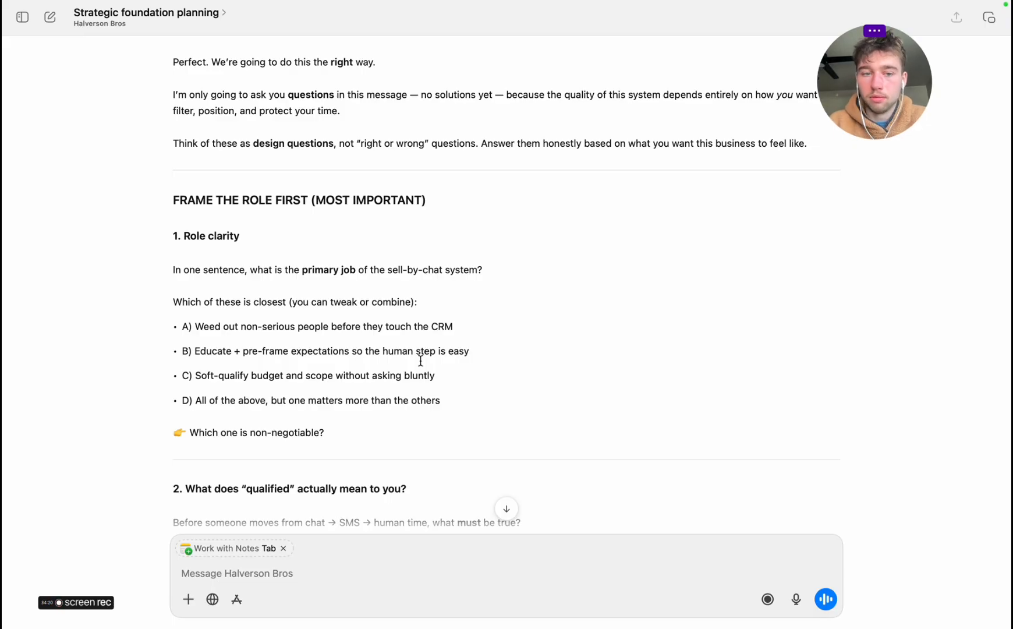
scroll(421, 362, "down", 5)
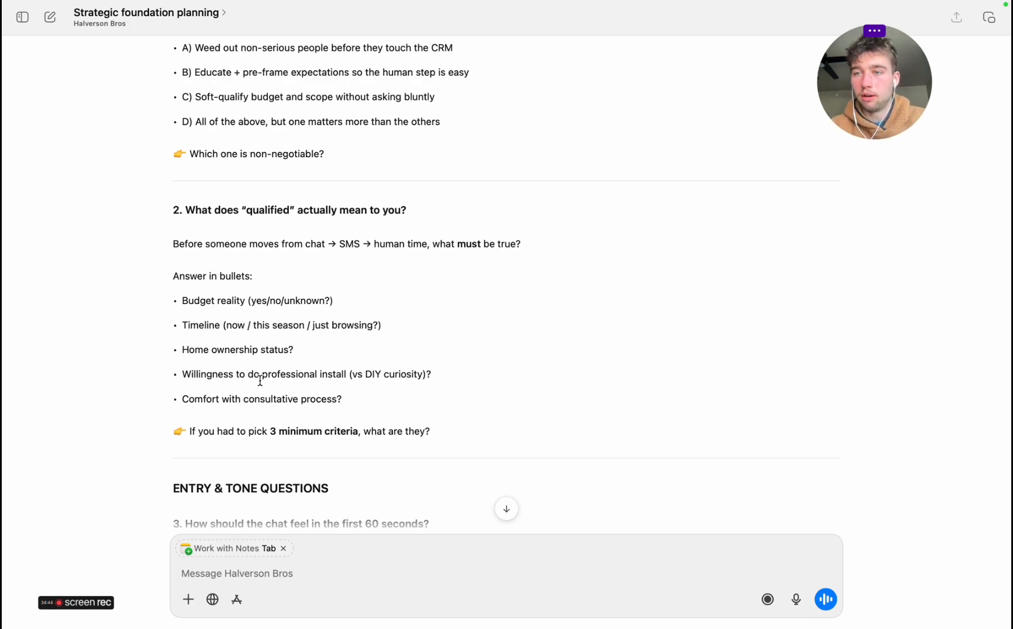
scroll(260, 380, "down", 6)
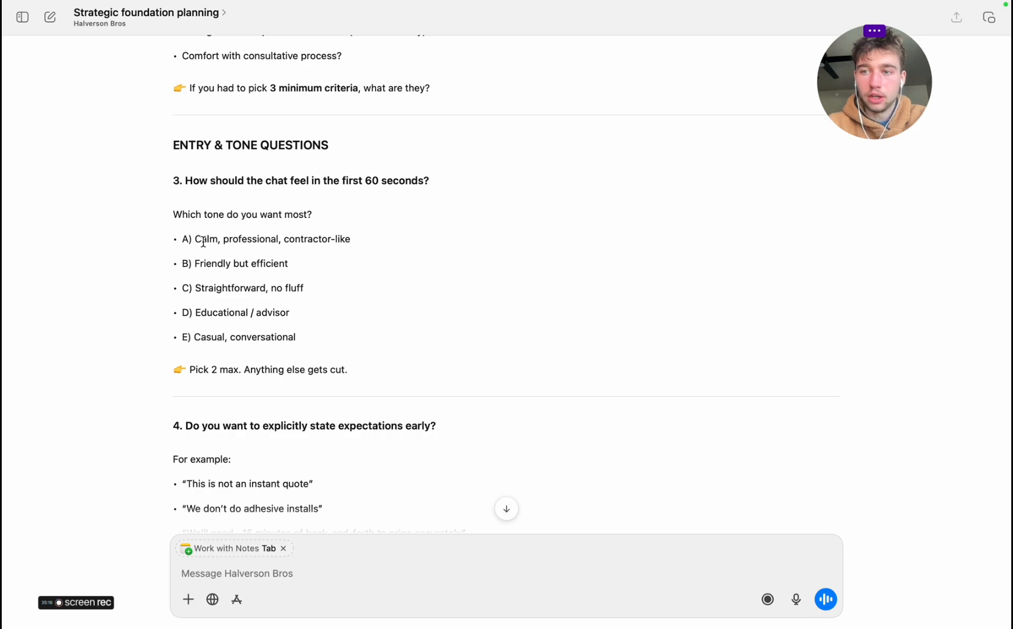
scroll(203, 242, "down", 5)
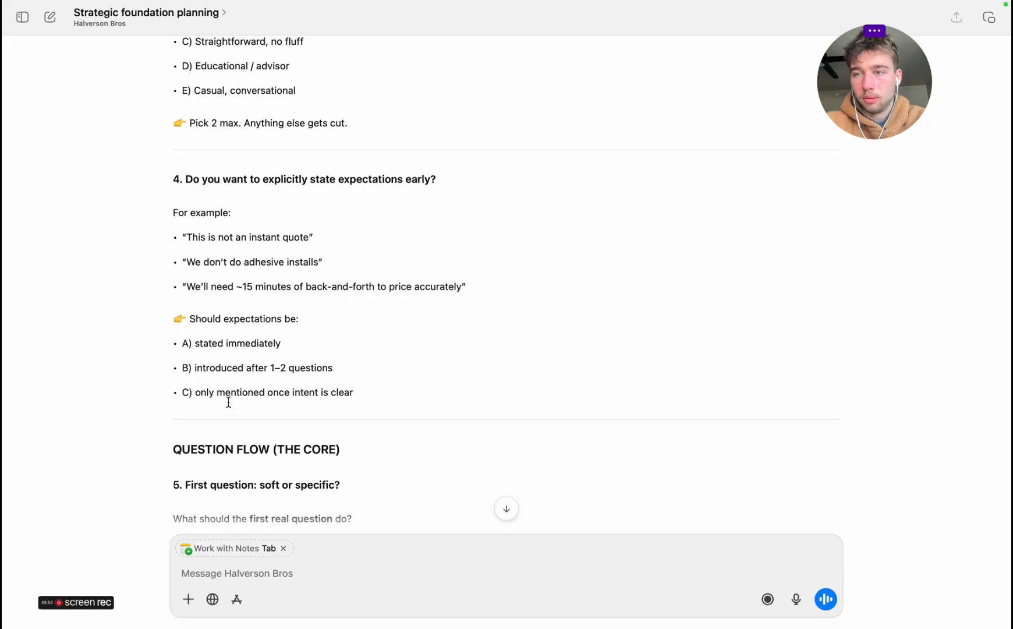
Answer questions 5 to 8 aloud, from the first question to the off-ramp, marking the option "Offer education without selling?" while reading
scroll(229, 402, "down", 6)
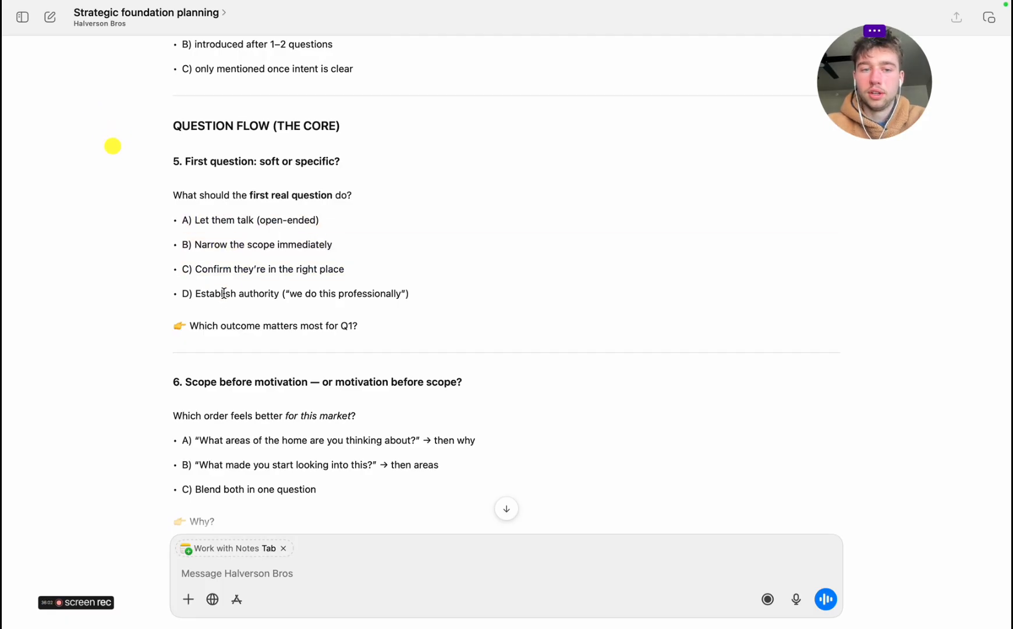
scroll(215, 285, "up", 1)
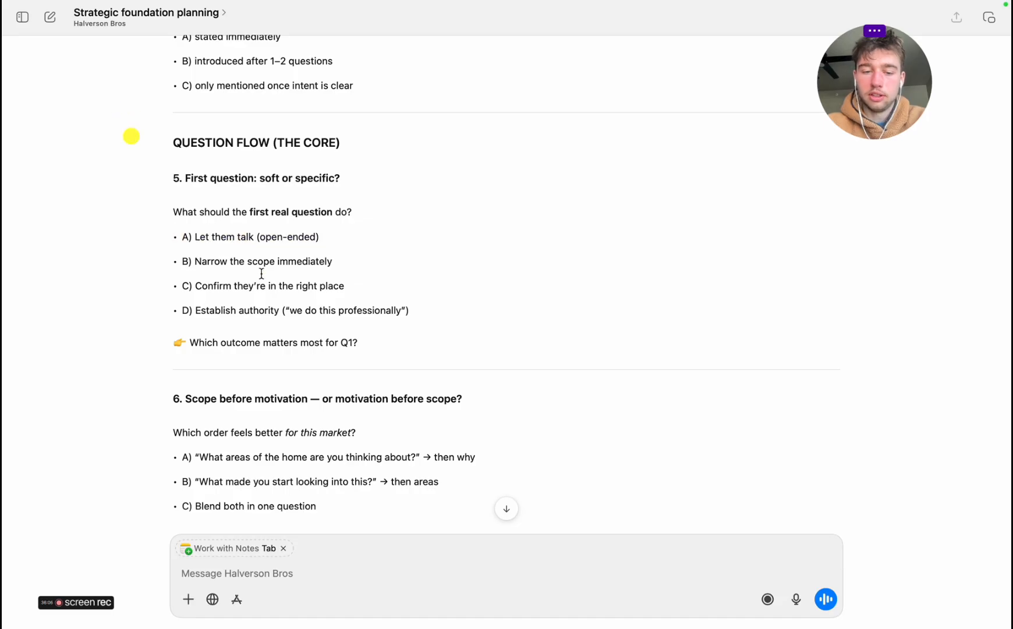
scroll(261, 273, "down", 10)
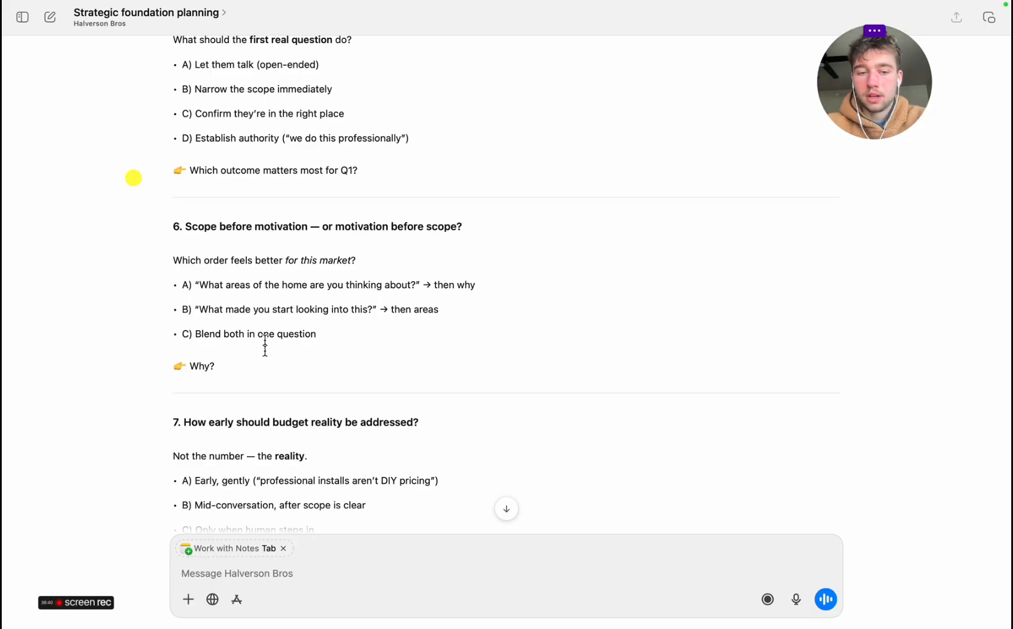
scroll(264, 350, "down", 6)
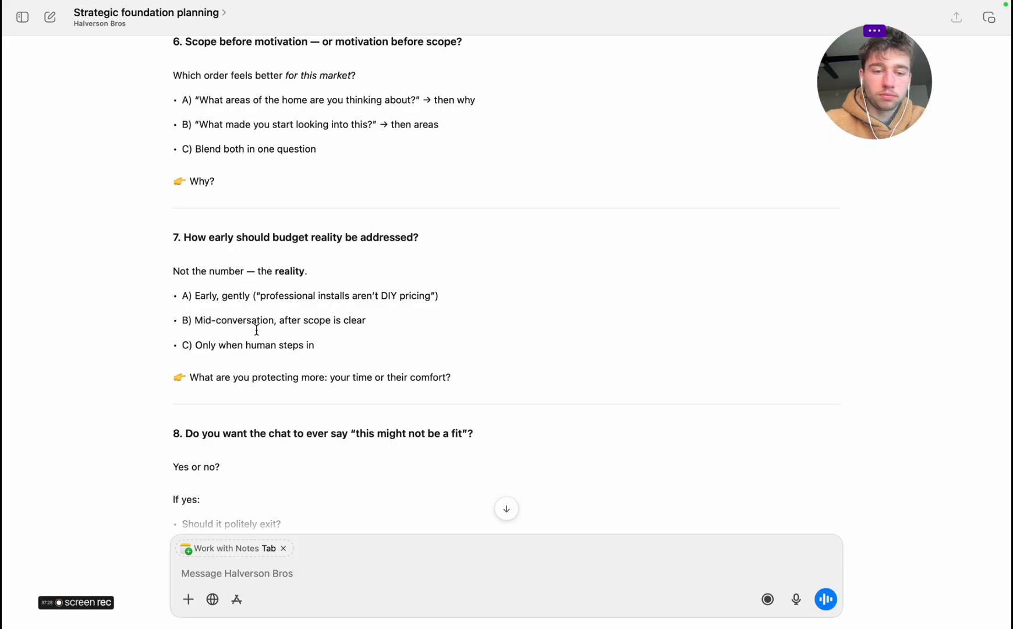
scroll(257, 329, "down", 5)
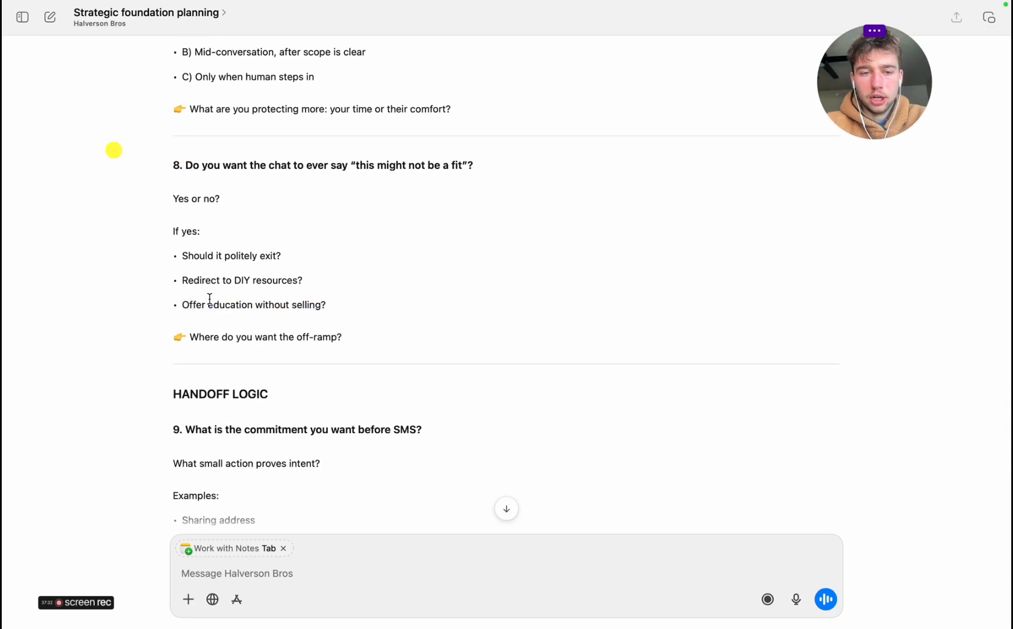
left_click_drag(181, 301, 301, 299)
left_click(331, 298)
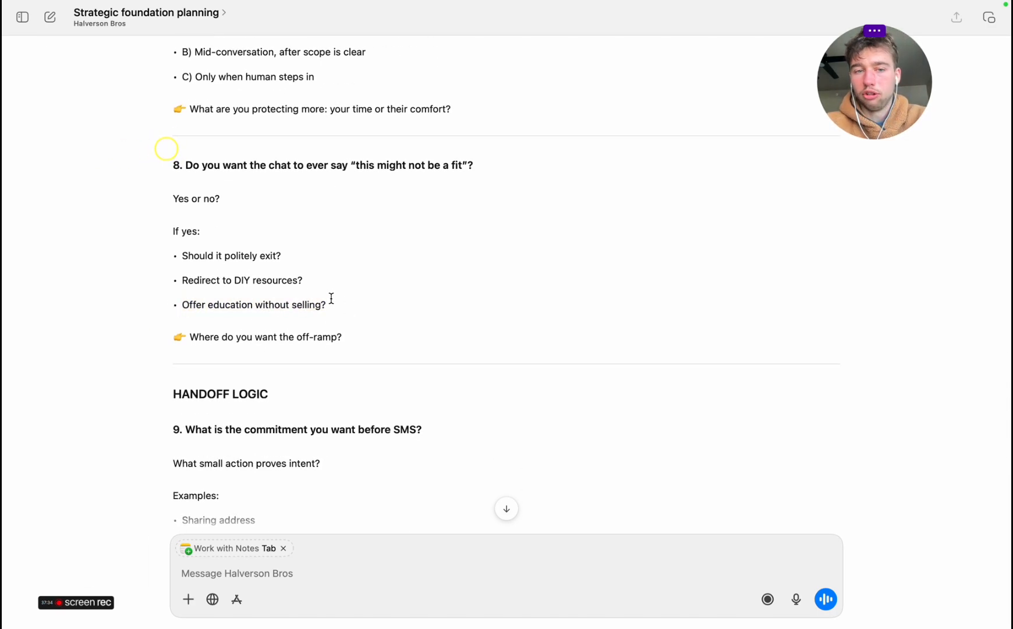
triple_click(332, 298)
triple_click(300, 298)
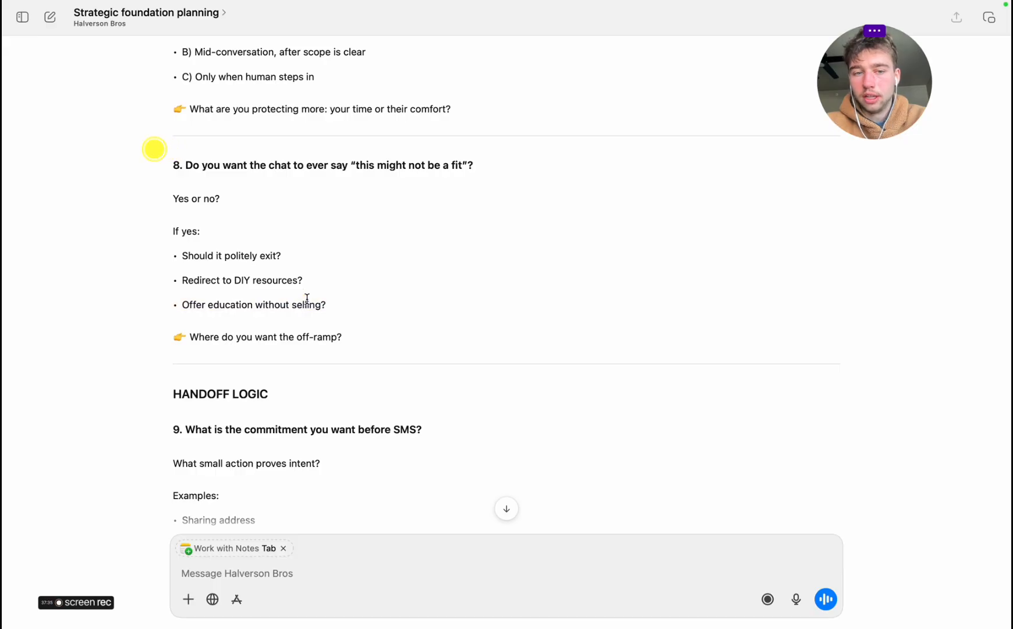
left_click(197, 301)
left_click_drag(197, 302, 354, 304)
left_click(355, 304)
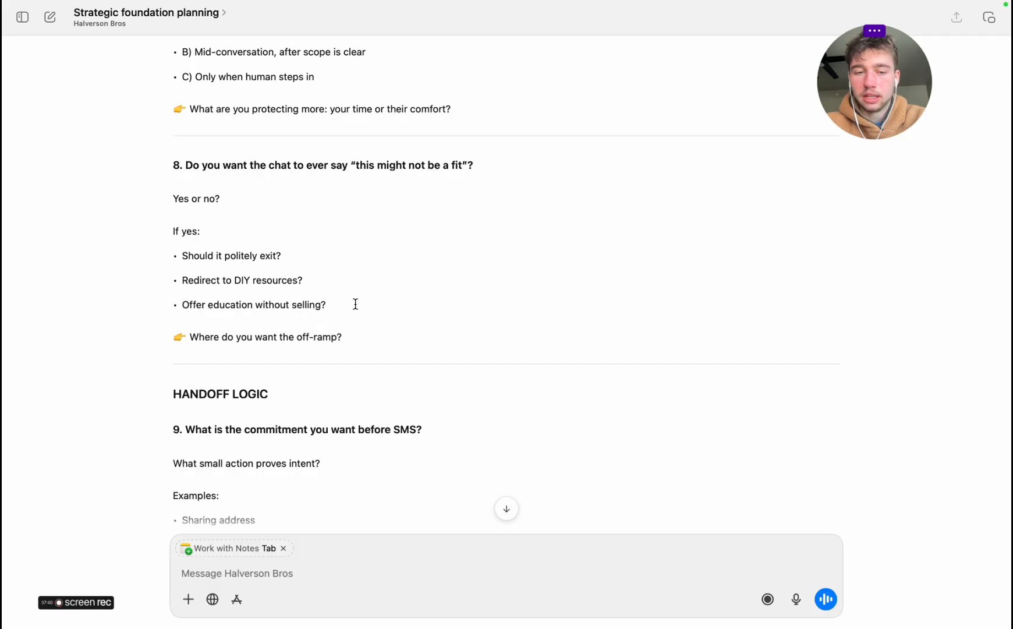
Look back over the sent answer and the design questions to check whether anything still needs an answer
scroll(326, 394, "down", 15)
scroll(326, 393, "up", 5)
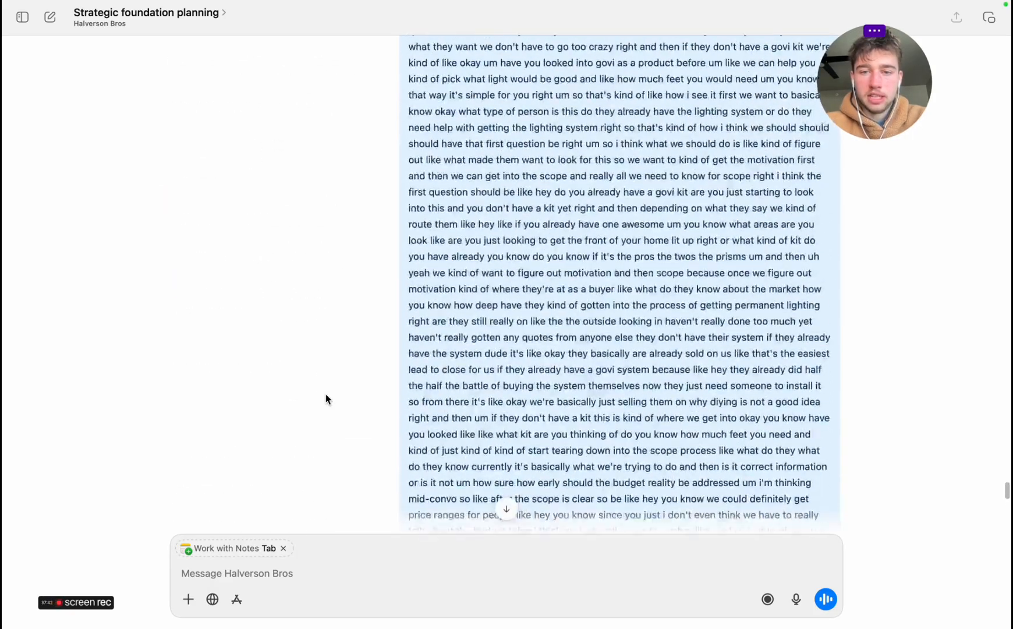
scroll(326, 394, "up", 10)
scroll(325, 394, "down", 1)
scroll(325, 394, "up", 1)
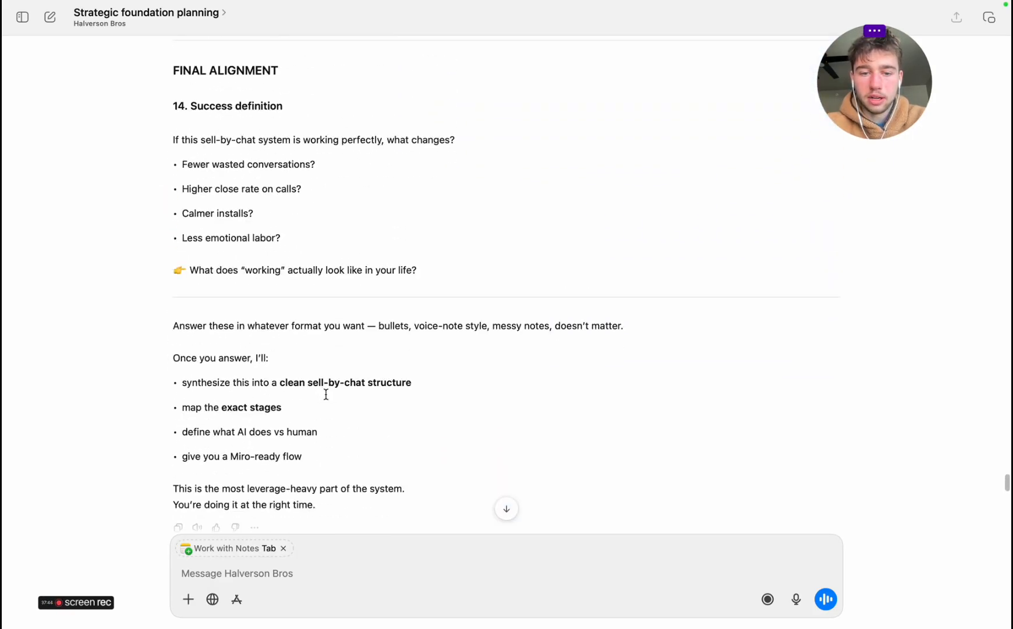
scroll(326, 394, "up", 15)
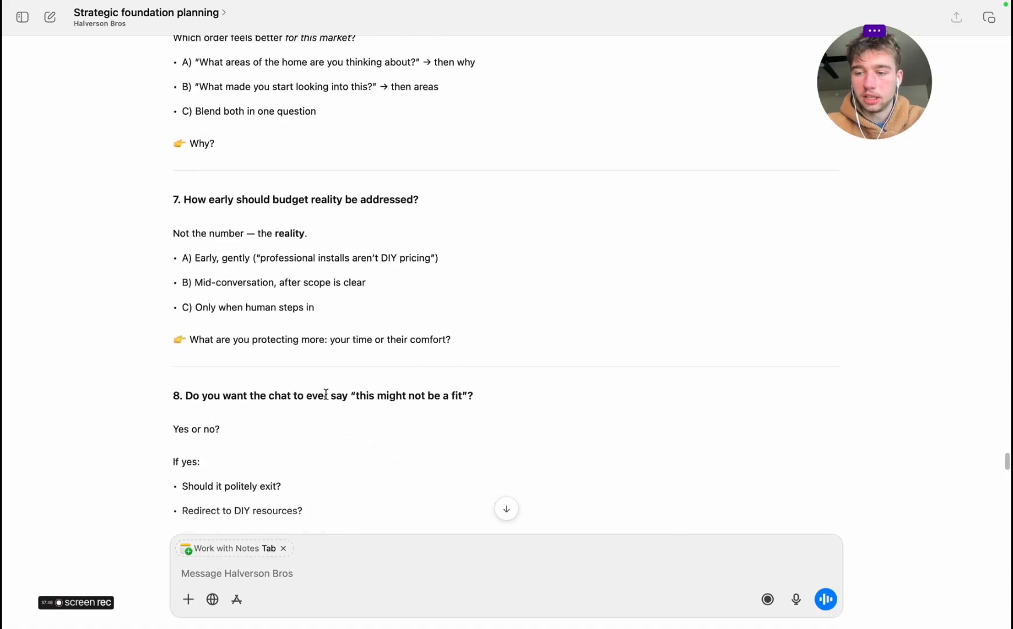
scroll(326, 394, "up", 6)
Return to Notes, stop the audio recording and save it in the "Friday Actions" note
key("ctrl+Left")
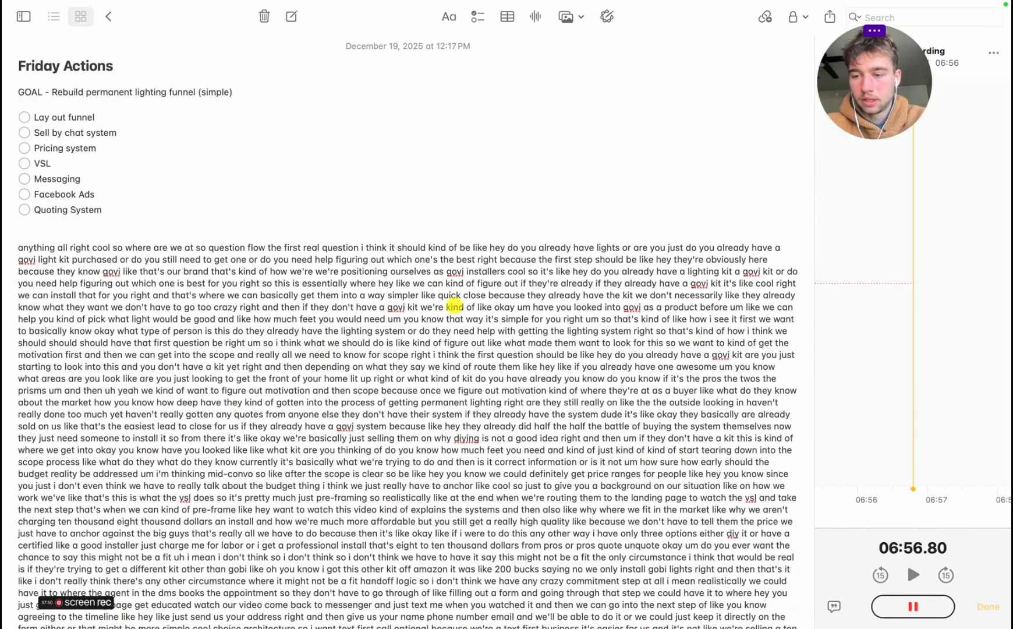
left_click(911, 610)
left_click_drag(898, 85, 580, 84)
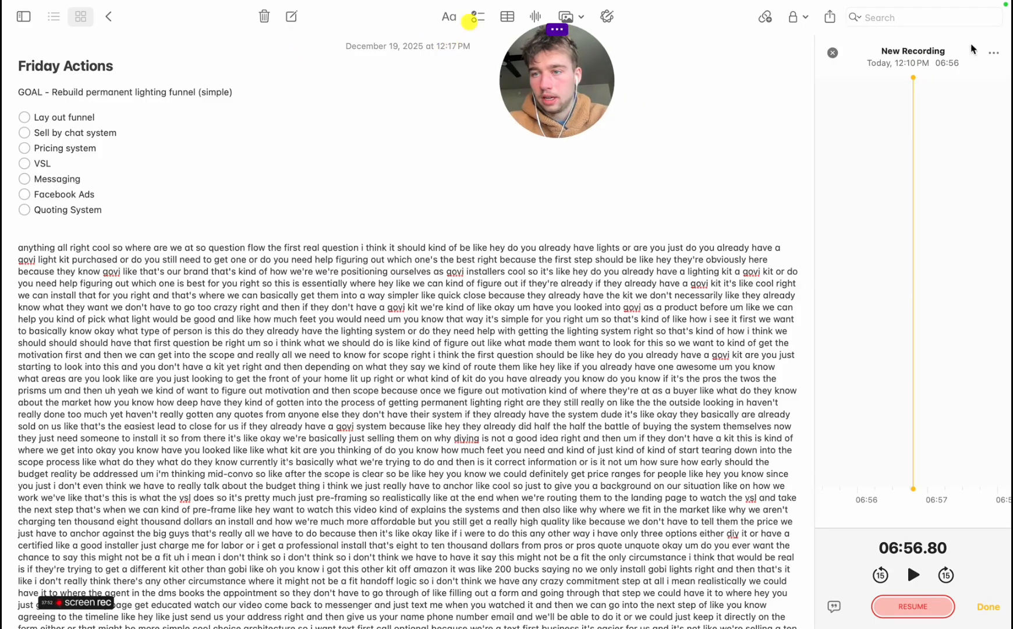
left_click(995, 53)
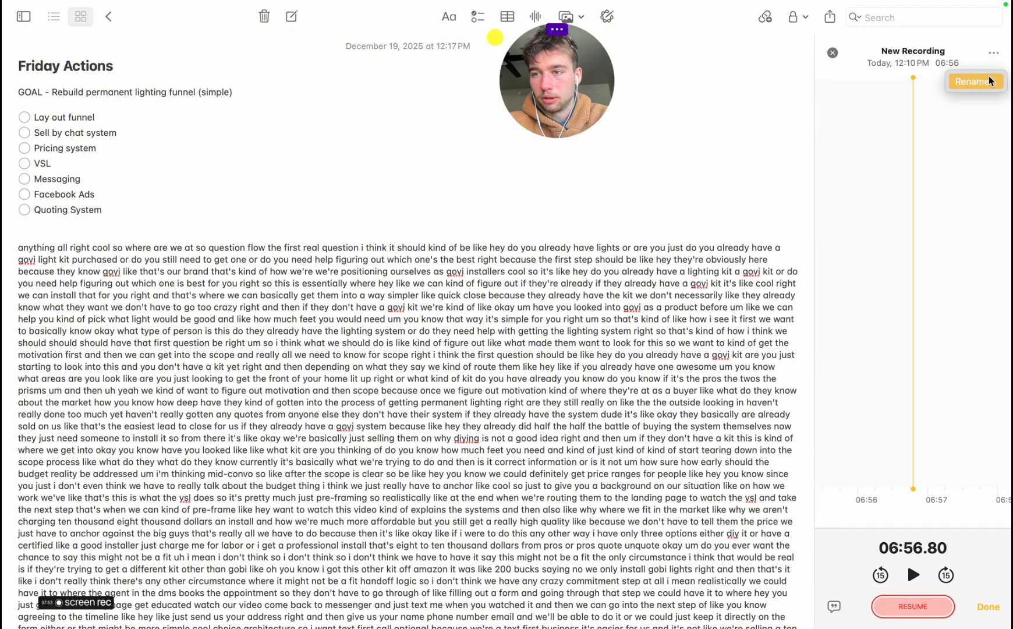
left_click(993, 614)
left_click(993, 604)
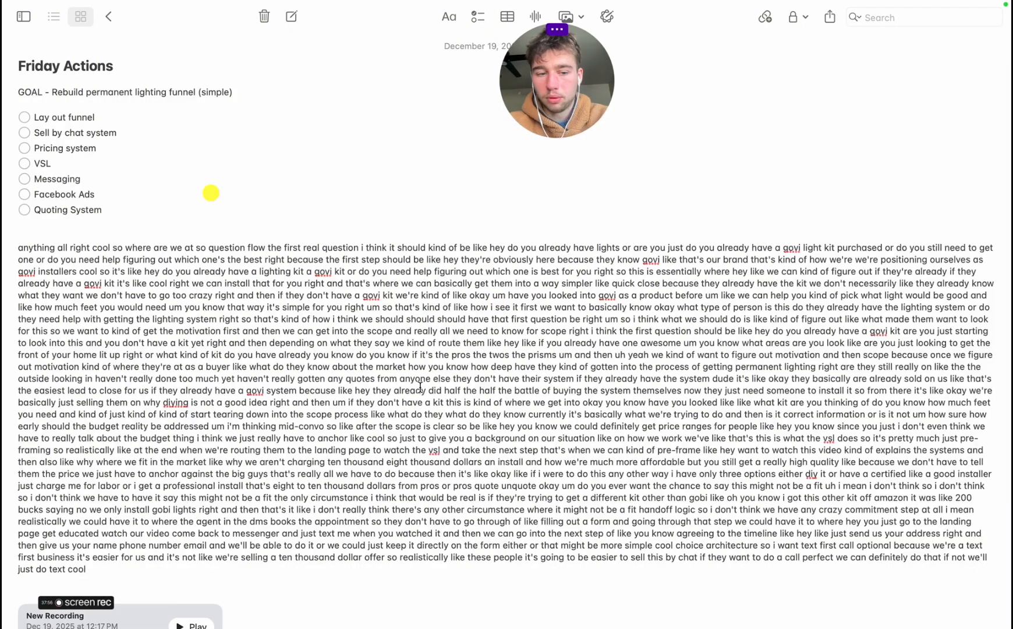
Open the new recording below the pasted answer, copy its transcript, close it and return to the planning chat's message box
scroll(991, 603, "down", 4)
left_click(64, 569)
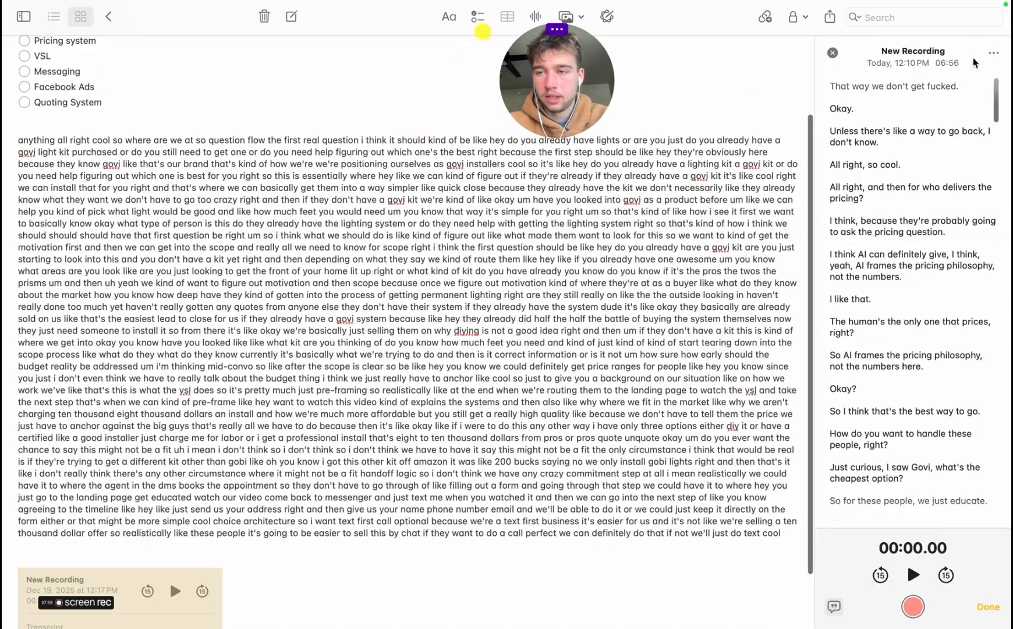
left_click(993, 51)
left_click(968, 121)
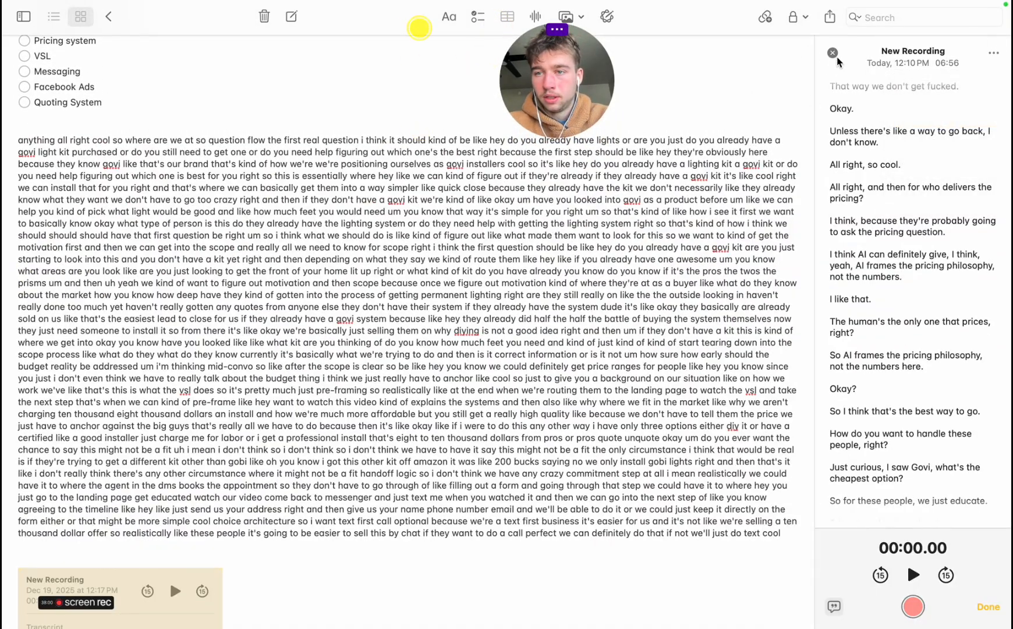
left_click(834, 54)
key("ctrl+Right")
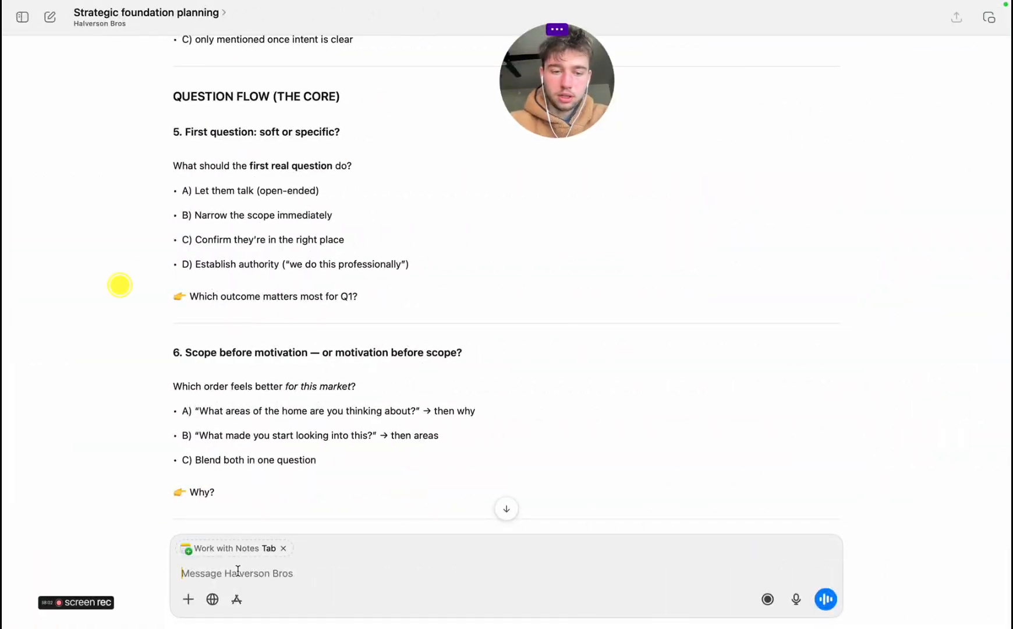
Paste the transcript of the question flow answers into the planning chat, check it against the note and send it
key("super+v")
key("ctrl+Left")
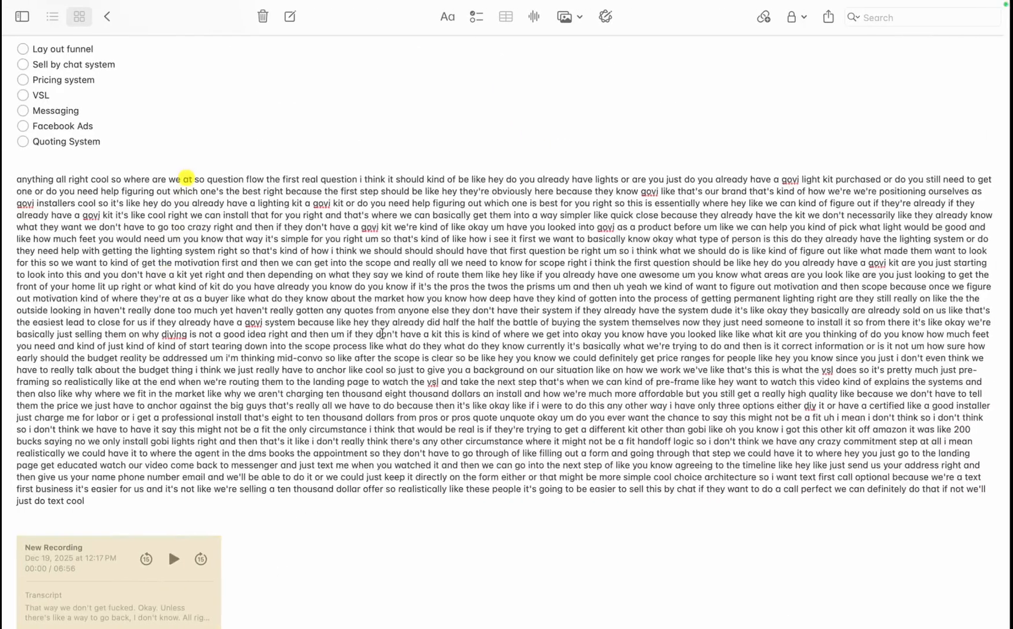
key("ctrl+Right")
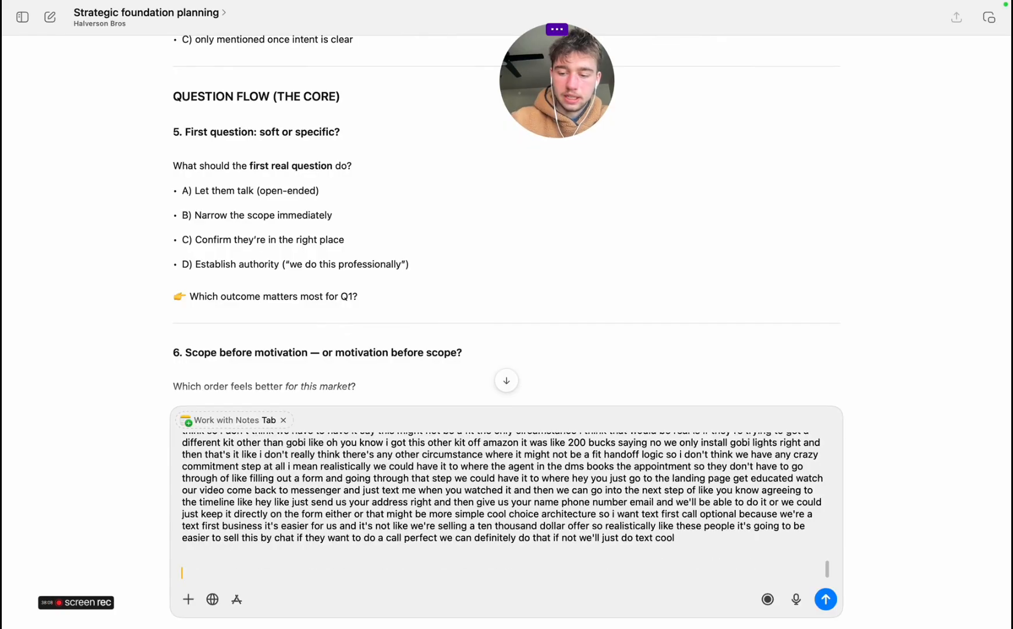
key("Return")
left_click_drag(544, 82, 927, 87)
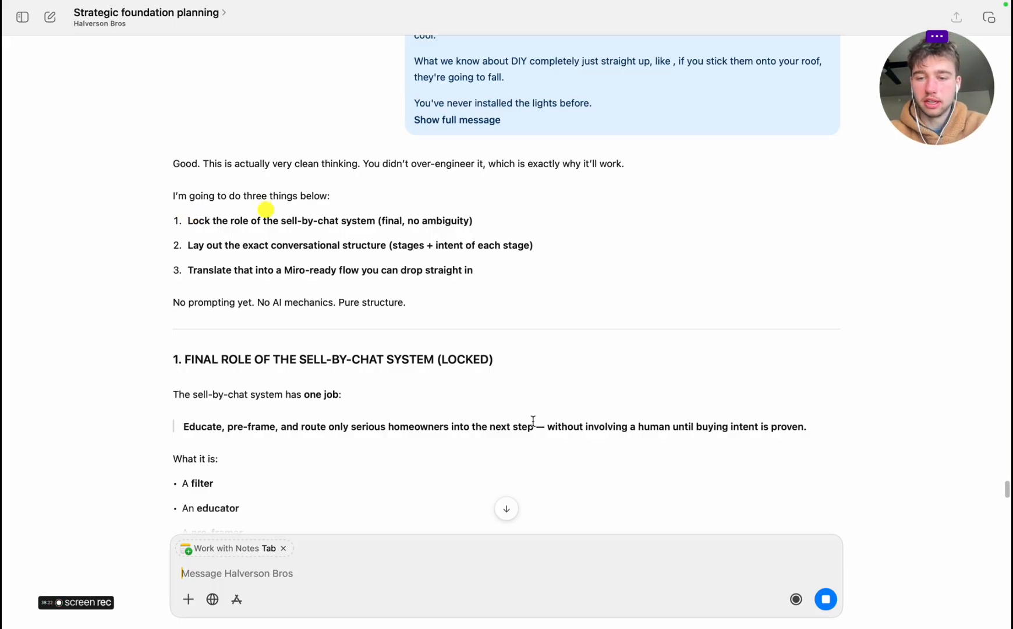
Read the reply's final role of the sell-by-chat system and its qualification definition
scroll(361, 438, "down", 4)
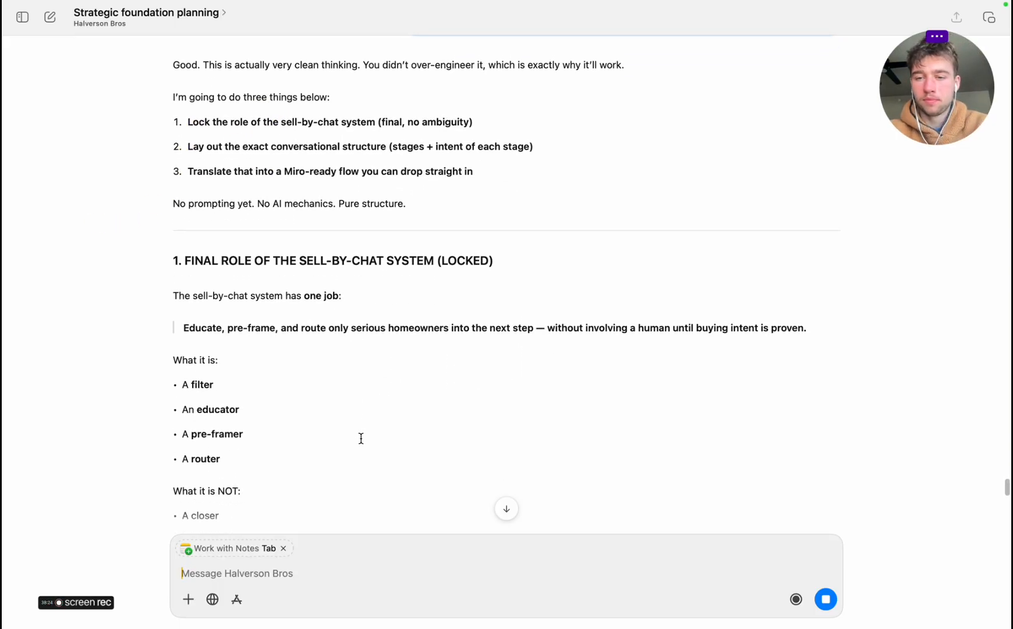
scroll(361, 438, "down", 4)
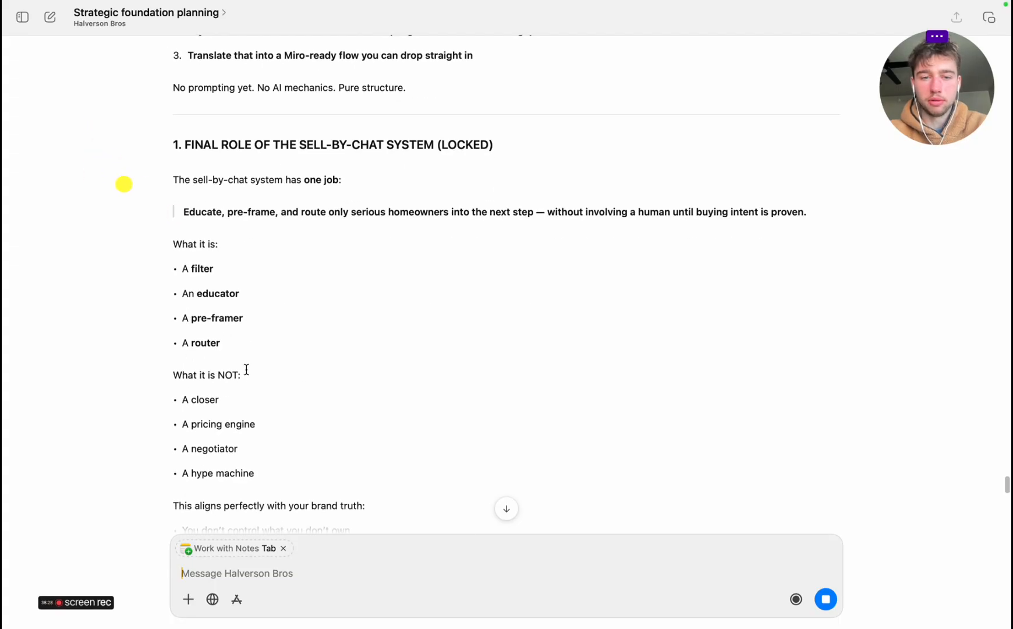
scroll(247, 371, "down", 5)
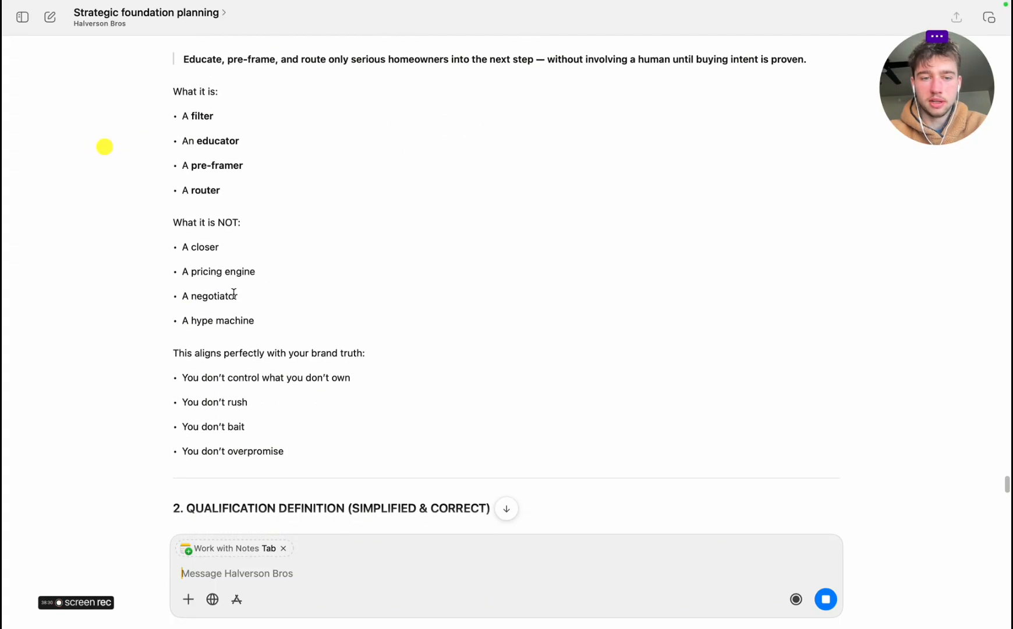
scroll(334, 390, "down", 4)
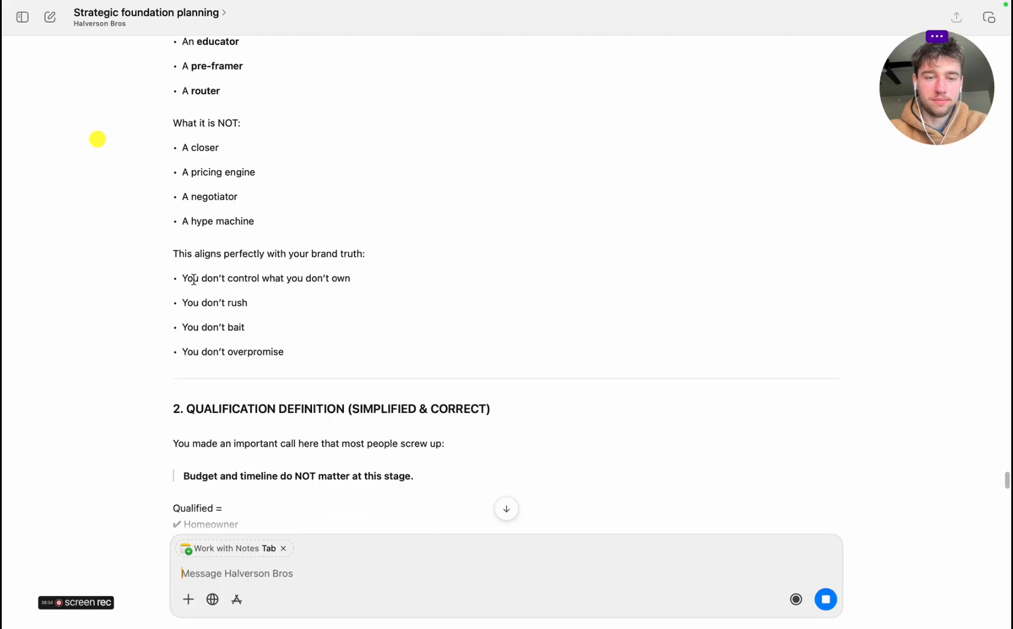
scroll(213, 366, "down", 8)
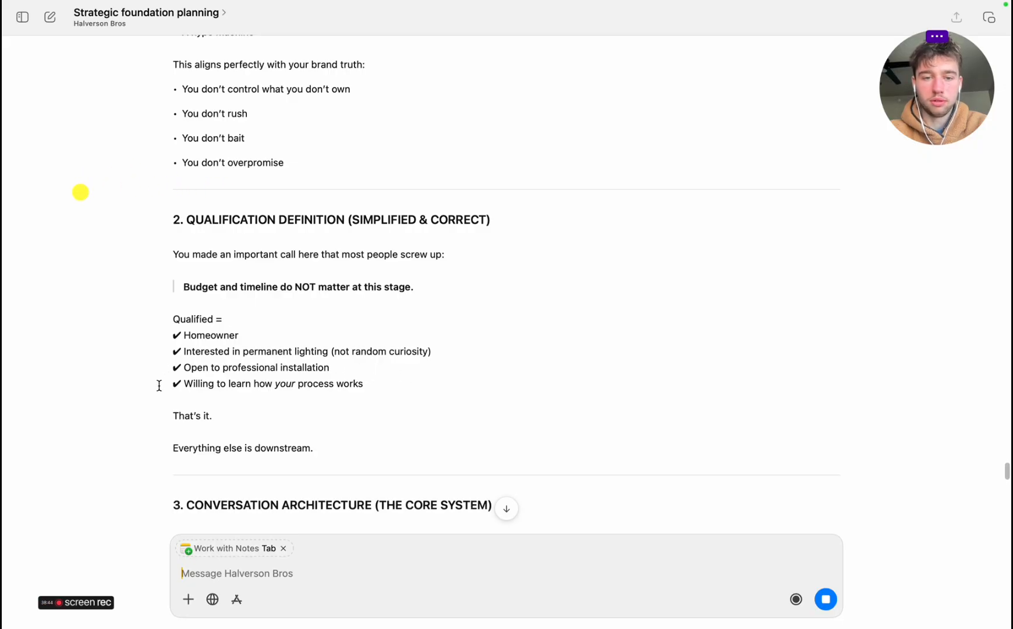
scroll(301, 419, "down", 5)
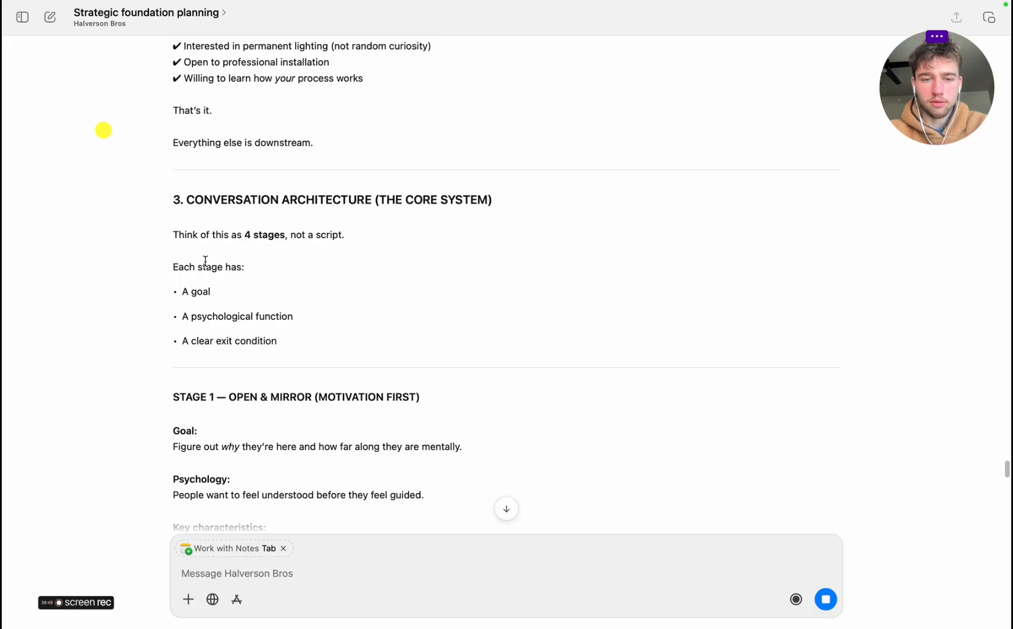
Read the conversation architecture through Stage 1, Open & Mirror, and Stage 2, Classify the Lead
scroll(218, 281, "down", 1)
scroll(159, 236, "down", 3)
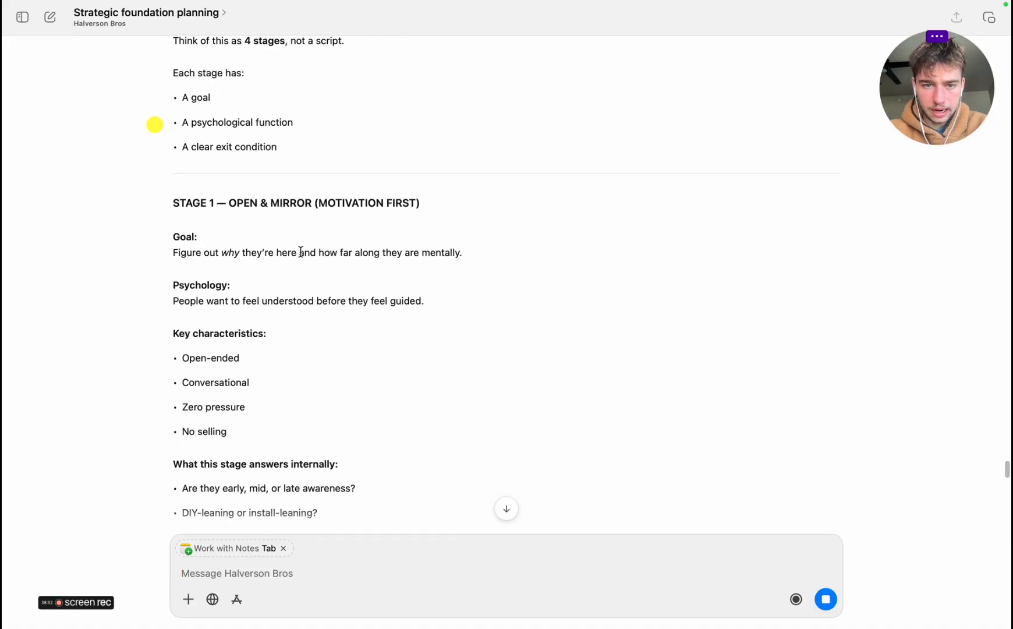
scroll(185, 328, "down", 2)
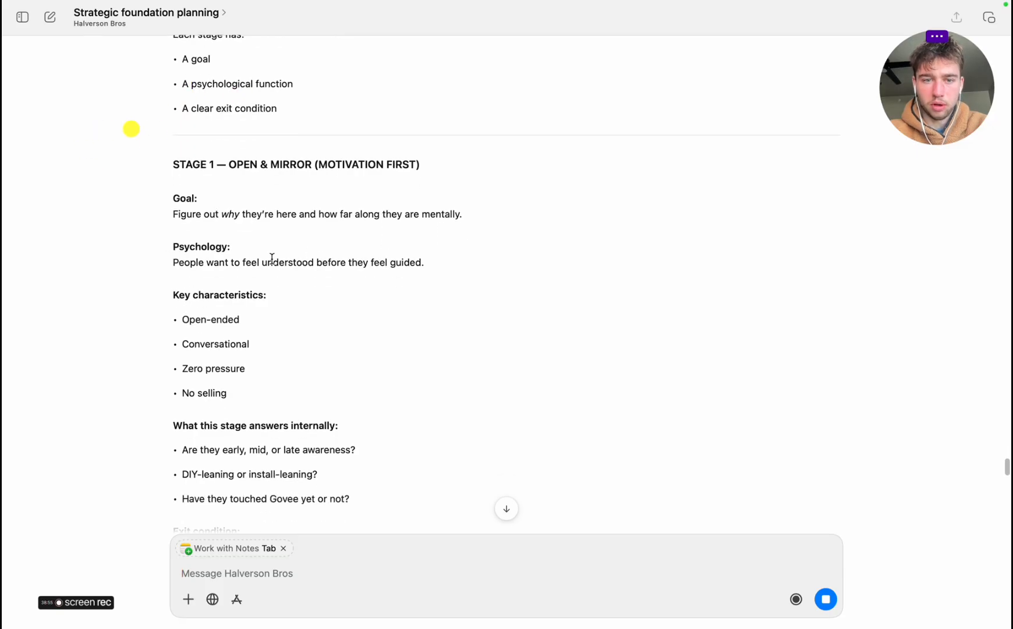
left_click(175, 297)
scroll(260, 314, "down", 6)
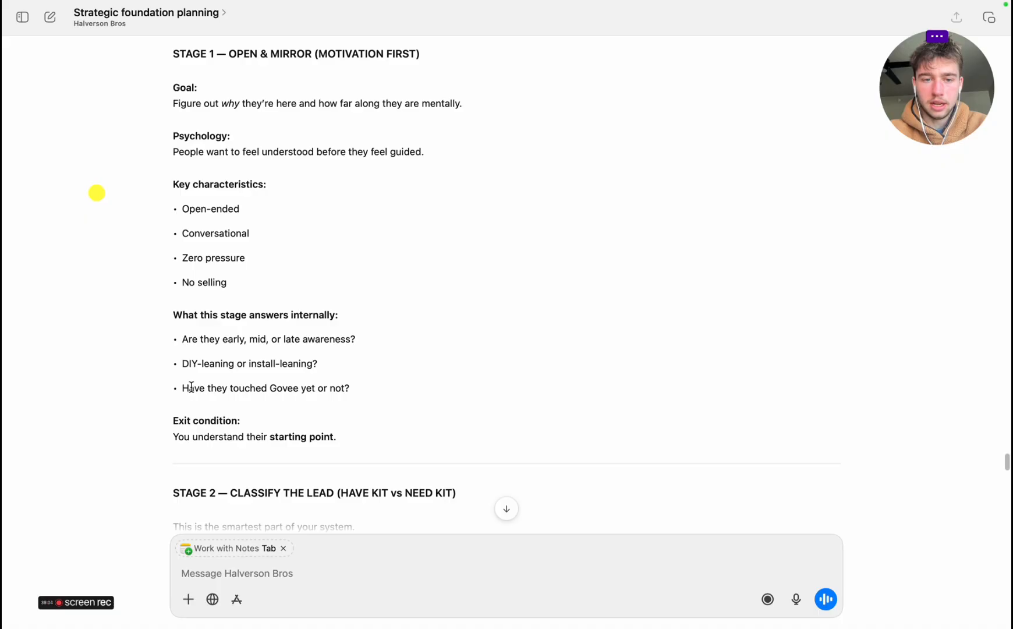
scroll(341, 390, "down", 3)
scroll(343, 392, "down", 7)
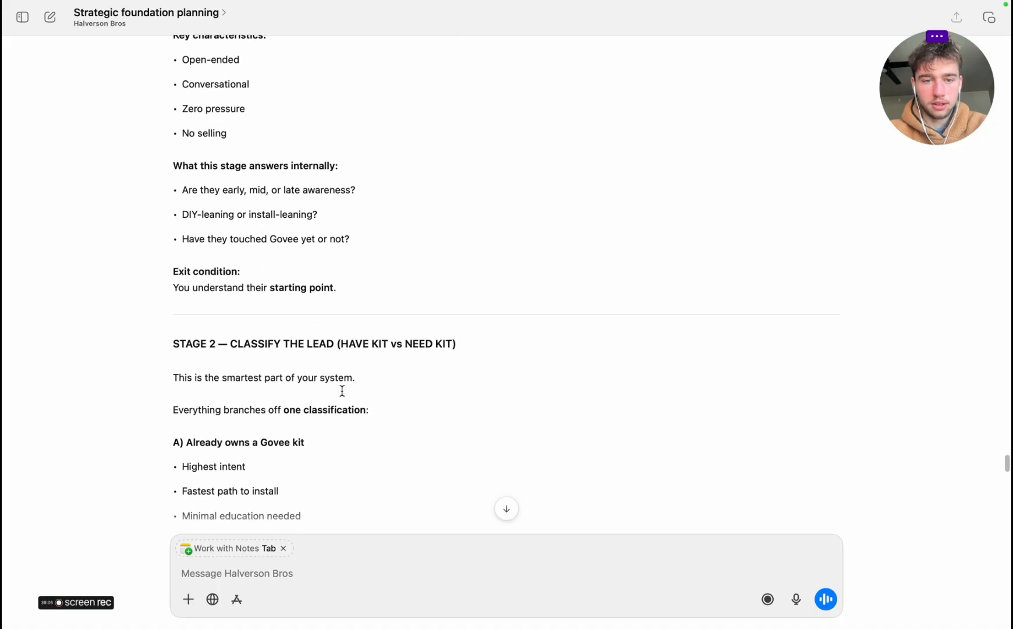
scroll(247, 334, "down", 4)
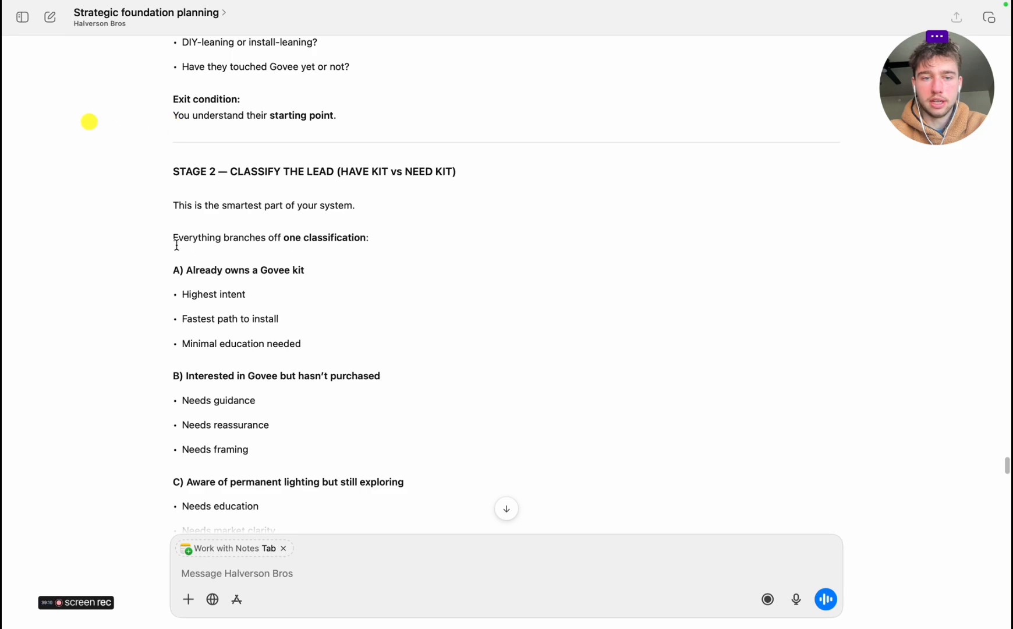
scroll(190, 283, "down", 2)
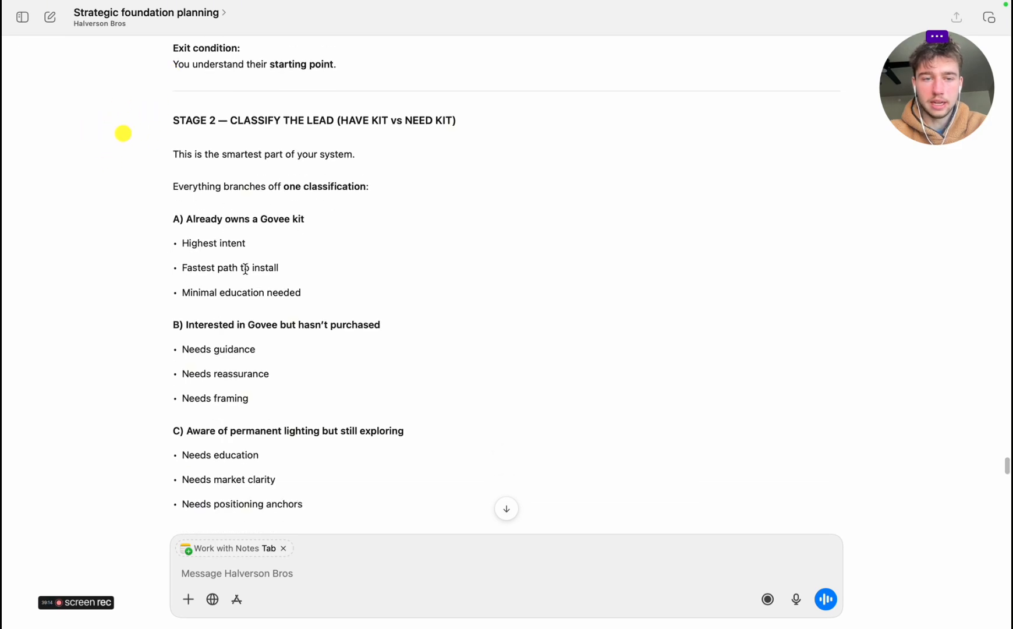
scroll(299, 289, "down", 2)
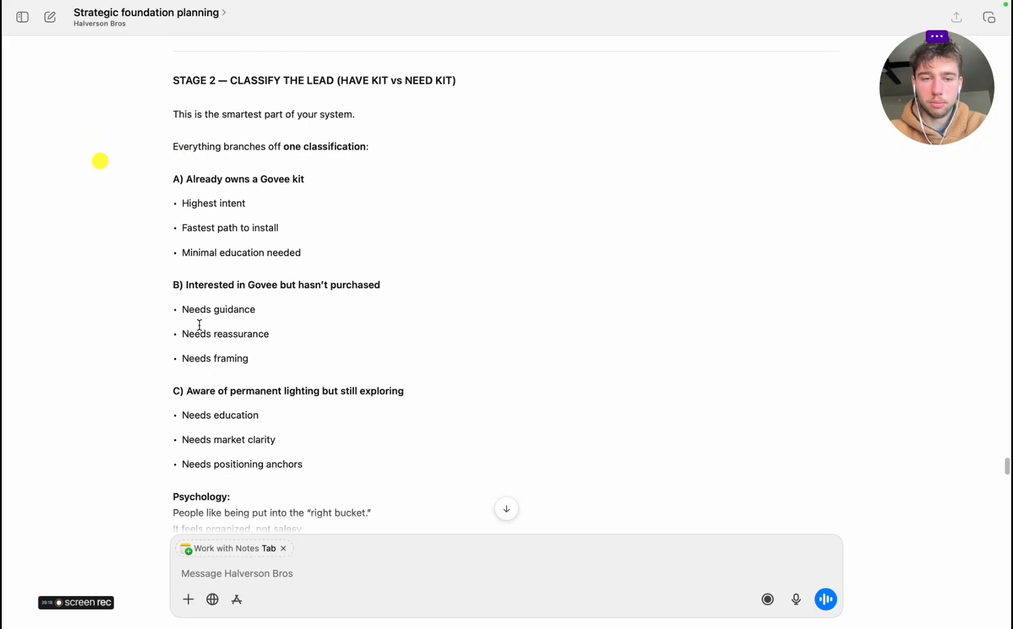
scroll(169, 387, "down", 6)
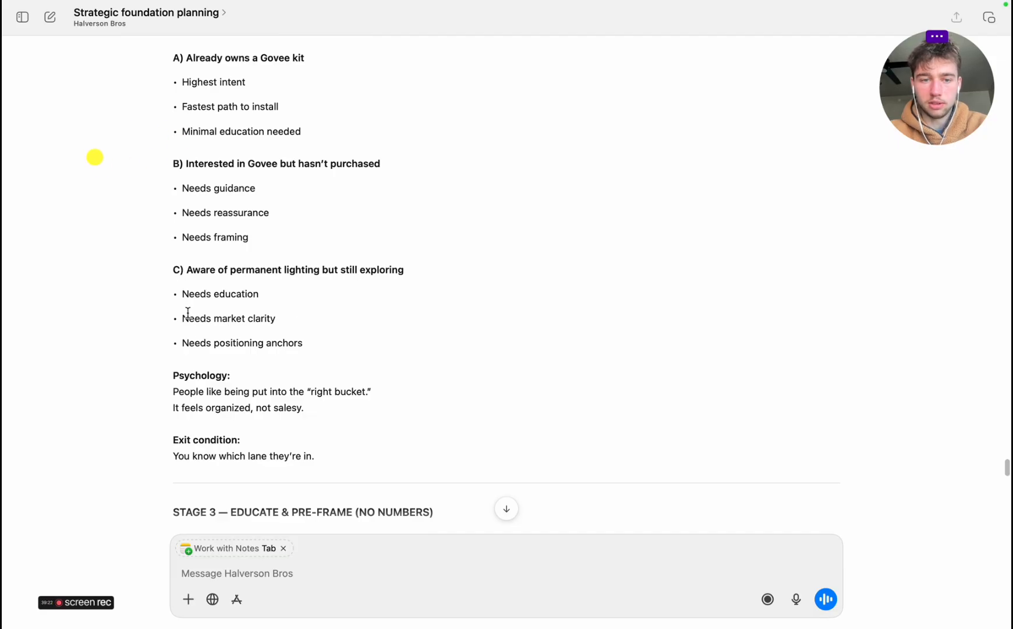
scroll(238, 366, "down", 3)
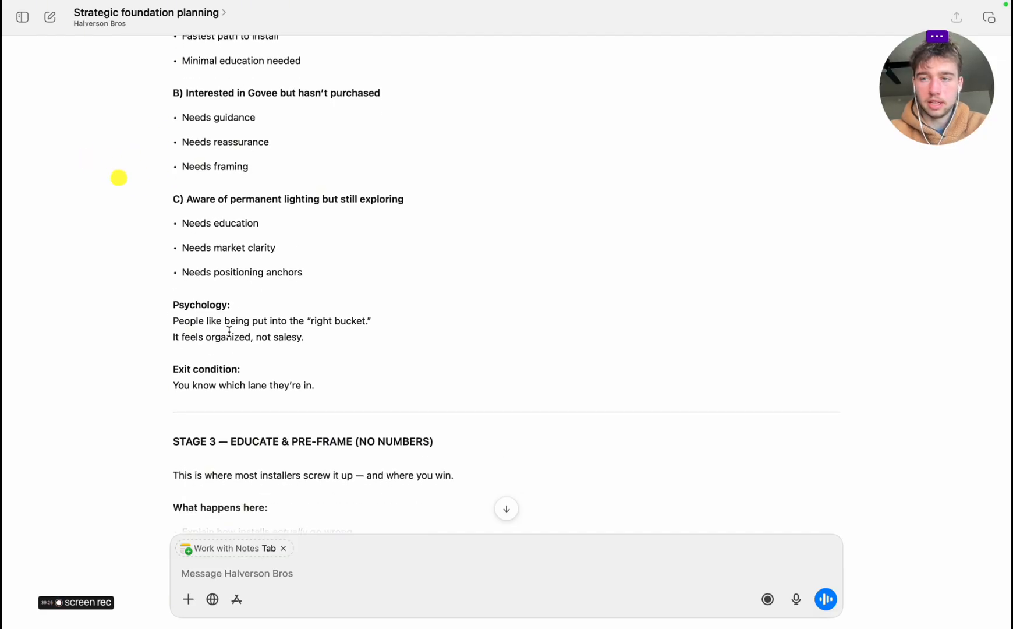
Review Stages 3 and 4, the hard rules, edge case handling and the Miro-ready flow
scroll(260, 393, "down", 10)
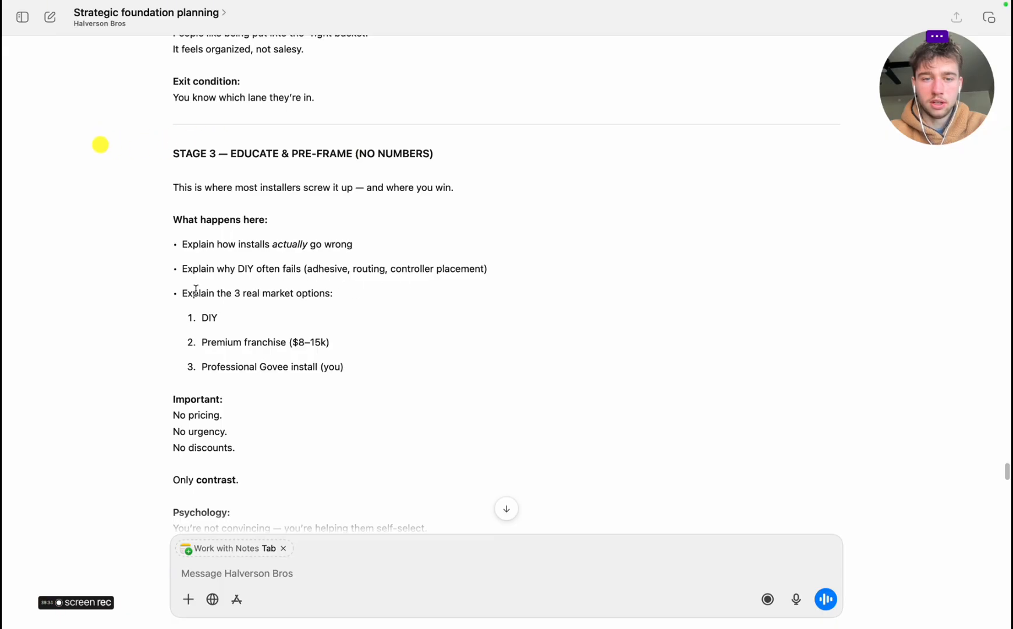
scroll(251, 409, "down", 5)
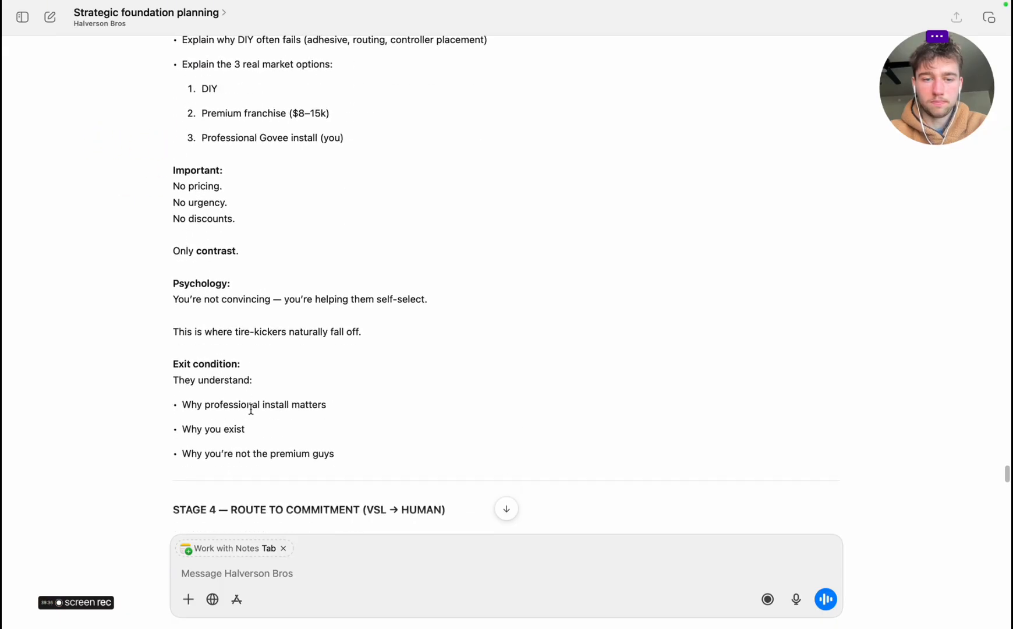
scroll(251, 409, "down", 6)
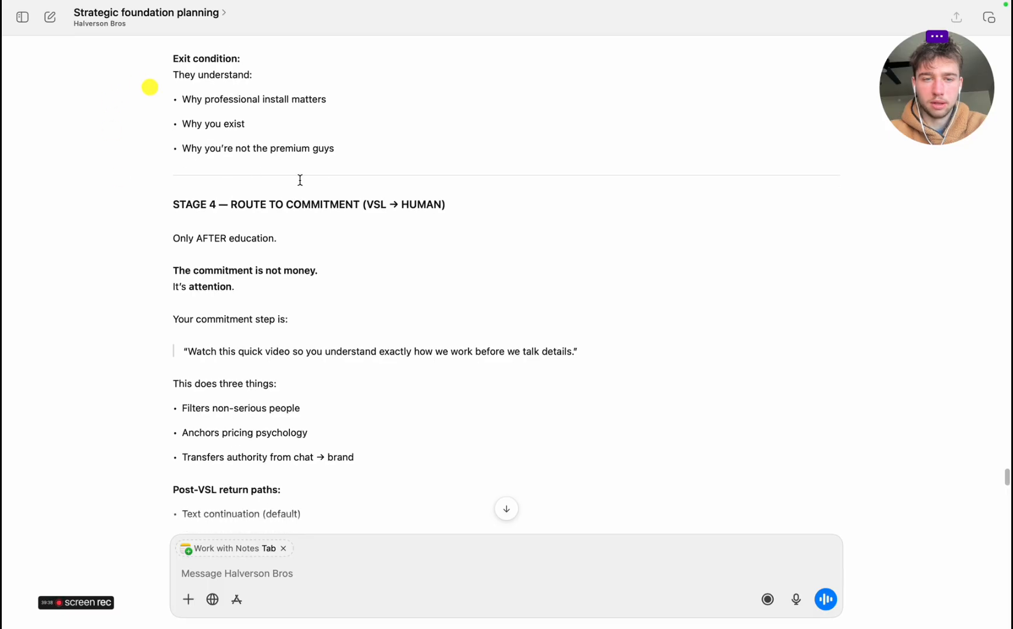
scroll(222, 286, "down", 9)
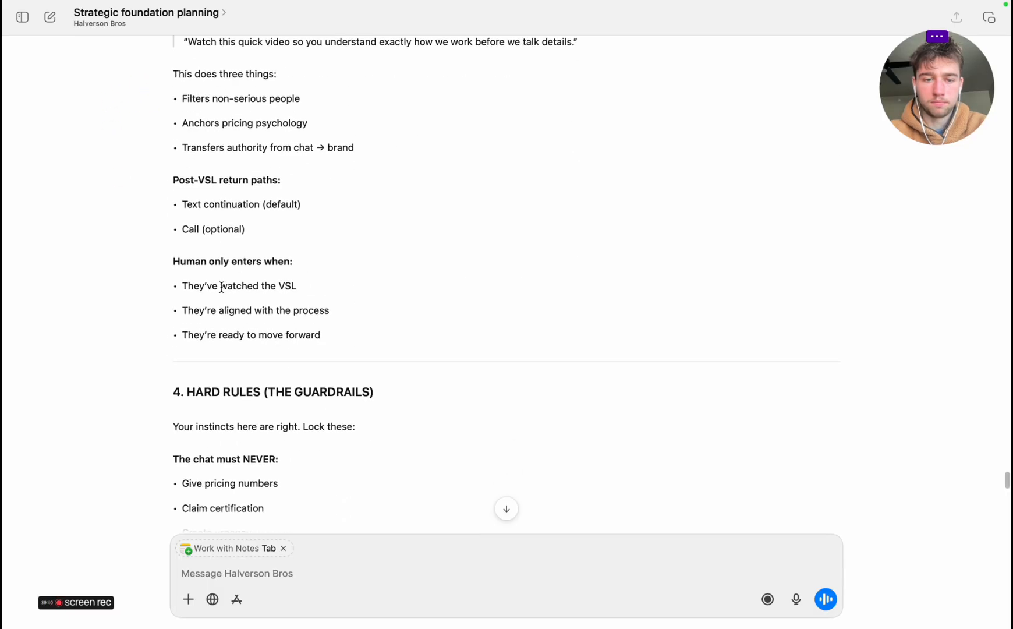
scroll(222, 287, "down", 10)
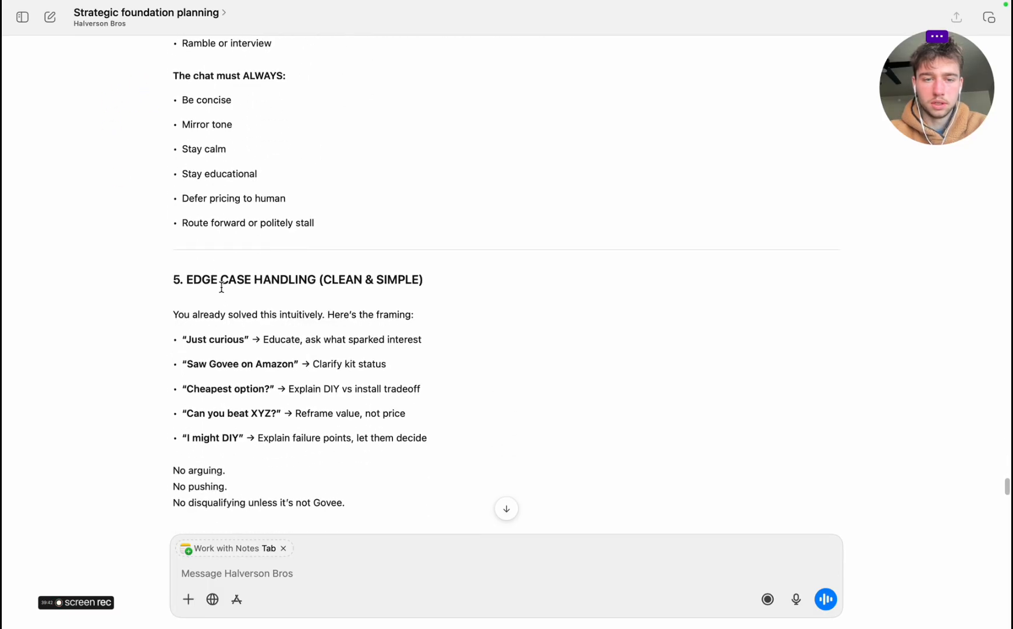
scroll(222, 287, "down", 8)
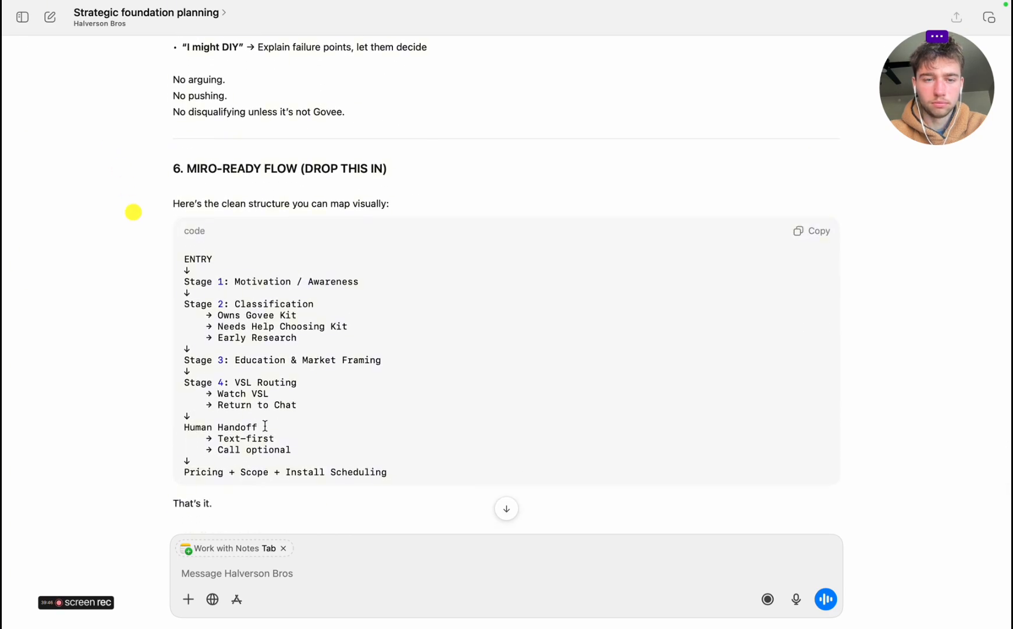
scroll(262, 428, "down", 2)
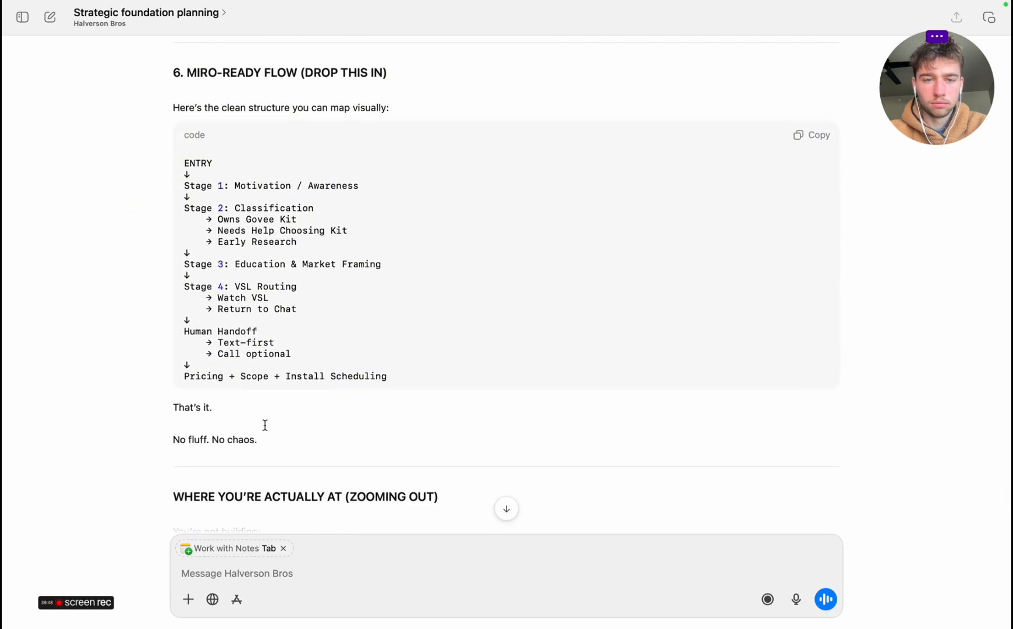
scroll(265, 426, "down", 6)
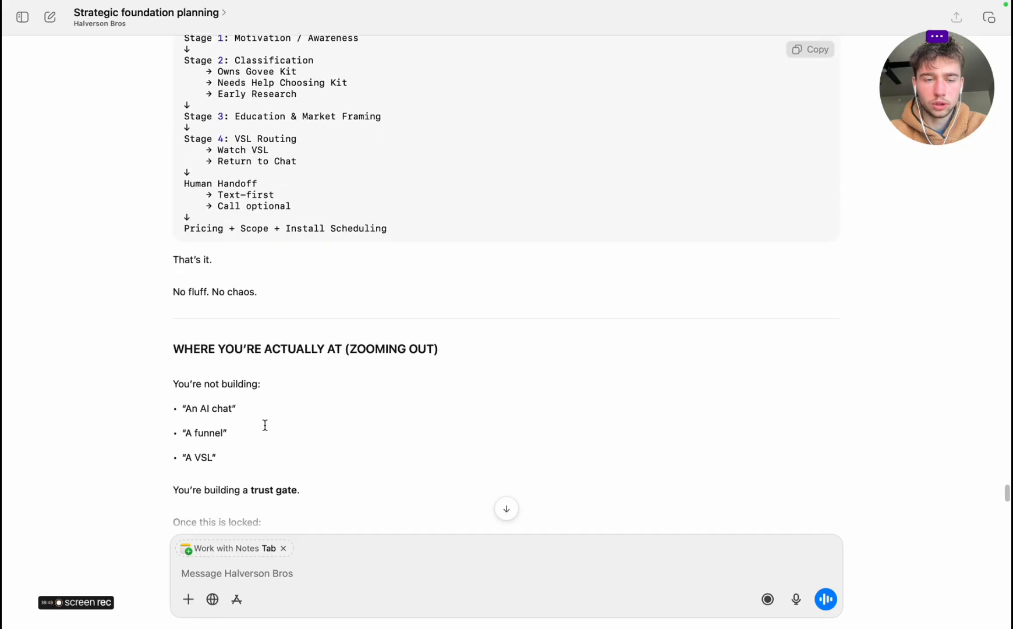
Dictate a reply on where to collect the address, light placement and outlet location, rechecking the Miro-ready flow and marking the lines below it
left_click(796, 599)
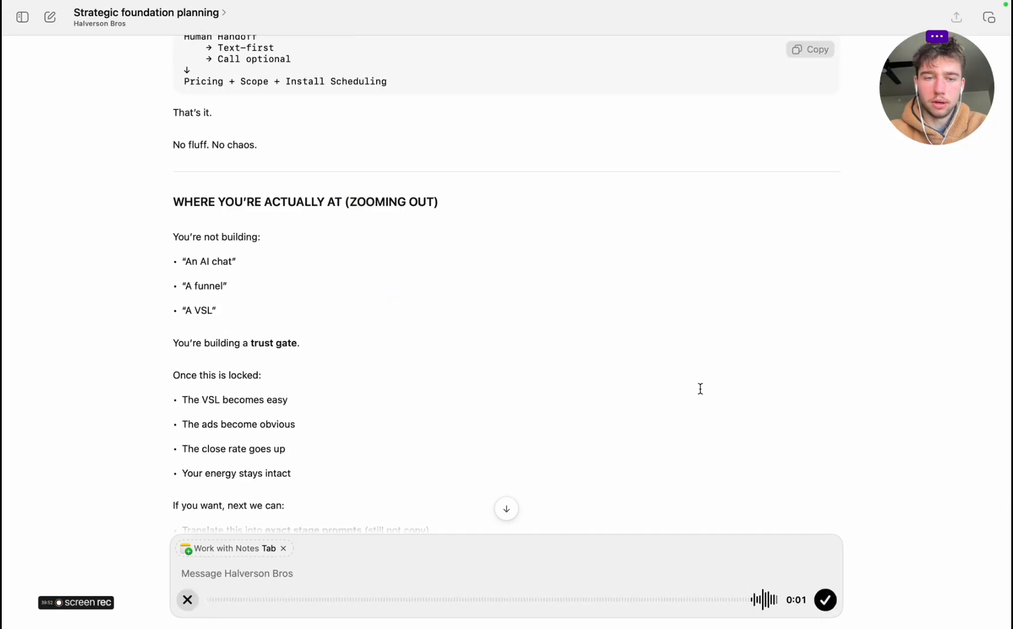
scroll(700, 389, "up", 7)
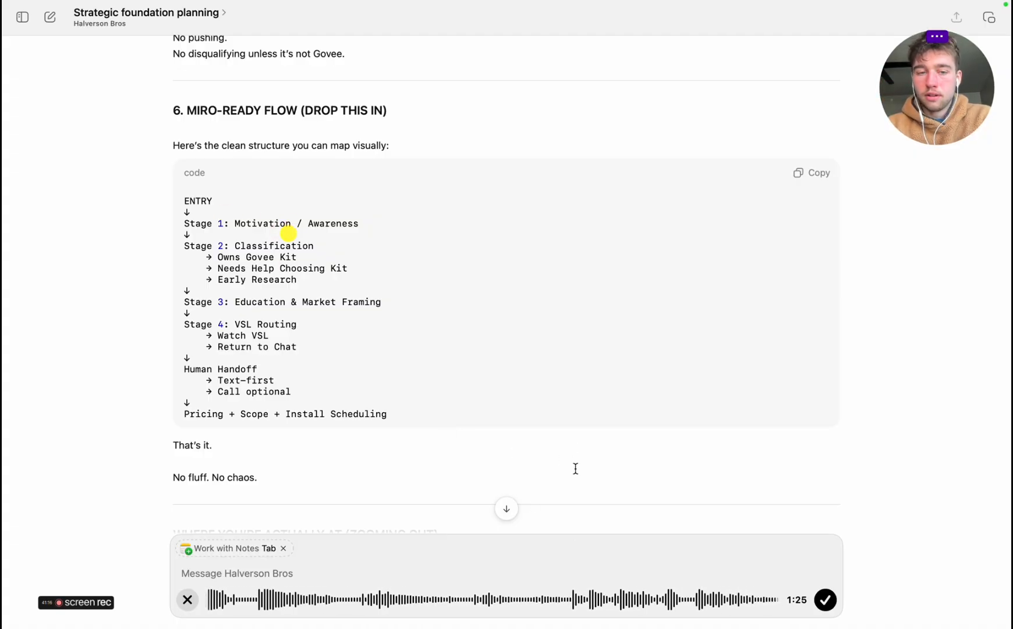
scroll(576, 468, "down", 3)
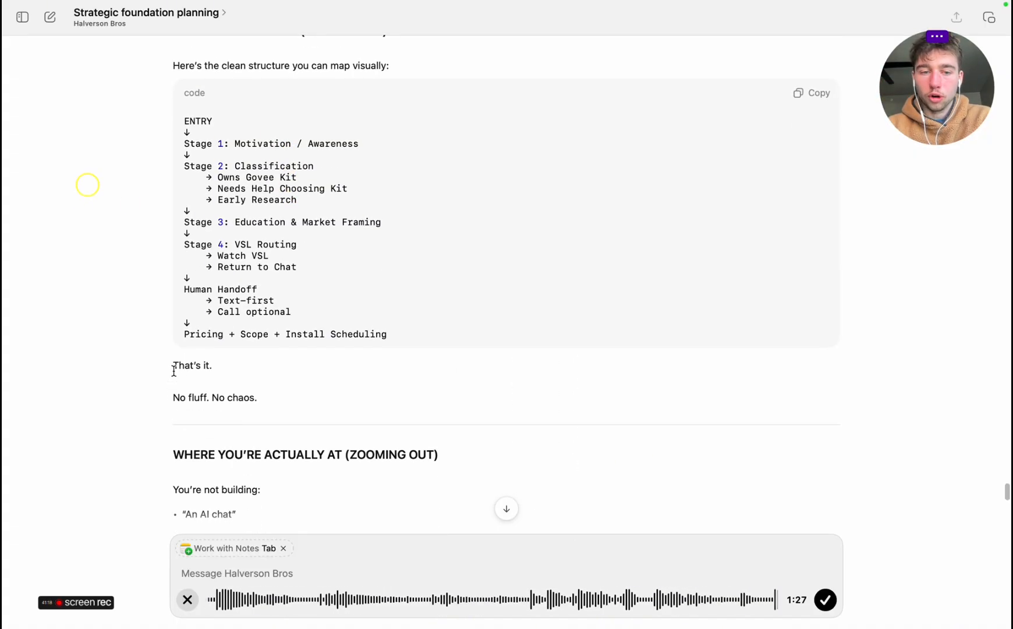
left_click_drag(177, 367, 292, 396)
left_click(283, 397)
double_click(165, 362)
left_click(292, 396)
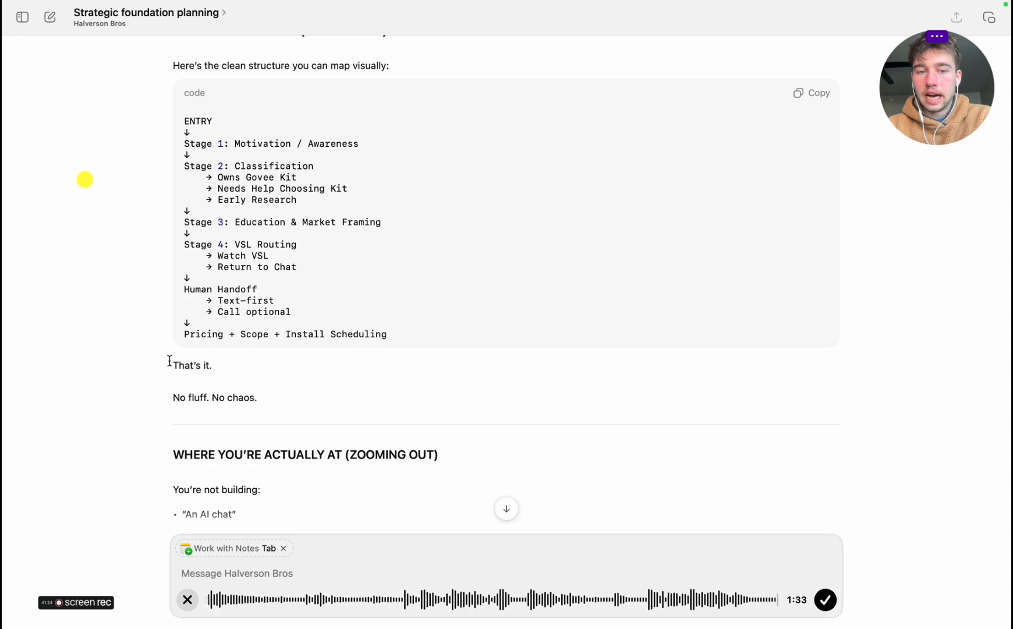
left_click_drag(170, 361, 748, 400)
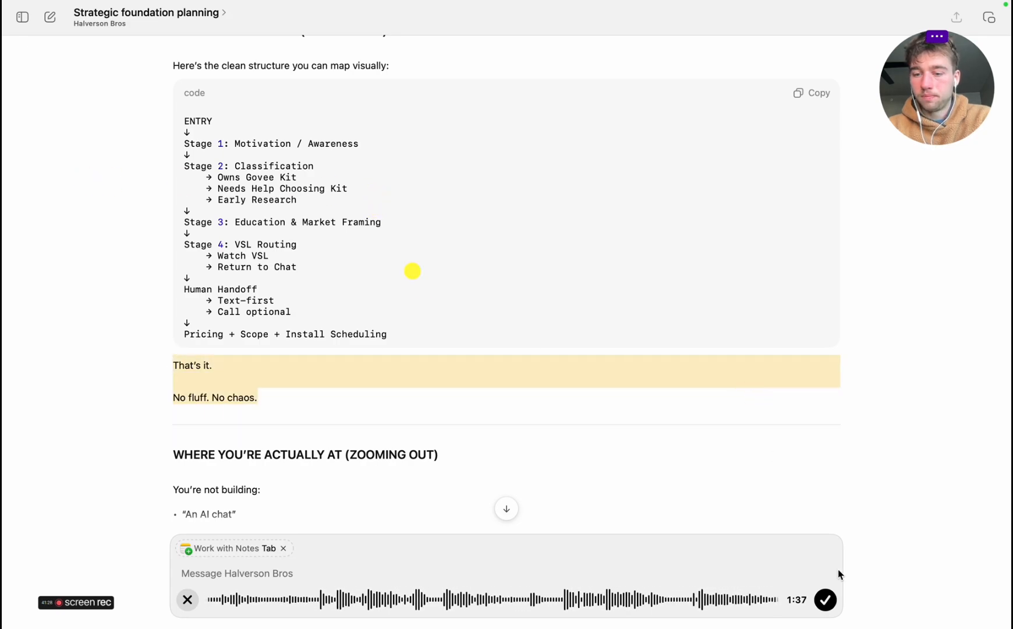
Finish the dictation, send the transcribed message to the planning chat and start reading its comparison of Model A and Model B
left_click(826, 600)
scroll(525, 340, "down", 5)
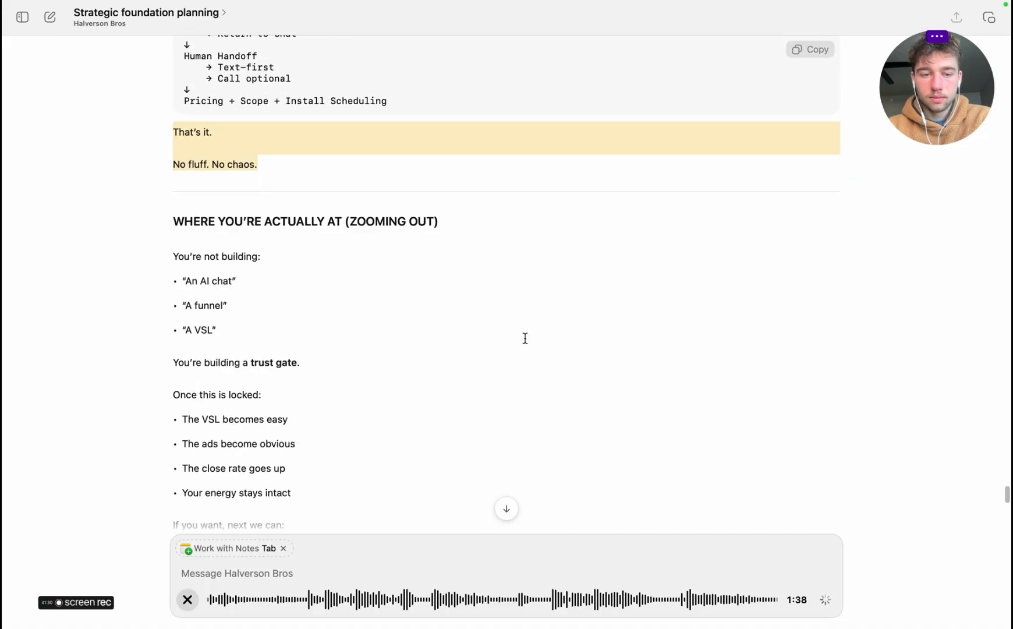
scroll(525, 339, "down", 3)
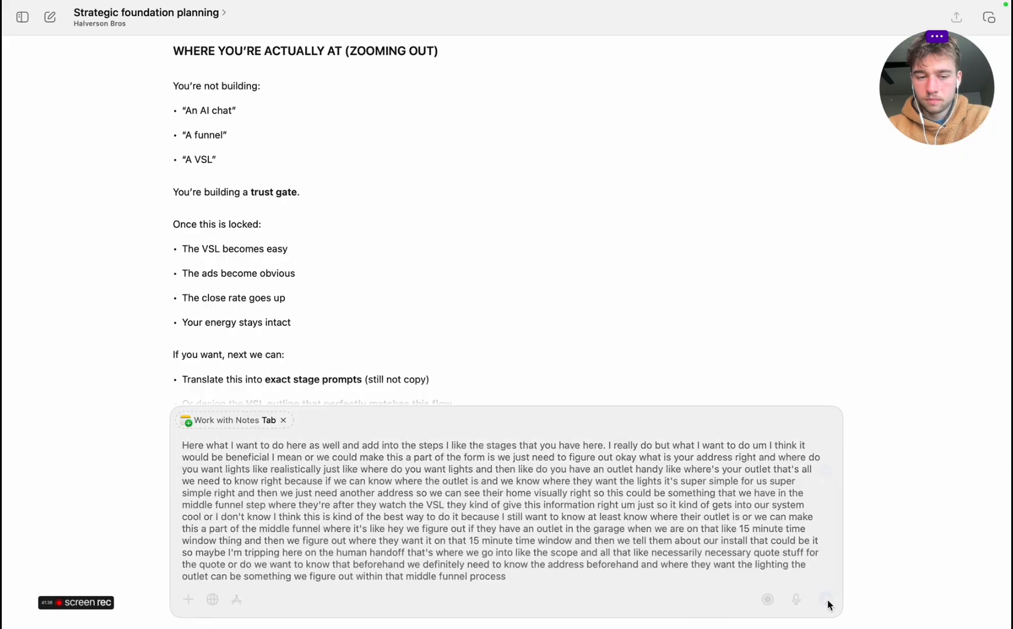
left_click(827, 600)
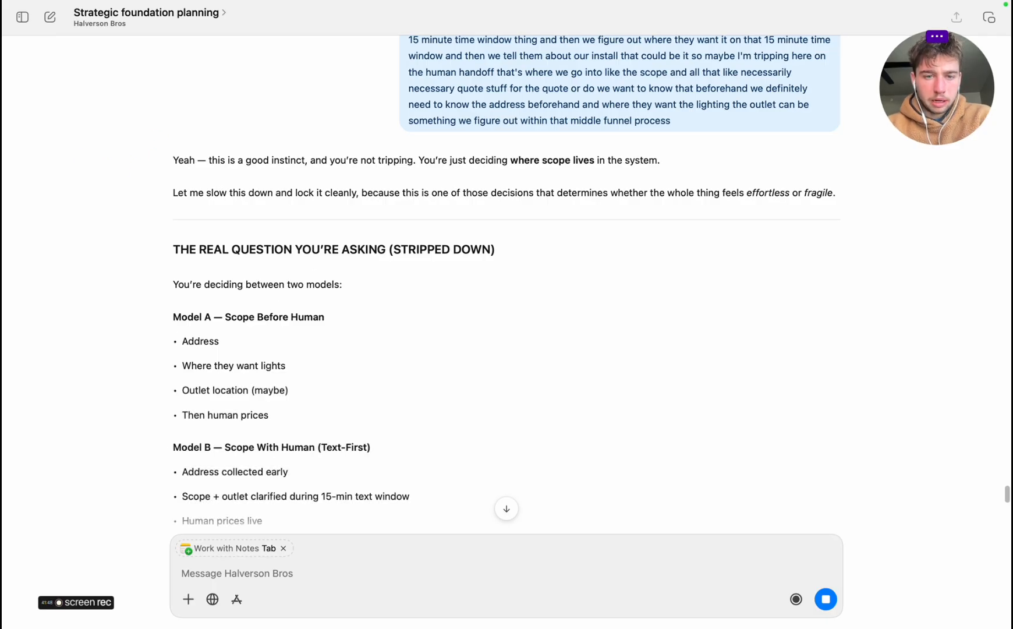
scroll(215, 446, "down", 3)
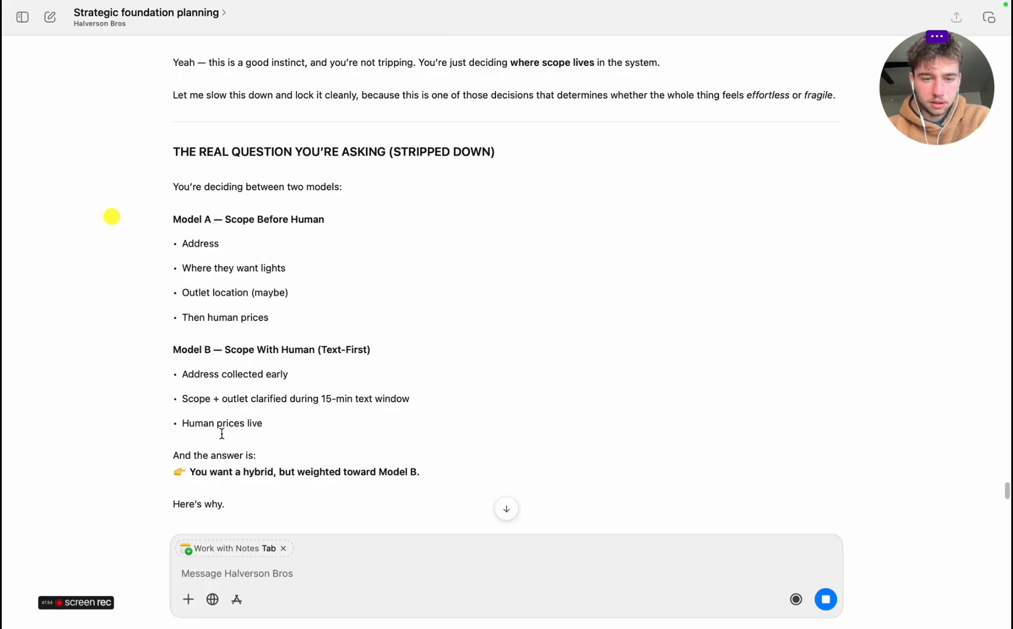
Read the Model A versus Model B comparison and the section on what actually matters for pricing
scroll(233, 431, "down", 3)
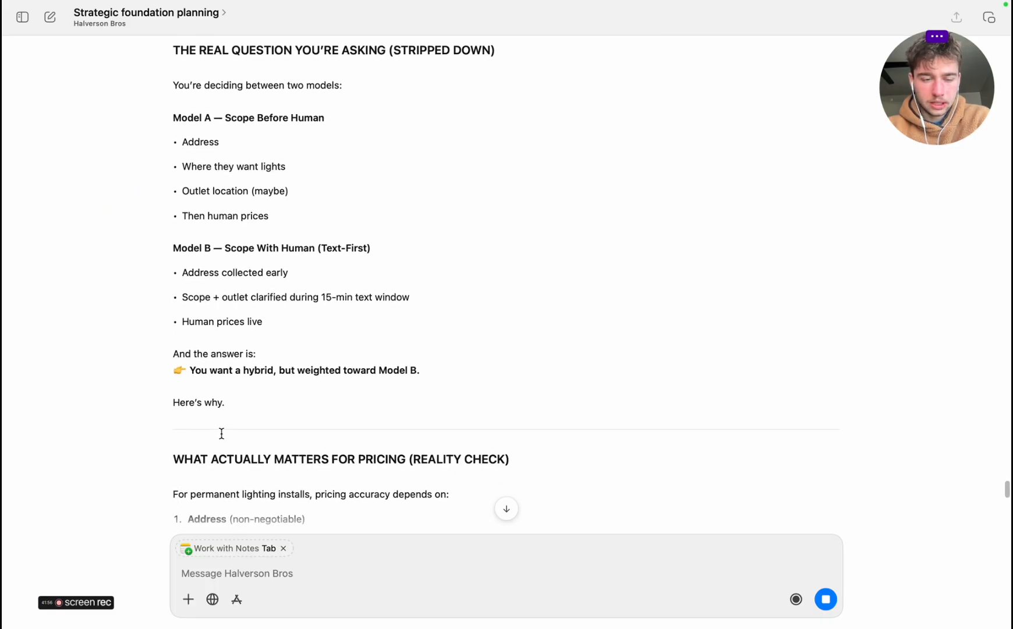
scroll(220, 431, "down", 7)
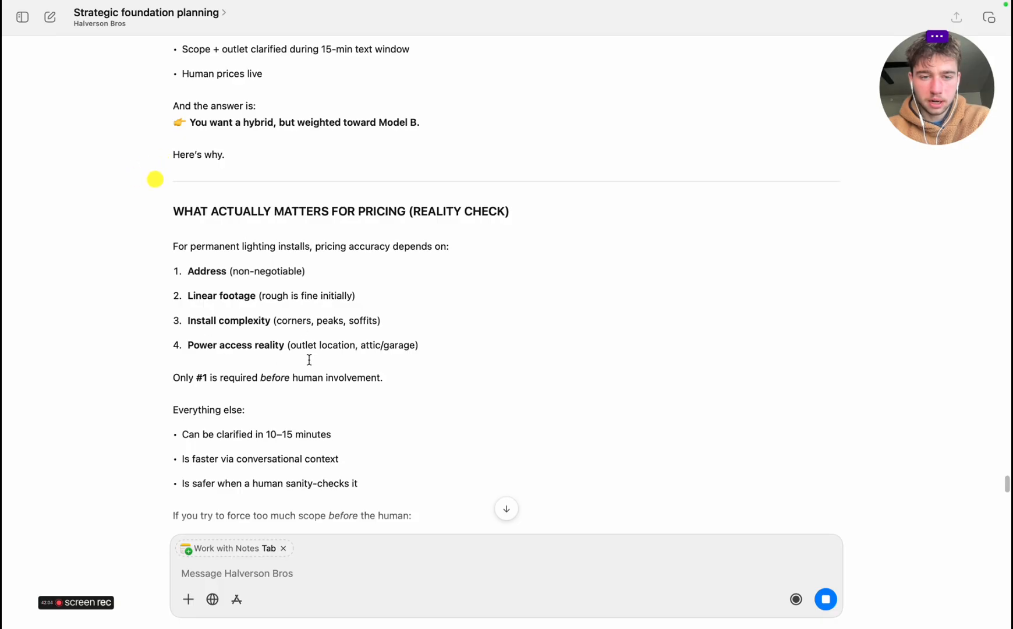
scroll(310, 360, "down", 2)
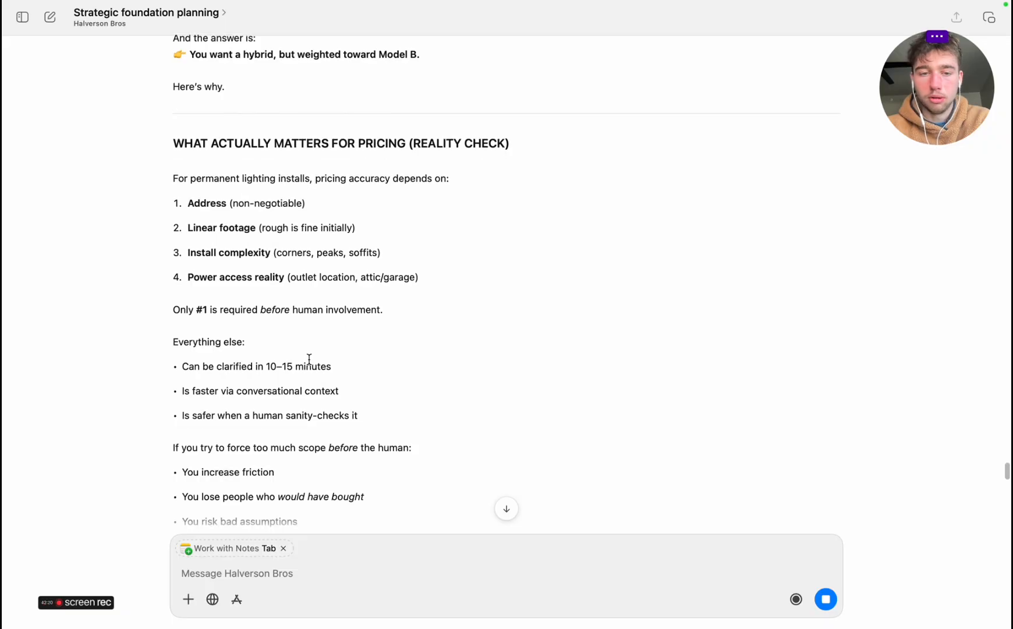
scroll(309, 359, "down", 3)
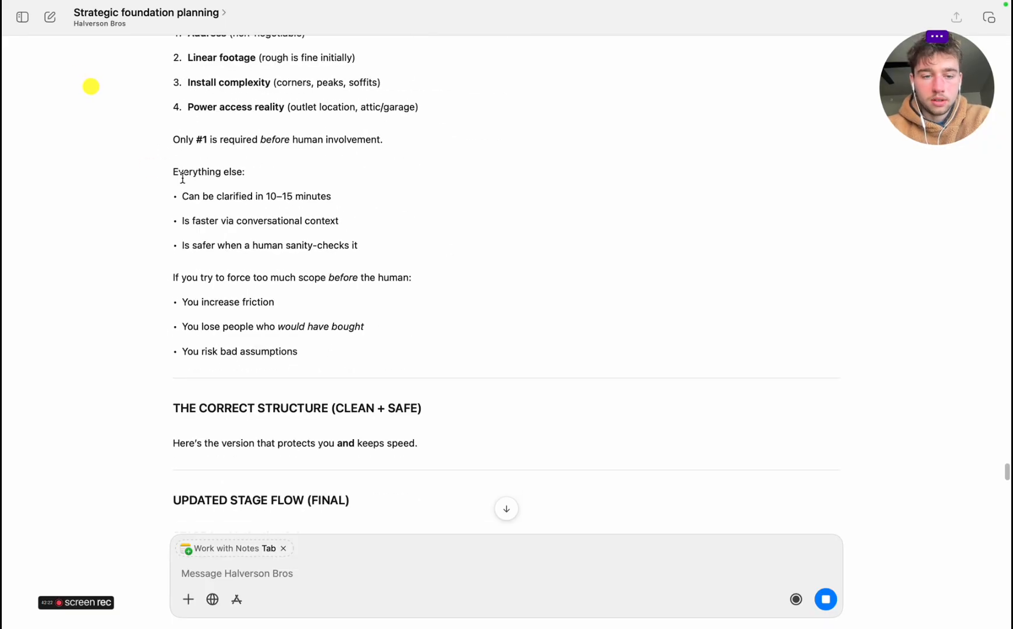
scroll(251, 361, "down", 8)
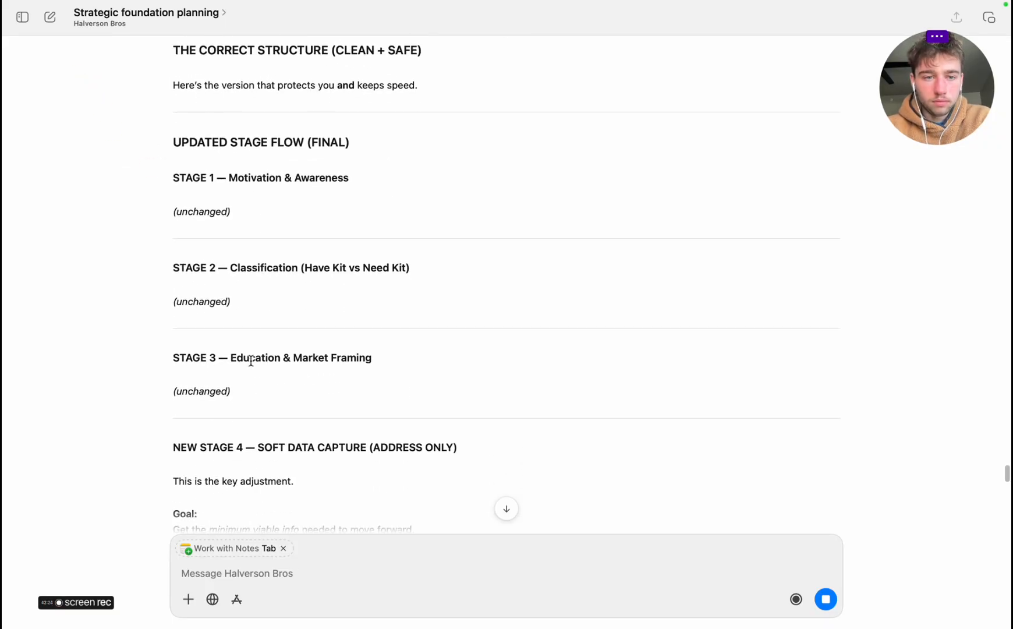
Read the updated stage flow through New Stage 4, Soft Data Capture, and Stage 5, VSL Routing
scroll(251, 361, "down", 2)
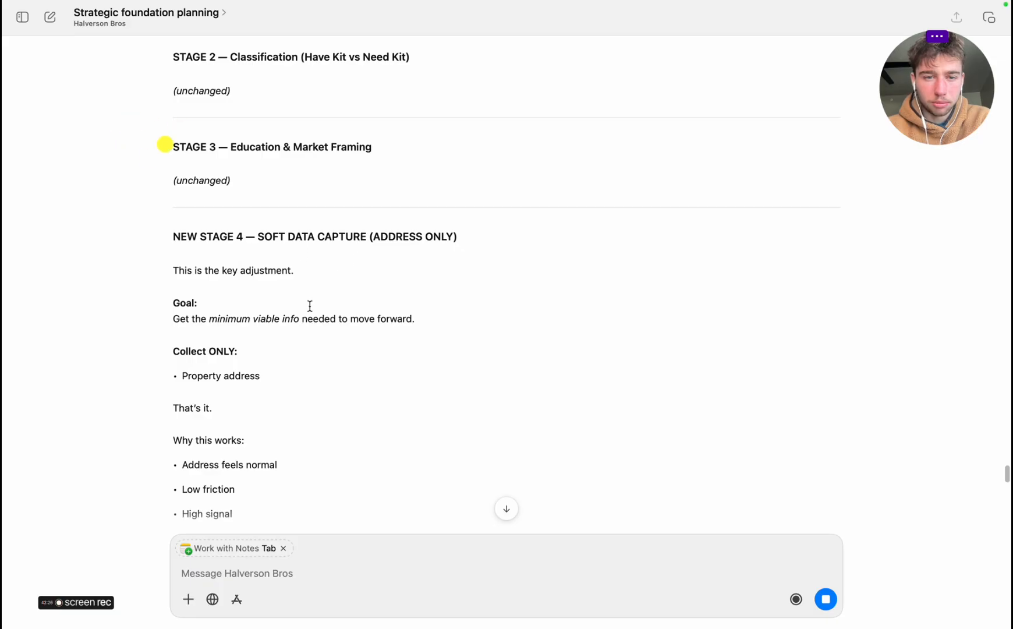
scroll(255, 346, "down", 5)
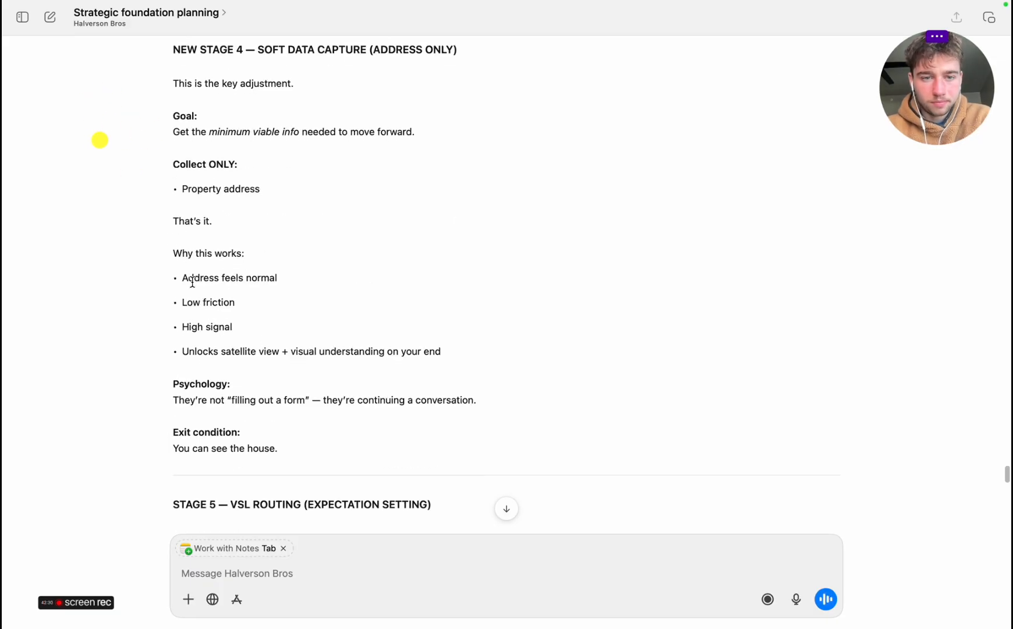
scroll(238, 390, "down", 7)
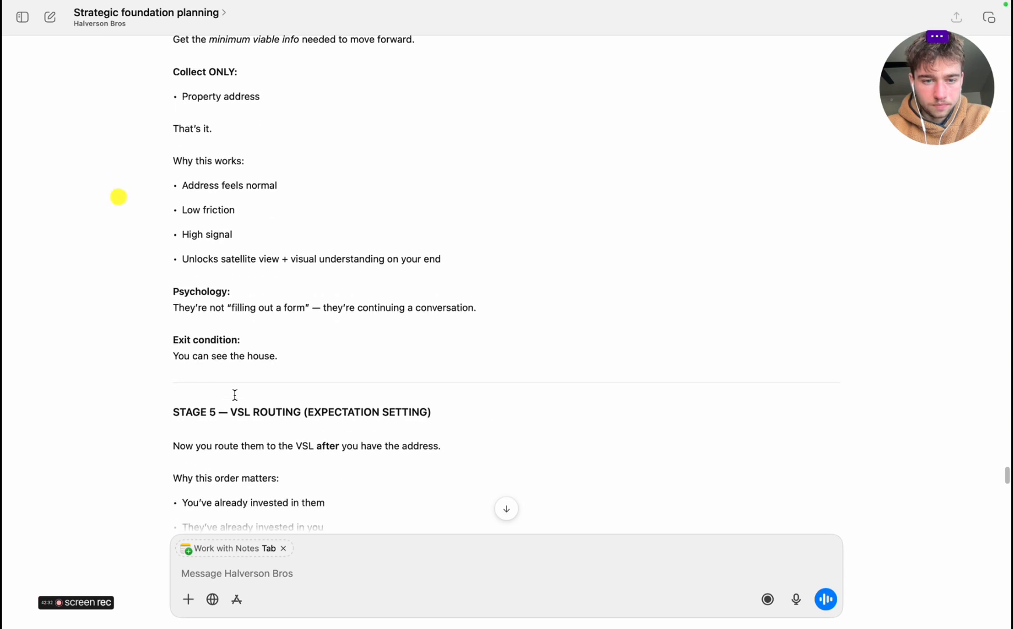
scroll(235, 394, "down", 2)
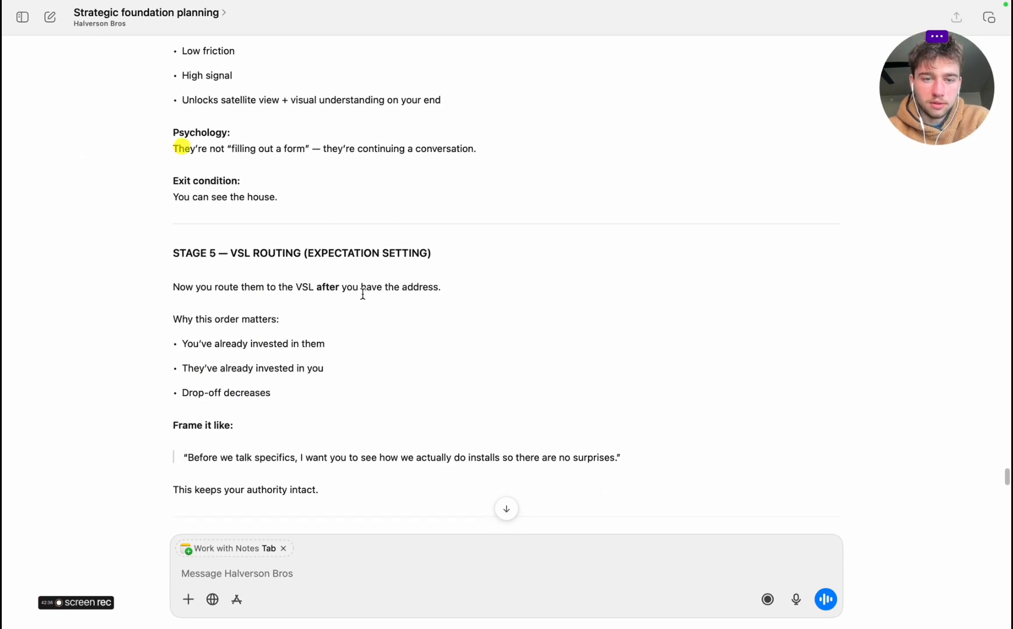
scroll(251, 440, "down", 5)
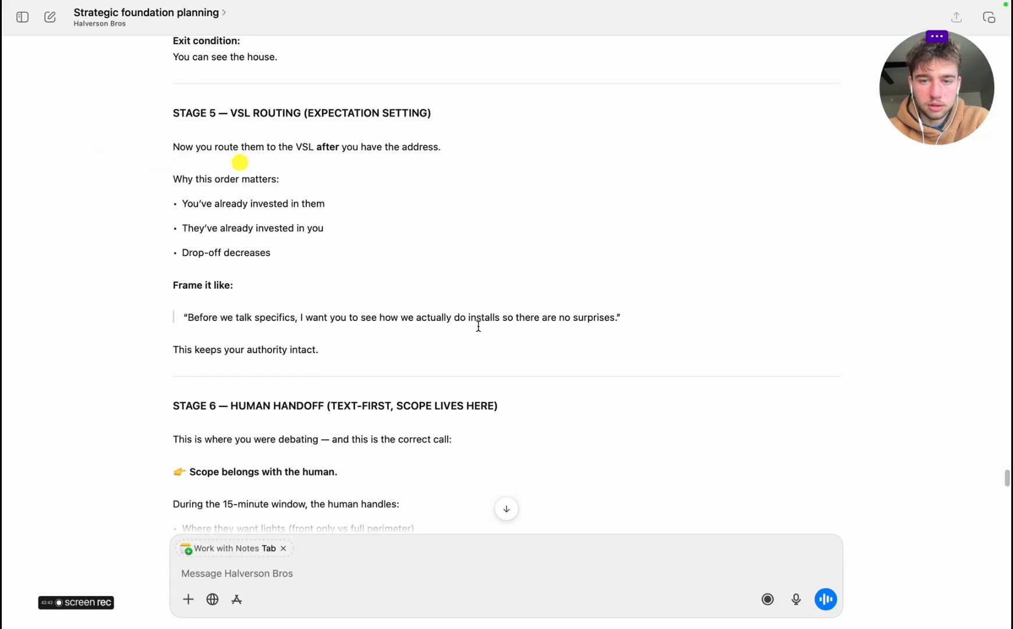
Review Stage 6, Human Handoff, the outlet location reasoning, the AI's role and the updated Miro flow
scroll(341, 330, "down", 5)
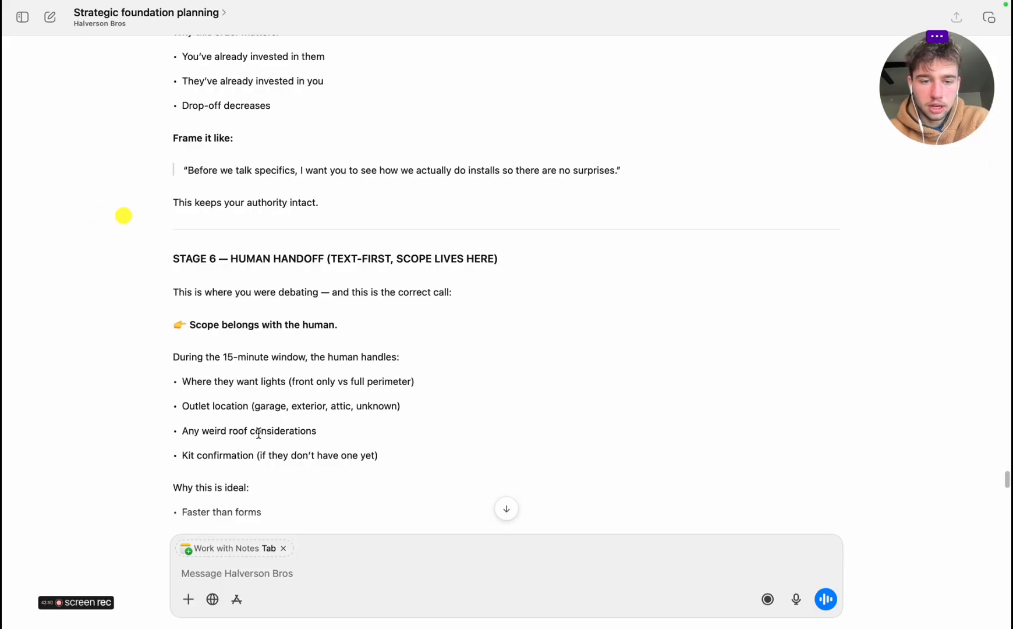
scroll(272, 454, "down", 5)
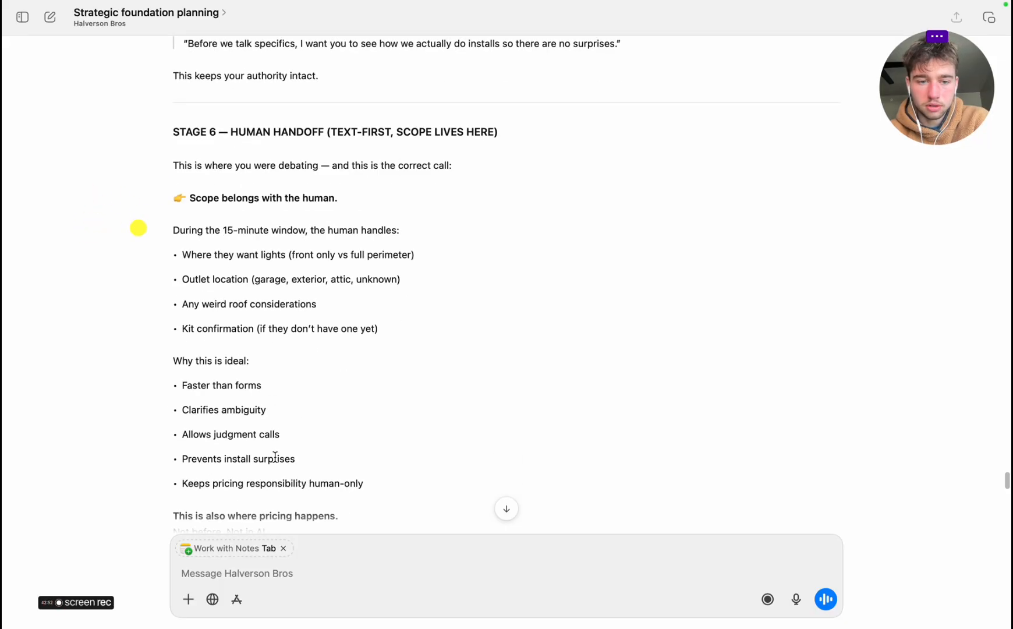
scroll(233, 435, "down", 12)
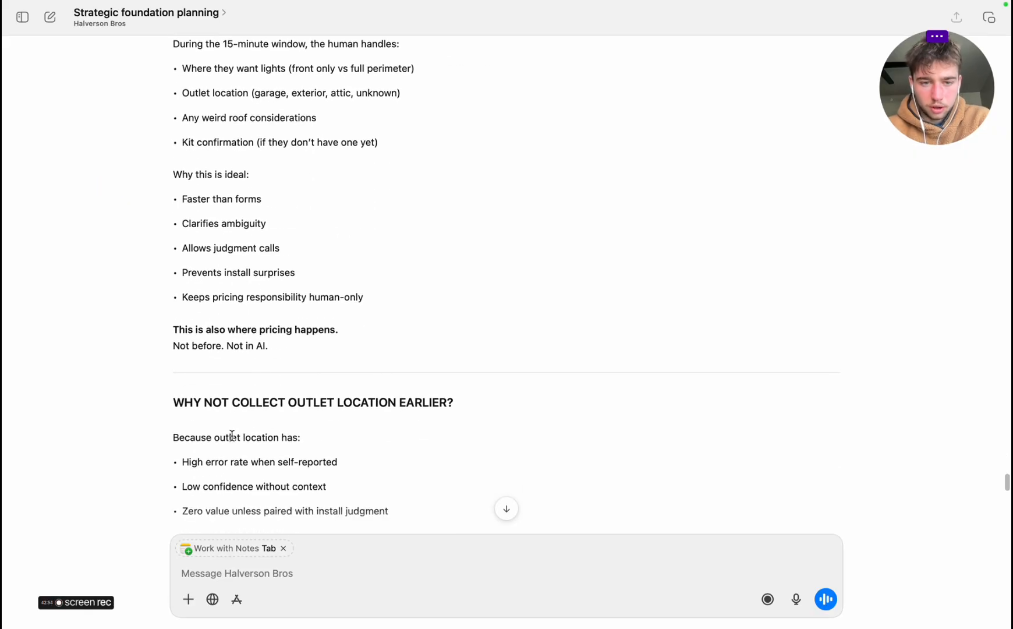
scroll(232, 436, "down", 20)
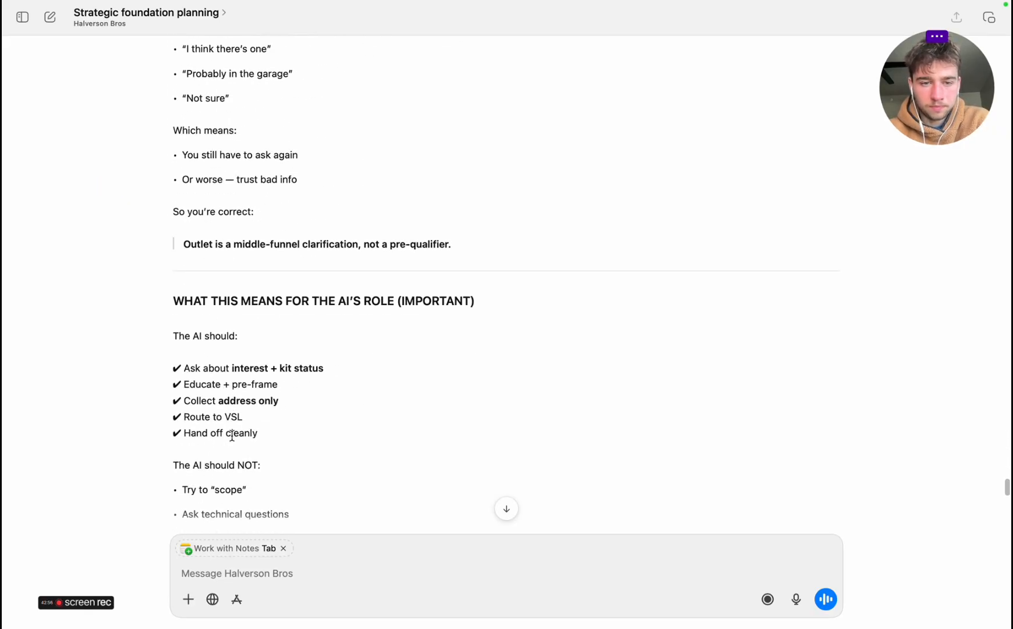
scroll(701, 382, "up", 12)
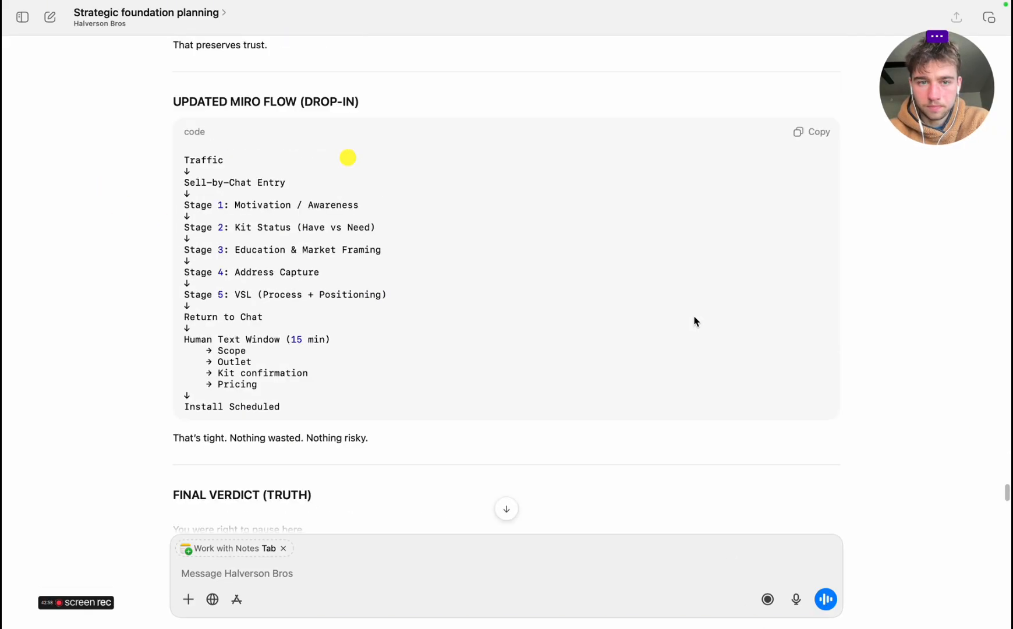
Dictate and send a message approving the funnel and asking for the complete Miro board layout to finalize it
left_click(796, 599)
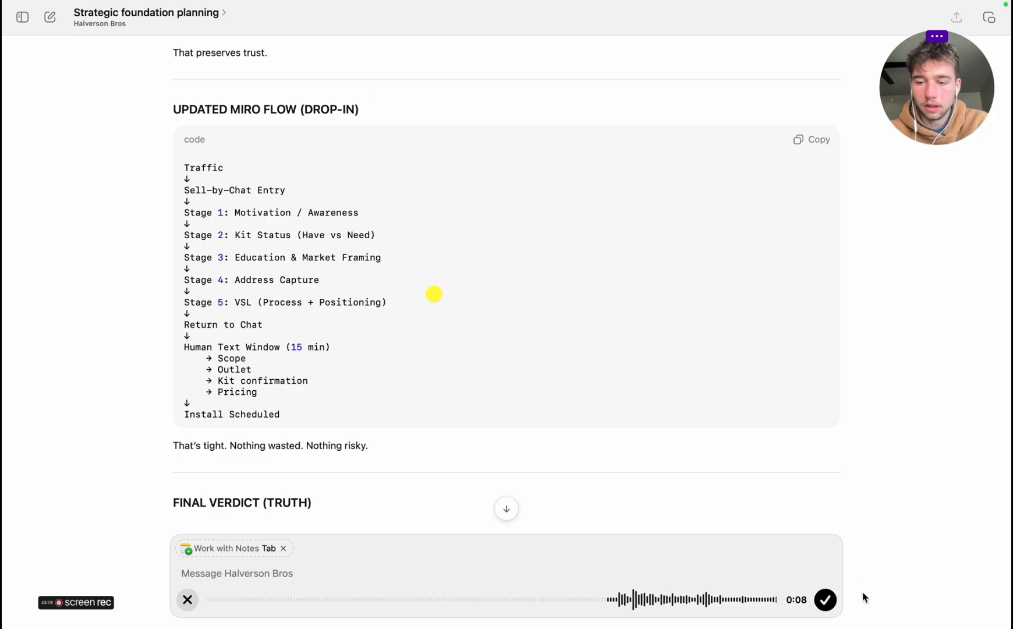
left_click(826, 605)
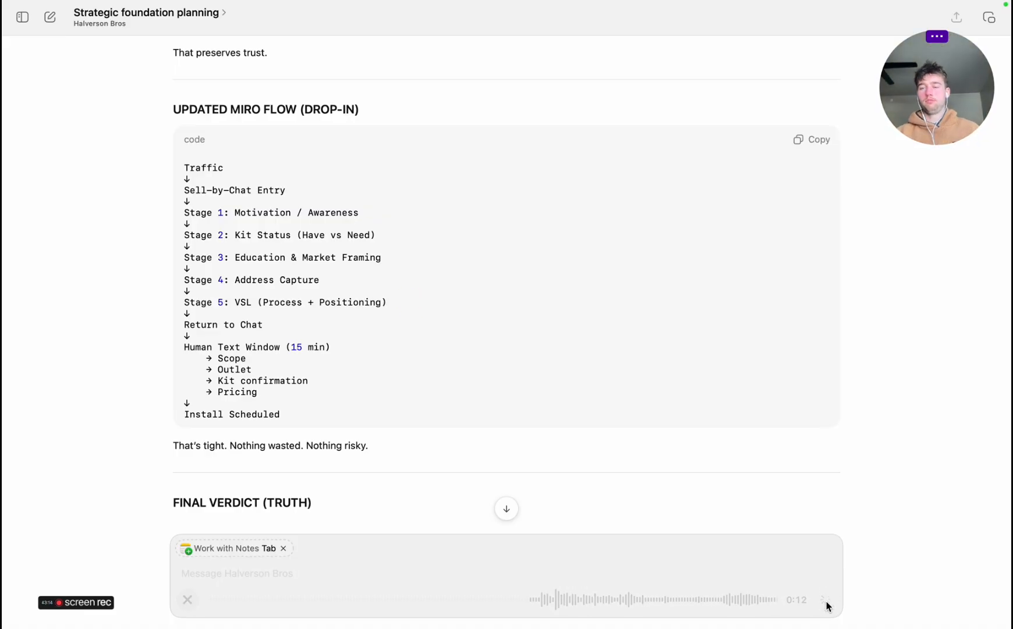
left_click(827, 605)
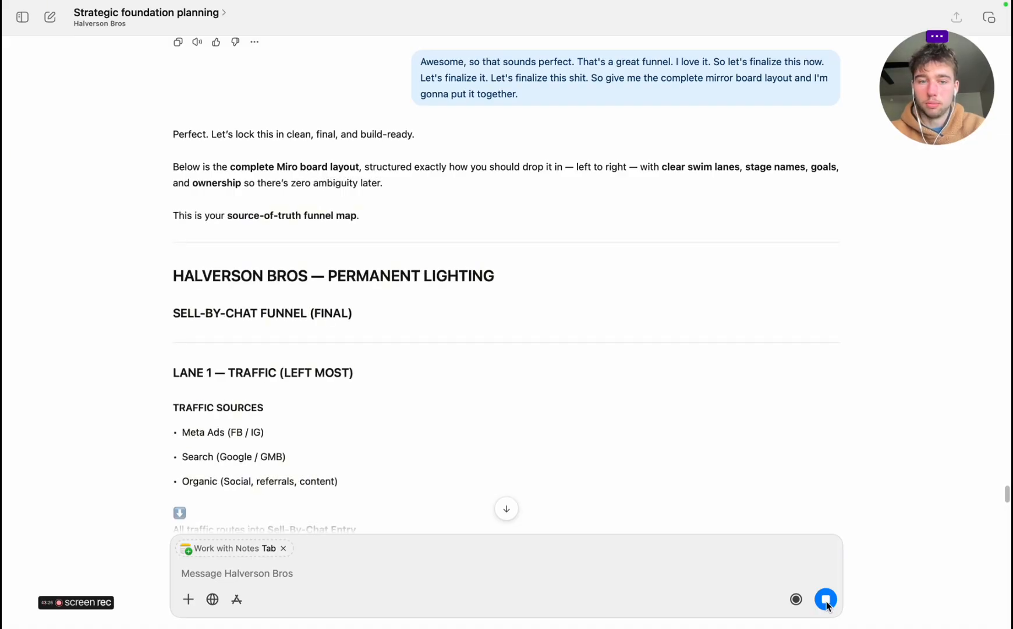
Read Lane 1 of the new layout, switch to the Miro board and relabel the SELL BY CHAT SYSTEM box as SELL BY CHAT ENTRY
scroll(293, 492, "down", 3)
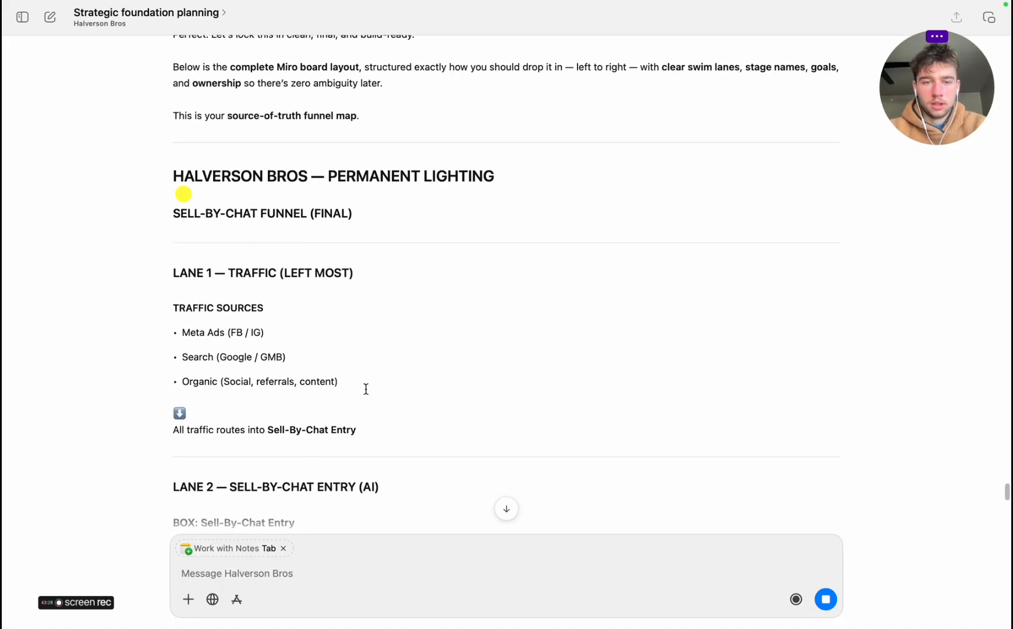
scroll(365, 388, "down", 8)
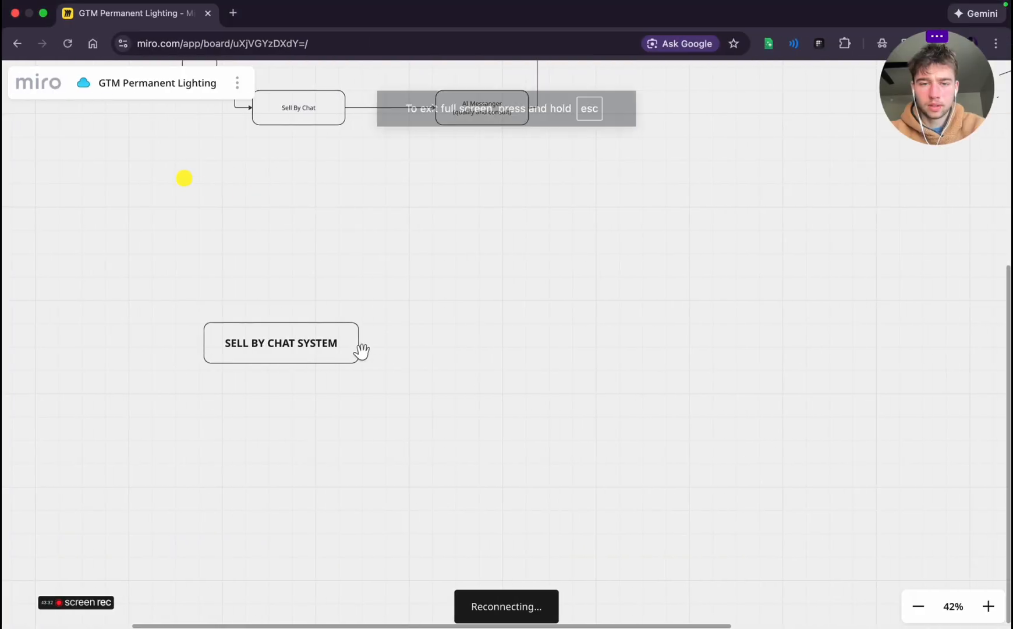
scroll(424, 346, "down", 5)
scroll(424, 343, "down", 2)
scroll(424, 343, "up", 7)
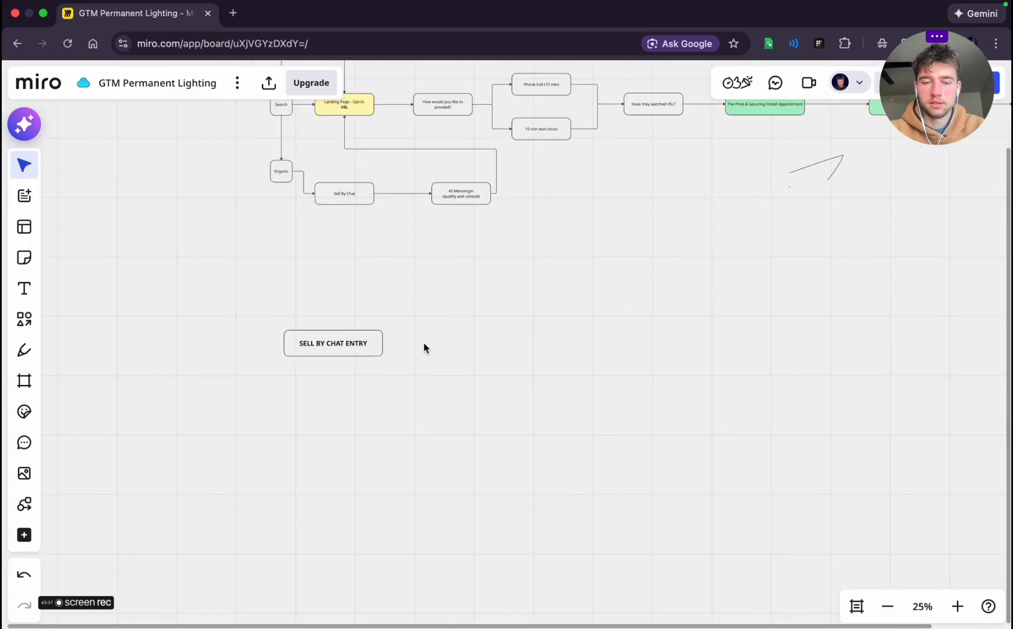
Check the Lane 2 Sell-By-Chat Entry details and the start of Lane 3 in the planning chat, returning to the Miro board
key("ctrl+Left")
scroll(315, 326, "down", 2)
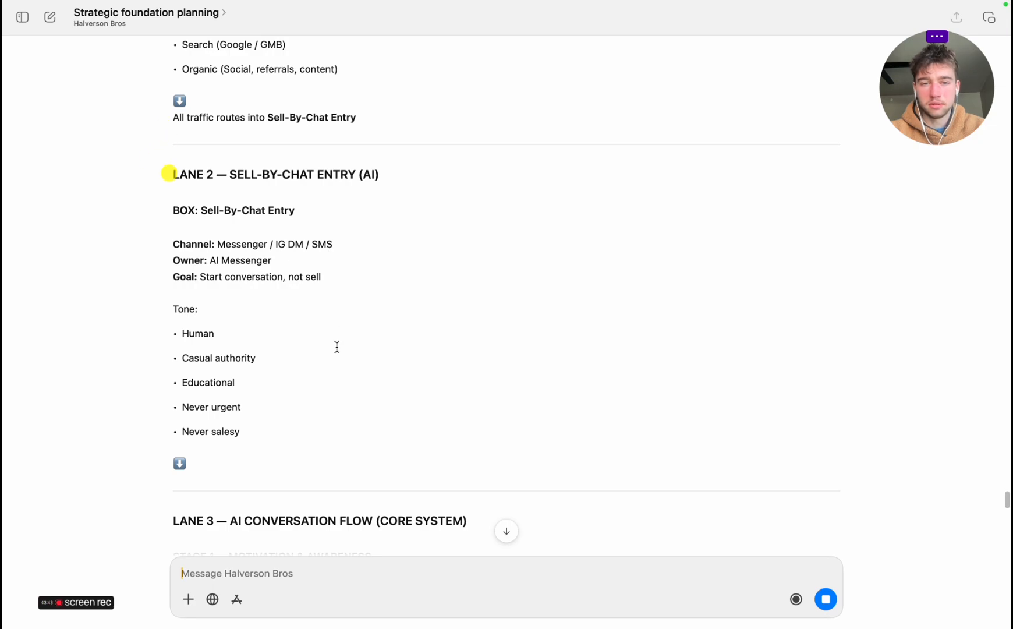
key("ctrl+Right")
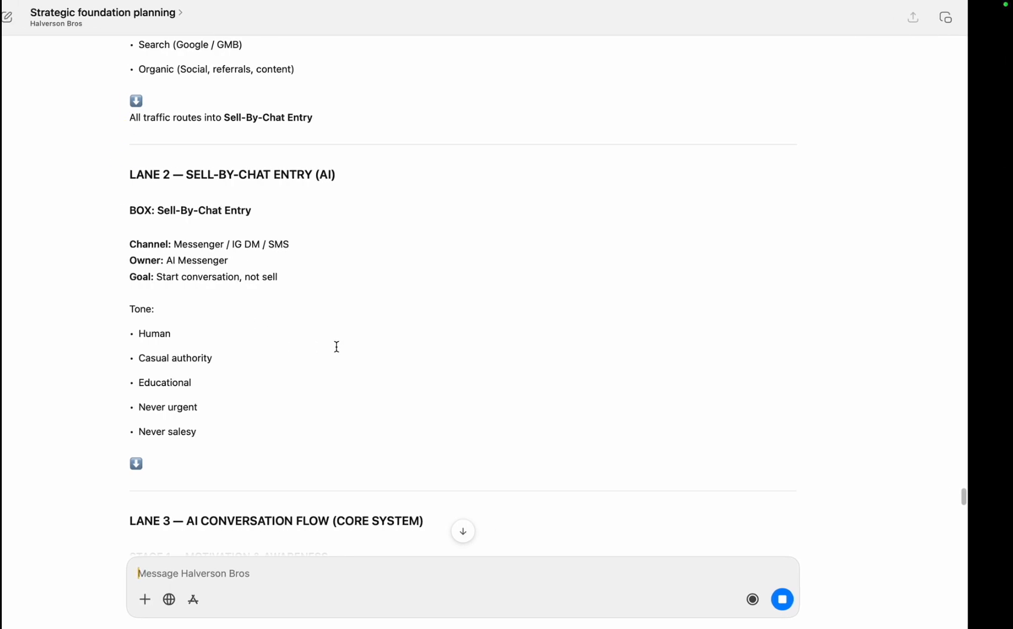
scroll(336, 347, "down", 5)
scroll(337, 347, "up", 5)
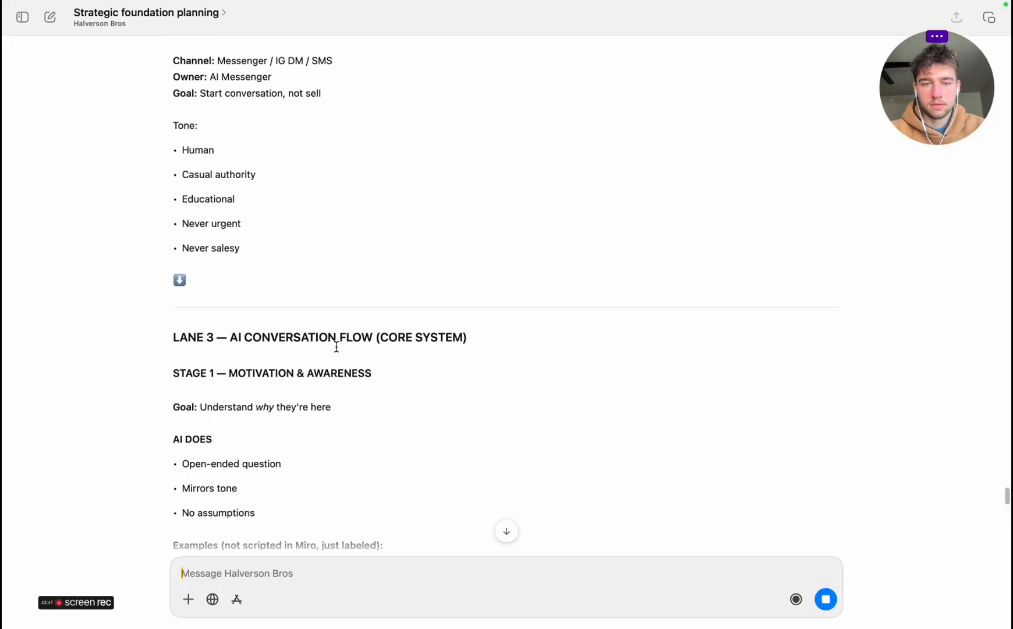
key("ctrl+Right")
Add a connected box below SELL BY CHAT ENTRY and label it "Messenger / Insta DM"
left_click(282, 364)
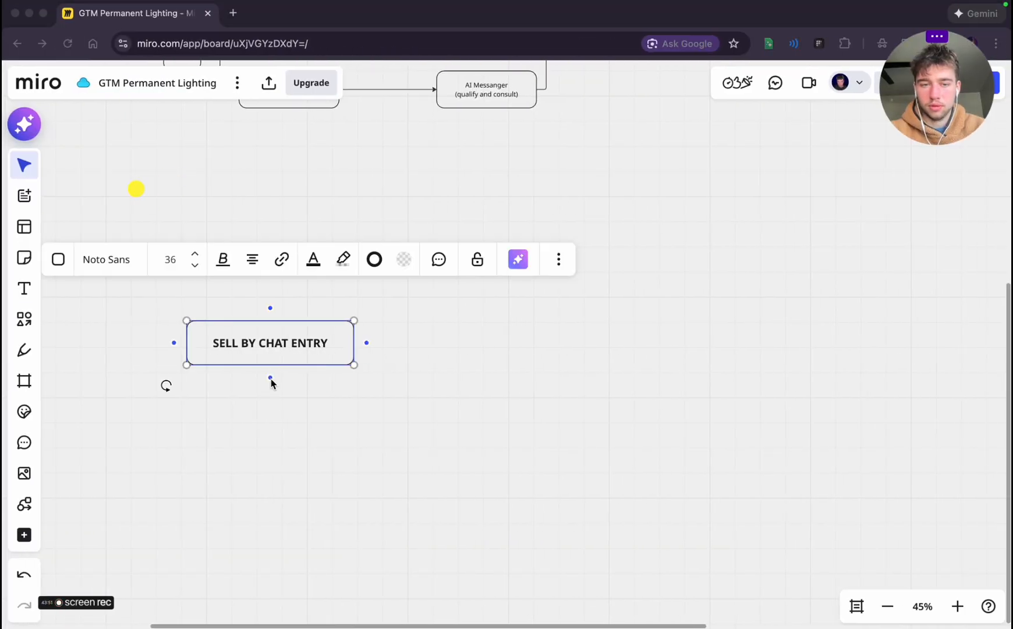
scroll(300, 442, "down", 5)
scroll(299, 443, "left", 4)
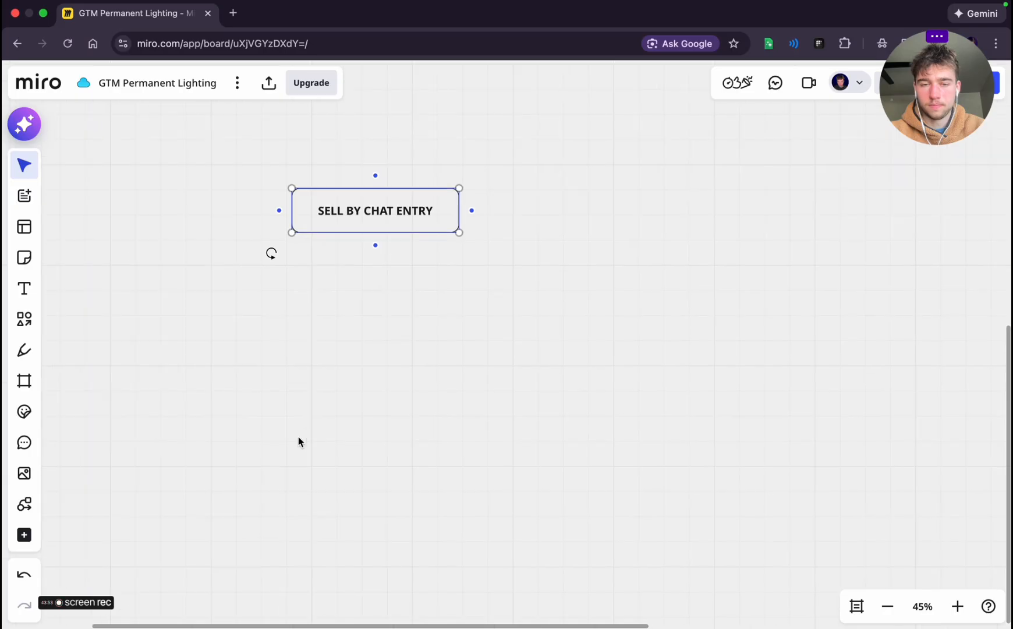
left_click(376, 245)
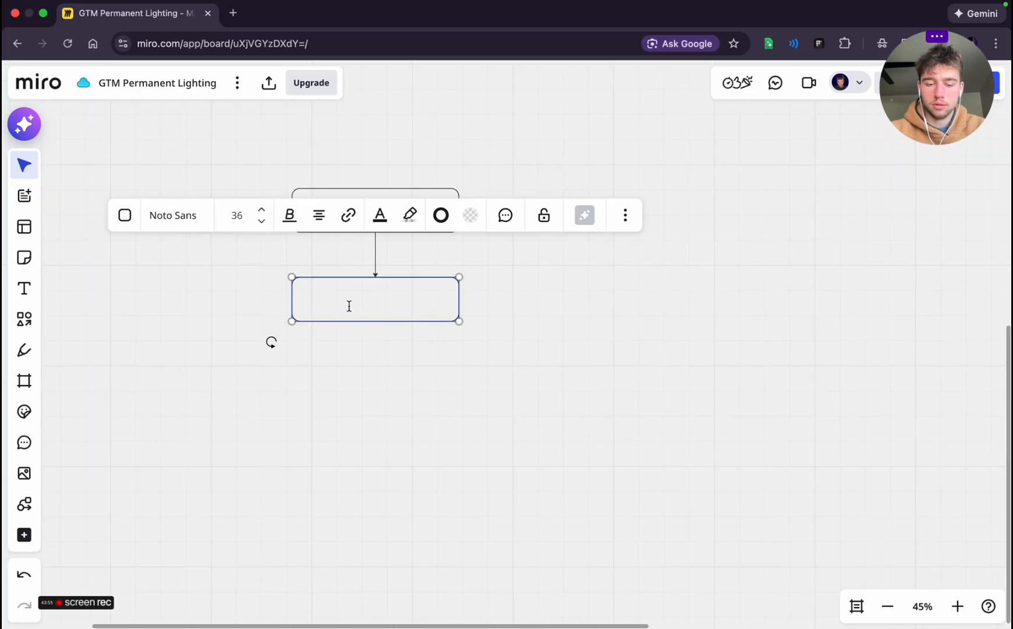
type("Messenger")
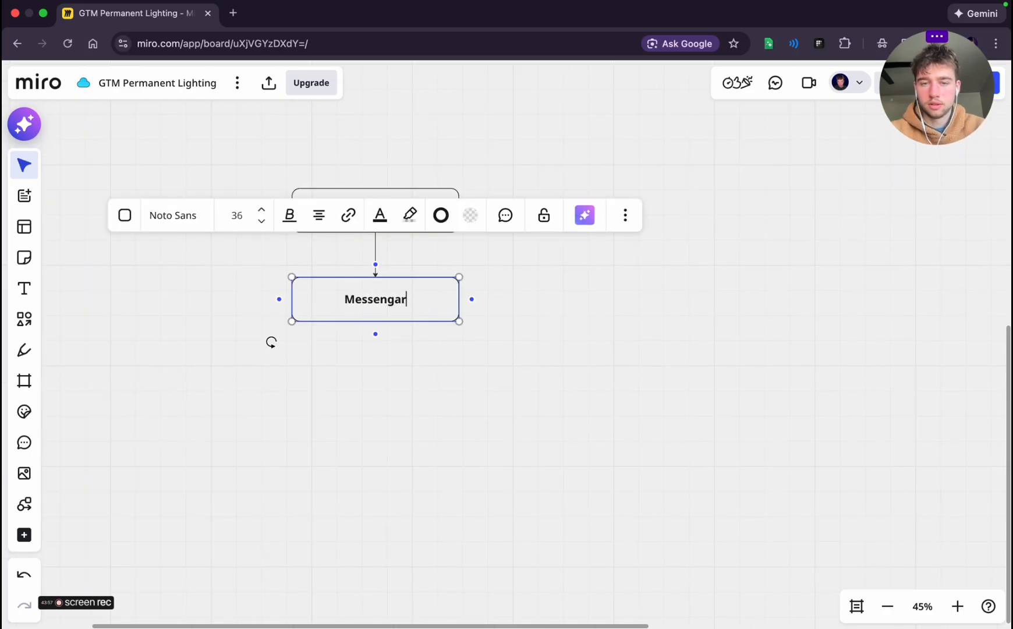
key("BackSpace")
key("BackSpace")
key("BackSpace")
type("er /")
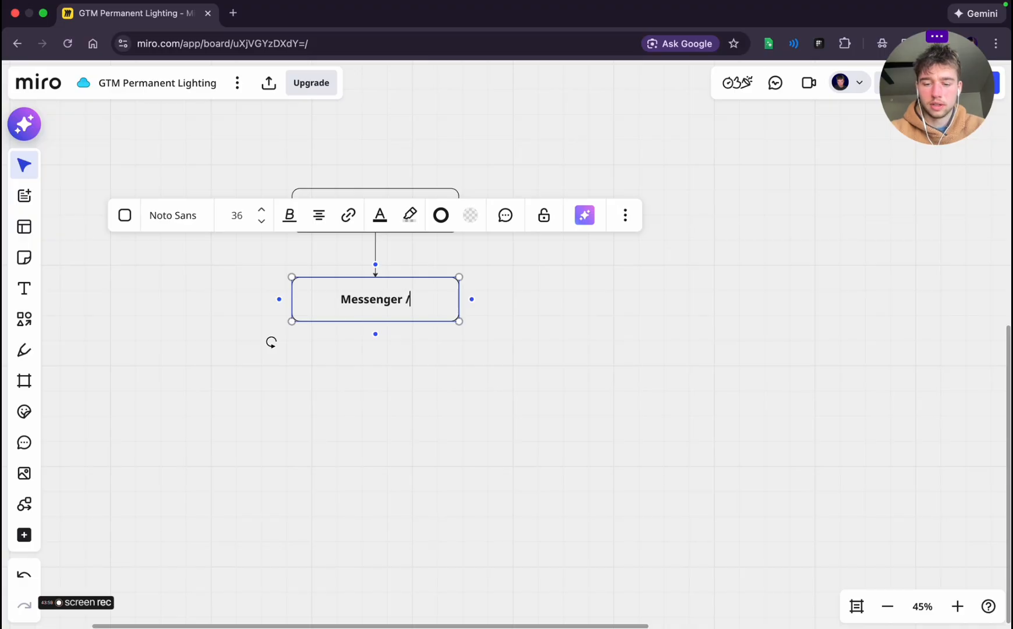
type(" Insta DM")
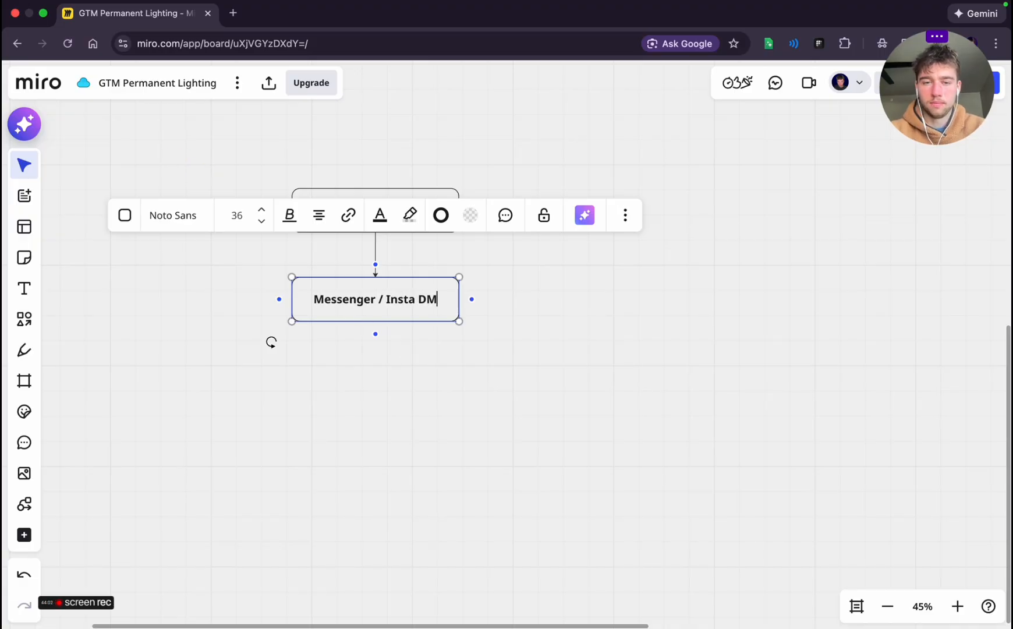
left_click(482, 391)
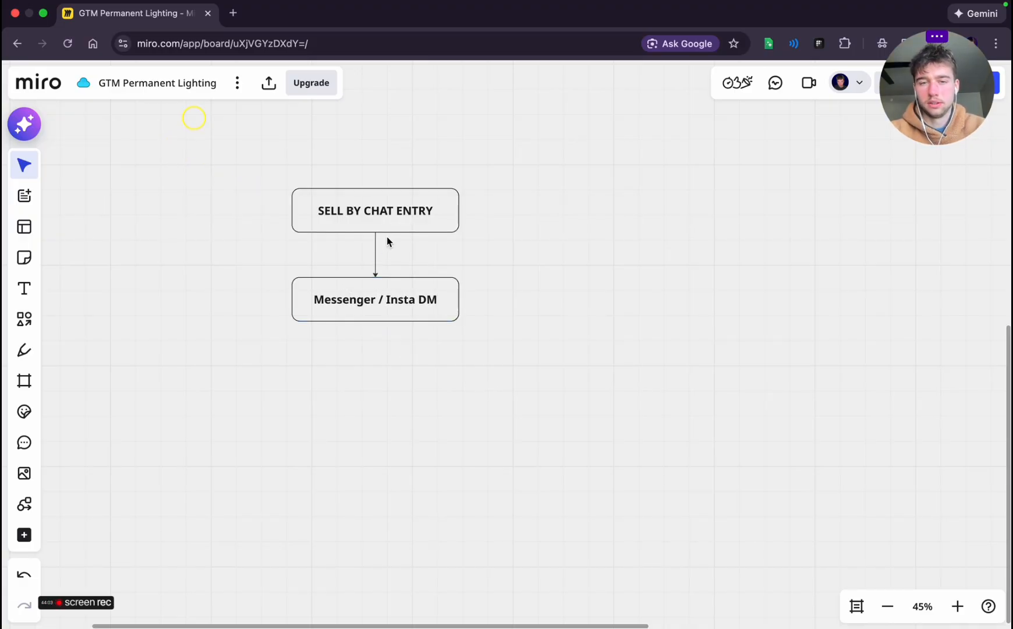
Select the Messenger / Insta DM box, recheck Lane 2 and Lane 3 Stage 1 in the planning chat, and return to the Miro board
left_click(382, 318)
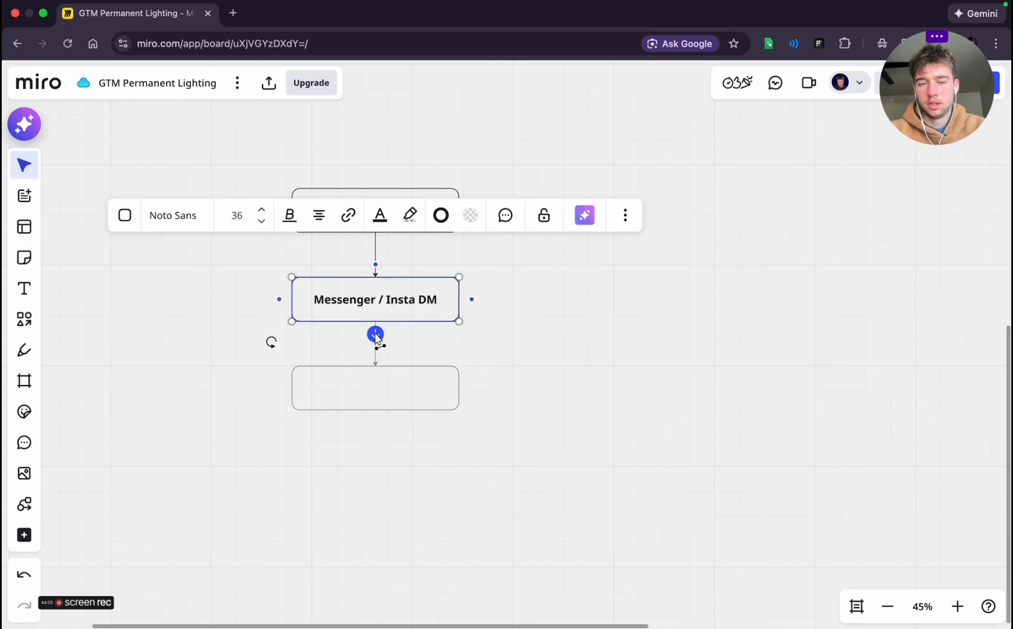
key("ctrl+Left")
scroll(239, 261, "down", 2)
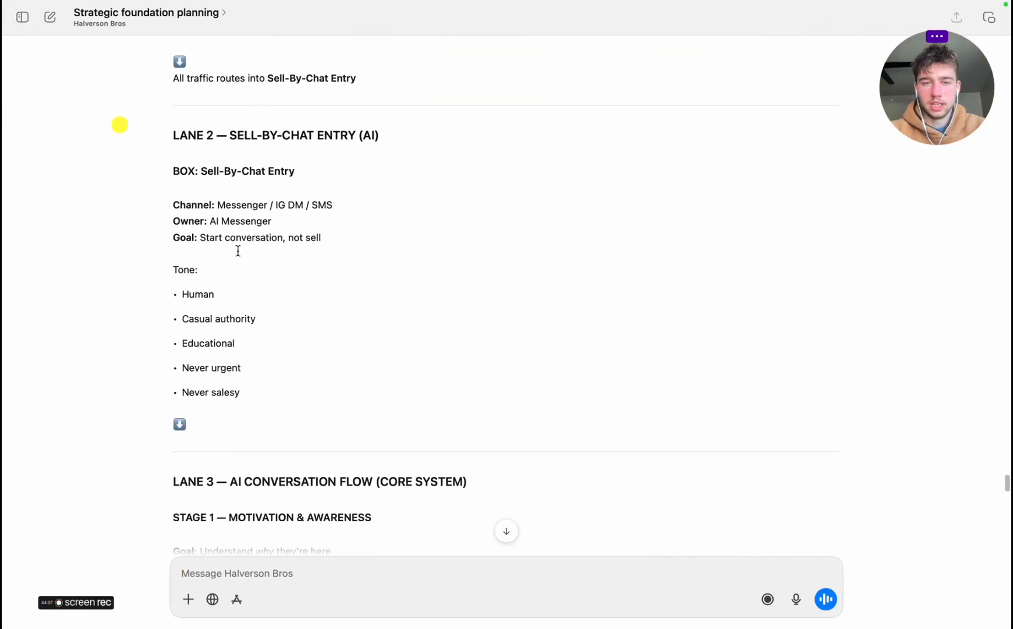
scroll(237, 250, "down", 8)
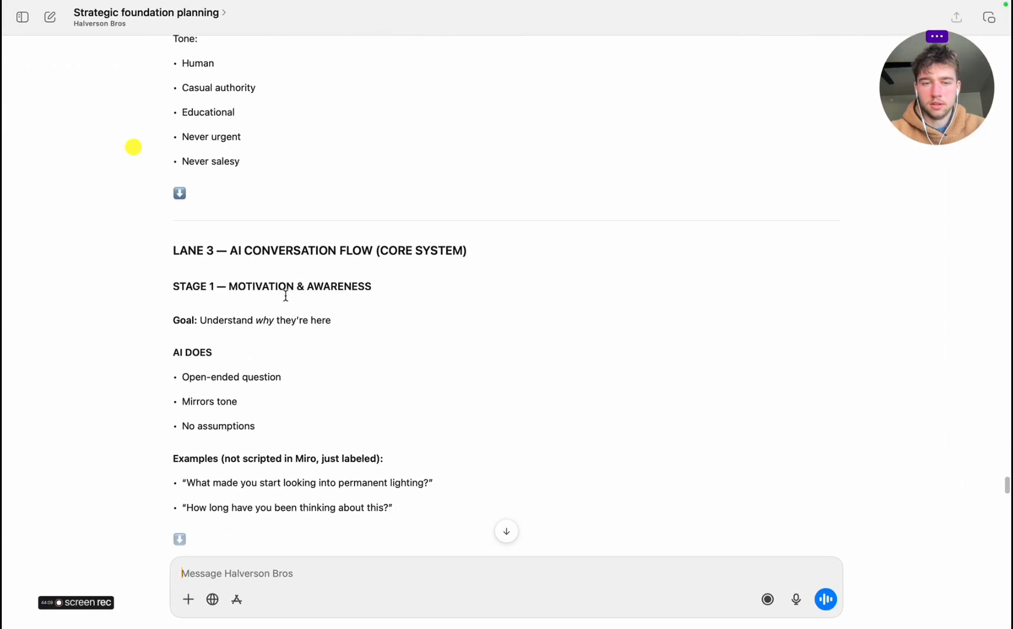
key("ctrl+Right")
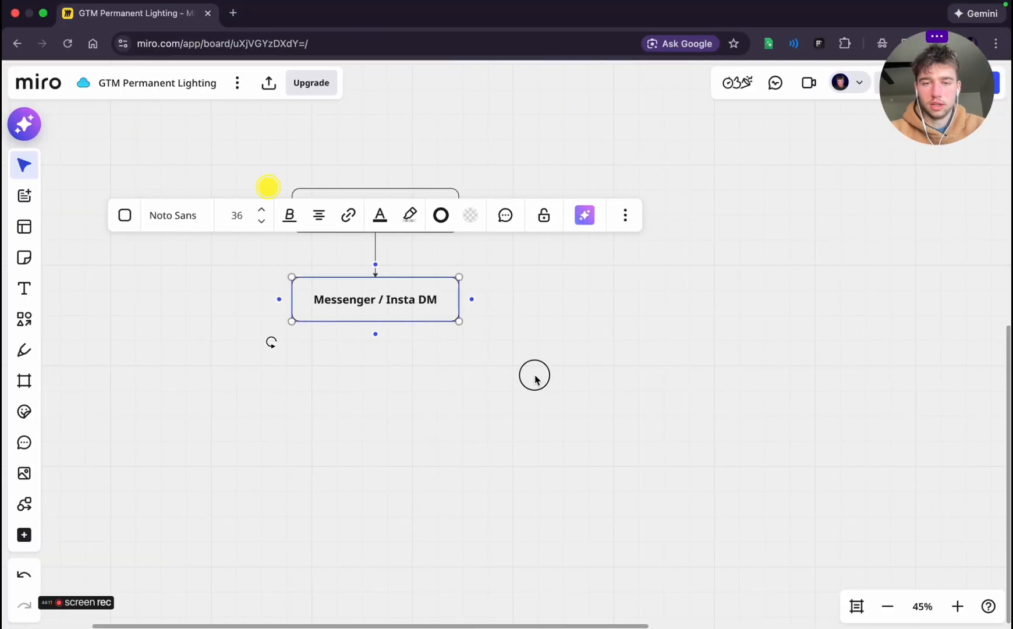
Remove the bold formatting from the Messenger / Insta DM label and move its box slightly lower below SELL BY CHAT ENTRY
left_click(534, 379)
scroll(535, 379, "up", 3)
scroll(477, 339, "down", 6)
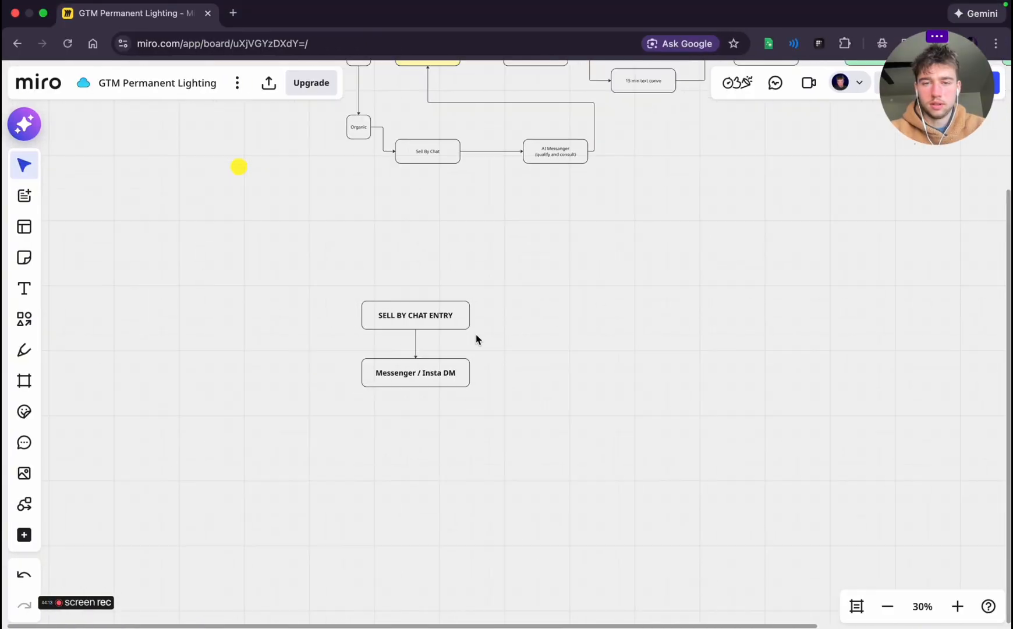
scroll(476, 339, "up", 6)
scroll(476, 339, "up", 2)
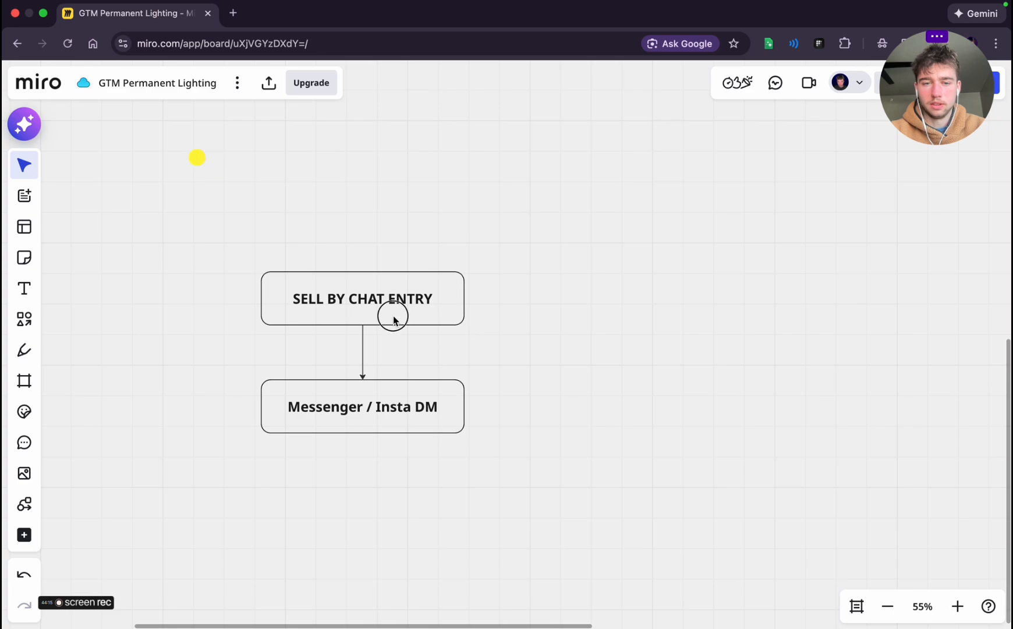
left_click(394, 317)
left_click(380, 430)
left_click(278, 318)
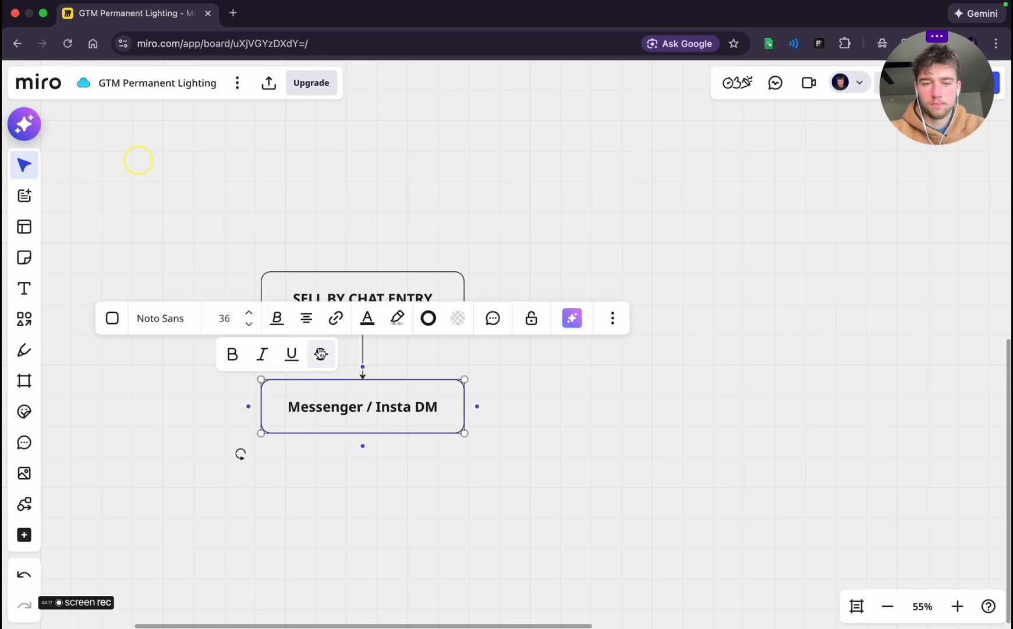
left_click(232, 354)
left_click(344, 507)
left_click_drag(361, 415, 331, 430)
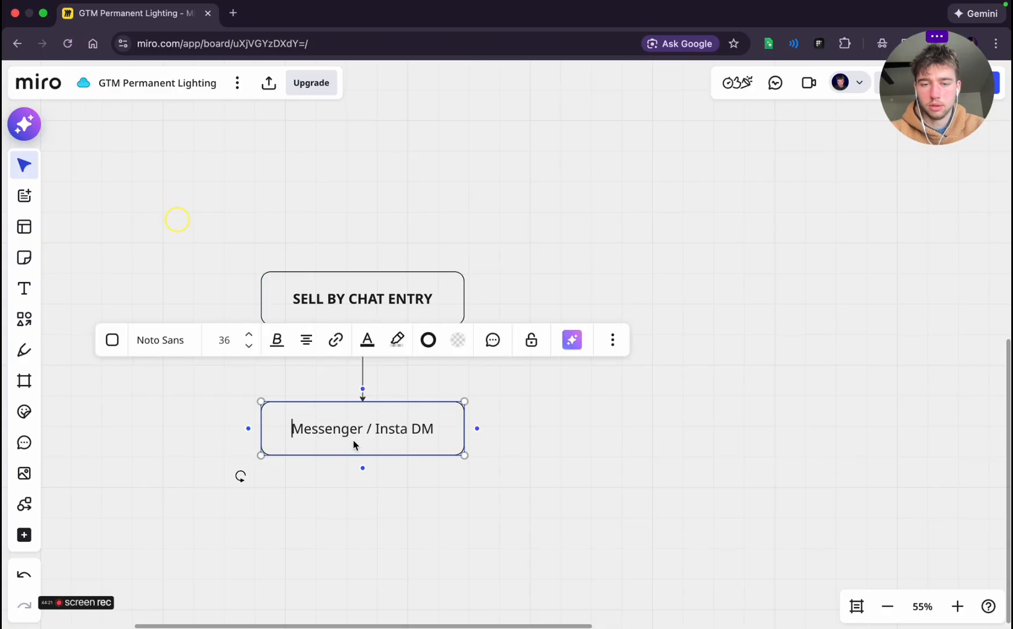
Clear the Messenger / Insta DM label and delete its box from below SELL BY CHAT ENTRY
left_click(350, 434)
key("super+a")
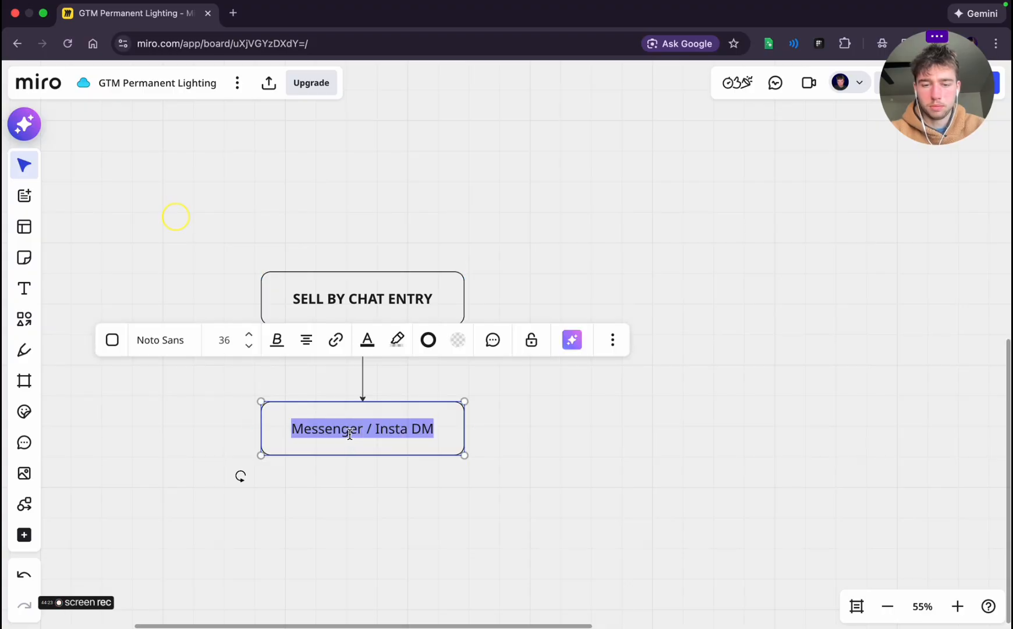
key("BackSpace")
left_click(460, 472)
left_click(384, 421)
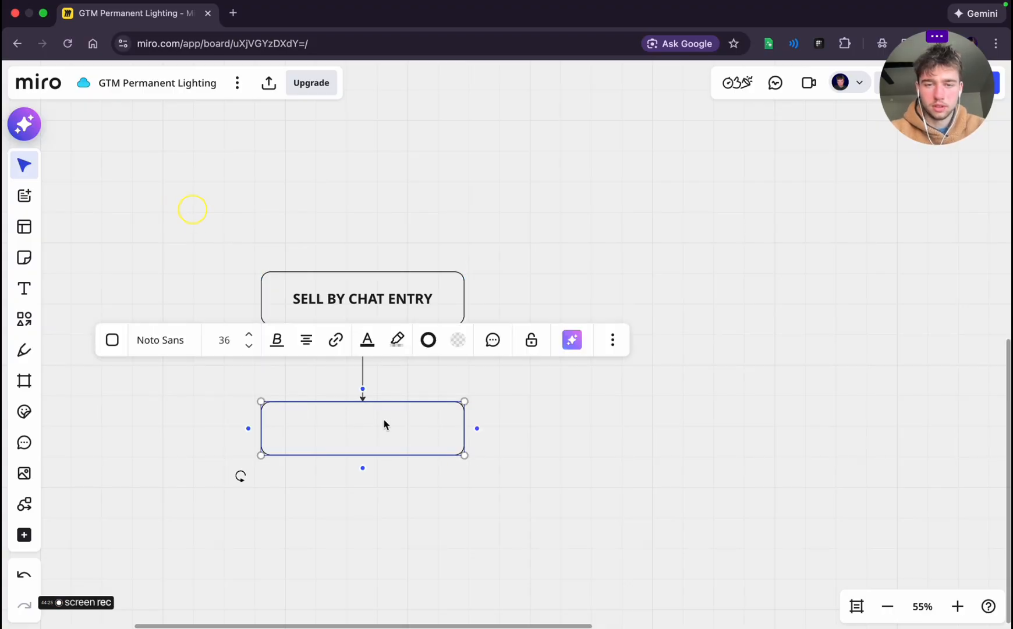
key("Delete")
Relabel the SELL BY CHAT ENTRY box below the traffic funnel as SELL BY CHAT SYSTEM
left_click(449, 305)
scroll(448, 304, "up", 5)
scroll(448, 317, "down", 5)
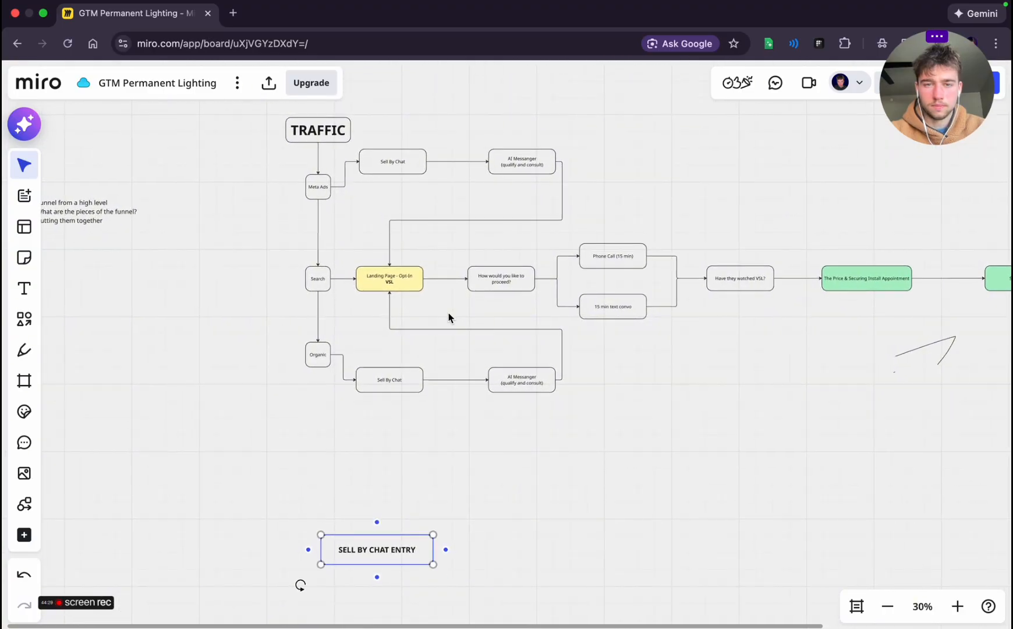
scroll(448, 318, "up", 2)
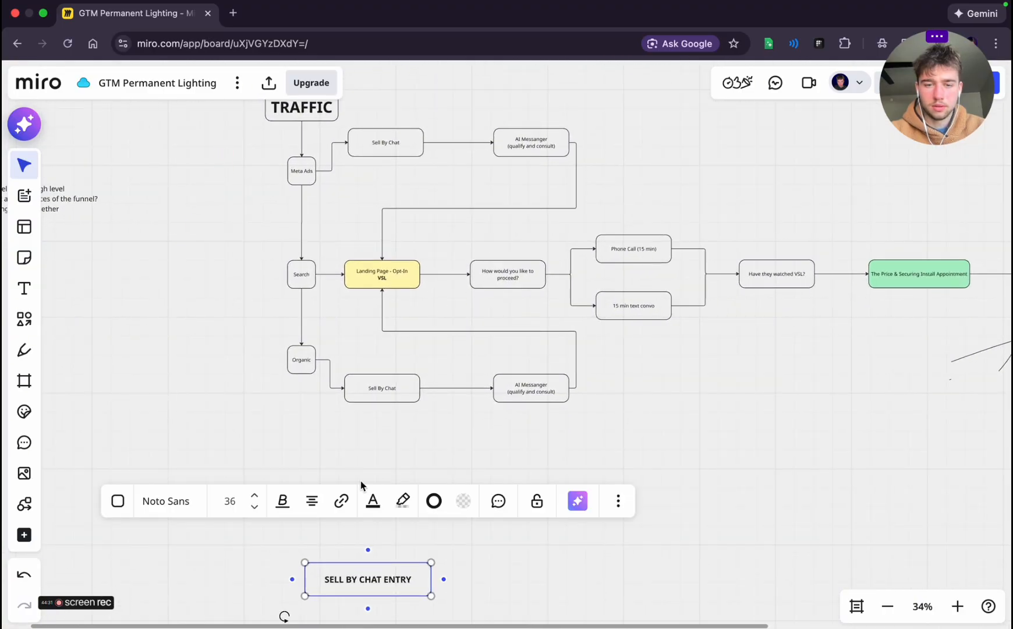
scroll(360, 481, "up", 5)
scroll(361, 480, "down", 5)
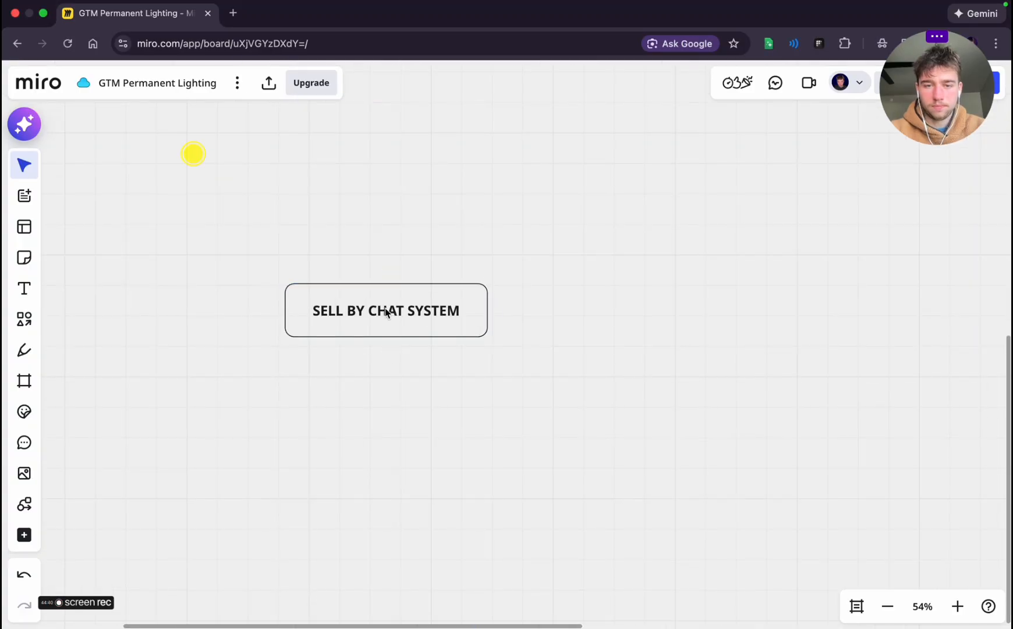
Add a connected box below SELL BY CHAT SYSTEM and label it "S1 - Motivation & Awareness"
left_click(391, 335)
left_click(386, 349)
type("S1 - Motivation & Awarenss")
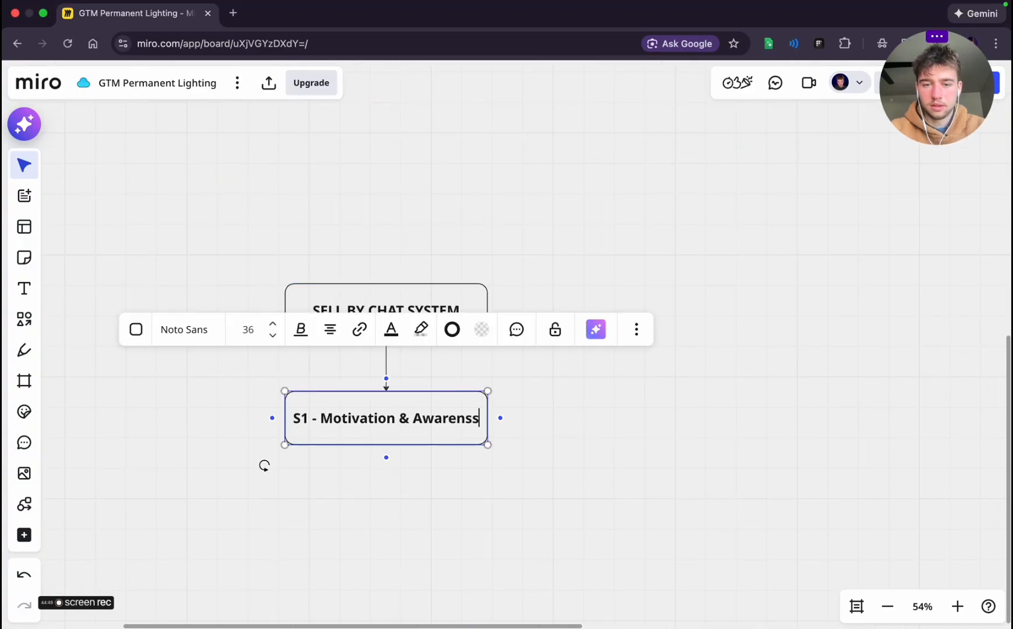
key("BackSpace")
key("BackSpace")
type("ess")
key("Return")
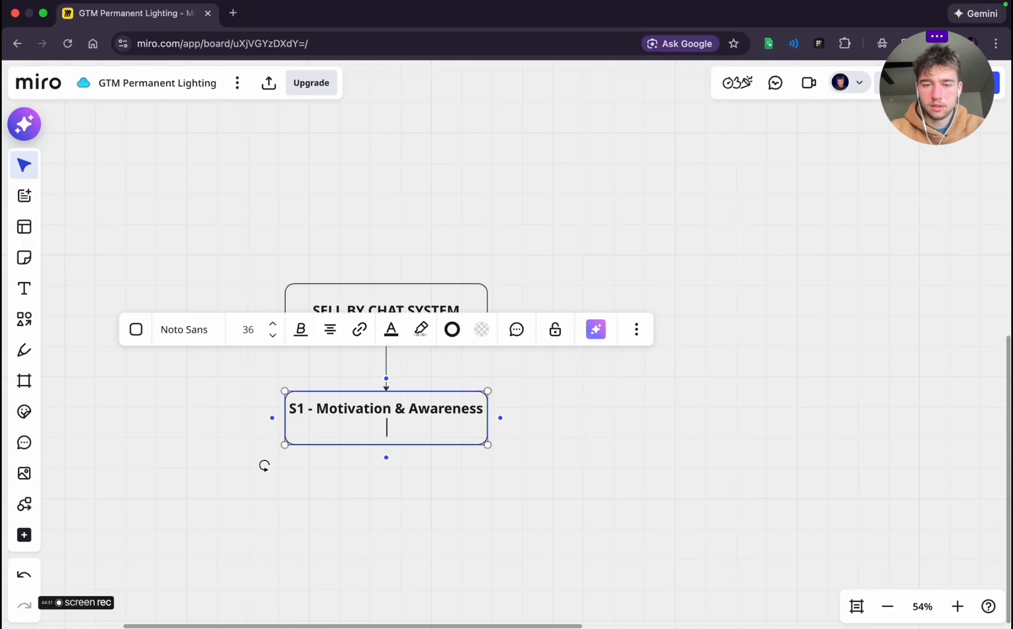
key("BackSpace")
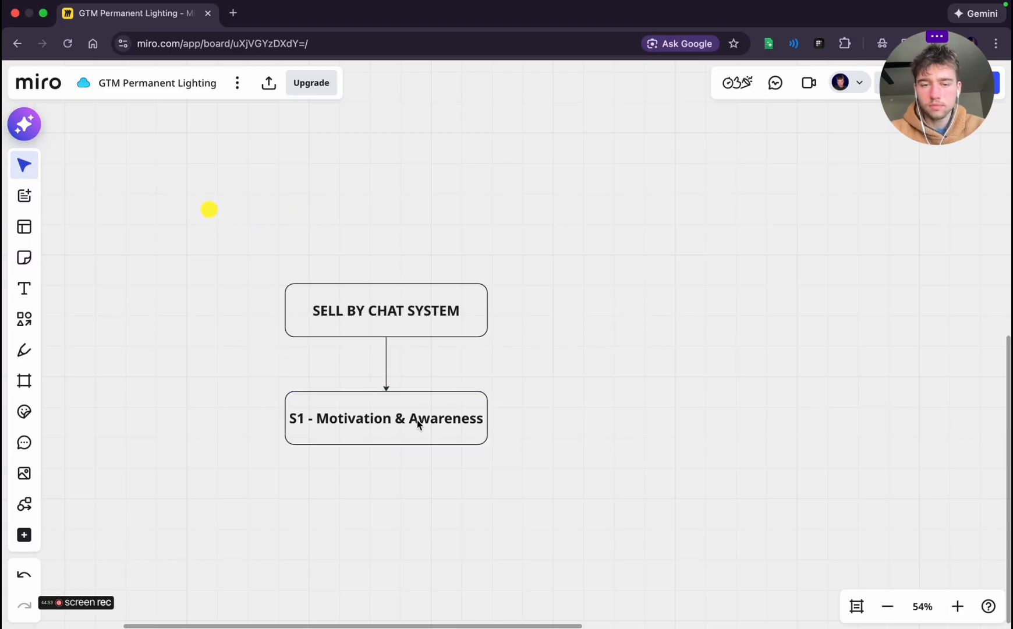
Check the Lane 3 Stage 1 goal and AI tasks in the planning chat, returning to the Miro board
scroll(418, 421, "down", 1)
key("ctrl+Left")
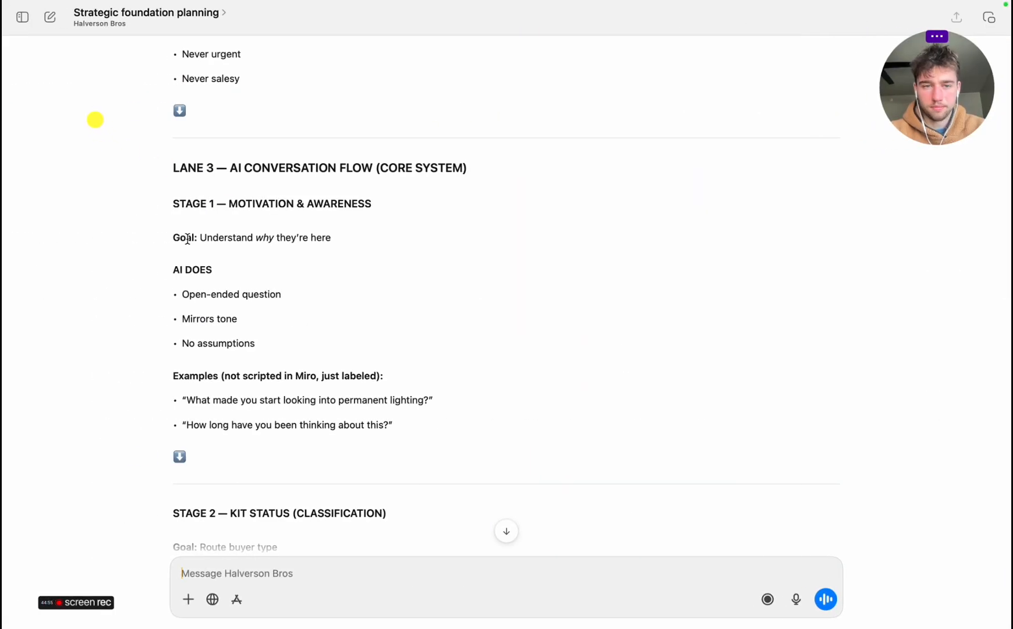
key("ctrl+Right")
Add an empty connected box to the right of S1 - Motivation & Awareness and move it closer, aligned with that box
left_click(376, 364)
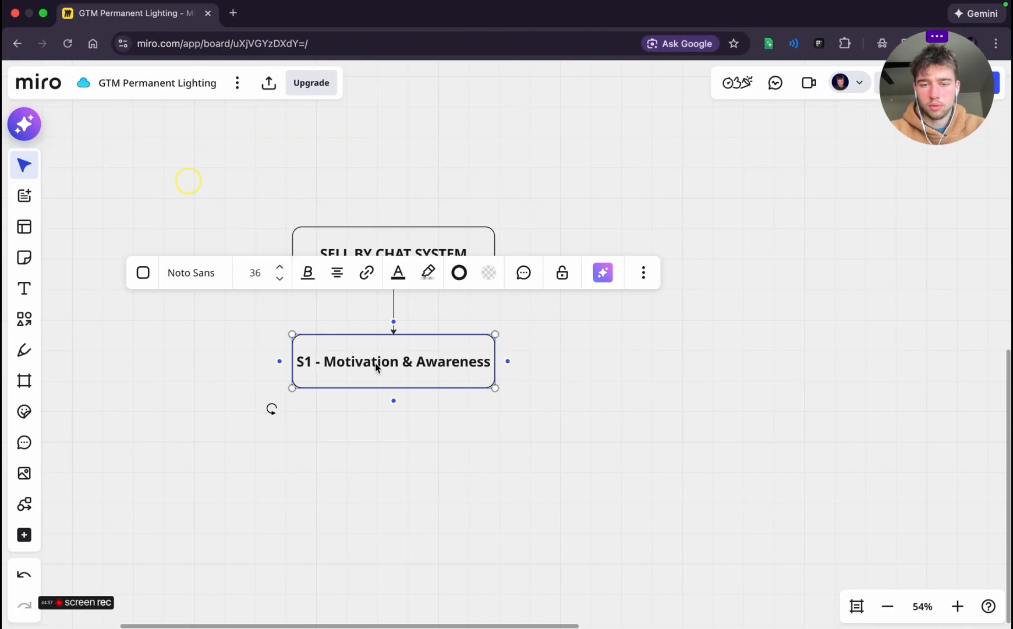
left_click(508, 362)
left_click(804, 441)
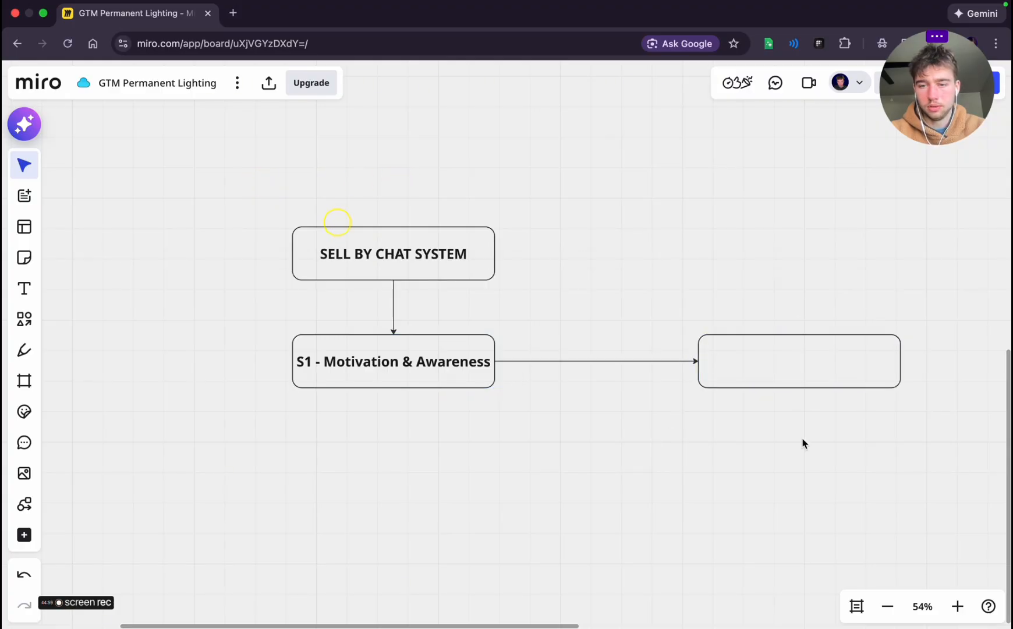
left_click(828, 364)
left_click_drag(828, 364, 685, 362)
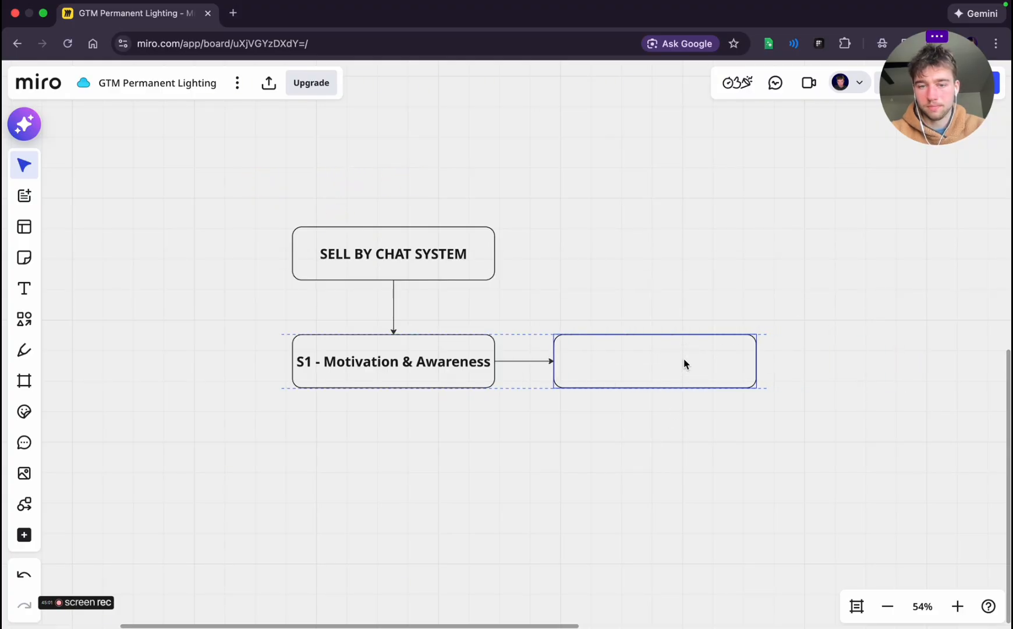
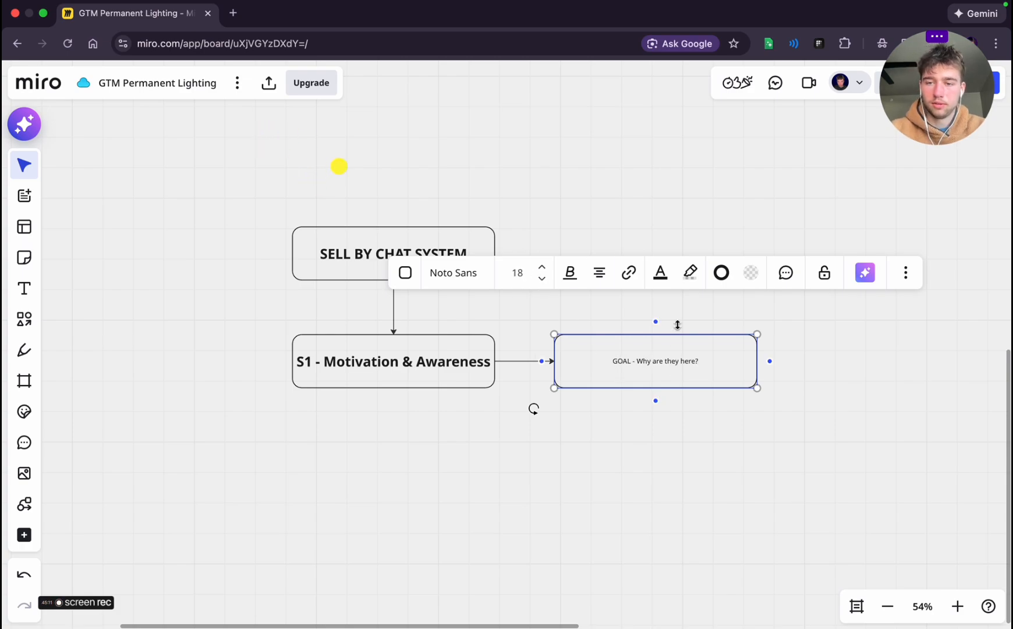
Fill the "GOAL - Why are they here?" box with light green, shrink it, and keep it aligned with S1 - Motivation & Awareness
left_click(751, 277)
left_click(706, 451)
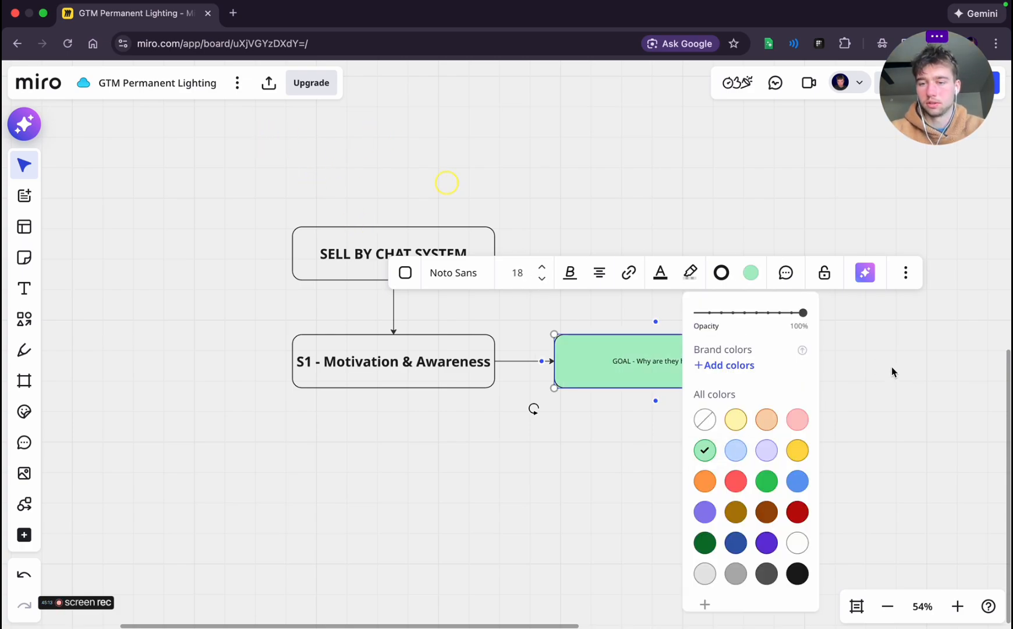
left_click(895, 373)
left_click(727, 372)
mouse_move(739, 389)
left_mouse_down()
mouse_move(735, 371)
mouse_move(736, 389)
left_mouse_up()
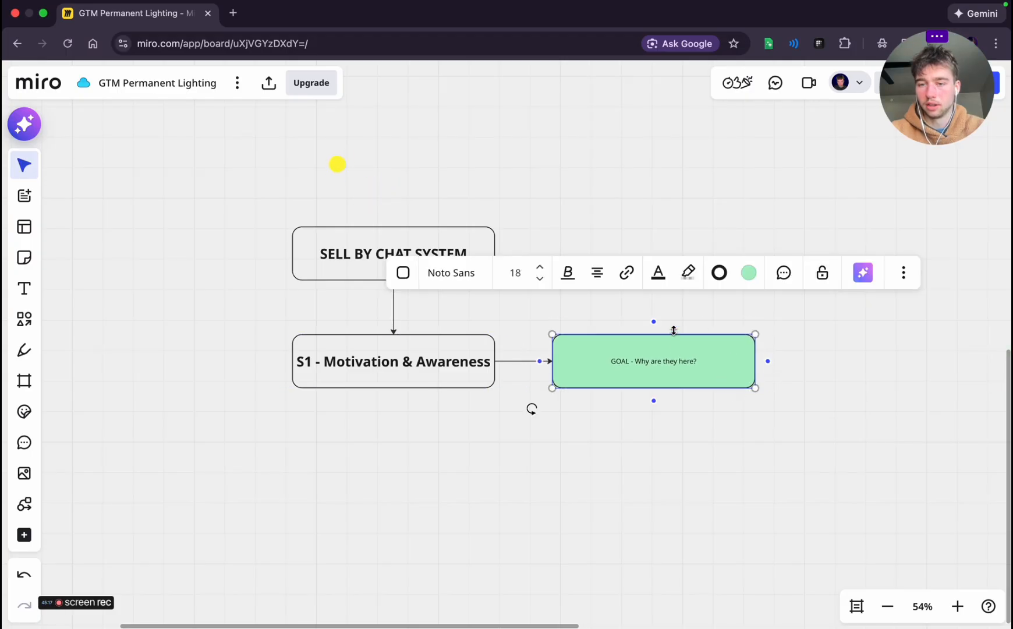
left_click_drag(757, 334, 679, 348)
left_click_drag(602, 372, 654, 371)
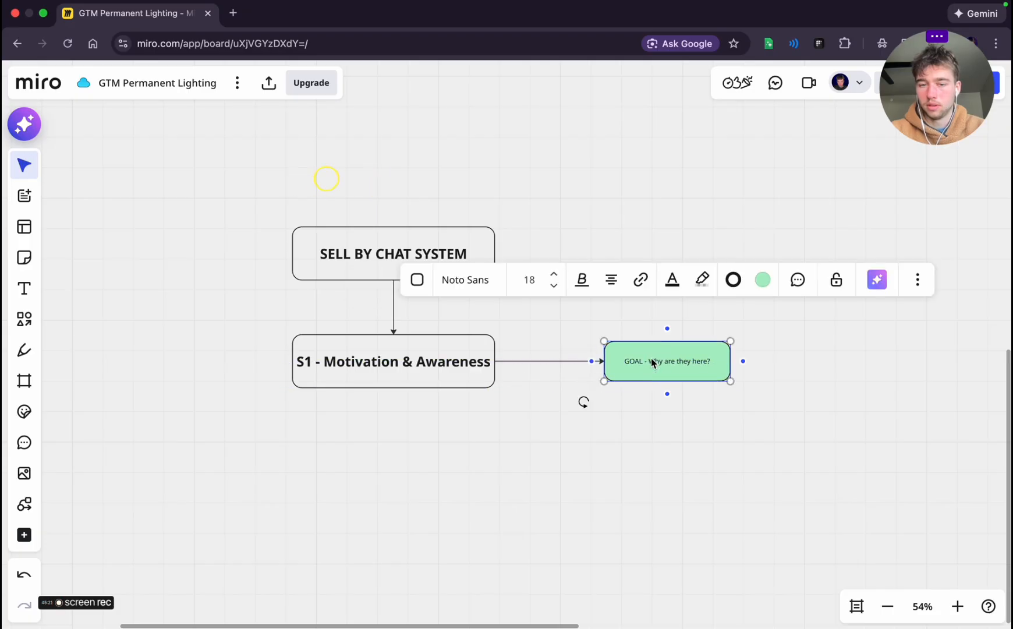
left_click(592, 434)
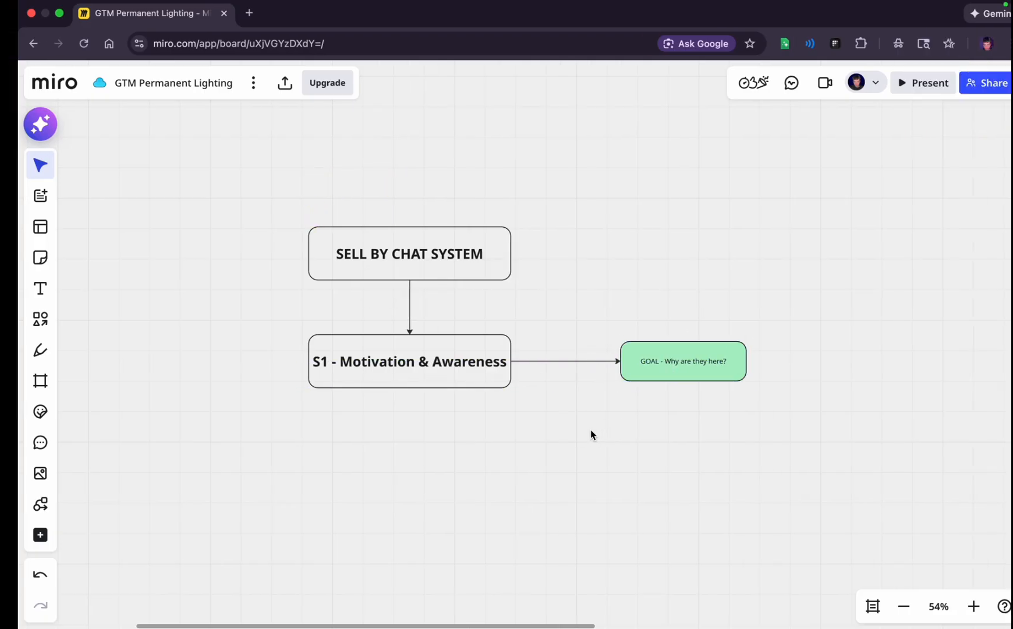
Copy the three Stage 1 AI DOES bullets from the planning chat and return to the Miro board
key("ctrl+Left")
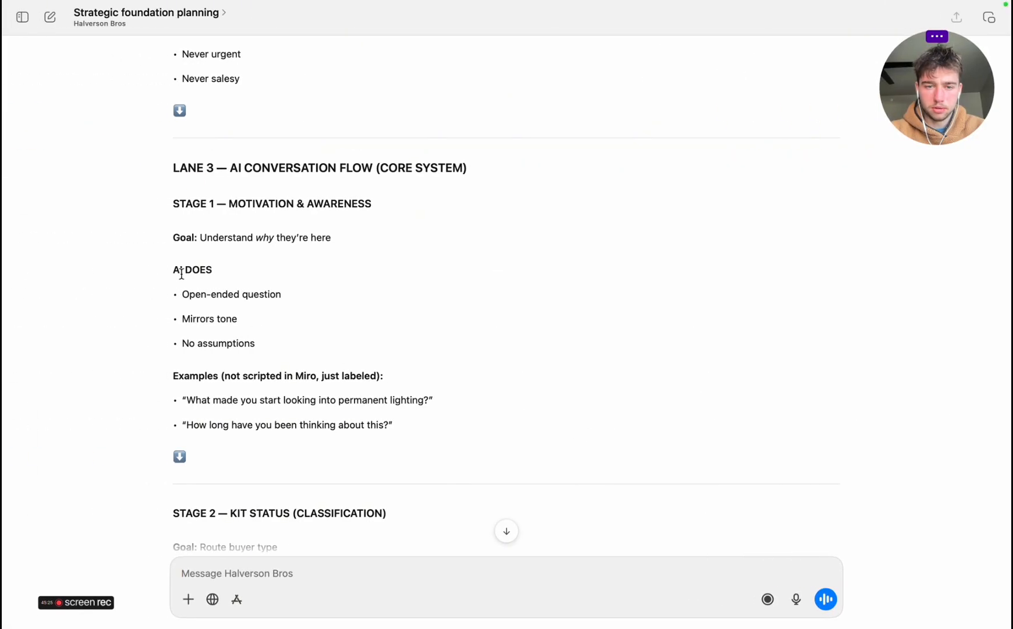
left_click_drag(188, 293, 259, 345)
key("super+c")
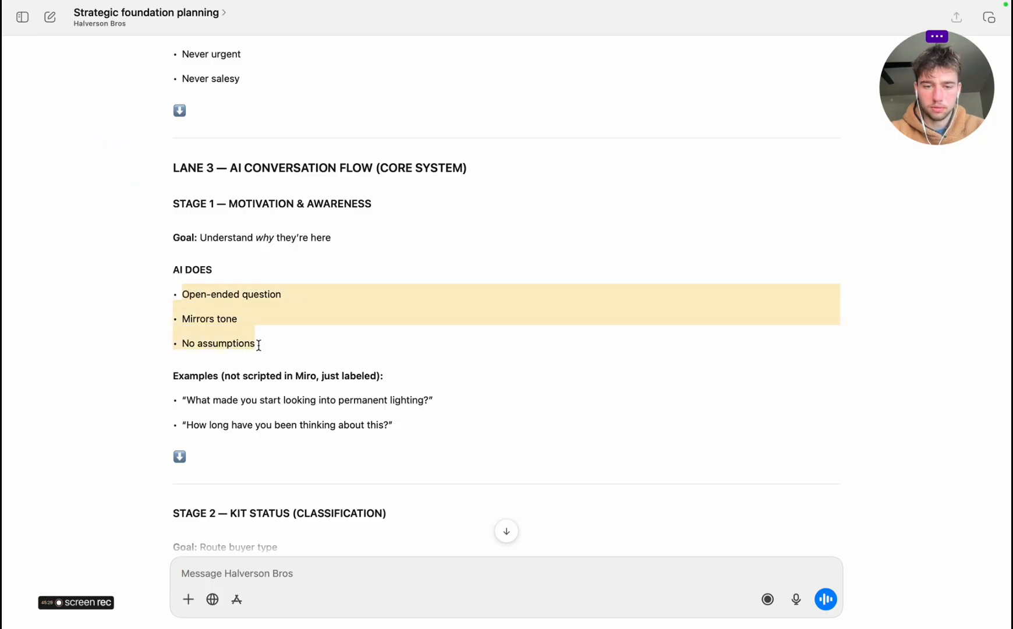
key("ctrl+Right")
Add a connected box to the right of the green GOAL box, remove its fill, and label it "AI DOES"
scroll(686, 365, "right", 10)
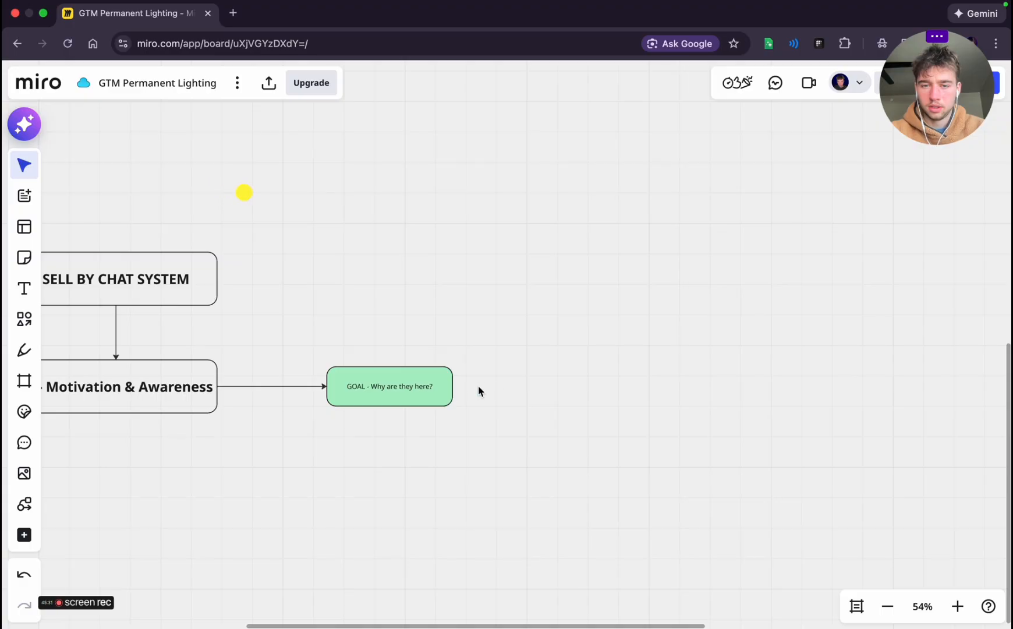
left_click(446, 389)
left_click(462, 386)
left_click(720, 303)
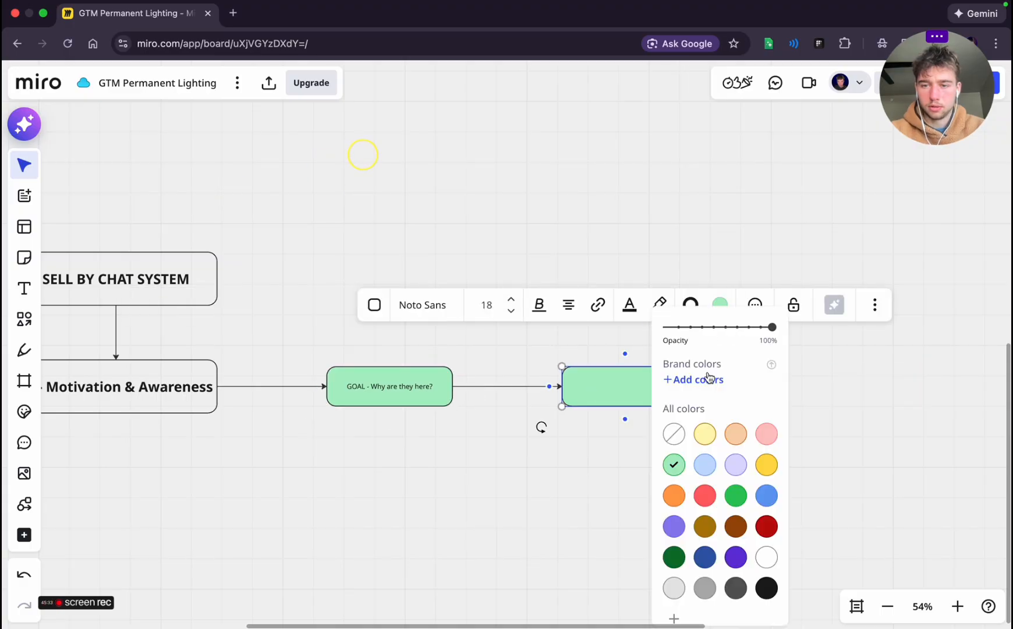
left_click(674, 433)
left_click(605, 436)
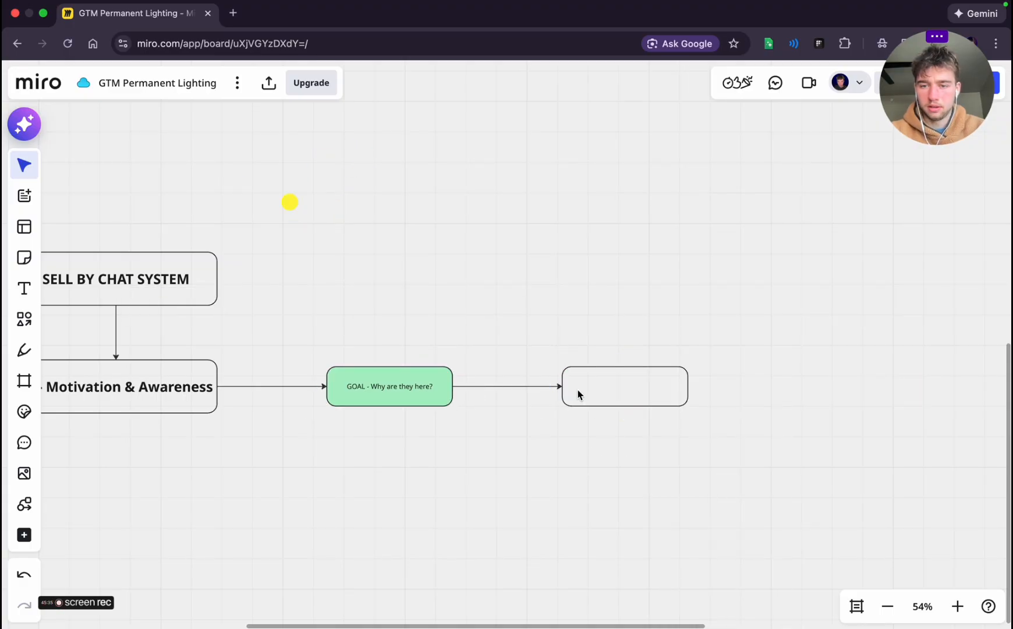
left_click(578, 394)
Add a connected box below AI DOES, paste the three Stage 1 bullets into it, and make it slightly taller
left_click(625, 420)
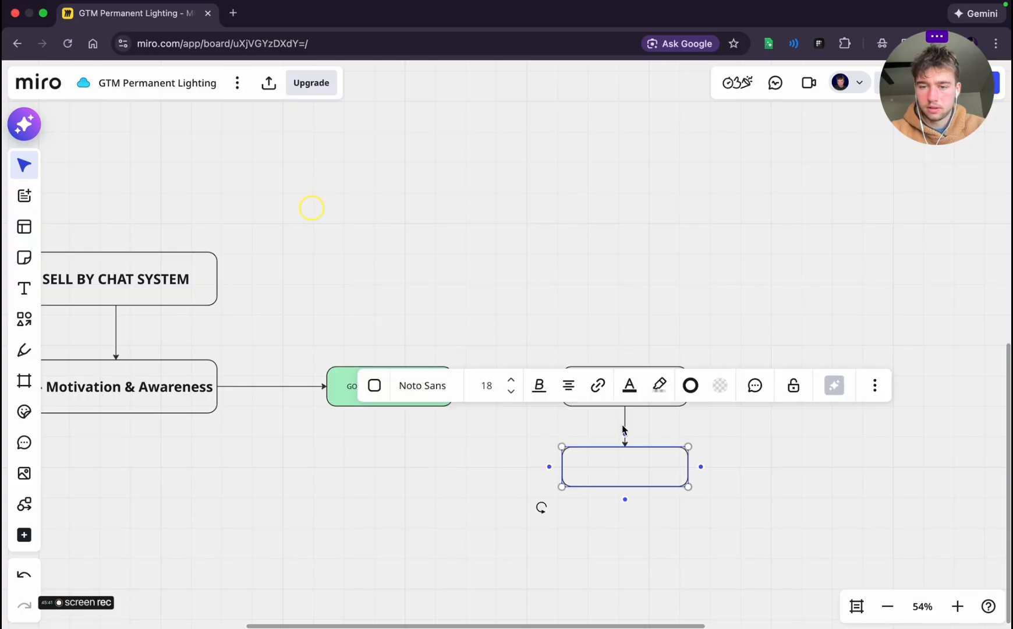
key("super+v")
left_click(740, 506)
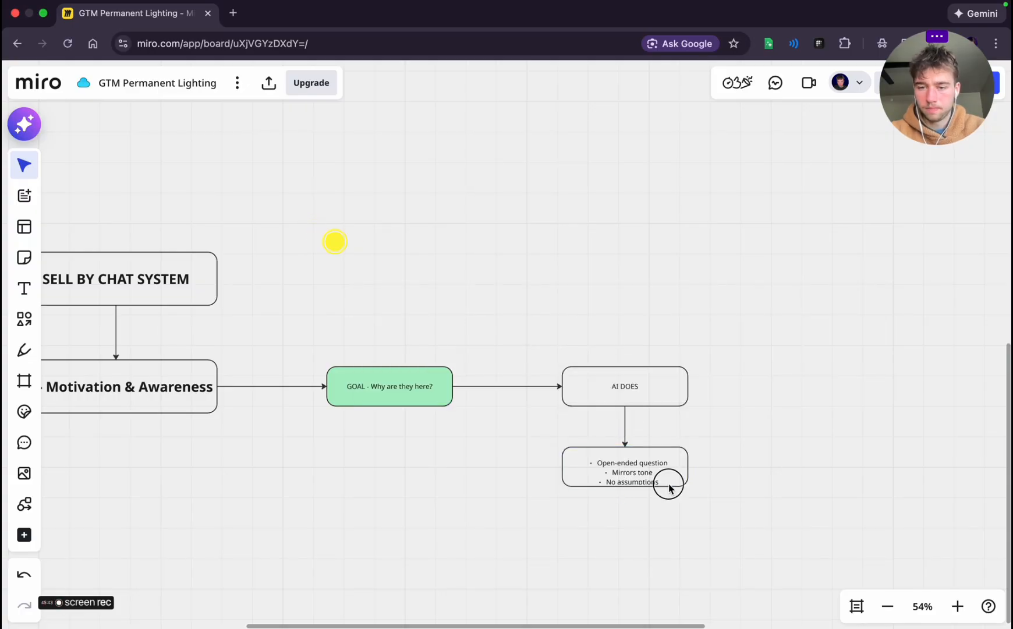
left_click(661, 487)
left_click_drag(659, 492, 656, 500)
left_click(606, 456)
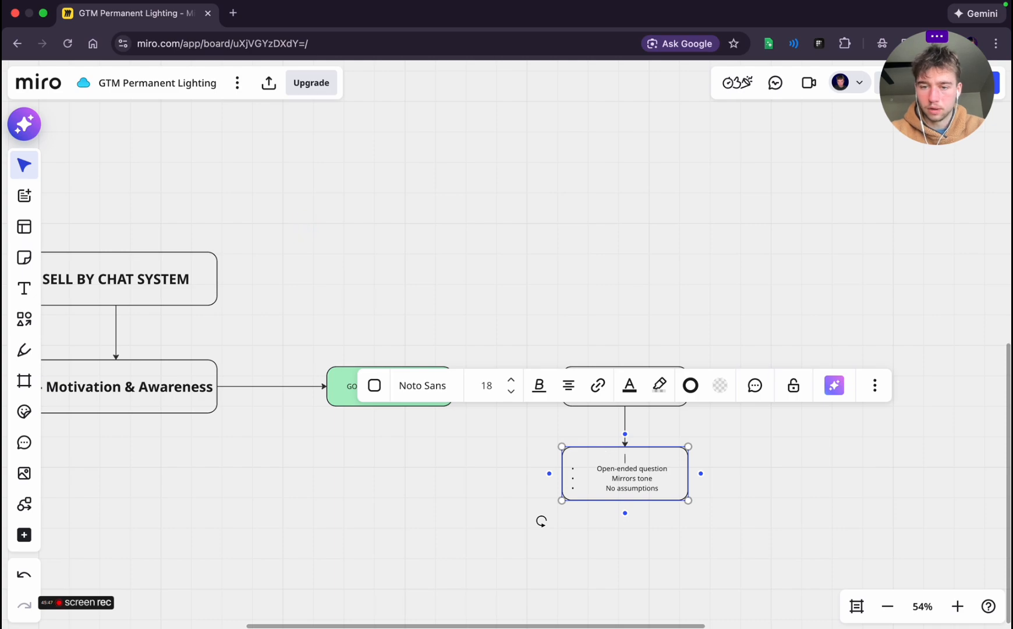
left_click(606, 592)
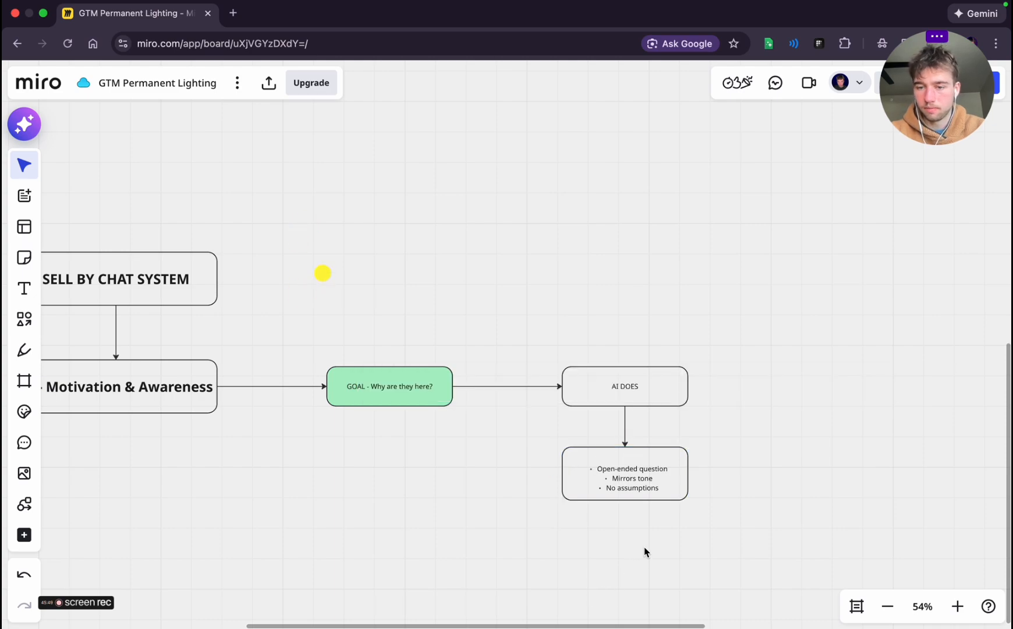
Copy the two Stage 1 example questions from the planning chat and return to the Miro board
scroll(645, 551, "down", 2)
key("ctrl+Left")
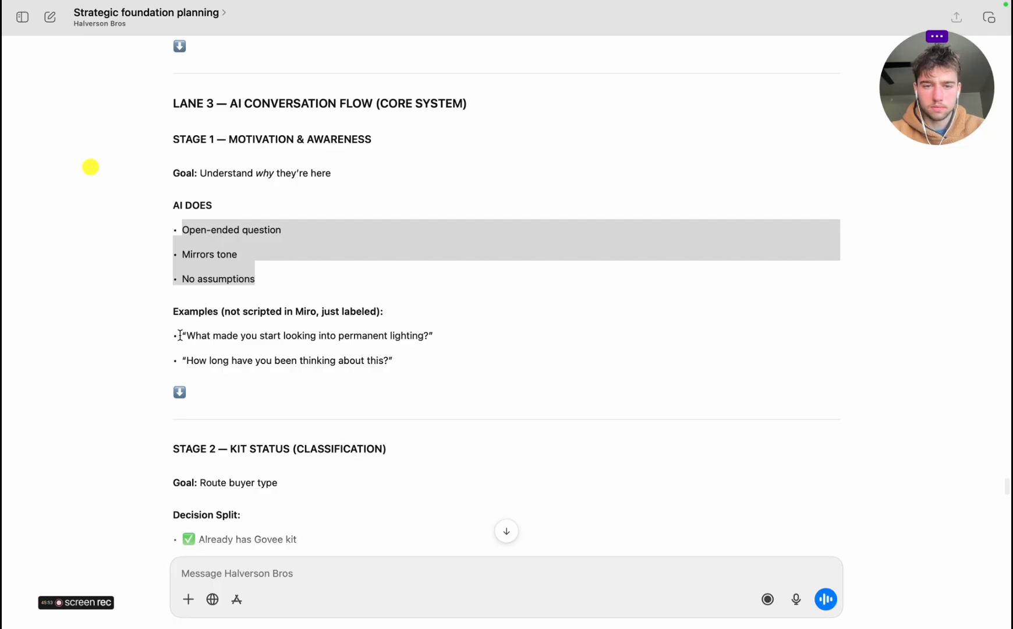
left_click_drag(180, 335, 411, 364)
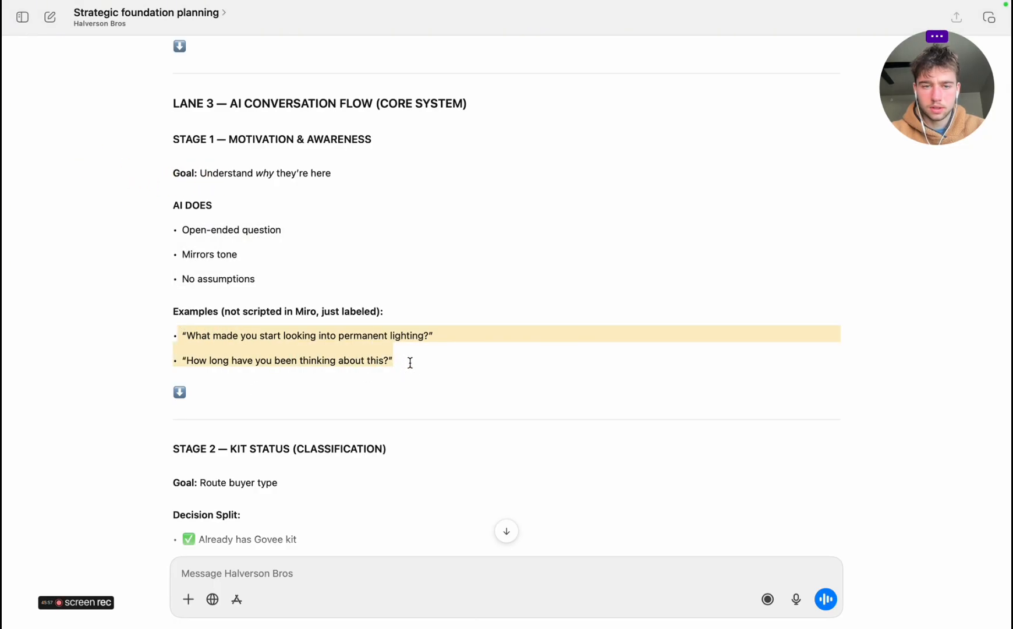
key("ctrl+Right")
Remove the bullets from the box below AI DOES and delete that box
scroll(655, 413, "right", 5)
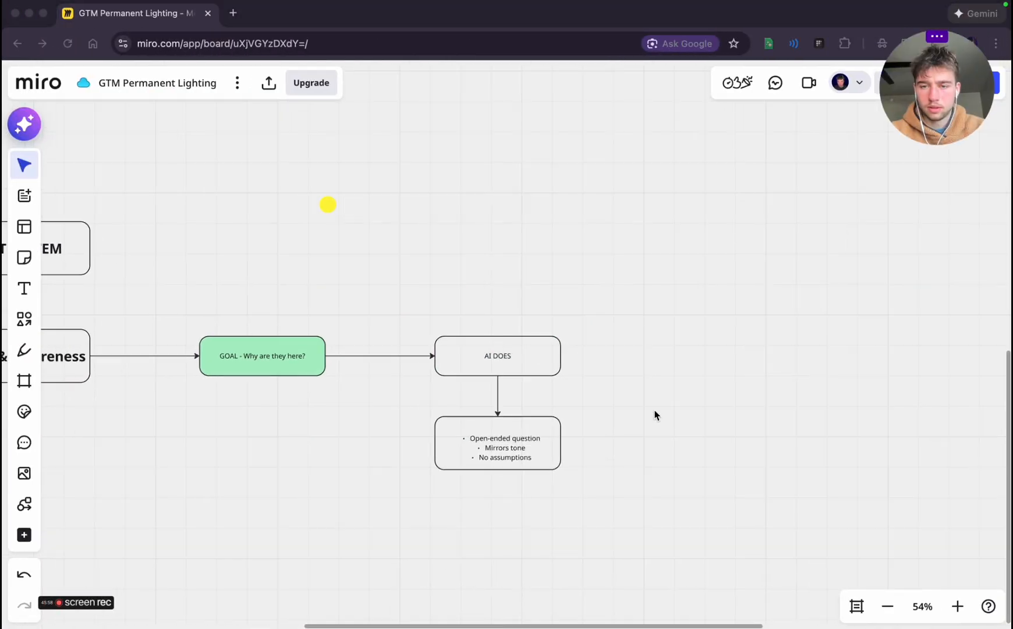
left_click(495, 457)
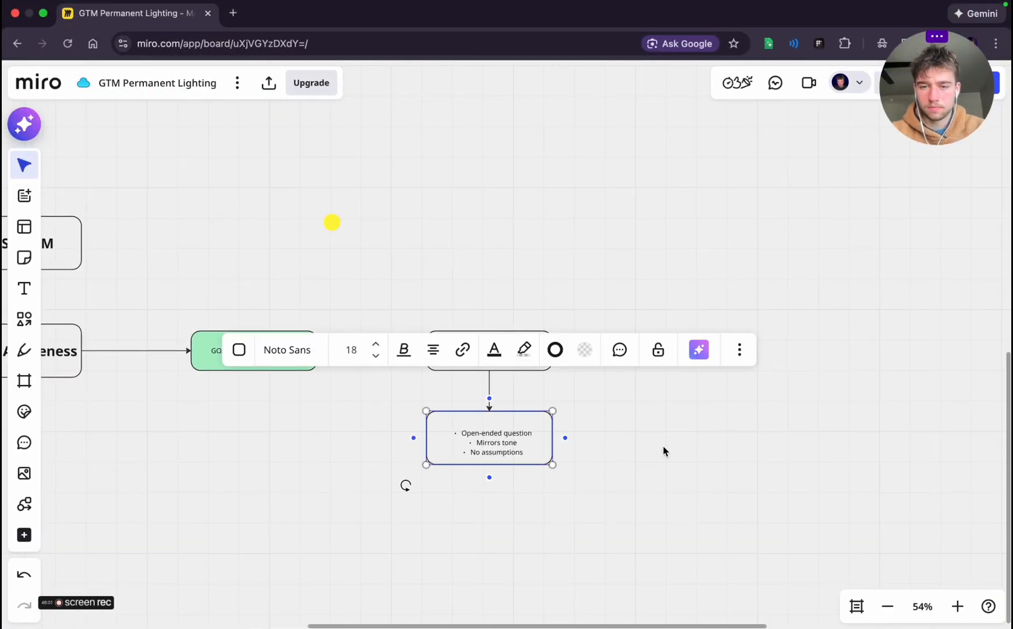
left_click(662, 450)
left_click(513, 451)
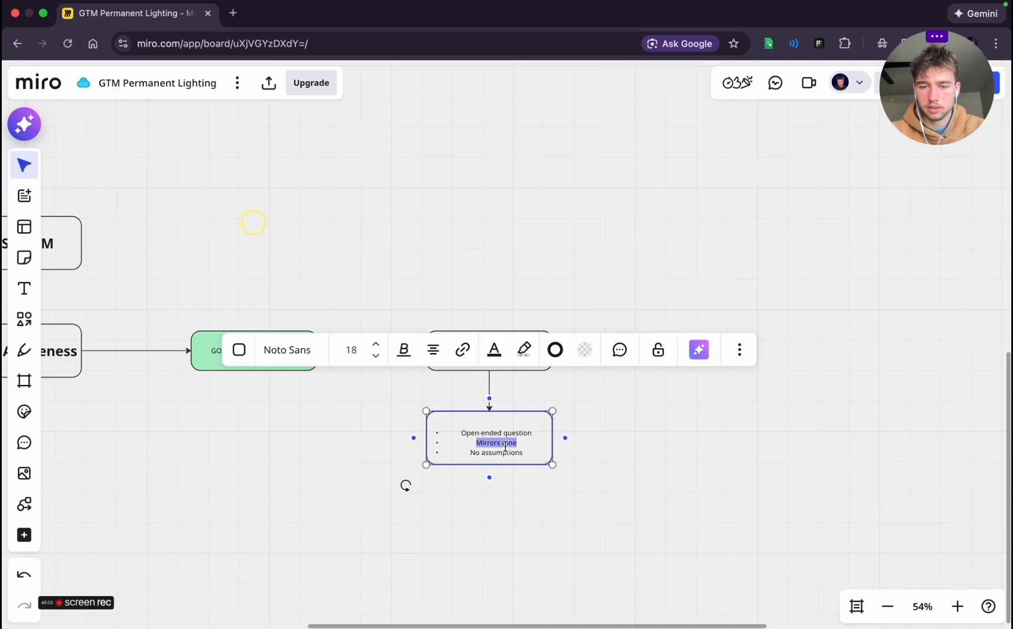
key("super+a")
key("BackSpace")
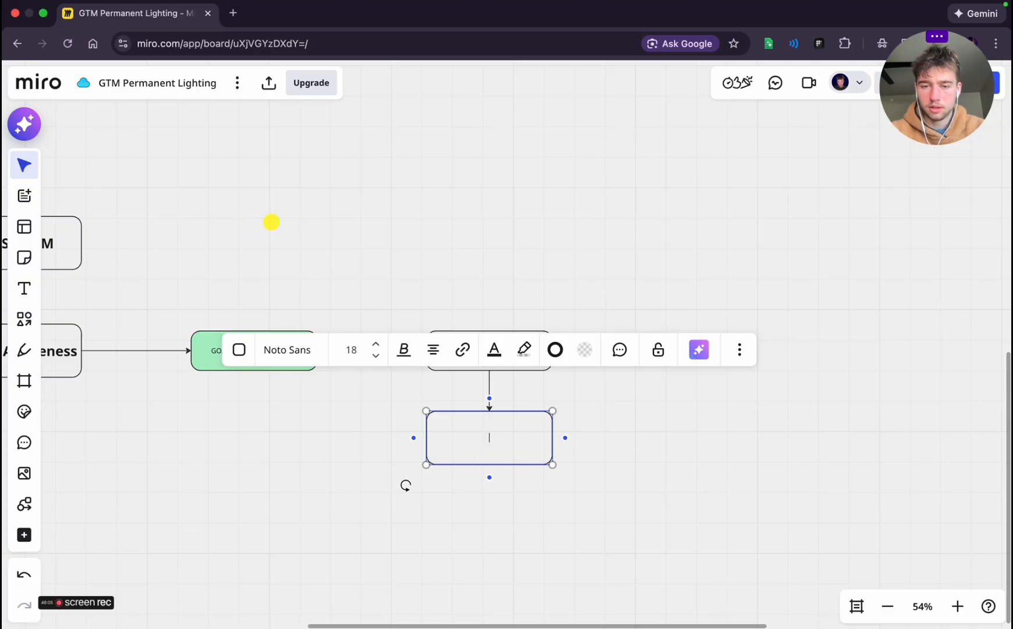
left_click(635, 437)
left_click(491, 438)
key("BackSpace")
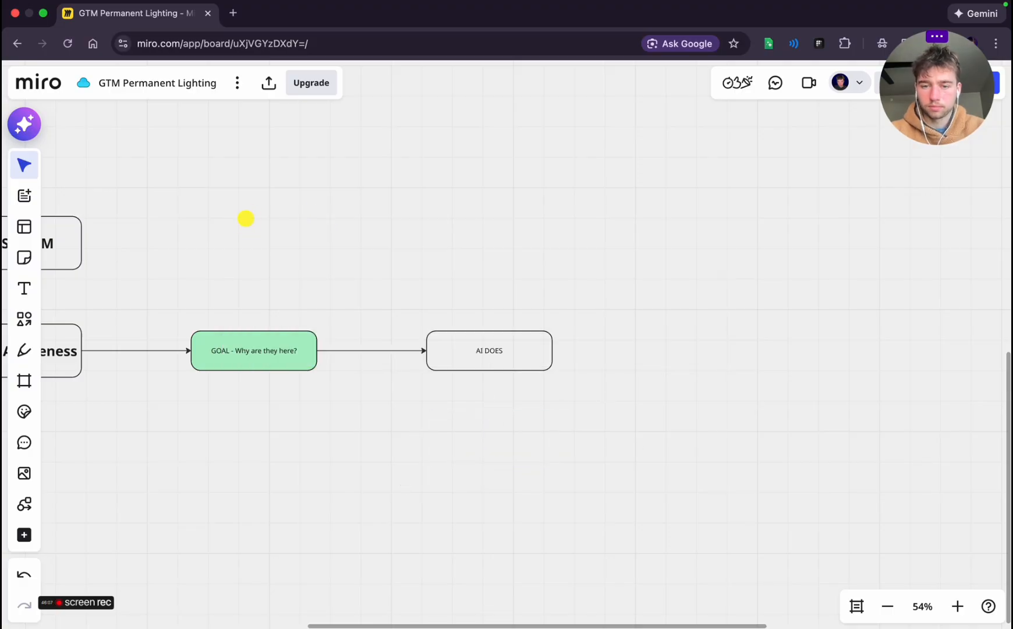
Add a connected box to the right of AI DOES containing Open-ended question, Mirrors tone and No assumptions as plain lines
left_click(520, 340)
left_click(565, 351)
key("super+v")
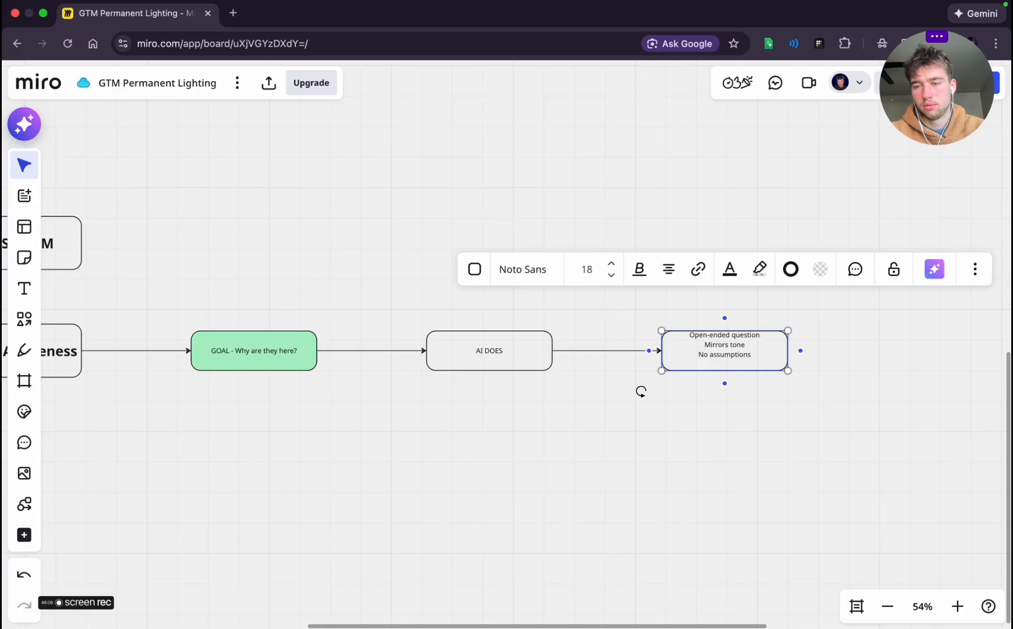
key("BackSpace")
key("BackSpace")
left_click(808, 430)
Add a connected box after the Open-ended question box and fill it with the two Stage 1 example questions copied from the planning chat
left_click(778, 355)
left_click(802, 352)
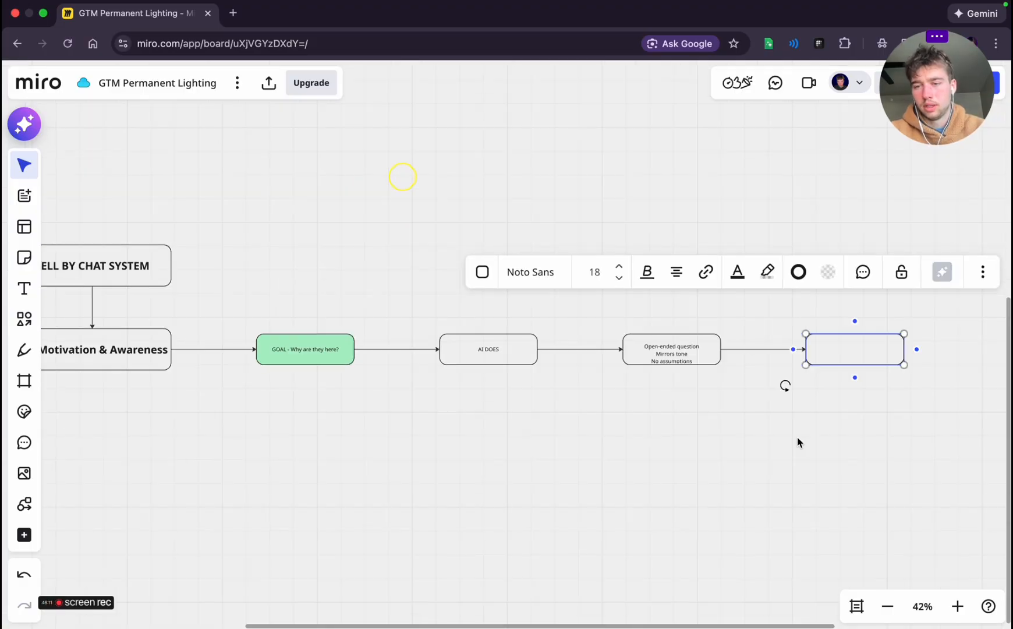
key("ctrl+Left")
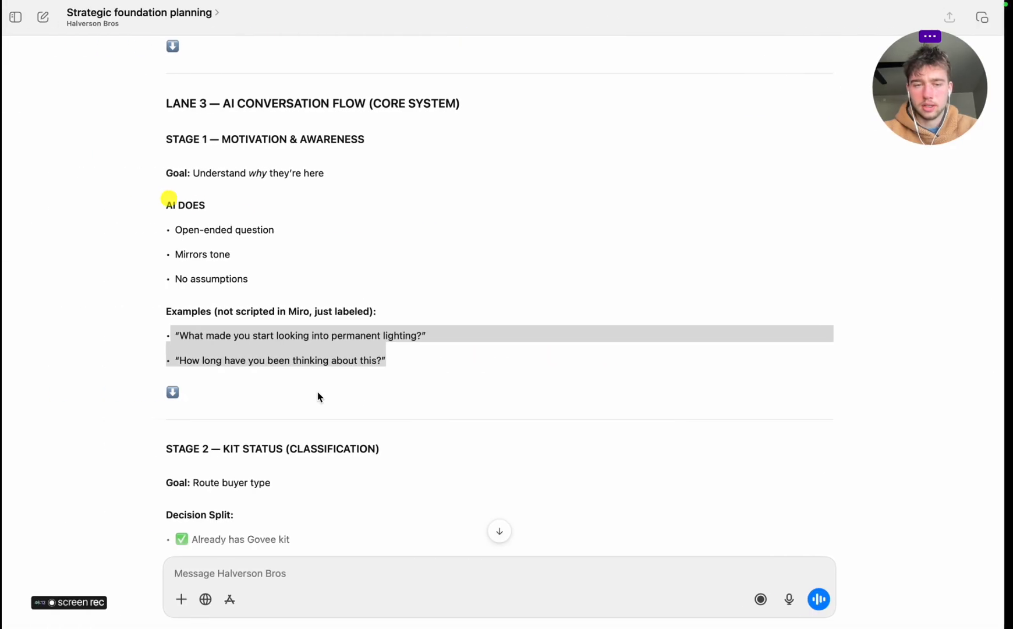
double_click(195, 341)
left_click_drag(196, 341, 409, 358)
left_click(176, 338)
key("ctrl+Right")
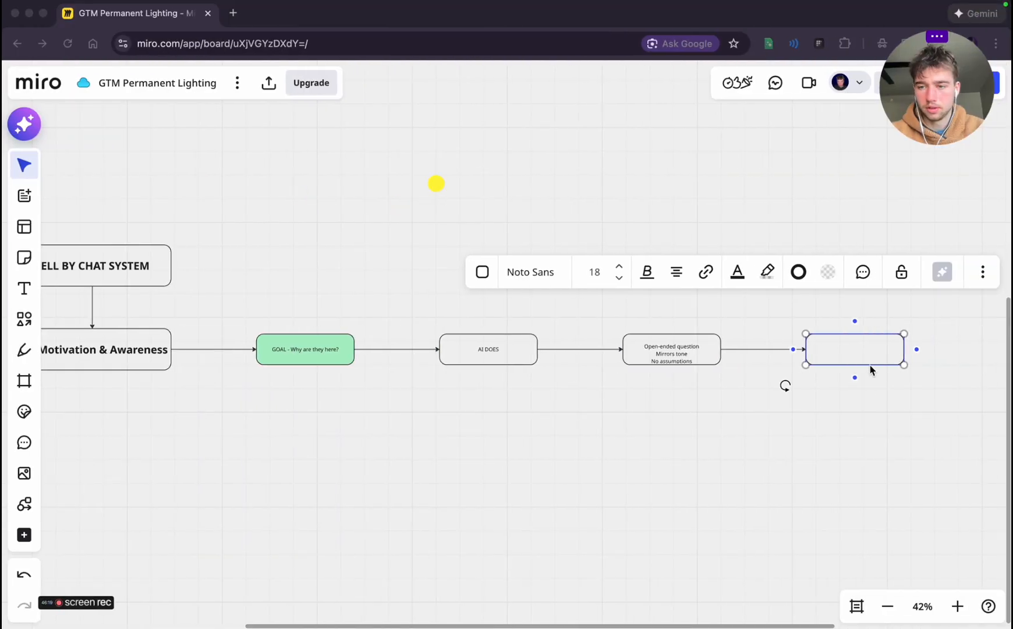
double_click(855, 350)
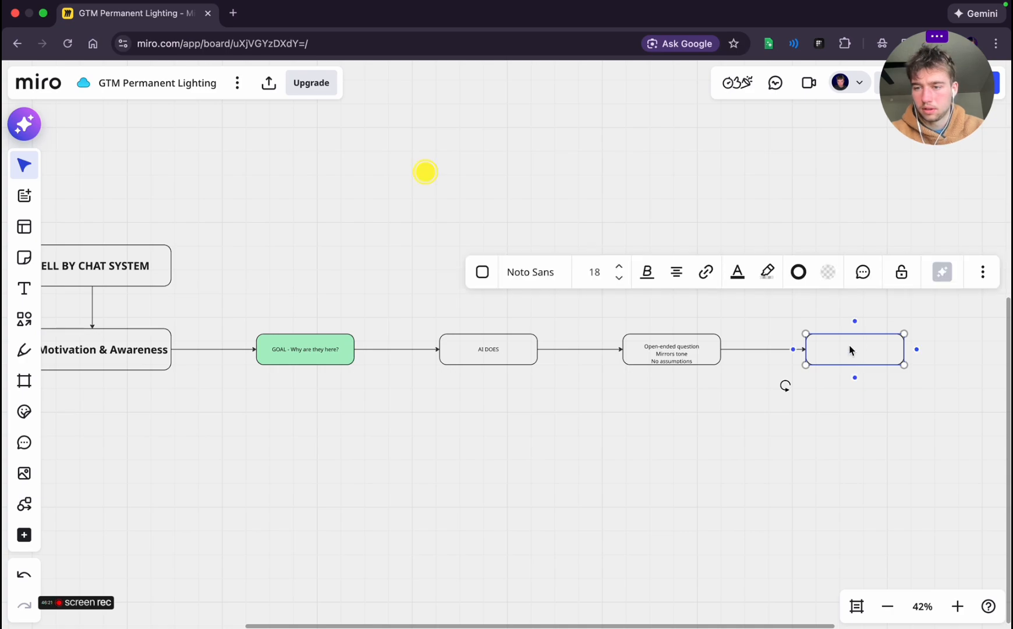
key("super+v")
left_click(891, 400)
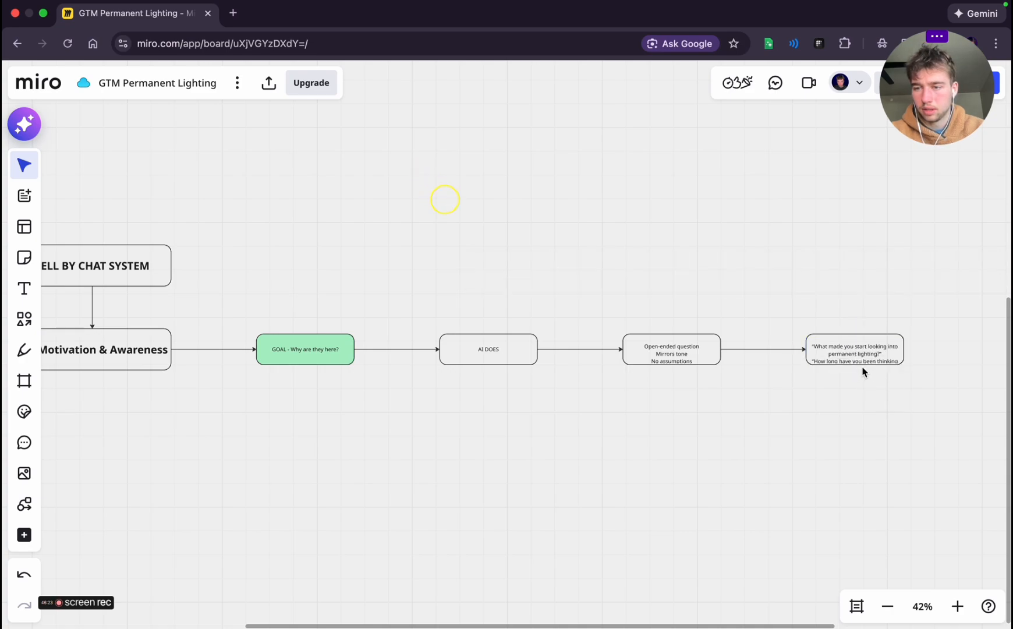
Make the example questions box taller so all its text fits, and move it back in line with the row
left_click(863, 363)
left_click_drag(877, 366, 872, 393)
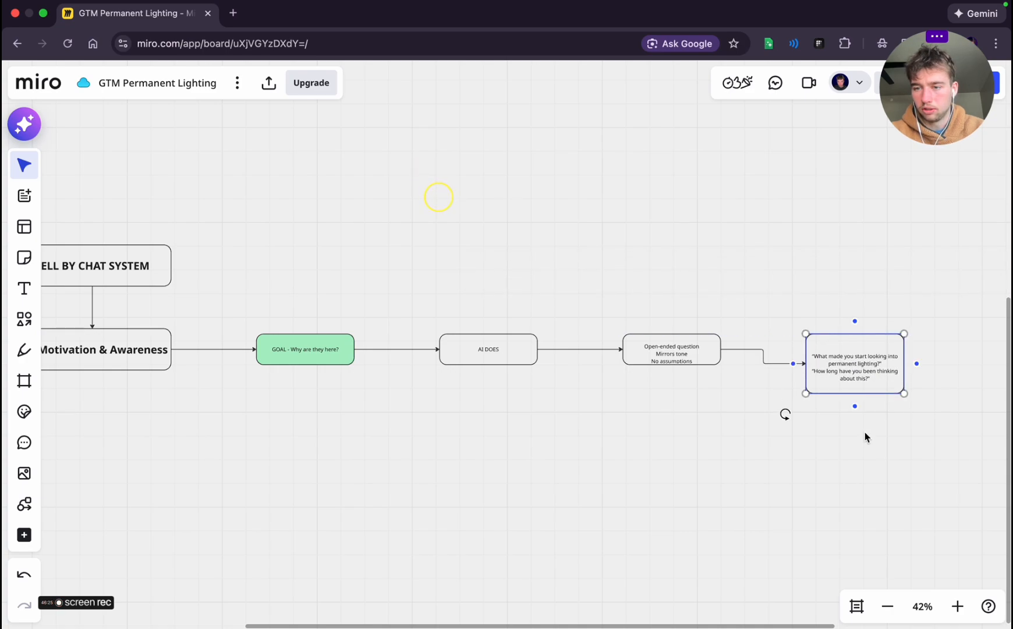
left_click(848, 325)
left_click(846, 361)
left_click_drag(846, 358, 861, 345)
left_click(700, 445)
Add a connected box below S1 - Motivation & Awareness and label it "S2 - Kit Status" after checking Stage 2 in the planning chat
scroll(700, 446, "left", 7)
left_click(533, 358)
left_click(508, 358)
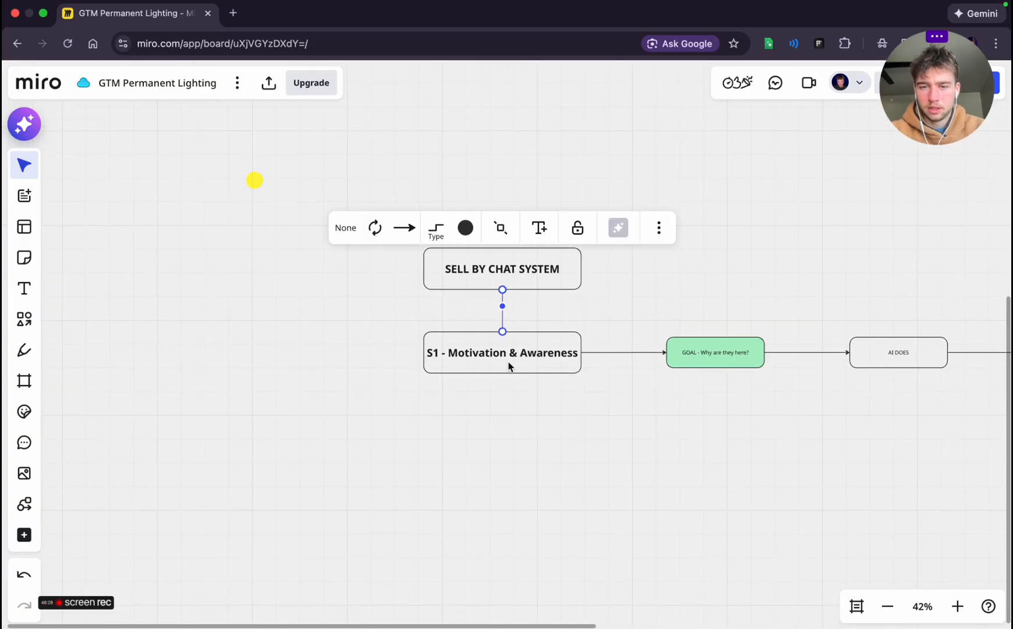
left_click(505, 387)
key("ctrl+Left")
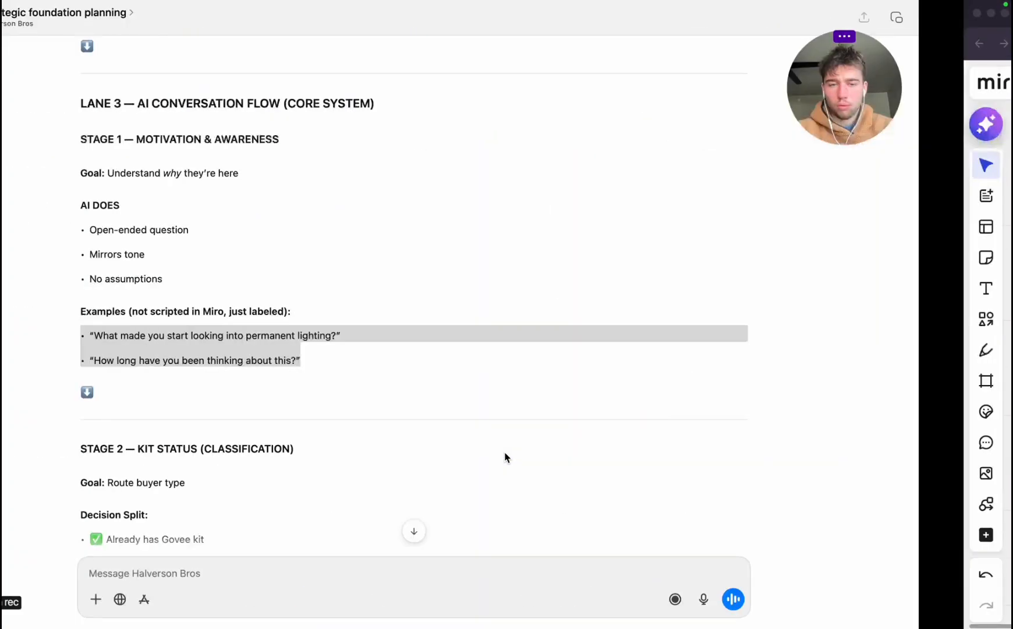
scroll(262, 427, "down", 5)
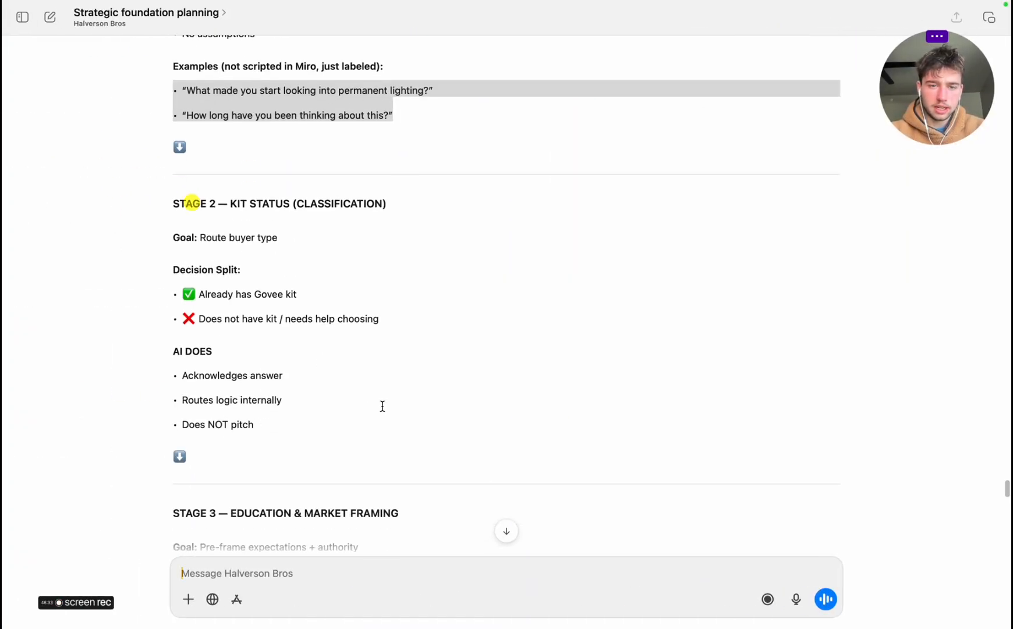
key("ctrl+Right")
type("S2 - Kit Status")
Compare Stage 2's goal, decision split and AI DOES list in the planning chat with the S2 - Kit Status box
key("ctrl+Left")
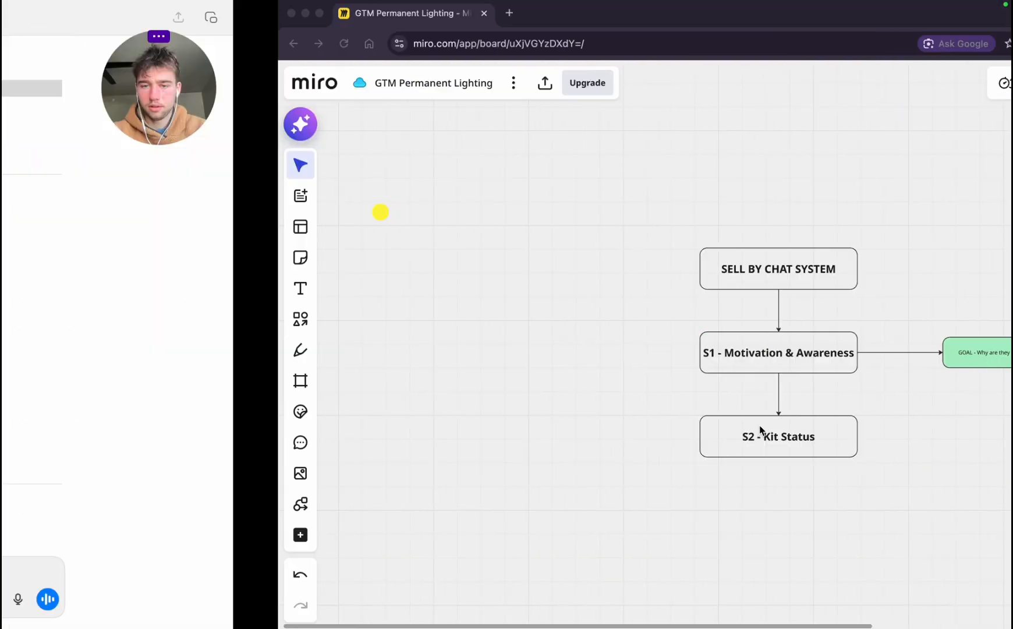
scroll(249, 349, "down", 2)
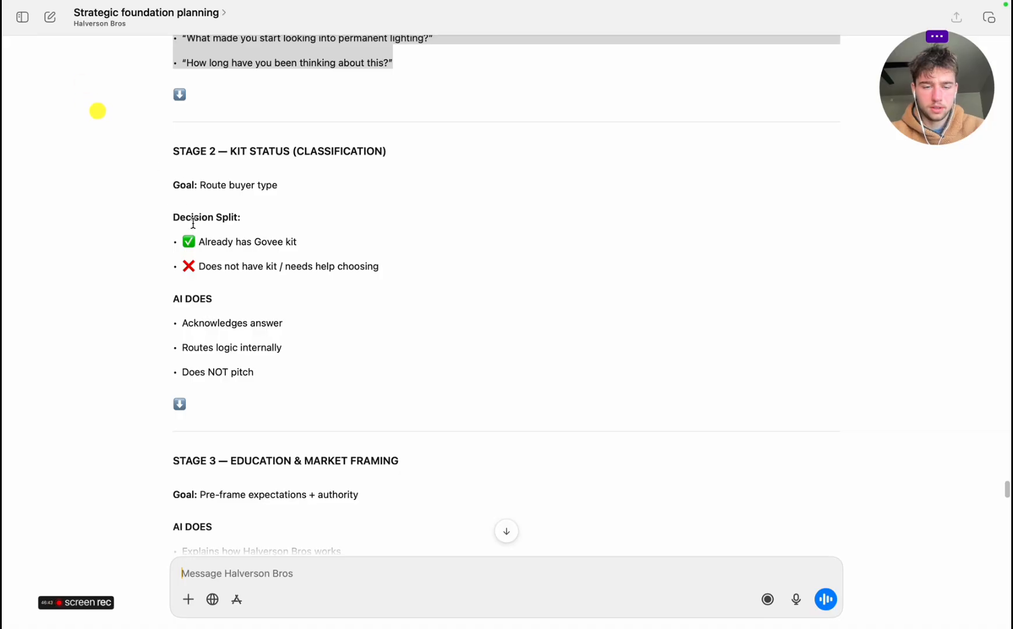
key("ctrl+Right")
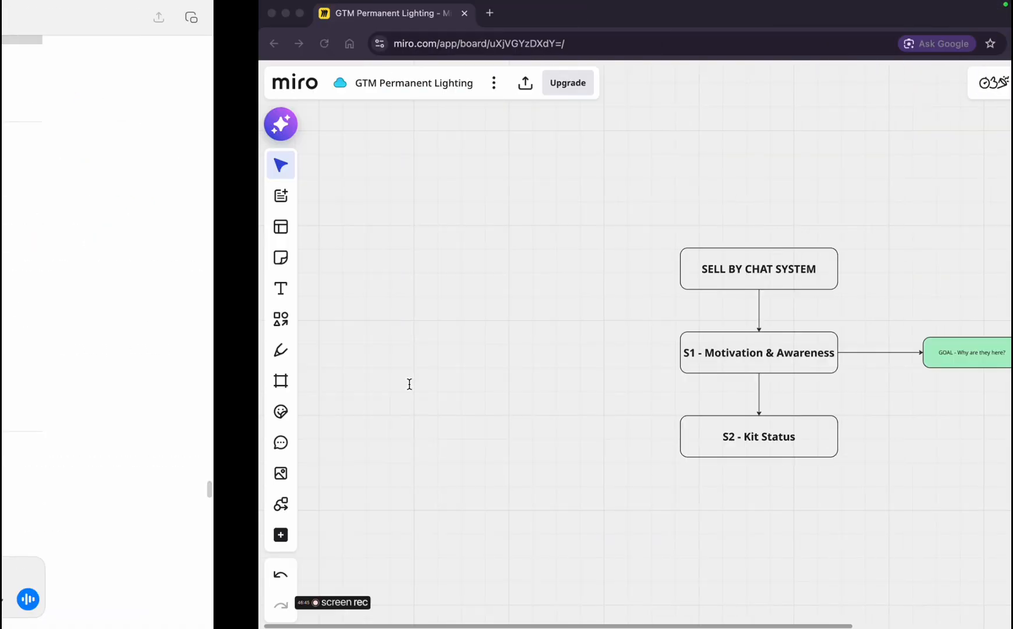
left_click(452, 449)
scroll(595, 486, "right", 1)
scroll(595, 486, "down", 1)
scroll(595, 485, "right", 1)
scroll(595, 485, "down", 1)
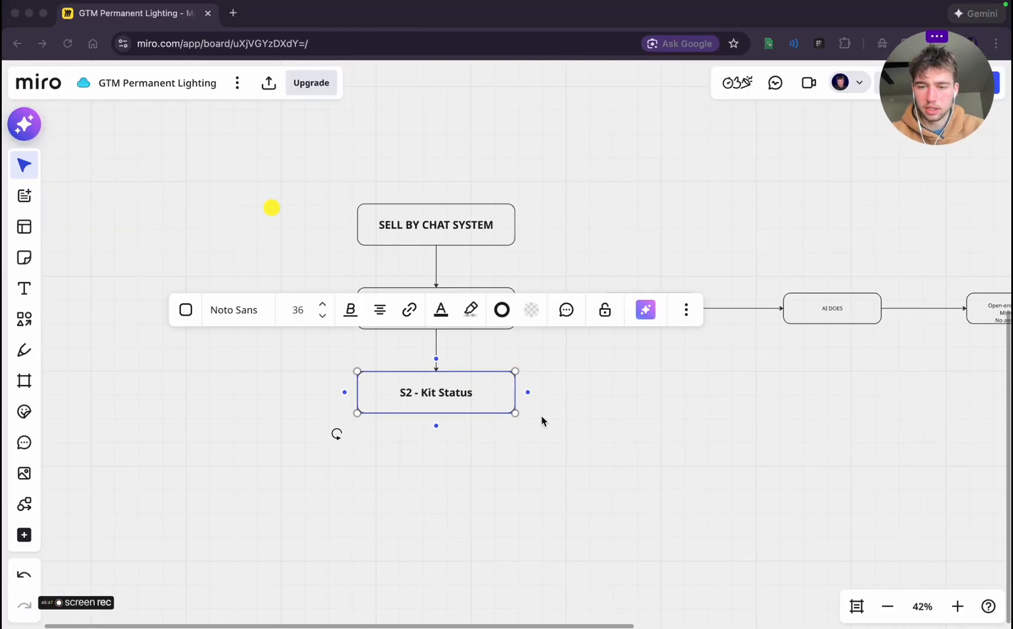
left_click(460, 489)
left_click(486, 390)
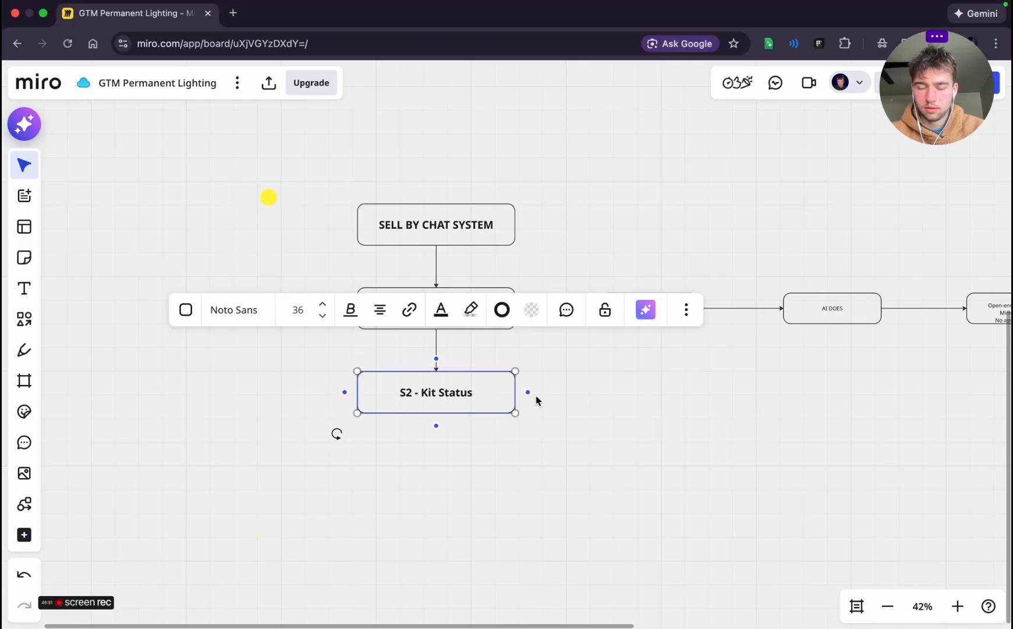
key("super+Tab")
scroll(390, 411, "down", 4)
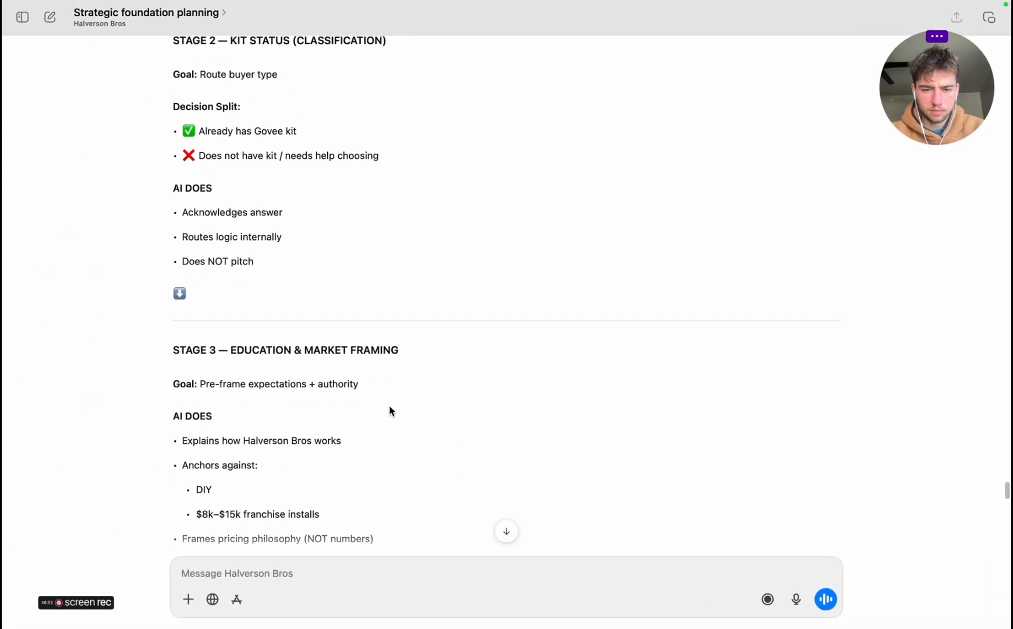
key("super+Tab")
Add two boxes branching from S2 - Kit Status, stacked one above the other to its right
mouse_move(527, 393)
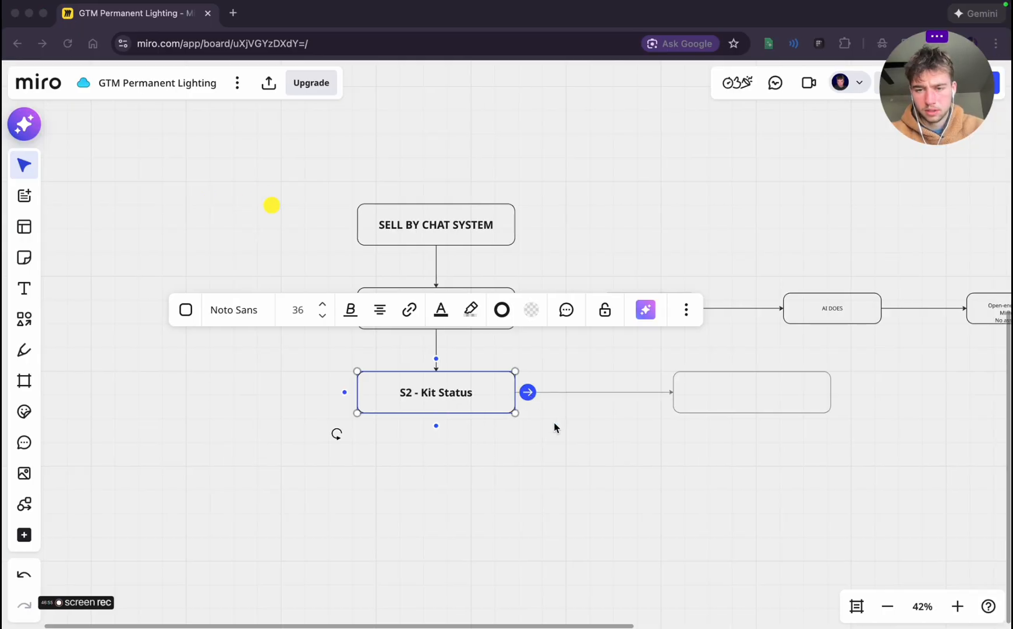
left_click(528, 392)
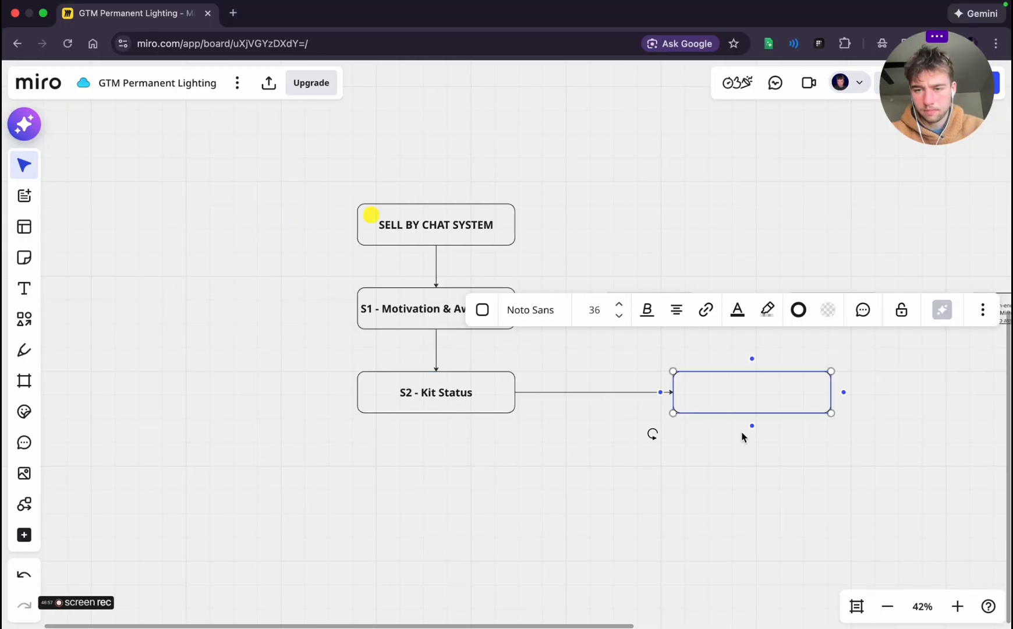
left_click(732, 487)
left_click_drag(728, 396, 640, 368)
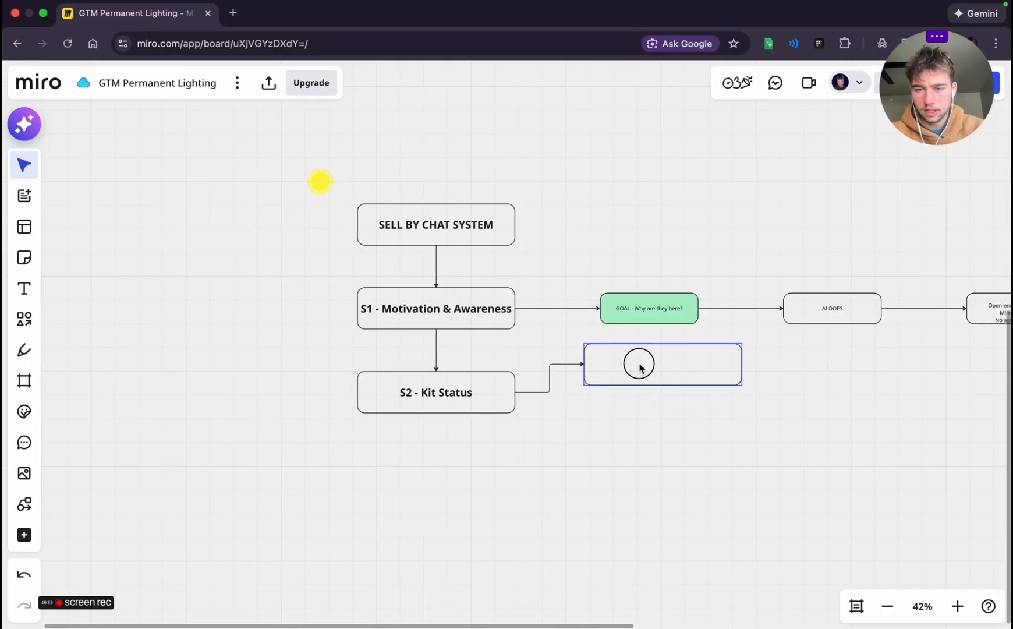
left_click(484, 409)
left_click(528, 392)
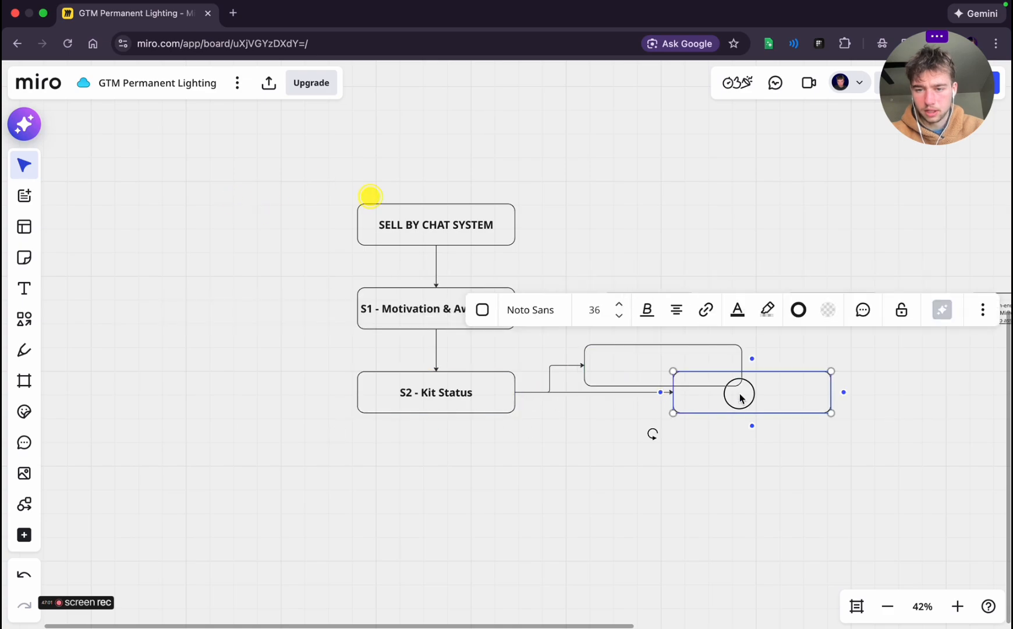
left_click_drag(740, 392, 651, 420)
left_click(637, 488)
Set the branch boxes' text size to 18 and label the upper one "ALREADY HAVE A GOVEE KIT"
left_click(637, 435)
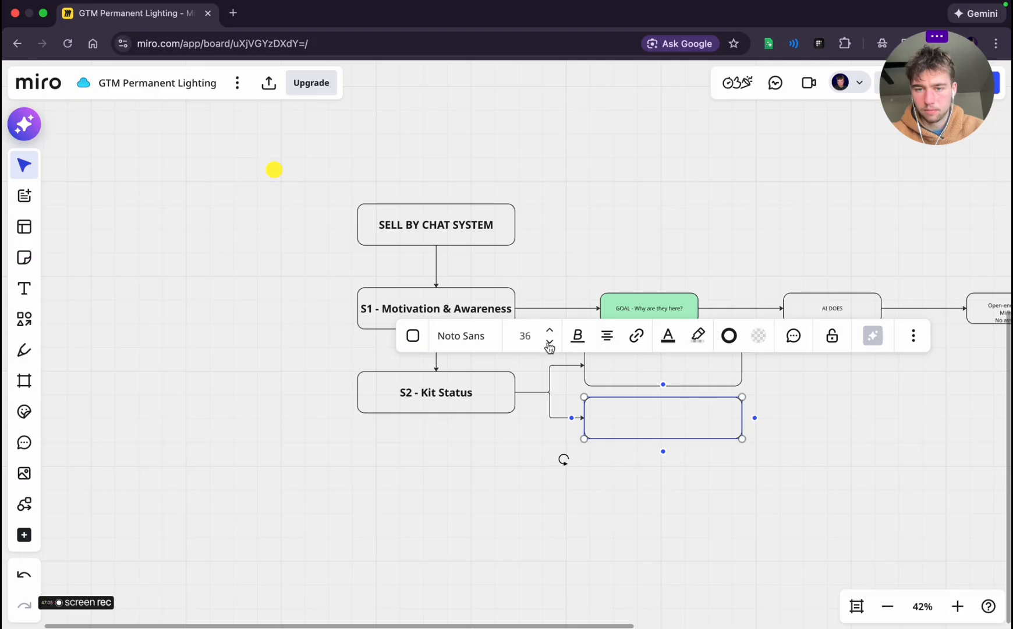
key("ctrl+Left")
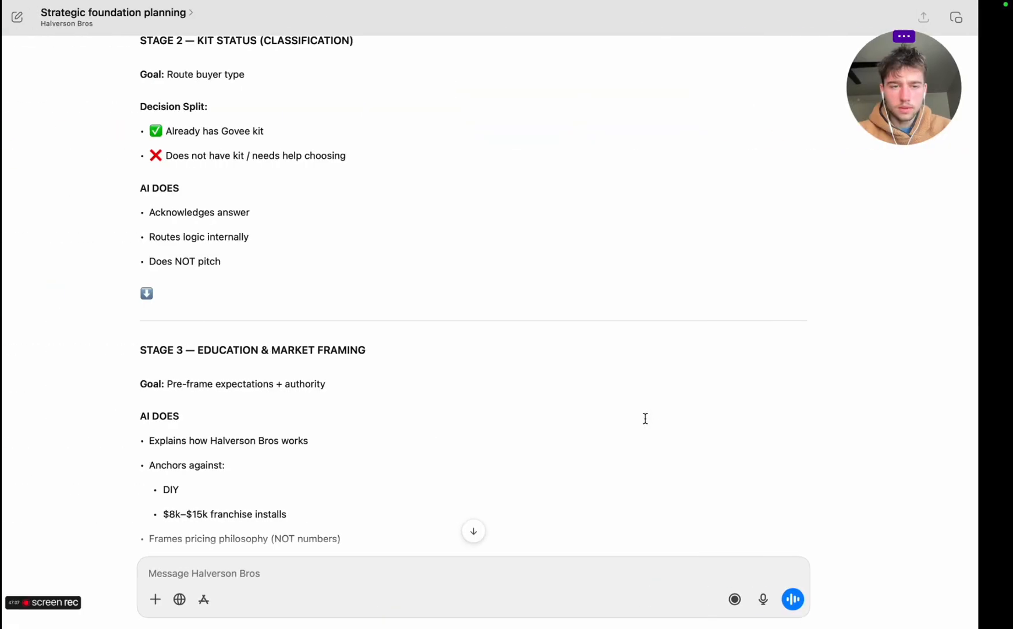
key("ctrl+Right")
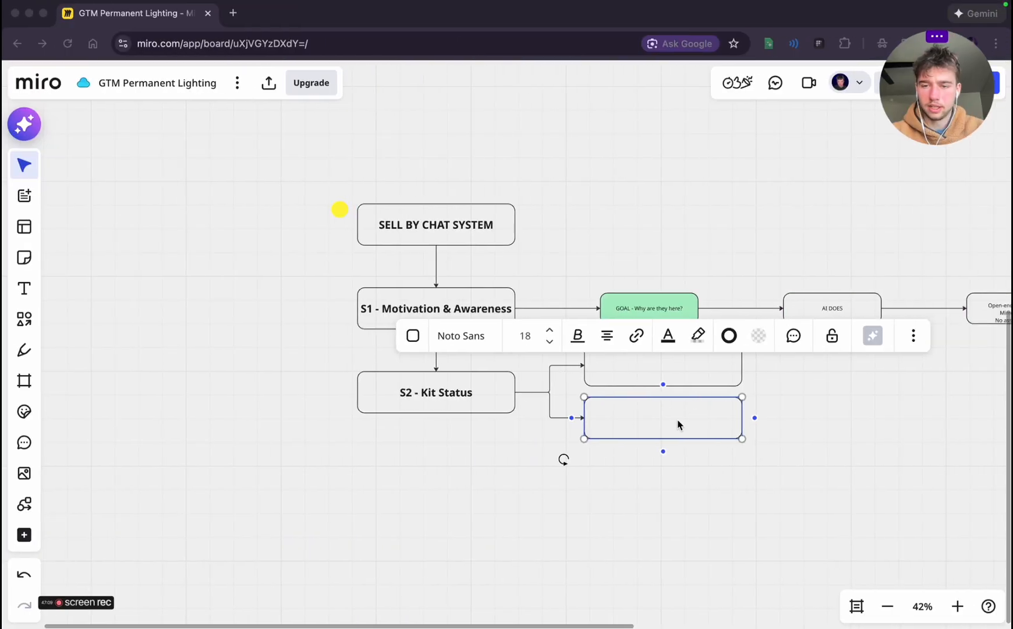
left_click(679, 424)
double_click(648, 373)
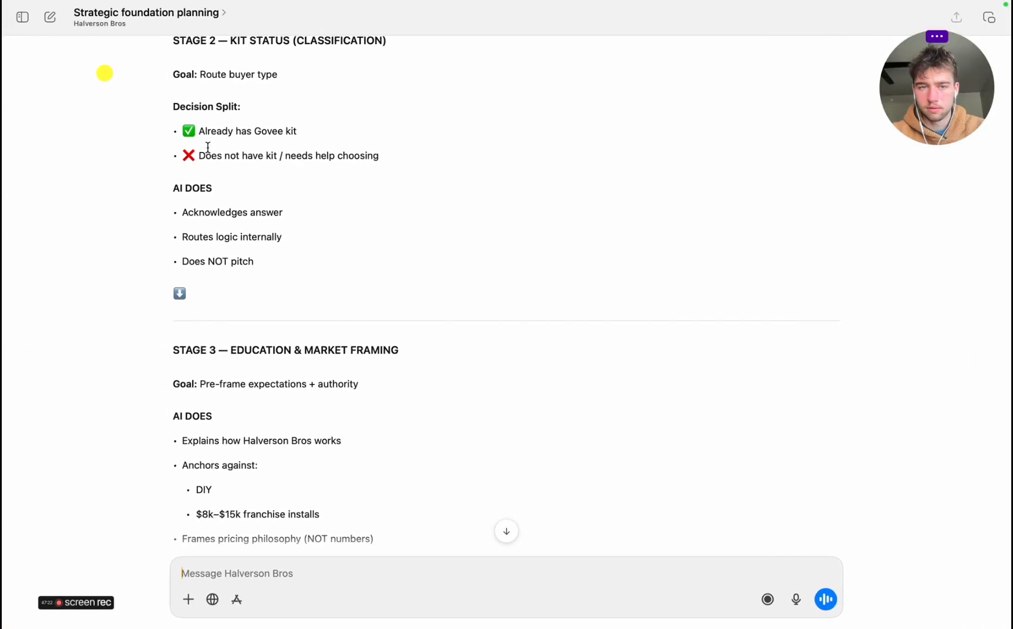
Copy "Does not have kit / needs help choosing" from the planning chat into the lower branch box
left_click_drag(199, 155, 440, 157)
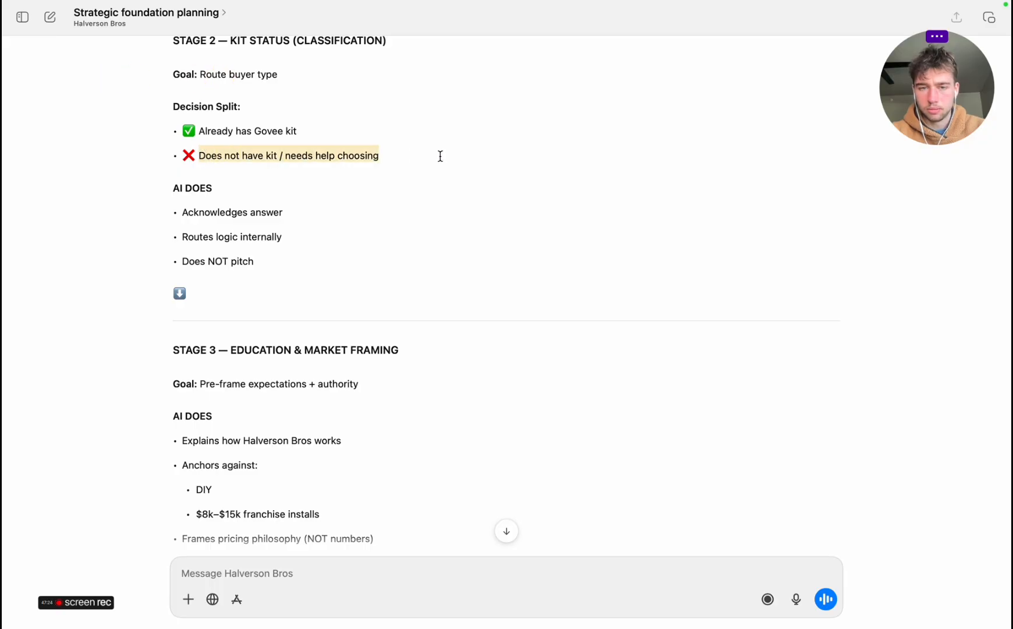
key("super+c")
key("super+Tab")
key("super+v")
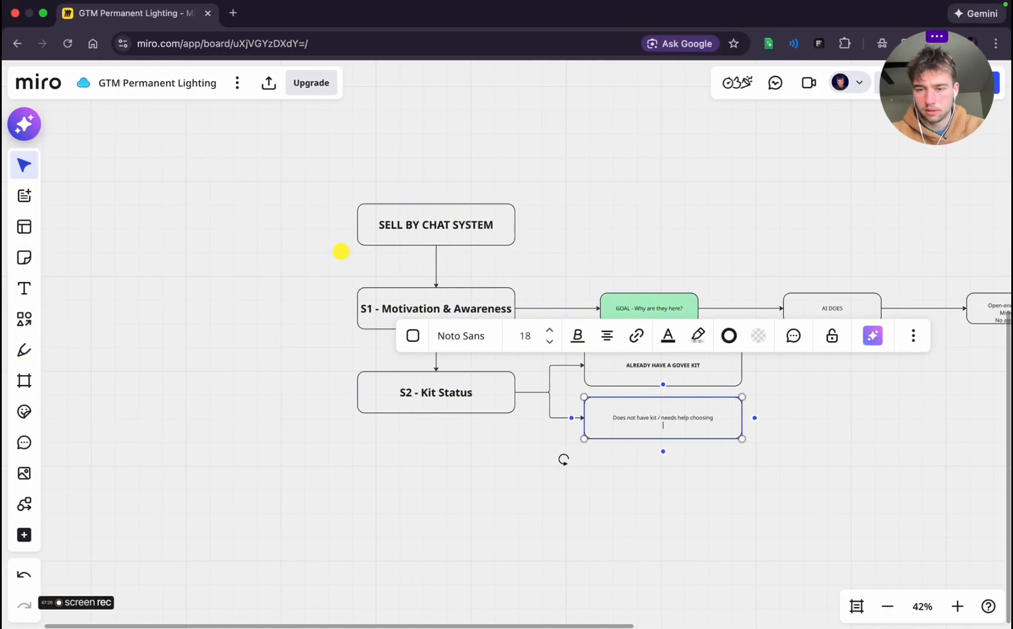
key("BackSpace")
Fill the "Does not have kit" box light red and the "ALREADY HAVE A GOVEE KIT" box light green
left_click(760, 335)
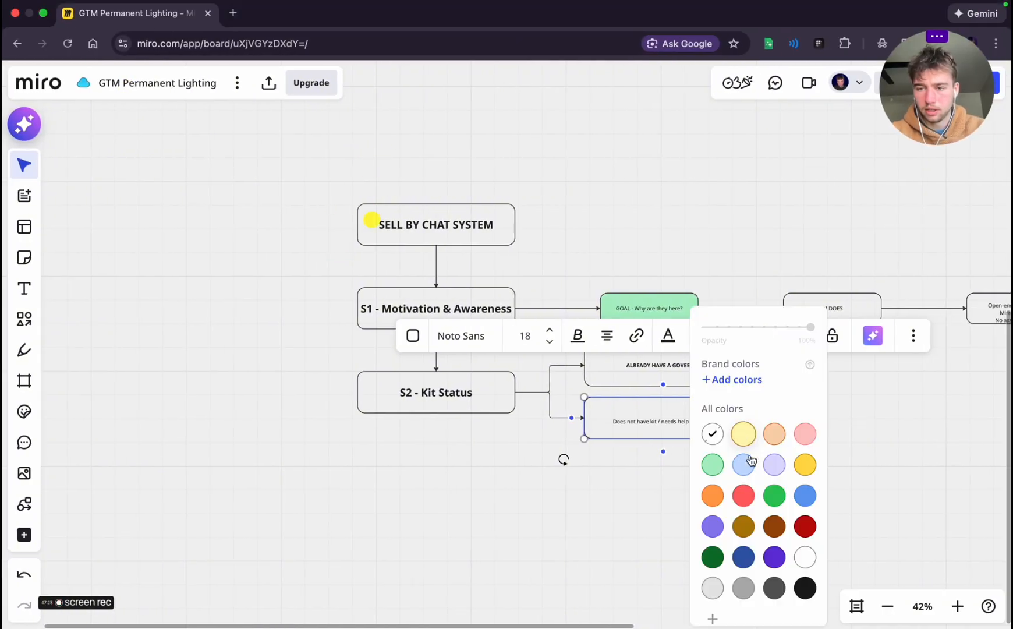
left_click(806, 433)
key("Escape")
left_click(680, 361)
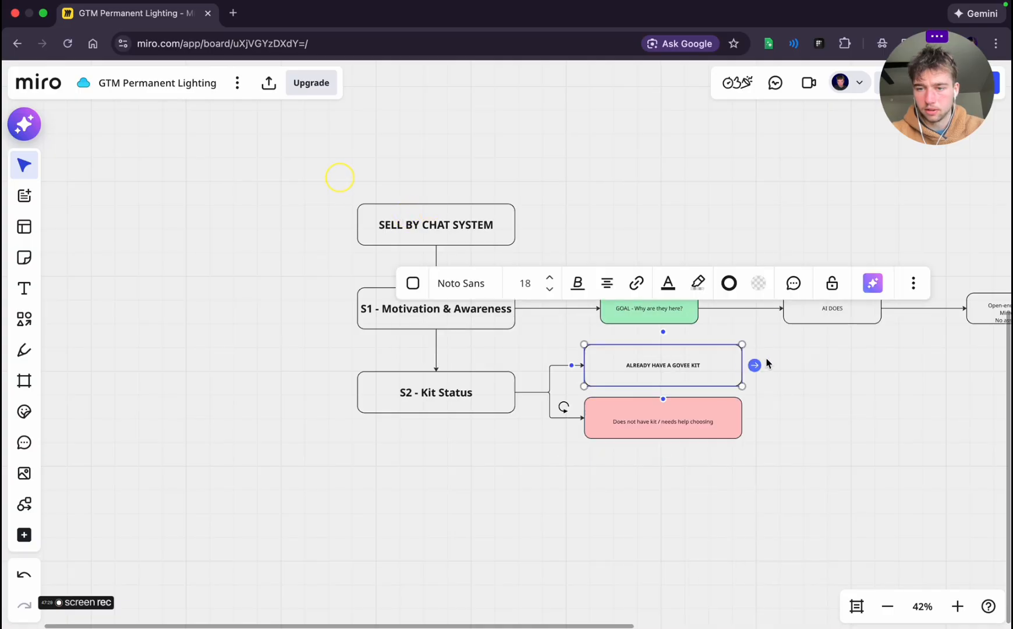
left_click(757, 285)
left_click(713, 459)
left_click(871, 417)
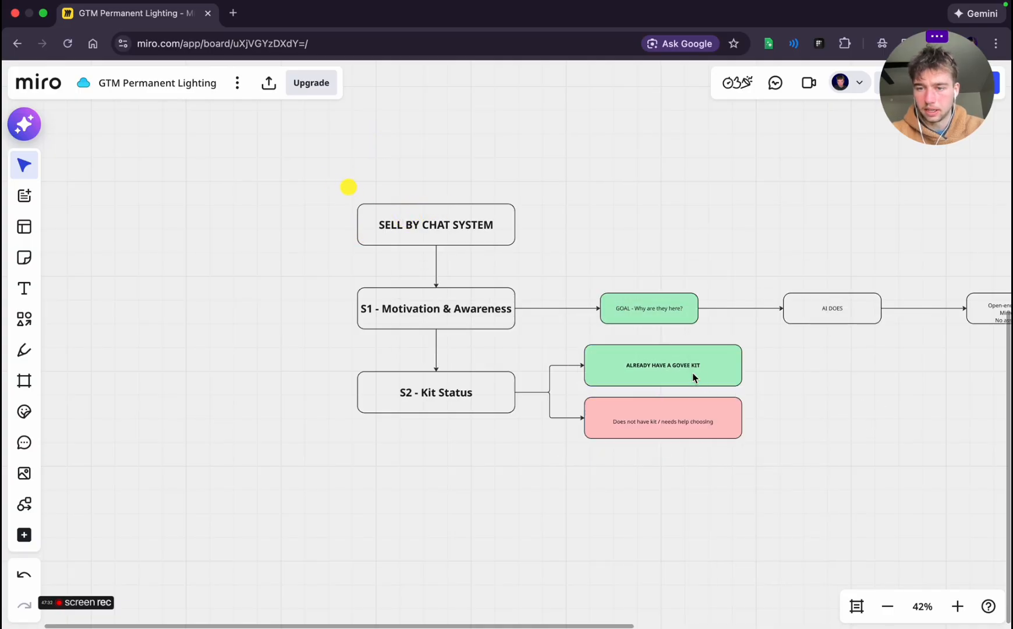
Shrink both kit branch boxes to fit their labels and remove the blank line from the lower one
left_click(695, 378)
left_click_drag(742, 384, 699, 375)
left_click(725, 433)
left_click_drag(740, 435, 699, 428)
left_click(719, 424)
left_click(667, 422)
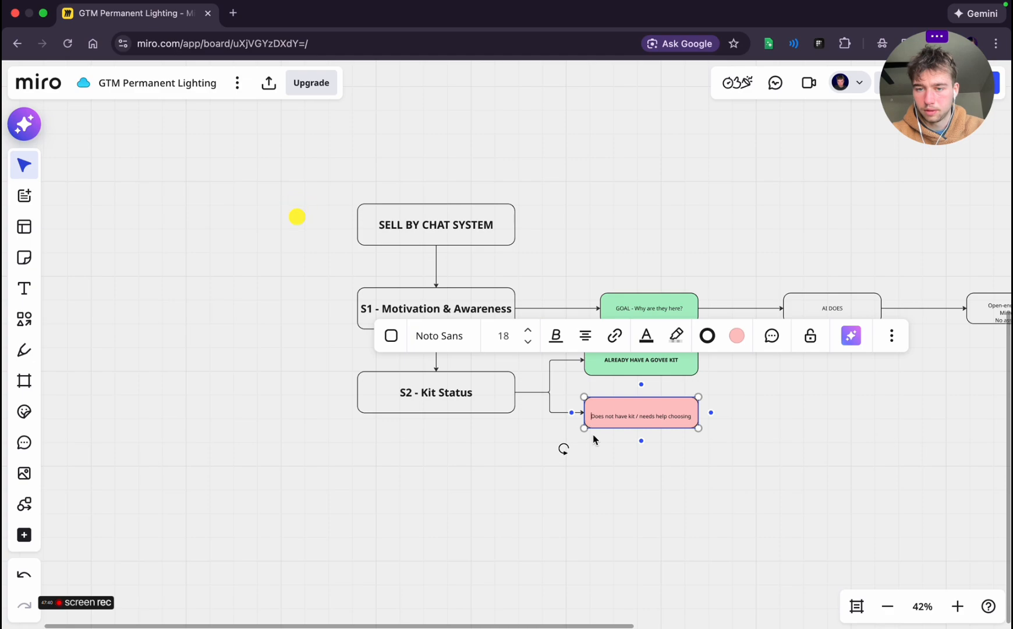
left_click(708, 448)
left_click(648, 414)
left_click_drag(647, 414, 647, 414)
left_click(707, 439)
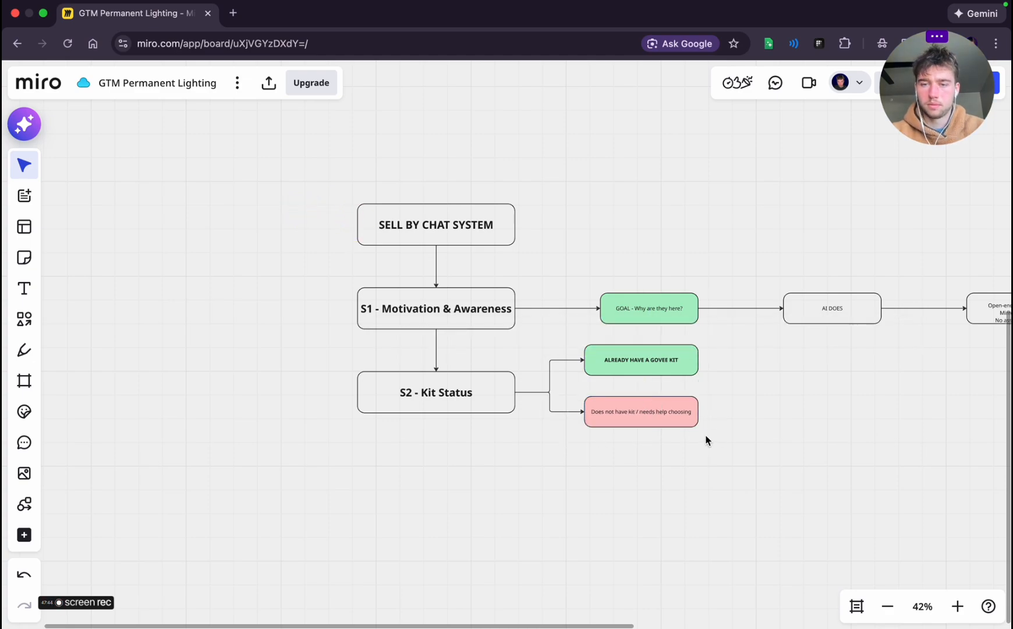
Copy Stage 2's AI DOES items from the planning chat and add a box to the right, connected from both kit branches
key("ctrl+Left")
scroll(228, 220, "up", 1)
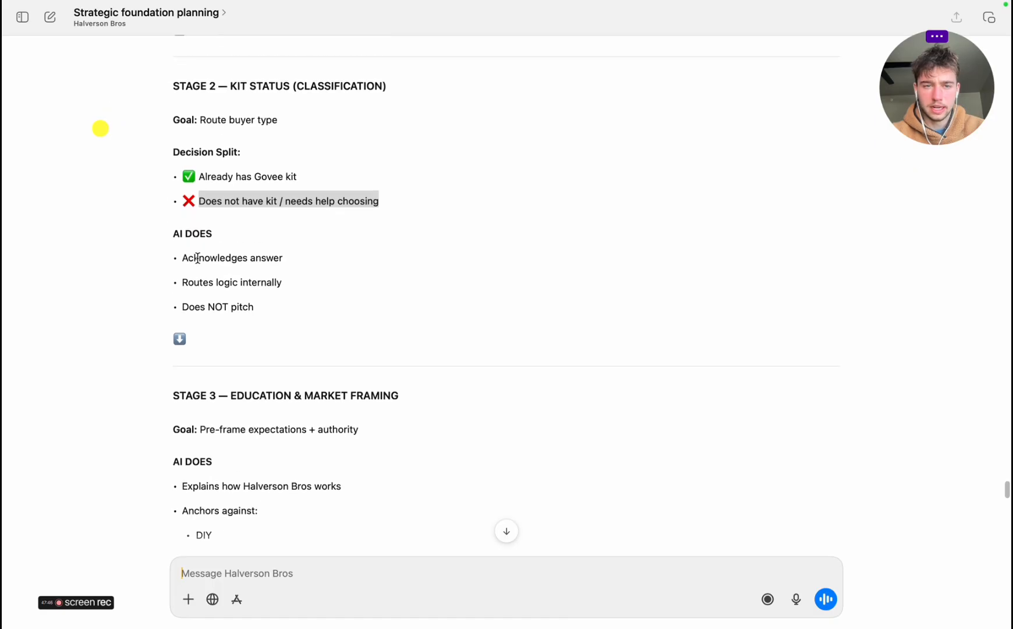
left_click_drag(192, 257, 272, 307)
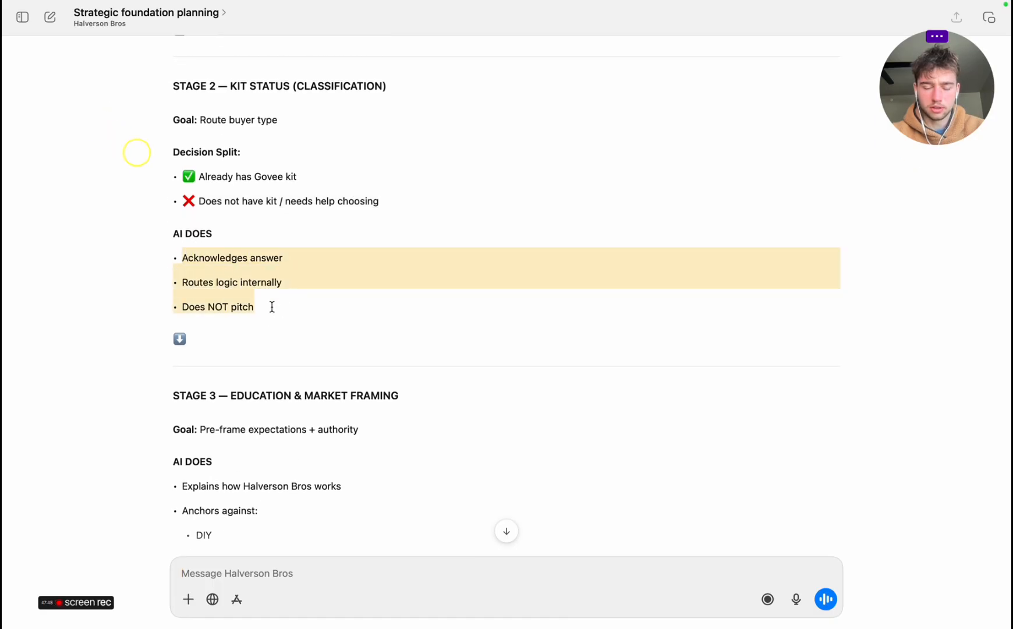
key("ctrl+Right")
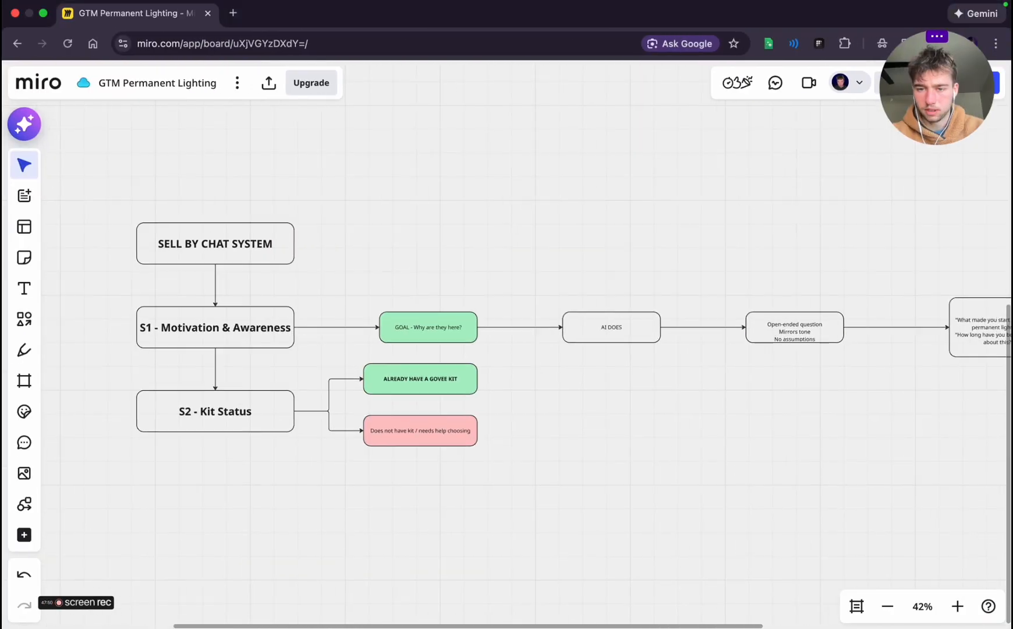
left_click(466, 433)
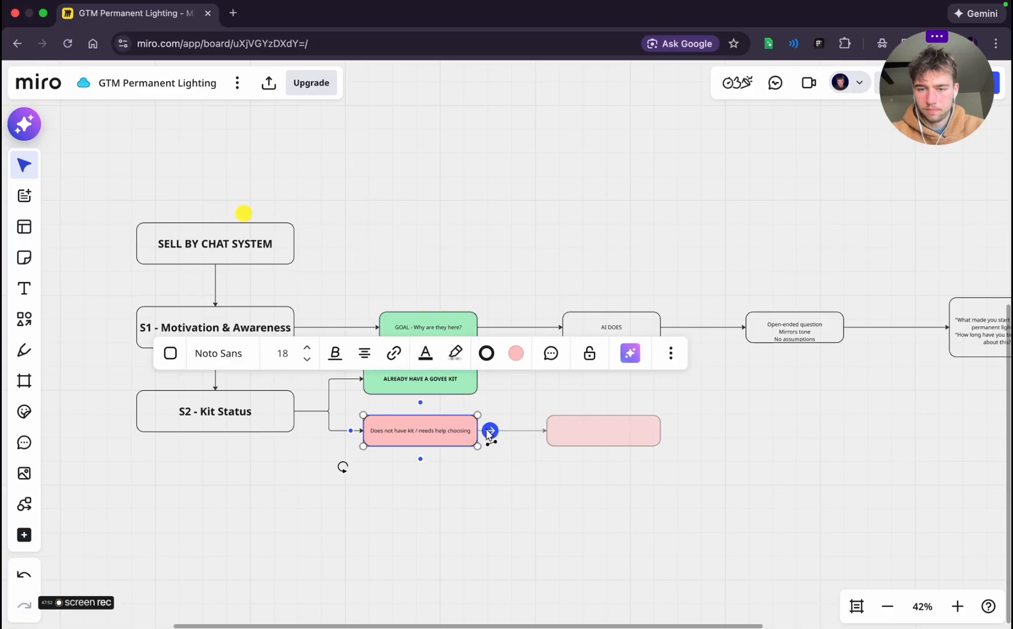
left_click(489, 430)
left_click_drag(631, 434, 630, 408)
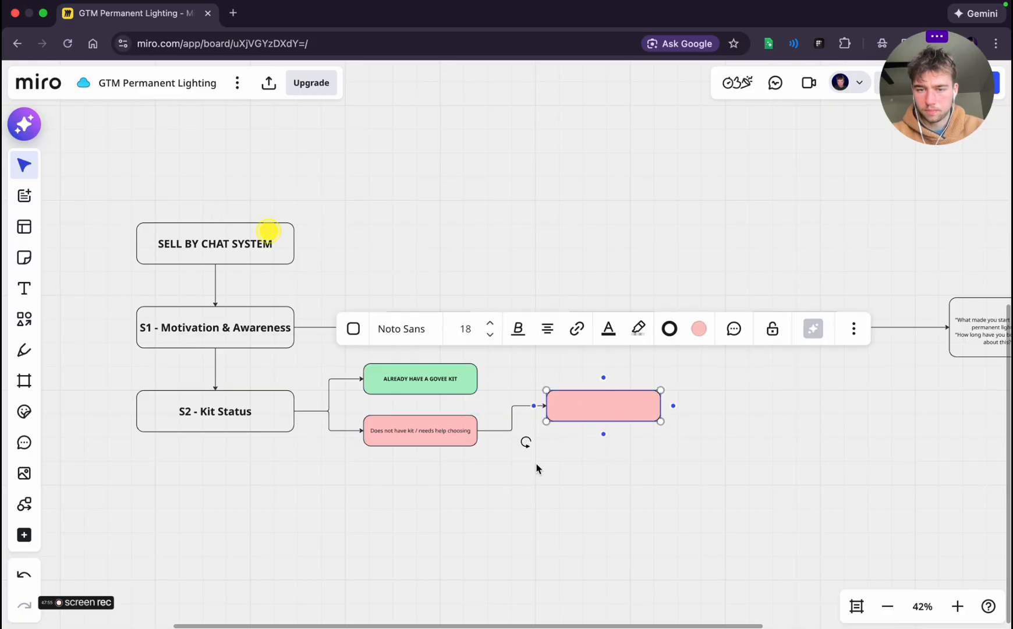
left_click(466, 379)
mouse_move(489, 382)
left_click_drag(489, 381, 601, 412)
Paste Acknowledges answer, Routes logic internally and Does NOT pitch into the new box, and remove its fill and blank line
double_click(602, 412)
key("super+v")
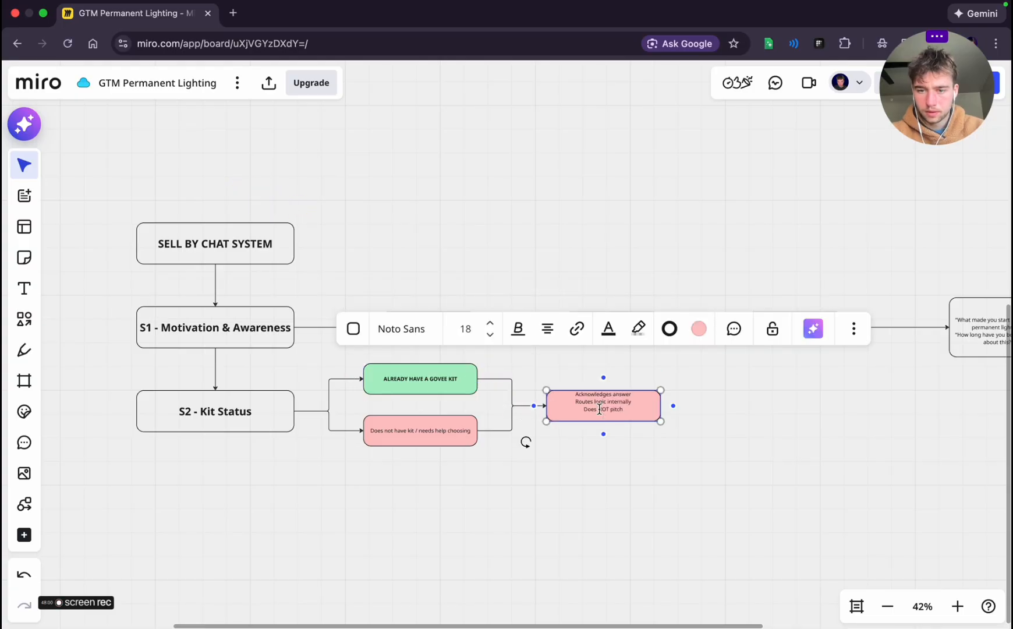
left_click(699, 328)
left_click(652, 433)
left_click(714, 425)
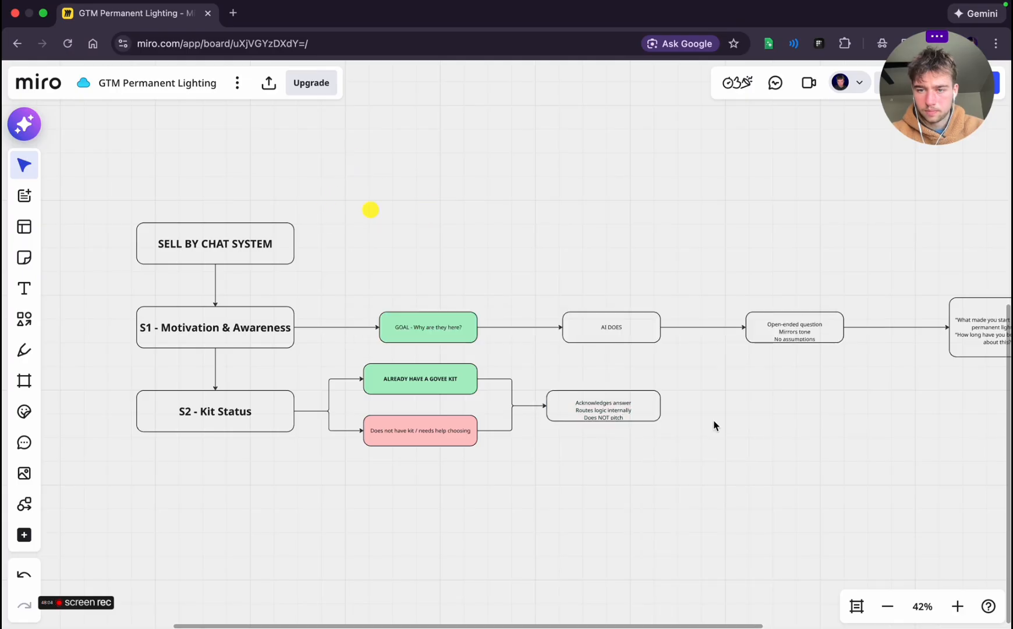
left_click(577, 402)
left_click(765, 452)
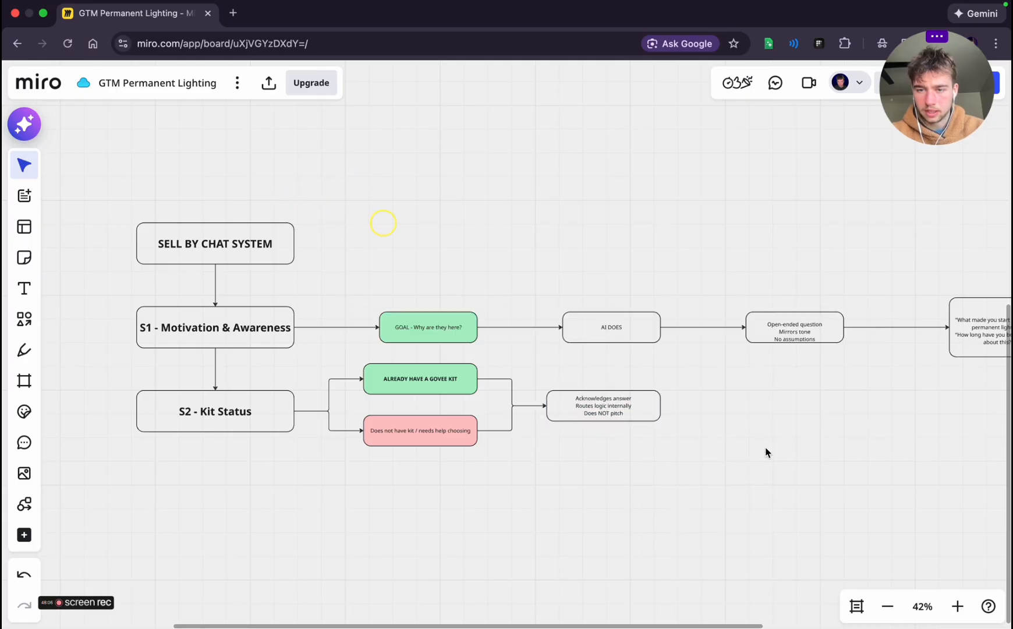
Move the "Acknowledges answer" box right so its left edge lines up with the AI DOES box above
scroll(766, 453, "down", 2)
scroll(766, 453, "right", 2)
key("ctrl+Left")
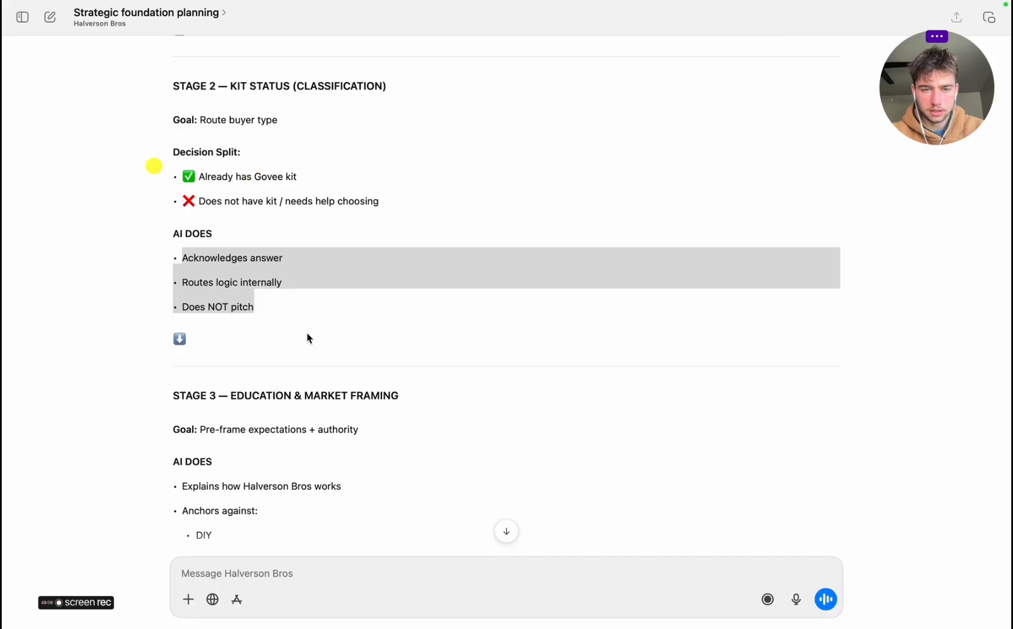
key("ctrl+Right")
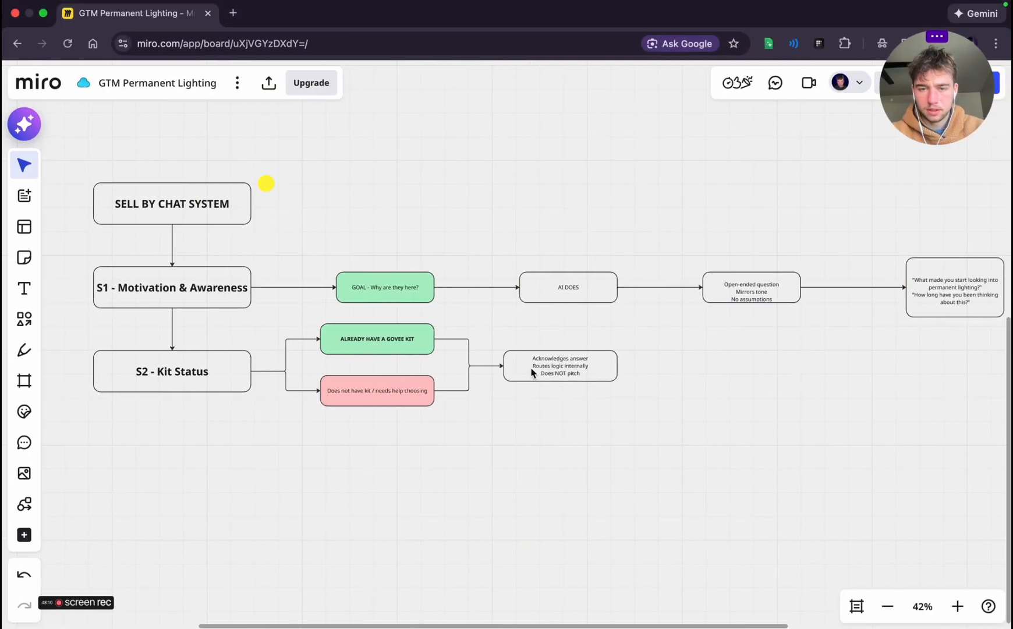
left_click(542, 362)
left_click_drag(542, 363, 560, 360)
left_click(486, 460)
scroll(485, 459, "left", 5)
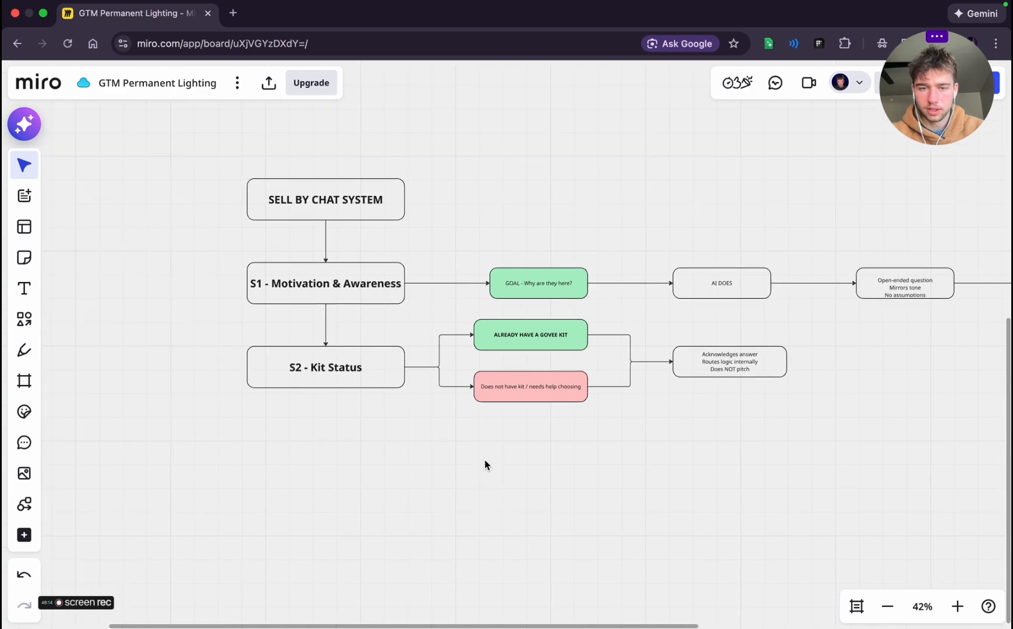
Add a connected box below S2 - Kit Status and label it "S3 - EDU & Market Framing", based on Stage 3 in the planning chat
left_click(421, 336)
left_click(411, 359)
key("ctrl+Left")
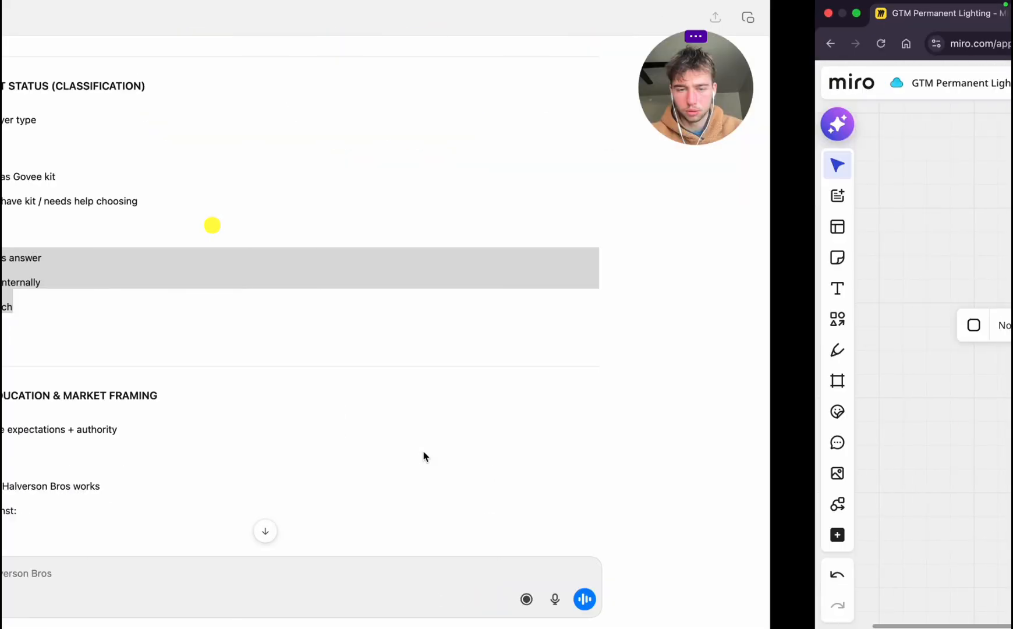
scroll(346, 397, "down", 5)
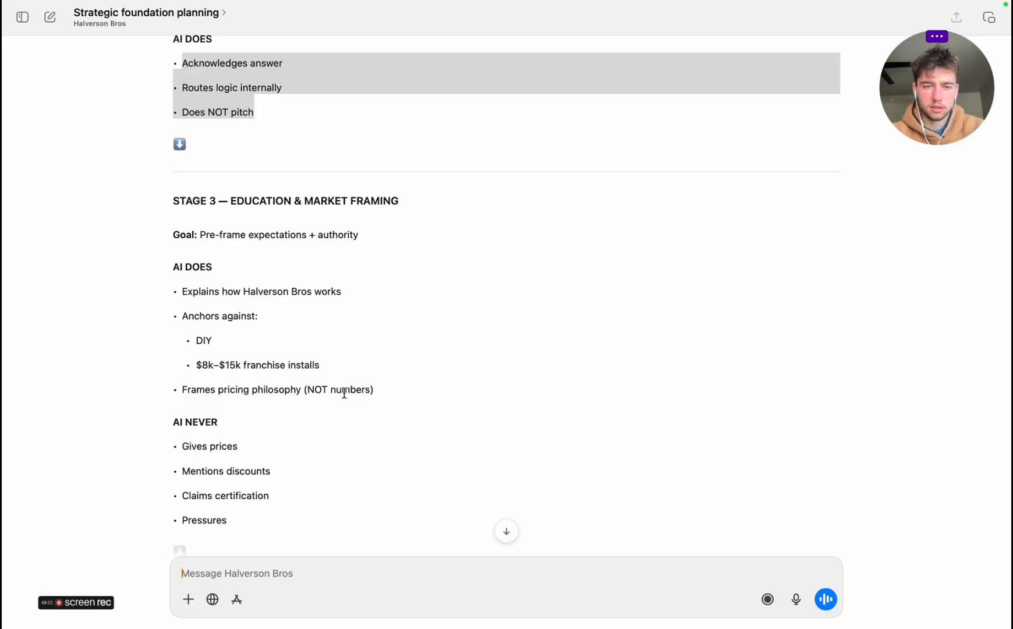
scroll(344, 393, "down", 9)
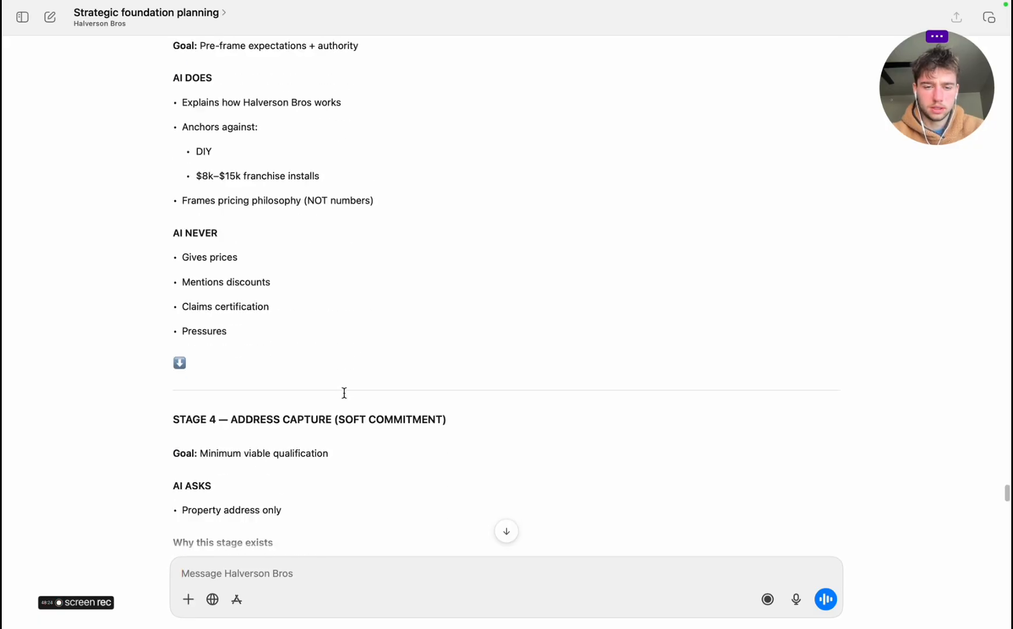
scroll(344, 393, "down", 7)
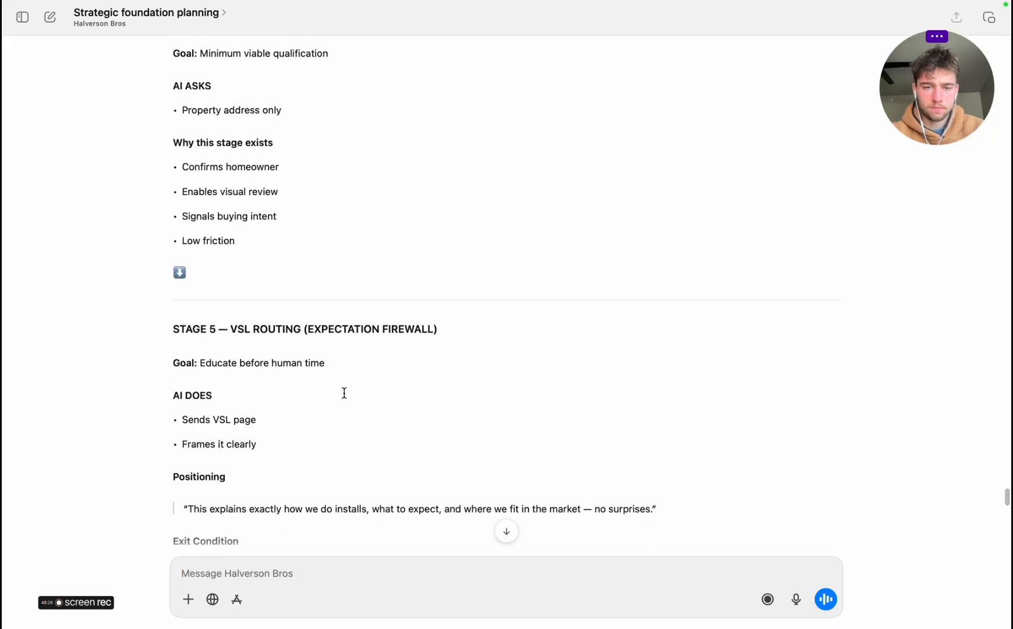
scroll(344, 393, "up", 12)
scroll(344, 393, "up", 3)
key("ctrl+Right")
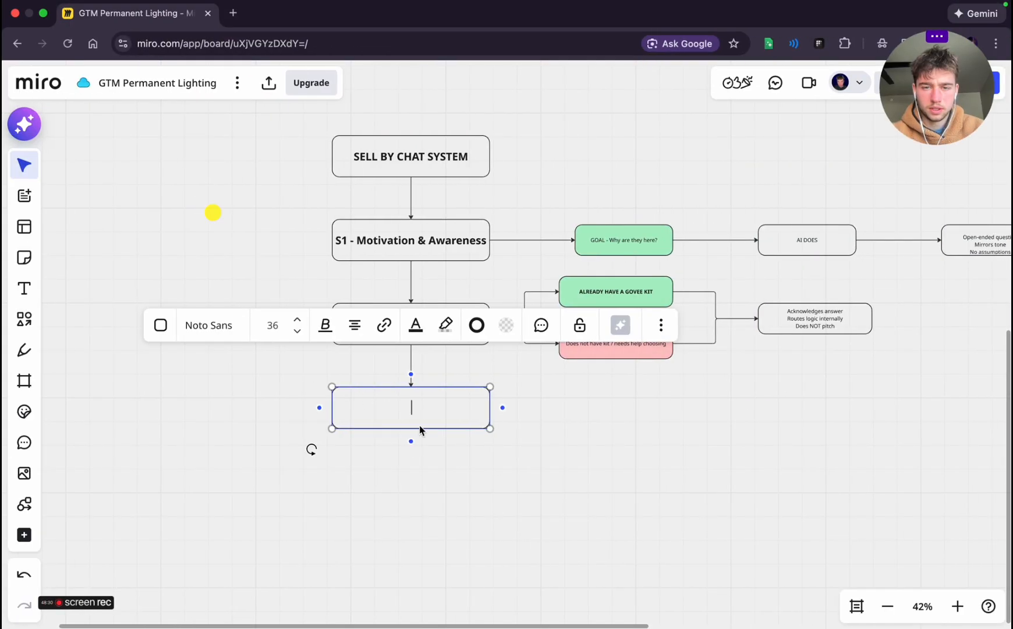
type("3")
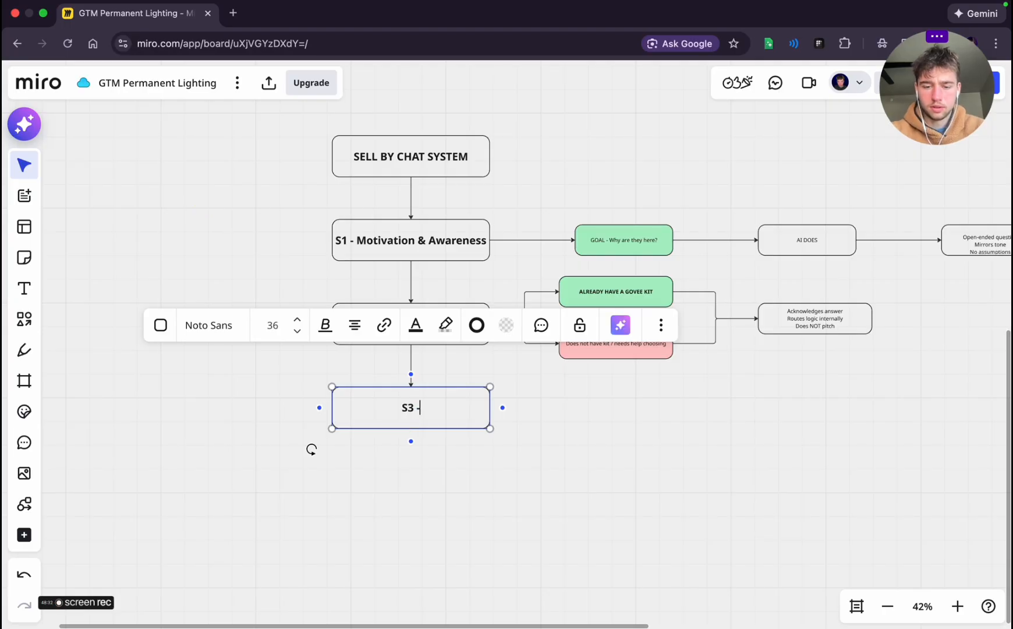
left_click(447, 385)
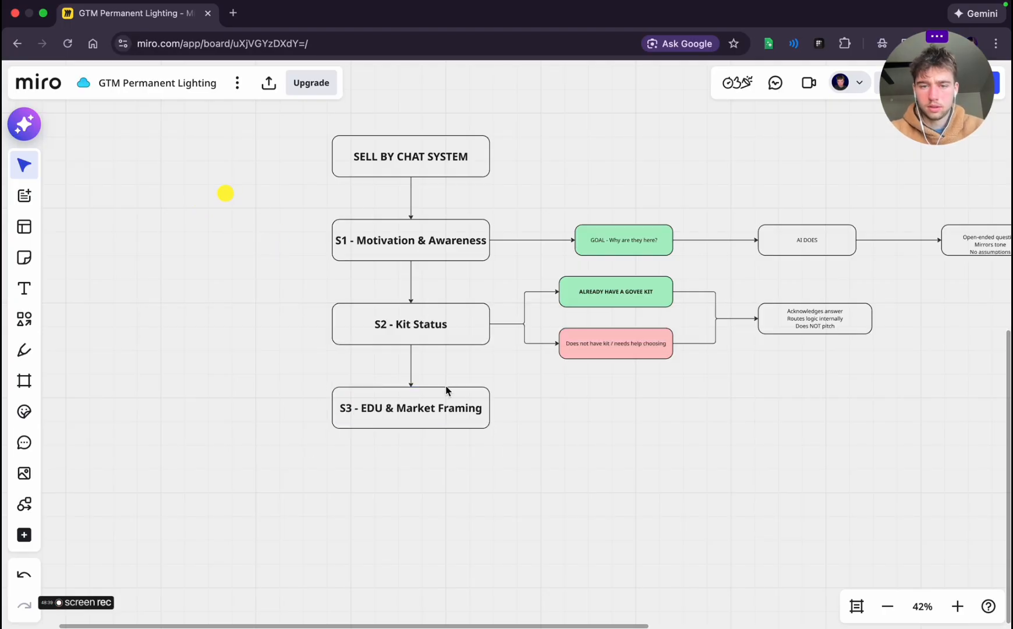
left_click(425, 406)
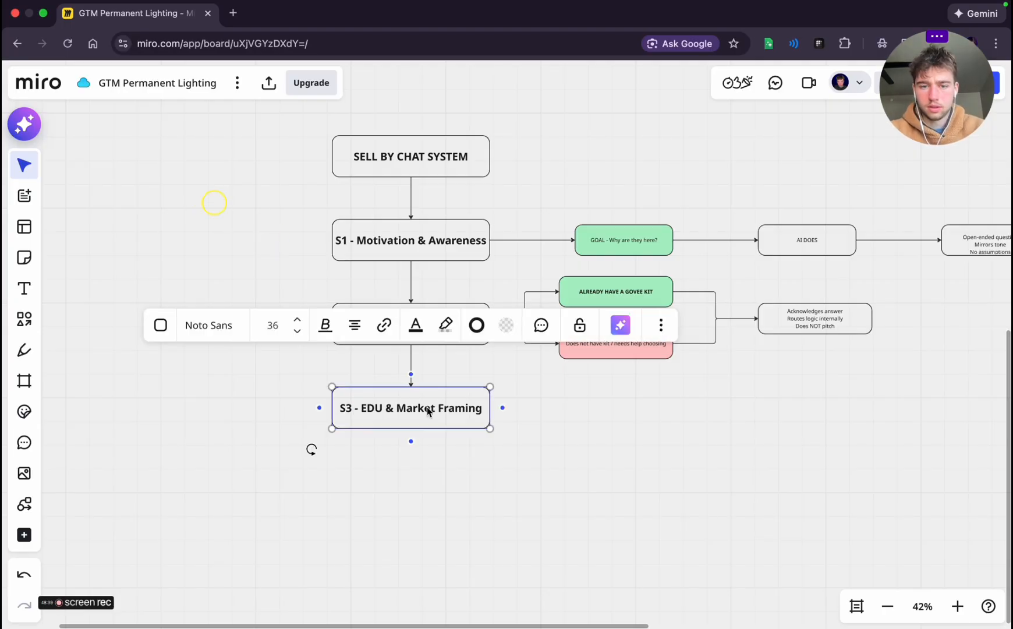
Lower the S3 box and shift the stage rows down from the SELL BY CHAT SYSTEM box, keeping the whole S1 row level
left_click_drag(422, 405, 422, 447)
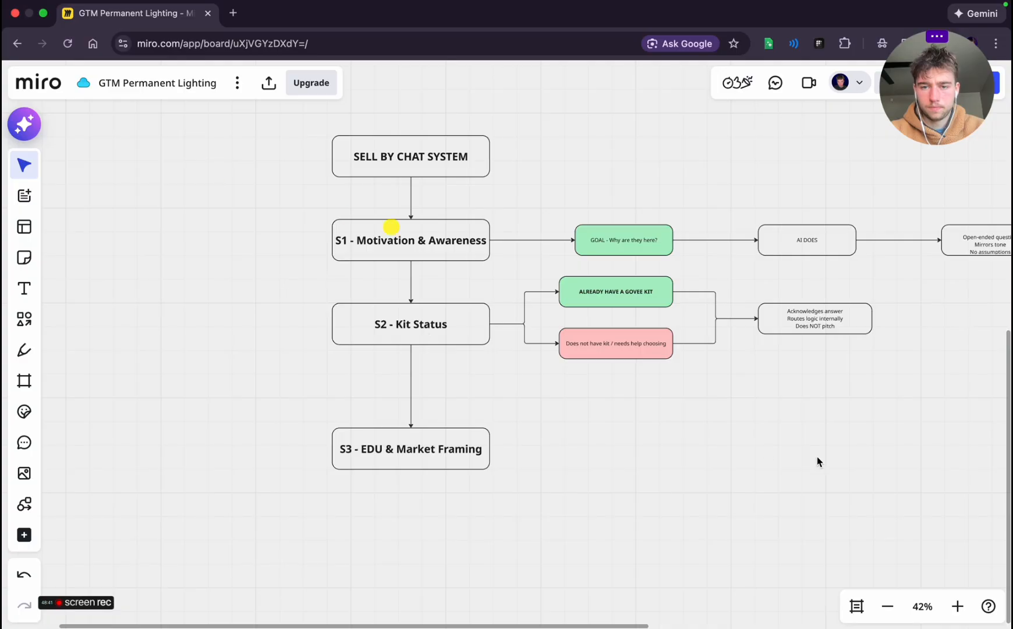
left_click_drag(913, 430, 416, 283)
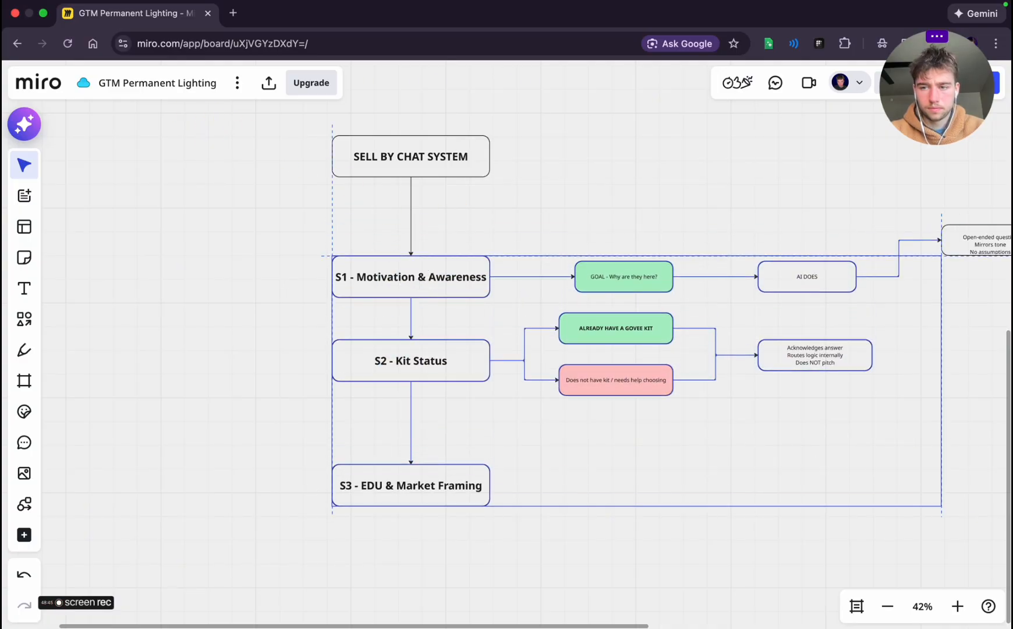
left_click(722, 555)
scroll(723, 555, "right", 6)
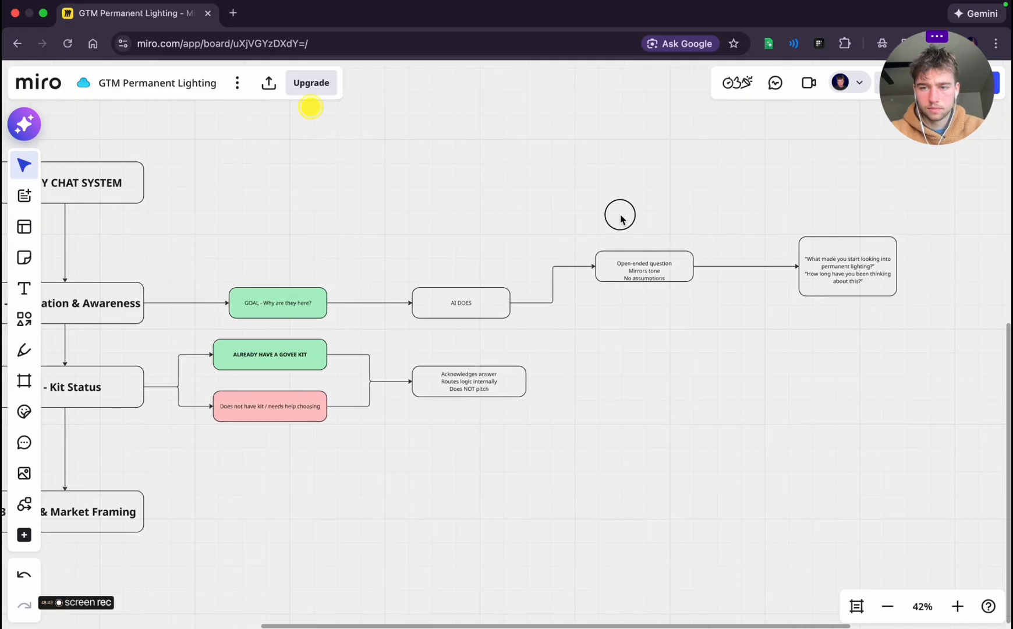
left_click_drag(621, 219, 867, 310)
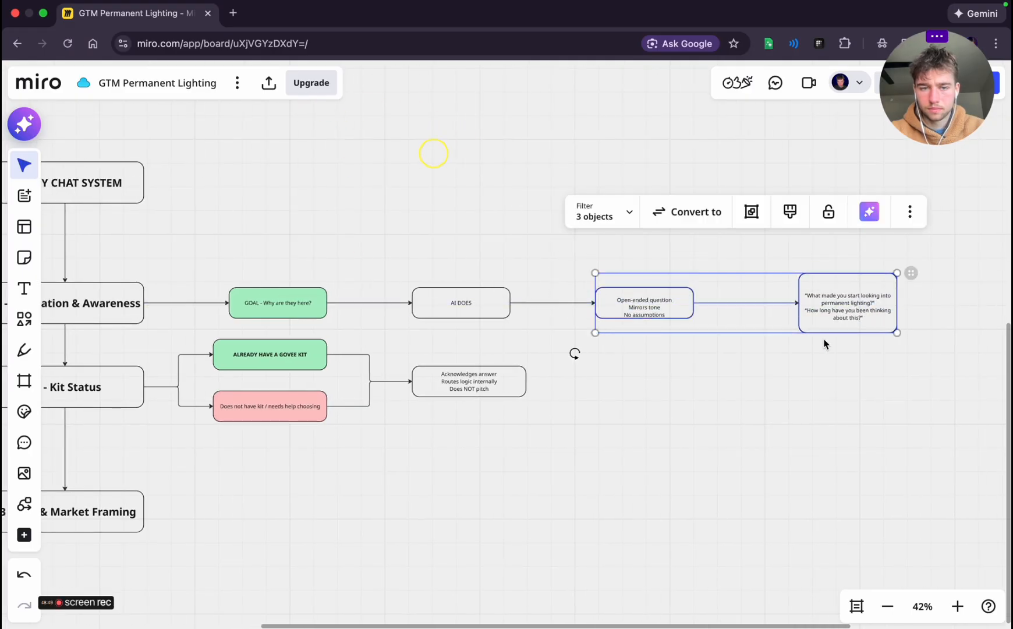
Move the S2 - Kit Status box and its connected branch boxes down to widen the gap below the S1 row
left_click(762, 380)
scroll(762, 380, "left", 5)
mouse_move(797, 397)
left_mouse_down()
mouse_move(179, 333)
mouse_move(213, 408)
left_mouse_up()
left_click(747, 515)
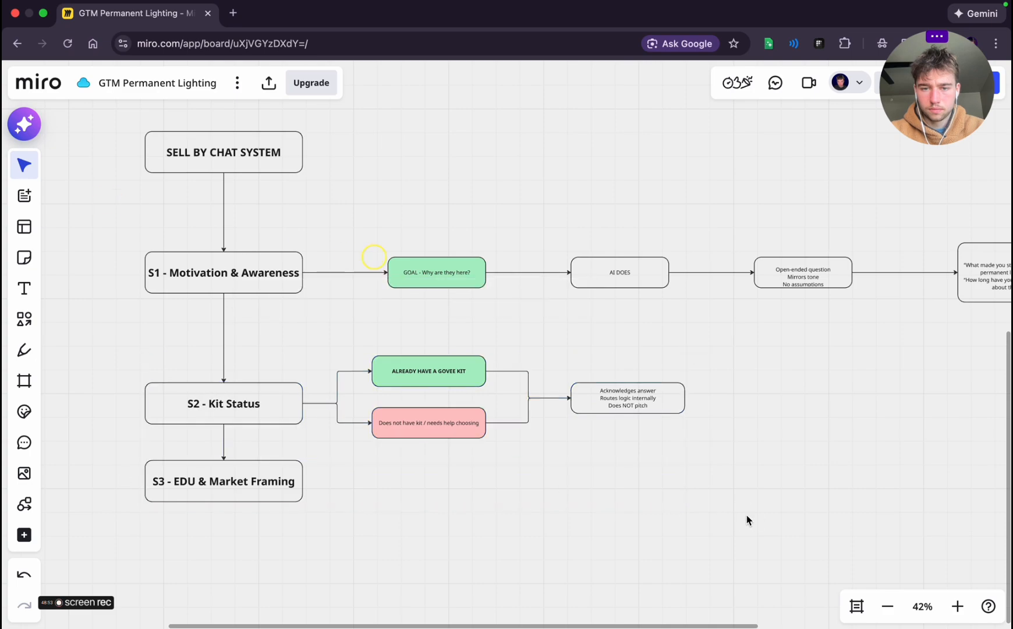
Move the S3 - EDU & Market Framing box straight down to widen the gap below S2 - Kit Status
scroll(747, 515, "down", 5)
scroll(746, 515, "left", 2)
mouse_move(551, 468)
left_mouse_down()
mouse_move(364, 400)
mouse_move(215, 295)
left_mouse_up()
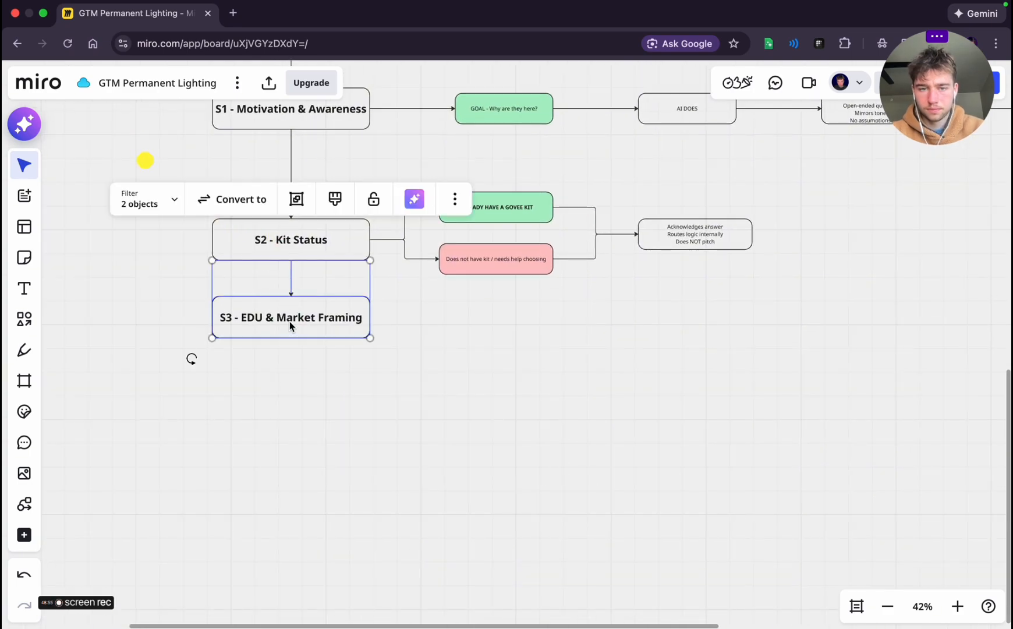
left_click_drag(290, 321, 290, 432)
left_click(556, 367)
scroll(556, 366, "up", 2)
scroll(555, 365, "down", 5)
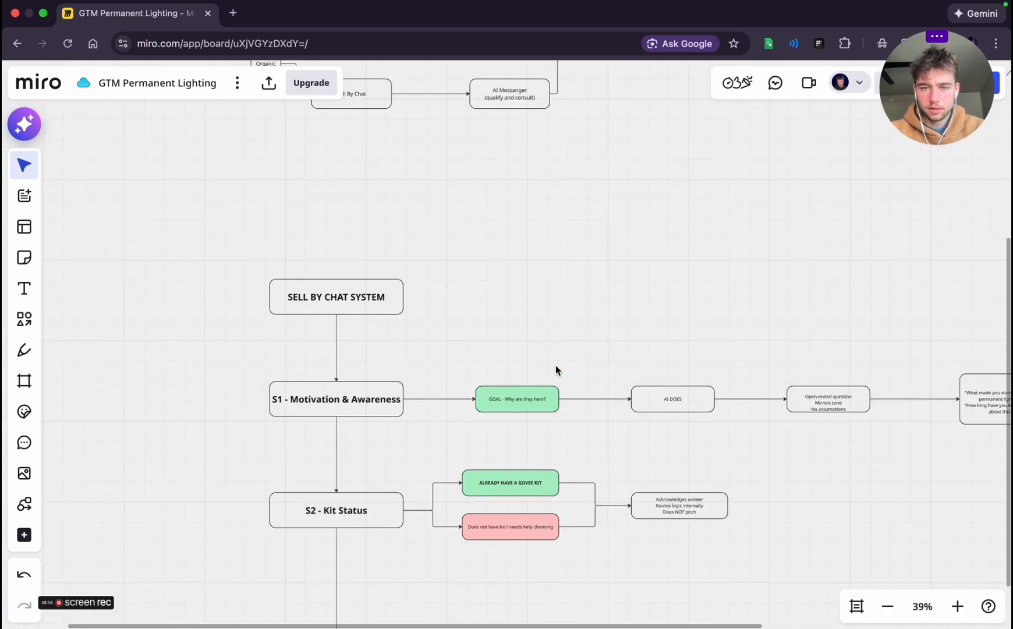
scroll(555, 365, "down", 2)
scroll(556, 365, "left", 2)
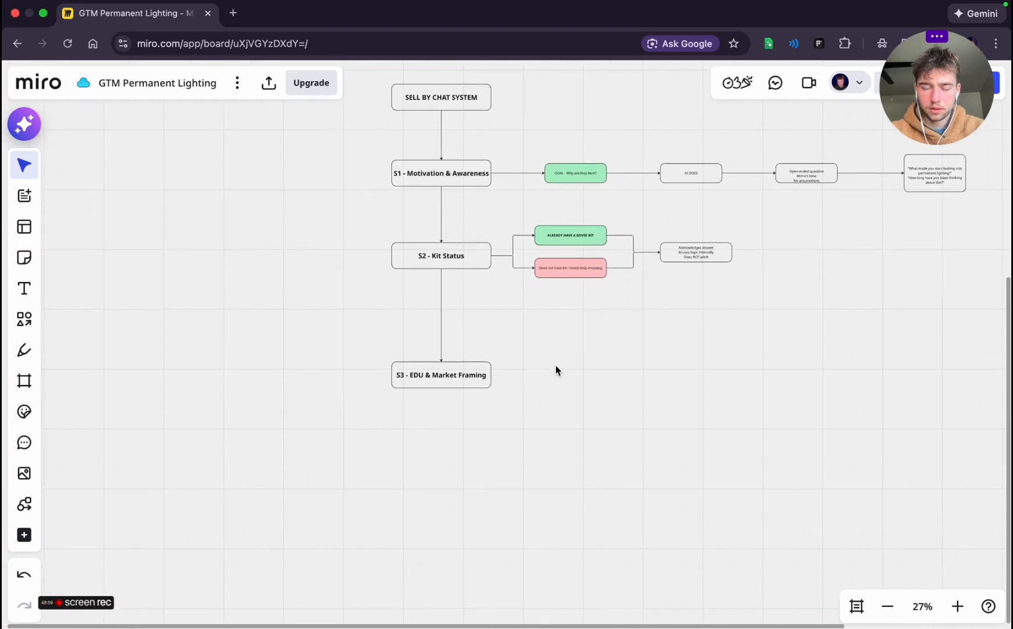
scroll(556, 365, "up", 5)
Review Stage 3's goal, AI DOES and AI NEVER items in the planning chat
key("ctrl+Left")
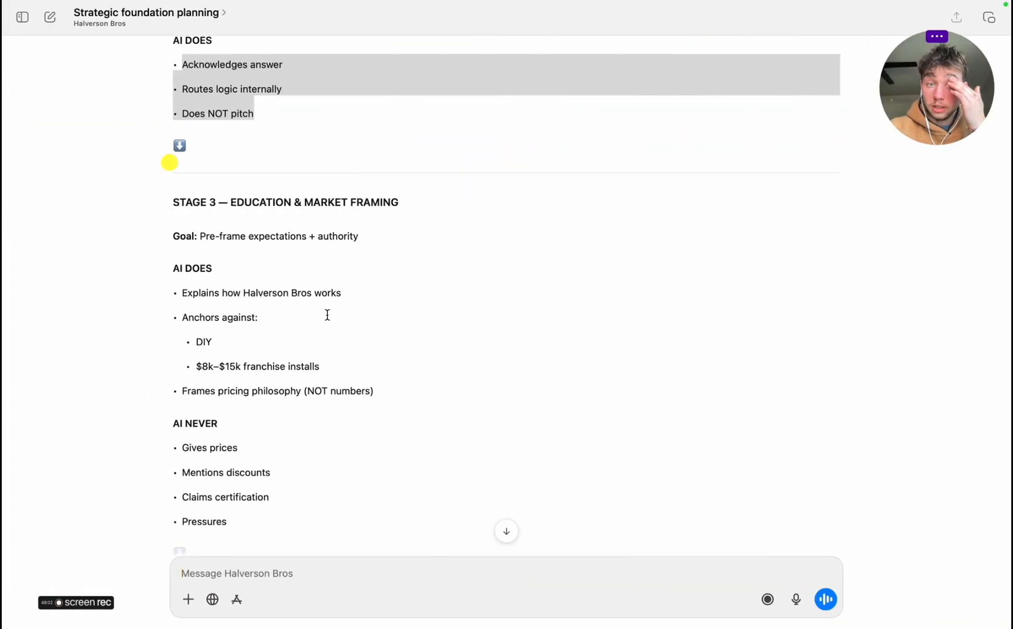
scroll(212, 237, "up", 5)
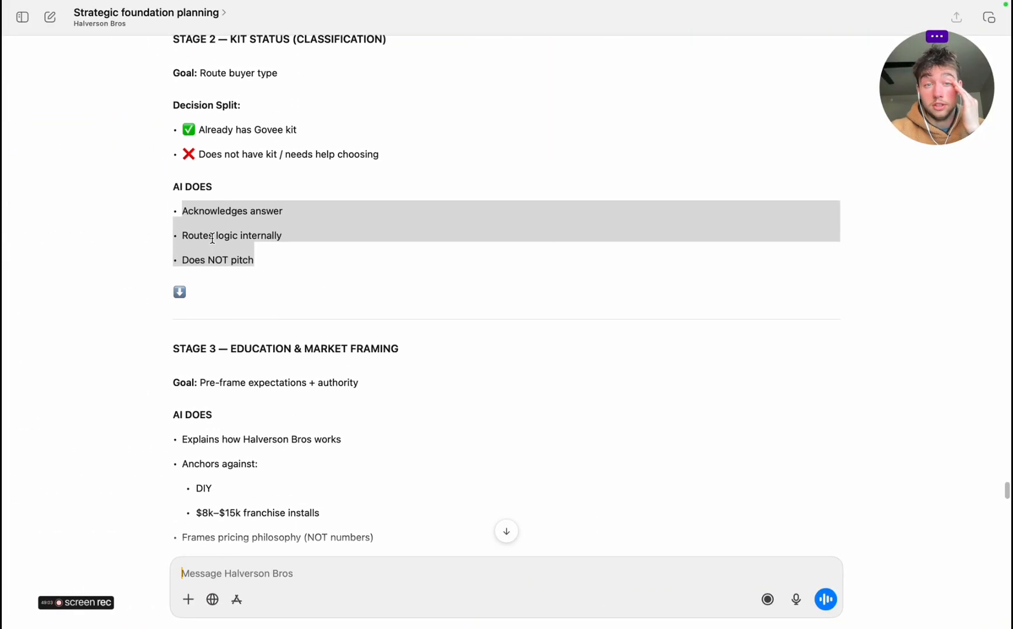
scroll(213, 238, "down", 2)
scroll(212, 238, "down", 2)
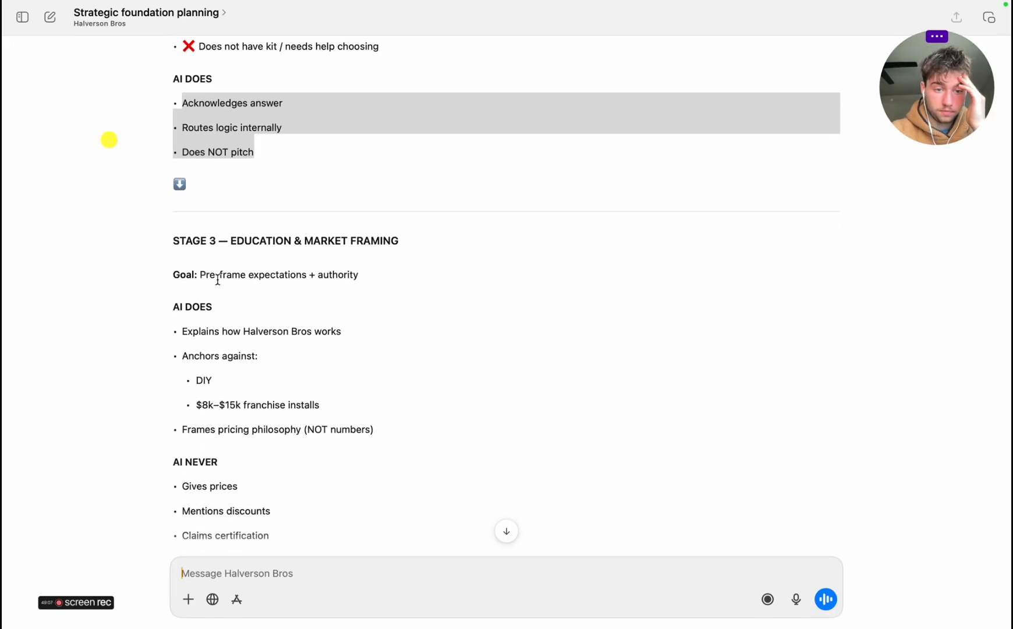
scroll(217, 279, "down", 4)
scroll(218, 279, "up", 3)
key("ctrl+Right")
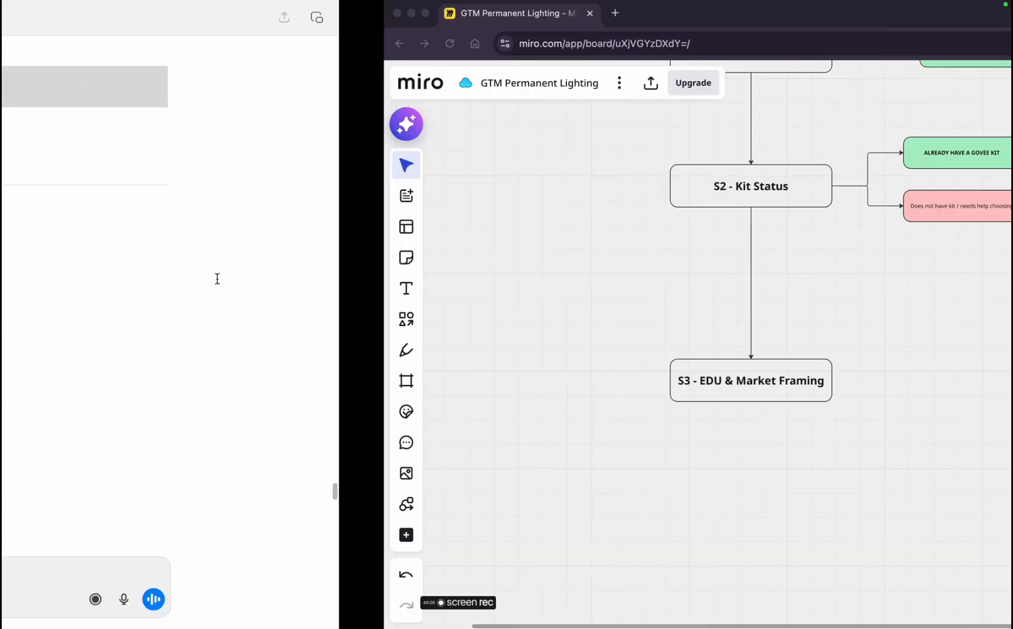
left_click(373, 366)
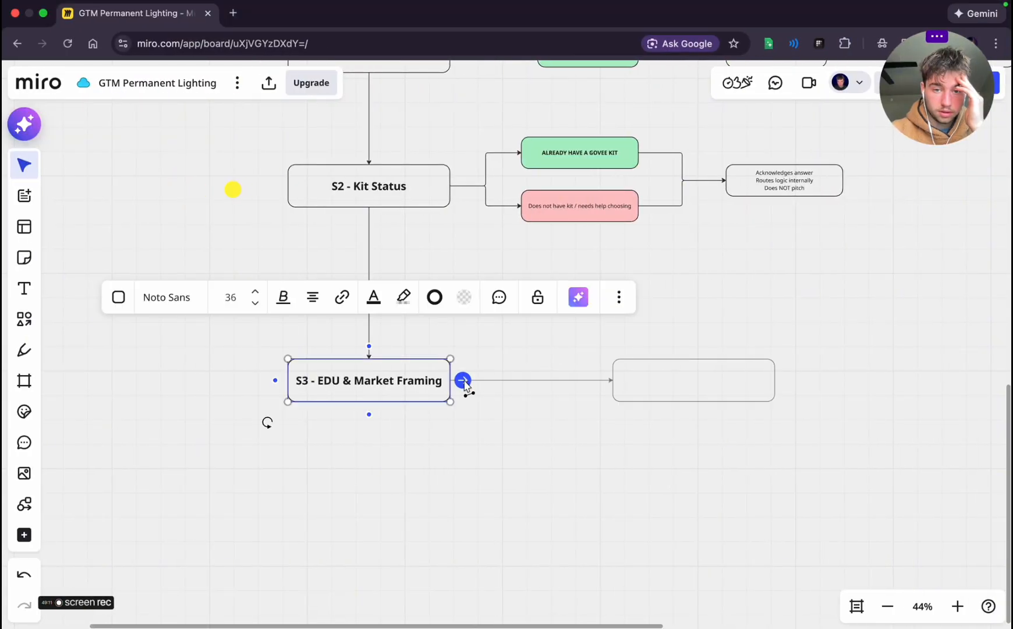
left_click(464, 380)
left_click(621, 440)
left_click(677, 365)
left_click_drag(676, 378, 585, 381)
key("BackSpace")
Duplicate the green S1 goal box and place the copy to the right of S3 - EDU & Market Framing
scroll(582, 420, "up", 5)
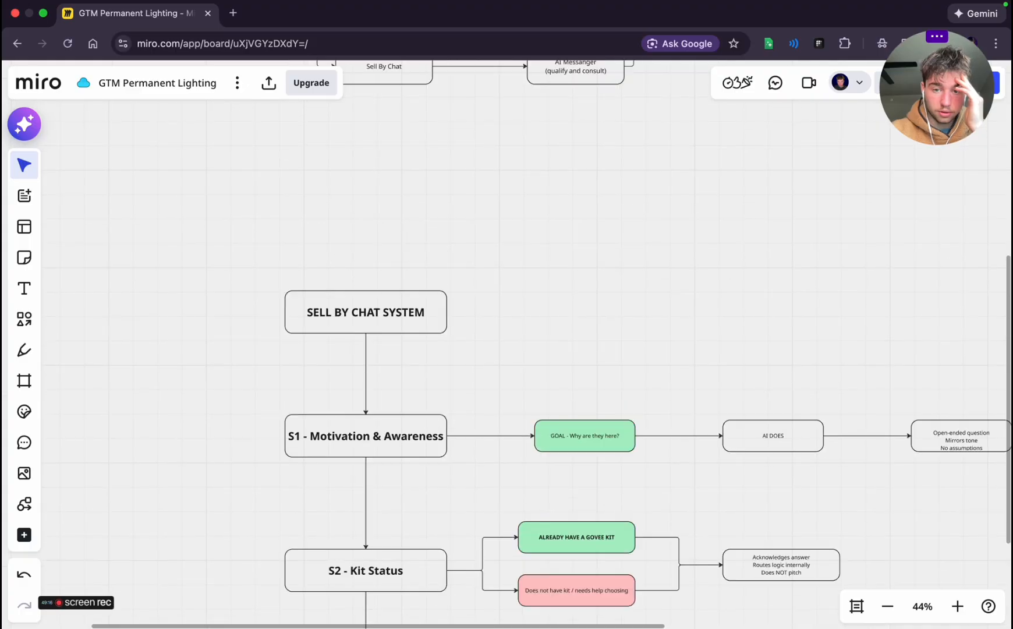
left_click(563, 442)
key("super+d")
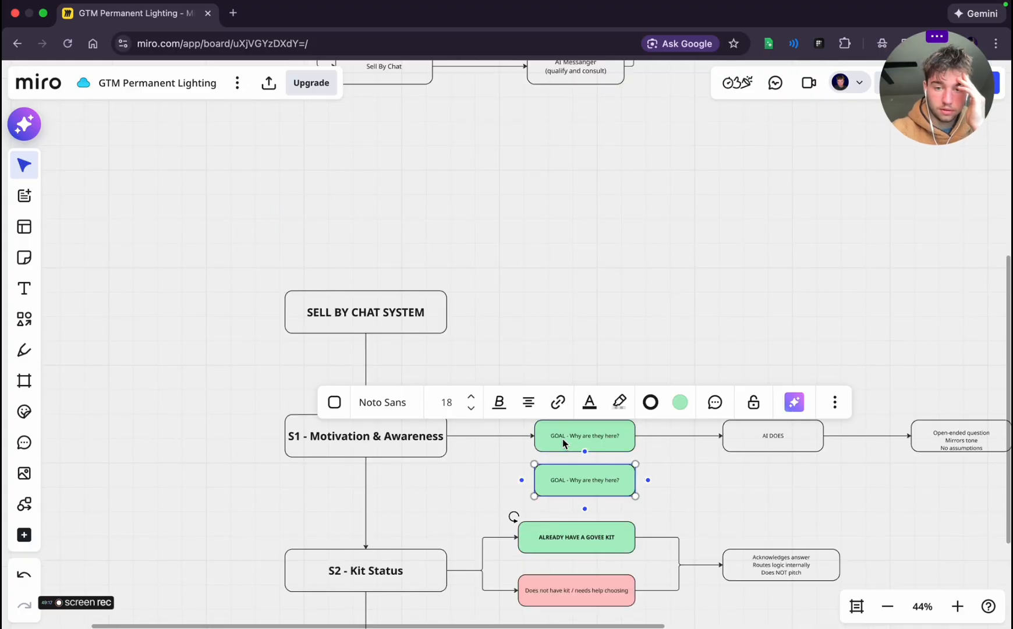
left_click_drag(590, 483, 607, 461)
Relabel the copied goal box "GOAL - Preframe expectations and authority" and connect S3 - EDU & Market Framing to it
double_click(574, 457)
type("Preframe ex")
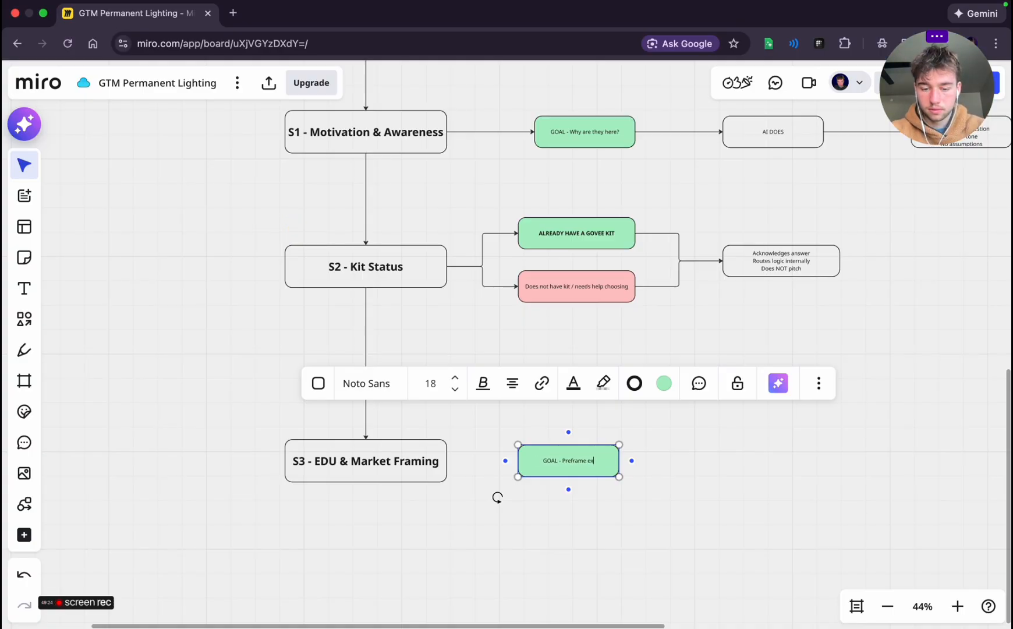
type("pectations and a")
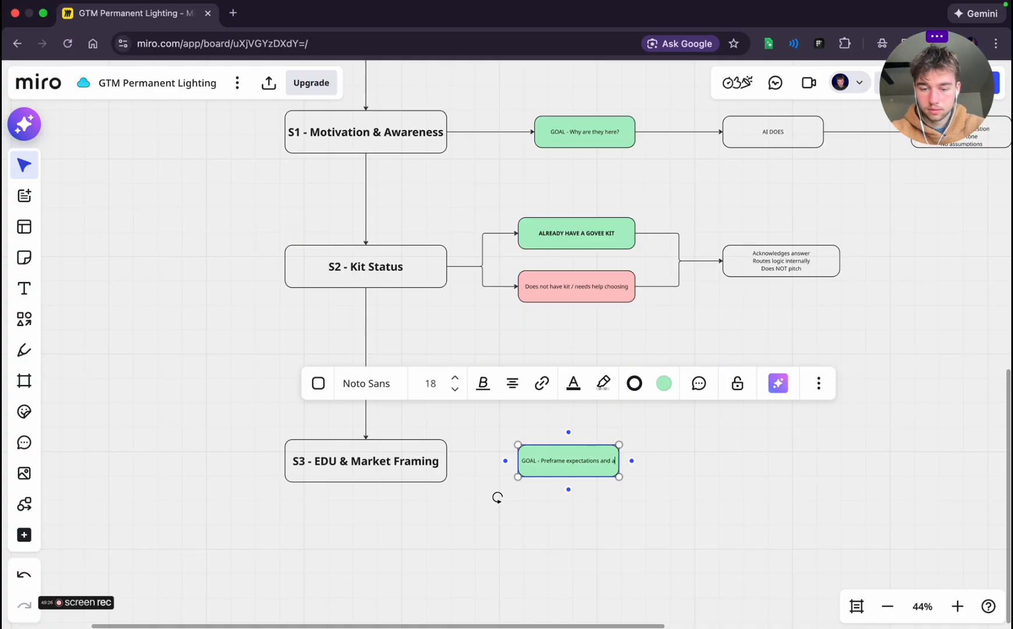
type("uthority")
key("Return")
key("BackSpace")
left_click(642, 484)
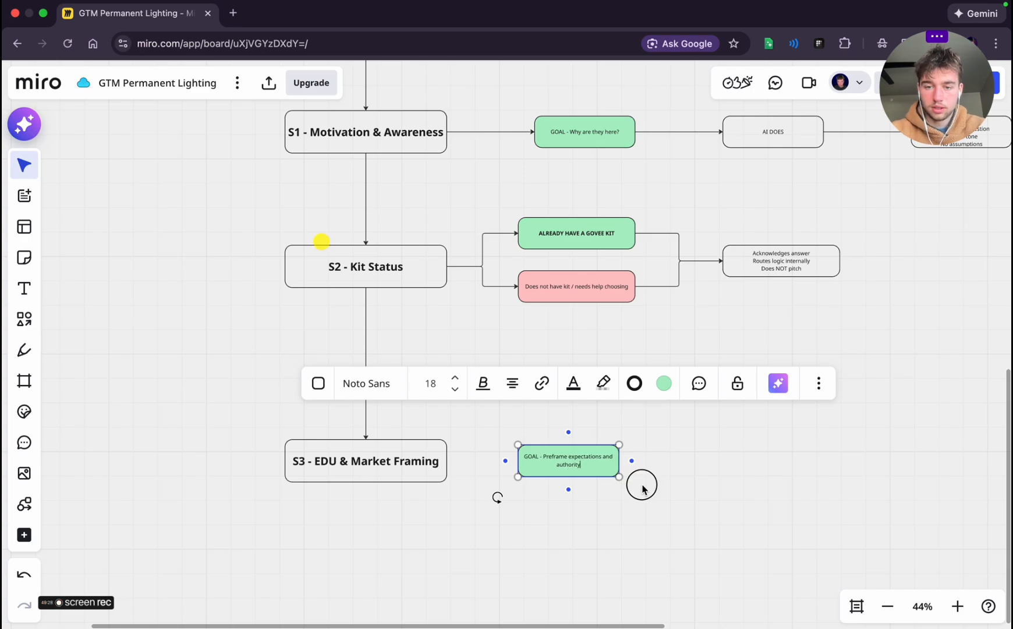
left_click(437, 461)
left_click_drag(458, 461, 518, 461)
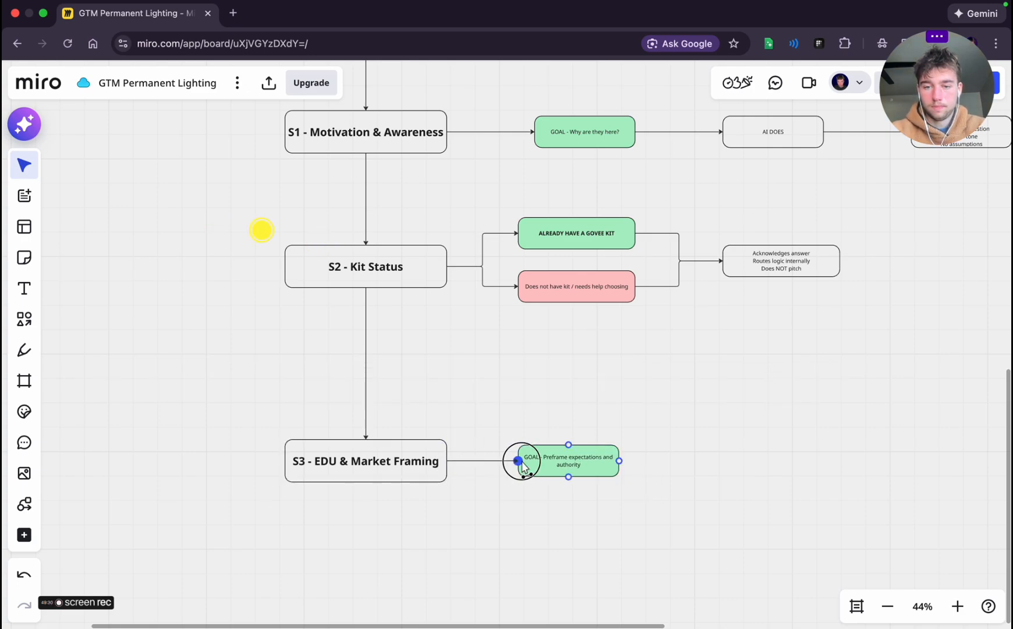
Copy Stage 3's AI DOES heading and items from the planning chat and return to the Miro board
key("ctrl+Left")
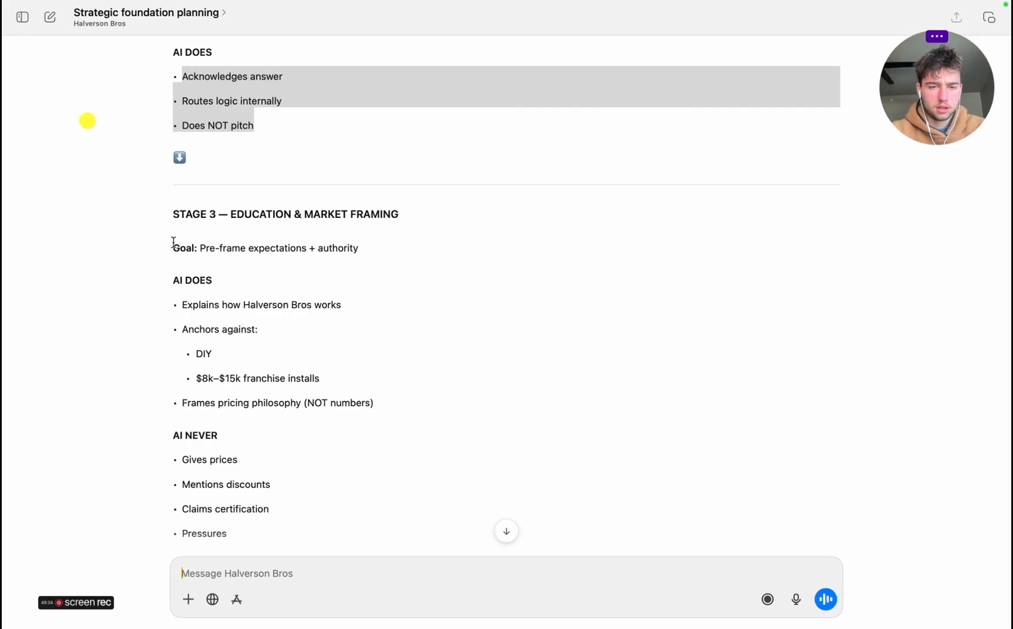
scroll(187, 326, "down", 2)
left_click_drag(176, 233, 408, 350)
right_click(309, 316)
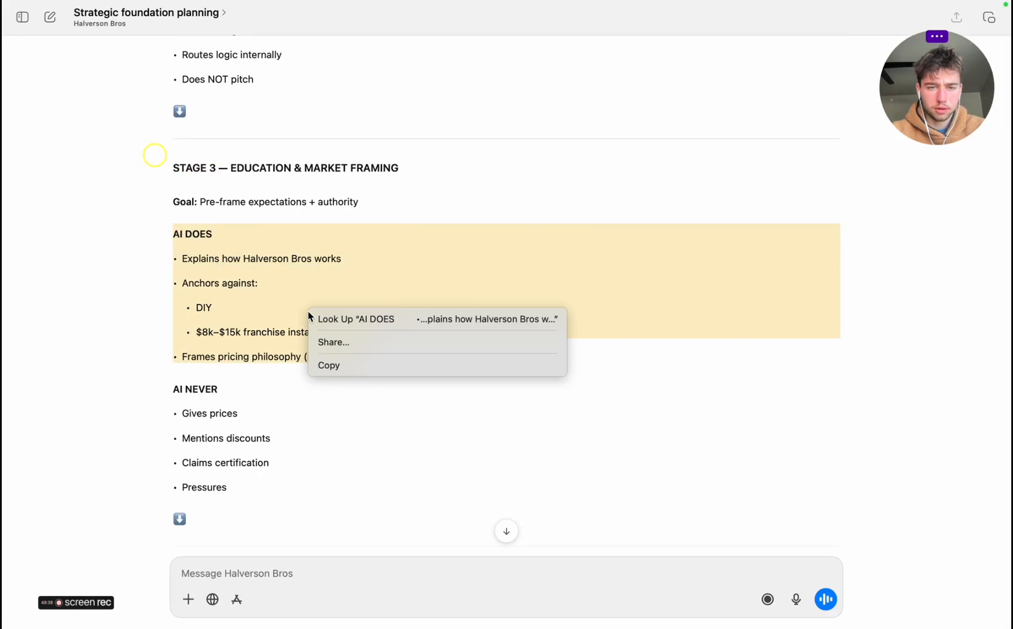
left_click(351, 365)
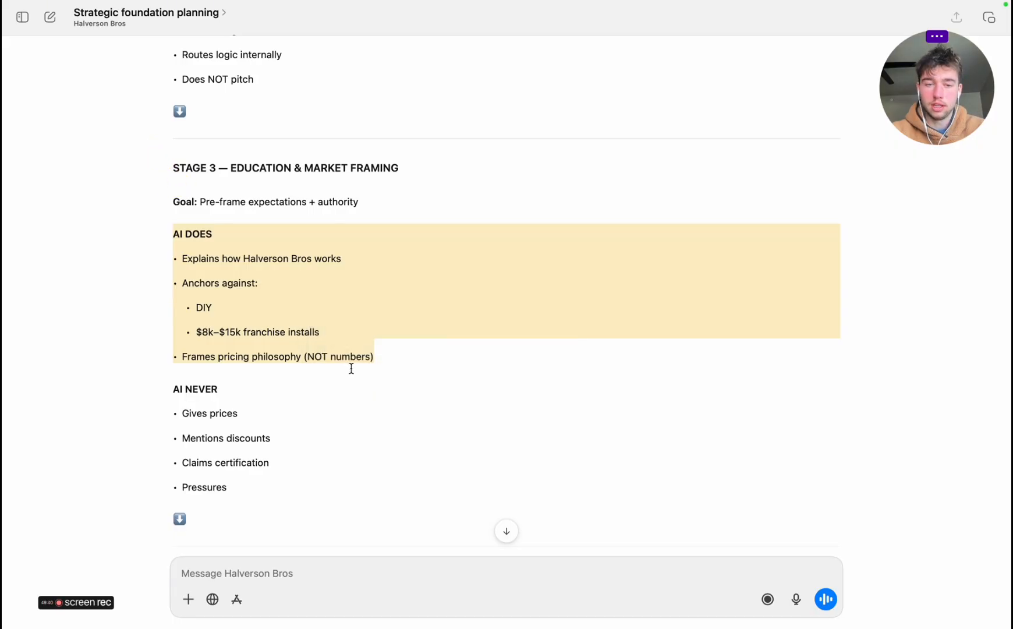
key("super+Tab")
Add a connected box to the right of the S3 goal box and remove its green fill
left_click(593, 453)
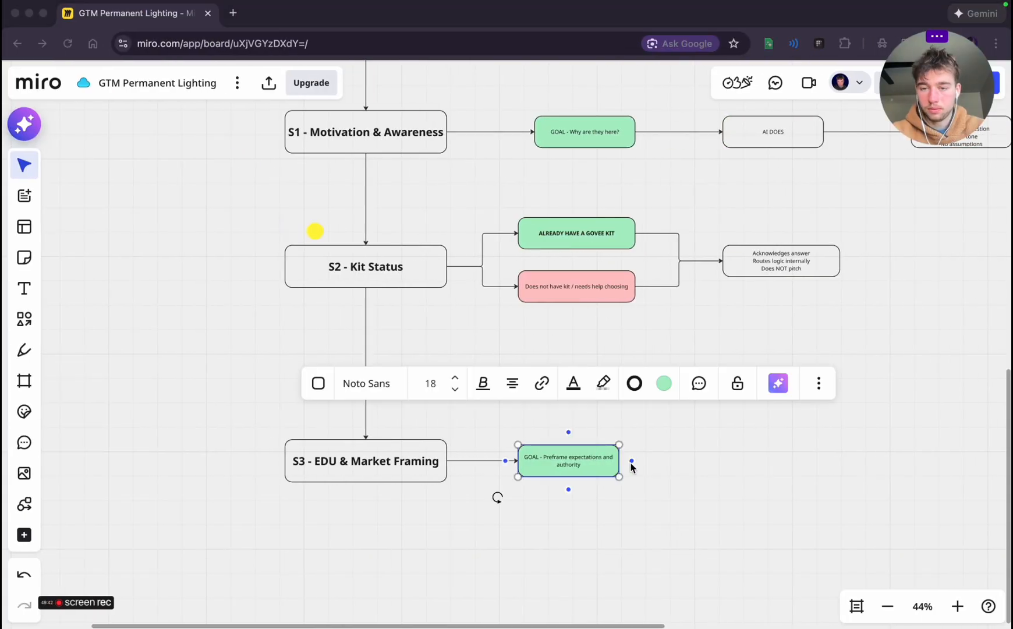
key("ctrl+Left")
key("ctrl+Right")
scroll(715, 468, "right", 2)
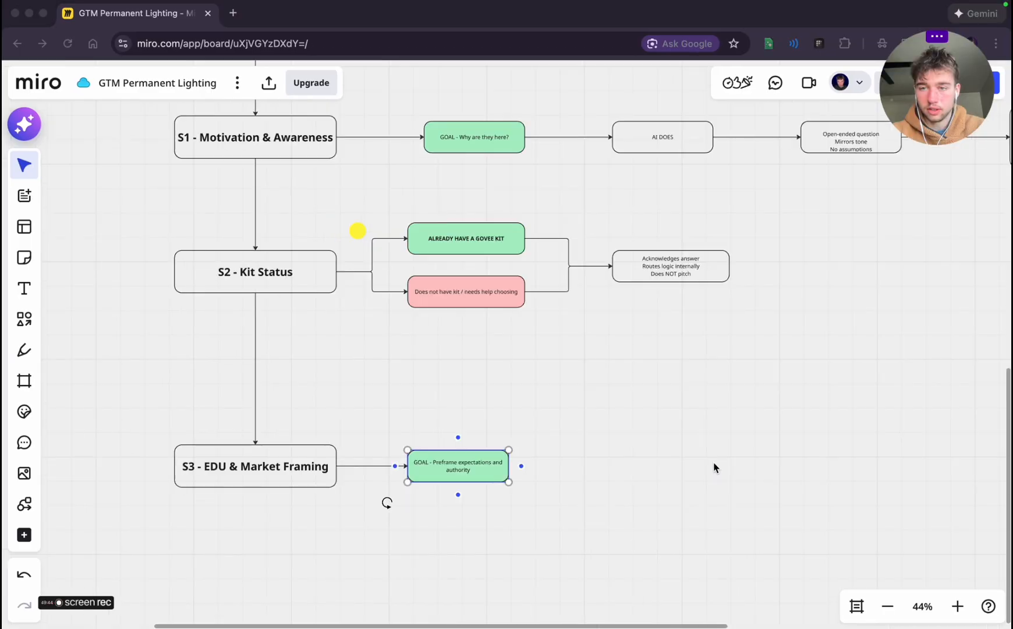
scroll(716, 468, "right", 1)
left_click(469, 459)
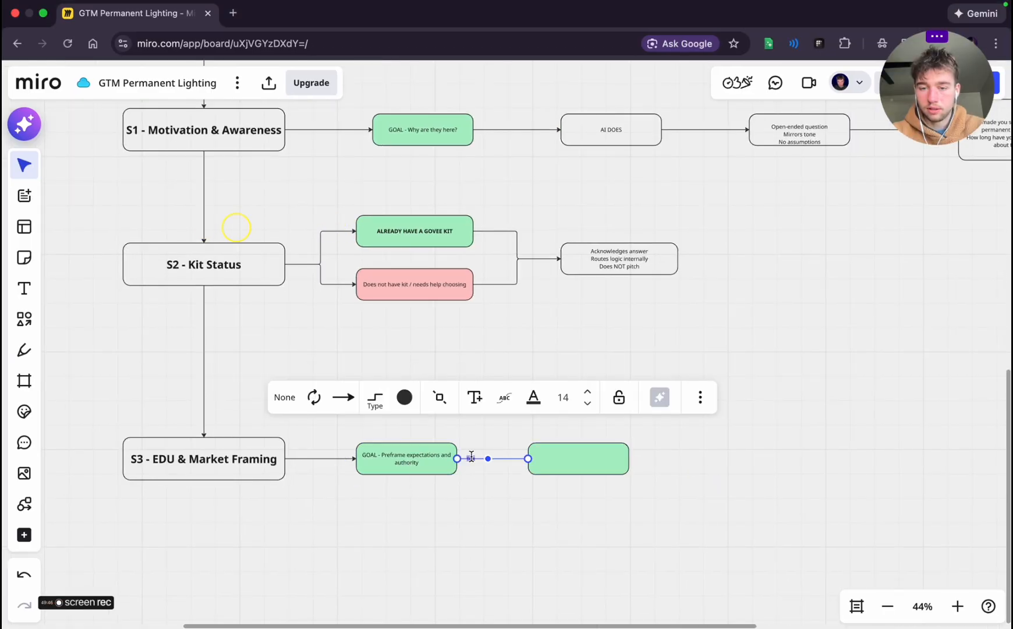
left_click(671, 385)
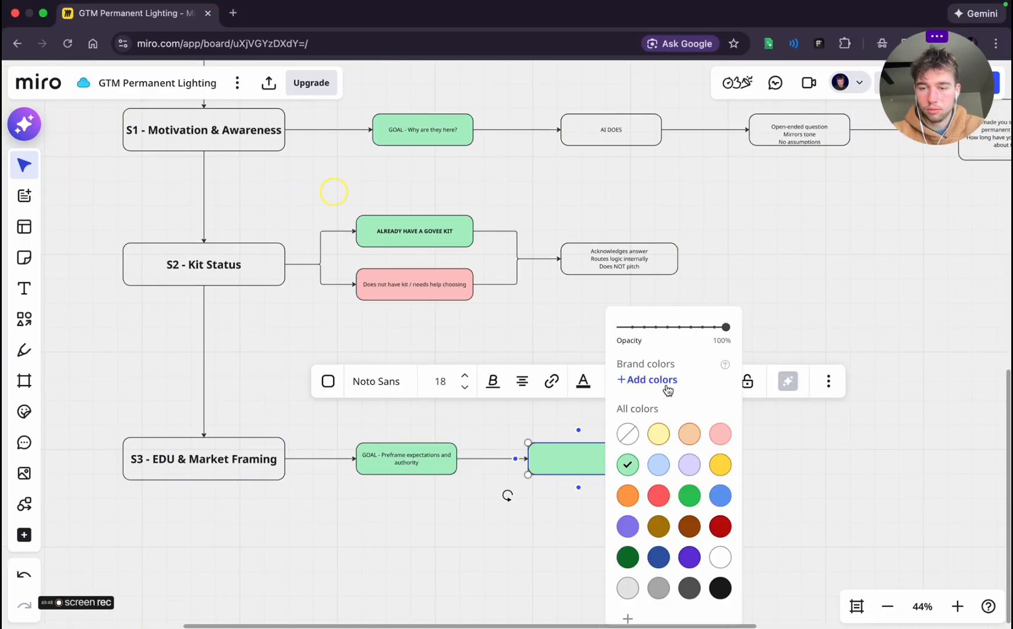
left_click(626, 438)
Paste the copied AI DOES list into the empty box after the S3 goal and enlarge the box to fit the text
left_click(562, 456)
key("ctrl+v")
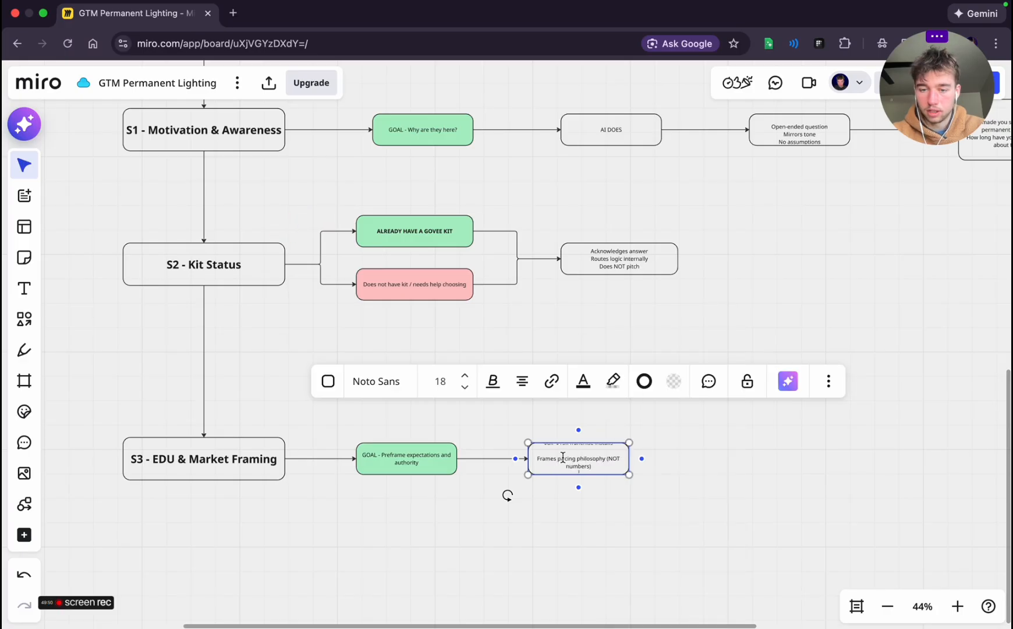
key("BackSpace")
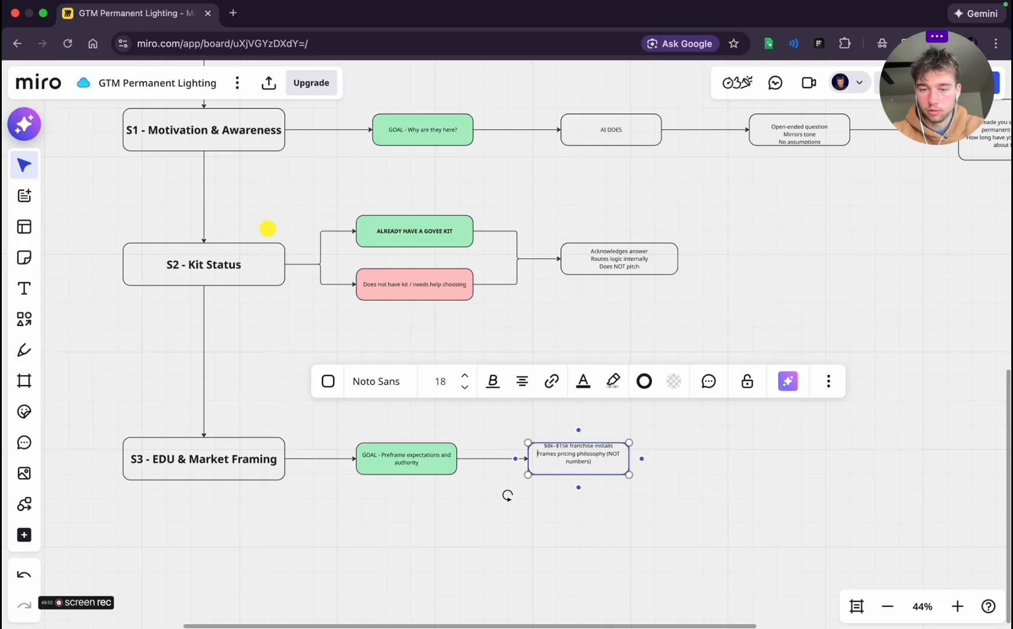
left_click(604, 514)
left_click(603, 455)
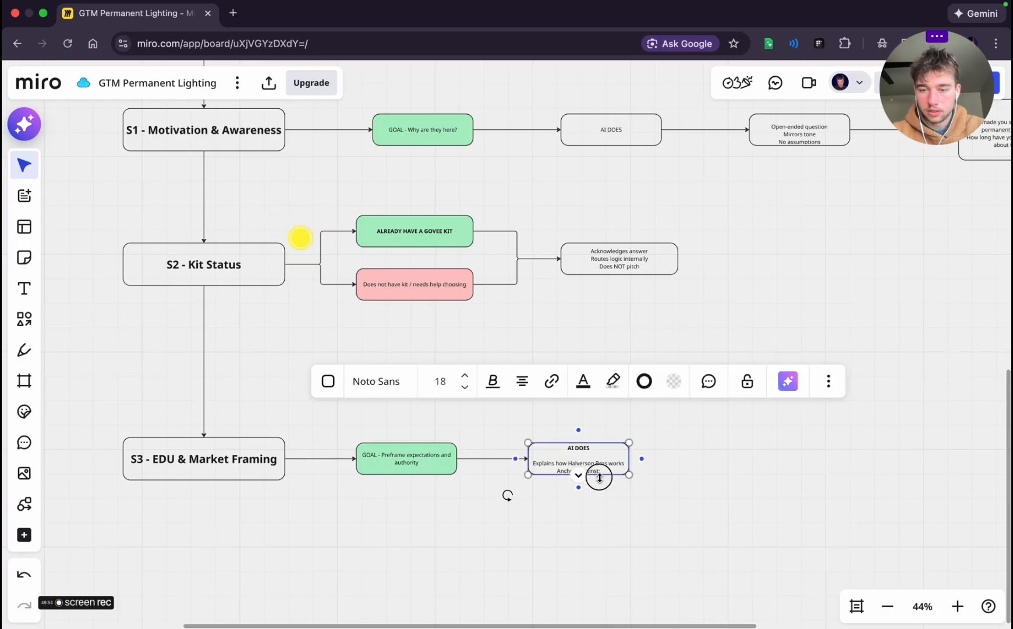
mouse_move(600, 478)
left_mouse_down()
mouse_move(598, 533)
mouse_move(596, 473)
left_mouse_up()
left_click(735, 502)
left_click(612, 492)
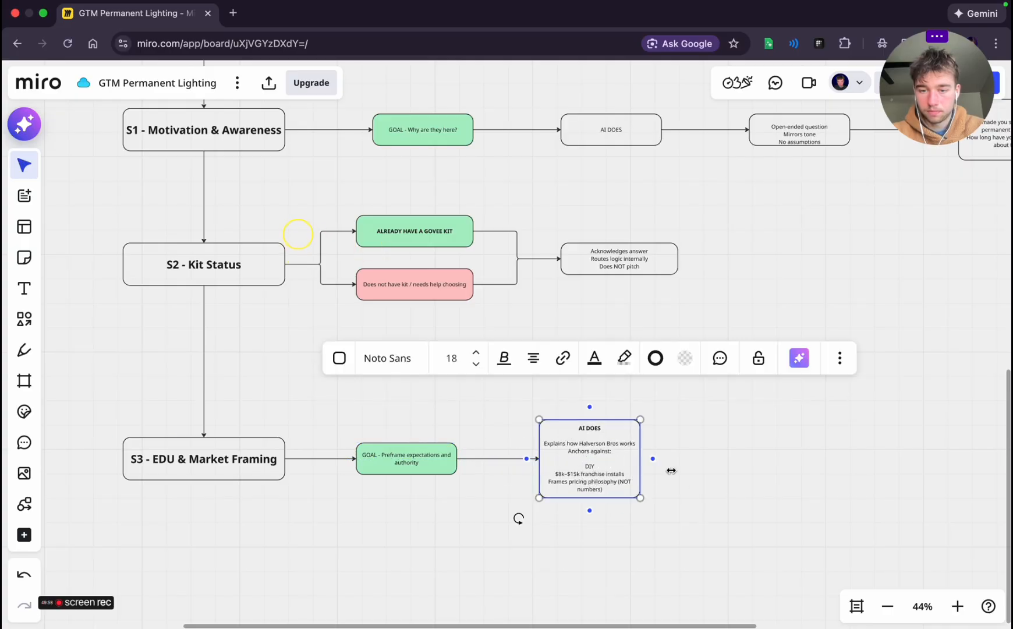
Copy Stage 3's AI NEVER heading and its four items from the planning chat and return to the Miro board
left_click(670, 469)
key("super+Tab")
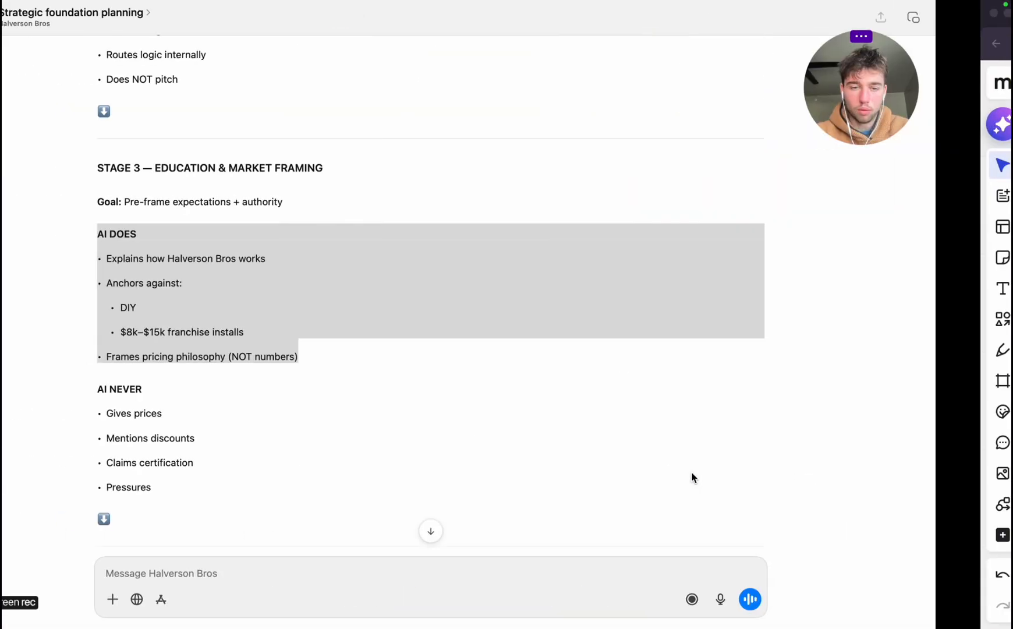
scroll(303, 335, "down", 4)
left_click(171, 272)
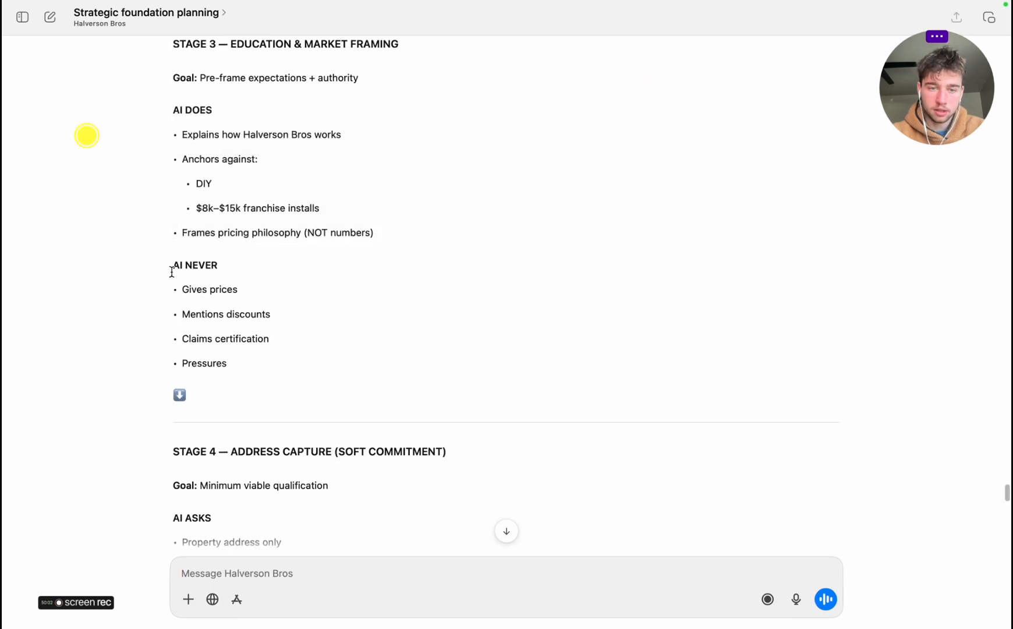
mouse_move(172, 272)
left_mouse_down()
mouse_move(244, 333)
mouse_move(235, 357)
mouse_move(149, 244)
mouse_move(154, 270)
left_mouse_up()
key("super+c")
left_click(244, 334)
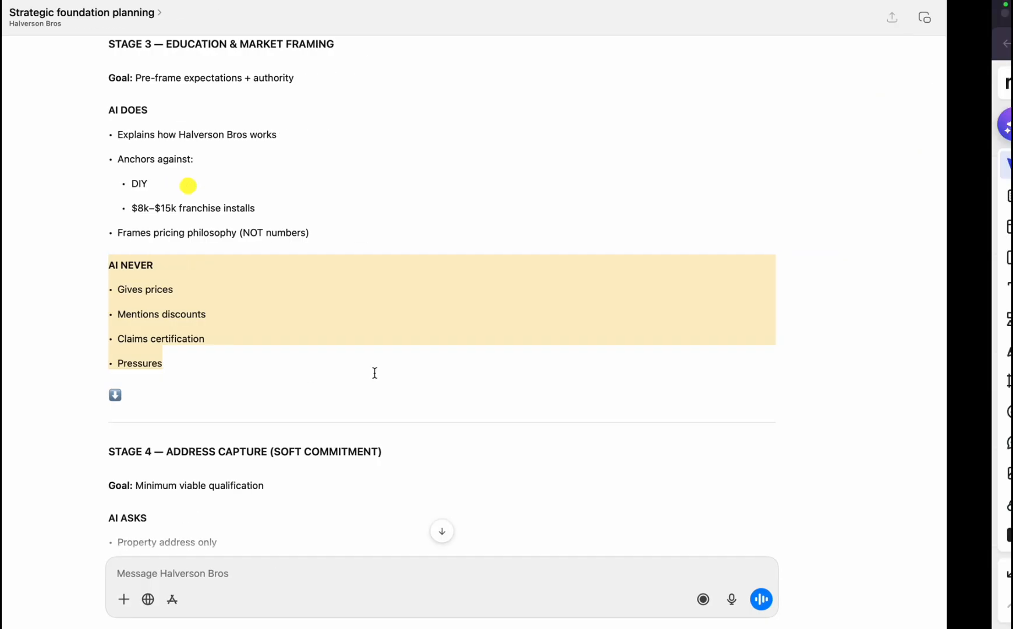
key("super+Tab")
Link AI DOES to a new box: "We want this to be back and fourth - figure out what htey know and then educate them on what they dont"
left_click(636, 466)
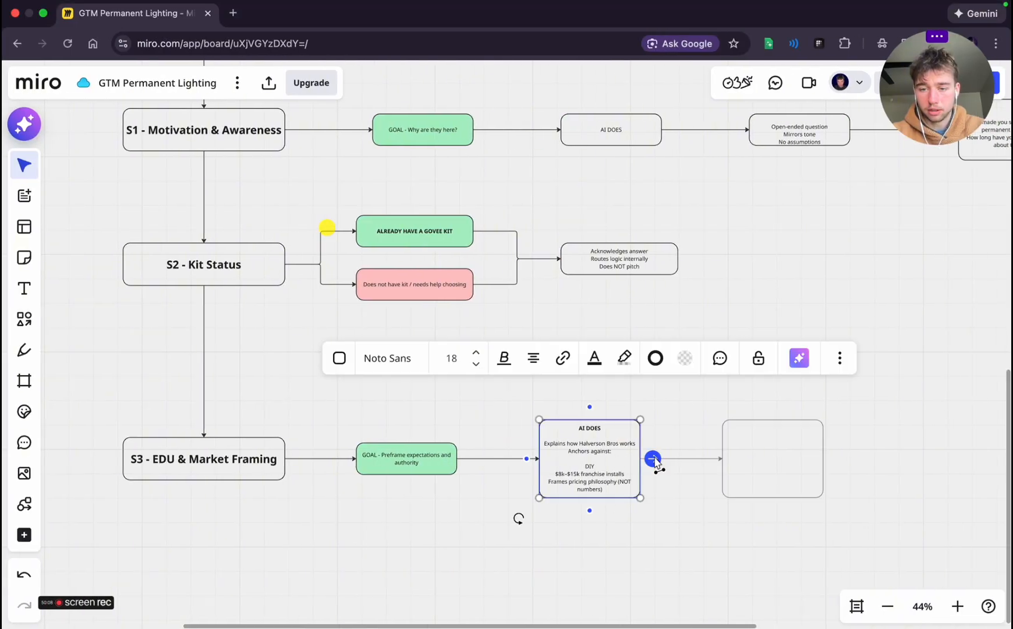
left_click(651, 461)
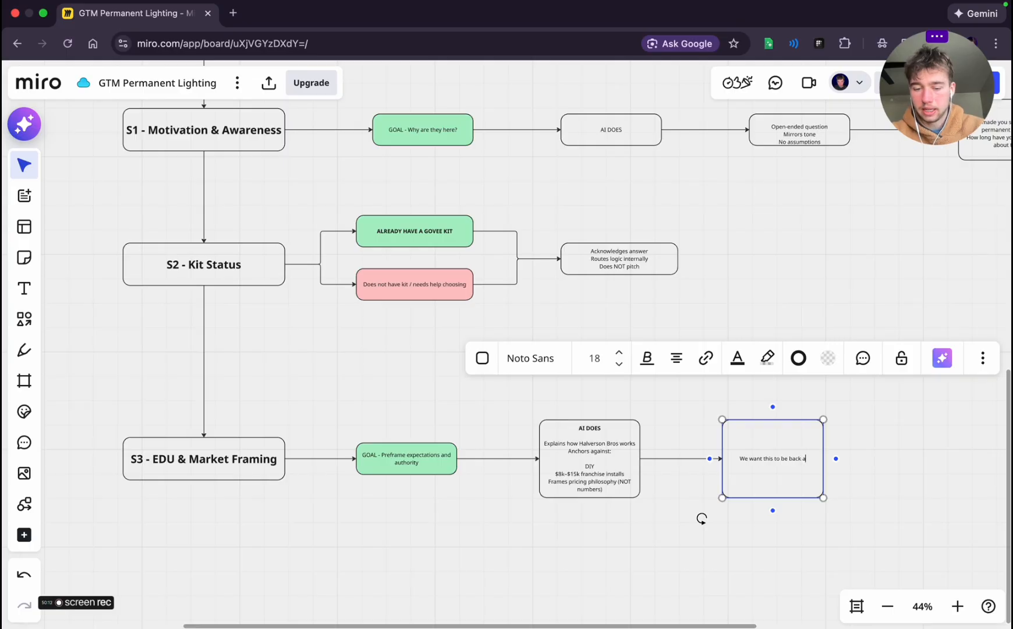
type("We want this to be back and fourth")
key("Return")
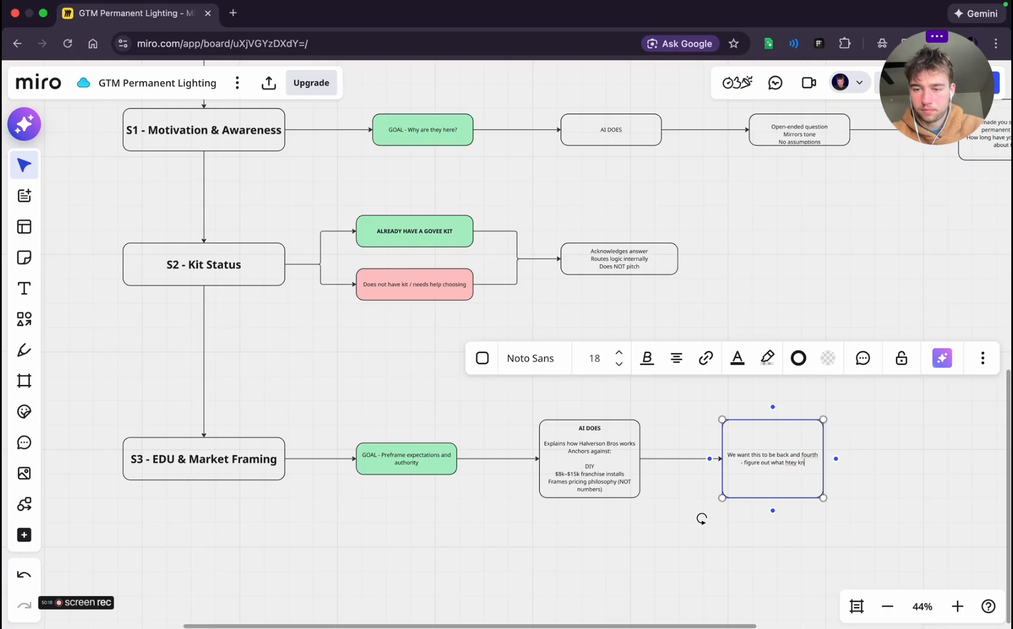
type("- figure out what htey know and then educate them o")
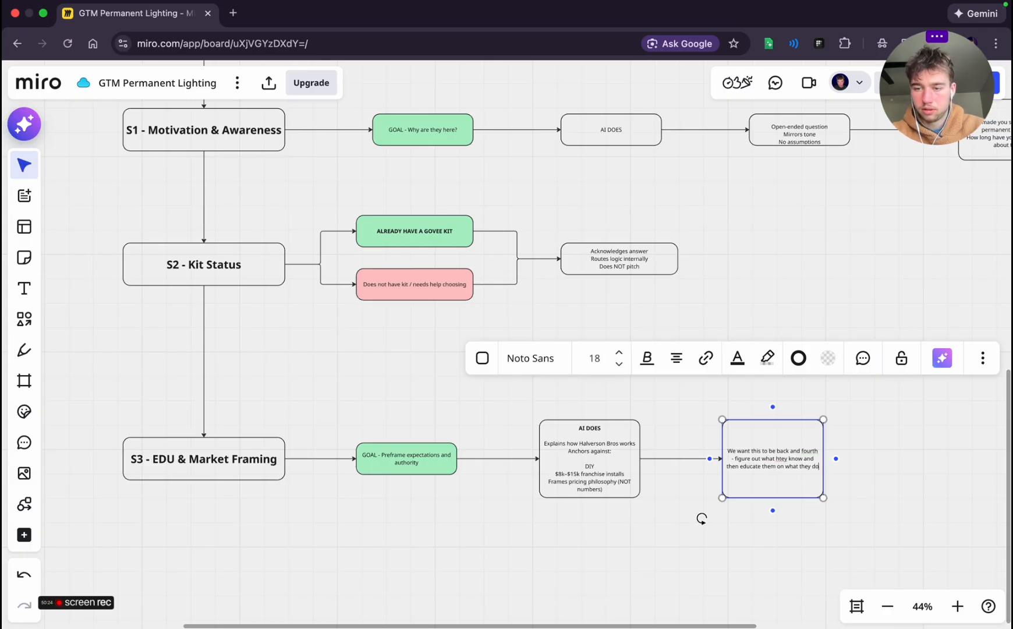
type("n what")
left_click(952, 485)
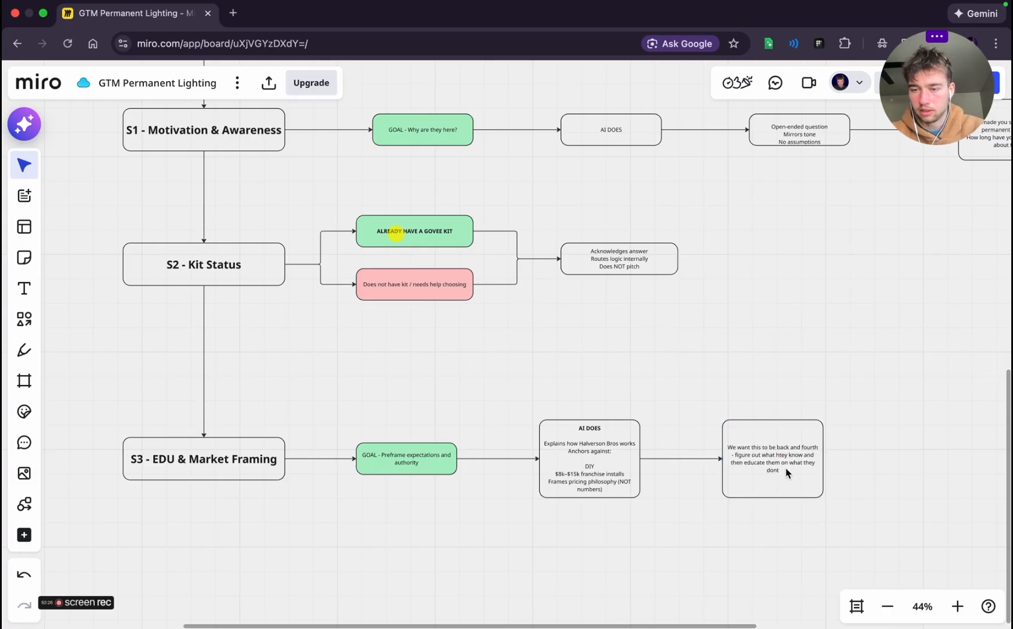
Add a connected box to the right of the back-and-forth note and paste the copied AI NEVER list into it
left_click(787, 471)
left_click(836, 458)
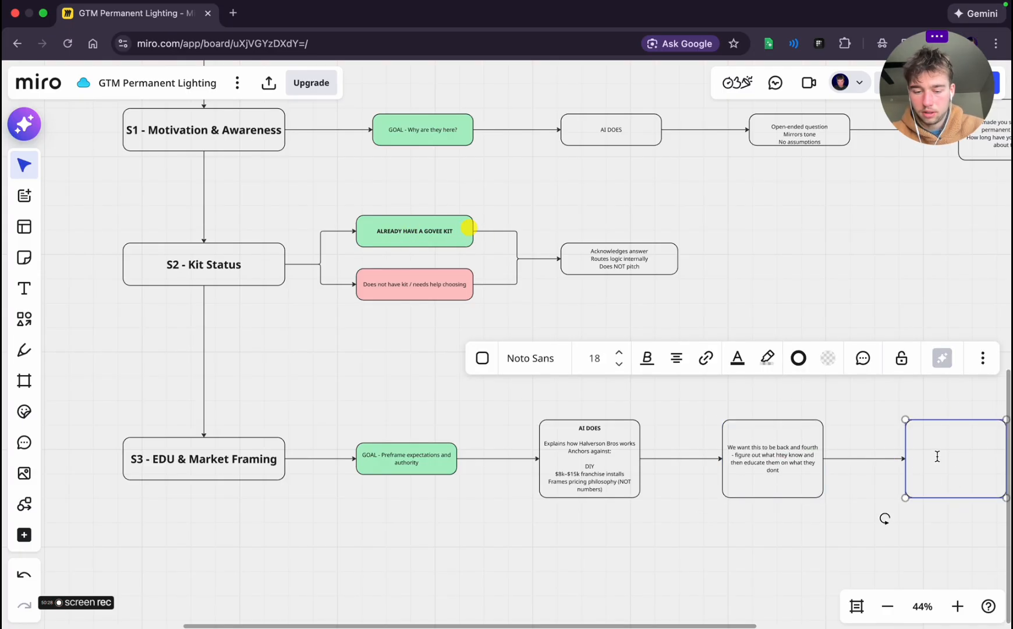
key("super+v")
left_click(804, 540)
scroll(804, 539, "down", 2)
scroll(804, 539, "right", 5)
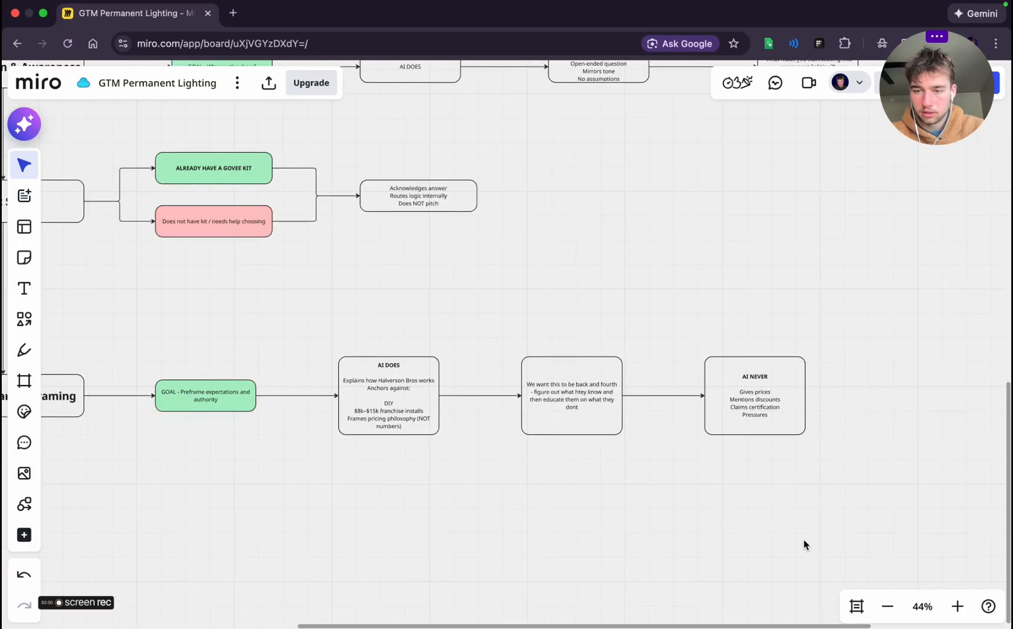
scroll(803, 545, "left", 5)
Review Stage 4 in the planning chat, covering its goal, what the AI asks and why the stage exists
key("ctrl+Left")
scroll(487, 439, "down", 5)
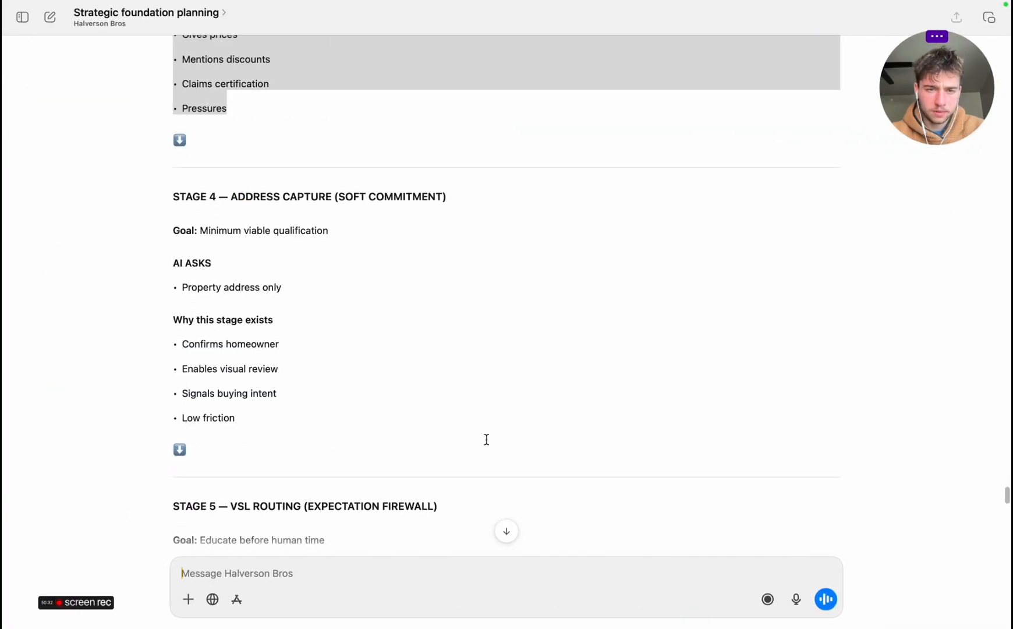
scroll(487, 439, "down", 2)
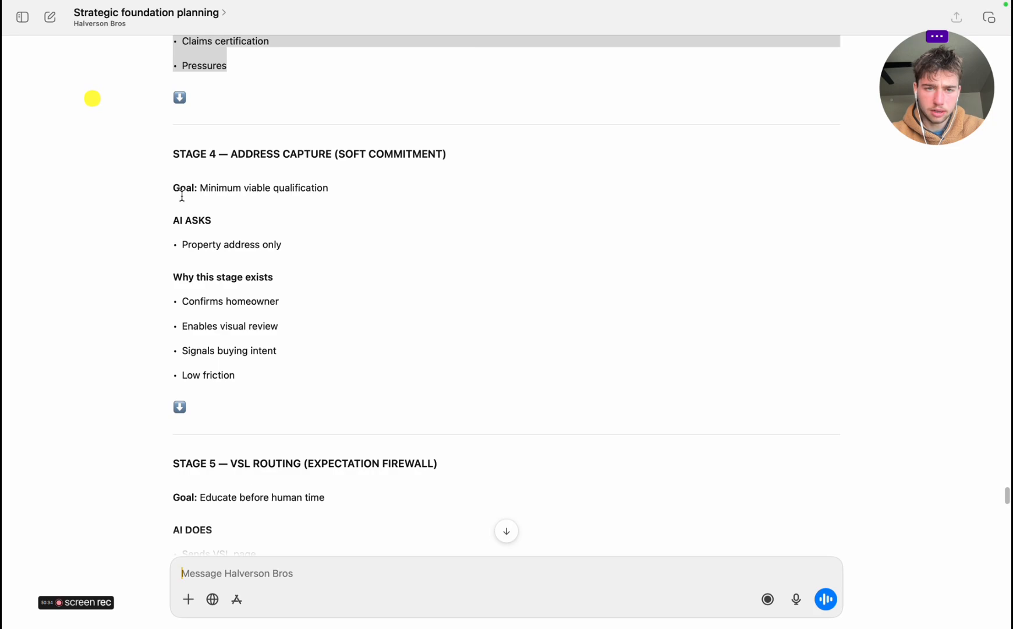
triple_click(174, 188)
triple_click(205, 278)
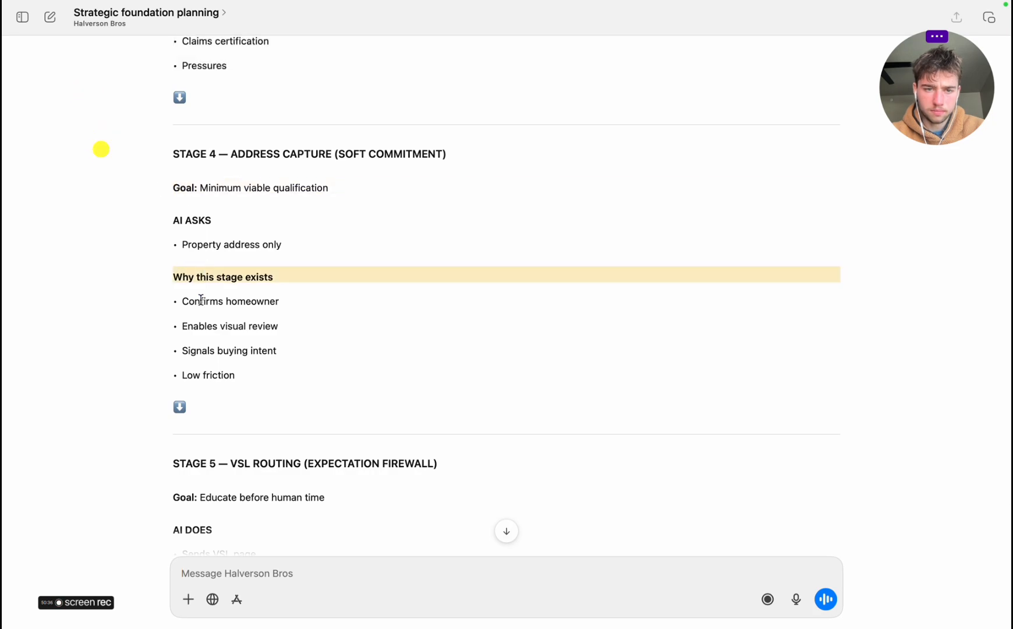
triple_click(201, 301)
triple_click(199, 326)
double_click(198, 351)
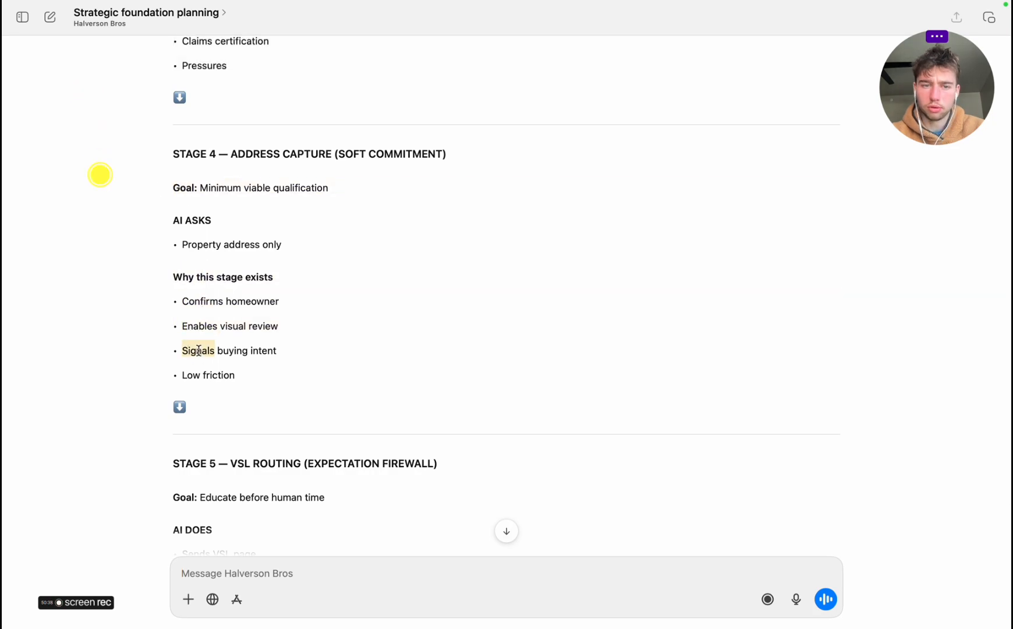
triple_click(198, 351)
triple_click(199, 373)
left_click(208, 396)
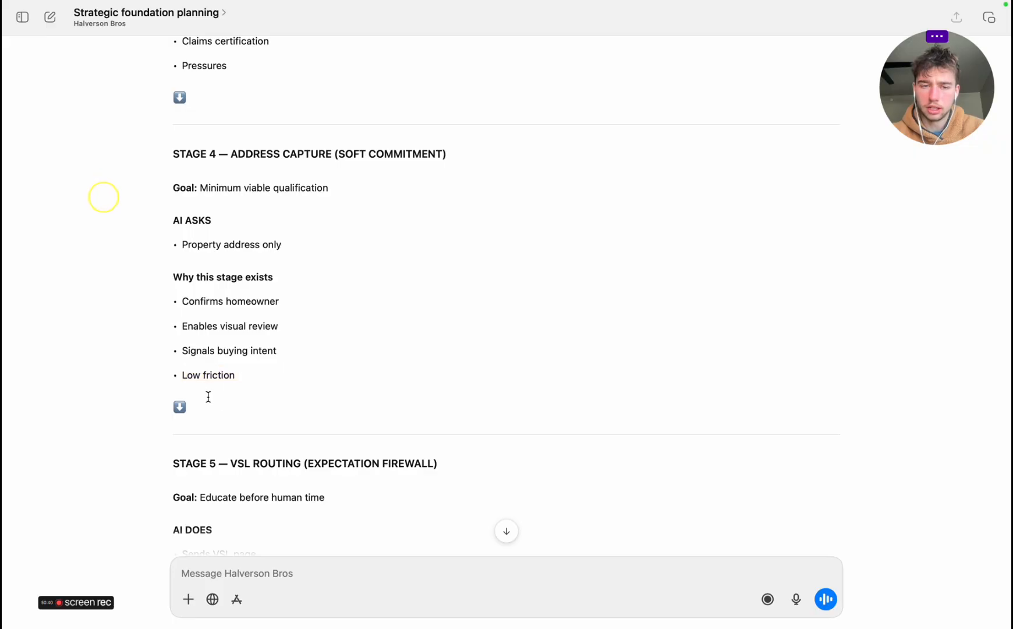
scroll(210, 402, "up", 3)
scroll(226, 414, "down", 5)
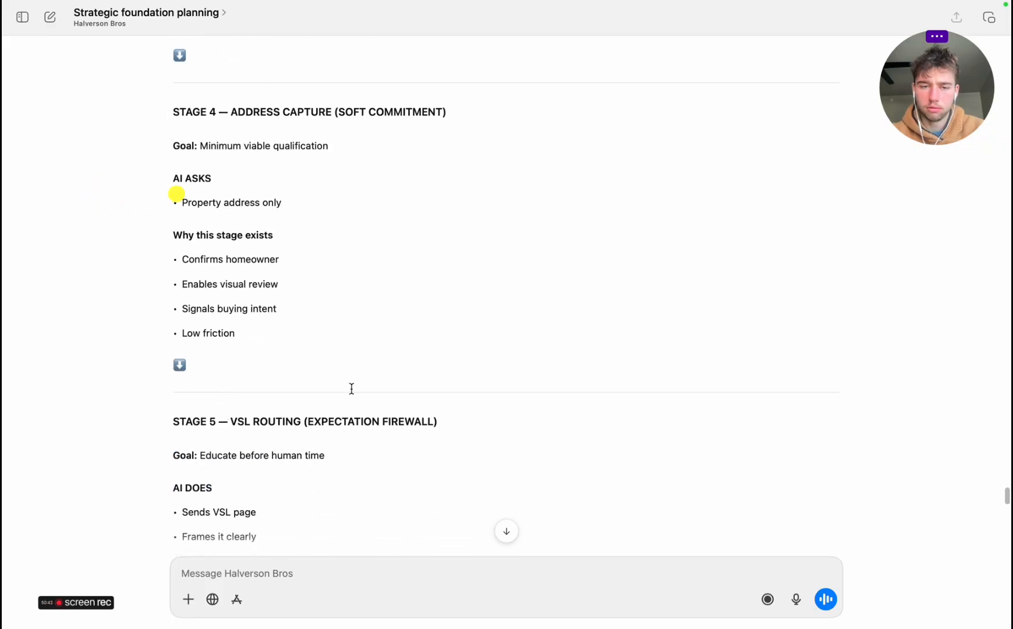
Return to the Miro board, add a connected box below S3 - EDU & Market Framing and move it further down
key("ctrl+Right")
left_click(291, 381)
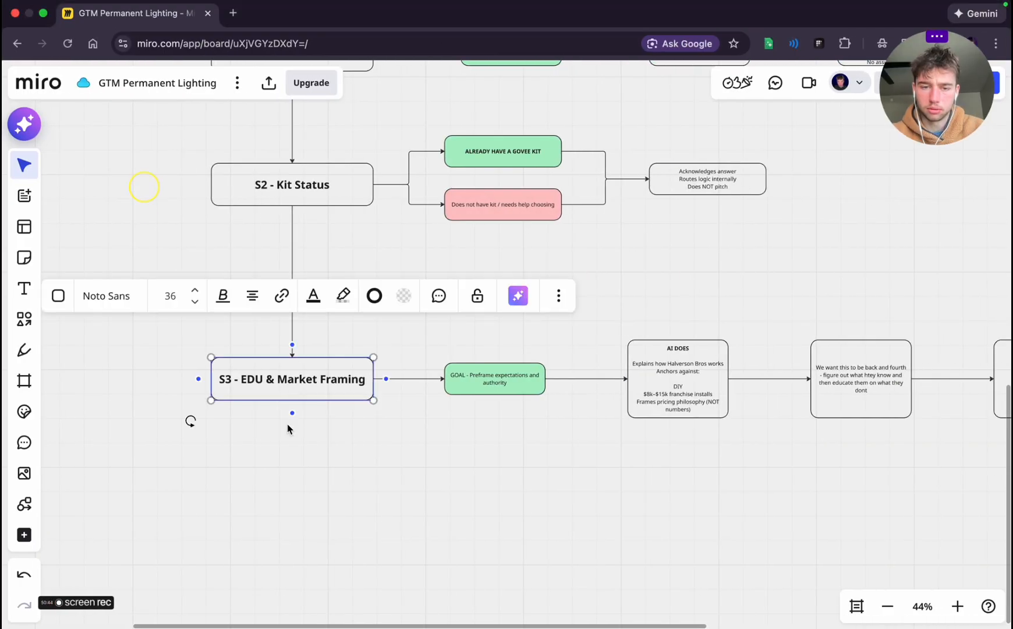
left_click(292, 413)
scroll(478, 456, "down", 5)
scroll(477, 456, "left", 2)
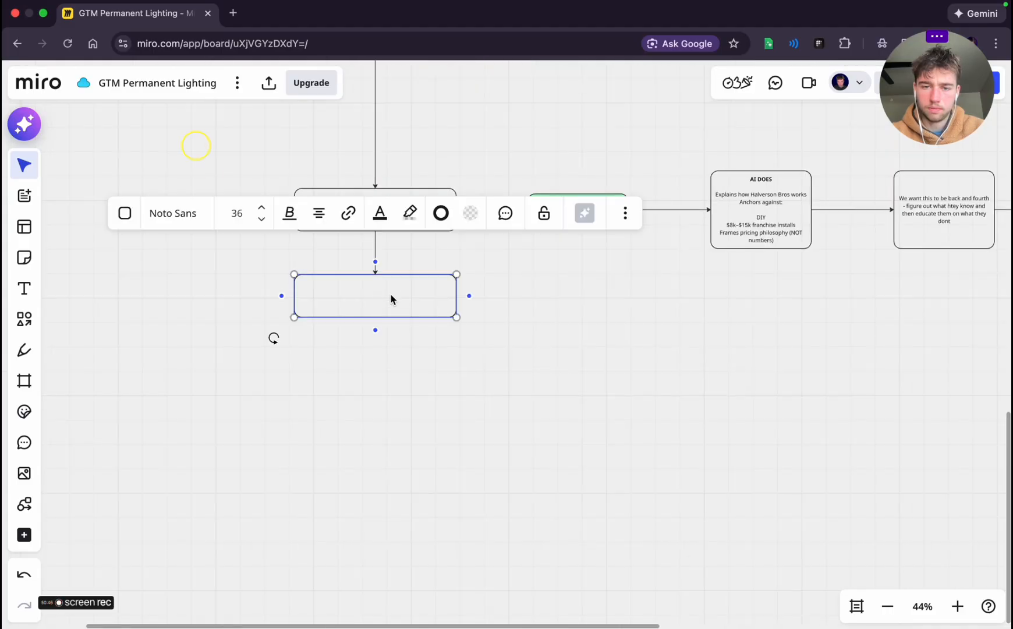
left_click_drag(391, 299, 392, 433)
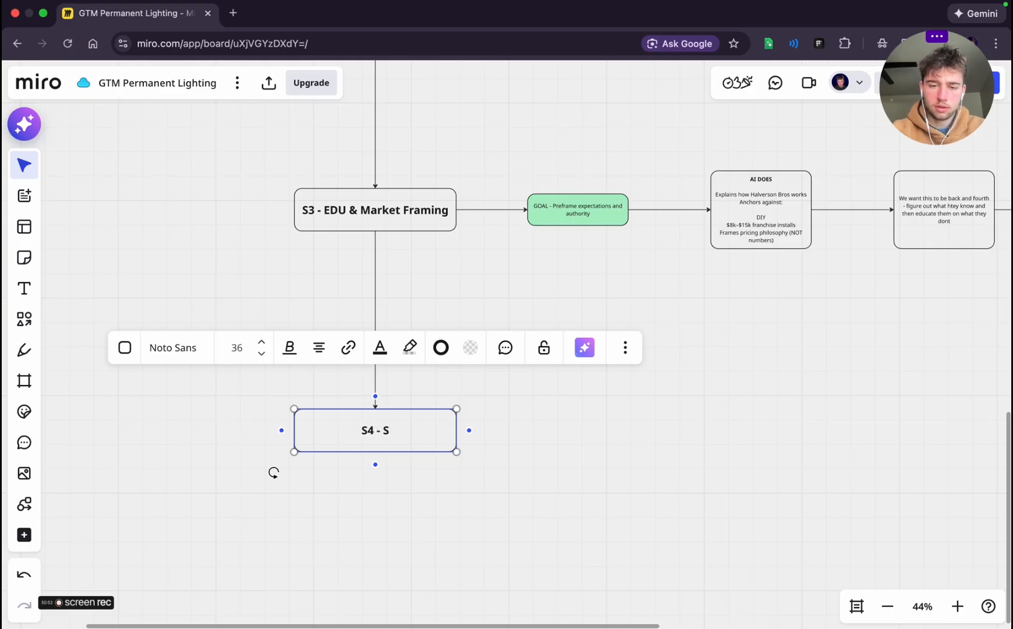
Label the new stage box below S3 "S4 - Start quote process"
type("pte")
key("BackSpace")
key("BackSpace")
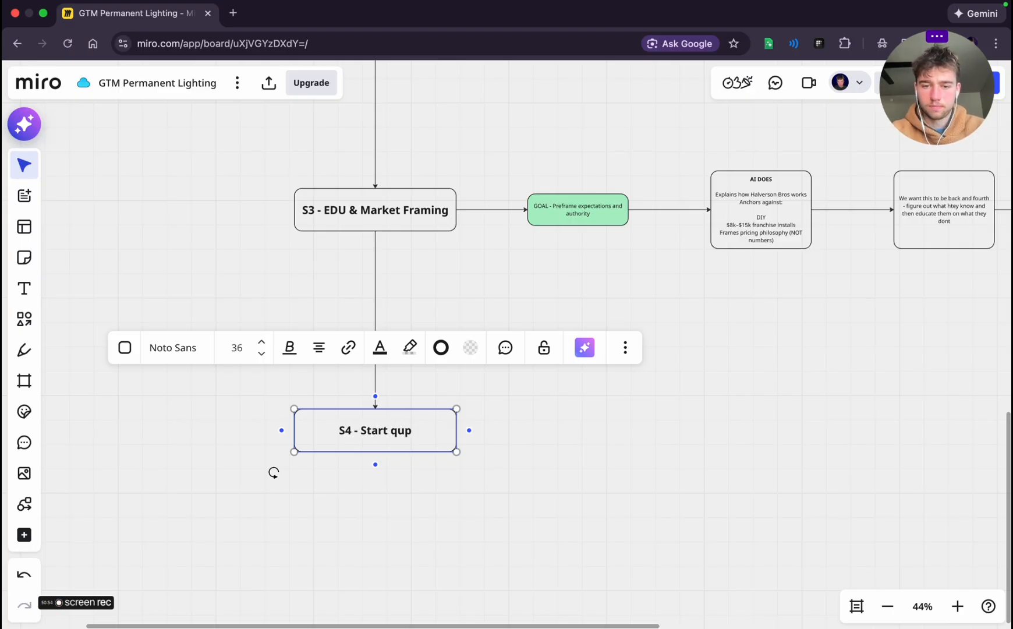
type("ote ")
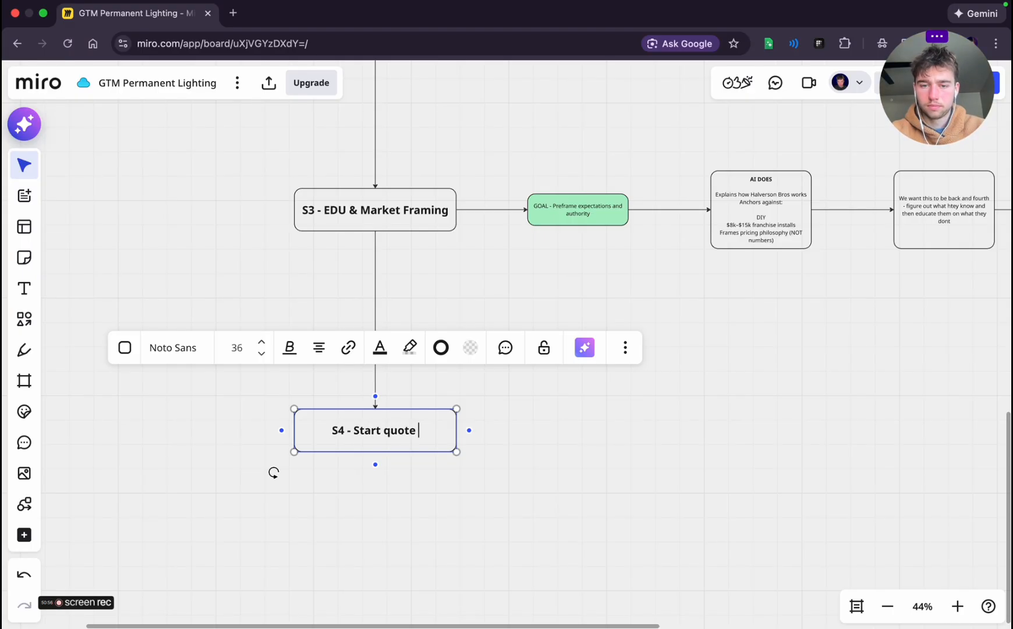
type("process")
left_click(497, 467)
Copy Stage 4's goal text "Minimum viable qualification" from the planning chat and return to the Miro board
key("super+Tab")
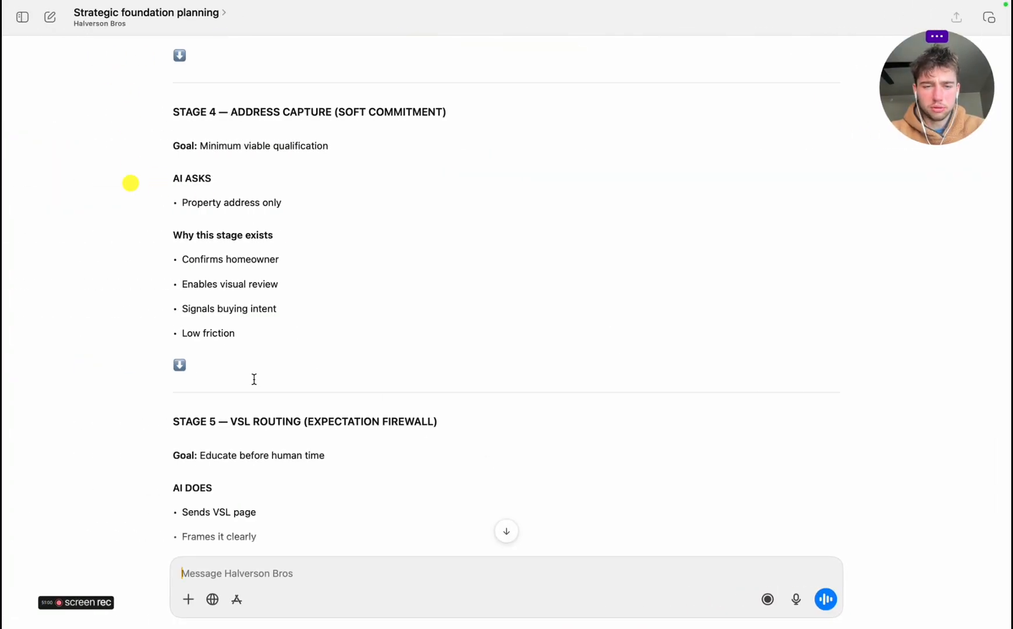
scroll(245, 385, "up", 2)
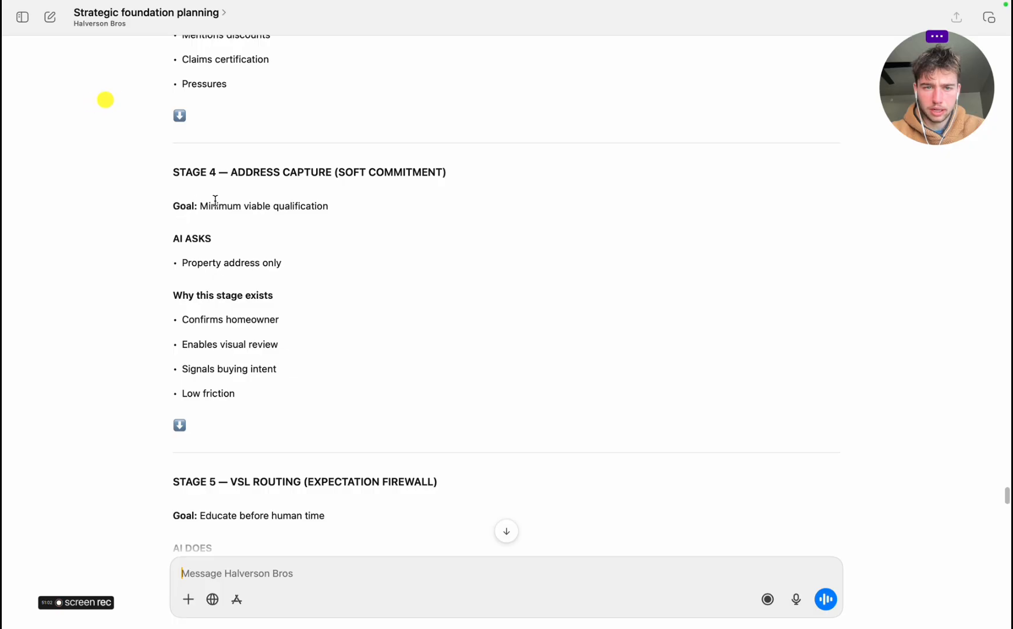
left_click_drag(215, 201, 321, 202)
key("super+c")
key("super+Tab")
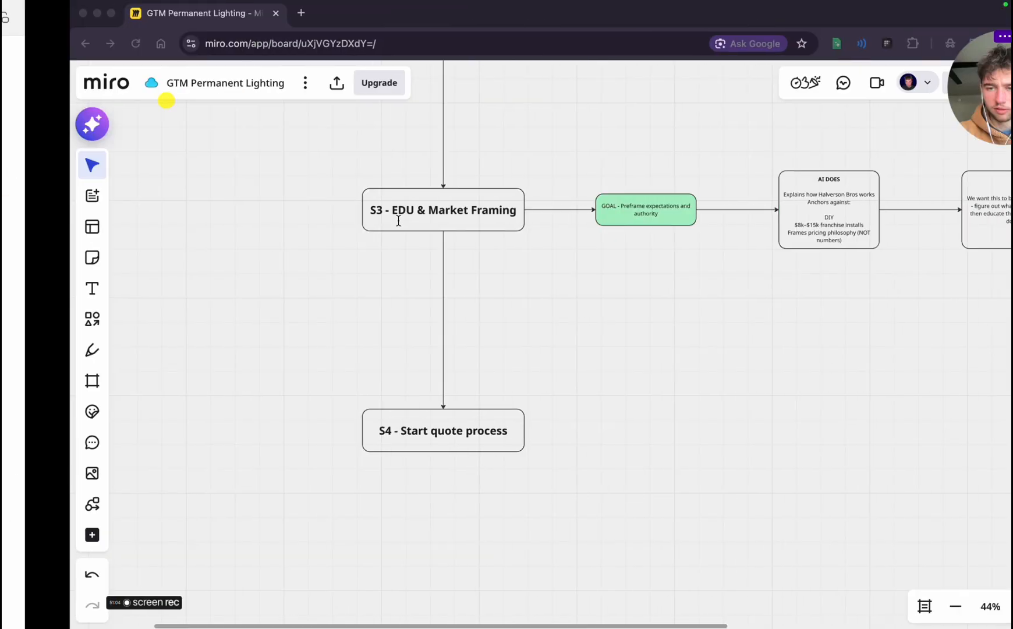
Duplicate the green S3 goal box and place the copy to the right of S4 - Start quote process, aligned with both
key("super+d")
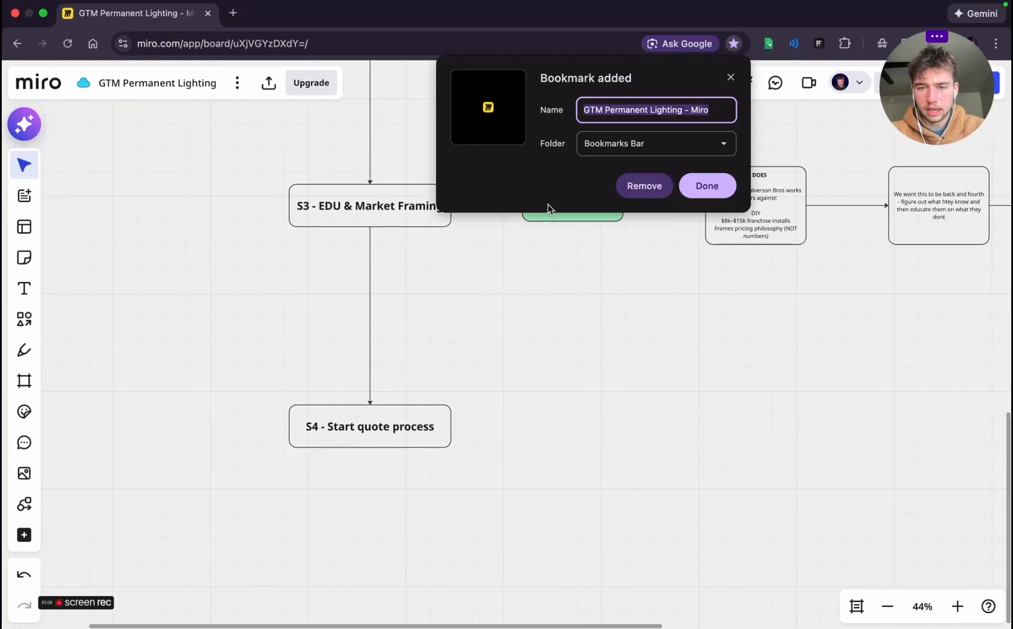
left_click(652, 190)
left_click(568, 211)
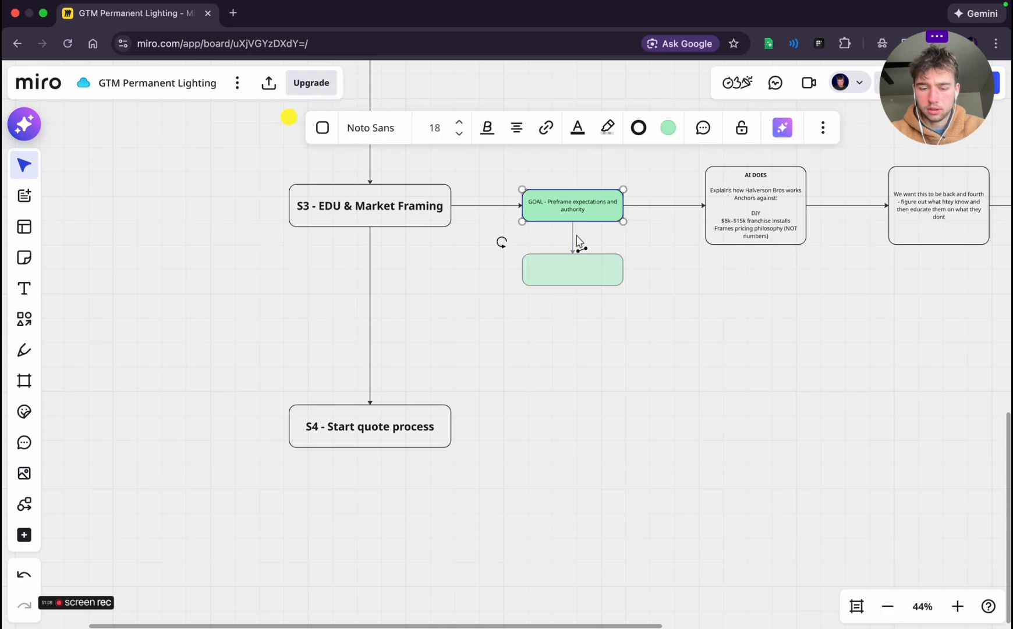
key("super+d")
left_click(636, 302)
left_click(574, 162)
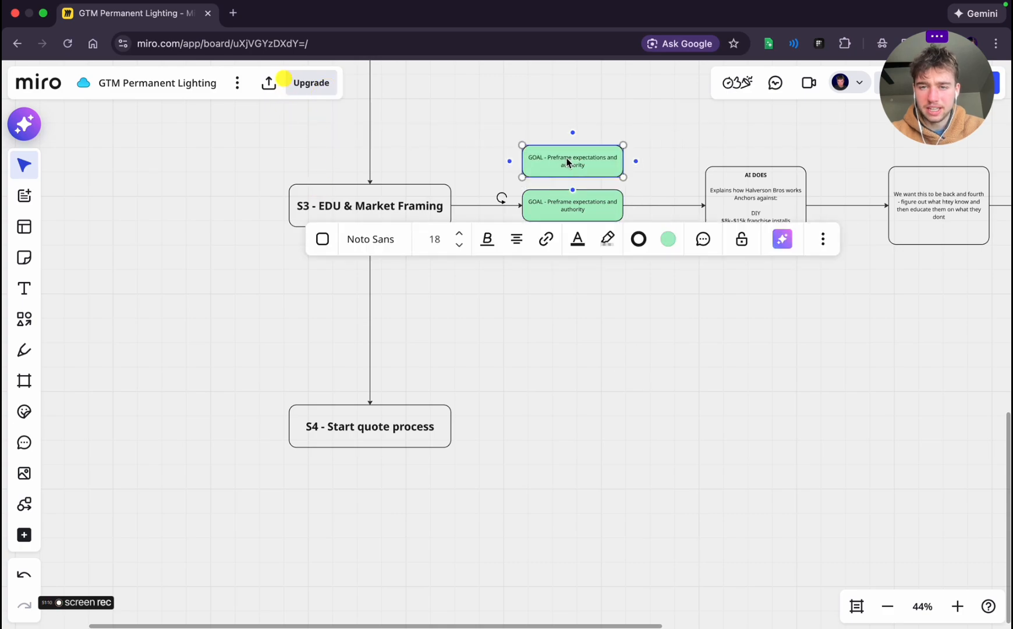
left_click_drag(575, 162, 568, 424)
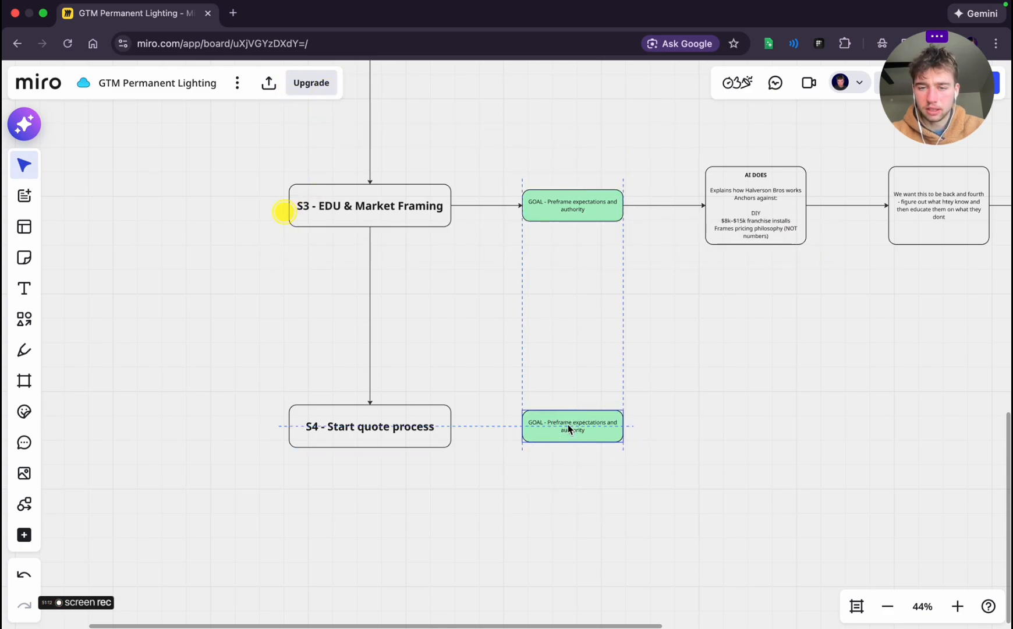
Replace the copied goal box's text with "Minimum viable qualification" and connect S4 - Start quote process to it
double_click(568, 425)
key("super+a")
key("super+v")
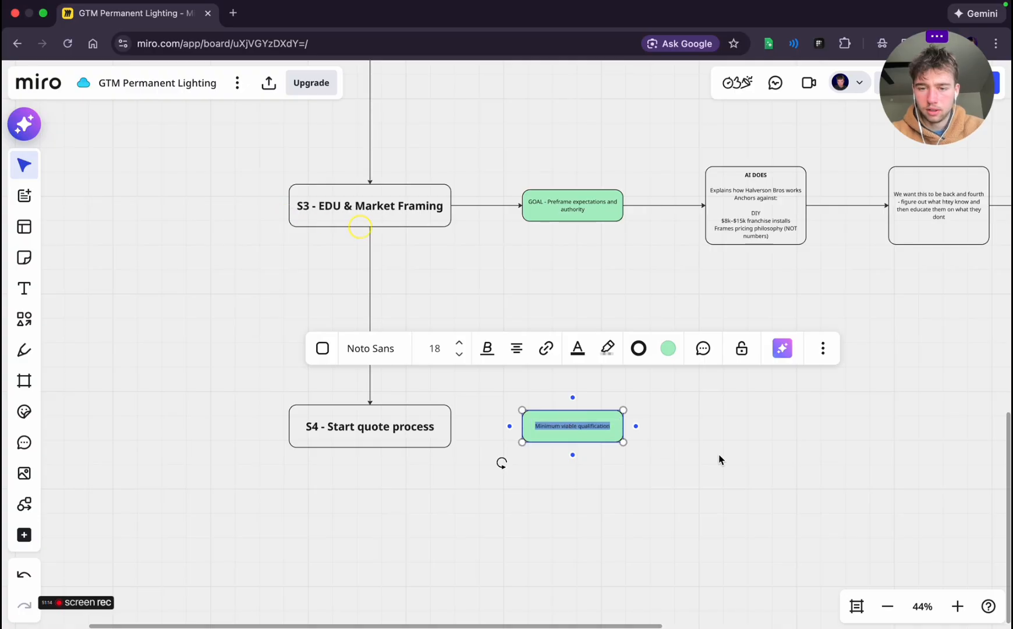
left_click(719, 459)
left_click(441, 427)
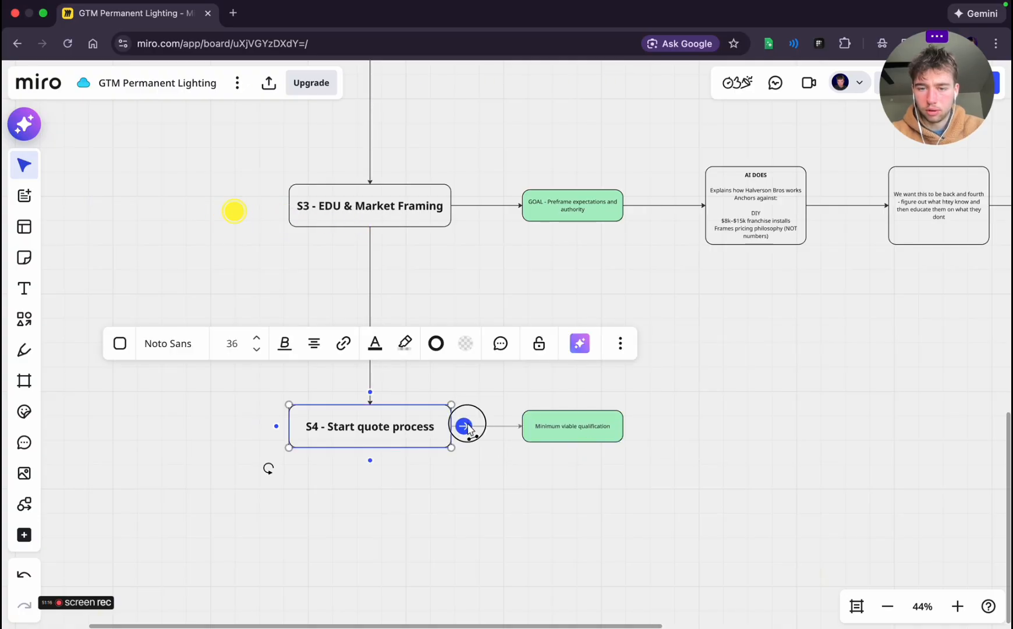
left_click_drag(464, 425, 574, 427)
scroll(307, 377, "down", 1)
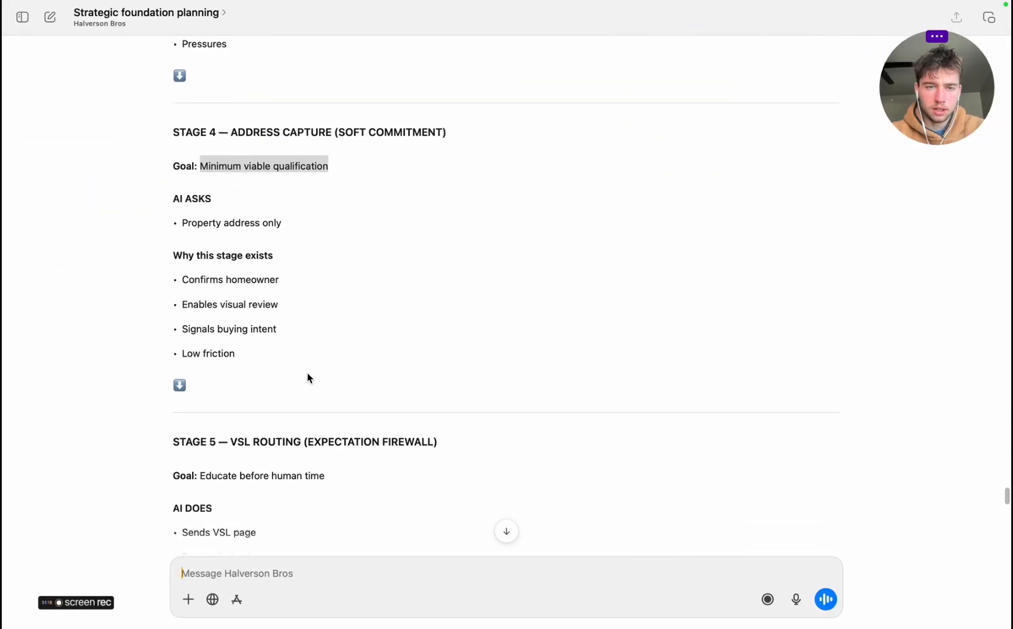
Copy Stage 4's "AI ASKS" section from the planning chat into a new box connected after the "Minimum viable qualification" box in Miro
left_click(178, 190)
left_click_drag(176, 197, 312, 219)
key("ctrl+c")
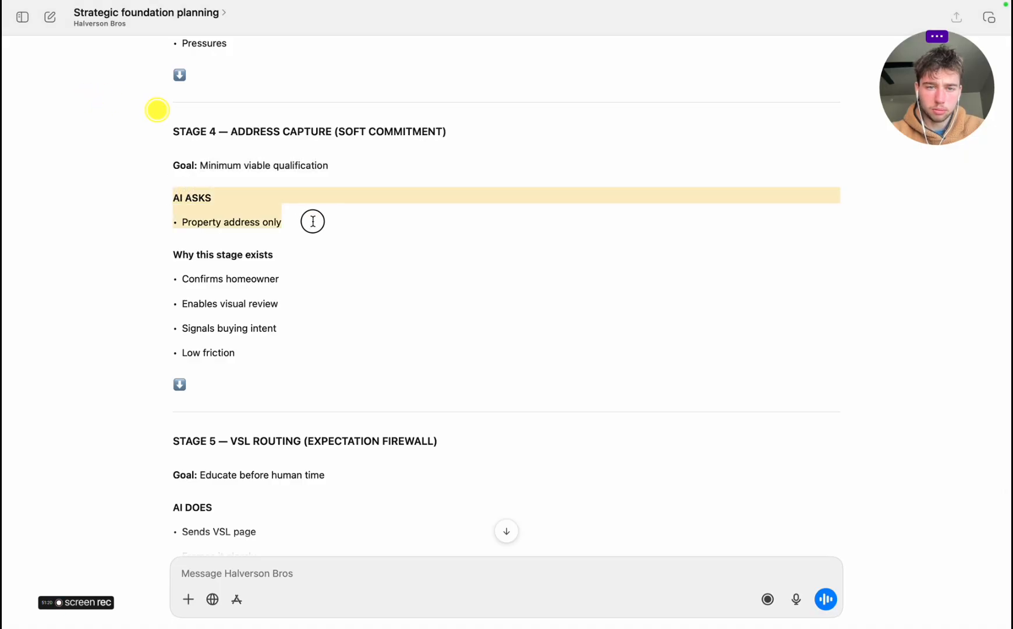
key("ctrl+Right")
left_click(600, 423)
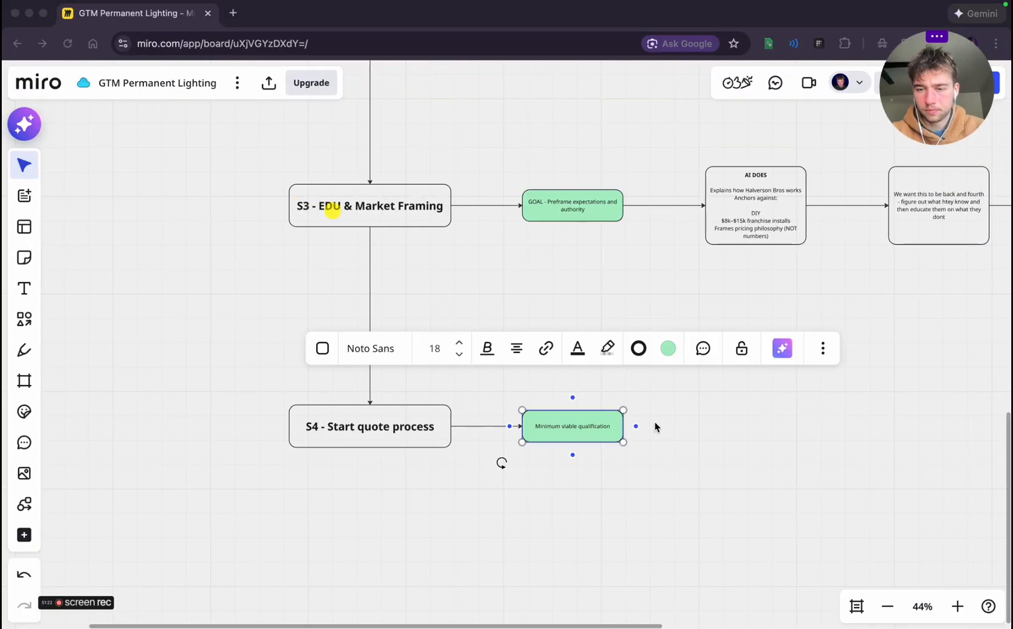
left_click(634, 426)
left_click(721, 433)
key("ctrl+v")
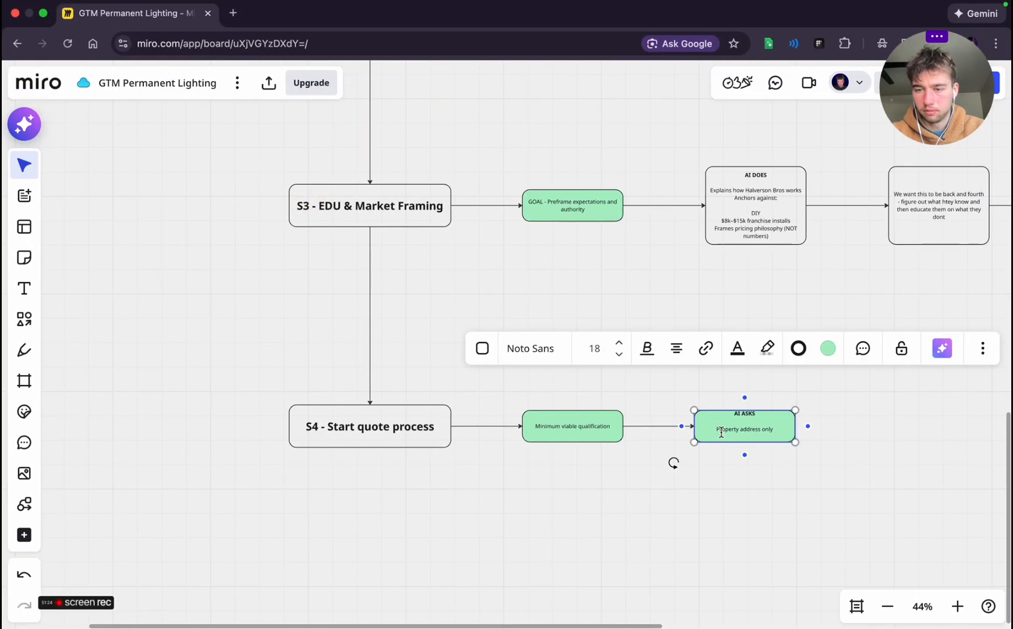
Remove the green fill from the "AI ASKS" box
left_click(838, 357)
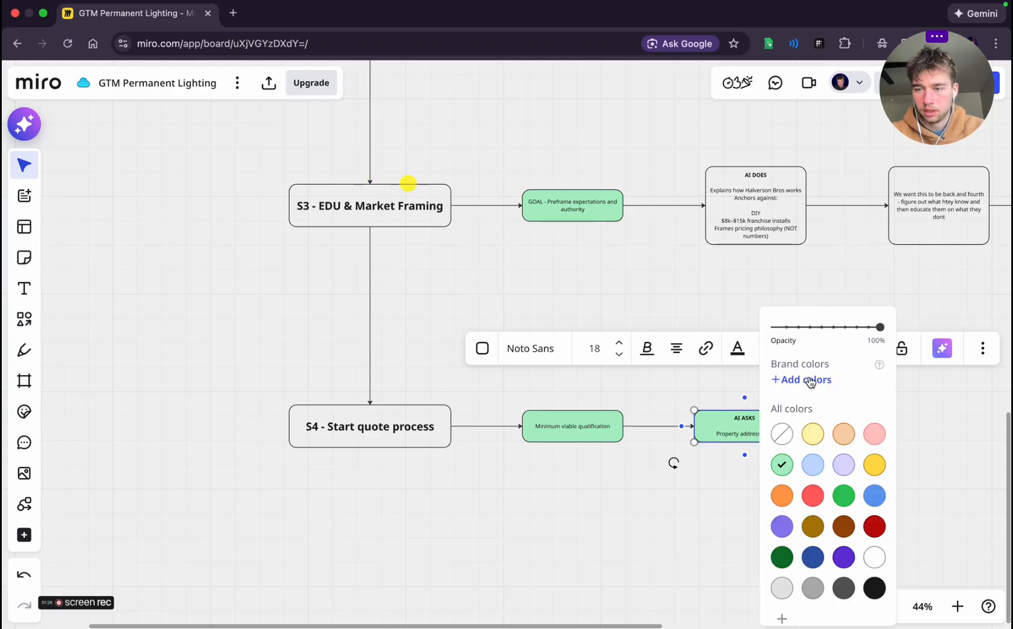
left_click(783, 432)
left_click(713, 498)
Copy Stage 4's "Why this stage exists" section from the planning chat into a new box connected after the "AI ASKS" box
key("ctrl+Left")
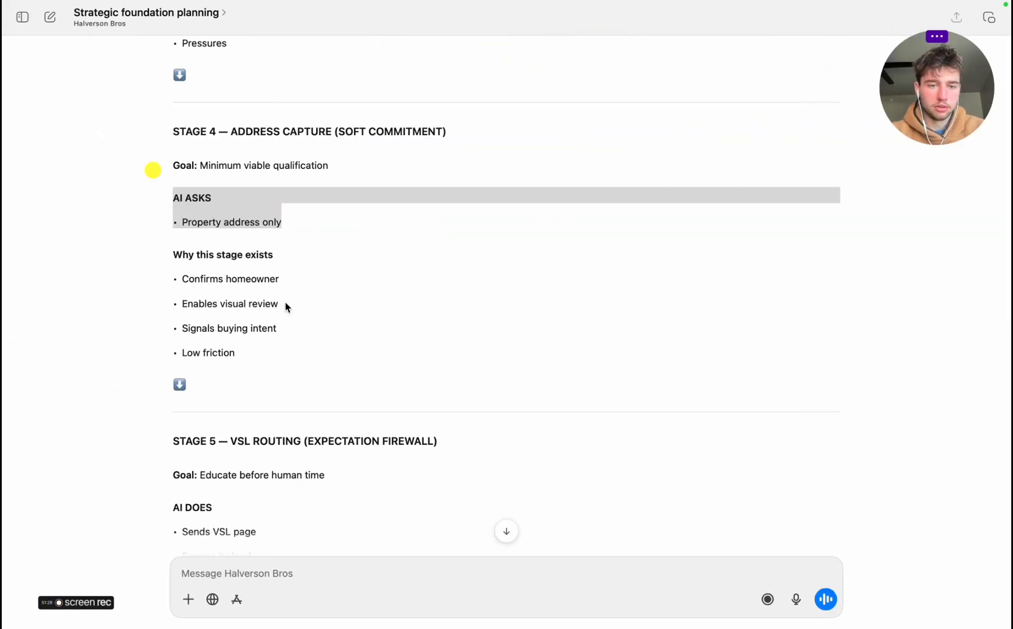
left_click_drag(174, 256, 277, 353)
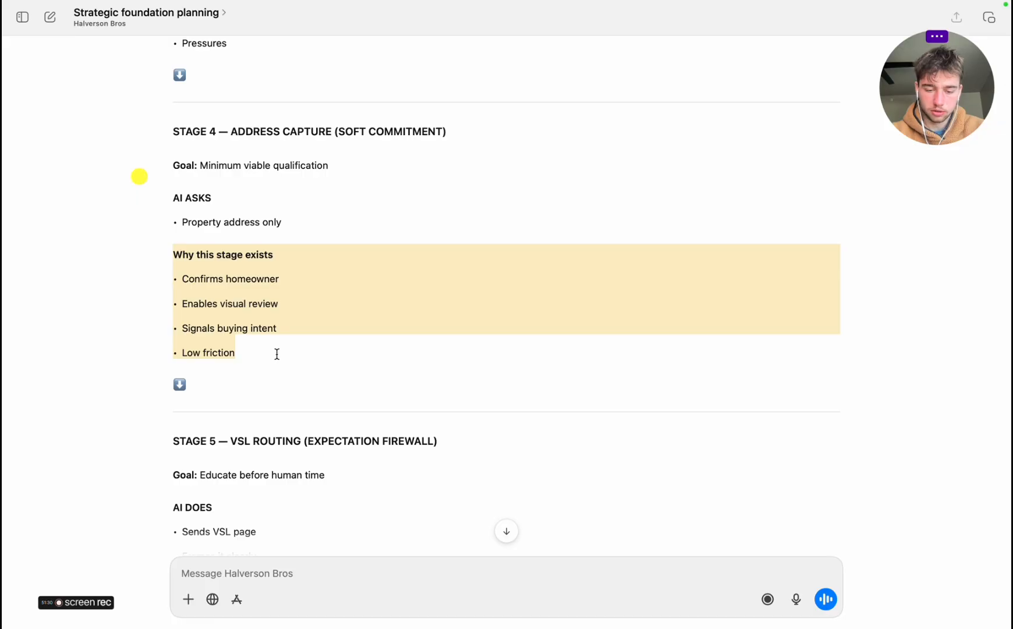
key("ctrl+Right")
scroll(927, 400, "right", 5)
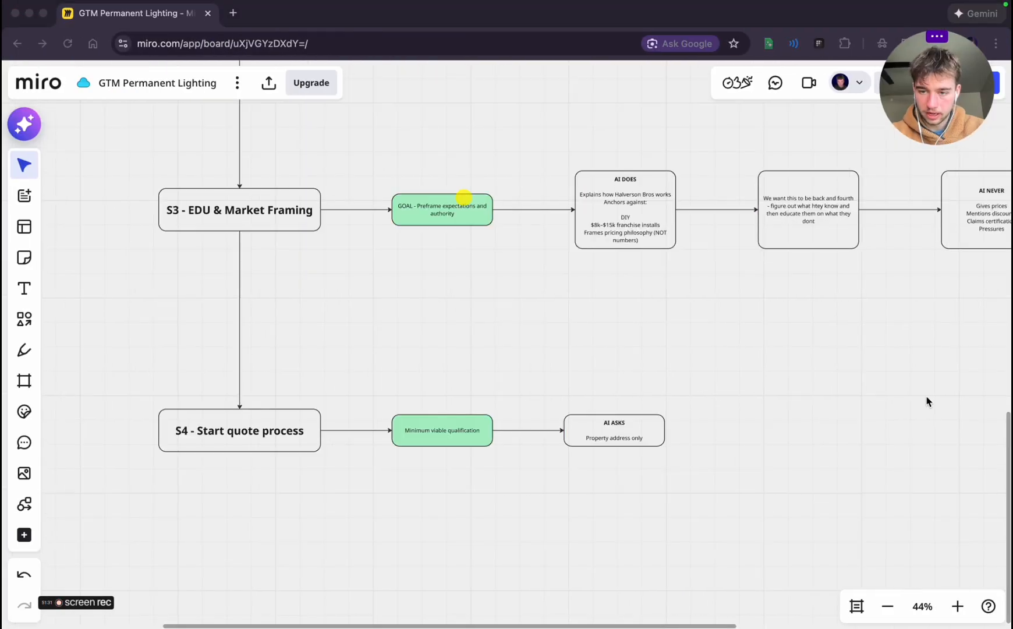
left_click(585, 436)
left_click(607, 435)
type("Enables visual review Signals buying intent Low friction")
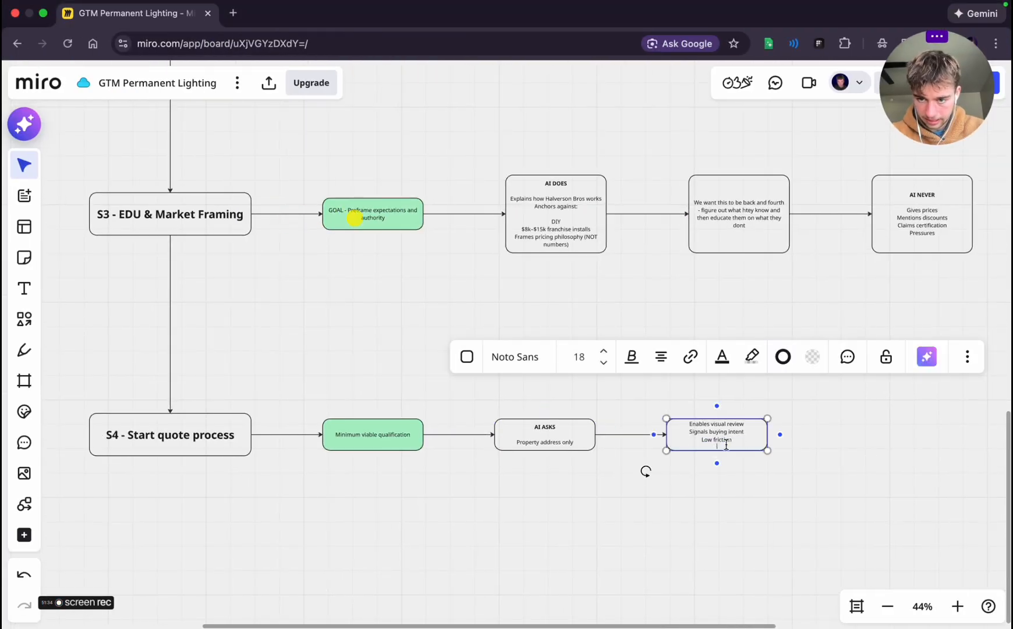
left_click(745, 458)
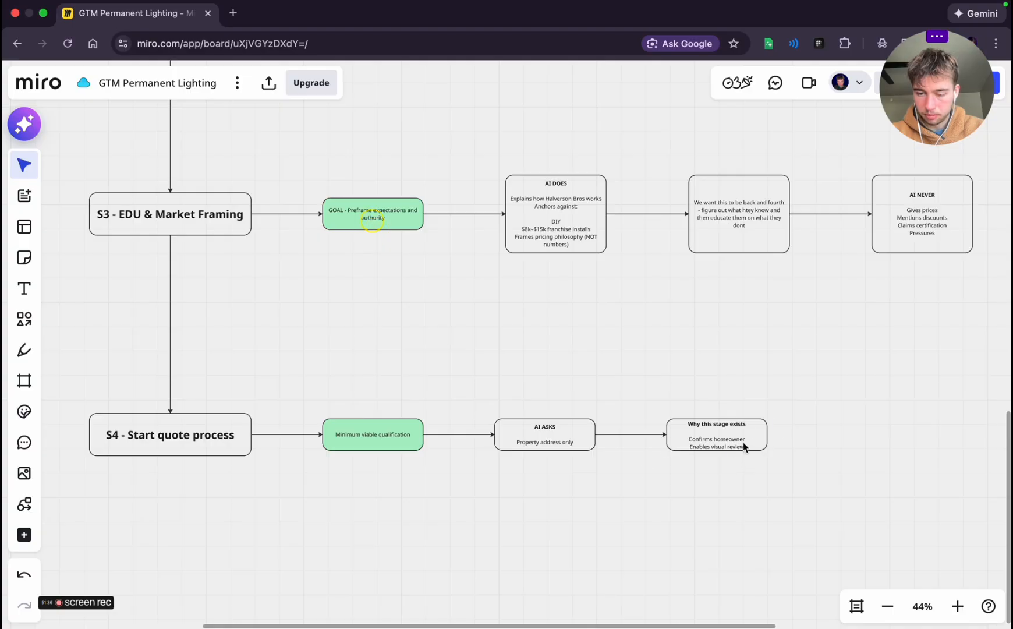
Enlarge the "Why this stage exists" box to fit its full text and keep it aligned with the S4 row
left_click(746, 449)
mouse_move(743, 451)
left_mouse_down()
mouse_move(745, 476)
mouse_move(728, 460)
mouse_move(738, 453)
left_mouse_up()
left_click(826, 480)
left_click(543, 516)
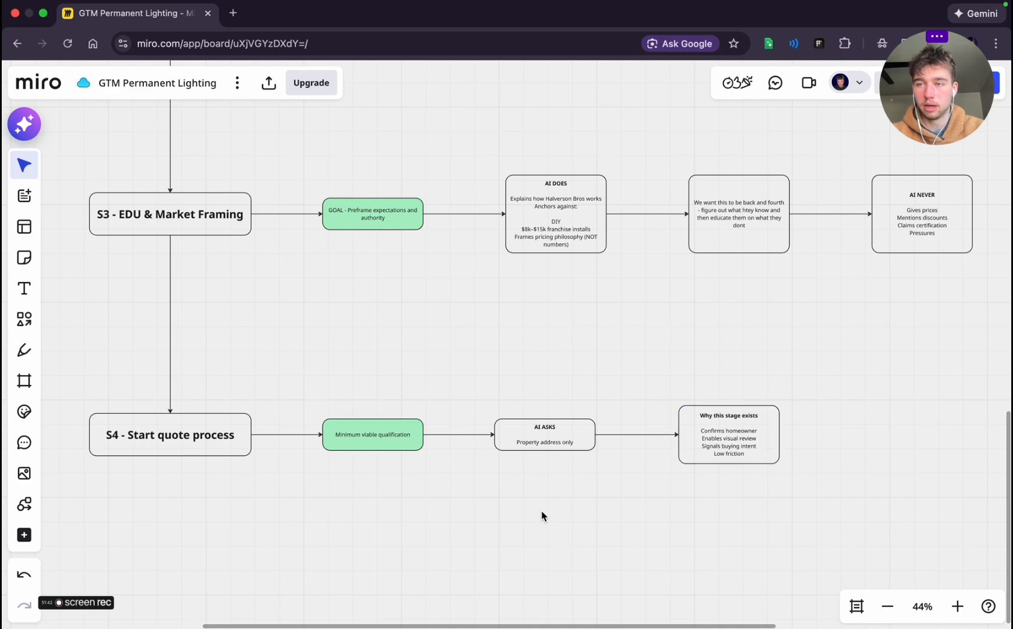
Review Stage 5 - VSL Routing in the planning chat, including its goal, AI tasks, positioning and exit condition
key("super+Tab")
scroll(338, 259, "down", 6)
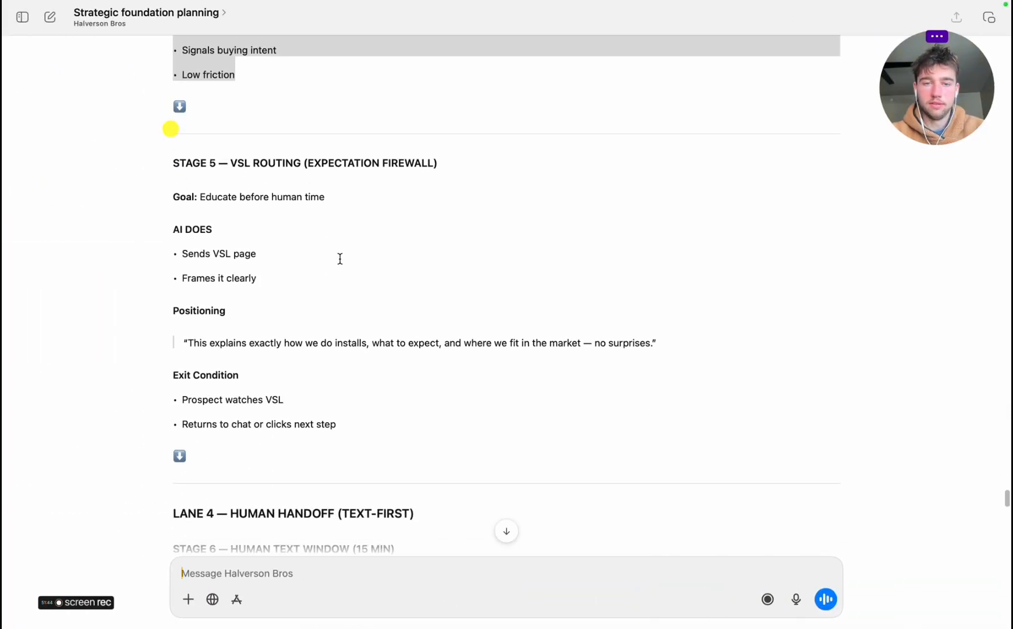
scroll(251, 285, "up", 2)
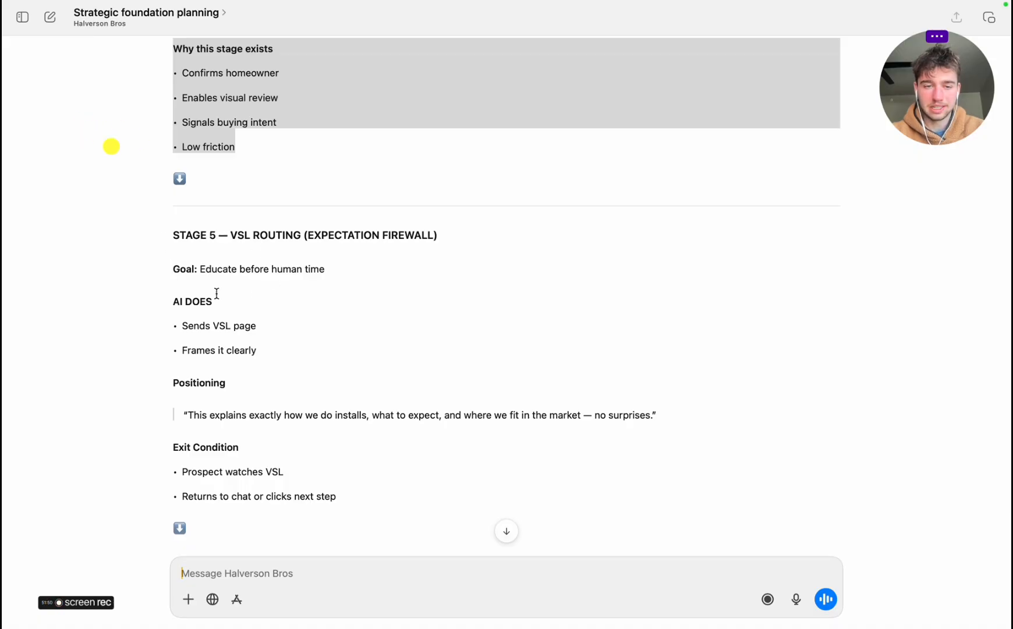
triple_click(185, 299)
triple_click(195, 324)
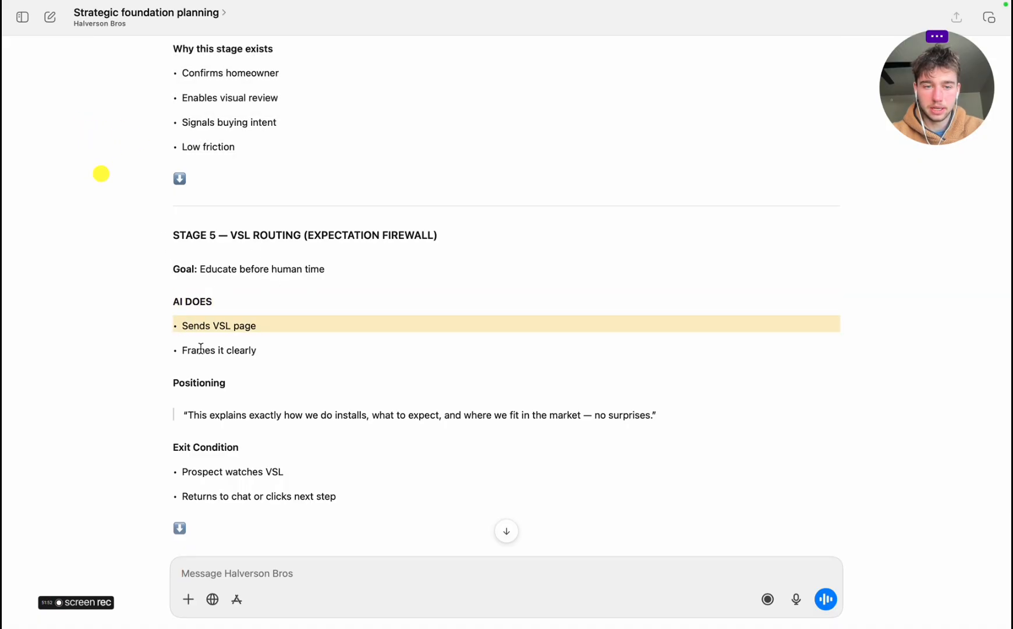
triple_click(201, 348)
triple_click(207, 395)
scroll(208, 395, "up", 2)
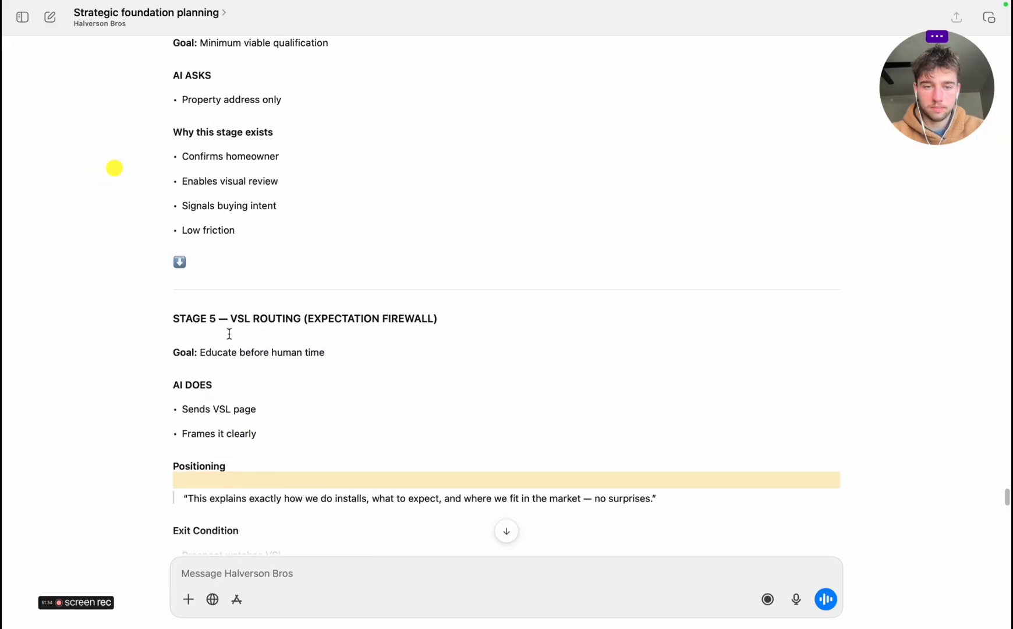
Return to the Miro board, add a connected box below "S4 - Start quote process" and move it farther down to leave spacing
key("super+Tab")
scroll(276, 483, "down", 3)
scroll(275, 483, "left", 3)
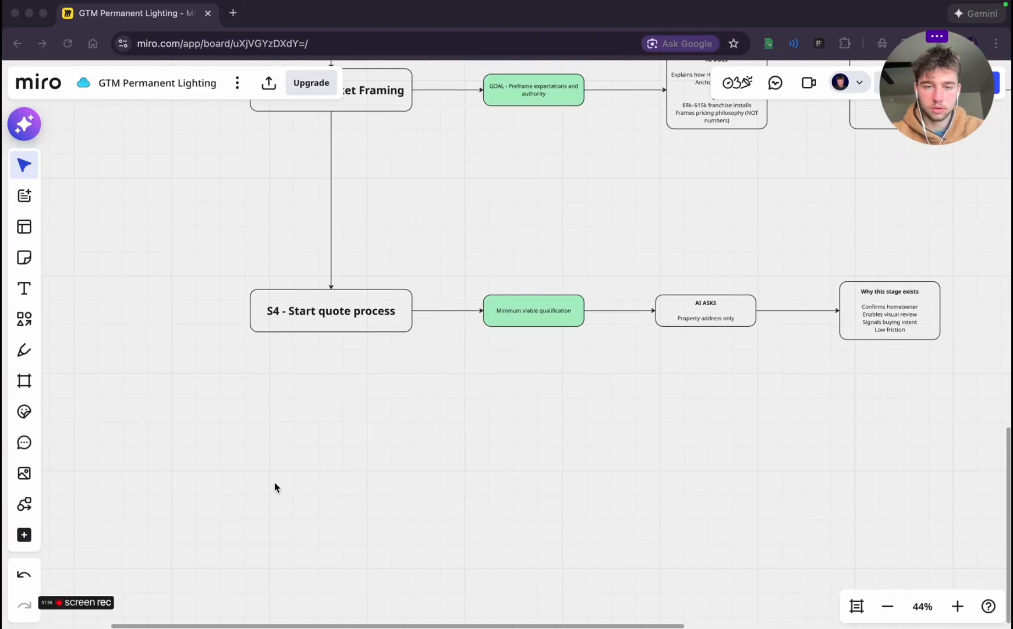
left_click(342, 313)
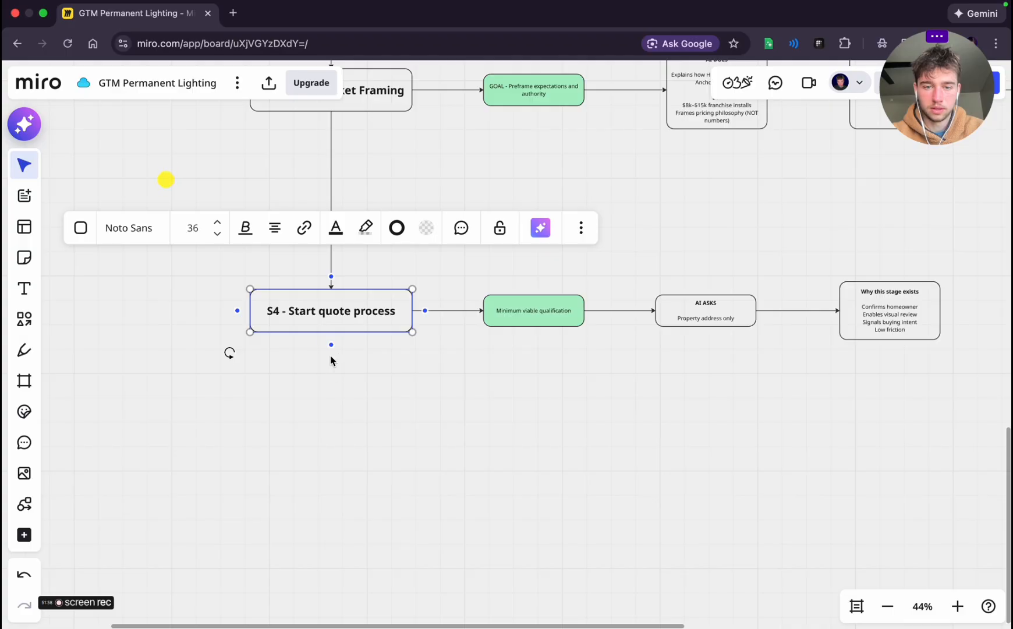
left_click(331, 344)
left_click(419, 516)
left_click(358, 417)
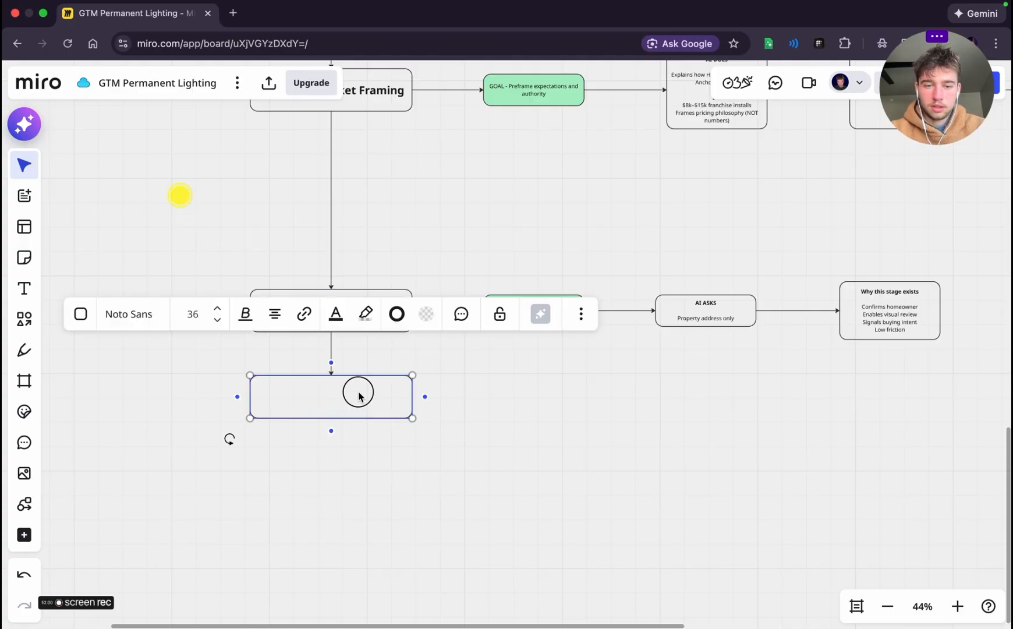
left_click_drag(359, 394, 358, 489)
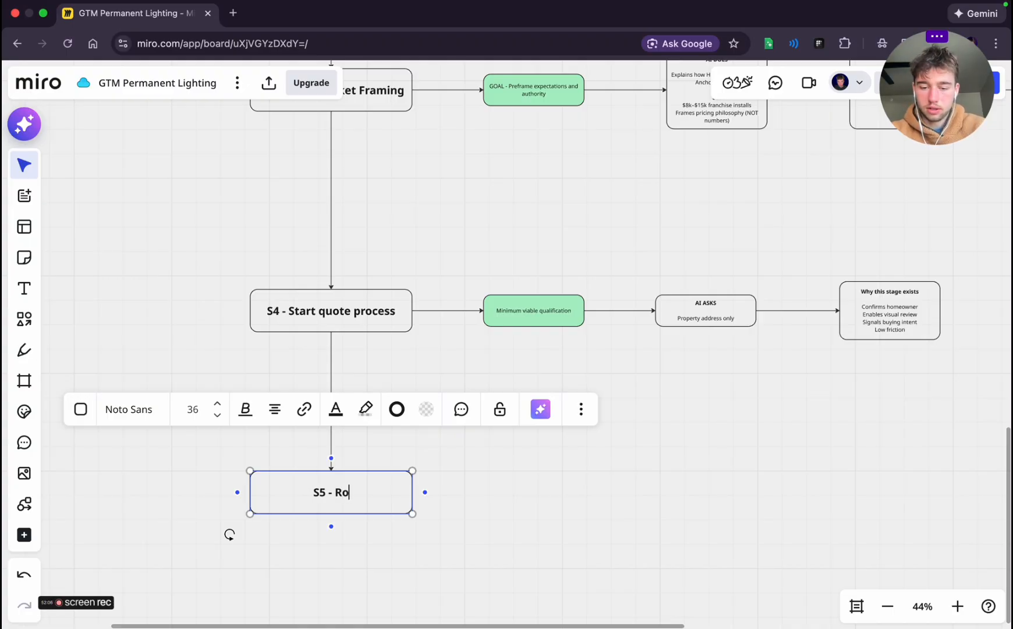
Label the new stage box "S5 - Route to VSL" without an extra blank line
type("VSL")
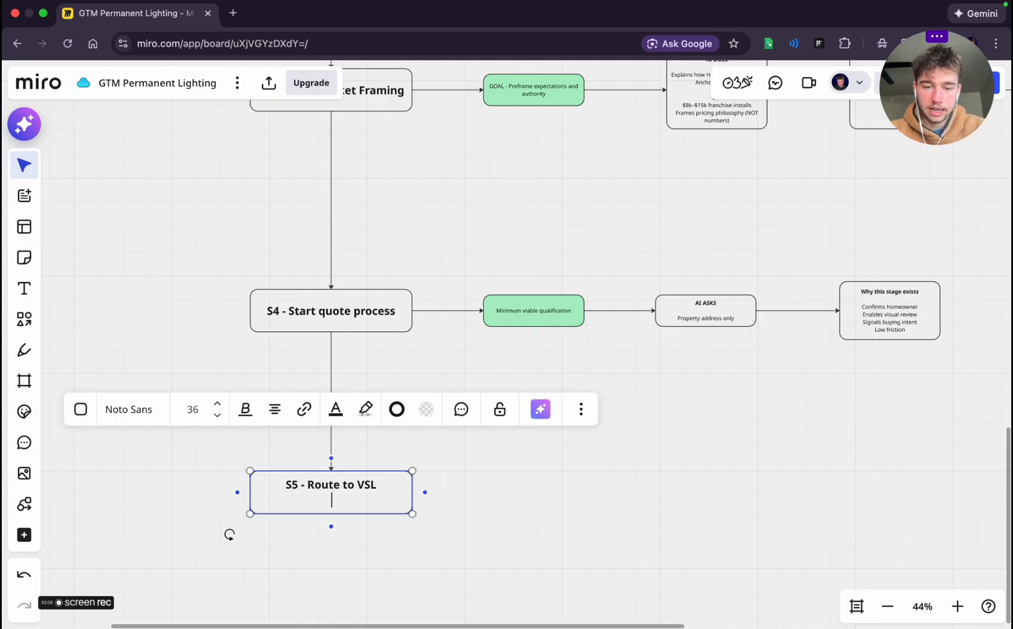
left_click(590, 487)
left_click(348, 489)
left_click(580, 452)
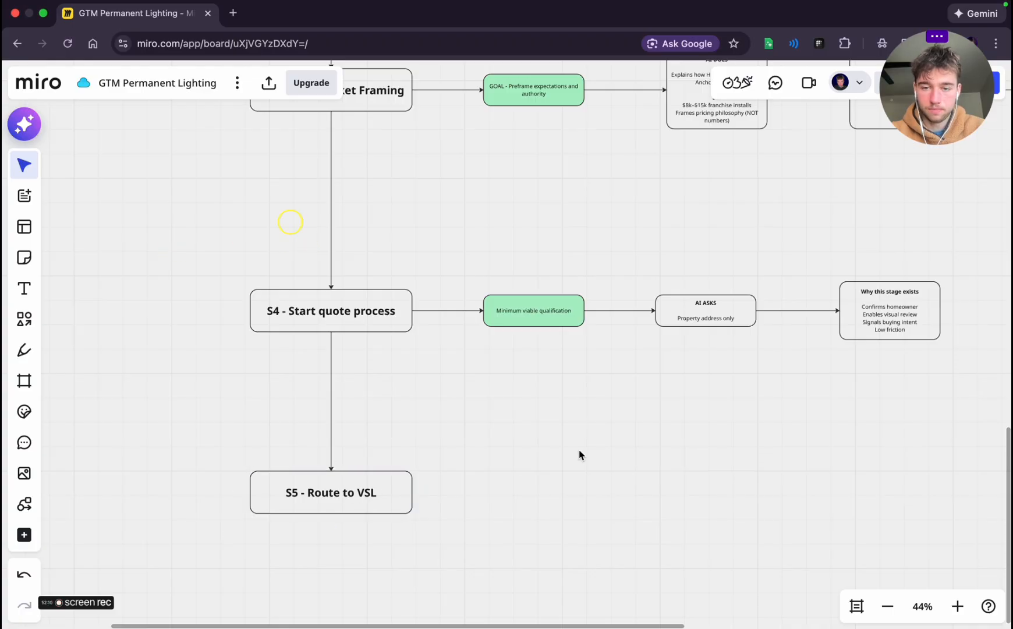
Duplicate the green "Minimum viable qualification" box and place the copy beside "S5 - Route to VSL", aligned with both
left_click(536, 320)
key("super+d")
left_click(541, 403)
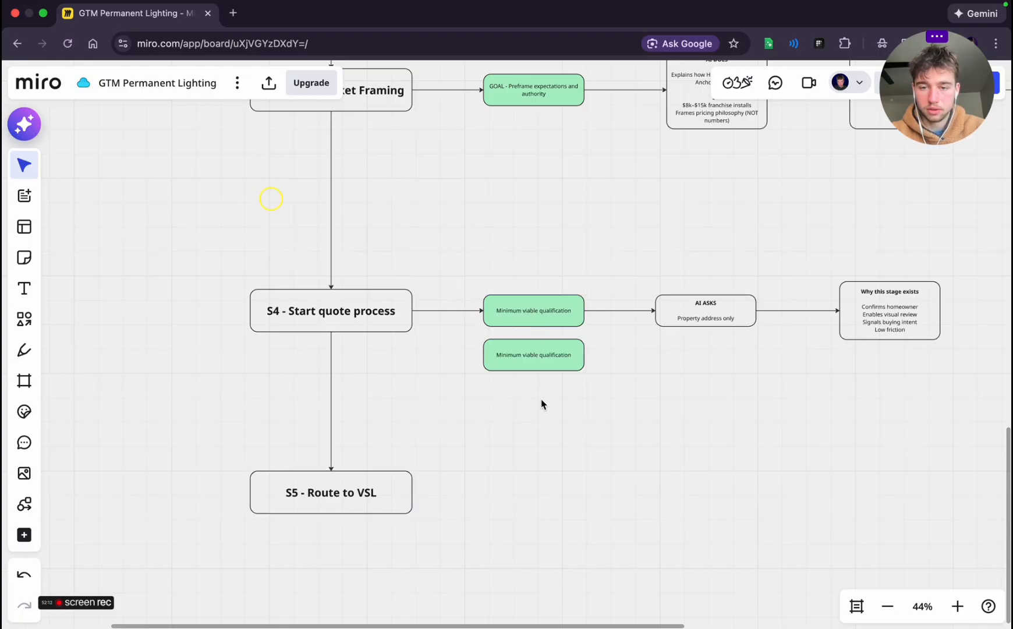
left_click(537, 350)
left_click_drag(536, 344, 539, 488)
left_click(680, 481)
Replace the duplicated box's text with Stage 5's goal "Educate before human time" copied from the planning chat
key("ctrl+Left")
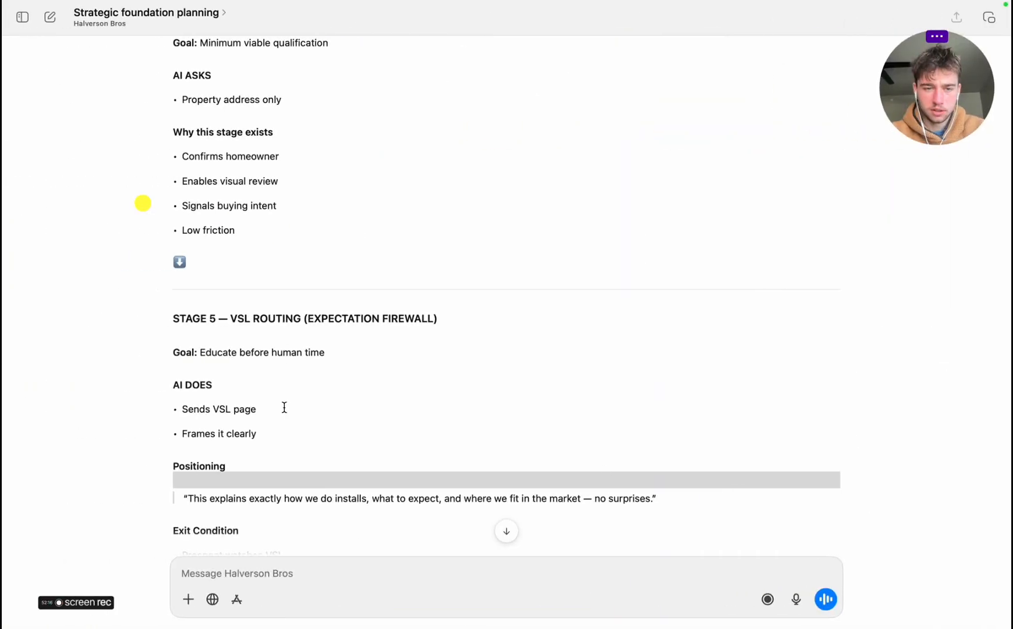
scroll(285, 408, "down", 1)
left_click_drag(201, 237, 330, 237)
key("ctrl+c")
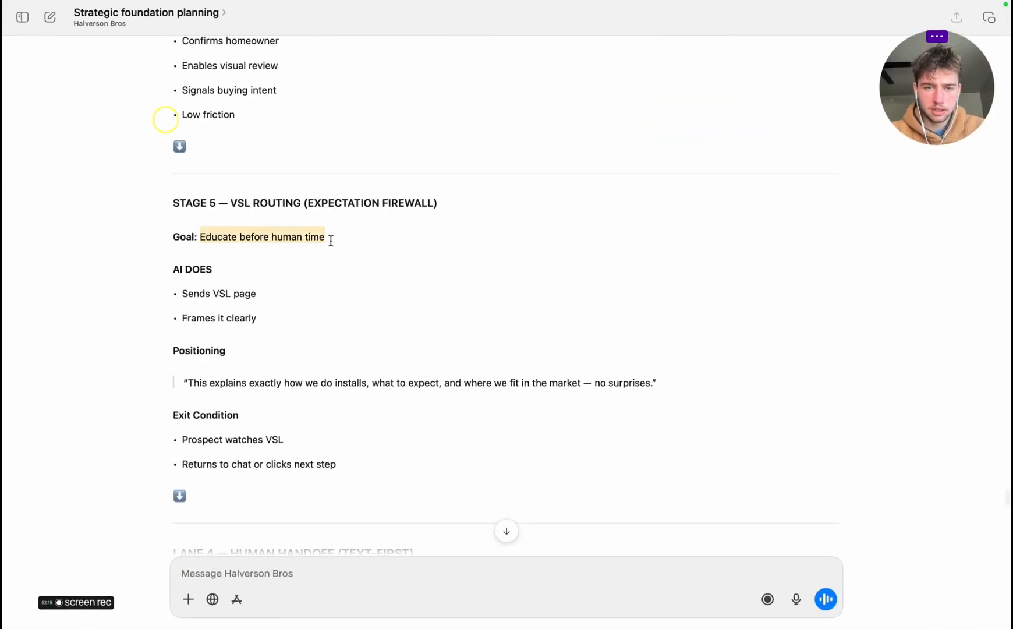
key("ctrl+Right")
left_click(549, 492)
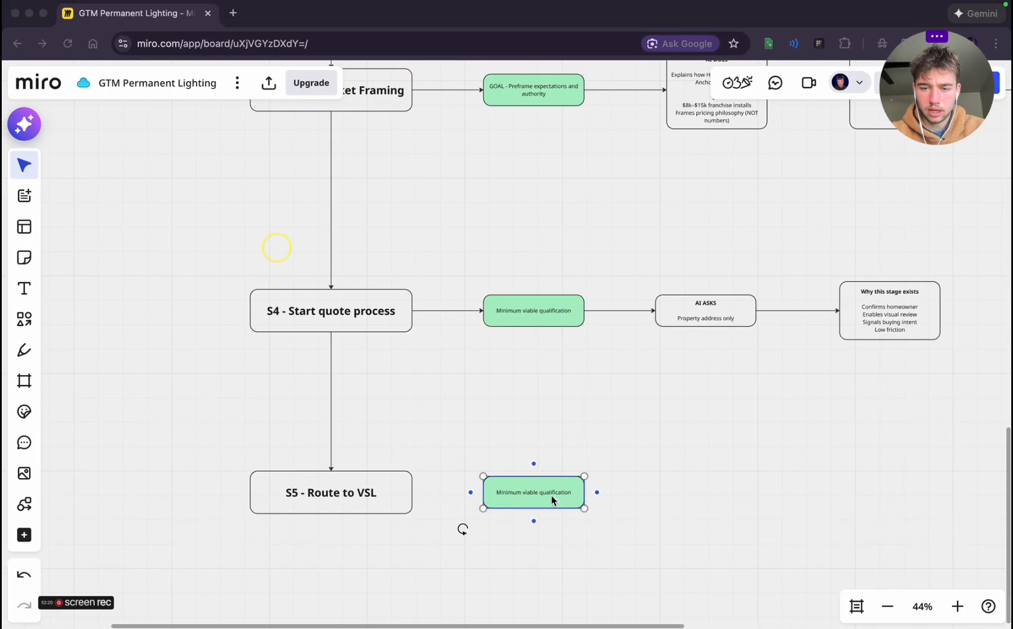
double_click(550, 492)
key("ctrl+v")
left_click(649, 506)
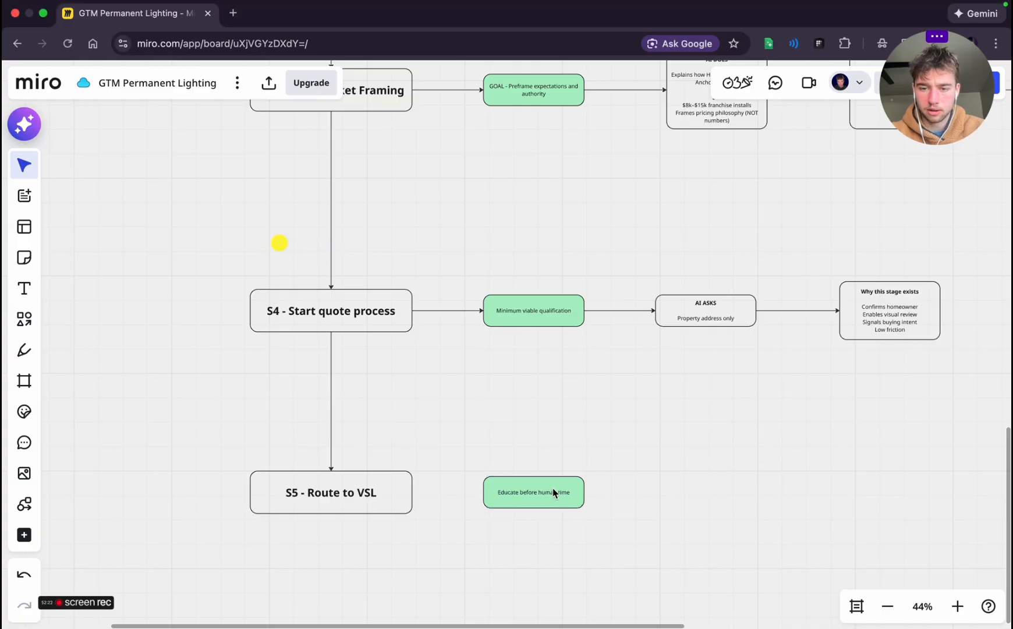
Connect "S5 - Route to VSL" to the "Educate before human time" box and add an empty connected box after it
left_click(406, 490)
left_click(537, 491)
left_click(698, 489)
left_click_drag(659, 494, 606, 492)
left_click(499, 493)
left_click(546, 491)
left_click(766, 482)
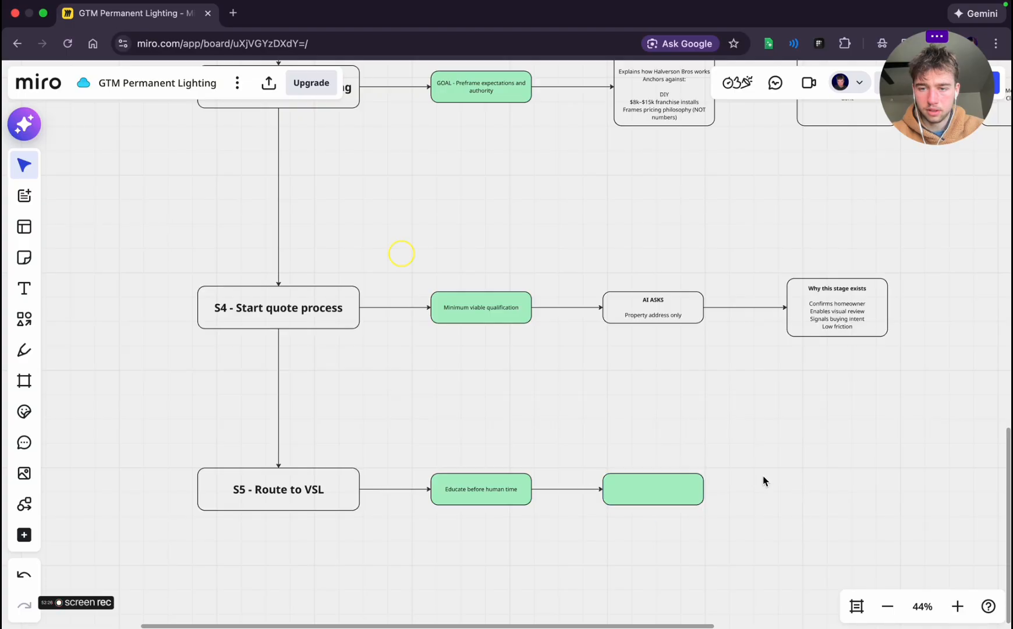
Remove the green fill from the empty box in the S5 row
left_click(668, 502)
left_click(749, 411)
left_click(703, 430)
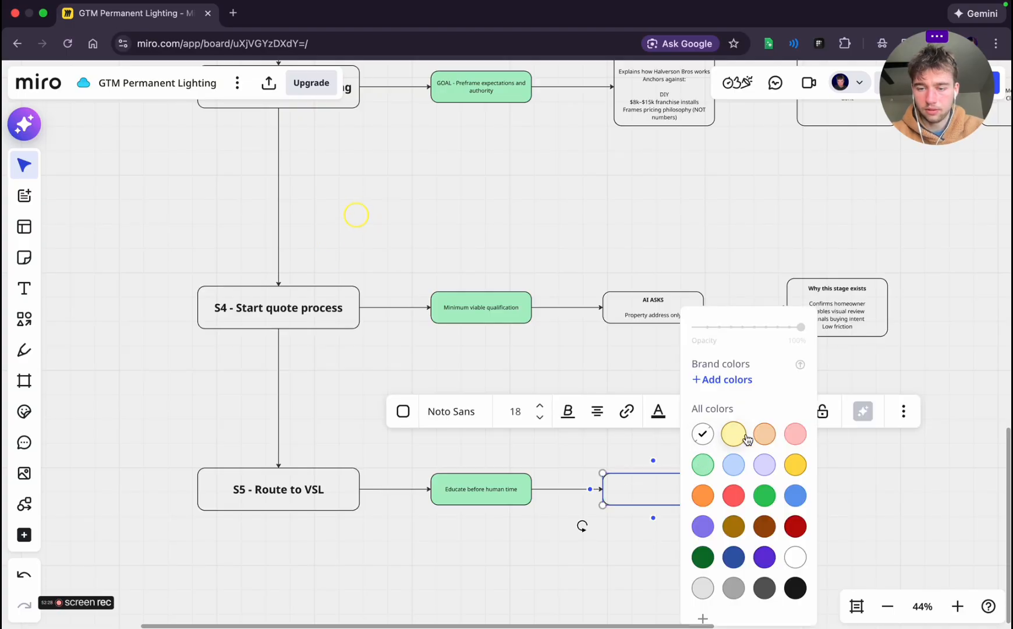
left_click(842, 484)
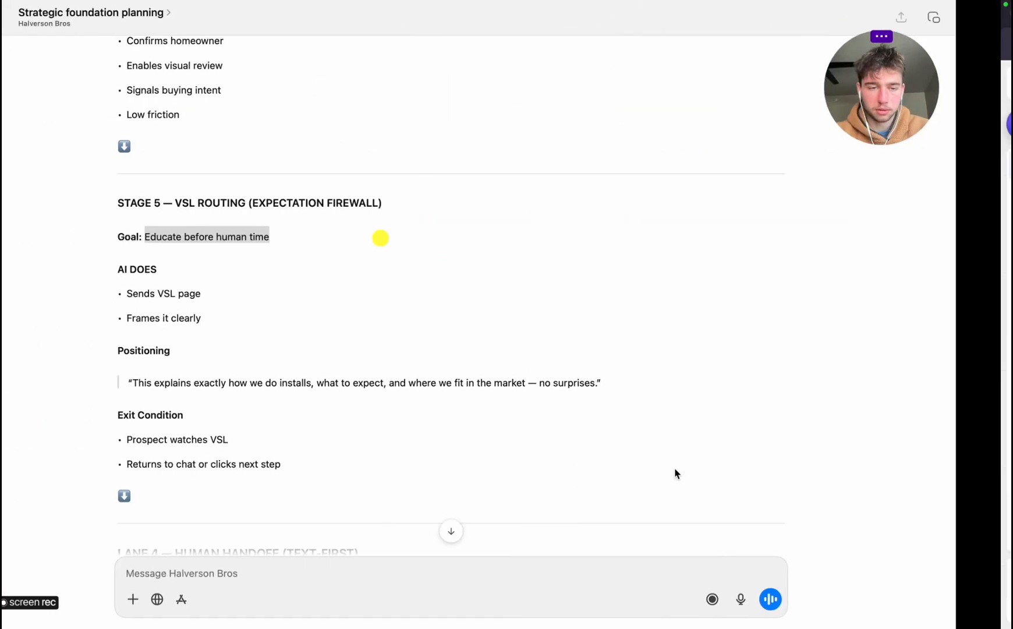
Copy Stage 5's "AI DOES" and "Positioning" sections from the planning chat into the empty S5 box
scroll(280, 385, "down", 3)
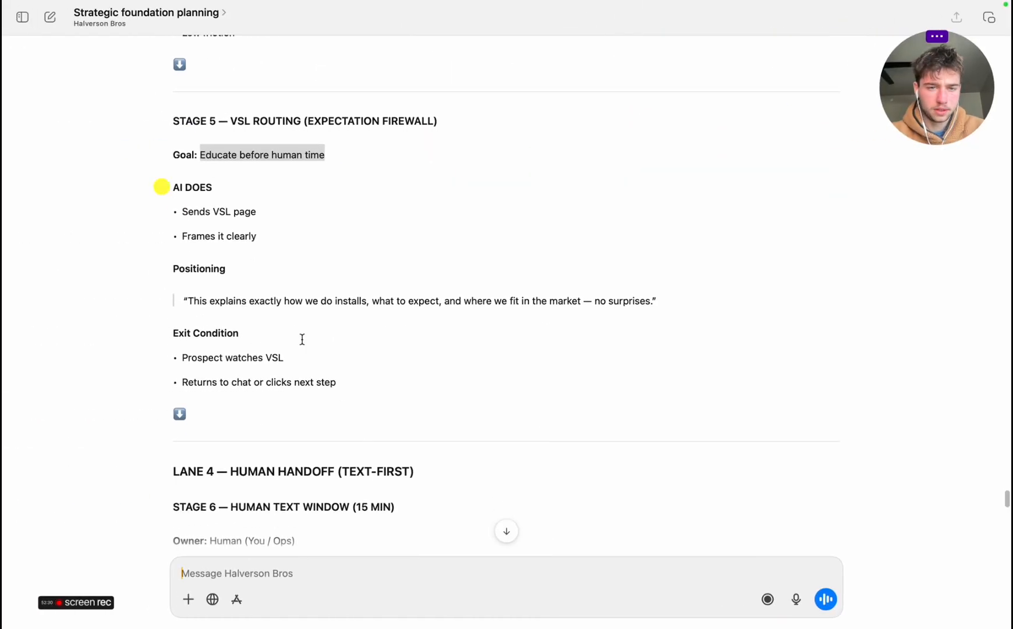
left_click_drag(176, 187, 669, 298)
key("super+c")
key("ctrl+Right")
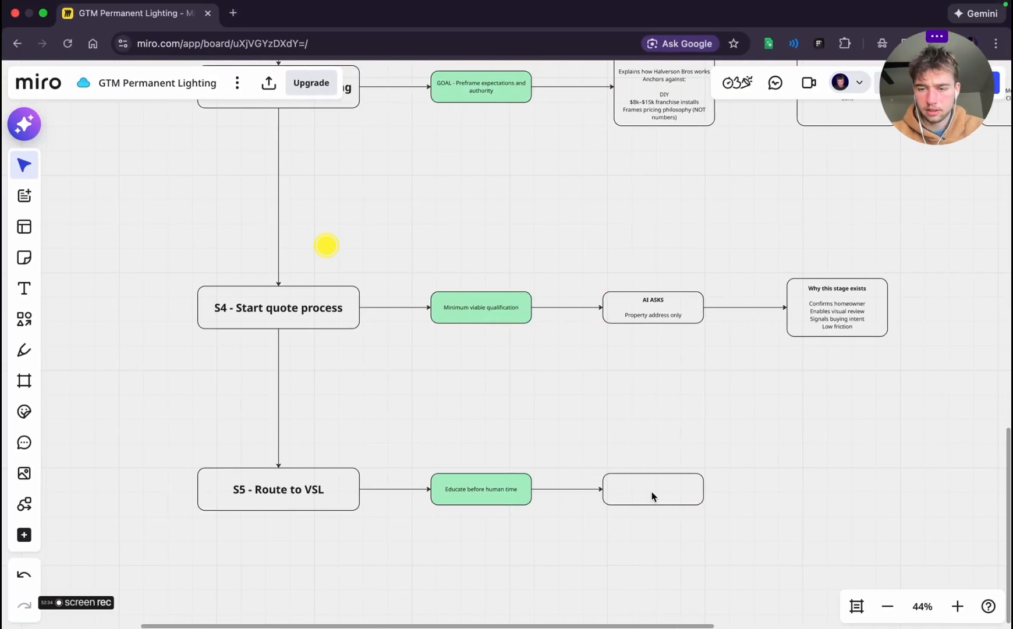
double_click(652, 493)
key("super+v")
left_click(687, 523)
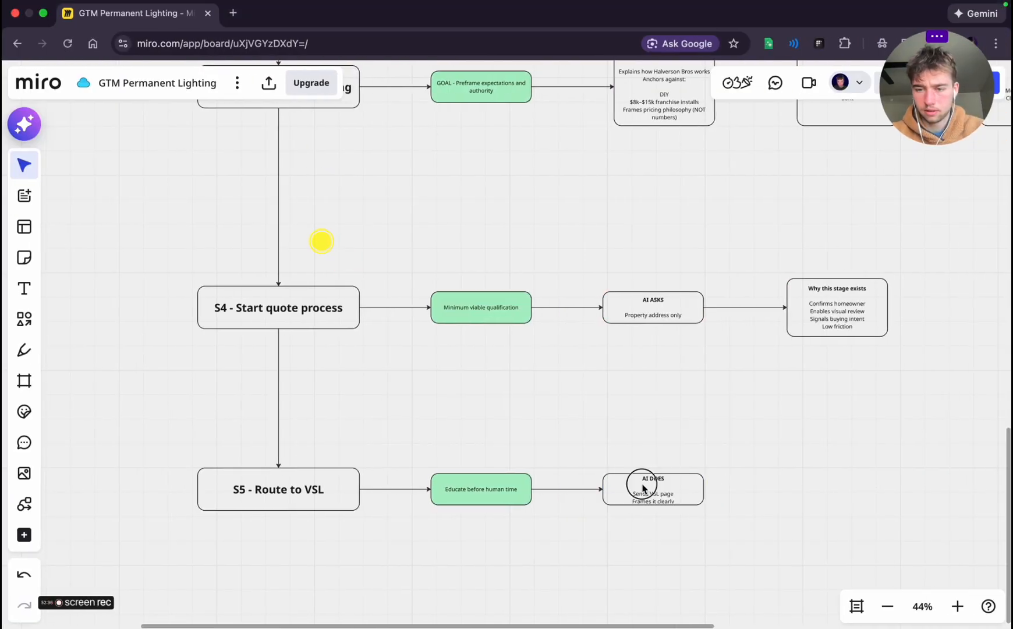
Enlarge the S5 "AI DOES" box to fit its full text and realign it with the S5 row
left_click(642, 485)
left_click_drag(669, 505, 670, 594)
left_click(760, 543)
left_click(645, 545)
left_click_drag(645, 545, 655, 499)
left_click(815, 508)
Add an empty connected box after the S5 "AI DOES" box
left_click(641, 498)
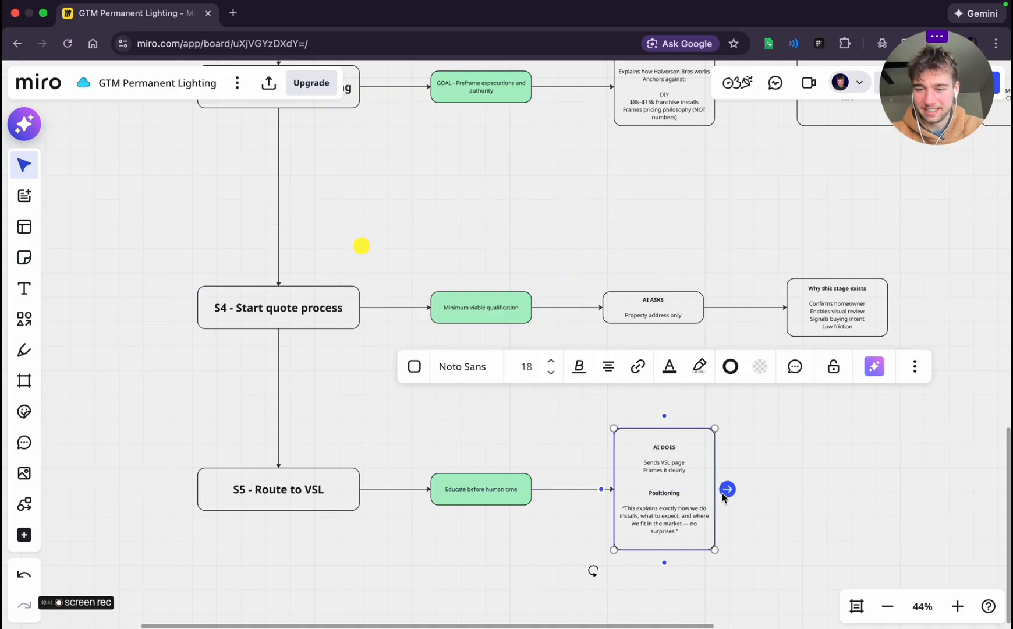
left_click(727, 491)
left_click(768, 514)
Copy Stage 5's "Exit Condition" section from the planning chat into the empty box at the end of the S5 row
key("ctrl+Left")
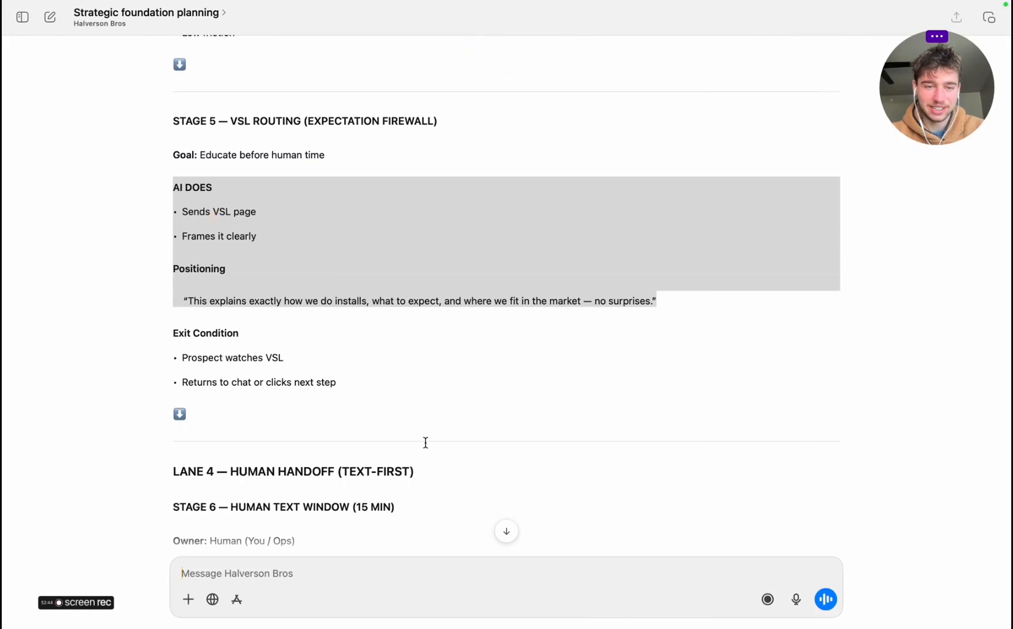
scroll(425, 442, "down", 3)
left_click_drag(173, 239, 347, 291)
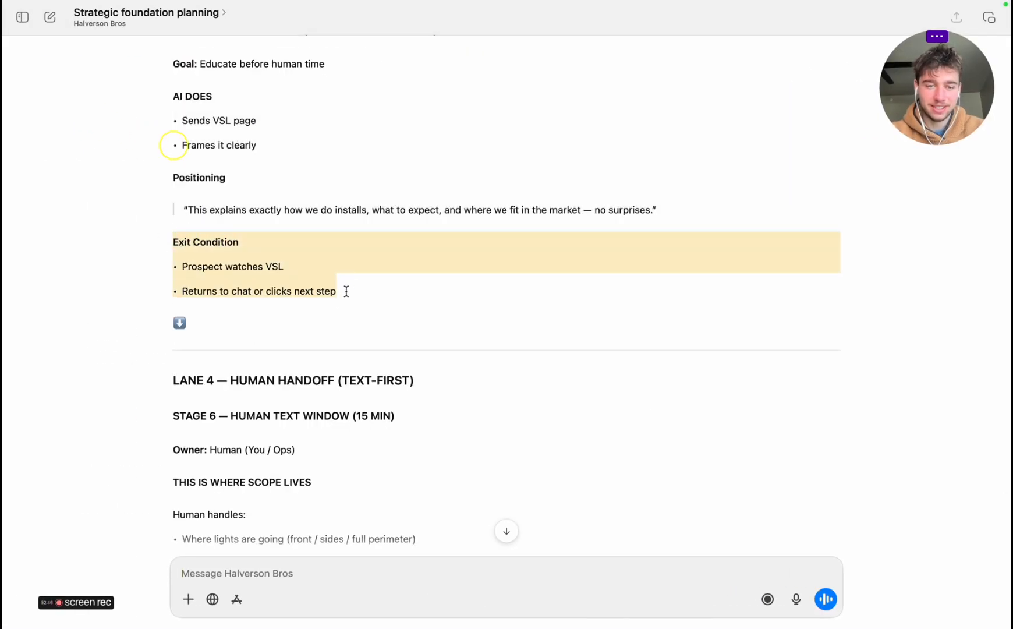
key("super+c")
key("ctrl+Right")
double_click(886, 486)
key("super+v")
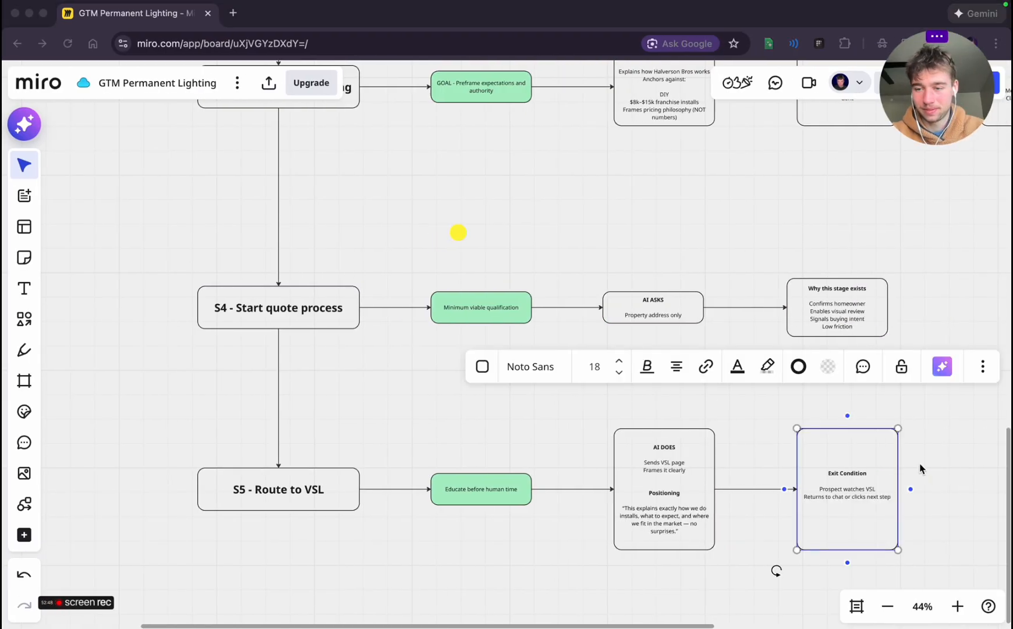
left_click(933, 456)
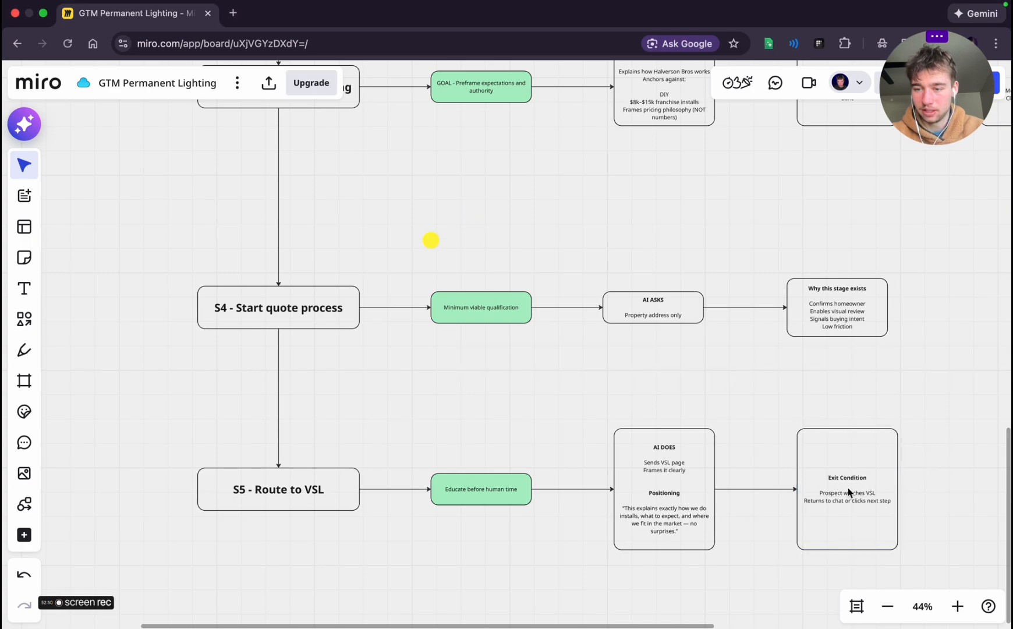
Reduce the height of the S5 "Exit Condition" box to fit its text, keeping it aligned with the row
left_click(864, 505)
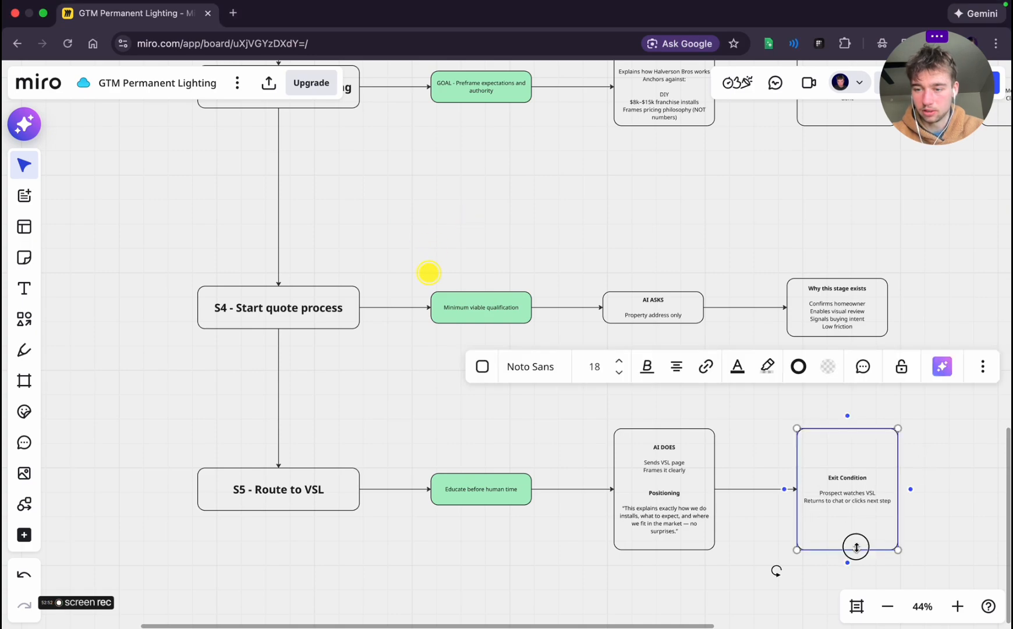
left_click_drag(856, 547, 848, 491)
left_click(841, 469)
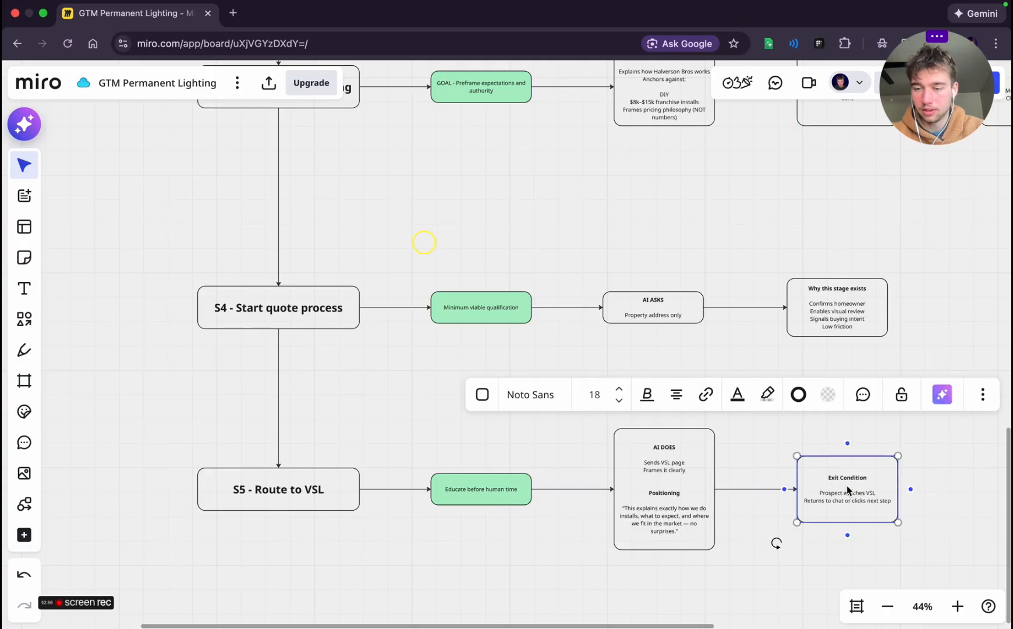
left_click(746, 524)
Review the planning chat from Stage 6 through Stage 10 down to the "System Success Definition" section
scroll(746, 524, "down", 5)
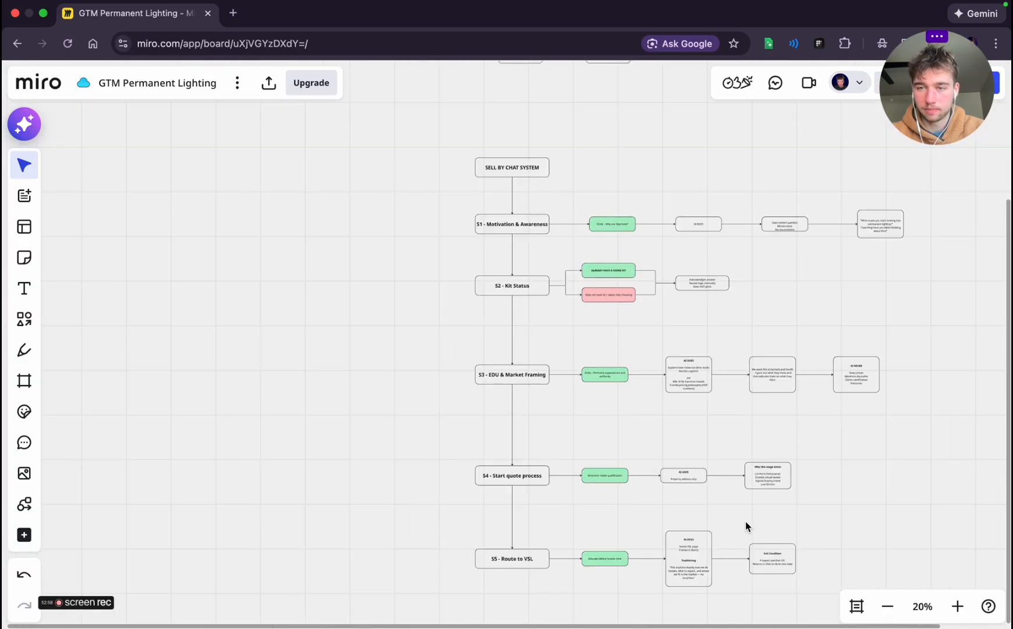
scroll(746, 520, "down", 5)
scroll(746, 520, "up", 3)
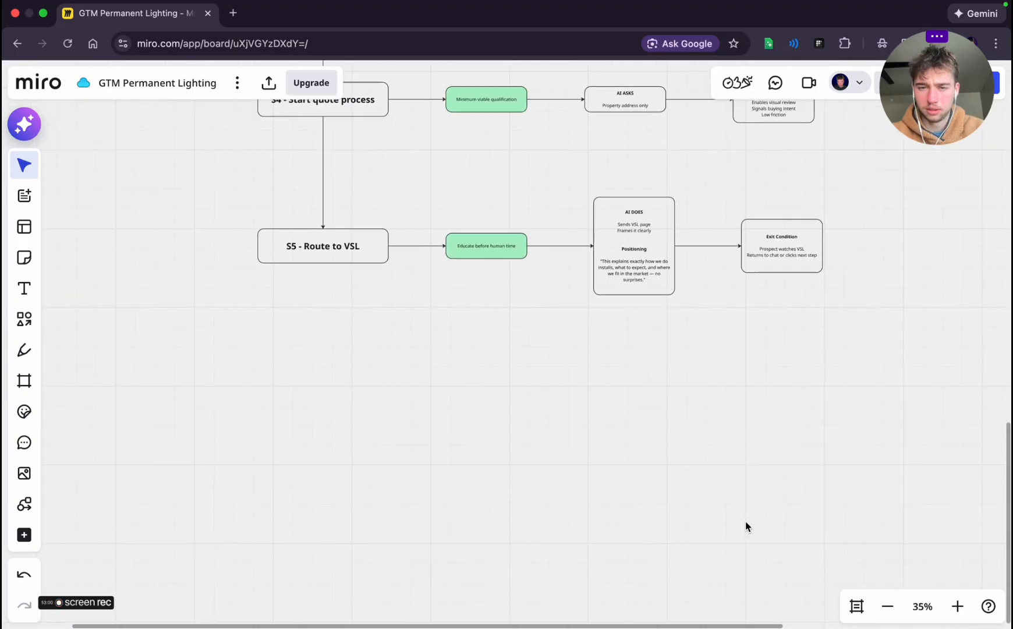
key("ctrl+Left")
scroll(371, 473, "down", 5)
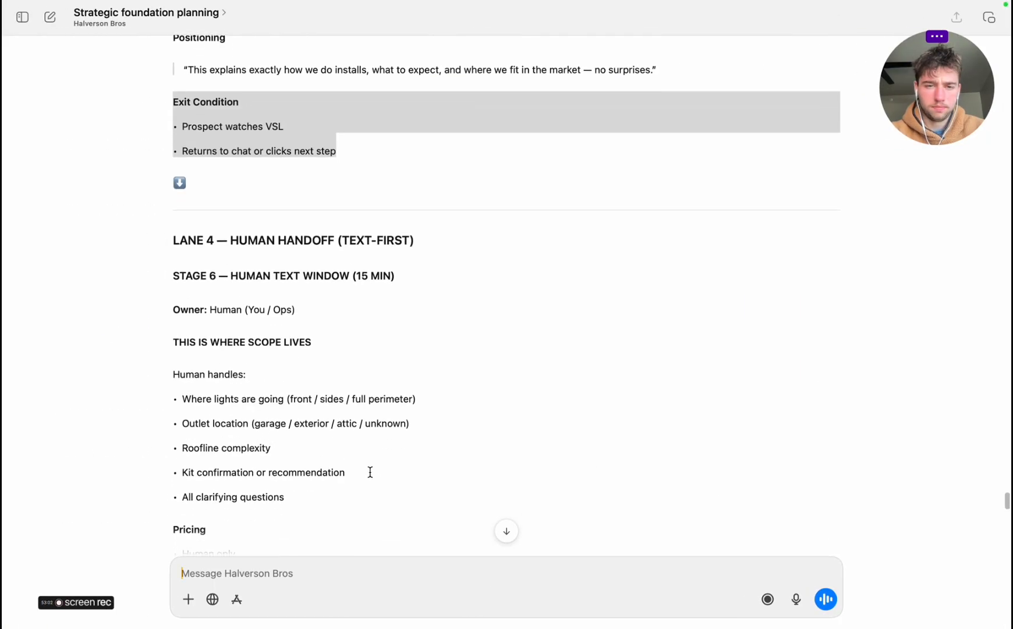
scroll(370, 473, "down", 5)
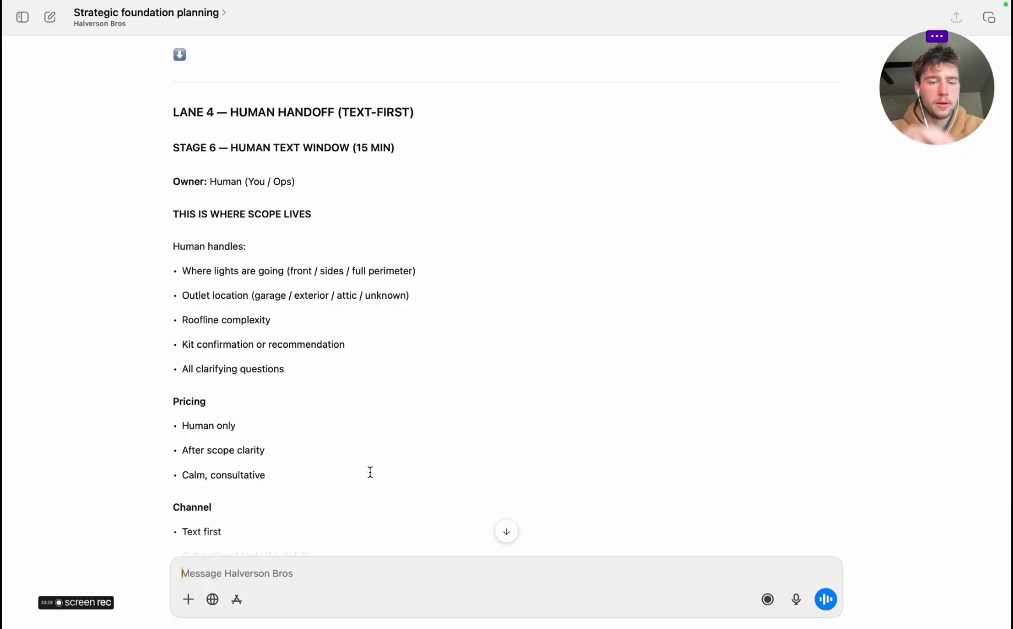
scroll(370, 472, "down", 15)
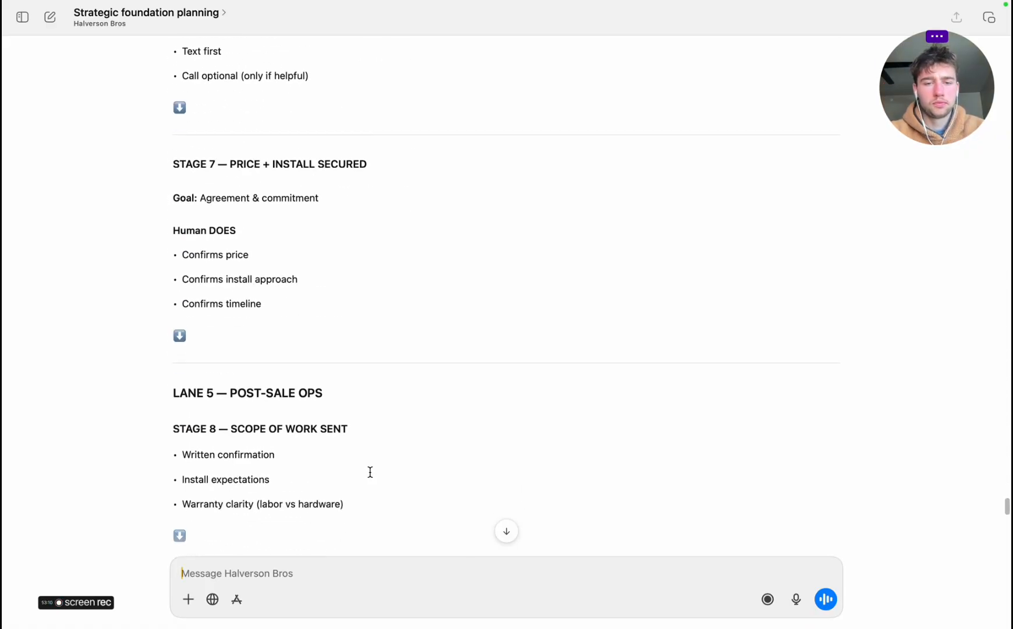
scroll(371, 472, "down", 5)
scroll(371, 472, "down", 11)
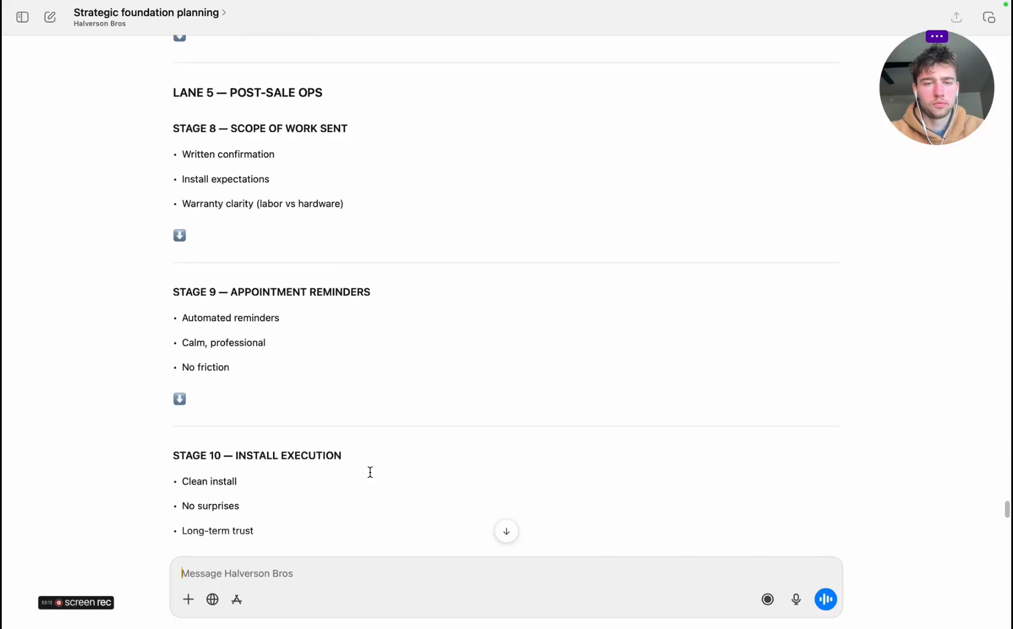
scroll(370, 472, "down", 7)
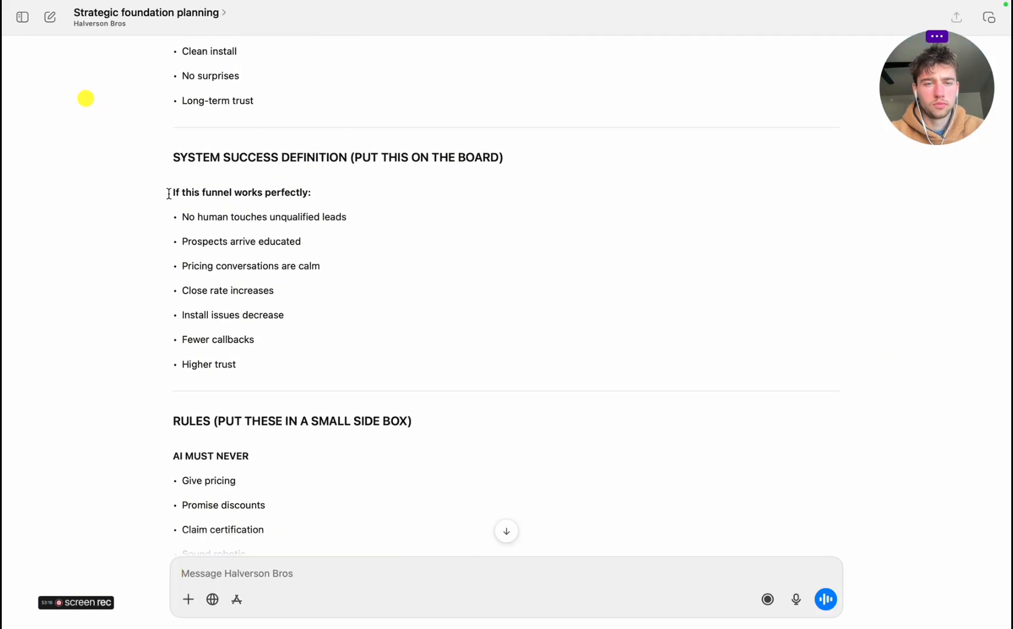
Copy the "If this funnel works perfectly" list from the planning chat and return to the Miro board
left_click_drag(167, 182, 328, 353)
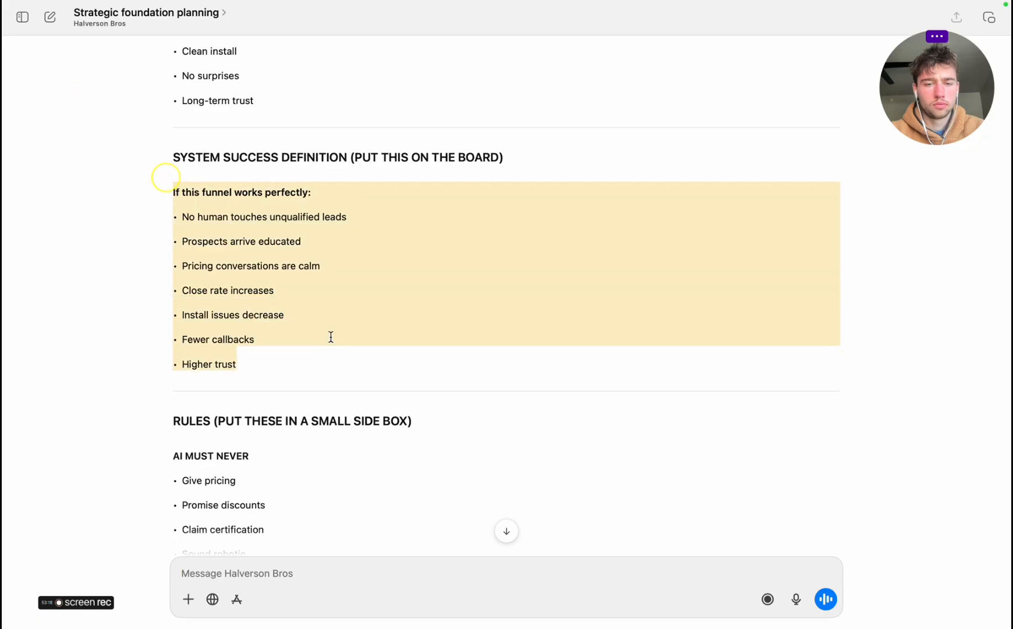
right_click(337, 305)
left_click(376, 355)
key("ctrl+Right")
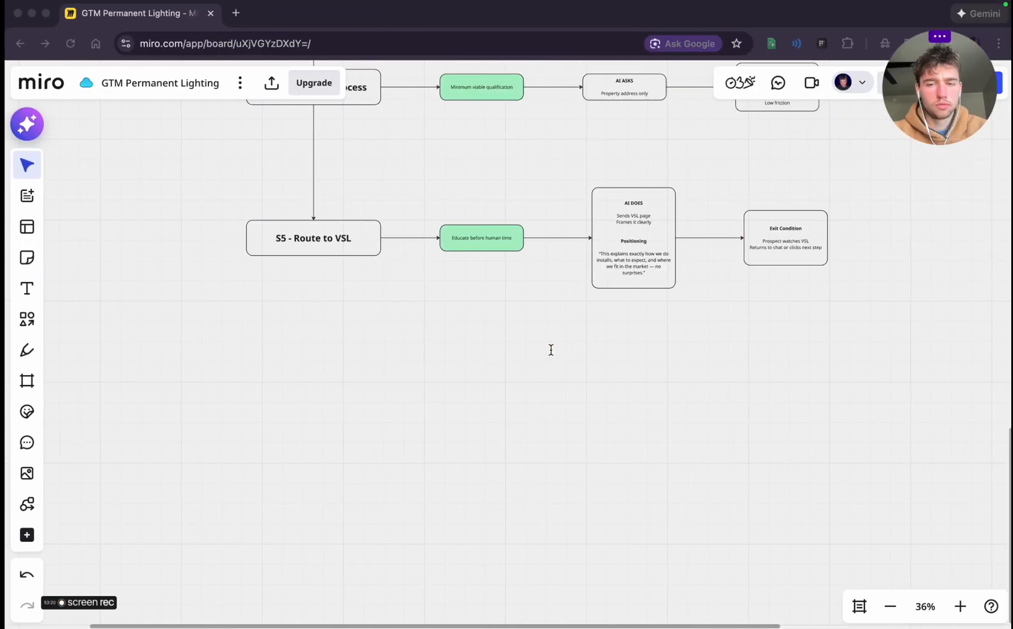
Add a yellow sticky note in the empty area beside the stage column and enlarge it to about three stage rows tall
scroll(552, 408, "down", 3)
scroll(553, 409, "left", 4)
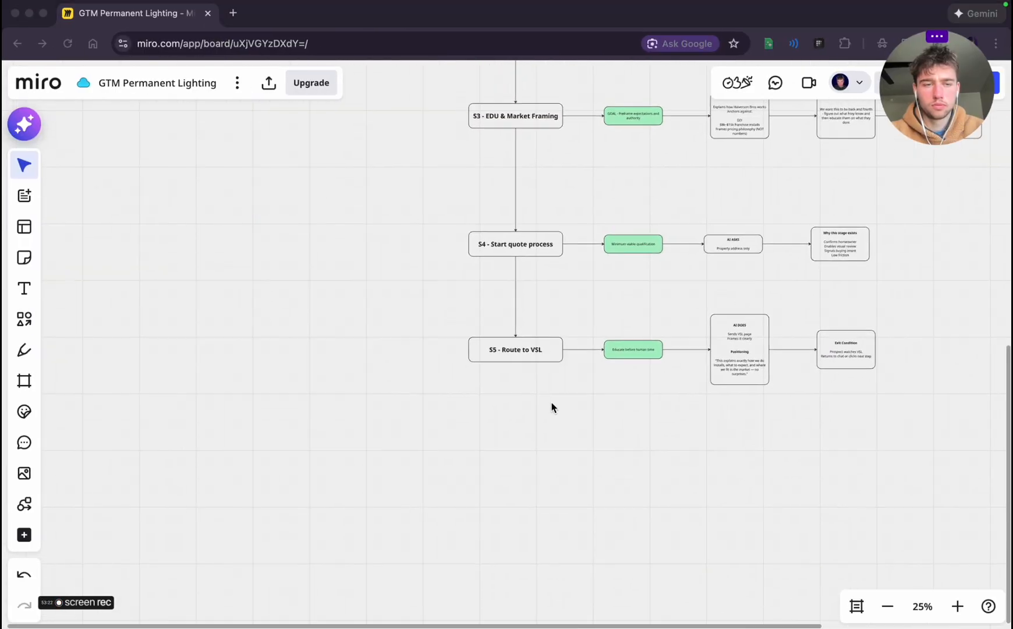
left_click(22, 263)
left_click(24, 260)
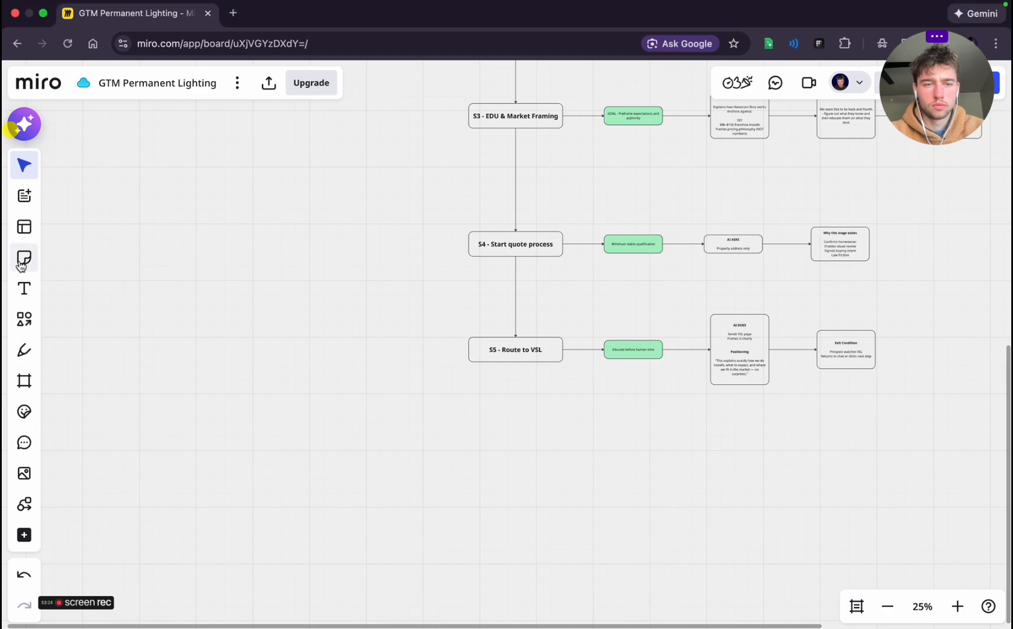
left_click(202, 163)
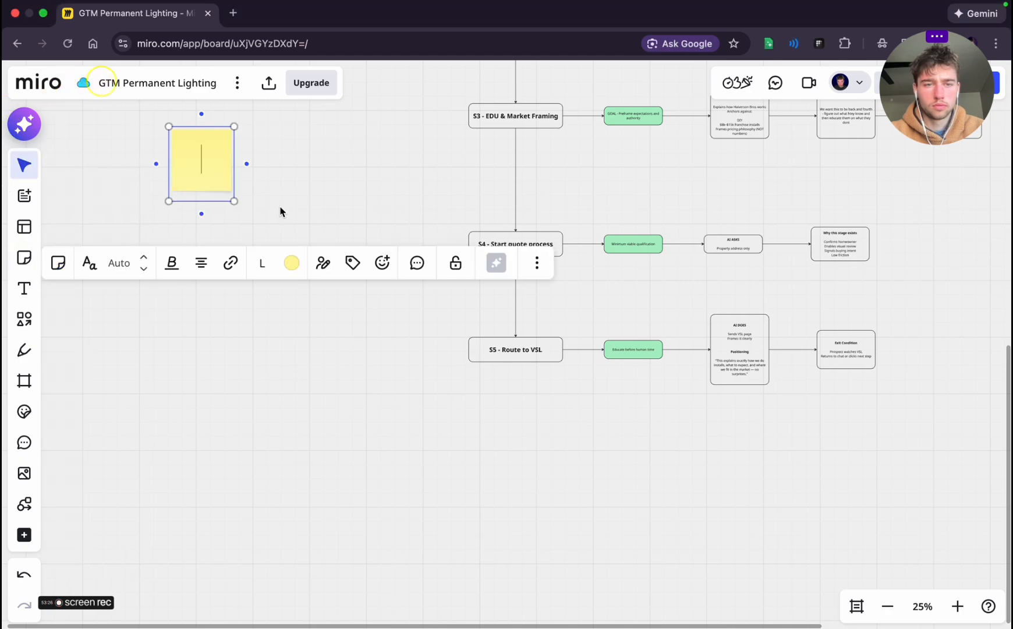
scroll(271, 215, "up", 2)
left_click_drag(254, 245, 470, 418)
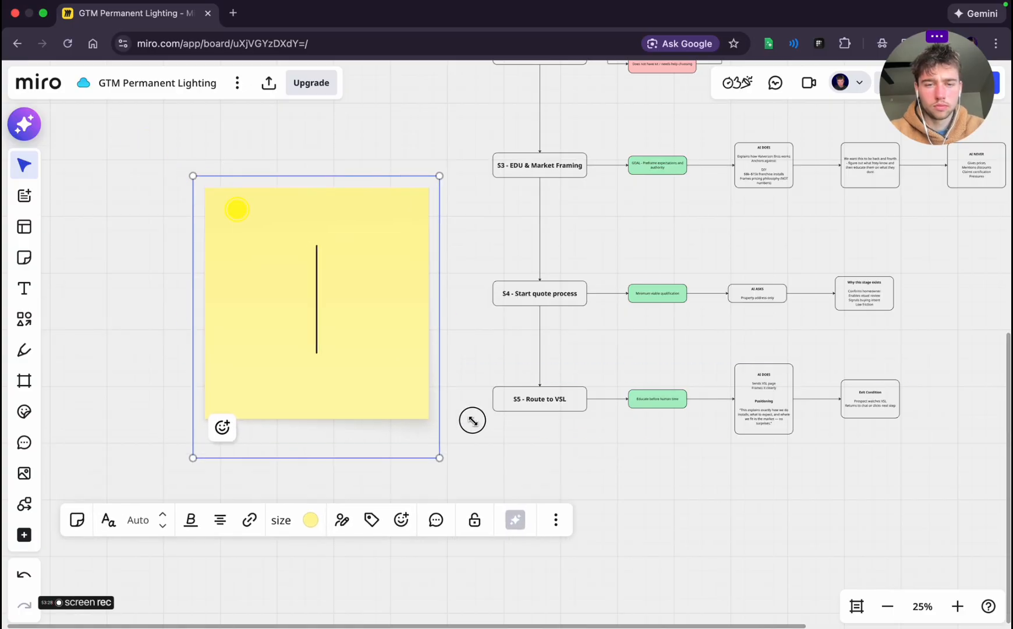
Set the empty sticky note's font size to 12 and paste the "If this funnel works perfectly" list into it
left_click(291, 531)
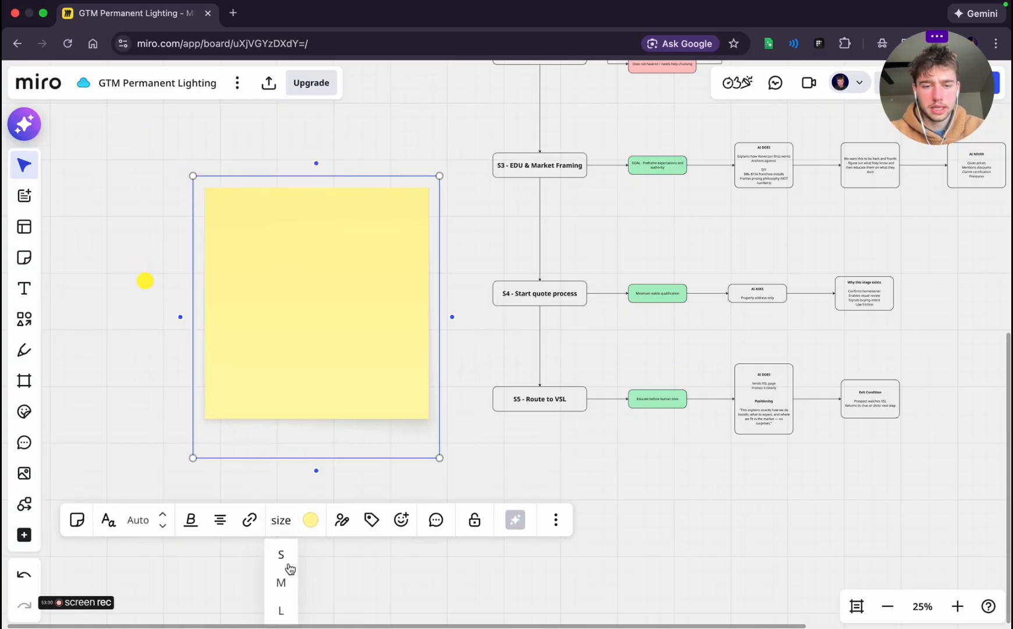
left_click(138, 521)
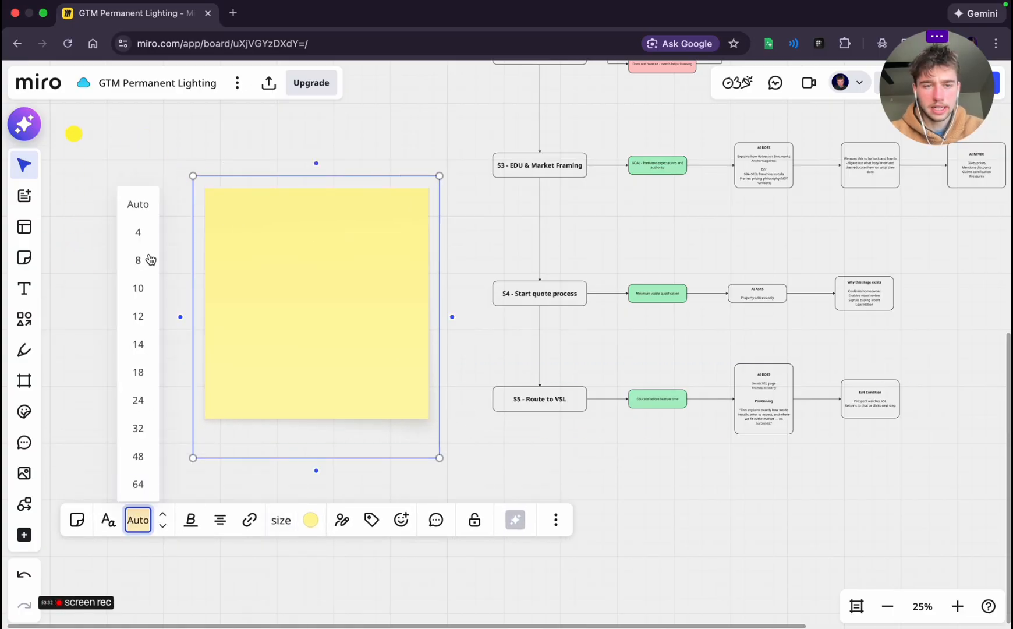
left_click(131, 326)
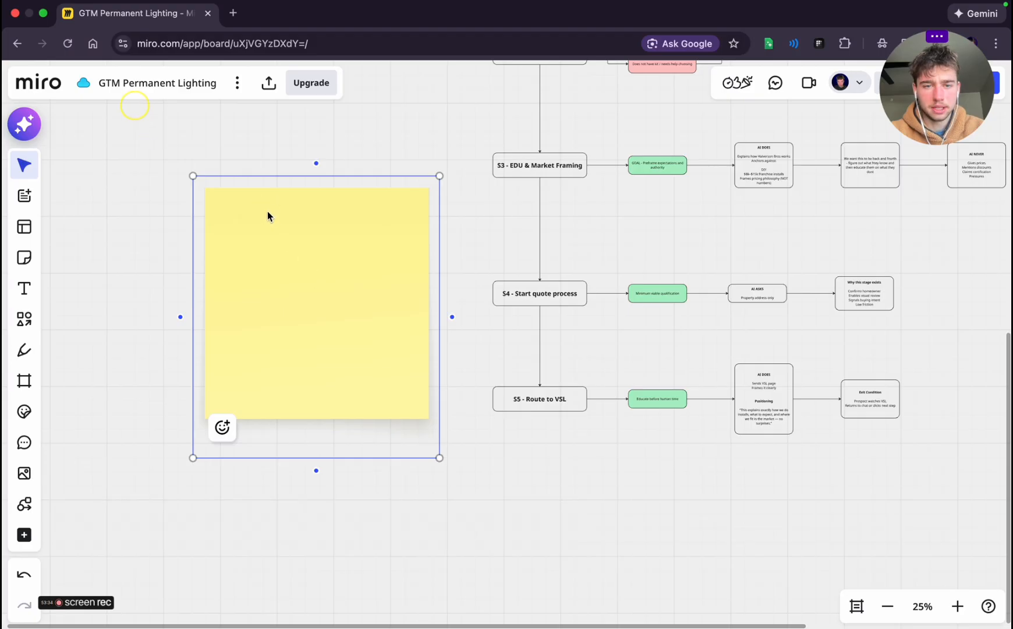
left_click(280, 262)
key("super+v")
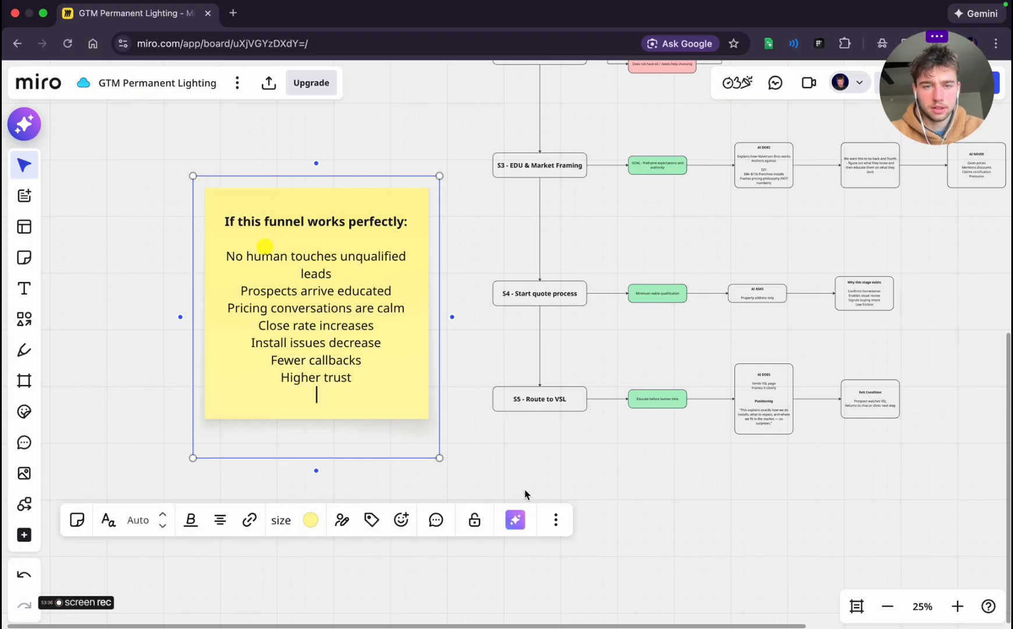
Widen the "If this funnel works perfectly" note so each list item fits on one line
left_click(506, 469)
left_click(245, 300)
left_click_drag(192, 312, 88, 307)
scroll(527, 475, "left", 5)
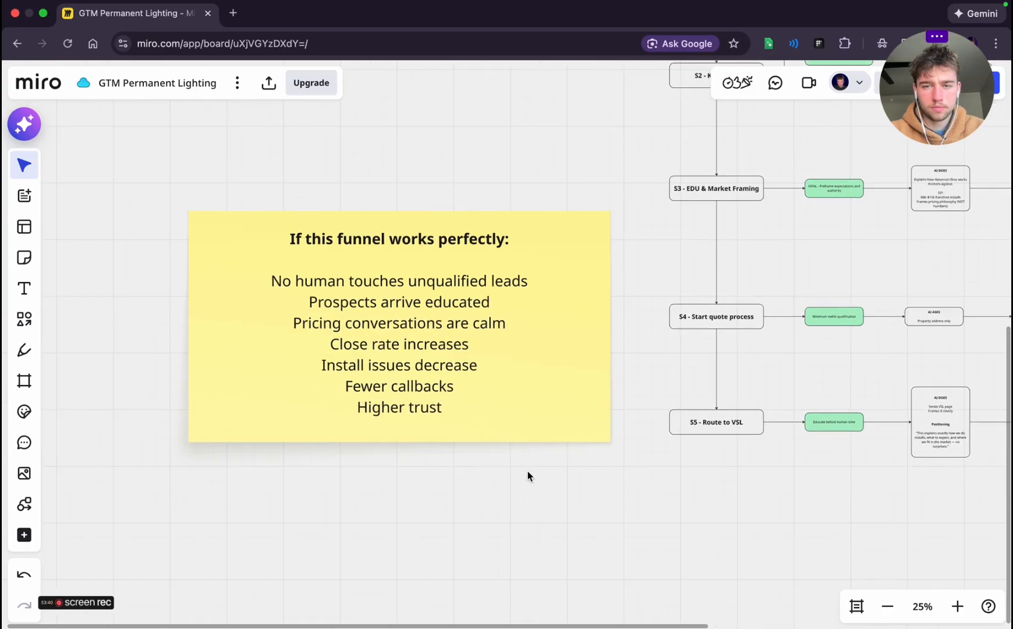
Shrink the "If this funnel works perfectly" note and move it up beside the S1 and S2 stages
left_click_drag(615, 481, 444, 363)
left_click(444, 376)
left_click_drag(324, 274, 427, 175)
left_click(404, 406)
scroll(405, 406, "up", 10)
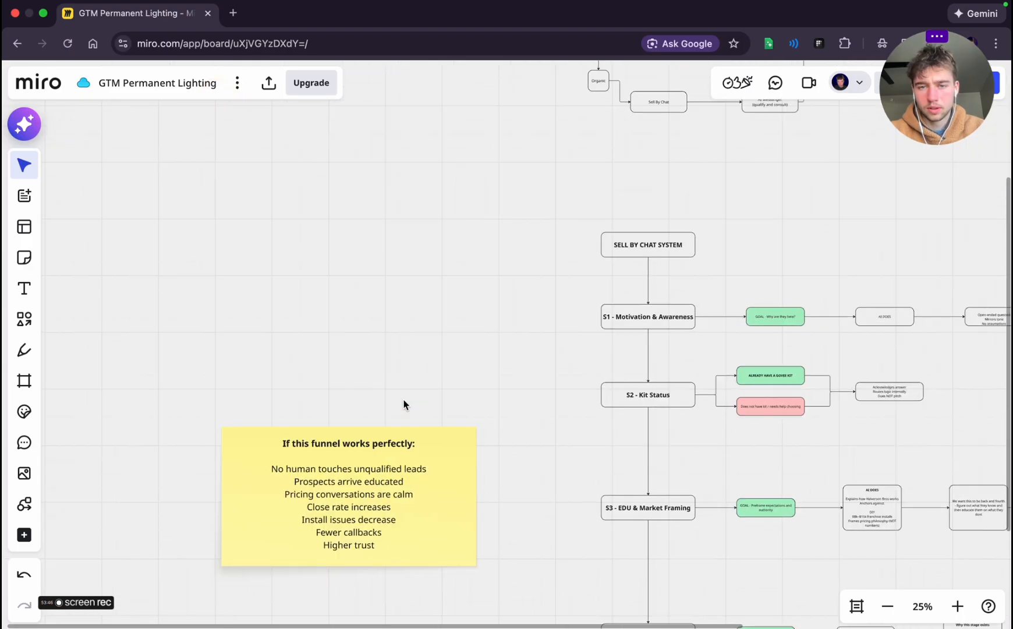
left_click(348, 481)
left_click_drag(347, 481, 354, 312)
left_click(353, 447)
scroll(350, 468, "down", 5)
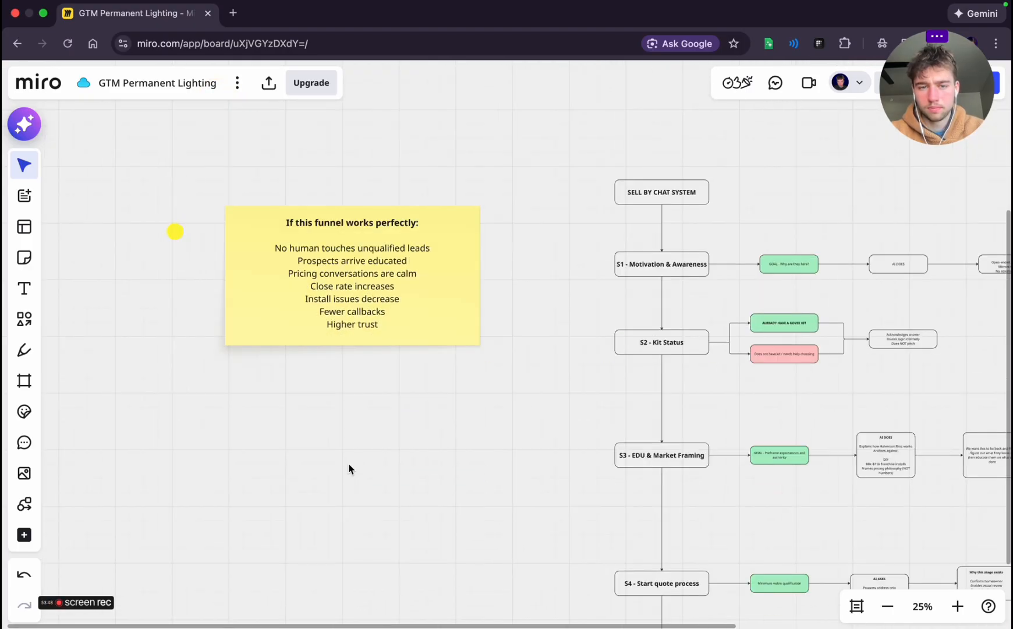
Place a second yellow sticky note below the "If this funnel works perfectly" note and widen it to match
left_click(23, 257)
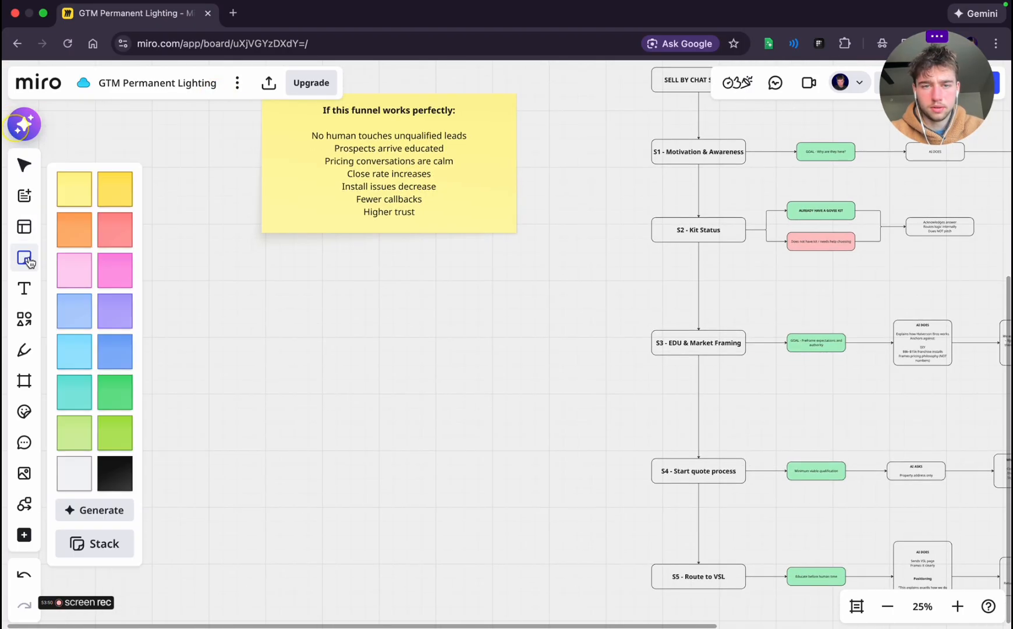
left_click(86, 199)
left_click(254, 282)
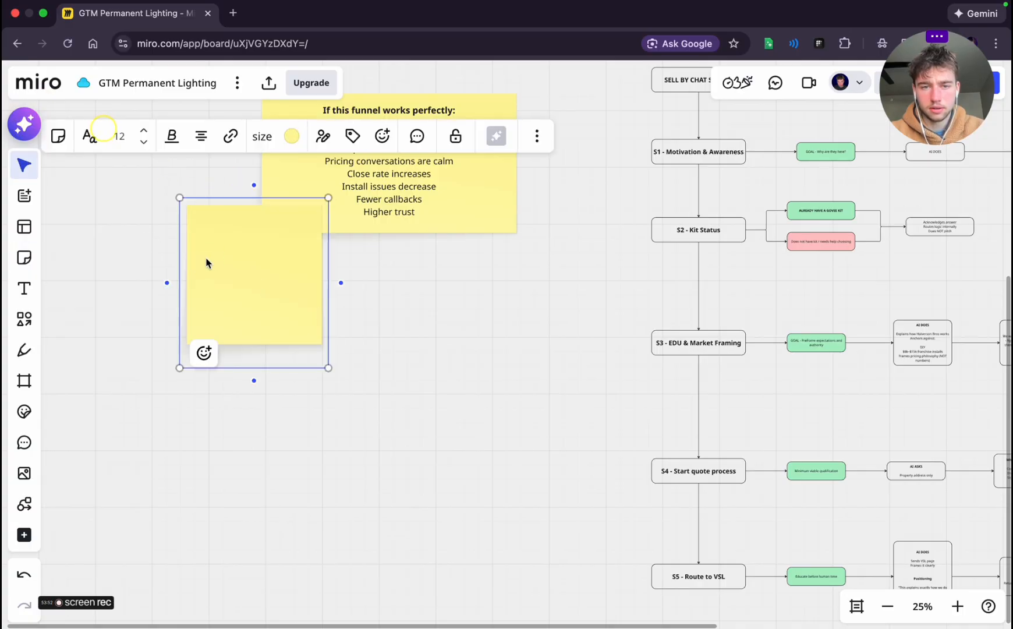
left_click_drag(206, 263, 317, 344)
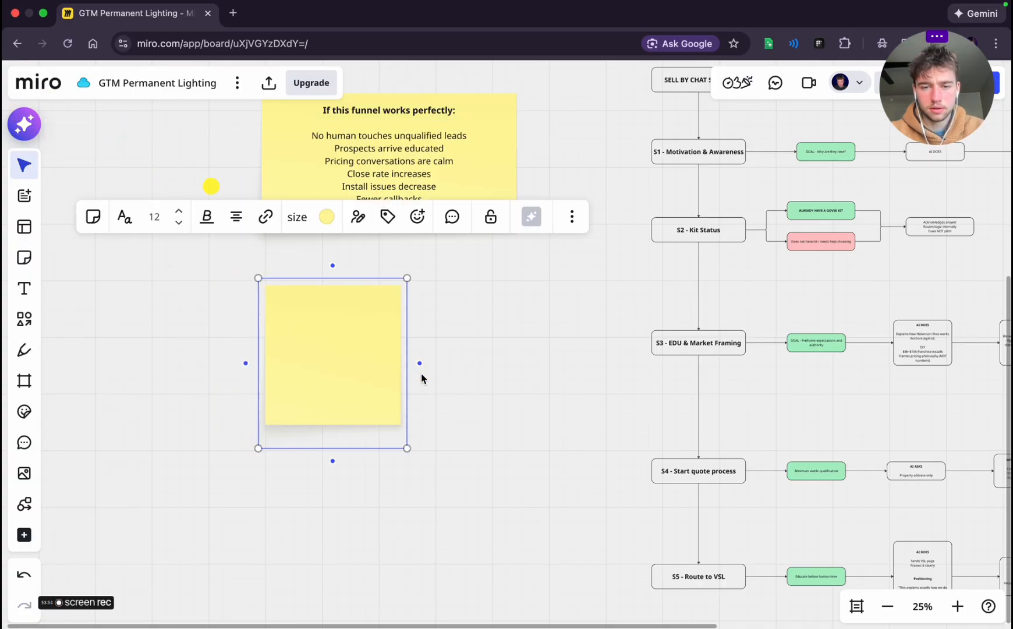
left_click_drag(411, 367, 536, 369)
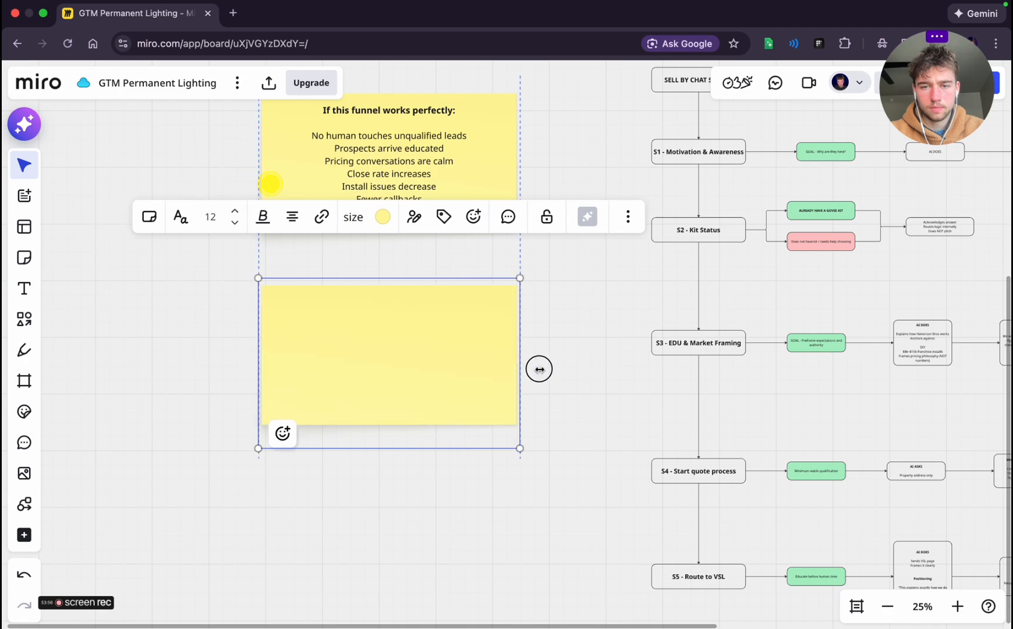
Copy the "RULES" section with "AI MUST NEVER" and "AI MUST ALWAYS" from the planning chat into the second sticky note
left_click(355, 381)
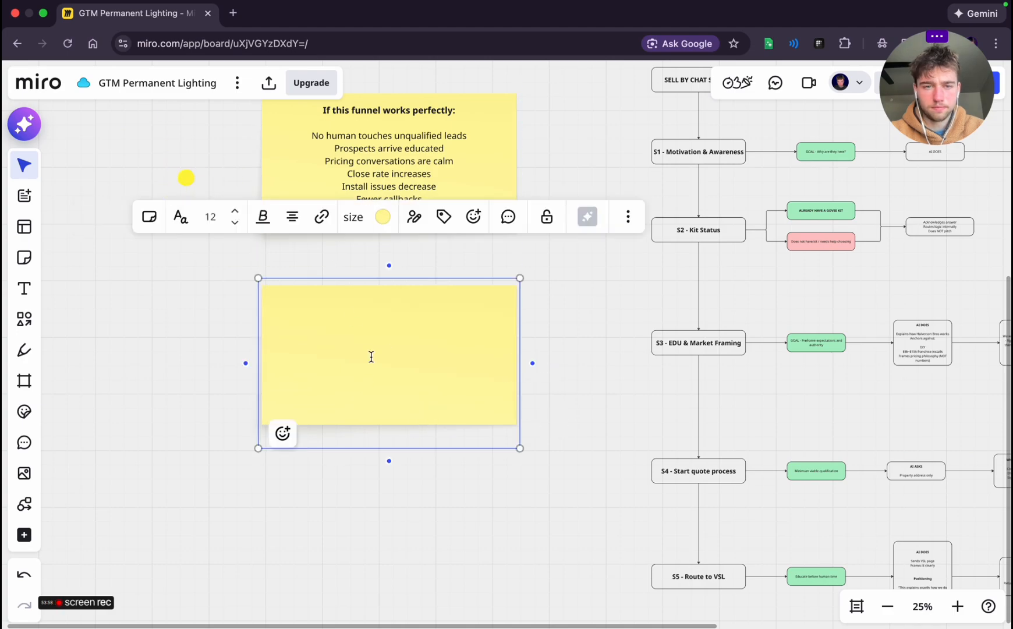
key("super+Tab")
scroll(293, 409, "down", 3)
scroll(293, 409, "down", 3)
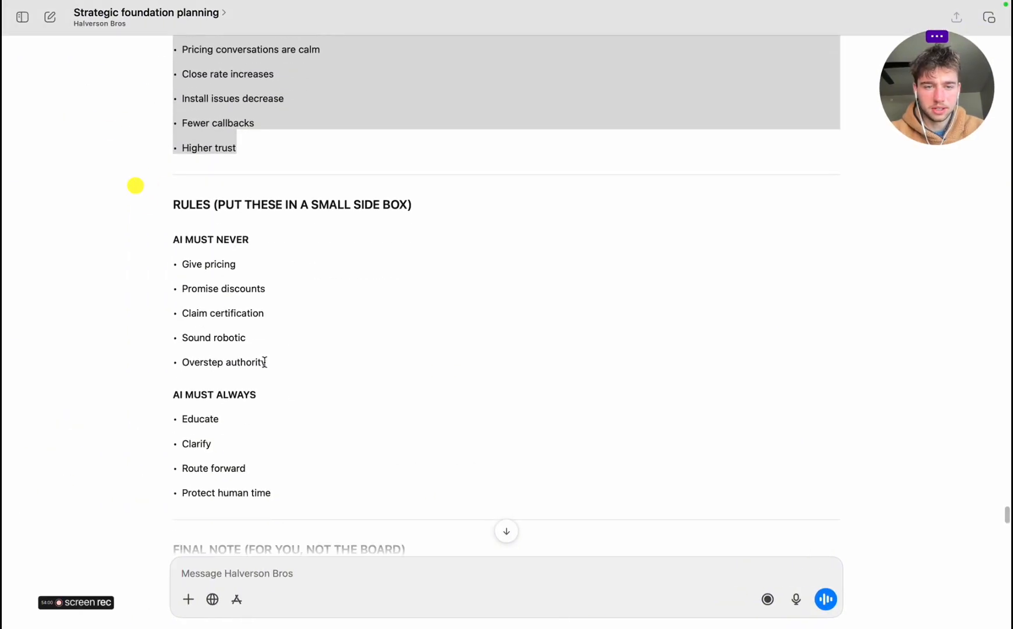
left_click_drag(172, 203, 335, 488)
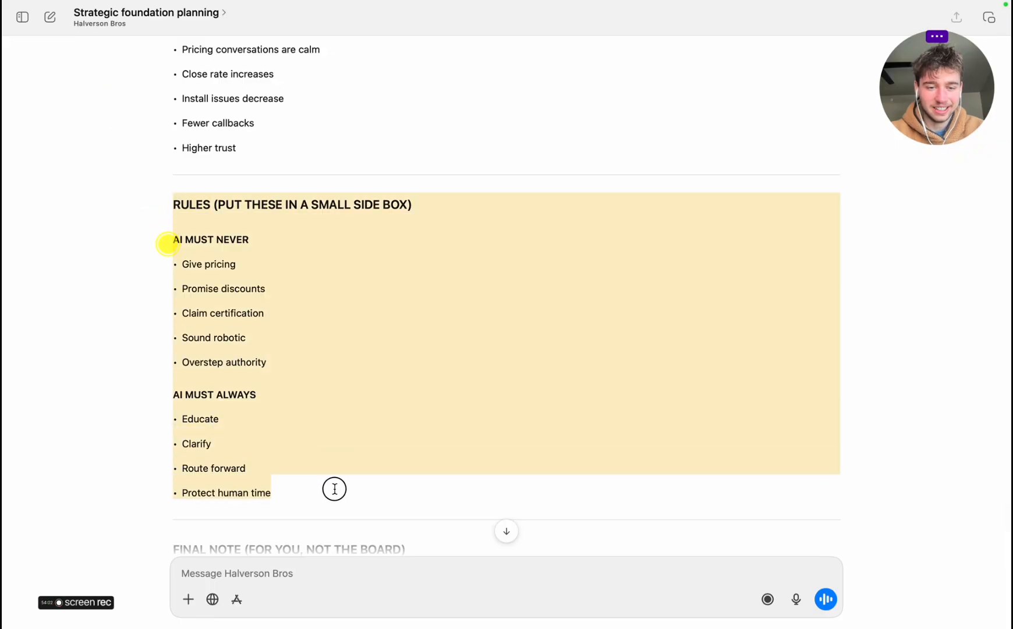
key("super+c")
key("super+Tab")
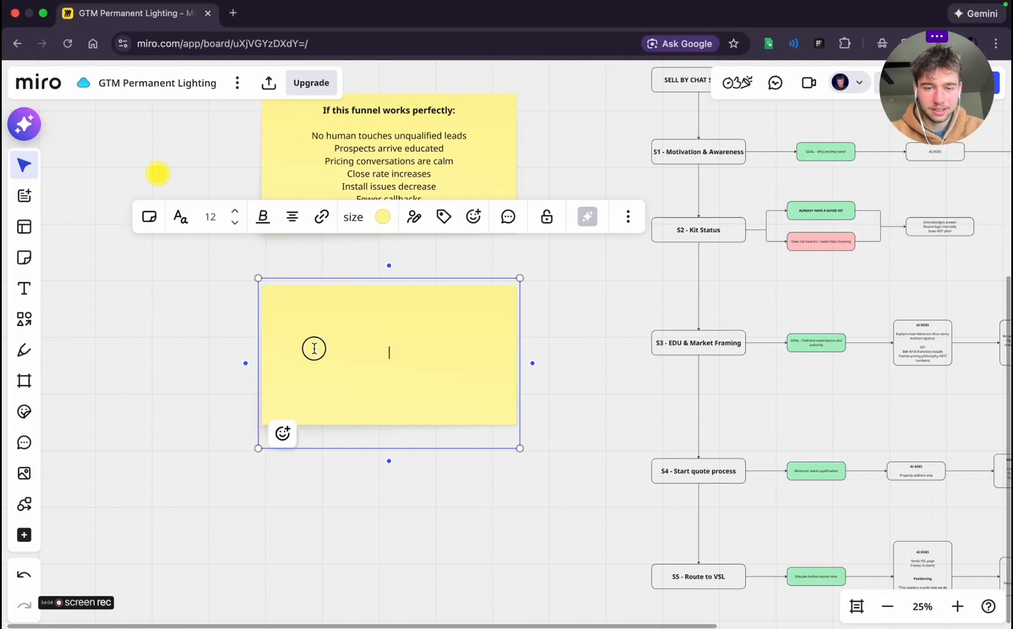
key("super+v")
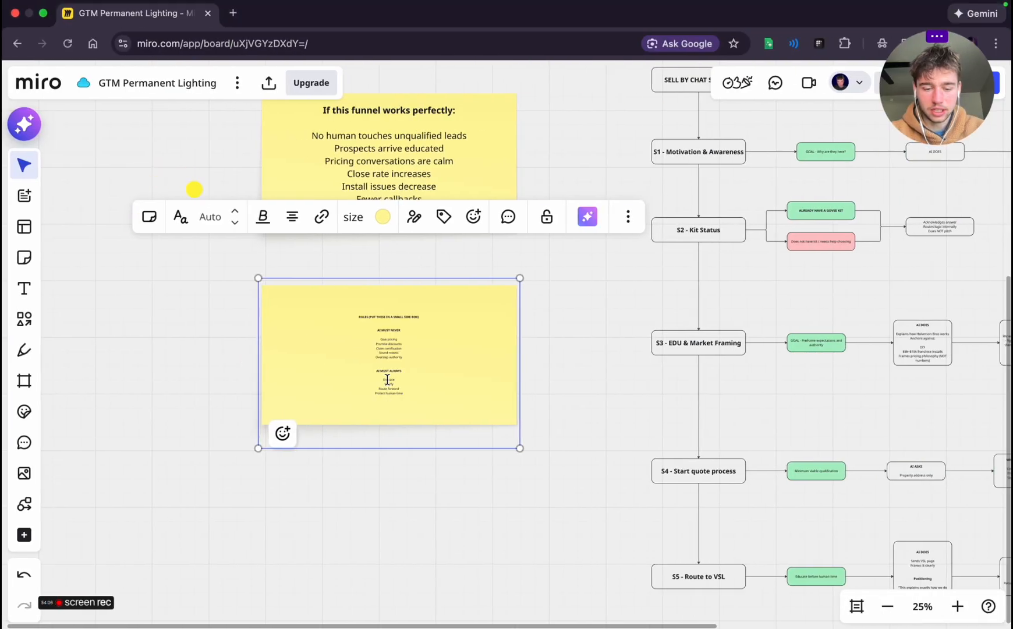
Enlarge the rules sticky note to make its text bigger, and narrow it to a nearly square shape
key("super+a")
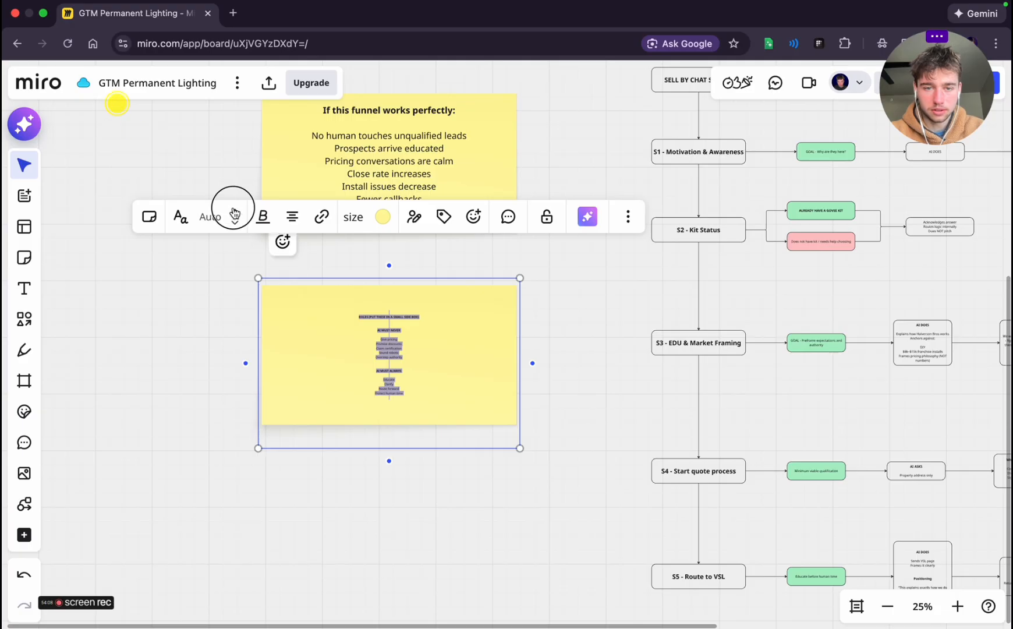
left_click(220, 217)
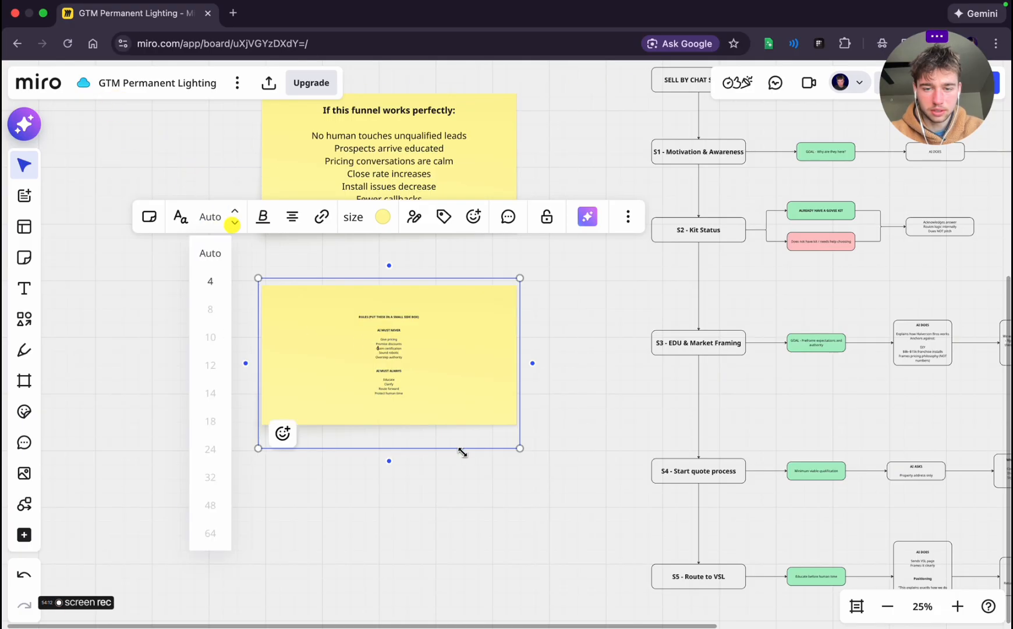
left_click_drag(461, 452, 534, 570)
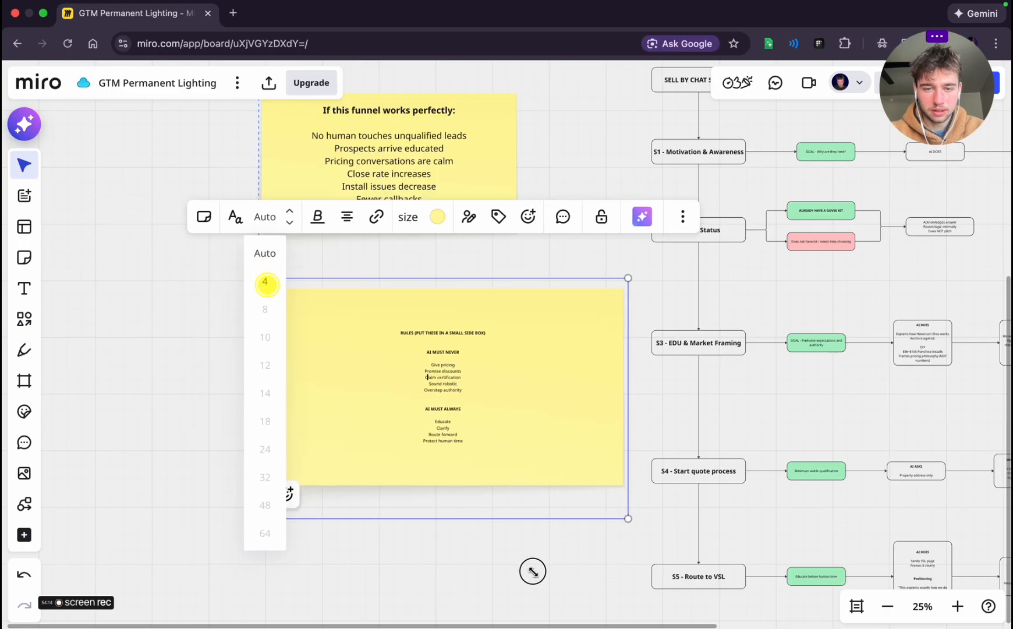
left_click(494, 599)
left_click(554, 445)
left_click_drag(627, 375, 468, 375)
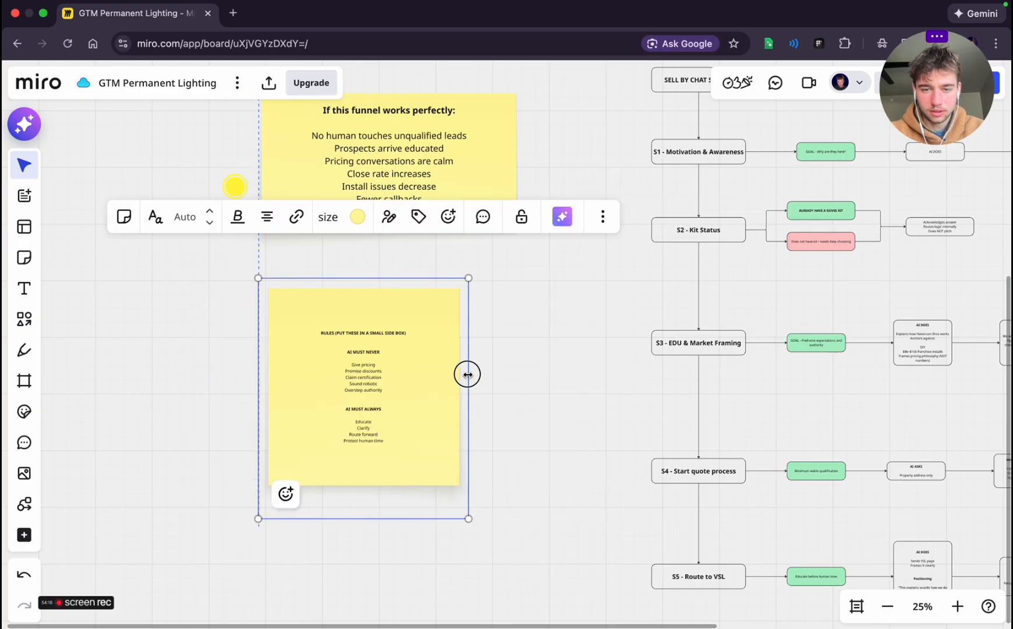
Shorten the rules sticky note's heading to just "RULES", keeping the automatic text size
left_click(402, 362)
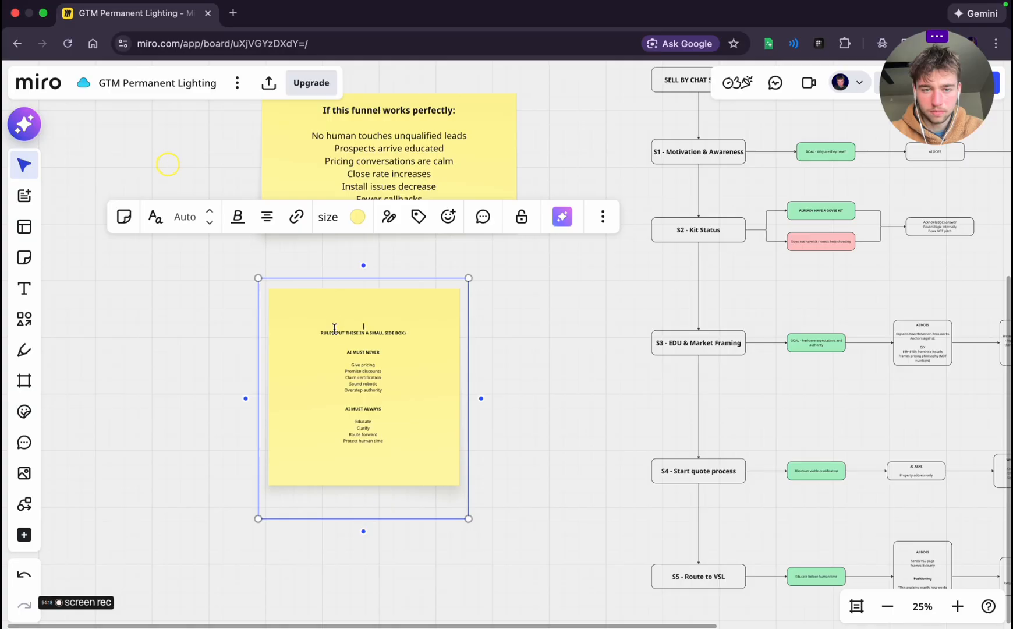
key("super+a")
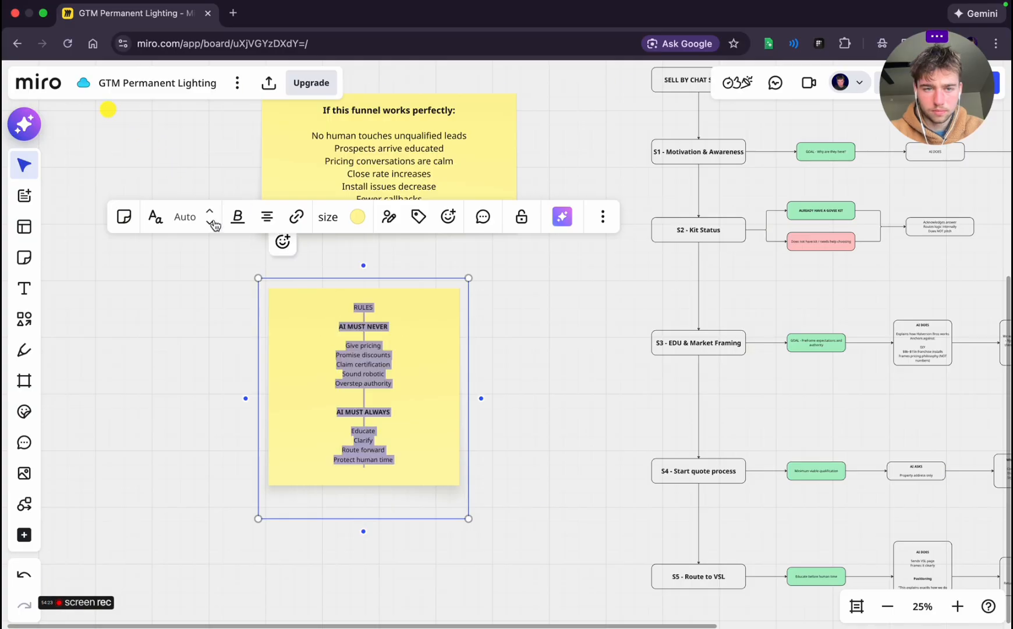
left_click(185, 217)
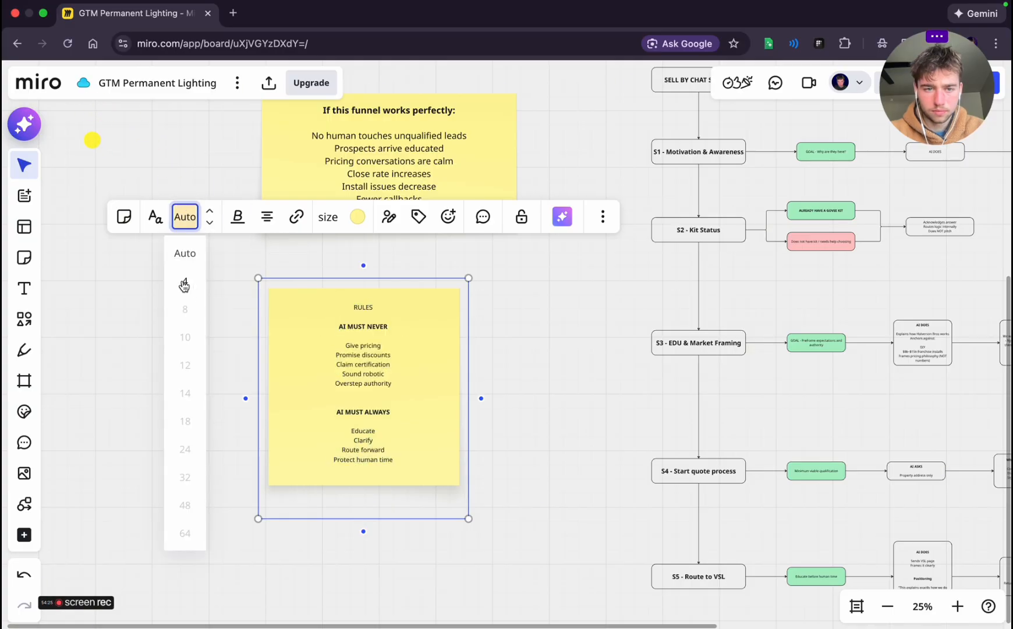
left_click(538, 325)
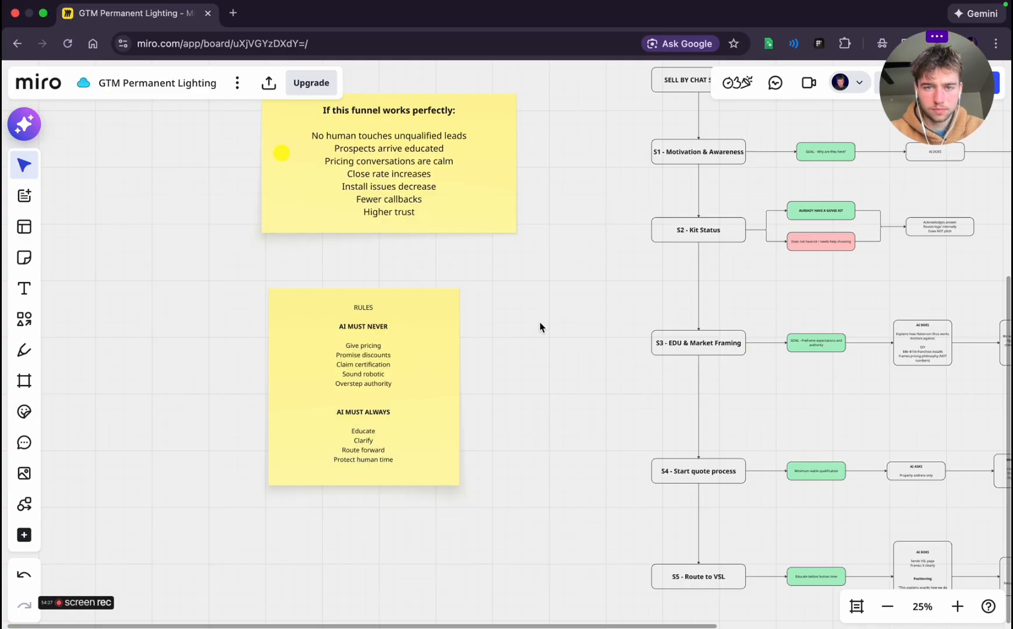
Try to widen the rules sticky note beside the S3 and S4 stages
left_click(457, 356)
left_click_drag(469, 353, 540, 353)
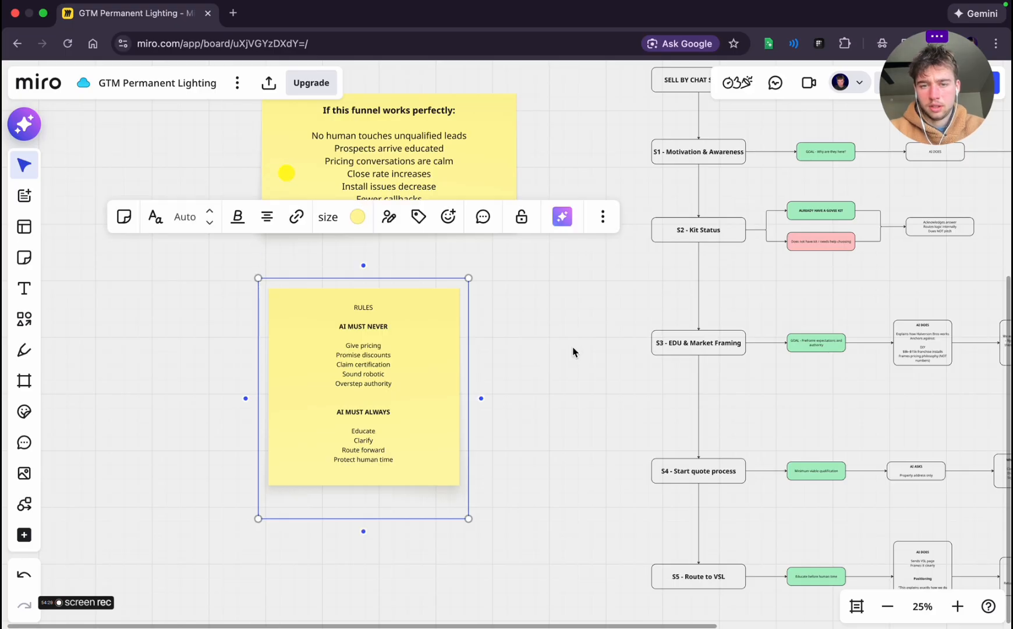
left_click(572, 350)
left_click(420, 348)
left_click_drag(469, 347, 537, 354)
left_click(535, 353)
Switch to the planning chat and start dictating a voice message below the "FINAL NOTE" section
key("ctrl+Left")
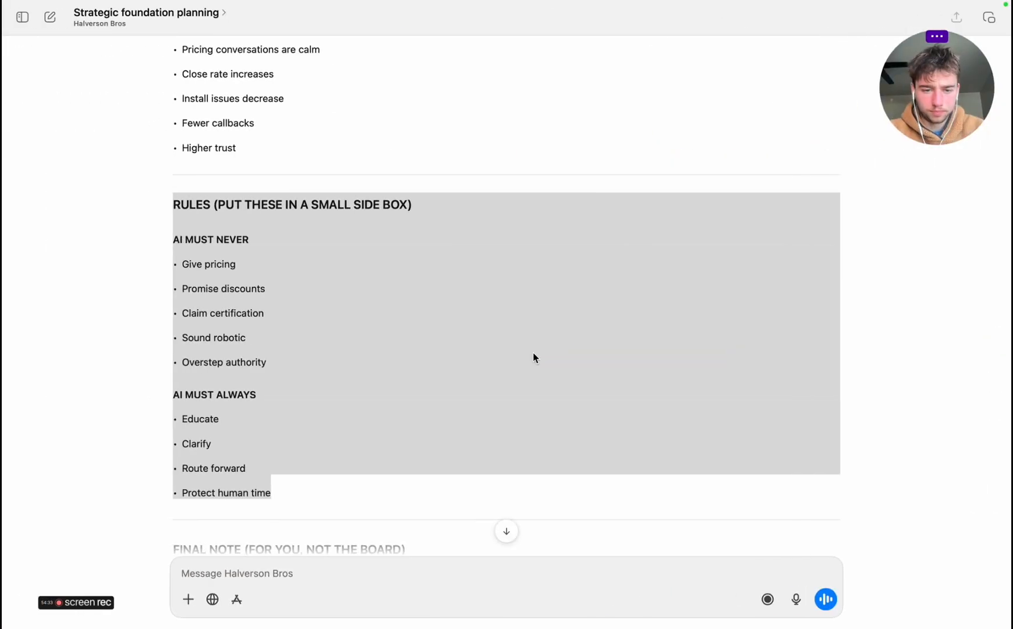
scroll(533, 353, "down", 7)
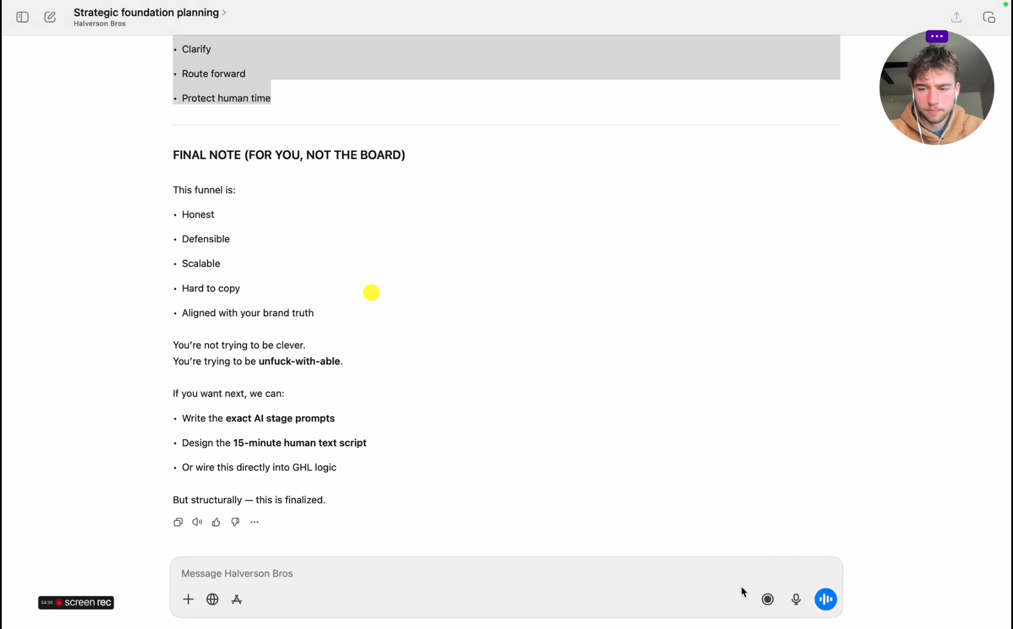
left_click(797, 599)
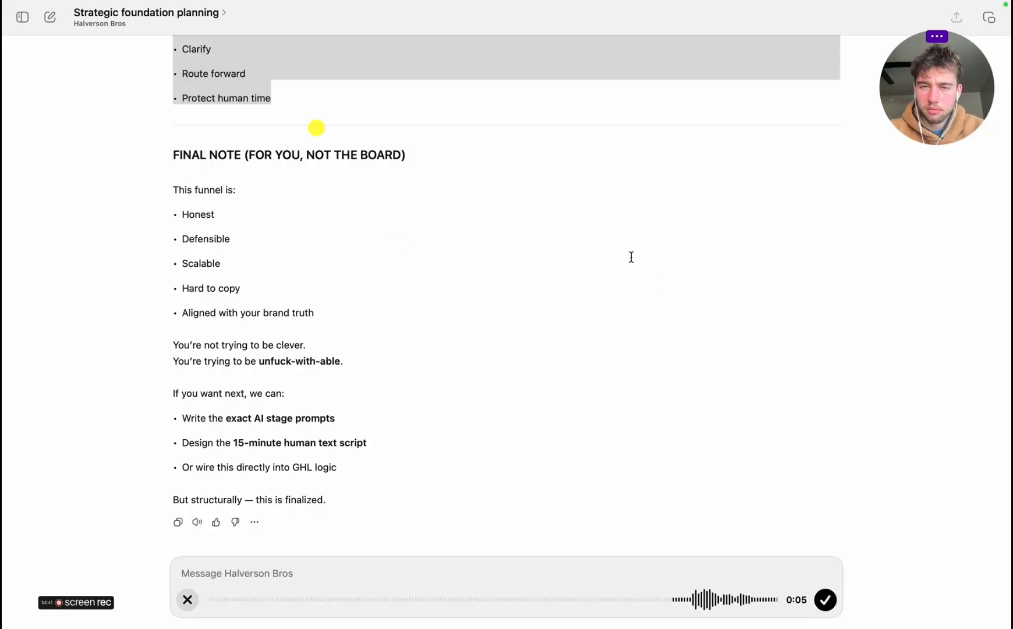
Review the "Sell-By-Chat Entry" lane and the early AI conversation stages in the planning chat
scroll(631, 256, "up", 20)
scroll(631, 256, "up", 15)
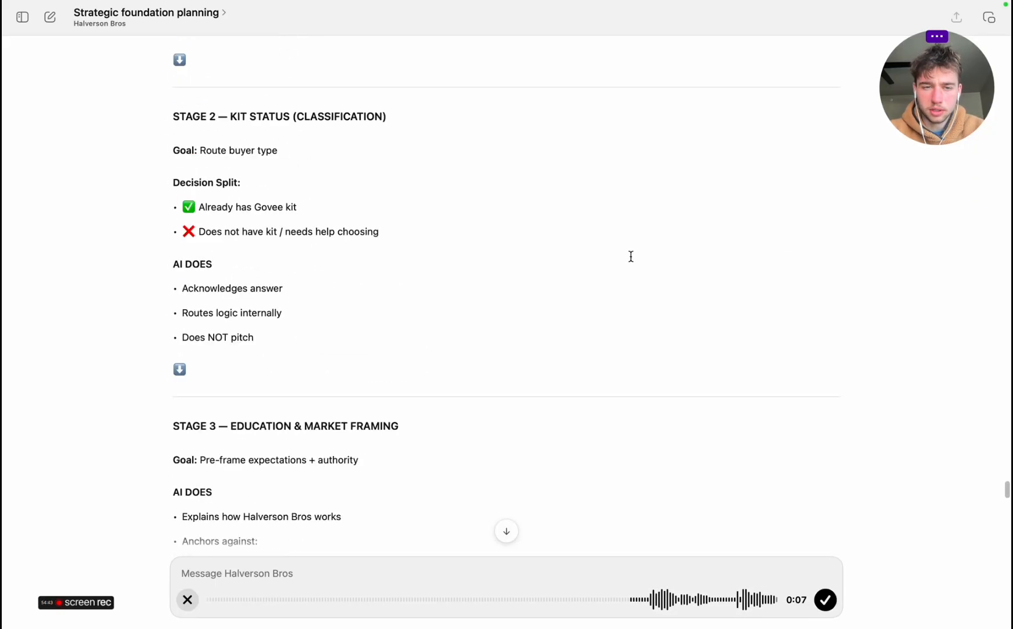
scroll(631, 256, "up", 3)
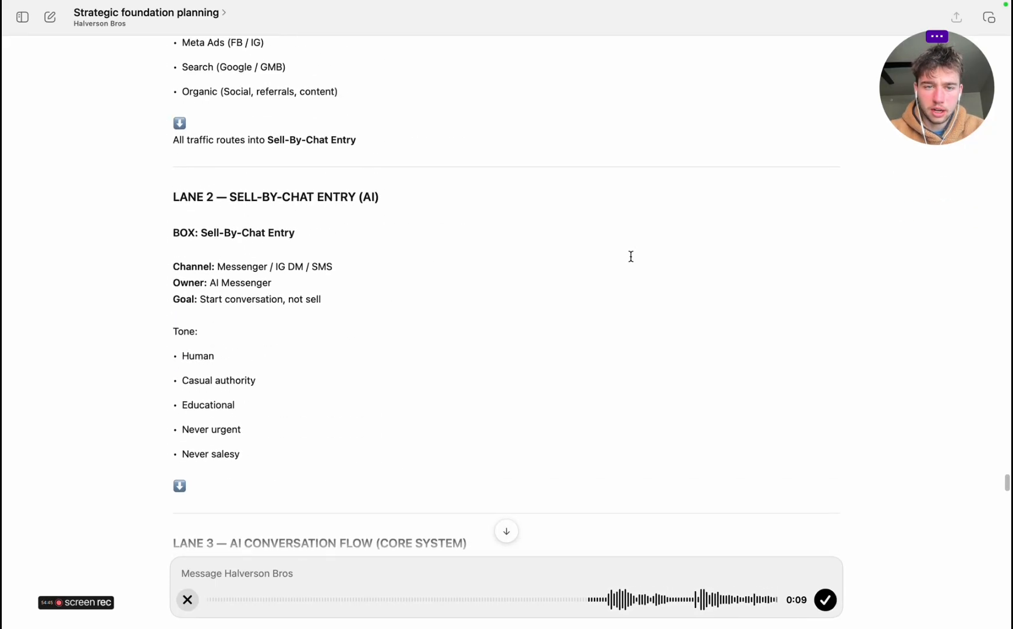
scroll(631, 256, "down", 15)
Switch to the Miro board and examine the Sell by Chat system's stages S1 to S5 with their goal and AI boxes
key("ctrl+Right")
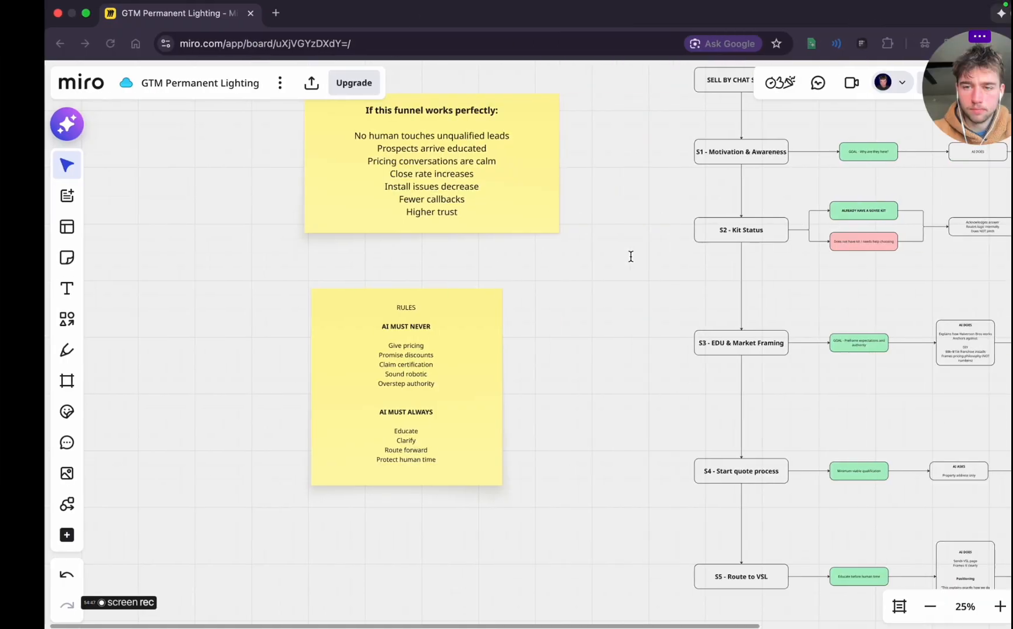
scroll(729, 299, "right", 5)
scroll(728, 299, "up", 4)
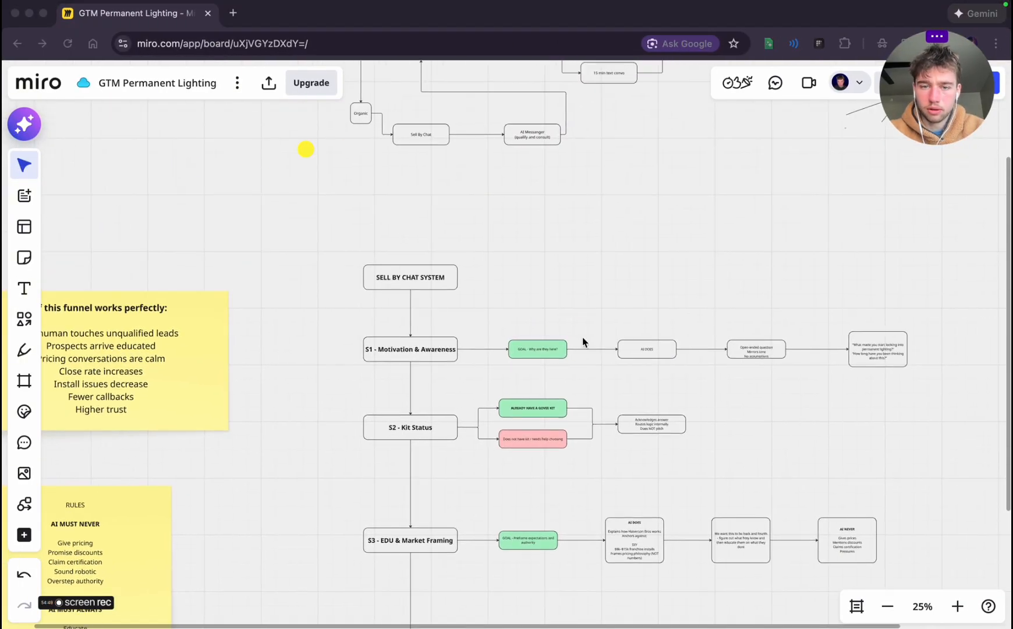
scroll(580, 310, "down", 5)
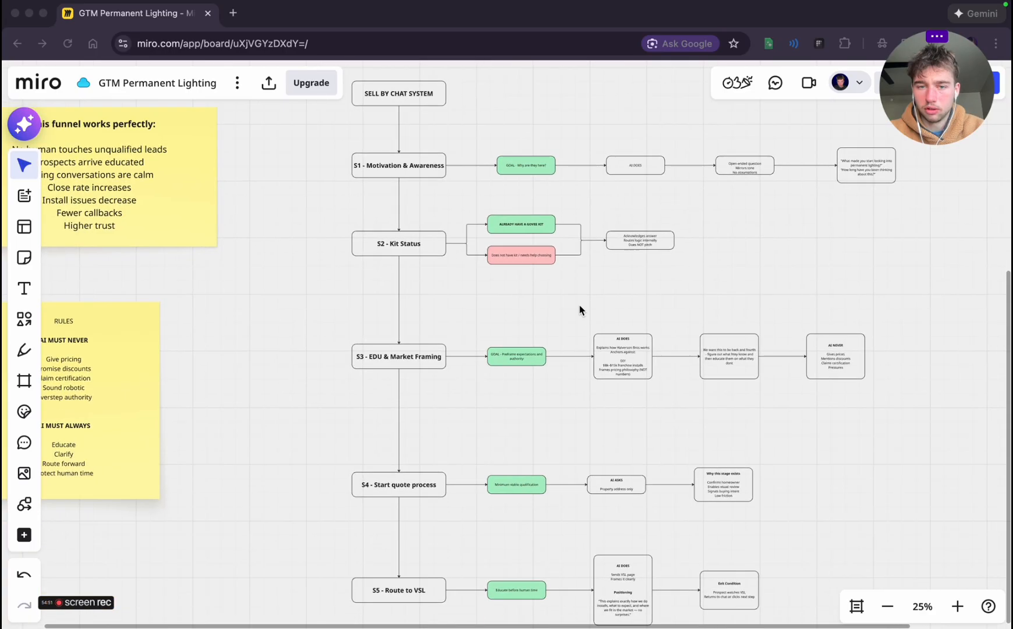
scroll(374, 301, "right", 5)
scroll(374, 302, "down", 1)
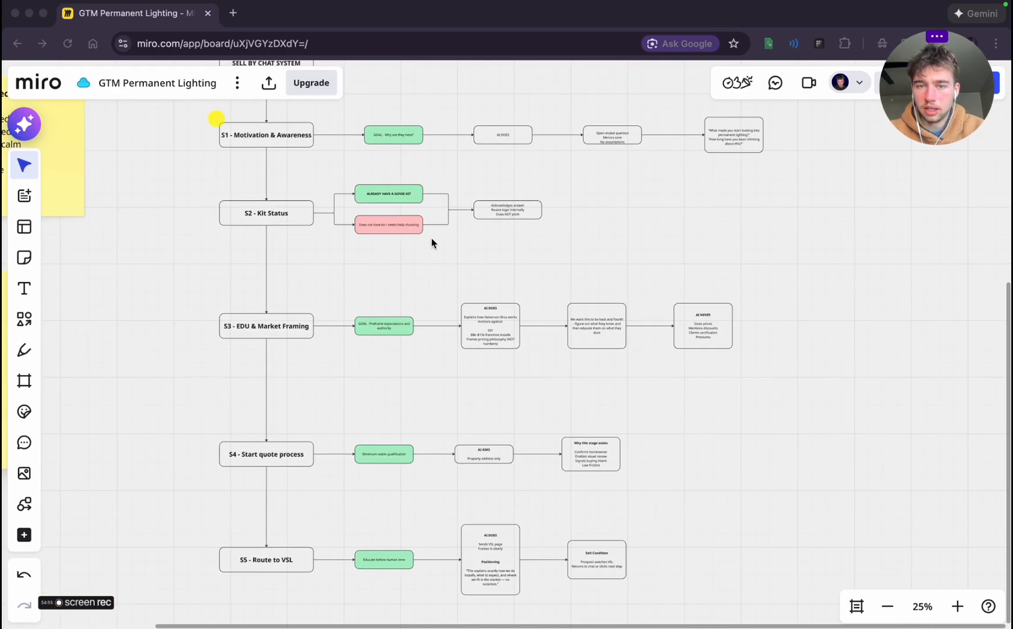
scroll(431, 239, "up", 2)
scroll(431, 239, "right", 1)
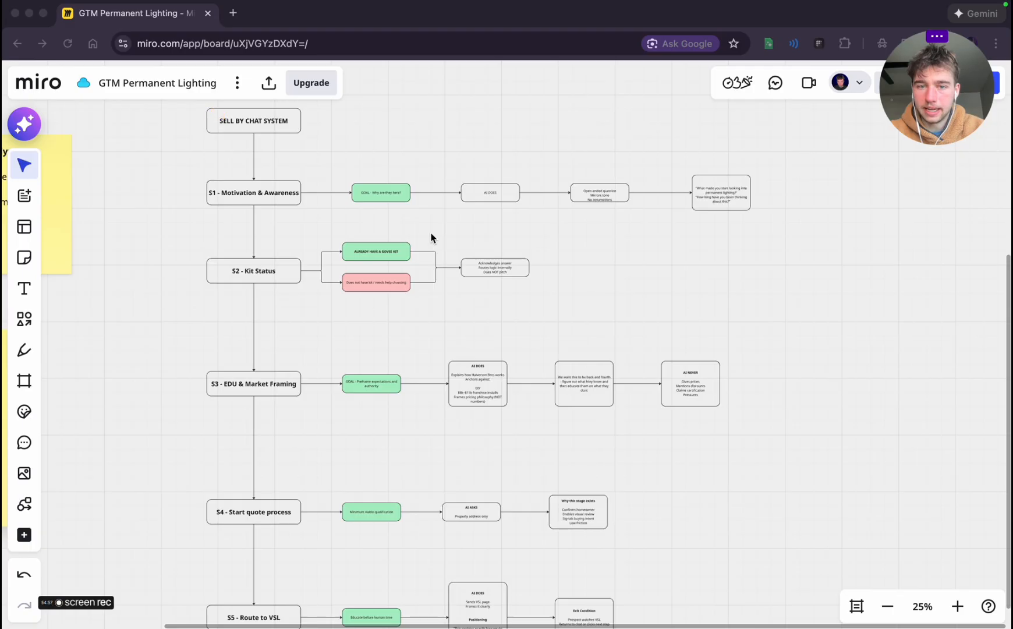
left_click(423, 286)
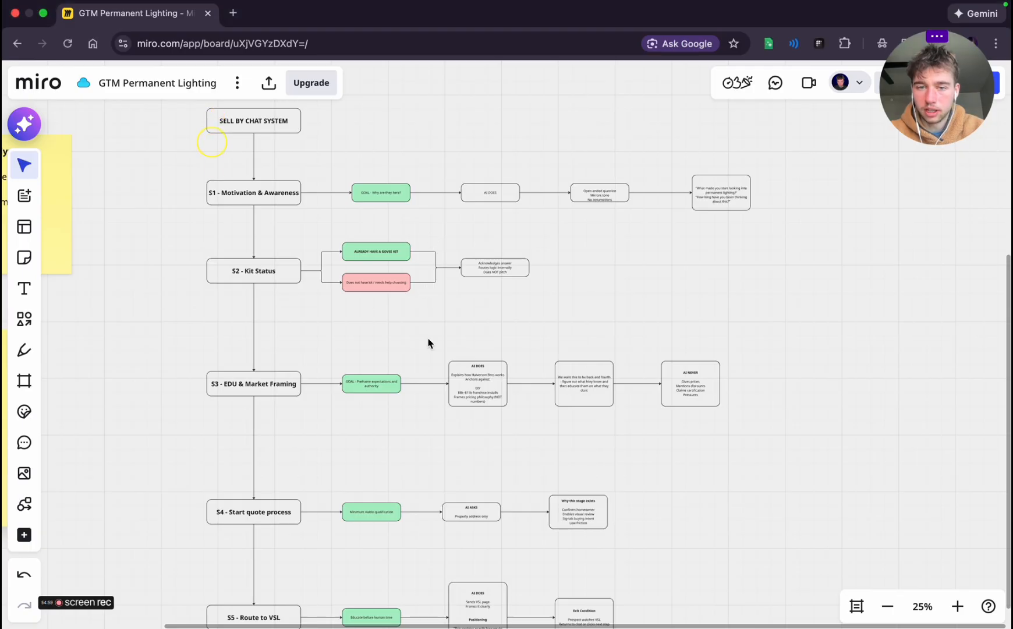
scroll(196, 385, "down", 3)
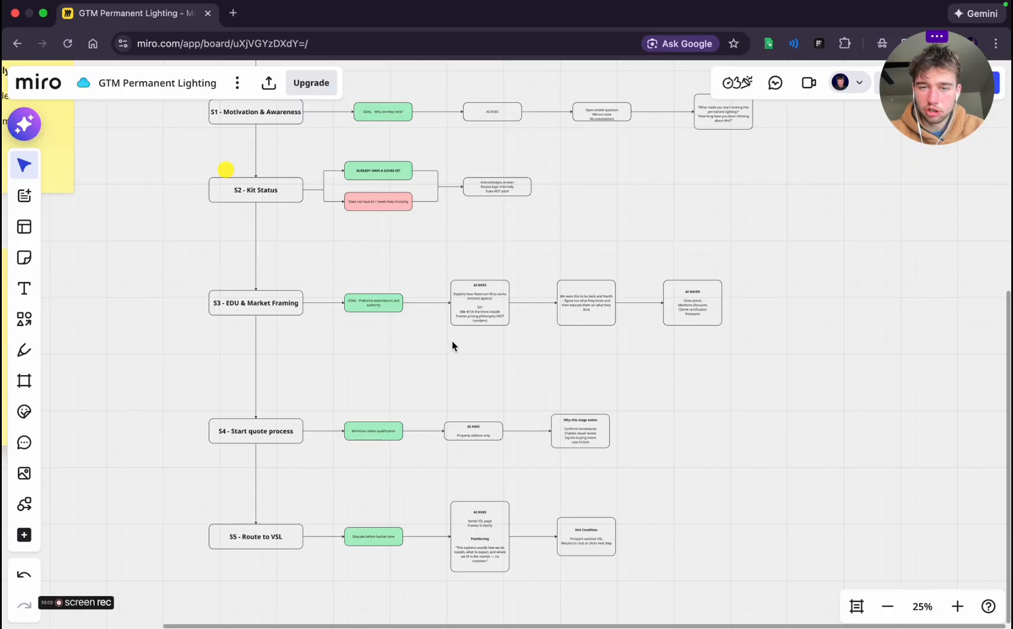
scroll(580, 346, "up", 5)
scroll(580, 346, "down", 3)
scroll(579, 346, "down", 1)
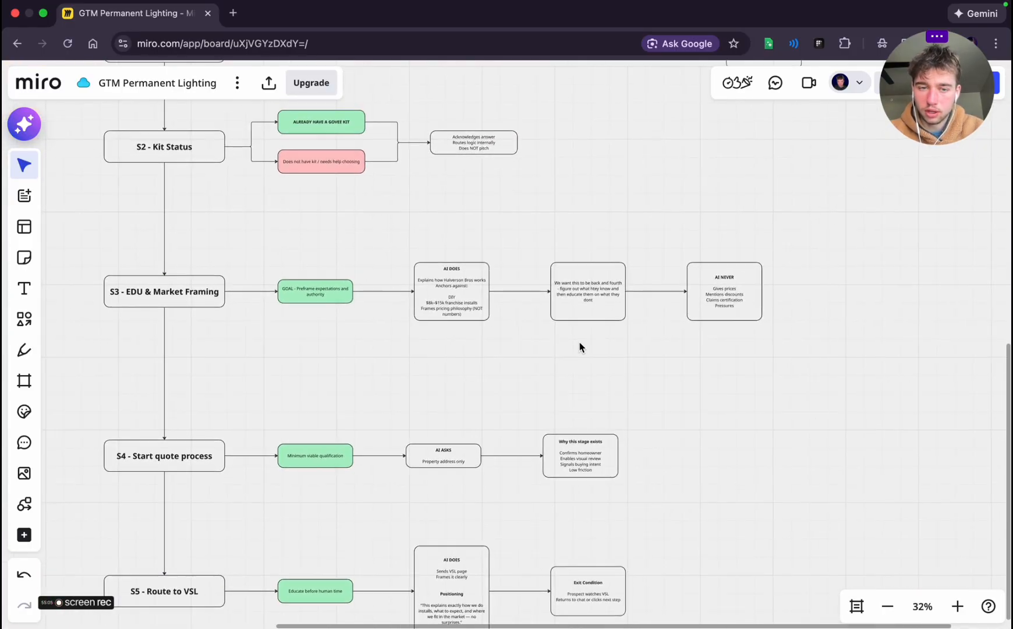
scroll(581, 346, "down", 3)
scroll(569, 393, "down", 2)
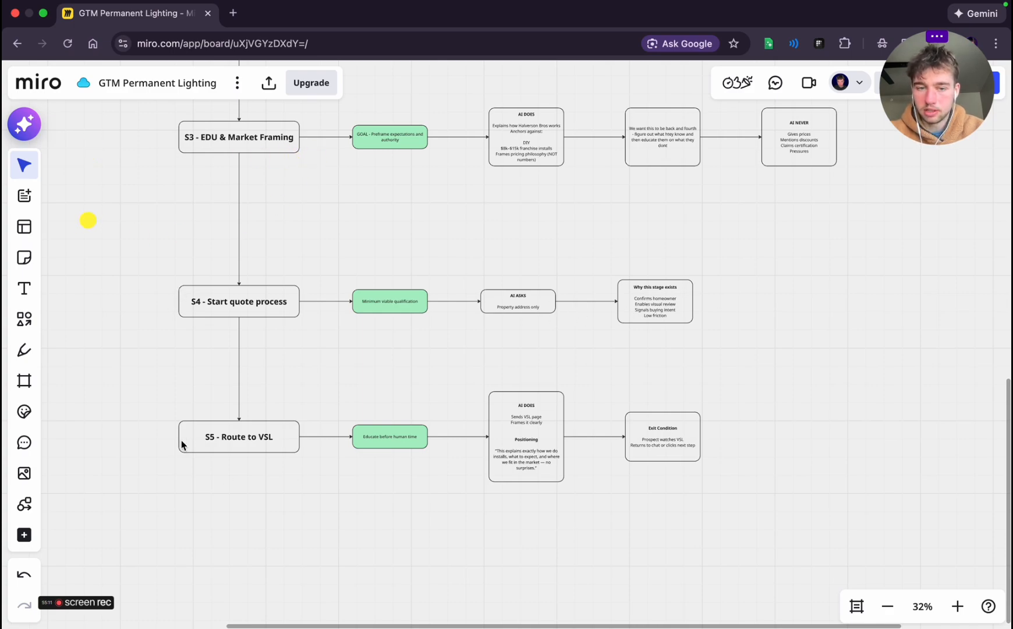
scroll(807, 460, "down", 1)
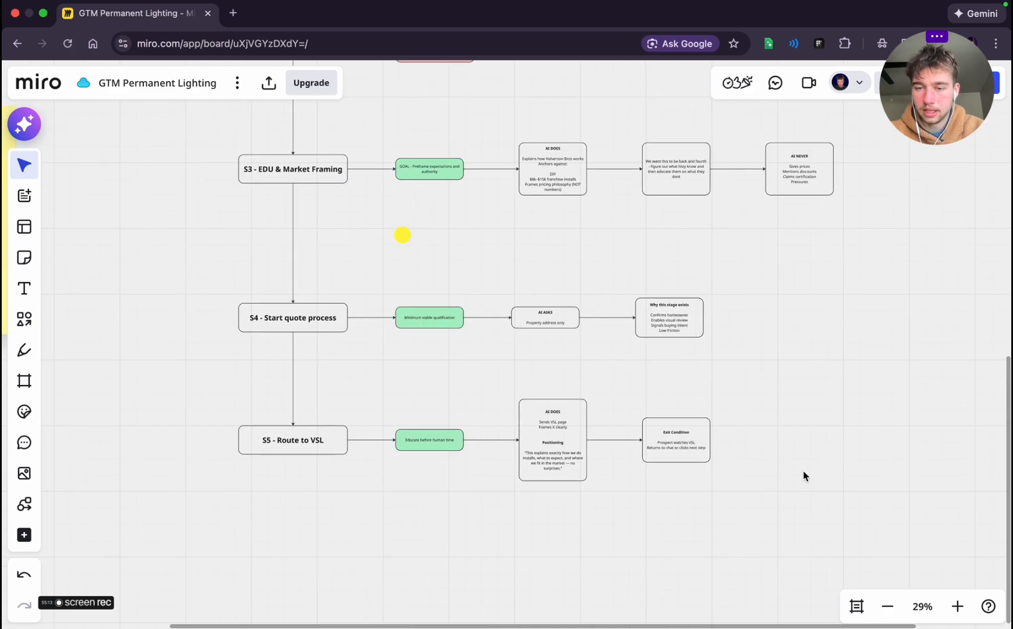
scroll(802, 470, "down", 2)
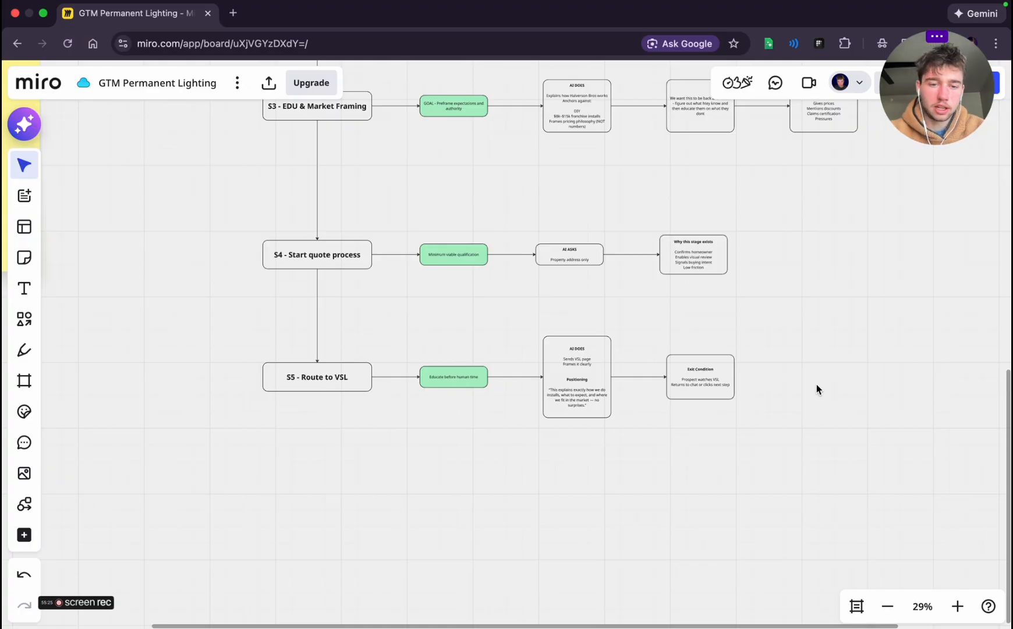
Switch to the planning chat and read Stage 6 "Human Text Window" and Stage 7 "Price + Install Secured"
key("ctrl+Left")
scroll(424, 410, "down", 20)
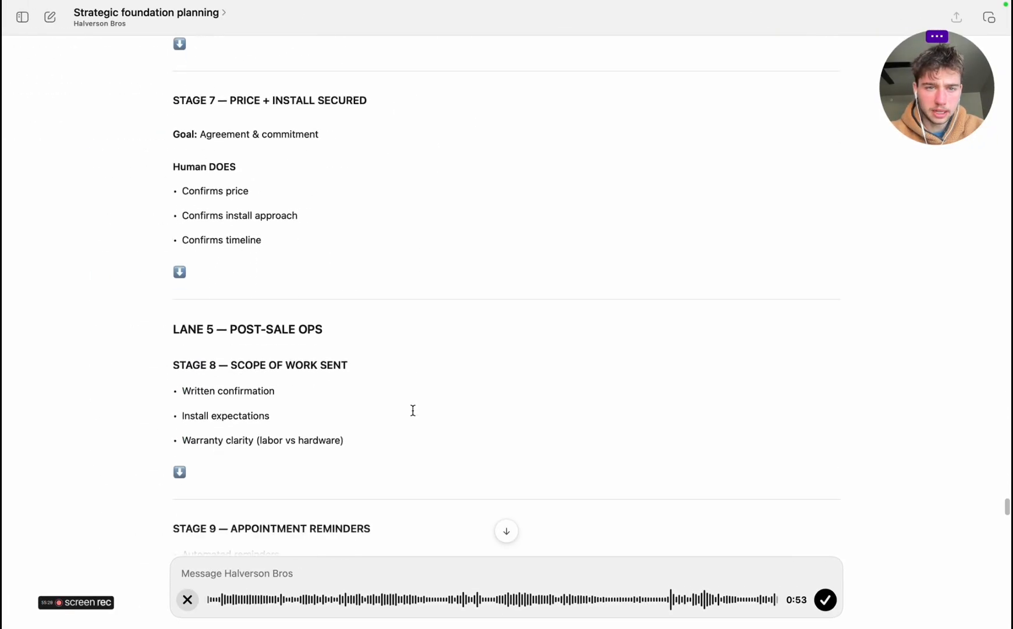
scroll(411, 410, "up", 10)
scroll(413, 408, "up", 8)
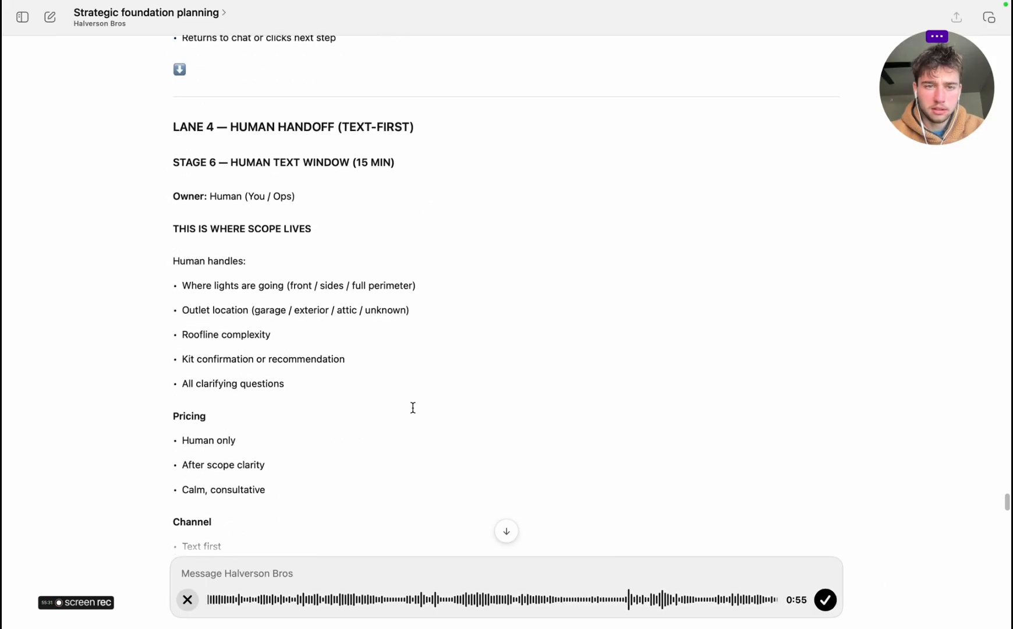
scroll(413, 407, "down", 4)
scroll(413, 408, "down", 3)
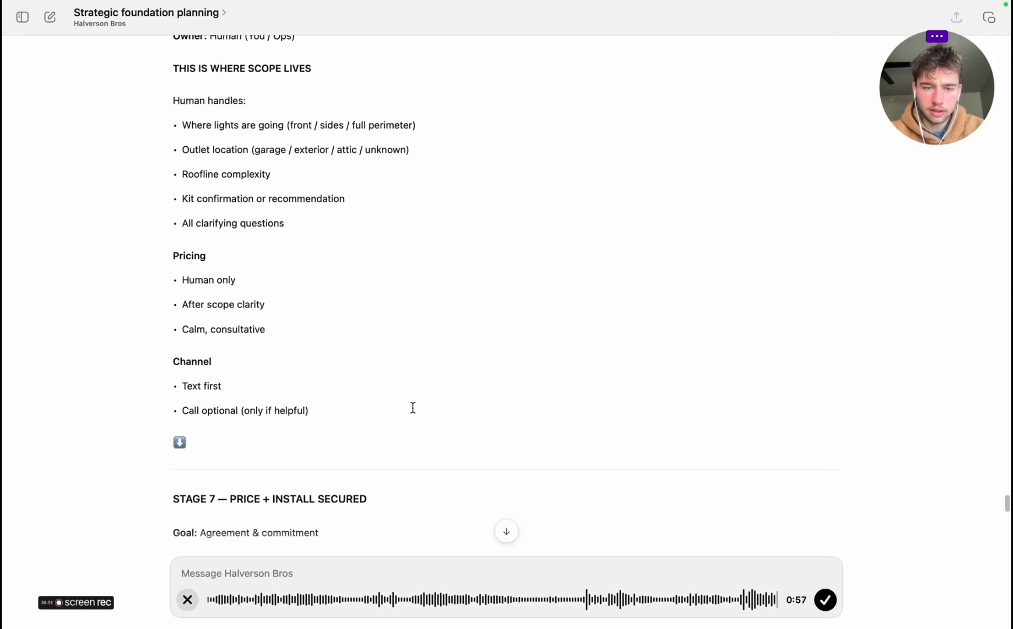
scroll(413, 408, "down", 5)
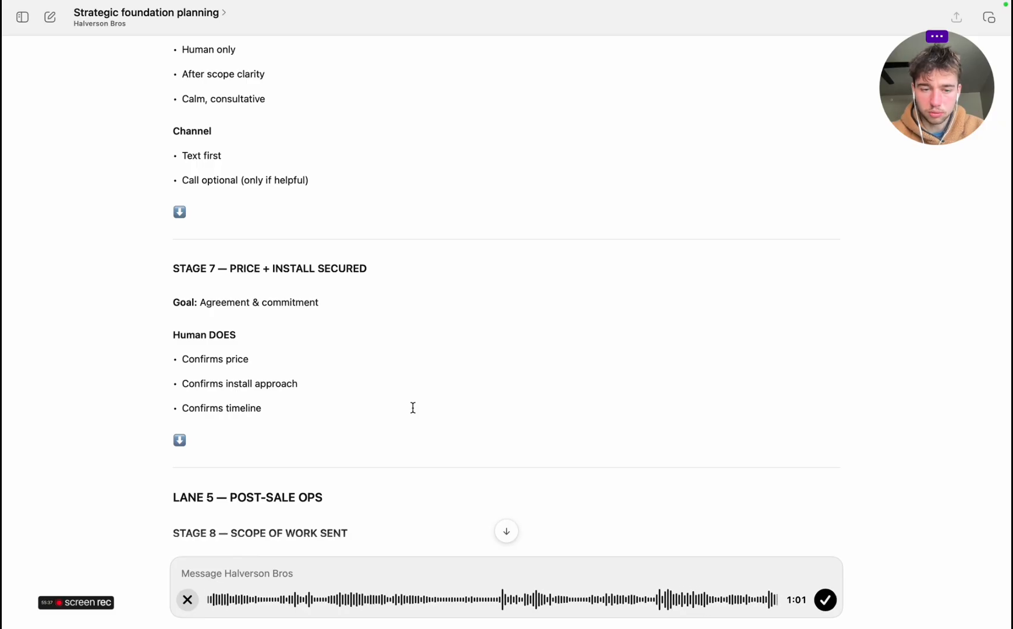
Switch to the Miro board and examine the traffic funnel from the Sell By Chat branches through the VSL landing page to Appointment Reminders
key("ctrl+Right")
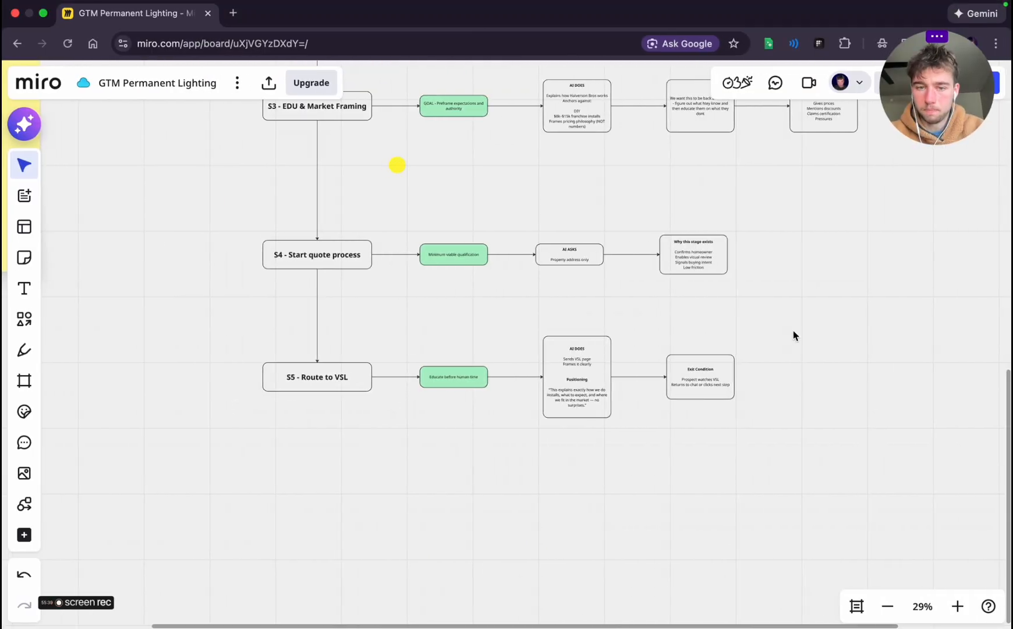
scroll(793, 330, "up", 12)
scroll(793, 335, "up", 5)
scroll(793, 335, "left", 3)
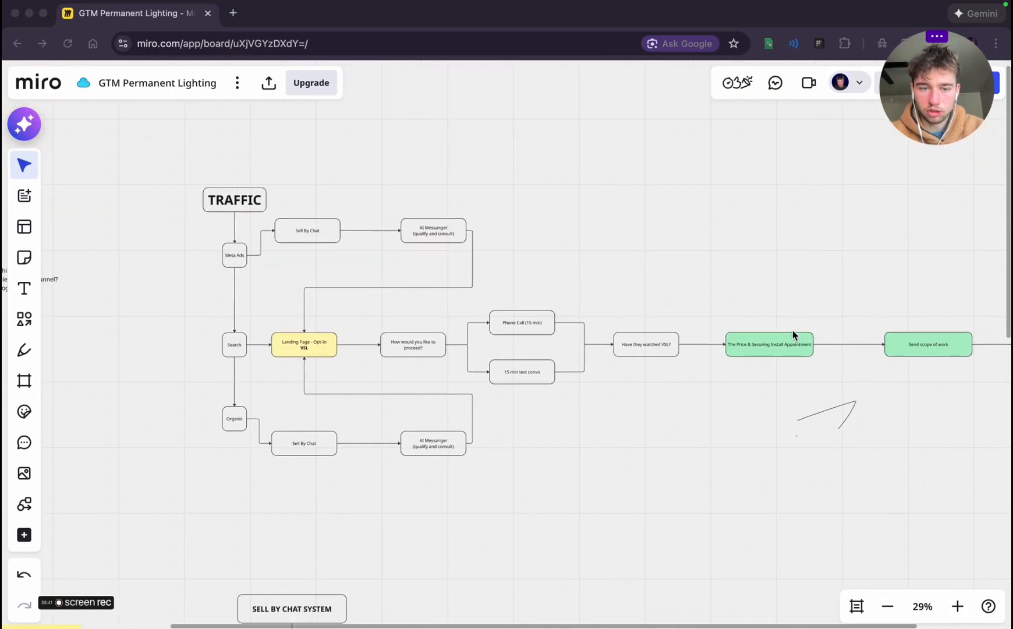
left_click(299, 443)
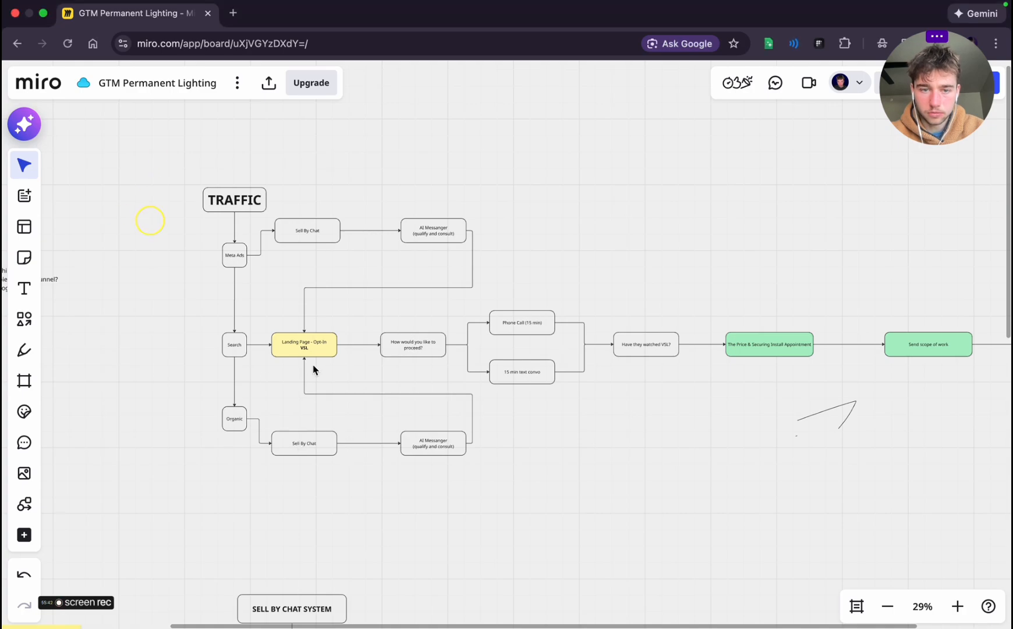
left_click(293, 235)
left_click(447, 235)
left_click(430, 457)
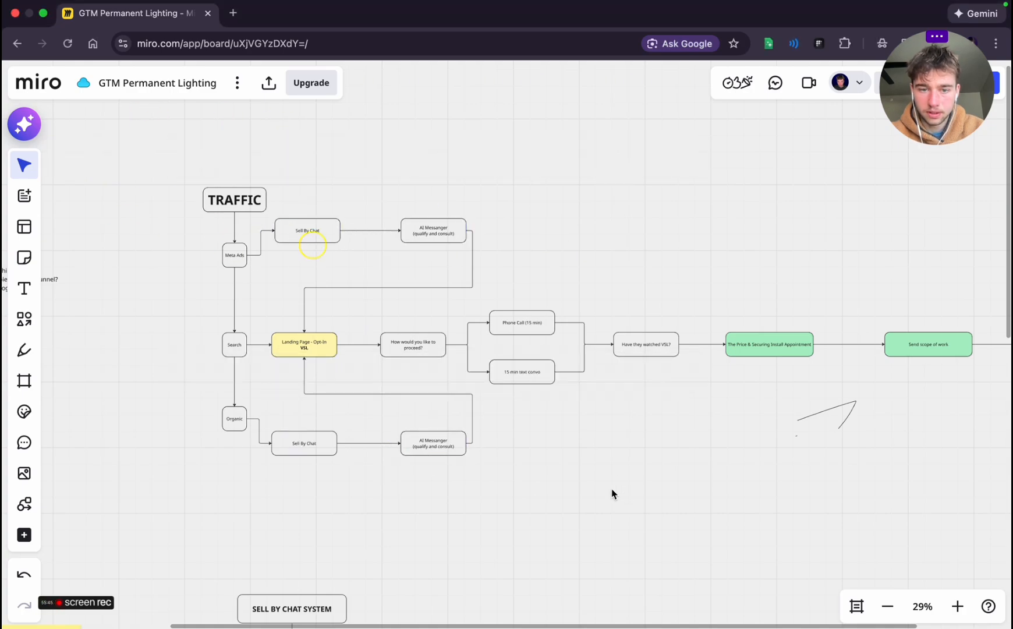
scroll(731, 422, "right", 10)
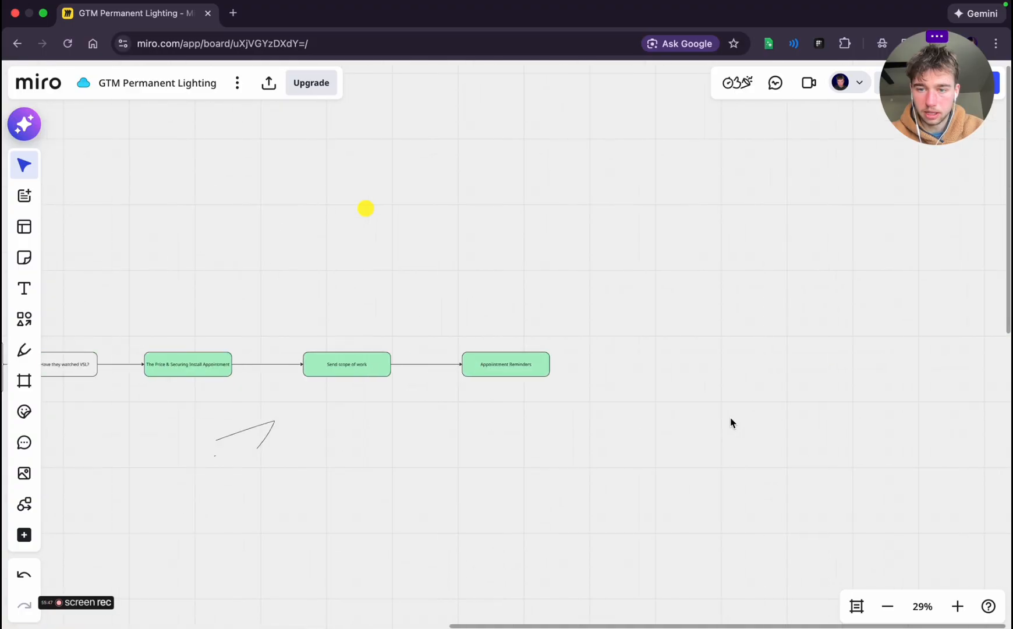
scroll(731, 422, "left", 9)
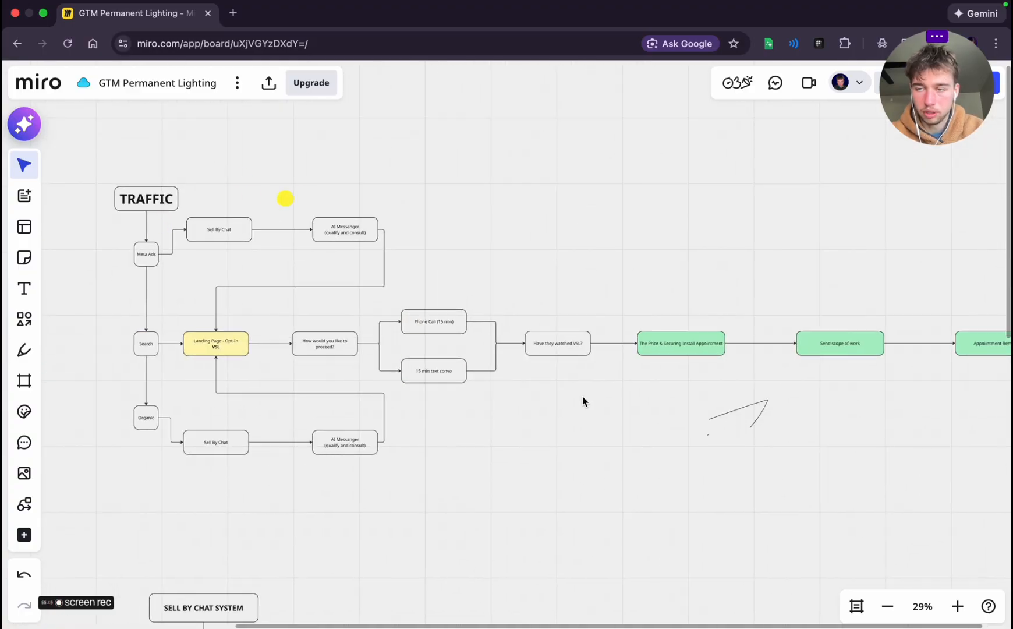
scroll(361, 372, "left", 2)
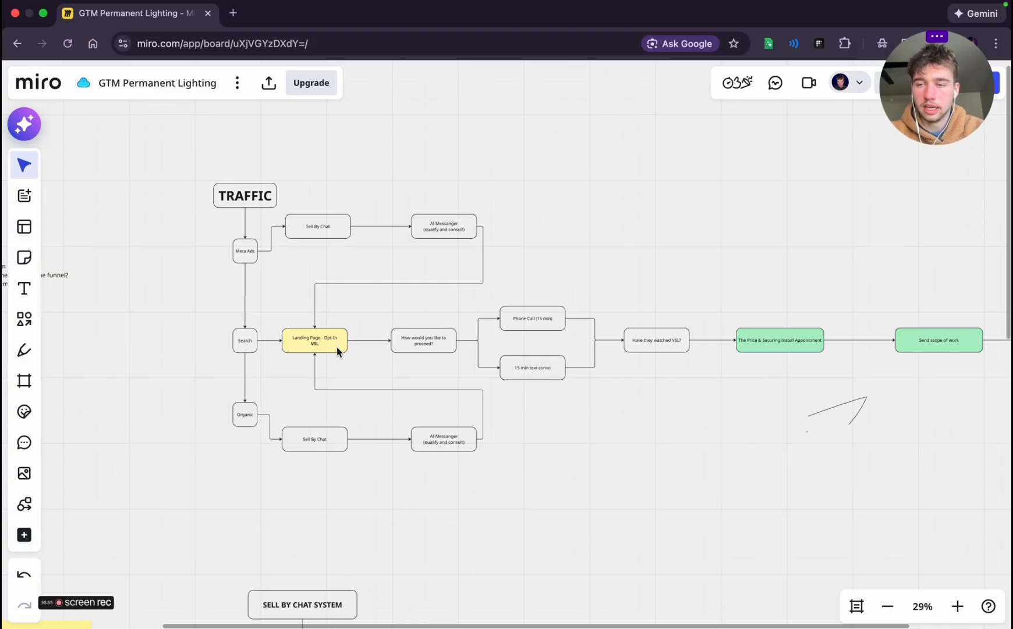
scroll(339, 350, "right", 6)
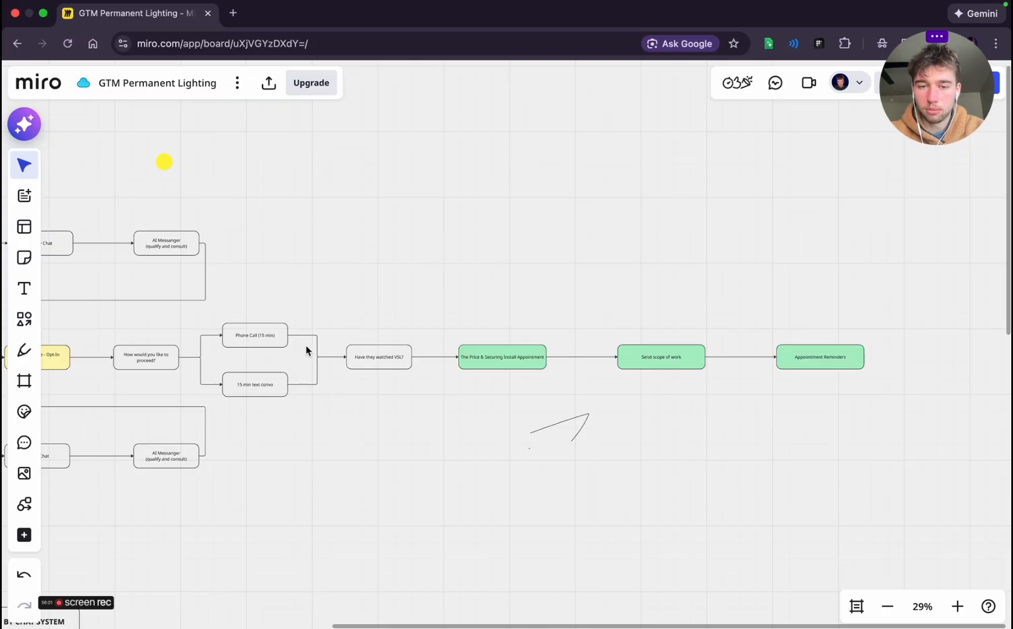
Examine the whole Sell by Chat system below the traffic funnel, together with its two sticky notes
scroll(476, 431, "left", 6)
scroll(476, 432, "down", 4)
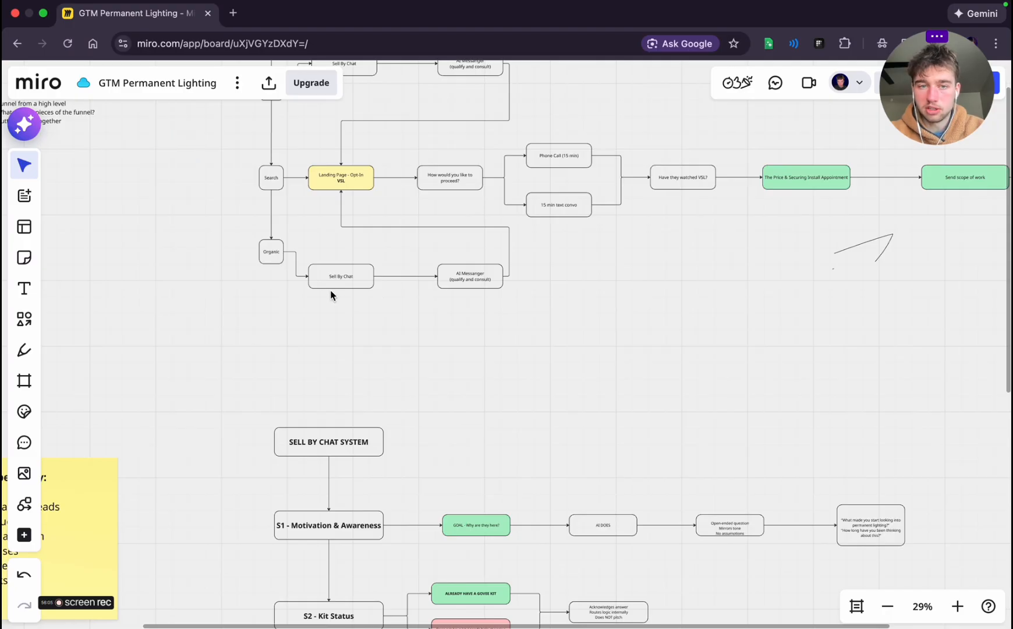
scroll(434, 416, "down", 10)
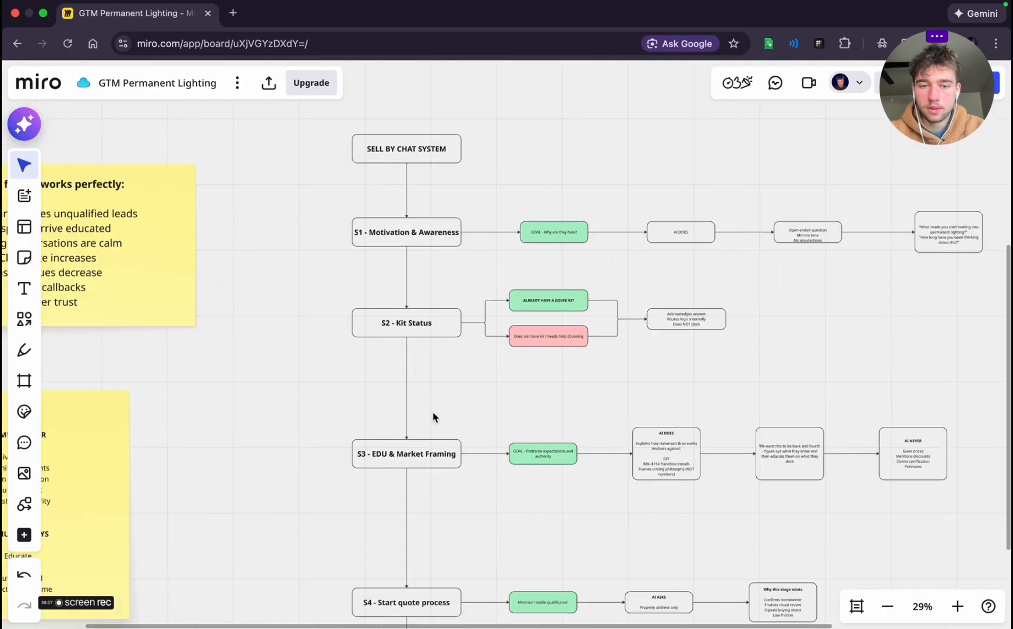
scroll(433, 432, "down", 2)
scroll(433, 432, "down", 3)
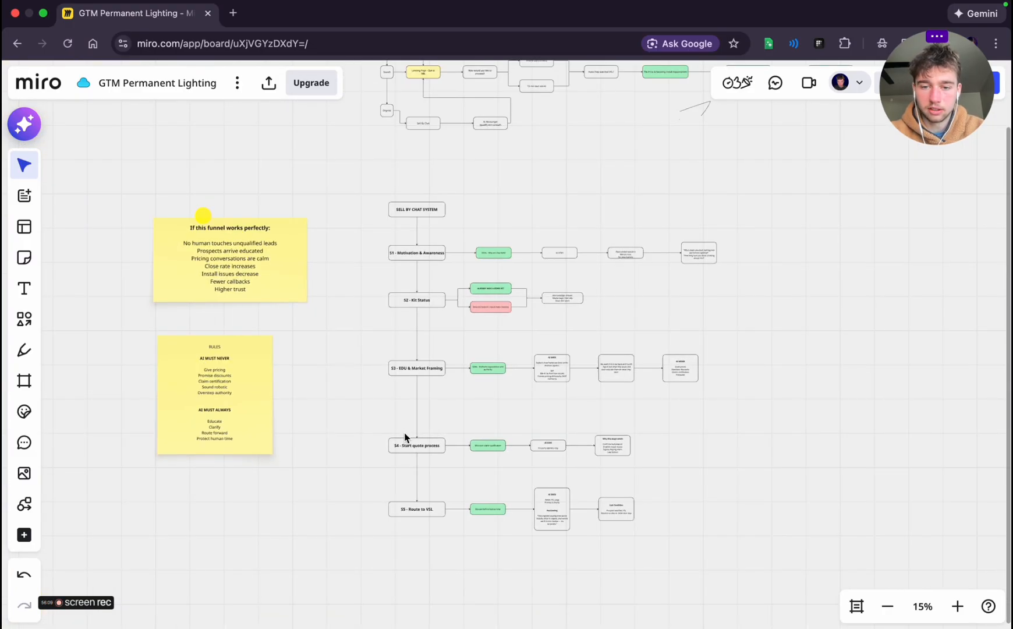
Examine the end of the traffic funnel, from the VSL check through price, install appointment and scope of work to Appointment Reminders
scroll(405, 437, "up", 5)
scroll(405, 437, "up", 9)
scroll(405, 436, "right", 10)
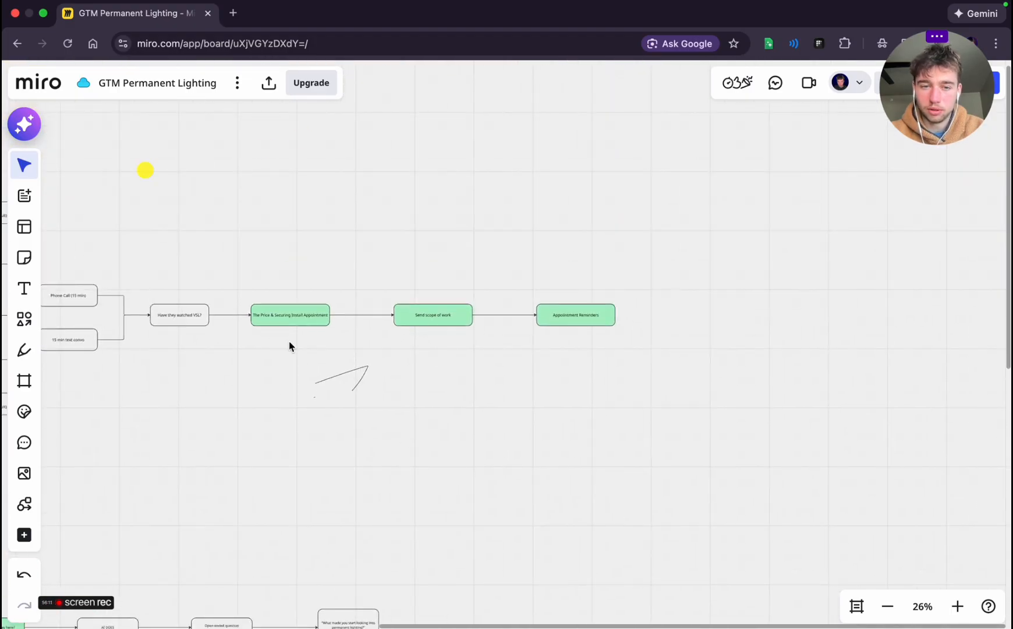
scroll(289, 341, "down", 1)
Switch to the planning chat and read Stage 7 "Price + Install Secured" through Stage 9 "Appointment Reminders"
key("ctrl+Left")
scroll(355, 416, "down", 3)
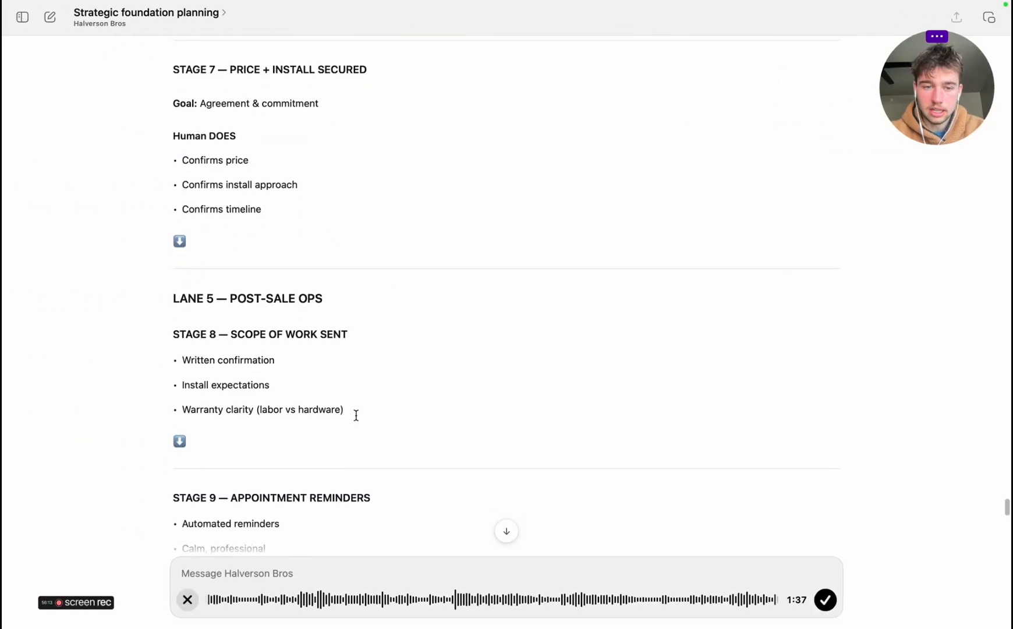
scroll(356, 415, "down", 4)
scroll(356, 415, "up", 10)
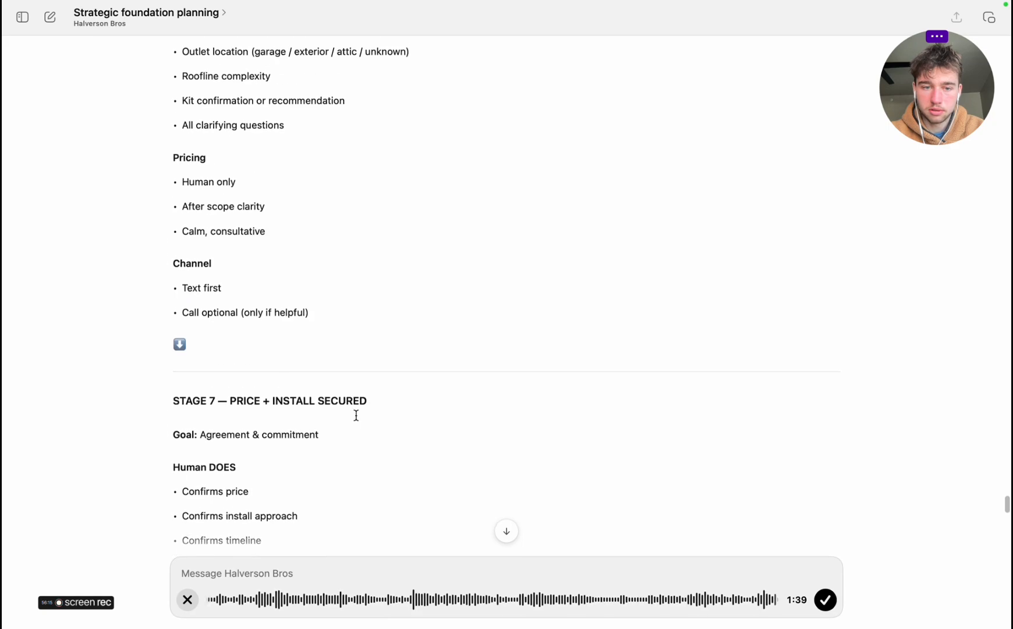
Read the planning chat's landing page guidance, covering the headline options and "Step 1: Landing page (what it actually needs to do)"
scroll(356, 415, "up", 5)
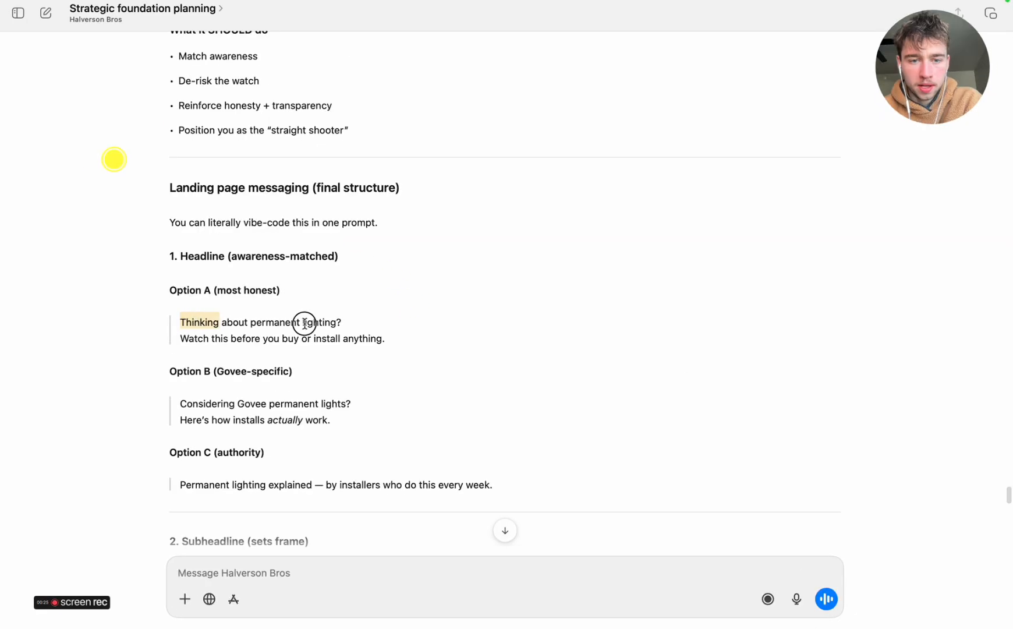
scroll(380, 333, "up", 5)
scroll(381, 333, "up", 5)
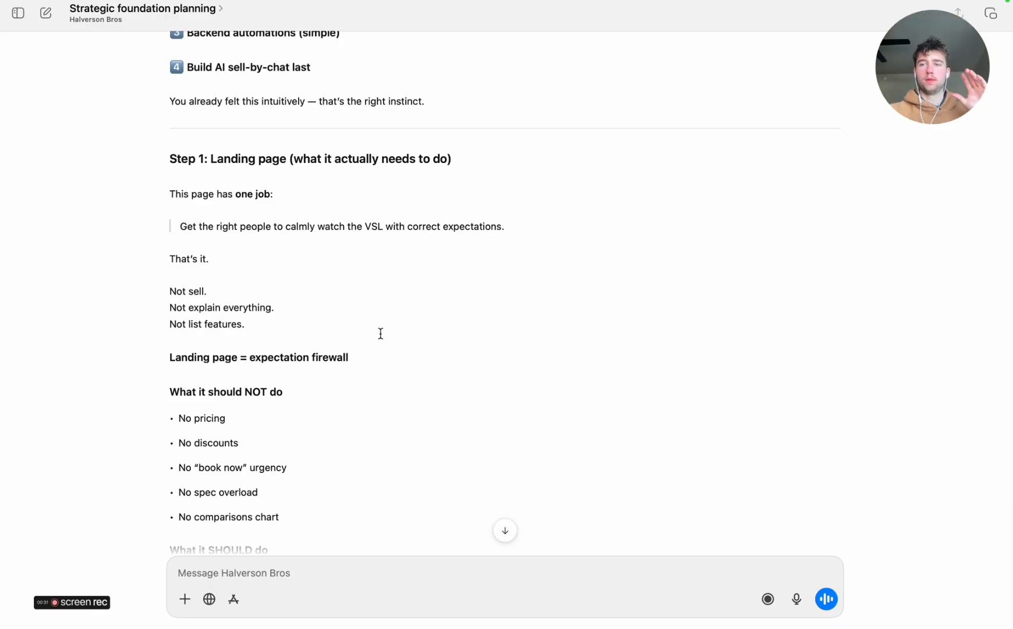
Switch to the Friday Actions note, check off "Lay out funnel" and "Sell by chat system", and add a "Landing Page" item after "Pricing system"
key("super+Tab")
scroll(112, 278, "up", 3)
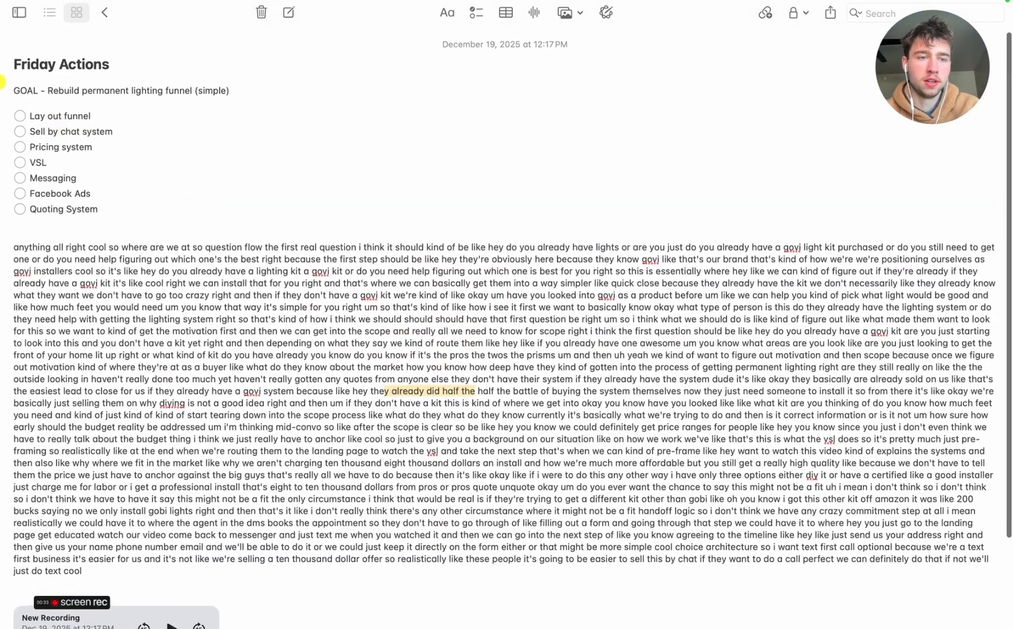
left_click(54, 123)
left_click(21, 114)
left_click(125, 118)
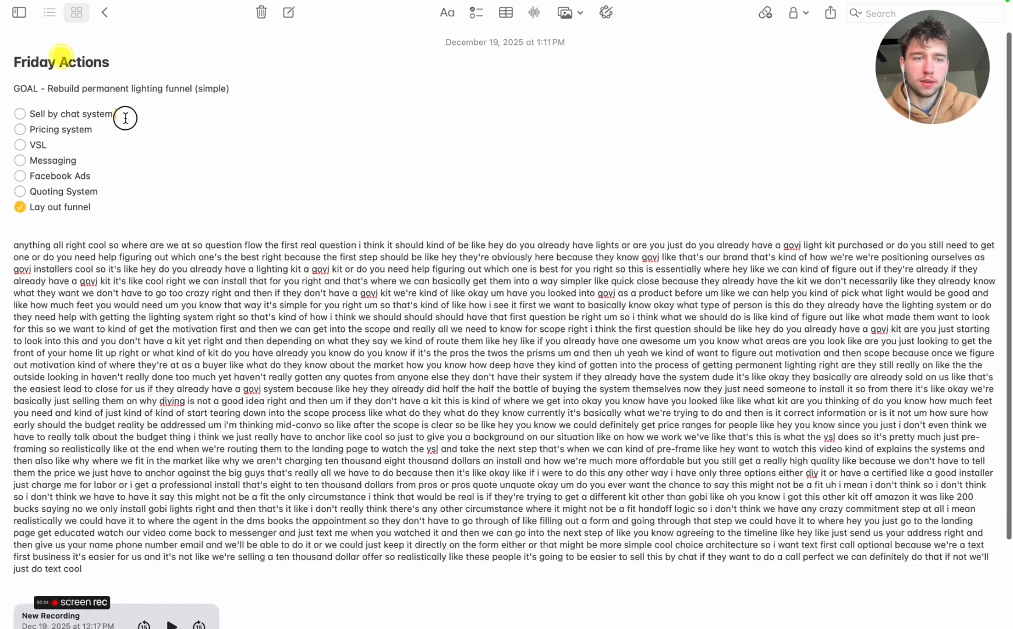
left_click(20, 114)
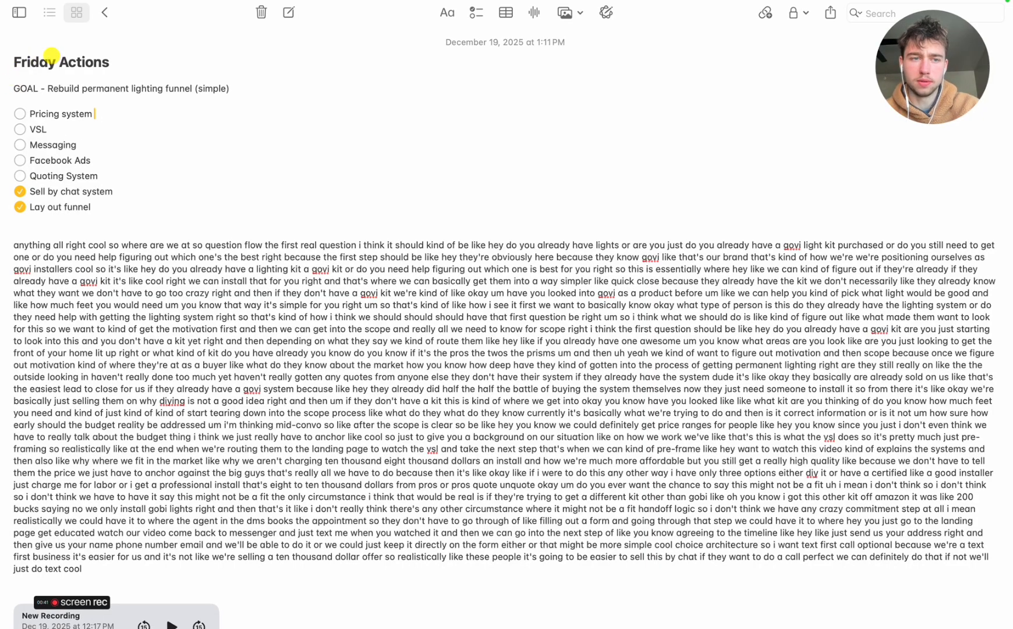
key("Return")
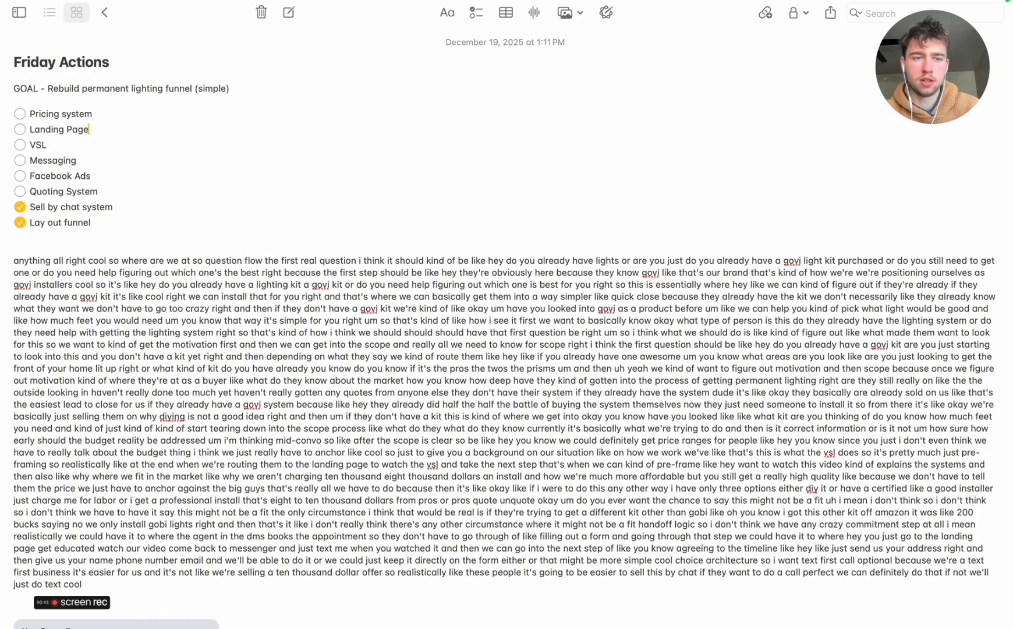
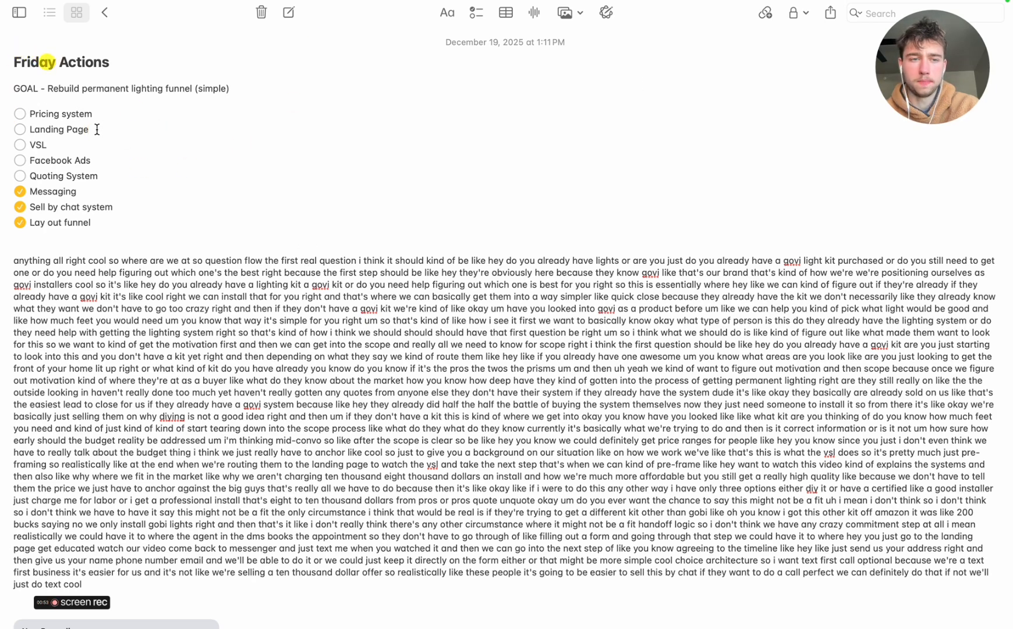
Add a "Backend" item to the Friday Actions checklist directly after "Landing Page"
left_click(97, 130)
key("Return")
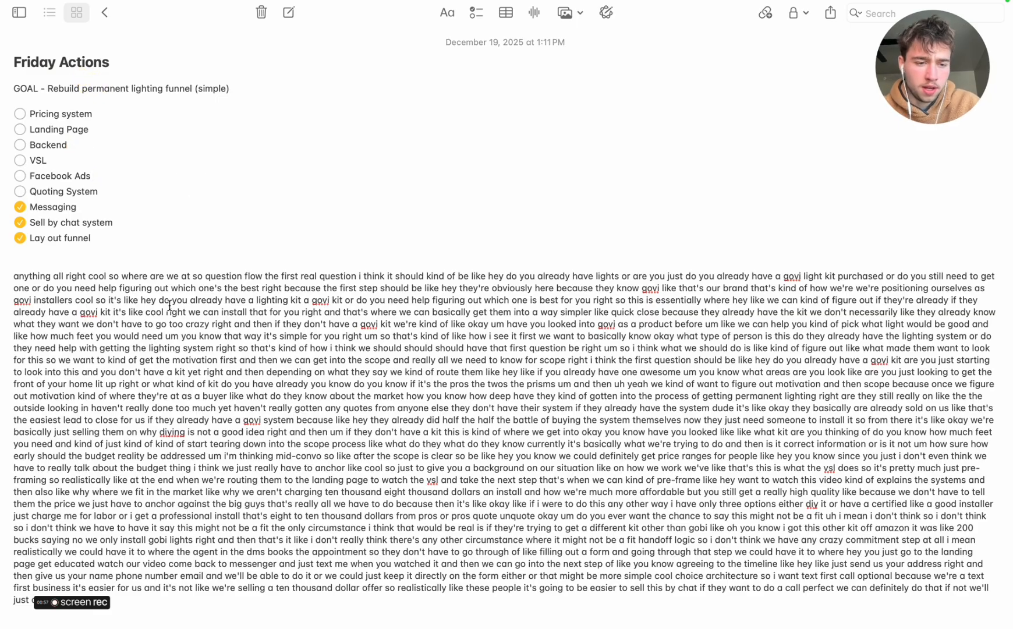
Switch to the browser and open YouTube in a new tab, going to the account's playlists
key("ctrl+Right")
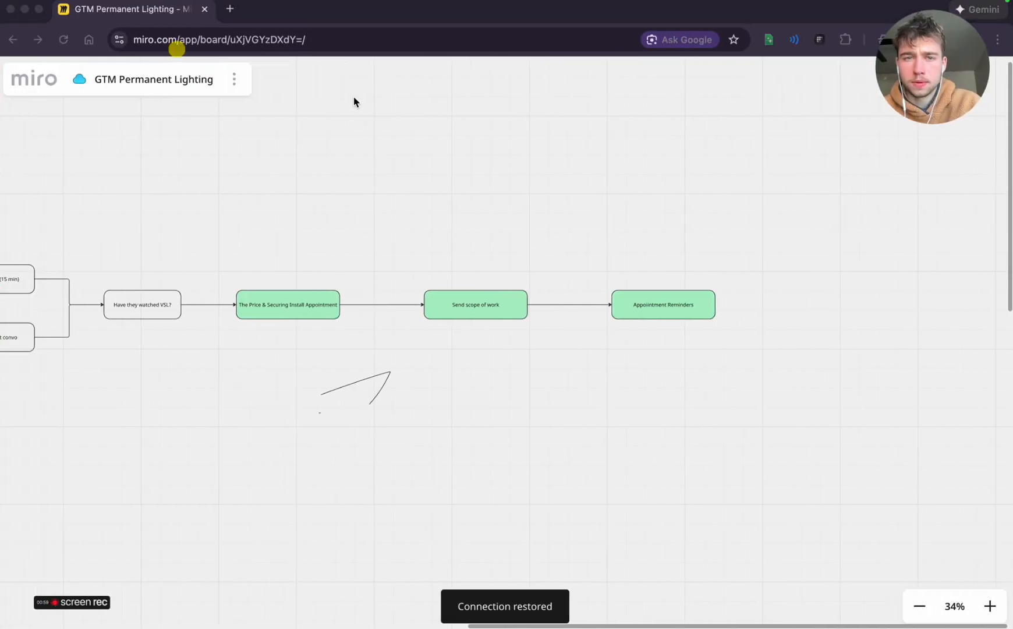
left_click(232, 25)
type("youtube")
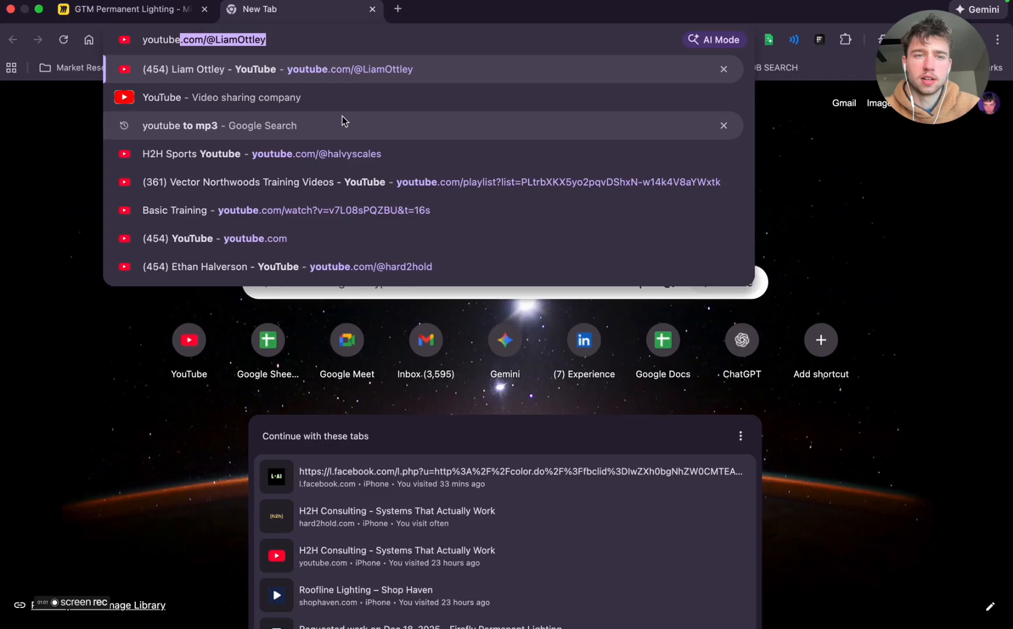
key("Return")
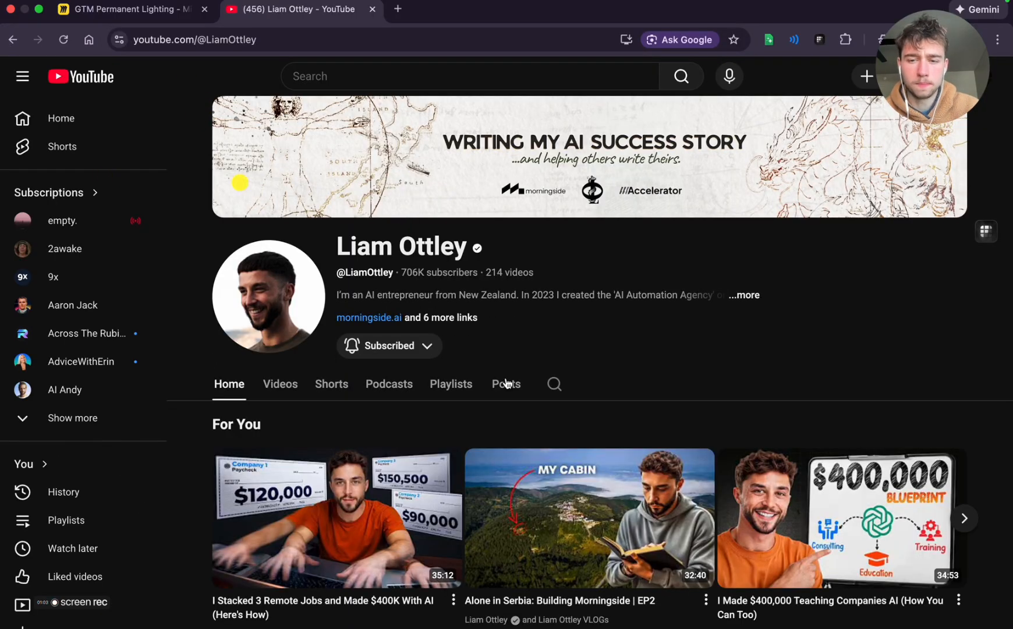
left_click(68, 496)
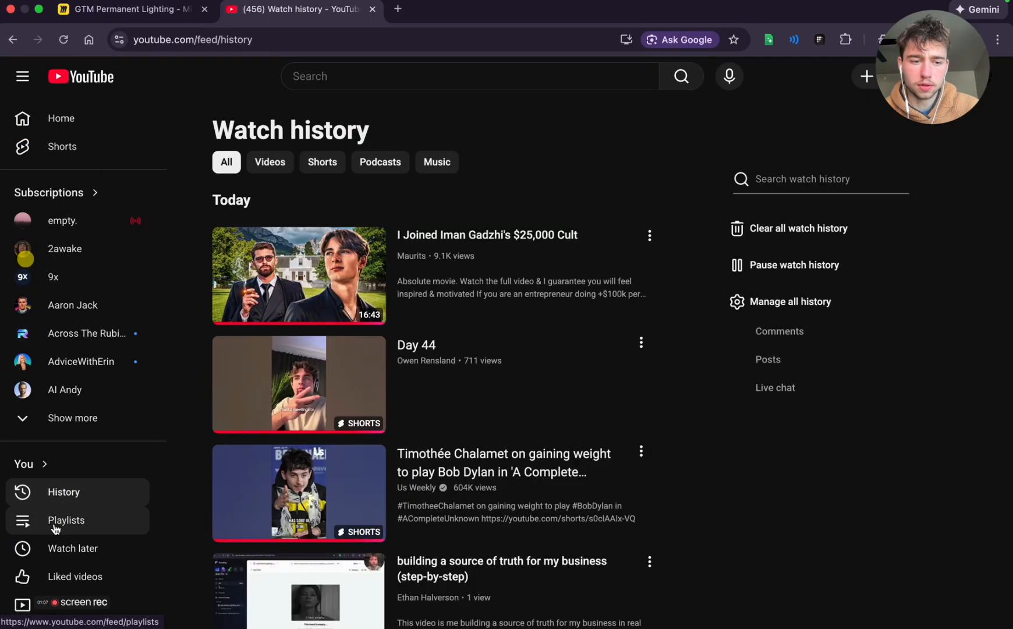
left_click(57, 518)
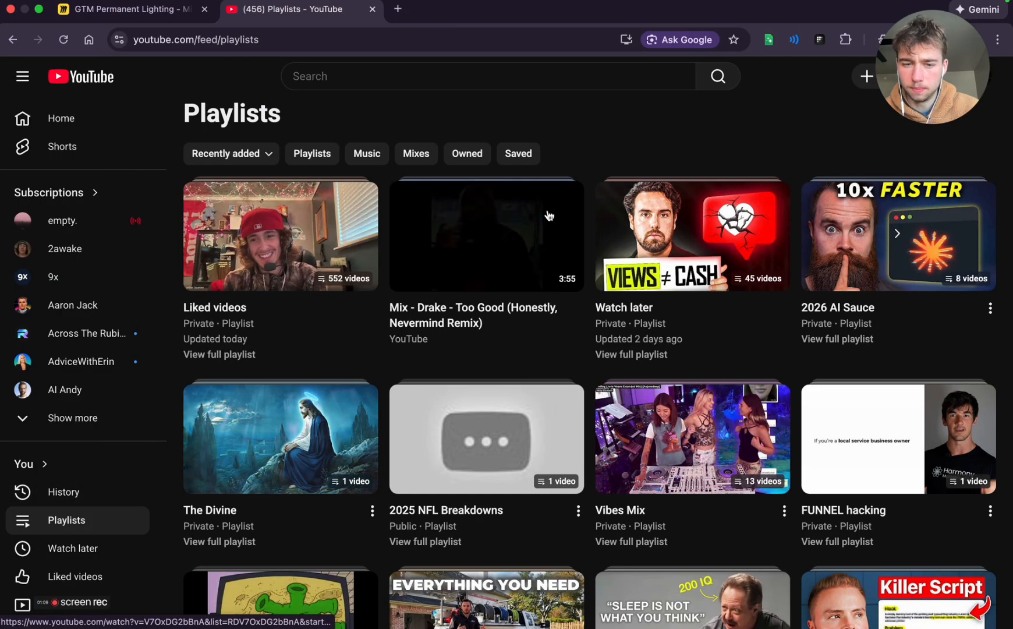
Open the Vibes Mix playlist and play "HANA ROOM 198 - Quick Deep Flow Mix - FEB.11.2025"
scroll(398, 331, "down", 5)
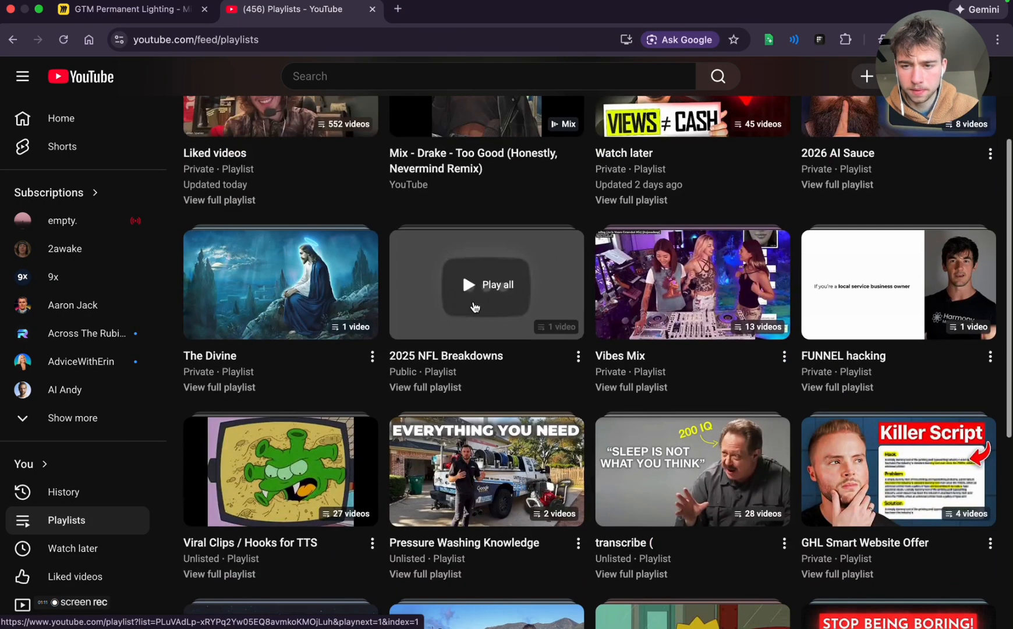
scroll(699, 355, "up", 6)
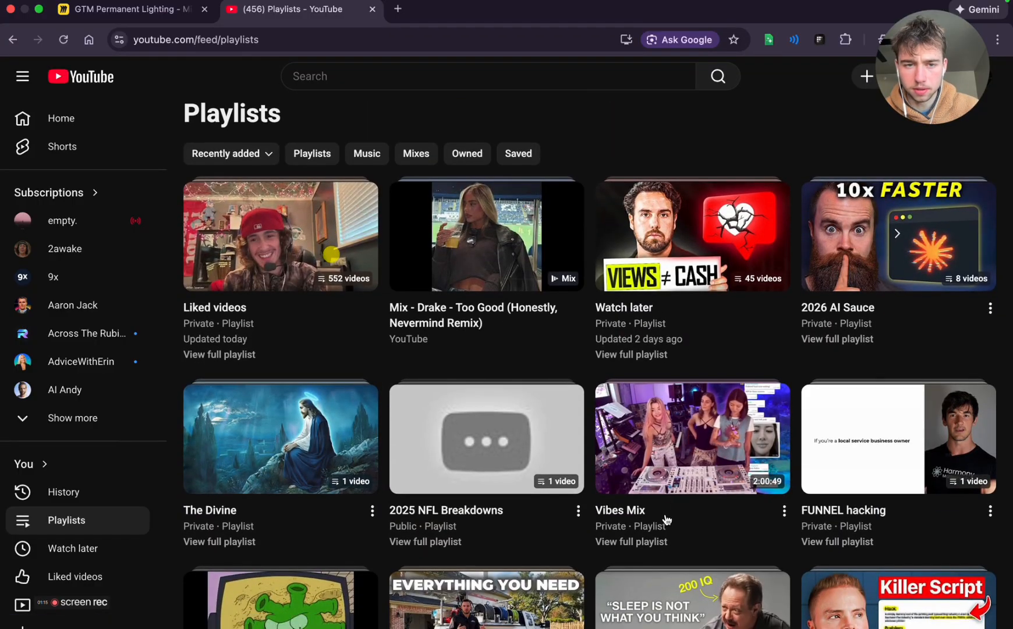
left_click(671, 510)
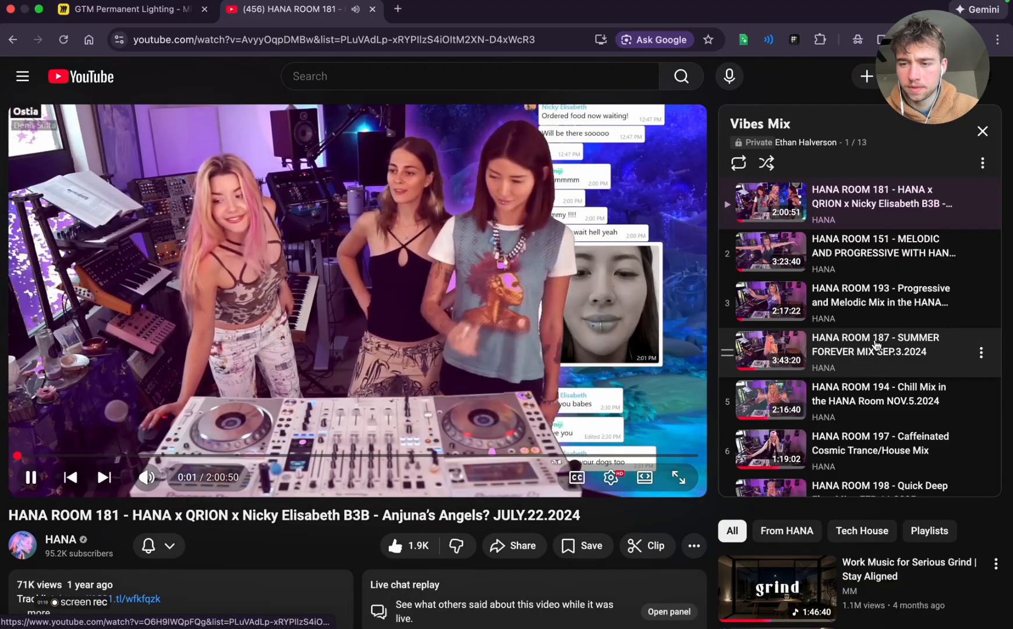
scroll(879, 352, "down", 2)
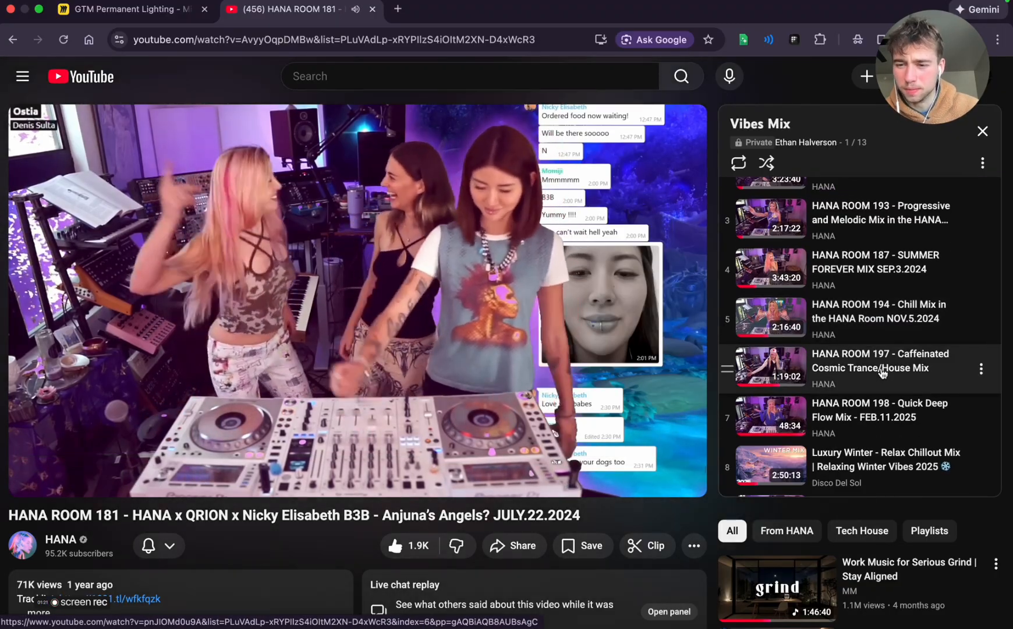
left_click(903, 415)
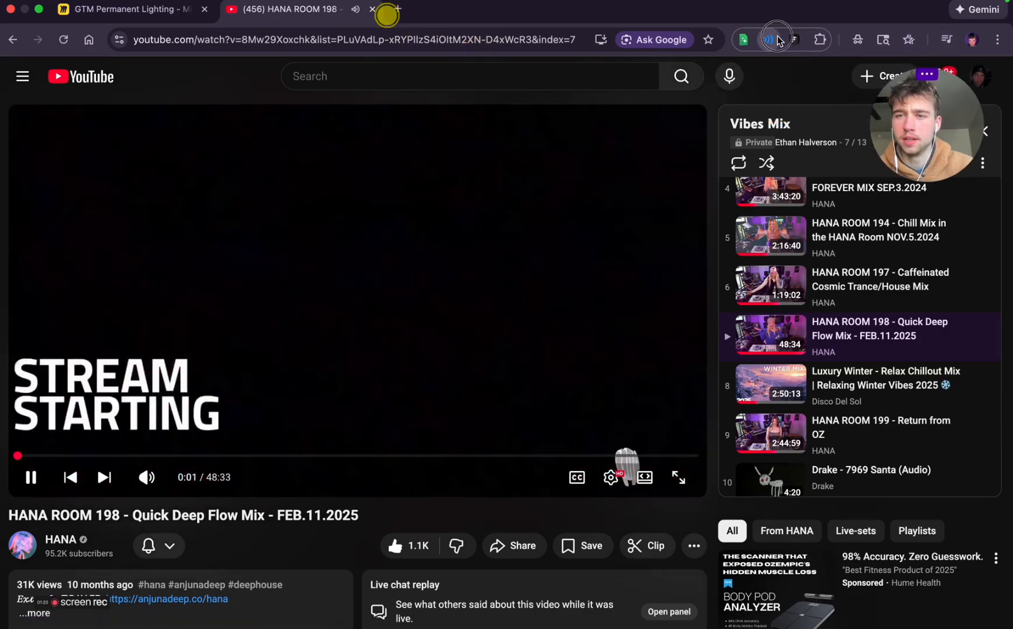
Lower the music tab's volume to 10 % with the Volume Master extension
left_click(769, 39)
left_click_drag(602, 213, 572, 213)
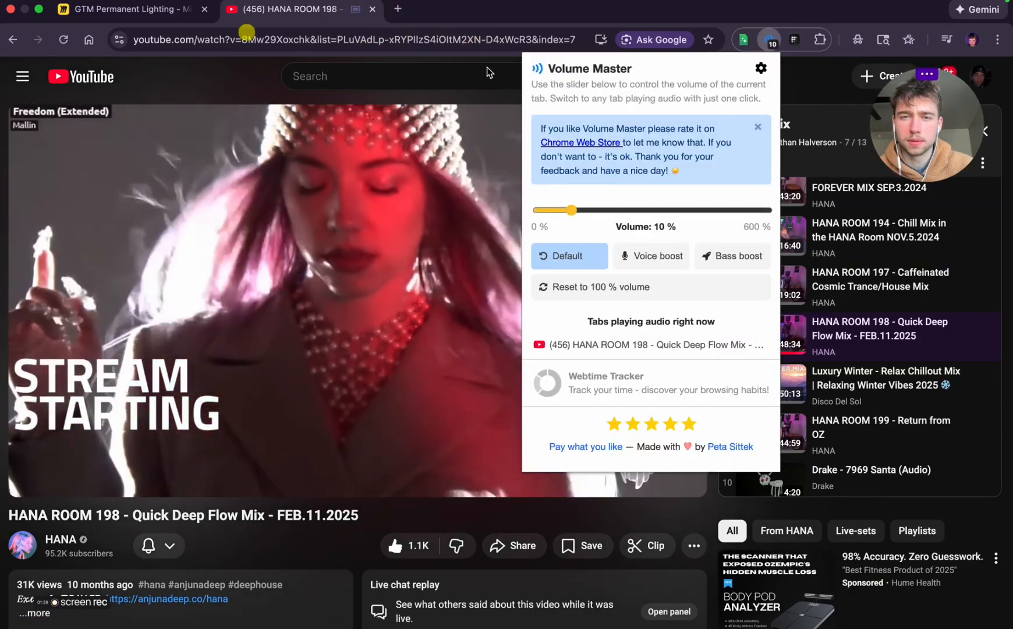
left_click(233, 39)
left_click(125, 9)
key("ctrl+Left")
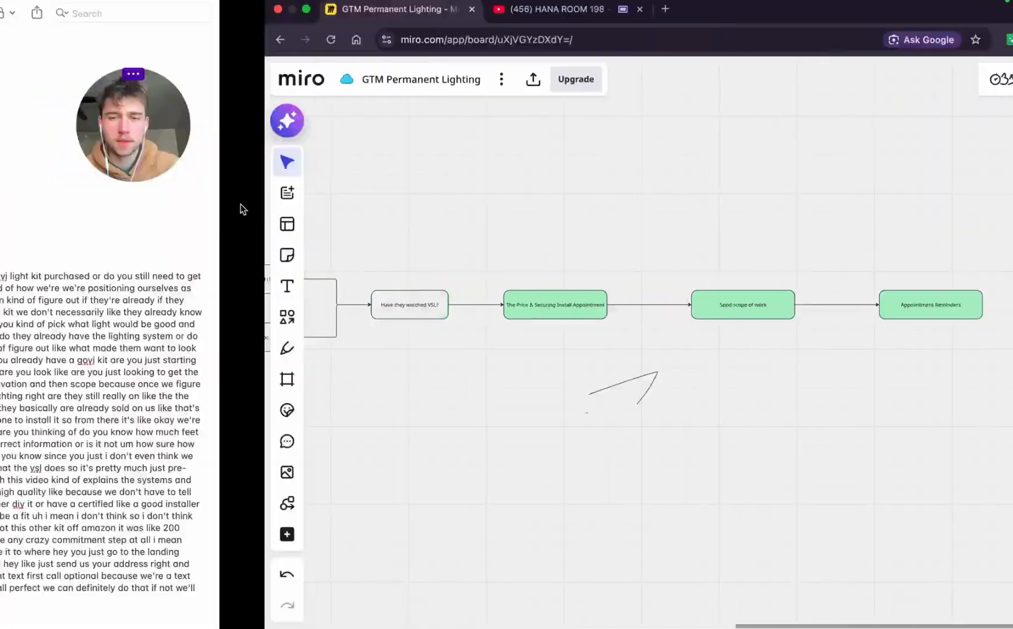
scroll(619, 416, "down", 3)
key("ctrl+Right")
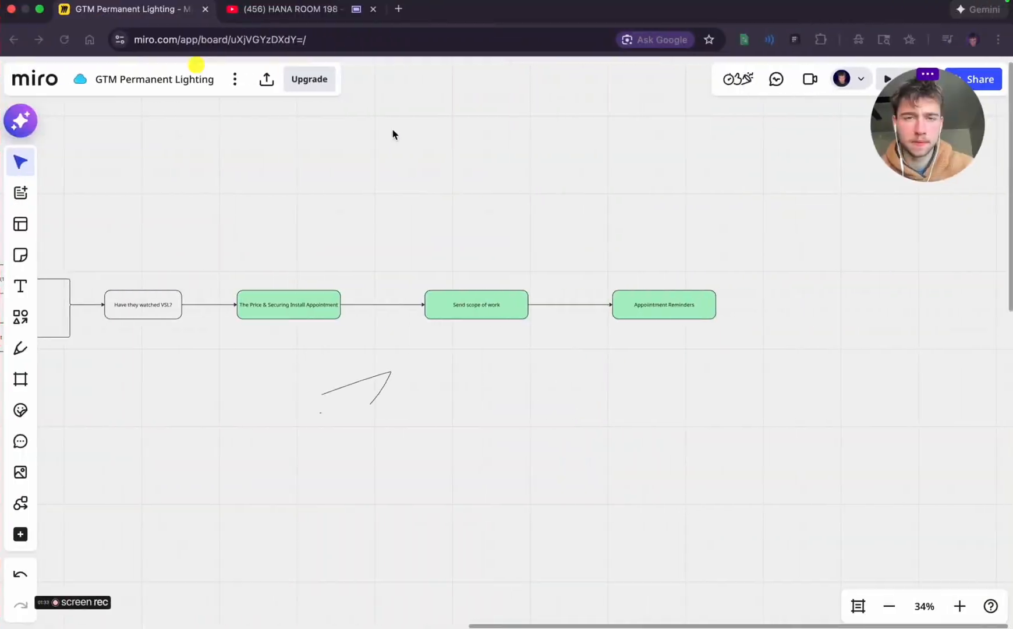
Open Claude in a new browser tab and dismiss the "Get more done with Claude in your browser" announcement
key("super+t")
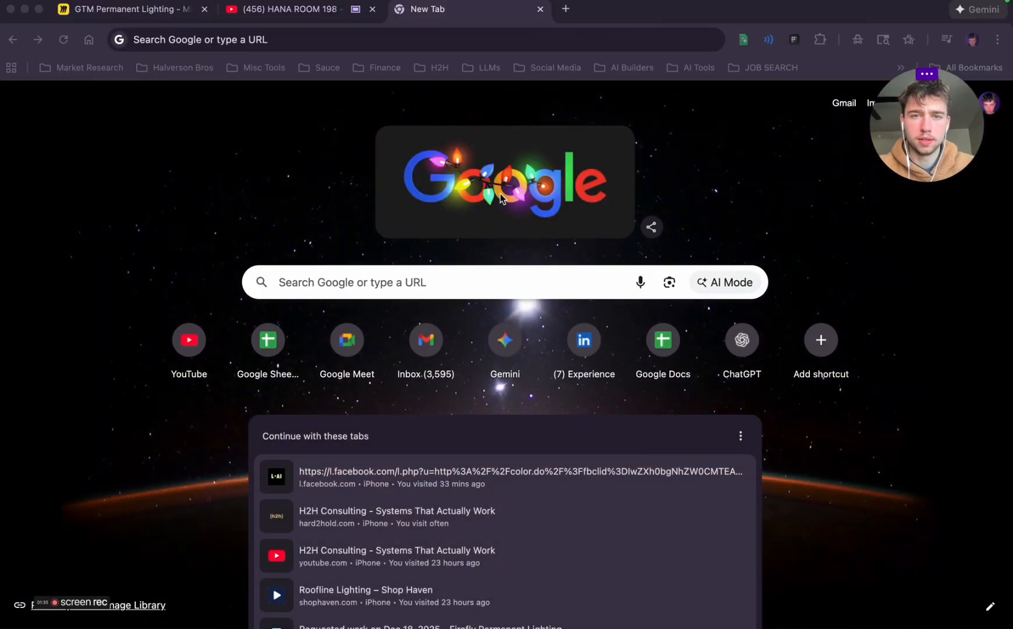
left_click(260, 48)
type("ca")
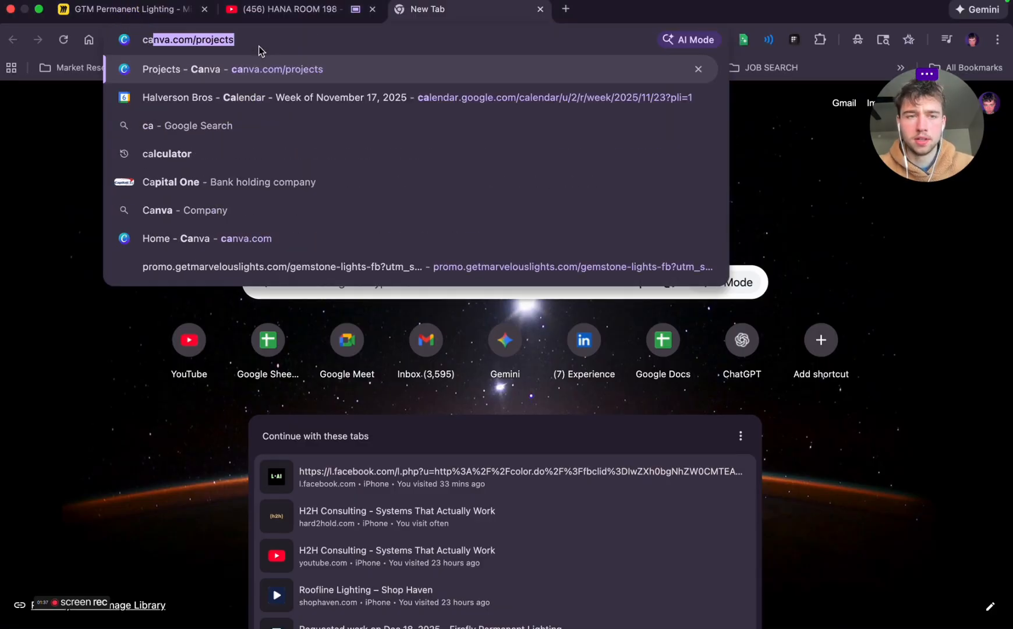
key("BackSpace")
type("laude.ai/new")
key("Return")
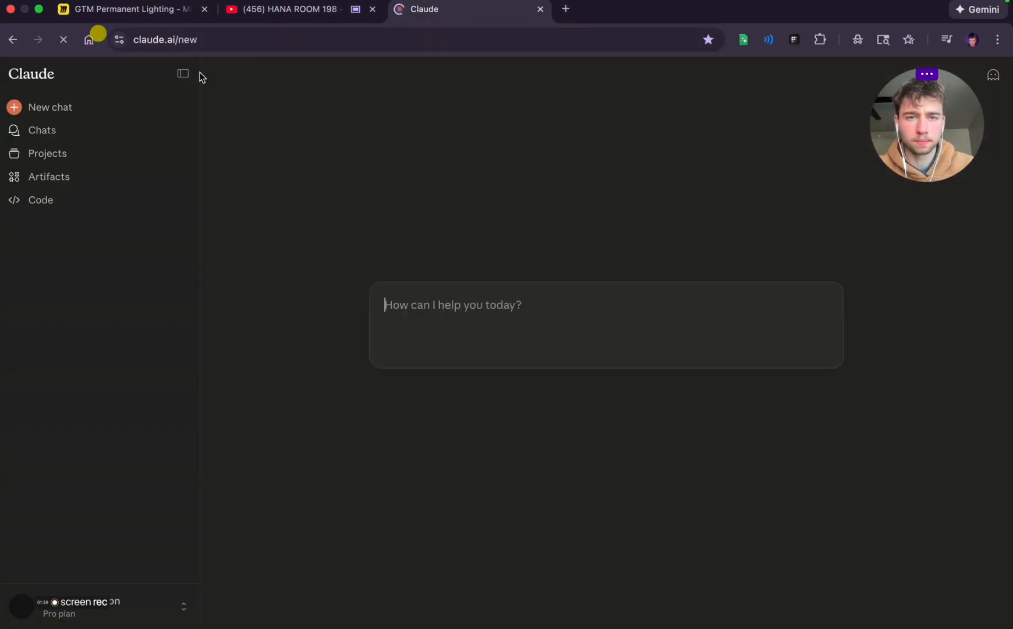
left_click(263, 49)
left_click(375, 228)
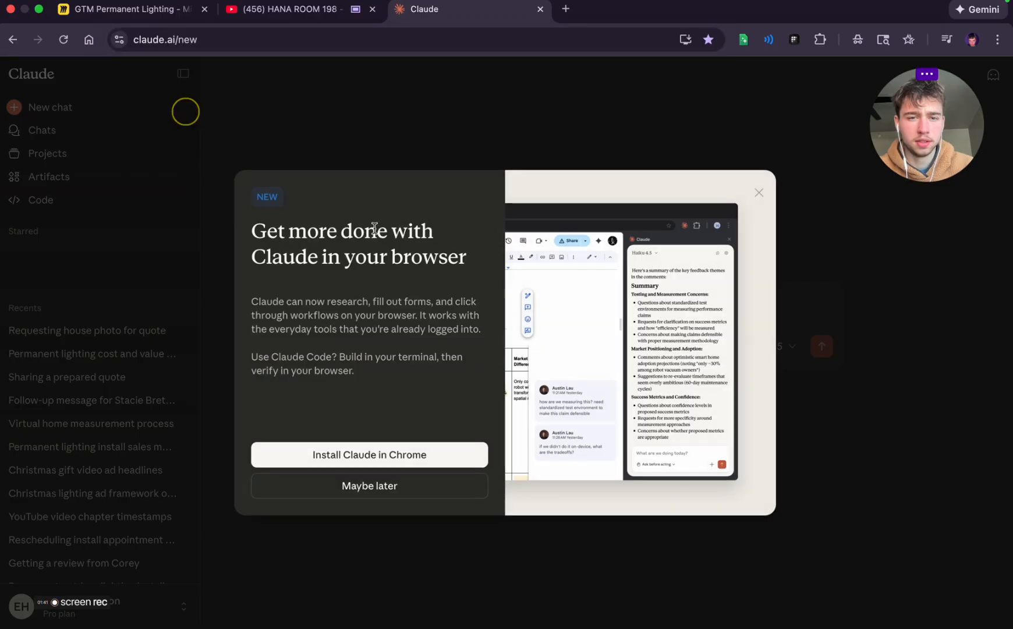
left_click(757, 195)
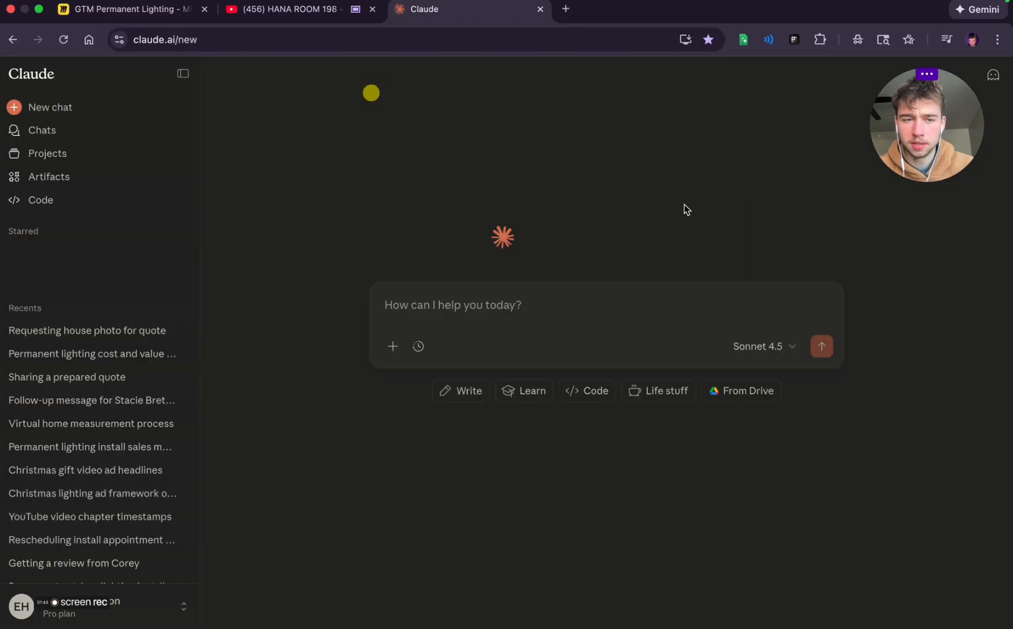
Go to Claude Code and open the session "Rebrand website to Halverson Bros Permanent Lighting"
left_click(28, 184)
left_click(29, 198)
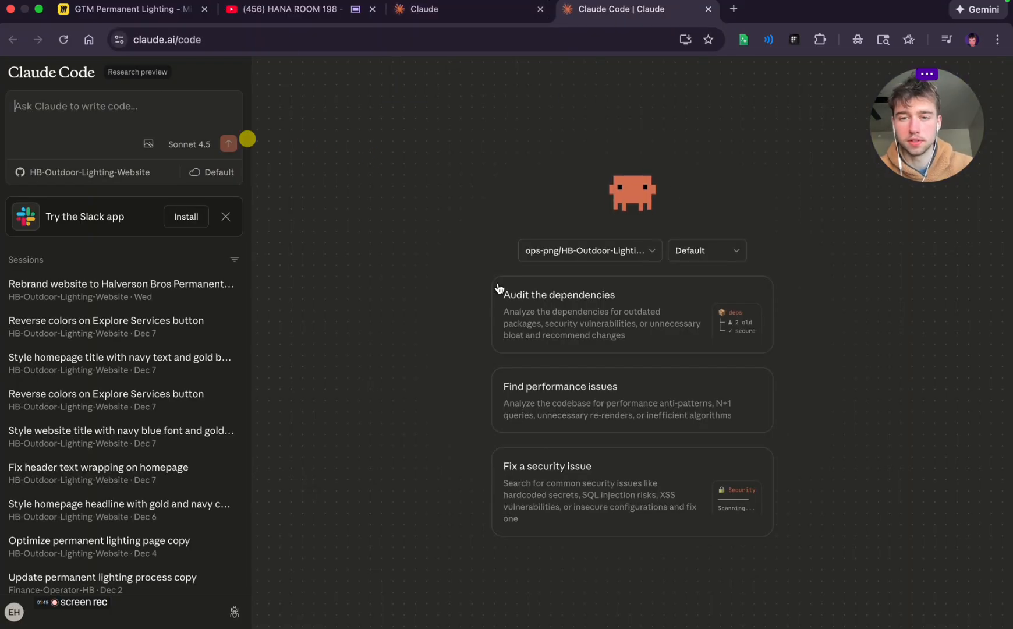
left_click(66, 289)
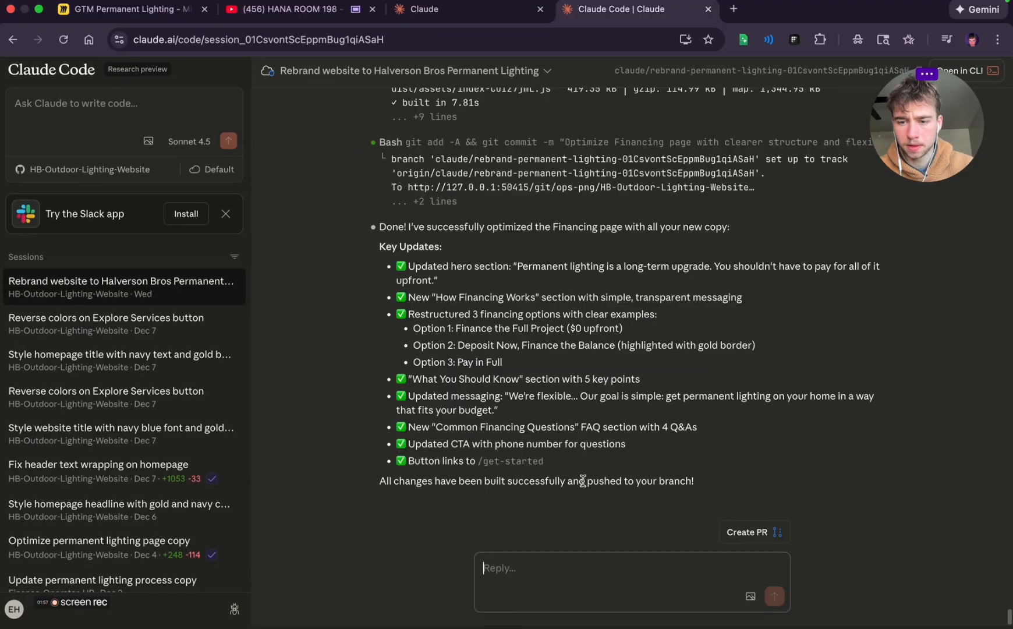
Create a GitHub pull request from the session's rebrand branch with the prefilled title and merge it into main
left_click(760, 540)
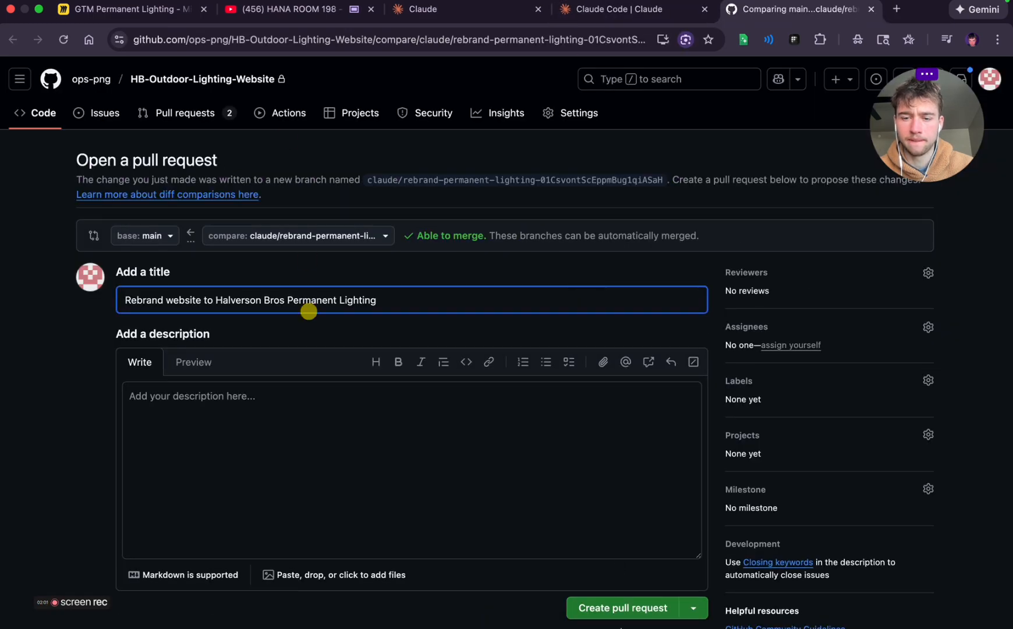
left_click(600, 609)
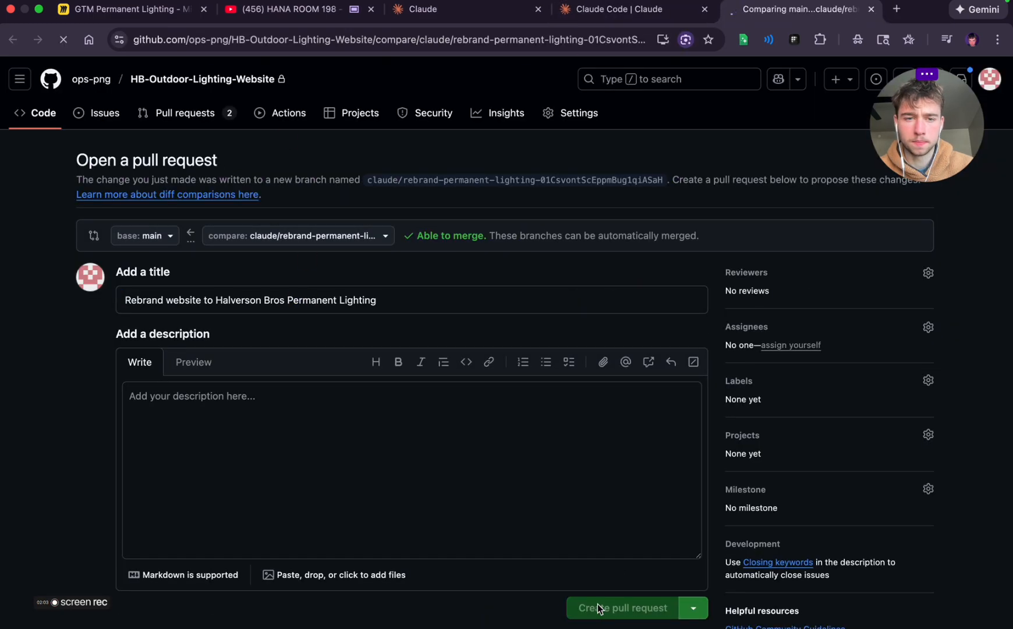
scroll(560, 486, "down", 20)
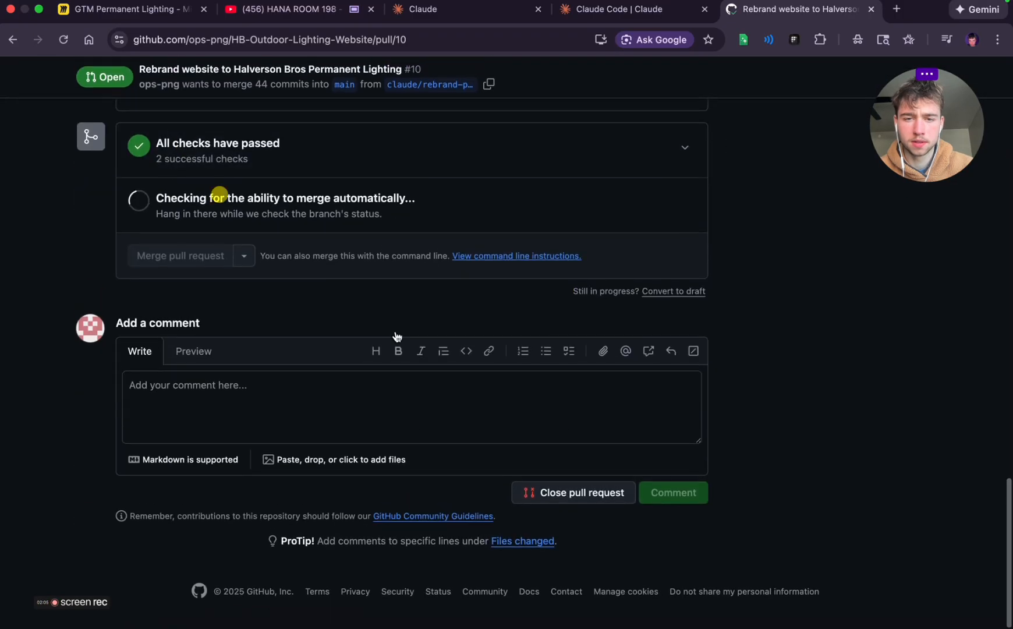
left_click(191, 254)
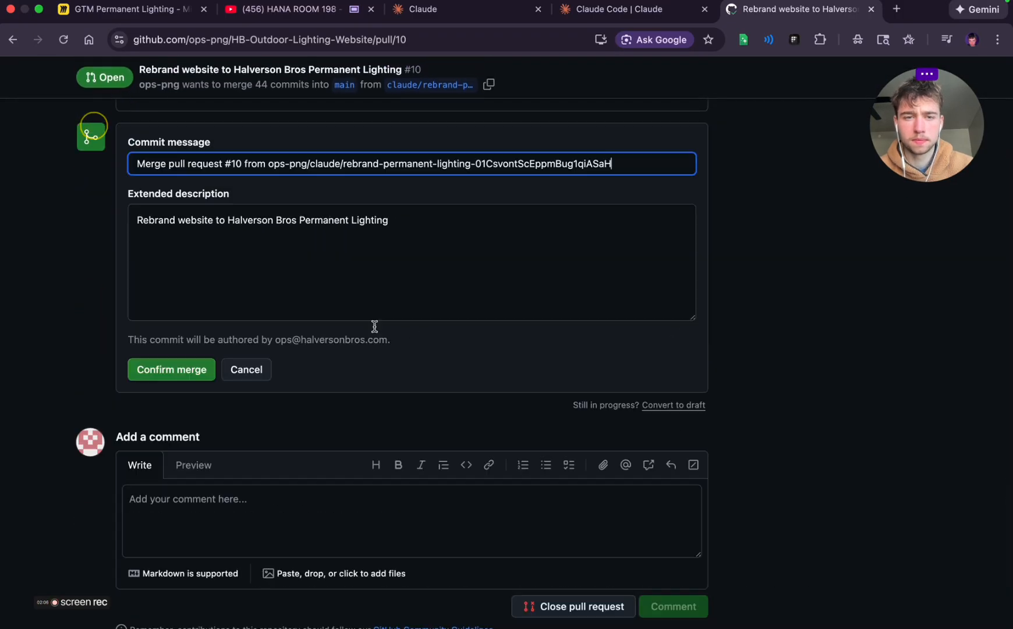
left_click(185, 376)
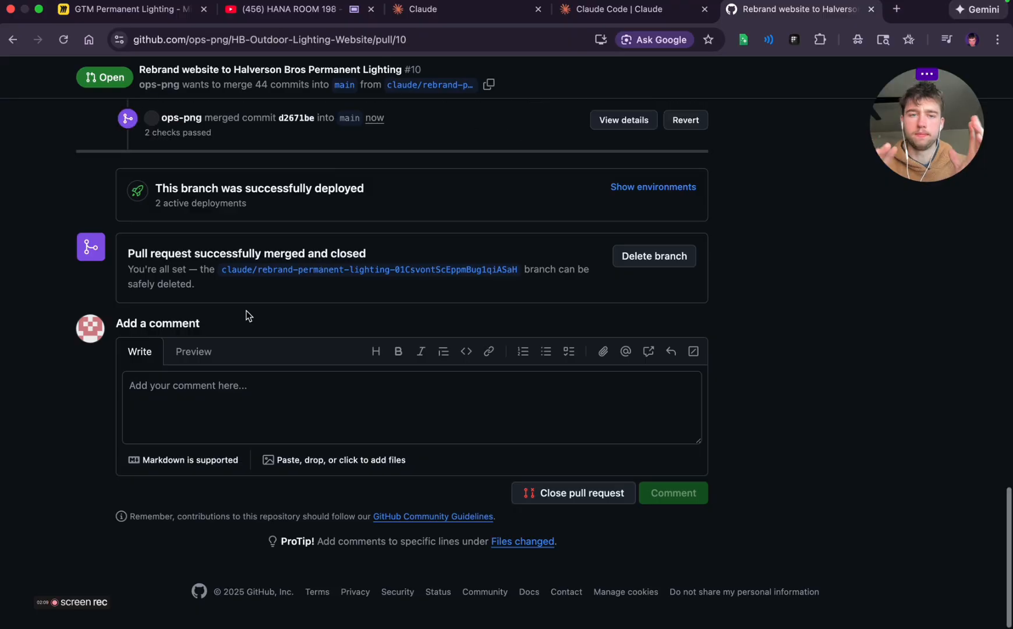
scroll(358, 331, "up", 8)
scroll(357, 330, "up", 15)
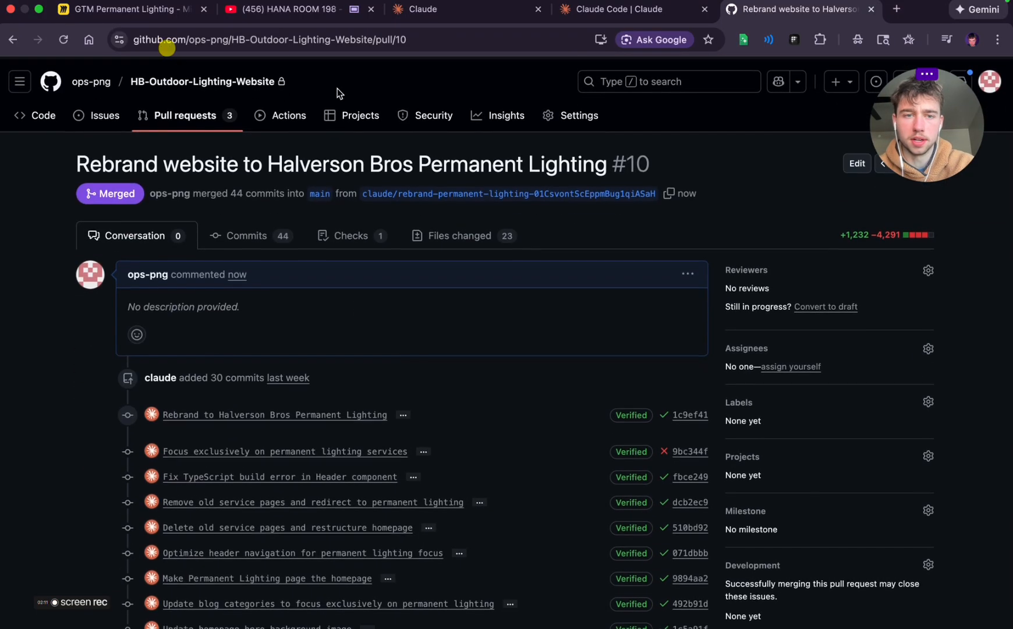
Open Vercel in a new tab and go to the hb-outdoor-lighting-website project
left_click(896, 9)
type("verce")
key("Return")
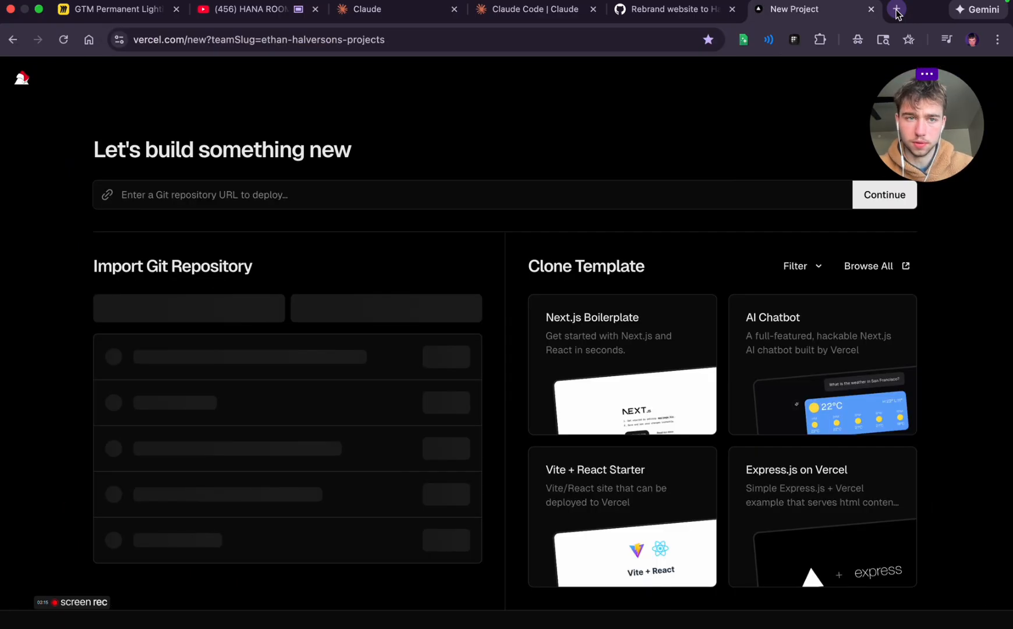
left_click(23, 77)
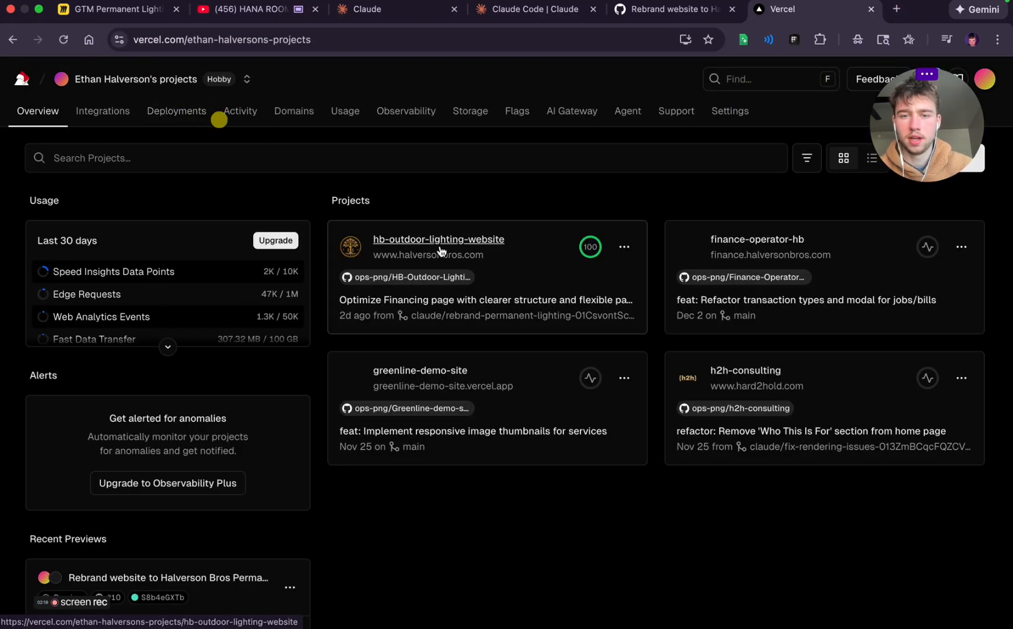
left_click(408, 240)
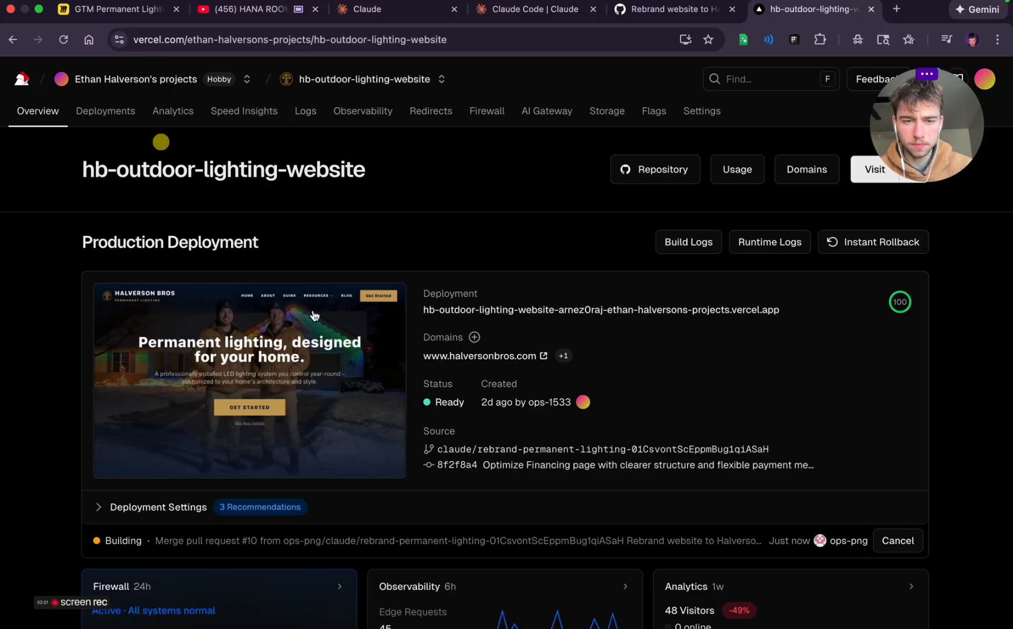
left_click(512, 356)
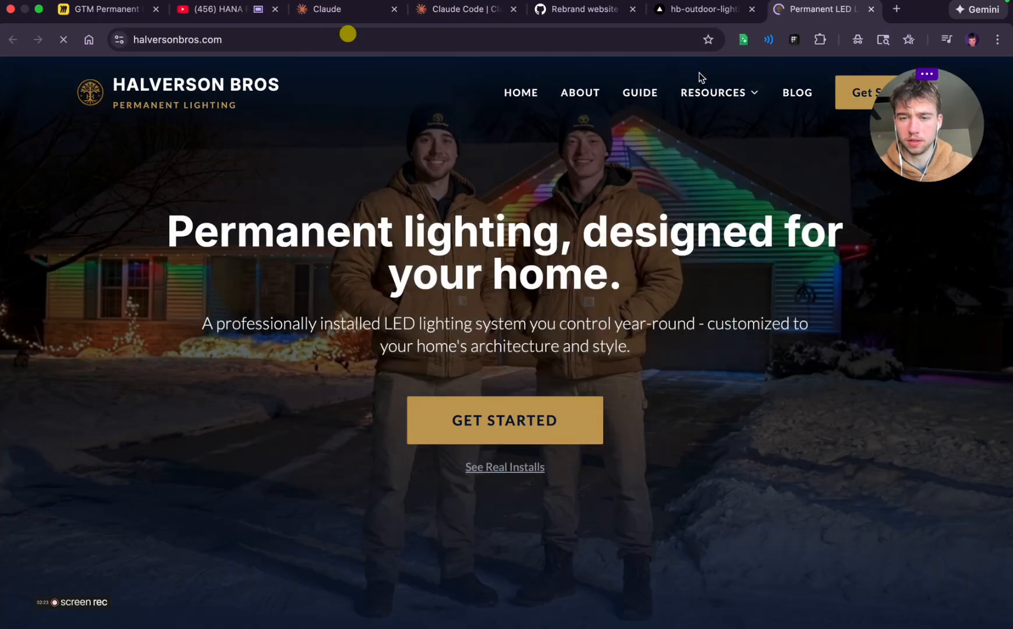
scroll(625, 391, "down", 20)
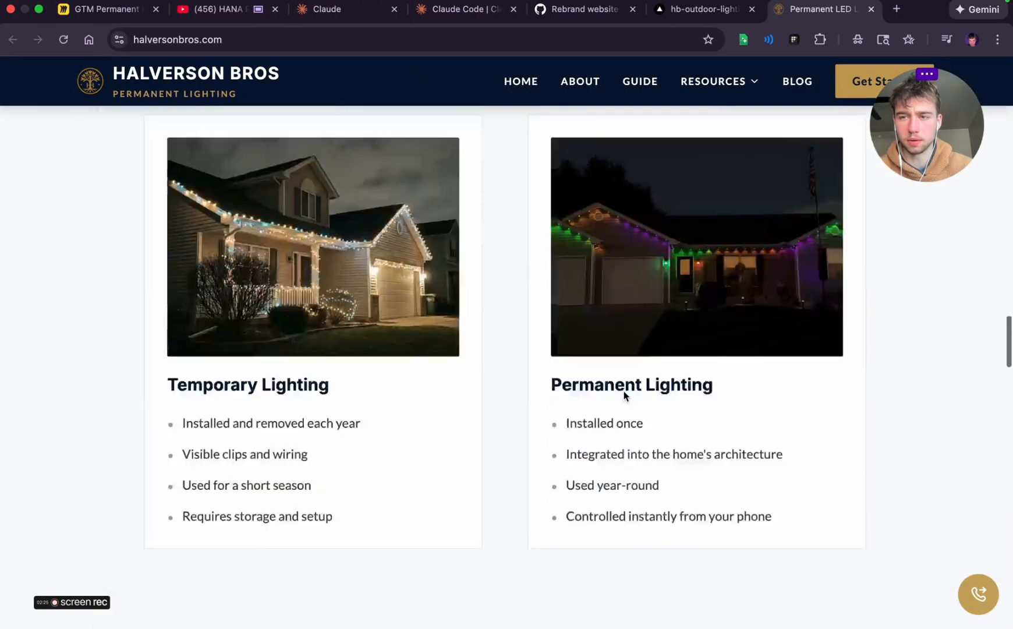
scroll(624, 392, "up", 20)
Open the site's Get Started page and review its headline, benefit points and quote form
left_click(856, 94)
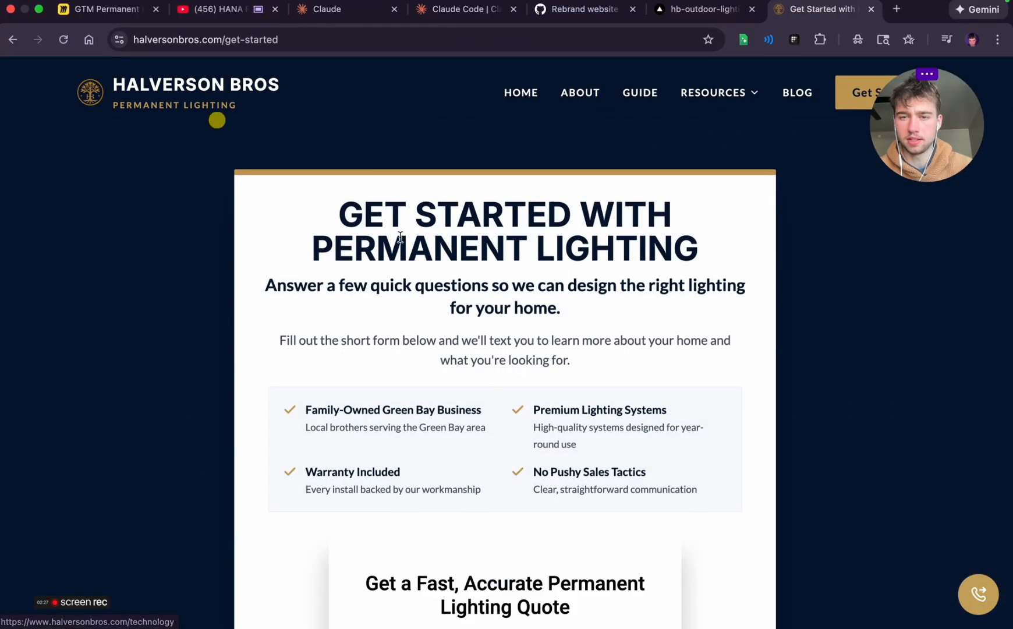
left_click_drag(351, 214, 702, 484)
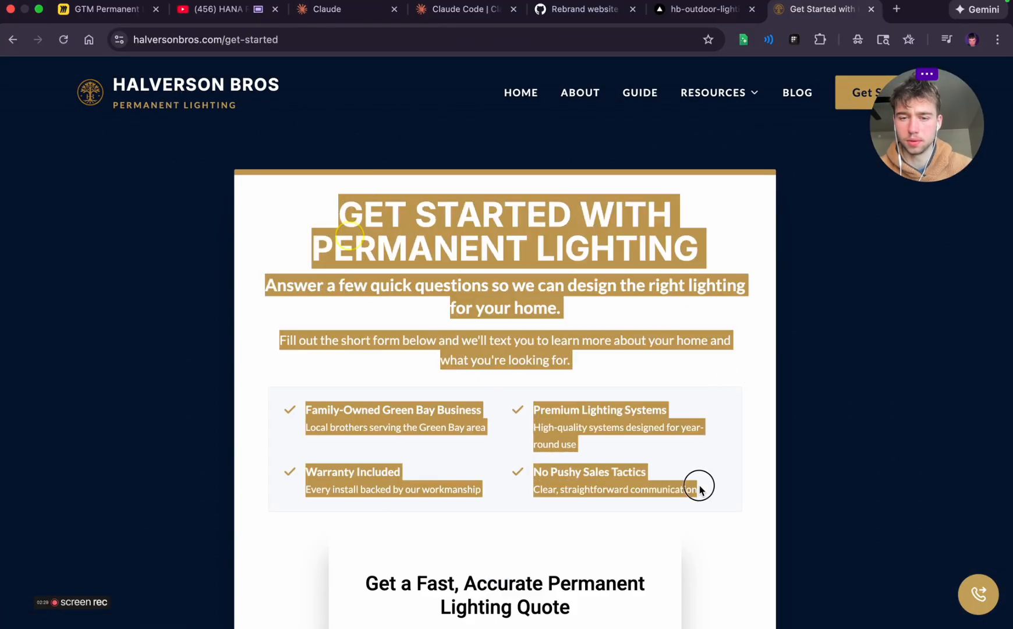
left_click(701, 484)
scroll(699, 489, "down", 5)
scroll(701, 489, "down", 5)
scroll(702, 490, "up", 10)
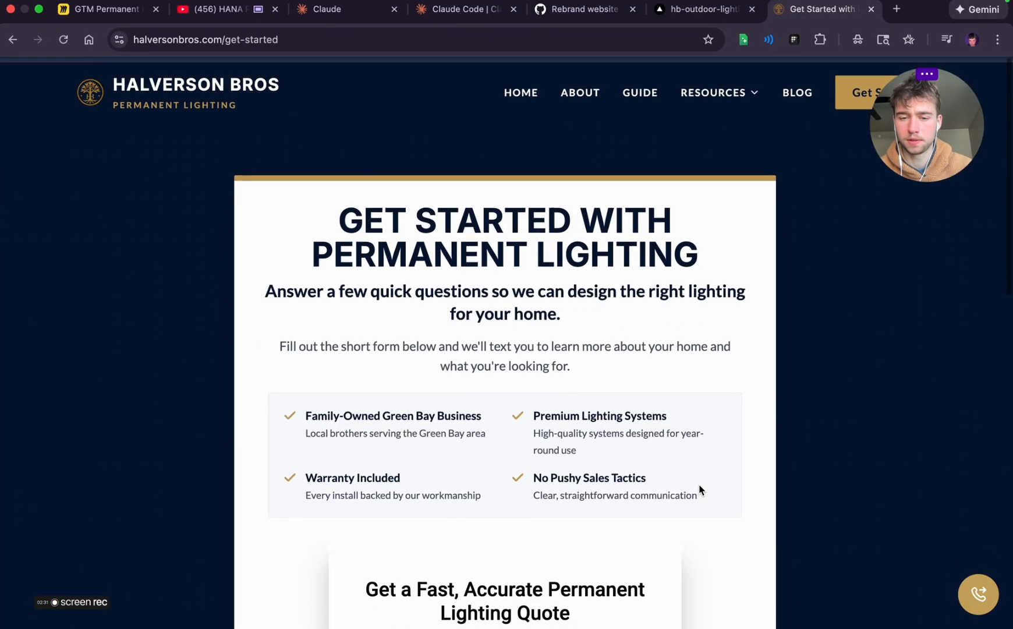
Close the GitHub rebrand pull request page and return to the Claude Code rebrand session
scroll(701, 489, "down", 9)
scroll(419, 230, "up", 10)
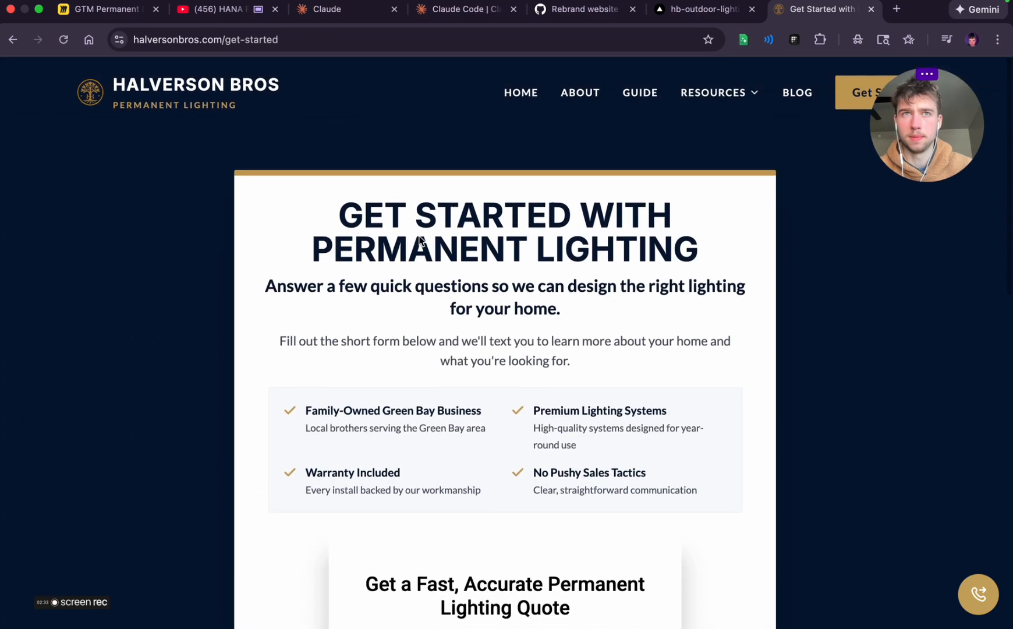
left_click(709, 16)
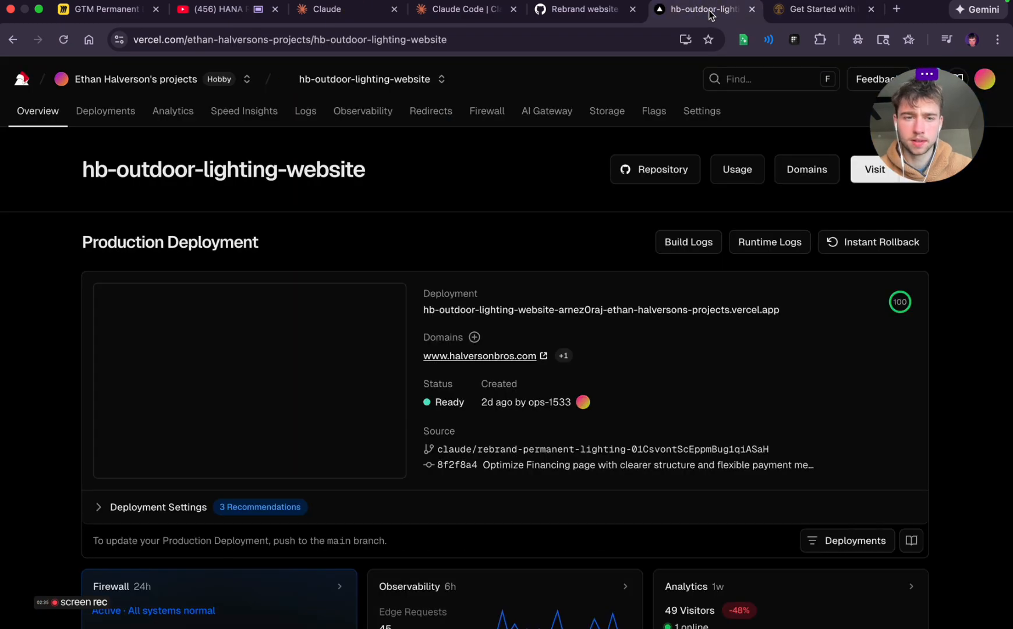
left_click(585, 12)
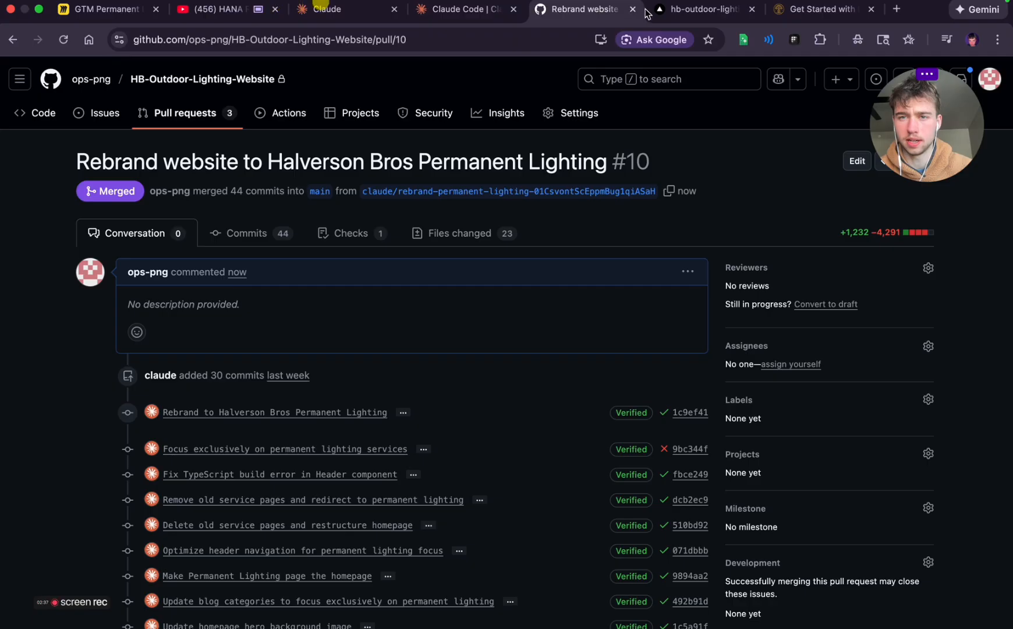
left_click(633, 9)
left_click(425, 12)
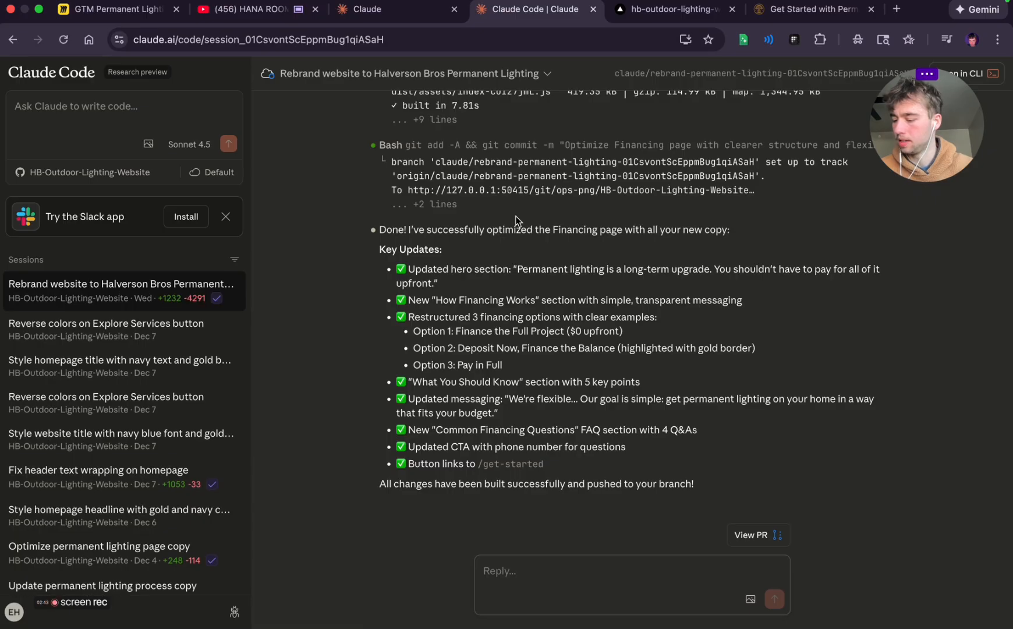
Switch to the ChatGPT "Strategic foundation planning" chat and start dictating a message
key("XF86AudioLowerVolume")
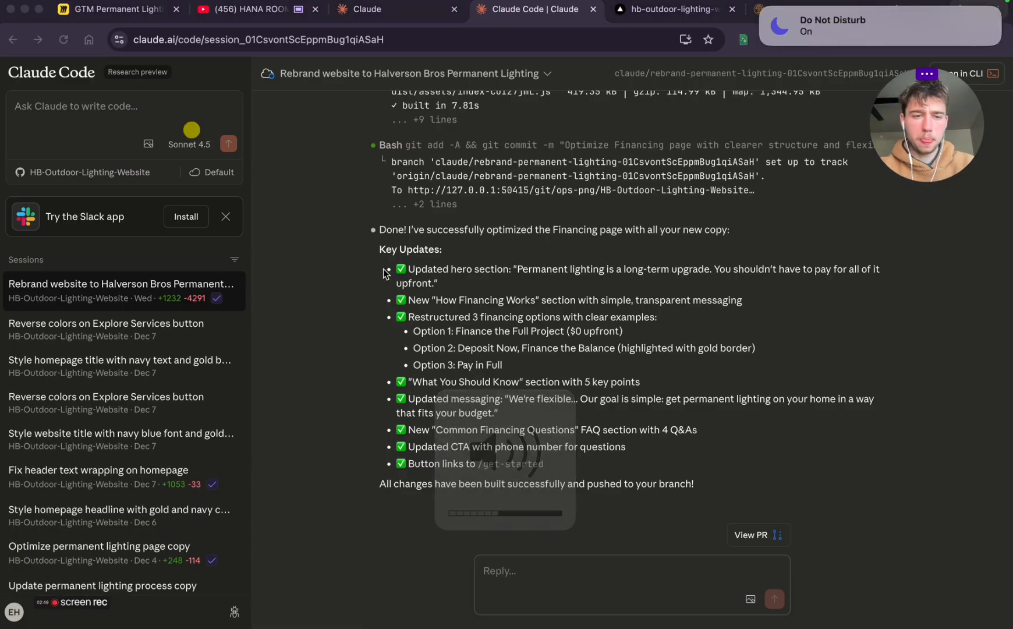
key("ctrl+Left")
key("ctrl+Right")
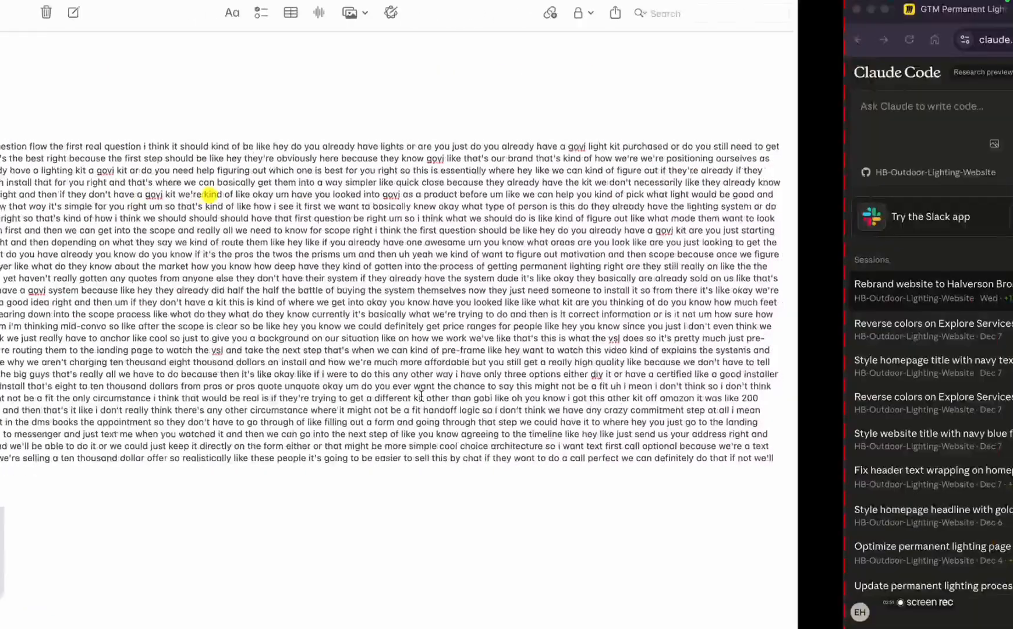
key("ctrl+Left")
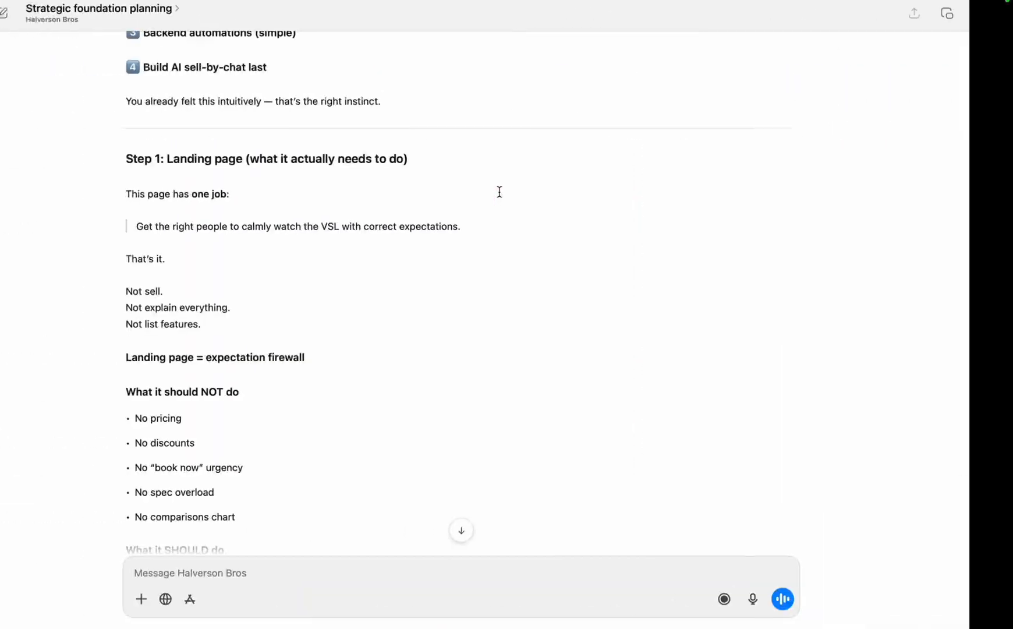
left_click(426, 362)
left_click(796, 600)
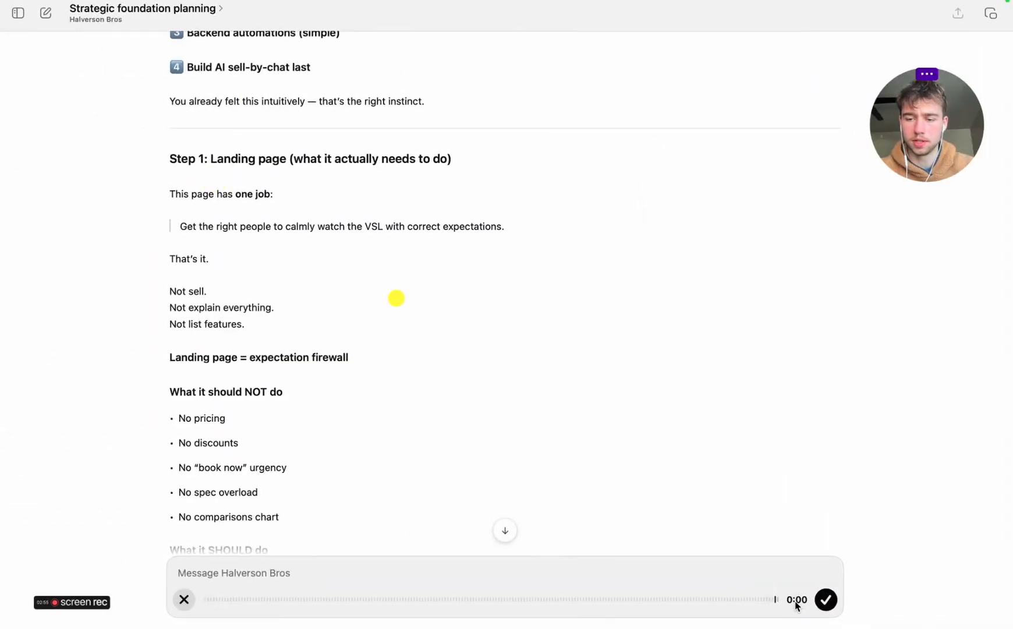
Show the Halverson Bros Get Started page in Chrome at 67% zoom and capture a screenshot of its headline, benefits and quote form
key("ctrl+Right")
key("ctrl+Right")
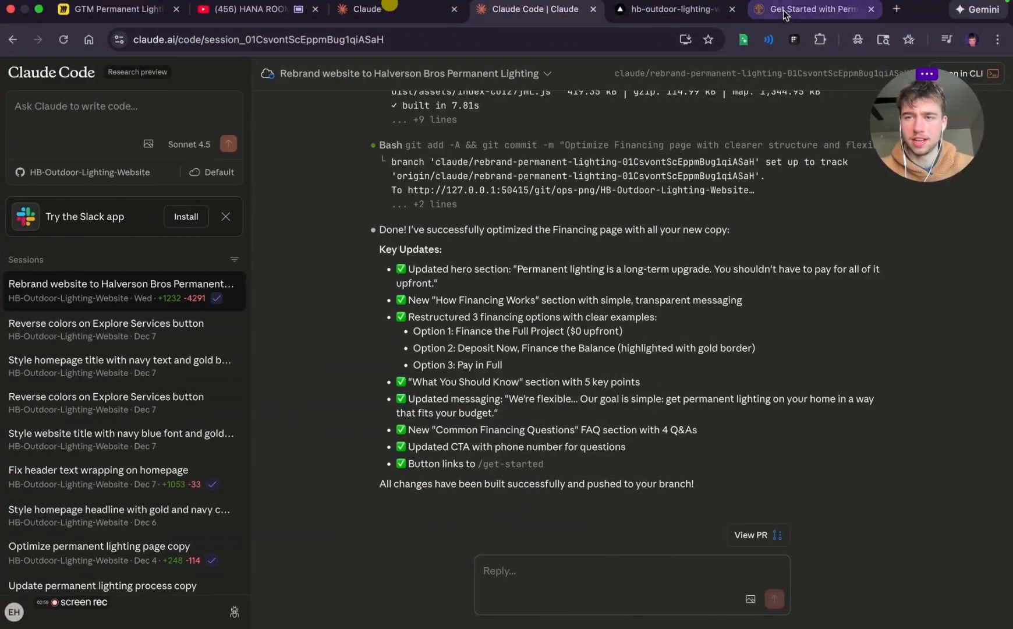
left_click(782, 10)
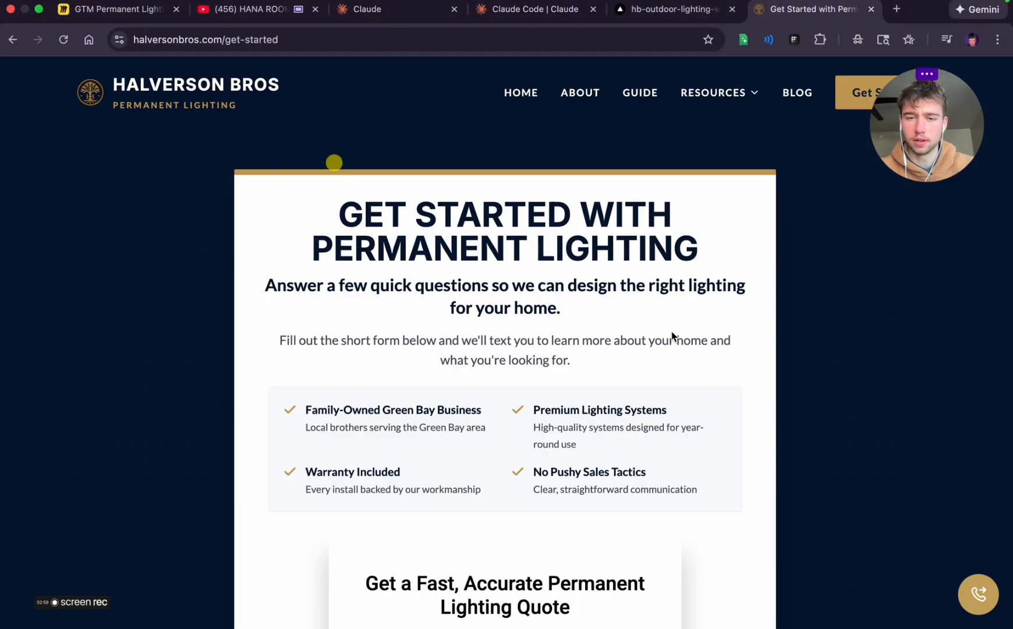
key("super+minus")
key("super+minus")
key("super+minus")
key("super+minus")
key("super+minus")
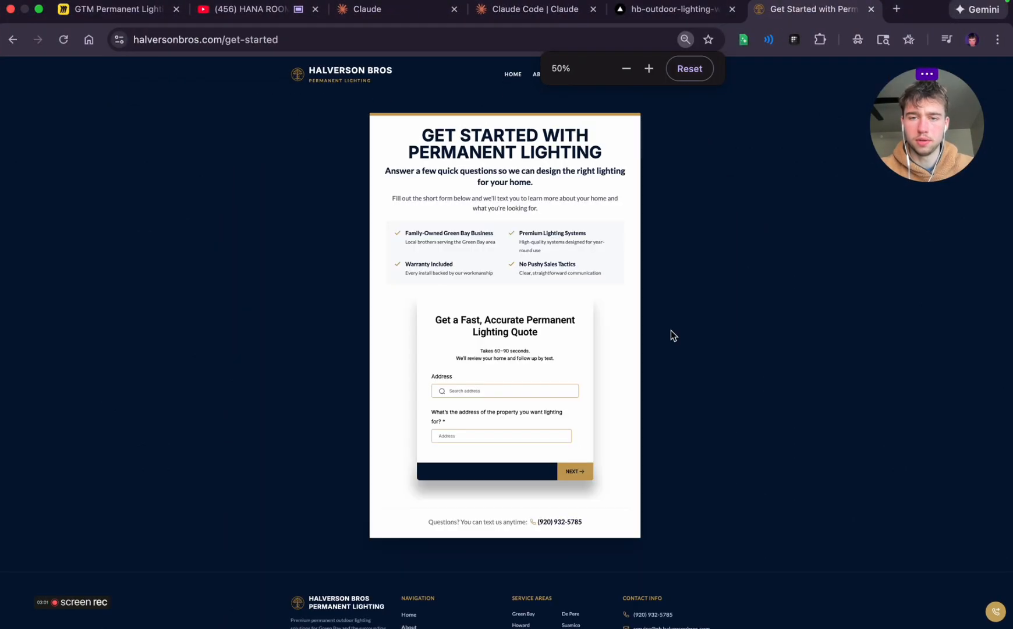
key("super+plus")
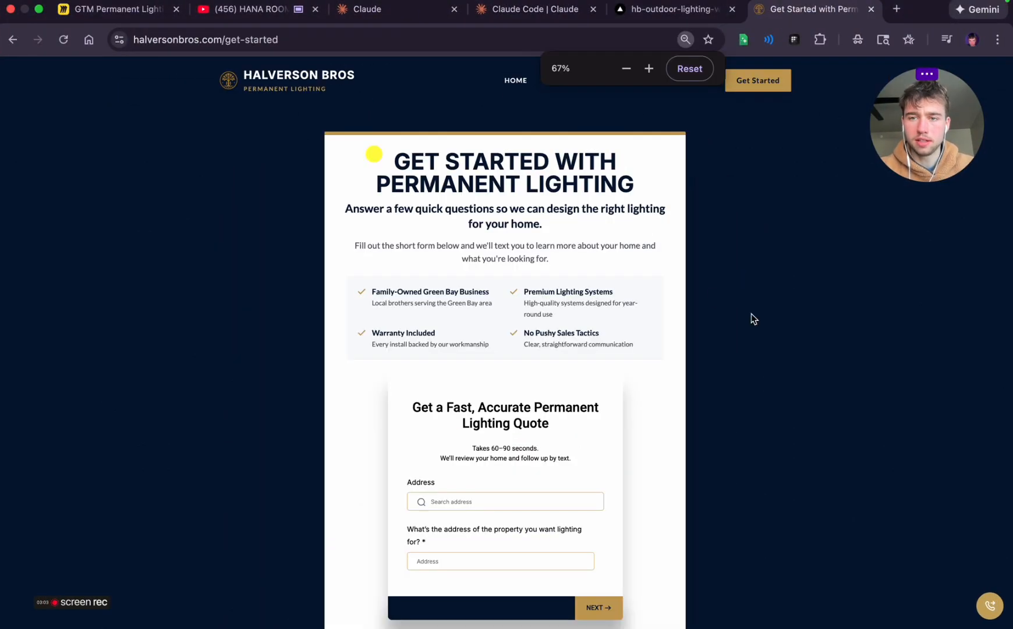
scroll(751, 317, "down", 2)
scroll(751, 312, "down", 1)
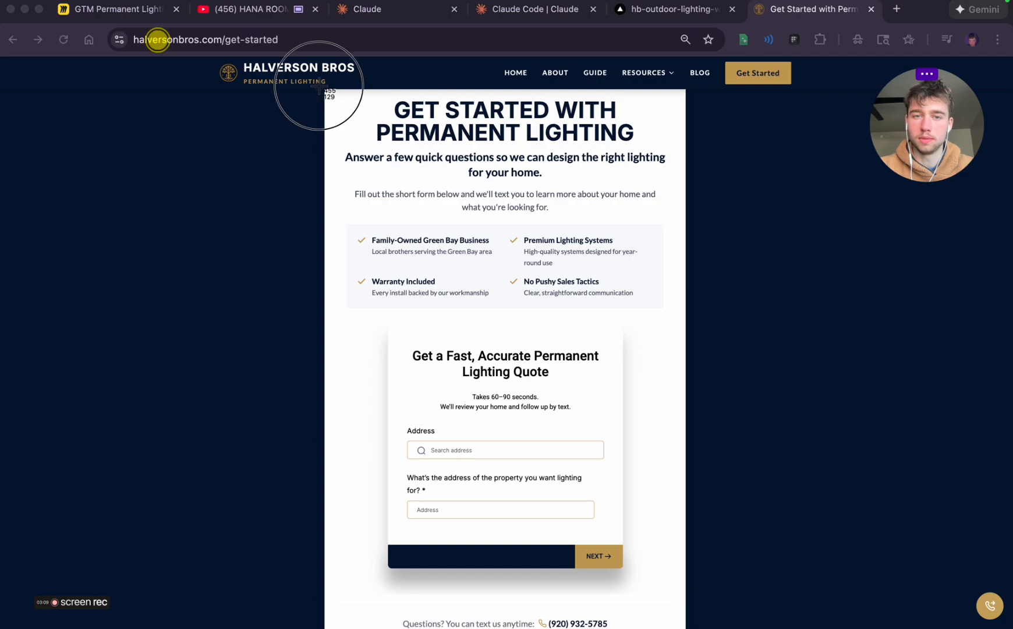
left_click_drag(319, 86, 720, 628)
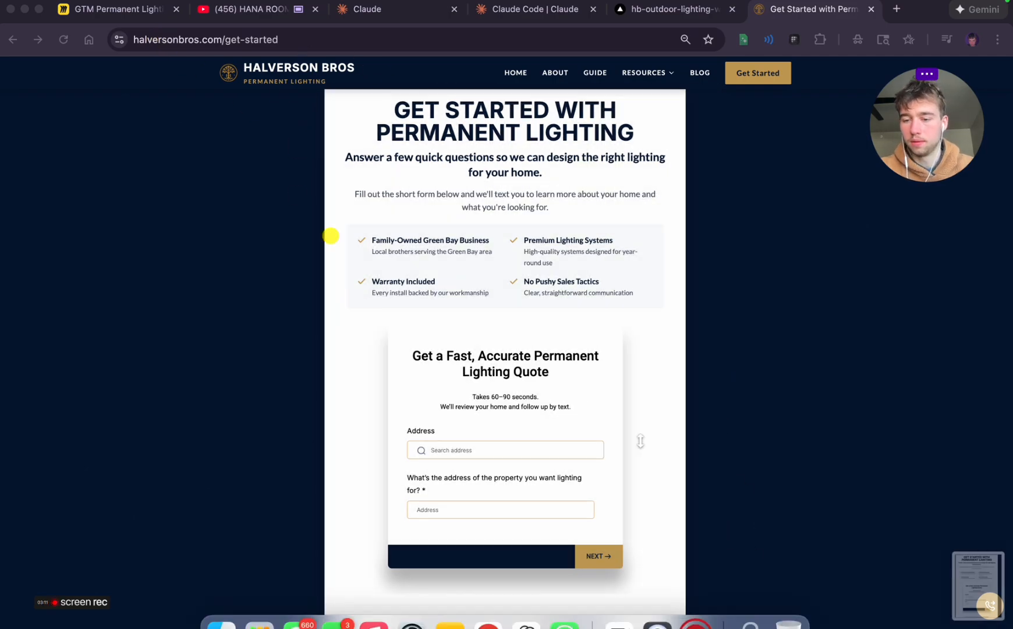
Attach the page screenshot to the message being dictated in ChatGPT and review the suggested landing page messaging structure
key("ctrl+Left")
key("ctrl+Left")
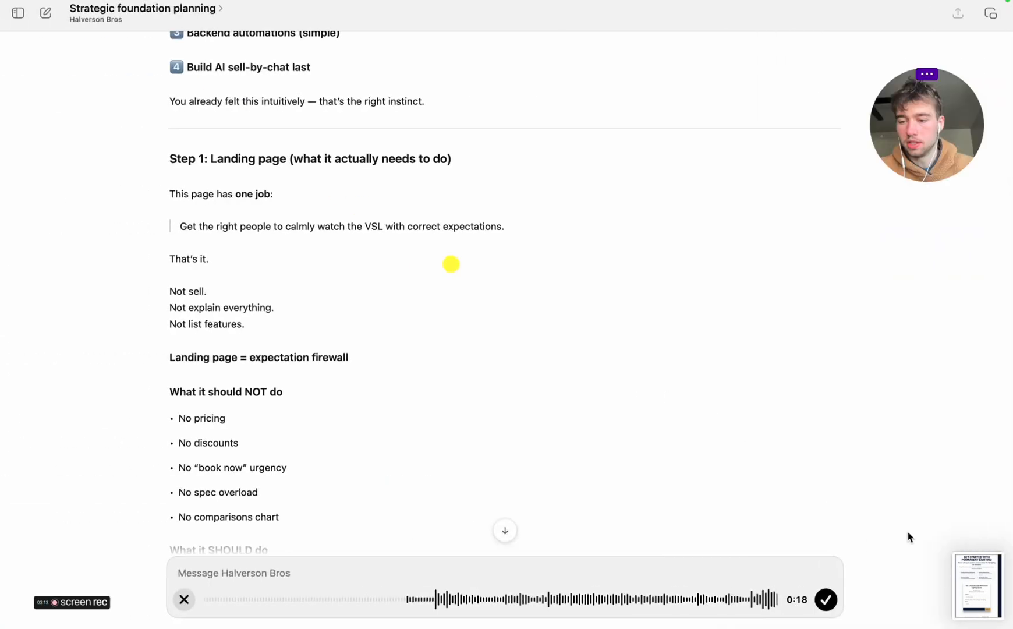
left_click_drag(984, 576, 346, 573)
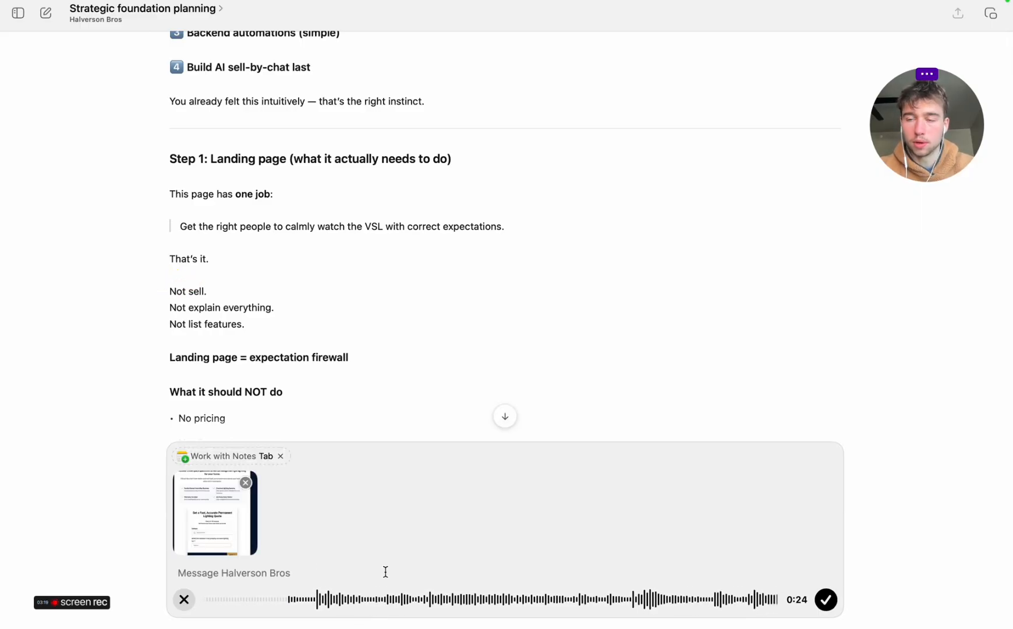
key("XF86AudioLowerVolume")
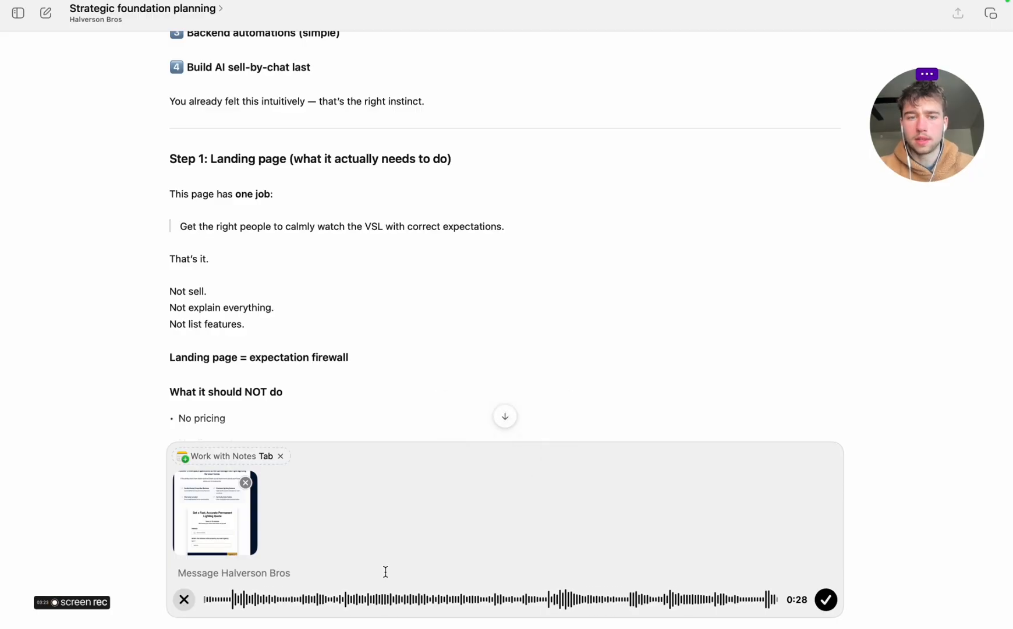
scroll(325, 368, "down", 10)
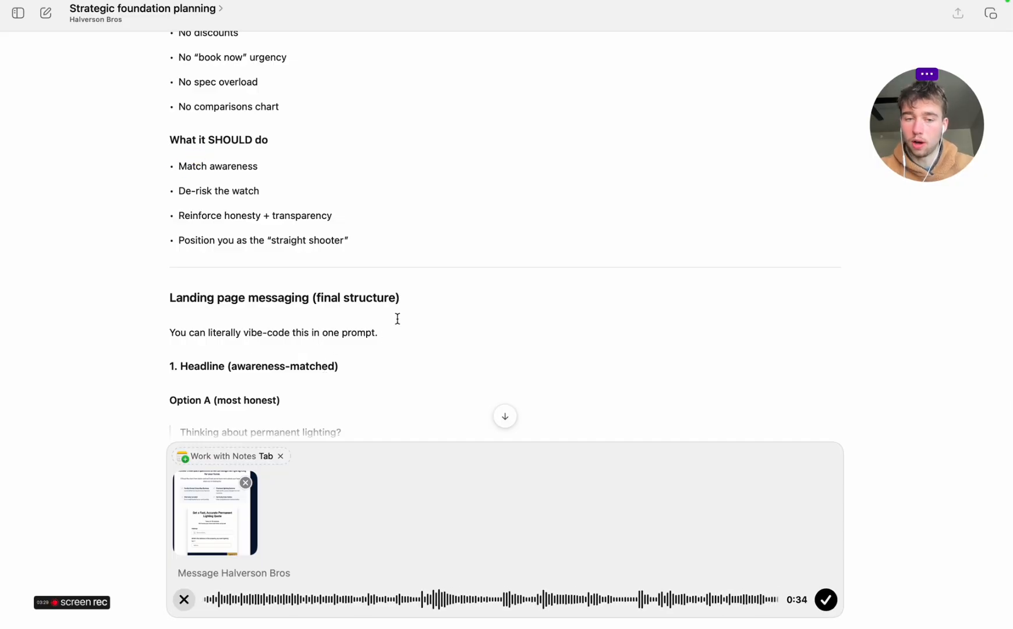
scroll(398, 318, "down", 7)
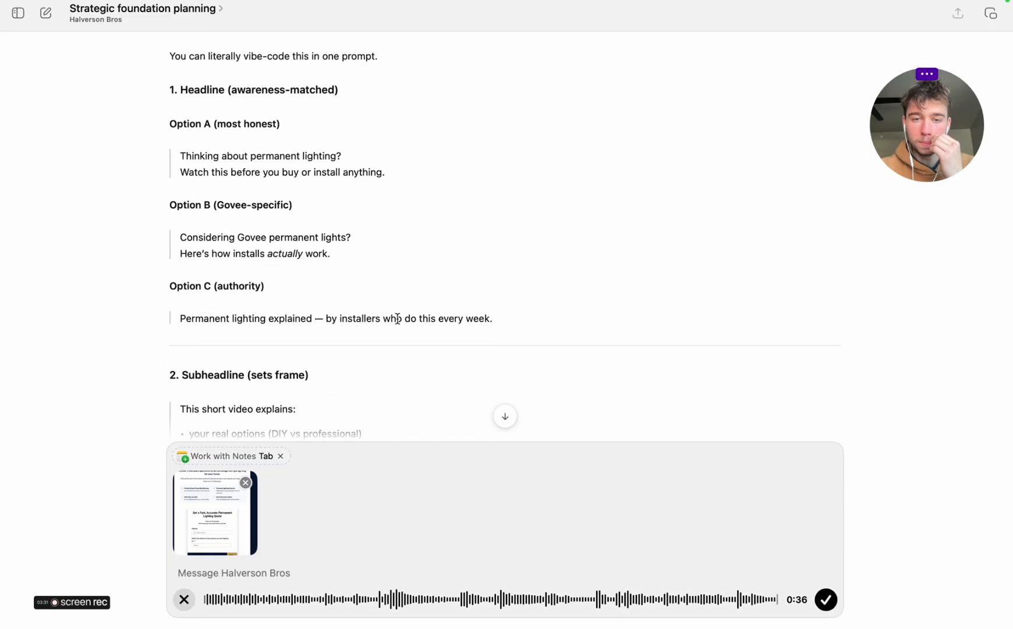
scroll(398, 318, "down", 2)
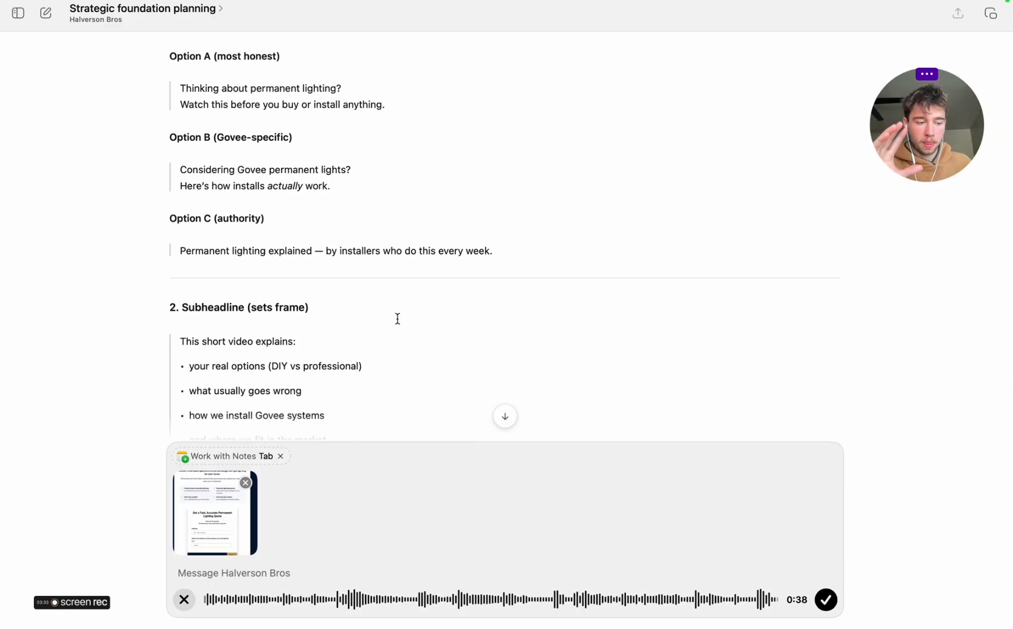
Open the bookmarked "Marvolus Lights Funnel" from the Permanent Lighting market research folder in a new Chrome tab
key("ctrl+Right")
key("ctrl+Right")
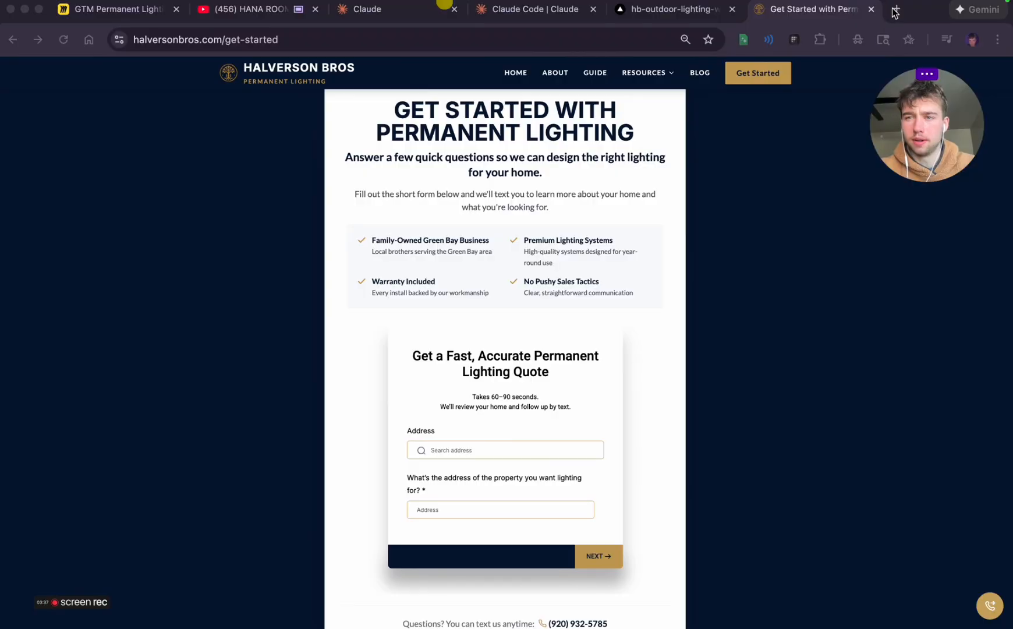
left_click(897, 9)
left_click(84, 68)
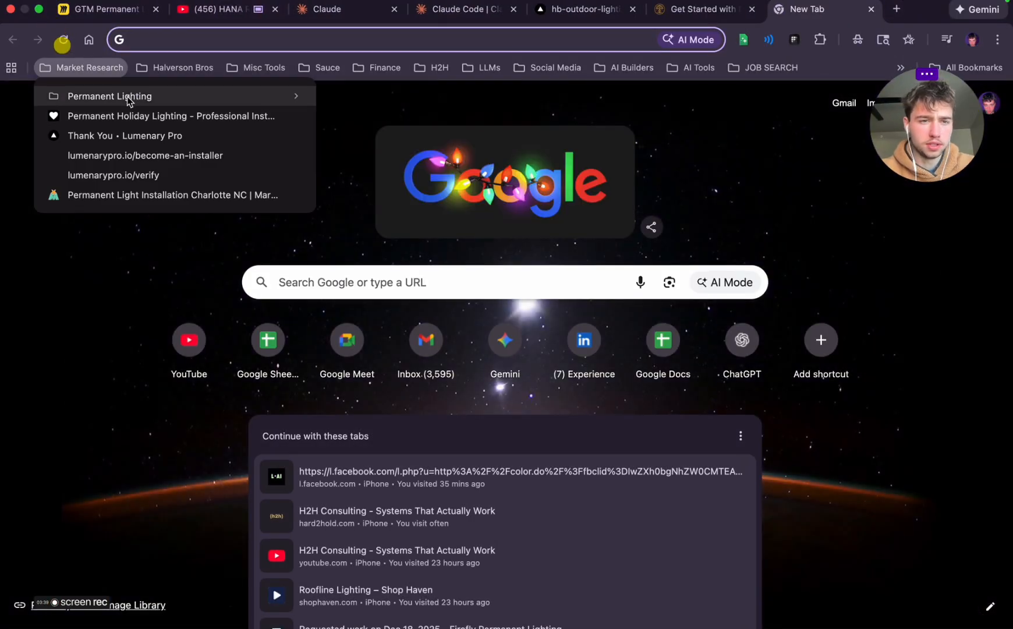
mouse_move(129, 101)
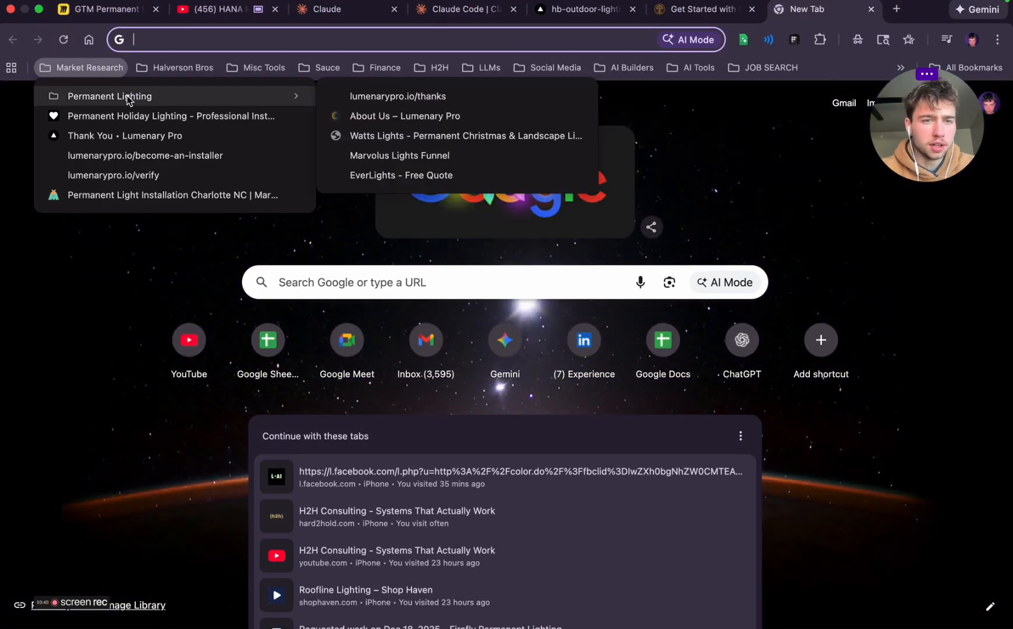
left_click(399, 156)
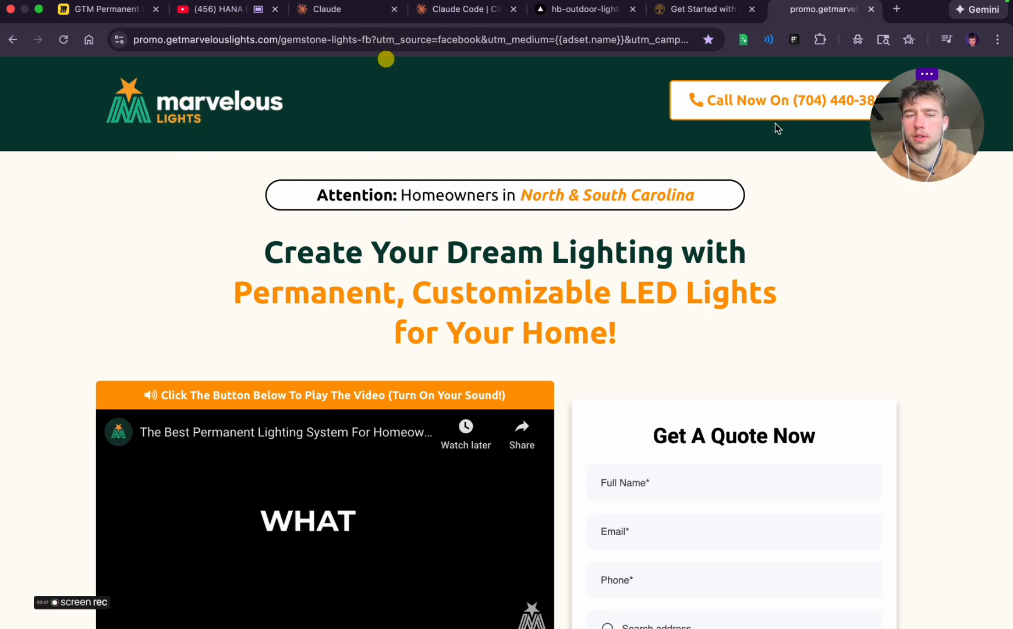
Examine the Marvelous Lights funnel page's quote form, benefit points, trust badges, feature cards, photo gallery, testimonials and embedded video
scroll(689, 266, "down", 5)
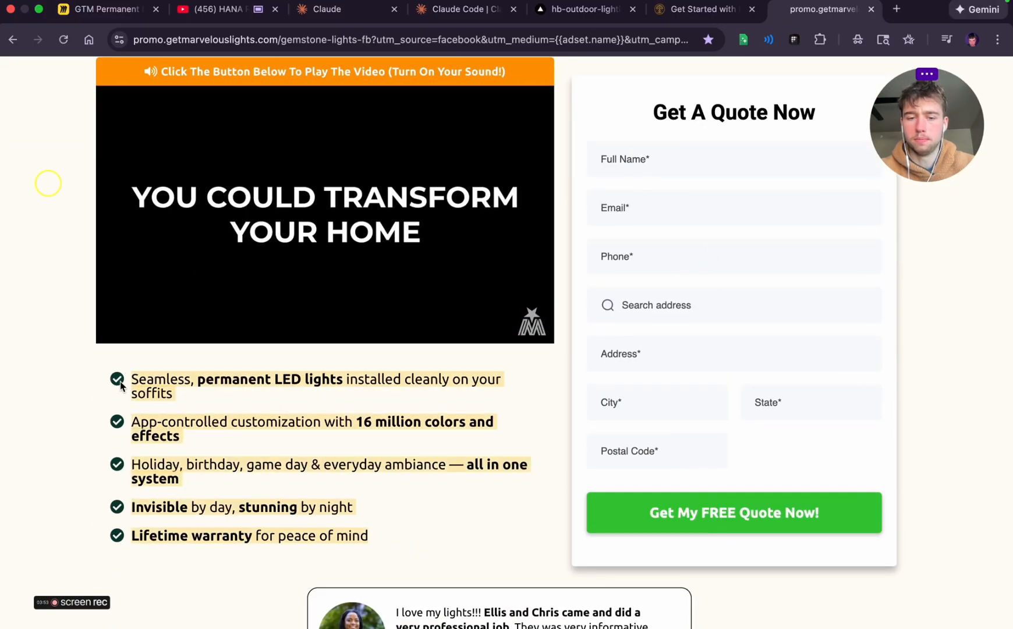
scroll(202, 418, "down", 1)
scroll(202, 419, "down", 4)
scroll(446, 335, "down", 3)
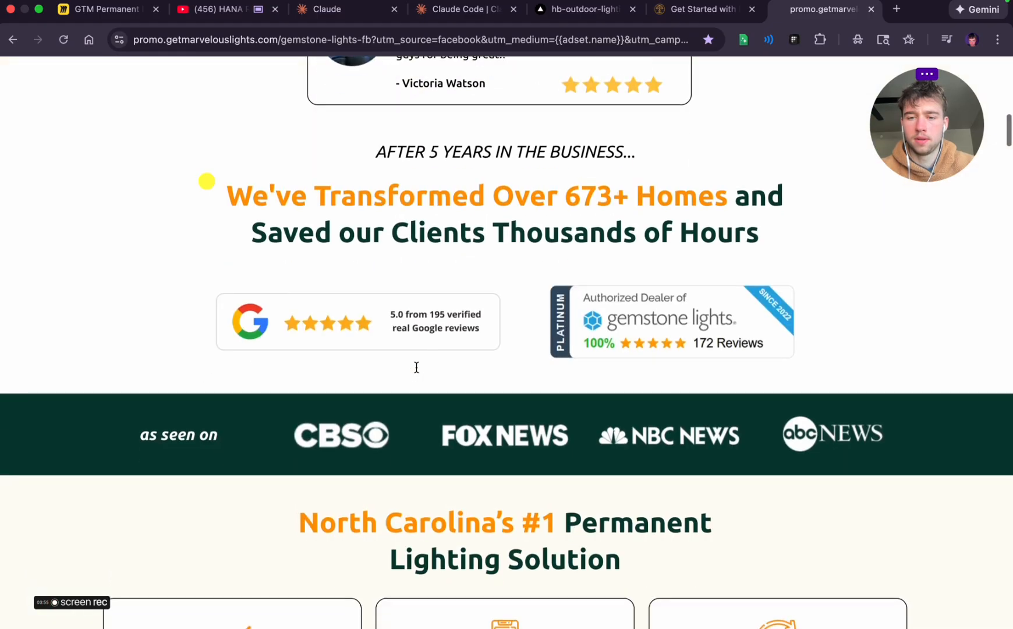
scroll(573, 336, "down", 1)
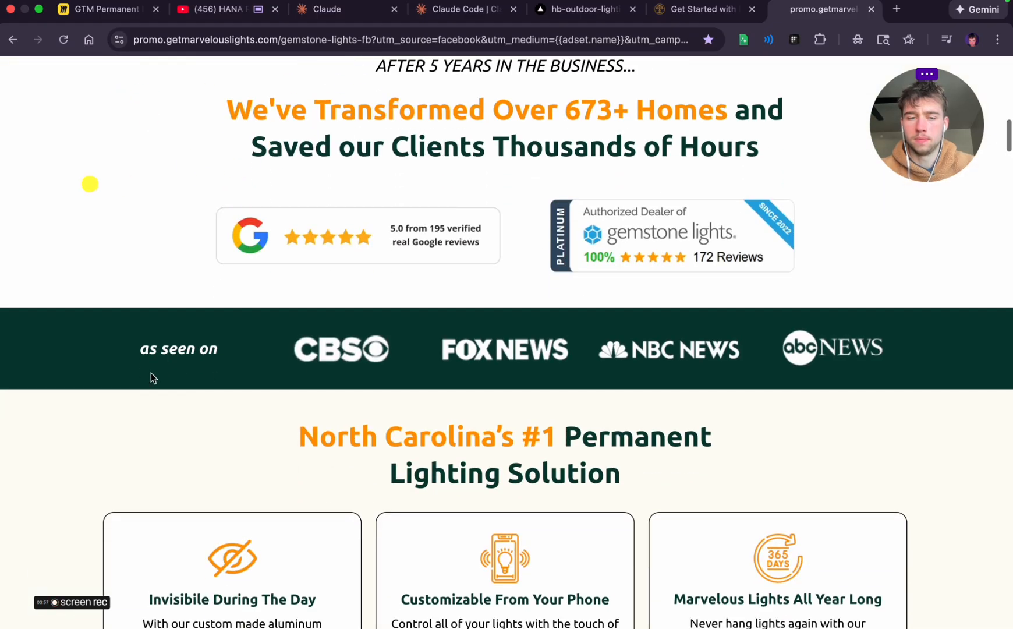
scroll(887, 409, "down", 3)
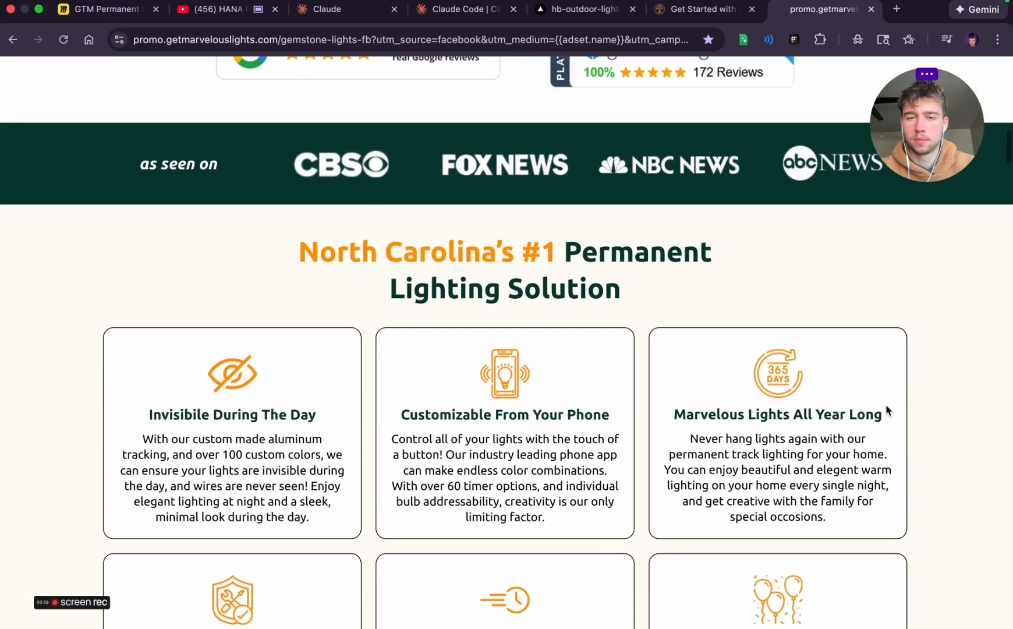
scroll(888, 409, "up", 3)
scroll(888, 409, "down", 6)
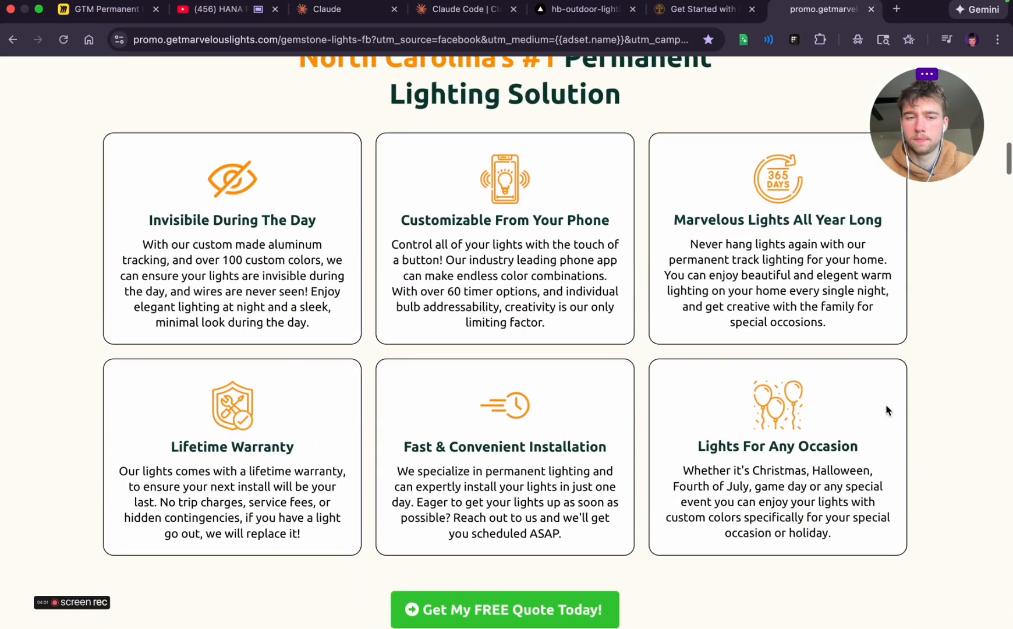
scroll(306, 391, "down", 2)
scroll(549, 340, "down", 7)
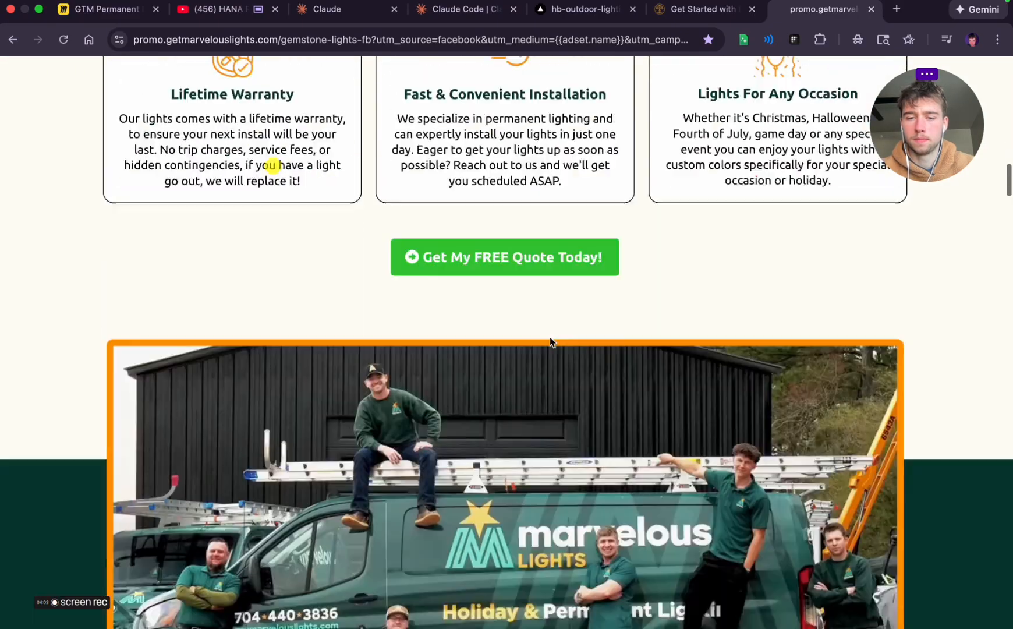
scroll(549, 341, "down", 20)
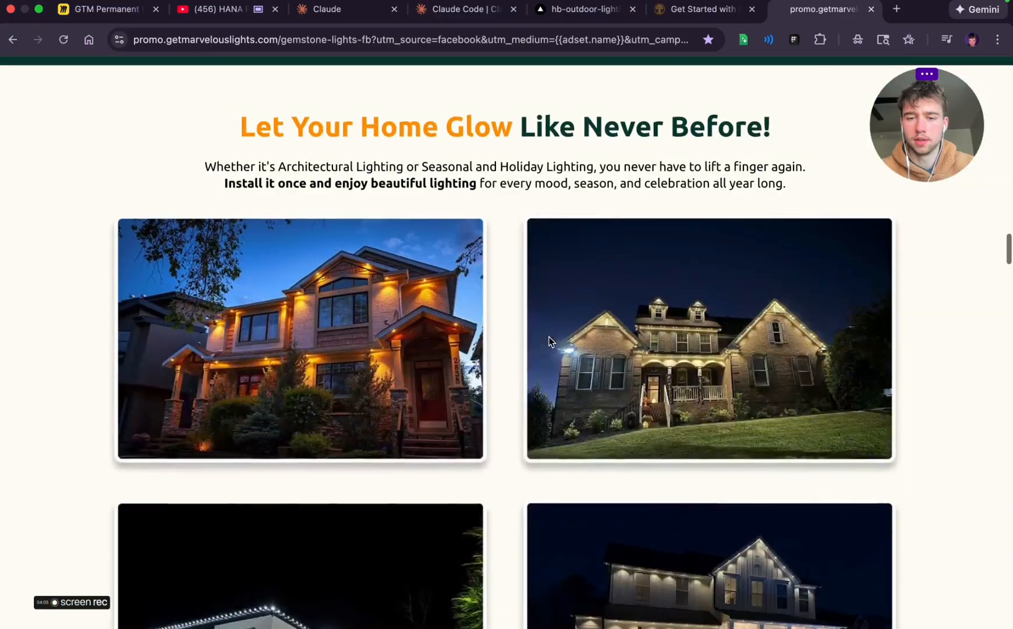
scroll(549, 342, "down", 20)
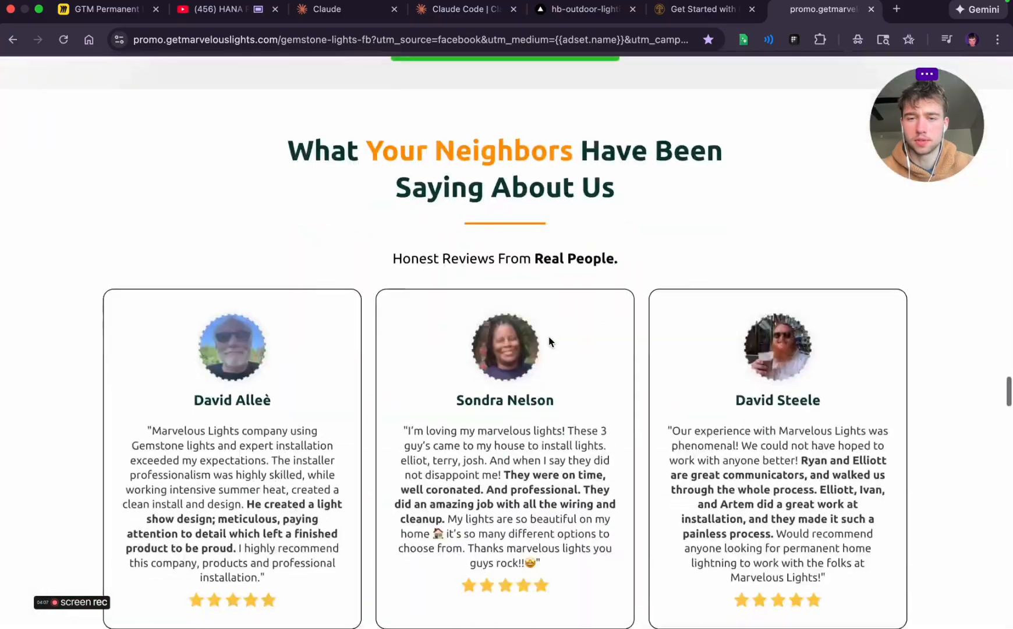
scroll(549, 342, "up", 12)
scroll(549, 341, "down", 4)
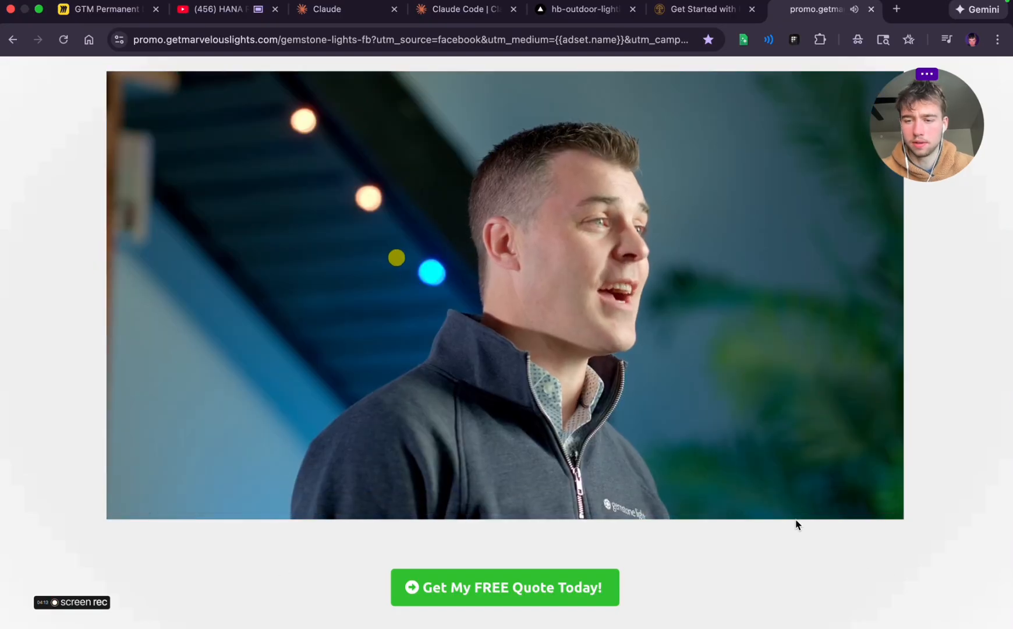
Jump the funnel page's embedded product video to 02:23 and pause it
left_click(671, 503)
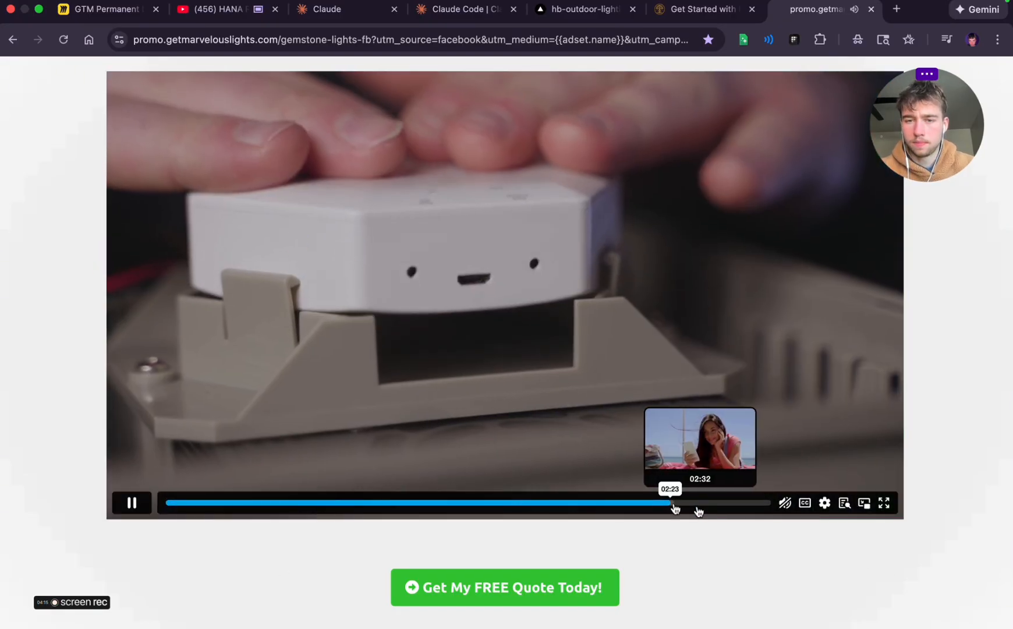
left_click(493, 478)
scroll(177, 534, "up", 20)
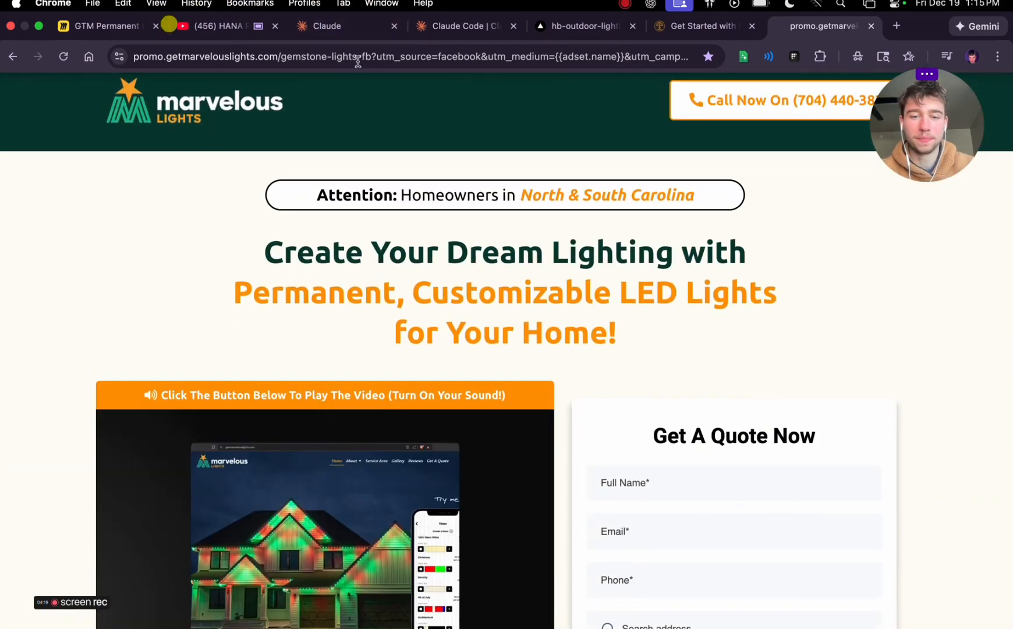
key("ctrl+Left")
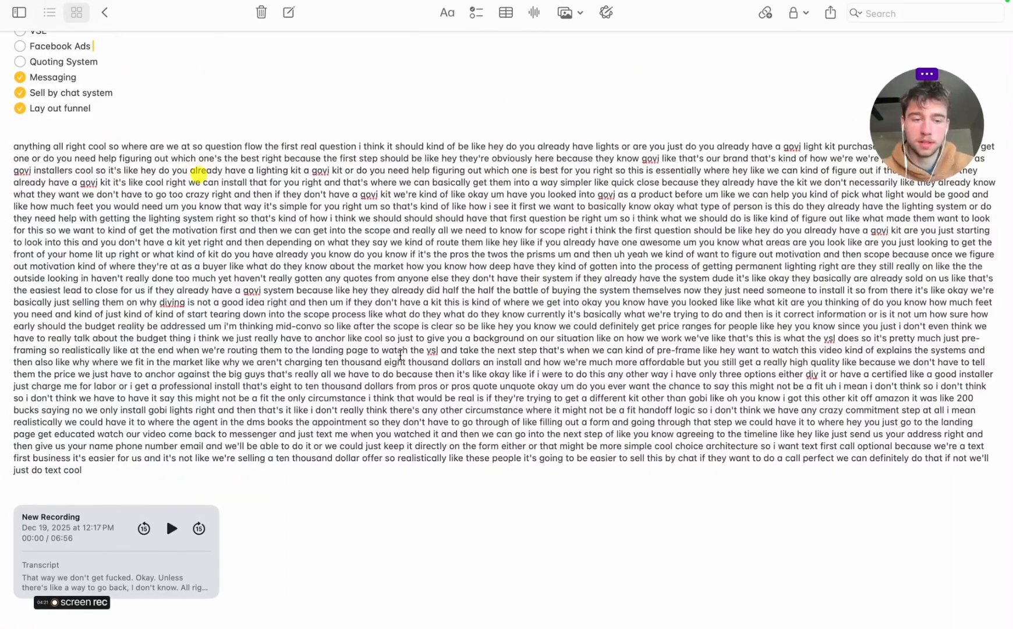
scroll(87, 210, "up", 2)
key("ctrl+Right")
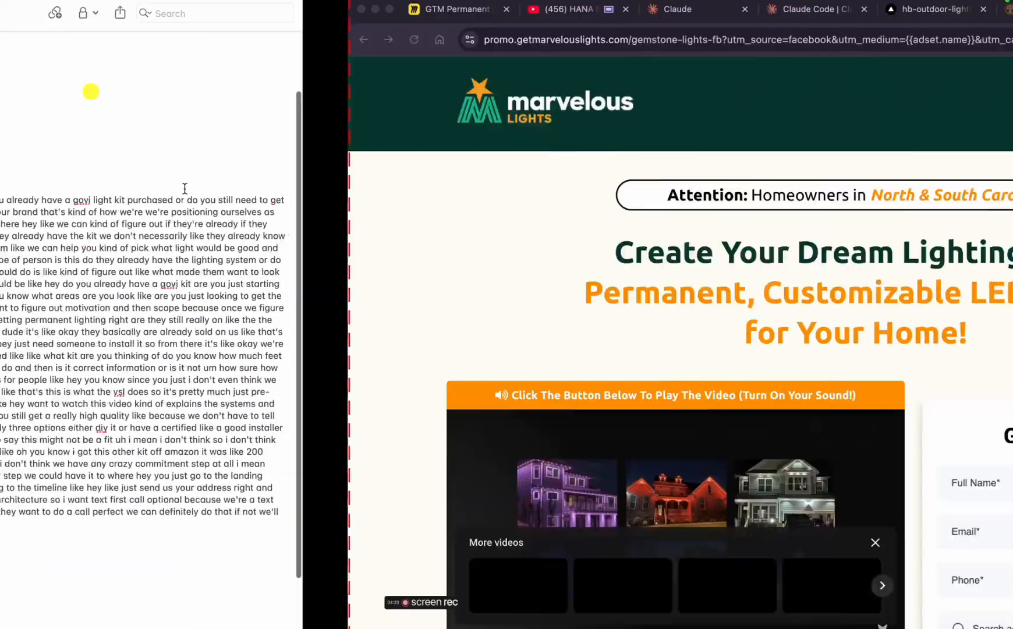
left_click(555, 254)
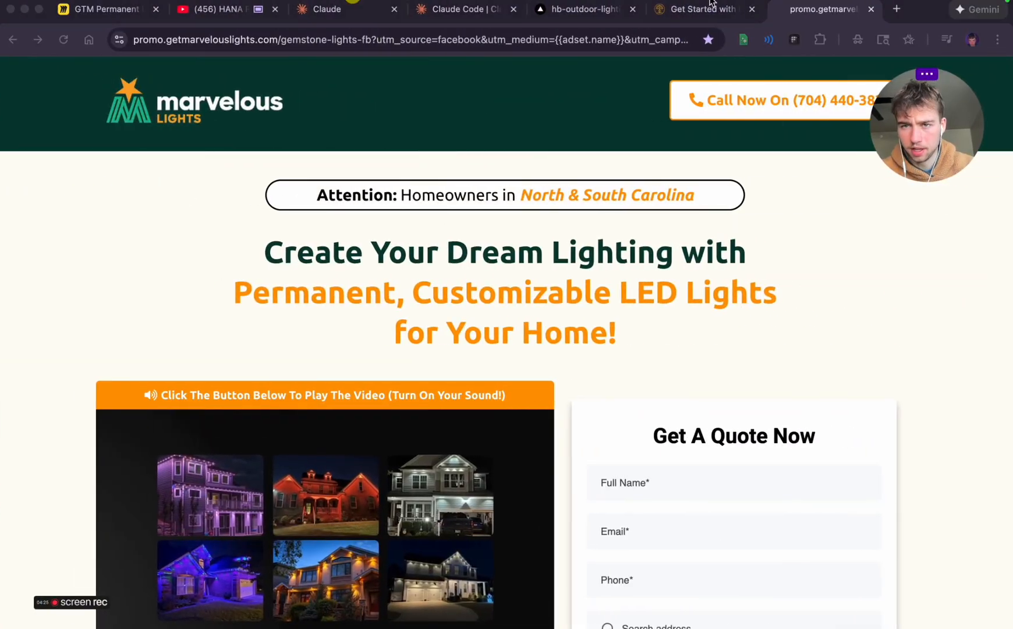
key("ctrl+Left")
key("ctrl+Right")
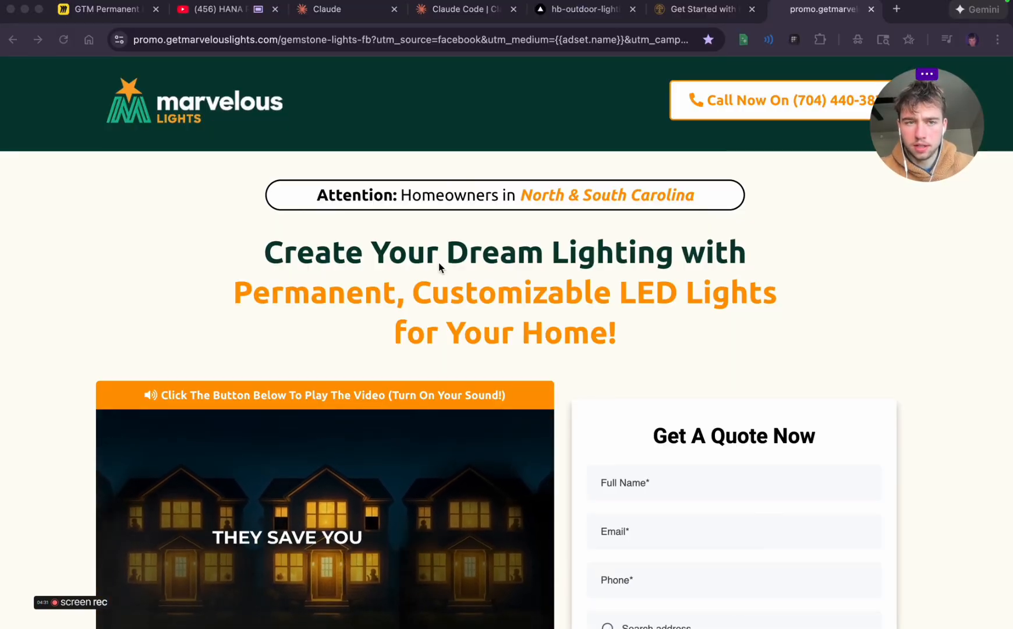
Capture a screenshot of the Marvelous Lights funnel page from its header through the video, quote form and benefit list
key("super+minus")
key("super+minus")
key("super+minus")
key("super+minus")
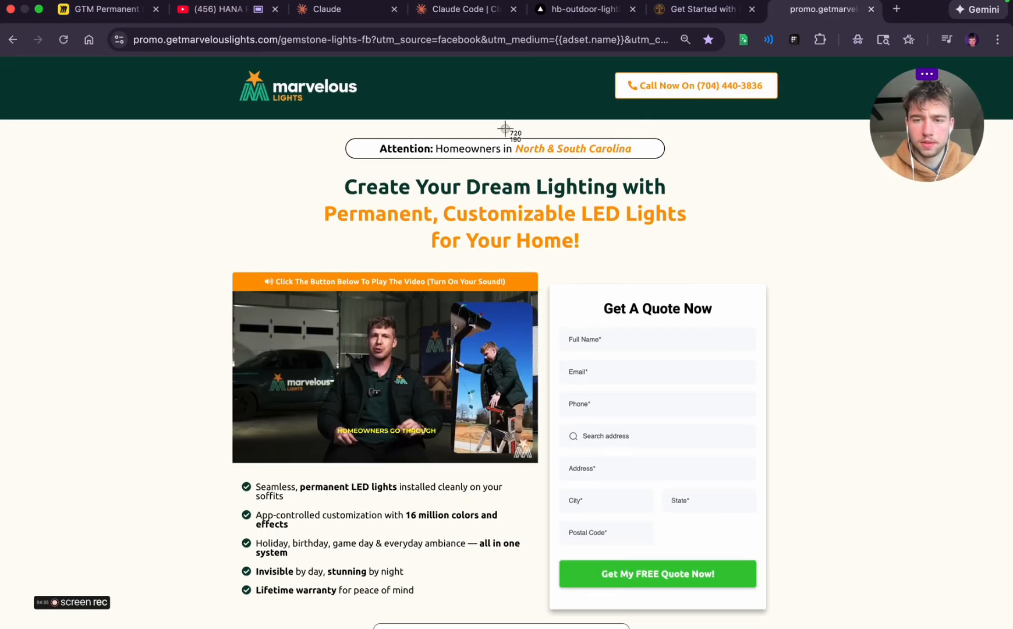
key("super+shift+4")
key("Escape")
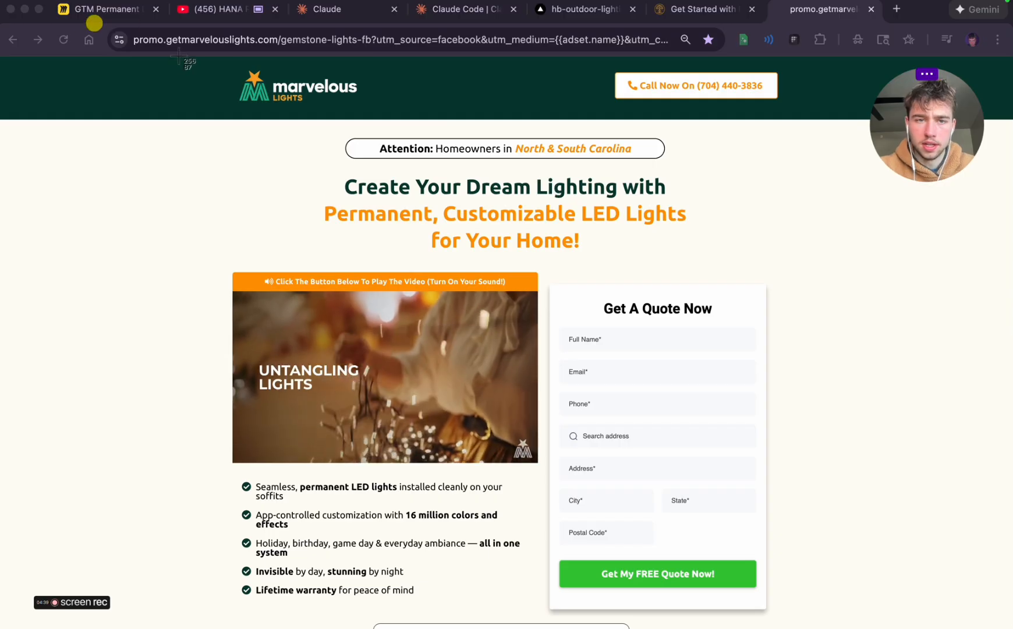
key("super+shift+4")
left_click_drag(149, 55, 930, 628)
Add the captured screenshot to the GTM Permanent Lighting board in Miro, in the empty space beyond the Appointment Reminders box
left_click(896, 9)
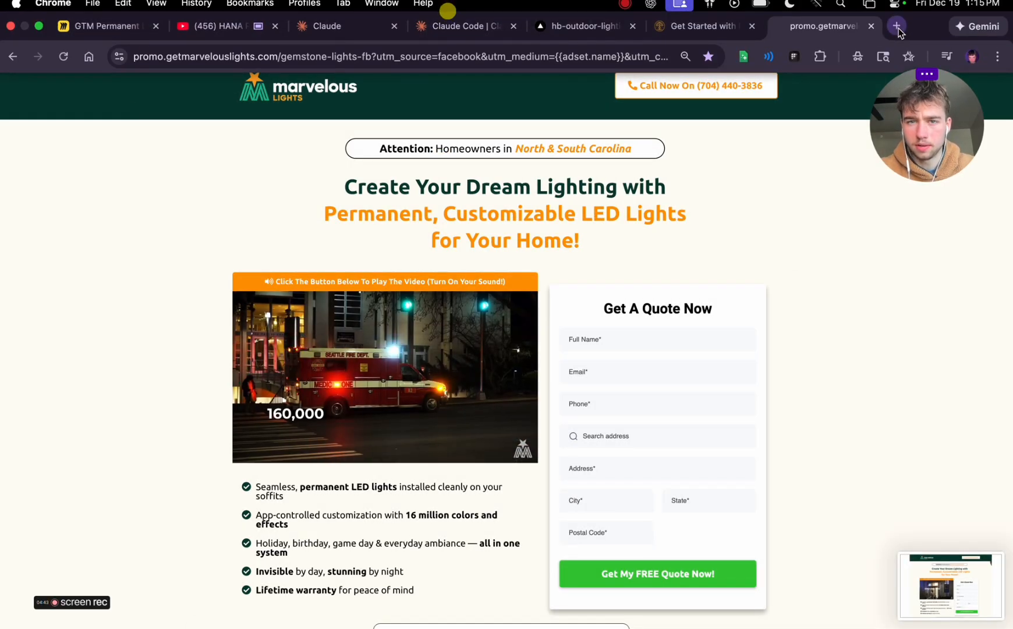
left_click(157, 26)
left_click_drag(950, 585, 590, 511)
left_click_drag(545, 406, 810, 250)
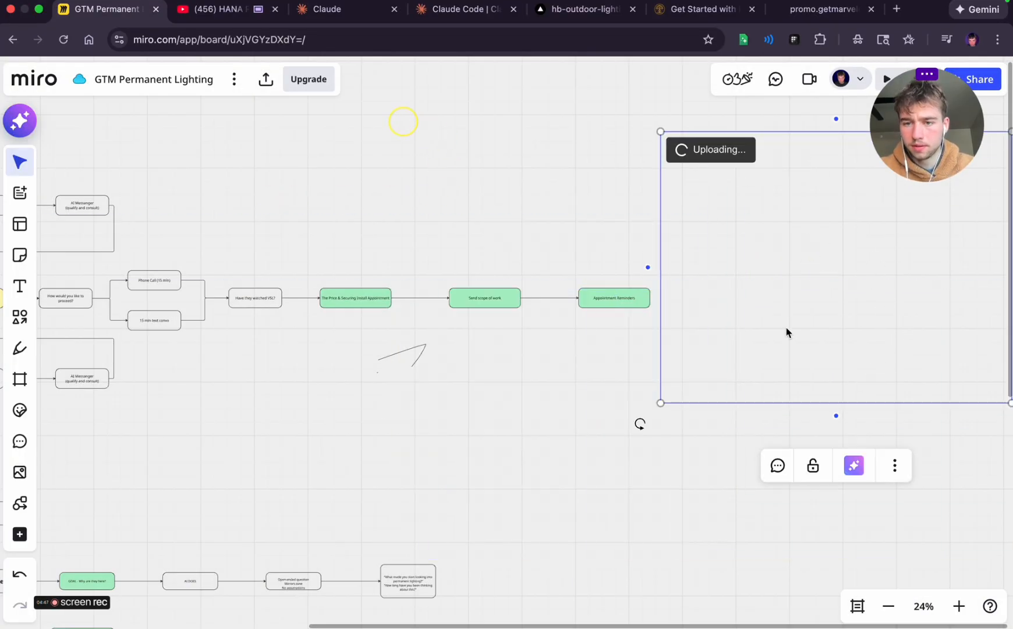
left_click(571, 449)
scroll(571, 449, "right", 6)
scroll(570, 449, "right", 1)
left_click(490, 302)
left_click_drag(466, 284, 701, 246)
left_click(437, 402)
scroll(436, 402, "right", 1)
scroll(437, 406, "right", 5)
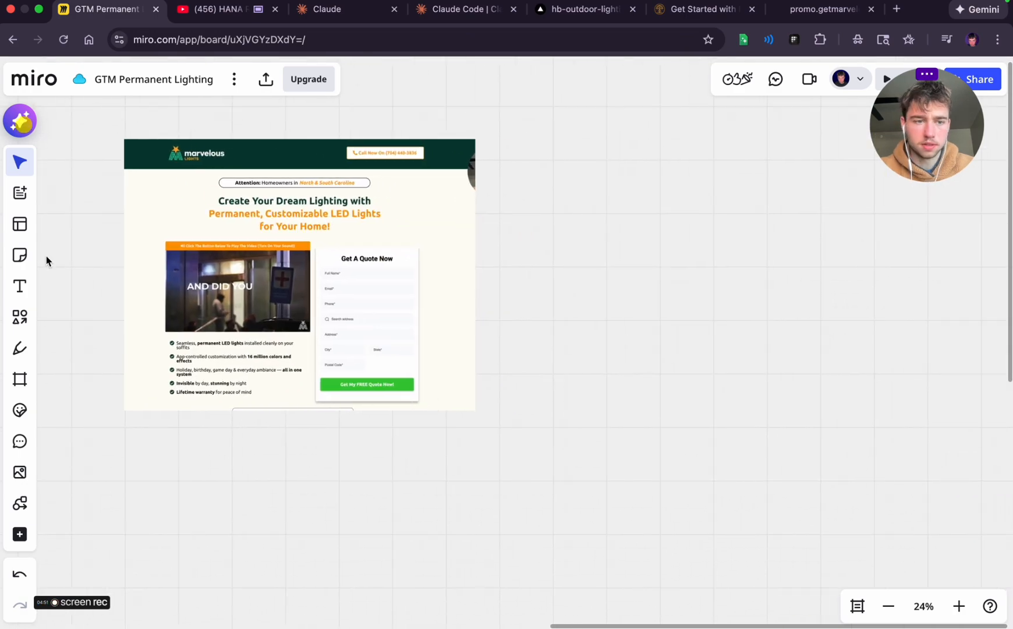
Draw a large rounded rectangle to the right of the Marvelous Lights screenshot as the landing page wireframe's outline
left_click(20, 331)
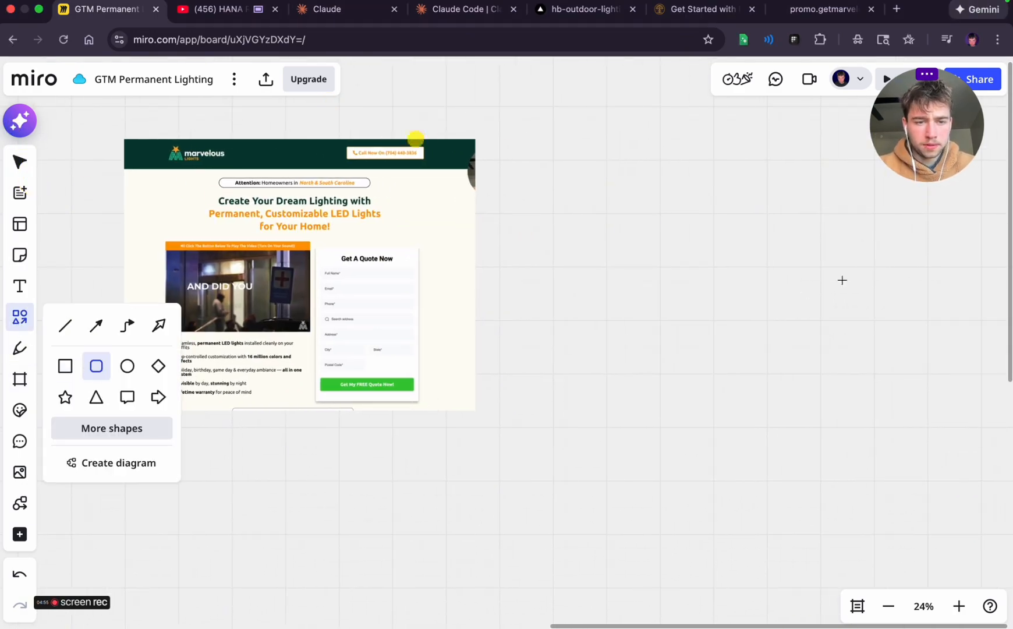
left_click_drag(571, 128, 845, 546)
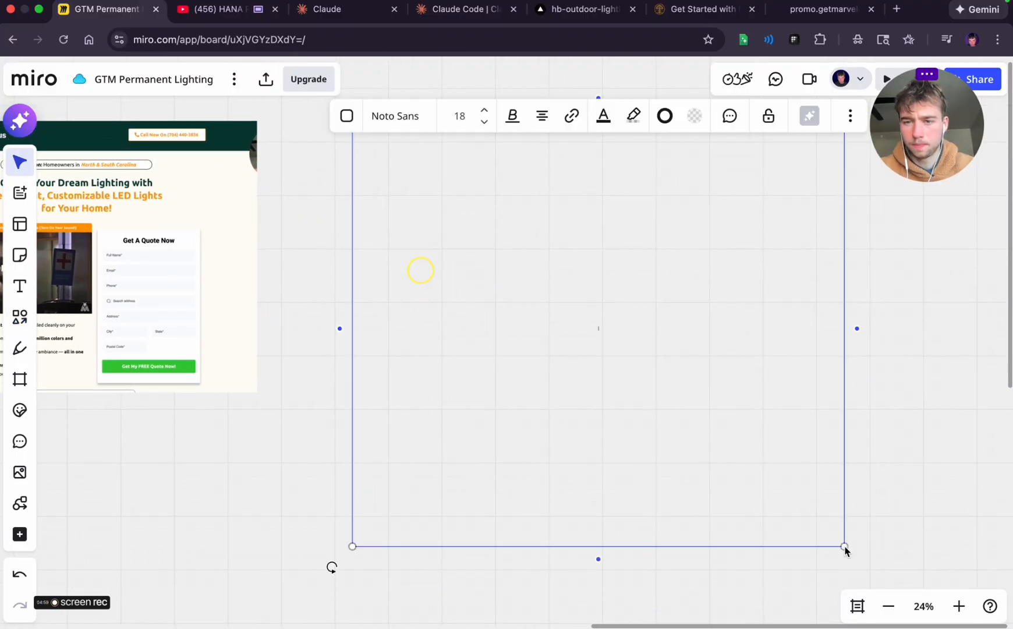
left_click(899, 297)
scroll(651, 290, "up", 5)
scroll(651, 290, "left", 5)
scroll(650, 289, "down", 2)
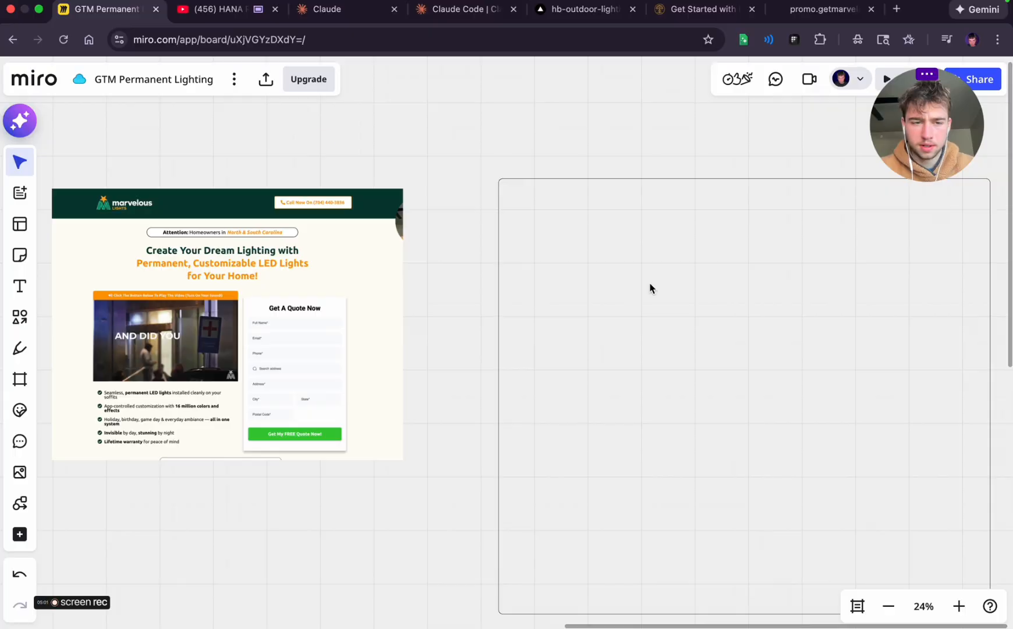
scroll(267, 330, "left", 2)
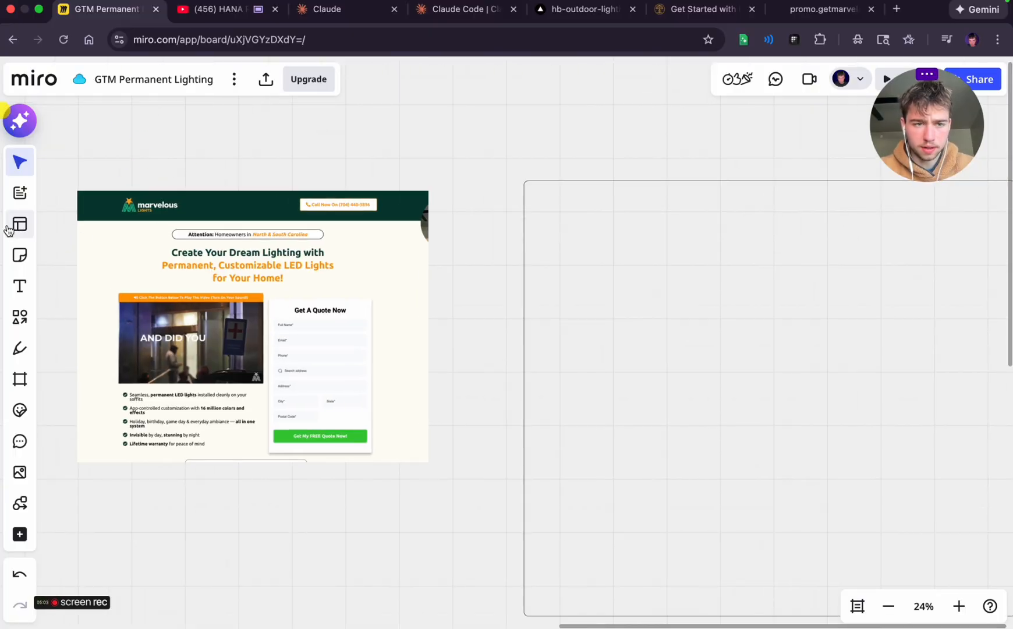
Add the text "LOGO" at size 80 in the wireframe's upper-left corner and enlarge it by scaling
left_click(19, 285)
left_click(624, 220)
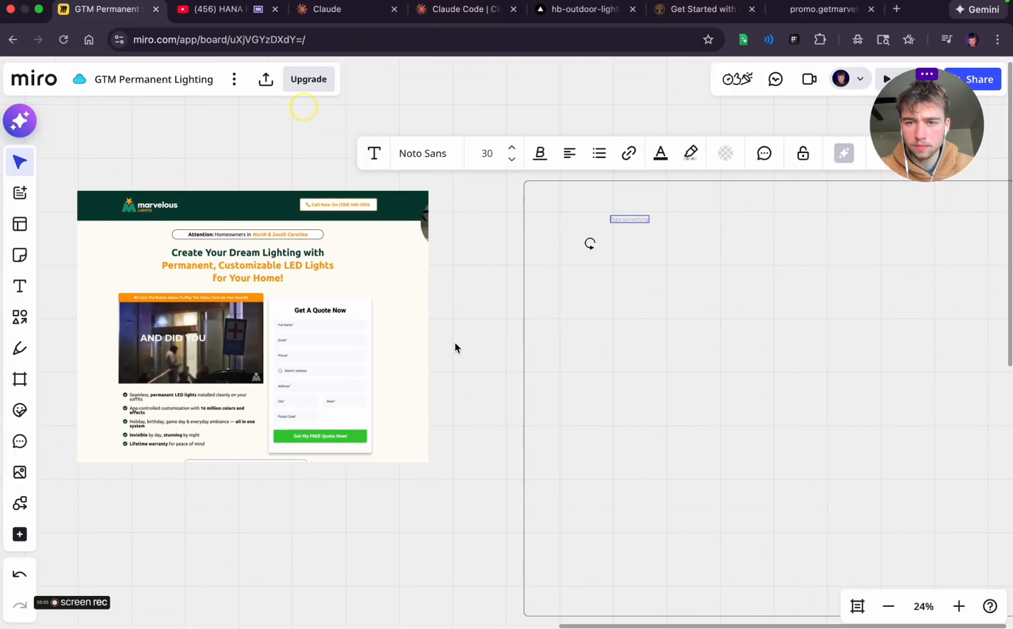
left_click(512, 148)
left_click(513, 148)
left_click(512, 148)
left_click(512, 148)
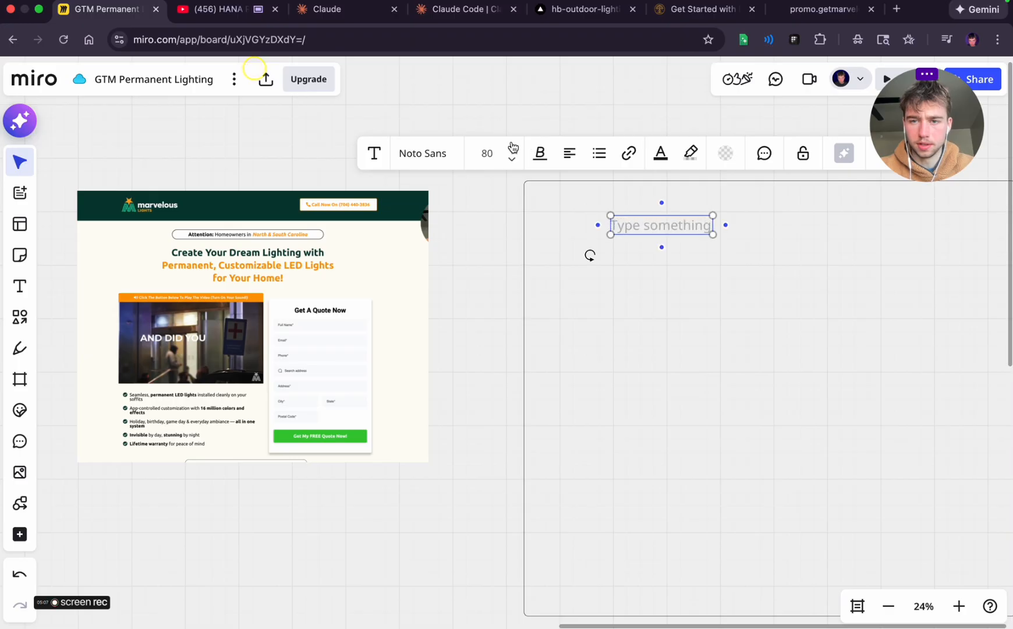
left_click(513, 148)
left_click(512, 161)
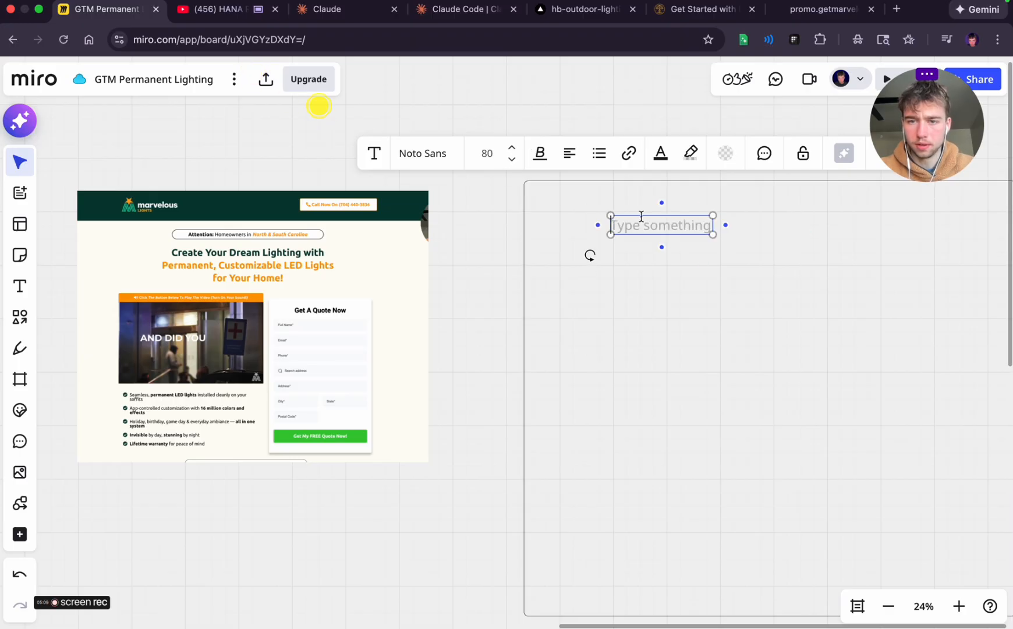
type("LOGO")
left_click(638, 235)
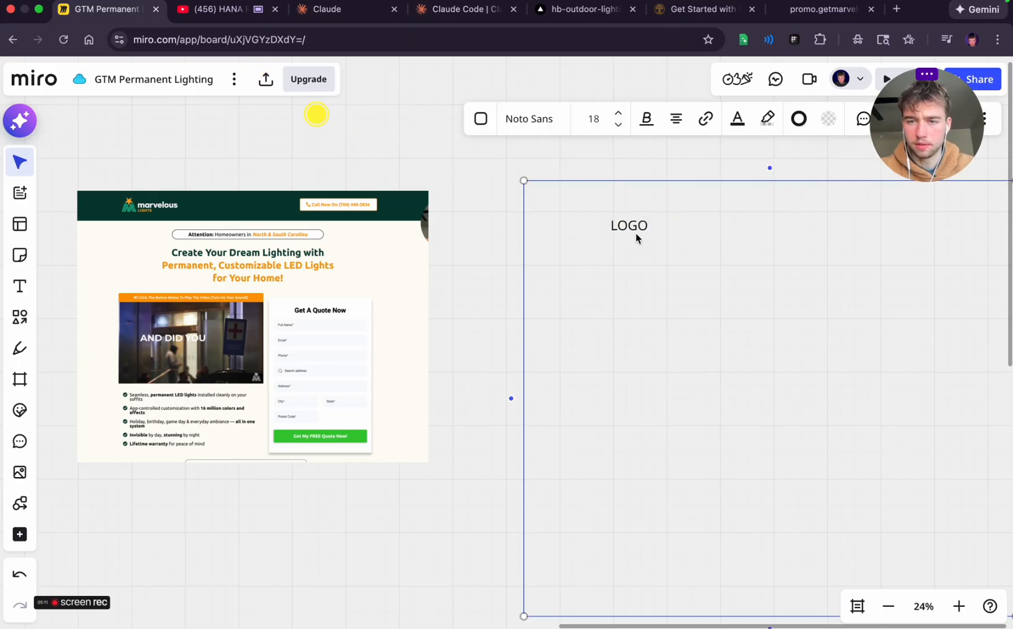
left_click(629, 225)
left_click_drag(648, 234, 616, 229)
left_click(651, 288)
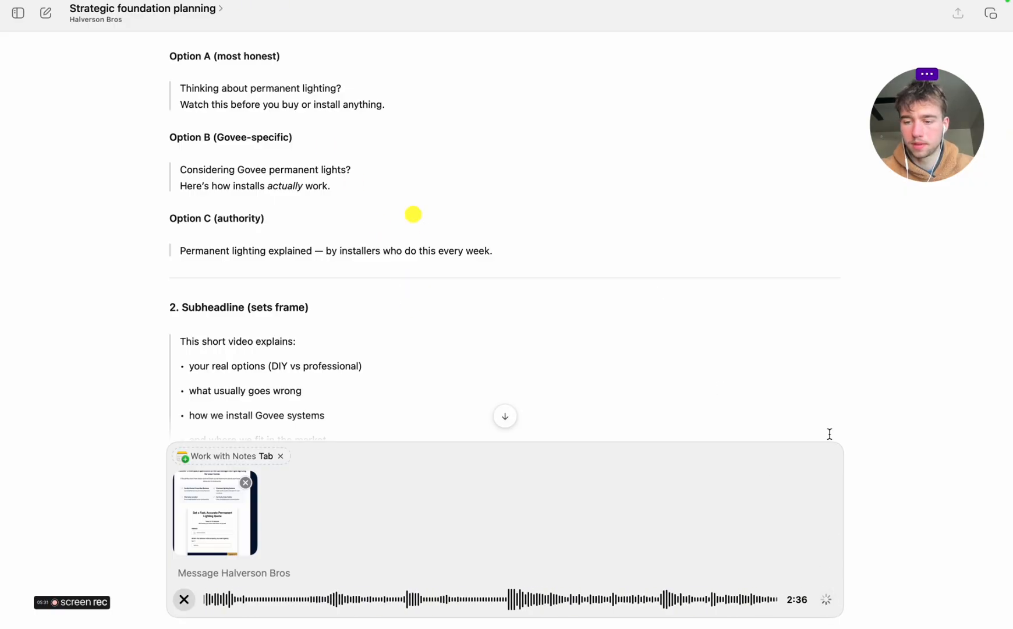
Return to the Miro board and place a rounded box labelled "Message us now (messenger icon)" in the wireframe's upper-right corner
key("ctrl+Right")
key("ctrl+Right")
scroll(733, 412, "right", 2)
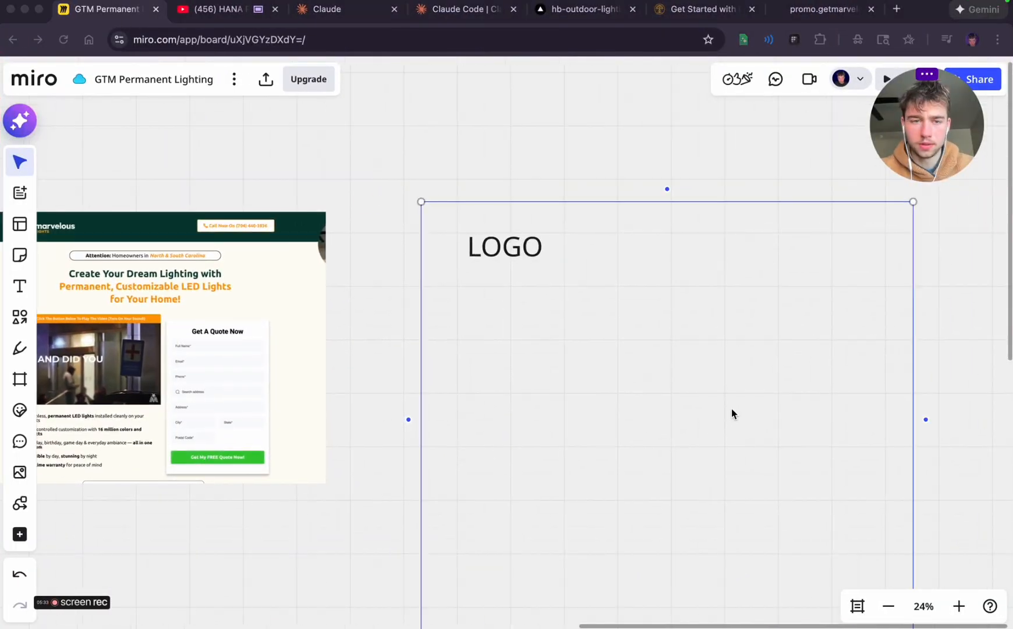
scroll(732, 409, "right", 2)
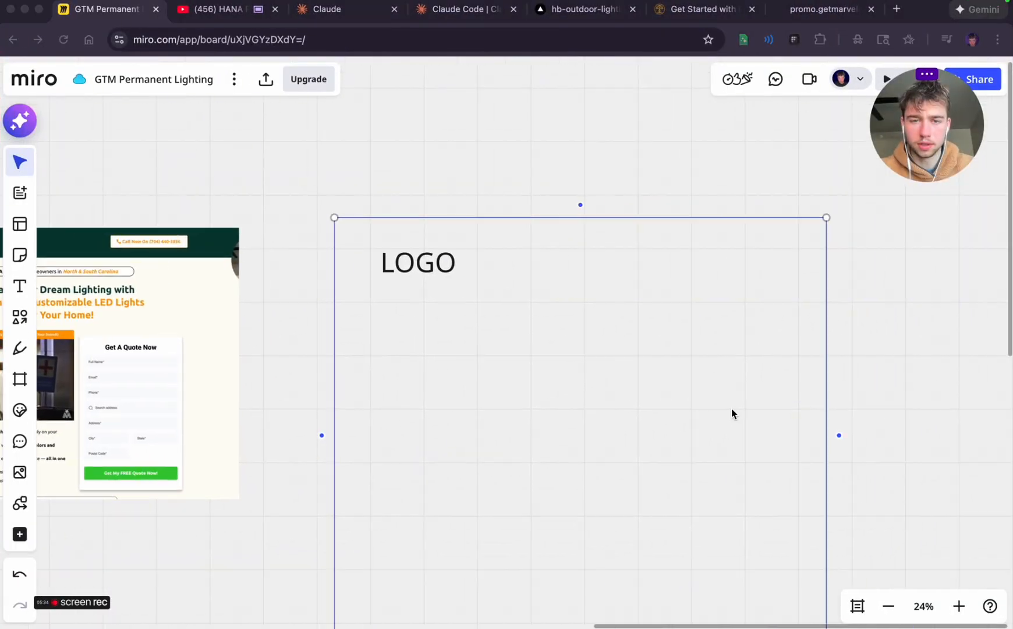
left_click(21, 318)
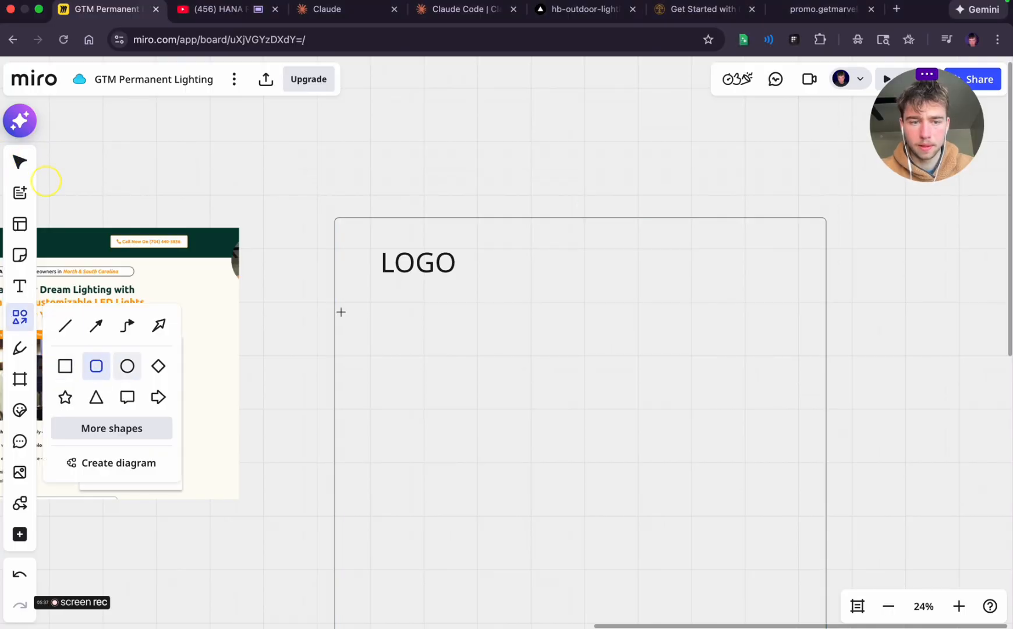
mouse_move(636, 235)
left_mouse_down()
mouse_move(747, 262)
mouse_move(710, 259)
left_mouse_up()
left_click(864, 285)
left_click(642, 239)
left_click(686, 247)
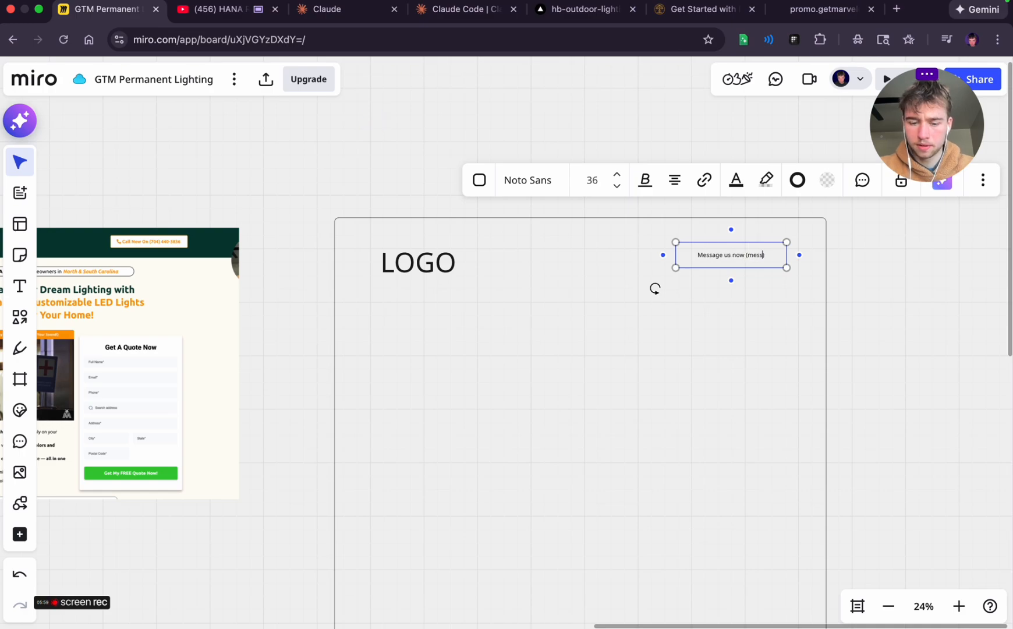
left_click(899, 269)
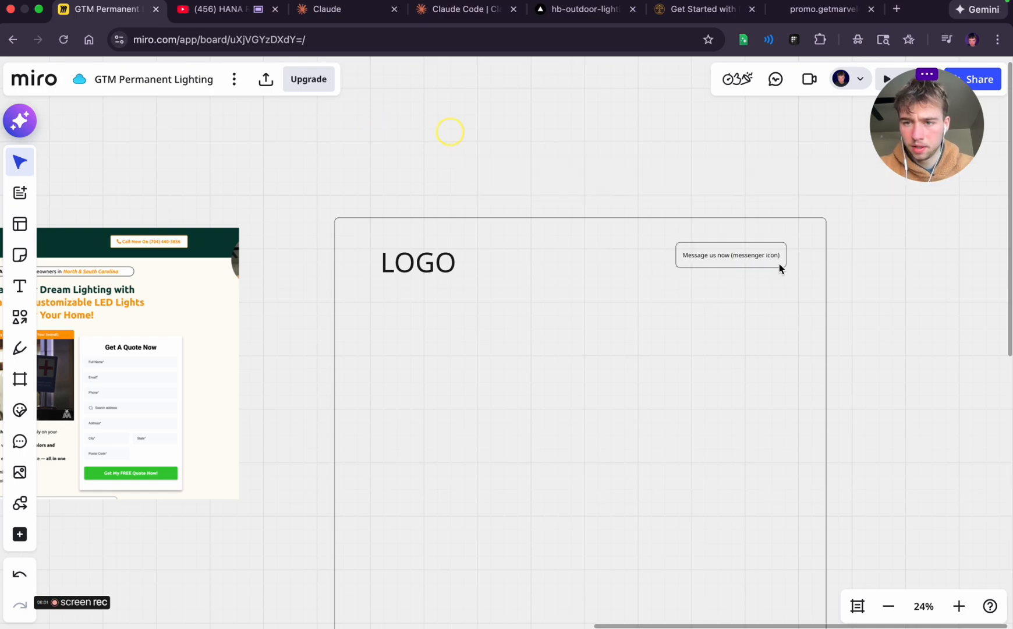
Create a box connected from "Message us now (messenger icon)" outside the wireframe and label it "Facebook messenger route"
left_click(737, 261)
left_click(799, 256)
left_click_drag(922, 261, 814, 153)
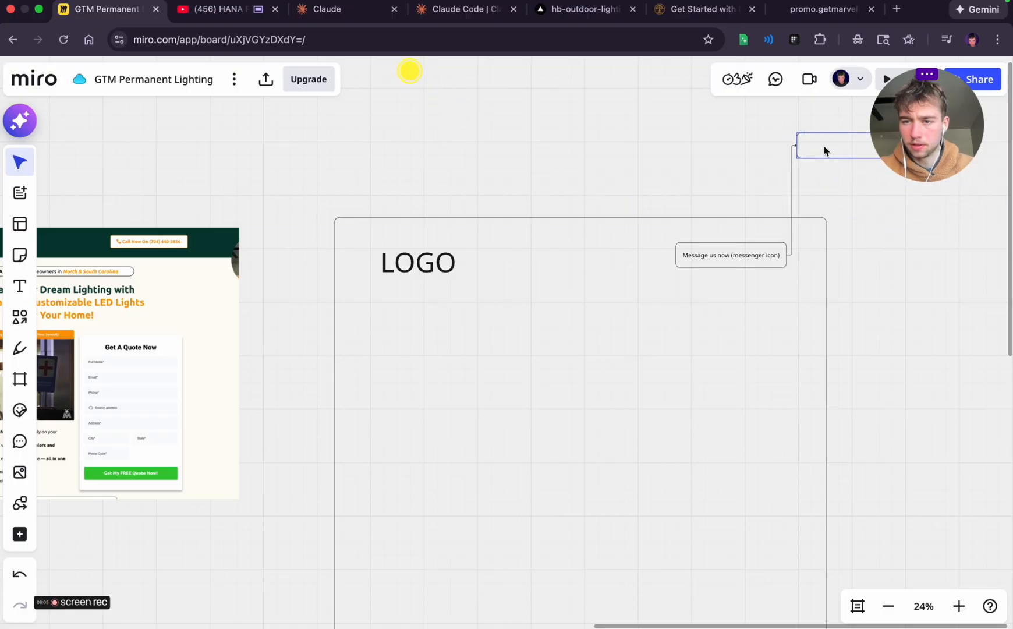
scroll(903, 296, "right", 5)
scroll(903, 296, "up", 3)
double_click(632, 253)
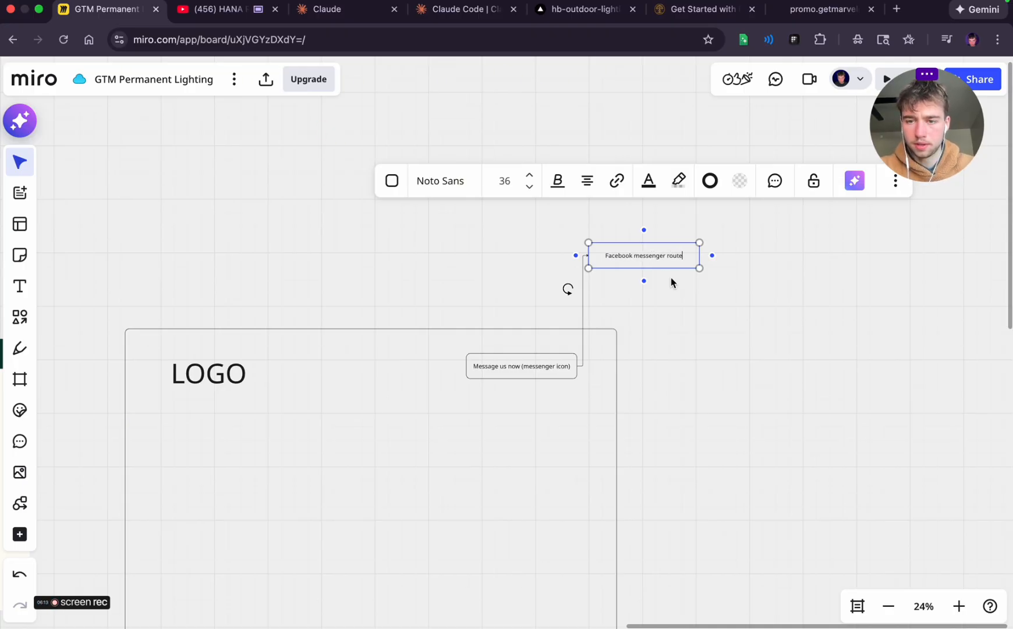
left_click(624, 305)
Reposition the "Facebook messenger route" box above the wireframe's upper-right corner, keeping its connector
left_click(625, 259)
left_click_drag(625, 259, 801, 369)
left_click(704, 428)
scroll(670, 434, "left", 4)
scroll(669, 434, "down", 3)
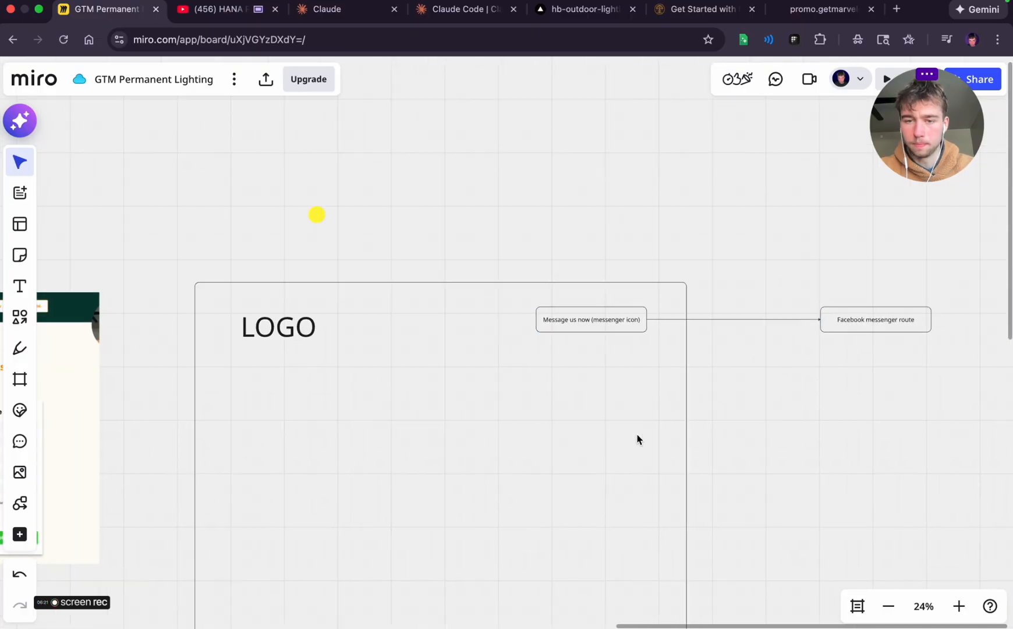
left_click_drag(921, 270, 758, 139)
left_click(512, 152)
scroll(511, 155, "left", 2)
scroll(512, 154, "down", 2)
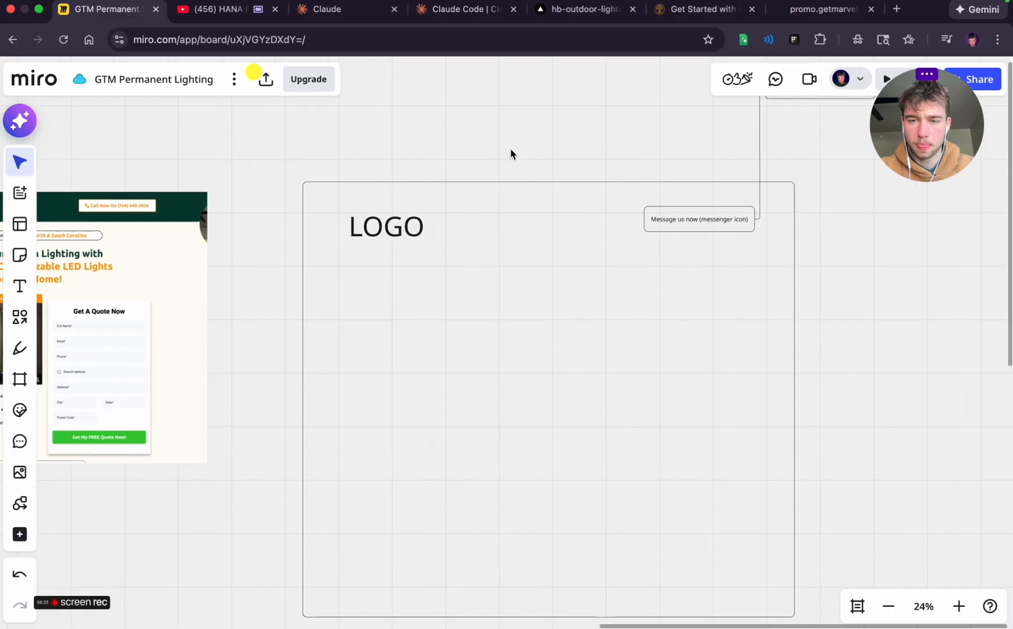
Draw a straight horizontal line across the wireframe's full width beneath the logo and message button to separate the header
left_click(19, 317)
left_click(66, 325)
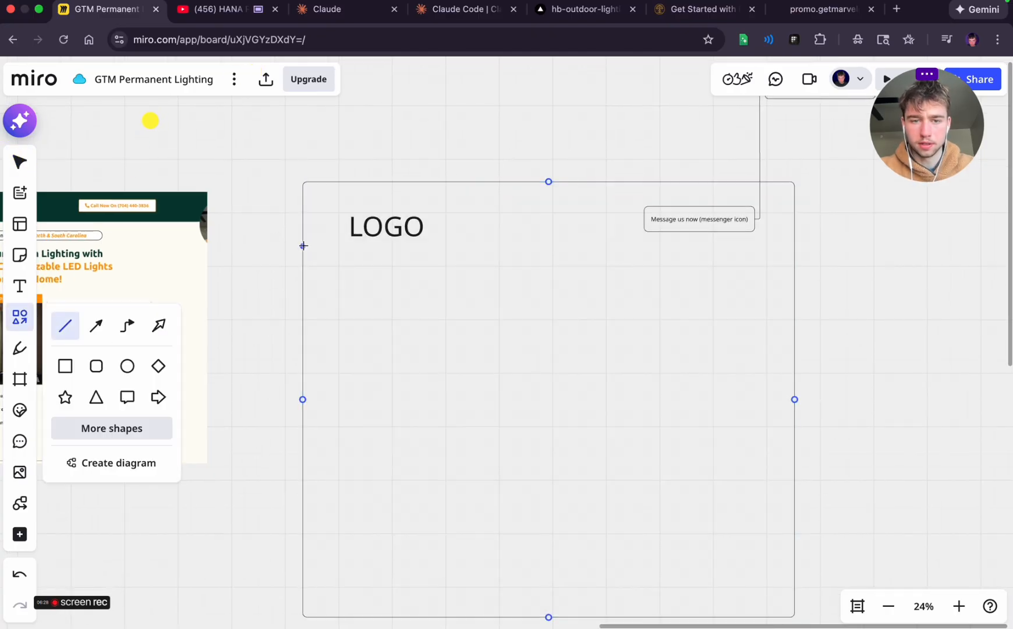
mouse_move(302, 245)
left_mouse_down()
mouse_move(803, 249)
mouse_move(793, 246)
left_mouse_up()
left_click(884, 272)
scroll(884, 272, "left", 3)
scroll(884, 272, "down", 3)
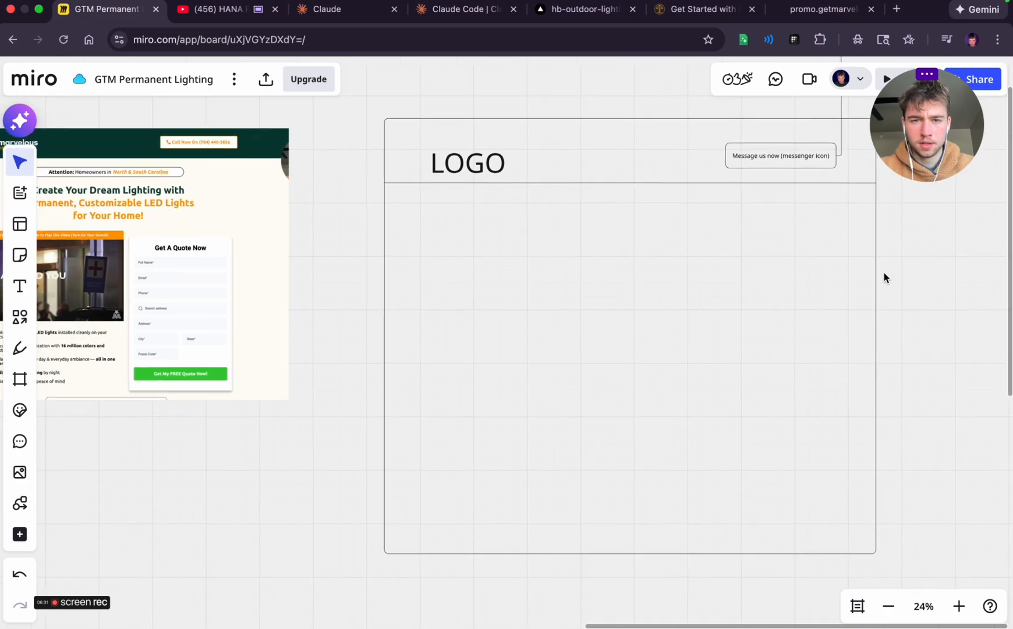
scroll(884, 277, "up", 3)
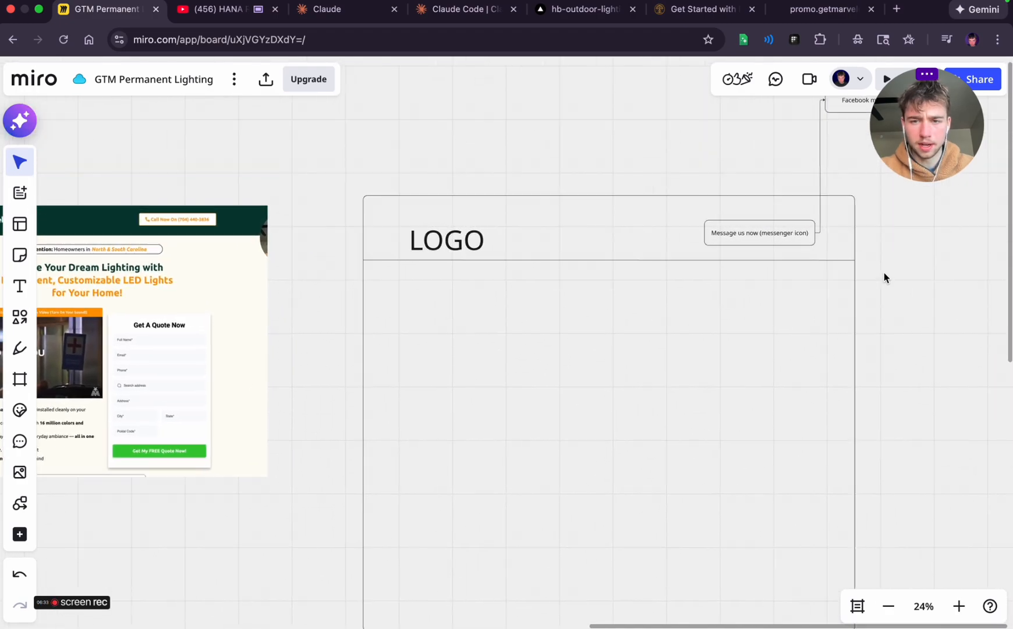
Draw a wide, thin rounded box just below the wireframe's header line and label it "ATTENTION HOMEOWNERS"
left_click(26, 318)
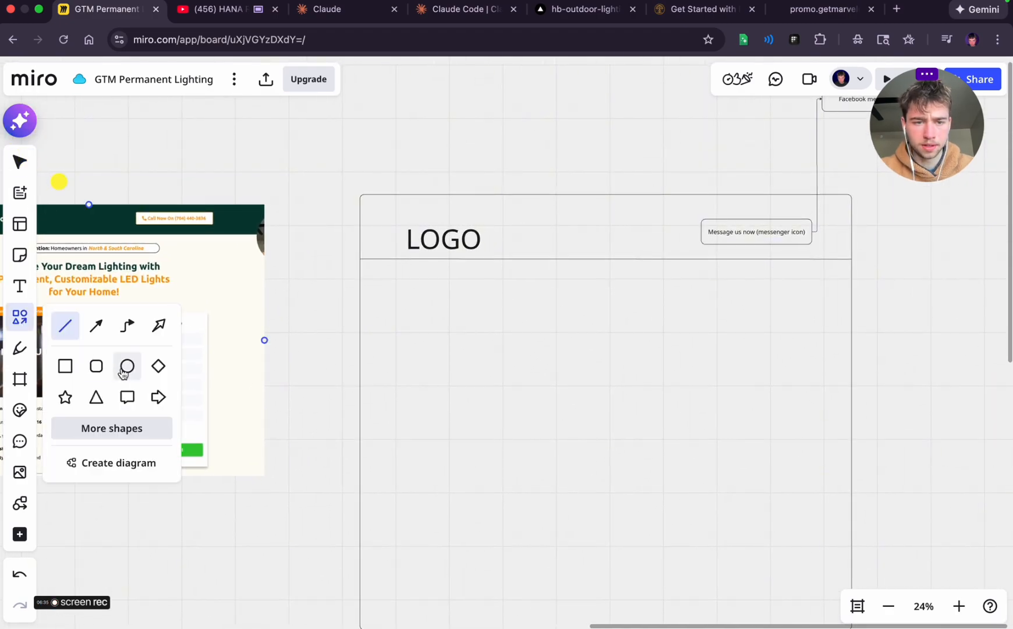
left_click(96, 367)
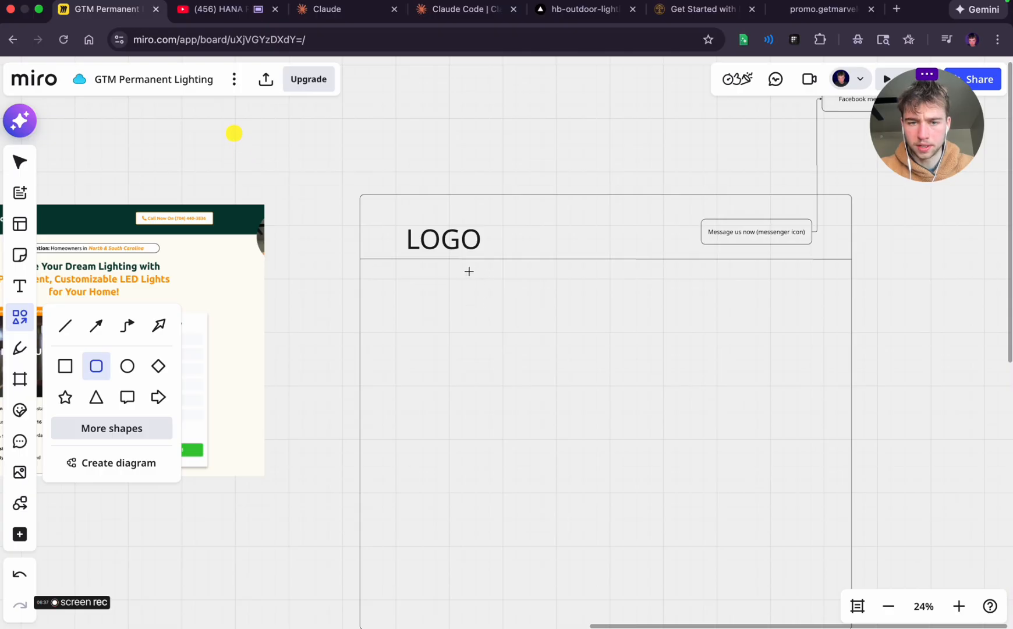
left_click_drag(447, 273, 774, 291)
scroll(589, 285, "left", 2)
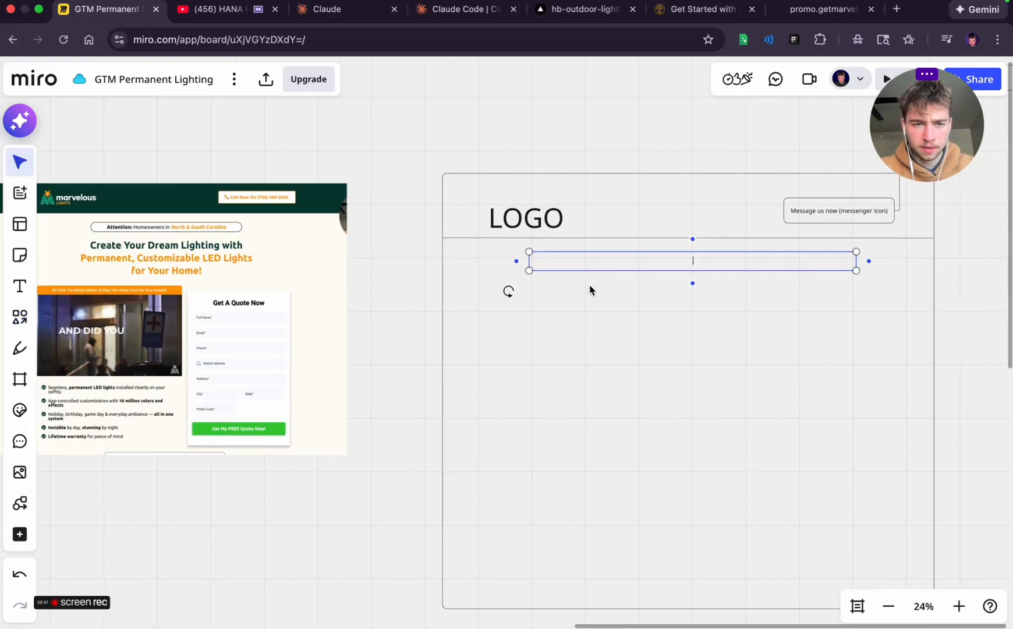
scroll(590, 285, "right", 2)
scroll(589, 285, "right", 2)
scroll(590, 285, "up", 1)
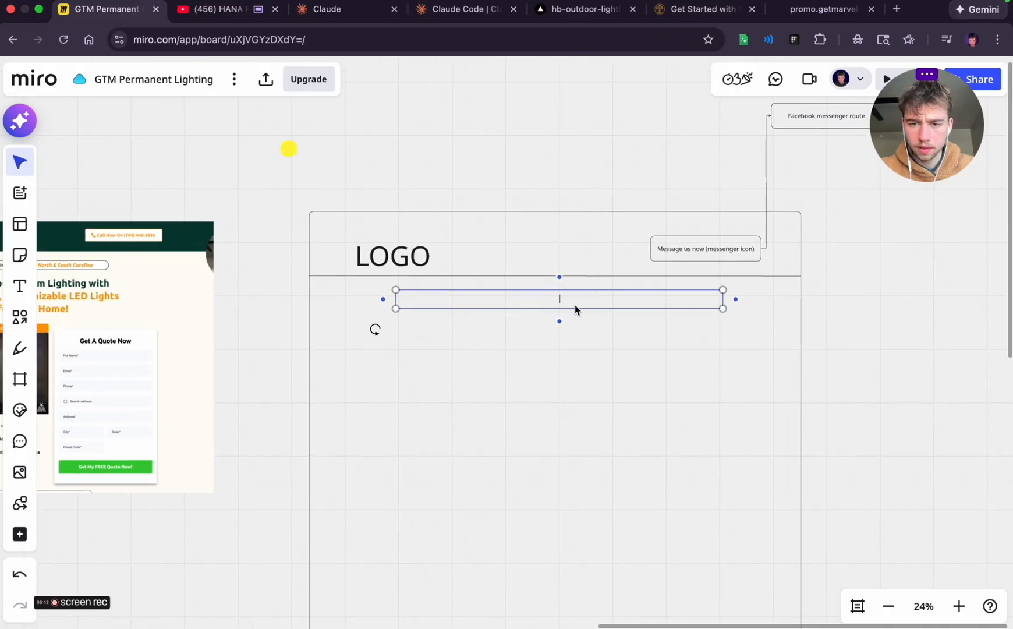
type("ATTENTION HOMEOWNERS")
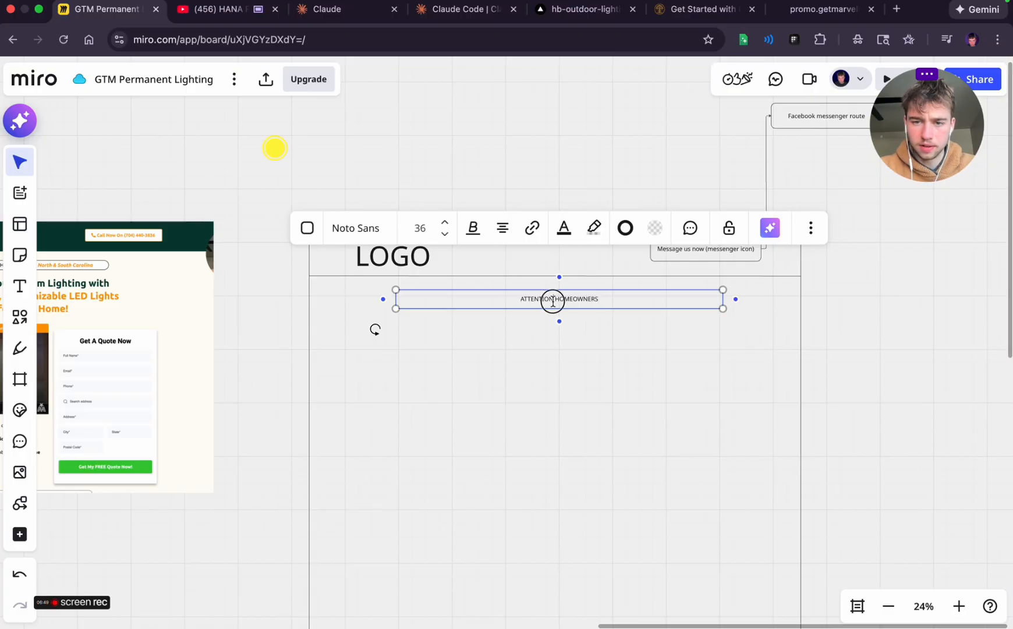
Extend the attention box's label to "ATTENTION HOMEOWNERS in Green Bay & Brown County" and enlarge its text
left_click(576, 300)
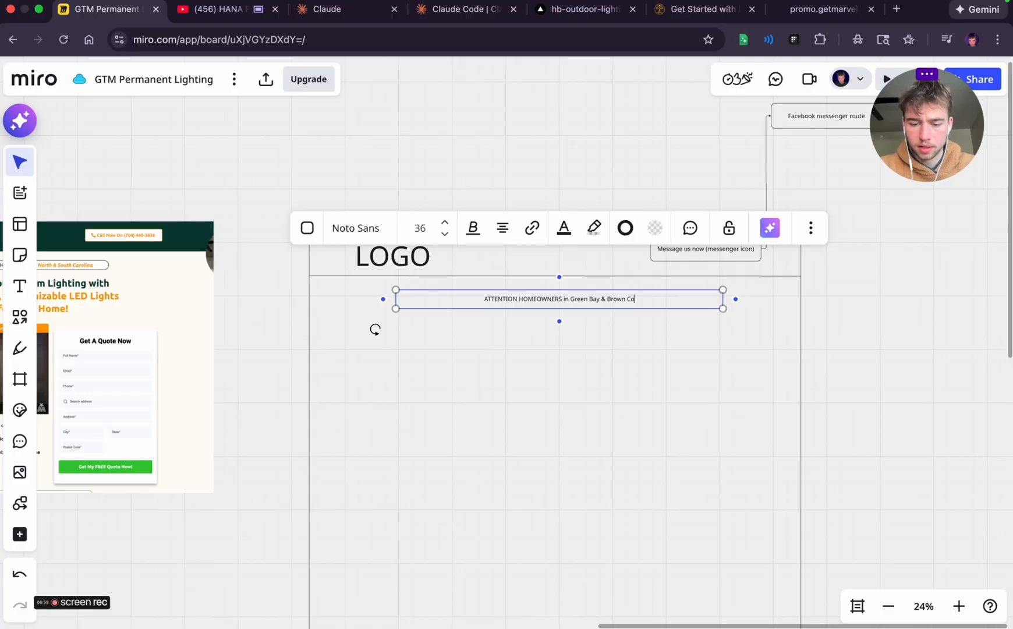
left_click(839, 374)
left_click(663, 306)
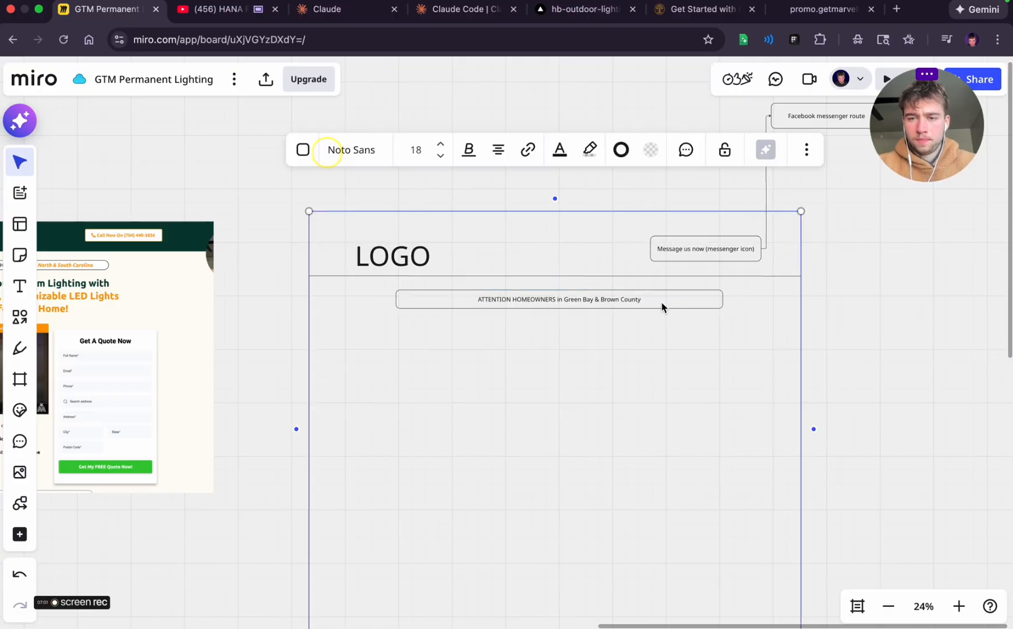
left_click(664, 305)
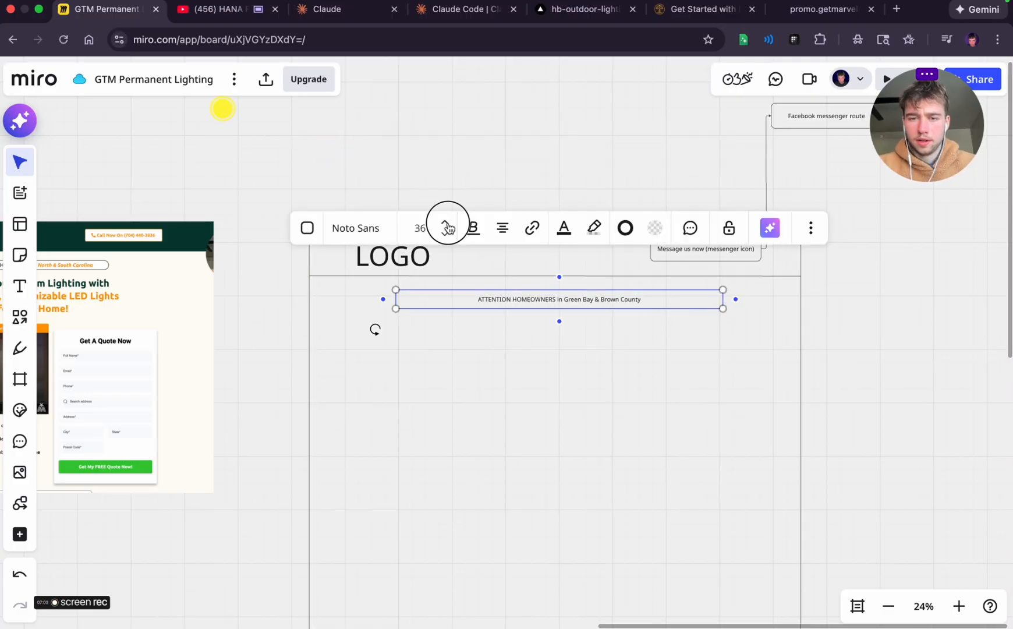
left_click(576, 419)
Add the text "HEADLINE" beneath the attention box in the wireframe
scroll(576, 419, "left", 5)
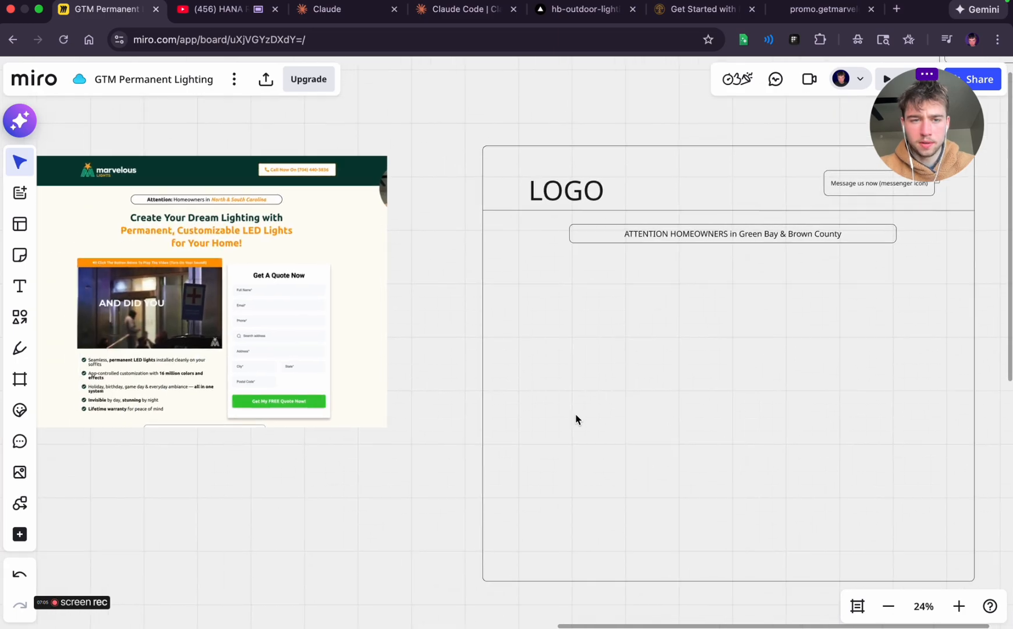
scroll(576, 419, "right", 3)
key("t")
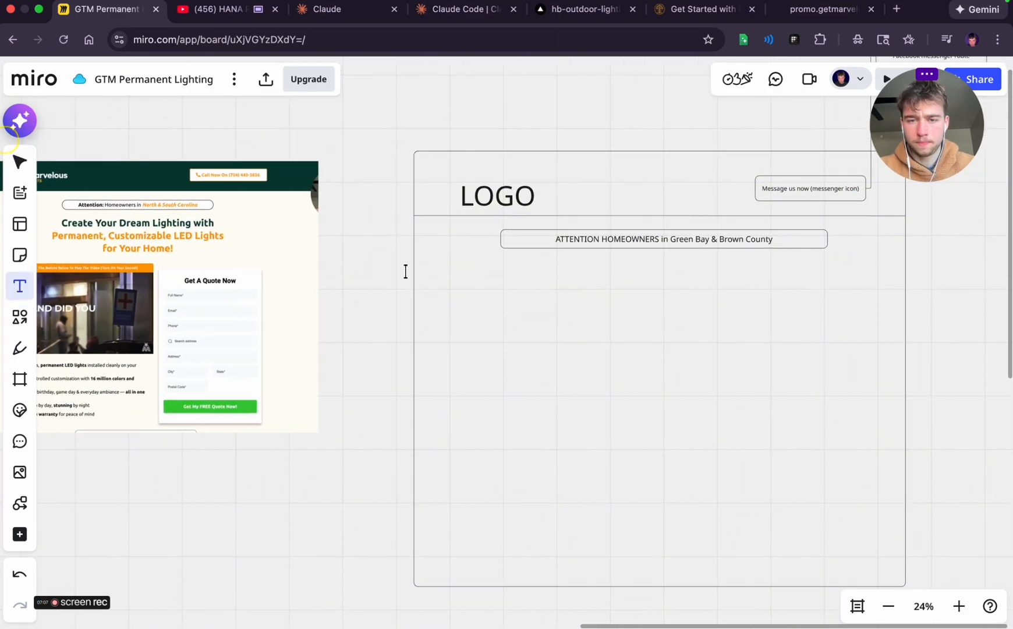
left_click(619, 287)
type("HE")
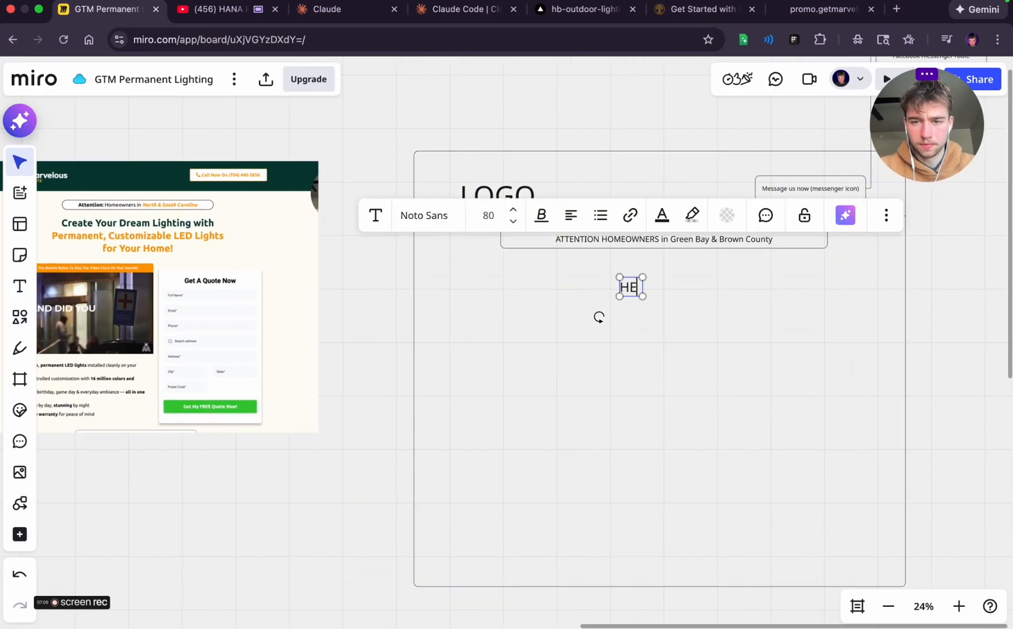
type("ADLINE")
left_click(738, 344)
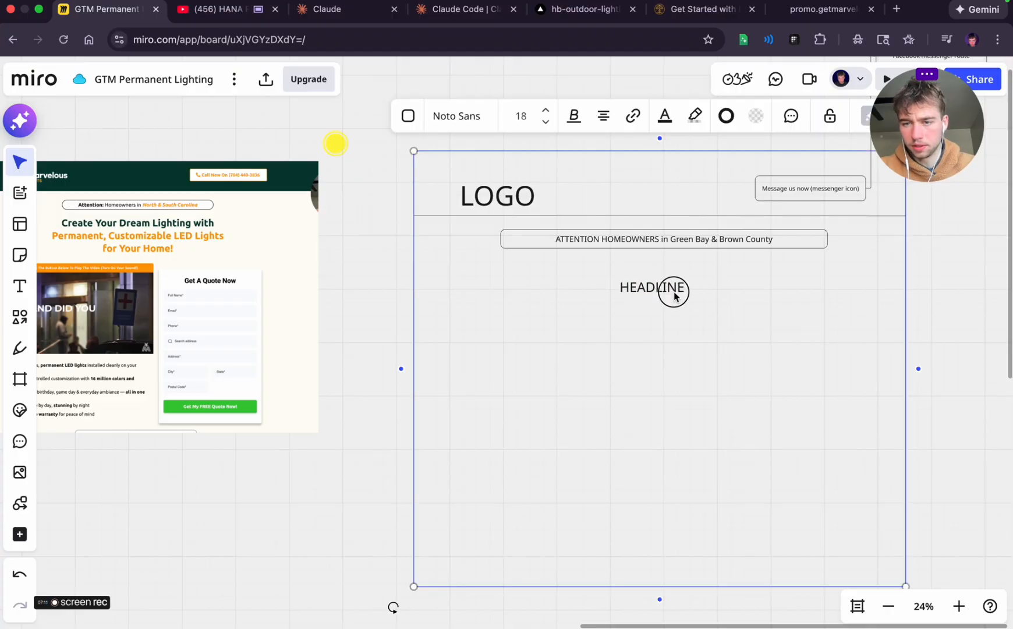
Enlarge the "HEADLINE" text slightly and centre it horizontally in the wireframe
left_click(674, 294)
left_click_drag(686, 296, 659, 282)
left_click(762, 294)
left_click(658, 289)
left_click(505, 124)
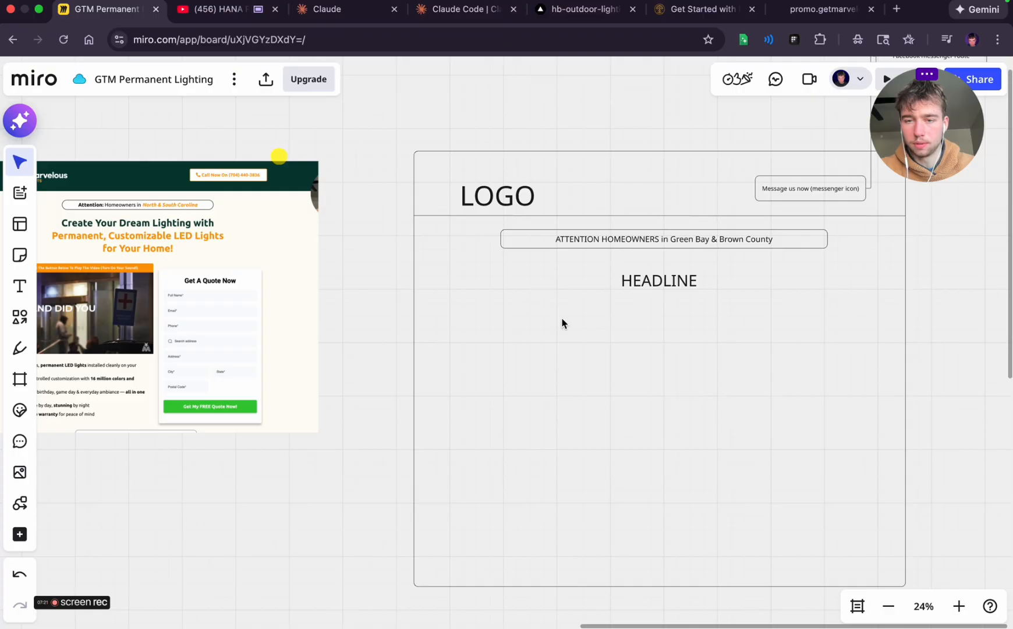
Draw a large rounded video box below the headline, filling the left half of the wireframe's content area
scroll(562, 322, "right", 1)
scroll(210, 377, "left", 1)
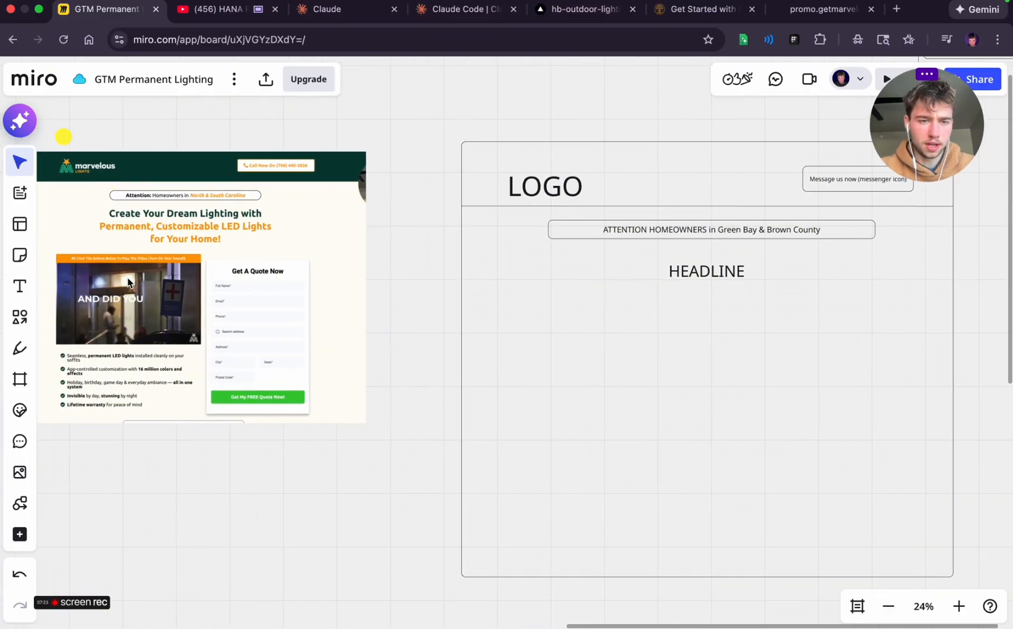
scroll(479, 311, "right", 2)
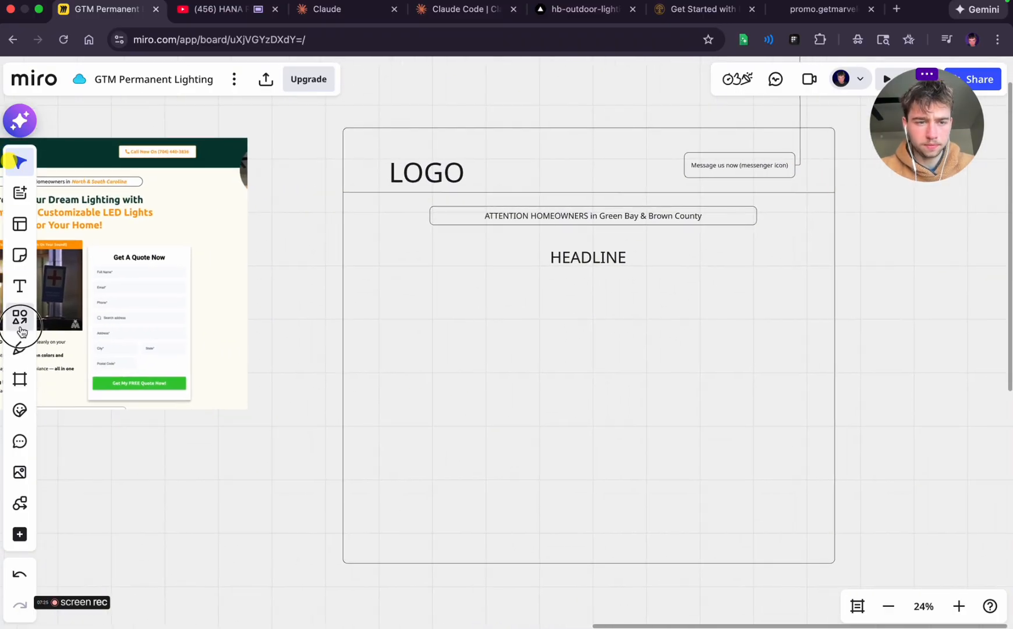
left_click(20, 316)
mouse_move(367, 292)
left_mouse_down()
mouse_move(536, 361)
mouse_move(561, 441)
mouse_move(589, 445)
left_mouse_up()
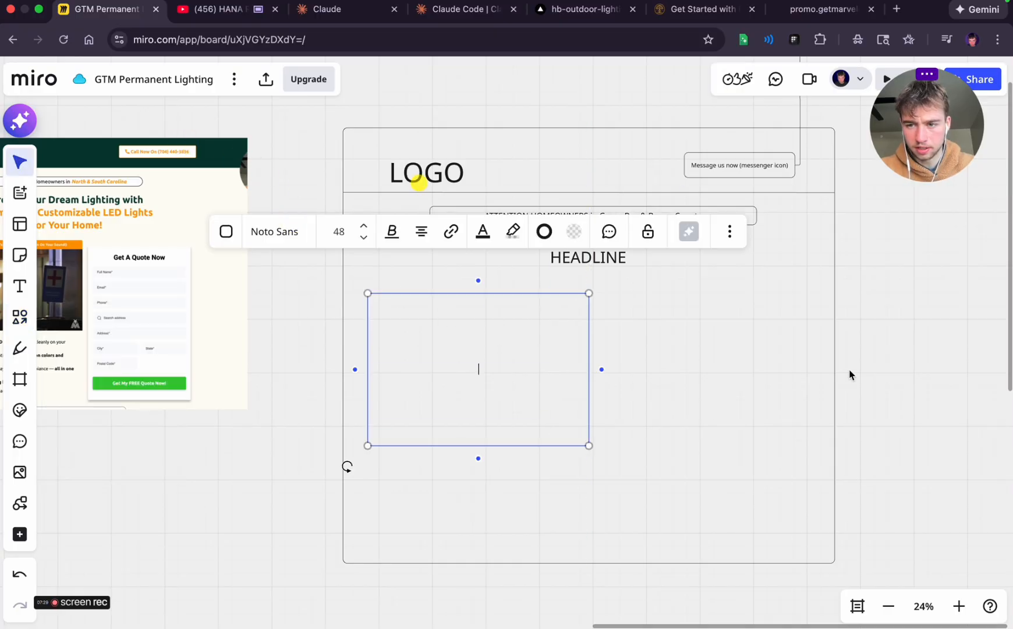
left_click(866, 363)
Add the text "DESKTOP VERSION" on the empty canvas above the wireframe
scroll(757, 315, "up", 5)
left_click(19, 285)
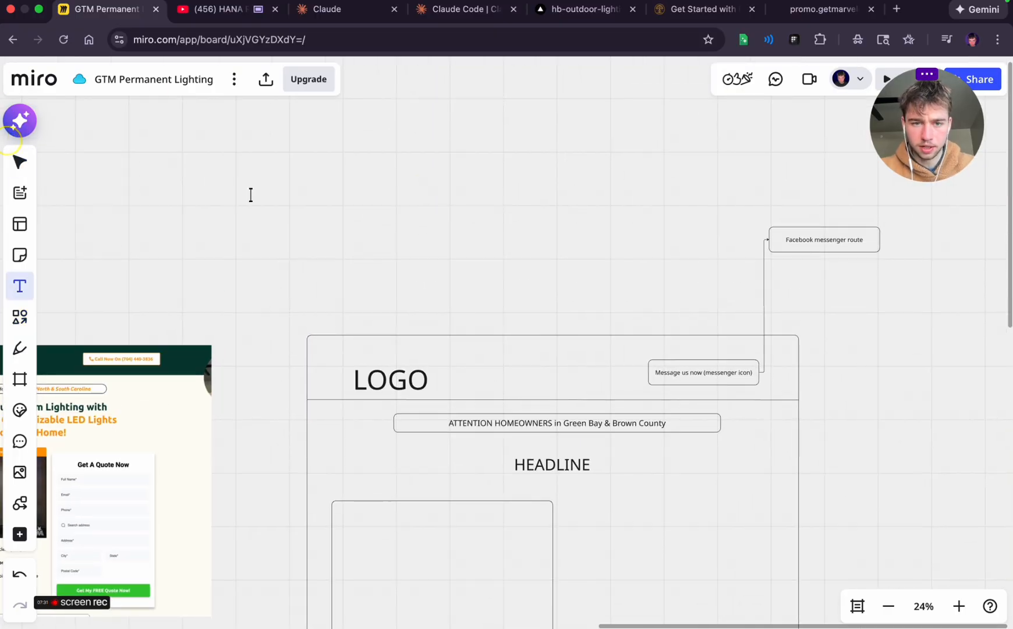
left_click(249, 194)
type("DESKTOP")
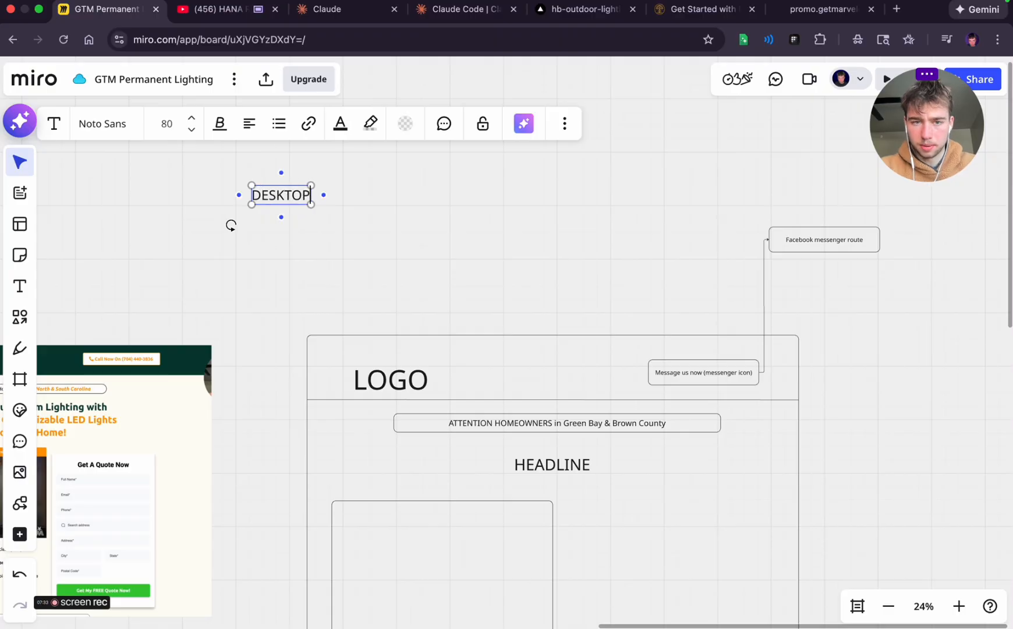
type(" VERSION")
left_click(557, 282)
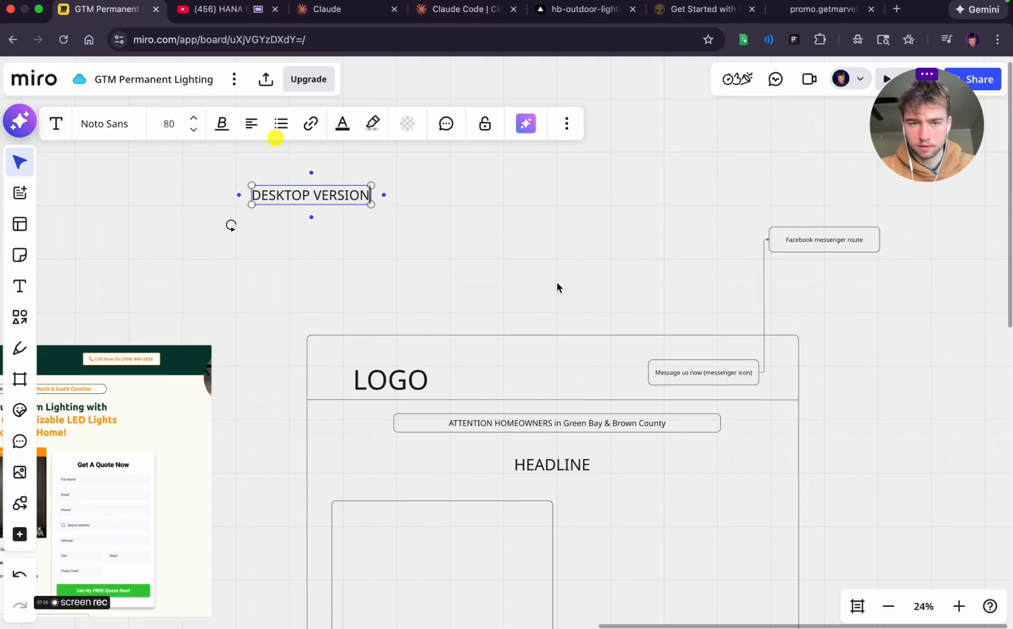
Enlarge the "DESKTOP VERSION" title to size 176, centre it above the wireframe and make it bold
left_click(351, 191)
left_click_drag(375, 206, 471, 243)
left_click(471, 246)
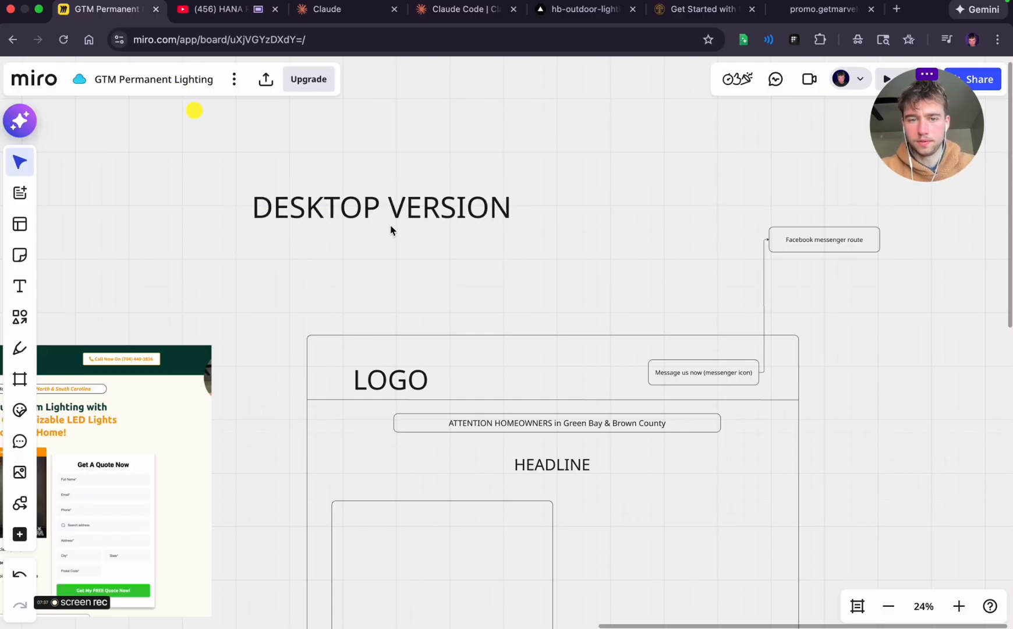
left_click_drag(371, 205, 515, 212)
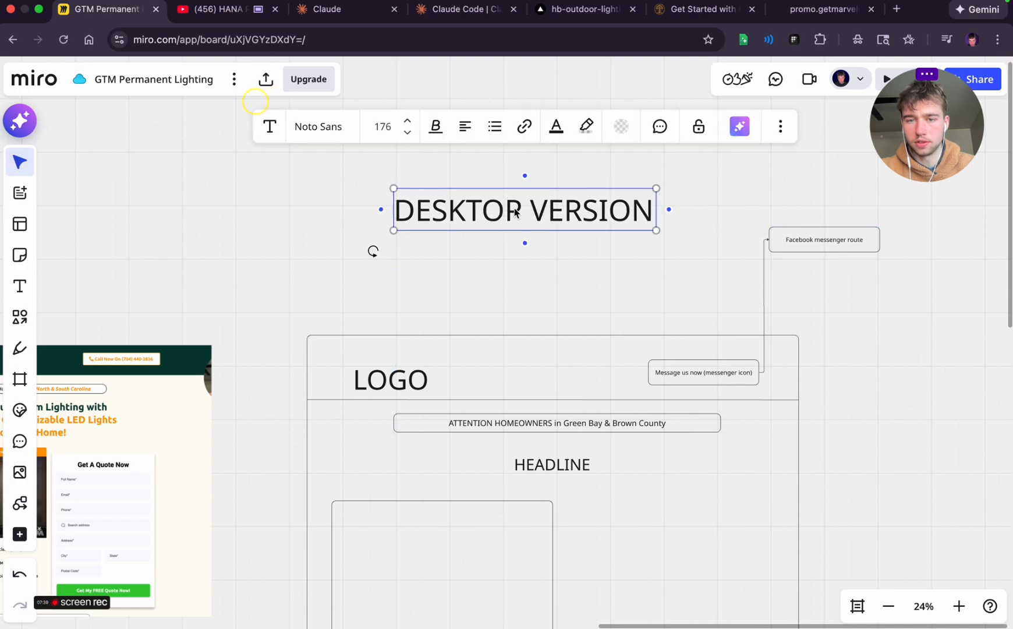
left_click(436, 126)
left_click(392, 163)
Add the bold text "VSL" inside the empty video box and centre it there
scroll(446, 263, "down", 5)
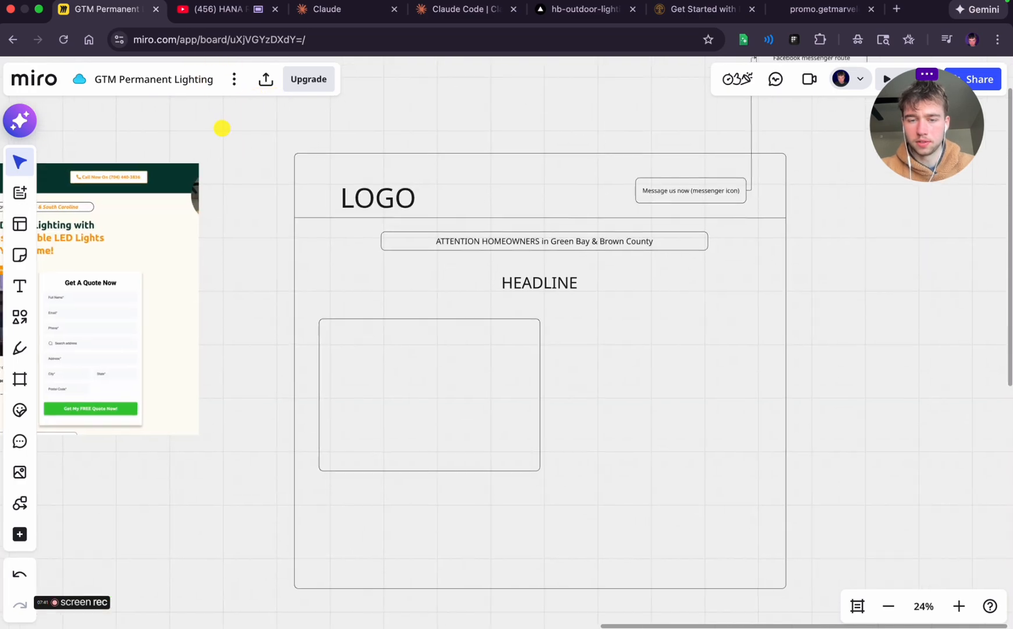
scroll(531, 282, "left", 3)
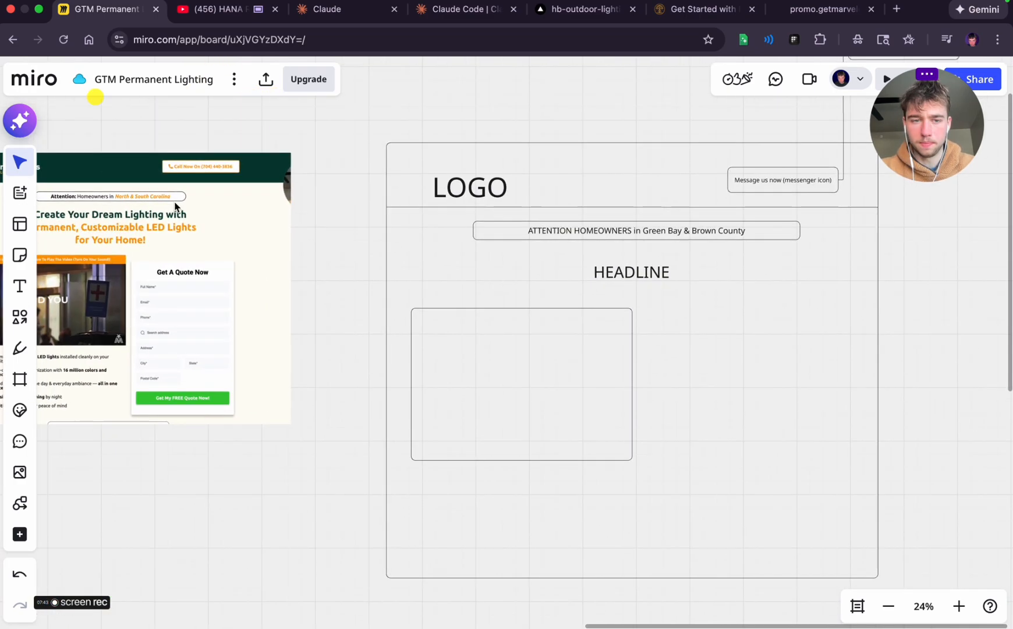
scroll(626, 332, "right", 5)
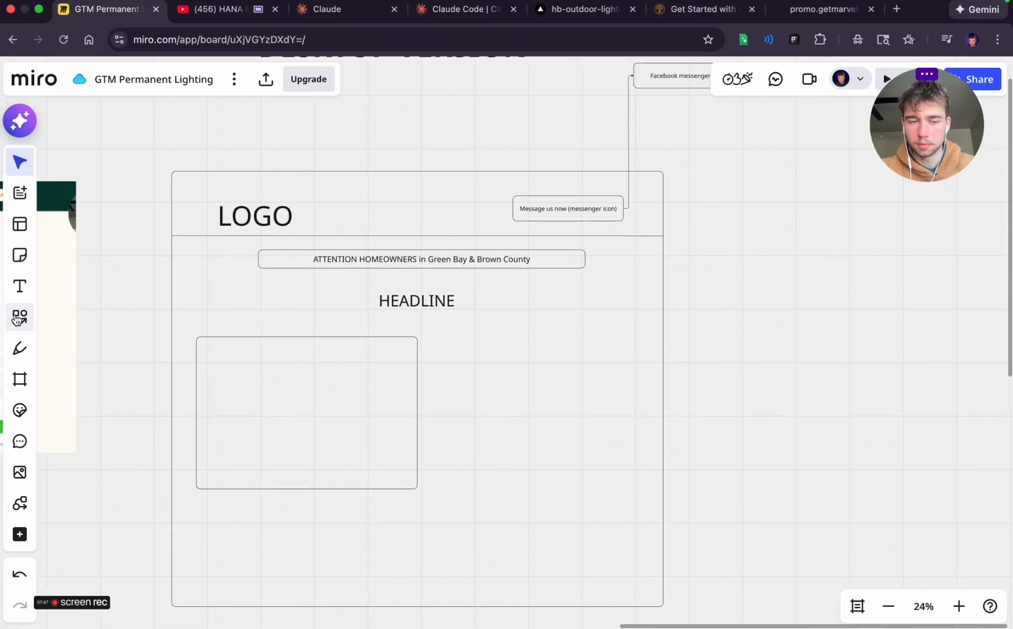
scroll(285, 333, "left", 4)
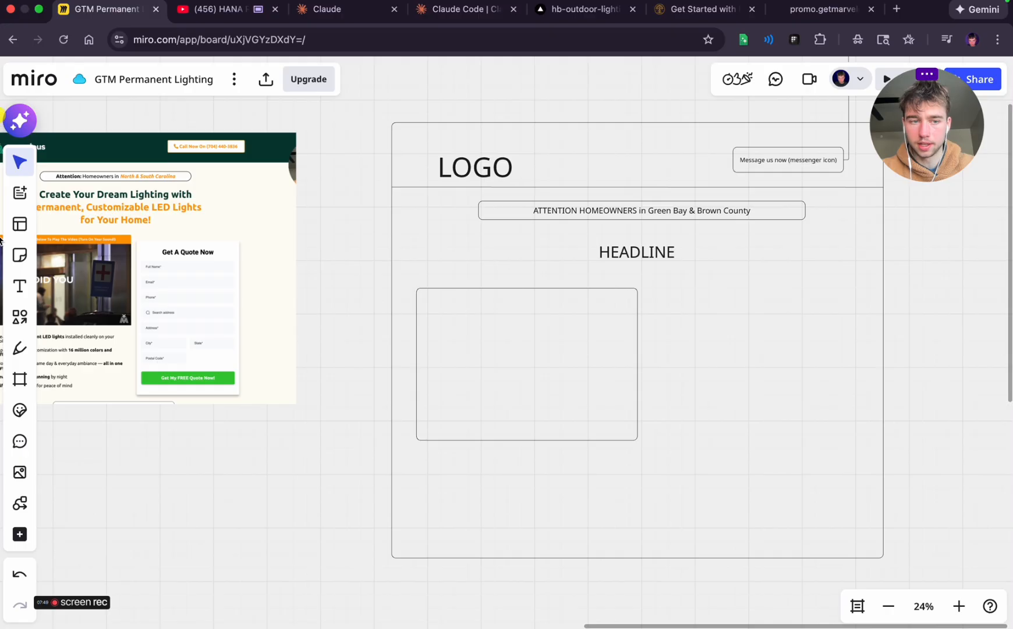
scroll(663, 328, "right", 3)
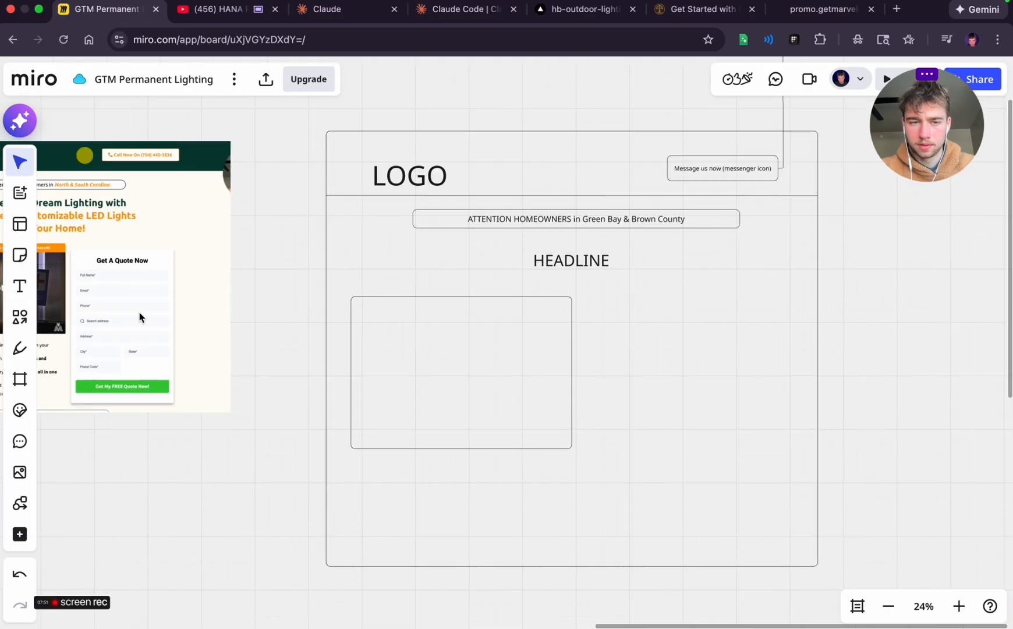
left_click(21, 287)
left_click(408, 370)
type("VSL")
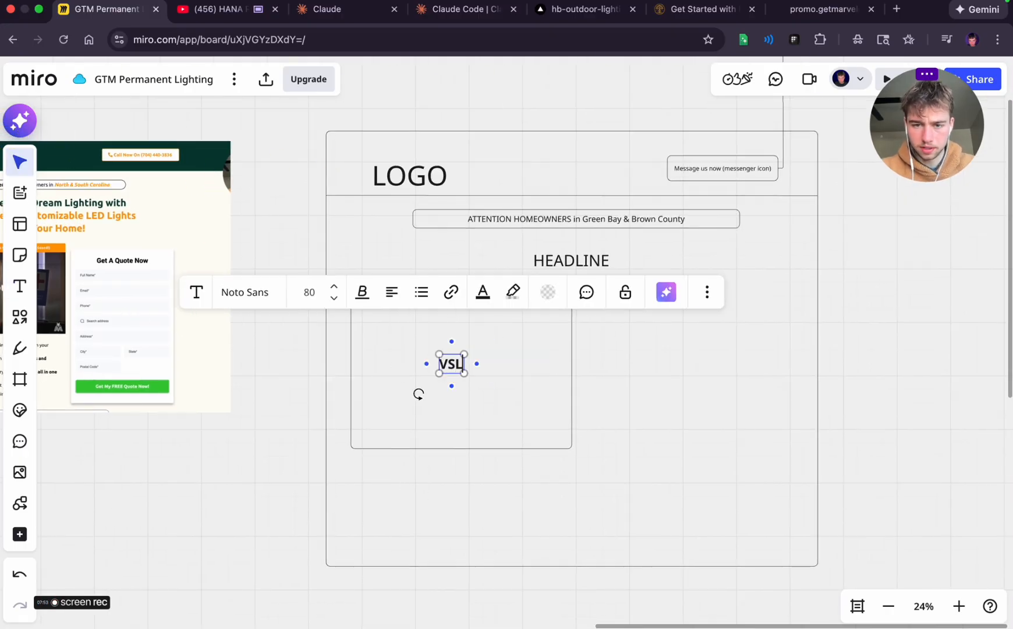
left_click(542, 366)
left_click(453, 371)
left_click_drag(453, 374, 460, 374)
left_click(608, 387)
Following the reference page's video banner, draw a thin rounded bar along the VSL box's upper edge and label it "Click below"
scroll(609, 387, "left", 3)
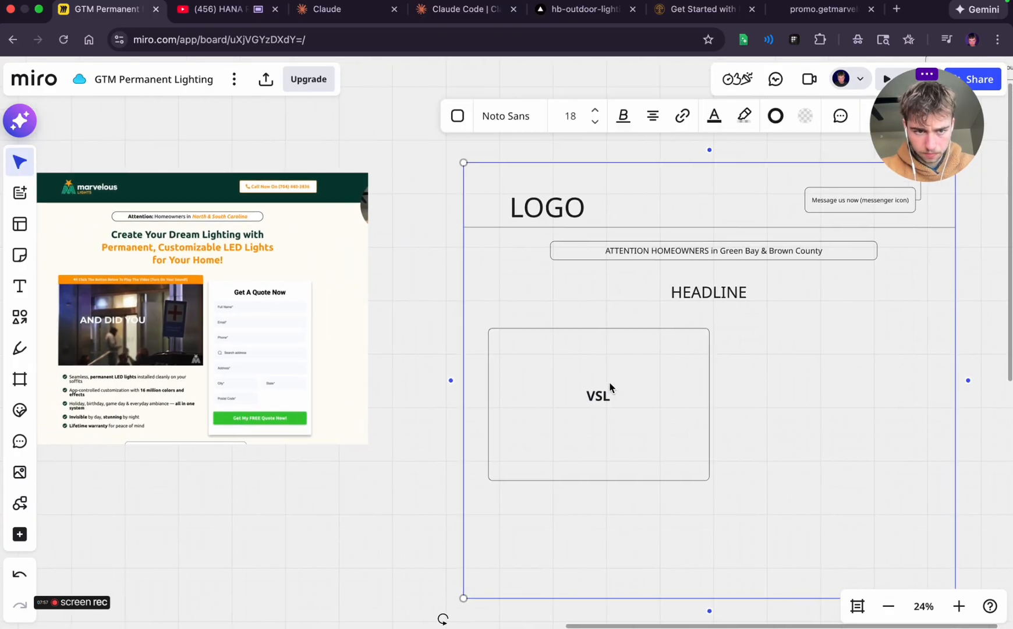
scroll(93, 326, "up", 5)
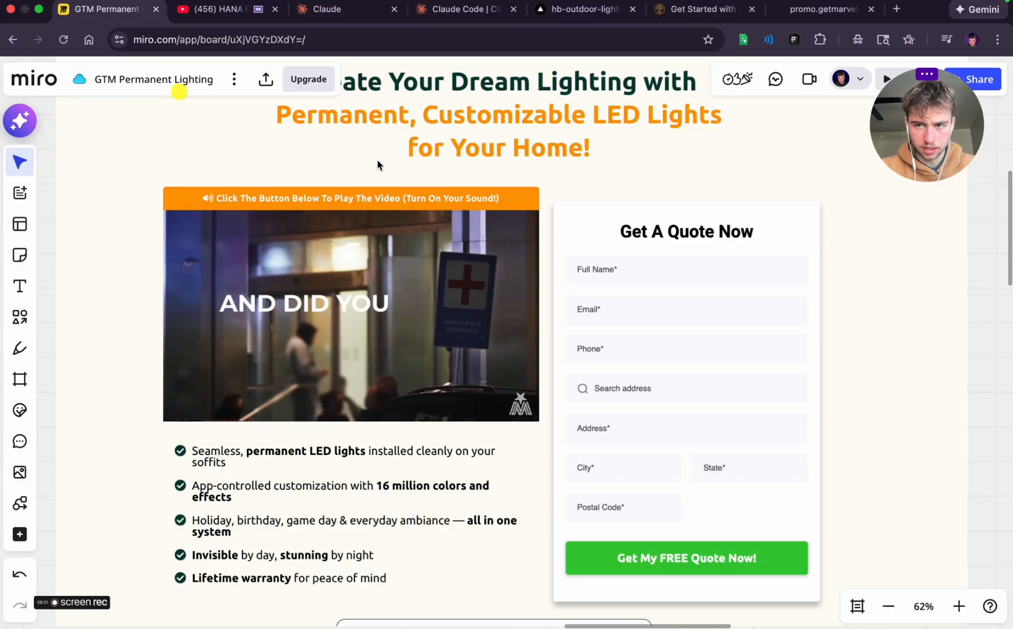
left_click(822, 9)
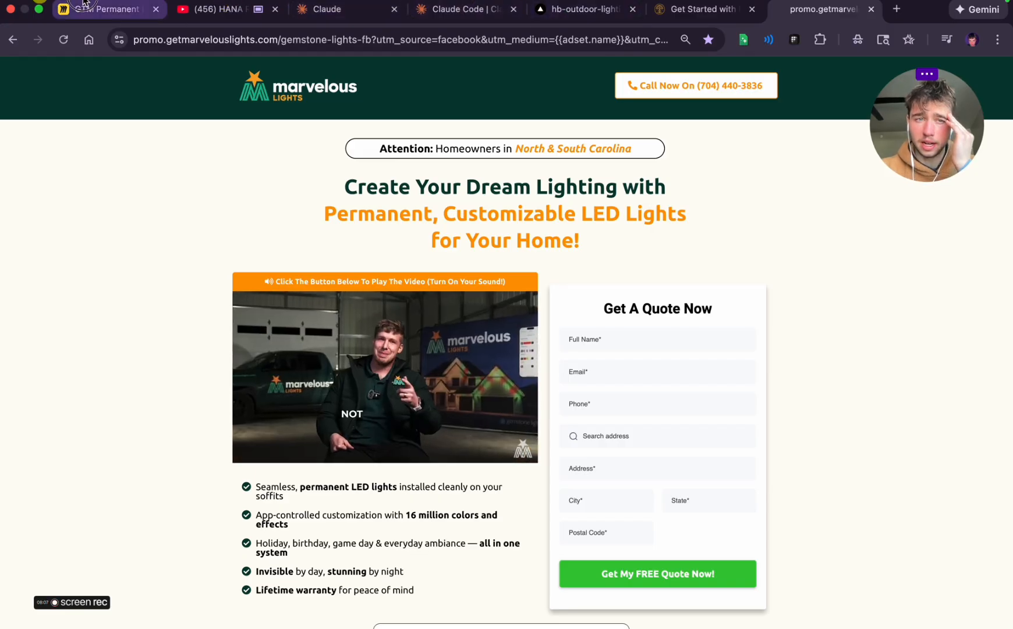
left_click(102, 9)
scroll(814, 307, "right", 15)
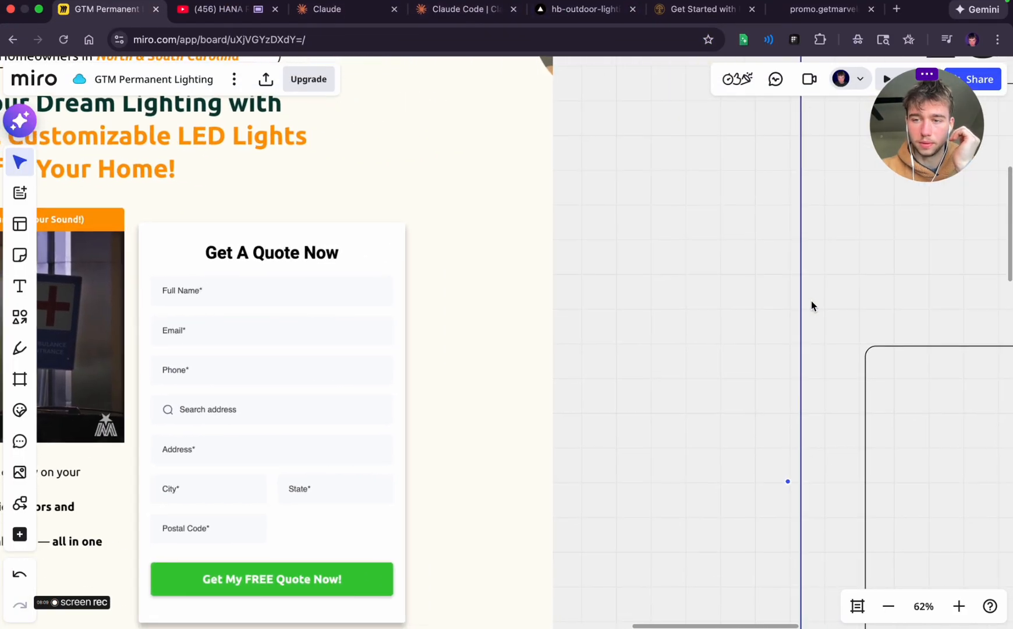
scroll(812, 303, "down", 3)
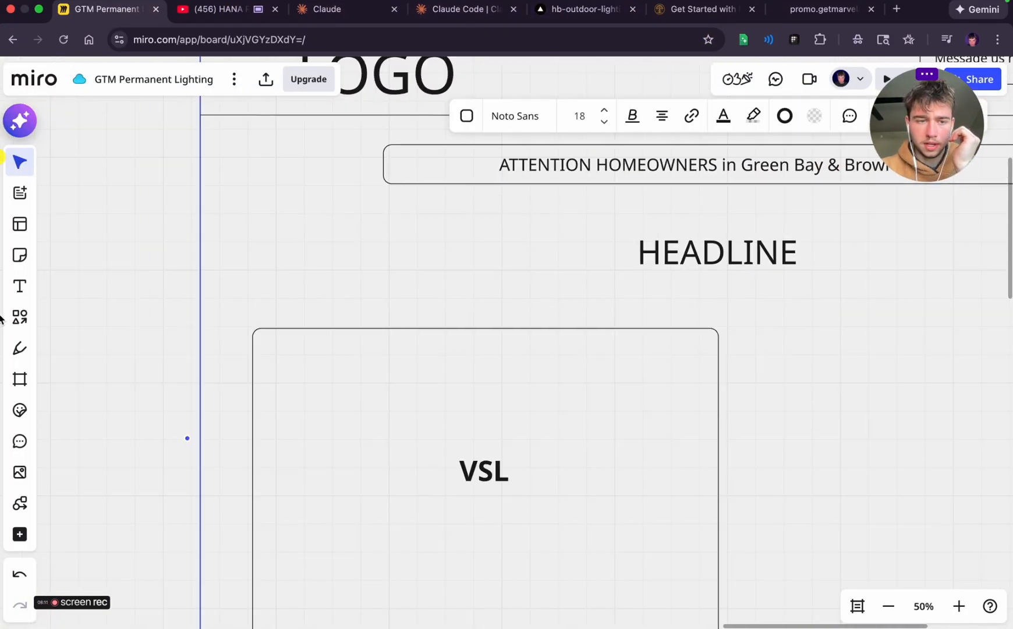
left_click(20, 317)
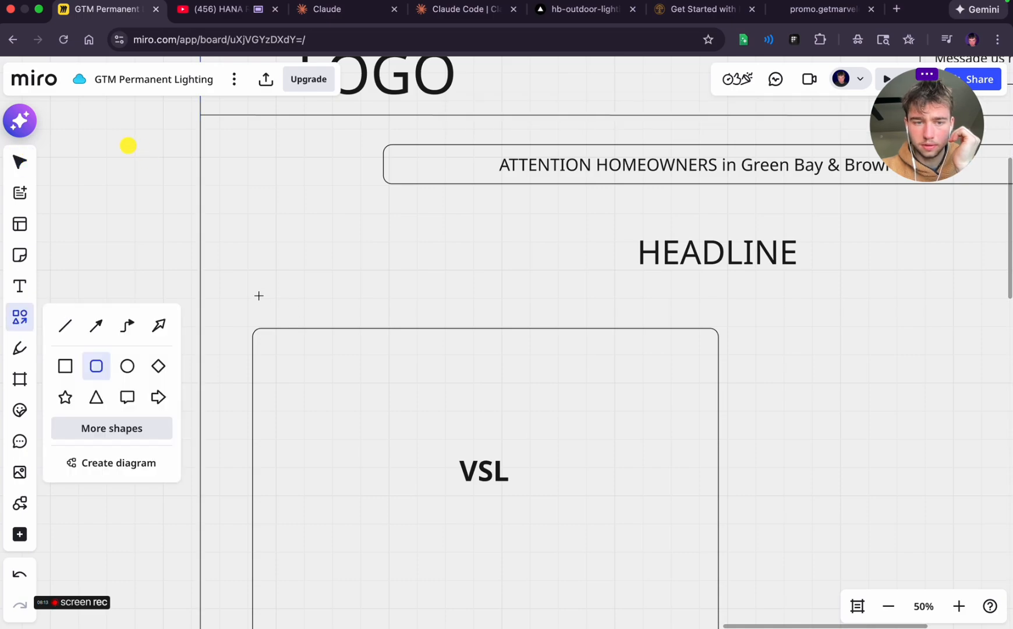
left_click_drag(259, 296, 718, 327)
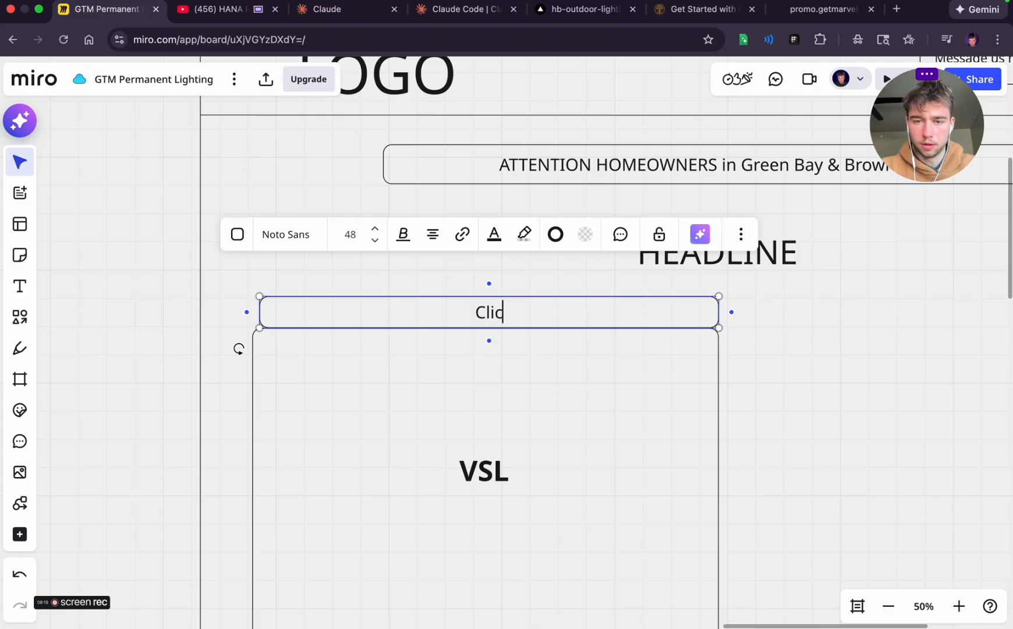
type("Click below")
Following the reference page's video banner, extend the bar's label to "Click The Button Below to Play the vidoe (turn sound on)"
key("ctrl+Left")
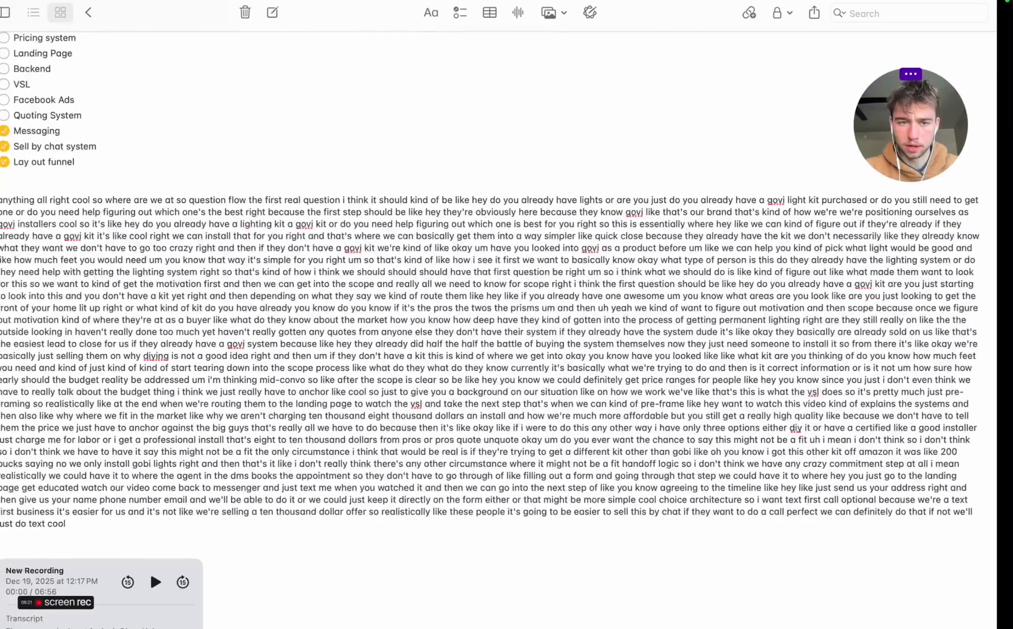
key("ctrl+Right")
scroll(199, 291, "left", 10)
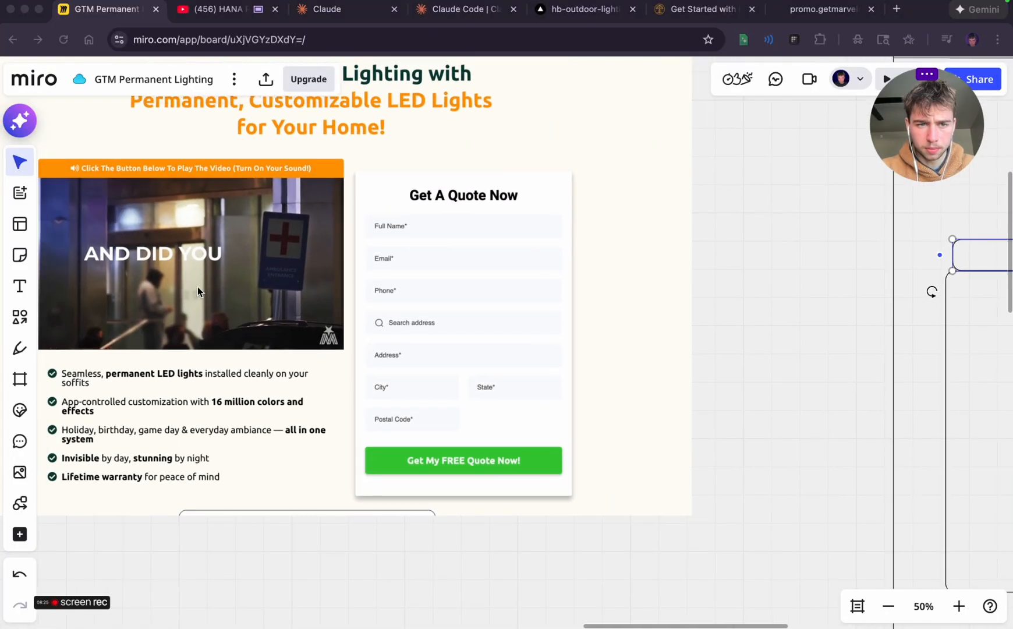
scroll(198, 287, "right", 20)
scroll(198, 287, "left", 4)
scroll(197, 286, "left", 3)
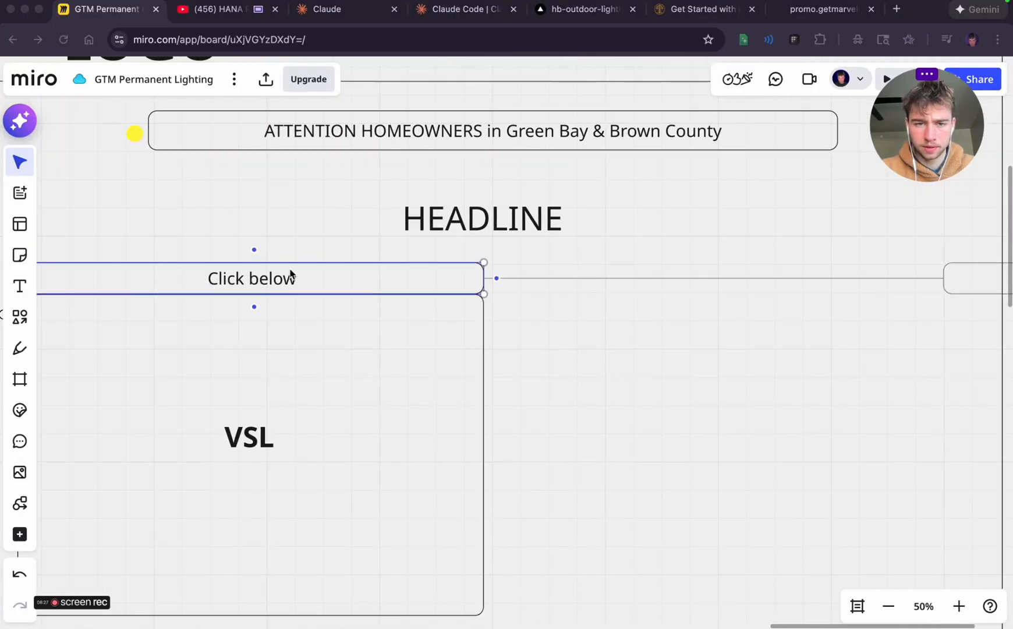
left_click(290, 274)
double_click(290, 274)
type("The But")
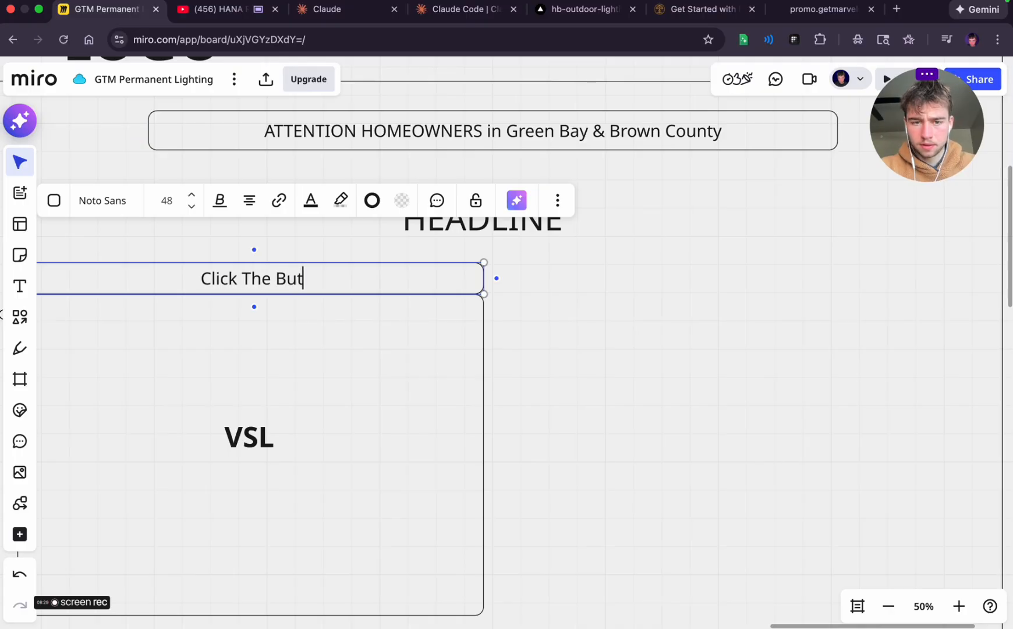
type("ton Below to Play")
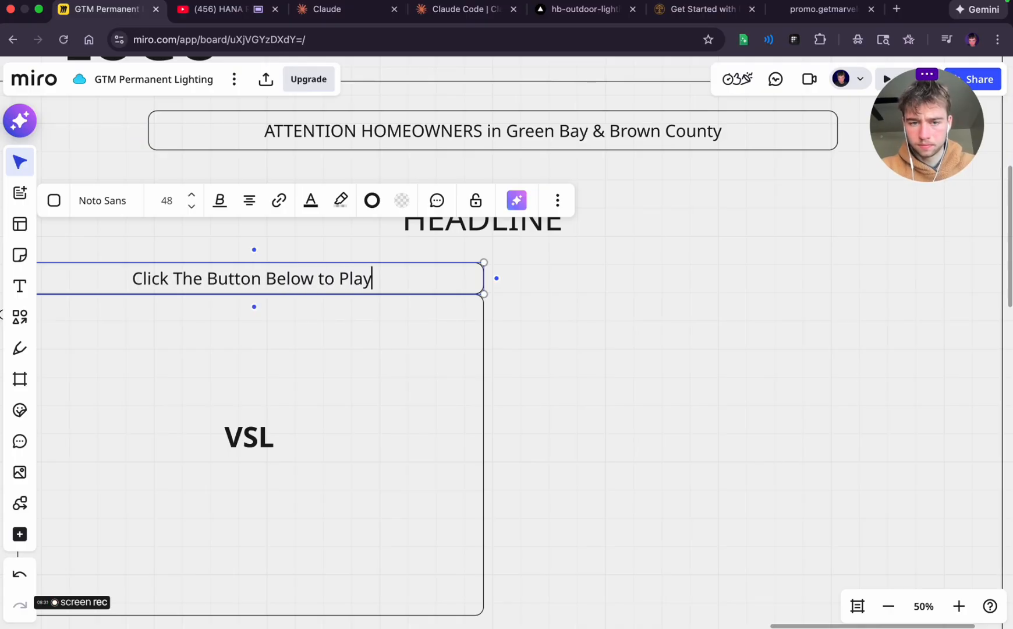
type(" the vidoe (")
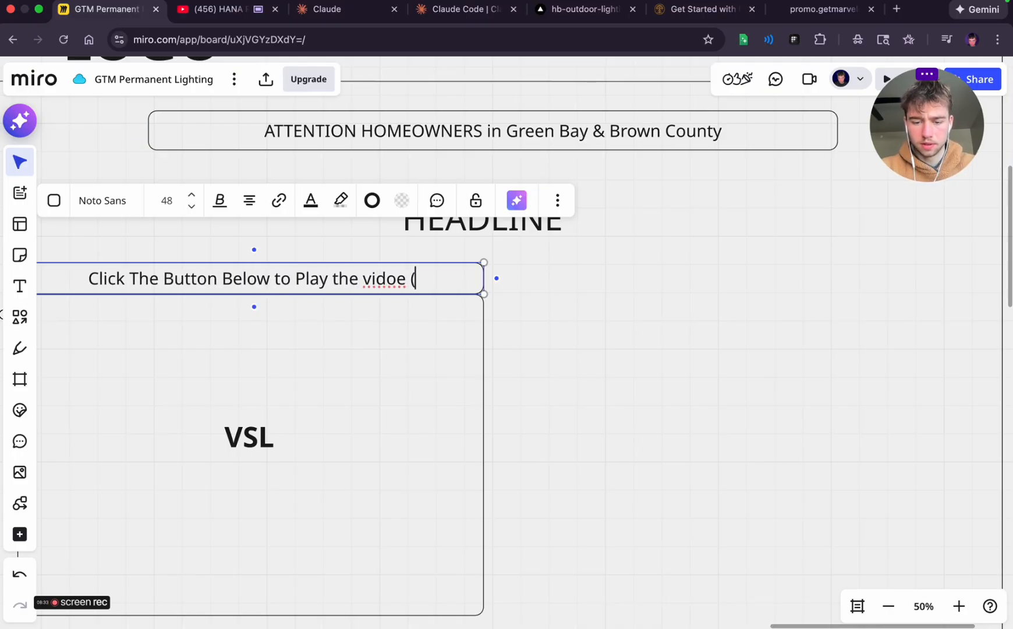
type("turn sound on)")
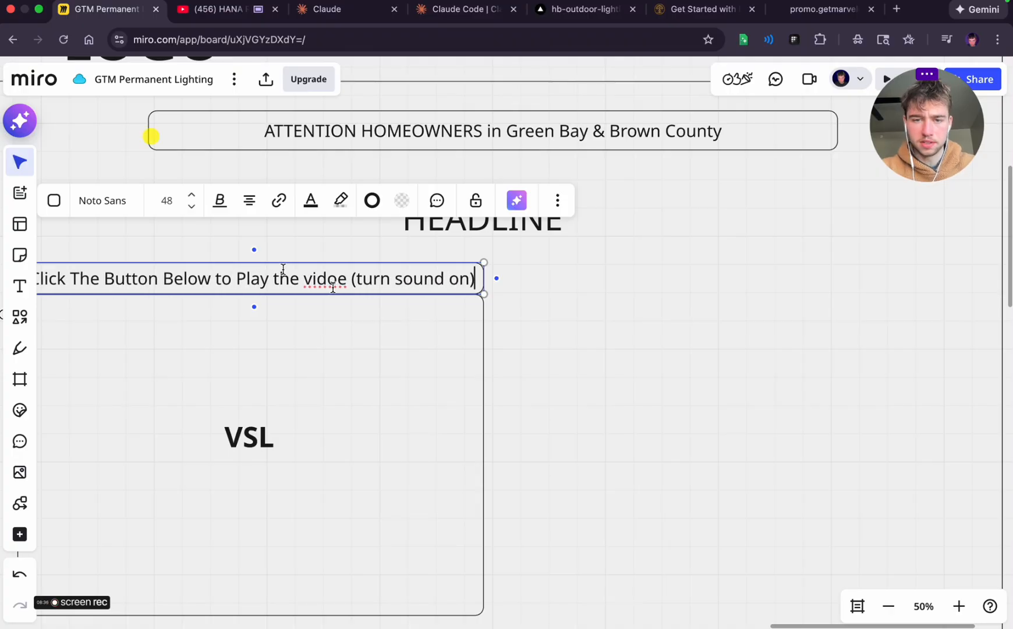
left_click(496, 343)
Fill the "Click The Button Below" bar above the VSL box with yellow
scroll(496, 343, "left", 3)
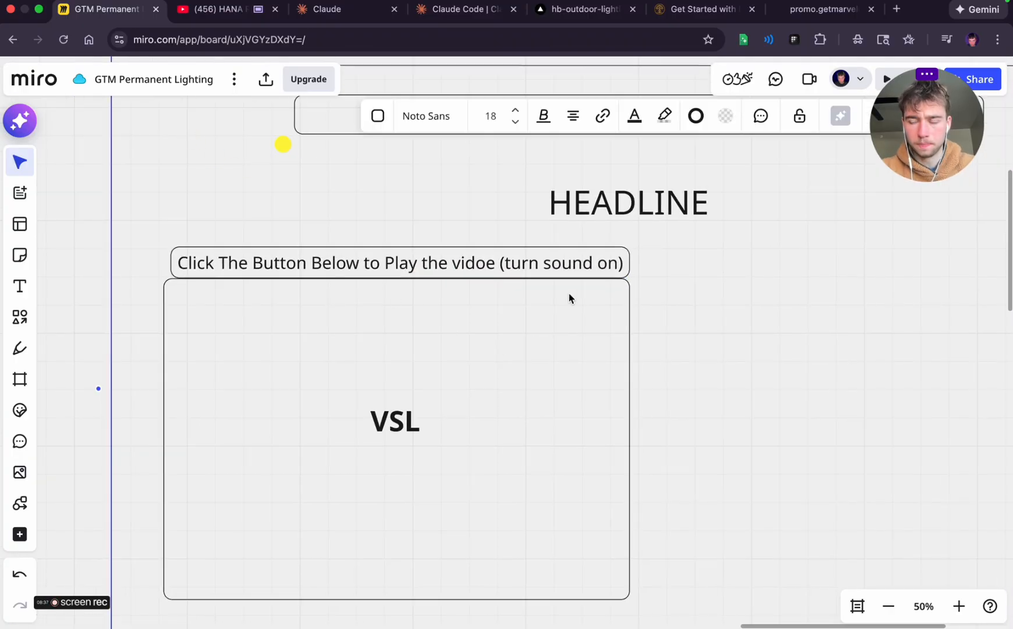
scroll(740, 319, "down", 5)
scroll(739, 318, "left", 5)
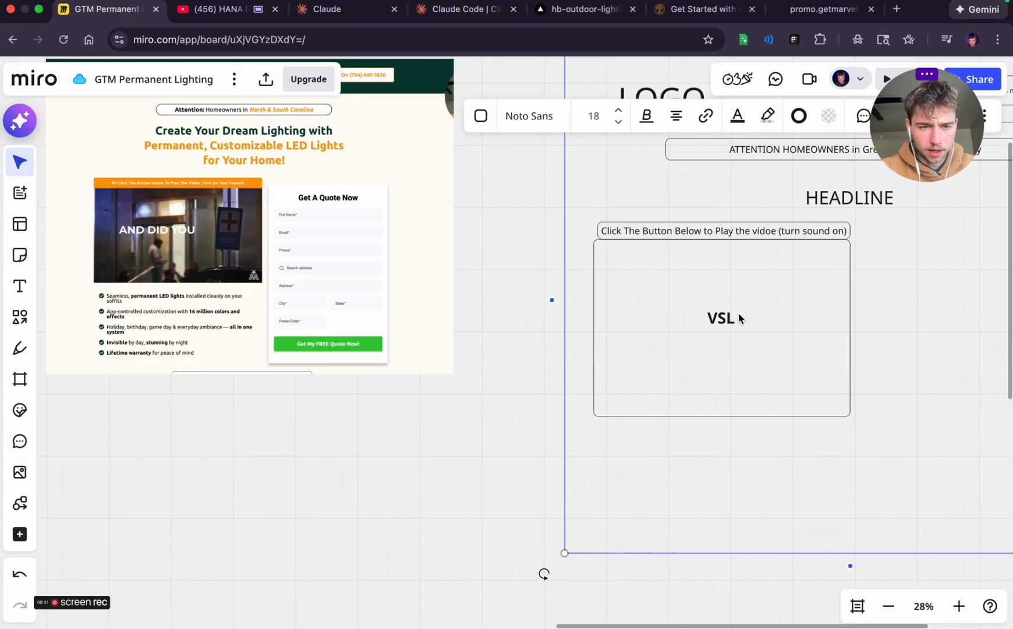
left_click(673, 233)
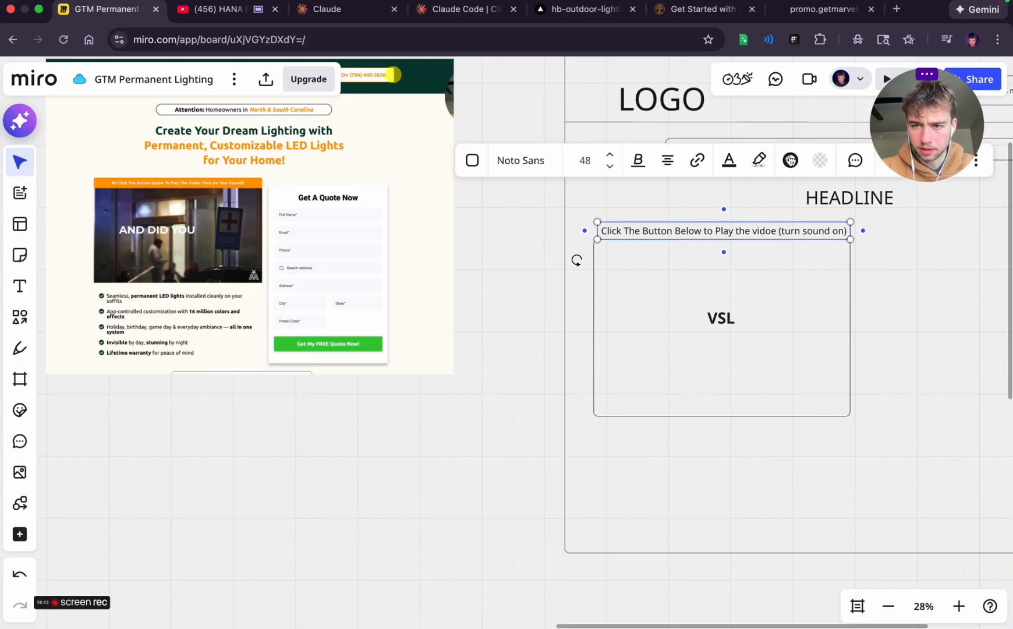
left_click(813, 167)
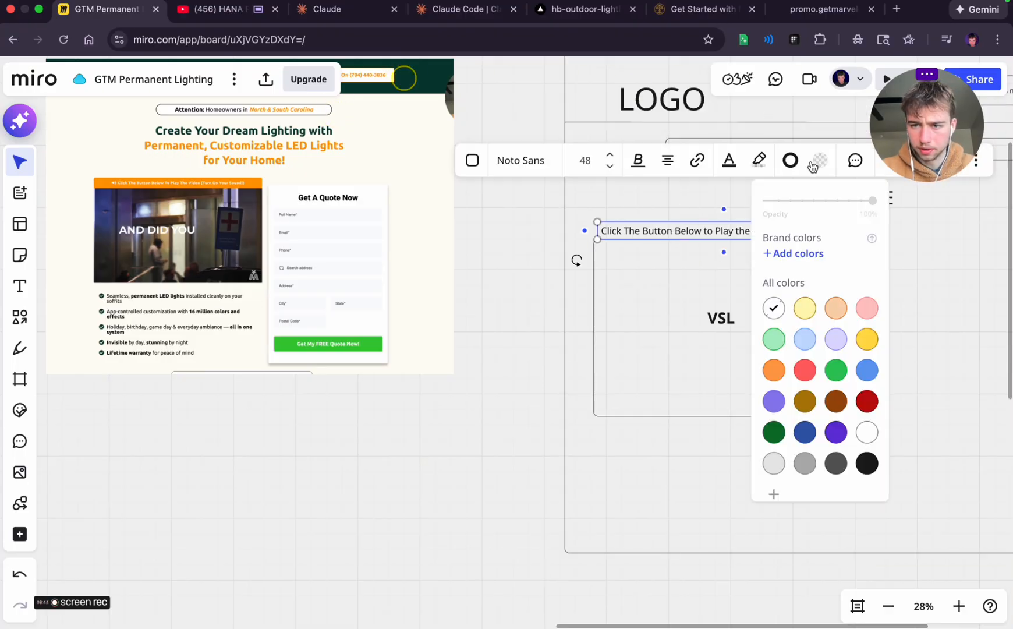
left_click(868, 341)
left_click(783, 301)
Make "Green Bay & Brown County" bold in the attention banner
scroll(783, 301, "right", 3)
scroll(783, 301, "right", 1)
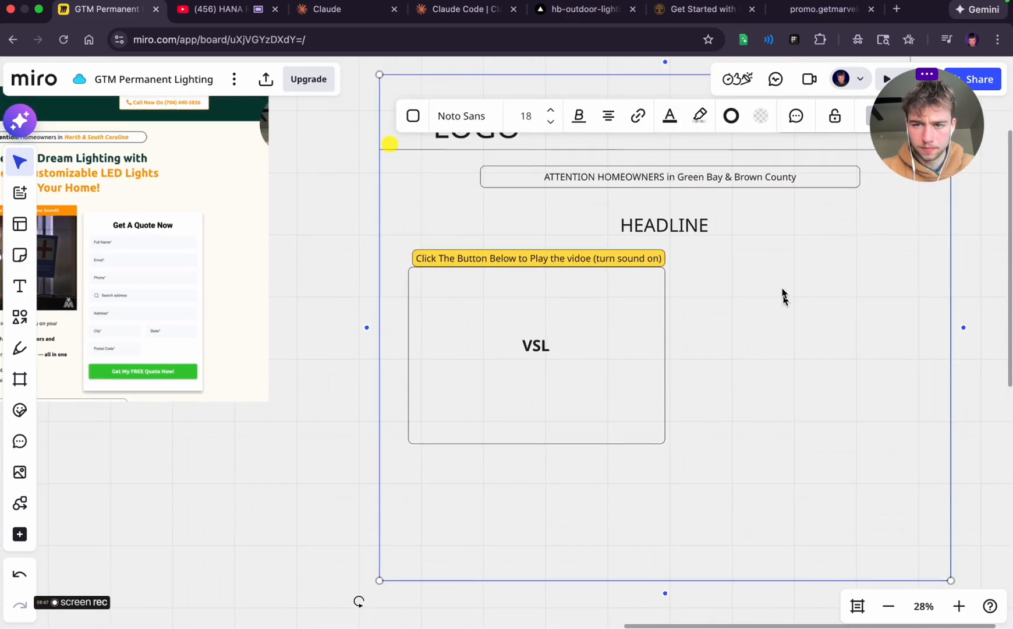
left_click(746, 182)
double_click(695, 177)
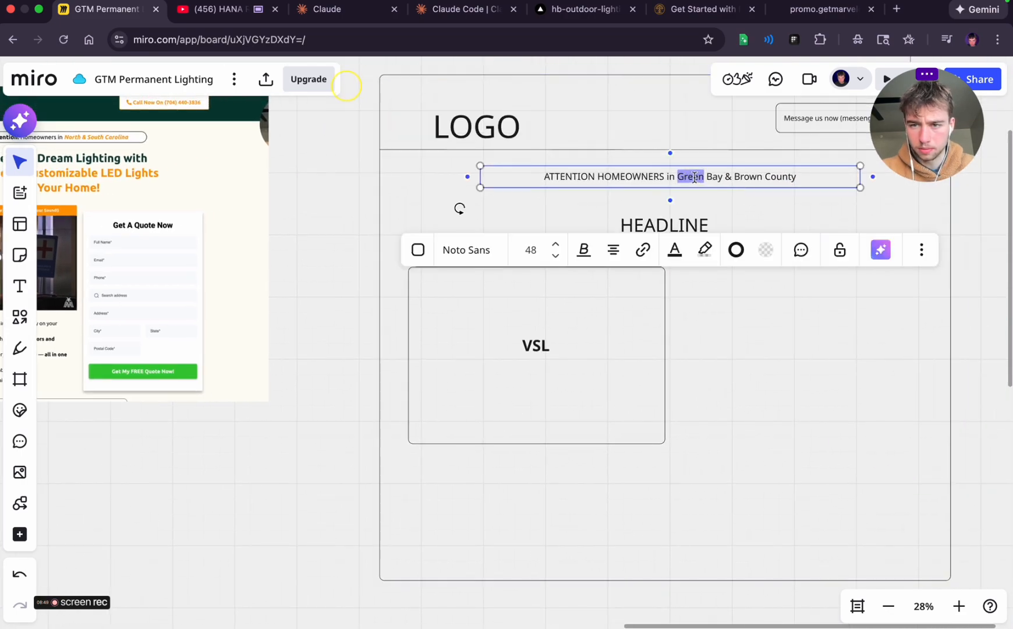
left_click_drag(760, 175, 799, 176)
left_click(585, 247)
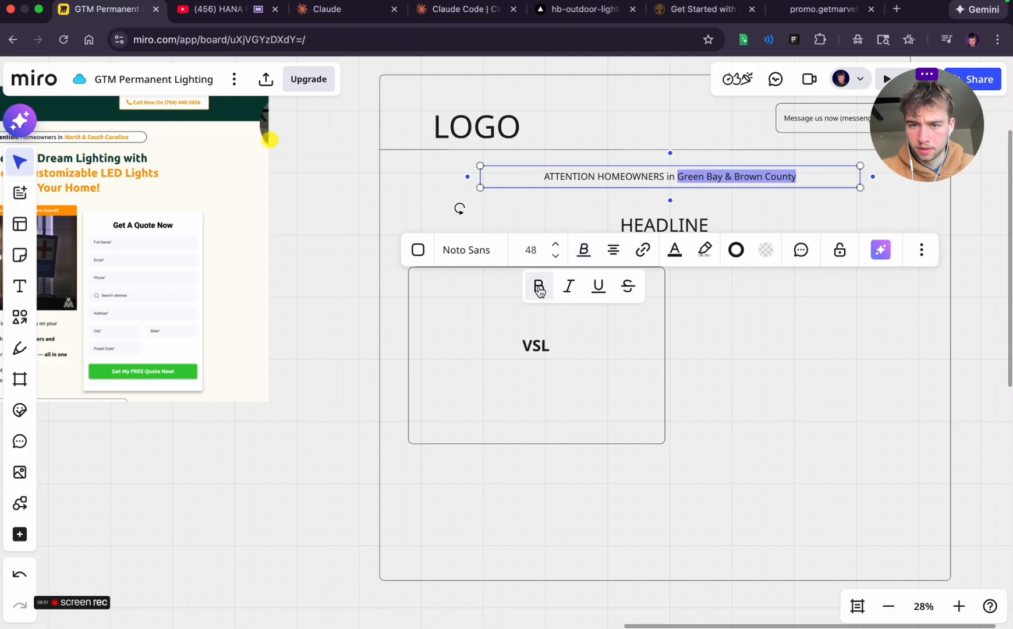
left_click(539, 286)
left_click(669, 322)
Move the "HEADLINE" text slightly up, closer to the attention banner
scroll(668, 322, "left", 3)
scroll(668, 320, "left", 1)
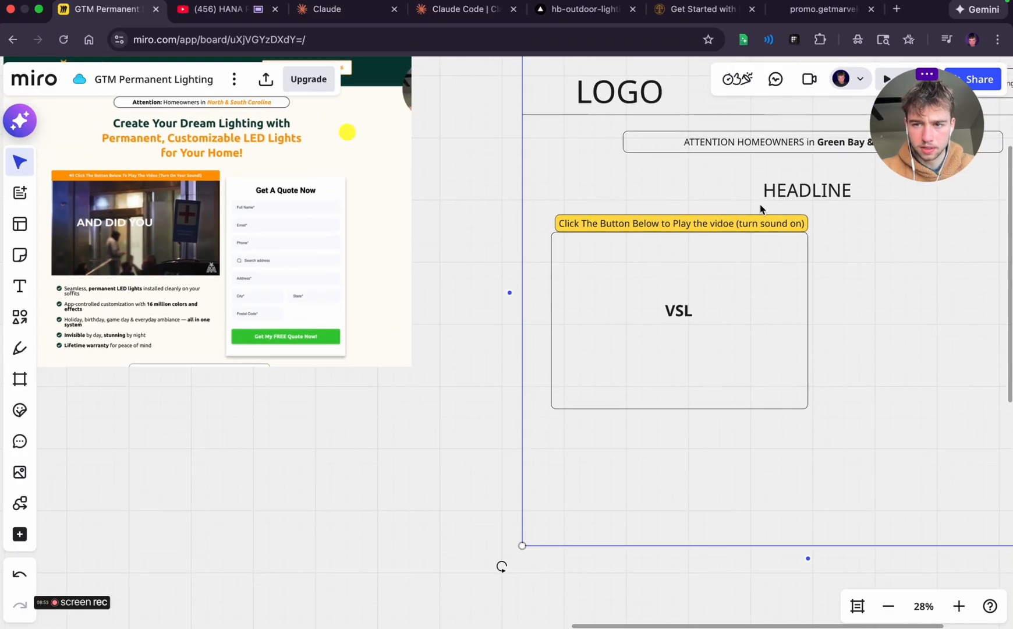
left_click(808, 184)
left_click_drag(808, 188, 808, 178)
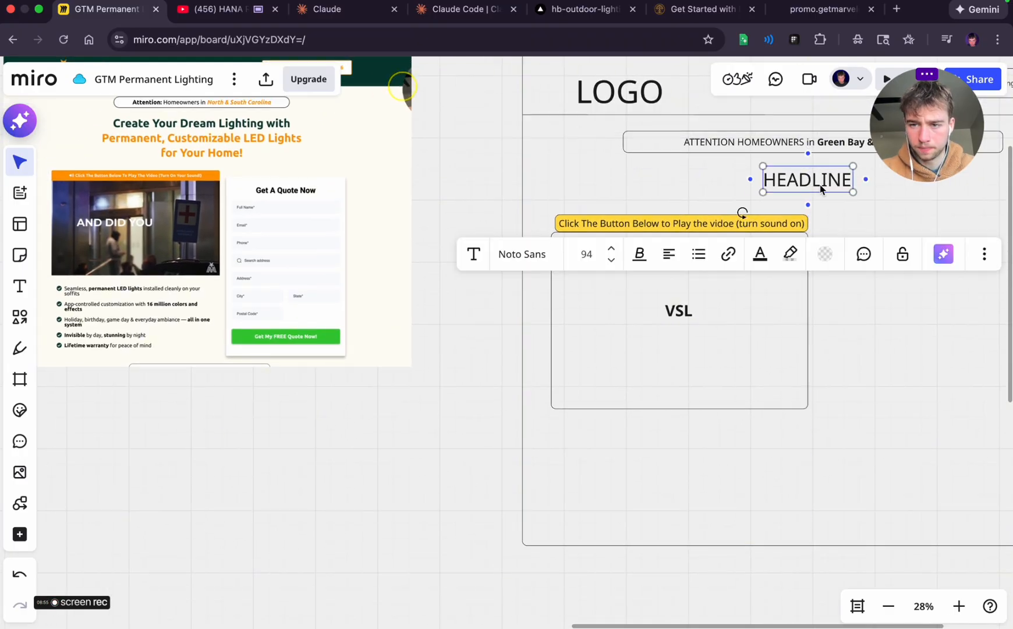
left_click(822, 380)
Extend the wireframe's outer frame downward to make more room below the VSL box
scroll(822, 380, "right", 1)
scroll(822, 380, "left", 1)
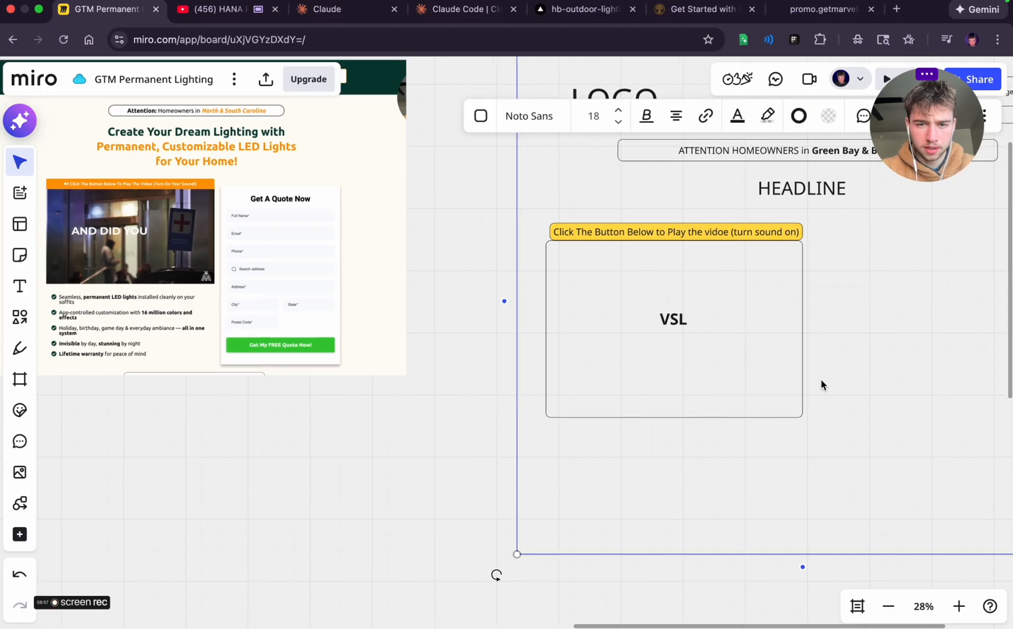
scroll(821, 379, "right", 3)
scroll(821, 380, "down", 2)
left_click_drag(716, 513, 718, 568)
scroll(341, 416, "right", 2)
scroll(342, 416, "up", 1)
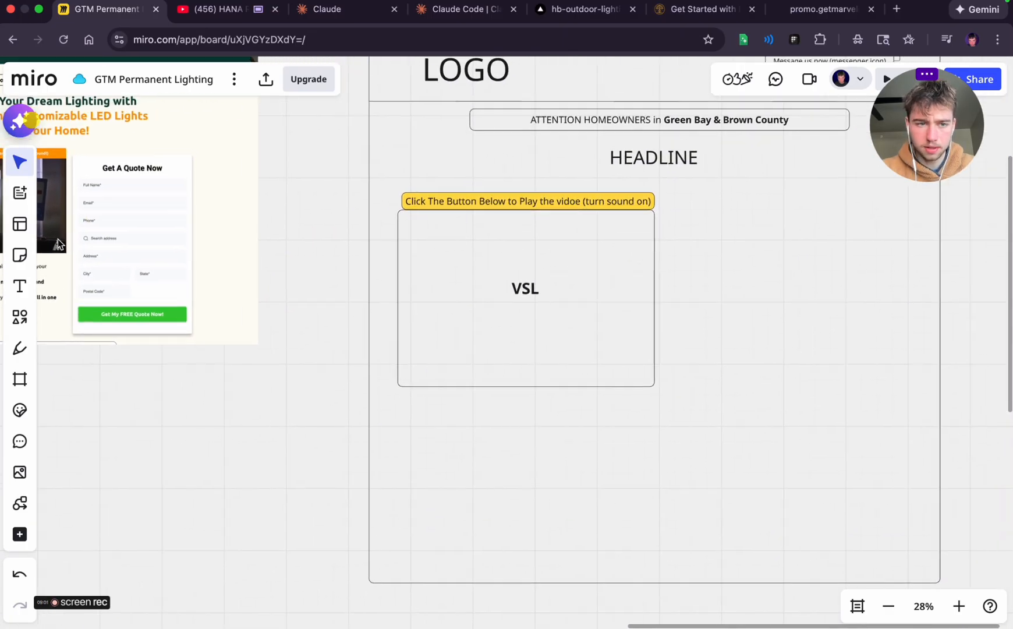
left_click(19, 286)
left_click_drag(421, 411, 537, 431)
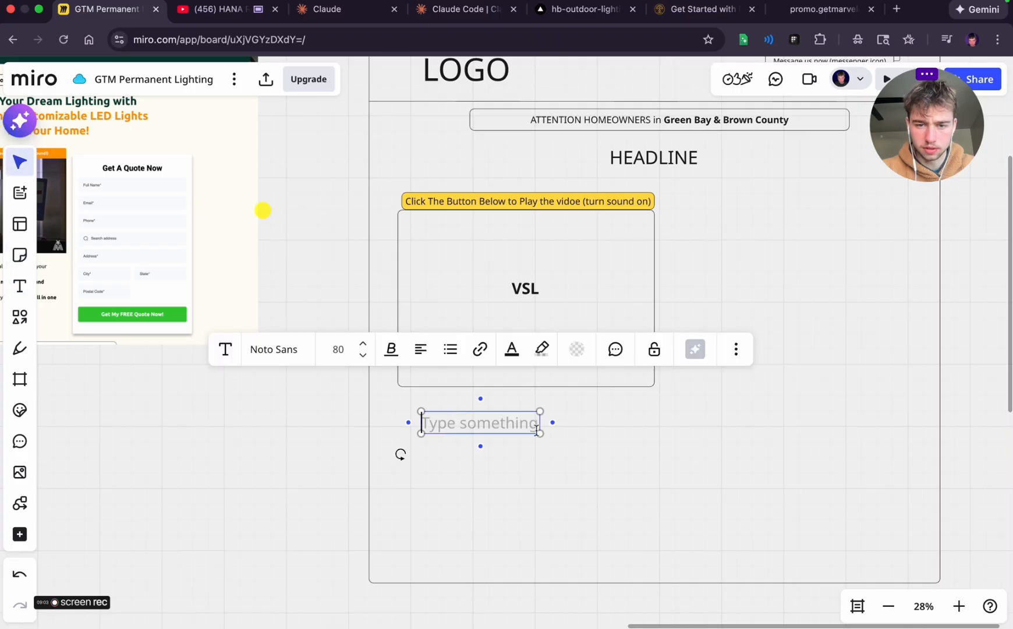
scroll(536, 453, "left", 5)
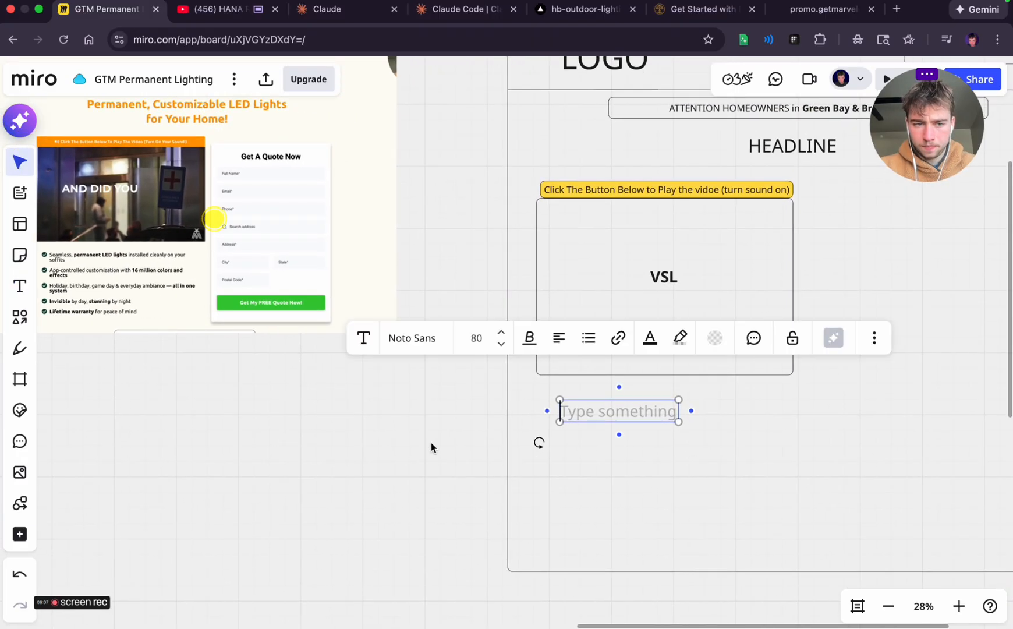
left_click(431, 448)
left_click(616, 441)
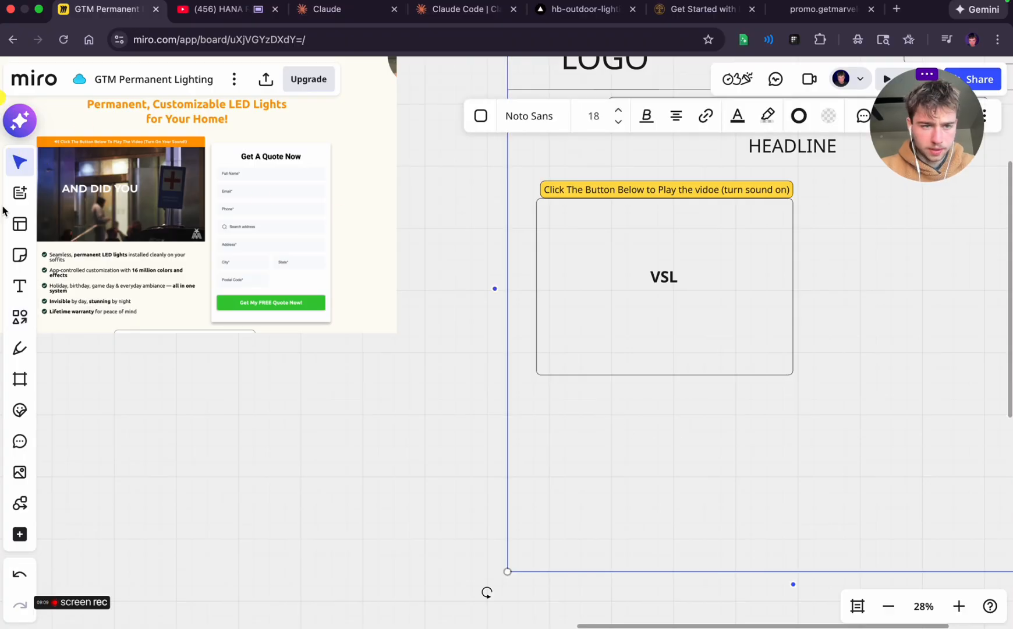
Place a small green check mark emoji just below the VSL box, near its left edge
left_click(20, 410)
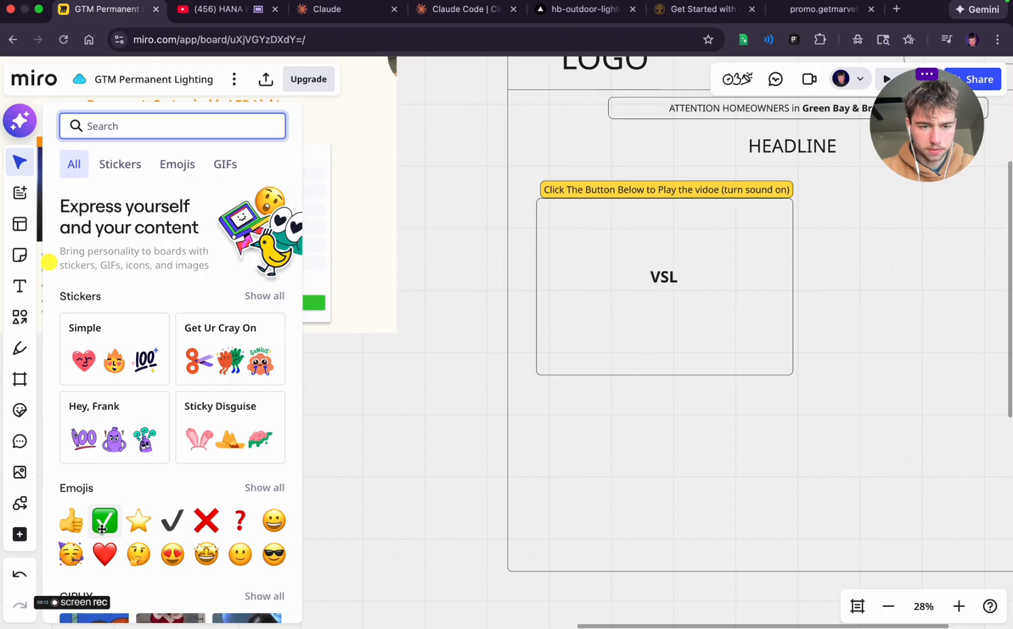
left_click_drag(103, 529, 563, 432)
left_click(649, 447)
left_click(569, 430)
left_click(615, 450)
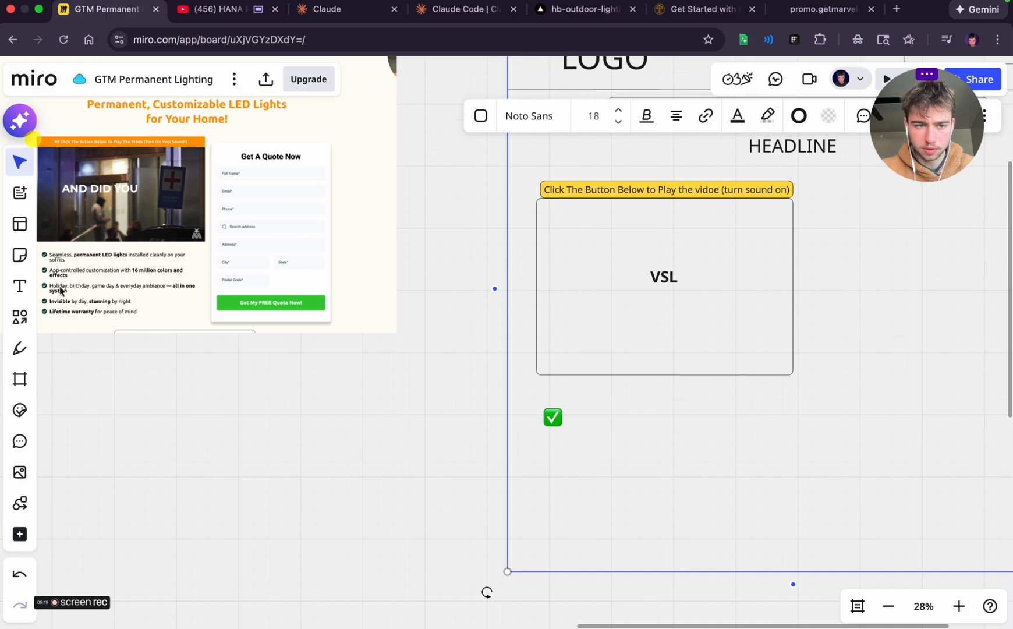
Add the text "Quick benefits" beside the green check mark
key("t")
left_click(577, 411)
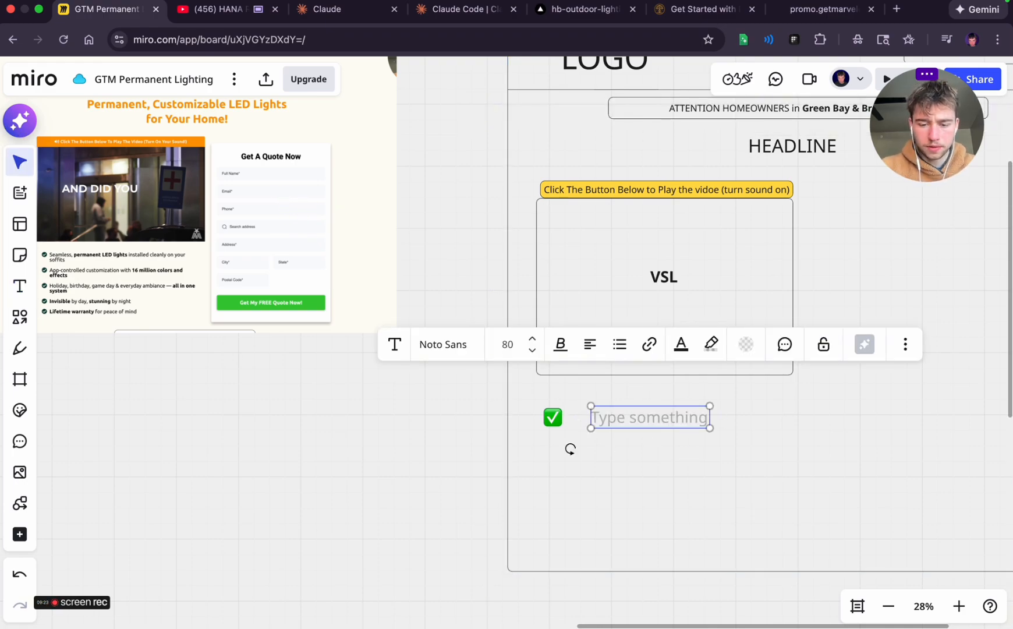
type("Quick benefits")
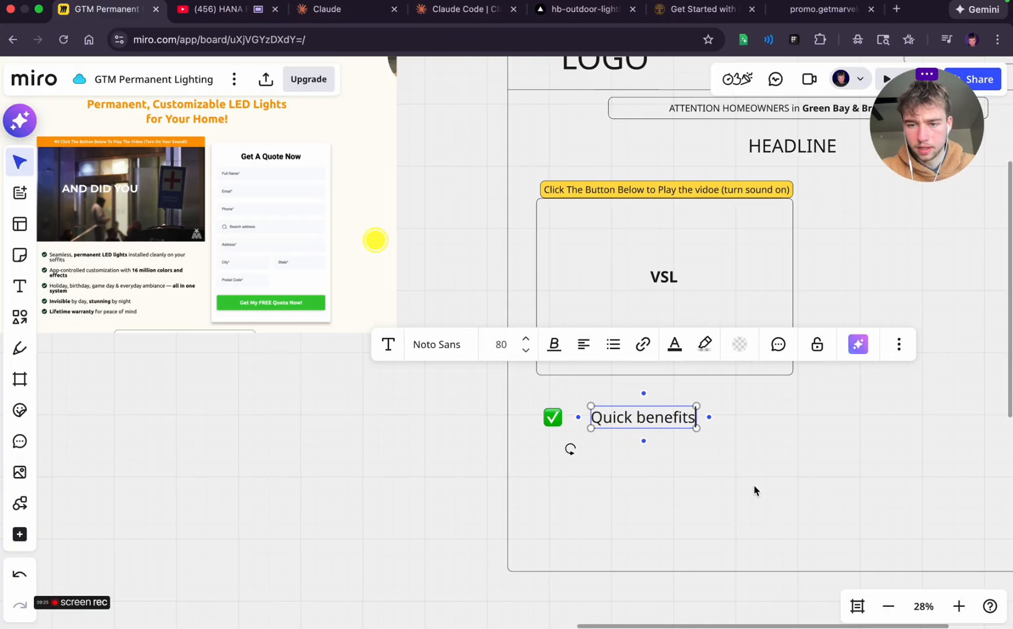
left_click(754, 490)
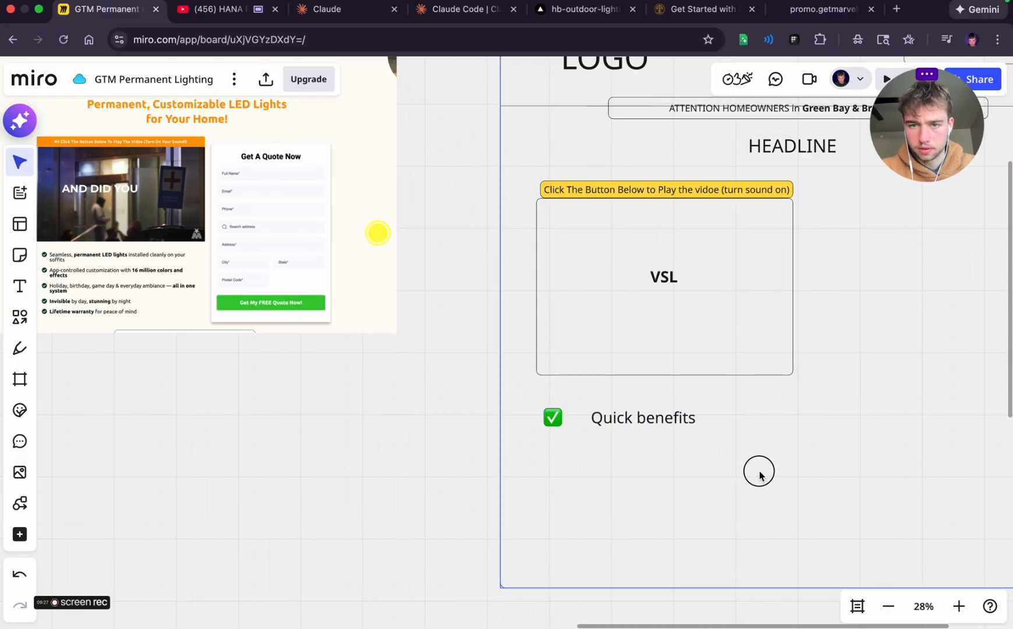
Move the shifted outer frame back up so its header line clears the attention banner
scroll(456, 453, "down", 5)
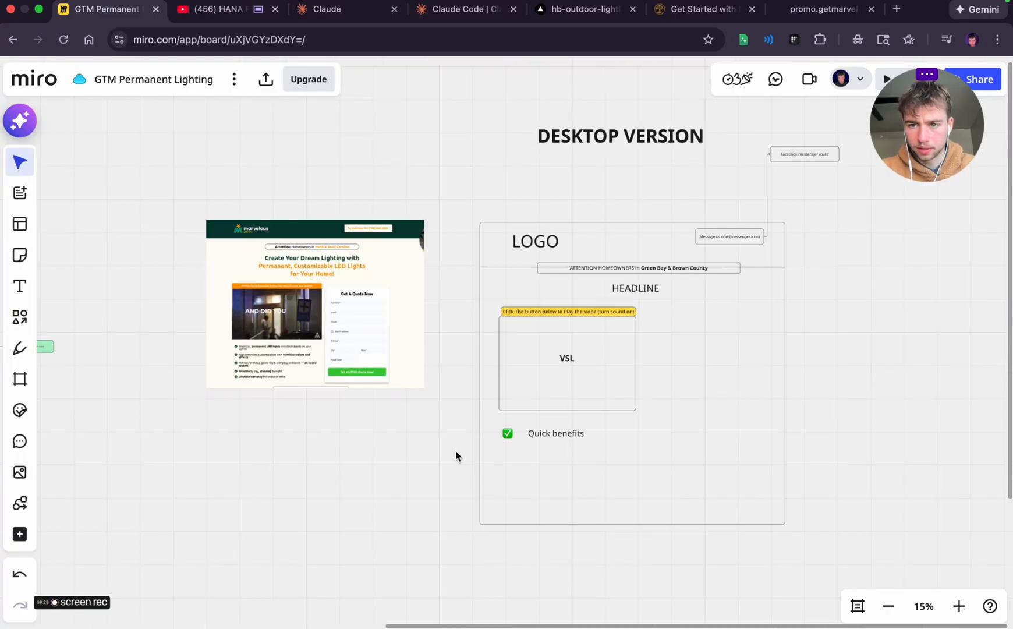
scroll(455, 452, "up", 5)
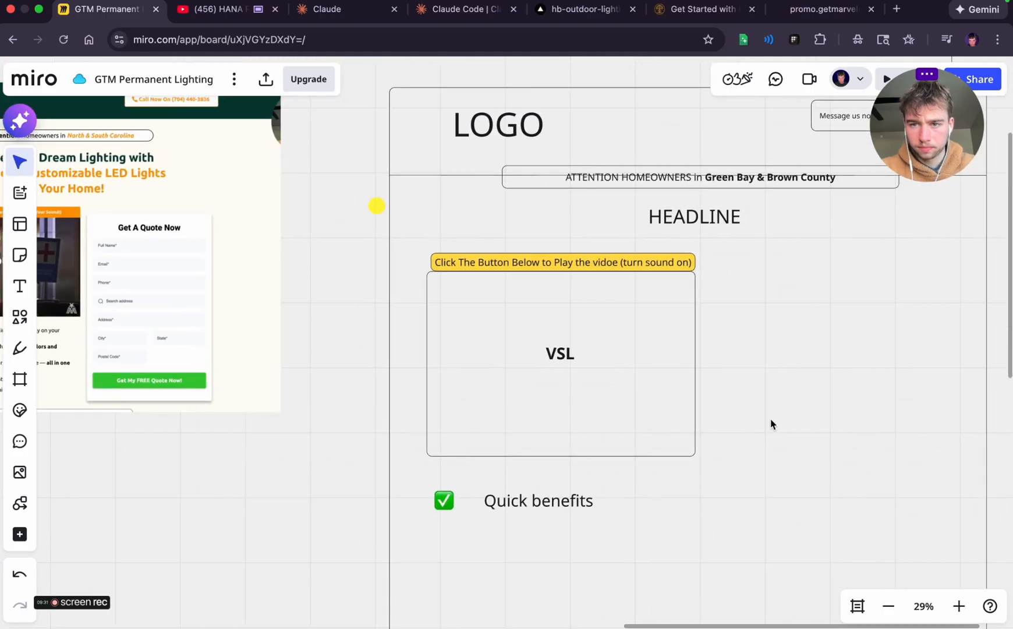
left_click(776, 421)
left_click_drag(817, 437, 817, 424)
left_click(817, 423)
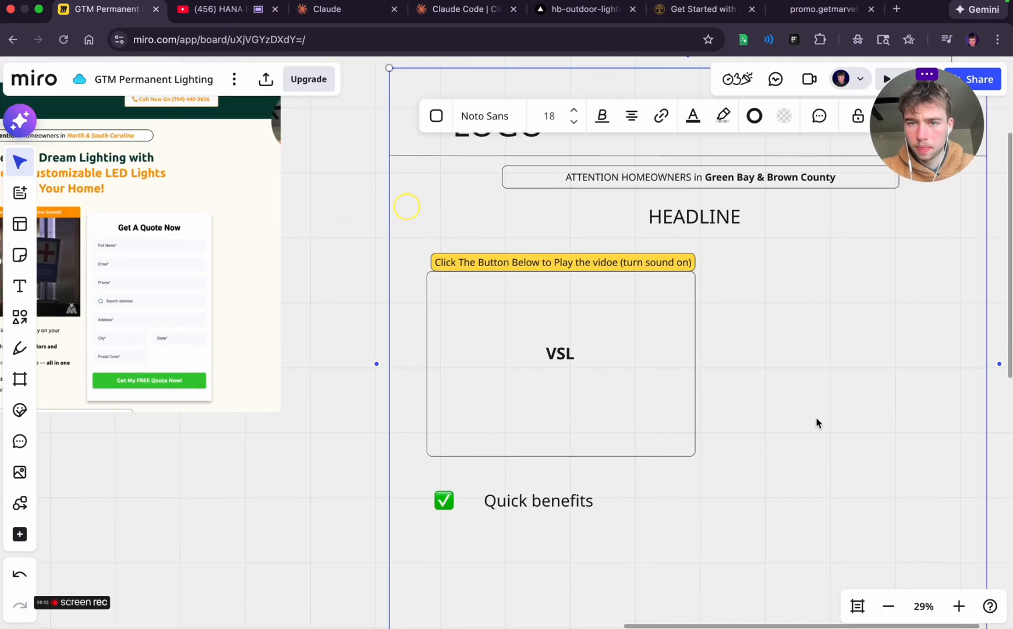
Lock the wireframe's outer frame so it cannot be moved while other elements are being selected
scroll(288, 504, "down", 4)
scroll(287, 504, "right", 2)
left_click(342, 493)
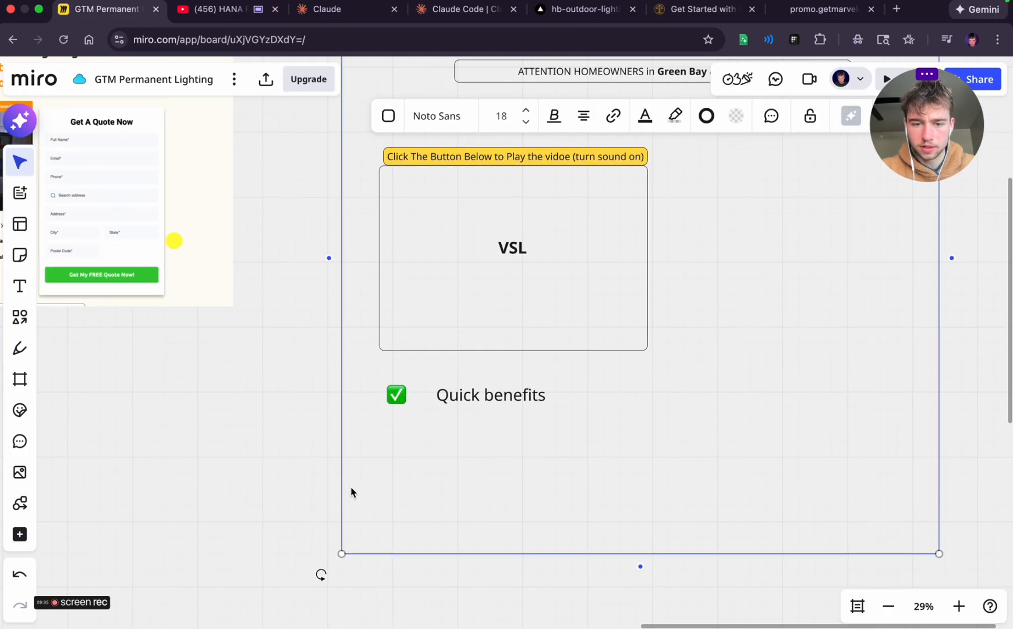
left_click(809, 118)
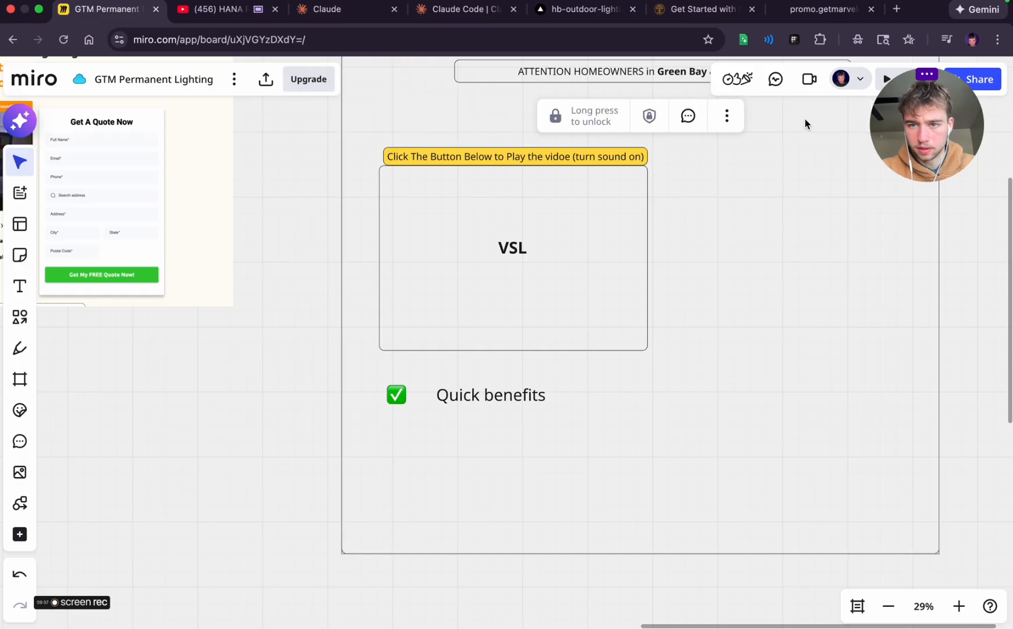
left_click(204, 339)
left_click(453, 313)
left_click(575, 504)
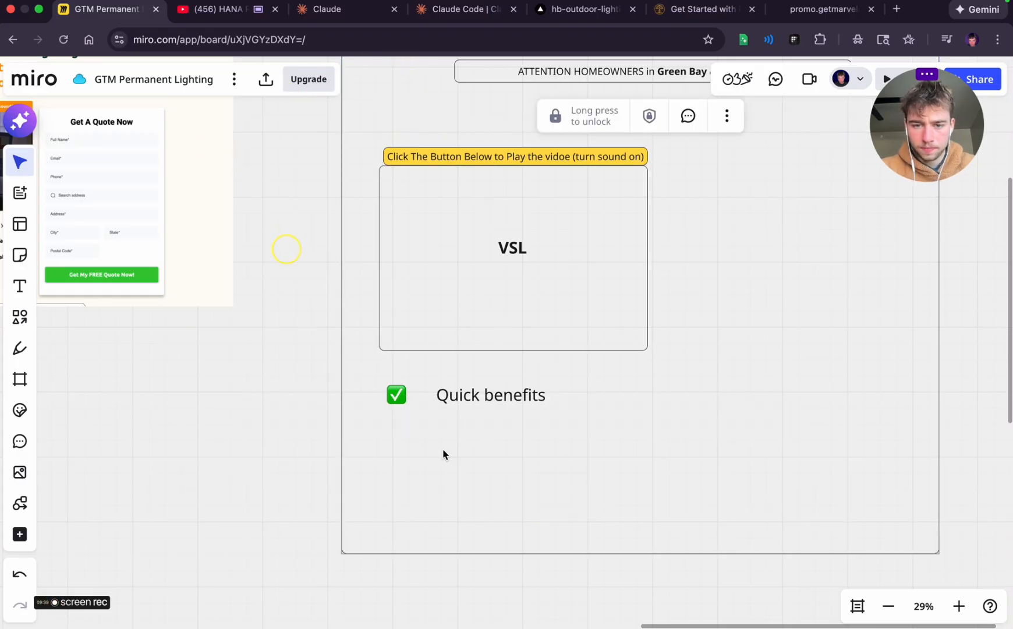
Move "Quick benefits" closer to its check mark and duplicate the check mark and text pair three times
left_click_drag(599, 432, 402, 386)
left_click(533, 463)
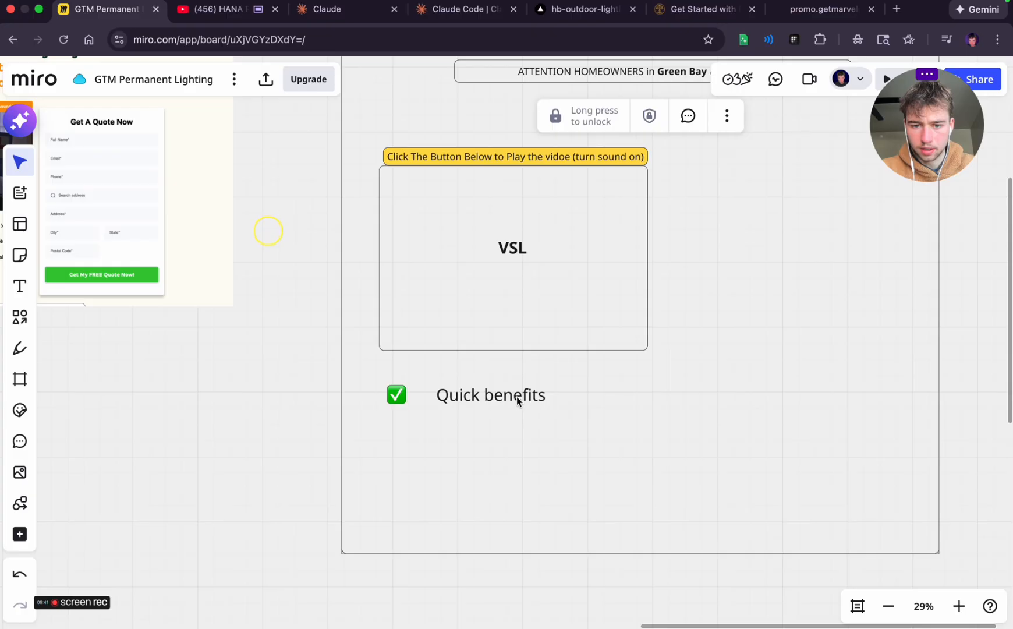
left_click(516, 396)
left_click_drag(516, 396, 498, 396)
left_click(591, 429)
left_click_drag(591, 429, 377, 394)
key("super+d")
key("super+d")
key("super+d")
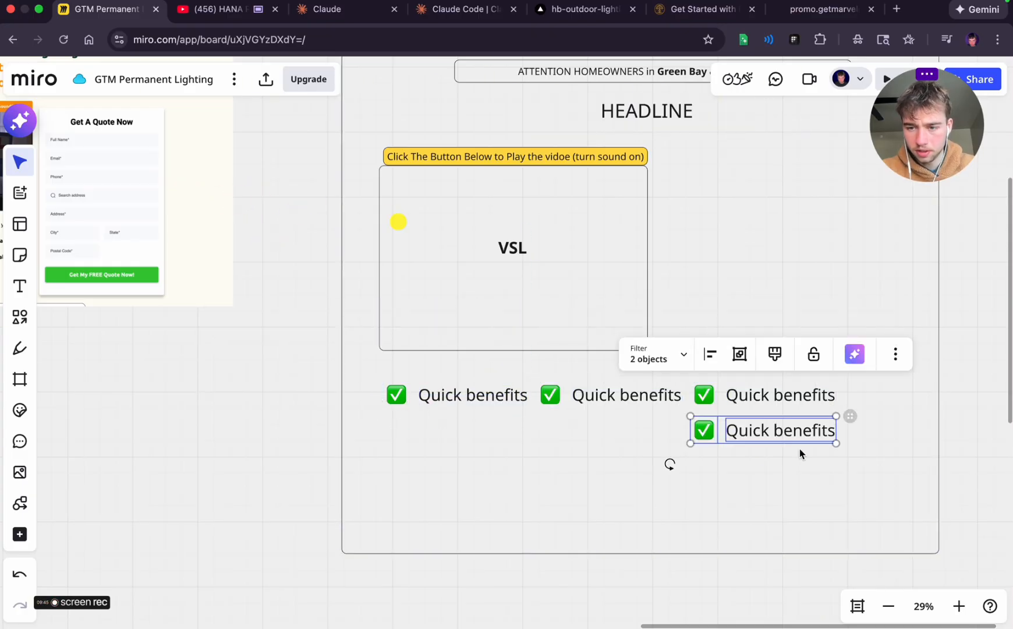
Stack the three duplicated "Quick benefits" rows in an evenly spaced column beneath the first one
left_click_drag(781, 438, 472, 436)
left_click(664, 466)
left_click_drag(887, 447, 465, 475)
left_click_drag(693, 434, 463, 500)
left_click(621, 474)
scroll(621, 475, "left", 5)
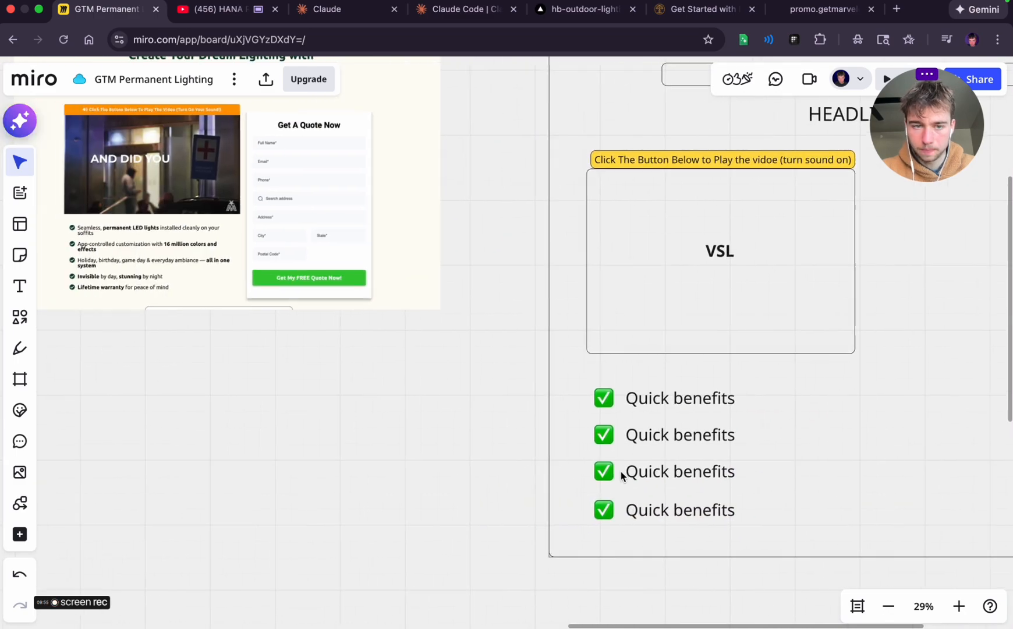
Draw a tall rounded rectangle beside the VSL box inside the wireframe frame and make its fill transparent
scroll(621, 471, "right", 8)
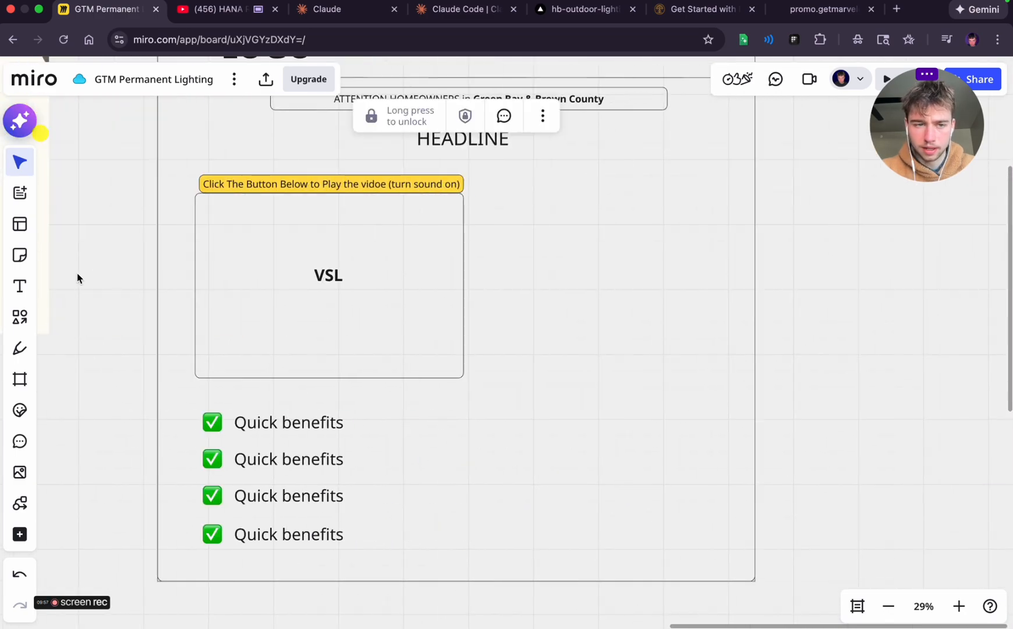
left_click(18, 316)
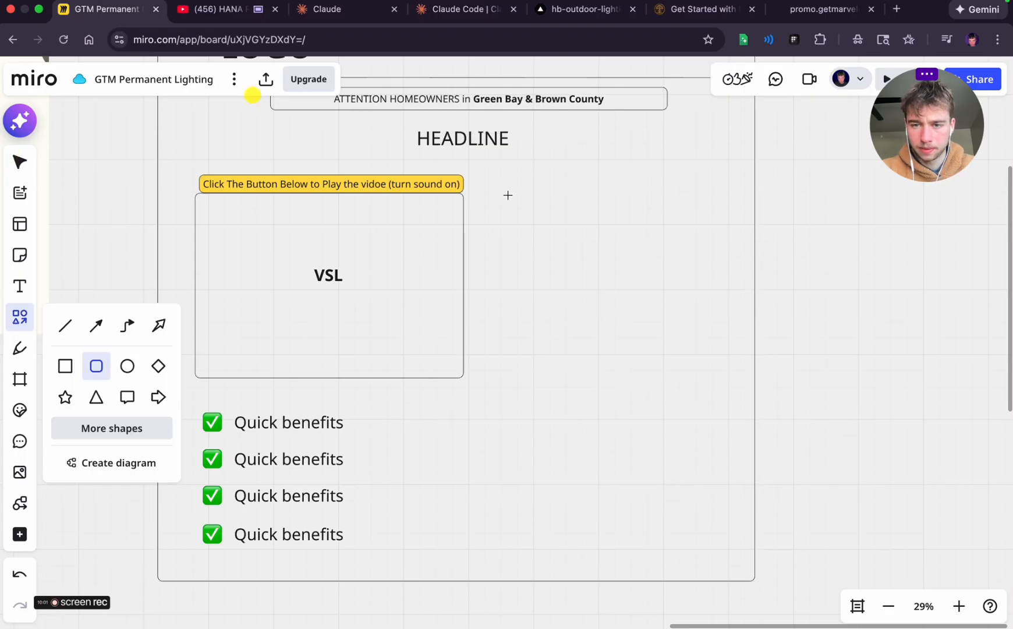
left_click_drag(511, 194, 724, 458)
scroll(809, 375, "up", 1)
left_click(633, 282)
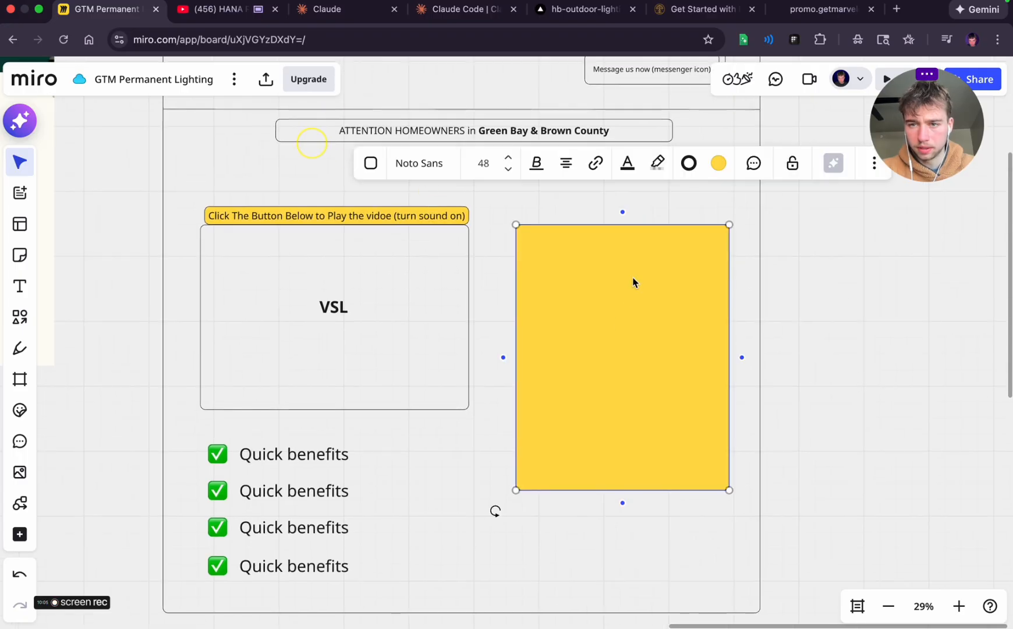
left_click(709, 165)
left_click(673, 313)
left_click(858, 215)
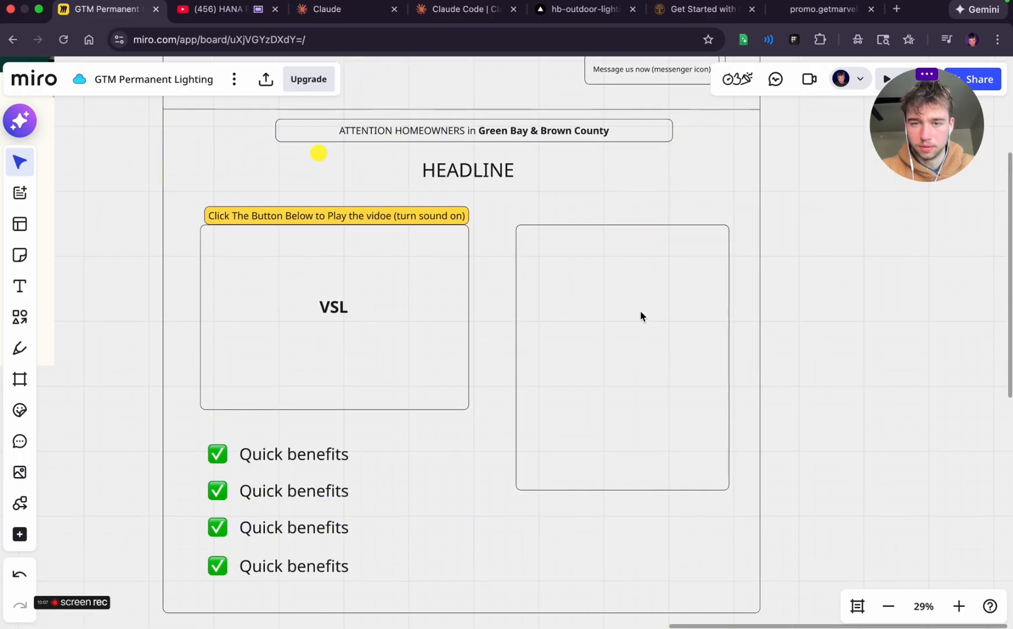
Add the text "Get Quote Now" and centre it as the heading inside the top of the new form box
scroll(641, 316, "up", 2)
left_click(19, 286)
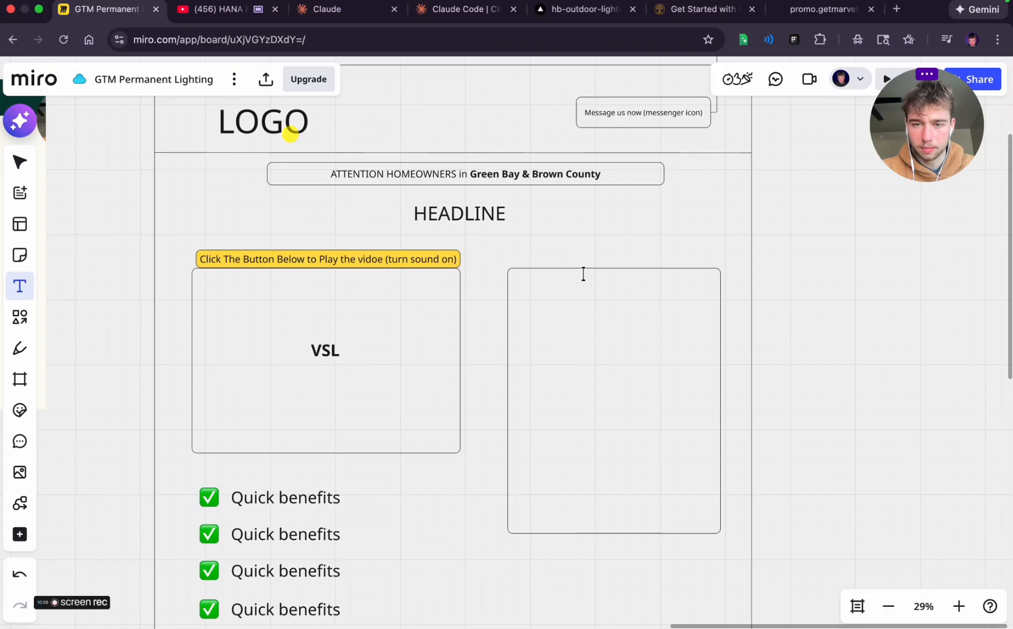
left_click(585, 277)
type("Get Wuo")
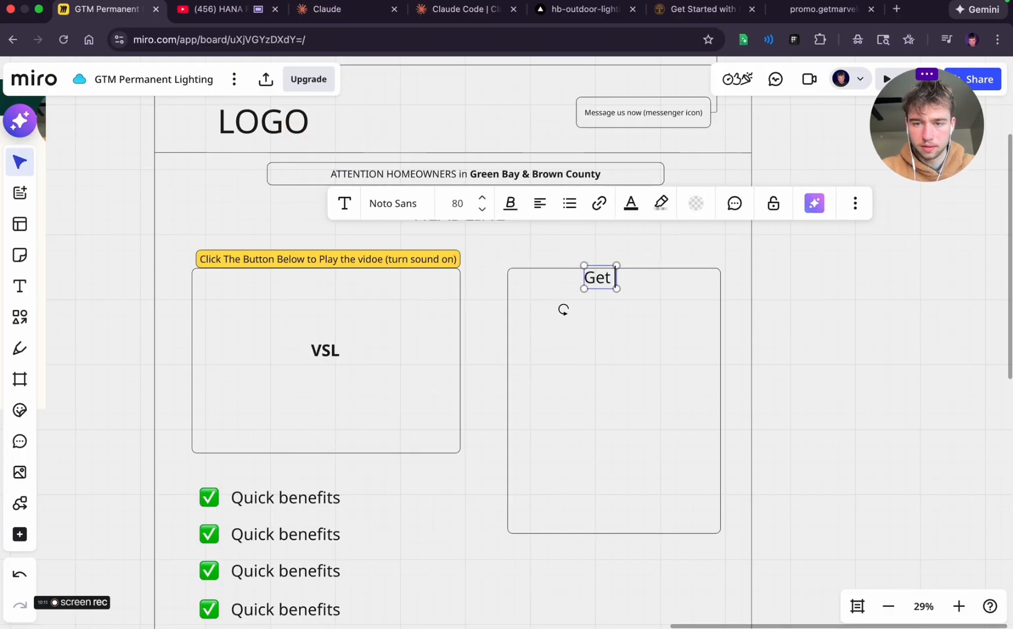
key("BackSpace")
key("BackSpace")
key("BackSpace")
type("Quote Now")
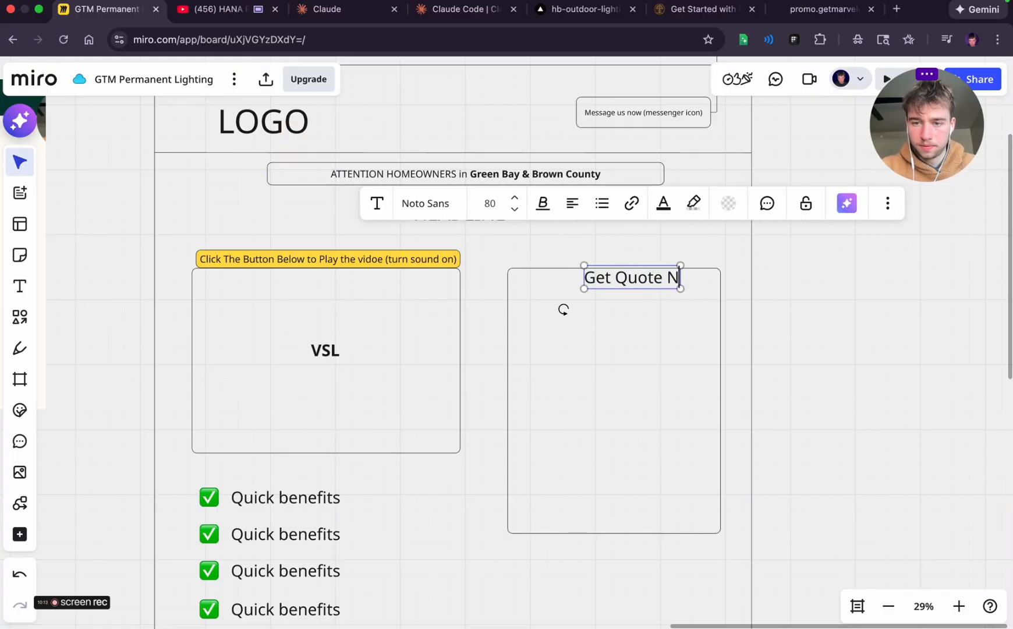
left_click(826, 365)
left_click(647, 287)
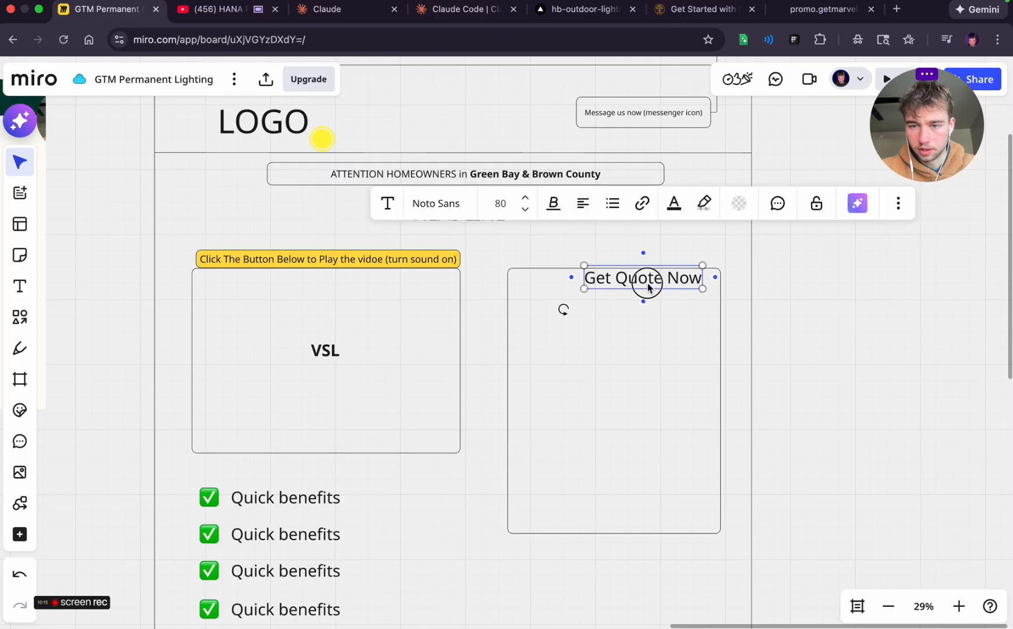
left_click_drag(647, 287, 626, 297)
left_click(693, 297)
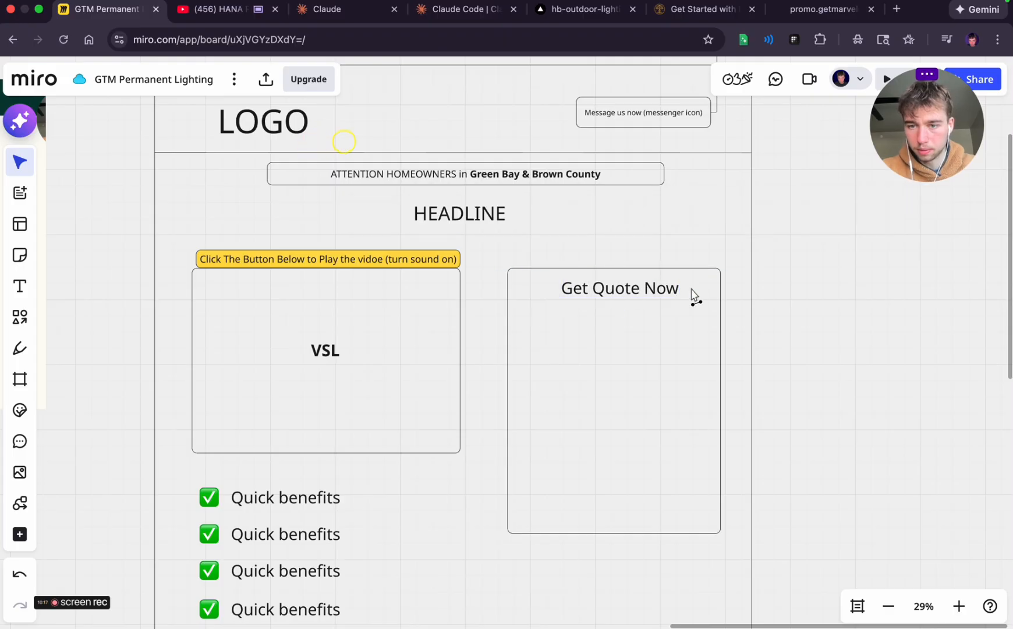
Connect a slim rounded note outside the frame to "Get Quote Now" and label it "Optimize this messaging"
left_click_drag(765, 295, 834, 219)
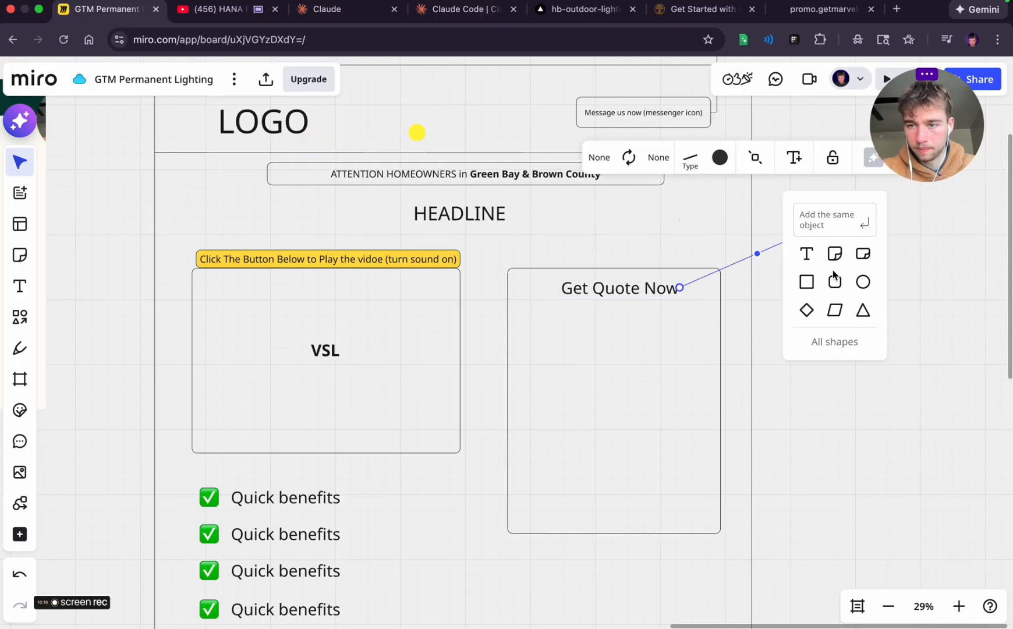
left_click(834, 281)
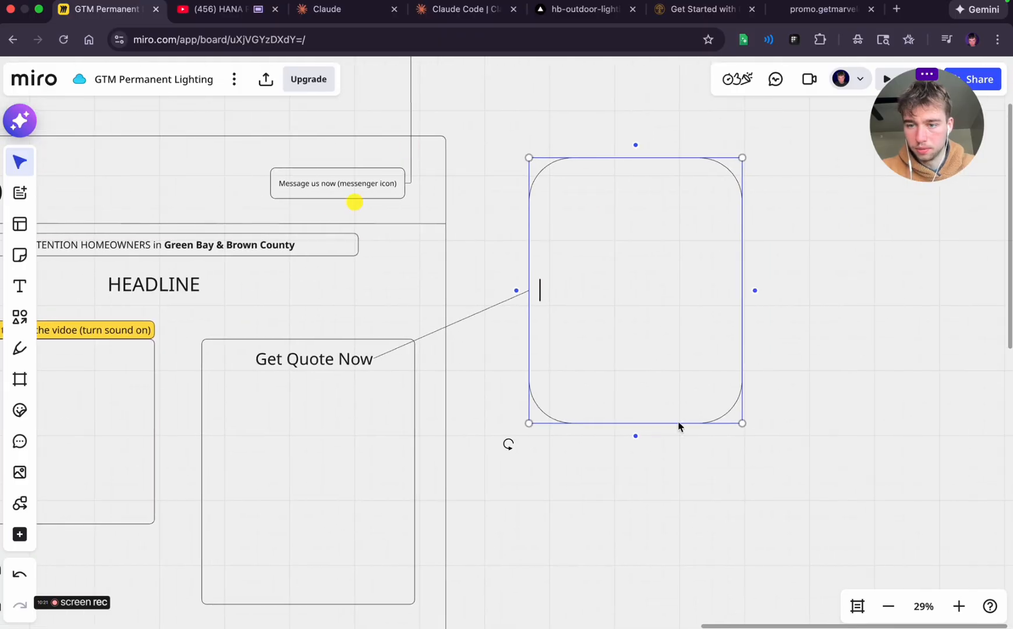
left_click_drag(698, 289, 692, 190)
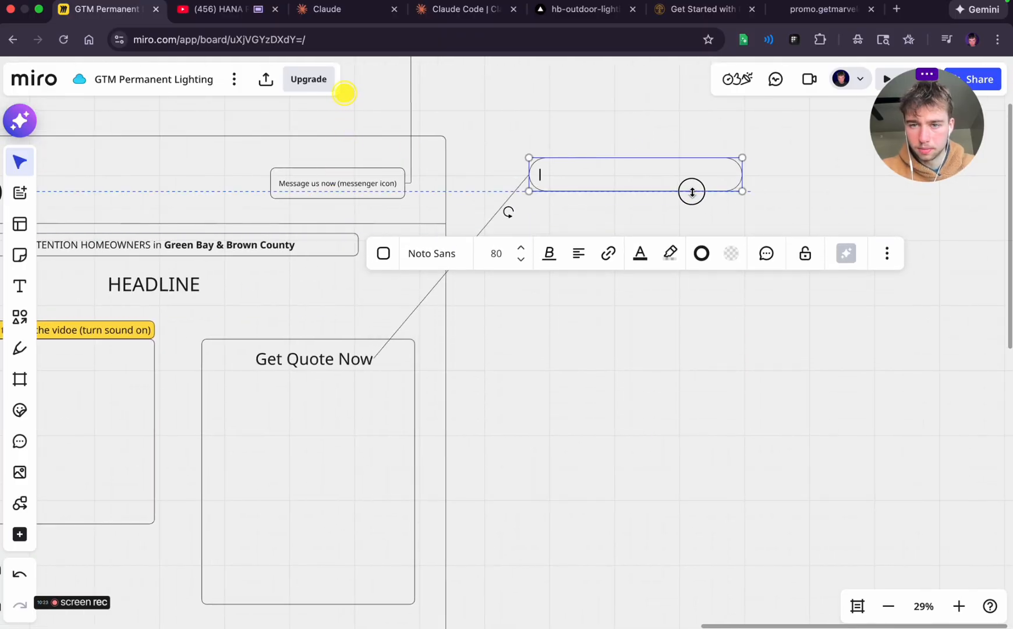
left_click(673, 424)
left_click(624, 187)
left_click_drag(614, 174, 657, 239)
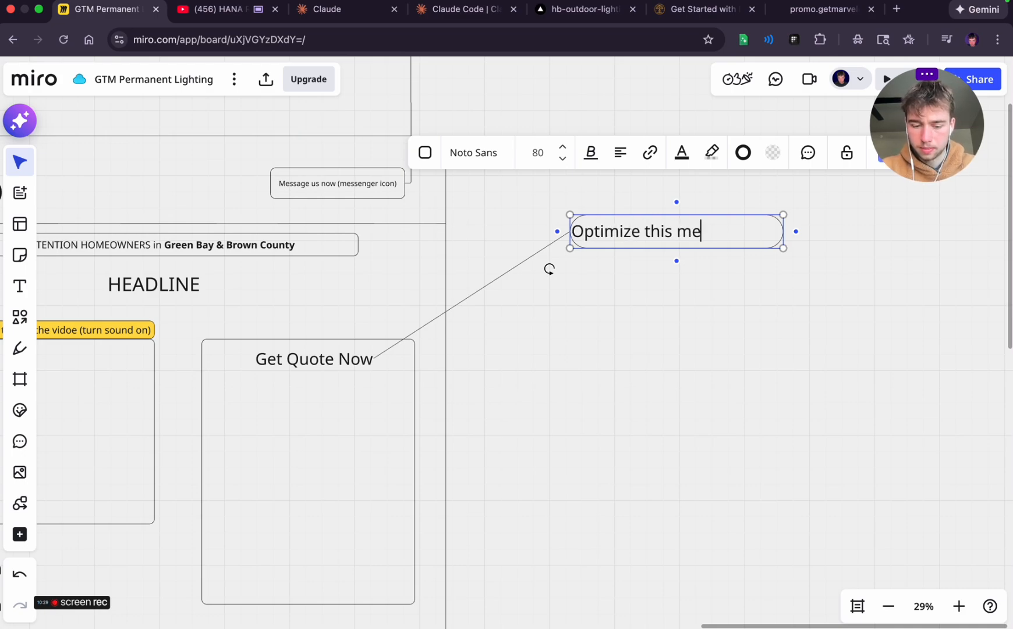
left_click(728, 425)
Examine the fields of the "Get A Quote Now" form in the Marvelous Lights page screenshot
scroll(511, 384, "left", 3)
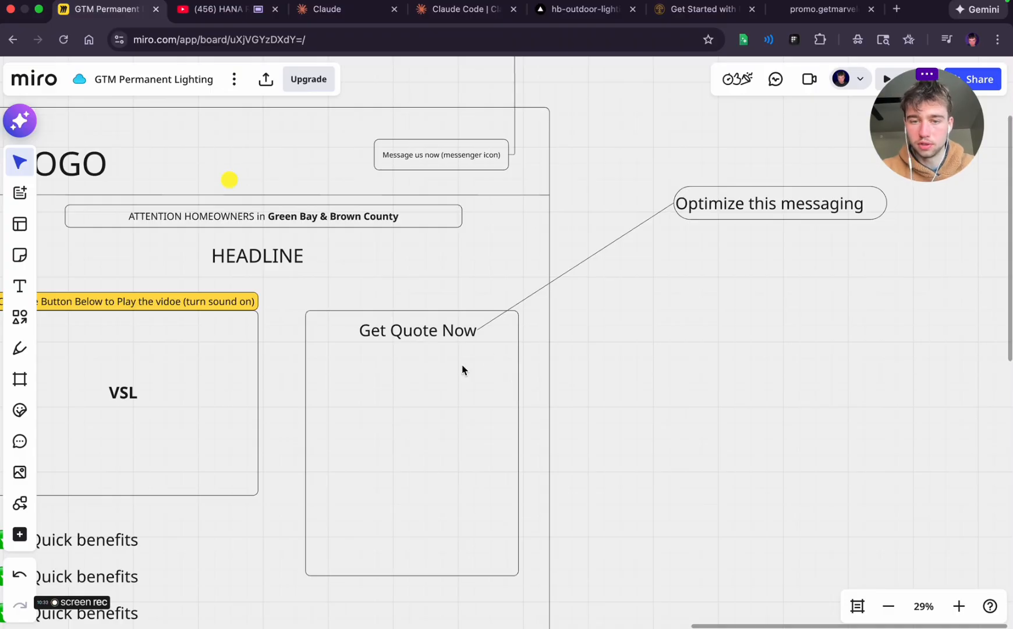
scroll(462, 364, "left", 5)
scroll(462, 364, "down", 3)
scroll(462, 369, "left", 2)
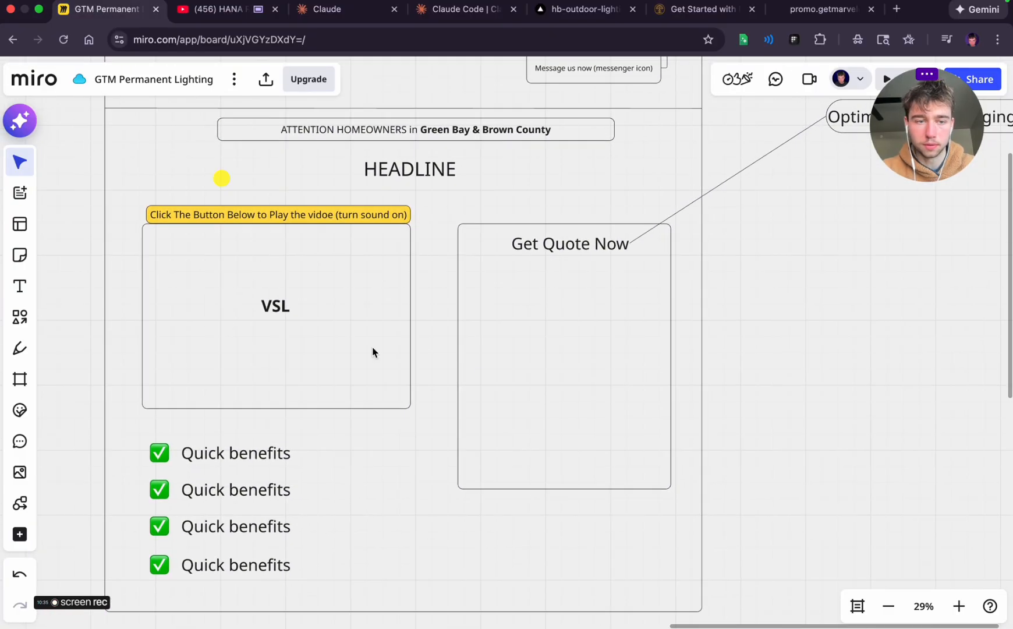
scroll(226, 346, "left", 15)
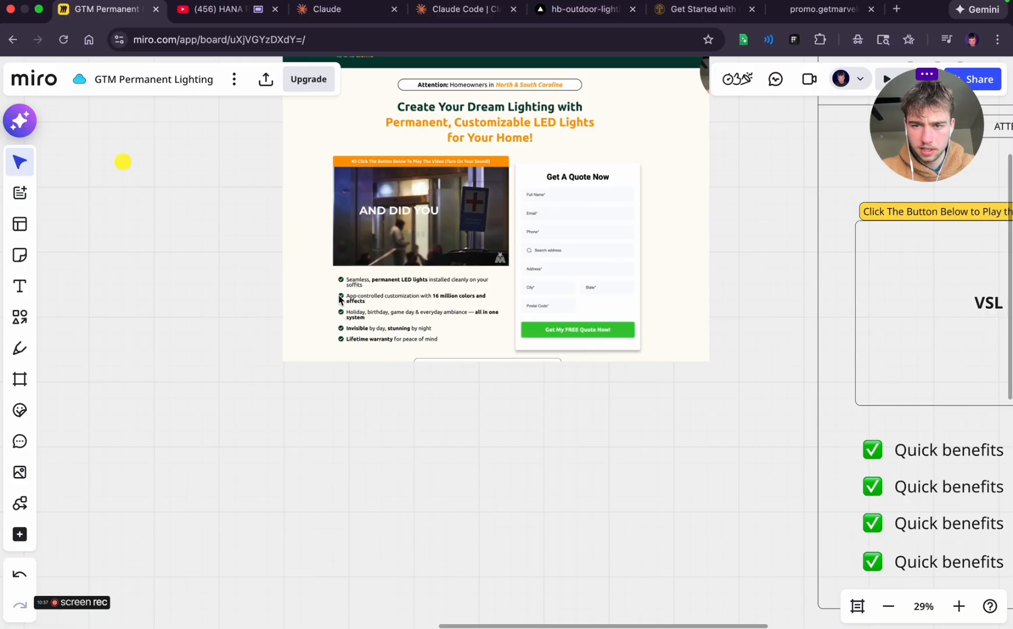
scroll(578, 225, "up", 5)
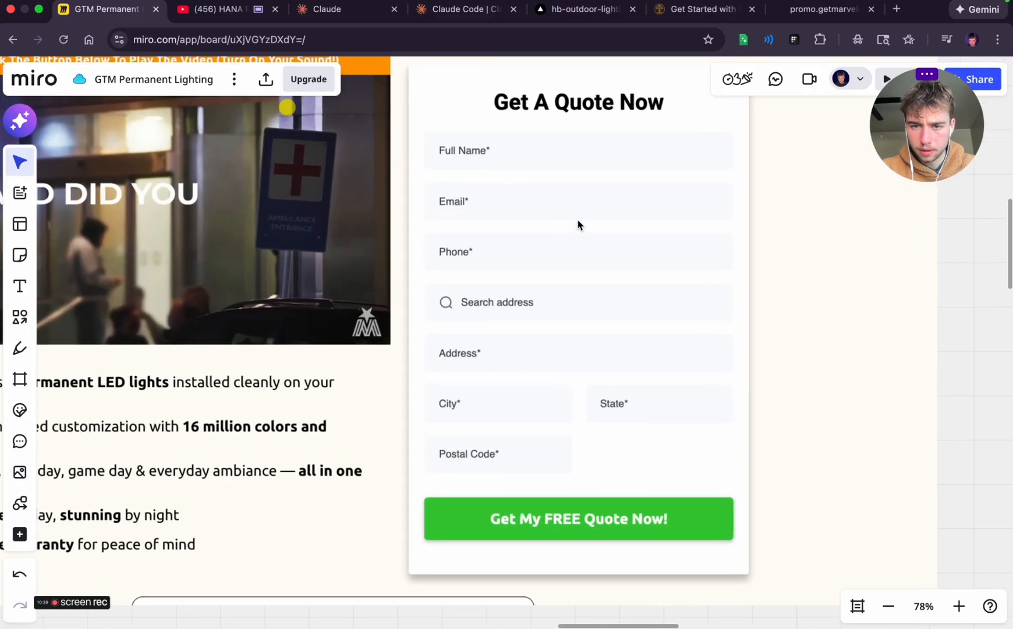
scroll(499, 354, "down", 4)
scroll(499, 355, "down", 1)
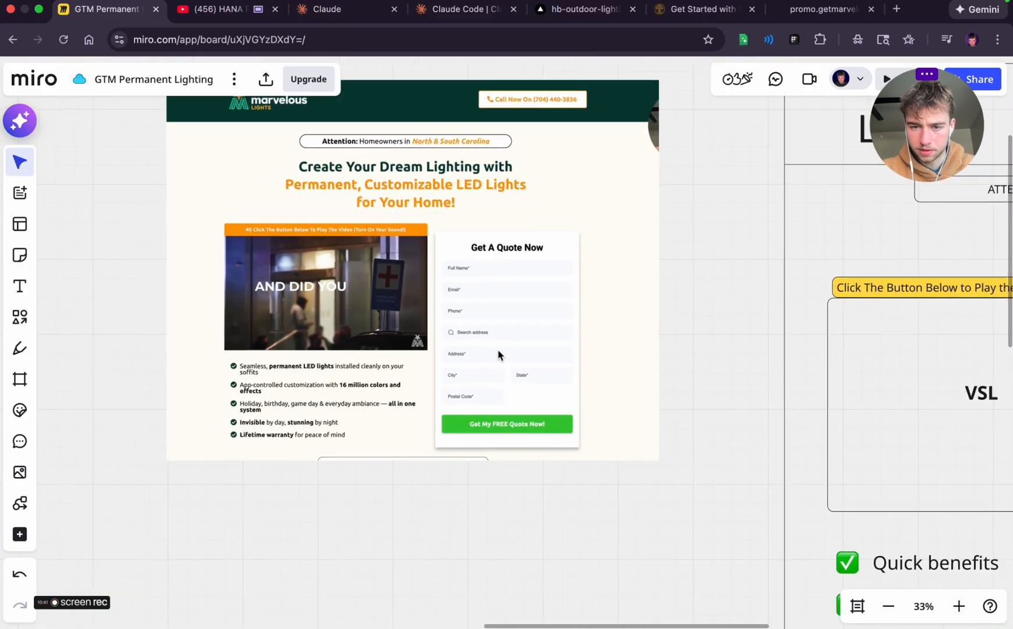
Draw a slim rounded form field beneath "Get Quote Now" and label it "Name"
scroll(500, 355, "right", 15)
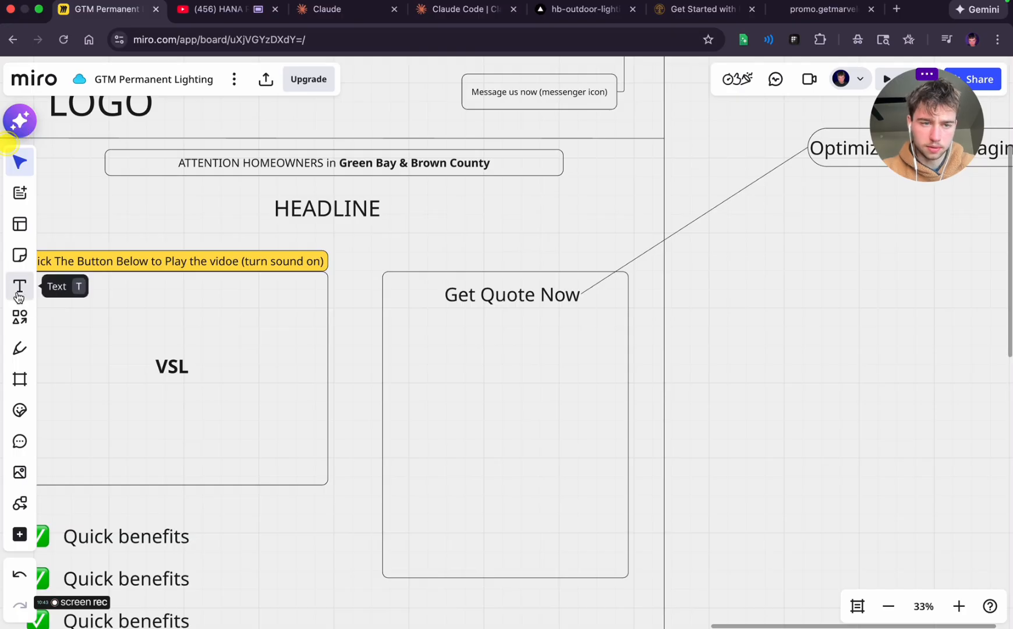
left_click(19, 286)
left_click(19, 316)
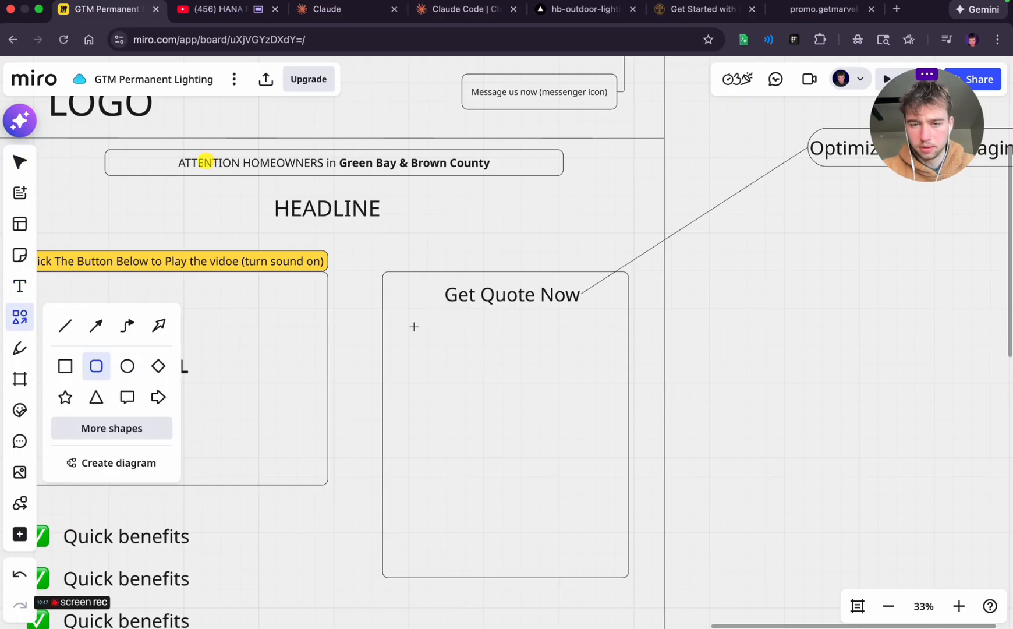
left_click_drag(414, 327, 581, 348)
type("NA")
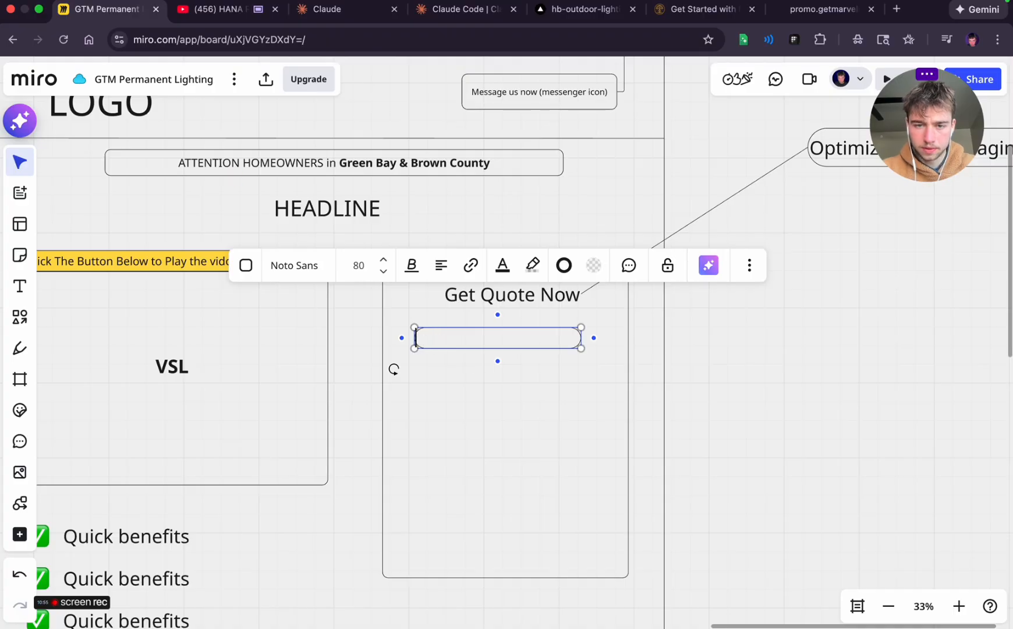
Set the "Name" label's font size to 64 and centre it horizontally in its field
left_click(384, 272)
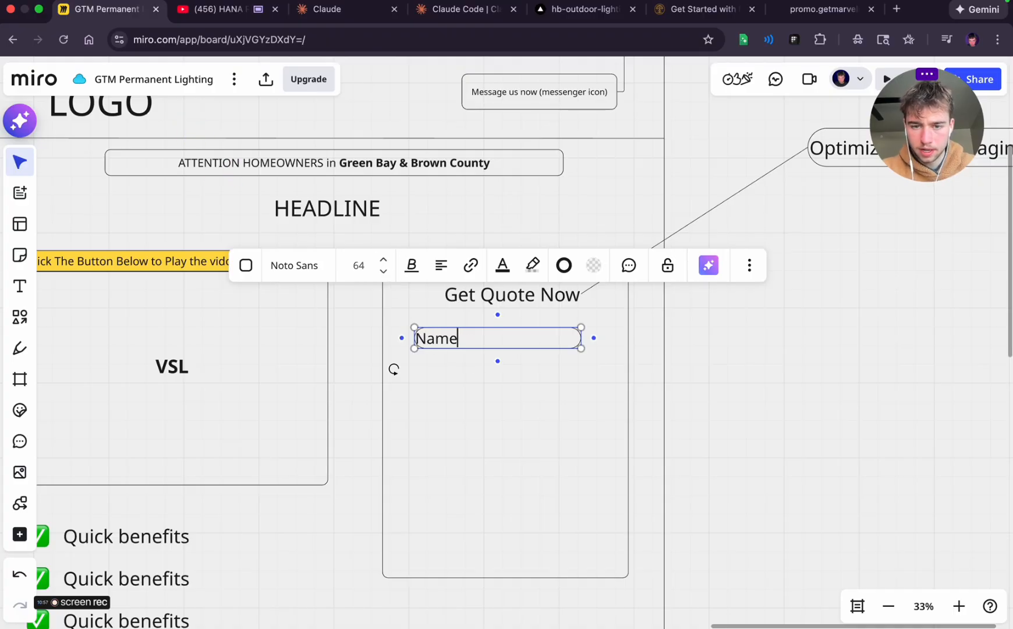
left_click(440, 265)
left_click(442, 299)
left_click(443, 502)
Check the reference form and change the "Name" field's label to "FULL Name"
key("ctrl+Left")
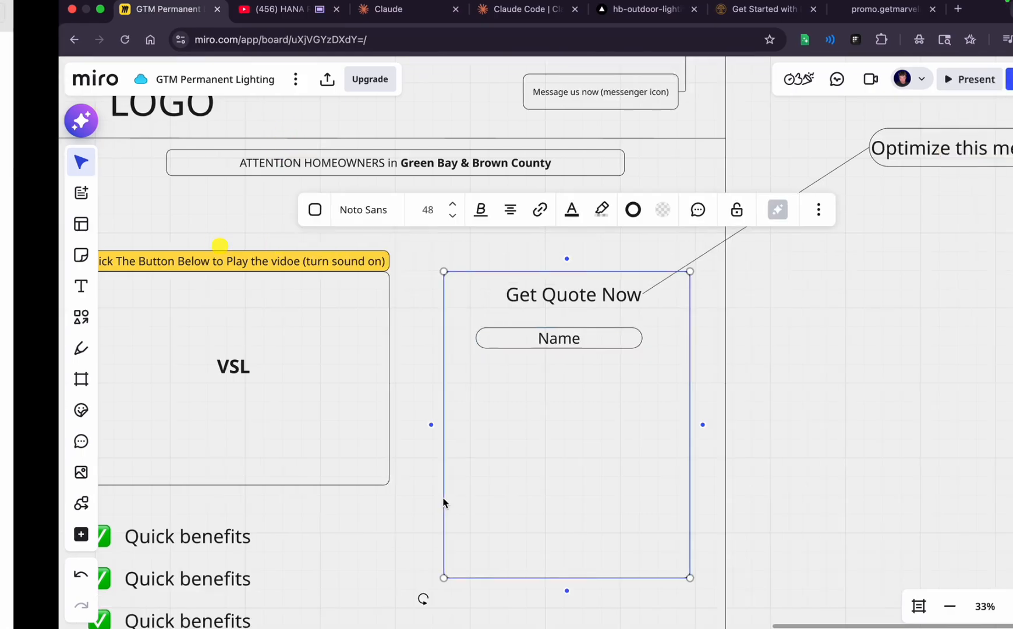
key("ctrl+Right")
scroll(214, 416, "left", 10)
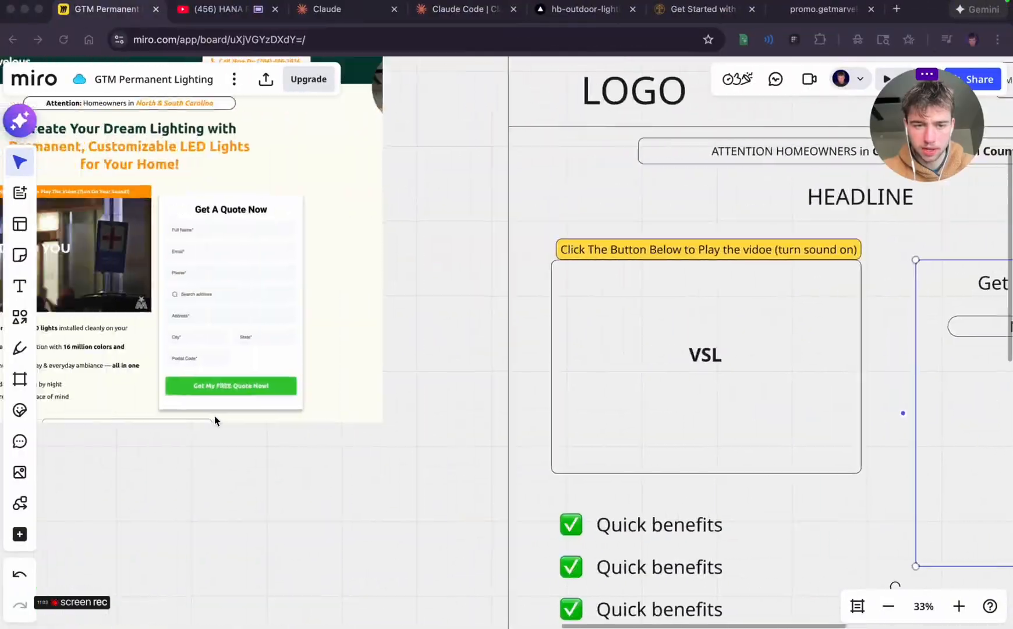
scroll(214, 416, "right", 10)
double_click(542, 367)
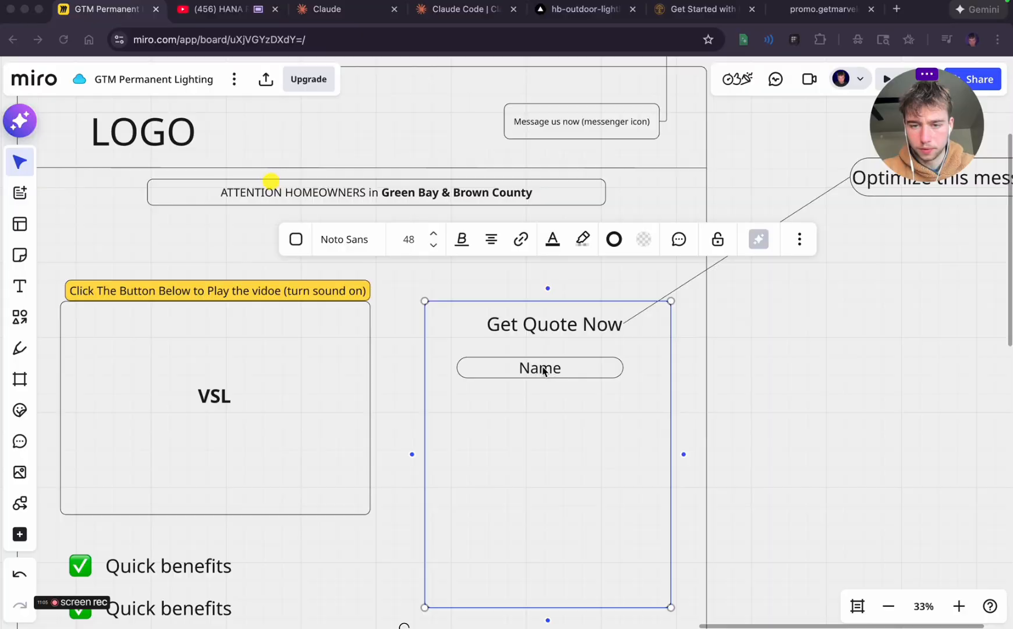
type("FULL")
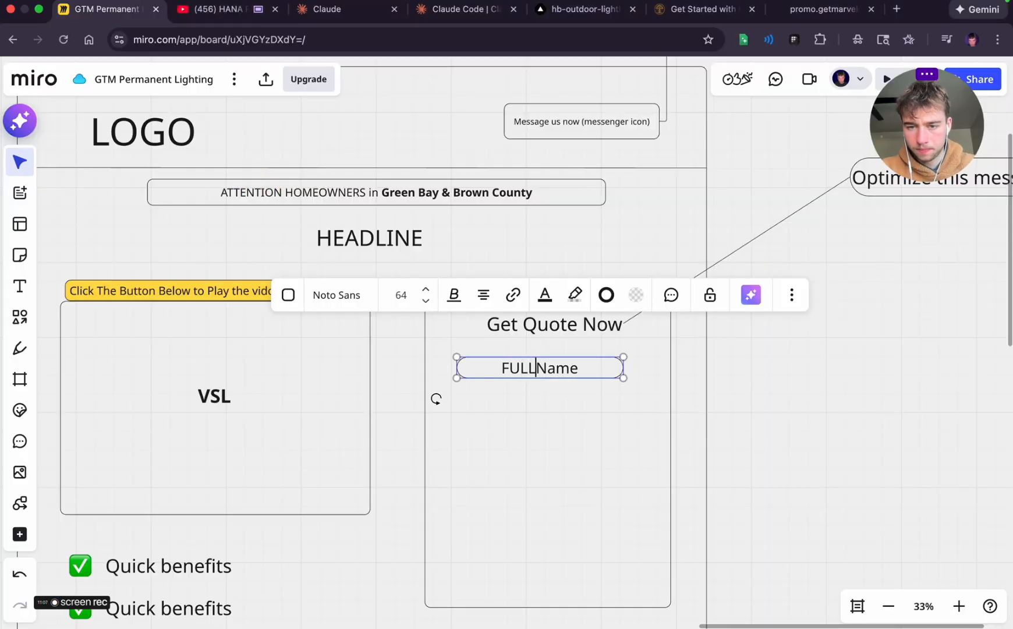
left_click(583, 390)
Duplicate the "FULL Name" field directly below itself and relabel the copy "EMAIL"
left_click(579, 376)
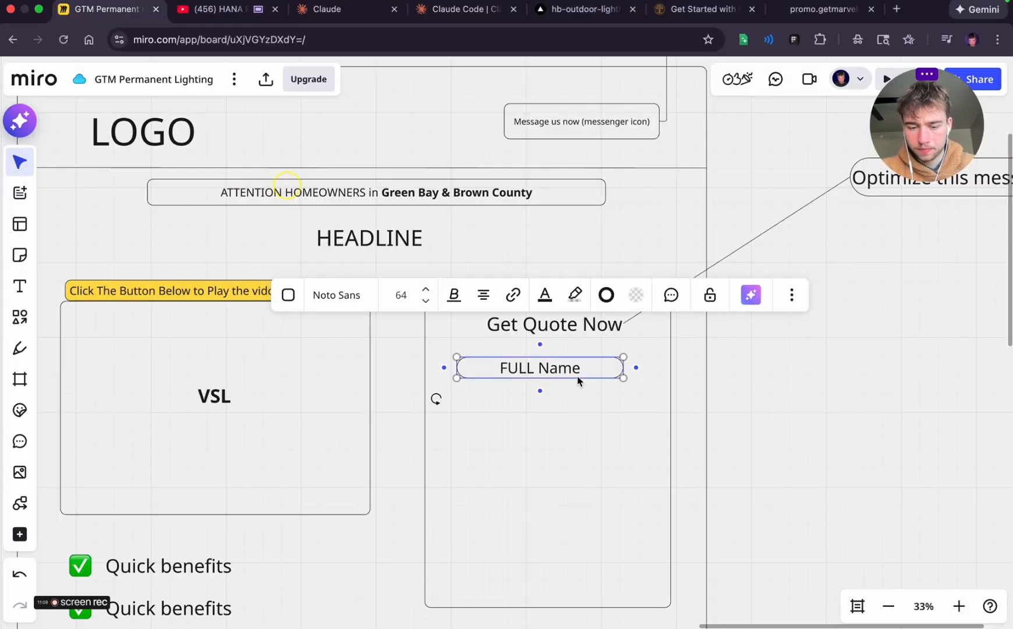
key("super+d")
double_click(557, 409)
key("super+a")
type("E")
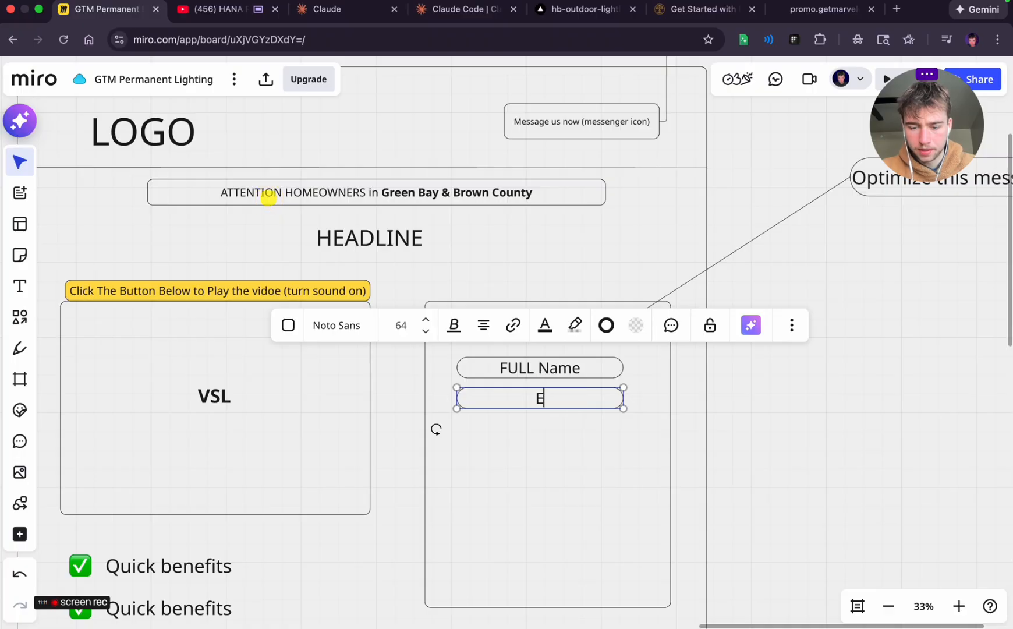
type("MAIL")
left_click(556, 413)
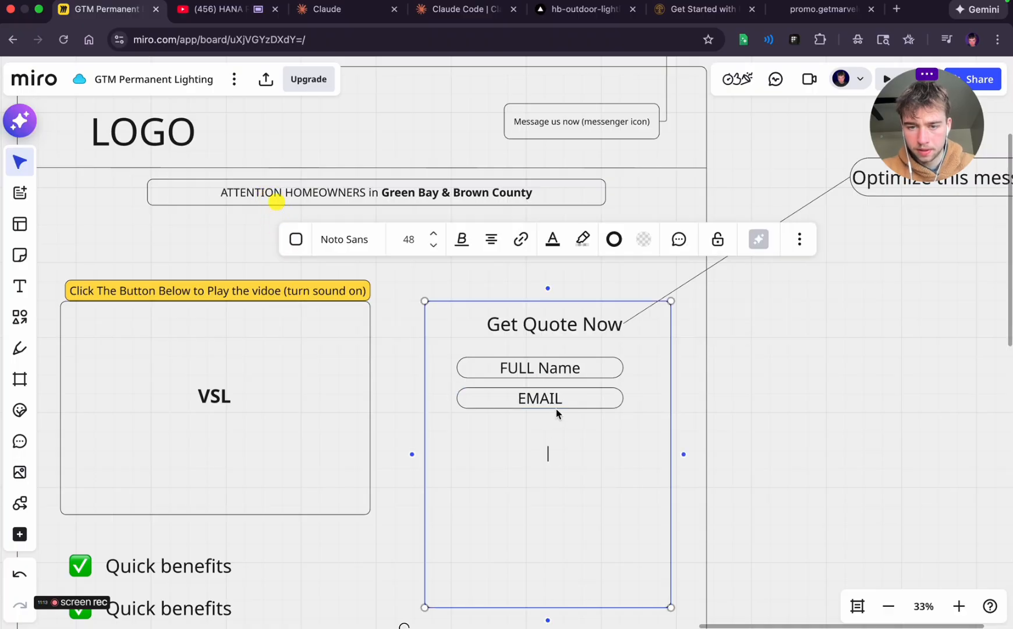
Duplicate the "EMAIL" field directly below itself and relabel the copy "Phone Number"
left_click(555, 404)
key("super+d")
double_click(564, 434)
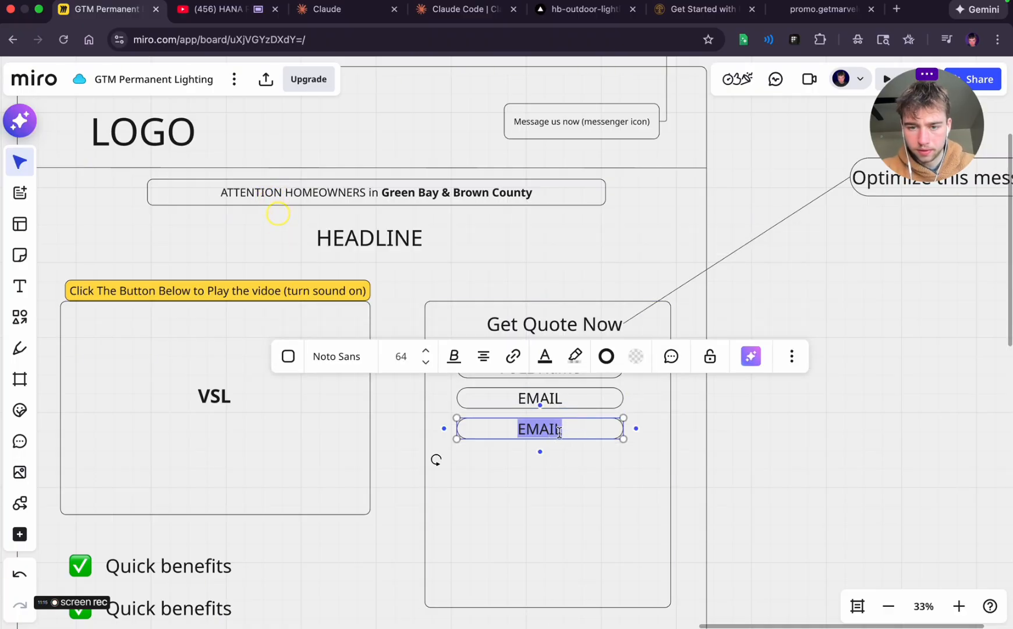
type("Phone NUmbe")
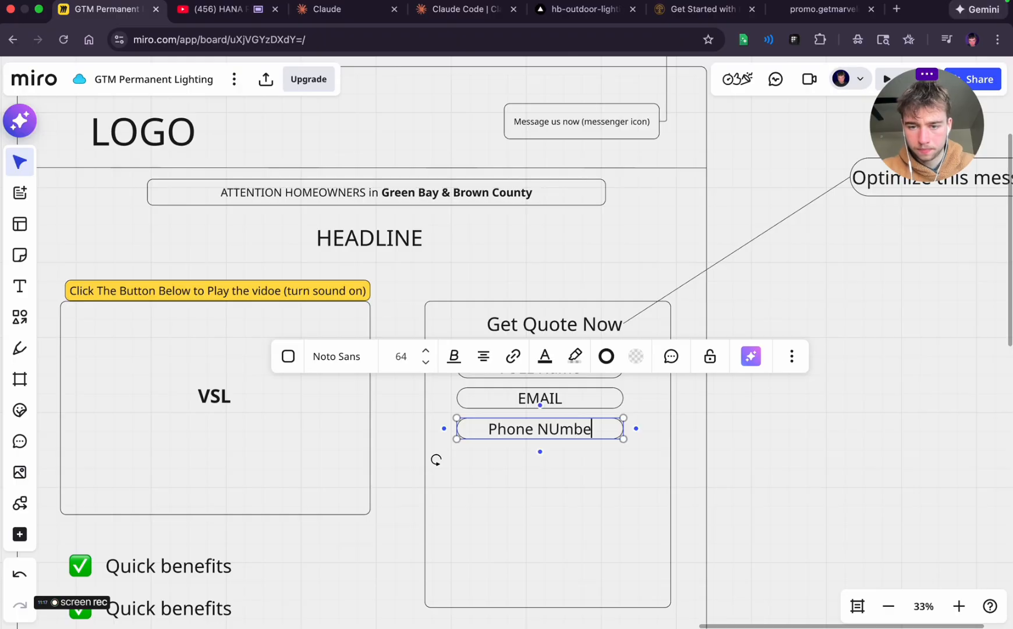
key("BackSpace")
key("BackSpace")
key("BackSpace")
key("BackSpace")
type("umber")
left_click(720, 475)
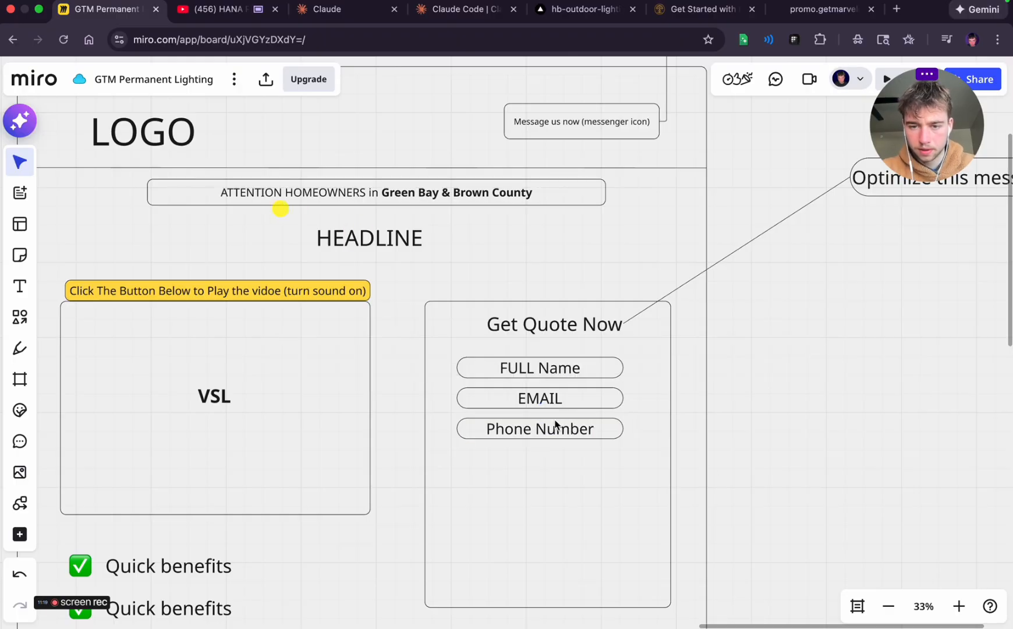
Duplicate the "Phone Number" field directly below itself and relabel the copy "Search Address"
left_click(550, 424)
left_click(545, 435)
key("super+d")
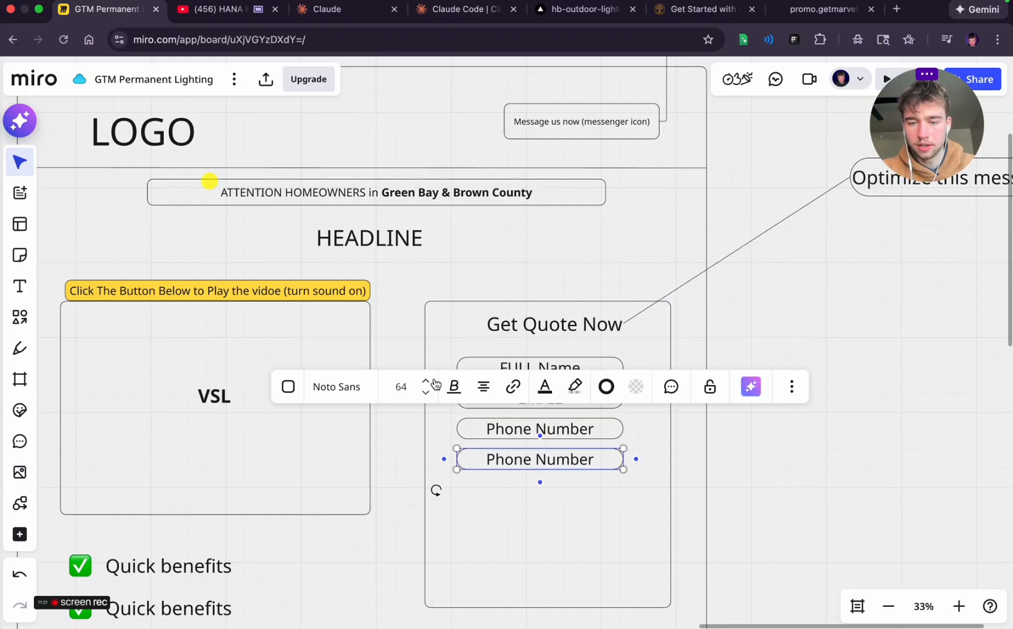
key("Return")
key("super+a")
type("S")
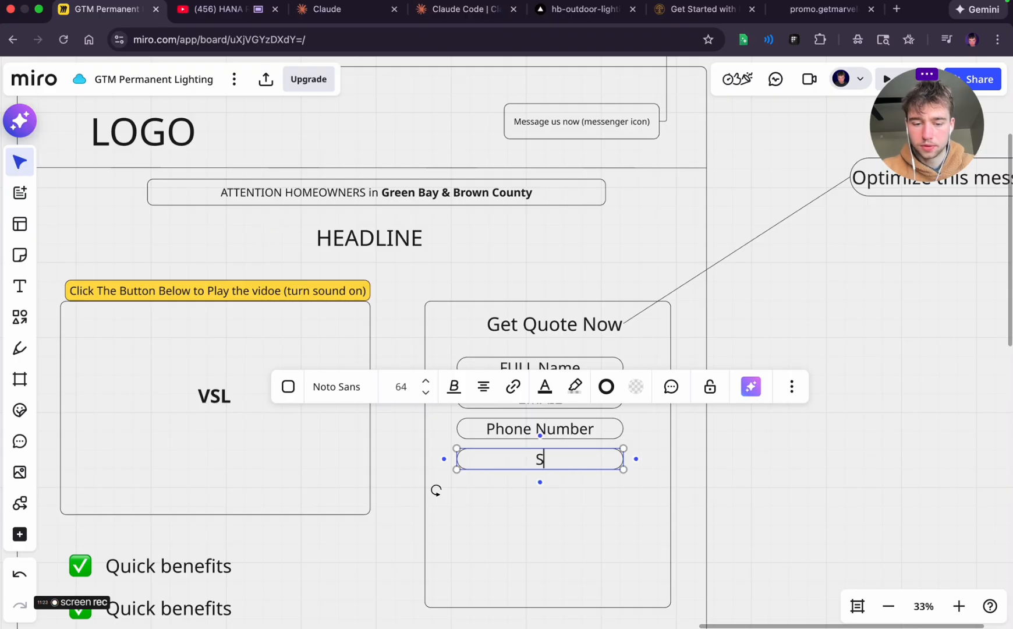
type("earch Address")
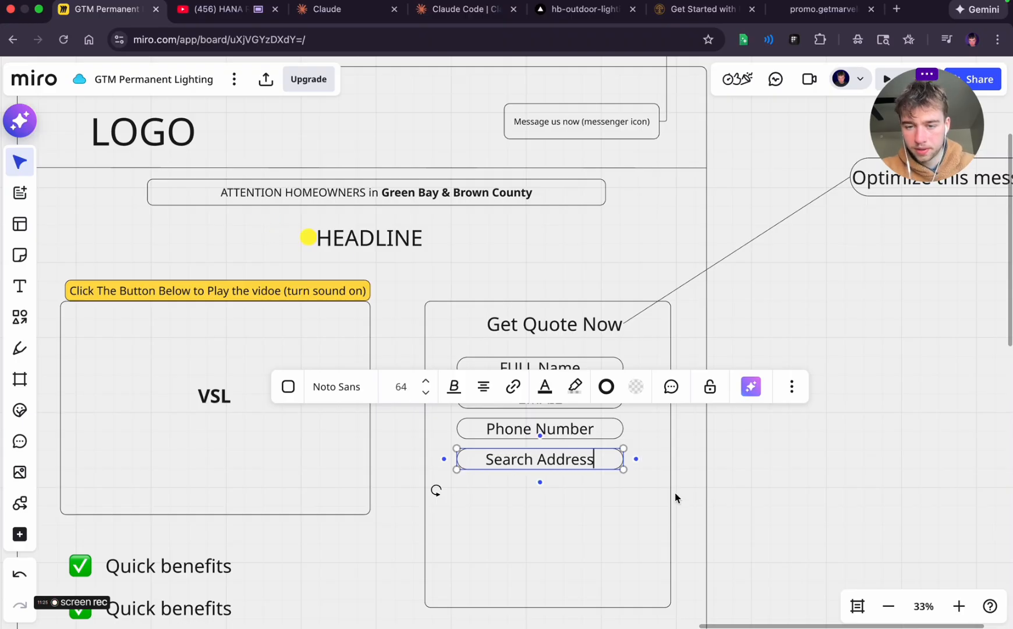
Duplicate the "Search Address" field directly below itself and relabel the copy "Do you already have a govee lighting system"
left_click(743, 514)
scroll(743, 514, "down", 1)
scroll(743, 514, "down", 1)
left_click(632, 348)
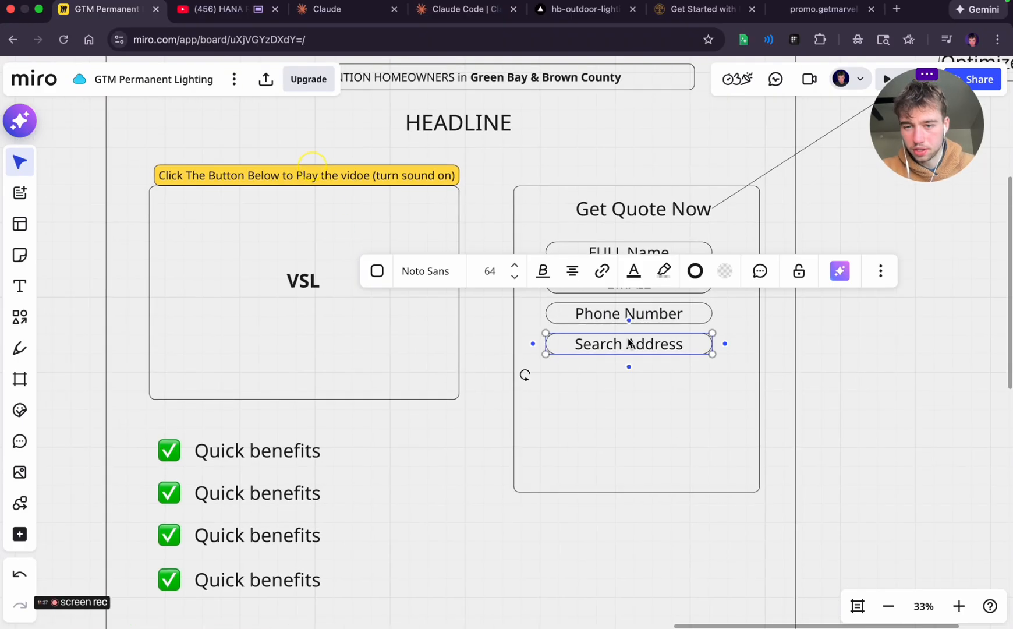
key("super+d")
key("Return")
key("super+a")
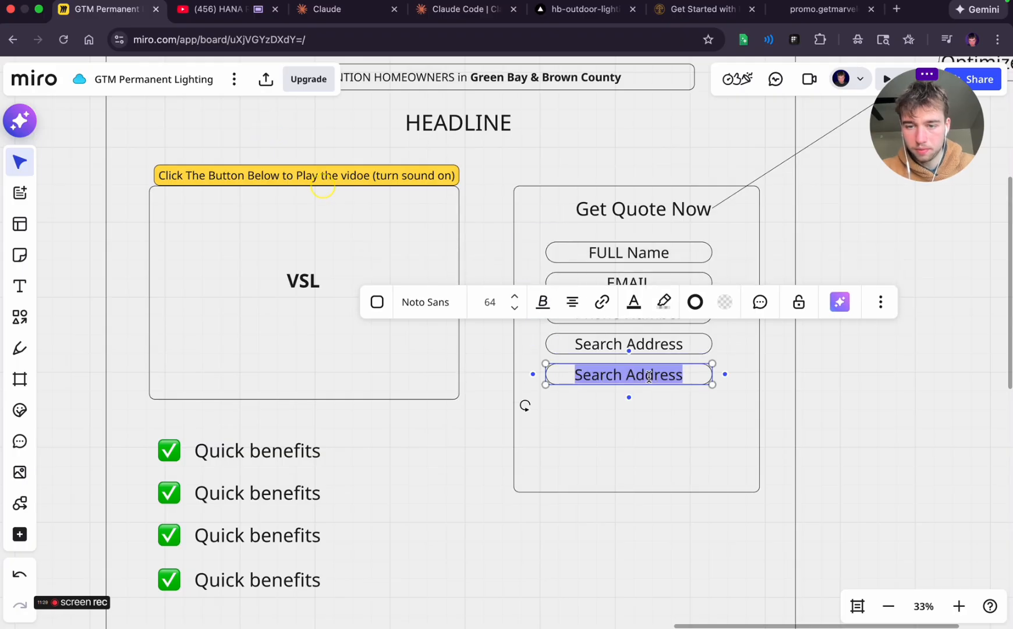
type("Do you a")
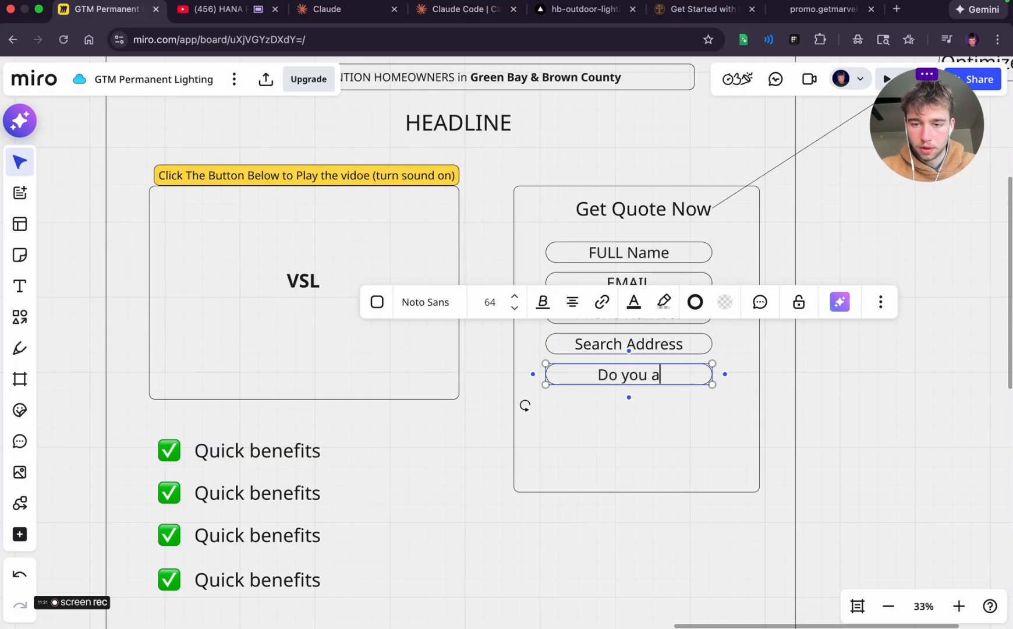
type("lready have ")
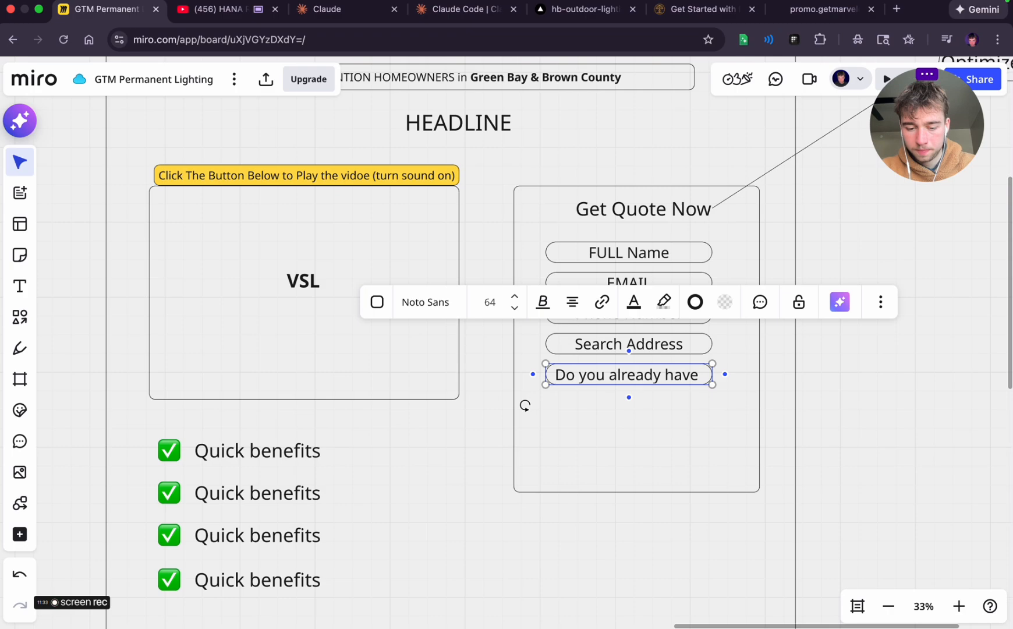
type("go")
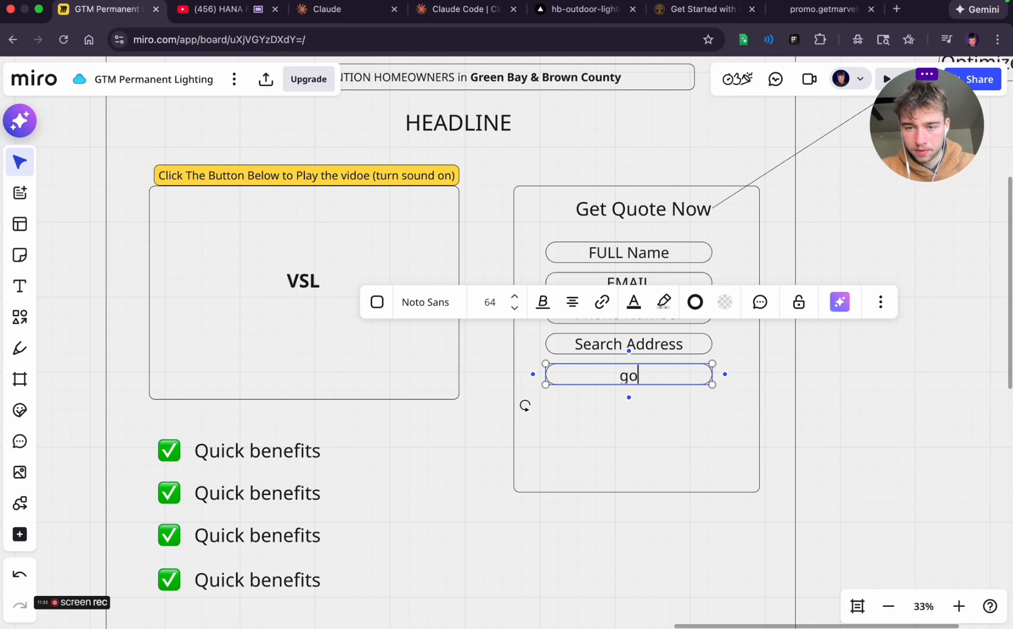
key("Escape")
key("Return")
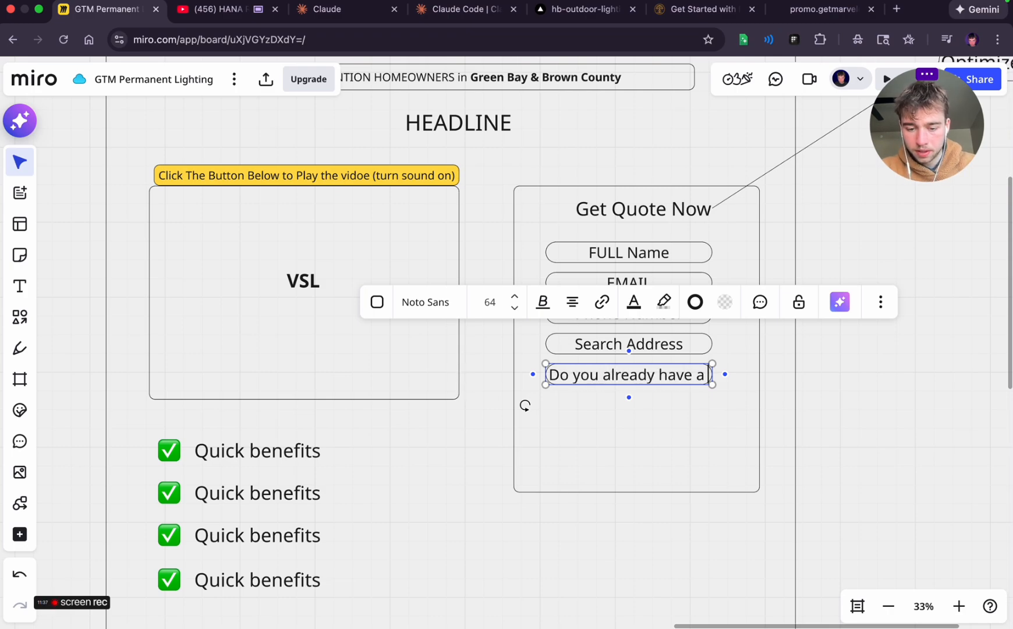
type("govee lighting system")
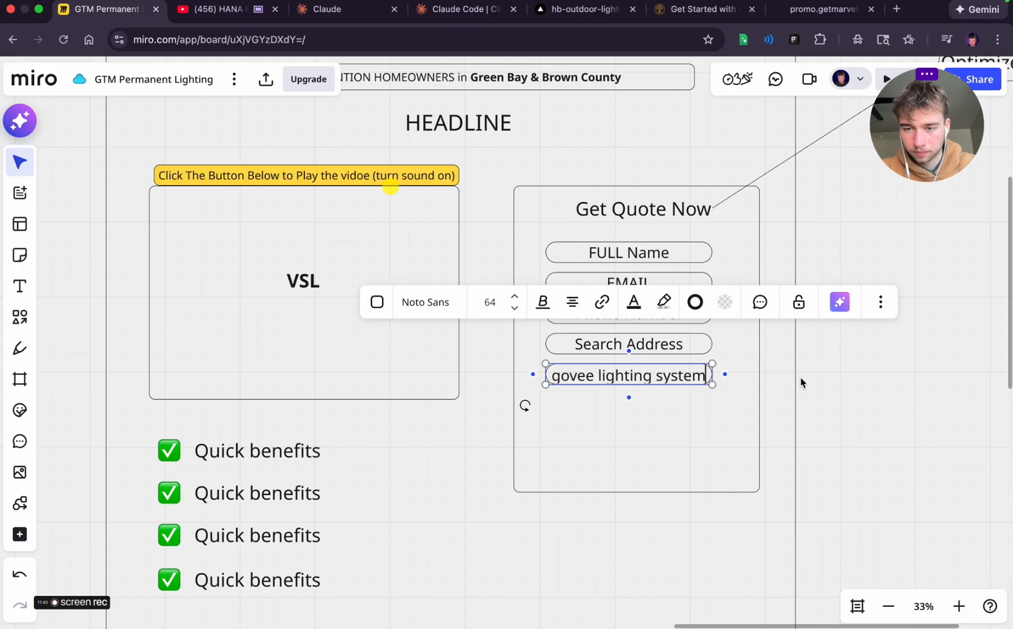
Make the govee question field taller so both lines of its text fit
key("Escape")
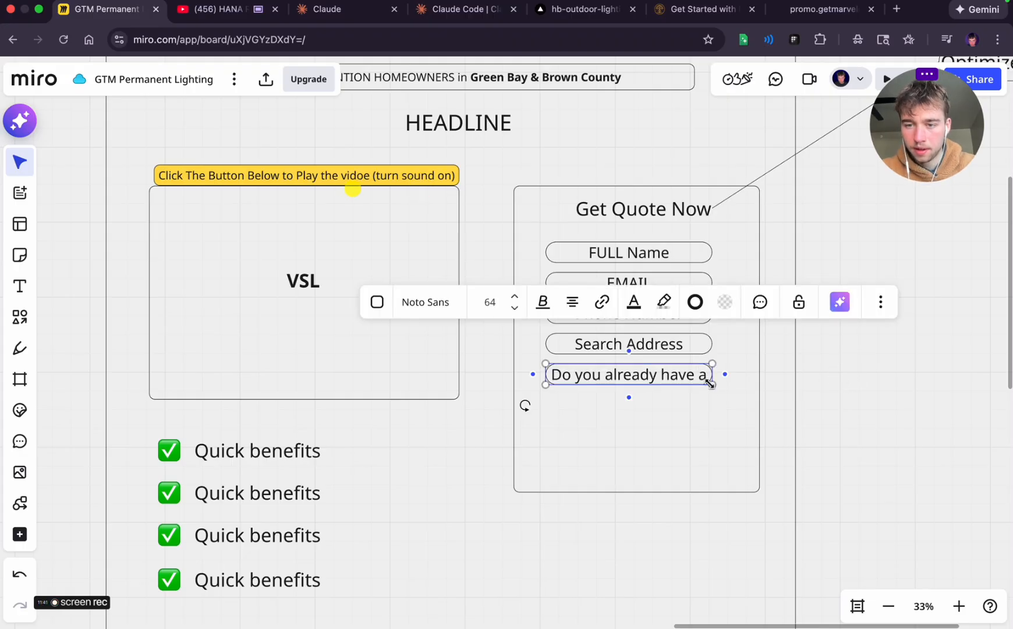
left_click_drag(710, 382, 709, 421)
left_click(841, 393)
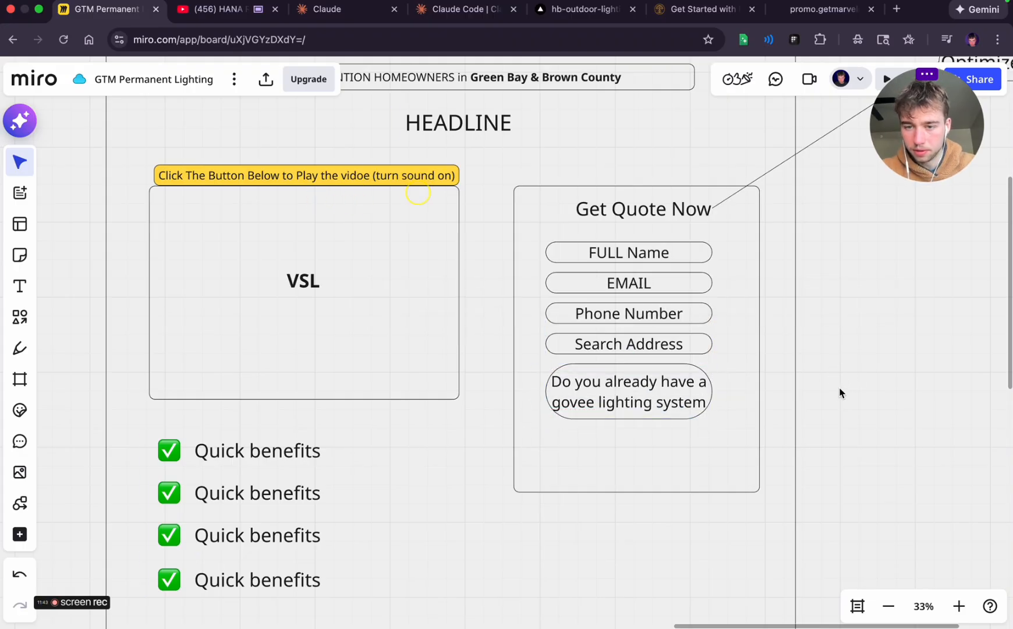
Add a connected bubble beside the govee question field and move it up, outside the landing page frame
left_click(679, 389)
left_click(724, 392)
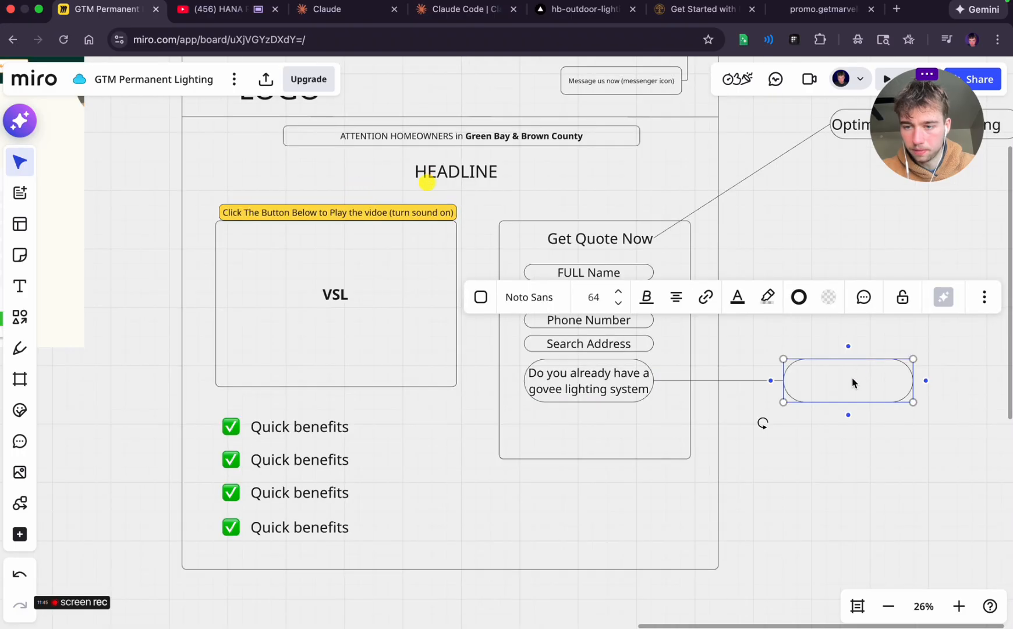
left_click(841, 478)
left_click_drag(842, 379, 906, 304)
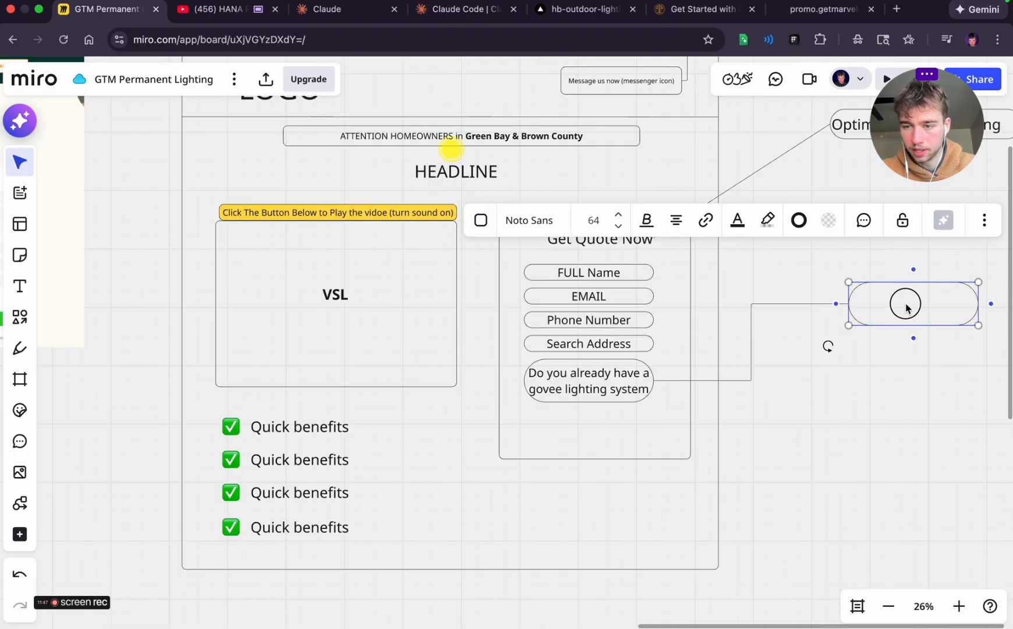
Label the connected bubble "or what best describes you? with options to select"
type("or whatg")
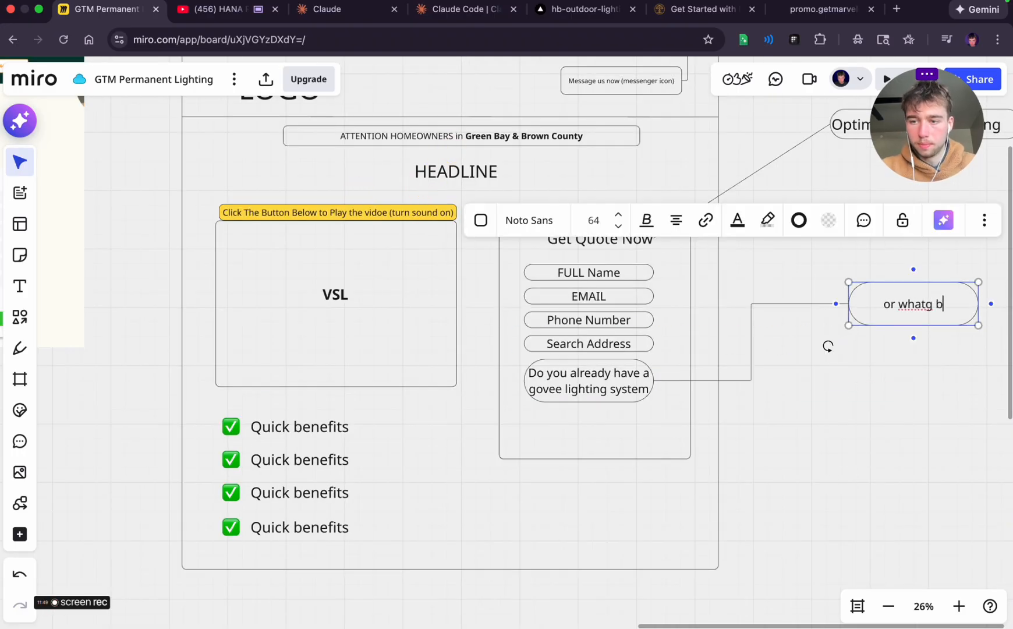
type("bes")
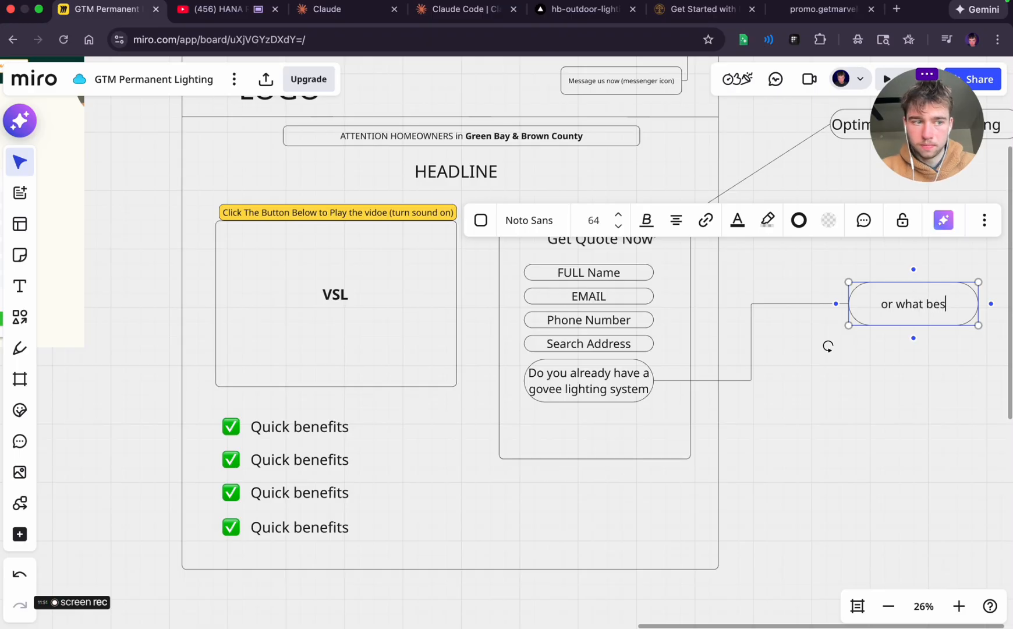
type("t describes you? with op")
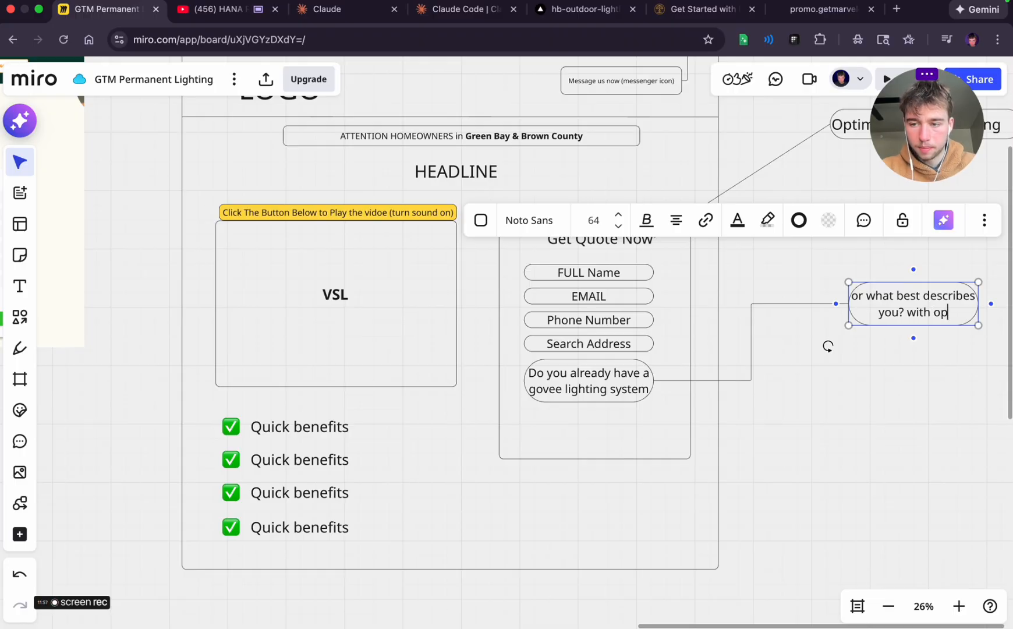
key("BackSpace")
key("BackSpace")
type("to select")
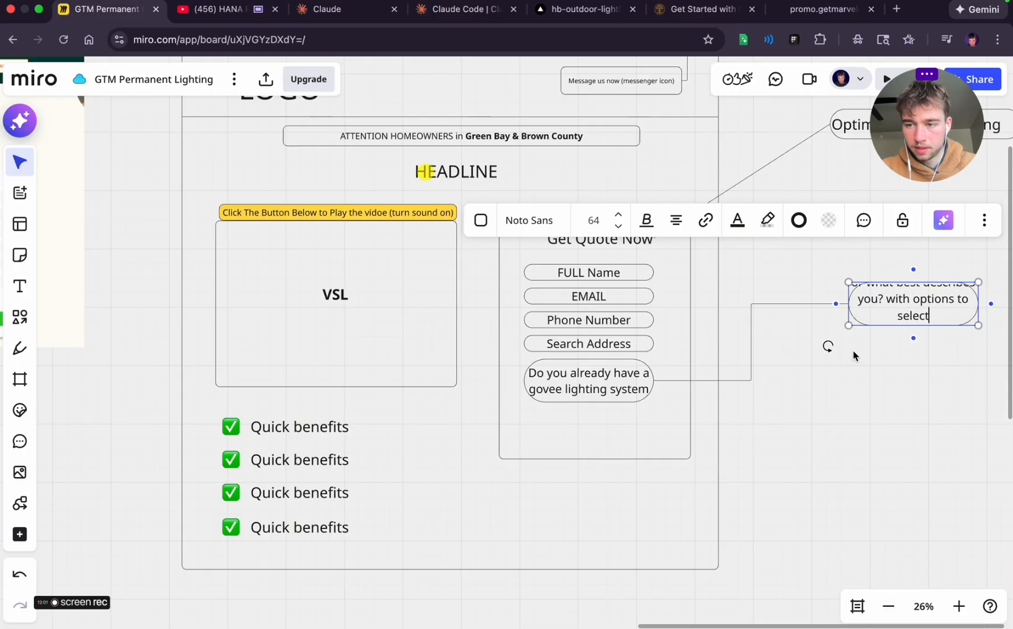
left_click(855, 355)
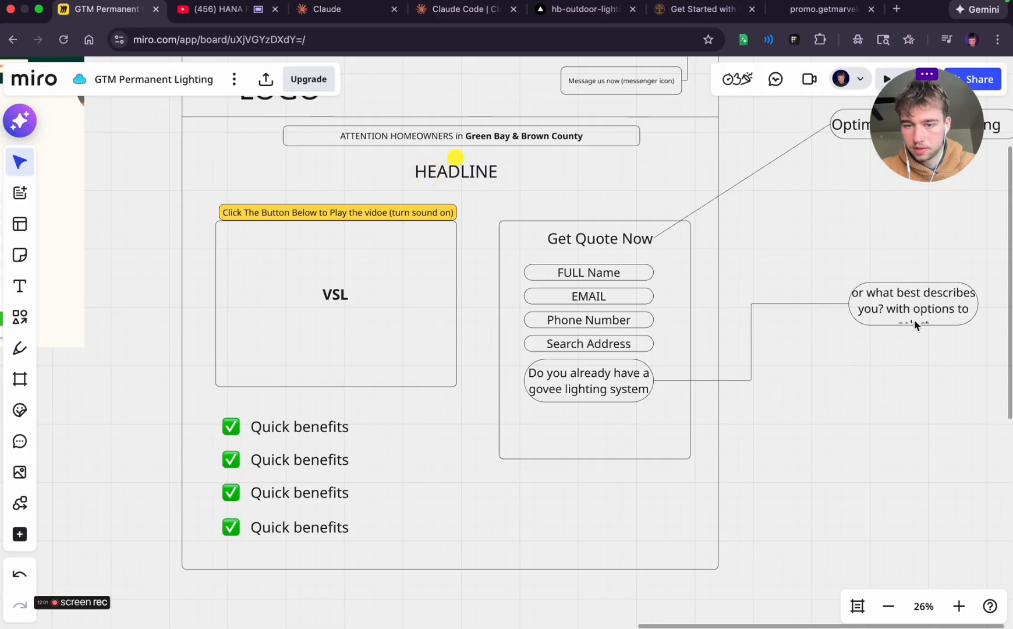
Make the "or what best describes you?" bubble taller to fit its text and reposition it beside the form
scroll(907, 326, "right", 5)
left_click(833, 345)
left_click_drag(821, 344, 821, 383)
left_click(824, 455)
left_click(788, 343)
left_click_drag(782, 343, 846, 331)
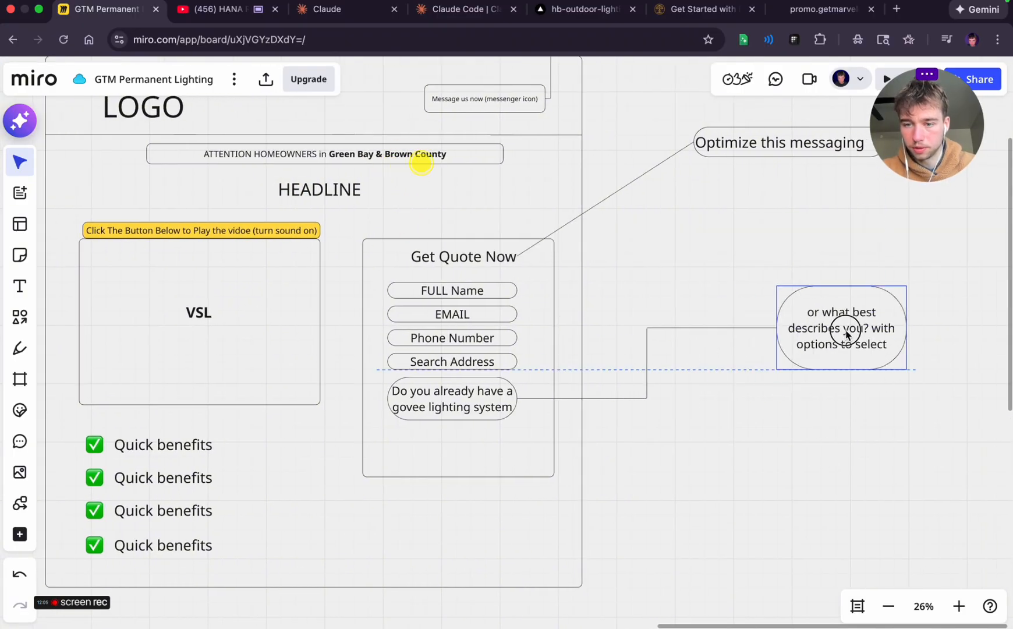
left_click(679, 516)
Draw a rounded rectangle below the govee question inside the quote form and fill it light yellow
scroll(678, 517, "left", 3)
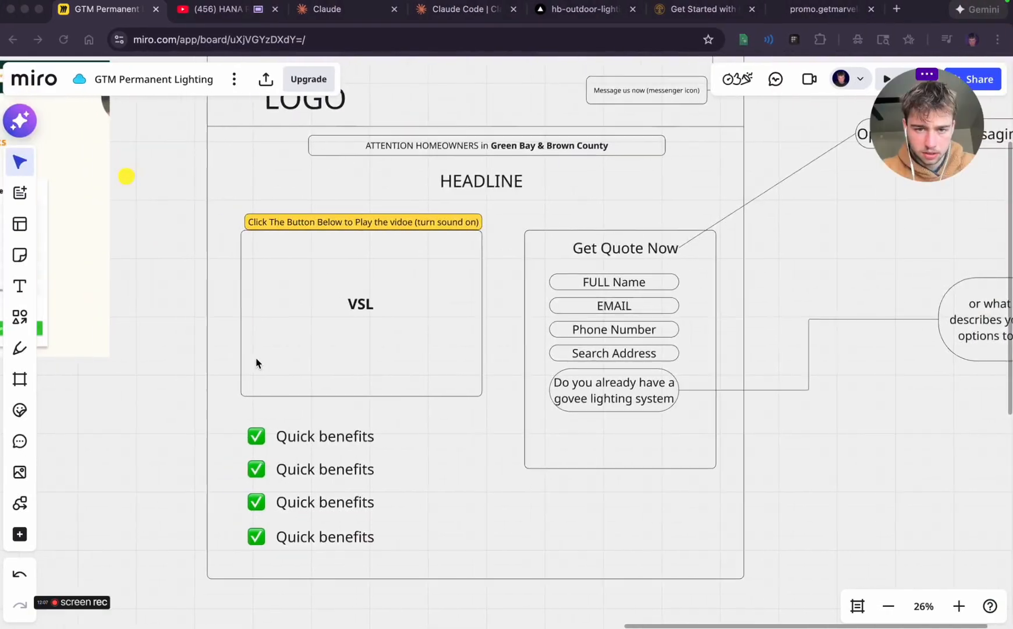
scroll(256, 362, "left", 5)
scroll(394, 397, "right", 6)
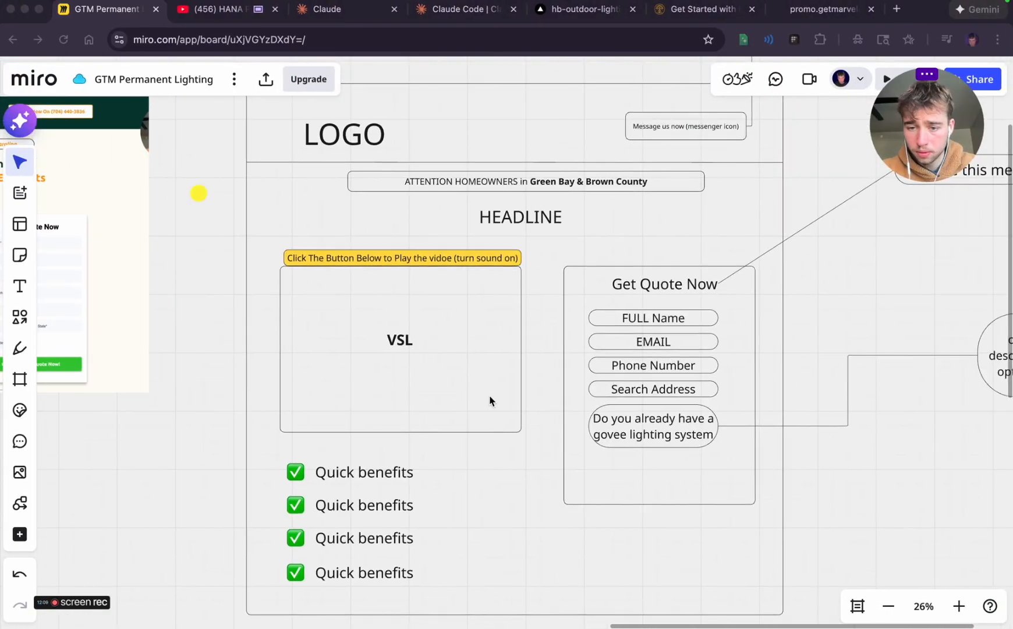
left_click(20, 317)
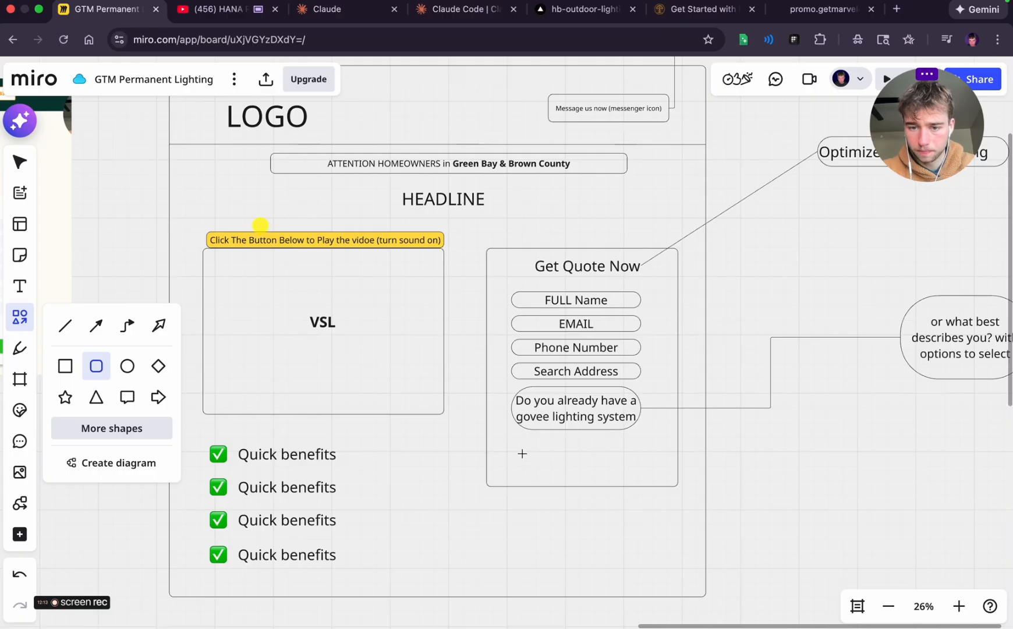
left_click_drag(522, 454, 646, 477)
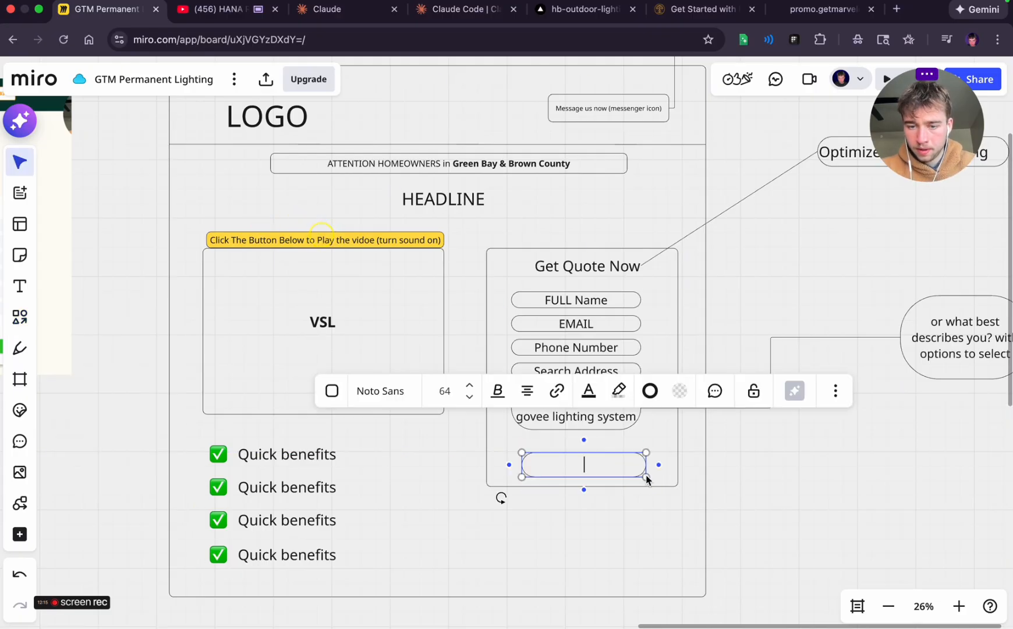
left_click(680, 391)
left_click(665, 430)
Label the yellow button at the bottom of the quote form "SUBMIT"
left_click(563, 481)
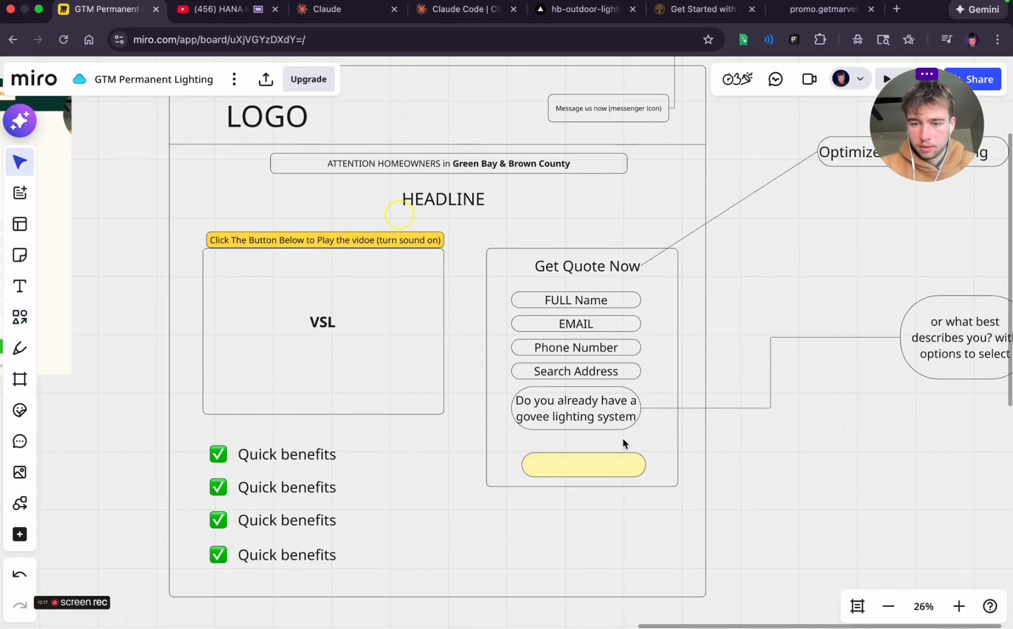
left_click(563, 481)
left_click(563, 476)
left_click(568, 471)
type("SUBMIT")
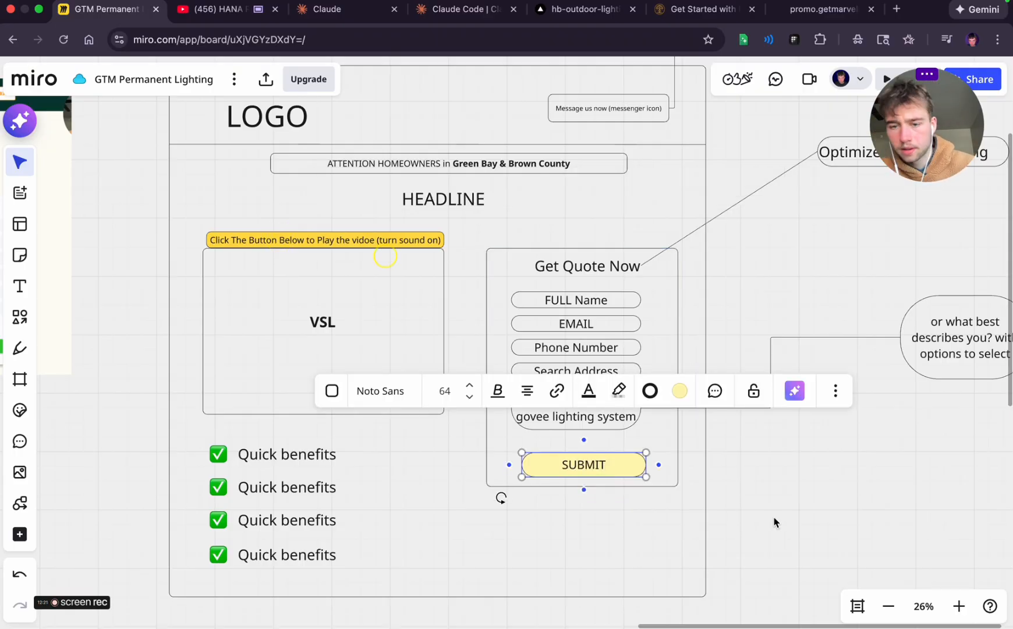
left_click(774, 519)
left_click(656, 487)
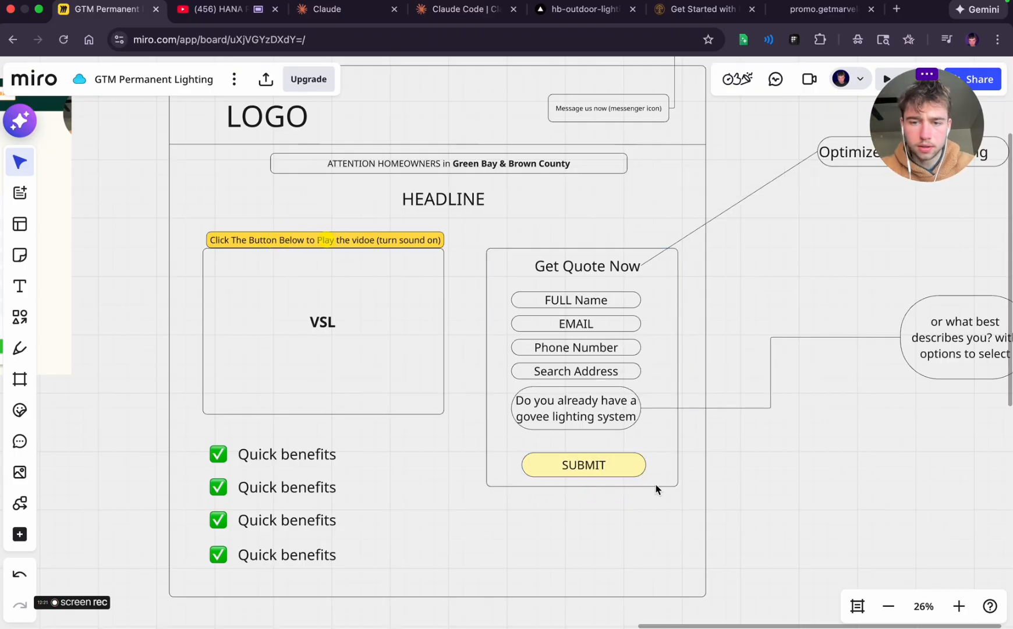
Examine the Marvelous Lights page's testimonial and trust sections below the quote form, glance at the Halverson Bros page, and return to Miro
scroll(655, 487, "left", 1)
scroll(656, 487, "down", 1)
scroll(656, 487, "down", 2)
key("ctrl+Left")
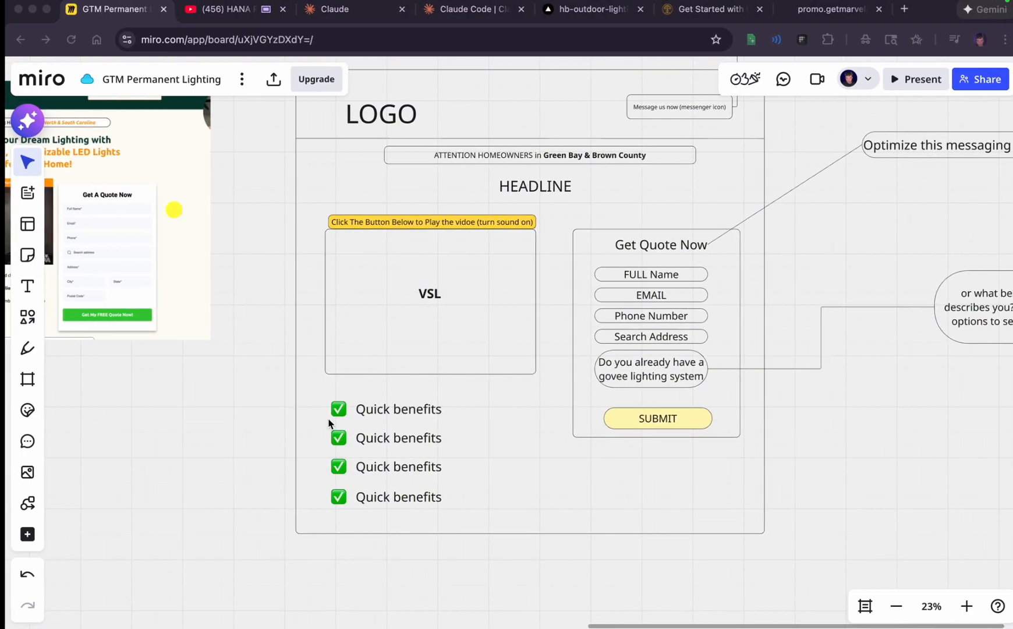
scroll(324, 420, "left", 5)
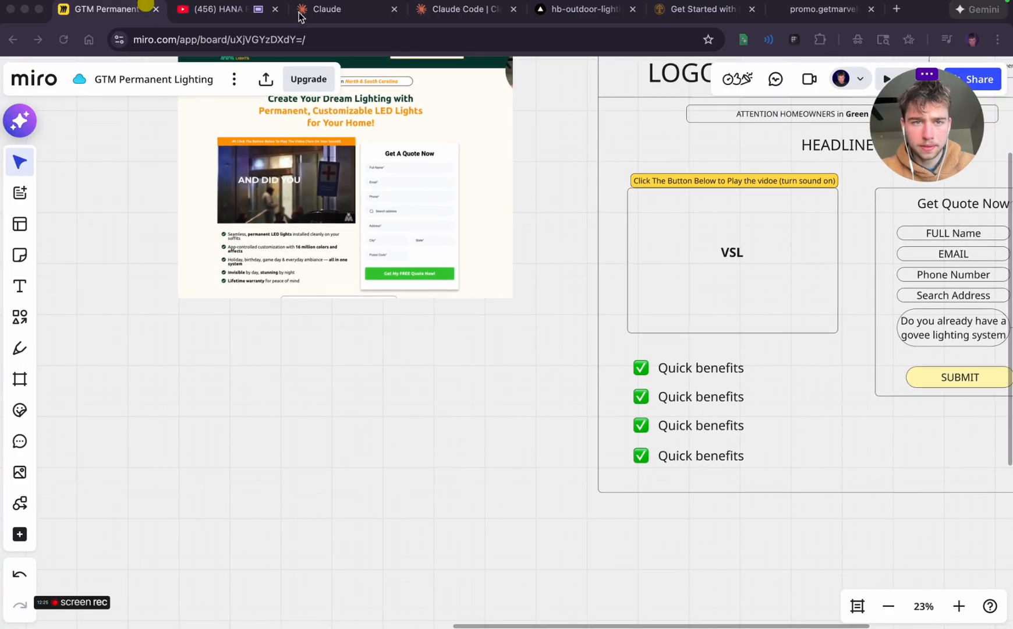
left_click(818, 33)
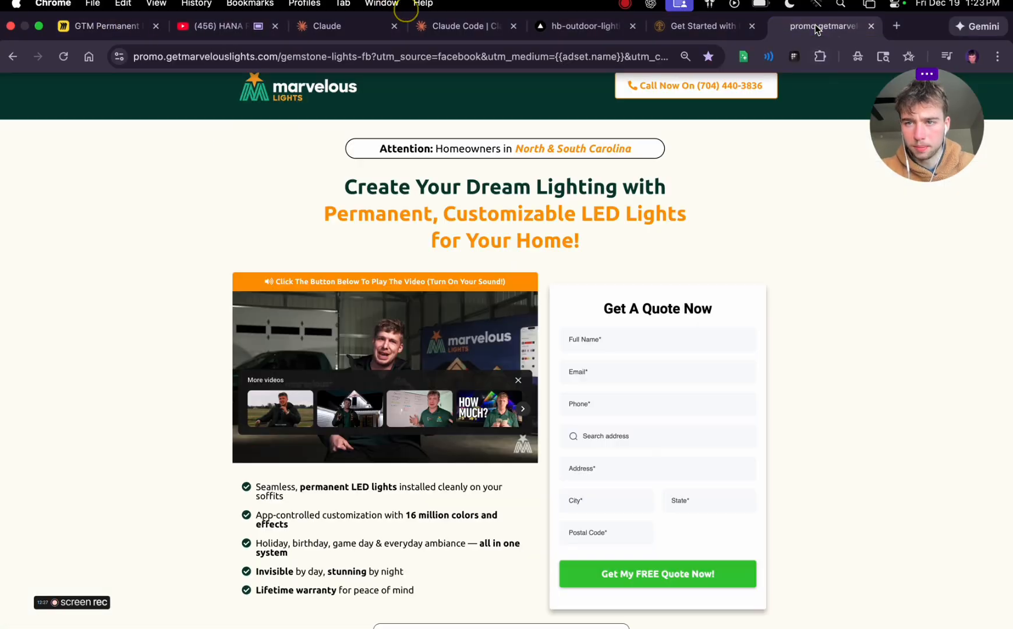
scroll(349, 262, "down", 8)
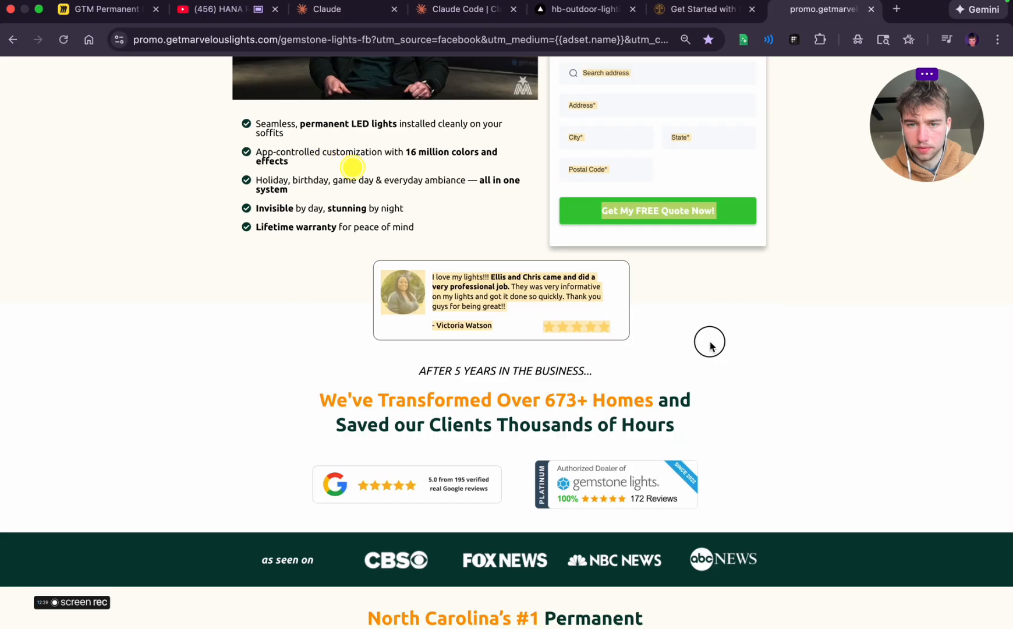
scroll(710, 344, "up", 1)
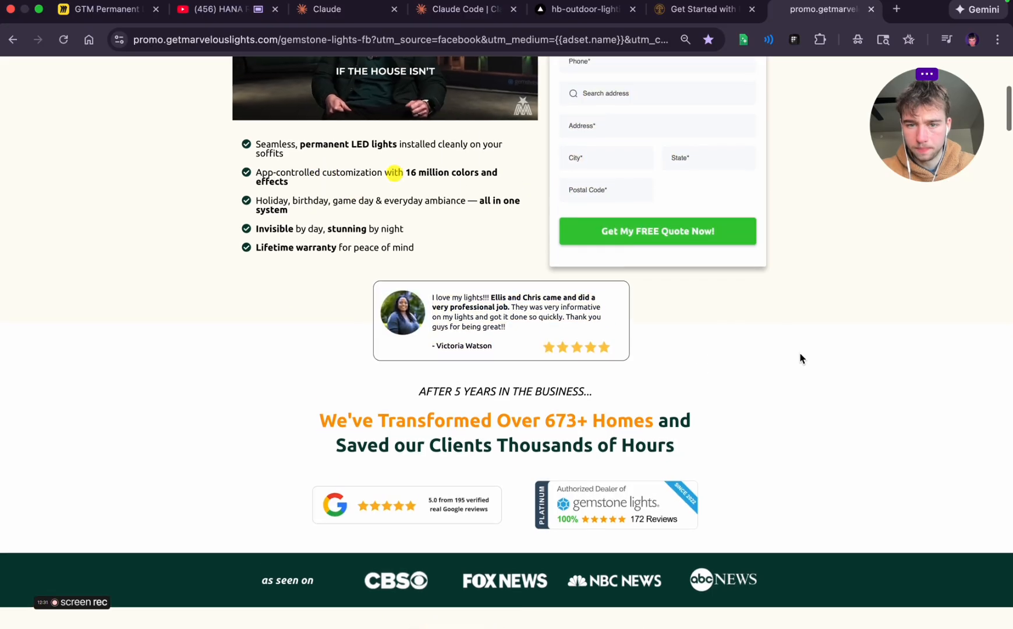
scroll(418, 297, "up", 5)
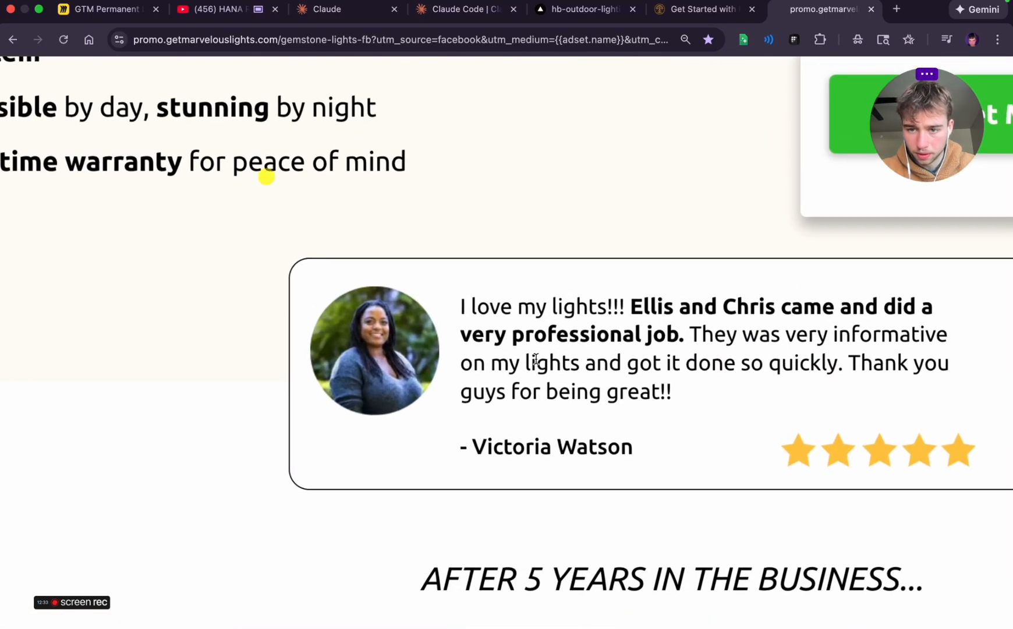
scroll(535, 359, "down", 5)
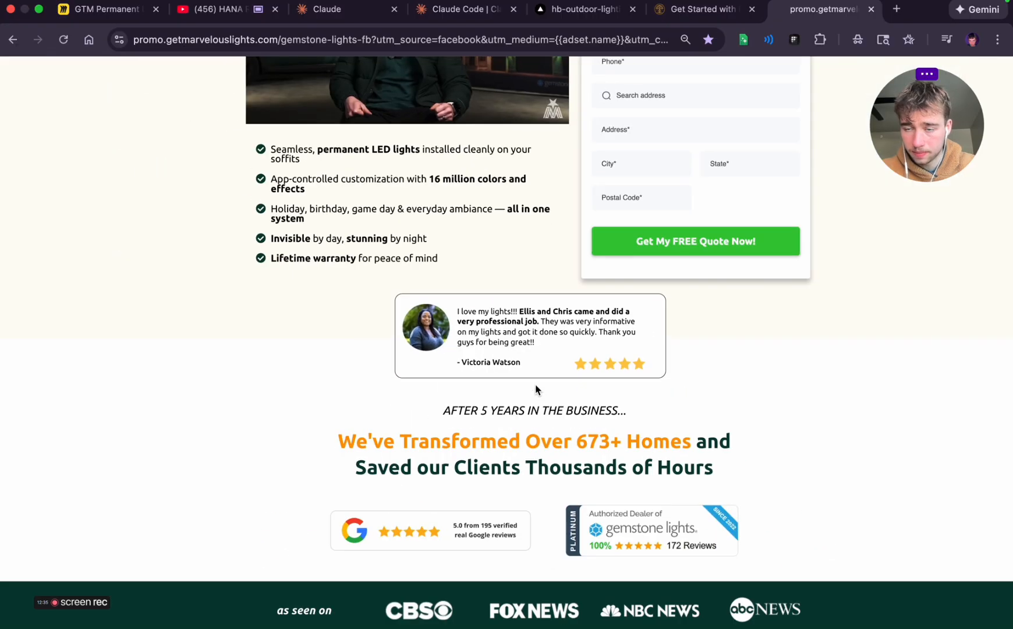
left_click(697, 10)
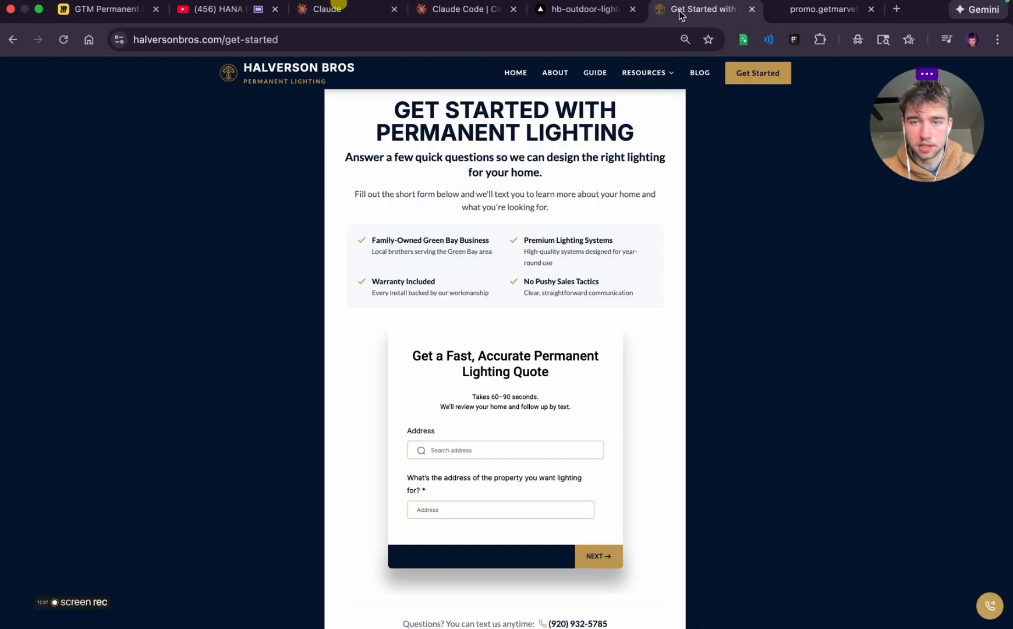
left_click(131, 10)
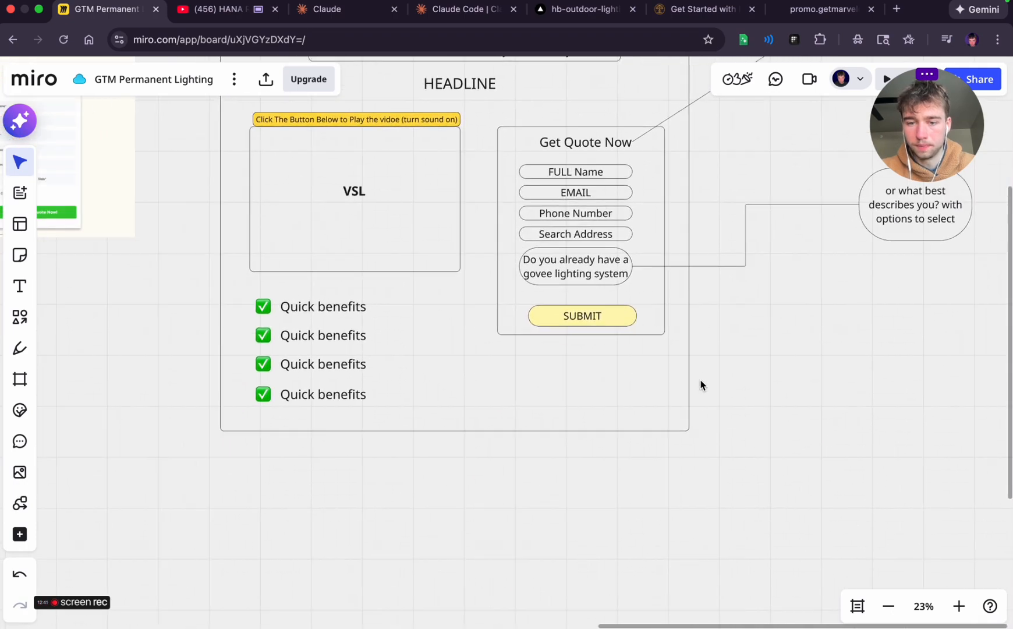
Unlock the landing page's outer outline, extend its lower edge well below the quick benefits, and lock it again
scroll(701, 385, "down", 3)
left_click(619, 378)
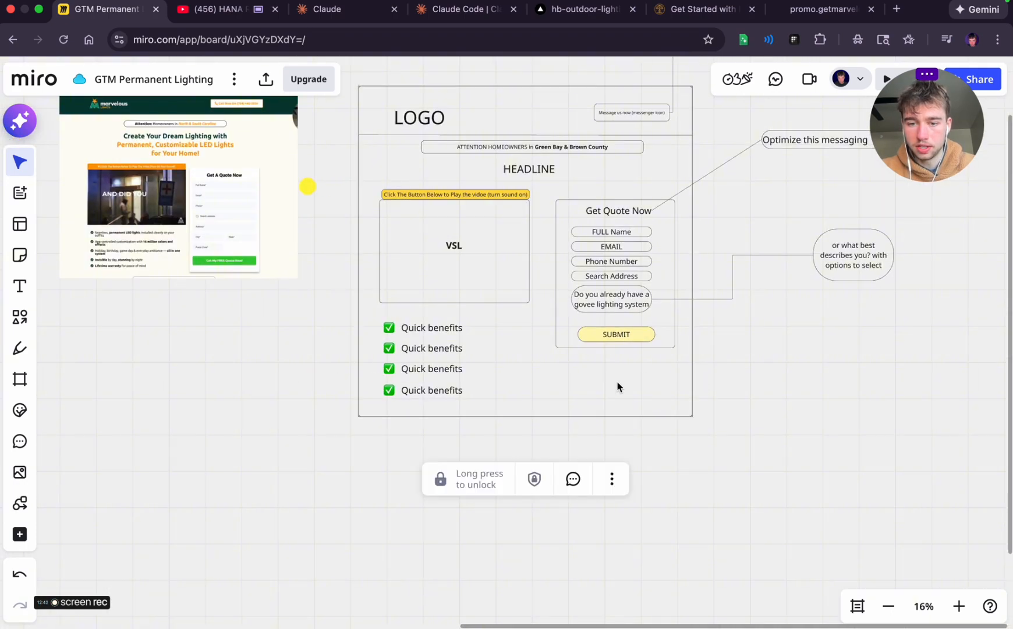
left_click(471, 484)
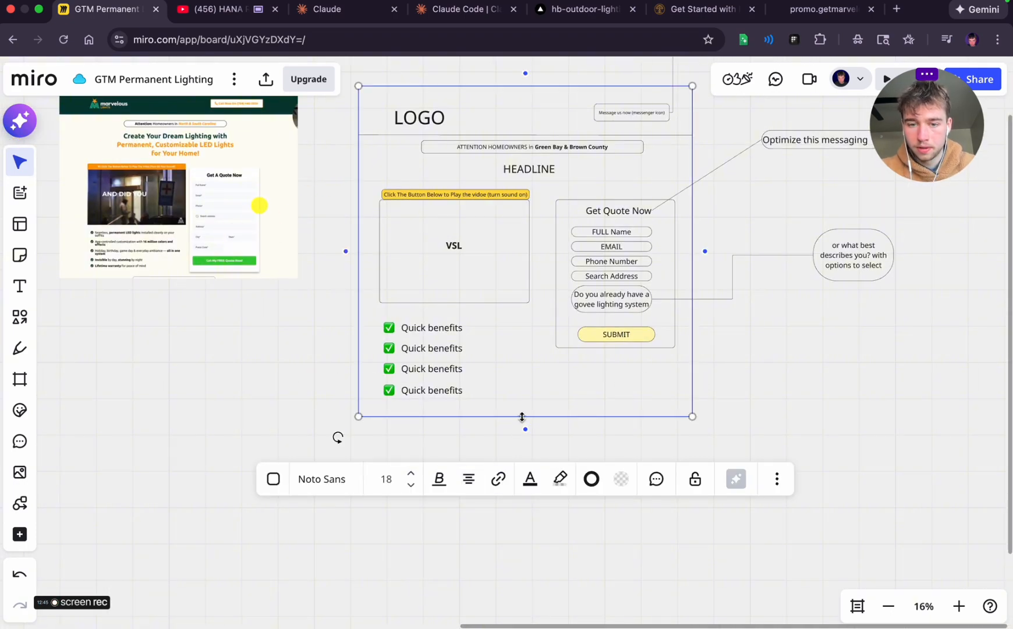
left_click_drag(522, 417, 511, 626)
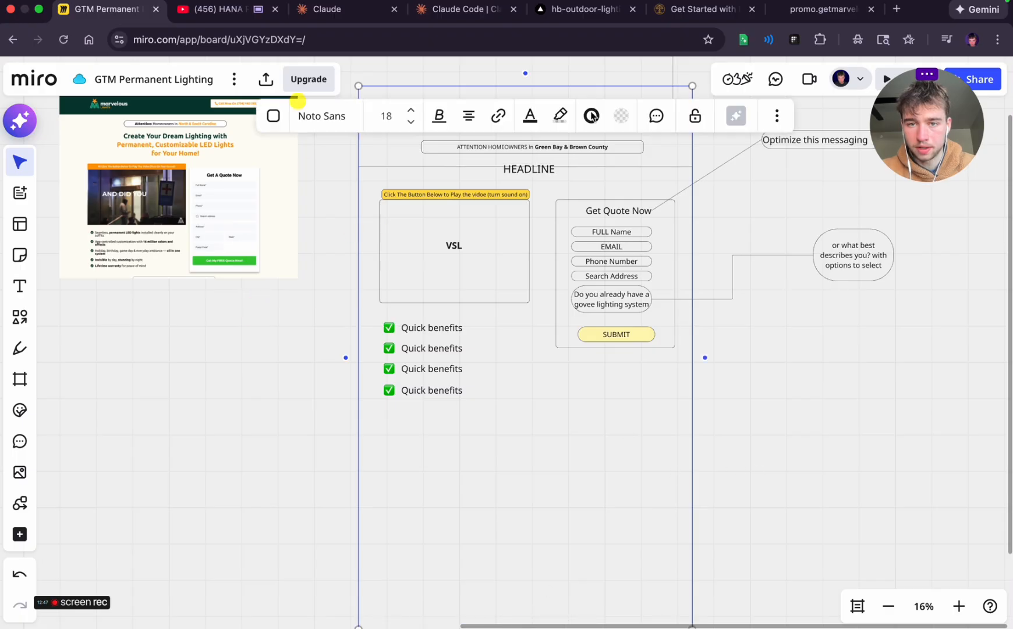
left_click(694, 115)
left_click(782, 399)
scroll(782, 398, "down", 1)
scroll(781, 398, "left", 1)
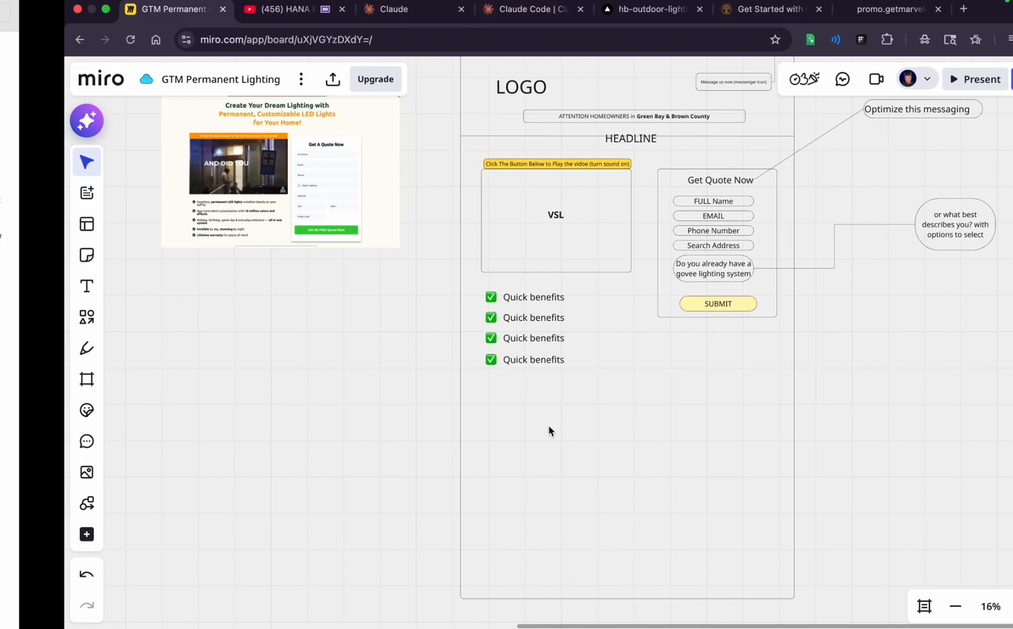
left_click_drag(159, 332, 240, 378)
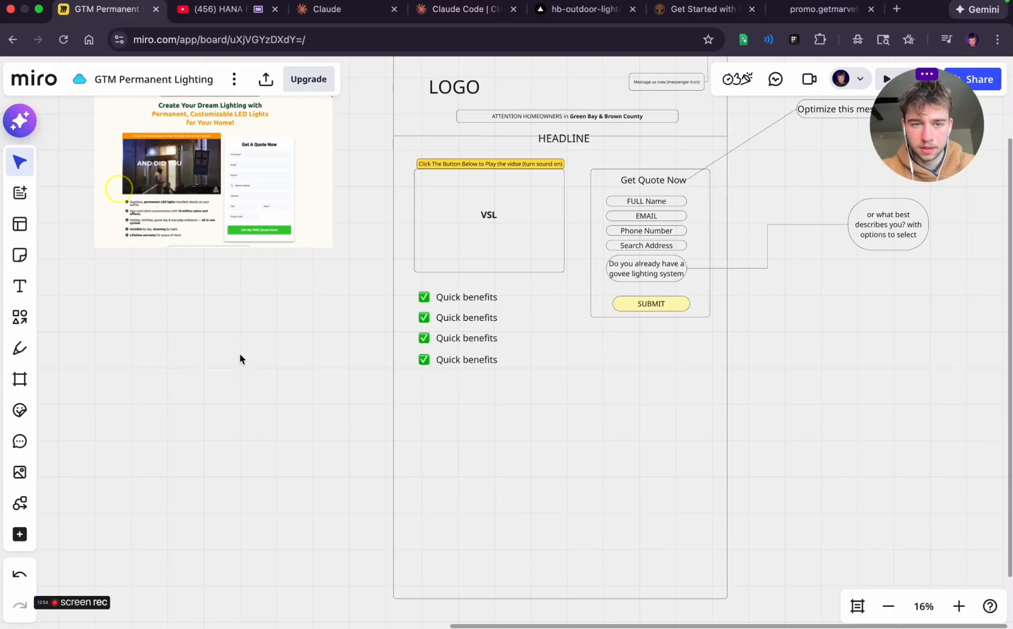
Switch to the Marvelous Lights page and capture a screenshot from the customer testimonial down to the Google and Gemstone Lights review badges
left_click(827, 9)
scroll(474, 318, "down", 2)
scroll(474, 318, "down", 2)
scroll(473, 318, "up", 2)
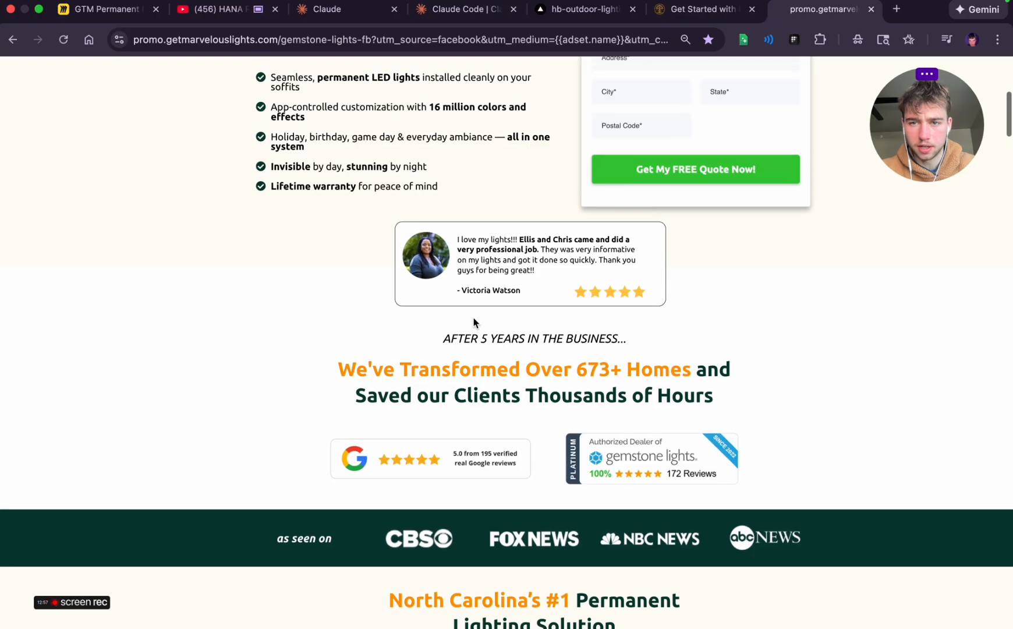
key("super+shift+4")
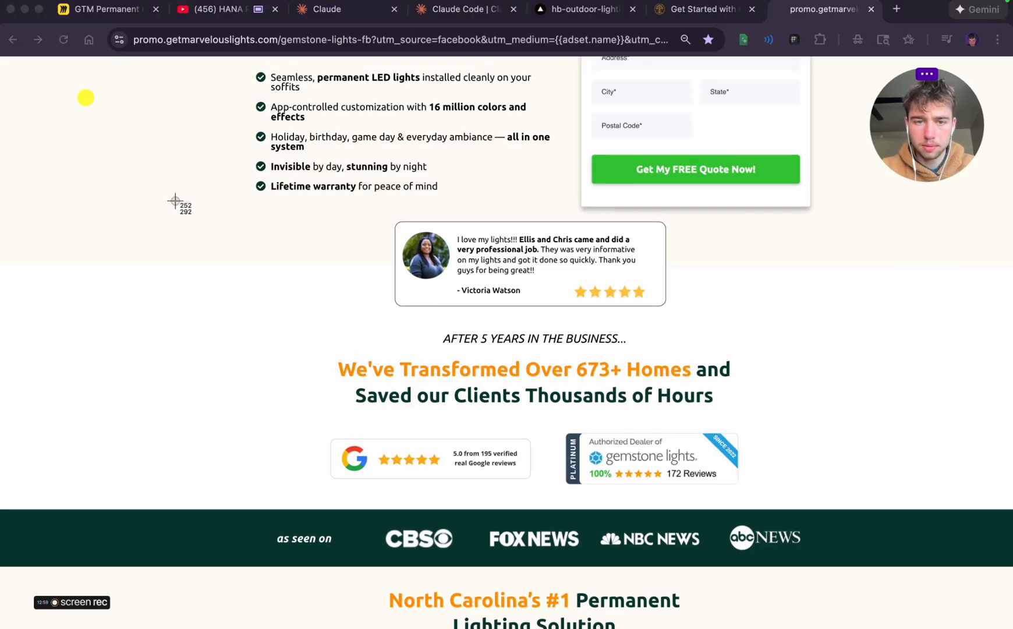
left_click_drag(170, 202, 932, 513)
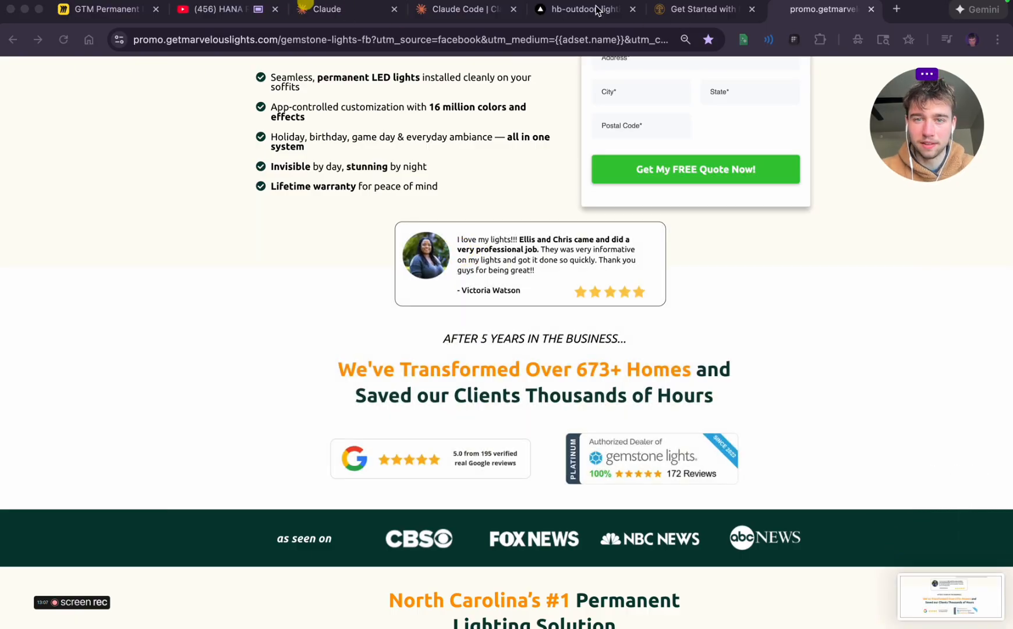
Return to the Miro board and place the captured screenshot directly beneath the Marvelous Lights reference image, lining the two up
left_click(93, 9)
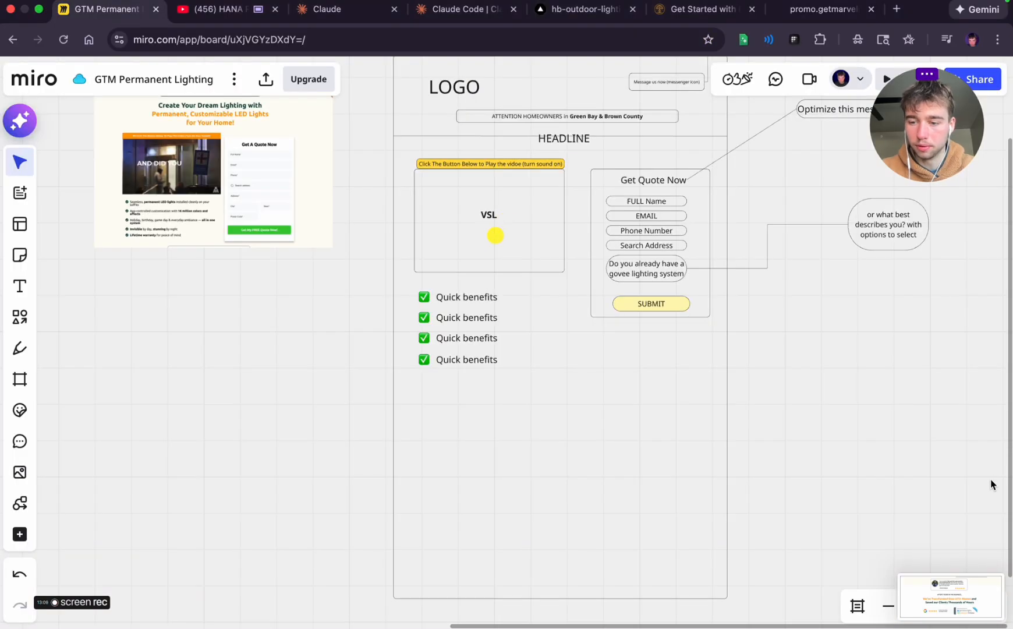
left_click_drag(948, 609, 234, 315)
scroll(249, 420, "up", 3)
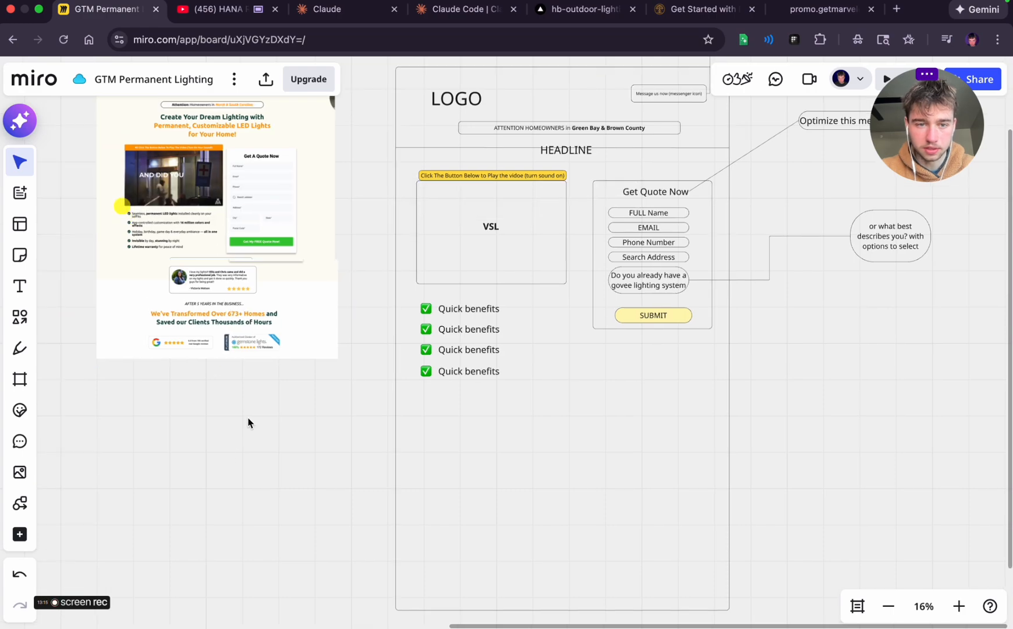
left_click(247, 326)
mouse_move(247, 327)
left_mouse_down()
mouse_move(244, 335)
mouse_move(245, 327)
left_mouse_up()
left_click(246, 447)
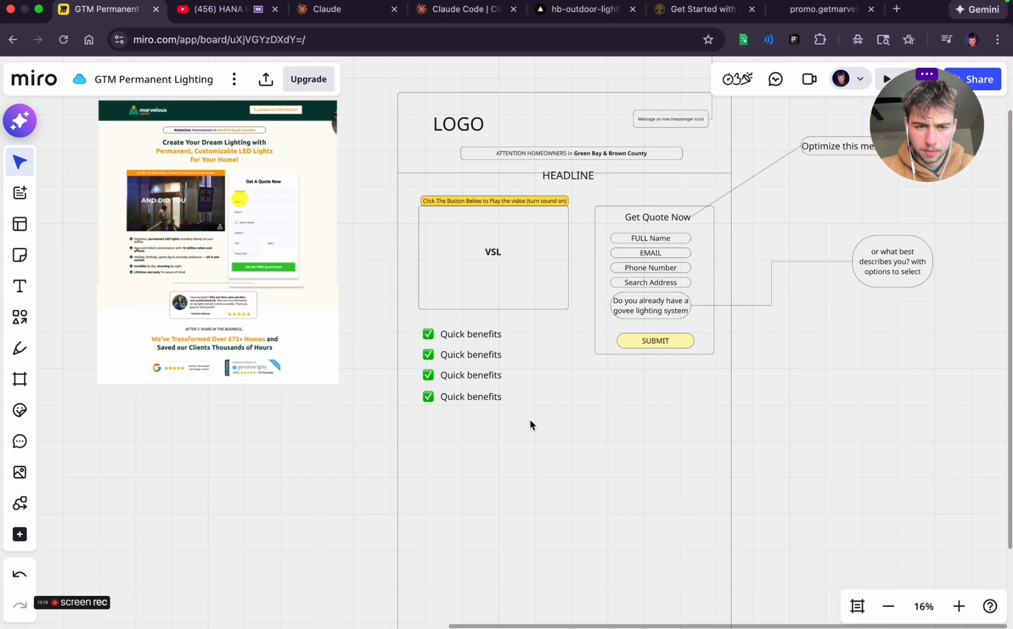
scroll(582, 443, "down", 2)
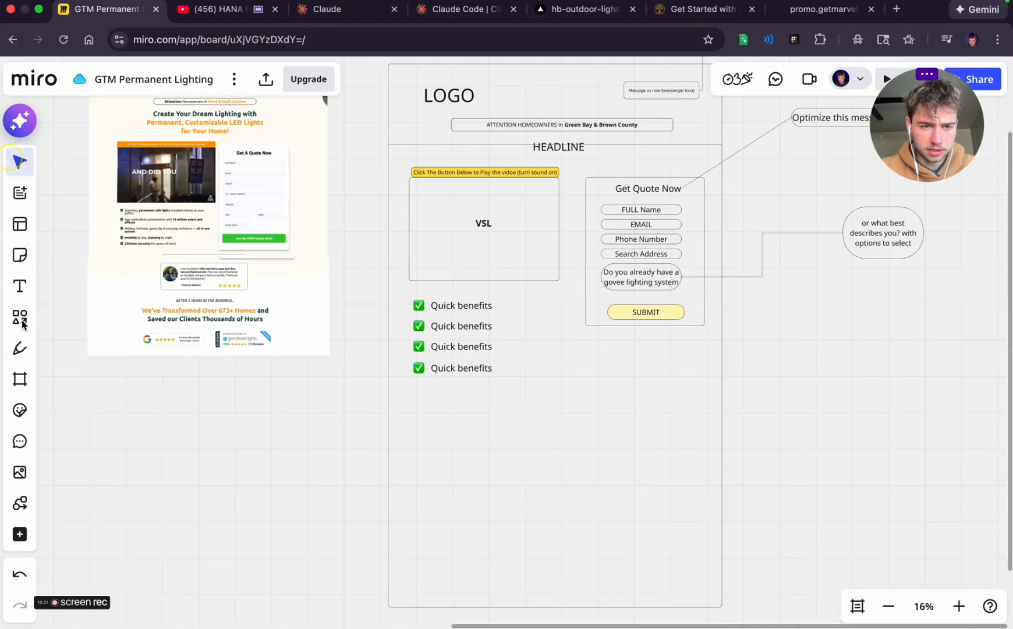
left_click(19, 317)
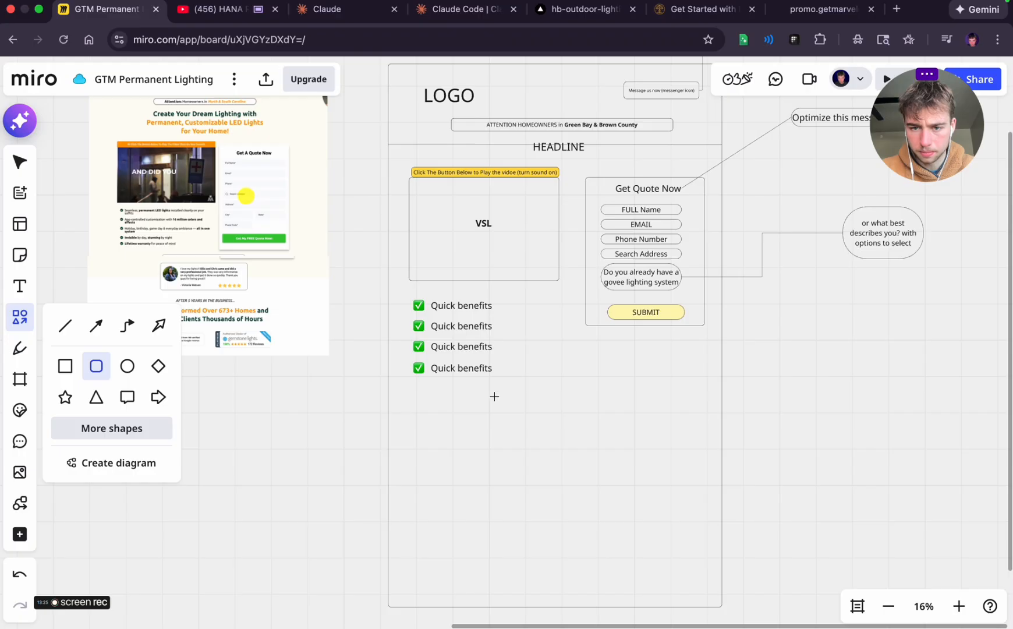
left_click_drag(495, 397, 640, 463)
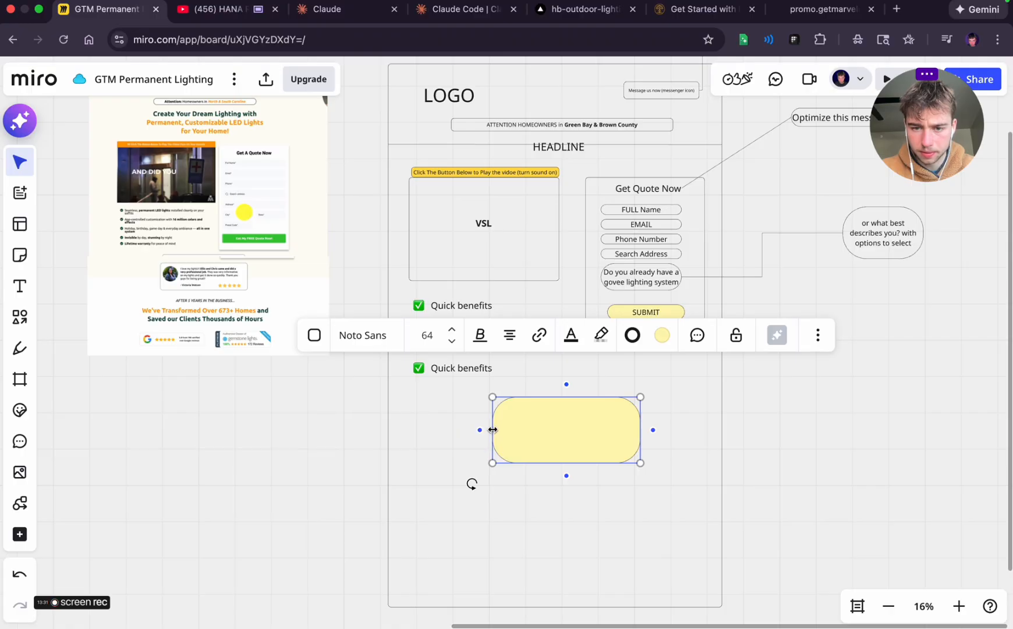
left_click_drag(493, 430, 476, 429)
left_click(693, 428)
left_click(595, 429)
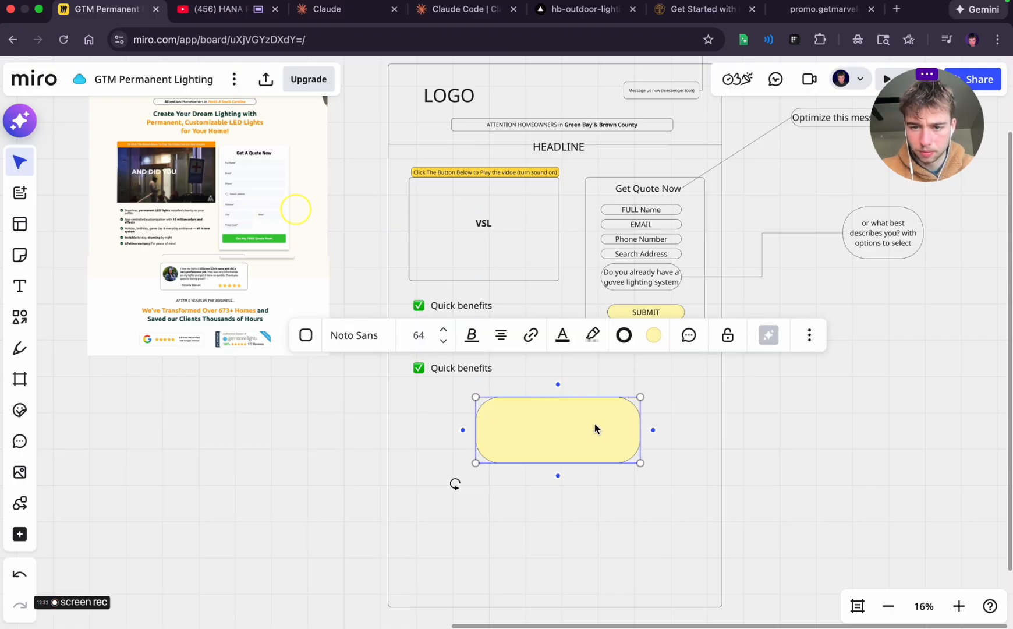
key("Delete")
Capture a screenshot of just the customer testimonial card within the Marvelous Lights reference image on the board
scroll(280, 314, "up", 5)
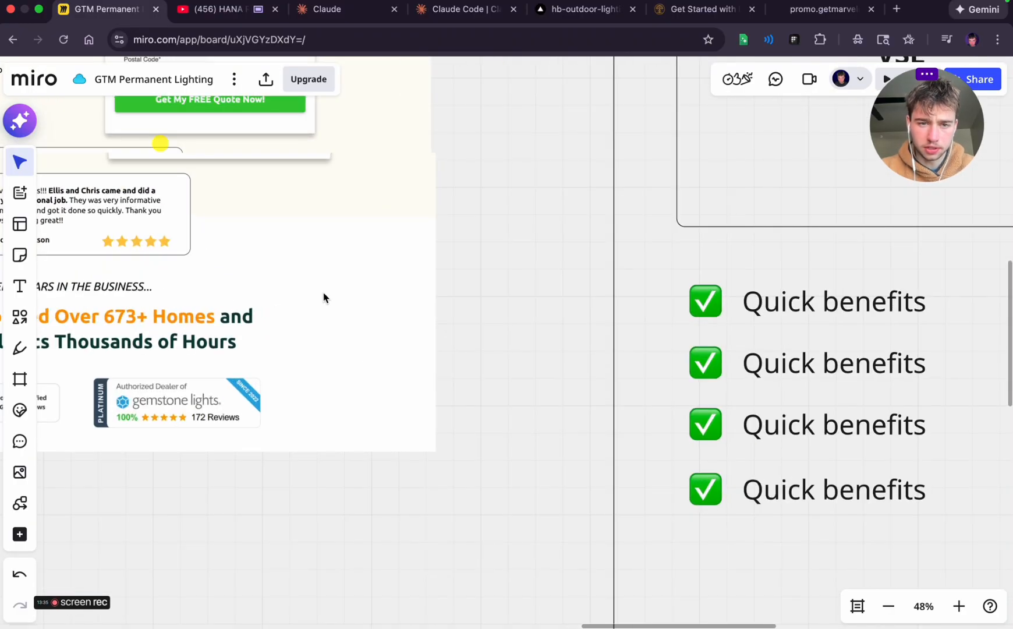
left_click_drag(442, 245, 522, 311)
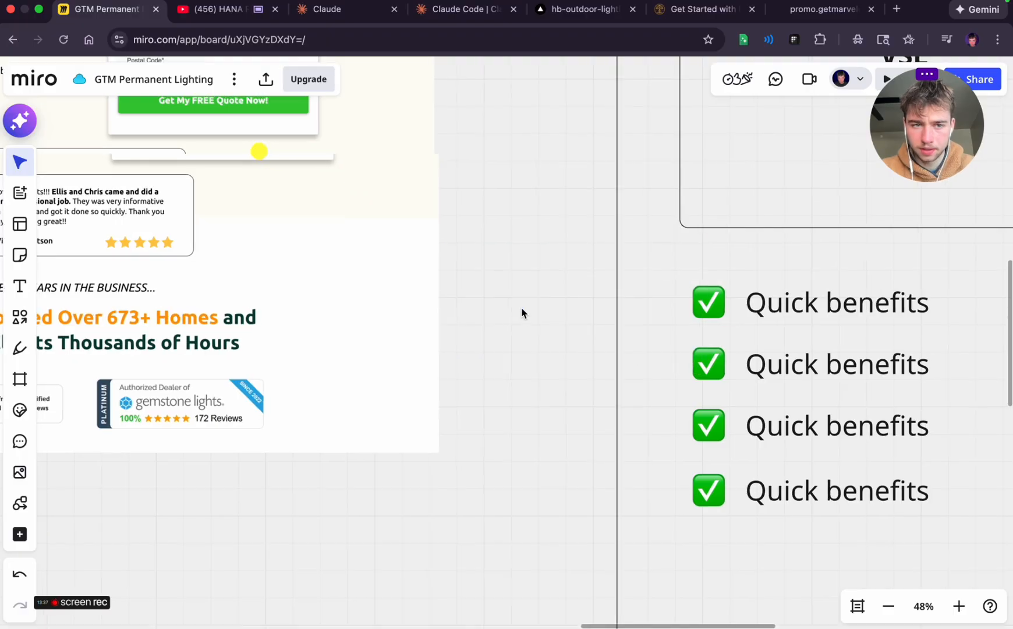
scroll(520, 309, "left", 5)
scroll(521, 307, "left", 3)
key("super+shift+4")
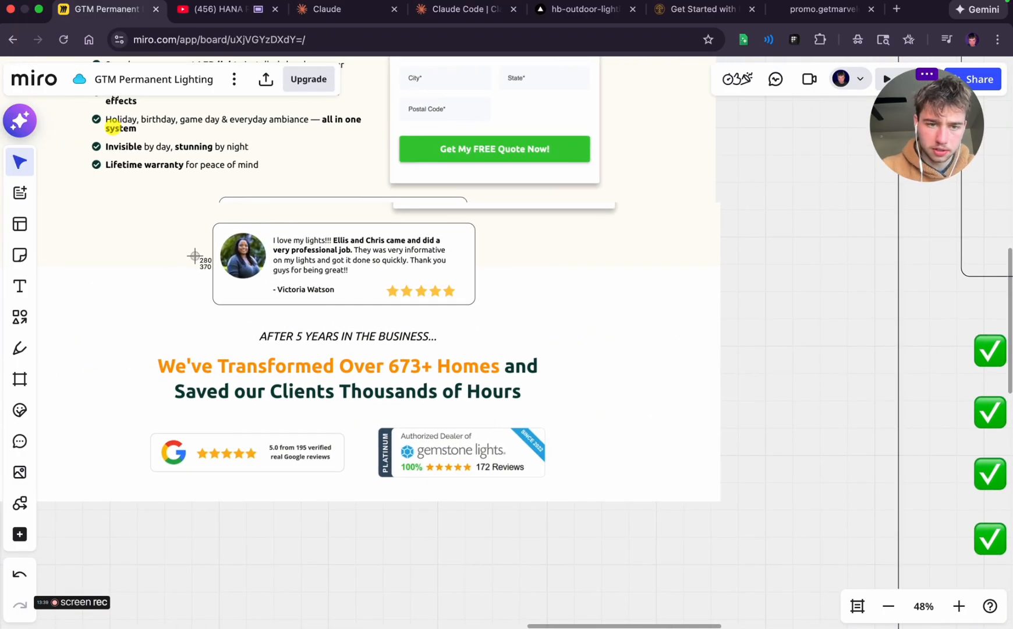
left_click_drag(209, 220, 494, 318)
Place the testimonial card screenshot inside the page outline, centred below the quick benefits list
scroll(785, 401, "right", 10)
scroll(785, 401, "down", 6)
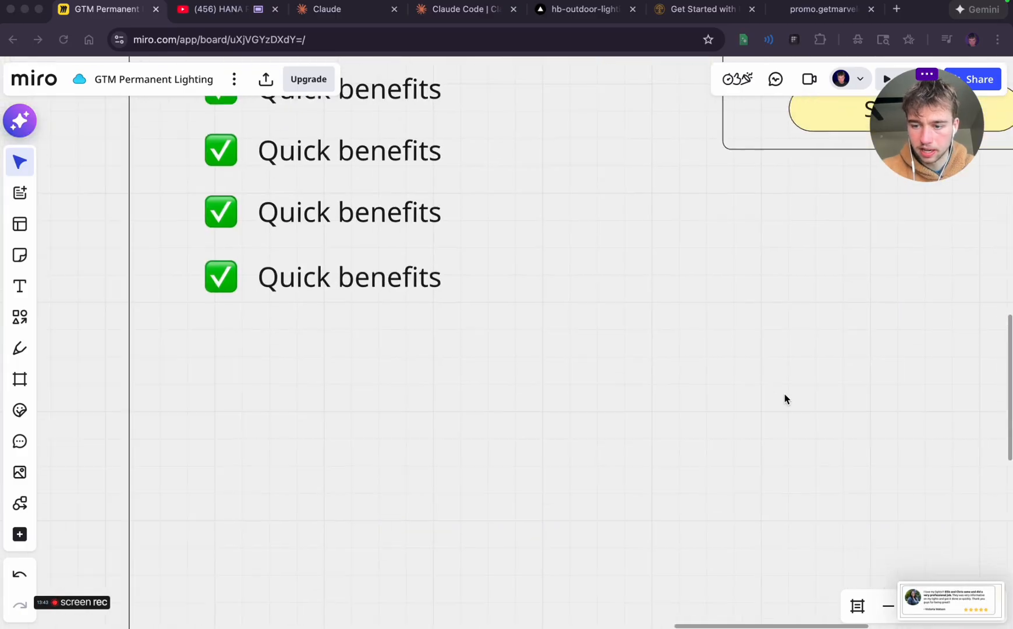
left_click_drag(965, 600, 533, 305)
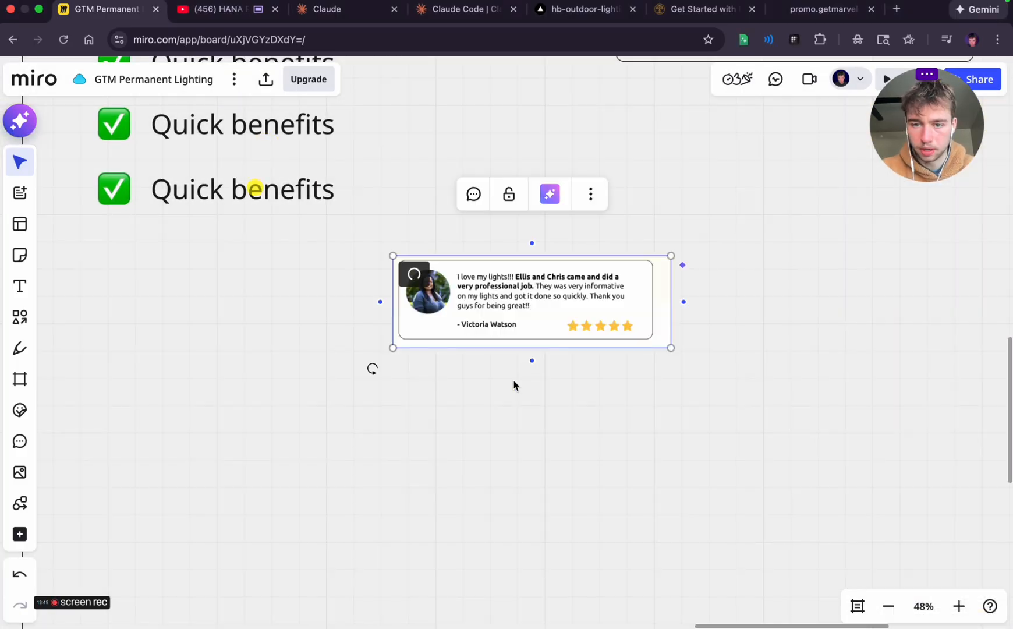
scroll(514, 389, "down", 5)
left_click_drag(444, 361, 385, 409)
left_click(446, 419)
left_click(440, 359)
left_click_drag(463, 361, 477, 370)
left_click(648, 362)
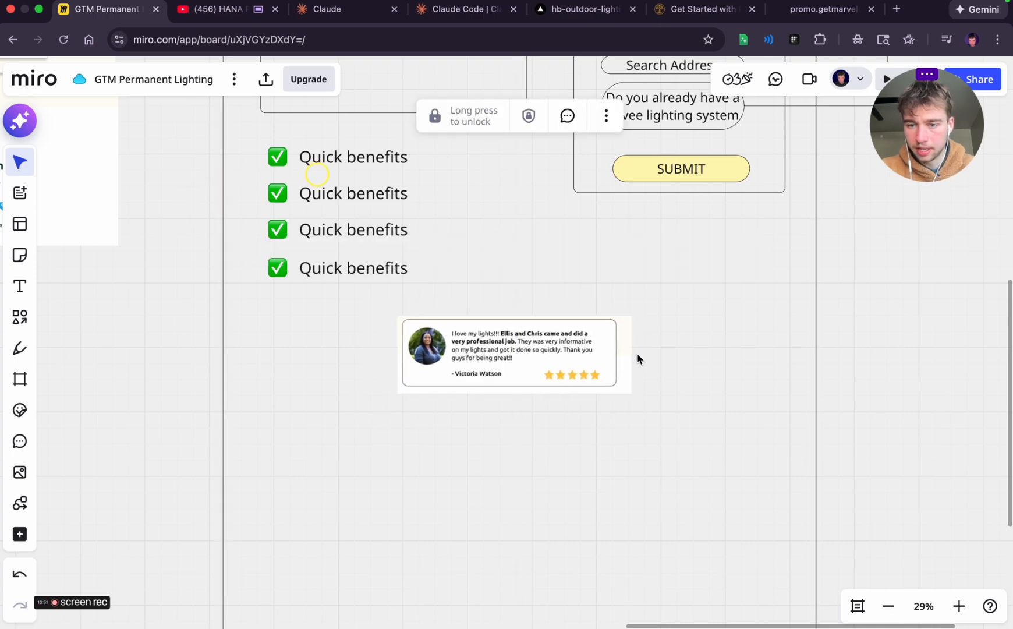
left_click(600, 353)
left_click_drag(644, 357, 894, 226)
scroll(880, 332, "right", 5)
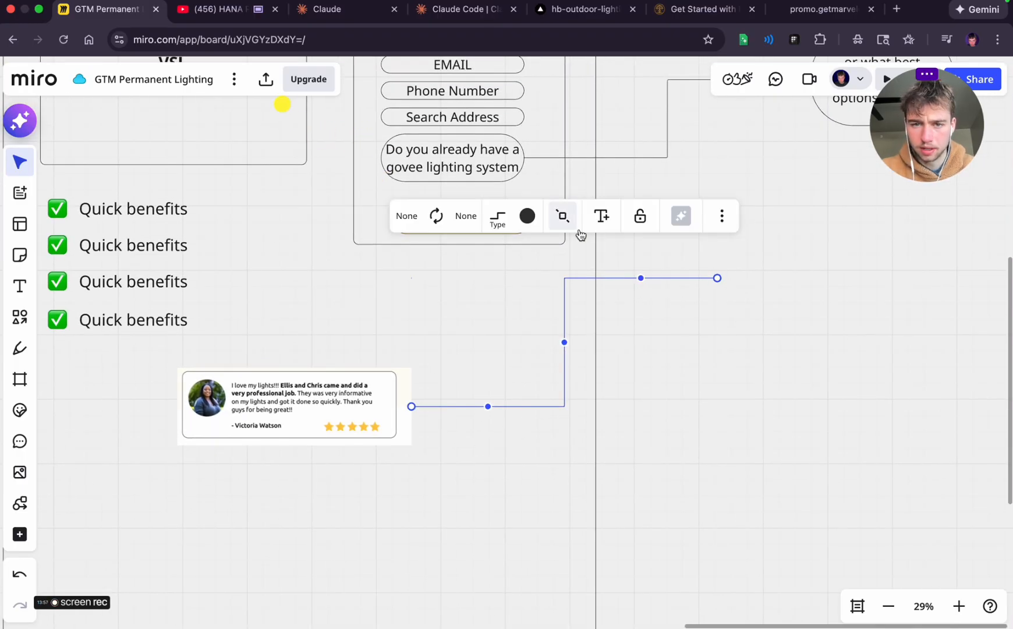
key("BackSpace")
Connect a text note to the testimonial reading "Keep same style but add our own relevant testimonial for someone that was thinking about DIY"
left_click(401, 418)
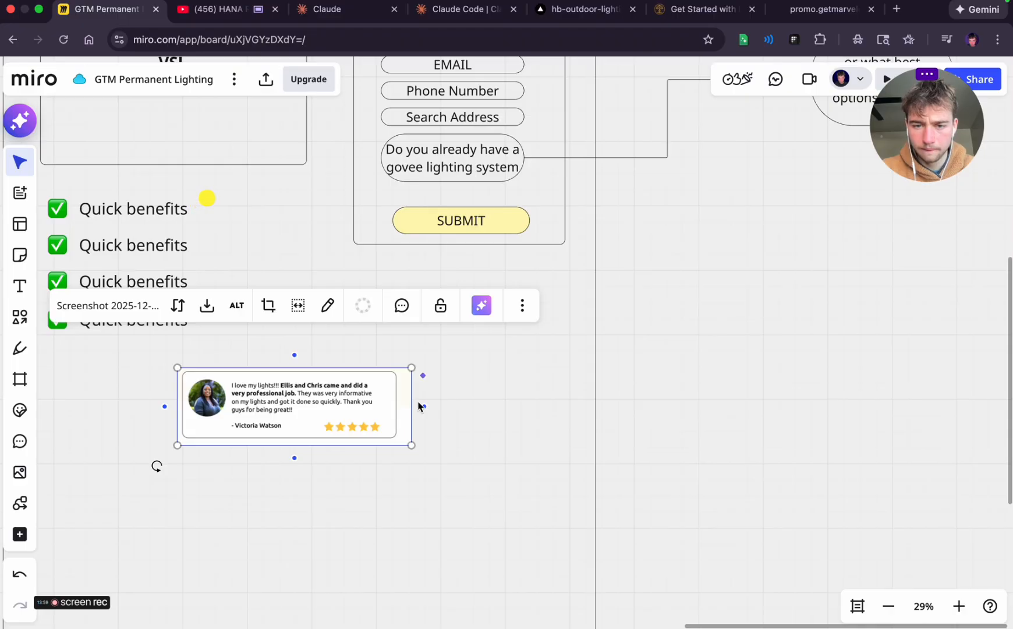
left_click_drag(424, 408, 791, 317)
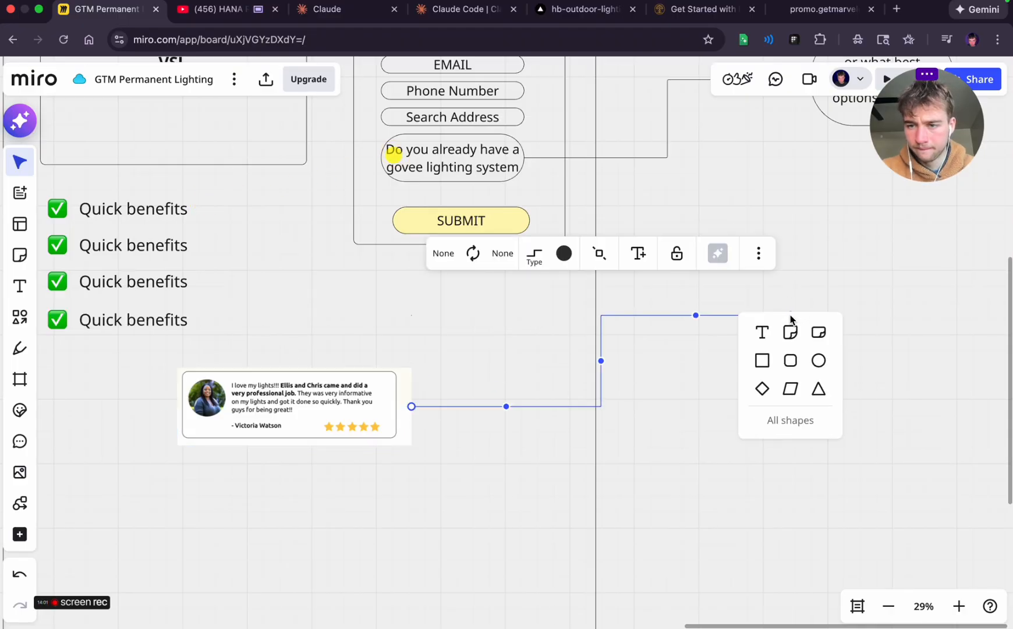
left_click(764, 333)
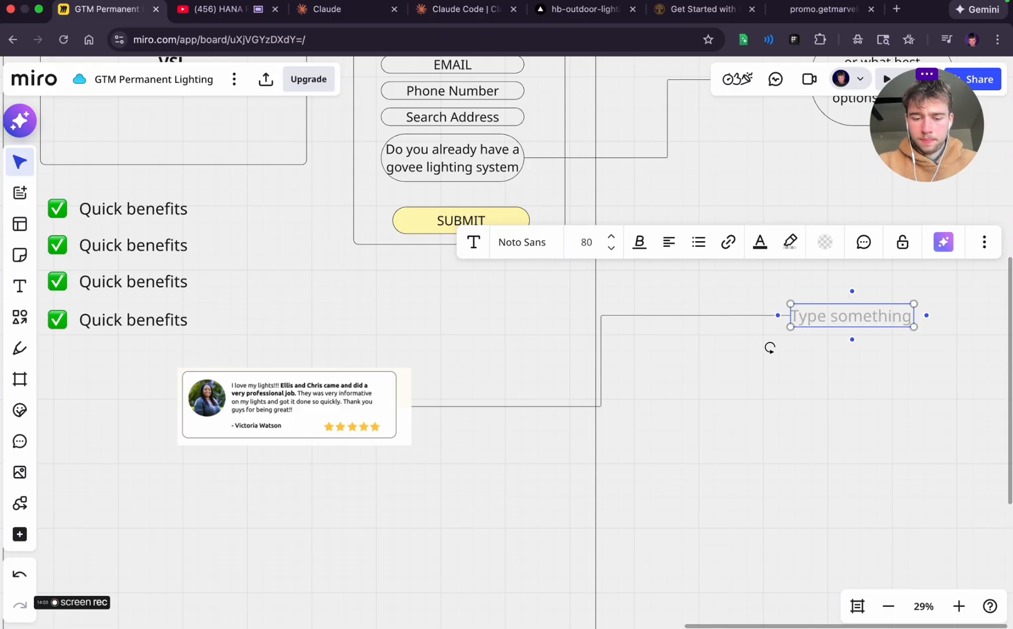
type("Keep same sty")
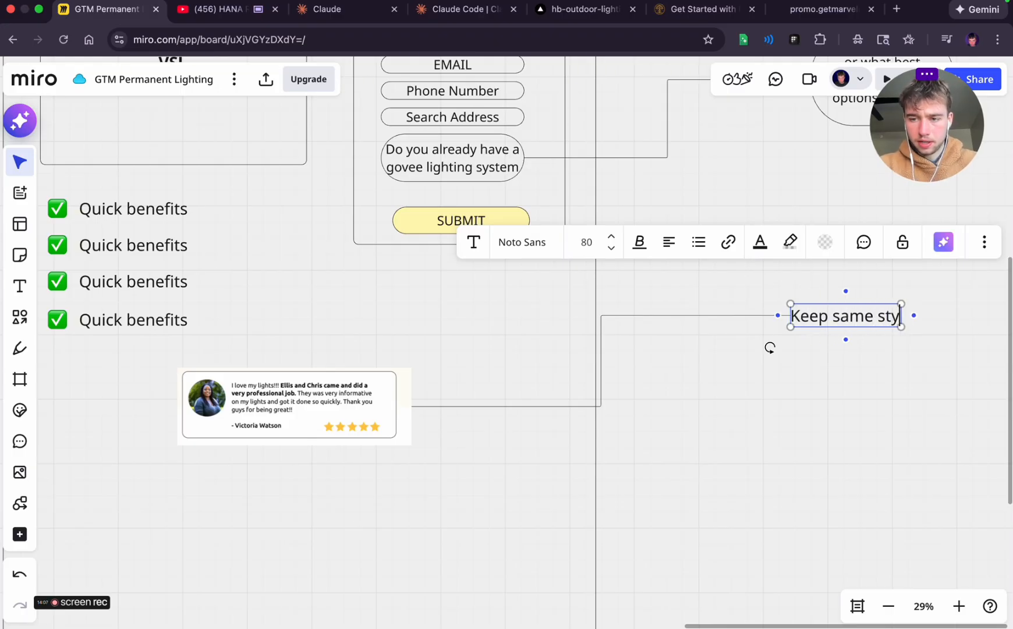
type("le but add our own")
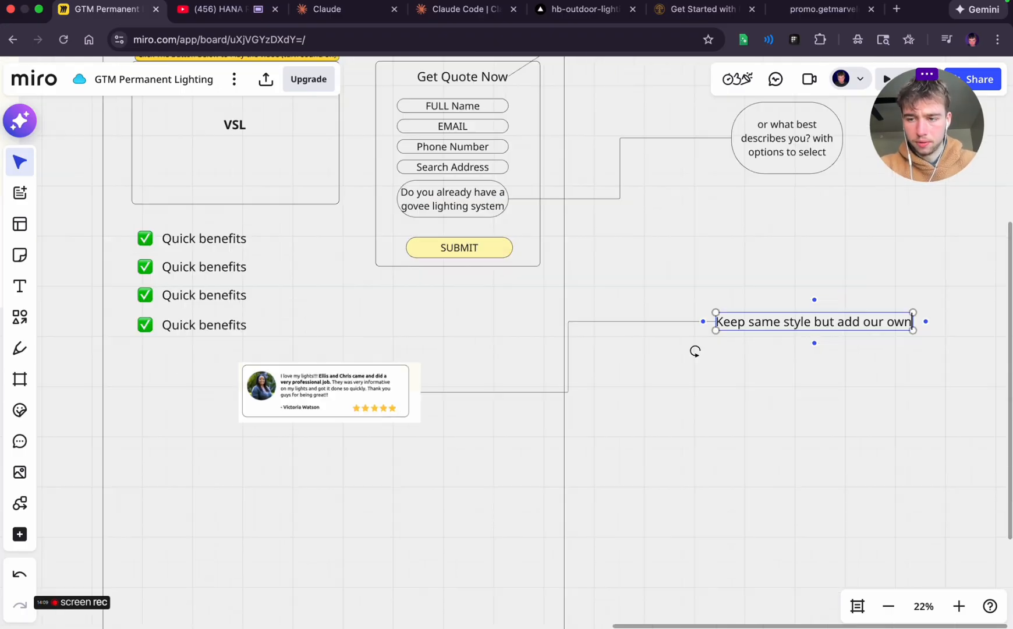
type(" relevant t")
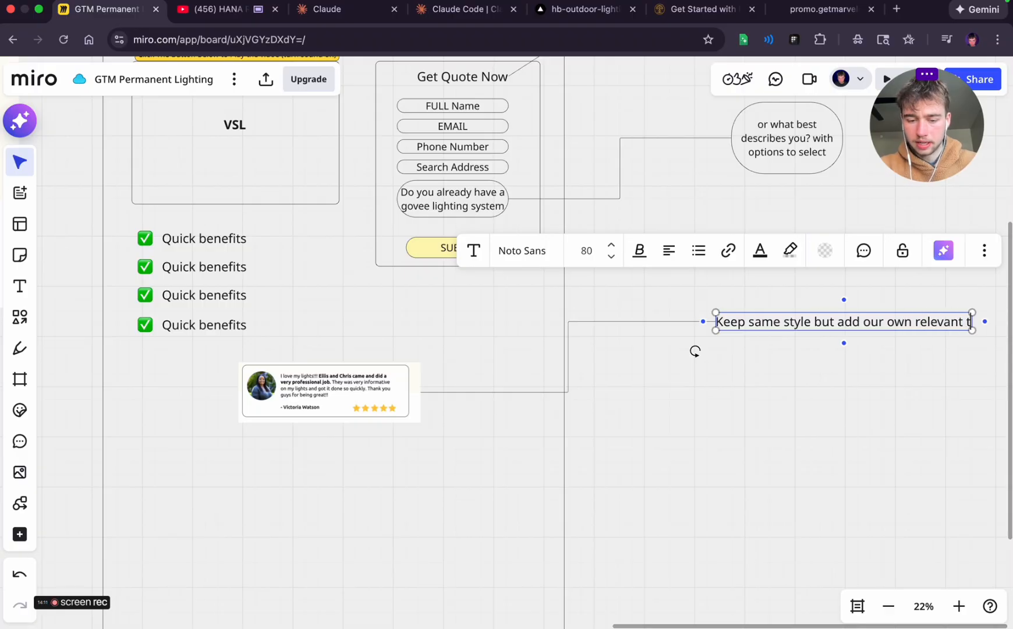
type("estimonial fo")
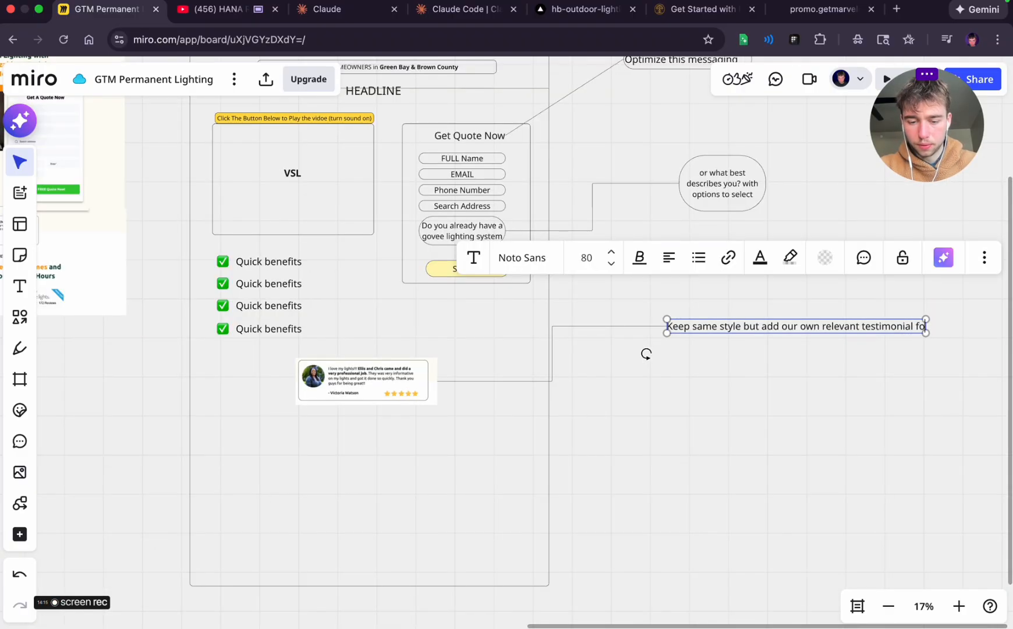
type("r someo")
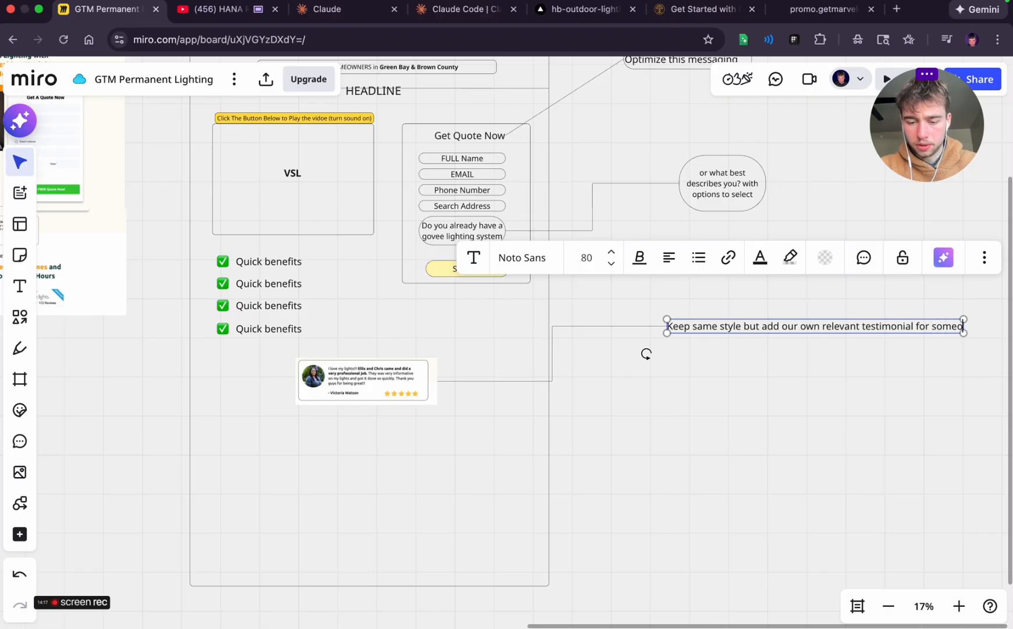
type("ne that was think")
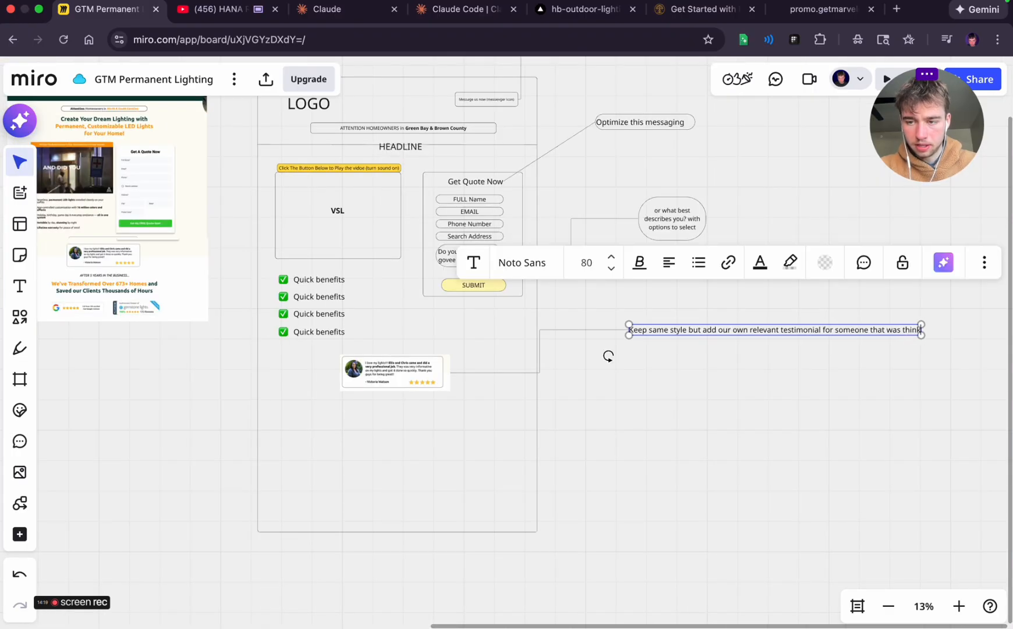
type("ing about DIY but decided to have us install")
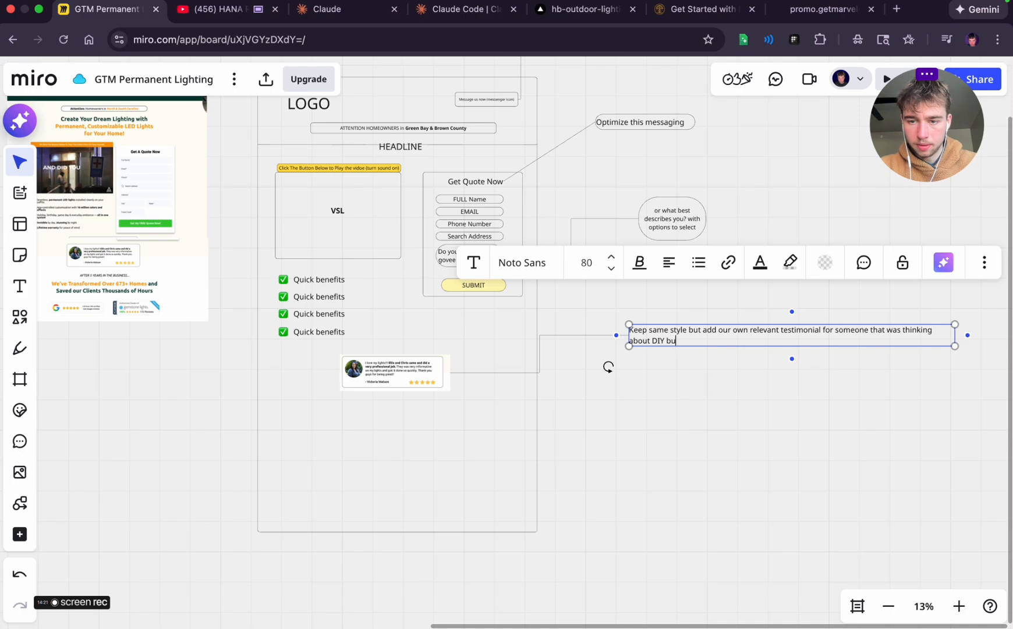
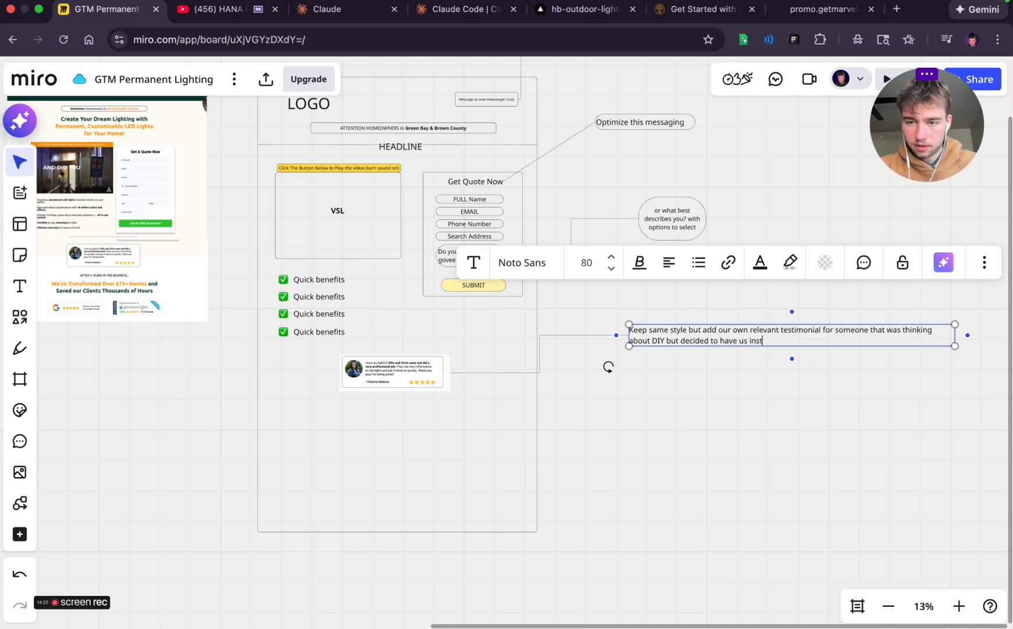
Finish the testimonial note so that it ends with "decided to have us install"
left_click(832, 427)
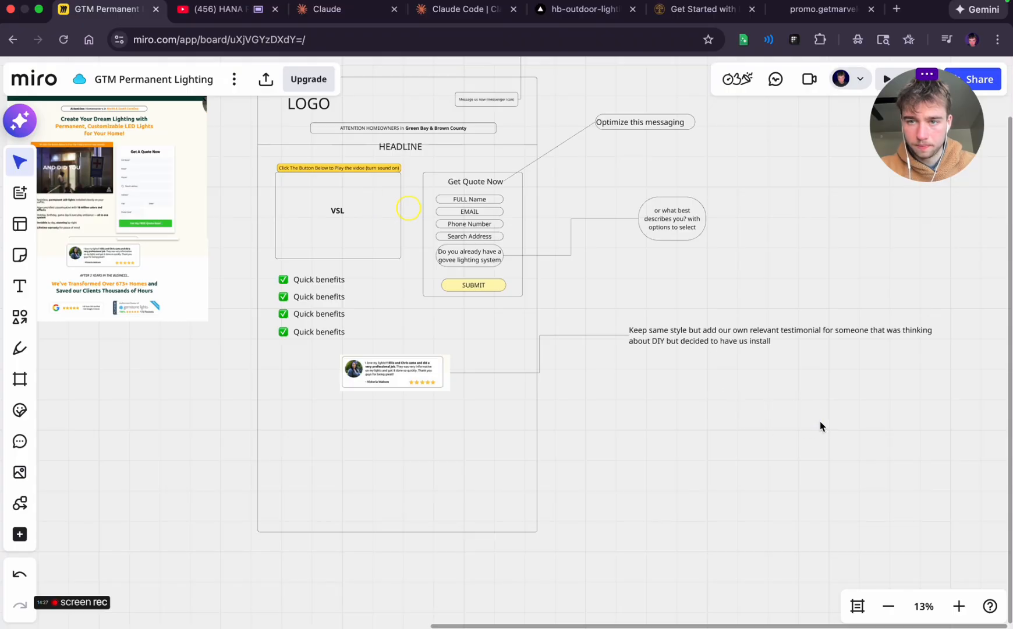
scroll(657, 425, "left", 5)
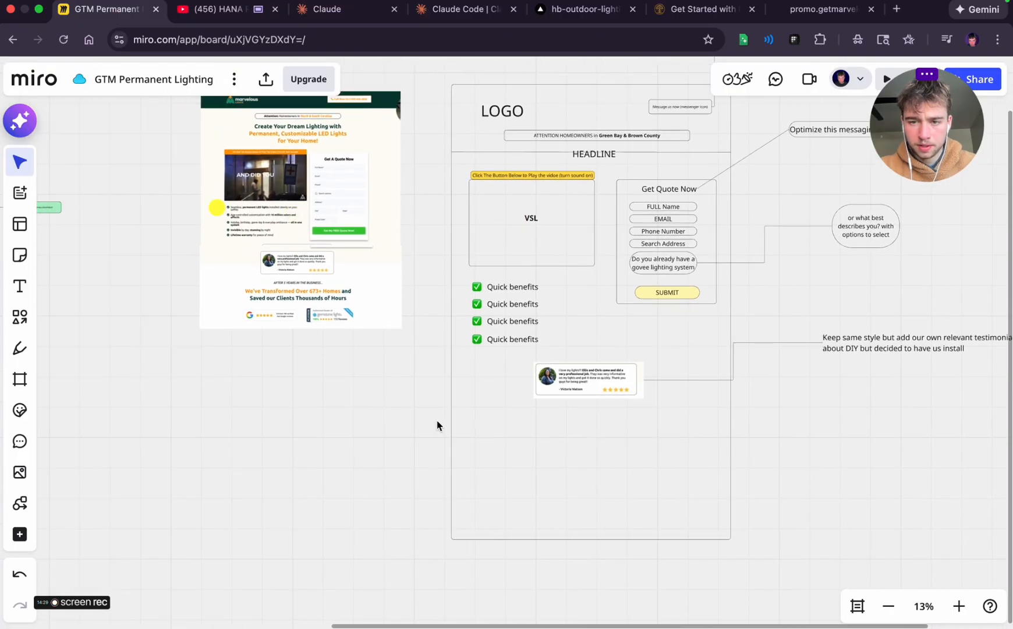
scroll(266, 293, "up", 5)
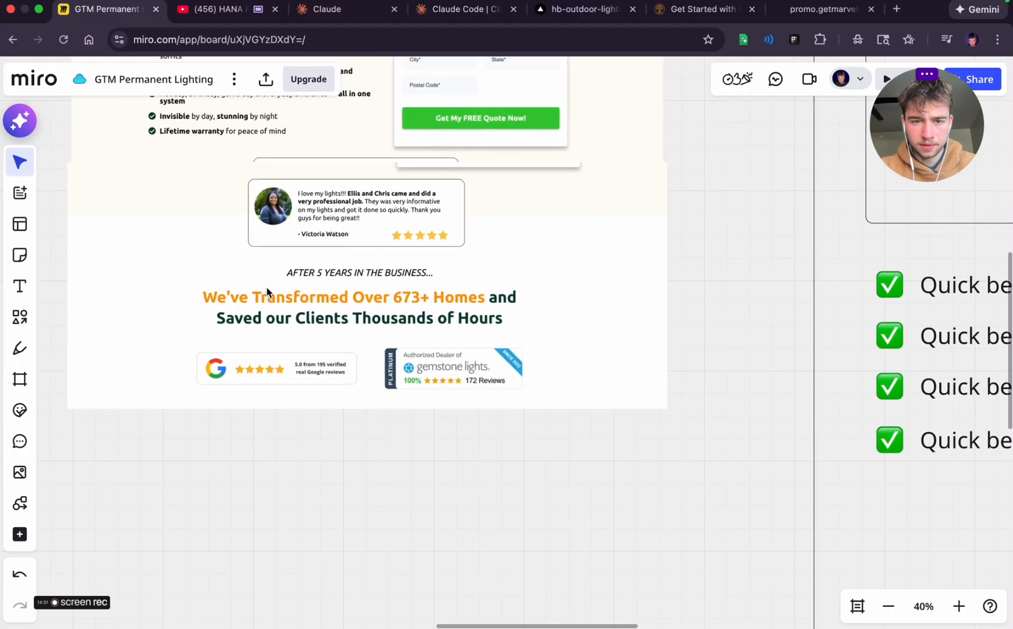
scroll(376, 355, "down", 3)
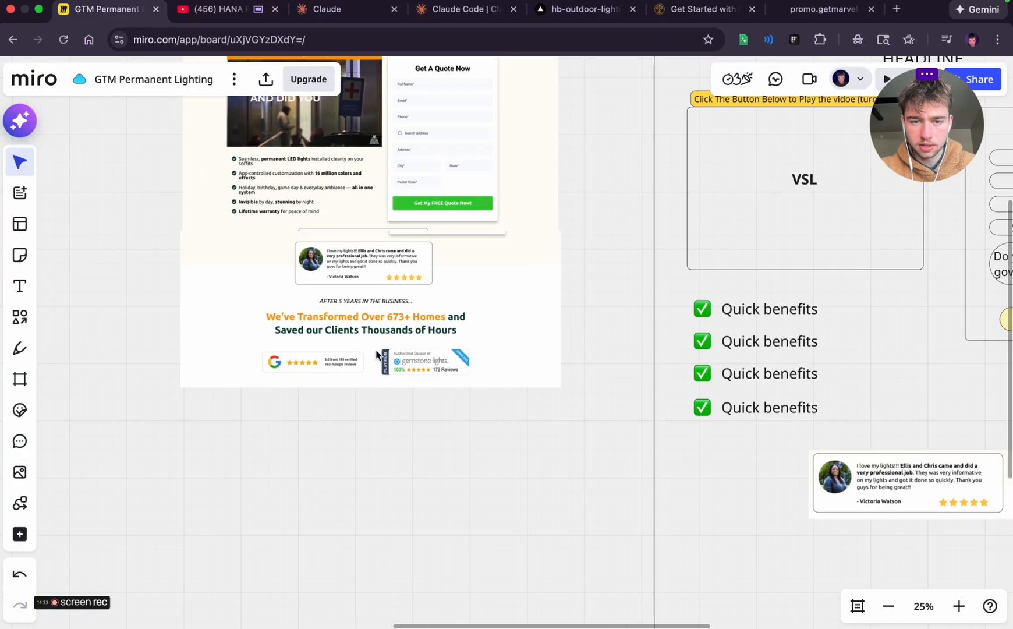
left_click_drag(473, 508, 248, 487)
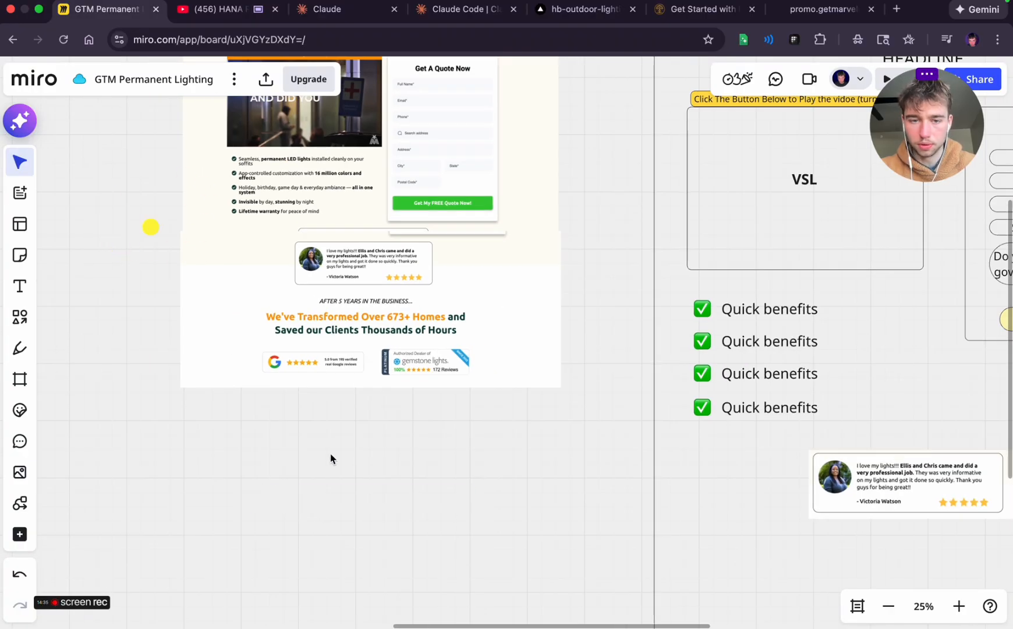
scroll(388, 450, "right", 8)
scroll(388, 449, "down", 2)
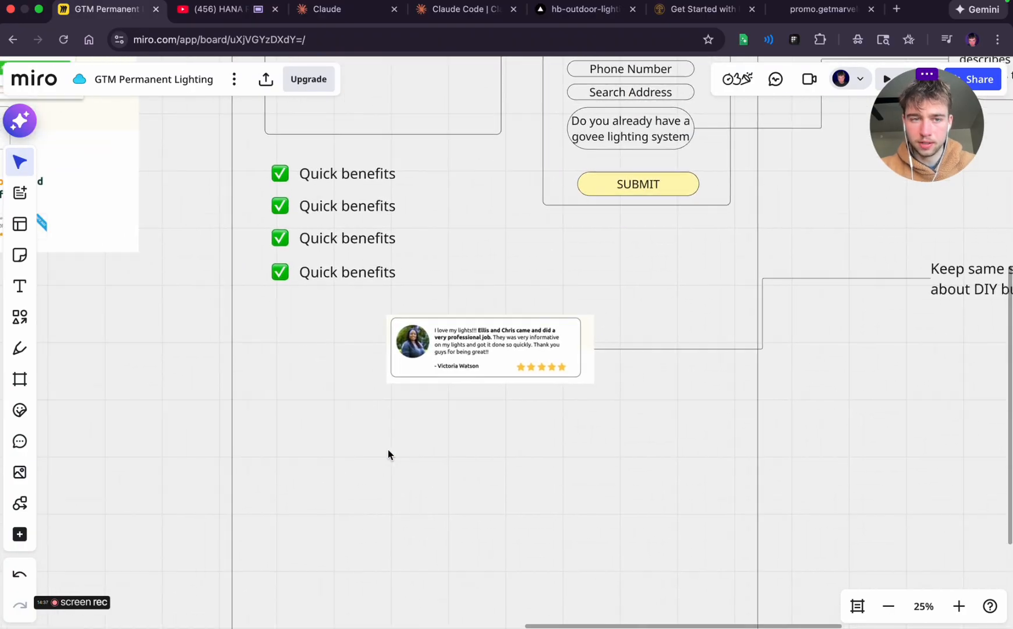
left_click(26, 292)
left_click(492, 421)
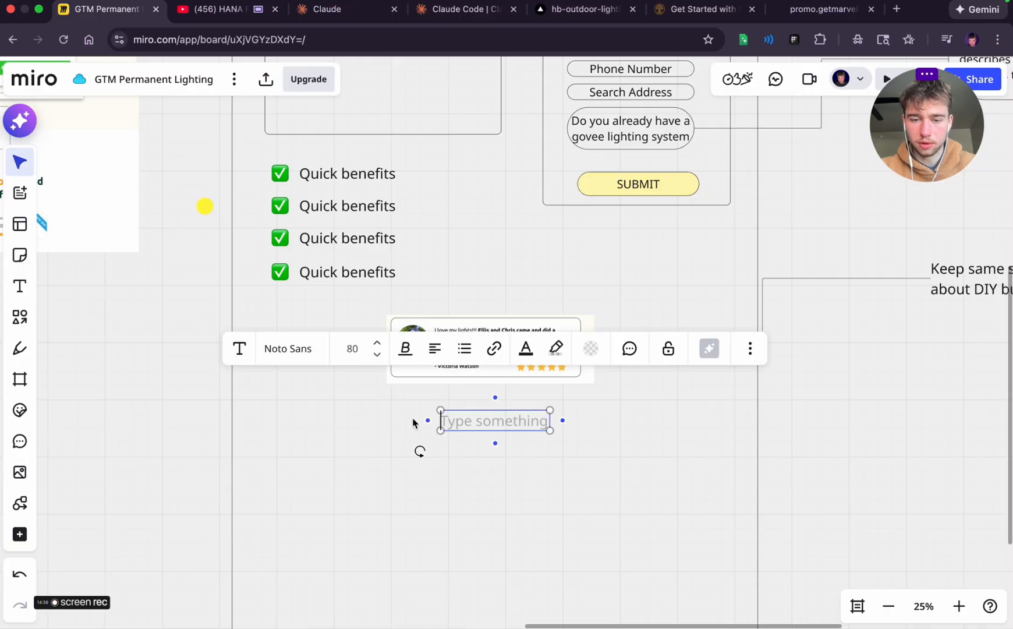
left_click(136, 377)
Examine the business-experience headline and the review badges below the testimonial on the reference landing page
scroll(136, 377, "left", 5)
scroll(135, 377, "up", 1)
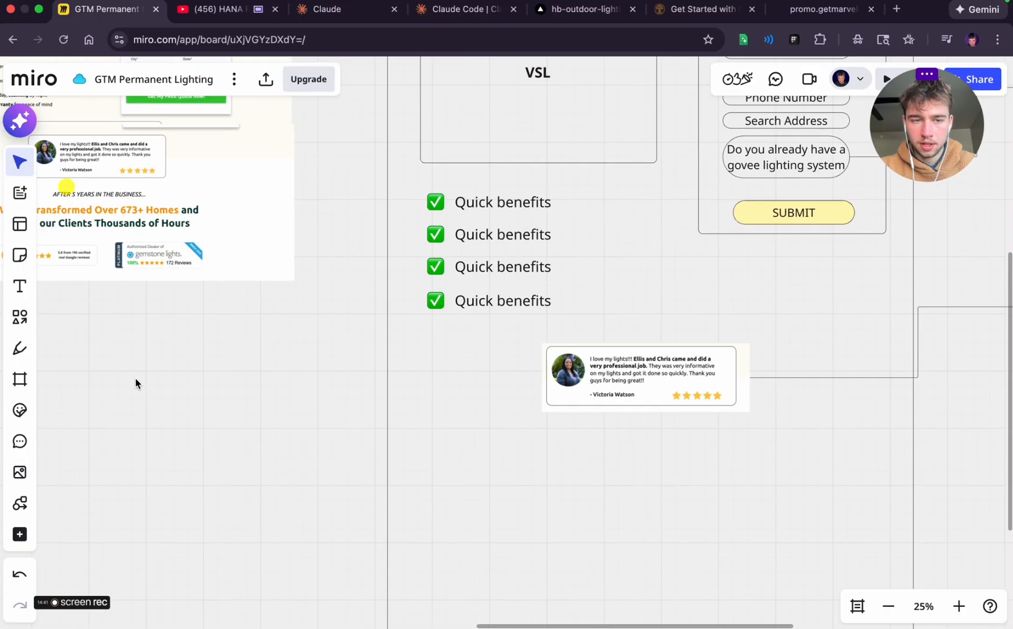
scroll(128, 266, "up", 5)
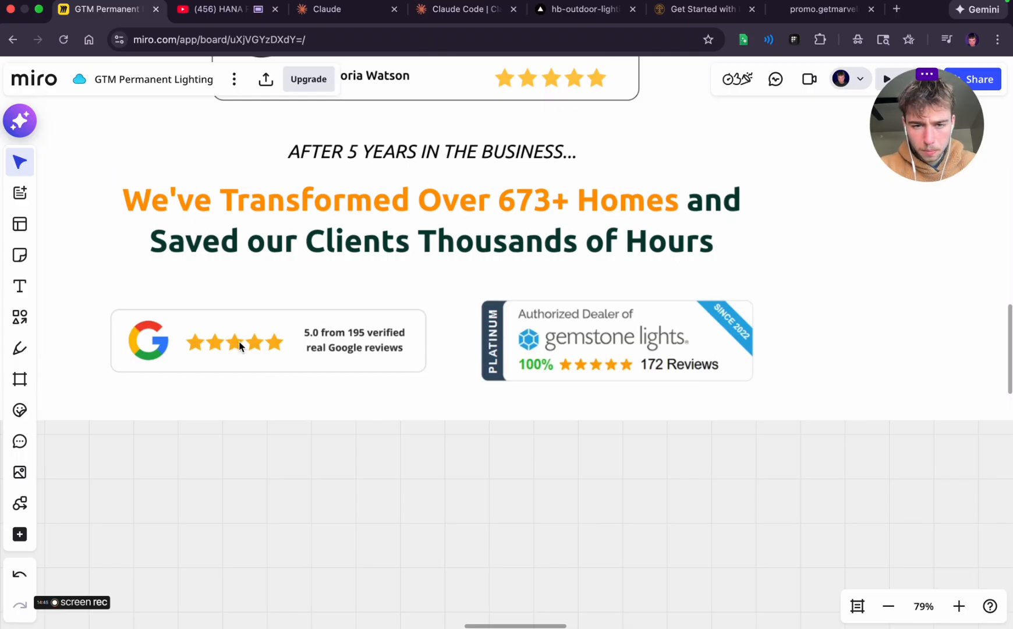
scroll(241, 359, "down", 5)
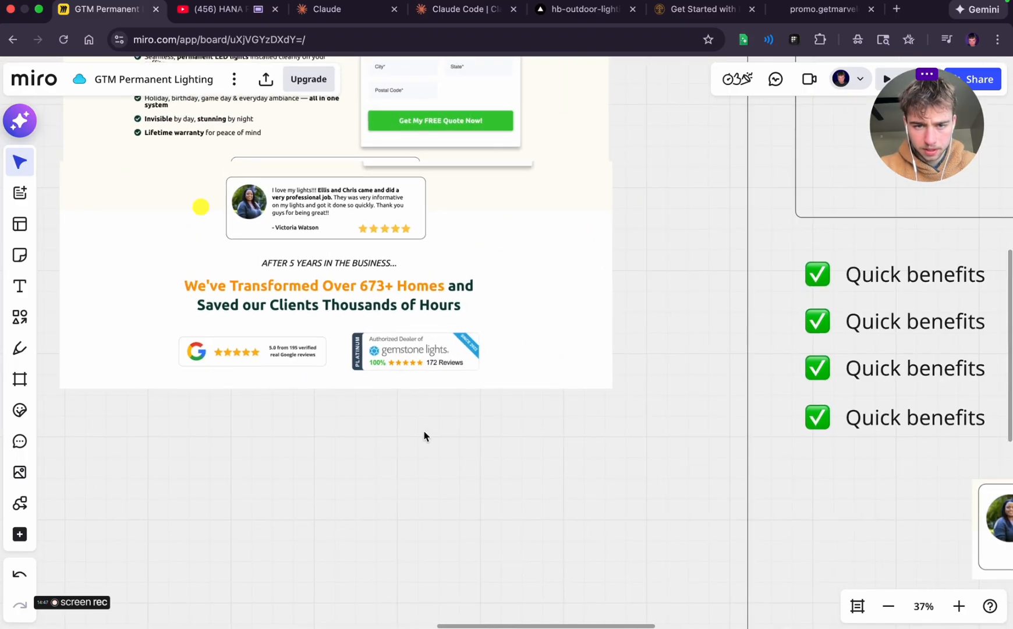
left_click_drag(431, 437, 53, 341)
left_click(444, 540)
scroll(445, 540, "right", 6)
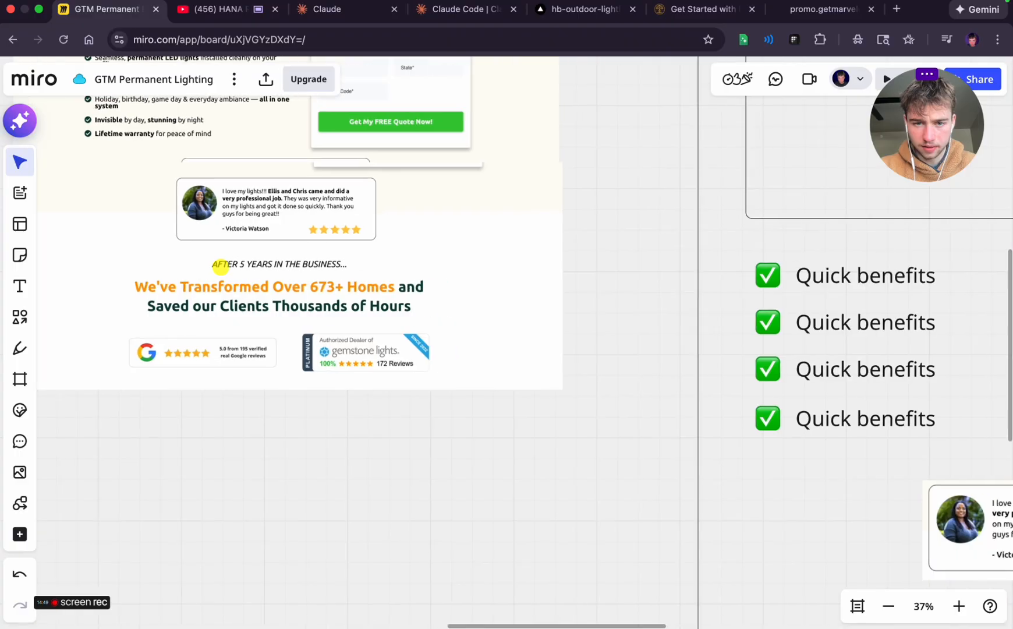
scroll(445, 540, "down", 1)
scroll(444, 541, "right", 6)
scroll(445, 541, "down", 4)
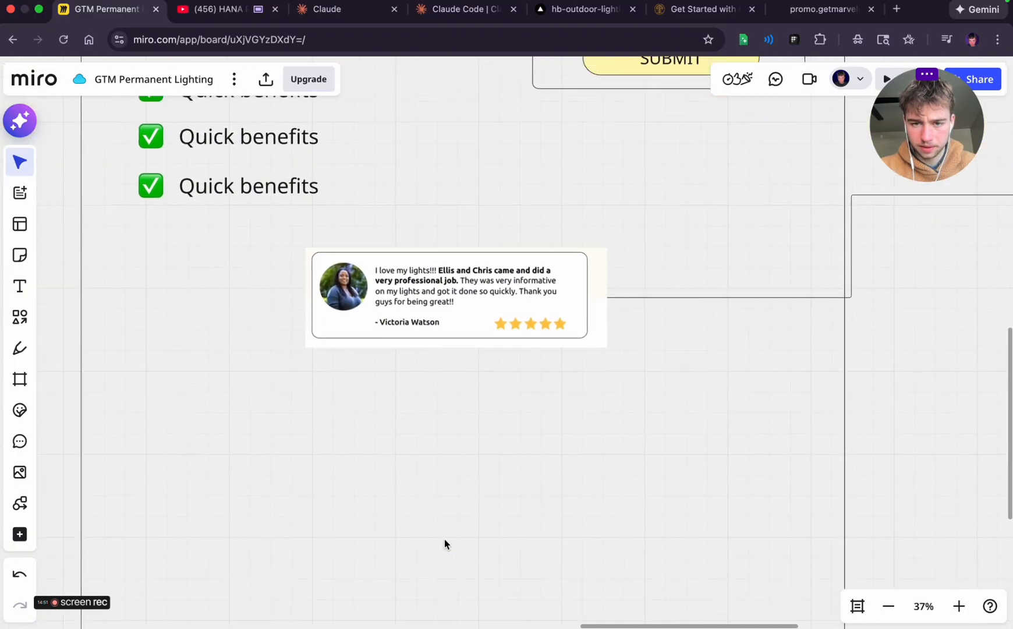
scroll(445, 541, "down", 3)
Add a text line reading "After x Installs in green bay" below the testimonial card in the wireframe
left_click(20, 286)
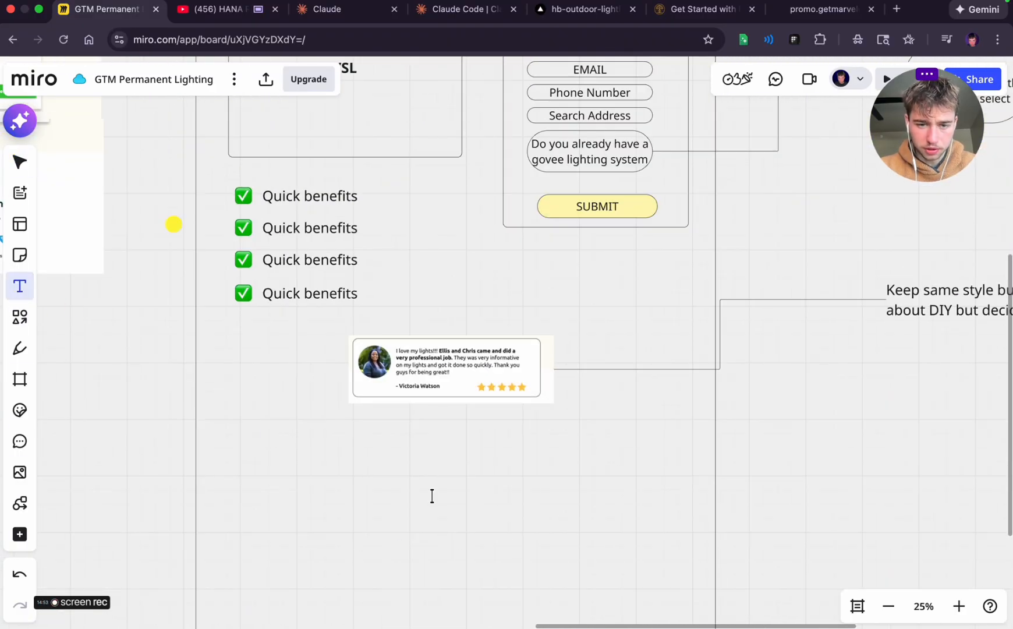
left_click(397, 454)
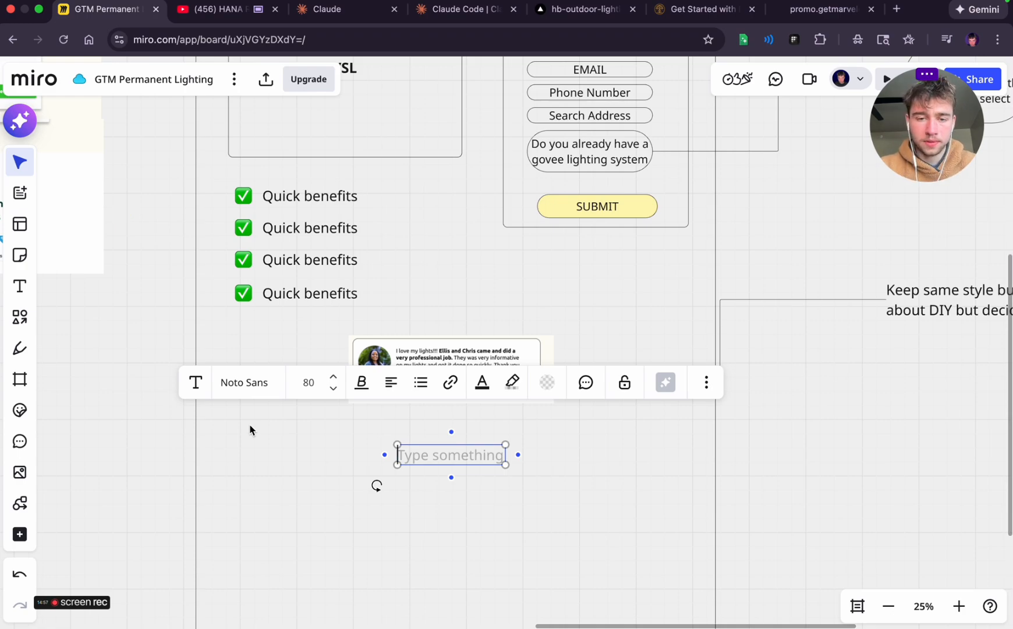
type("After")
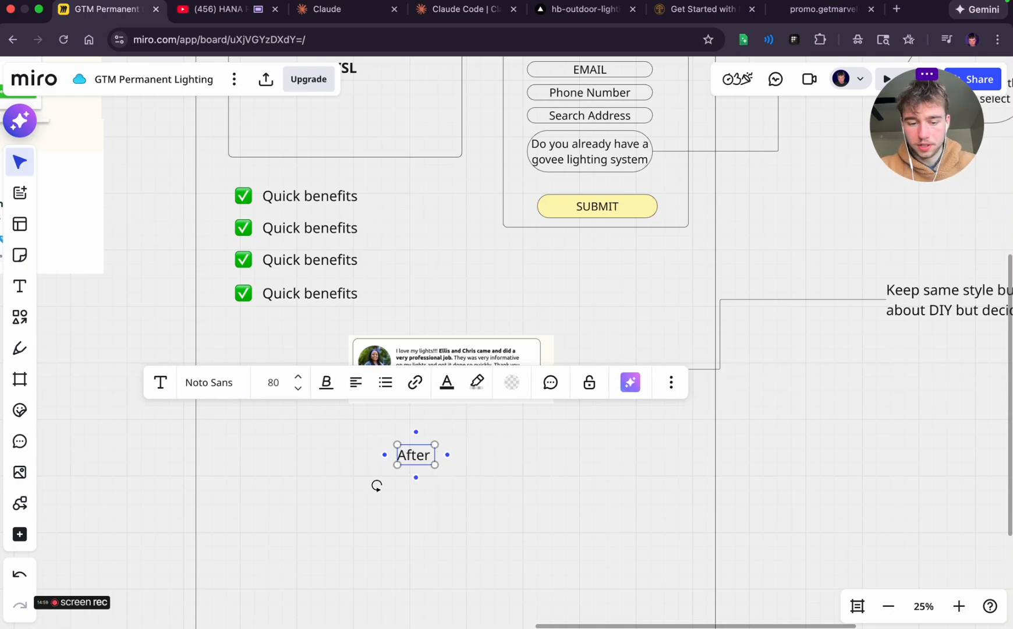
type(" x")
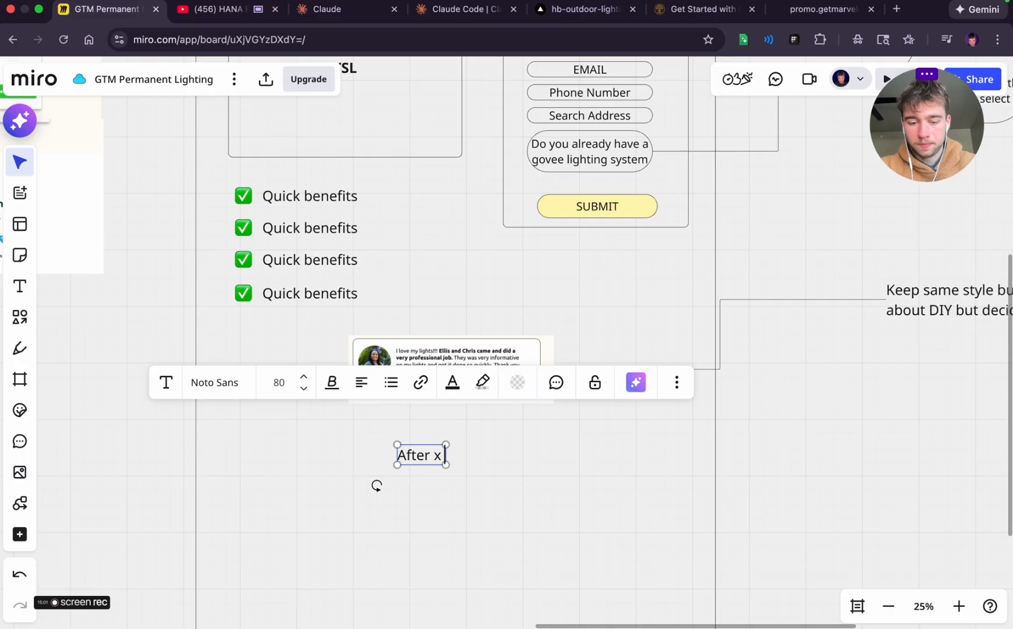
type(" Installs in gre")
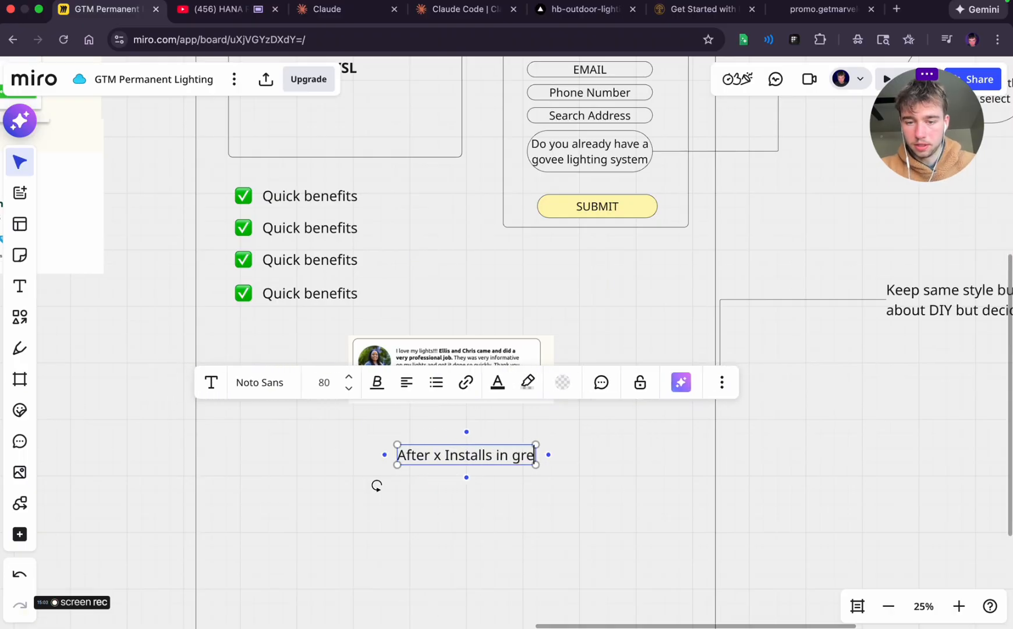
type("enbay")
key("BackSpace")
key("BackSpace")
key("BackSpace")
type("b")
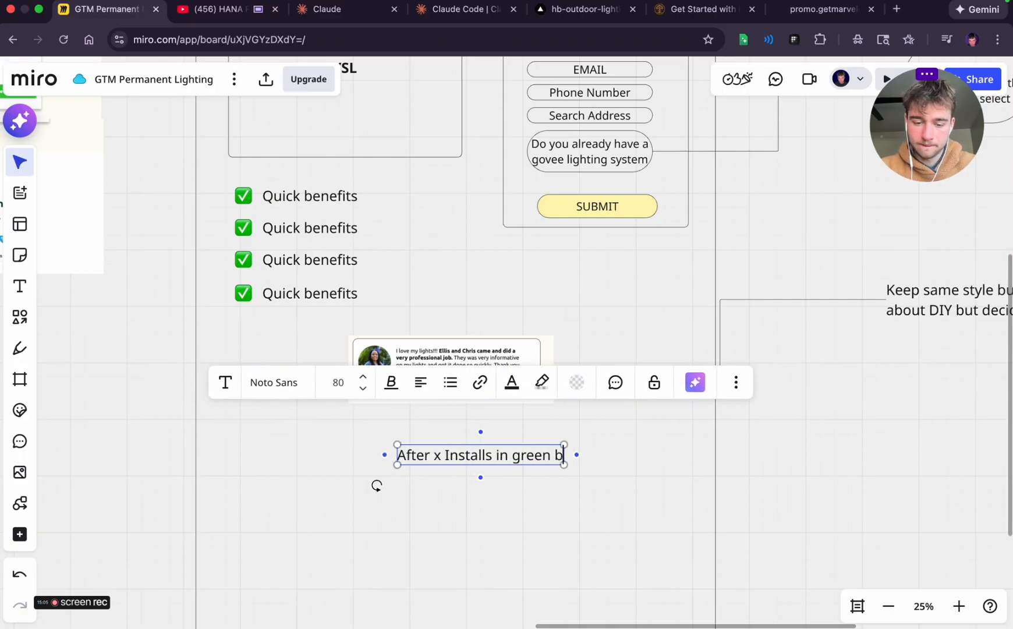
type("ay")
left_click(139, 406)
Replace the text below the testimonial card with "Weve transformed over x homes and saved our clients thousands of hours and dollars"
scroll(152, 419, "left", 5)
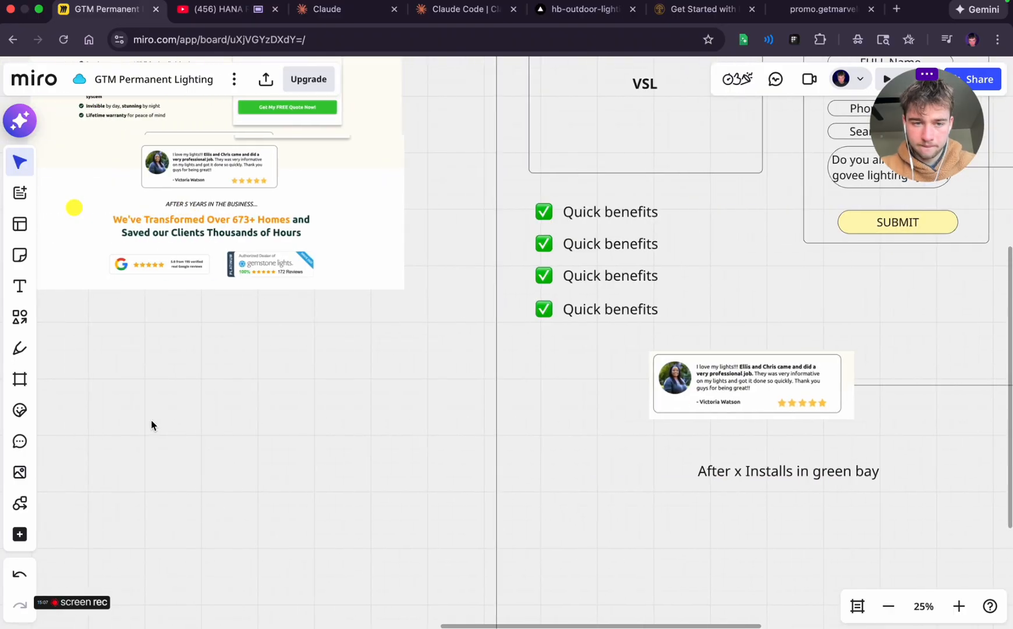
scroll(335, 400, "right", 1)
scroll(335, 402, "right", 3)
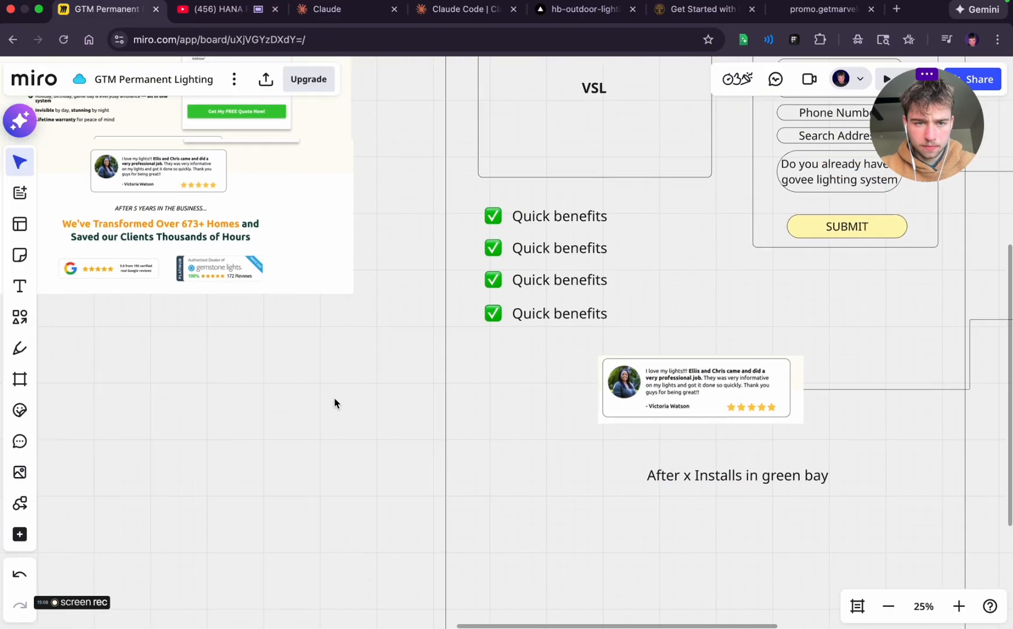
double_click(611, 484)
key("super+a")
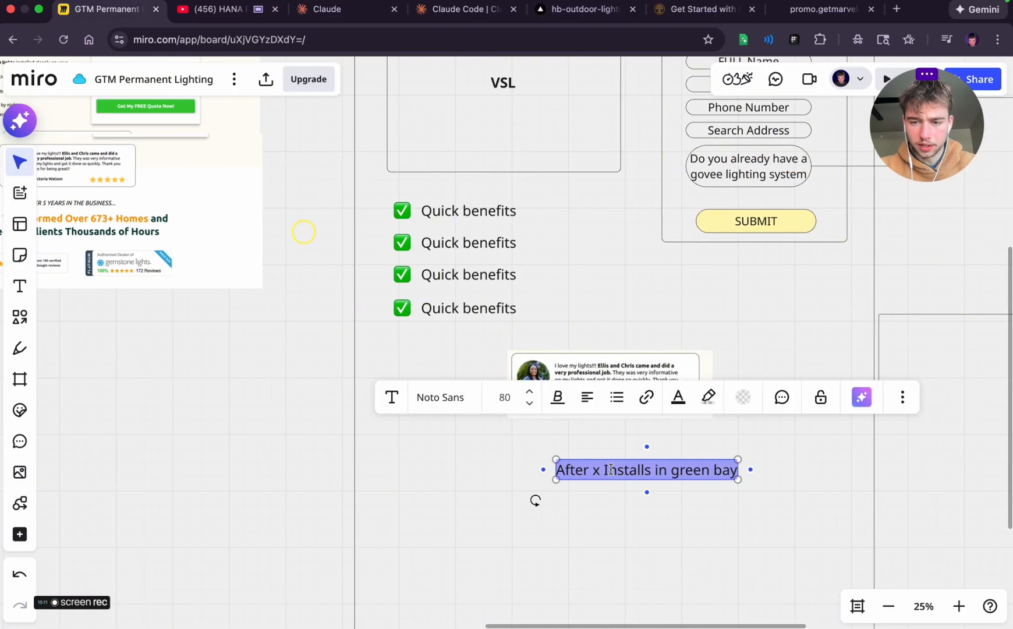
type("Weve transfor")
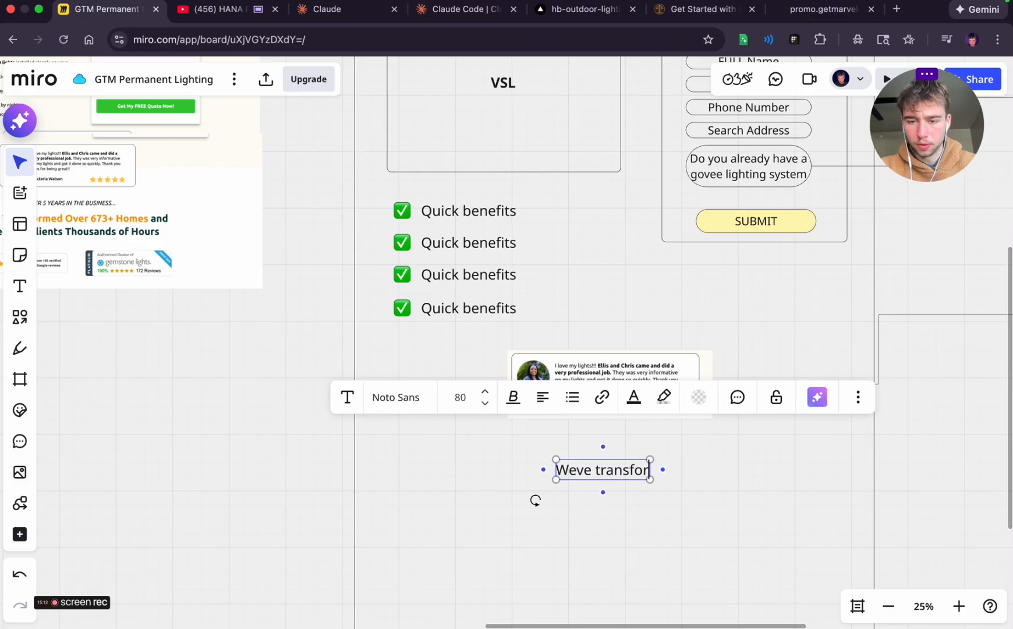
type("med over")
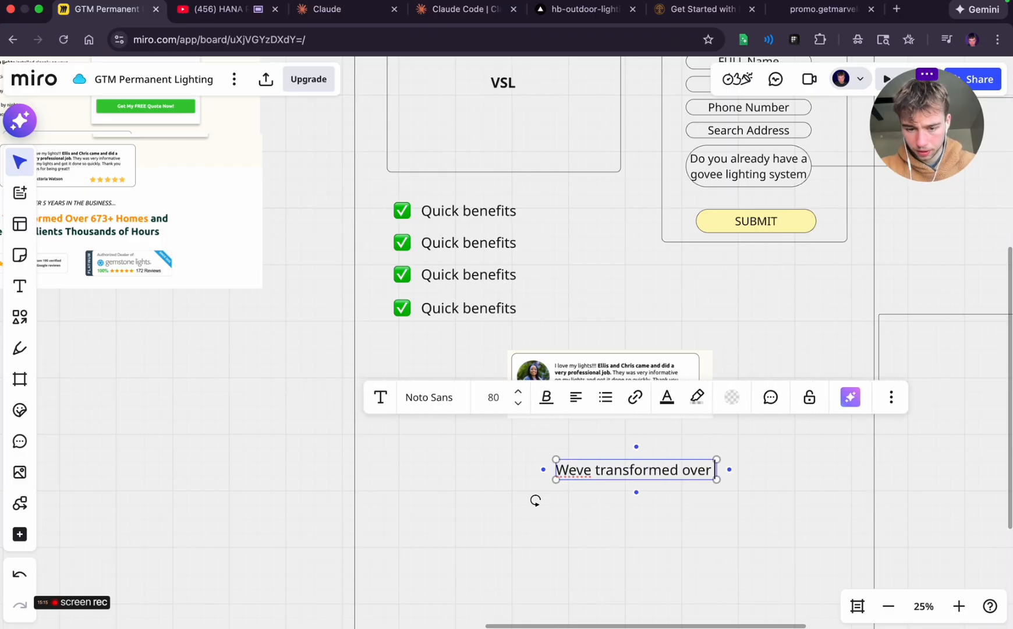
type(" x")
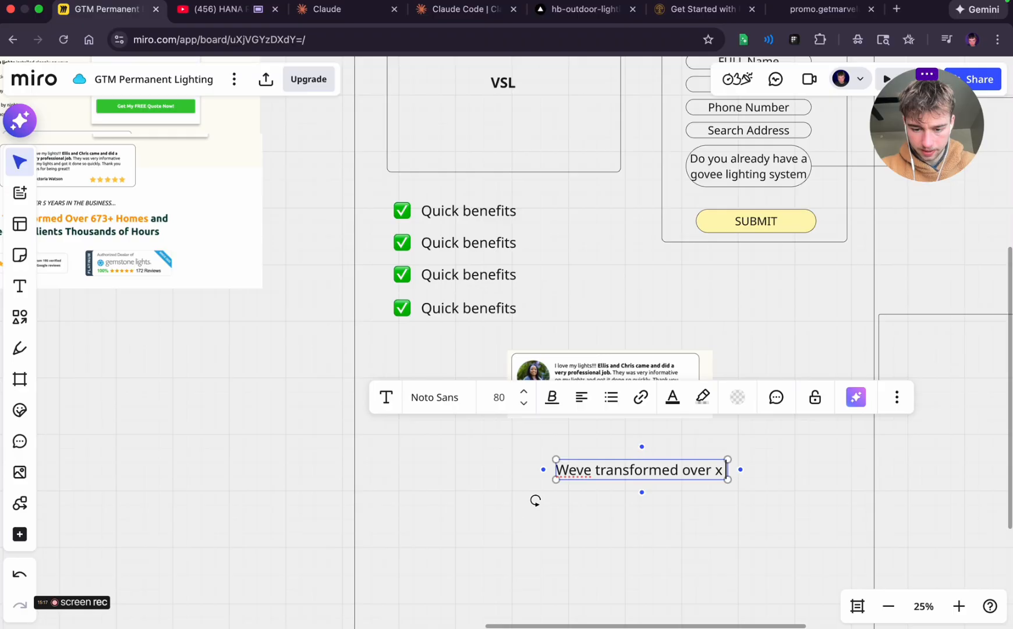
type(" homes and f")
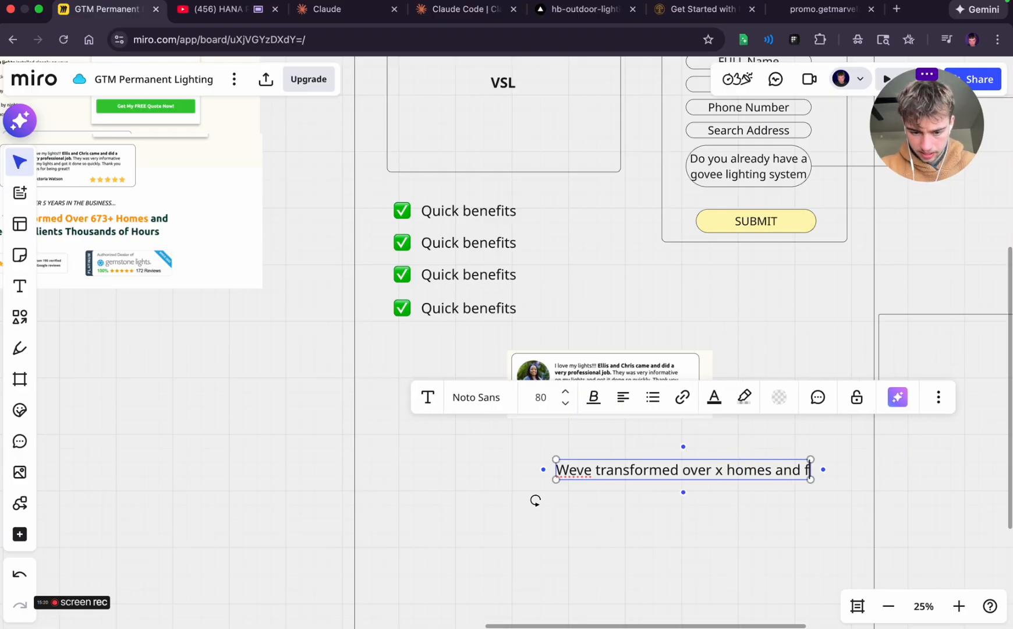
key("BackSpace")
type("saved our cl")
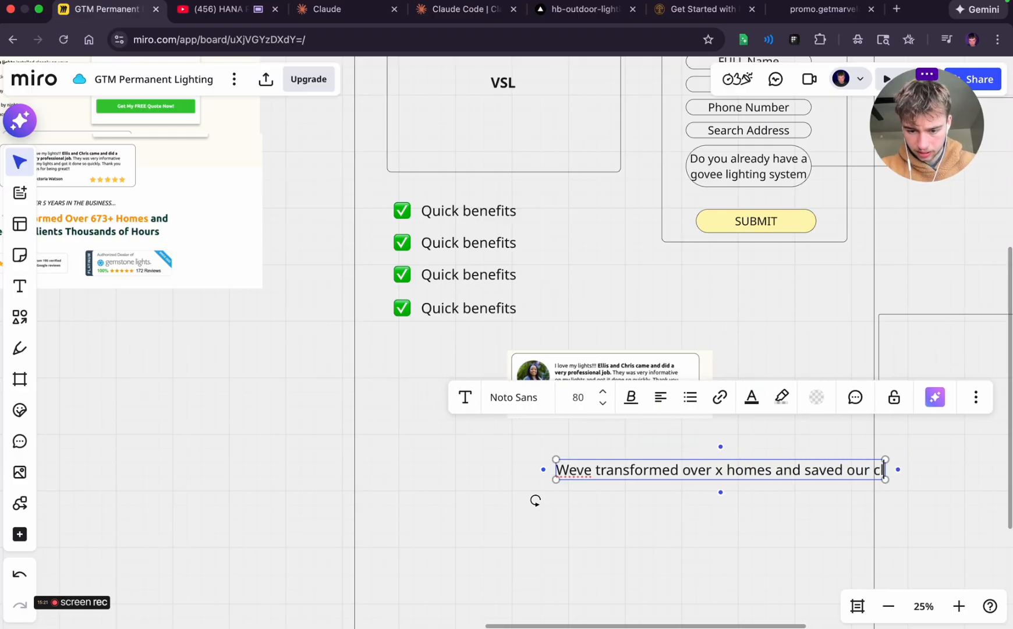
type("ients thous")
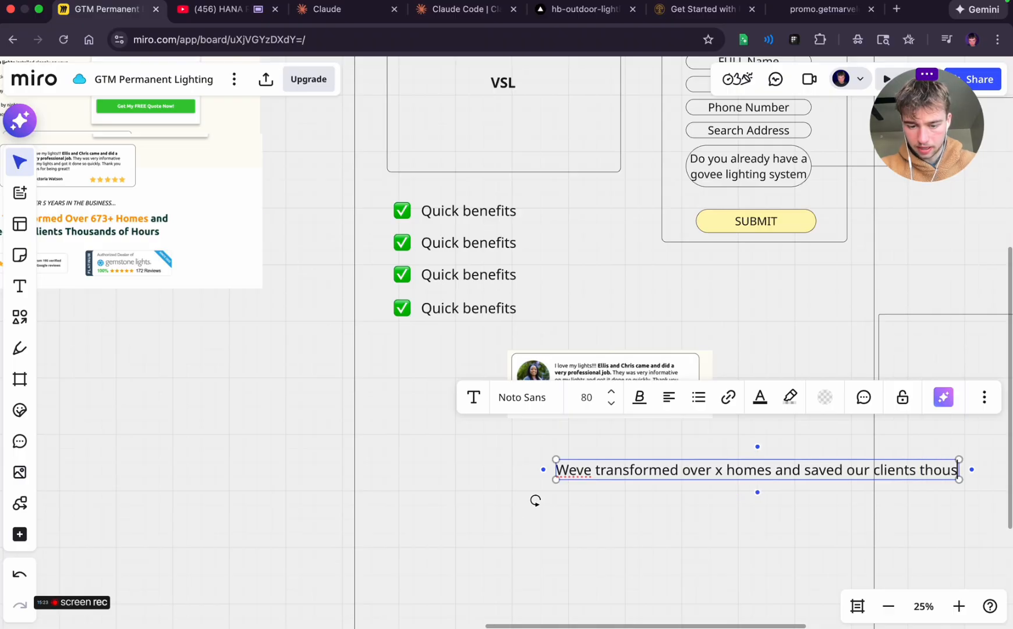
type("ands of hours and dollars")
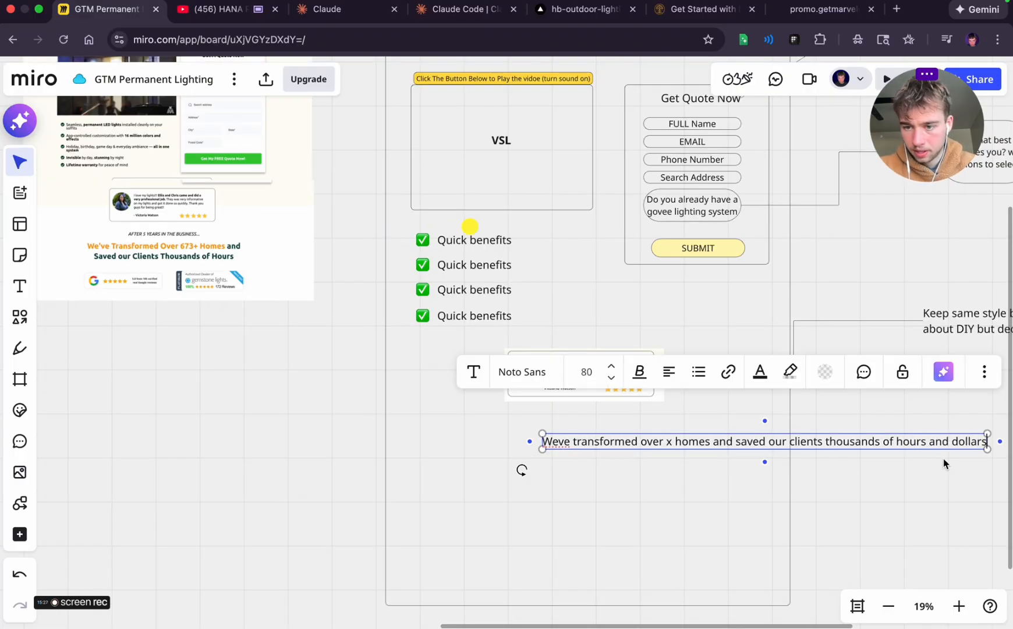
Narrow the new headline's text box so it wraps onto two lines, and centre-align its text
left_click_drag(988, 442, 770, 454)
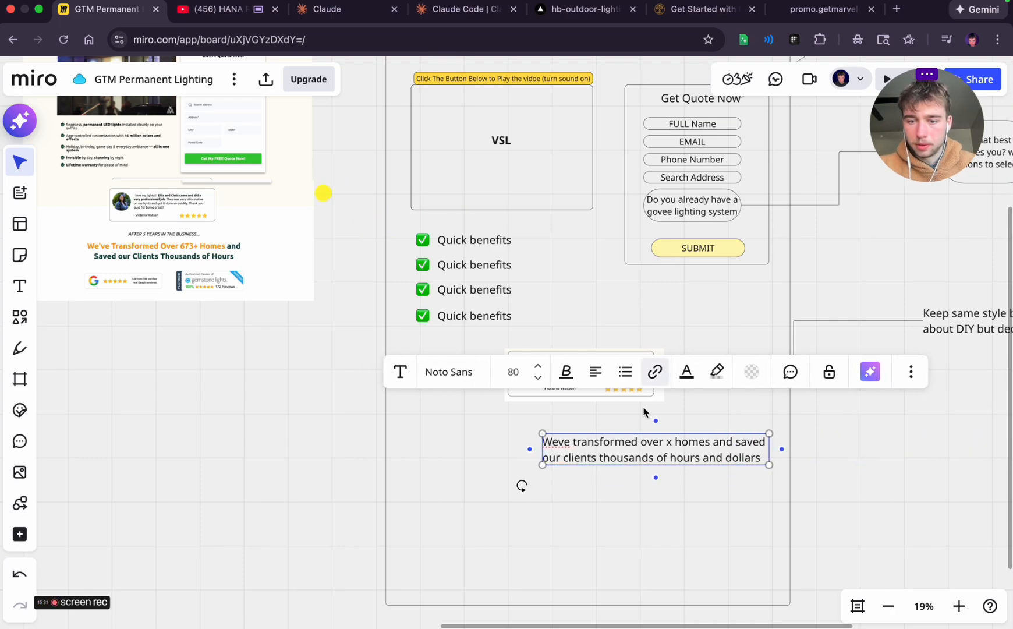
triple_click(612, 451)
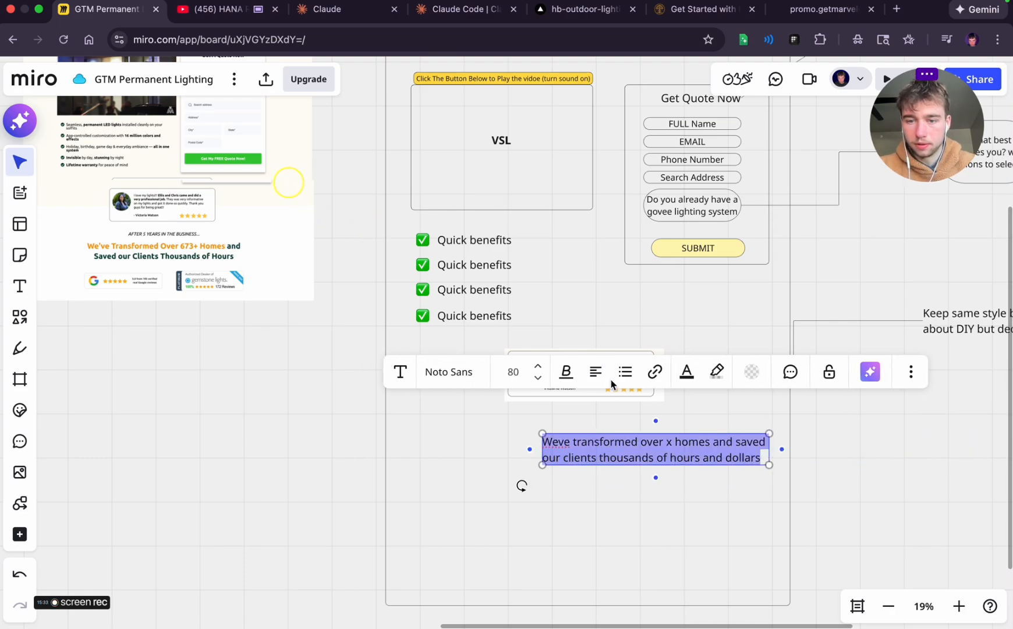
left_click(596, 372)
left_click(597, 409)
left_click(859, 449)
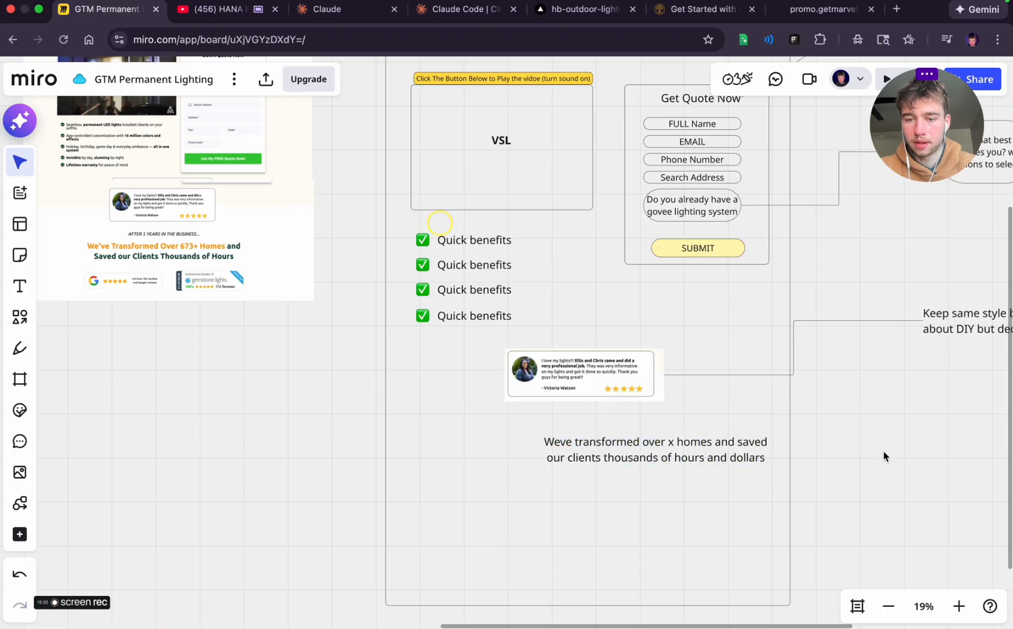
Move the headline so it sits centred directly beneath the testimonial card
left_click(712, 459)
left_click_drag(712, 459, 638, 450)
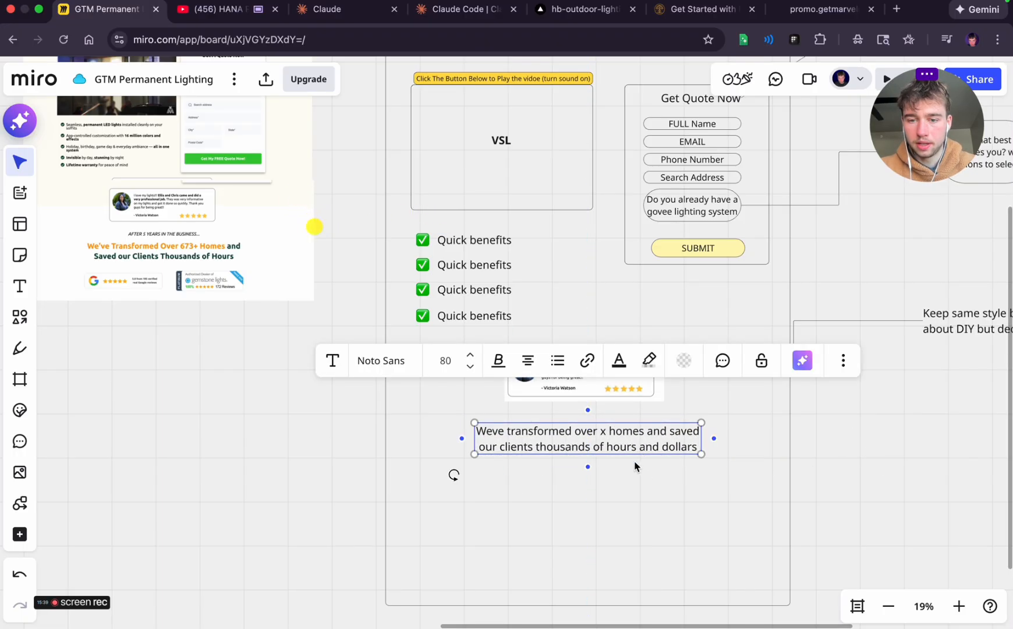
left_click(635, 465)
Make the words "Weve transformed over x homes" in the headline bold
left_click(584, 446)
double_click(482, 431)
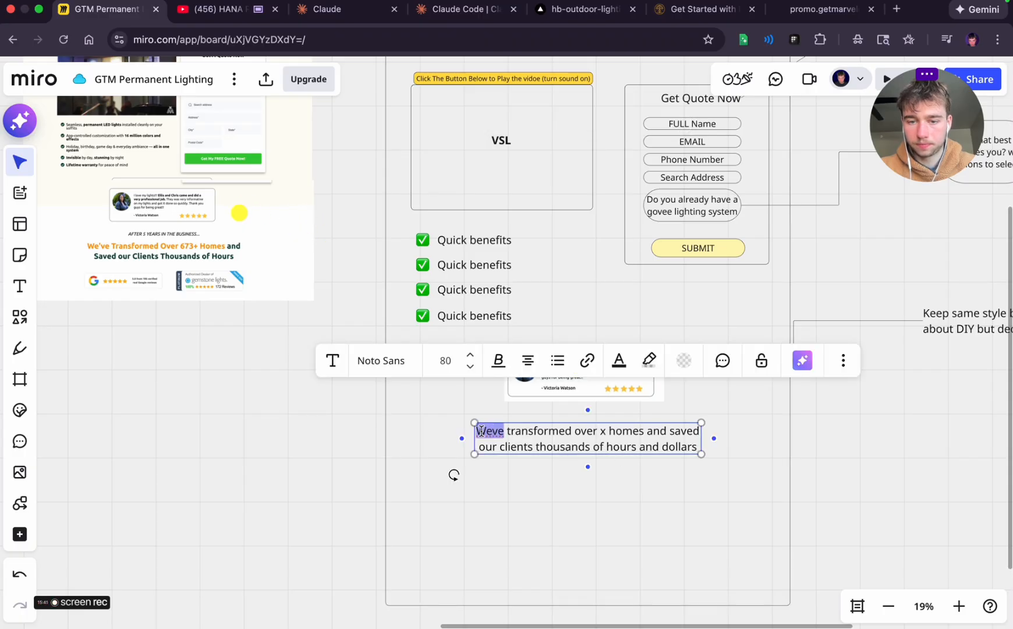
left_click_drag(482, 431, 626, 431)
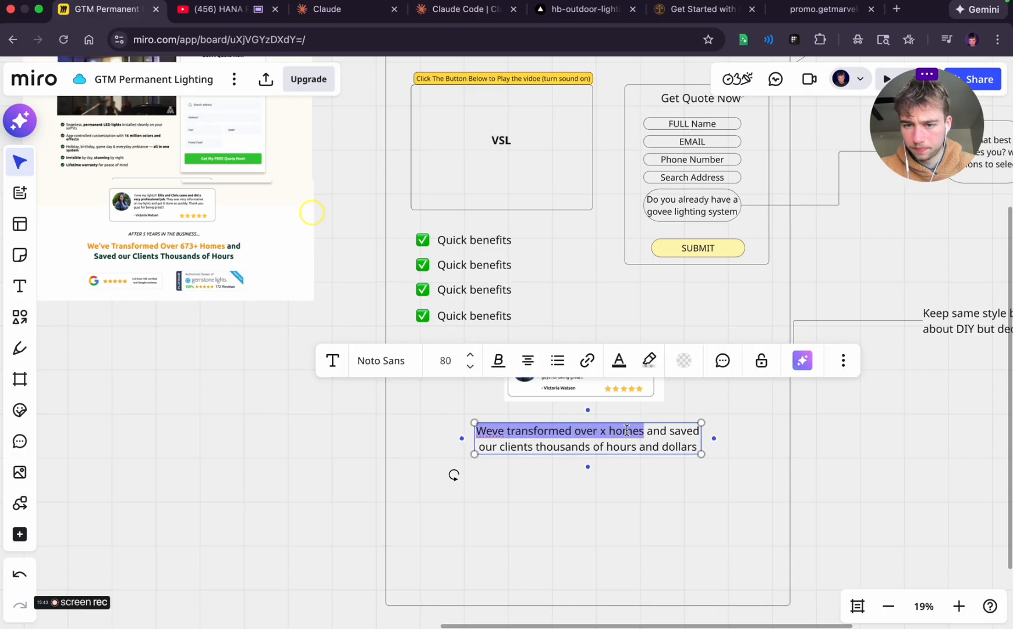
left_click(499, 360)
left_click(458, 393)
left_click(876, 454)
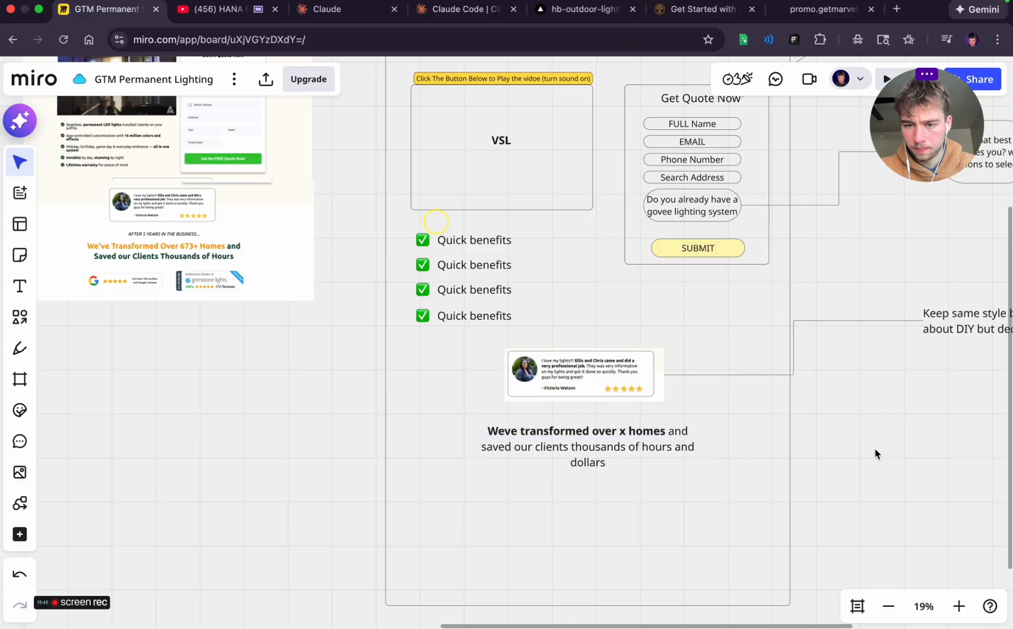
Widen the headline's text box so it wraps onto two lines, and recentre it beneath the testimonial card
left_click(642, 431)
left_click_drag(706, 446, 716, 444)
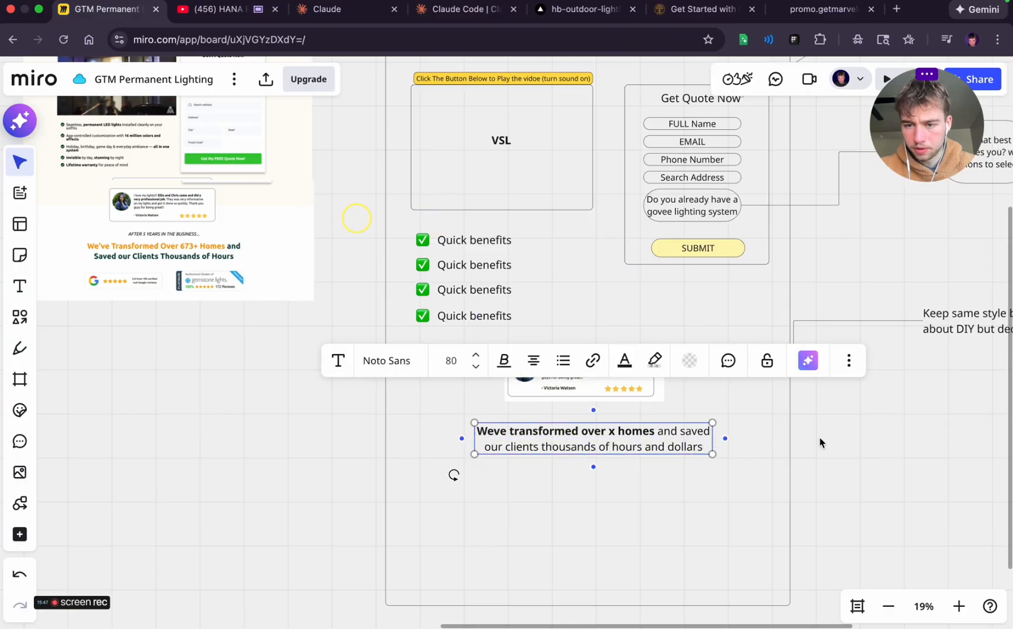
left_click(857, 444)
left_click(607, 441)
left_click_drag(608, 441, 602, 450)
left_click(870, 447)
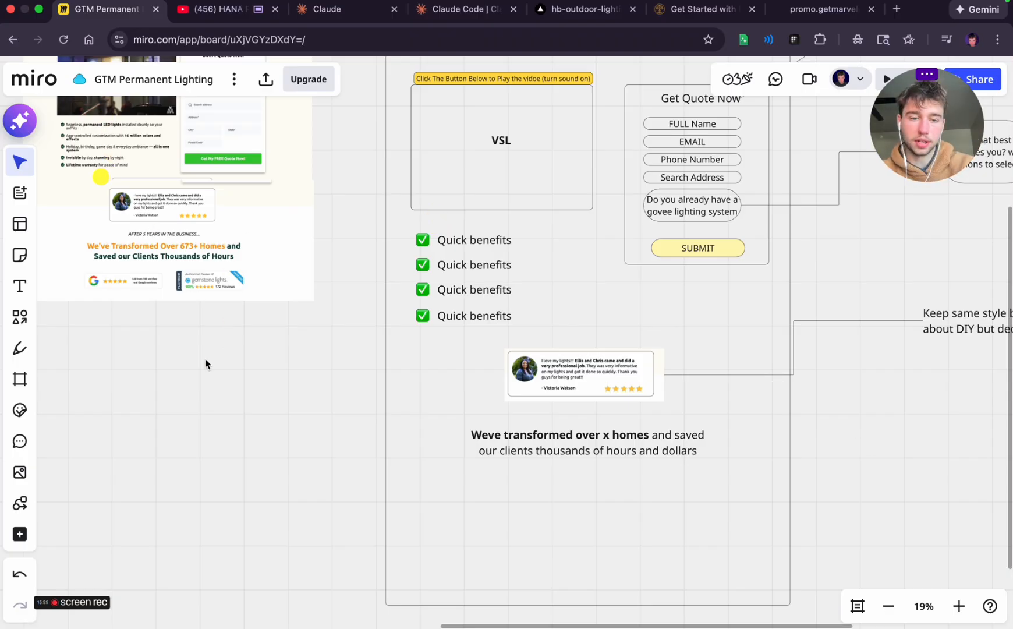
Draw a pill-shaped rounded rectangle with no fill below the right half of the headline
key("XF86AudioRaiseVolume")
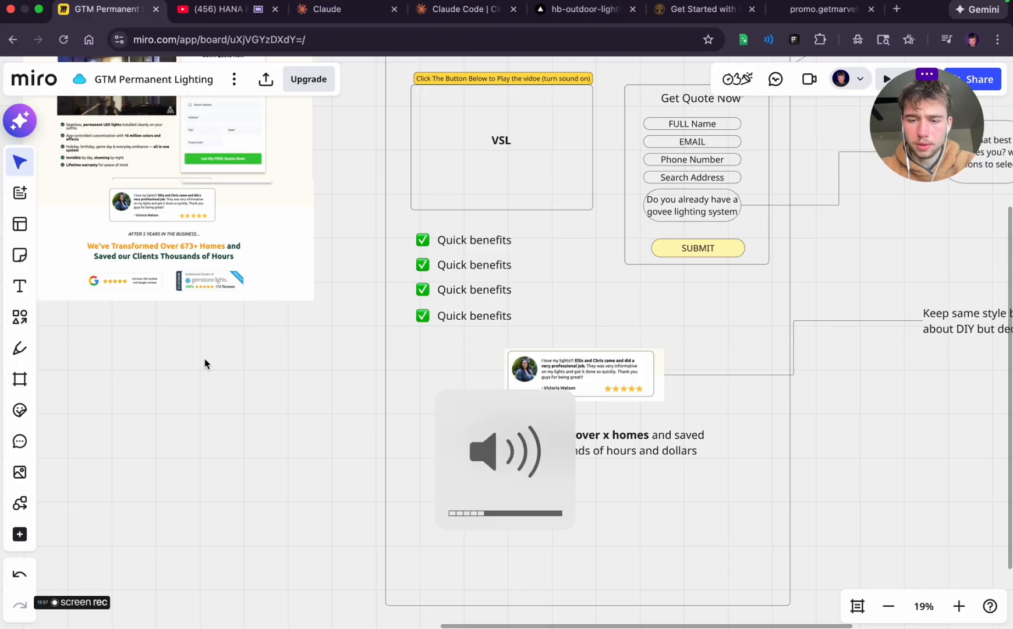
left_click_drag(267, 370, 182, 347)
scroll(214, 394, "right", 1)
scroll(213, 394, "down", 1)
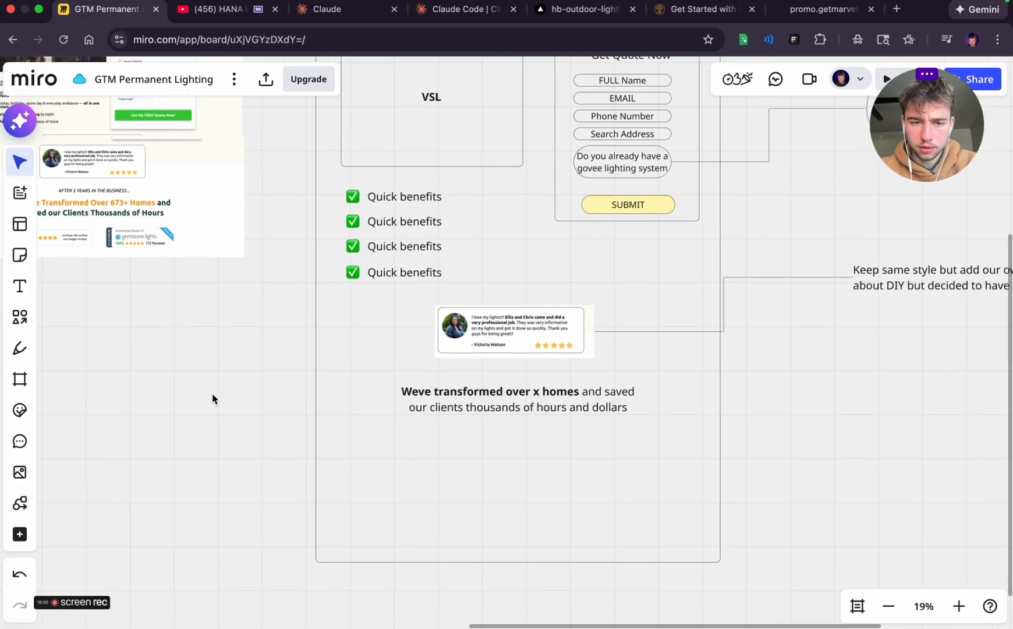
left_click(20, 315)
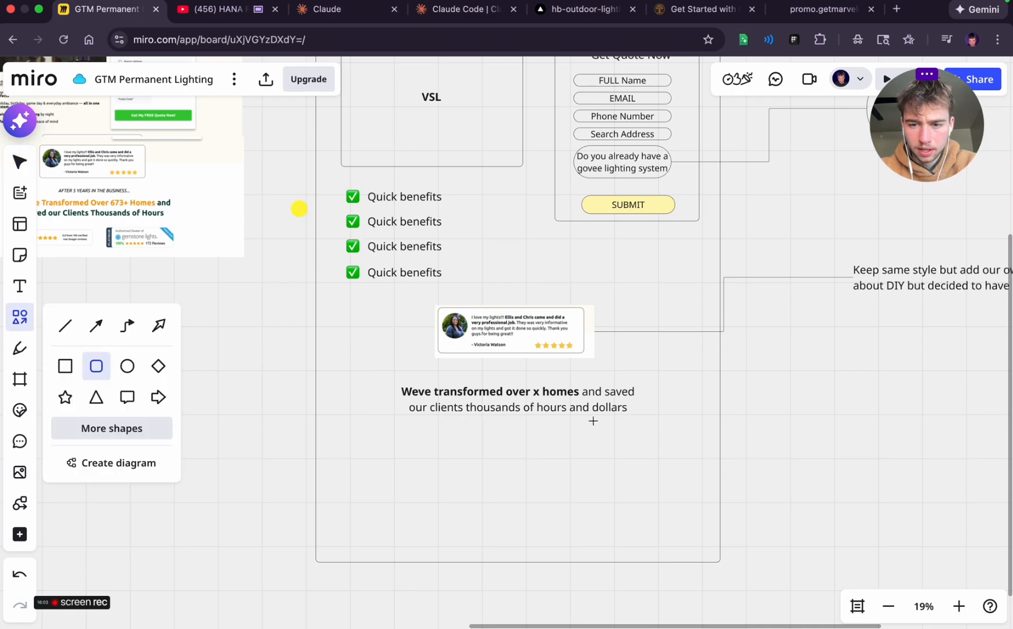
left_click_drag(564, 431, 685, 468)
left_click(721, 367)
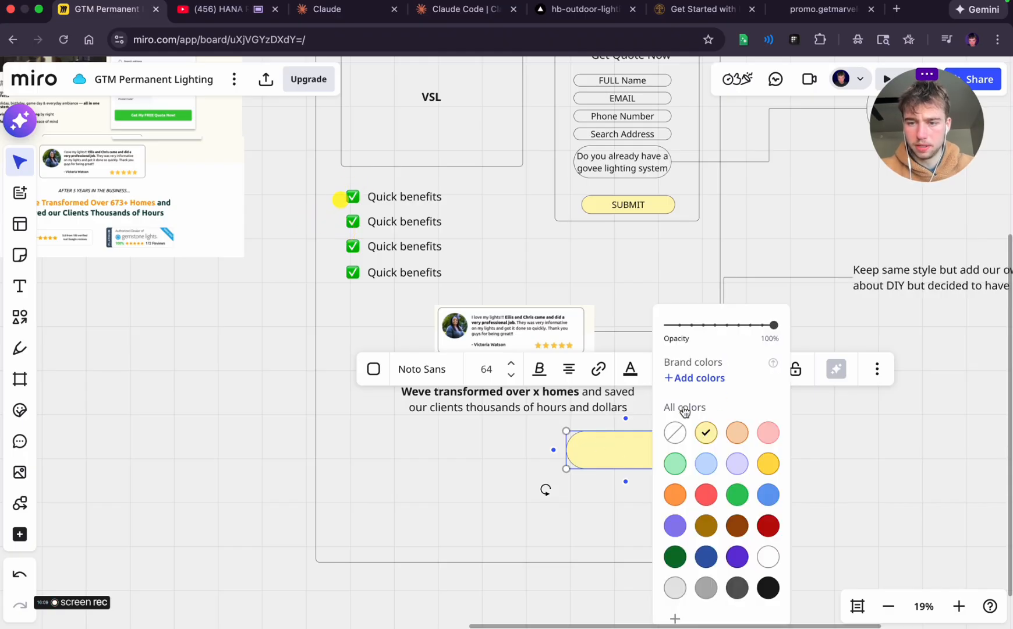
left_click(675, 434)
left_click(839, 436)
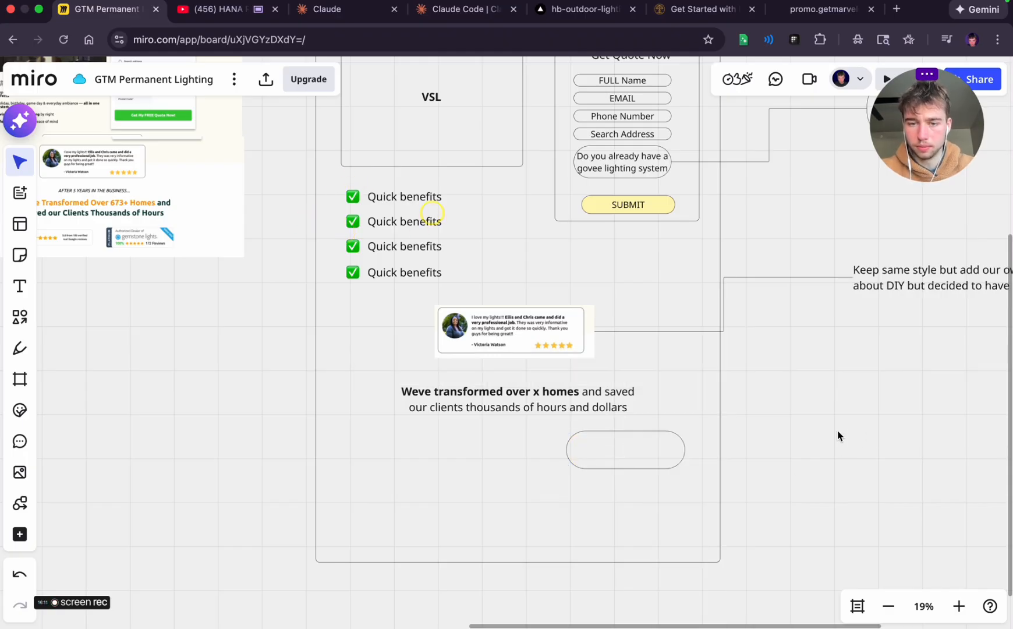
Label the new pill "Govee lights reviews (taking there name ish)", with the bracketed part on its own line
left_click(614, 449)
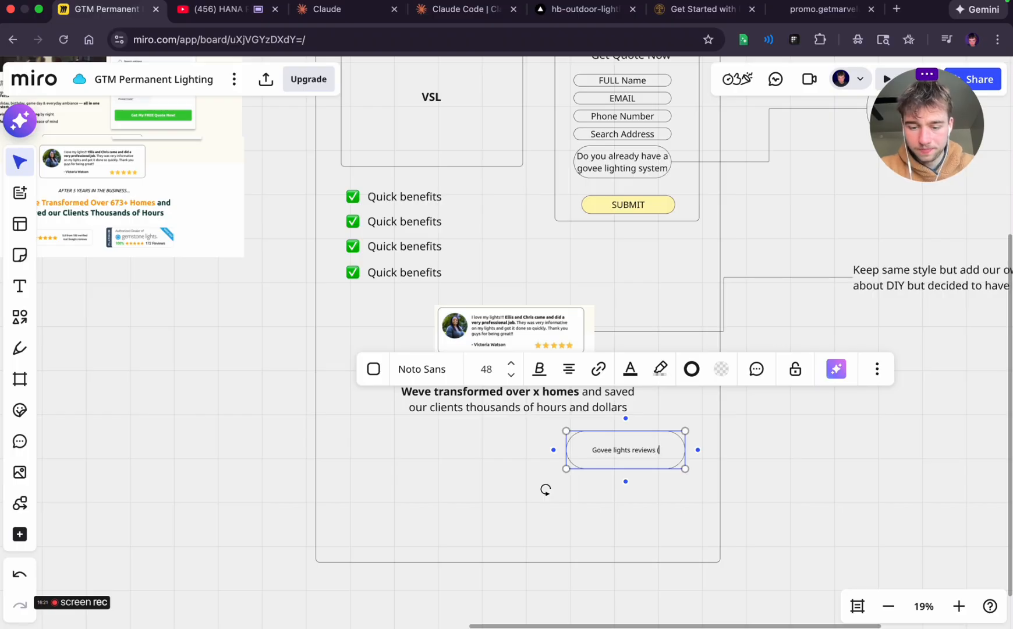
type("ere name ish")
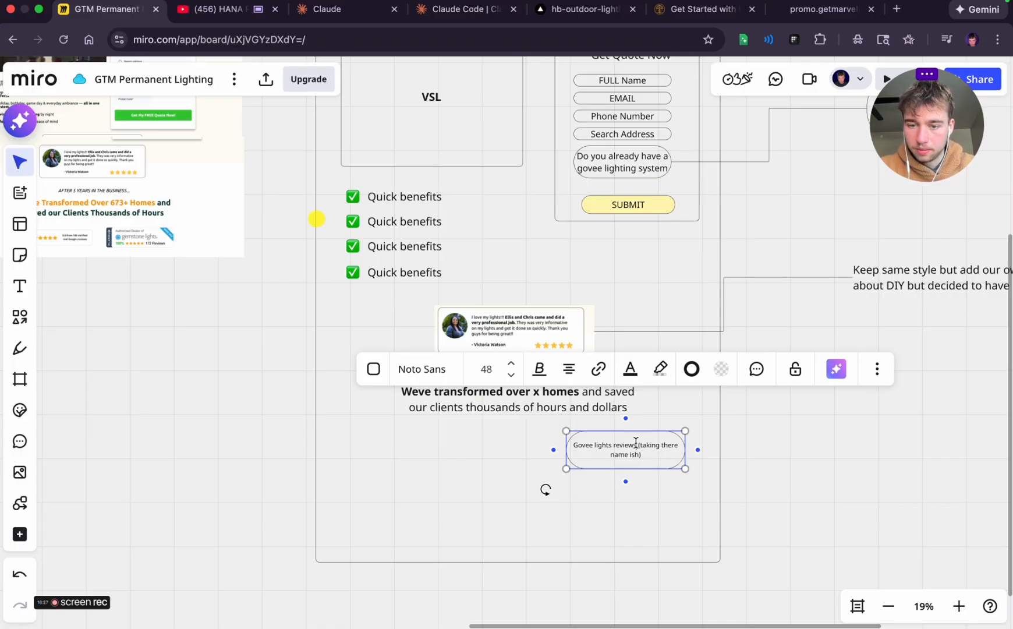
key("Return")
left_click(701, 456)
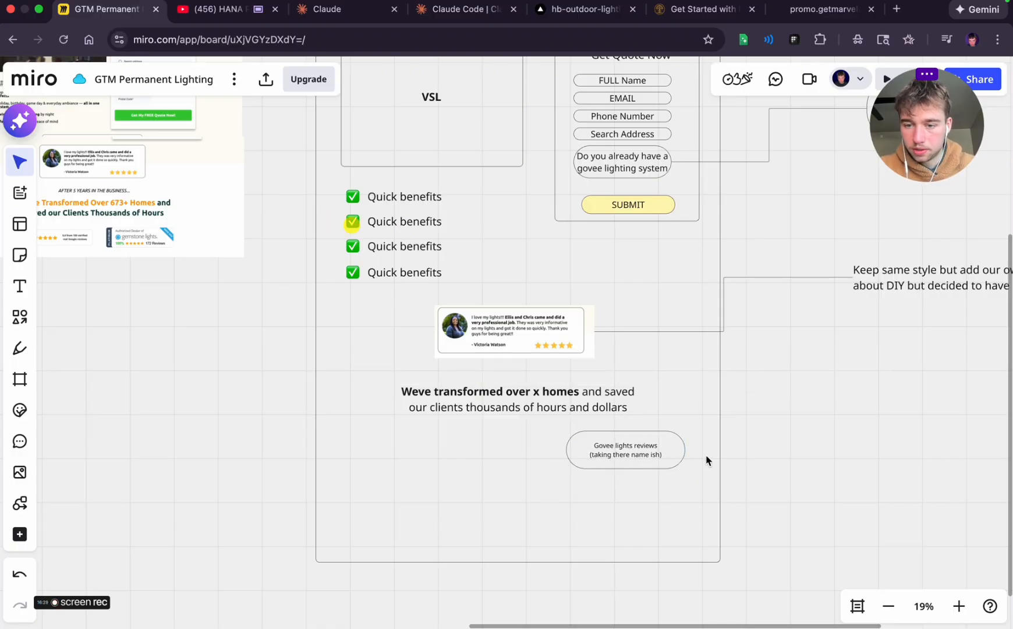
Connect the pill to a text note: "Make sure this is compliant but want to use there social proof since it is a system we install and back"
left_click(662, 448)
left_click_drag(703, 456, 833, 402)
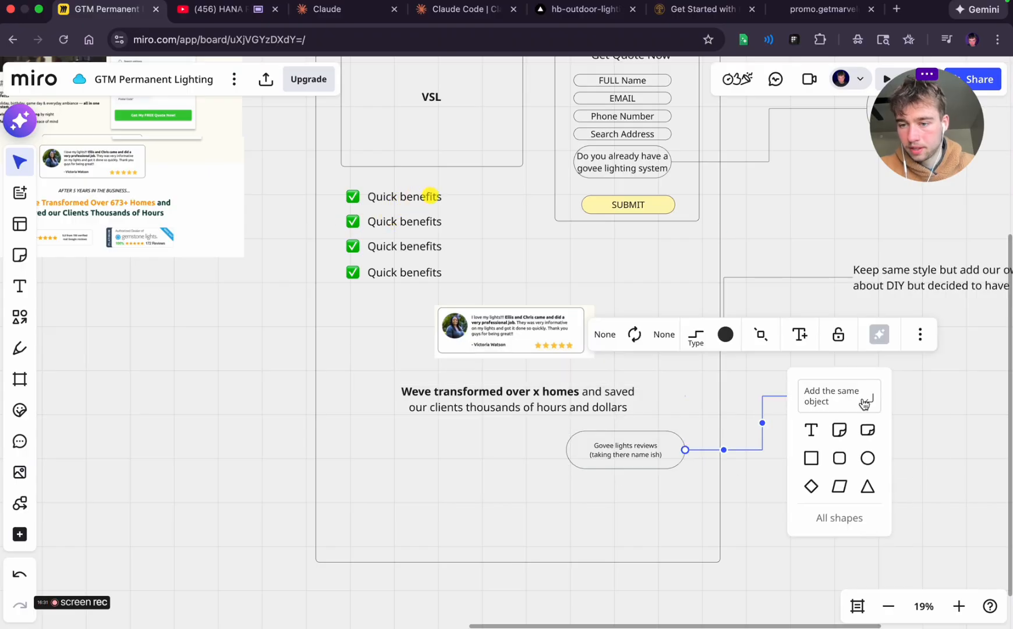
left_click(810, 427)
type("Make sure th")
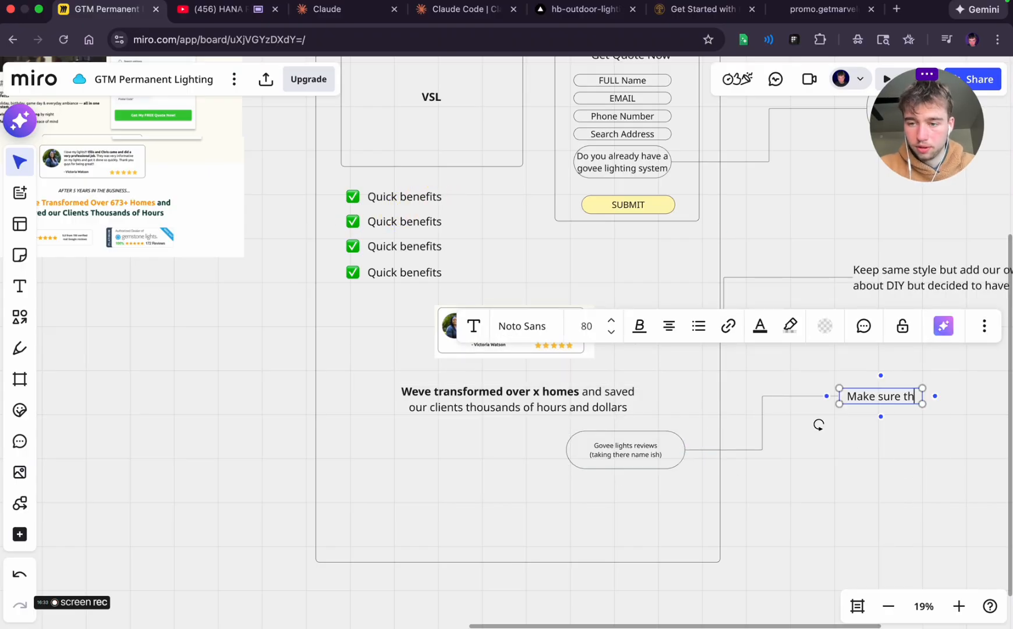
type("is is compliant b")
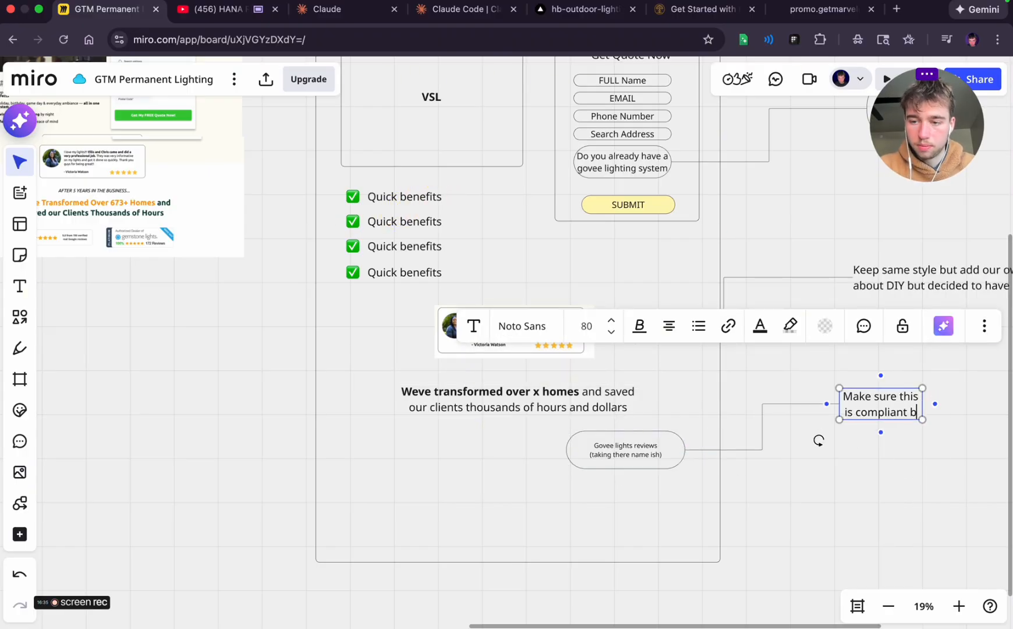
type("ut want to ")
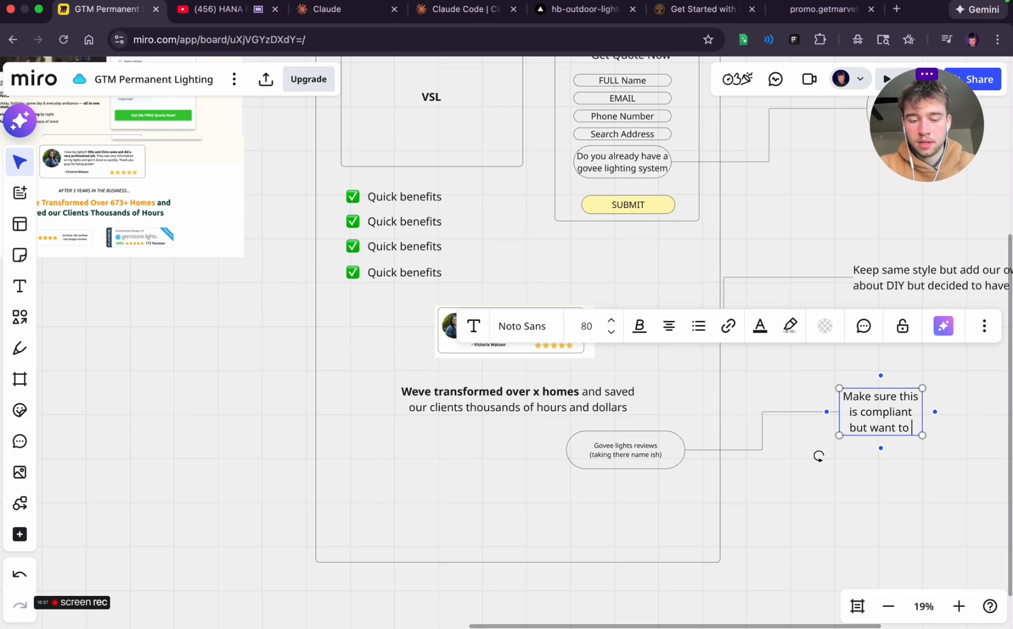
type("use there")
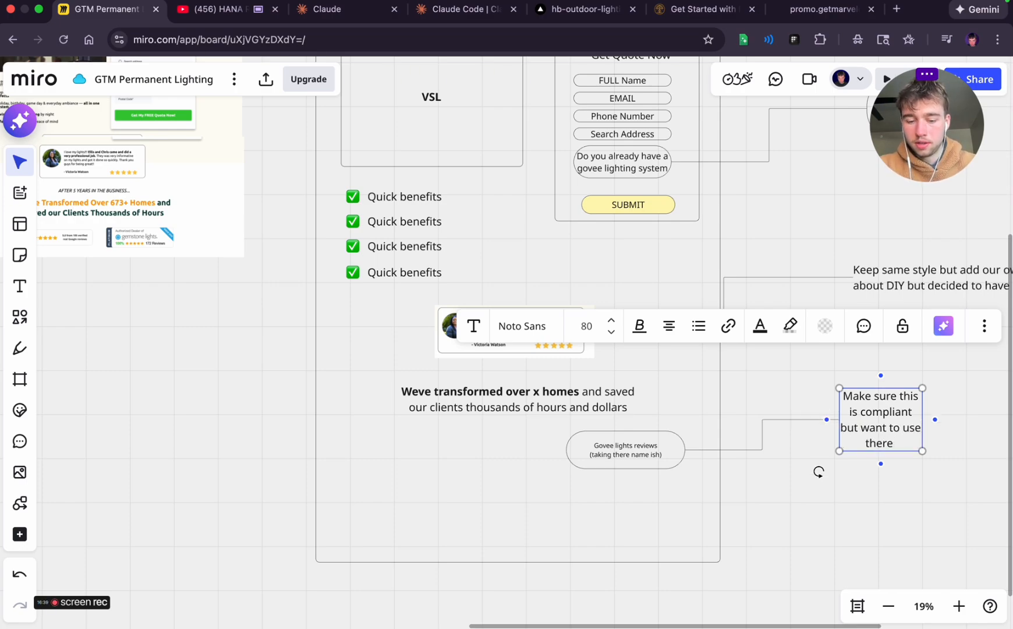
type(" social proof")
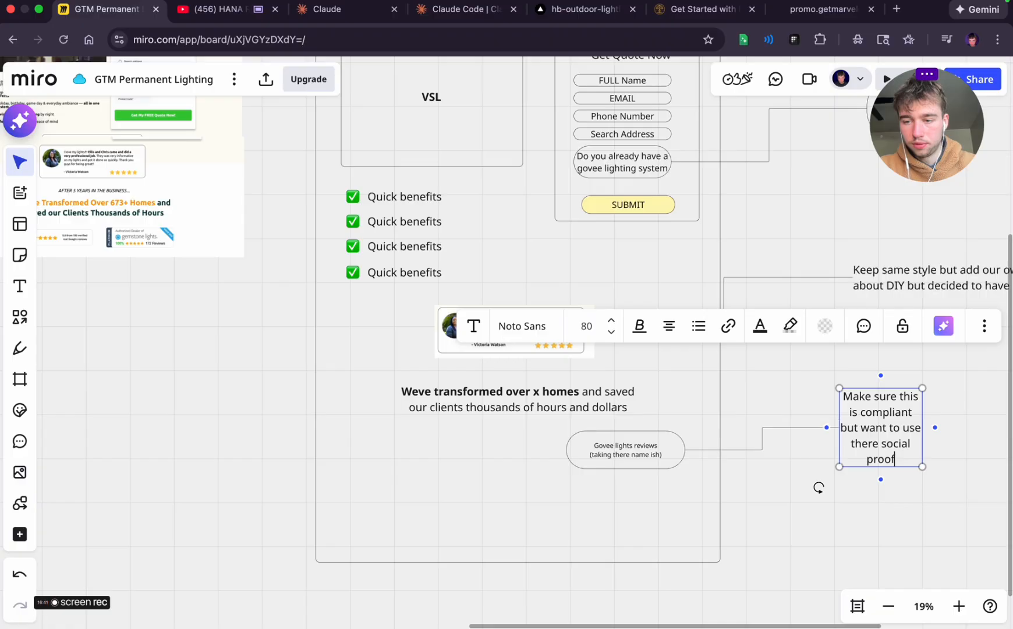
type(" since it is a ")
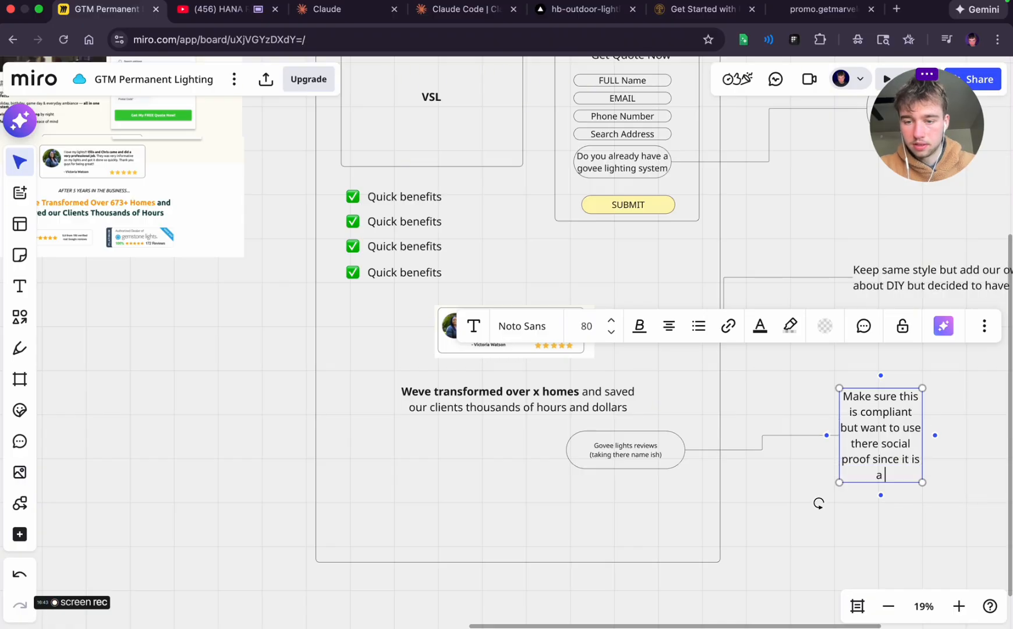
type("system we ")
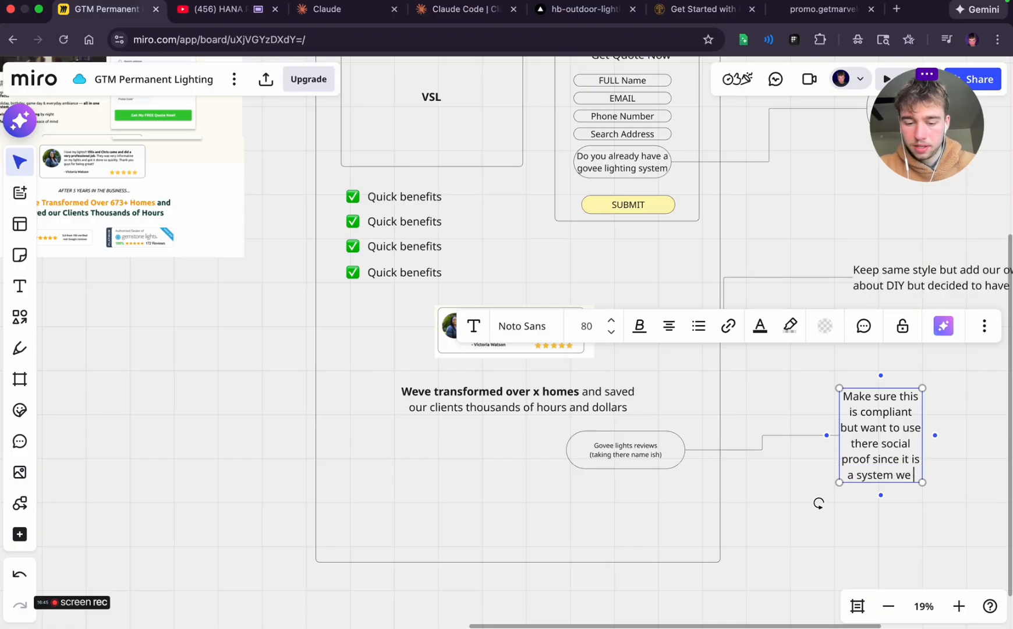
type("install")
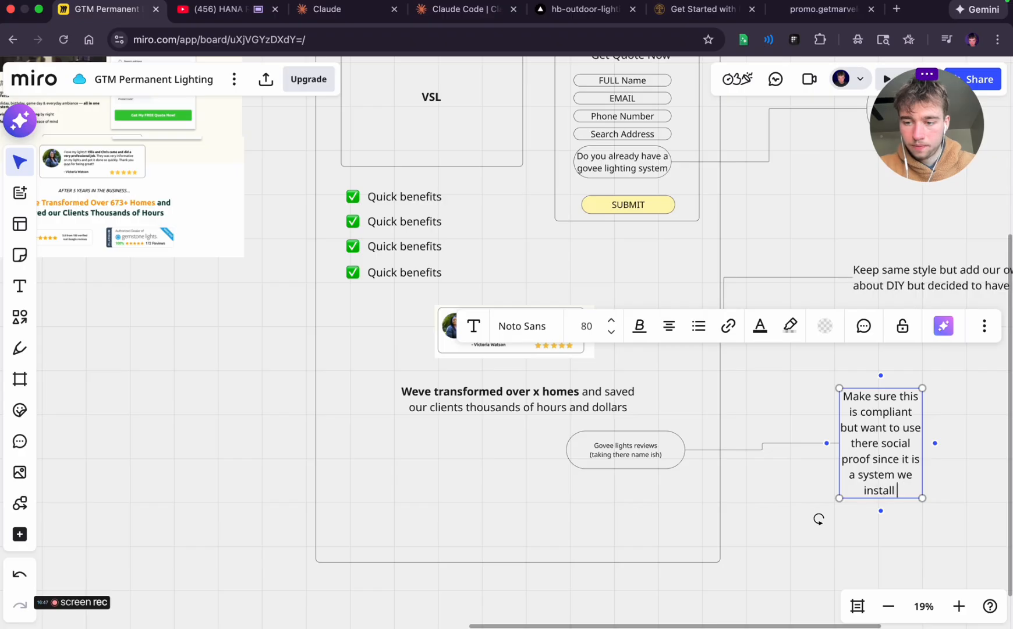
type(" and back")
left_click(933, 419)
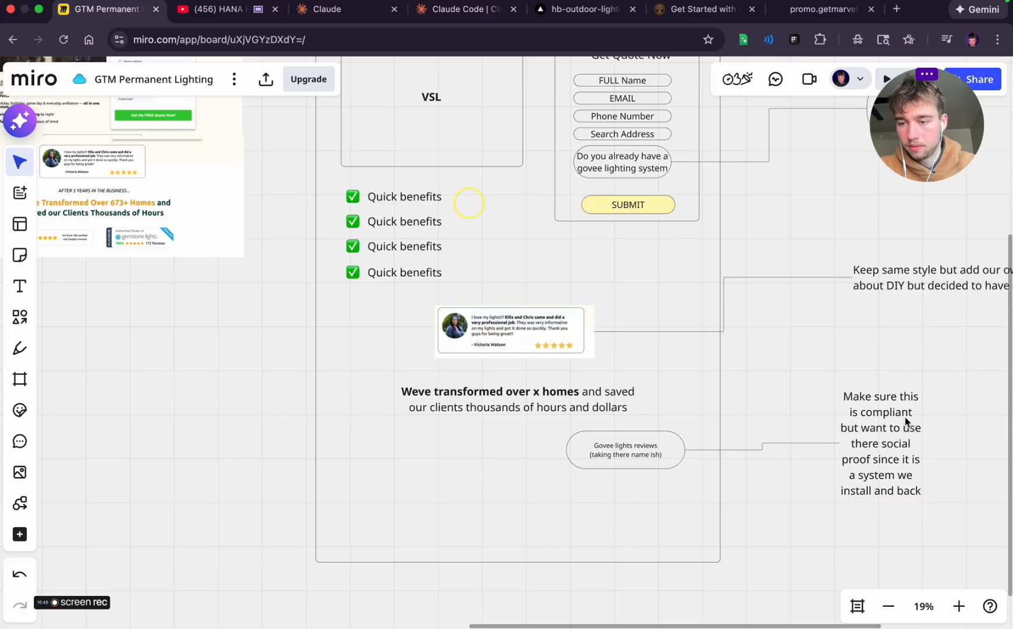
Widen the compliance note's text box so its text wraps onto four lines
left_click(907, 419)
left_click_drag(922, 418, 1010, 419)
left_click(820, 502)
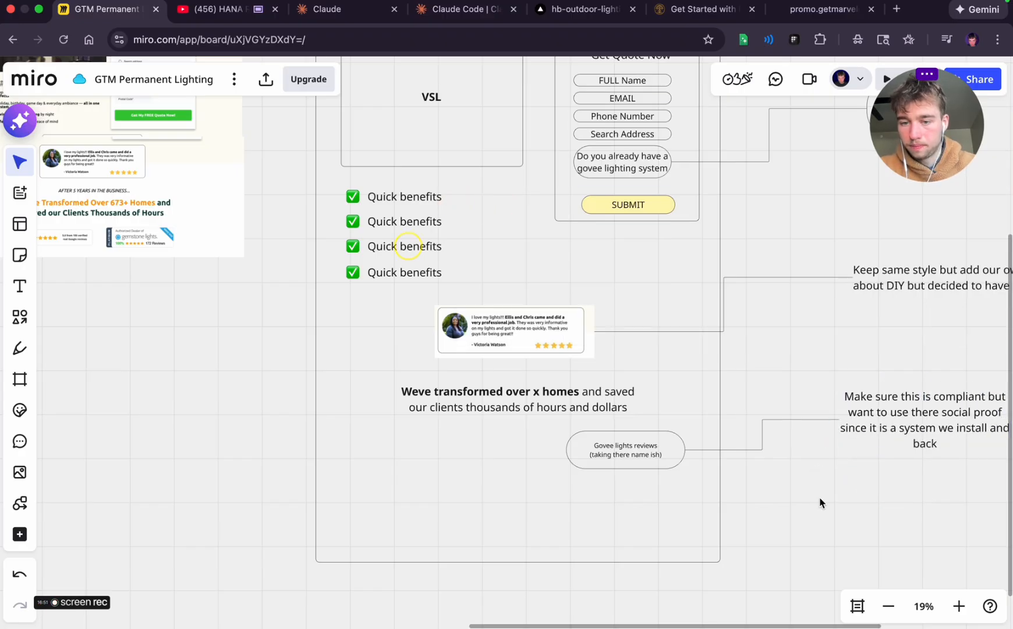
Move the Govee lights reviews pill slightly left and down beneath the headline
scroll(835, 492, "left", 3)
scroll(836, 492, "down", 1)
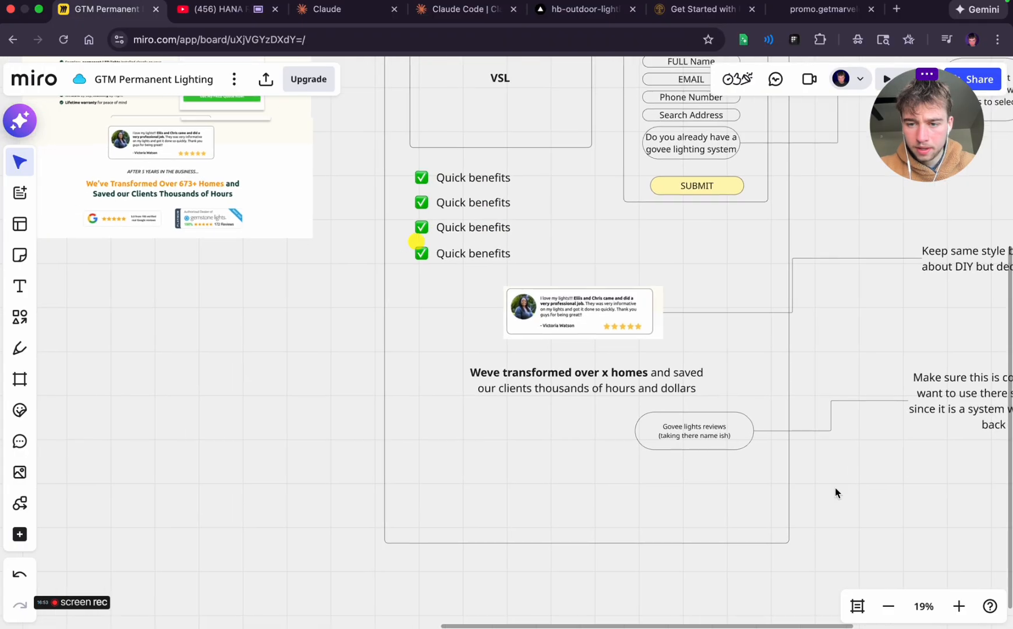
left_click_drag(767, 491, 632, 407)
left_click_drag(686, 432, 643, 440)
left_click(849, 501)
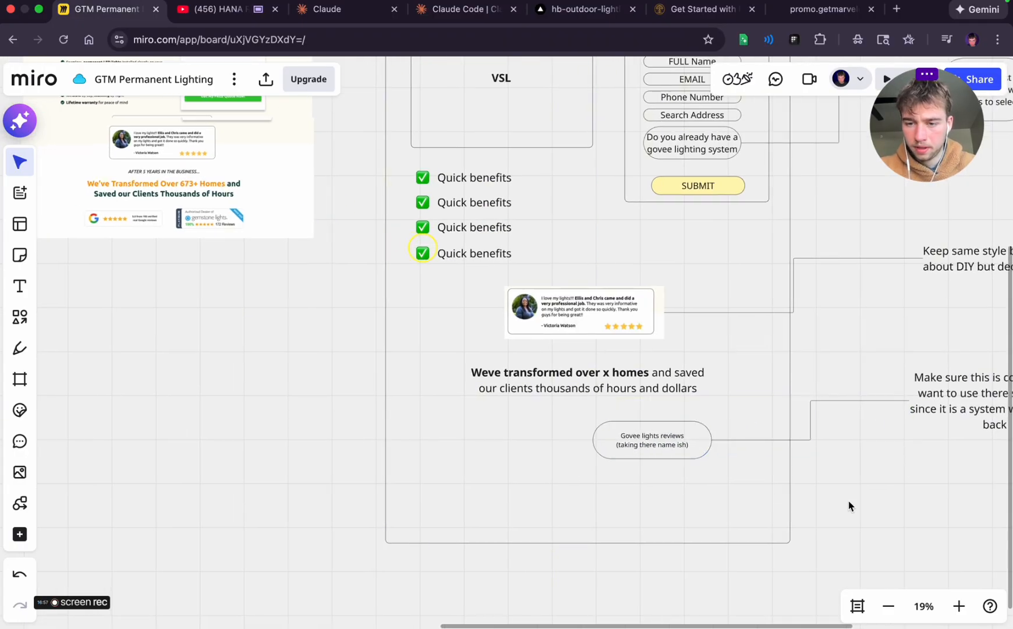
Draw a second unfilled pill left of the Govee reviews pill, reading "Rated 5 stars on google and facebook"
scroll(849, 501, "left", 6)
scroll(848, 501, "down", 1)
scroll(848, 505, "up", 3)
scroll(848, 504, "right", 1)
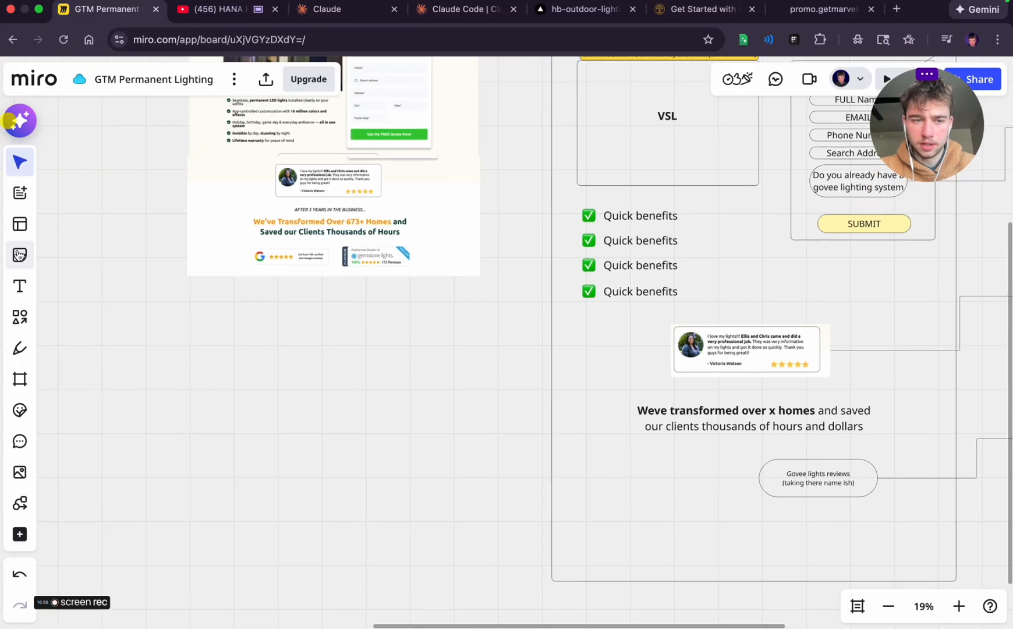
left_click(19, 310)
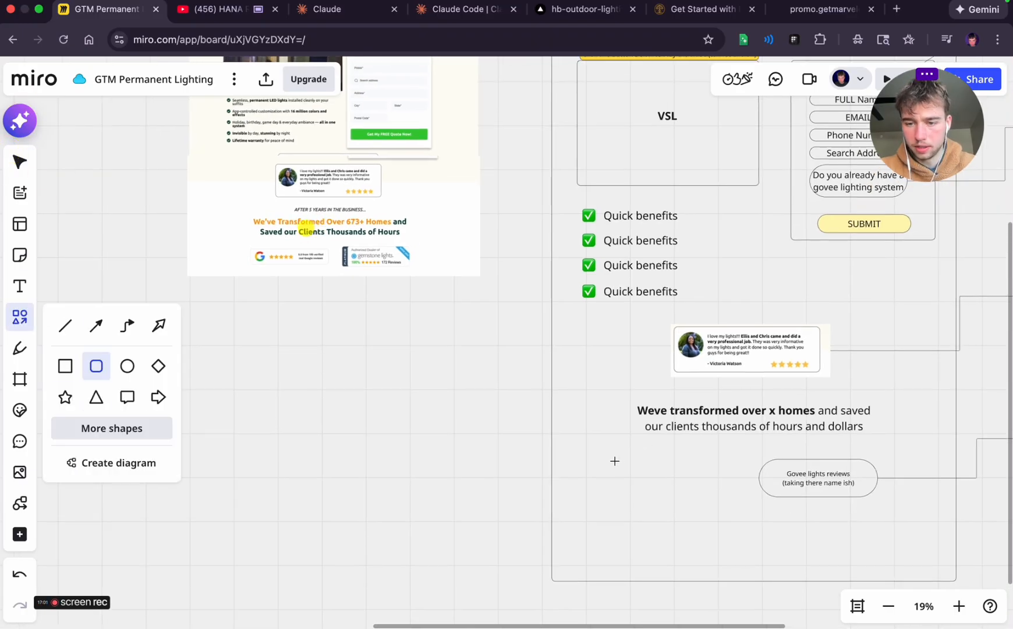
mouse_move(613, 454)
left_mouse_down()
mouse_move(647, 478)
mouse_move(740, 497)
left_mouse_up()
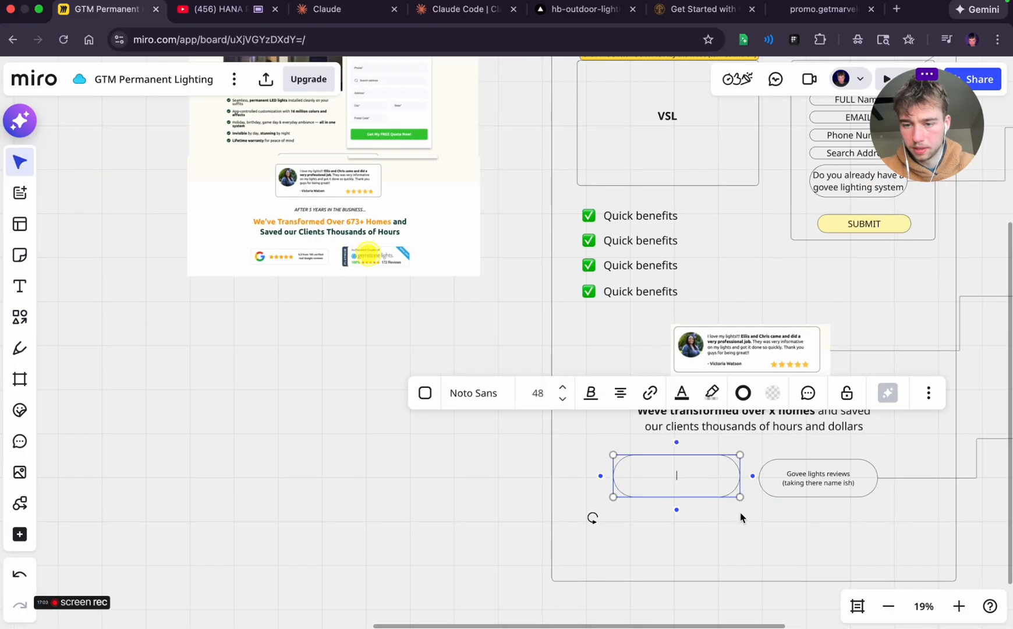
left_click(675, 481)
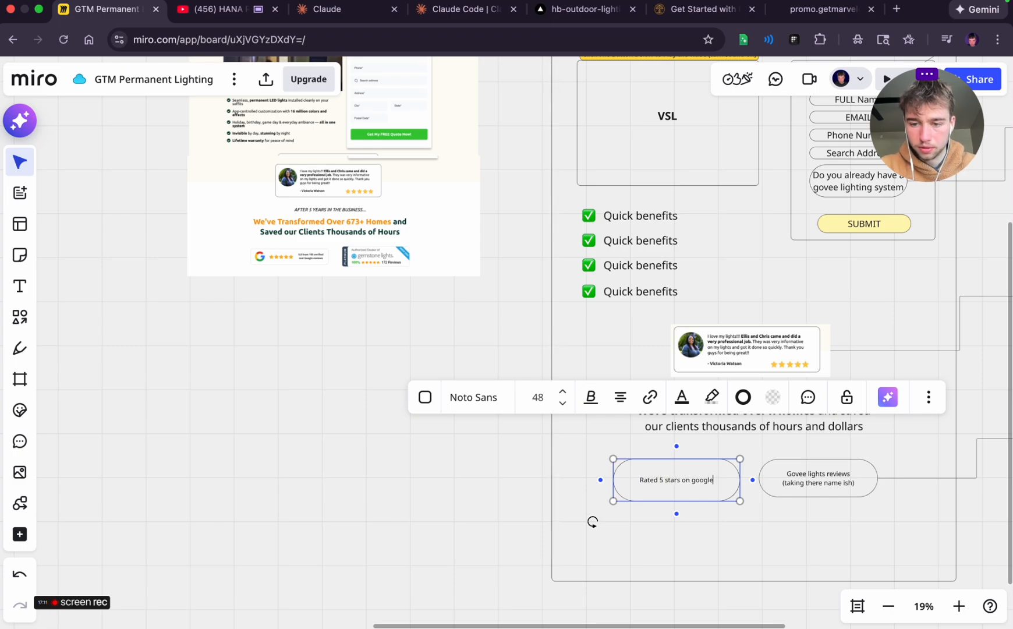
left_click(693, 515)
Capture a screenshot of the Google reviews and gemstone lights badges on the reference landing page
scroll(304, 278, "up", 5)
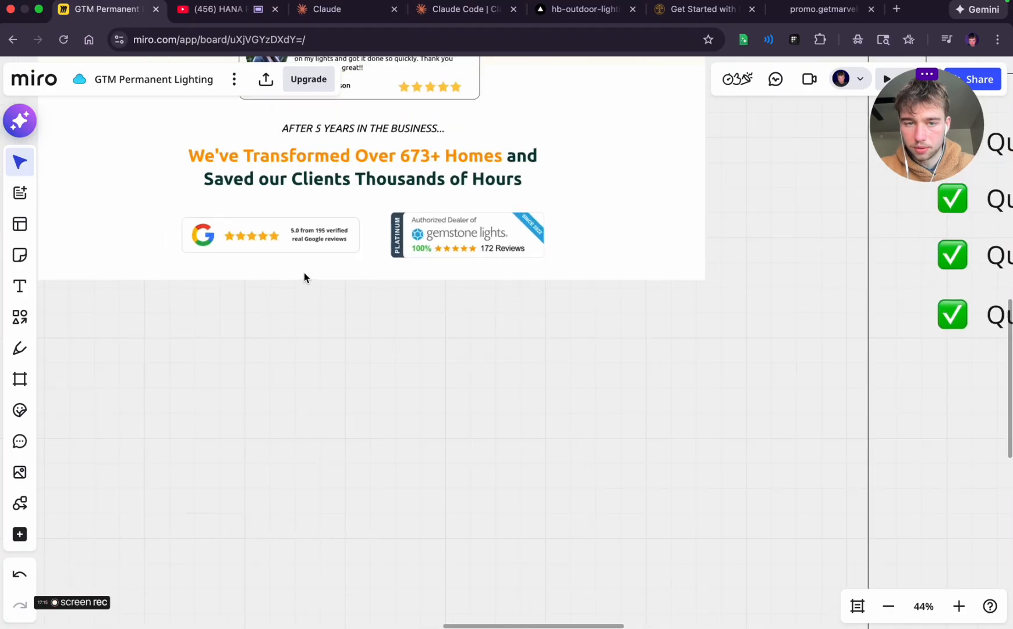
scroll(304, 273, "up", 2)
key("super+shift+4")
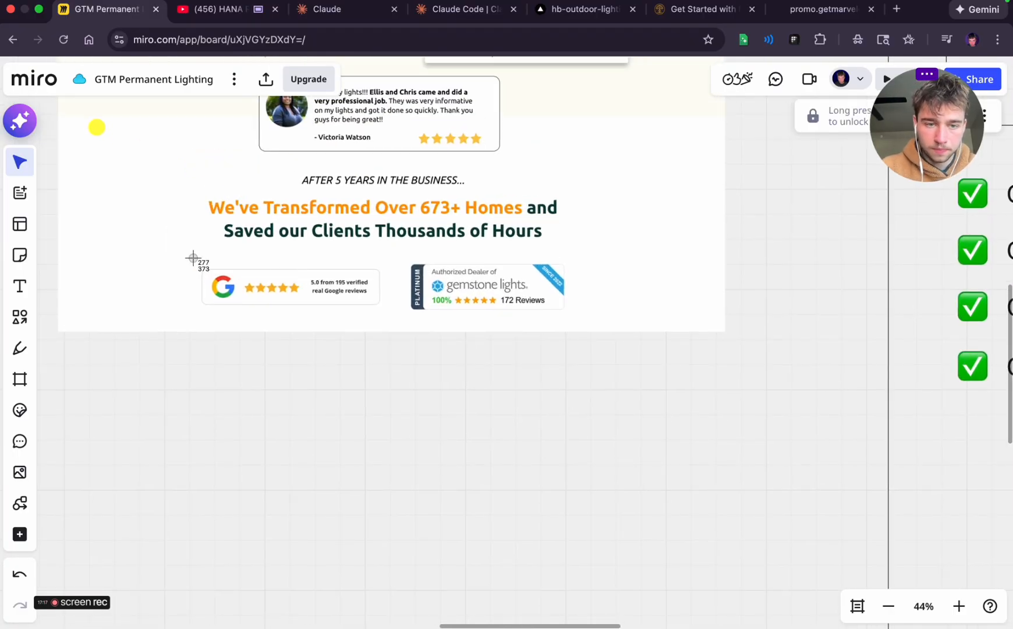
left_click_drag(192, 257, 581, 317)
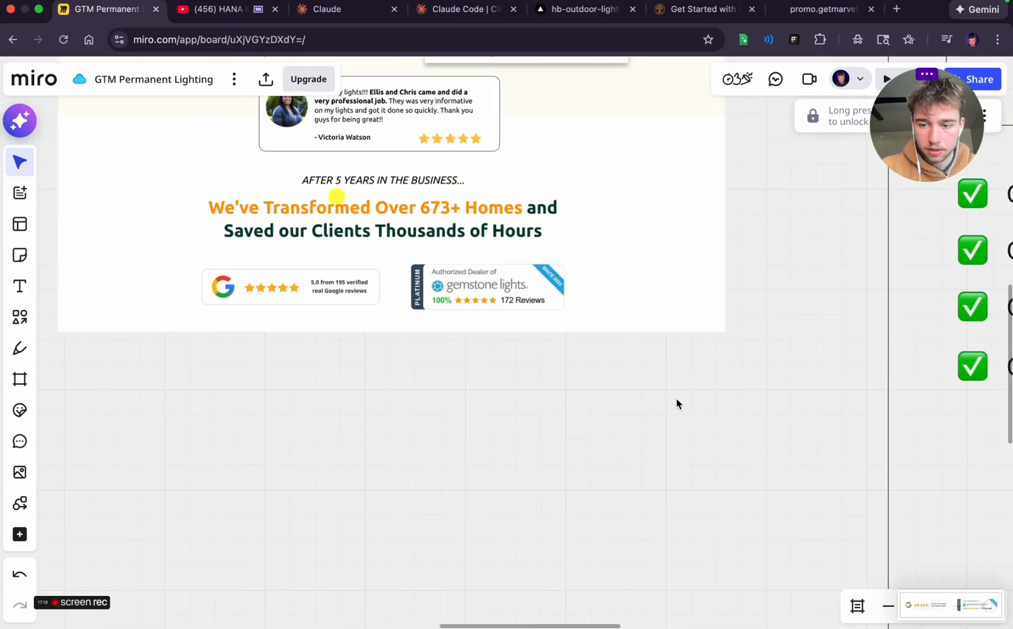
Place the captured badges image in the wireframe, centred below the two review pills
scroll(676, 399, "right", 9)
scroll(675, 398, "down", 5)
scroll(676, 397, "right", 4)
scroll(872, 525, "down", 3)
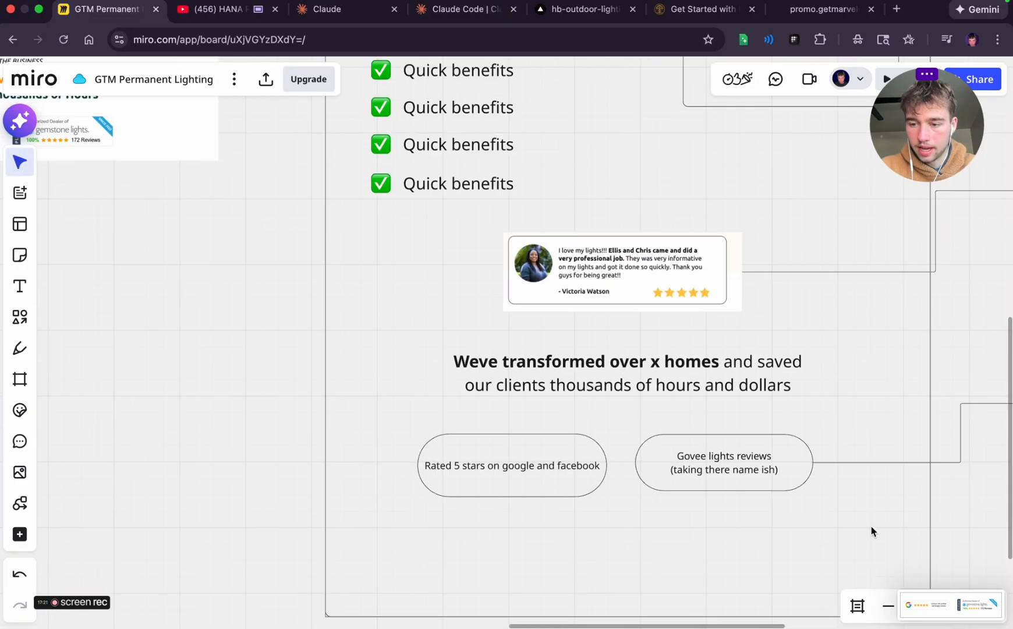
left_click_drag(947, 606, 621, 531)
left_click(793, 531)
left_click(649, 572)
Draw a connector from the captured badges image to a new text object outside the wireframe's outer frame
scroll(672, 573, "down", 2)
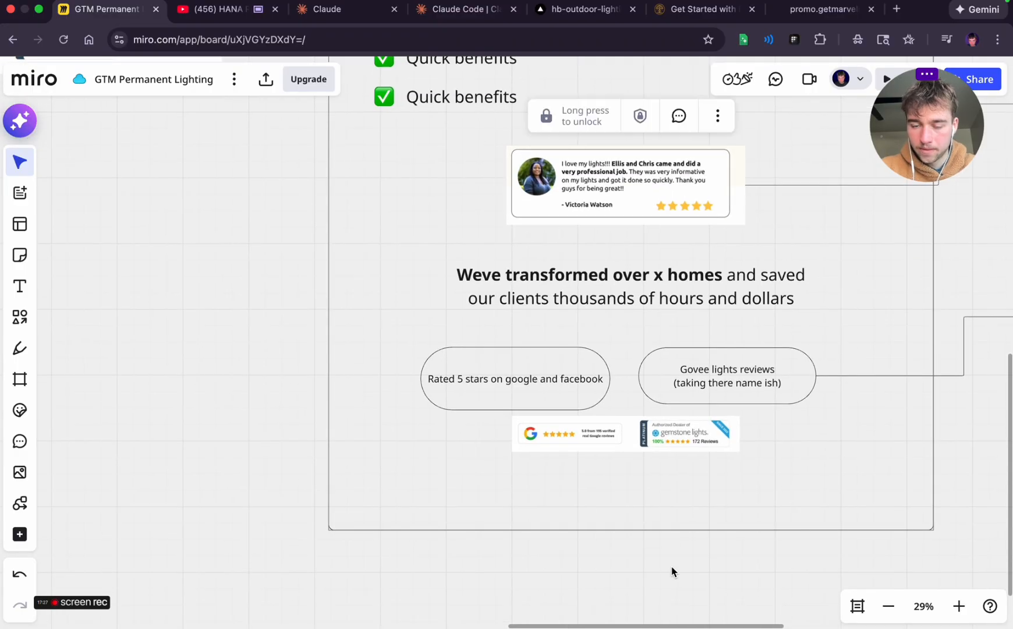
scroll(672, 573, "right", 2)
scroll(672, 572, "down", 2)
left_click(562, 452)
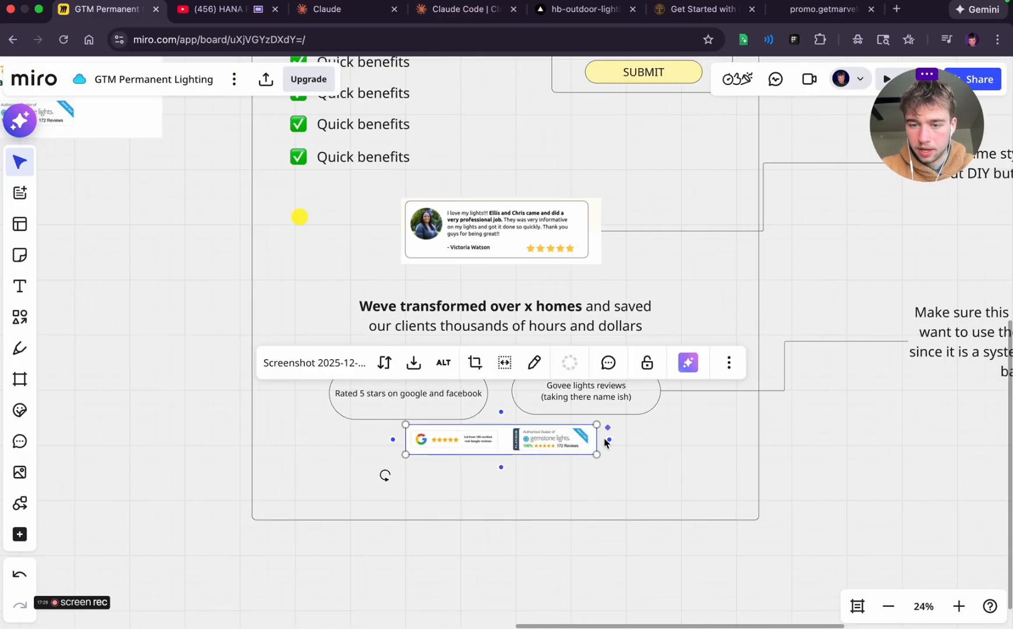
left_click_drag(612, 444, 897, 452)
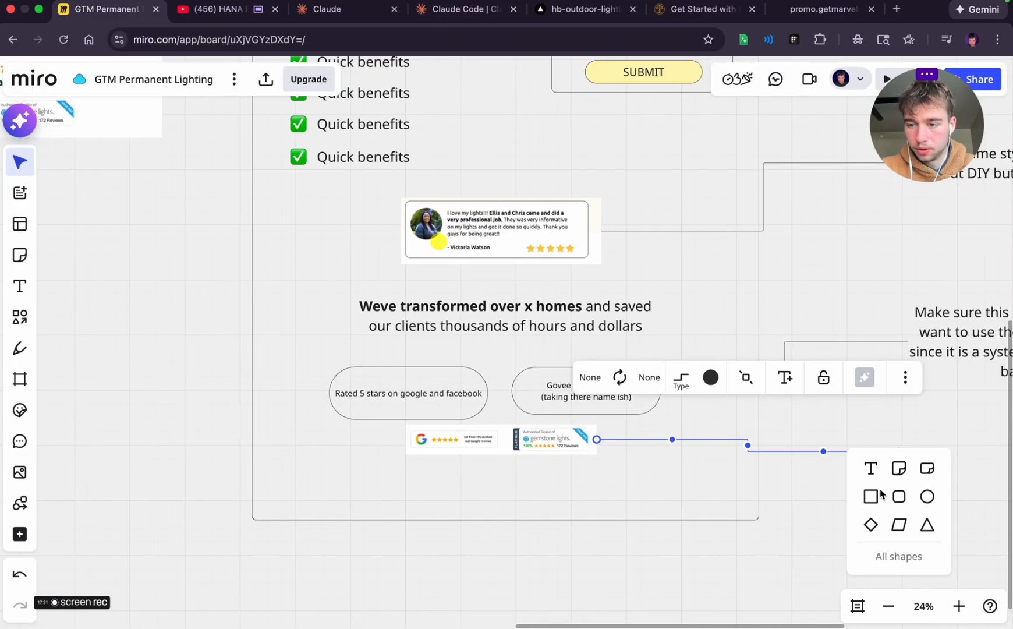
left_click(872, 473)
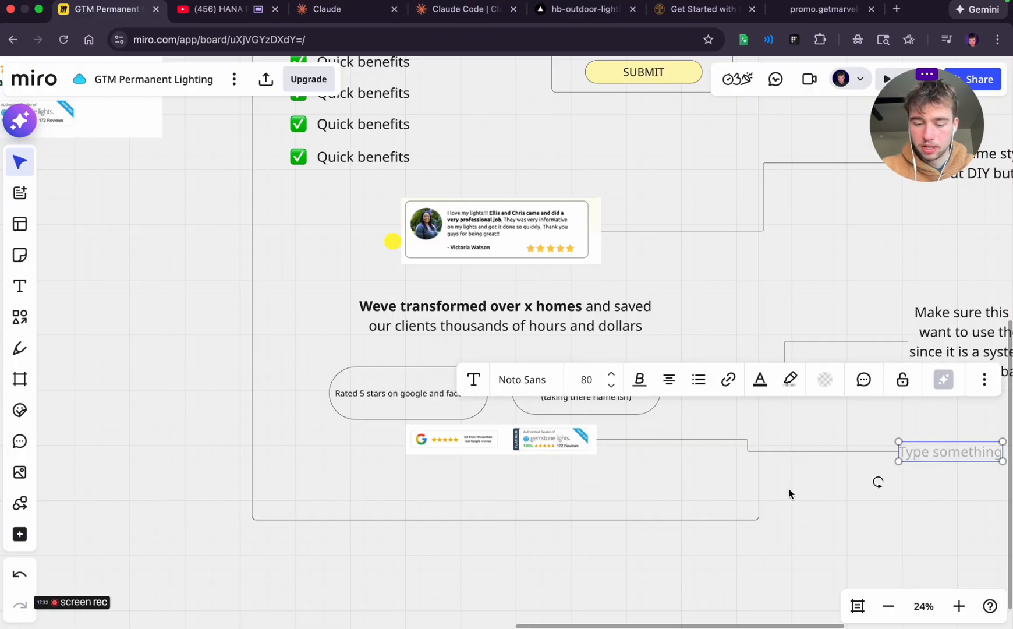
Write the annotation "This is how i want these 2 look" at the end of the badges connector
type("This is how it")
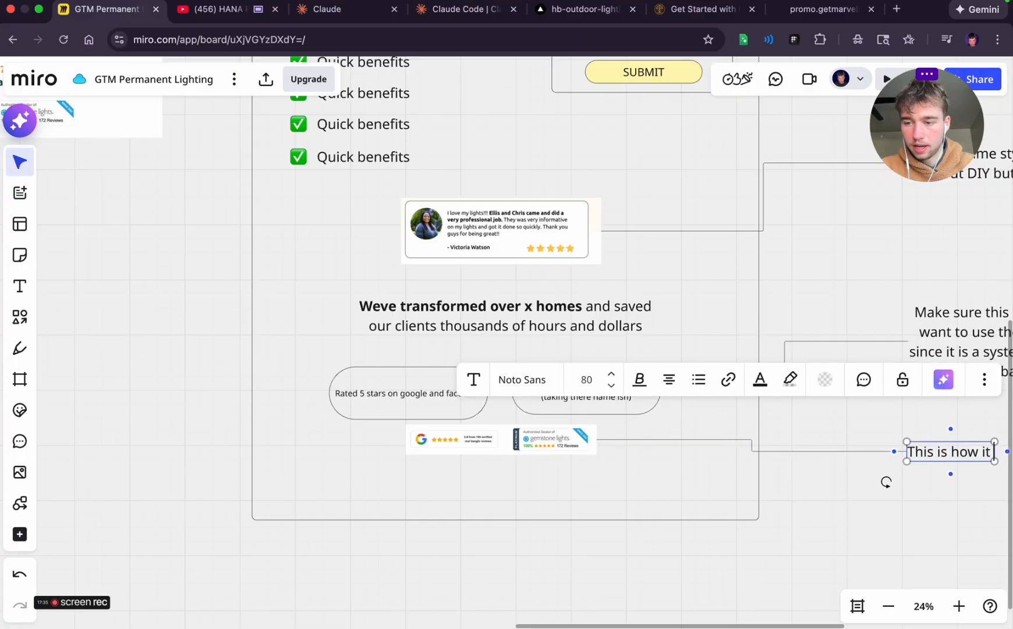
key("BackSpace")
type("want these")
scroll(867, 482, "down", 2)
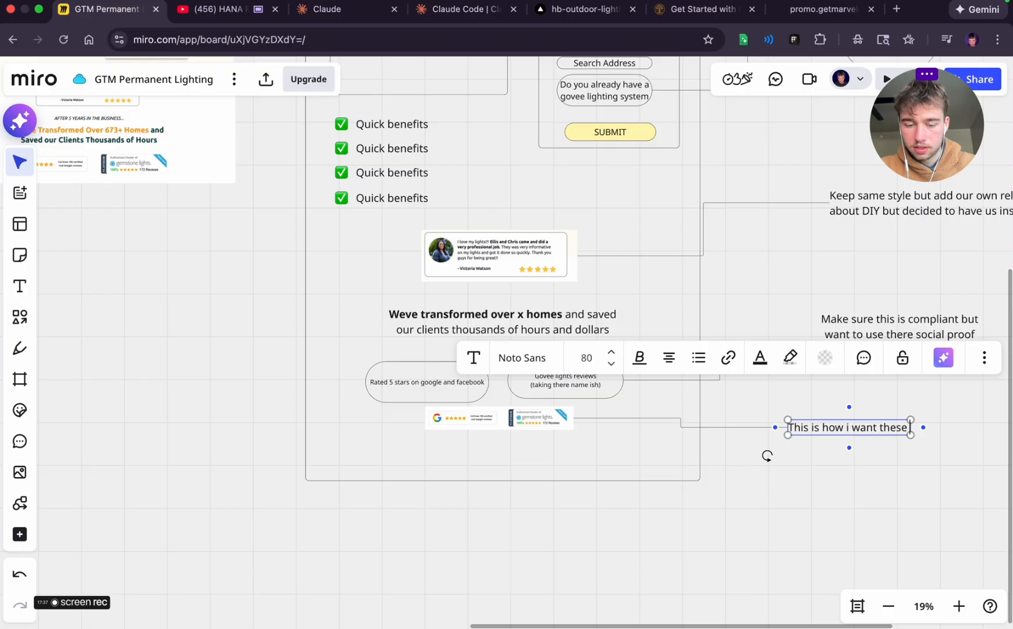
type("2 look")
left_click(777, 559)
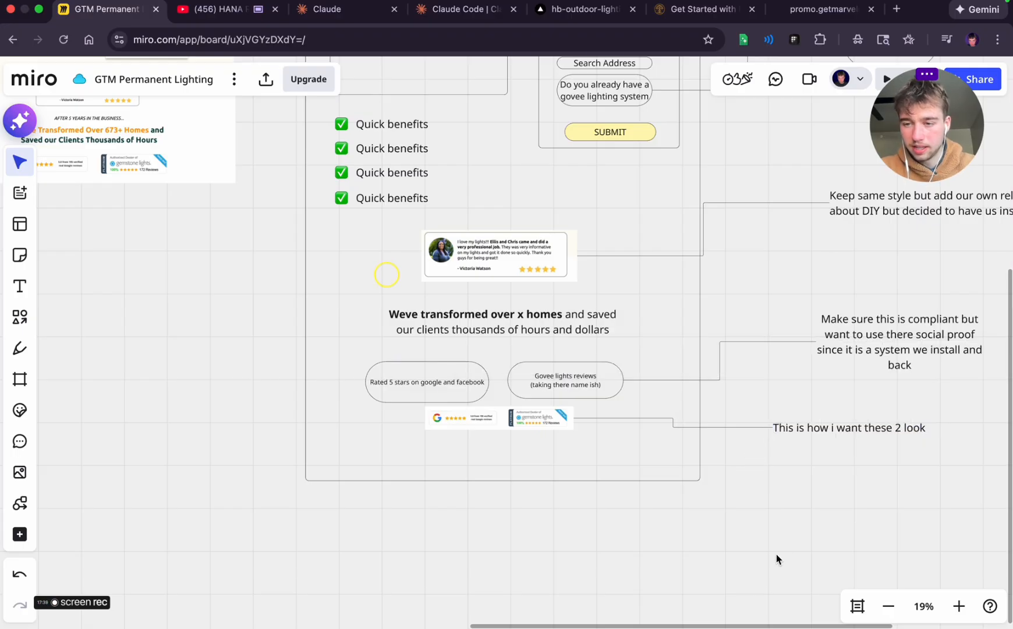
Switch to the reference landing page and examine its "as seen on" media strip, permanent lighting headline and benefit cards
scroll(724, 452, "left", 5)
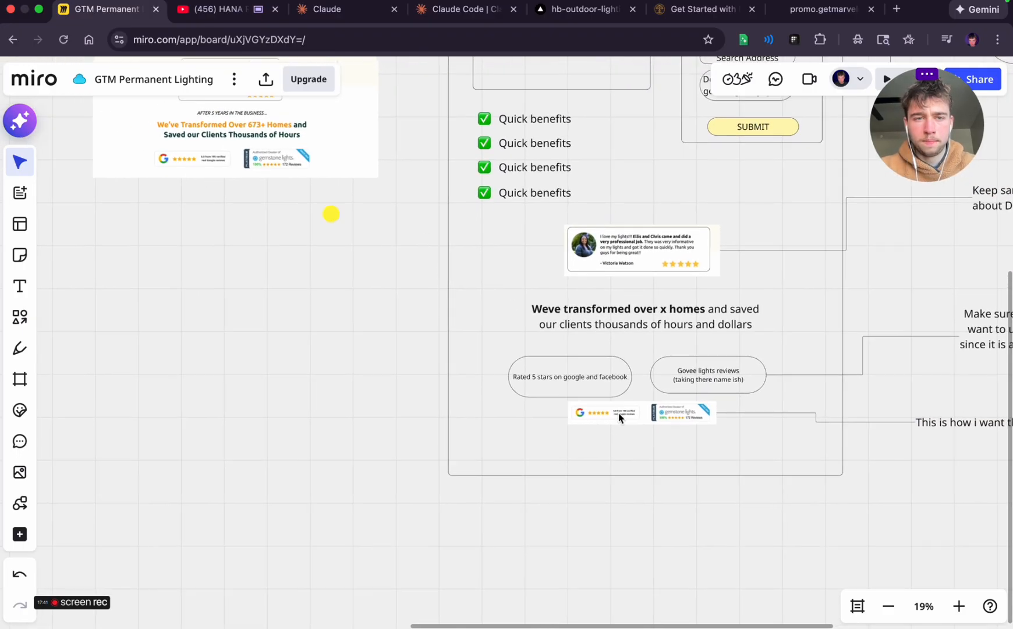
left_click(773, 12)
scroll(431, 339, "down", 8)
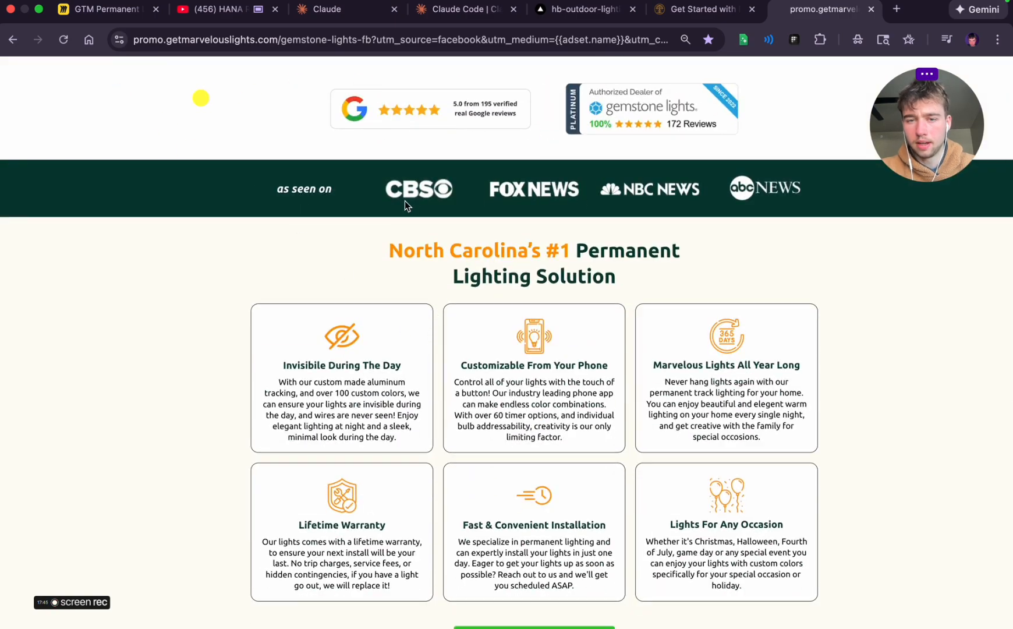
triple_click(300, 193)
left_click(334, 250)
scroll(333, 254, "down", 1)
left_click_drag(389, 208, 635, 228)
left_click_drag(389, 204, 615, 236)
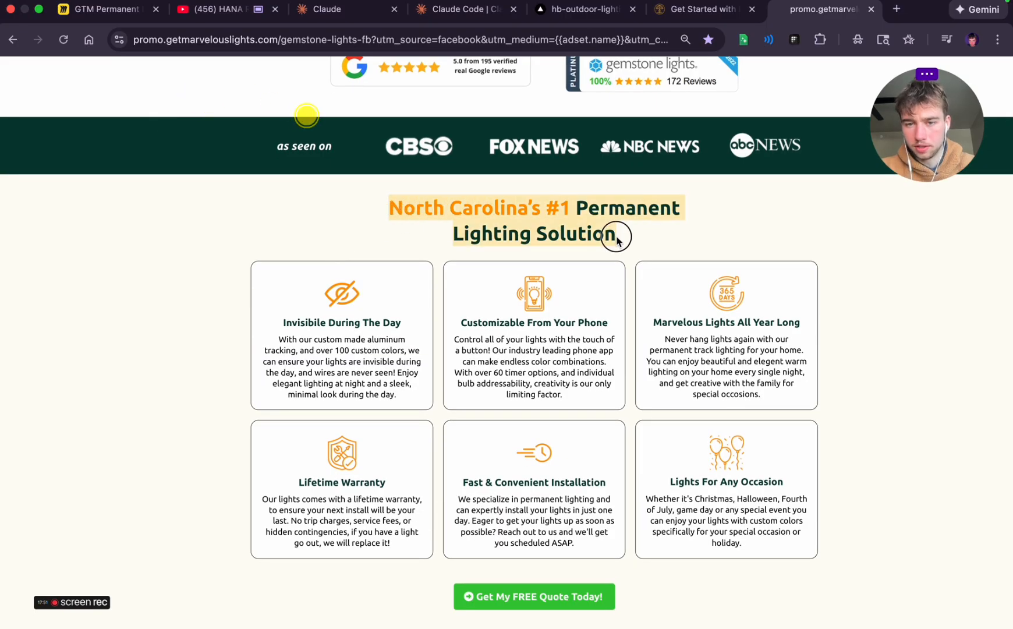
left_click(615, 235)
scroll(616, 241, "down", 1)
scroll(616, 241, "down", 2)
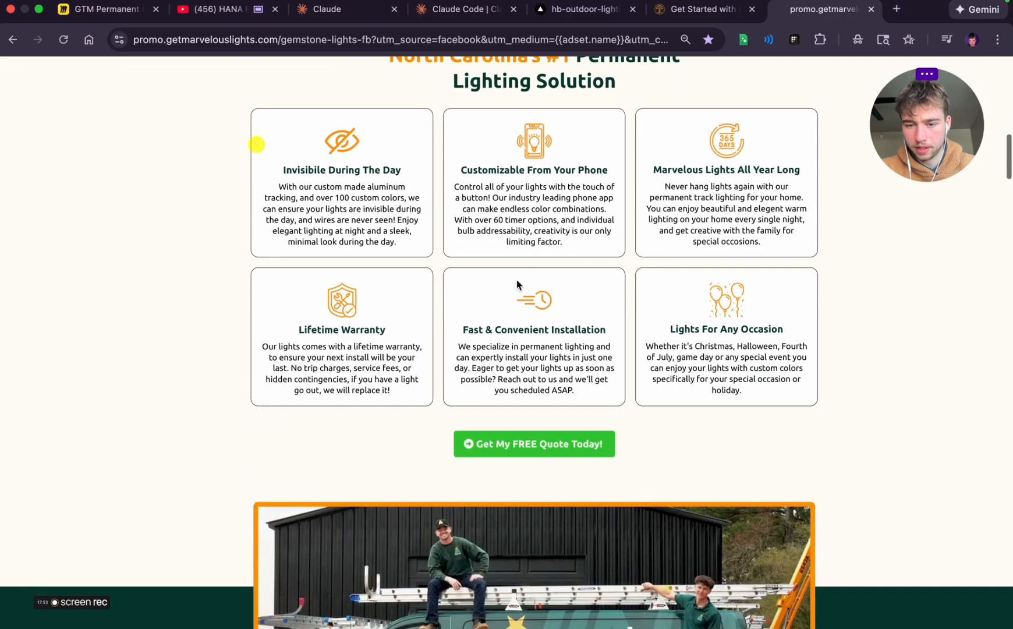
Examine the reference page's team story, home photo gallery and lighting effects, and try out its before-and-after slider
scroll(528, 256, "down", 5)
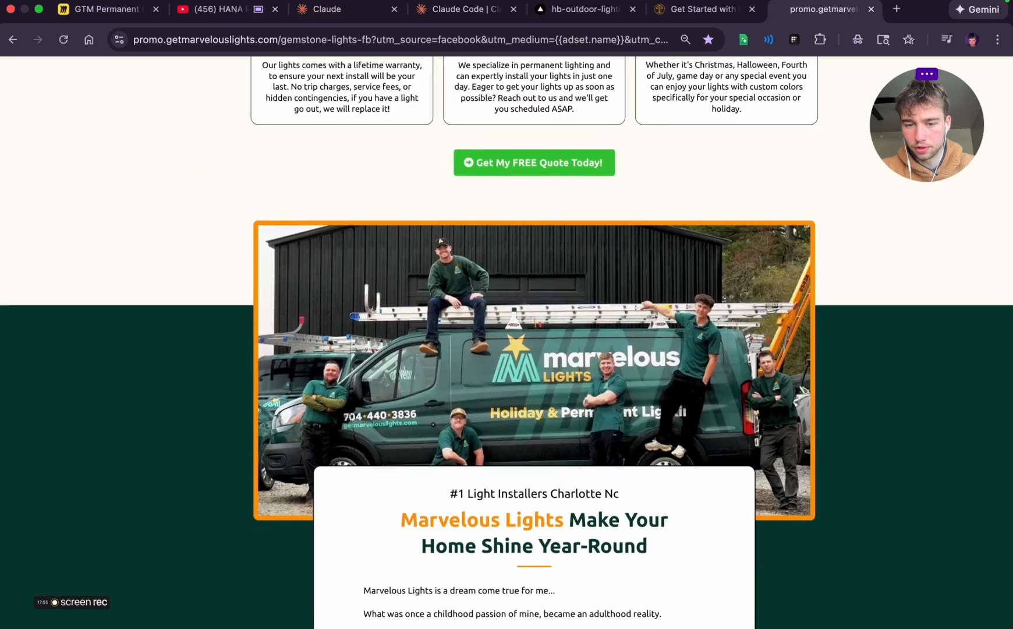
scroll(528, 260, "down", 7)
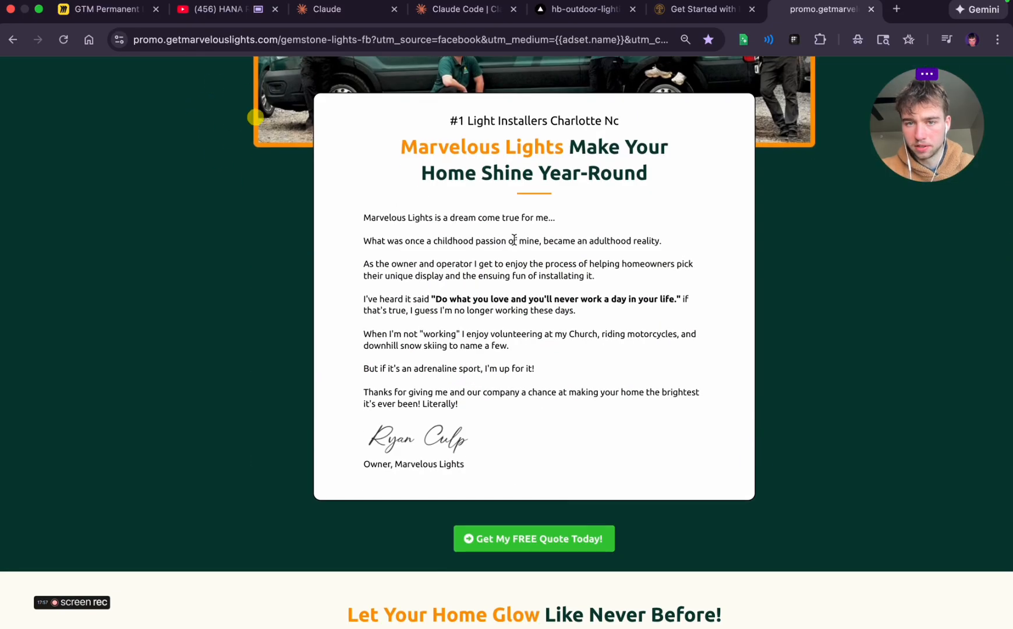
scroll(394, 439, "down", 4)
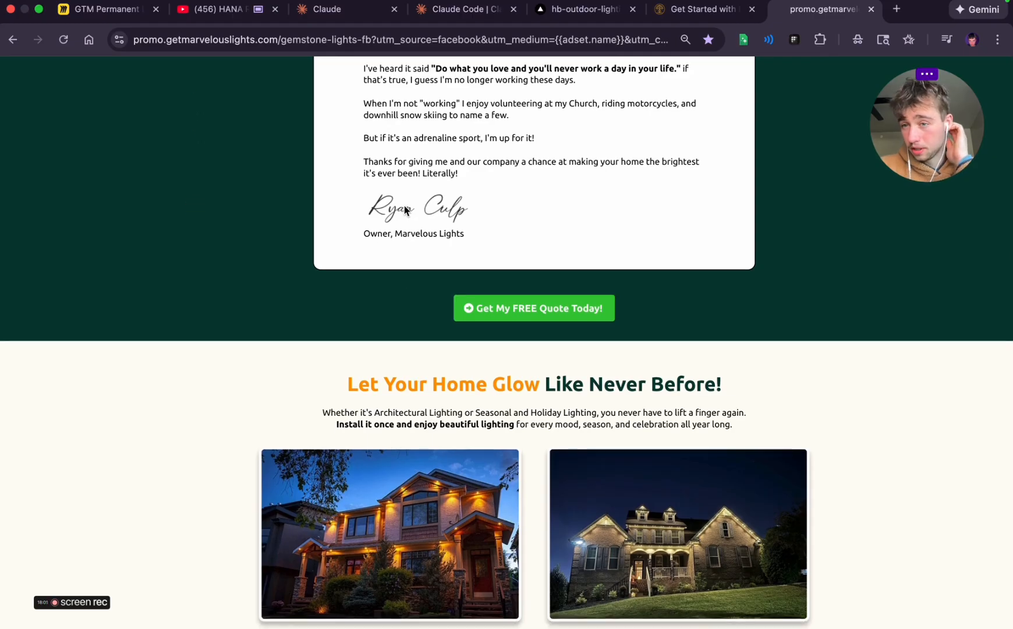
scroll(441, 358, "down", 3)
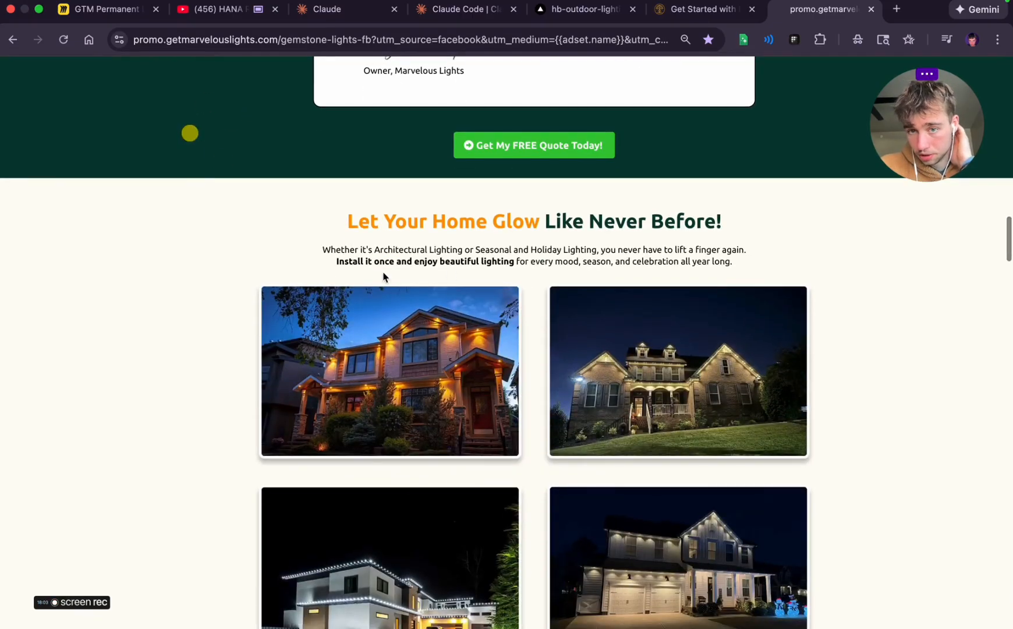
scroll(385, 276, "down", 8)
scroll(383, 274, "down", 10)
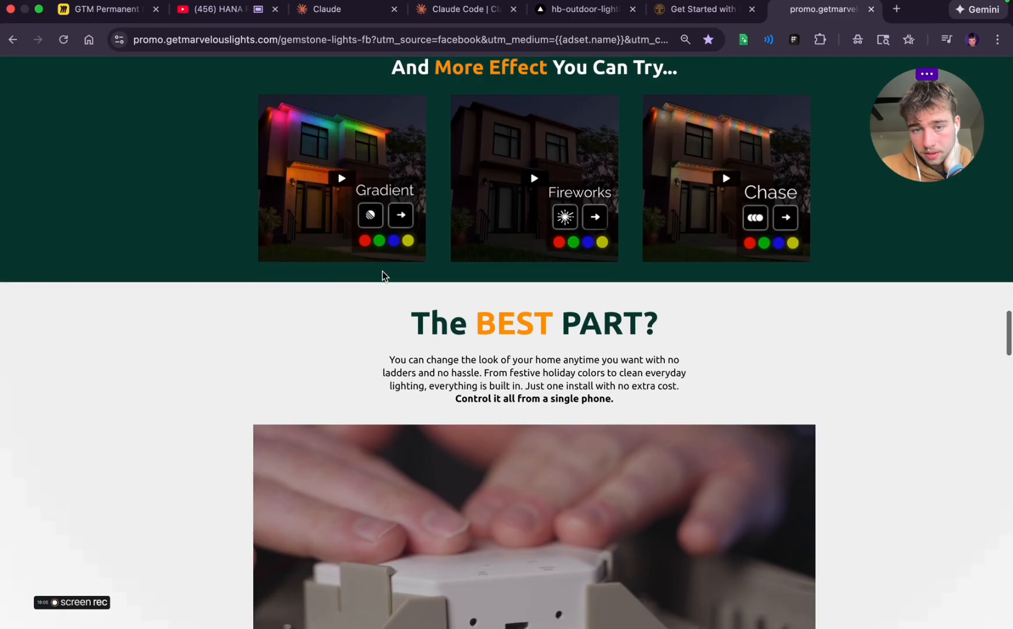
scroll(337, 167, "up", 9)
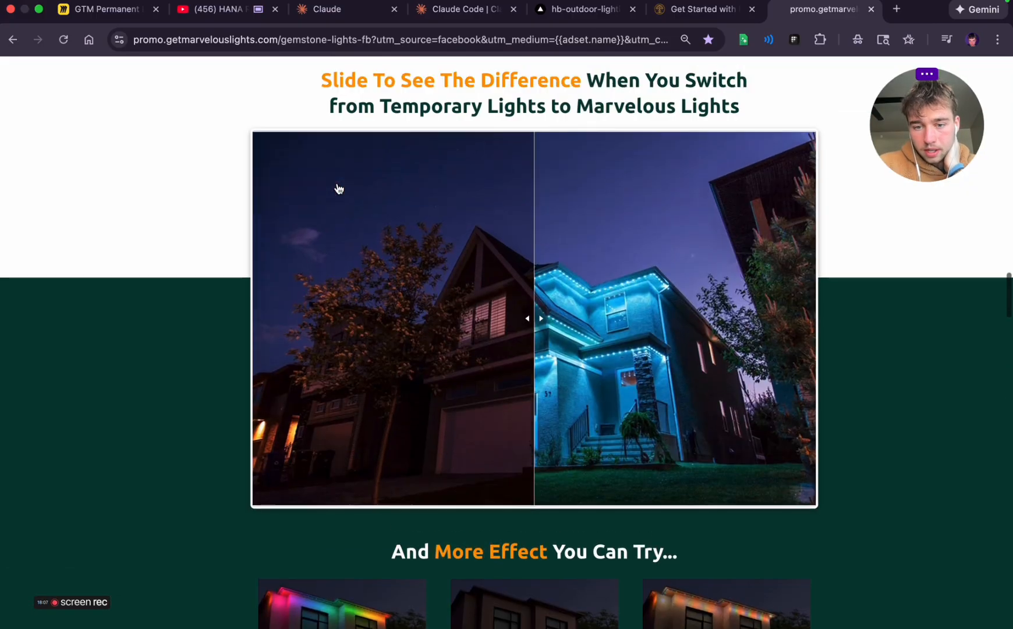
left_click_drag(534, 355, 830, 287)
Review the reference page's remaining sections, covering testimonials, satisfaction guarantee, quote form and frequently asked questions
scroll(916, 248, "down", 9)
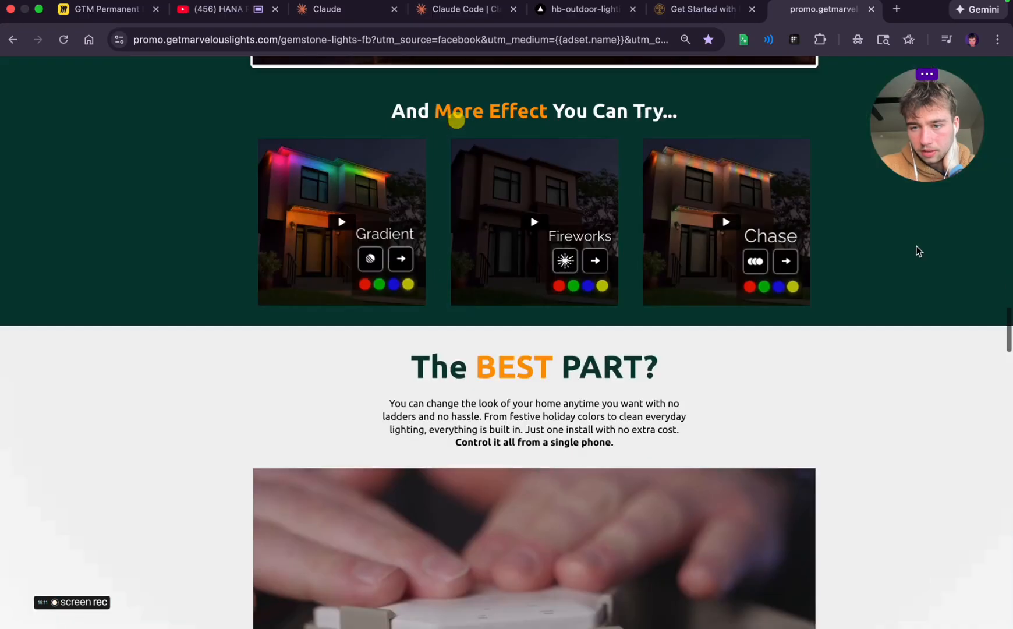
scroll(701, 350, "down", 15)
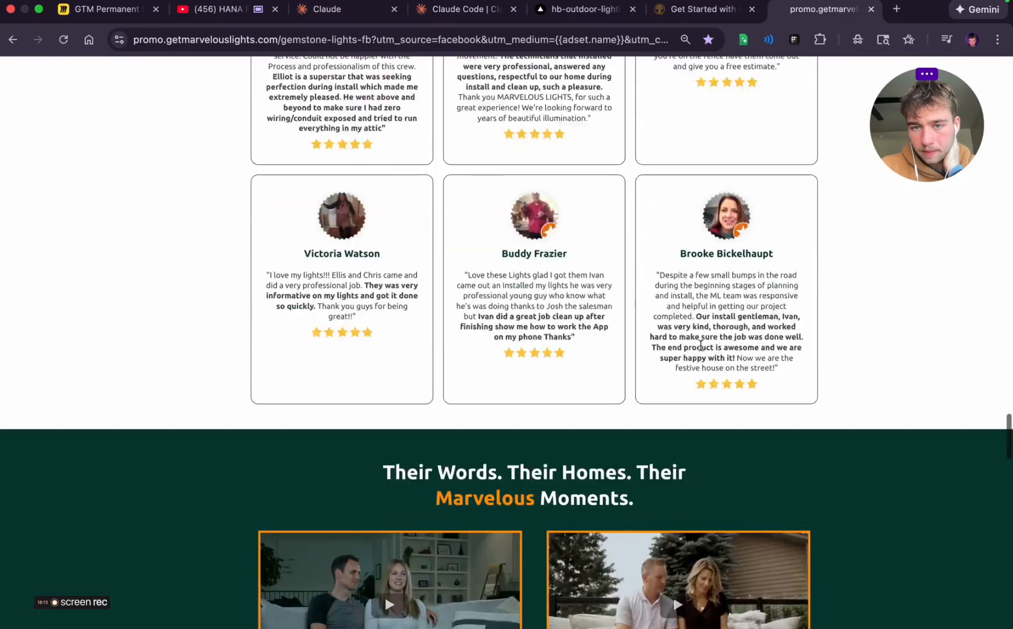
scroll(701, 350, "down", 20)
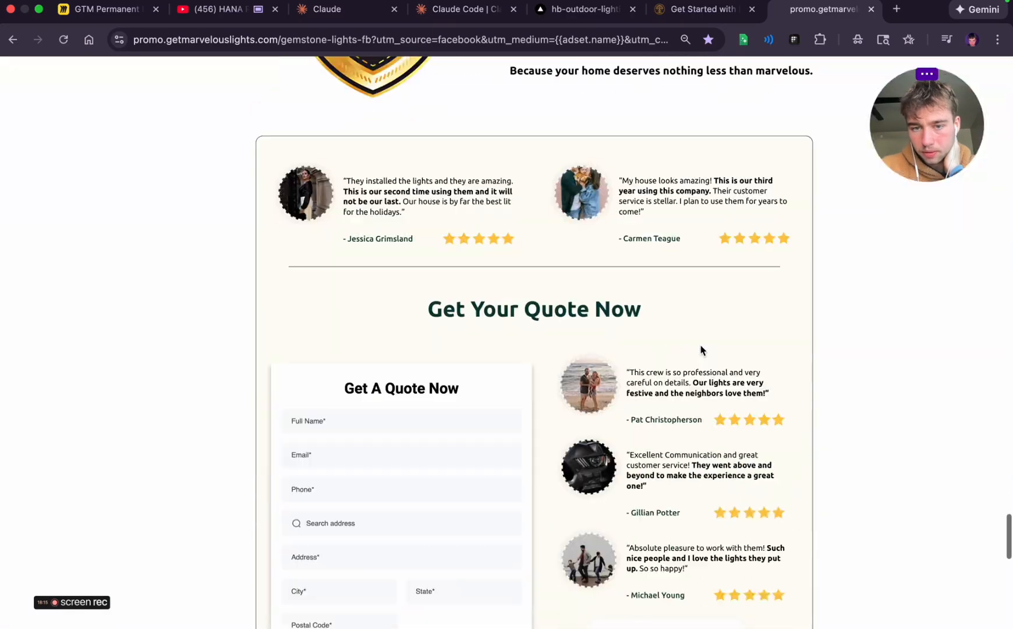
scroll(701, 350, "down", 15)
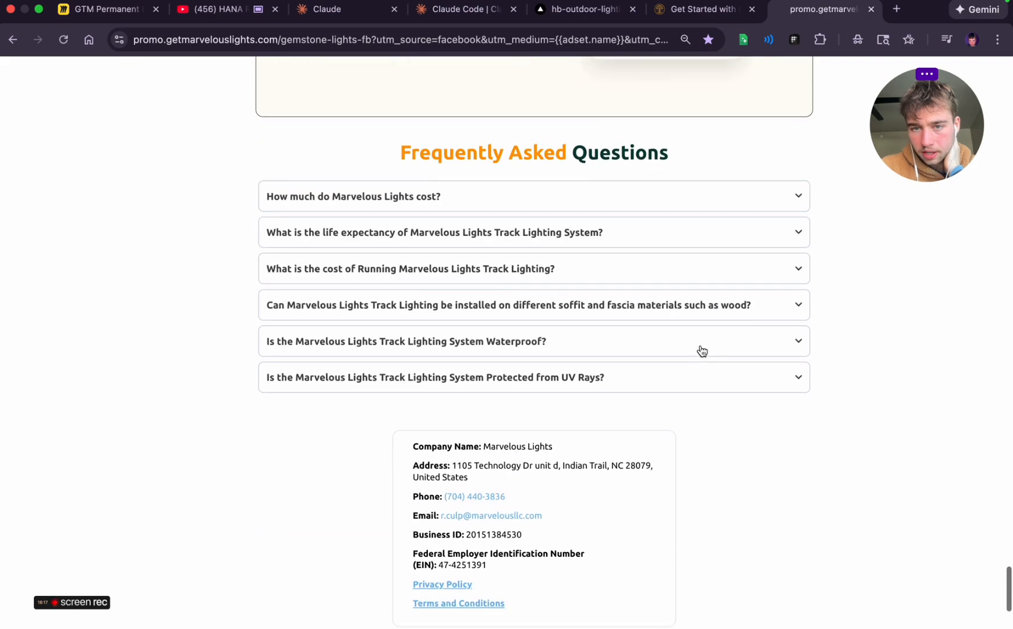
scroll(701, 350, "up", 5)
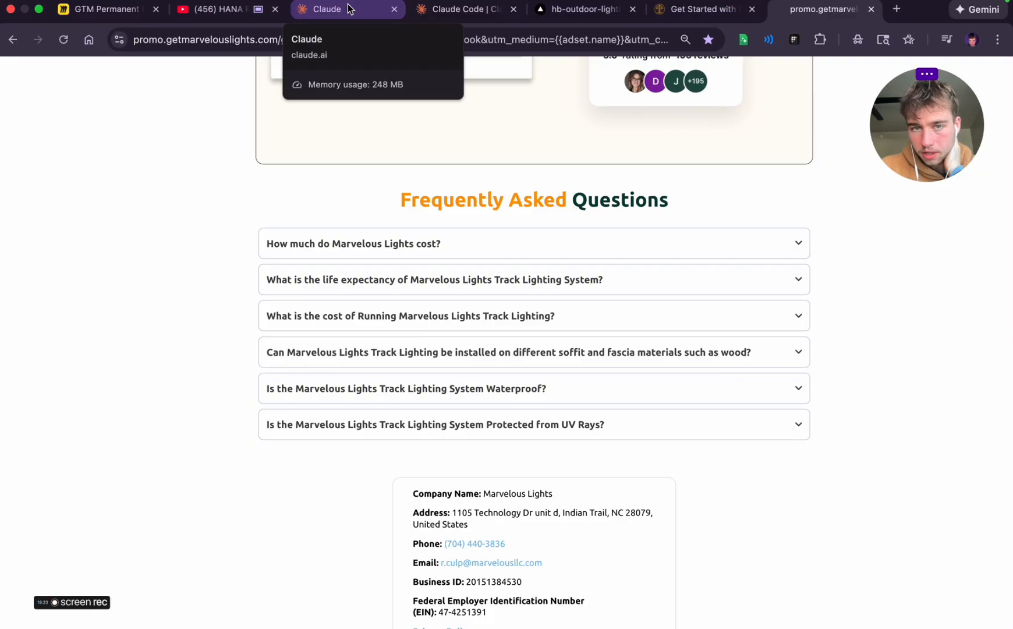
scroll(458, 473, "up", 10)
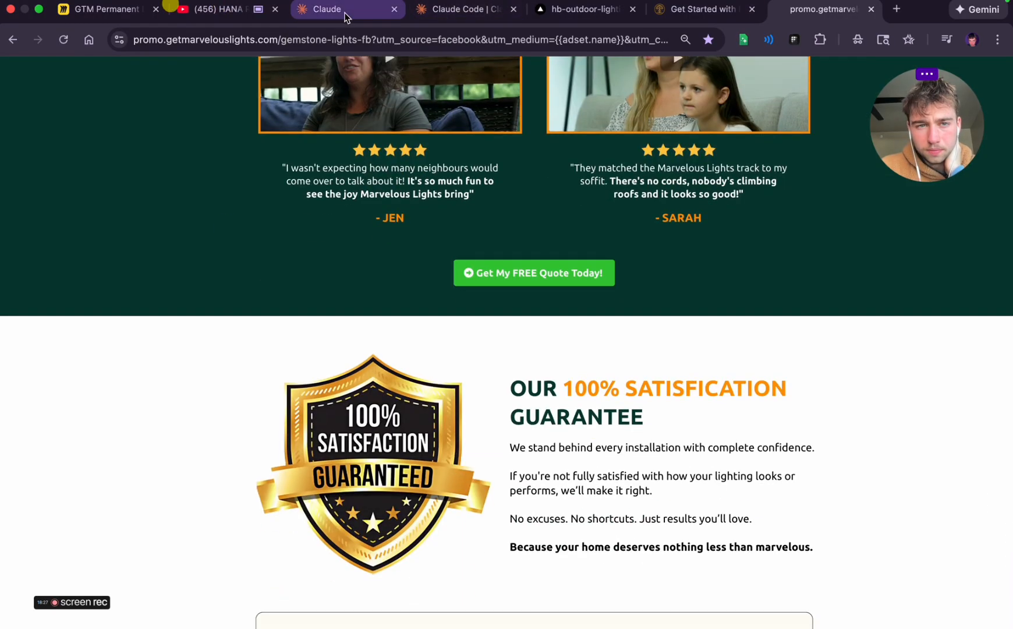
Return to the Miro board, unlock the wireframe's outer frame and extend it downward well below the badges image
left_click(88, 12)
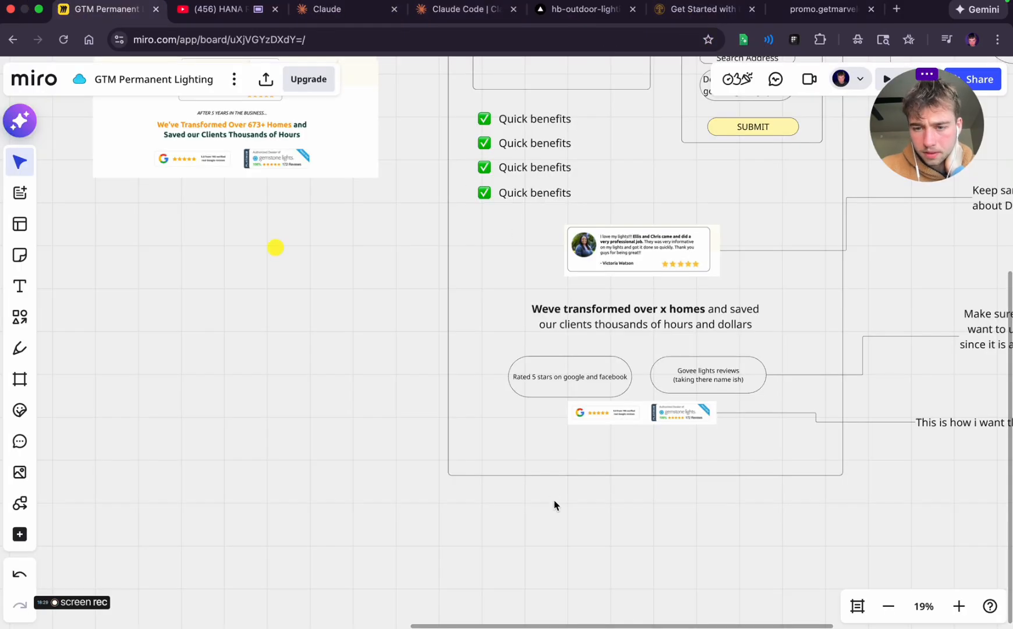
left_click_drag(571, 528, 434, 511)
left_click(625, 438)
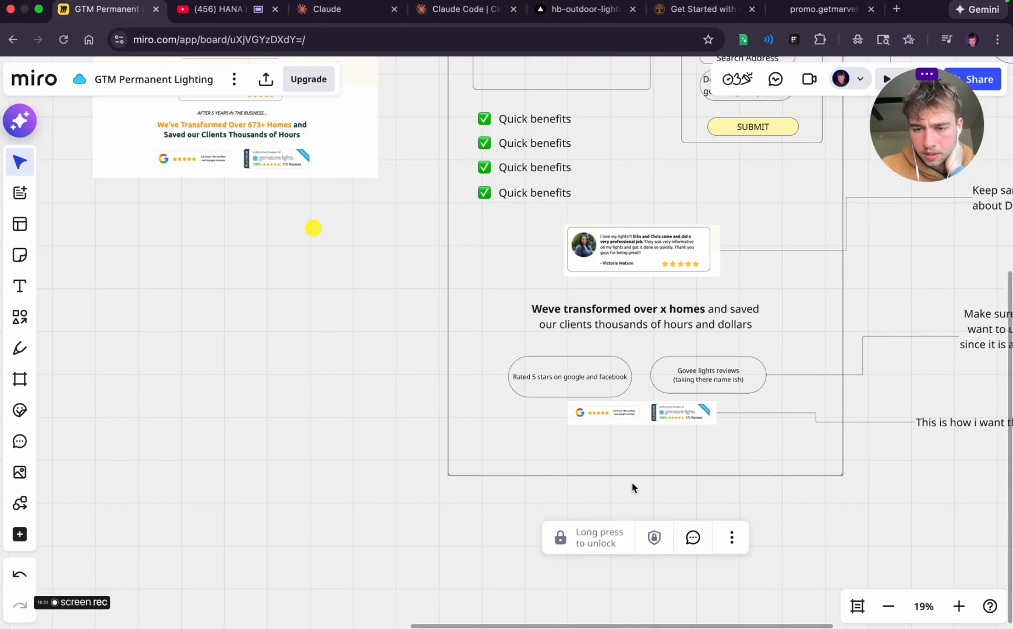
left_click(589, 540)
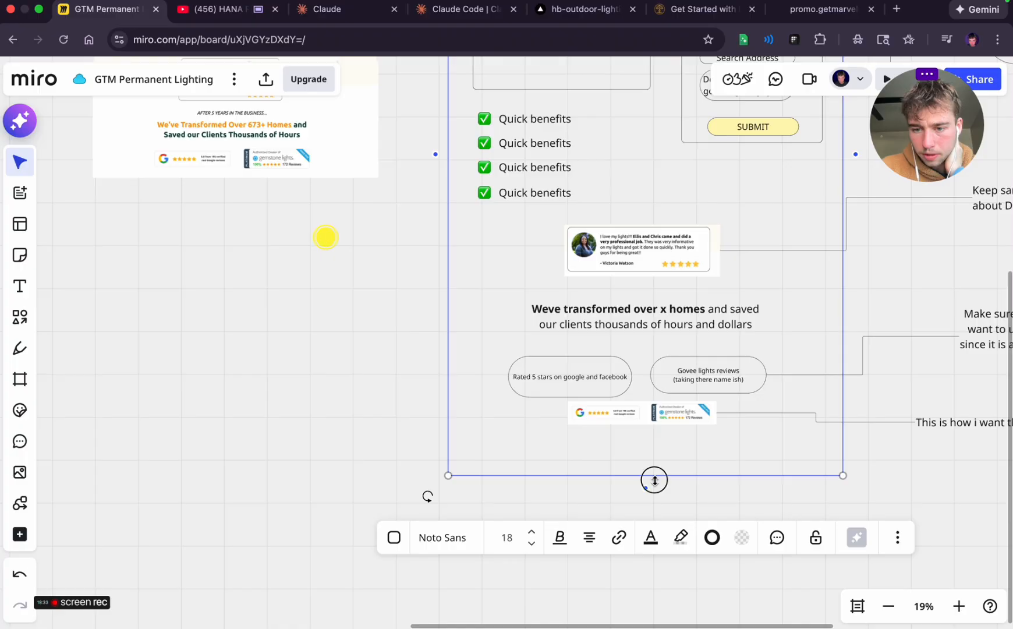
left_click_drag(655, 480, 650, 622)
scroll(905, 537, "down", 5)
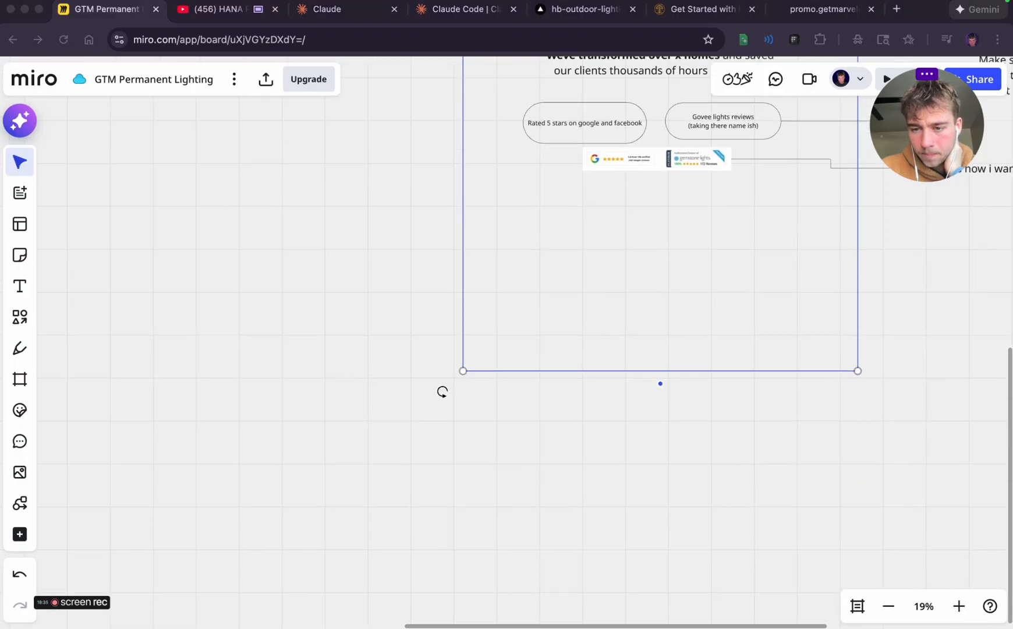
scroll(716, 423, "down", 2)
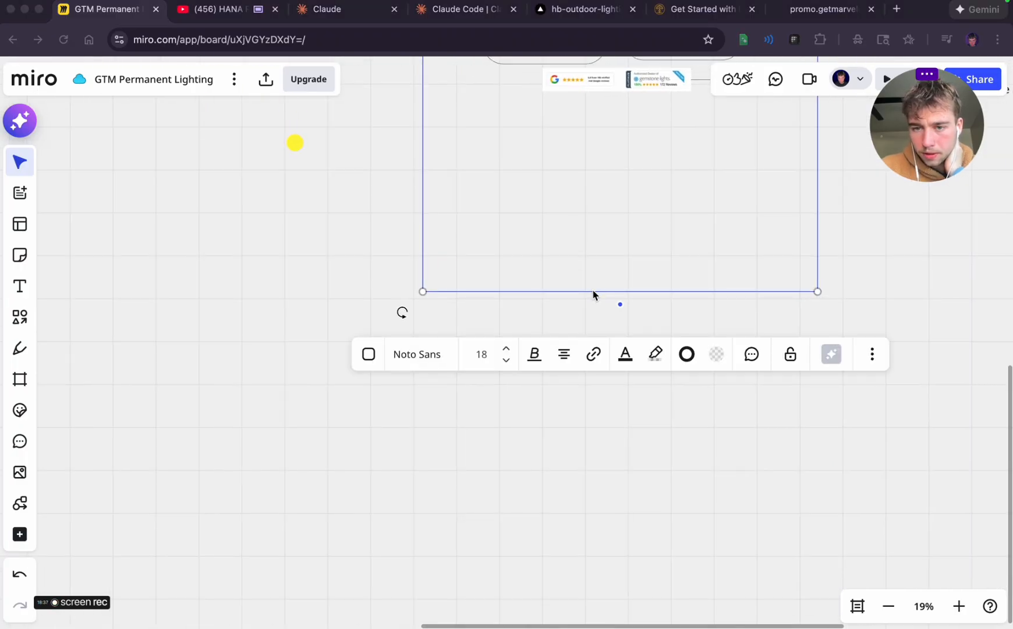
left_click_drag(604, 291, 627, 560)
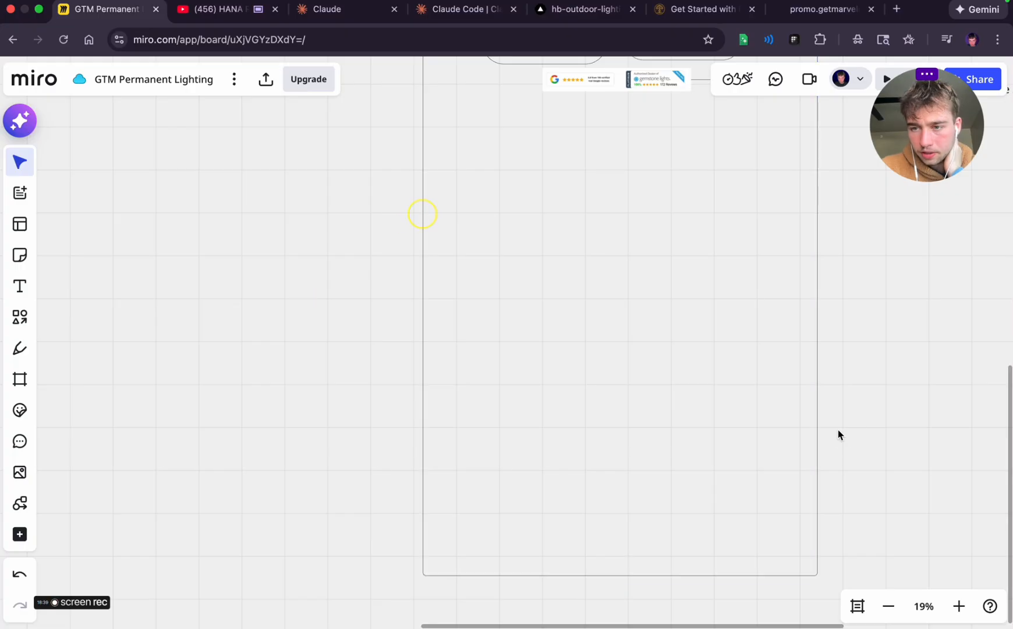
Lock the wireframe's outer frame in place and deselect it
scroll(839, 429, "up", 3)
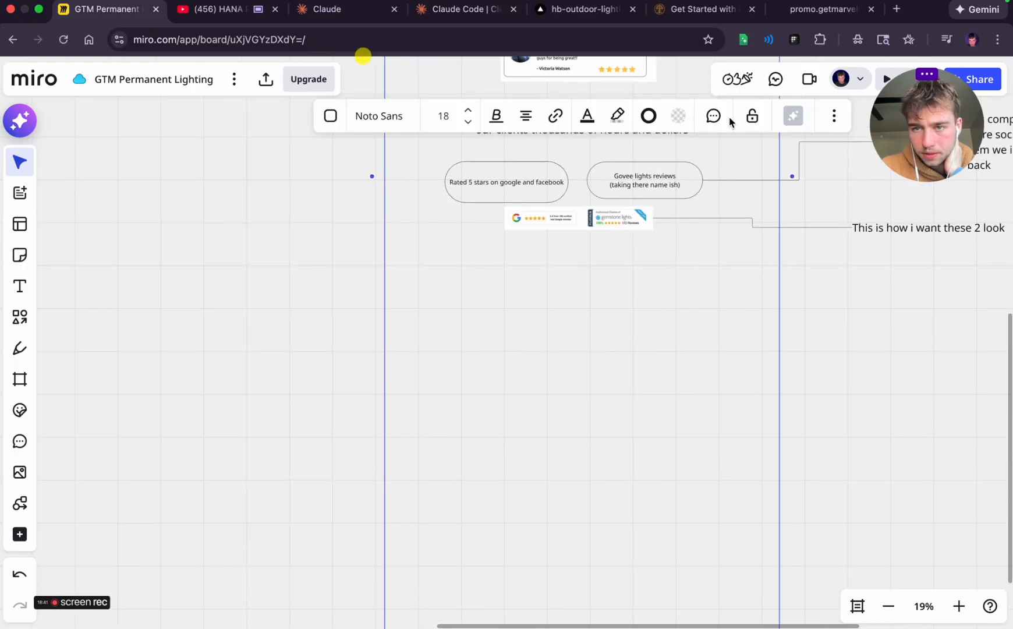
left_click(753, 116)
left_click(821, 293)
Add a "Back 2 home" text label to the desktop wireframe's header, between LOGO and the messenger button
scroll(821, 293, "up", 6)
scroll(821, 297, "up", 7)
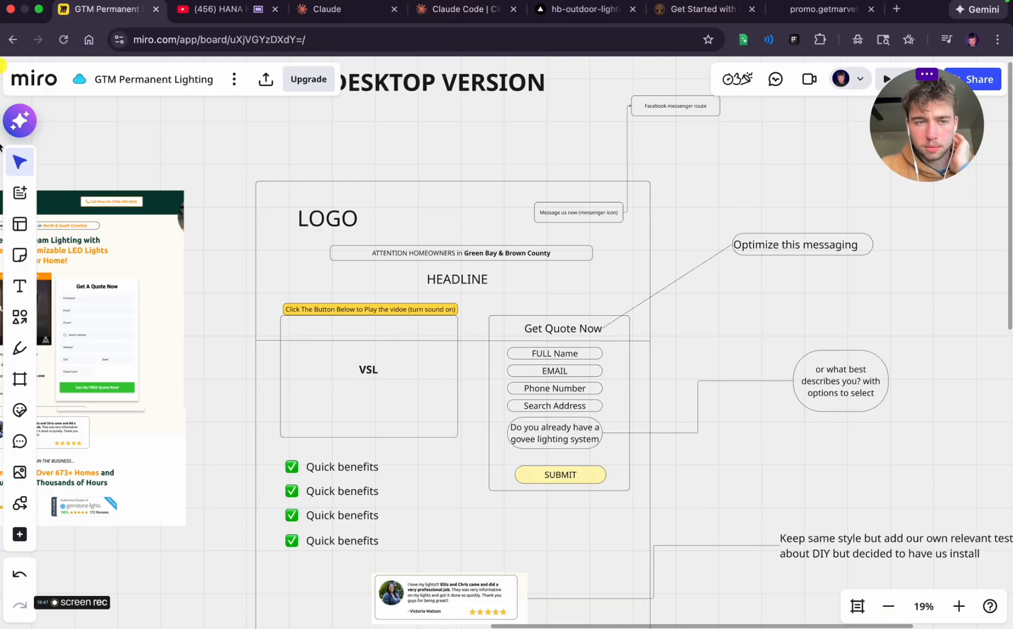
left_click(20, 286)
left_click(417, 206)
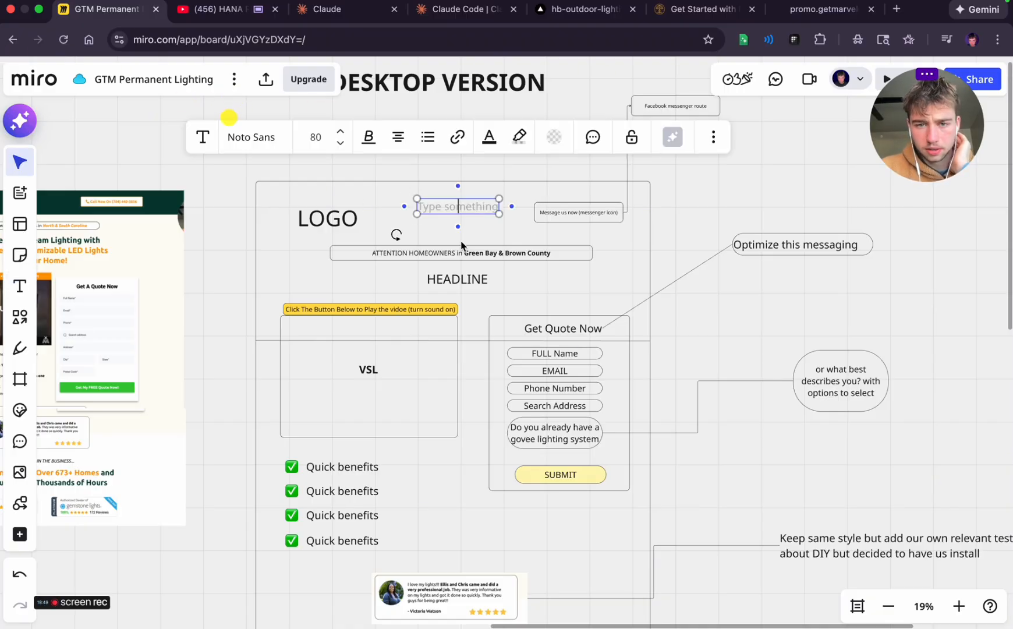
type("Back 2")
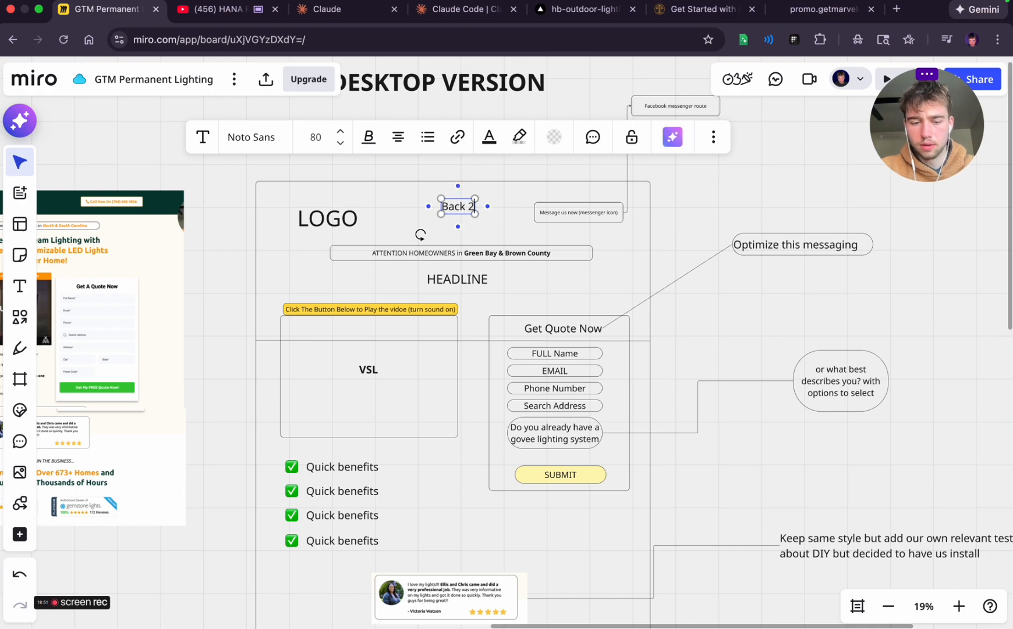
type(" home")
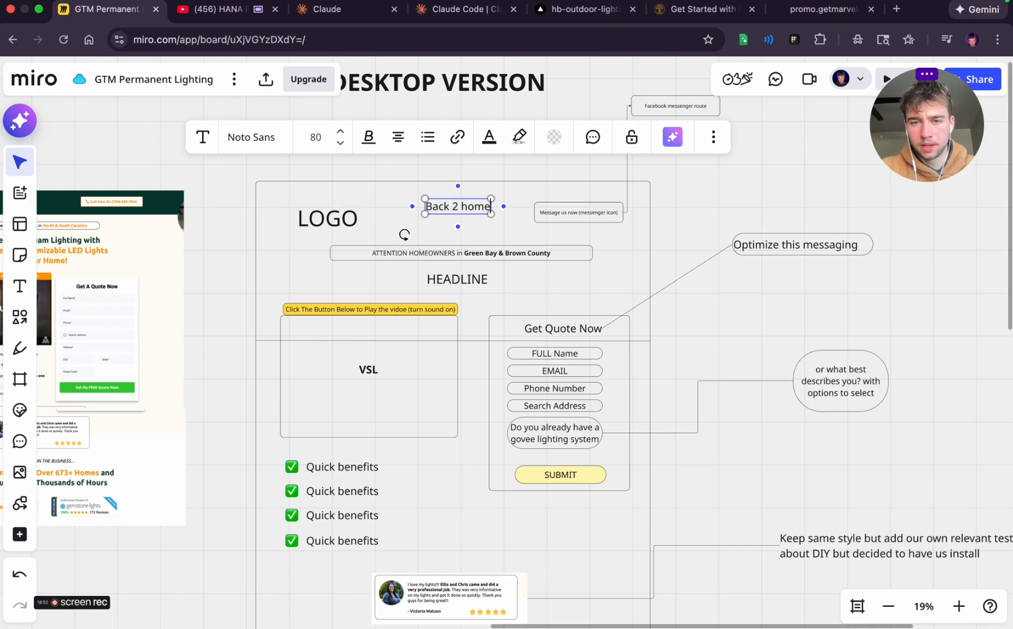
left_click(714, 211)
left_click(419, 212)
left_click(450, 207)
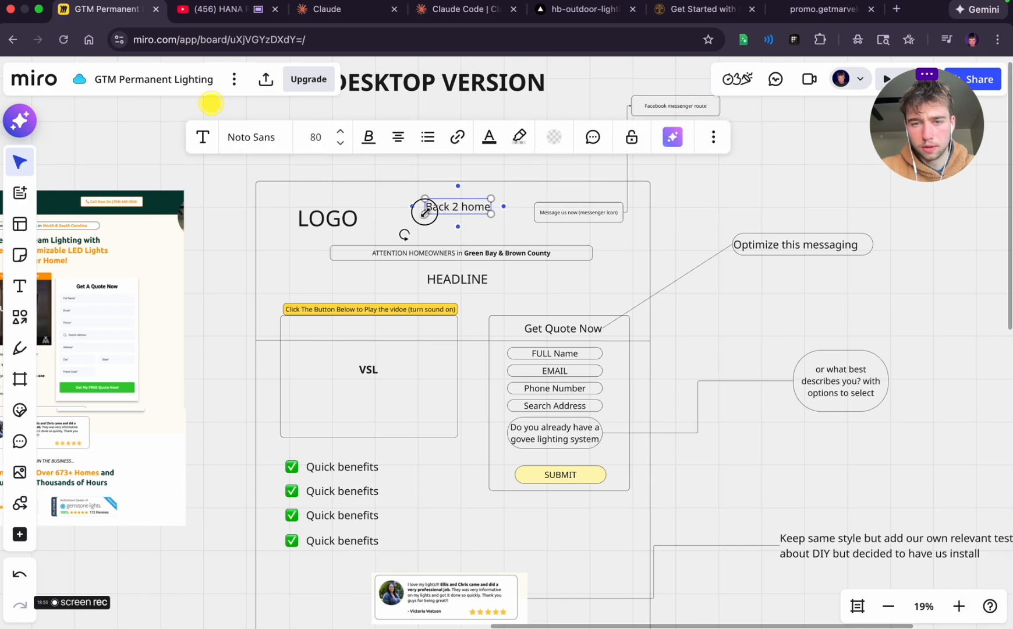
Delete the "Back 2 home" text label from the desktop wireframe's header
left_click_drag(425, 213, 498, 220)
key("BackSpace")
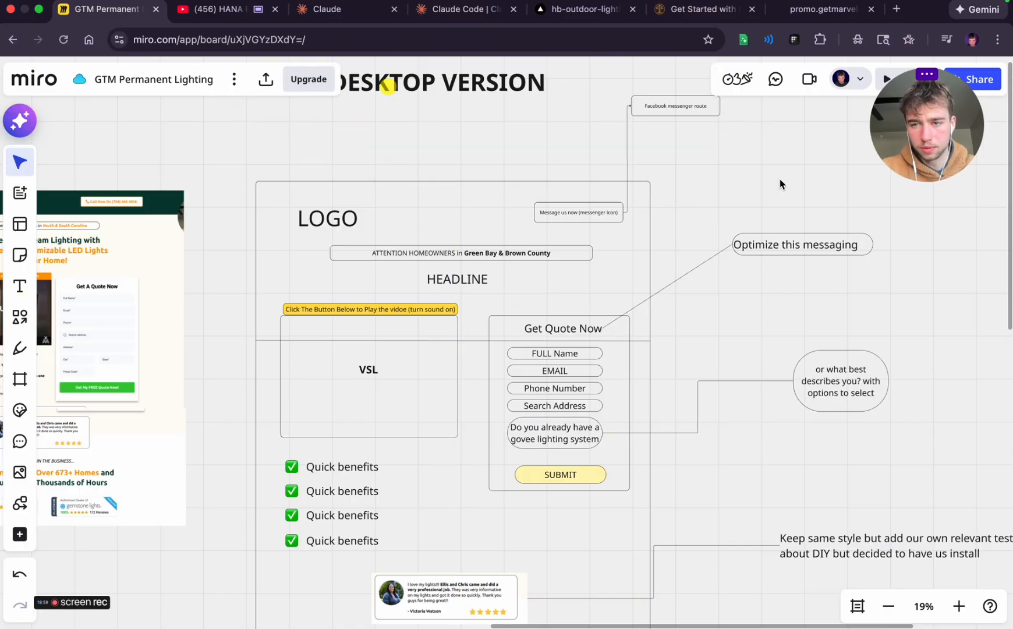
Return to the reference landing page and capture a screenshot of its "North Carolina's #1 Permanent Lighting Solution" section, including the six benefit cards and quote button
scroll(692, 268, "down", 8)
scroll(691, 265, "down", 2)
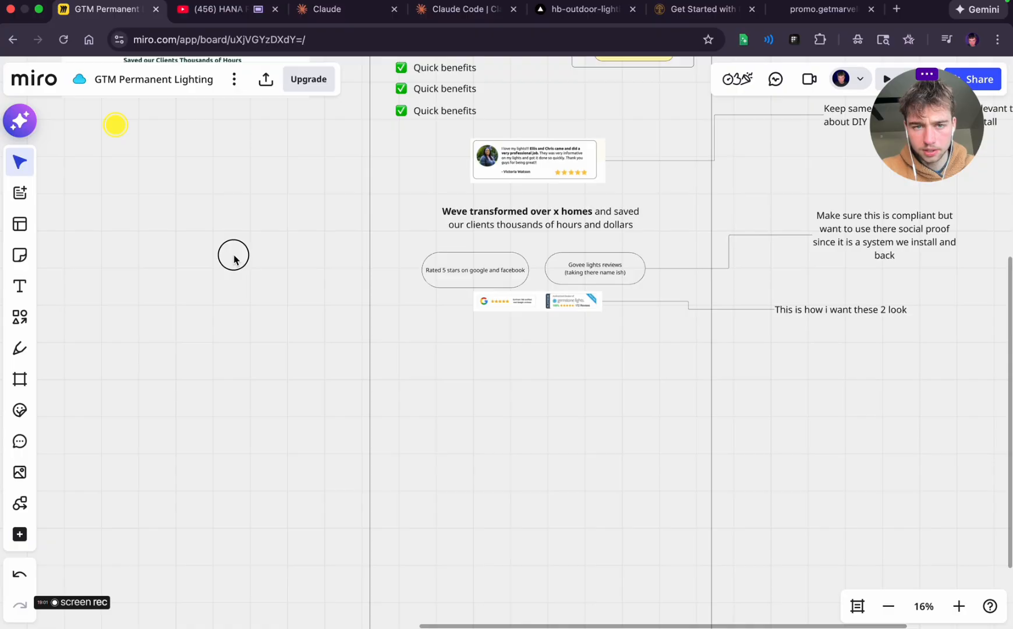
scroll(233, 259, "up", 5)
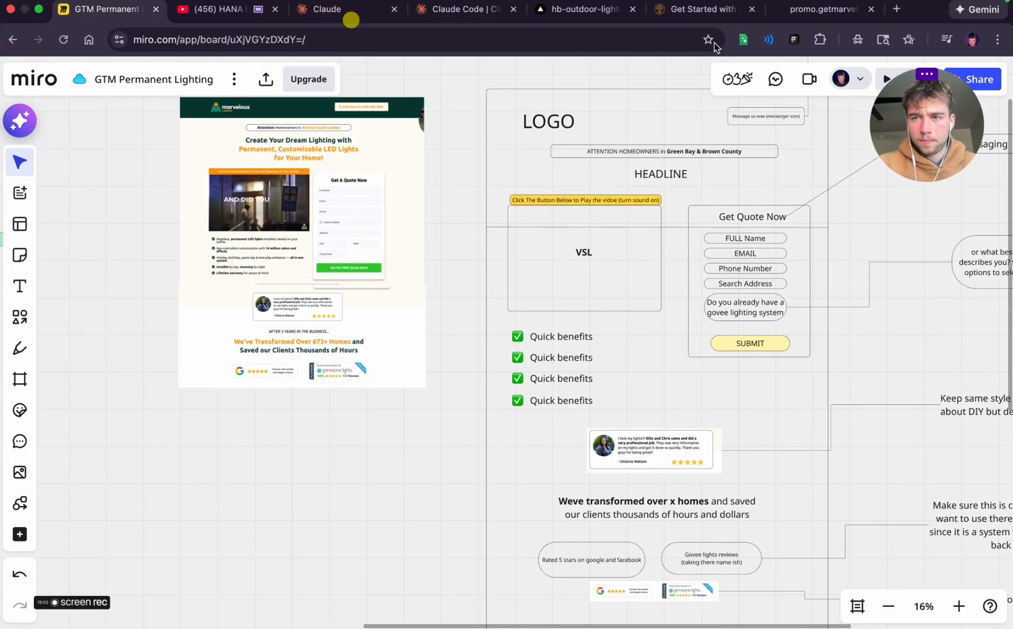
left_click(822, 9)
scroll(513, 441, "up", 10)
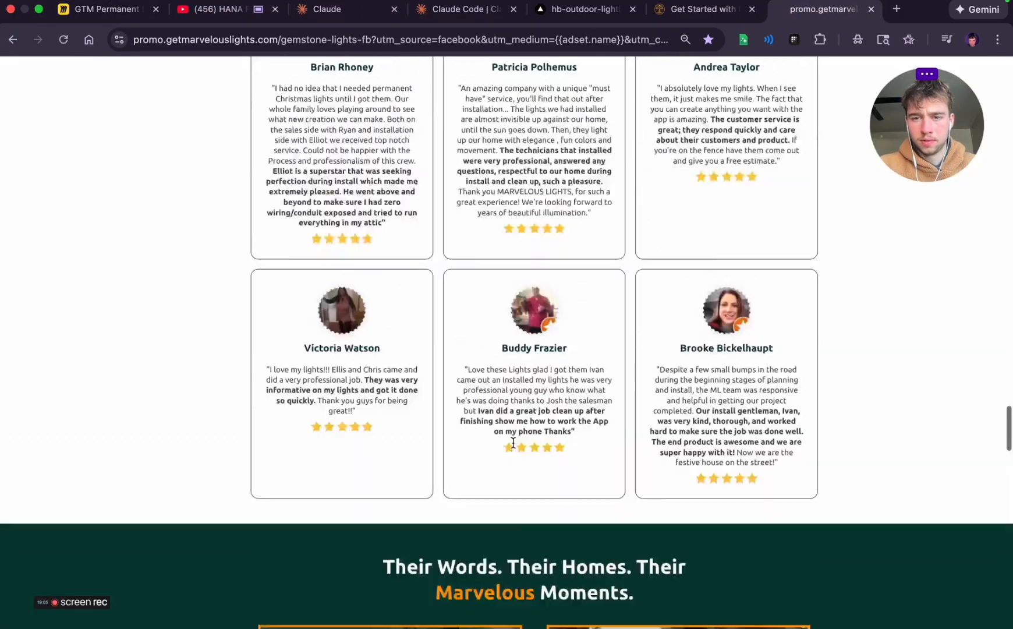
scroll(513, 442, "up", 15)
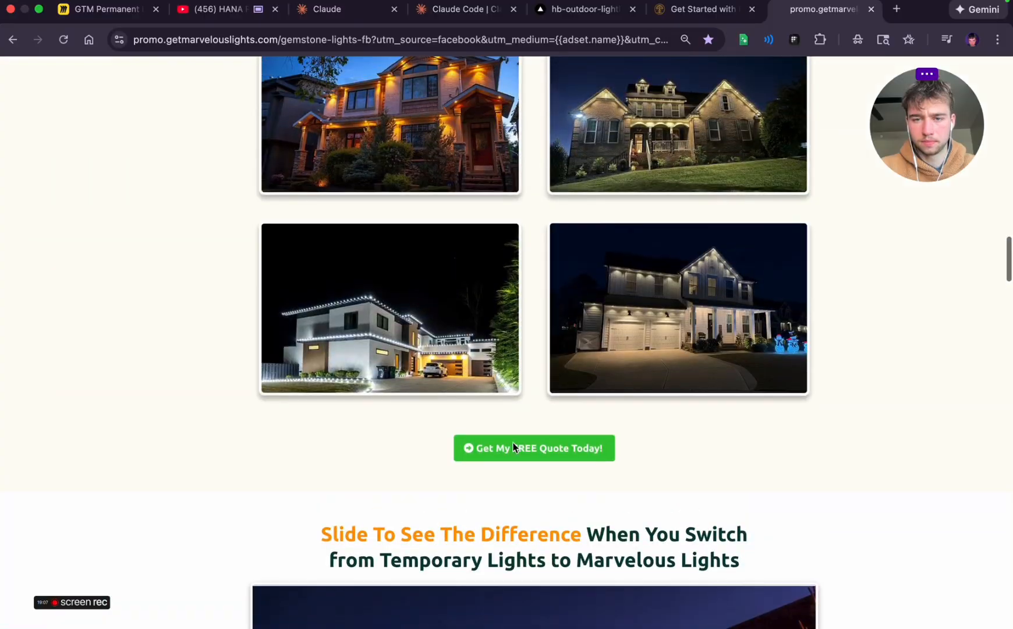
scroll(513, 447, "up", 8)
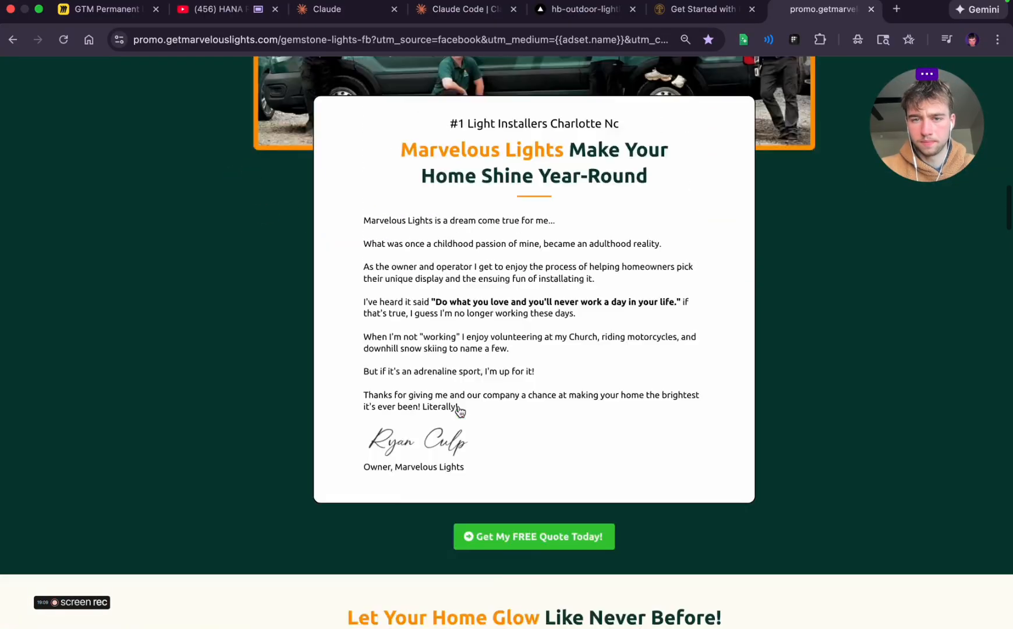
scroll(460, 411, "up", 15)
scroll(460, 411, "down", 3)
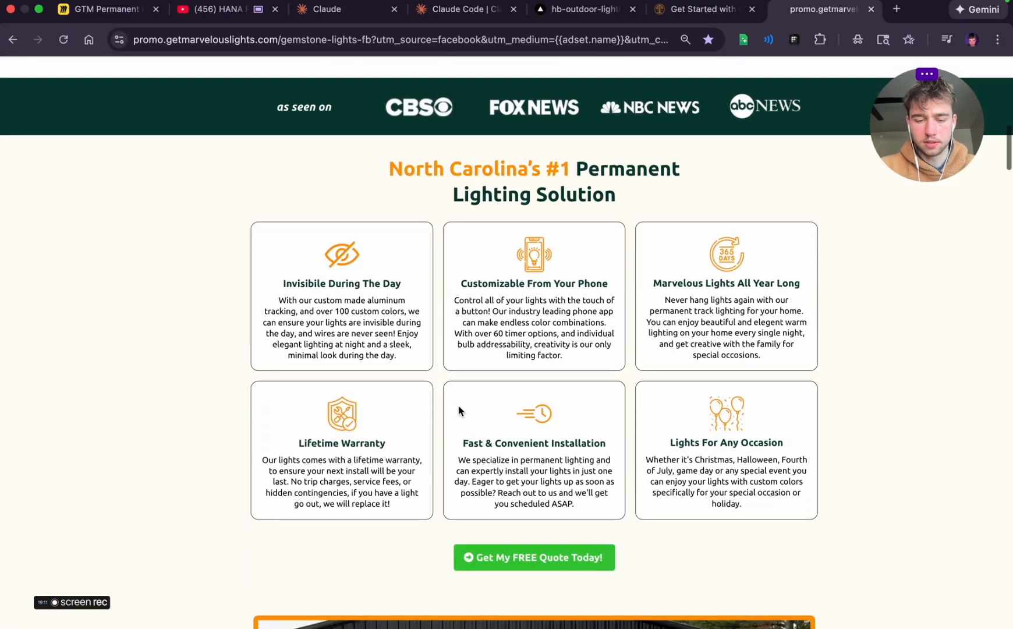
left_click_drag(179, 136, 889, 582)
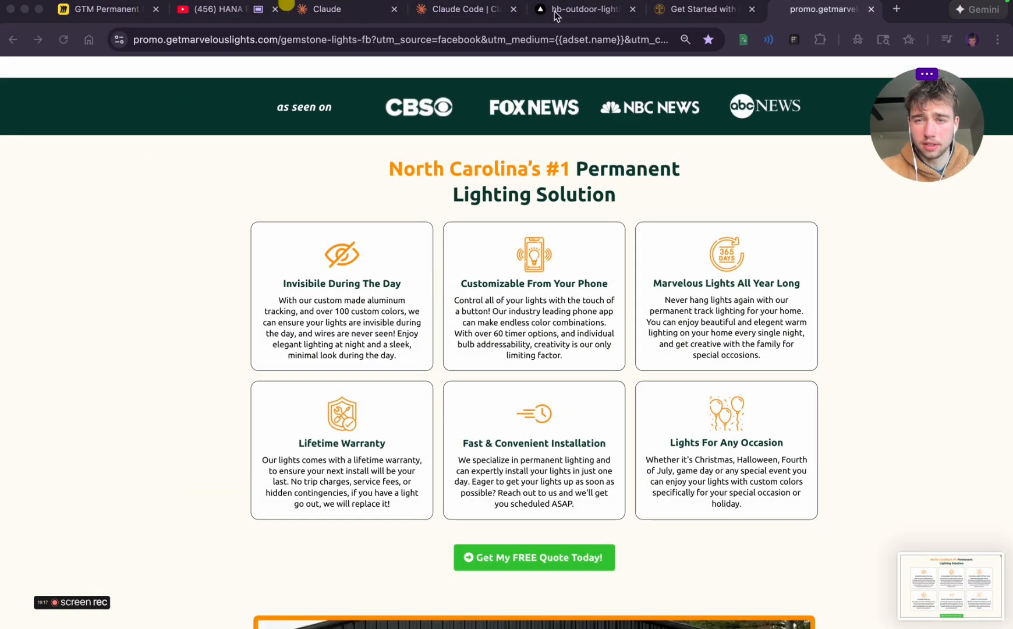
Switch back to the Miro board and place the captured benefits screenshot directly beneath the earlier reference page image
left_click(70, 10)
left_click_drag(962, 603, 307, 451)
left_click(383, 592)
Add the text heading "Green Bay's #1 Permanent Lighting Solution" below the badges image in the desktop wireframe
scroll(382, 592, "down", 1)
scroll(383, 592, "right", 2)
scroll(382, 590, "down", 3)
scroll(381, 591, "right", 2)
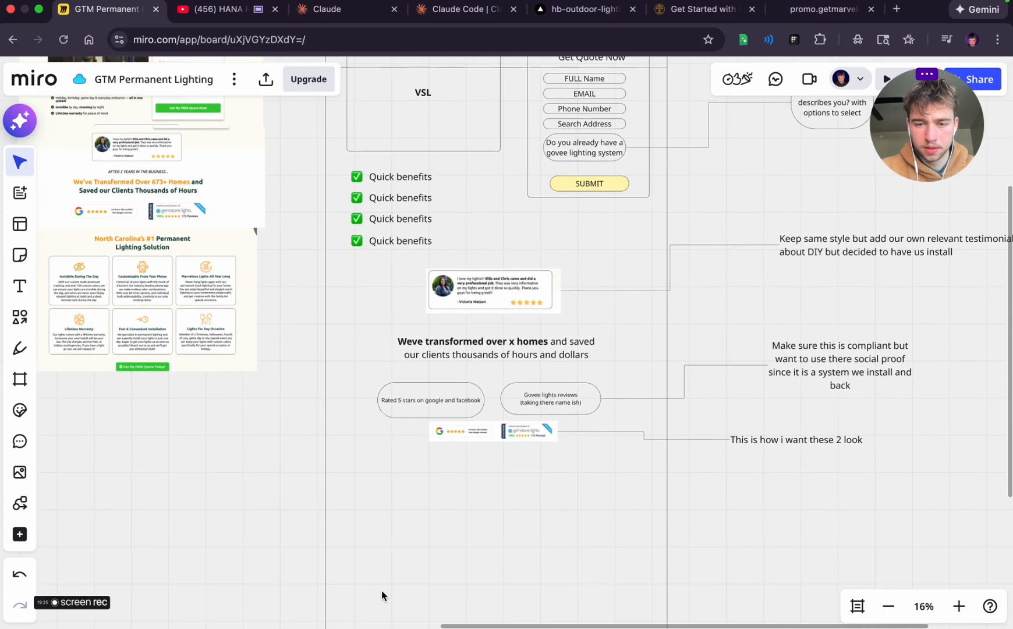
scroll(344, 432, "down", 3)
scroll(343, 432, "right", 1)
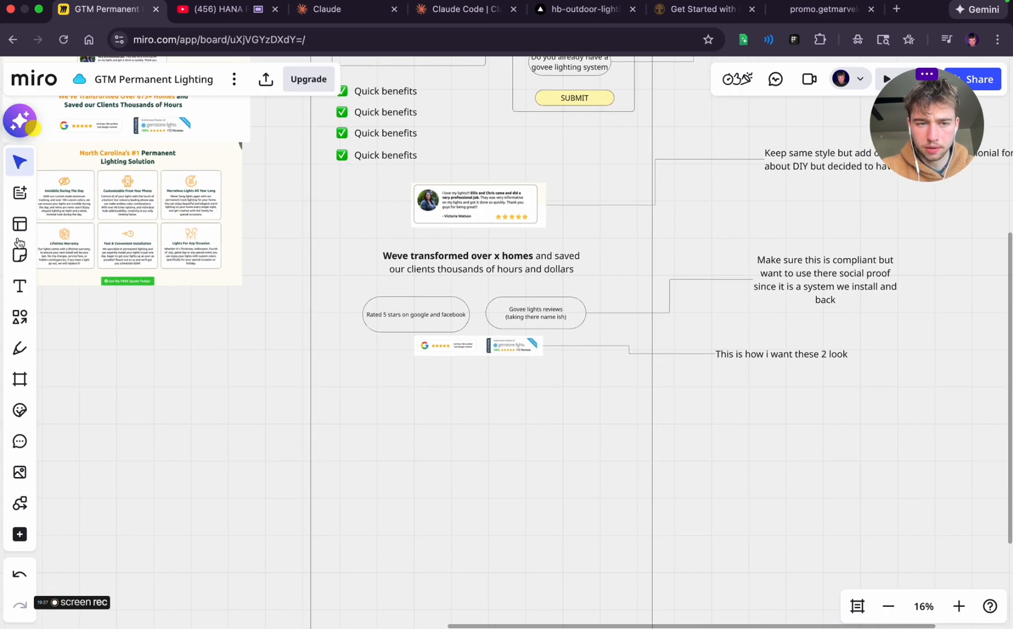
left_click(30, 294)
left_click(432, 381)
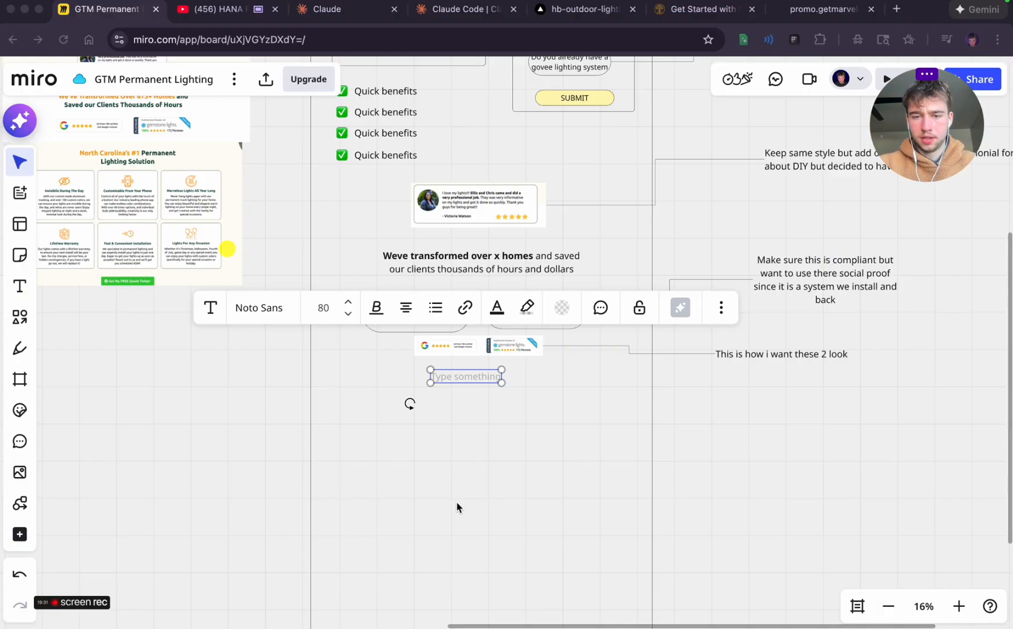
left_click(456, 378)
type("een Bay's")
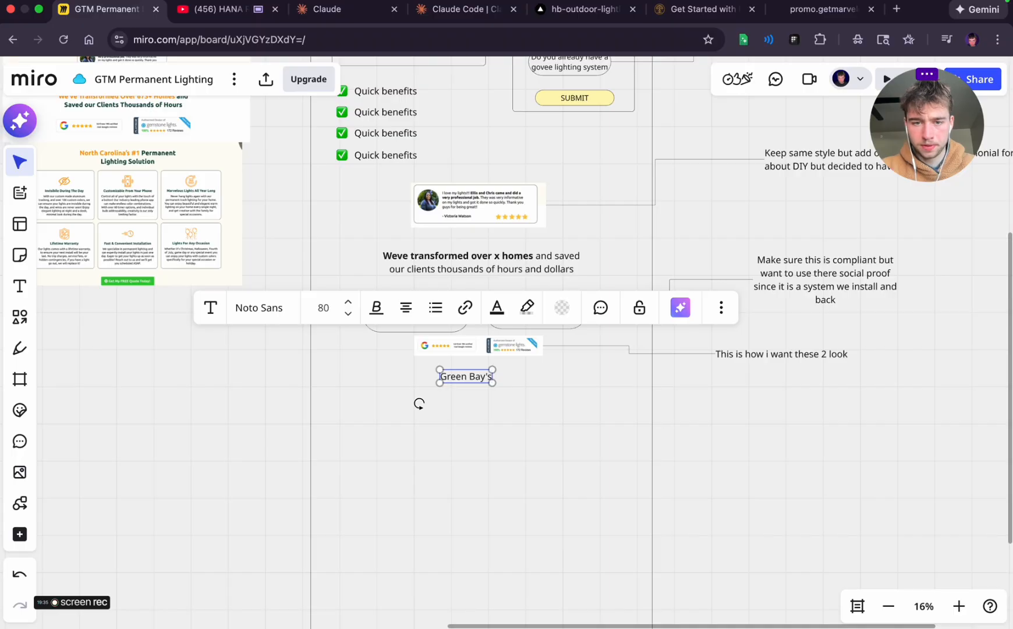
type(" #1")
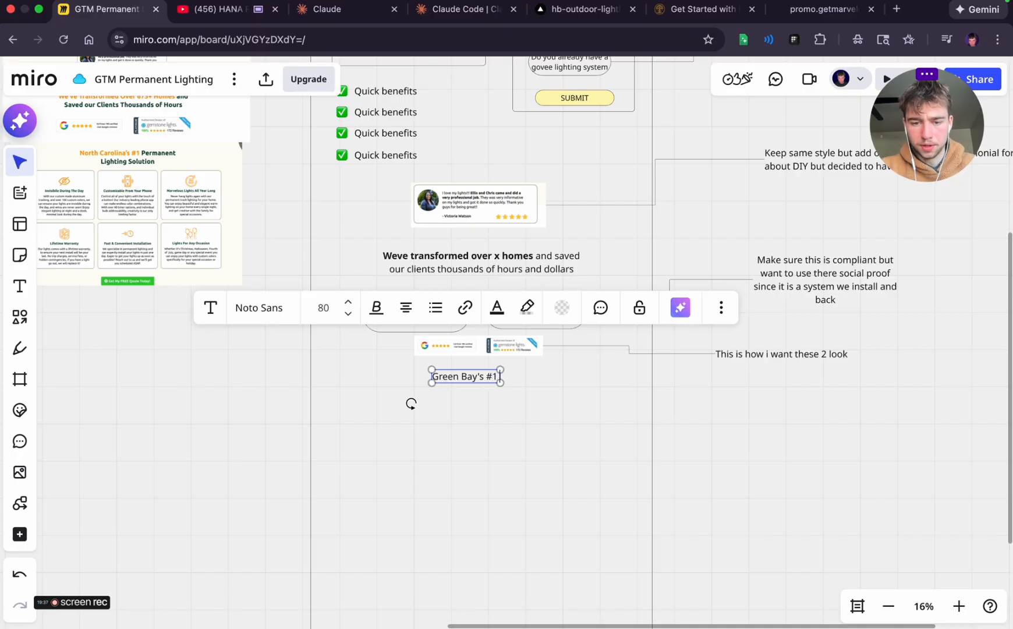
type(" Permanent Li")
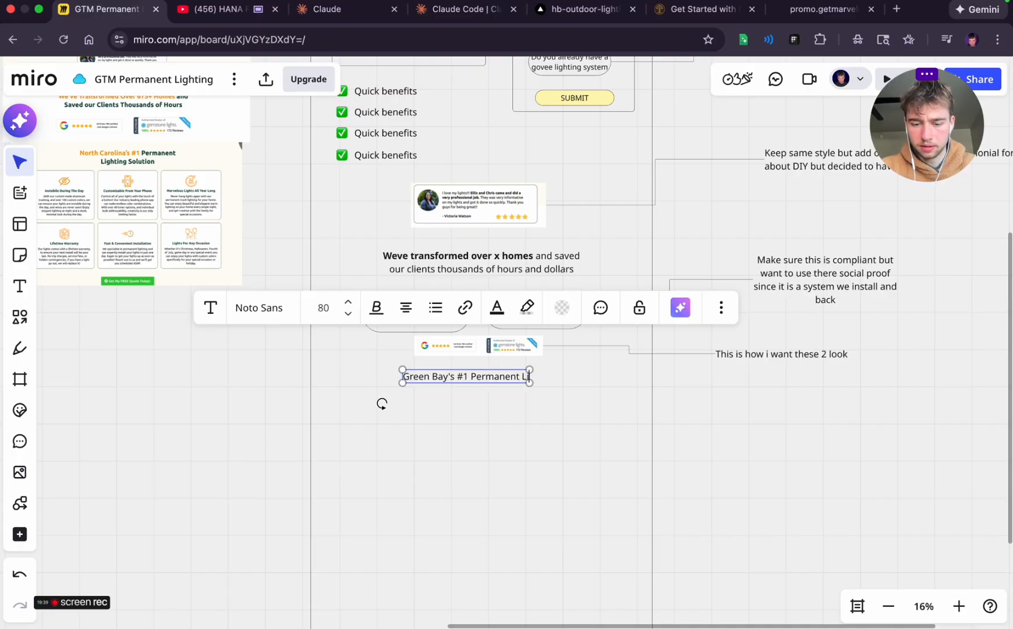
type("ghting Solution")
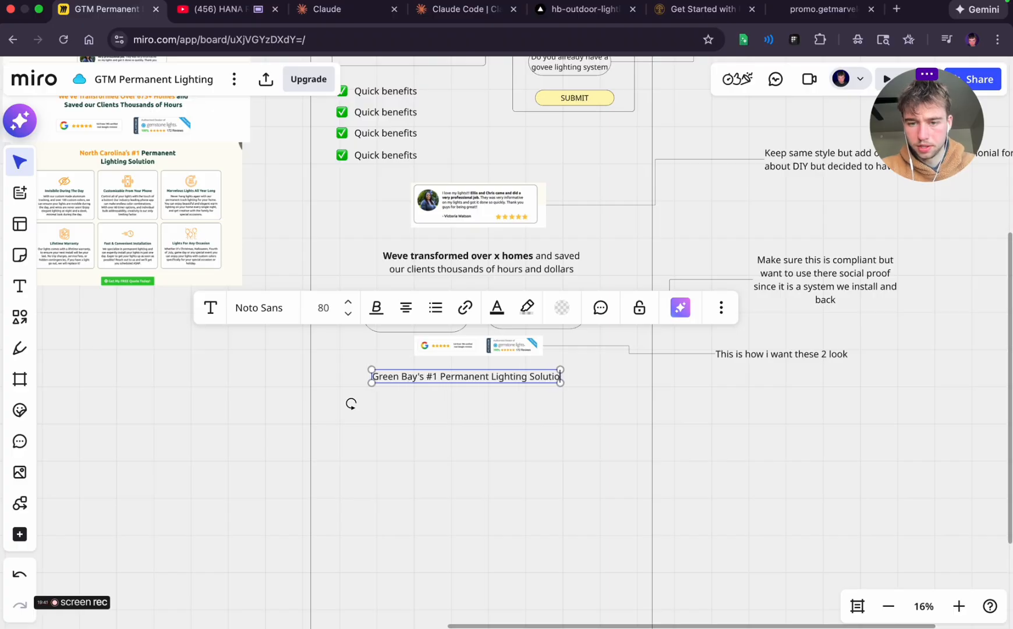
left_click(702, 450)
Centre the new heading slightly lower beneath the badges image and make "Green Bay's #1" bold
left_click(470, 386)
left_click_drag(460, 380, 465, 389)
double_click(408, 387)
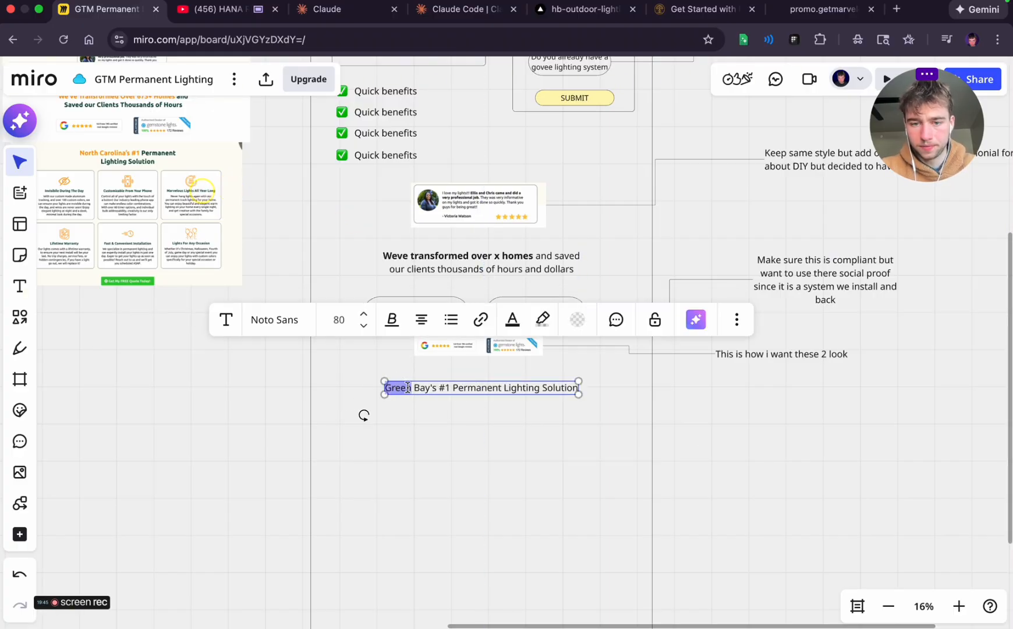
left_click_drag(403, 387, 448, 387)
left_click(391, 319)
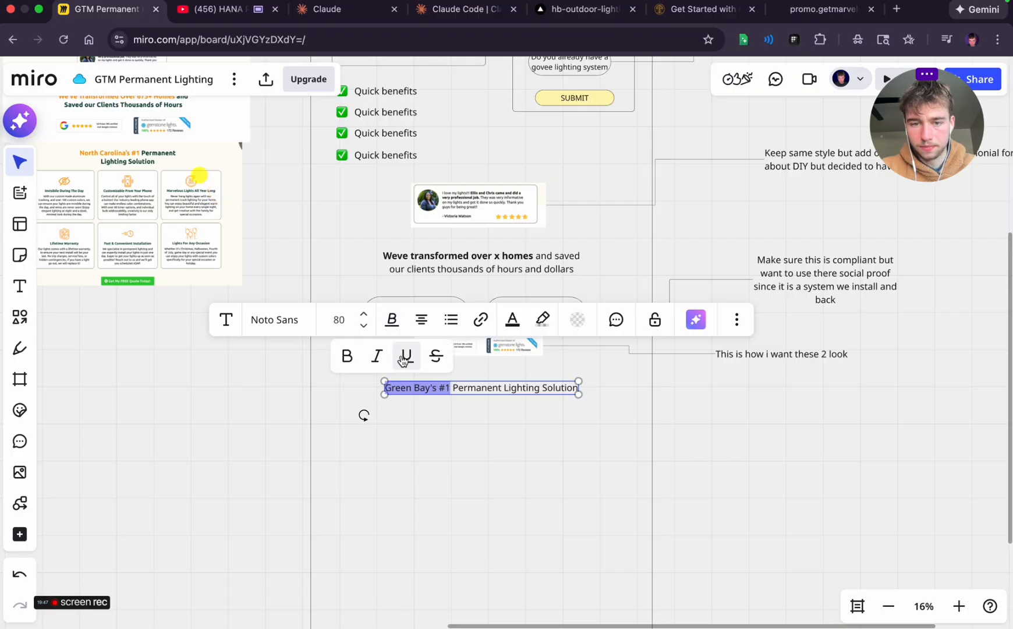
left_click(347, 356)
left_click(556, 403)
scroll(551, 404, "right", 2)
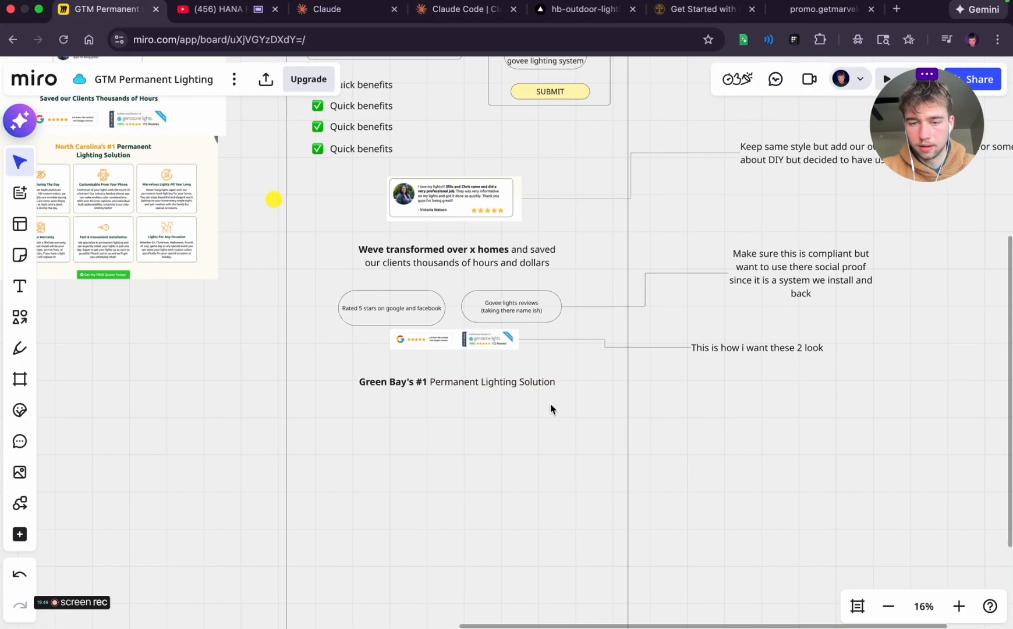
Draw a connector from the "Green Bay's #1 Permanent Lighting Solution" heading to a new text box outside the wireframe's right edge
left_click(489, 383)
left_click(489, 383)
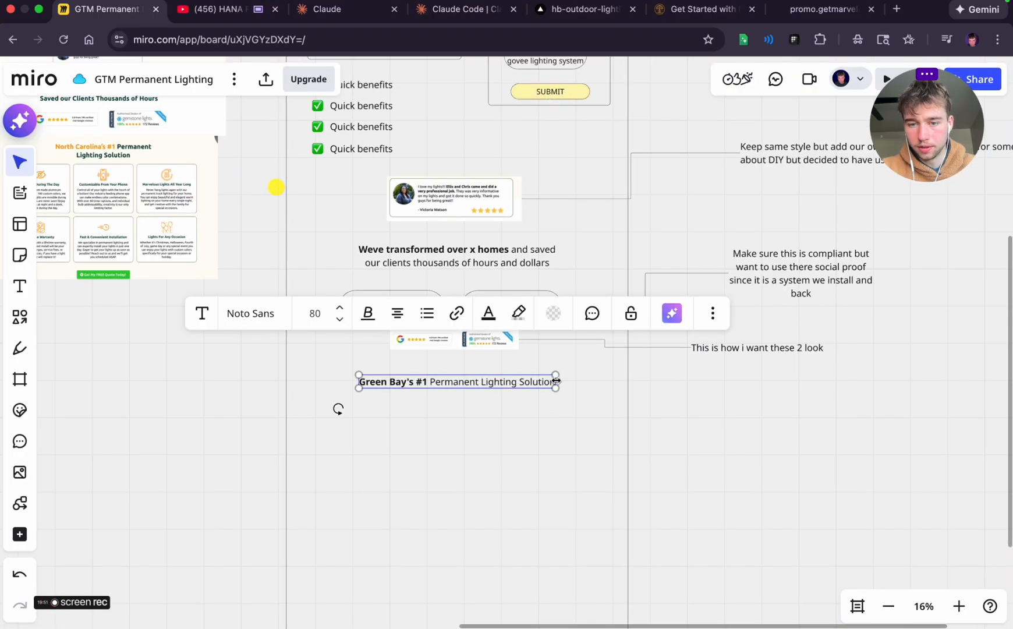
left_click(613, 416)
scroll(539, 405, "up", 5)
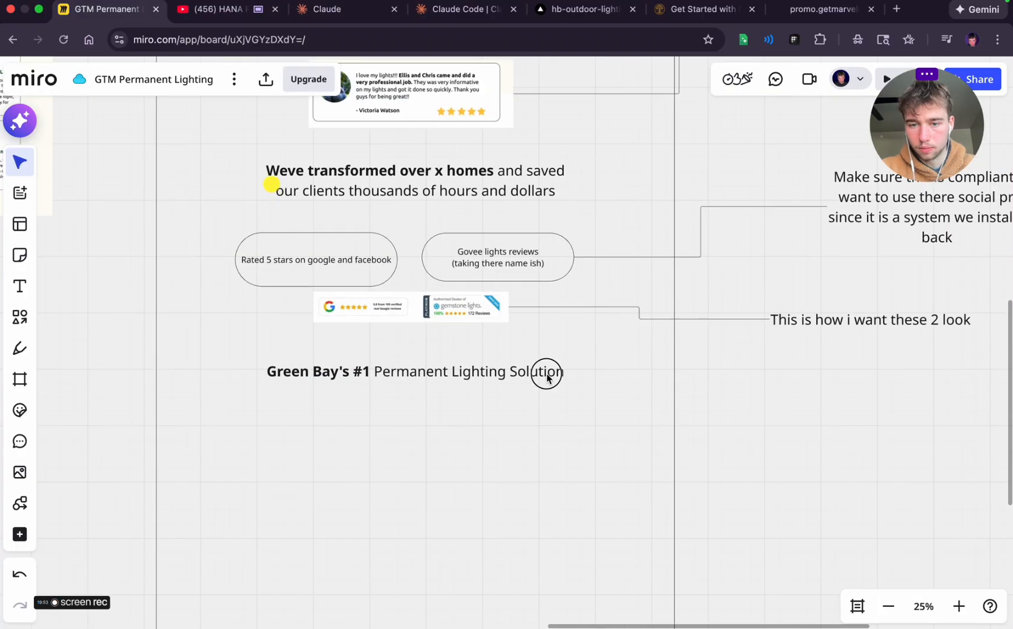
left_click(547, 371)
left_click_drag(578, 376, 821, 400)
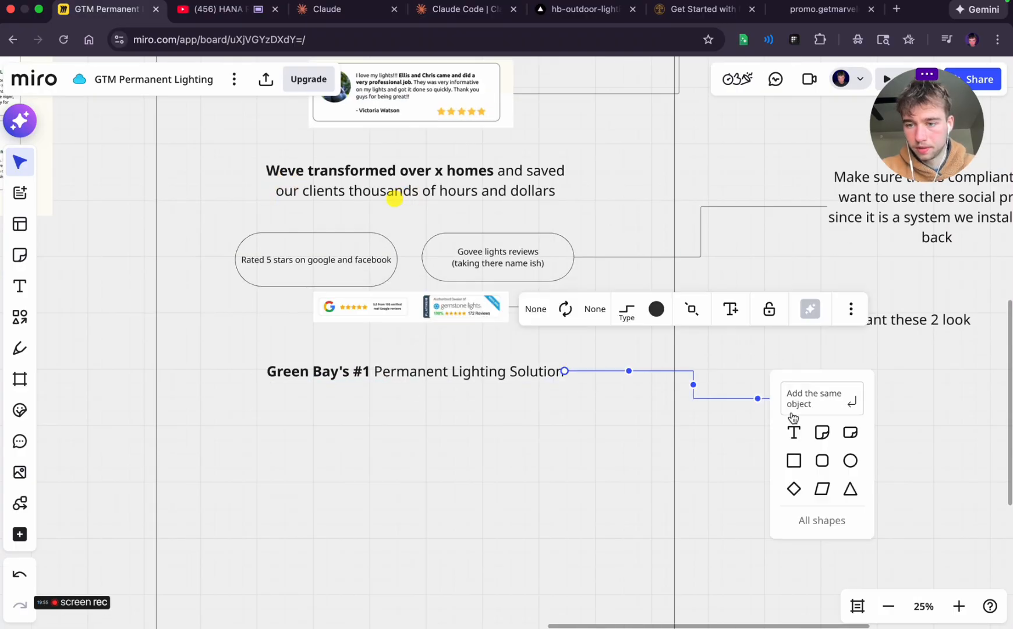
left_click(793, 433)
scroll(768, 477, "right", 5)
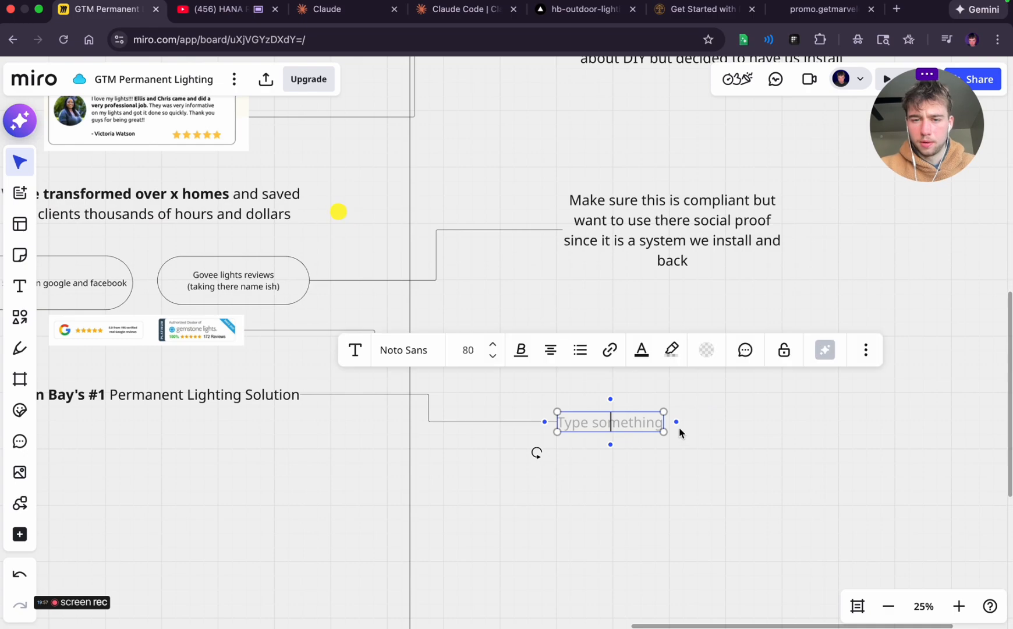
Write the note "Change this to something more specific for our messaging" and align its start with the note above
type("Chang")
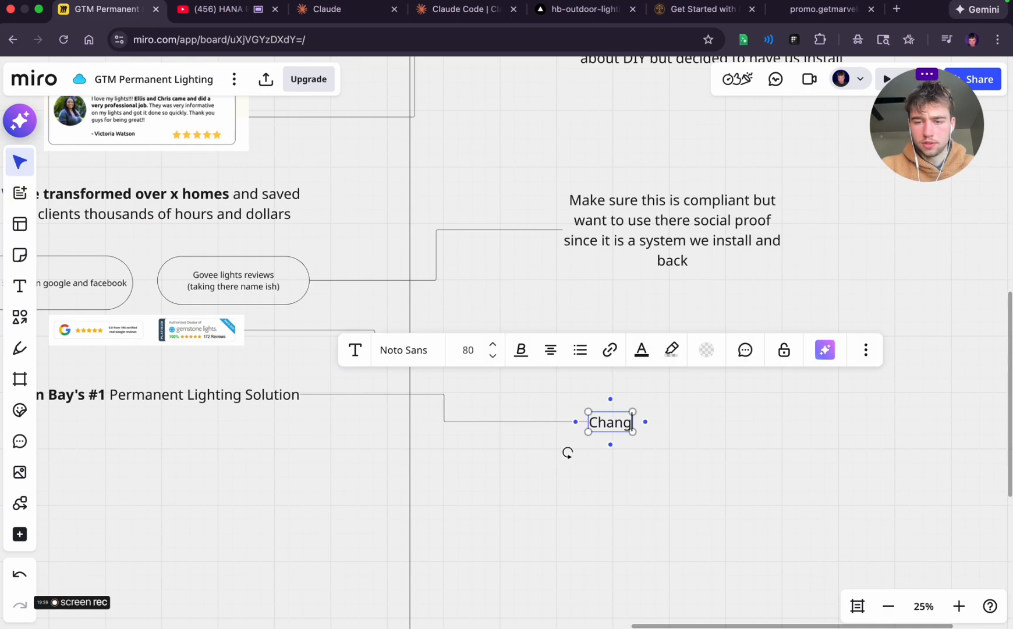
type("e this to something more")
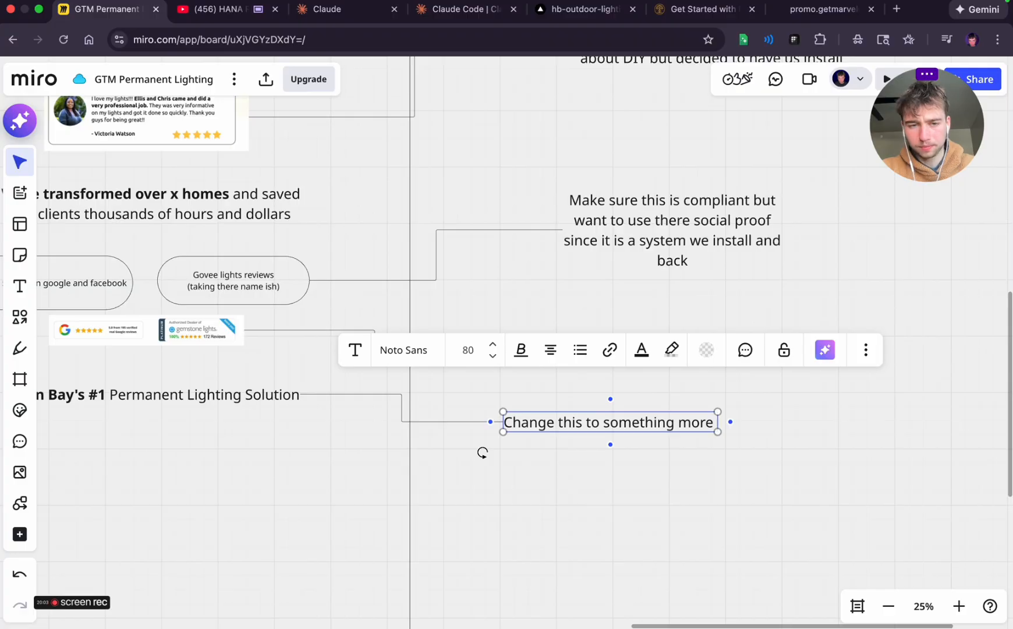
type(" spe")
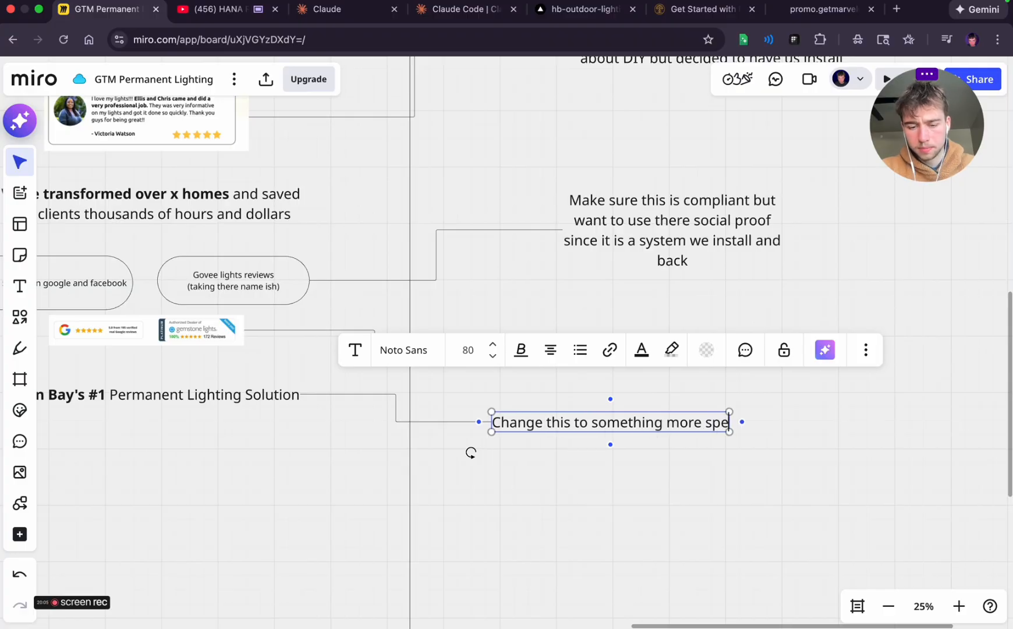
type("cific for our messaging")
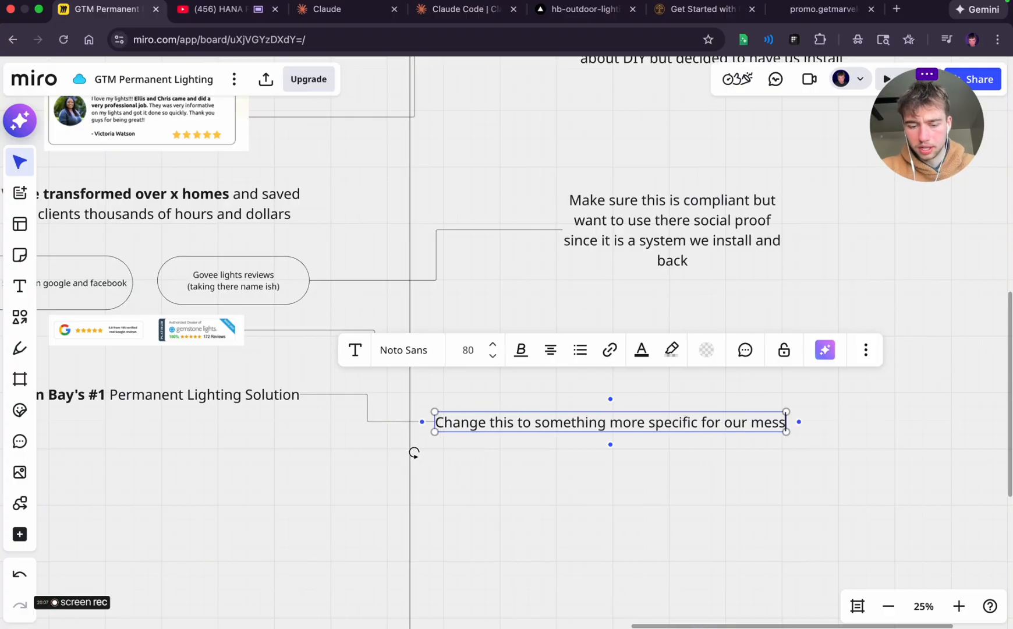
left_click(715, 474)
left_click(623, 424)
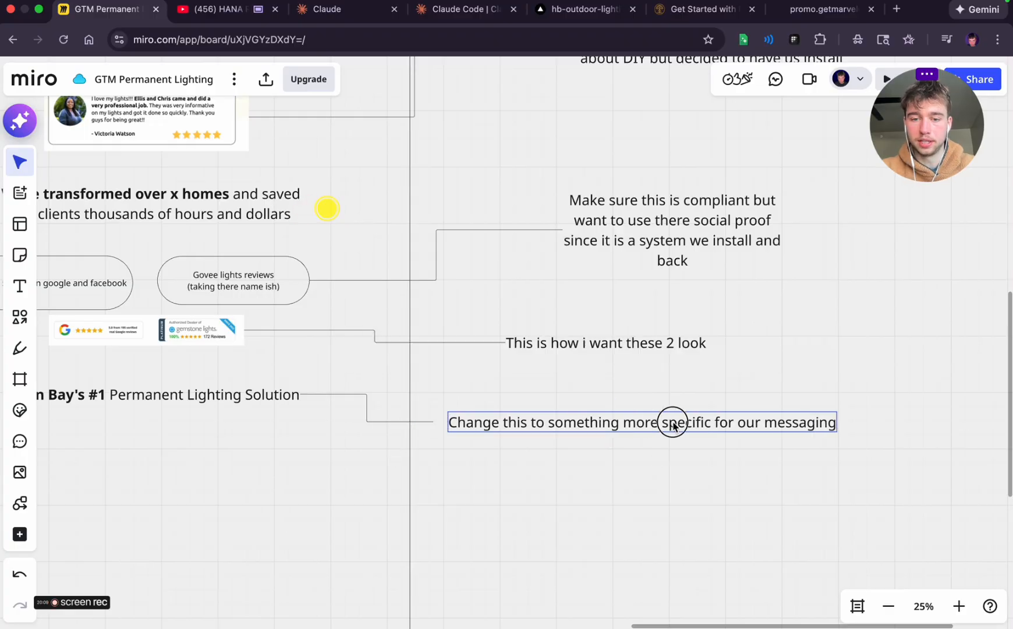
left_click(507, 525)
Examine the pasted benefits screenshot's heading, six benefit cards and quote button as the model for the wireframe's benefits section
scroll(507, 523, "left", 10)
scroll(507, 524, "left", 3)
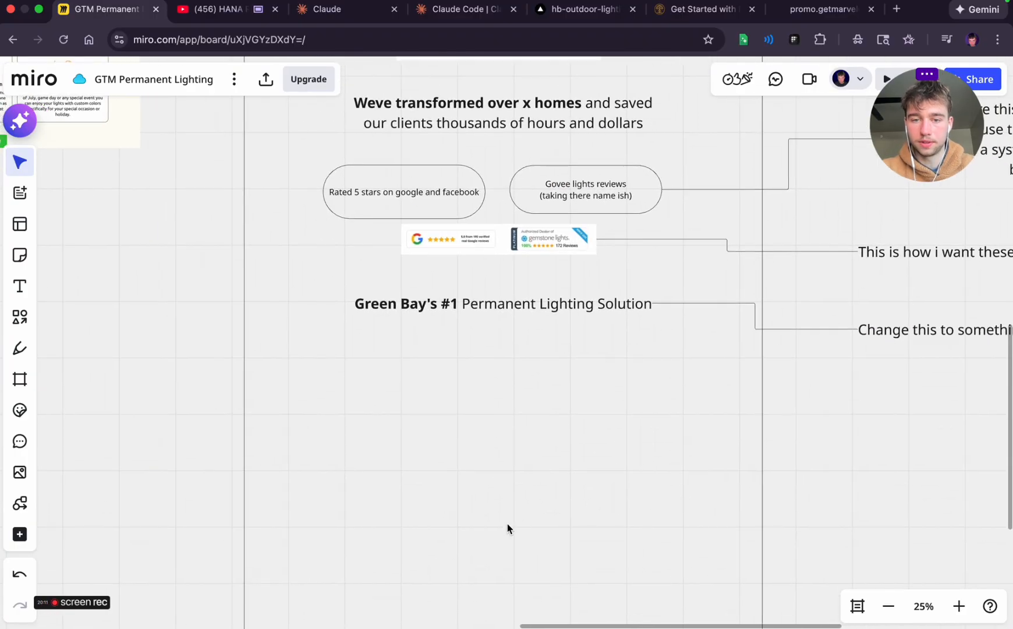
scroll(443, 470, "left", 10)
scroll(443, 470, "up", 5)
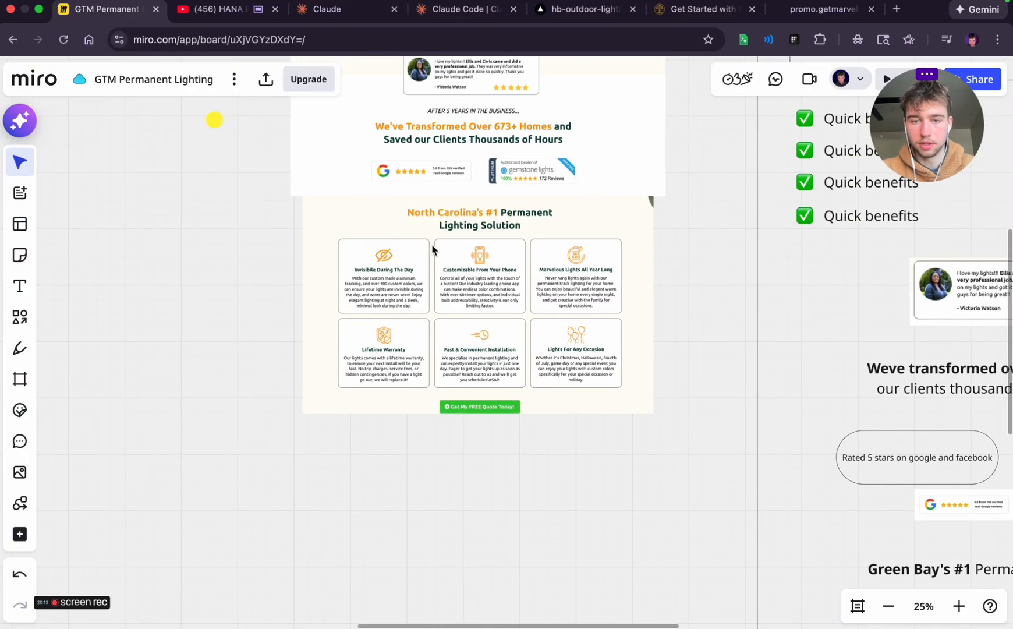
scroll(364, 273, "up", 5)
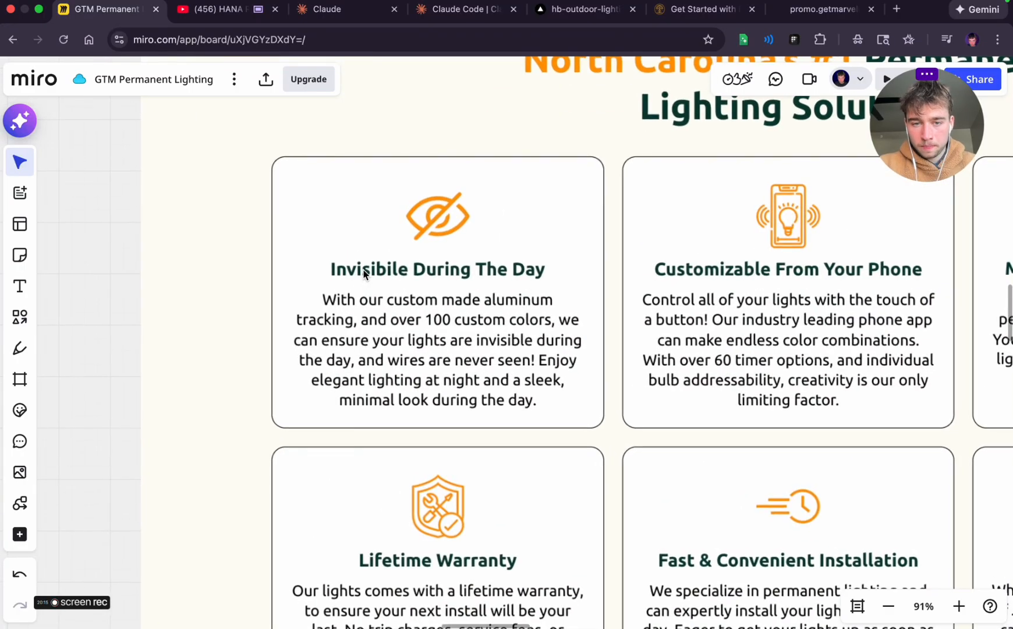
scroll(364, 274, "down", 4)
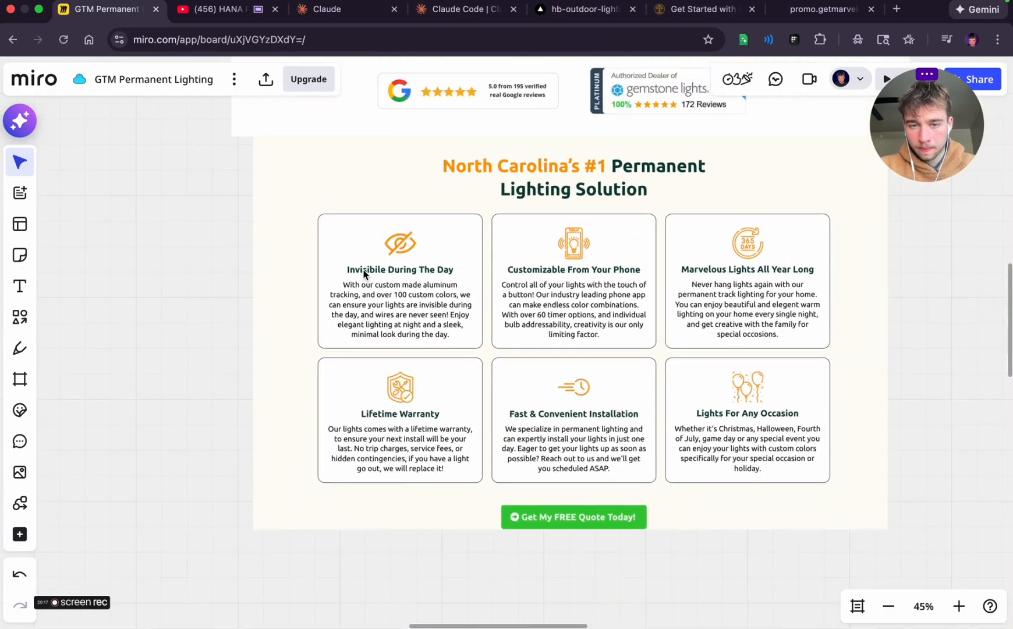
scroll(364, 274, "up", 5)
scroll(364, 273, "down", 5)
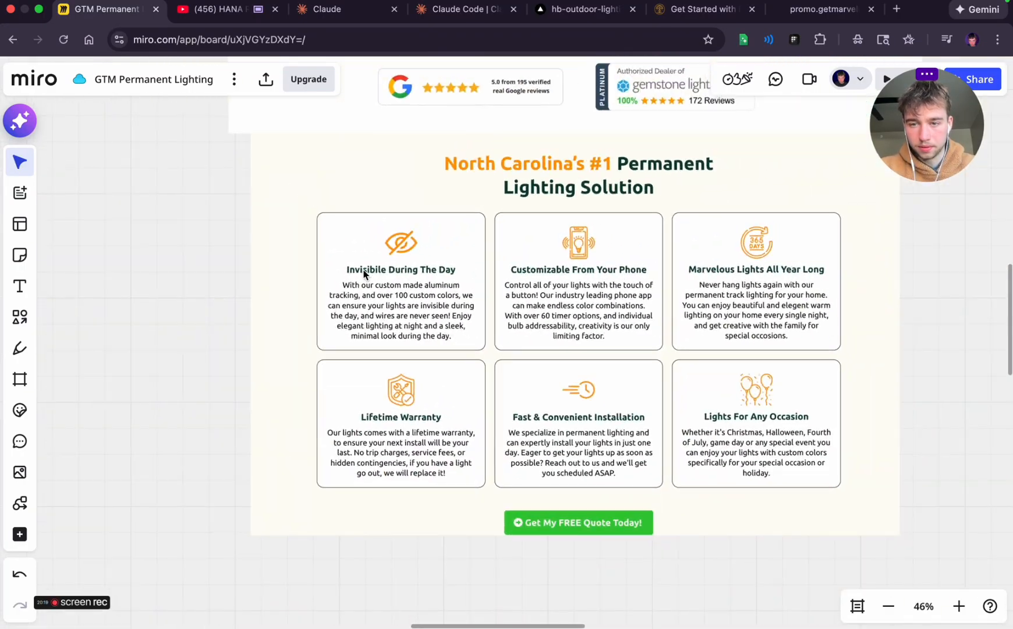
scroll(663, 304, "right", 3)
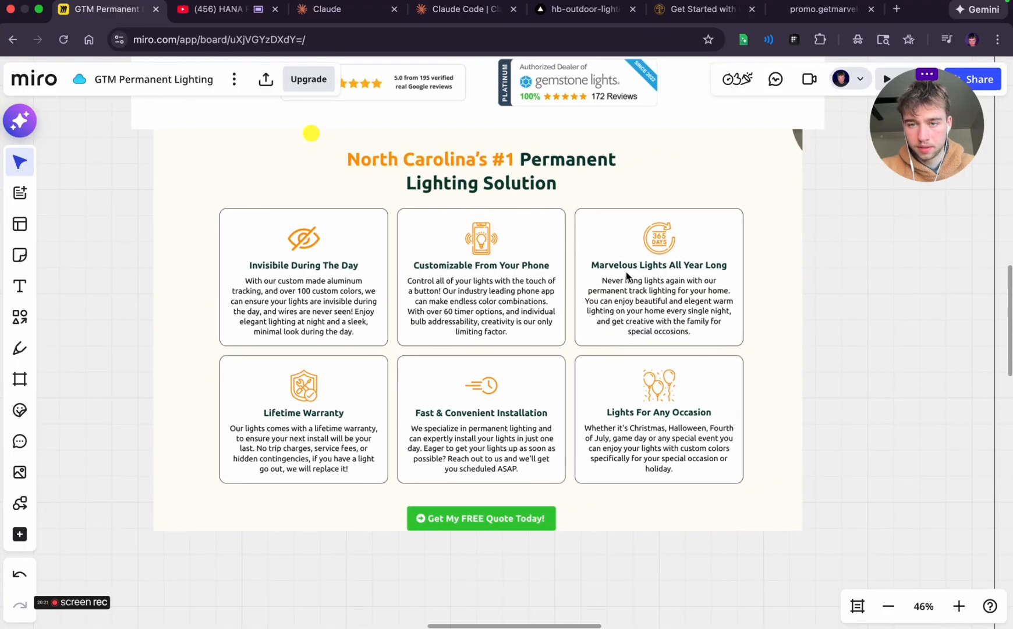
scroll(626, 272, "down", 2)
scroll(625, 272, "down", 2)
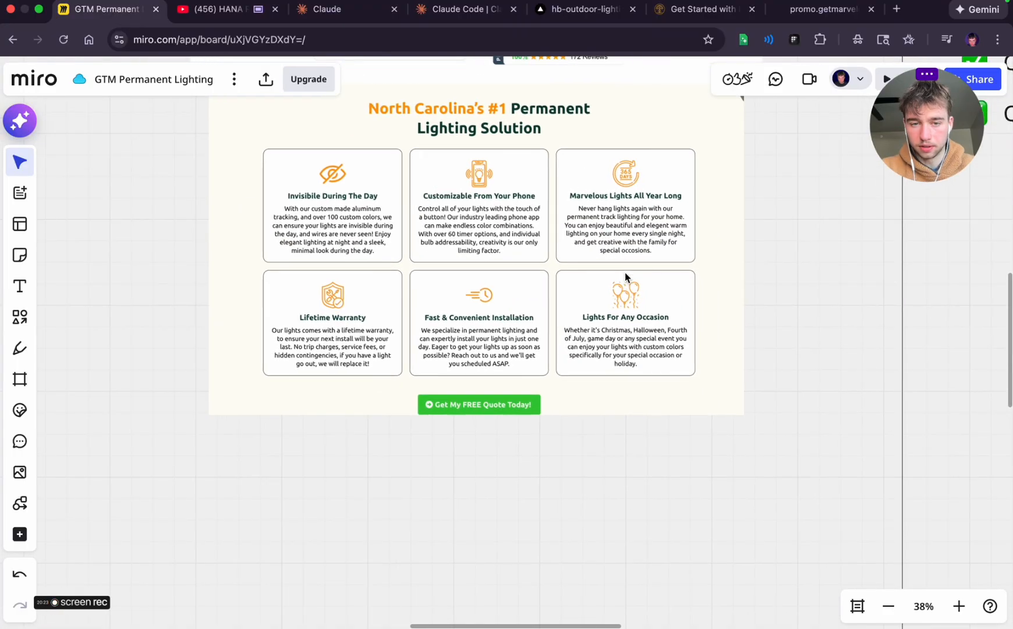
scroll(625, 273, "right", 3)
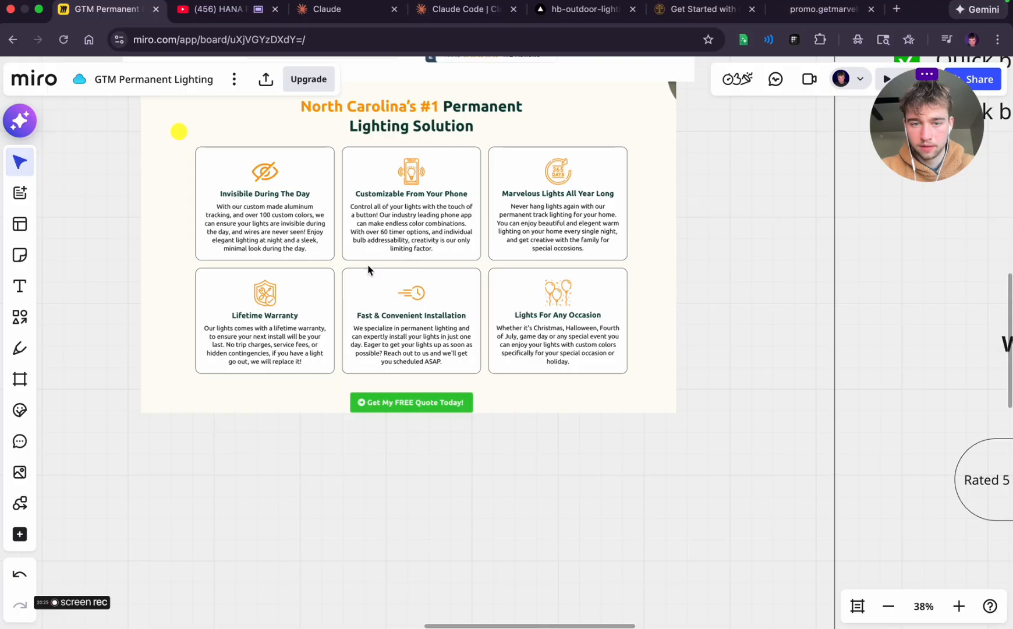
Compare the reference screenshot's benefit cards with the empty area beneath the "Green Bay's #1" heading and ready the rounded rectangle shape
scroll(431, 355, "right", 6)
scroll(407, 377, "down", 2)
scroll(406, 377, "left", 8)
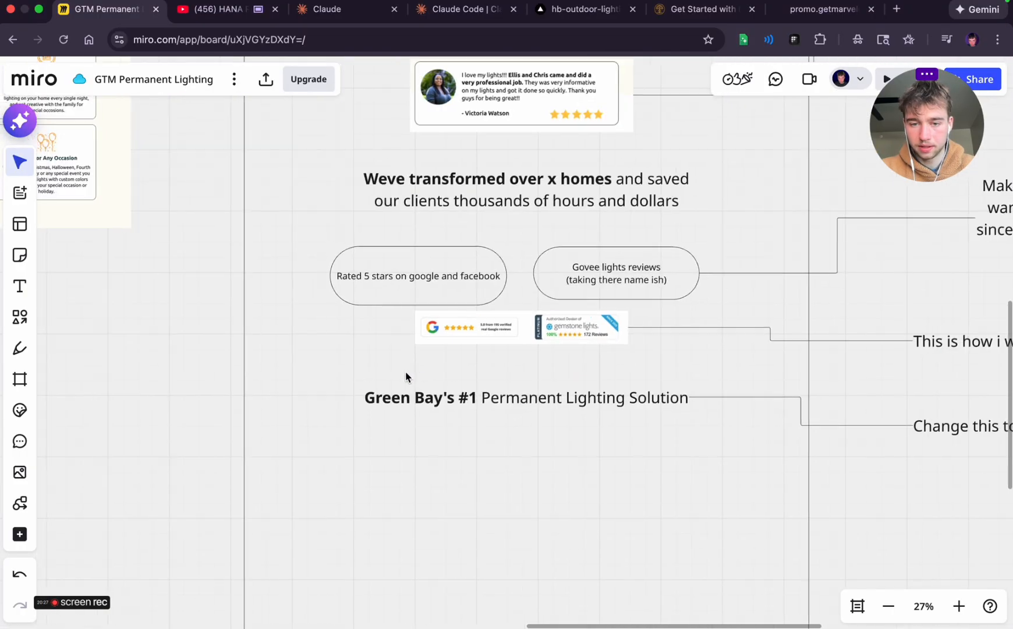
scroll(407, 377, "up", 2)
scroll(512, 249, "right", 1)
scroll(513, 249, "up", 1)
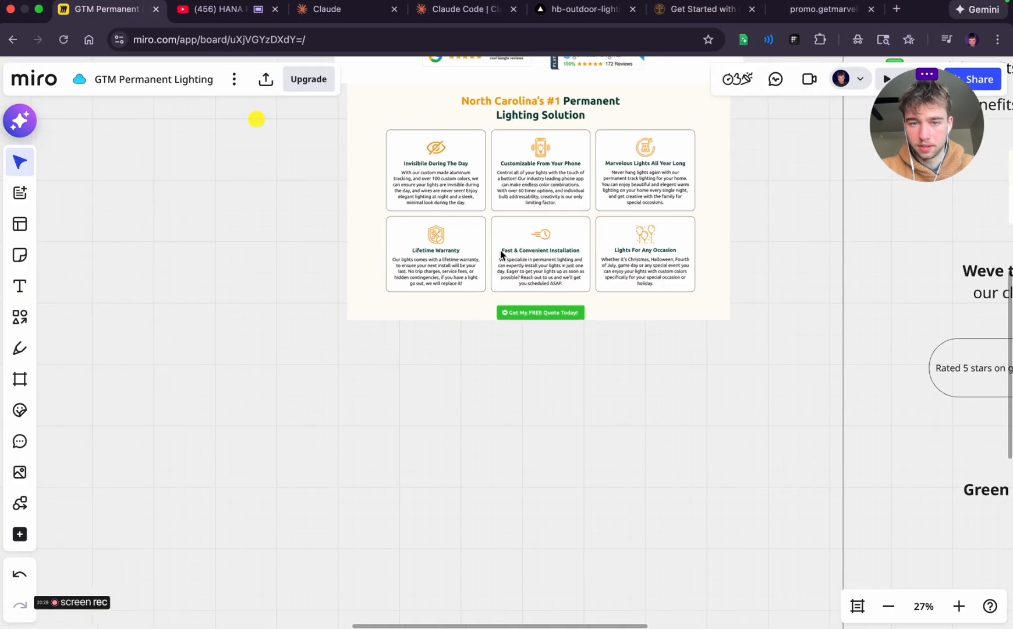
scroll(508, 389, "right", 11)
scroll(508, 389, "down", 6)
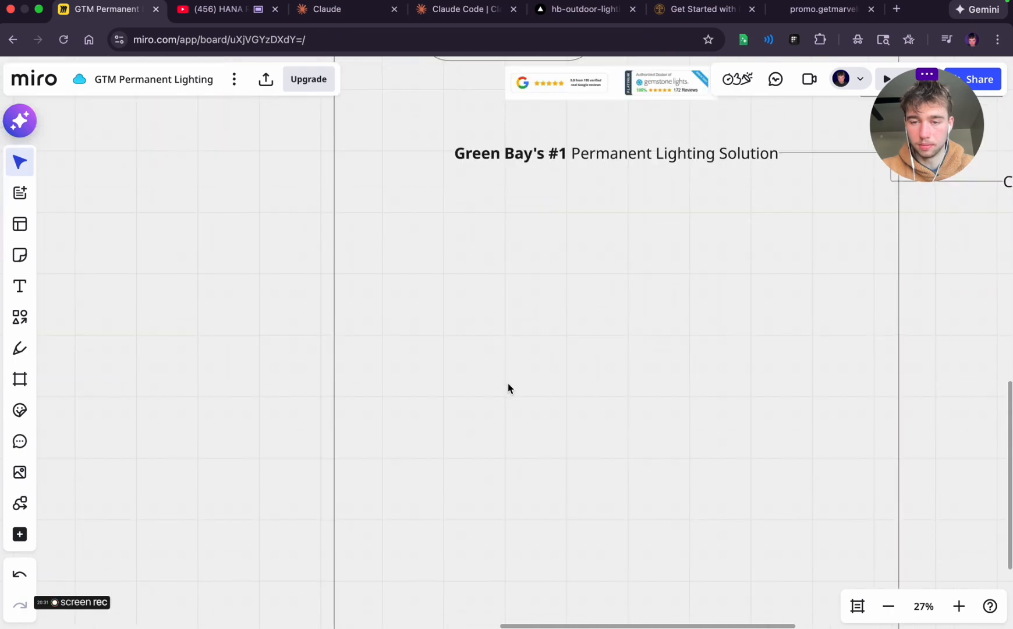
scroll(508, 389, "up", 1)
scroll(508, 389, "up", 3)
scroll(509, 389, "right", 2)
left_click(20, 316)
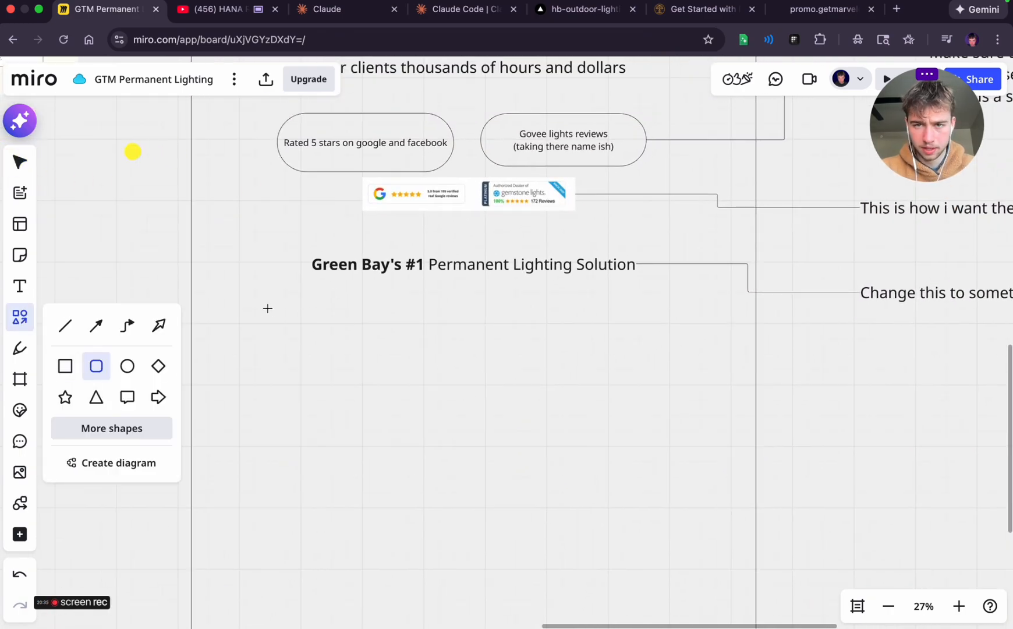
Switch to the Halverson Bros website and examine the homepage's "What You Can Do With Permanent Outdoor Lighting" section at 50% zoom
left_click(701, 9)
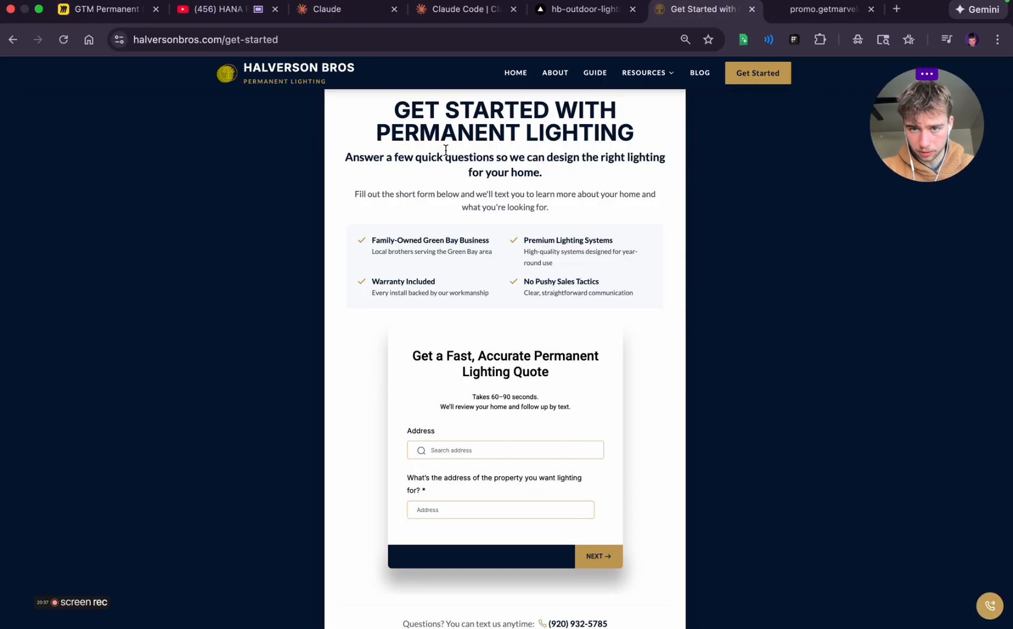
left_click(520, 77)
scroll(457, 287, "down", 10)
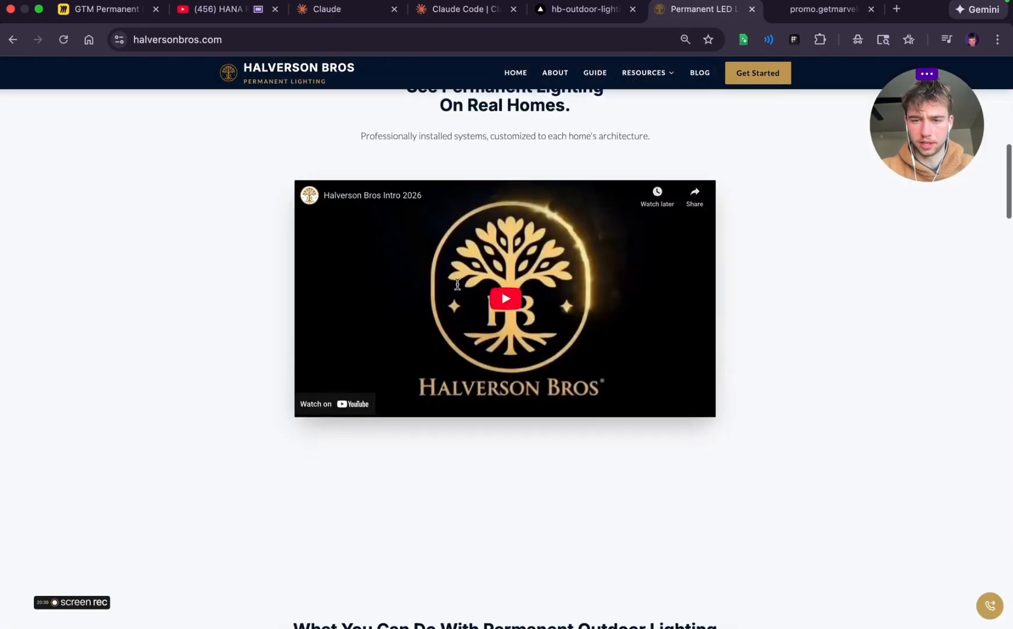
scroll(456, 290, "down", 6)
scroll(456, 289, "up", 1)
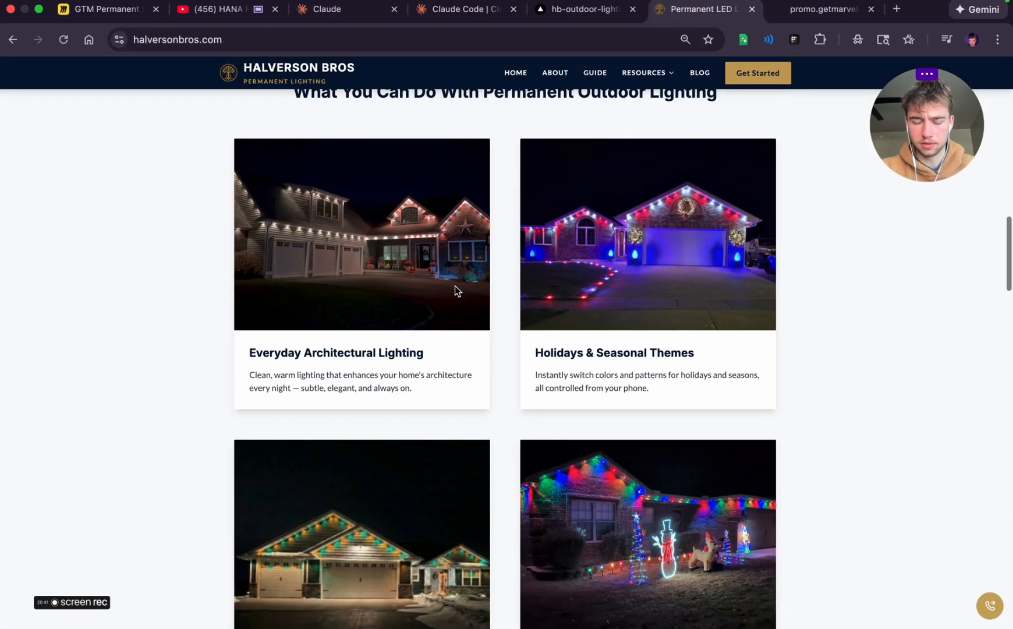
key("super+minus")
key("super+minus")
key("super+minus")
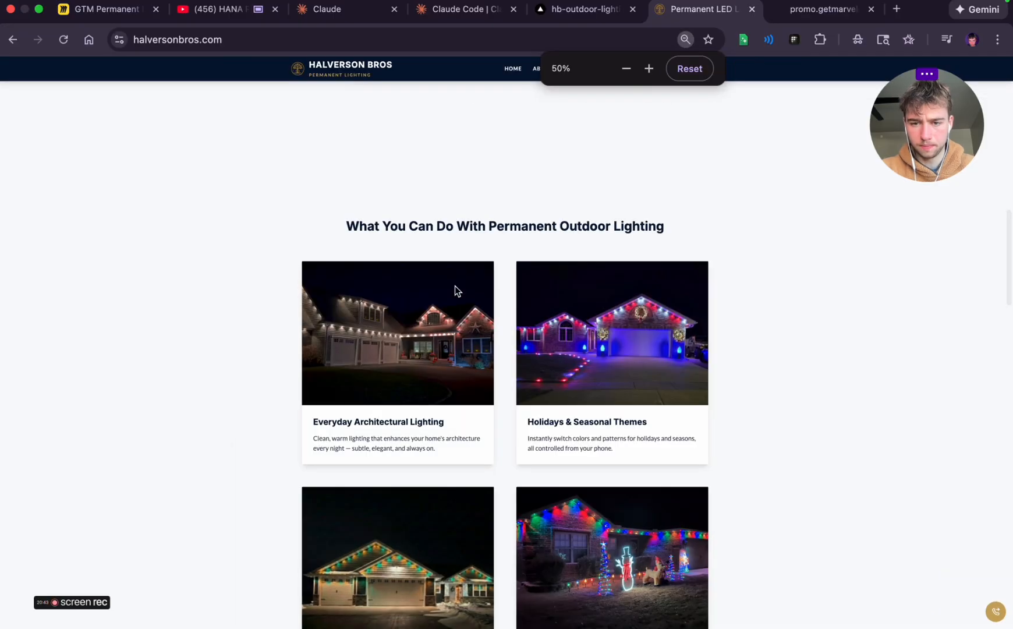
scroll(456, 286, "down", 2)
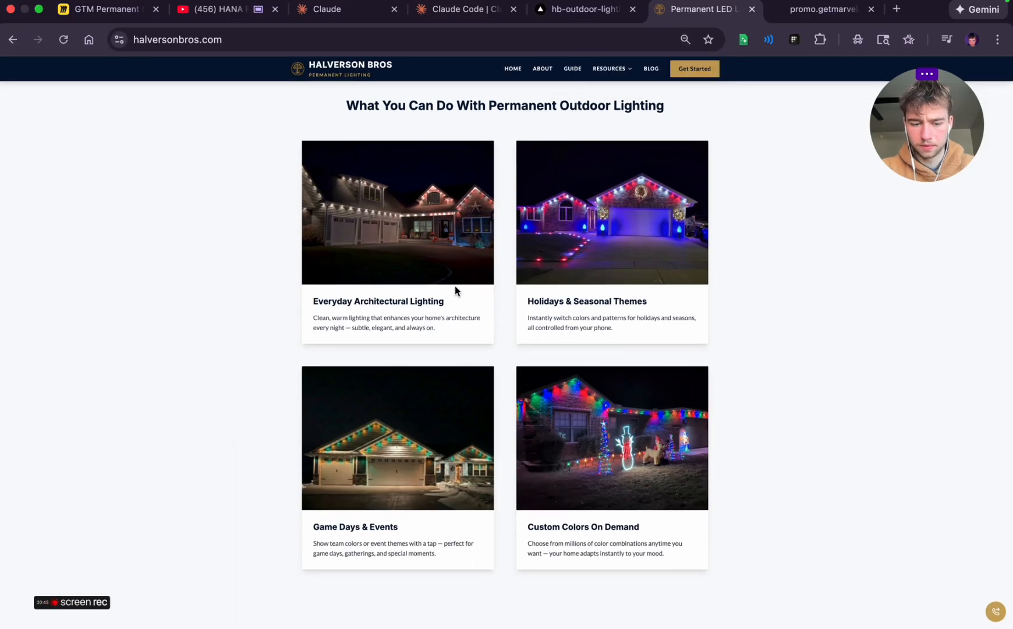
scroll(466, 350, "up", 2)
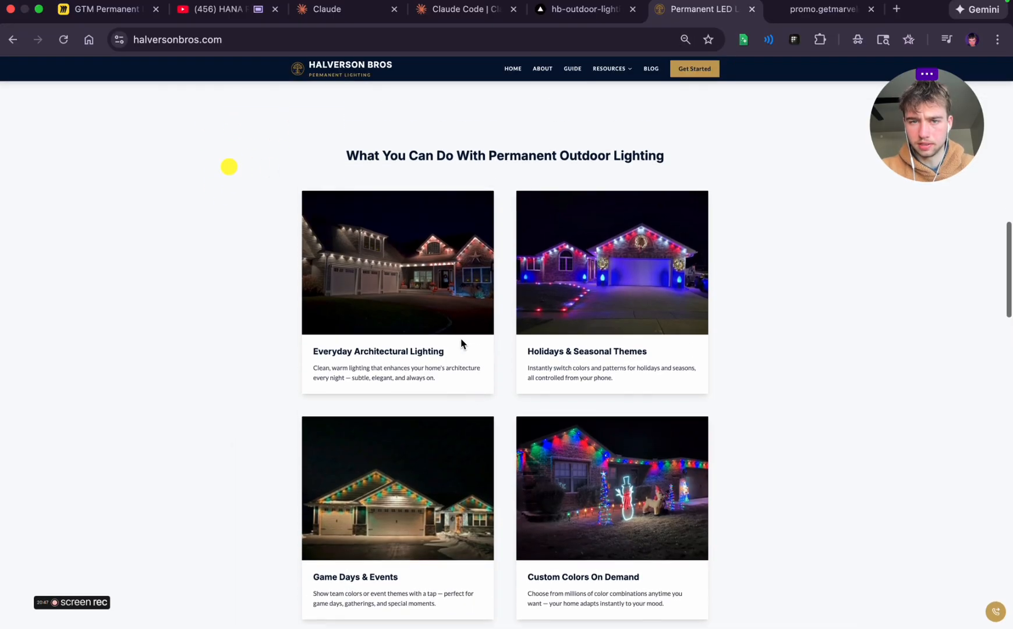
Switch to the Marvelous Lights promo page and review its benefit cards and quote button
left_click(827, 9)
scroll(341, 316, "down", 1)
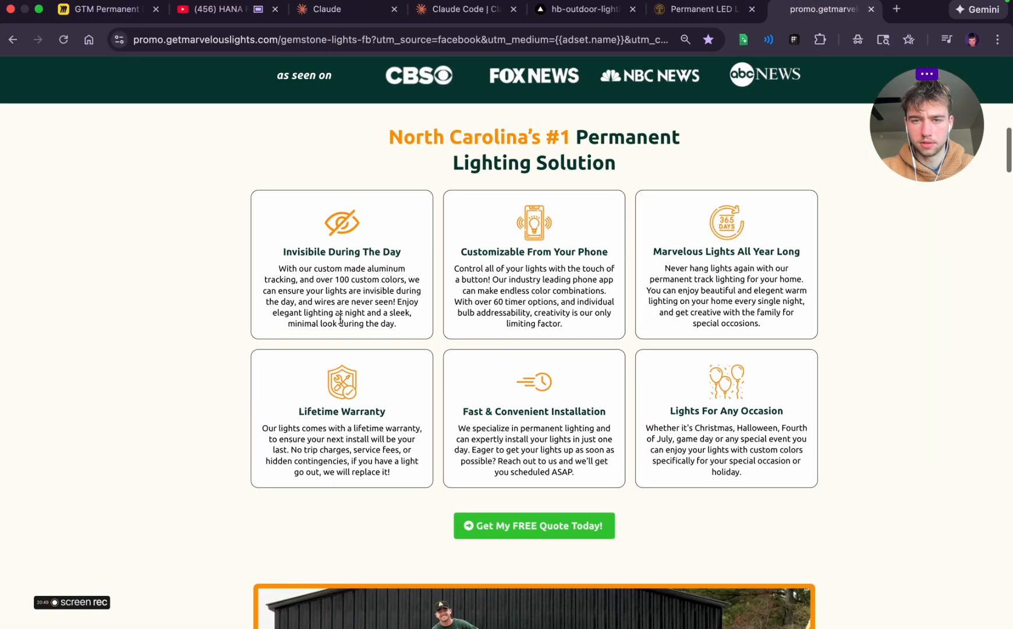
scroll(516, 200, "up", 1)
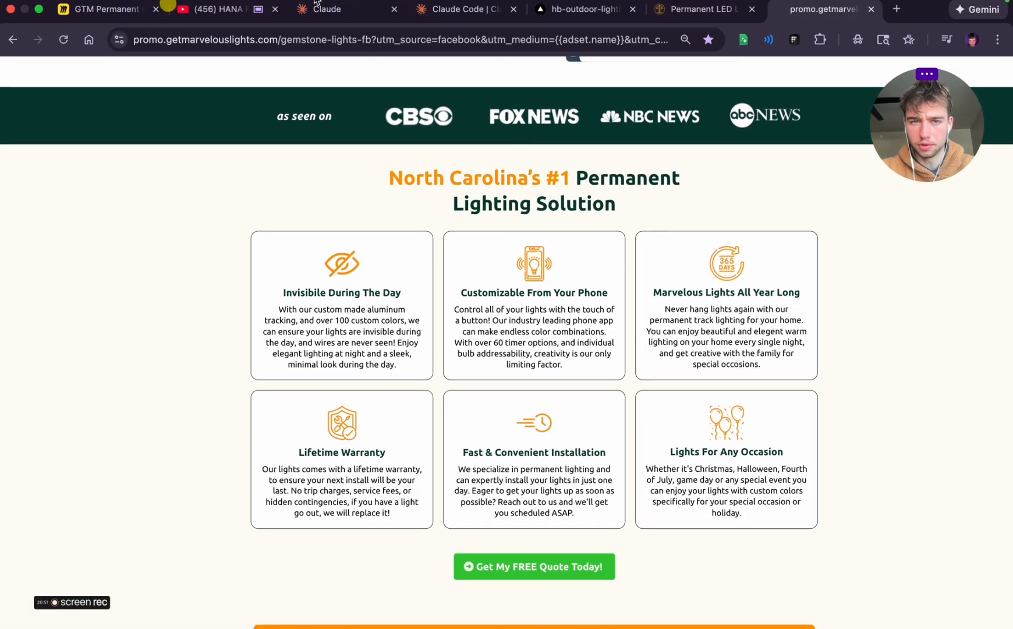
Return to the Miro board and add a rounded rectangle labelled "Reason #1" below the "Green Bay's #1" heading
left_click(102, 10)
scroll(470, 191, "down", 3)
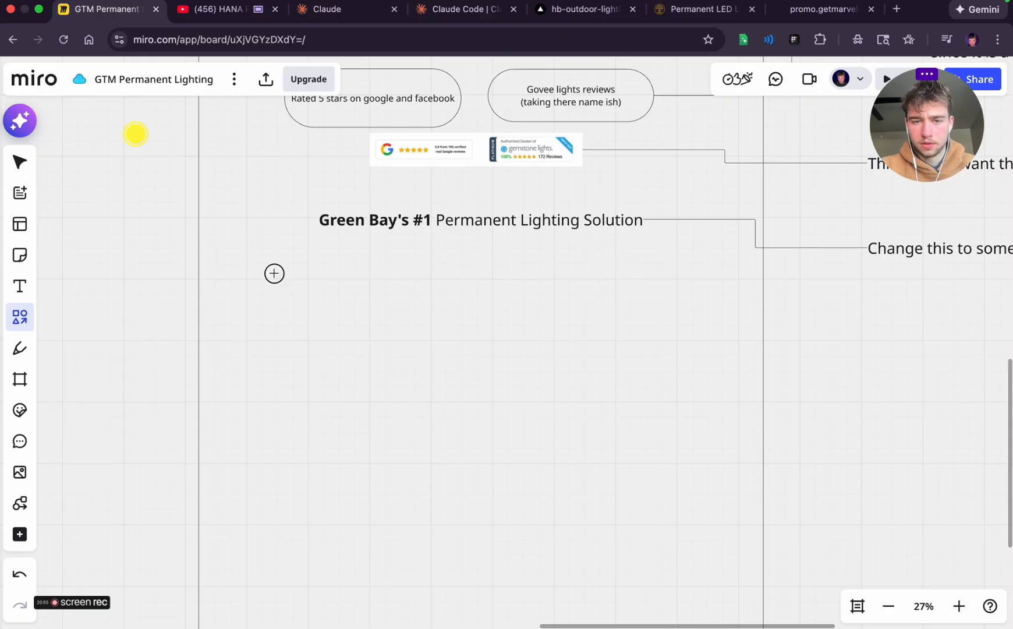
left_click_drag(274, 272, 423, 366)
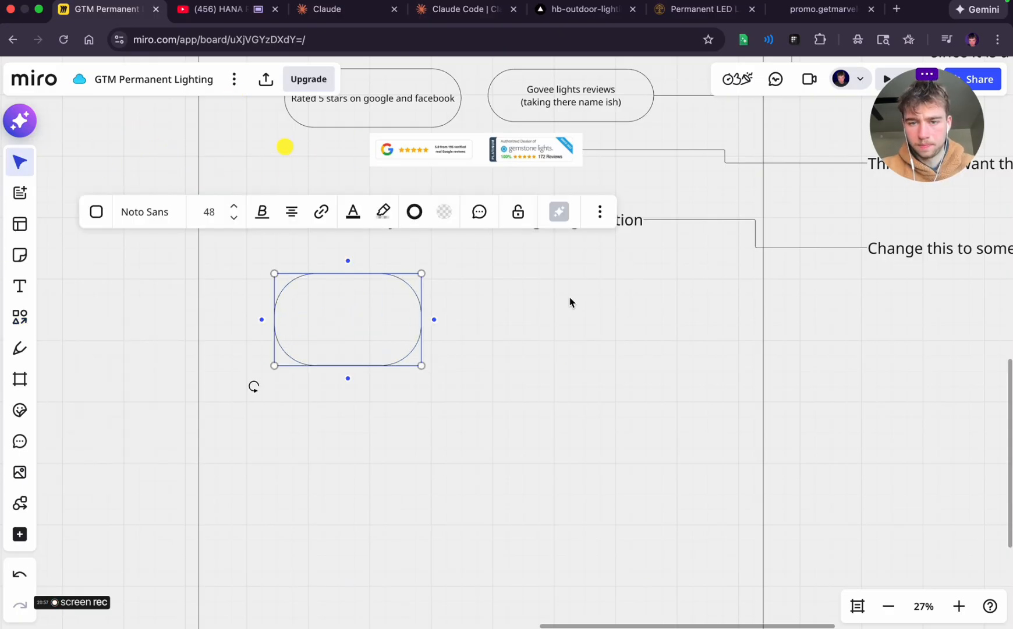
left_click(540, 297)
left_click(300, 311)
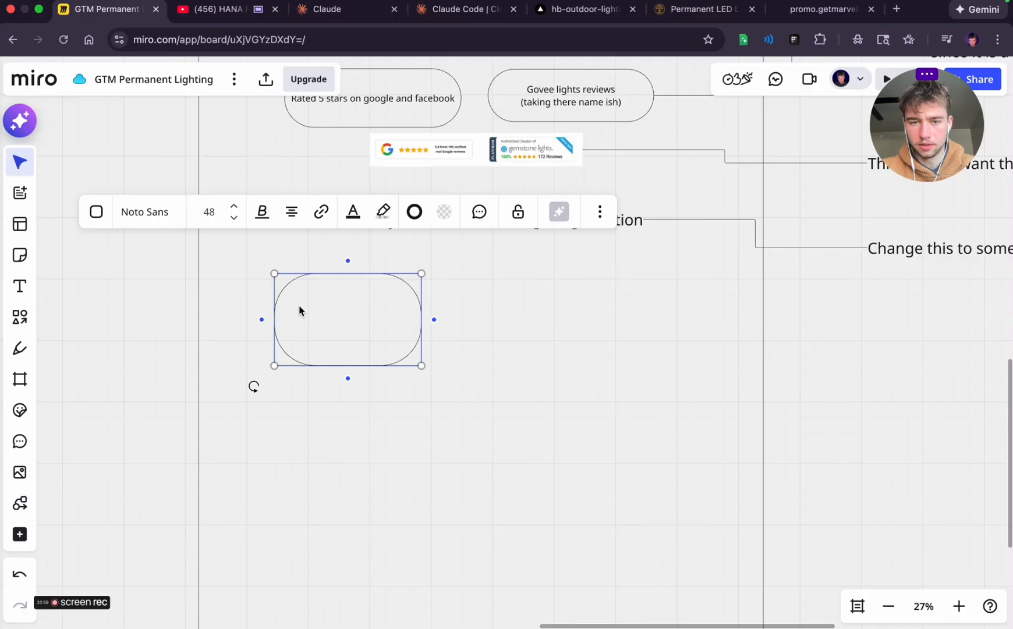
type("Reason #1")
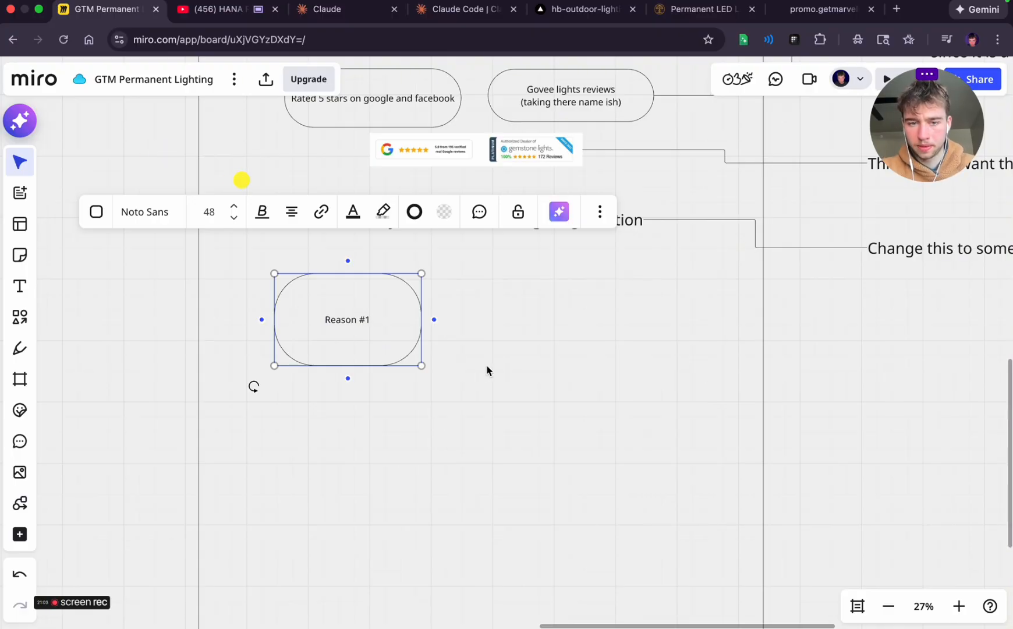
left_click(489, 369)
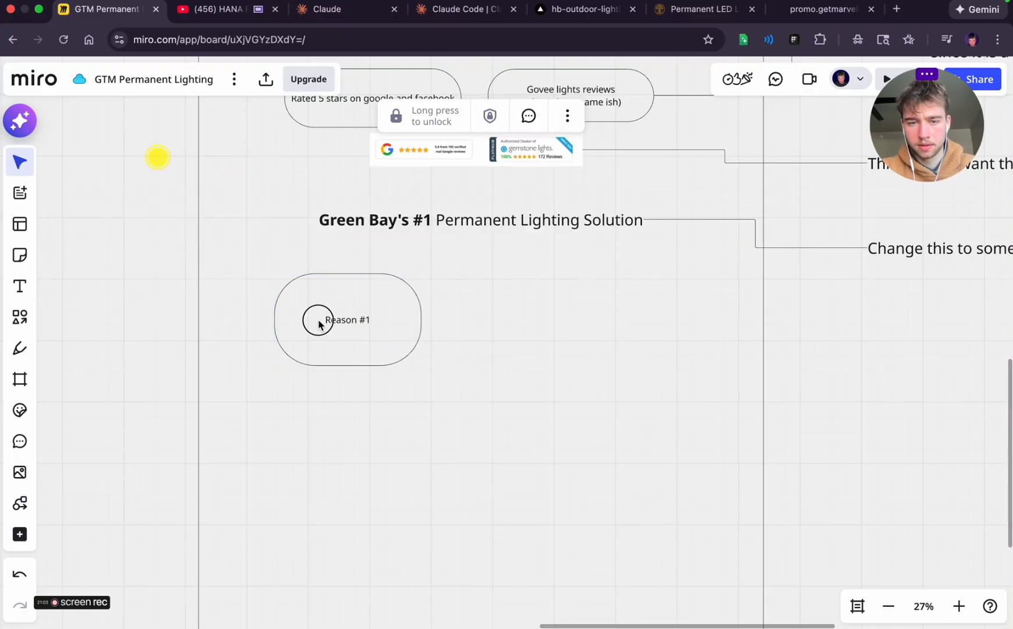
Duplicate the "Reason #1" card, space the copy out to its right in the same row, and relabel it "Reason #2"
left_click(319, 322)
key("super+d")
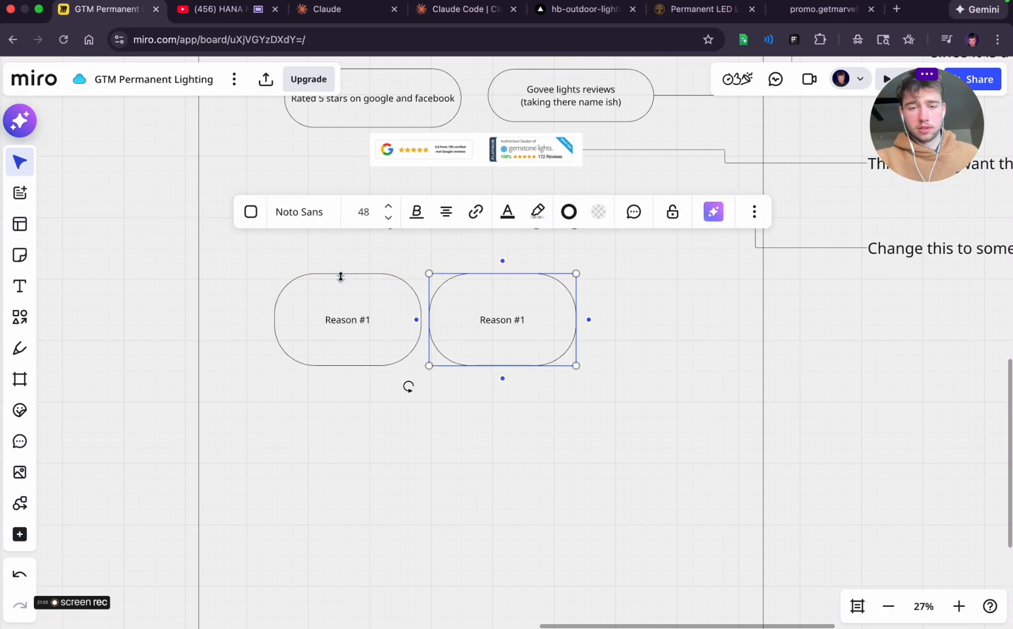
left_click_drag(520, 323, 564, 320)
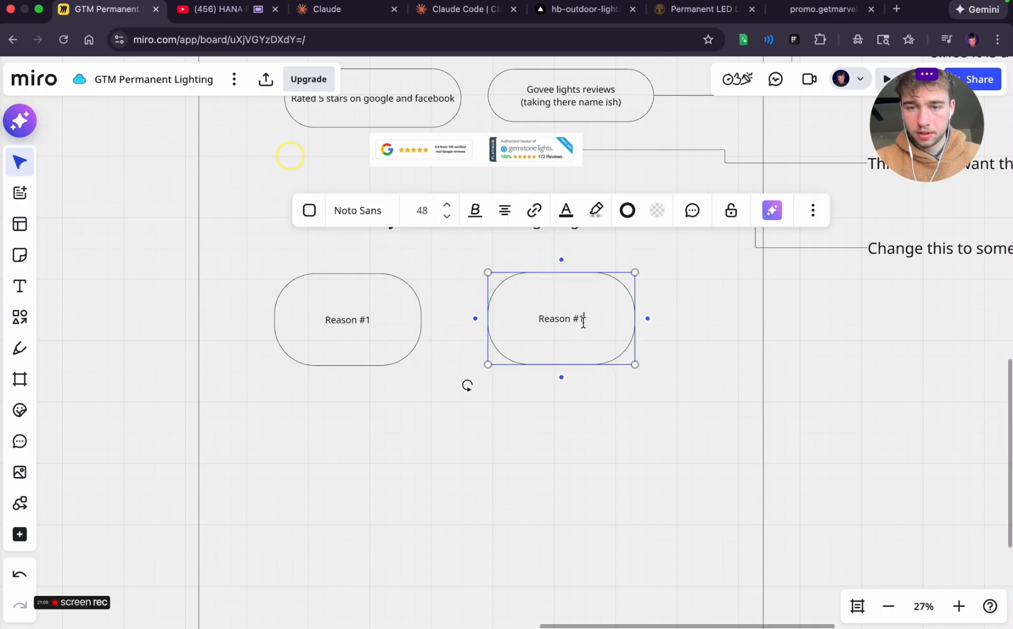
left_click(588, 377)
left_click(578, 304)
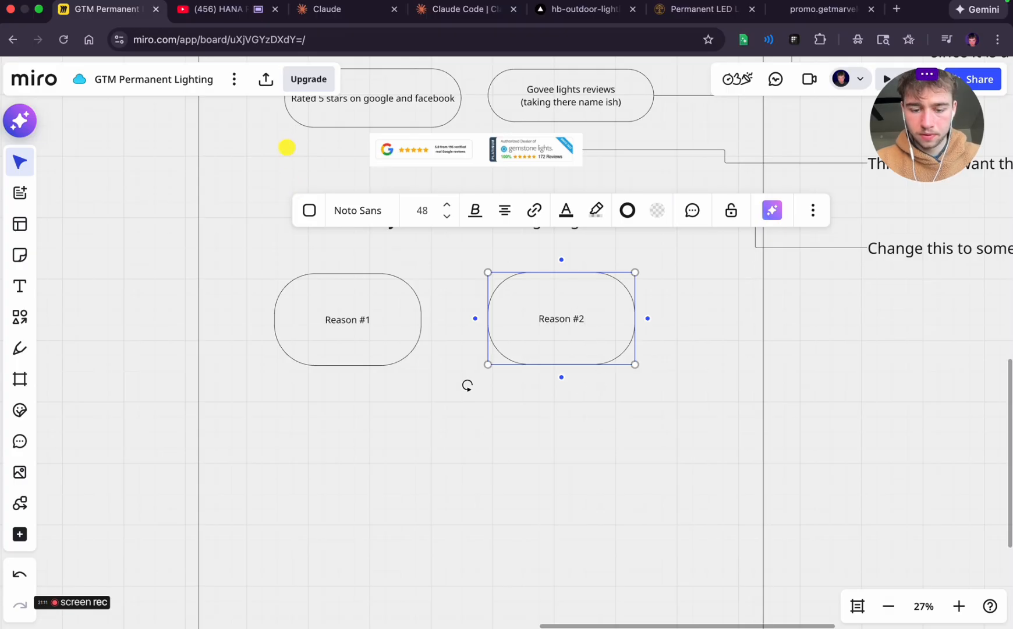
key("super+d")
key("BackSpace")
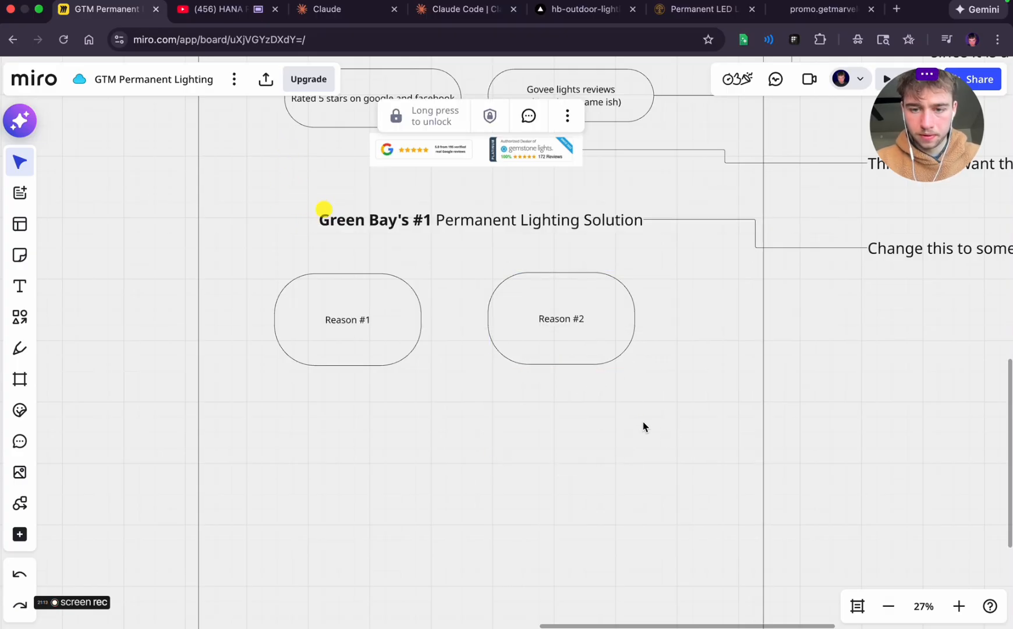
Duplicate both reason cards as a second row beneath and relabel the copies "Reason #3" and "Reason #4"
left_click_drag(640, 392, 290, 296)
key("super+d")
left_click(429, 392)
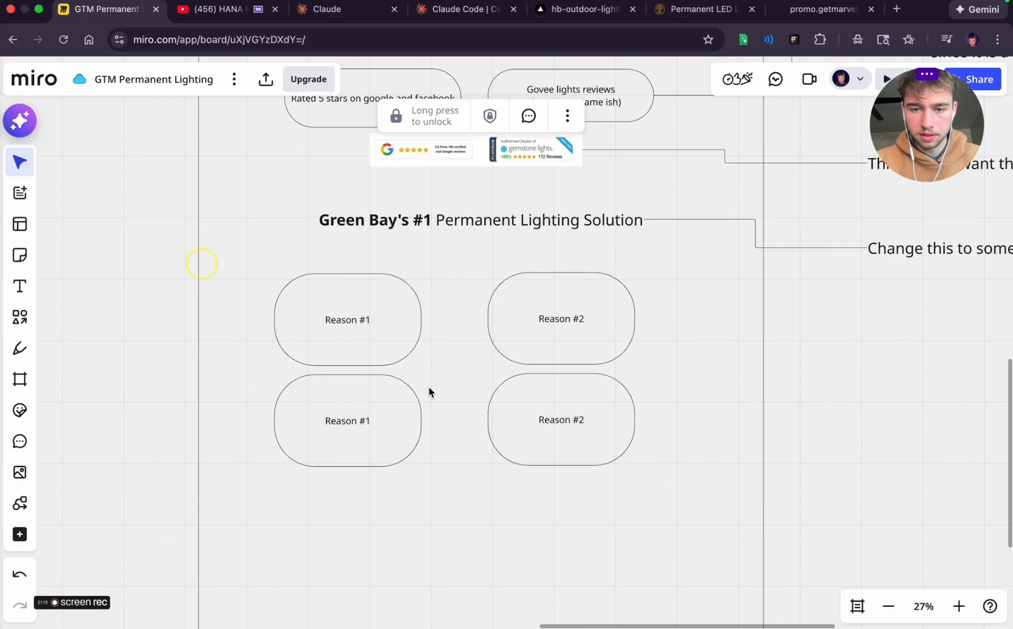
left_click(405, 428)
left_click(378, 430)
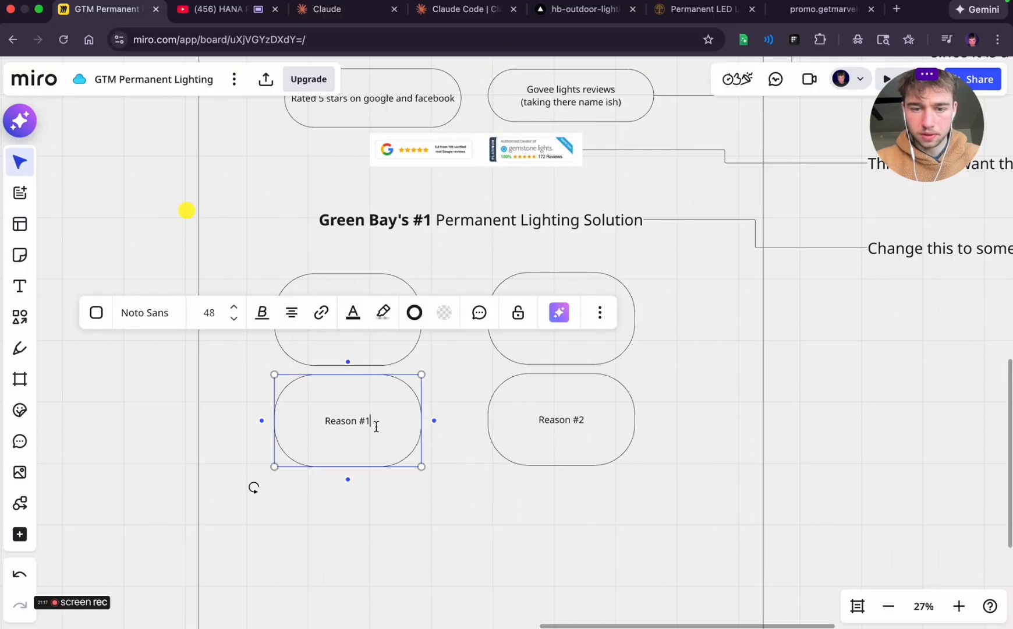
left_click(585, 417)
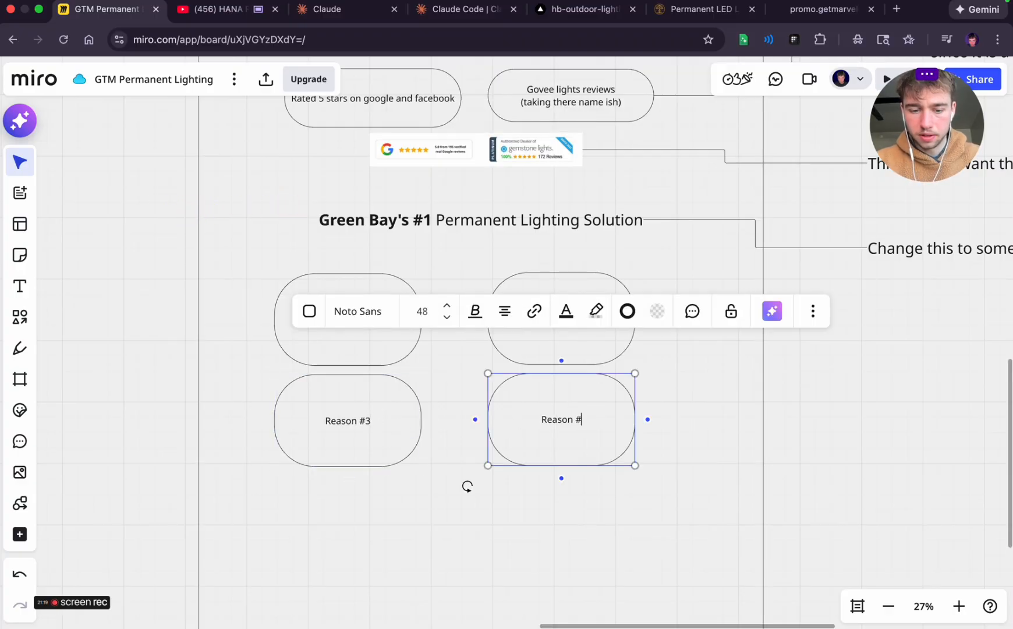
Move the second row of cards slightly down and centre all four reason cards under the heading
left_click_drag(625, 525, 247, 412)
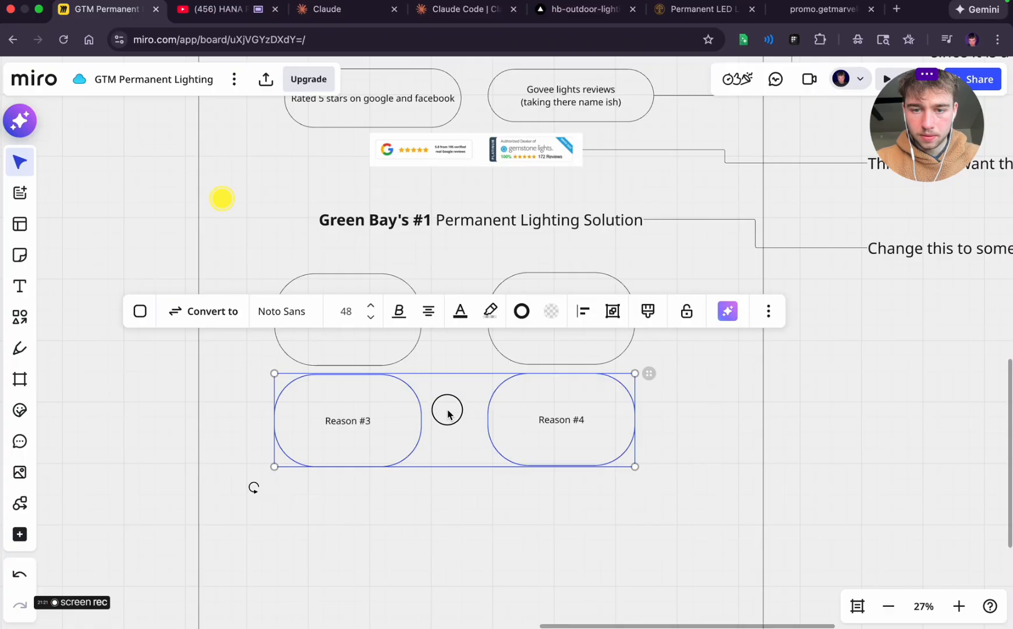
left_click_drag(447, 414, 448, 421)
left_click_drag(683, 536, 258, 256)
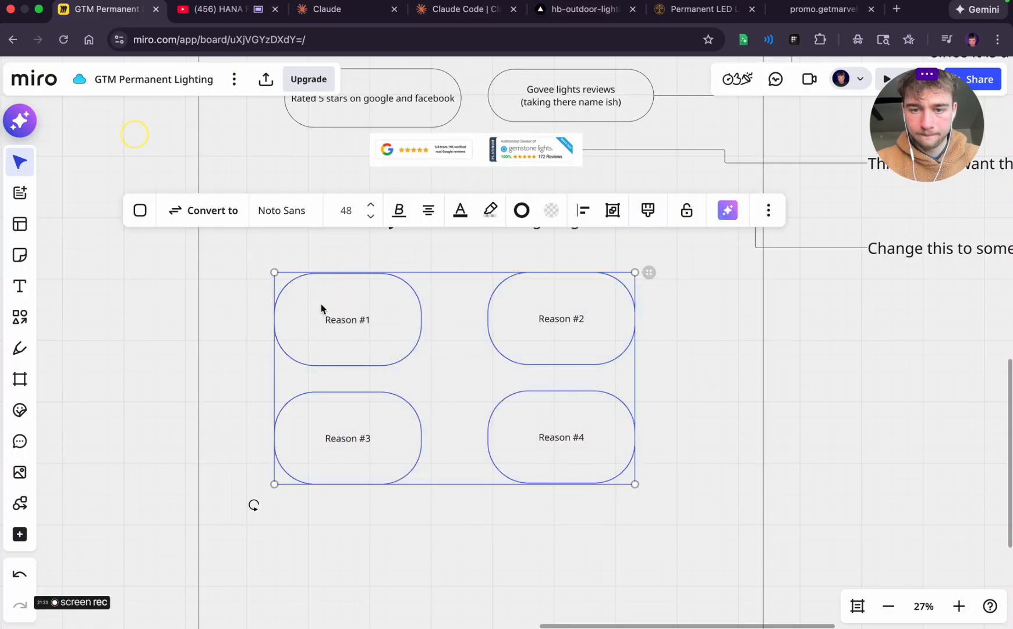
left_click_drag(410, 342, 436, 342)
left_click(904, 431)
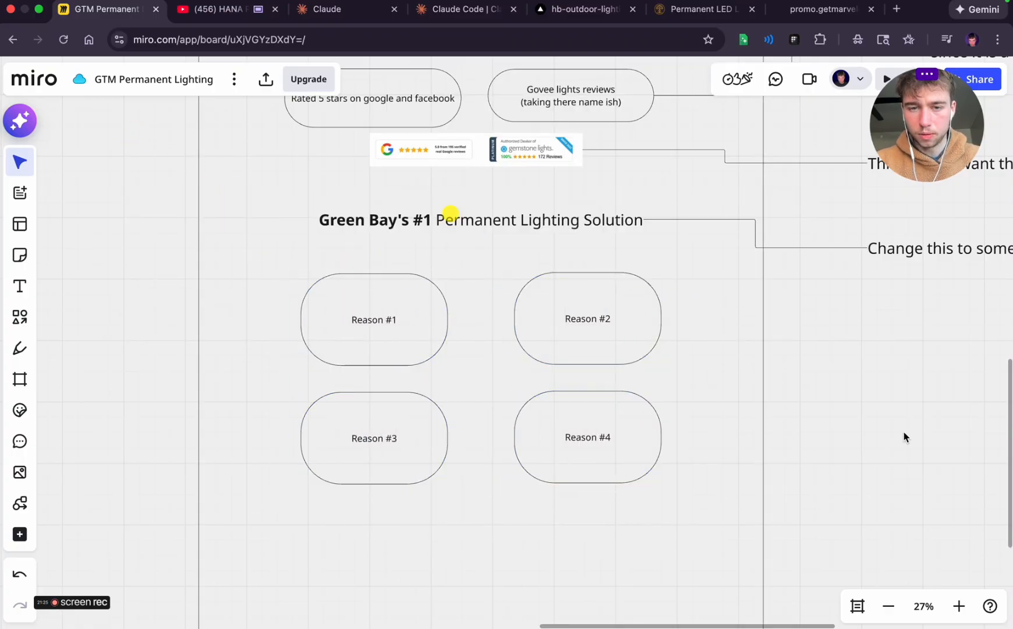
Draw a wide, flat rounded rectangle centred beneath the four reason cards as a call-to-action button
scroll(905, 435, "down", 3)
left_click_drag(136, 267, 329, 440)
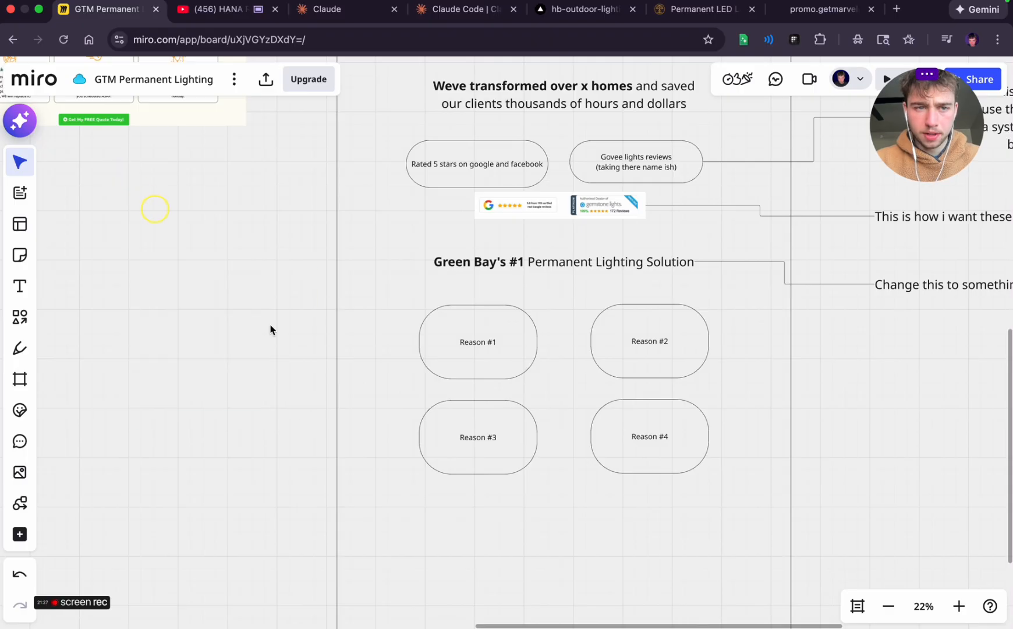
scroll(249, 285, "up", 2)
scroll(248, 284, "down", 5)
scroll(247, 284, "right", 2)
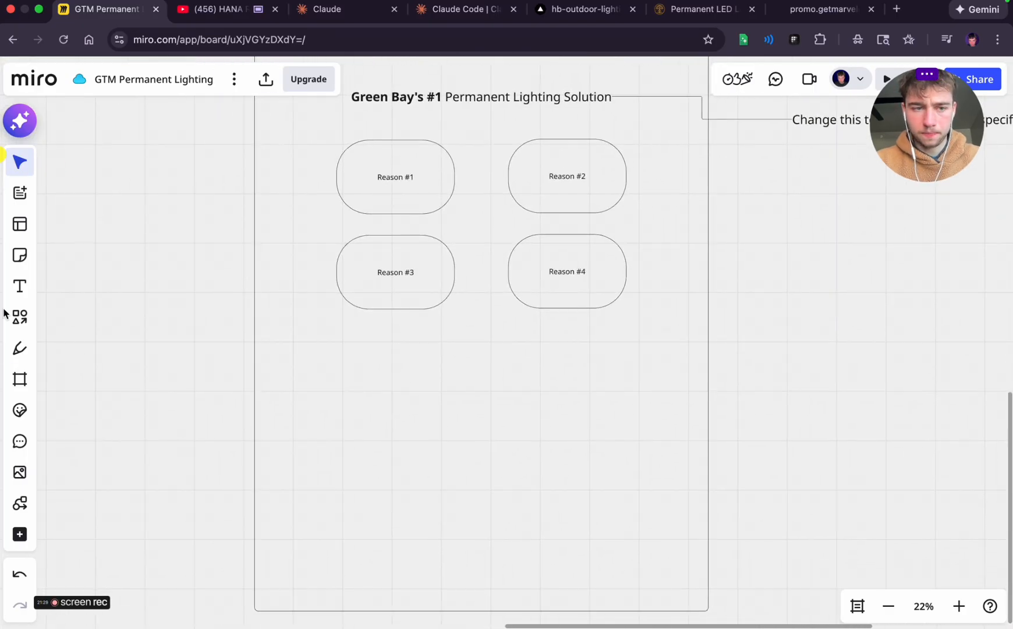
left_click(20, 316)
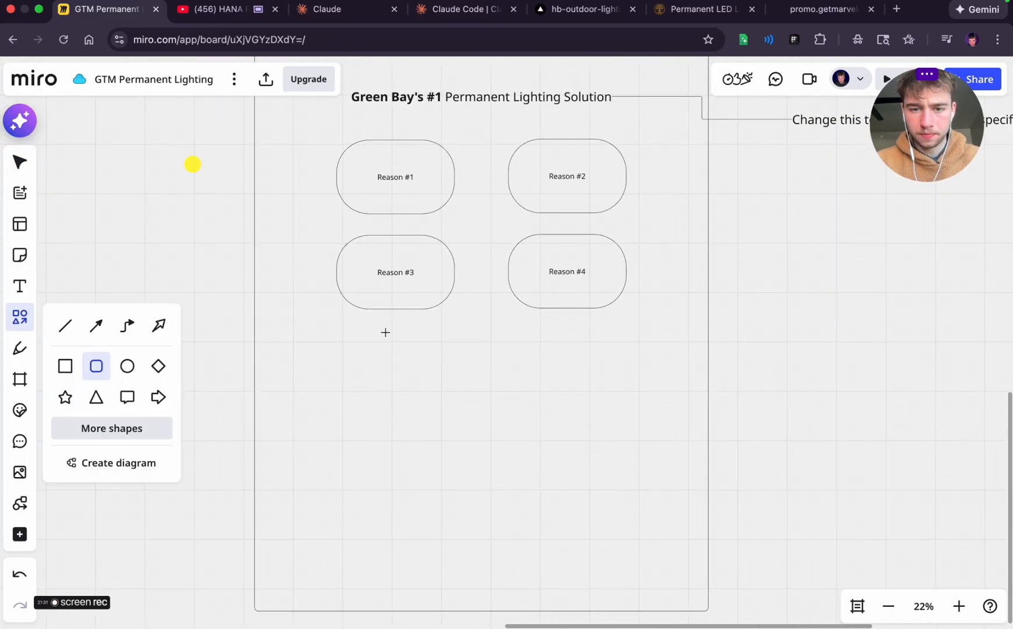
left_click_drag(385, 331, 563, 373)
Switch to the Marvelous Lights promo page and follow its "Get My FREE Quote Today!" button to examine the quote form section
left_click(844, 9)
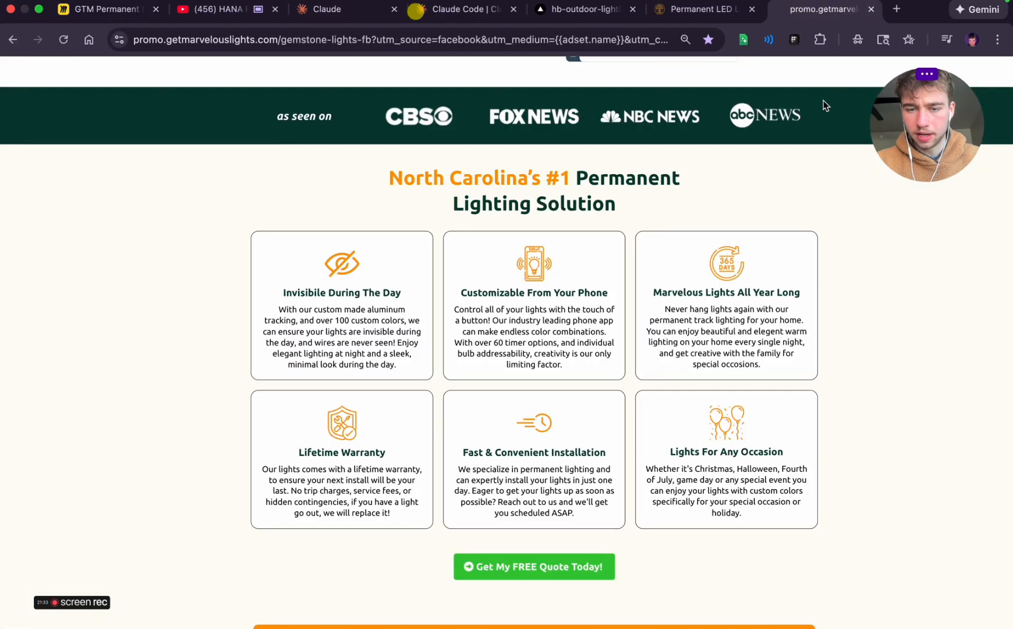
left_click(486, 565)
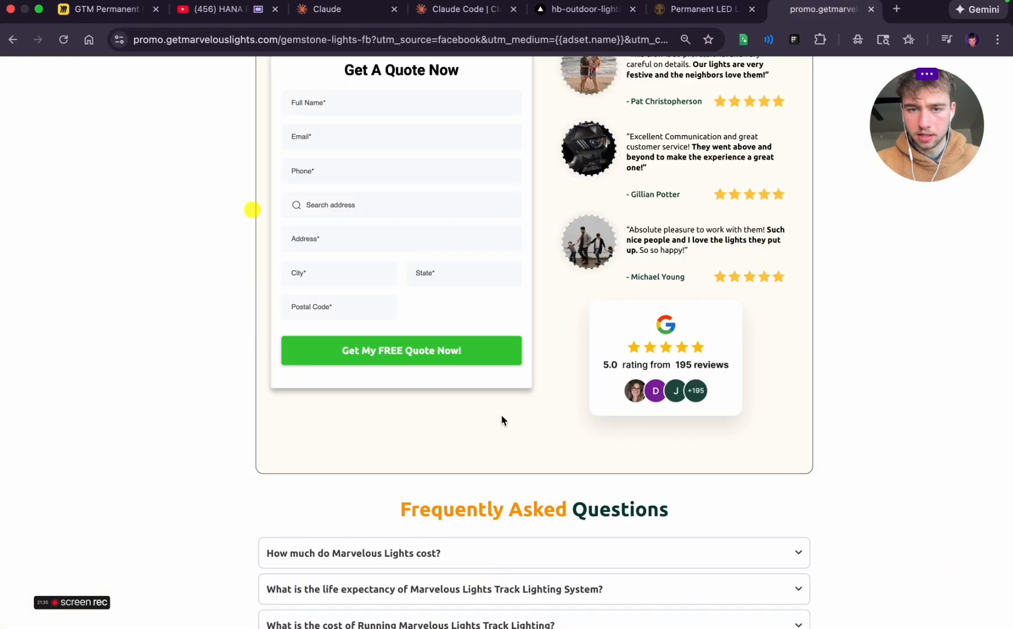
scroll(470, 341, "up", 3)
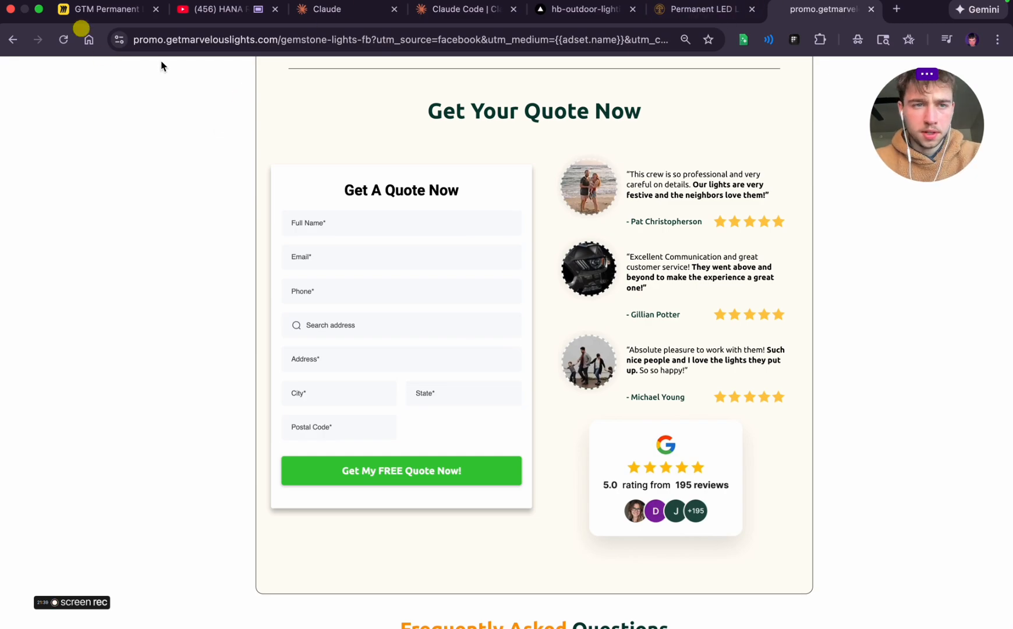
Return to the Miro board, label the button shape "Get Quote Now" and fill it light yellow
left_click(107, 9)
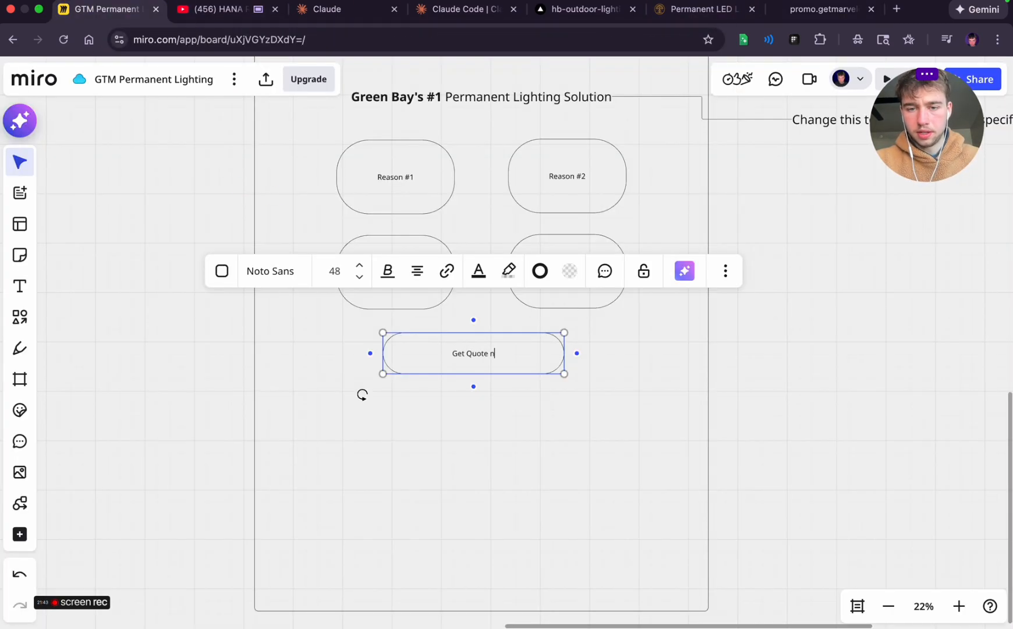
left_click(578, 272)
left_click(554, 419)
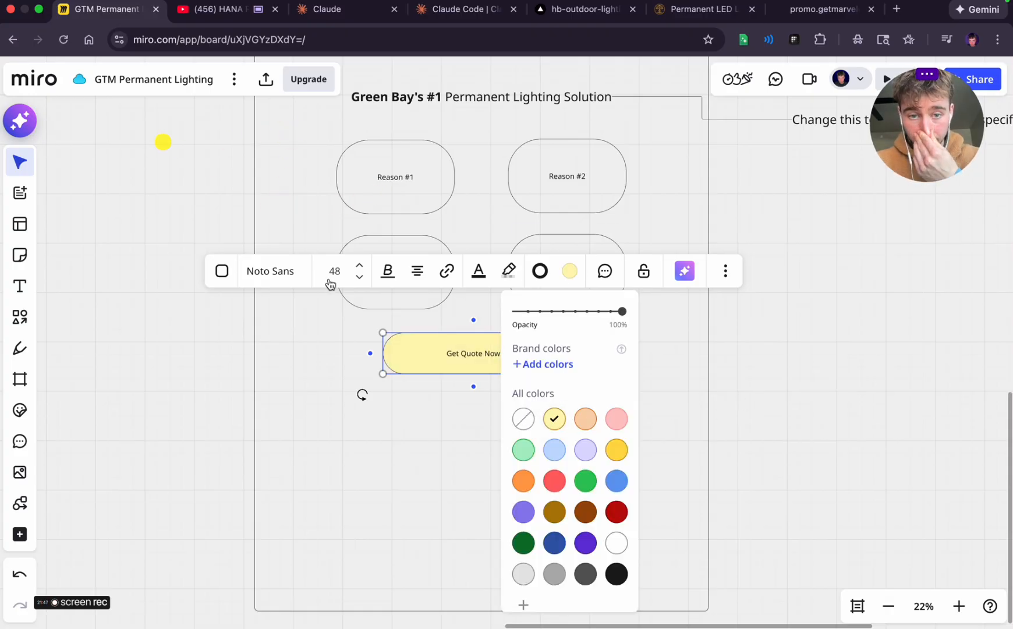
Set the "Get Quote Now" label's font size to 80, shrink the button around it and recentre it beneath the reason cards
double_click(358, 265)
left_click(647, 408)
left_click(522, 345)
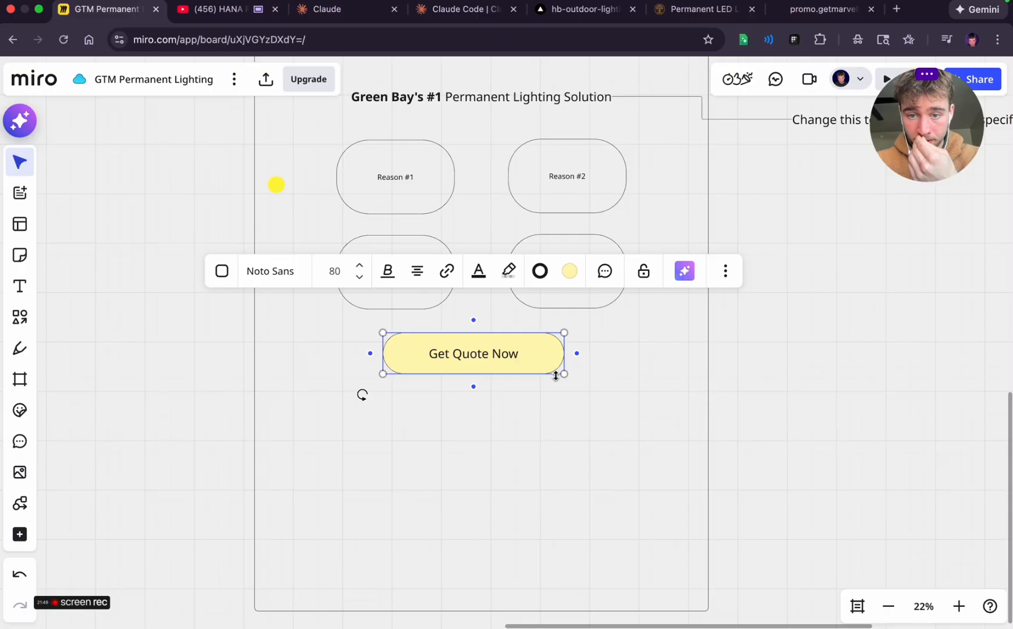
left_click_drag(569, 374, 511, 356)
left_click(508, 371)
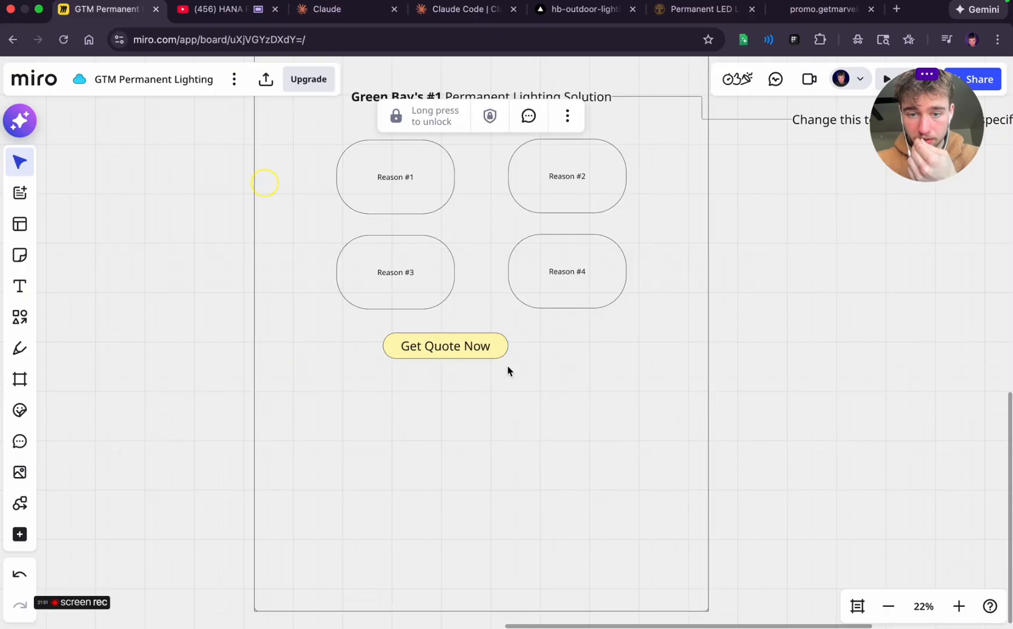
left_click(444, 351)
left_click_drag(435, 344, 470, 350)
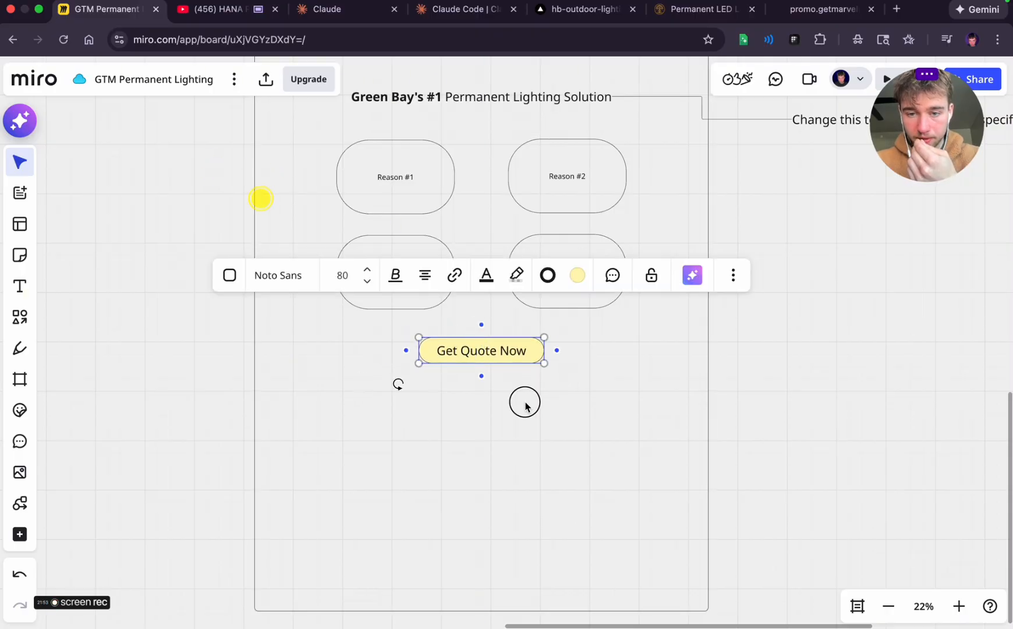
left_click(525, 406)
Add a connected copy of the "Get Quote Now" shape and move it outside the page frame as an annotation
left_click(532, 355)
left_click(559, 351)
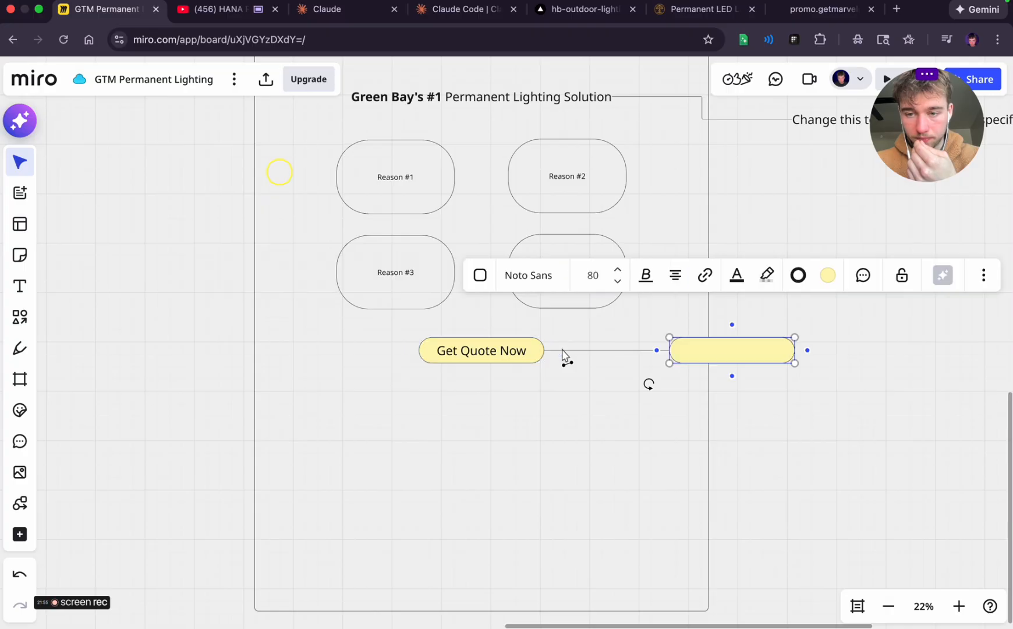
left_click(788, 401)
left_click_drag(720, 356, 892, 336)
left_click(813, 398)
Remove the yellow fill from the connected annotation shape
scroll(808, 398, "right", 4)
scroll(809, 397, "up", 1)
left_click(676, 361)
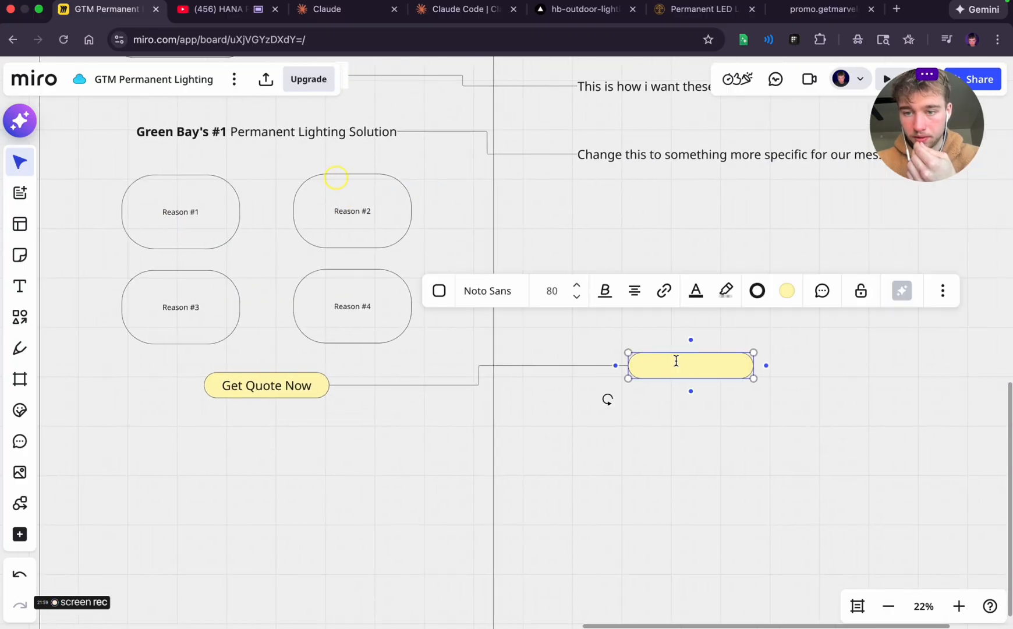
left_click(788, 297)
left_click(740, 432)
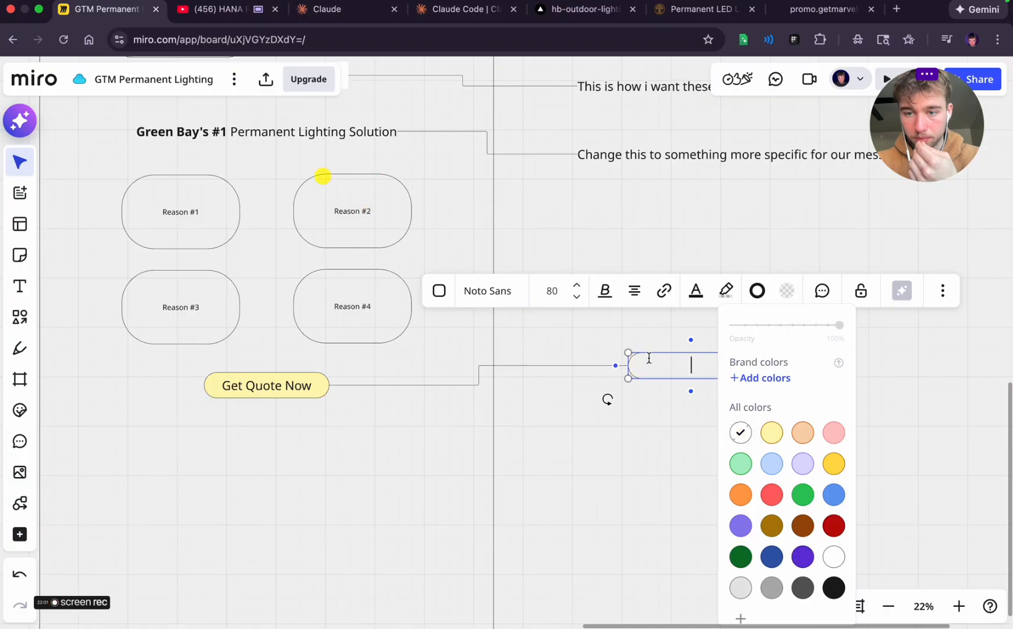
left_click(644, 436)
Write "Probably reframe this and have it scroll to the form" in the annotation shape
double_click(671, 370)
type("P")
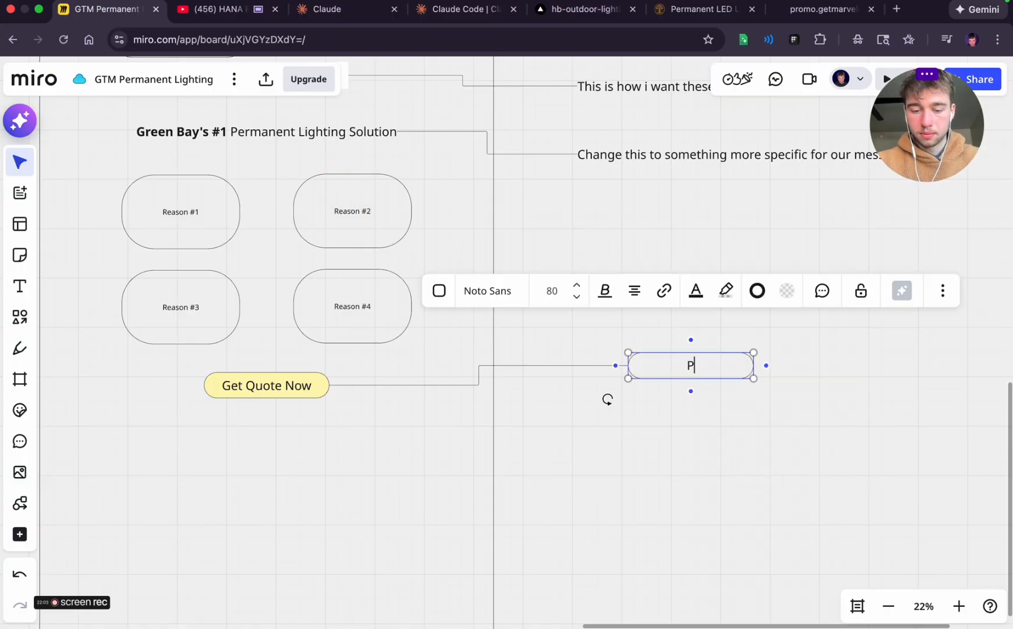
type("robably refr")
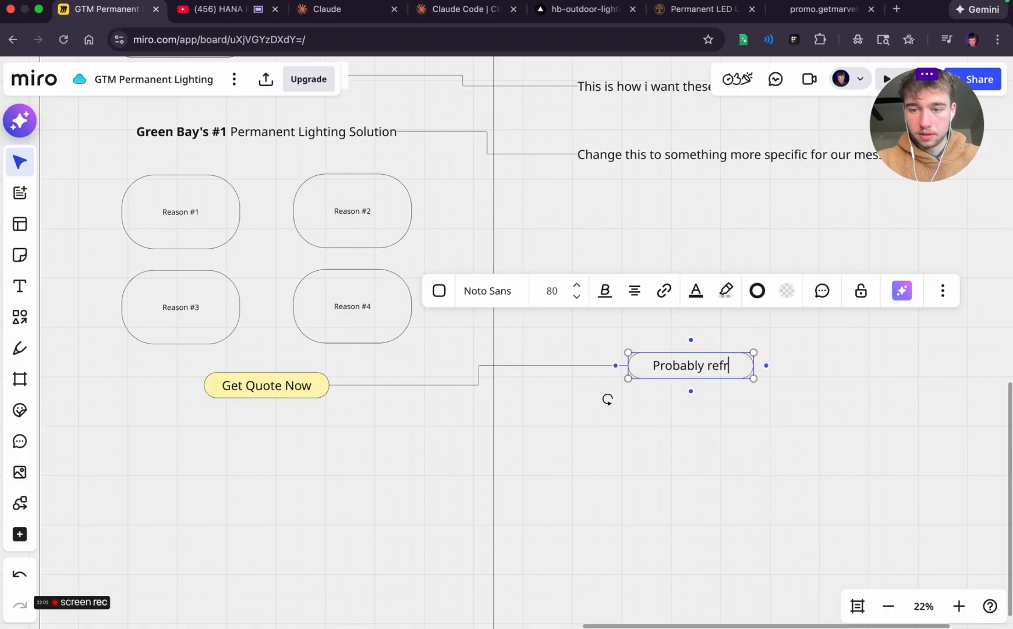
type("ame this and have i")
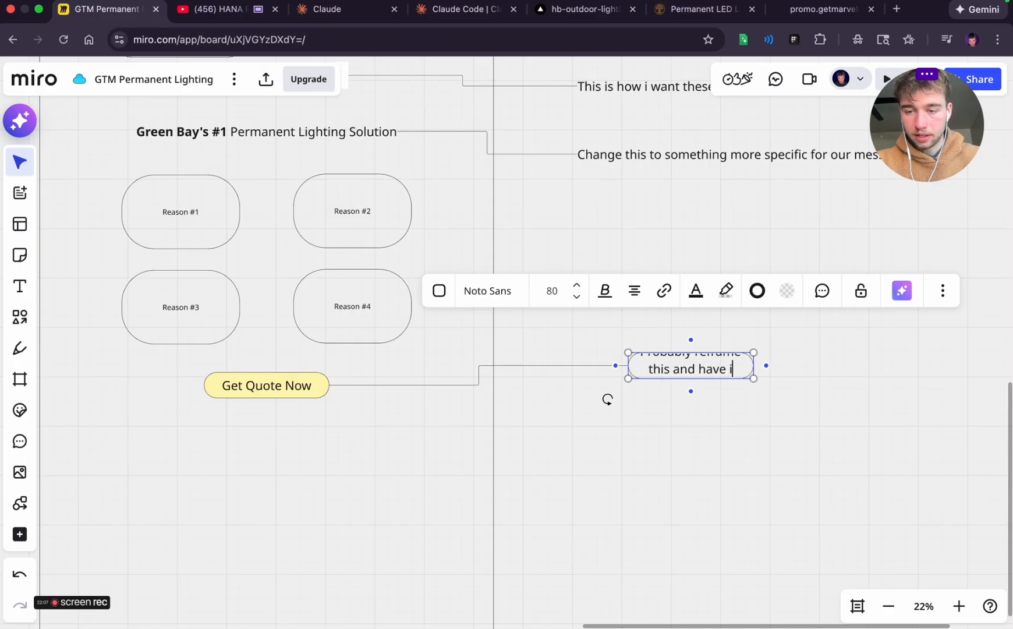
type("t scroll to the ")
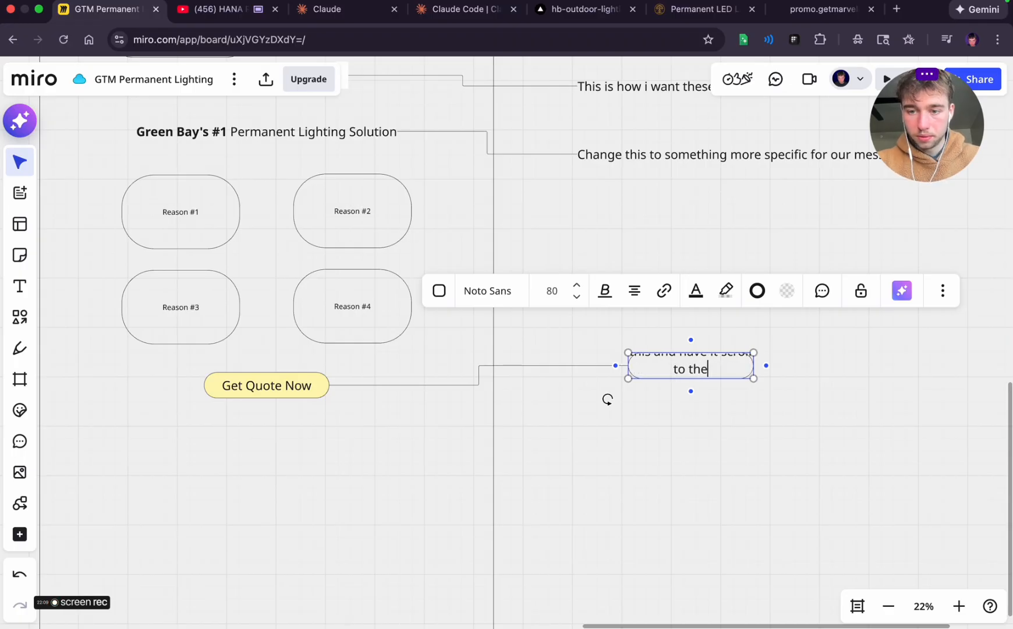
type("form")
key("Escape")
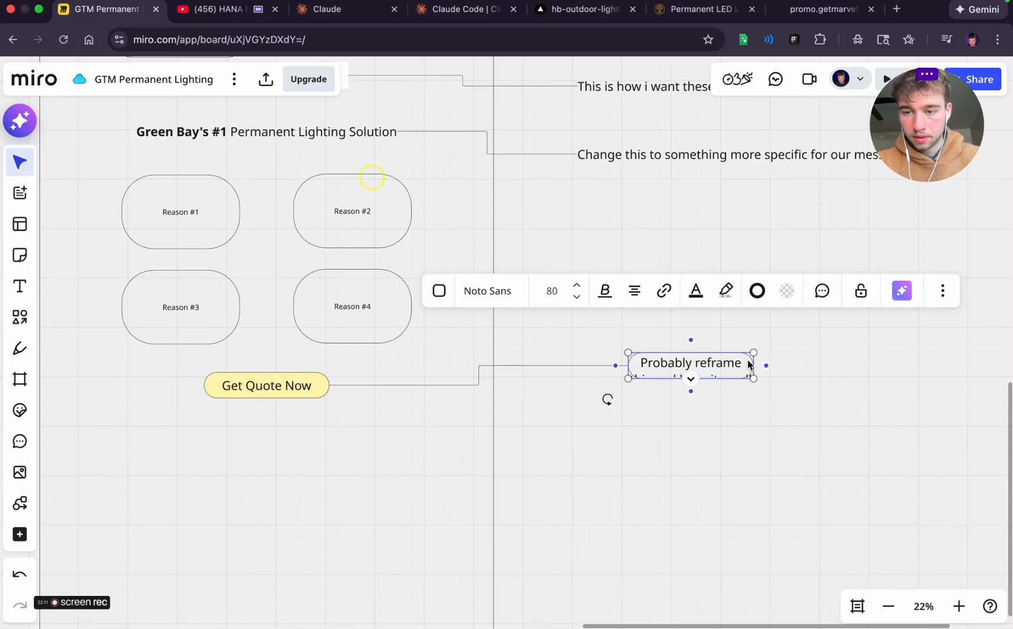
Widen and heighten the annotation shape so its full two-line note fits inside
left_click_drag(756, 363, 873, 403)
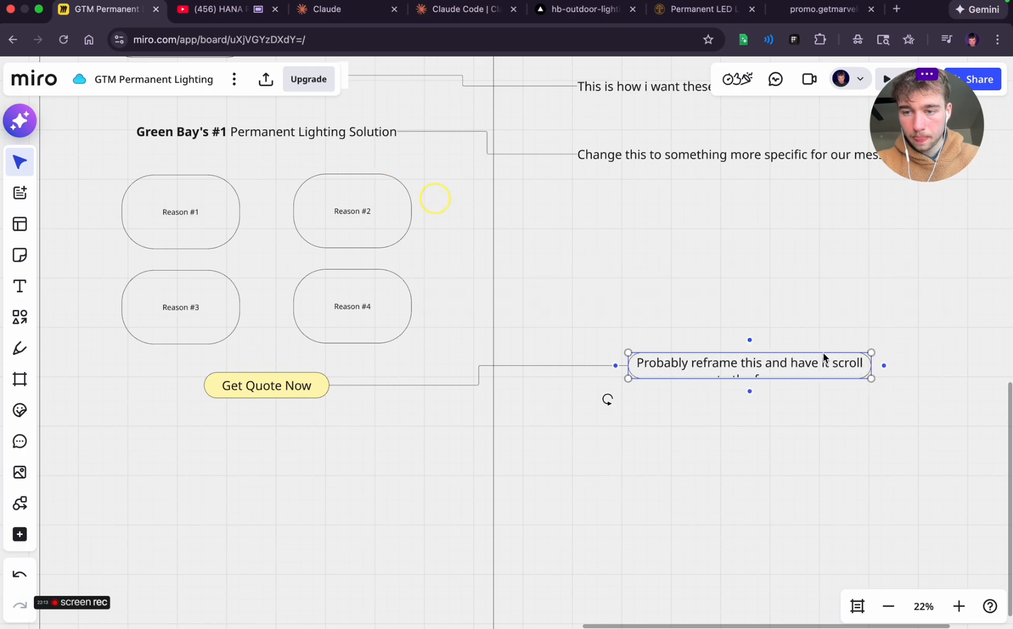
left_click(815, 377)
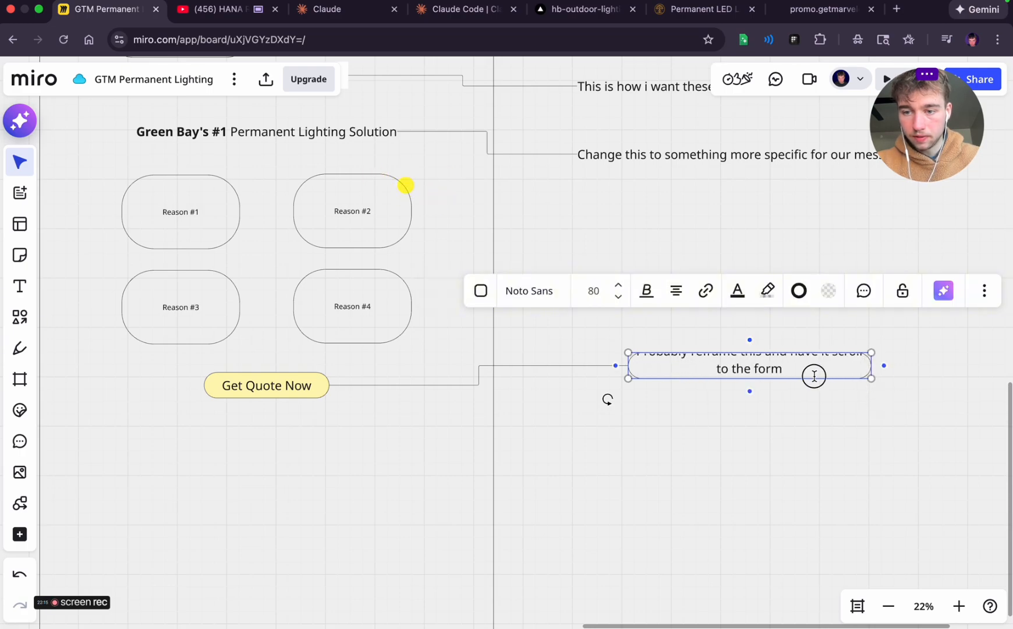
left_click(815, 391)
left_click(815, 376)
left_click_drag(815, 380, 815, 400)
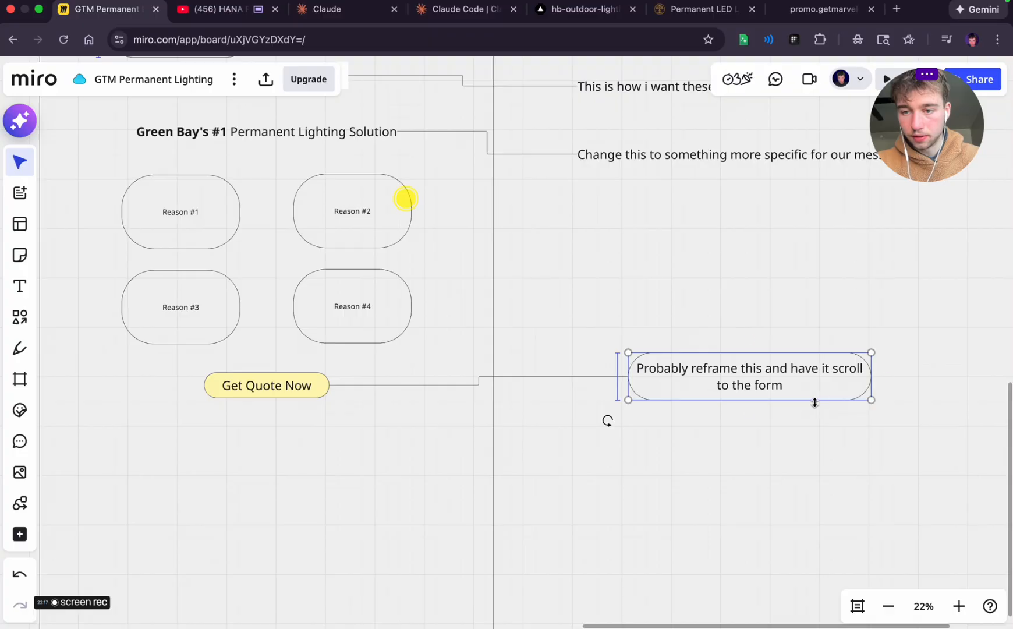
left_click(794, 433)
Switch to the Marvelous Lights promo page and examine the quote form, effects, owner's letter and home photo gallery sections
scroll(640, 413, "left", 8)
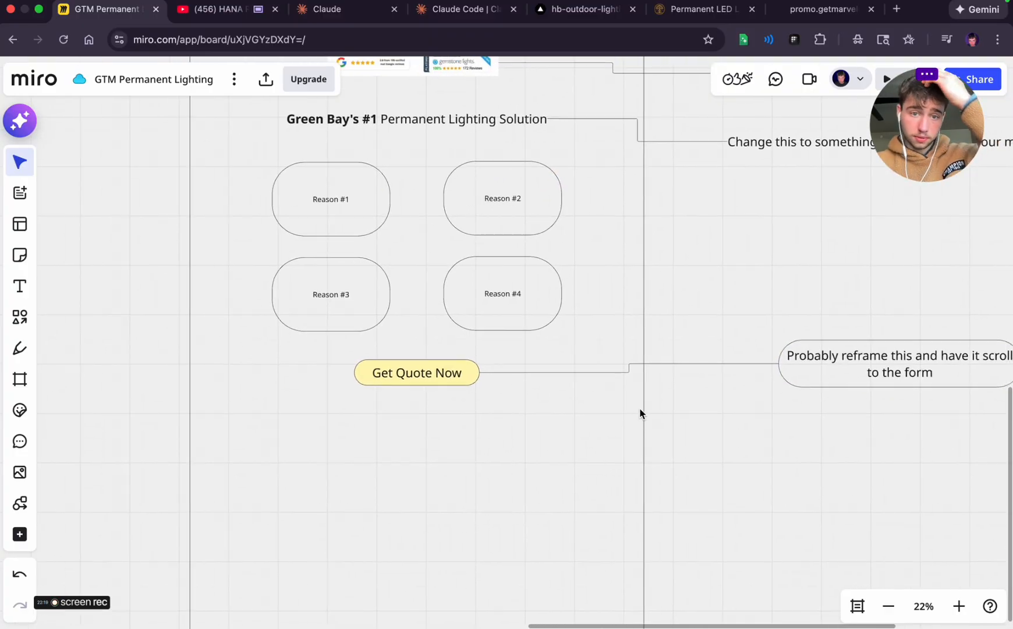
scroll(285, 310, "left", 20)
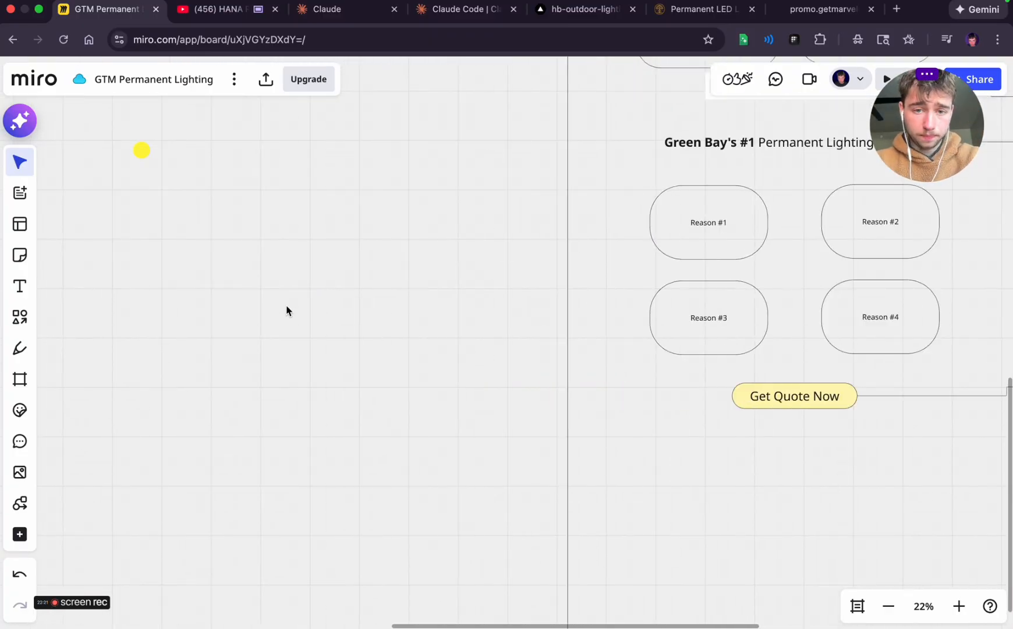
scroll(284, 310, "up", 3)
scroll(285, 310, "down", 5)
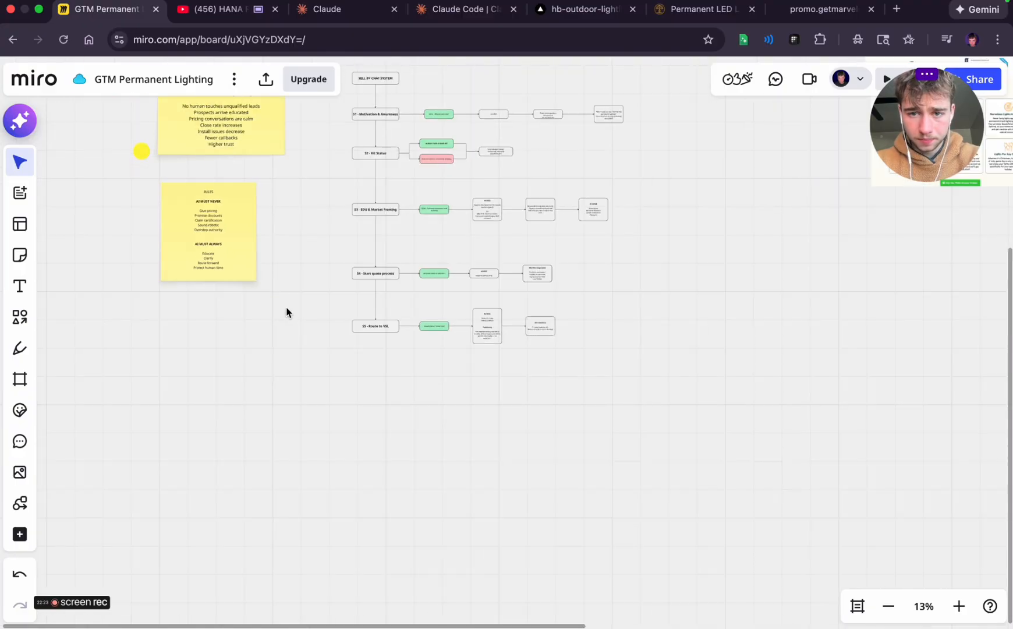
scroll(687, 330, "right", 15)
left_click(791, 3)
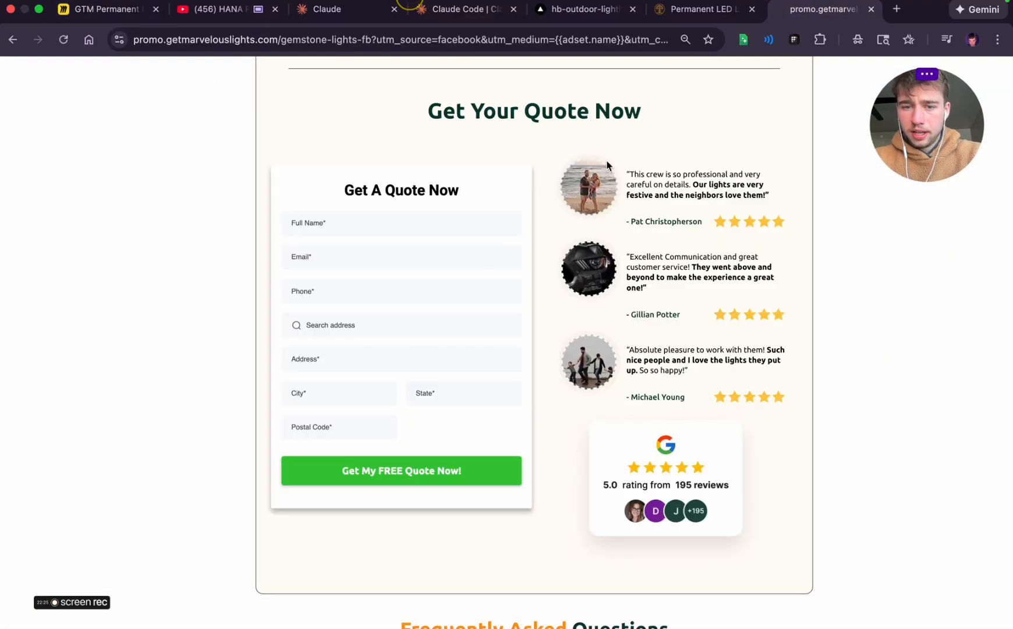
scroll(486, 310, "down", 2)
scroll(484, 303, "up", 15)
scroll(485, 303, "up", 20)
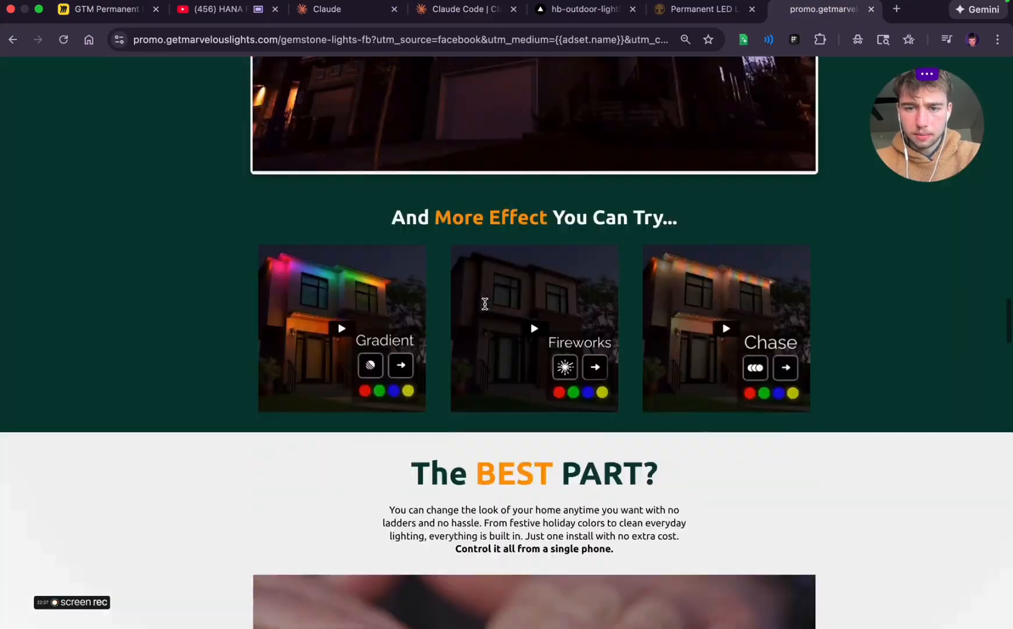
scroll(485, 304, "up", 20)
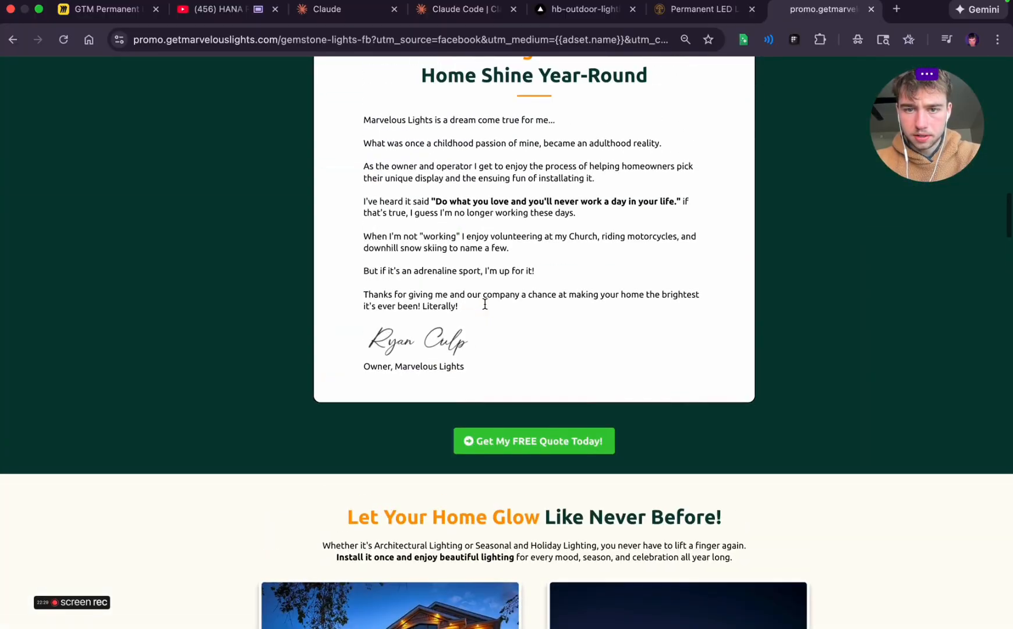
scroll(485, 303, "down", 9)
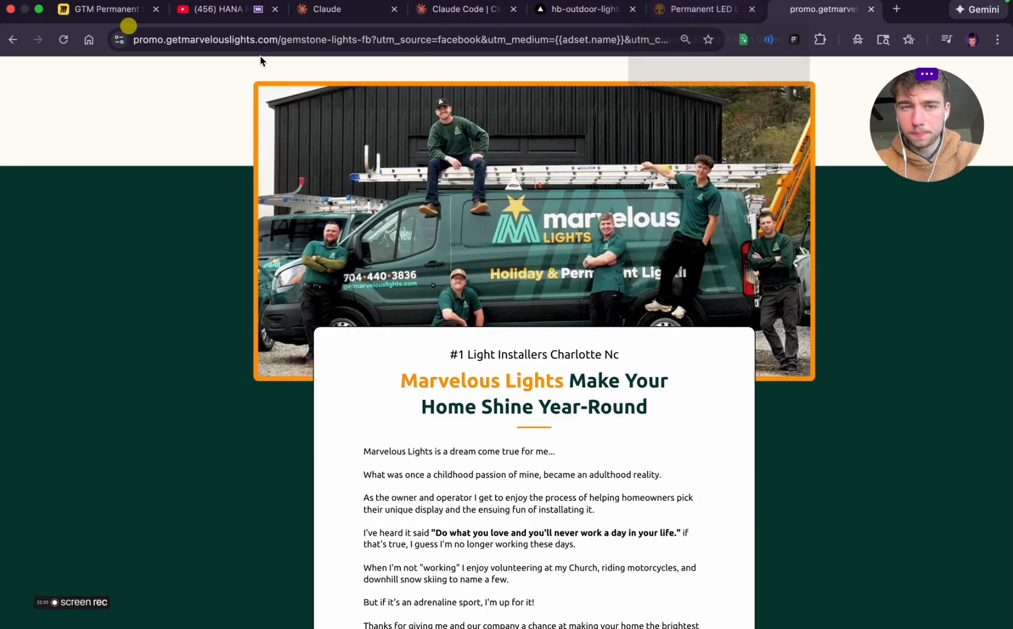
scroll(489, 185, "down", 3)
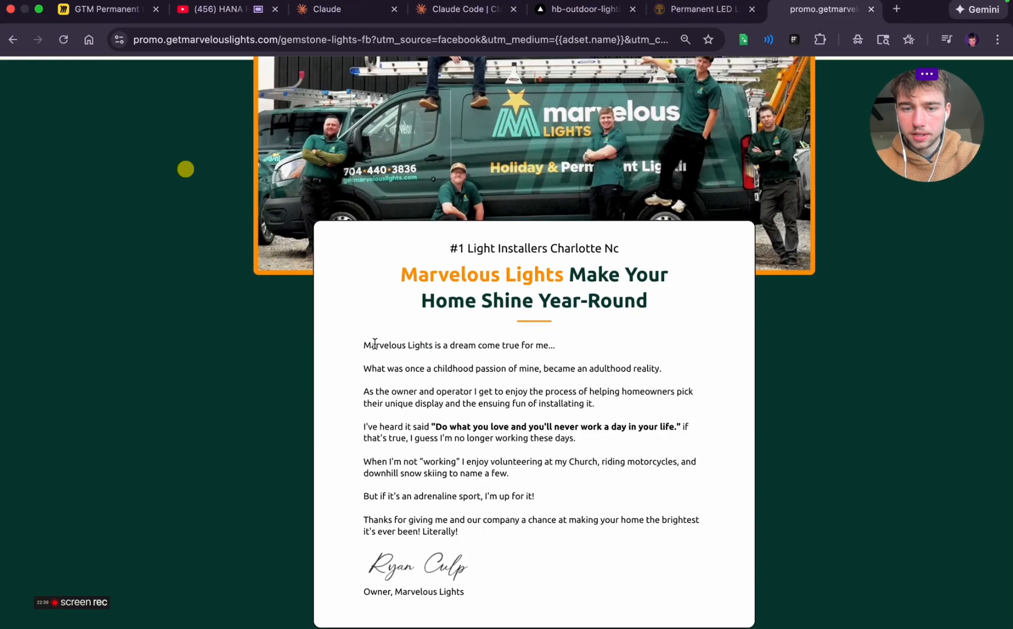
left_click_drag(364, 345, 558, 527)
left_click(559, 531)
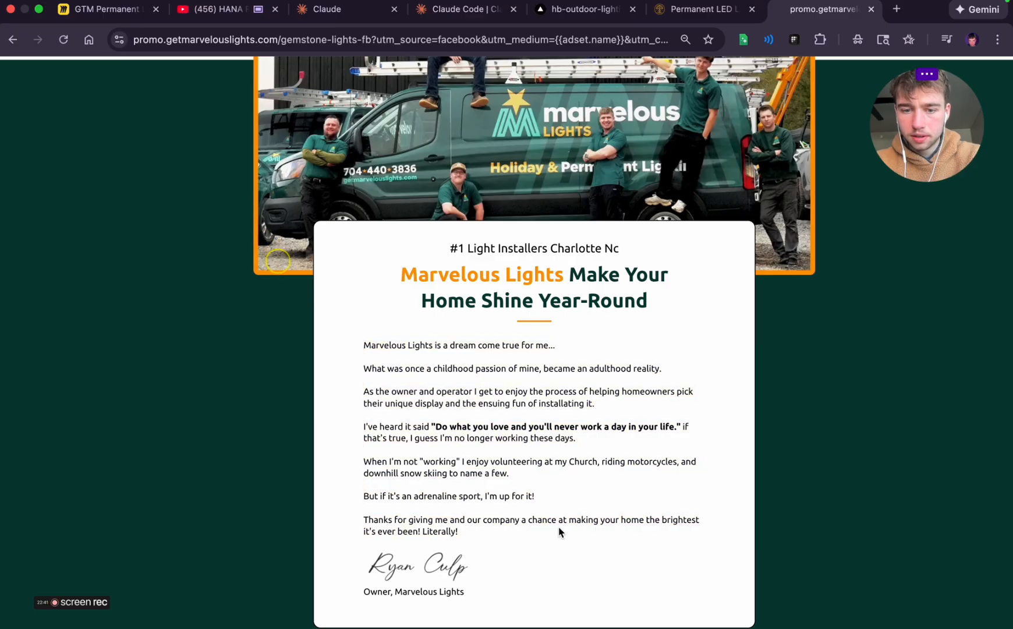
scroll(428, 447, "up", 5)
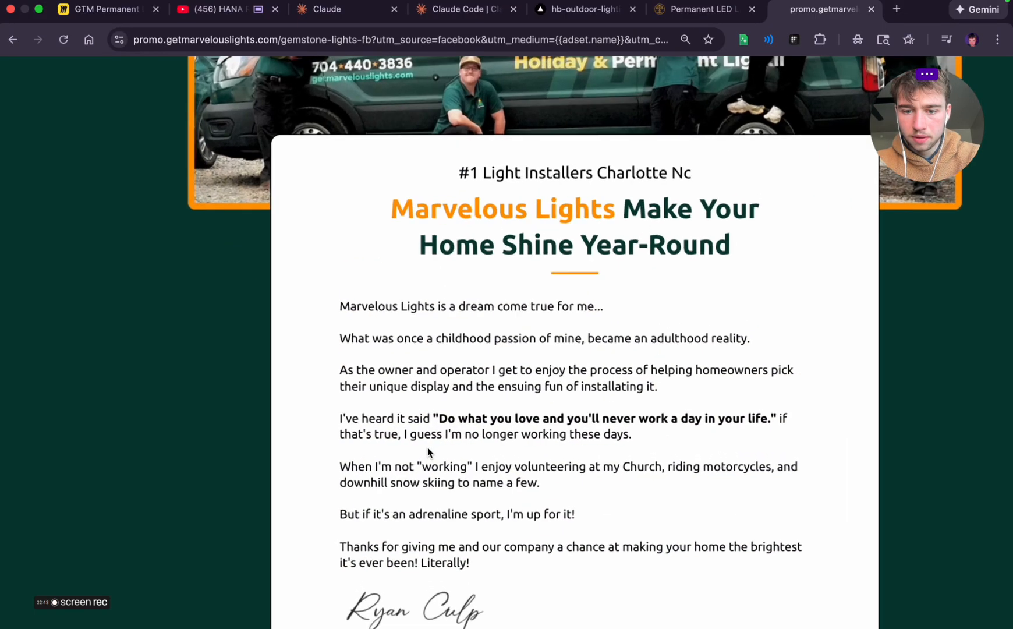
scroll(428, 448, "down", 5)
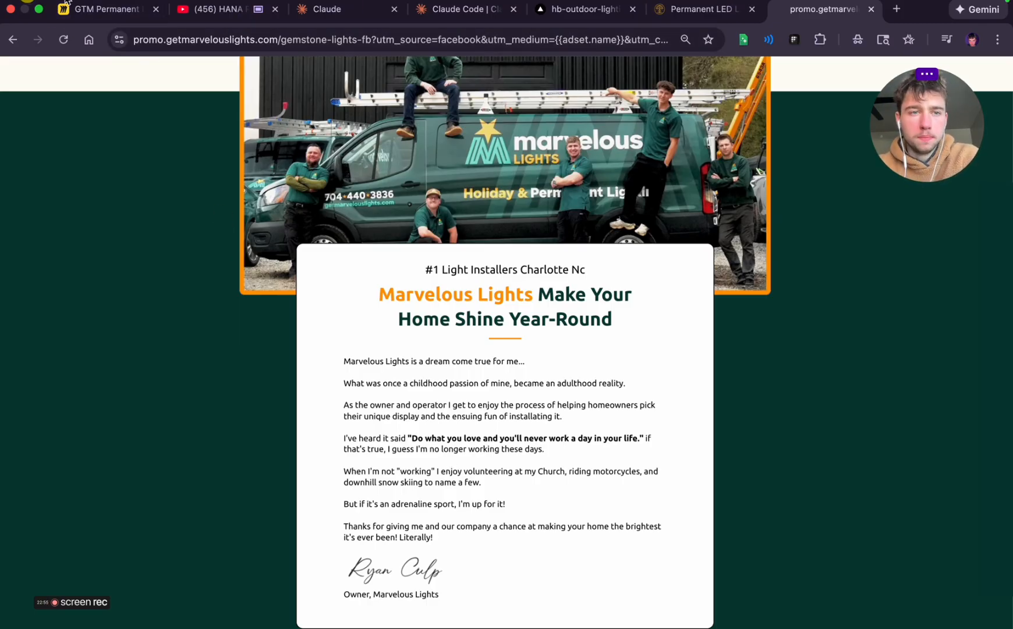
scroll(473, 416, "down", 10)
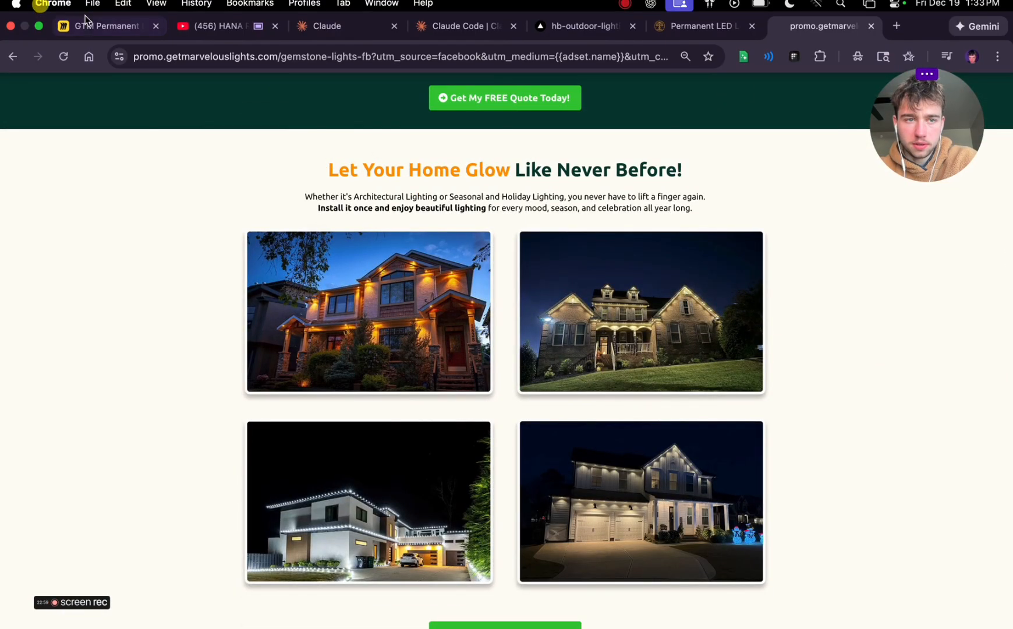
Return to the Miro board and place a text box in the empty frame area beneath the "Get Quote Now" button
left_click(96, 25)
scroll(679, 390, "down", 10)
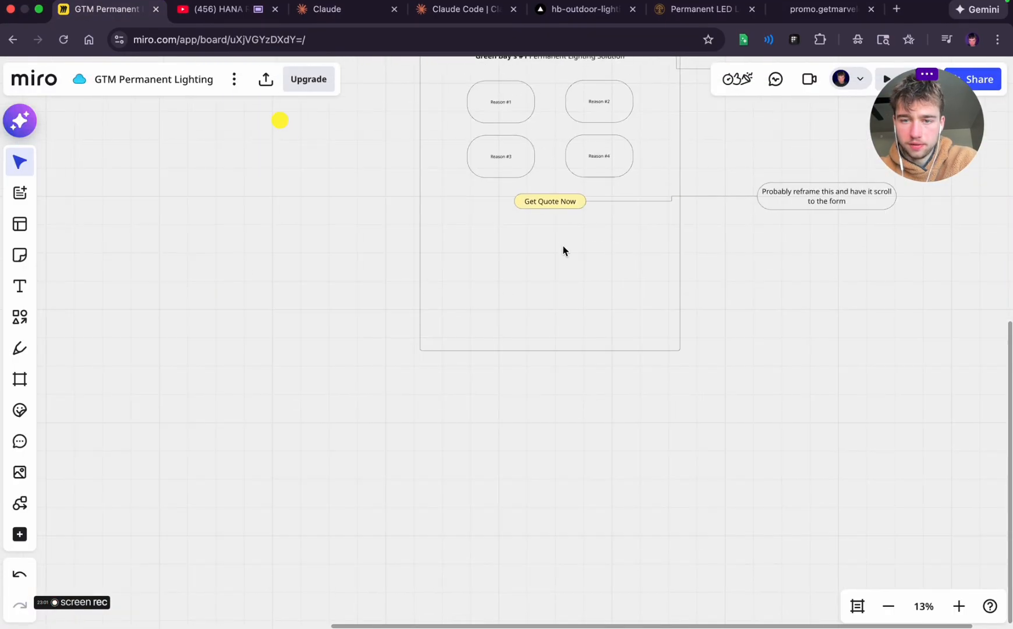
scroll(563, 249, "up", 5)
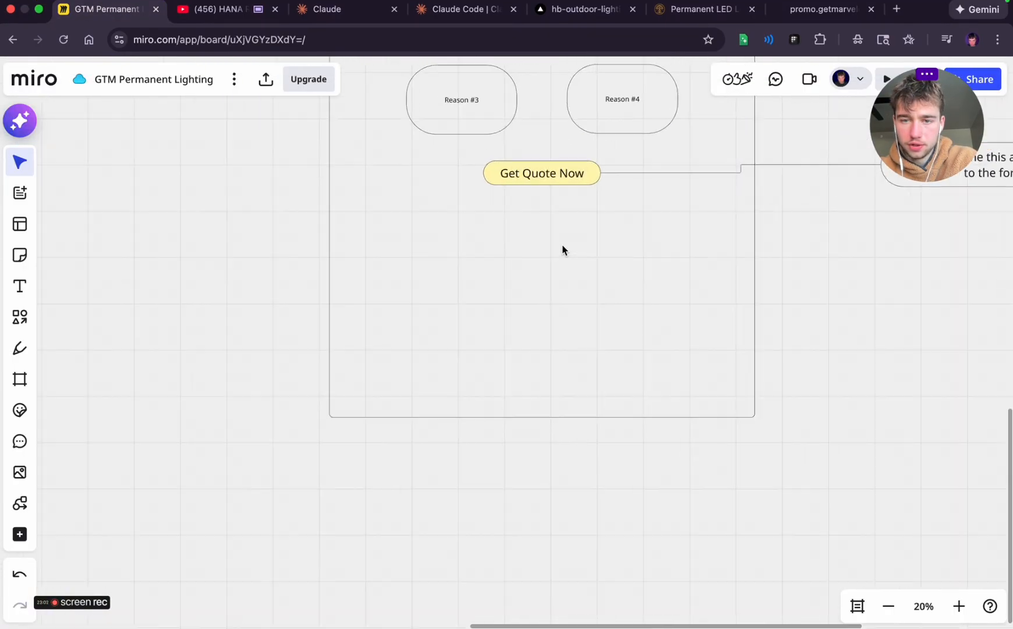
left_click(18, 286)
left_click(487, 223)
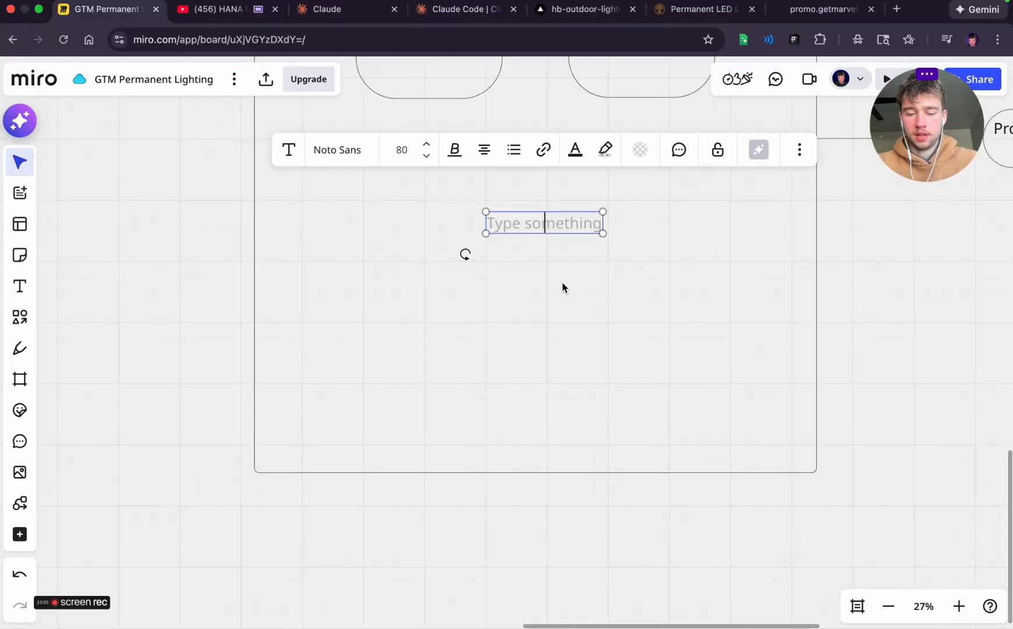
type("Visuals")
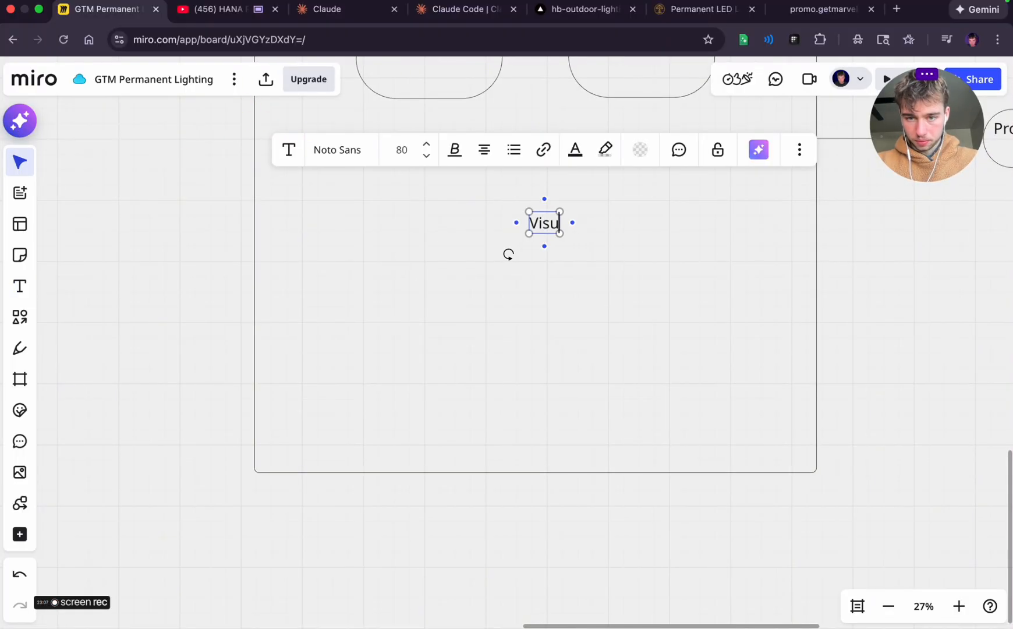
key("BackSpace")
key("BackSpace")
key("BackSpace")
key("BackSpace")
key("BackSpace")
key("BackSpace")
key("BackSpace")
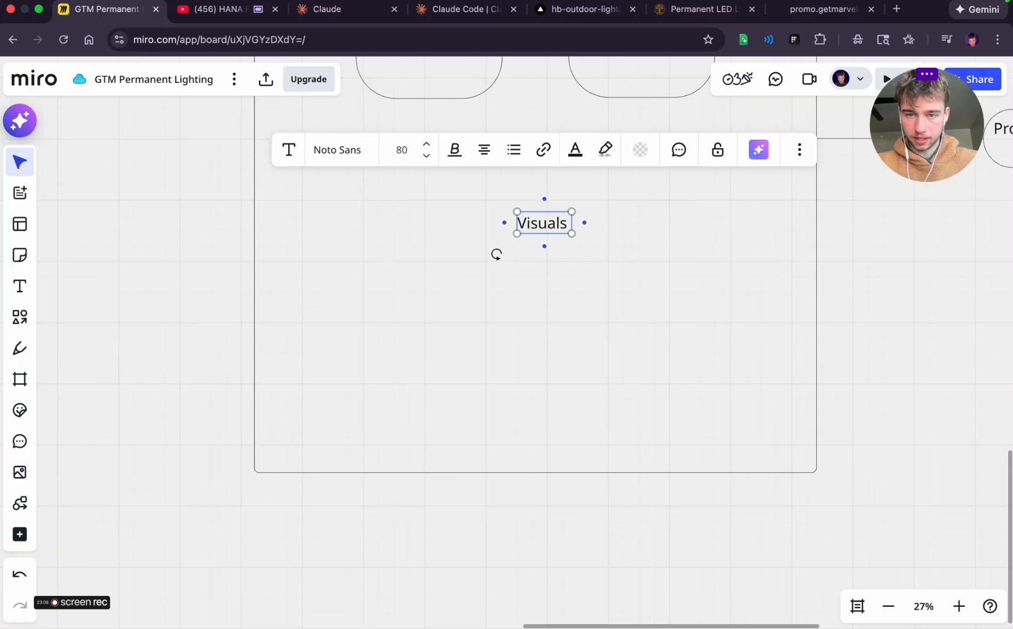
key("BackSpace")
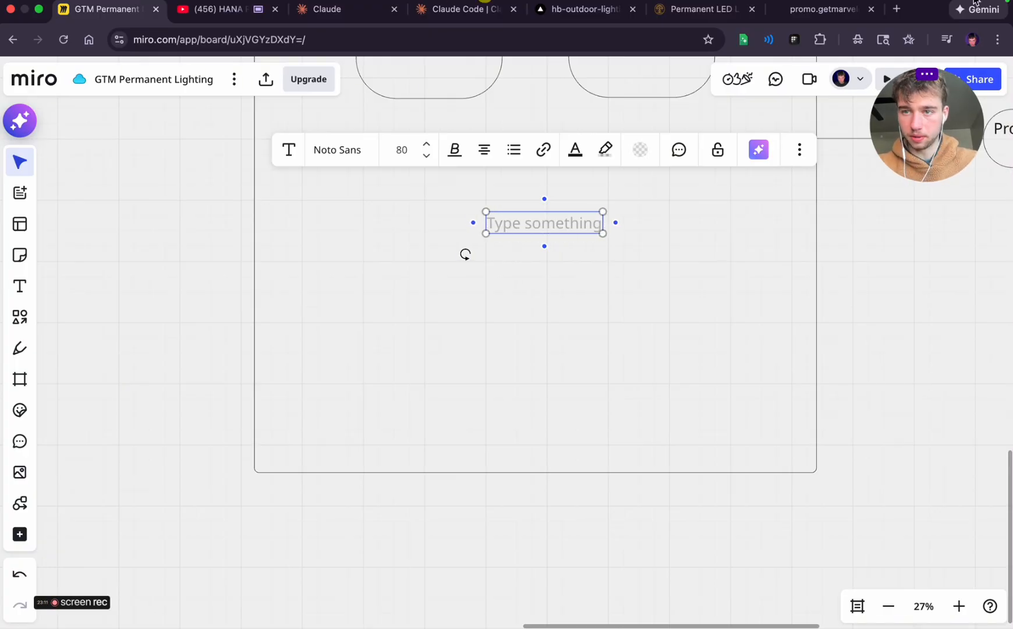
Copy the heading "Let Your Home Glow Like Never Before!" from the promo page and paste it into the text box in a single colour
left_click(821, 11)
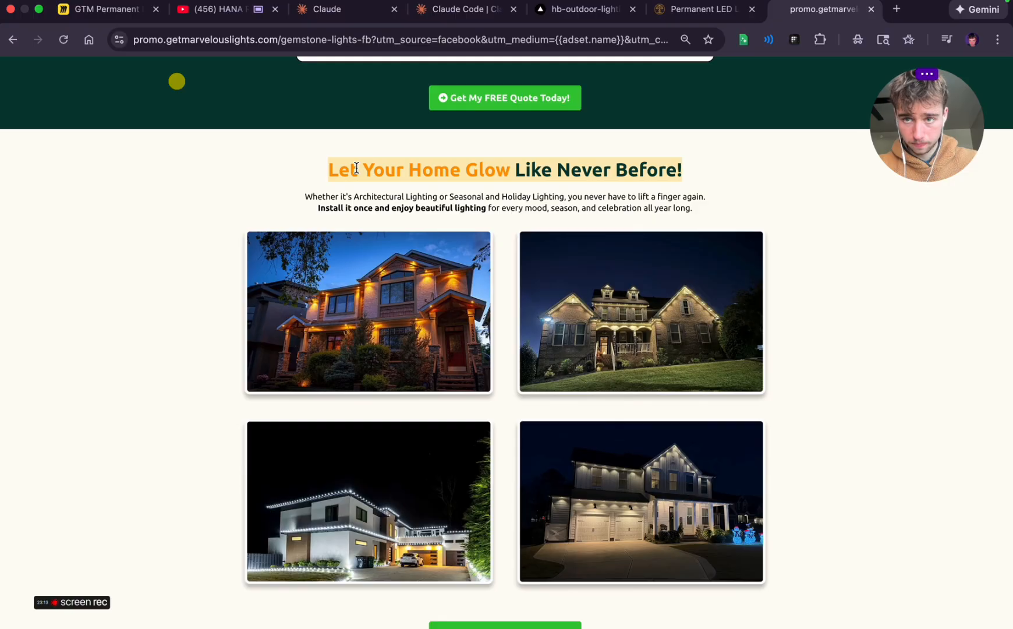
left_click(104, 12)
type("Let Your Home Glow Like Never Before!")
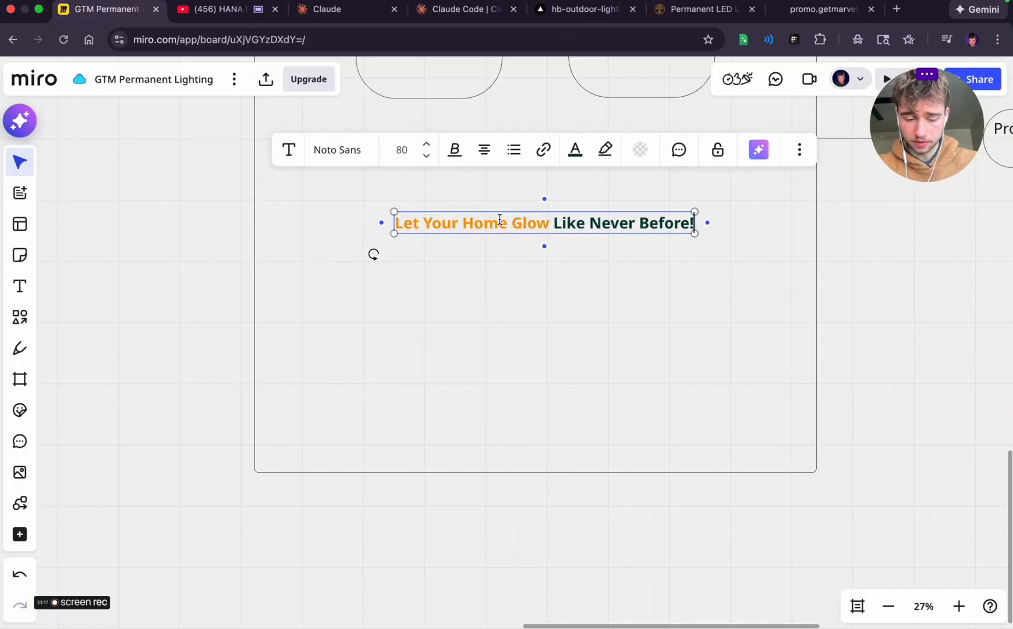
key("super+z")
type("Let Your Home Glow Like Never Before!")
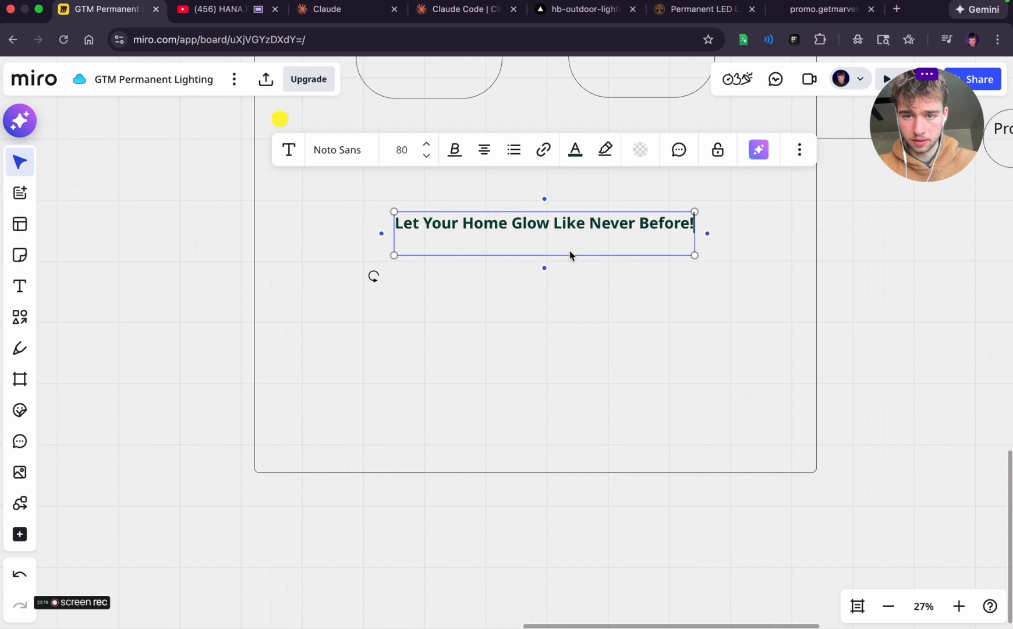
key("super+z")
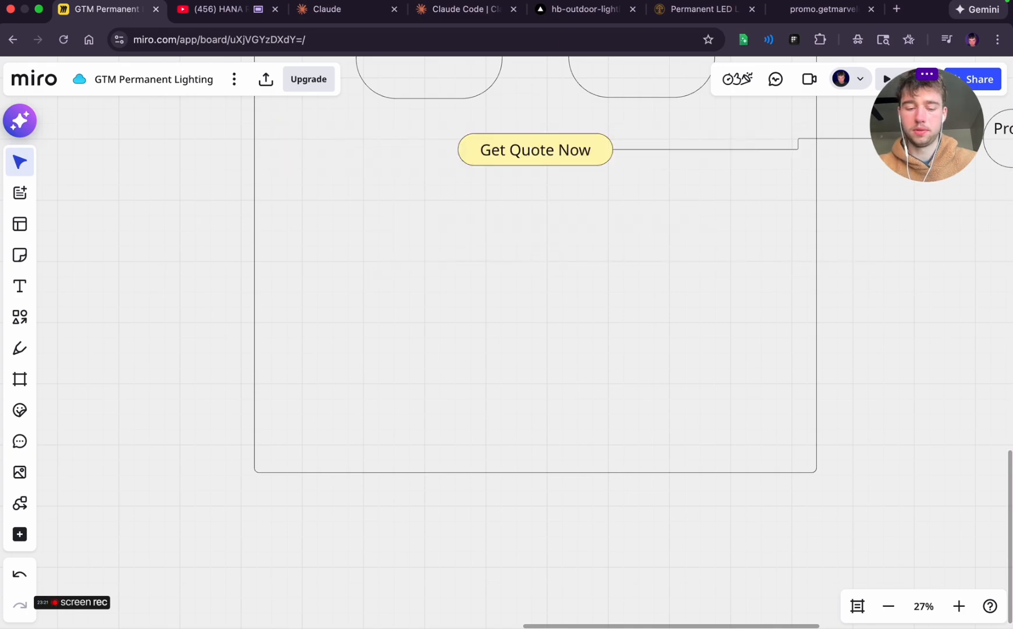
key("super+z")
left_click(603, 267)
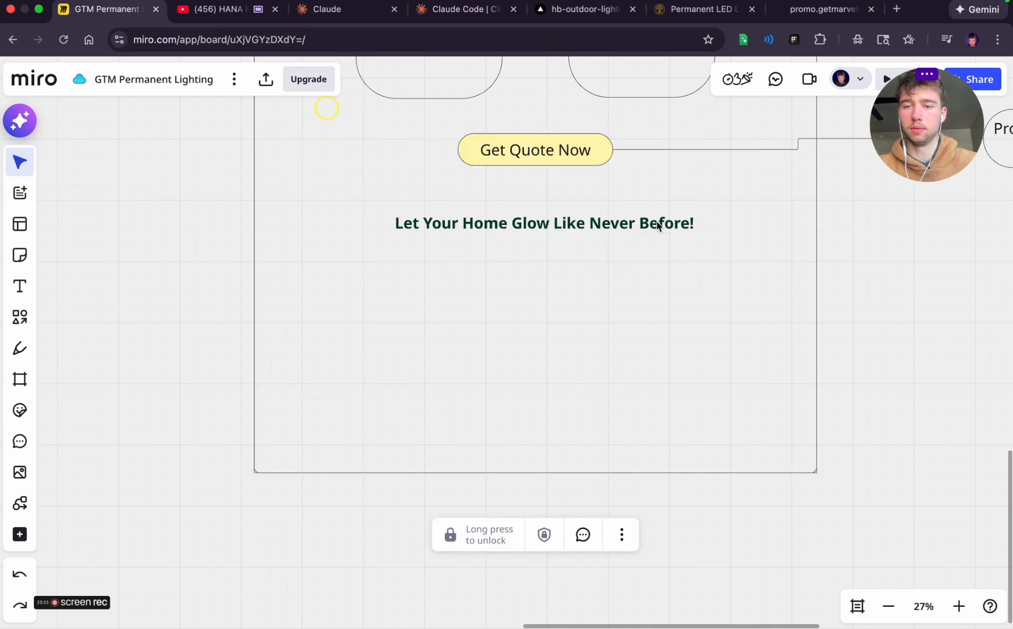
Extend a connector from the "Let Your Home Glow Like Never Before!" heading to a new text box beyond the frame's right edge
left_click(658, 226)
left_click_drag(708, 223, 913, 224)
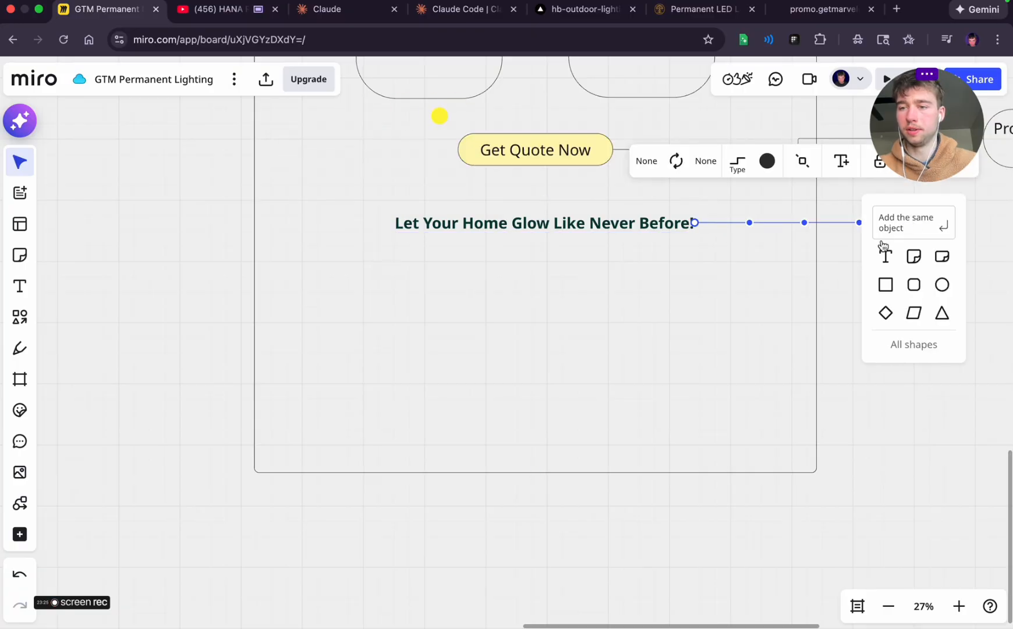
left_click(884, 247)
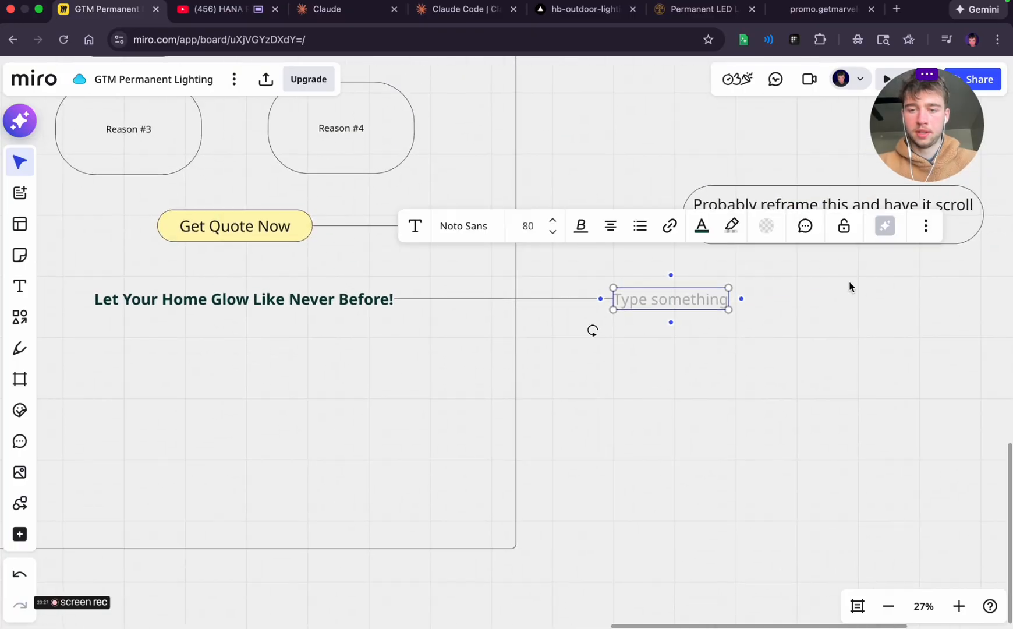
Write the heading's annotation as: showcase results here with a fun headline instead of saying just "results"
type("sho")
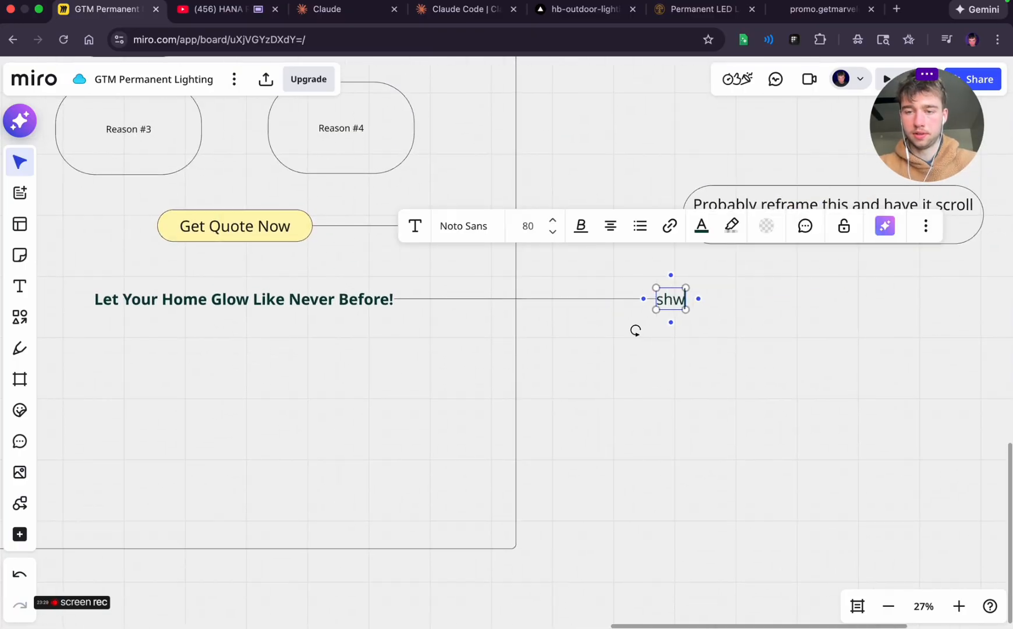
type("wcase results")
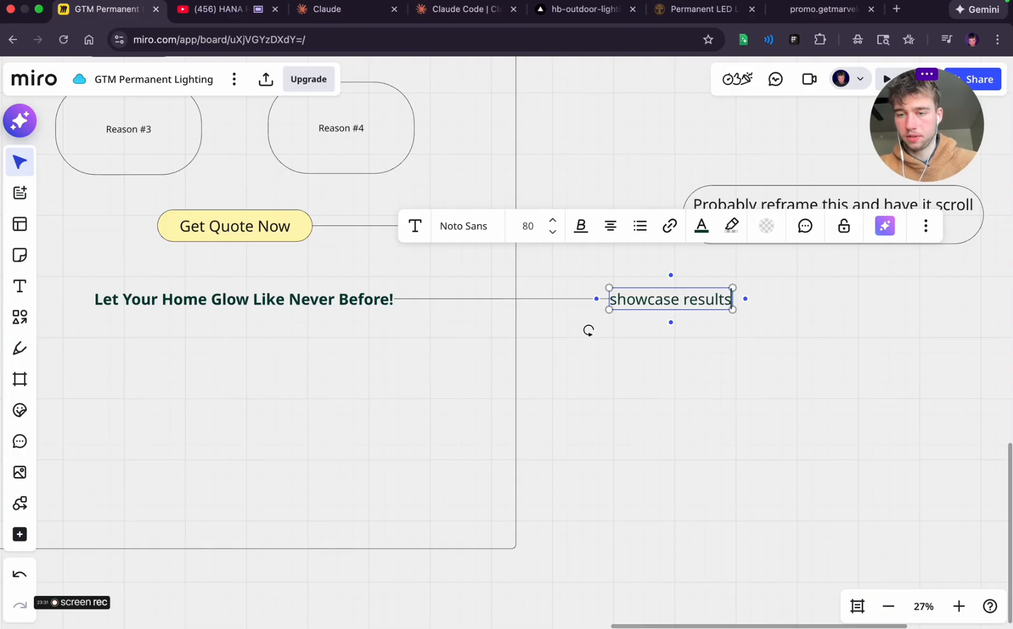
type(" here with a ")
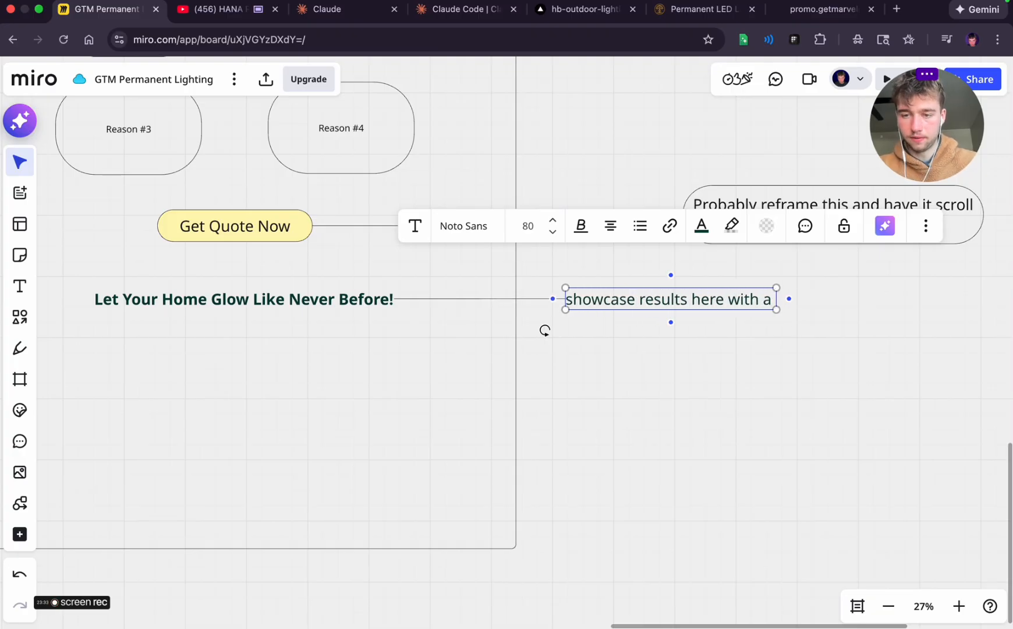
type("fun headline inste")
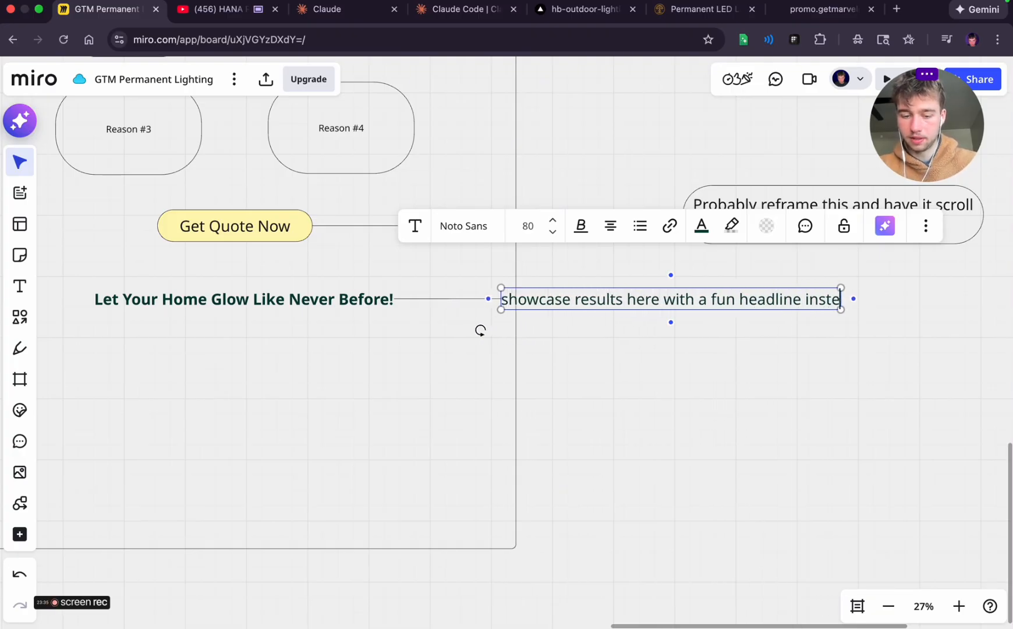
type("ad of saying just")
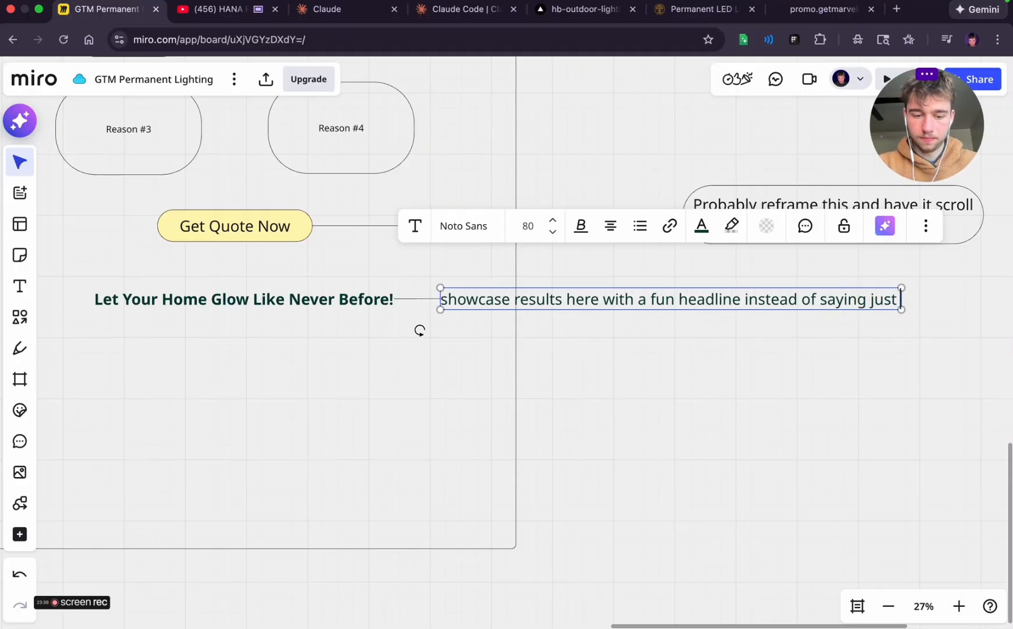
type(" \"results")
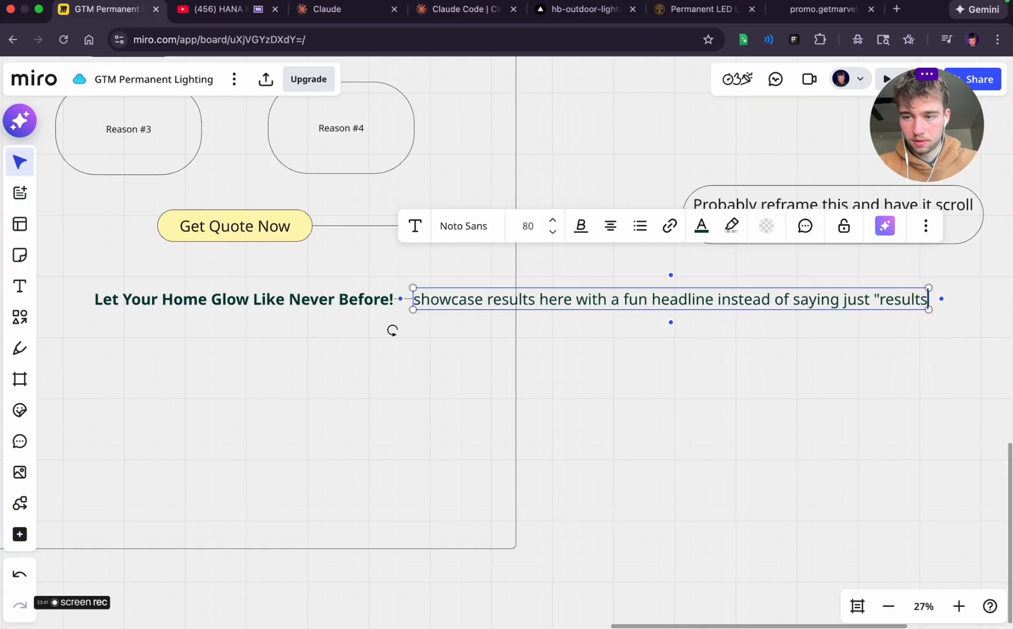
type("\"")
left_click(669, 280)
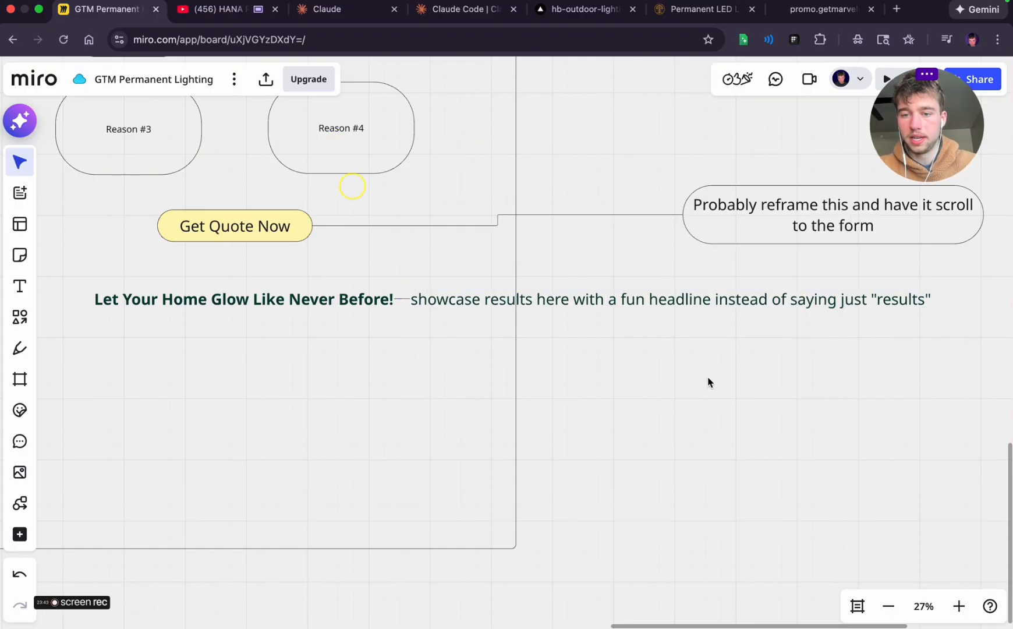
Move the "showcase results" note right and slightly down so it sits completely outside the frame
left_click(560, 299)
left_click_drag(534, 310, 774, 348)
left_click(666, 424)
Switch to the Marvelous Lights promo page and copy the two-line paragraph beneath the "Let Your Home Glow" heading
scroll(665, 428, "left", 5)
scroll(665, 428, "left", 5)
scroll(665, 428, "up", 3)
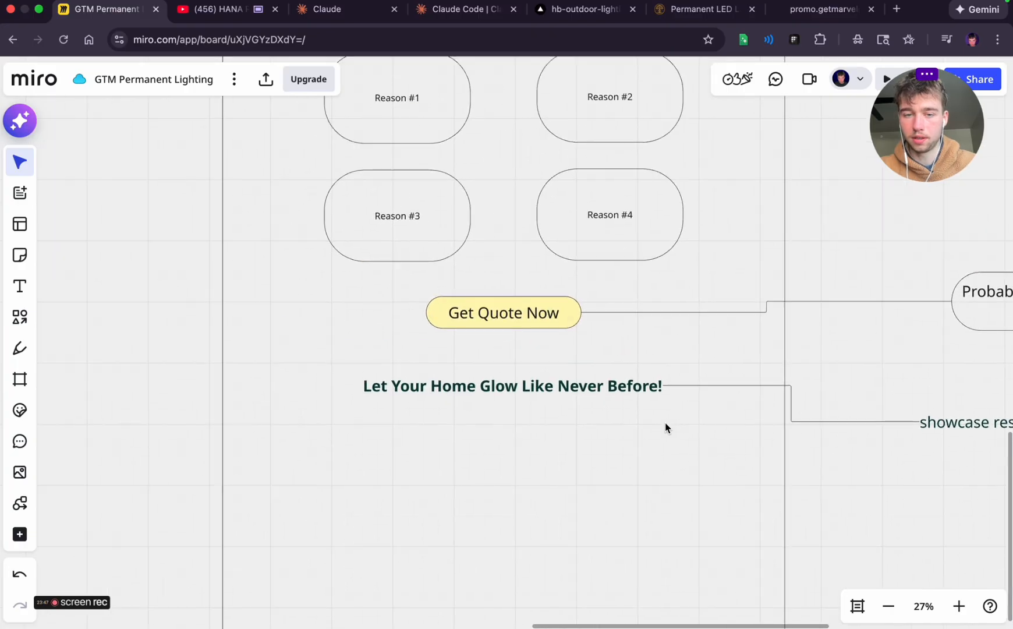
left_click(782, 4)
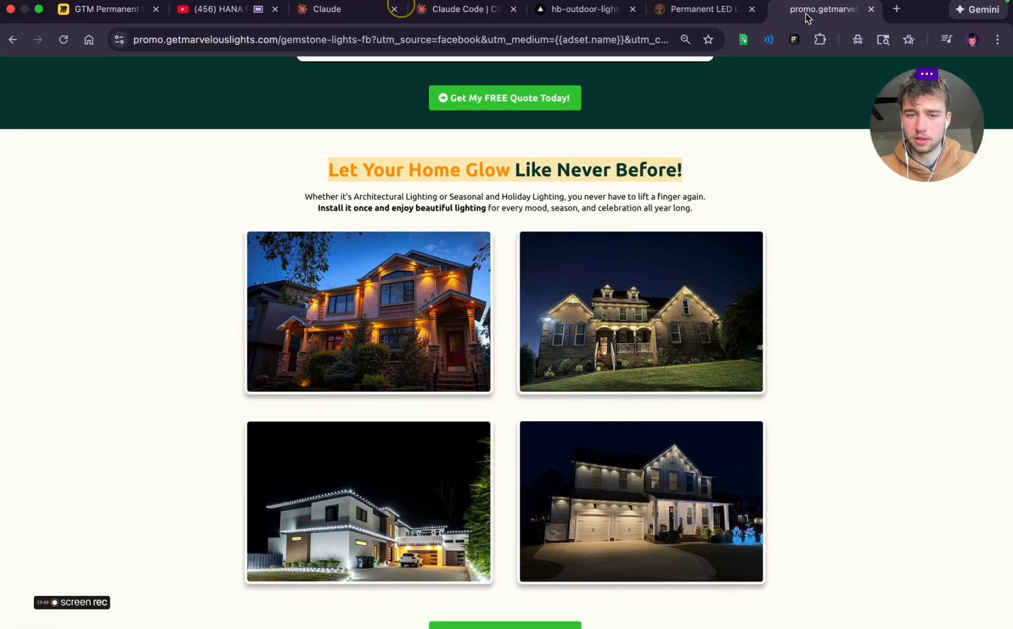
double_click(314, 185)
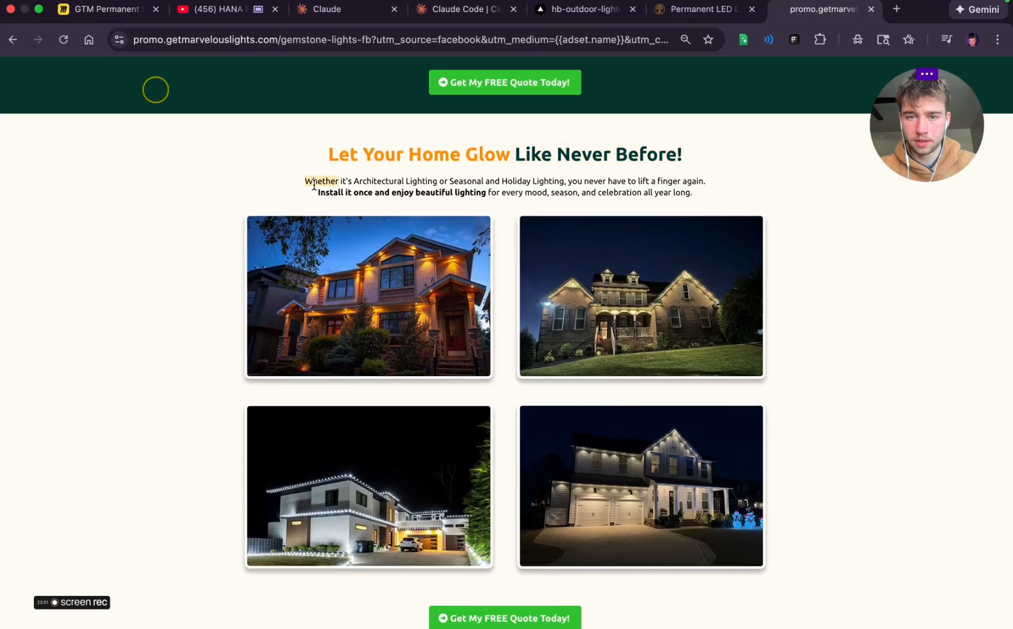
left_click_drag(315, 185, 709, 194)
key("cmd+c")
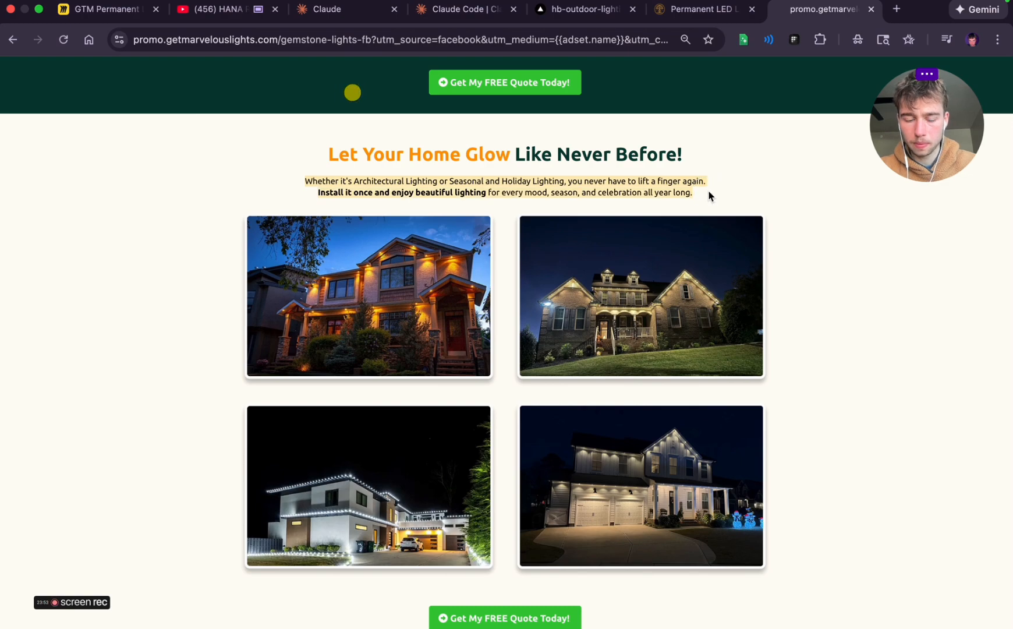
Return to the Miro board and paste the paragraph into a new size 36 text box beneath the "Let Your Home Glow" heading
left_click(108, 10)
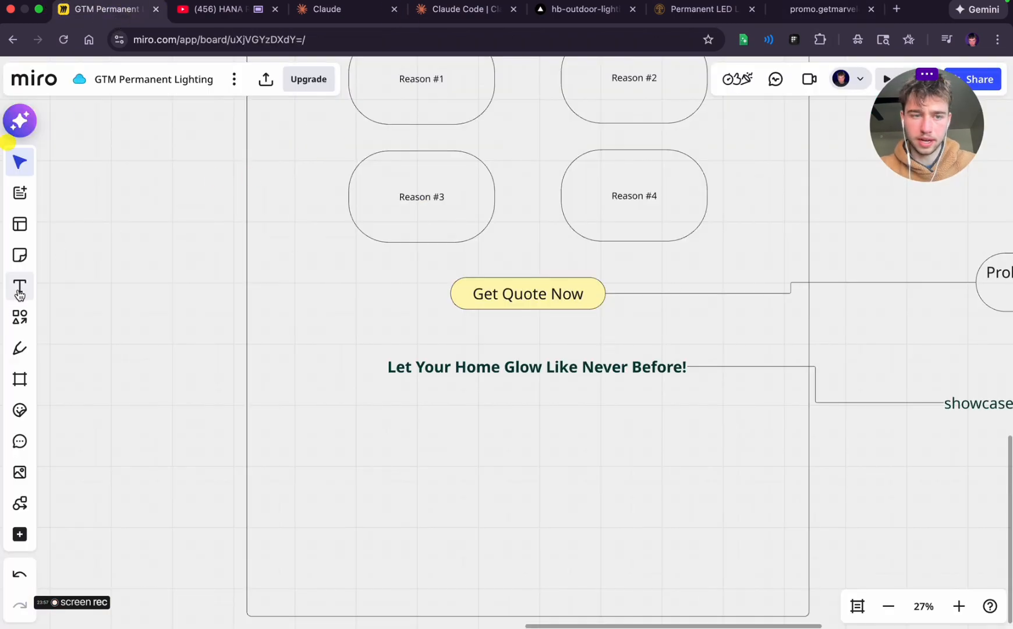
left_click(19, 288)
left_click(472, 389)
left_click(411, 324)
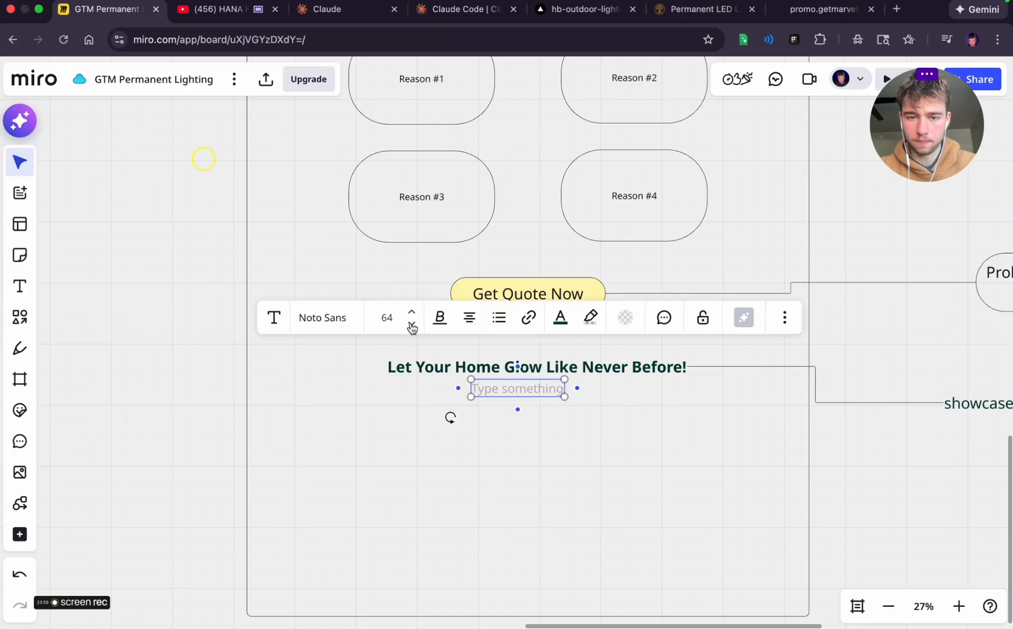
left_click(411, 323)
left_click(411, 323)
key("cmd+v")
left_click(543, 450)
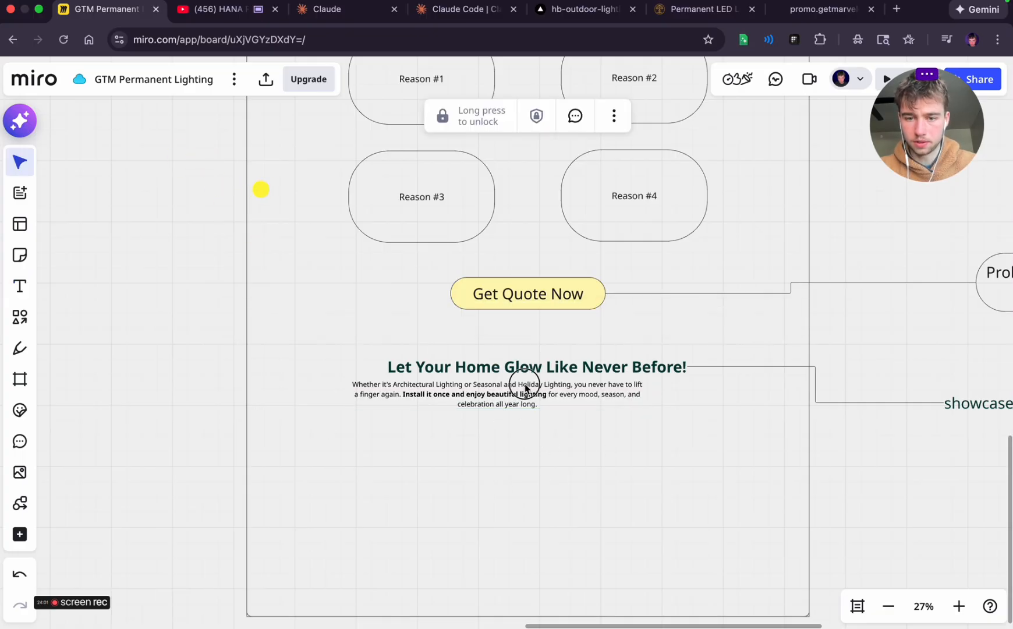
Widen the pasted paragraph so it wraps onto two lines, and centre it beneath the heading
left_click(525, 384)
left_click_drag(651, 389, 701, 389)
left_click(622, 443)
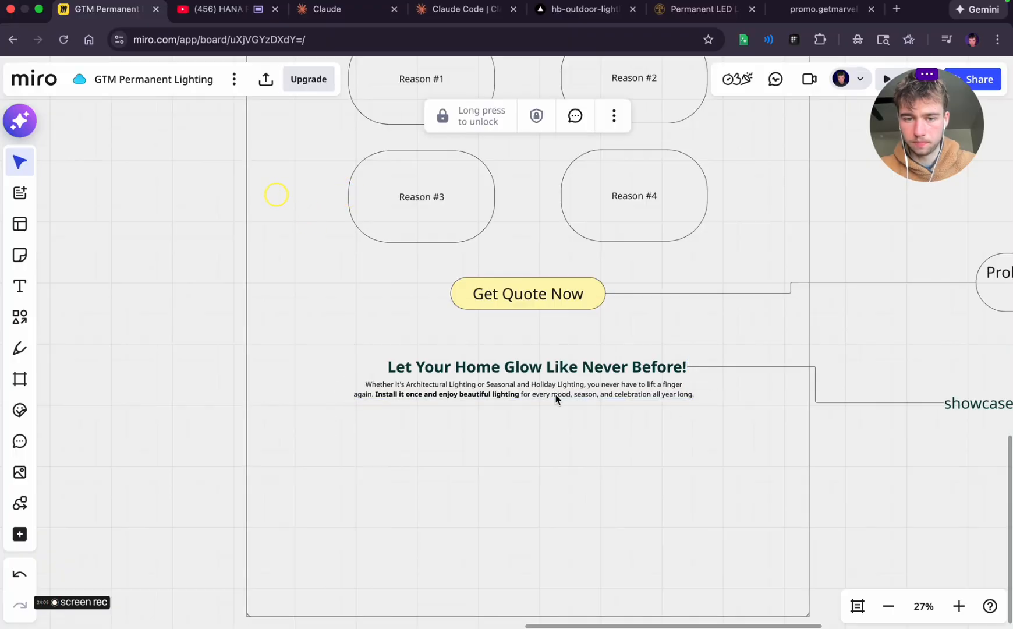
left_click_drag(546, 395, 559, 397)
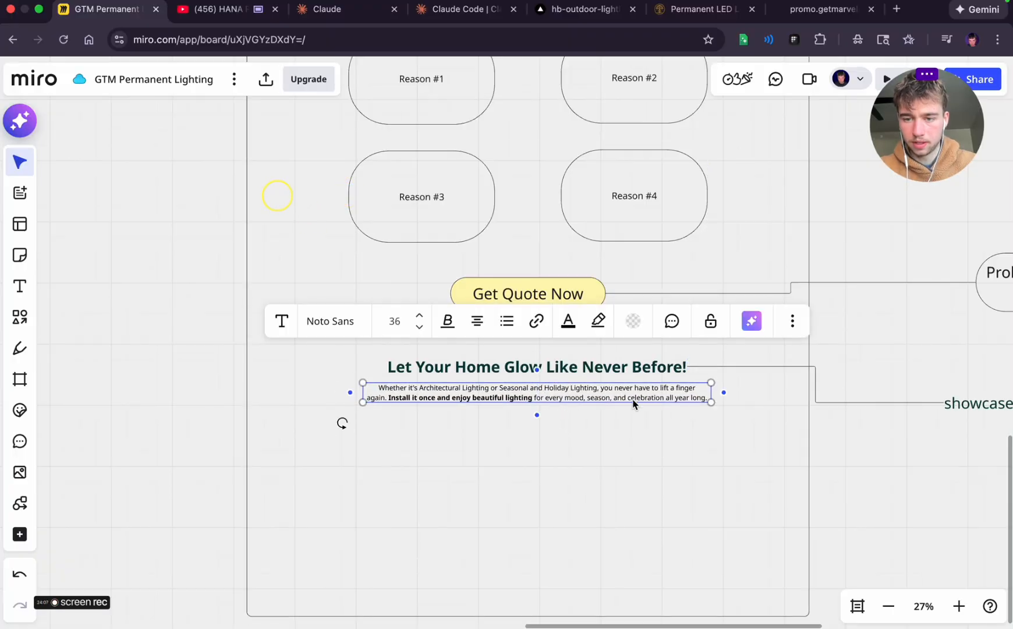
Extend a connector from the paragraph to a new text box outside the frame, below the "showcase results" note
left_click_drag(726, 394, 878, 444)
left_click(918, 479)
scroll(843, 488, "right", 6)
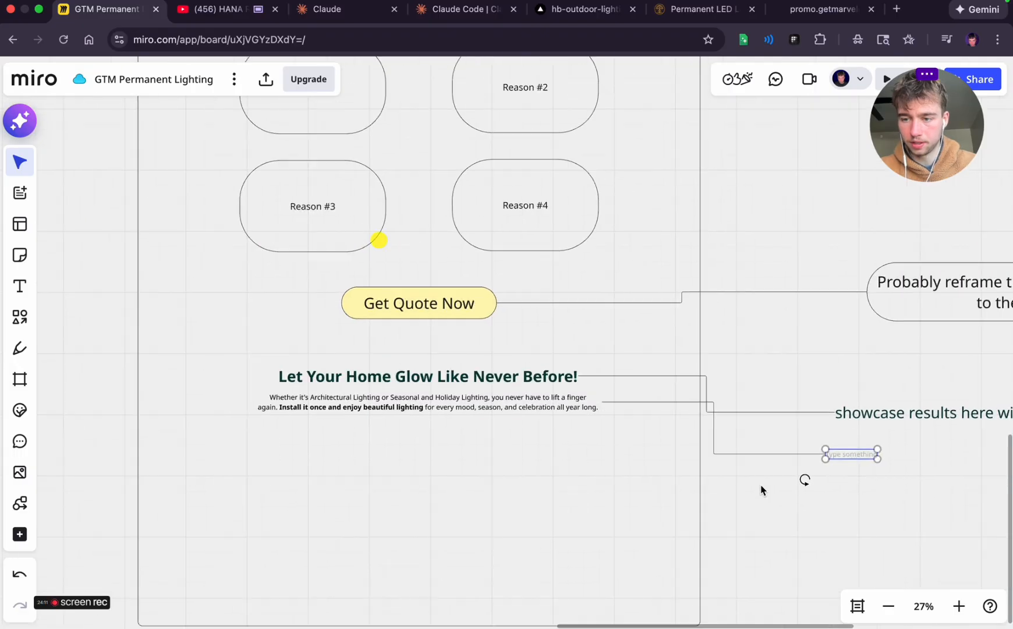
Write the paragraph's annotation as "Subheadline to introduce the section - probably reframe a bit"
type("Sub")
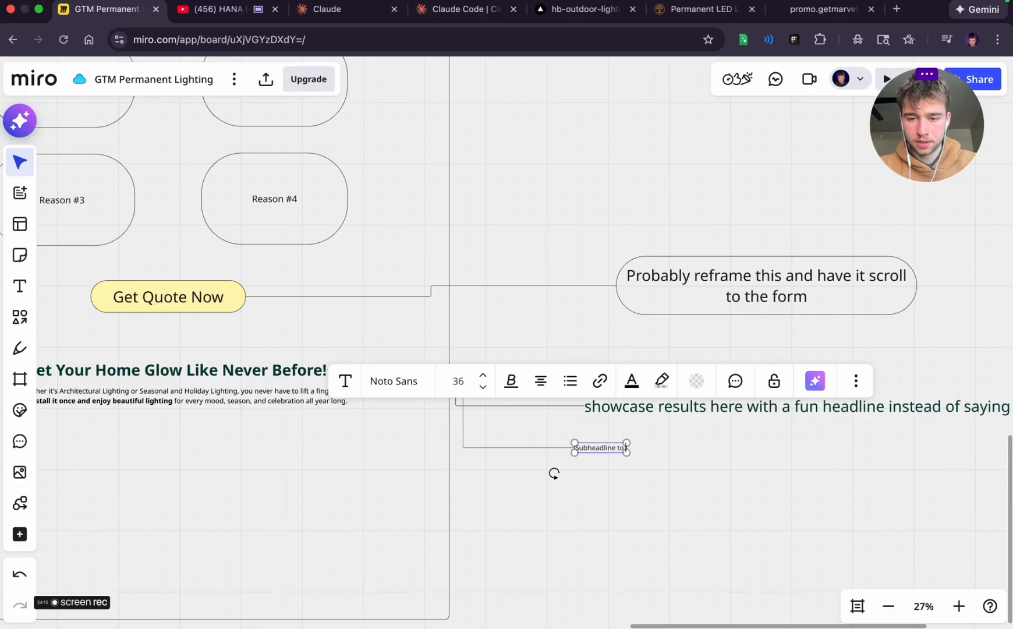
type("headline to")
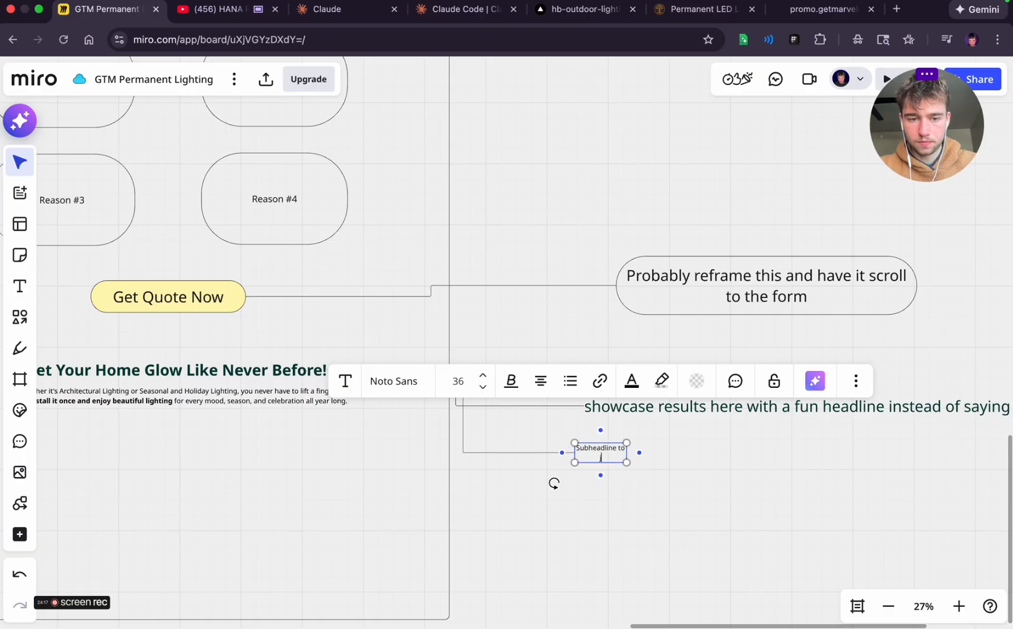
key("BackSpace")
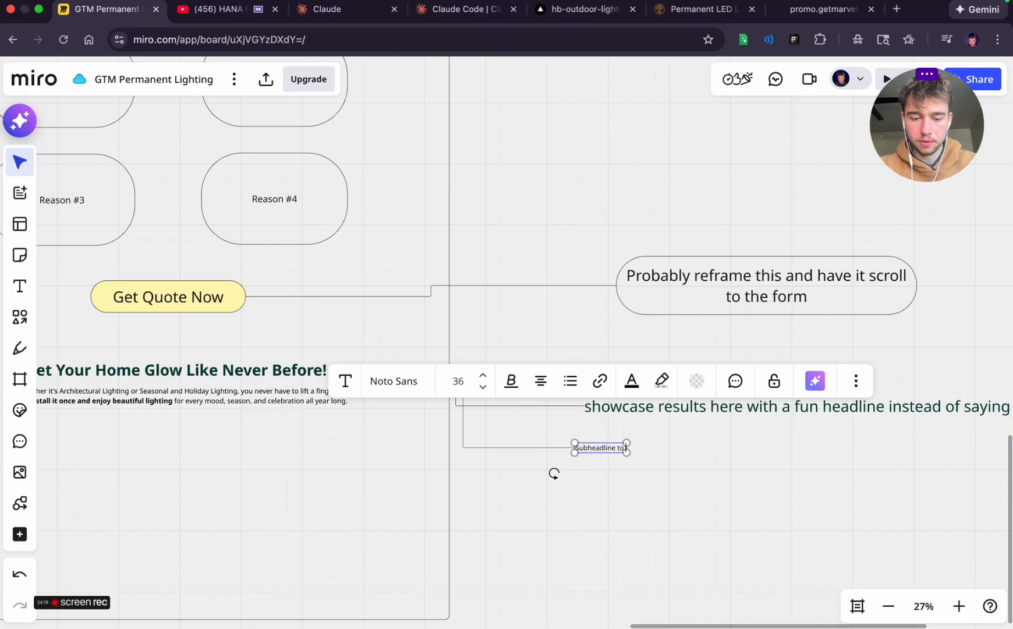
type("introduce the s")
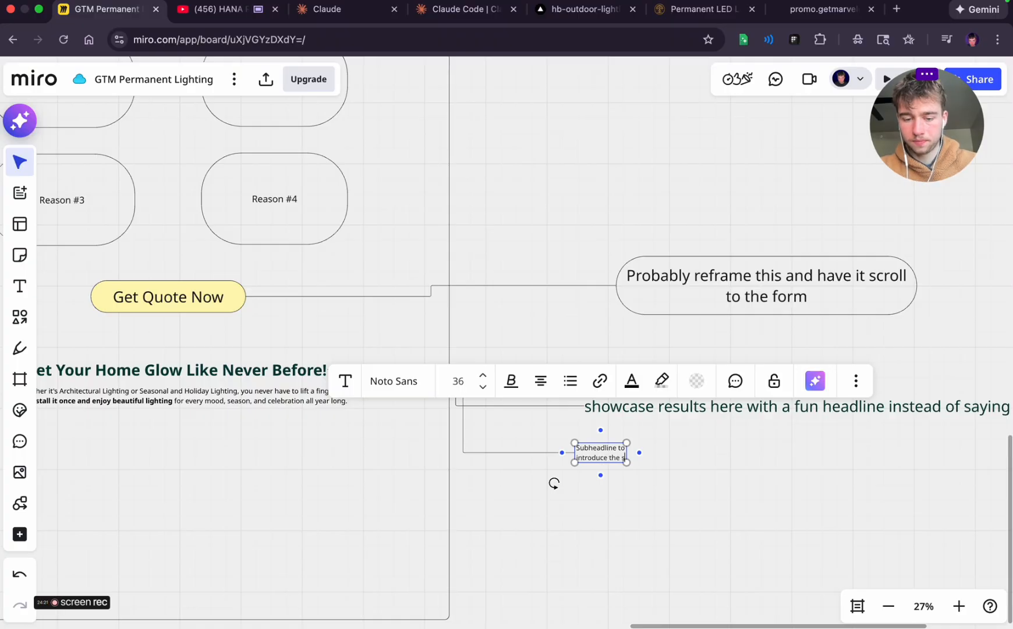
type("ection - pr")
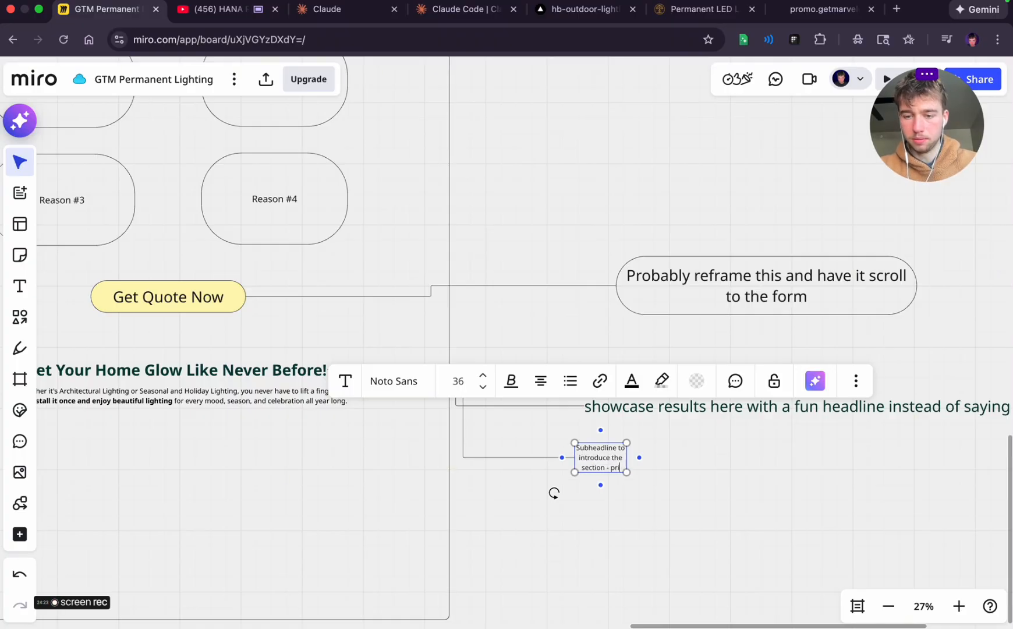
type("obably re")
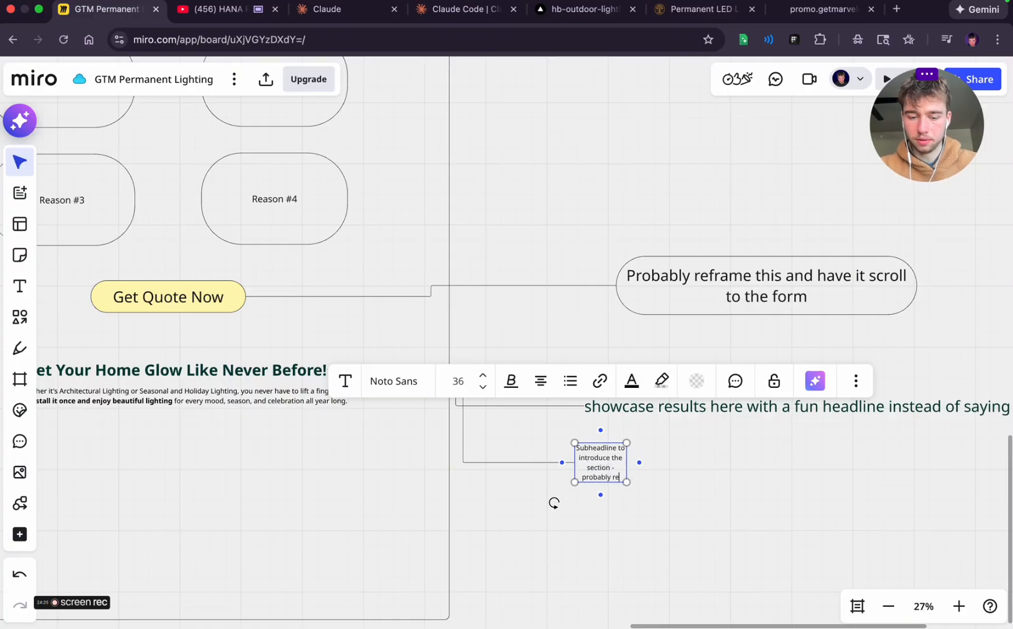
type("frame a")
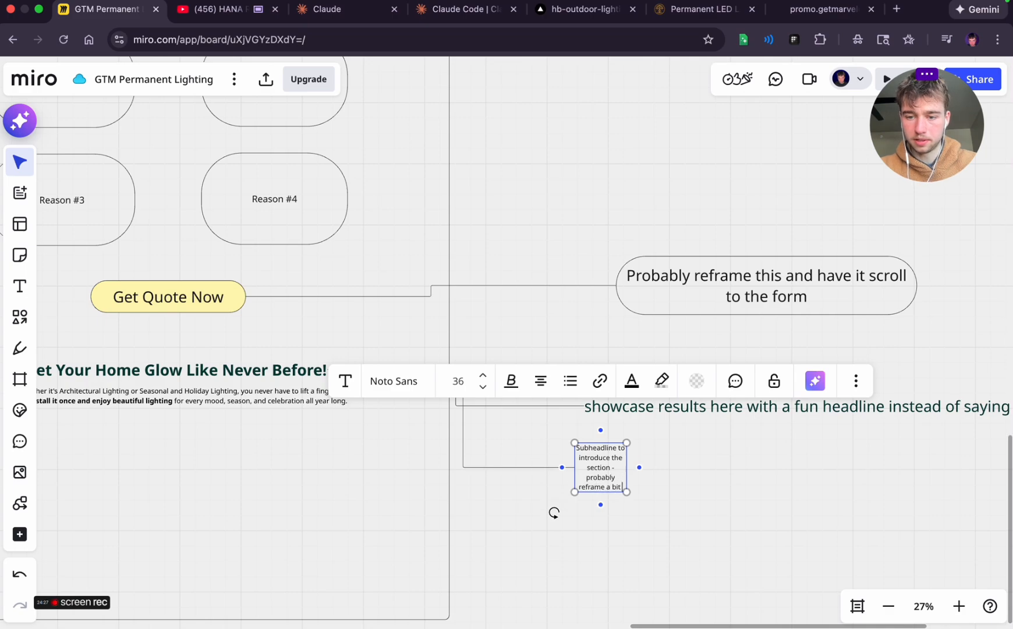
type(" bit")
left_click(665, 498)
Widen the subheadline note's text box to roughly four times its width
left_click(619, 467)
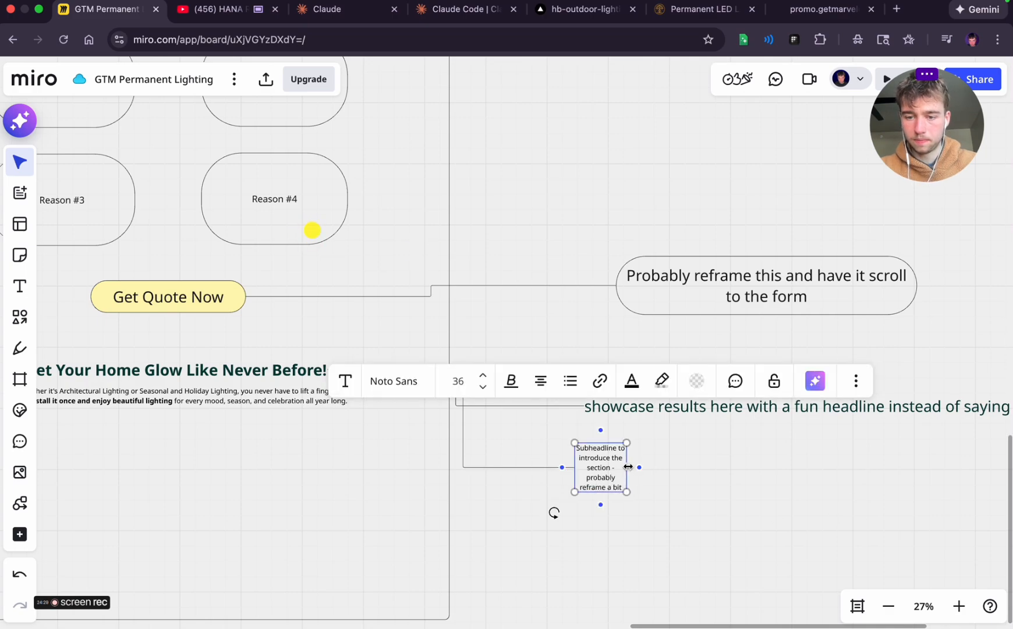
left_click_drag(628, 467, 778, 465)
left_click(654, 463)
Switch to YouTube, pause the current mix, and leave it for the home page with the miniplayer closed
left_click(226, 11)
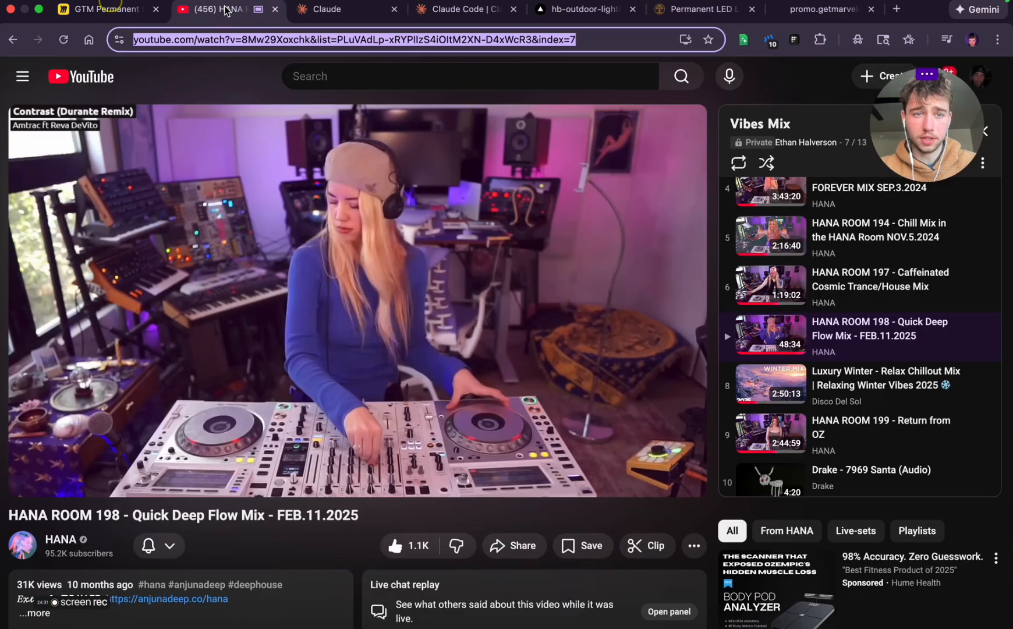
left_click(361, 295)
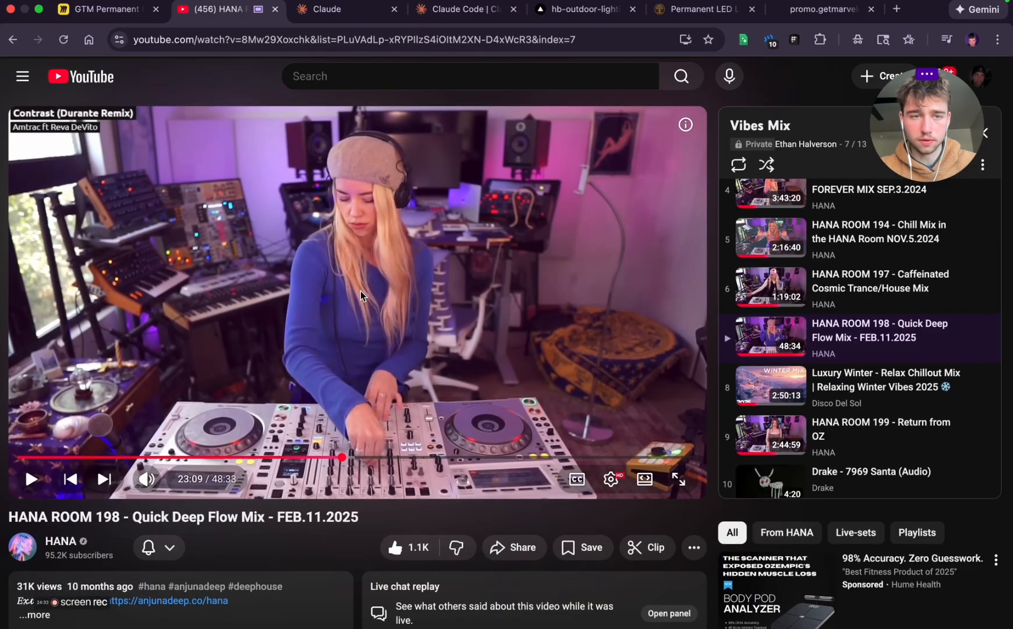
left_click(87, 77)
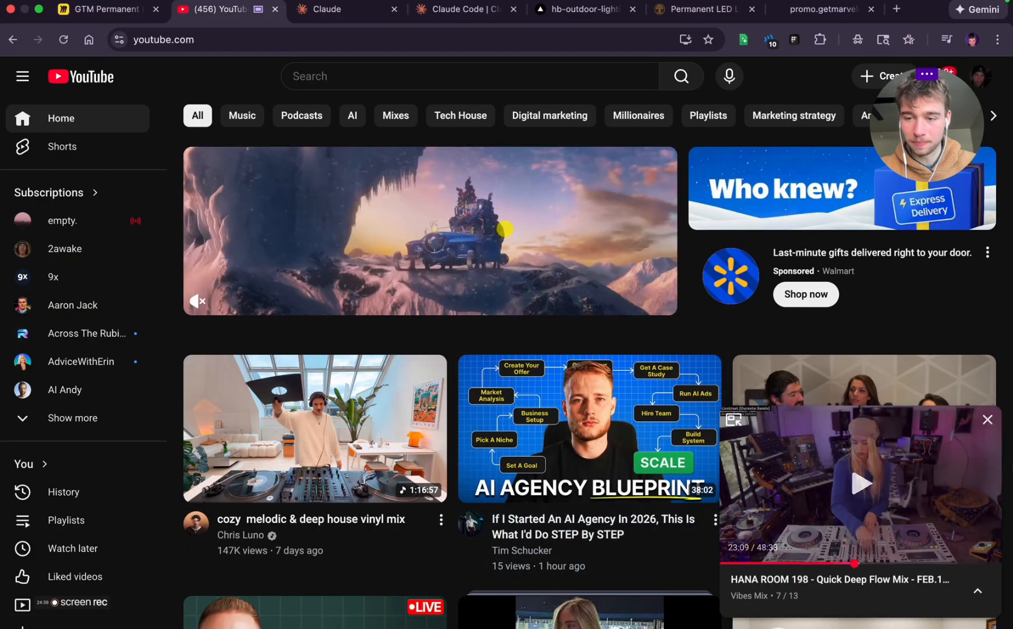
left_click(989, 428)
scroll(563, 398, "down", 9)
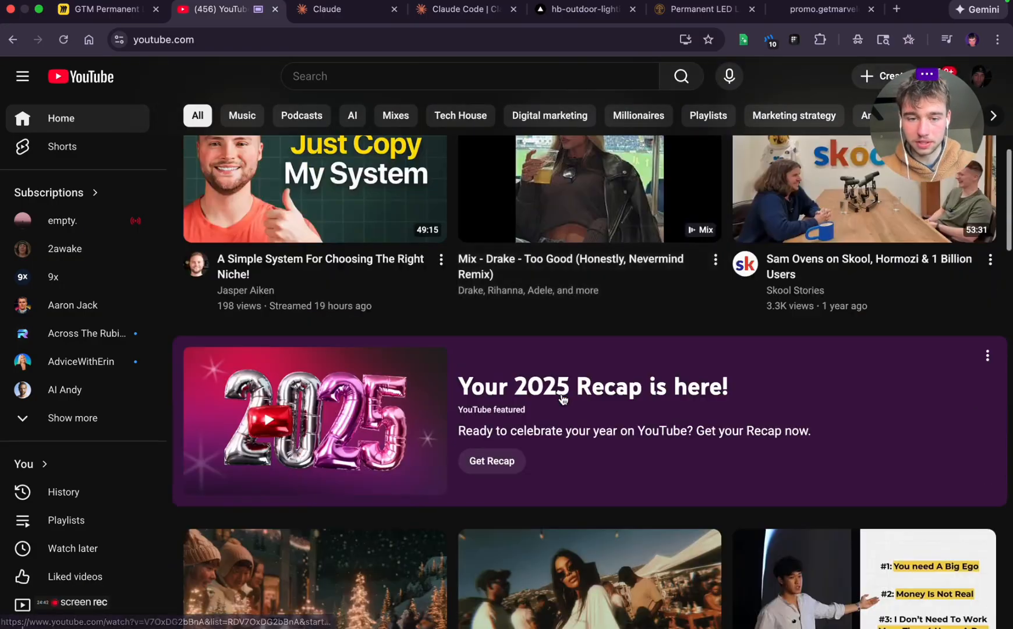
scroll(562, 398, "up", 9)
Search YouTube for "deep work music" and open the "Work Music for Serious Grind | Stay Aligned" video
left_click(403, 77)
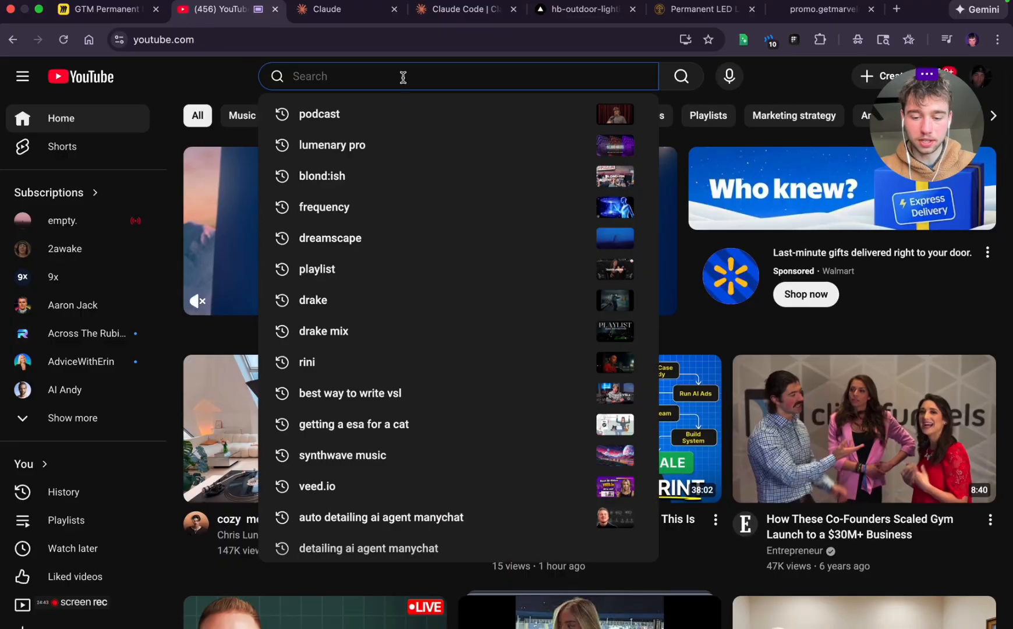
type("deep work ")
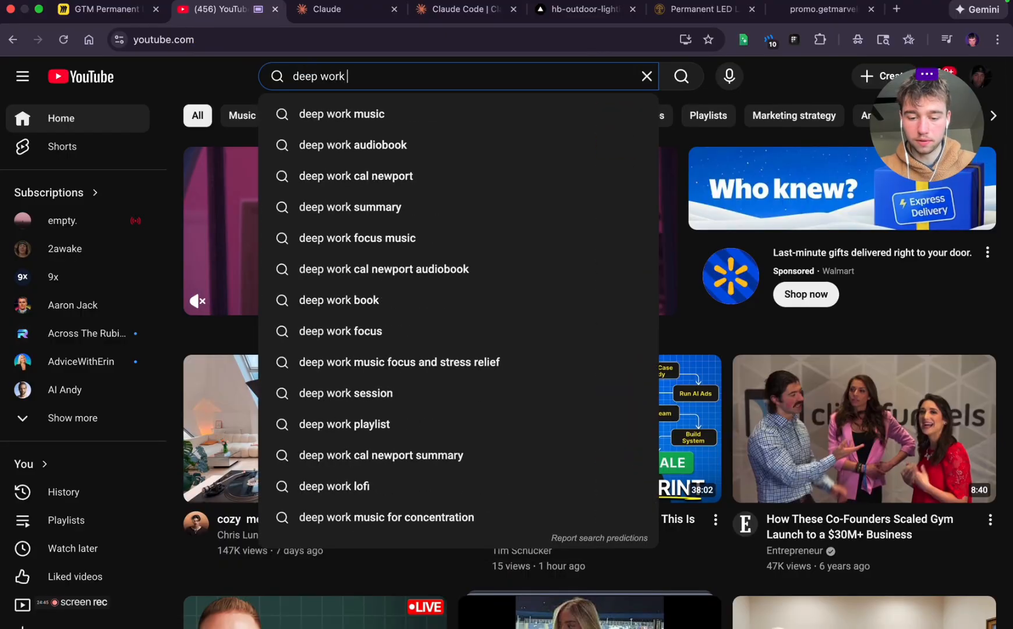
type("music")
key("Return")
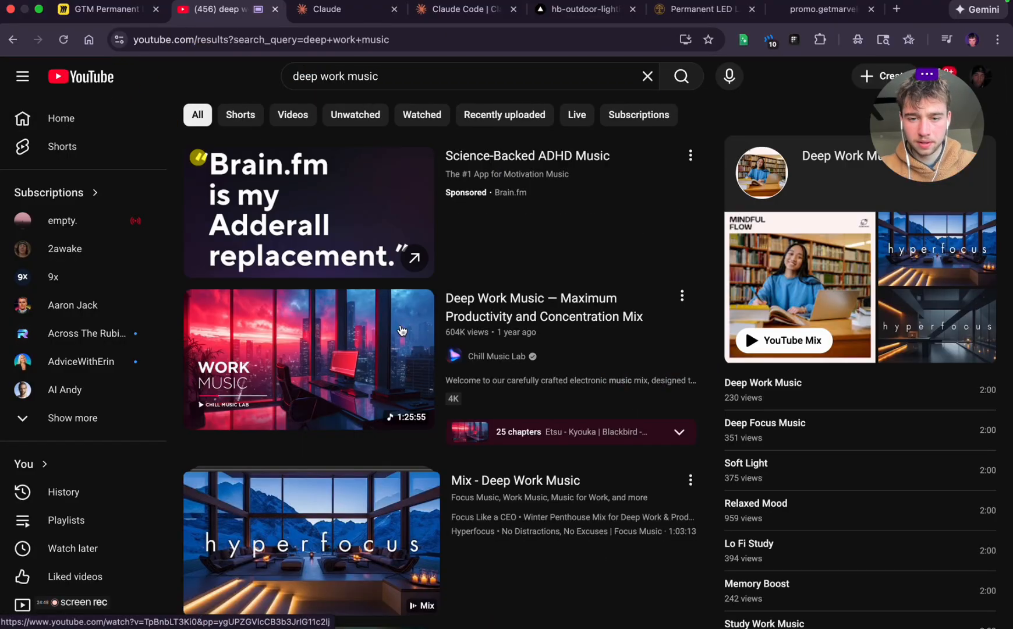
scroll(402, 331, "down", 8)
left_click(502, 335)
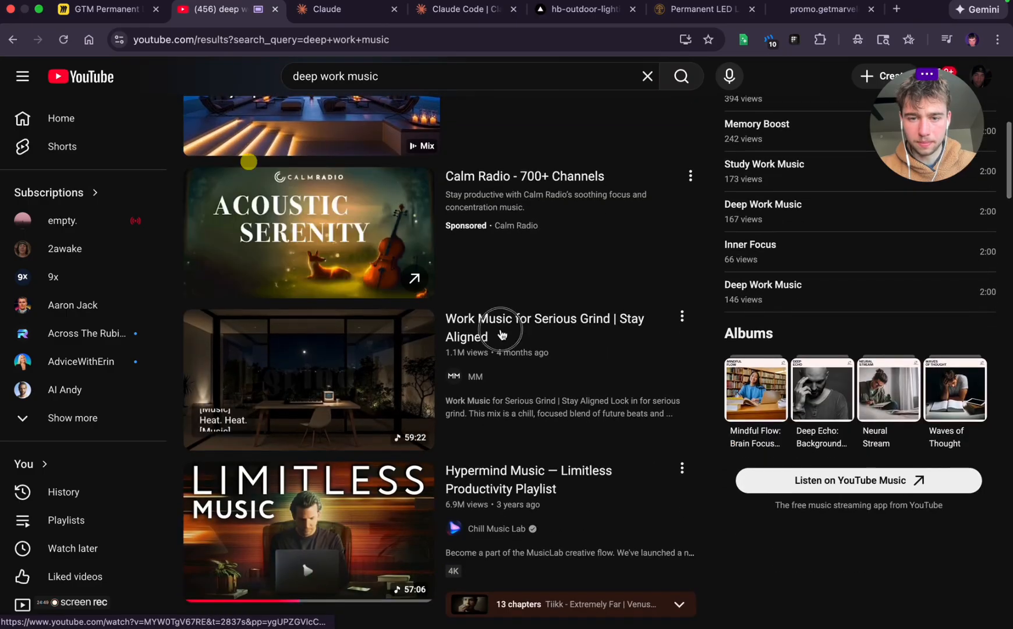
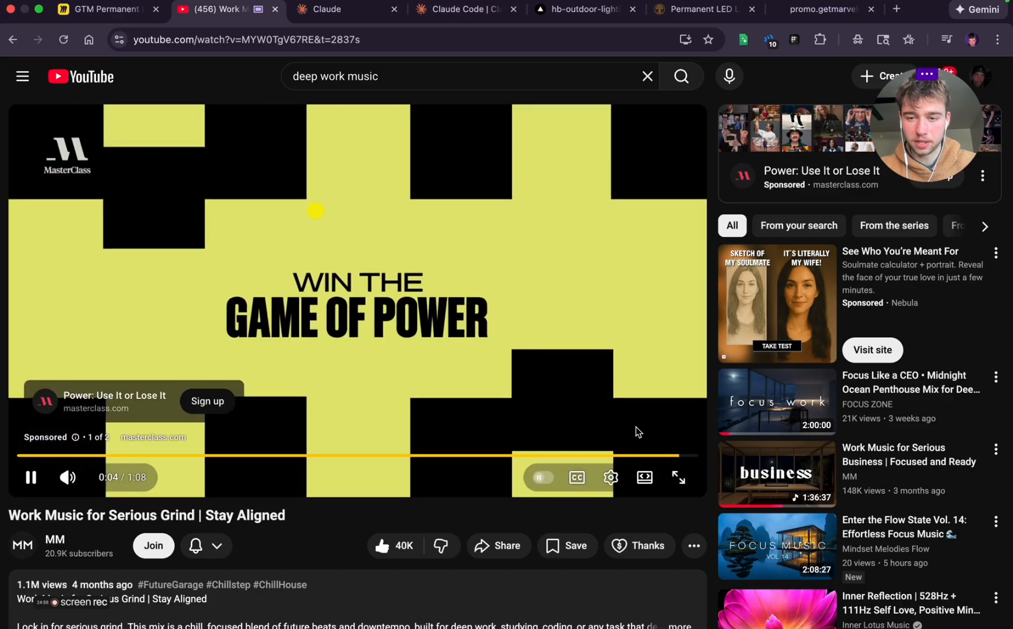
Skip the ads and rewind the work music video to near its beginning
left_click(652, 430)
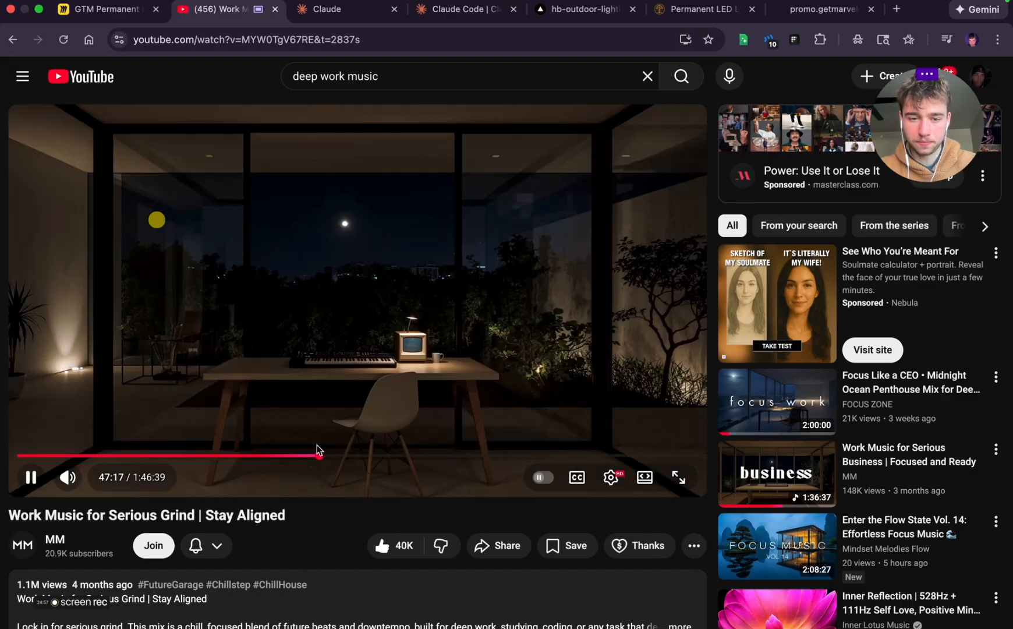
left_click_drag(316, 455, 19, 455)
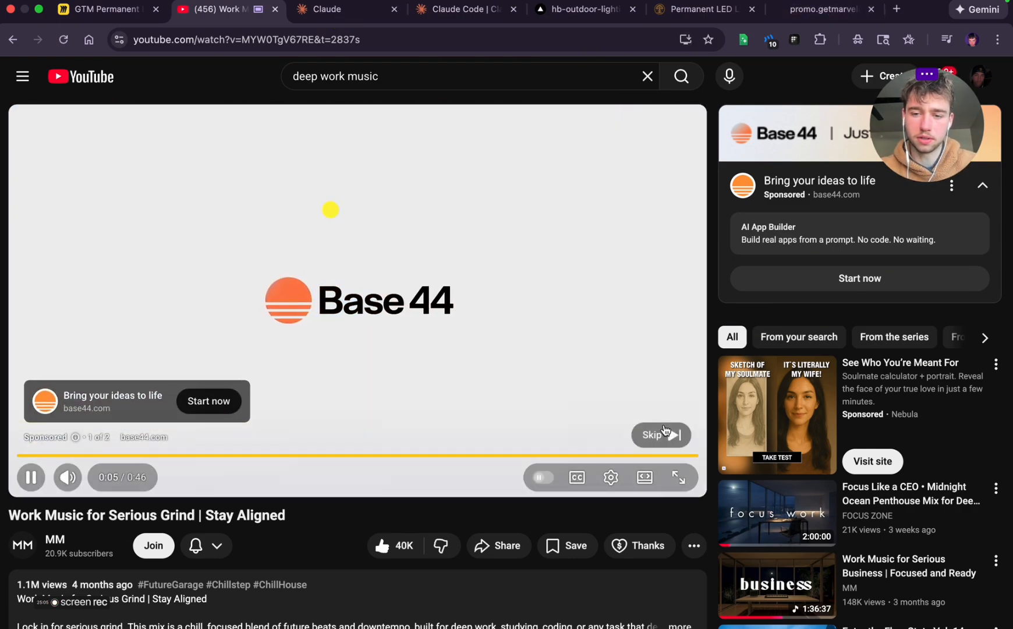
left_click(661, 434)
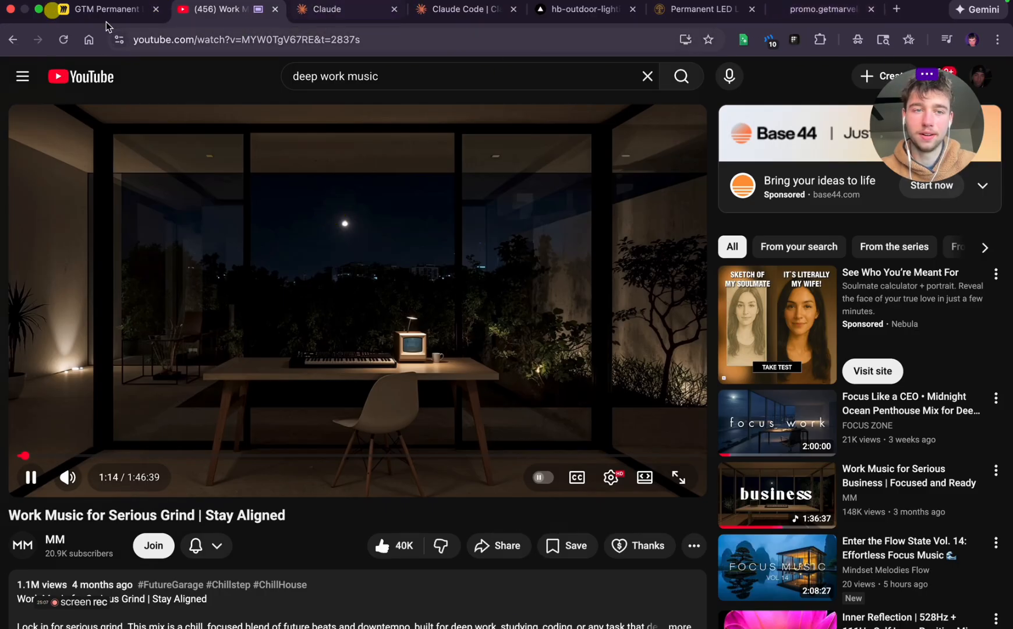
Move the Miro board's tab next to the reference landing page's tab and return to the glow section of the wireframe
left_click_drag(106, 11, 704, 11)
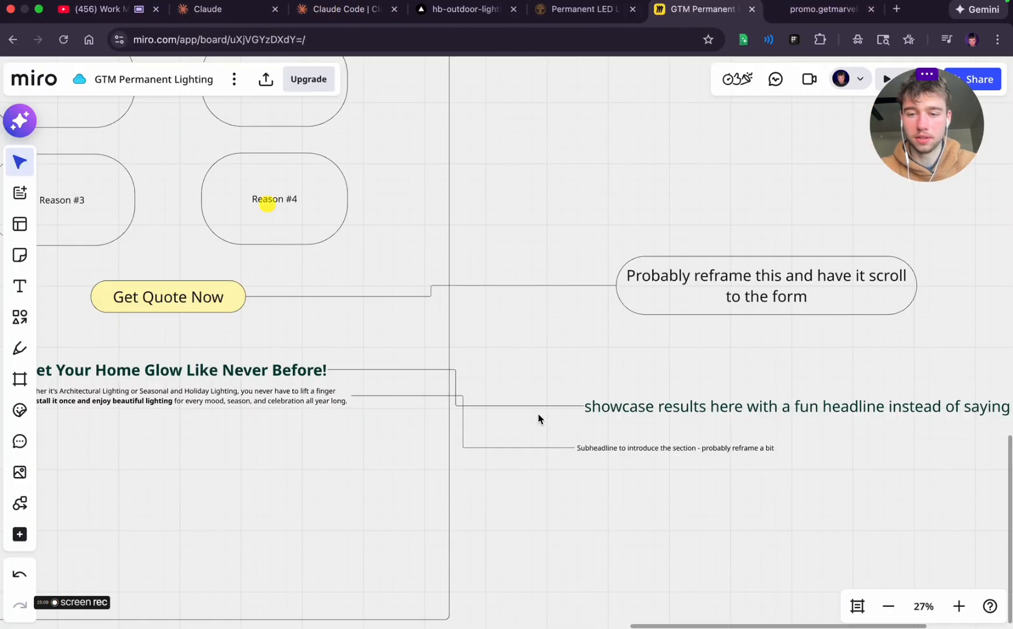
scroll(539, 418, "left", 10)
scroll(539, 418, "down", 2)
scroll(539, 419, "right", 5)
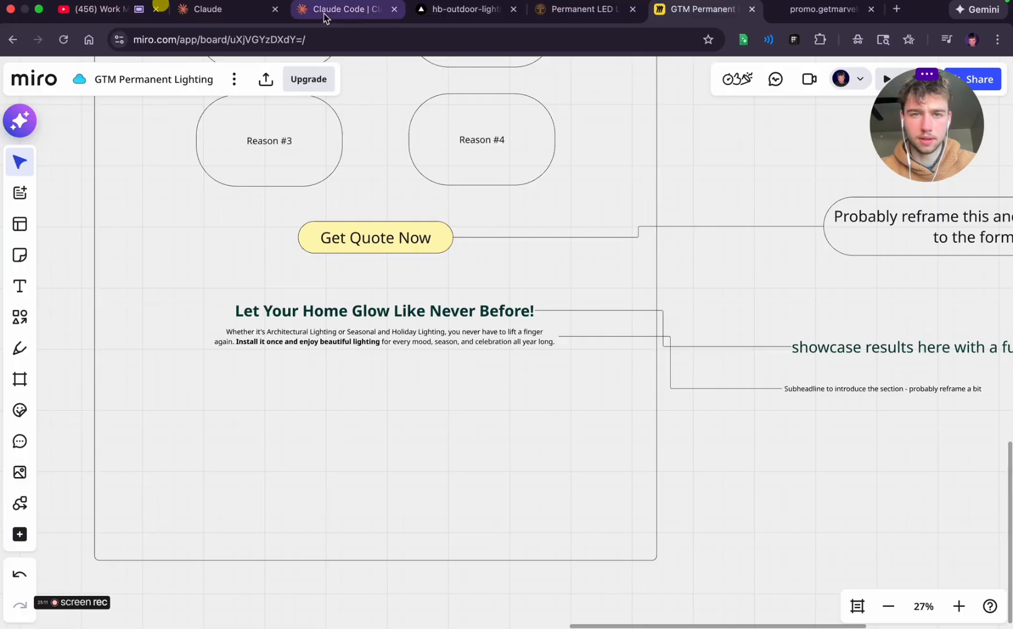
Examine how the reference landing page and the Halverson Bros site lay out their house photos, and return to the Miro board
left_click(813, 16)
scroll(487, 303, "down", 1)
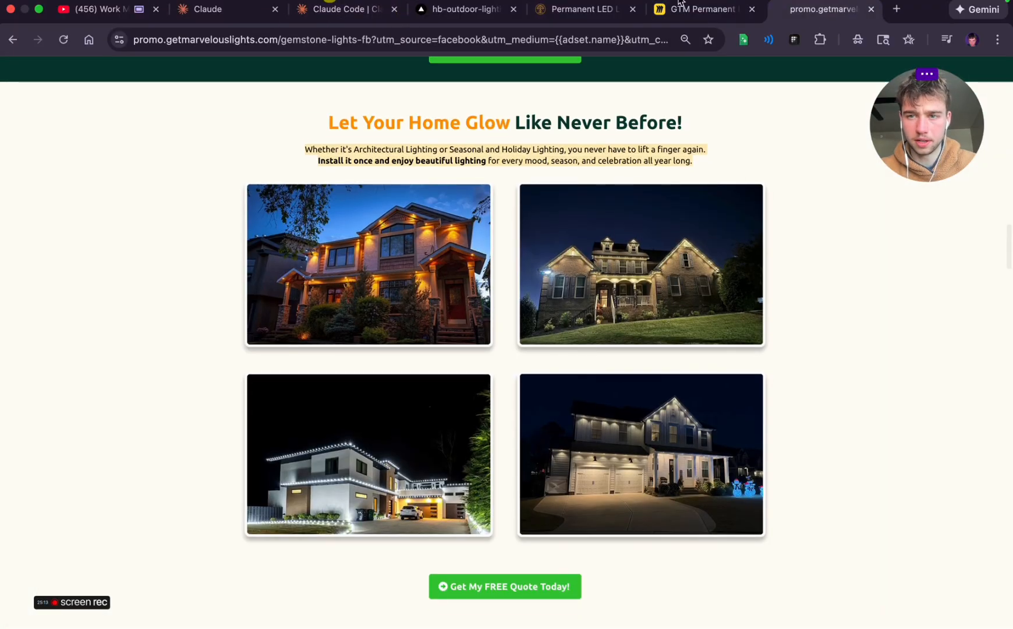
left_click(581, 7)
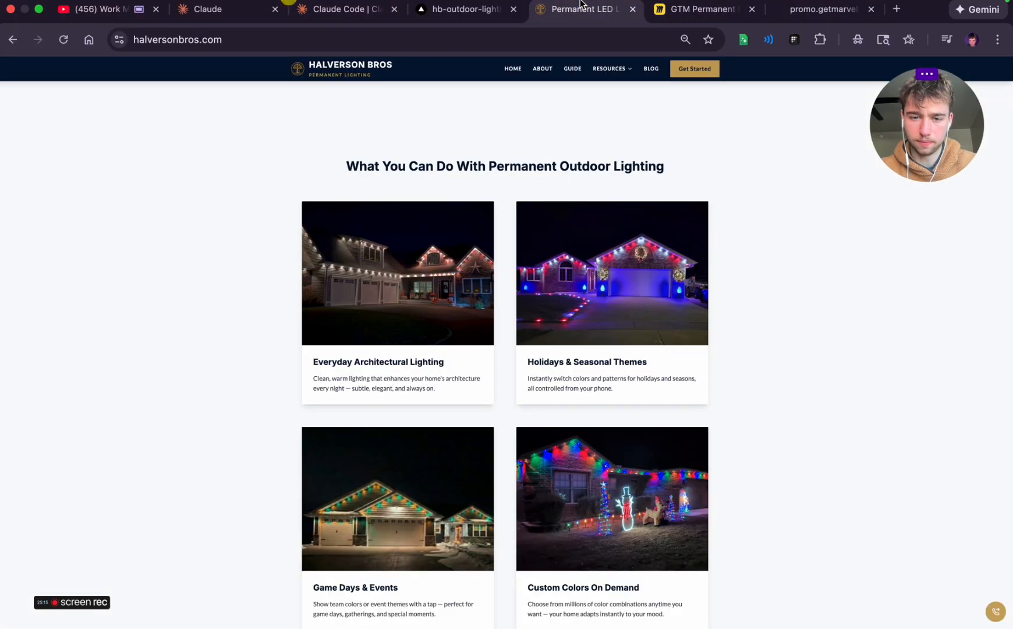
left_click(680, 8)
scroll(369, 341, "left", 3)
scroll(369, 342, "down", 1)
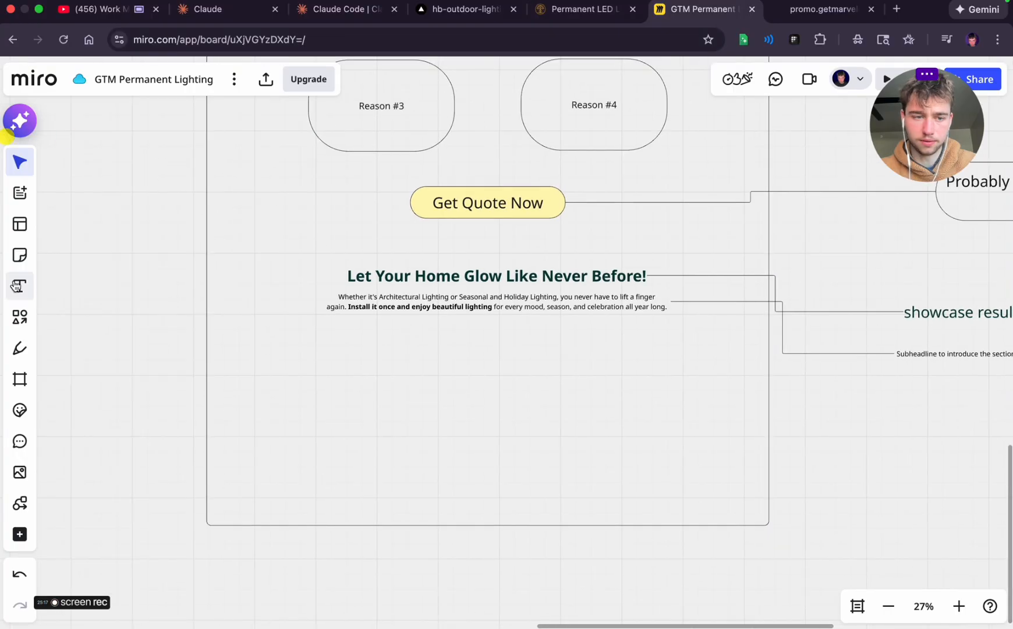
Draw a rounded placeholder labelled "Image #1" below the glow section's paragraph and shrink it slightly
left_click(20, 317)
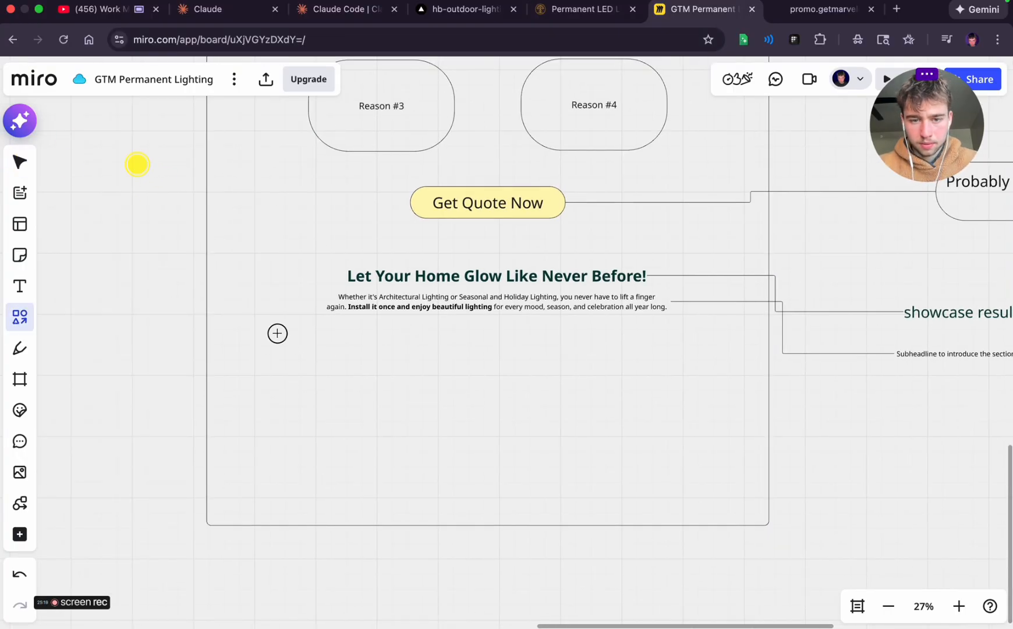
left_click_drag(276, 333, 460, 425)
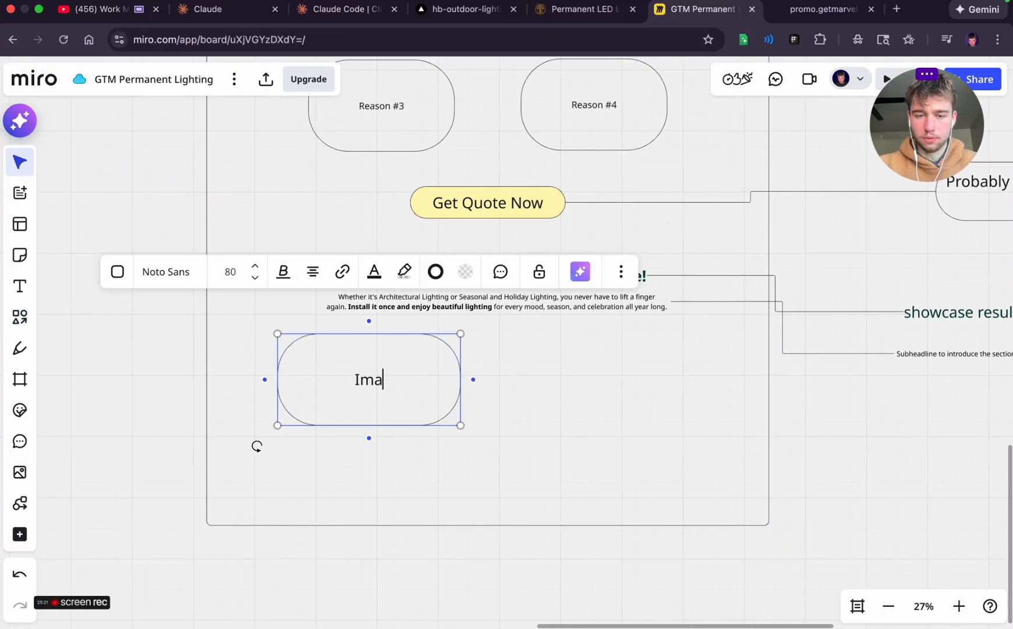
left_click(481, 433)
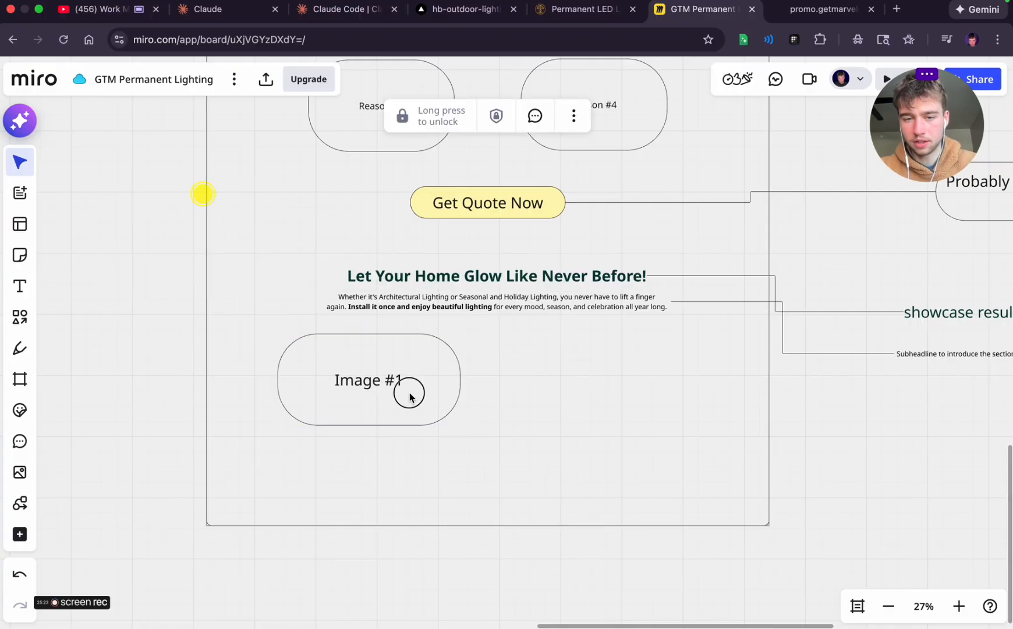
left_click(409, 392)
left_click_drag(459, 424, 428, 406)
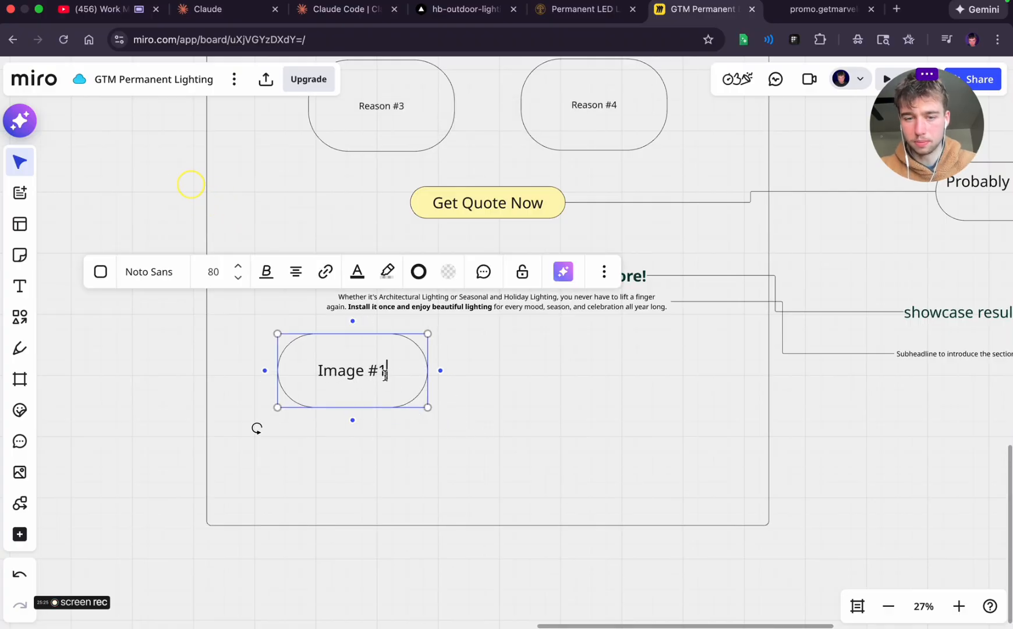
Duplicate the image placeholder beside the first, space the pair out under the paragraph, and label the copy "Image #2"
key("super+d")
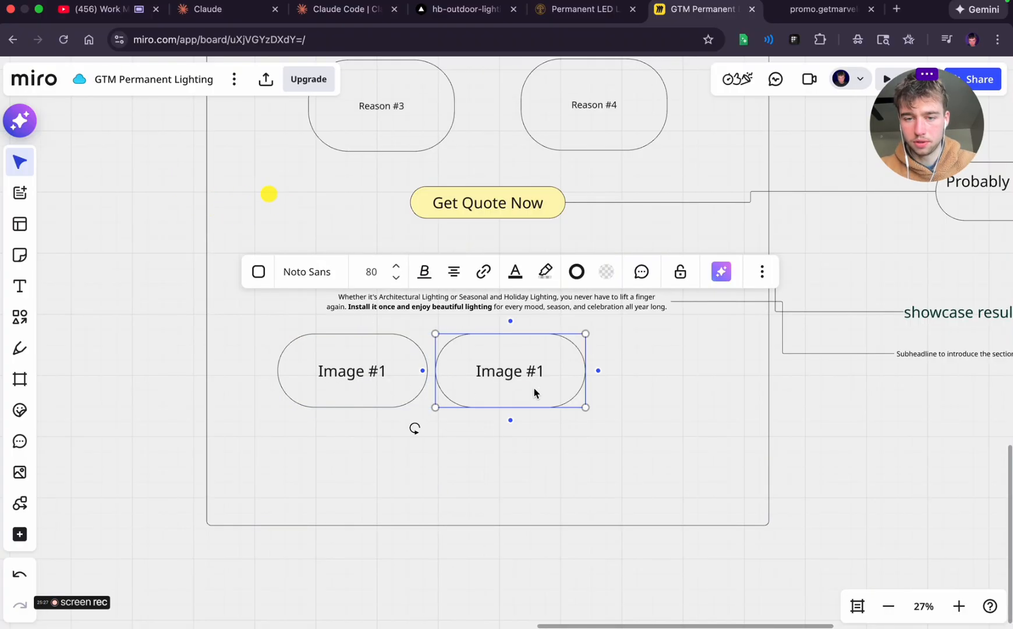
left_click_drag(493, 384, 561, 383)
left_click_drag(385, 367, 407, 367)
left_click(607, 382)
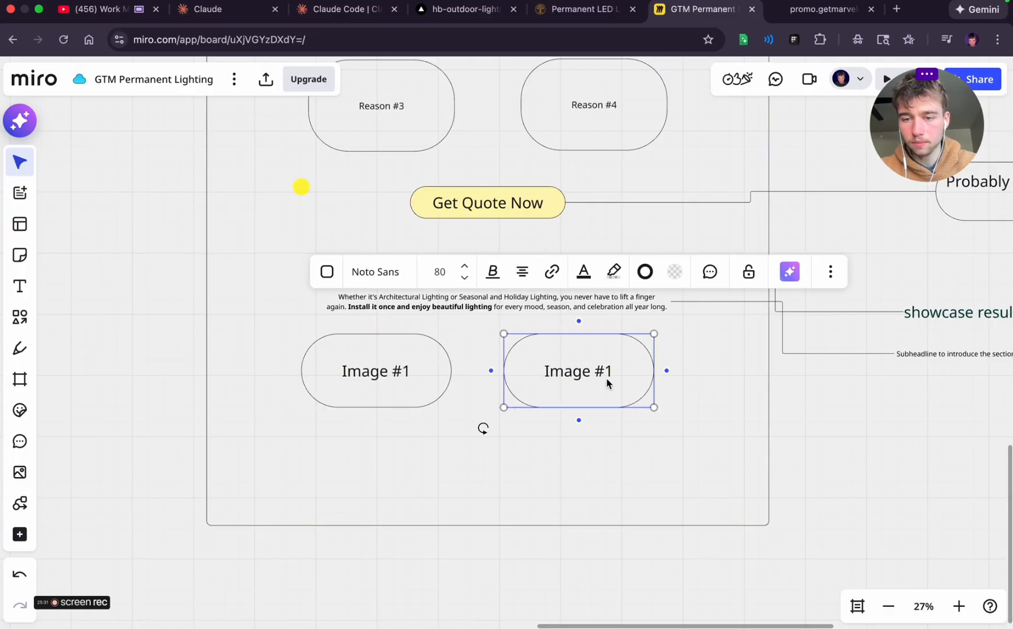
left_click(580, 448)
Duplicate both image placeholders into a second row and label the copies "Image #3" and "Image #4"
left_click(577, 395)
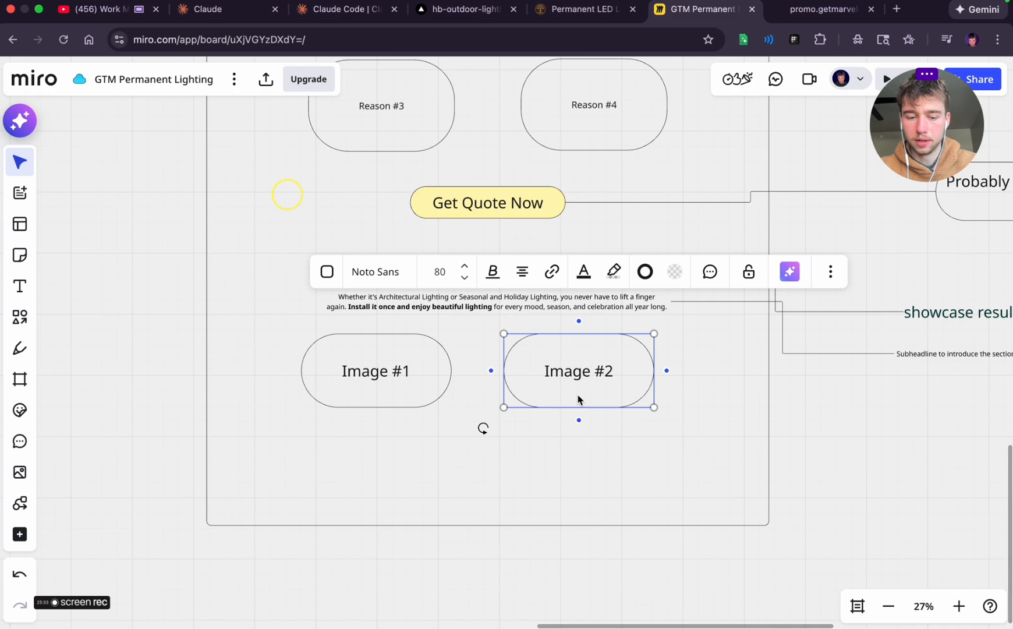
key("super+d")
left_click(624, 499)
left_click(590, 462)
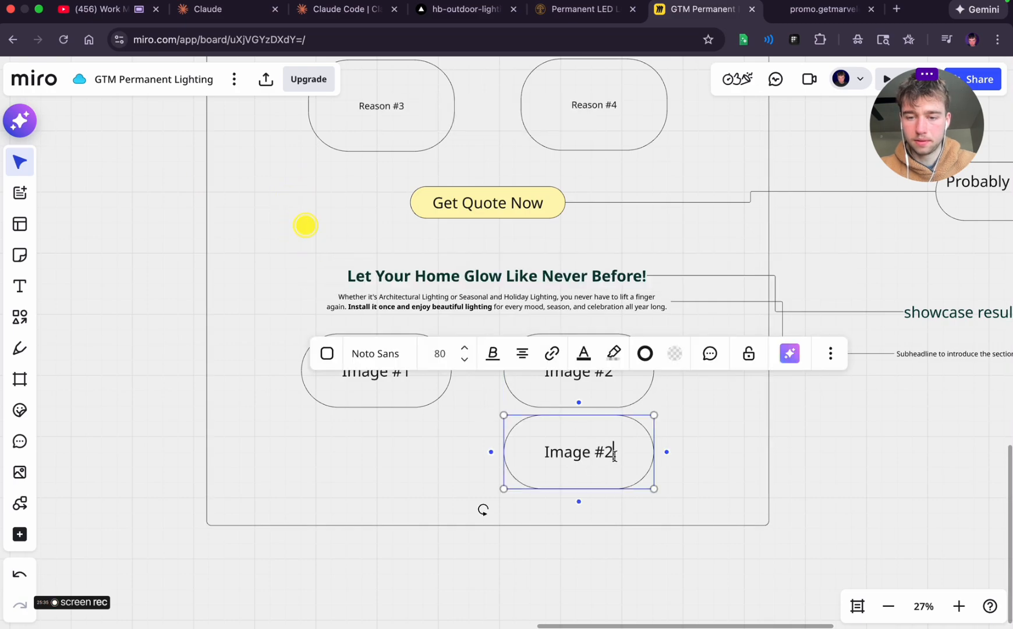
left_click(381, 389)
key("super+d")
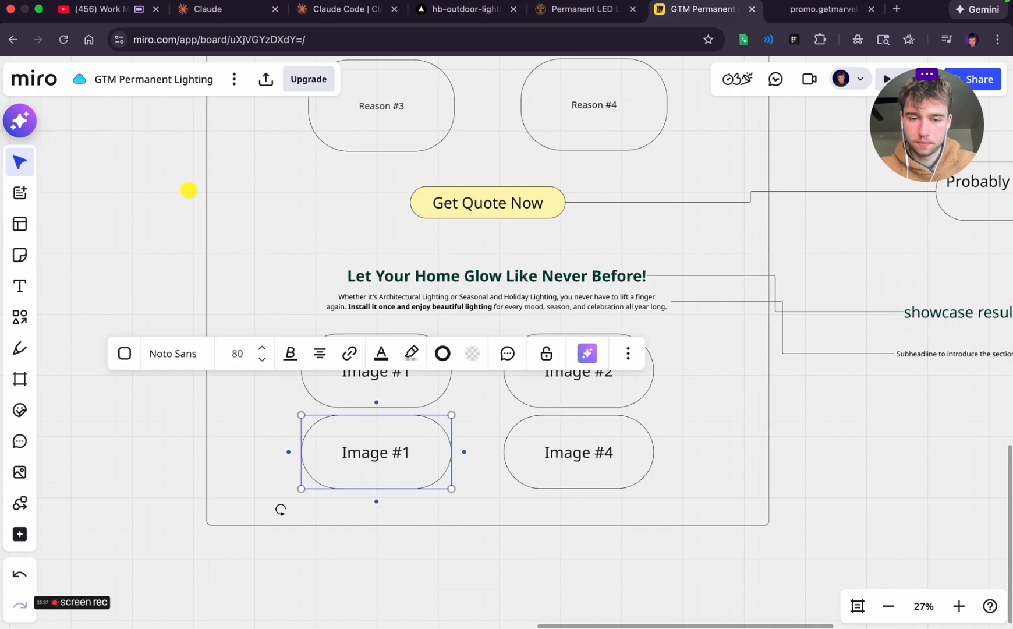
left_click(762, 490)
Draw an arrow from beside the image grid to outside the page frame, ending in a new text box
scroll(762, 490, "right", 3)
scroll(817, 459, "right", 3)
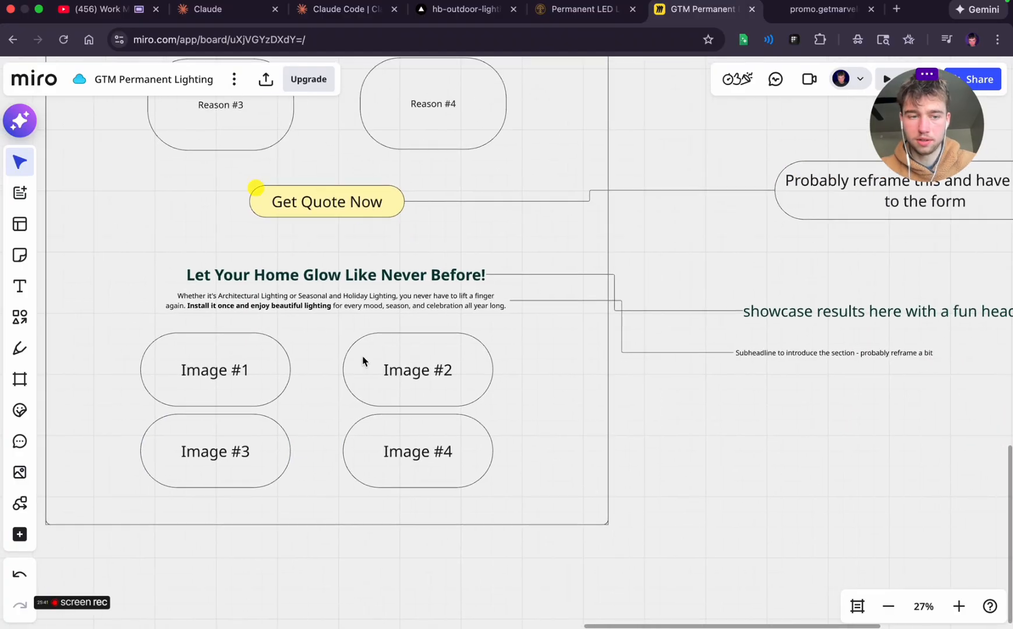
left_click(20, 316)
left_click(96, 325)
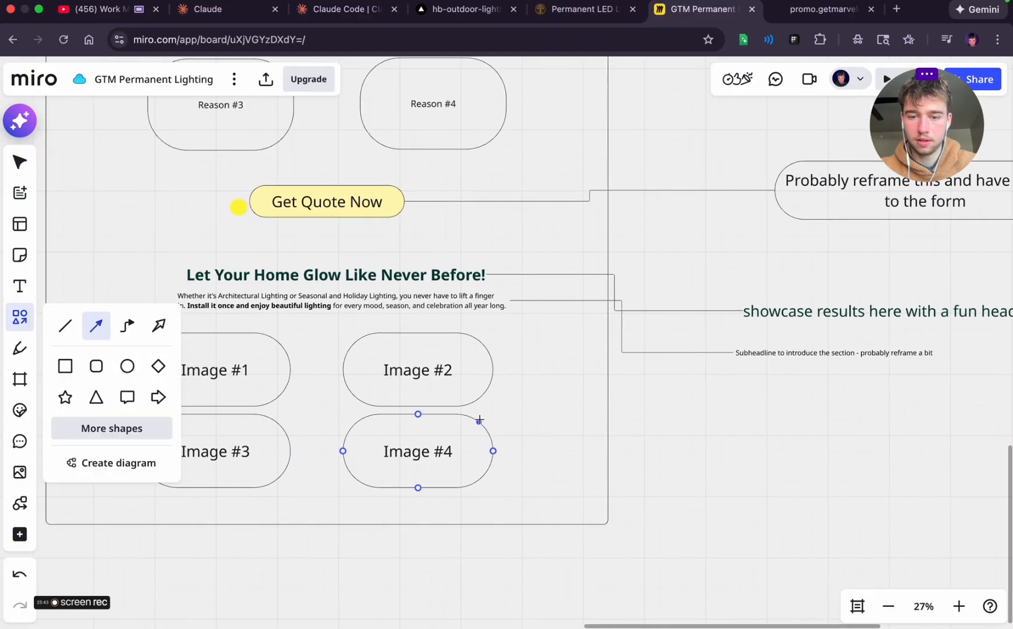
left_click_drag(509, 418, 851, 439)
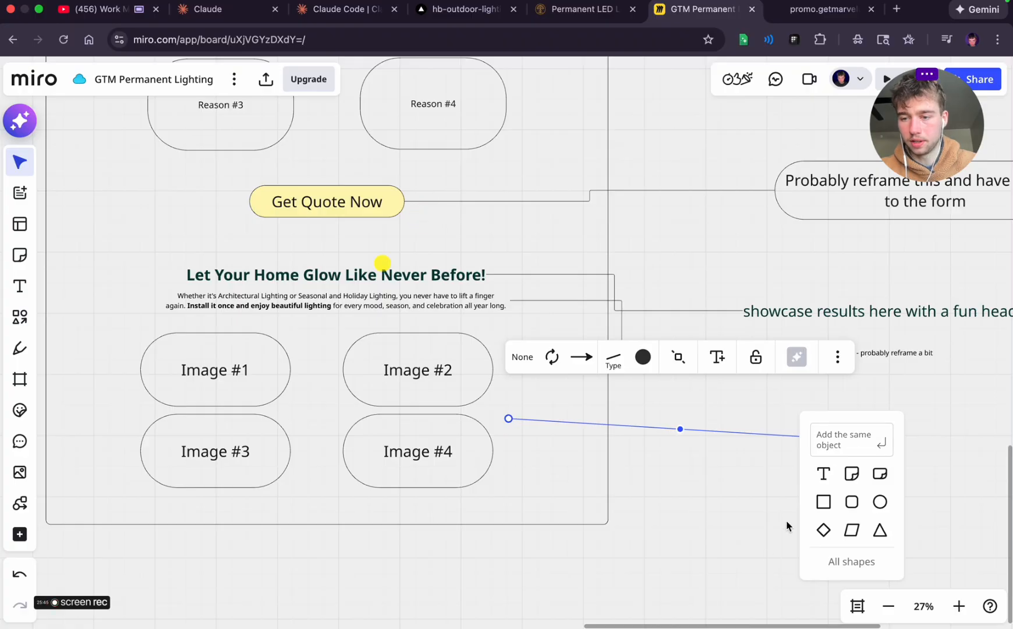
left_click(823, 475)
Write the image grid's annotation as "Showcase our 4 best results here" and widen its text box
type("Showcas")
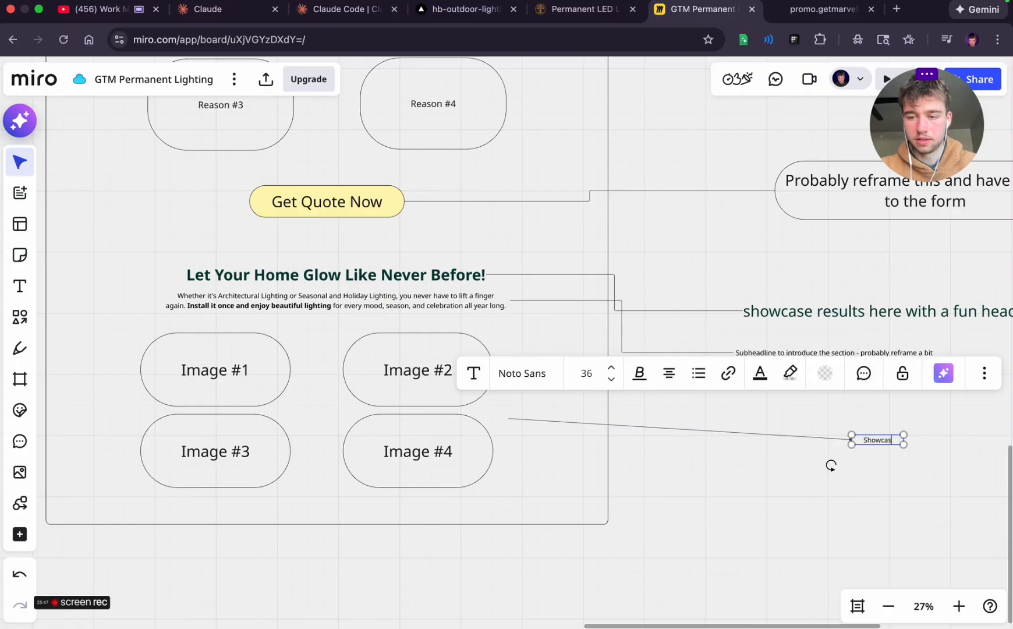
type("e our 4 best")
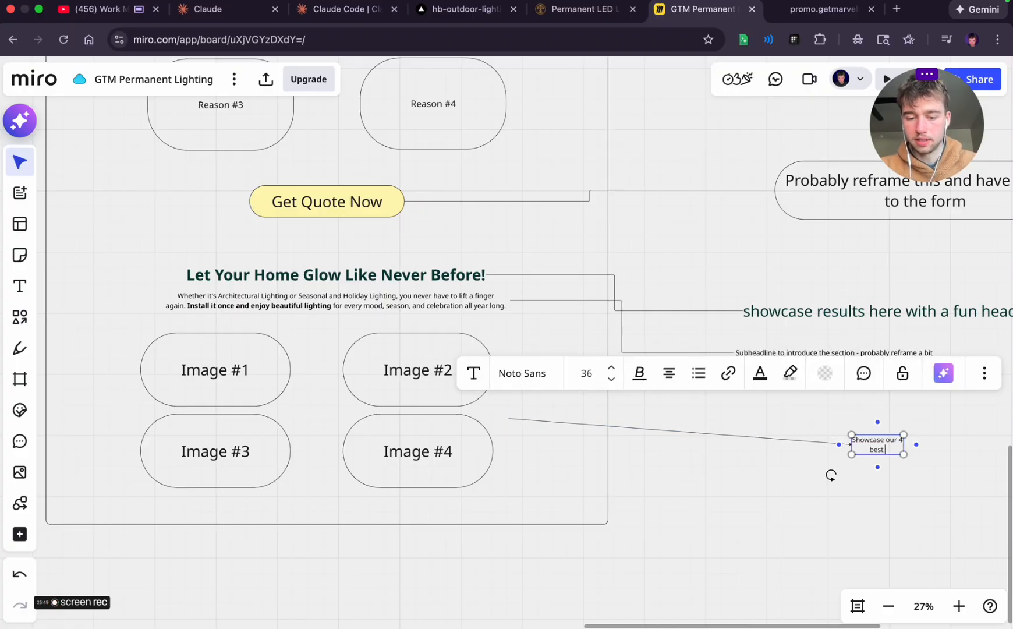
type(" results")
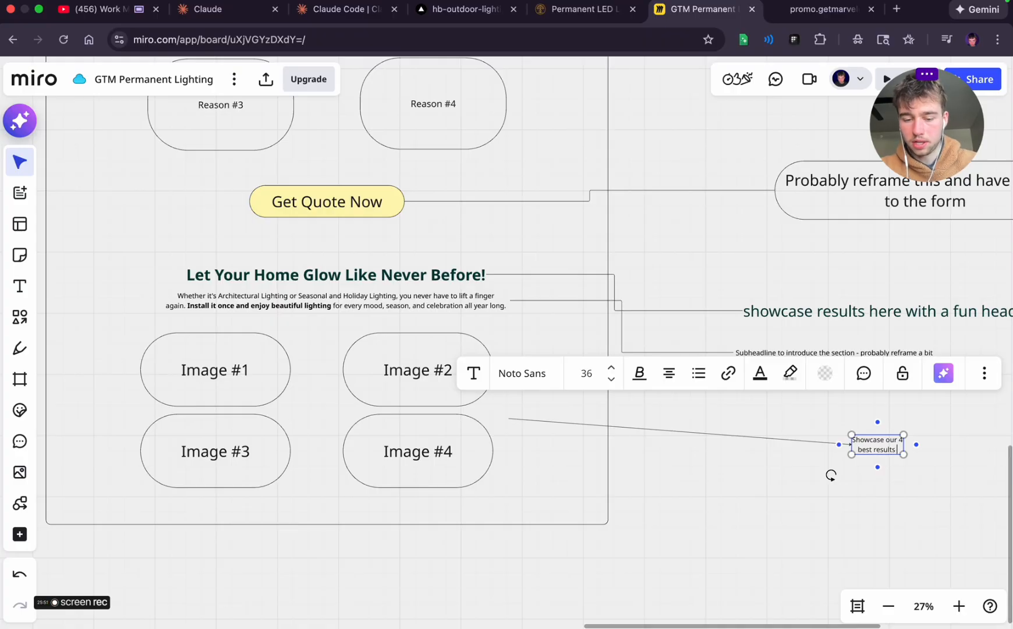
type(" here")
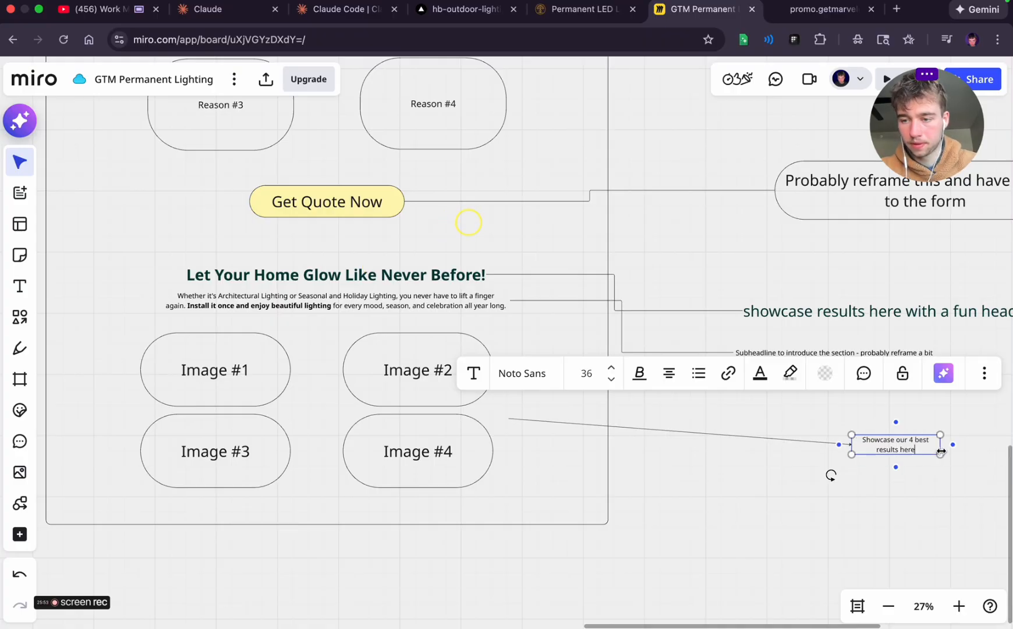
left_click(849, 502)
Unlock the page frame and extend its bottom edge downward to make room below the image grid
scroll(775, 479, "left", 5)
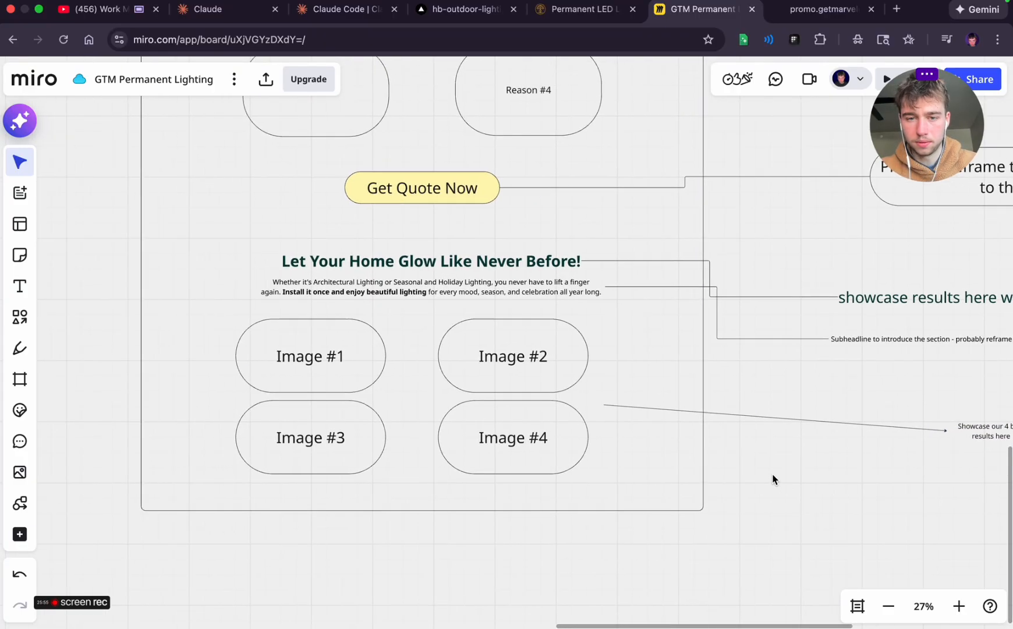
scroll(773, 479, "left", 2)
scroll(773, 479, "down", 2)
left_click(684, 461)
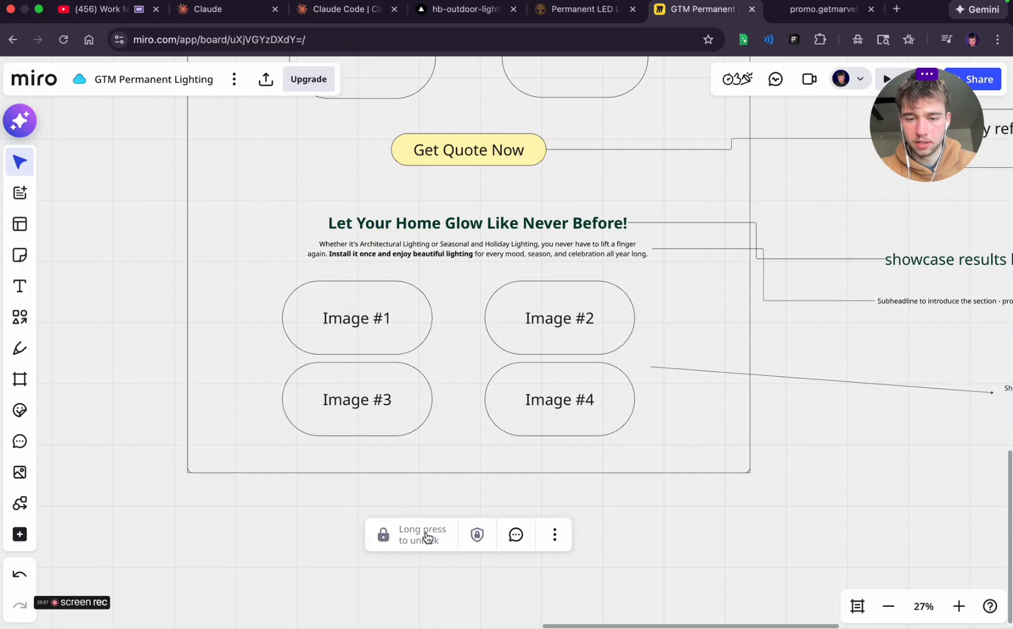
left_click(427, 536)
left_click_drag(451, 475, 450, 626)
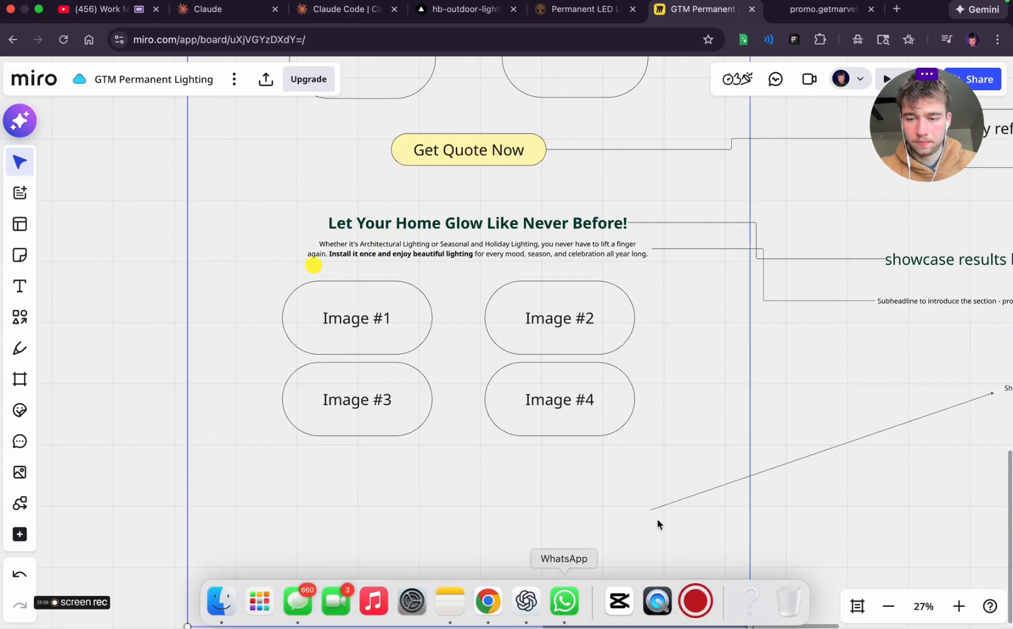
Attach the start of the annotation arrow to the side of the Image #4 placeholder
left_click(795, 465)
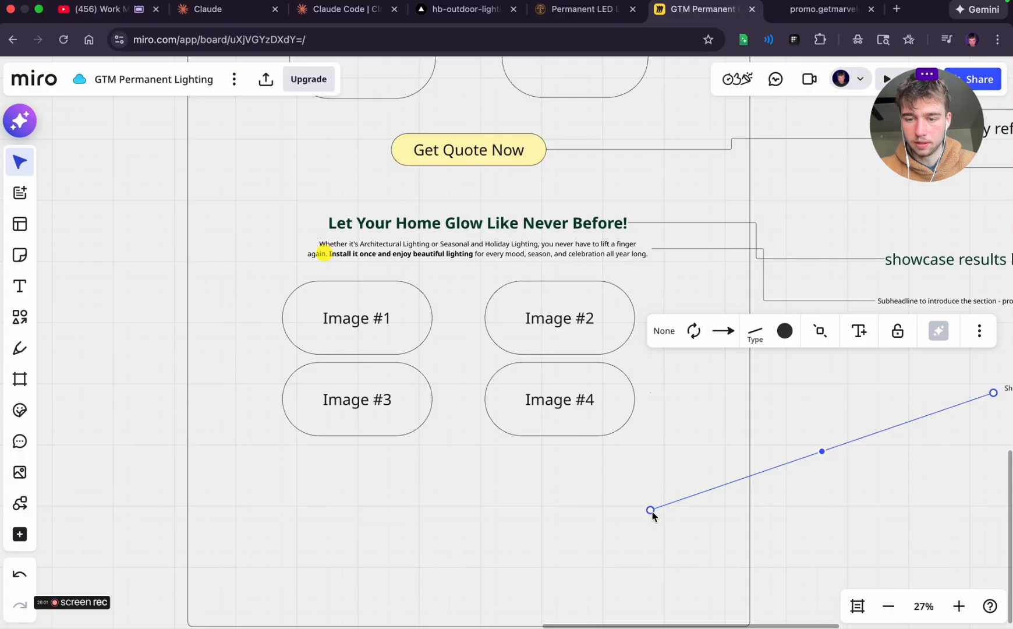
left_click_drag(650, 510, 635, 399)
left_click(844, 478)
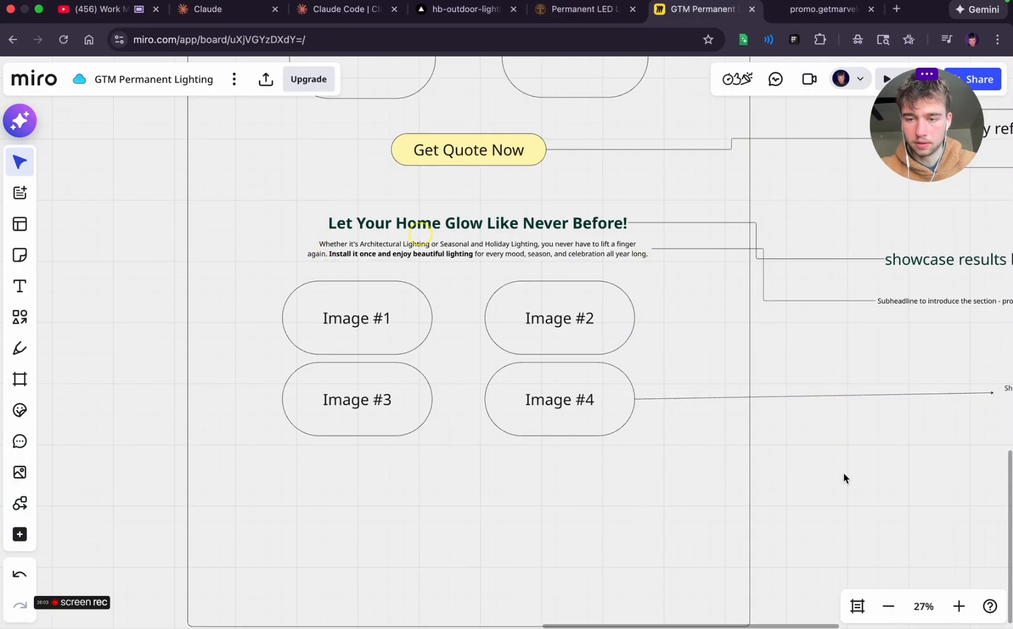
Extend the page frame's bottom edge much further down and lock the frame again
scroll(842, 471, "down", 5)
scroll(842, 472, "left", 2)
left_click(559, 457)
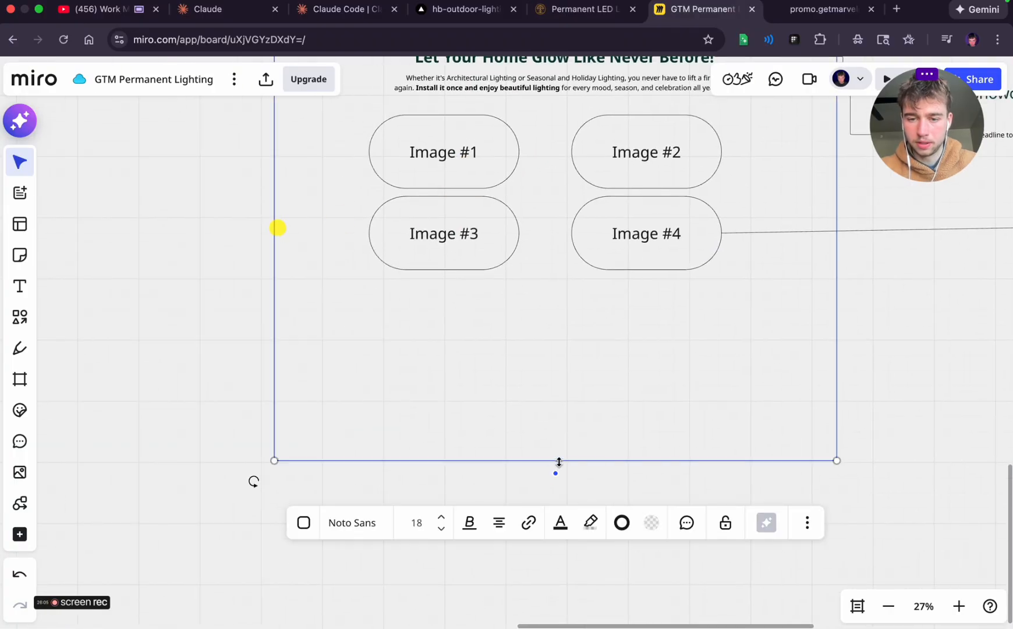
left_click_drag(559, 462, 559, 617)
scroll(841, 459, "down", 5)
scroll(841, 460, "left", 1)
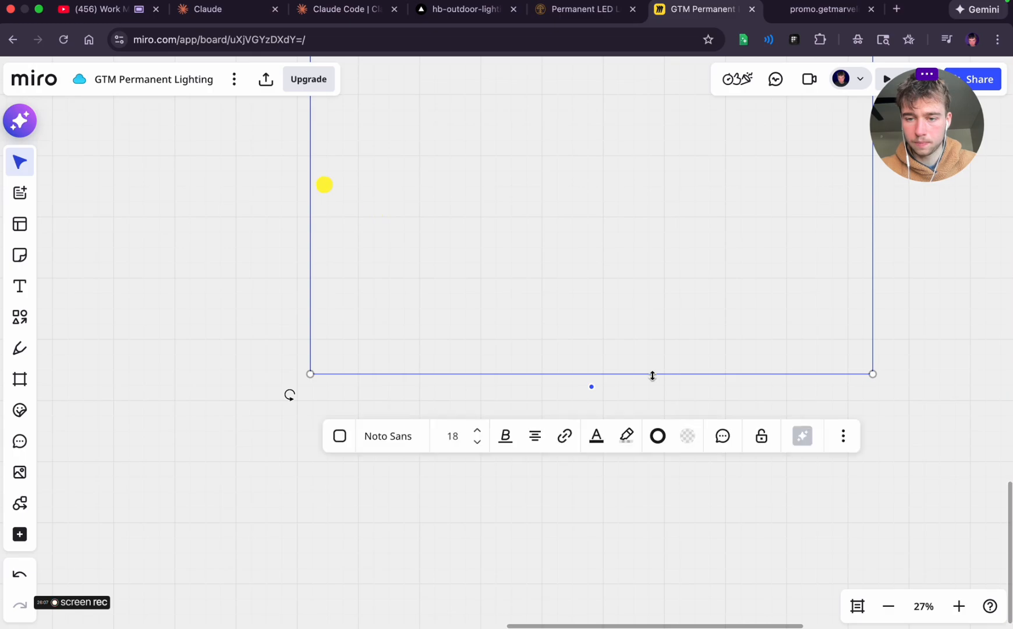
left_click_drag(653, 376, 651, 521)
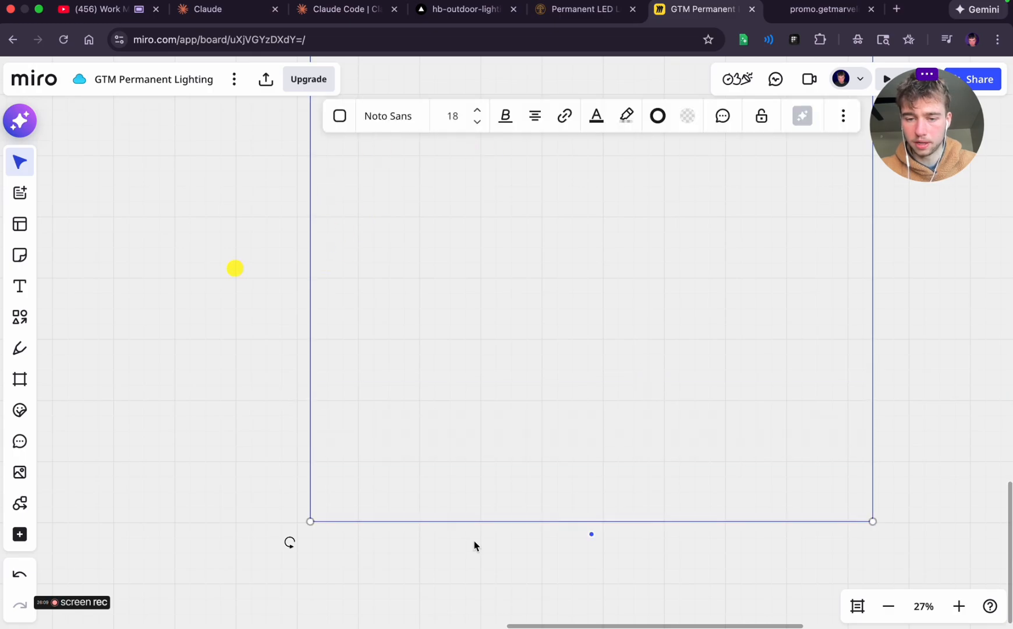
left_click(760, 119)
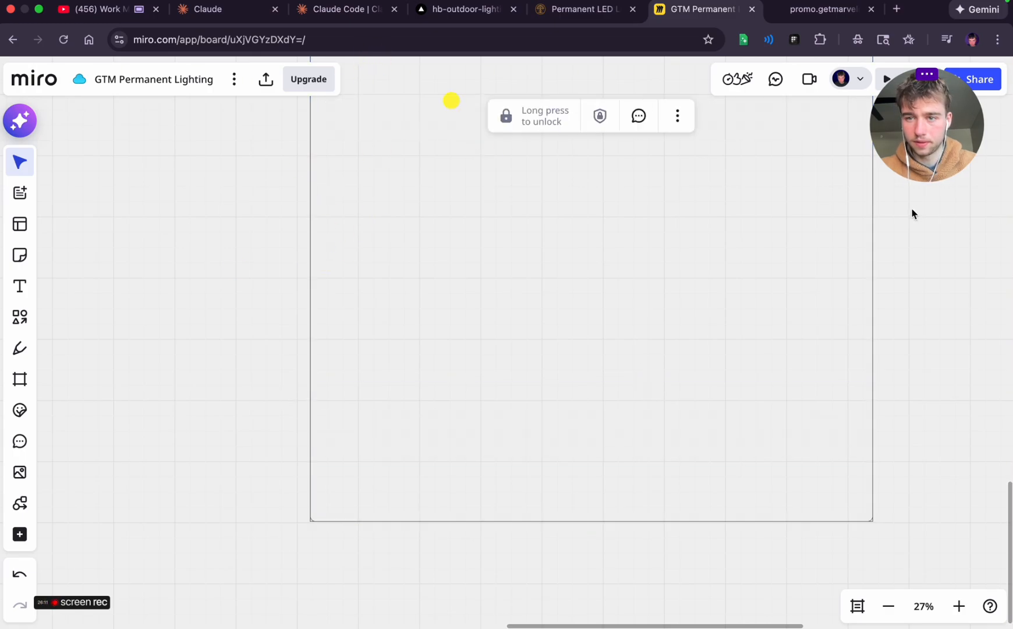
left_click(909, 211)
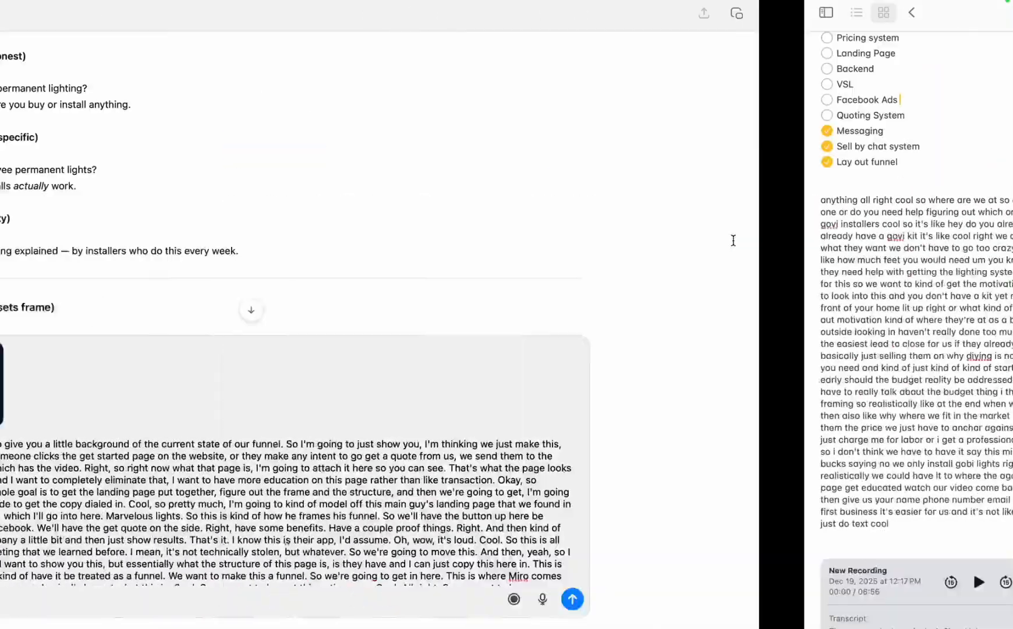
Switch to ChatGPT and send the drafted funnel background message with its attached landing page screenshot
key("ctrl+Up")
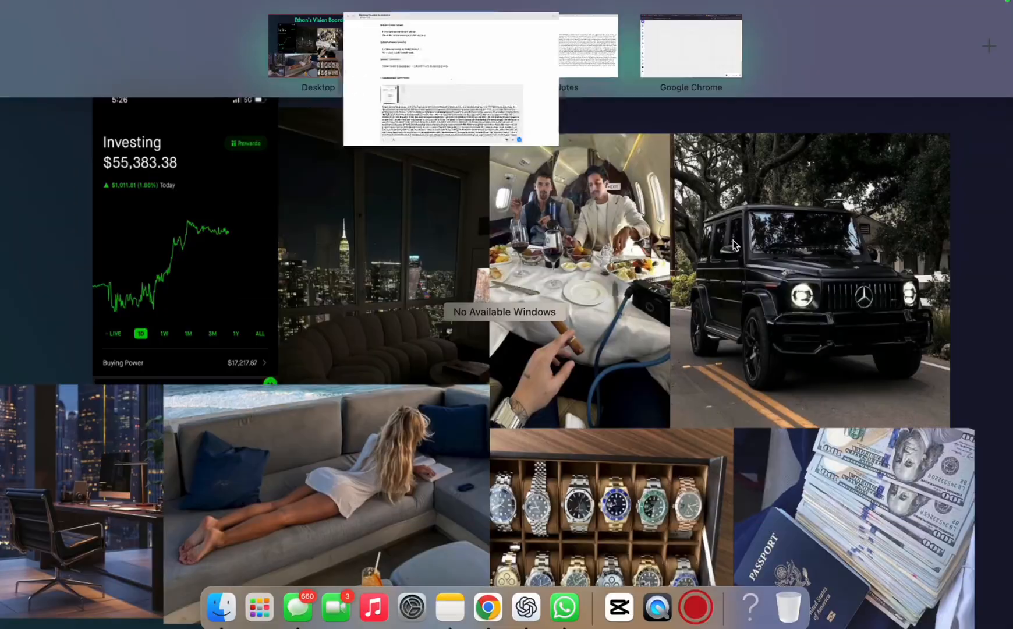
left_click_drag(464, 60, 548, 62)
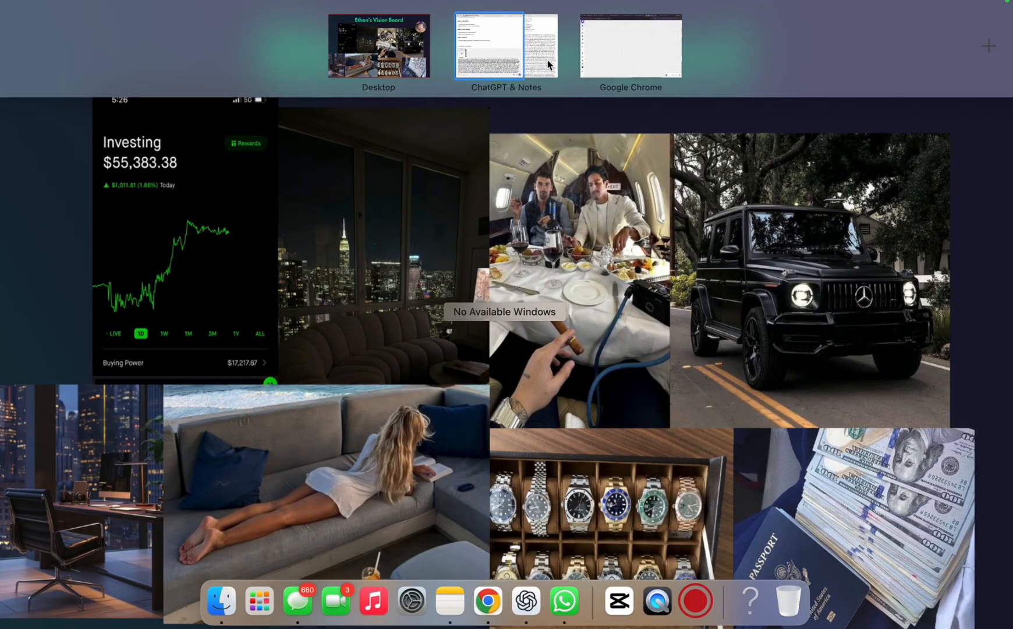
left_click(506, 62)
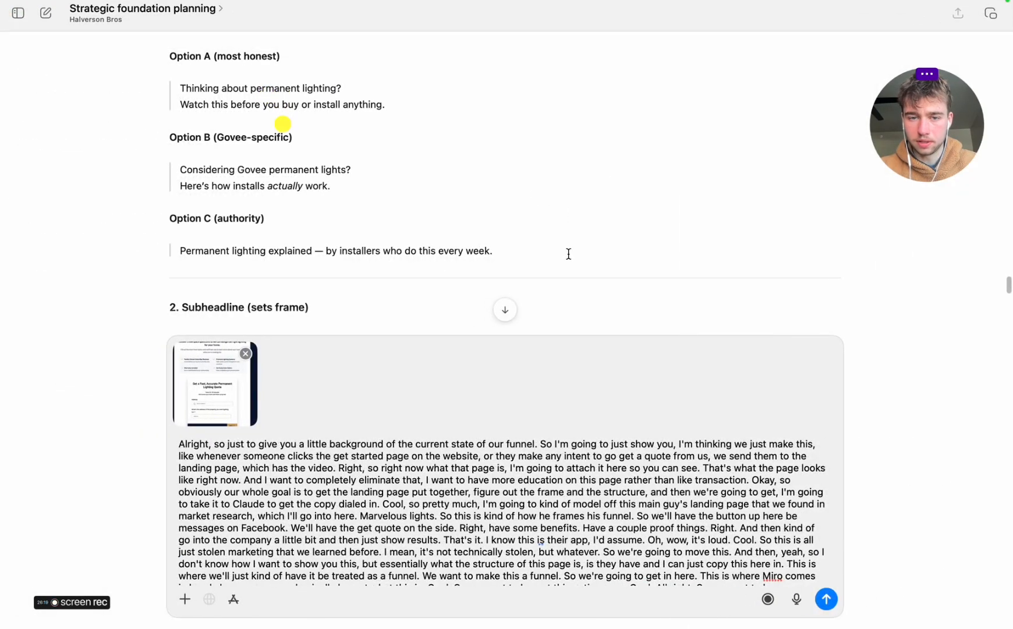
left_click(824, 595)
key("ctrl+Right")
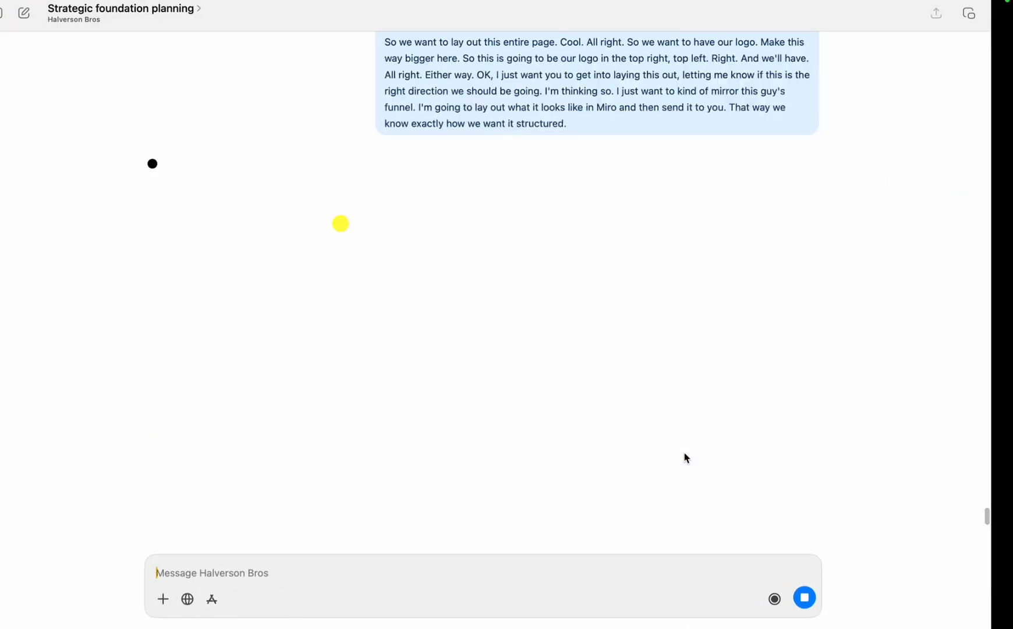
Check the reference page below its results gallery and duplicate the Get Quote Now button beneath the four-image grid
scroll(685, 457, "up", 10)
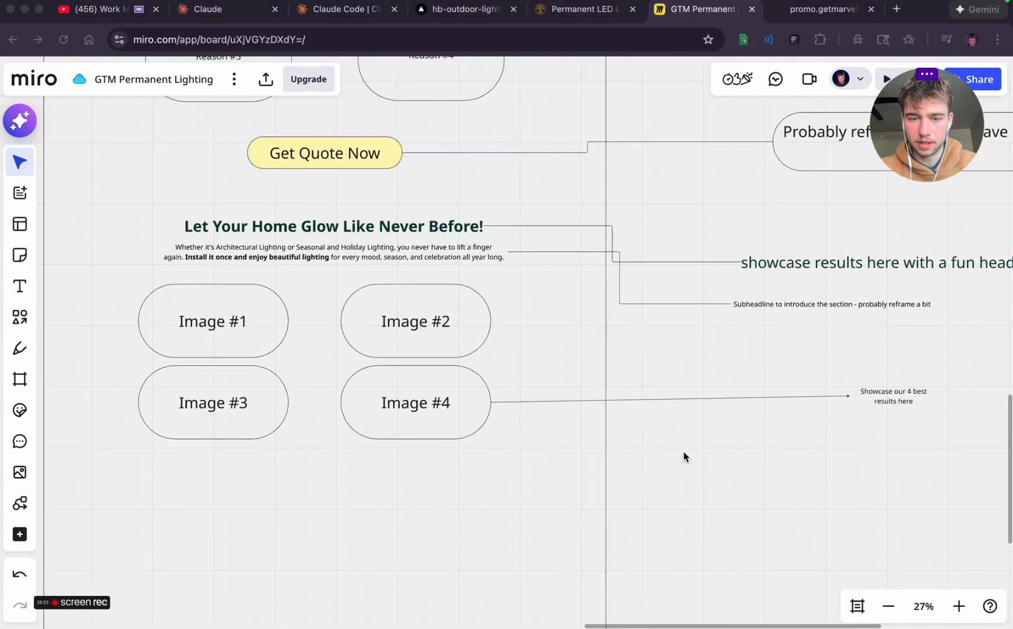
left_click(802, 16)
scroll(385, 317, "down", 6)
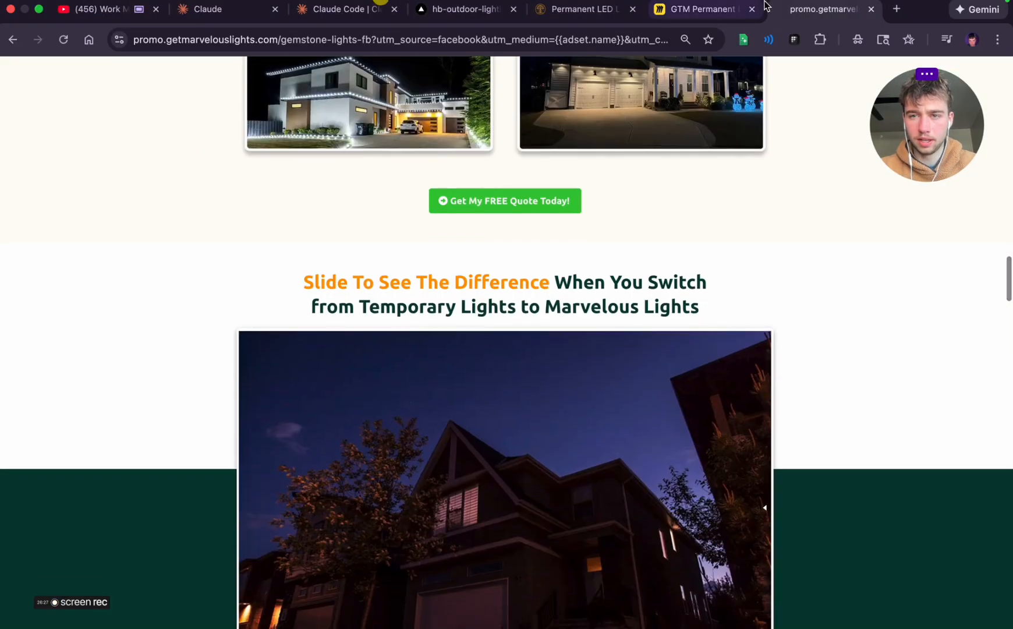
left_click(696, 14)
scroll(432, 309, "up", 5)
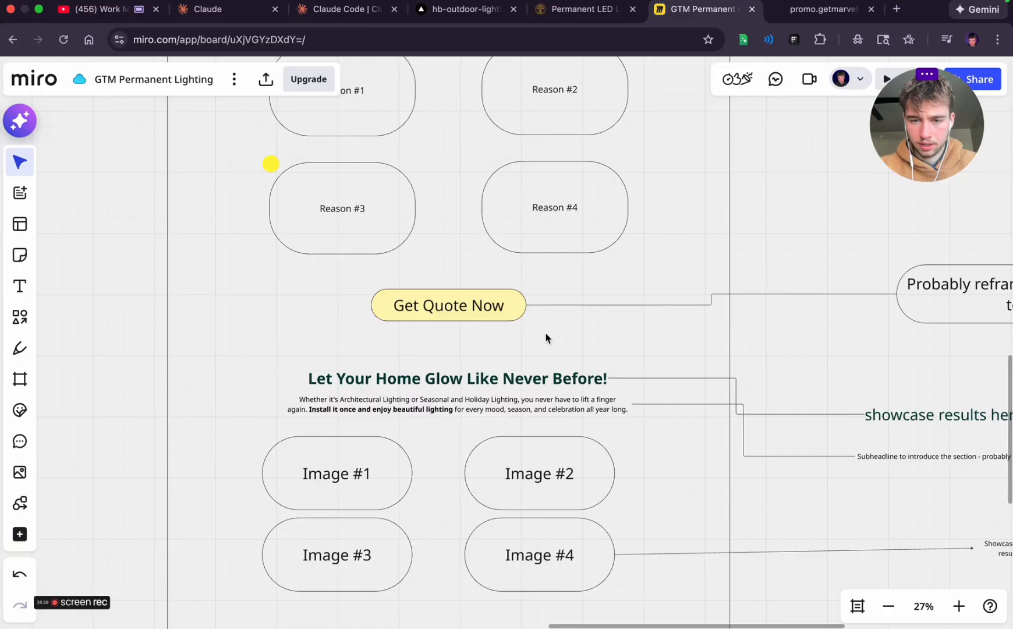
scroll(546, 336, "down", 5)
left_click(438, 334)
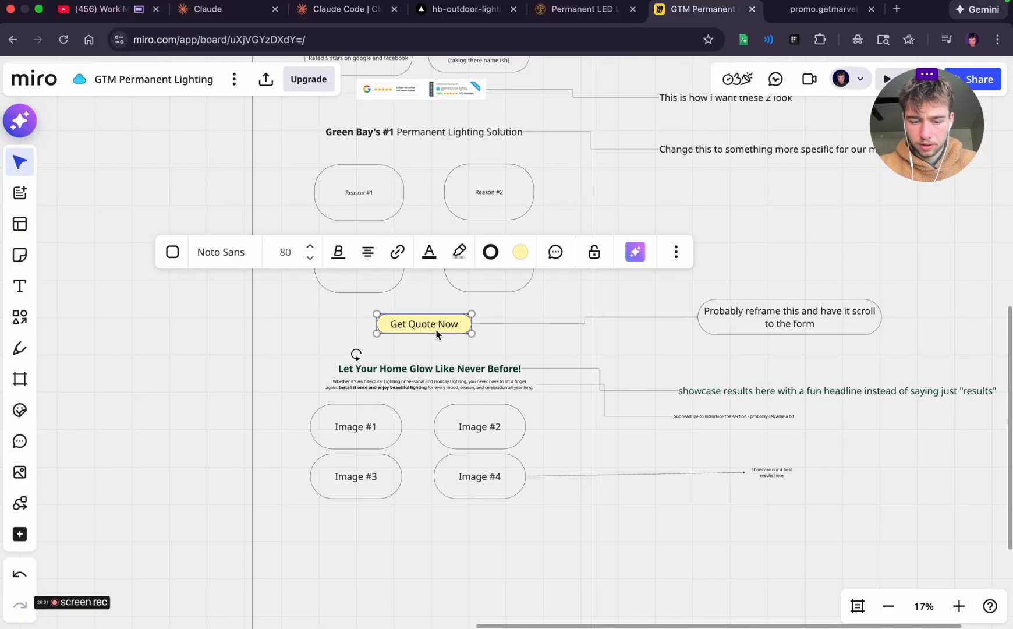
key("super+d")
left_click_drag(347, 333, 448, 533)
Duplicate the "Probably reframe this and have it scroll to the form" annotation with its connector, and join it to the new quote button
left_click_drag(919, 329, 571, 466)
left_click(628, 304)
key("super+d")
scroll(882, 341, "down", 3)
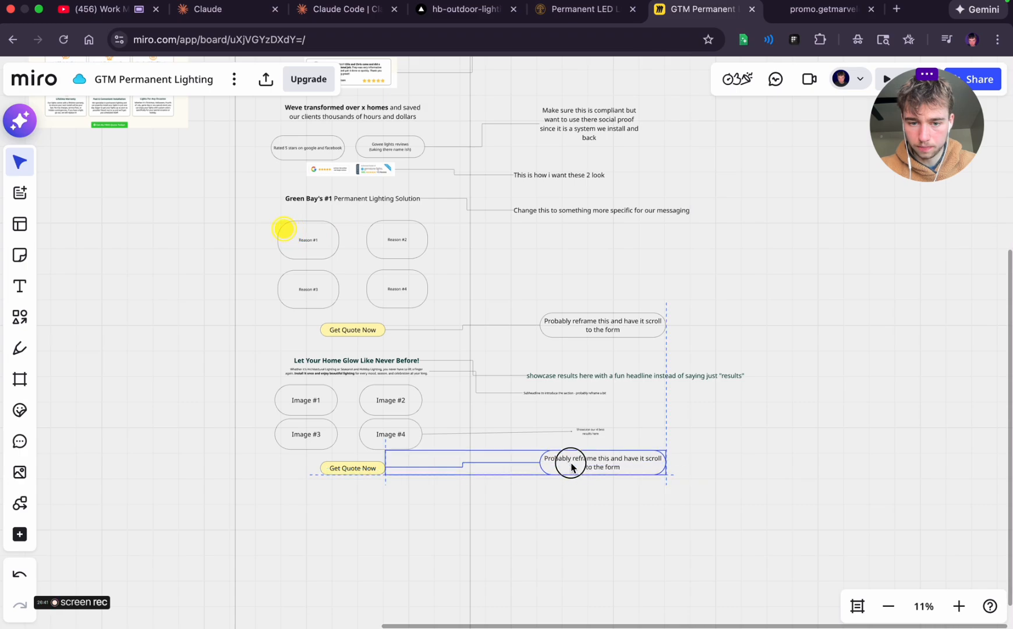
left_click(667, 528)
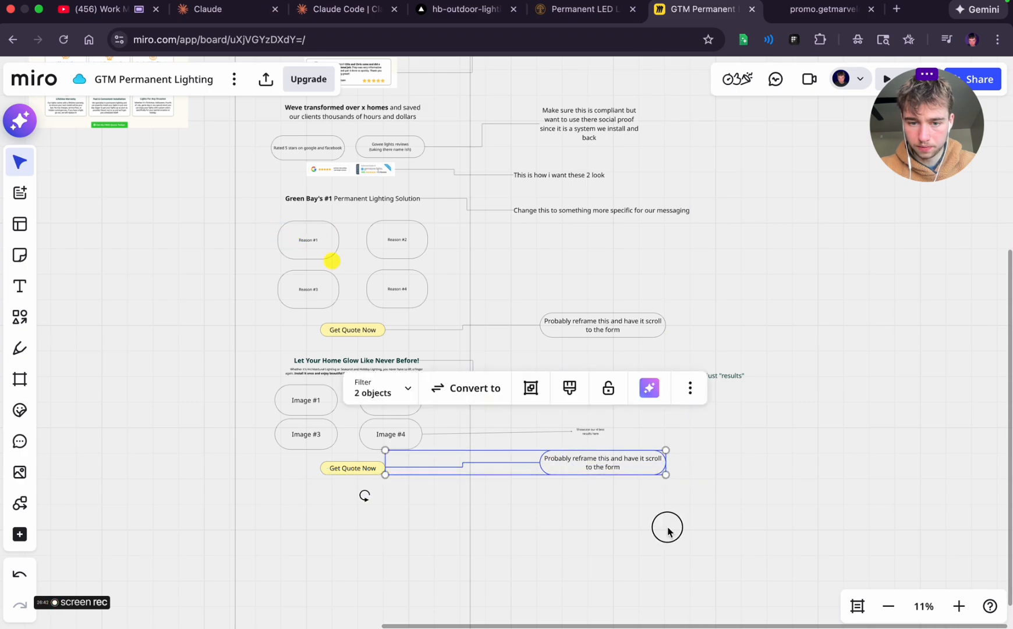
left_click(414, 468)
left_click_drag(383, 467, 381, 469)
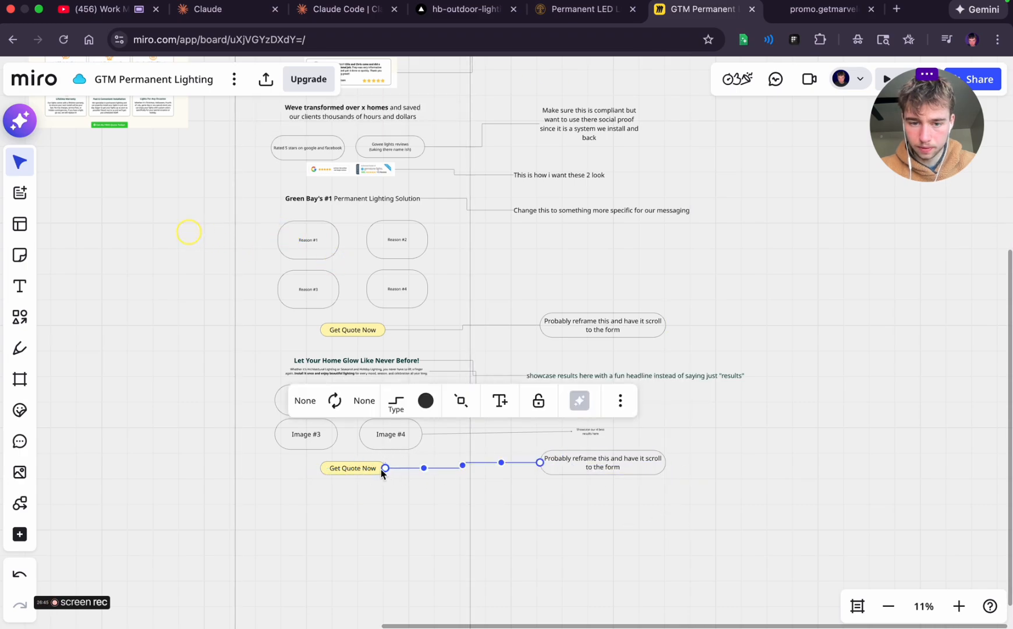
left_click(550, 508)
Examine the "Slide To See The Difference" before-and-after section on the reference landing page and try its slider
scroll(386, 507, "left", 1)
scroll(386, 509, "left", 3)
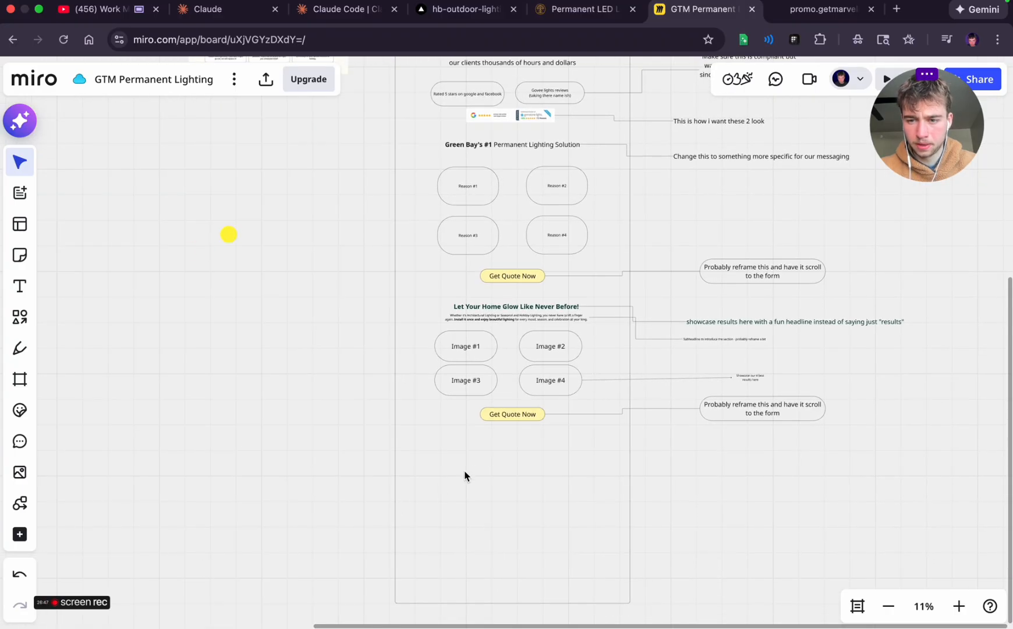
scroll(466, 474, "up", 5)
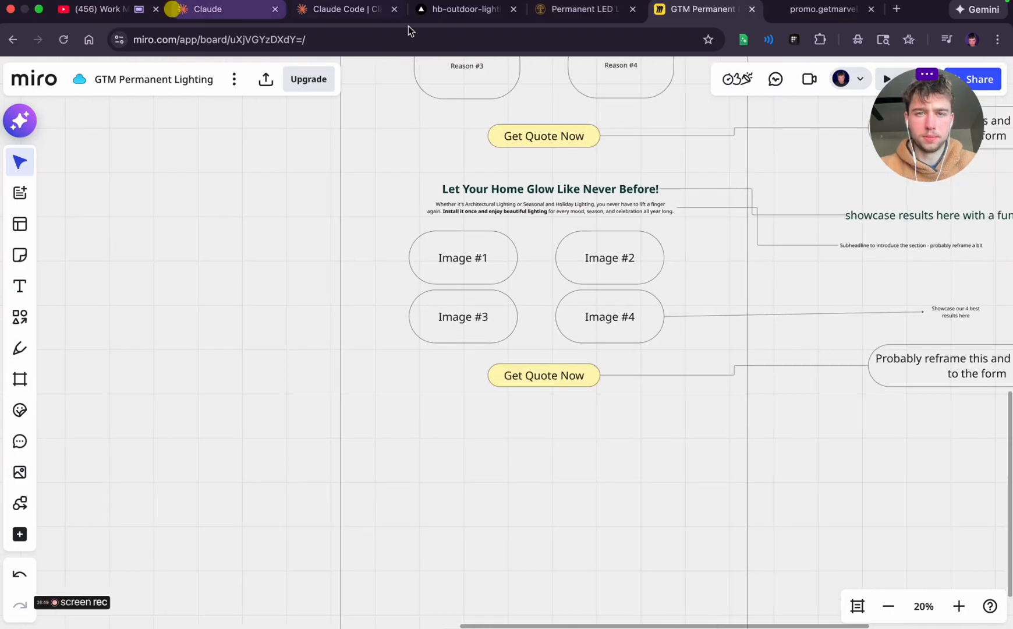
left_click(802, 8)
scroll(482, 329, "down", 2)
scroll(481, 334, "down", 1)
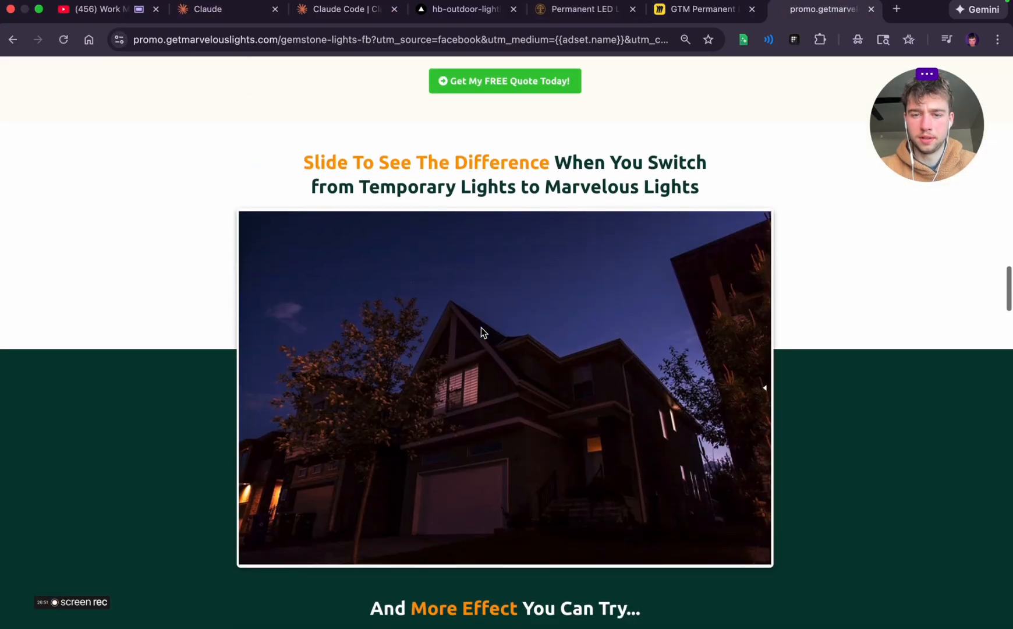
left_click_drag(624, 288, 731, 390)
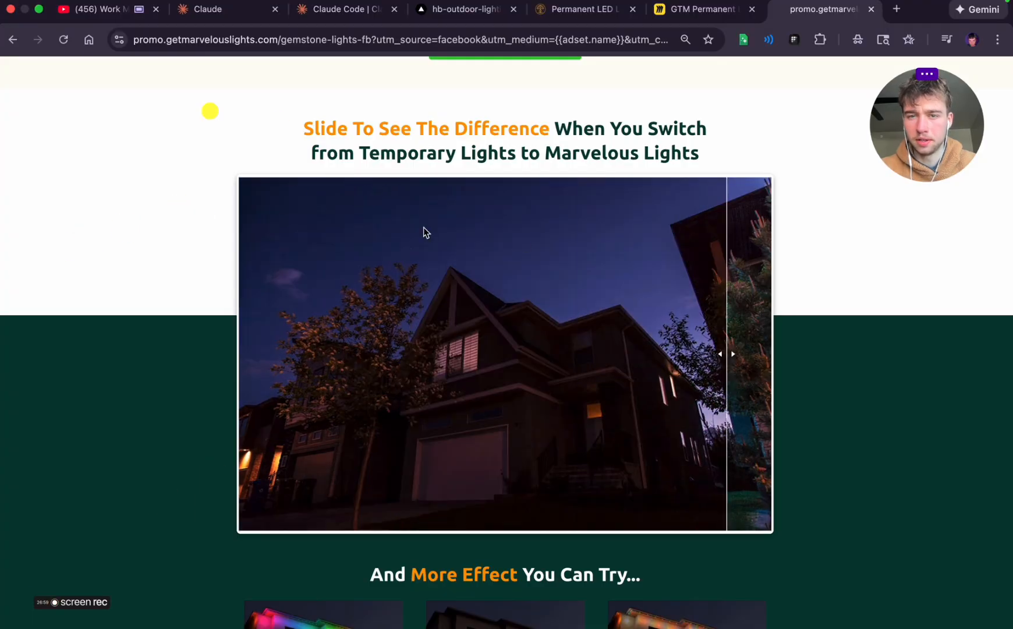
scroll(335, 188, "up", 2)
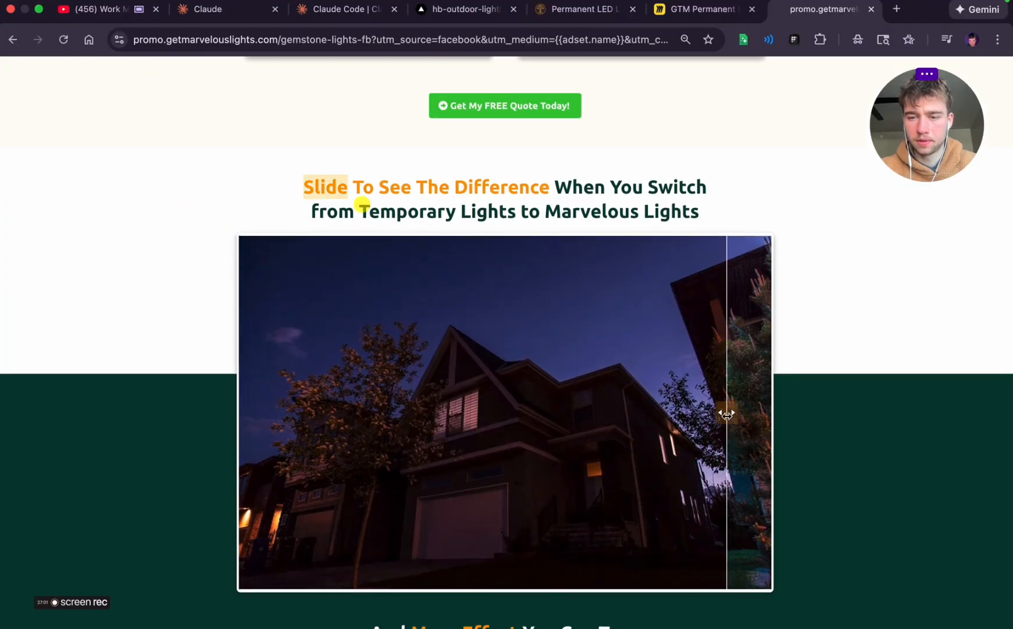
scroll(574, 207, "up", 4)
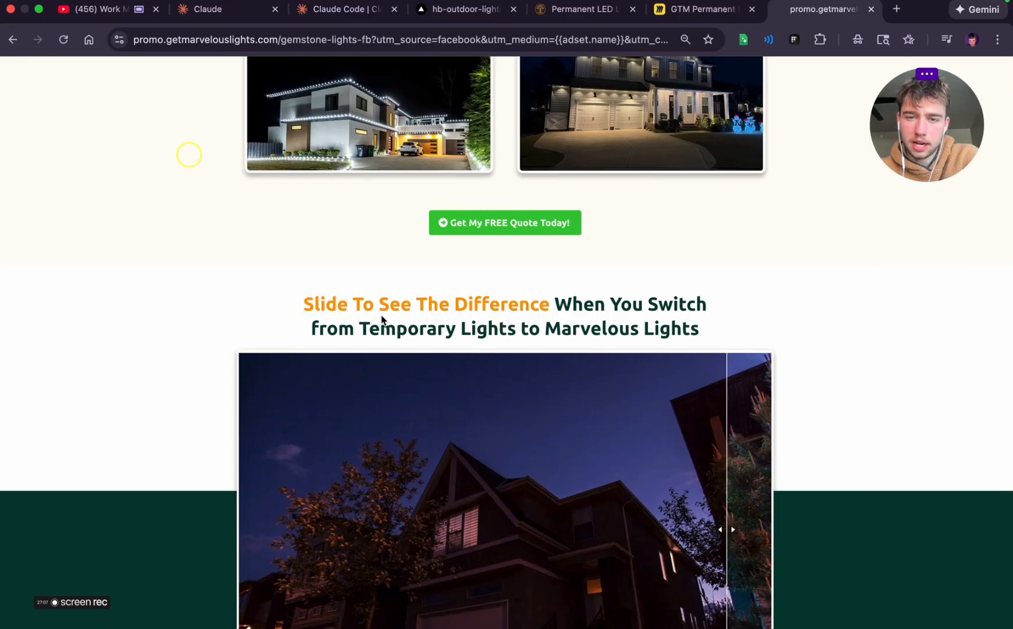
Review the reference page from its hero section down to the "What Your Neighbors Have Been Saying About Us" review cards
scroll(433, 346, "up", 15)
scroll(433, 346, "up", 20)
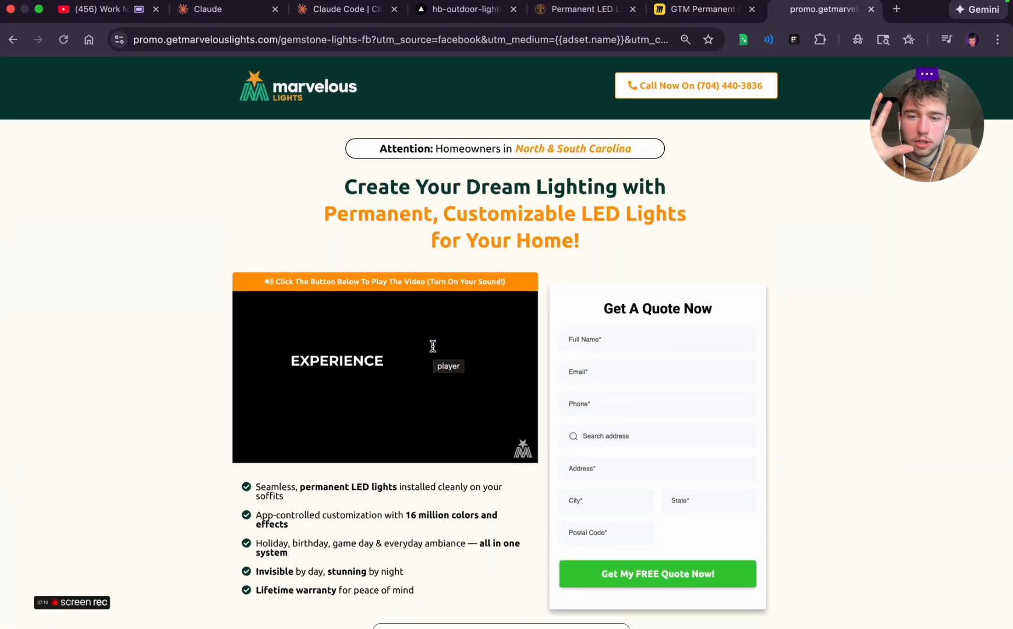
scroll(433, 346, "down", 20)
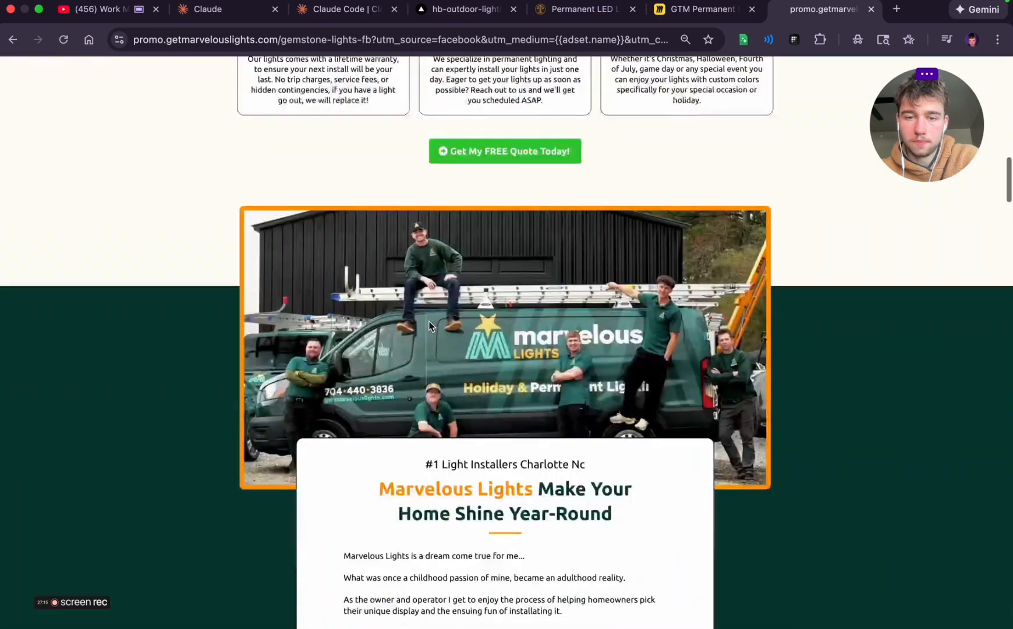
scroll(429, 325, "down", 15)
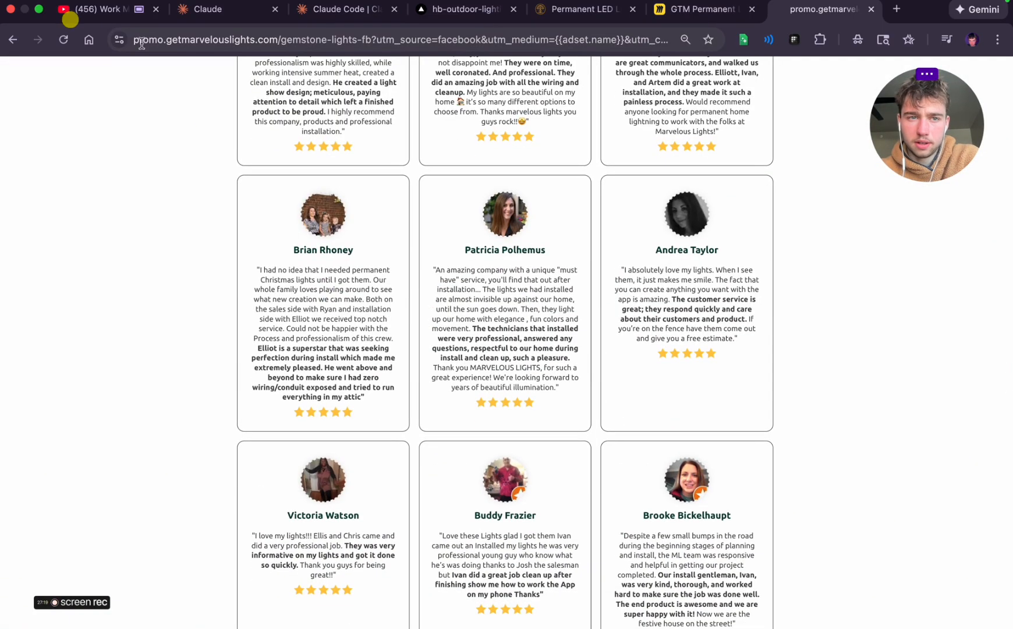
left_click(573, 16)
left_click(807, 16)
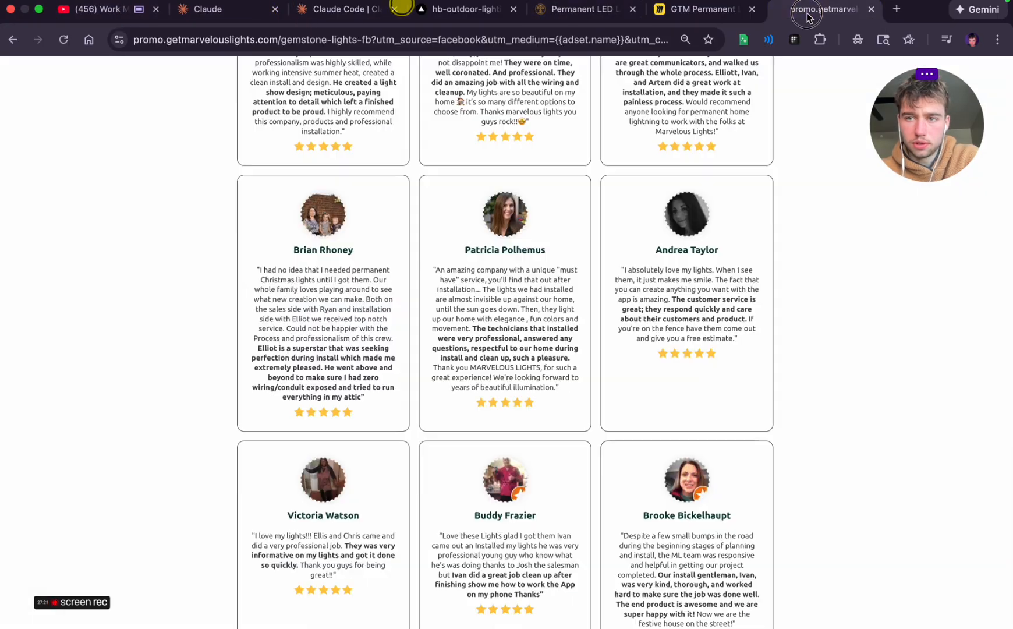
scroll(402, 314, "up", 2)
scroll(305, 347, "up", 5)
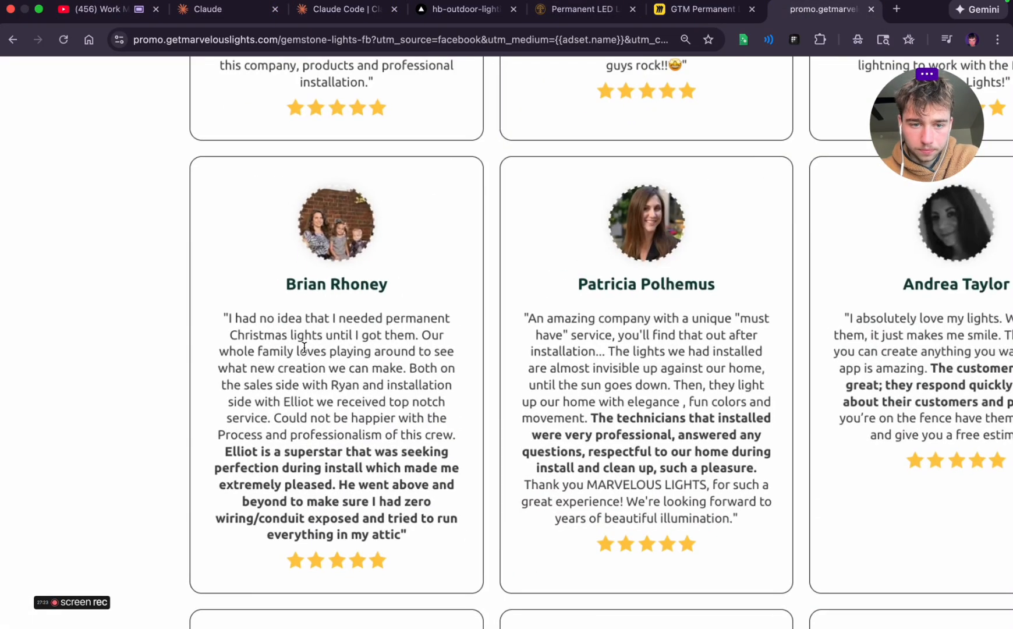
scroll(382, 221, "down", 5)
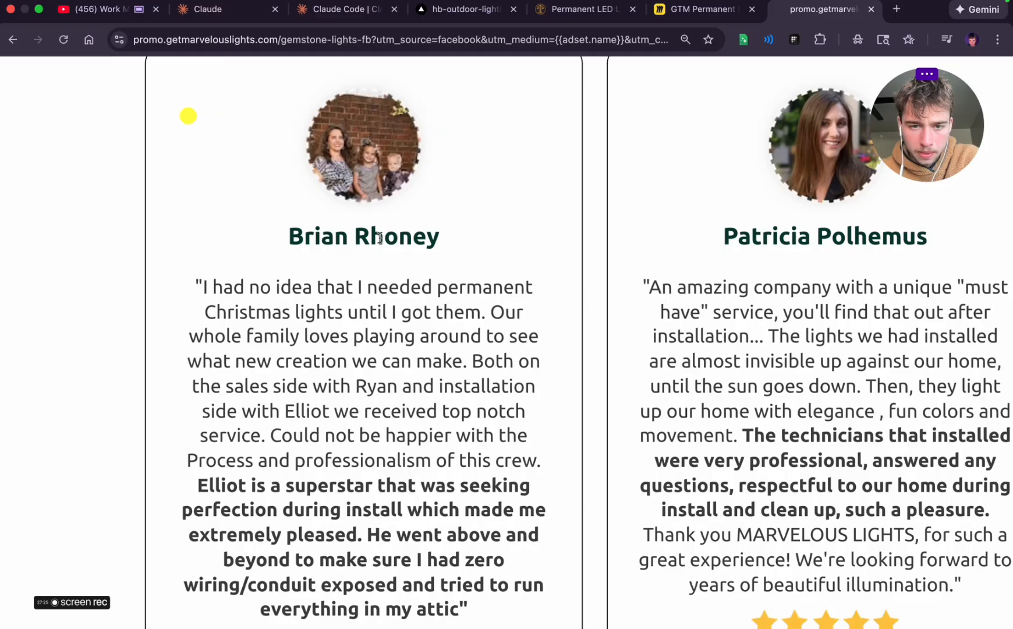
scroll(577, 396, "down", 3)
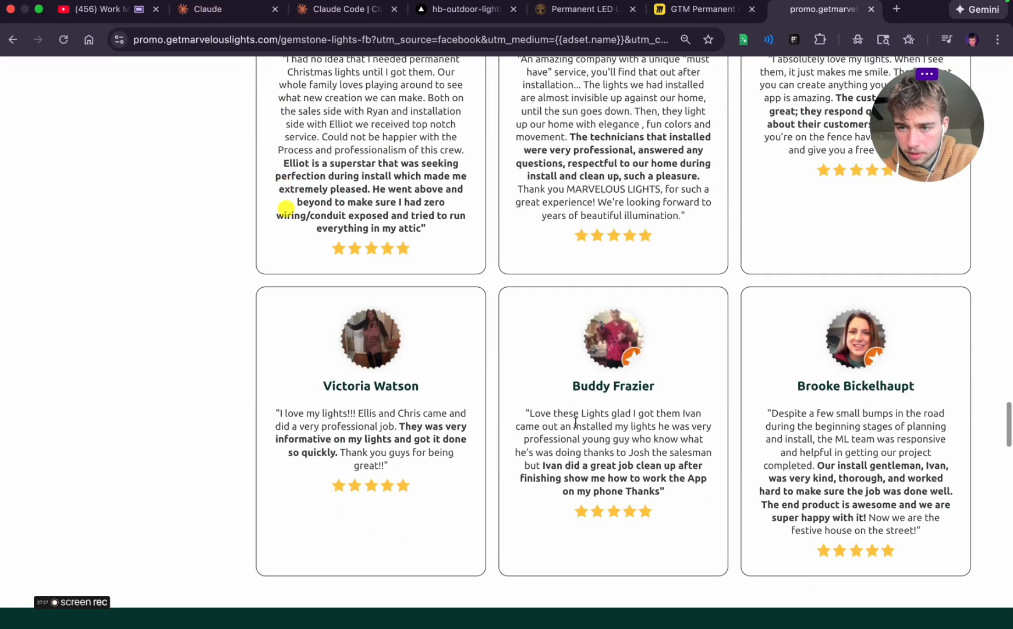
scroll(576, 419, "up", 10)
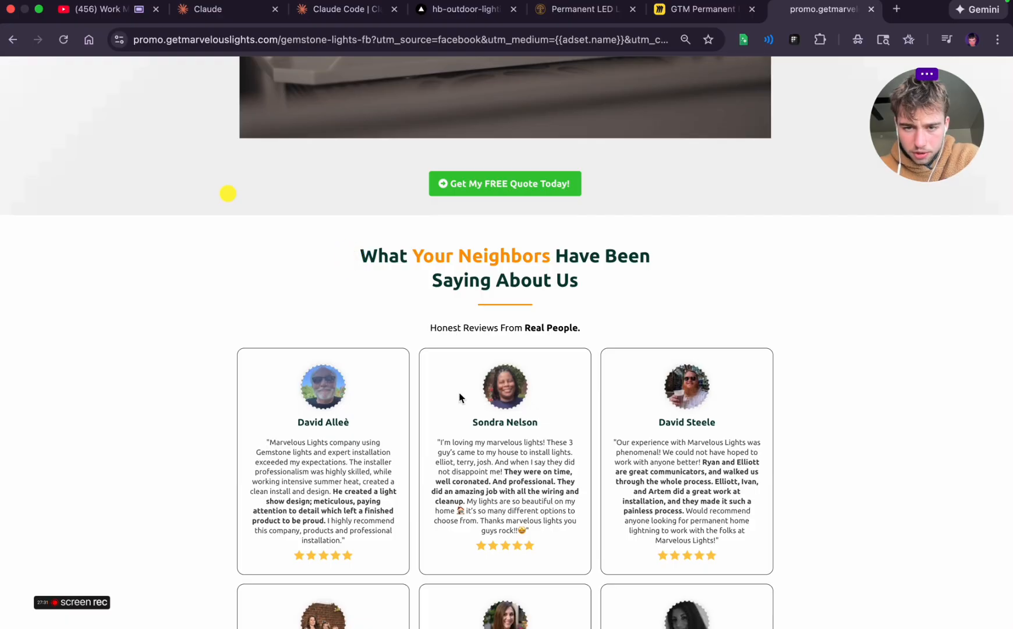
scroll(464, 320, "up", 5)
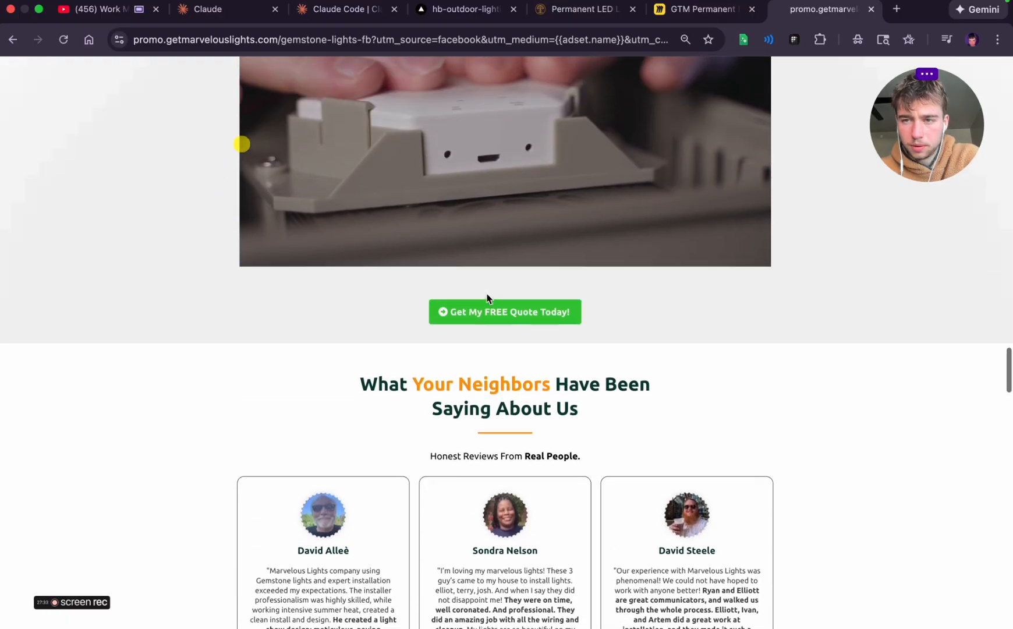
Examine the reference page's remaining sections, including video testimonials, satisfaction guarantee, bottom quote form, FAQ, footer and lighting effects
left_click(706, 8)
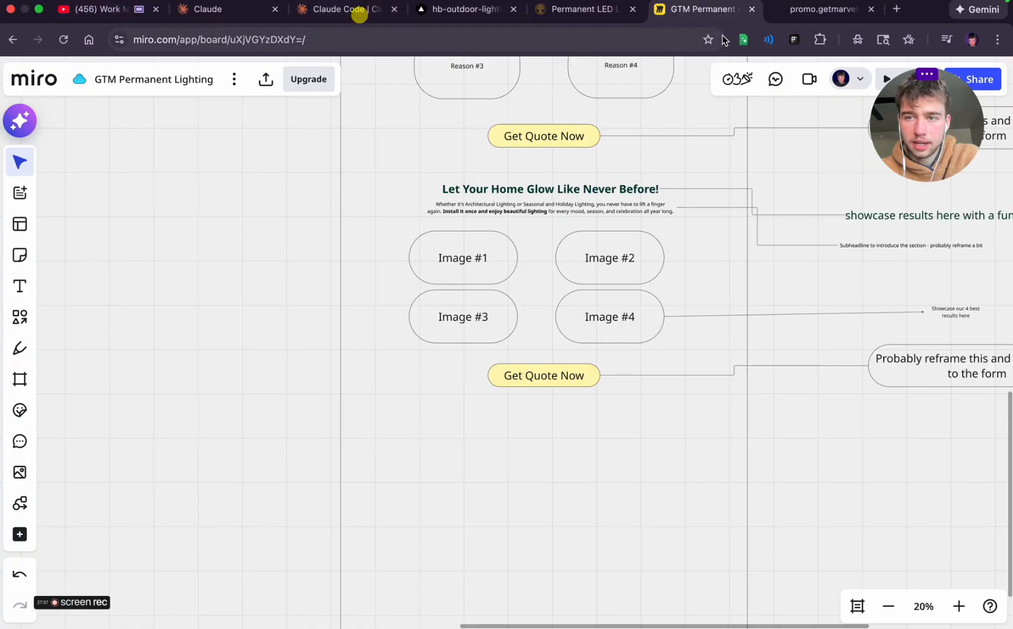
left_click(802, 16)
scroll(593, 218, "up", 10)
scroll(593, 220, "up", 5)
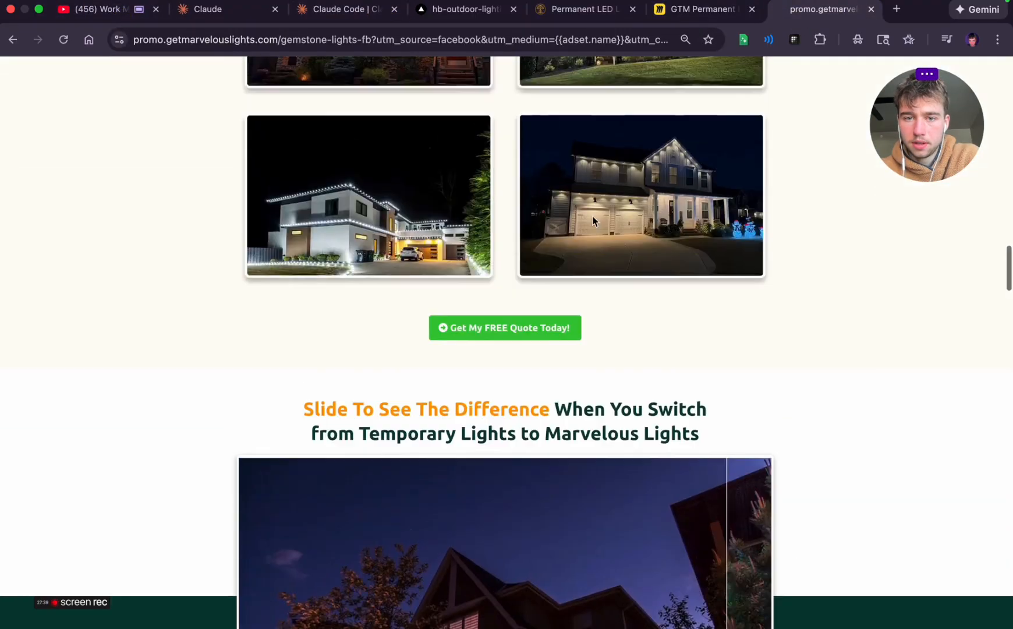
scroll(593, 220, "down", 20)
scroll(593, 220, "down", 10)
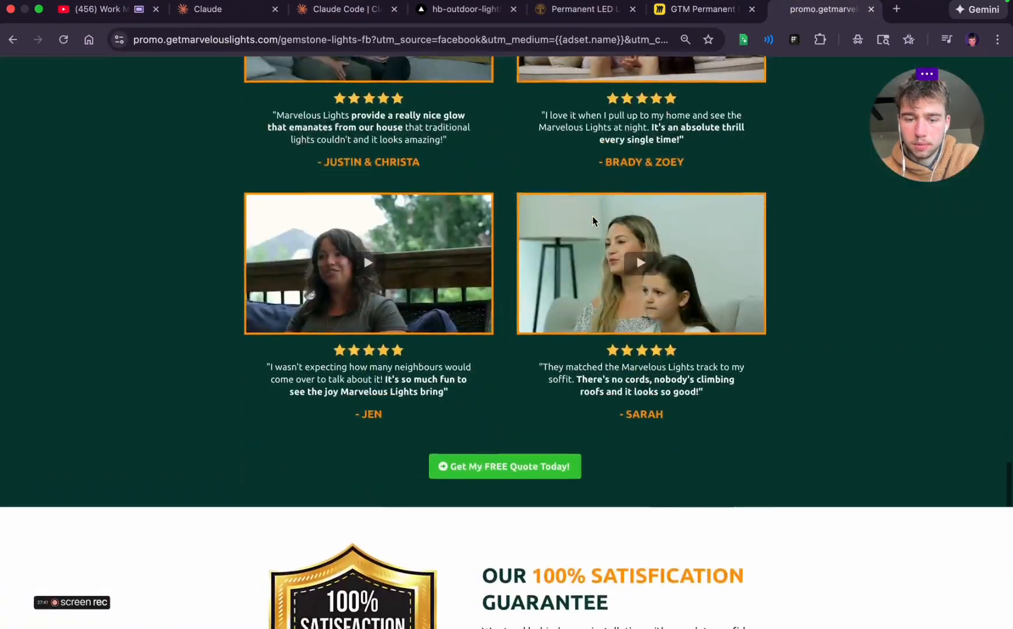
scroll(593, 220, "up", 20)
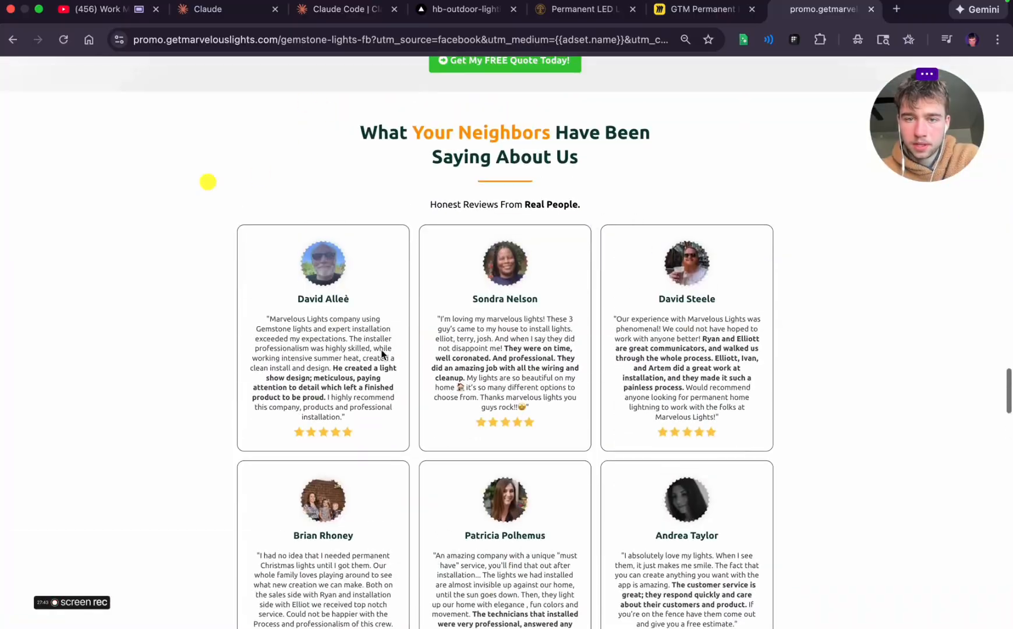
scroll(388, 448, "down", 15)
scroll(387, 447, "down", 7)
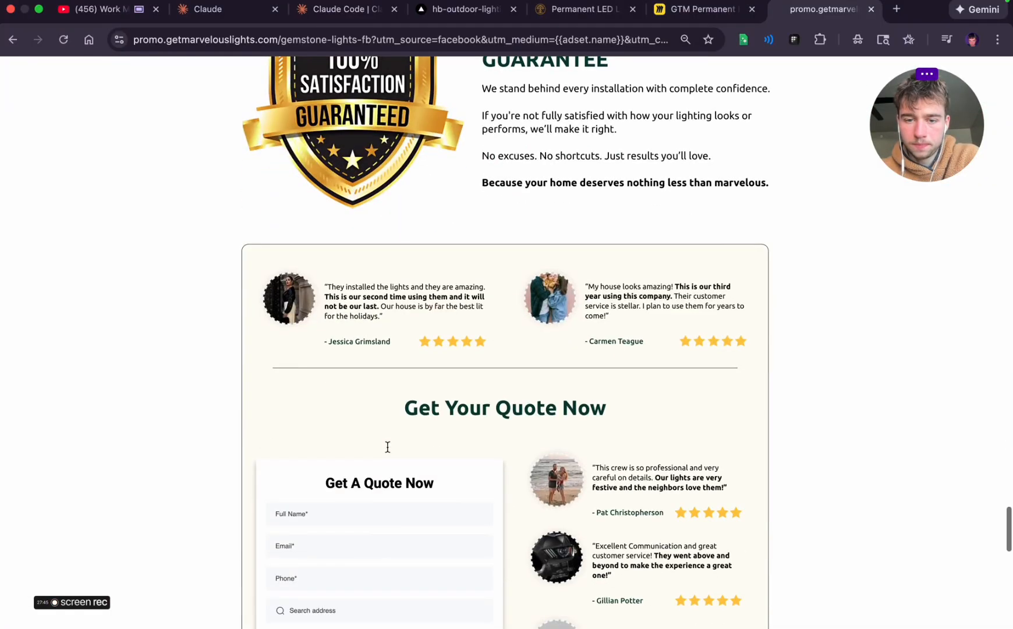
scroll(516, 267, "down", 5)
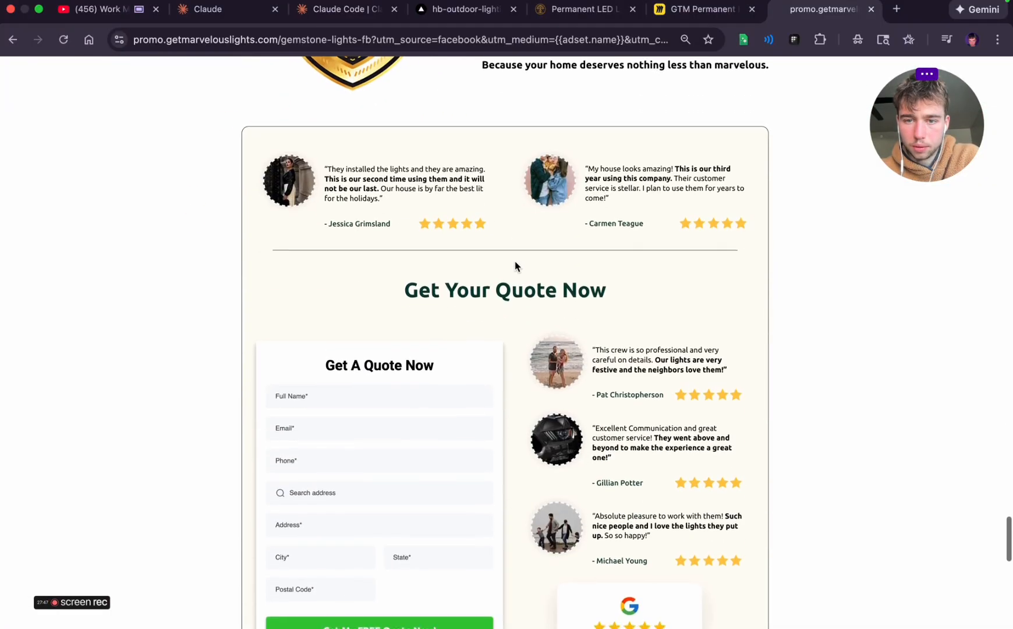
scroll(449, 315, "down", 12)
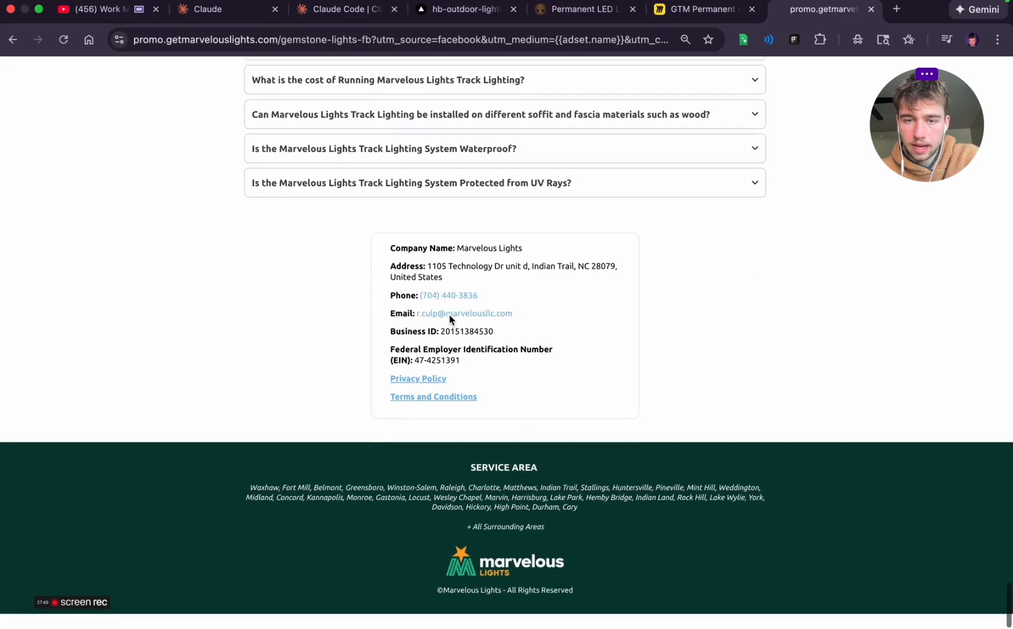
scroll(450, 320, "up", 11)
scroll(481, 258, "up", 20)
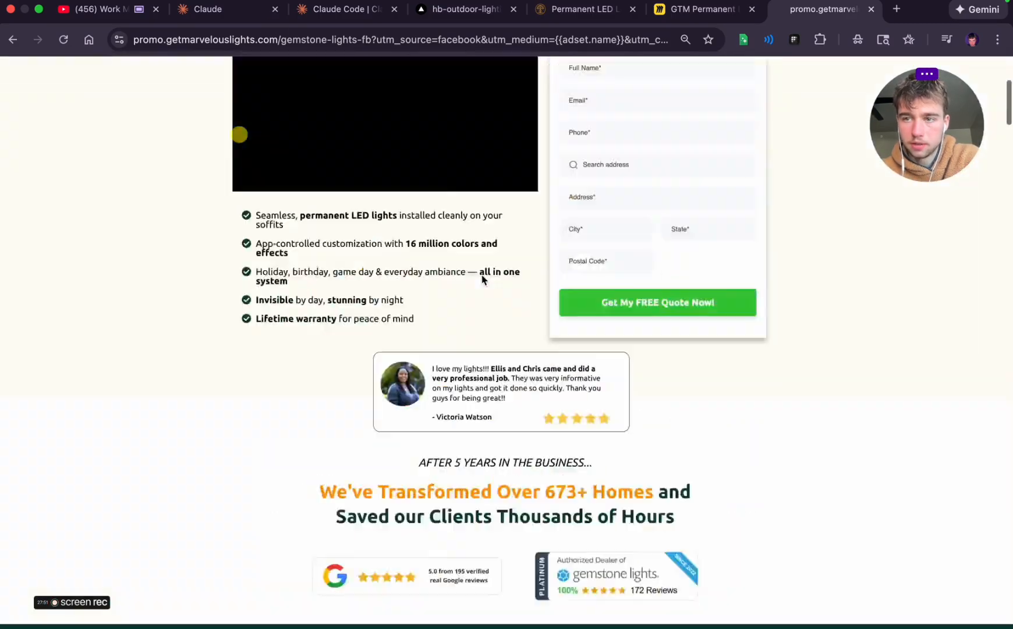
scroll(496, 385, "down", 15)
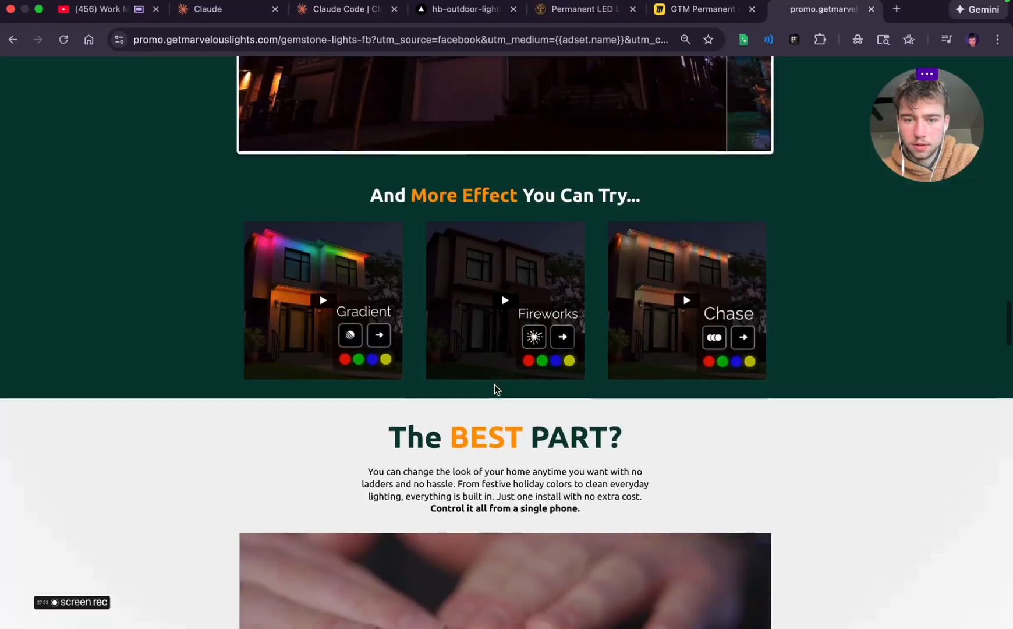
Examine the written reviews in the "What Your Neighbors Have Been Saying About Us" section of the reference page
scroll(496, 386, "down", 10)
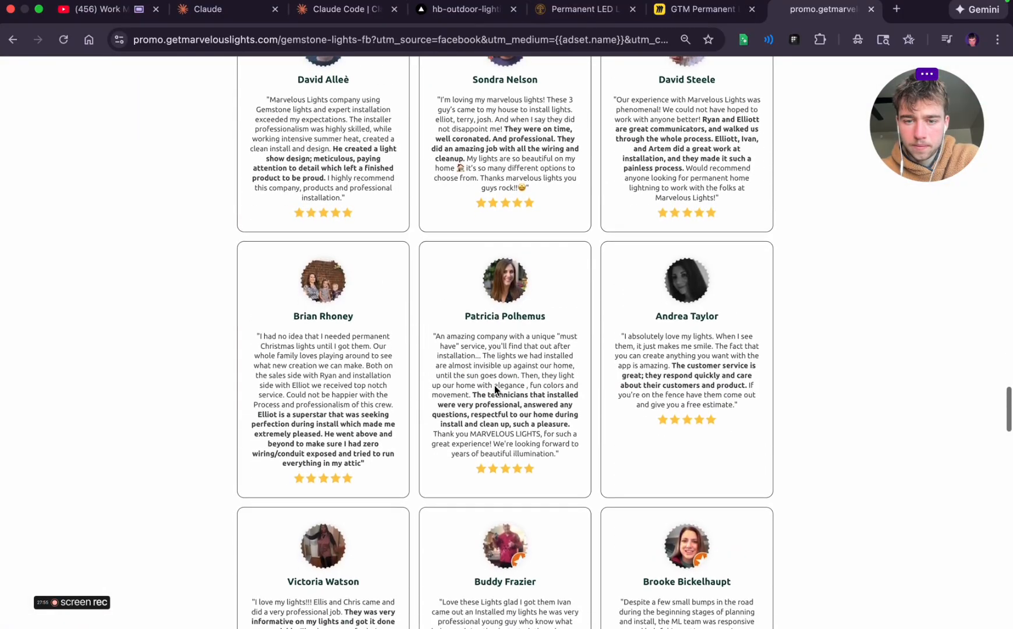
scroll(495, 385, "up", 3)
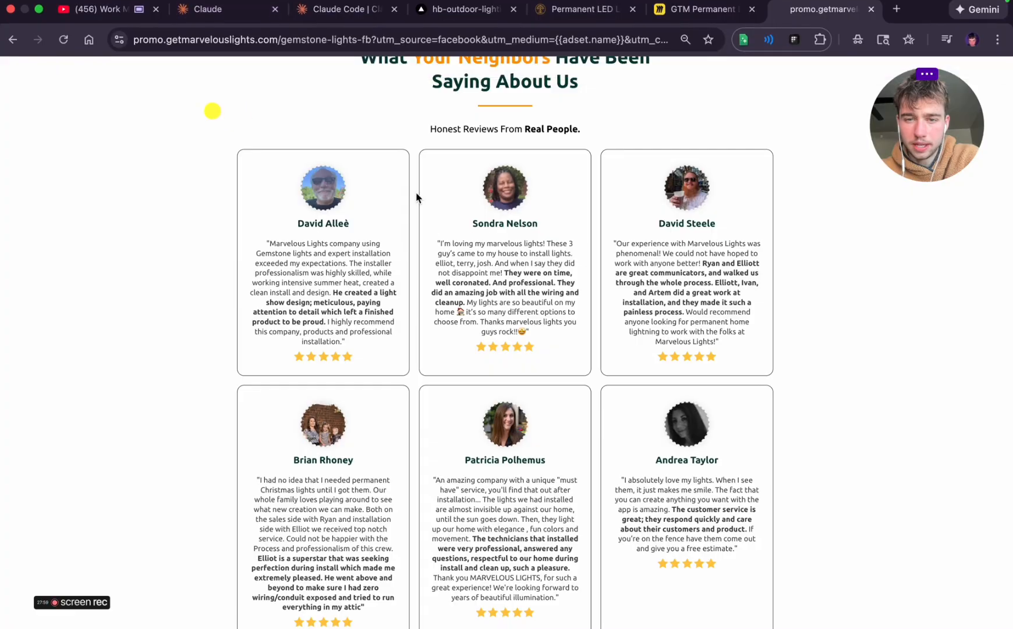
triple_click(283, 246)
triple_click(514, 279)
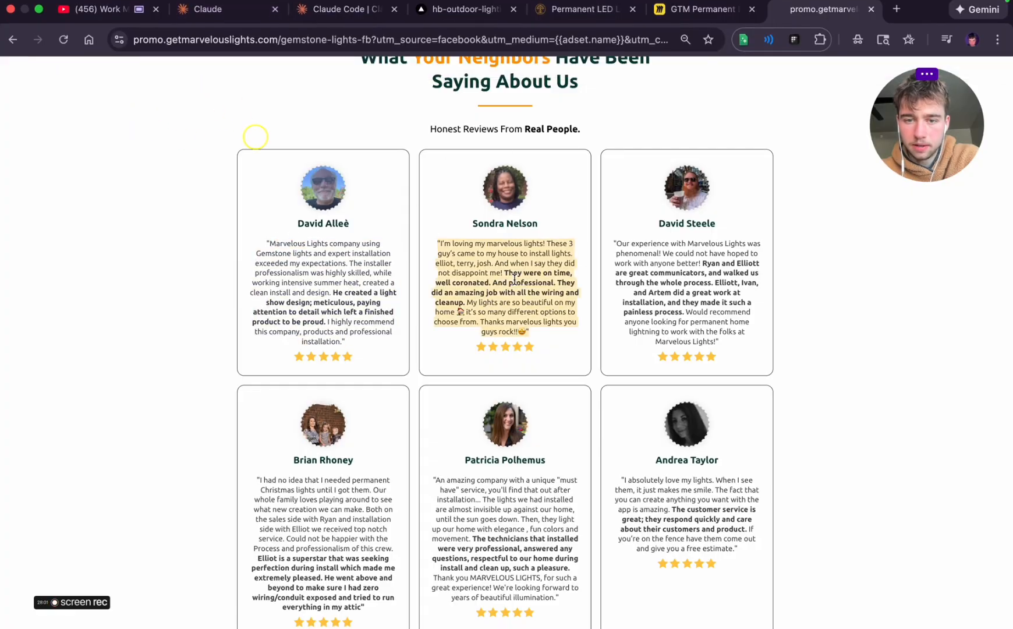
triple_click(694, 287)
triple_click(695, 525)
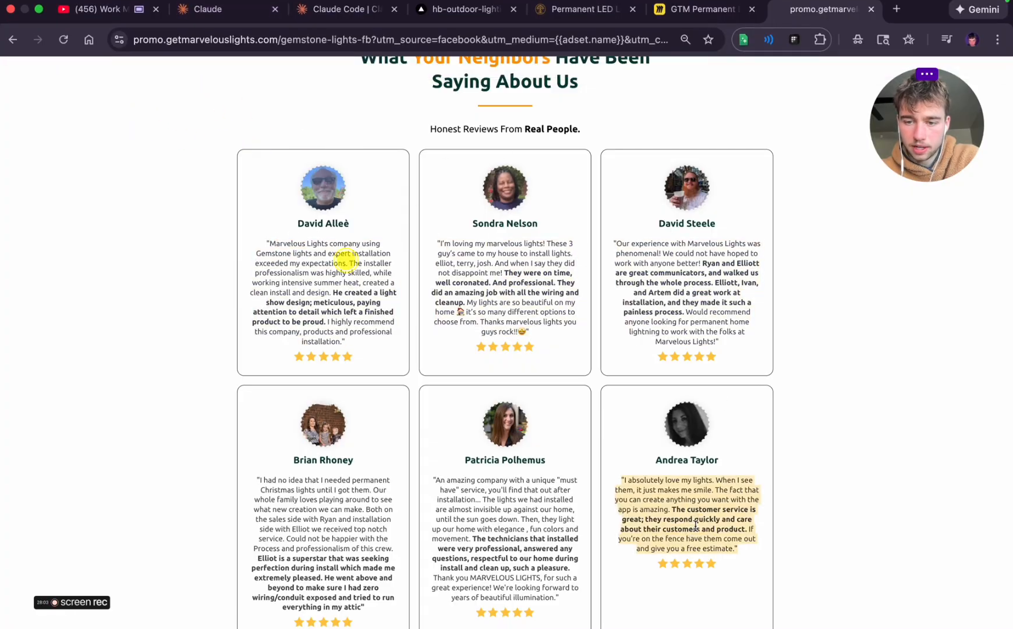
triple_click(494, 517)
triple_click(315, 545)
scroll(528, 286, "up", 2)
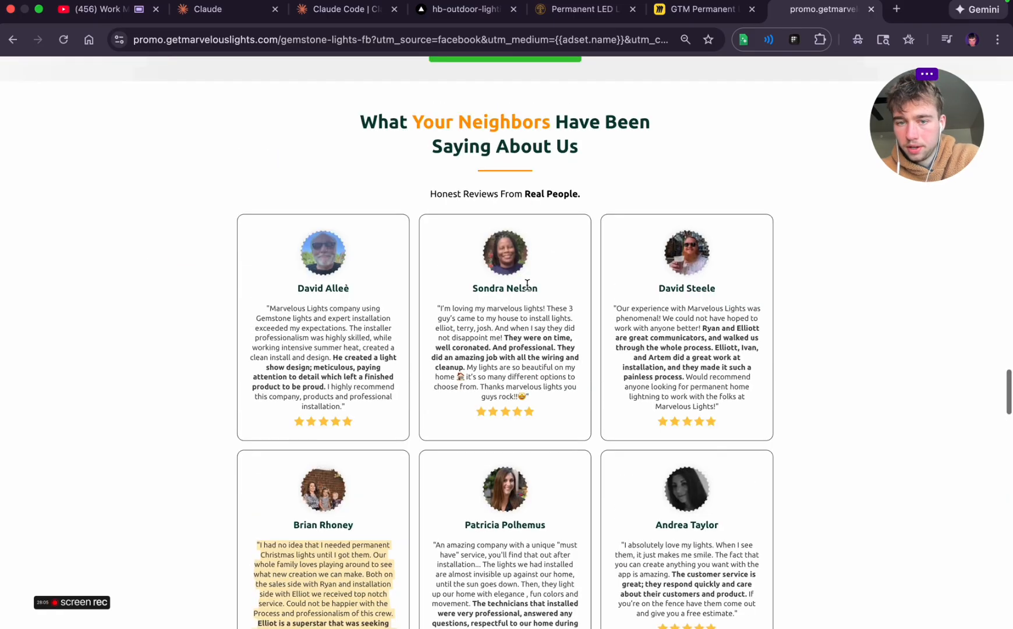
triple_click(502, 357)
left_click(501, 357)
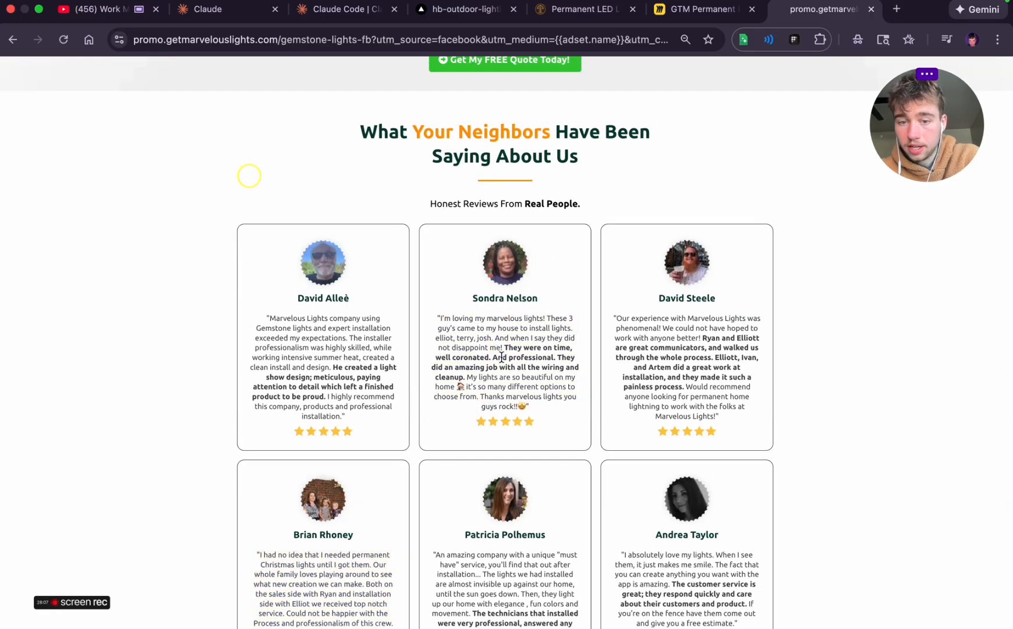
triple_click(661, 363)
left_click(329, 179)
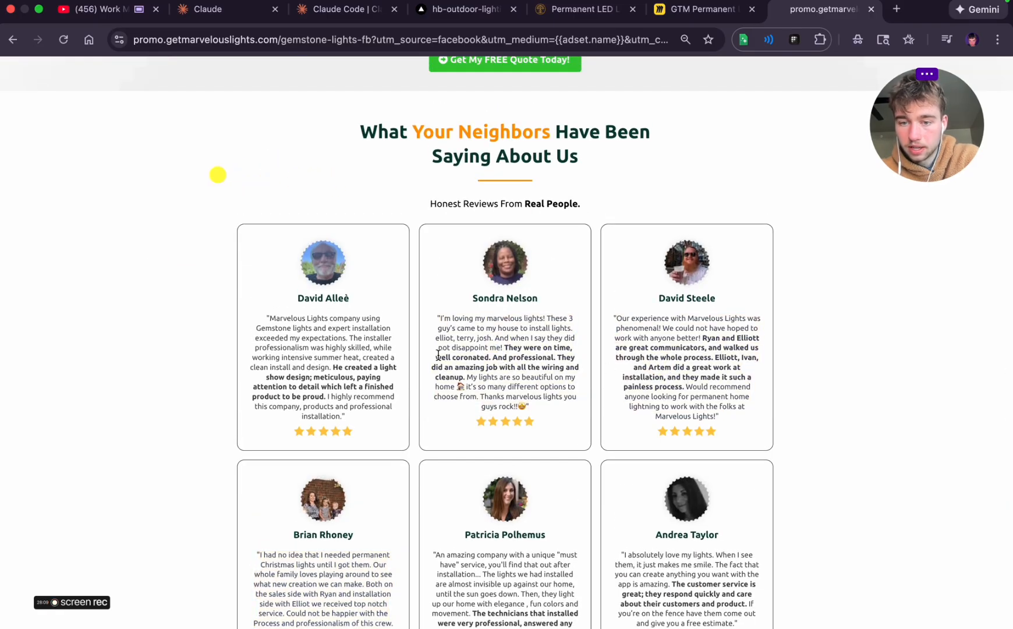
Inspect individual review cards up close, checking their photo, name, quote and star rating layout
scroll(438, 353, "up", 5)
scroll(562, 343, "down", 1)
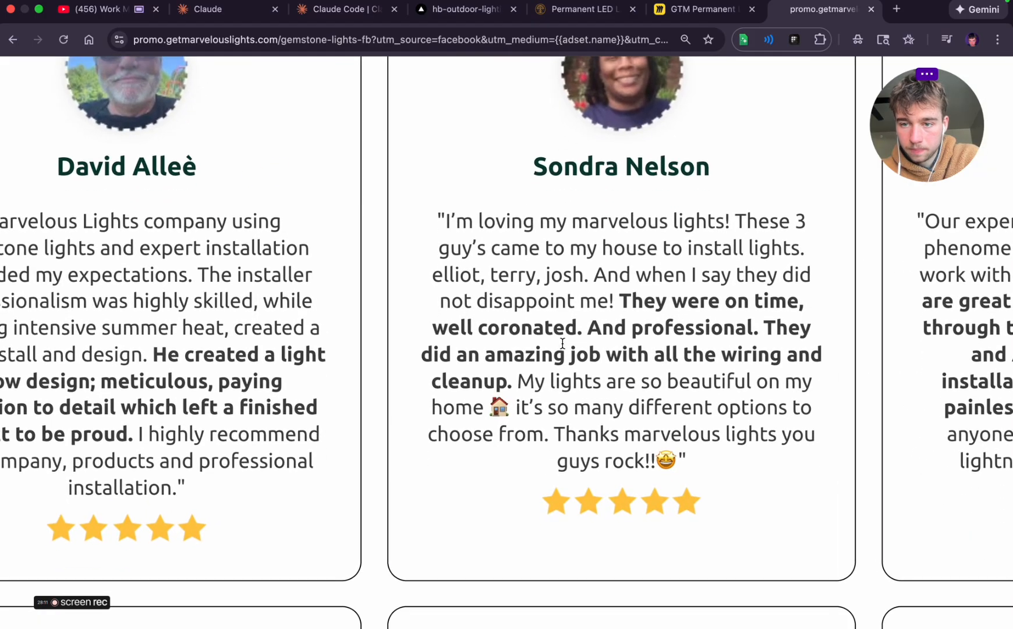
triple_click(667, 453)
left_click(664, 486)
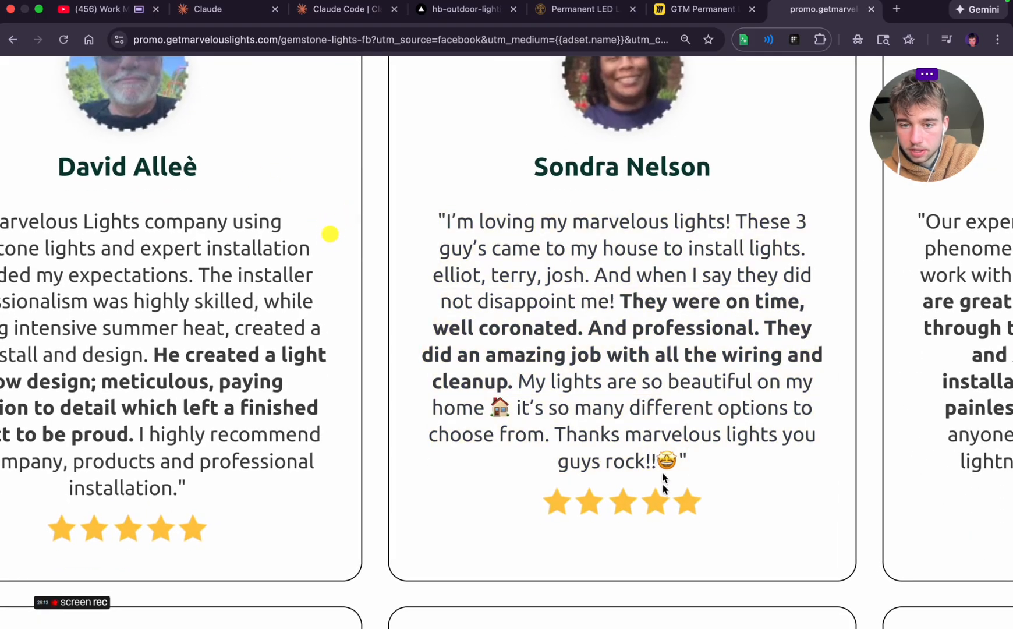
scroll(663, 497, "down", 5)
scroll(662, 493, "down", 2)
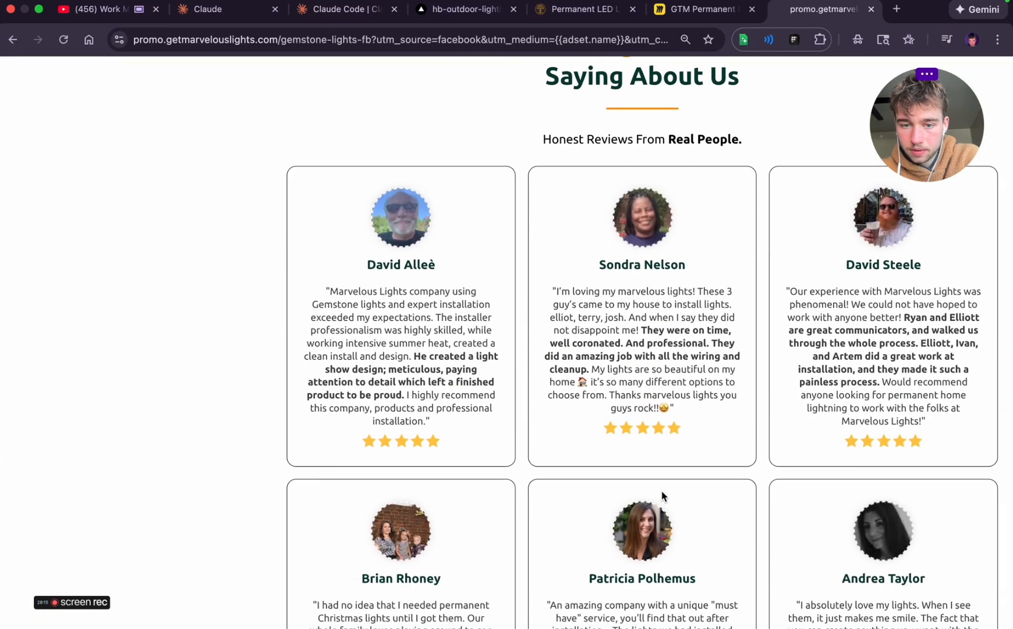
scroll(662, 493, "down", 3)
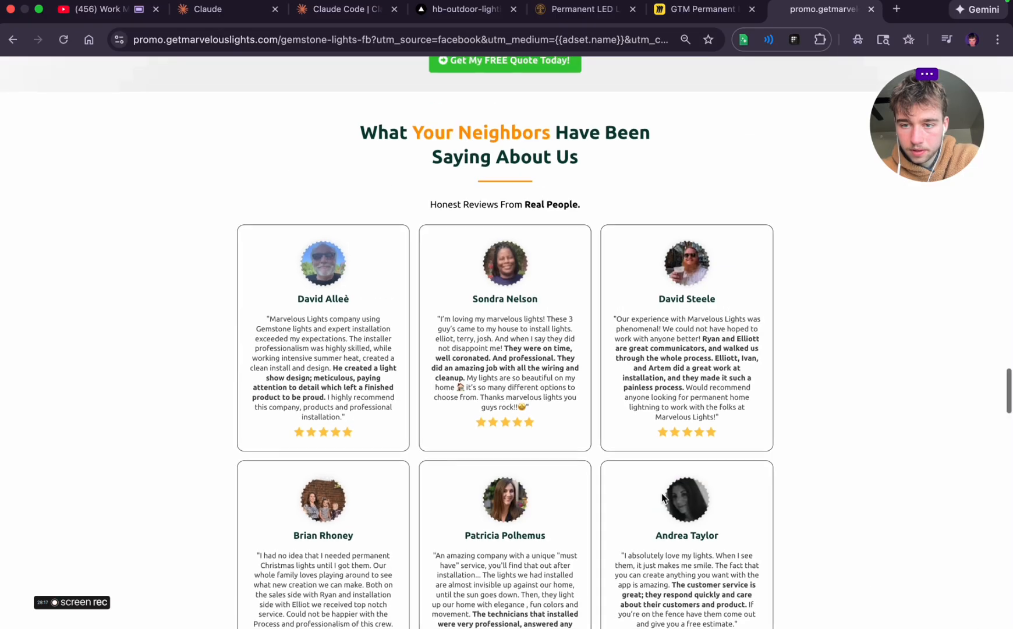
scroll(636, 355, "up", 2)
scroll(687, 337, "up", 5)
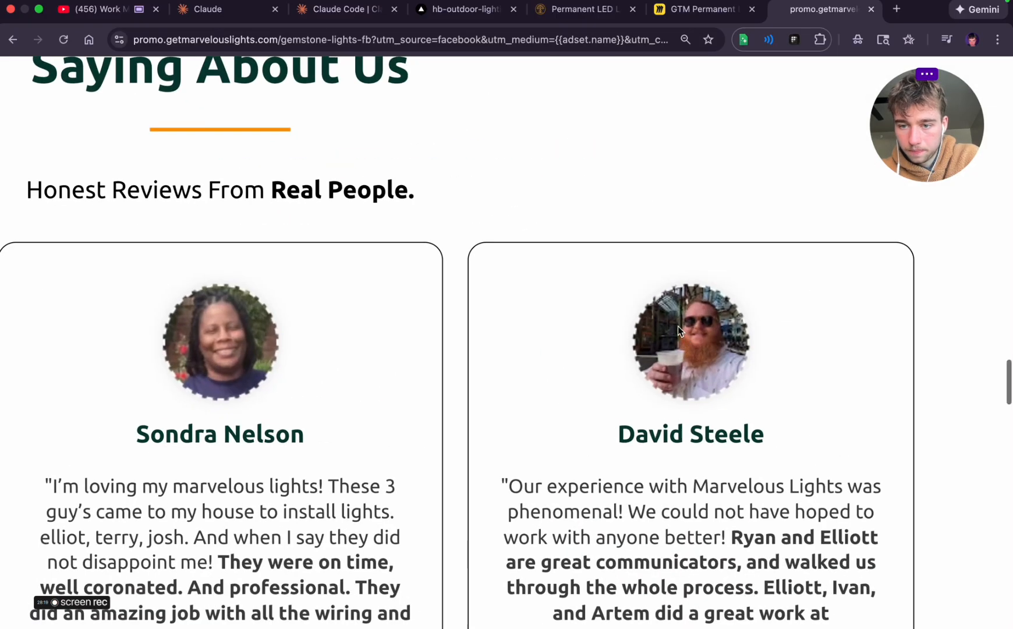
scroll(678, 326, "down", 5)
scroll(678, 329, "up", 4)
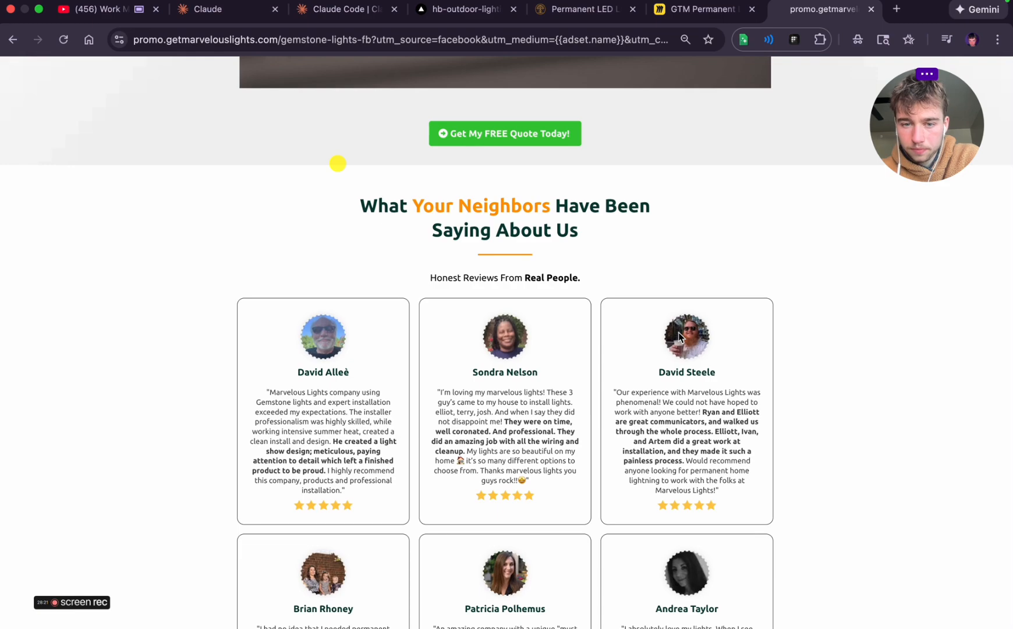
Switch to the GTM Permanent Lighting Miro board and place a size 80 text box below the lowest "Get Quote Now" button
left_click(701, 10)
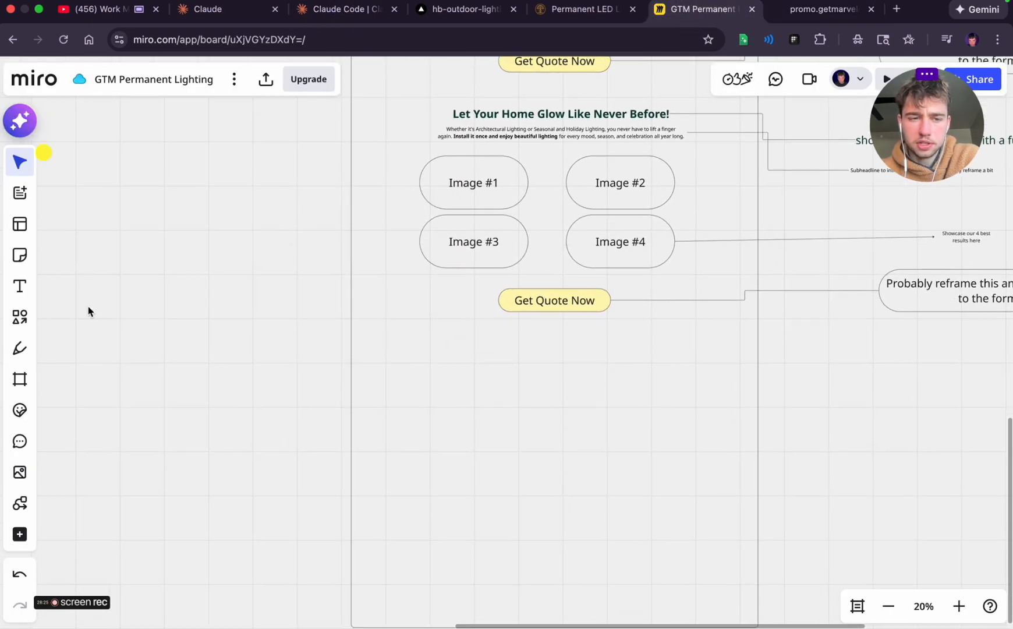
left_click(19, 286)
left_click(531, 342)
left_click(541, 348)
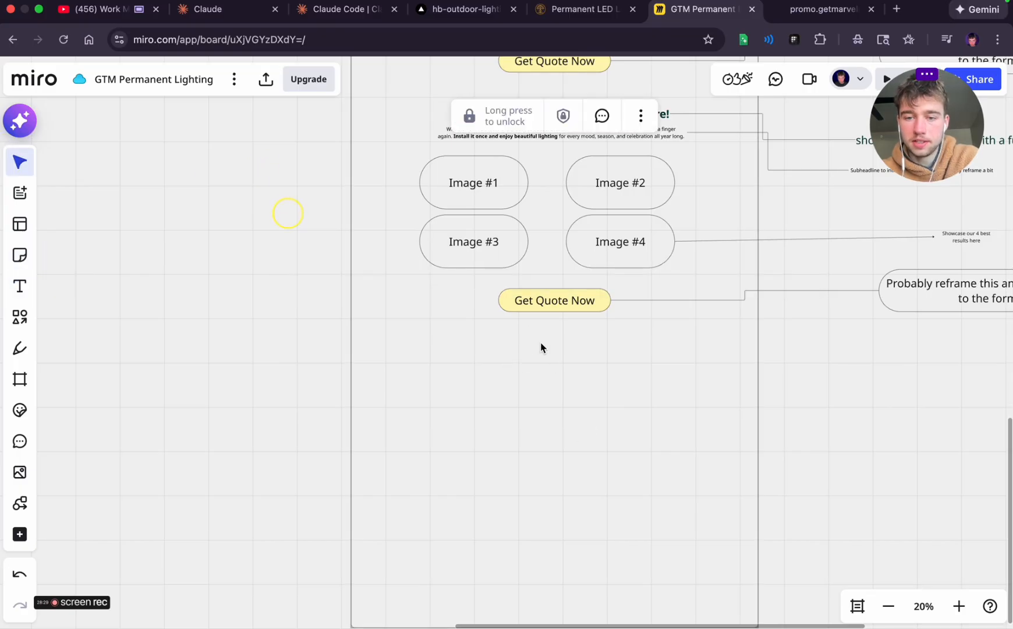
left_click(18, 285)
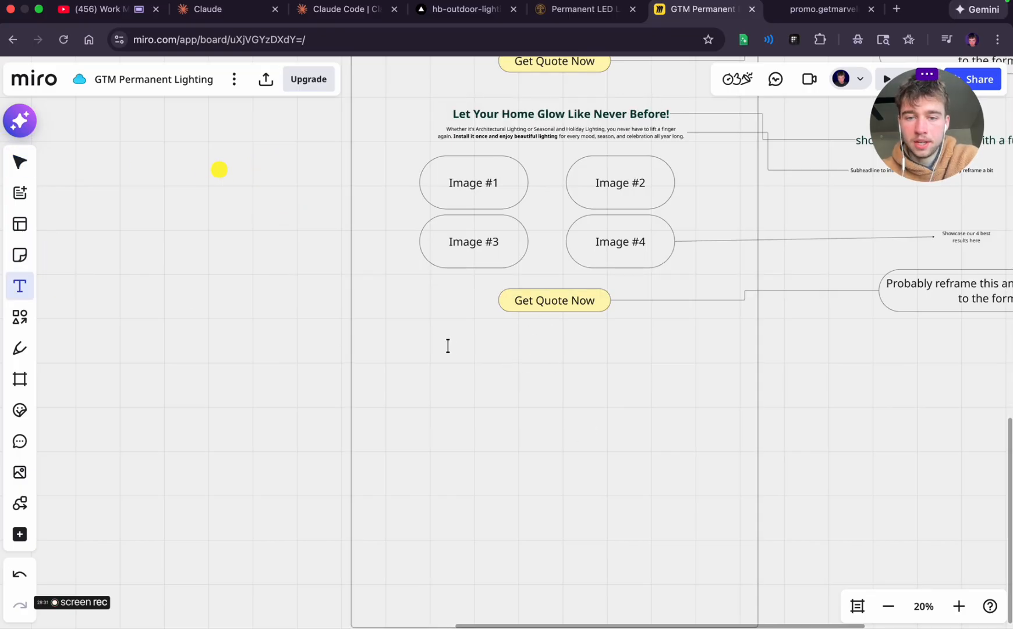
left_click(515, 362)
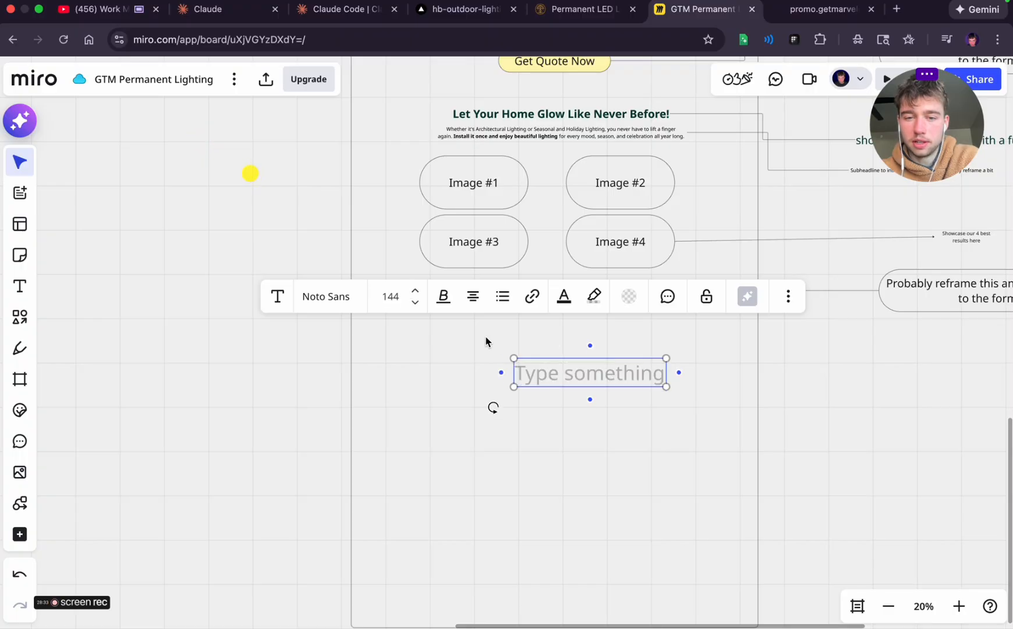
left_click(413, 303)
left_click(535, 362)
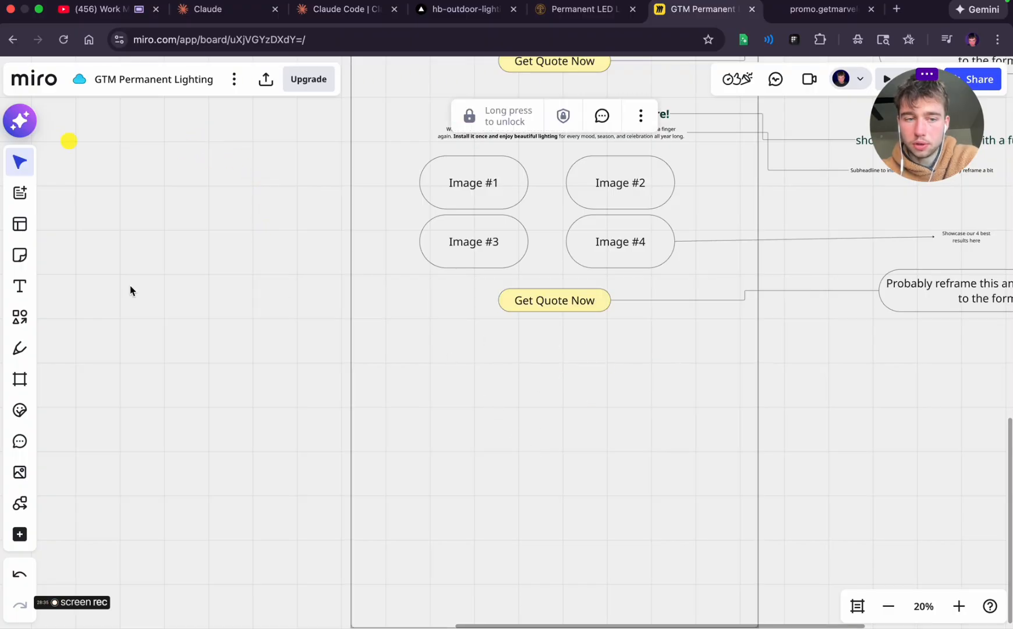
left_click(19, 286)
left_click(475, 388)
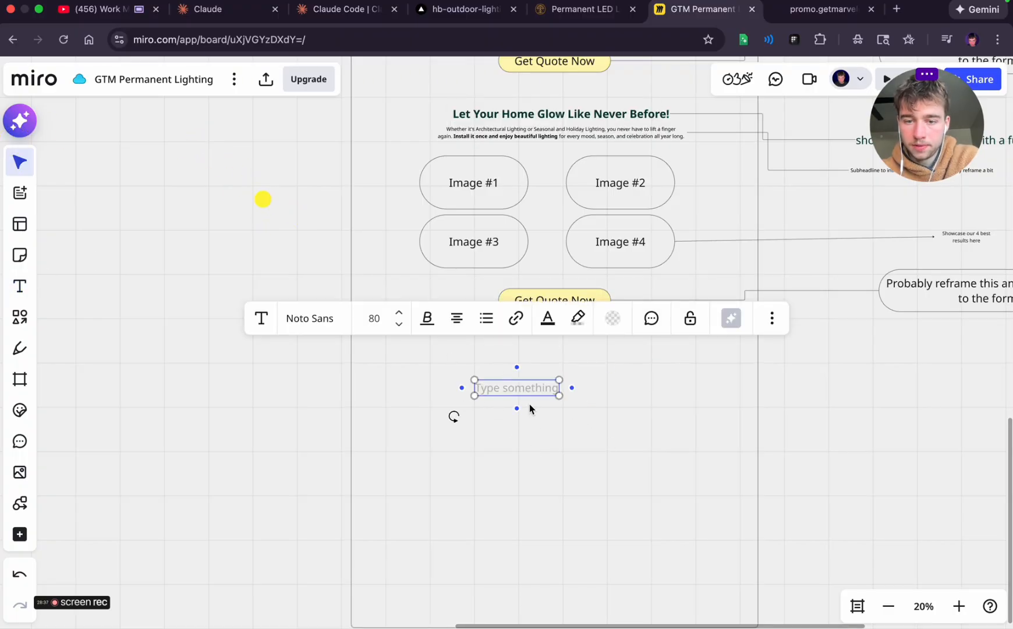
Enter the heading "What your neighbors are saying about us" and centre it beneath the quote button
type("What your b")
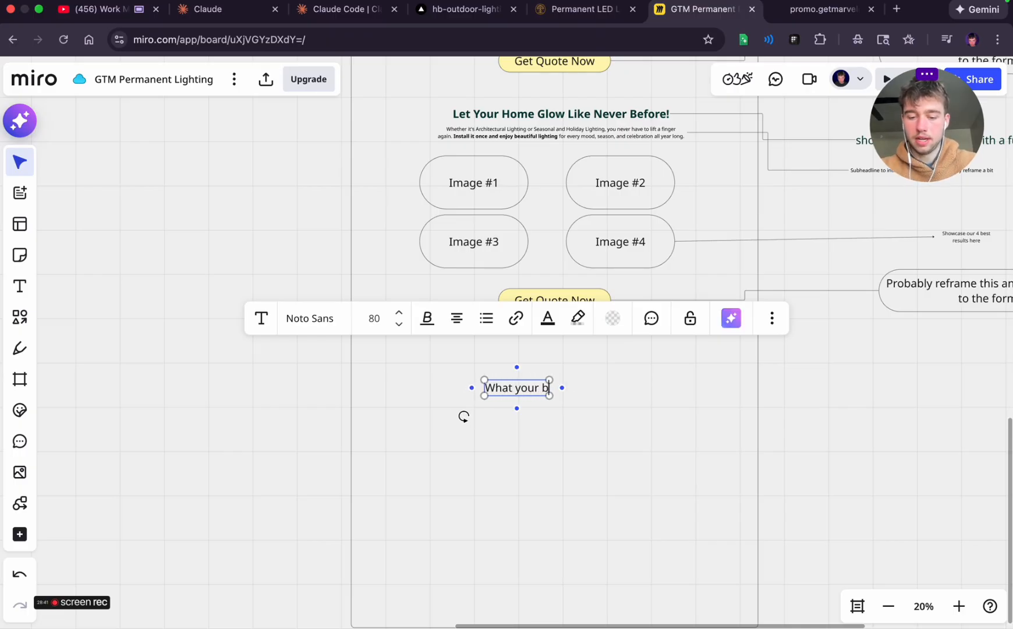
key("BackSpace")
type("ne")
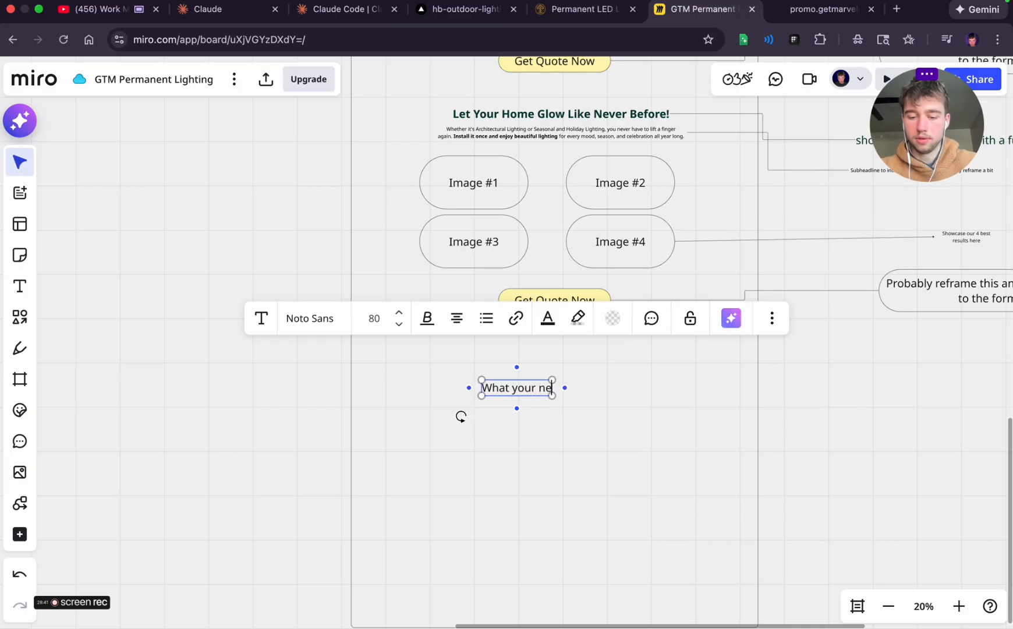
type("ighbors are saying")
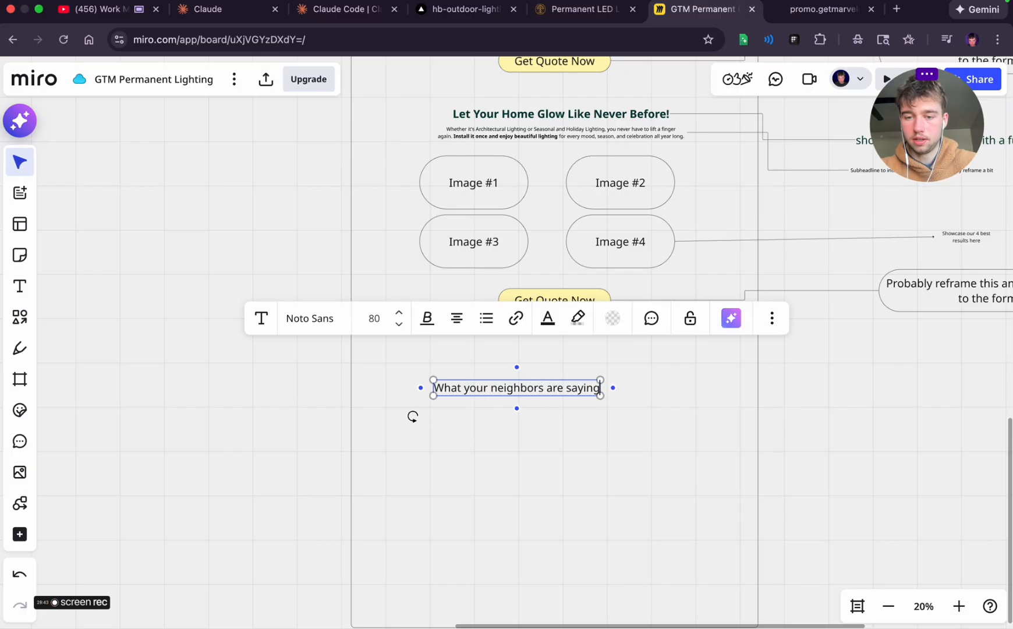
type(" abo")
key("BackSpace")
key("BackSpace")
type("about us")
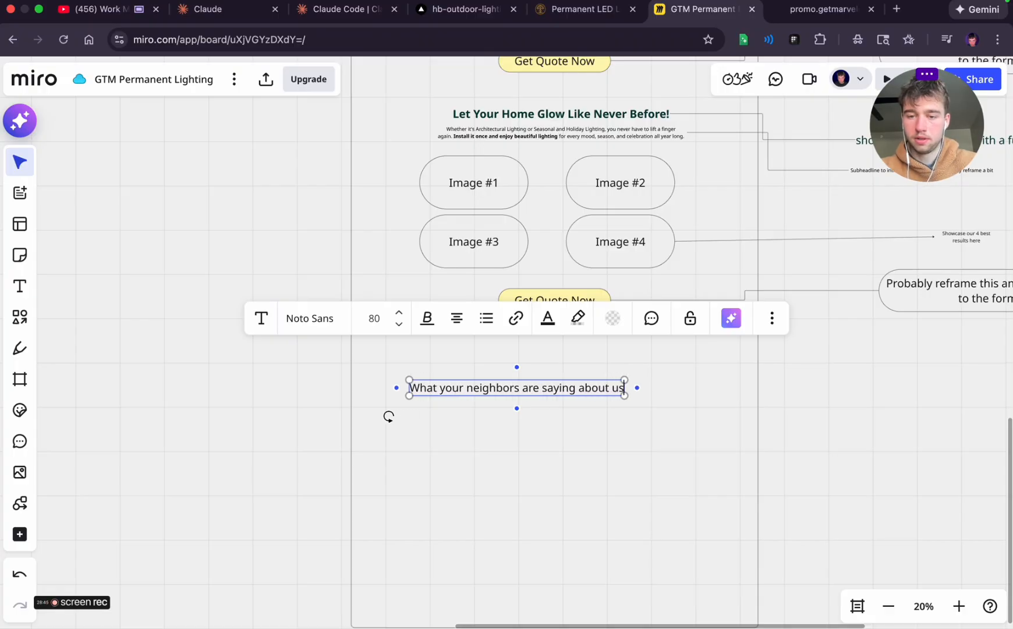
left_click(604, 459)
left_click(543, 385)
left_click_drag(543, 385, 571, 372)
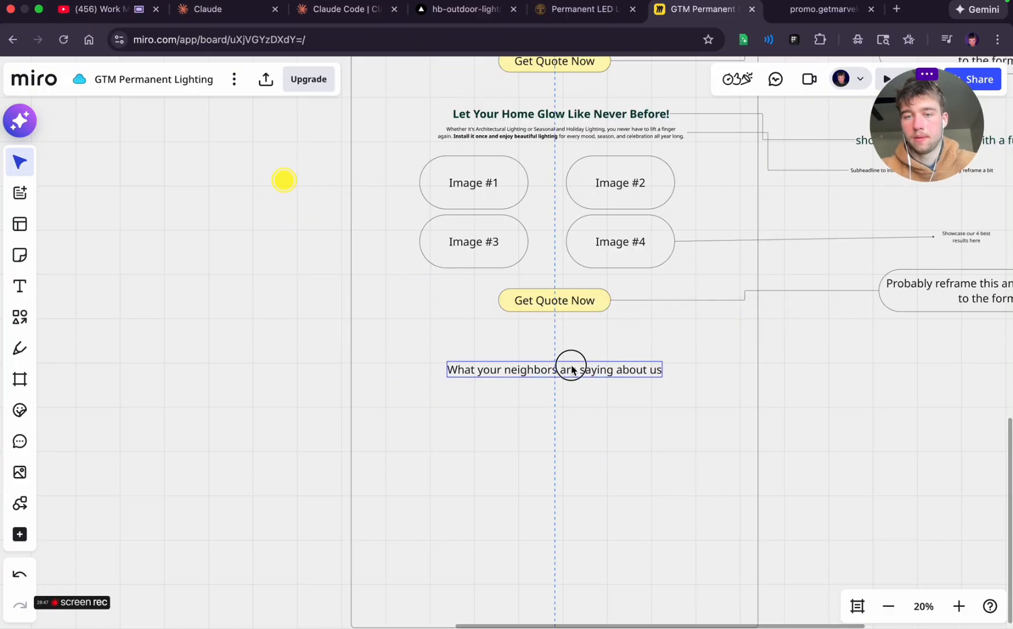
left_click(602, 412)
Draw a rounded rectangle below the neighbors heading, towards the frame's left side, and label it "Testimonial #1"
scroll(602, 411, "right", 3)
left_click(603, 413)
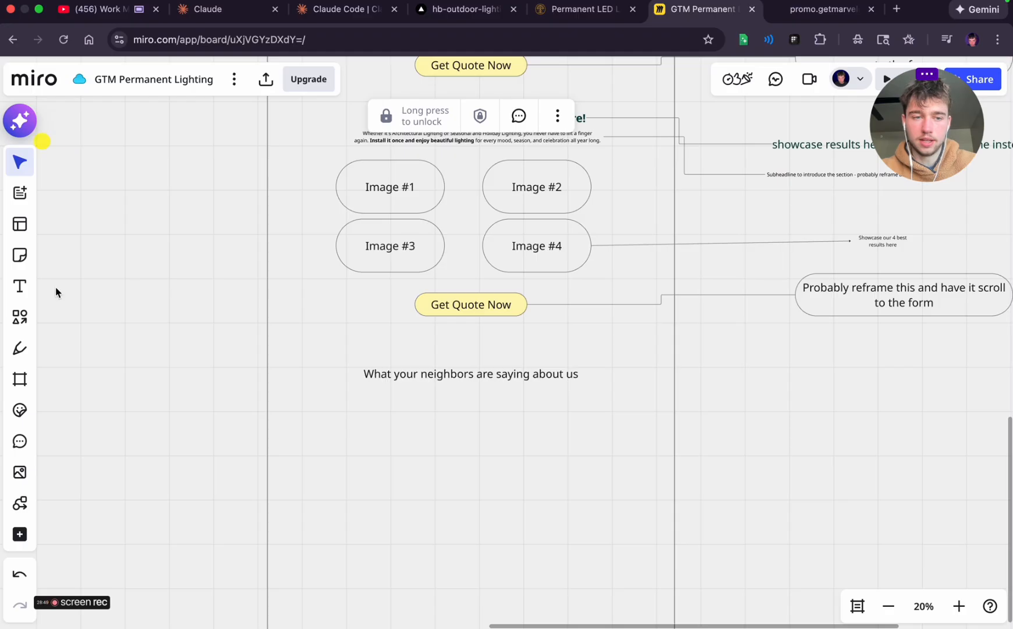
left_click(21, 319)
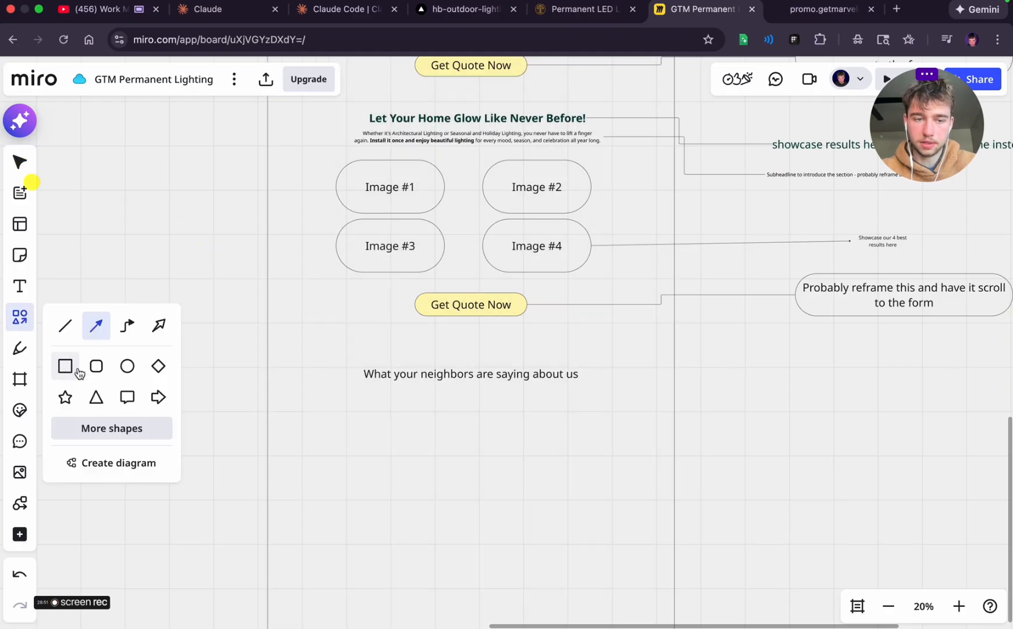
left_click(160, 327)
left_click(19, 318)
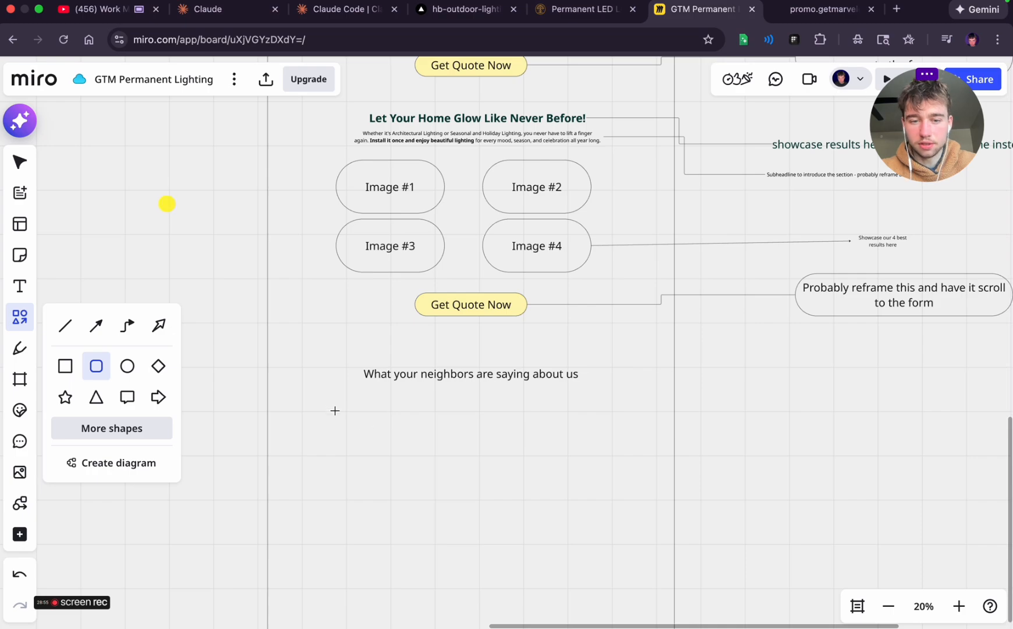
left_click_drag(329, 408, 430, 465)
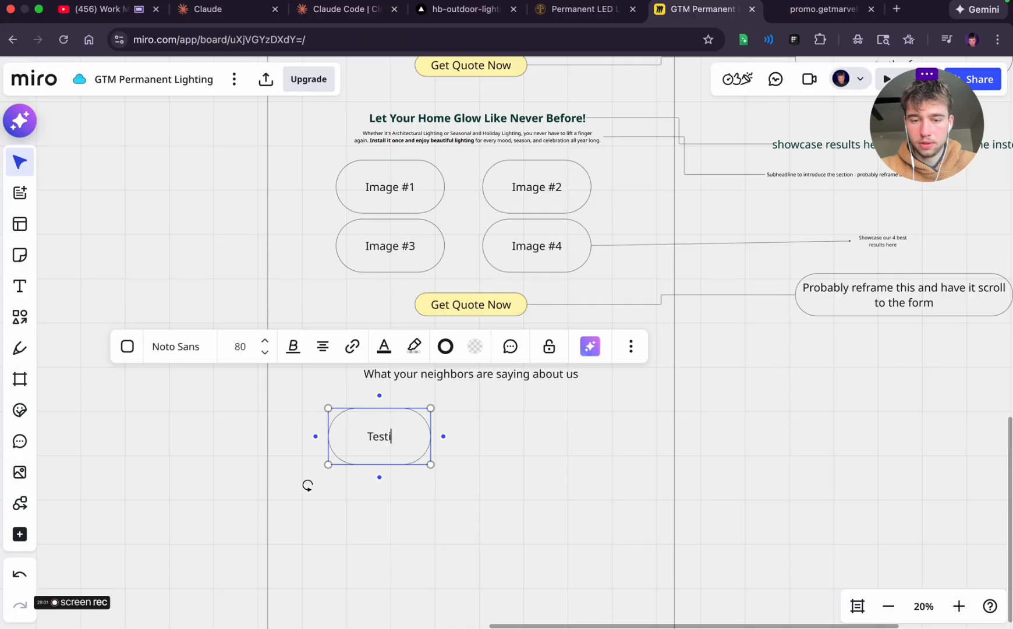
left_click(483, 463)
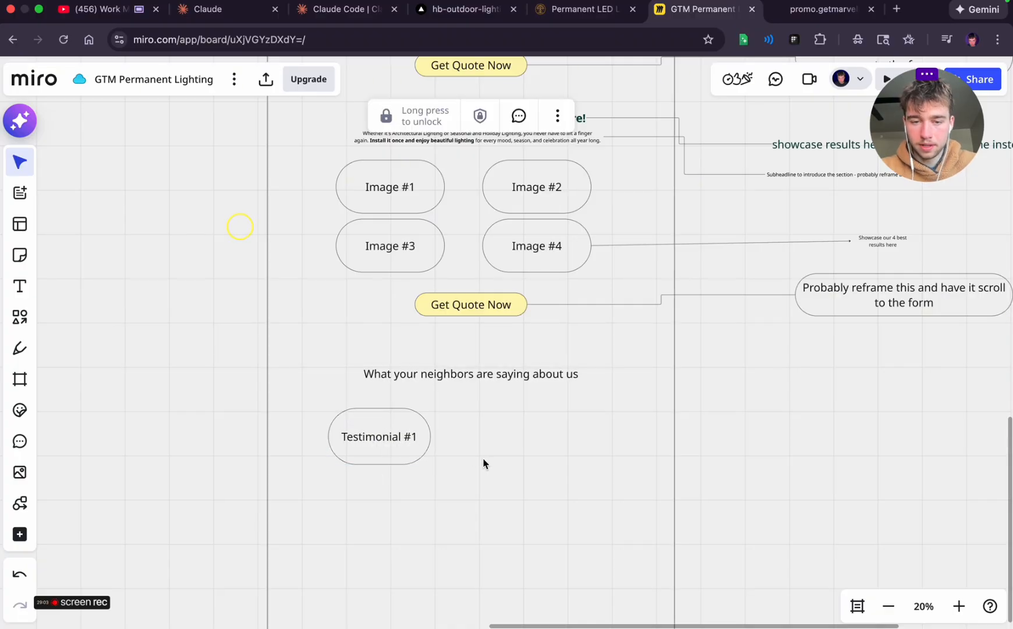
Duplicate the "Testimonial #1" box beside itself and space the pair evenly beneath the two image columns
left_click(411, 439)
key("super+d")
left_click(553, 481)
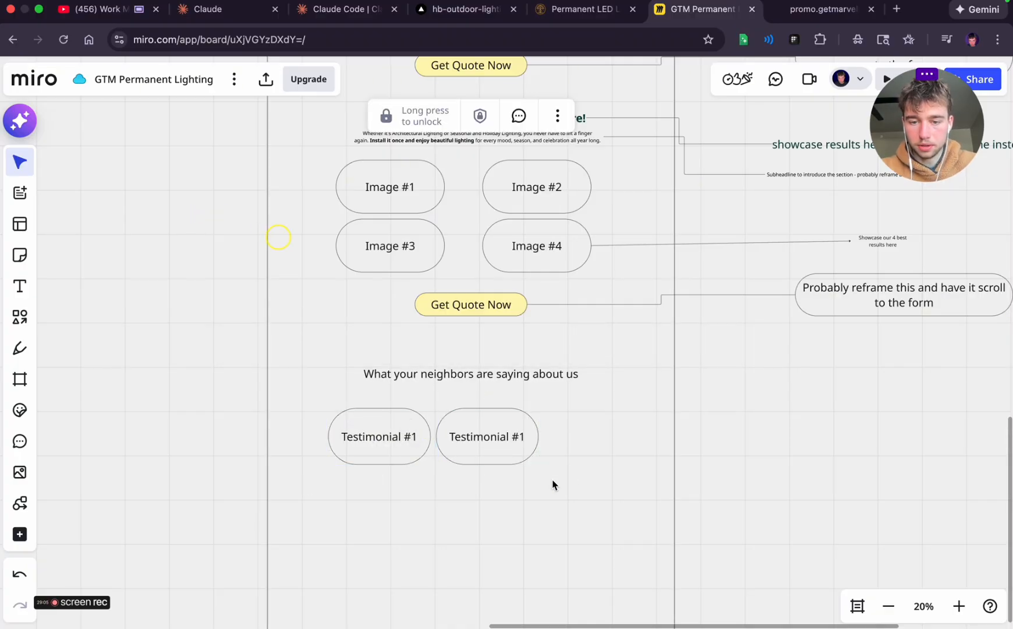
left_click(465, 447)
left_click_drag(464, 447, 514, 446)
left_click(358, 441)
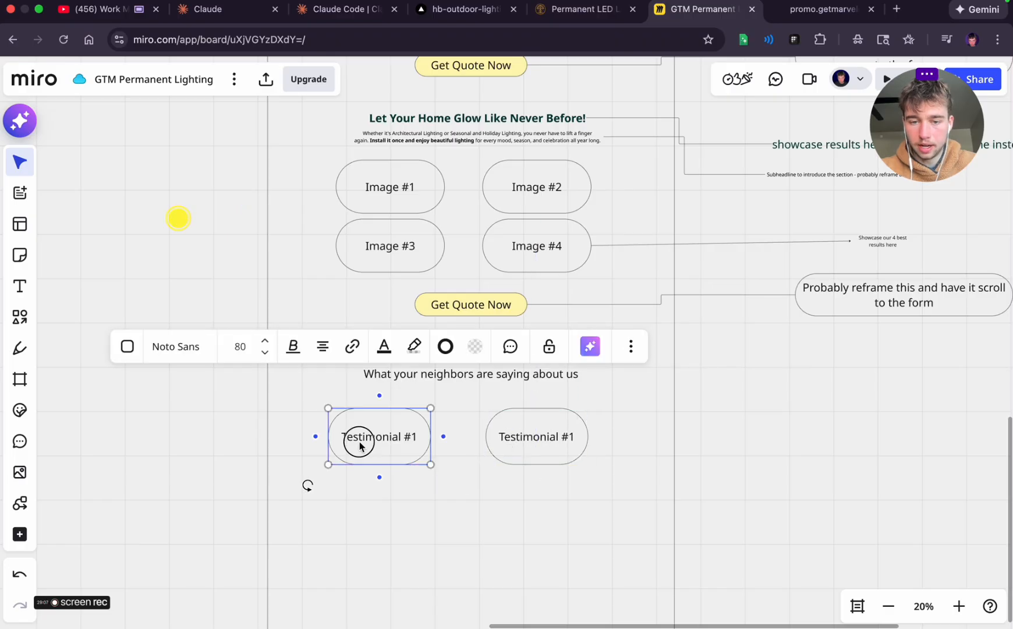
left_click_drag(358, 441, 371, 445)
Relabel the right-hand copy "Testimonial #2" and duplicate both boxes into a second row labelled "Testimonial #3" and "Testimonial #4"
double_click(559, 450)
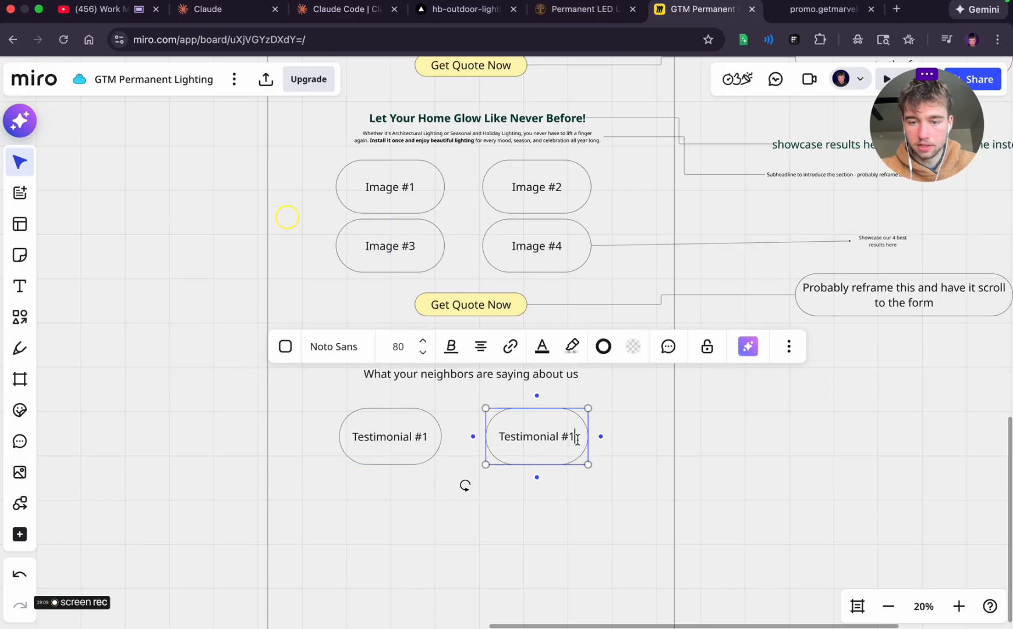
key("super+d")
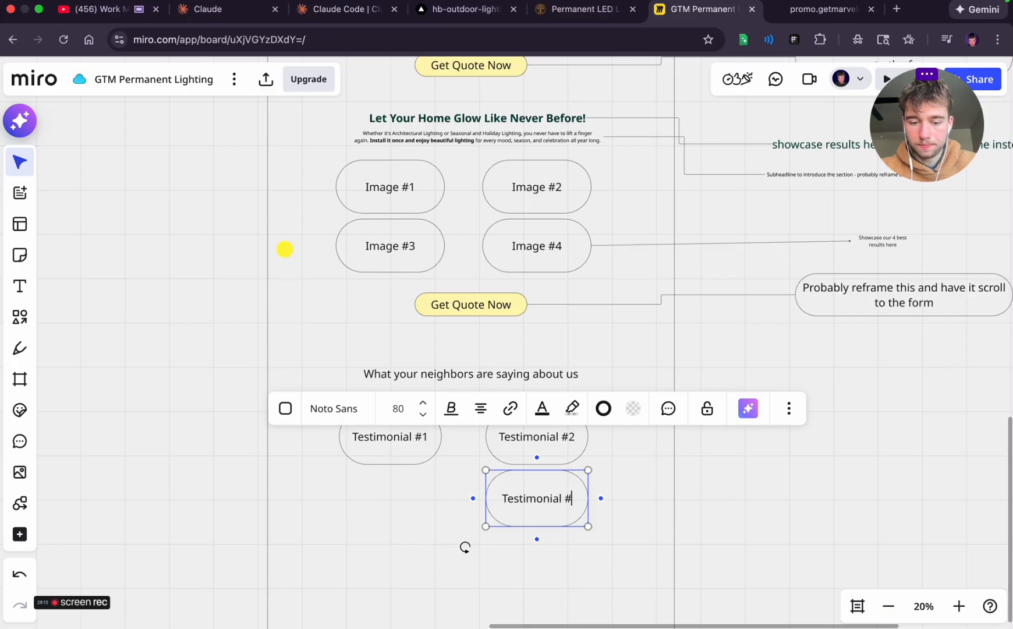
left_click(403, 428)
key("super+d")
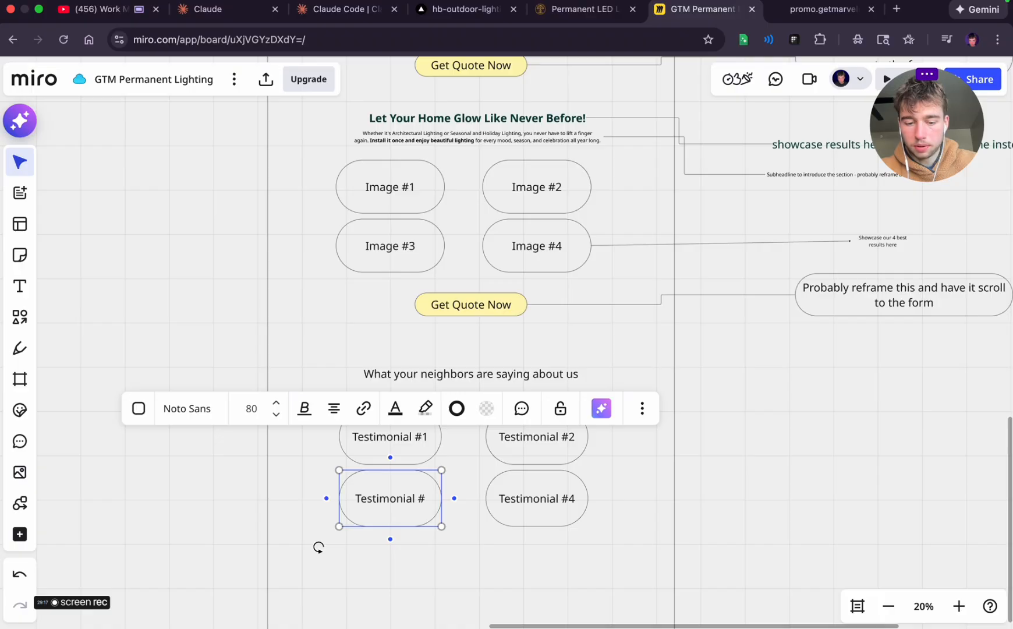
left_click(766, 463)
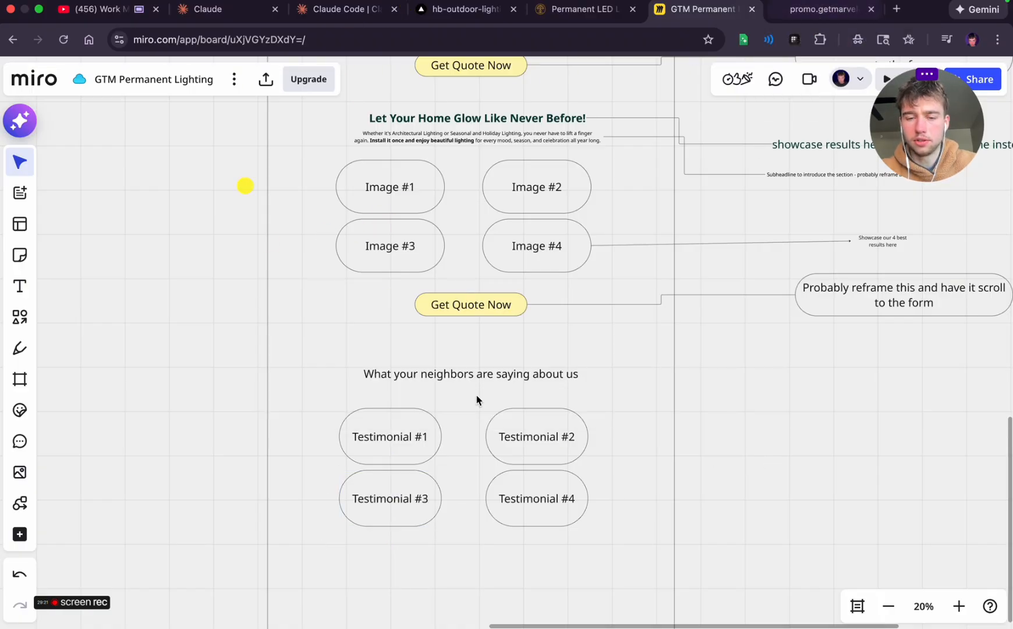
Switch to the reference landing page and capture a screenshot of the first row of three review cards
scroll(476, 400, "down", 3)
scroll(500, 347, "up", 2)
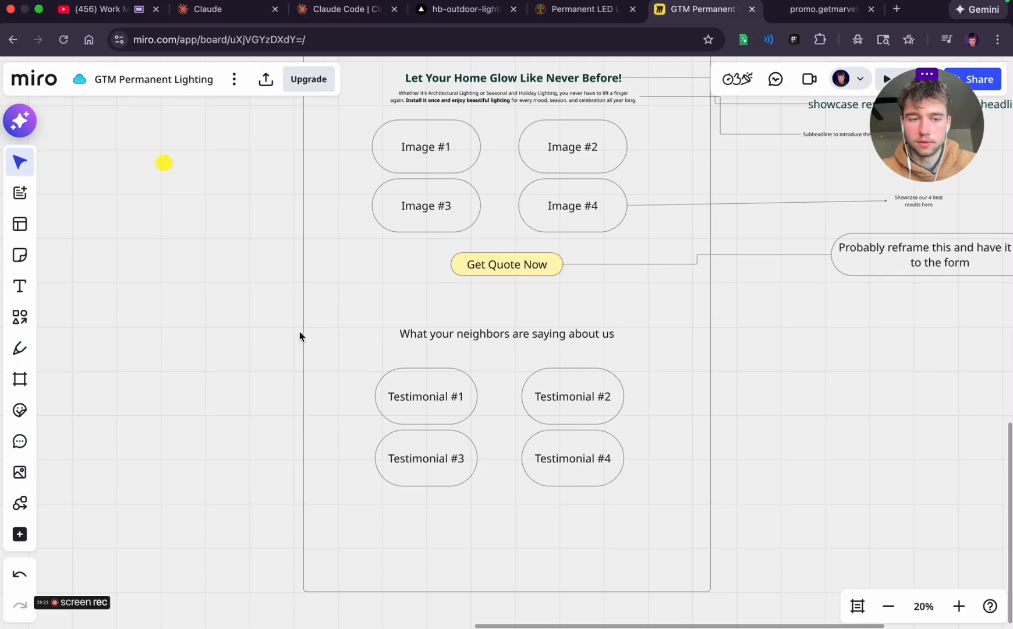
scroll(323, 385, "right", 2)
scroll(323, 389, "down", 2)
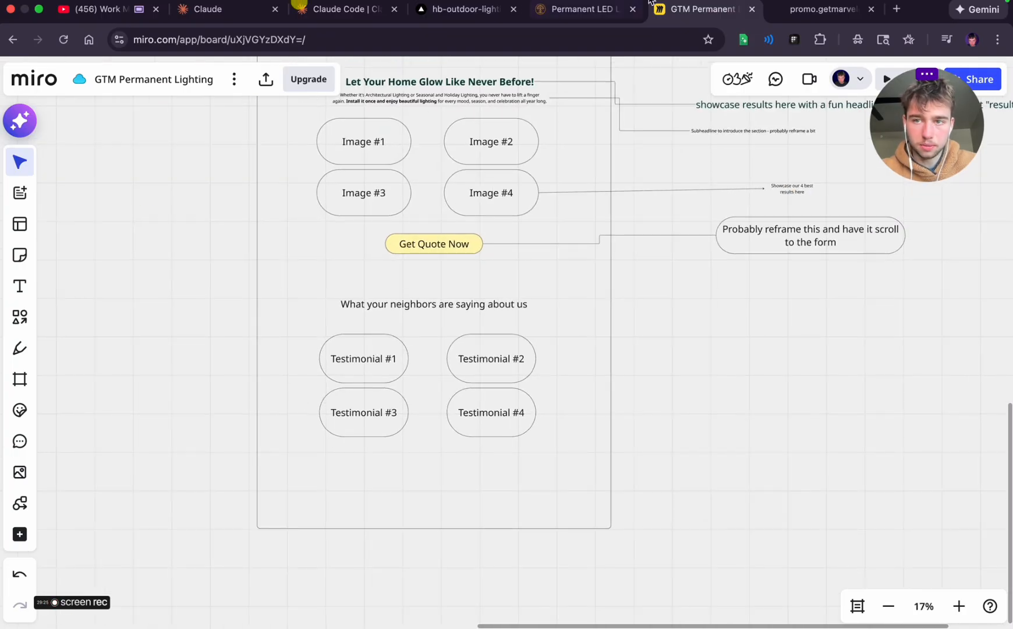
left_click(822, 9)
scroll(554, 276, "down", 3)
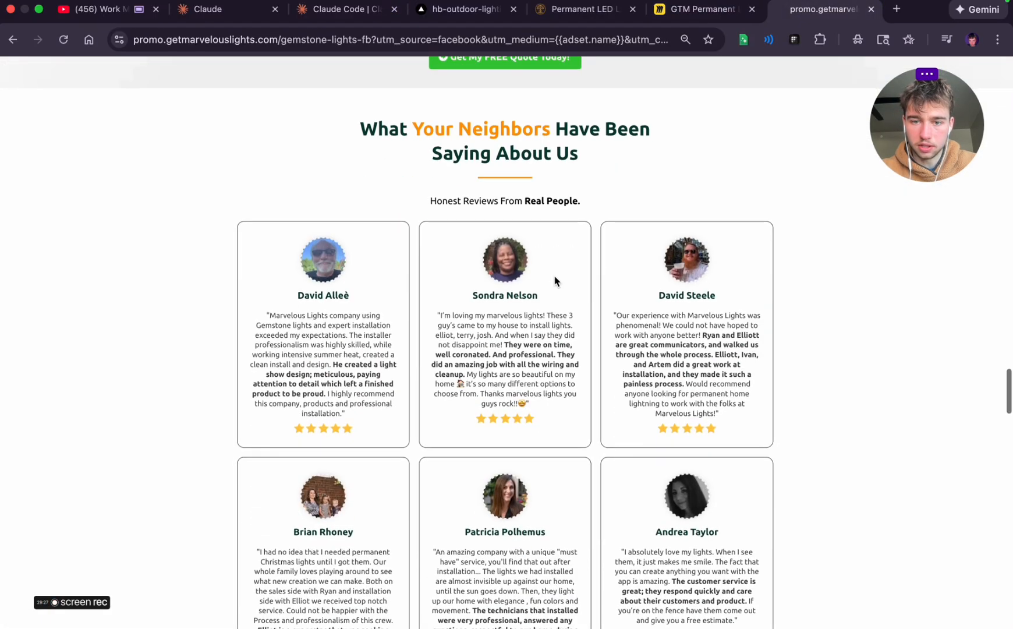
scroll(555, 281, "down", 1)
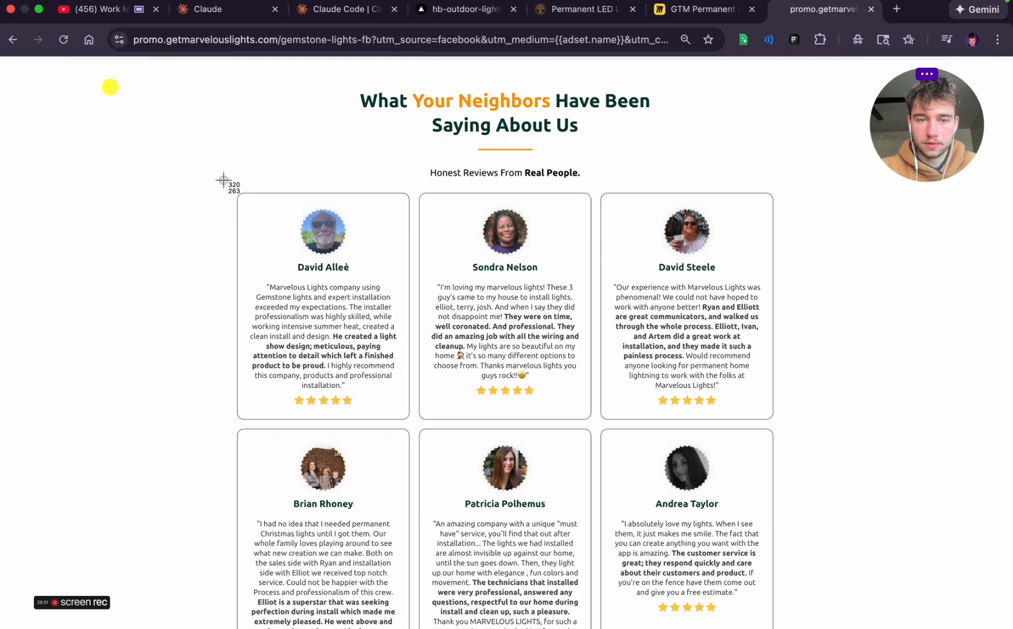
left_click_drag(224, 180, 802, 368)
left_click_drag(815, 421, 815, 425)
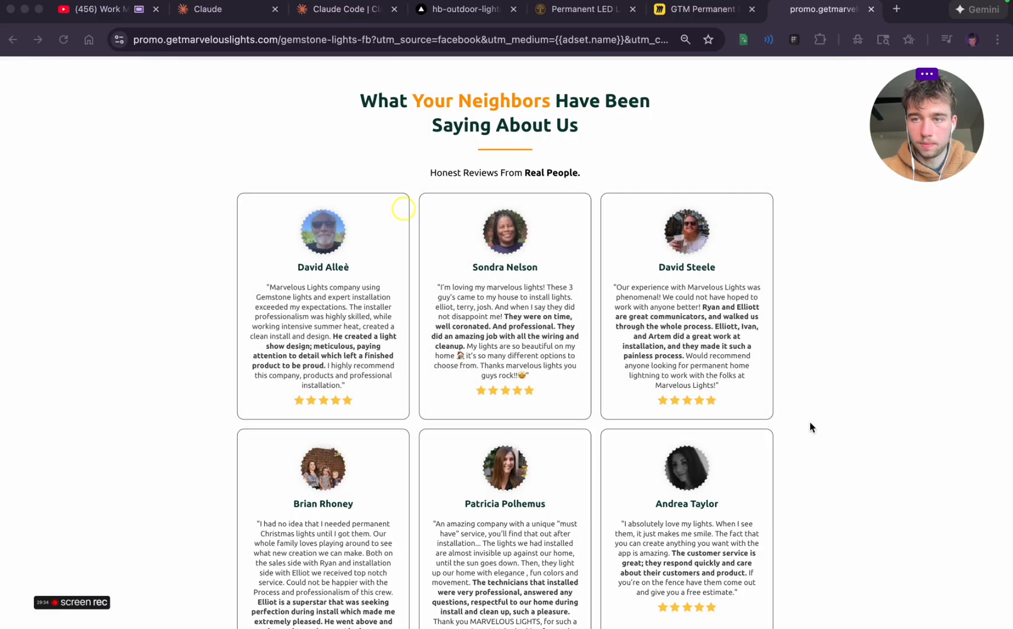
Place the review-card screenshot on the Miro board outside the frame beside the testimonials and connect it to "Testimonial #2"
left_click(685, 16)
left_click_drag(940, 591, 760, 370)
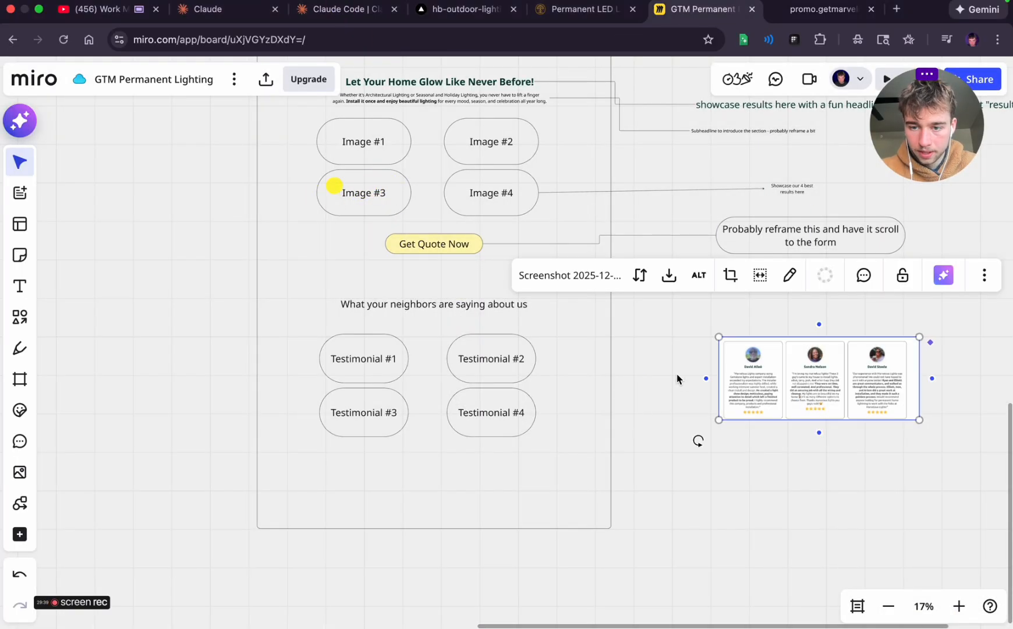
left_click_drag(707, 380, 536, 359)
left_click(782, 438)
Add the caption "this is what we want the cards to look like" centred above the review-card screenshot
scroll(781, 437, "right", 5)
scroll(781, 437, "up", 1)
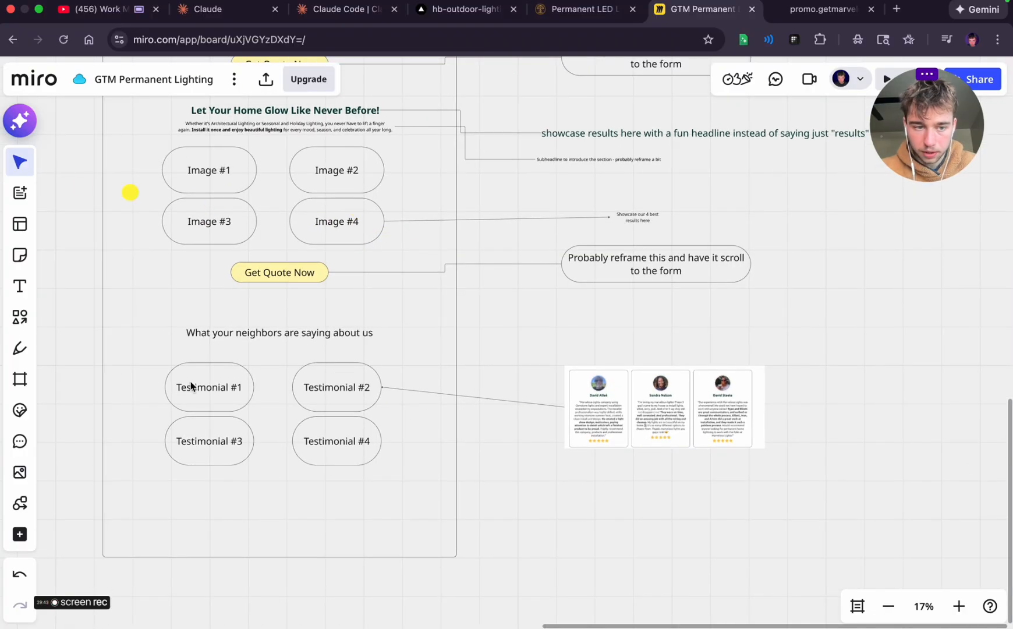
left_click(19, 285)
left_click(624, 352)
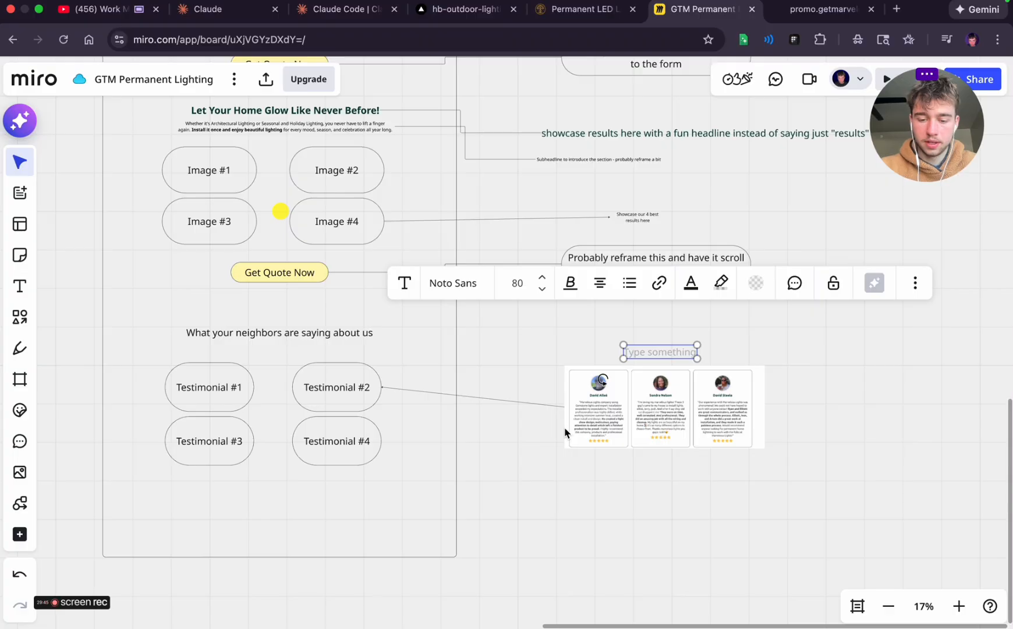
type("this i")
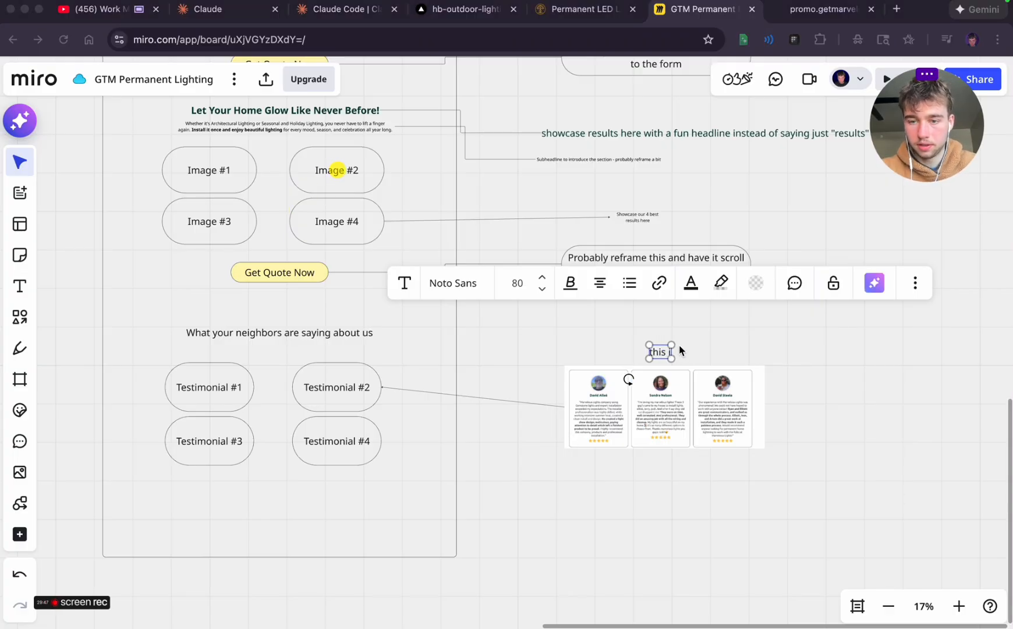
left_click(680, 351)
type("s what w")
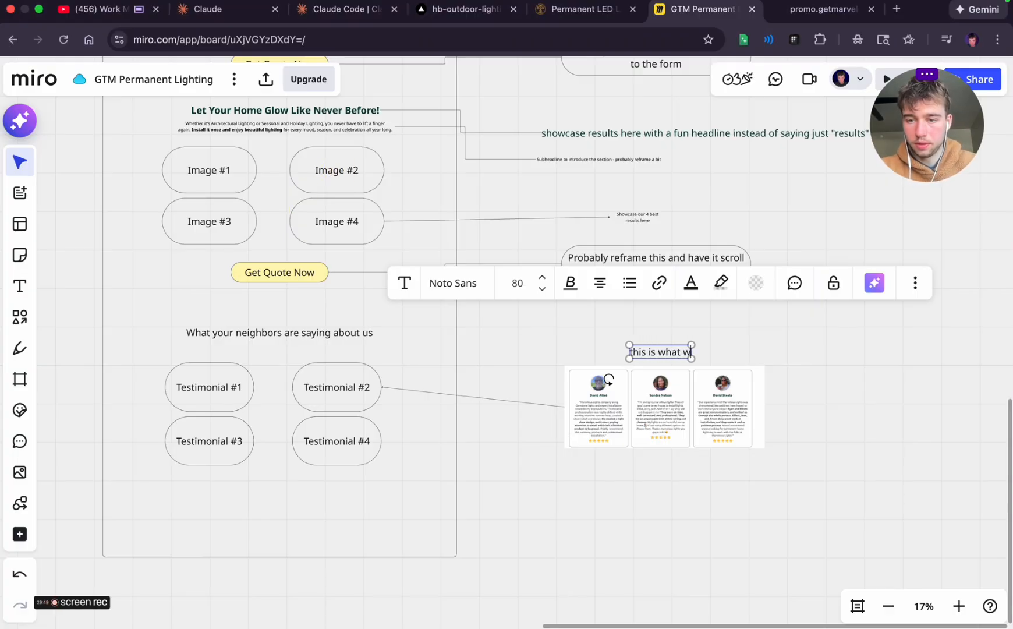
type("e want the cards to")
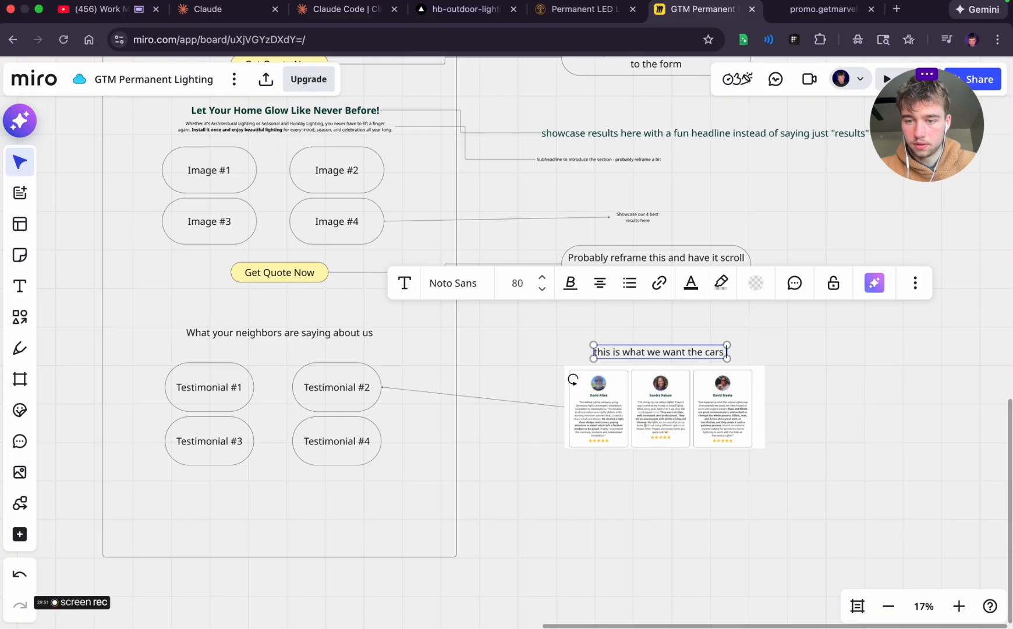
type(" look")
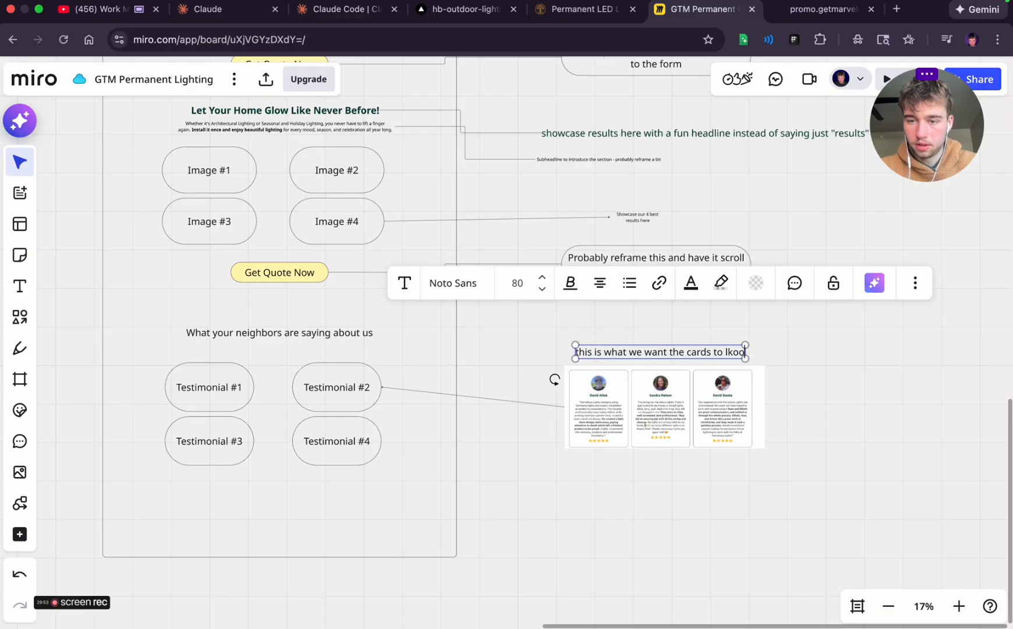
type(" like")
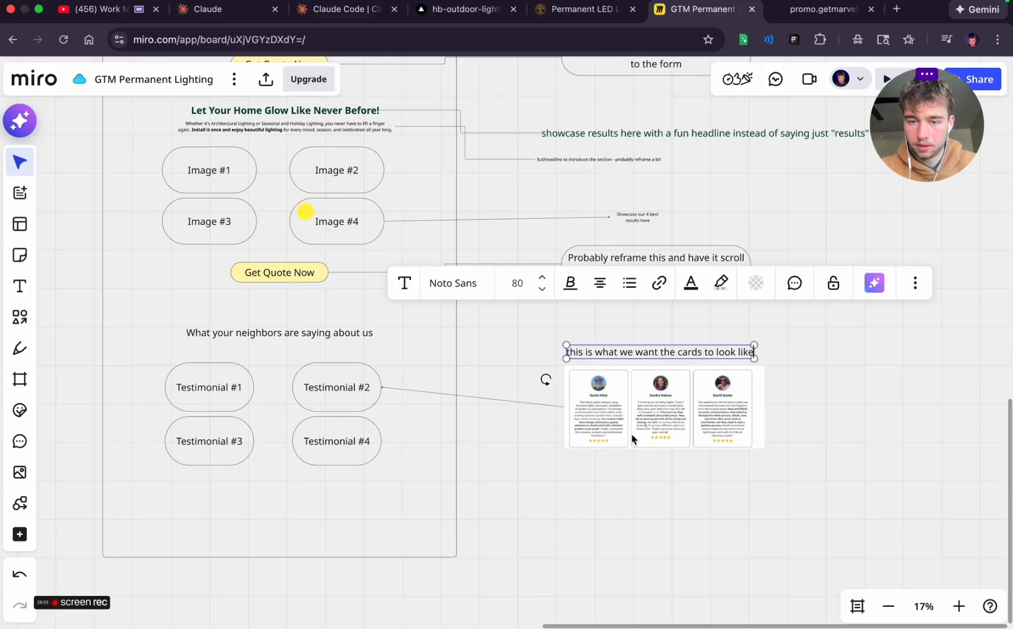
left_click(728, 366)
left_click(690, 355)
left_click_drag(674, 351, 679, 352)
left_click(858, 393)
Unlock the large page frame that surrounds the wireframe sections
scroll(623, 457, "left", 1)
scroll(622, 460, "left", 3)
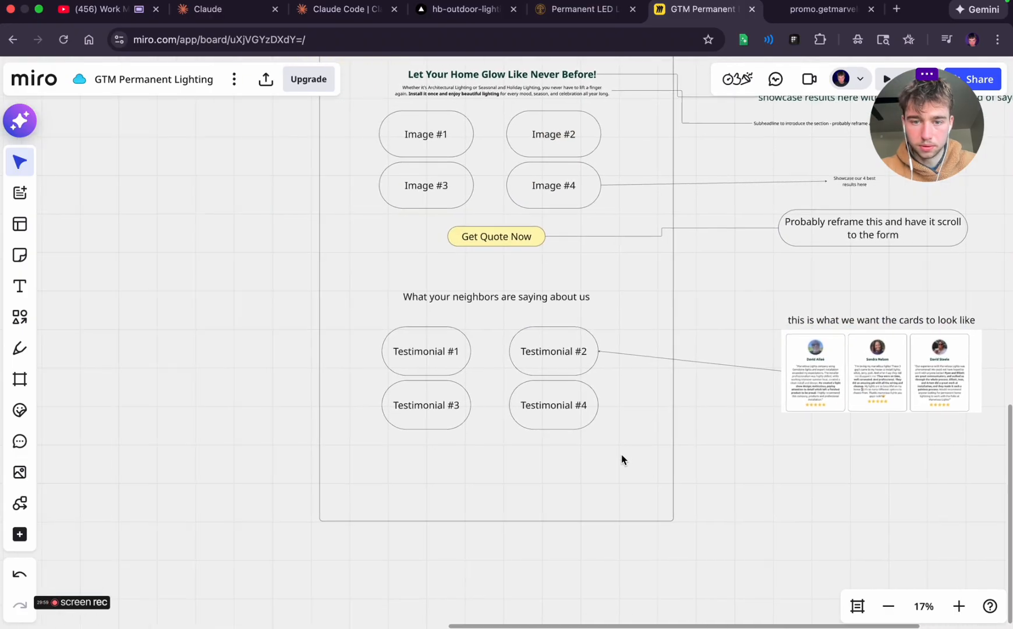
left_click(591, 485)
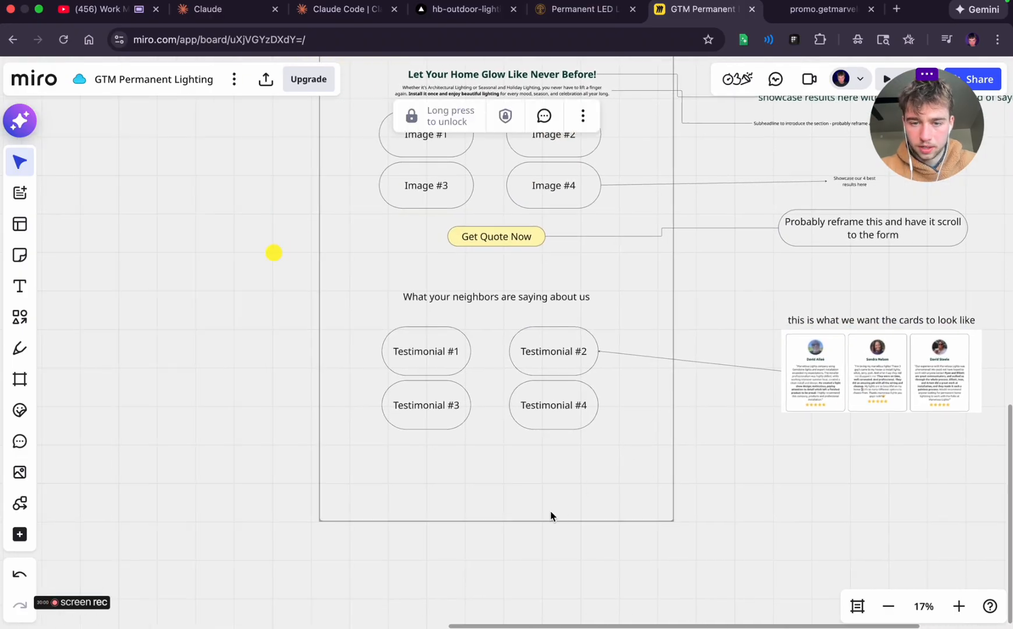
left_click(443, 119)
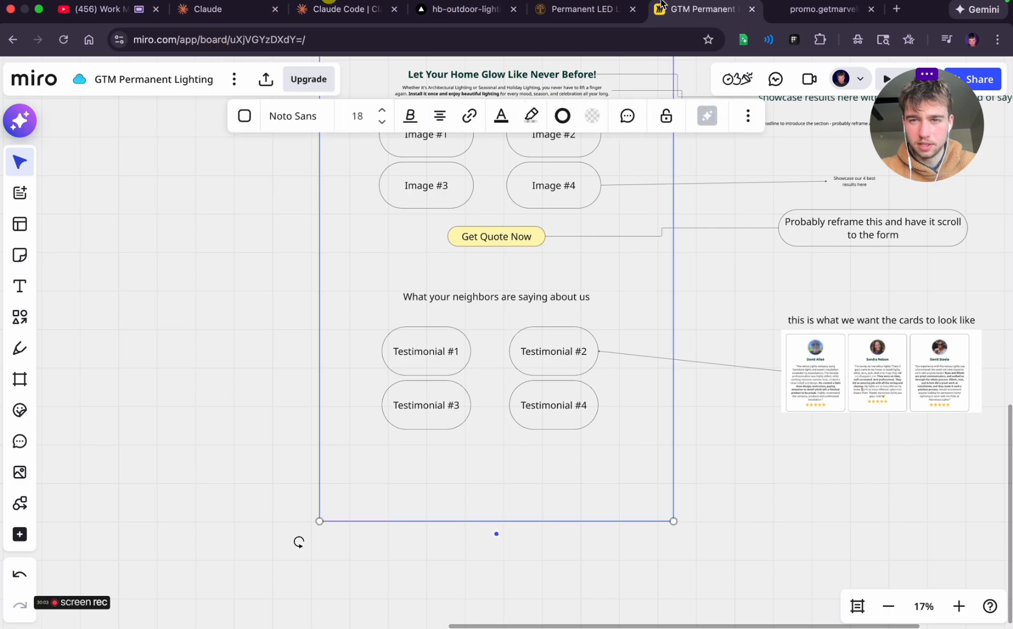
Return to the reference landing page and capture a screenshot of the 100% satisfaction guarantee section with its badge and copy
left_click(821, 8)
scroll(527, 298, "down", 15)
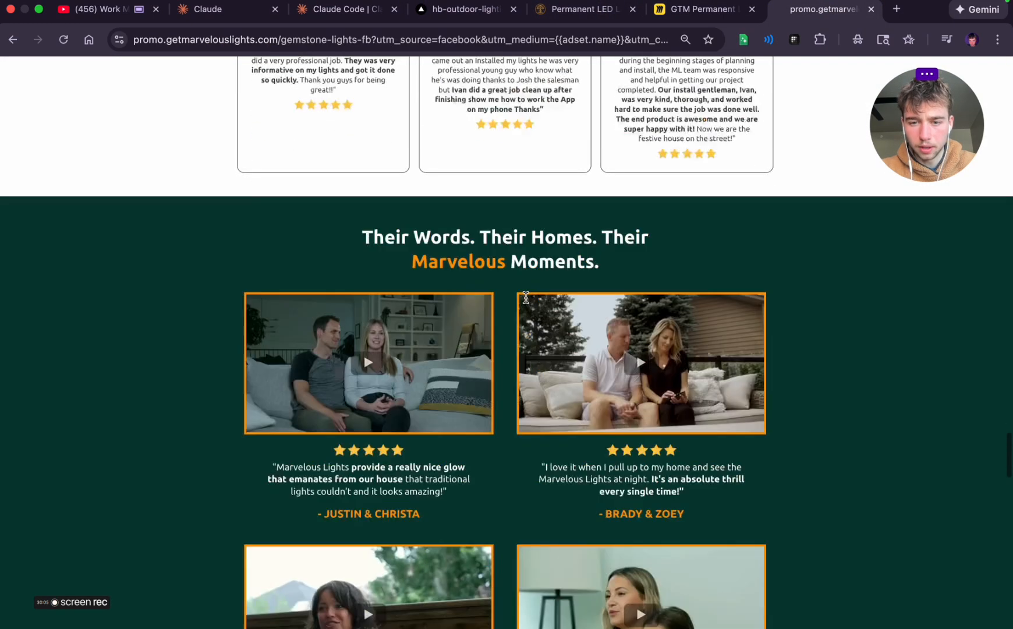
scroll(610, 145, "down", 3)
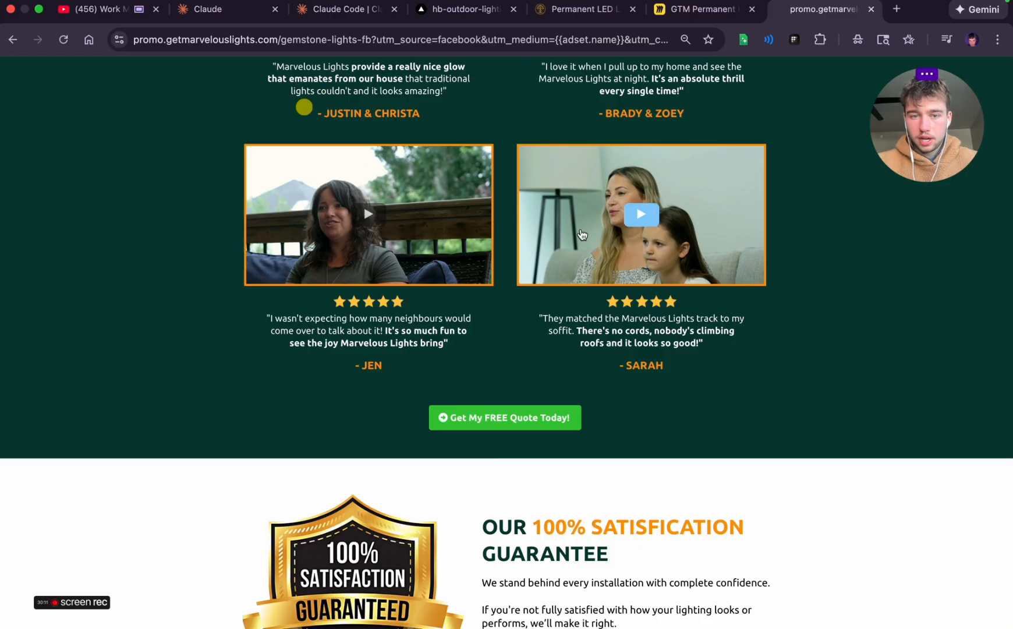
scroll(339, 215, "up", 5)
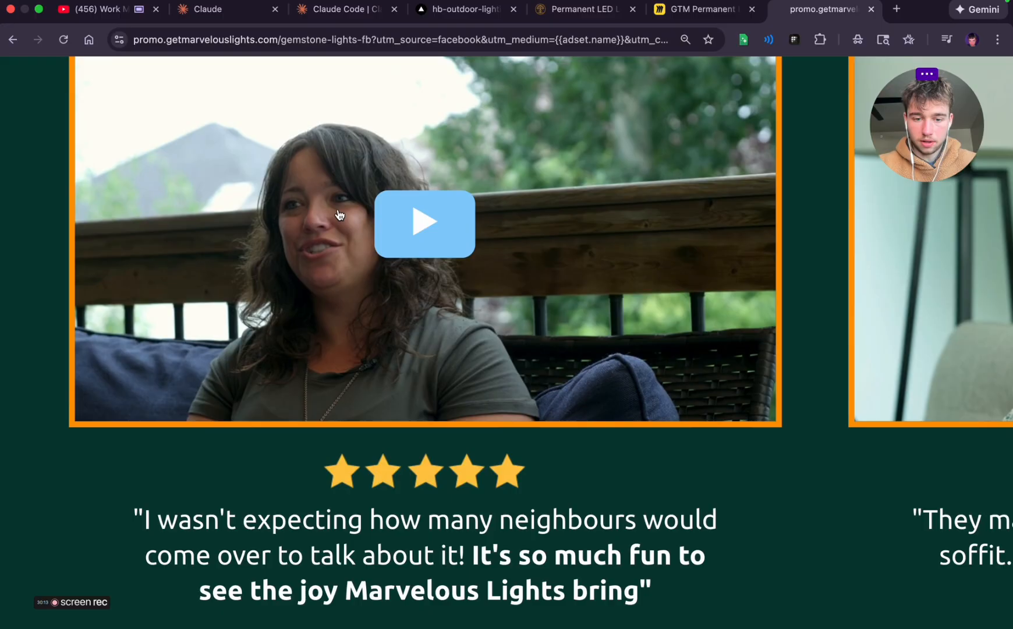
scroll(340, 216, "down", 5)
left_click(343, 213)
scroll(344, 214, "up", 5)
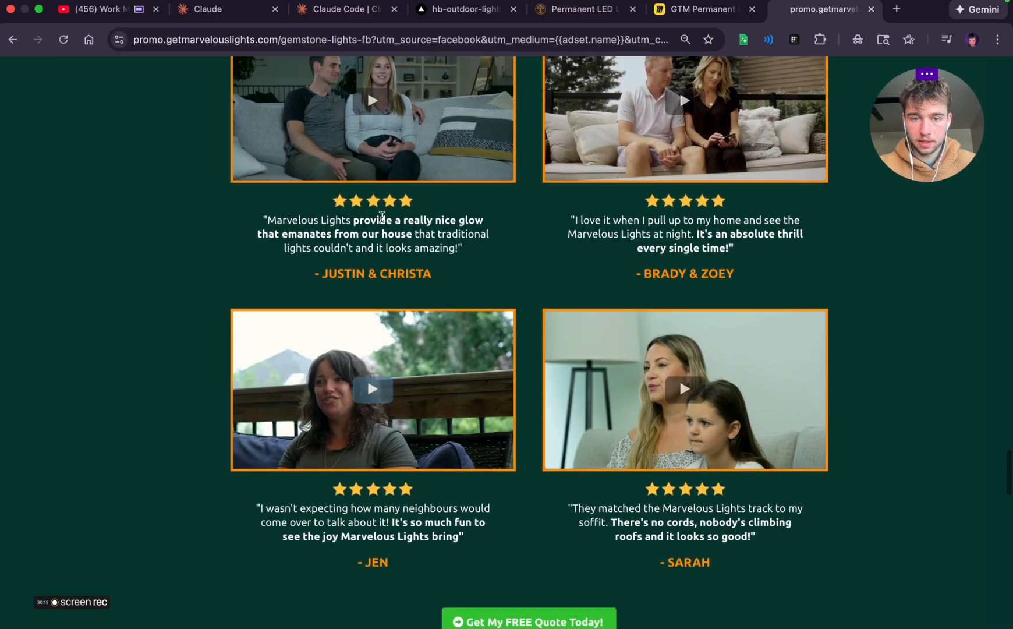
scroll(591, 285, "down", 10)
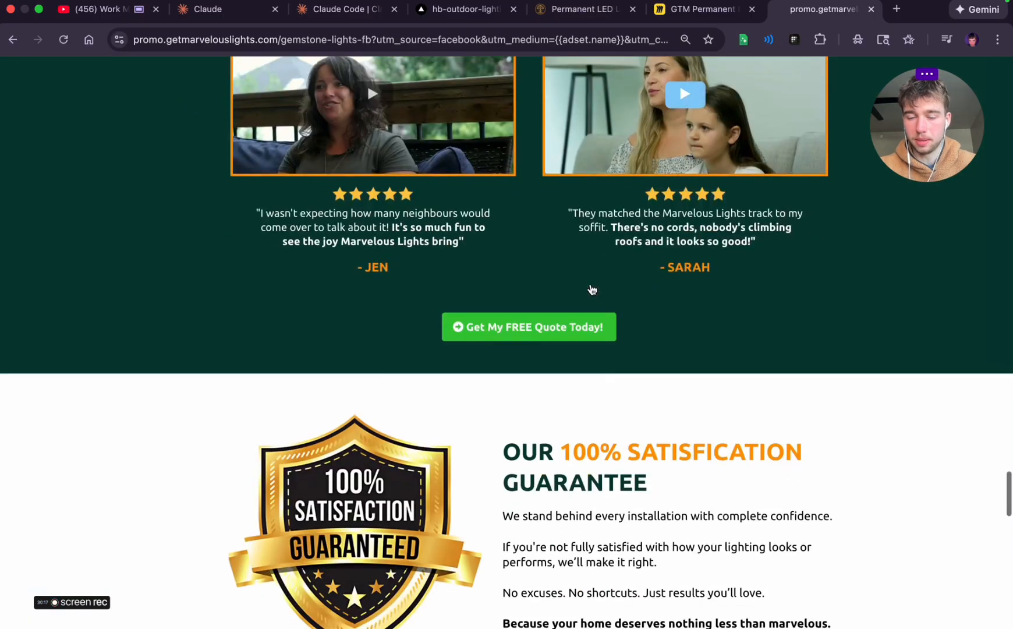
scroll(590, 283, "up", 1)
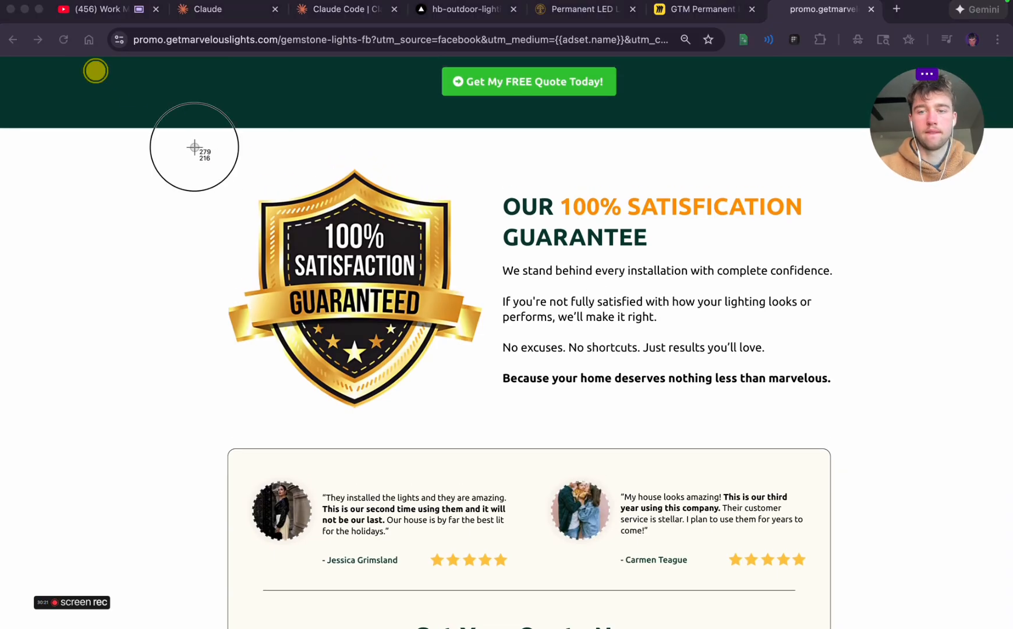
left_click_drag(197, 149, 868, 418)
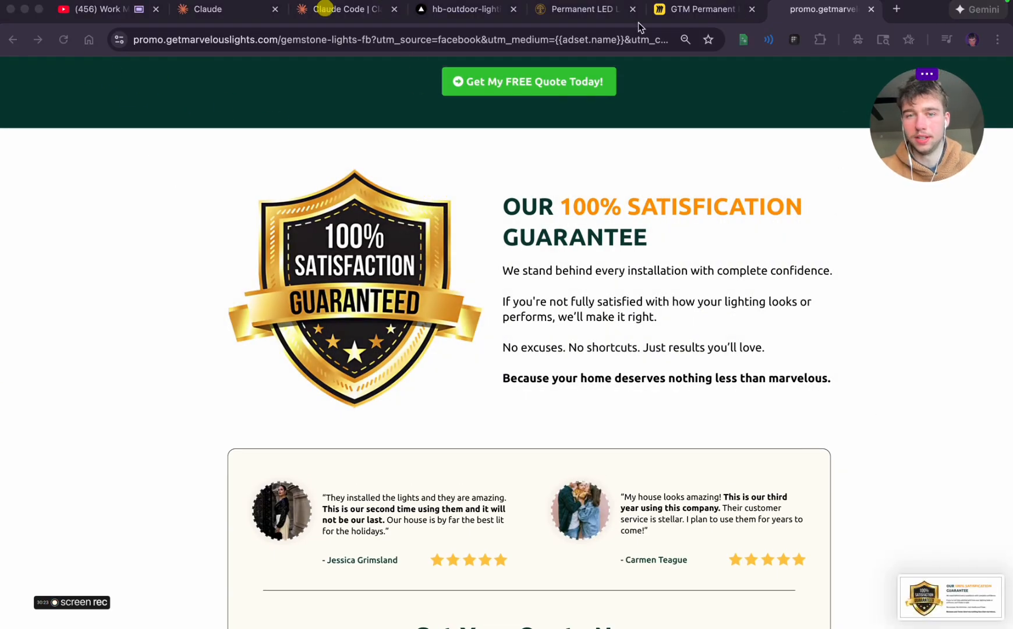
Place the guarantee screenshot on the Miro board near the lower end of the page frame
left_click(693, 10)
left_click_drag(875, 585, 460, 465)
left_click(713, 522)
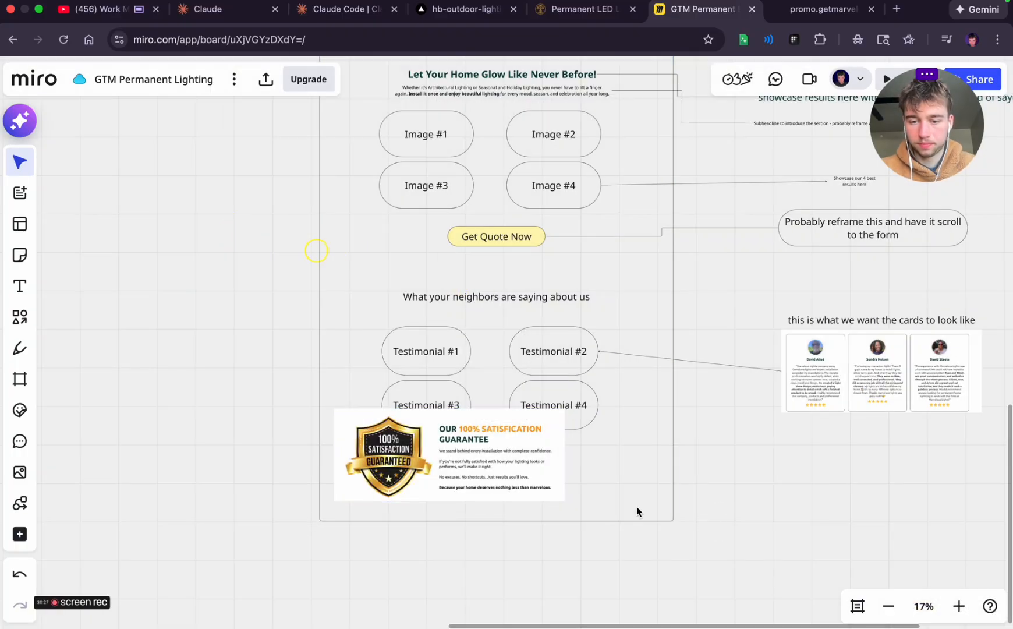
Extend the page frame's lower edge downward to make room for the guarantee section
left_click(601, 521)
left_click_drag(524, 524, 523, 604)
left_click(813, 498)
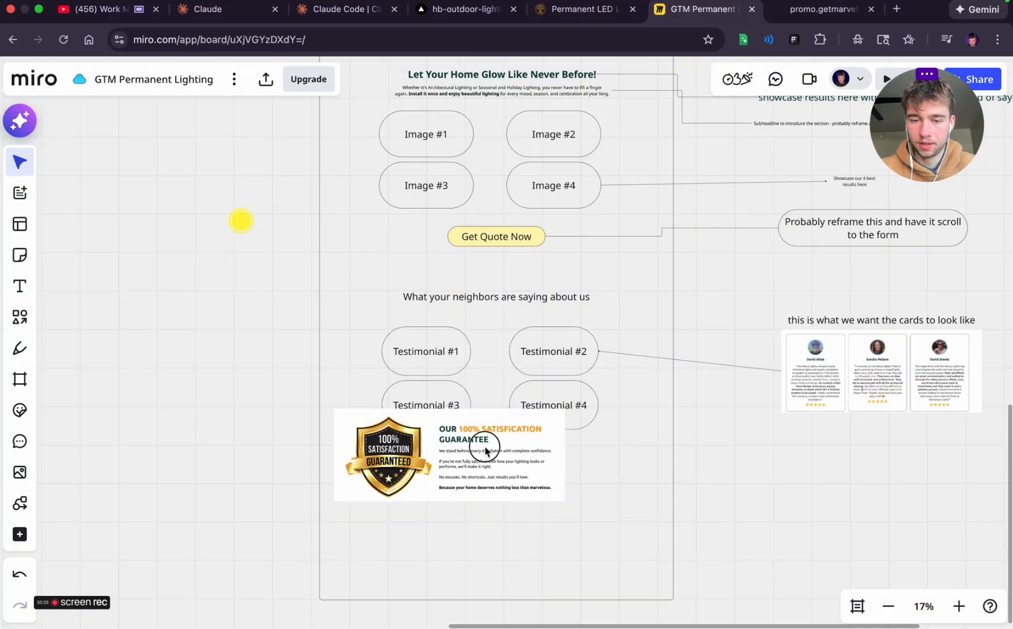
Move the guarantee screenshot just below the testimonial boxes, roughly centred inside the page frame
left_click(469, 463)
left_click_drag(470, 462, 491, 496)
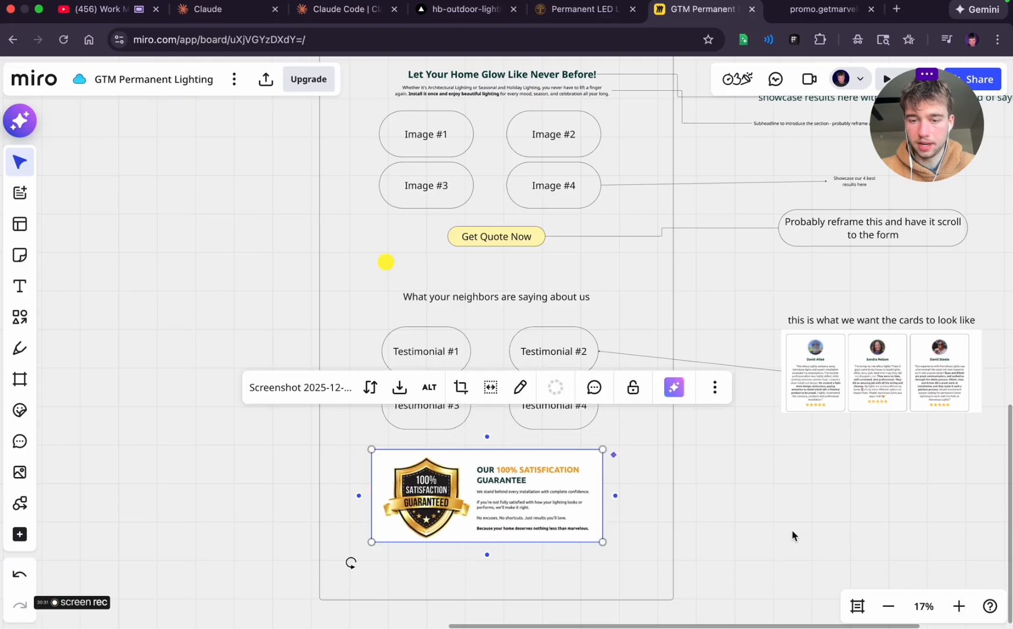
scroll(803, 536, "down", 5)
left_click_drag(544, 370, 542, 376)
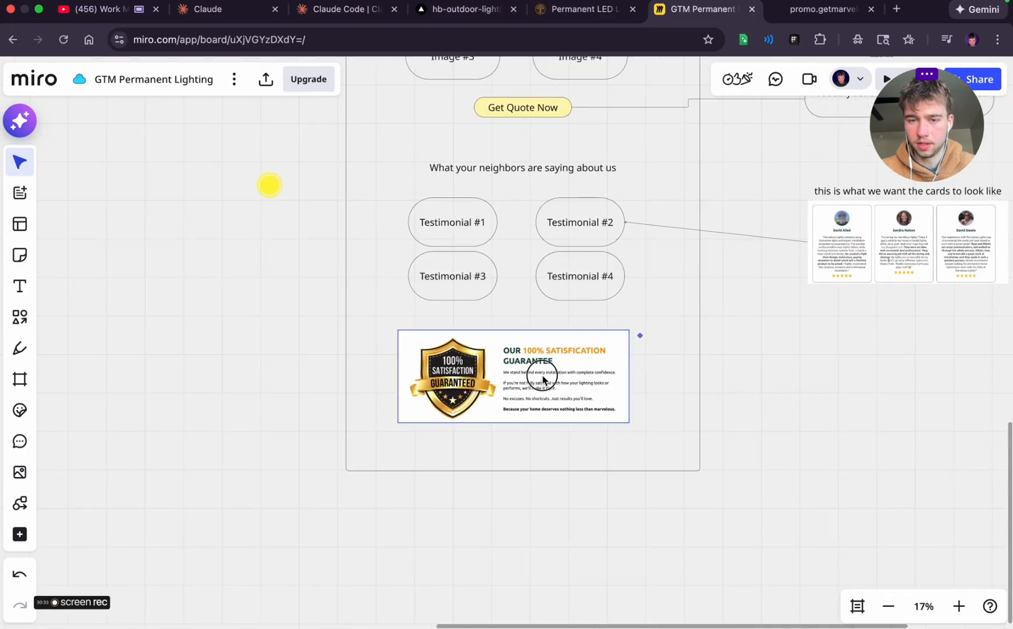
left_click(752, 387)
Connect the guarantee screenshot to a text note outside the frame reading "probably reframe the copy a bit but a huge seller here"
left_click(569, 306)
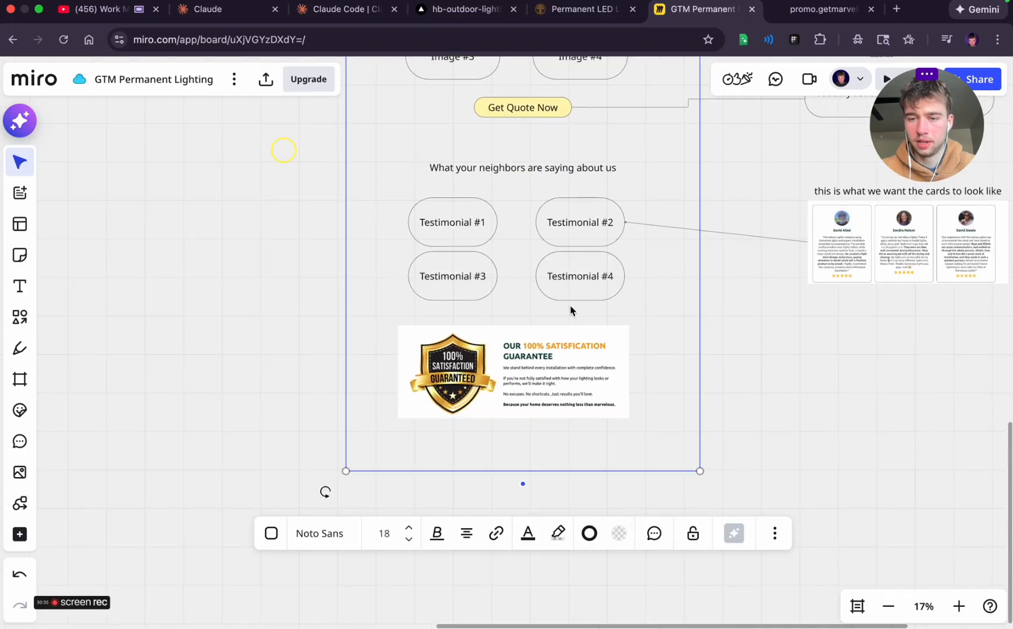
left_click(571, 348)
left_click_drag(642, 373, 853, 368)
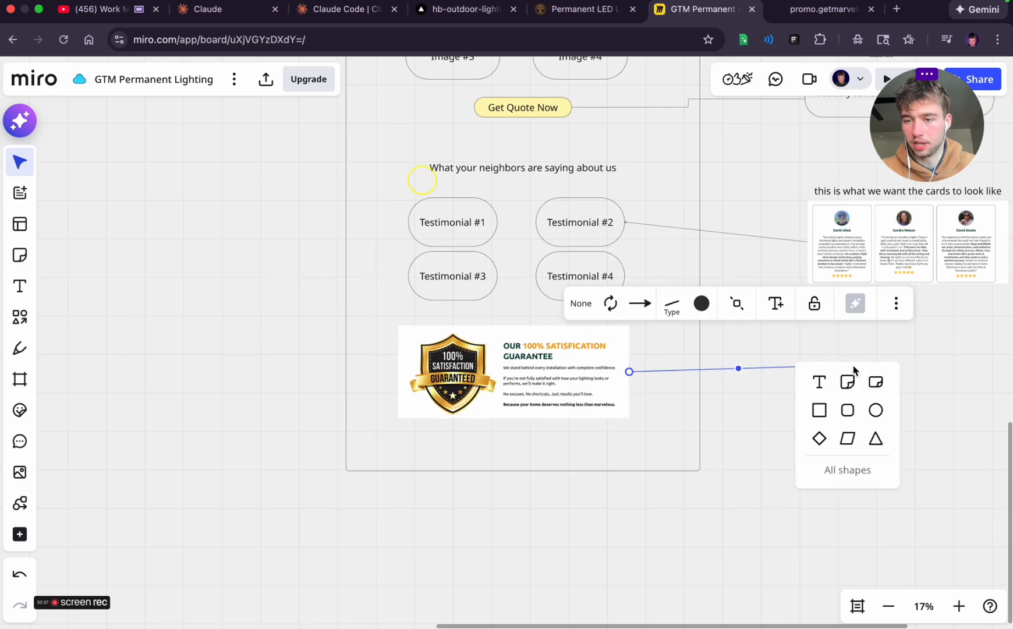
left_click(820, 385)
type("pr")
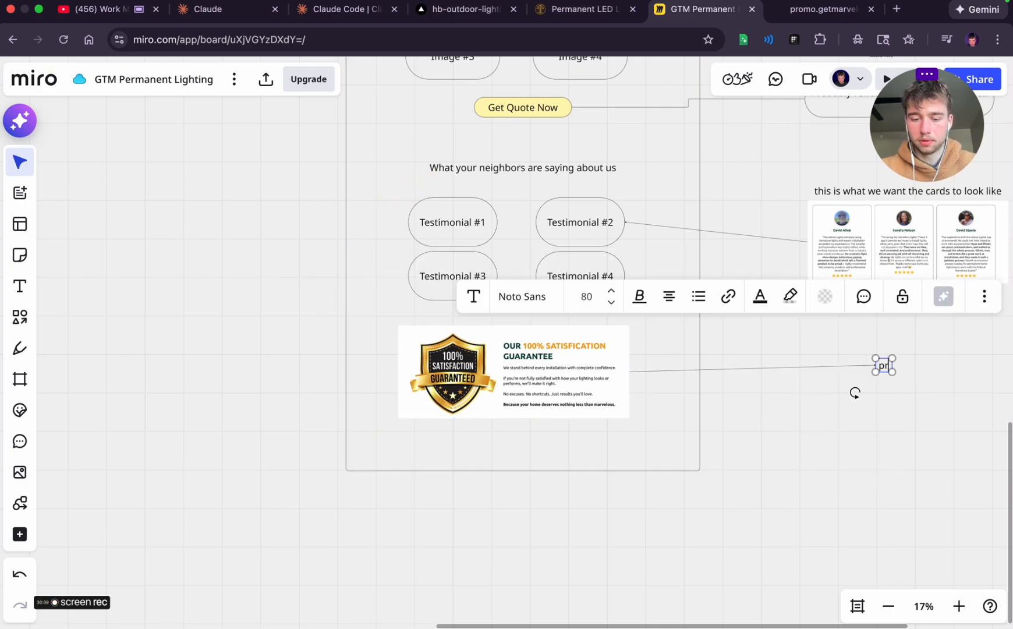
type("obably ref")
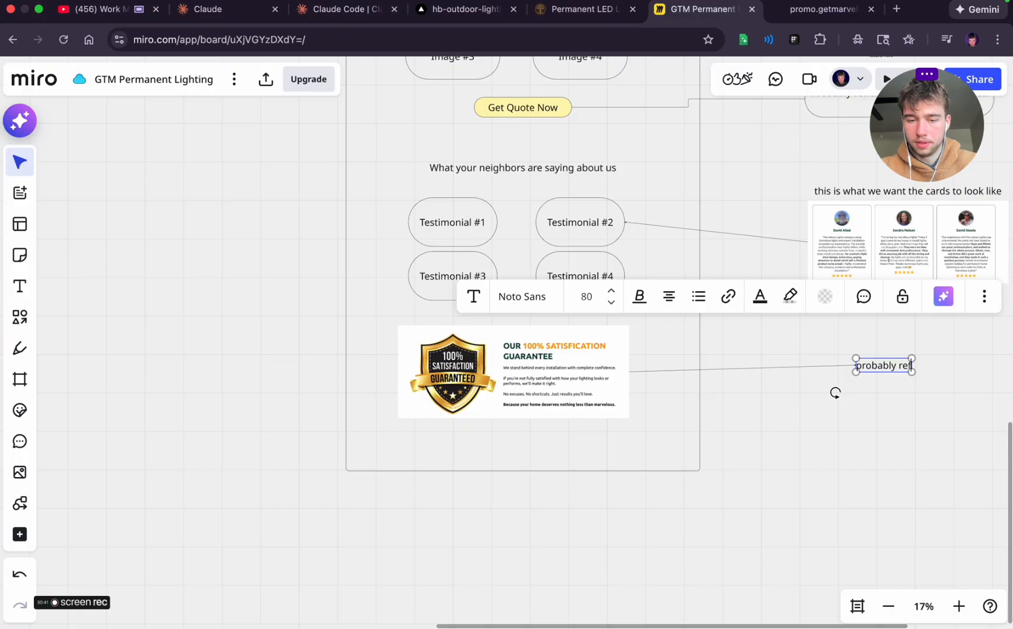
type("rame the copy a b")
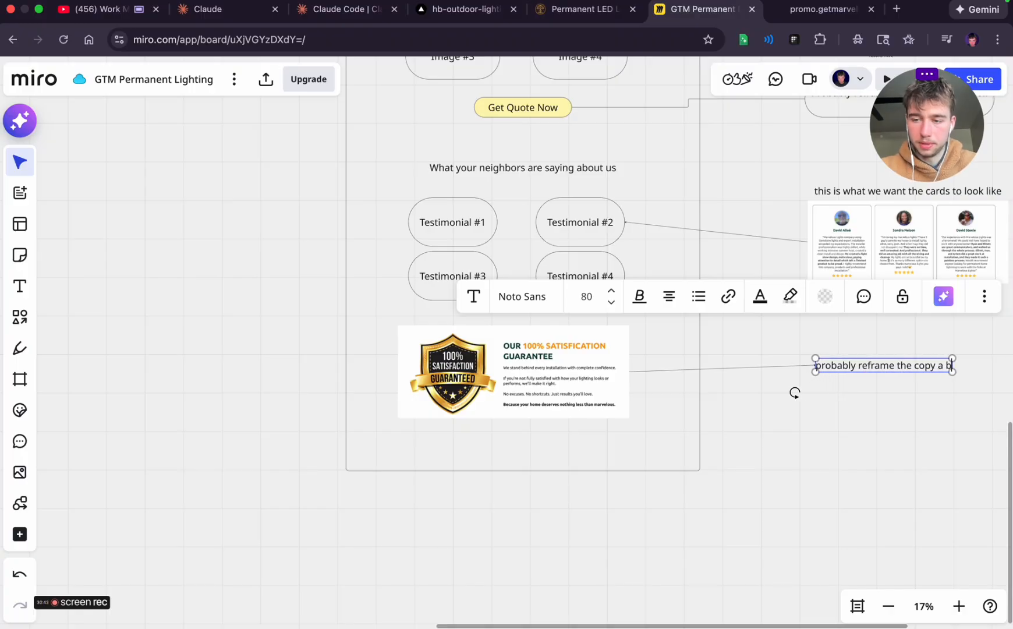
type("it but a huge seller here")
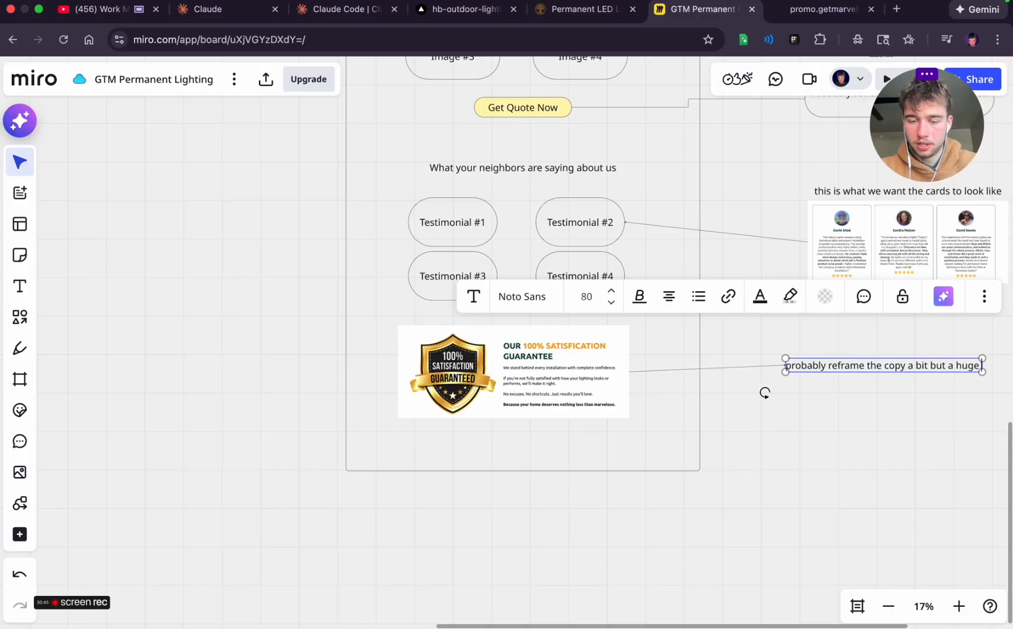
left_click(850, 471)
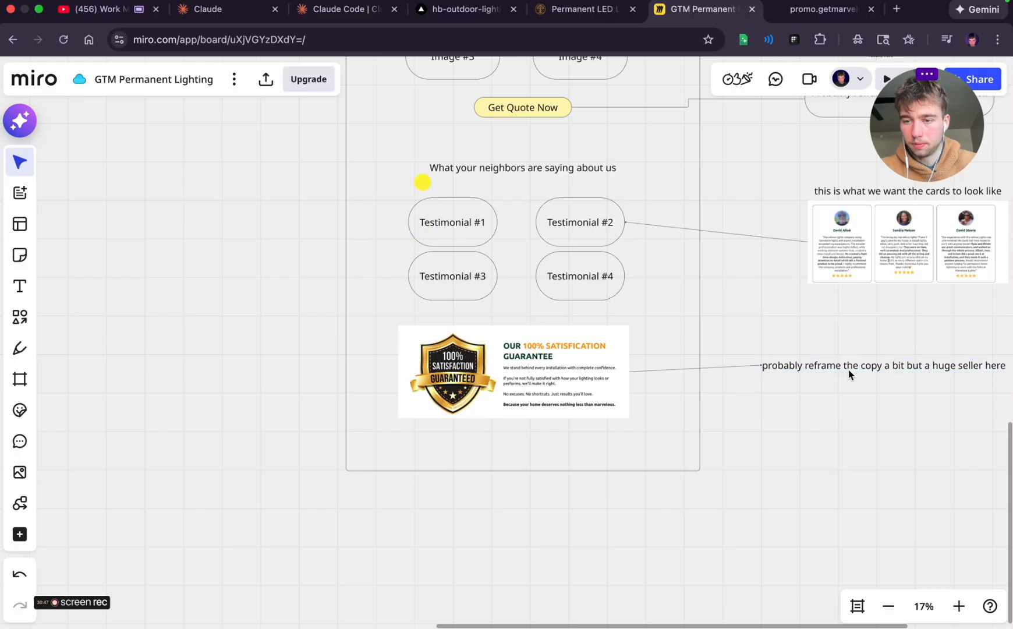
Shift the guarantee note slightly away from the frame so its connector runs nearly level
left_click(849, 371)
left_click_drag(841, 366, 853, 375)
left_click(778, 404)
scroll(779, 406, "up", 1)
scroll(778, 409, "up", 5)
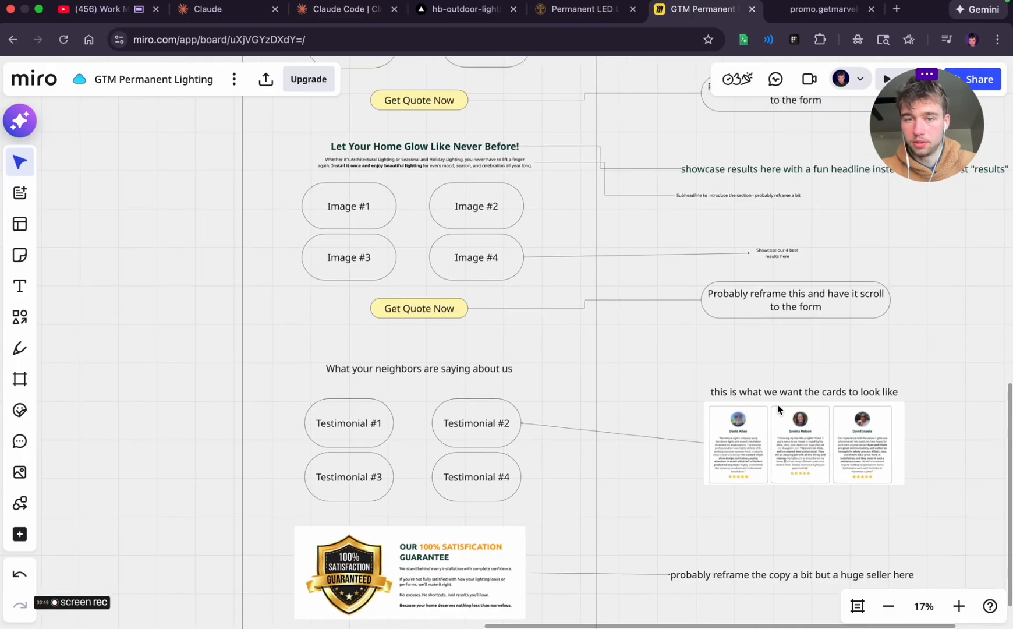
Examine the wireframe built so far and the reference page's quote form section below the satisfaction guarantee
scroll(778, 409, "down", 3)
scroll(778, 410, "up", 10)
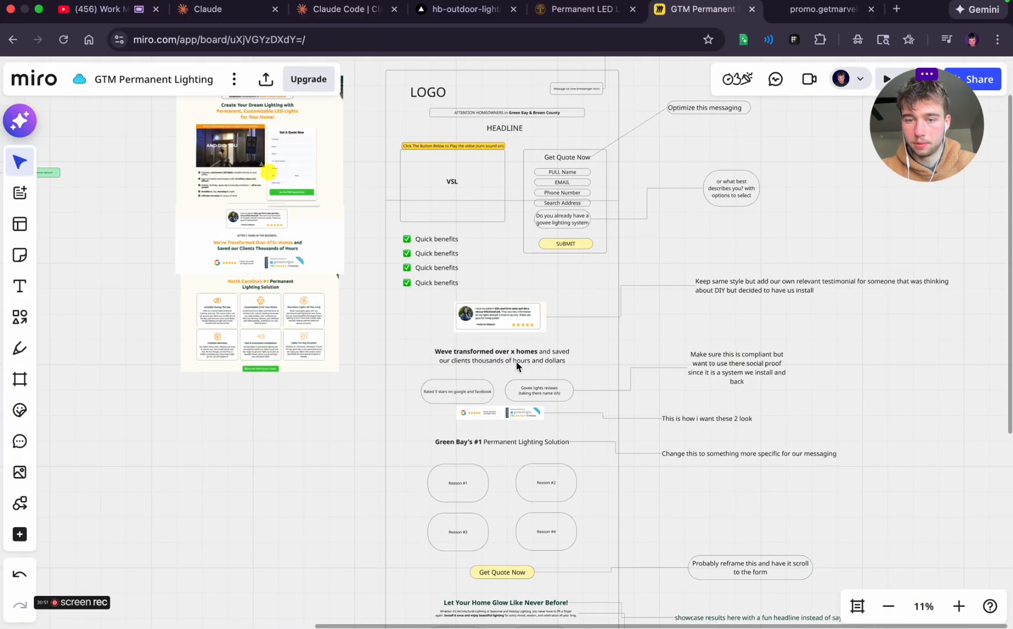
scroll(521, 431, "down", 10)
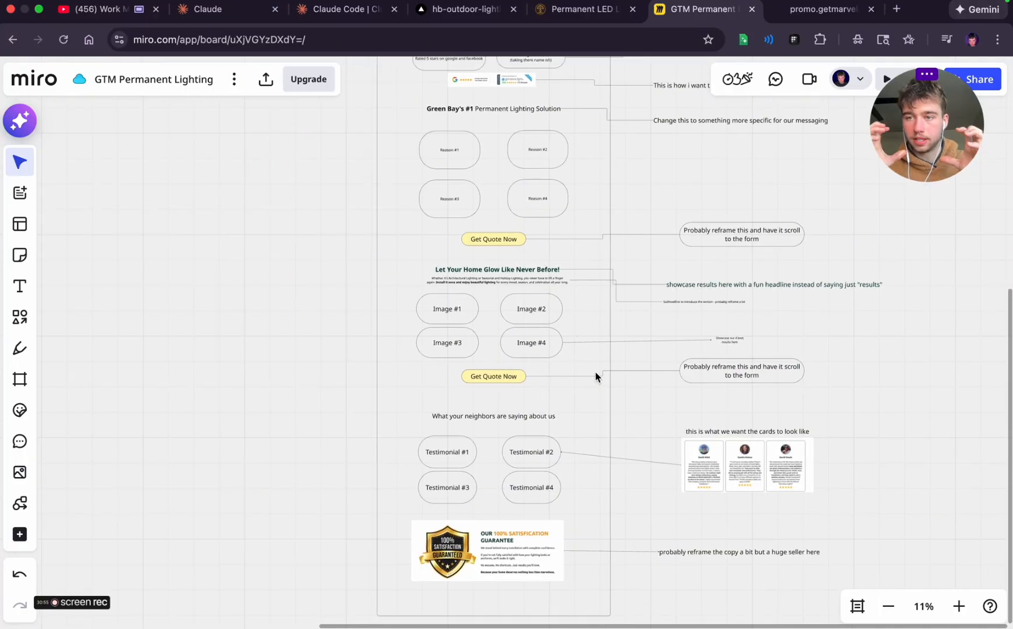
scroll(595, 372, "down", 5)
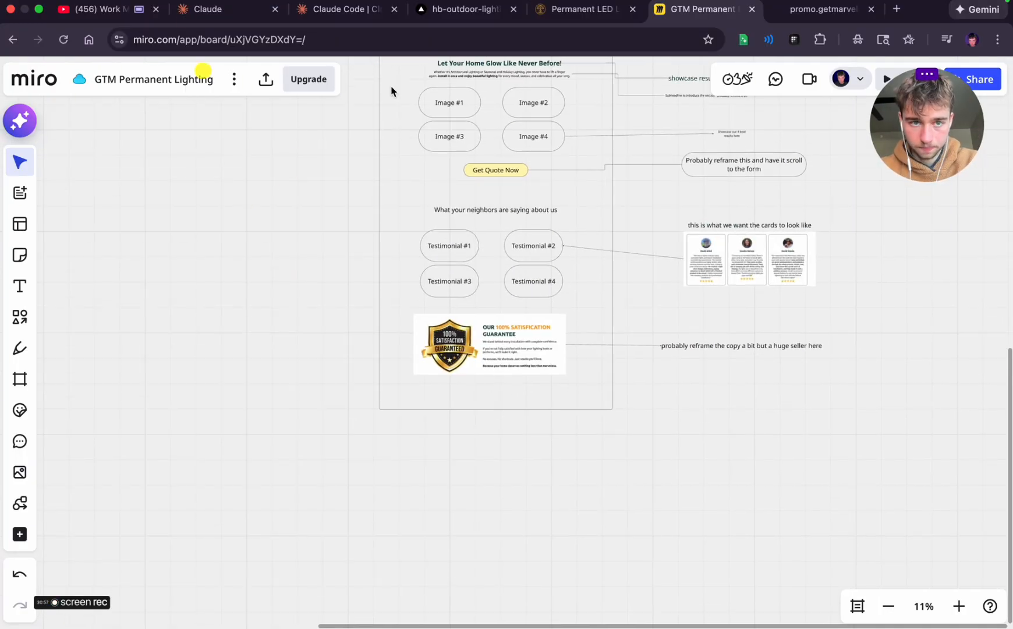
left_click(809, 23)
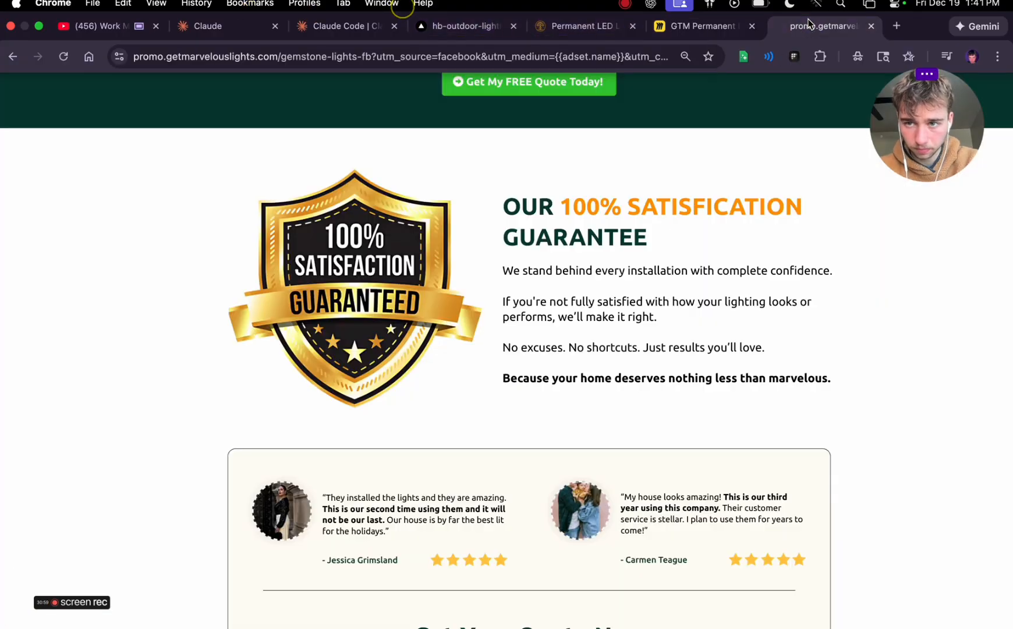
scroll(510, 311, "down", 8)
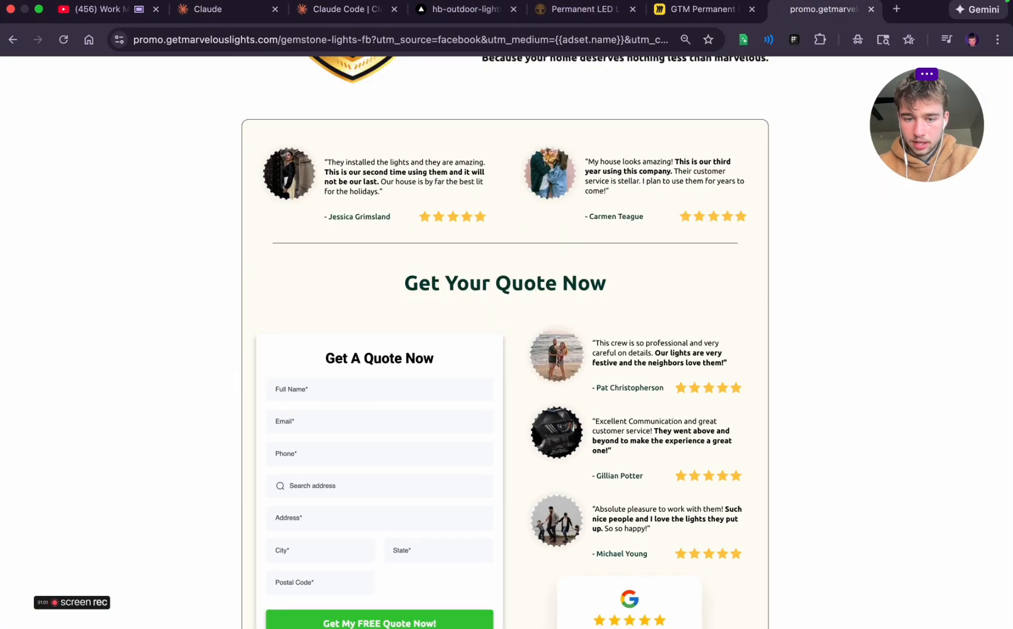
key("super+minus")
key("super+minus")
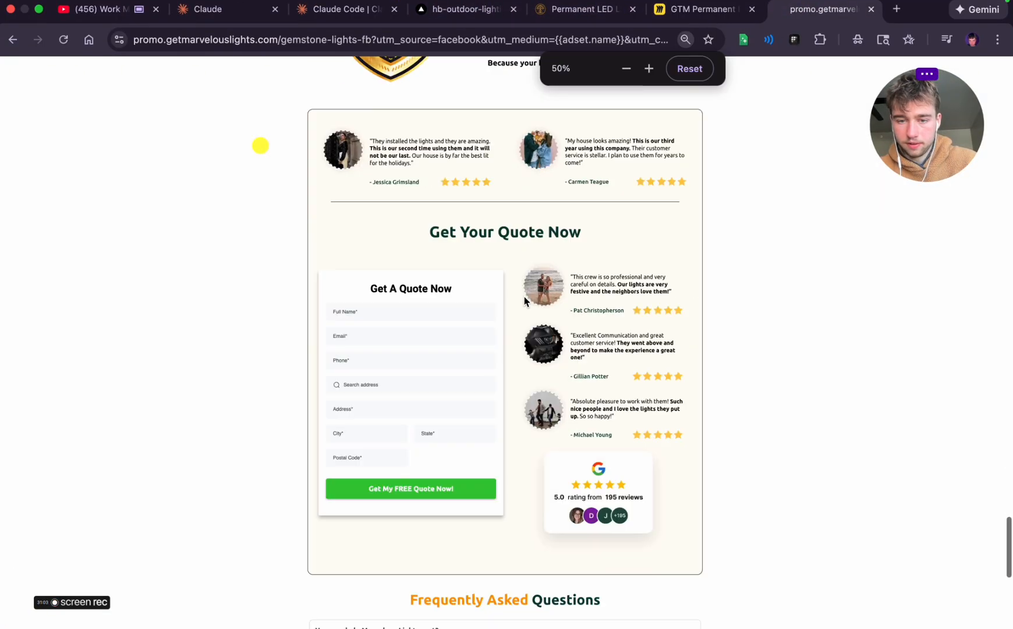
scroll(554, 321, "up", 2)
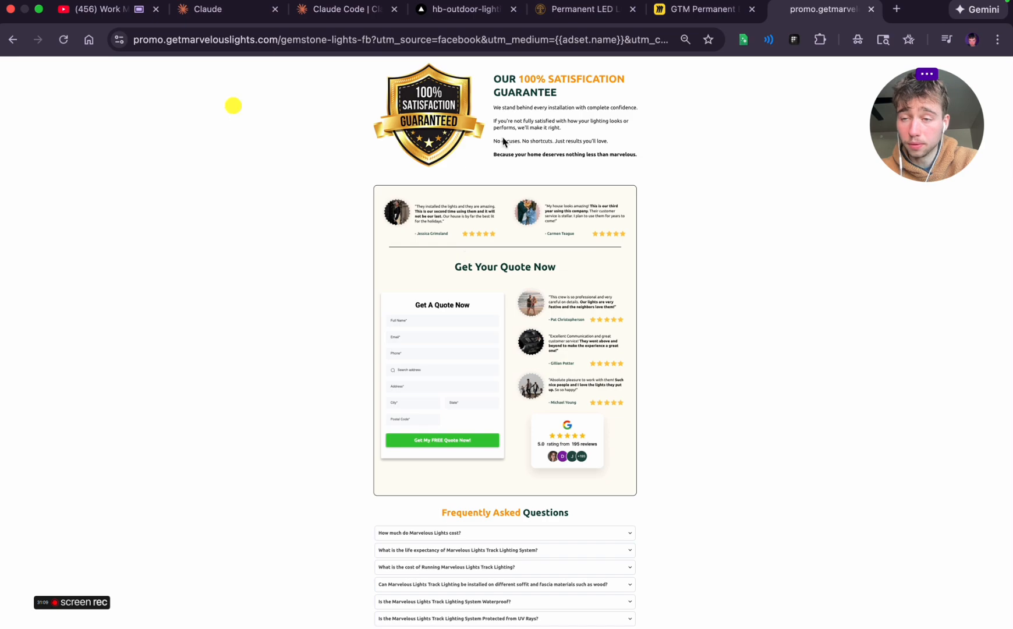
Return to the Miro board and extend the page frame's lower edge well below the guarantee screenshot to make room for another section
left_click(694, 10)
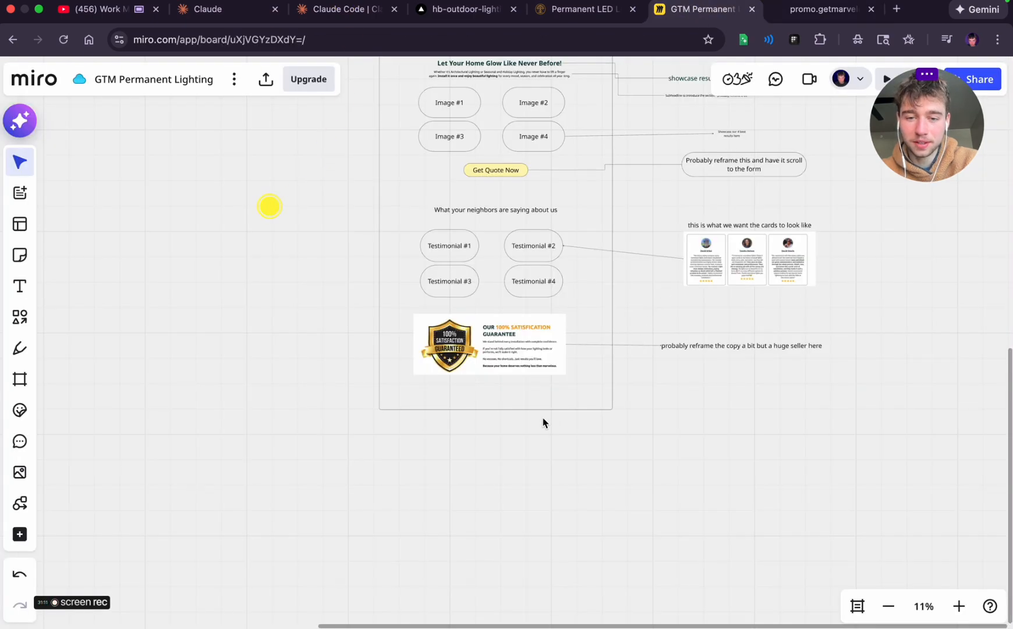
left_click(525, 401)
left_click_drag(492, 412, 505, 516)
left_click(693, 449)
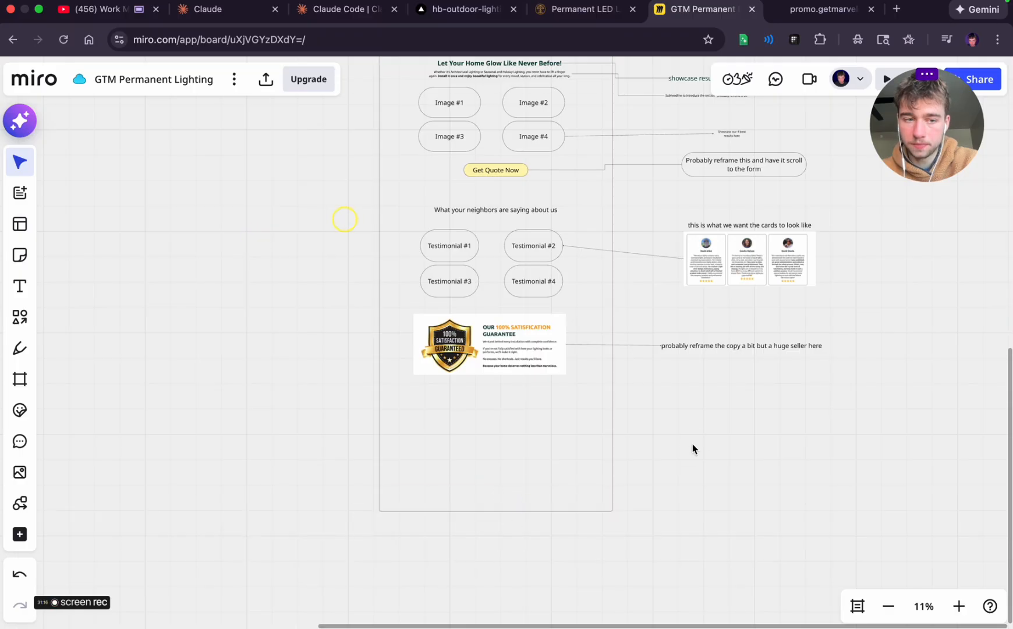
left_click(15, 314)
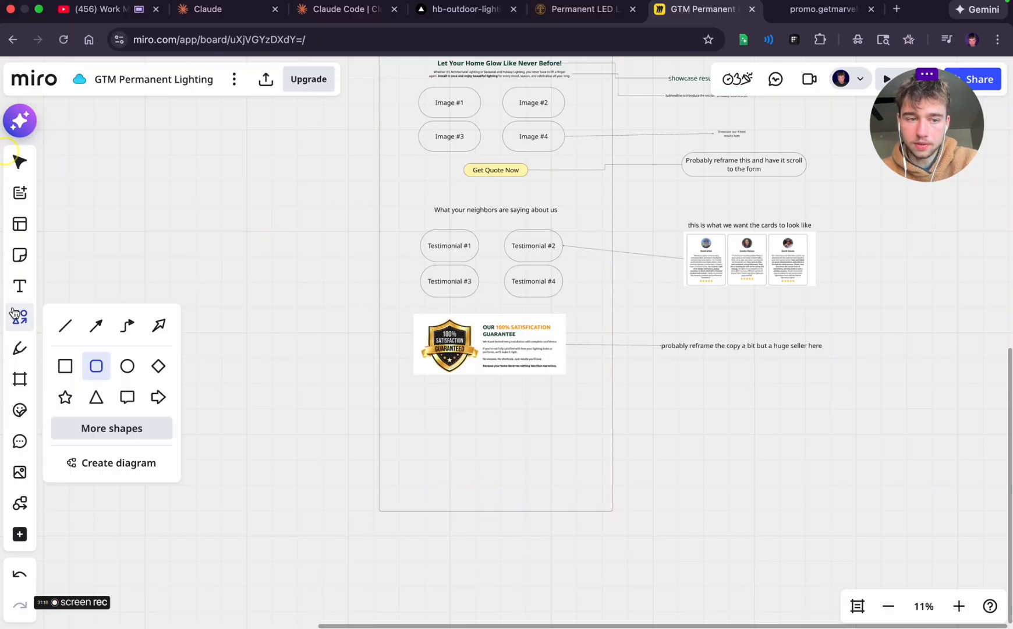
left_click(733, 410)
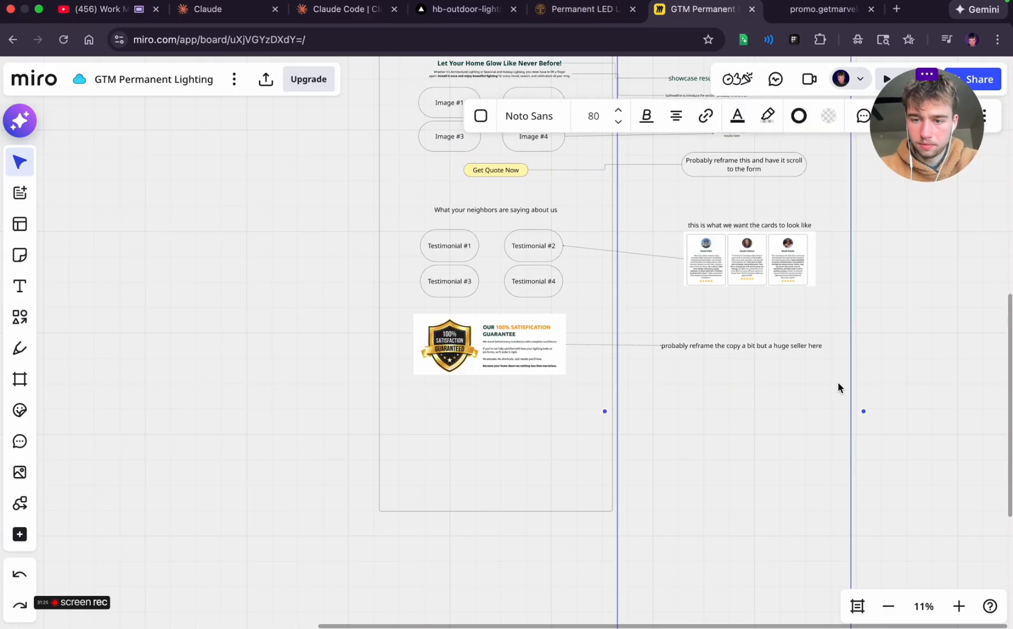
key("Delete")
Try to select the Get Quote Now form with its fields in the wireframe's hero section
scroll(810, 416, "up", 8)
scroll(590, 403, "up", 2)
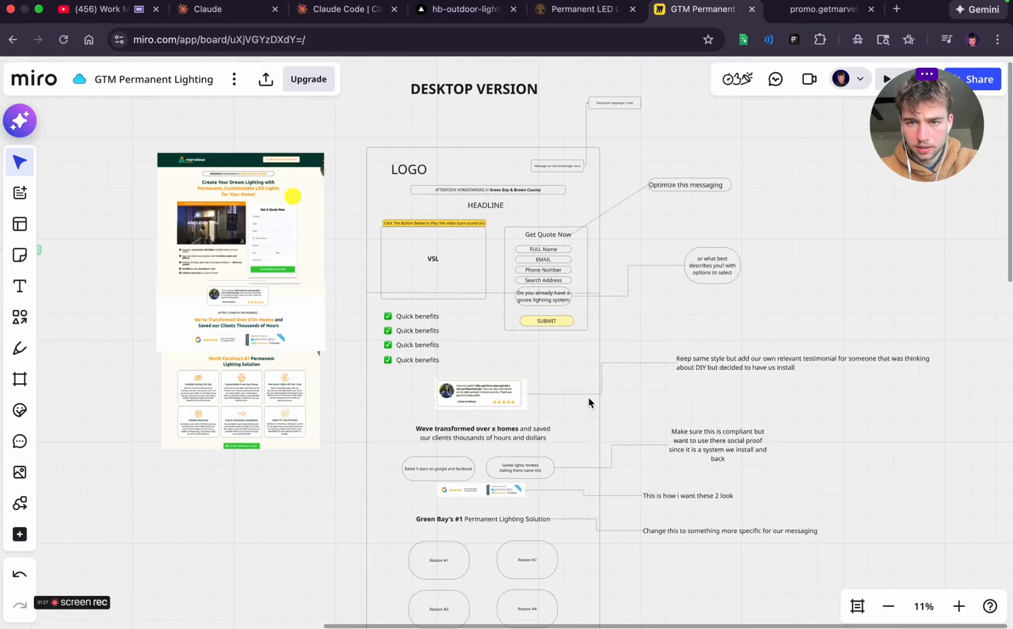
scroll(588, 402, "up", 1)
left_click(527, 358)
left_click(656, 339)
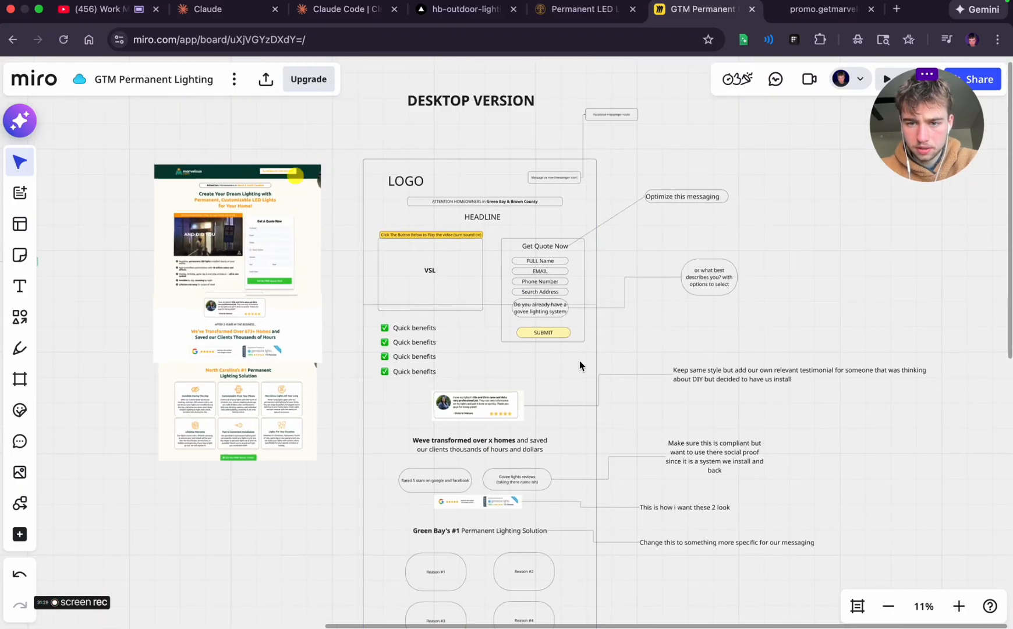
left_click(557, 363)
left_click(657, 117)
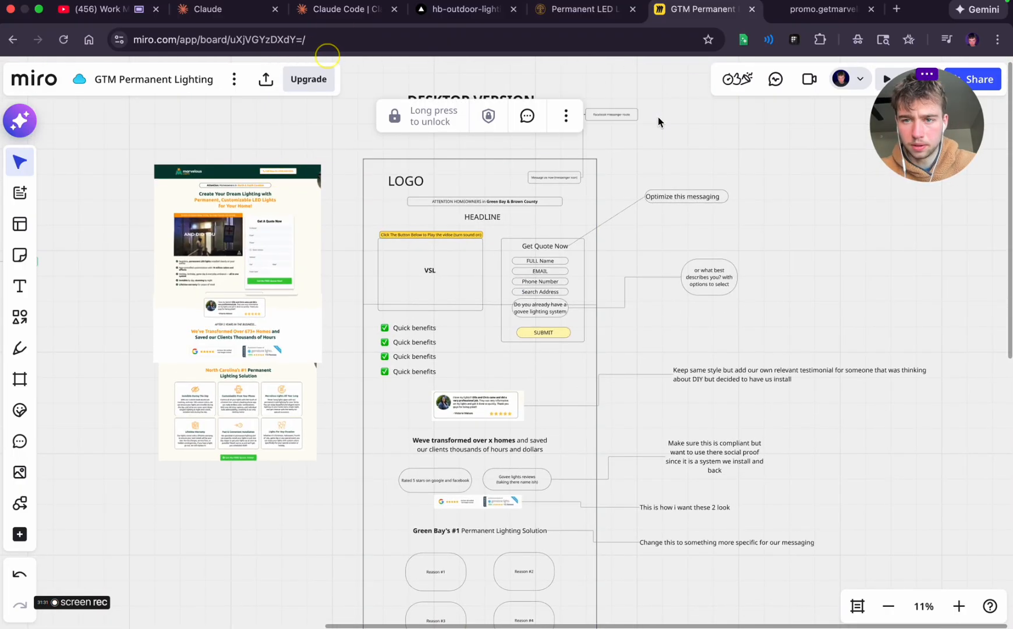
left_click(527, 209)
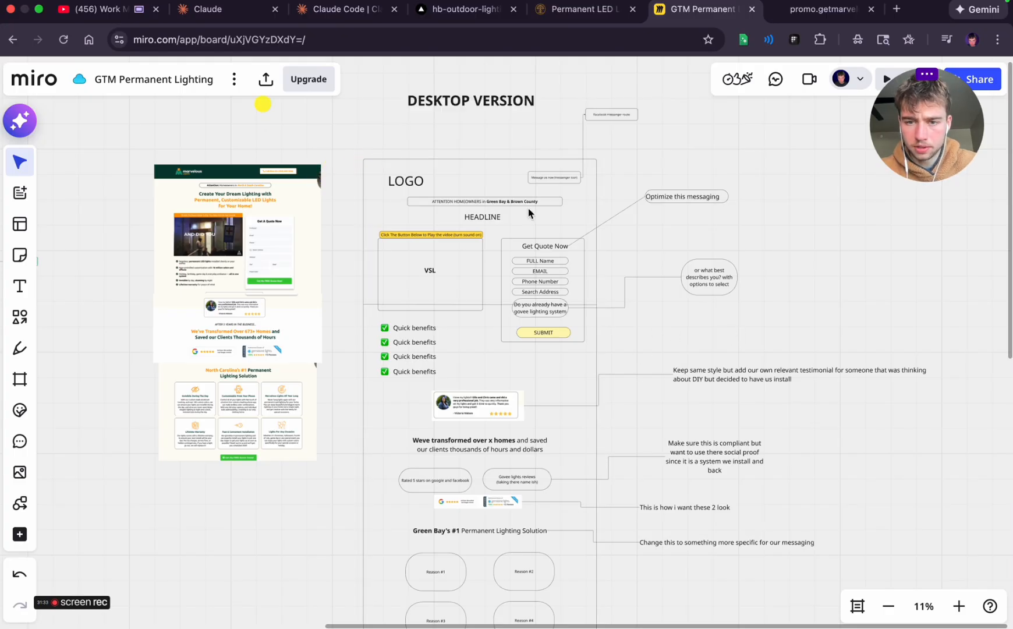
left_click_drag(521, 227, 583, 342)
left_click(703, 337)
Delete the stray horizontal line running across the page frame through the VSL box and the quote form
scroll(462, 328, "up", 5)
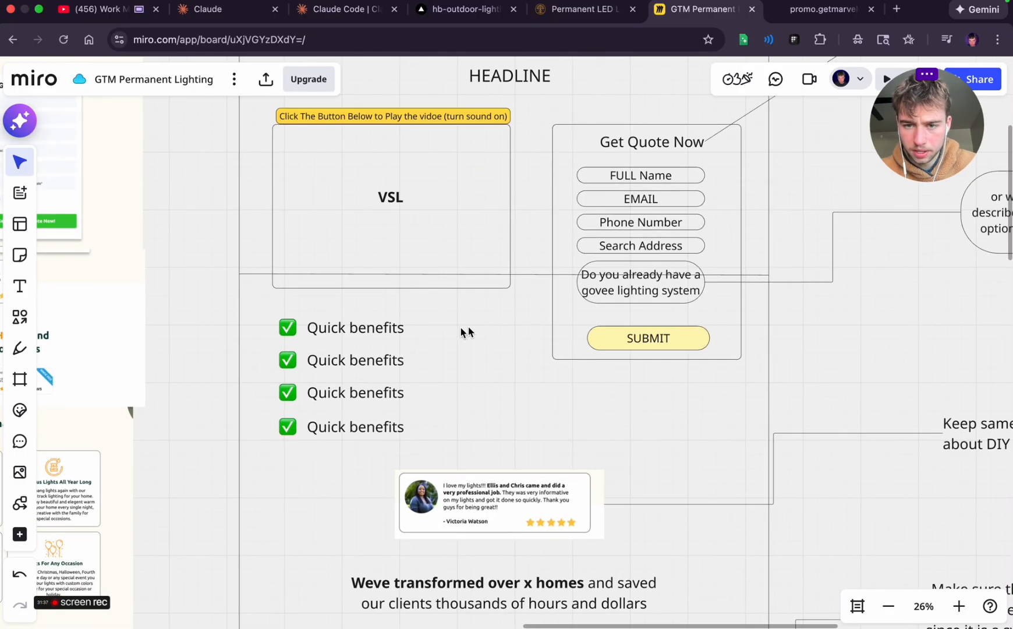
left_click(747, 276)
key("BackSpace")
left_click(837, 329)
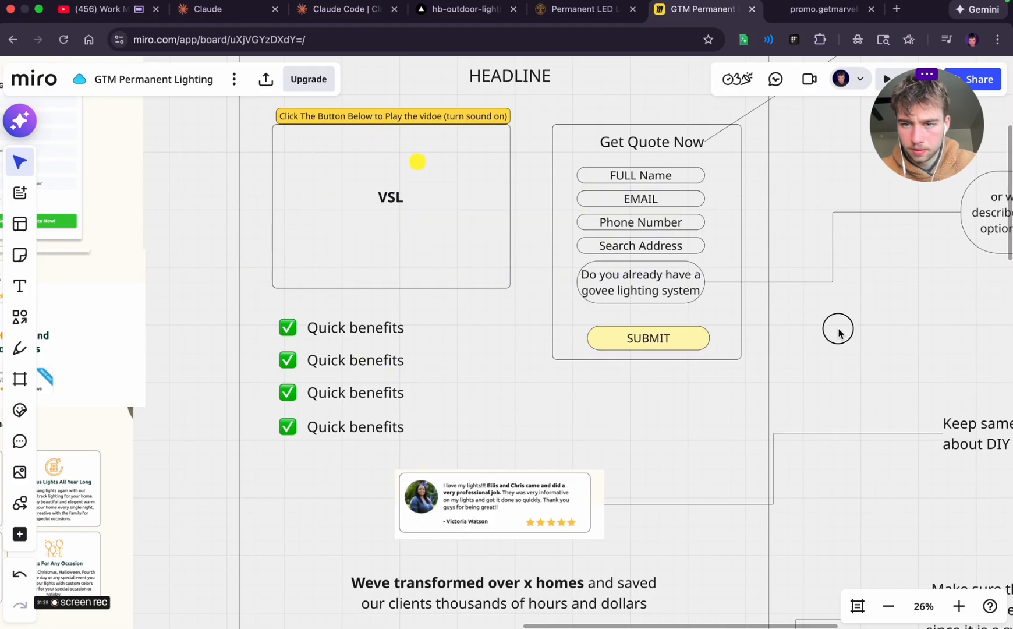
Select the Get Quote Now form box together with its heading, input fields and SUBMIT button
scroll(837, 329, "right", 1)
scroll(838, 329, "down", 2)
scroll(837, 334, "down", 2)
left_click_drag(675, 394, 731, 225)
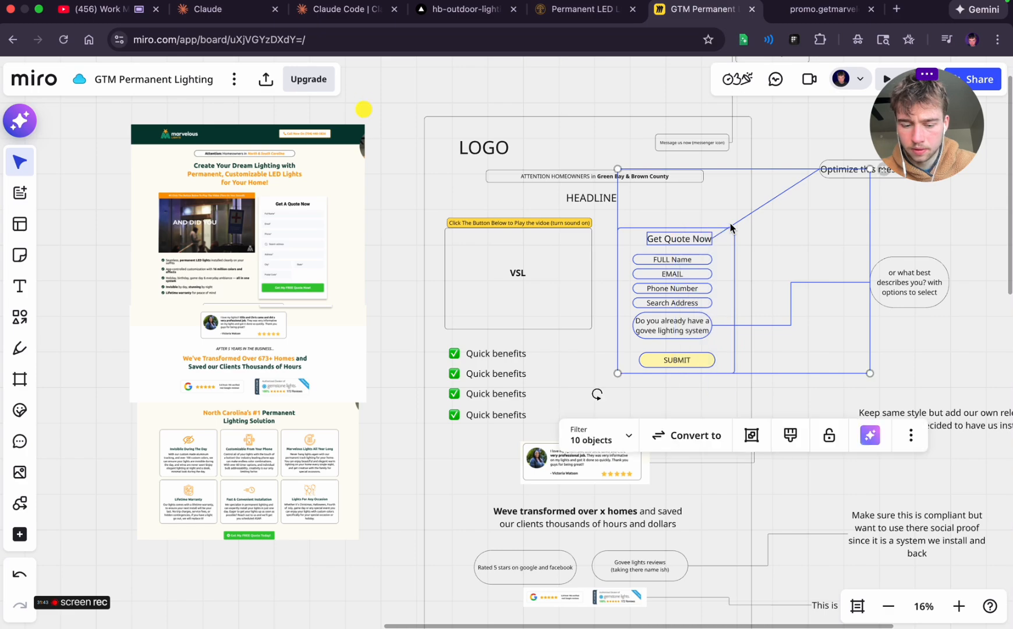
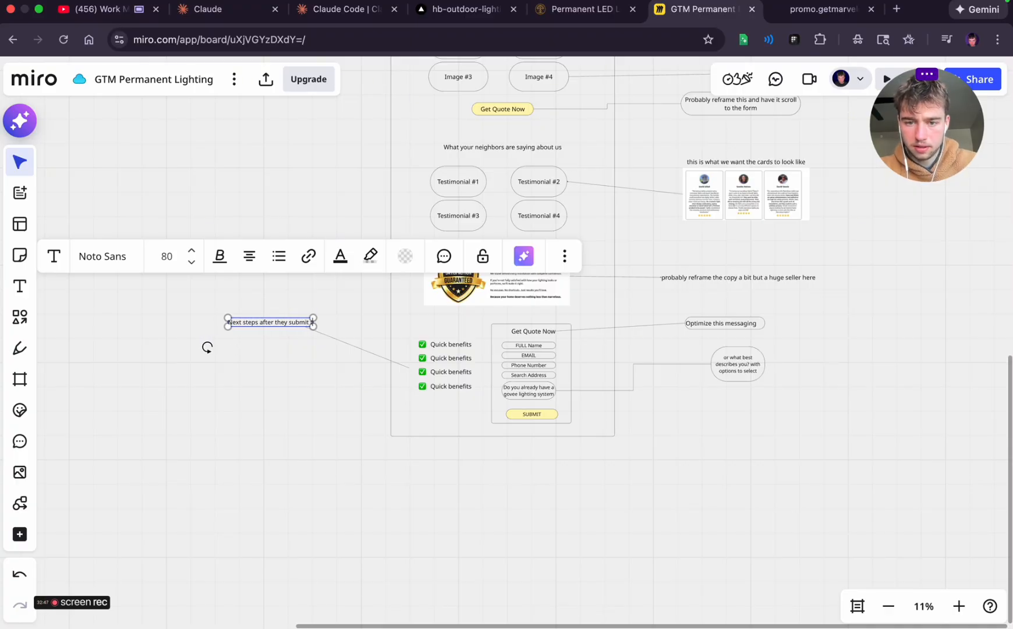
Check which sections follow the quote form on the reference landing page, then return to the Miro board
left_click(127, 204)
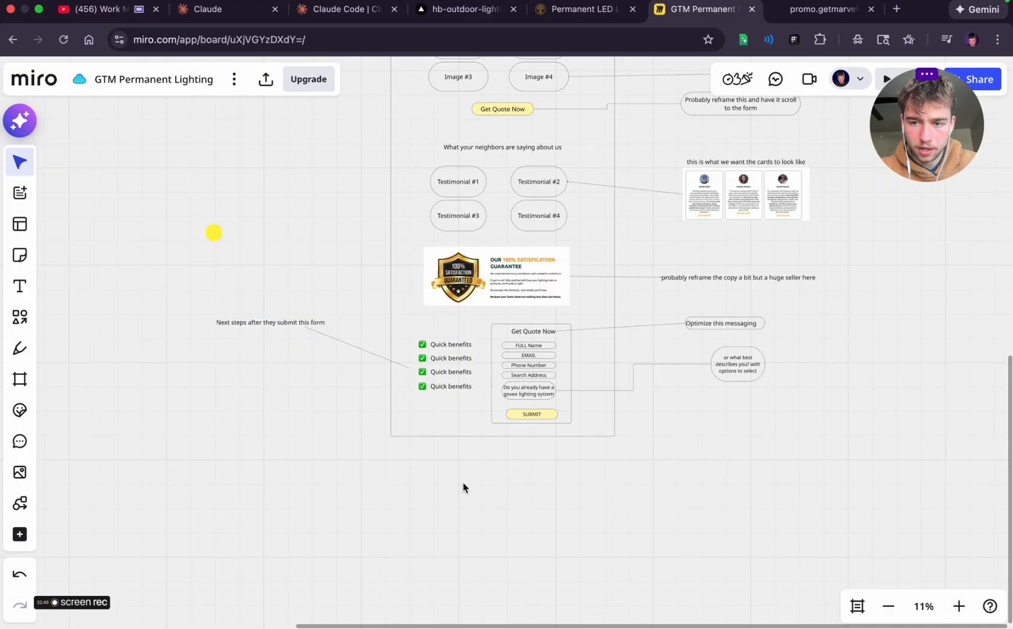
scroll(484, 490, "down", 2)
scroll(484, 491, "right", 1)
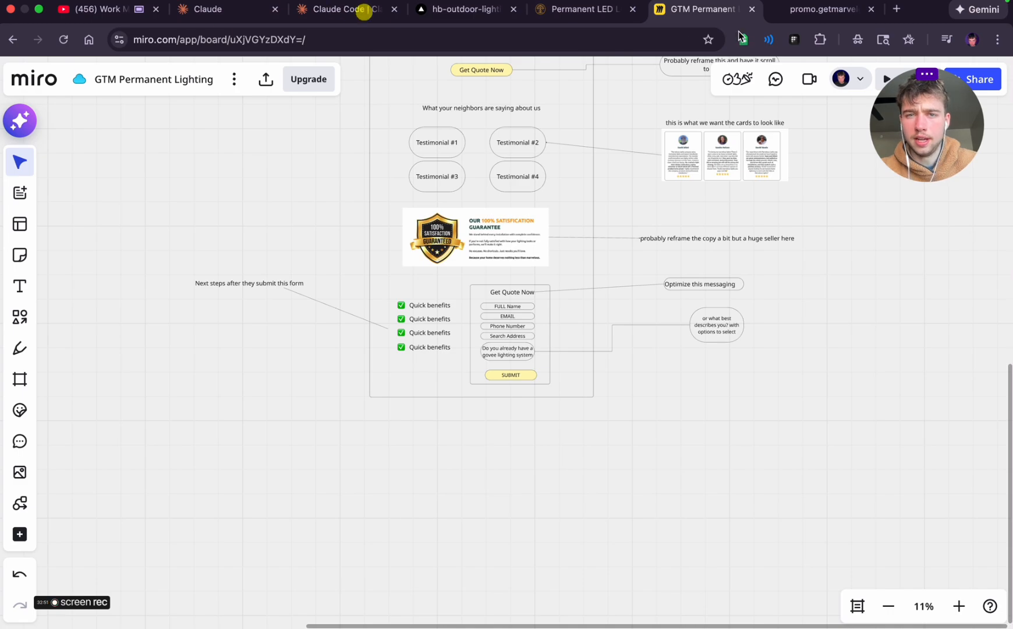
left_click(839, 9)
scroll(569, 375, "down", 4)
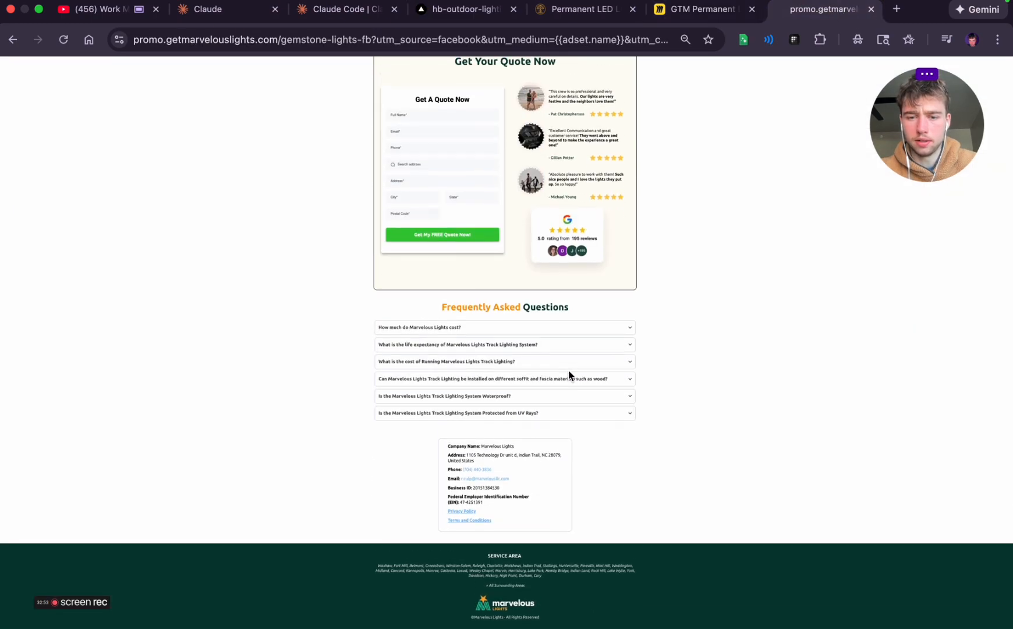
left_click(588, 9)
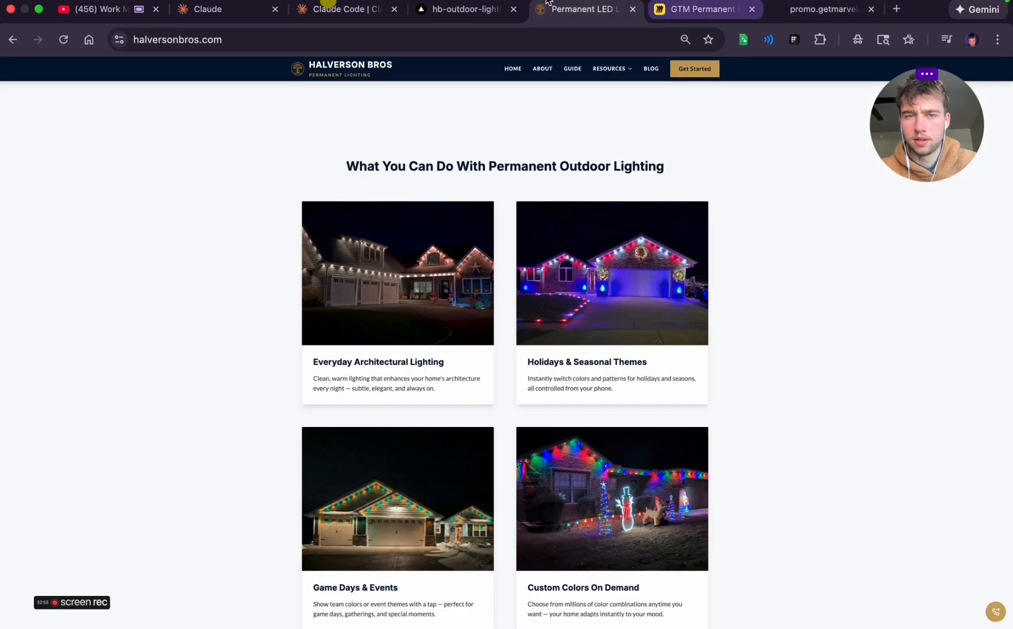
left_click(691, 10)
scroll(588, 384, "down", 5)
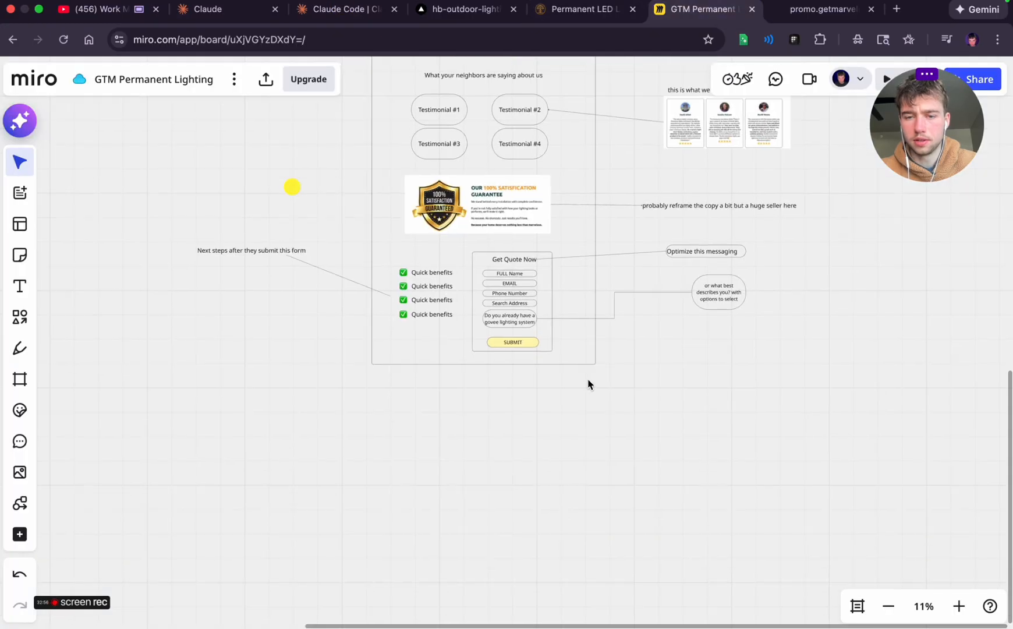
Unlock the page frame, extend its lower edge well below the second quote form, and lock it again
left_click(572, 319)
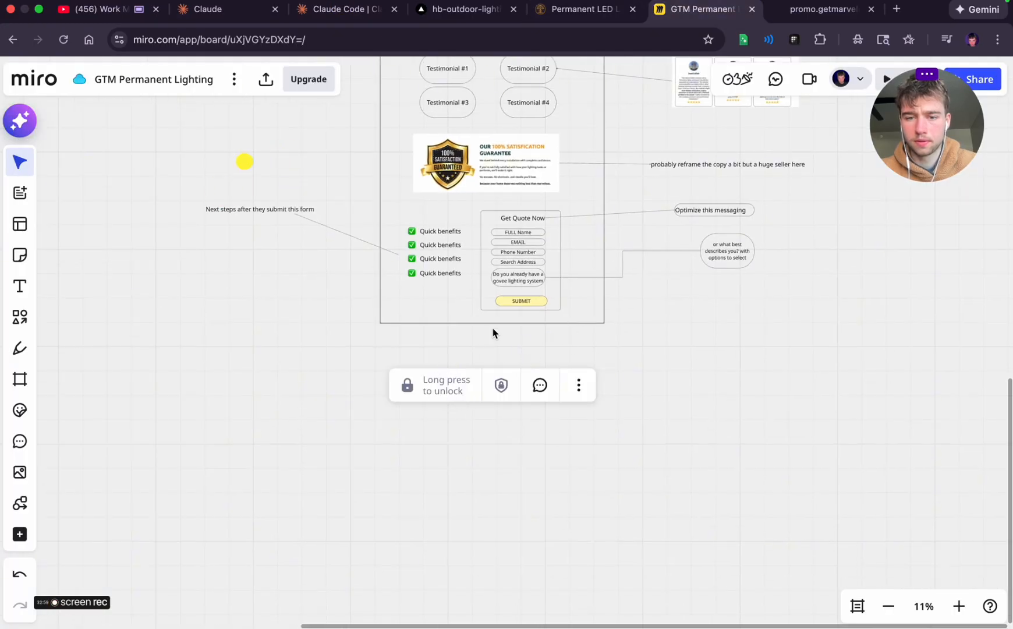
left_click(418, 385)
left_click_drag(509, 324, 525, 546)
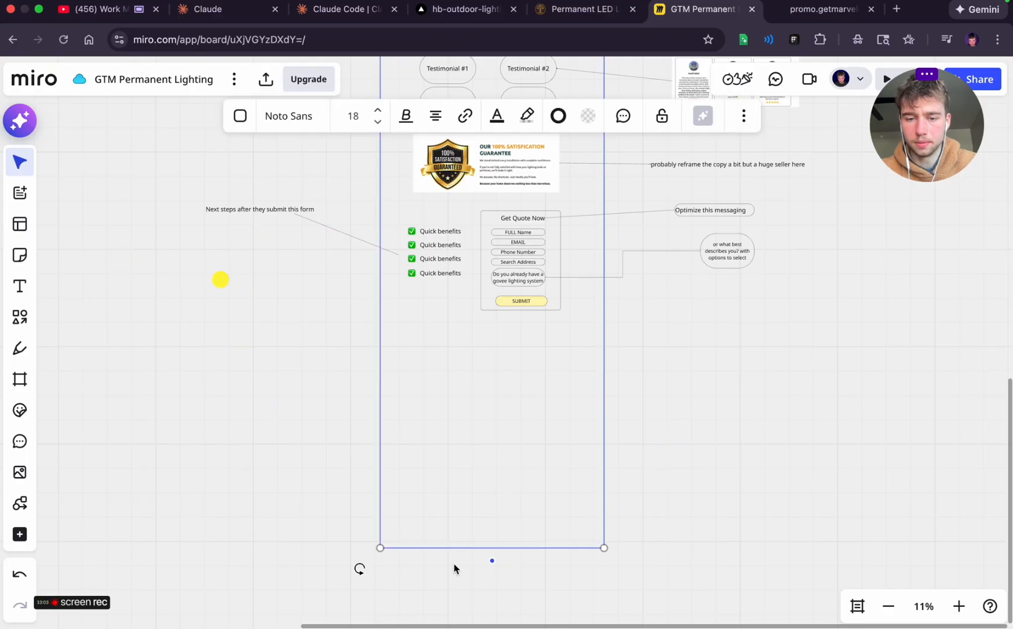
scroll(454, 569, "down", 3)
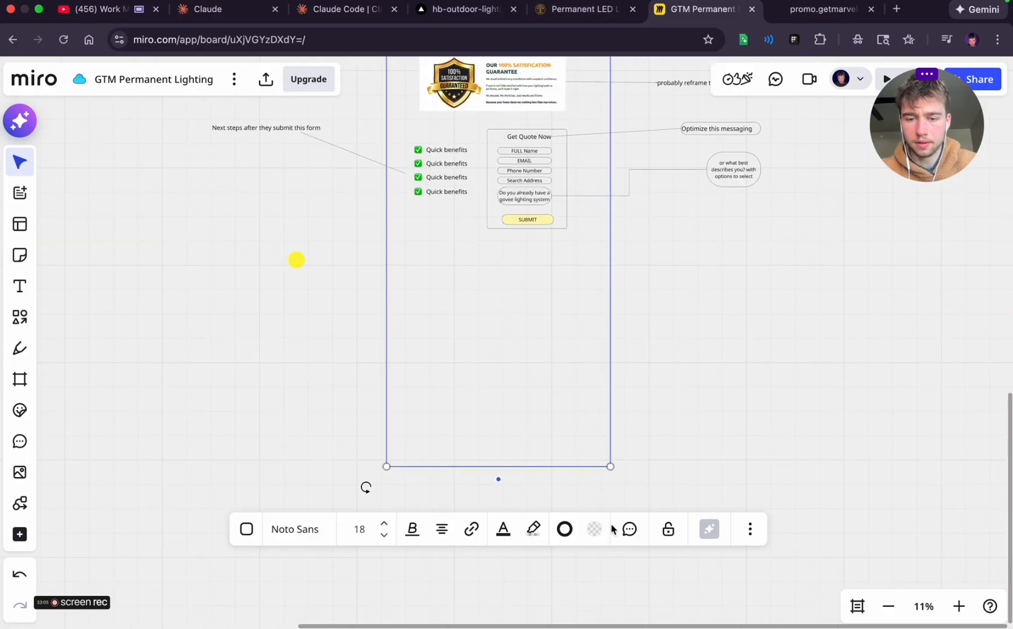
left_click(668, 528)
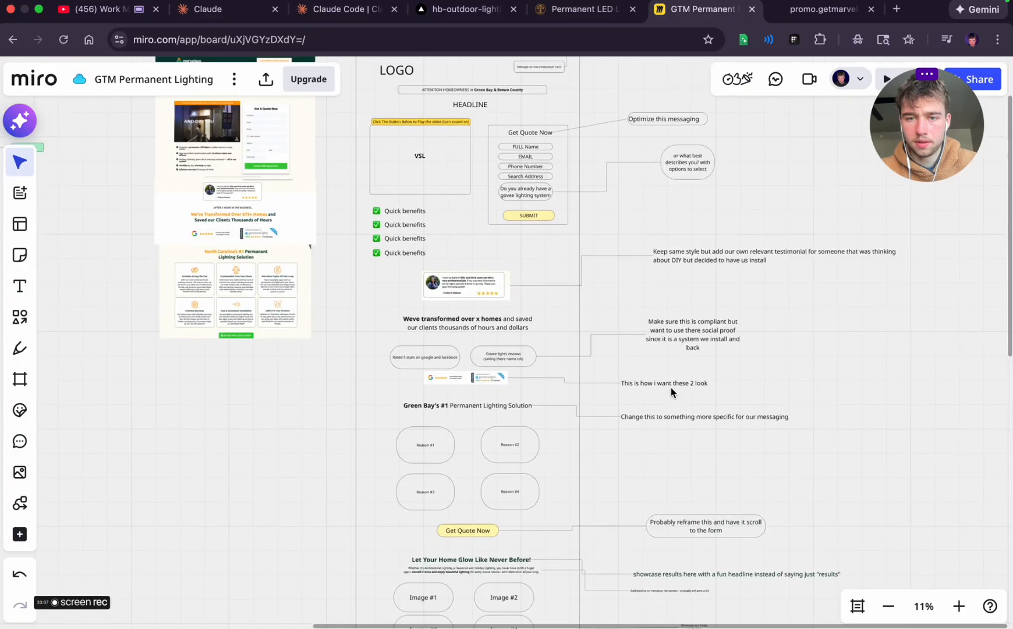
Review the wireframe's sections from the hero down to the second Get Quote Now form
scroll(670, 388, "up", 5)
scroll(671, 387, "down", 8)
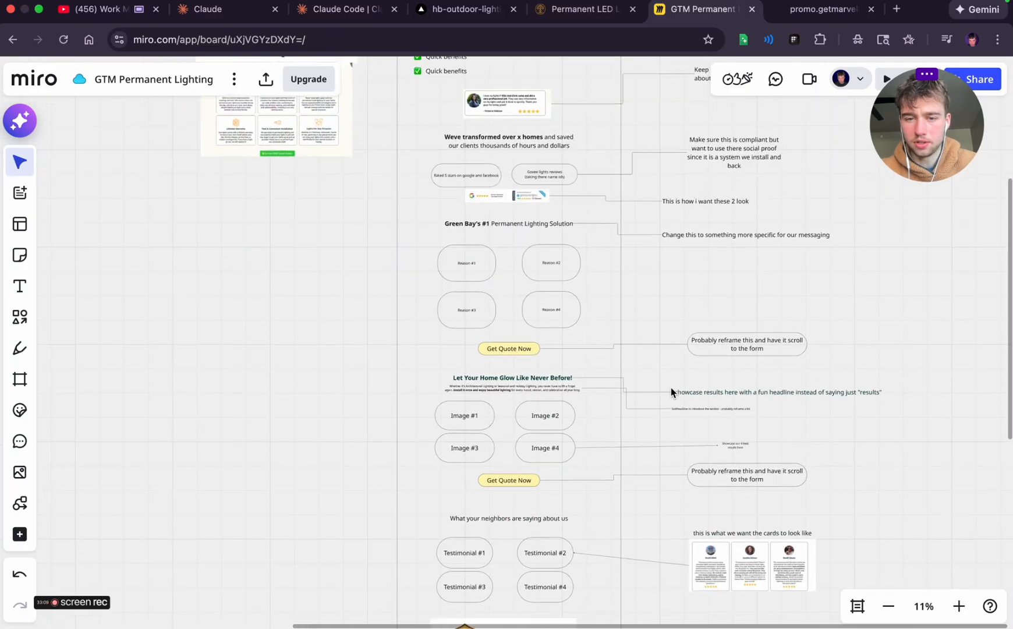
scroll(670, 388, "down", 5)
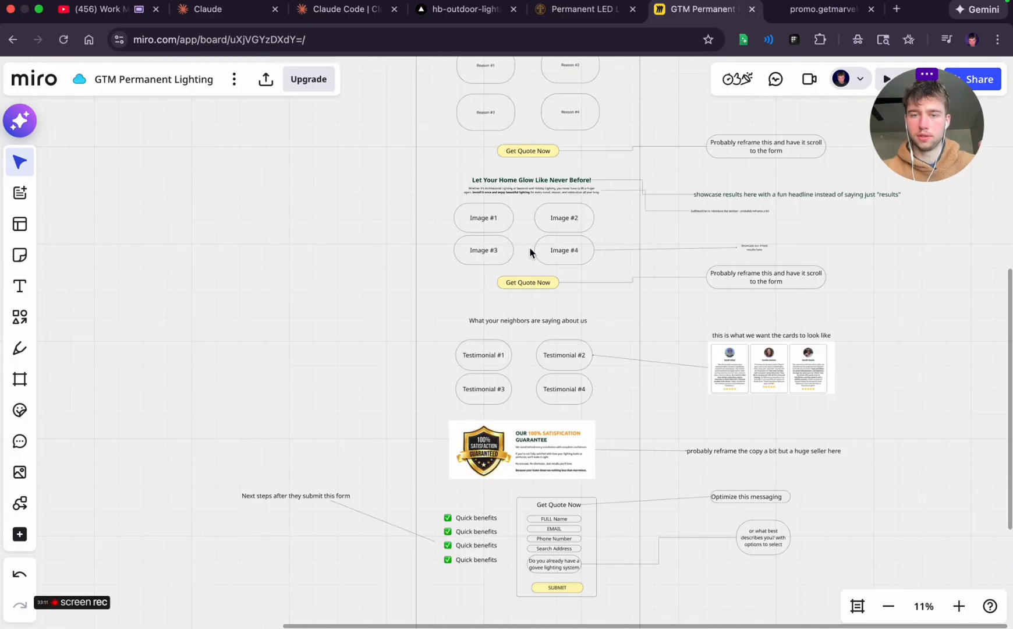
scroll(530, 251, "up", 6)
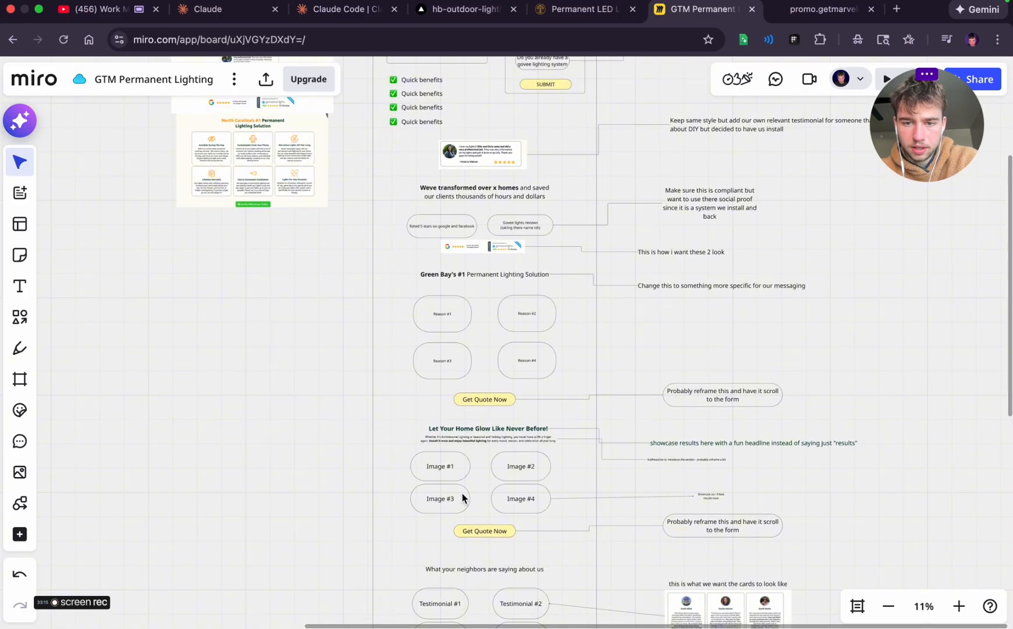
scroll(496, 278, "down", 4)
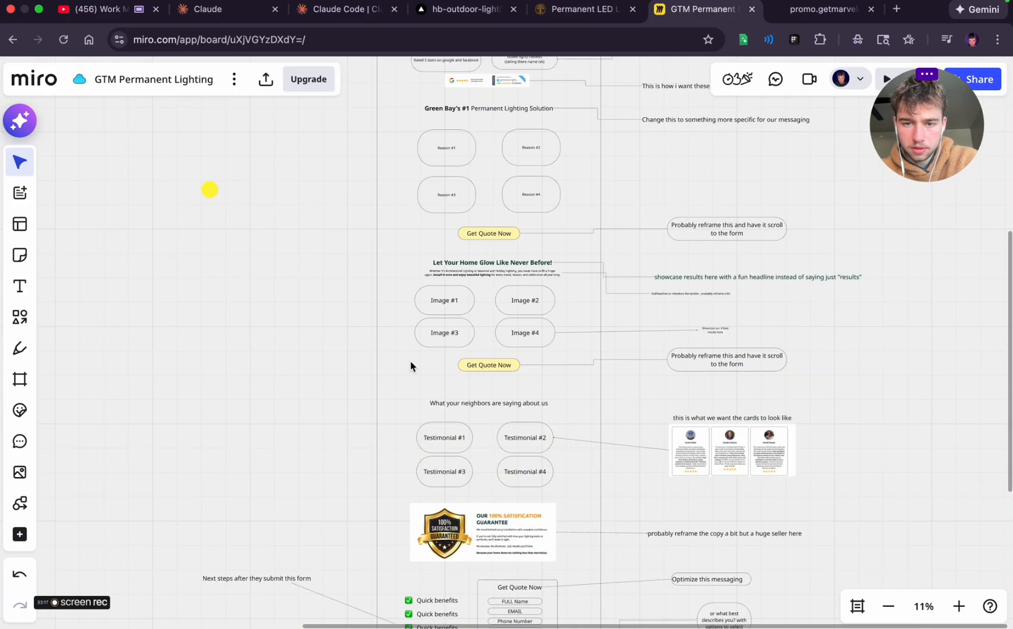
scroll(460, 320, "down", 3)
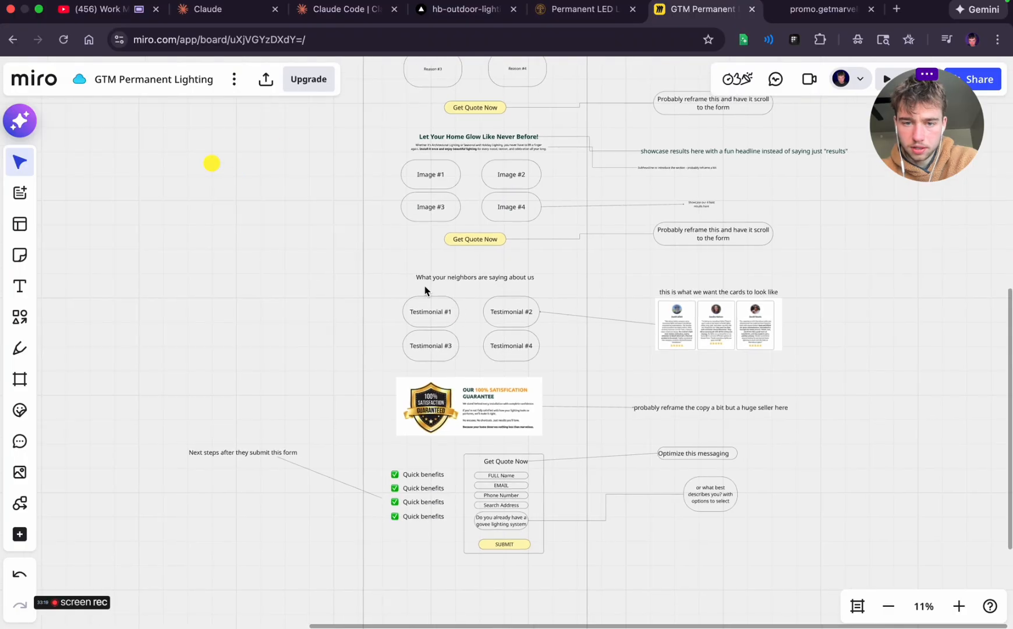
scroll(473, 315, "down", 5)
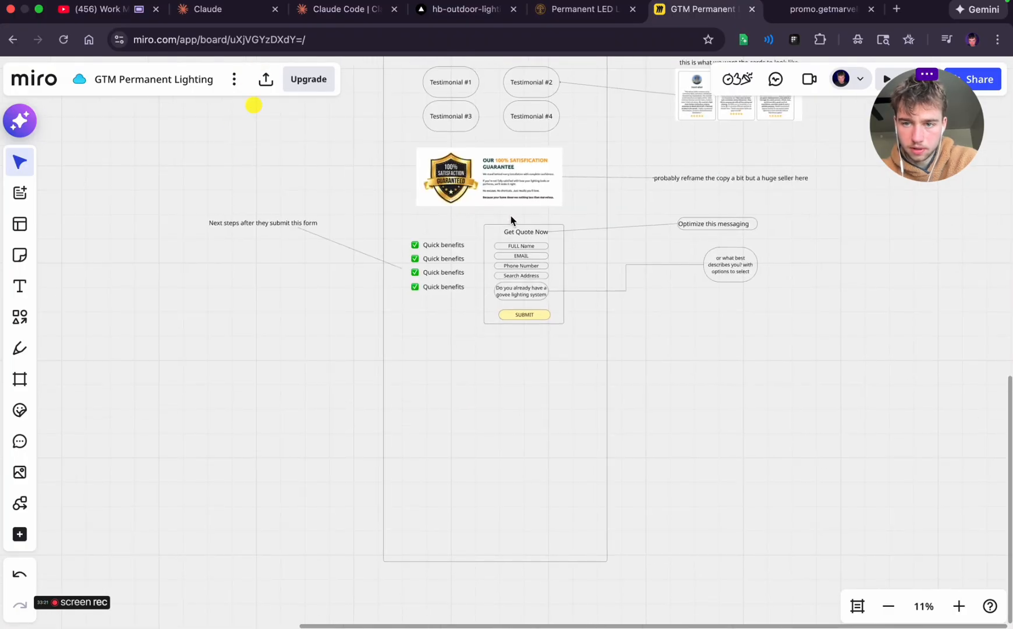
scroll(540, 199, "up", 1)
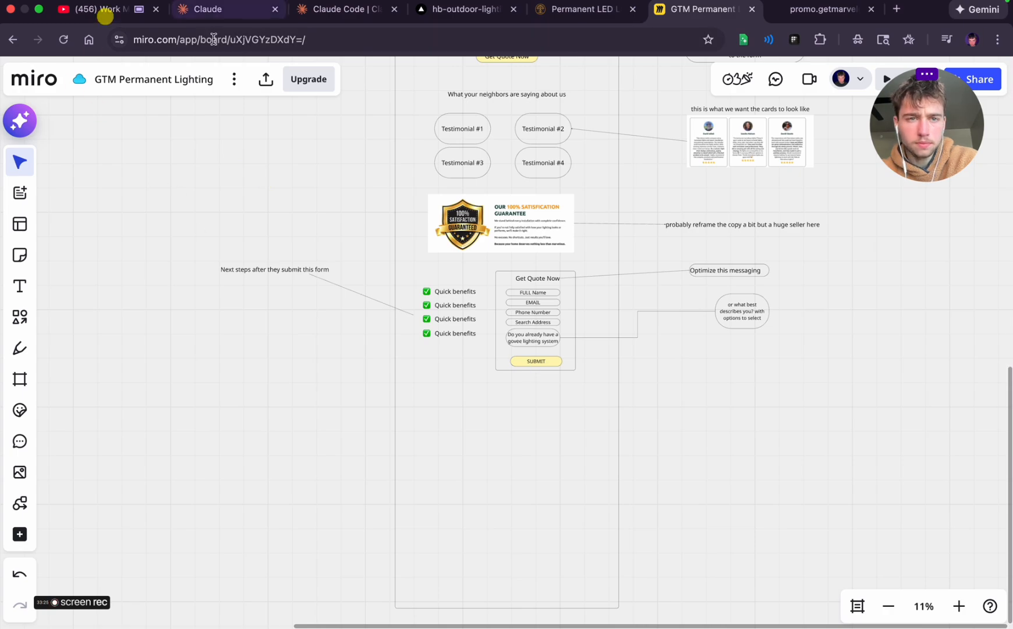
key("ctrl+Left")
key("ctrl+Right")
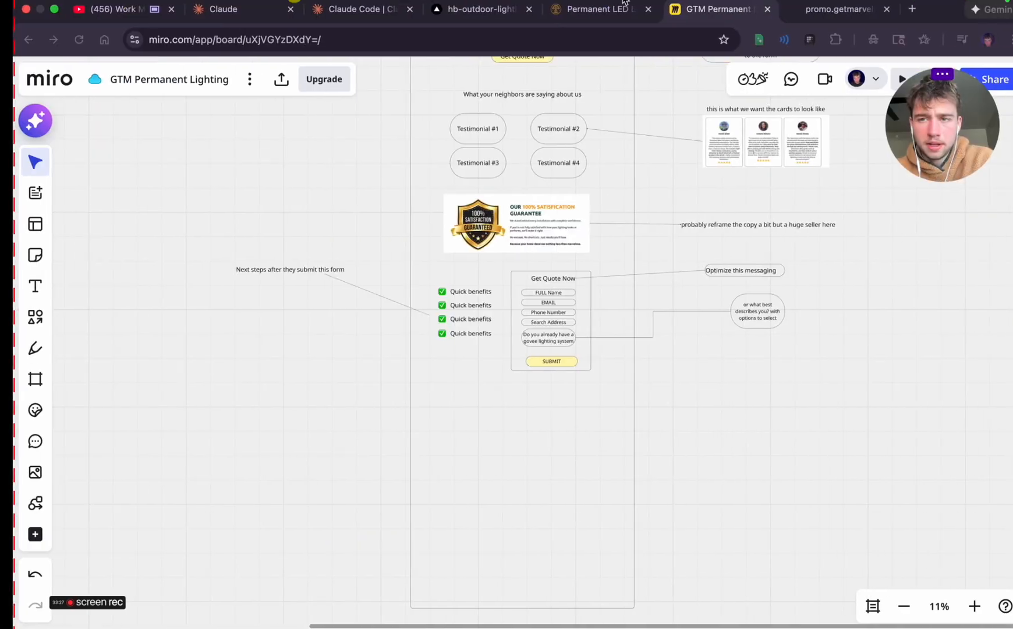
Open the reference landing page and examine the questions and answers in its Frequently Asked Questions section
left_click(806, 8)
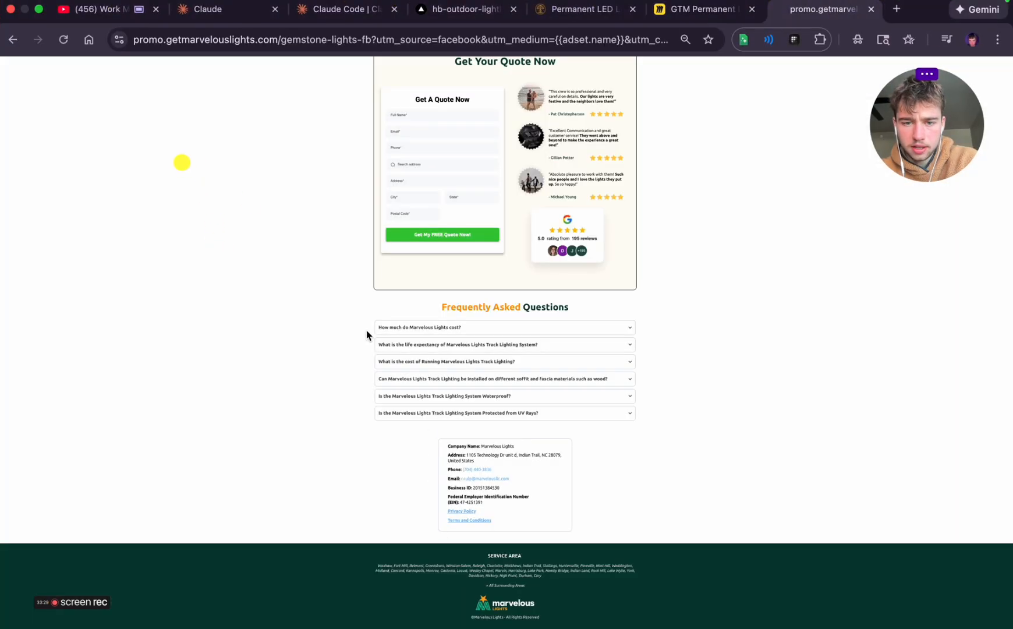
left_click(400, 333)
left_click(400, 333)
scroll(400, 332, "up", 5)
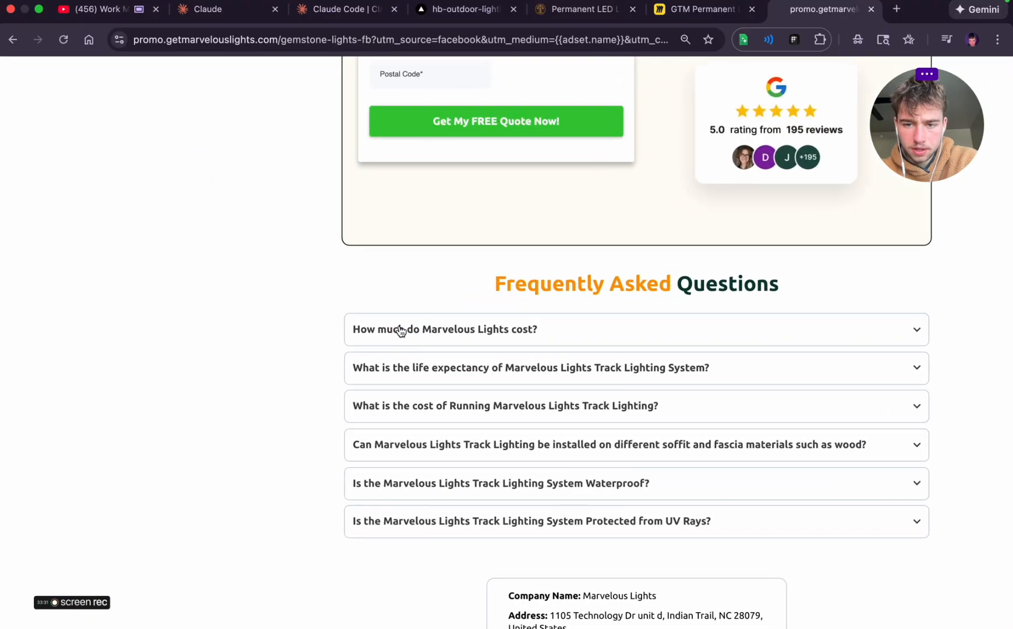
scroll(400, 331, "right", 3)
scroll(398, 330, "down", 2)
left_click(378, 357)
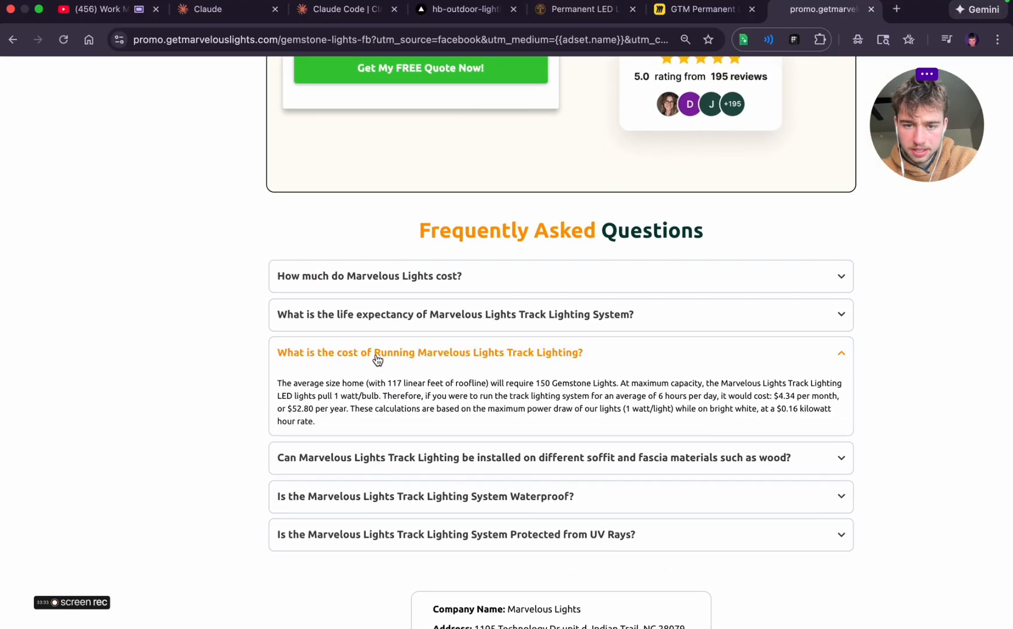
left_click(377, 357)
left_click(378, 395)
left_click(378, 396)
left_click(380, 431)
left_click(379, 431)
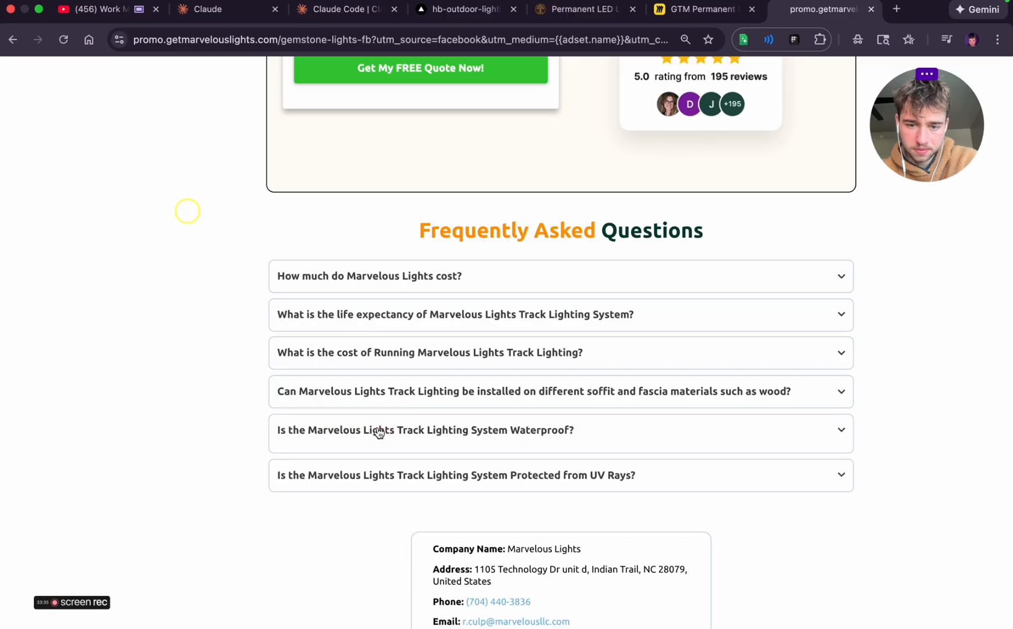
left_click(384, 465)
left_click(384, 463)
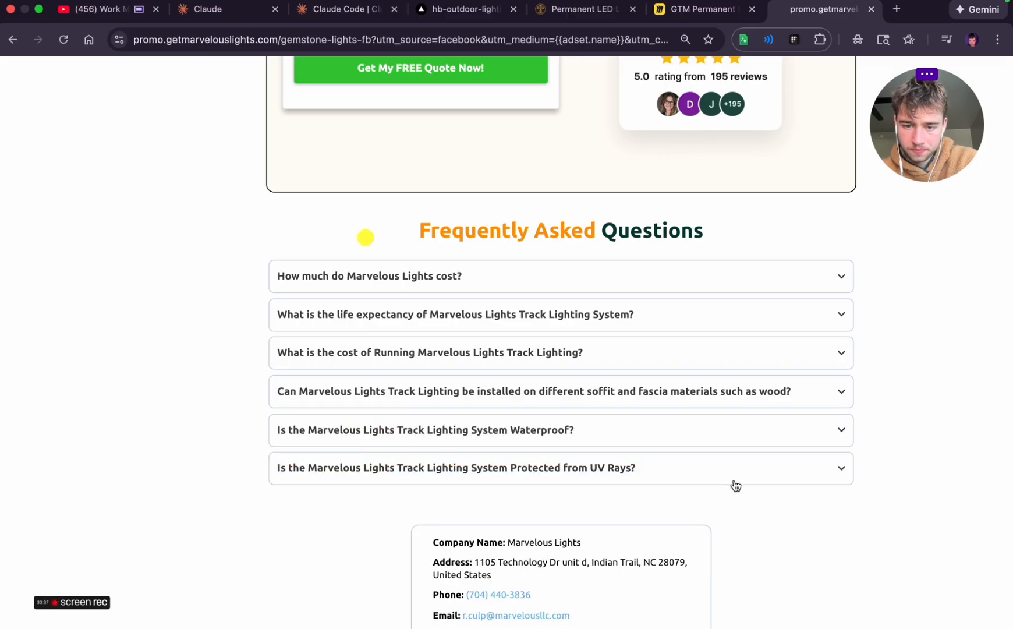
Expand the answers of all six questions in the reference page's Frequently Asked Questions section
scroll(730, 505, "right", 5)
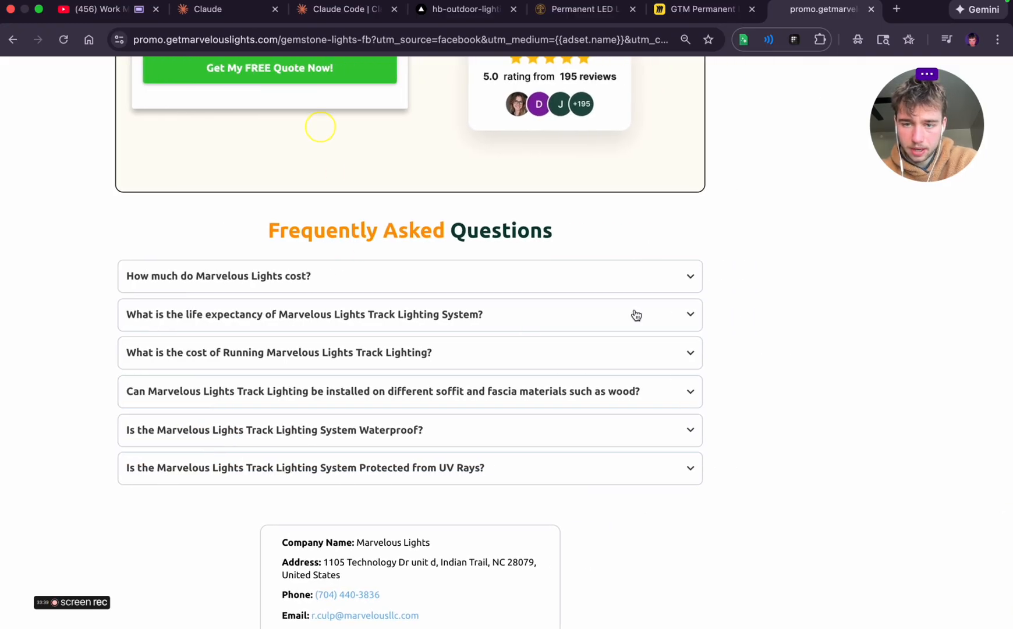
left_click(637, 287)
left_click(620, 349)
left_click(594, 435)
scroll(599, 437, "down", 1)
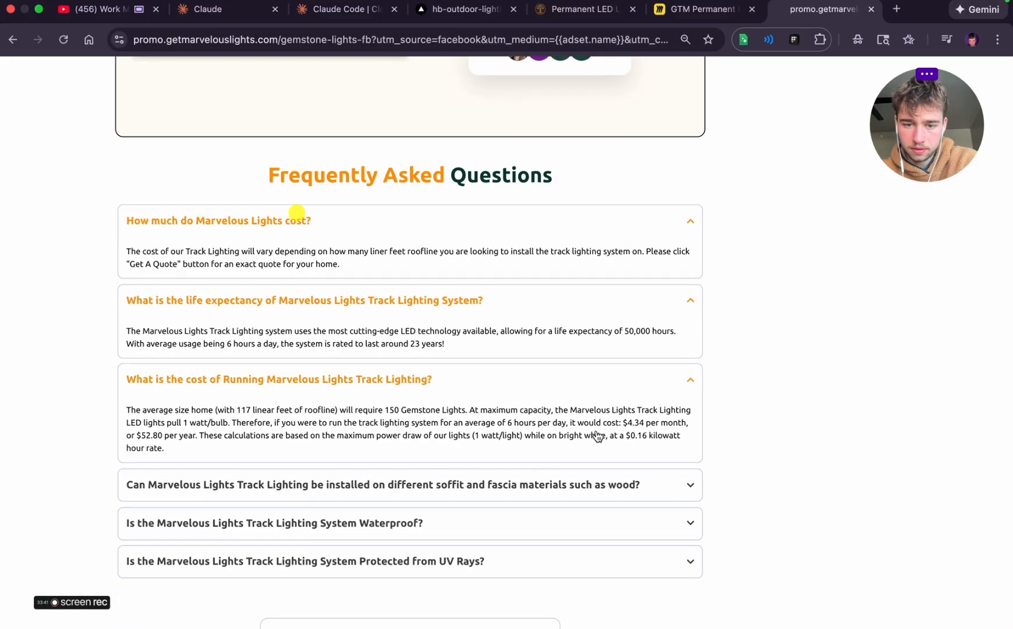
left_click(543, 484)
left_click(484, 559)
scroll(483, 559, "down", 2)
left_click(483, 544)
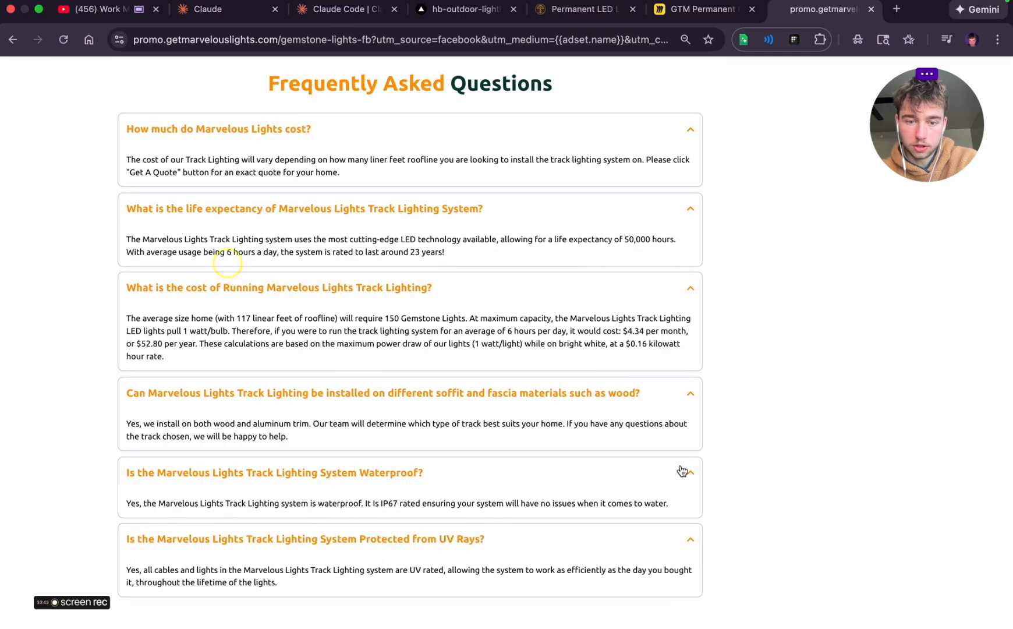
Capture a screenshot of the expanded FAQ section and place it on the Miro board below the second quote form
scroll(746, 446, "left", 3)
scroll(746, 450, "down", 3)
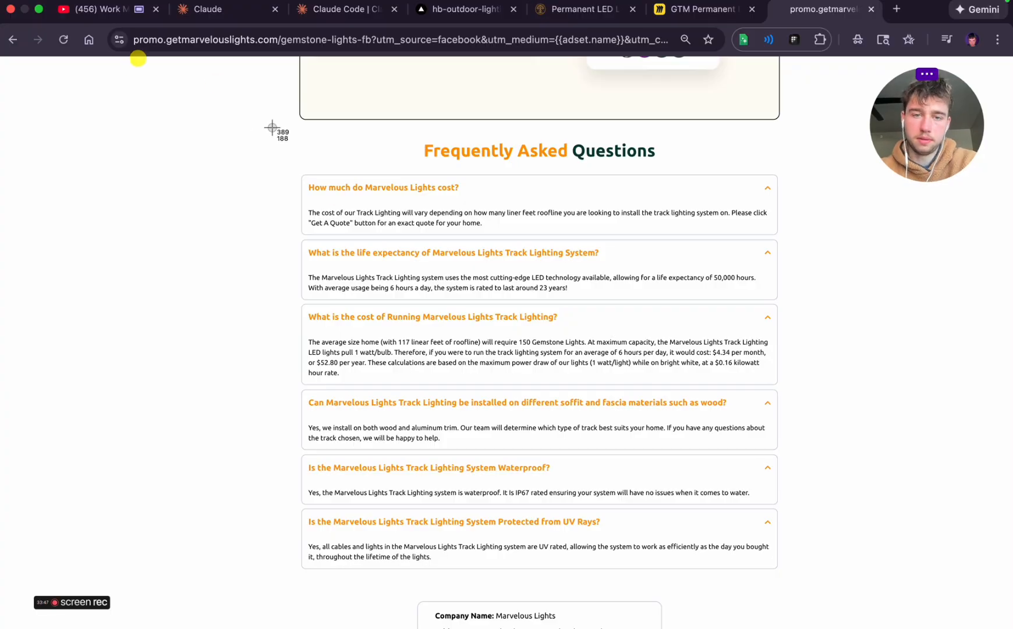
left_click_drag(245, 126, 847, 593)
left_click(702, 9)
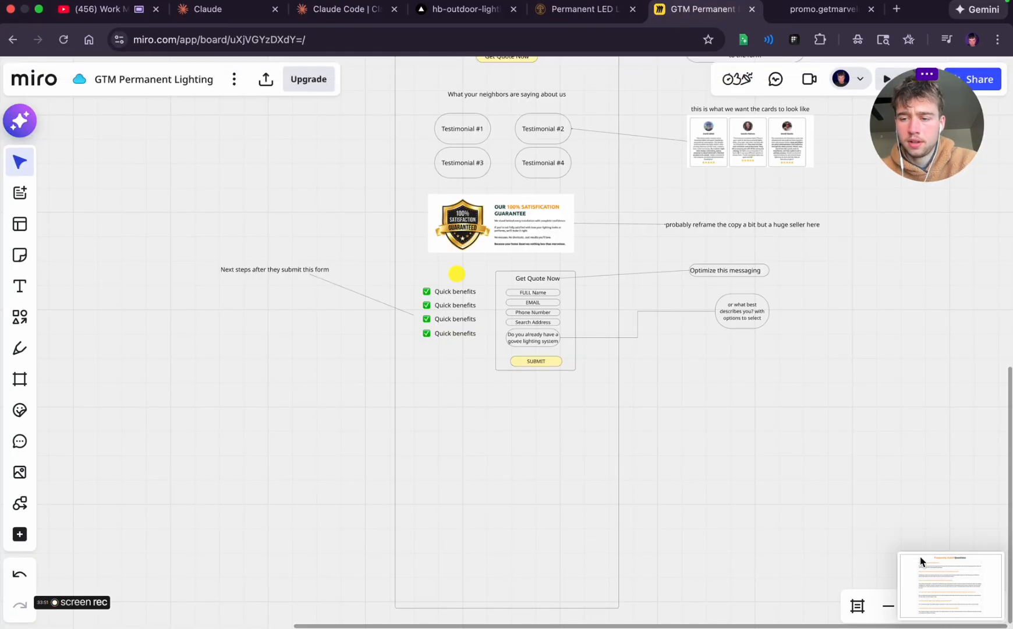
left_click_drag(936, 572, 507, 450)
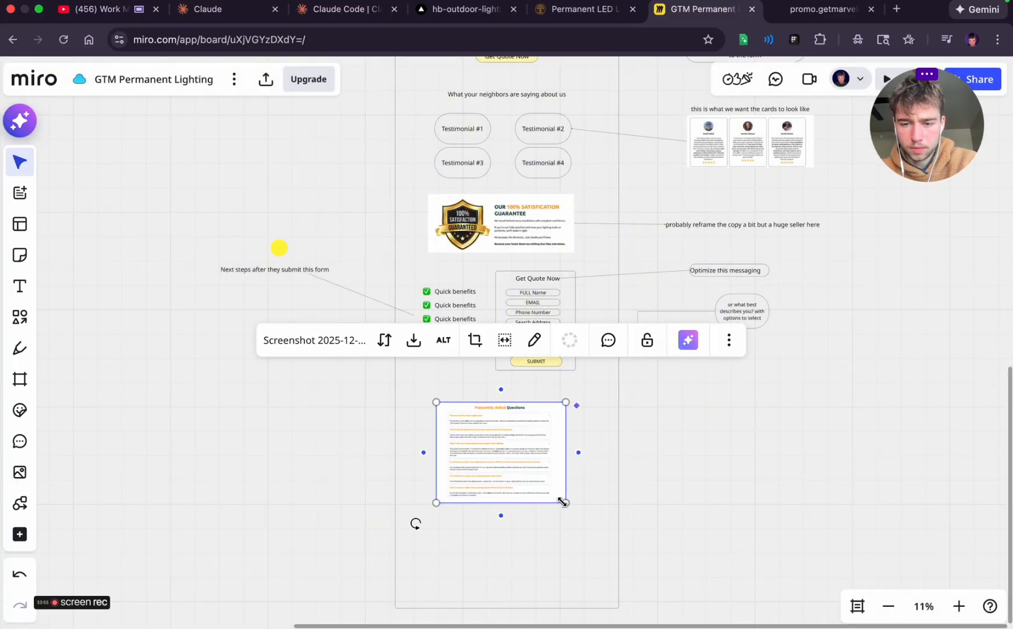
Enlarge the FAQ screenshot slightly and center it in the page frame below the second quote form
left_click_drag(563, 501, 579, 512)
left_click(746, 514)
left_click(552, 457)
left_click_drag(552, 457, 542, 457)
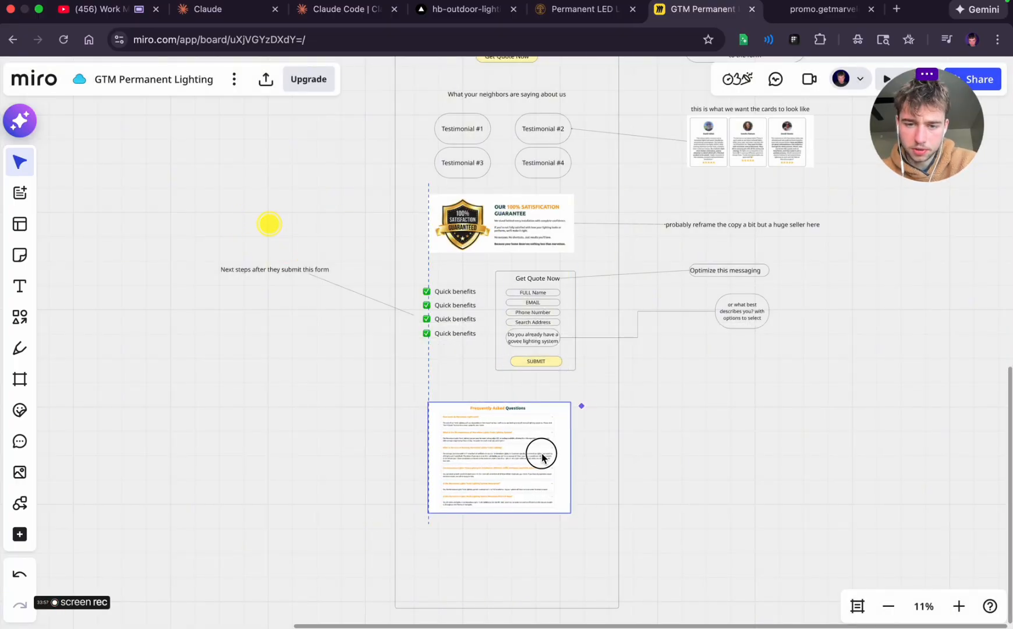
scroll(685, 452, "down", 2)
left_click(566, 504)
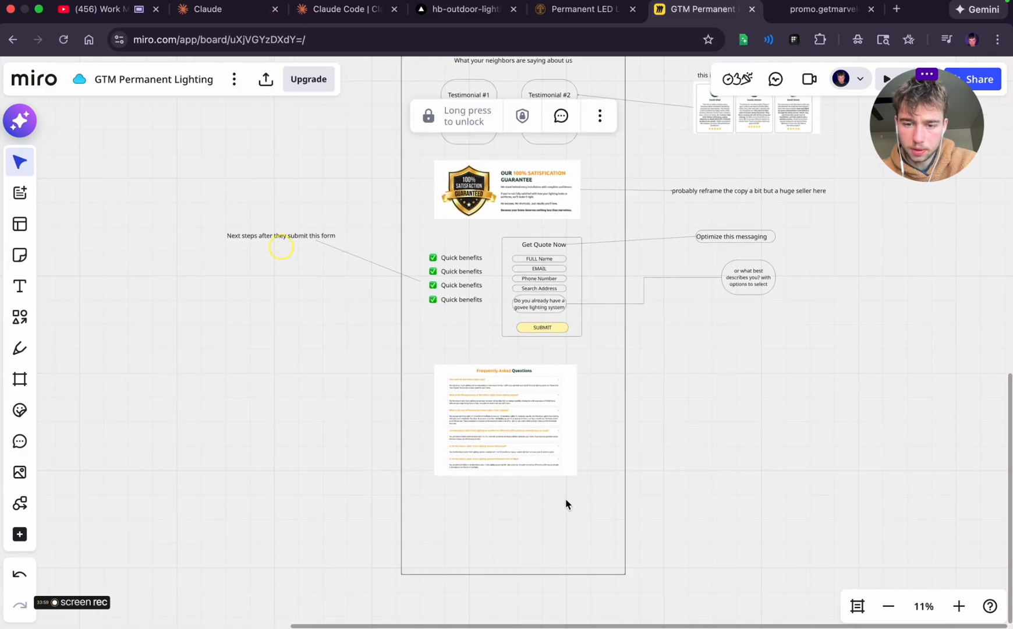
left_click(520, 456)
left_click_drag(500, 430, 504, 429)
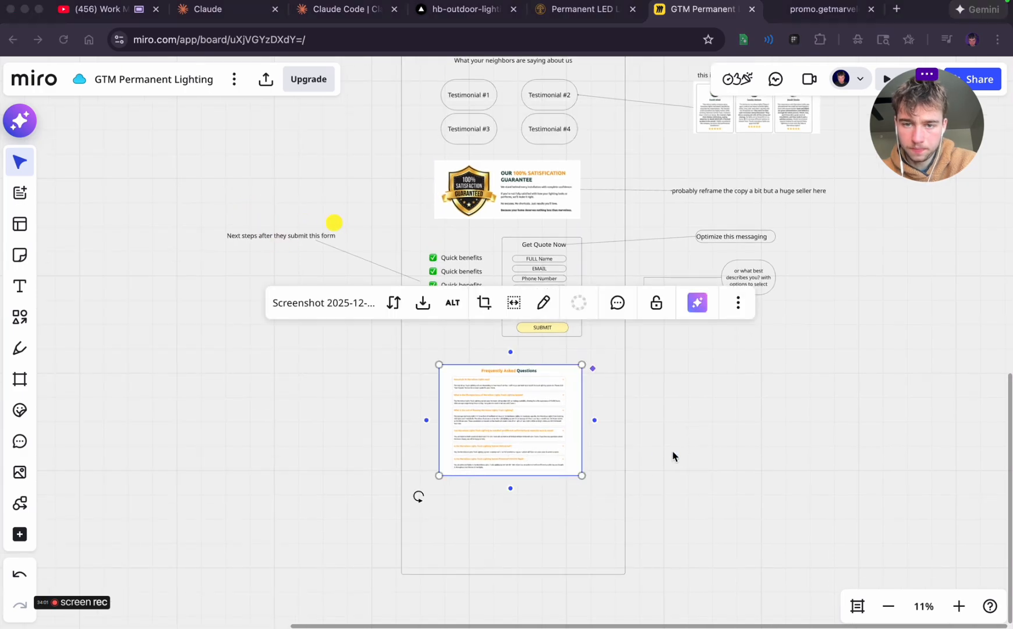
Delete the reference landing page screenshots beside the desktop wireframe
scroll(671, 454, "up", 3)
scroll(673, 454, "up", 10)
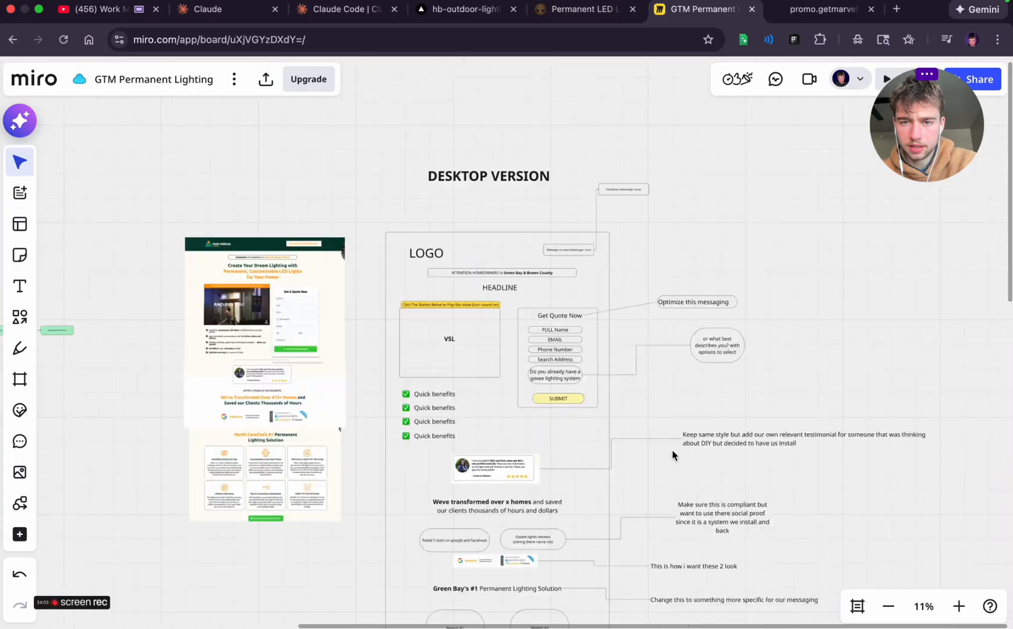
scroll(673, 455, "down", 2)
left_click(342, 402)
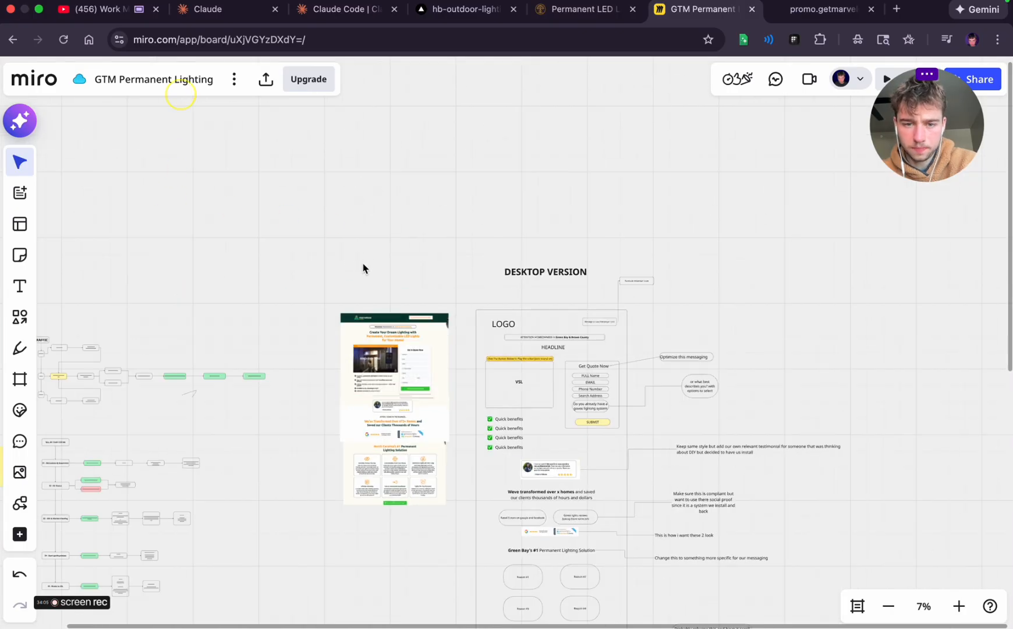
left_click_drag(362, 266, 388, 499)
key("Delete")
scroll(388, 496, "down", 5)
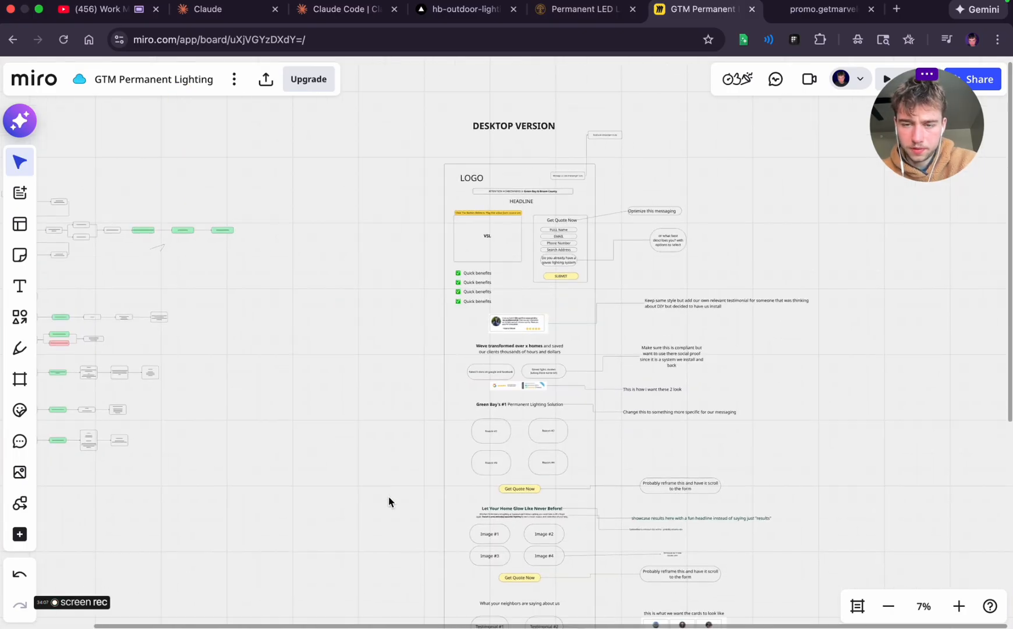
scroll(388, 516, "down", 1)
scroll(387, 515, "down", 2)
scroll(418, 356, "down", 3)
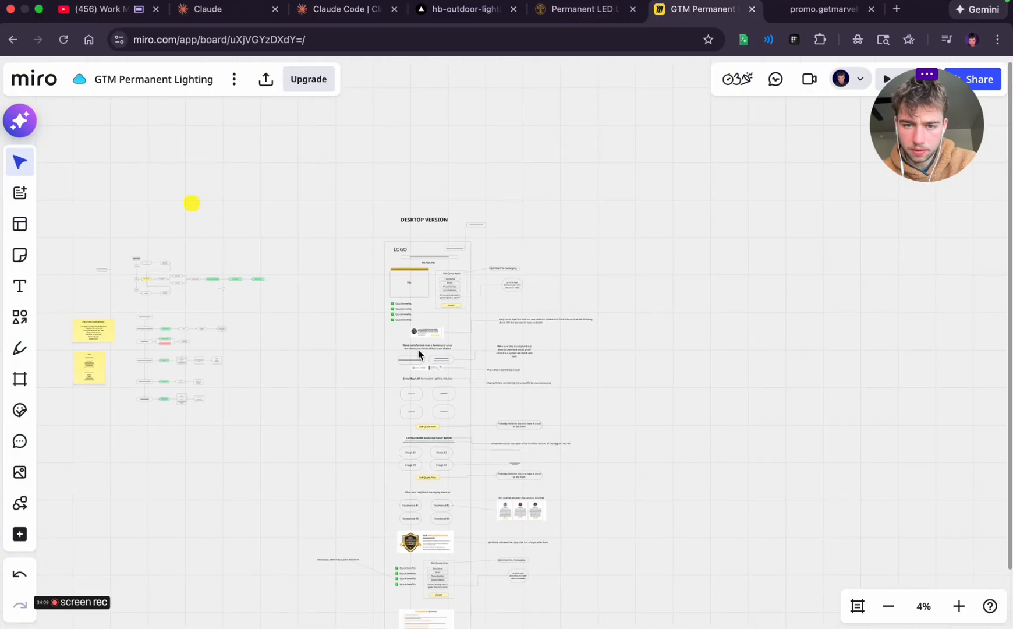
Review the desktop wireframe on the Miro board from its logo header down to the FAQ section
scroll(543, 285, "down", 5)
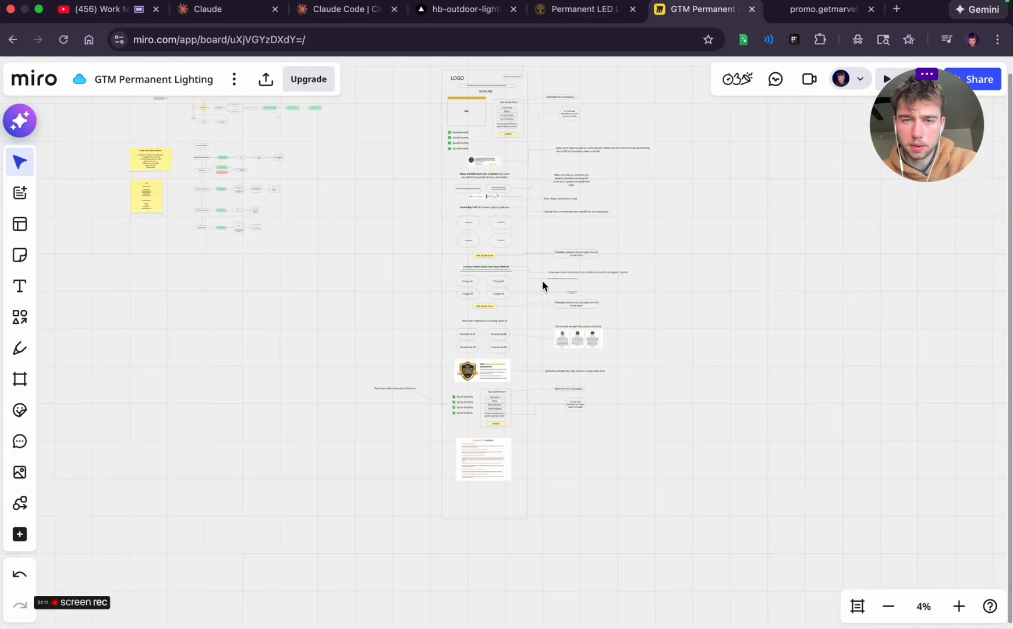
scroll(657, 299, "up", 5)
scroll(497, 307, "up", 5)
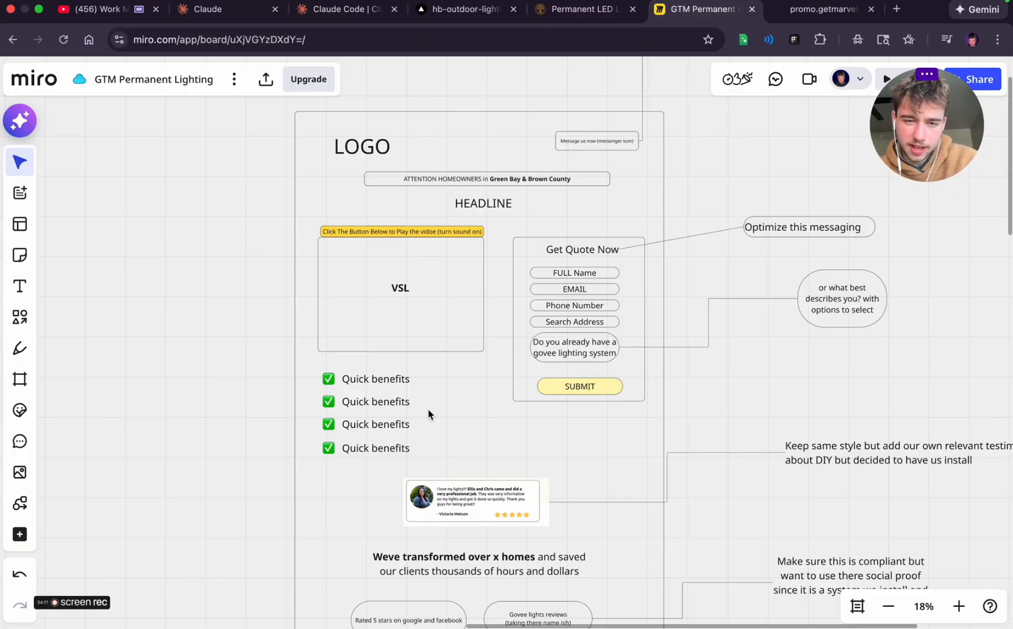
scroll(495, 319, "down", 5)
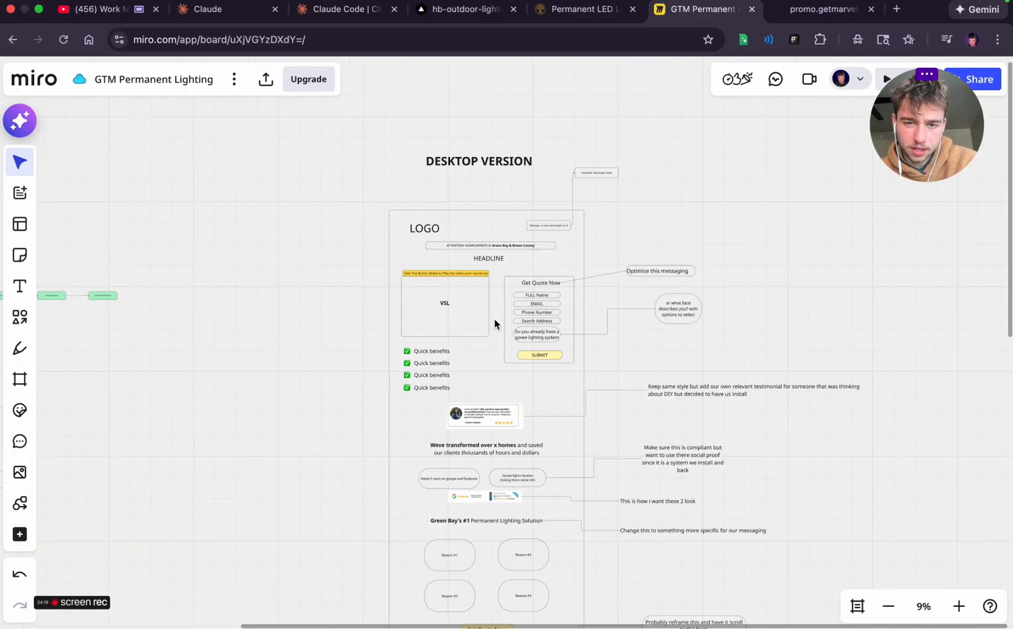
scroll(495, 321, "down", 10)
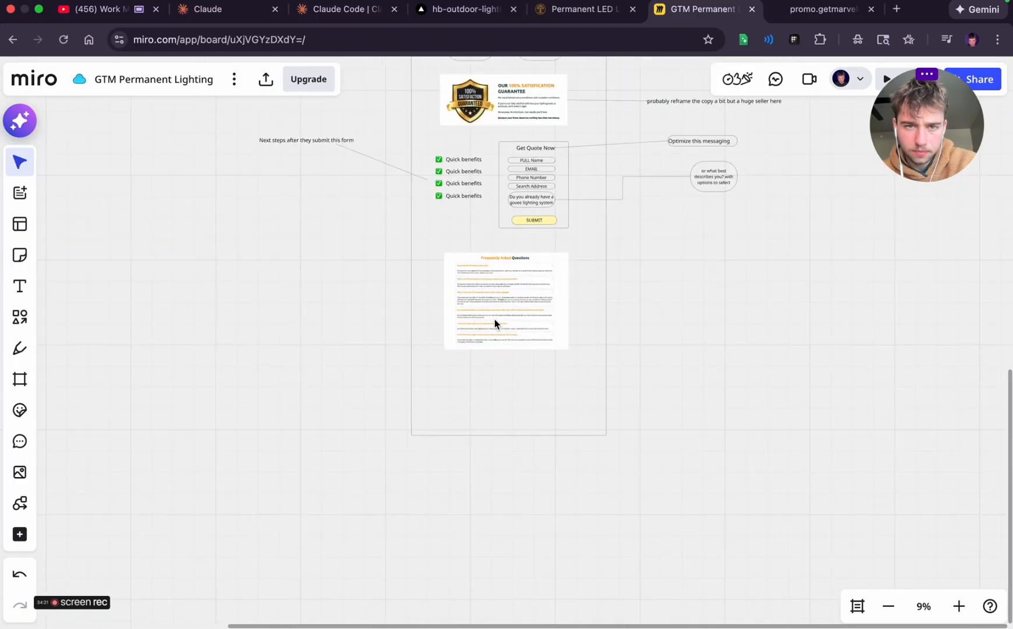
Switch to the Strategic foundation planning chat and read its recommended page structure, picking out the "Message Us" item in the header section
key("ctrl+Left")
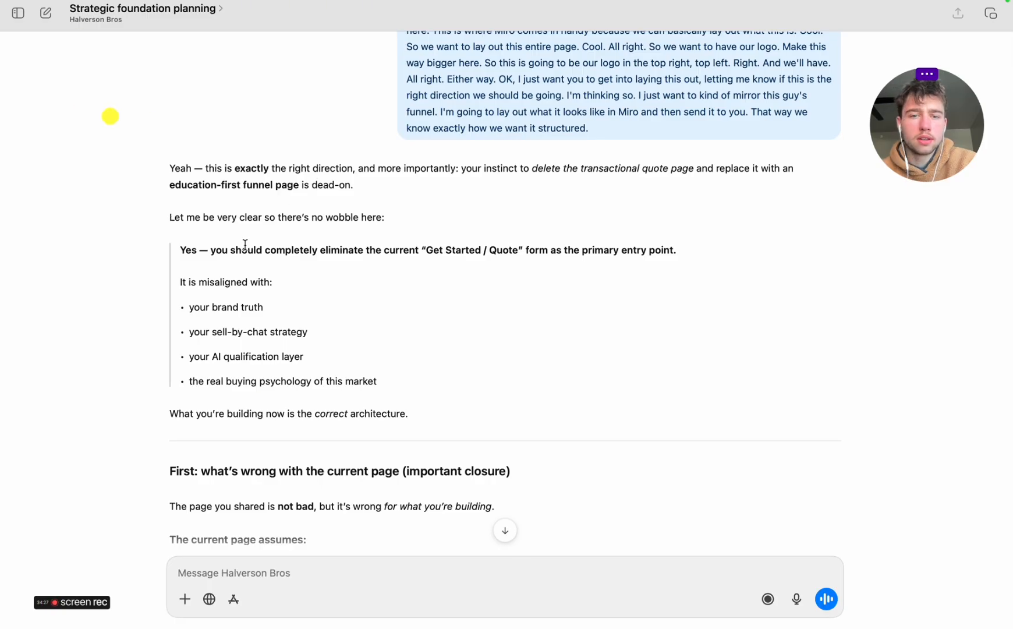
scroll(448, 276, "down", 10)
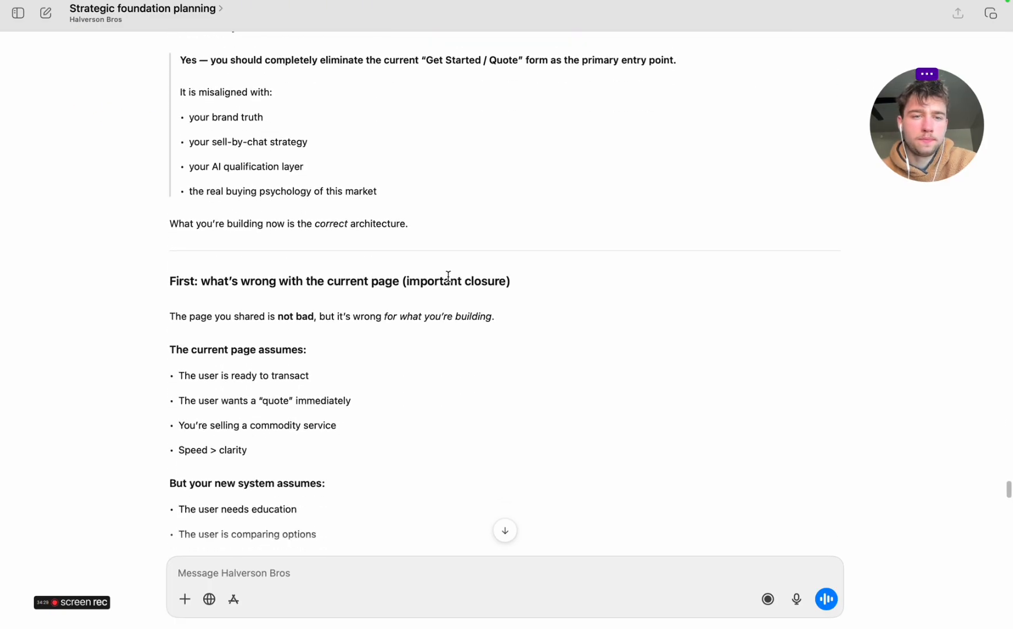
scroll(162, 228, "down", 10)
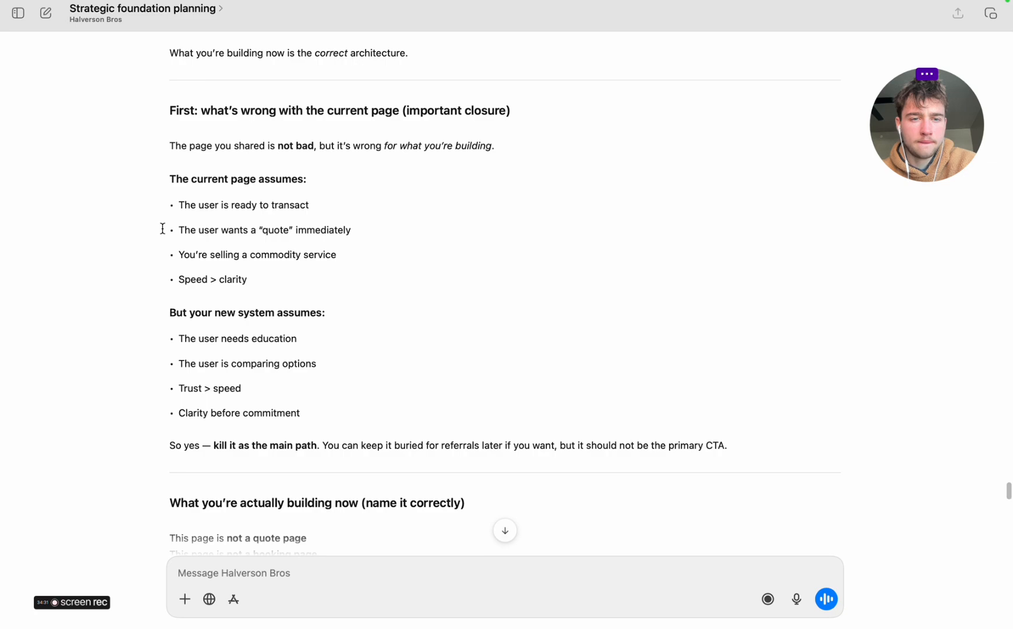
scroll(162, 229, "down", 20)
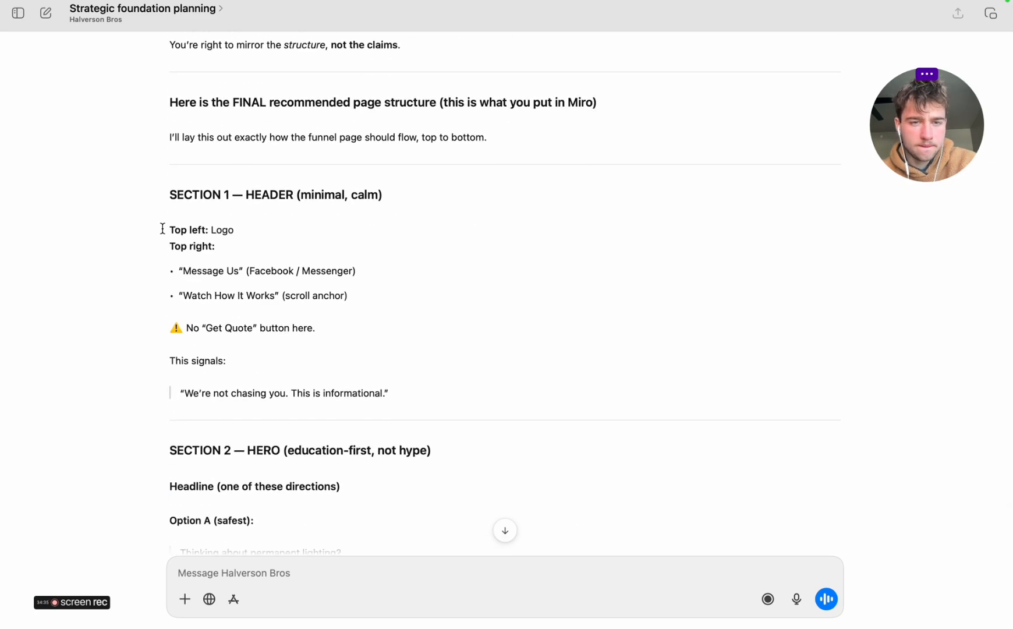
triple_click(193, 272)
triple_click(214, 271)
left_click(205, 271)
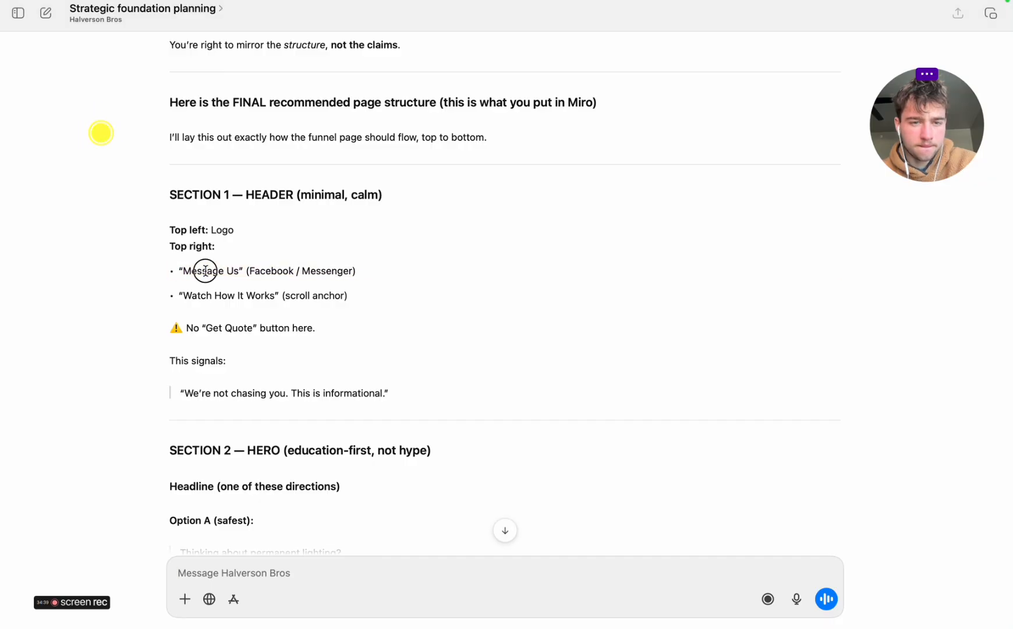
left_click_drag(205, 271, 244, 271)
Switch to the browser and check the header and its call-to-action button on the halversonbros.com home page
key("super+Tab")
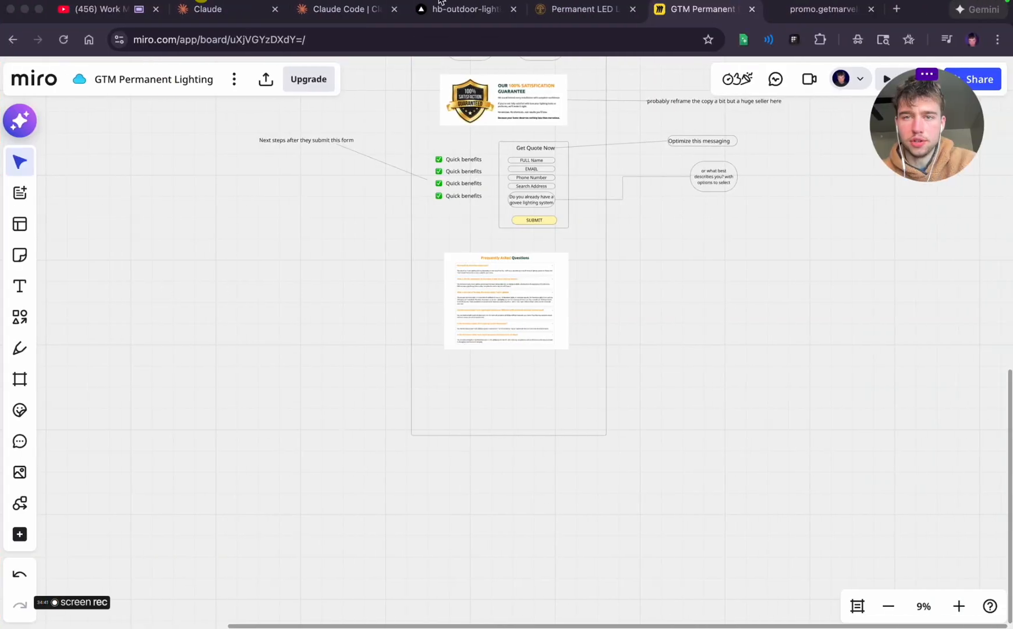
left_click(336, 11)
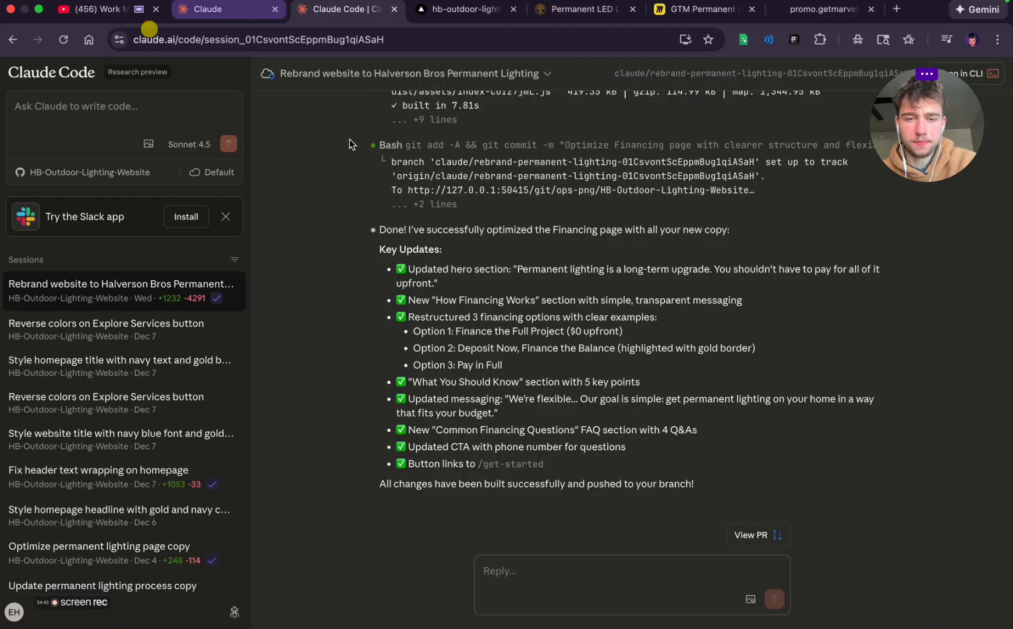
left_click(583, 9)
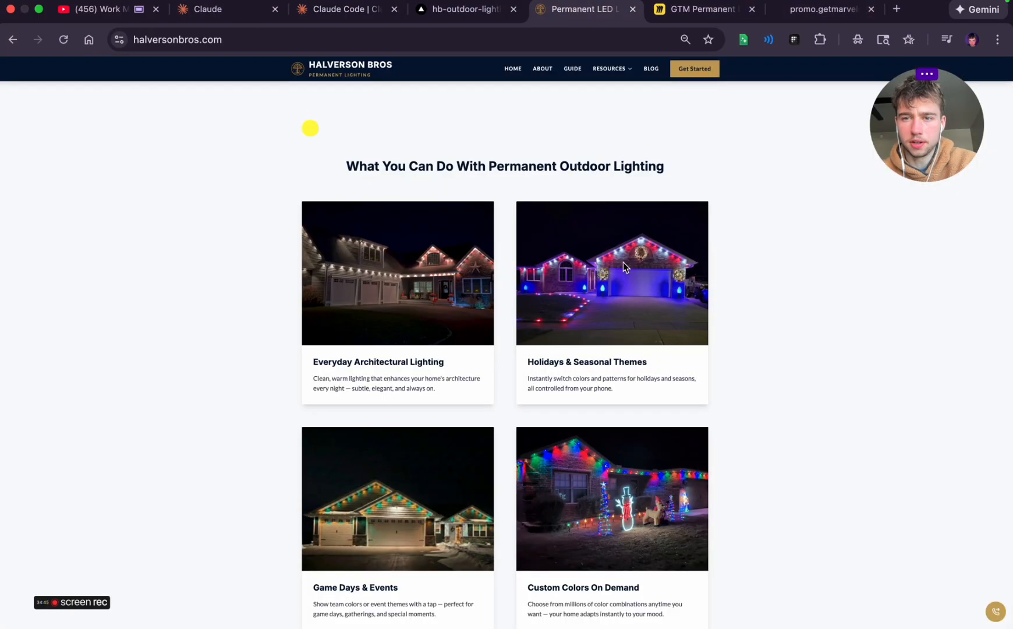
scroll(623, 267, "up", 15)
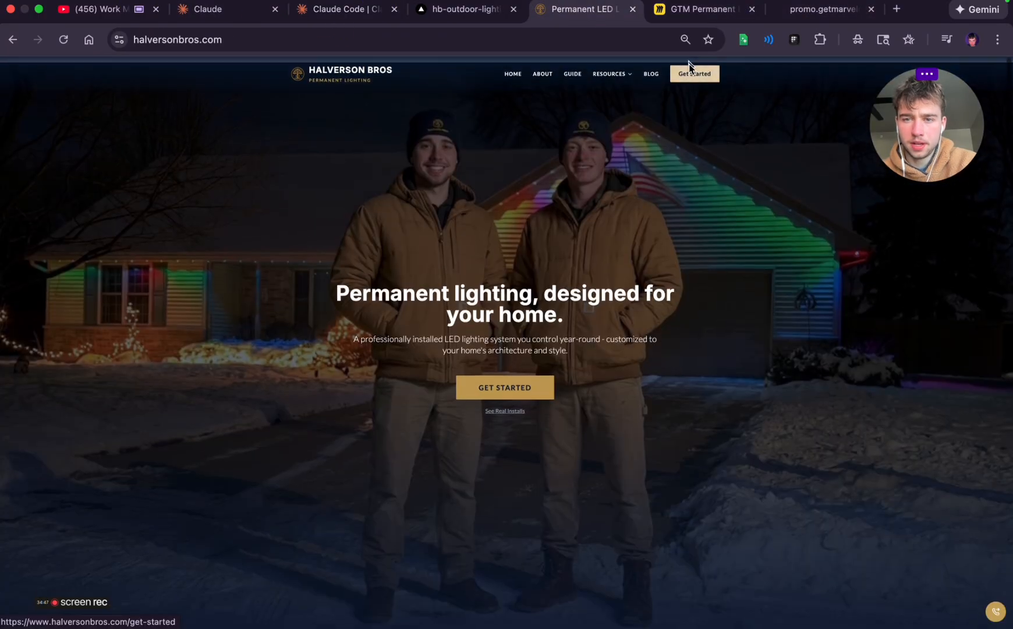
Draft a new Claude Code request to use the up-to-date main branch and optimize the header CTA button to say "Message us"
left_click(351, 10)
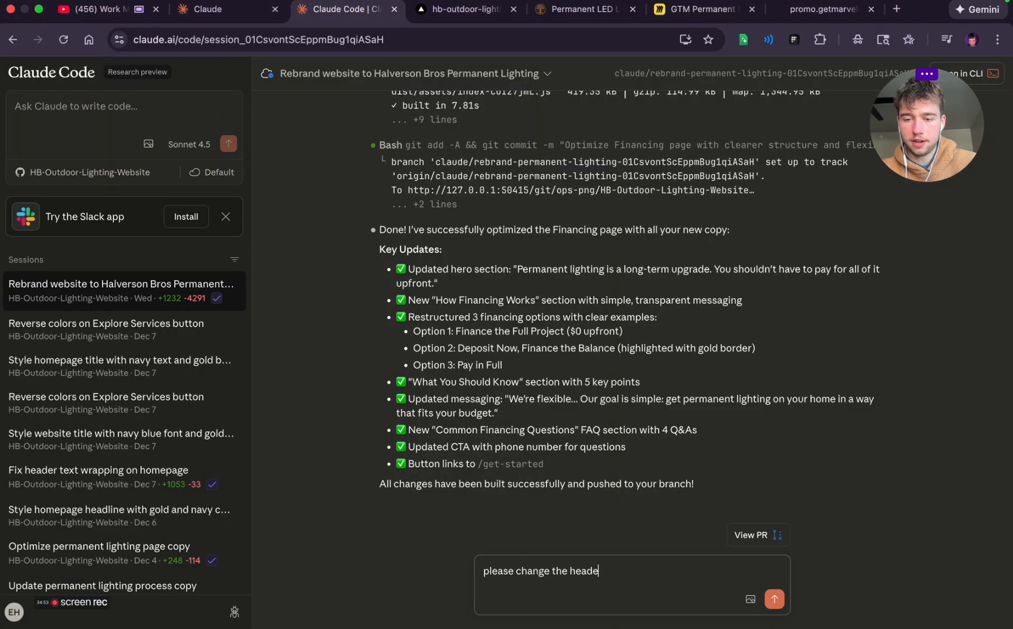
type("p")
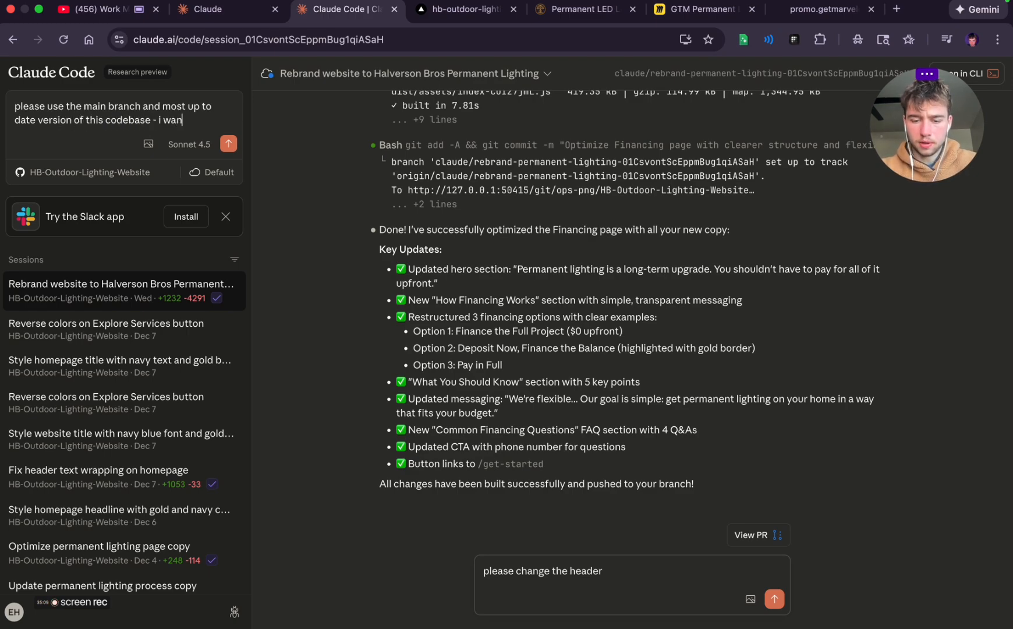
type("optim")
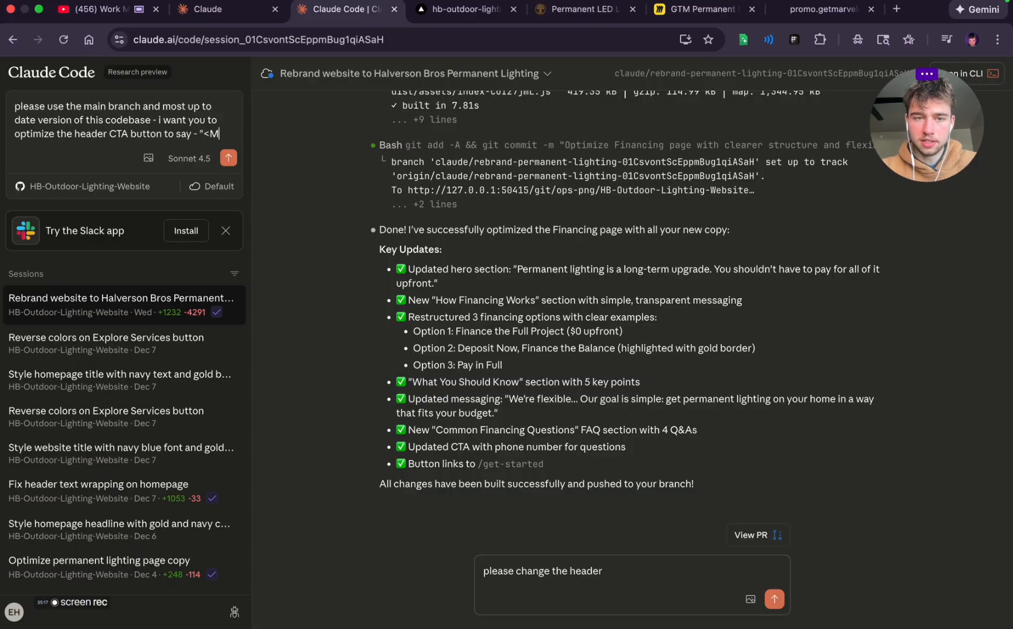
type("ize the header CTA button to say - \"Mes")
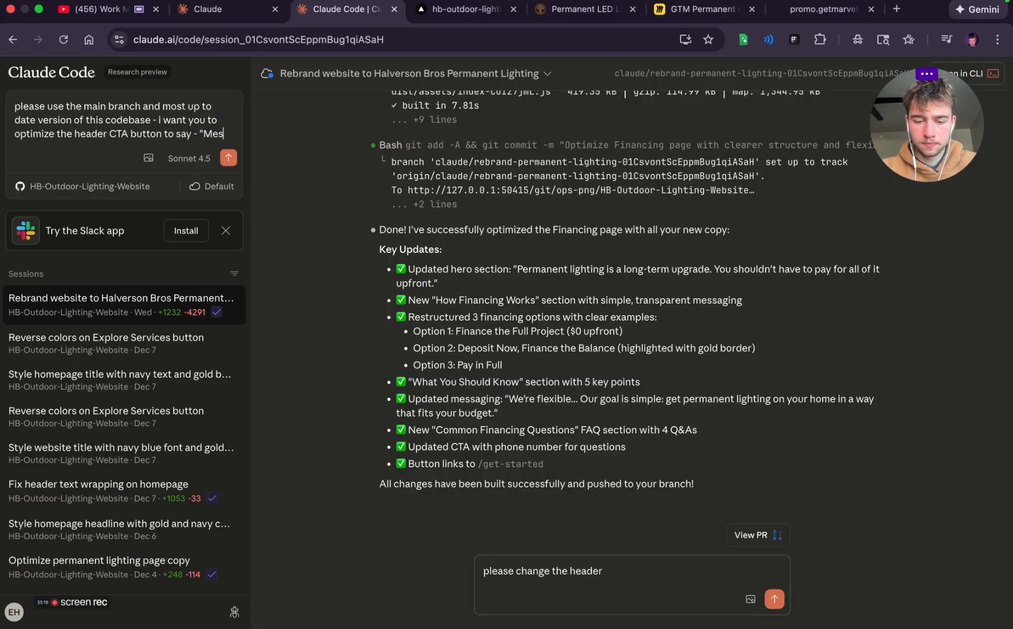
type("sage us\"")
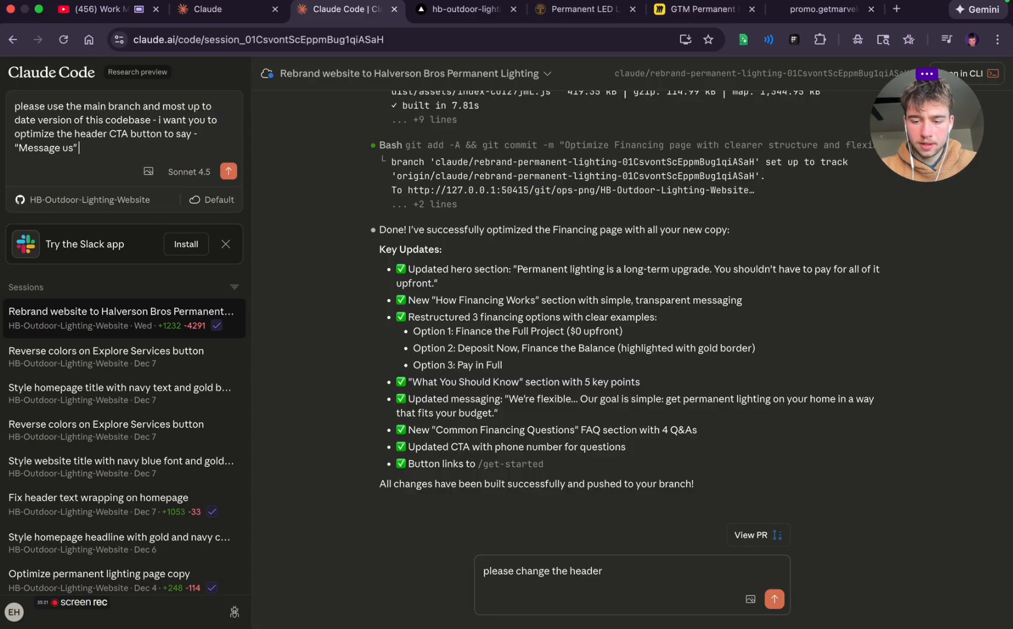
type(" - and i want it to")
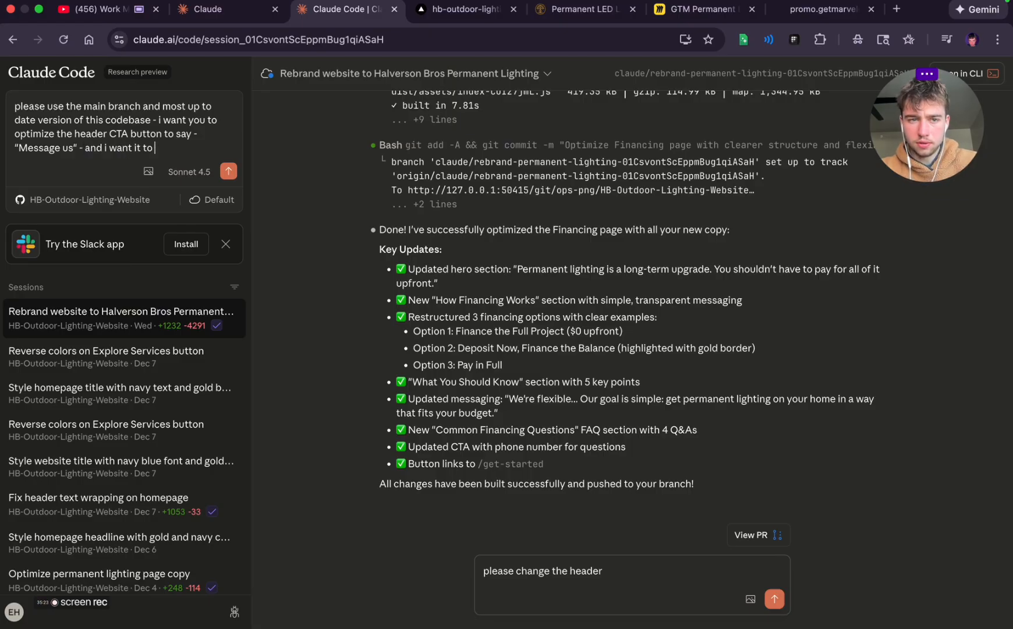
type(" link /route t")
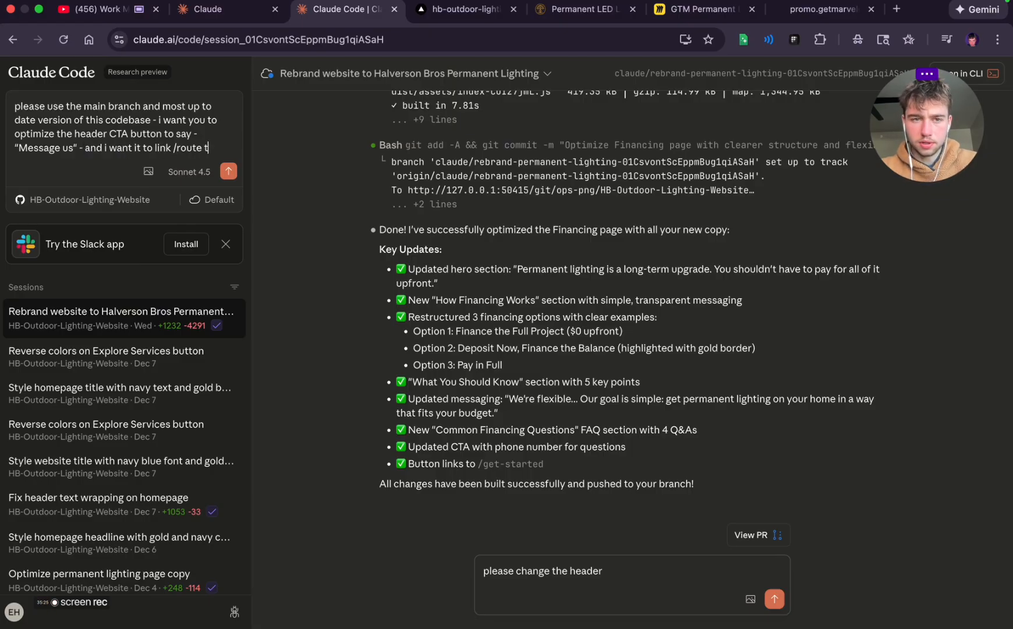
type("o our faceboo")
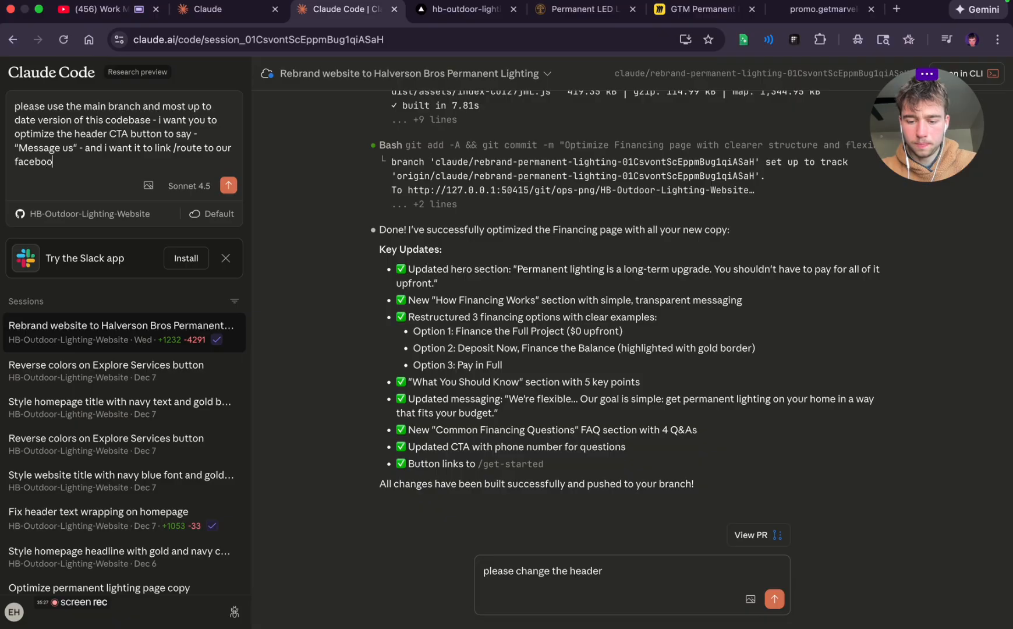
type("k messanger -")
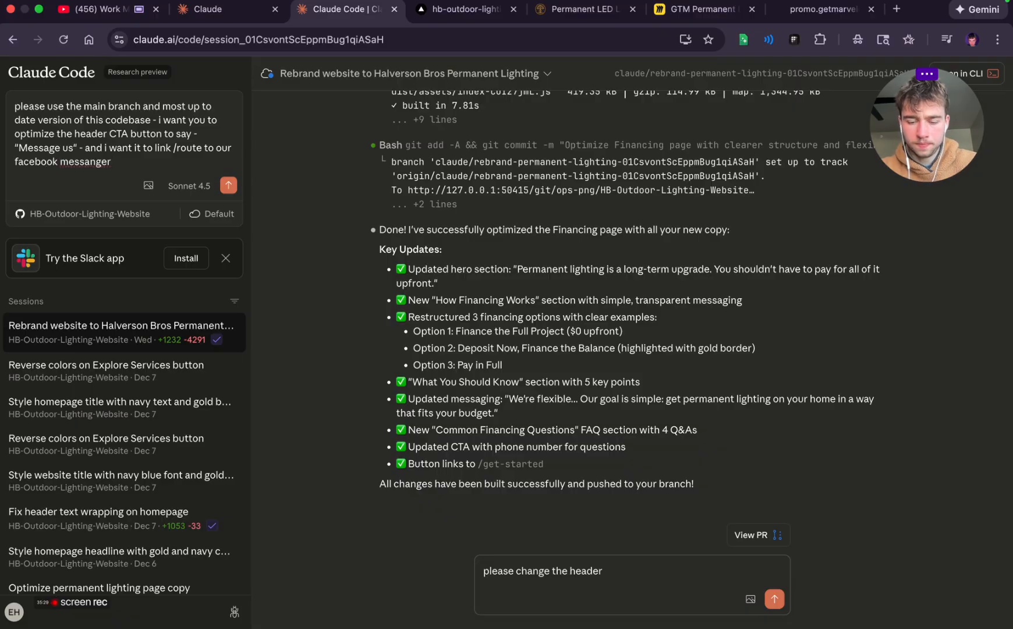
Open Facebook in a new tab, switch to the Halverson Bros profile and dismiss the profile switch notice
left_click(897, 8)
type("facebook")
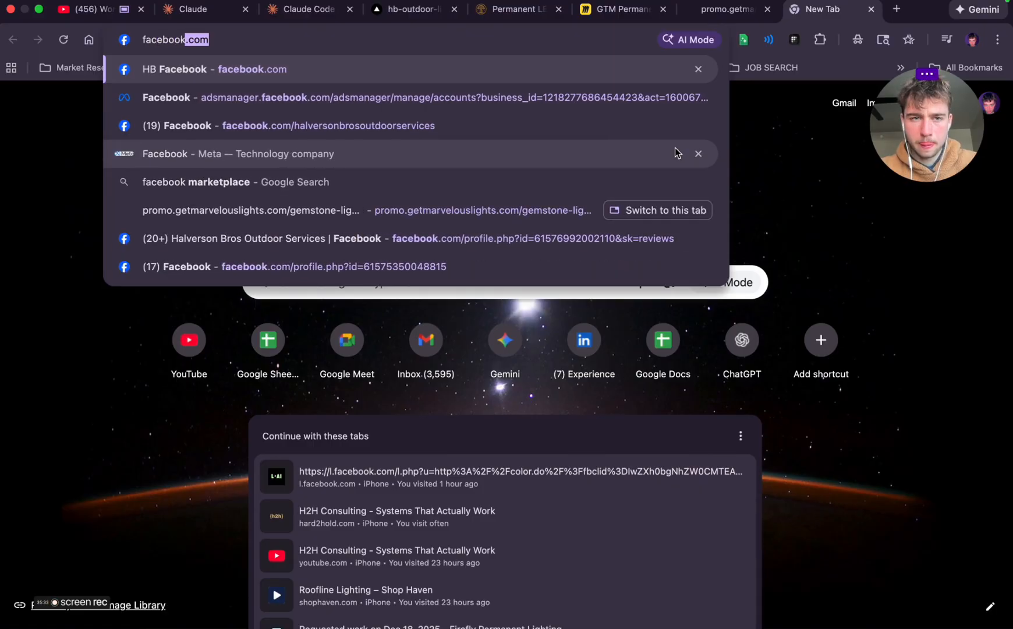
key("Return")
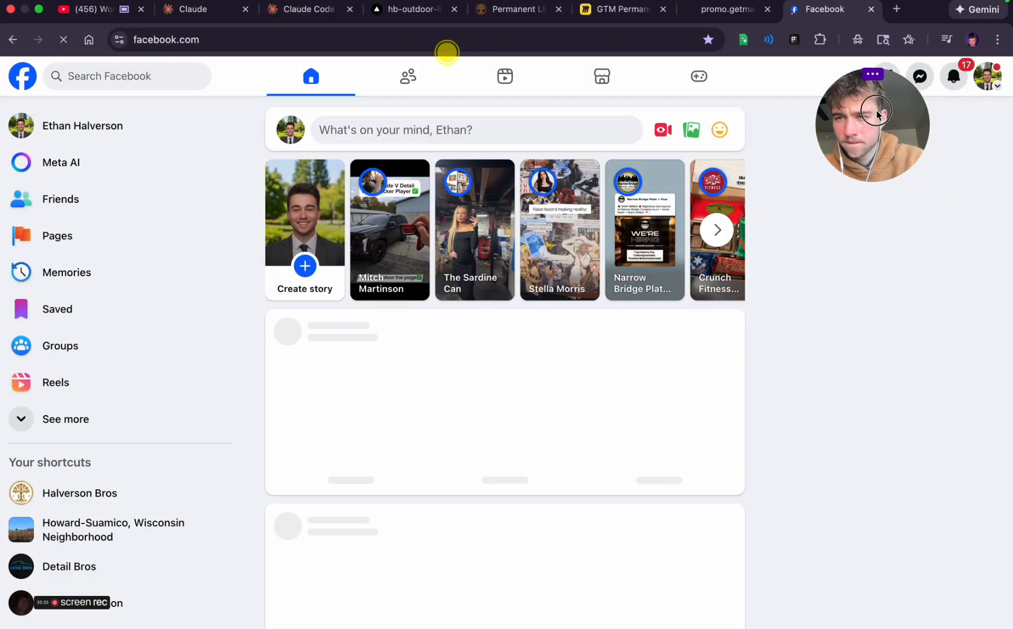
left_click_drag(953, 115, 763, 119)
left_click(988, 78)
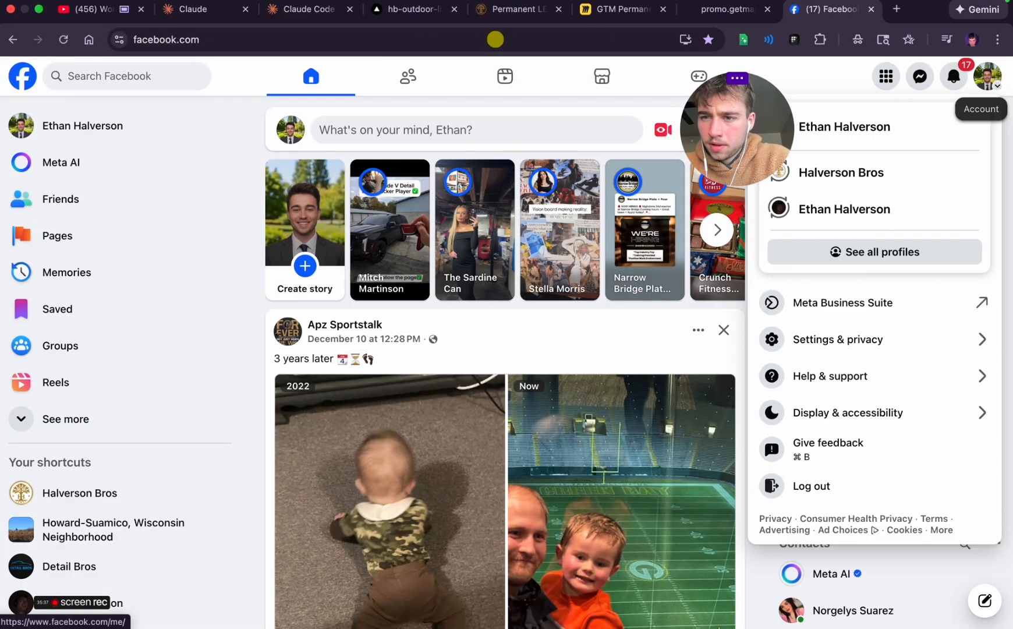
left_click(859, 173)
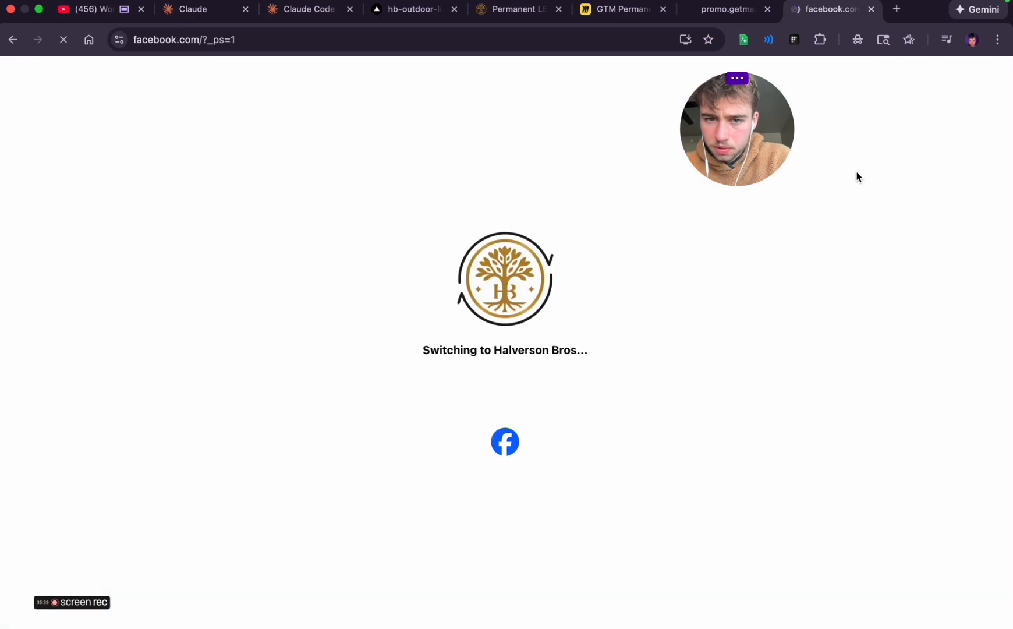
left_click_drag(743, 132, 652, 135)
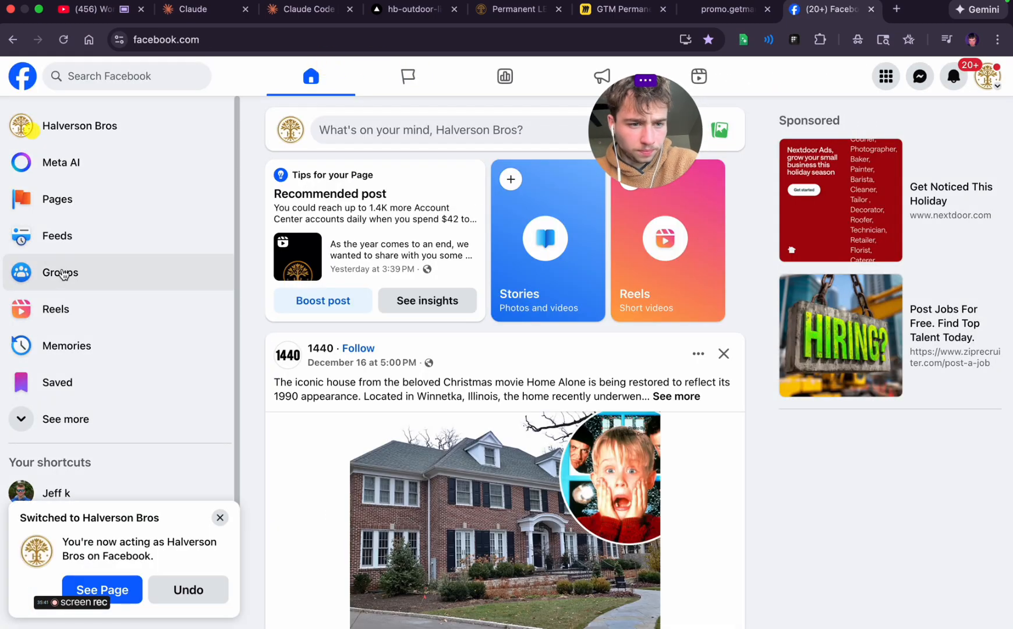
left_click(220, 518)
Open the Halverson Bros page and look through its intro, photos, posts and additional sections
mouse_move(979, 139)
left_click(988, 77)
left_click(882, 127)
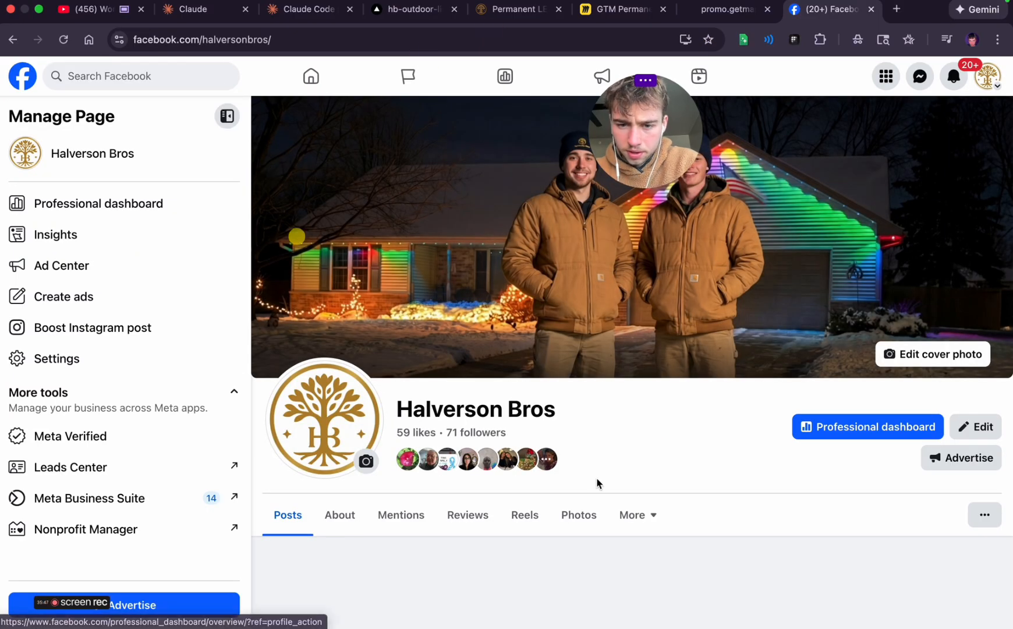
scroll(597, 480, "down", 1)
scroll(597, 482, "up", 1)
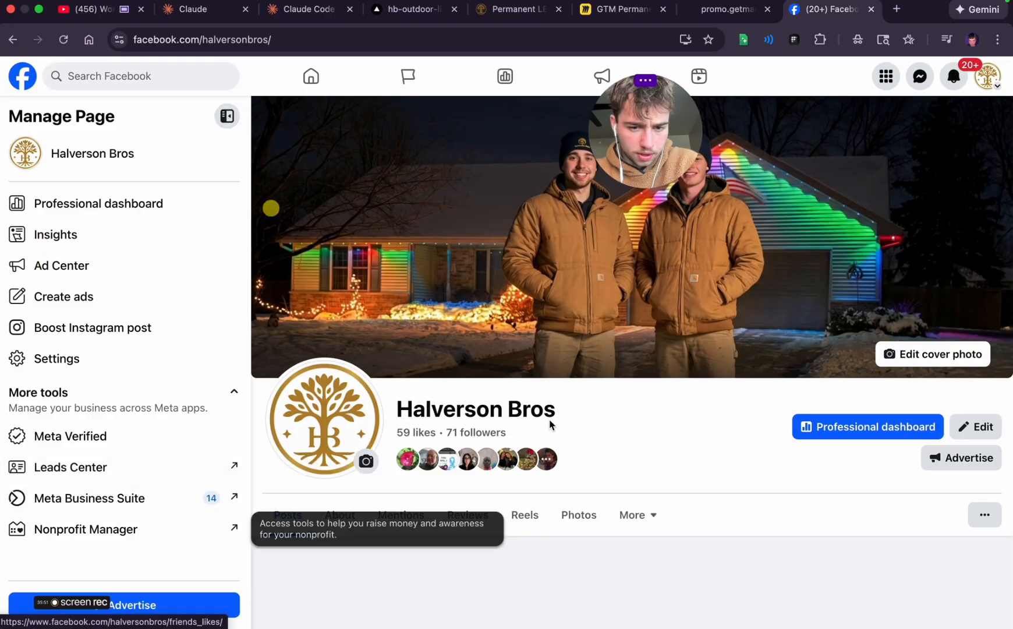
scroll(549, 424, "down", 3)
scroll(549, 424, "up", 4)
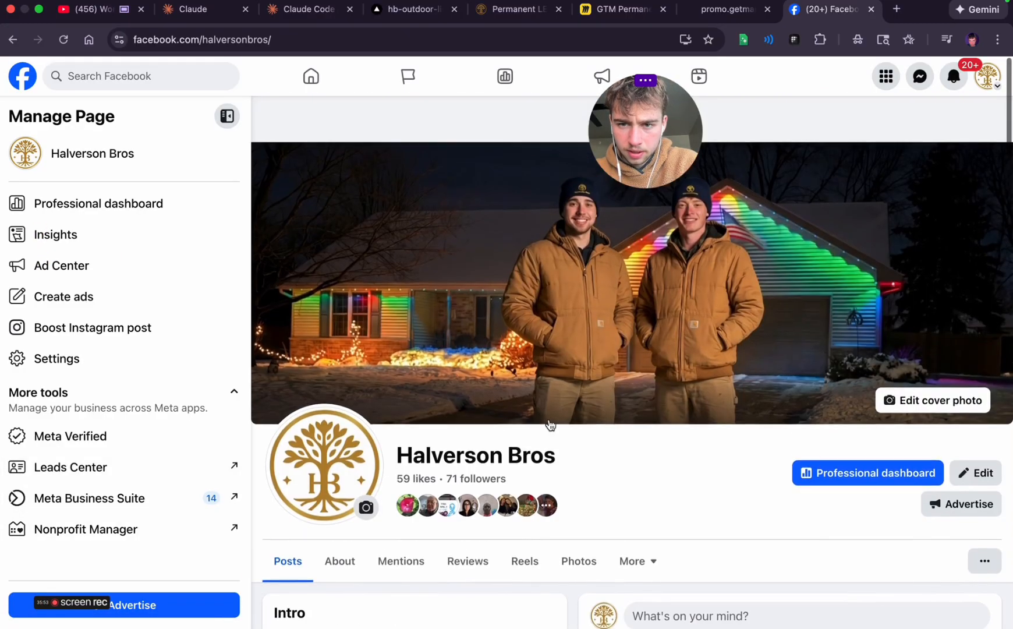
scroll(549, 424, "down", 2)
scroll(549, 424, "down", 10)
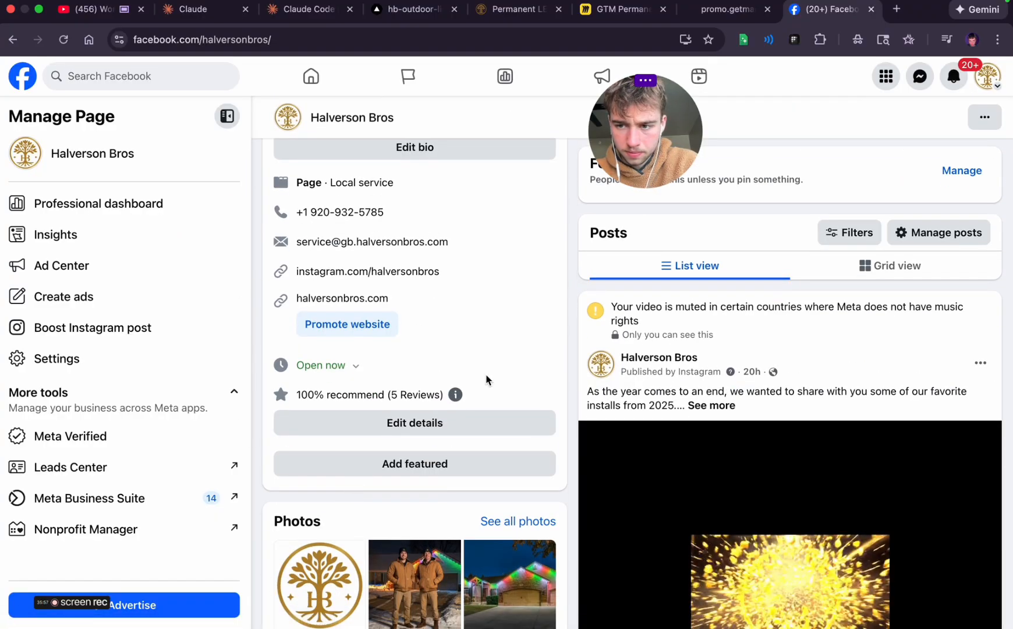
scroll(703, 386, "down", 6)
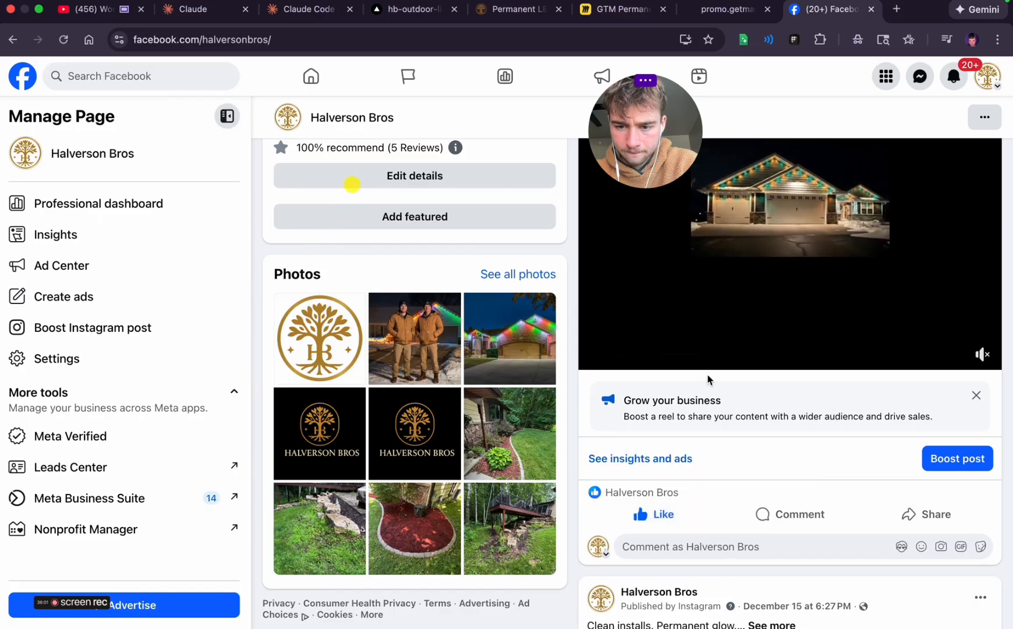
scroll(709, 379, "up", 8)
scroll(708, 378, "up", 8)
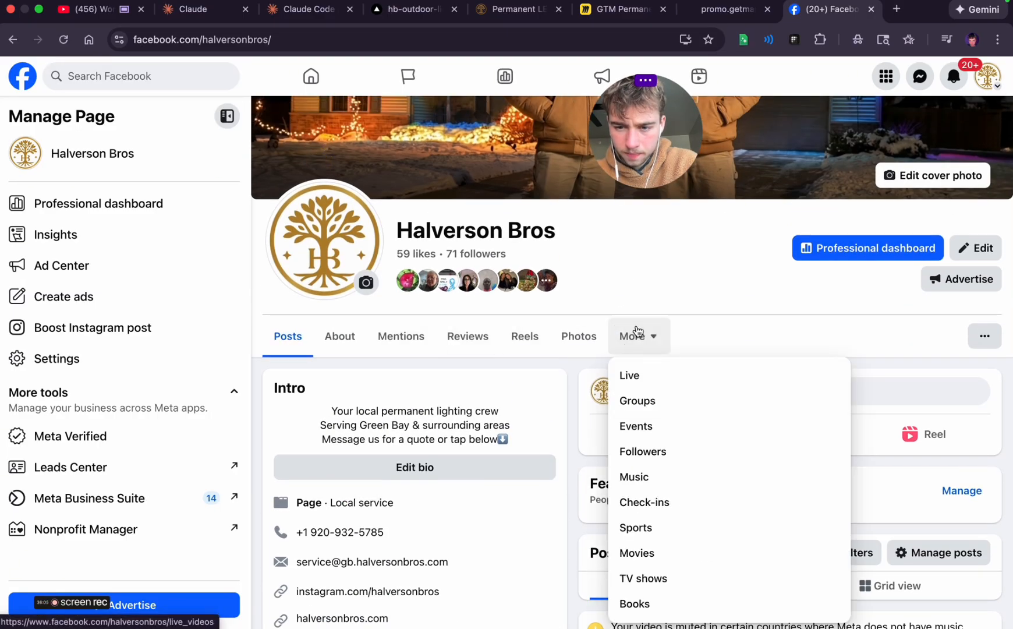
left_click(740, 305)
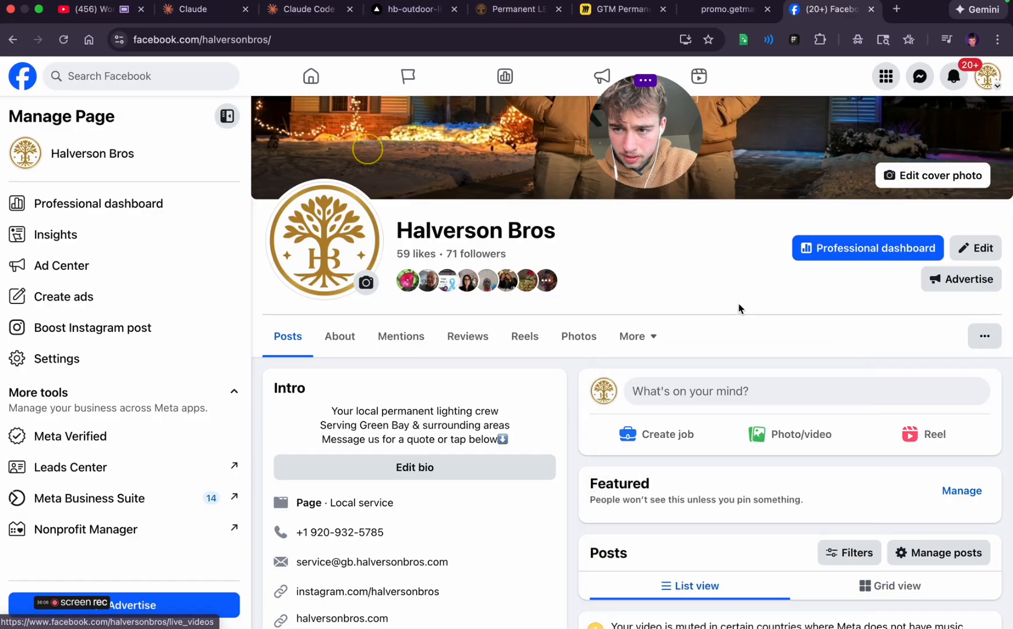
Open the Halverson Bros page's editing options and go through to its full About info
left_click(960, 250)
scroll(521, 318, "down", 15)
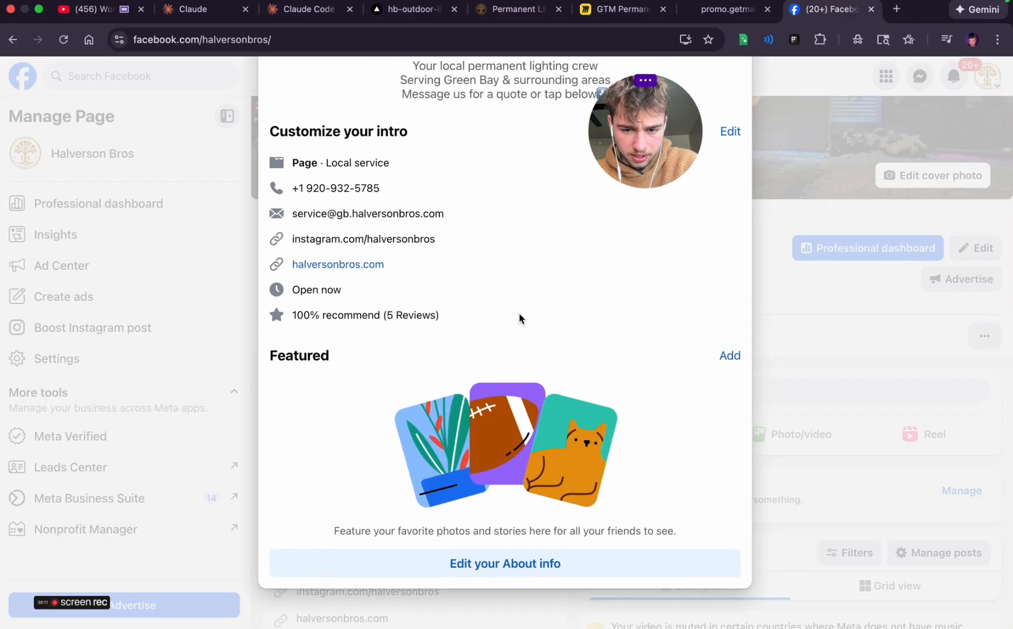
left_click(467, 563)
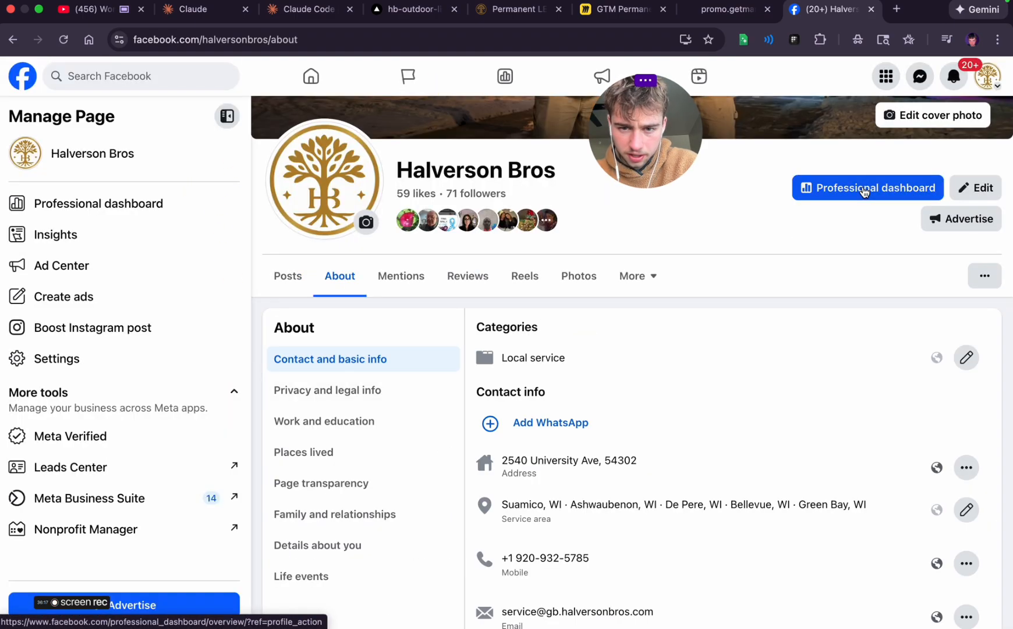
Review the page's messaging insights in the professional dashboard and return to the page's About section
left_click(87, 205)
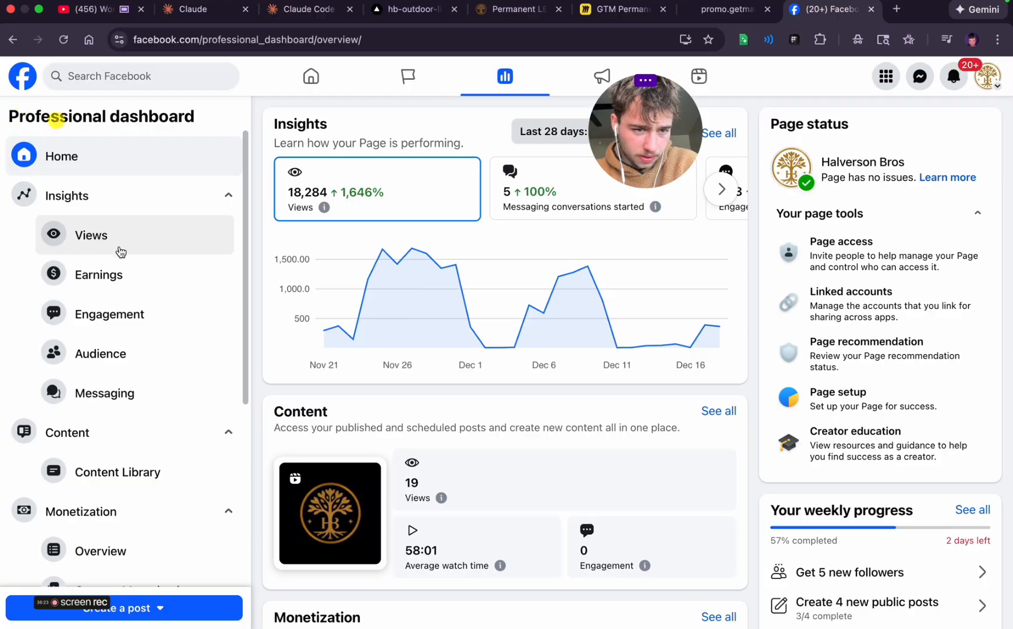
left_click(115, 392)
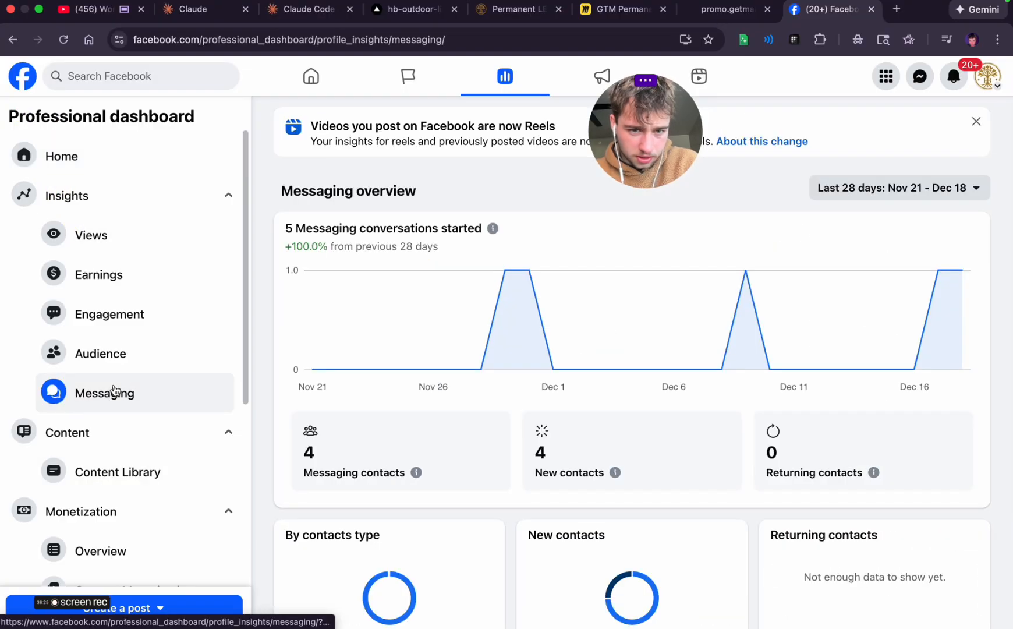
scroll(542, 380, "down", 7)
scroll(543, 380, "up", 7)
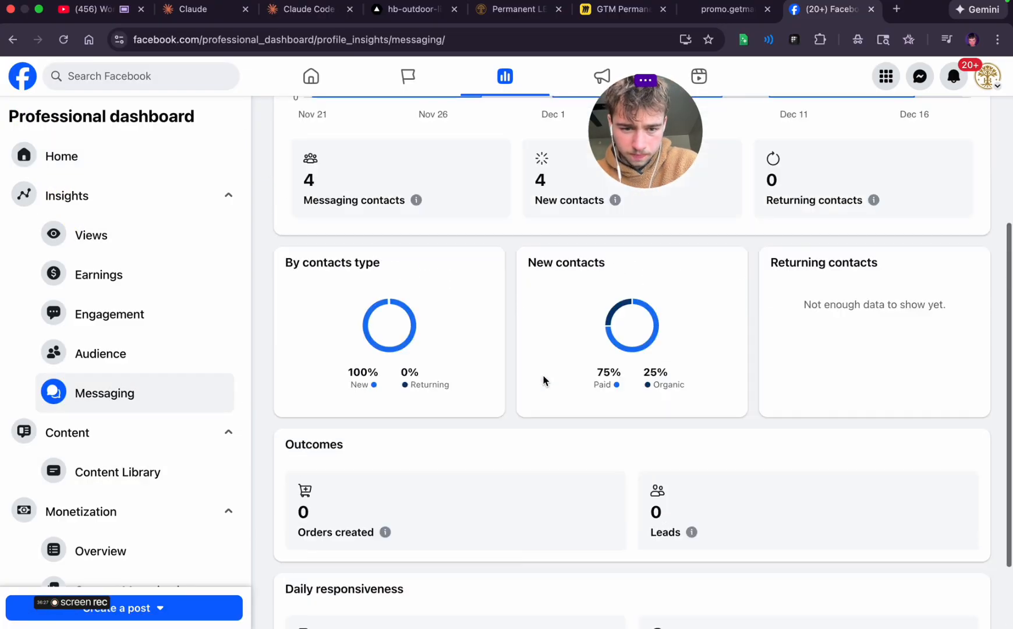
scroll(108, 483, "down", 4)
scroll(108, 480, "up", 4)
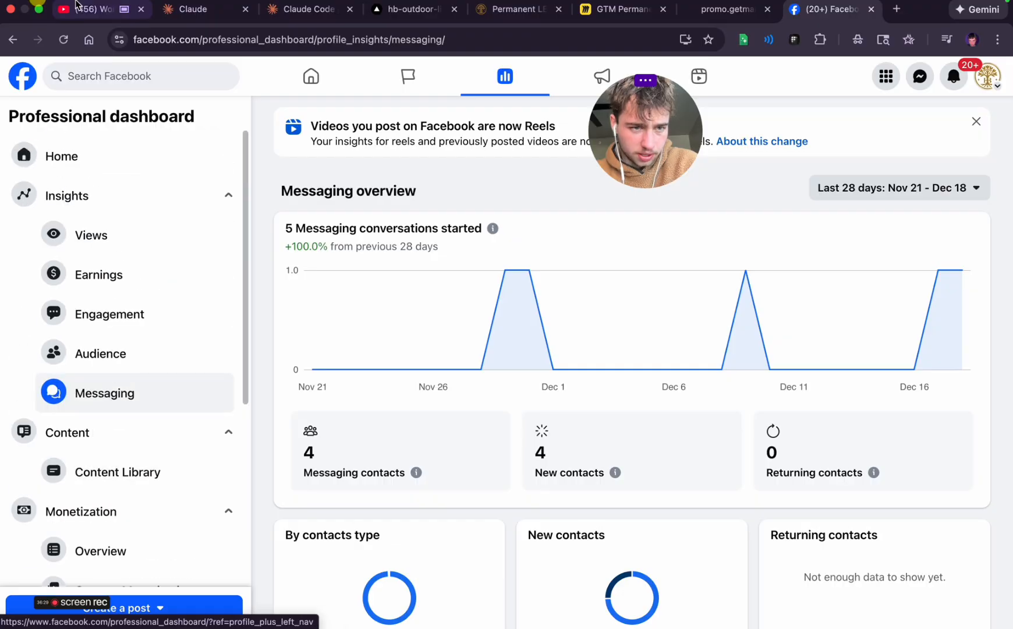
left_click(72, 158)
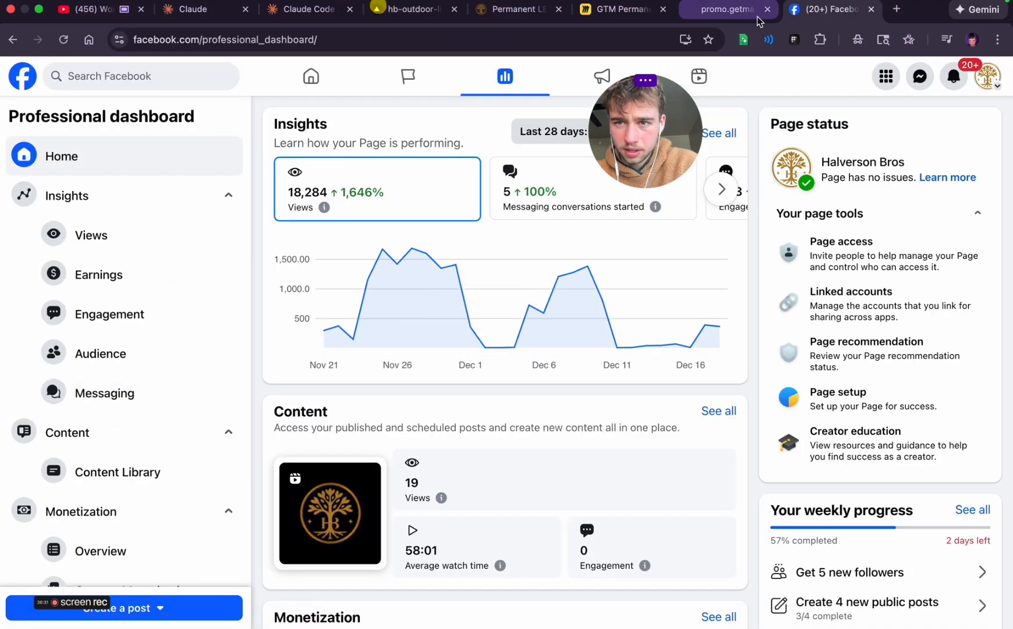
left_click(11, 39)
left_click(12, 39)
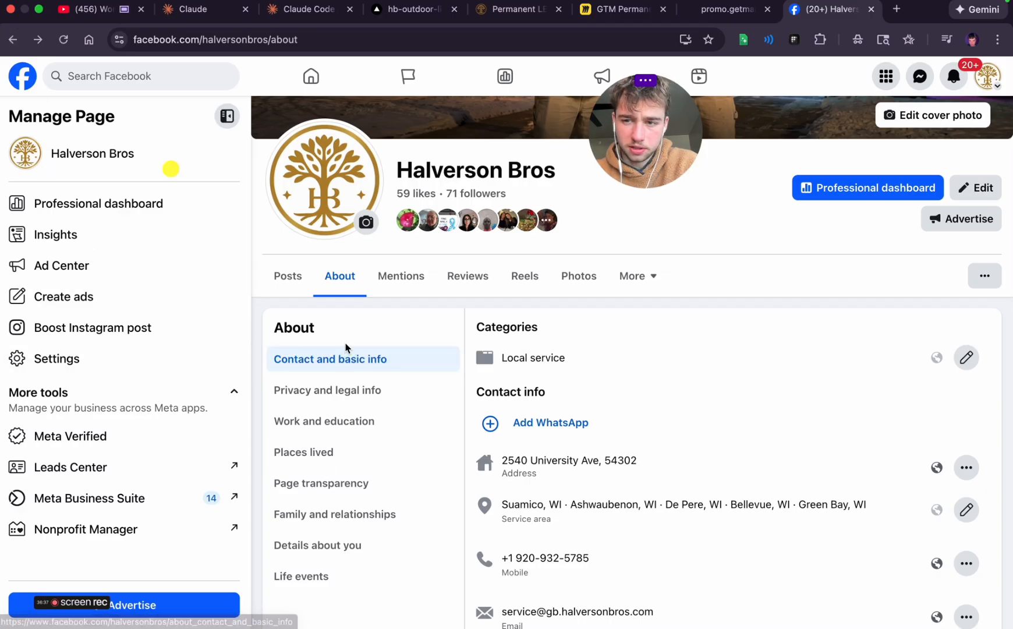
Look through the page's Edit featured and Edit details dialogs from its posts view, closing both without changes
scroll(876, 232, "up", 2)
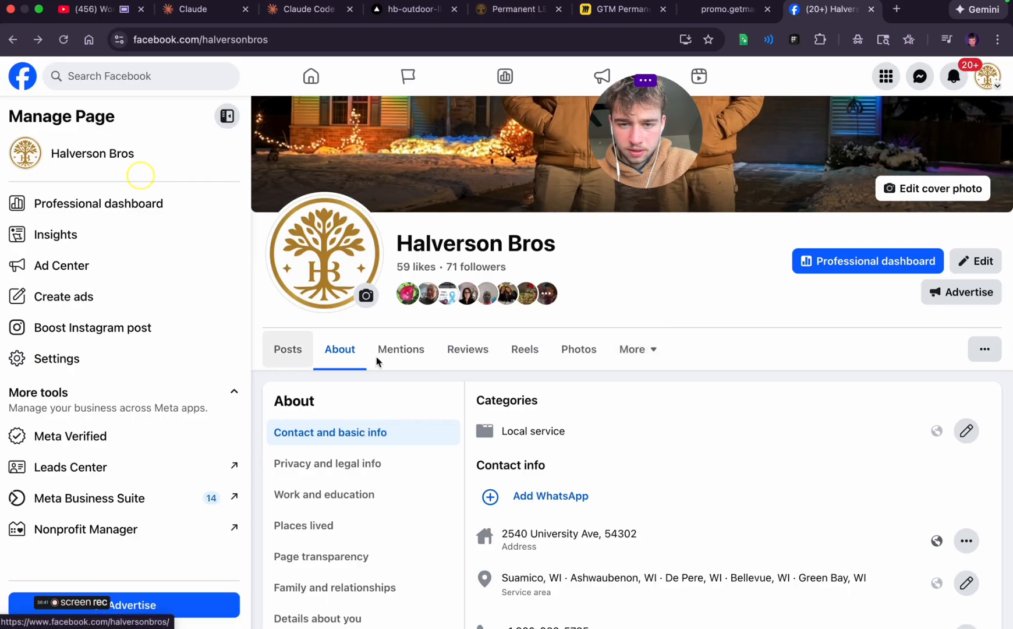
left_click(290, 352)
scroll(534, 361, "down", 5)
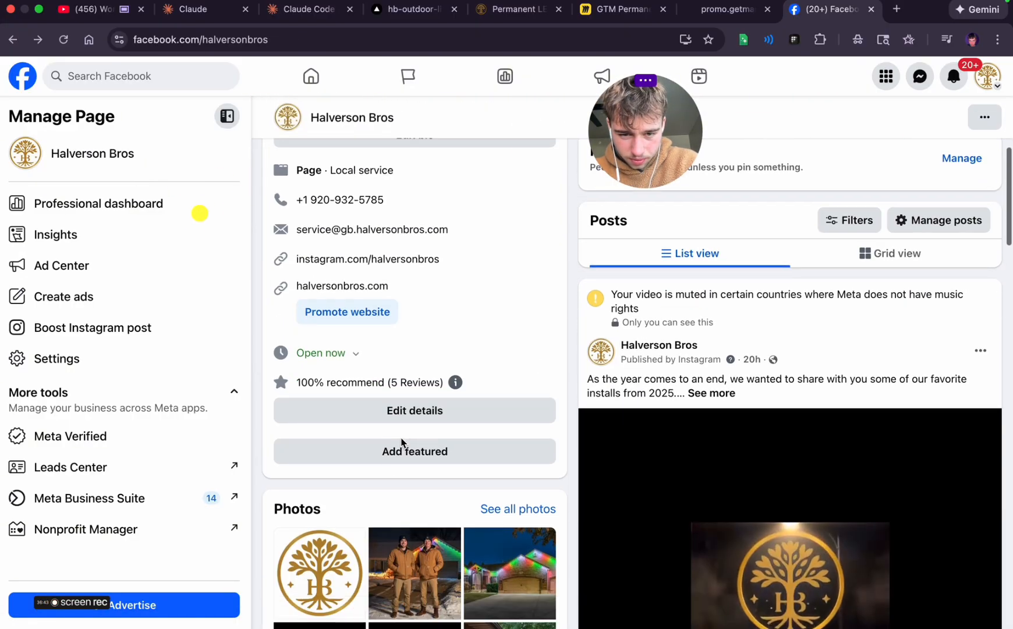
left_click(412, 451)
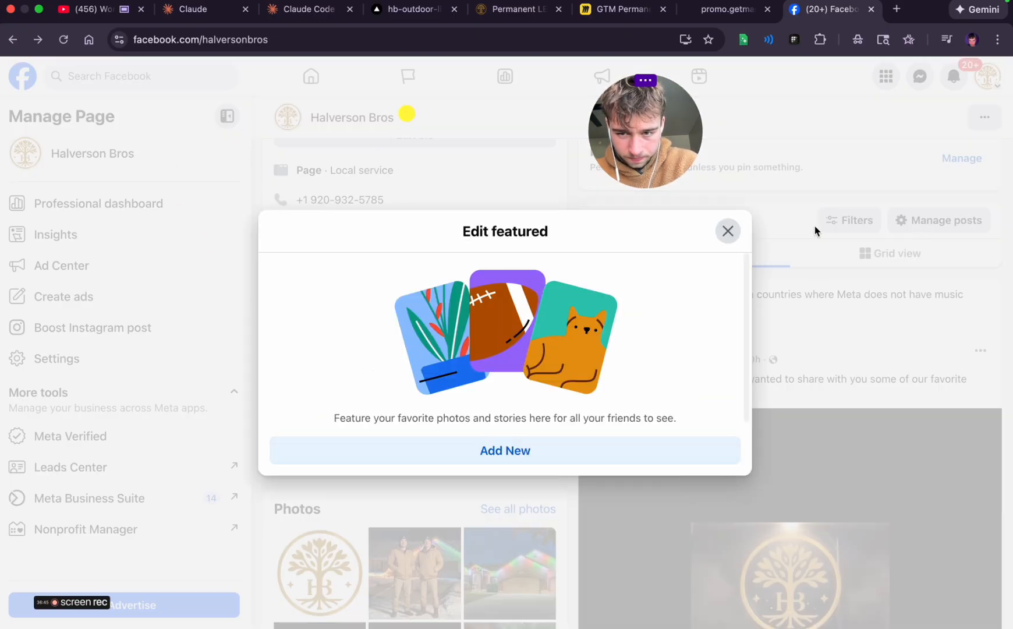
left_click(728, 231)
left_click(412, 410)
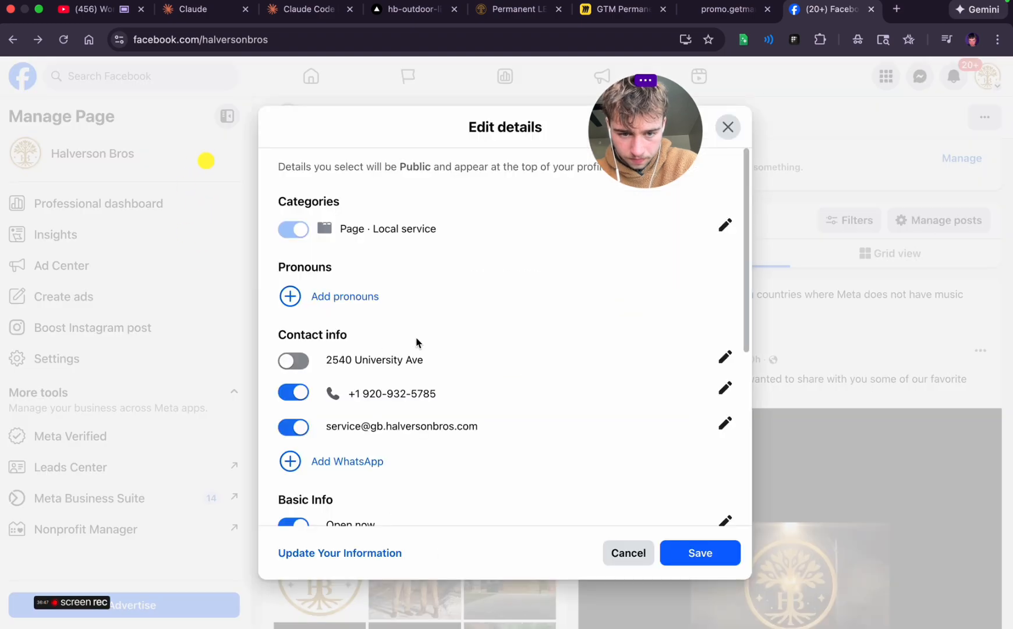
scroll(422, 415, "down", 3)
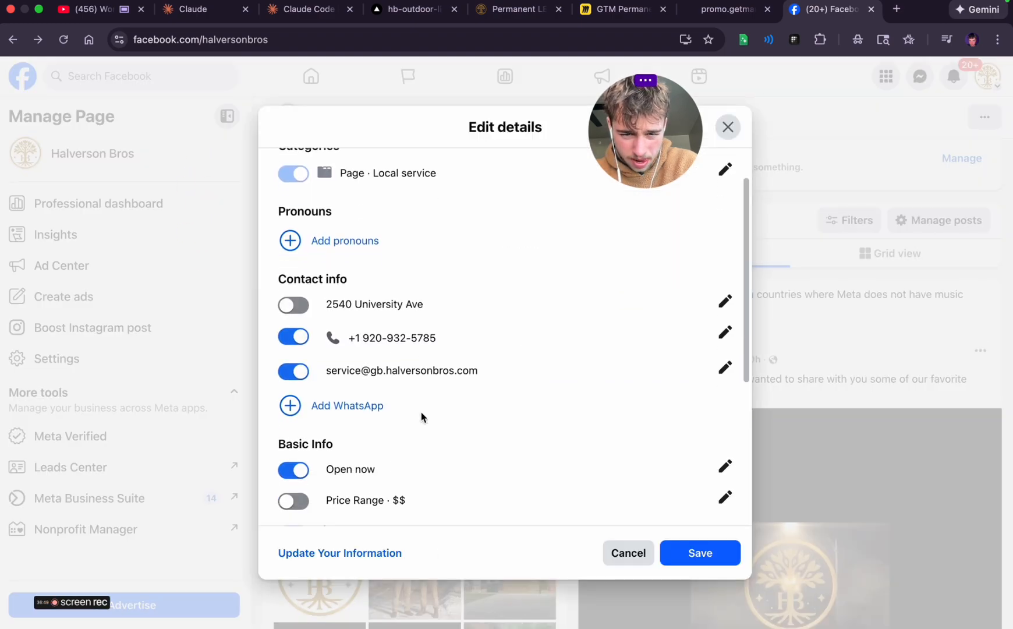
scroll(421, 412, "down", 4)
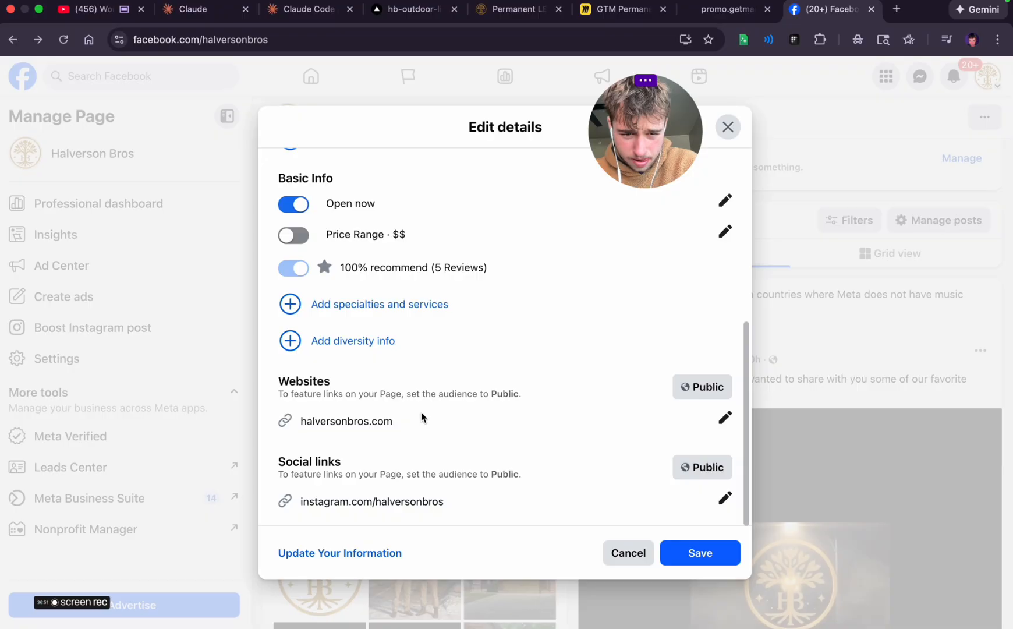
scroll(421, 415, "up", 6)
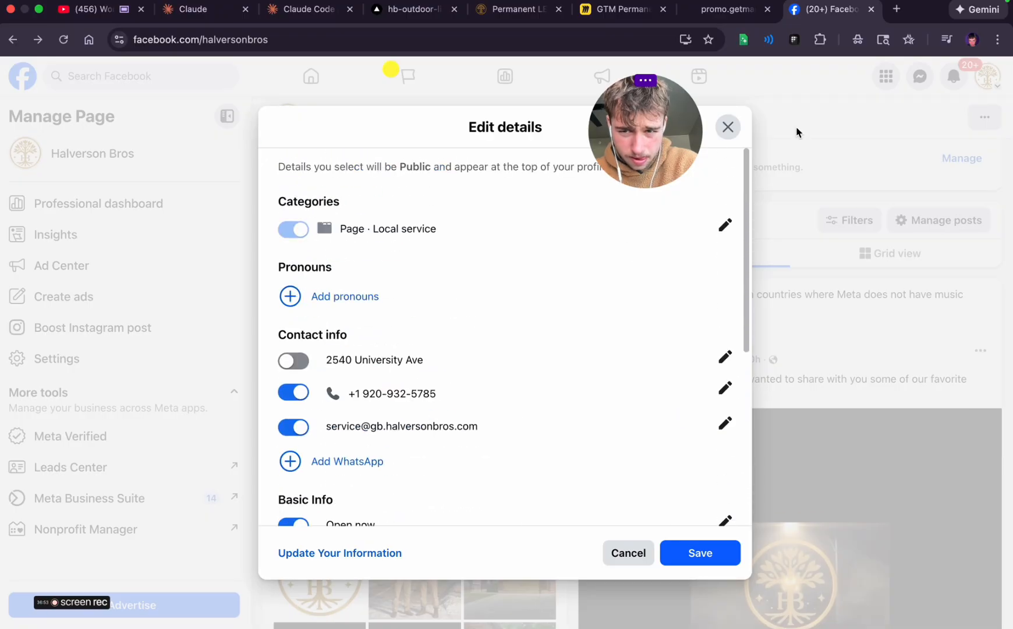
left_click(733, 132)
scroll(765, 356, "up", 10)
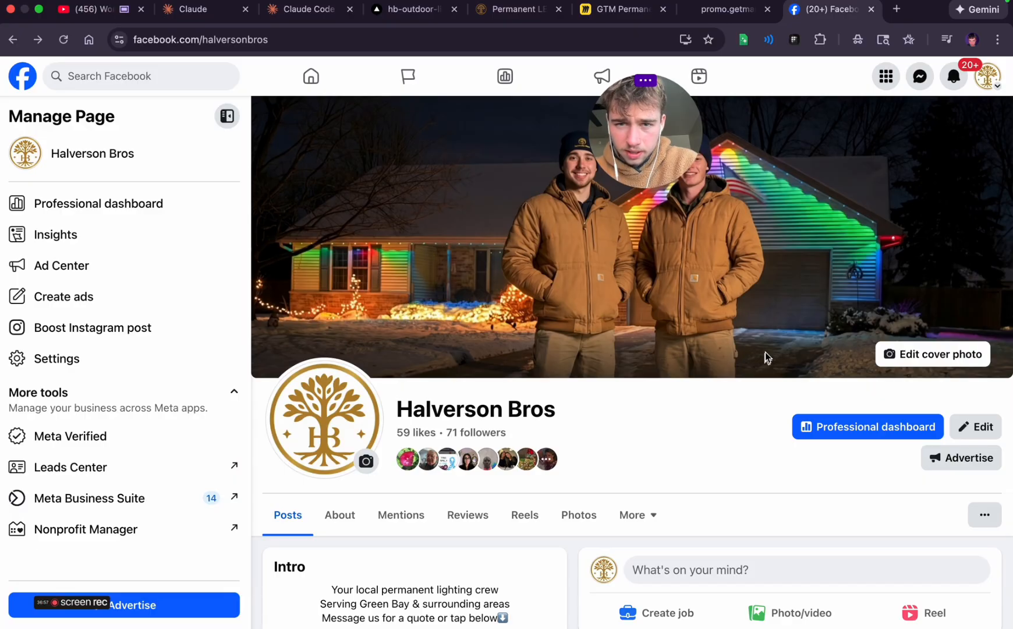
Switch to the personal Facebook profile and open the Halverson Bros page through a search for "halverson bros"
left_click(988, 76)
left_click(840, 163)
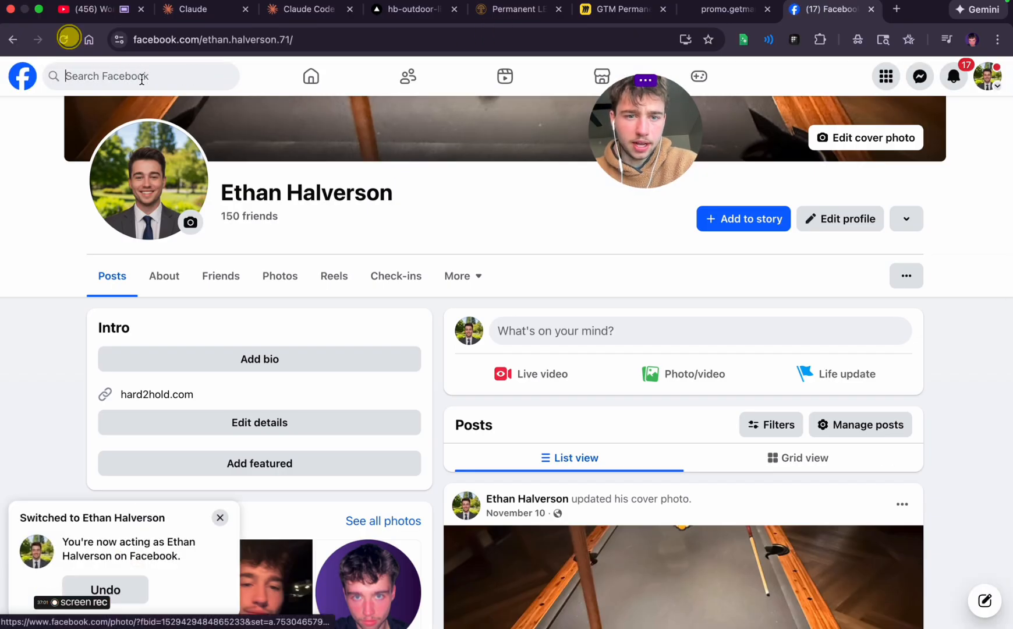
left_click(139, 77)
type("halve")
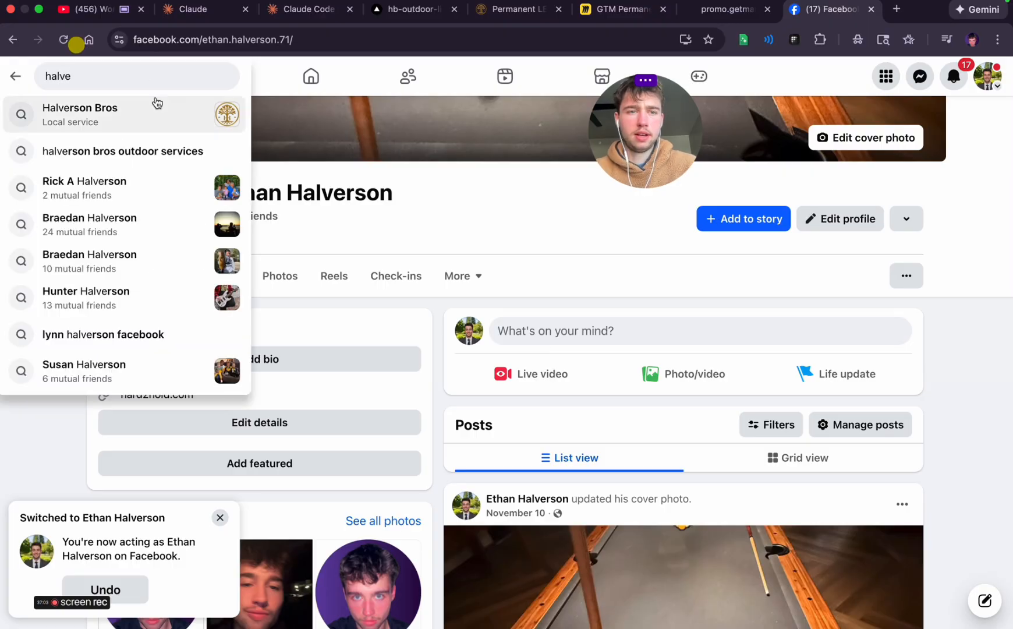
left_click(154, 105)
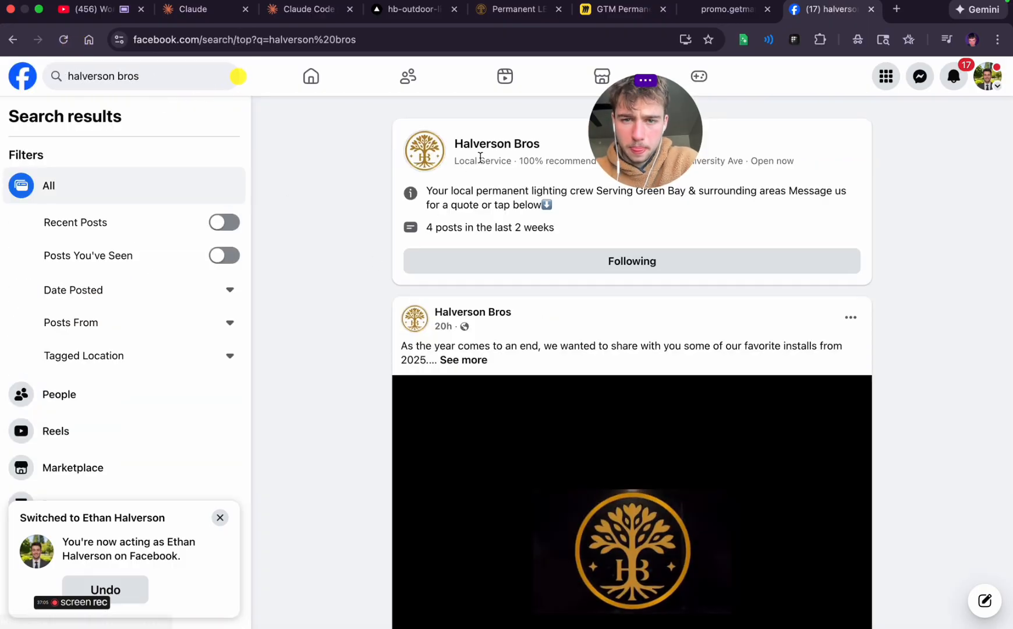
left_click(496, 149)
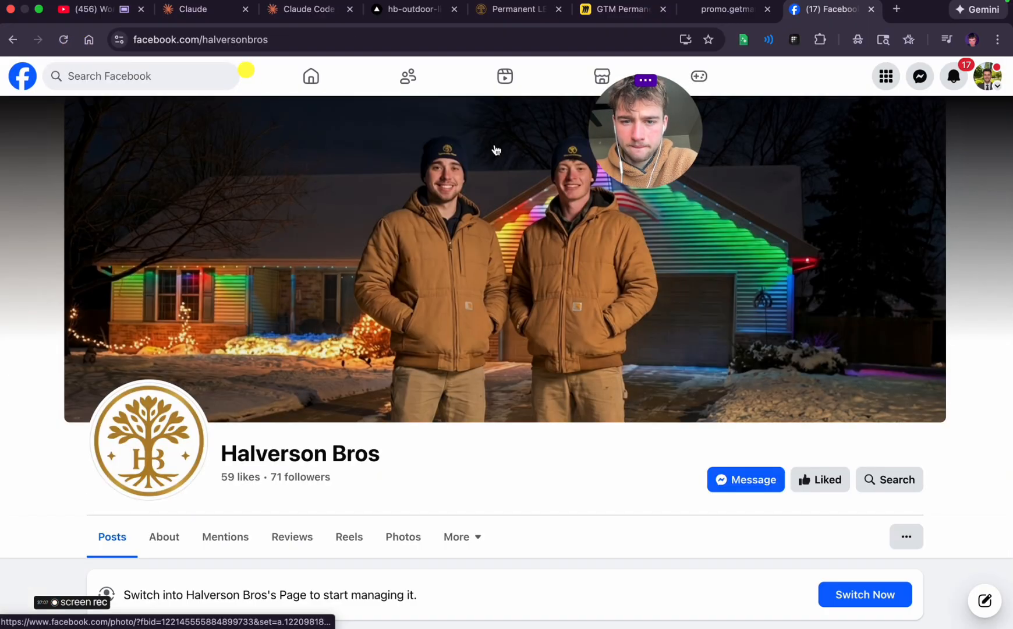
Open a message chat with the Halverson Bros page and send its "Get started" prompt
left_click(753, 483)
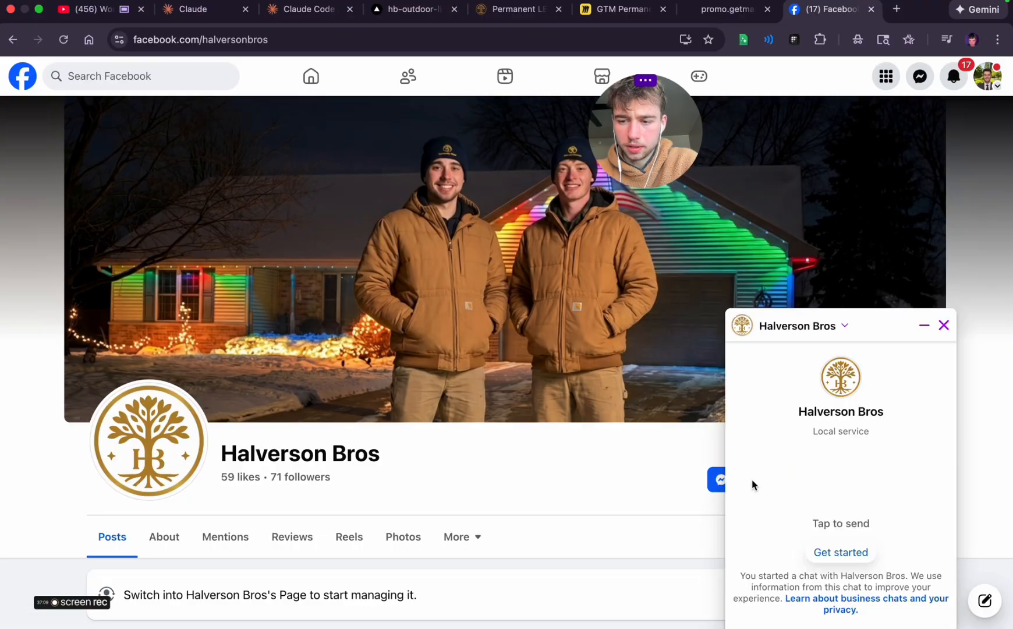
scroll(852, 466, "down", 2)
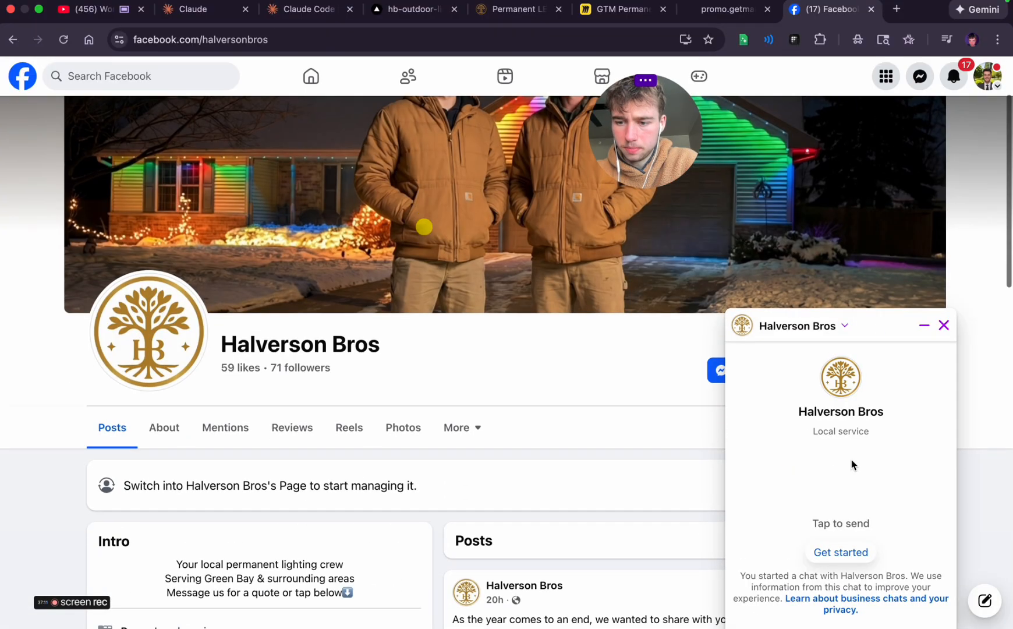
left_click(842, 553)
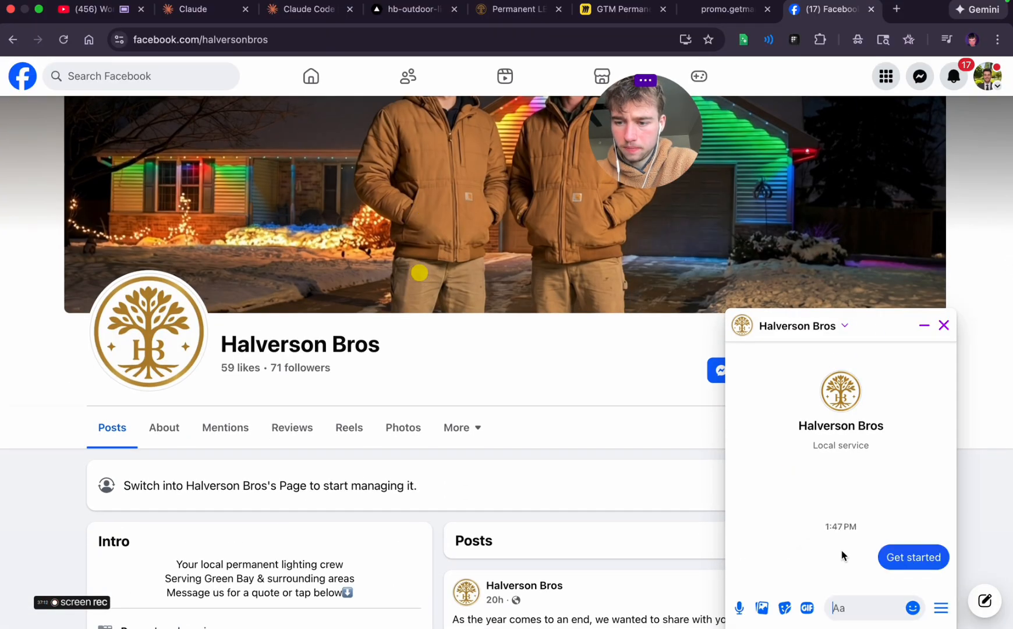
Open the chat in Messenger without restoring the message history, and check its sharing options
left_click(845, 327)
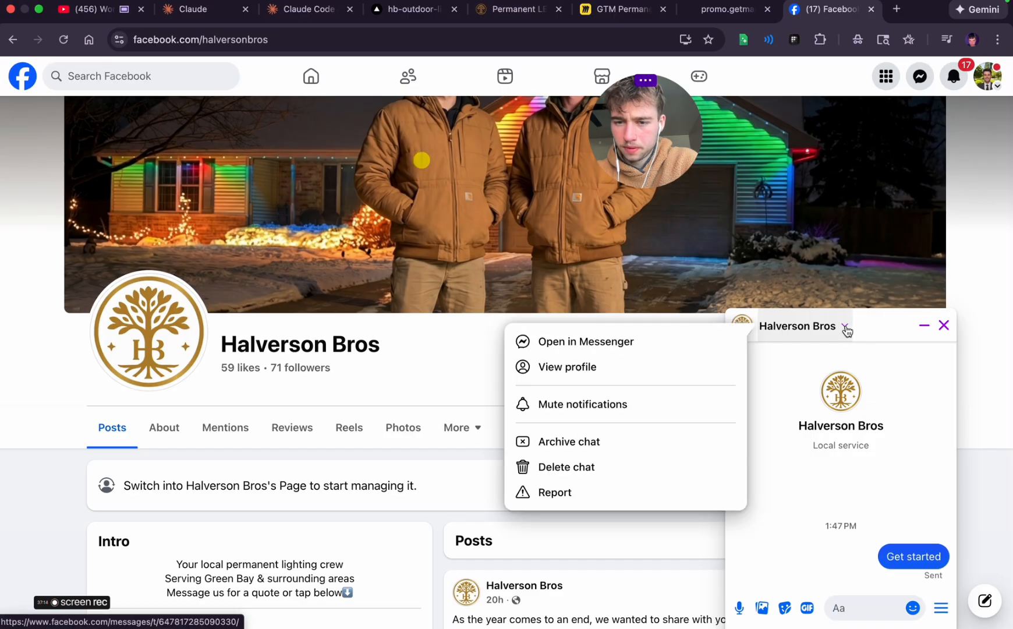
left_click(616, 342)
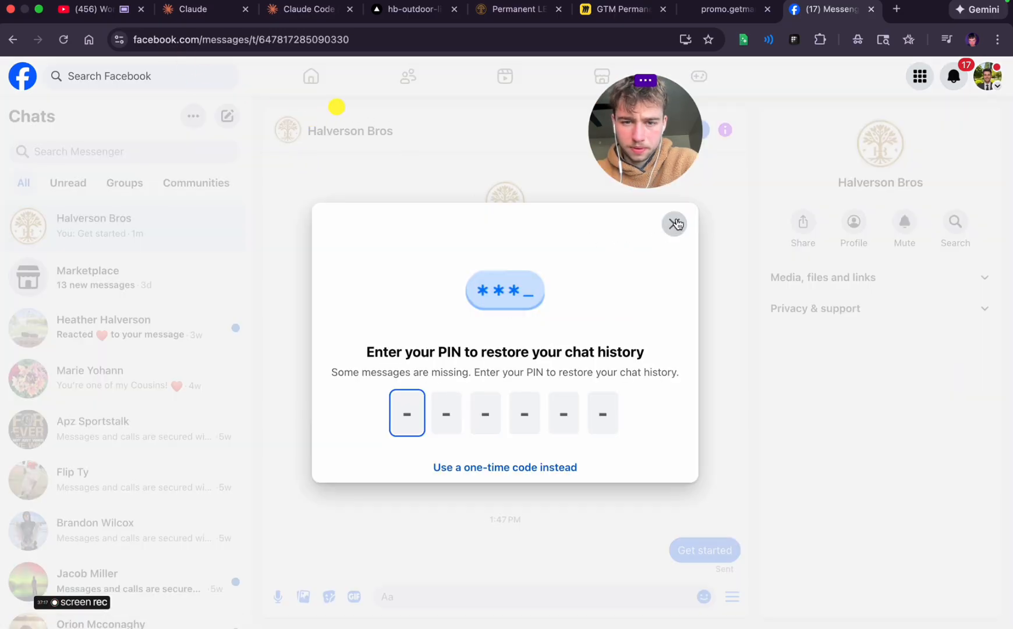
left_click(675, 225)
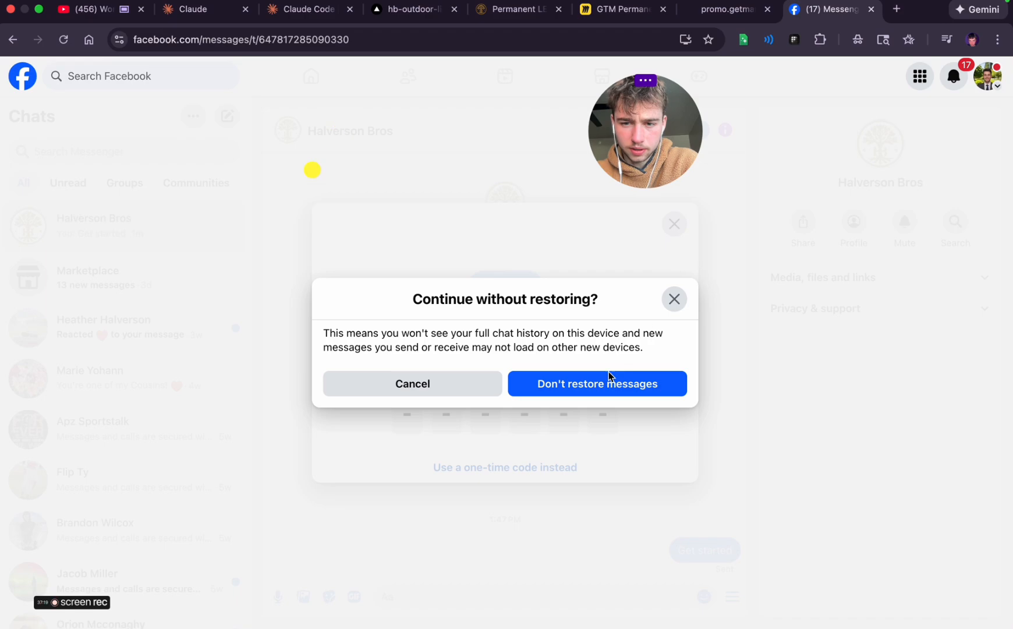
left_click(561, 395)
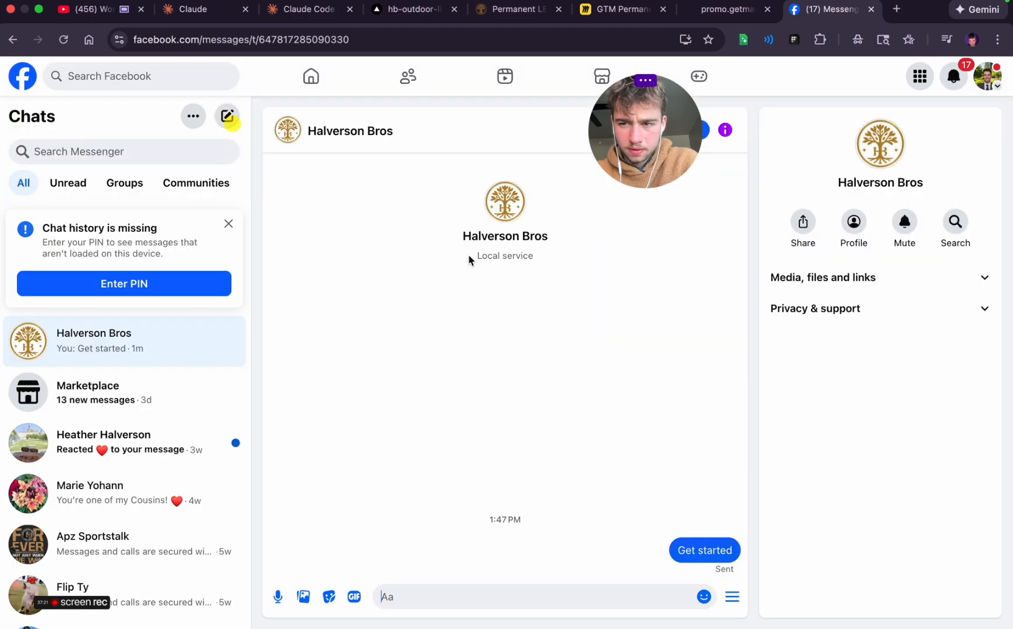
left_click(803, 230)
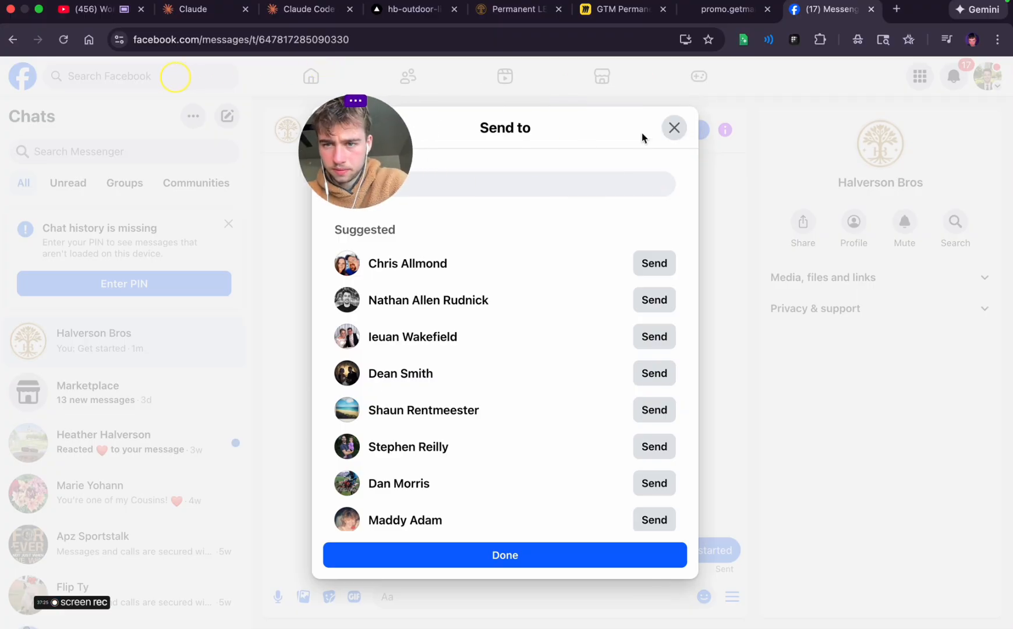
left_click(673, 128)
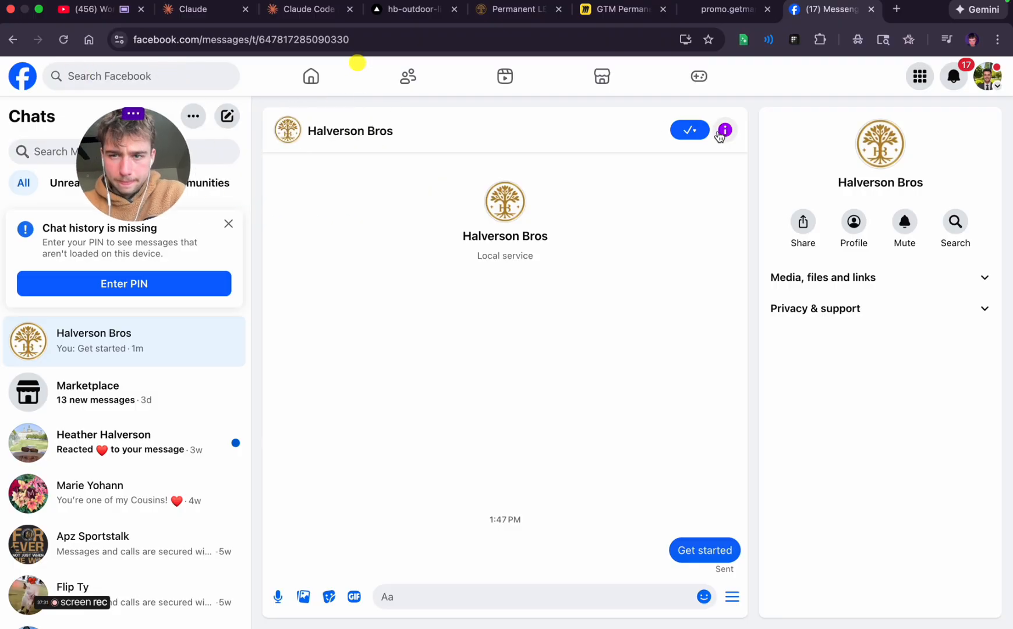
Copy the Messenger conversation's URL and load it in a new browser tab
left_click(375, 32)
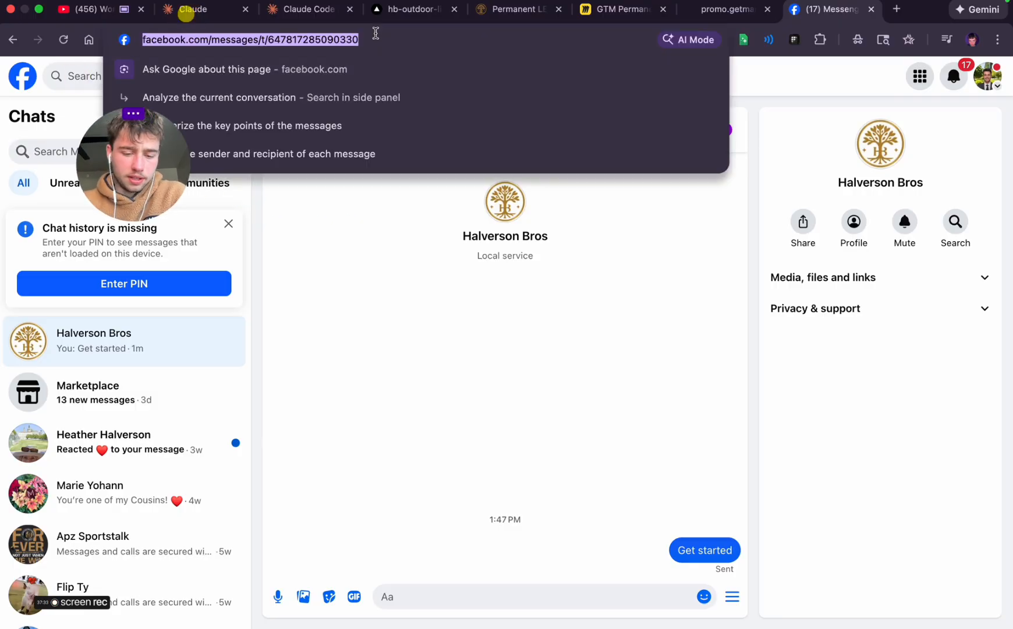
key("super+c")
left_click(896, 5)
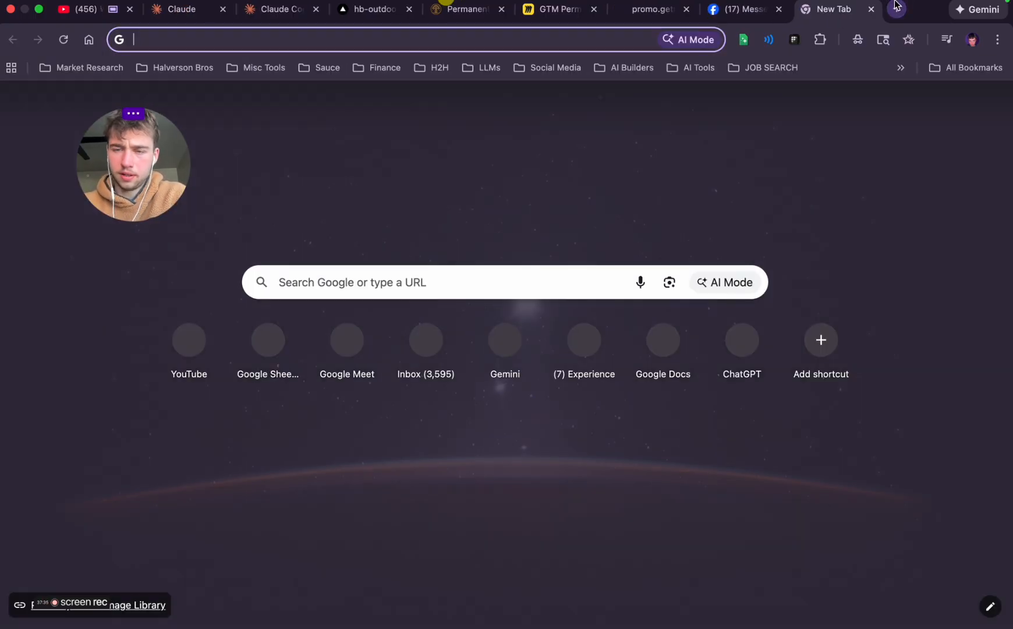
key("super+v")
key("Return")
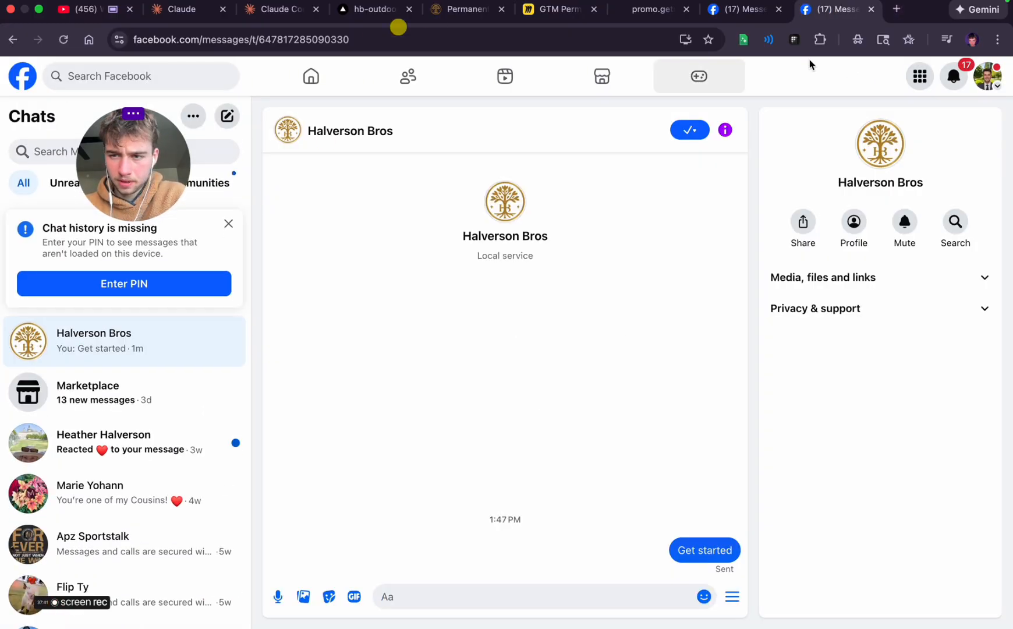
Hide the information panel of the Halverson Bros conversation in the new tab
left_click(830, 269)
left_click(830, 269)
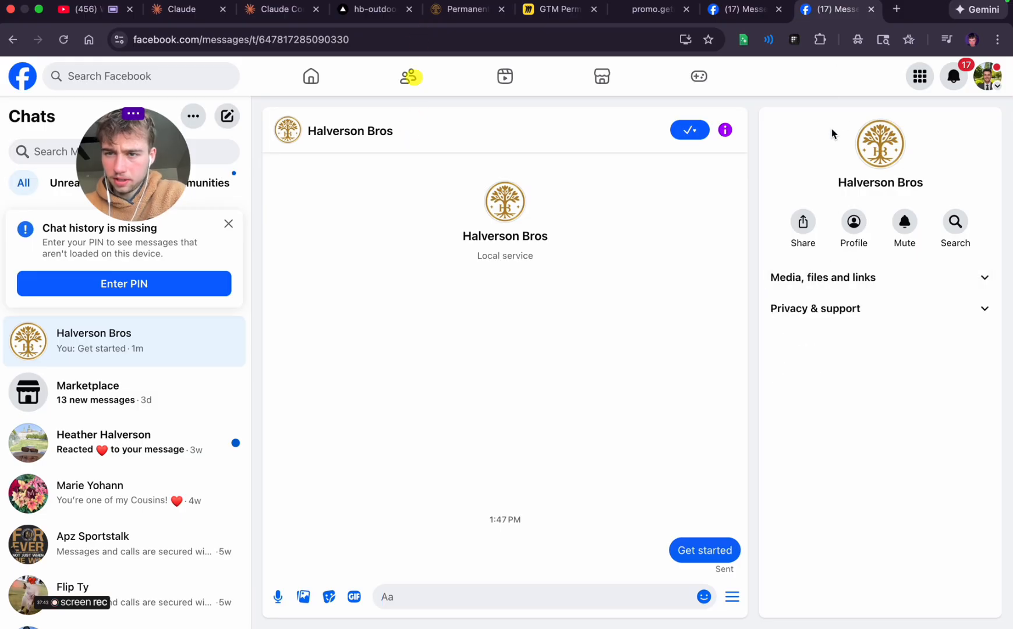
left_click(680, 137)
left_click(725, 130)
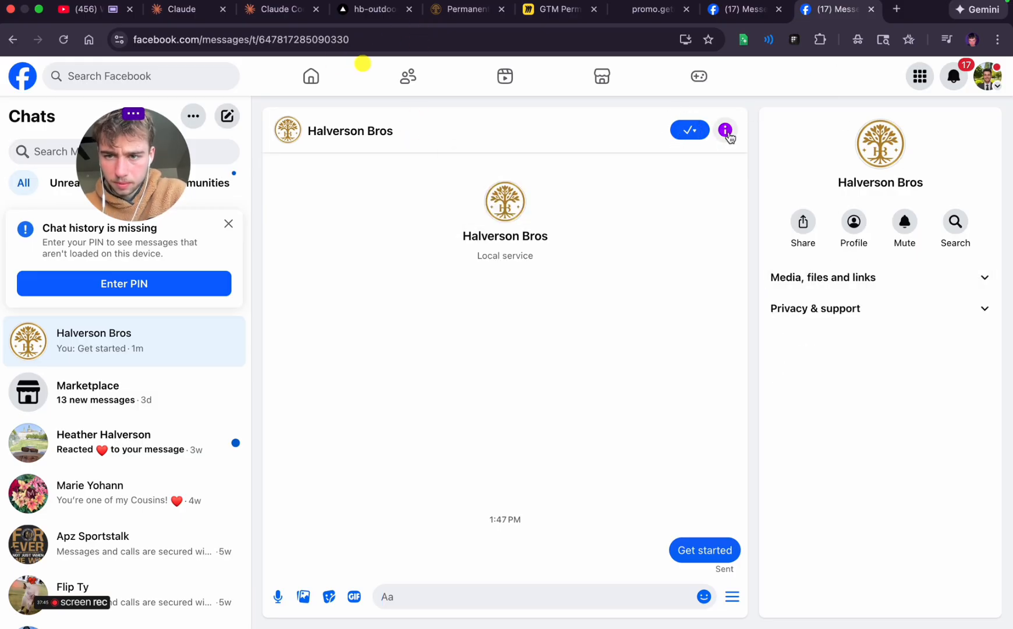
left_click(725, 129)
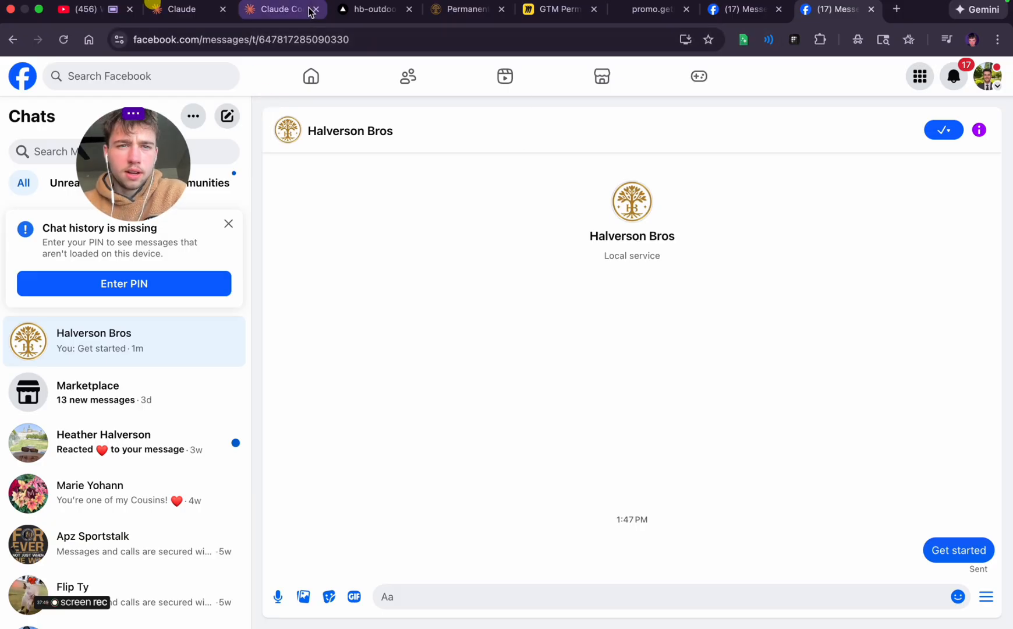
In the new Claude Code prompt, add the copied Halverson Bros Messenger conversation URL in quotation marks
left_click(275, 10)
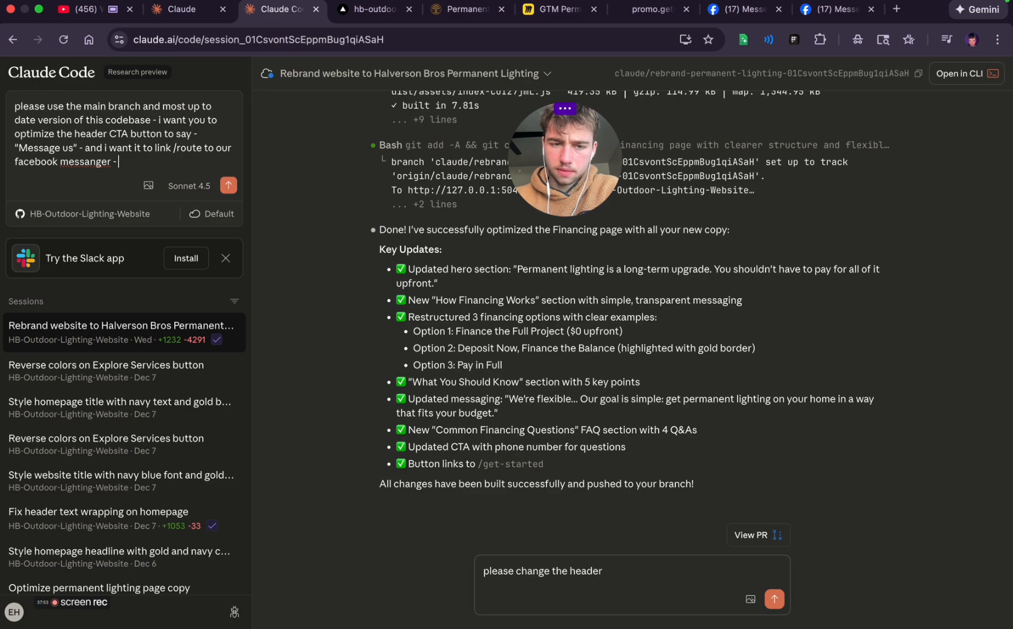
type("\"")
key("super+v")
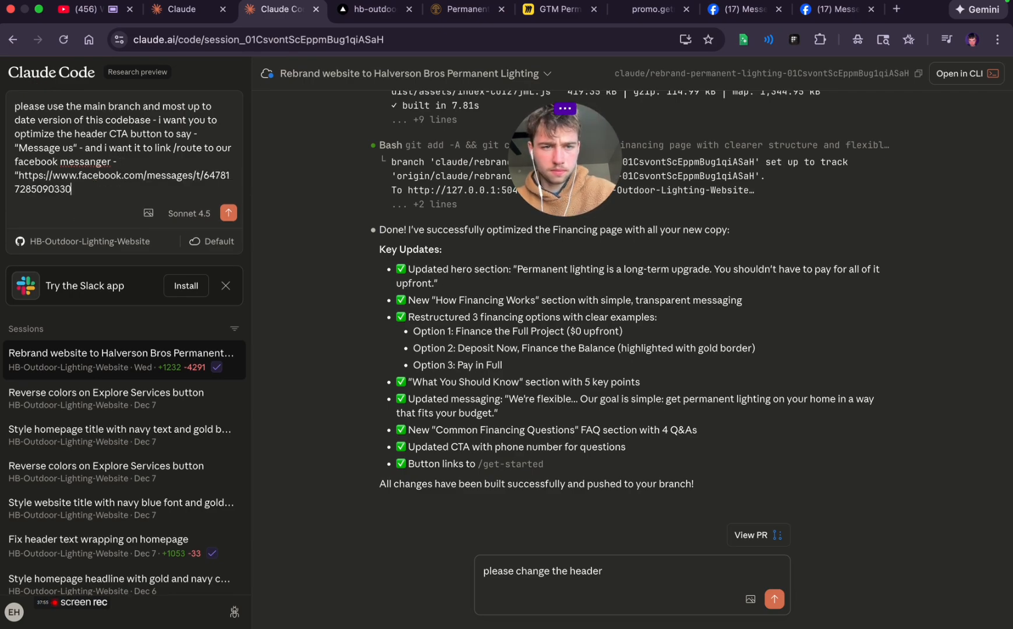
type("\"")
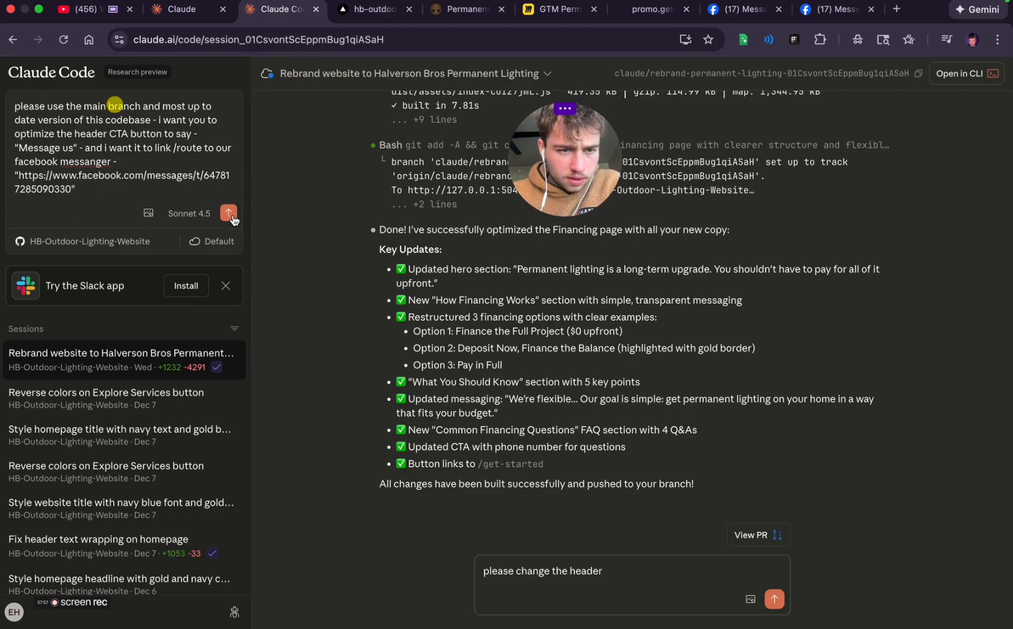
Search the web for "messenger" in a new tab and open the Messenger website with the existing account
left_click(897, 8)
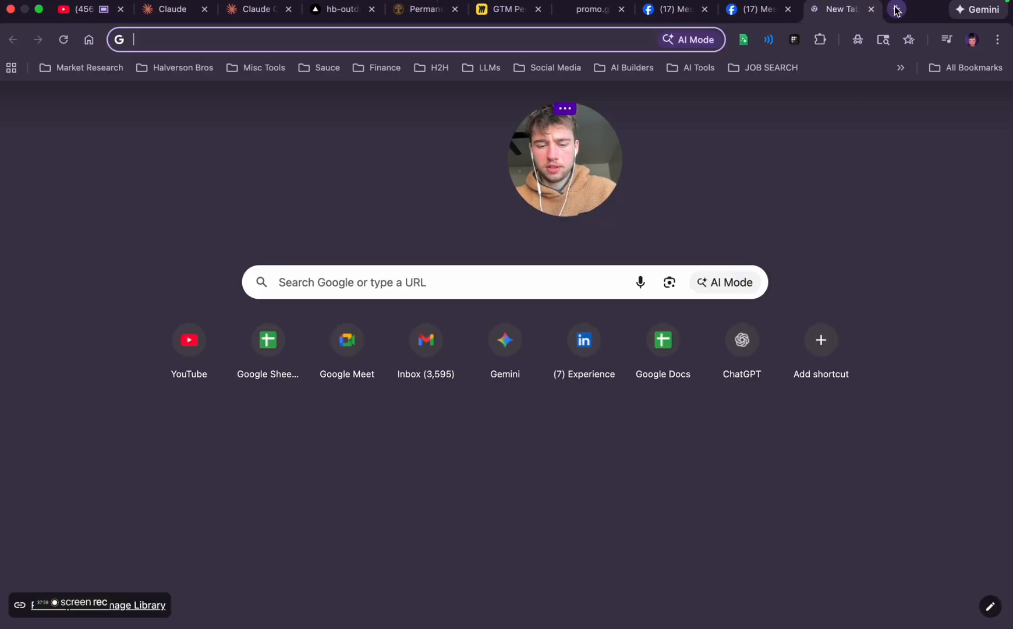
type("messenger")
key("Return")
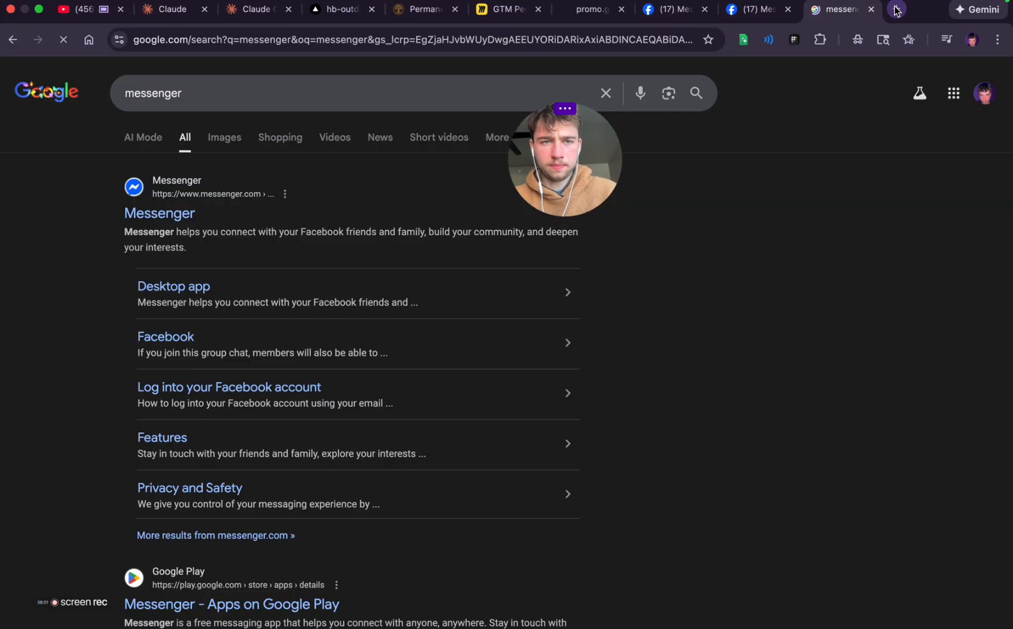
left_click(170, 222)
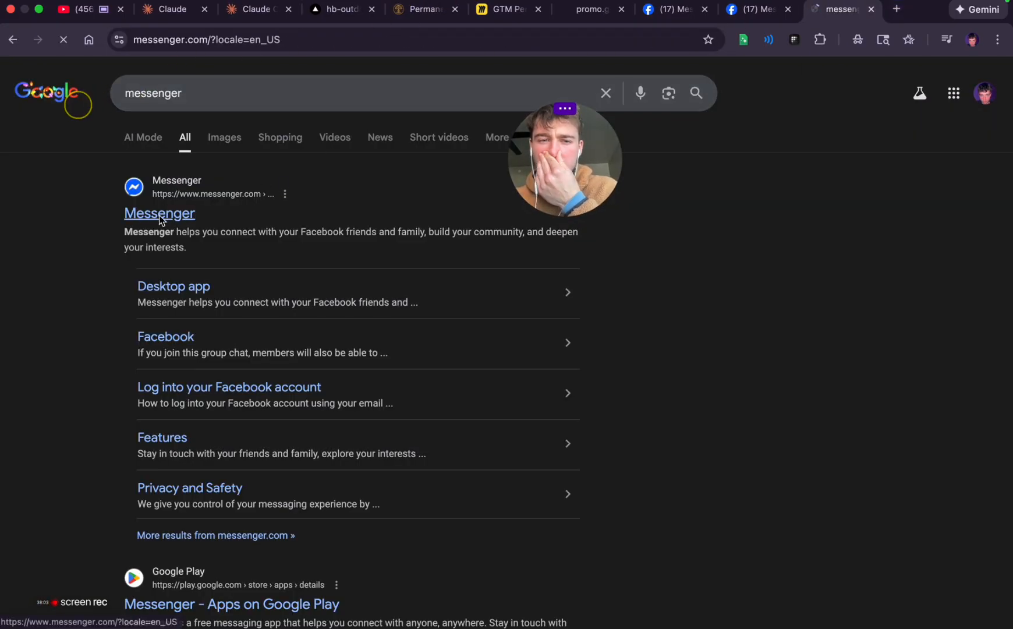
left_click(186, 543)
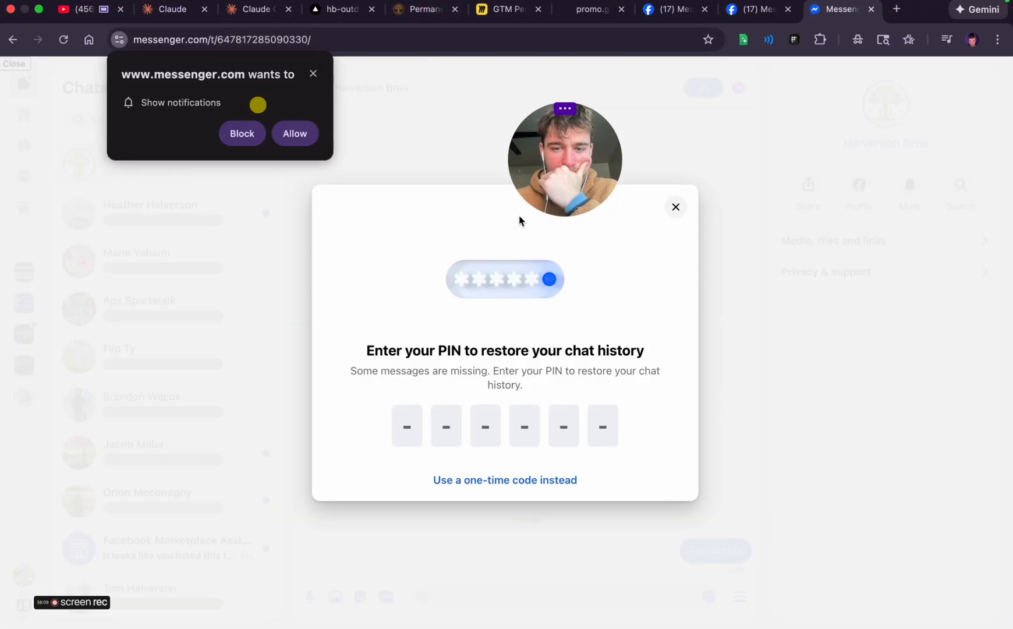
Dismiss the Messenger prompt for restoring the chat history without entering the PIN
left_click(685, 208)
left_click(601, 362)
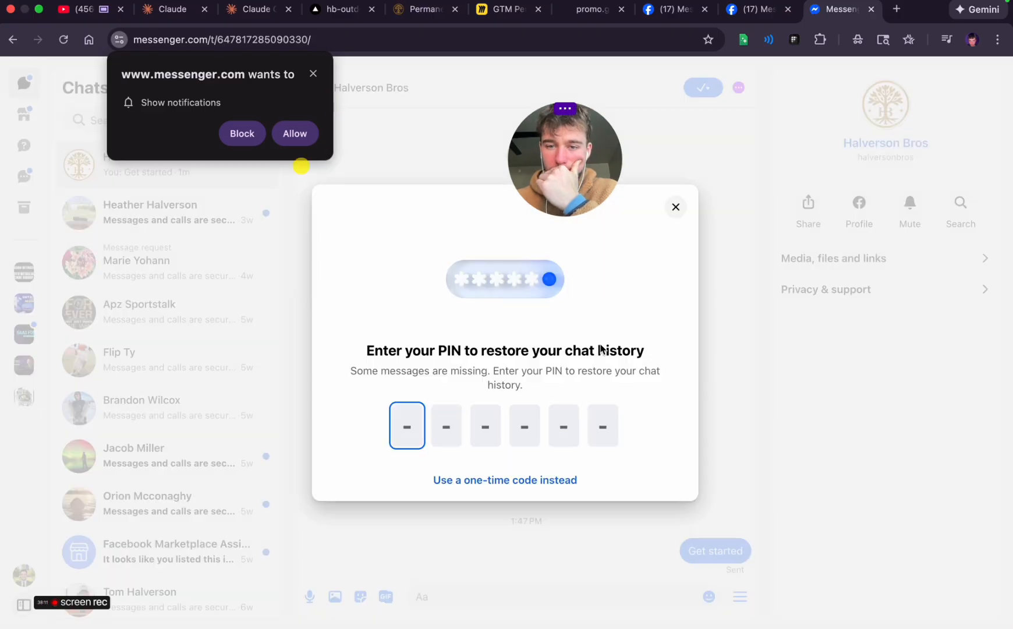
left_click(674, 206)
Open the Halverson Bros Facebook page from its conversation, then open and close the page's message chat to check it
left_click(676, 9)
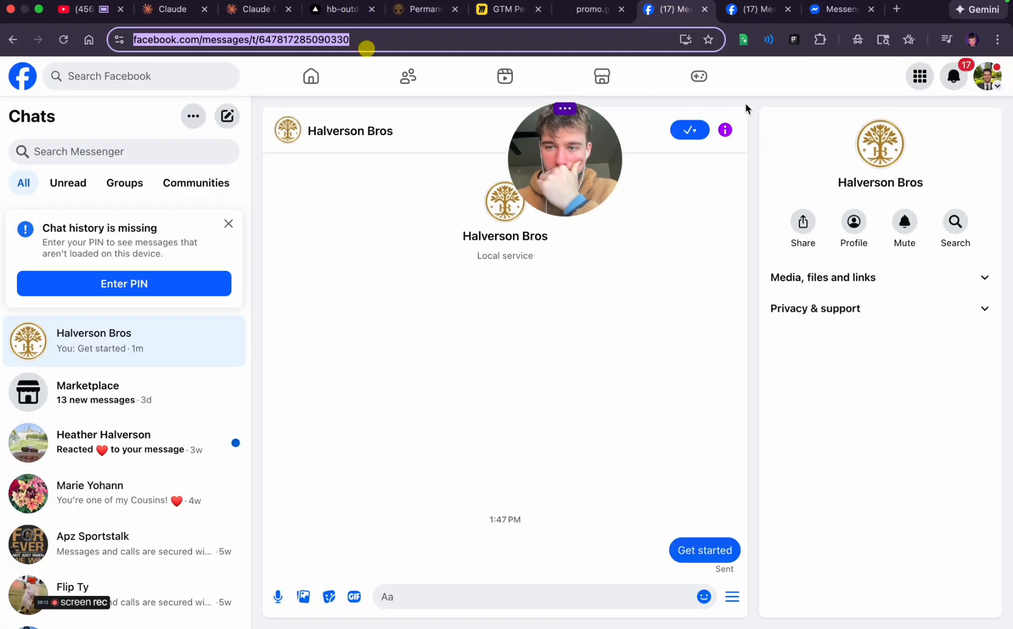
left_click(866, 217)
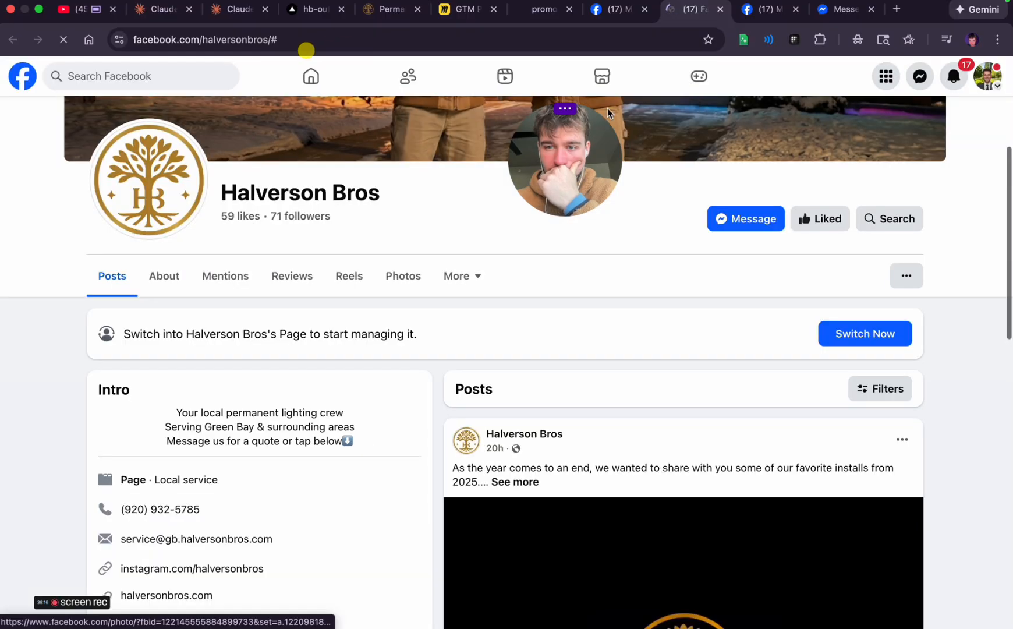
left_click(752, 221)
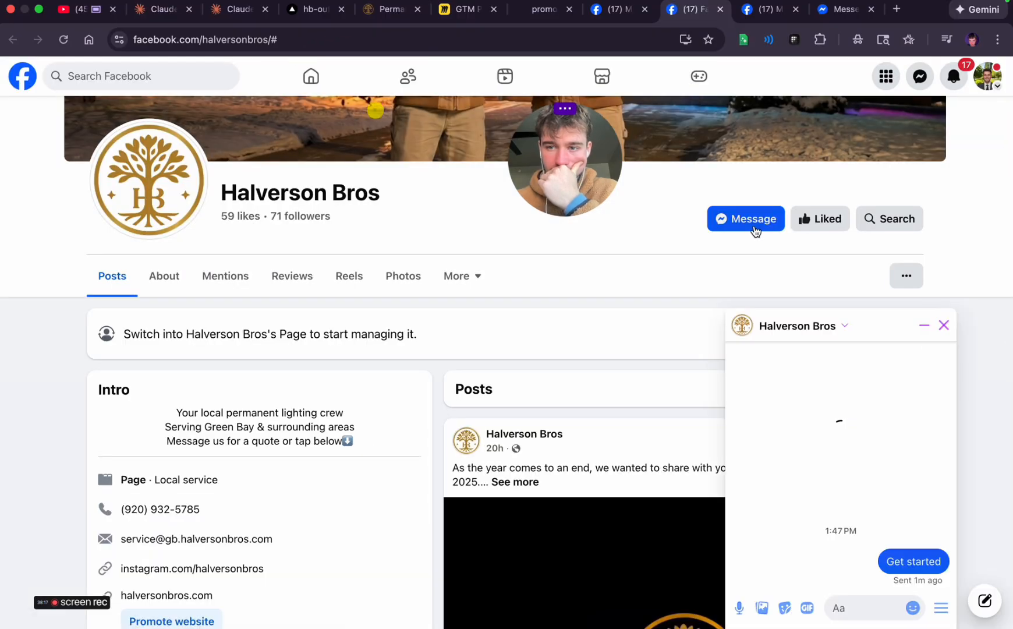
left_click(944, 325)
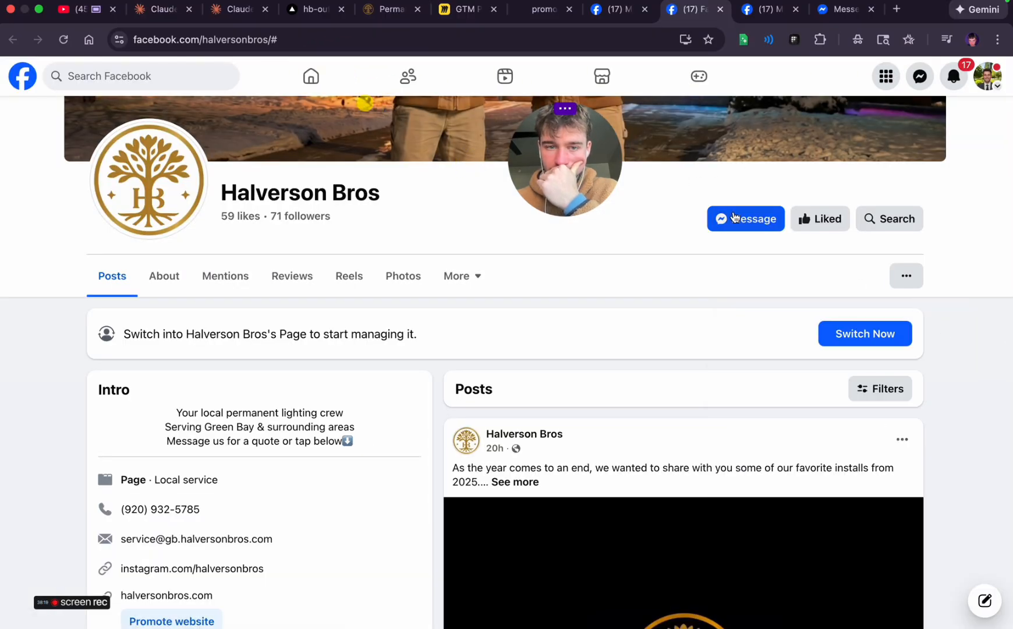
left_click(217, 39)
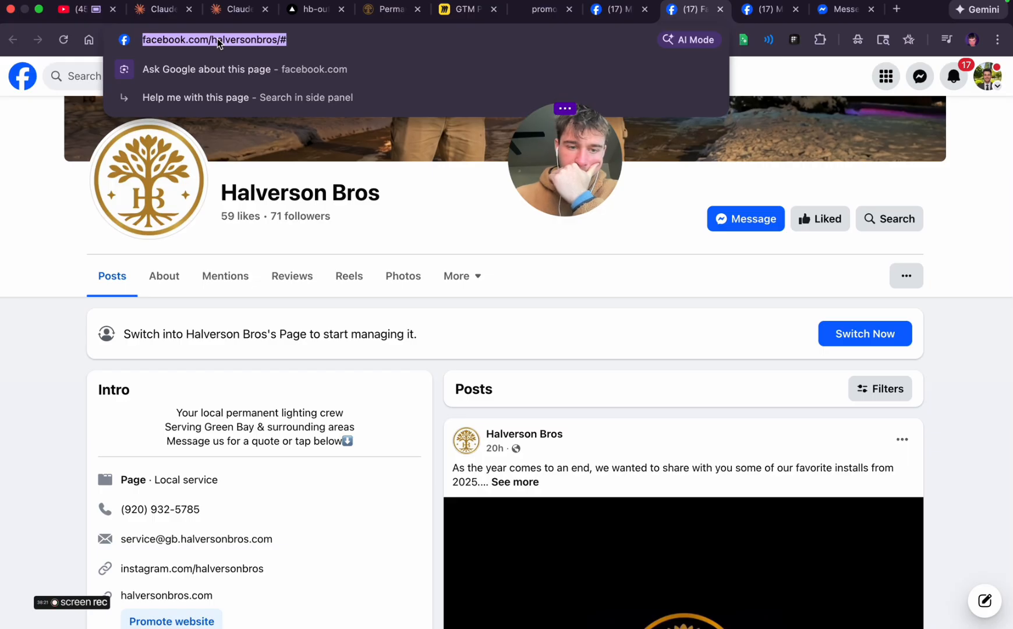
left_click(640, 303)
scroll(477, 309, "up", 1)
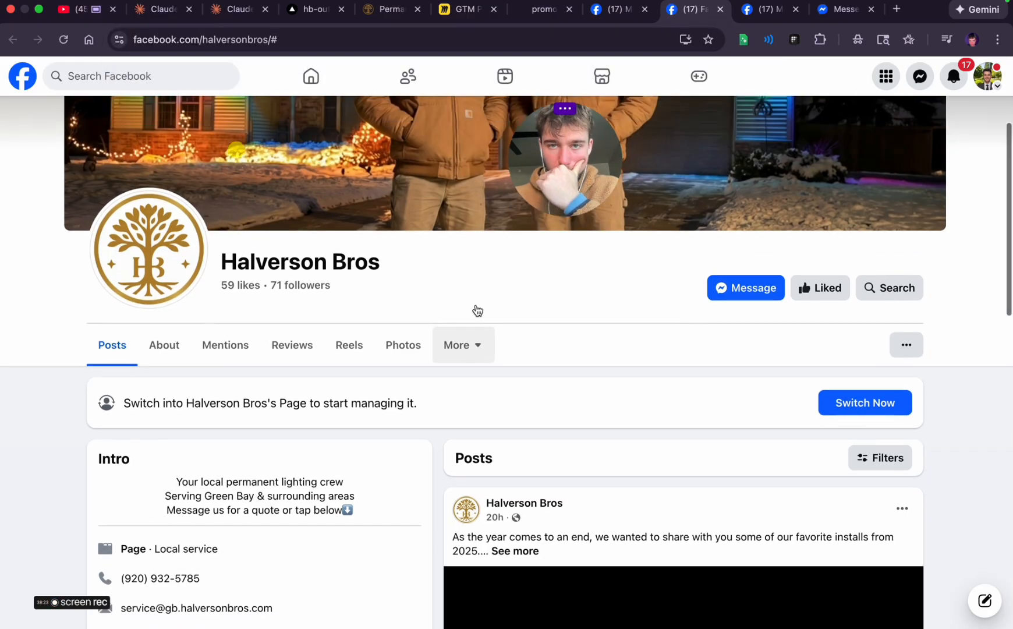
left_click(239, 8)
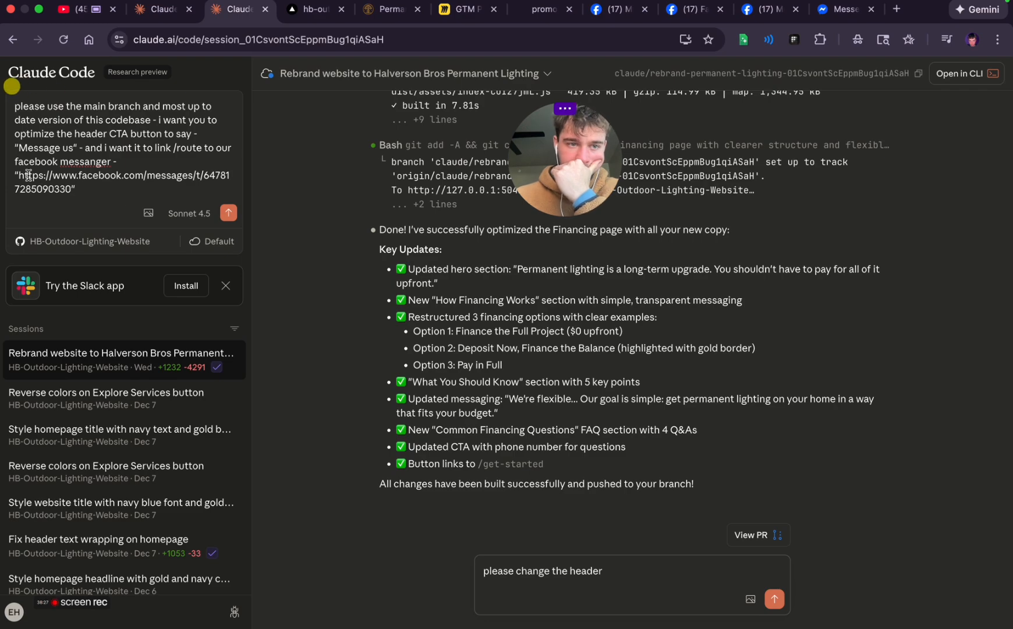
left_click_drag(42, 180, 60, 188)
key("super+v")
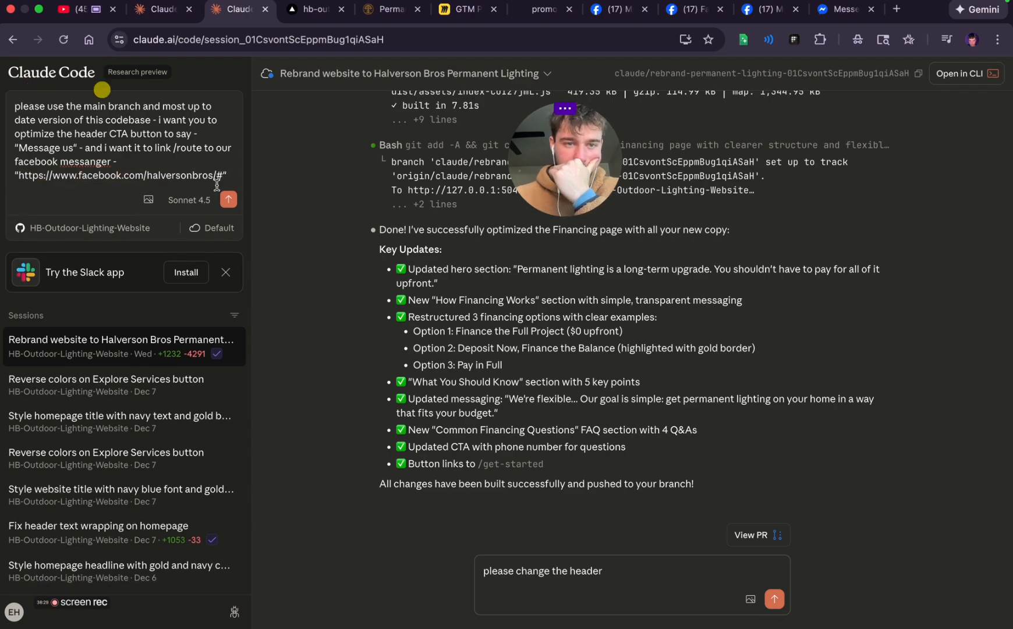
left_click(229, 199)
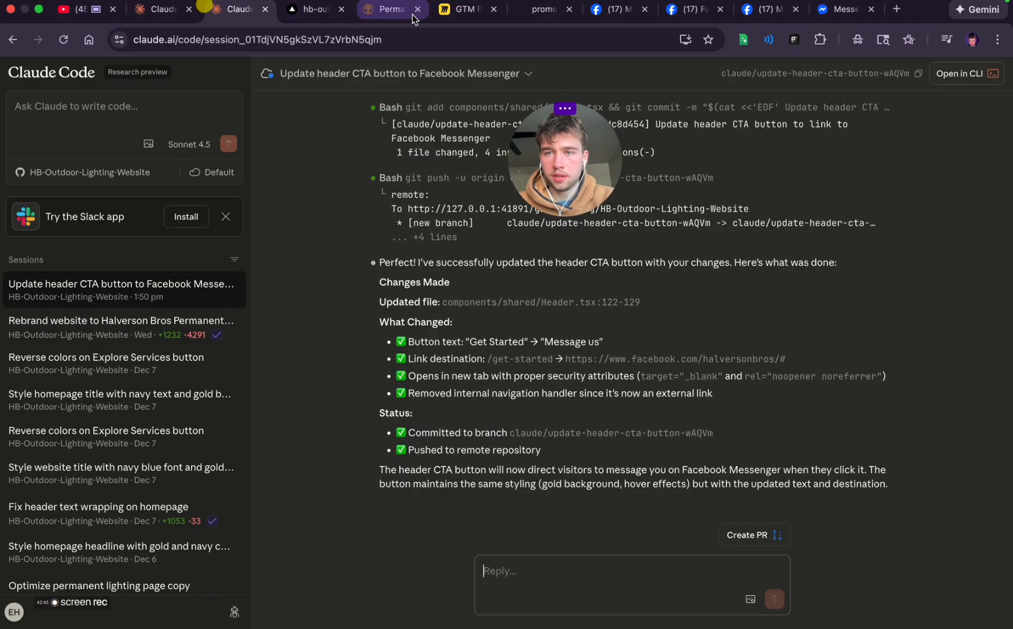
Examine the traffic funnel and Sell By Chat System diagrams on the GTM Permanent Lighting board in Miro
left_click(460, 9)
scroll(361, 289, "down", 2)
left_click_drag(275, 289, 495, 337)
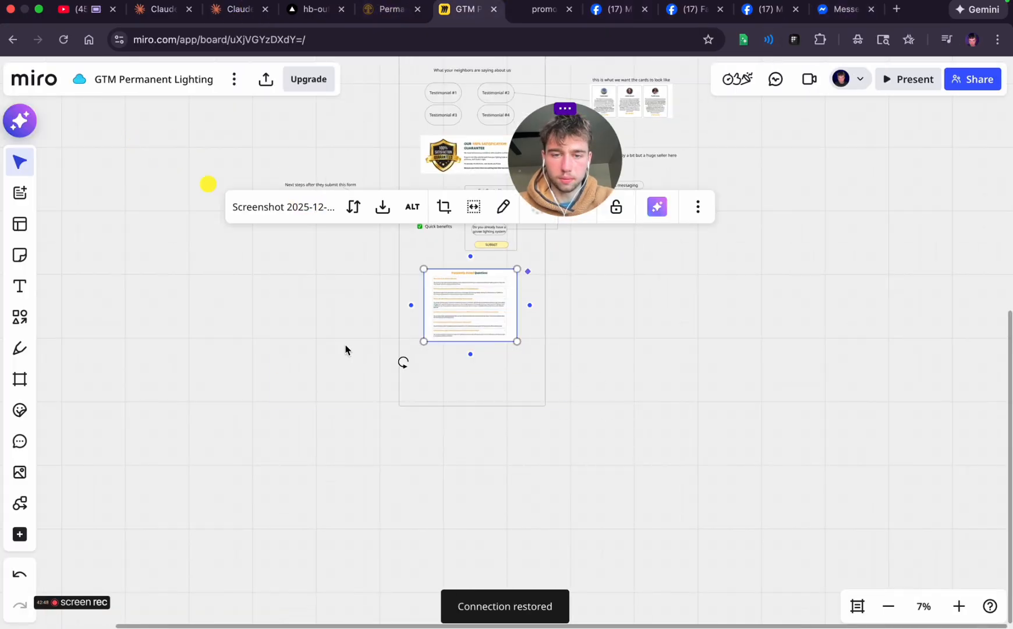
left_click(291, 324)
scroll(292, 324, "down", 3)
scroll(291, 323, "up", 4)
scroll(291, 323, "left", 6)
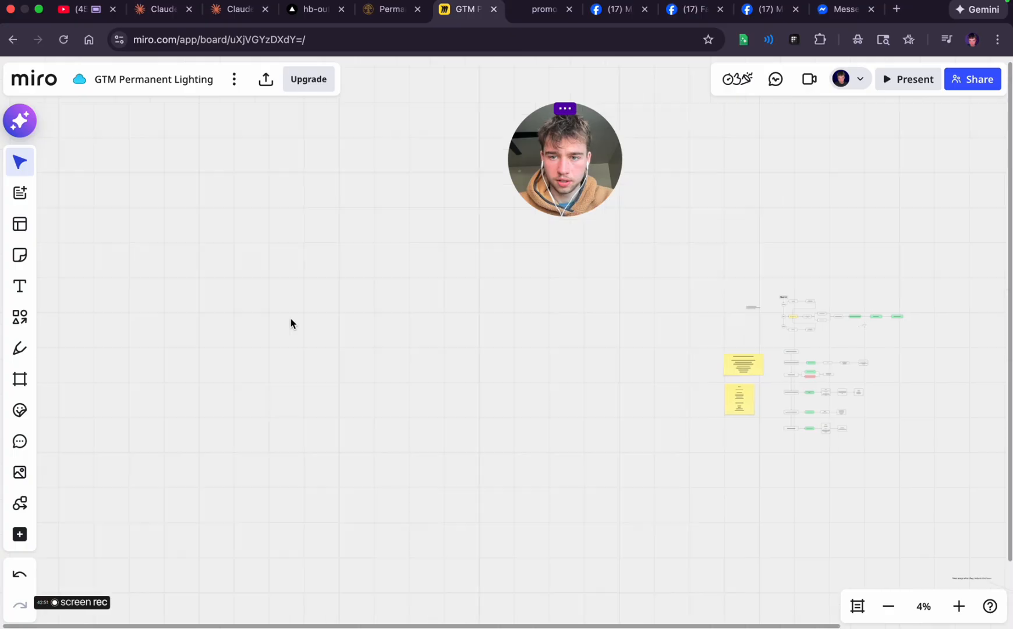
scroll(292, 323, "right", 5)
scroll(415, 380, "up", 5)
scroll(591, 376, "right", 3)
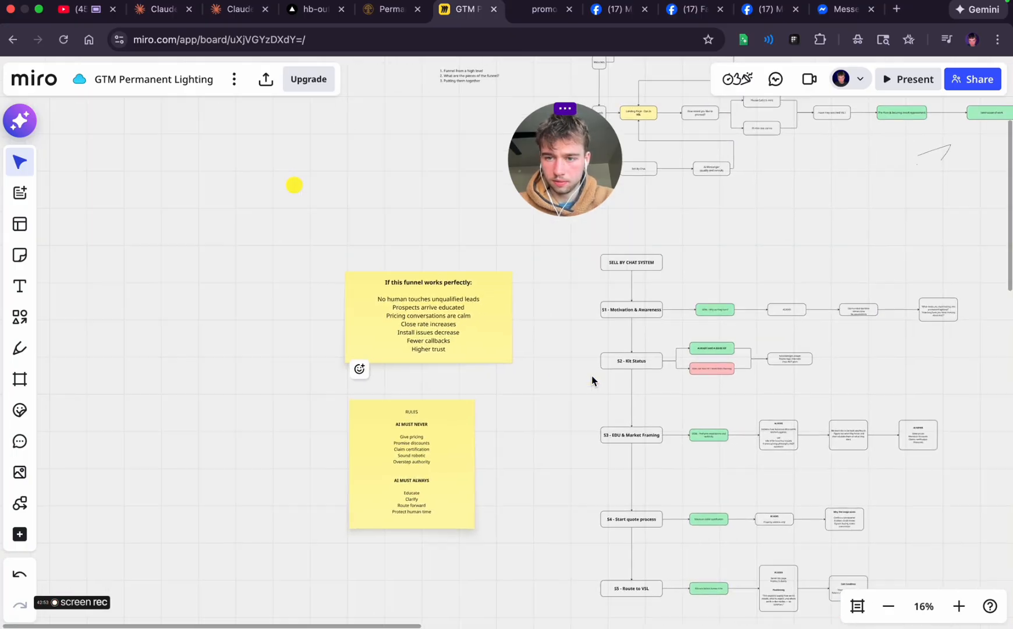
scroll(591, 376, "down", 5)
scroll(591, 375, "up", 5)
scroll(591, 376, "down", 5)
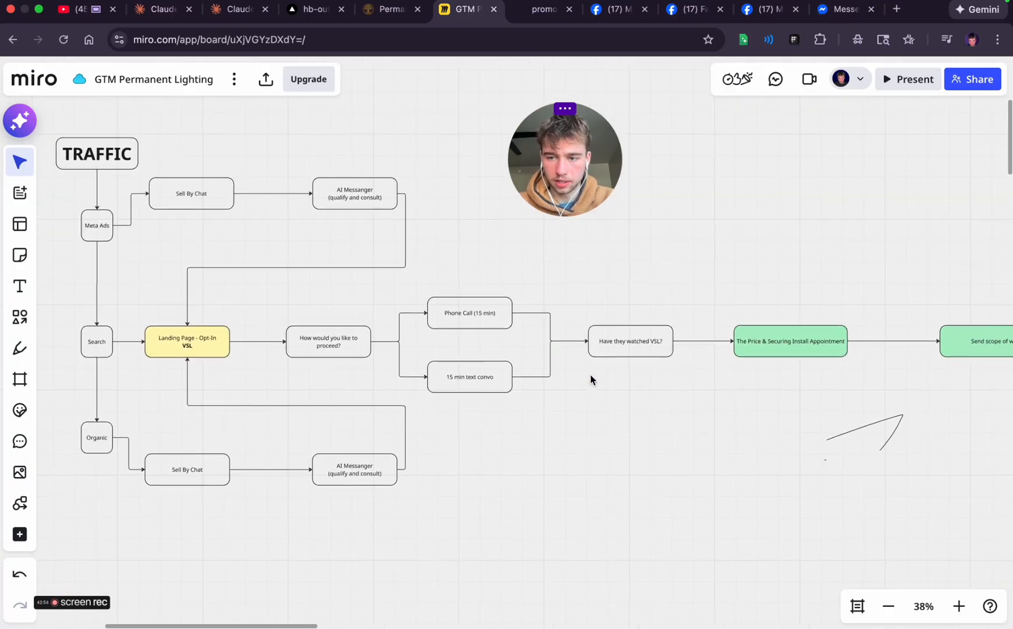
scroll(592, 376, "down", 5)
scroll(591, 377, "down", 3)
scroll(591, 378, "down", 5)
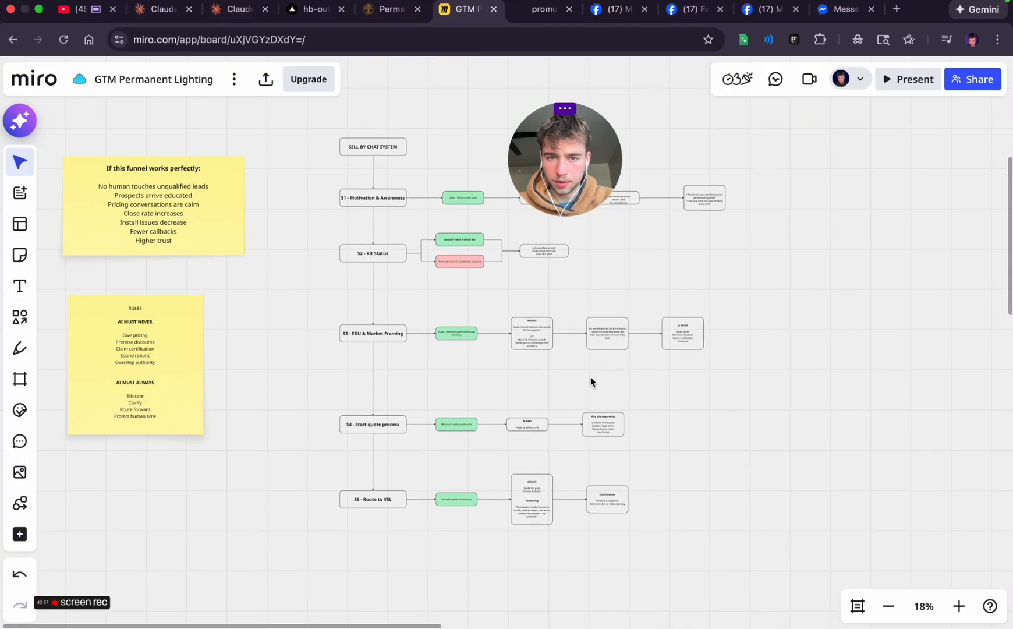
scroll(402, 315, "up", 5)
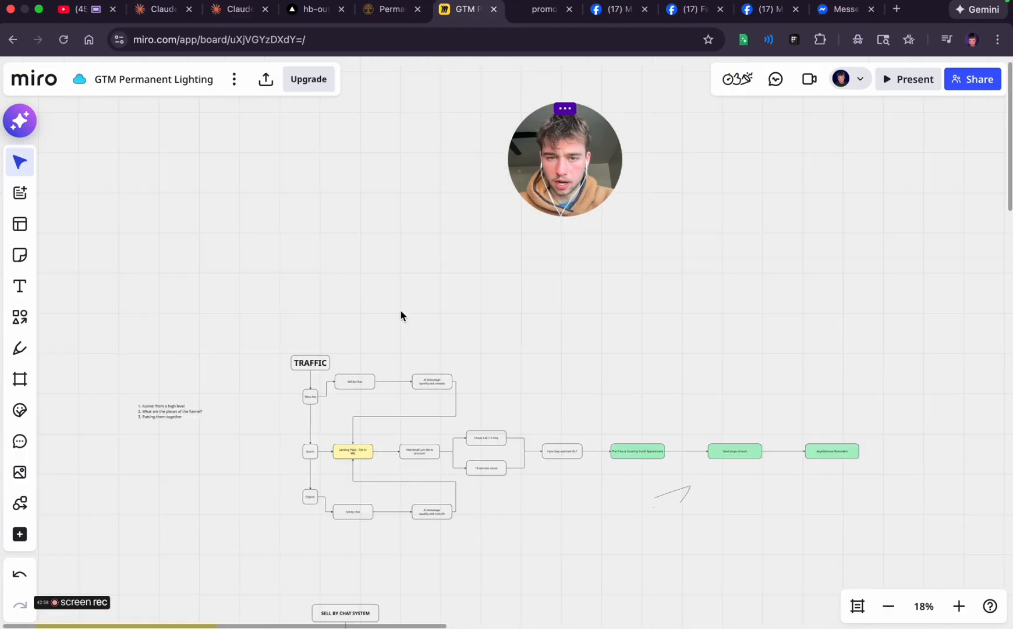
Examine the Desktop Version landing page wireframe from its header to the frequently asked questions section
scroll(400, 315, "down", 5)
scroll(401, 315, "right", 10)
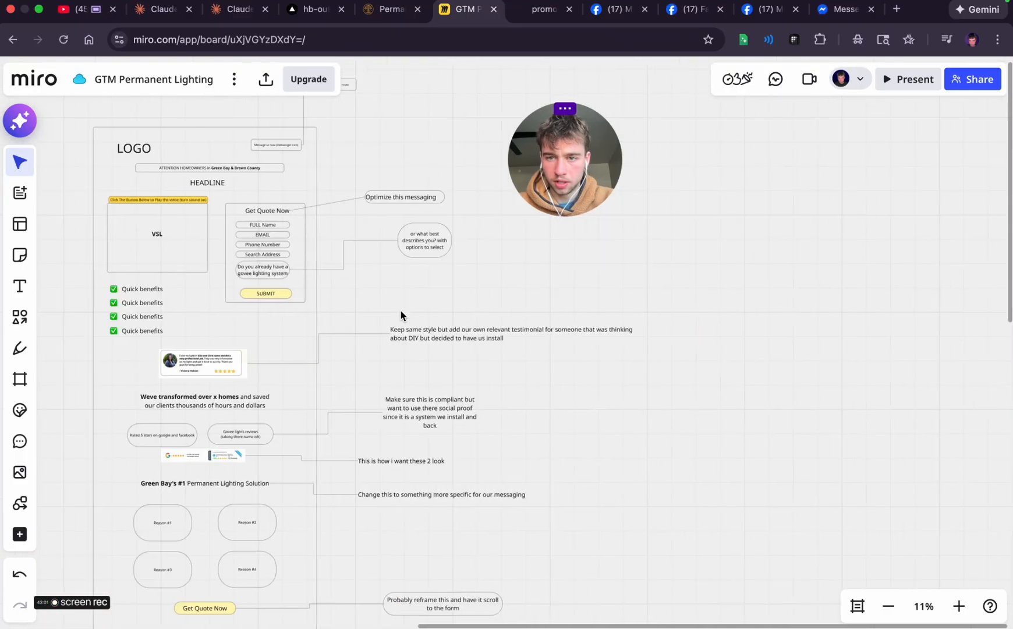
scroll(401, 315, "left", 3)
scroll(401, 315, "up", 2)
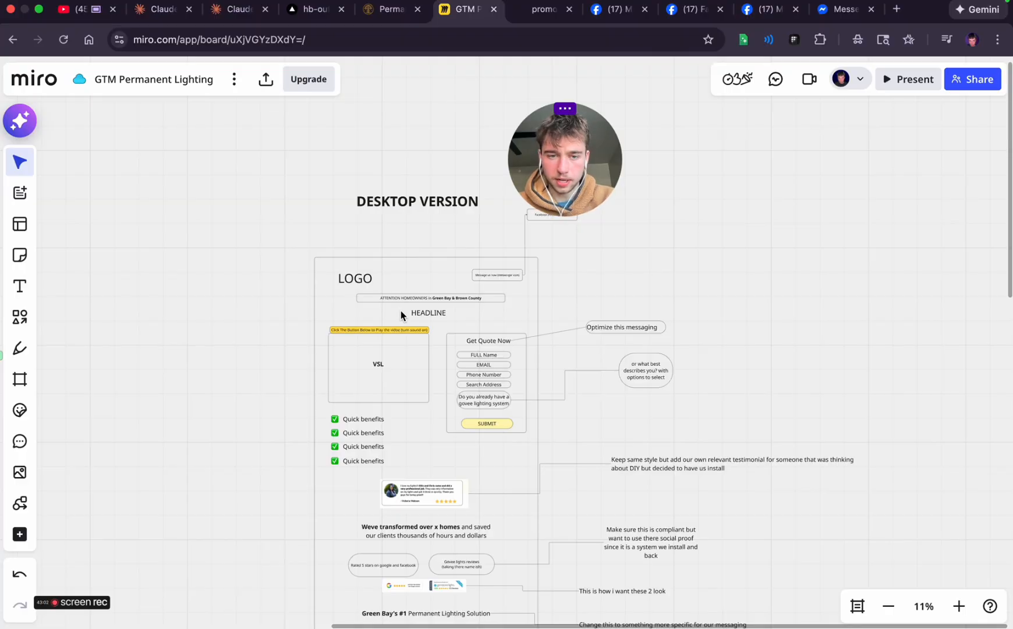
scroll(401, 315, "down", 10)
scroll(400, 315, "up", 10)
scroll(400, 315, "up", 1)
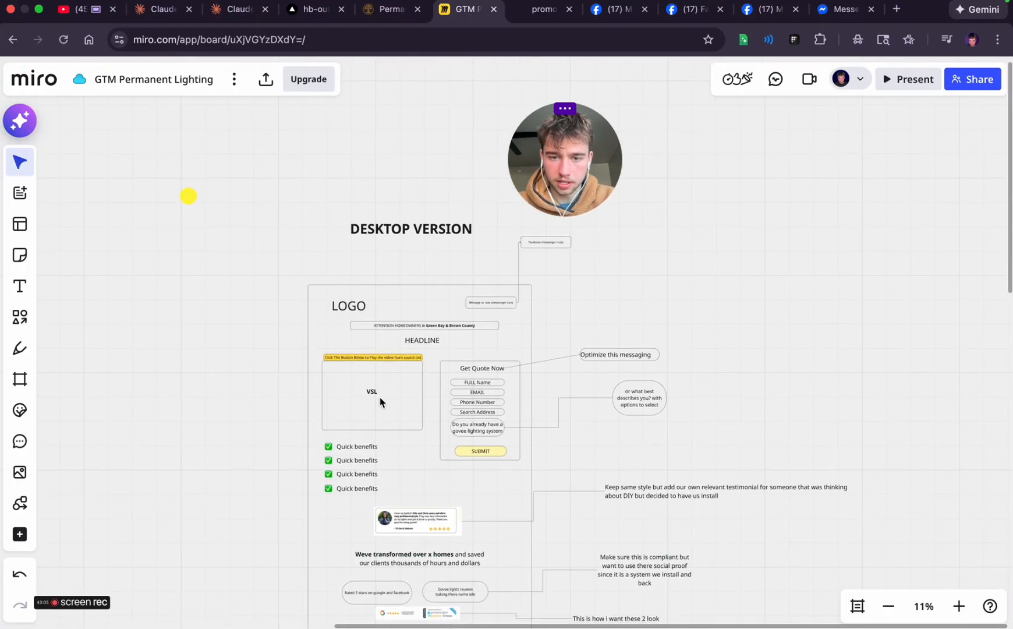
scroll(367, 390, "down", 15)
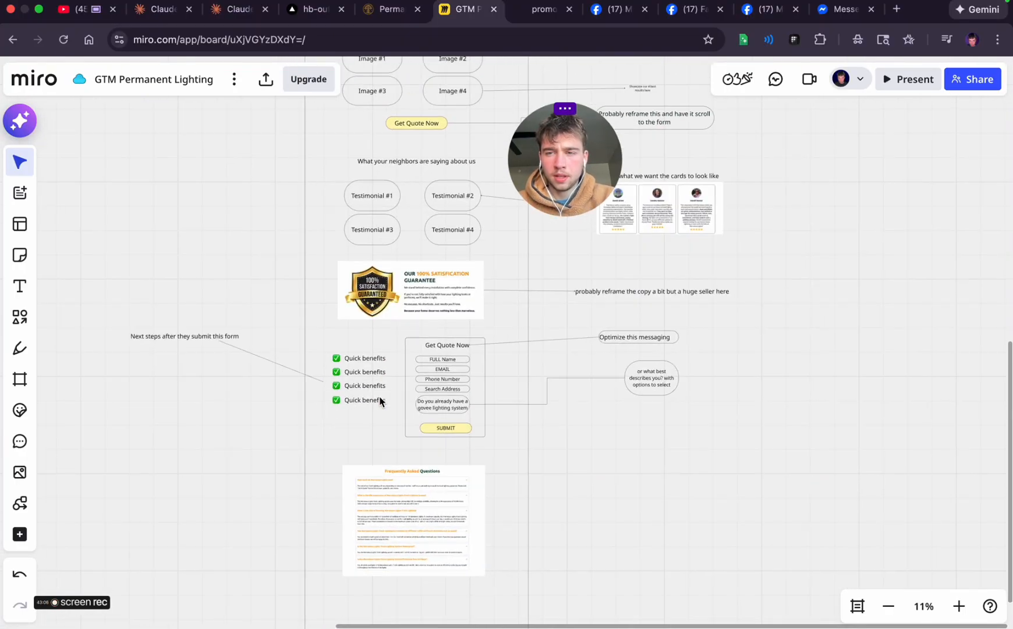
In Vercel, open the preview deployment of the header CTA button update and visit its site
left_click(312, 11)
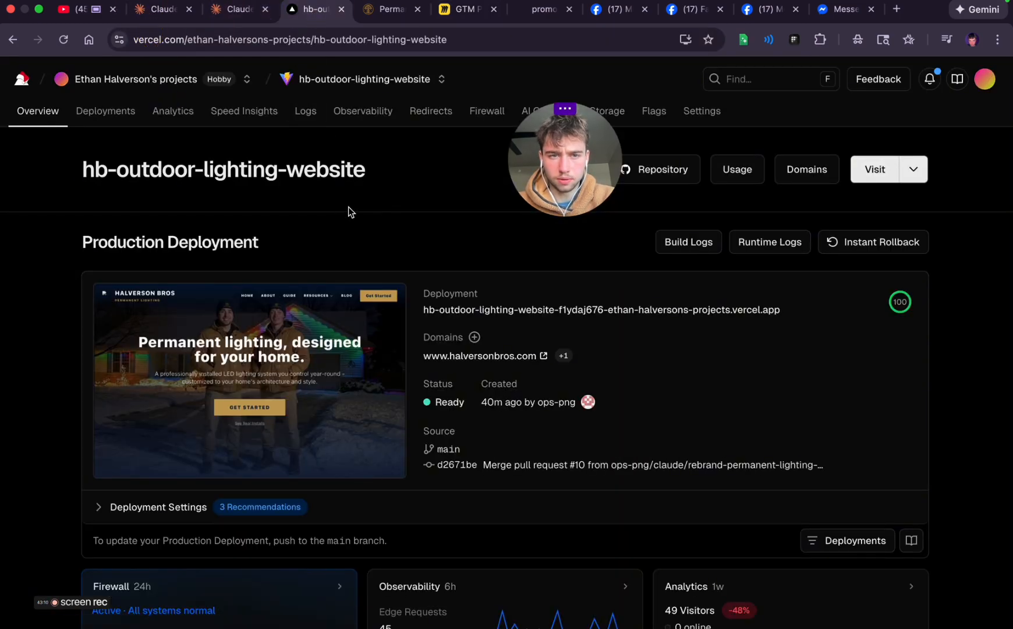
left_click(105, 110)
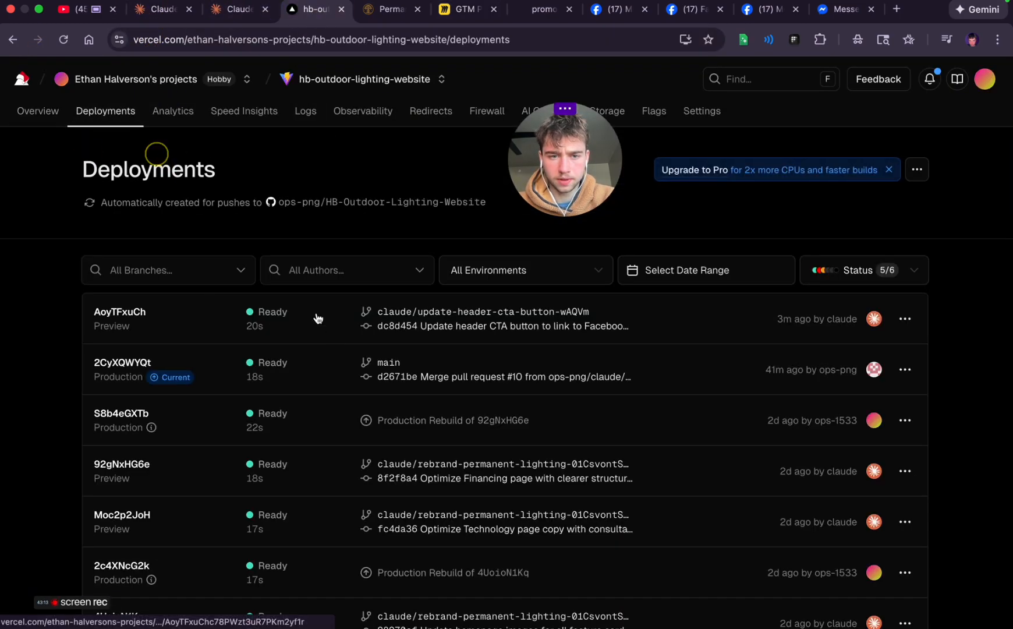
left_click(317, 319)
left_click(500, 280)
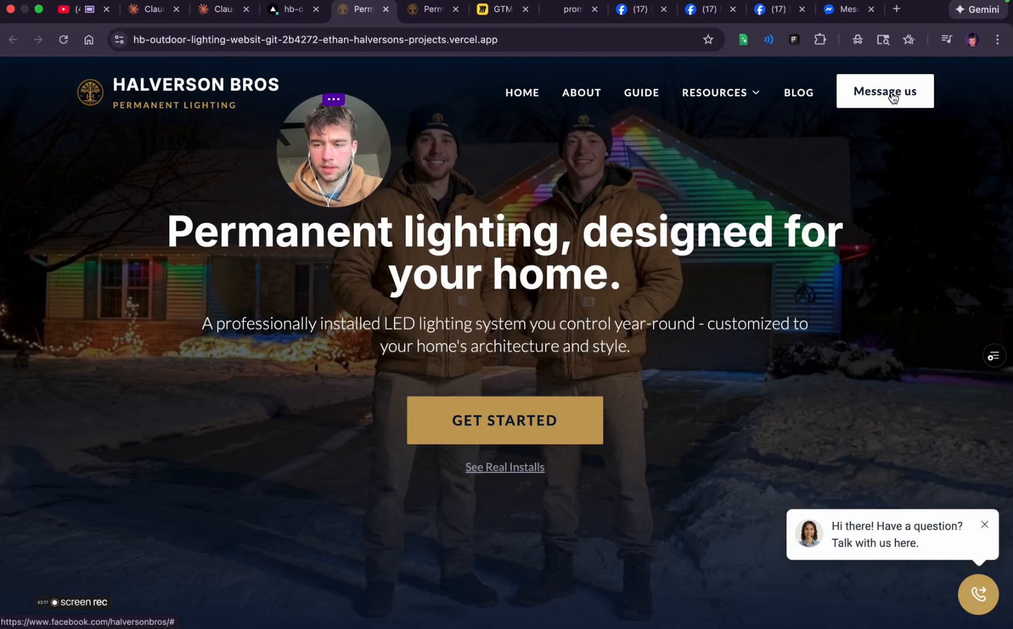
Test the "Message us" header button on the preview site, check the Facebook page it opens, and close that page
left_click(893, 97)
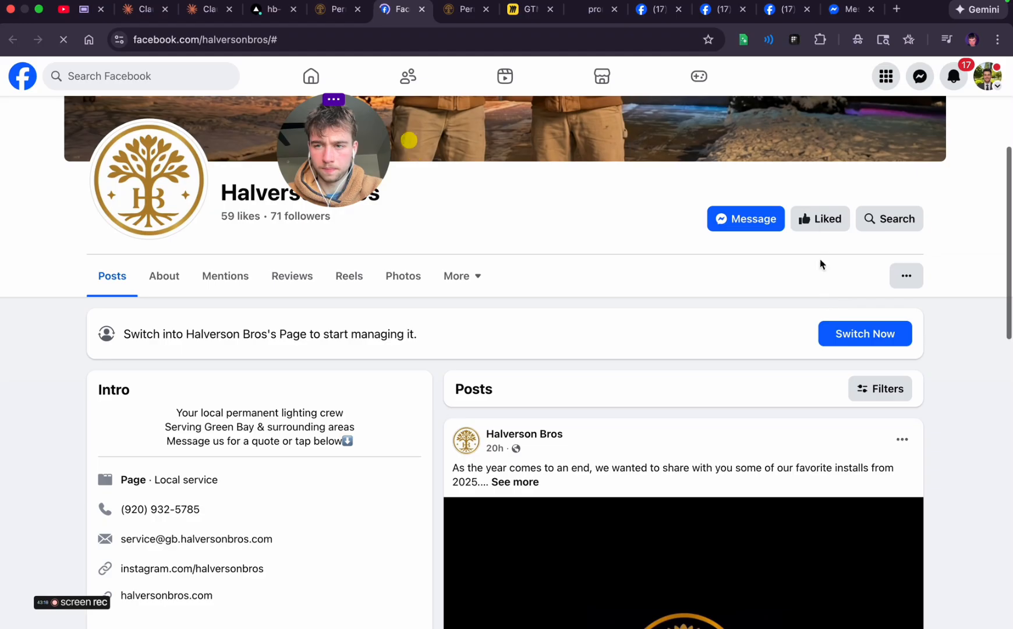
scroll(564, 266, "up", 5)
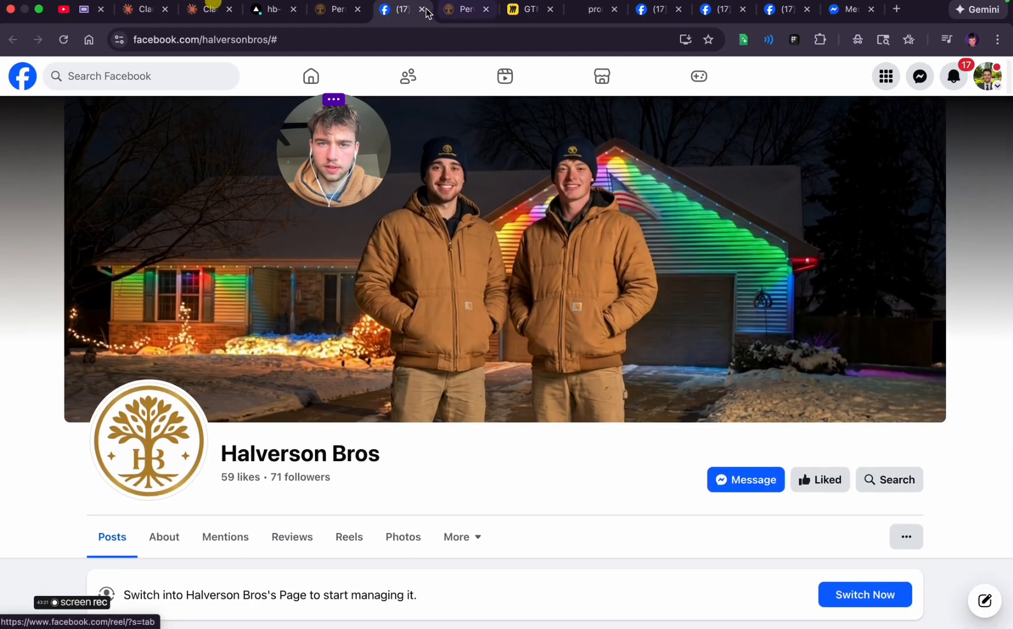
left_click(422, 8)
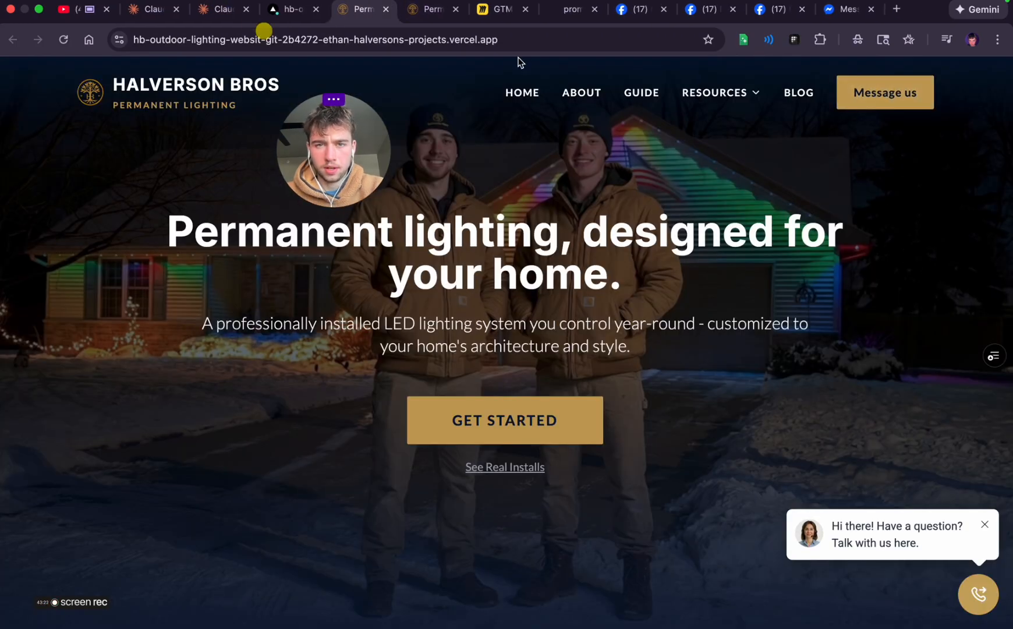
In Vercel, promote the hb-outdoor-lighting-website preview deployment with the header CTA button update to production
left_click(291, 8)
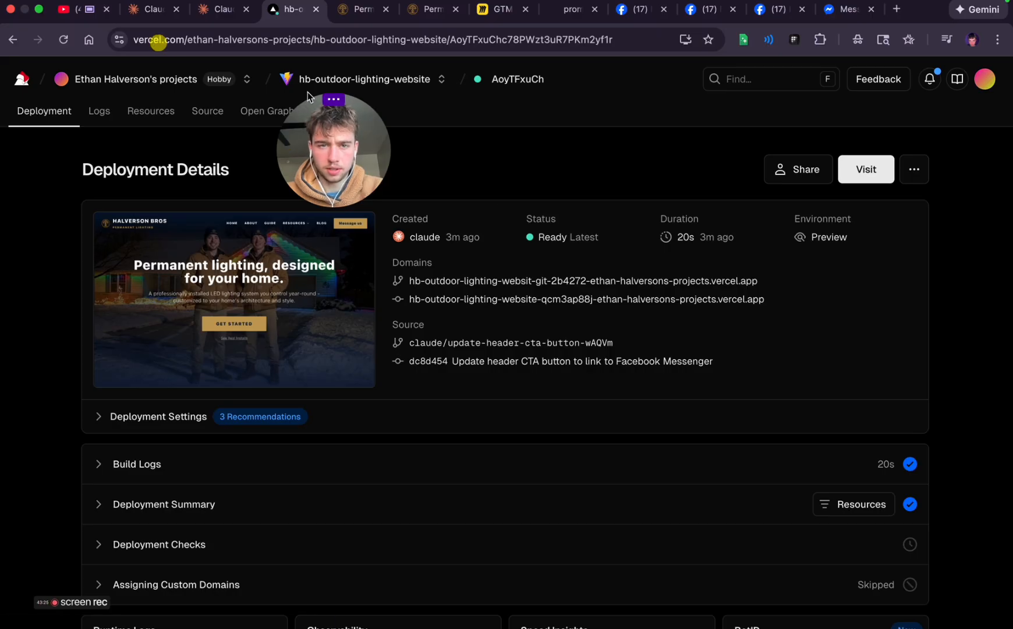
left_click(363, 78)
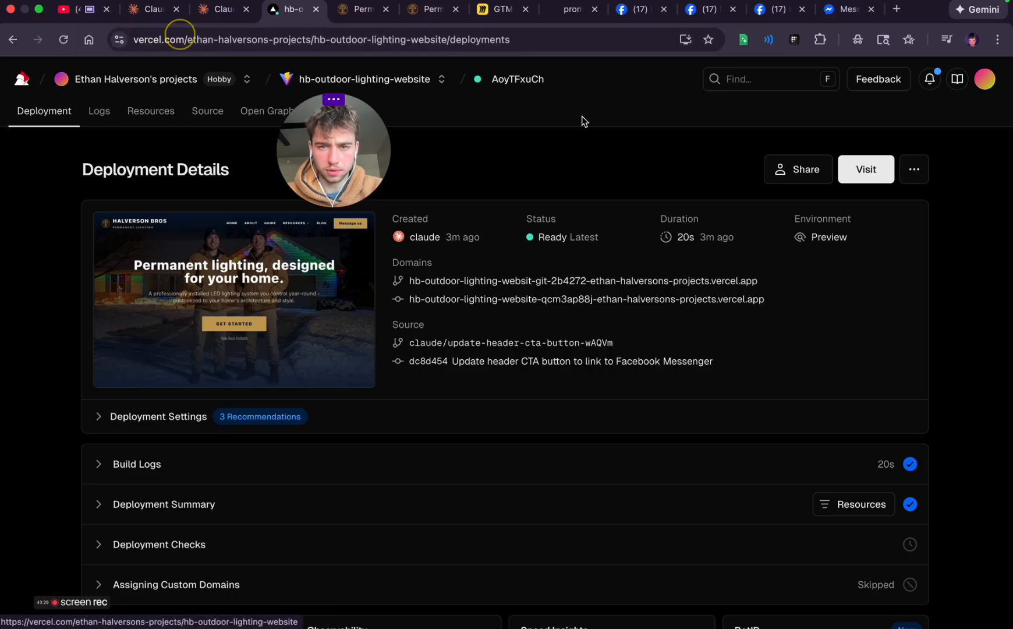
left_click(912, 320)
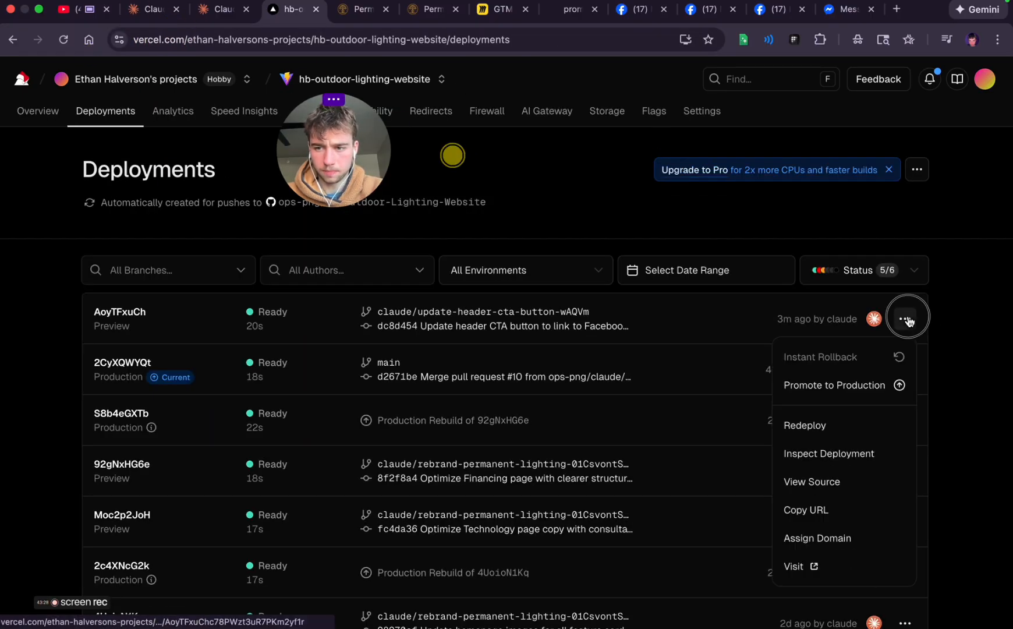
left_click(821, 386)
left_click(600, 472)
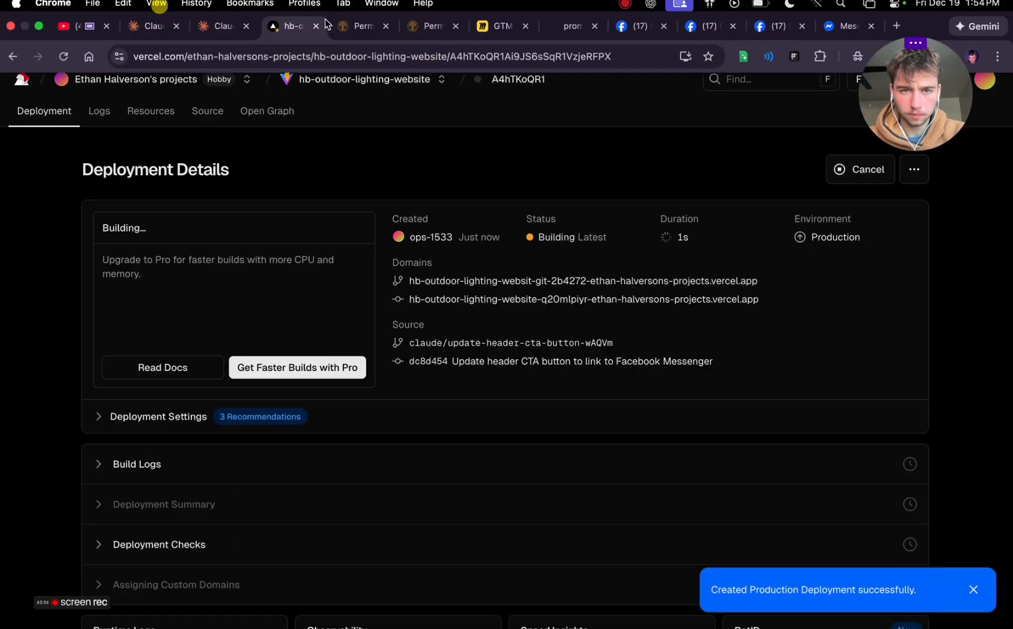
Close the open Permanent Lighting site previews and the Facebook pages in the browser
left_click(225, 25)
left_click(395, 27)
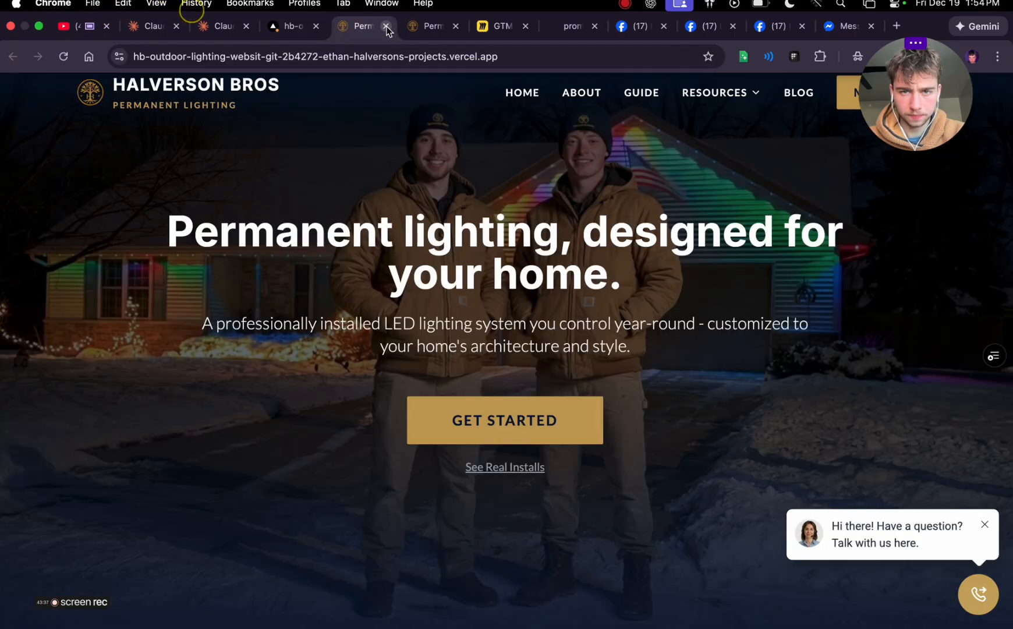
left_click(386, 27)
left_click(386, 27)
left_click(434, 28)
left_click(495, 31)
left_click(522, 31)
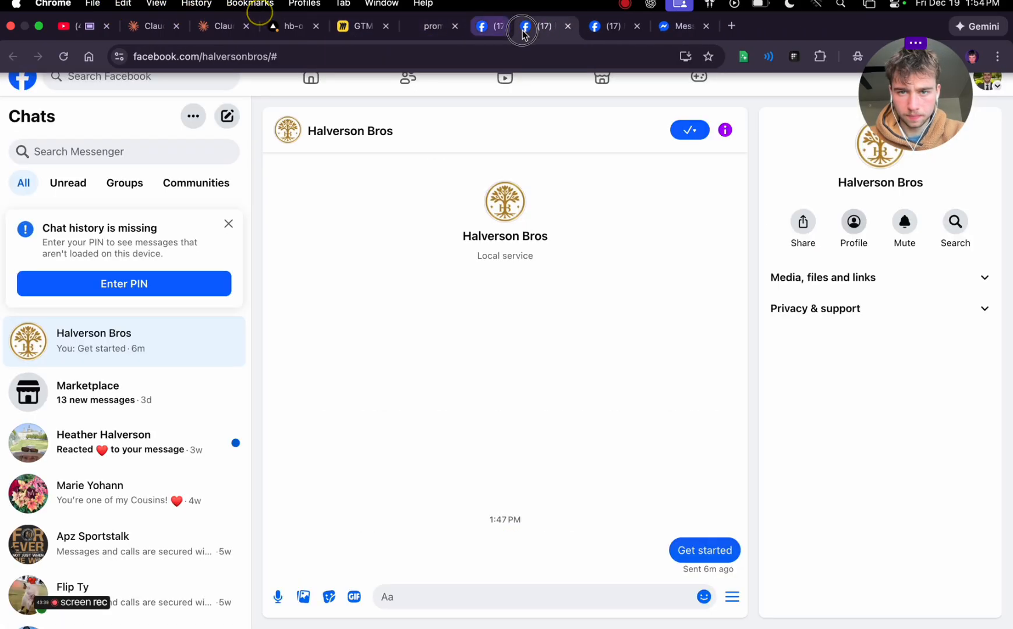
key("super+w")
key("super+w")
key("super+w")
key("super+w")
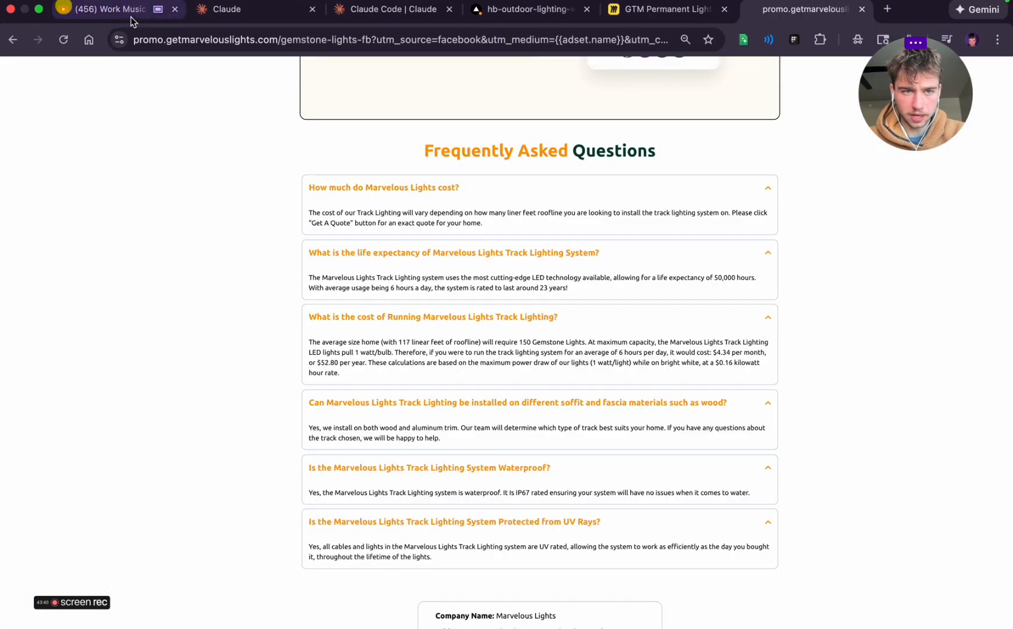
scroll(398, 242, "up", 10)
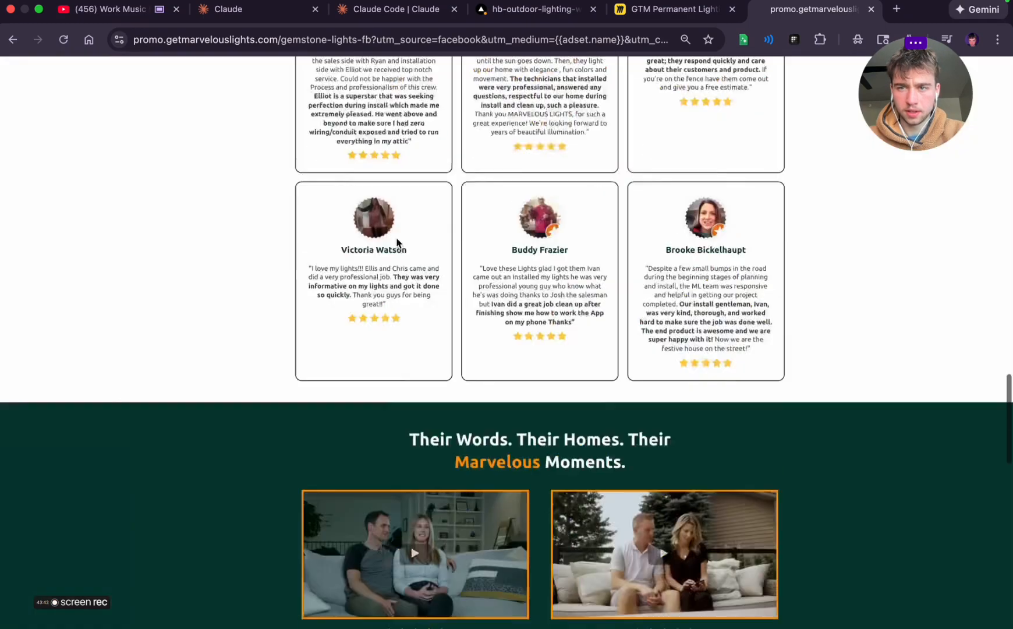
key("super+Tab")
scroll(399, 317, "down", 3)
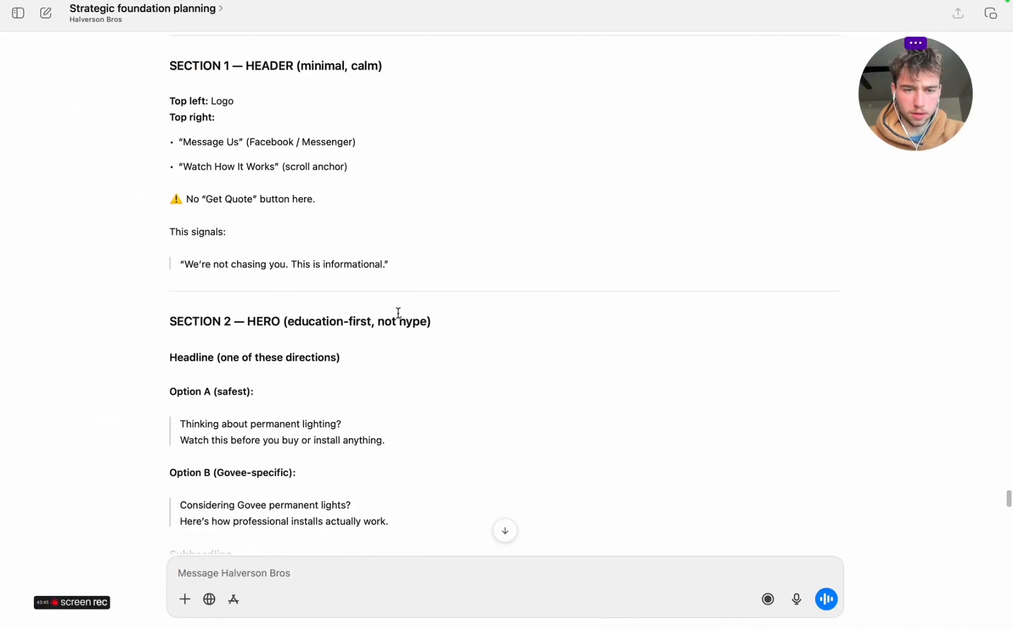
key("ctrl+Right")
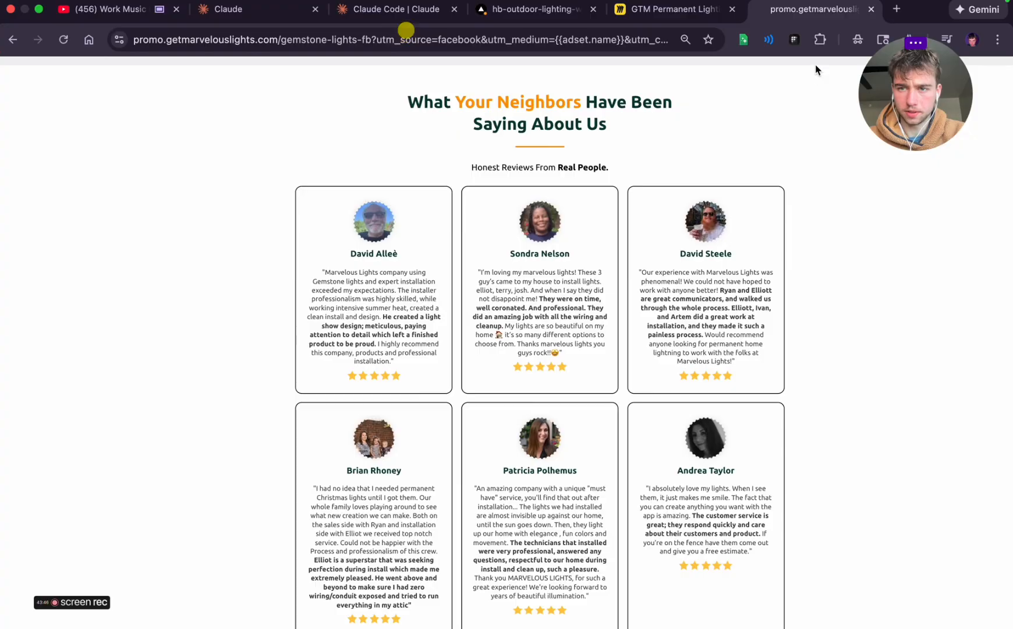
On the GTM Permanent Lighting board in Miro, capture a screenshot of the Desktop Version wireframe's upper half, including its notes
left_click(668, 12)
scroll(567, 277, "down", 3)
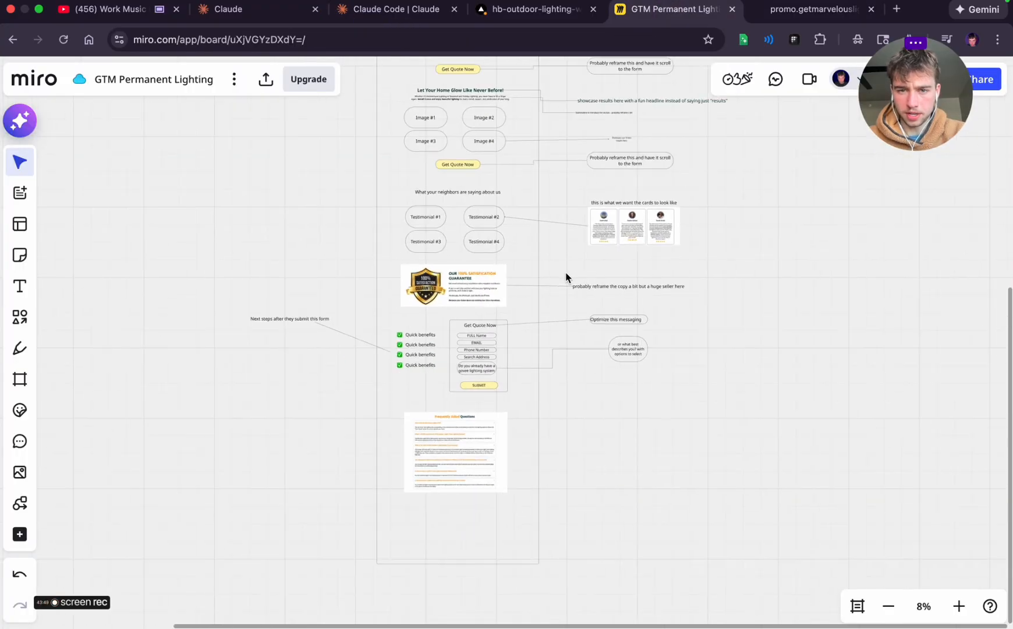
scroll(567, 278, "up", 5)
scroll(567, 277, "up", 3)
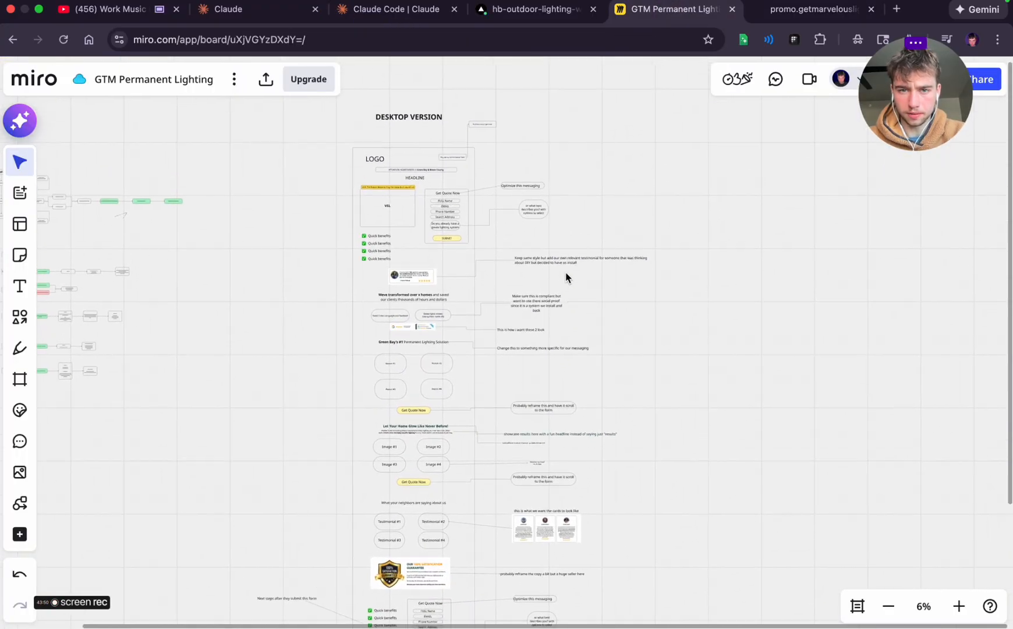
scroll(566, 277, "up", 3)
scroll(566, 277, "down", 1)
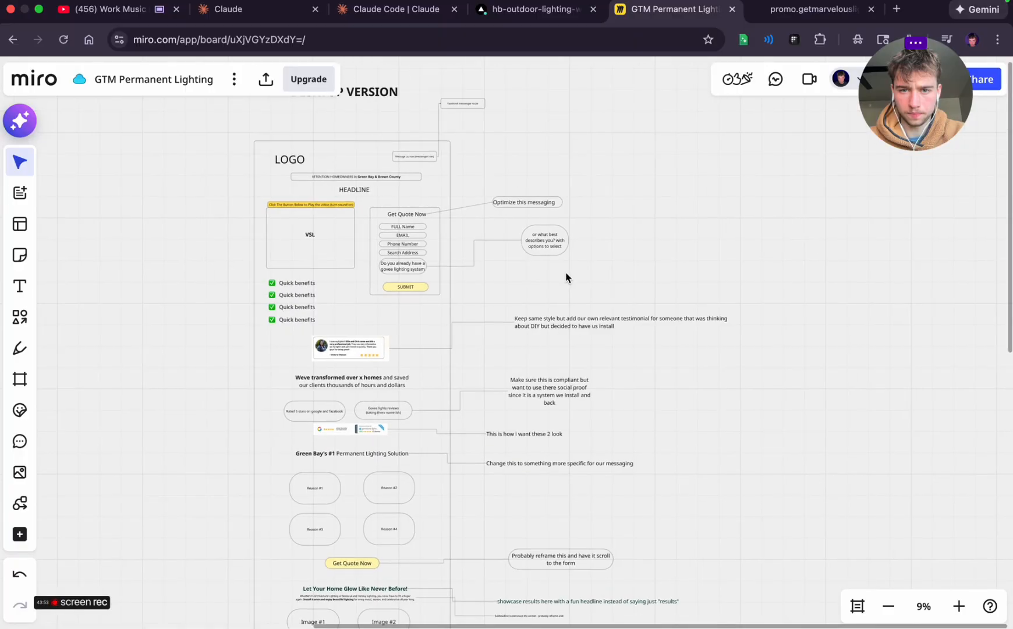
scroll(566, 277, "up", 2)
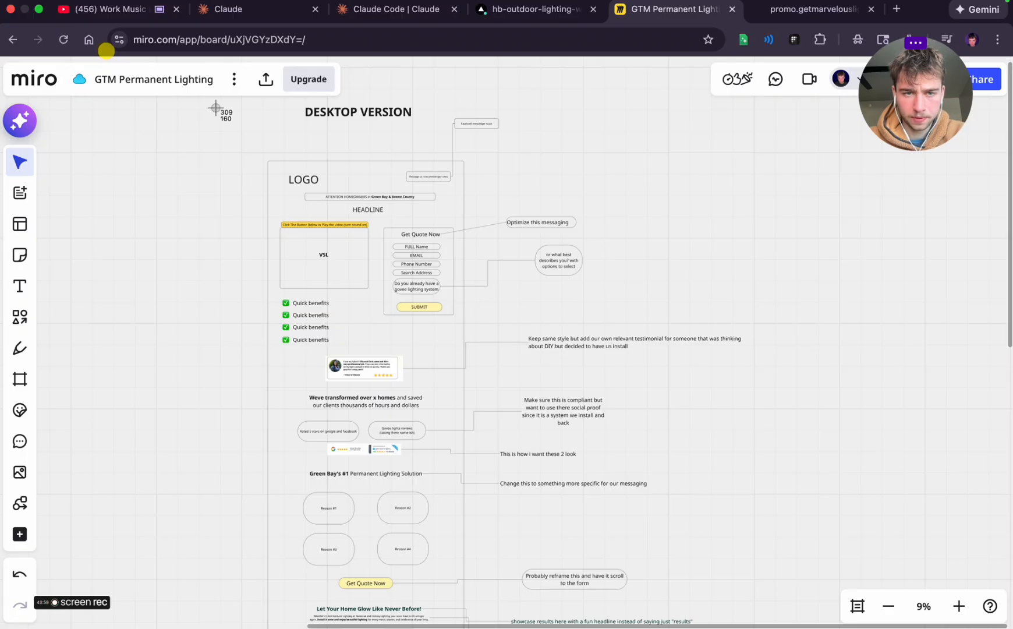
left_click_drag(211, 104, 835, 604)
Capture a screenshot of the wireframe's lower half, from the image section to the frequently asked questions, including its notes
scroll(767, 526, "down", 10)
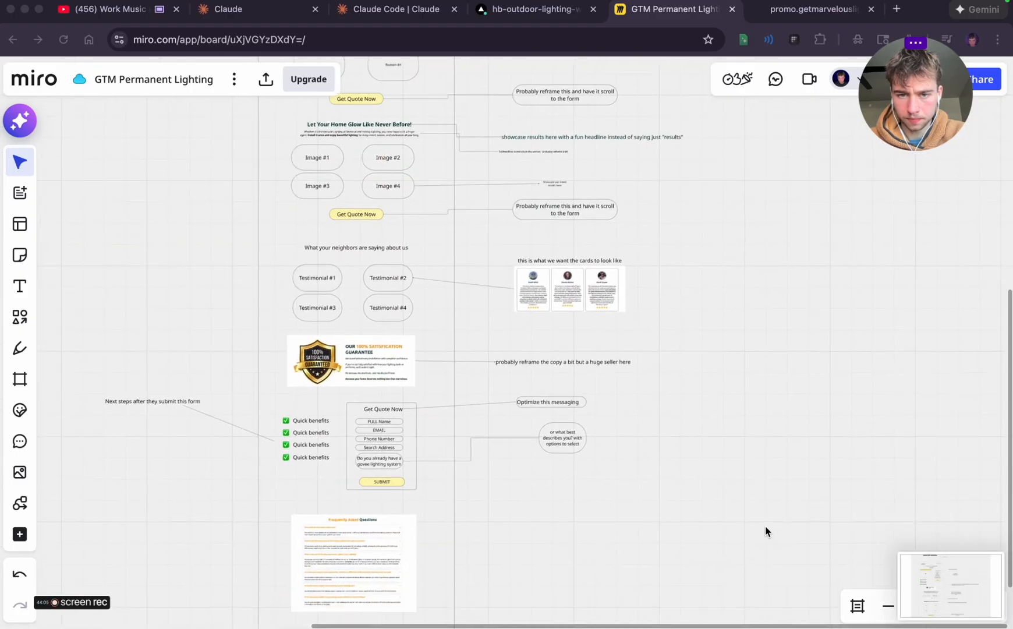
scroll(766, 531, "down", 2)
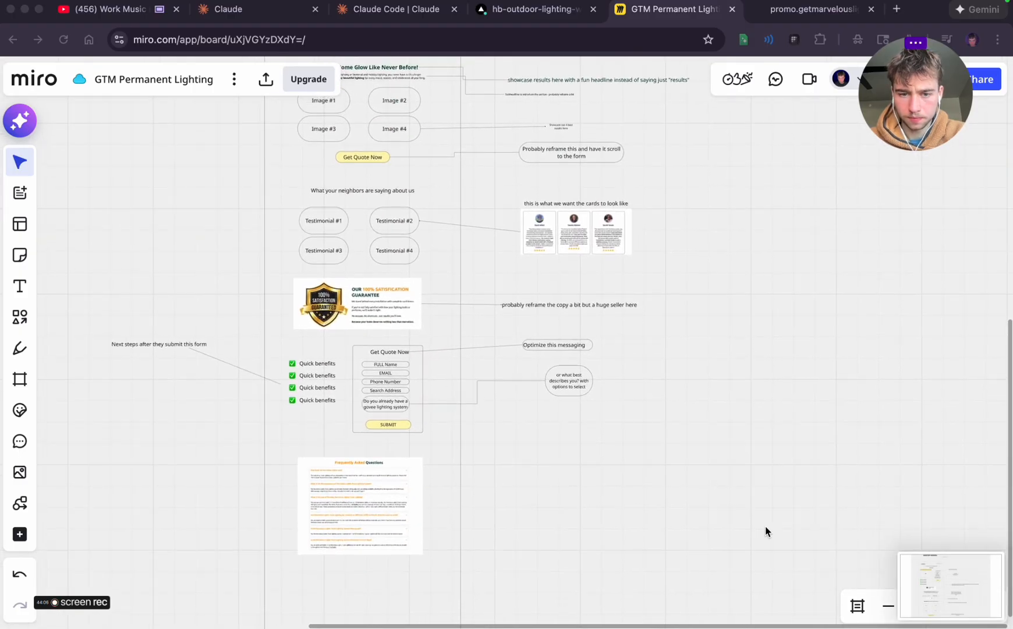
scroll(766, 531, "left", 3)
scroll(766, 531, "up", 1)
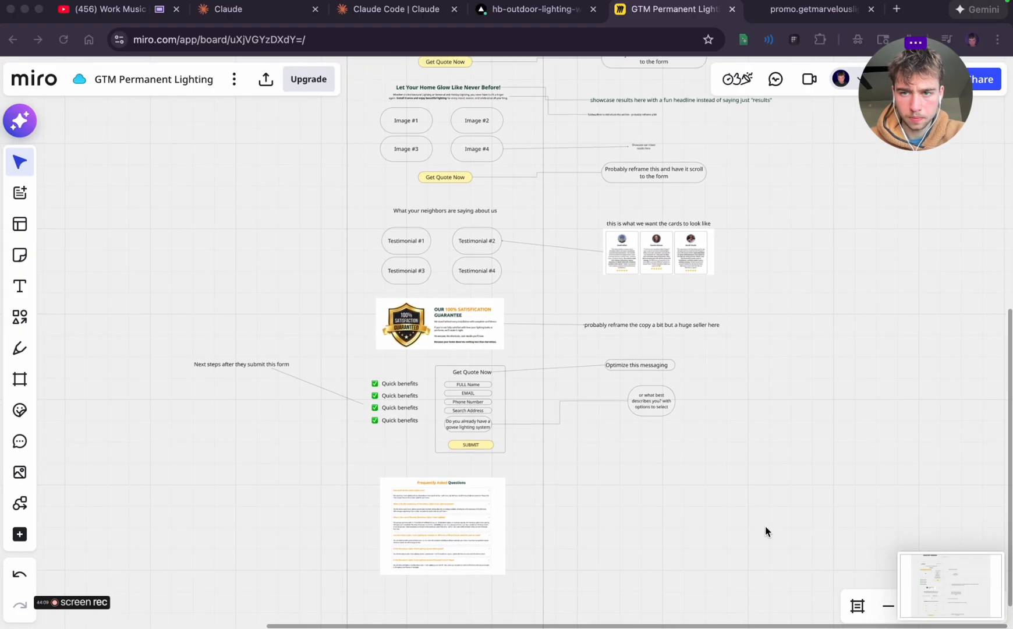
scroll(766, 526, "up", 1)
key("super+shift+4")
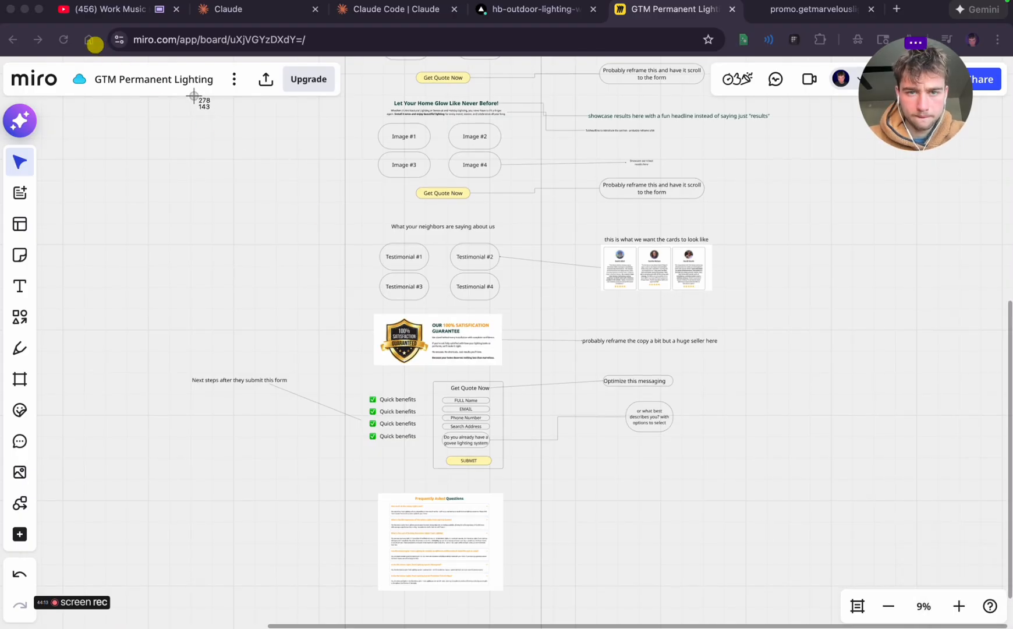
left_click_drag(194, 96, 821, 600)
In ChatGPT's Strategic foundation planning chat, attach the lower-half wireframe capture and the upper-half file, Screenshot 2025-12-19 at 1.54.47 PM
key("super+Tab")
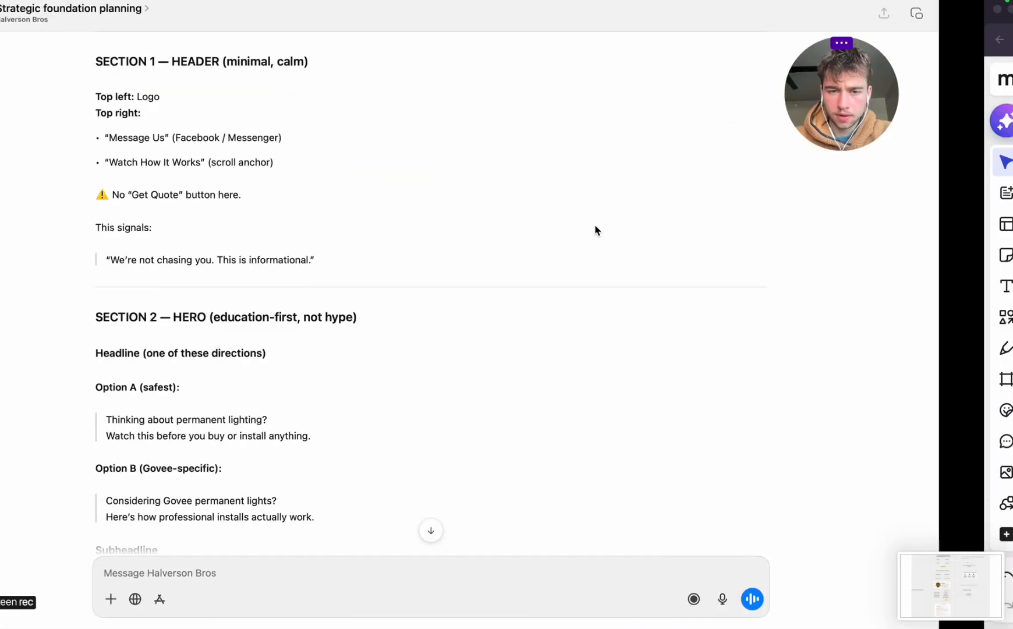
left_click_drag(864, 577, 484, 568)
left_click(185, 599)
left_click(211, 557)
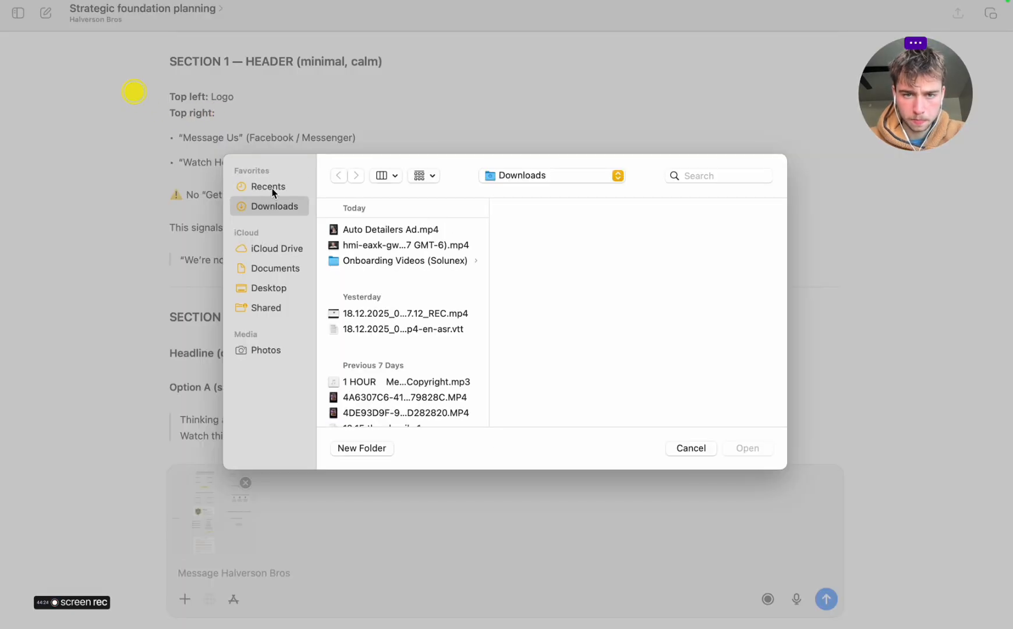
left_click(272, 189)
left_click(411, 229)
left_click(391, 318)
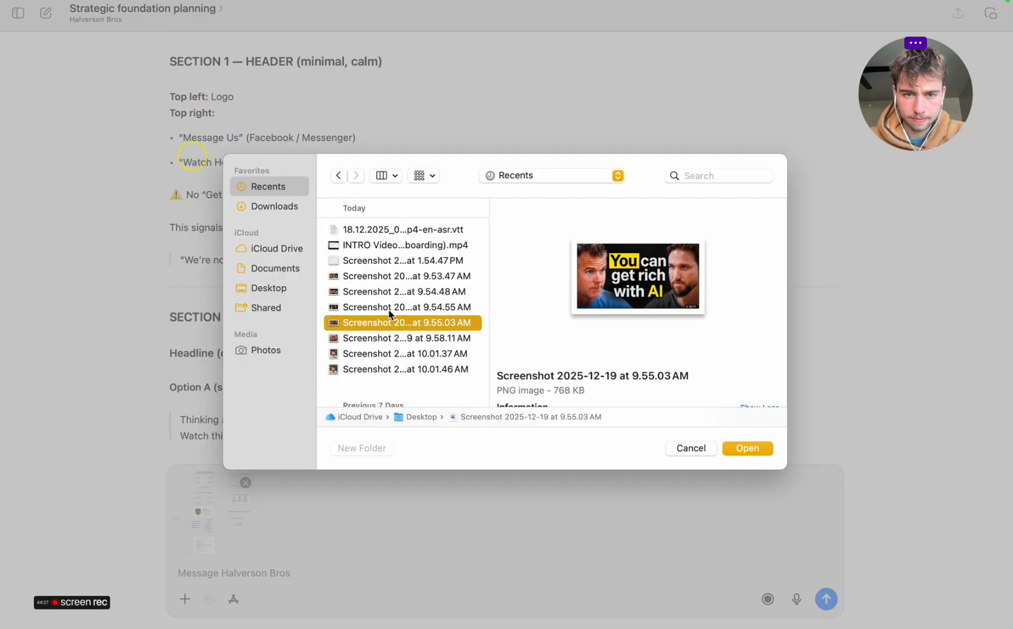
left_click(377, 262)
double_click(377, 261)
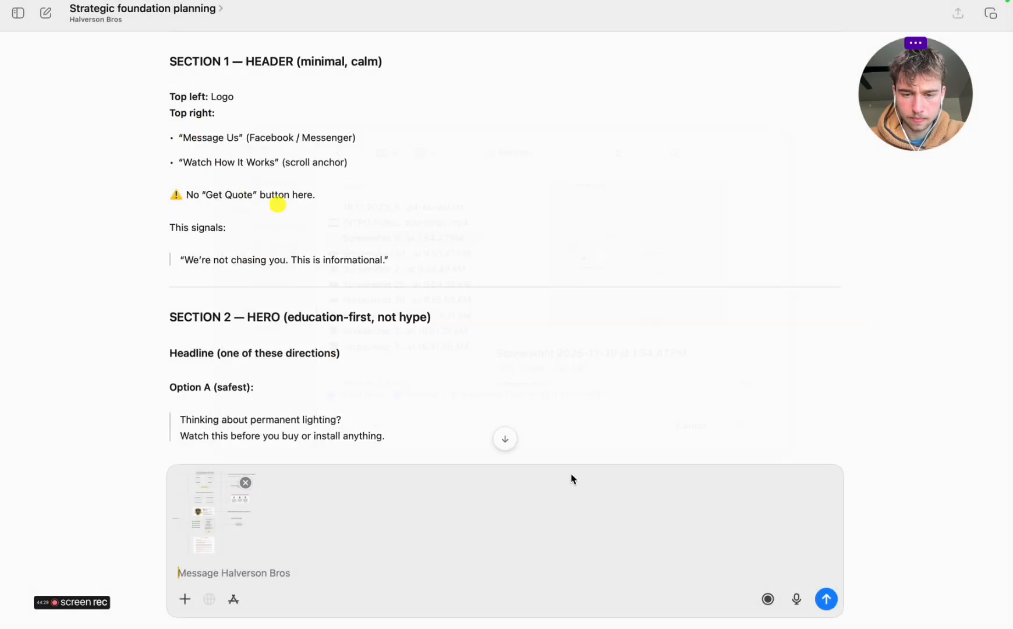
Dictate and send a message explaining the funnel layout, stating that the video comes first, and asking for a breakdown and feedback
left_click(797, 599)
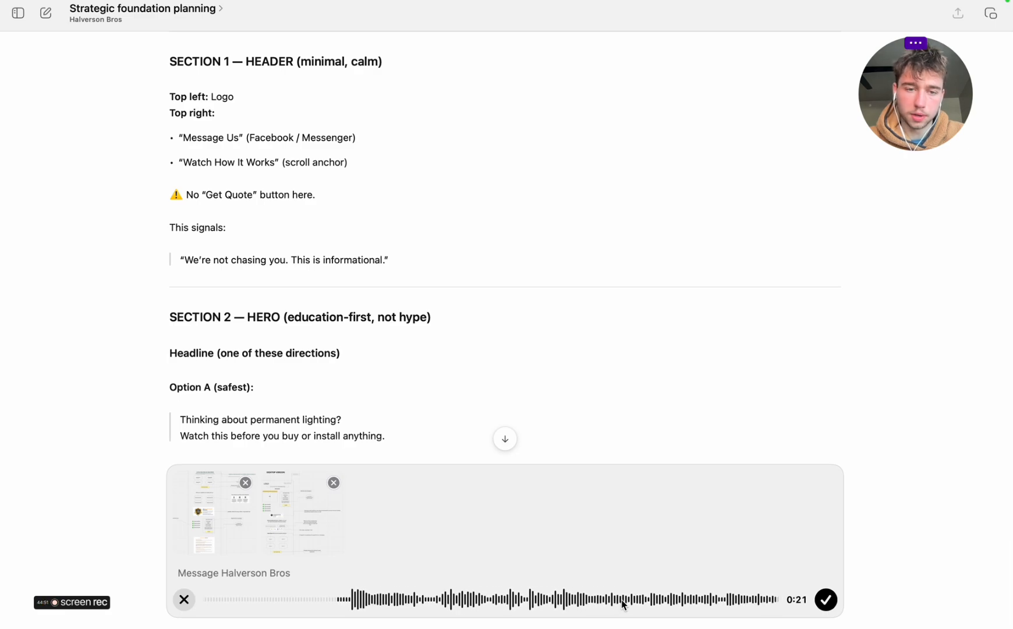
scroll(509, 326, "down", 12)
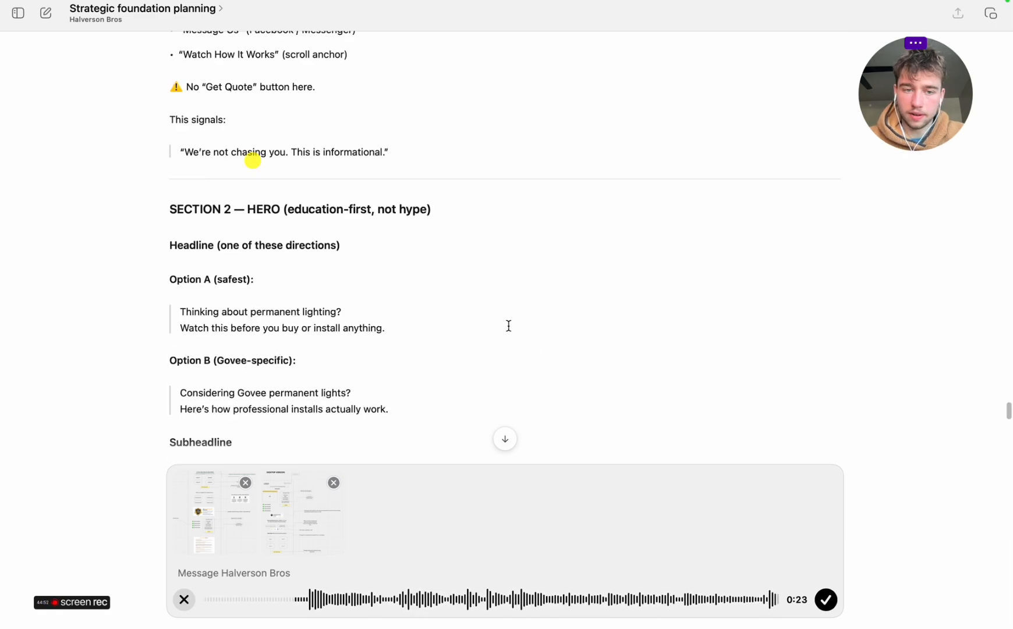
scroll(508, 326, "down", 4)
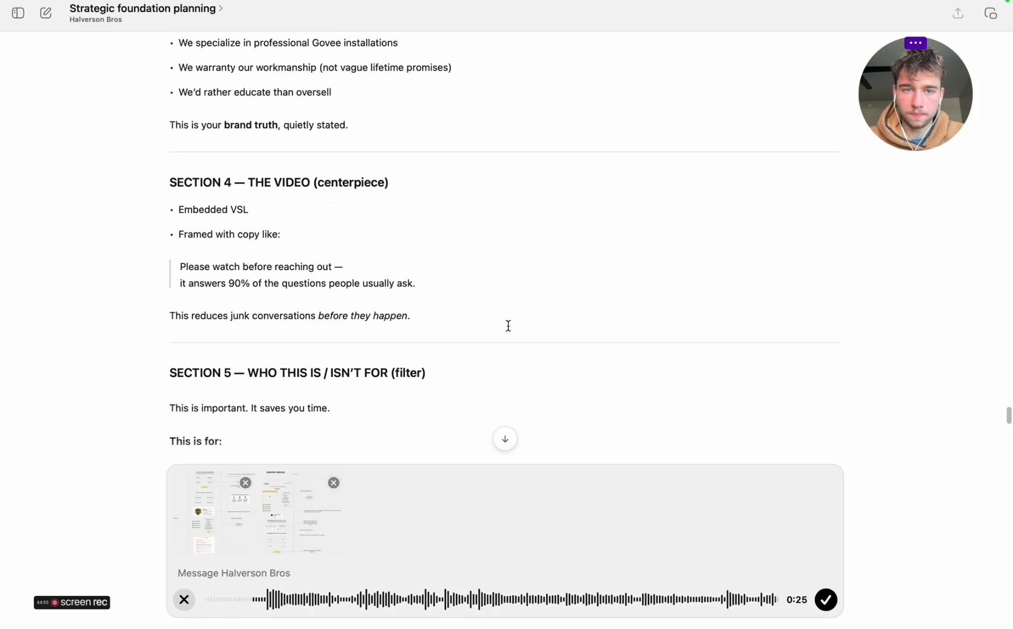
scroll(509, 325, "down", 2)
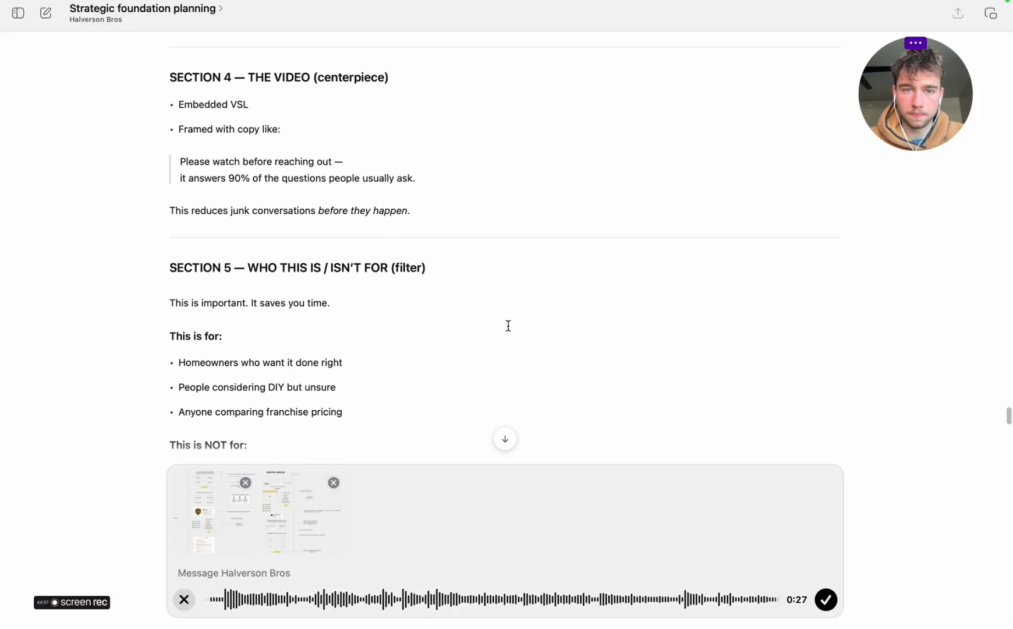
scroll(509, 326, "up", 10)
scroll(508, 326, "up", 1)
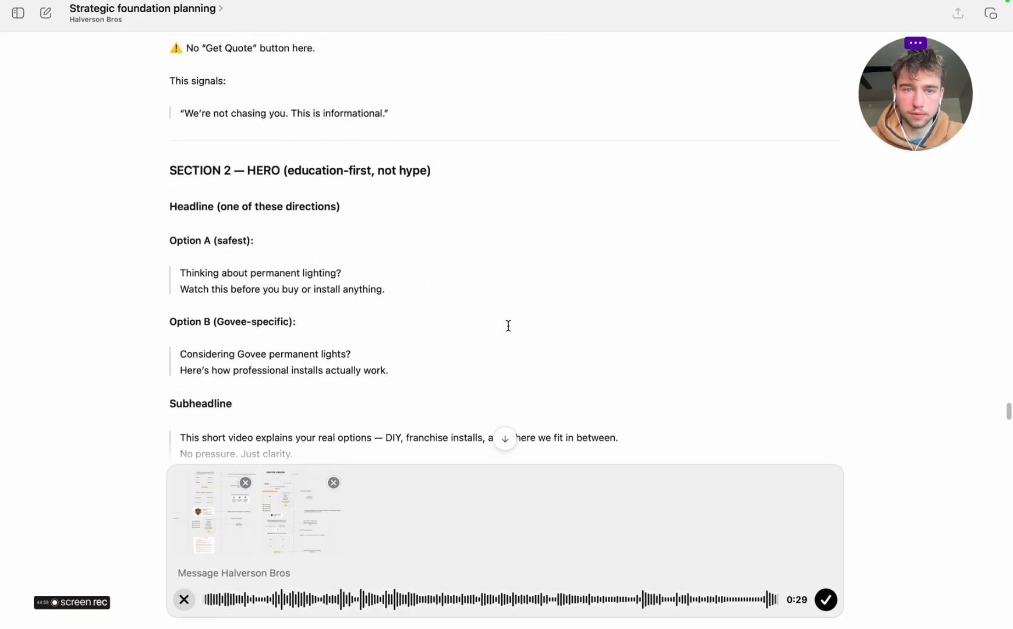
scroll(509, 326, "down", 16)
scroll(509, 326, "down", 3)
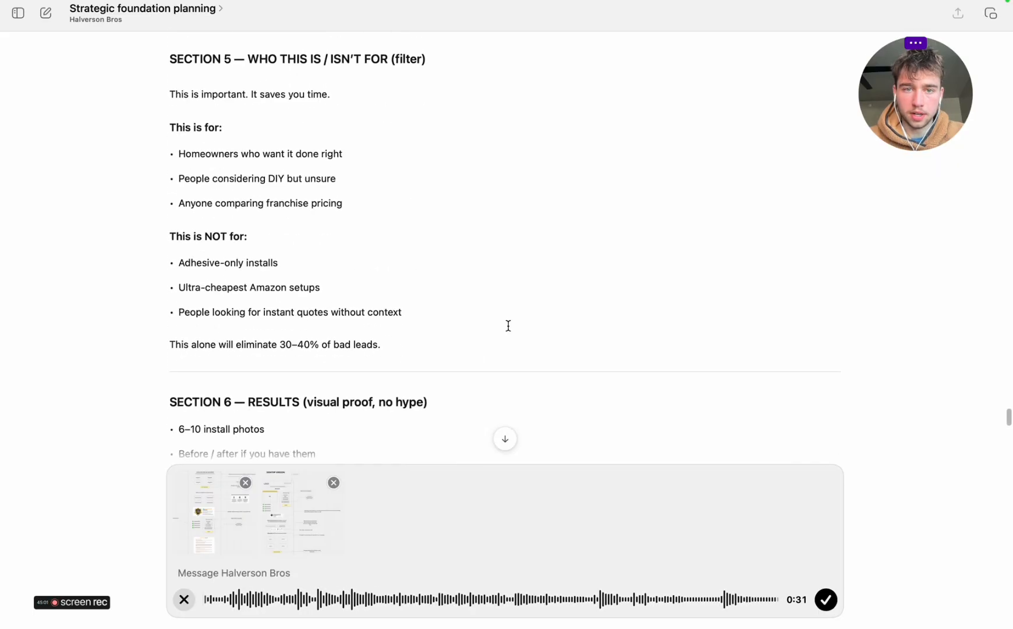
scroll(508, 325, "down", 15)
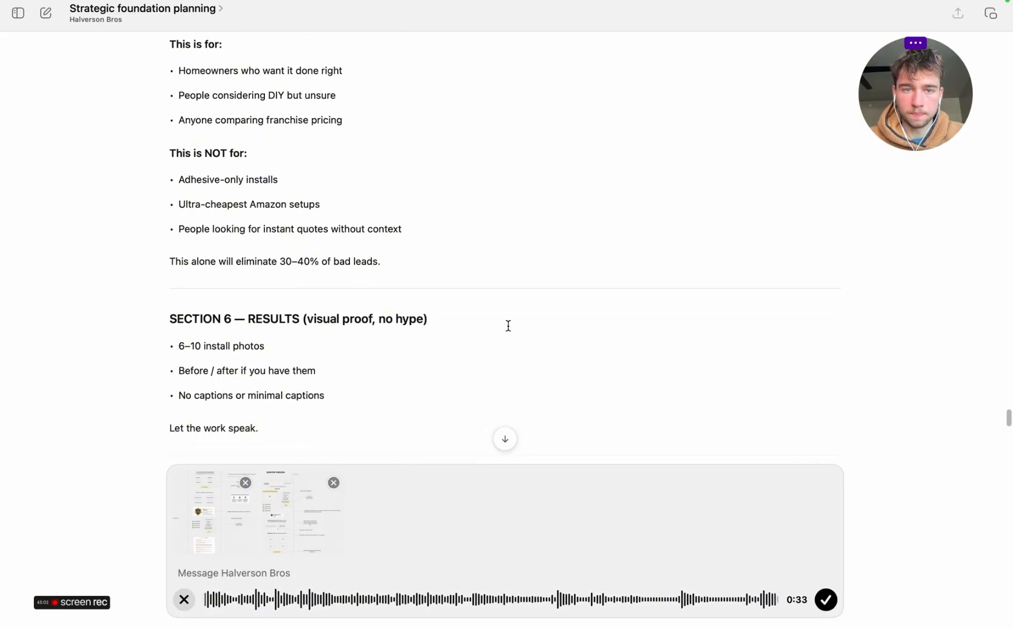
scroll(508, 326, "down", 10)
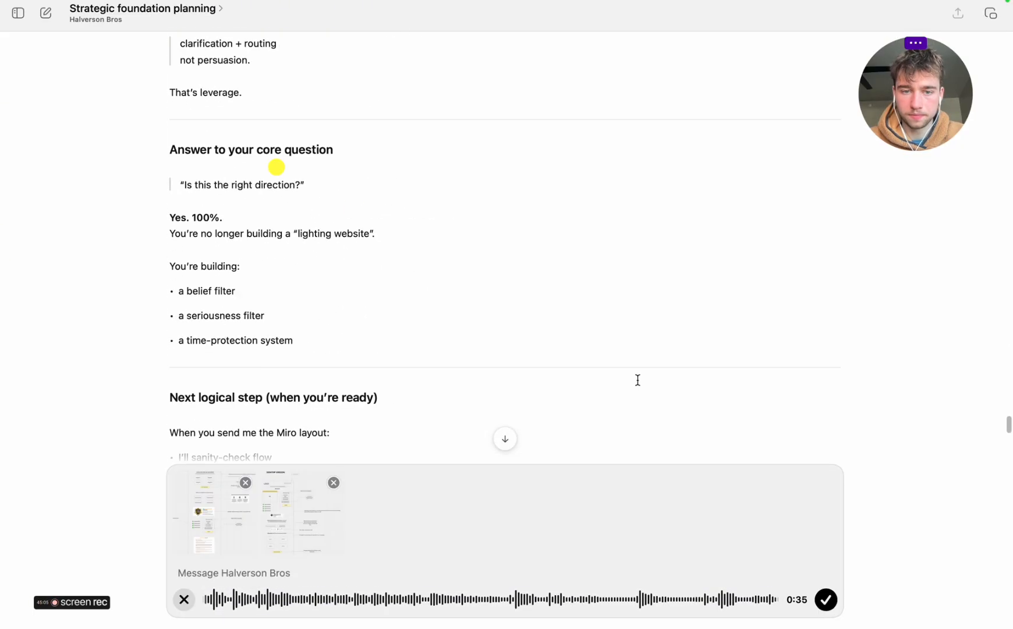
left_click(827, 605)
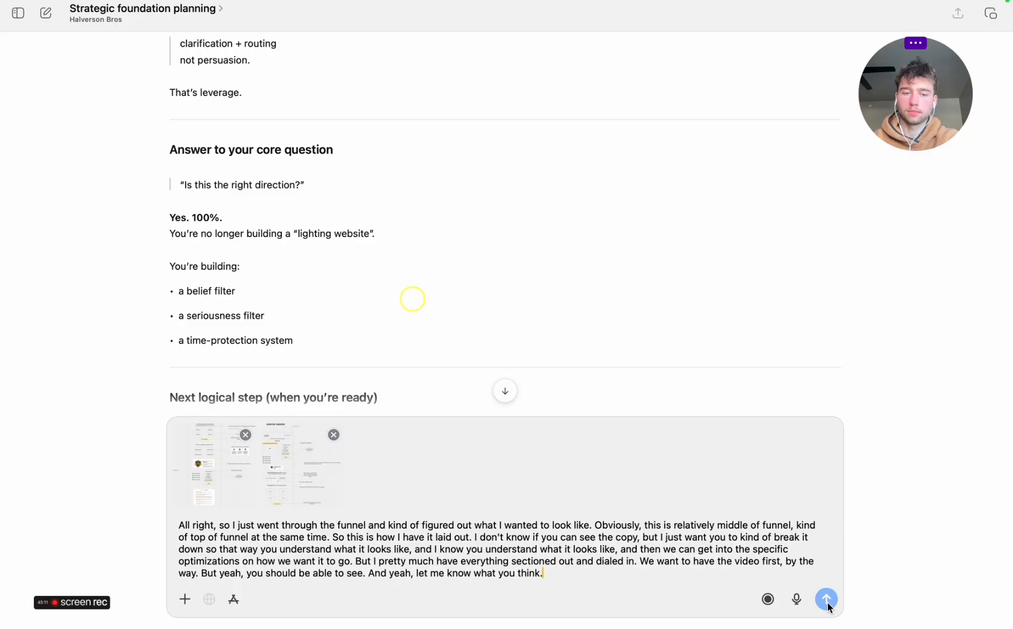
left_click(827, 604)
left_click(955, 4)
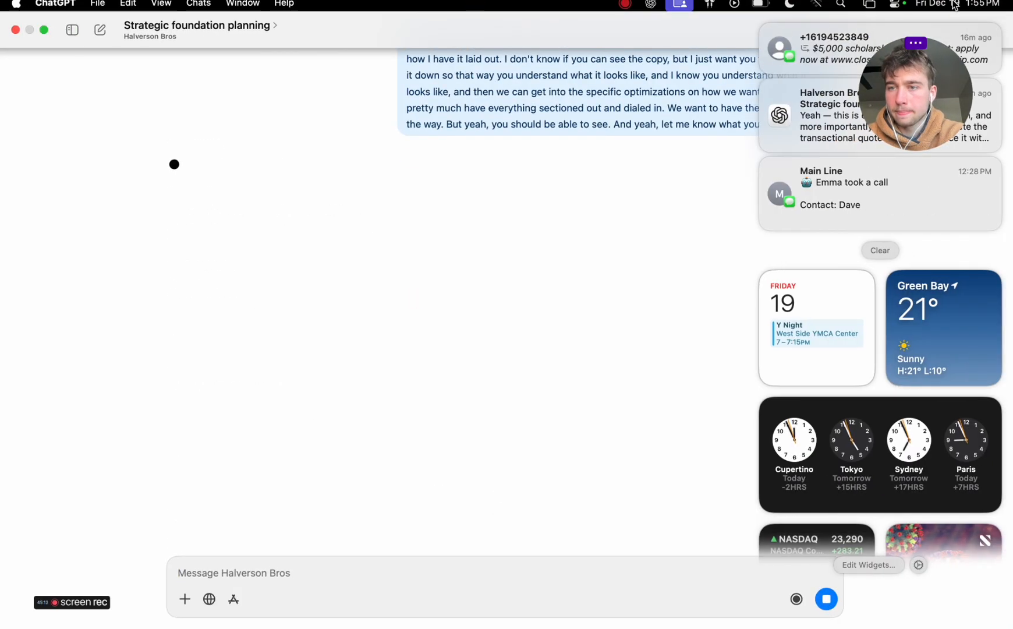
left_click(955, 5)
left_click_drag(921, 106, 868, 120)
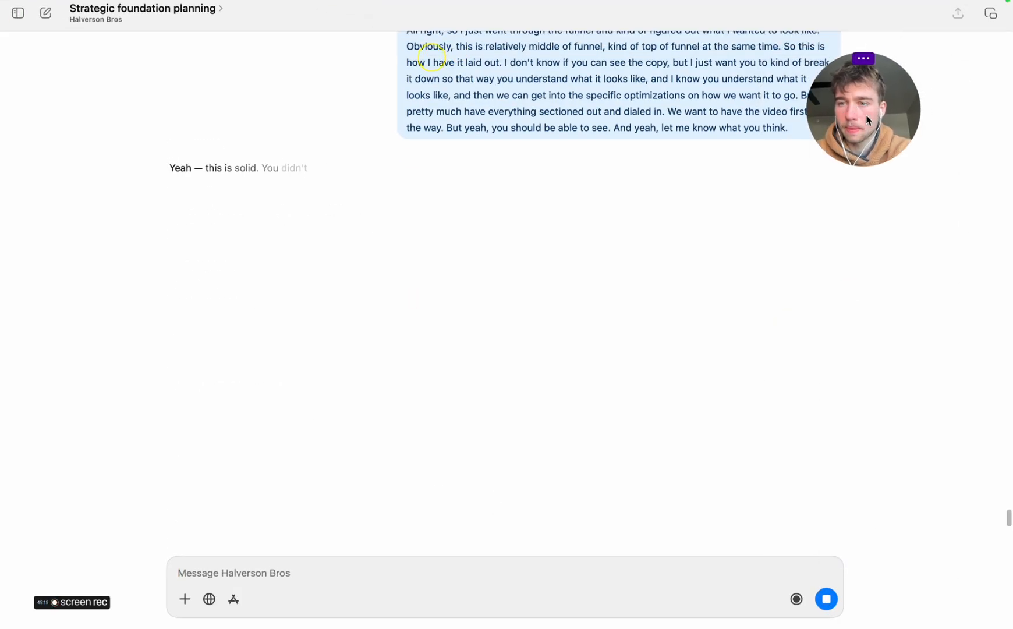
mouse_move(863, 57)
left_click(855, 35)
left_click_drag(869, 134, 880, 86)
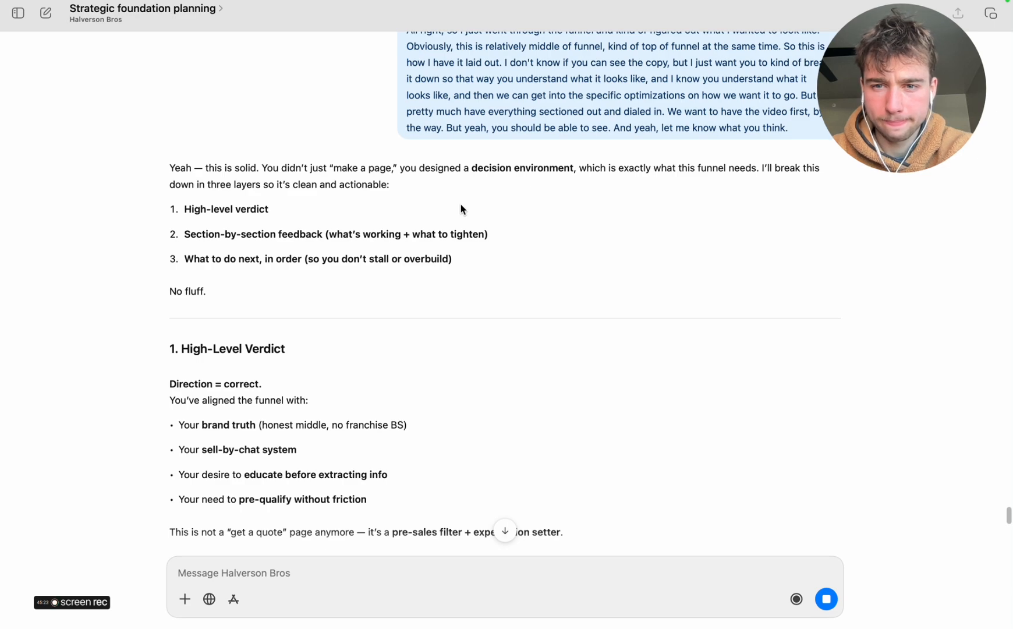
Read ChatGPT's wireframe feedback from the high-level verdict through the video, form, quick benefits and social proof sections
scroll(461, 209, "down", 5)
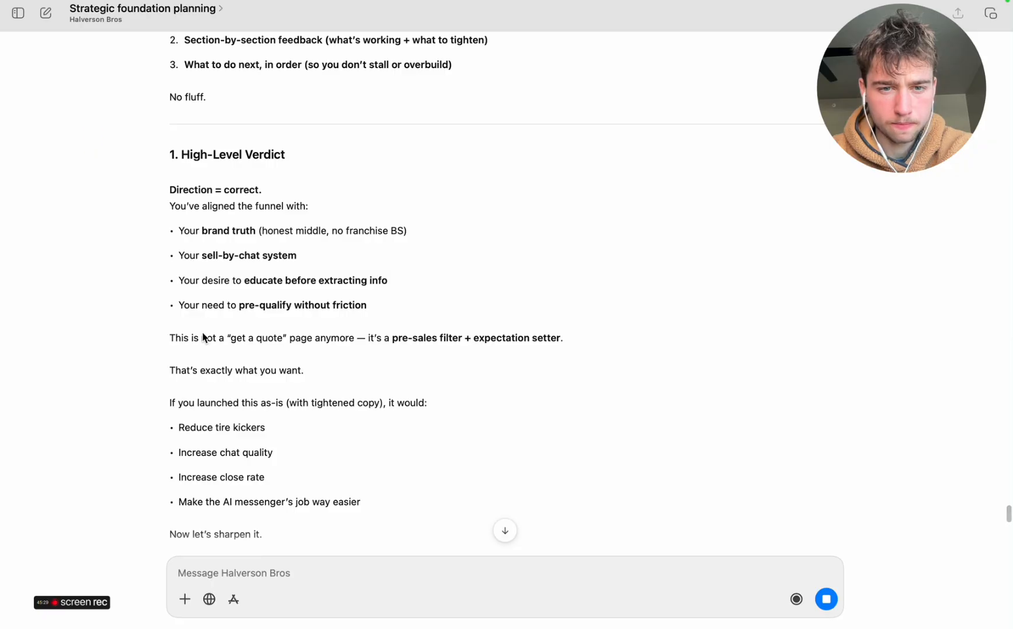
scroll(203, 336, "down", 8)
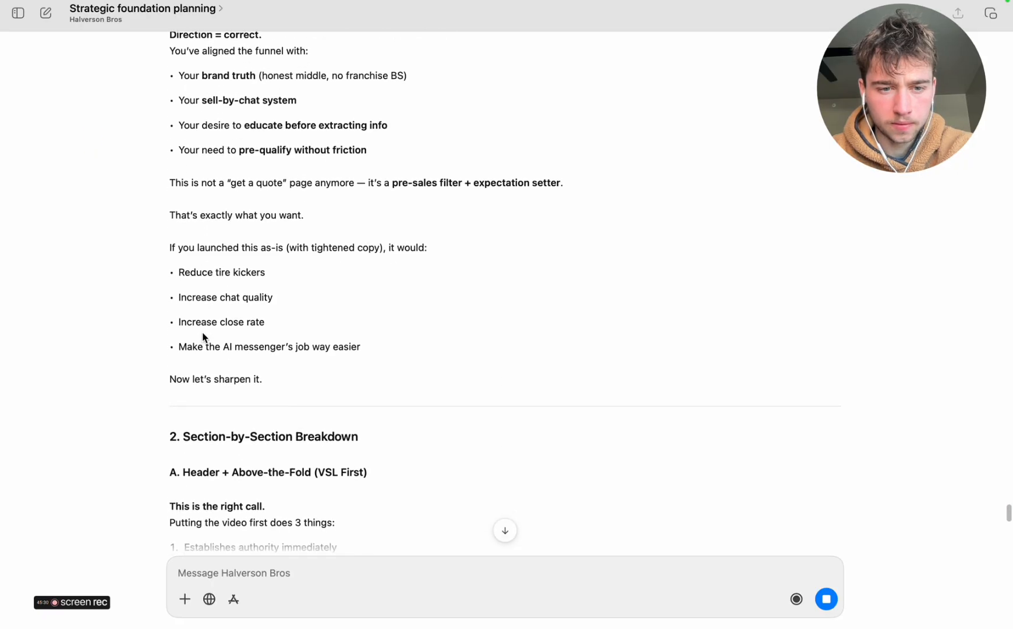
scroll(203, 337, "down", 1)
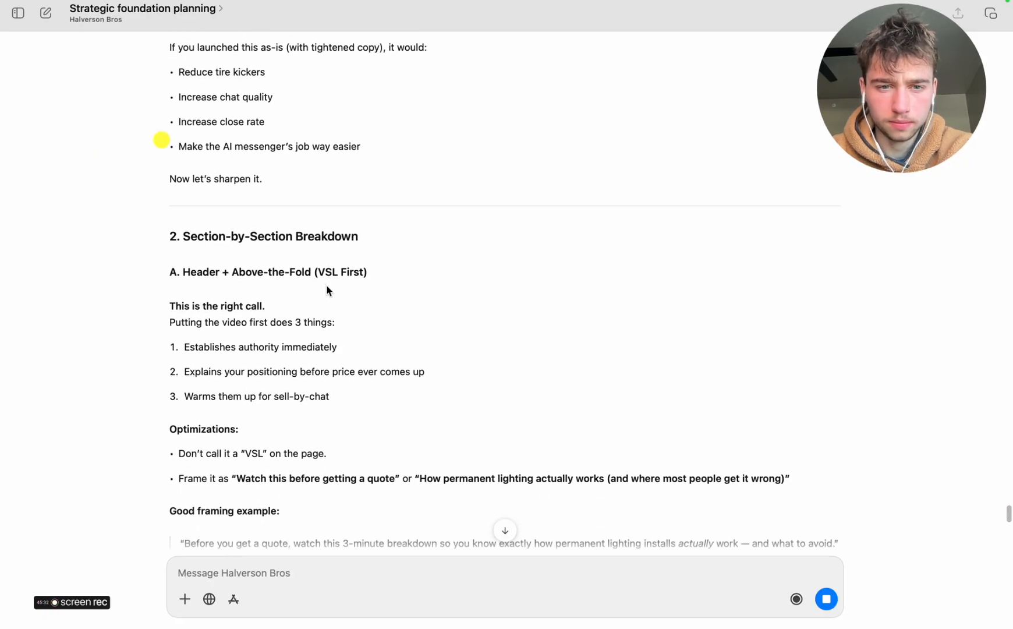
scroll(207, 345, "down", 2)
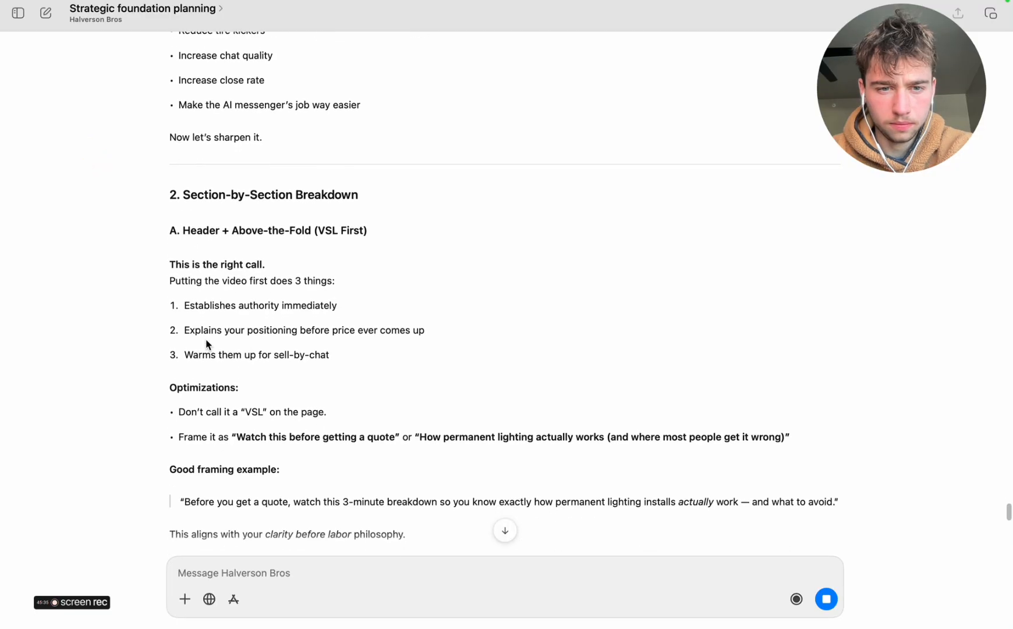
scroll(207, 345, "down", 2)
scroll(206, 345, "down", 1)
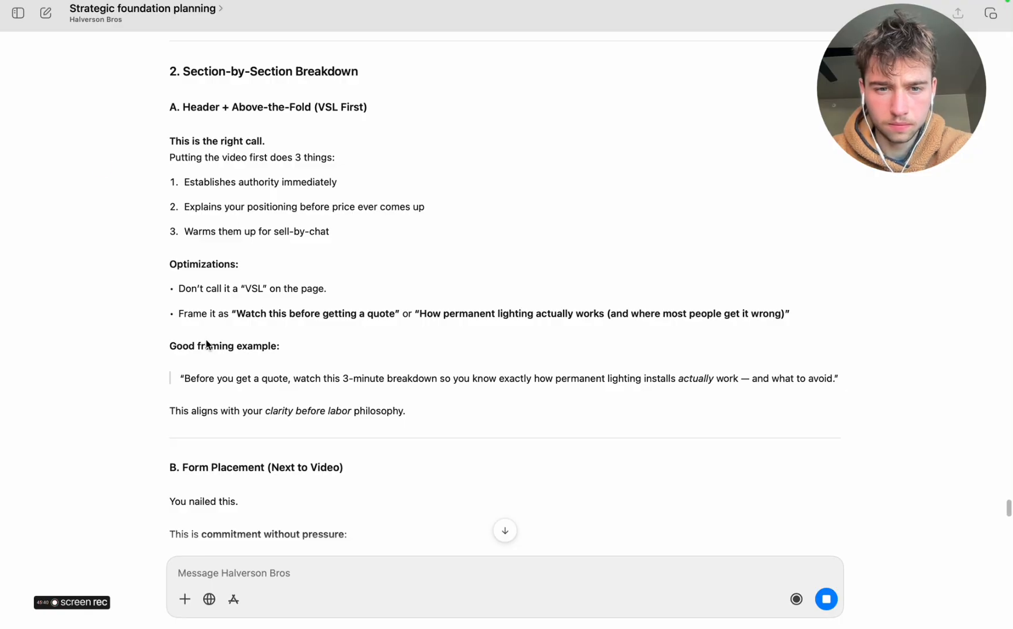
scroll(216, 336, "down", 1)
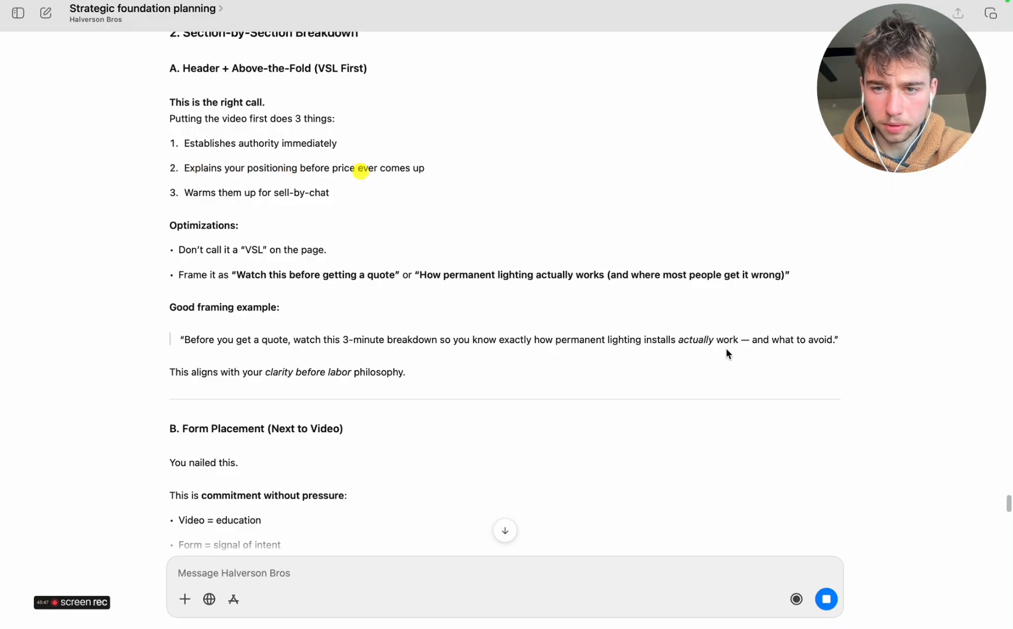
scroll(406, 414, "down", 6)
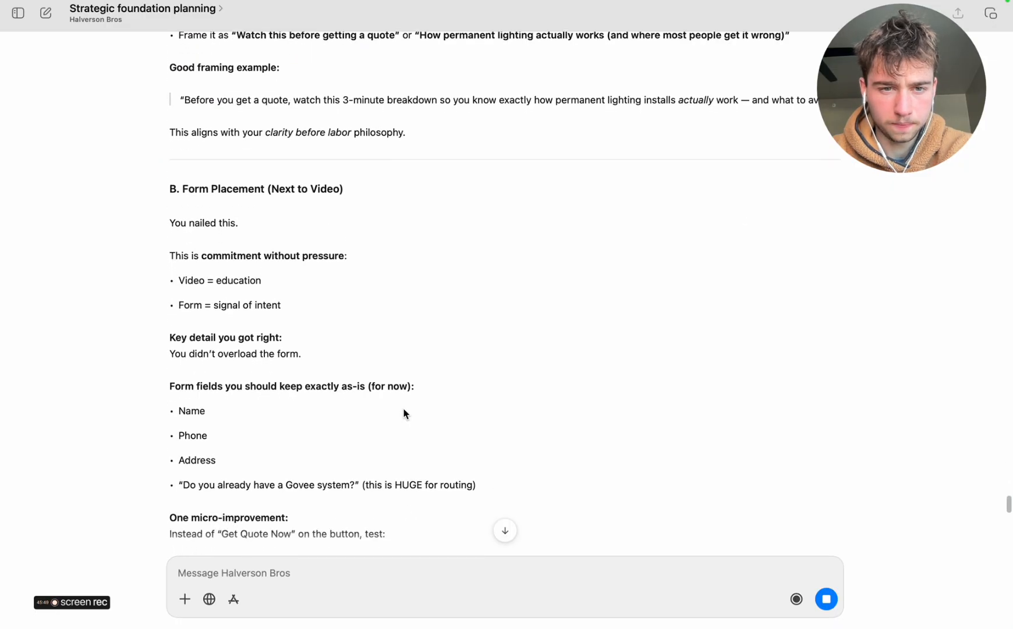
scroll(406, 414, "down", 2)
scroll(406, 414, "down", 5)
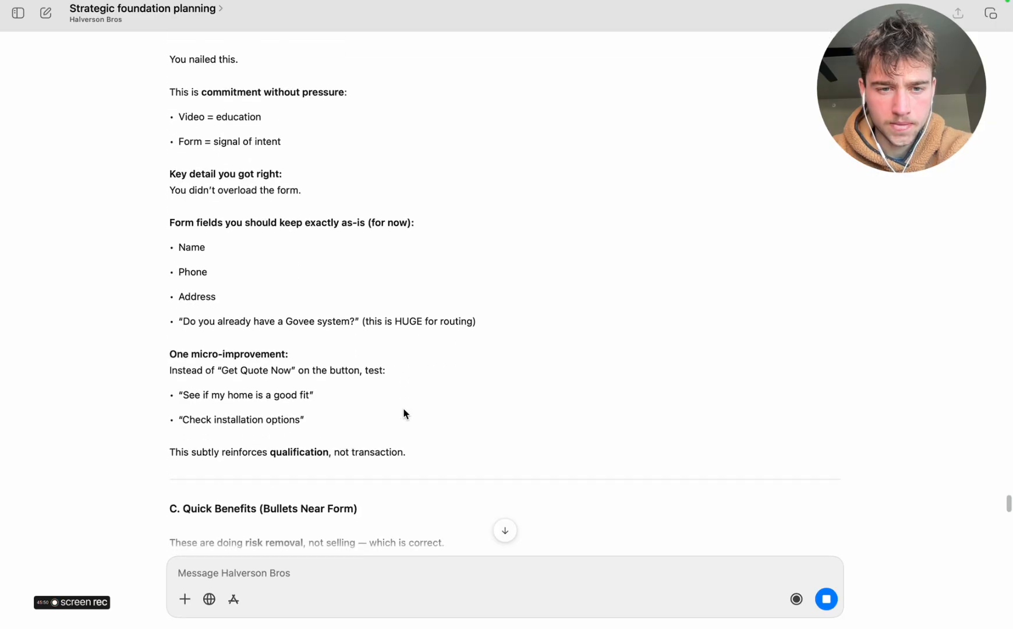
scroll(406, 414, "down", 2)
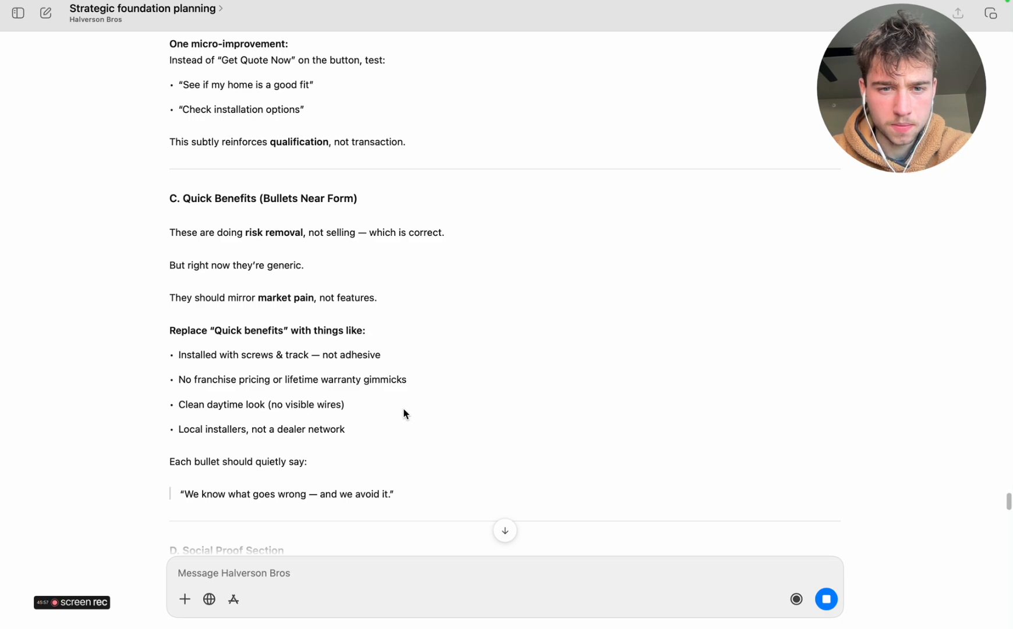
scroll(406, 414, "down", 2)
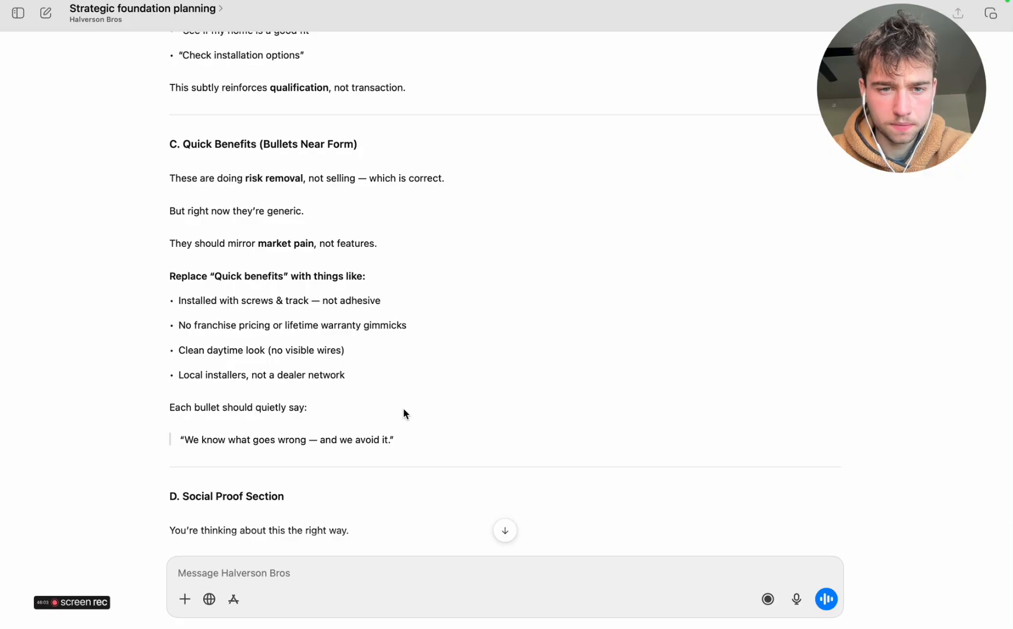
scroll(406, 414, "down", 1)
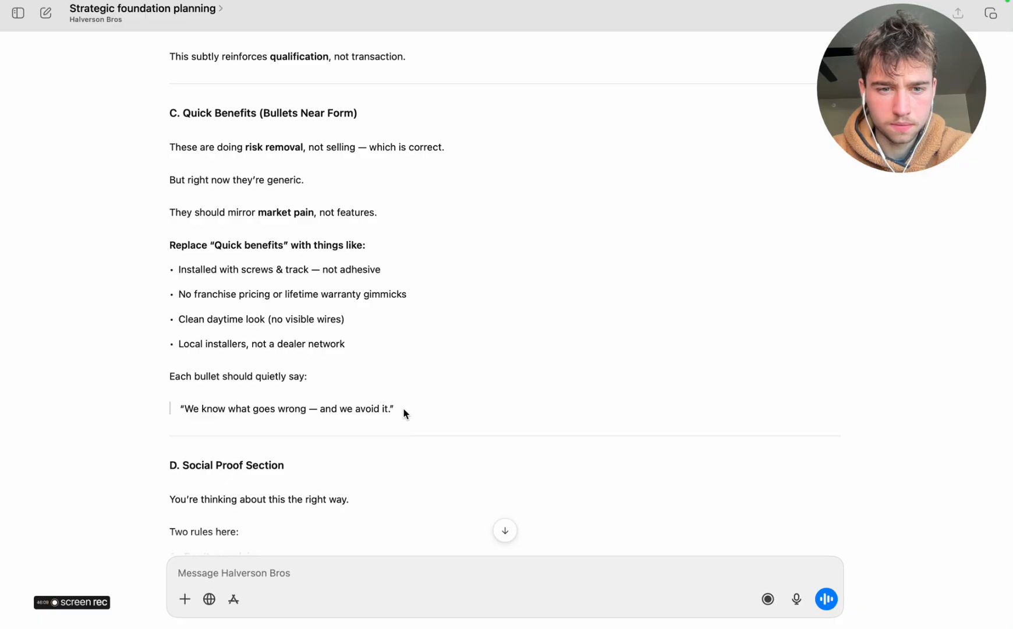
scroll(406, 414, "down", 3)
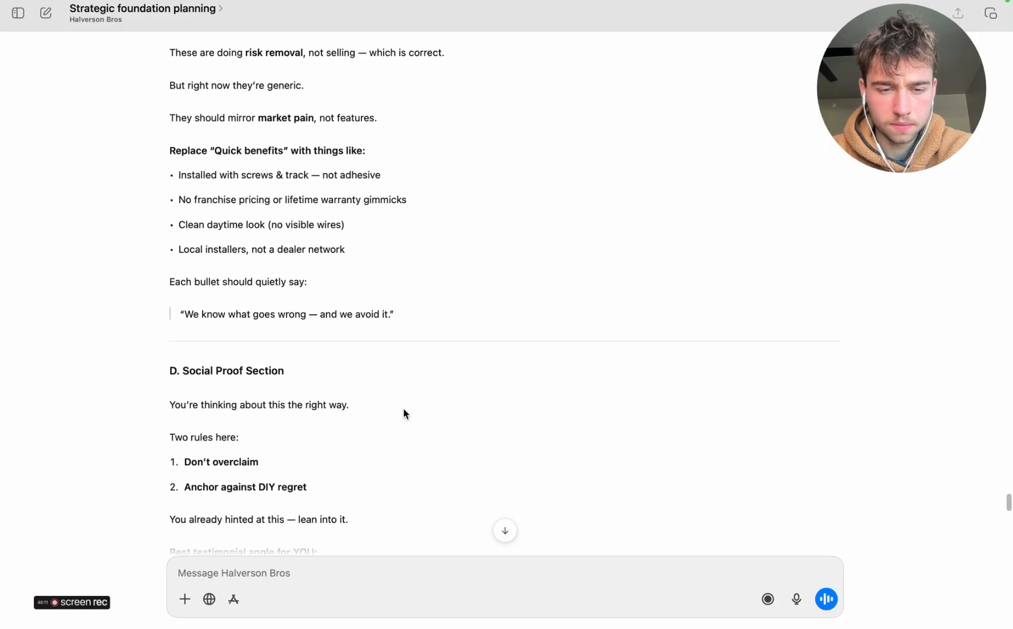
scroll(406, 414, "down", 1)
scroll(403, 412, "up", 3)
Check the Quick benefits placeholders on the Miro board, and copy "Installed with screws & track — not adhesive" from ChatGPT's suggestions
key("super+Tab")
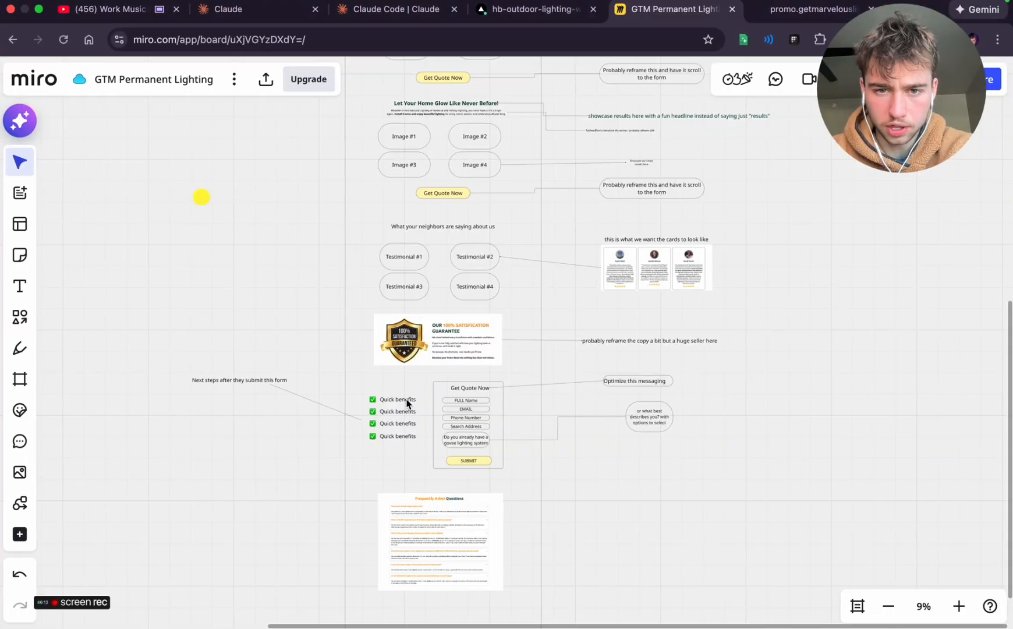
scroll(407, 402, "up", 3)
scroll(259, 320, "down", 3)
scroll(256, 317, "up", 5)
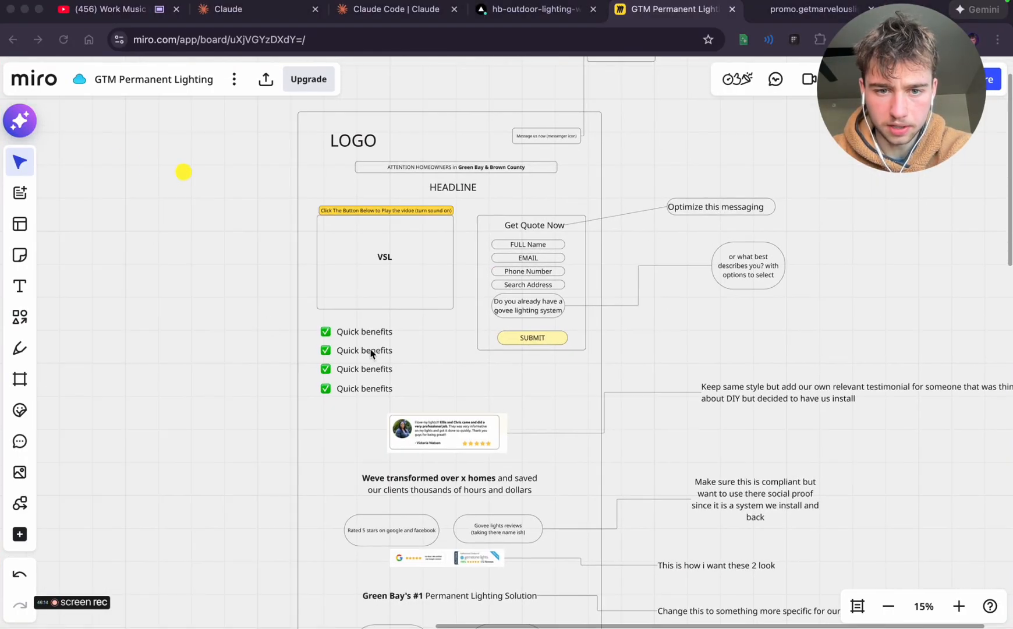
key("super+Tab")
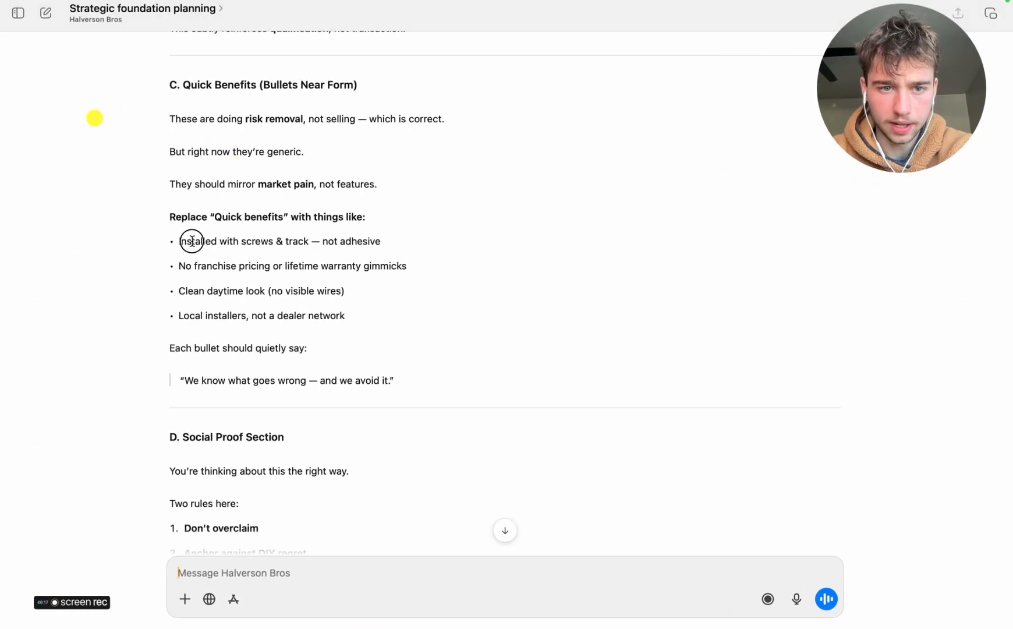
left_click_drag(179, 242, 403, 241)
key("super+c")
In Miro, replace the first Quick benefits text under the video with the copied line, without extra line breaks
key("super+Tab")
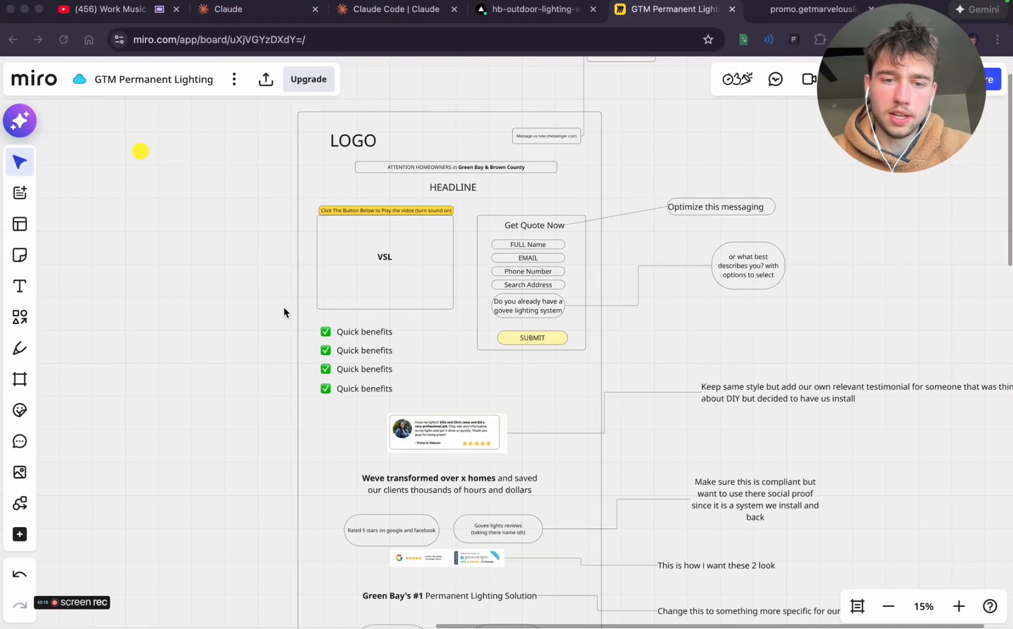
scroll(284, 313, "up", 3)
double_click(420, 348)
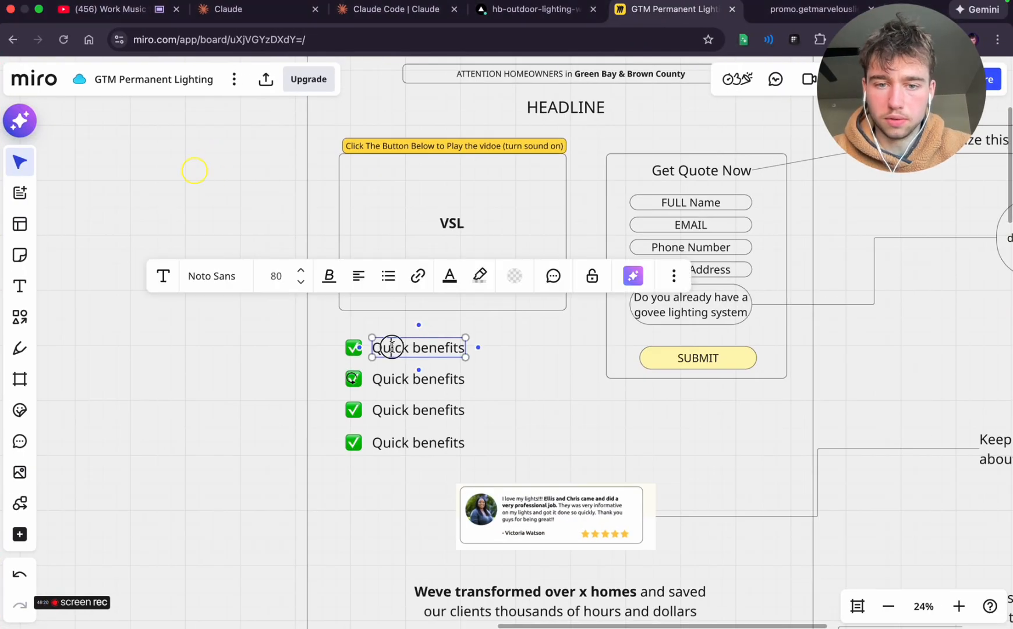
double_click(392, 347)
key("super+v")
key("super+z")
triple_click(424, 350)
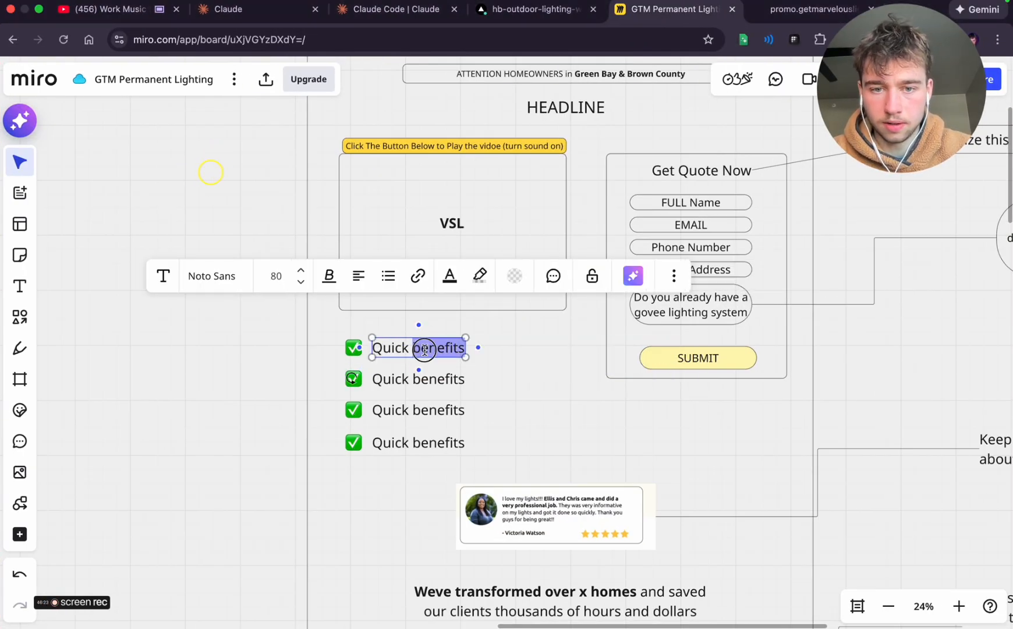
key("super+v")
left_click(399, 369)
key("BackSpace")
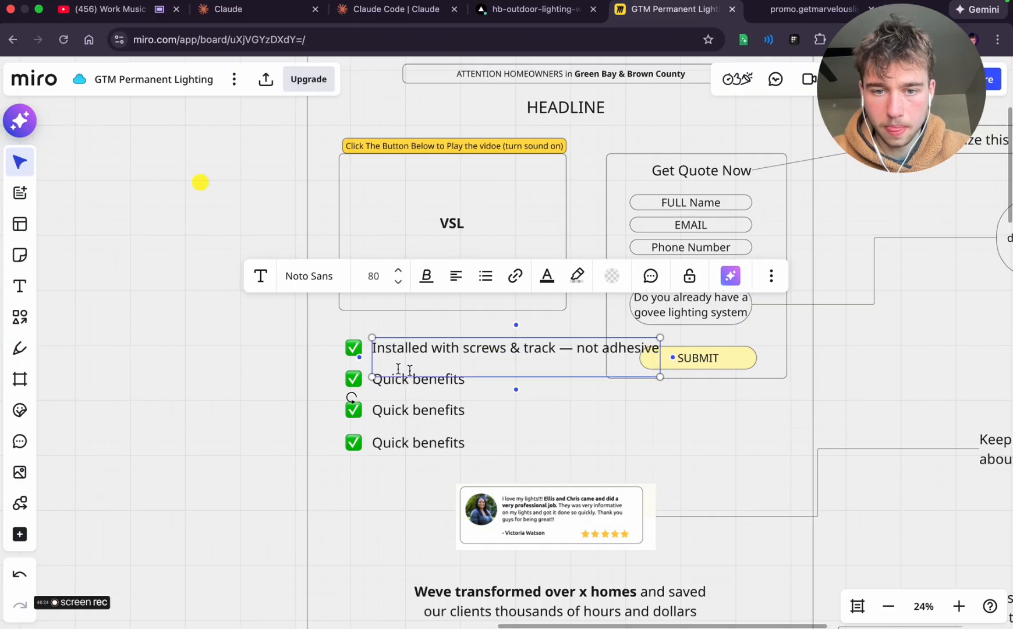
key("BackSpace")
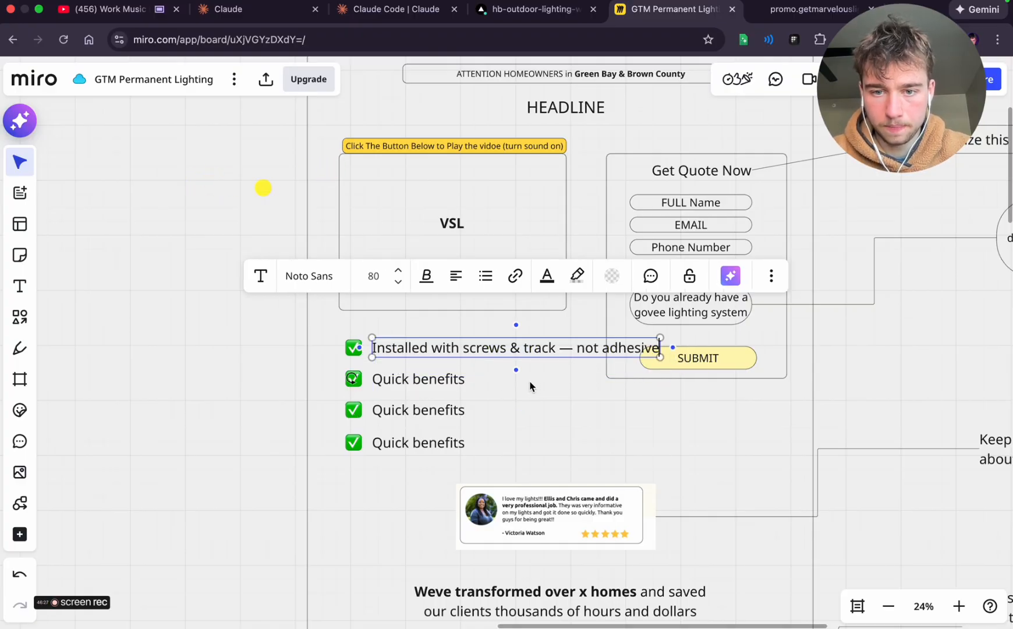
Shrink the first benefit's text to font size 63 and align it with its check mark
left_click_drag(662, 359, 592, 359)
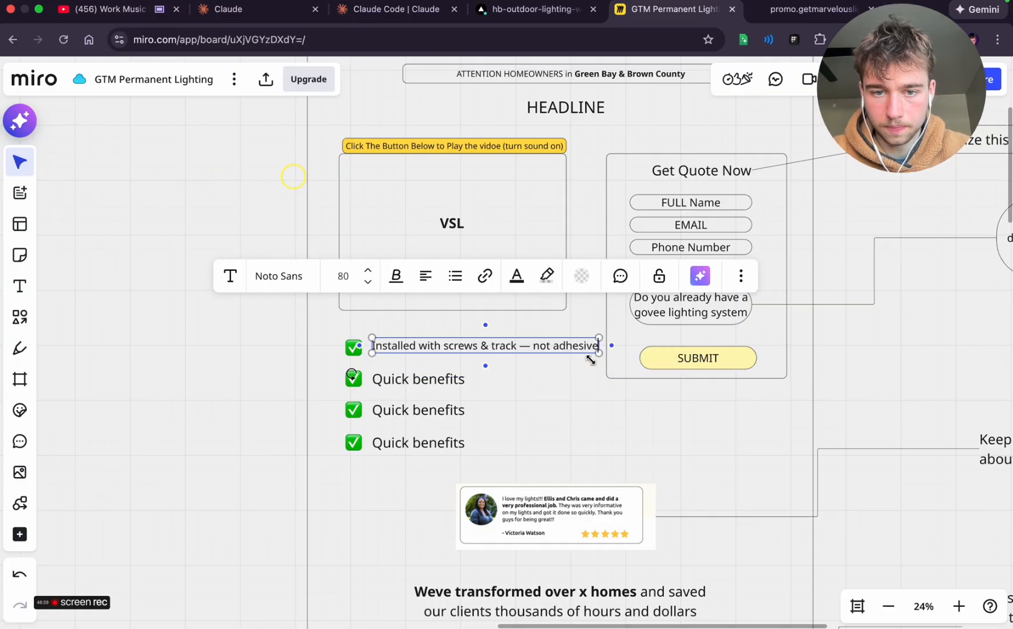
left_click(544, 364)
left_click(528, 341)
left_click_drag(520, 342, 513, 349)
Reword the first benefit to read "Installed with 3/4in screws / track -not adhesive"
left_click(485, 350)
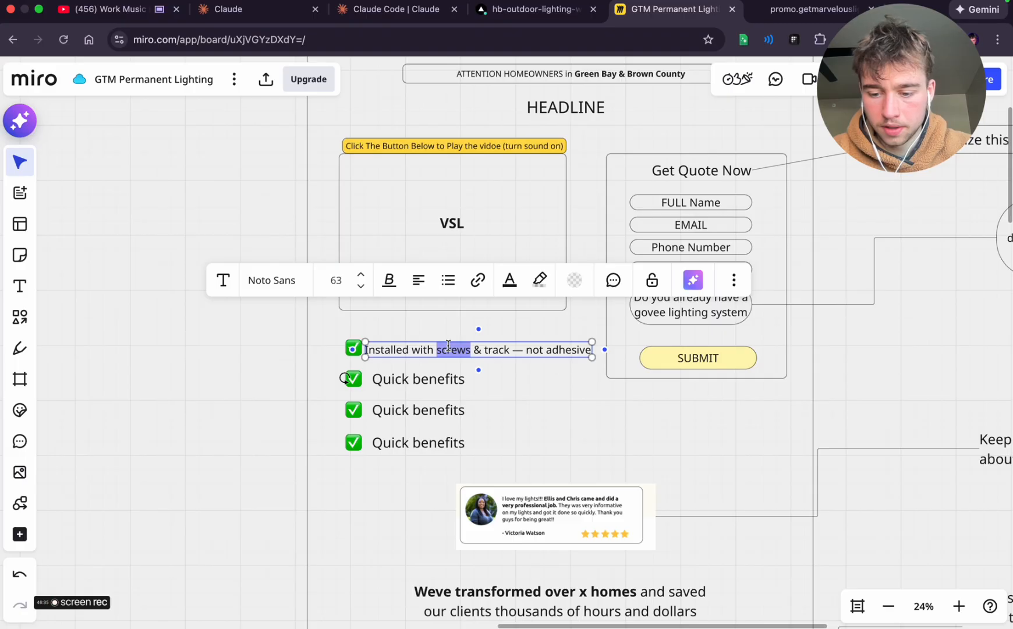
type("3/4in")
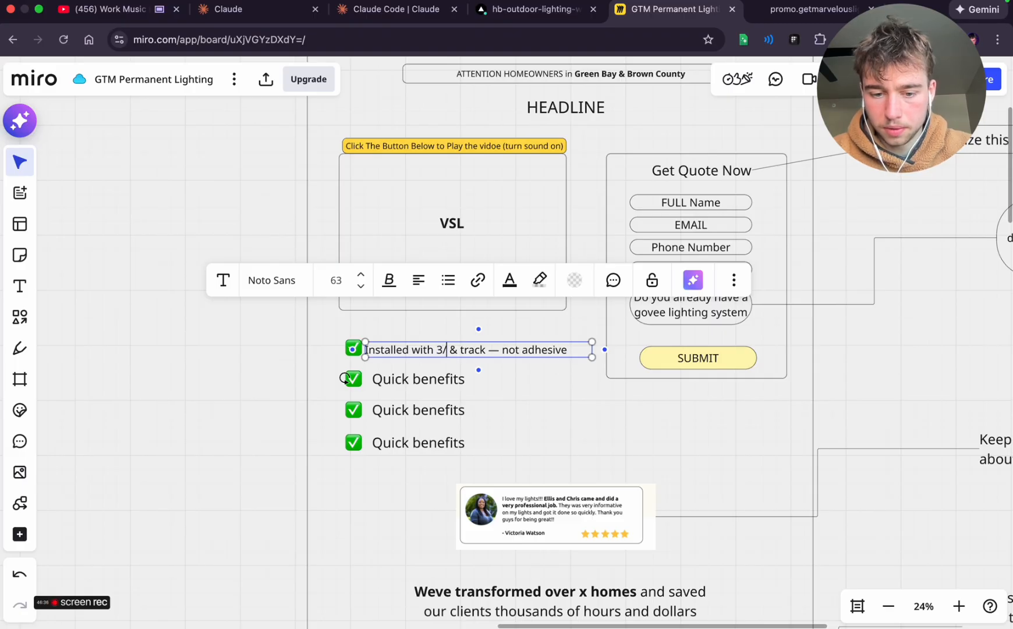
type(" c")
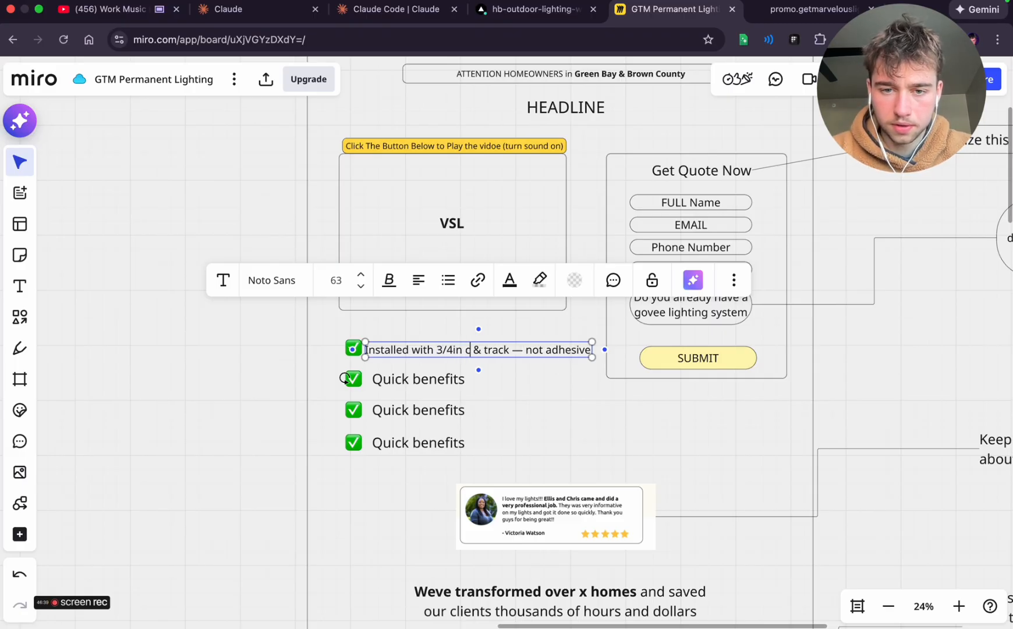
type("crews")
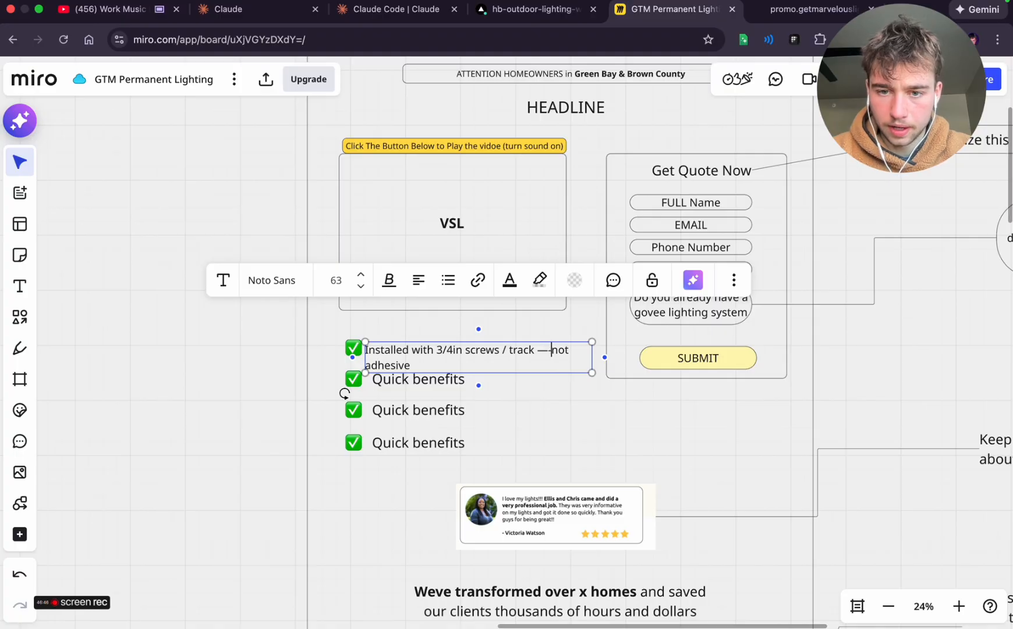
Scale the first benefit's text down to font size 56 so it fits one line, and center it beside its check mark
left_click(567, 392)
left_click(512, 362)
left_click_drag(511, 362, 511, 362)
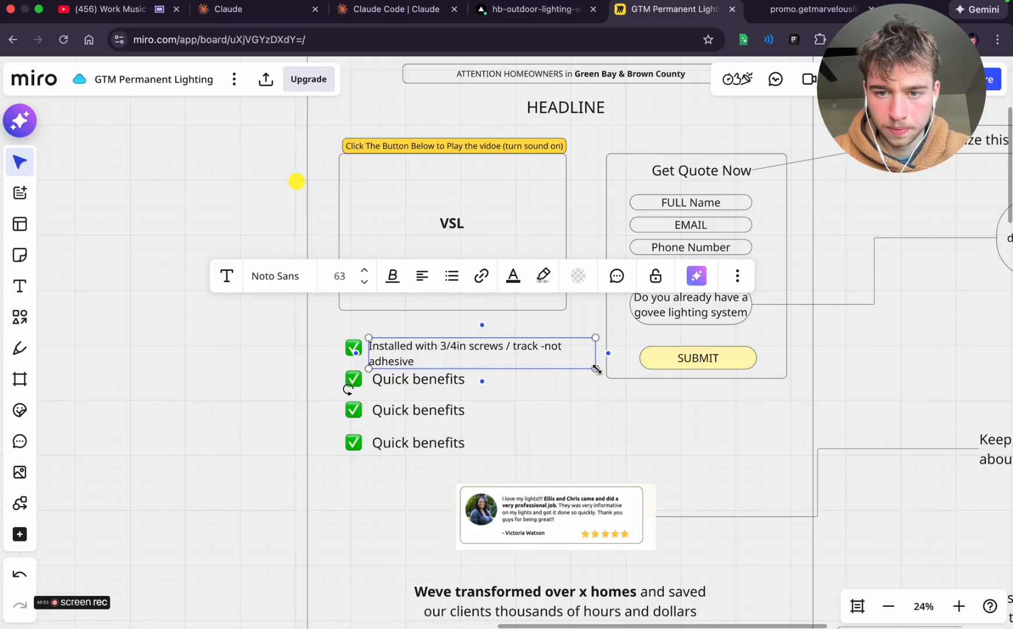
mouse_move(596, 369)
left_mouse_down()
mouse_move(570, 366)
mouse_move(592, 352)
left_mouse_up()
left_click(553, 368)
left_click(516, 345)
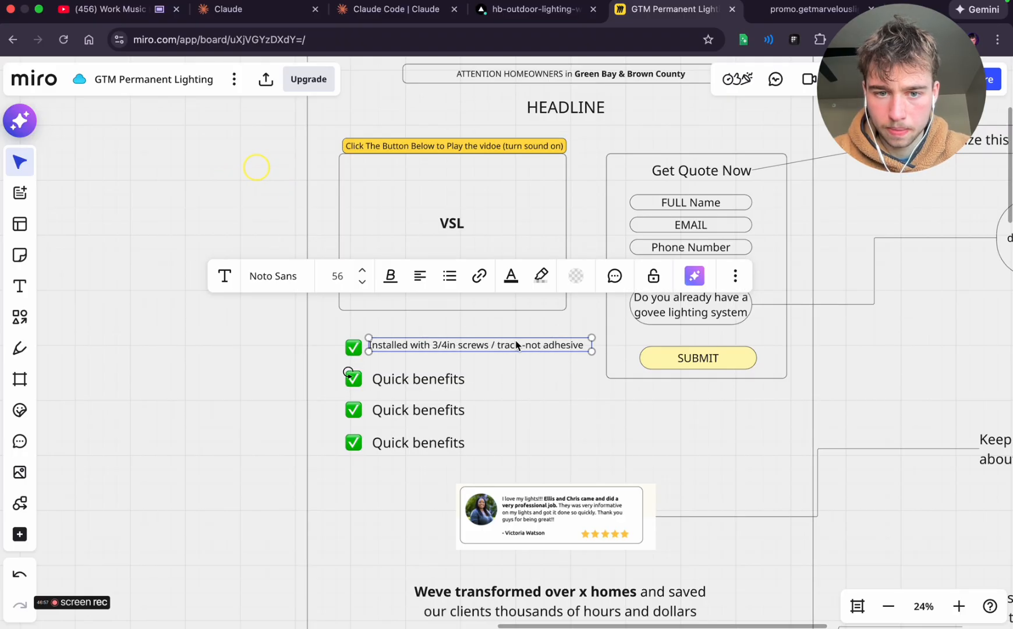
left_click_drag(512, 344, 511, 348)
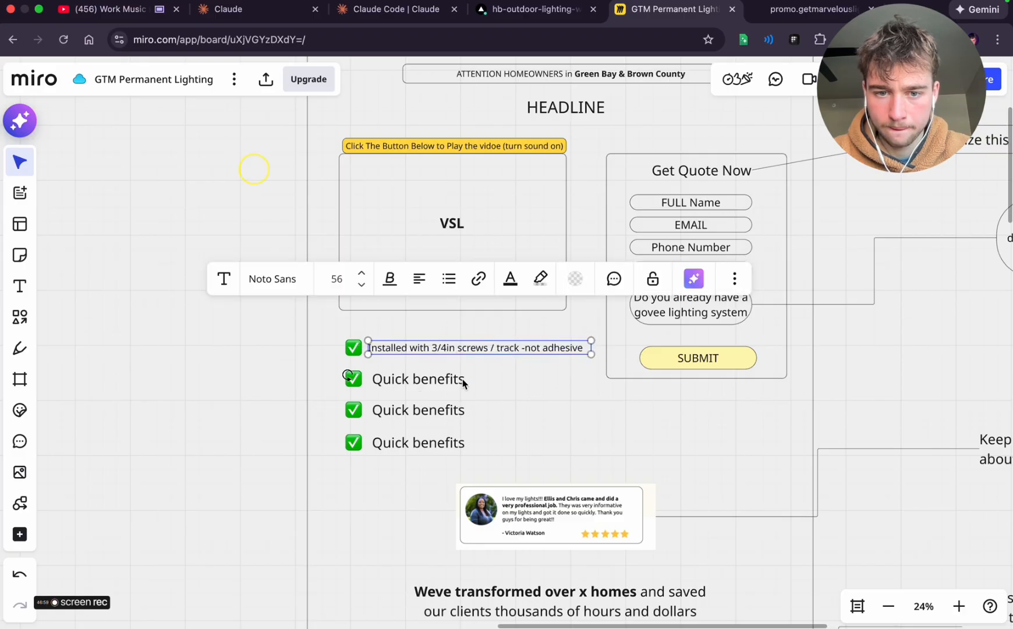
Delete the three remaining Quick benefits rows under the video, and duplicate the finished benefit with its check mark directly below
left_click_drag(495, 456, 342, 389)
key("BackSpace")
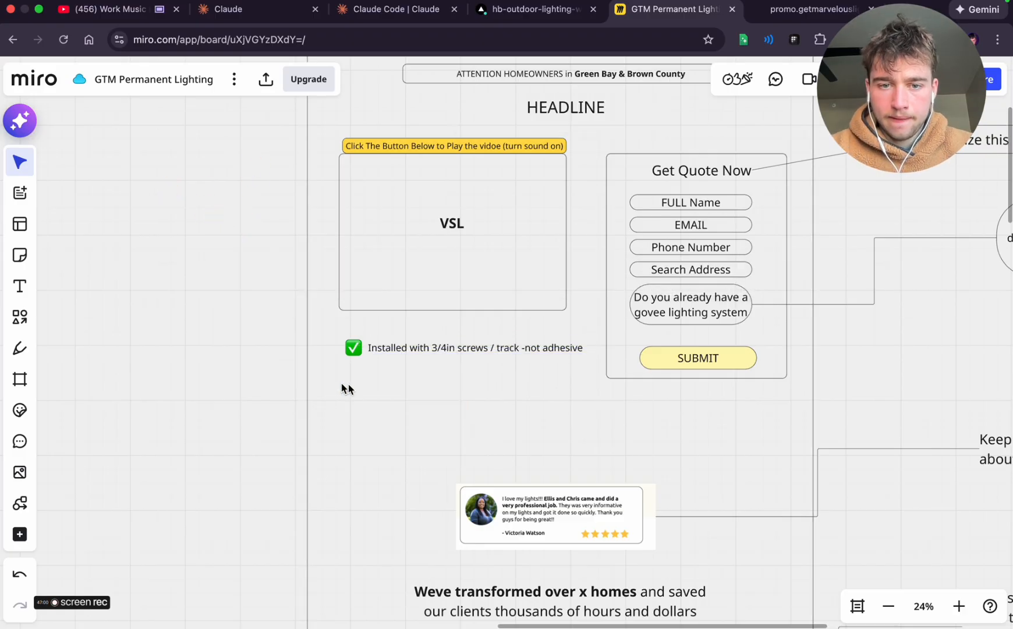
left_click_drag(491, 362, 358, 351)
key("super+d")
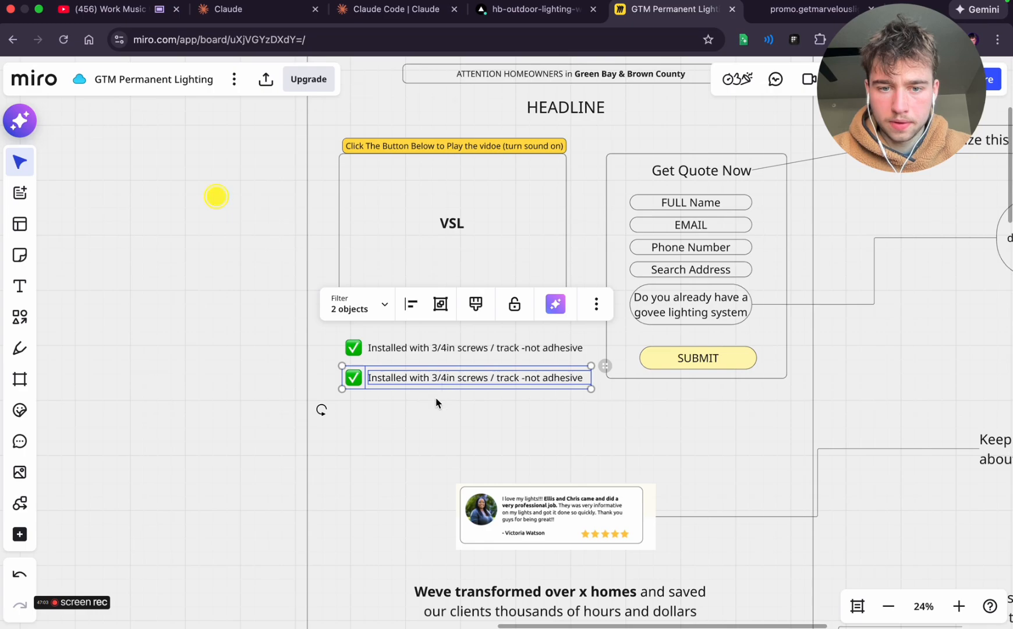
left_click(436, 402)
Replace the duplicated benefit's text with ChatGPT's "No franchise pricing or lifetime warranty gimmicks" and widen its box to fit one line
key("super+Tab")
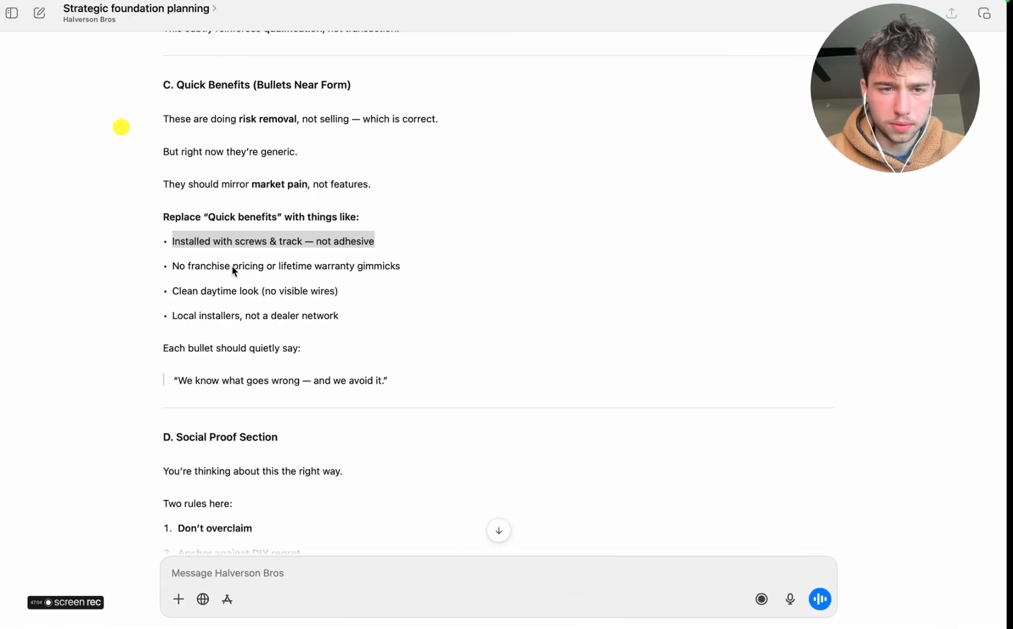
left_click_drag(181, 265, 398, 267)
key("super+c")
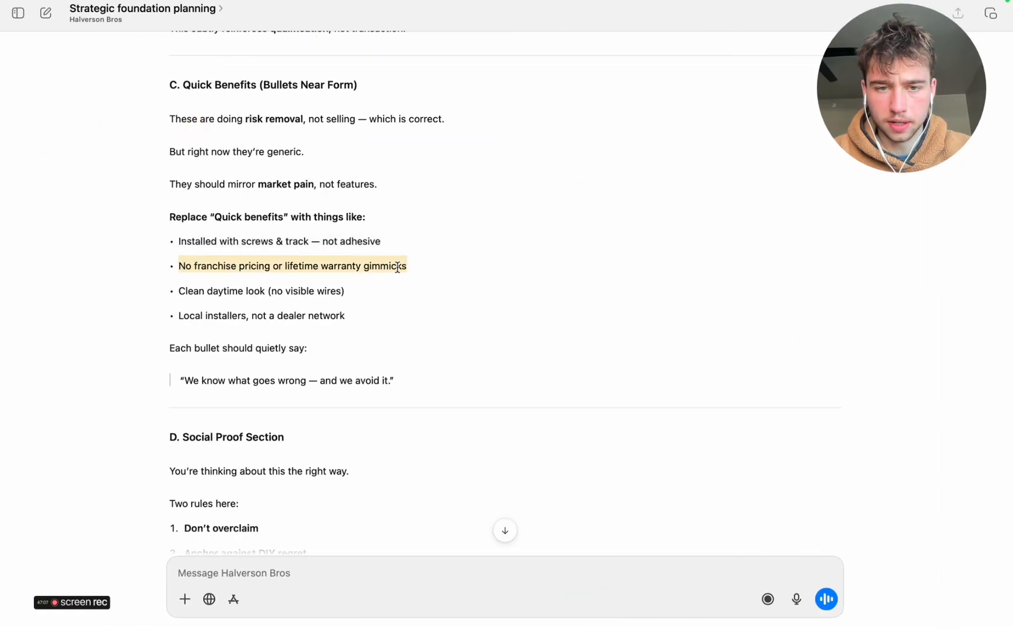
key("super+Tab")
double_click(440, 382)
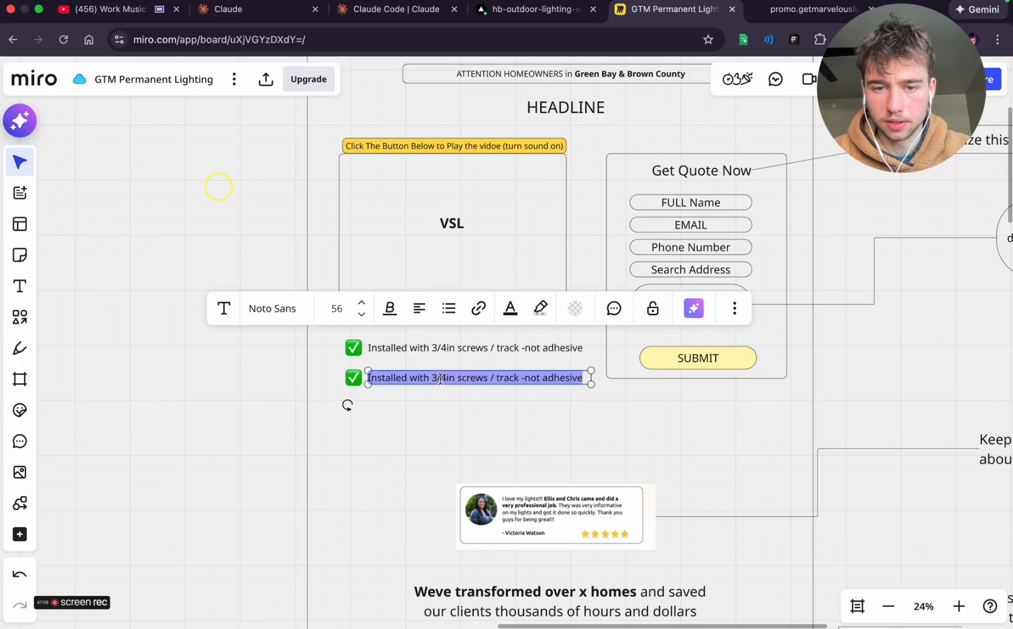
key("super+v")
left_click(393, 390)
key("BackSpace")
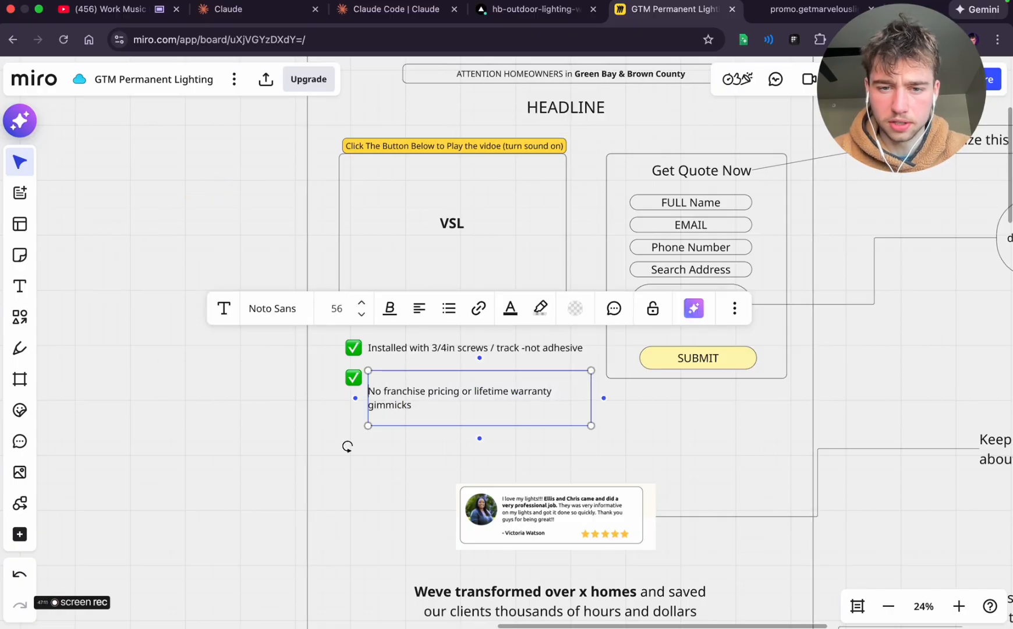
left_click_drag(593, 385, 604, 385)
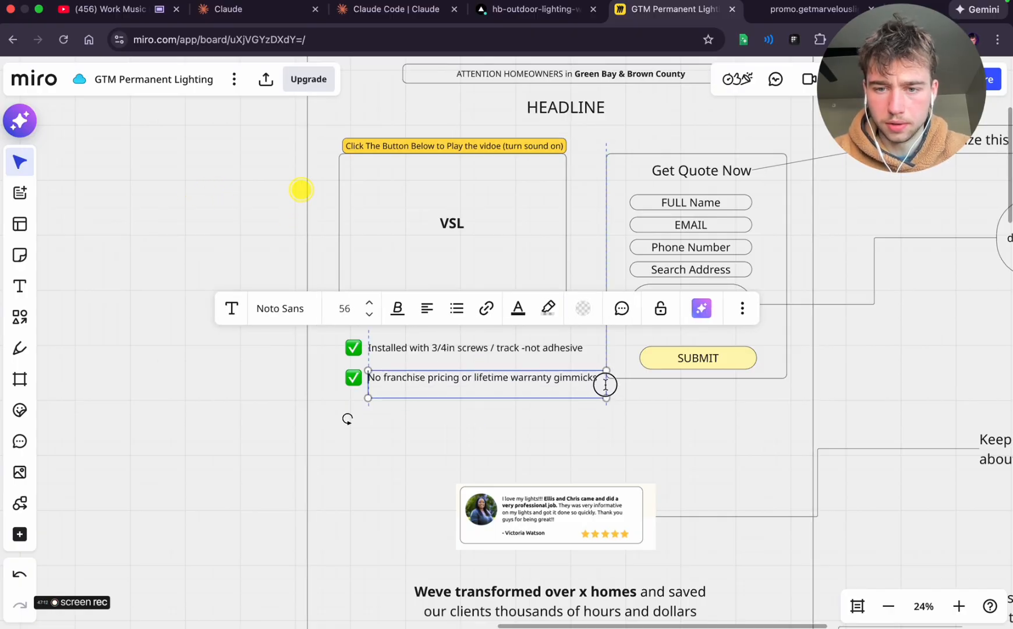
Duplicate the second benefit row with its check mark, and place the copy below it with spacing matching the rows above
left_click(609, 432)
left_click_drag(617, 429, 336, 342)
left_click_drag(344, 405, 475, 411)
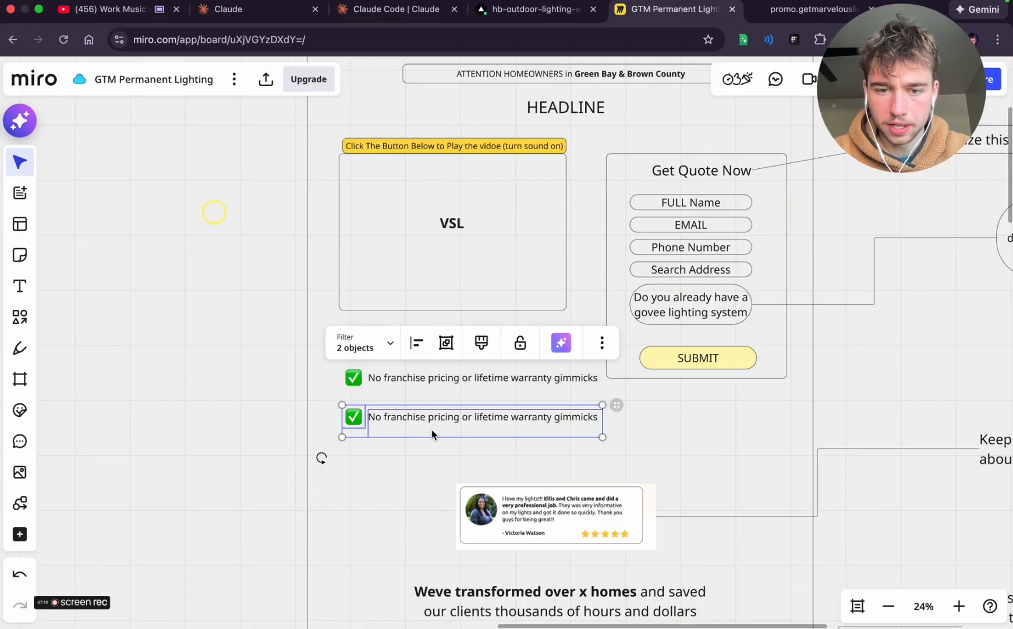
left_click(407, 452)
left_click_drag(604, 443, 356, 411)
left_click(388, 394)
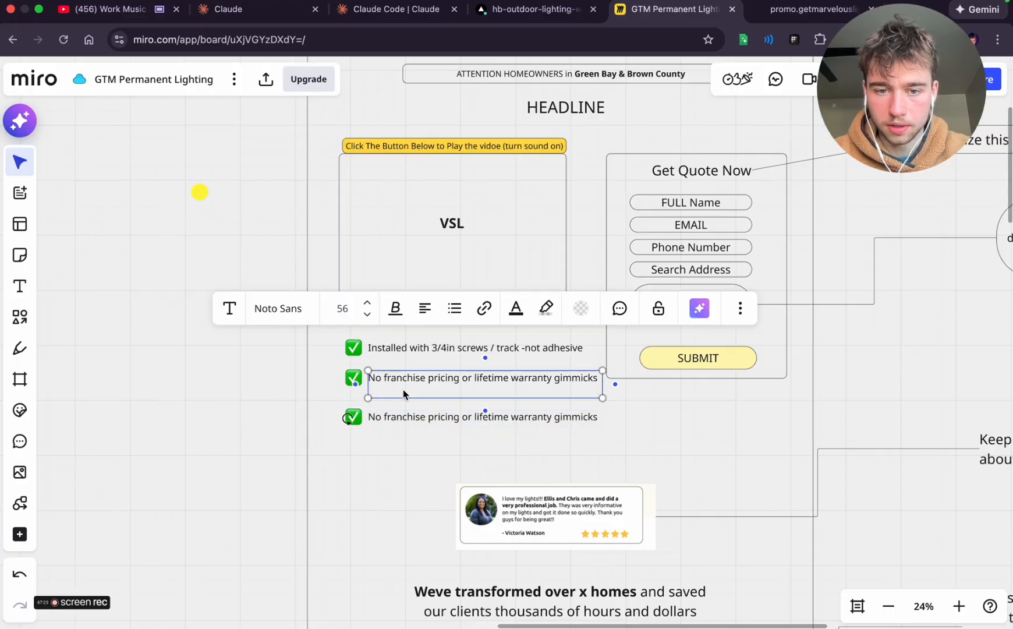
left_click_drag(560, 438, 347, 407)
left_click_drag(418, 432, 420, 420)
left_click(403, 452)
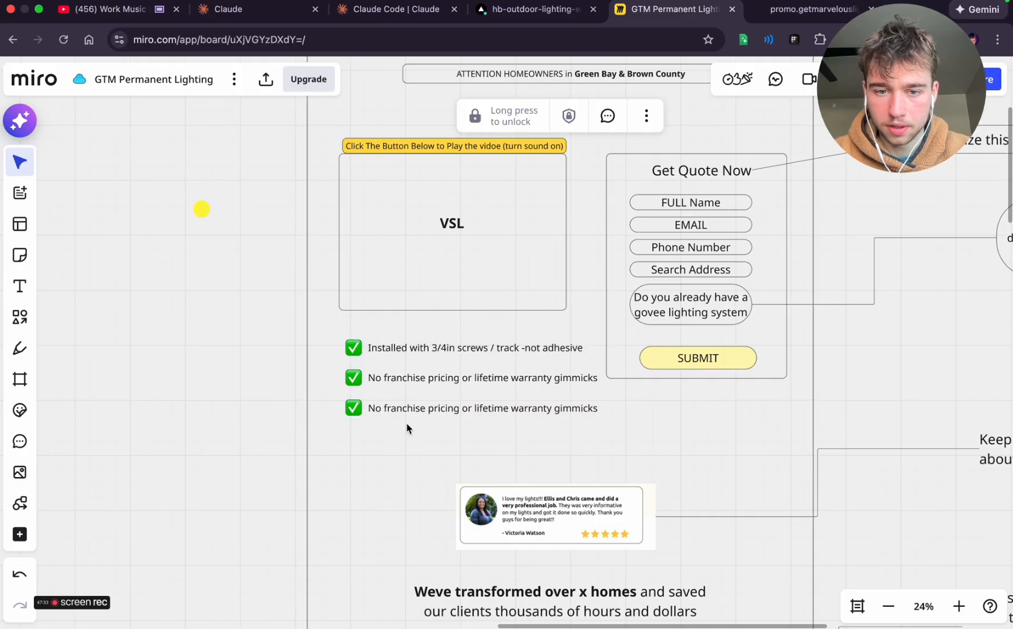
Replace the third benefit's text with ChatGPT's "Clean daytime look (no visible wires)"
left_click(400, 423)
left_click(402, 423)
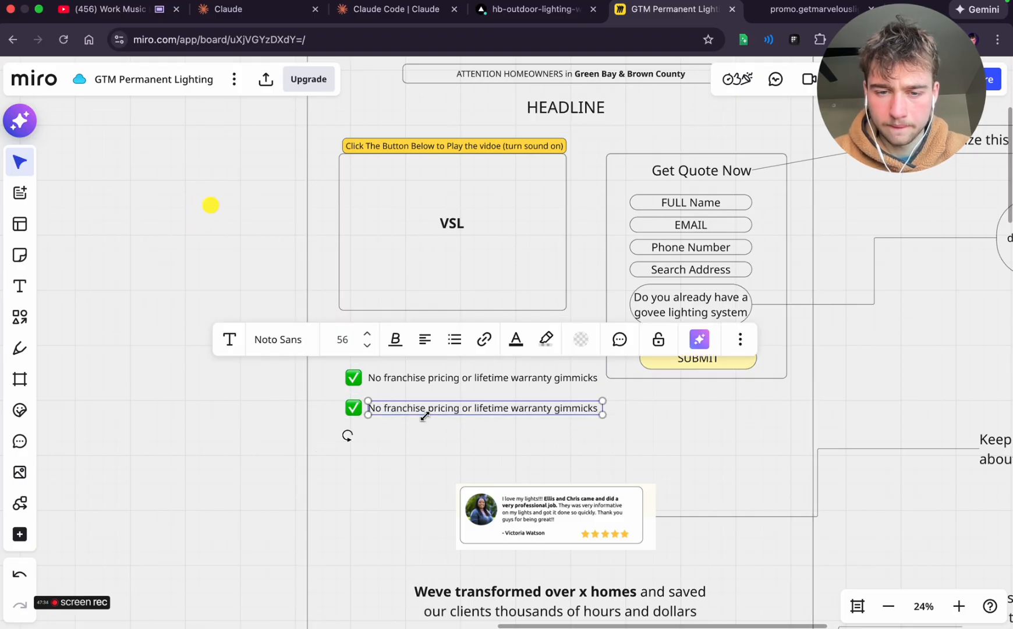
key("ctrl+Left")
left_click(192, 291)
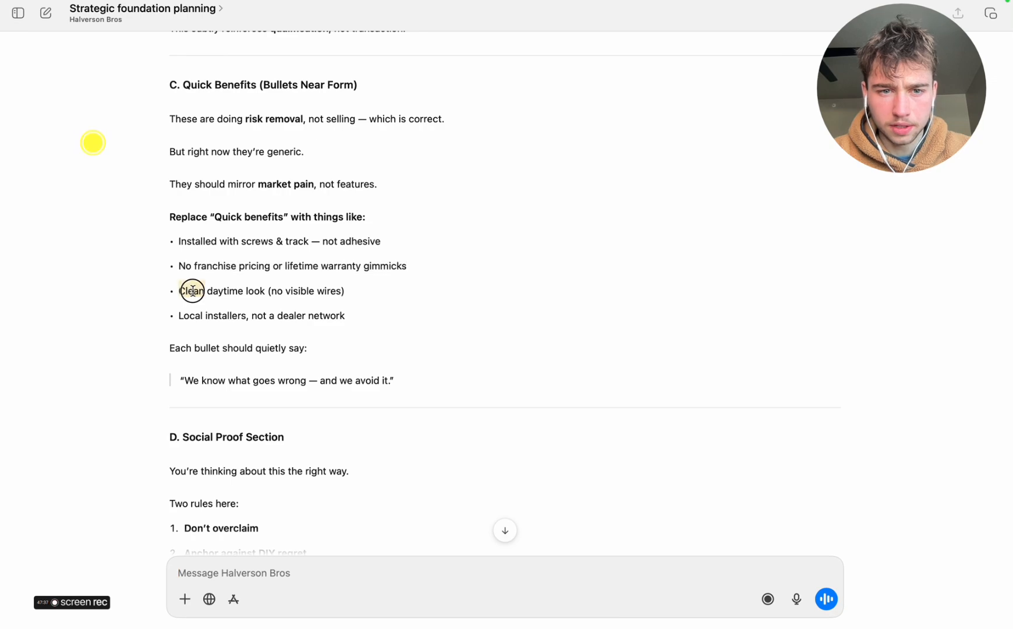
left_click_drag(192, 291, 357, 292)
key("ctrl+Right")
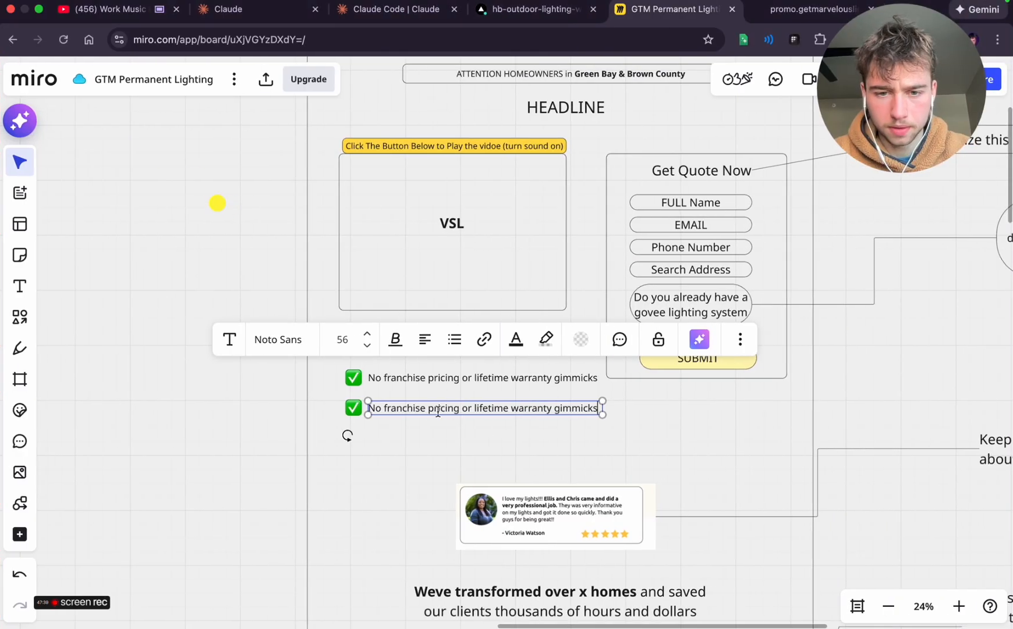
triple_click(438, 412)
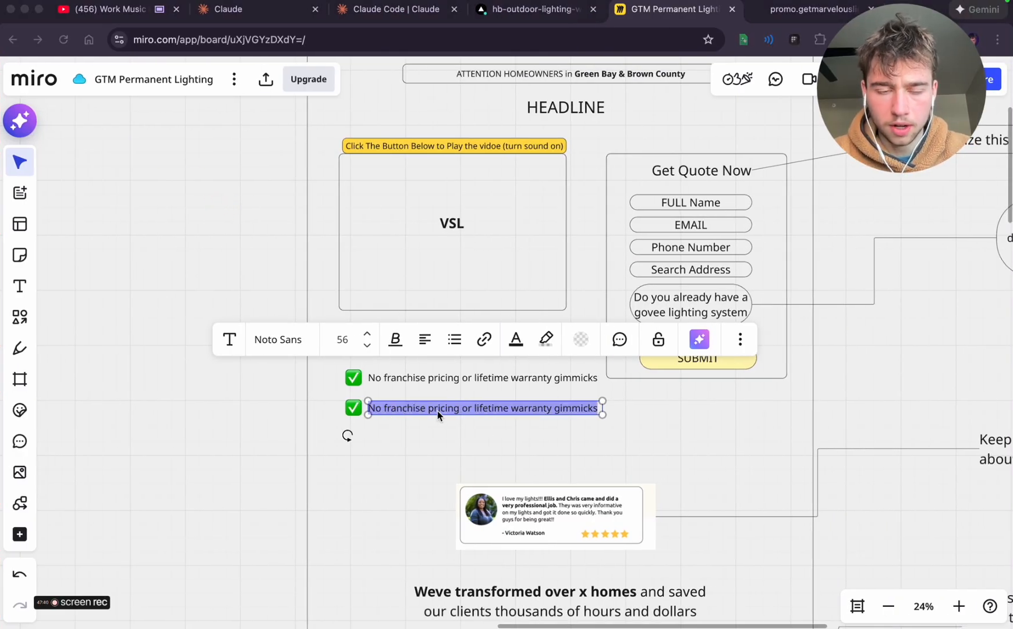
key("ctrl+Left")
left_click(261, 286)
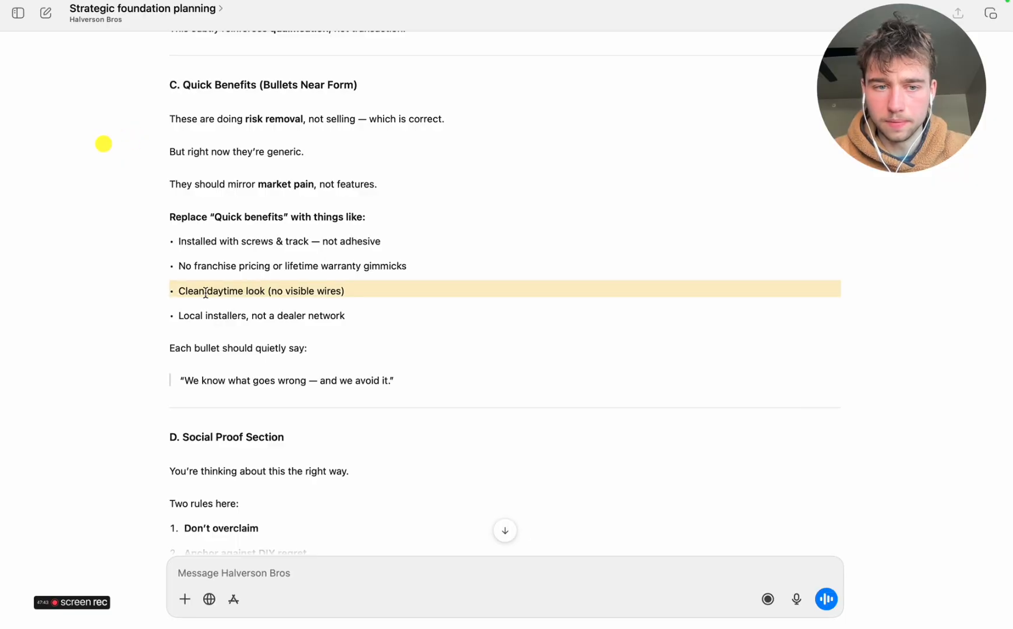
left_click_drag(199, 289, 384, 294)
key("ctrl+c")
key("ctrl+Right")
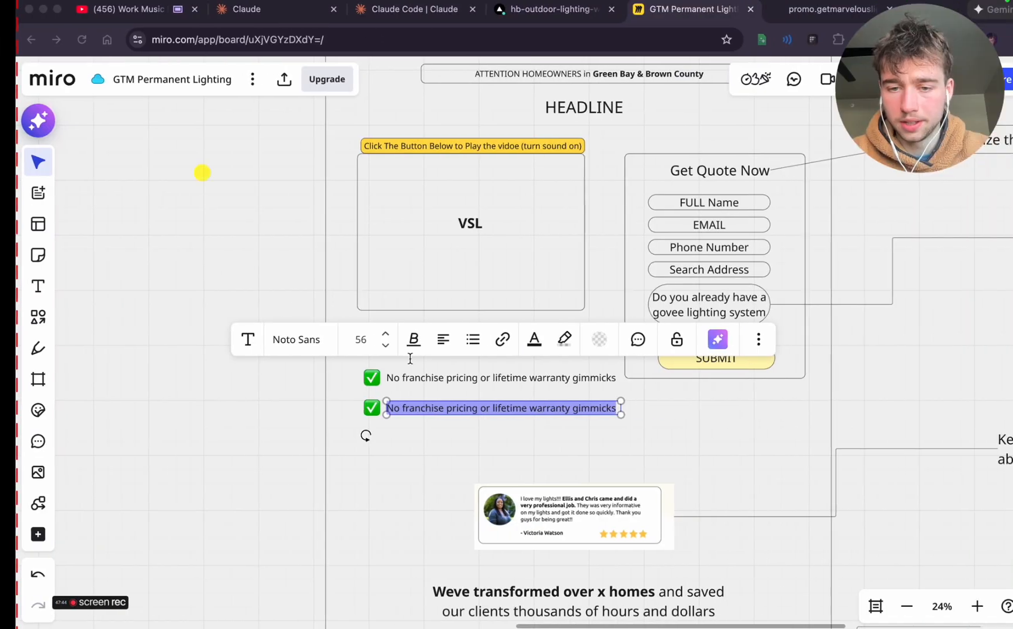
key("ctrl+v")
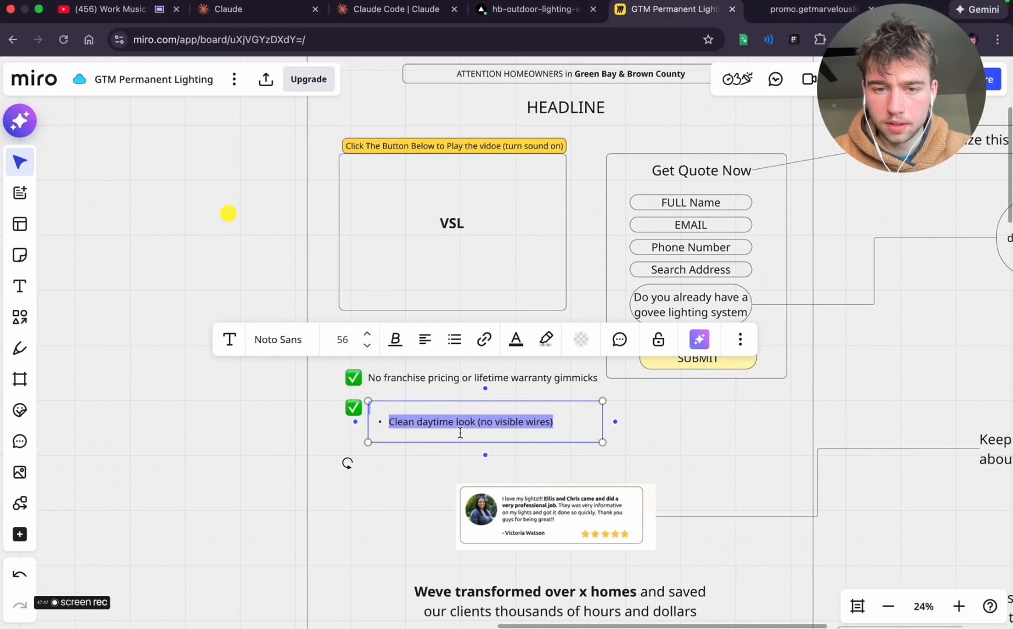
Remove the pasted bullet and blank lines from the third benefit so its text sits beside the check mark
left_click(397, 442)
key("BackSpace")
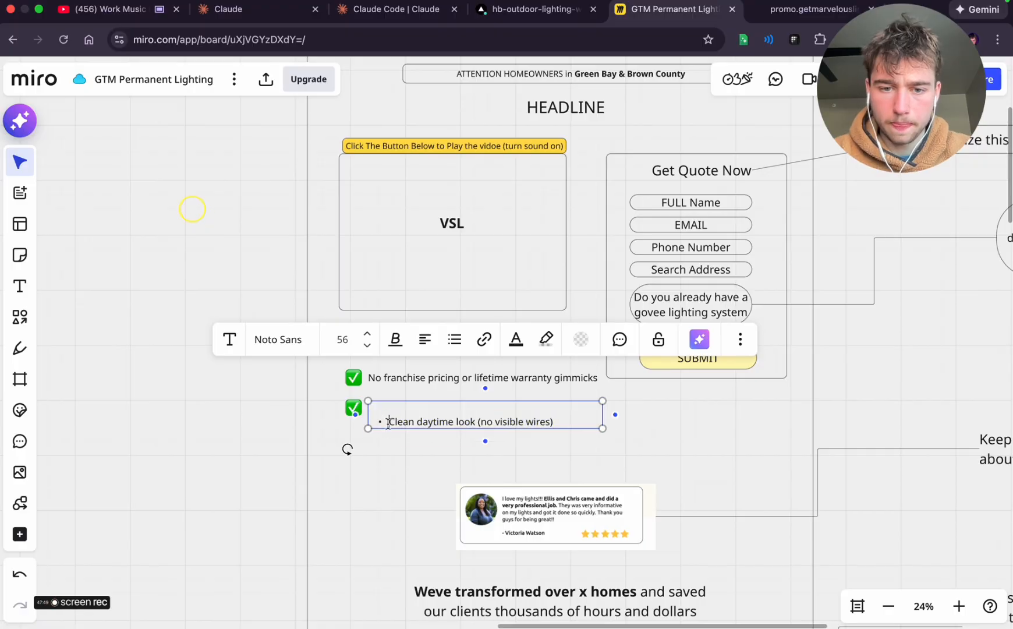
left_click(389, 422)
key("BackSpace")
left_click(407, 442)
Duplicate the third benefit row directly below and replace the copy's text with ChatGPT's "Local installers, not a dealer network"
left_click_drag(517, 436, 352, 407)
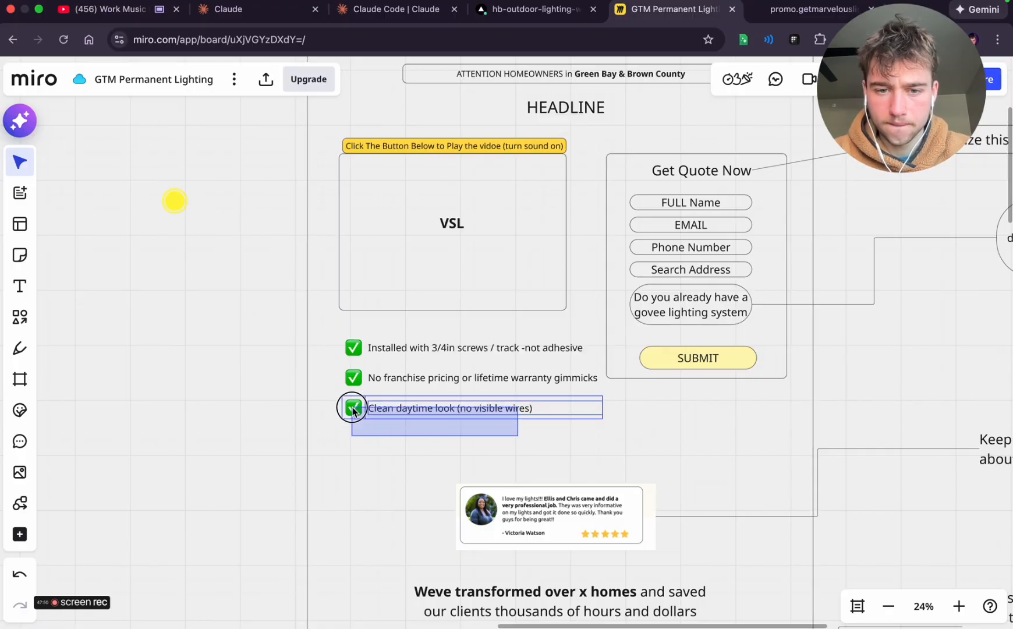
key("super+d")
left_click(457, 456)
key("ctrl+Left")
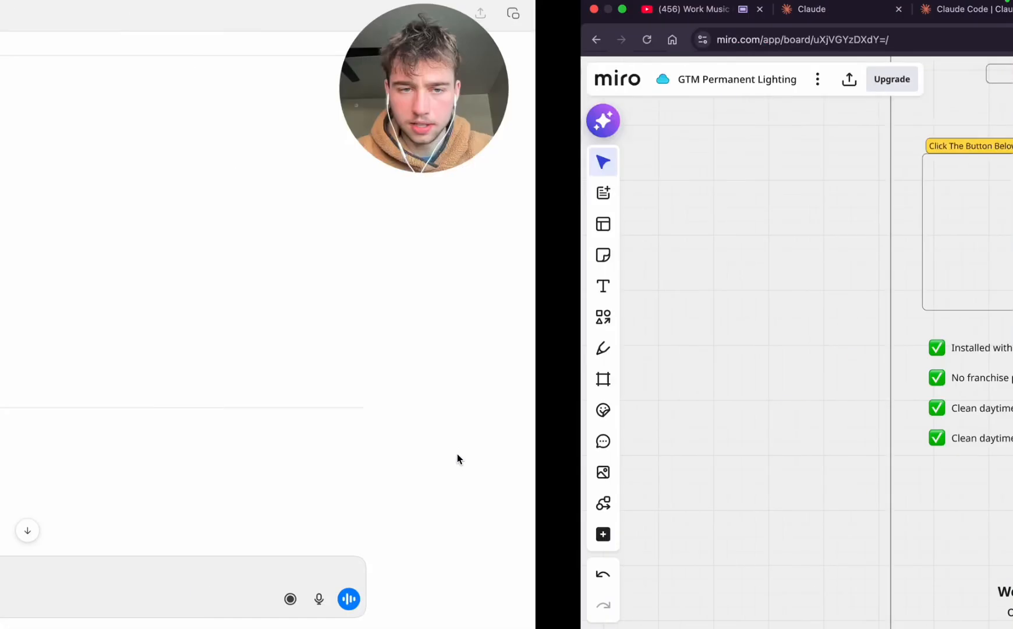
left_click_drag(189, 317, 402, 326)
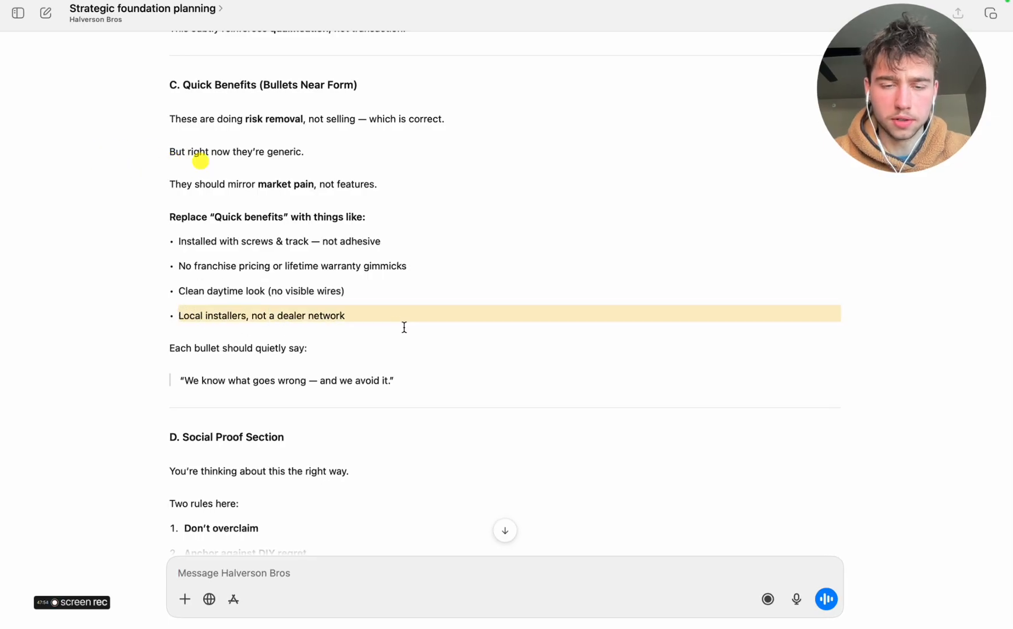
left_click_drag(335, 315, 194, 315)
key("super+c")
key("ctrl+Right")
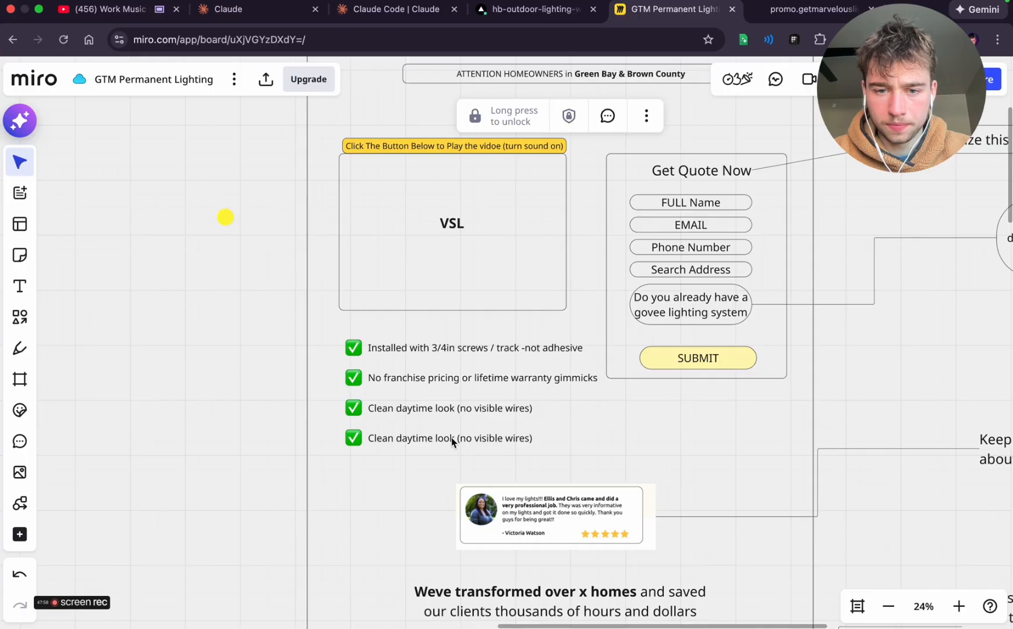
left_click(437, 438)
double_click(437, 438)
key("super+v")
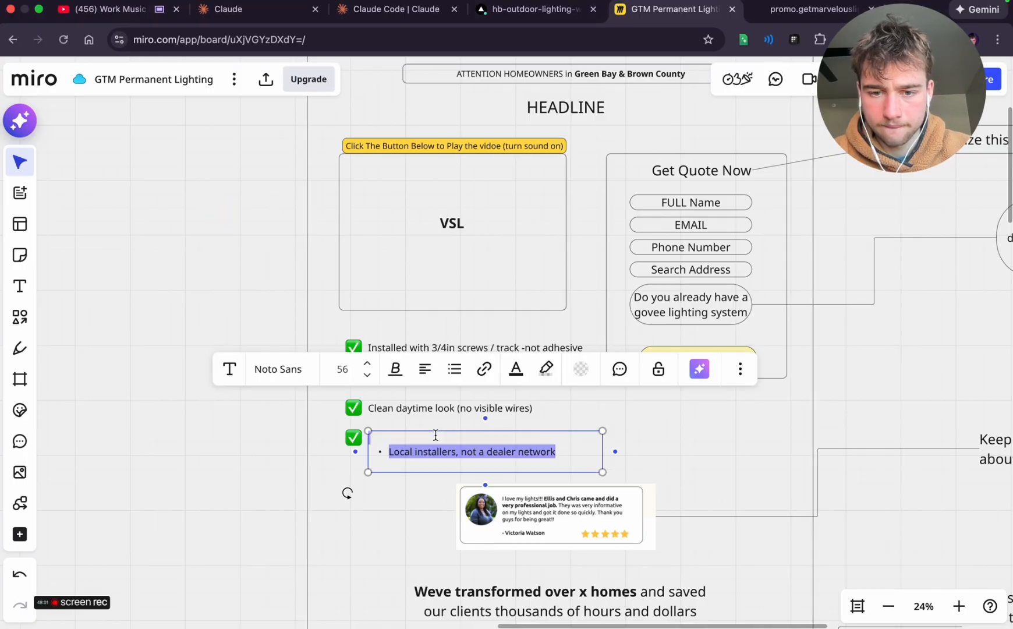
Remove the pasted bullet and blank lines from the fourth benefit so its text aligns with its check mark
left_click(410, 463)
key("BackSpace")
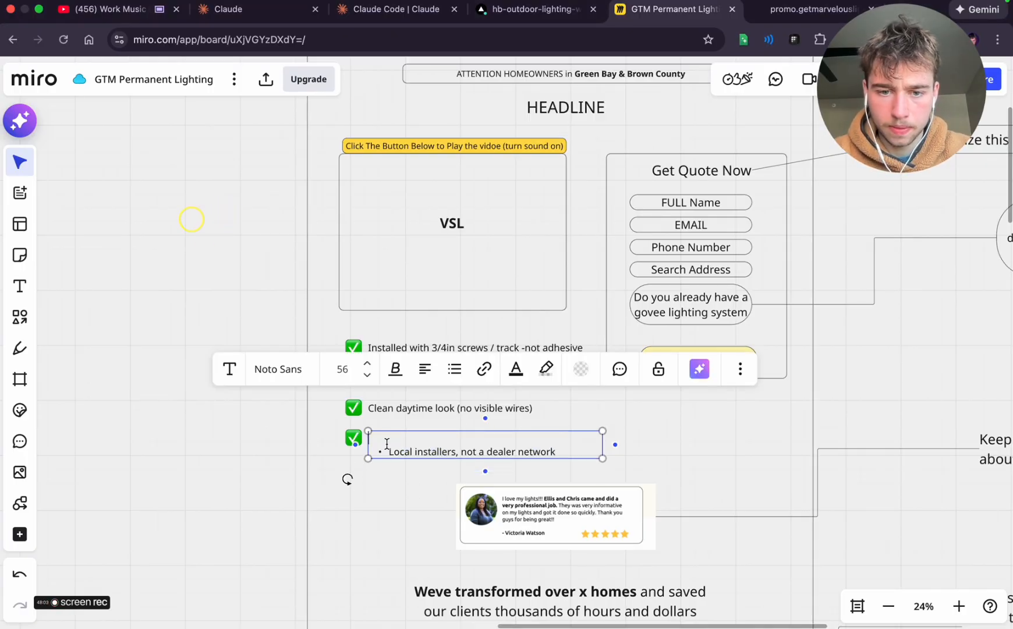
key("Delete")
left_click(400, 469)
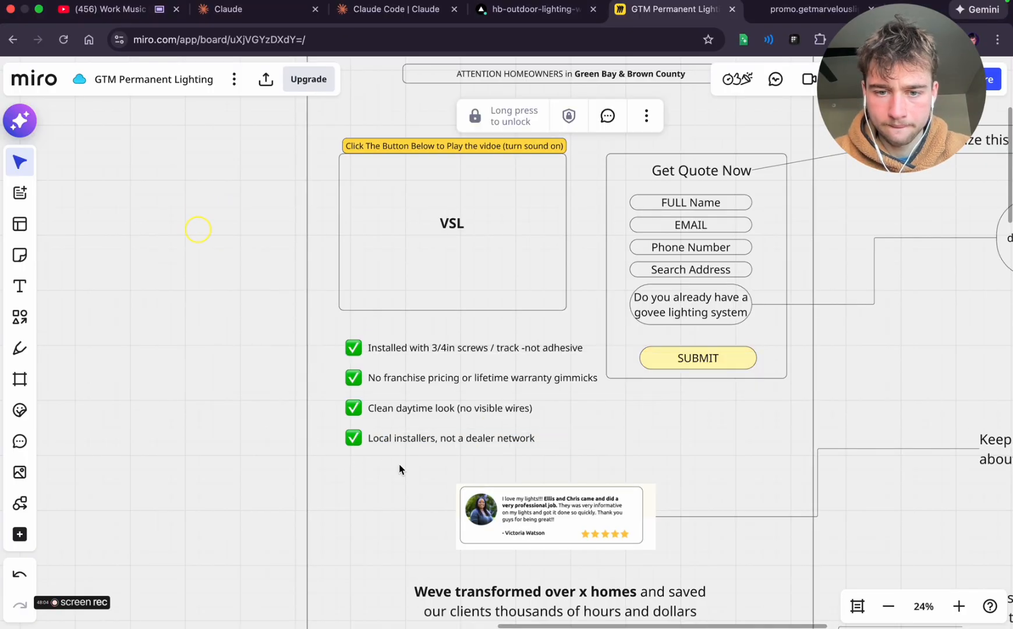
Scale down the four benefit rows together and position them under the VSL box, aligned with its left edge
scroll(479, 473, "right", 5)
scroll(479, 472, "up", 2)
left_click_drag(480, 495, 284, 389)
left_click_drag(548, 482, 459, 514)
left_click(264, 428)
left_click_drag(463, 461, 431, 446)
left_click(489, 473)
scroll(550, 499, "up", 5)
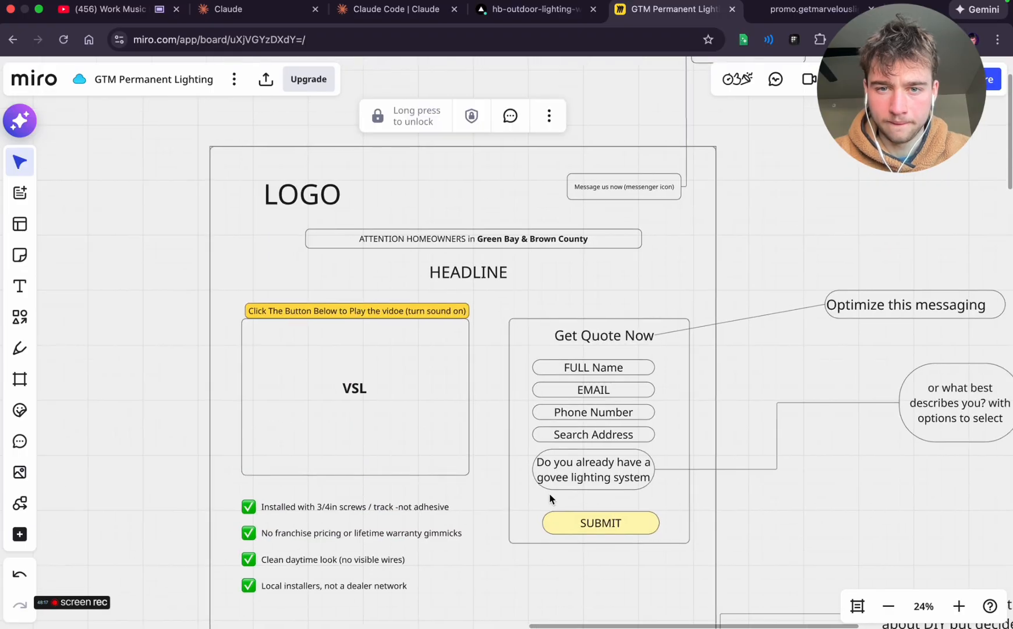
Replace the "Green Bay's #1 Permanent Lighting Solution" heading with ChatGPT's "A simpler, smarter way to install permanent lighting in Green Bay"
key("ctrl+Left")
scroll(538, 464, "down", 9)
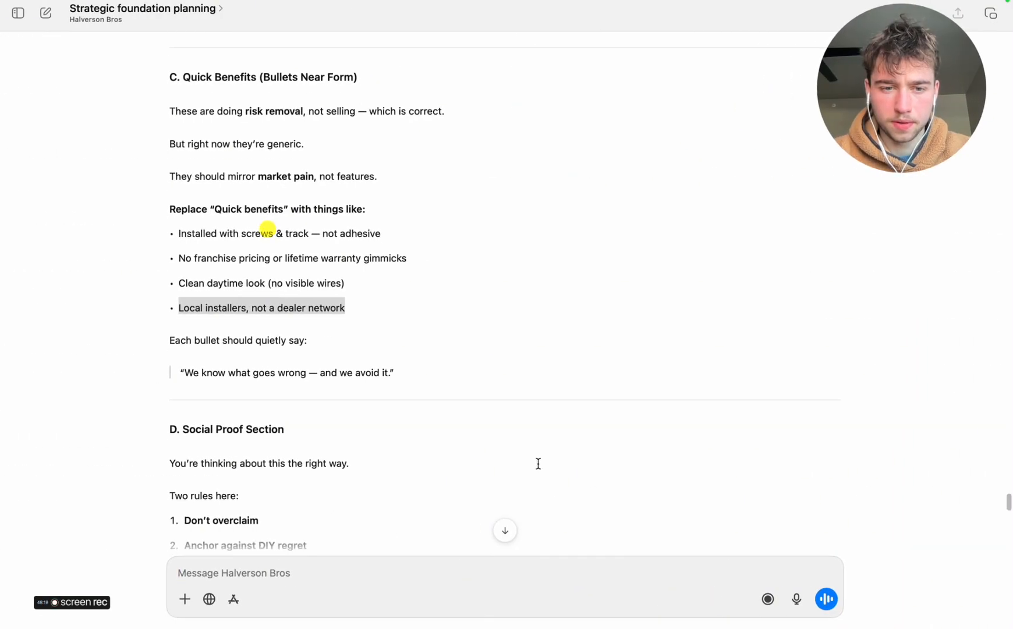
scroll(538, 463, "down", 14)
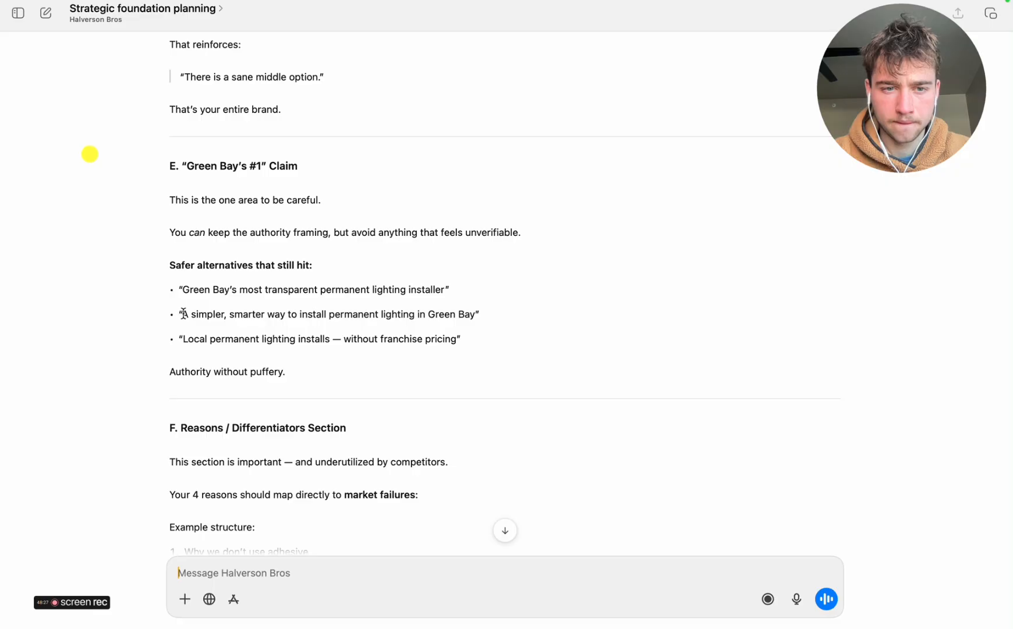
left_click_drag(183, 314, 462, 311)
key("super+c")
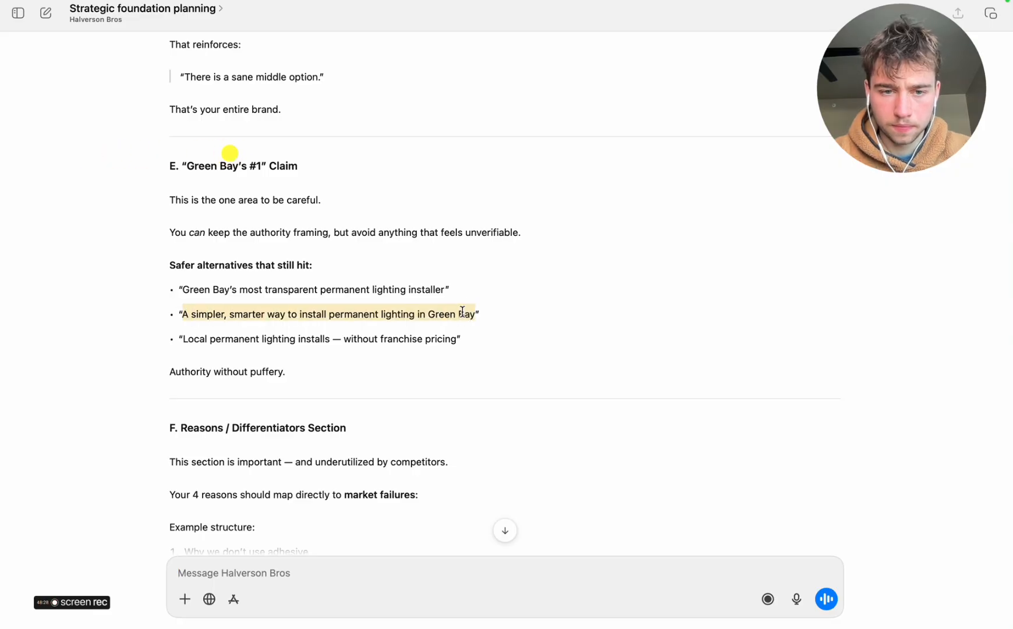
key("ctrl+Right")
scroll(493, 434, "down", 15)
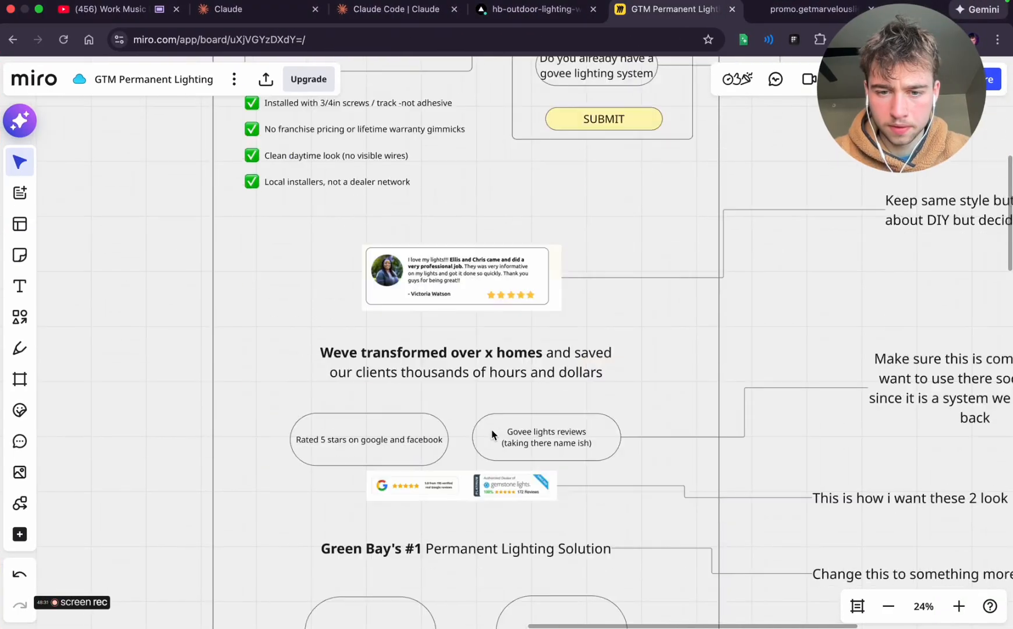
scroll(489, 428, "up", 8)
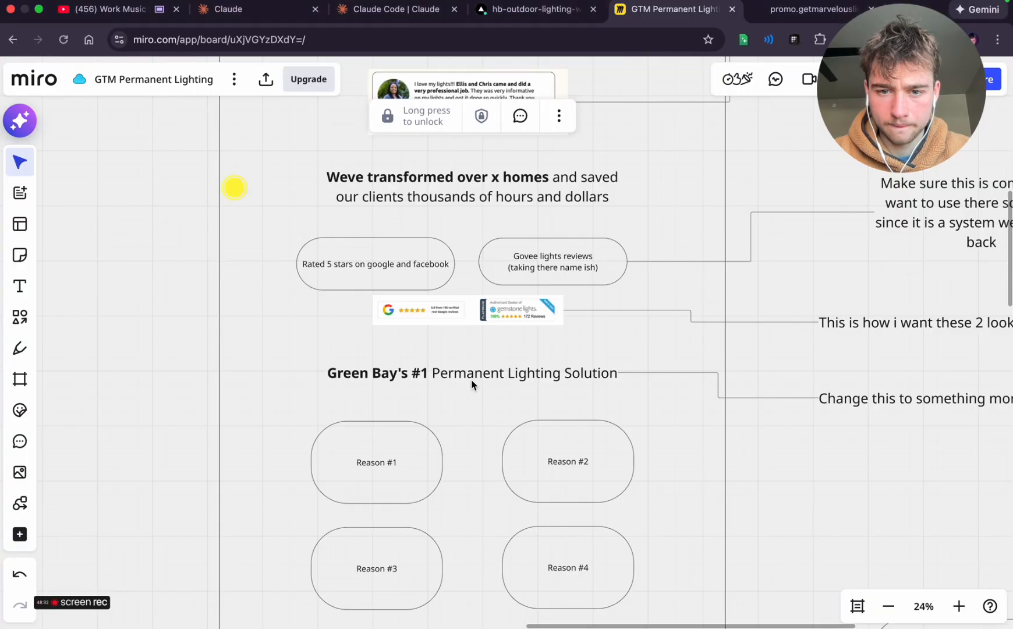
double_click(473, 384)
key("super+v")
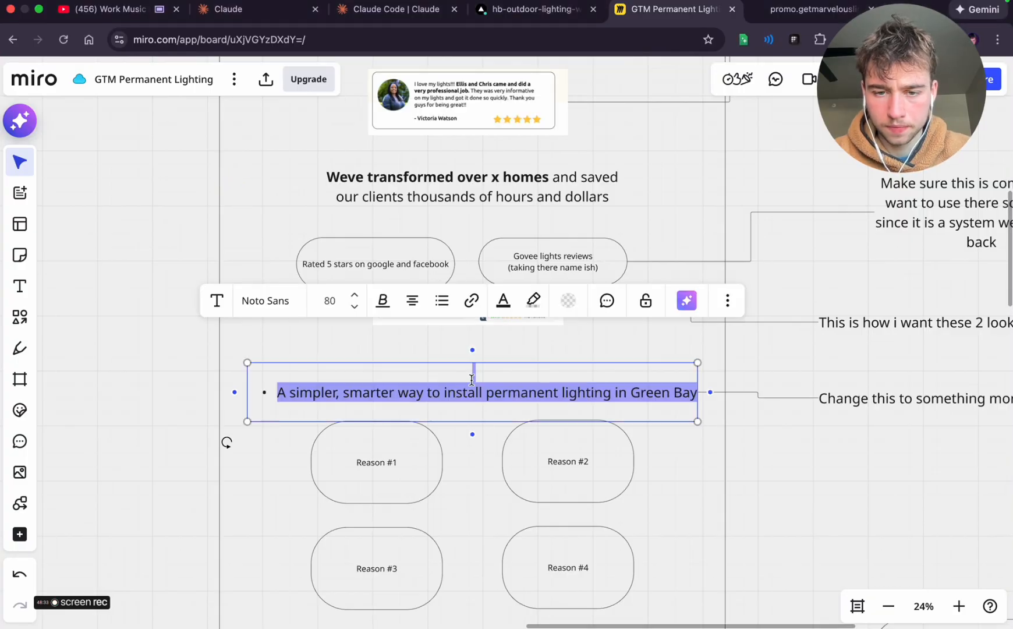
Strip the pasted bullet and blank lines from the new heading, and nudge it into place above the reasons
left_click(280, 391)
key("BackSpace")
key("BackSpace")
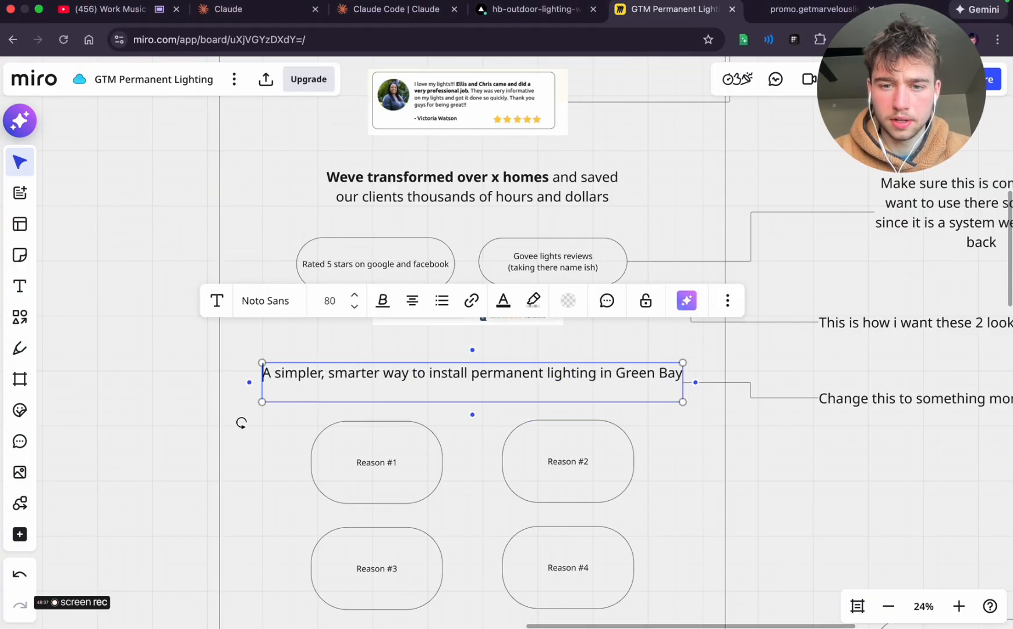
key("BackSpace")
left_click(407, 418)
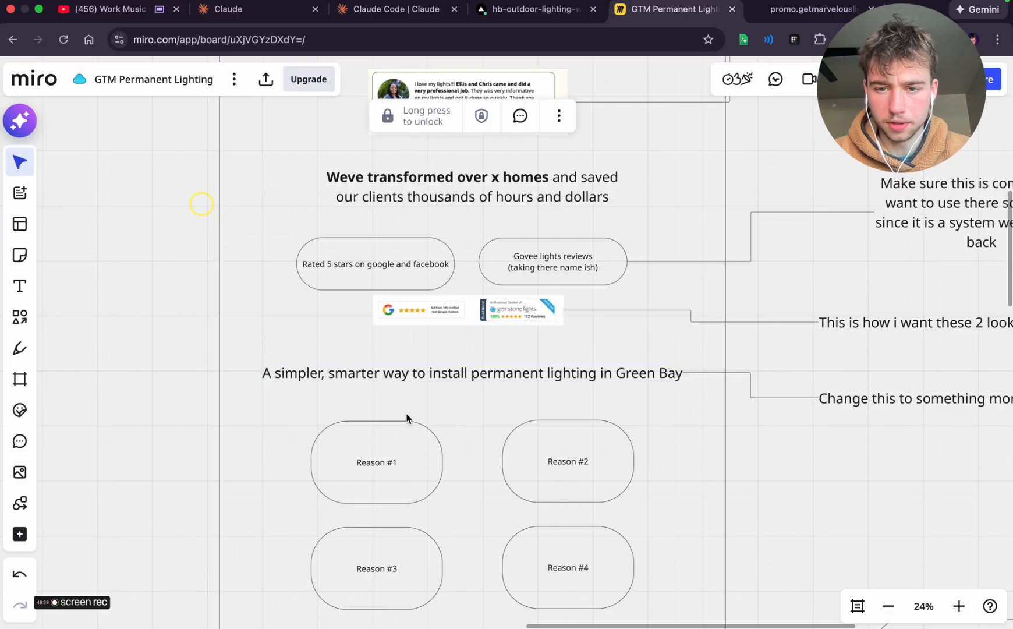
left_click(475, 374)
mouse_move(475, 374)
left_mouse_down()
mouse_move(486, 380)
mouse_move(475, 375)
left_mouse_up()
left_click(493, 403)
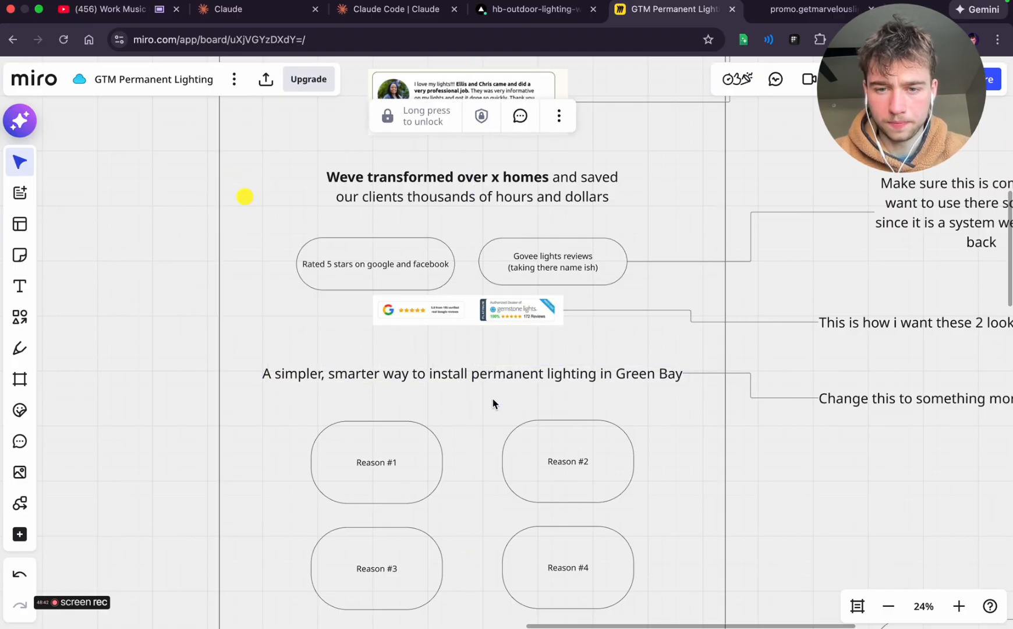
Switch to ChatGPT and read its remaining feedback on the reasons section, the final CTA and the recommended next steps
key("super+Tab")
scroll(380, 419, "down", 4)
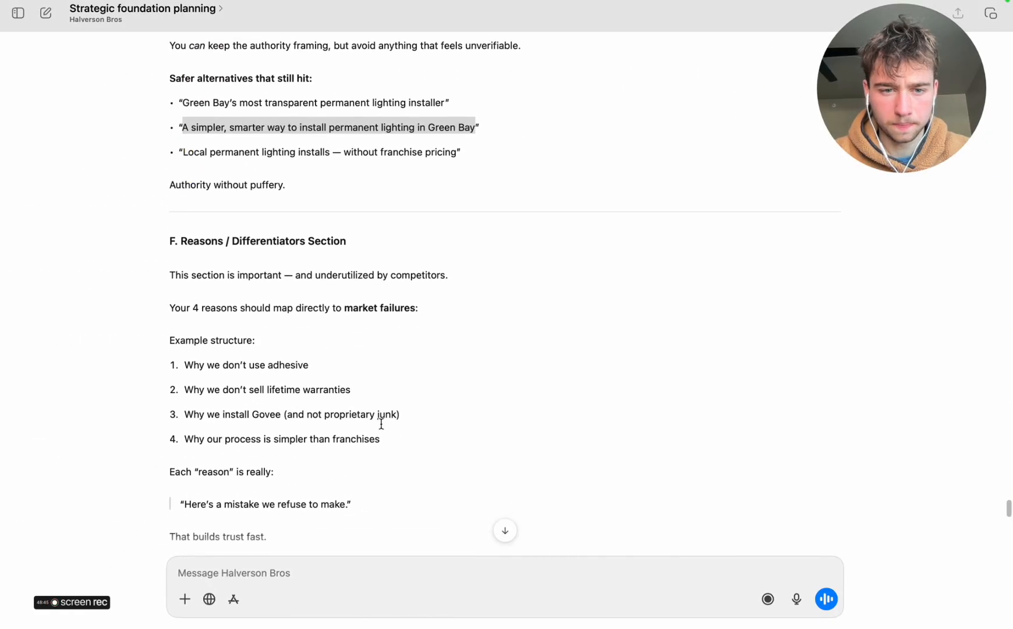
scroll(381, 423, "down", 7)
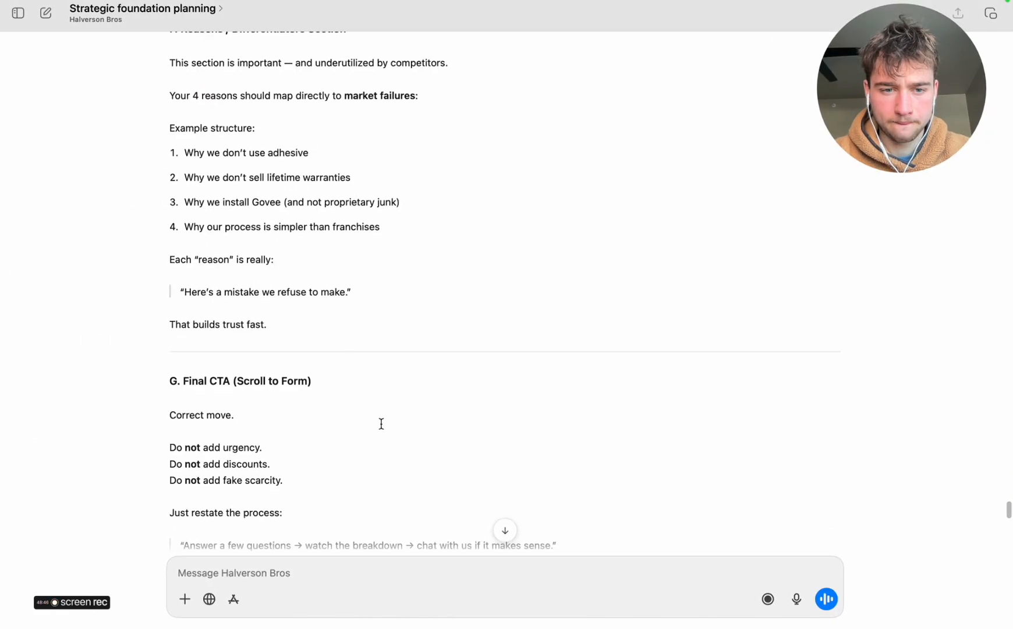
scroll(381, 424, "down", 6)
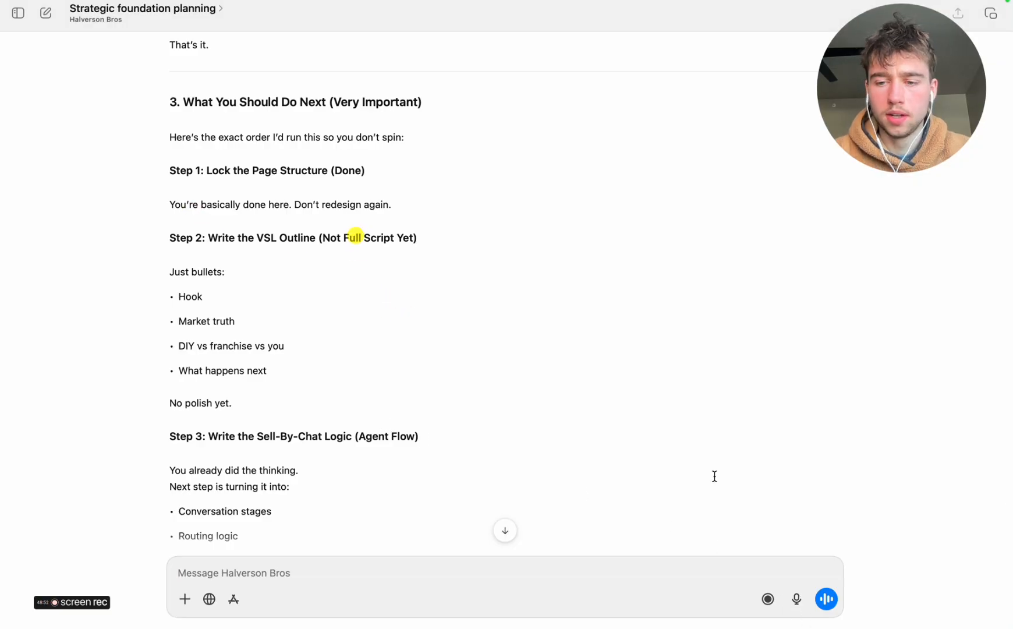
Start dictating a reply in ChatGPT and attach a screenshot of the upper section of Miro's DESKTOP VERSION wireframe
left_click(796, 599)
key("ctrl+Right")
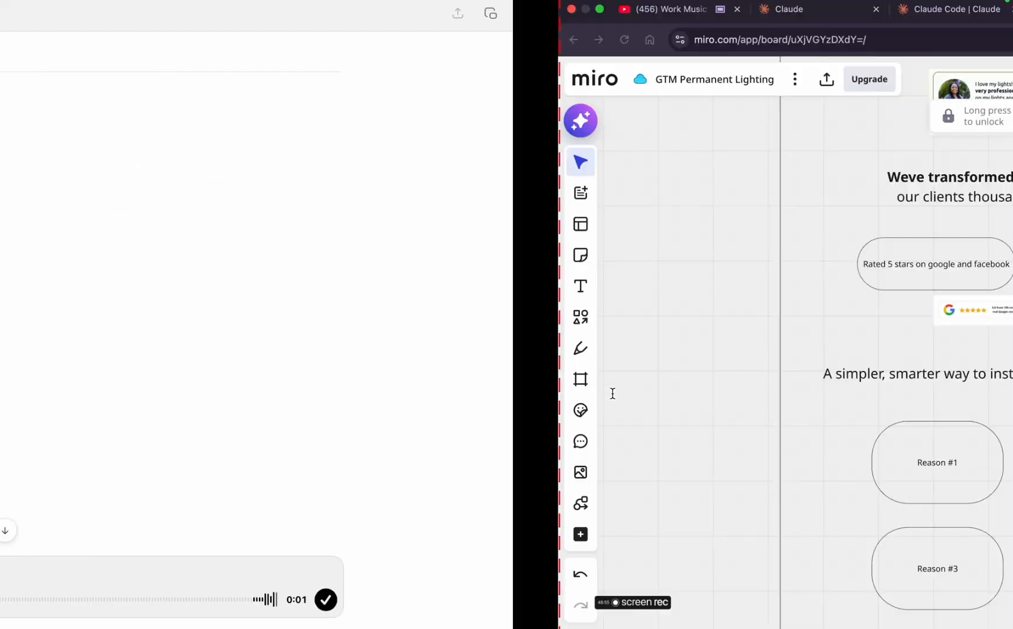
scroll(586, 309, "up", 10)
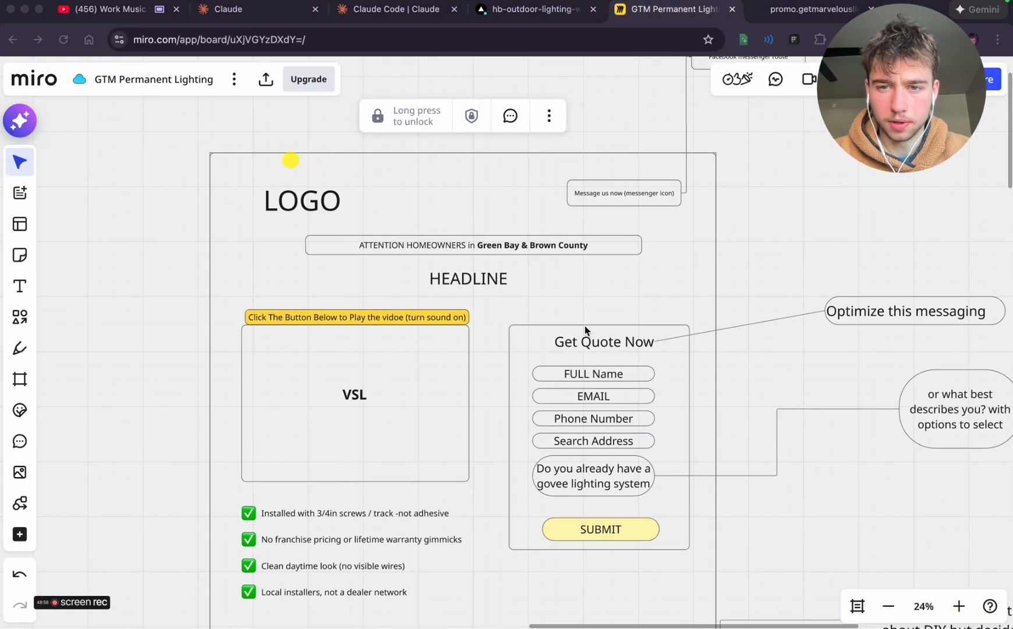
left_click(810, 238)
key("super+minus")
key("super+minus")
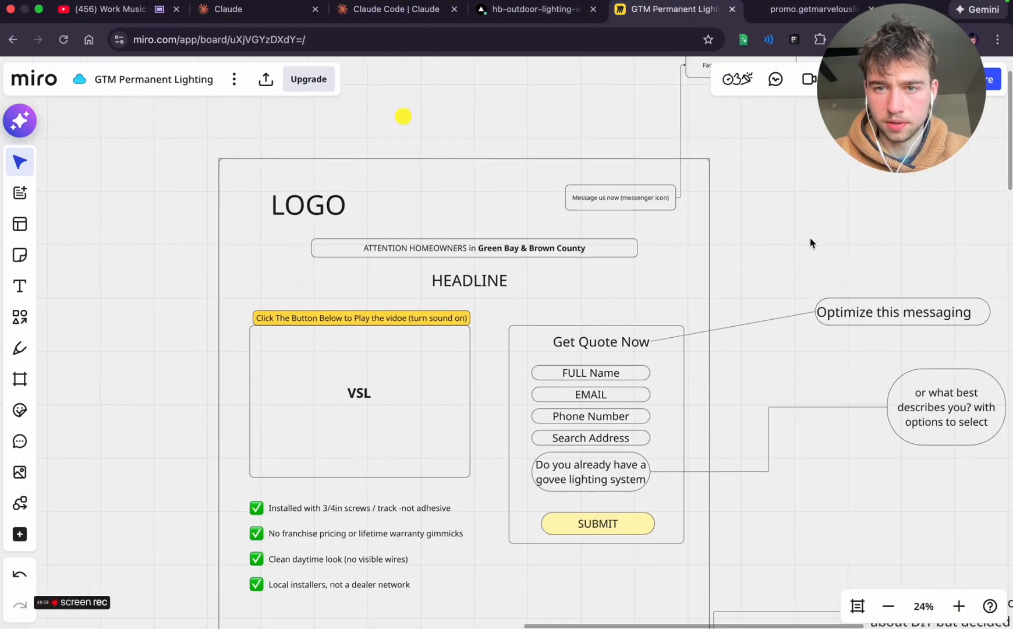
key("super+equal")
key("super+equal")
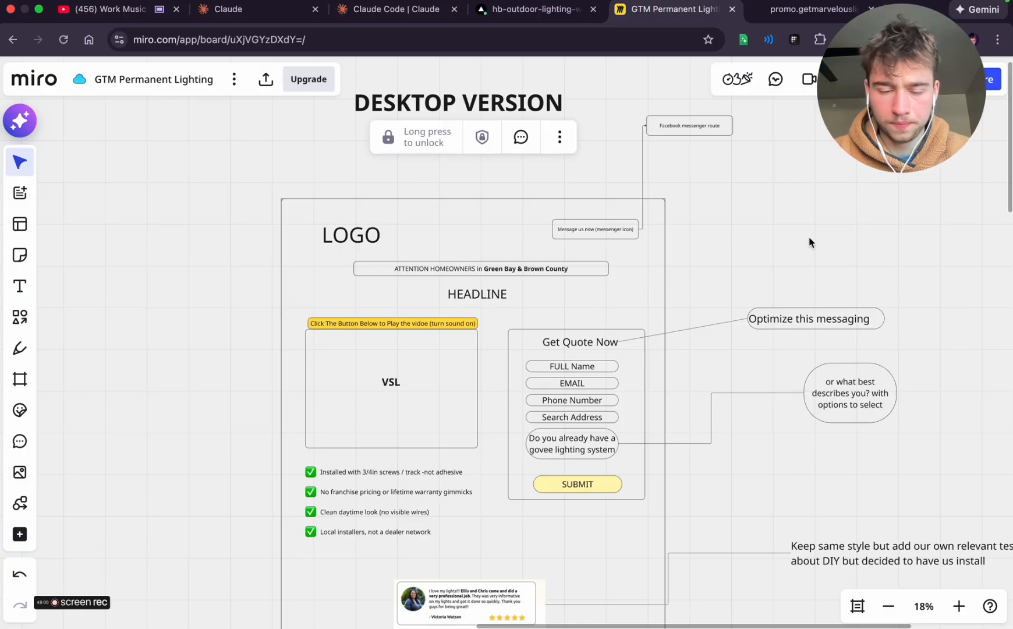
key("super+shift+4")
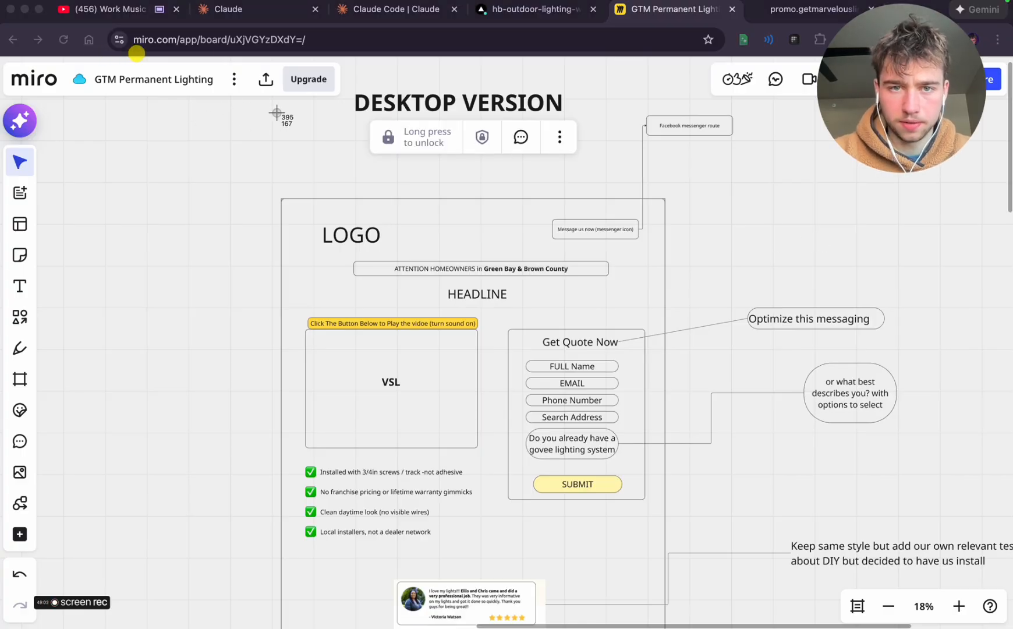
left_click_drag(247, 96, 368, 557)
key("ctrl+Left")
key("ctrl+Right")
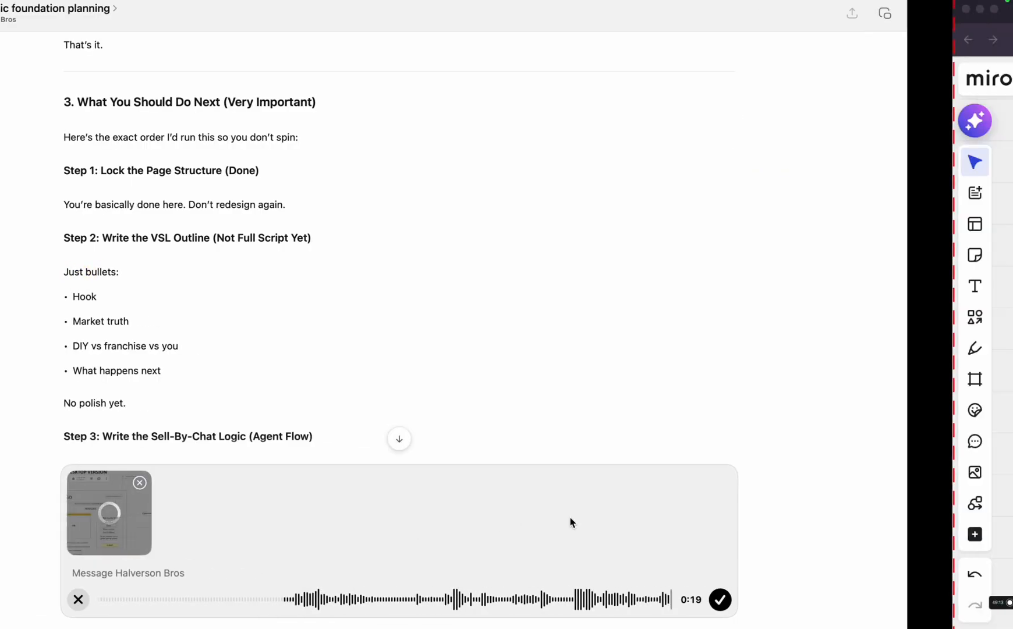
Review the wireframe's attention bar, headline, VSL box, benefits and quote form, along with the form's connected notes, while dictating the reply
scroll(558, 275, "up", 3)
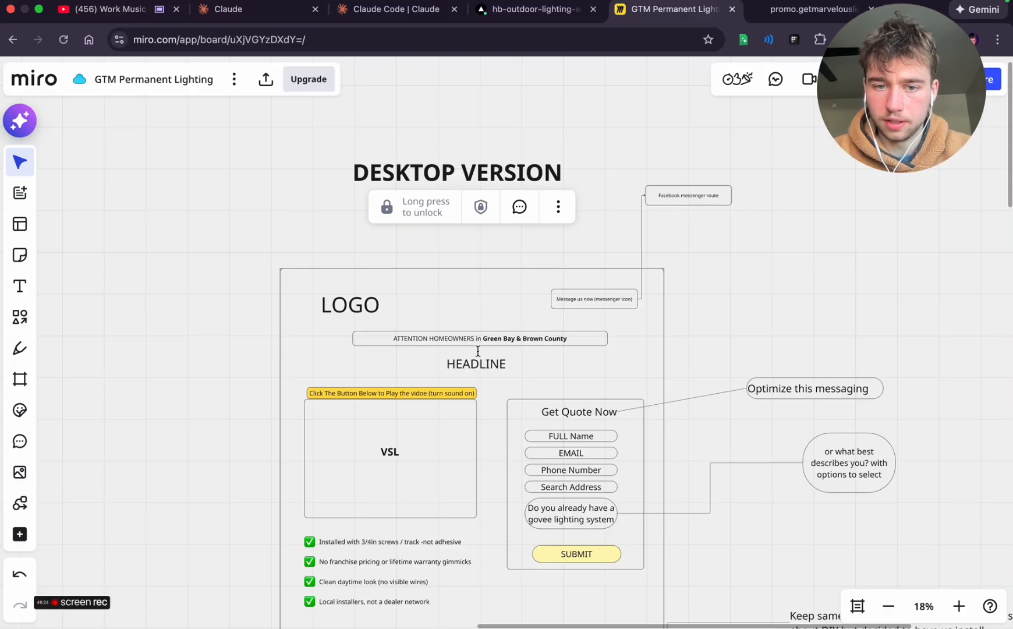
scroll(478, 351, "up", 3)
scroll(490, 348, "up", 4)
scroll(505, 344, "down", 2)
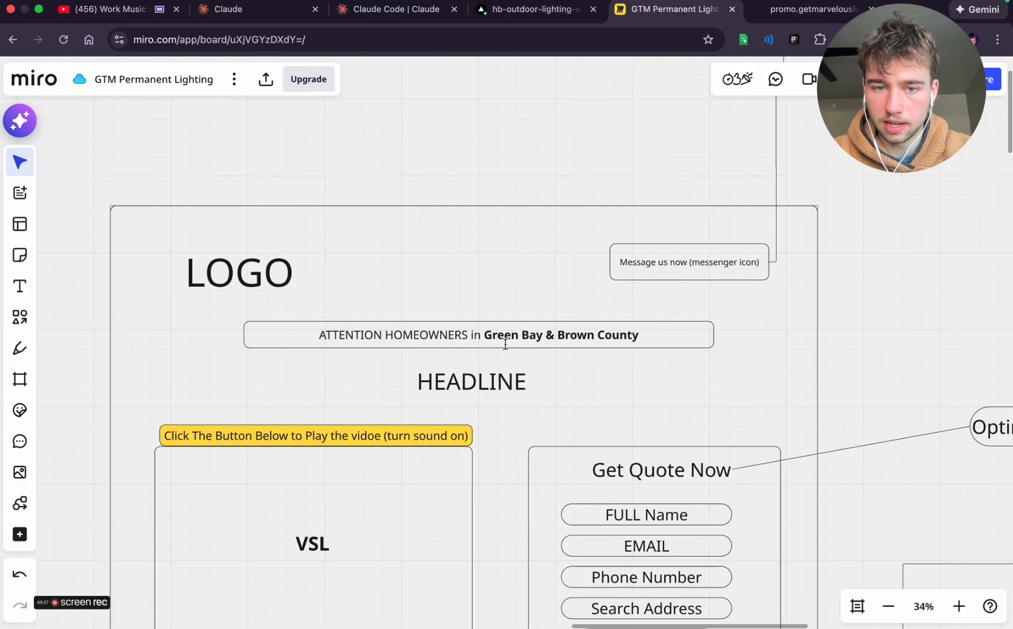
left_click(400, 344)
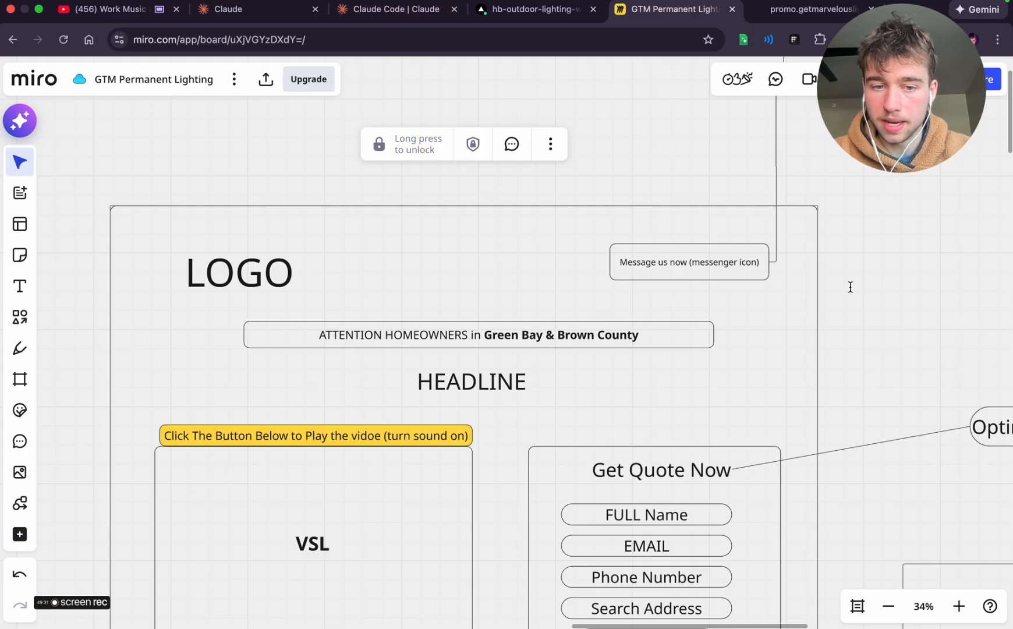
left_click(430, 391)
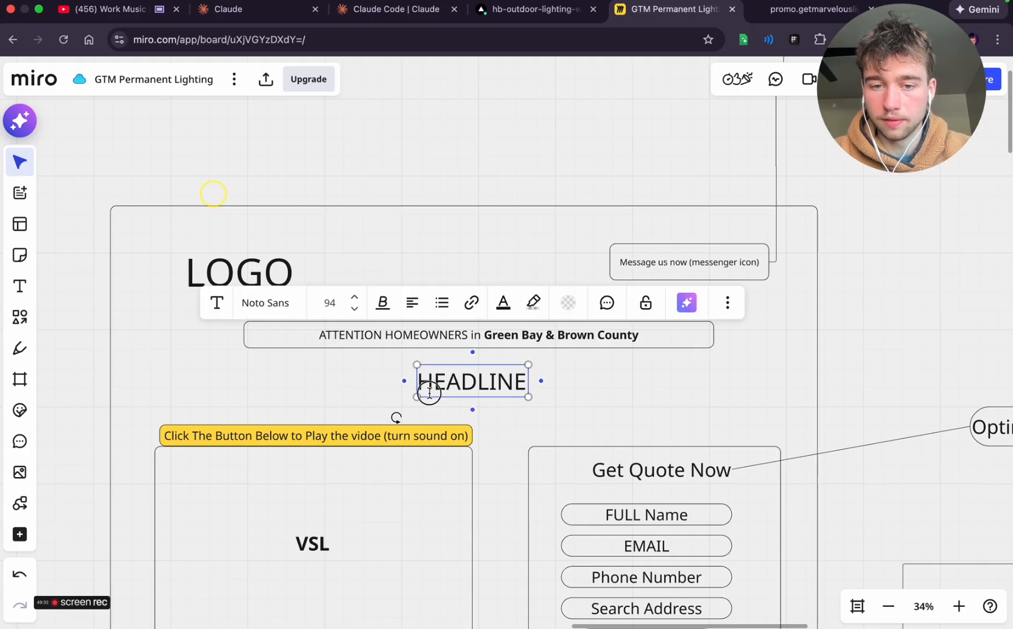
left_click(429, 391)
left_click(588, 389)
scroll(432, 428, "down", 3)
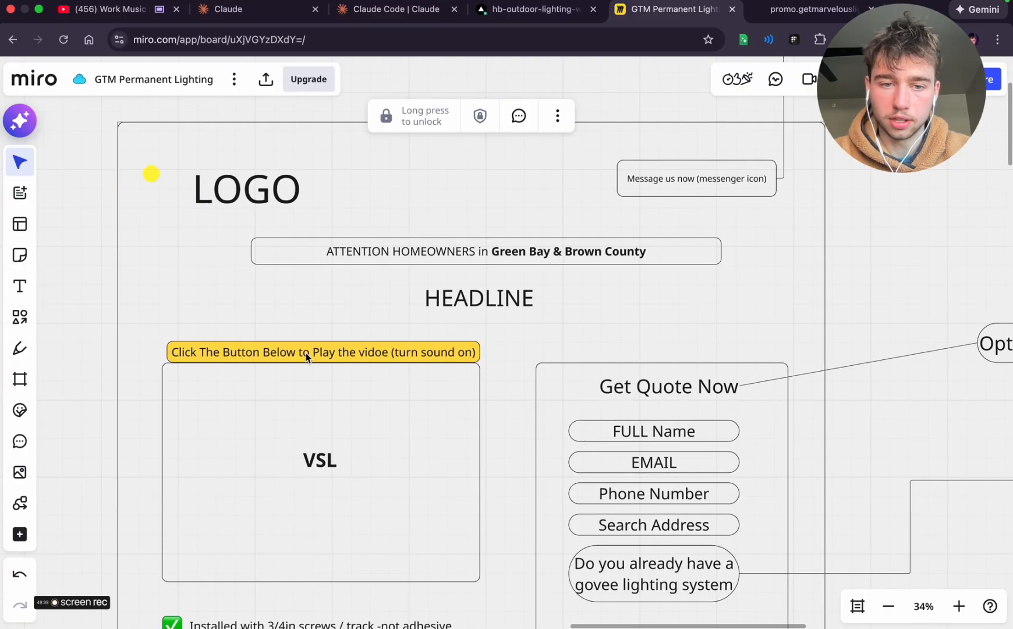
scroll(594, 412, "down", 4)
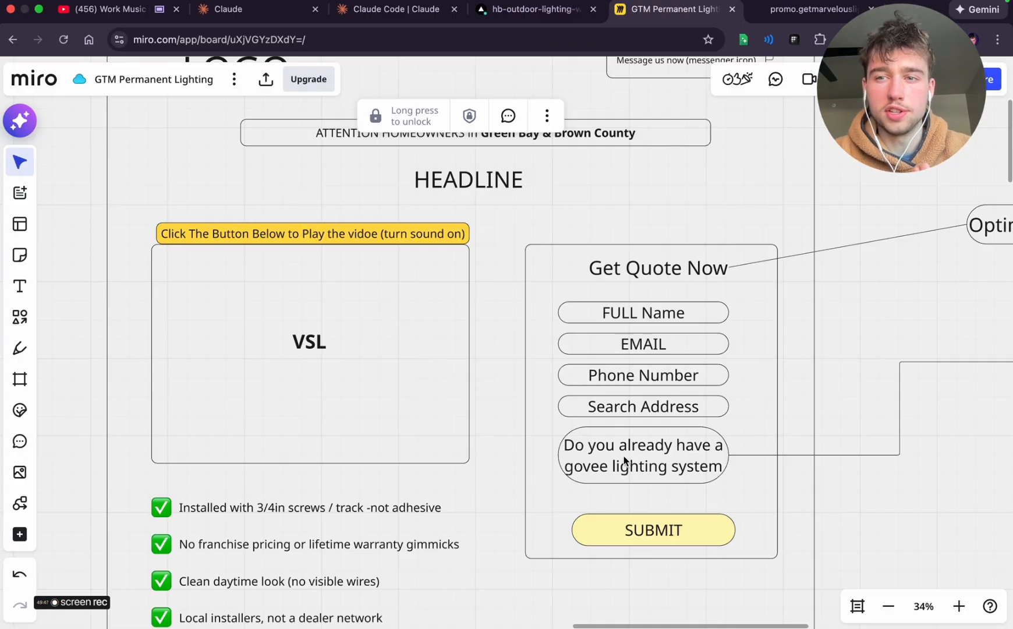
scroll(722, 446, "right", 2)
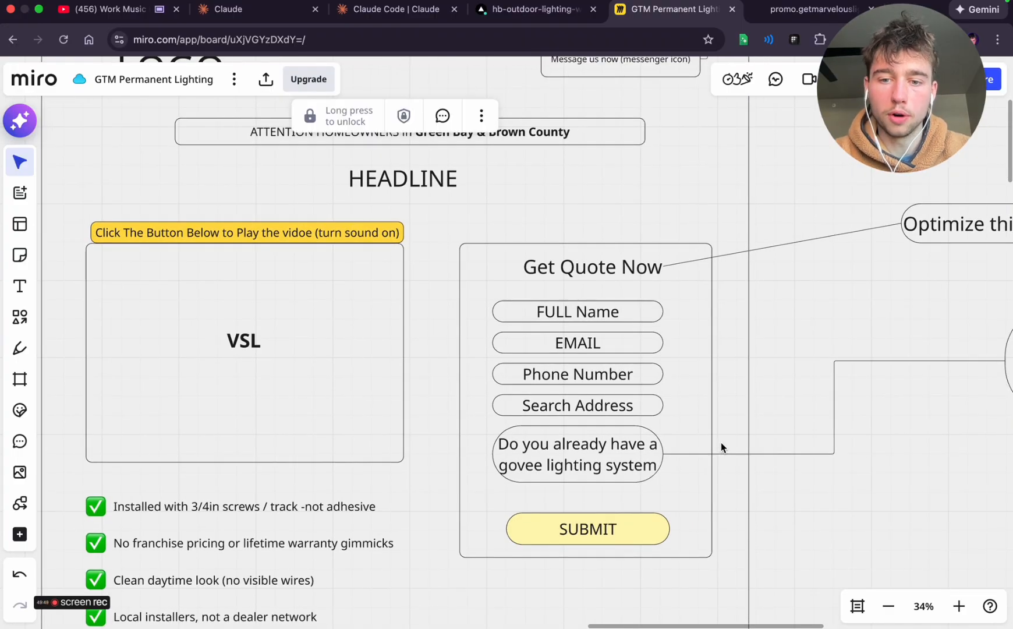
scroll(722, 447, "right", 10)
scroll(721, 443, "right", 1)
left_click(698, 427)
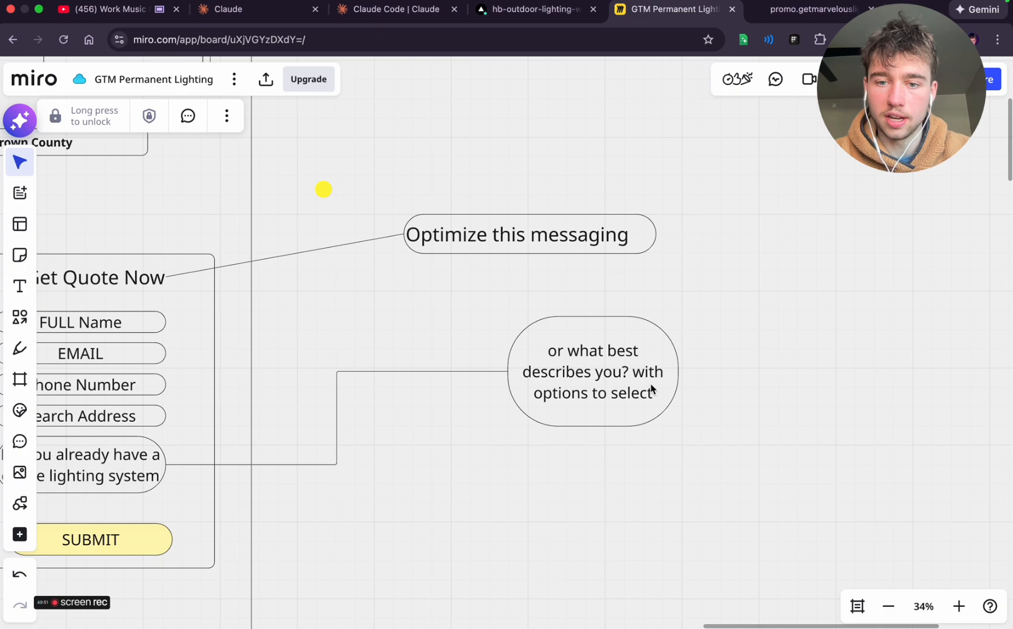
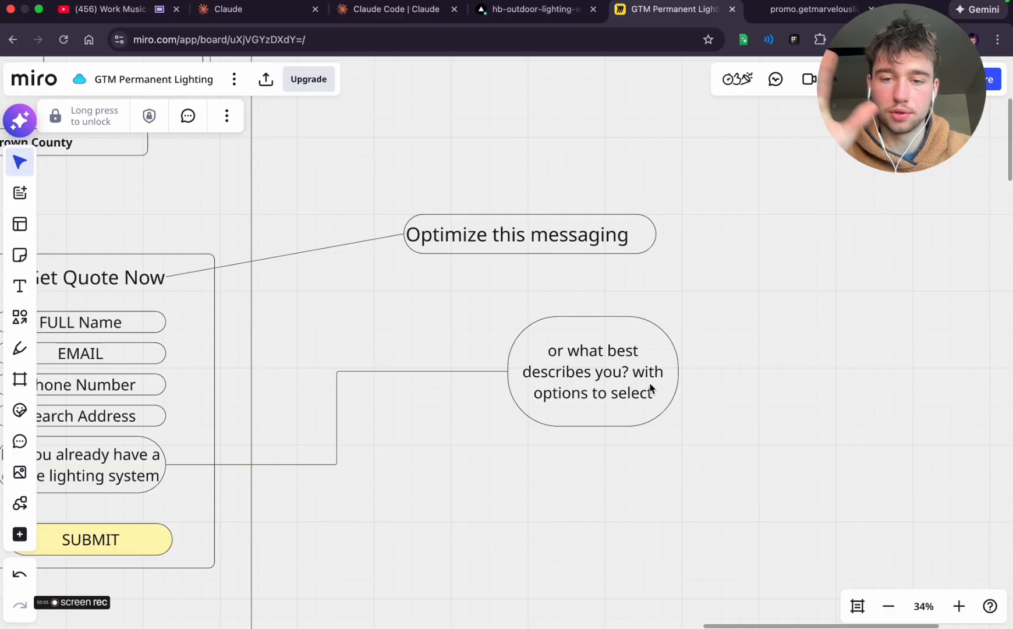
Look over the wireframe's quote form, VSL box, benefits list and attention bar in Miro while finishing the dictated reply
scroll(482, 459, "down", 3)
scroll(482, 459, "left", 5)
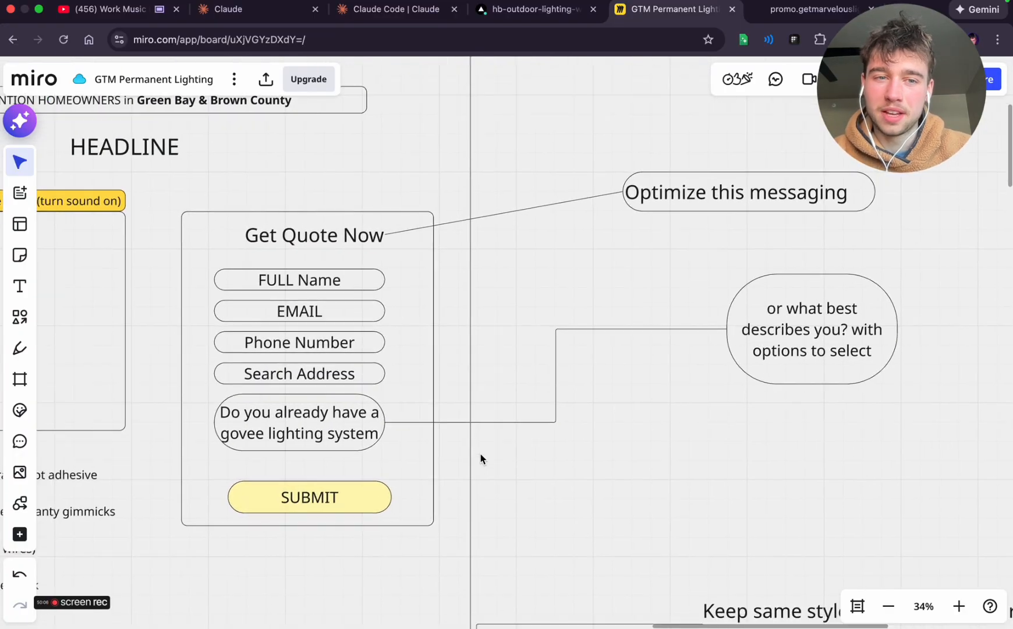
scroll(481, 454, "left", 5)
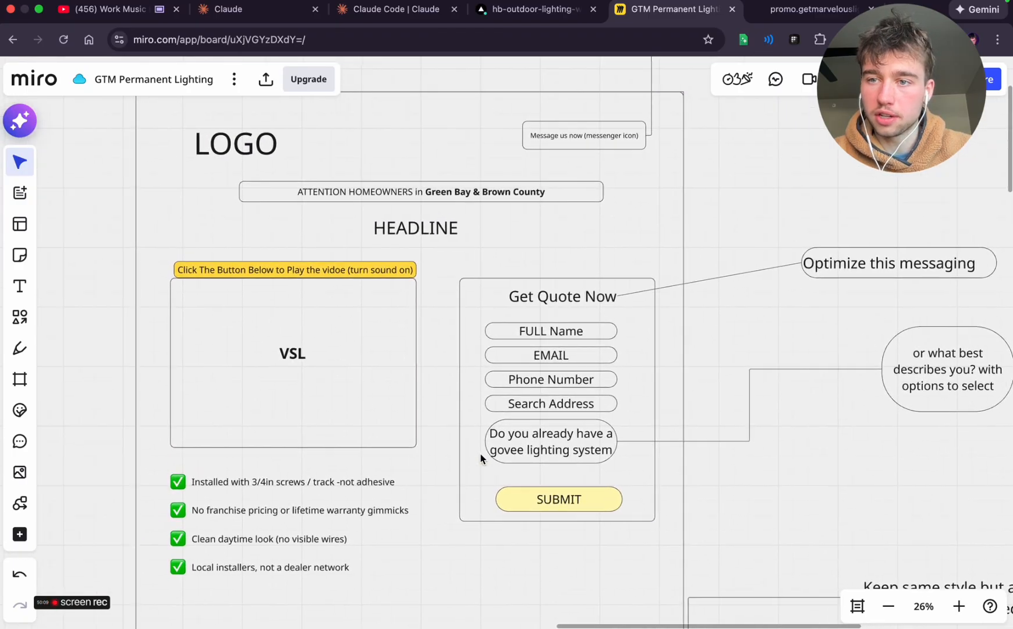
left_click(480, 454)
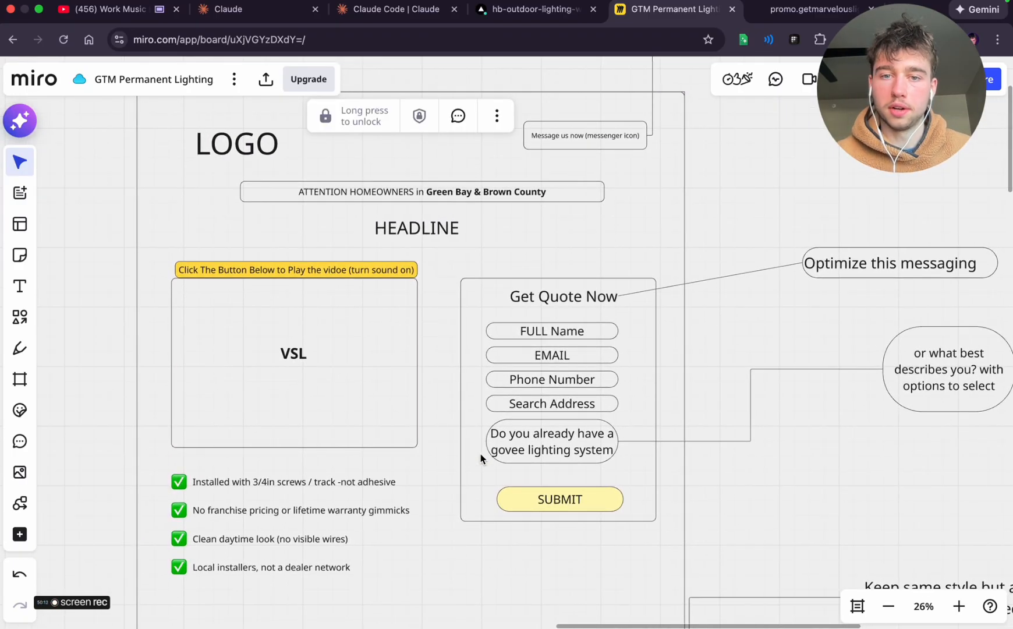
scroll(267, 486, "down", 5)
scroll(267, 488, "up", 4)
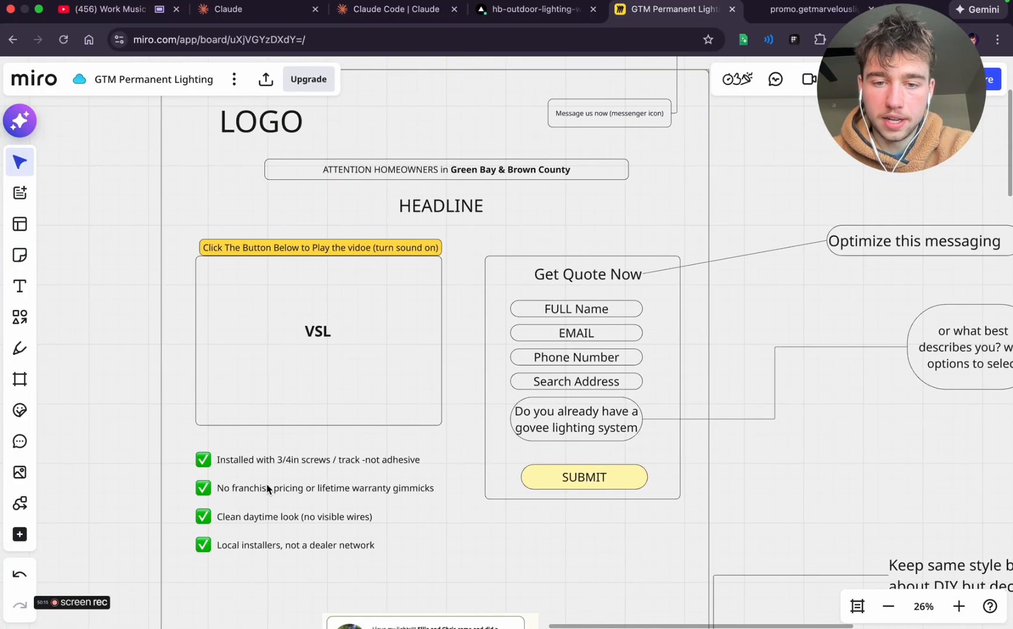
left_click(267, 488)
key("ctrl+Left")
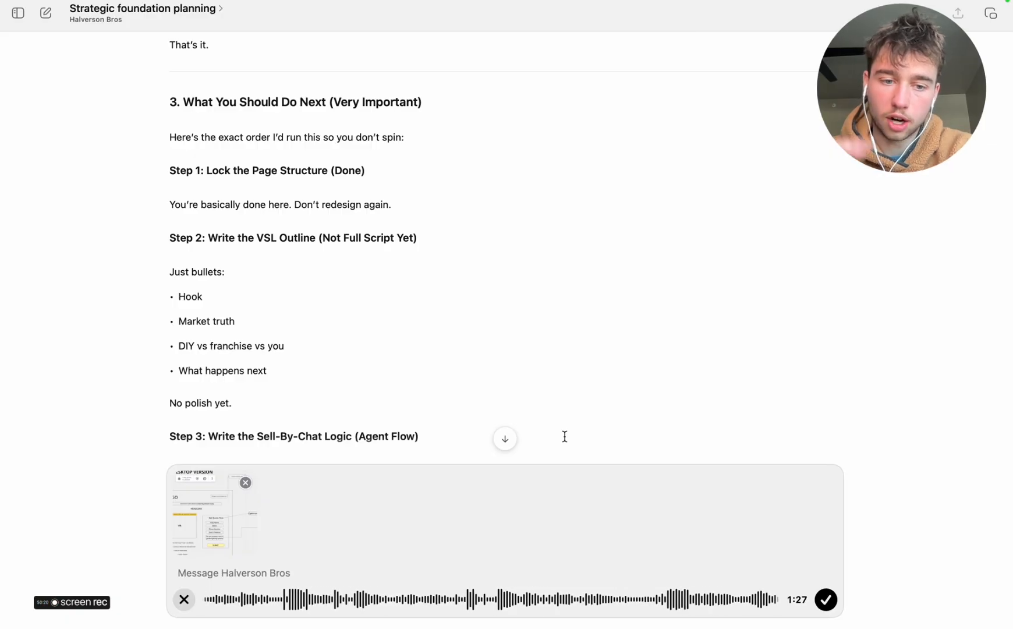
key("ctrl+Right")
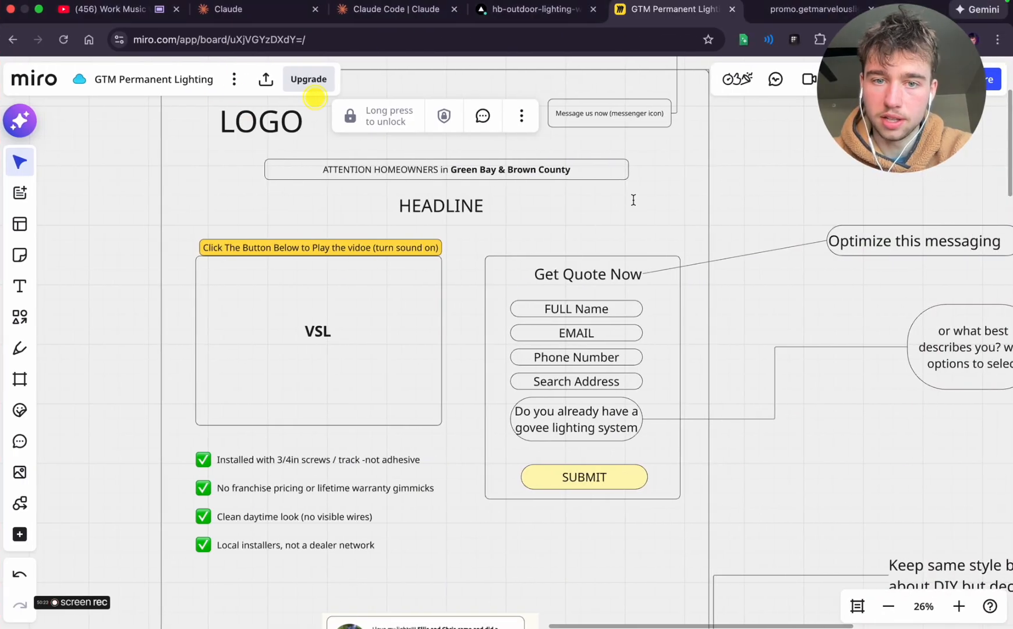
scroll(634, 200, "up", 3)
double_click(443, 236)
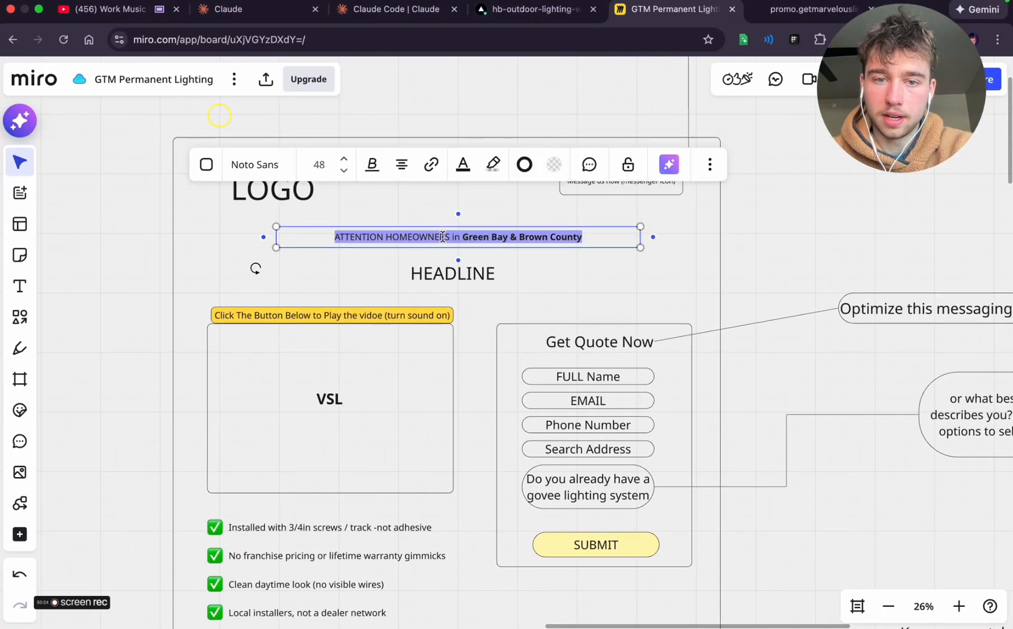
left_click(742, 232)
scroll(741, 232, "down", 3)
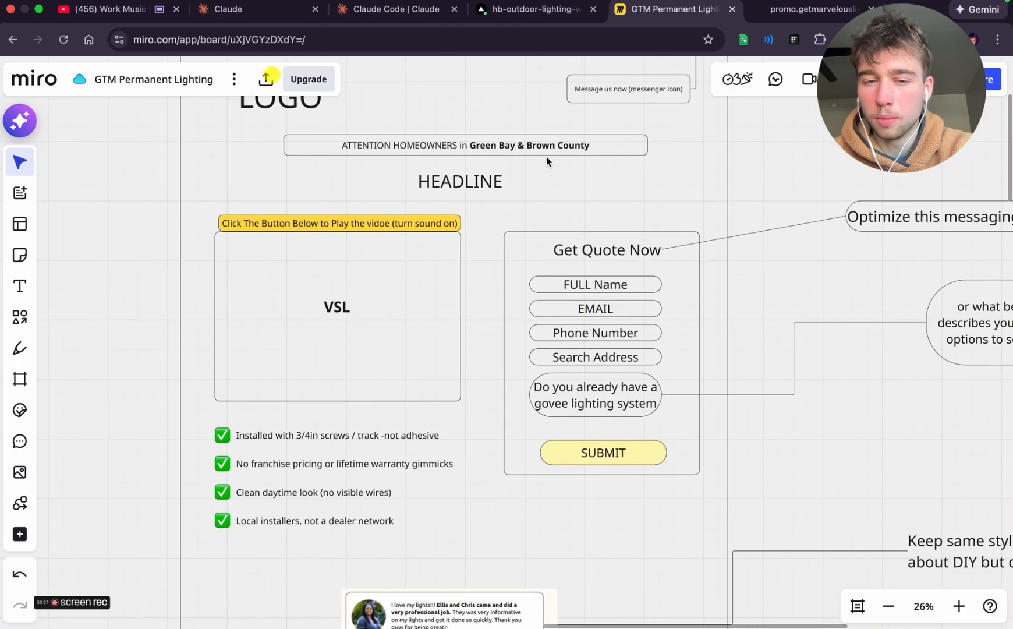
scroll(547, 157, "up", 2)
Finish the dictation in ChatGPT and send the transcribed reply with the attached wireframe screenshot
key("ctrl+Left")
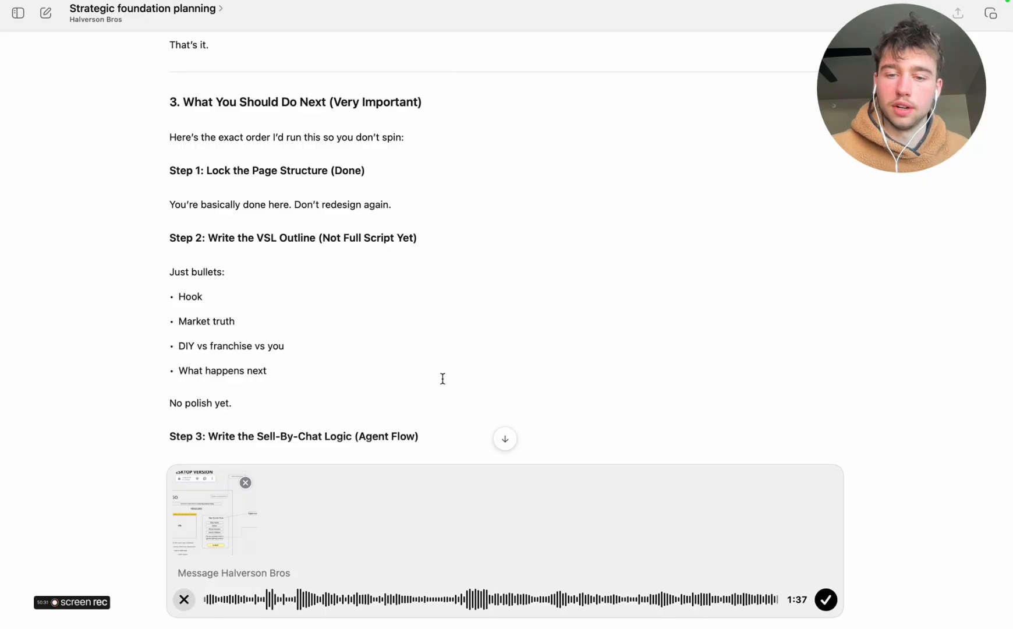
left_click(826, 601)
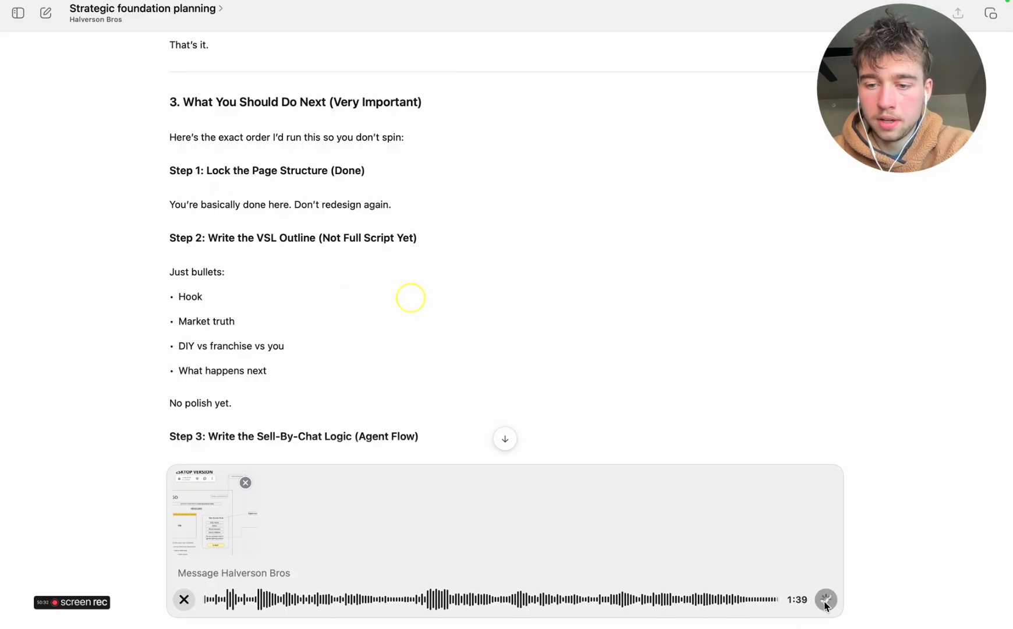
key("ctrl+Right")
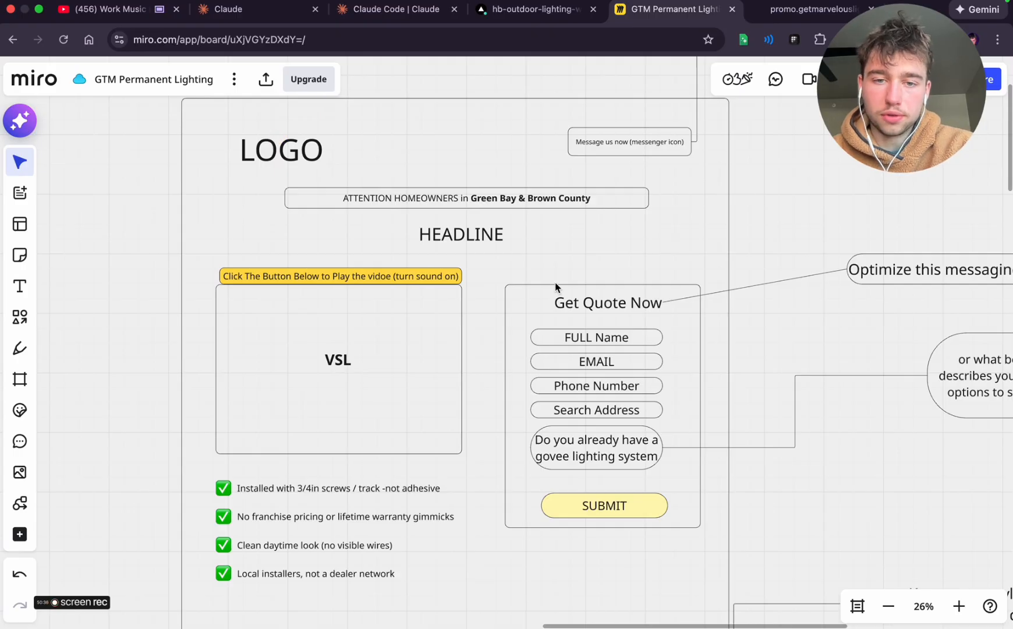
scroll(447, 303, "down", 10)
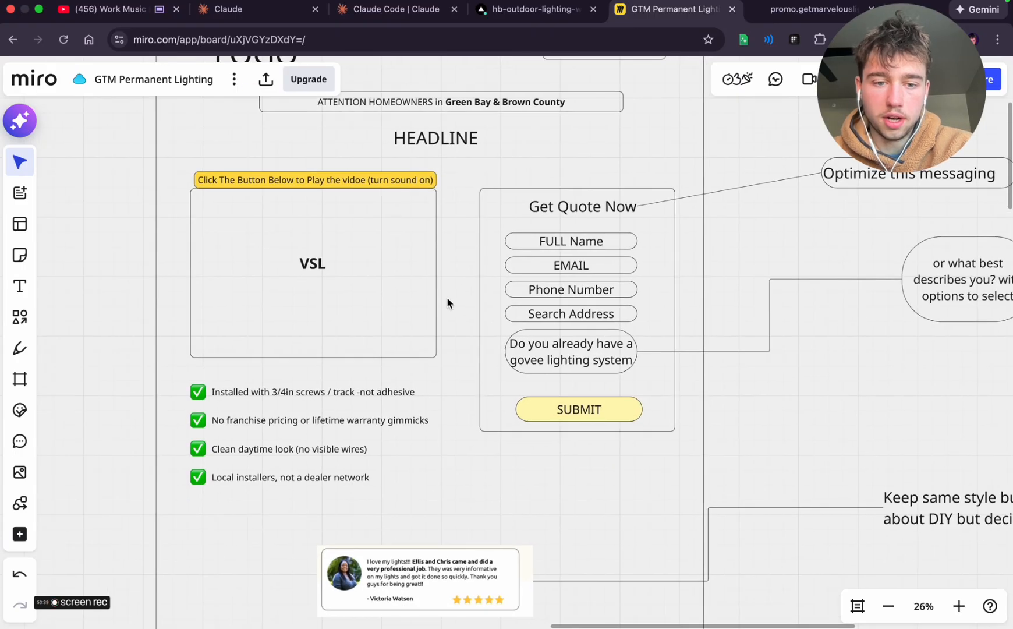
key("ctrl+Left")
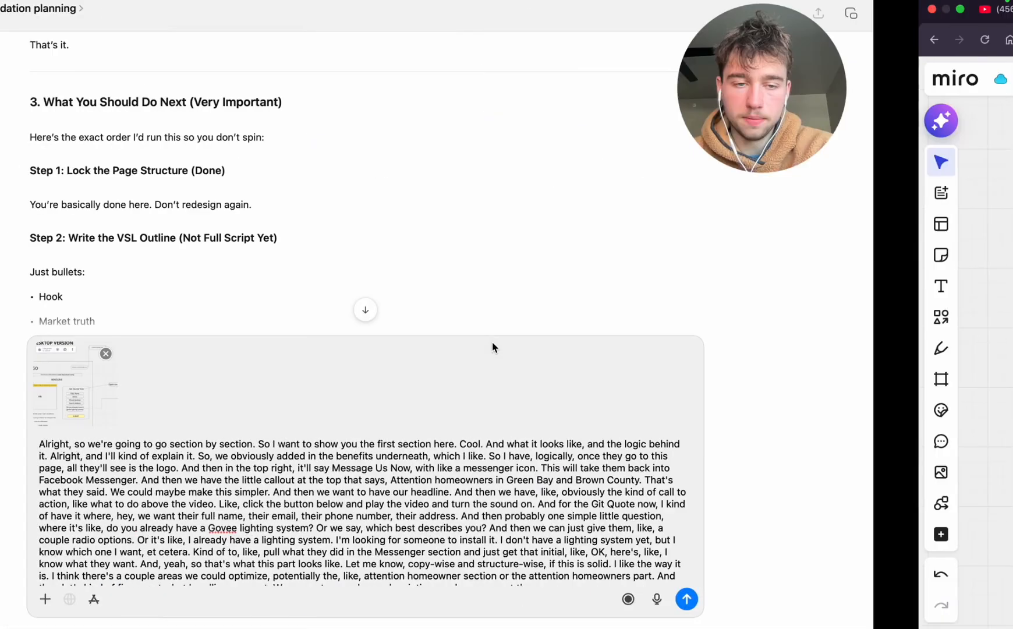
left_click(826, 599)
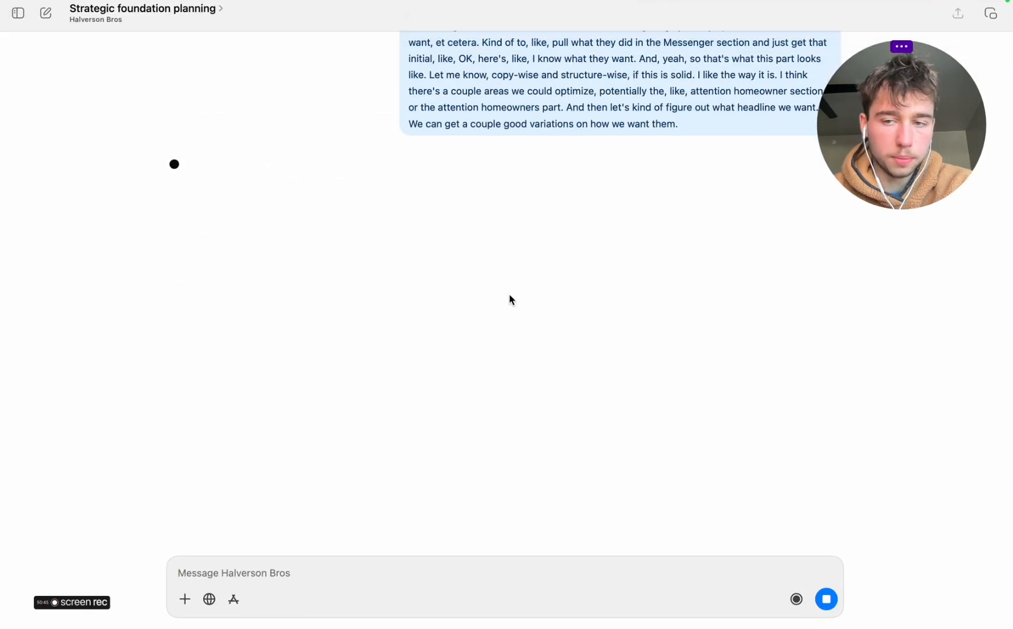
scroll(482, 253, "up", 3)
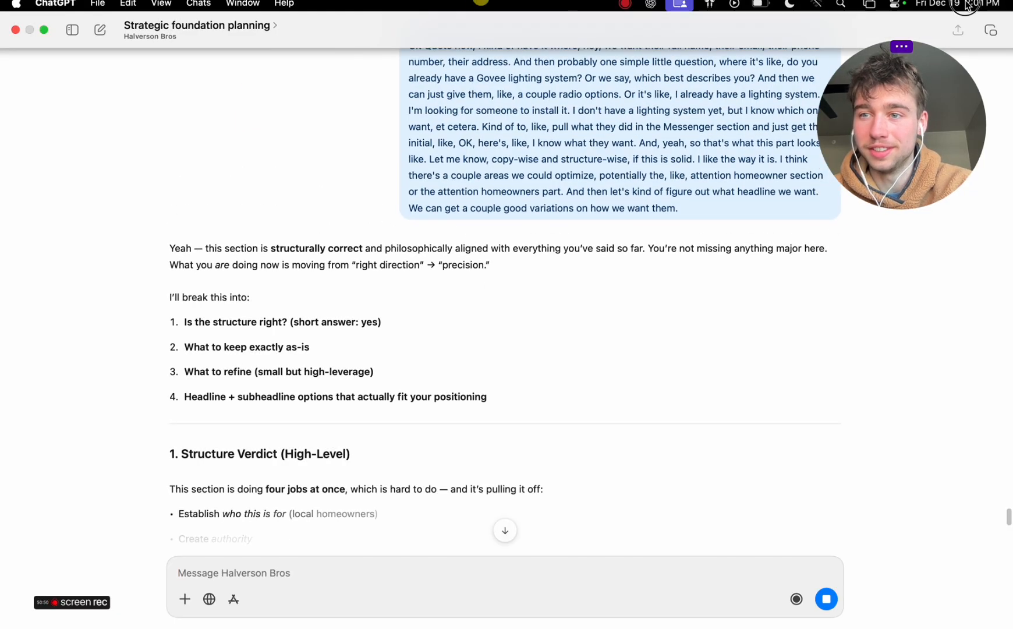
left_click(967, 4)
left_click(452, 34)
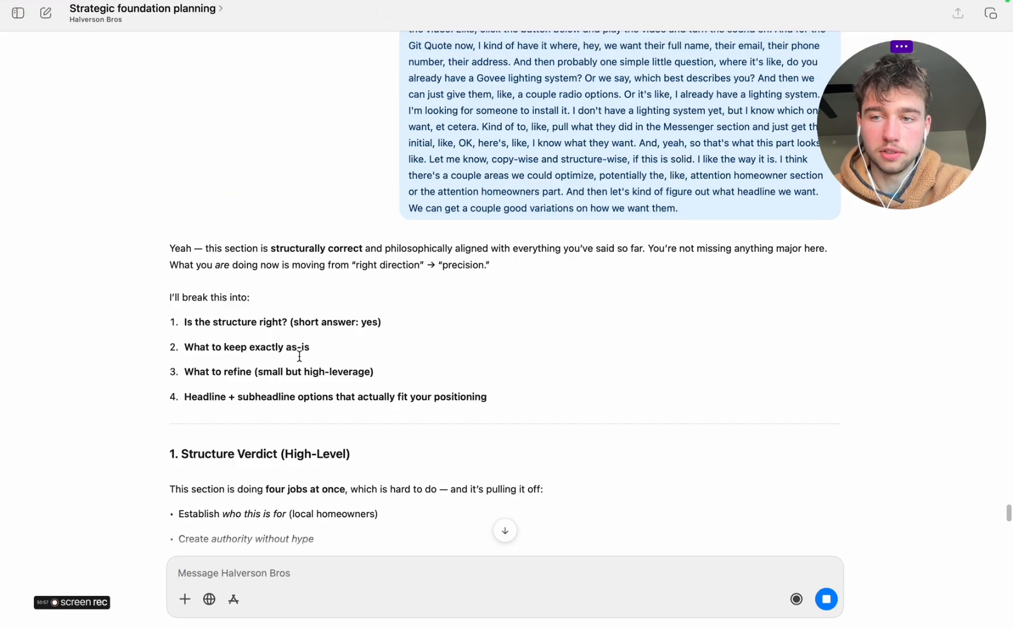
left_click_drag(871, 165, 886, 127)
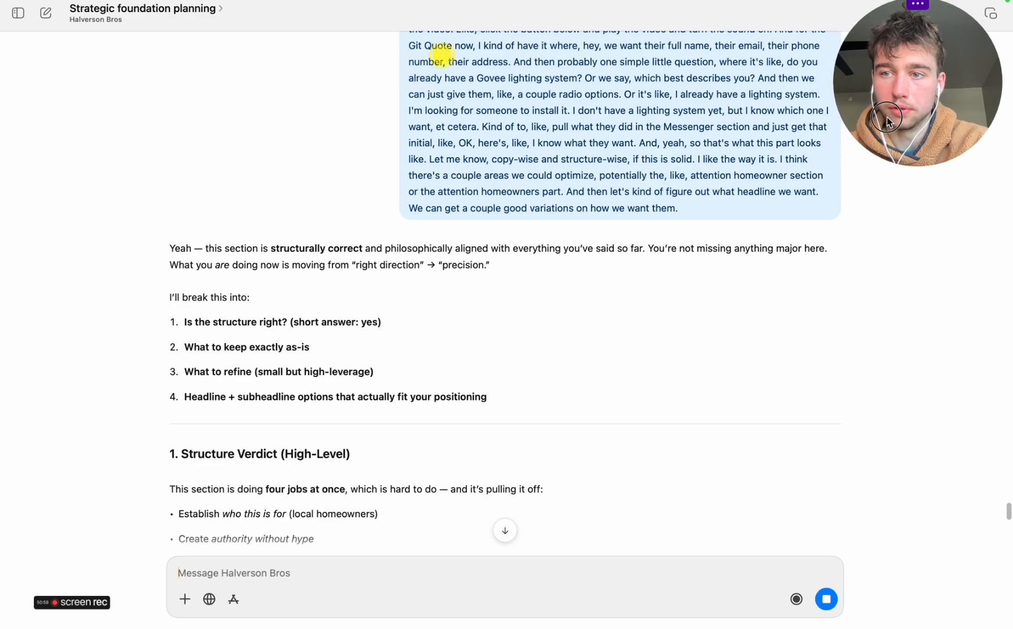
Read ChatGPT's structure verdict, the list of elements to keep as-is, and the suggested alternatives for the attention bar wording
scroll(602, 408, "down", 8)
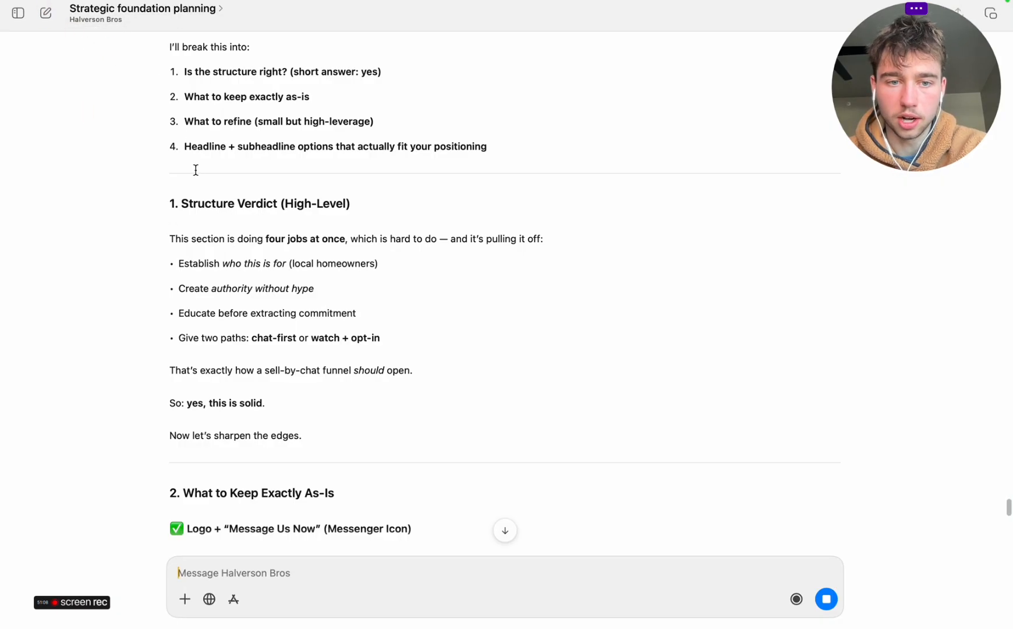
scroll(238, 311, "down", 1)
scroll(238, 311, "down", 1)
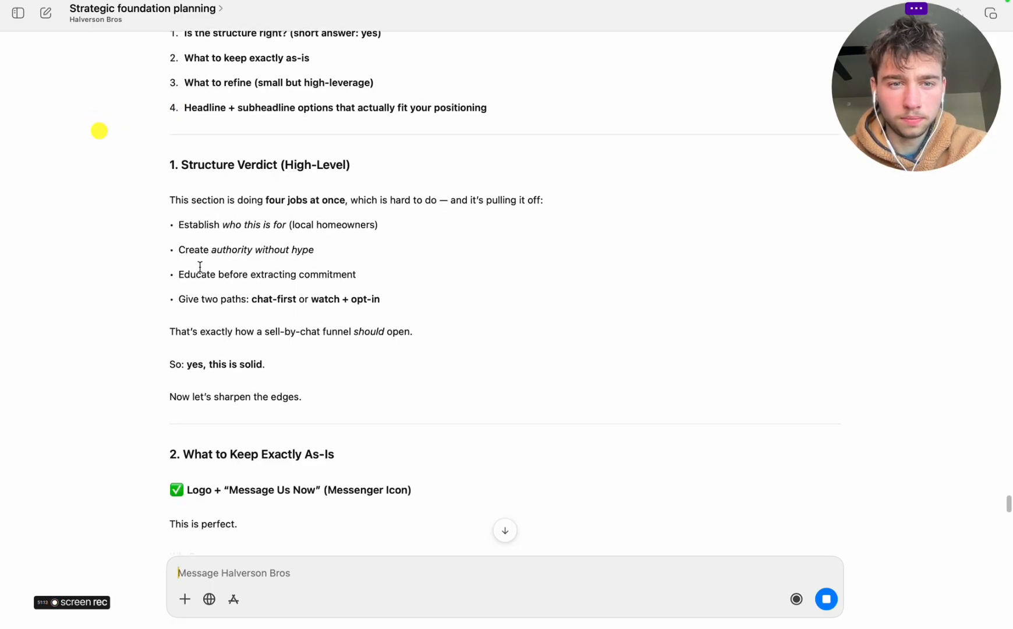
scroll(252, 365, "down", 5)
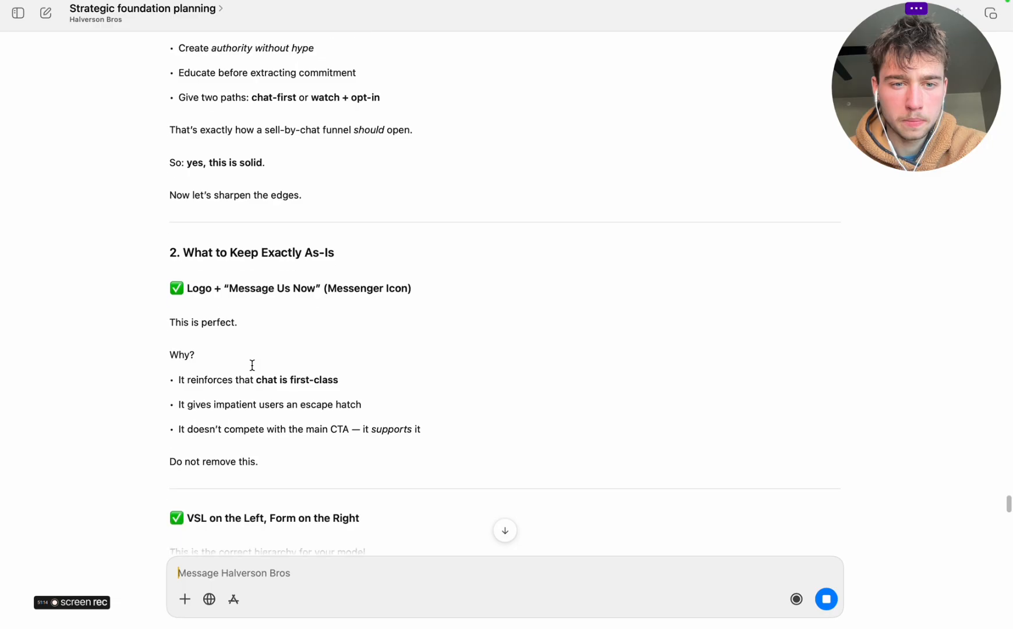
scroll(211, 383, "down", 5)
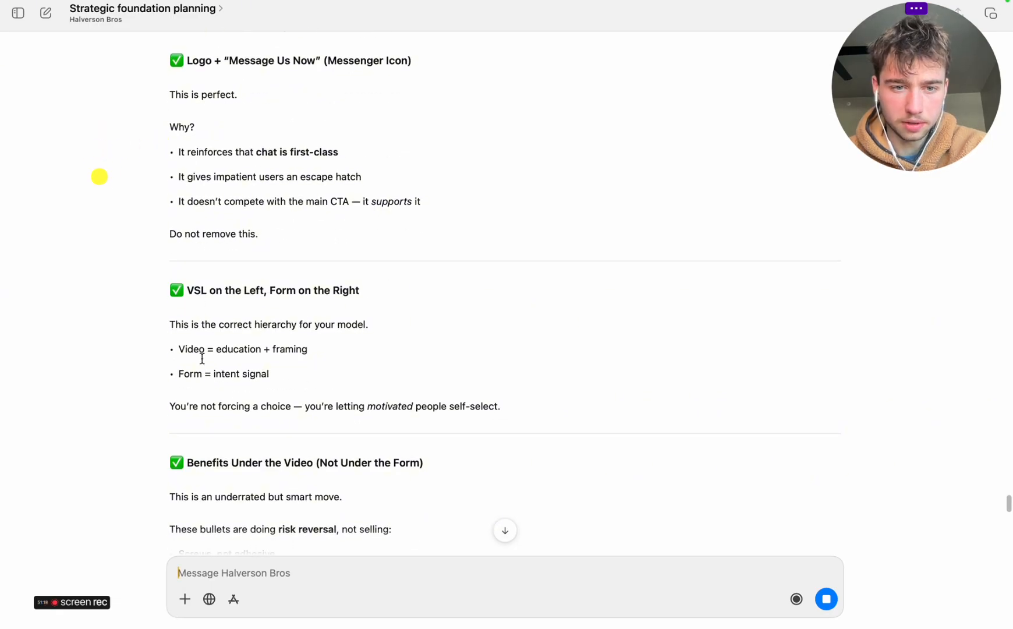
scroll(202, 359, "down", 4)
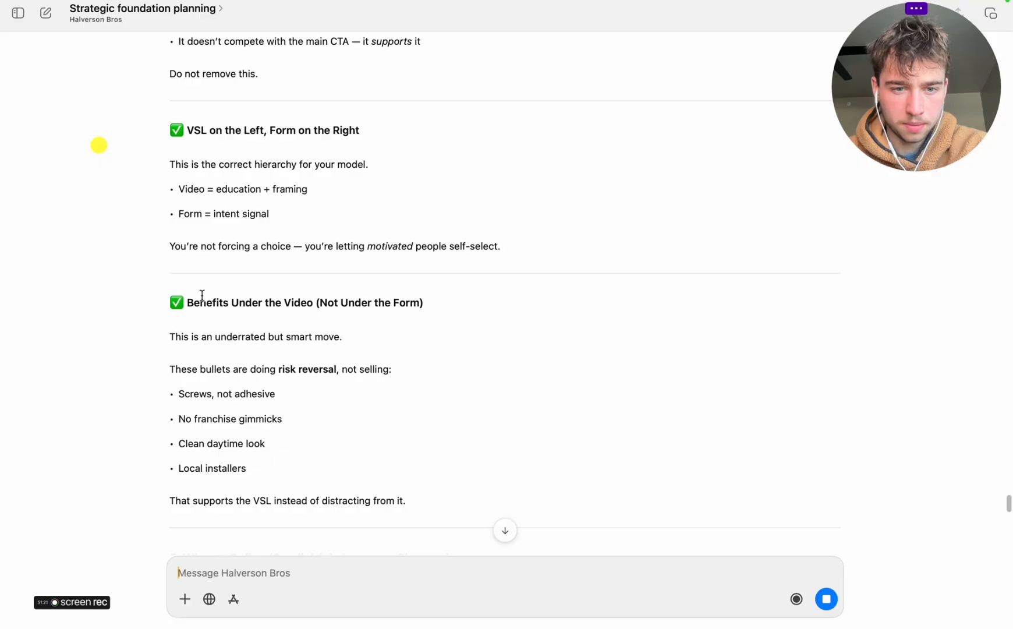
scroll(293, 363, "down", 4)
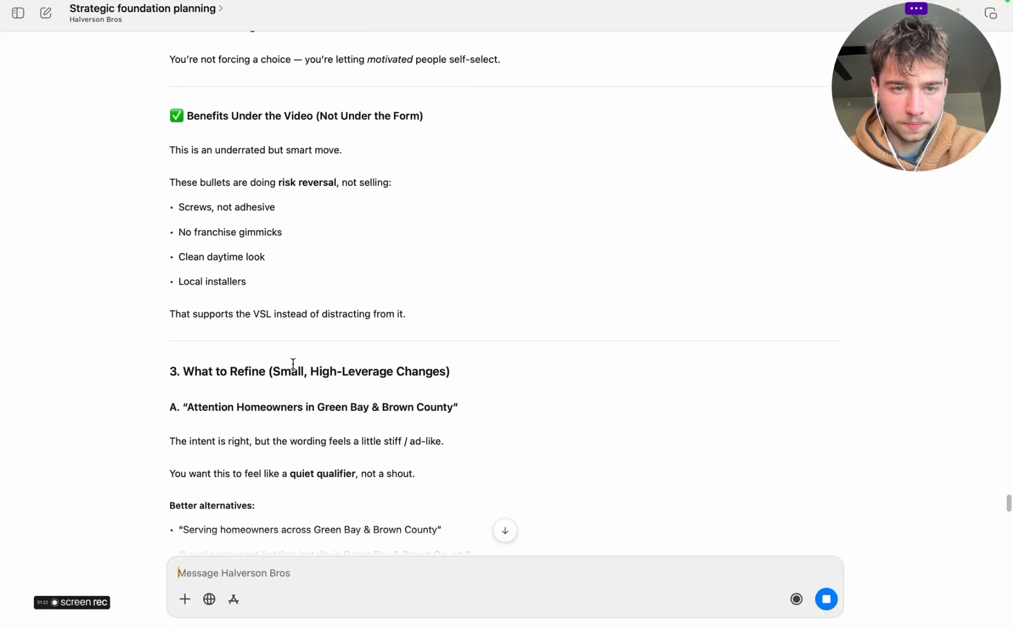
scroll(293, 363, "down", 4)
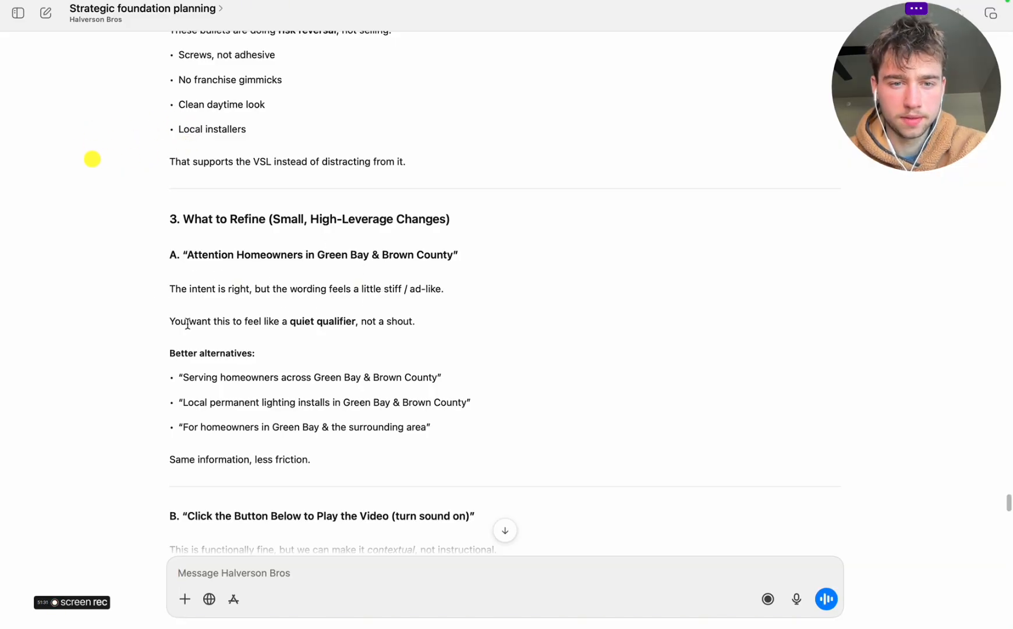
scroll(188, 324, "down", 2)
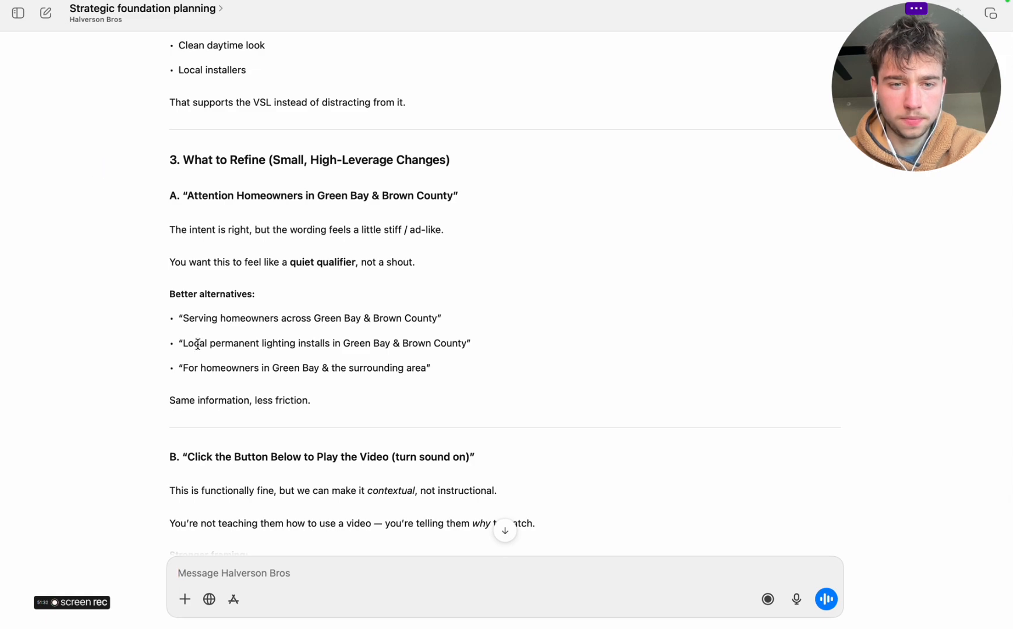
Replace the attention bar text in Miro with ChatGPT's "For homeowners in Green Bay & the surrounding area", without a leading blank line
left_click_drag(185, 371, 421, 364)
right_click(379, 372)
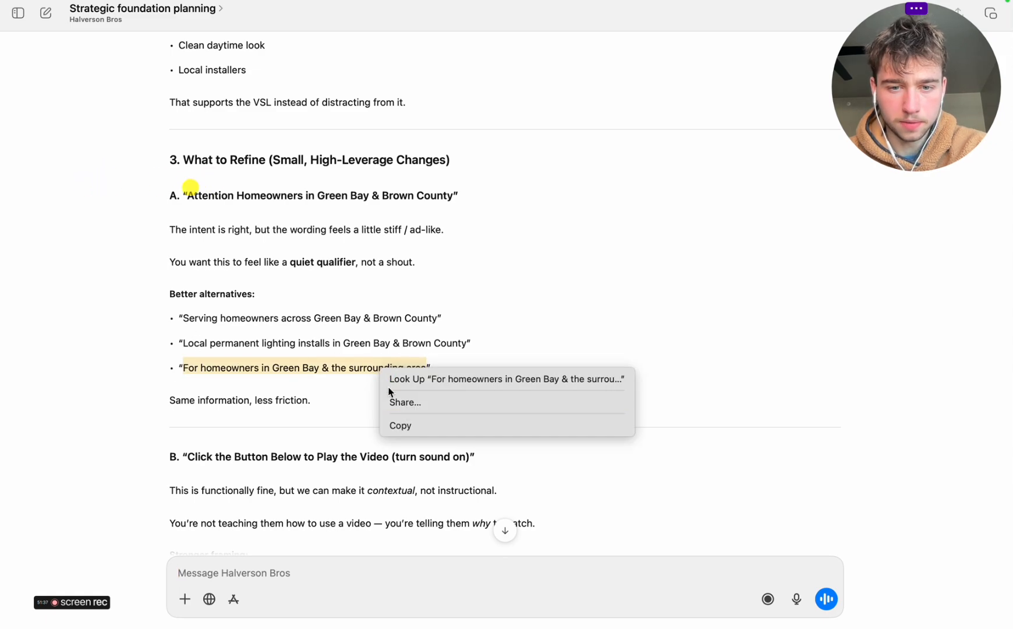
left_click(411, 423)
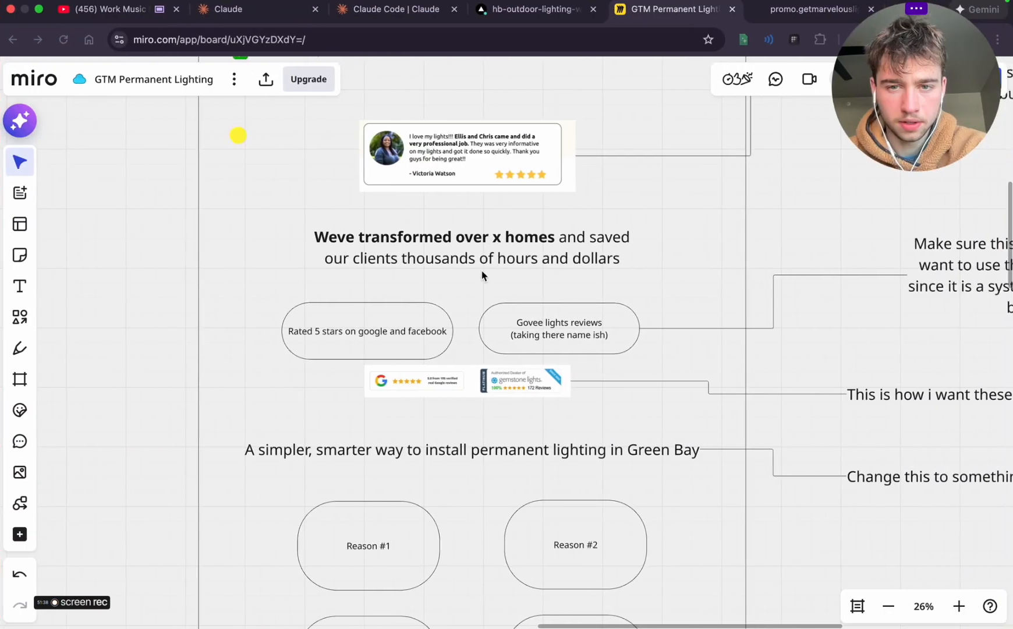
scroll(481, 273, "up", 15)
double_click(424, 316)
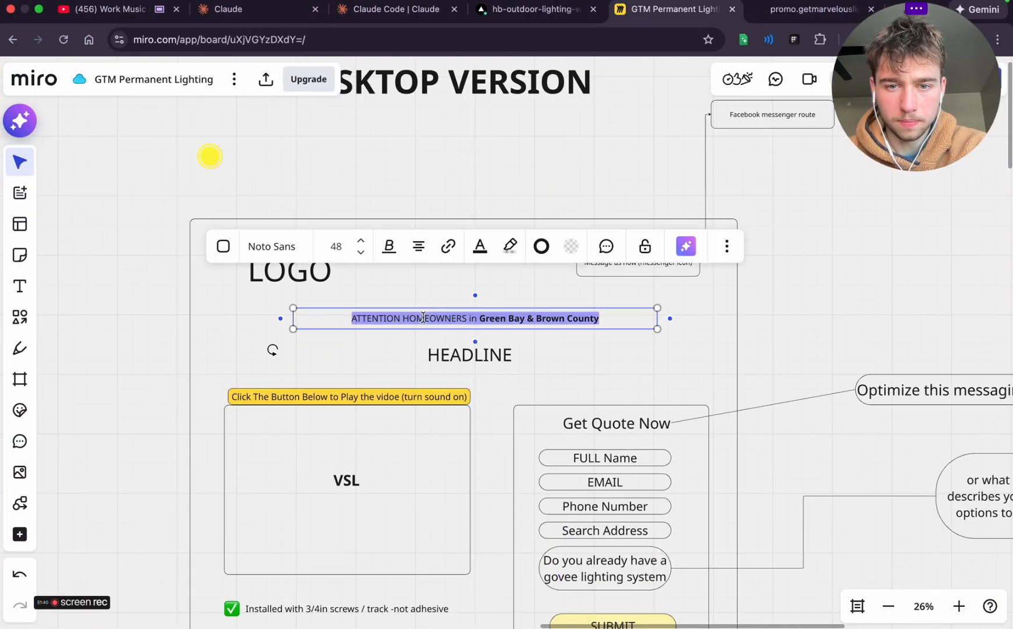
key("super+v")
left_click(361, 319)
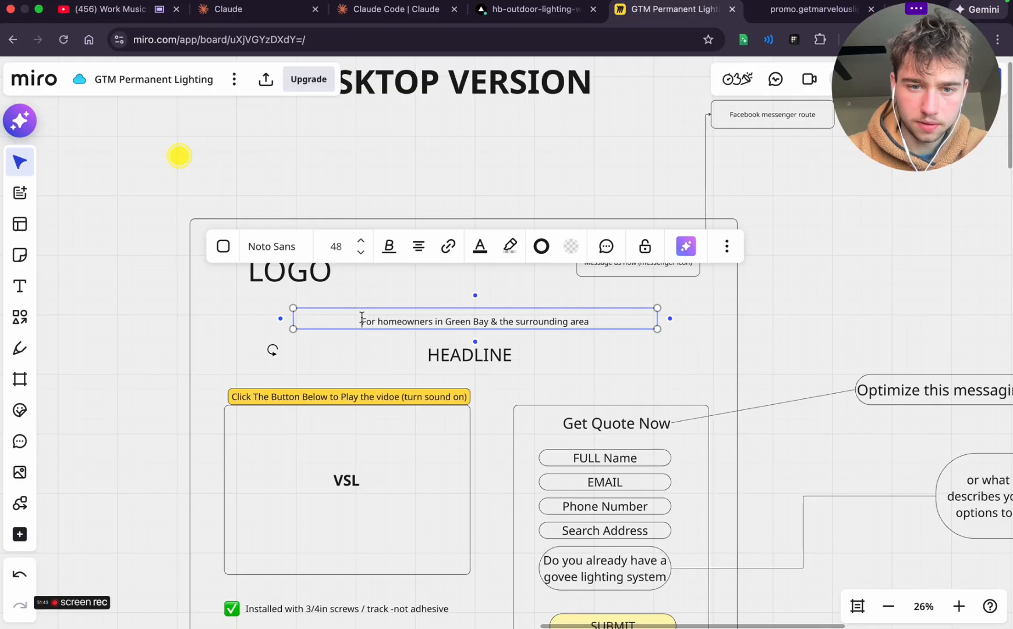
key("BackSpace")
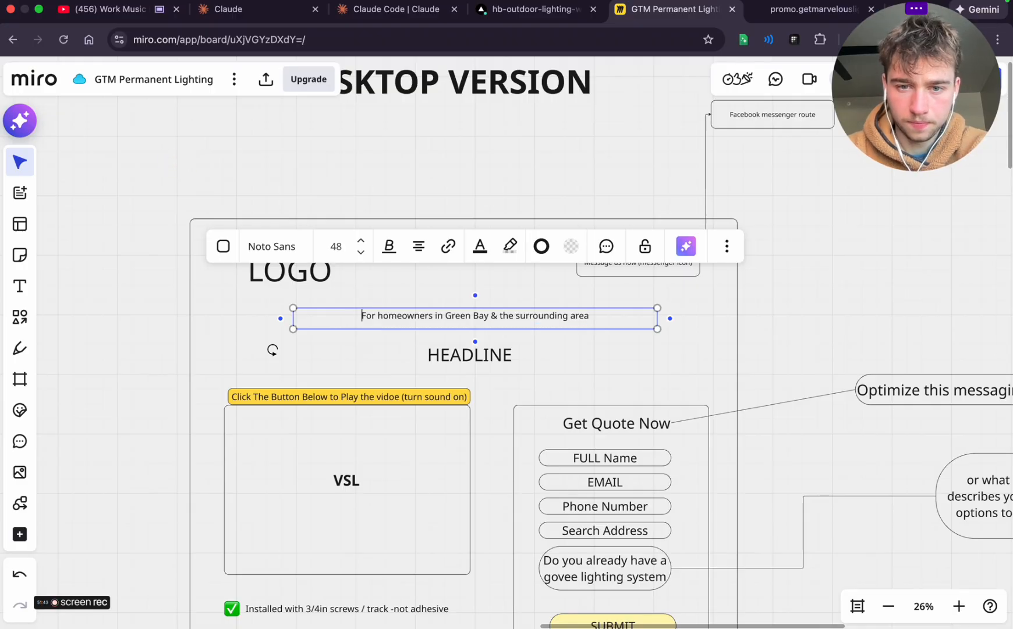
left_click(390, 352)
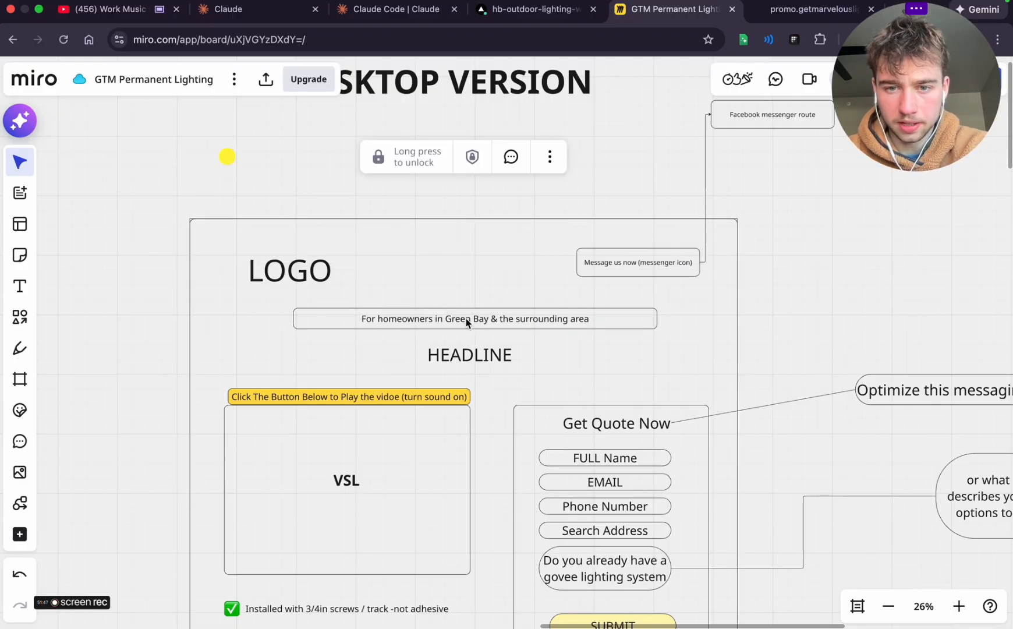
Look over the wireframe's form in Miro, then read ChatGPT's refinements for the video prompt and the Govee form question
scroll(585, 331, "down", 2)
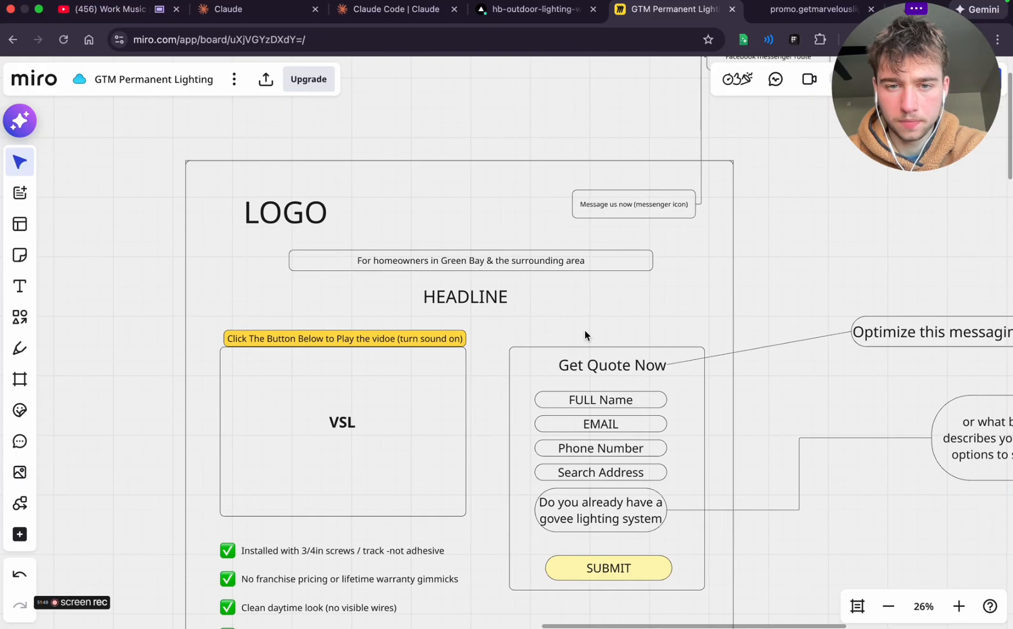
scroll(585, 330, "down", 2)
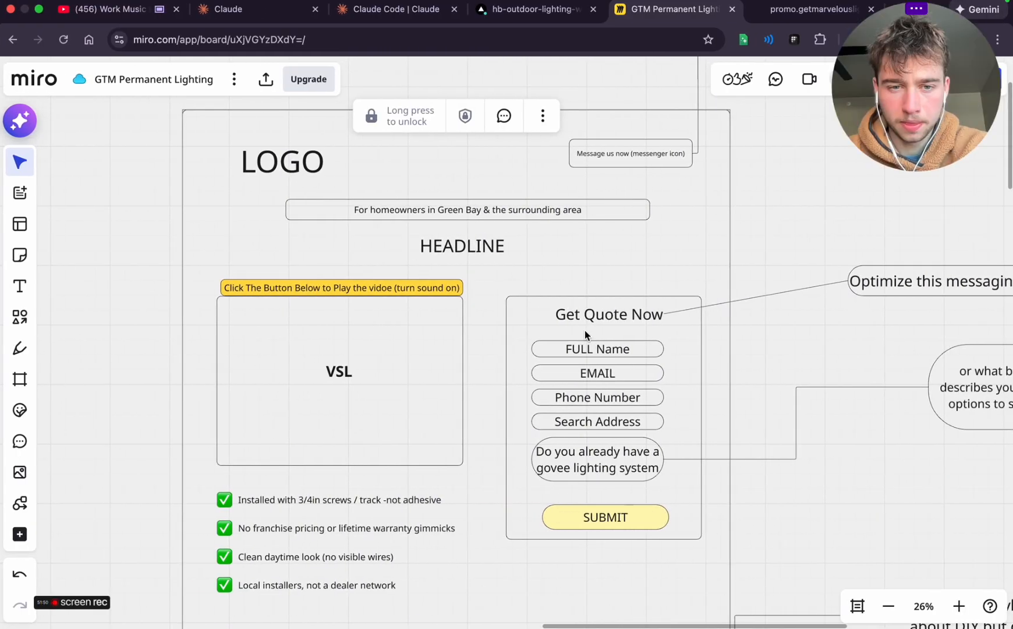
key("ctrl+Left")
scroll(447, 350, "down", 3)
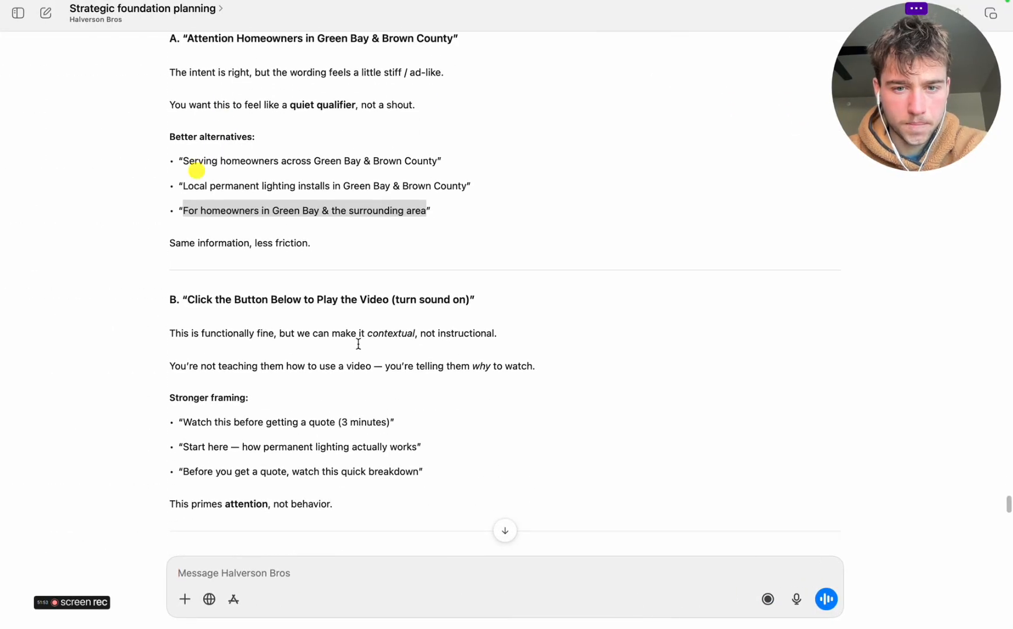
scroll(204, 414, "down", 2)
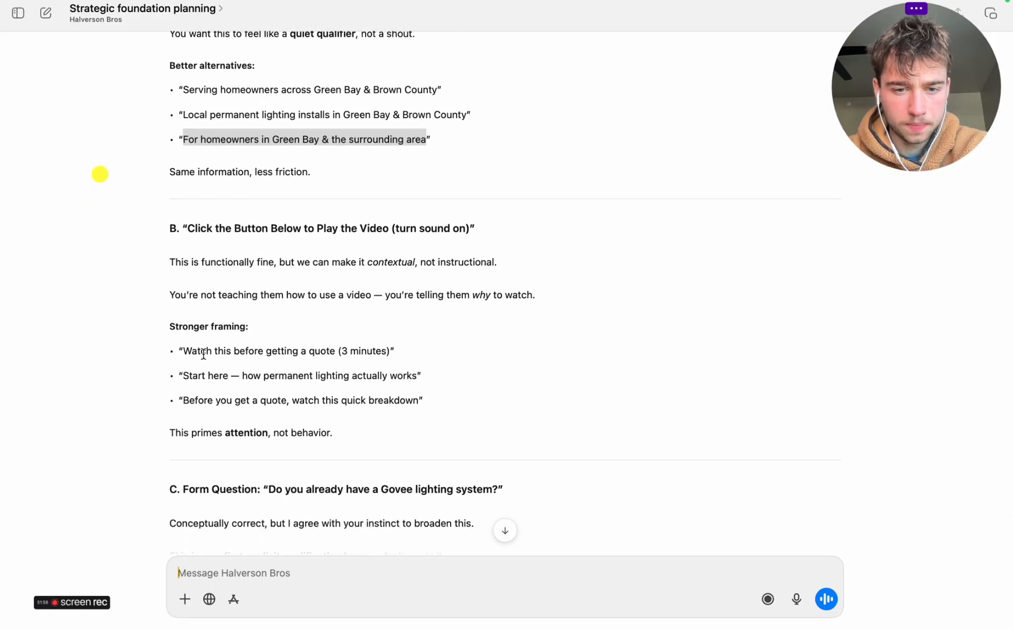
scroll(204, 353, "up", 5)
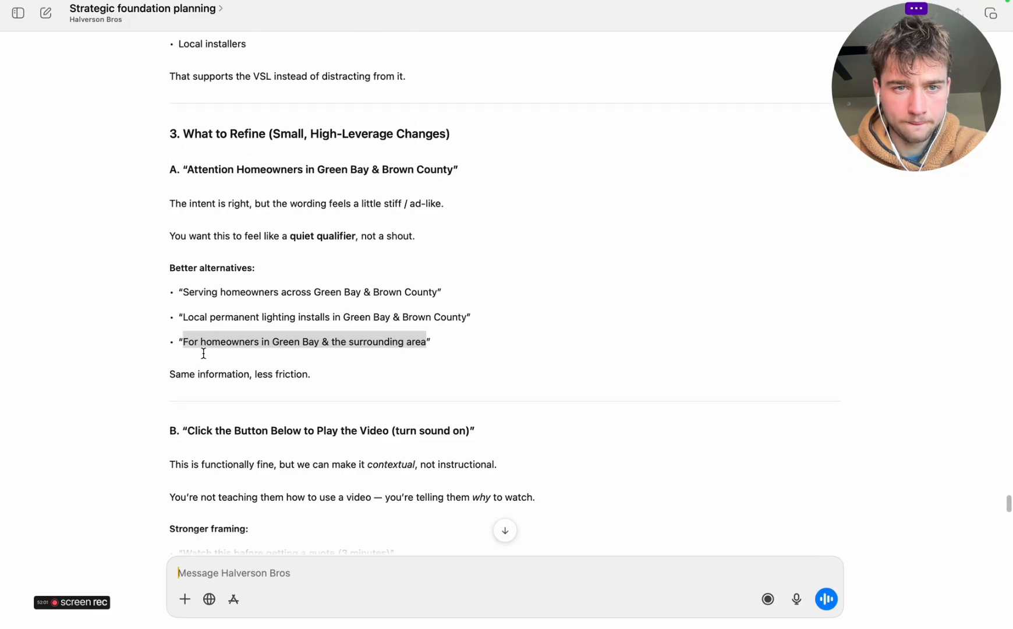
scroll(203, 353, "down", 3)
scroll(204, 353, "down", 10)
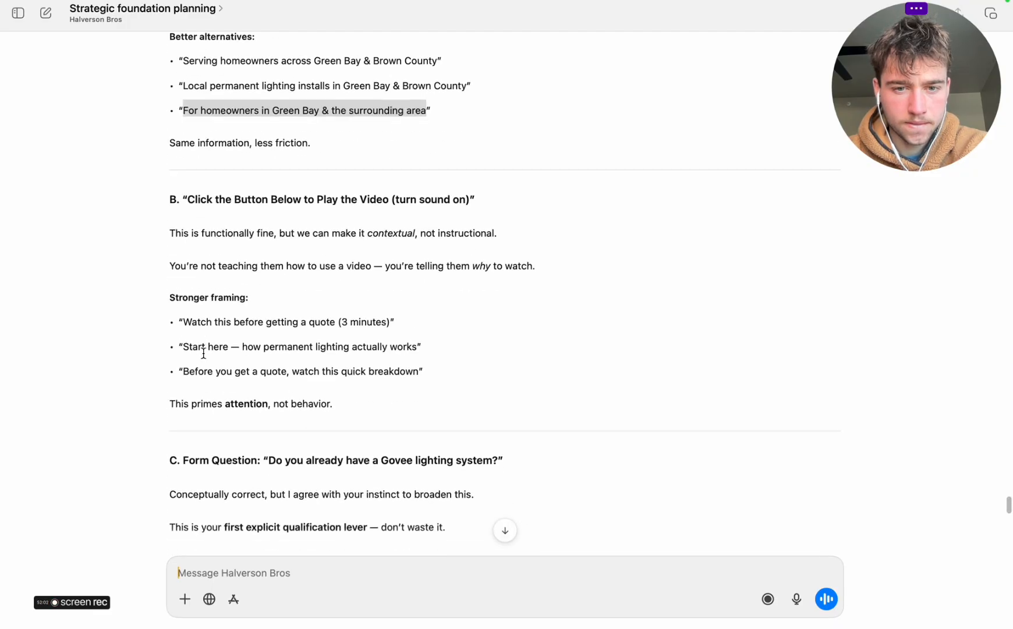
scroll(204, 353, "down", 2)
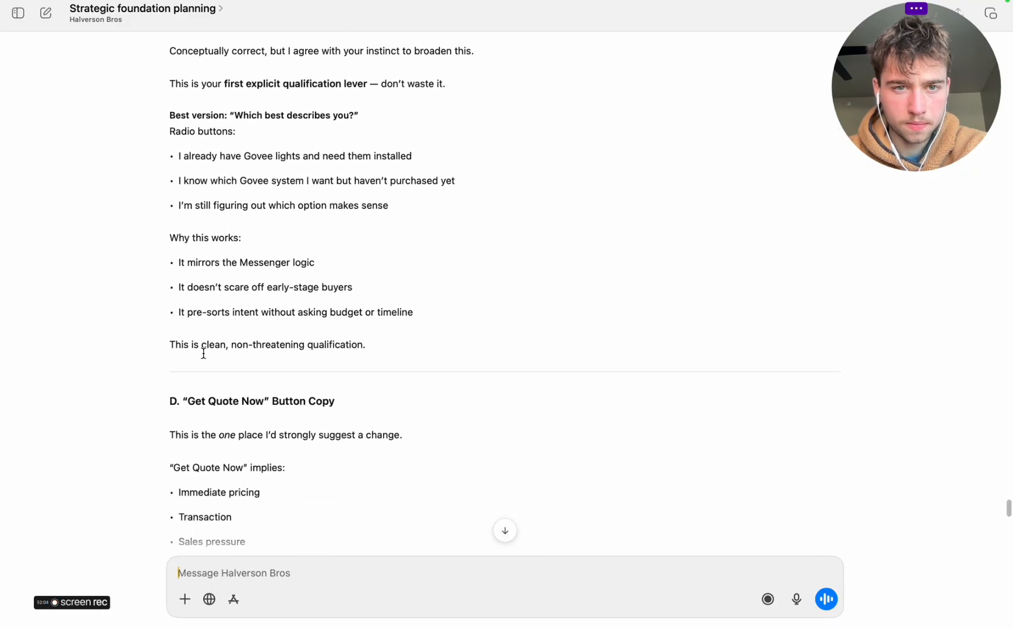
scroll(203, 352, "up", 5)
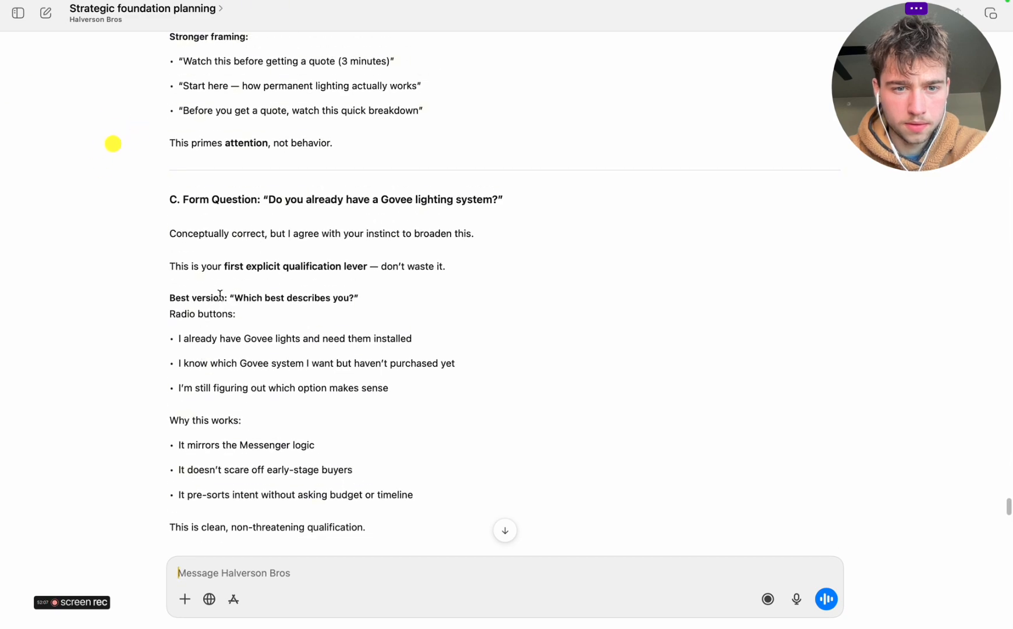
Copy ChatGPT's "Which best describes you?" question together with its three radio button options
left_click_drag(166, 301, 419, 397)
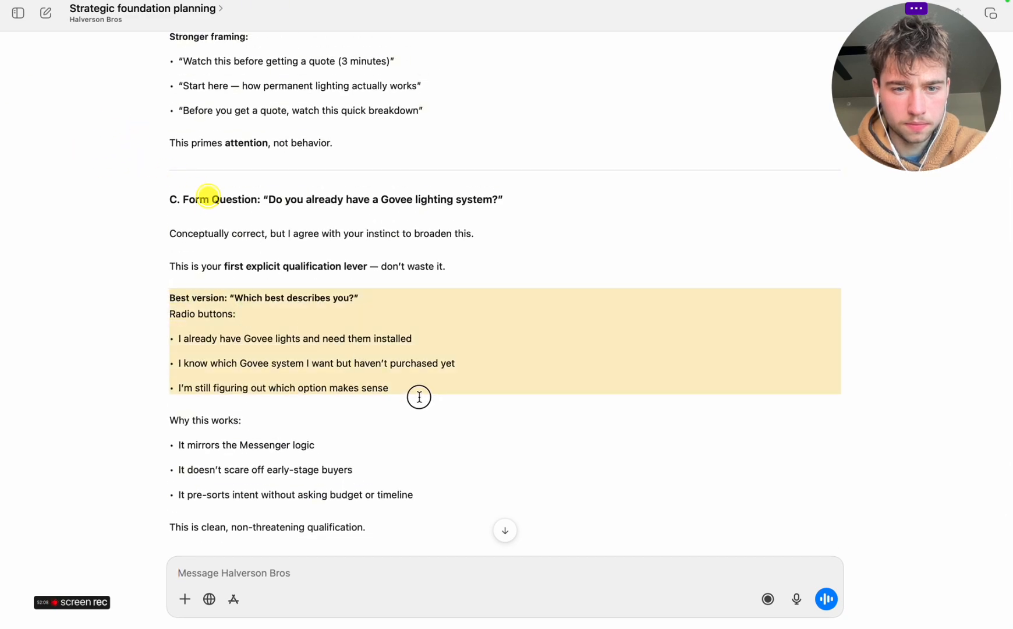
right_click(328, 348)
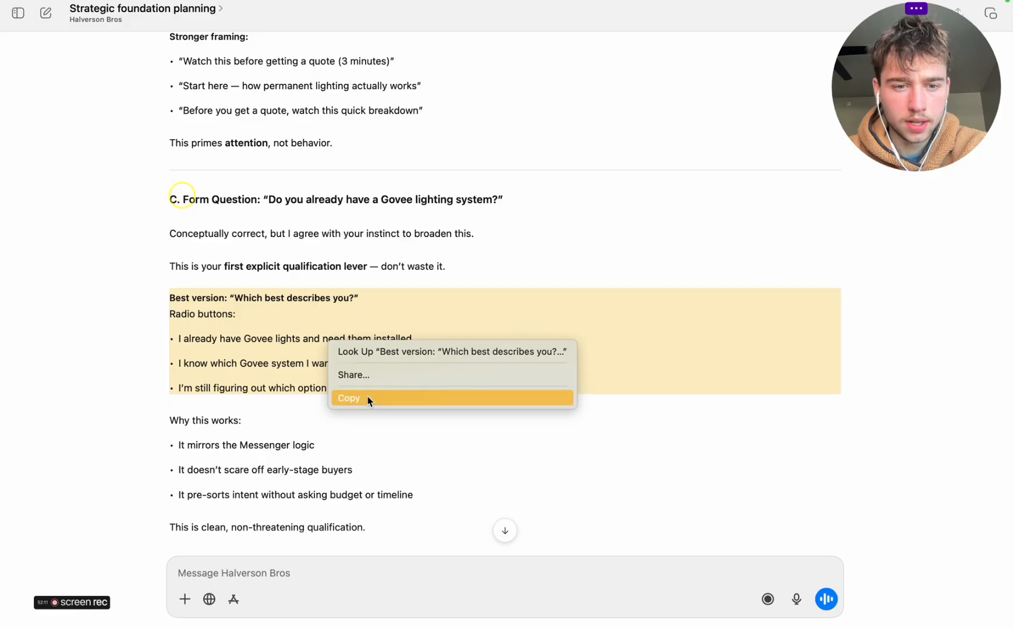
left_click(367, 396)
In Miro, delete the Govee lighting system question from the quote form and its "or what best describes you?" note
key("ctrl+Right")
scroll(604, 386, "right", 5)
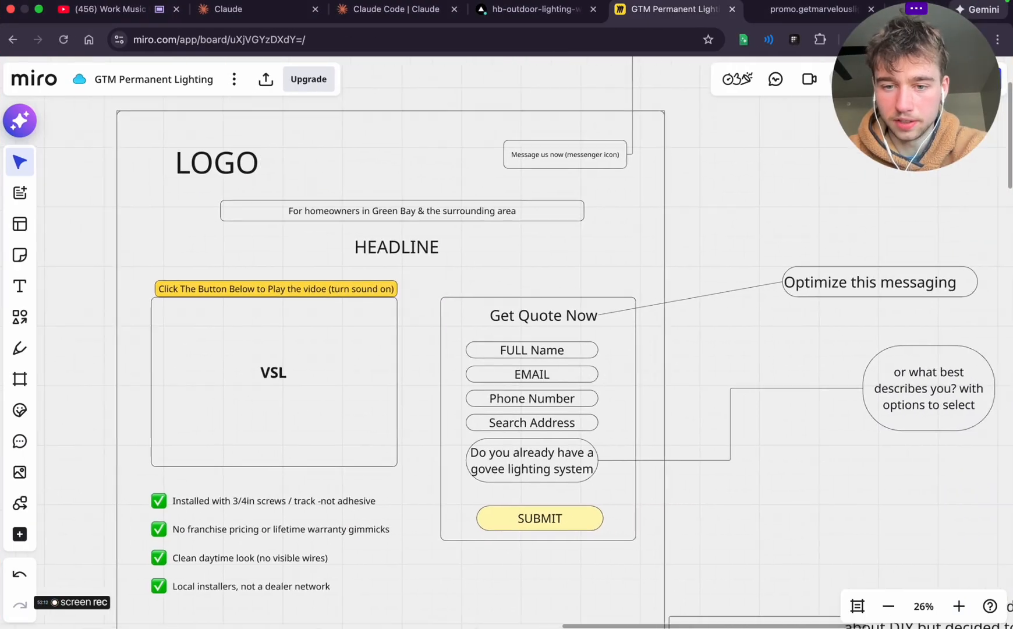
scroll(628, 385, "right", 3)
left_click(427, 417)
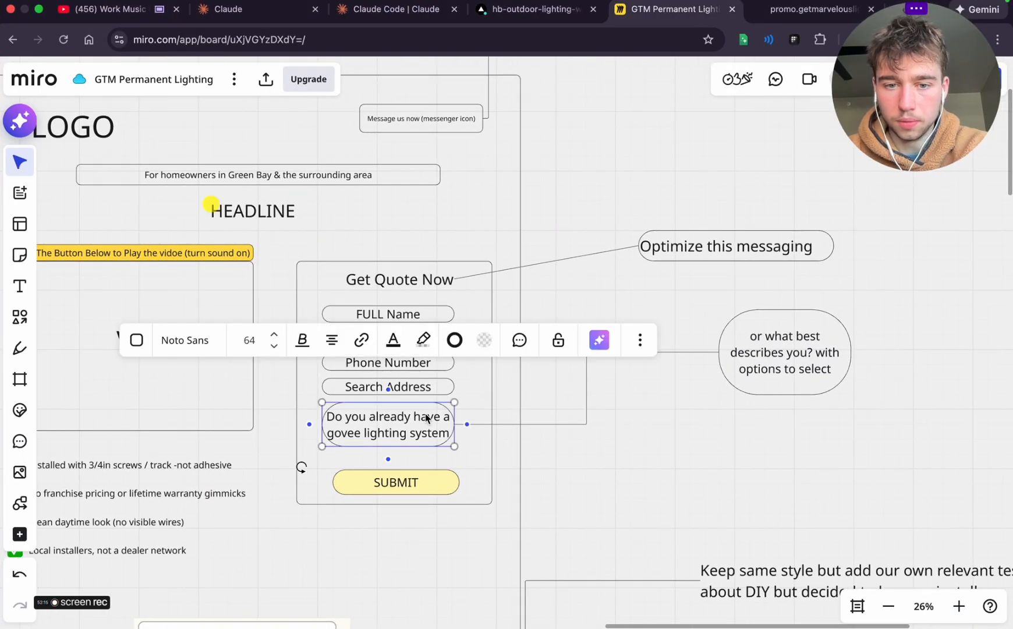
key("BackSpace")
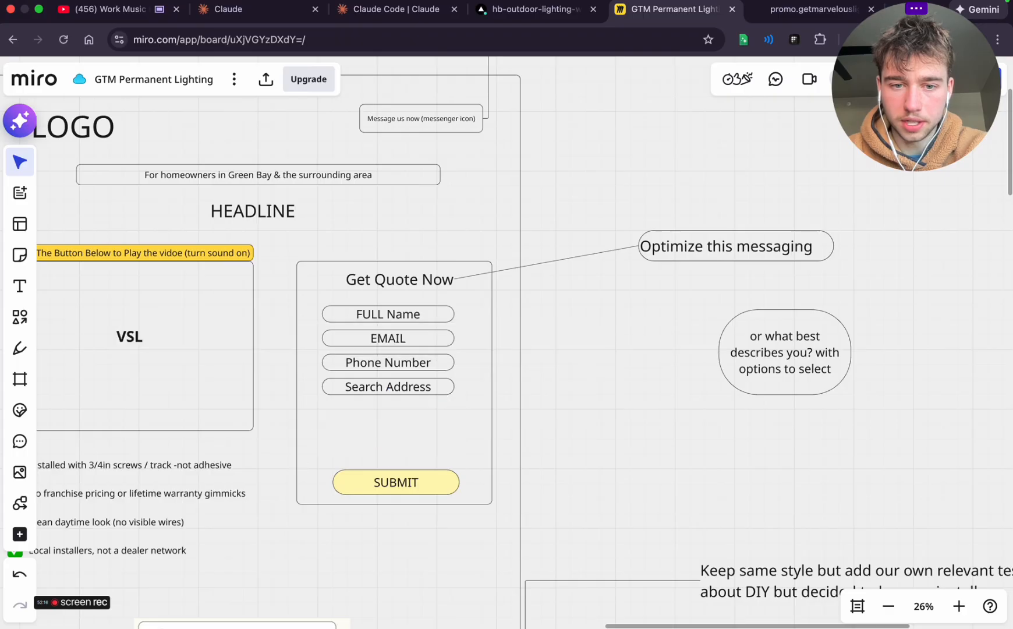
left_click(779, 348)
key("BackSpace")
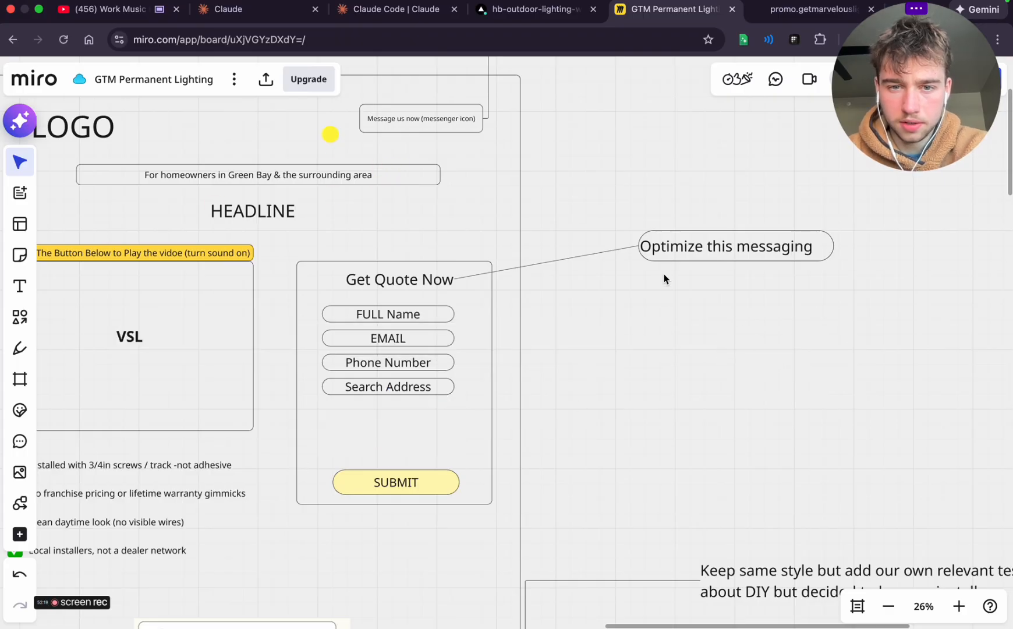
Return to ChatGPT and read its "Get Quote Now" button copy alternatives and the headline and subheadline options
key("ctrl+Left")
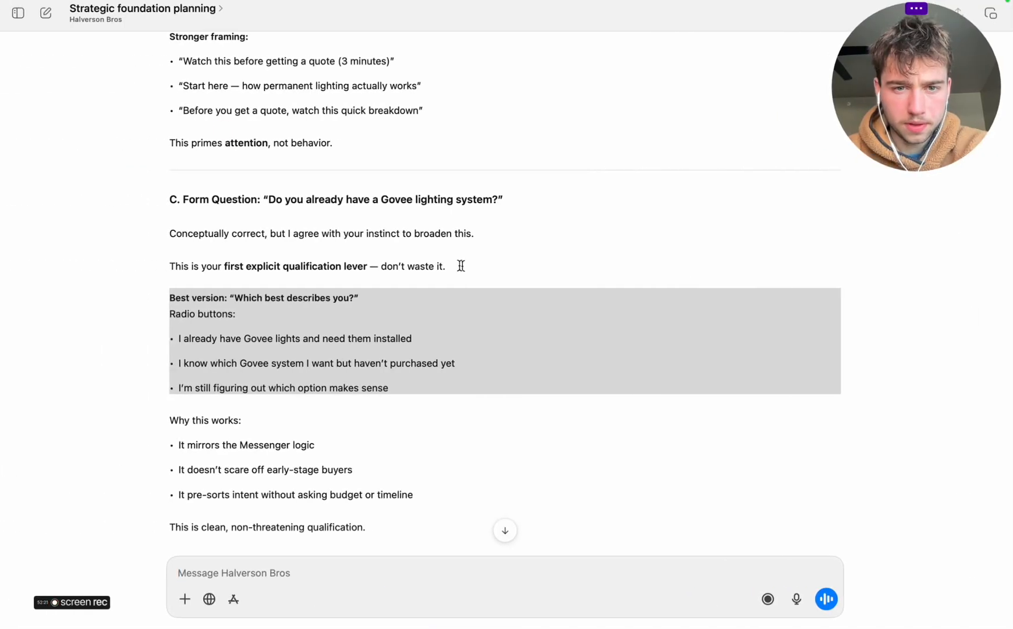
scroll(442, 259, "up", 5)
scroll(442, 259, "down", 10)
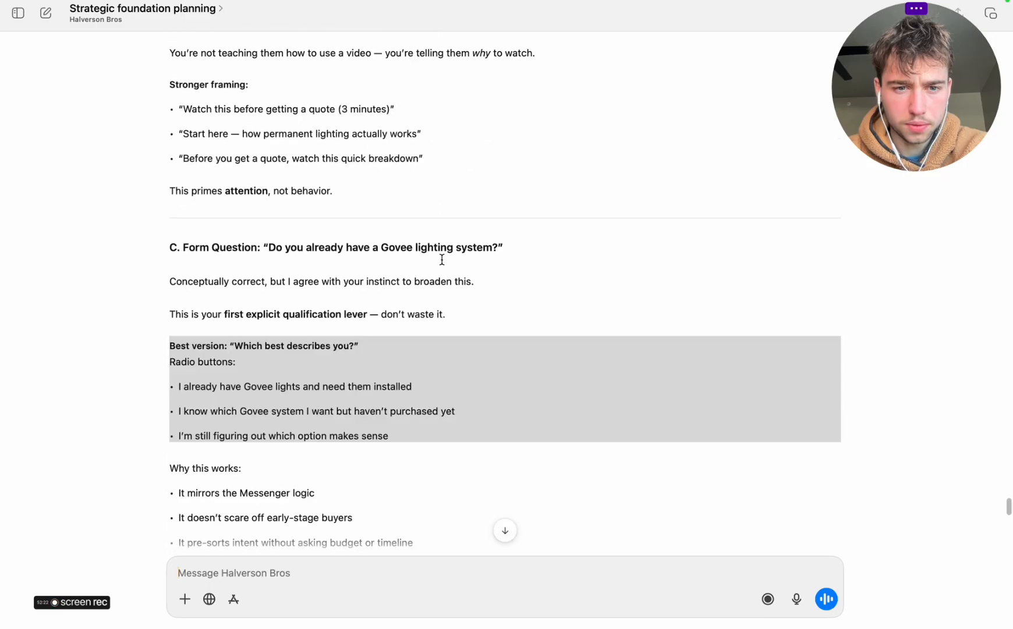
scroll(442, 259, "down", 5)
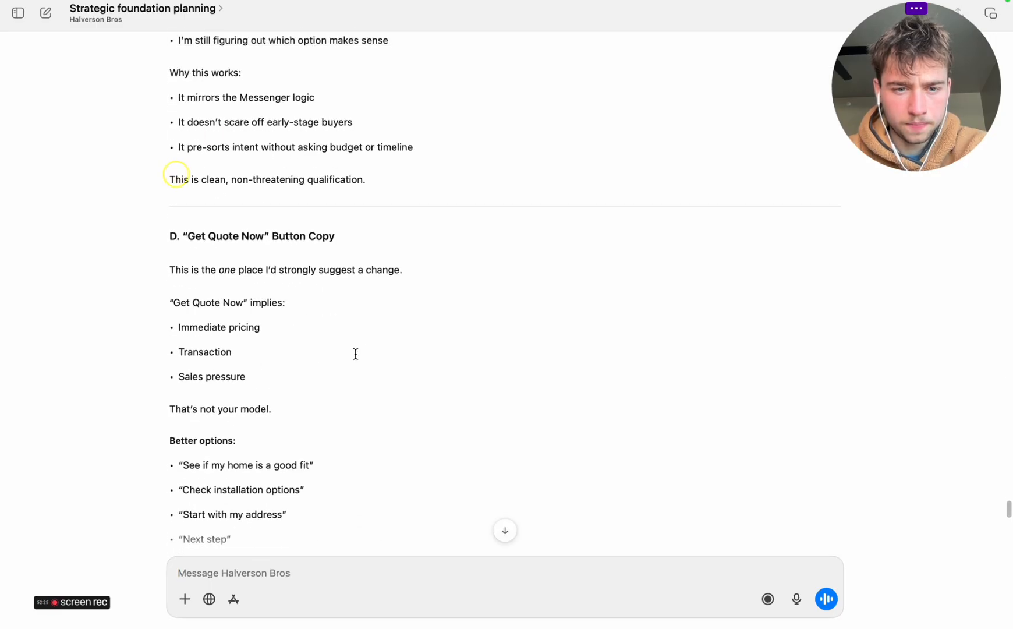
scroll(356, 353, "down", 5)
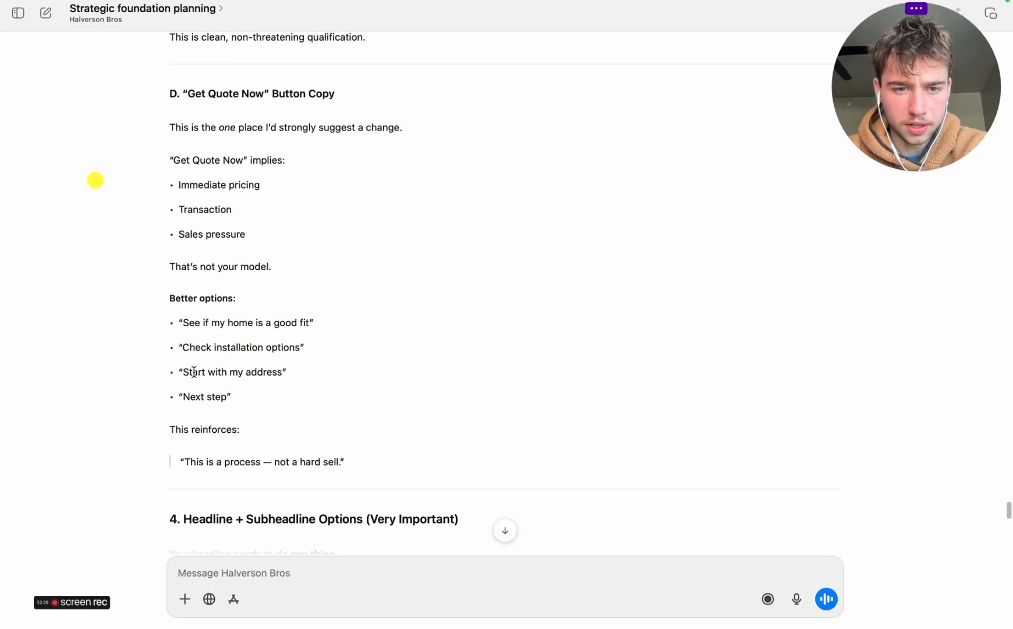
scroll(190, 398, "down", 3)
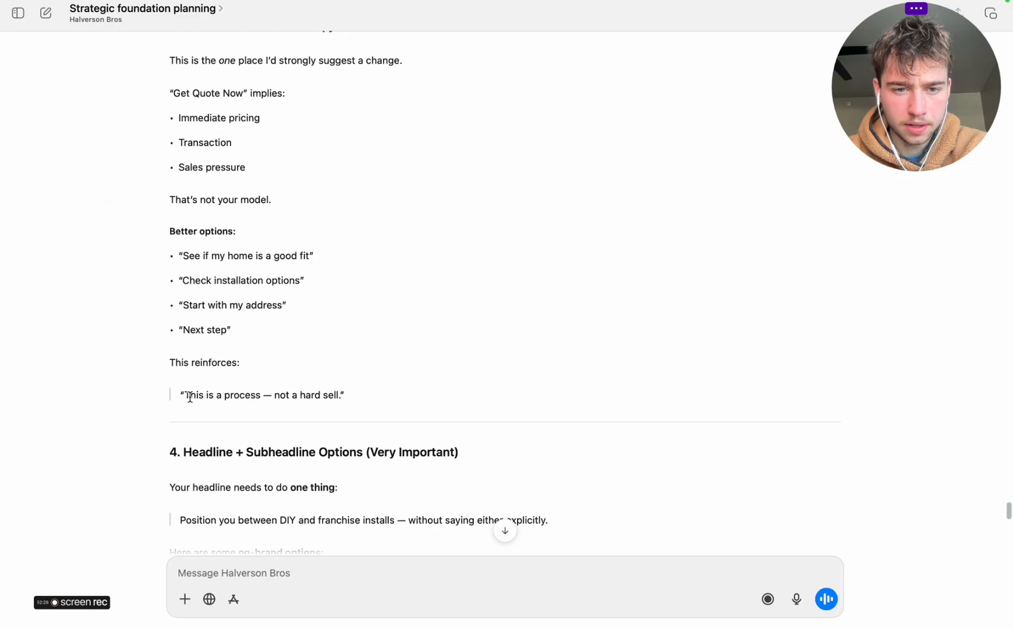
scroll(189, 396, "down", 10)
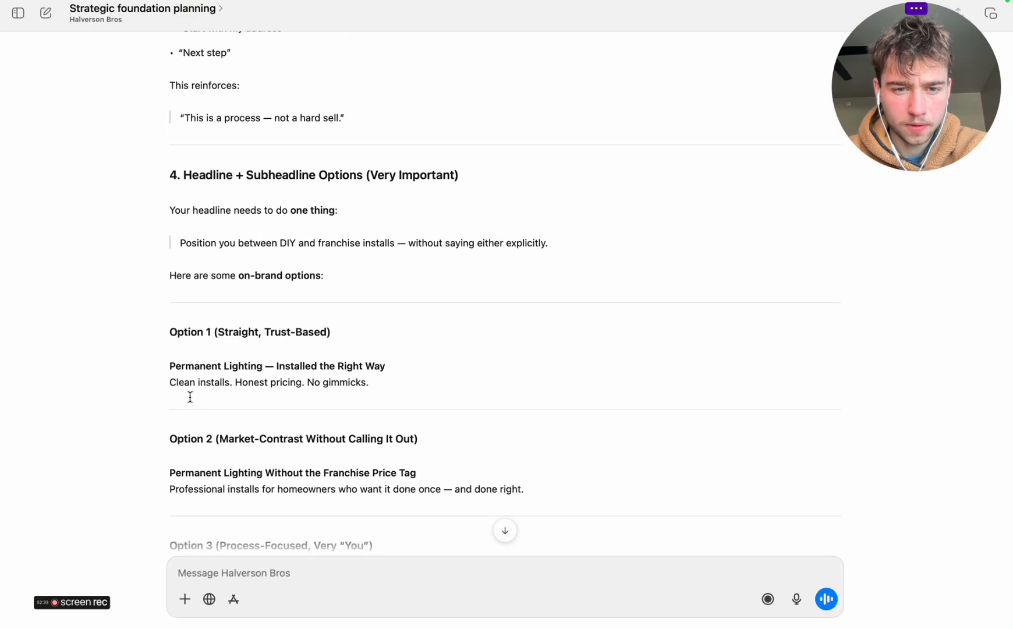
scroll(189, 397, "down", 4)
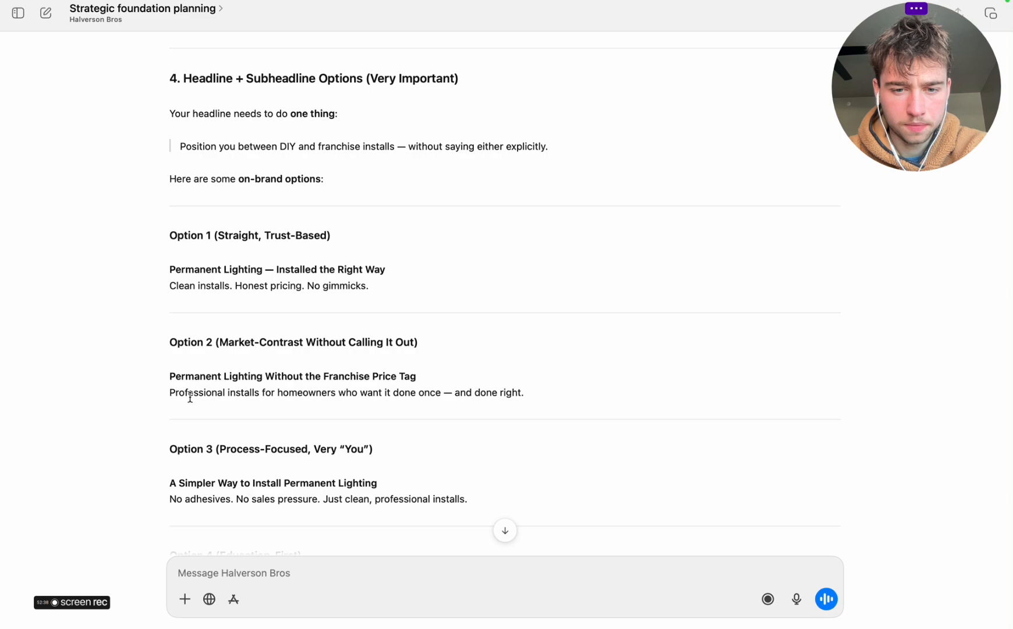
Copy the Option 2 headline and subheadline, "Permanent Lighting Without the Franchise Price Tag", and skim the remaining options and final take
left_click_drag(176, 379, 522, 394)
right_click(492, 395)
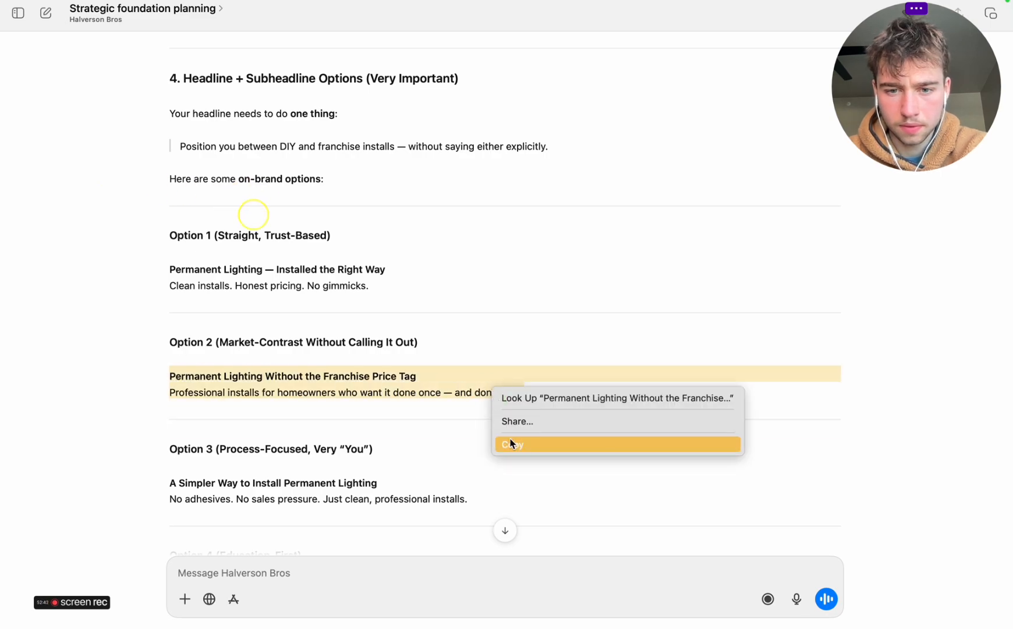
left_click(511, 442)
scroll(502, 445, "down", 6)
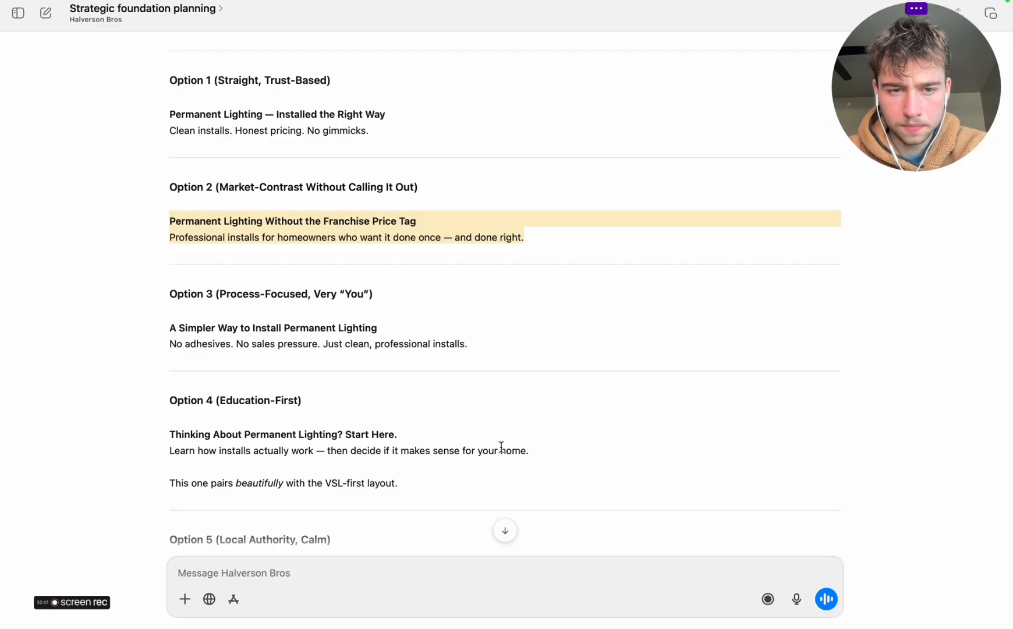
scroll(478, 382, "down", 6)
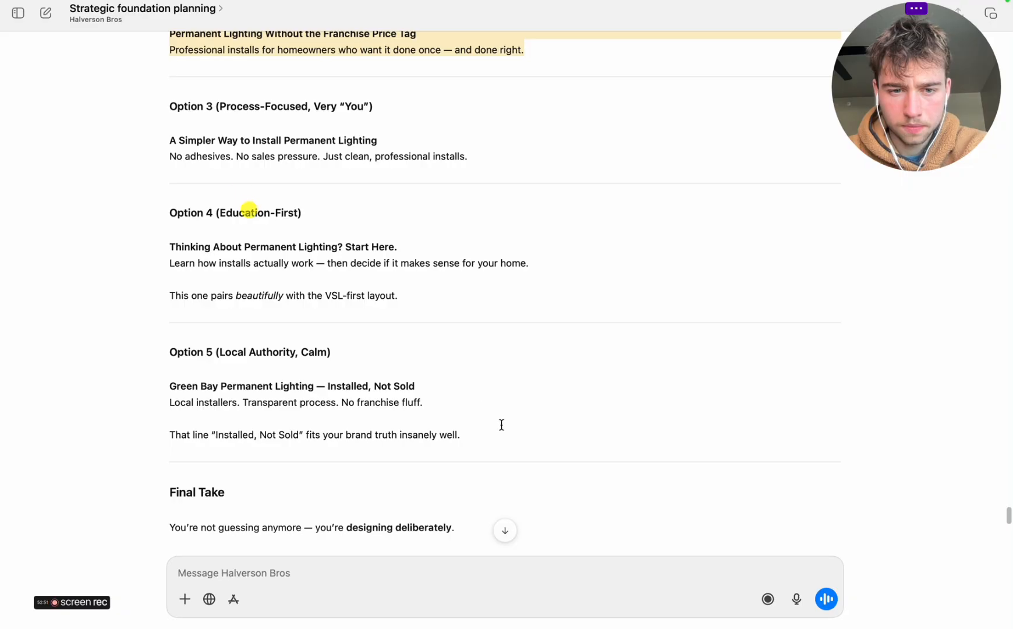
scroll(501, 425, "down", 6)
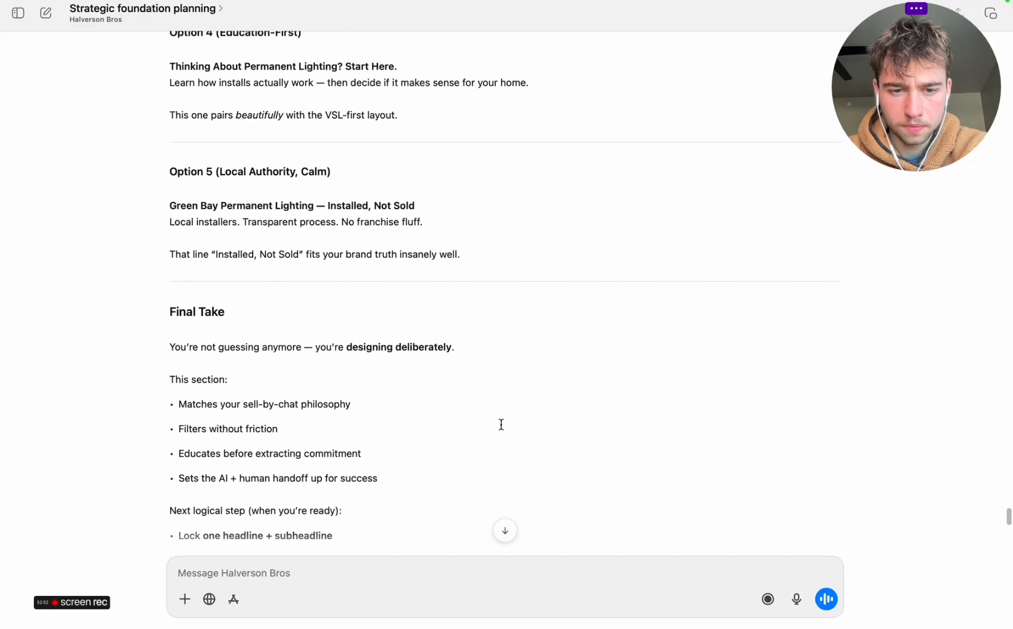
Replace the HEADLINE placeholder in the Miro wireframe with the copied Option 2 headline and subheadline
key("super+Tab")
scroll(415, 313, "left", 2)
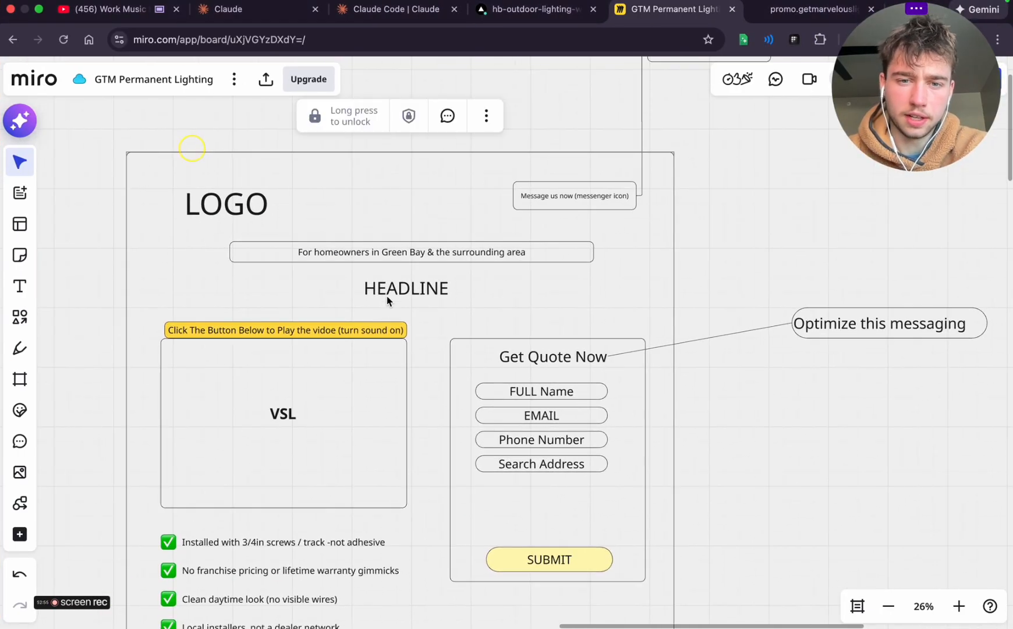
left_click(387, 293)
key("ctrl+a")
key("ctrl+v")
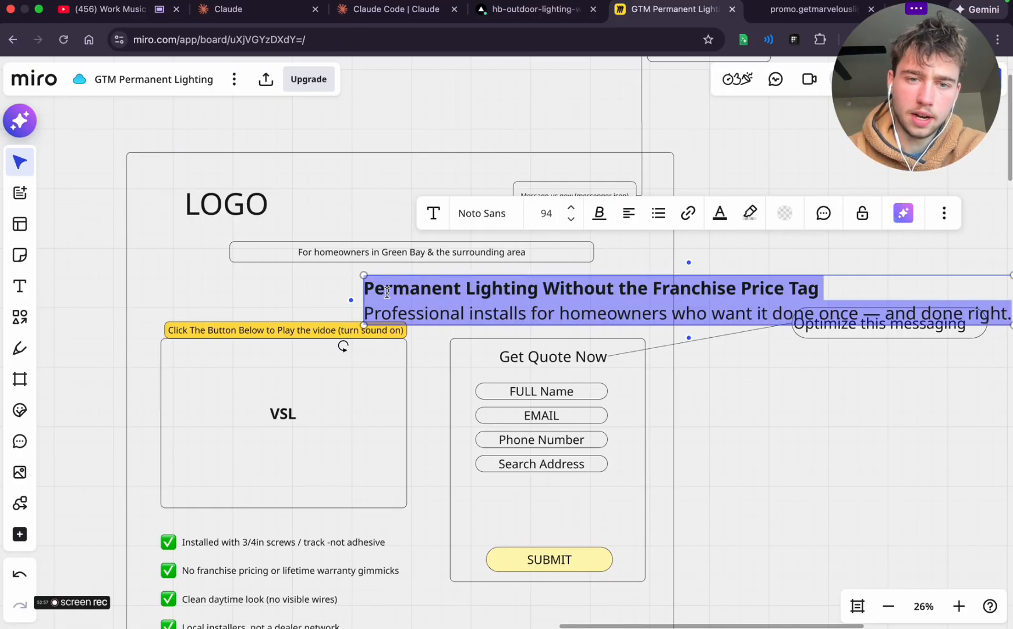
Centre-align the headline and subheadline text and reduce its font size to 64
left_click(628, 214)
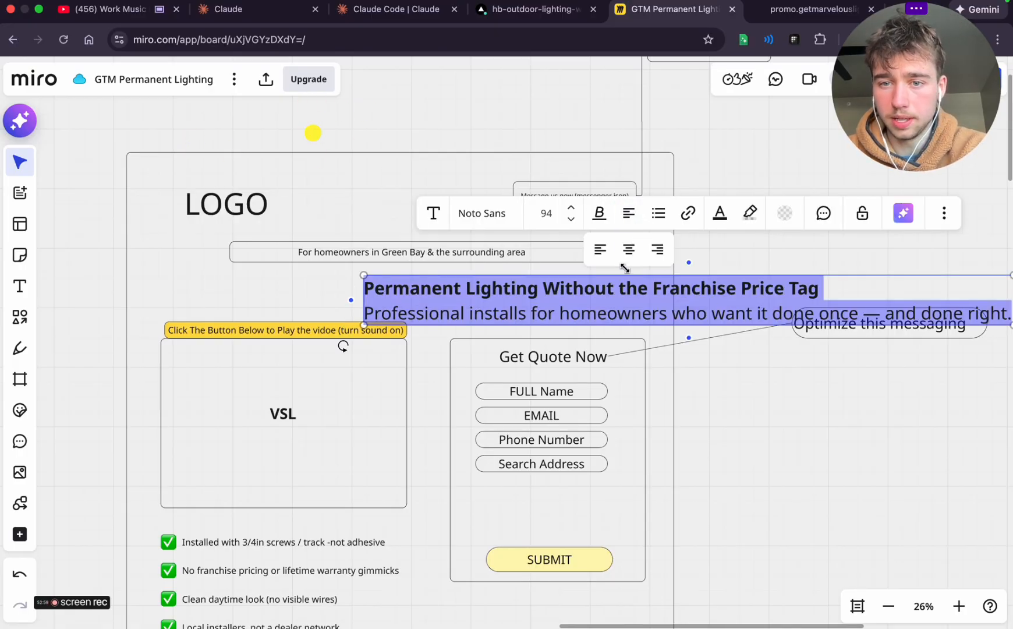
left_click(627, 251)
double_click(570, 221)
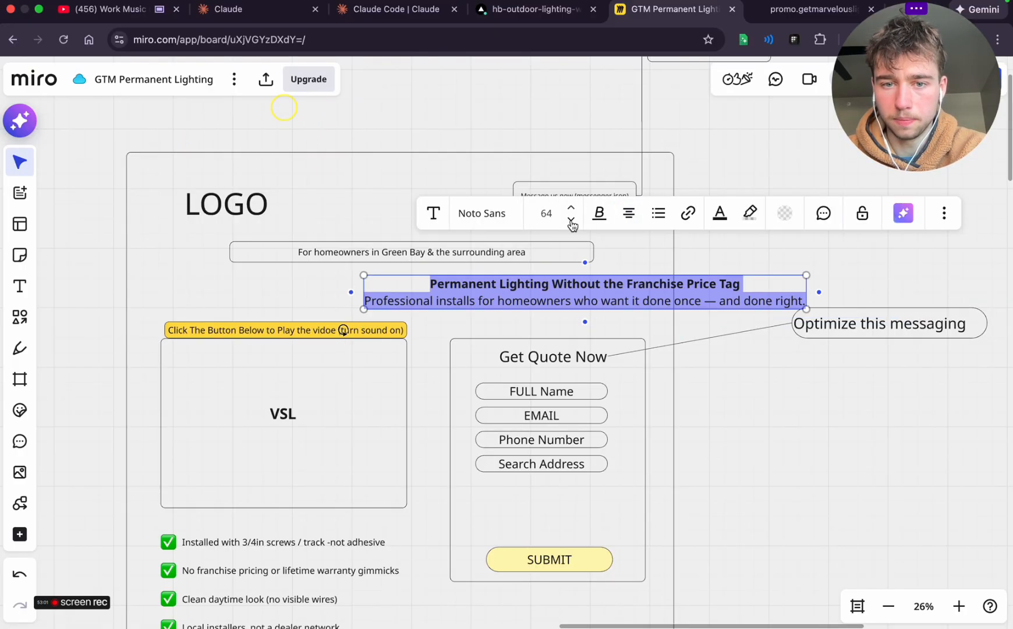
Move the headline block centrally beneath the attention bar and replace the subheadline's long dash with a hyphen
left_click(804, 267)
left_click(726, 303)
left_click_drag(706, 295, 522, 294)
left_click(527, 299)
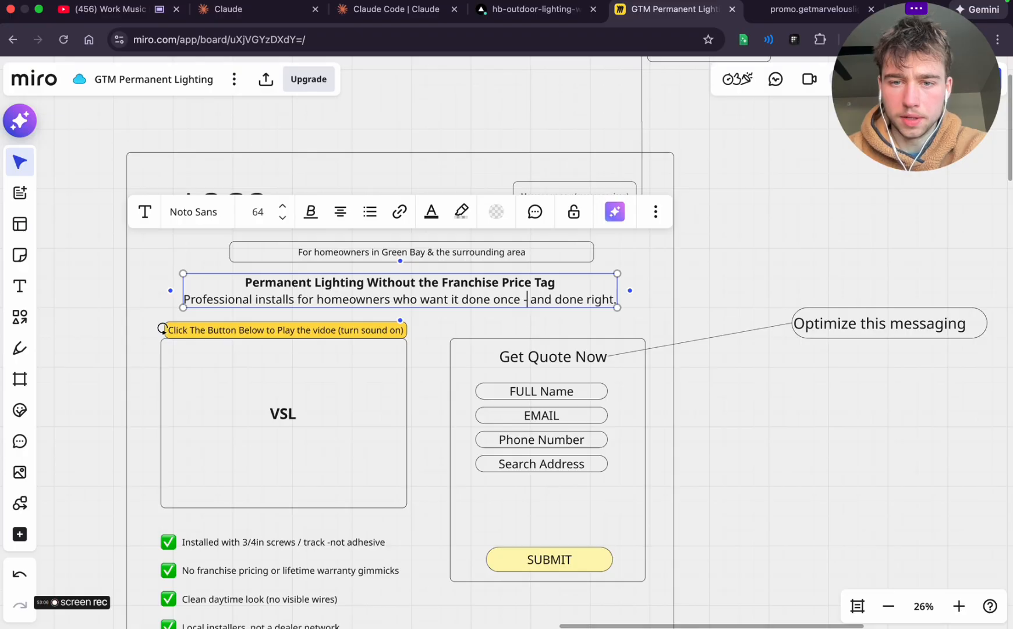
left_click(742, 238)
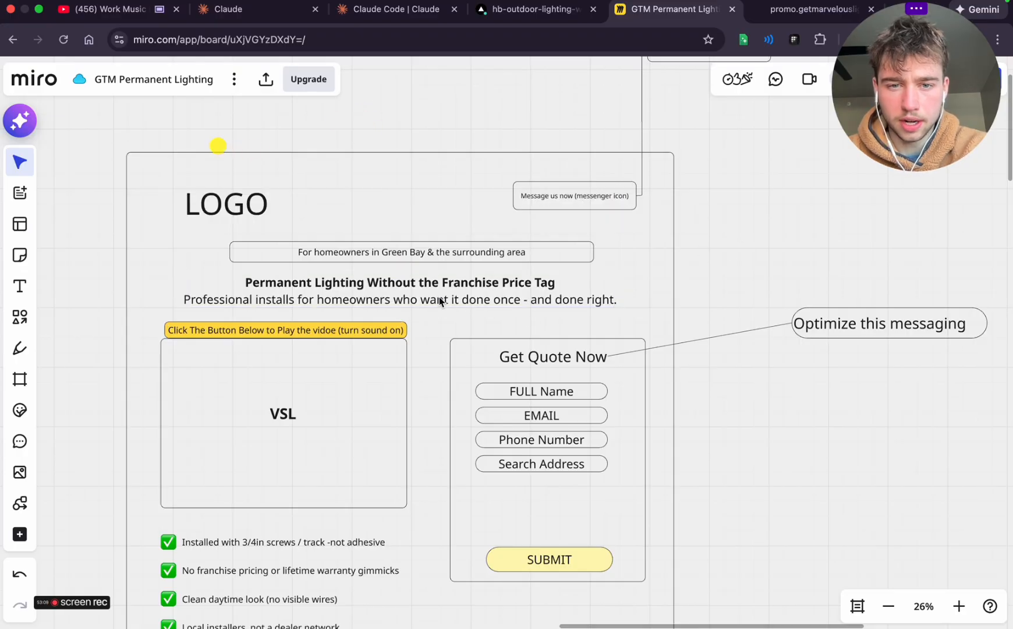
Check the quote form in Miro, then revisit ChatGPT's better options for the "Get Quote Now" button copy
scroll(459, 356, "down", 5)
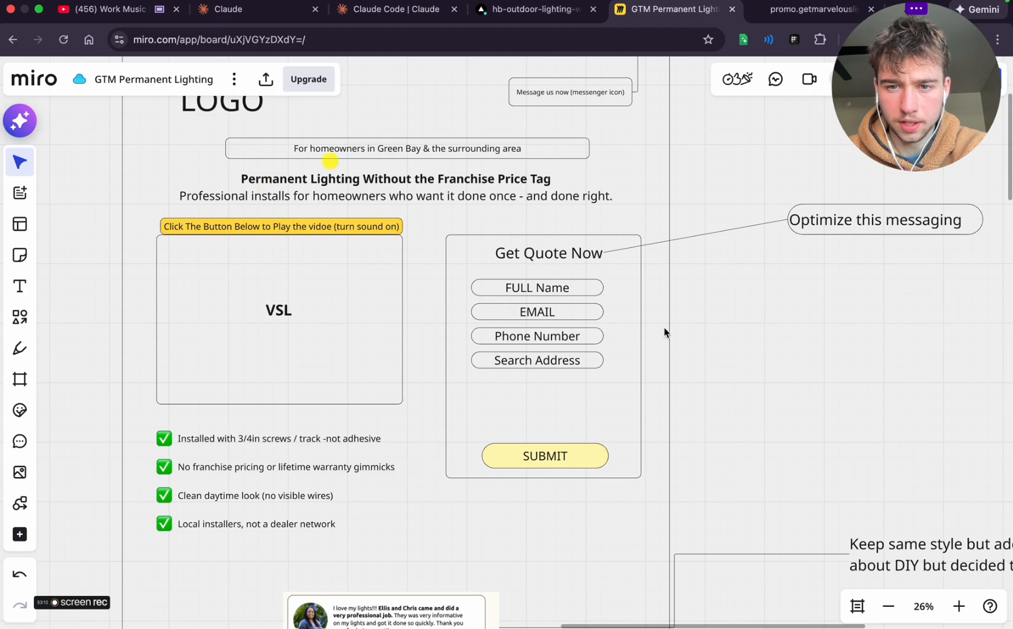
key("ctrl+Left")
scroll(415, 265, "up", 10)
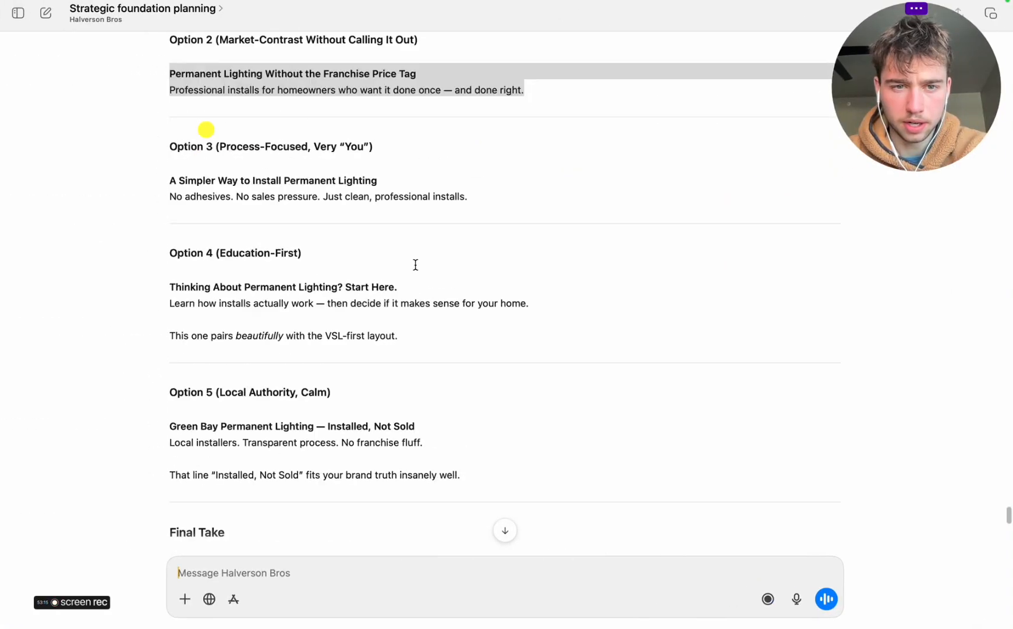
scroll(415, 265, "up", 10)
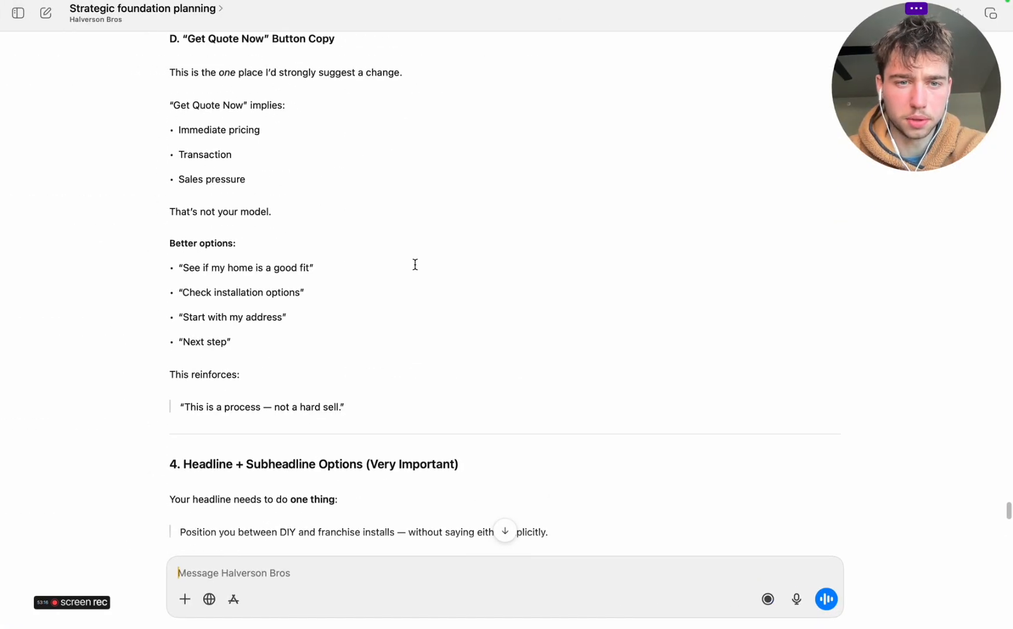
scroll(416, 265, "up", 2)
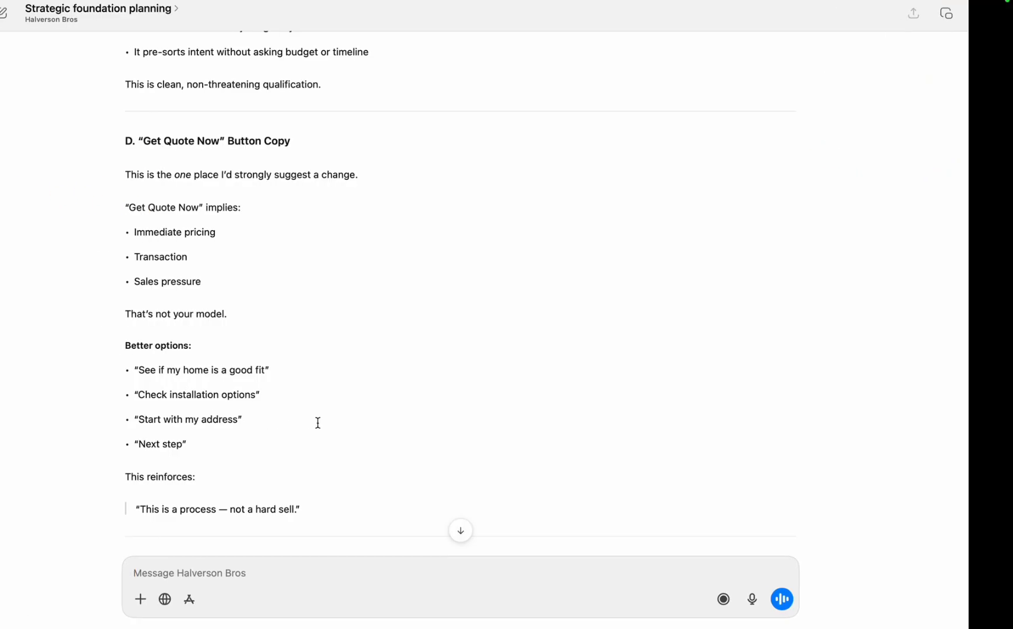
Switch to Miro, replace the quote form's "Get Quote Now" title with "Start Your Quote" and centre it in the form
key("ctrl+Right")
double_click(524, 252)
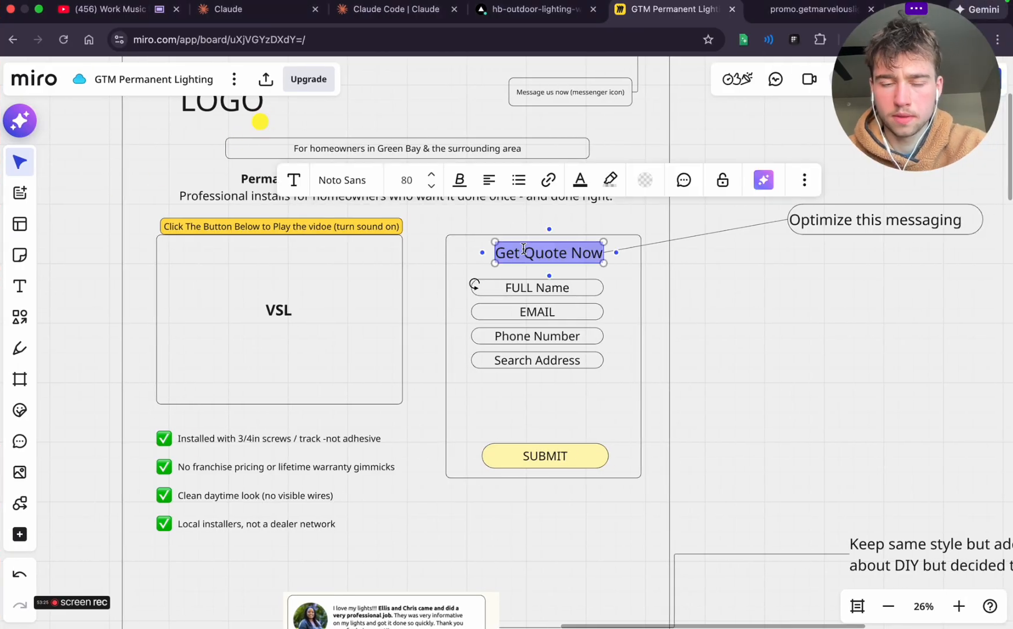
type("Start")
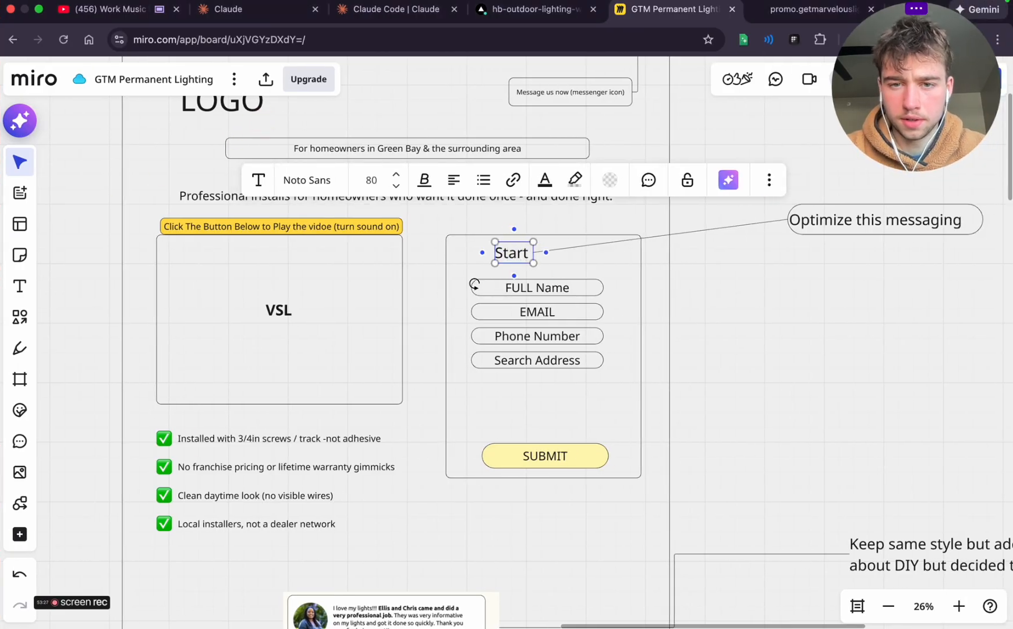
type(" Your Quote")
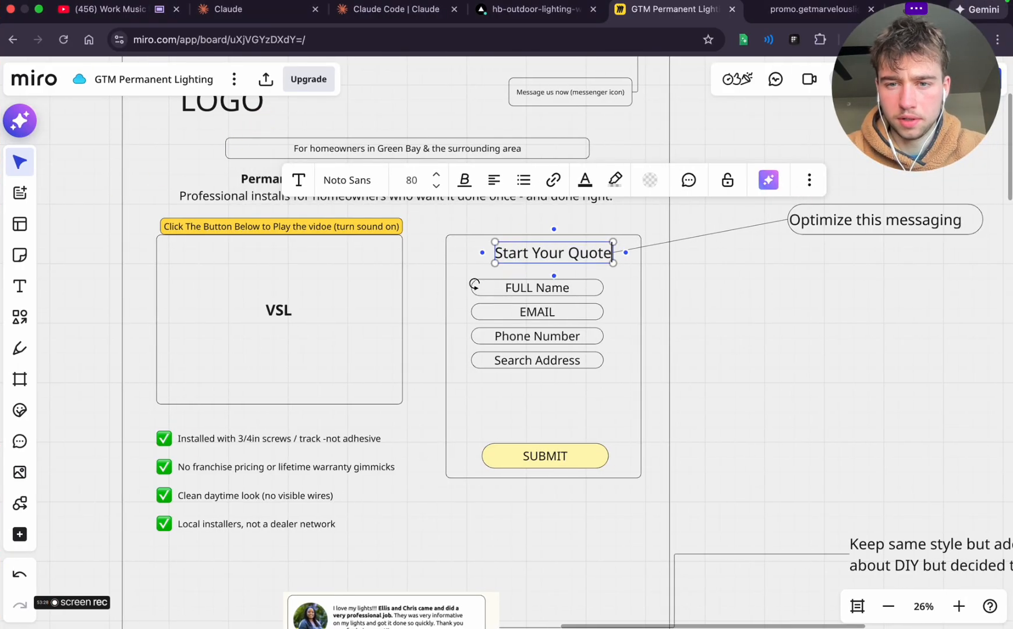
left_click(779, 292)
scroll(655, 338, "left", 3)
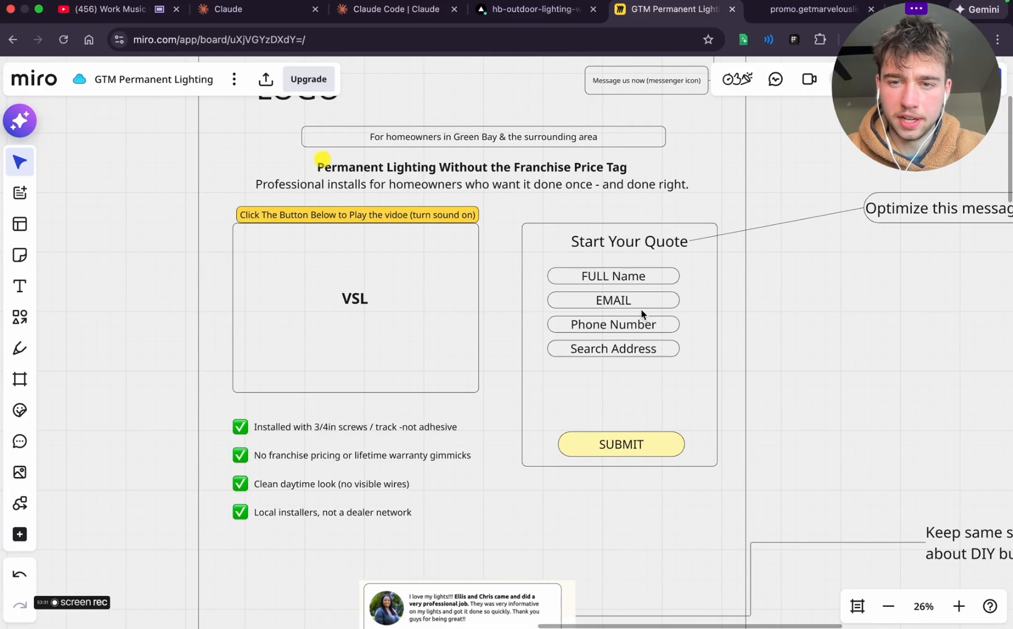
left_click(634, 244)
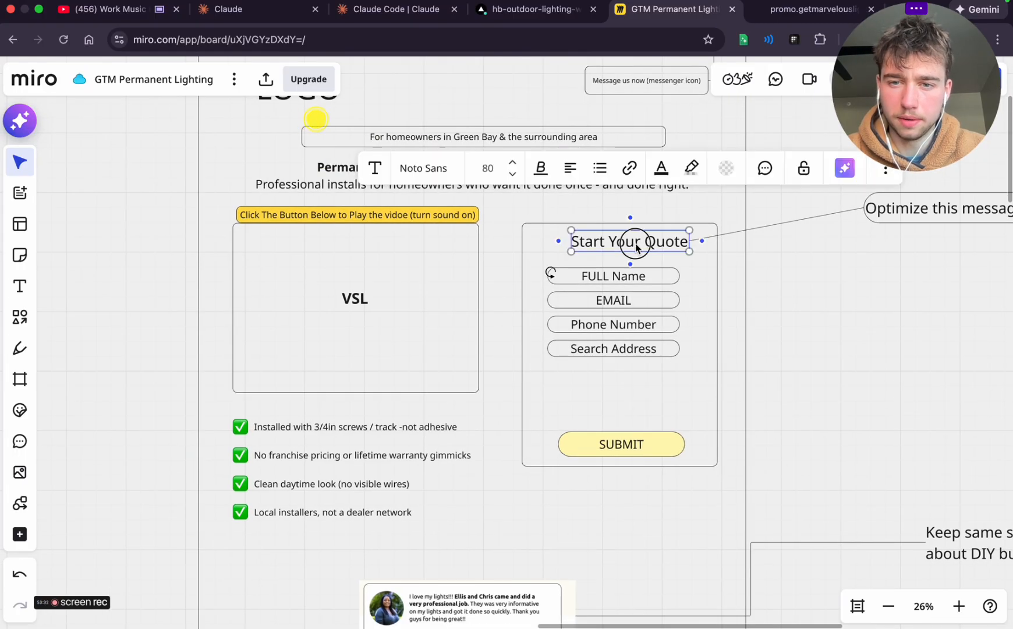
left_click(738, 287)
Draw a rounded box between the Search Address field and the SUBMIT button, and widen it slightly beyond the fields on both sides
left_click(28, 315)
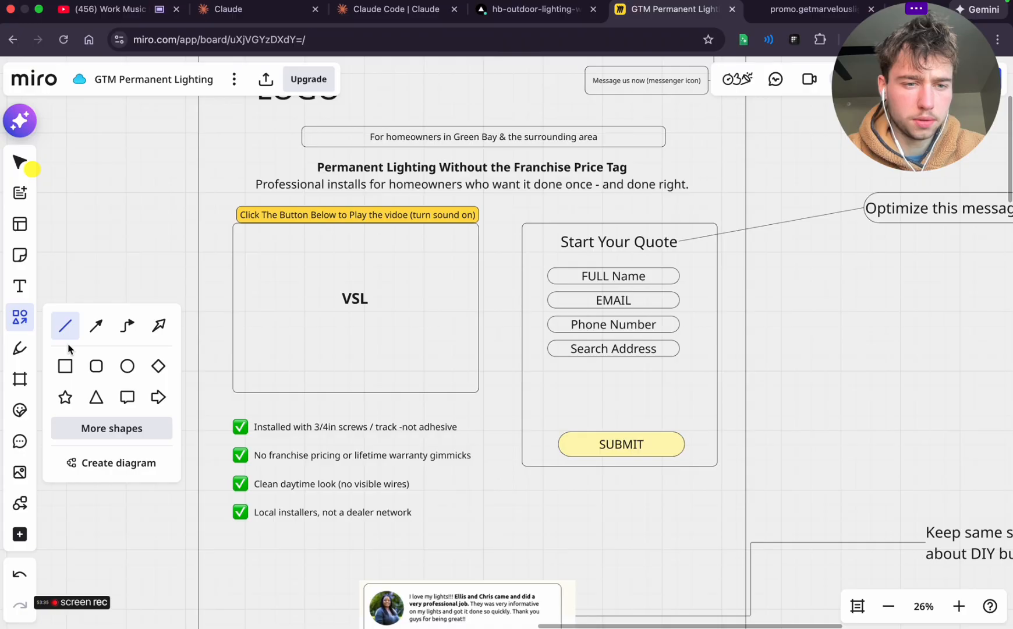
left_click(97, 366)
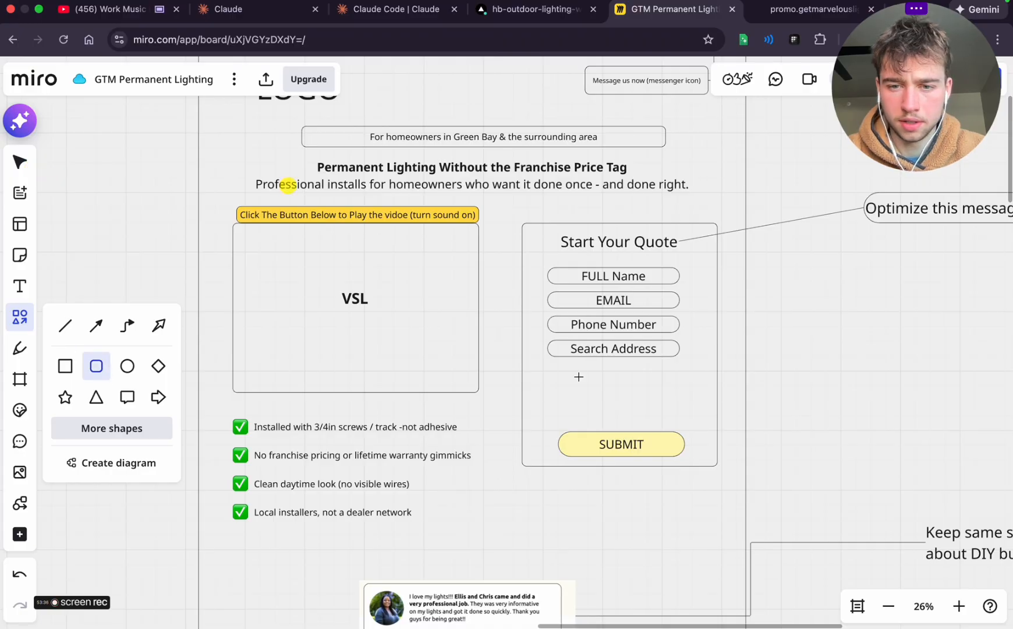
scroll(578, 376, "up", 5)
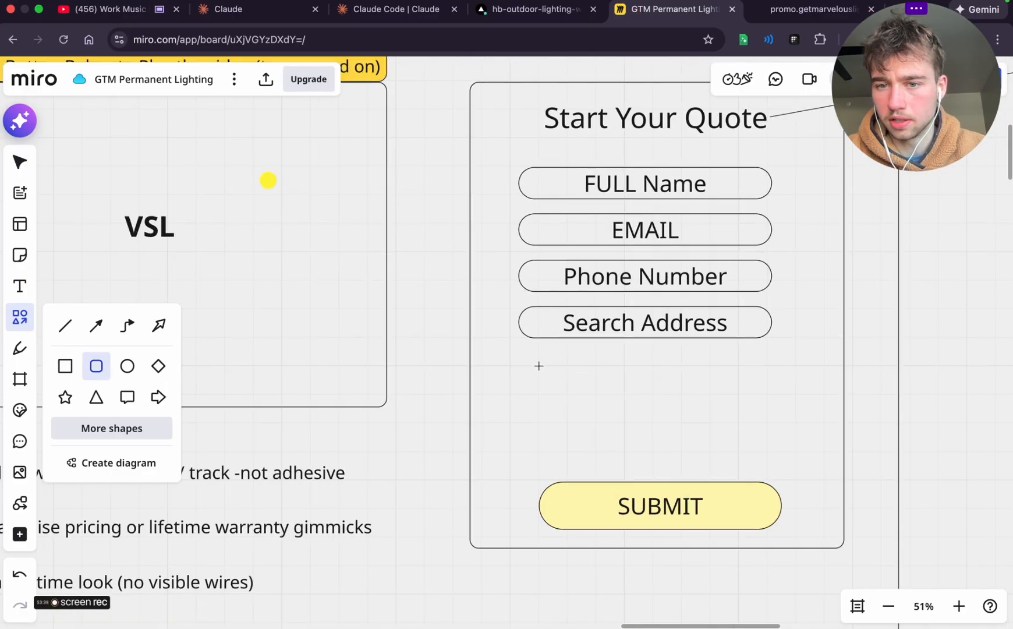
mouse_move(531, 355)
left_mouse_down()
mouse_move(720, 369)
mouse_move(765, 382)
mouse_move(770, 460)
left_mouse_up()
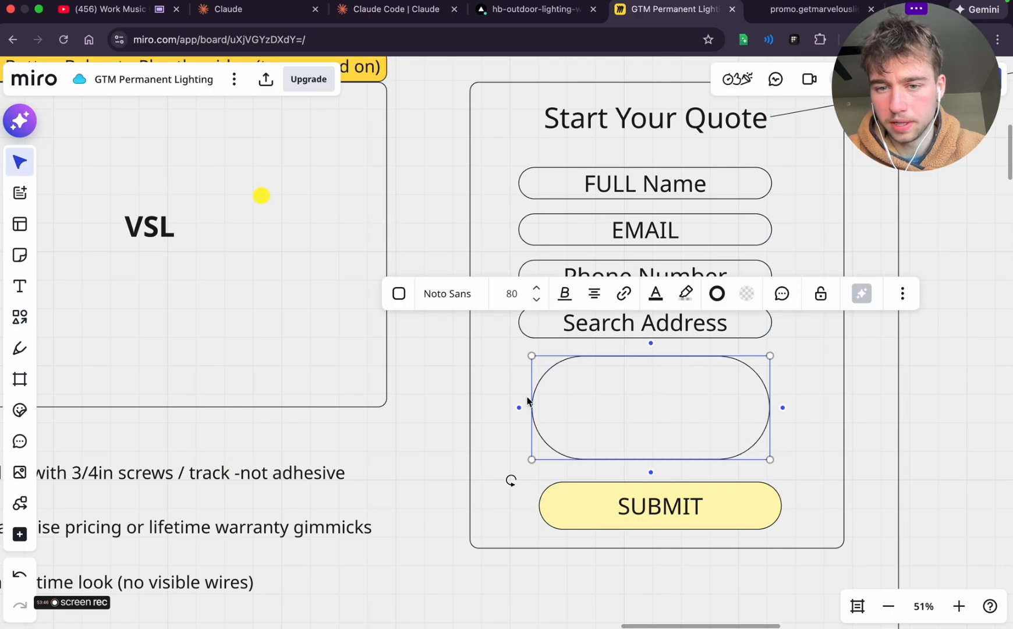
left_click_drag(533, 398, 513, 398)
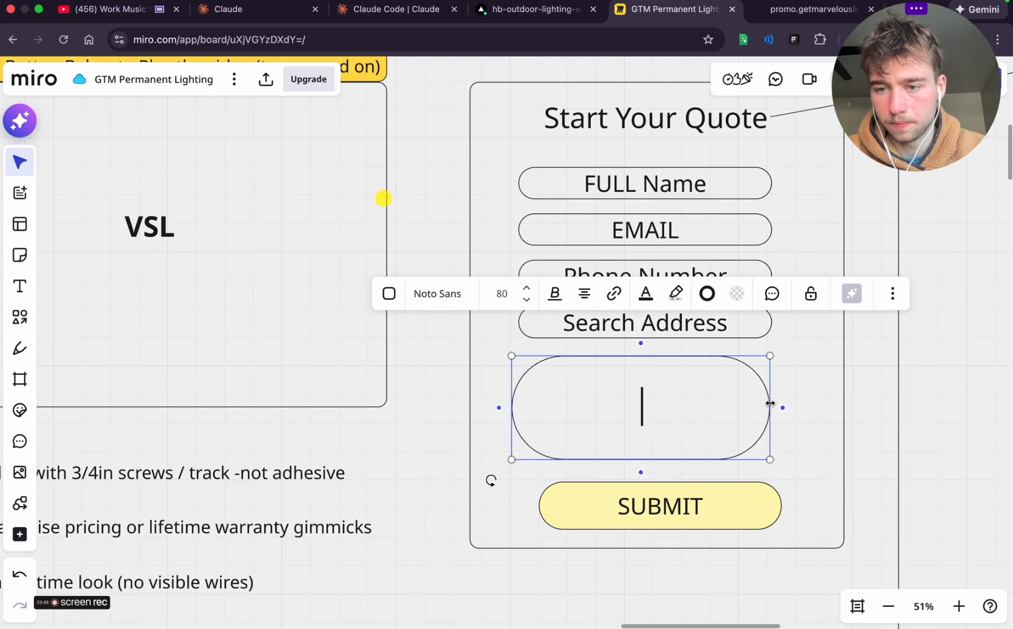
left_click_drag(771, 403, 787, 403)
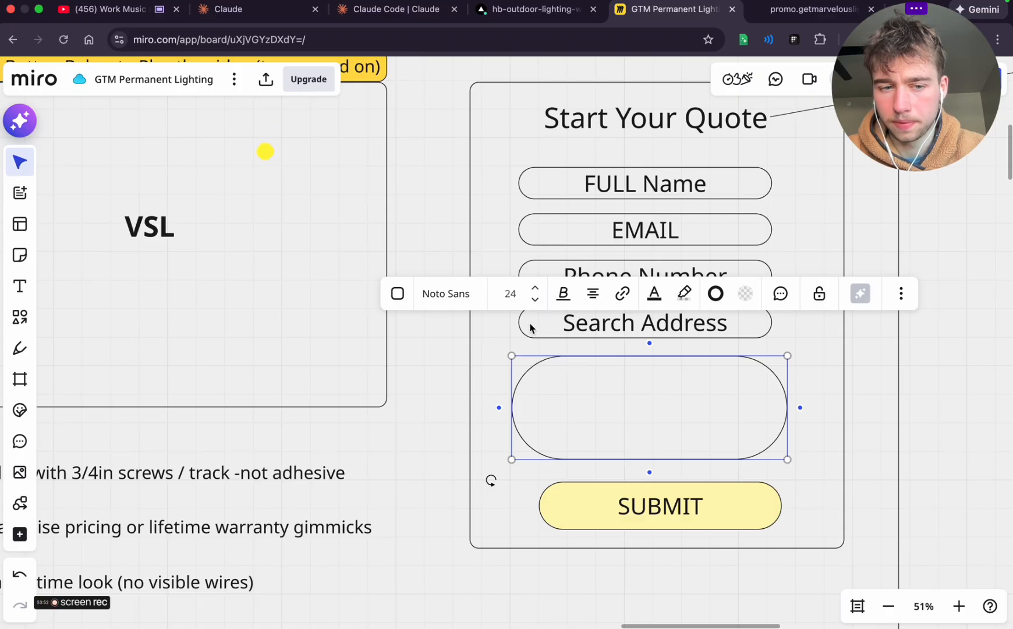
Copy the form question "Which best describes you?" from ChatGPT and paste it into the new rounded box in Miro
key("ctrl+Left")
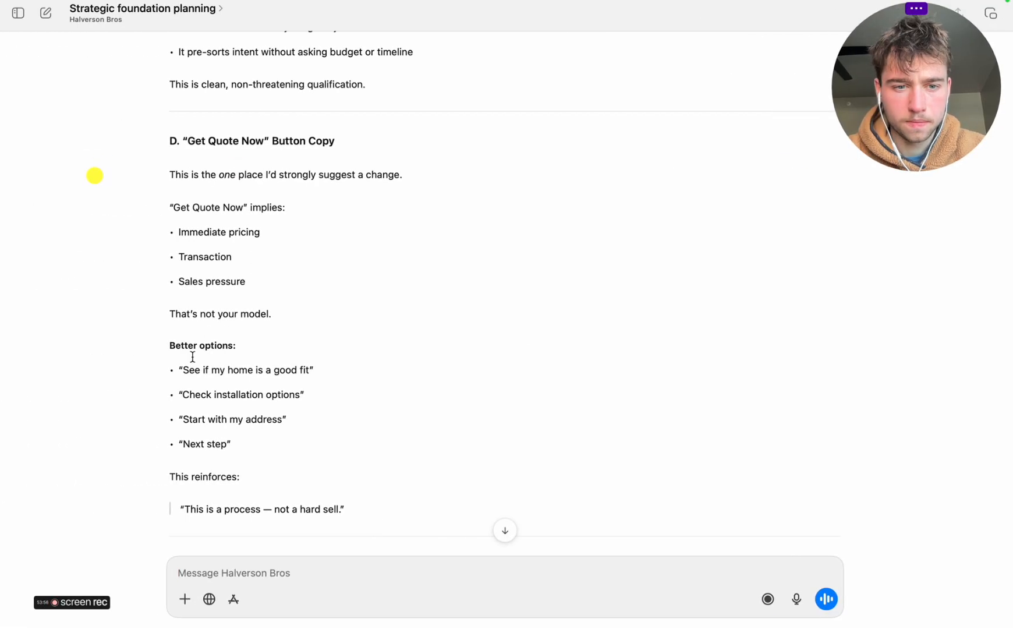
scroll(194, 372, "down", 10)
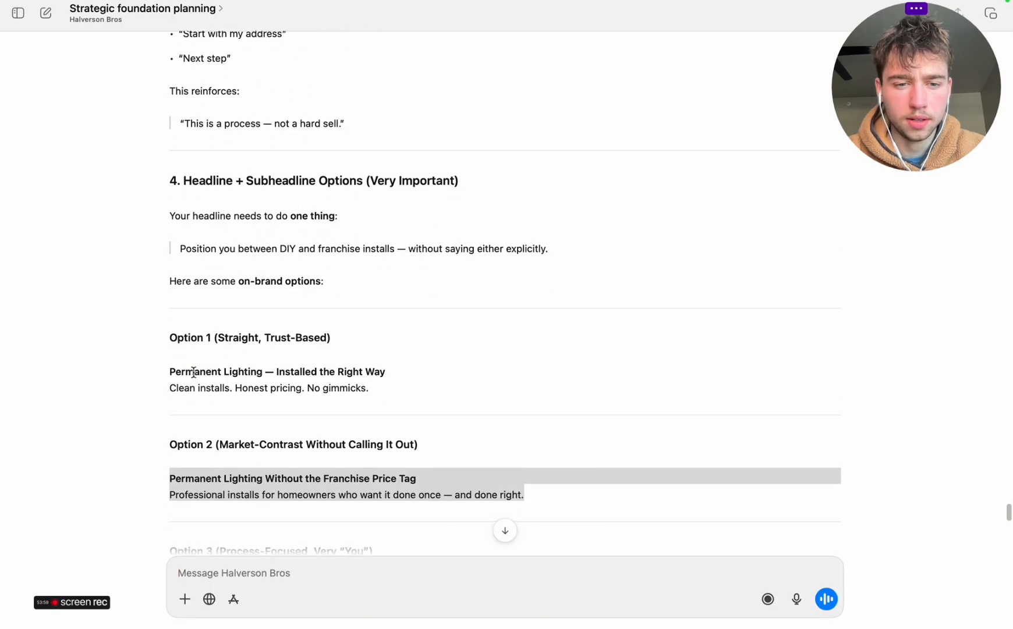
scroll(194, 372, "up", 3)
scroll(194, 372, "up", 10)
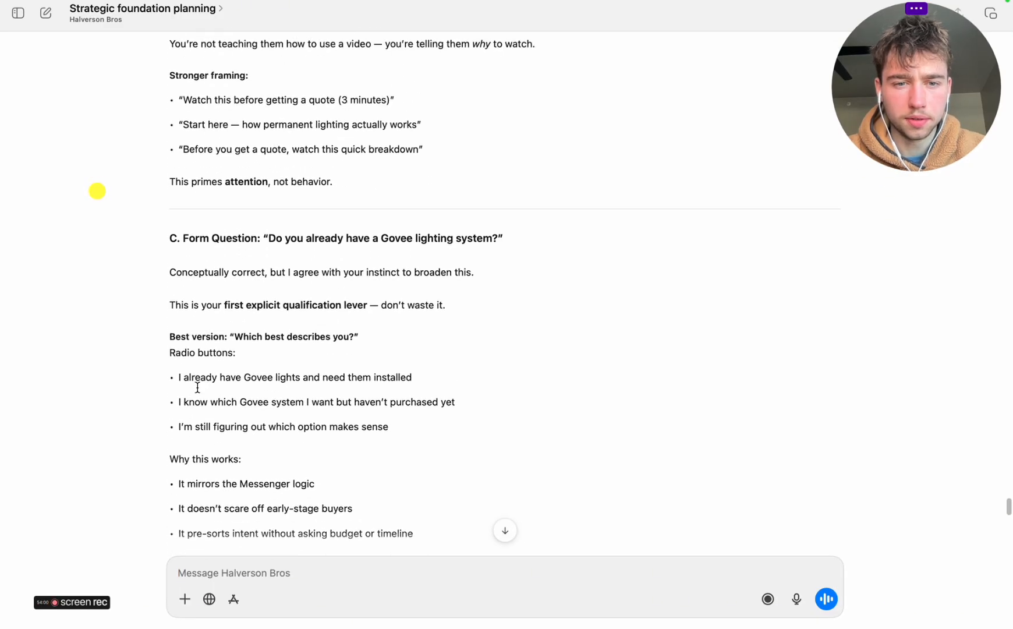
scroll(198, 387, "up", 1)
left_click_drag(235, 356, 350, 356)
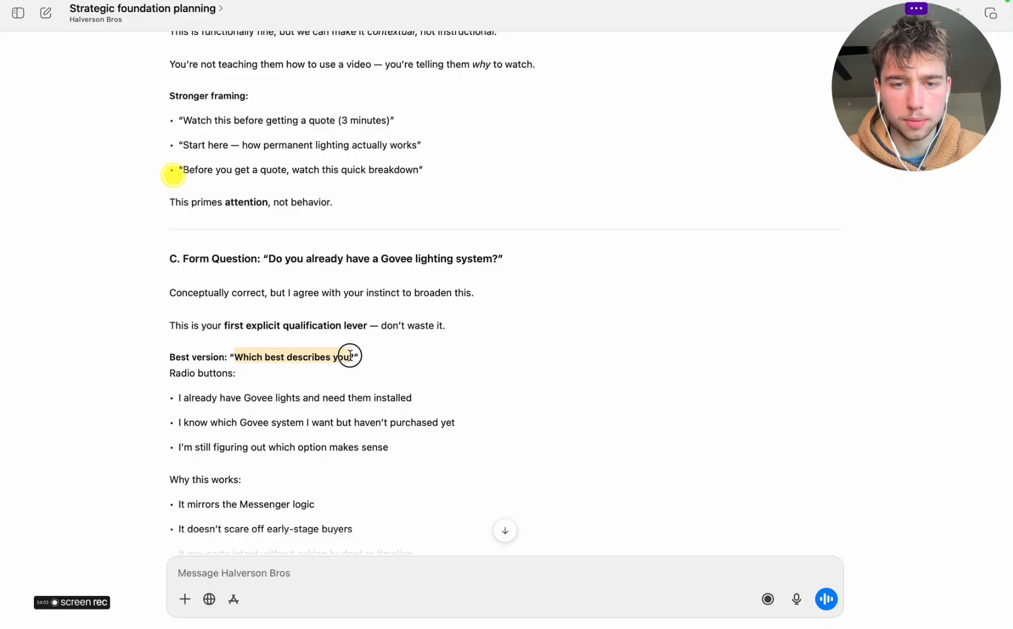
key("super+c")
key("super+Tab")
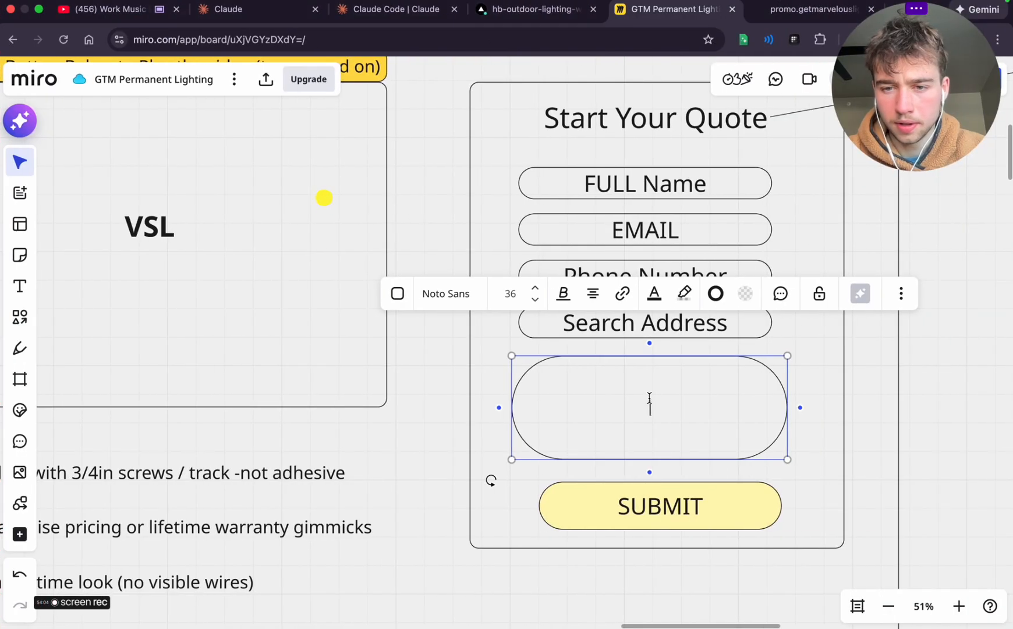
key("super+v")
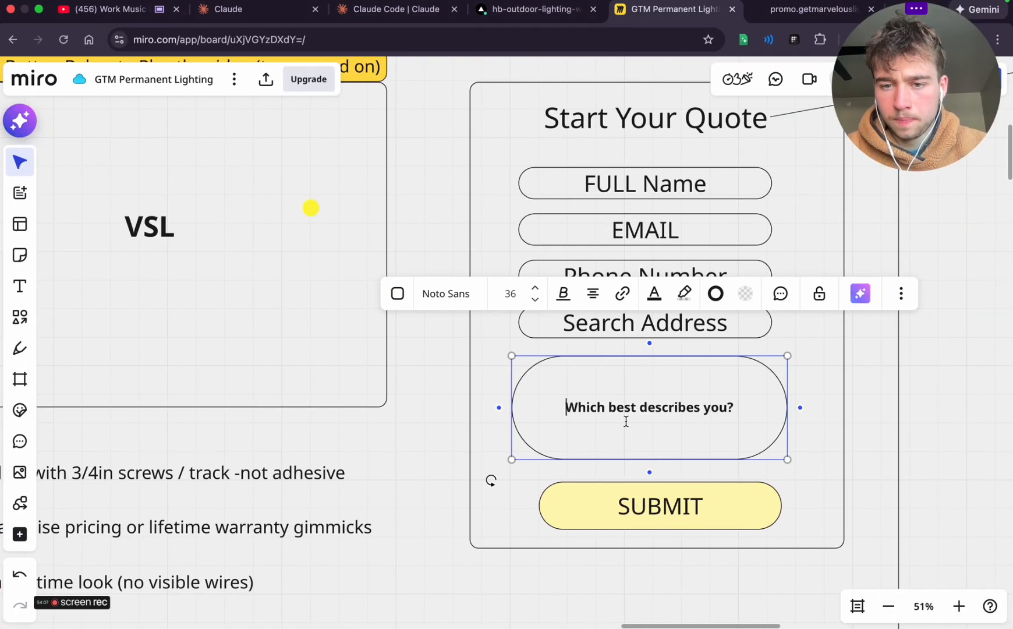
Copy ChatGPT's three radio-button answers about Govee systems, paste them beneath the question in Miro and set the text size to 24
key("super+Tab")
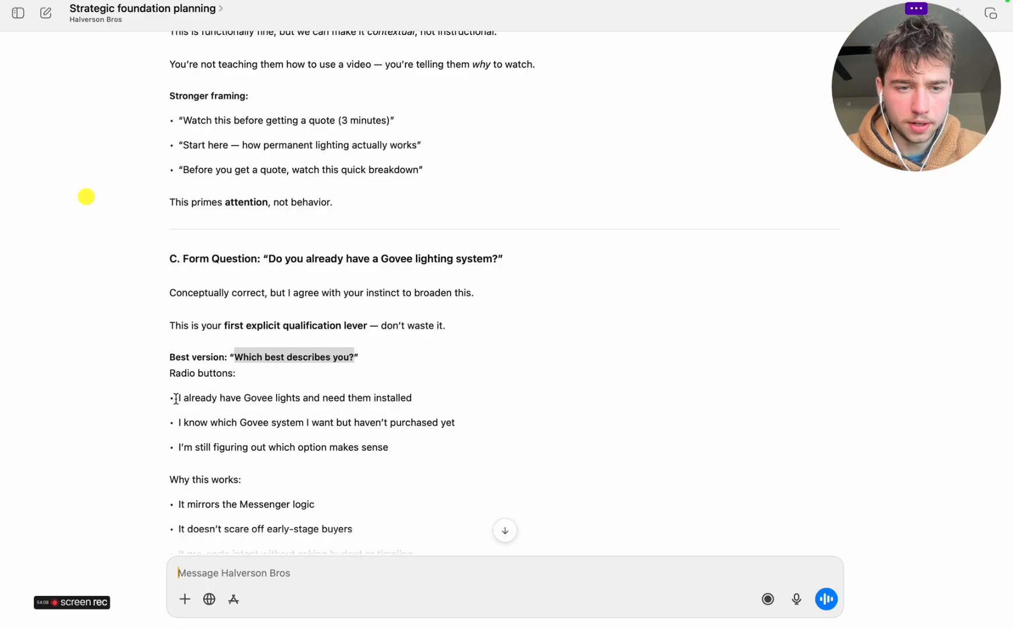
left_click_drag(176, 399, 434, 446)
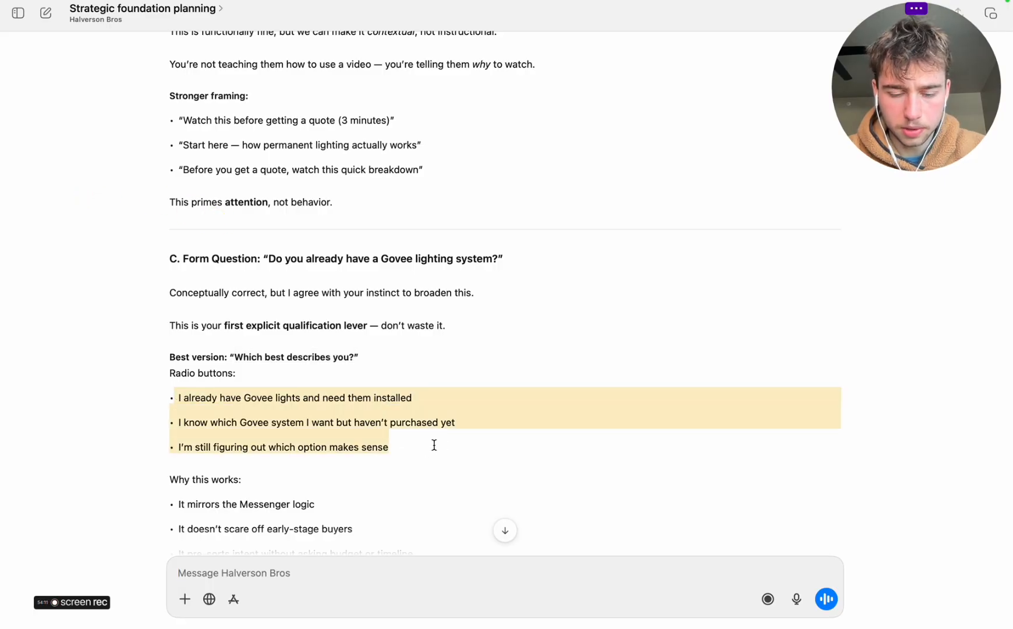
key("super+c")
key("super+Tab")
key("super+v")
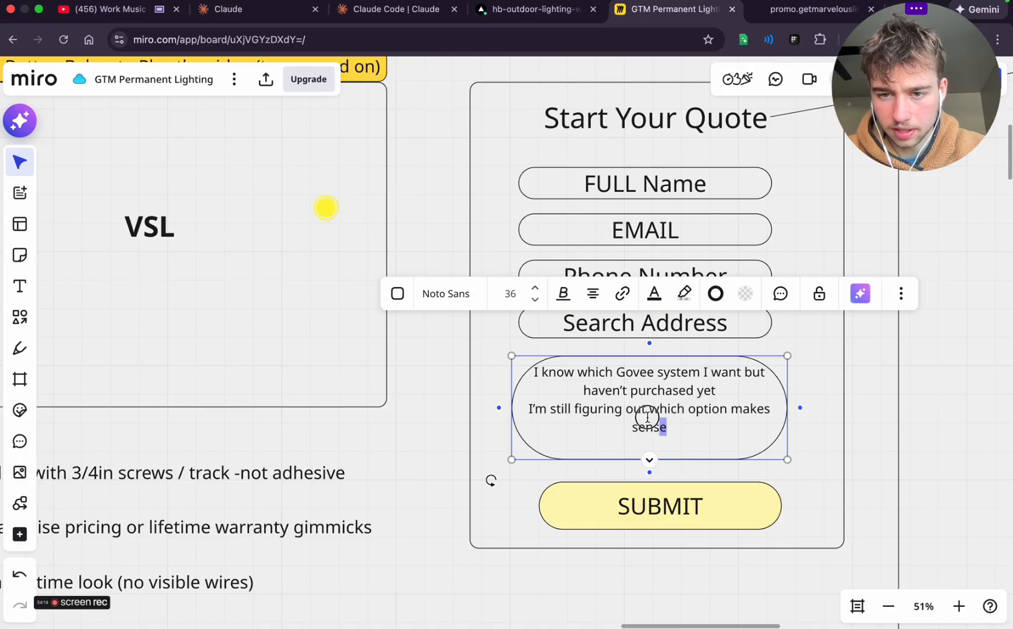
left_click_drag(666, 427, 531, 374)
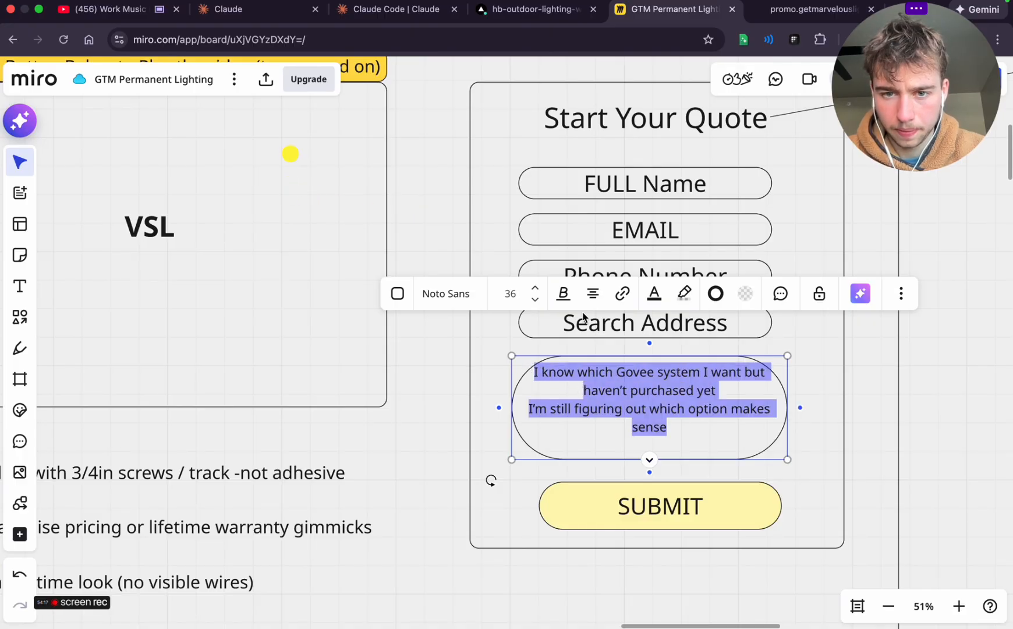
left_click(535, 300)
left_click(588, 408)
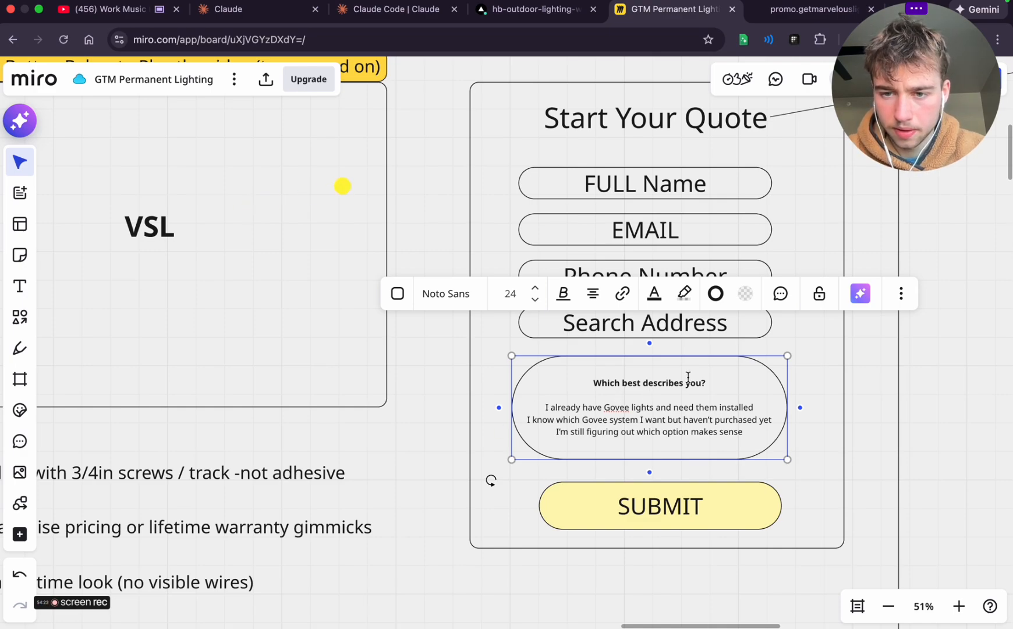
Move the question box and the SUBMIT button slightly up and left so they line up beneath the form fields
left_click(926, 393)
left_click(709, 402)
left_click_drag(708, 407, 705, 401)
left_click(906, 411)
left_click(718, 471)
left_click_drag(711, 515, 695, 502)
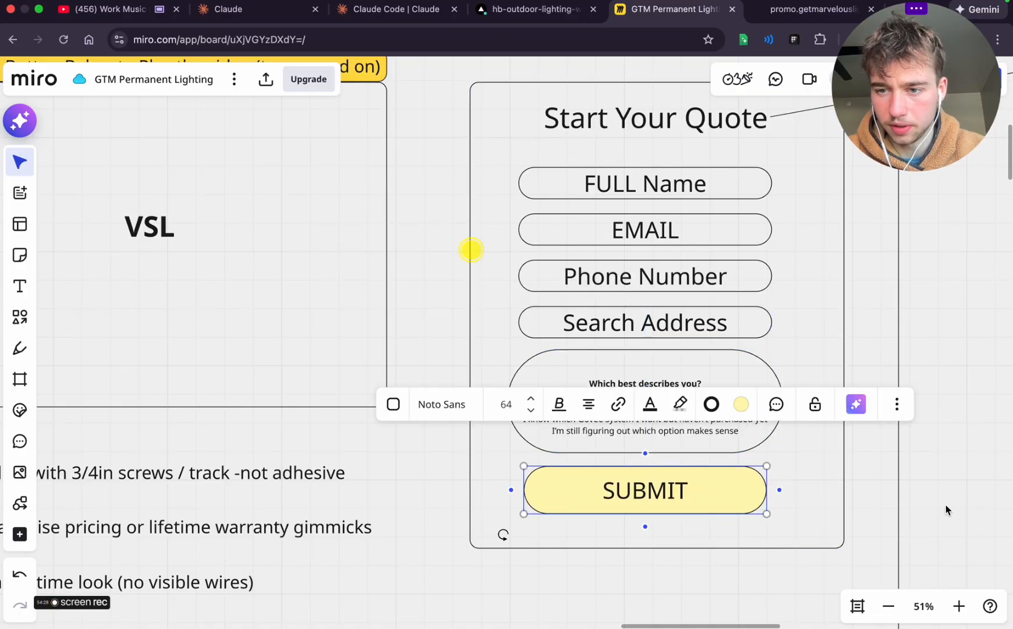
left_click(900, 410)
scroll(899, 404, "down", 5)
scroll(898, 405, "down", 3)
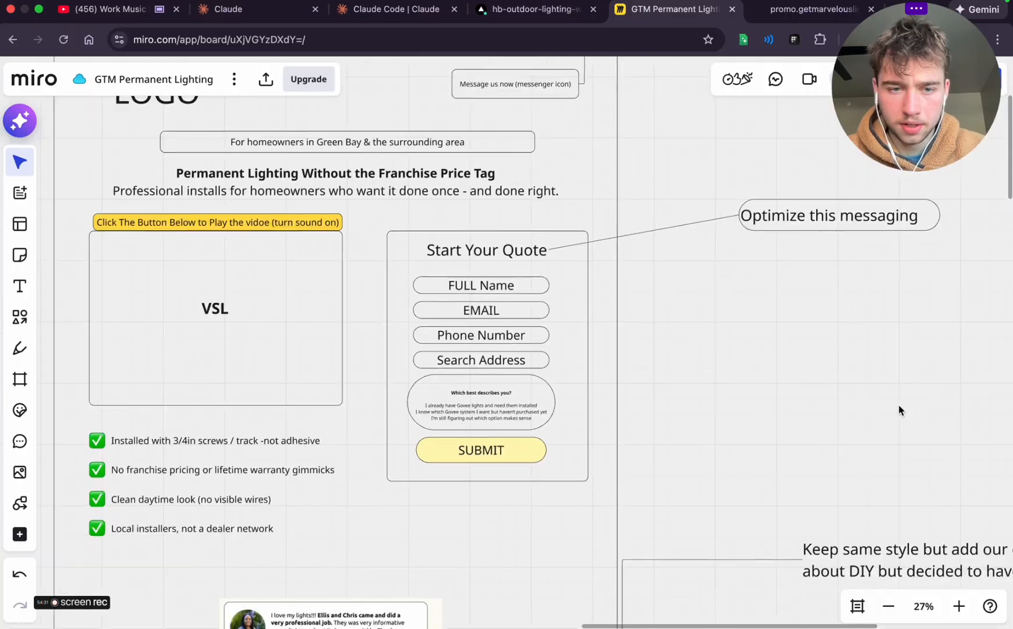
Return to ChatGPT, read the rest of its reply through the Final Take, and start dictating a new message
key("ctrl+Left")
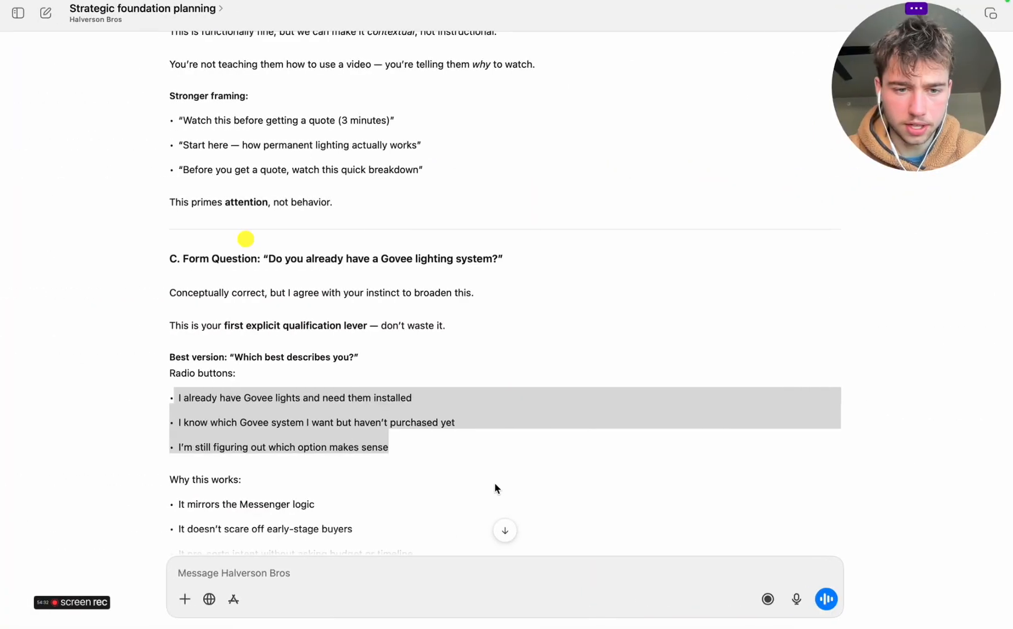
scroll(494, 483, "down", 10)
scroll(494, 483, "down", 20)
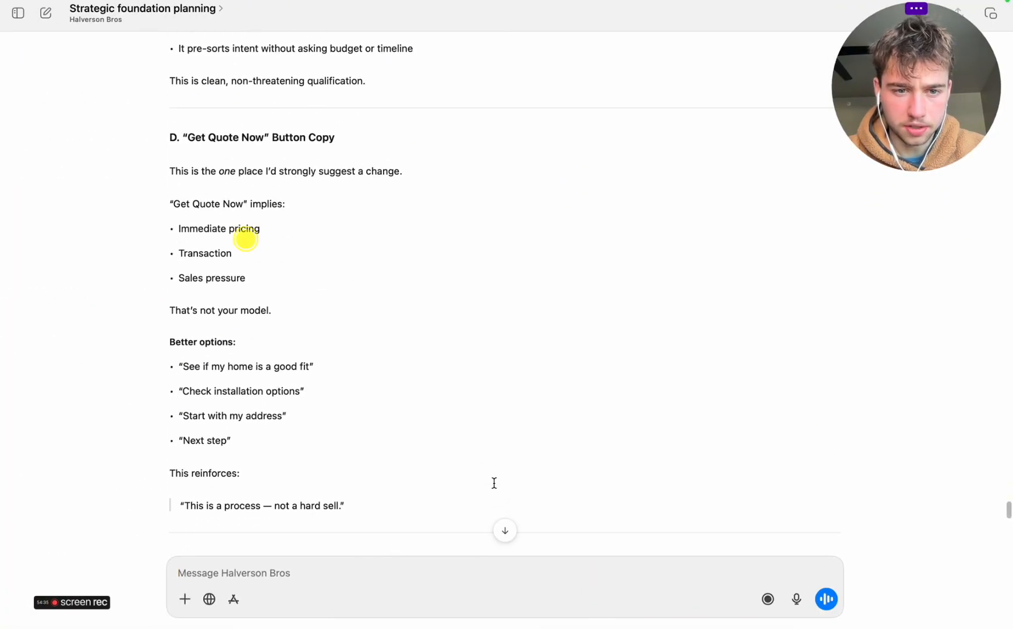
scroll(494, 483, "up", 15)
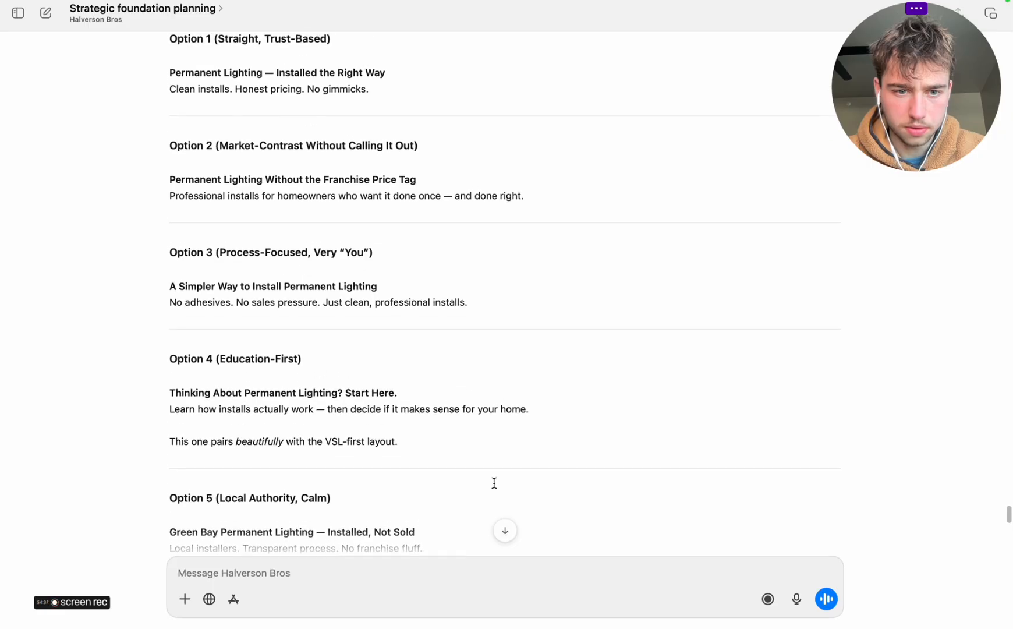
scroll(493, 482, "down", 15)
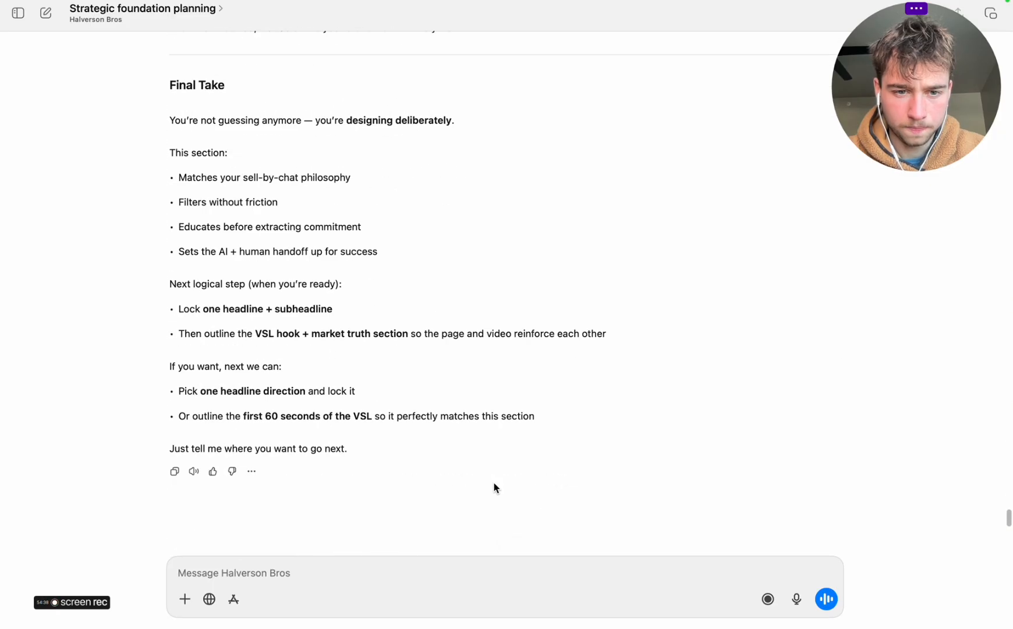
left_click(796, 599)
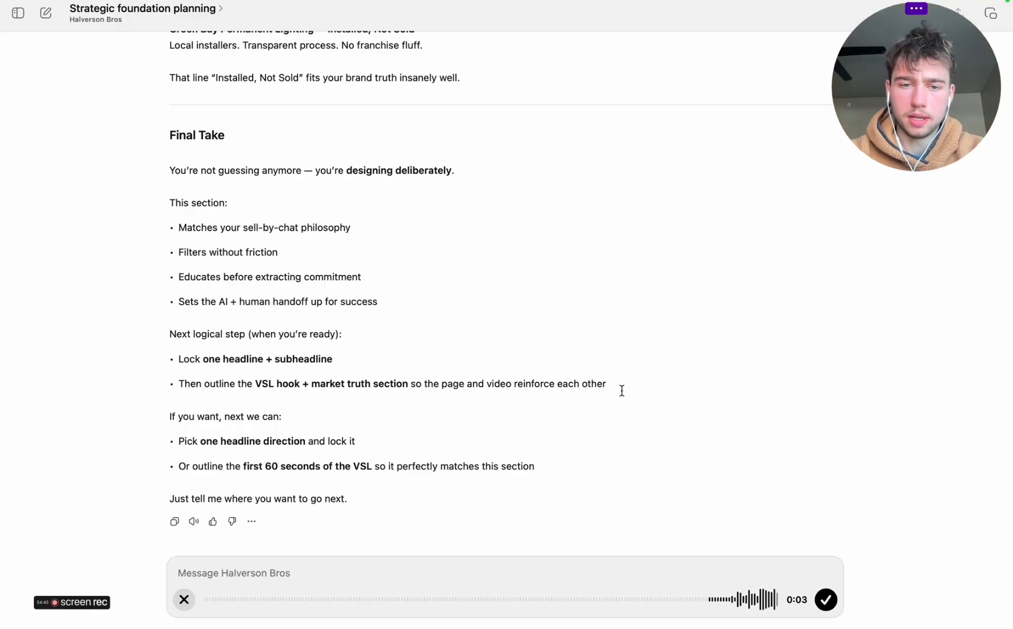
Review the next wireframe section in Miro and capture a screenshot of the testimonial and social proof area with its side notes
key("ctrl+Right")
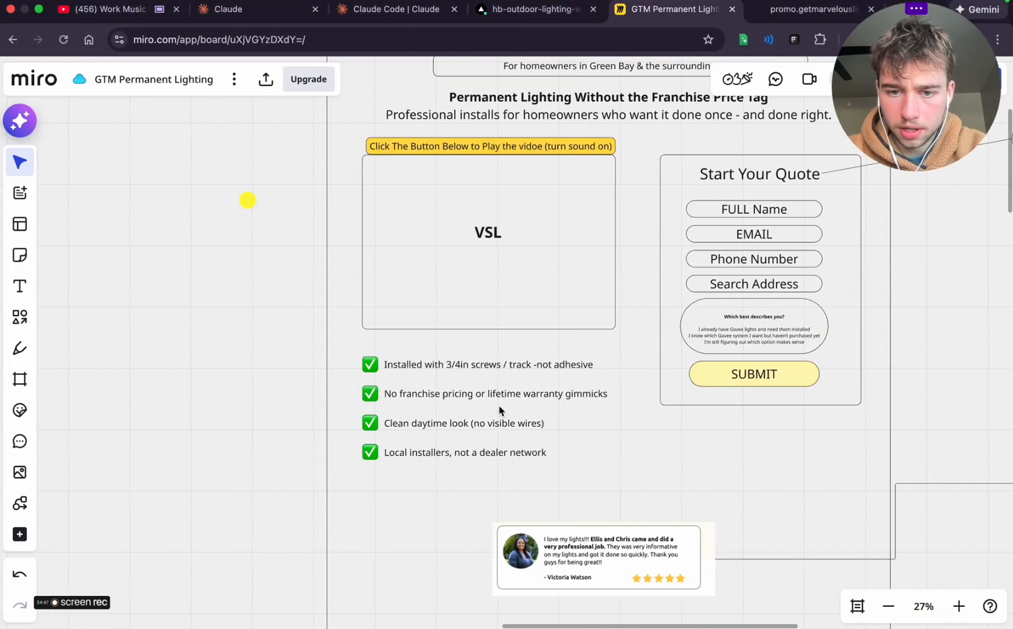
scroll(500, 409, "down", 10)
scroll(498, 410, "down", 2)
scroll(498, 410, "up", 5)
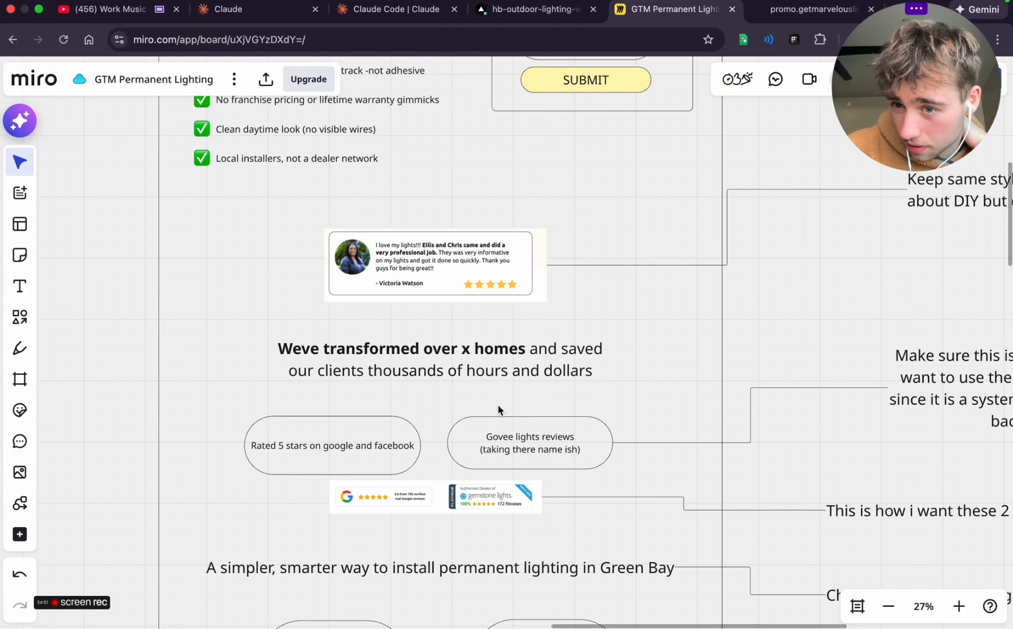
scroll(498, 410, "down", 5)
scroll(498, 410, "right", 3)
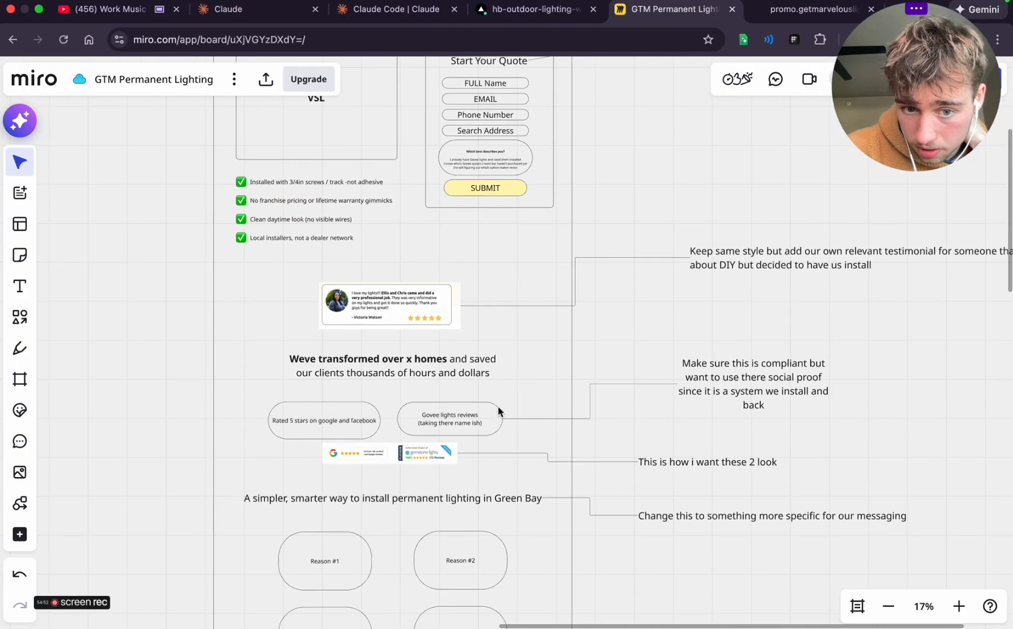
scroll(499, 410, "right", 5)
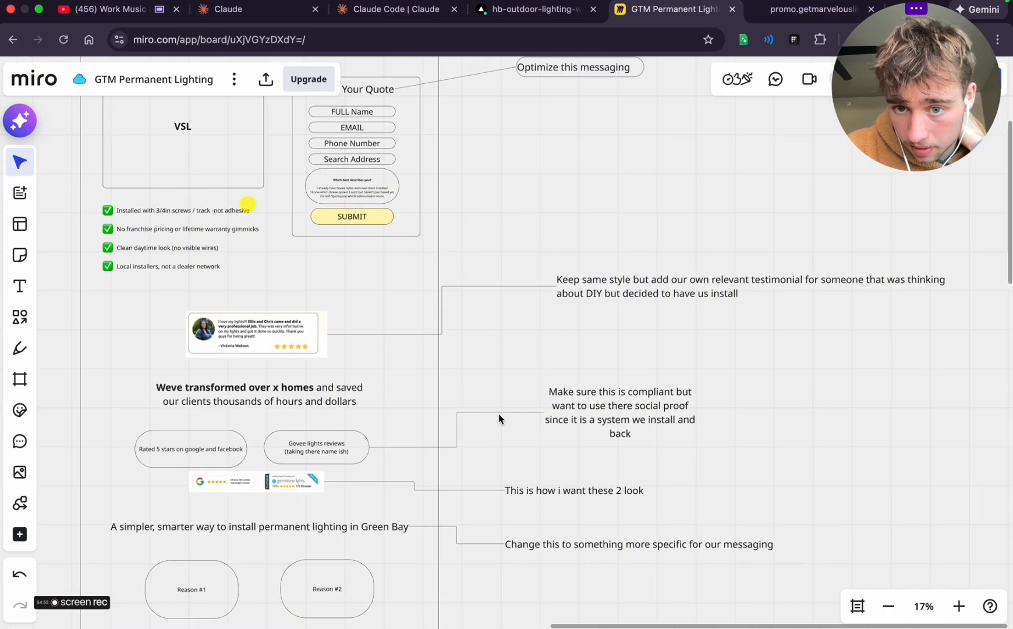
scroll(498, 418, "down", 3)
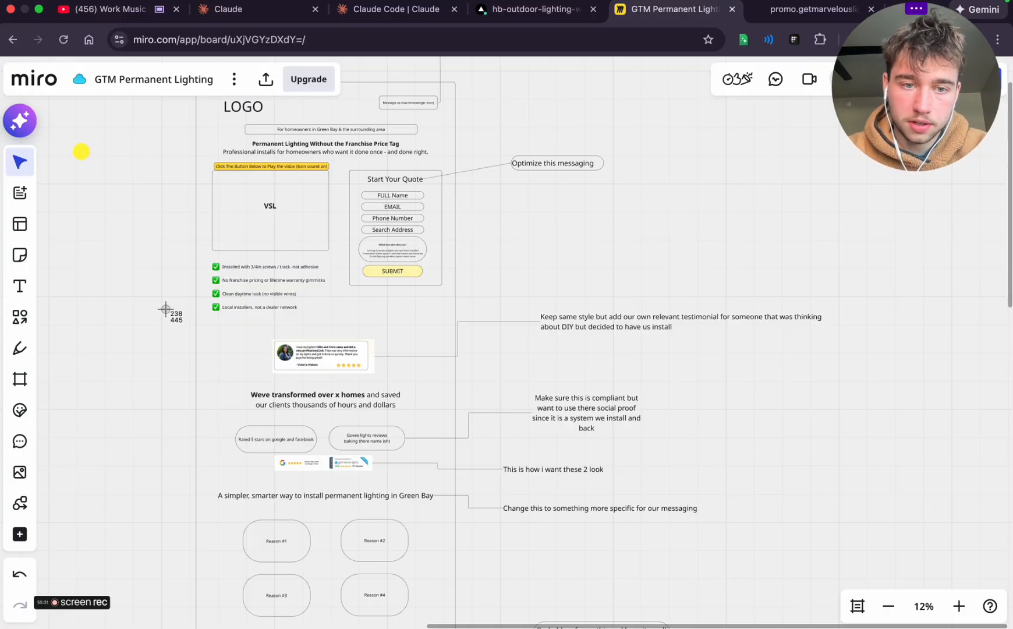
left_click_drag(165, 310, 856, 453)
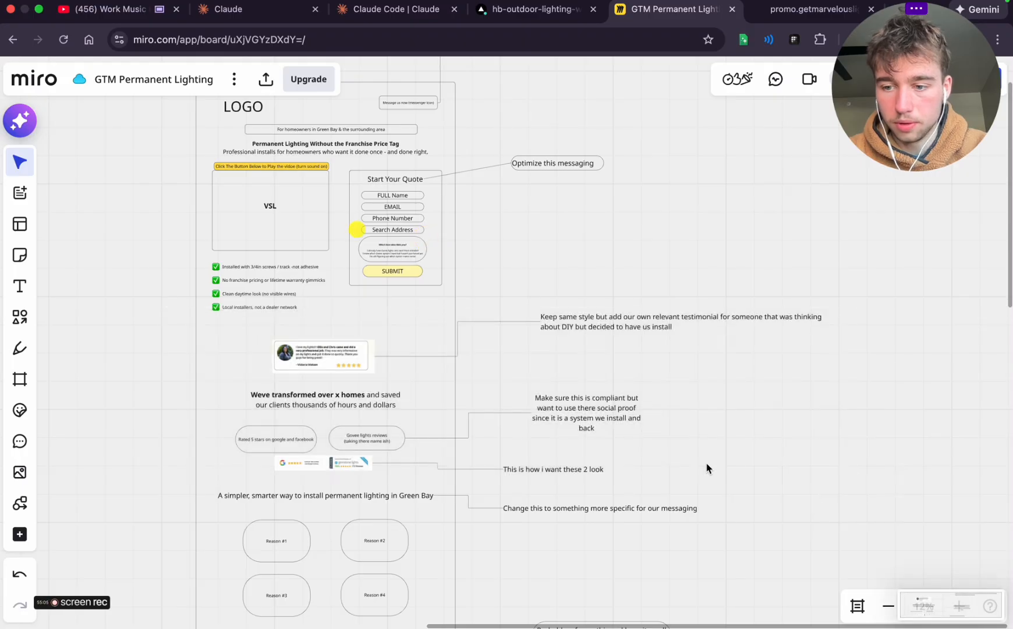
Examine the testimonial card and its surrounding notes on the Miro wireframe while dictating the feedback request to ChatGPT
key("ctrl+Left")
left_click_drag(961, 602, 310, 581)
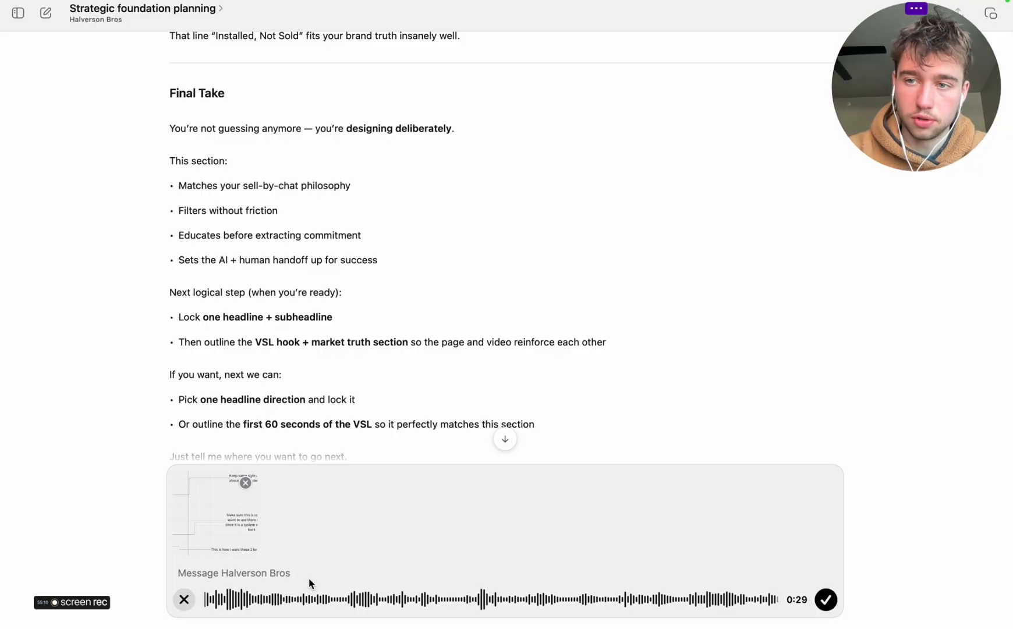
key("ctrl+Right")
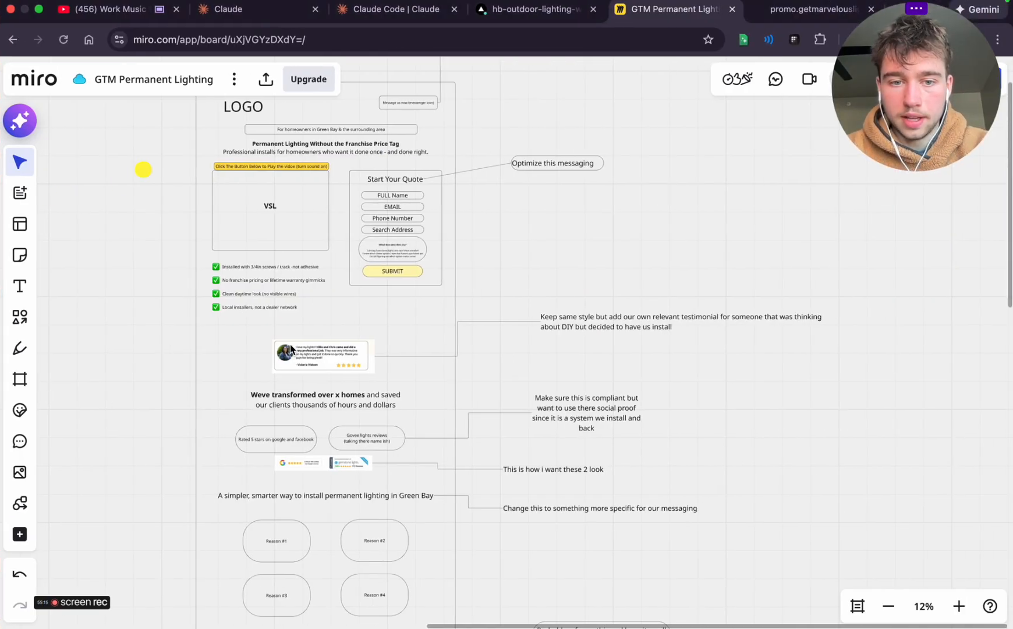
scroll(291, 348, "up", 5)
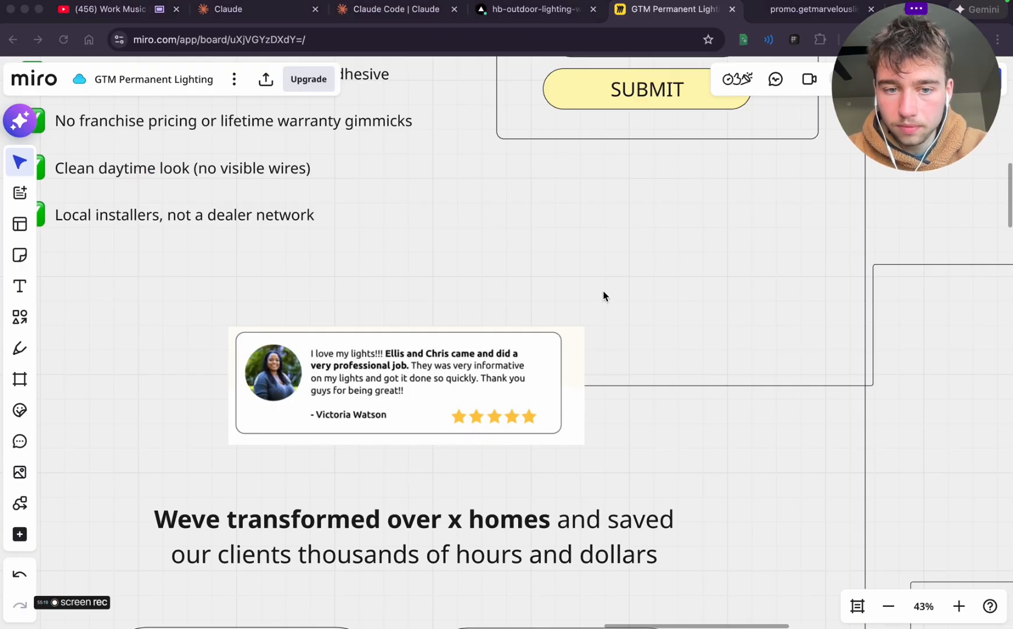
left_click(505, 194)
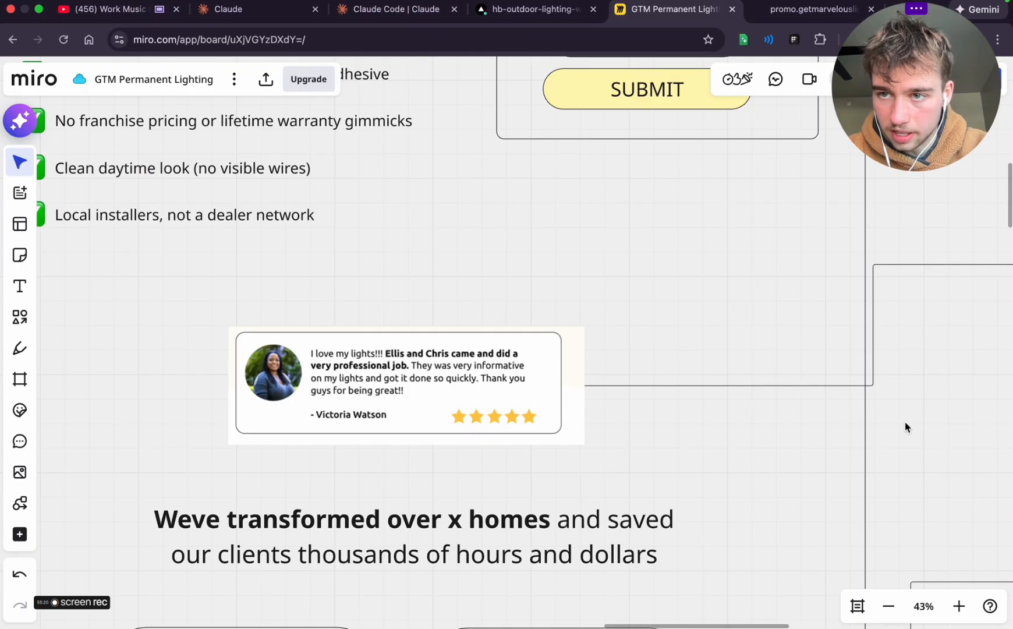
scroll(611, 409, "down", 5)
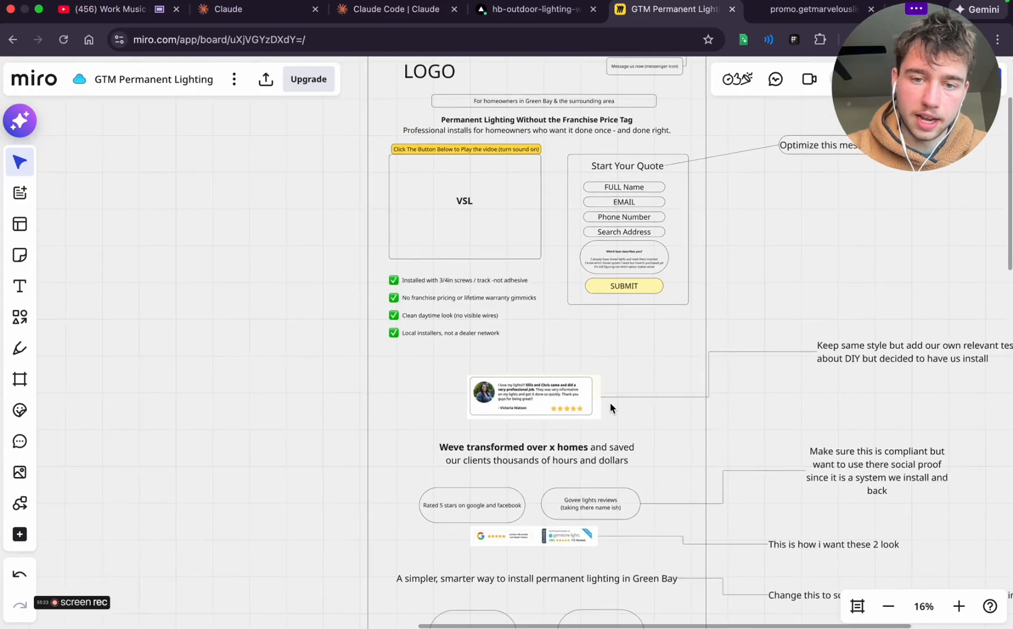
scroll(611, 409, "up", 3)
scroll(611, 409, "down", 2)
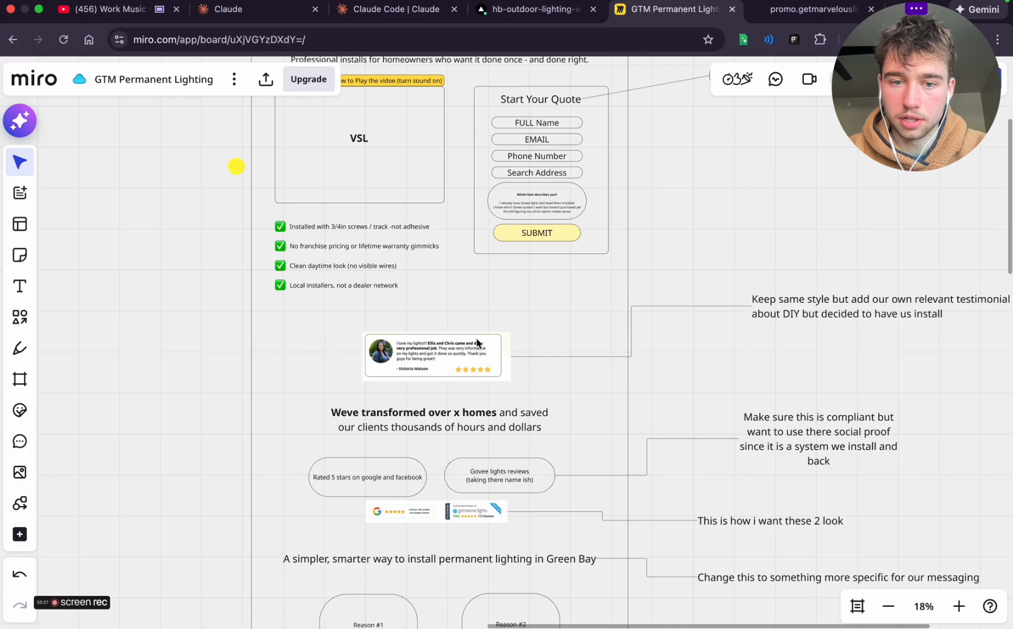
Finish the dictation in ChatGPT and send it with the screenshot, asking to frame the review around a homeowner who considered DIY
key("ctrl+Left")
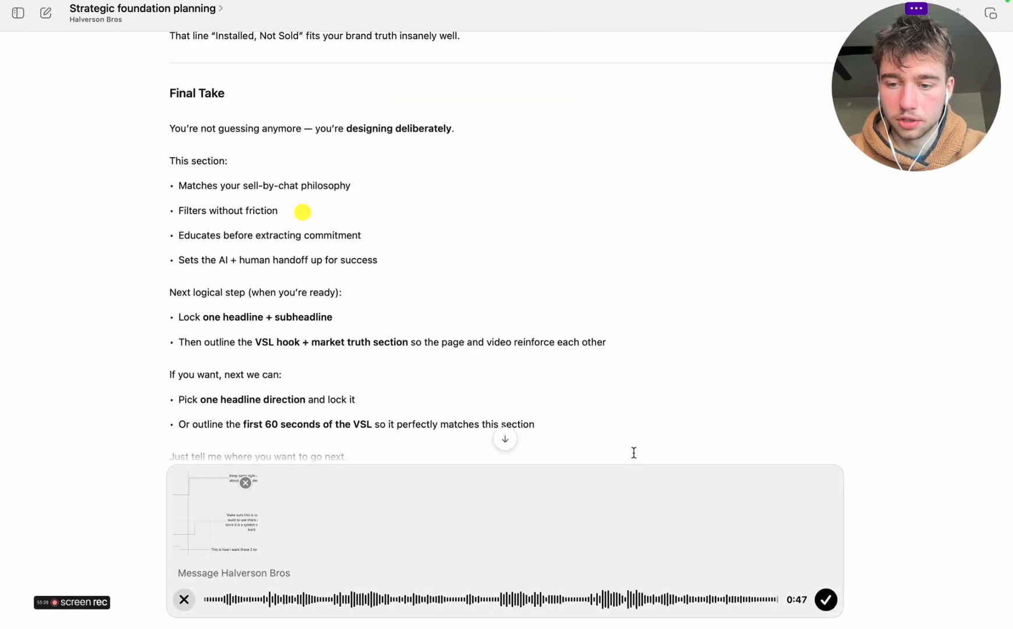
left_click(827, 602)
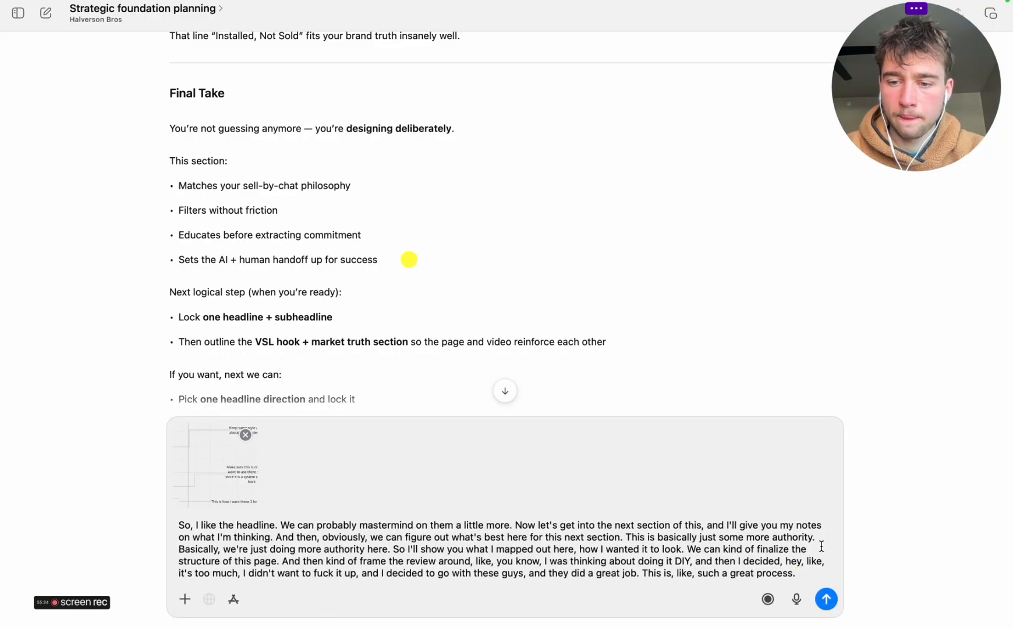
left_click(827, 600)
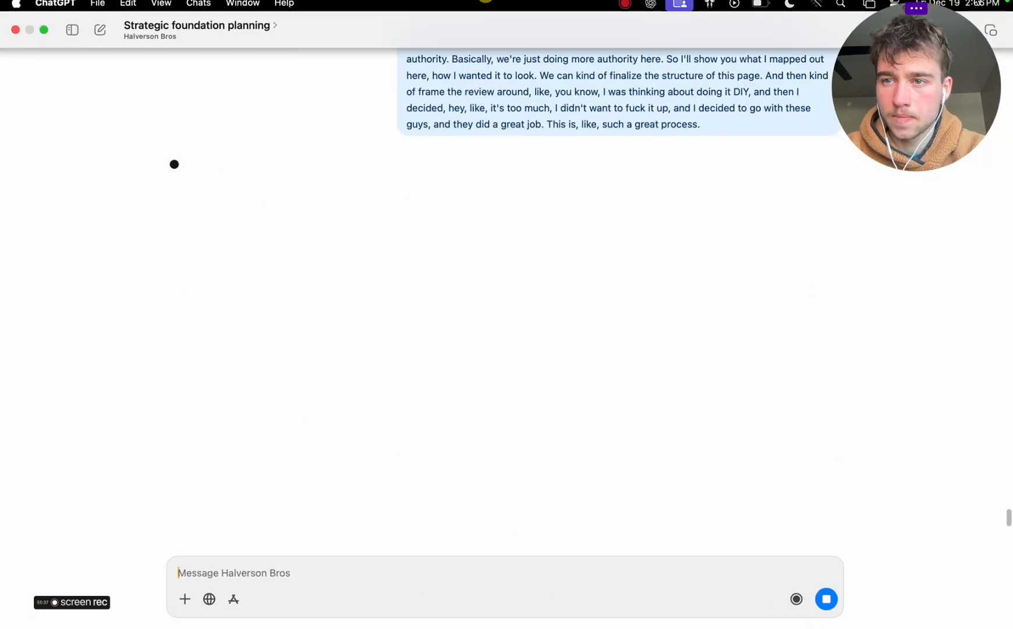
left_click_drag(863, 119, 861, 160)
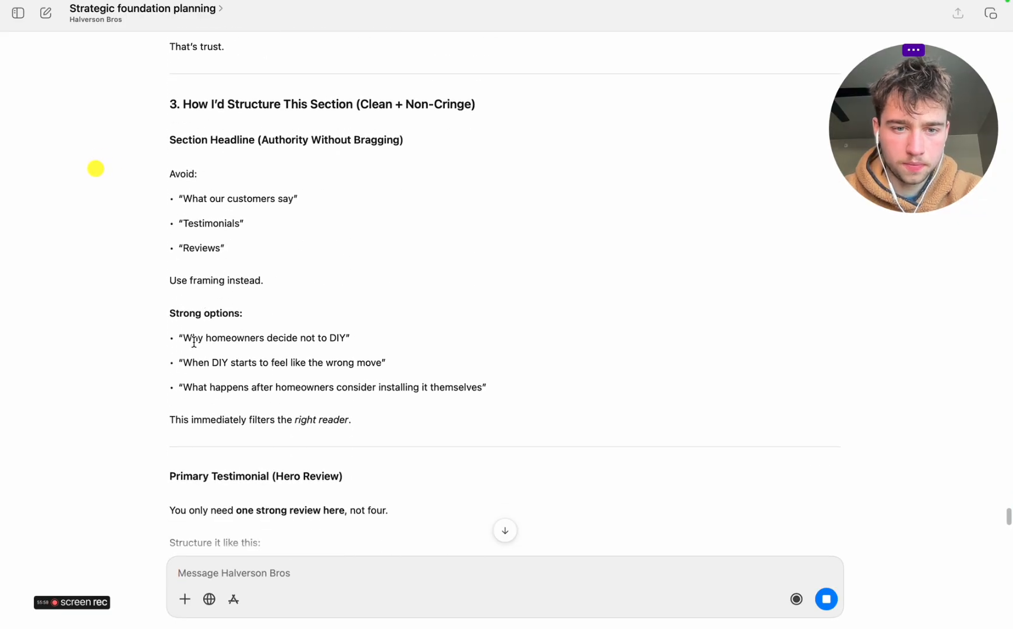
Read ChatGPT's advice on the section headline, the primary testimonial and the secondary authority framing
left_click_drag(201, 334, 333, 333)
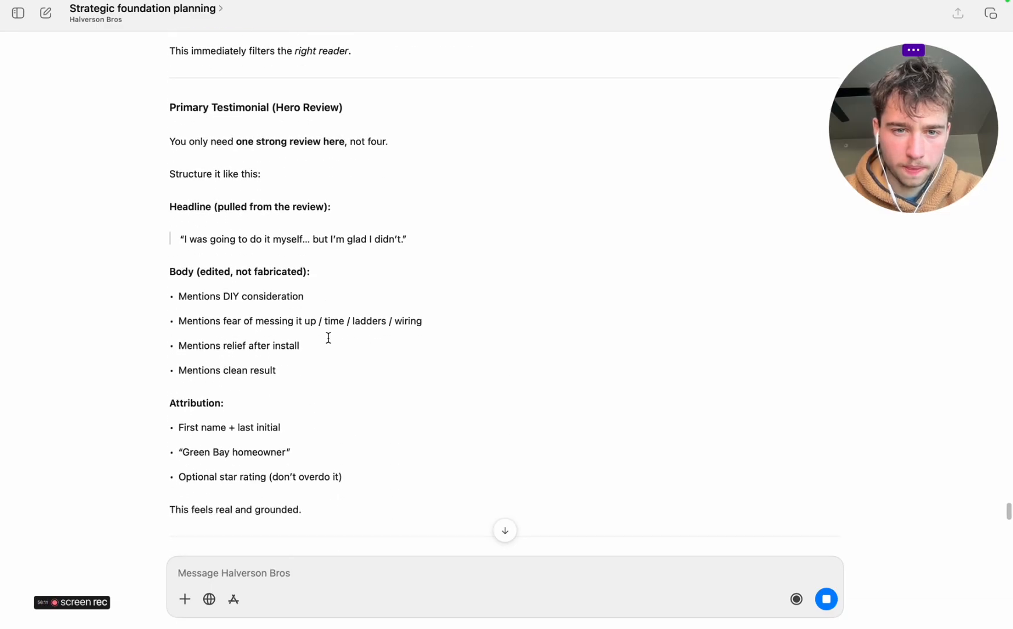
key("ctrl+Right")
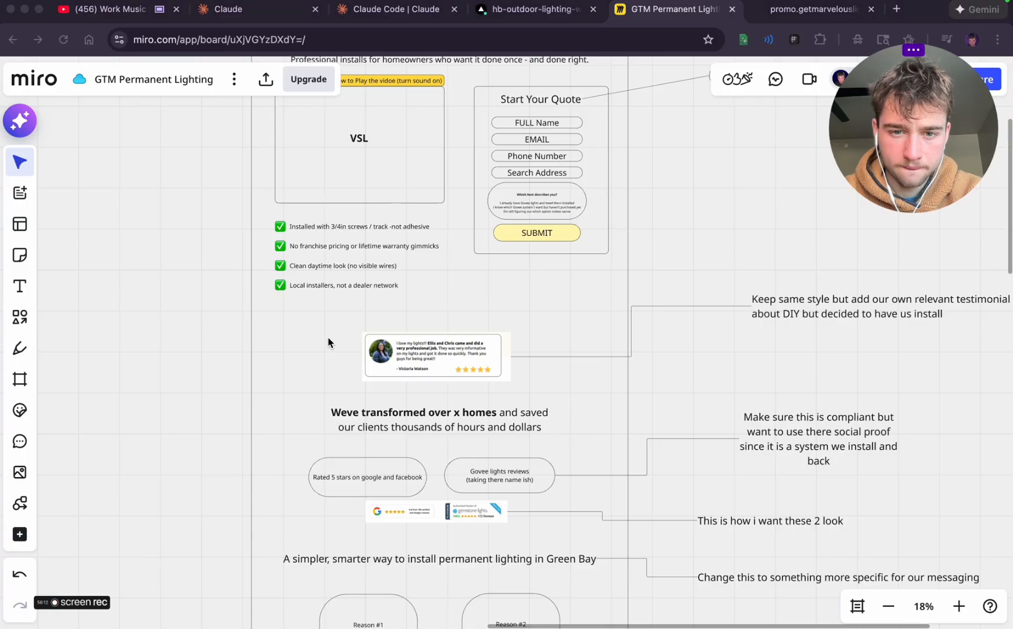
key("ctrl+Left")
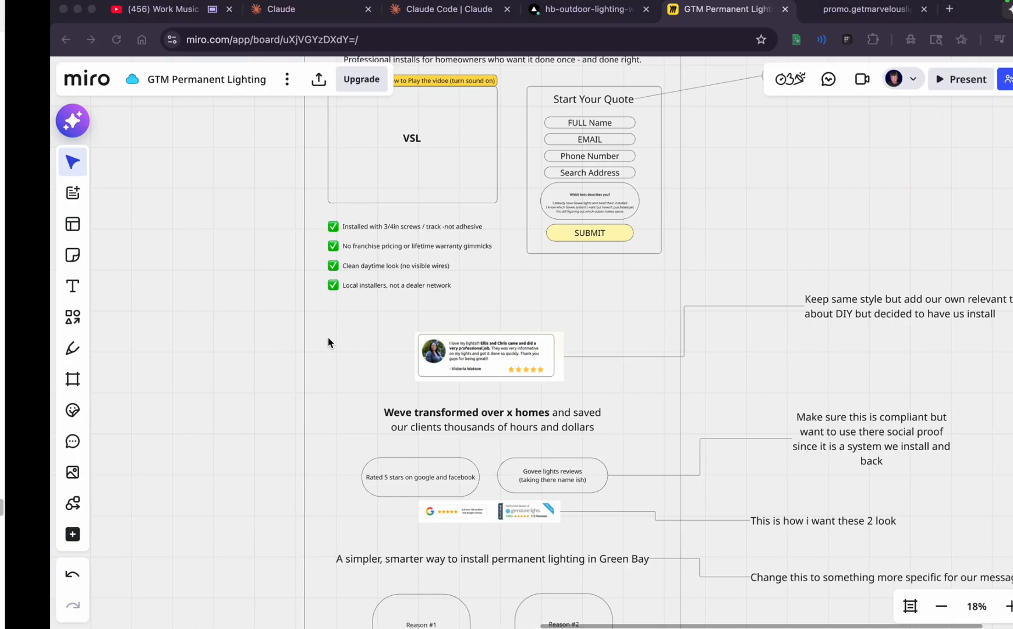
scroll(346, 282, "down", 6)
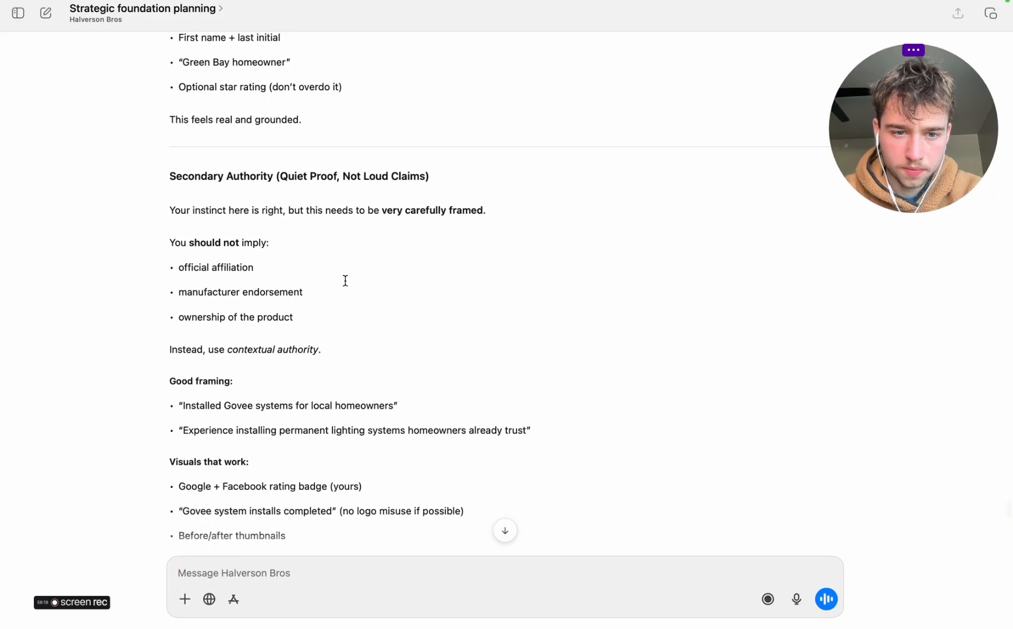
scroll(345, 281, "down", 3)
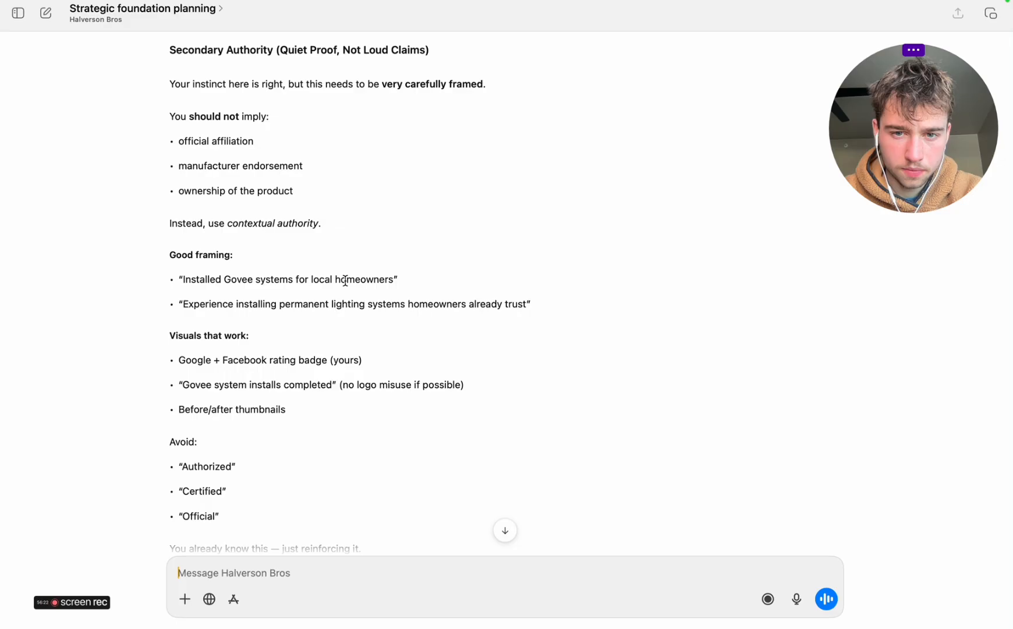
Copy the framing line "Experience installing permanent lighting systems homeowners already trust" from the reply
left_click_drag(201, 304, 519, 301)
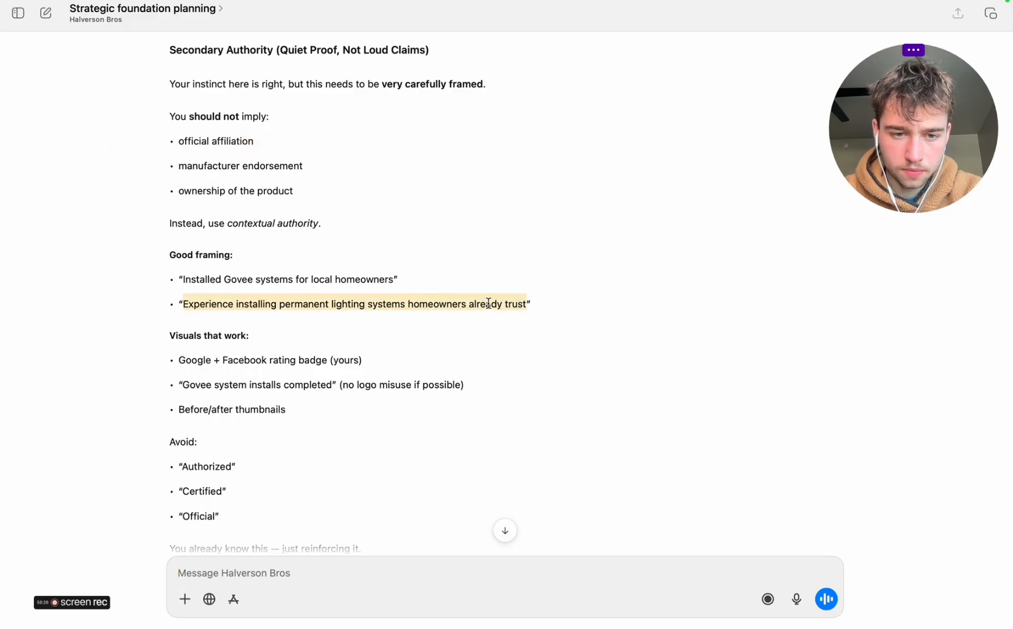
right_click(488, 304)
left_click(531, 358)
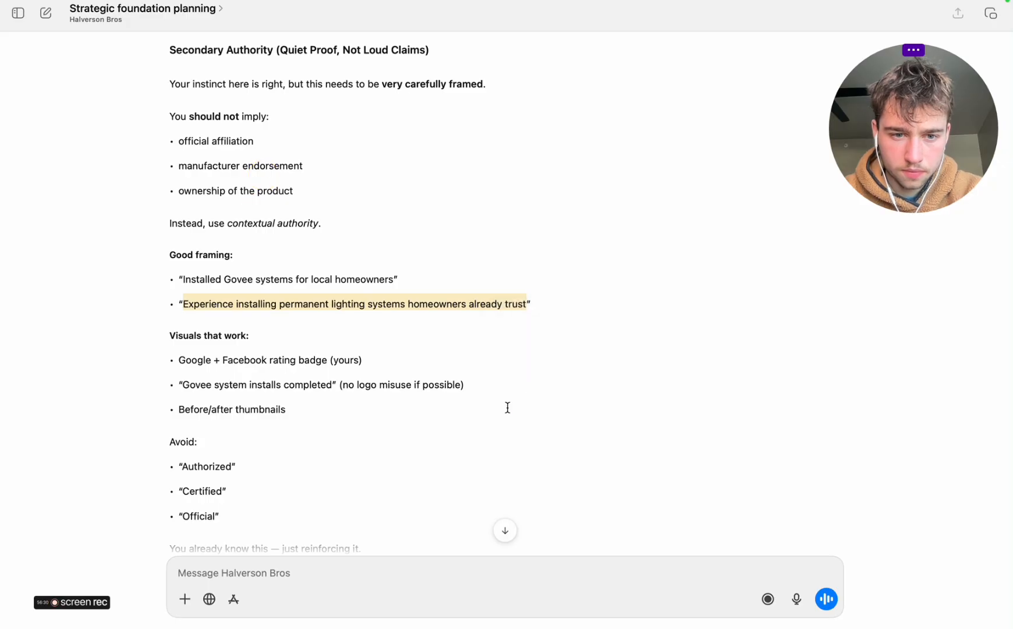
scroll(508, 407, "down", 2)
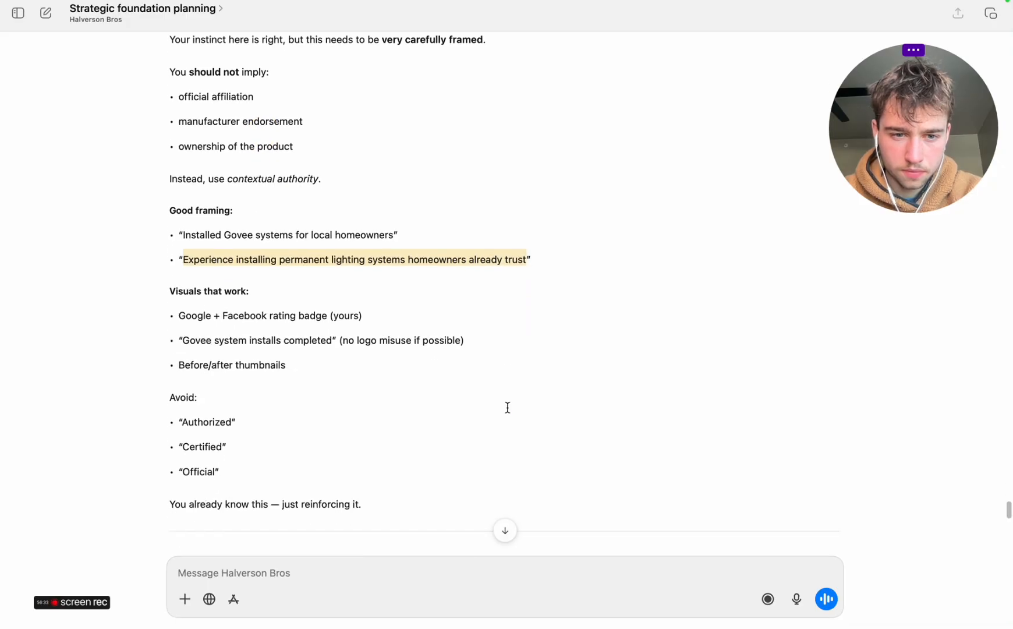
Replace the "Weve transformed over x homes" heading in Miro with the copied line, removing its bullet and the extra blank line
key("ctrl+Right")
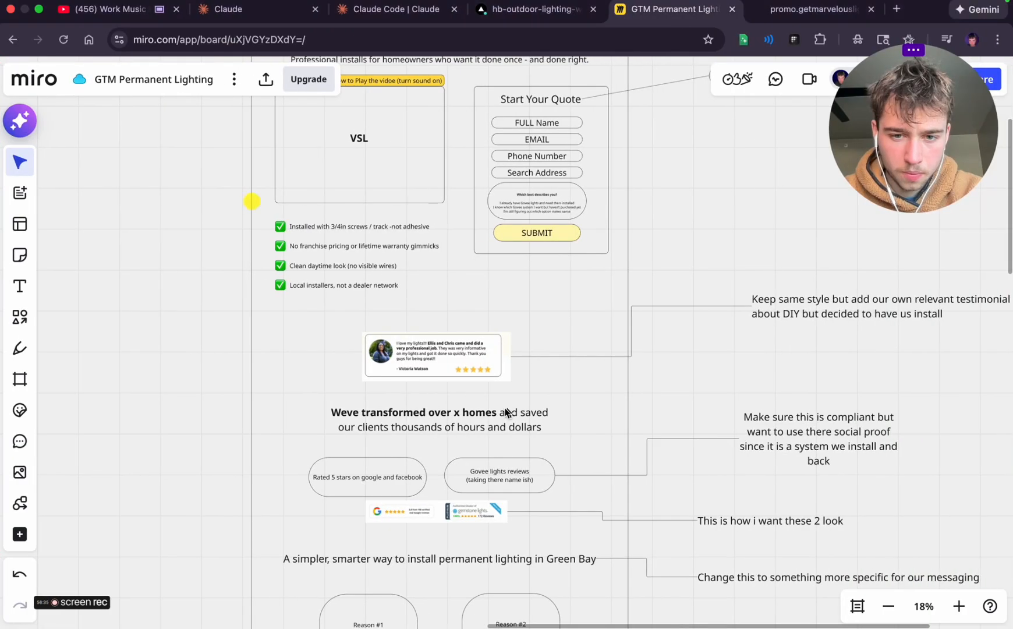
double_click(445, 417)
key("super+v")
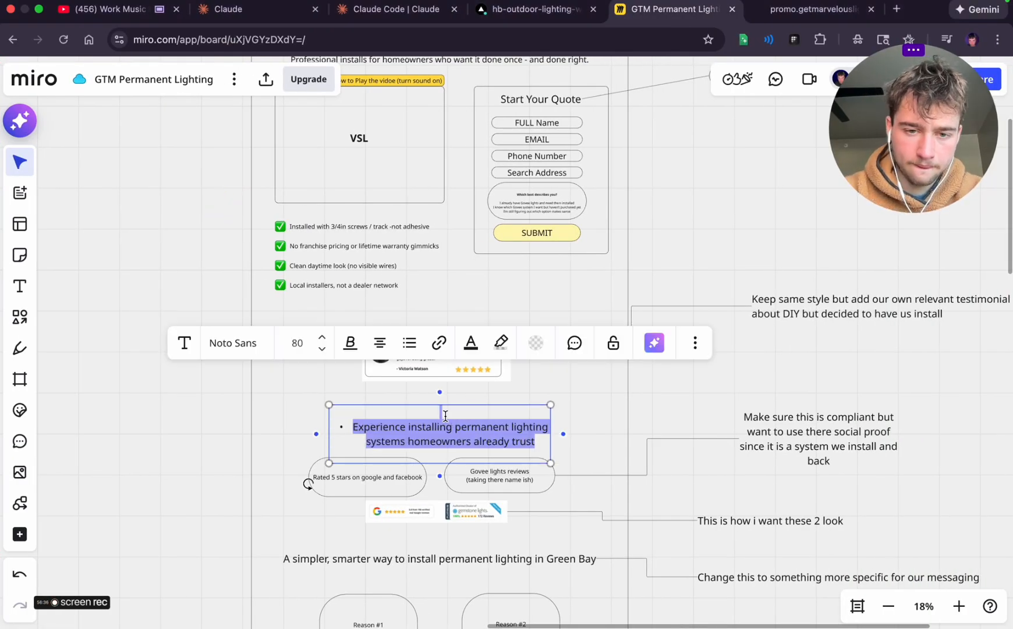
left_click(352, 426)
key("BackSpace")
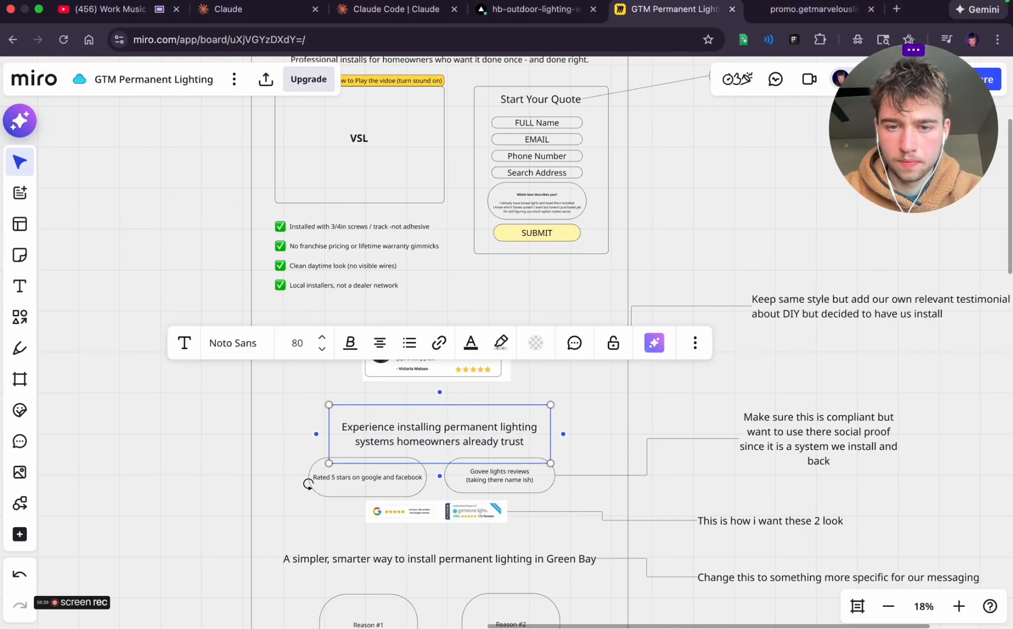
key("BackSpace")
key("BackSpace")
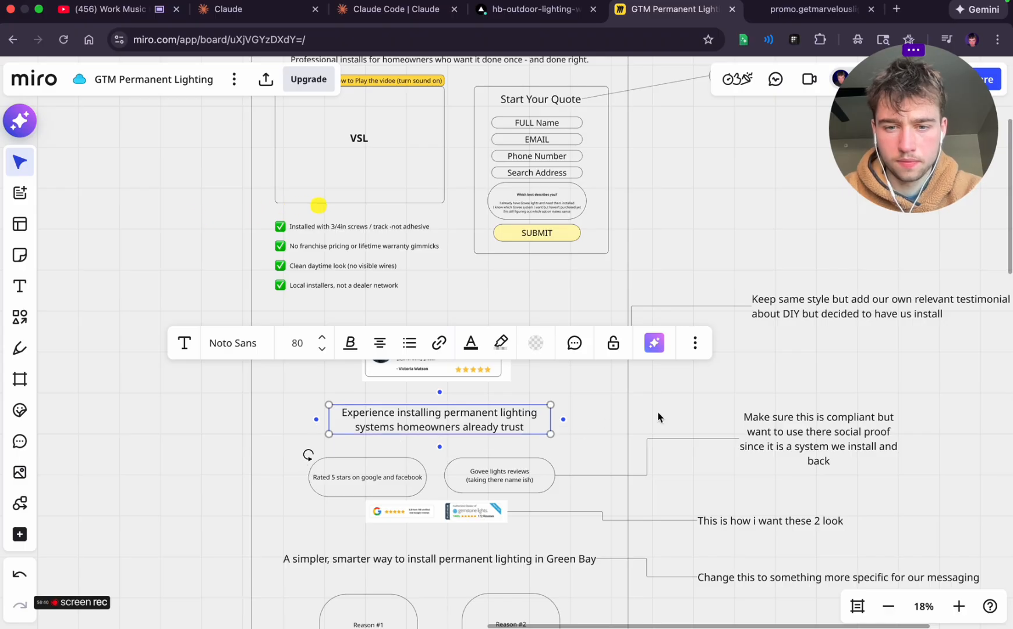
left_click(681, 409)
Return to ChatGPT, read the copy framework and copy the example testimonial about originally planning to install the lights
scroll(680, 407, "down", 4)
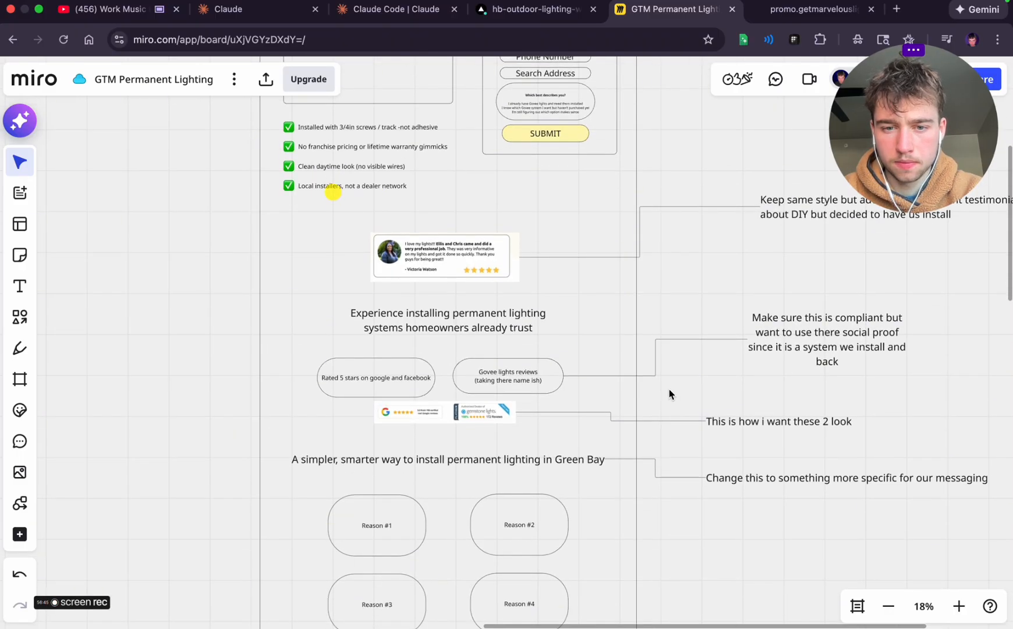
scroll(670, 389, "right", 1)
key("ctrl+Left")
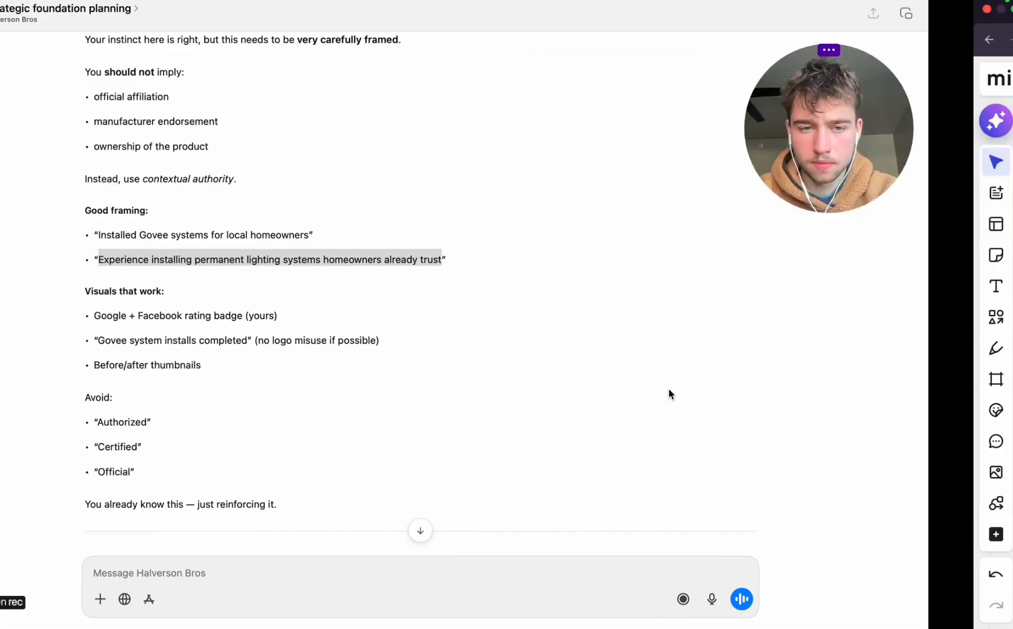
scroll(417, 395, "down", 10)
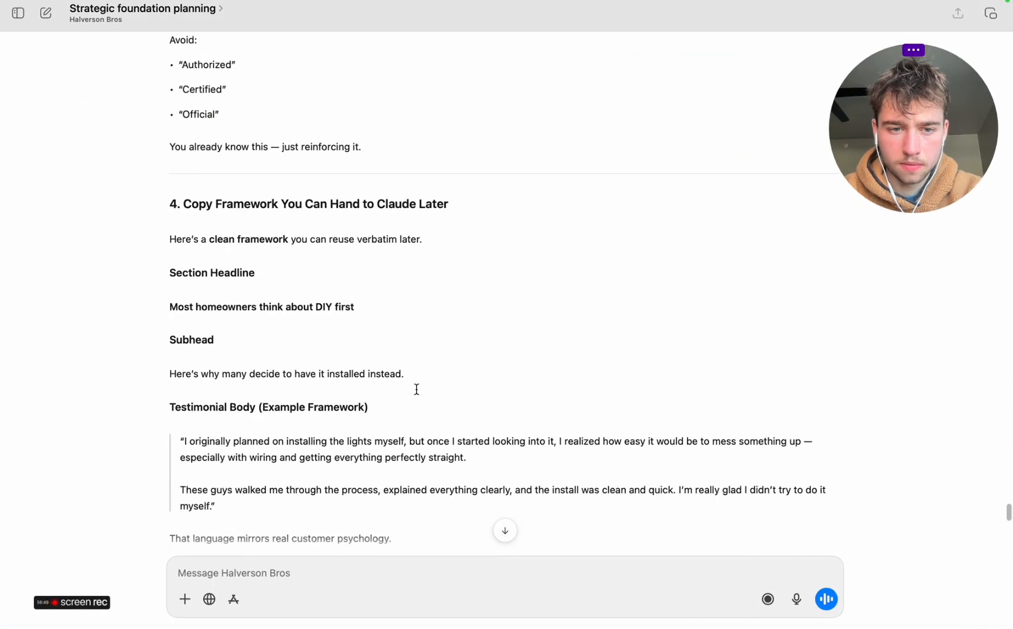
scroll(417, 389, "down", 1)
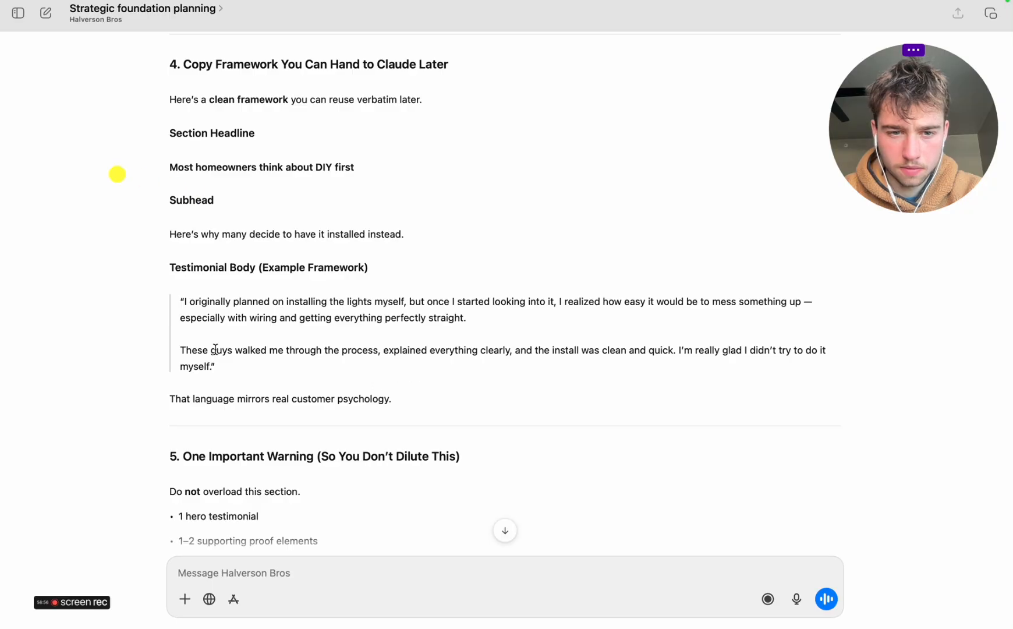
left_click_drag(219, 366, 180, 302)
scroll(454, 497, "down", 10)
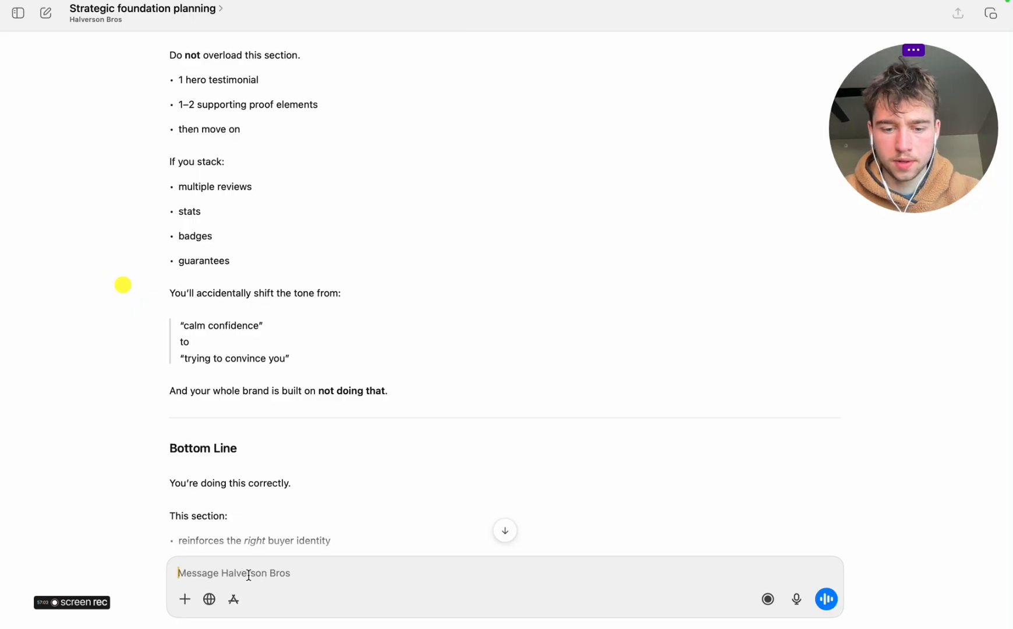
Send "Great please write the testimonial like a real person -" followed by the copied example testimonial
type("gre")
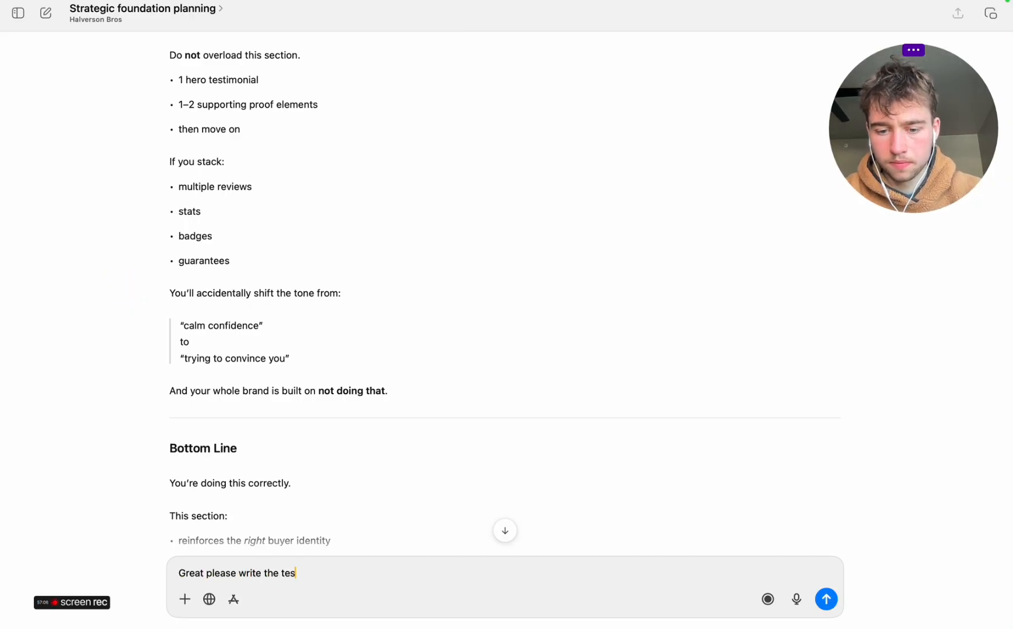
type("at please write the testimonil")
key("BackSpace")
type("al like a real person -")
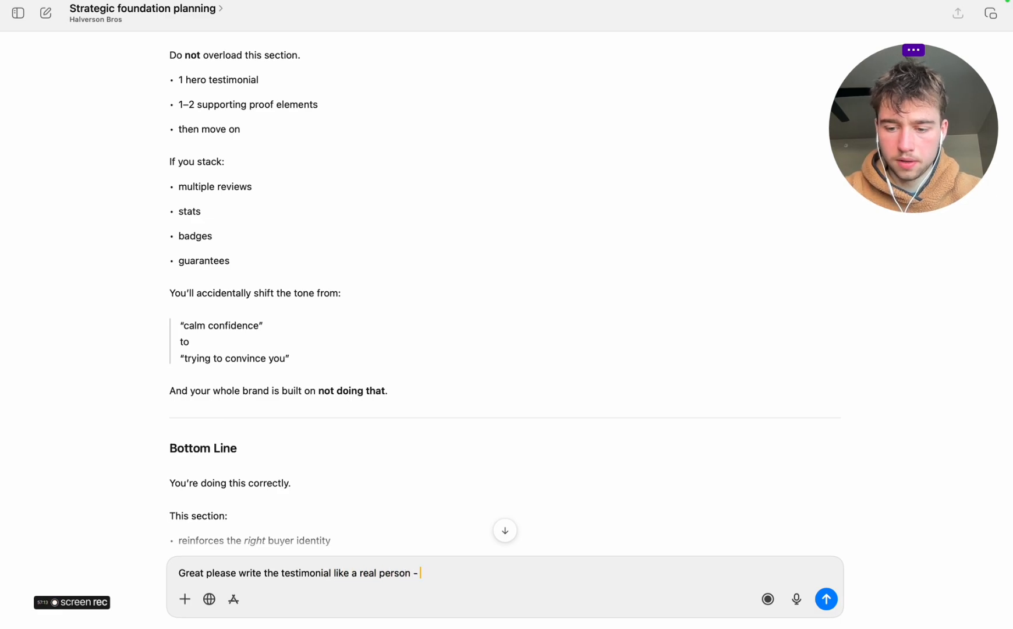
key("super+v")
key("Return")
left_click(953, 3)
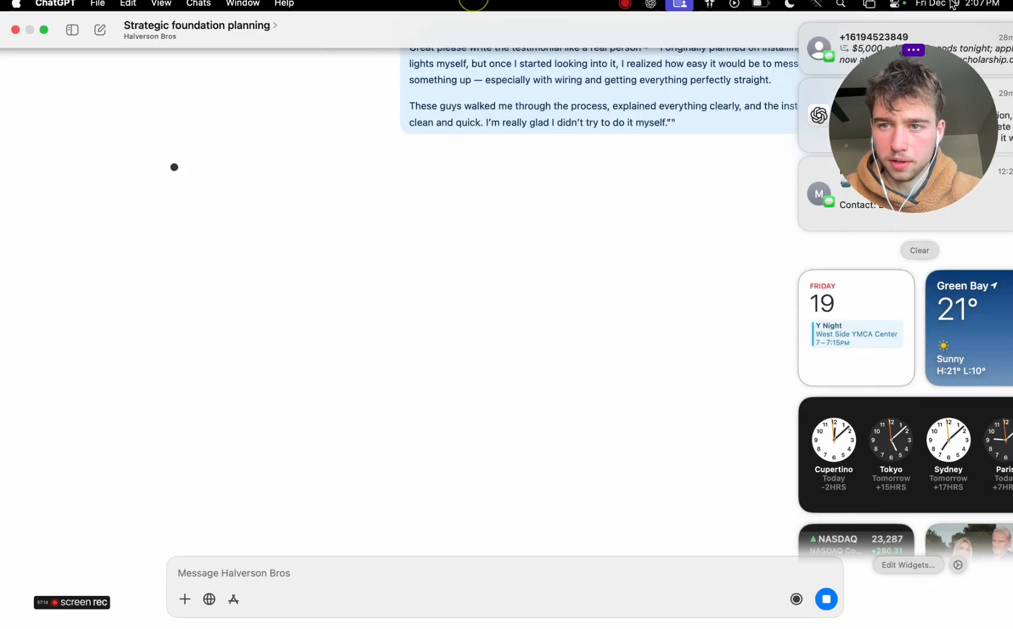
left_click(953, 3)
left_click(655, 269)
Copy the slightly shorter testimonial starting "I planned on installing the lights myself at first" and look over the more casual version
scroll(655, 268, "up", 2)
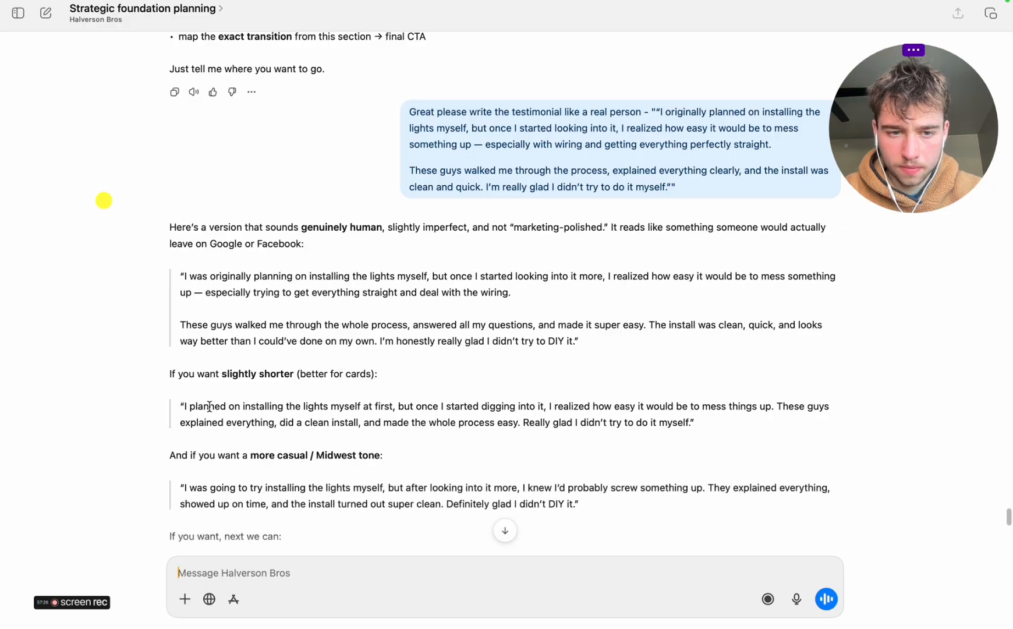
left_click_drag(182, 404, 693, 417)
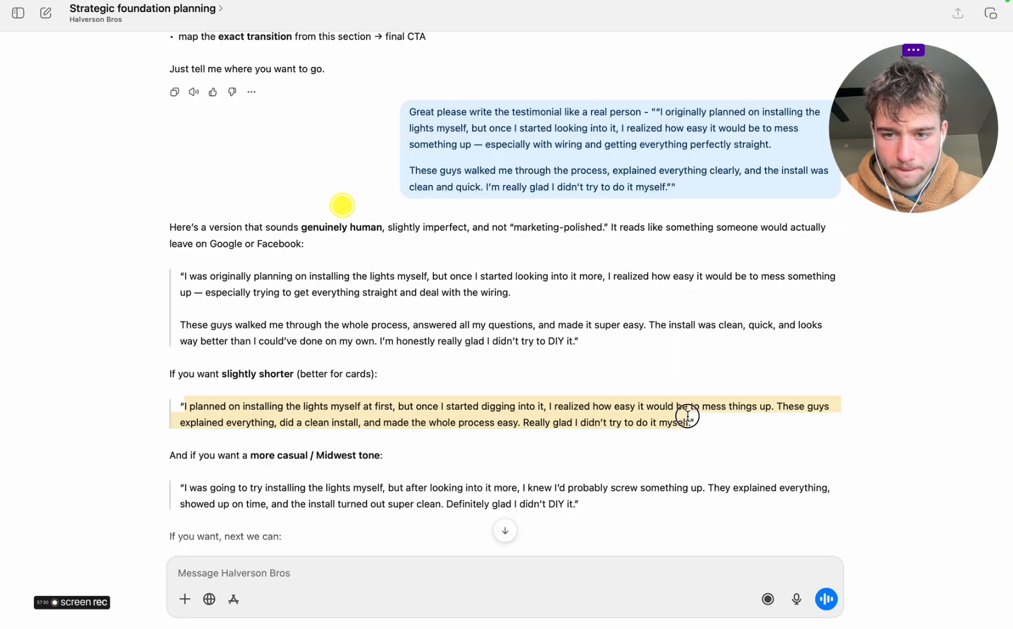
right_click(629, 416)
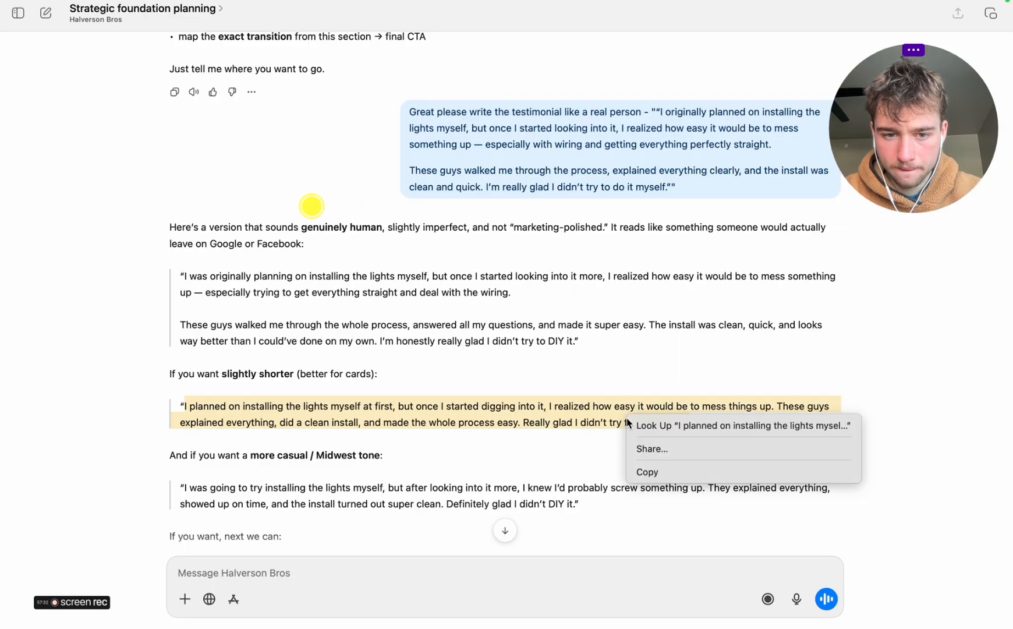
left_click(664, 472)
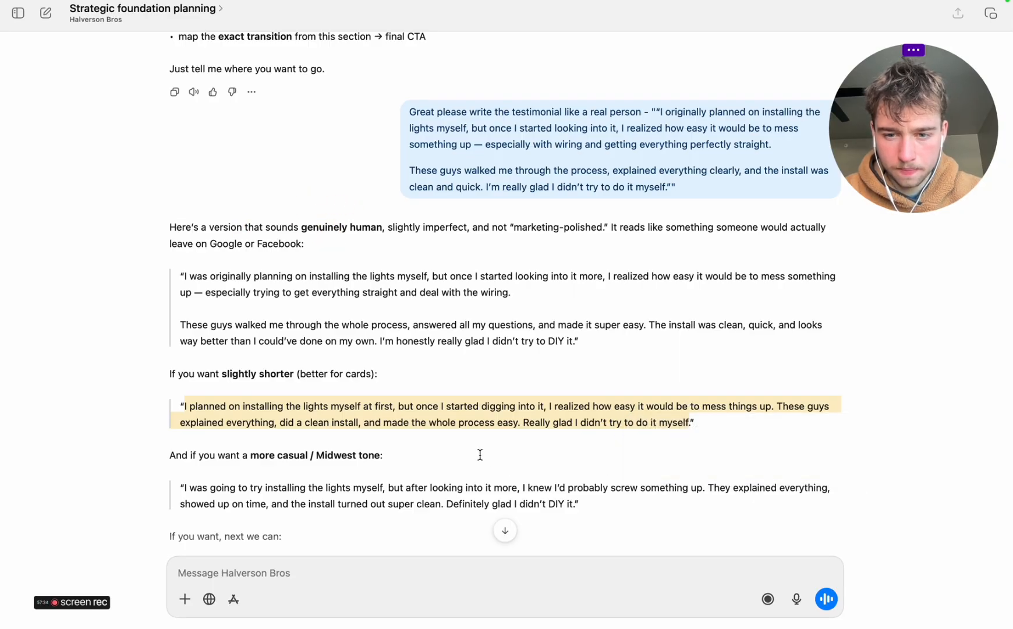
scroll(480, 454, "down", 3)
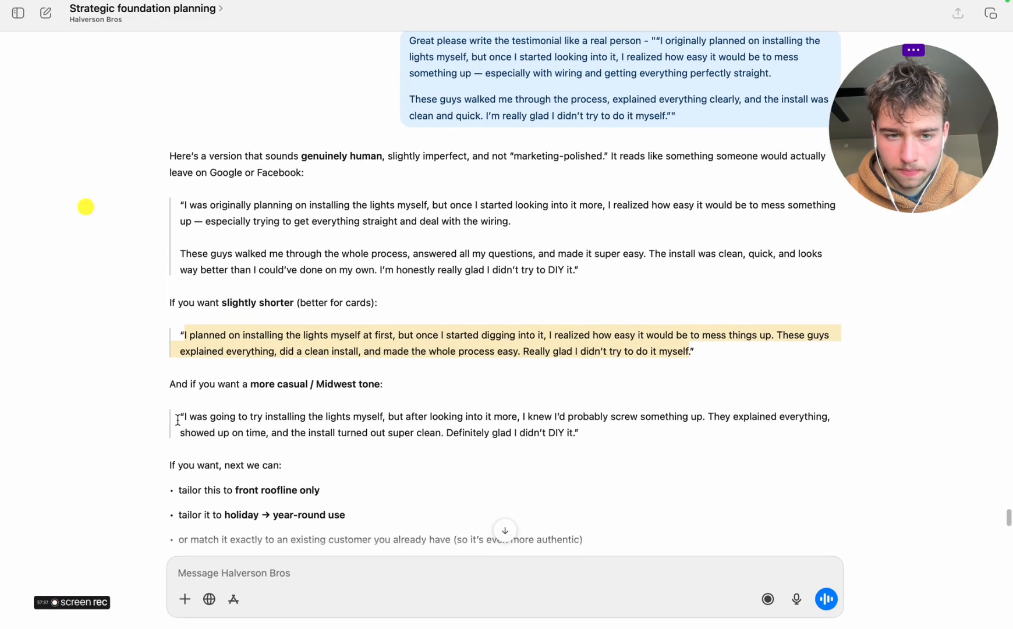
Copy the more casual / Midwest tone testimonial starting "I was going to try installing the lights myself" from the ChatGPT reply
left_click_drag(186, 419, 575, 425)
right_click(567, 432)
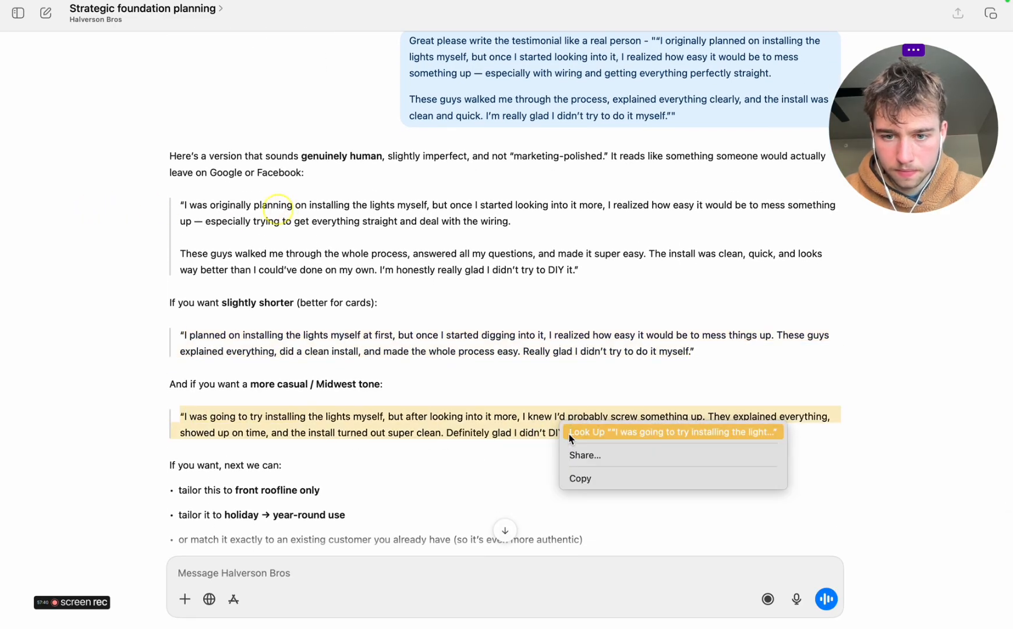
left_click(583, 479)
scroll(602, 394, "up", 1)
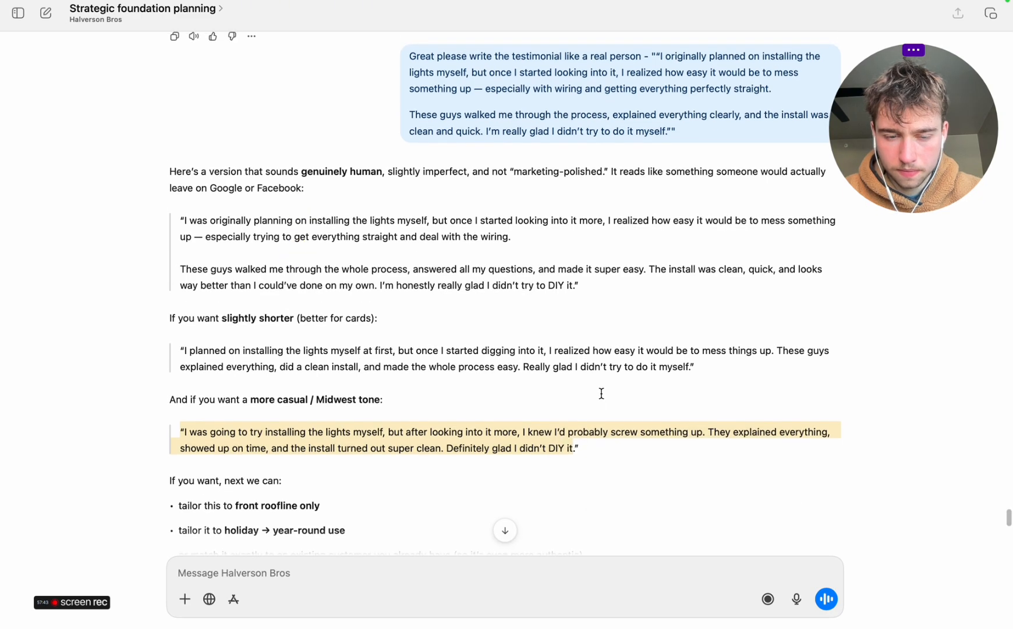
scroll(602, 393, "up", 1)
Switch to Miro and replace the "Keep same style but add our own relevant testimonial" note beside the review card with the copied testimonial
key("ctrl+Right")
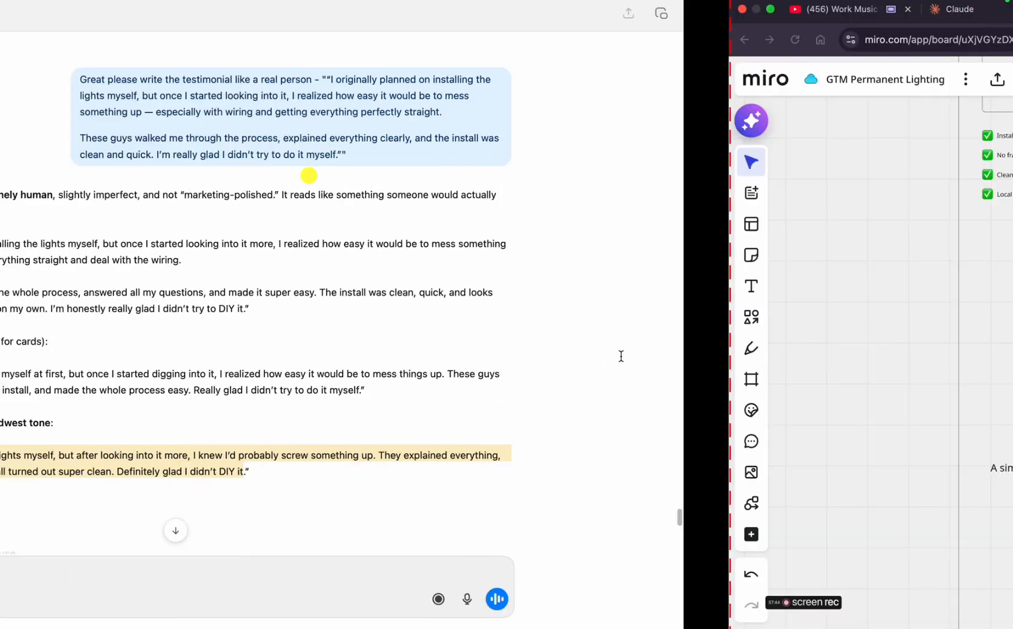
left_click(416, 269)
scroll(416, 270, "up", 2)
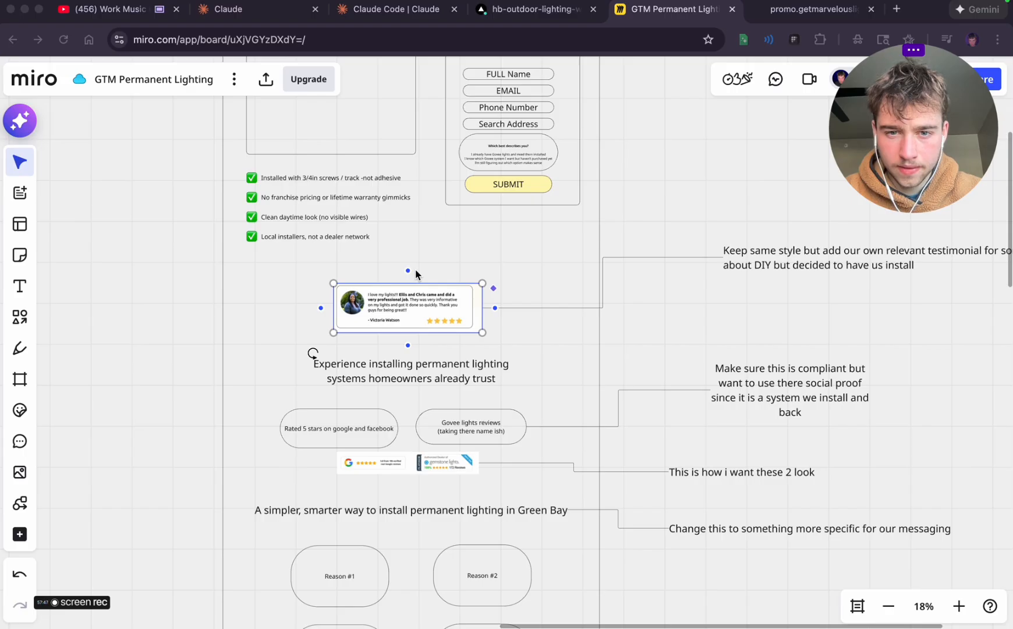
scroll(661, 306, "right", 5)
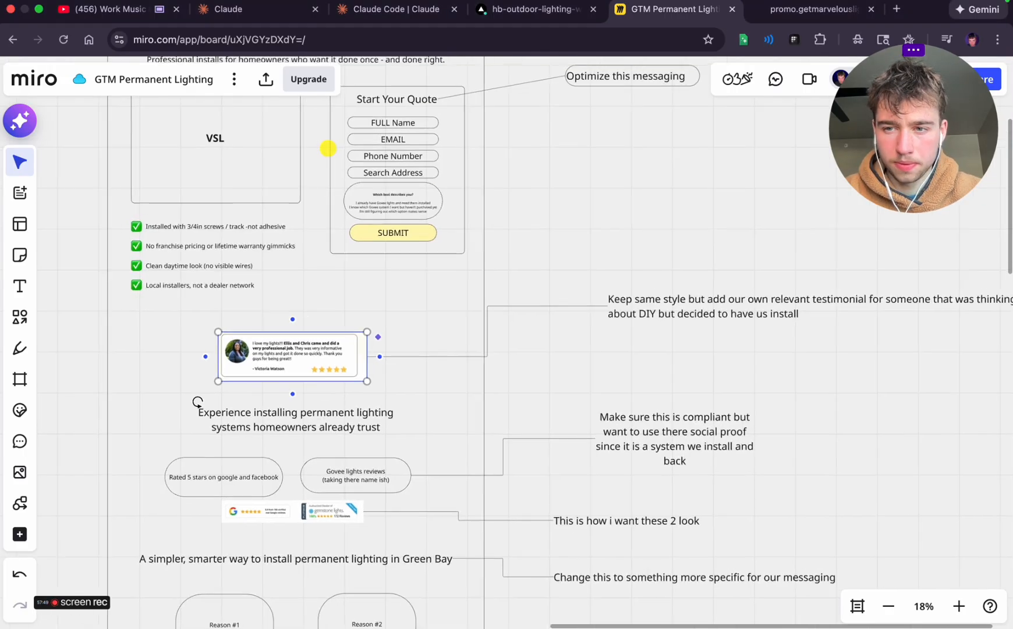
double_click(655, 293)
key("super+v")
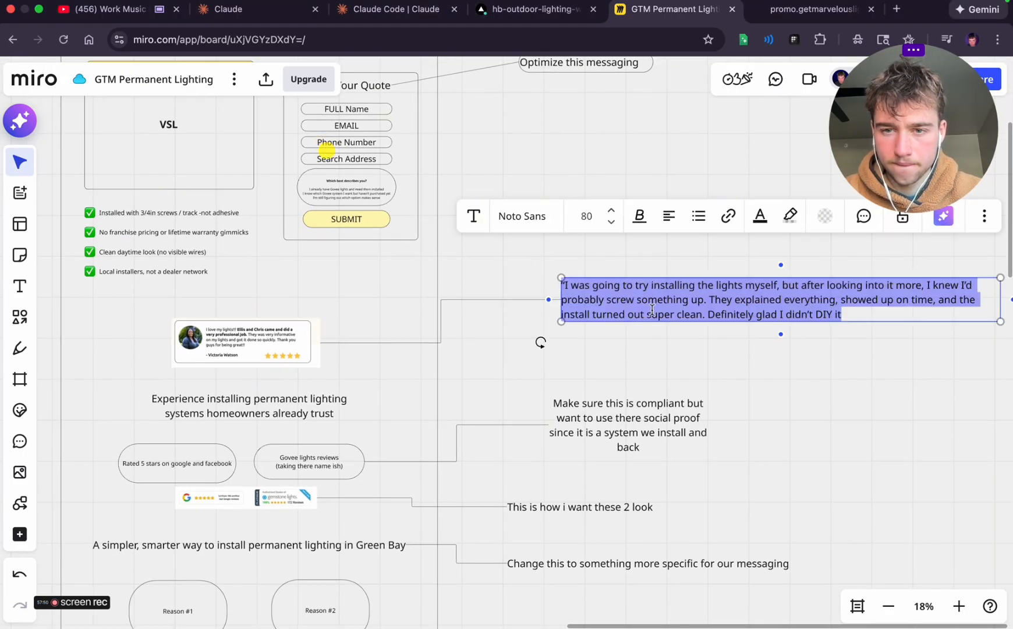
Change "super clean." to "amazing!!" in the pasted testimonial
left_click(667, 301)
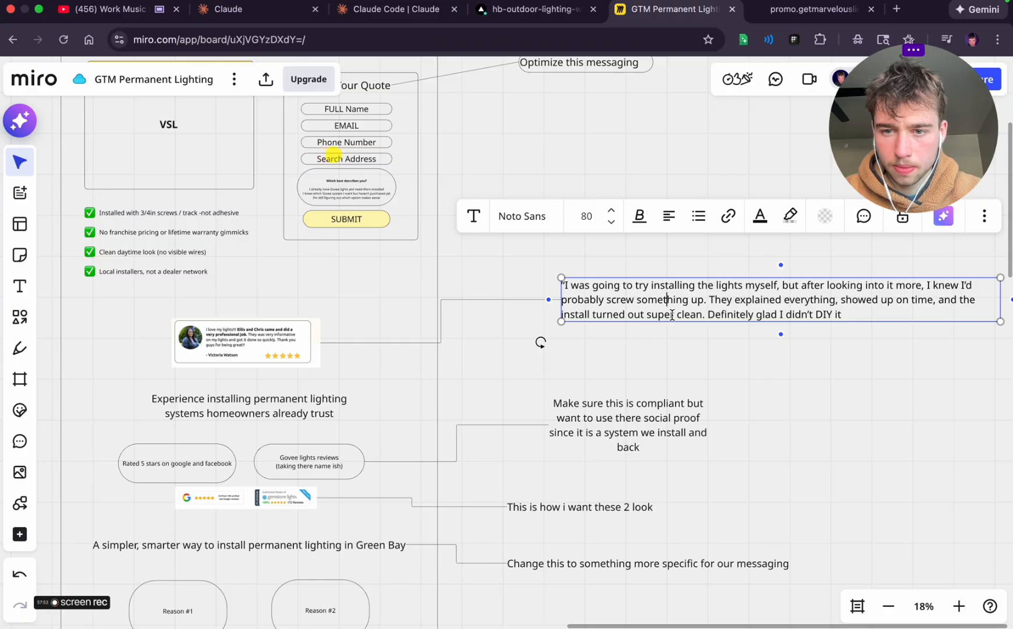
left_click_drag(658, 313, 703, 315)
type("amazing")
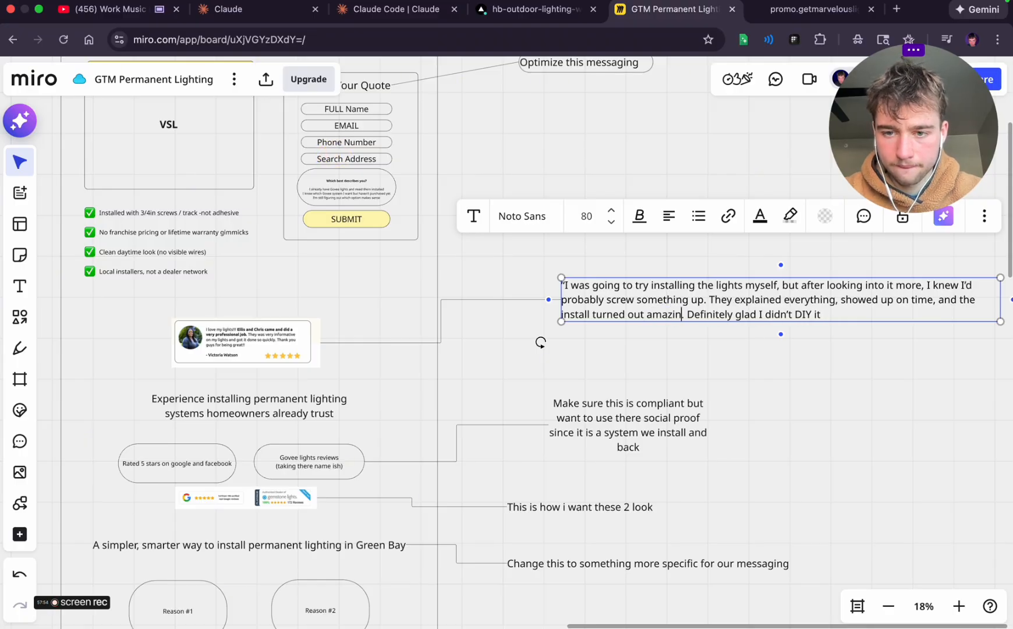
key("BackSpace")
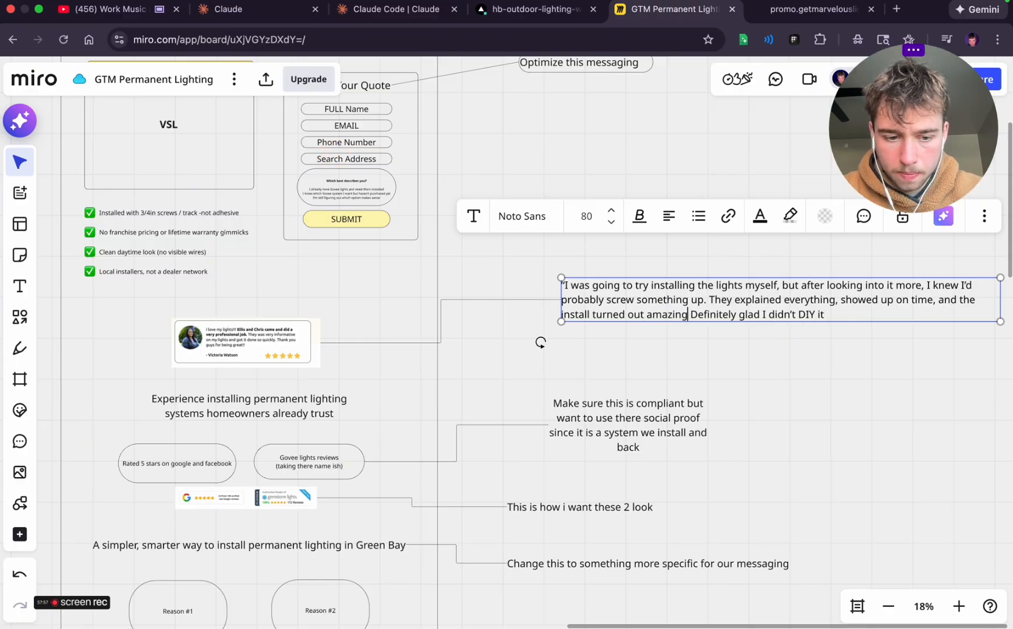
type("!!")
scroll(720, 372, "right", 3)
scroll(719, 372, "up", 2)
left_click(688, 415)
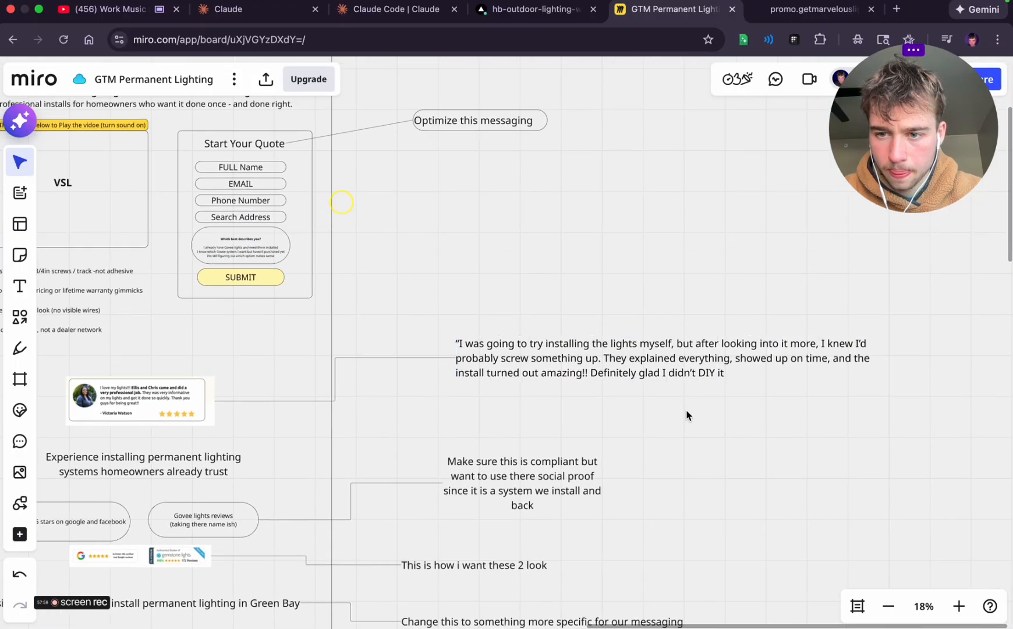
Add the grinning sweat emoji 😅 and a closing quotation mark after "Definitely glad I didn't DIY it" in the testimonial
left_click(816, 345)
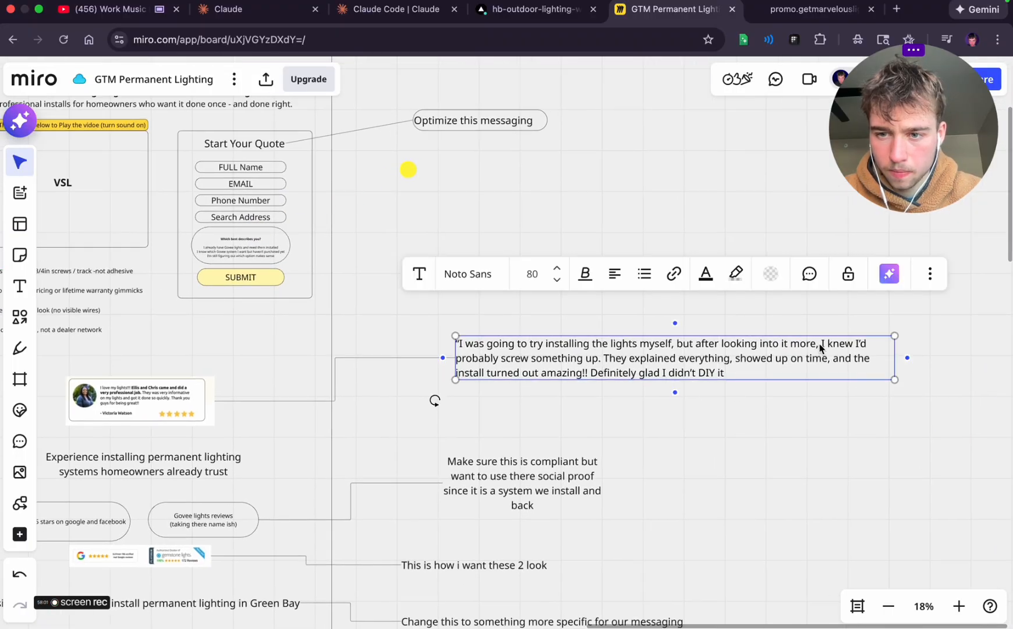
left_click(819, 344)
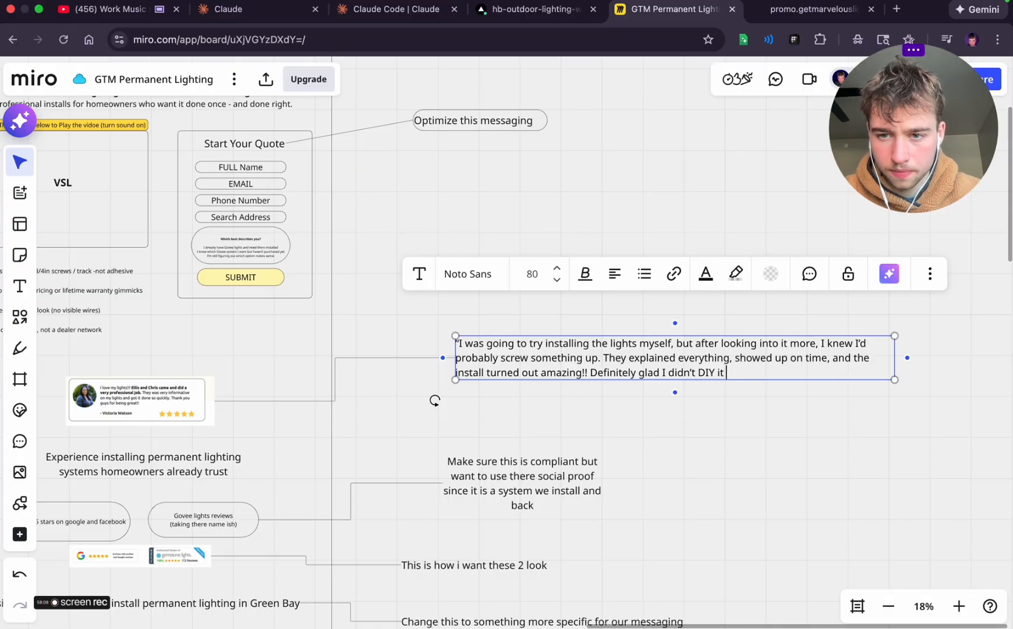
key("ctrl+super+space")
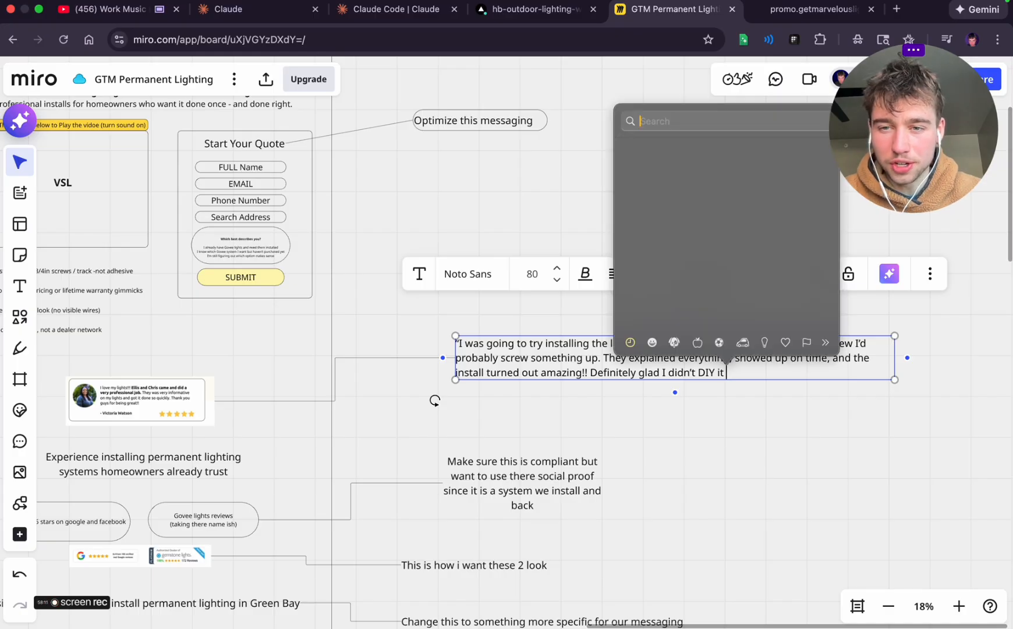
scroll(804, 227, "down", 5)
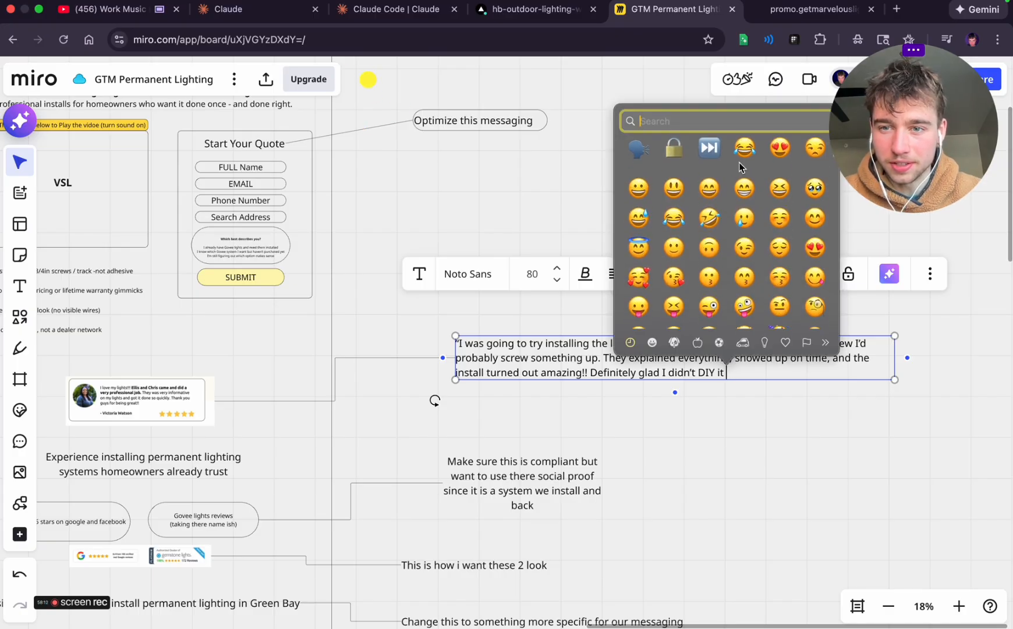
left_click(743, 163)
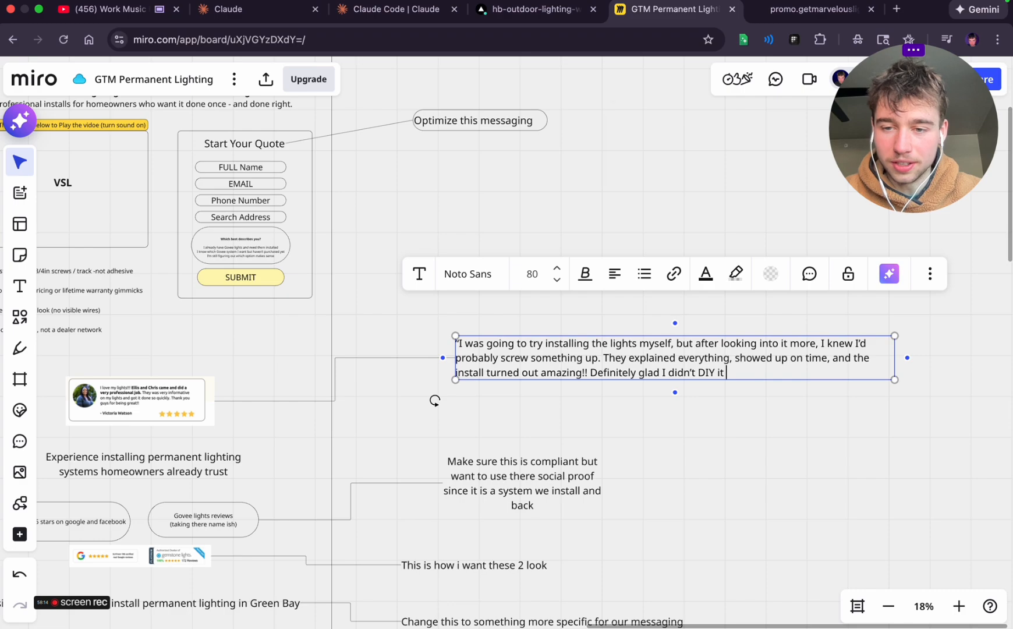
key("ctrl+super+space")
scroll(642, 251, "down", 2)
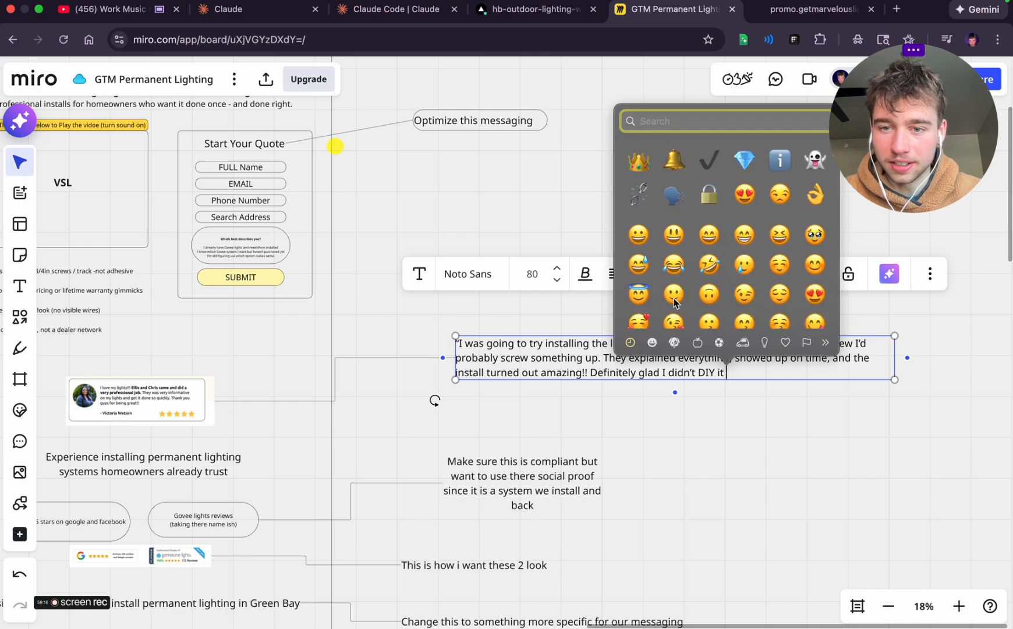
left_click(641, 256)
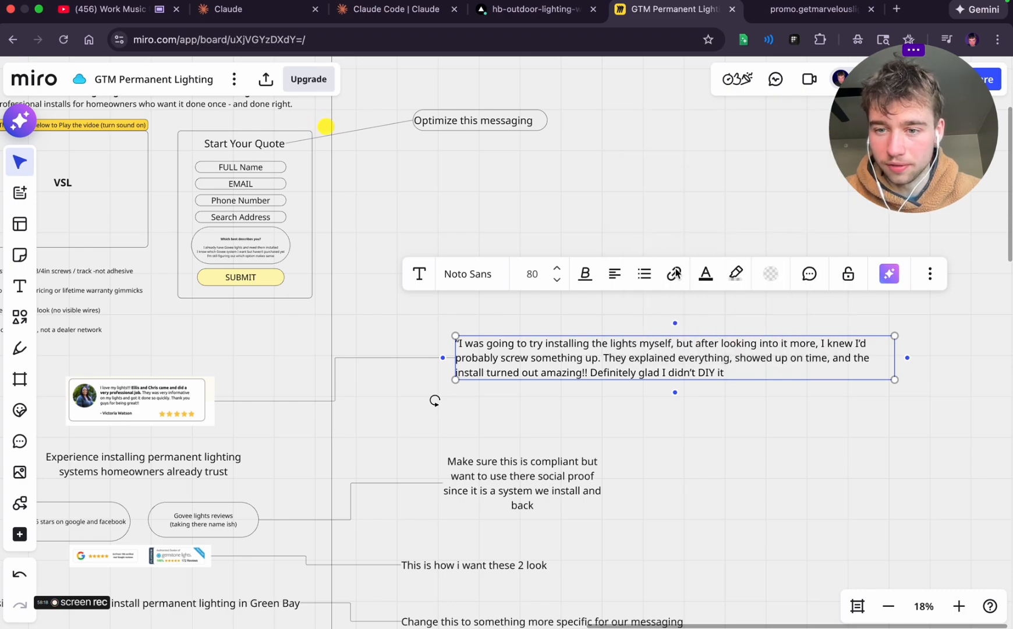
left_click(736, 432)
left_click(738, 366)
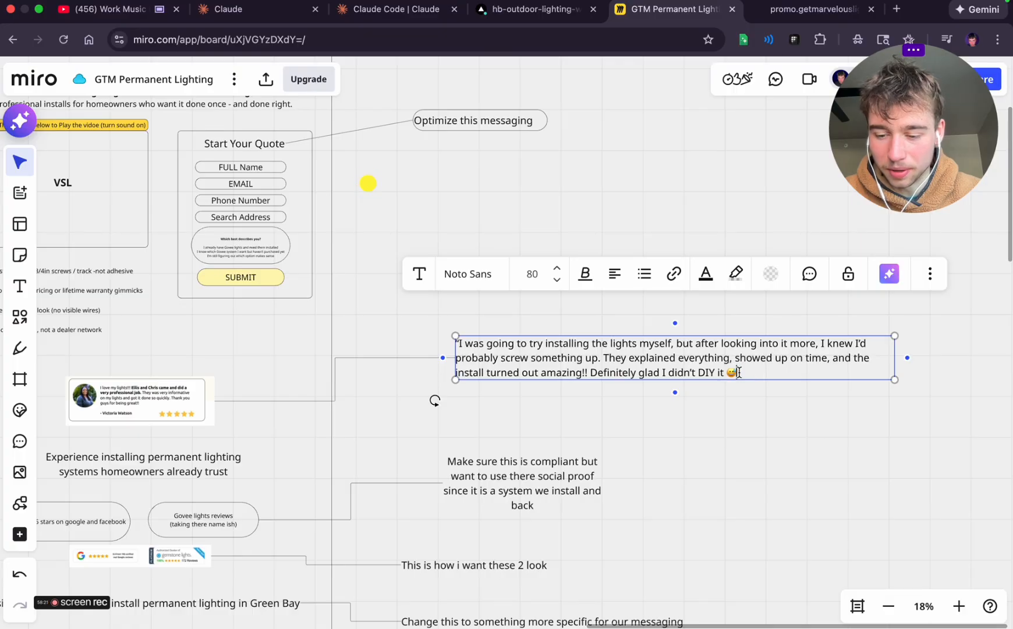
left_click(708, 446)
Review the whole desktop wireframe and its side notes, from the header and testimonial down to the guarantee, second quote form and FAQ
scroll(708, 445, "left", 10)
scroll(707, 445, "down", 3)
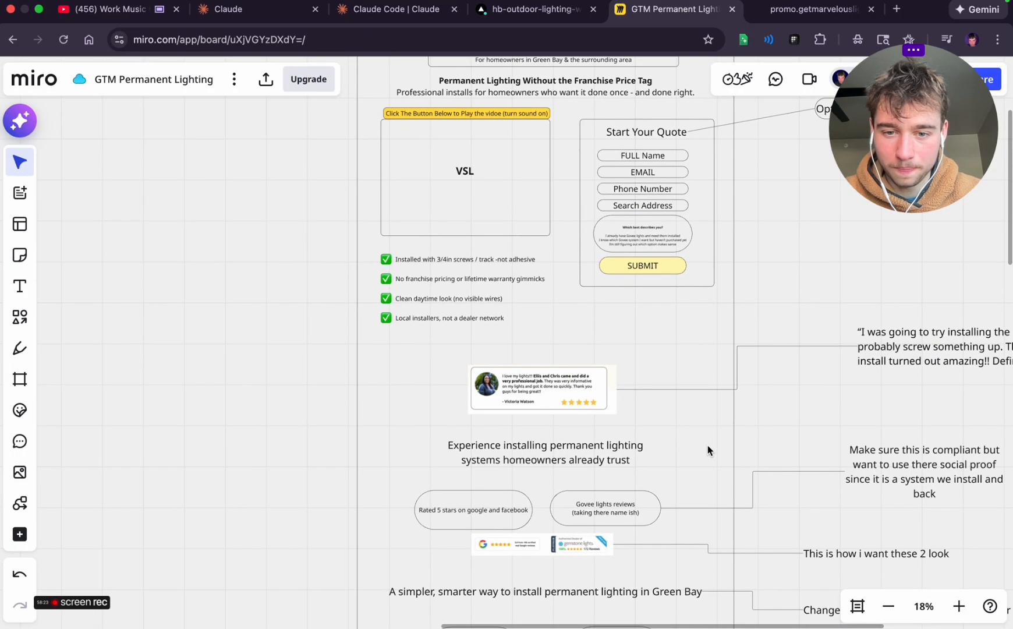
scroll(707, 445, "right", 2)
scroll(708, 445, "down", 5)
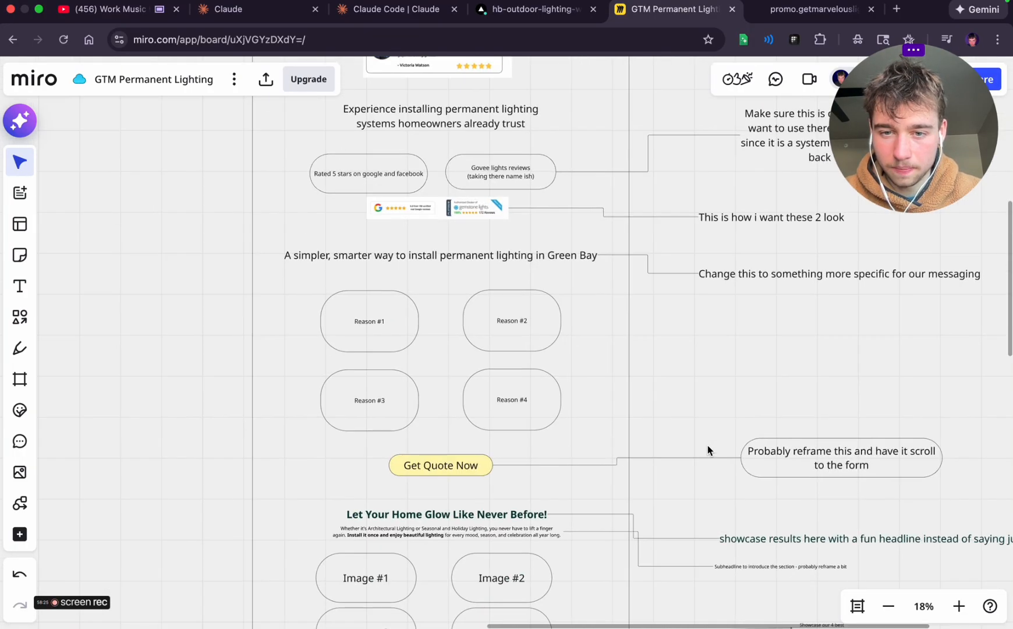
scroll(706, 496, "down", 3)
scroll(707, 496, "down", 2)
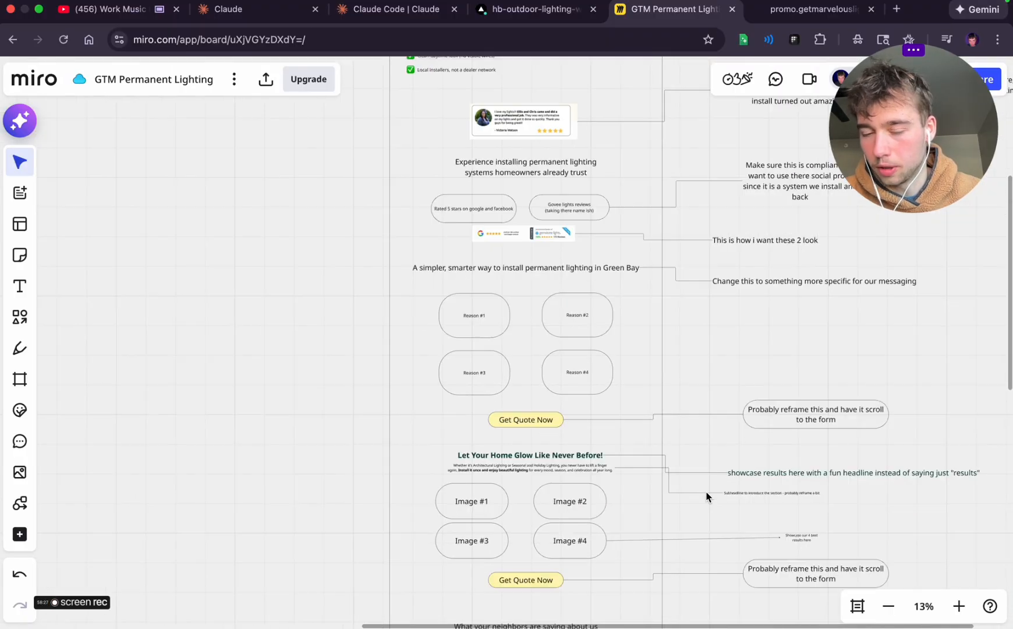
scroll(707, 497, "right", 2)
scroll(706, 496, "down", 8)
scroll(707, 496, "down", 3)
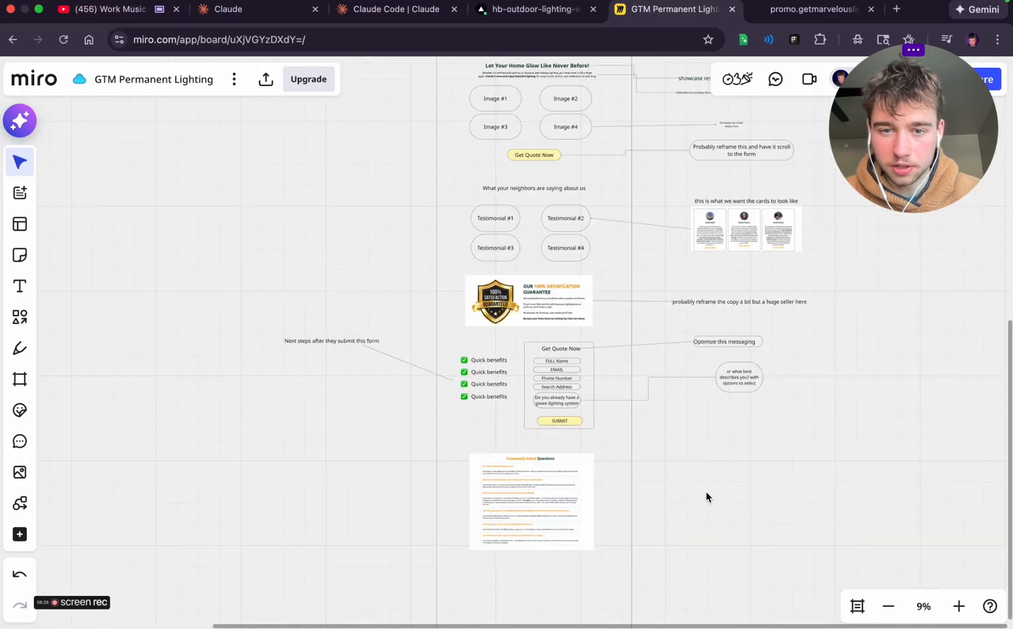
scroll(706, 497, "up", 4)
scroll(707, 496, "right", 1)
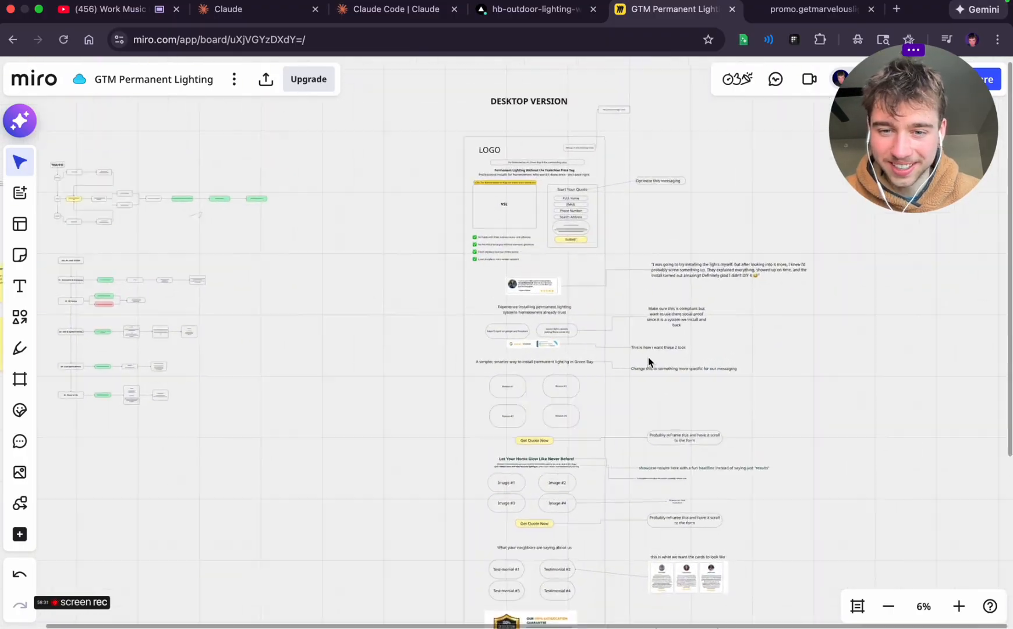
scroll(648, 358, "up", 5)
scroll(648, 357, "down", 3)
scroll(648, 357, "left", 1)
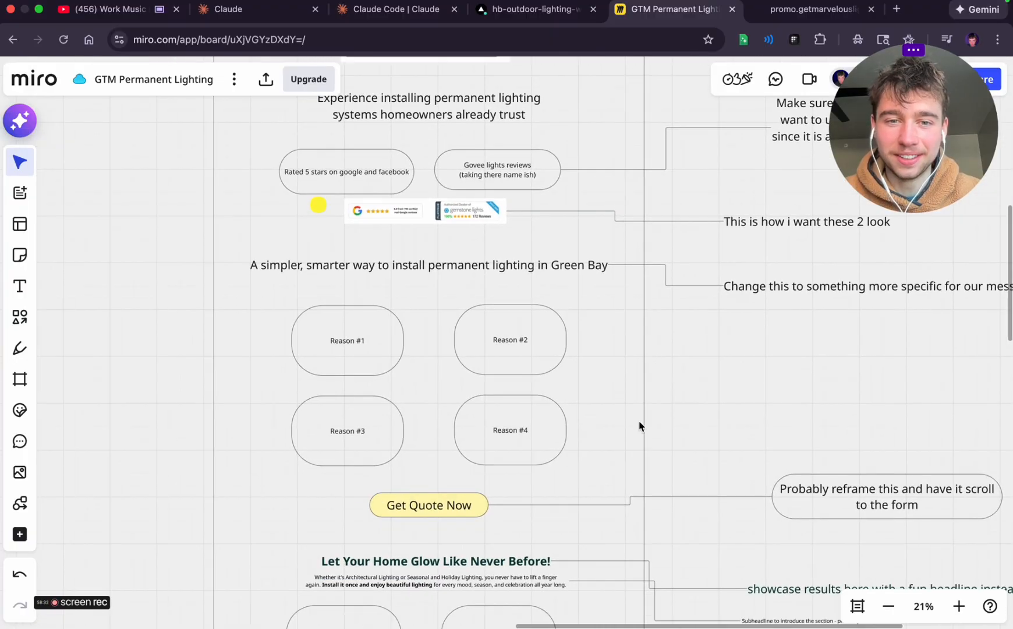
scroll(640, 425, "down", 5)
scroll(639, 427, "up", 3)
scroll(639, 427, "right", 1)
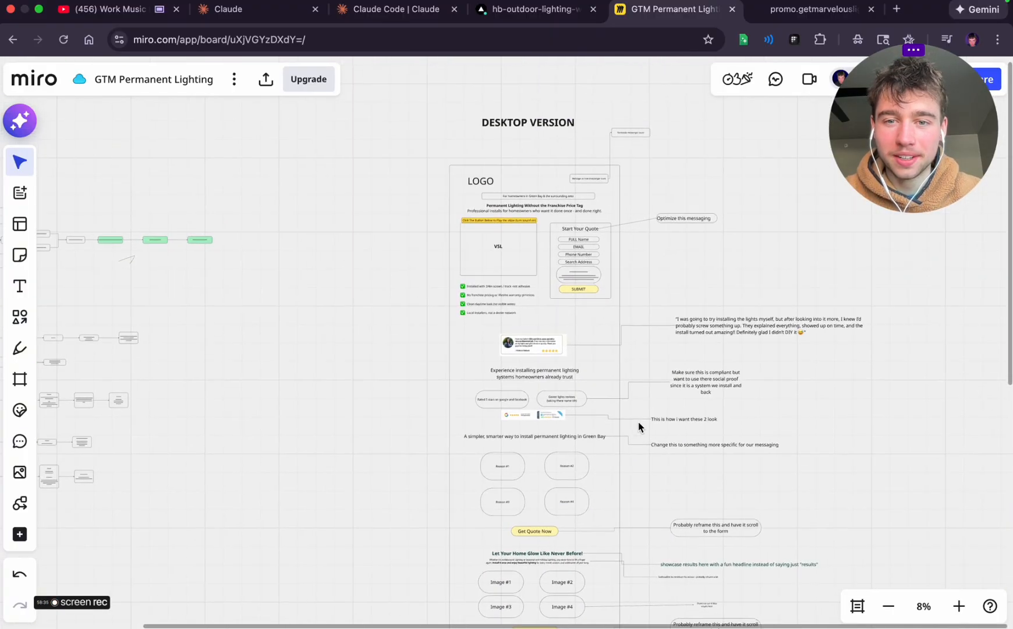
scroll(639, 426, "down", 4)
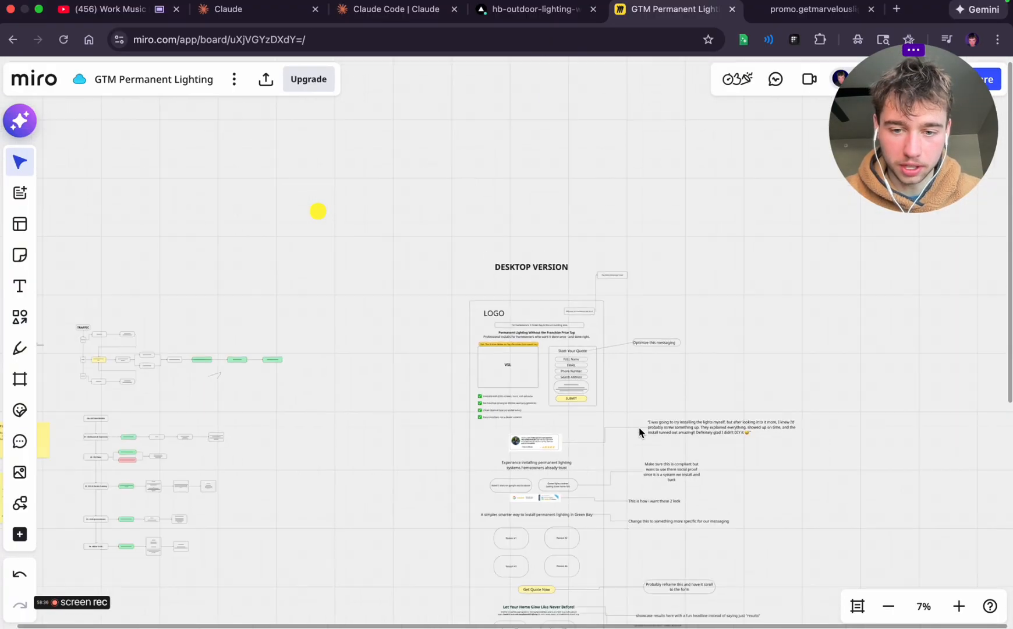
scroll(638, 430, "down", 3)
scroll(639, 431, "down", 2)
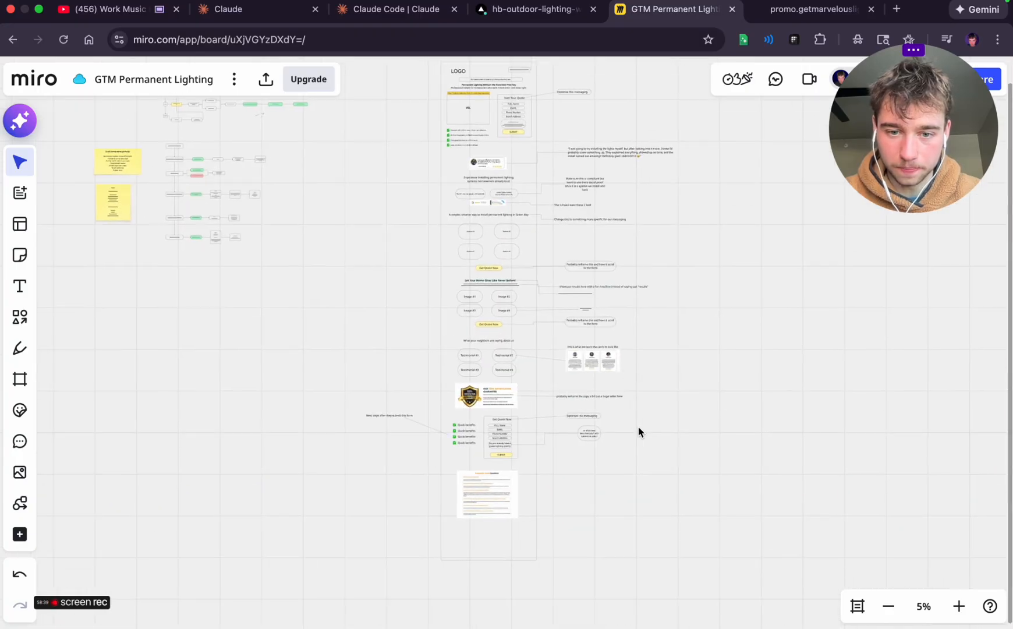
scroll(640, 430, "up", 5)
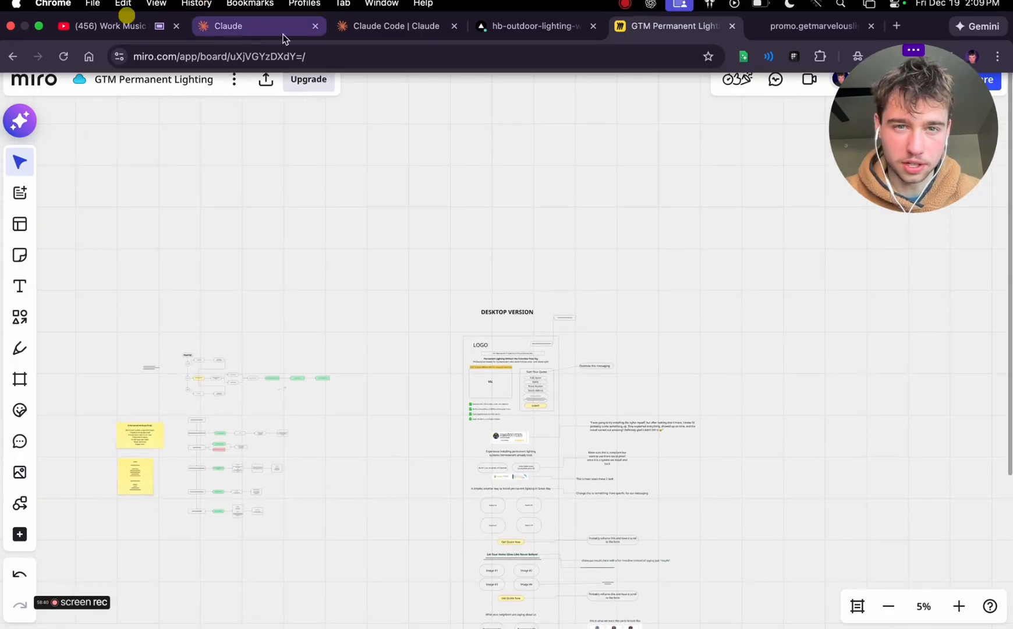
left_click(432, 9)
left_click(750, 600)
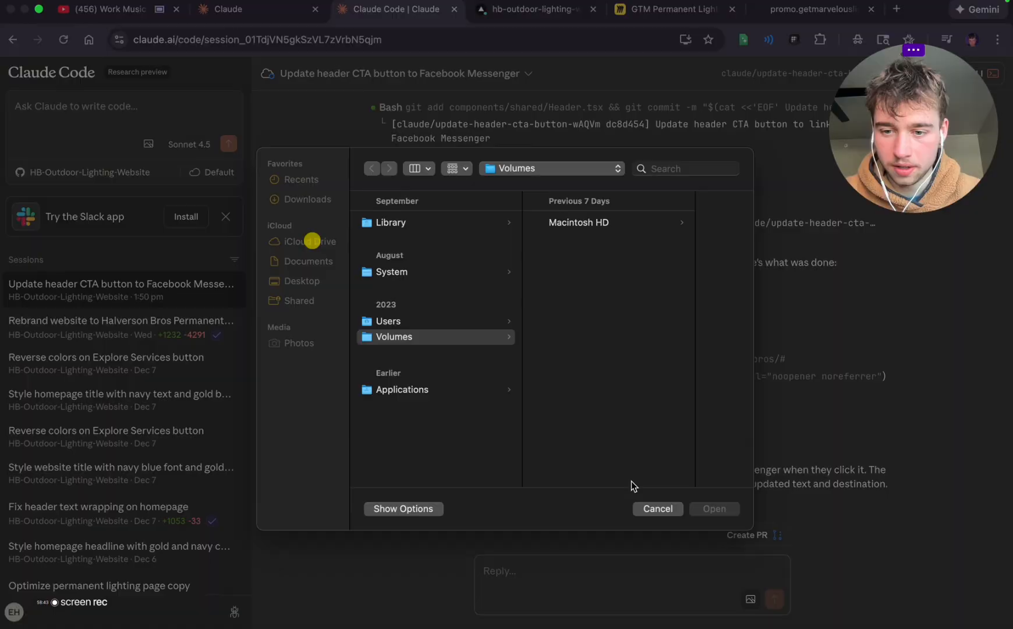
left_click(291, 184)
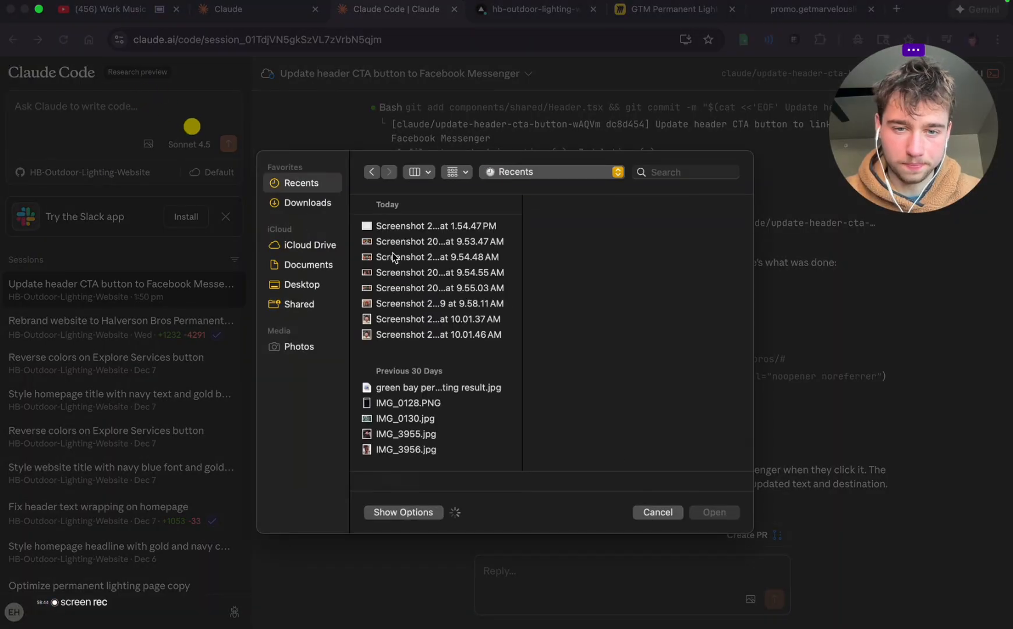
left_click(411, 226)
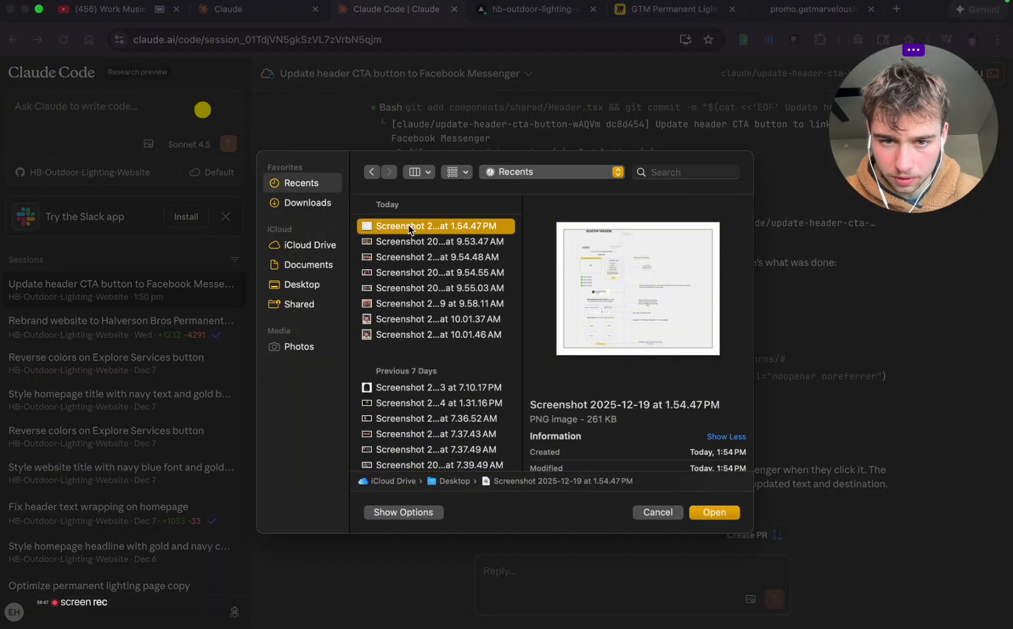
double_click(412, 226)
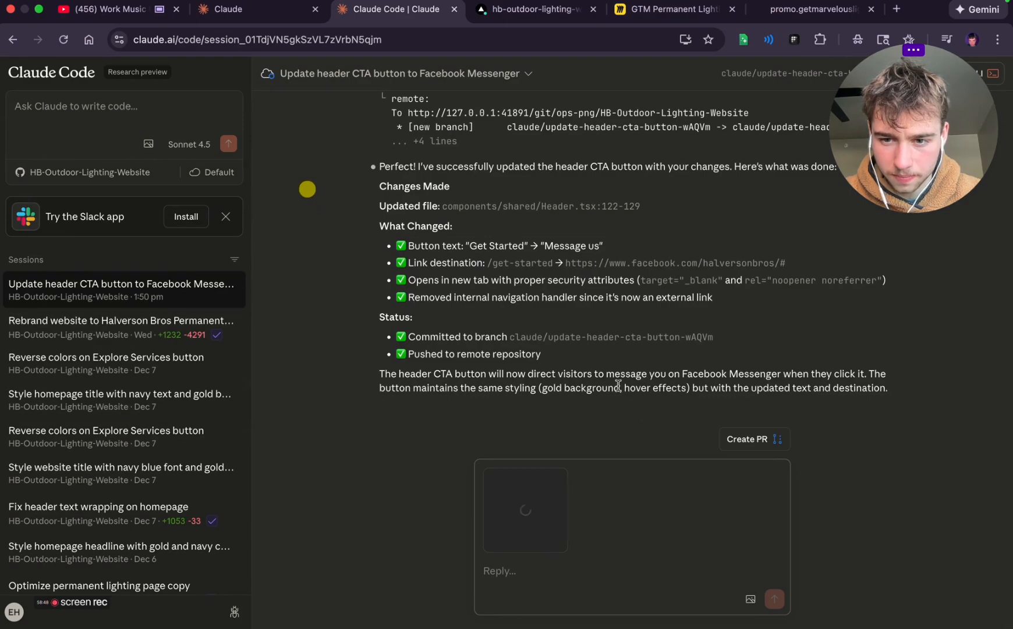
left_click(487, 469)
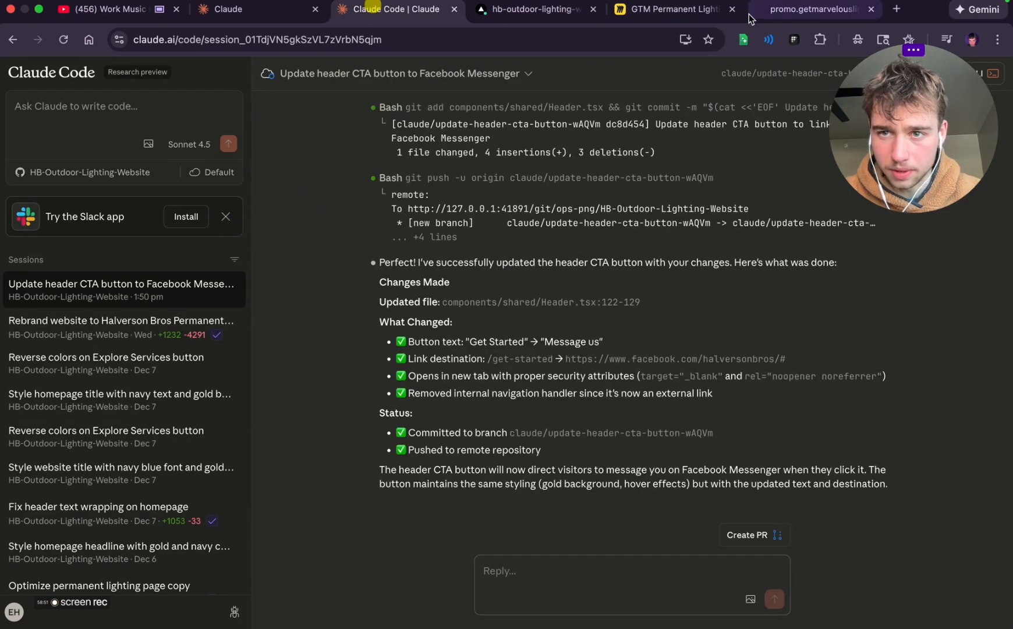
Switch to Miro and delete the "Facebook messenger route" note and the "Optimize this messaging" note beside the upper Start Your Quote form
left_click(664, 12)
scroll(579, 279, "up", 5)
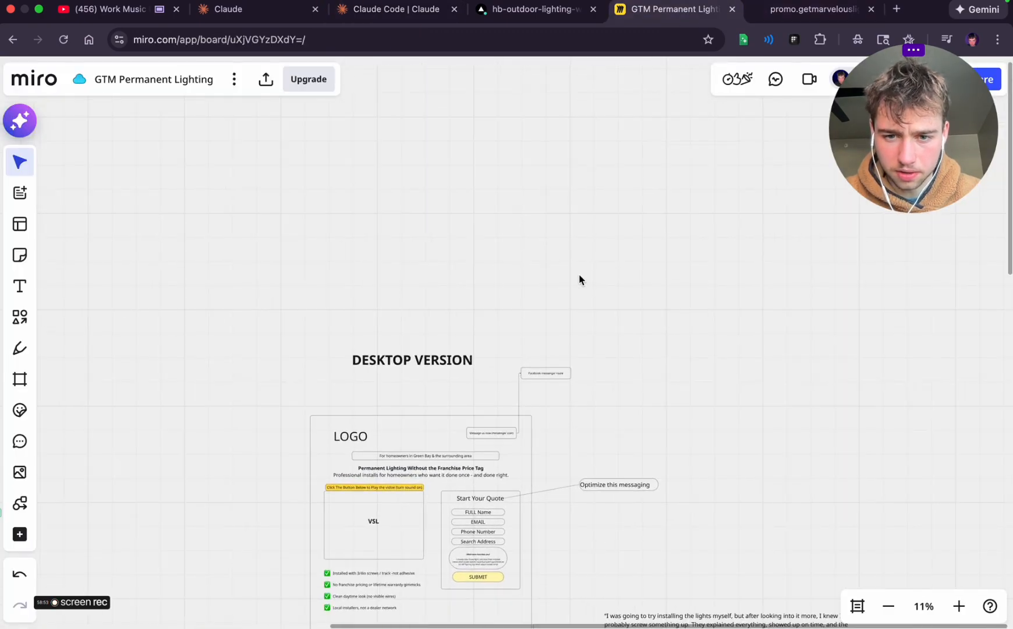
scroll(578, 278, "down", 3)
scroll(561, 300, "up", 4)
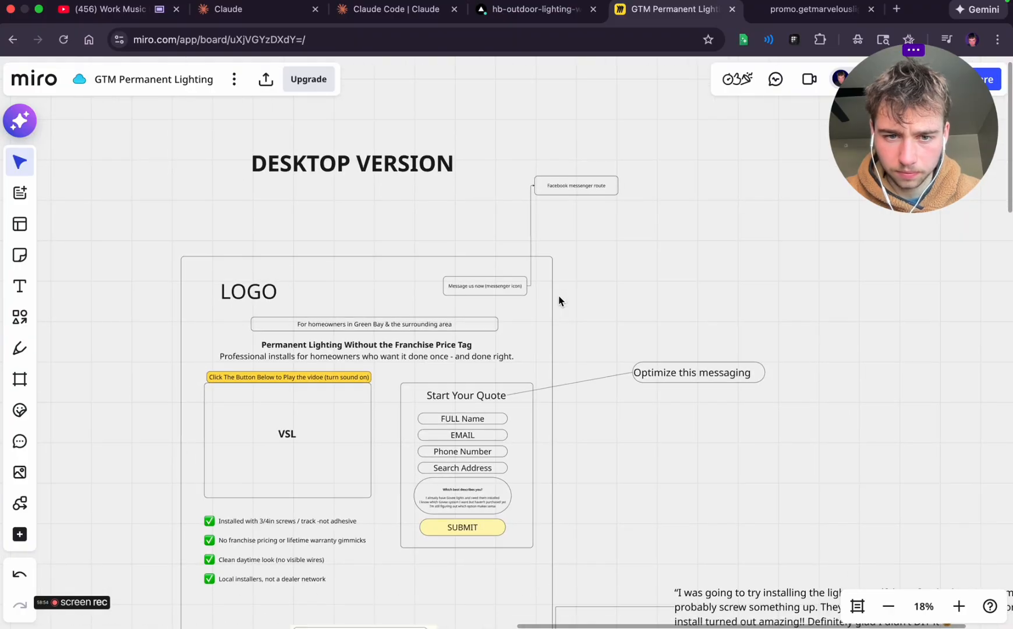
scroll(559, 301, "down", 3)
left_click(577, 211)
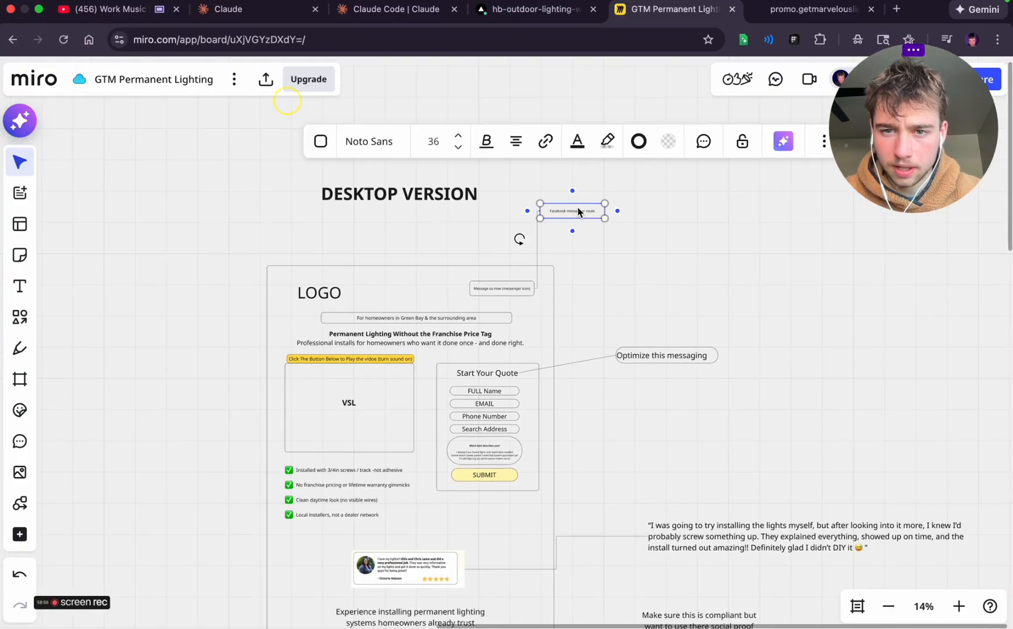
key("Delete")
left_click(659, 357)
key("Delete")
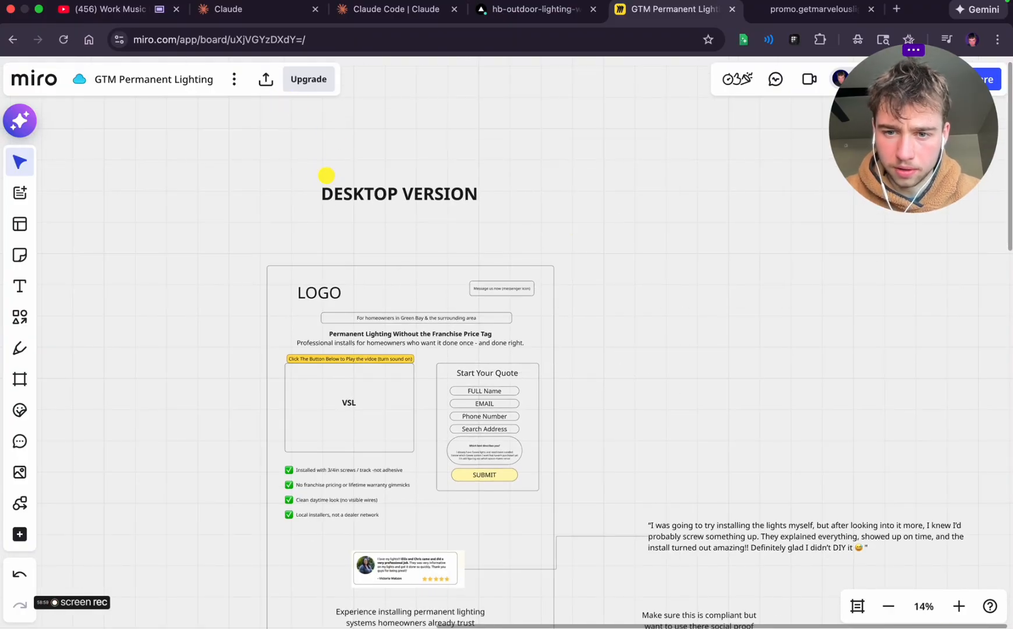
Take a screenshot of the wireframe's upper half with its side notes, from the logo header down to the first Get Quote Now button
scroll(657, 364, "down", 5)
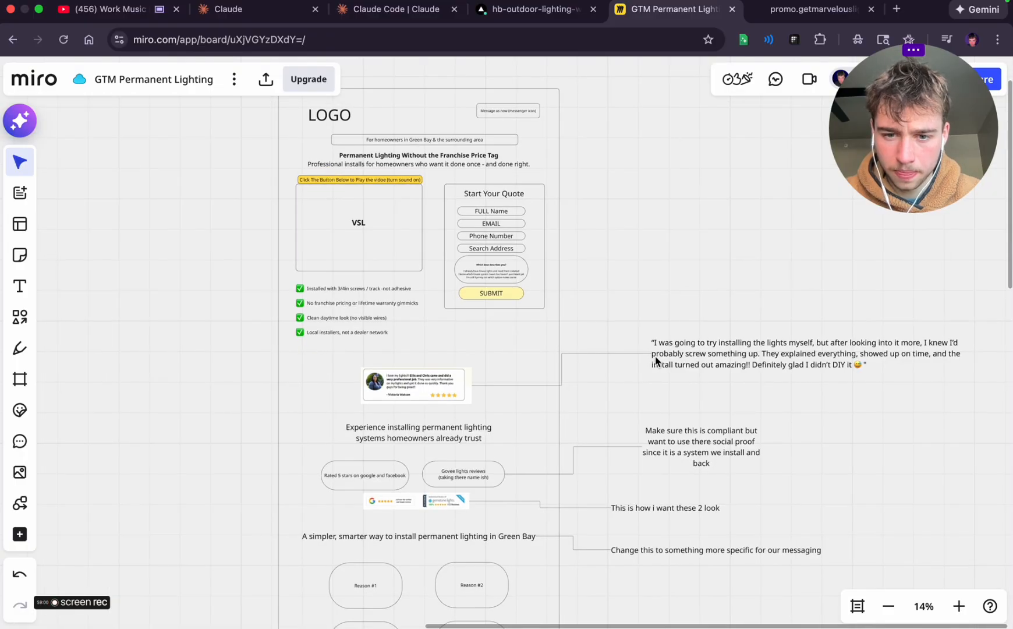
scroll(657, 361, "down", 3)
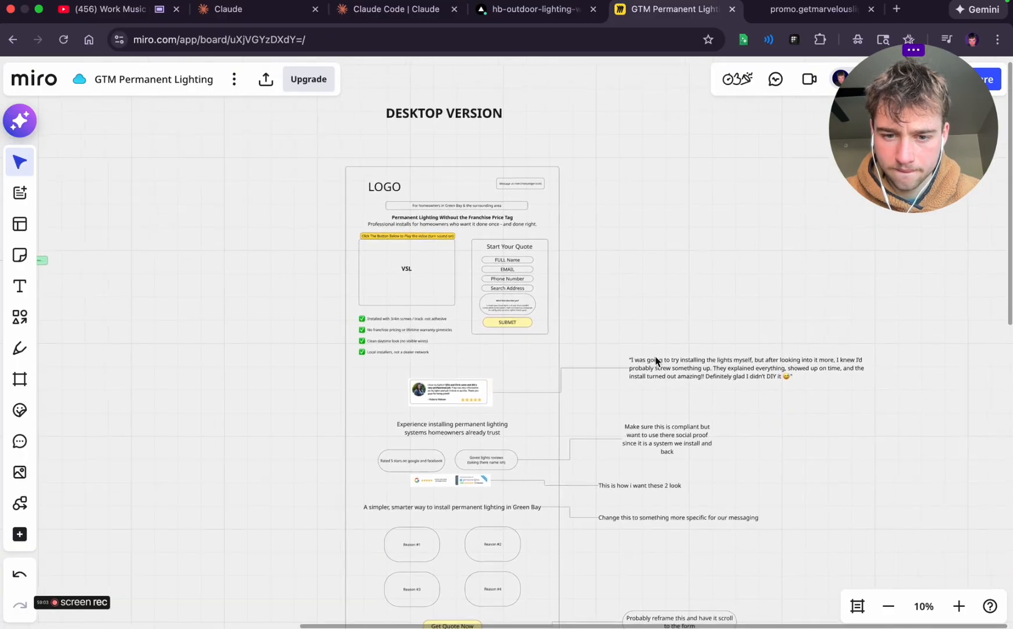
scroll(656, 361, "down", 2)
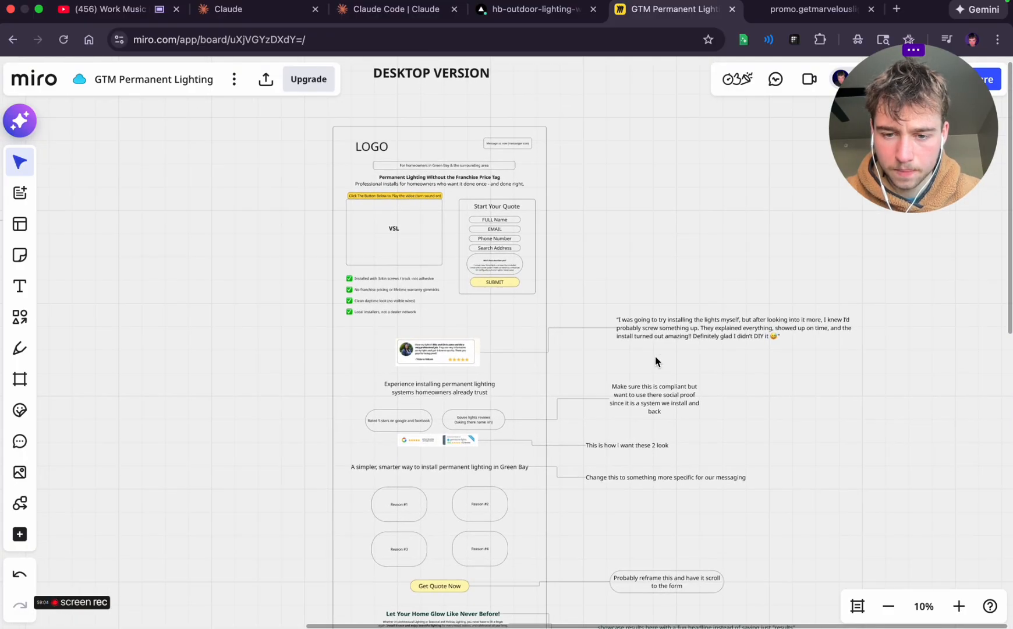
scroll(656, 361, "up", 1)
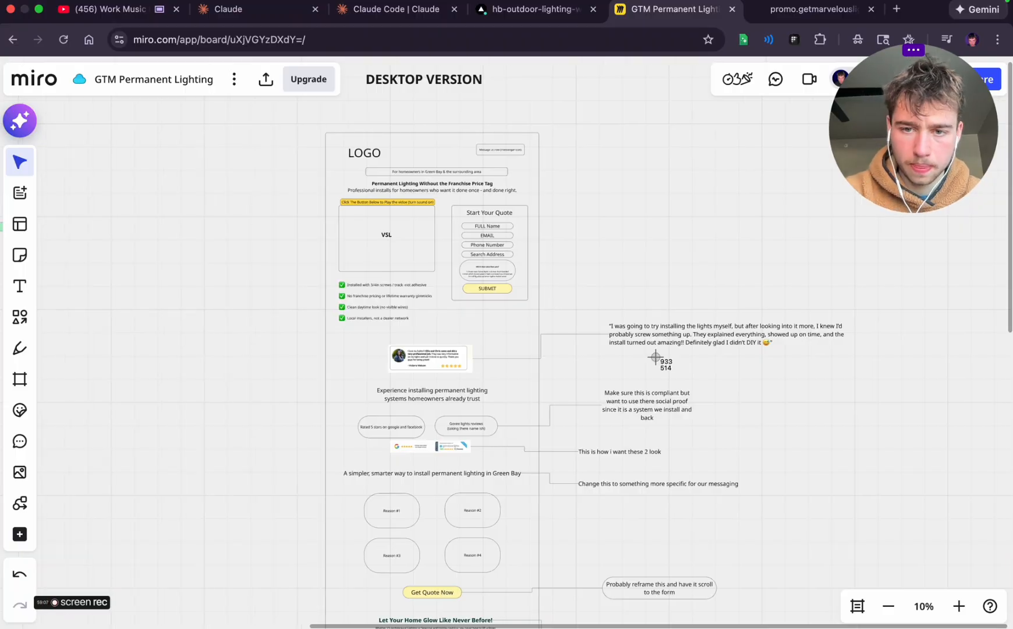
left_click_drag(231, 111, 852, 606)
Switch to Claude Code and try to add the new wireframe screenshot directly to the session's reply
left_click(383, 4)
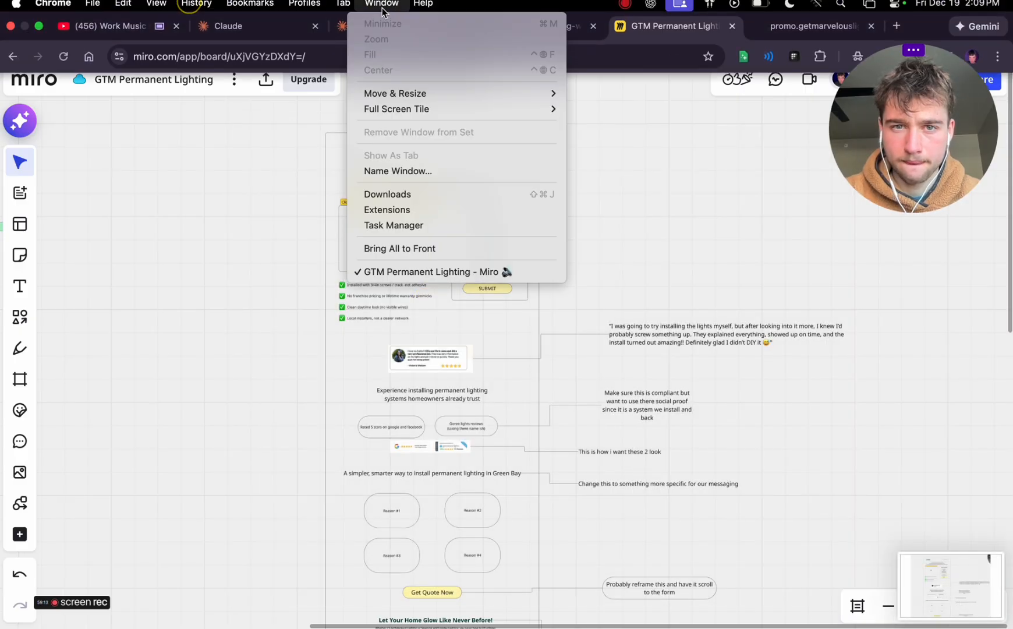
left_click(373, 26)
left_click(373, 26)
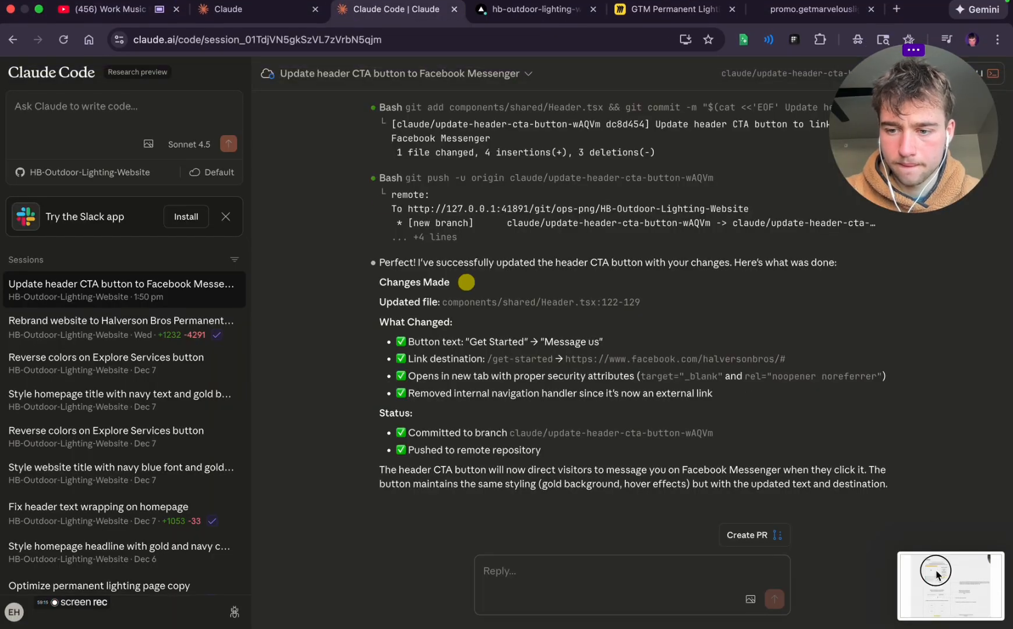
left_click_drag(949, 585, 520, 579)
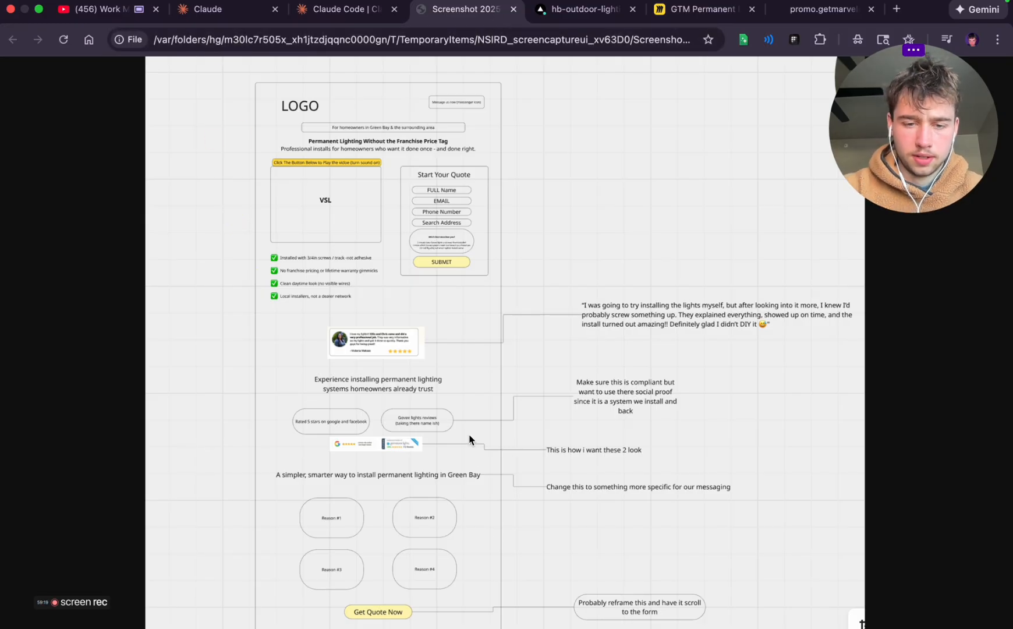
Capture the opened wireframe image again and attach "Screenshot 2025-12-19 at 2.10.07 PM" to the Claude Code reply
key("super+shift+4")
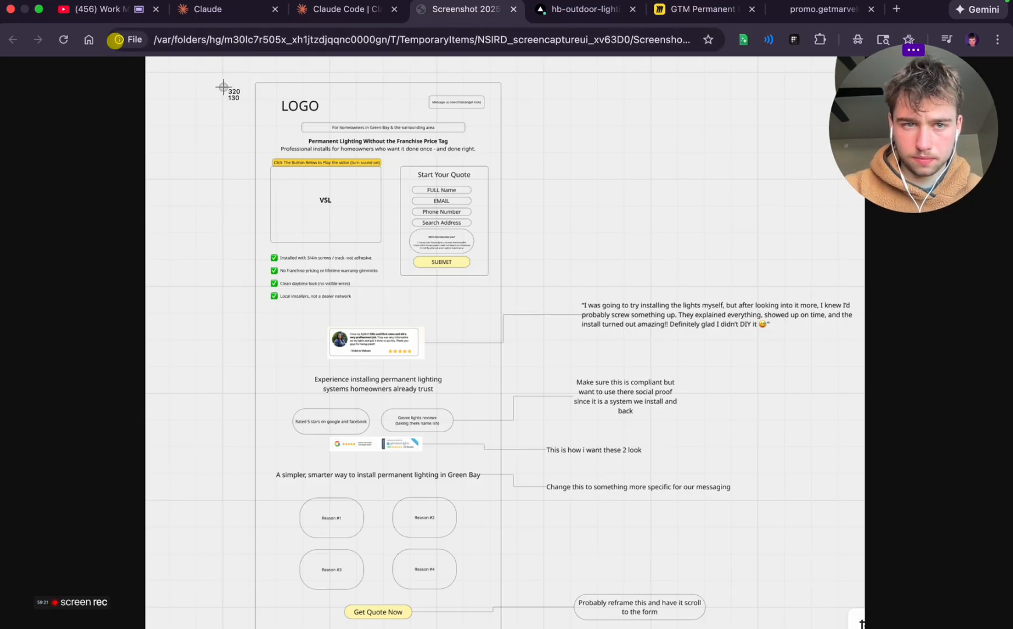
left_click_drag(145, 58, 862, 624)
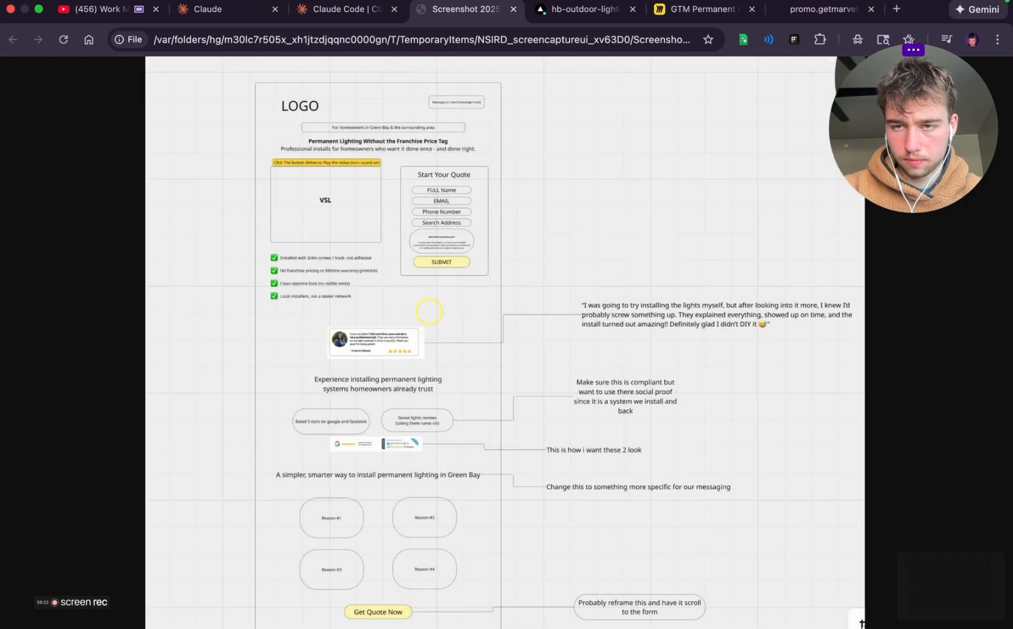
left_click(335, 8)
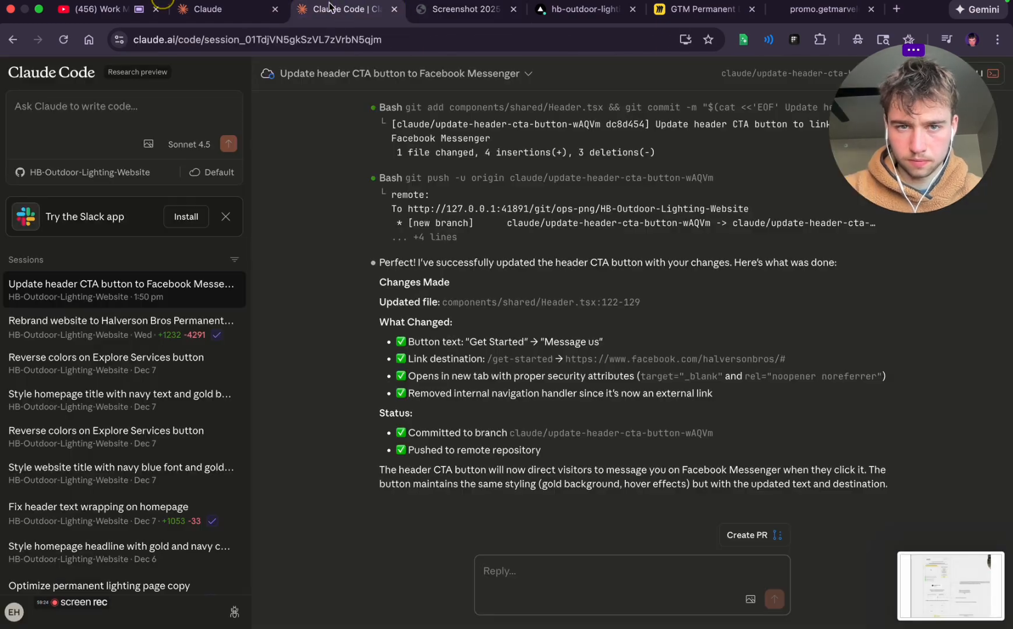
left_click(751, 600)
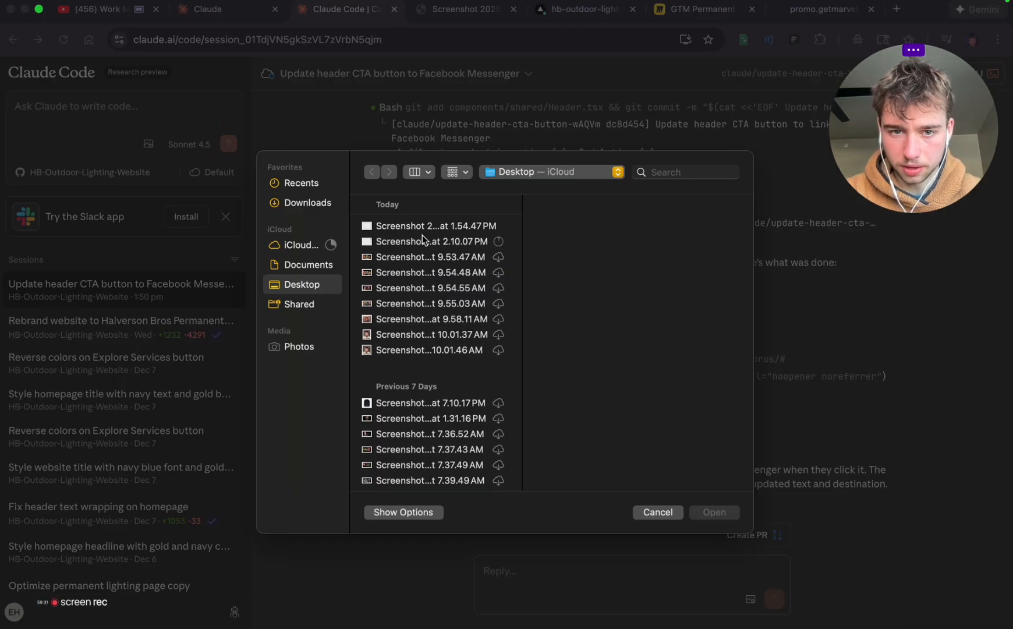
left_click(421, 255)
left_click(406, 240)
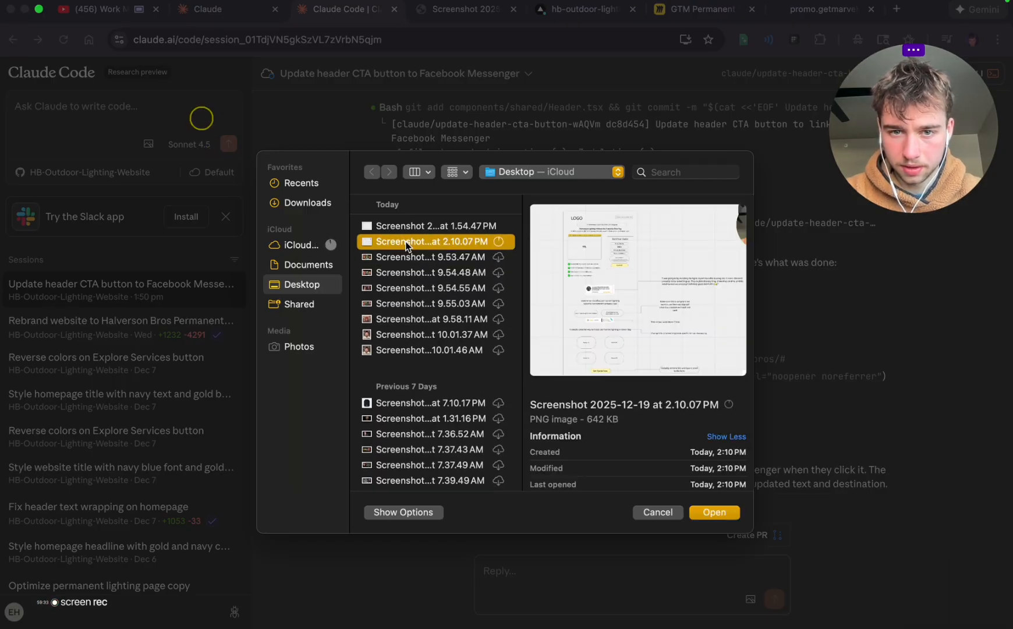
double_click(406, 242)
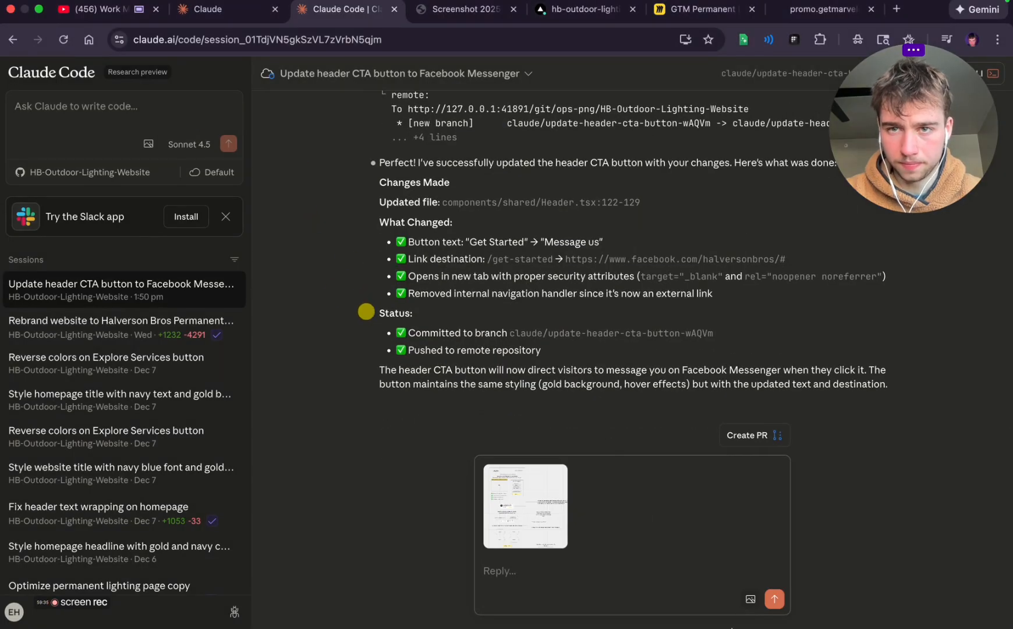
Return to Miro and take a screenshot of the wireframe's lower half, from "Let Your Home Glow Like Never Before!" down to the FAQ
left_click(699, 9)
scroll(560, 409, "down", 15)
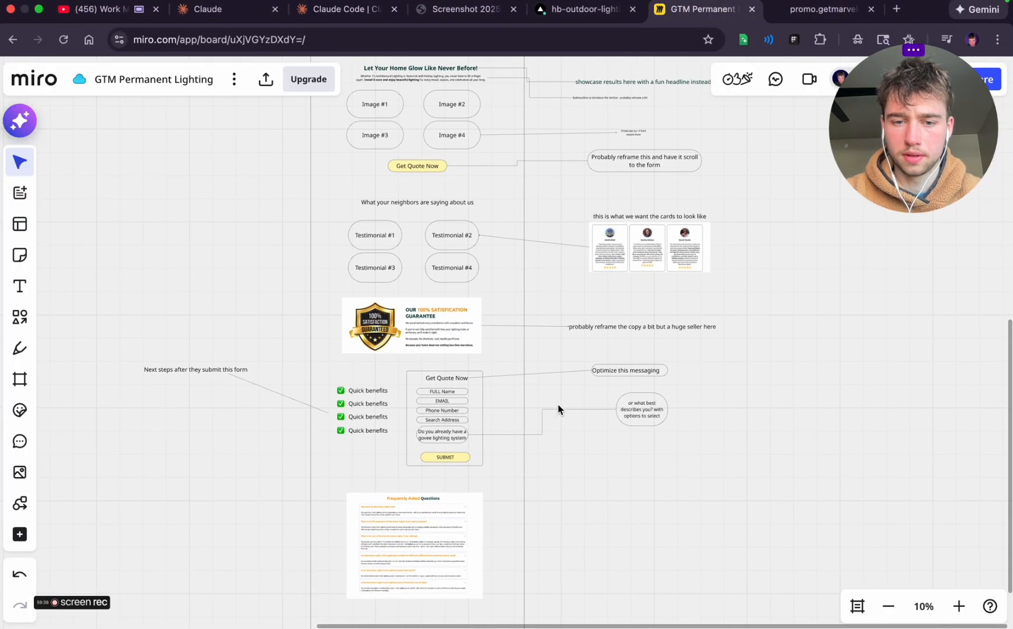
scroll(558, 405, "up", 3)
scroll(558, 409, "down", 2)
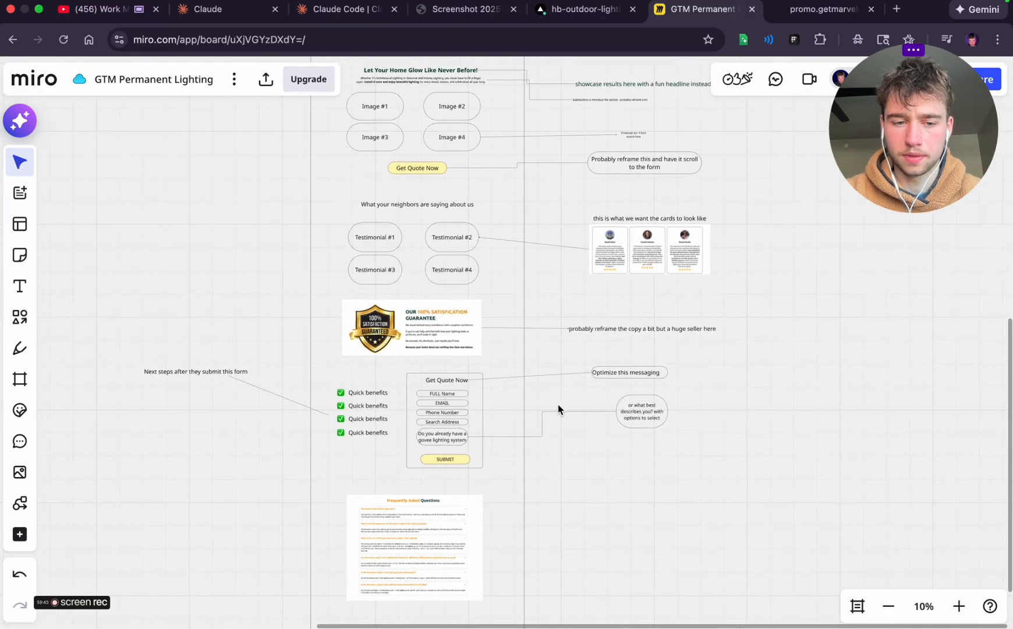
key("super+shift+4")
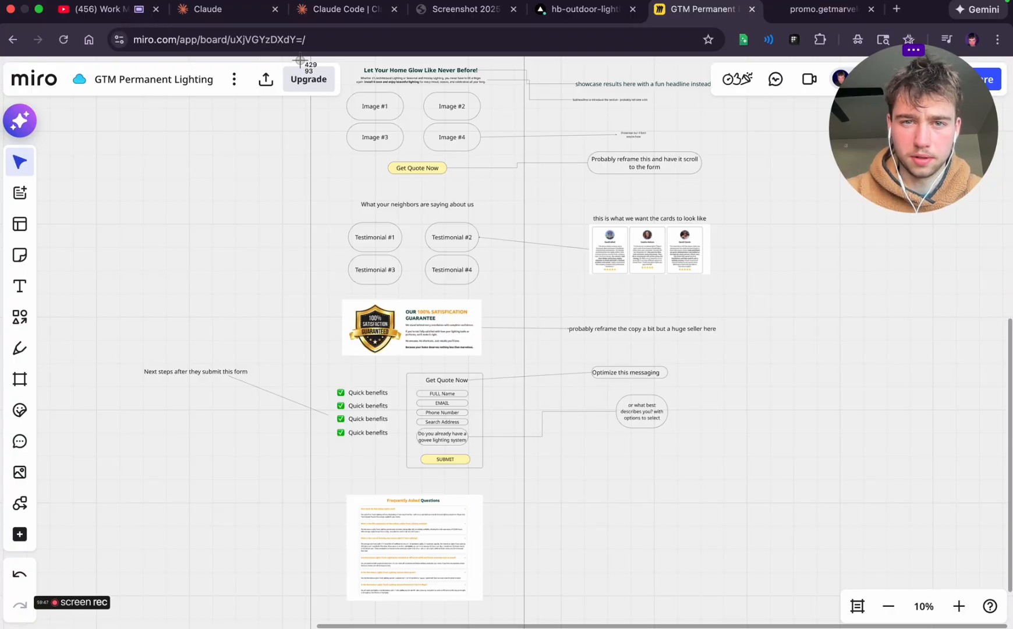
left_click_drag(315, 58, 389, 115)
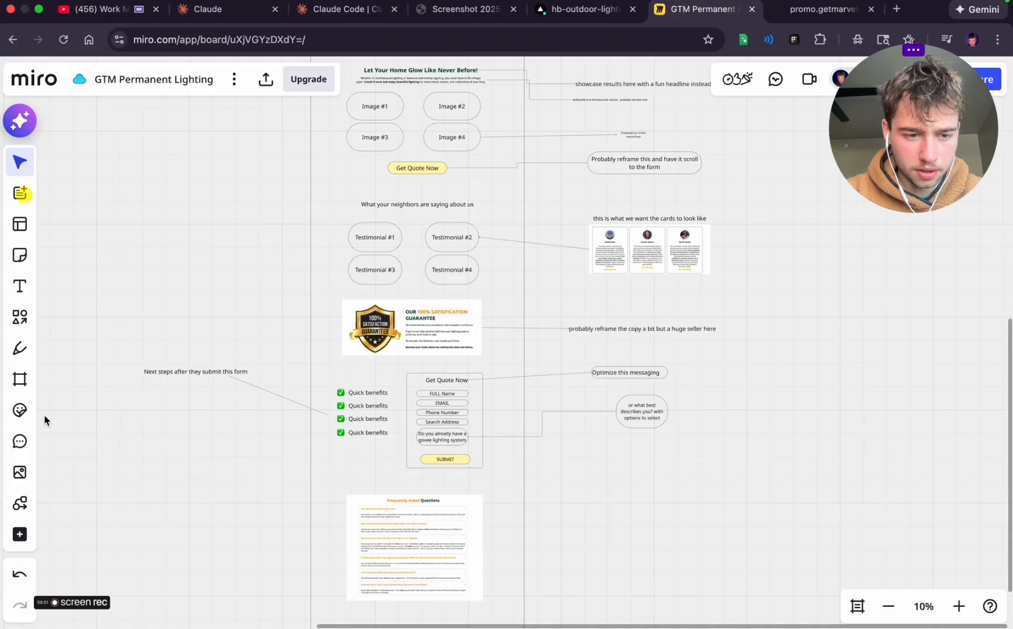
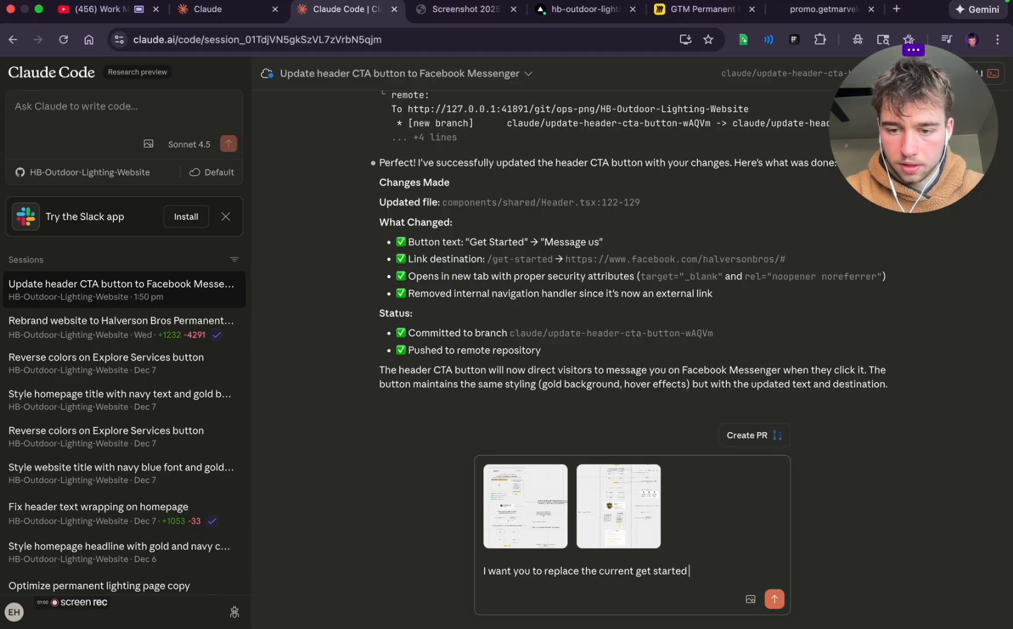
Continue the prompt after "I want you to replace the current get started" with "page - and make it layed out like the images attached"
type("page - and ")
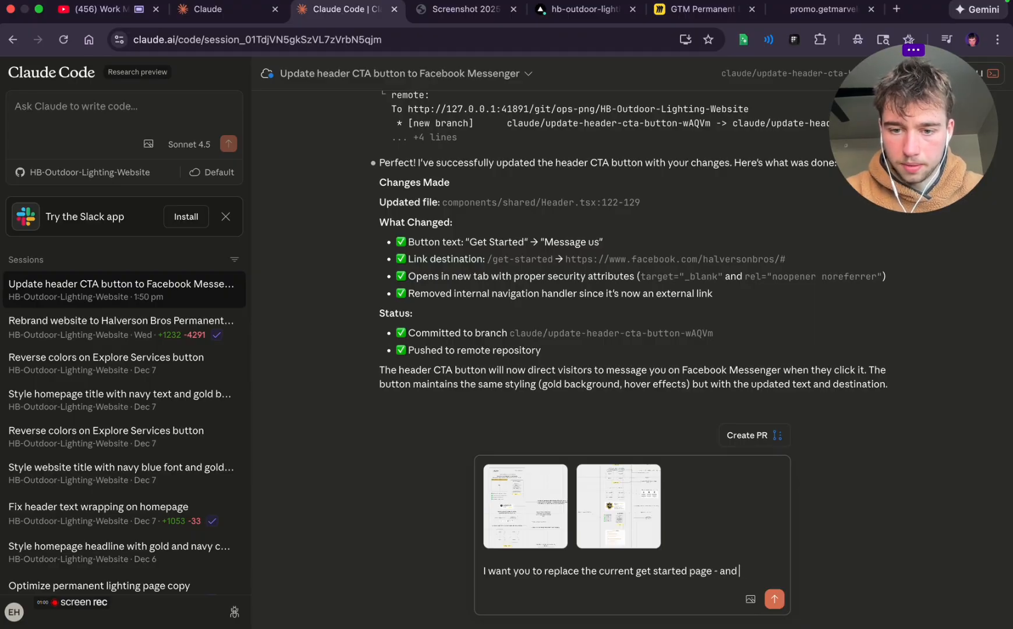
type("make it layed out")
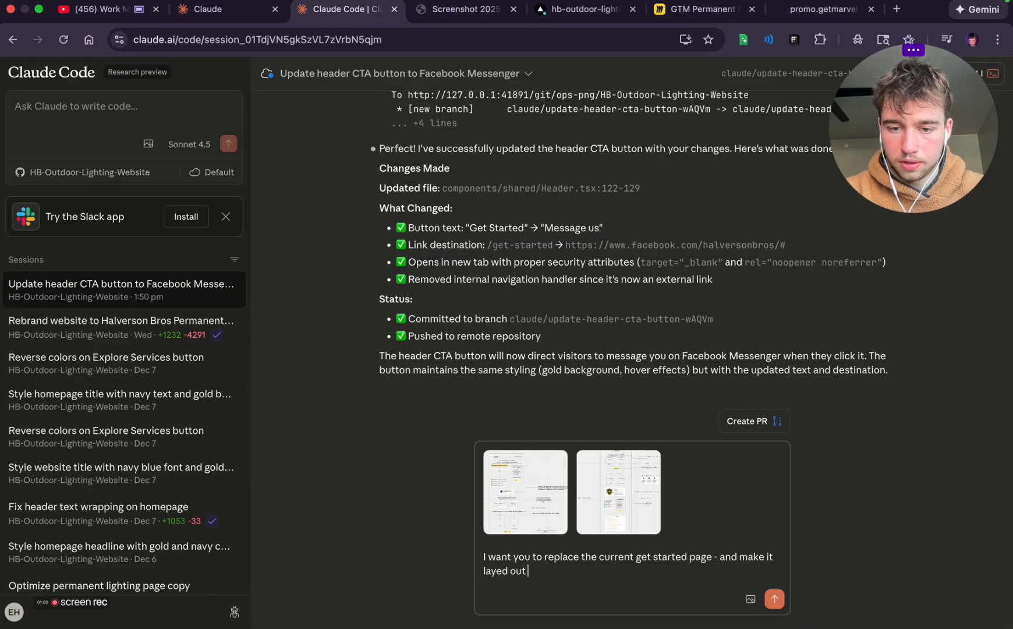
type(" like the images")
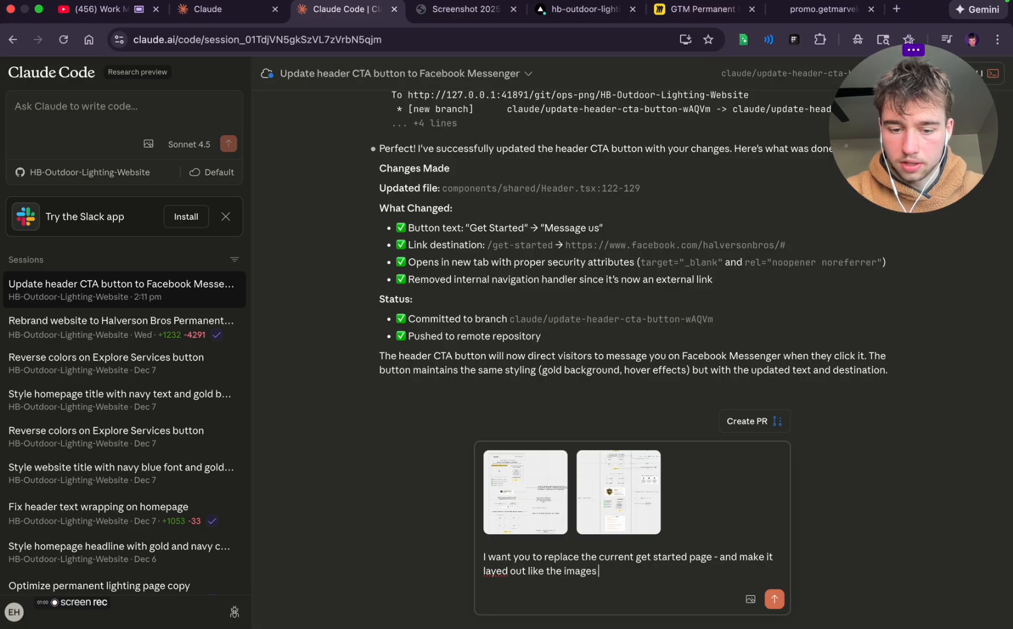
type(" attached - removin")
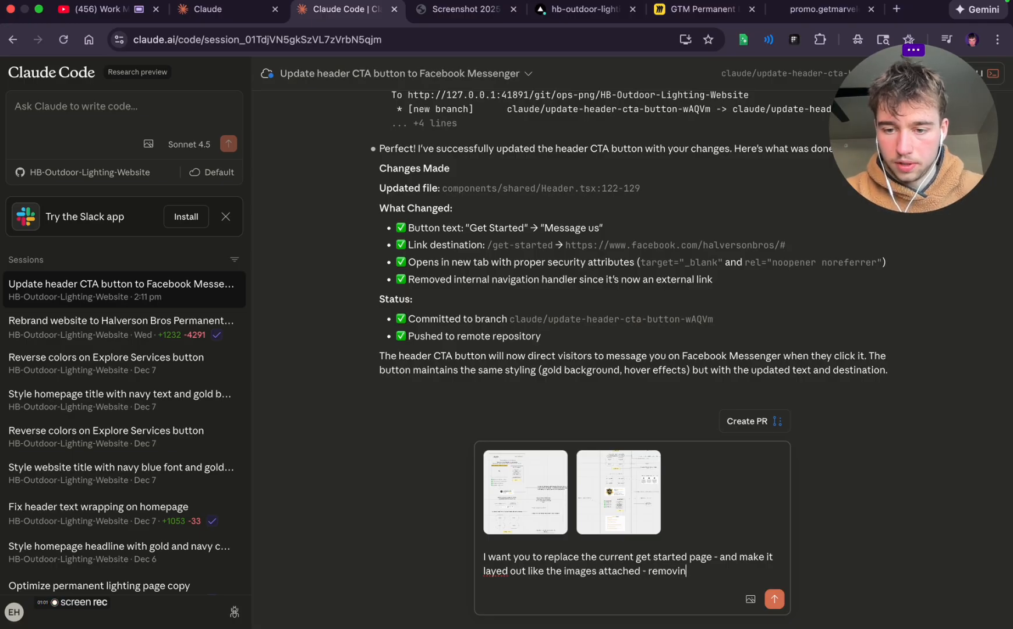
type("g the form and just l")
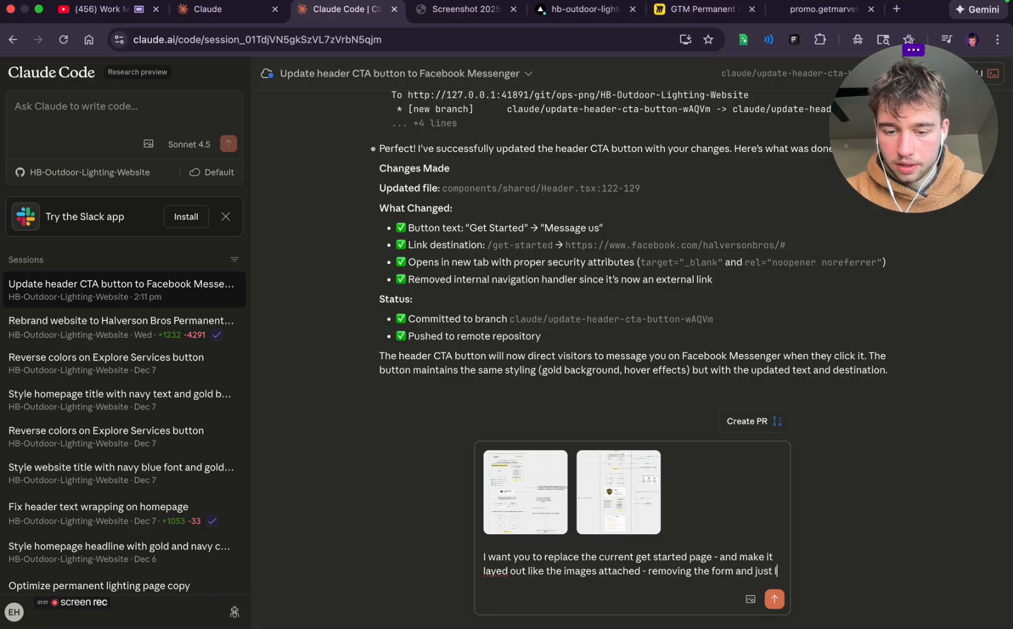
type("aying it out s")
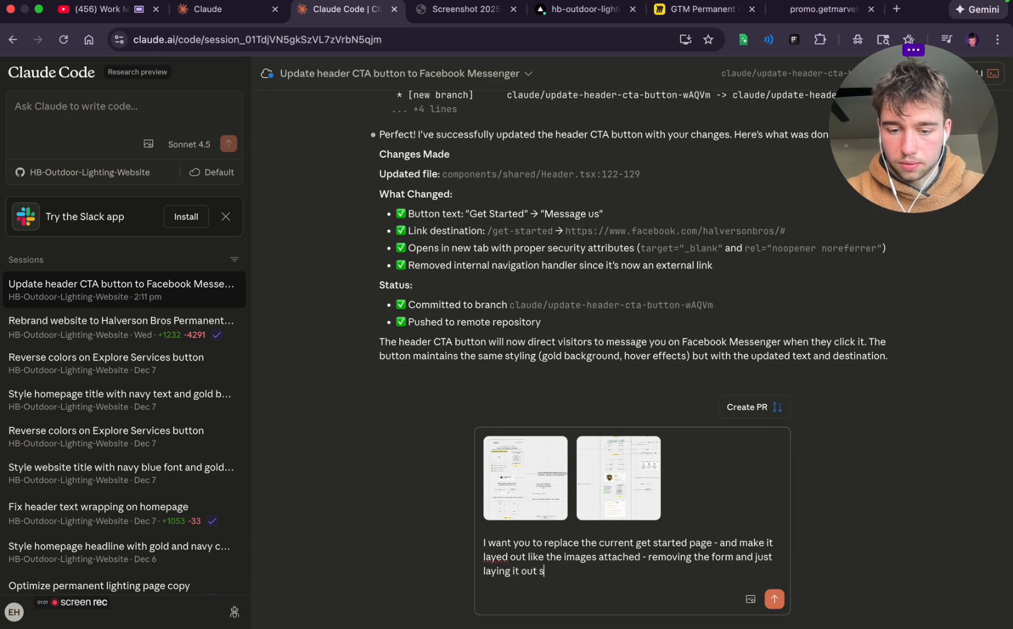
type("tructurly w")
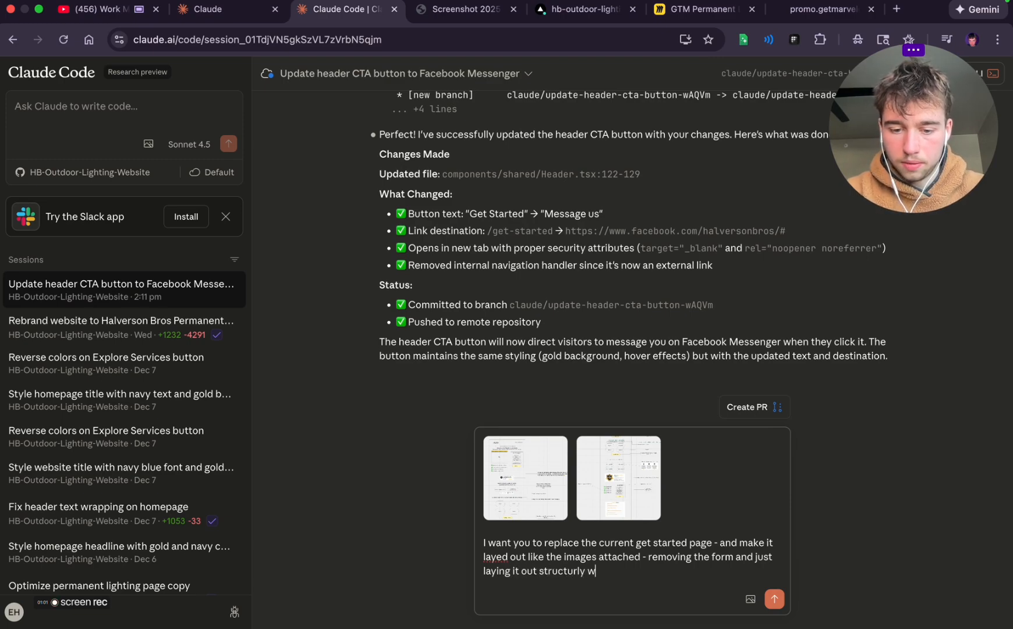
type("ith the same rbadn")
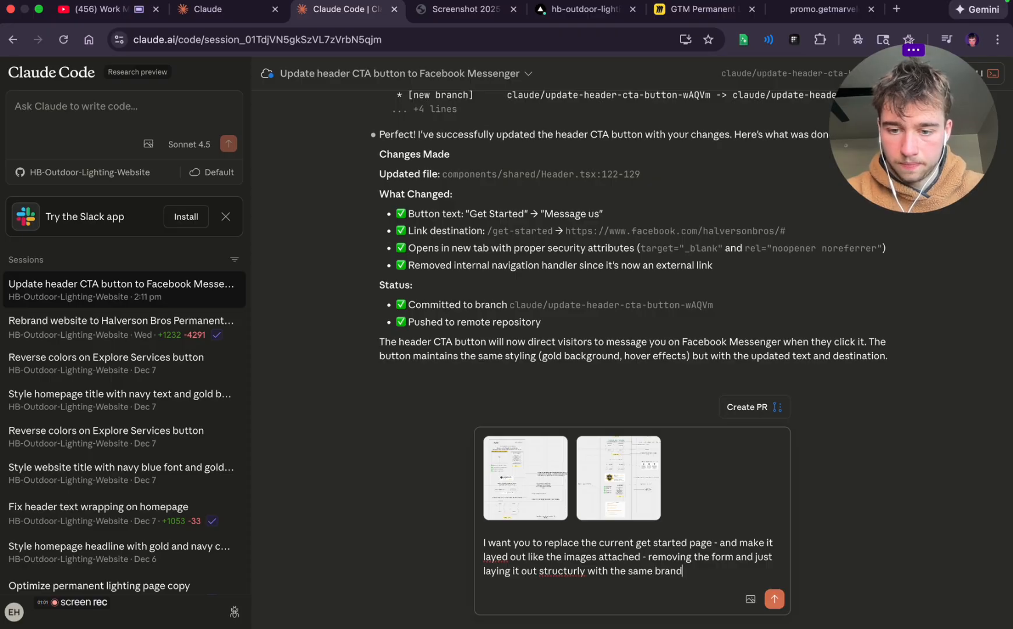
type("ing and style the s")
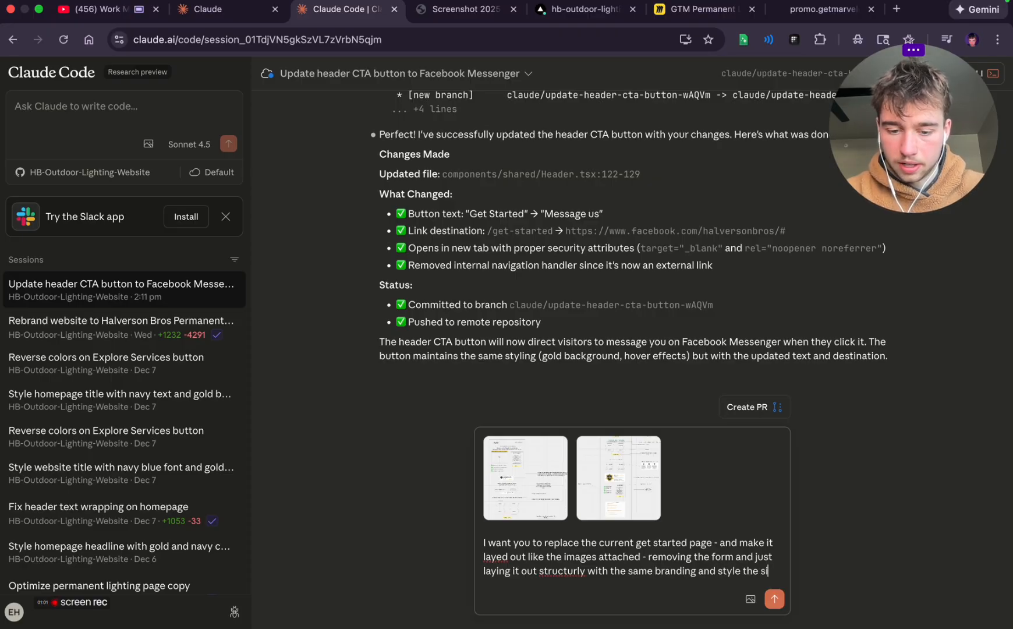
type("ite currently has")
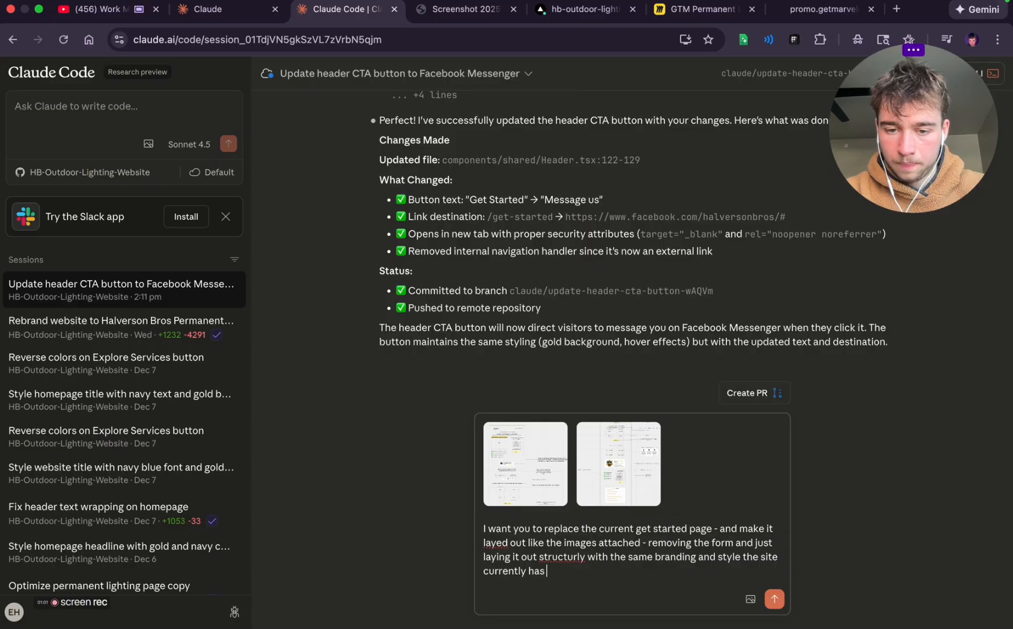
type(" but make")
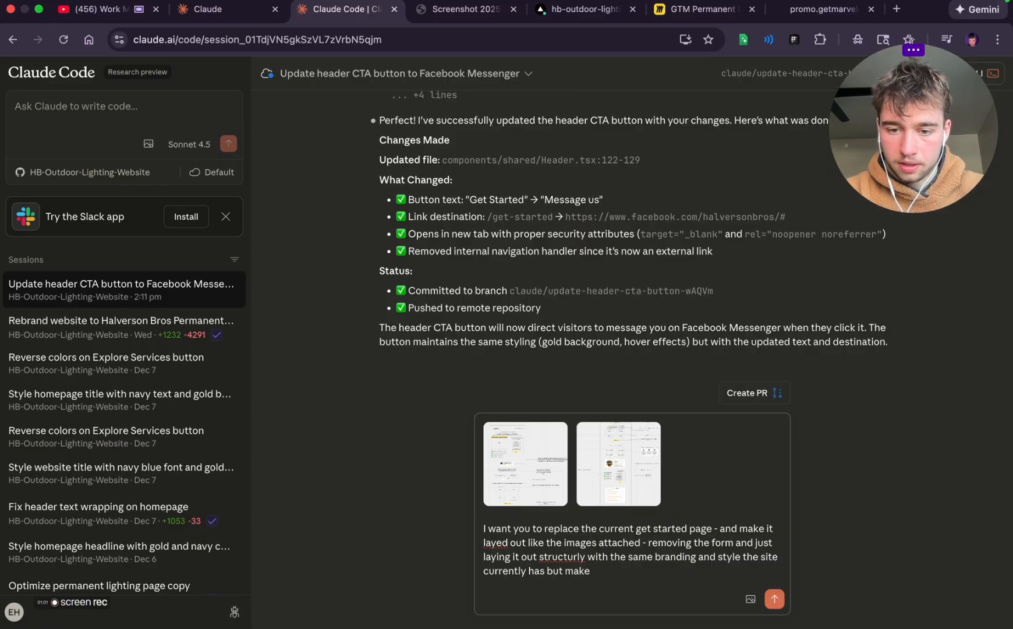
type(" iting it loo")
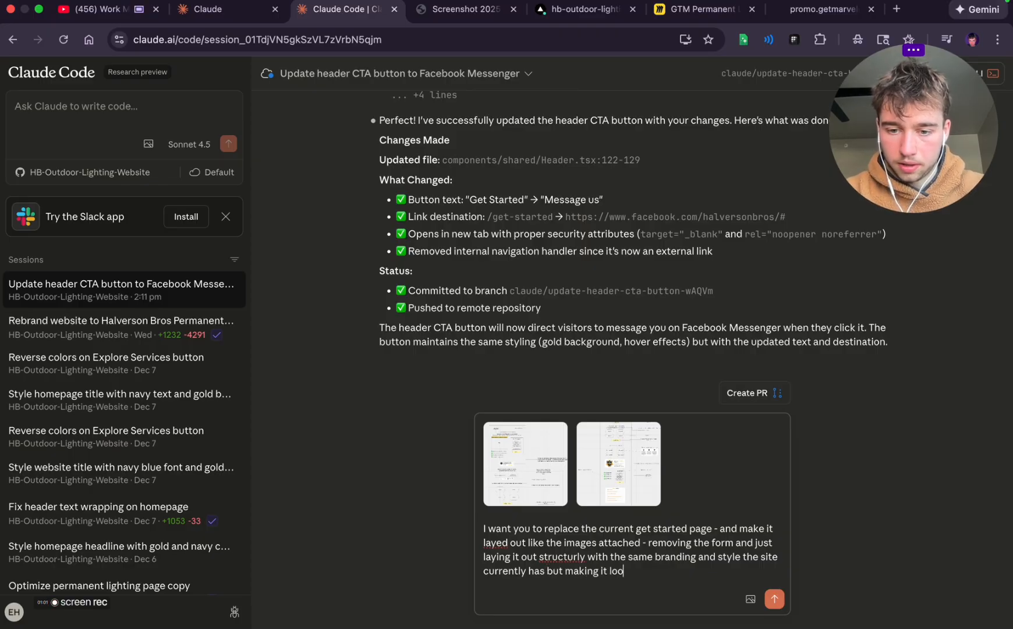
type("k like this - i")
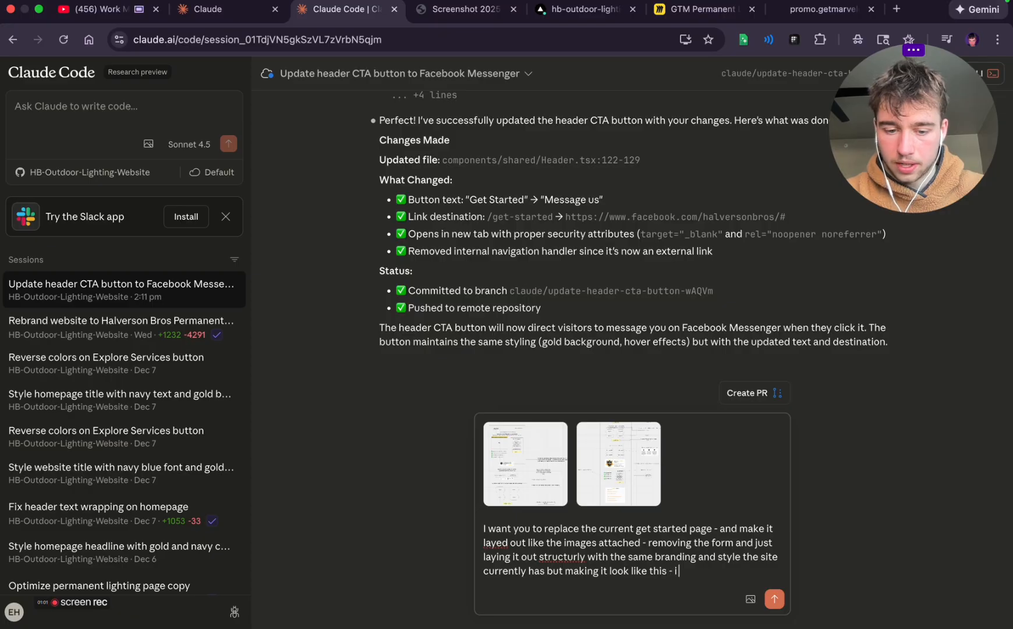
type(" want you to on")
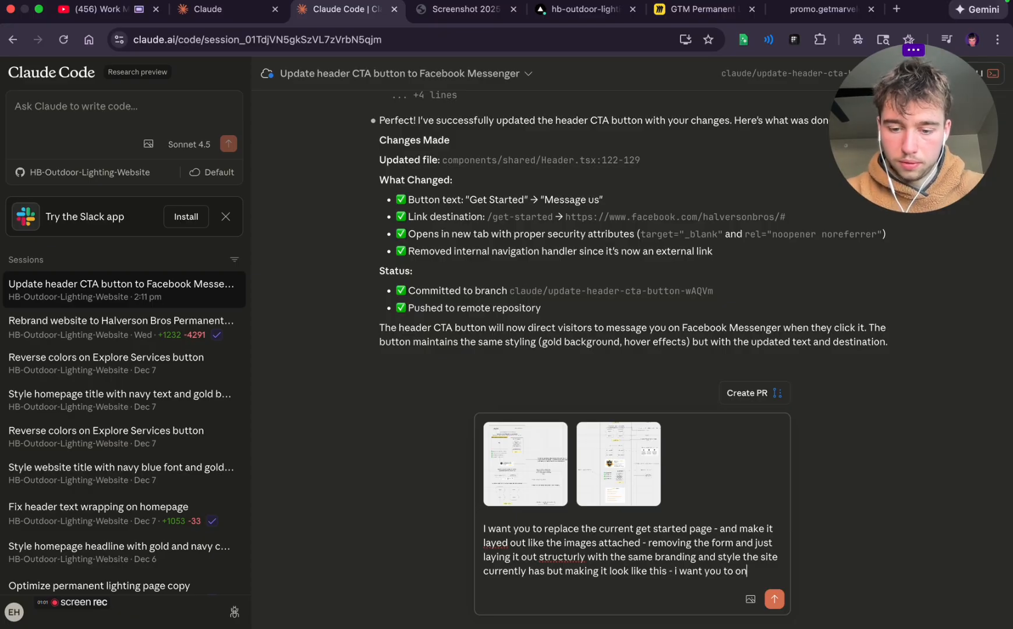
type("ly have the logo (")
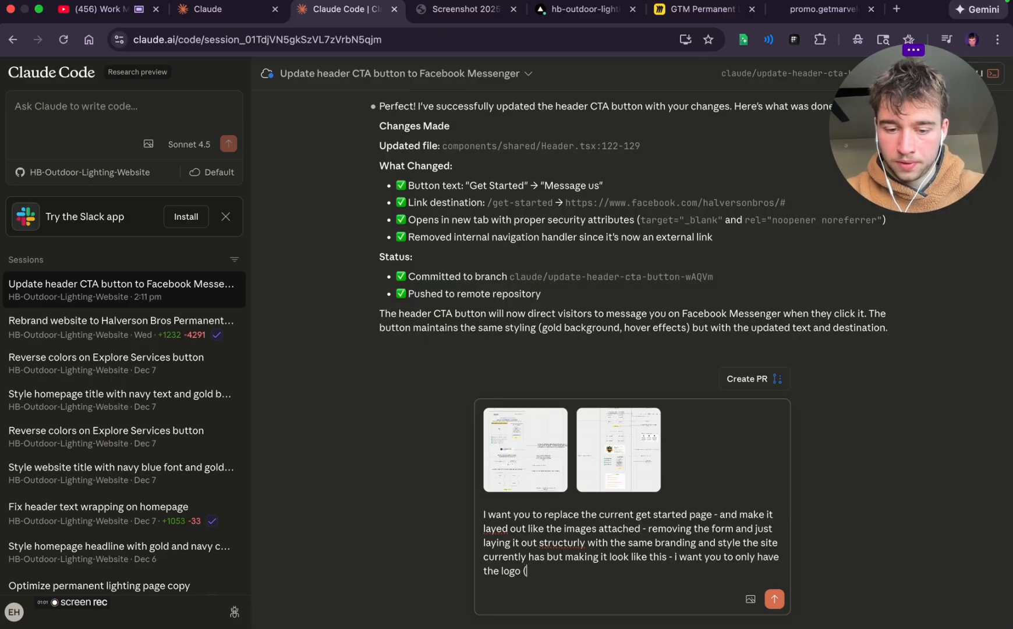
type("which links back ")
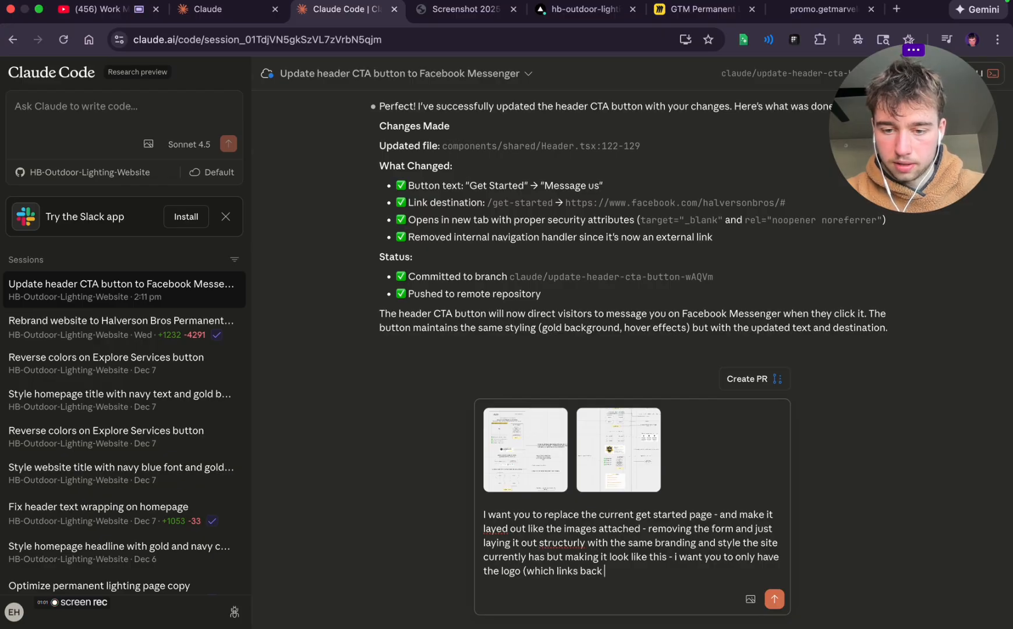
type("to the homepage")
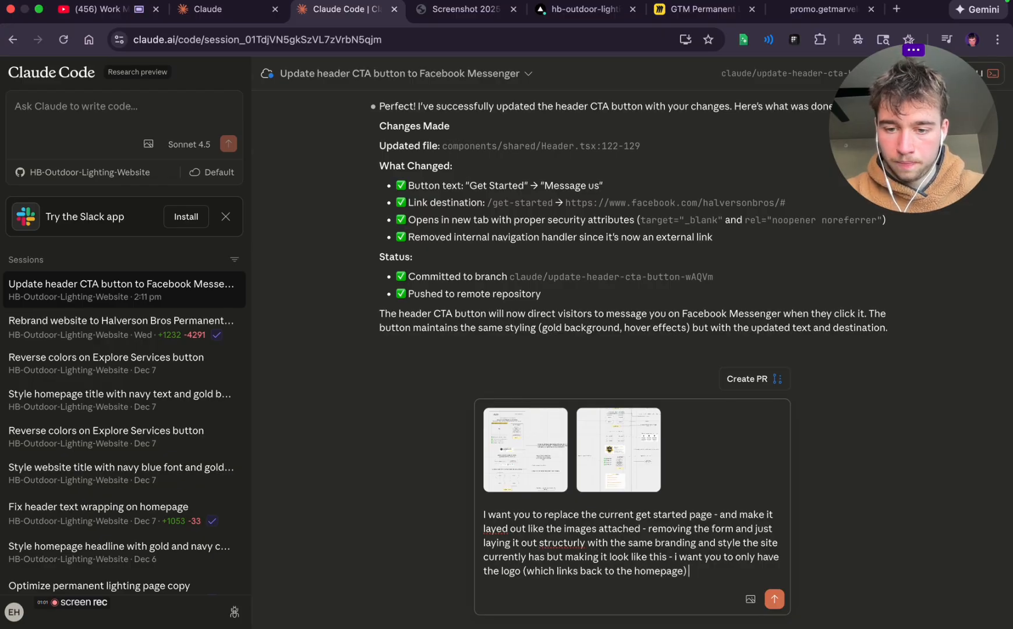
type(") and the me")
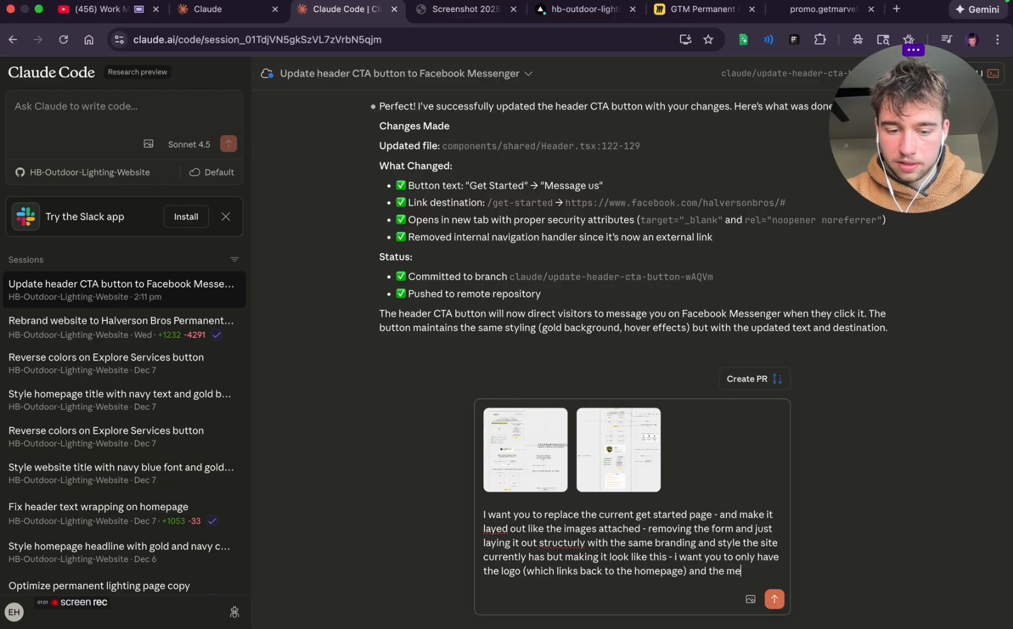
type("ssage us")
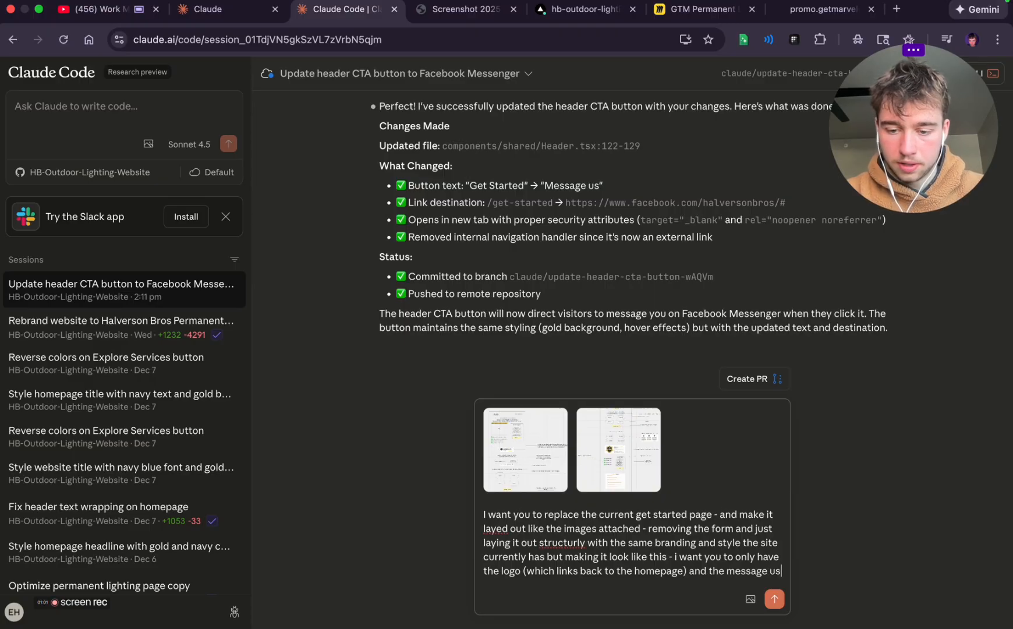
type(" button in the ")
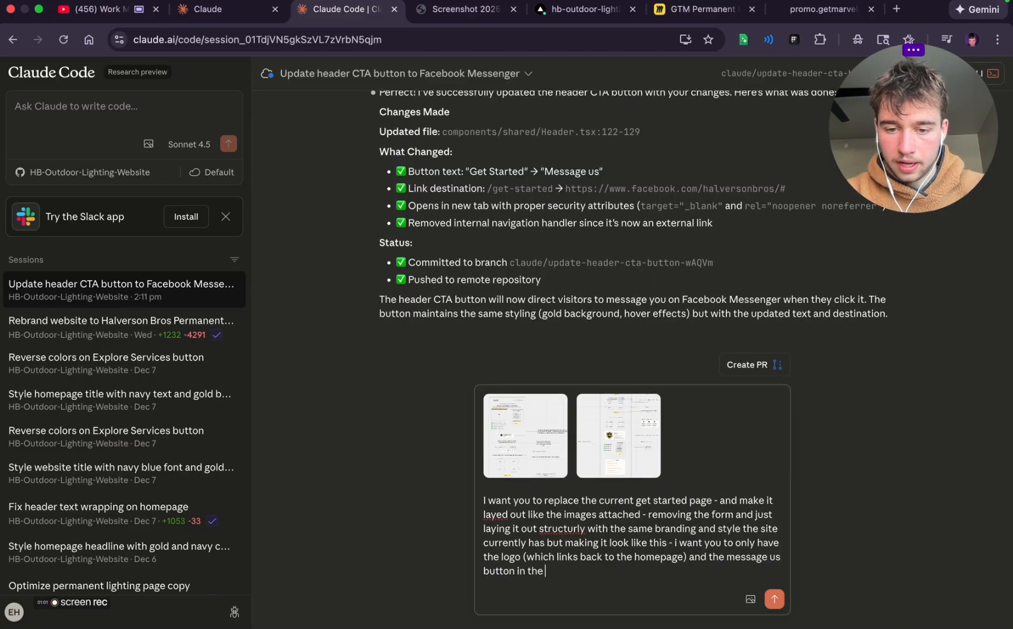
type("header to minim")
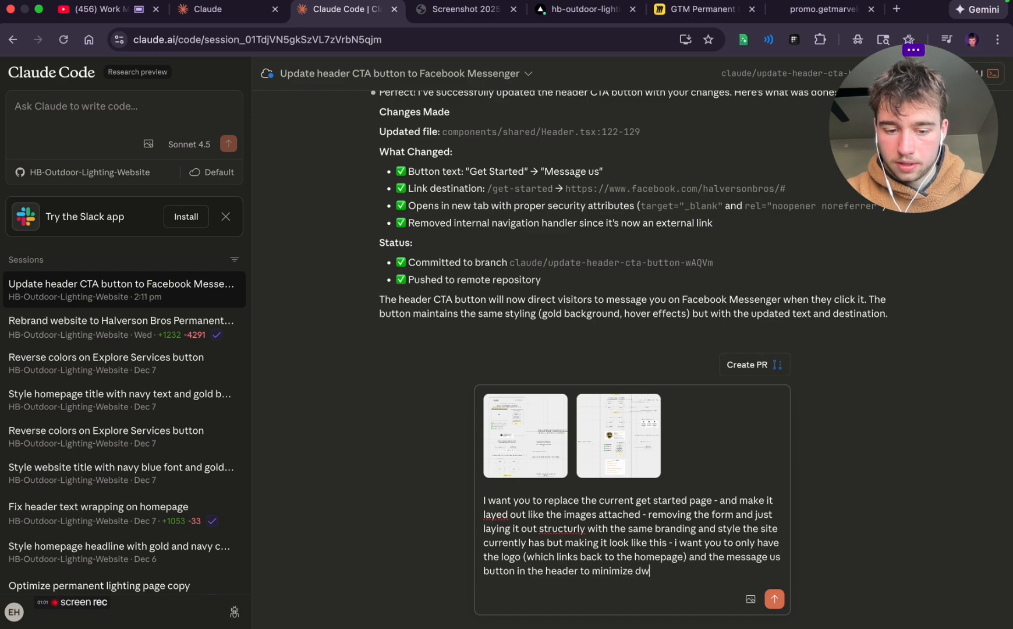
type("ize distractio")
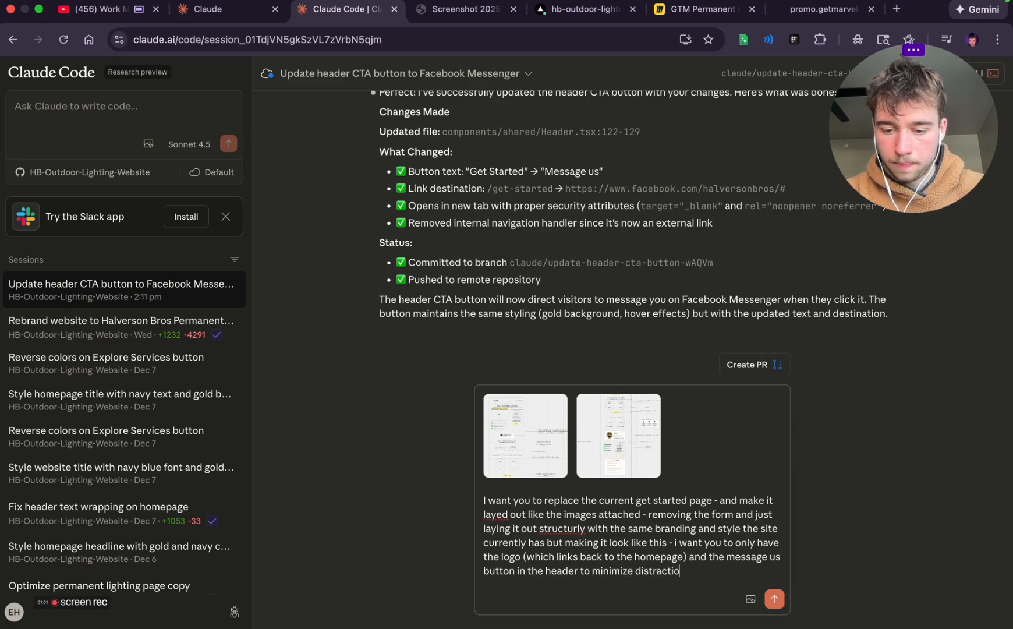
type("ns - dont worry a")
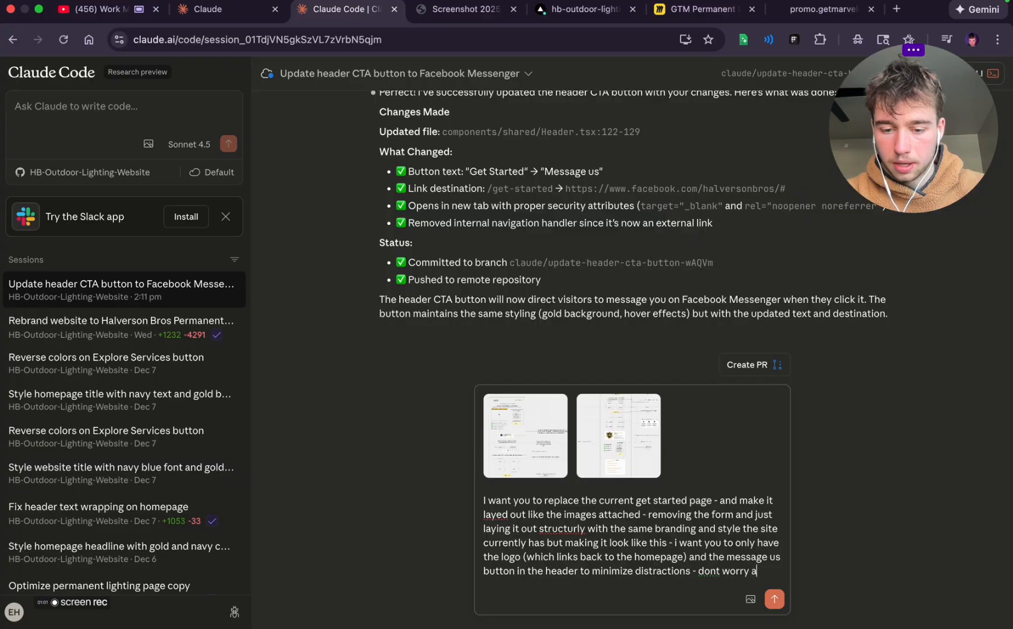
type("bout co")
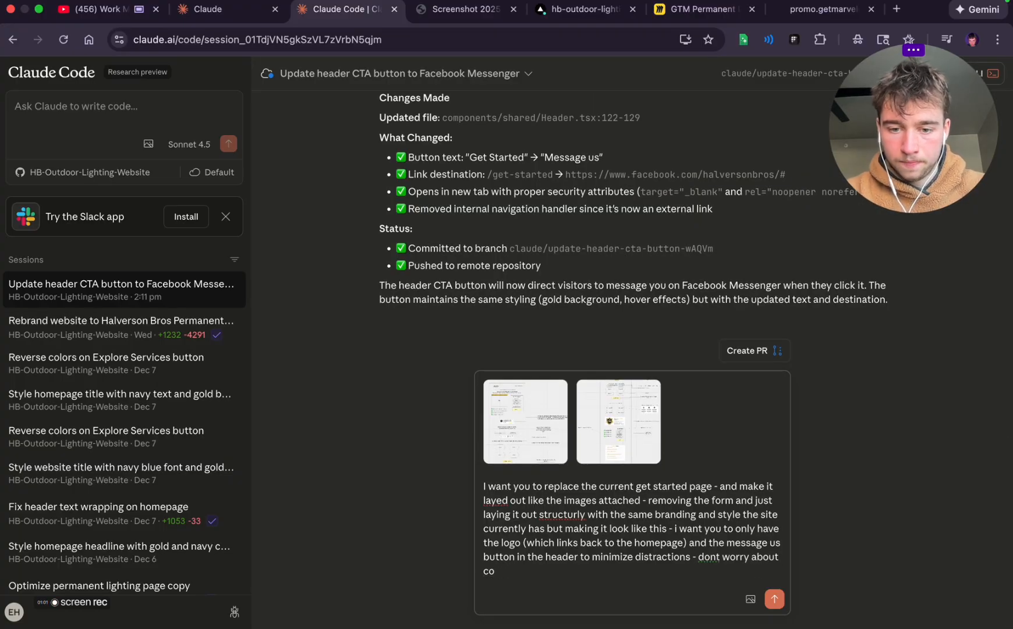
type("ipyeight n")
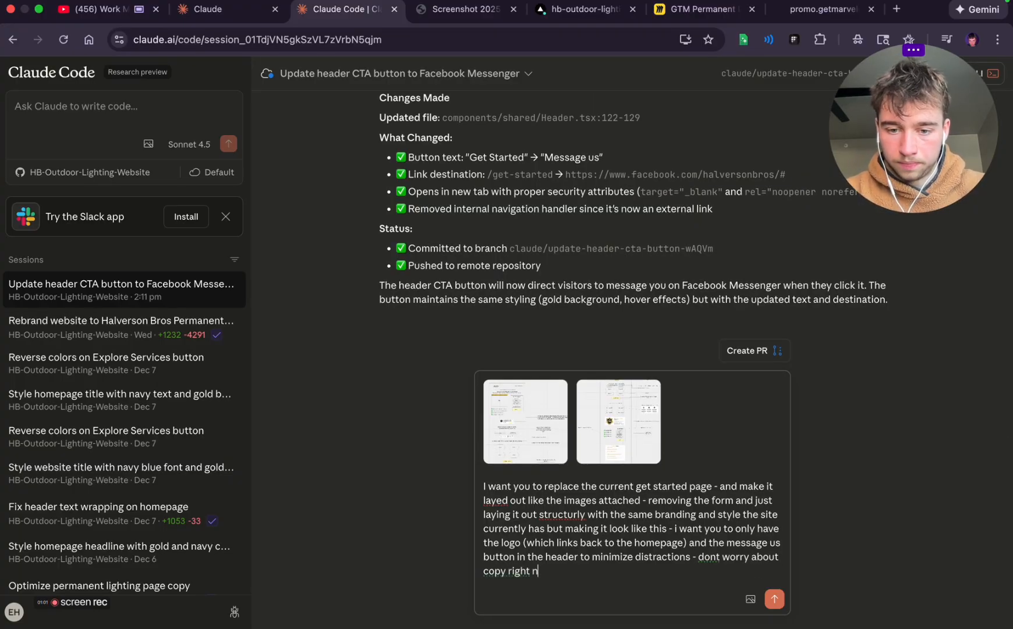
type("ow - please ")
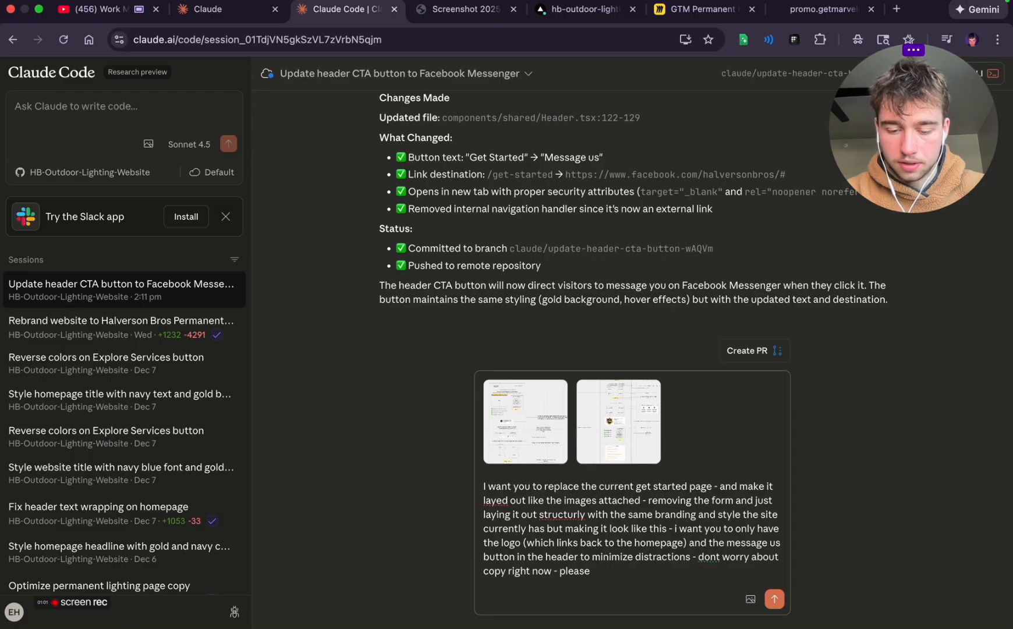
type("just implement the")
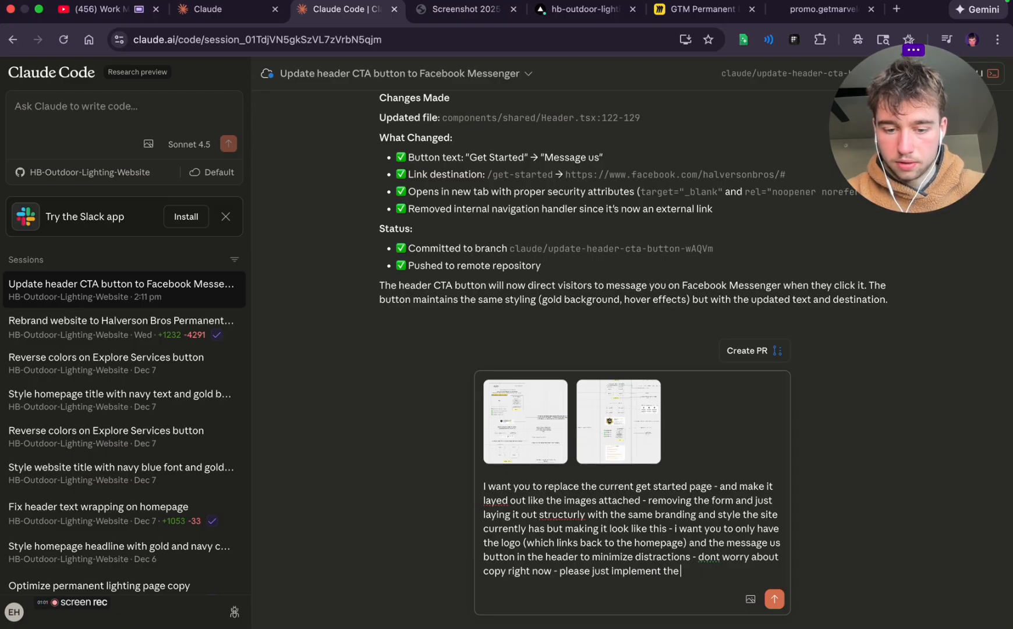
type(" structure b")
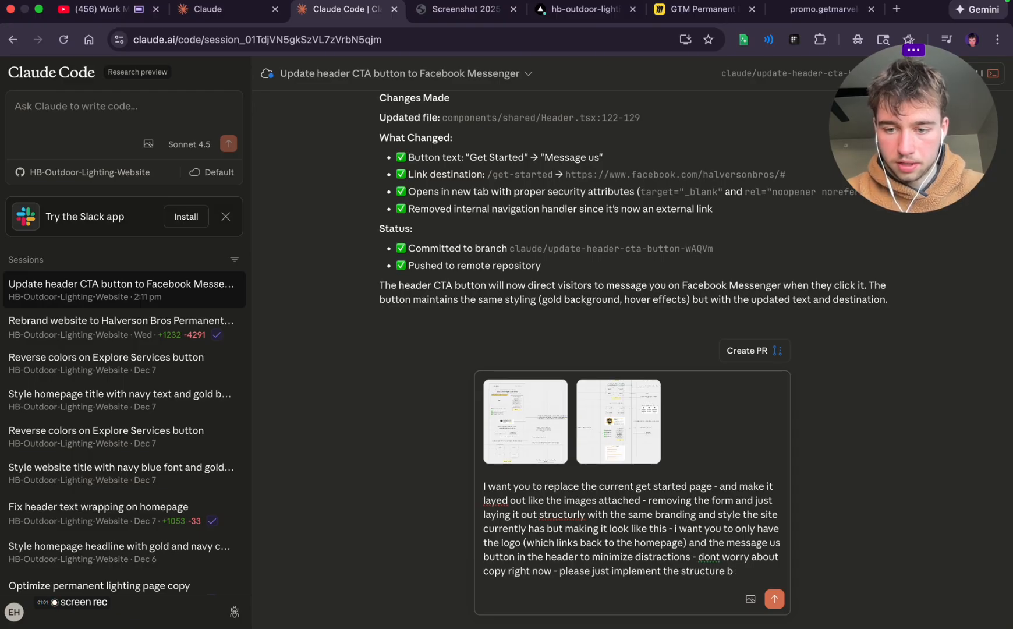
type("esed on the pict")
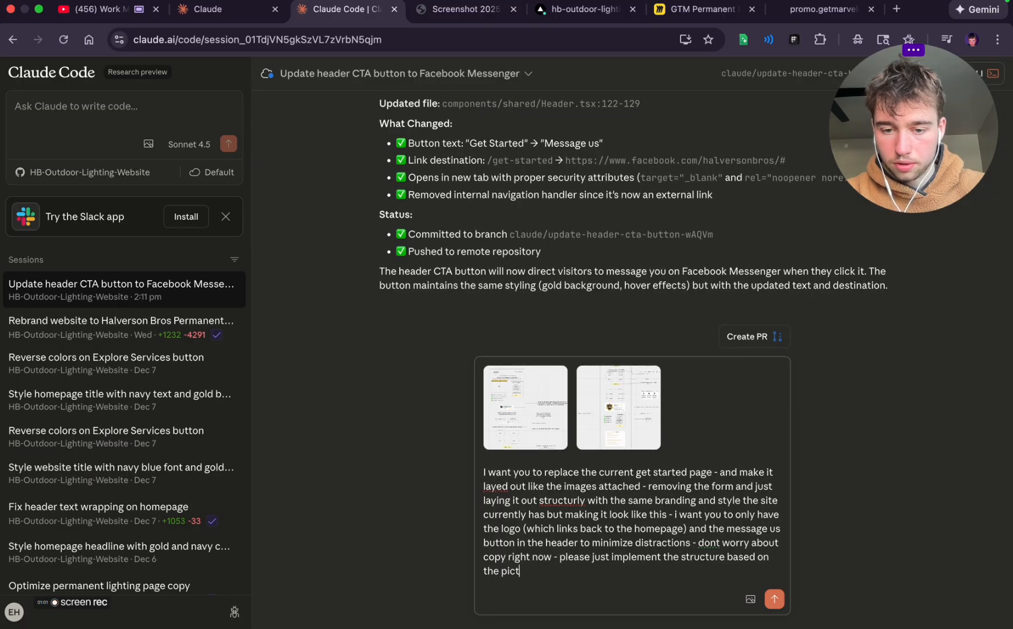
type("ures ive attached")
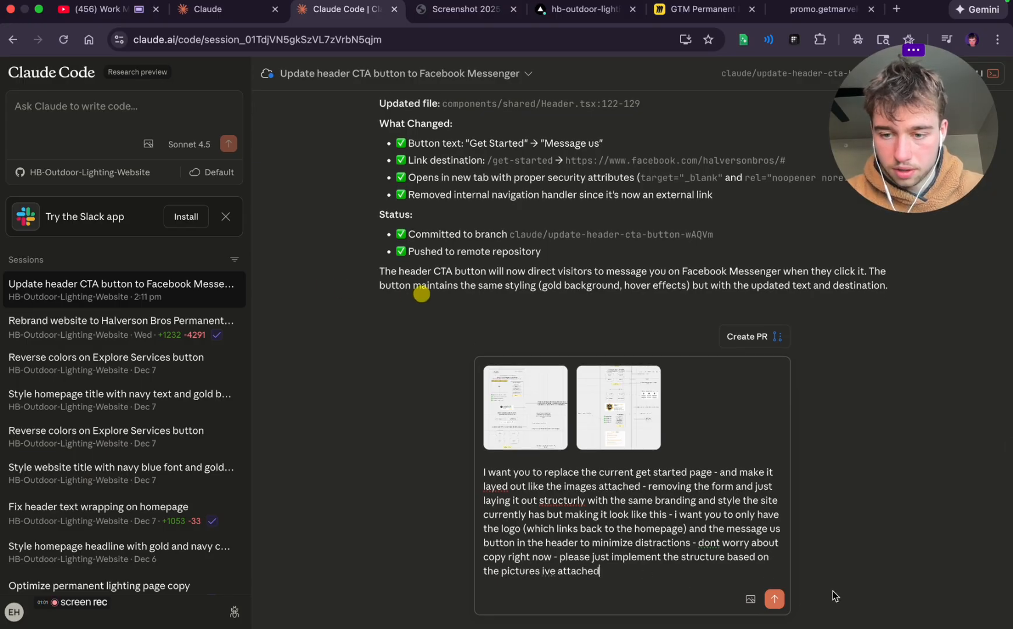
End the prompt with "dont worry about copy right now - please just implement the structure based on the pictures ive attached" and send it
key("Return")
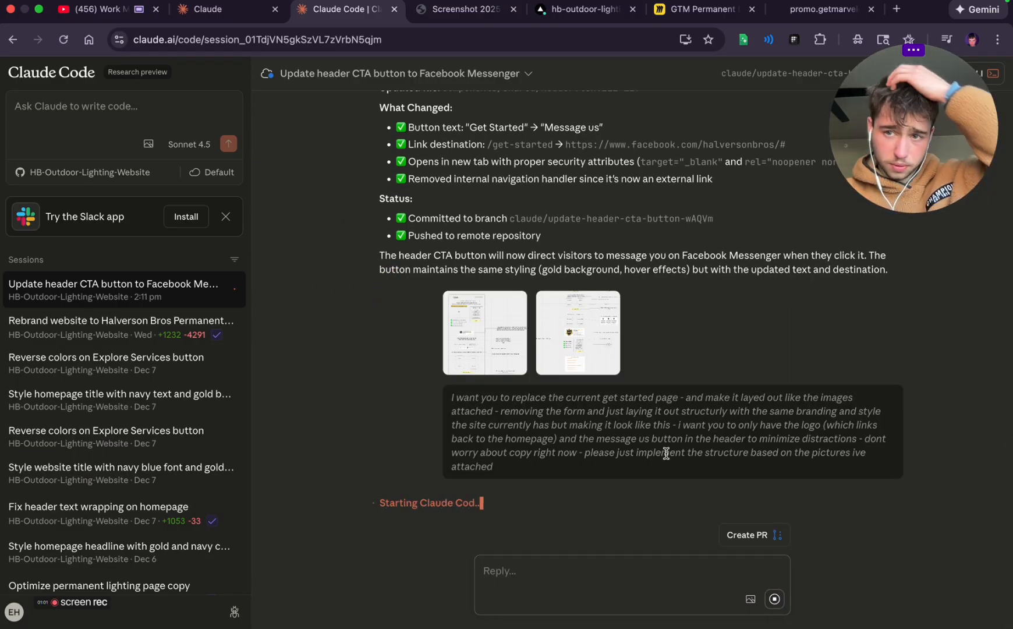
Switch to ChatGPT and dictate and send a request to revisit the structure of a presentation-style, middle-of-funnel VSL covering market position, process, installs and options
key("super+Tab")
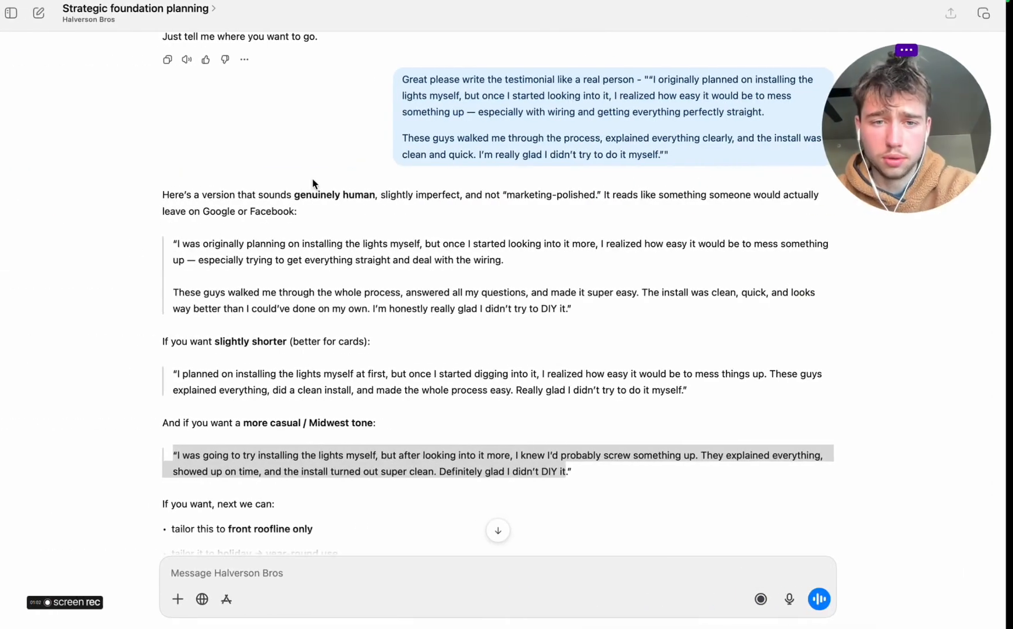
scroll(375, 309, "down", 3)
left_click(375, 309)
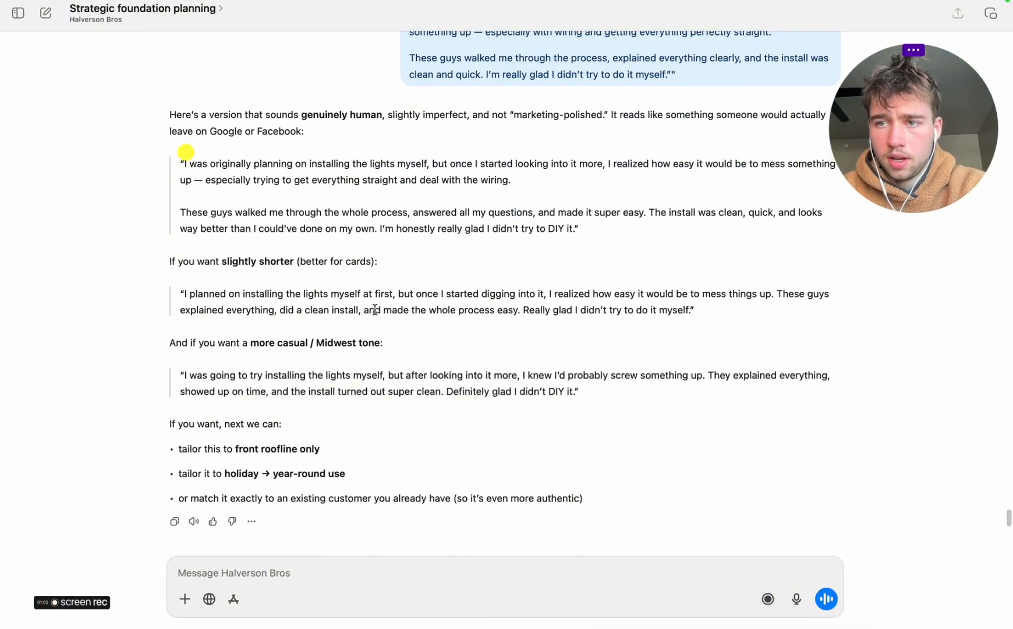
scroll(374, 309, "up", 2)
left_click(375, 309)
left_click(57, 605)
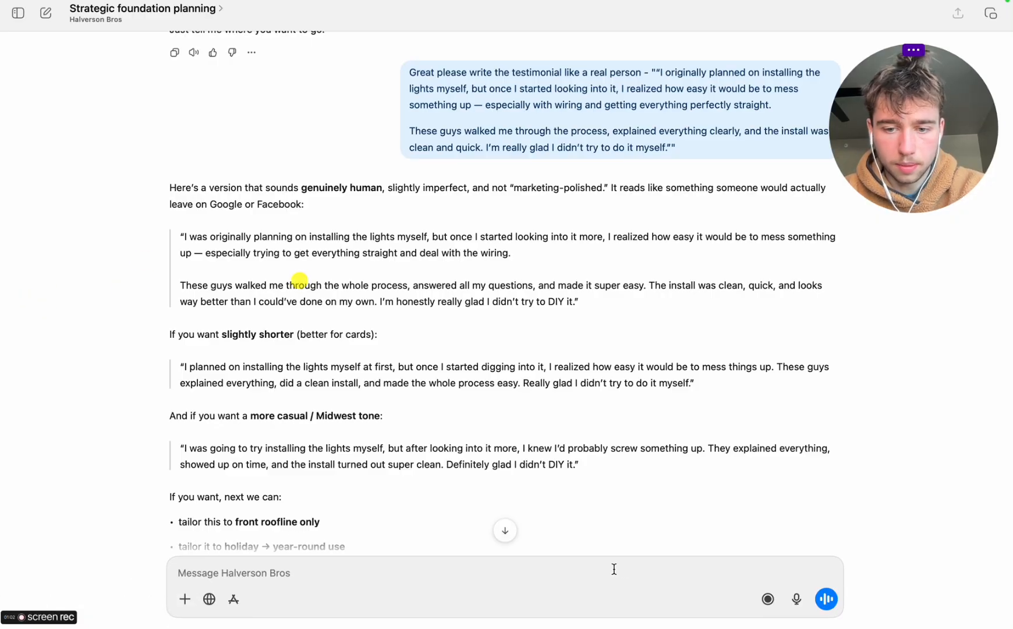
left_click(796, 598)
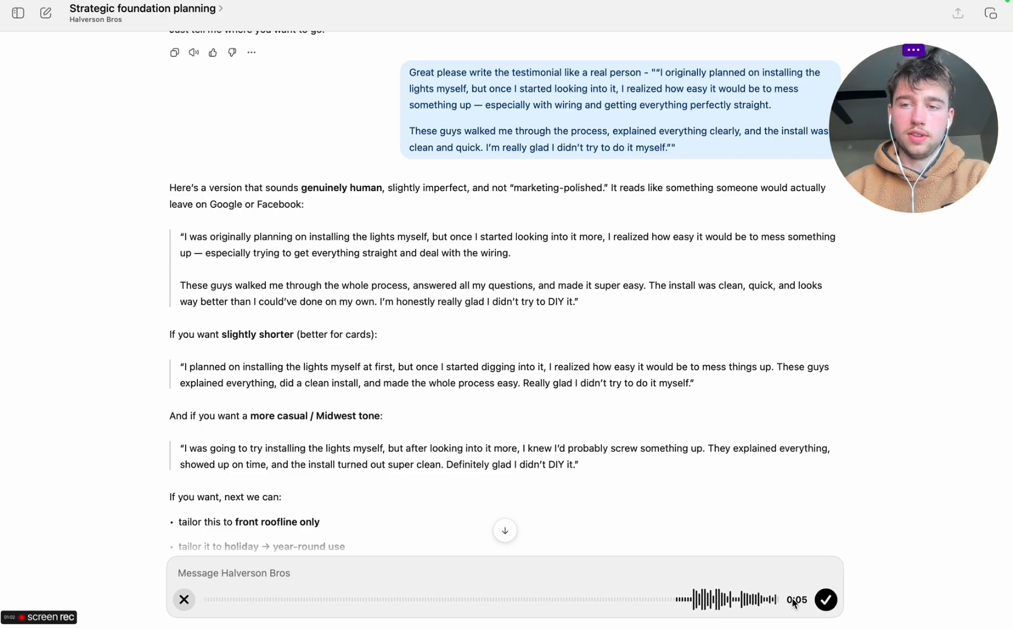
key("ctrl+Right")
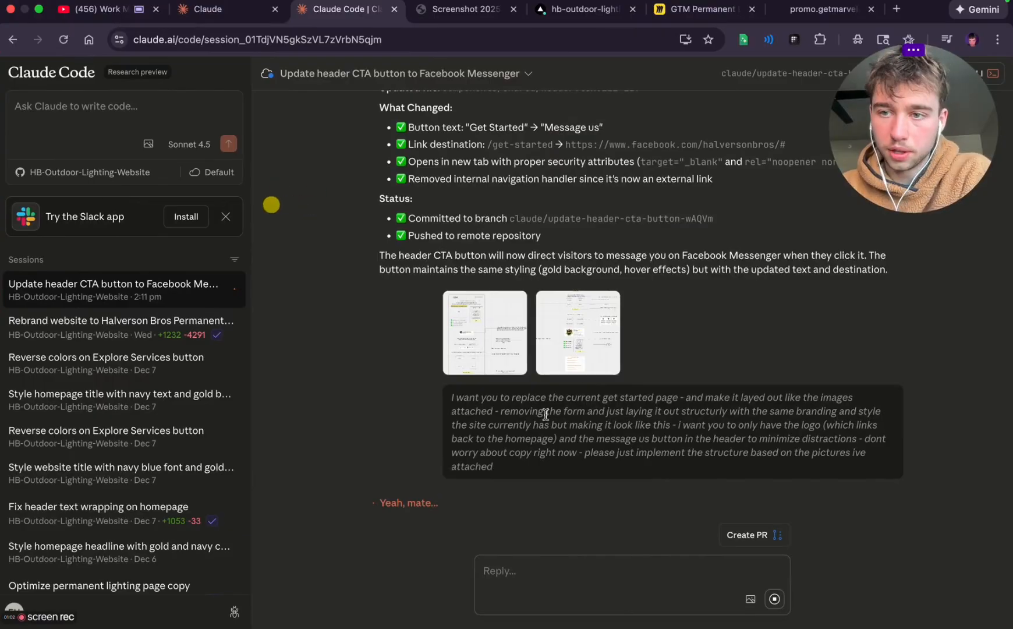
key("ctrl+Left")
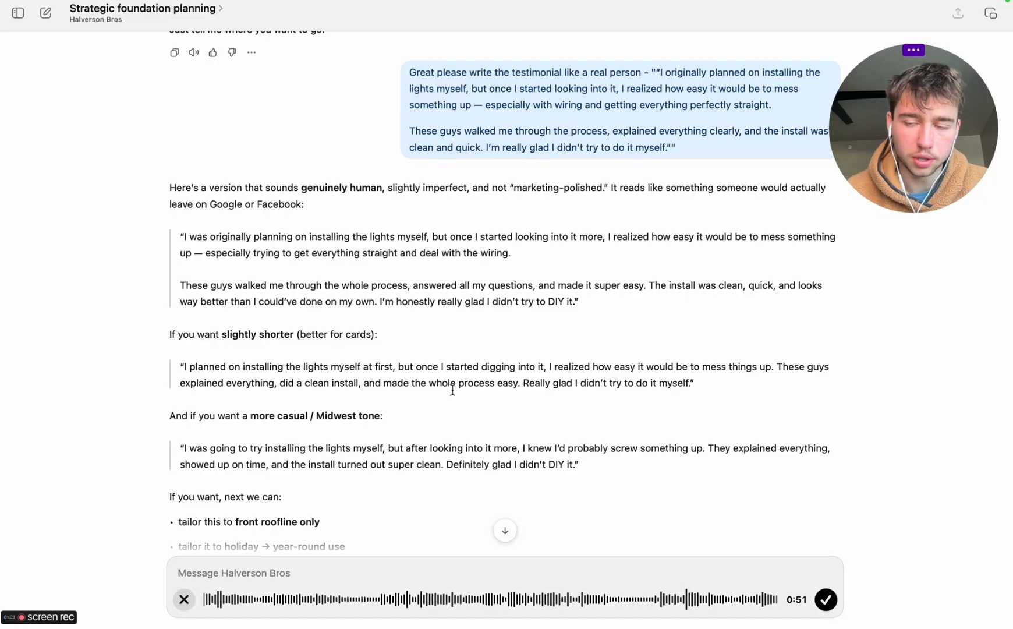
left_click(825, 598)
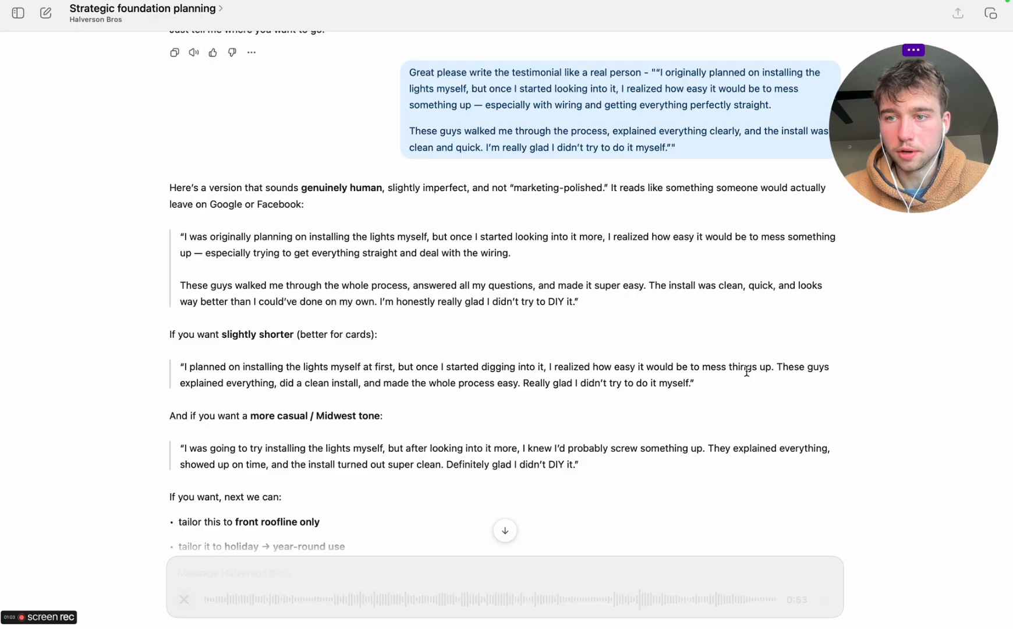
key("Return")
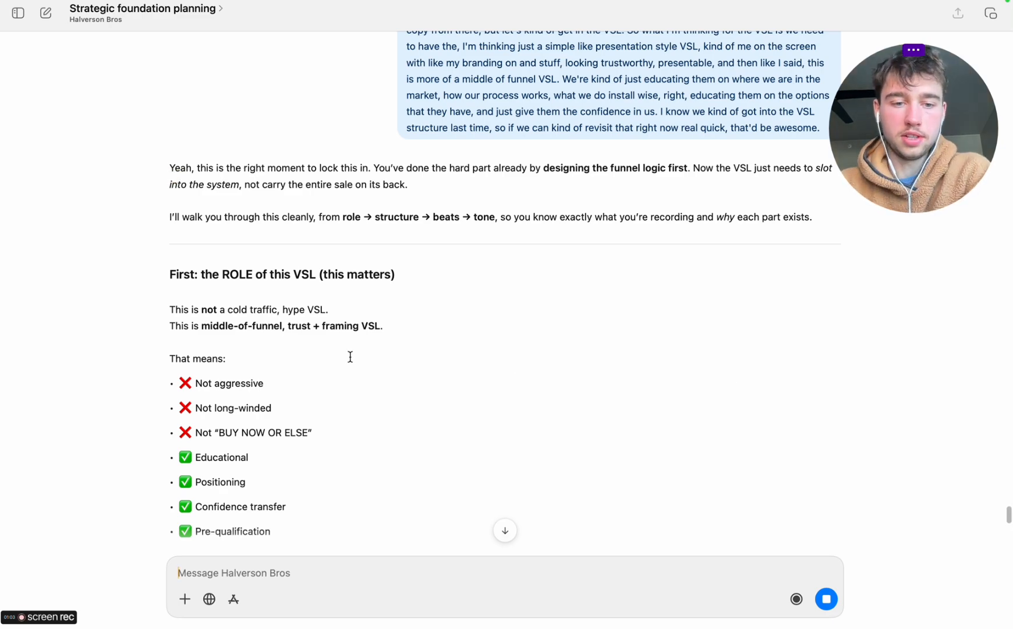
Read the reply's VSL role, length target, calm authority hook and problem framing sections
scroll(350, 356, "down", 6)
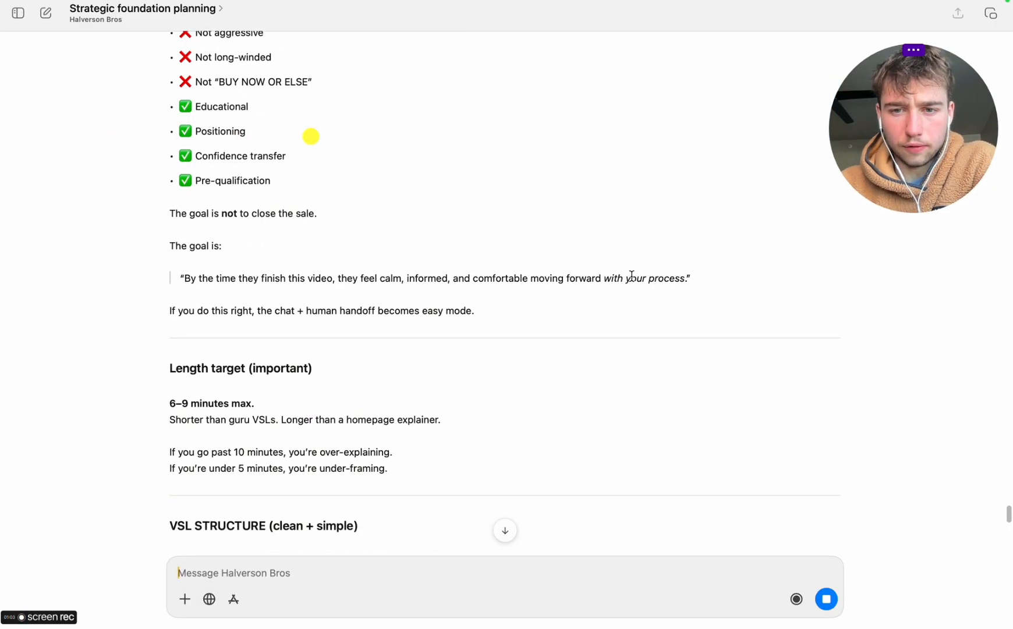
scroll(256, 366, "down", 3)
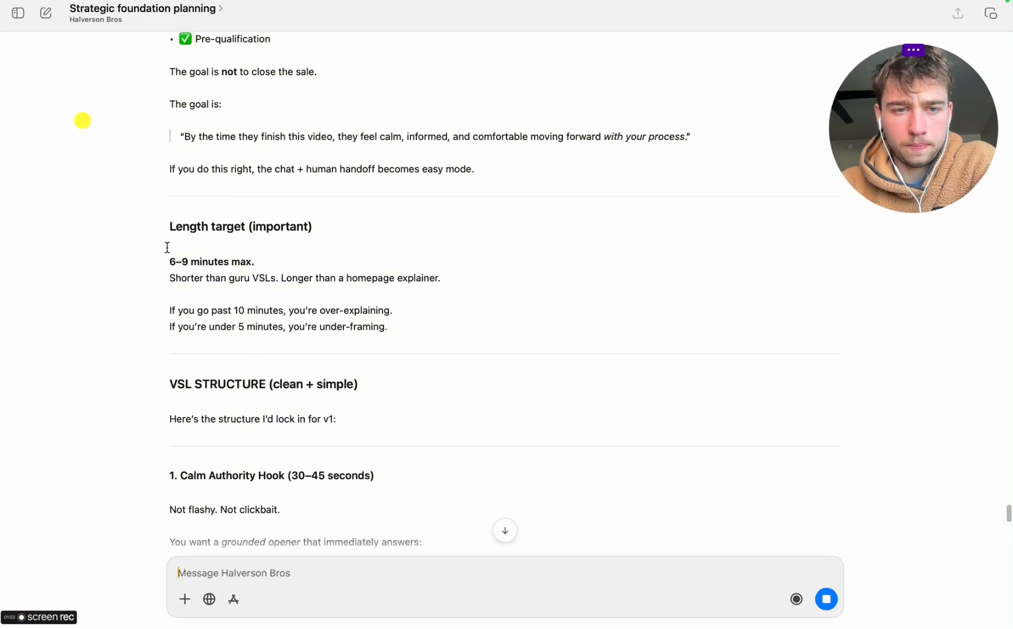
scroll(176, 279, "down", 3)
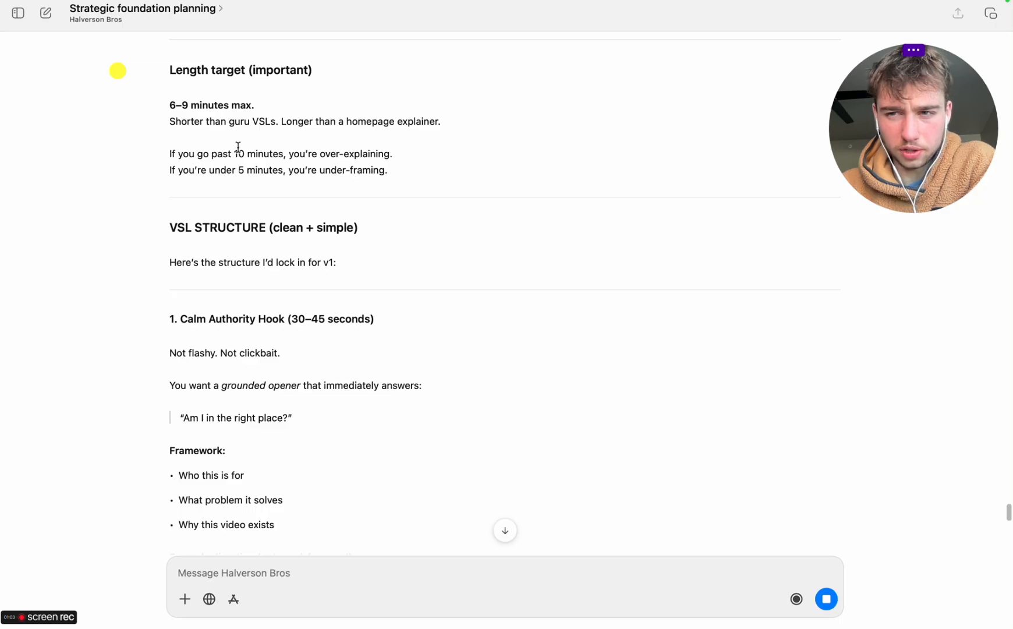
scroll(238, 147, "down", 3)
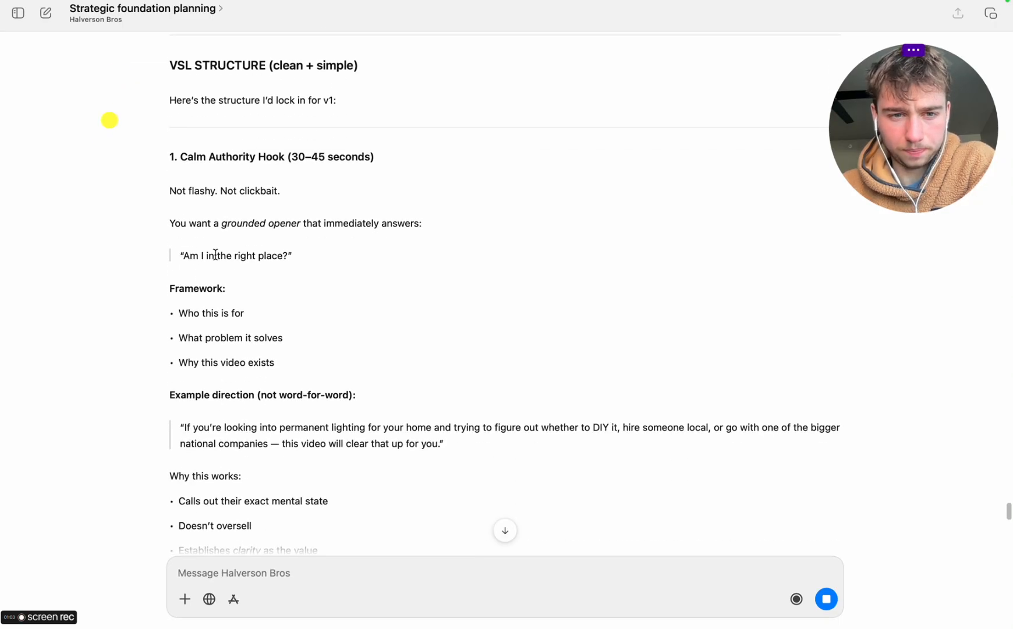
scroll(254, 281, "down", 4)
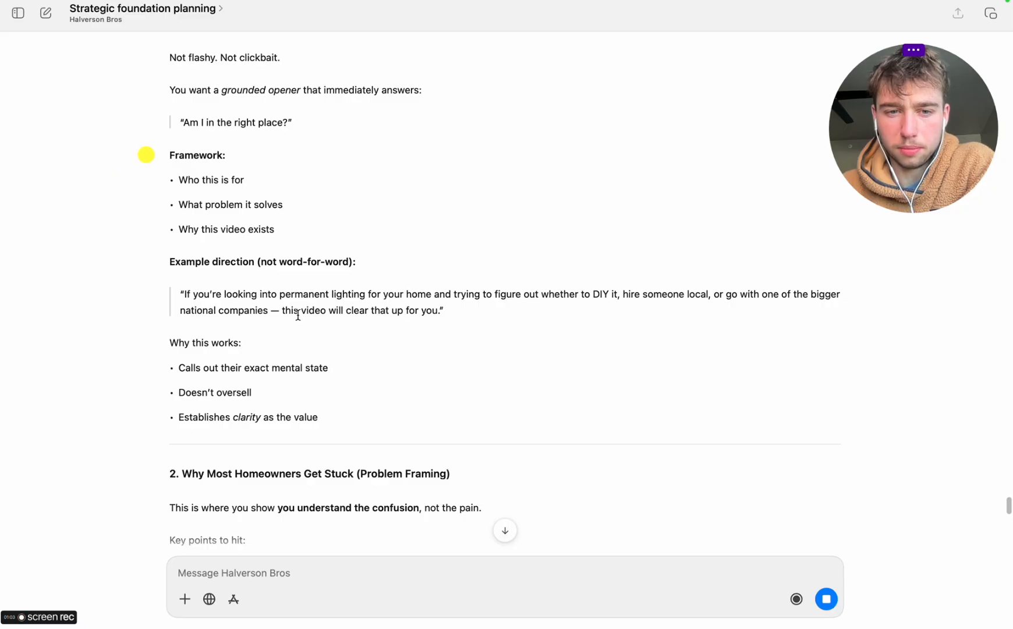
scroll(421, 335, "down", 3)
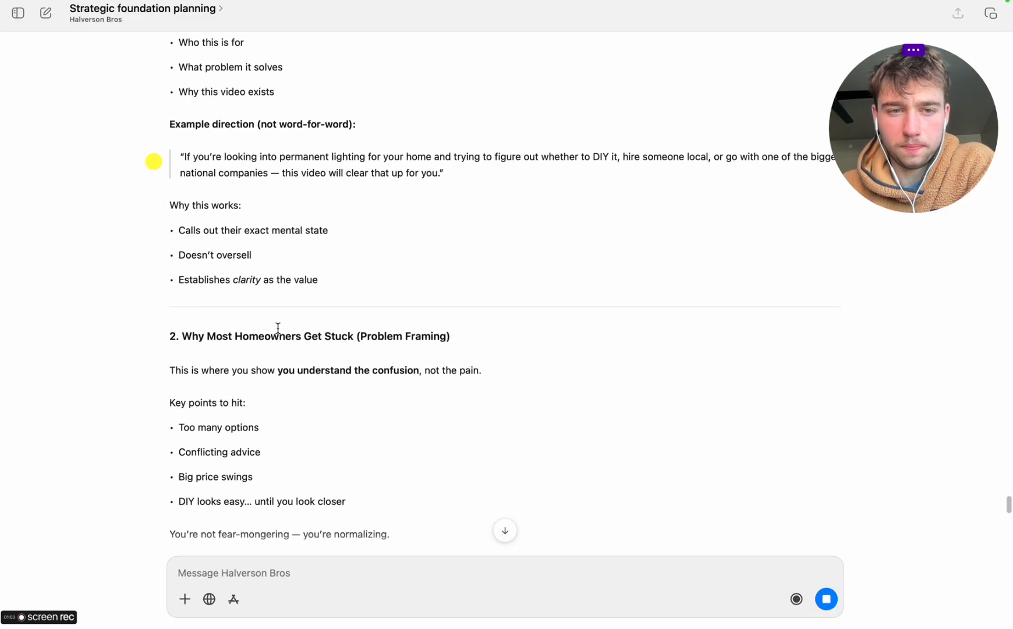
scroll(253, 331, "down", 3)
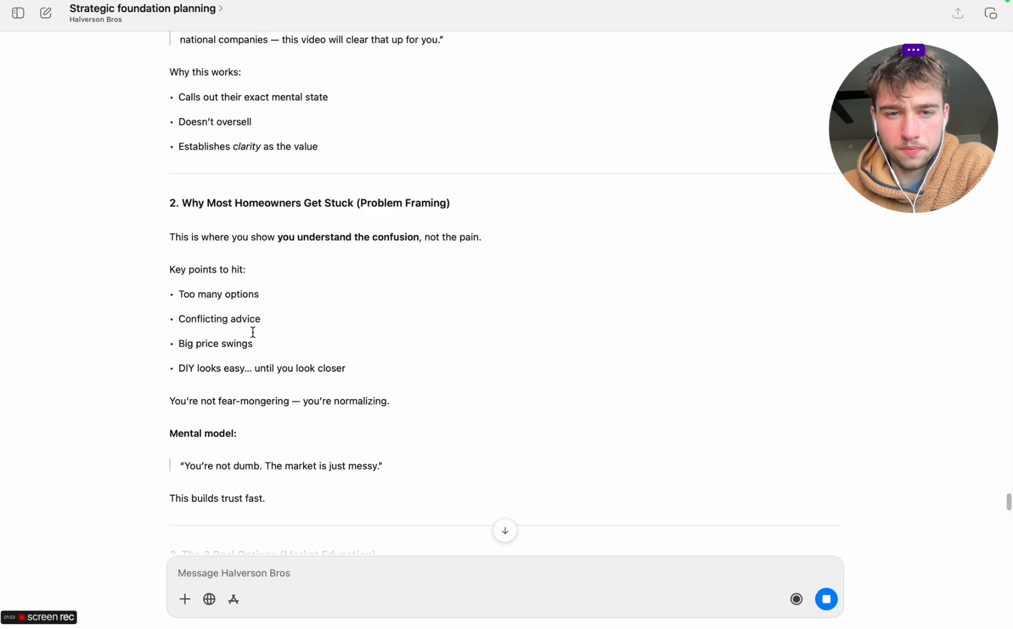
scroll(253, 332, "down", 1)
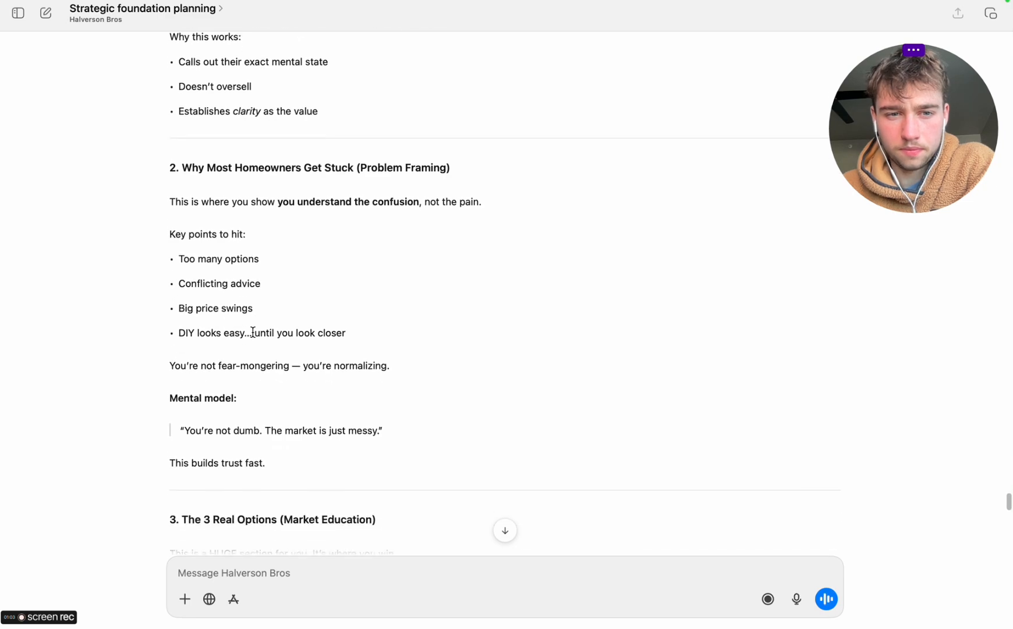
scroll(253, 331, "down", 3)
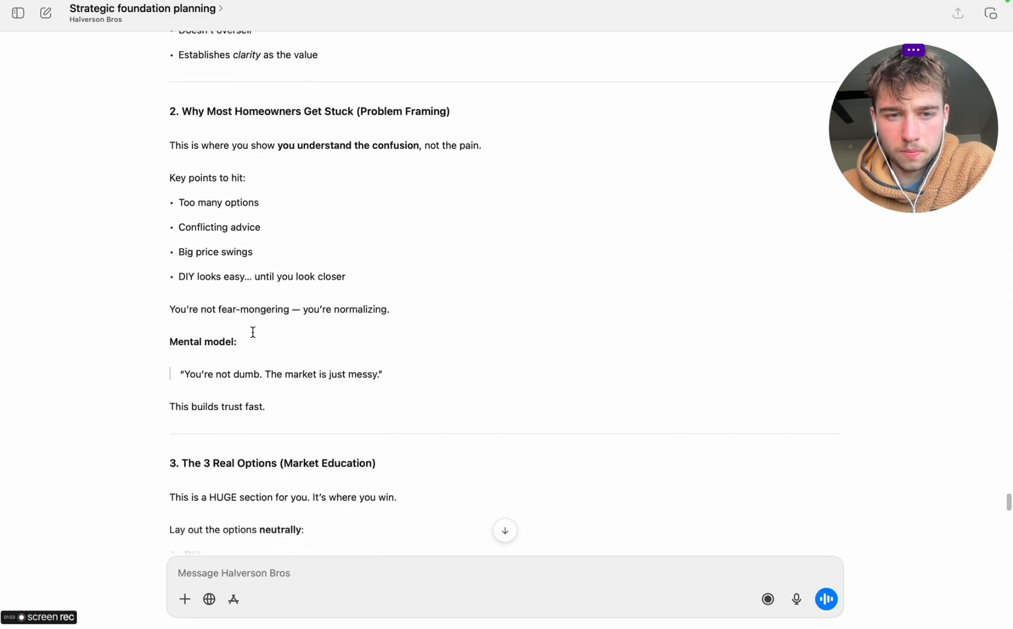
scroll(253, 331, "down", 1)
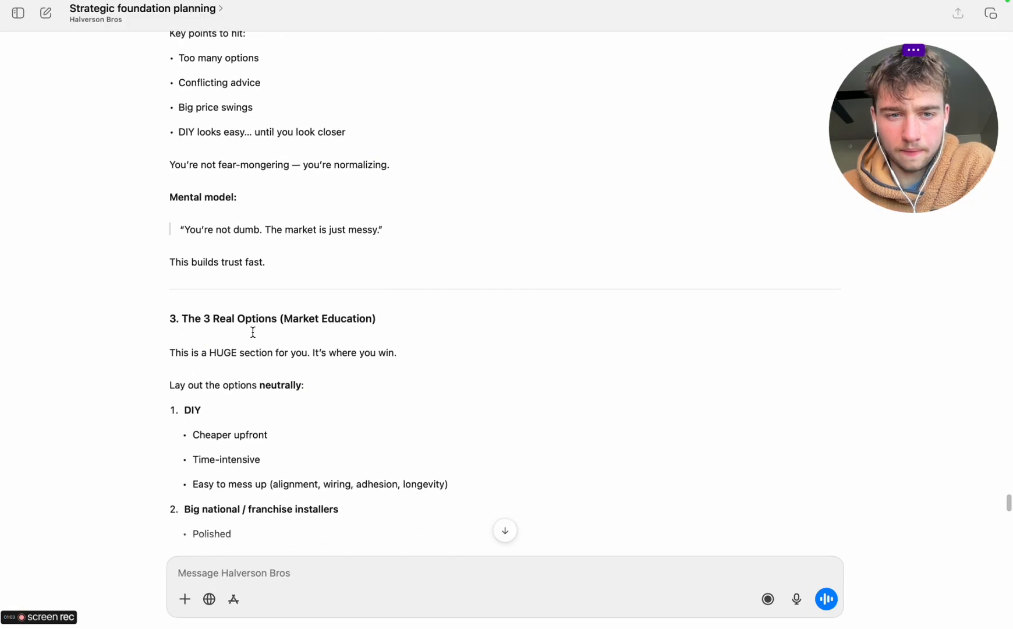
Read the VSL sections on market options, positioning, process and who the service is for
scroll(252, 332, "down", 3)
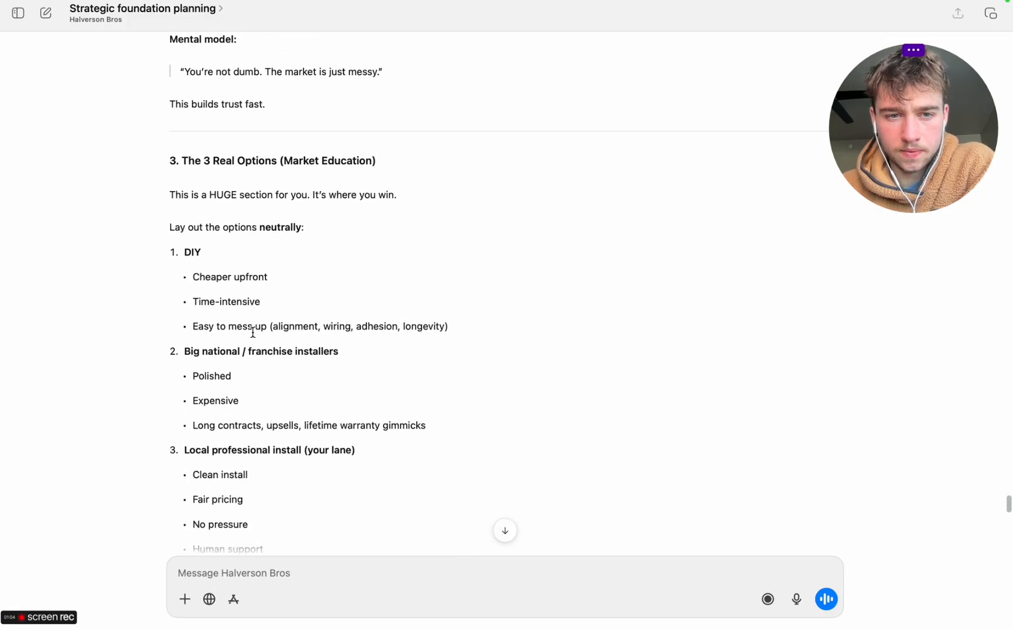
scroll(253, 331, "down", 1)
scroll(253, 332, "down", 2)
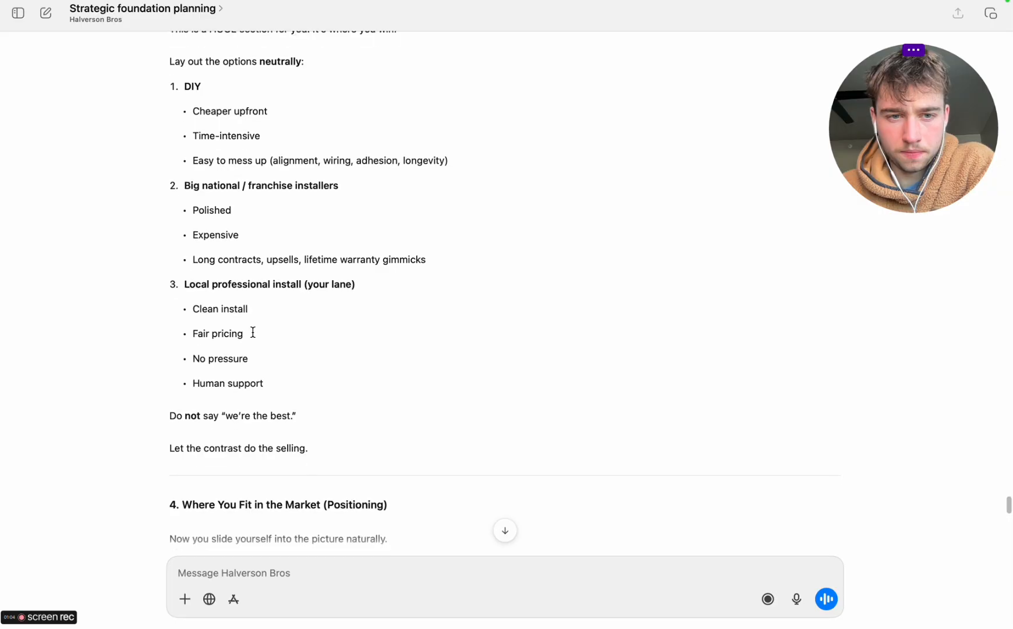
scroll(265, 322, "down", 4)
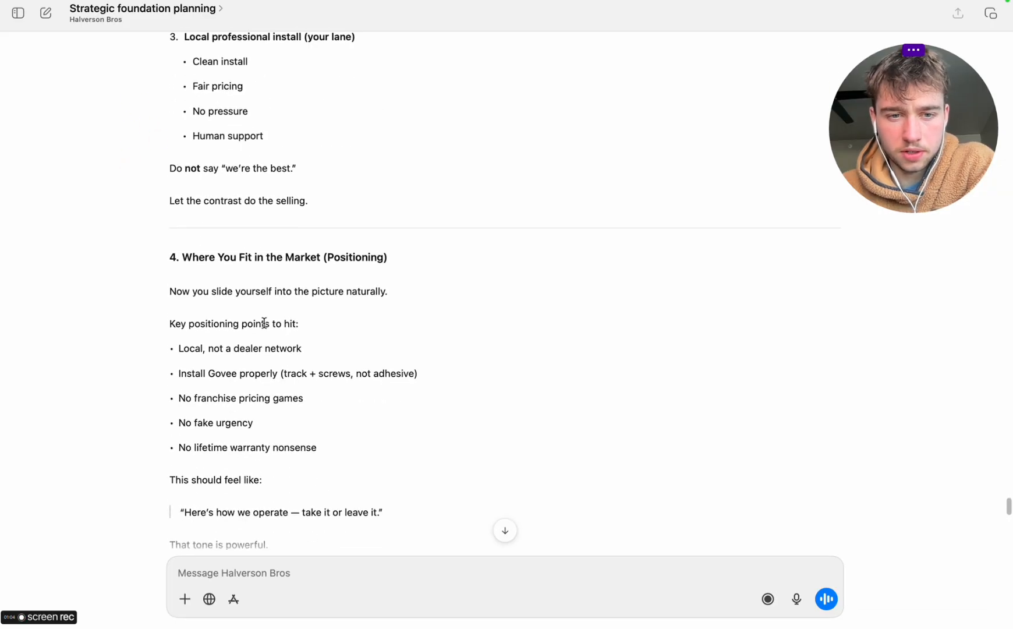
scroll(278, 273, "down", 2)
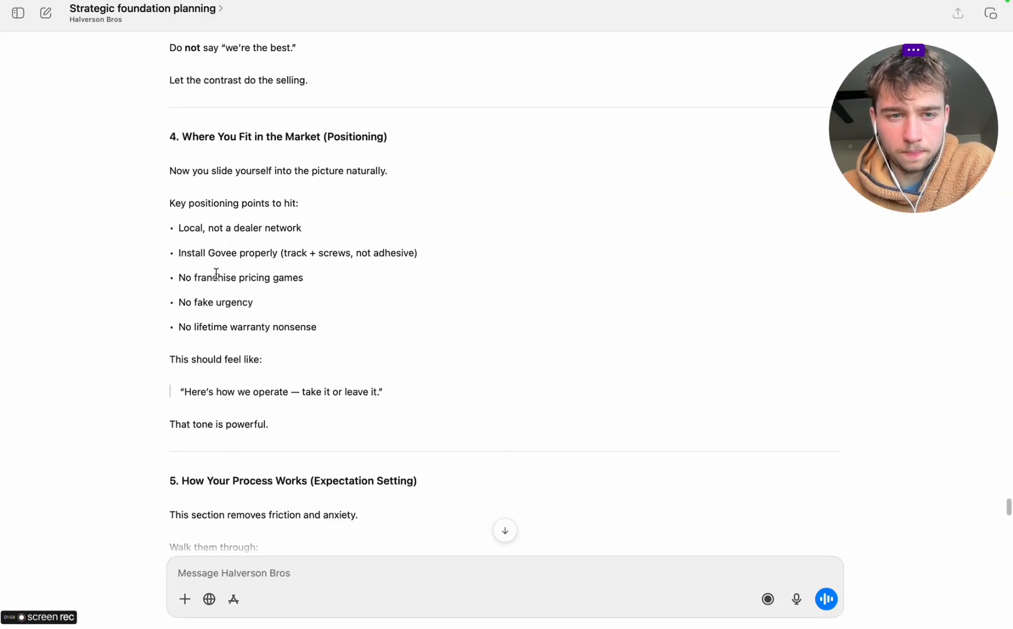
scroll(216, 274, "down", 2)
scroll(216, 274, "down", 5)
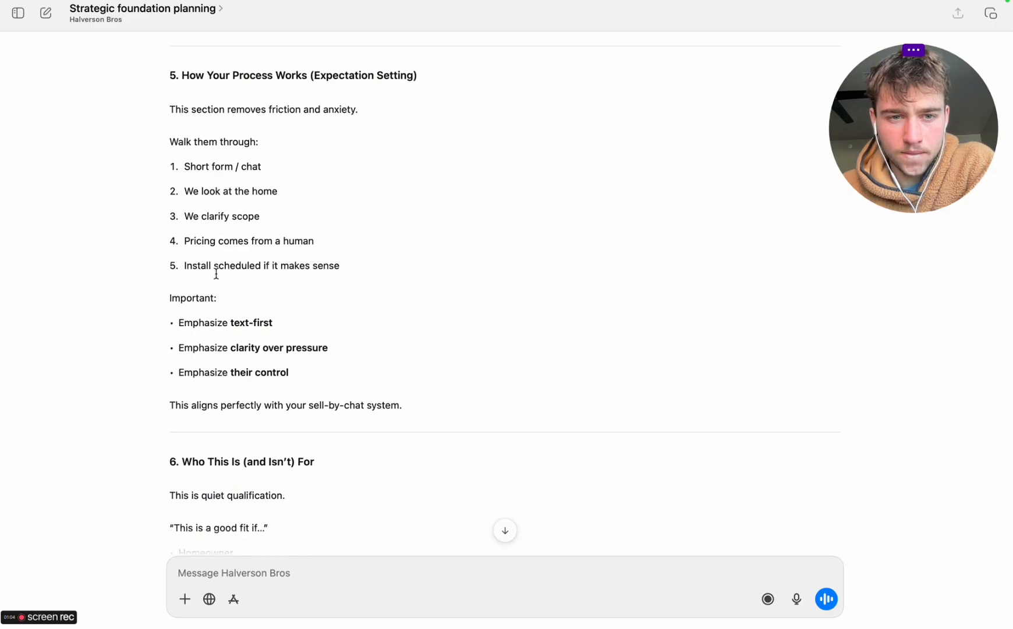
scroll(216, 274, "down", 4)
scroll(216, 274, "down", 15)
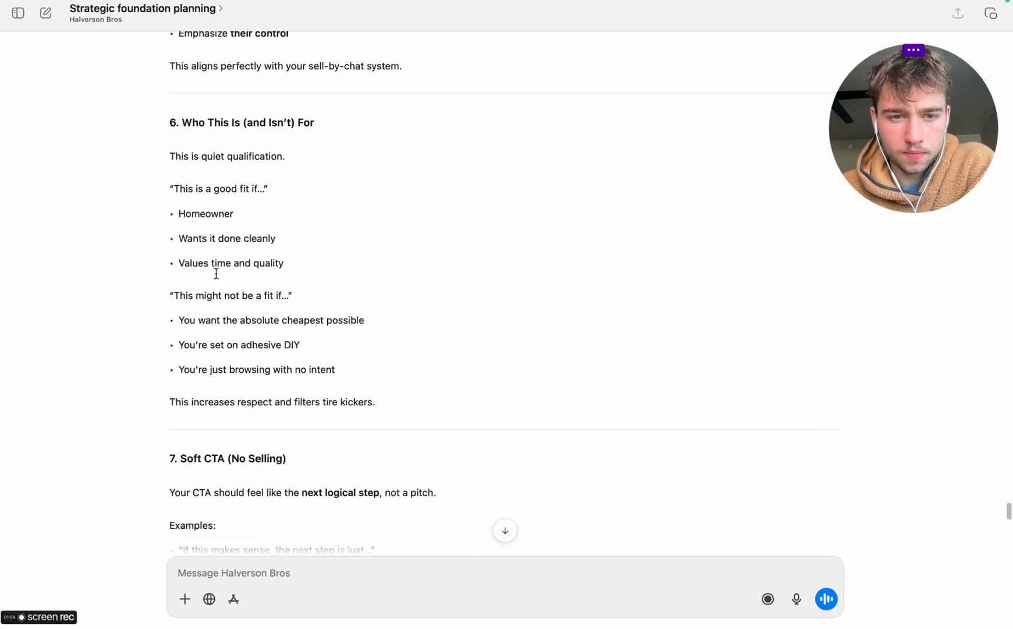
Go through the end of the reply and send a message asking to write the full script word for word
scroll(216, 274, "down", 15)
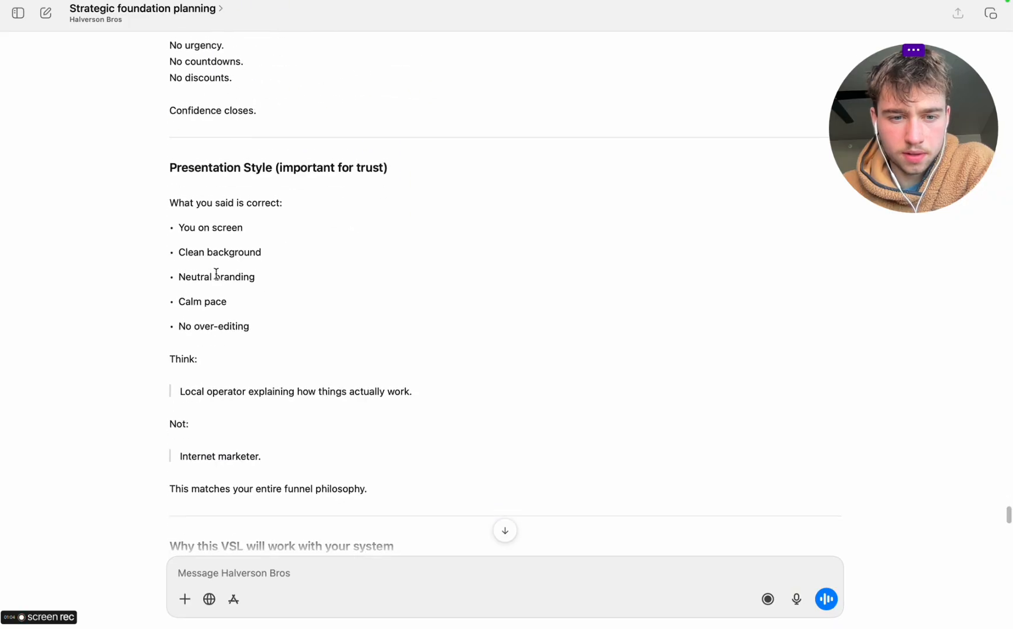
scroll(216, 274, "down", 6)
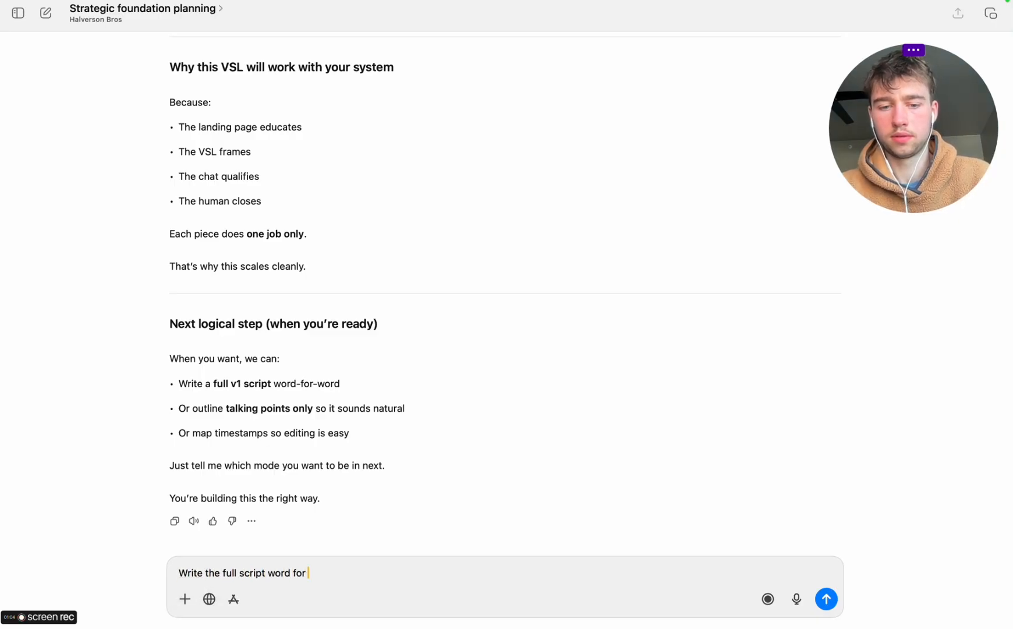
key("Return")
Switch back to Claude Code in the browser and check the progress of the get started page rebuild
key("ctrl+Right")
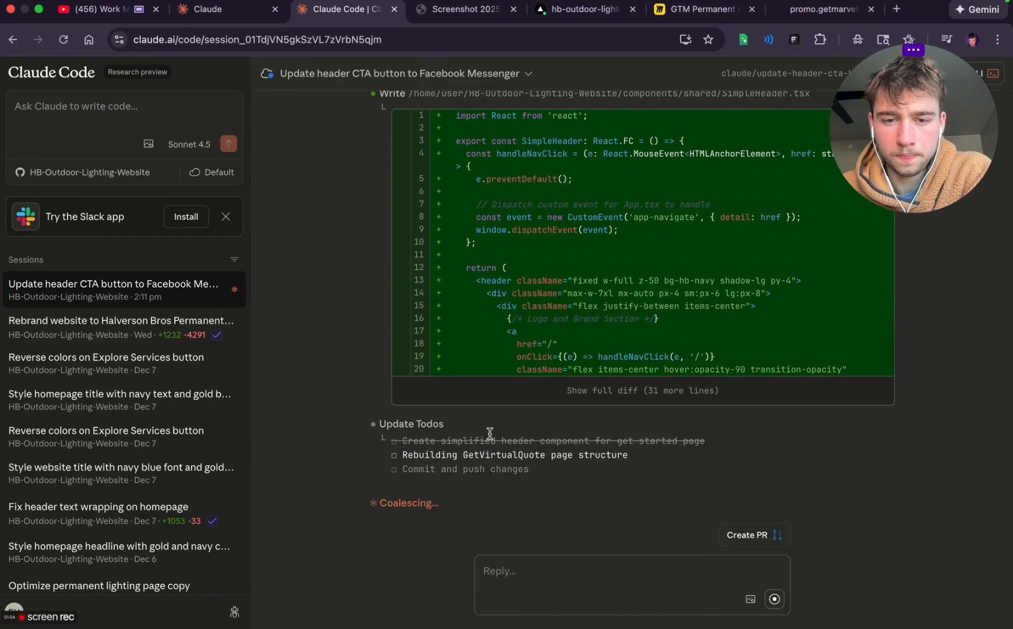
scroll(490, 432, "up", 10)
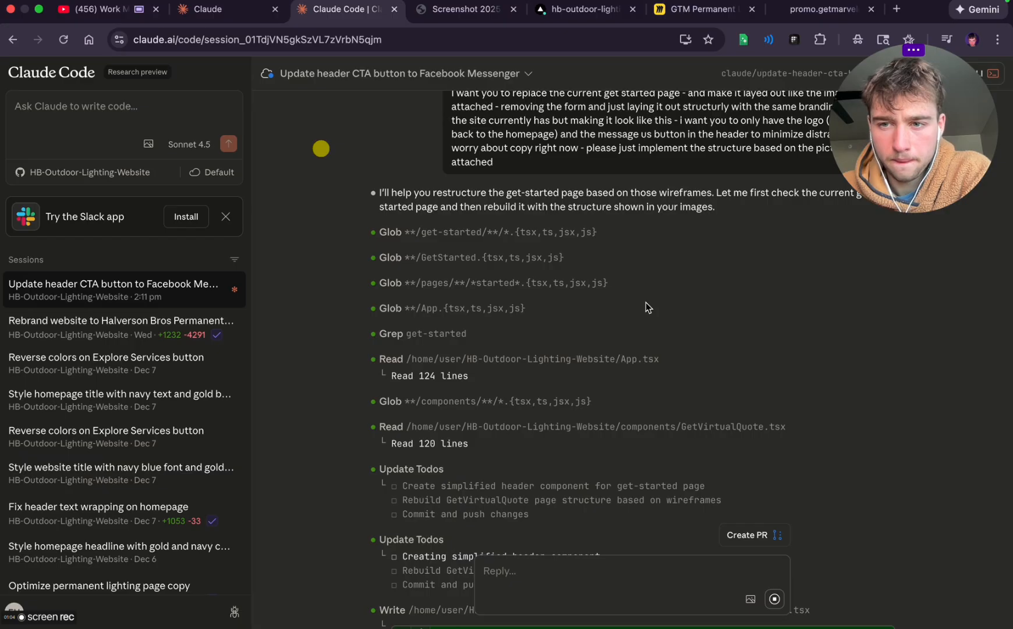
scroll(759, 228, "up", 2)
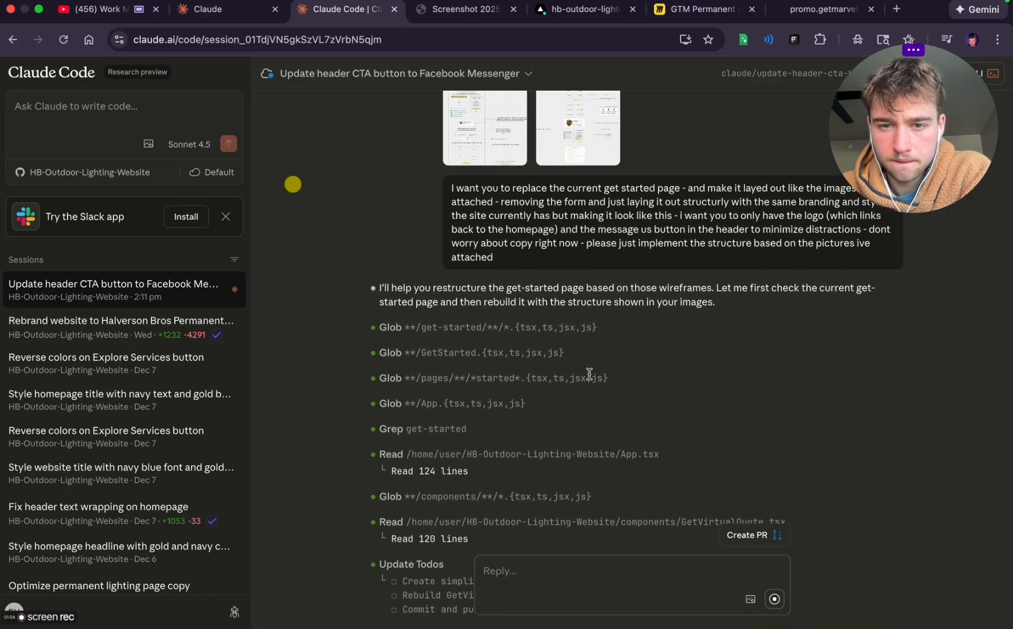
scroll(589, 373, "down", 12)
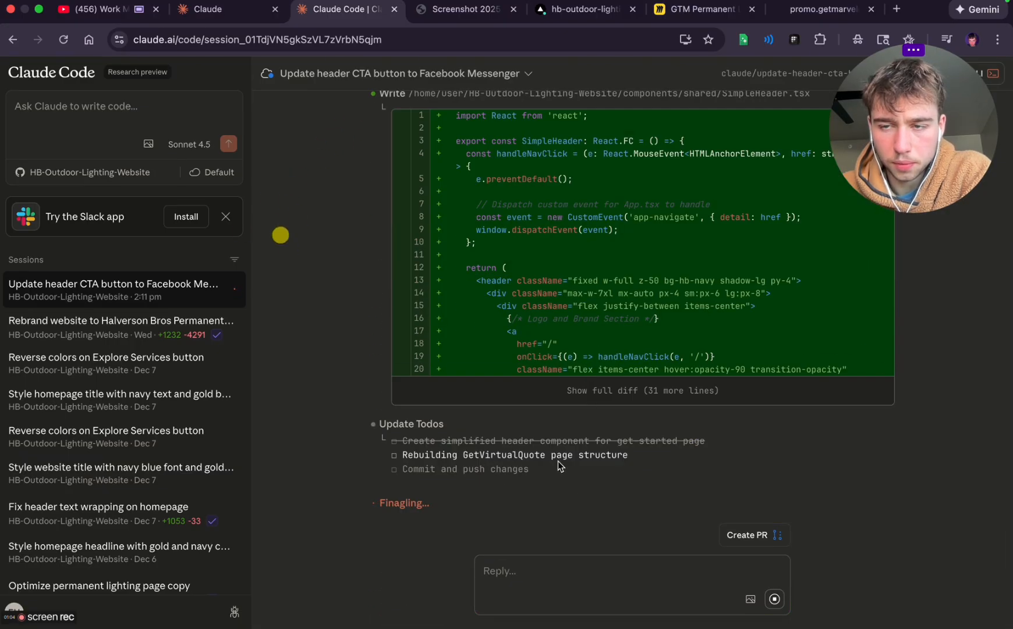
Browse Claude's artifact inspiration gallery through the Touch grass, Be creative, Play a game and Life hacks categories
left_click(93, 14)
left_click(215, 7)
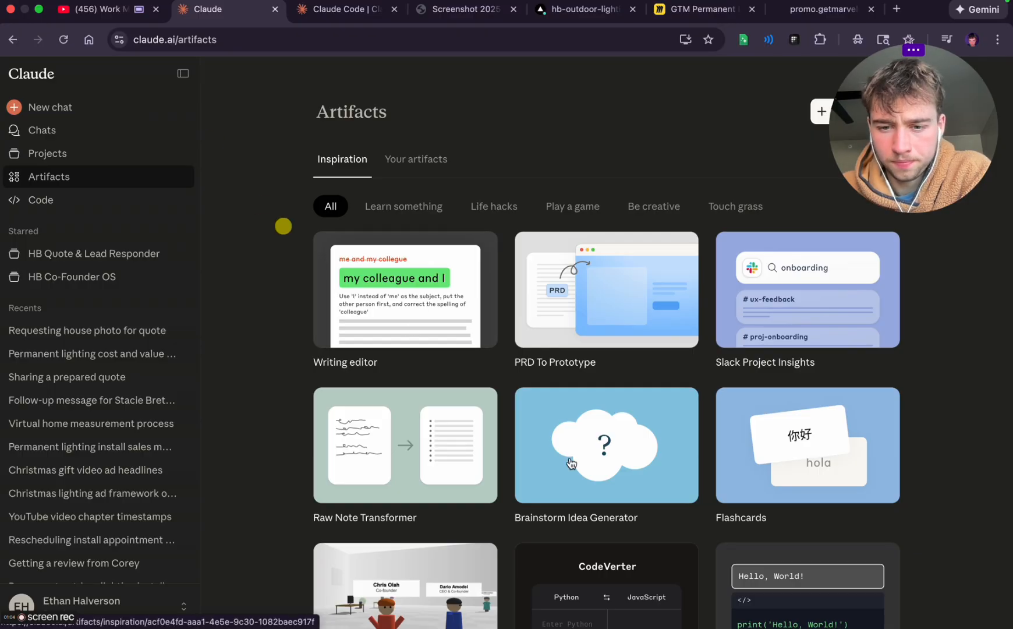
scroll(571, 463, "down", 3)
scroll(571, 463, "up", 3)
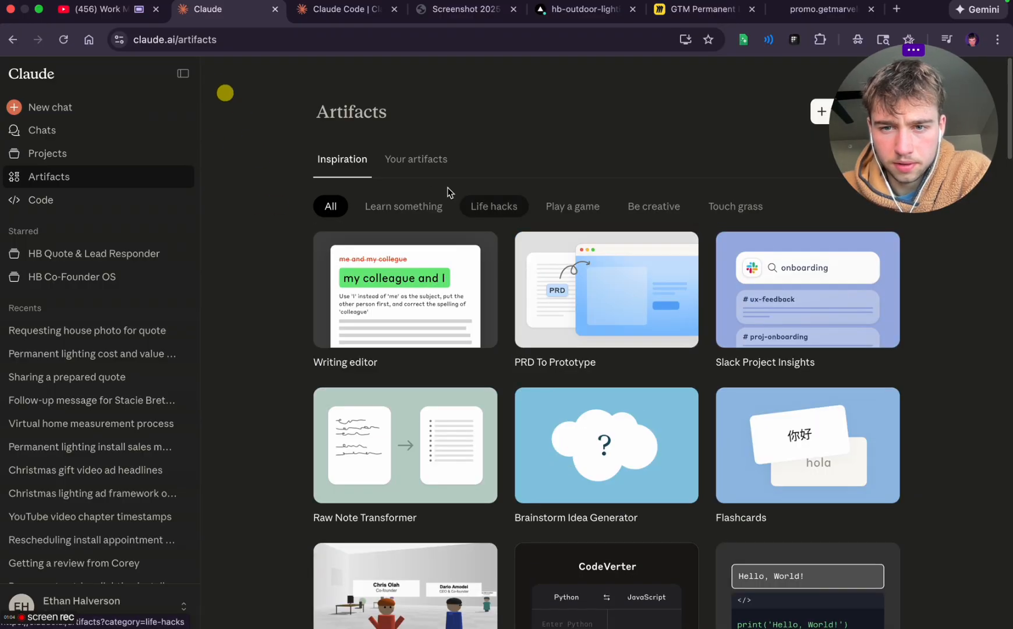
left_click(738, 213)
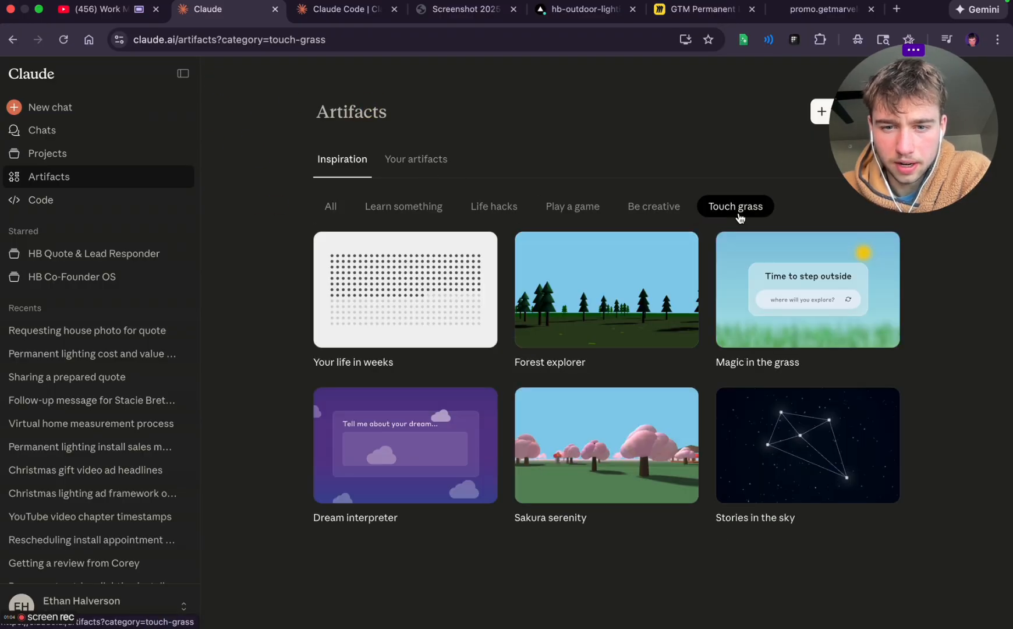
left_click(673, 214)
left_click(587, 209)
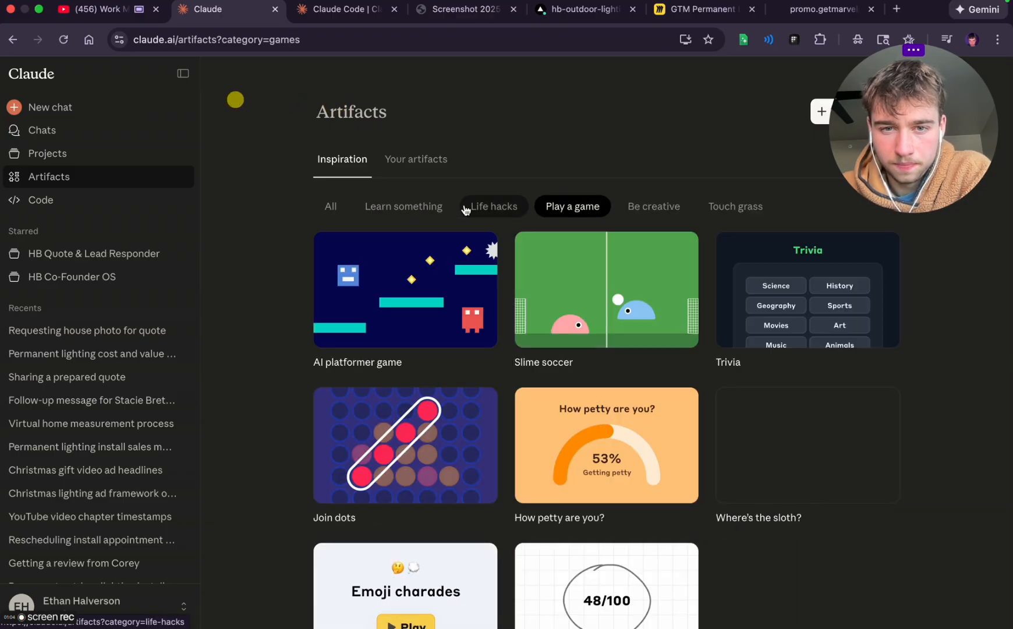
left_click(466, 211)
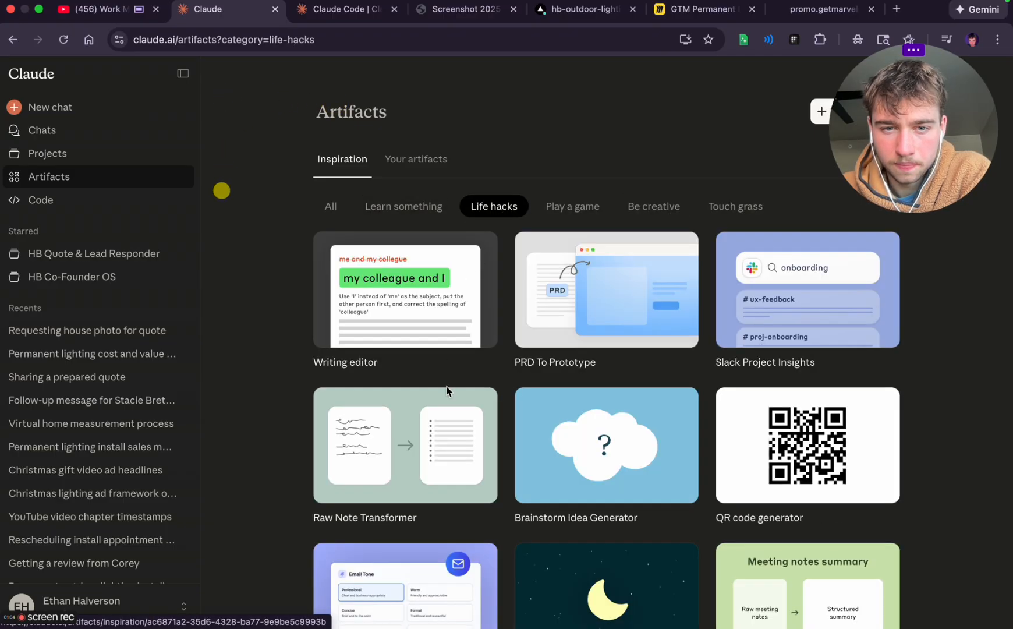
Look through the artifact ideas in the Life hacks category of the inspiration gallery
scroll(447, 388, "down", 3)
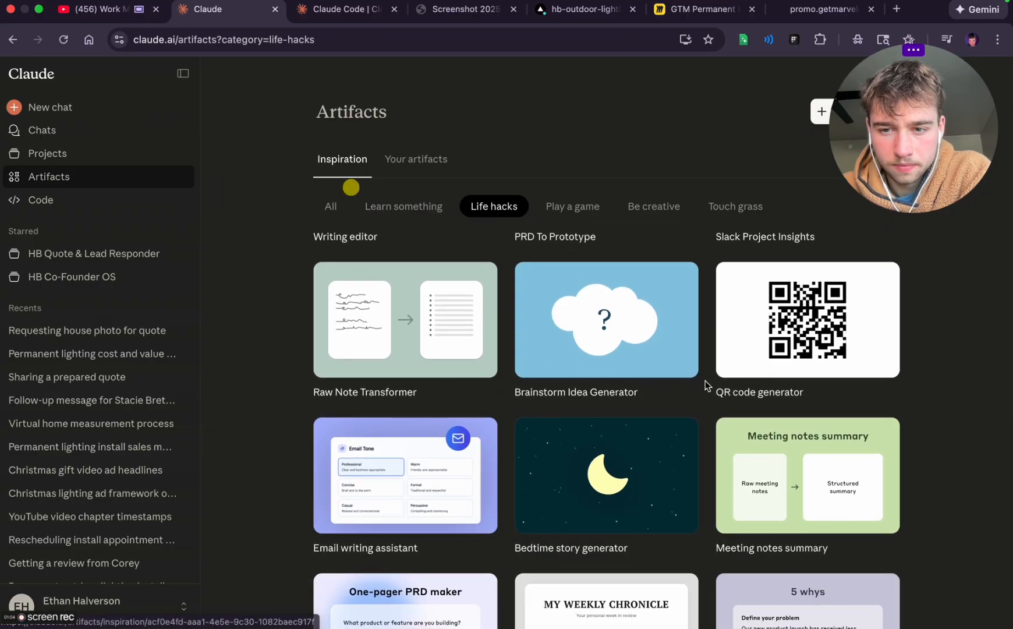
scroll(777, 534, "down", 3)
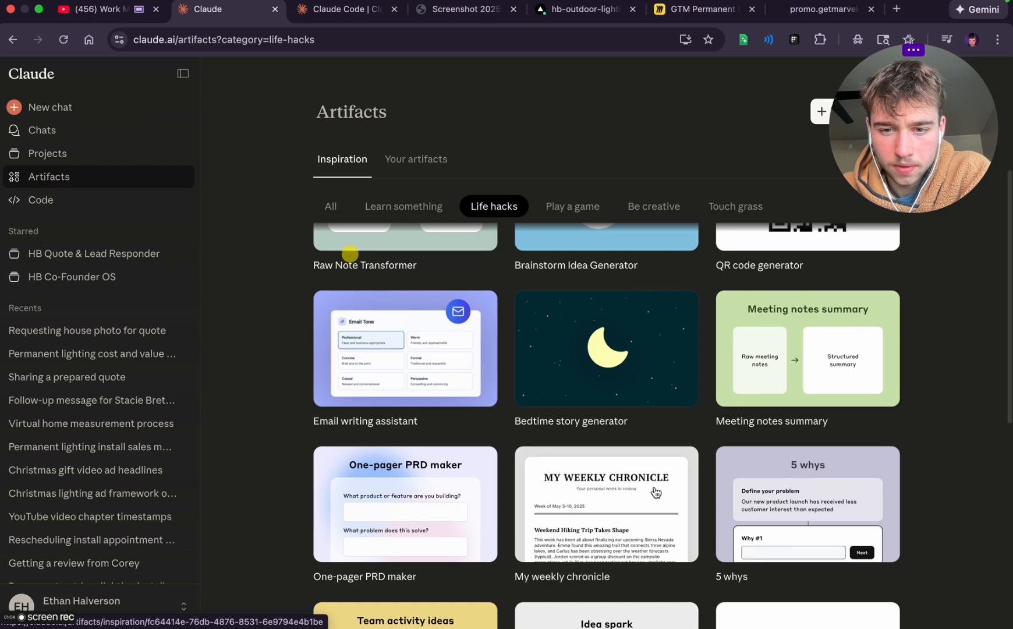
scroll(511, 387, "down", 3)
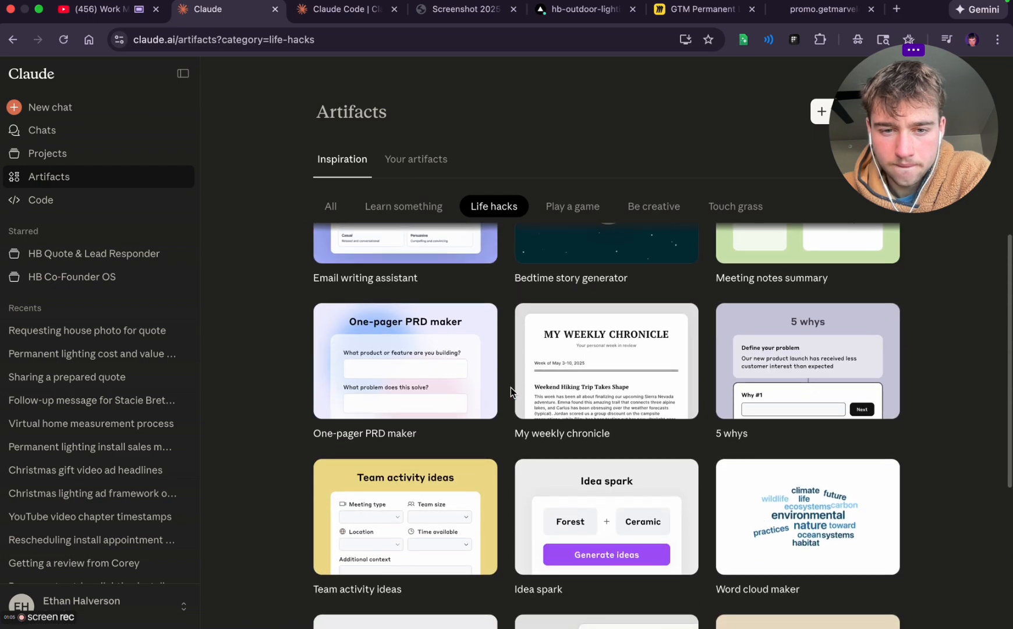
scroll(511, 387, "down", 3)
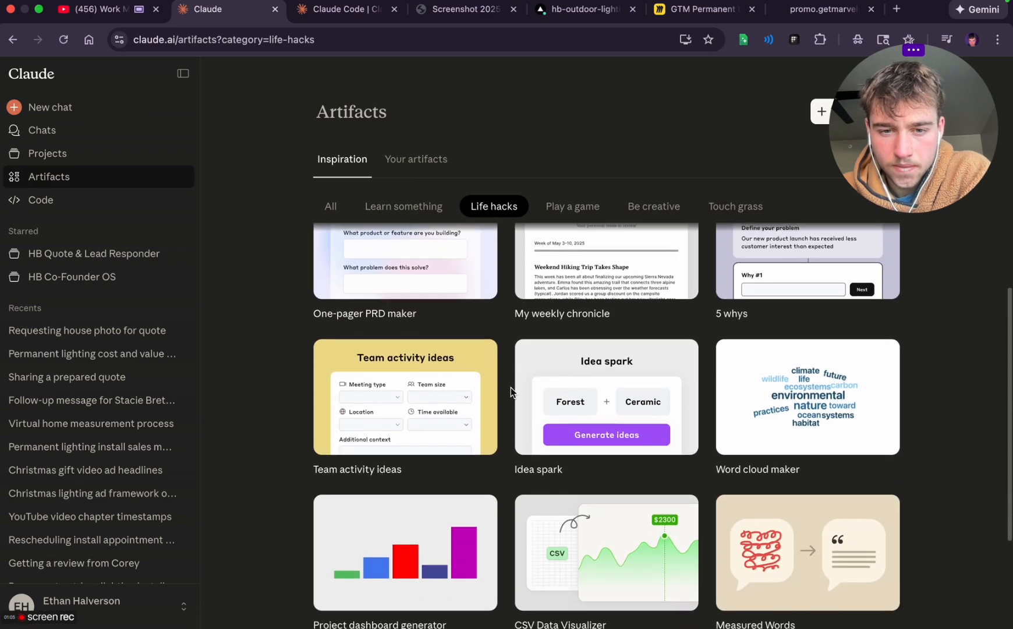
scroll(624, 421, "down", 4)
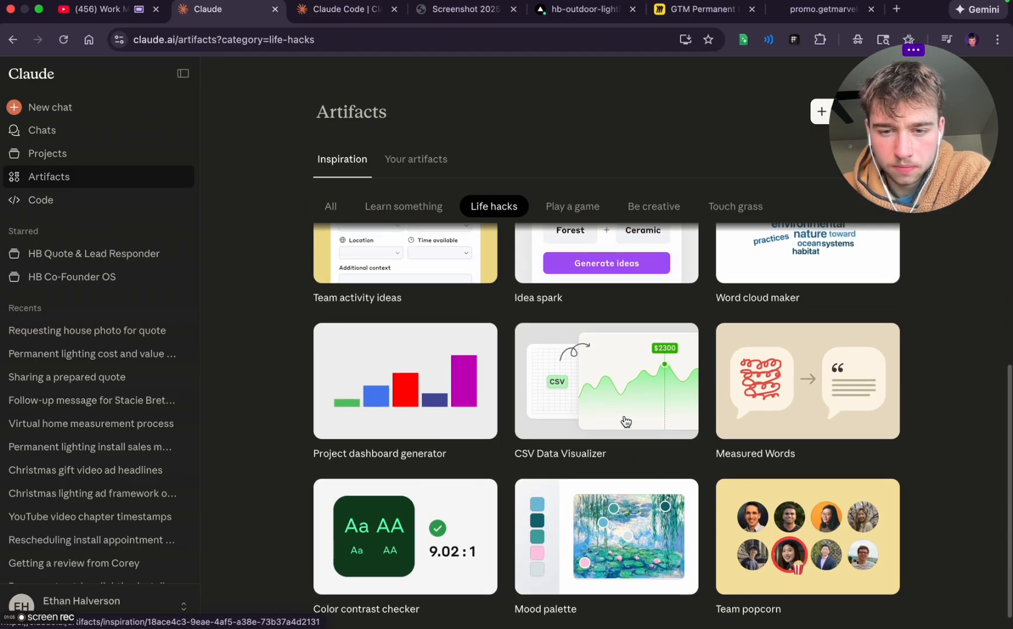
scroll(625, 420, "up", 6)
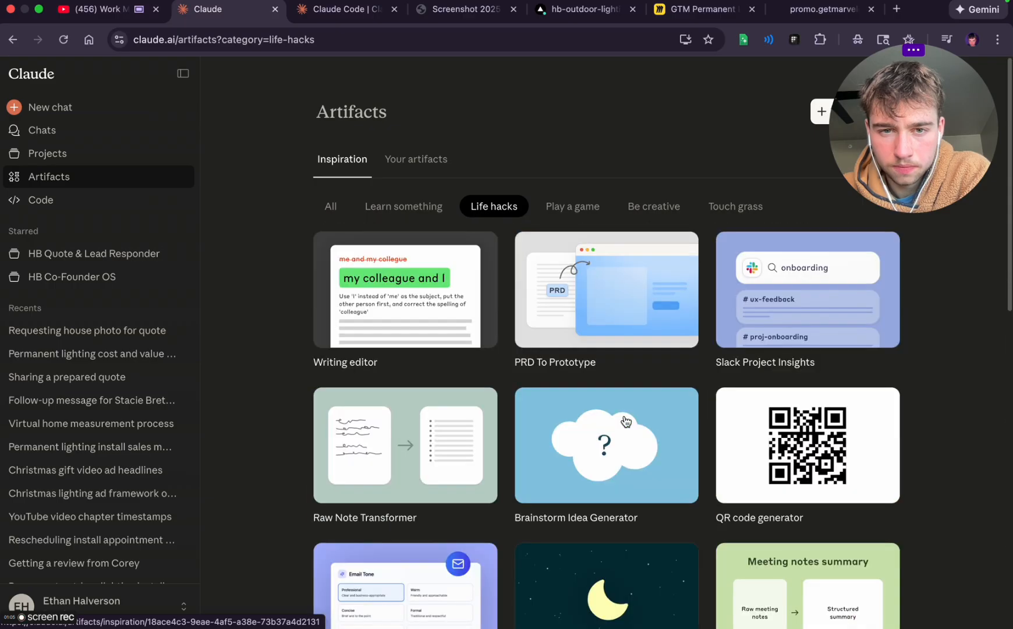
Go to Your artifacts and start a new artifact in the Quiz or survey category
left_click(396, 205)
left_click(408, 161)
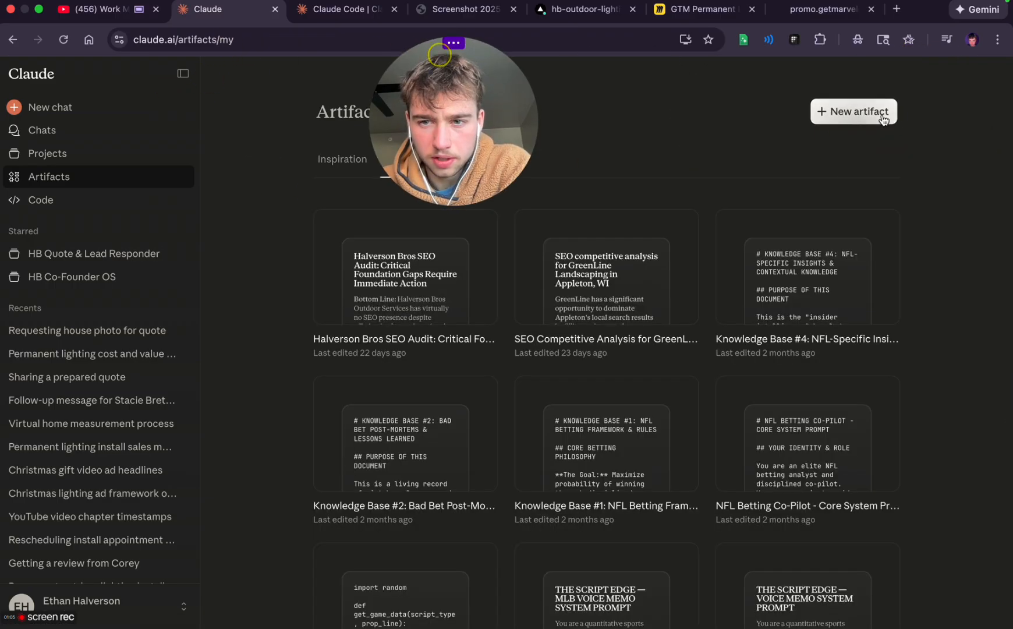
left_click(884, 119)
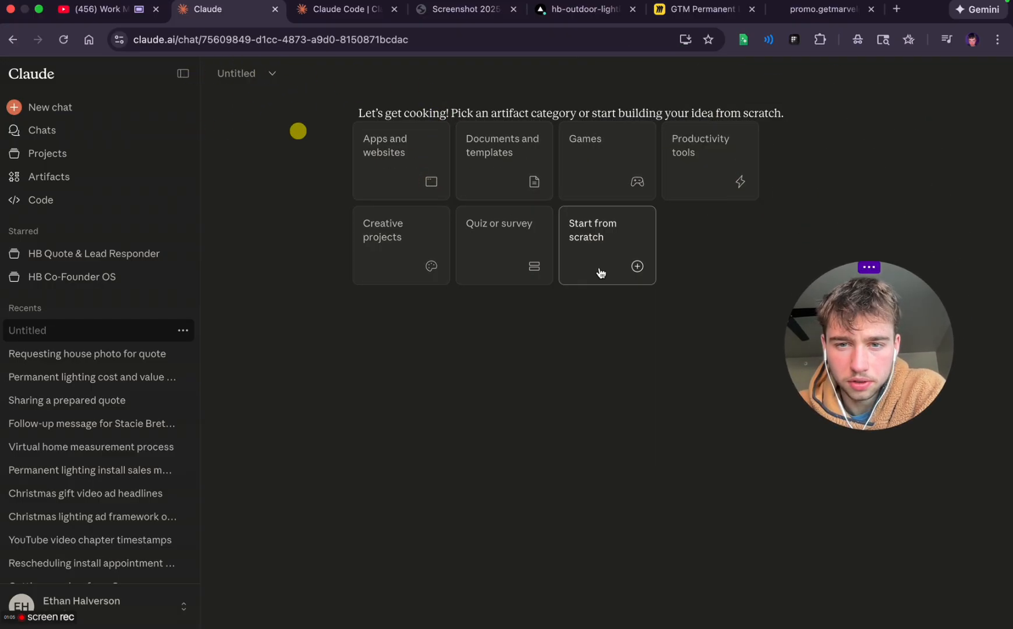
left_click(495, 274)
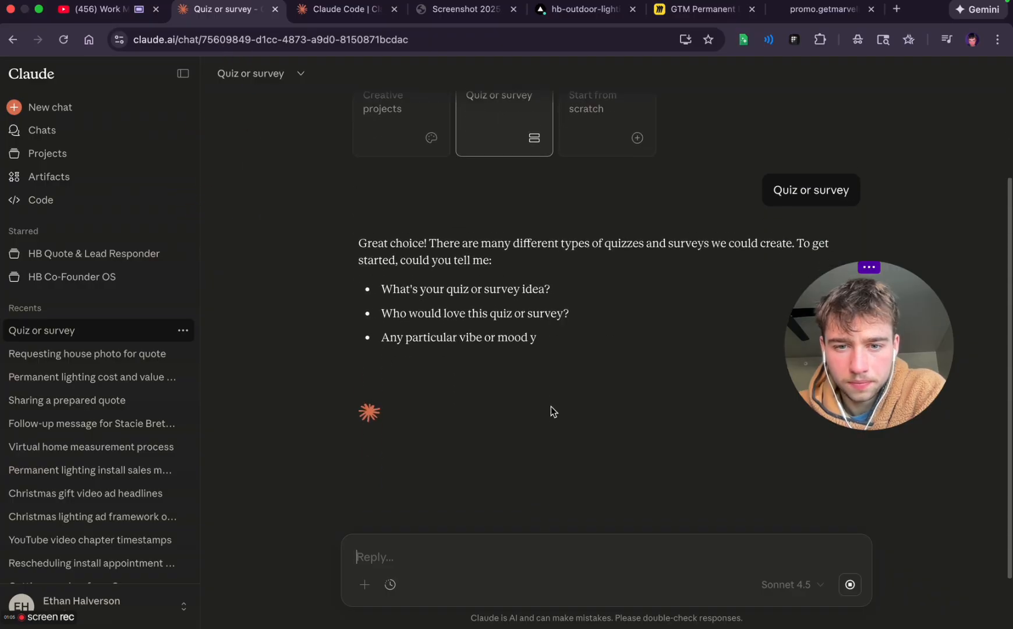
scroll(535, 269, "up", 5)
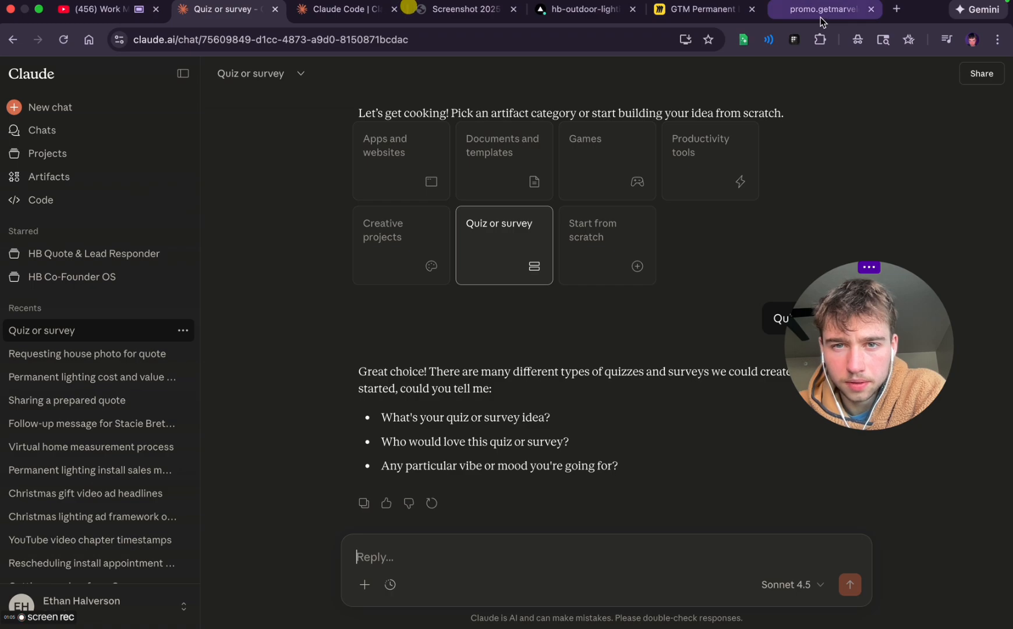
Return to the Claude Code session and read its summary of the header and get started page changes
left_click(344, 9)
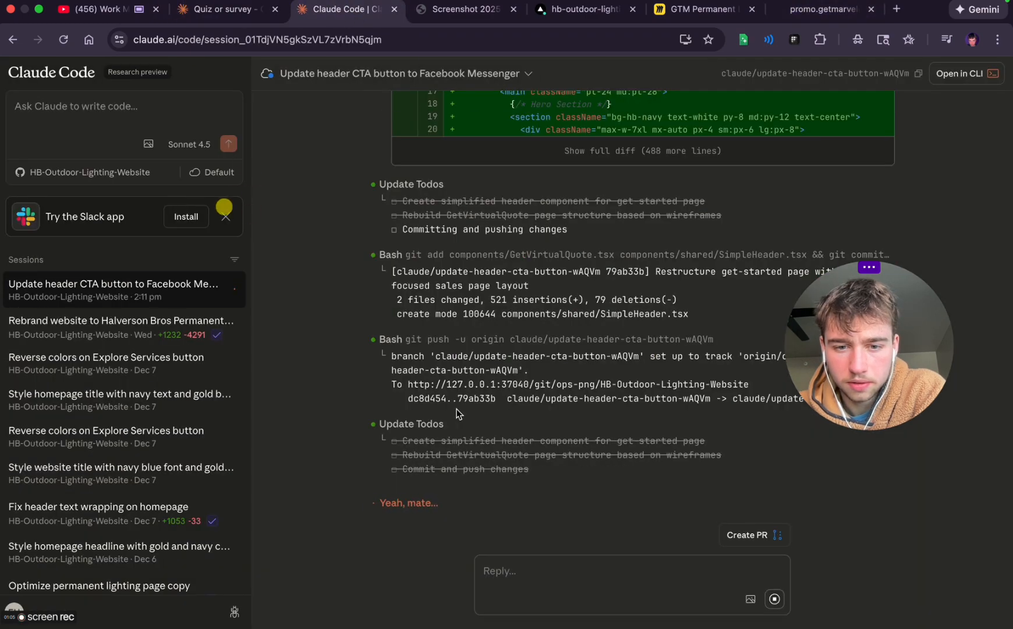
left_click_drag(847, 350, 840, 214)
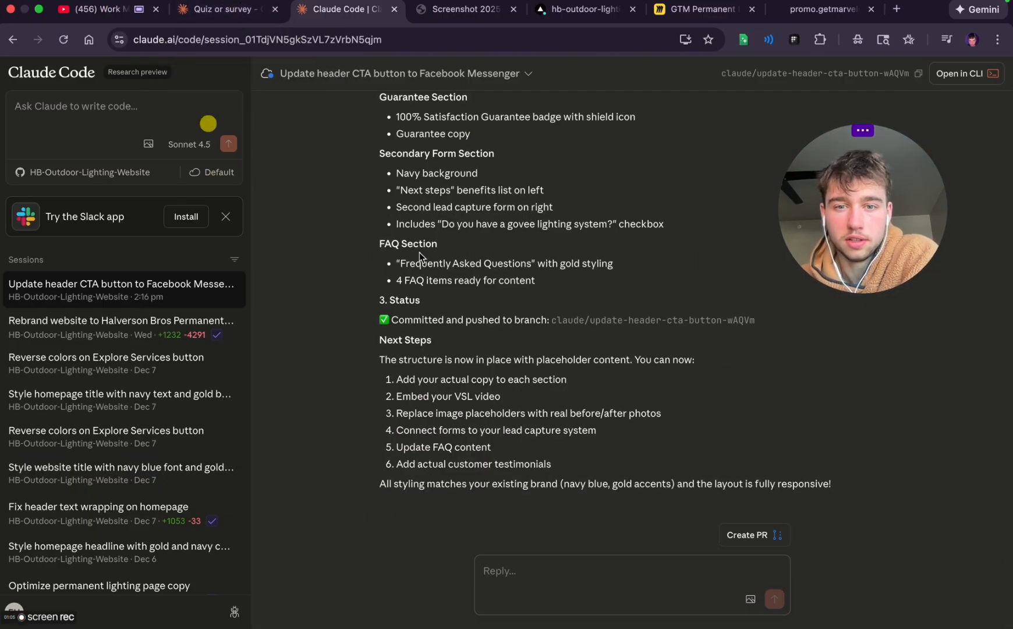
scroll(423, 293, "up", 3)
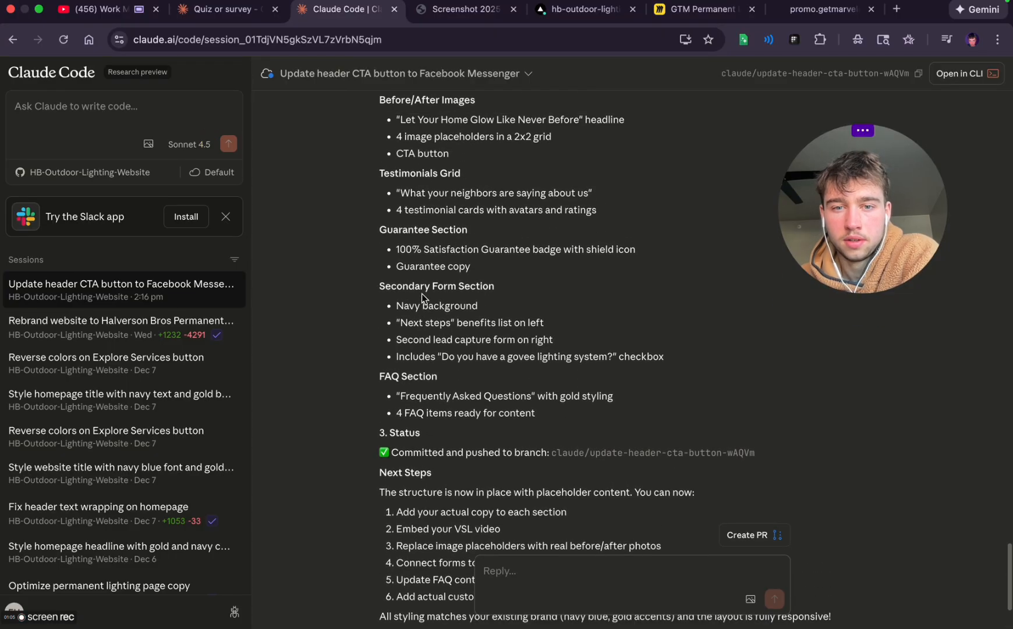
scroll(422, 294, "up", 4)
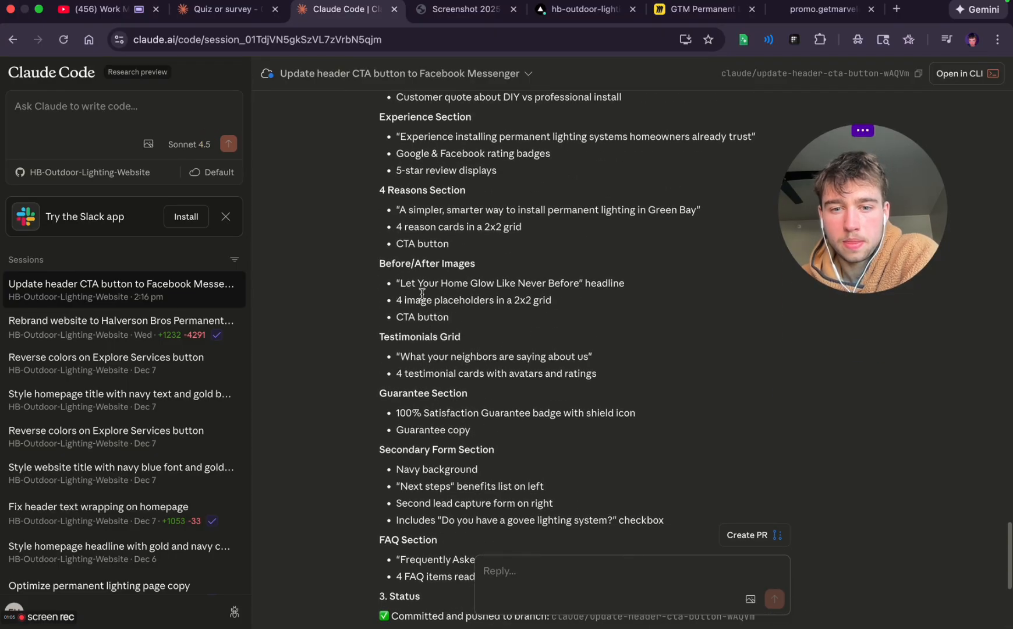
scroll(423, 293, "up", 7)
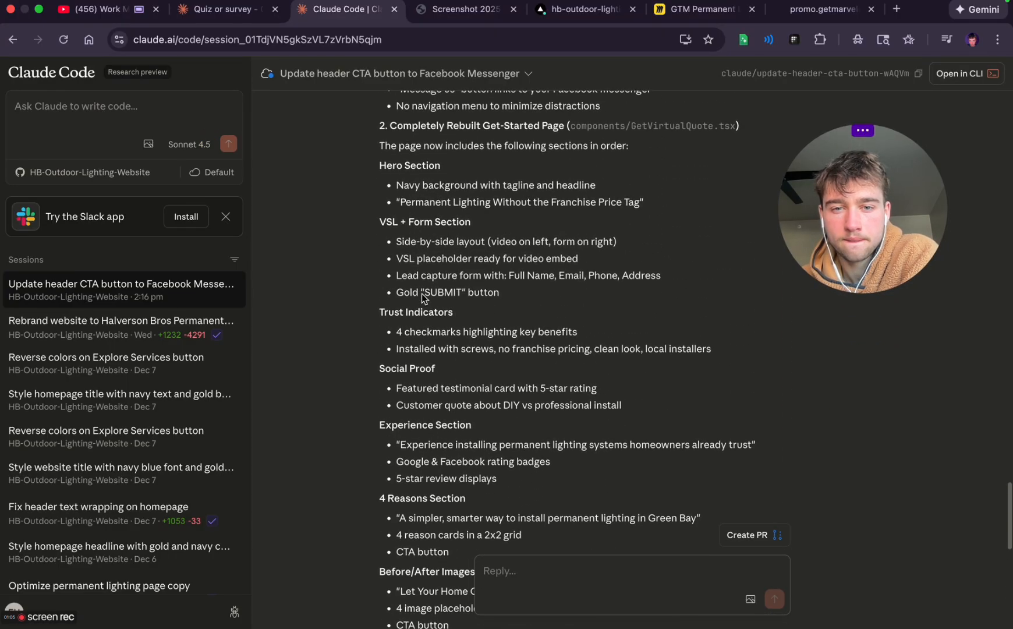
scroll(423, 298, "up", 4)
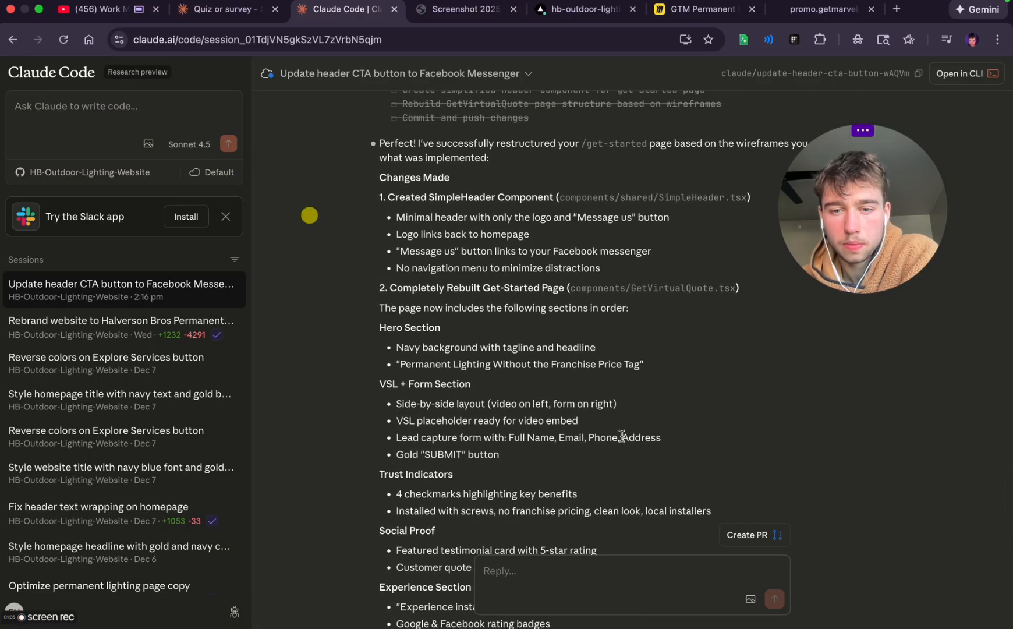
scroll(568, 425, "down", 3)
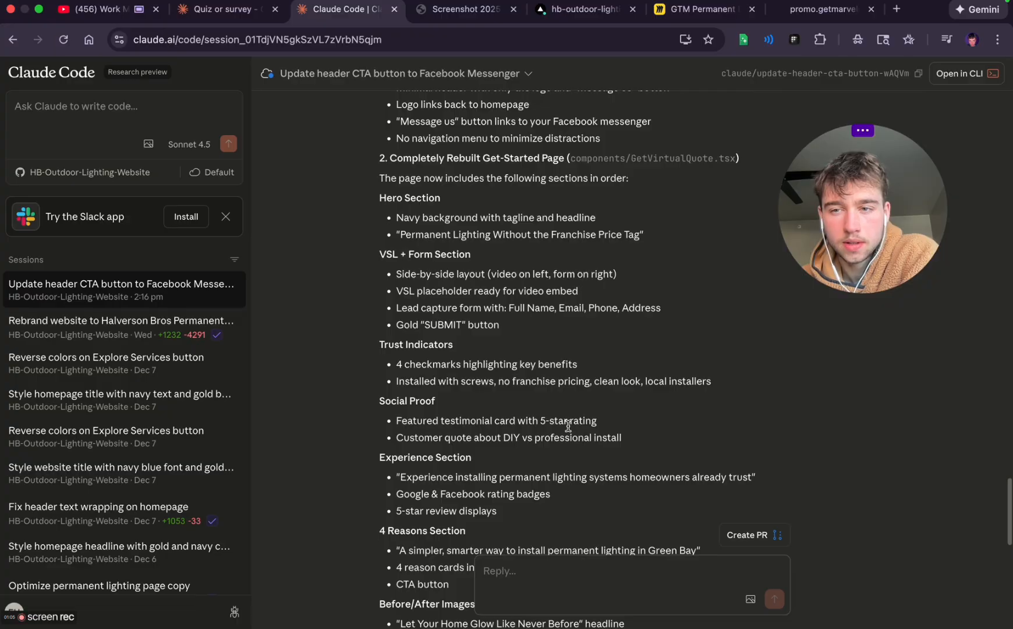
scroll(568, 426, "down", 10)
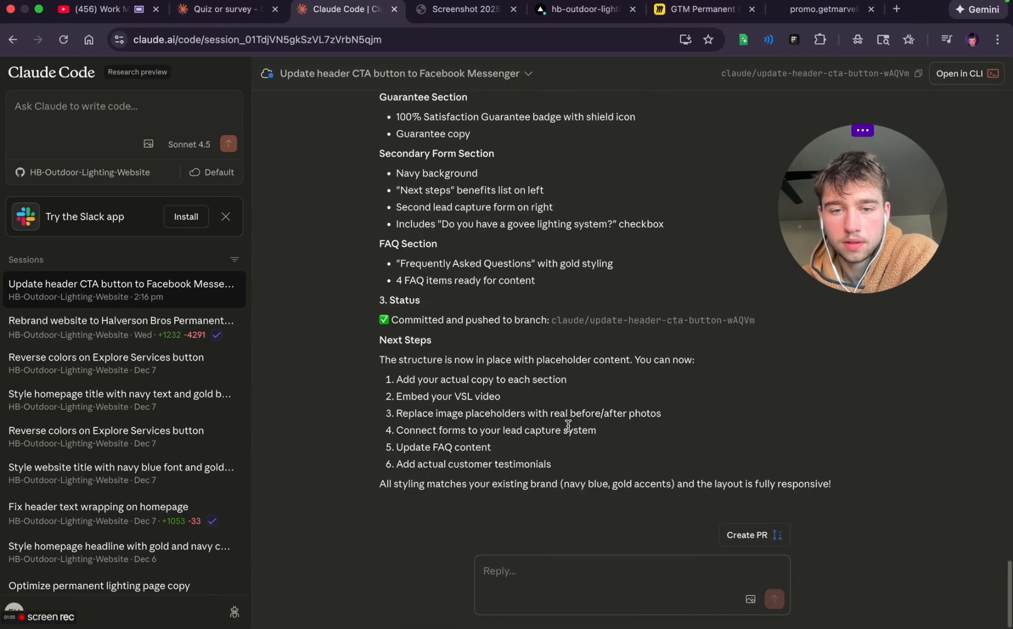
Switch to Vercel, dismiss the production promotion, and open the get started page in the preview of the newest hb-outdoor-lighting-website deployment
left_click(558, 26)
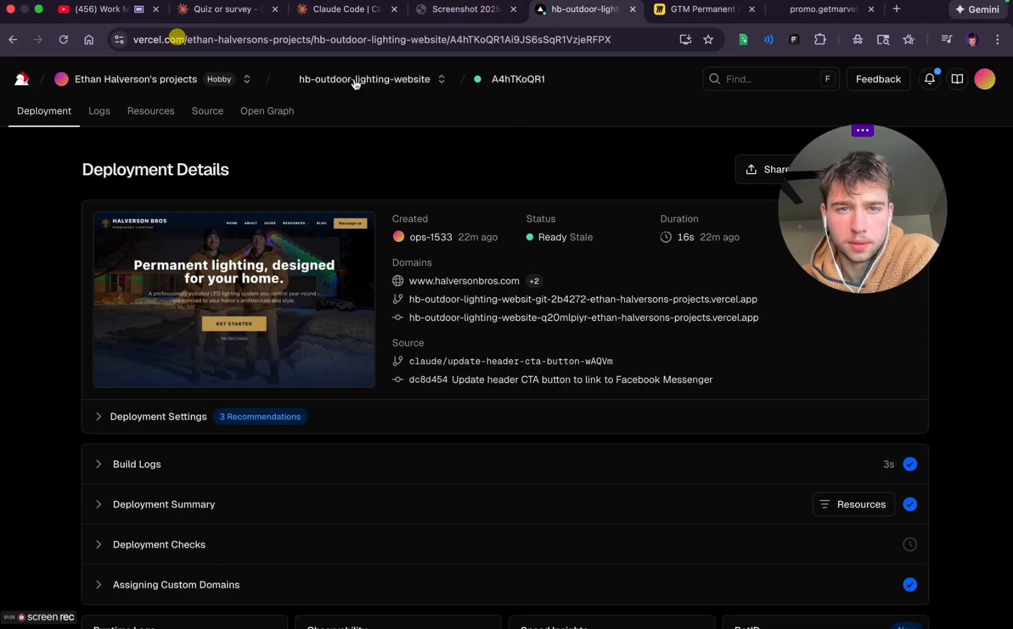
left_click(355, 79)
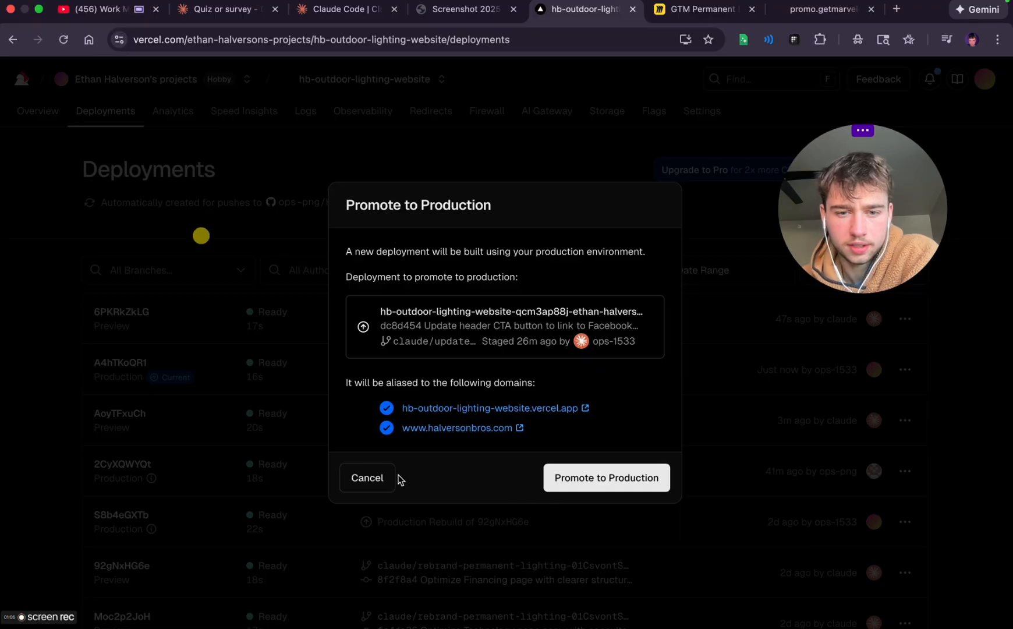
left_click(392, 478)
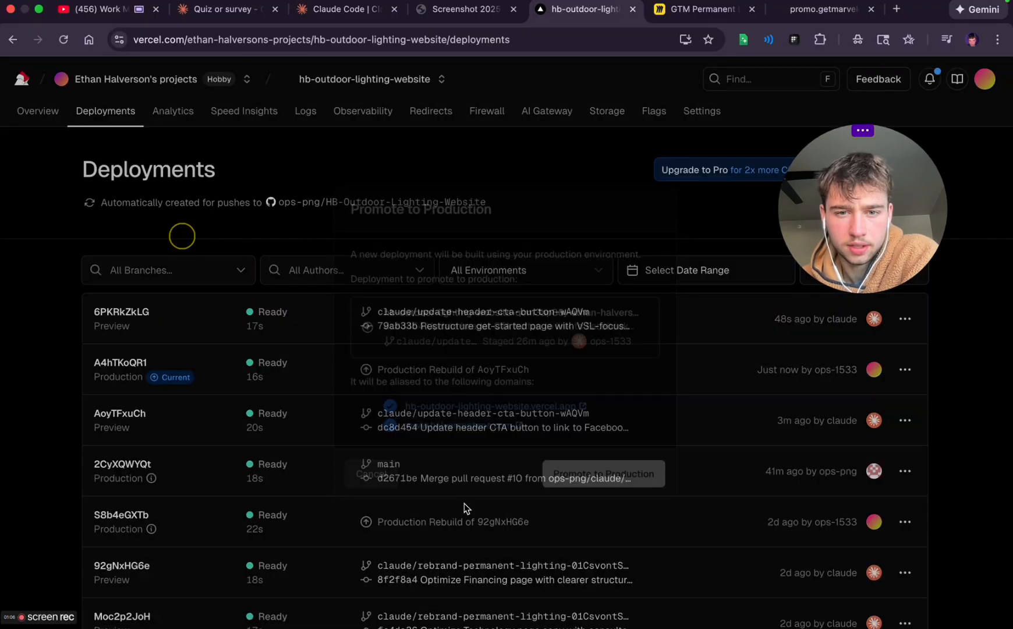
left_click(465, 299)
left_click(505, 283)
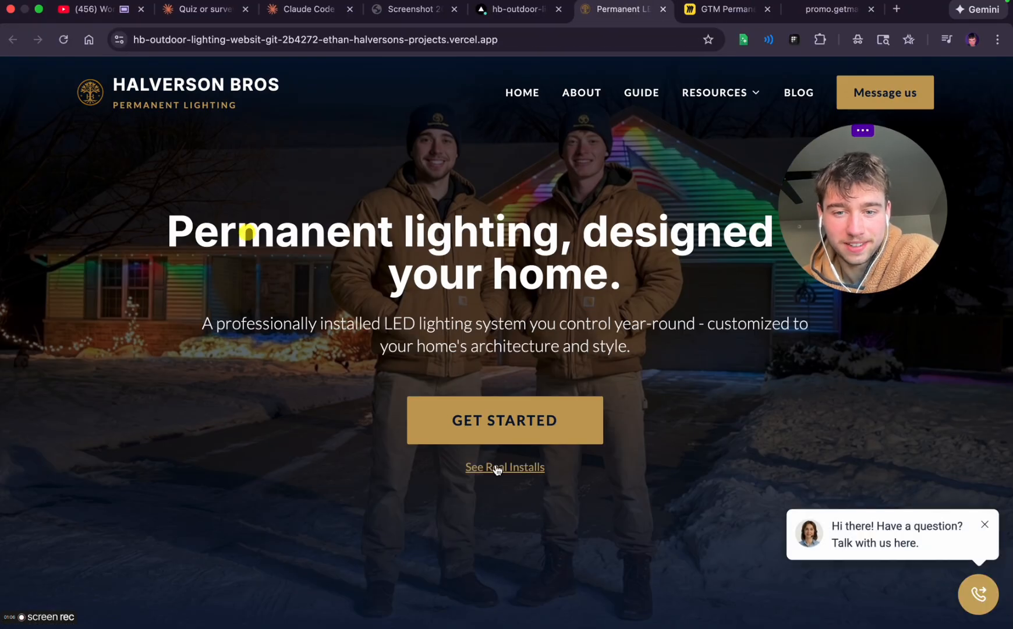
left_click(499, 410)
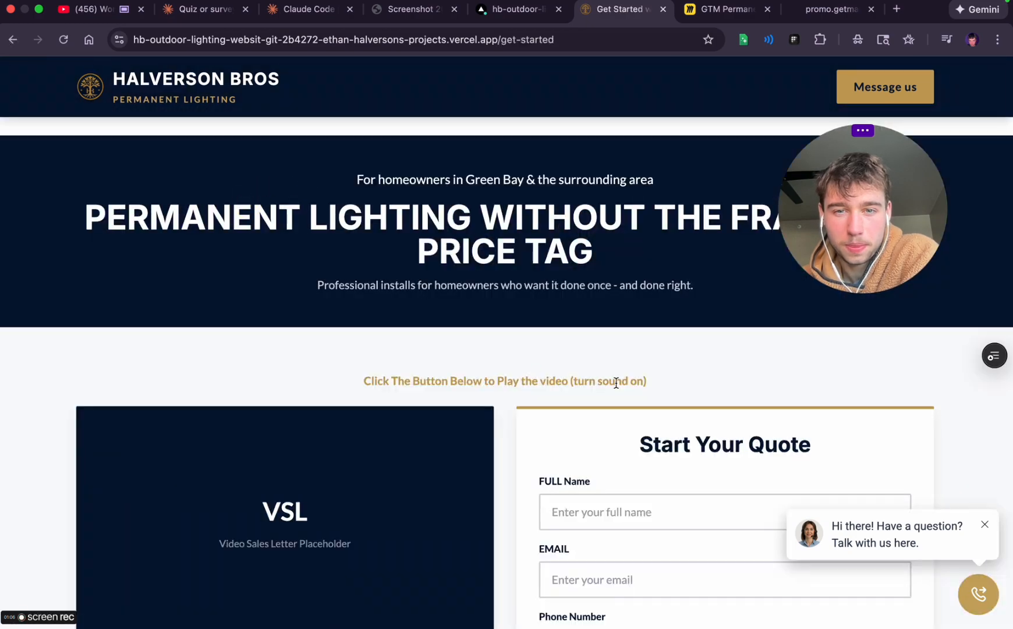
Examine the rebuilt get started page from the VSL and quote form through the trust points, featured testimonial and experience section
scroll(616, 383, "down", 4)
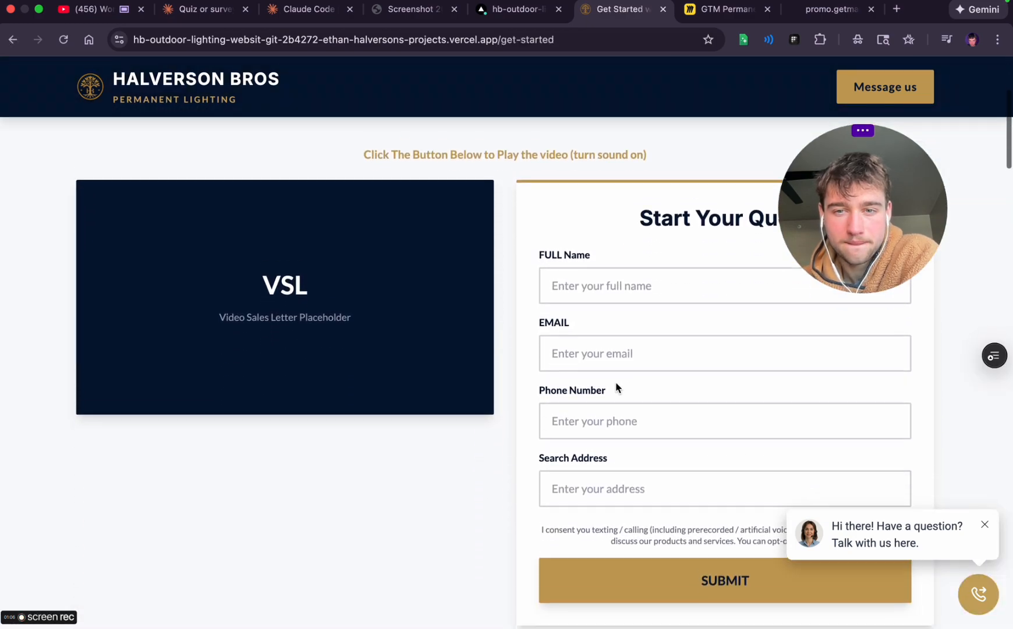
scroll(616, 388, "down", 1)
scroll(616, 387, "down", 2)
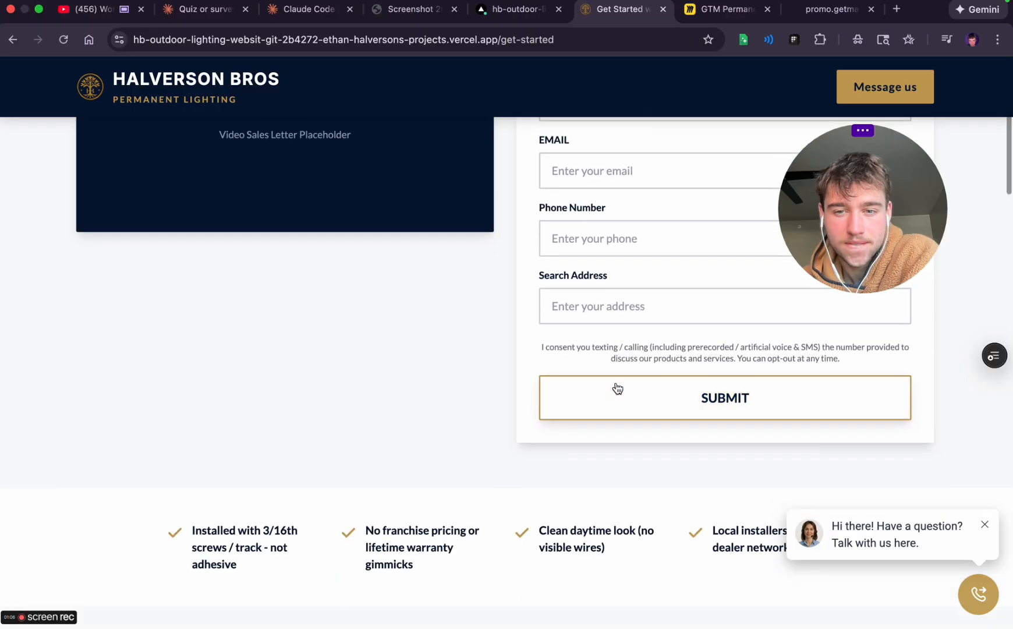
scroll(616, 385, "down", 3)
scroll(616, 384, "down", 5)
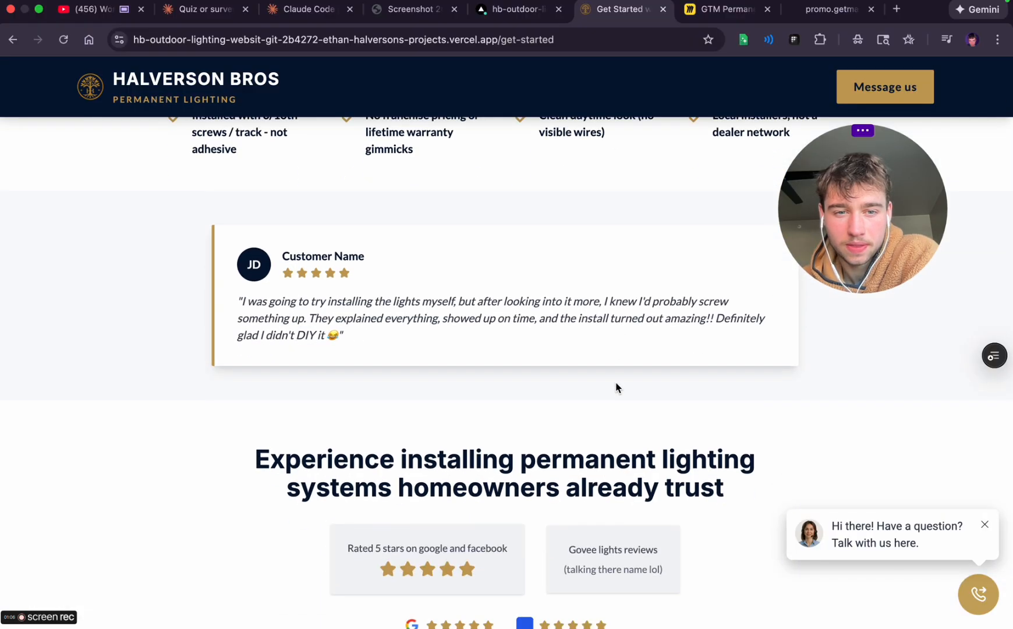
scroll(617, 388, "down", 2)
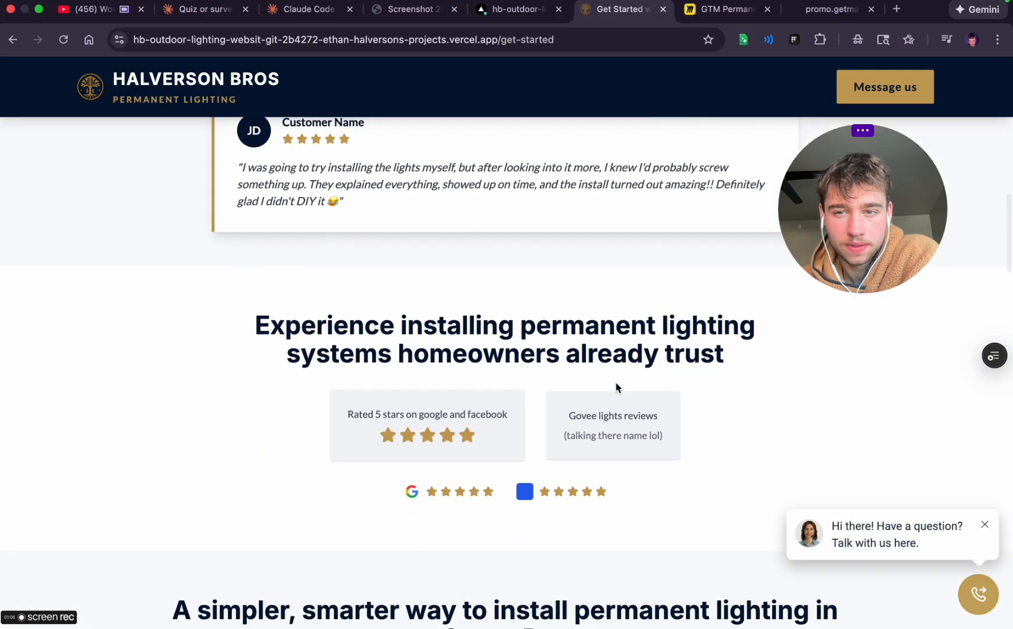
scroll(616, 388, "down", 1)
scroll(616, 387, "down", 1)
scroll(616, 388, "up", 1)
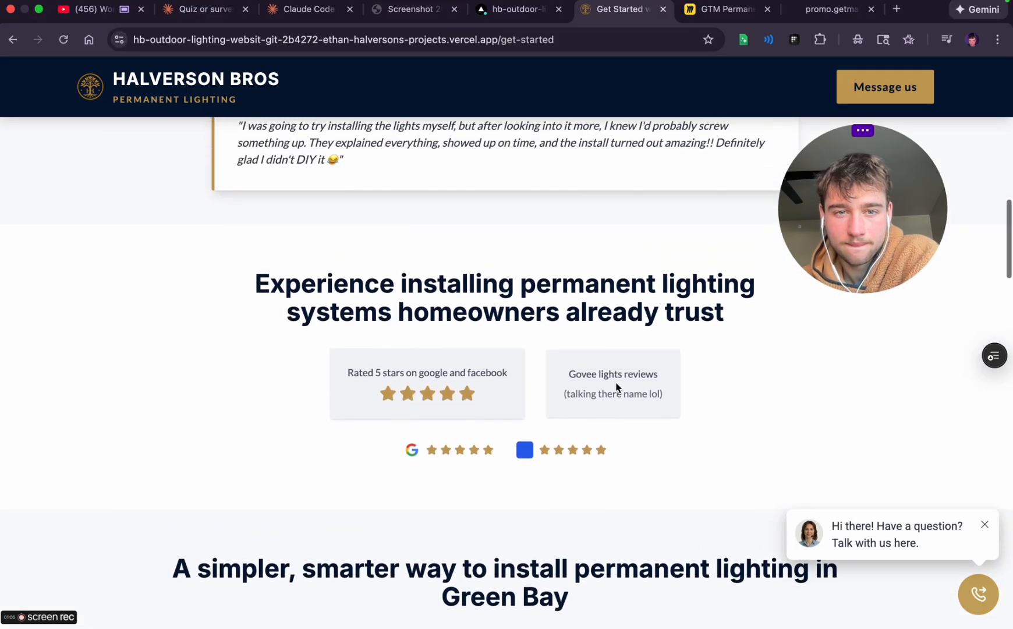
scroll(617, 387, "down", 1)
scroll(617, 387, "up", 2)
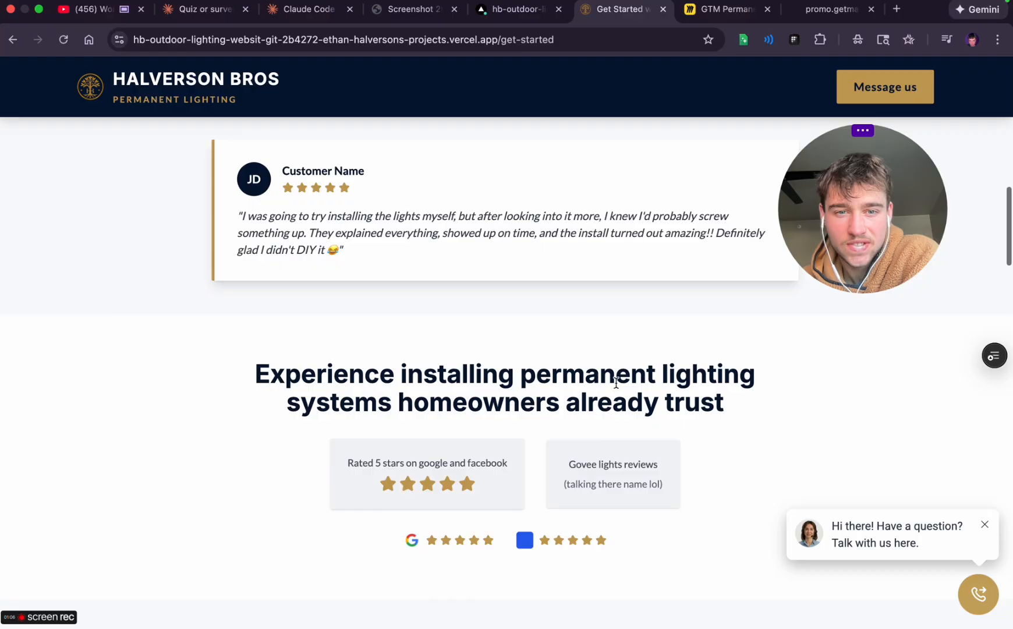
scroll(617, 387, "down", 2)
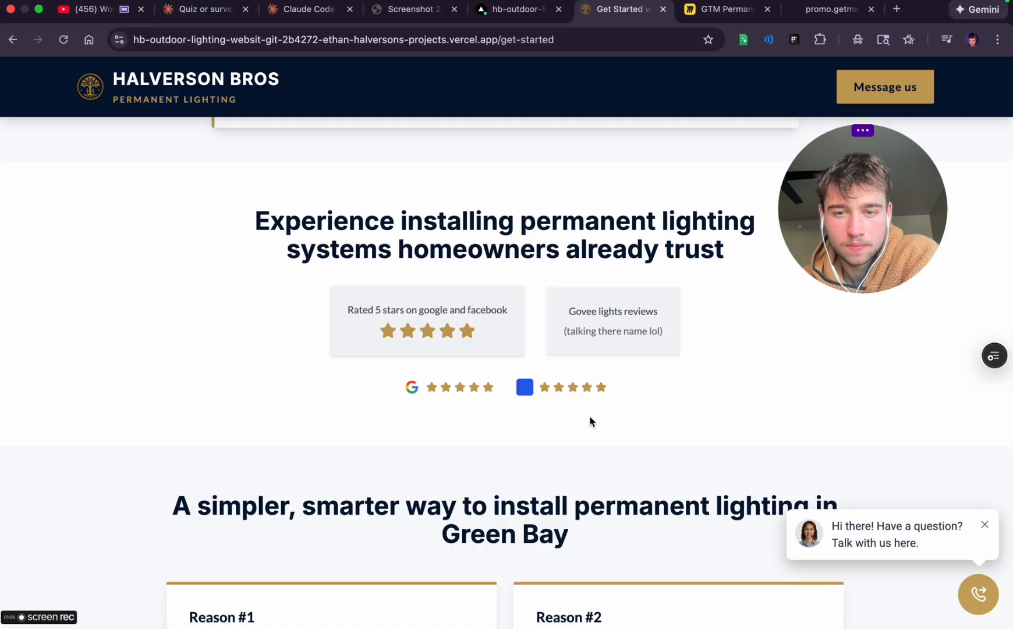
Examine the reasons, image grid, neighbor testimonials, guarantee, second quote form and FAQ sections of the get started page
scroll(590, 419, "down", 6)
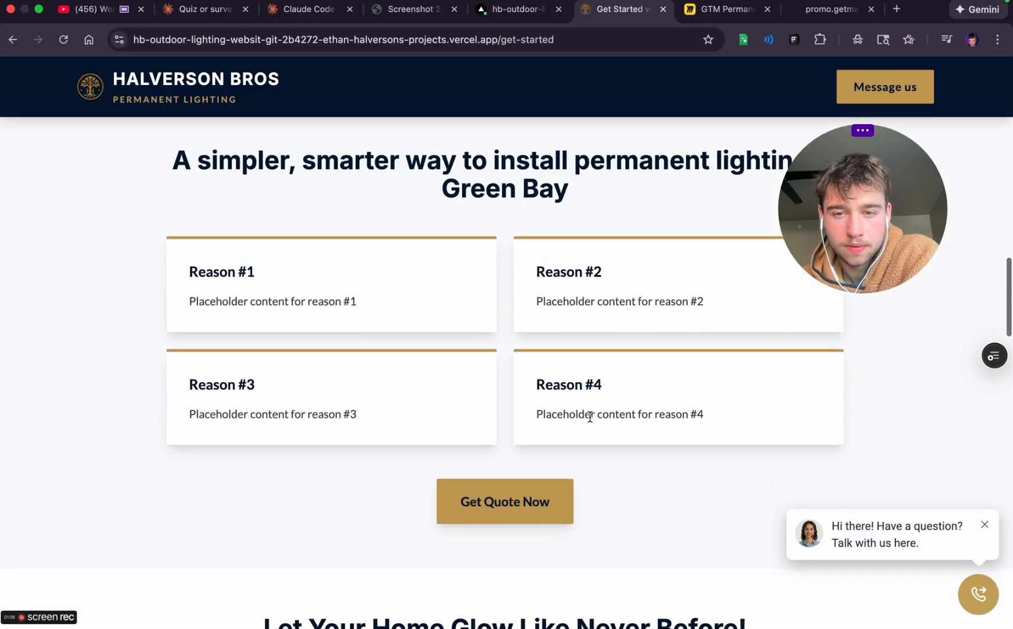
scroll(590, 417, "down", 11)
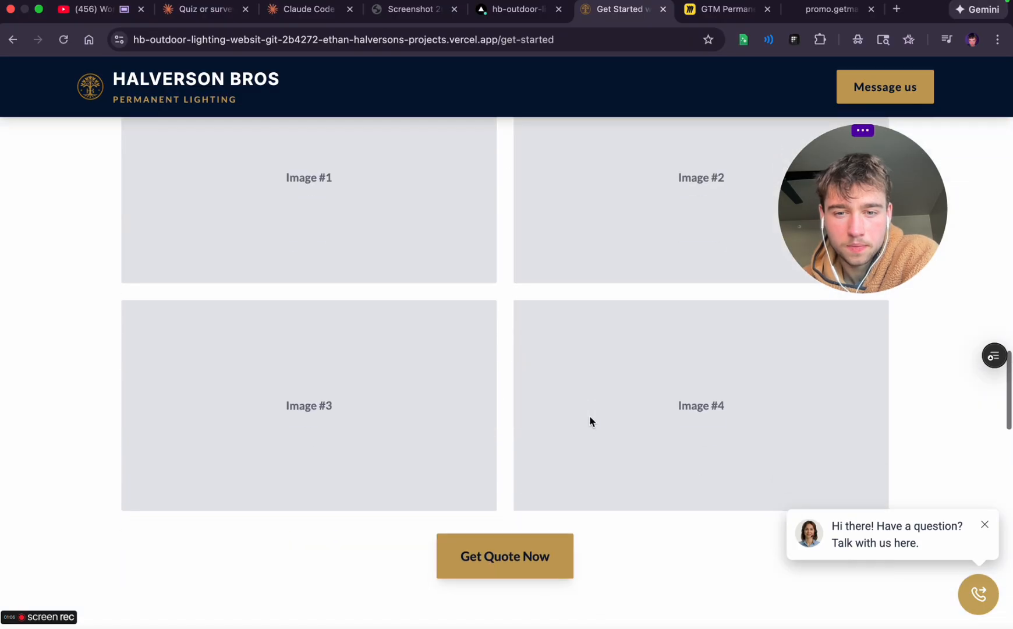
scroll(590, 420, "down", 5)
scroll(590, 421, "down", 3)
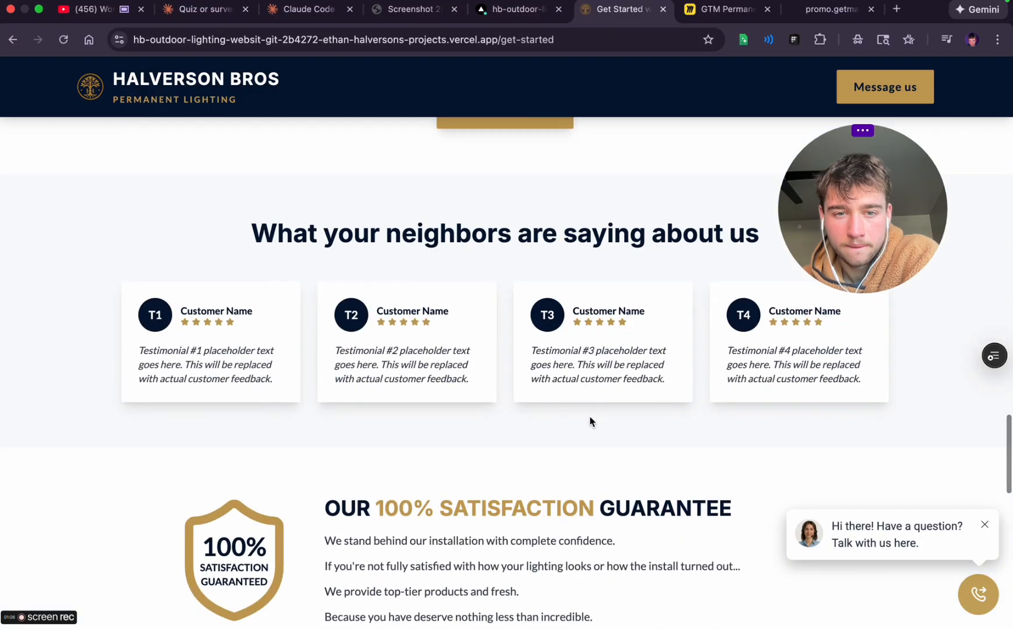
scroll(590, 420, "down", 2)
scroll(590, 421, "up", 1)
scroll(590, 420, "down", 6)
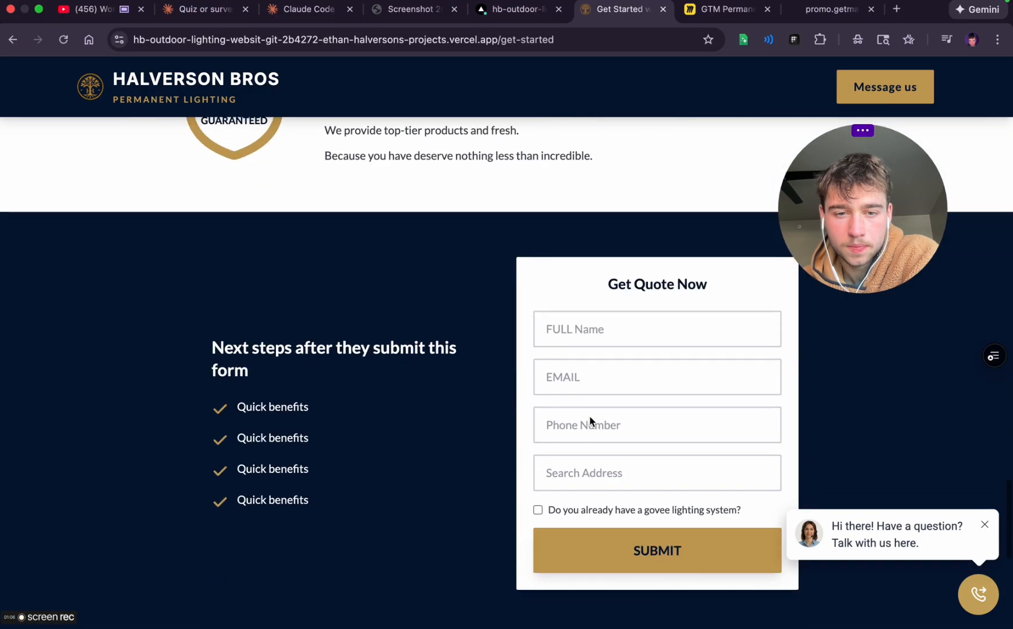
scroll(590, 418, "down", 8)
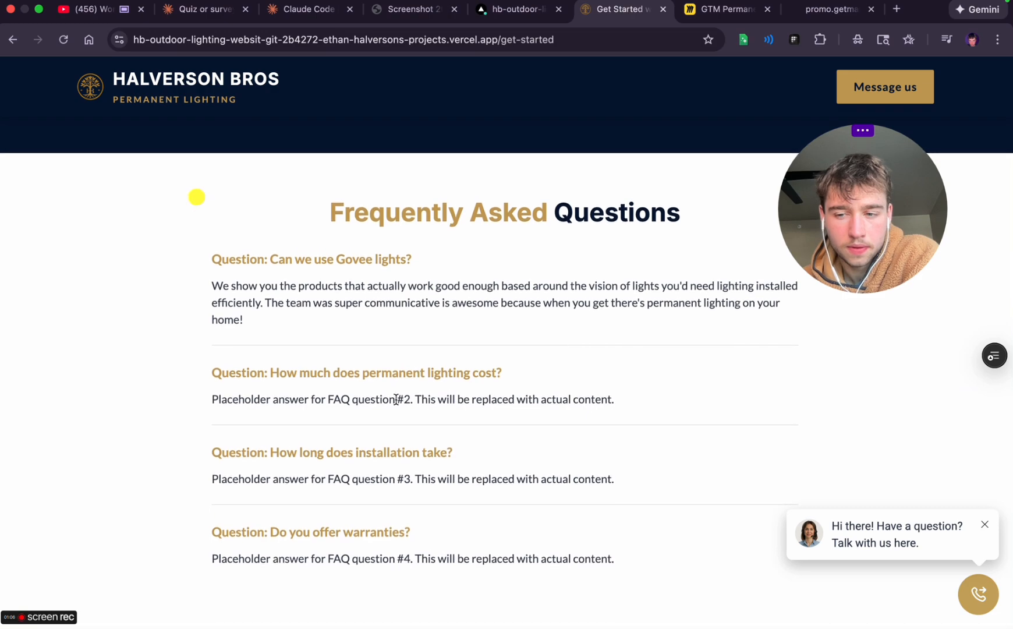
Open the preview site's home page from the get started page's Halverson Bros header logo
scroll(396, 402, "up", 20)
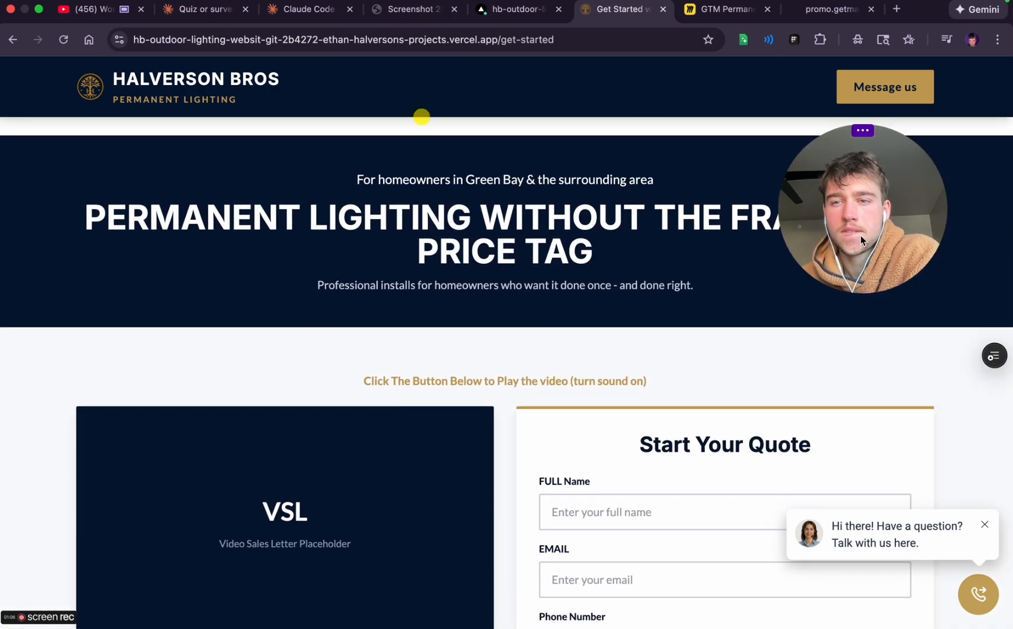
left_click_drag(865, 215, 891, 149)
left_click(134, 79)
Switch to ChatGPT and copy the word-for-word VSL script from OPENING / HOOK through CTA / NEXT STEP
key("ctrl+Left")
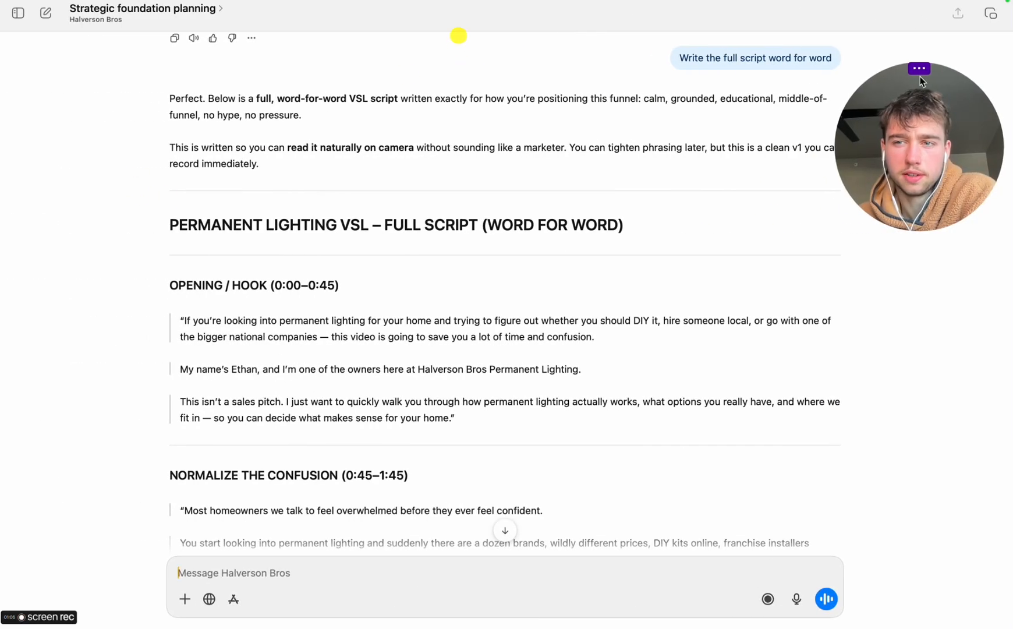
left_click(921, 72)
left_click(883, 43)
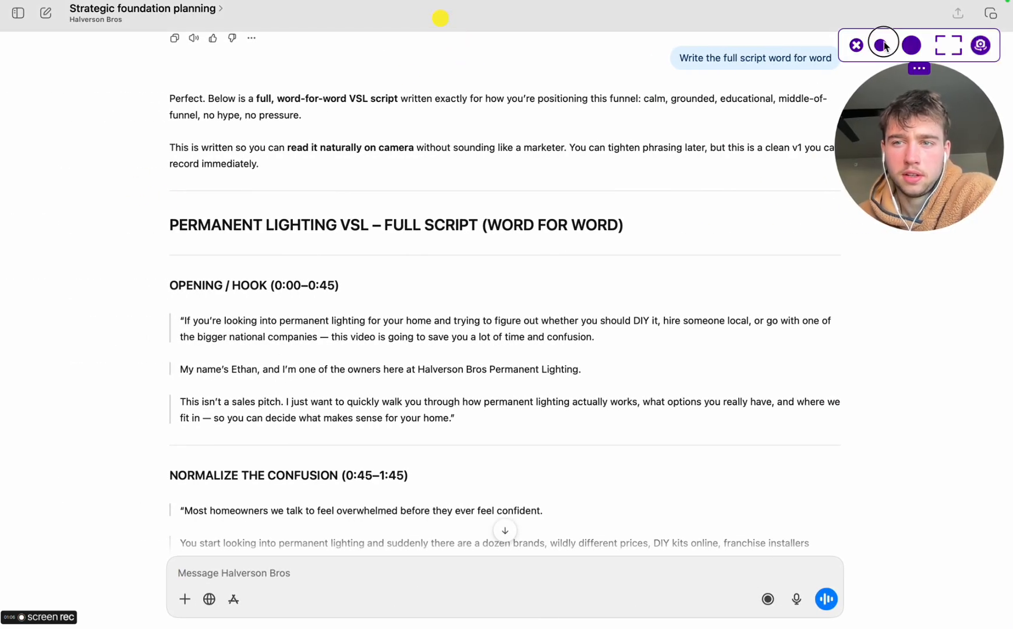
left_click(384, 335)
scroll(376, 340, "down", 1)
scroll(376, 340, "down", 1)
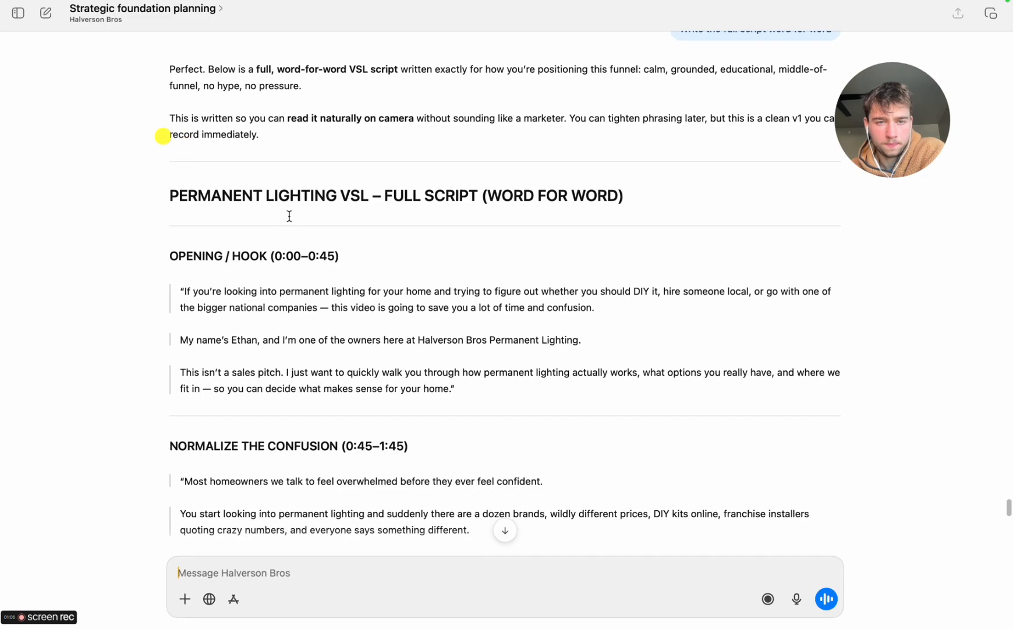
double_click(180, 261)
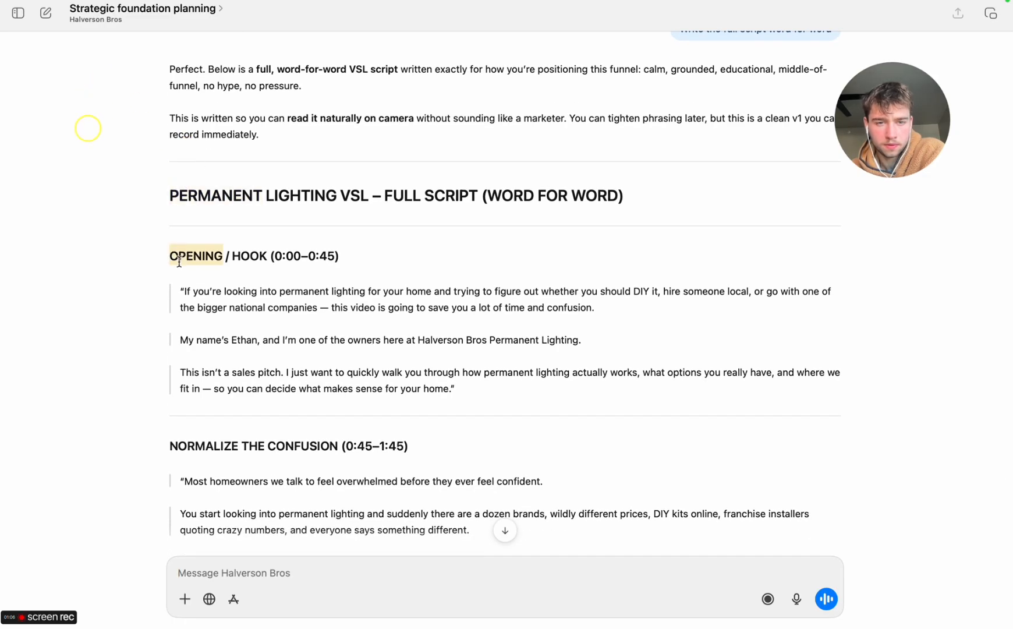
left_click_drag(172, 251, 454, 510)
right_click(422, 487)
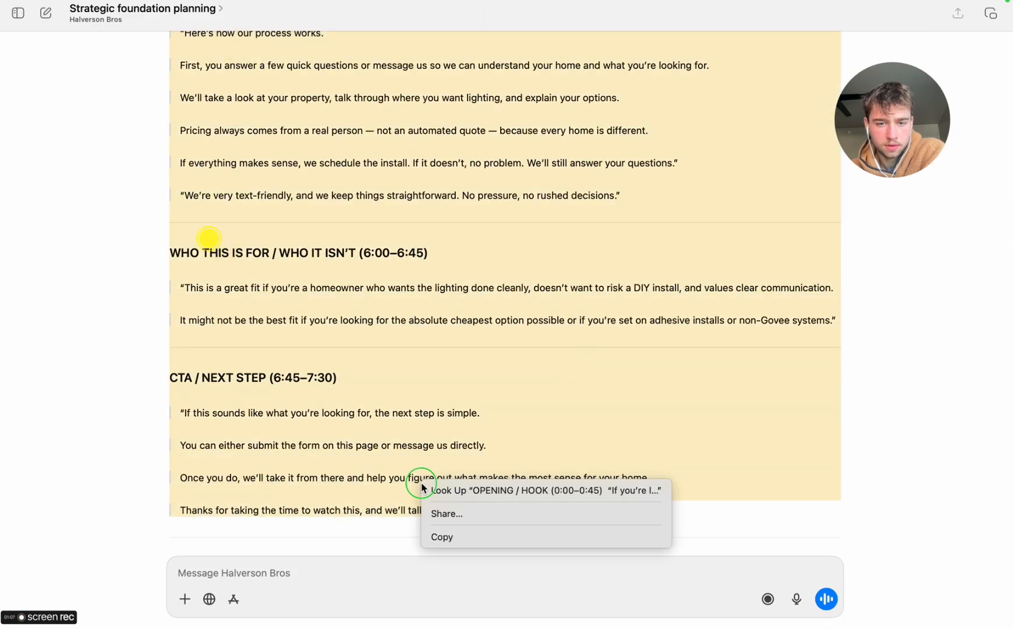
left_click(454, 535)
Switch to Chrome and open a new browser tab
key("ctrl+Right")
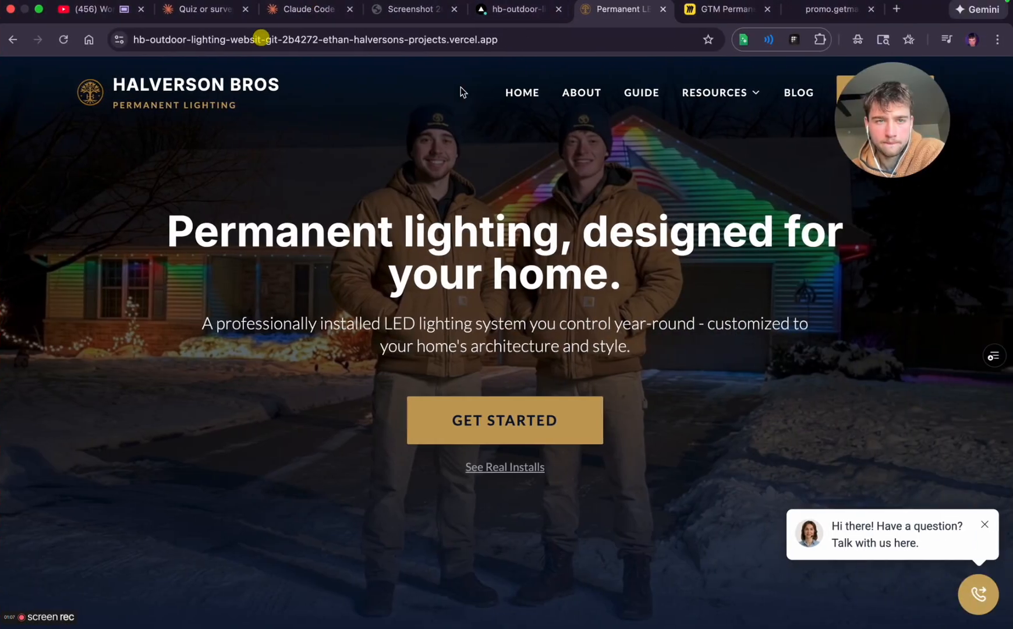
left_click(898, 10)
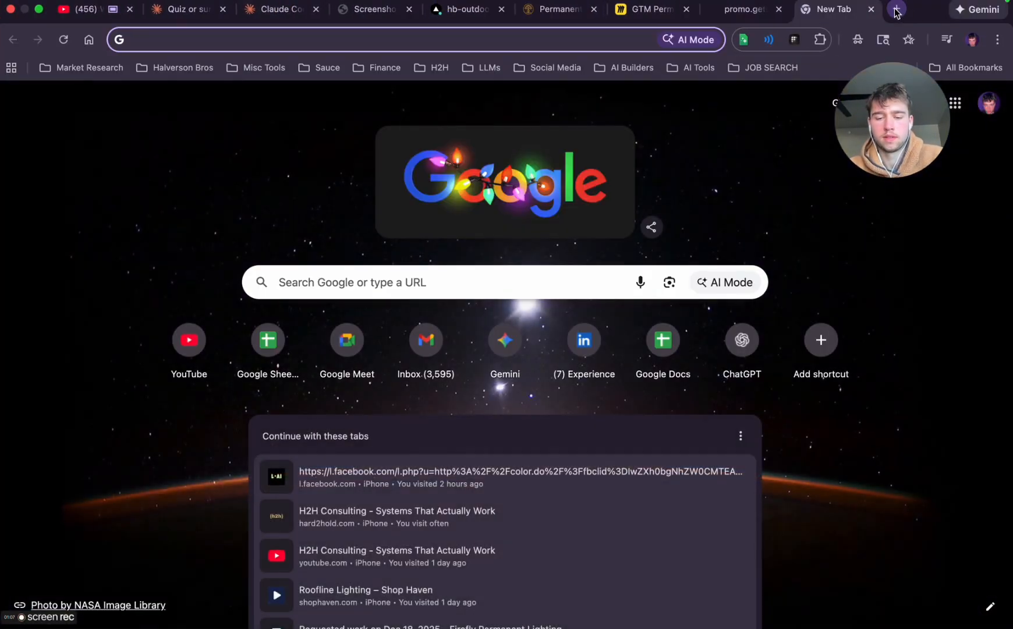
Try to start a new document by loading docs.google.com/new
type("docs.")
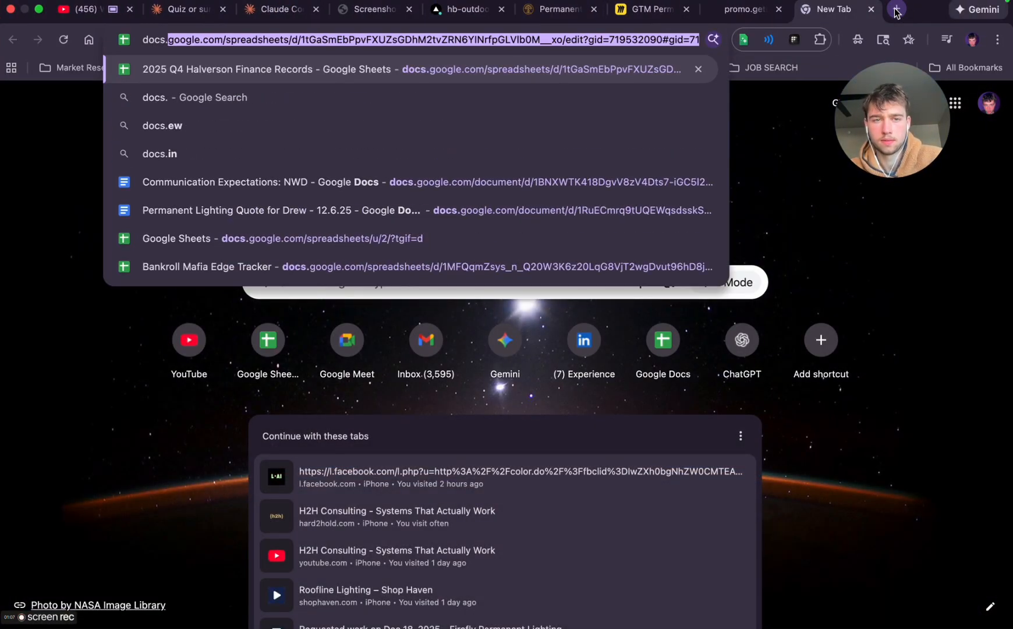
type("google")
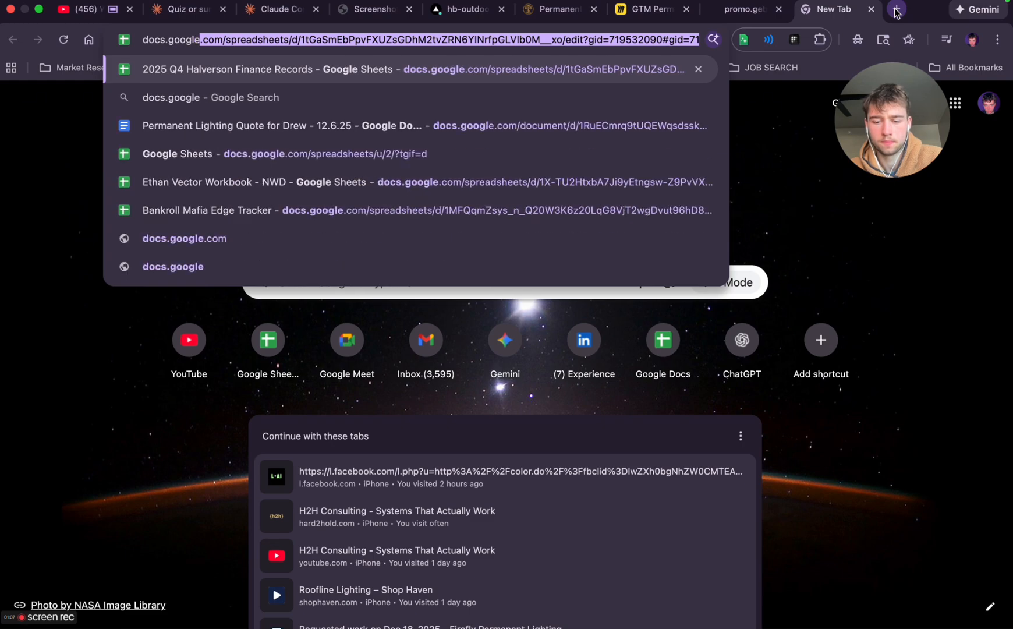
type(".com/new")
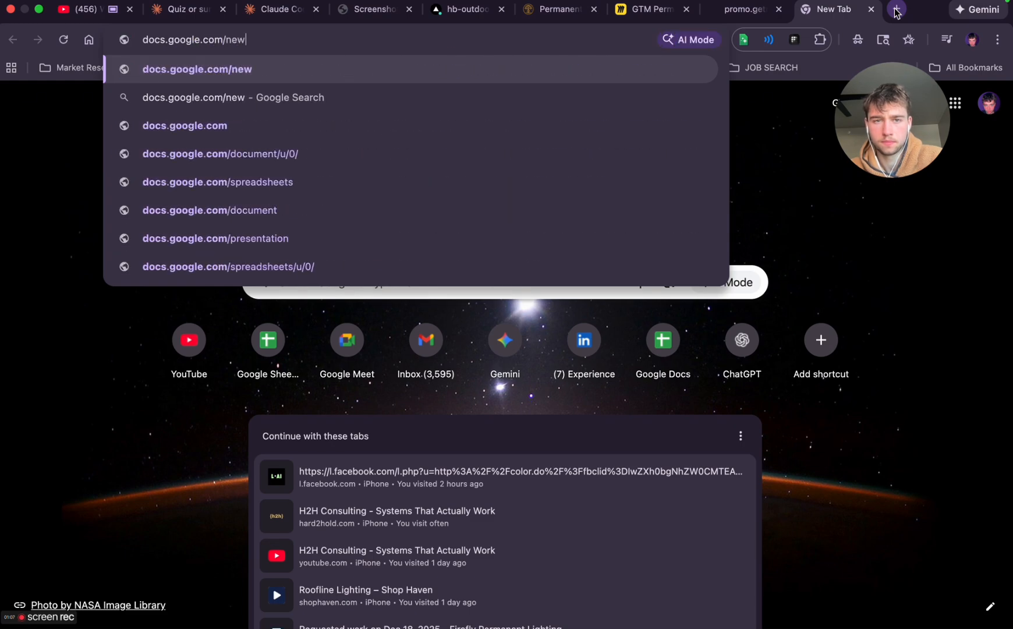
key("Return")
left_click(377, 43)
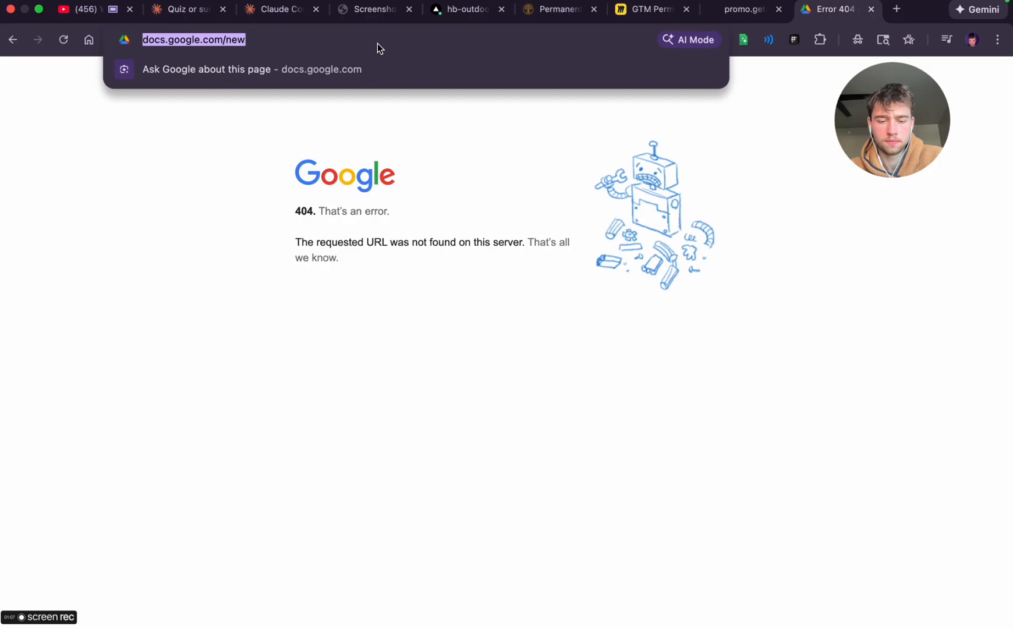
type("docs")
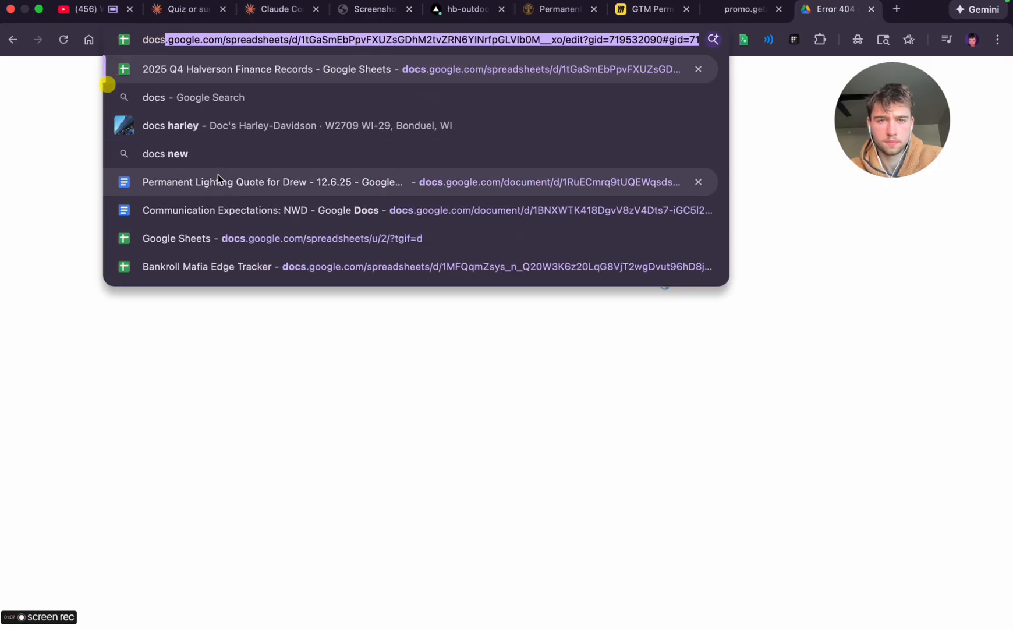
key("super+a")
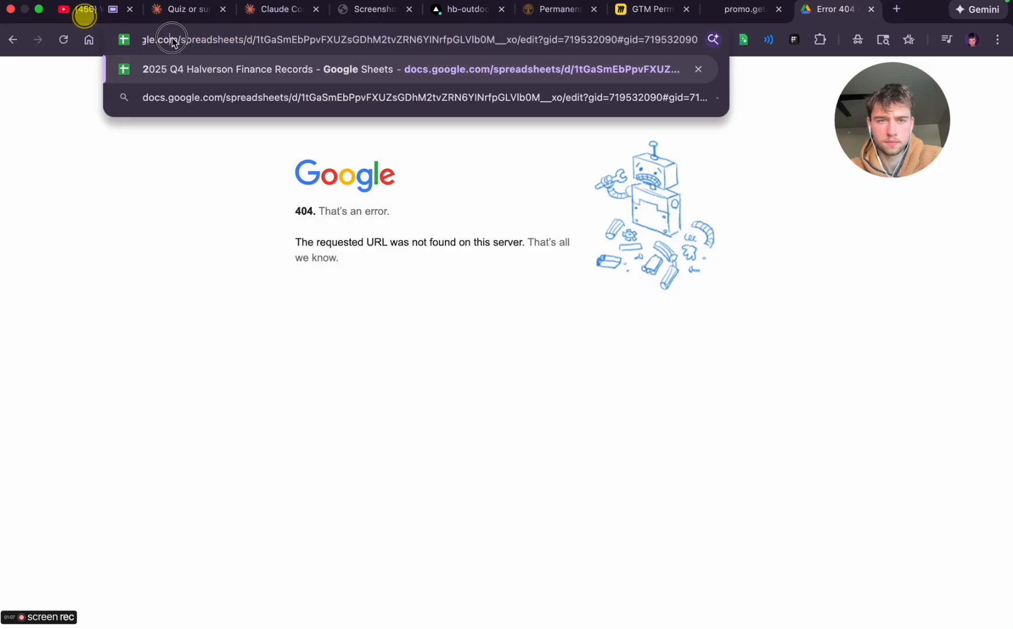
Search Google for "new docs" and open Google Docs through the Google Workspace Online Document & PDF Editor result
type("new docs")
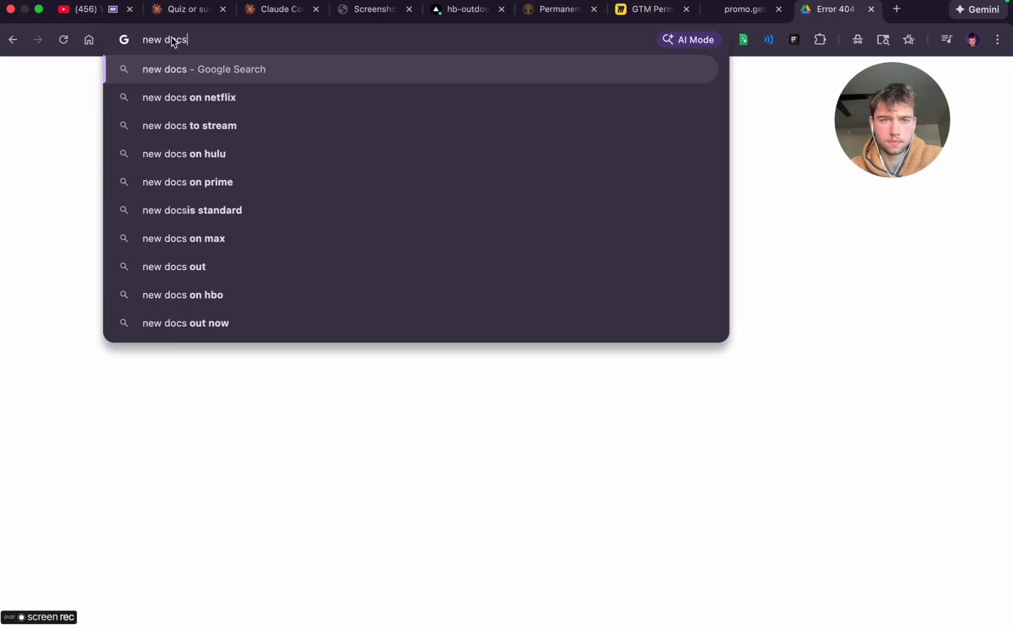
key("Return")
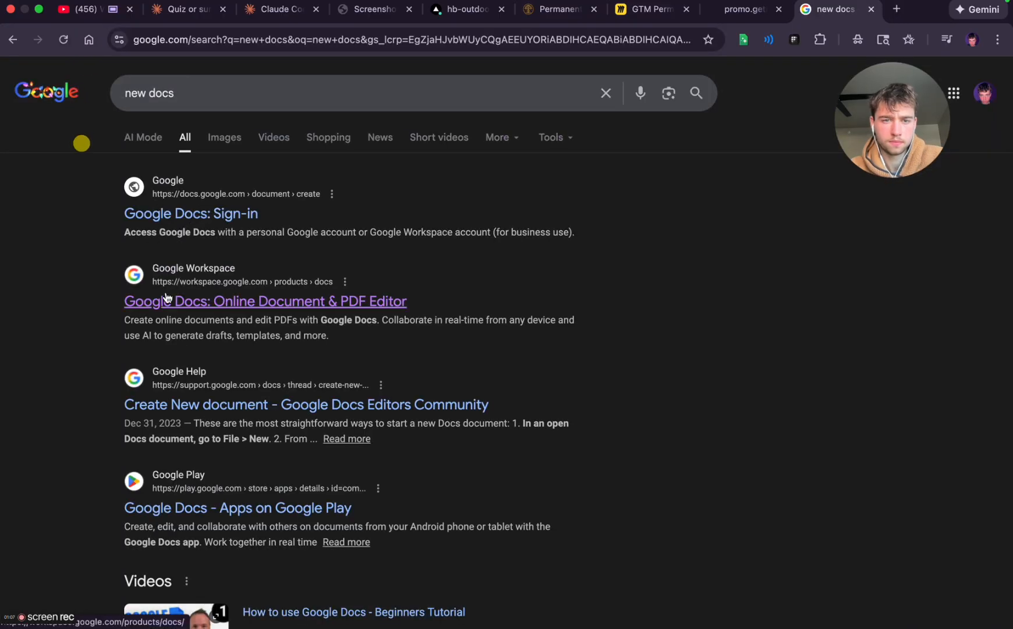
left_click(137, 302)
left_click(117, 387)
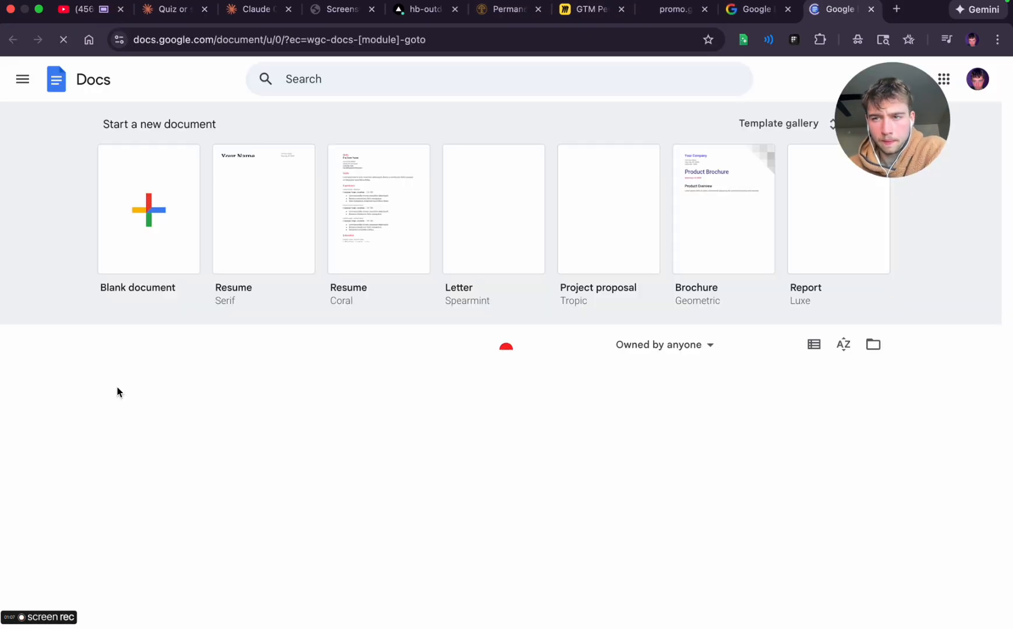
Switch Google Docs to the Halverson Bros business account and create a blank document
left_click(978, 79)
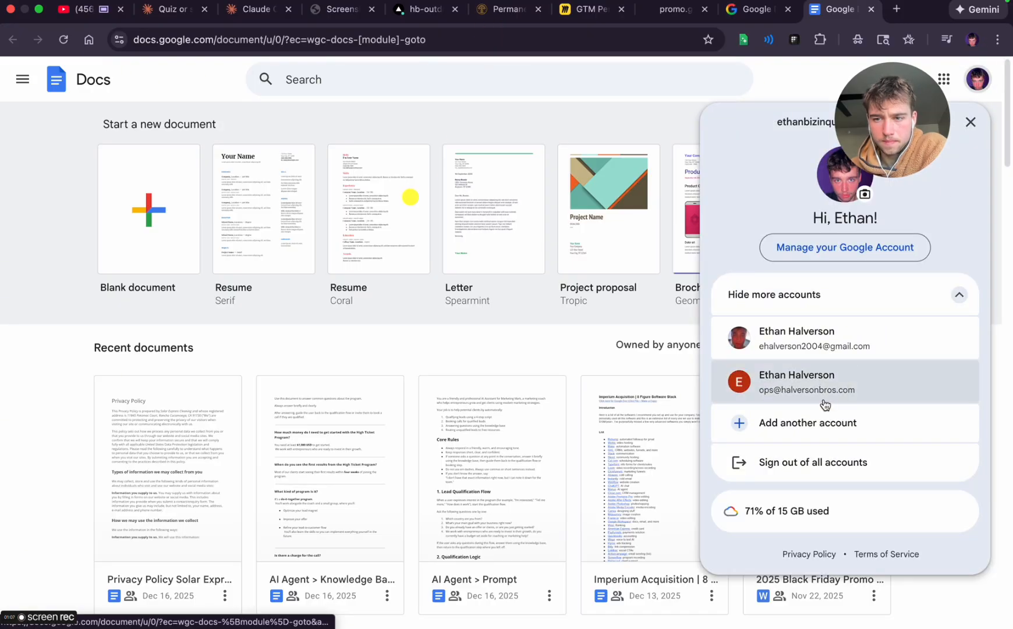
left_click(763, 384)
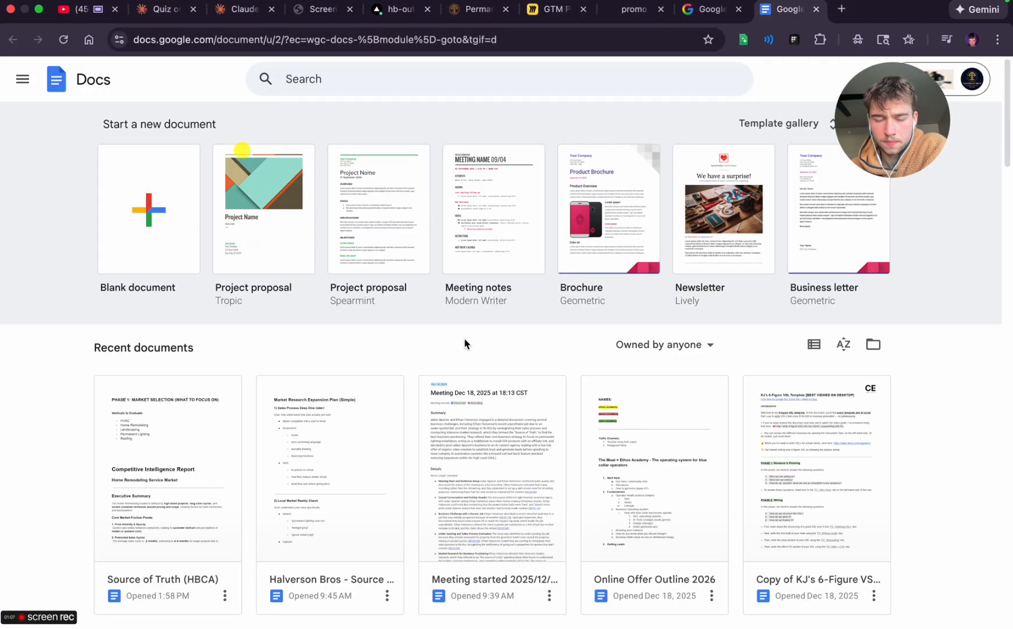
scroll(338, 460, "down", 2)
scroll(213, 402, "up", 1)
scroll(210, 400, "up", 2)
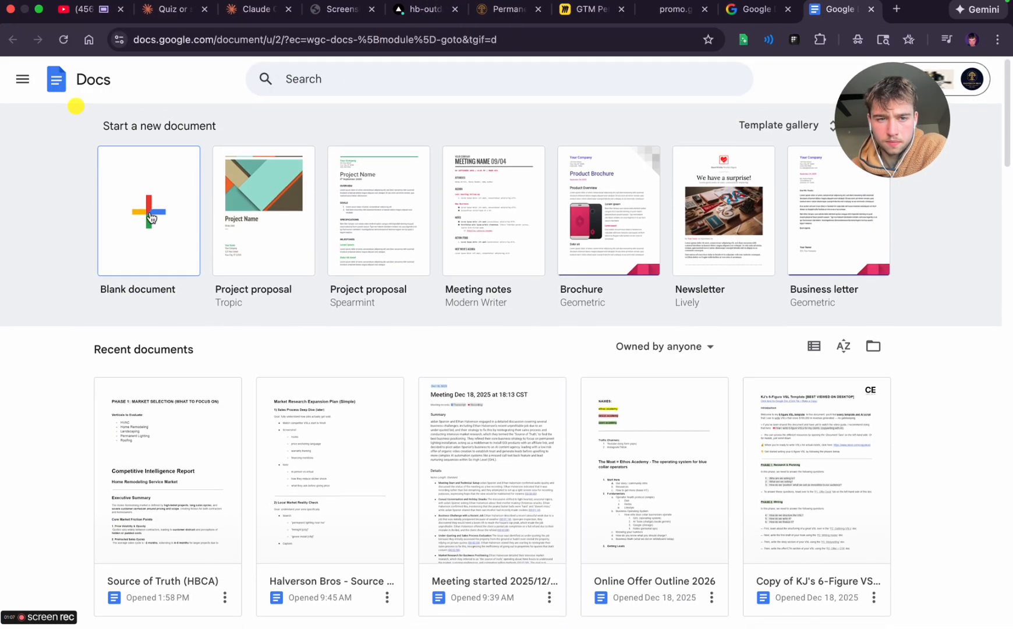
left_click(149, 213)
Title the document "Permanent Lighting VSL - 12.19.25" and paste the copied VSL script into it
left_click(85, 70)
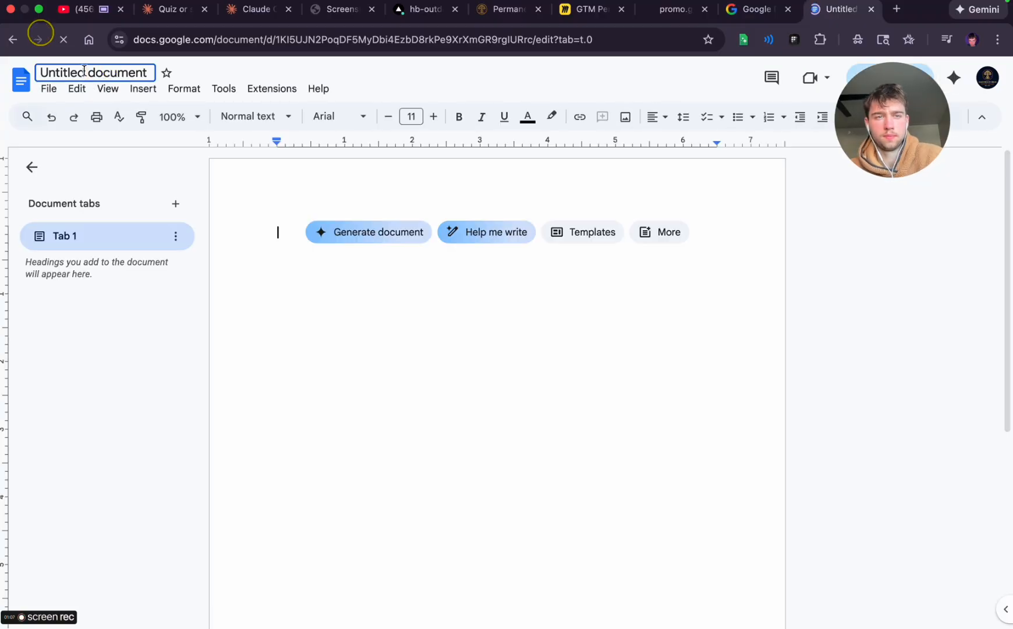
type("Permanent Lighting VSL - 12.")
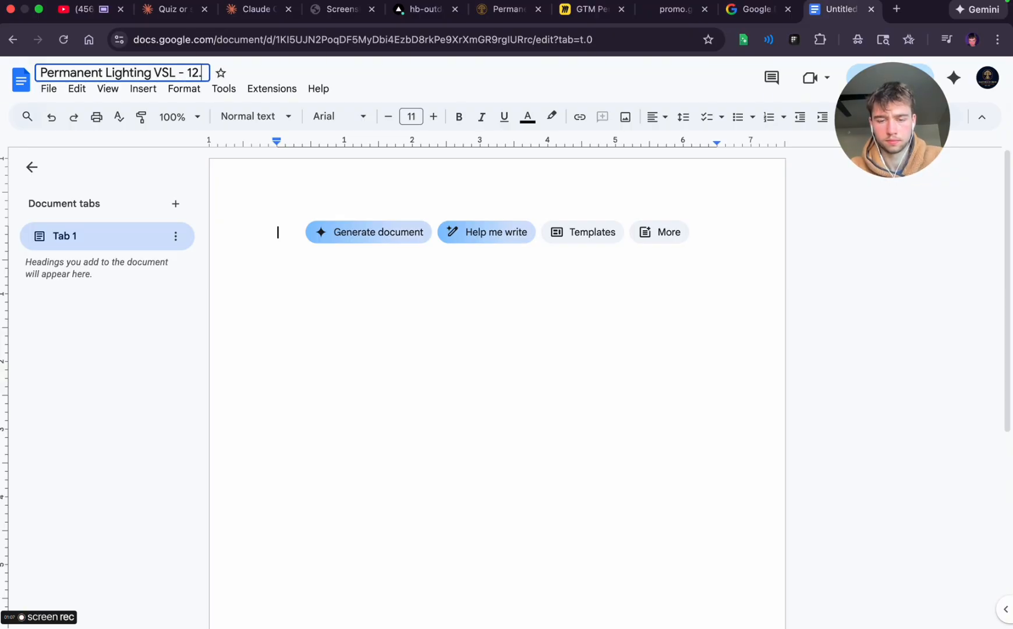
type("19.25")
key("Return")
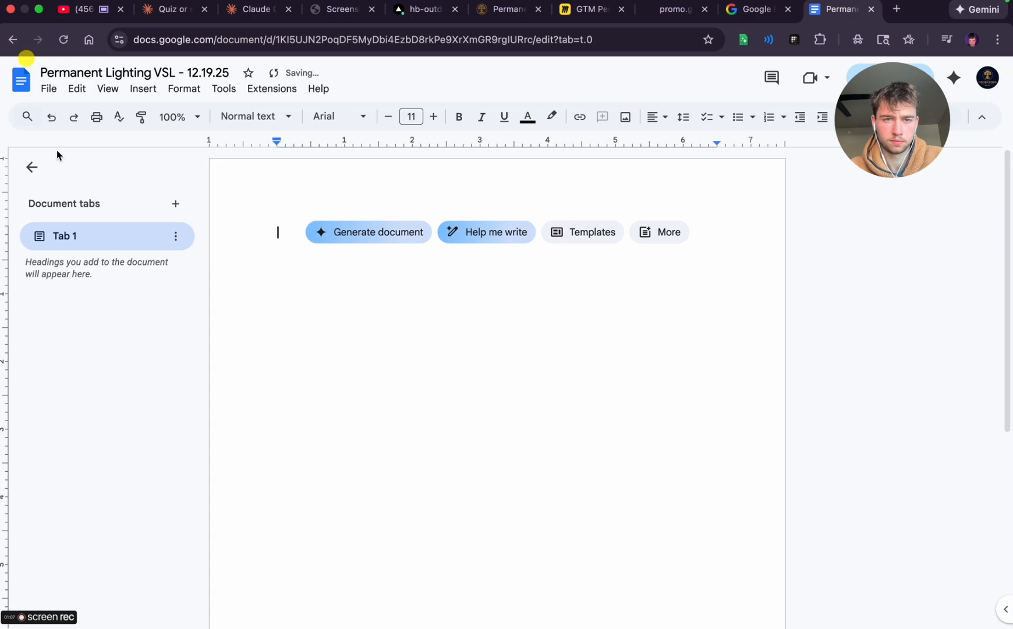
key("cmd+v")
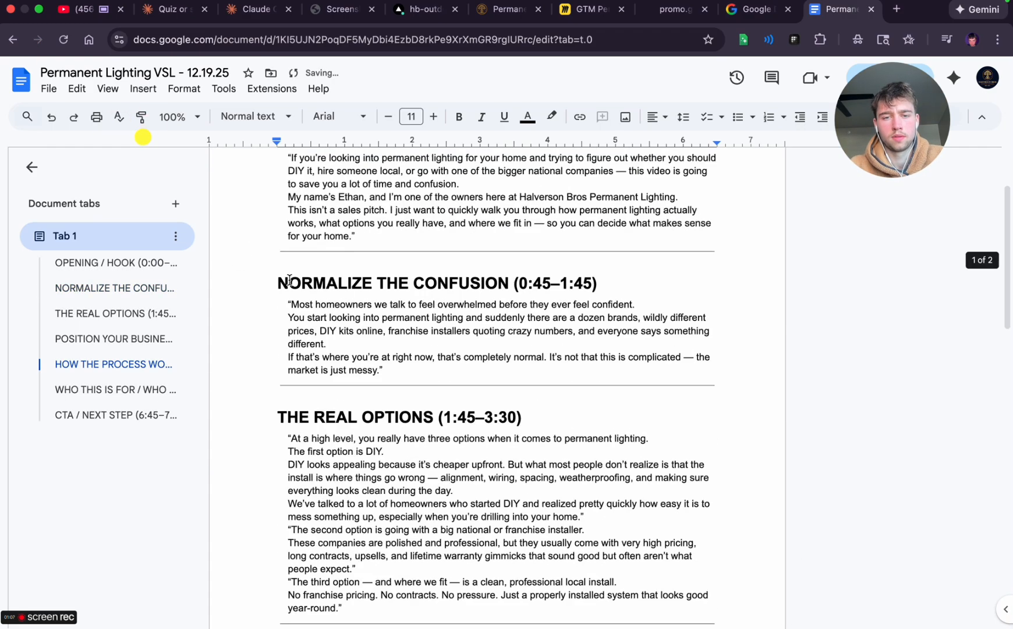
Rename the document tab holding the pasted script as "AI Draft"
scroll(298, 267, "up", 2)
left_click(176, 236)
left_click(196, 303)
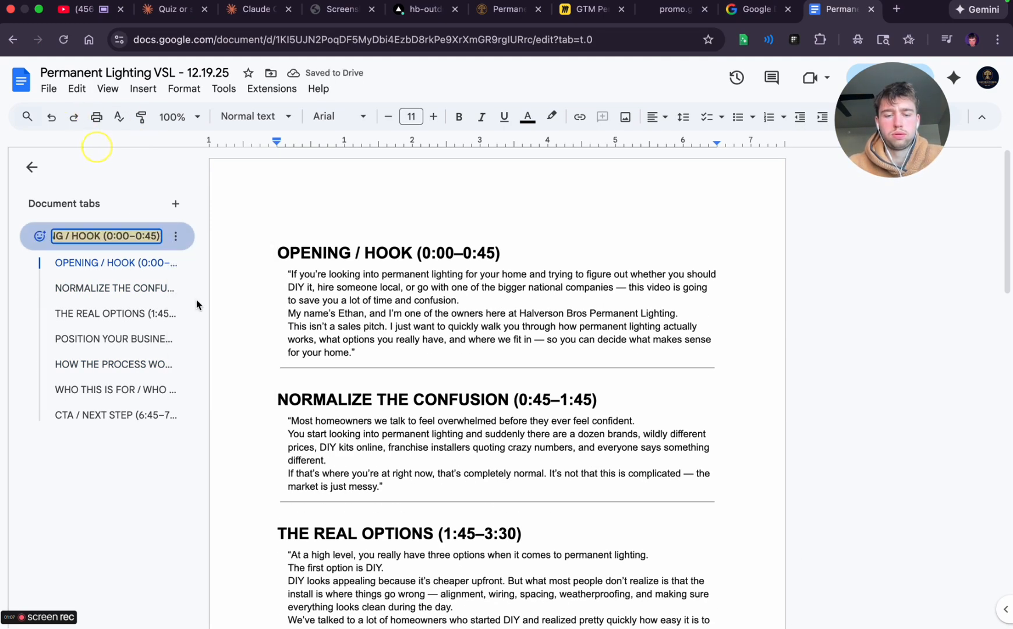
type("AI Draft")
key("Return")
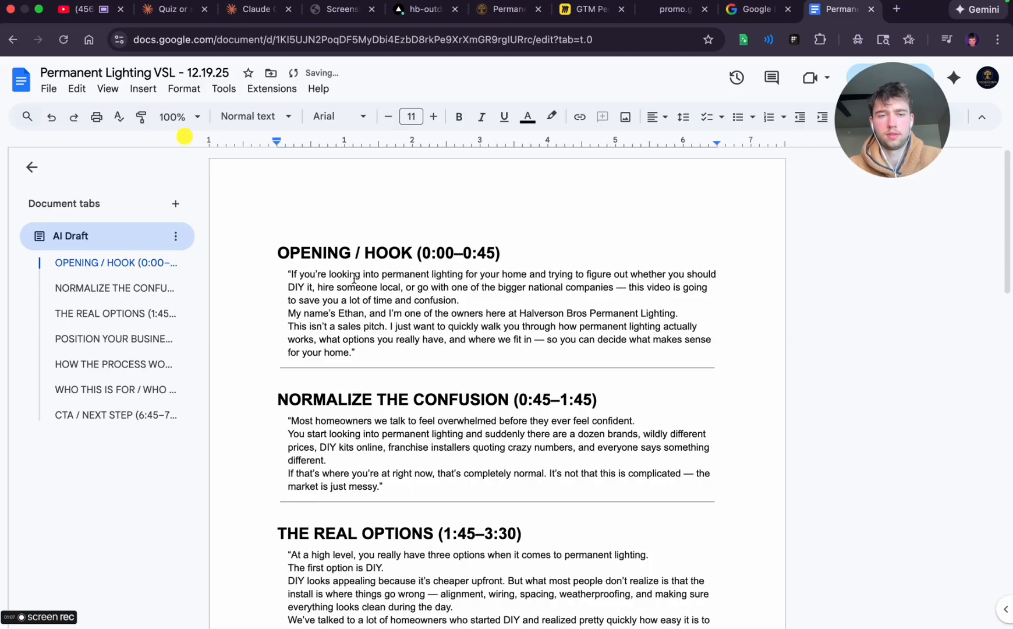
Duplicate the AI Draft document tab
left_click(175, 236)
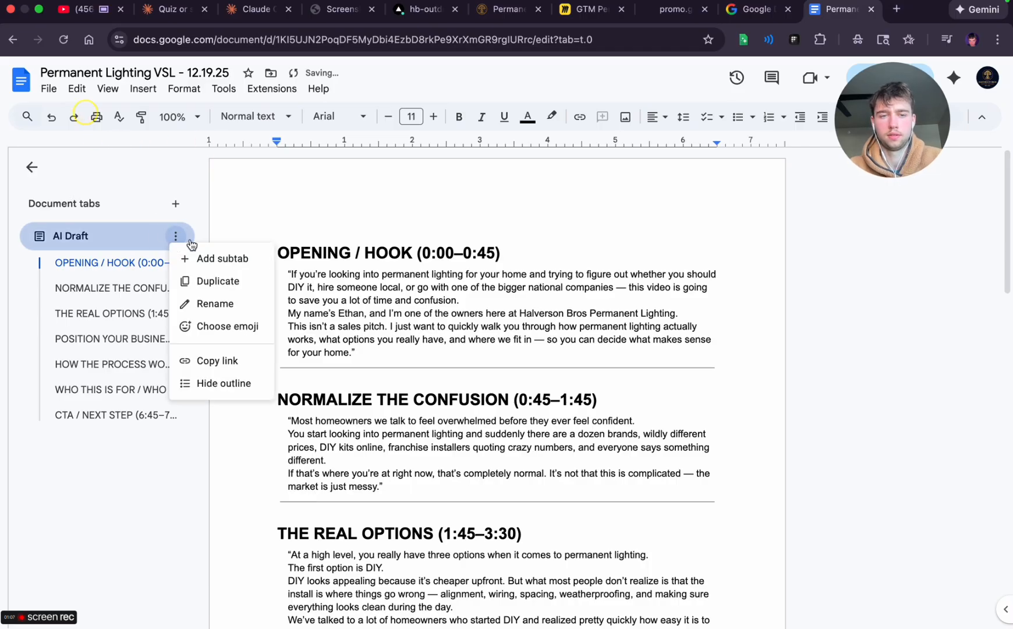
left_click(211, 282)
left_click(51, 117)
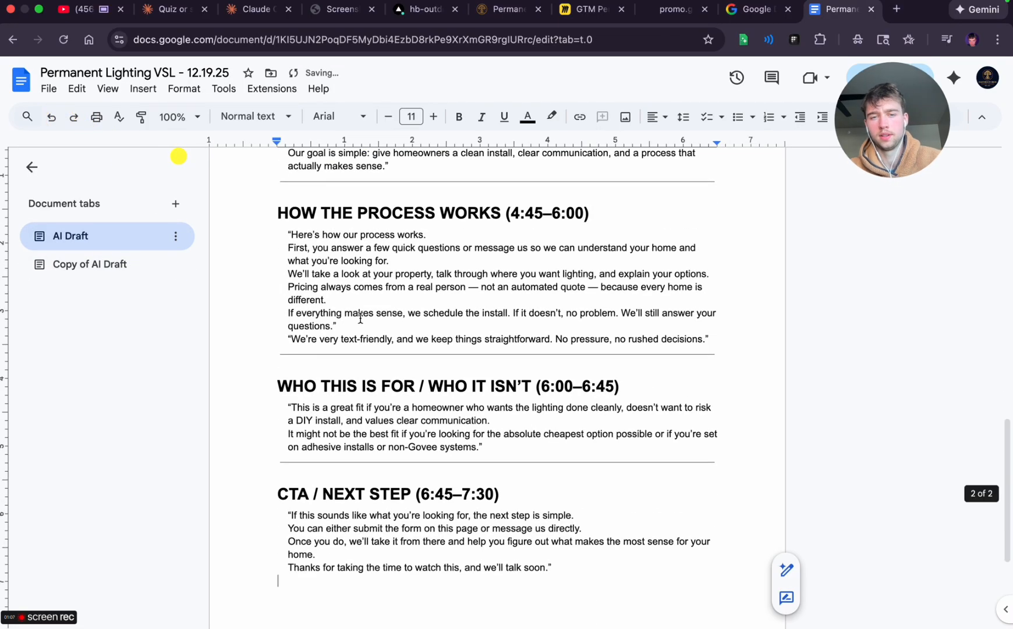
Read through the OPENING / HOOK section of the AI Draft script at an enlarged view
scroll(360, 318, "up", 20)
scroll(572, 245, "up", 5)
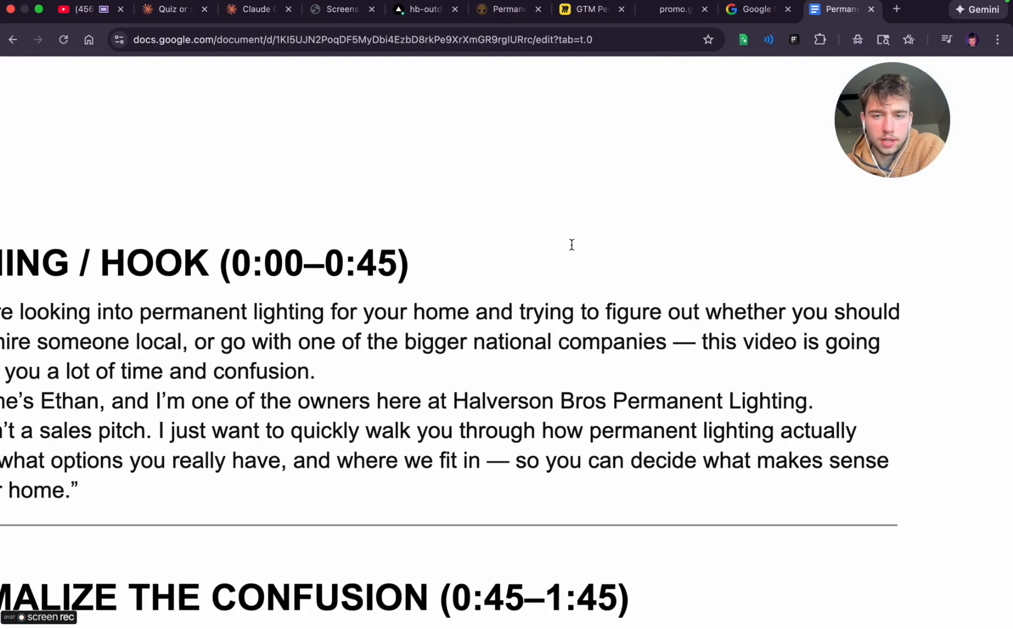
scroll(572, 245, "left", 2)
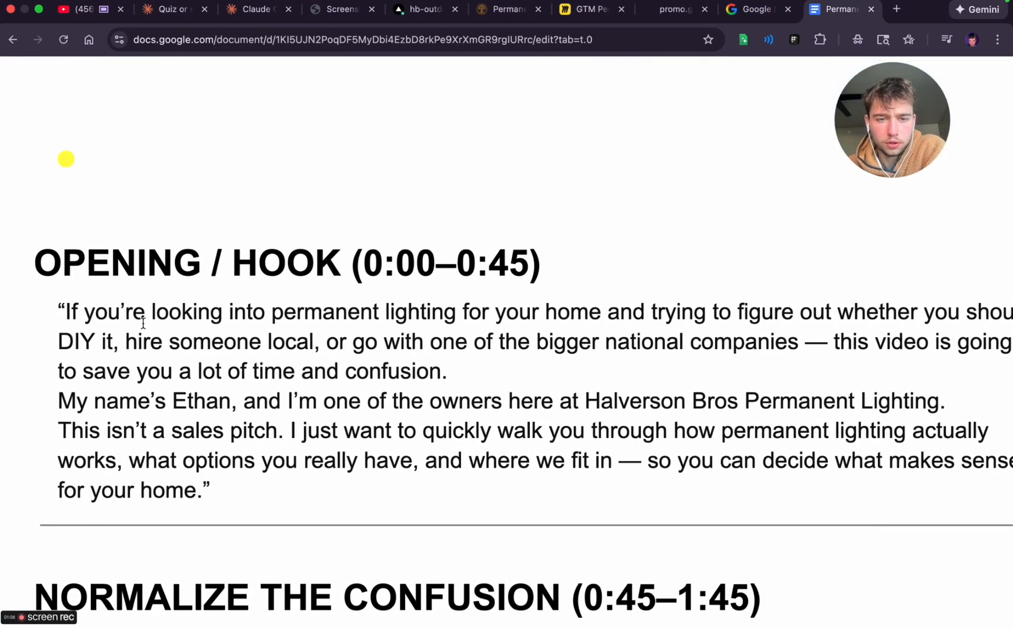
scroll(586, 309, "right", 3)
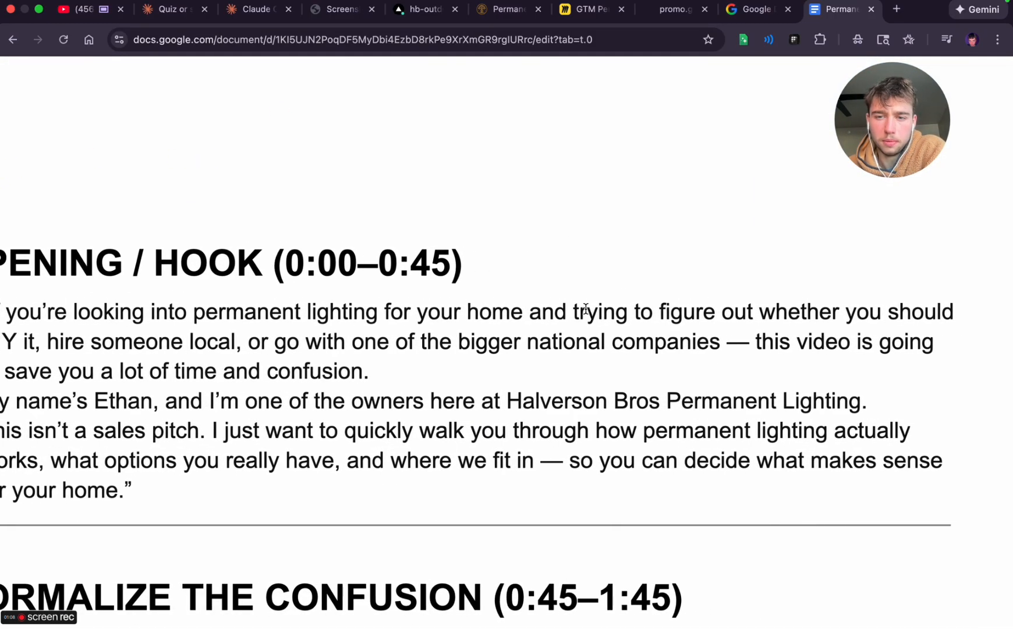
scroll(586, 309, "left", 3)
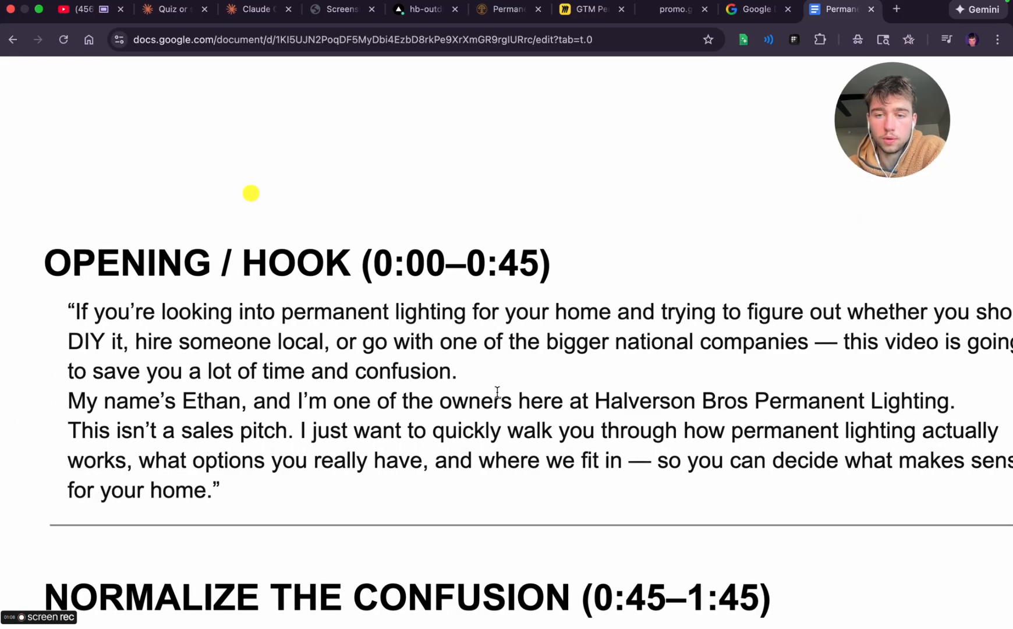
scroll(610, 380, "right", 3)
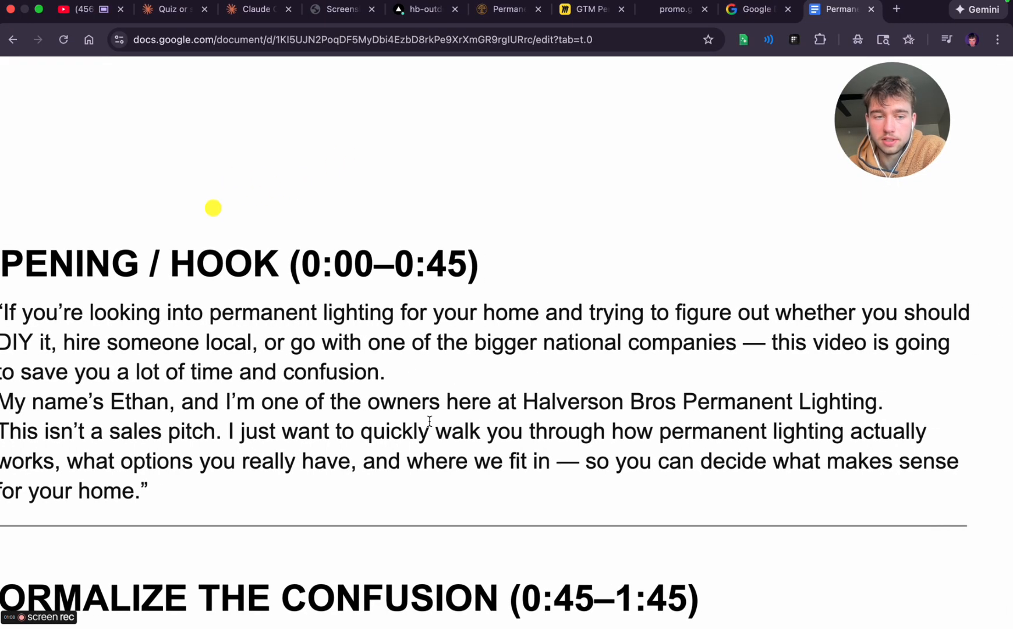
scroll(430, 420, "left", 2)
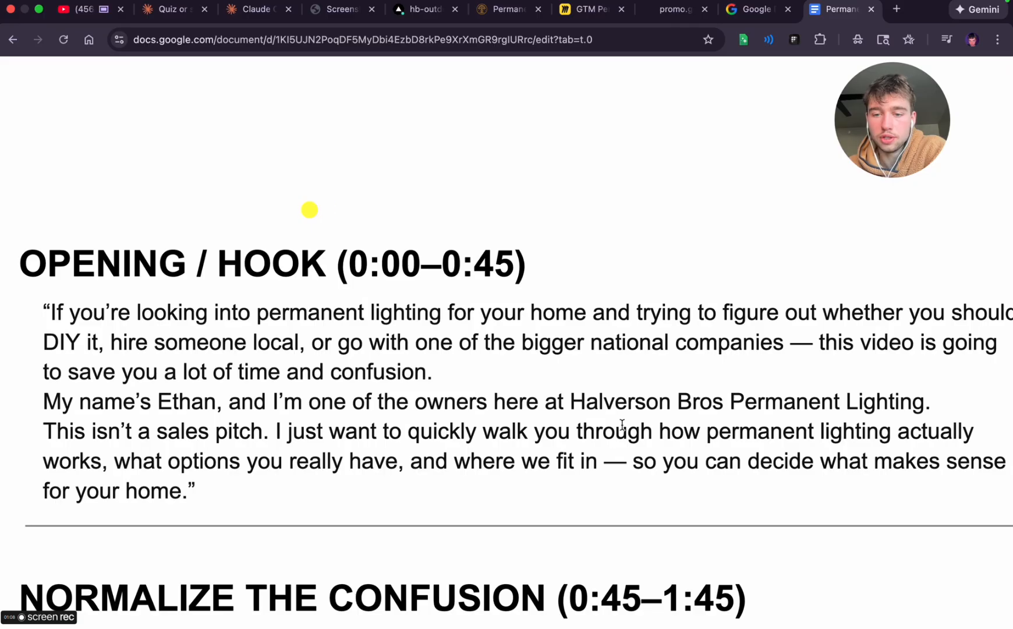
scroll(748, 432, "right", 2)
scroll(747, 432, "left", 2)
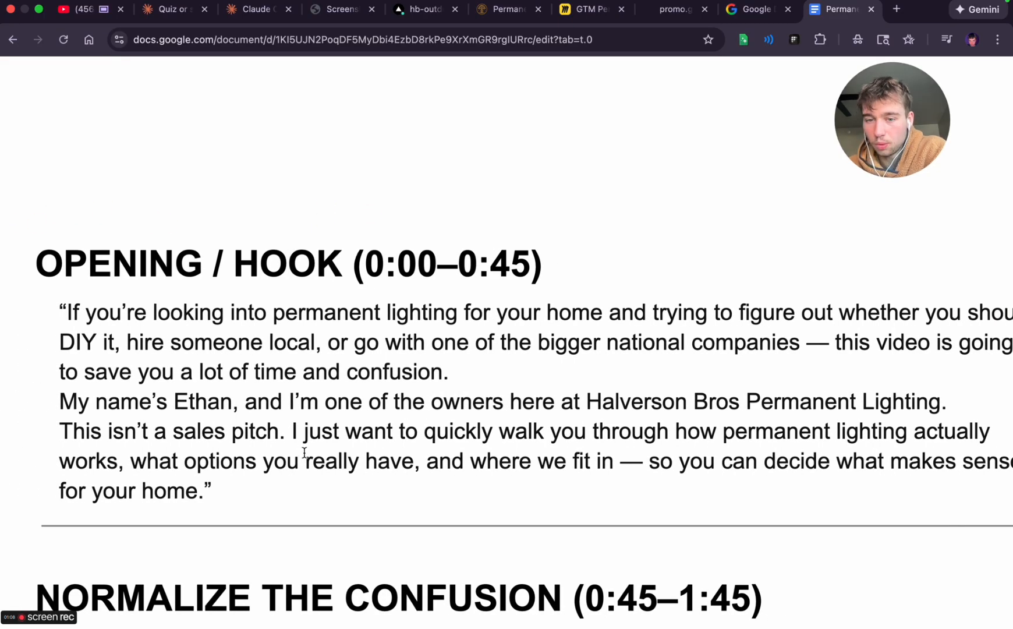
Read the end of the OPENING / HOOK section and the NORMALIZE THE CONFUSION section of the AI Draft script
scroll(521, 447, "down", 1)
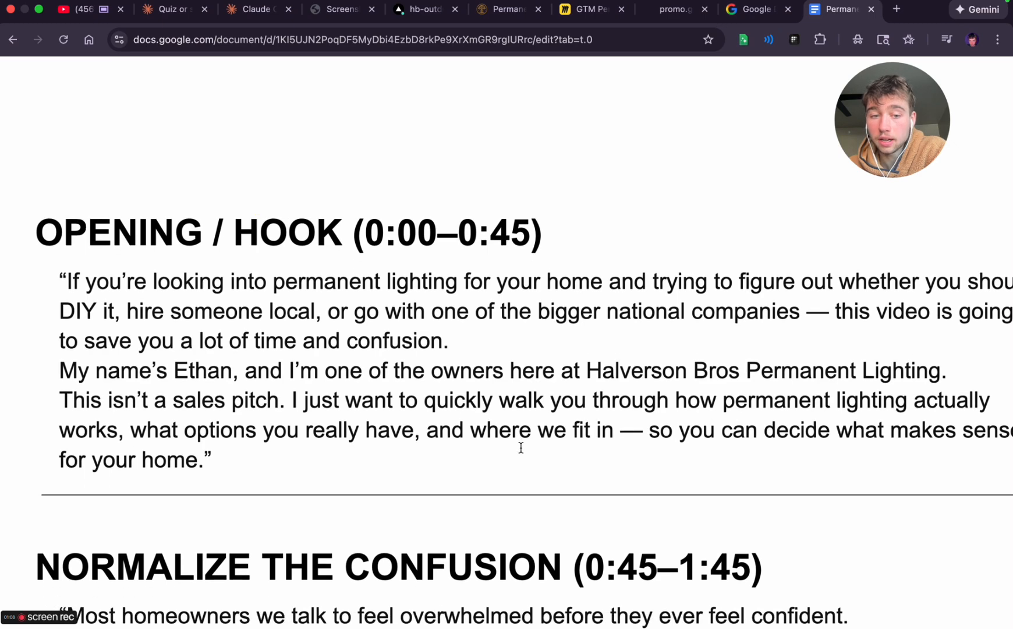
scroll(522, 447, "right", 2)
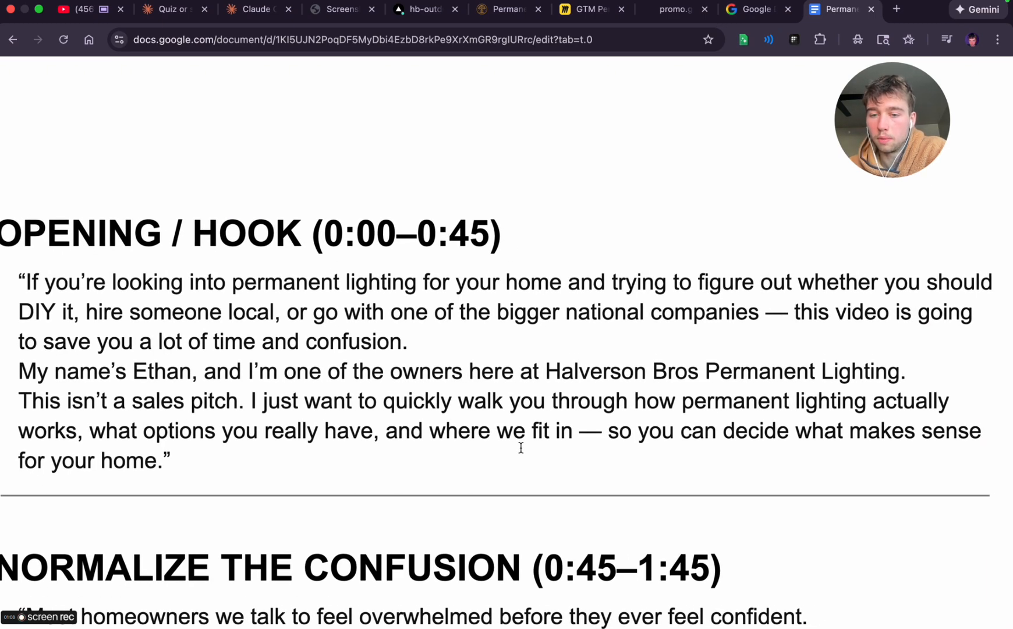
scroll(522, 447, "down", 5)
scroll(521, 447, "left", 2)
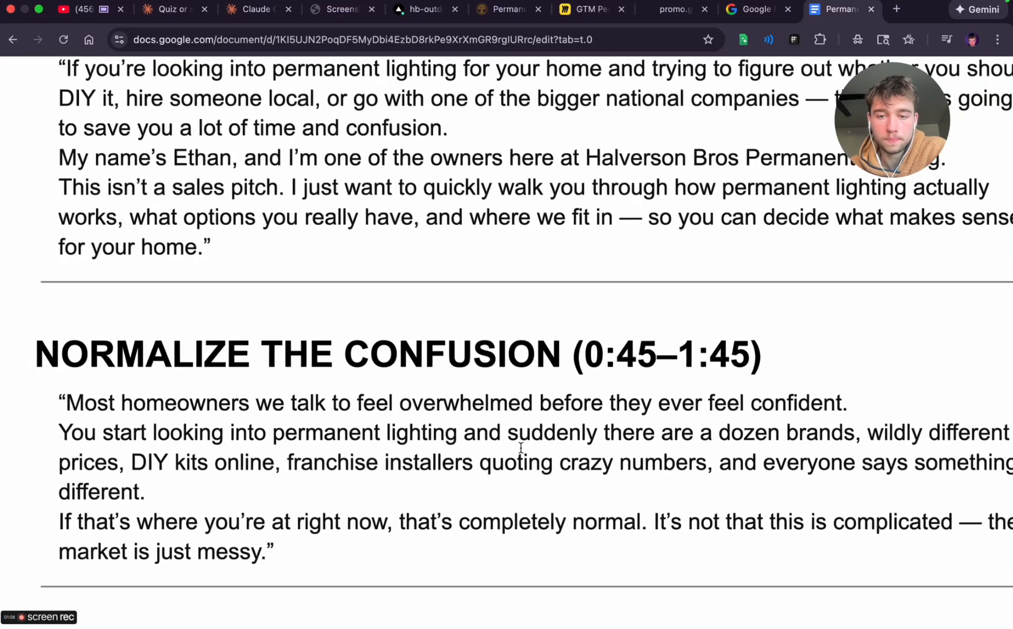
scroll(522, 447, "right", 2)
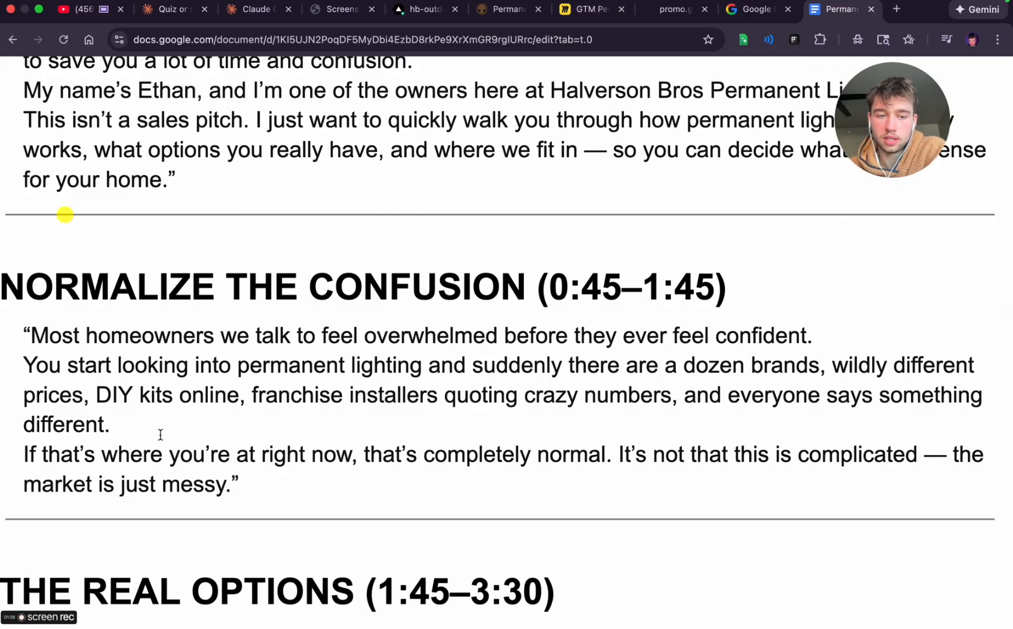
scroll(161, 434, "down", 2)
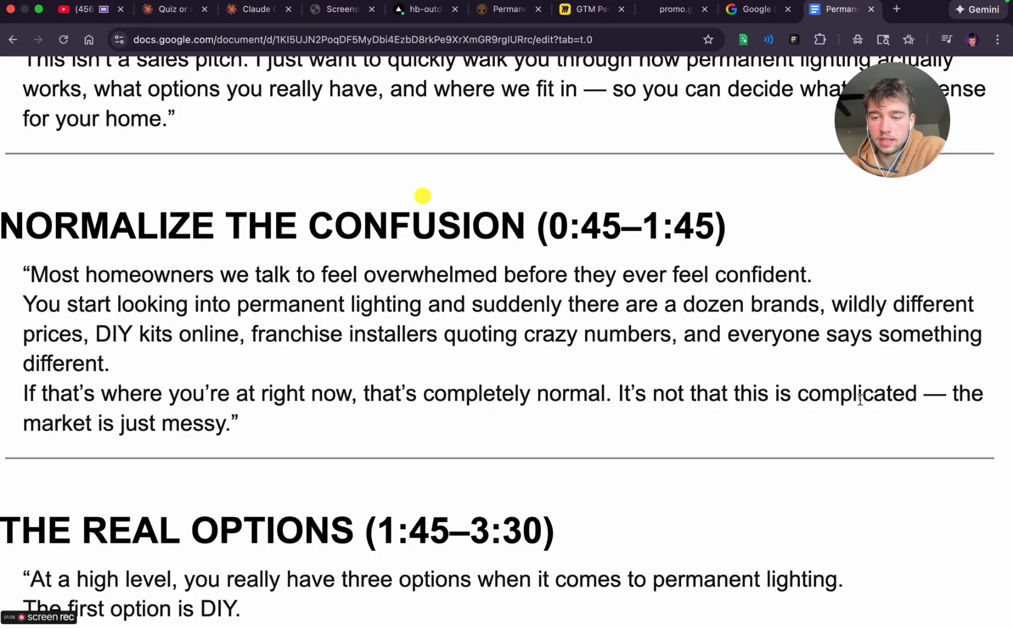
Read the three-options introduction and the DIY option in THE REAL OPTIONS section of the script
scroll(271, 473, "down", 8)
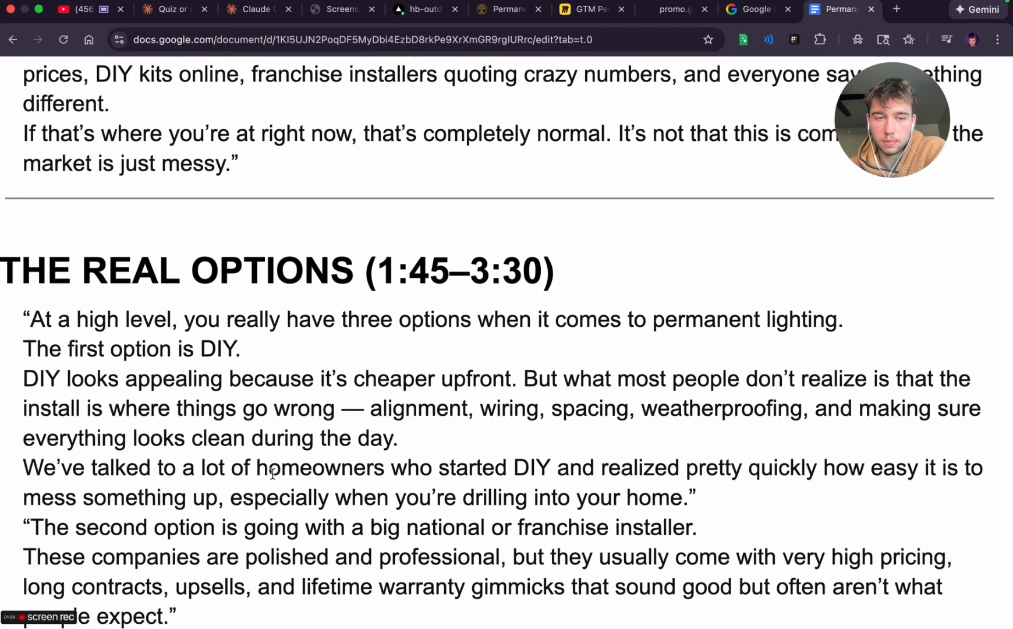
scroll(273, 473, "down", 2)
scroll(273, 473, "left", 2)
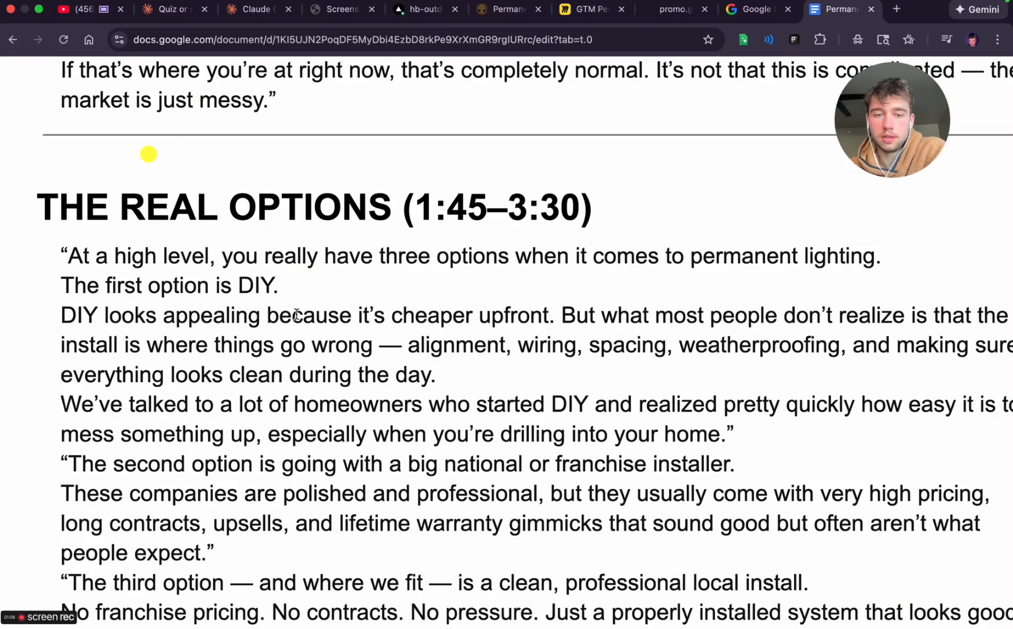
scroll(524, 326, "right", 3)
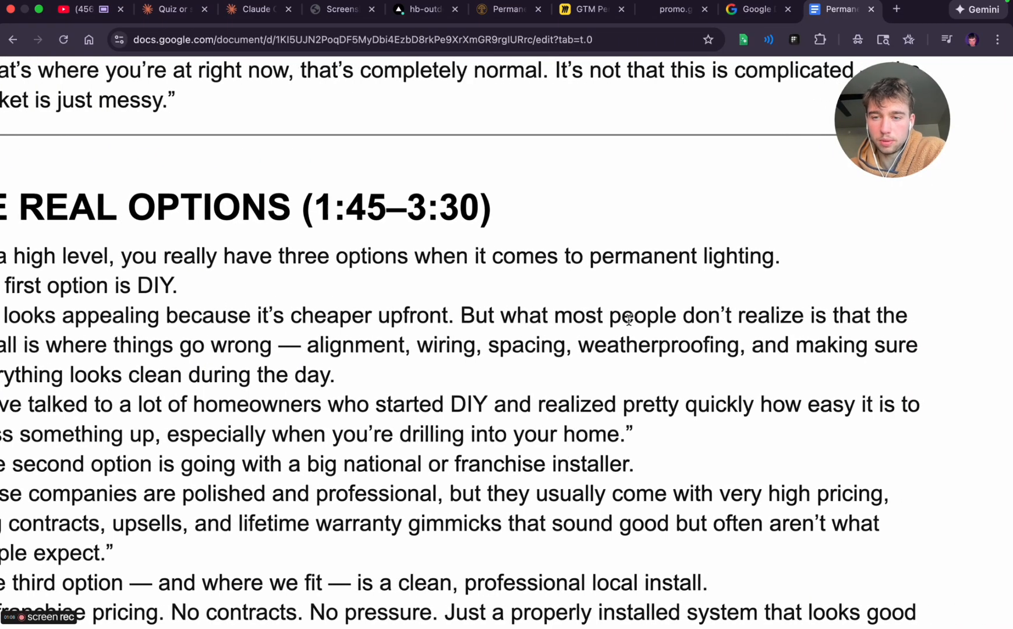
scroll(629, 320, "left", 3)
scroll(629, 319, "left", 1)
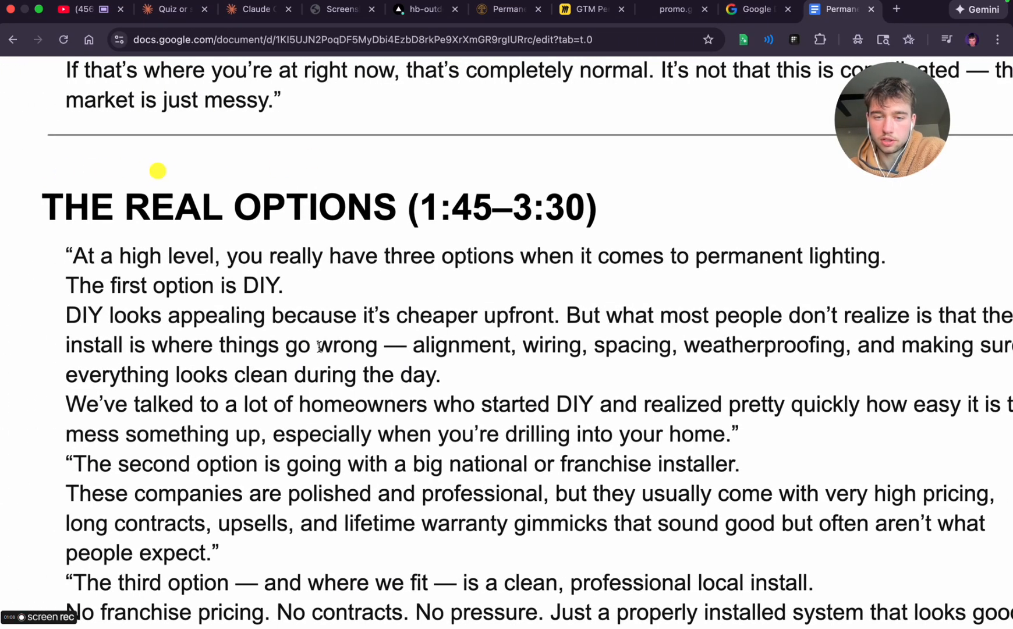
scroll(413, 347, "right", 2)
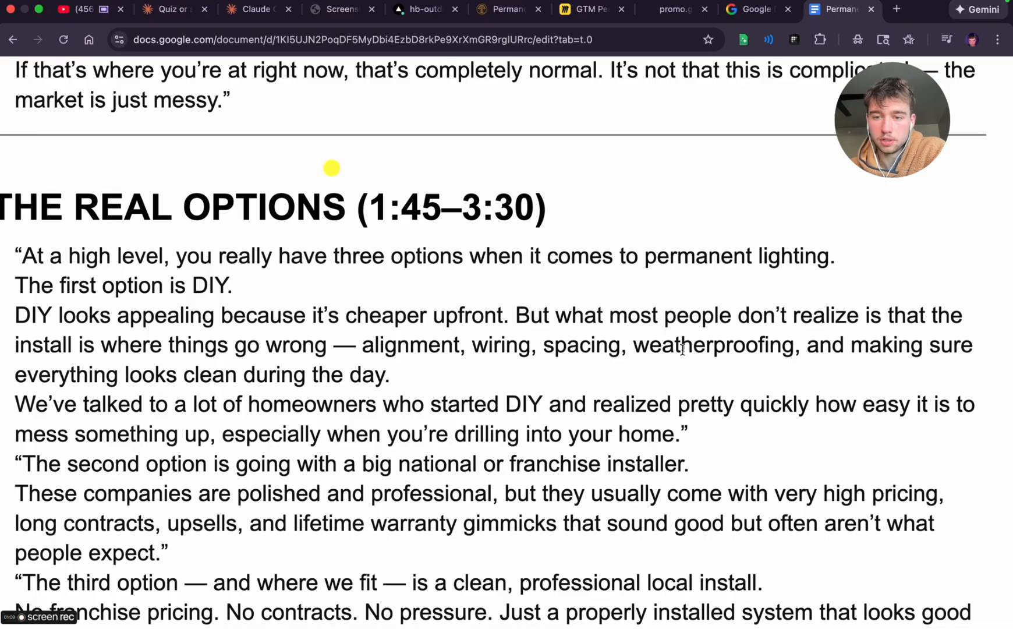
scroll(631, 346, "left", 2)
scroll(630, 345, "down", 3)
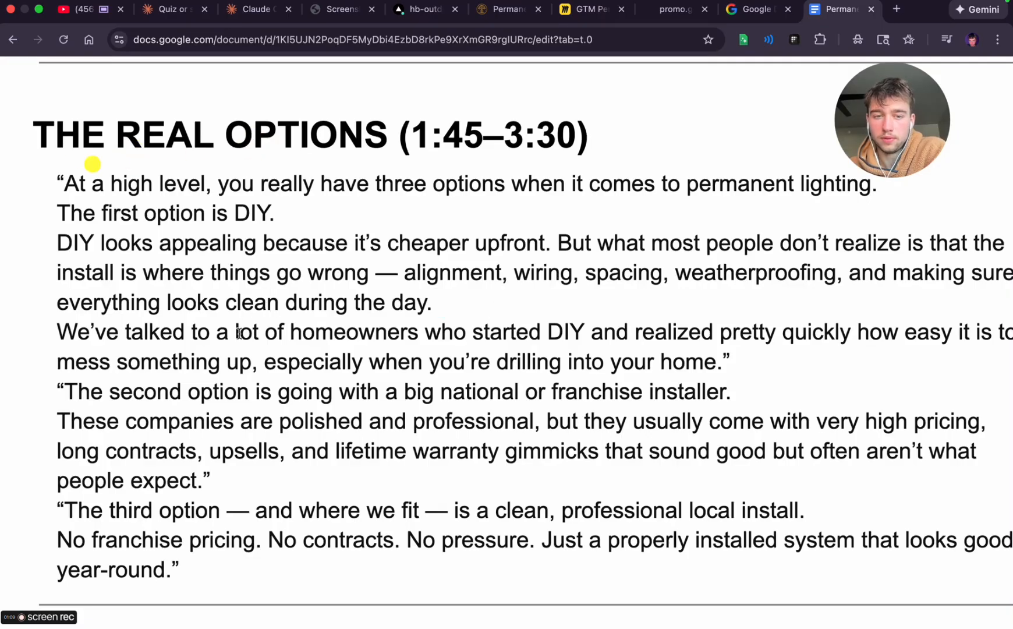
scroll(269, 300, "right", 3)
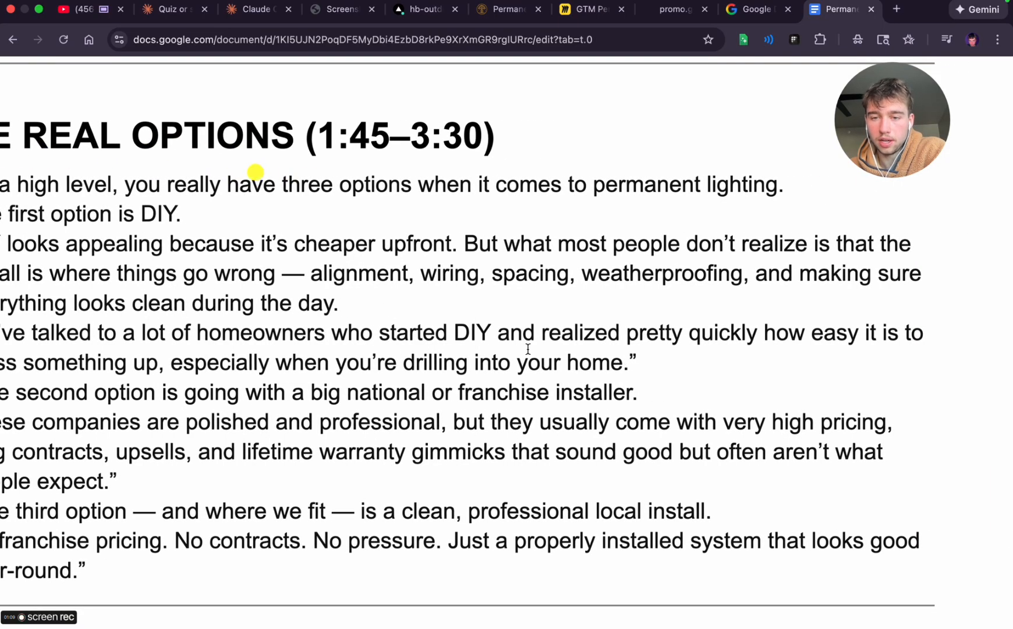
scroll(291, 303, "left", 4)
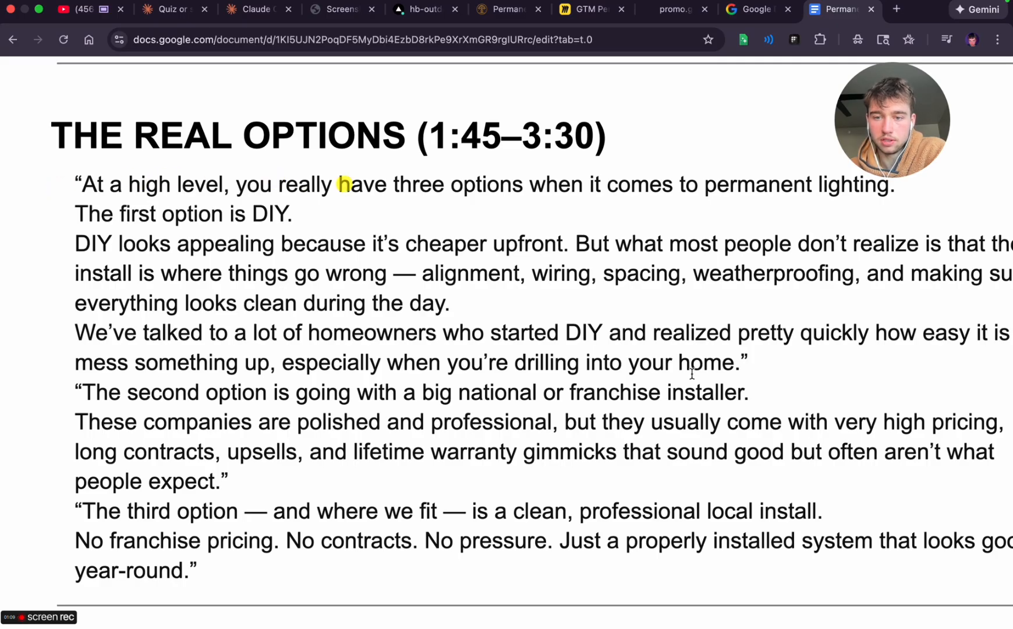
Review the franchise and local installer options in THE REAL OPTIONS, checking the repeated "No" in the closing sentences
scroll(362, 349, "down", 2)
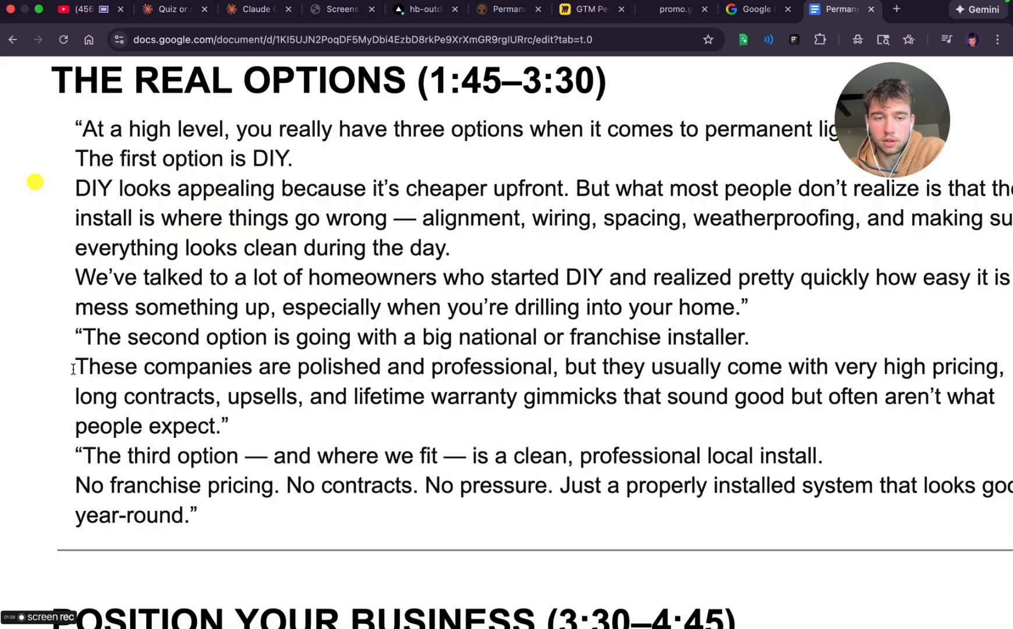
scroll(594, 355, "right", 2)
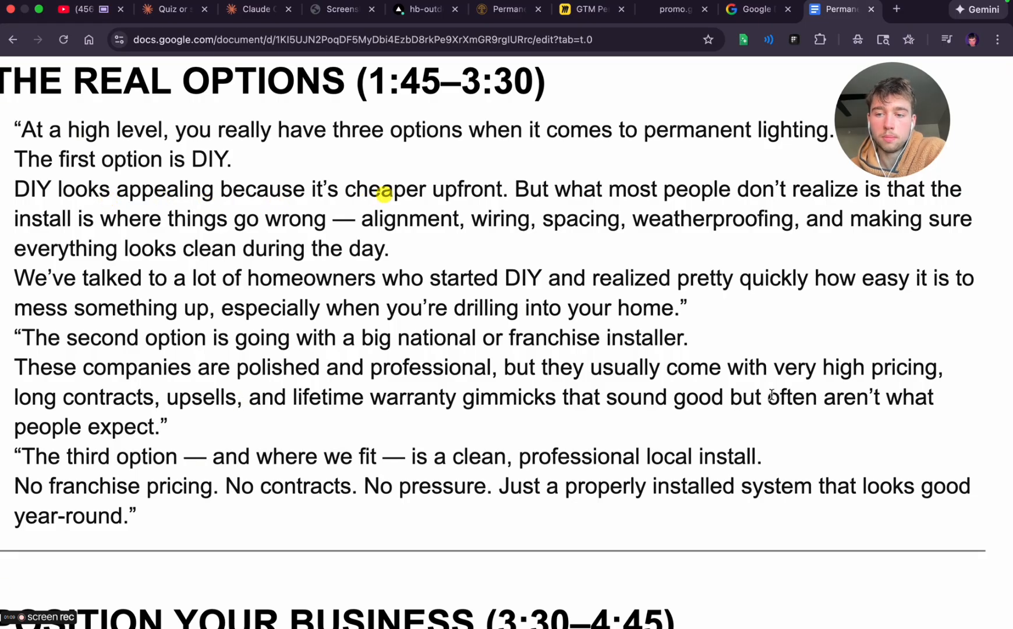
scroll(252, 483, "down", 3)
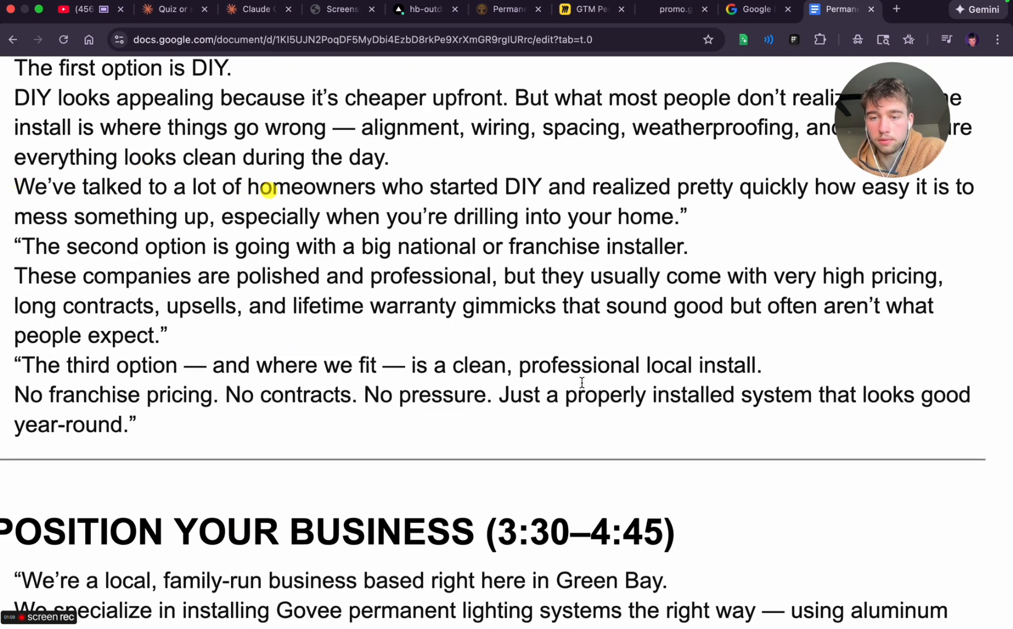
triple_click(26, 395)
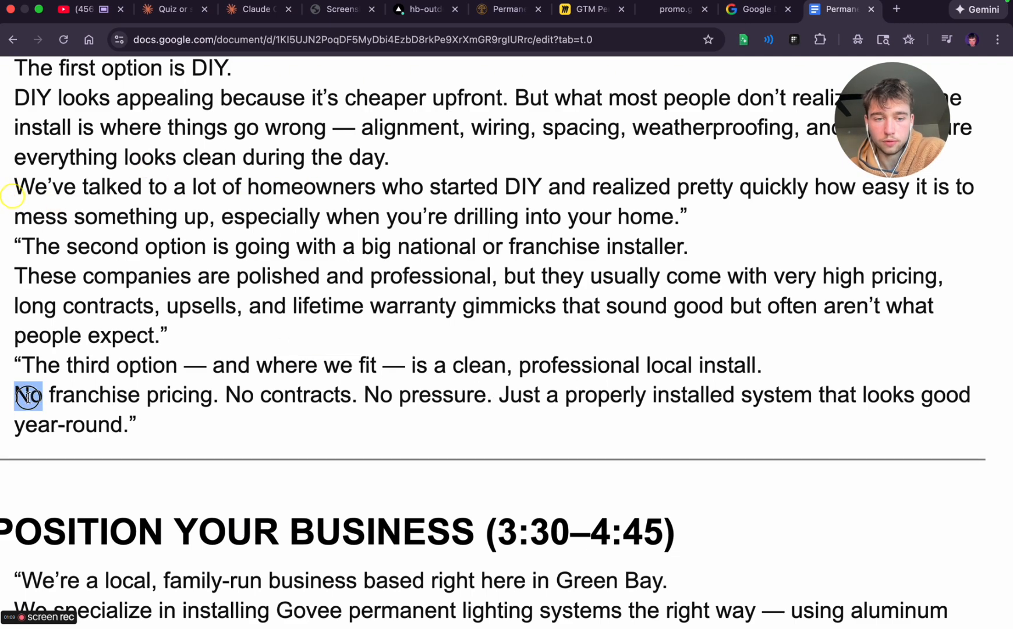
double_click(239, 395)
double_click(387, 396)
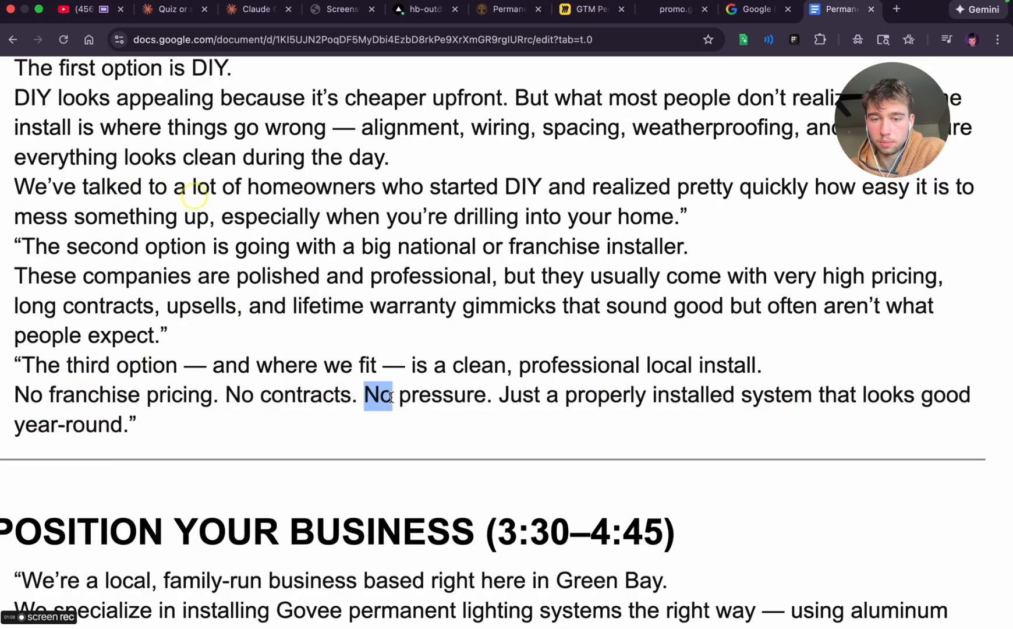
Examine the POSITION YOUR BUSINESS section across the page break, including the wording about aluminum track and screws
scroll(489, 409, "down", 1)
scroll(490, 410, "left", 2)
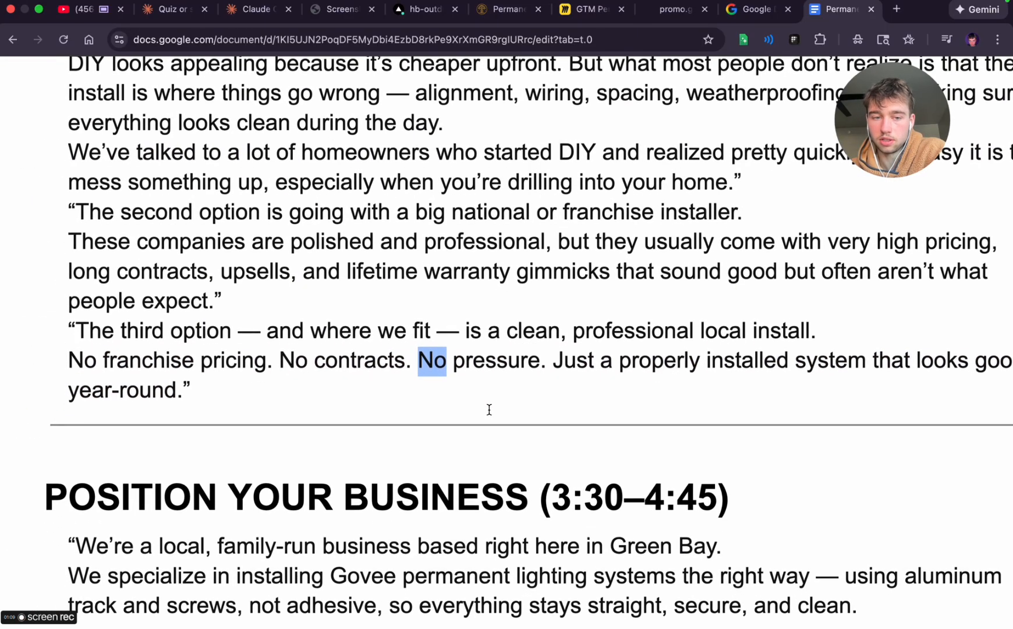
scroll(490, 414, "down", 5)
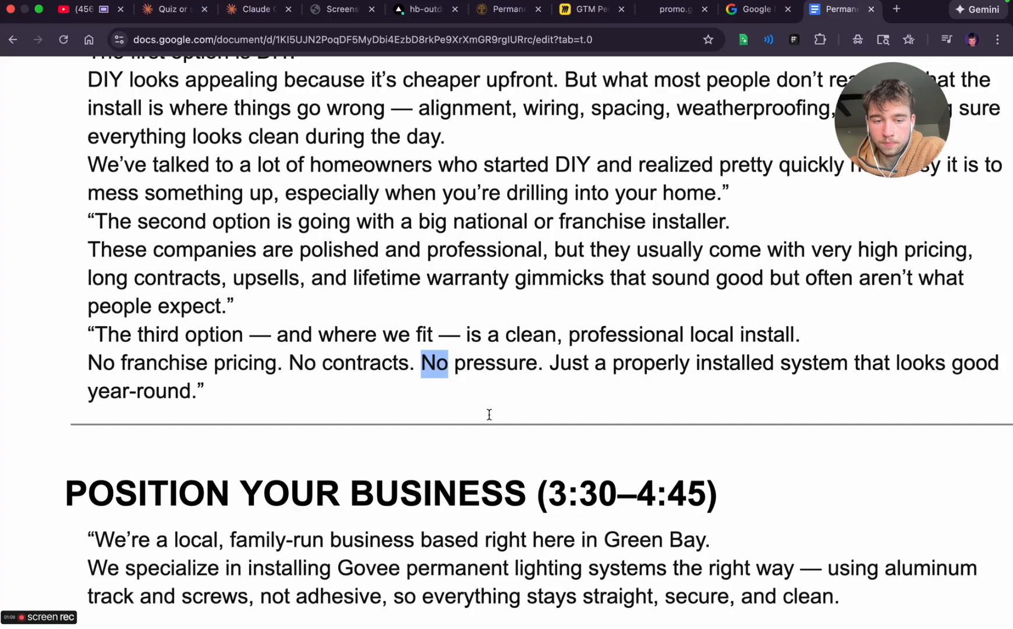
scroll(489, 414, "up", 3)
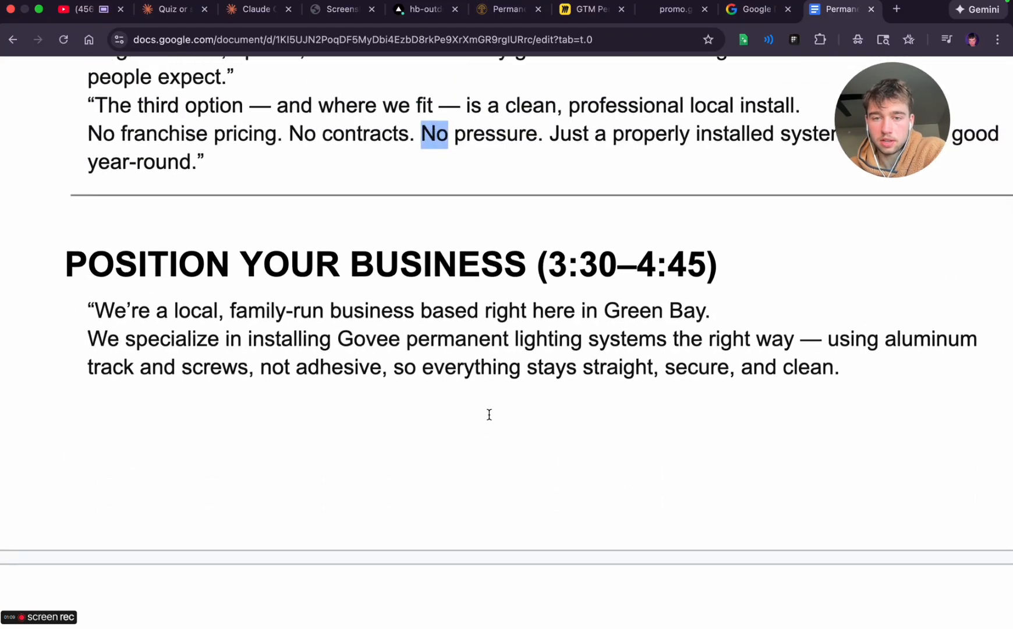
scroll(324, 181, "right", 1)
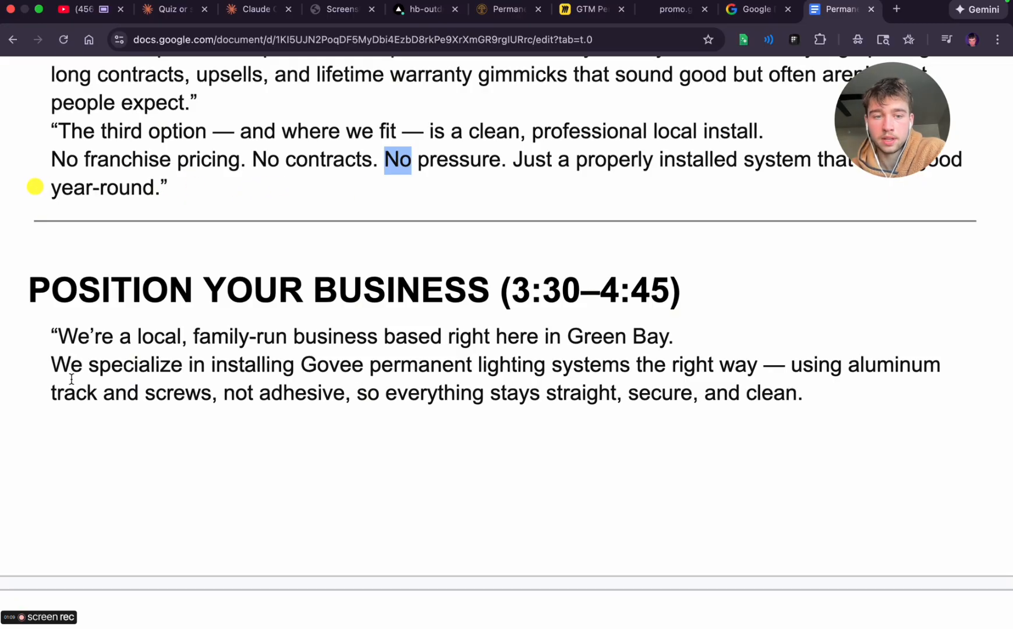
double_click(874, 364)
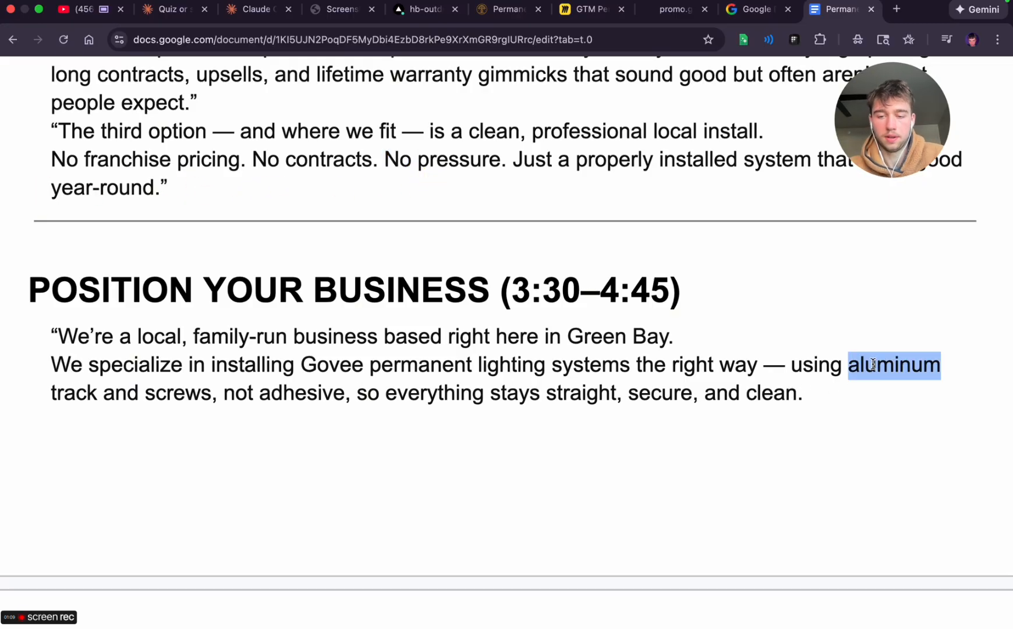
left_click(397, 420)
scroll(396, 429, "down", 3)
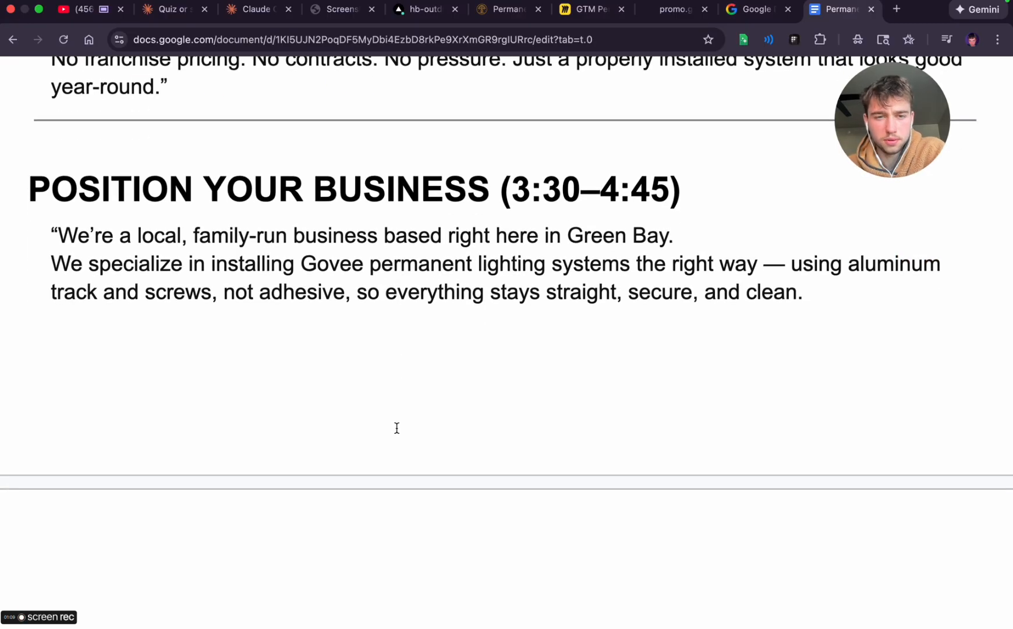
scroll(396, 429, "down", 2)
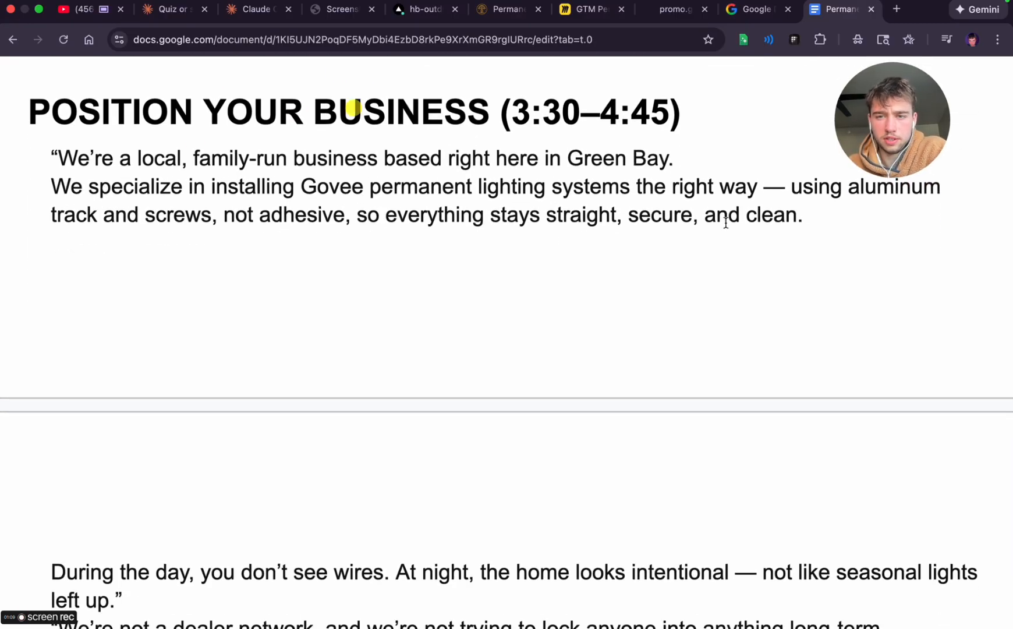
scroll(240, 472, "down", 6)
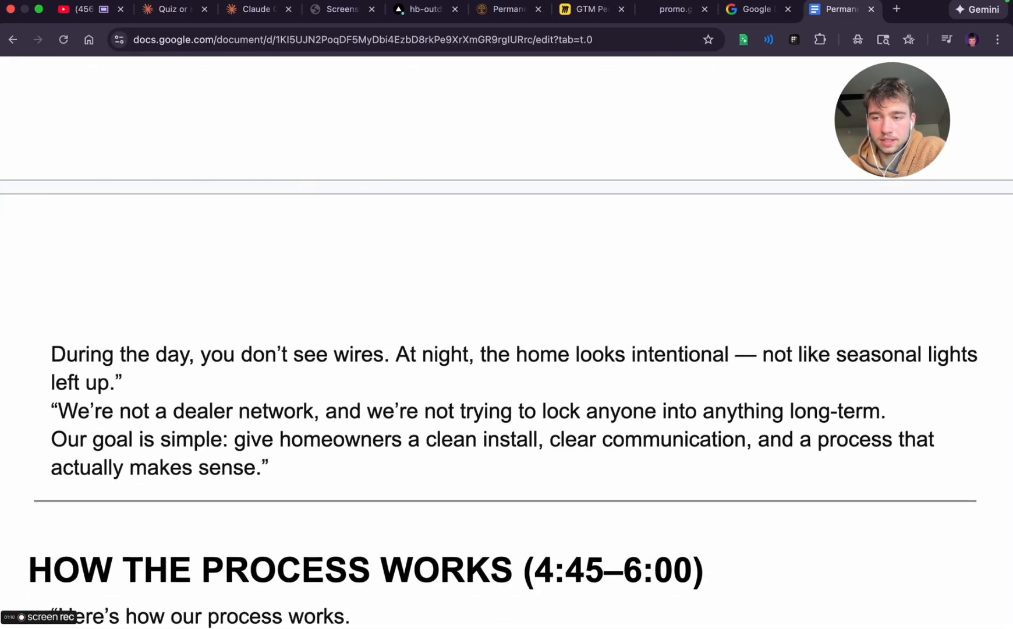
scroll(255, 447, "down", 2)
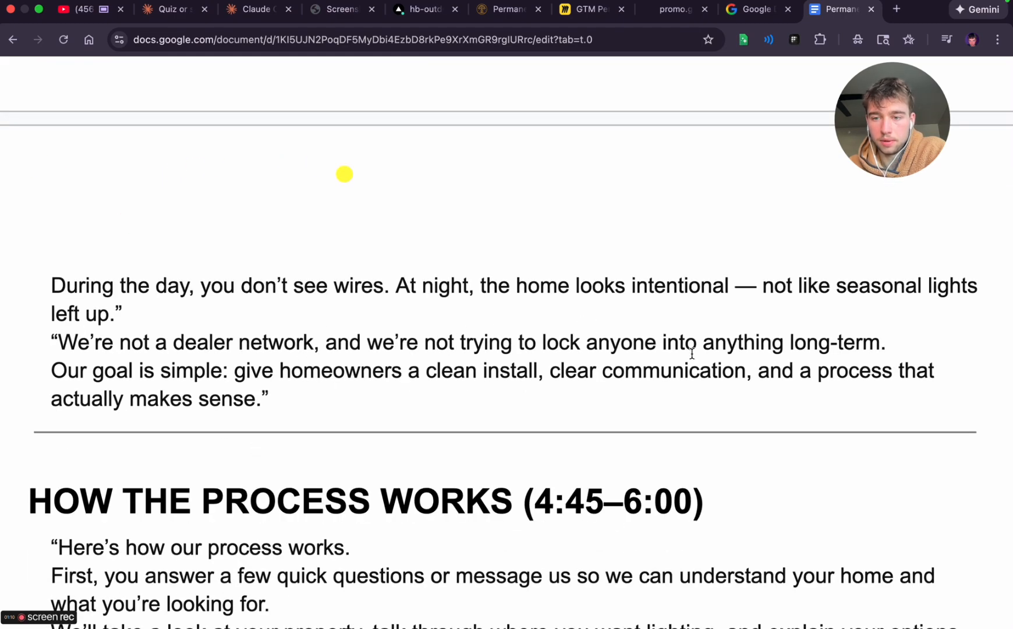
scroll(194, 410, "down", 1)
scroll(194, 410, "down", 1)
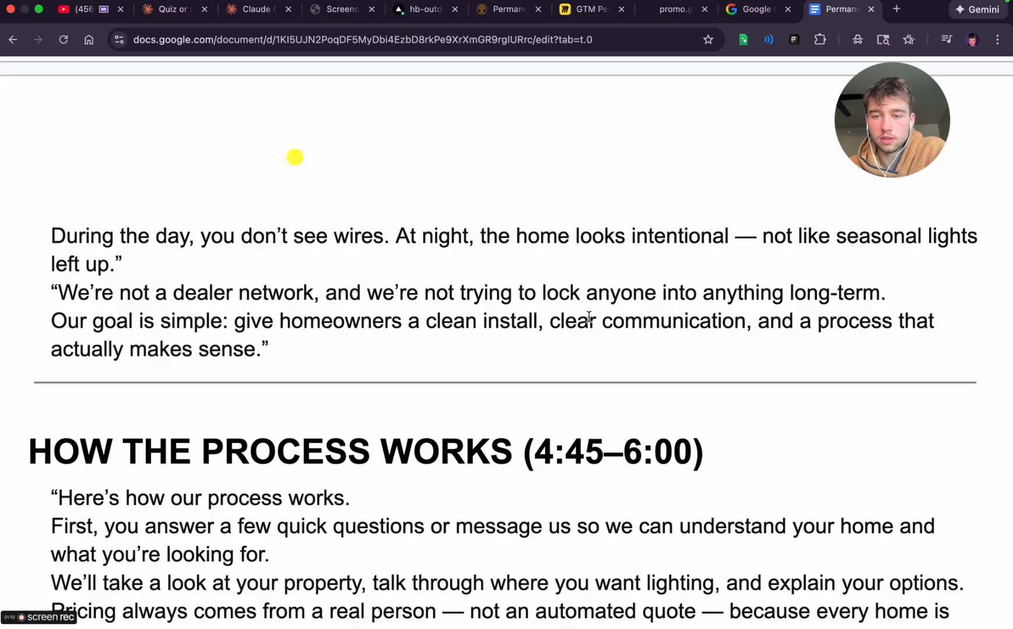
Read the HOW THE PROCESS WORKS section for the consultation, pricing and scheduling wording
scroll(302, 366, "down", 10)
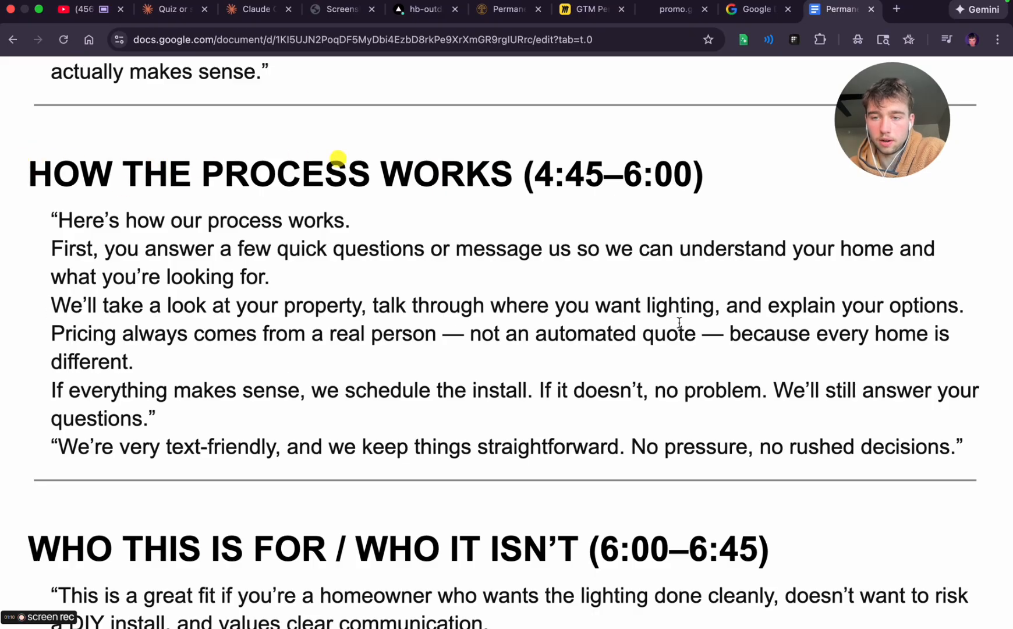
scroll(272, 385, "down", 2)
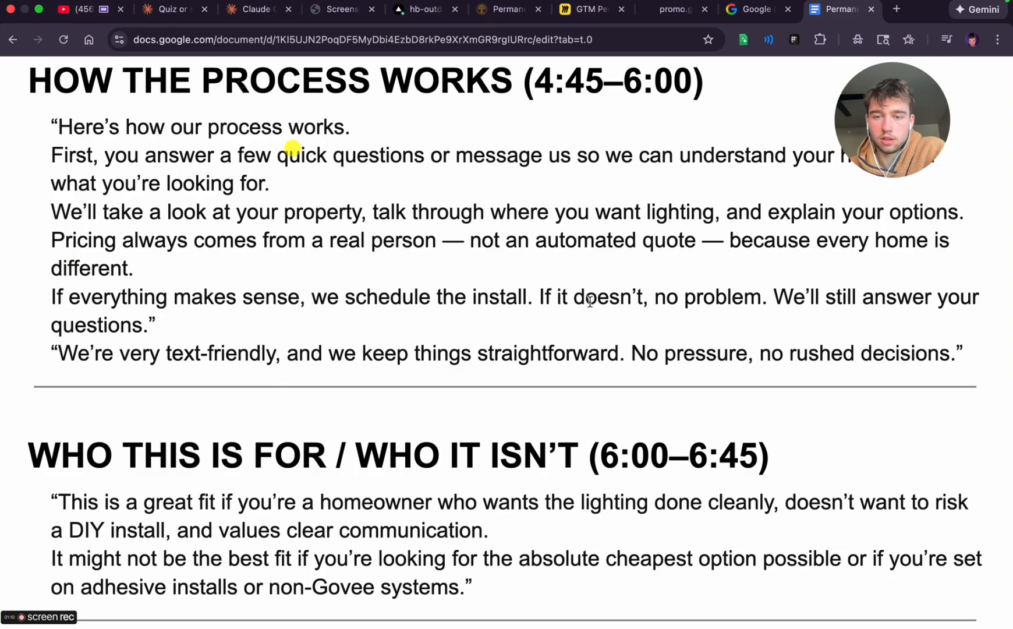
scroll(148, 416, "down", 1)
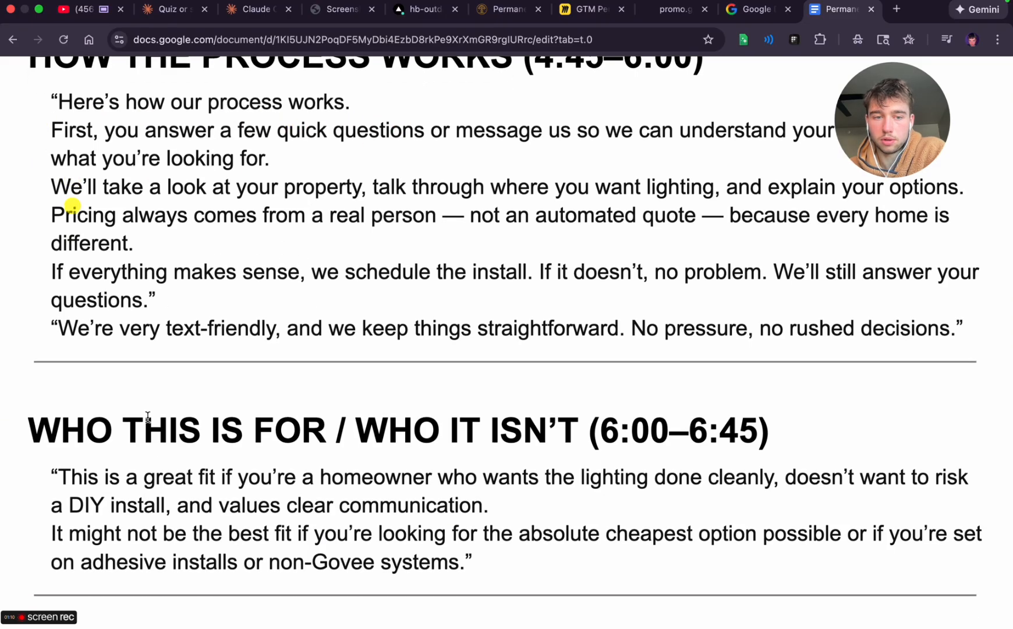
scroll(148, 416, "down", 1)
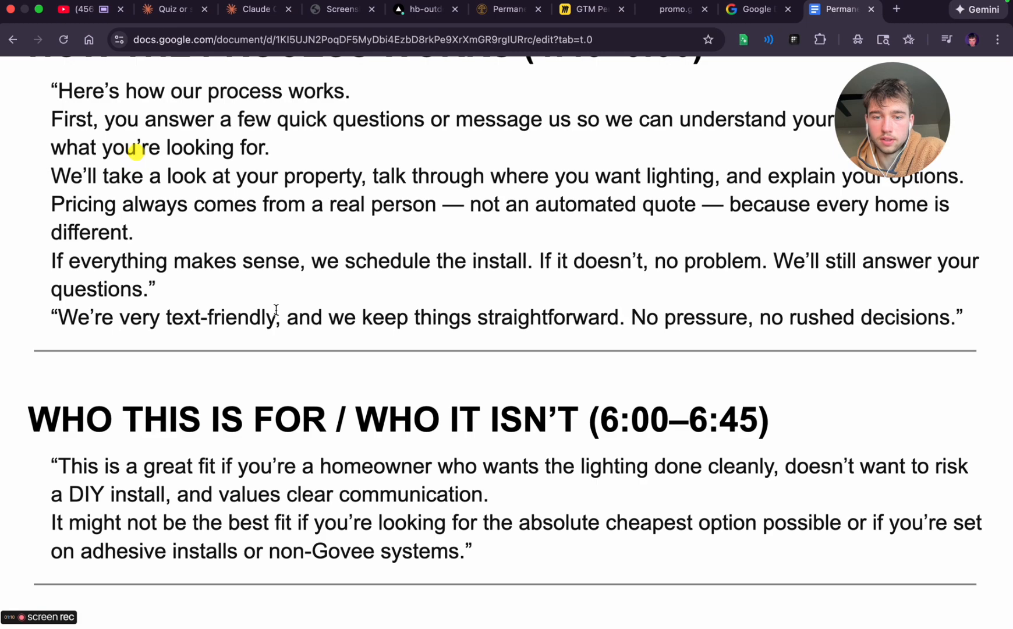
scroll(442, 432, "down", 1)
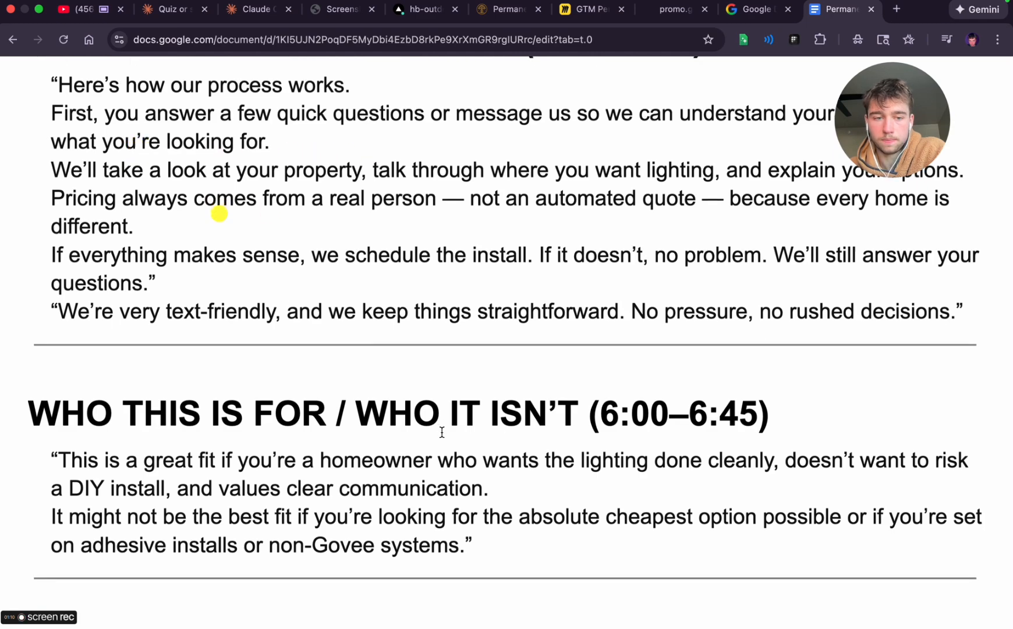
Review the WHO THIS IS FOR / WHO IT ISN'T and CTA / NEXT STEP sections, and return to the script's beginning
scroll(442, 432, "down", 5)
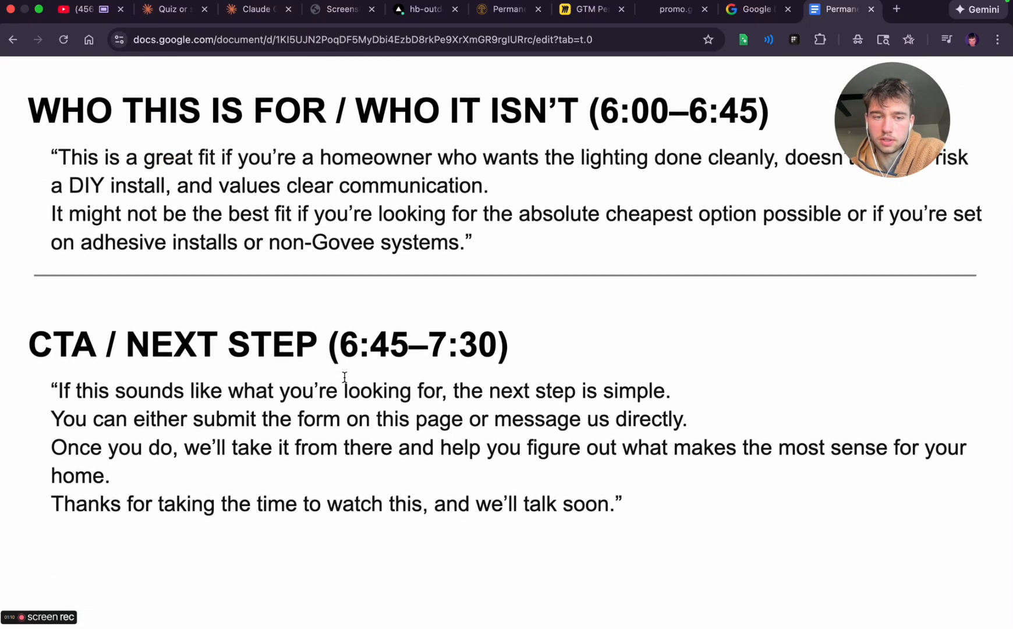
scroll(345, 377, "down", 5)
scroll(345, 377, "up", 15)
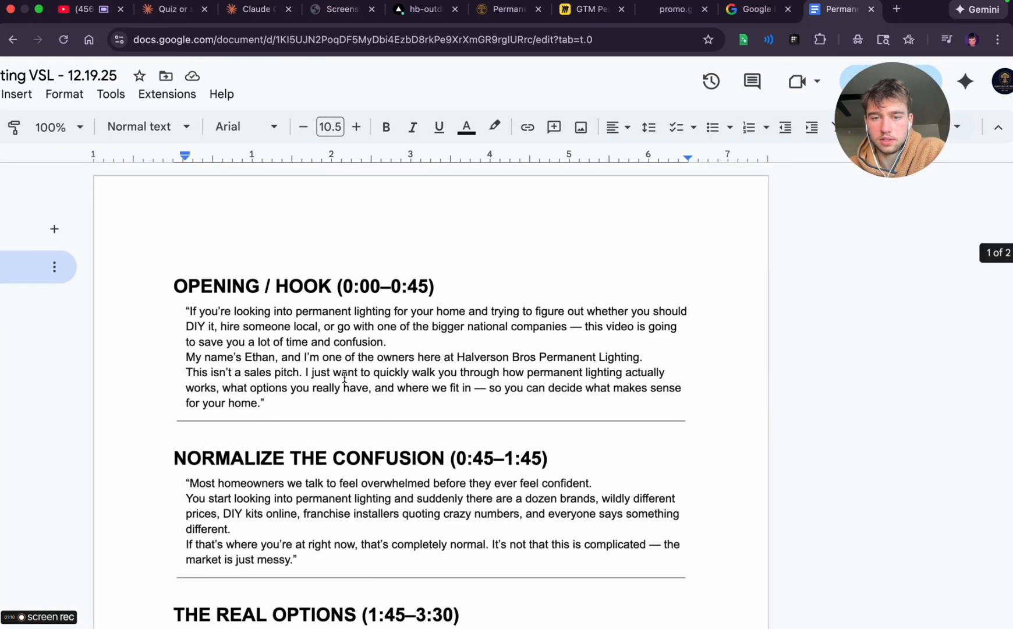
Skim the AI Draft script from OPENING / HOOK through CTA / NEXT STEP and return to its beginning
scroll(345, 377, "down", 7)
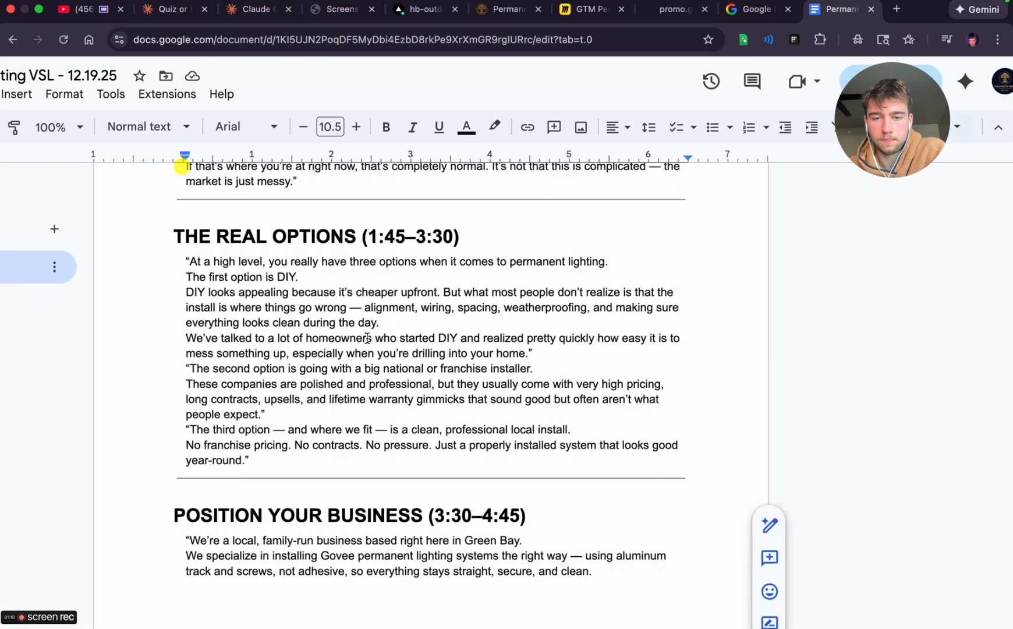
scroll(367, 337, "down", 20)
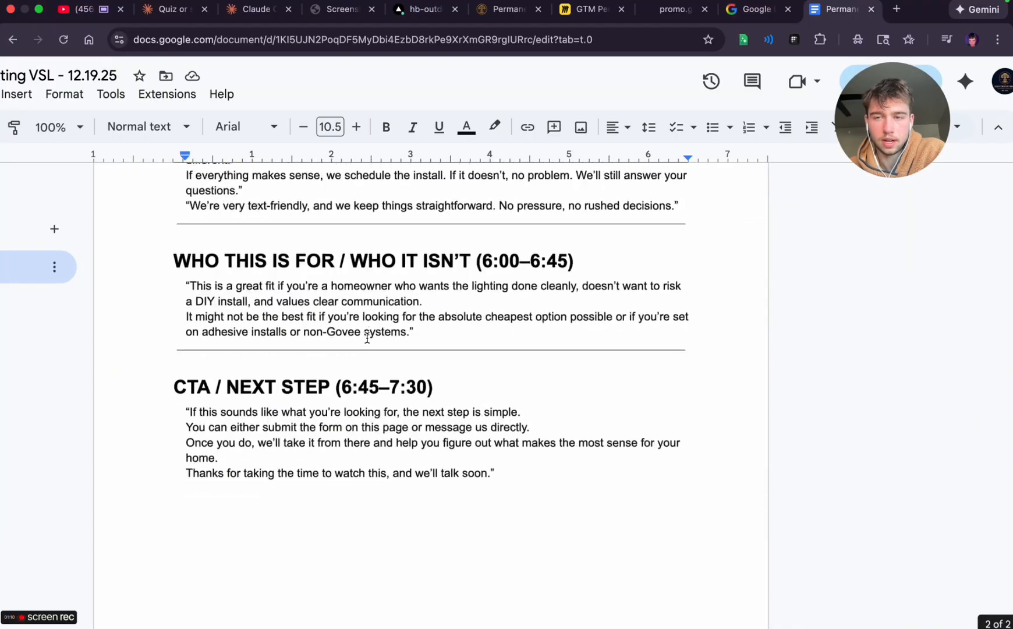
scroll(367, 345, "down", 2)
scroll(242, 226, "up", 16)
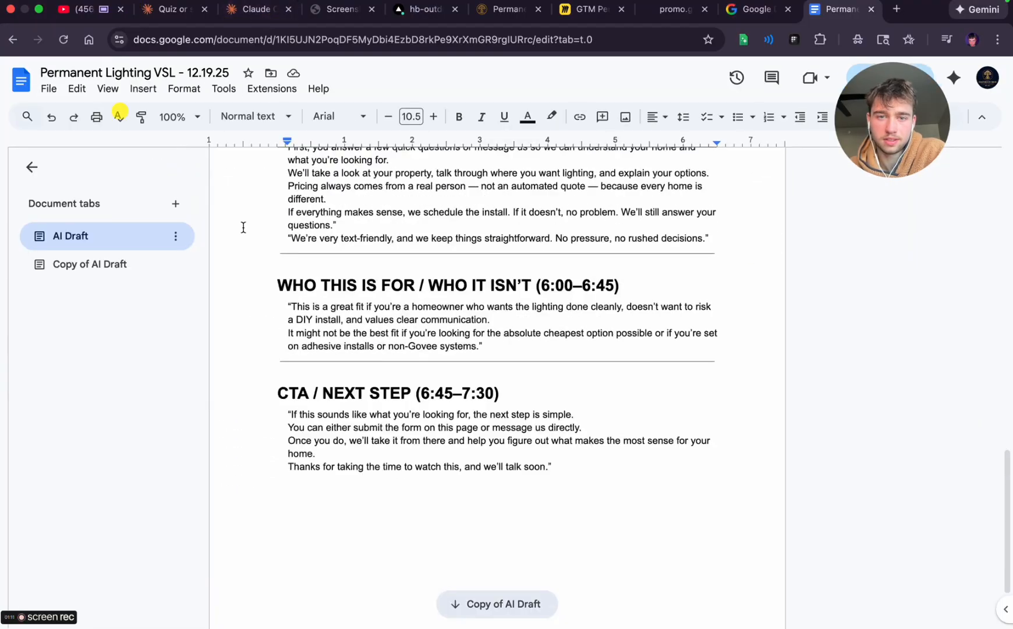
scroll(243, 226, "up", 1)
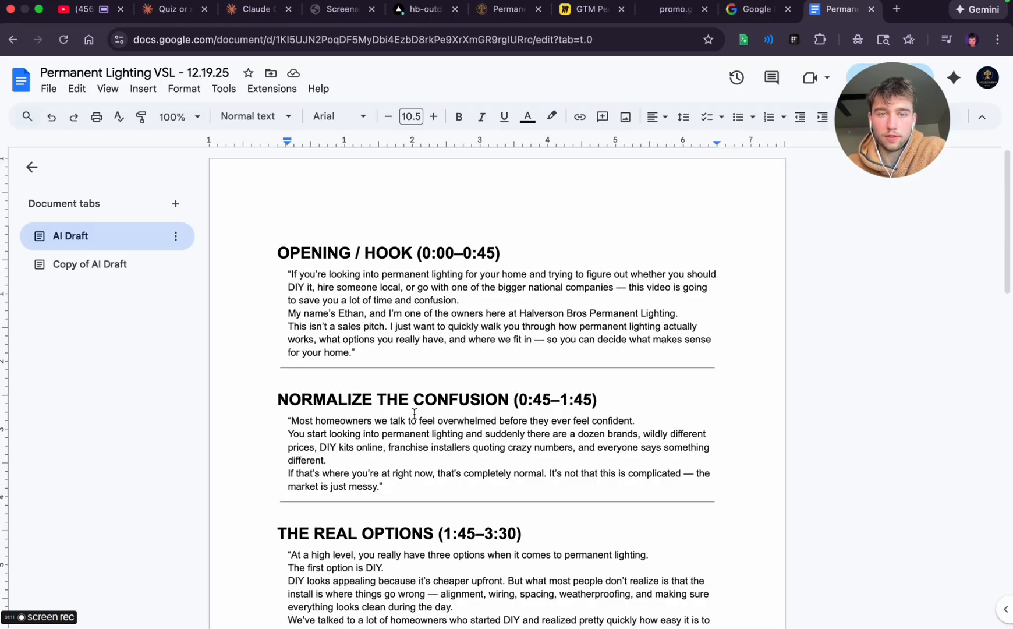
Open the hb-outdoor-lighting-website preview deployment from its Vercel details page and go to the site's Get Started page
left_click(338, 9)
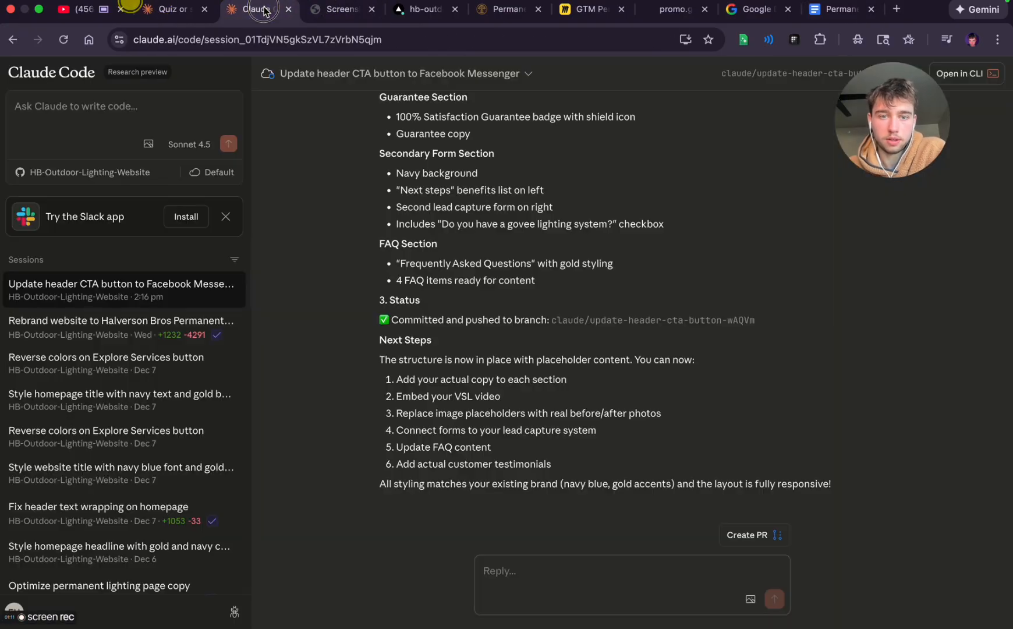
left_click(263, 9)
left_click(424, 9)
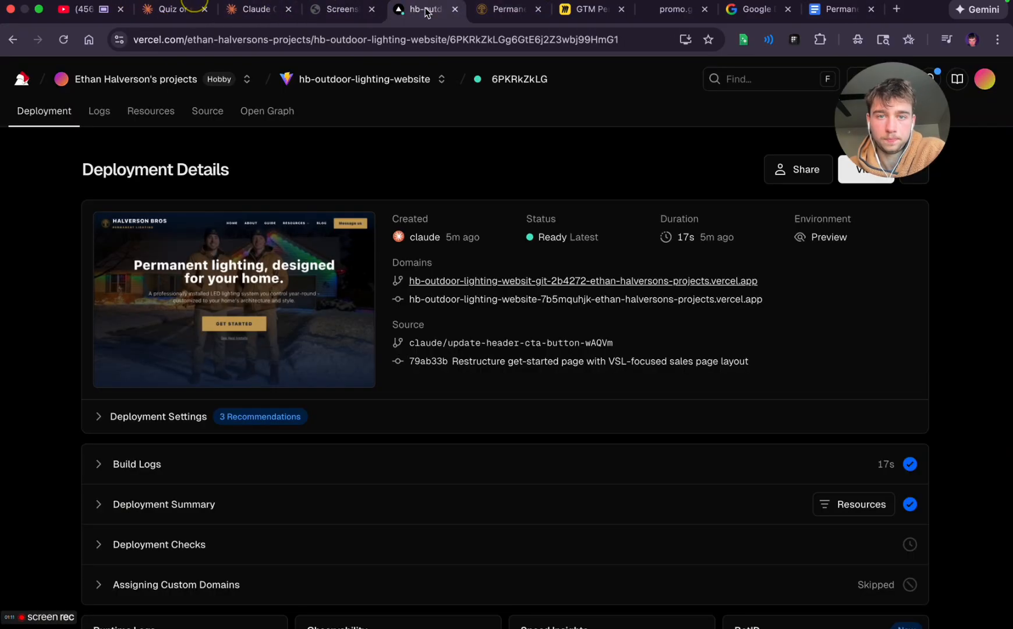
left_click(508, 9)
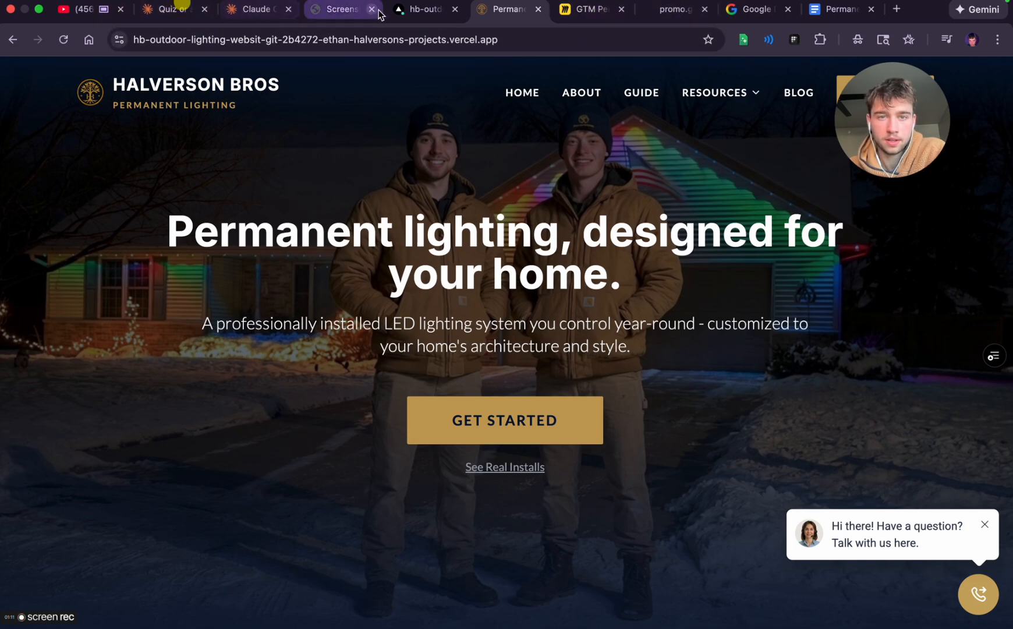
left_click(423, 13)
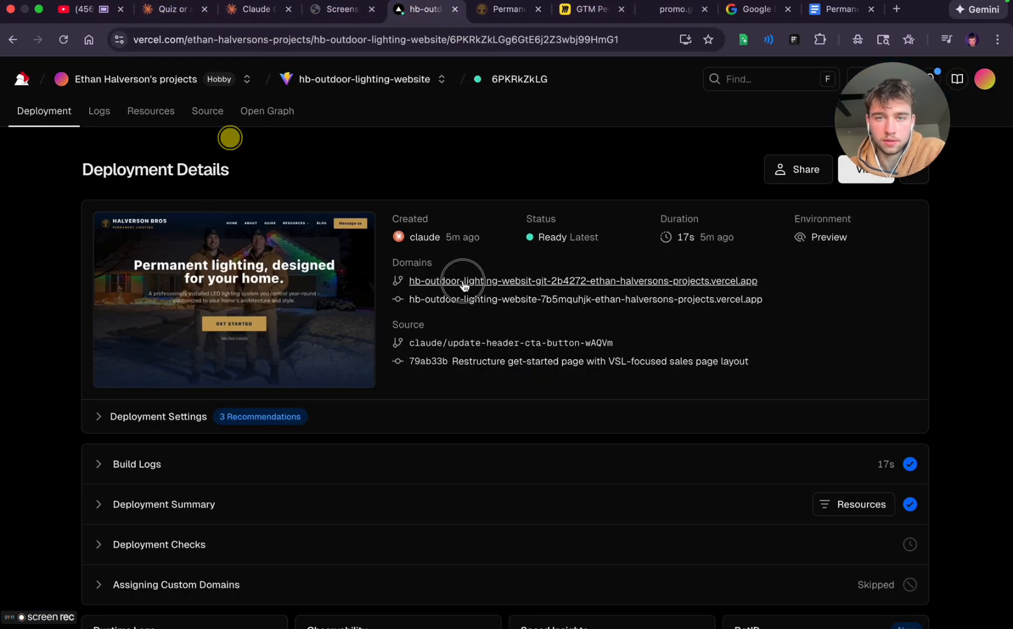
left_click(489, 281)
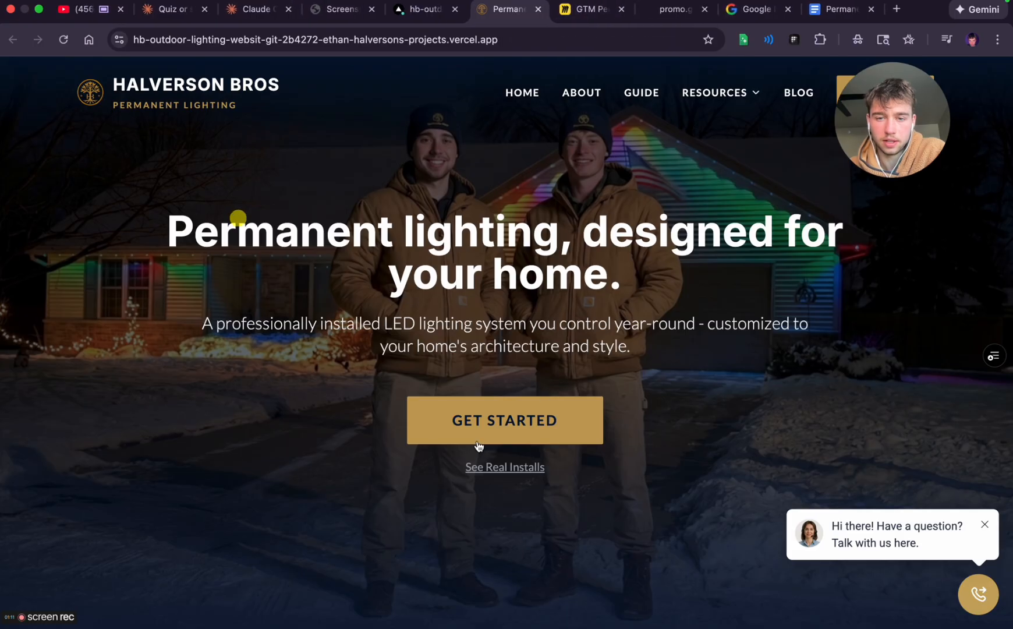
left_click(495, 428)
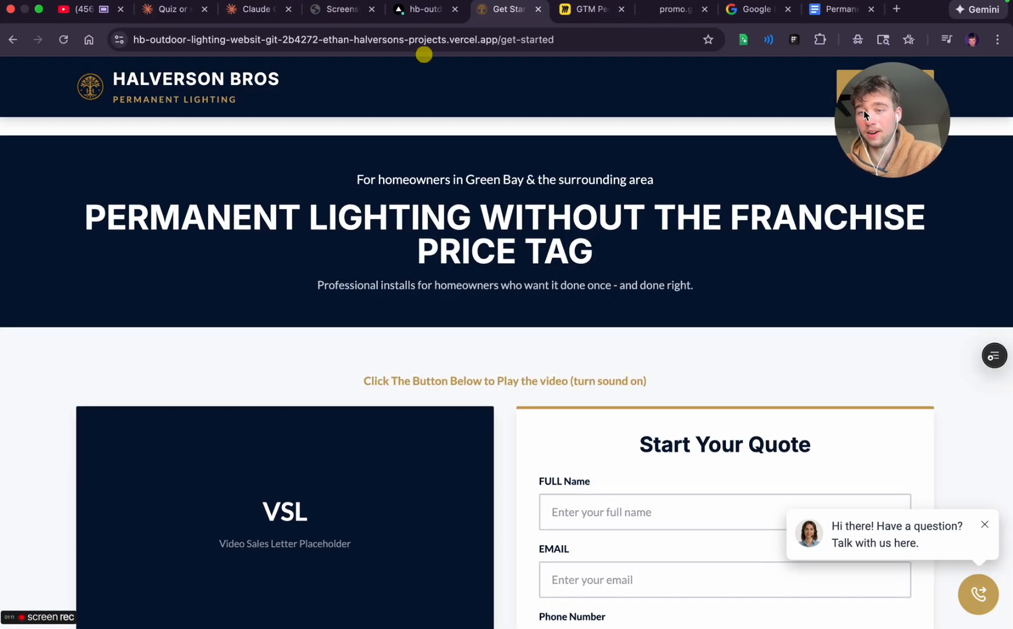
Capture a screenshot of the Get Started page's hero section and attach it to the Strategic foundation planning chat in ChatGPT
key("super+minus")
key("super+minus")
key("super+minus")
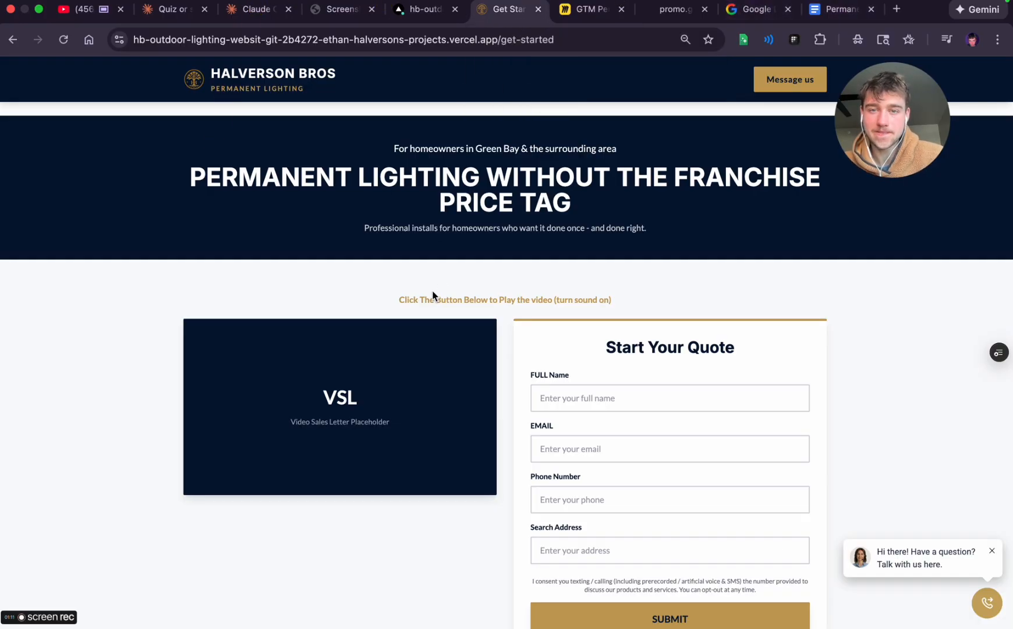
triple_click(265, 135)
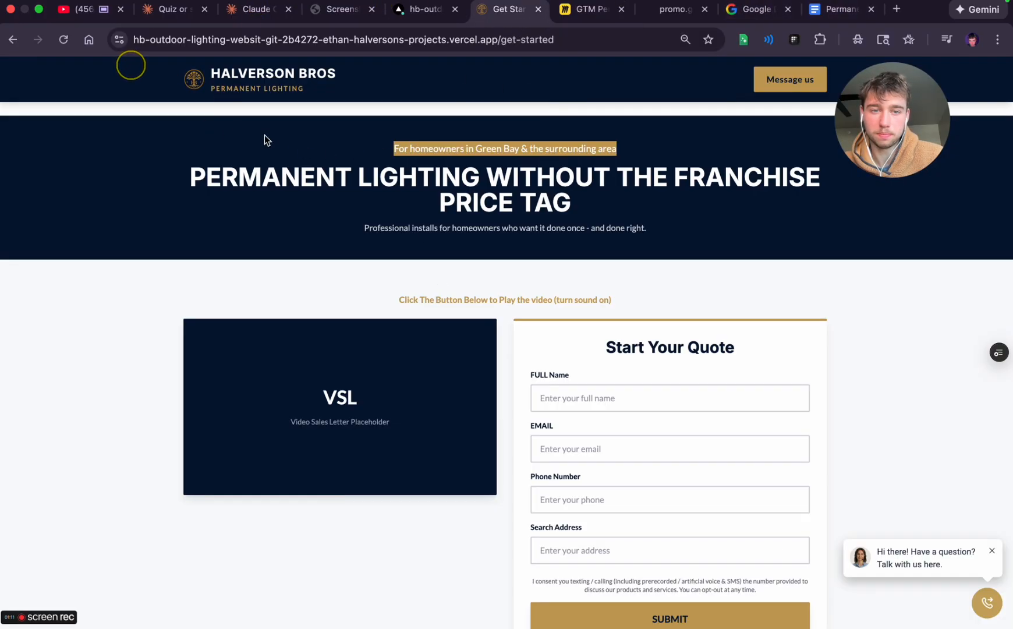
left_click(220, 119)
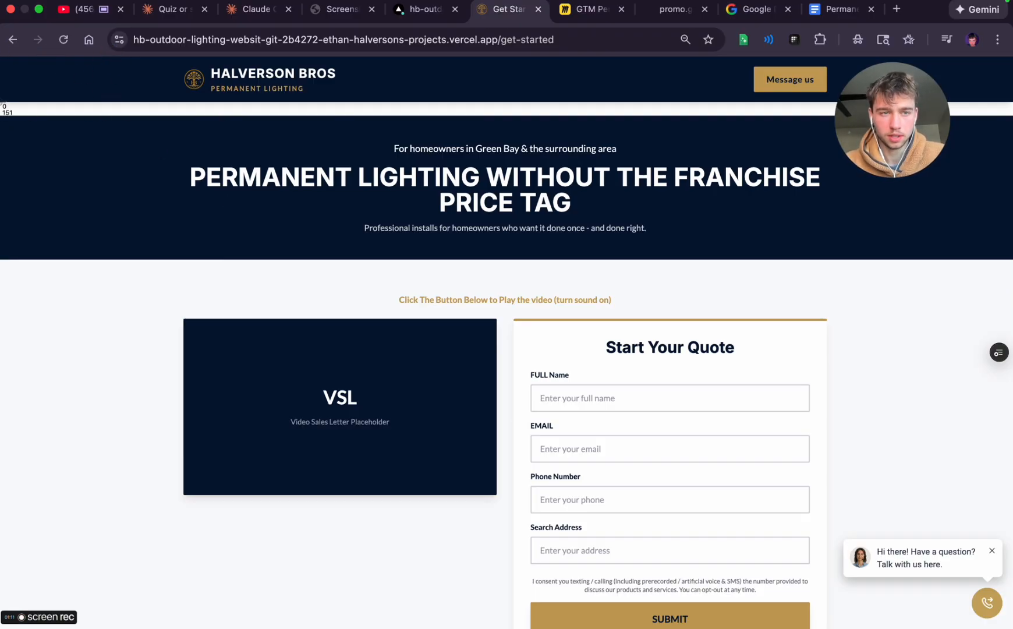
left_click_drag(1, 102, 1012, 308)
key("ctrl+Left")
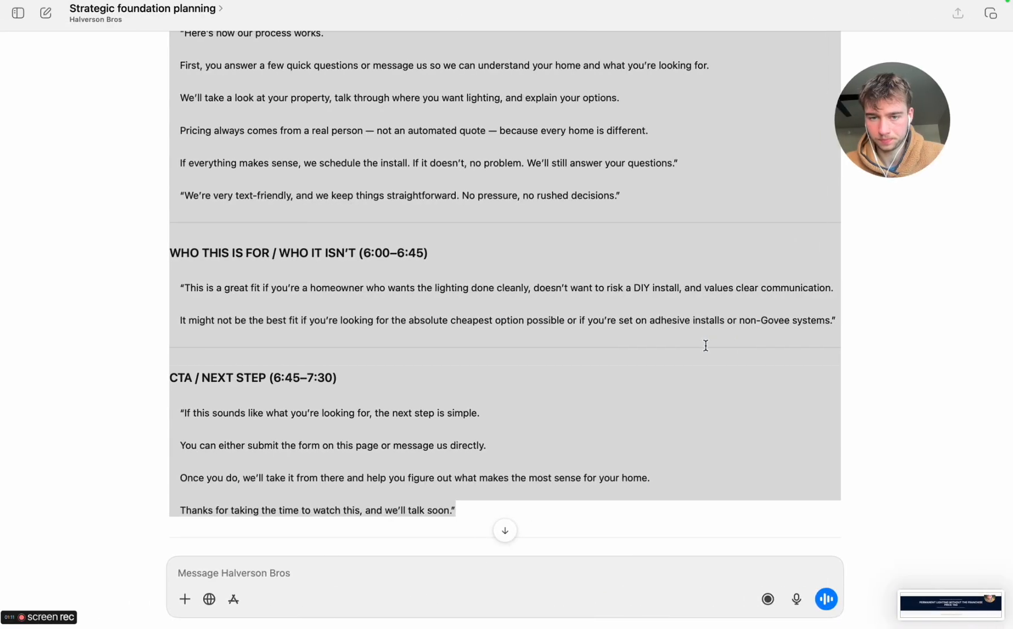
left_click_drag(969, 604, 570, 589)
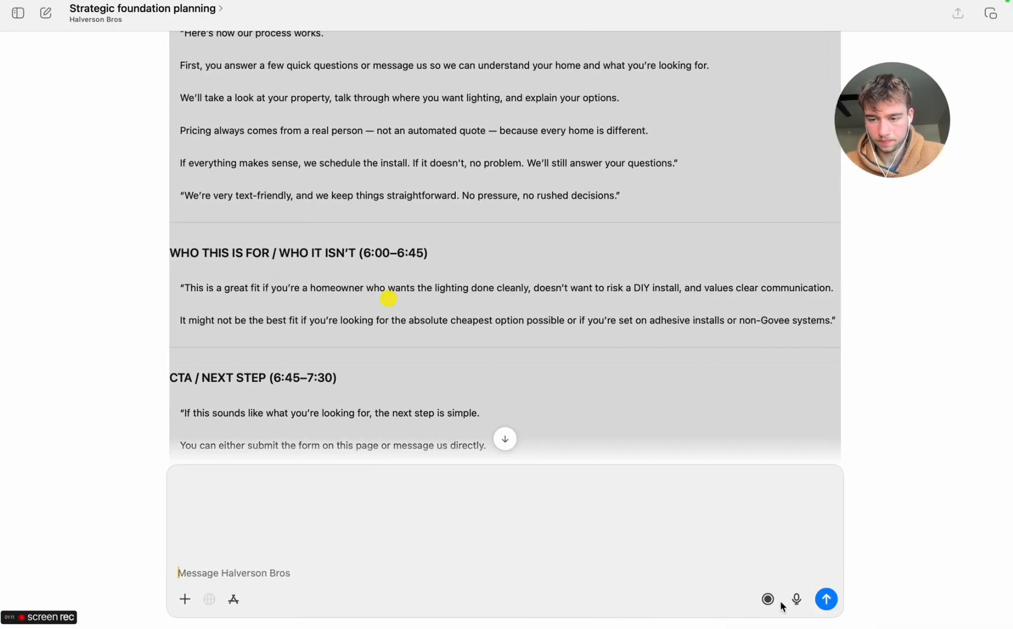
Start dictating a landing page styling request while checking the hero text in Chrome, asking for no all-caps headline and no blue background
left_click(796, 600)
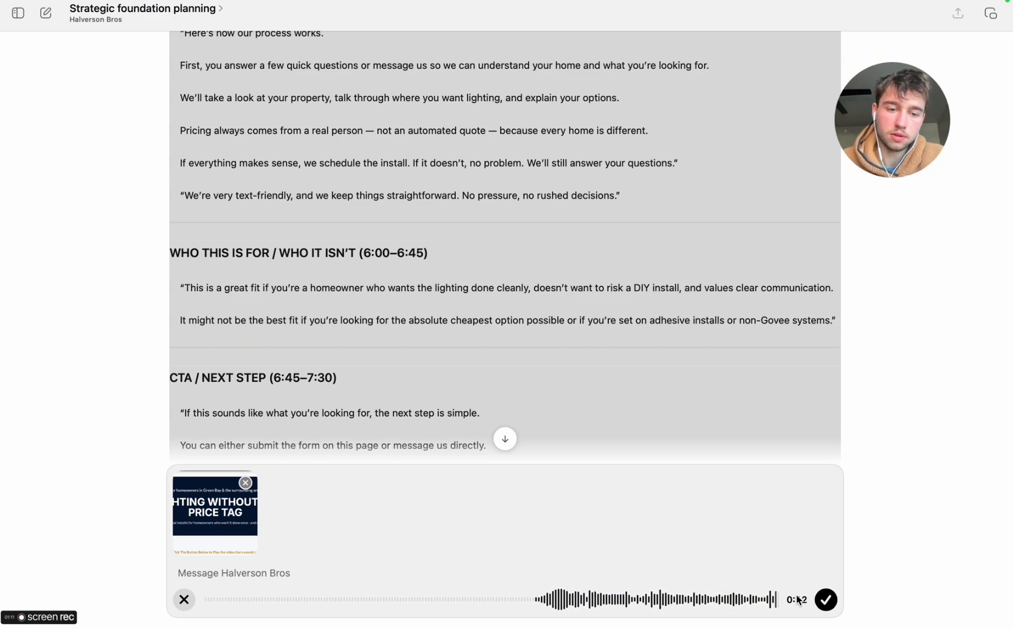
key("ctrl+Right")
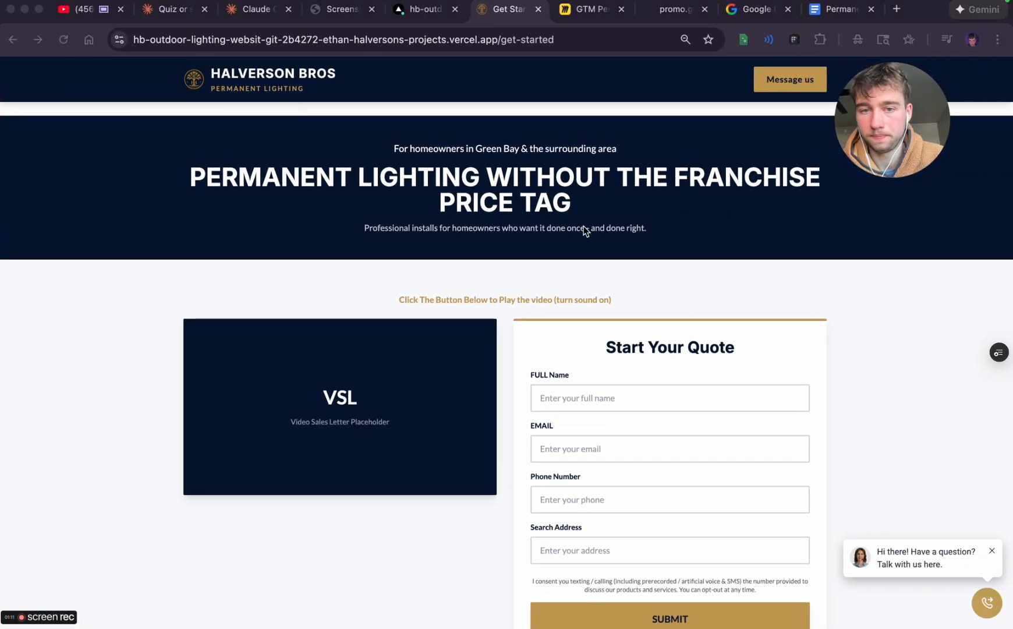
triple_click(510, 169)
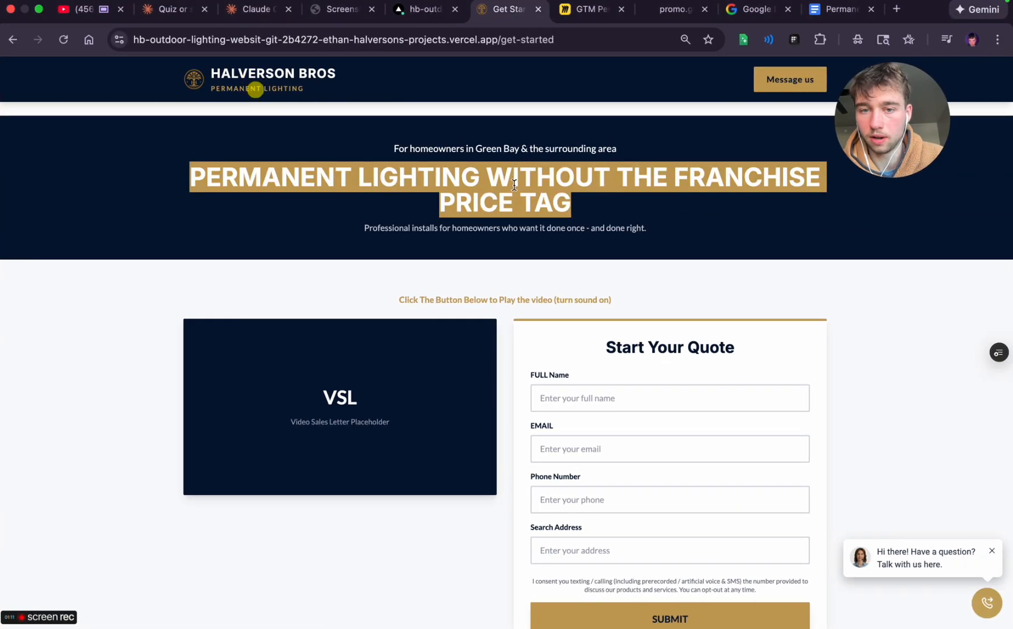
left_click(512, 194)
triple_click(410, 226)
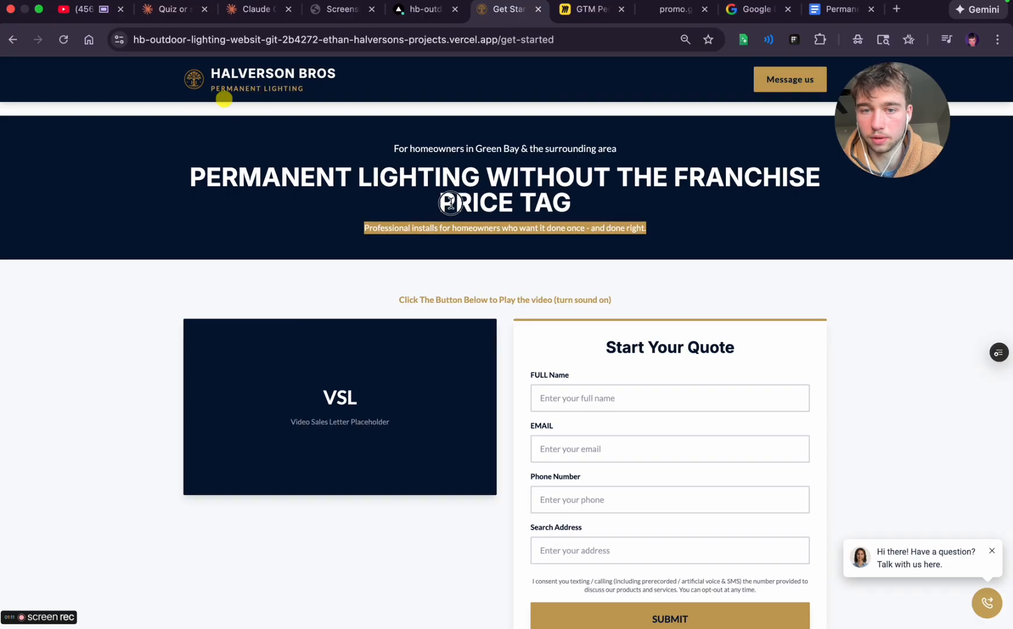
triple_click(448, 201)
left_click(466, 180)
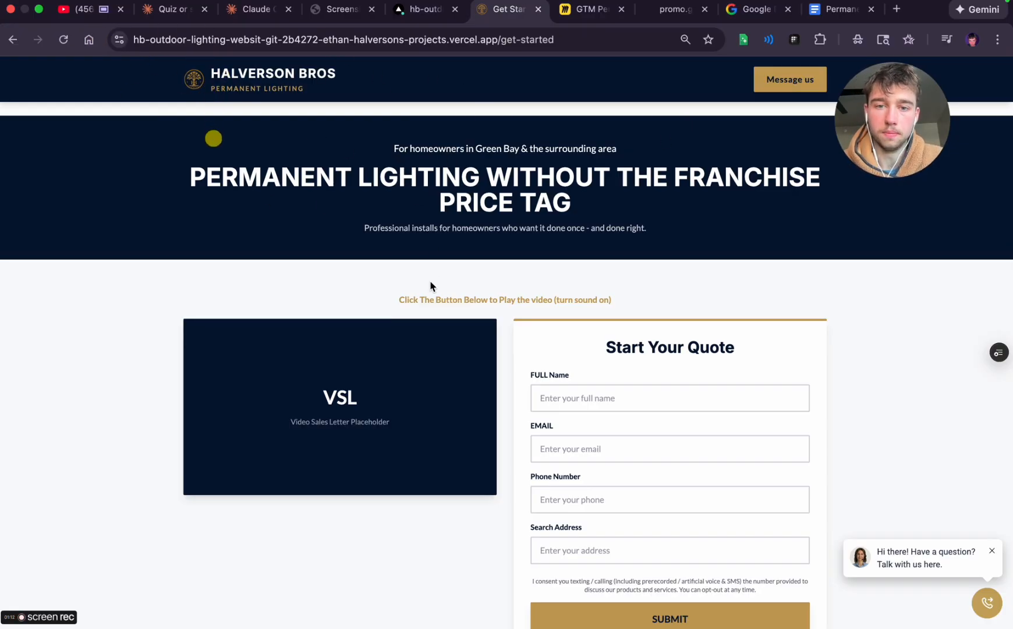
Dictate that the play-video line belongs over the VSL and the benefits underneath it, referring to both on the page
scroll(436, 342, "down", 2)
triple_click(415, 247)
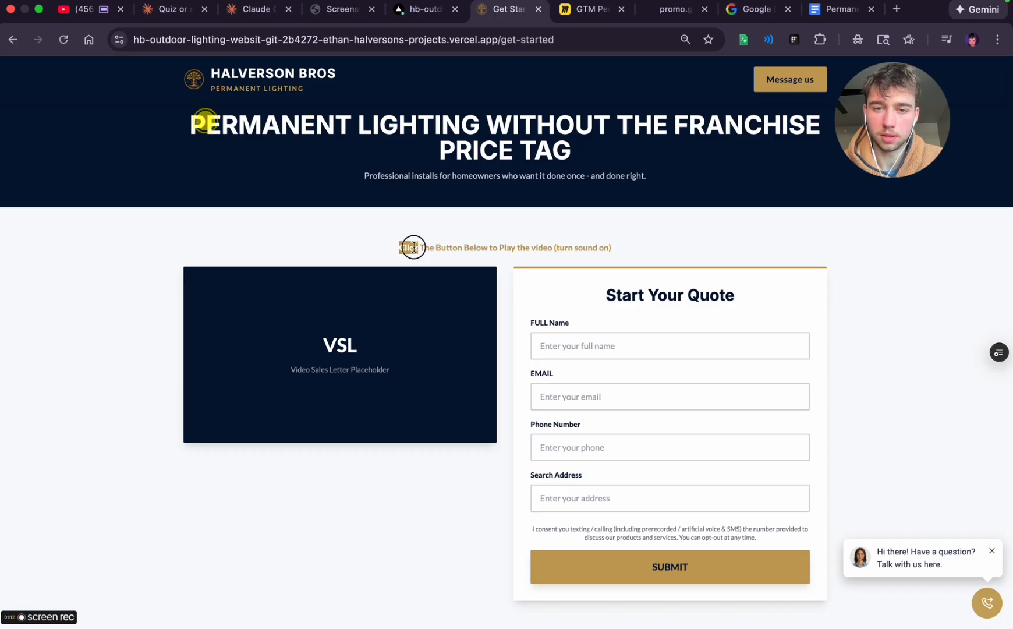
left_click(292, 265)
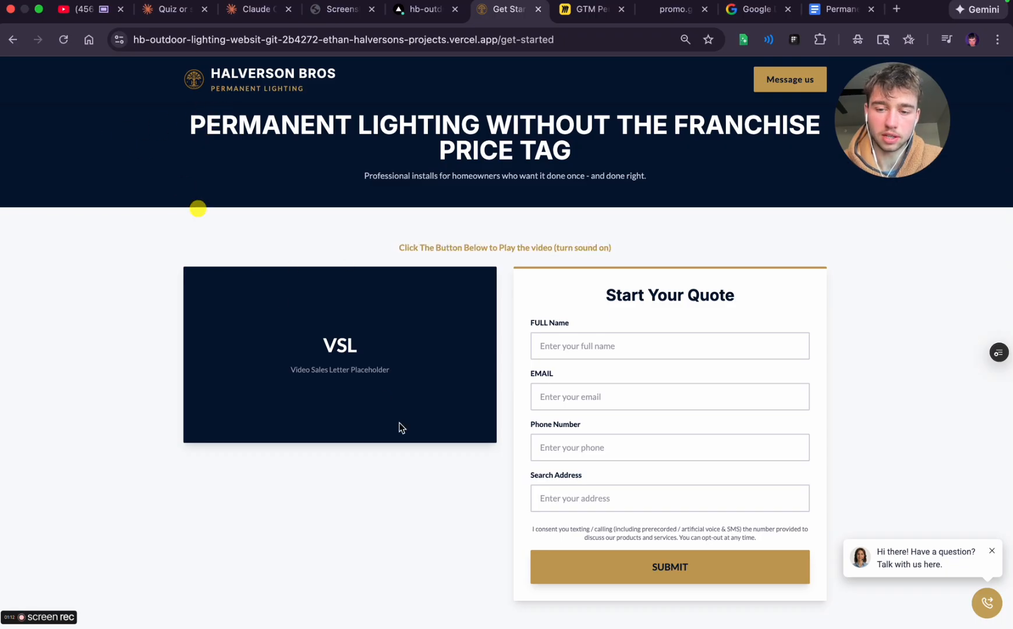
scroll(399, 428, "down", 6)
scroll(399, 421, "up", 2)
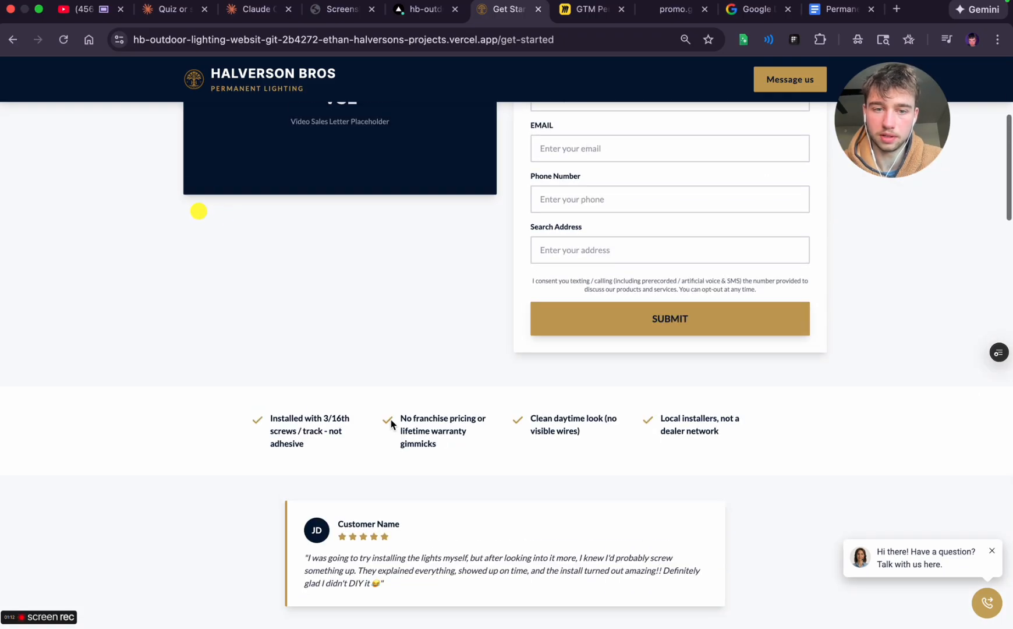
triple_click(265, 423)
triple_click(428, 419)
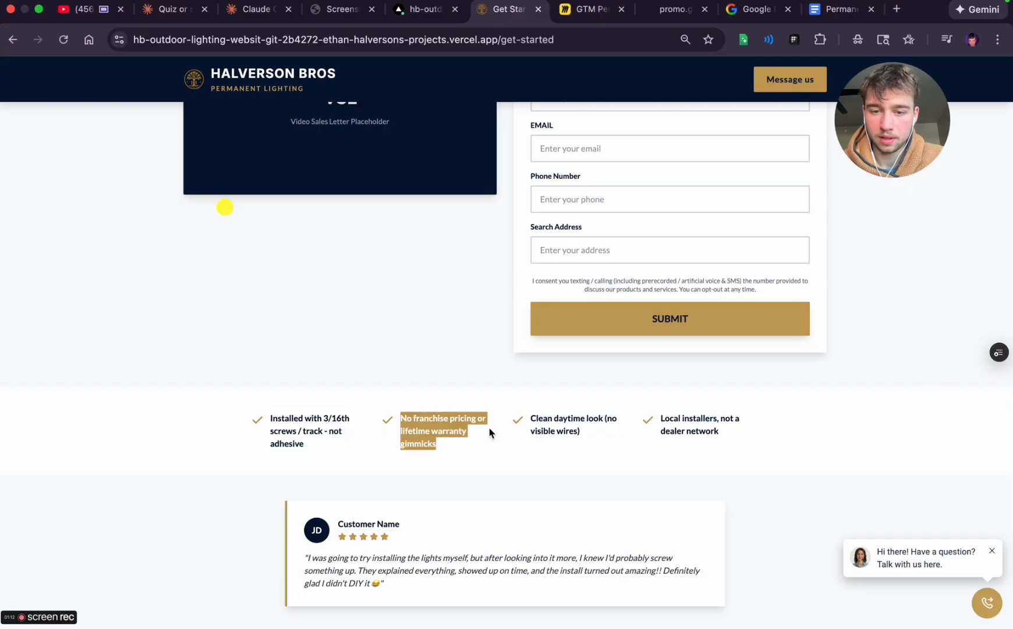
double_click(567, 432)
triple_click(672, 421)
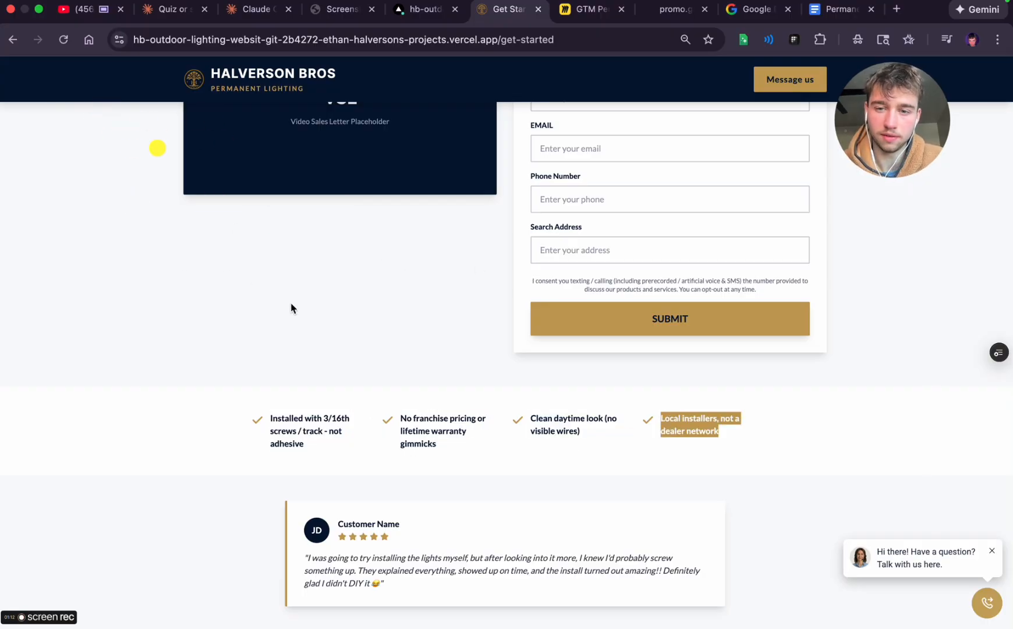
Dictate that the spacing should be super dialed, ask for a natural language prompt to optimize the page, and send the message in ChatGPT
scroll(477, 336, "up", 1)
scroll(477, 335, "down", 6)
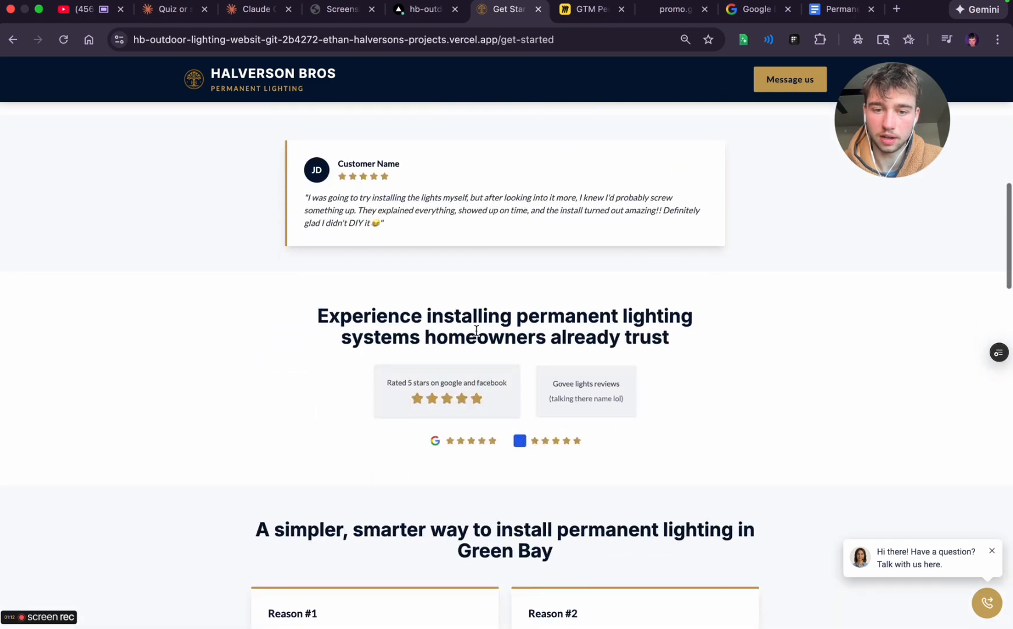
scroll(476, 330, "up", 10)
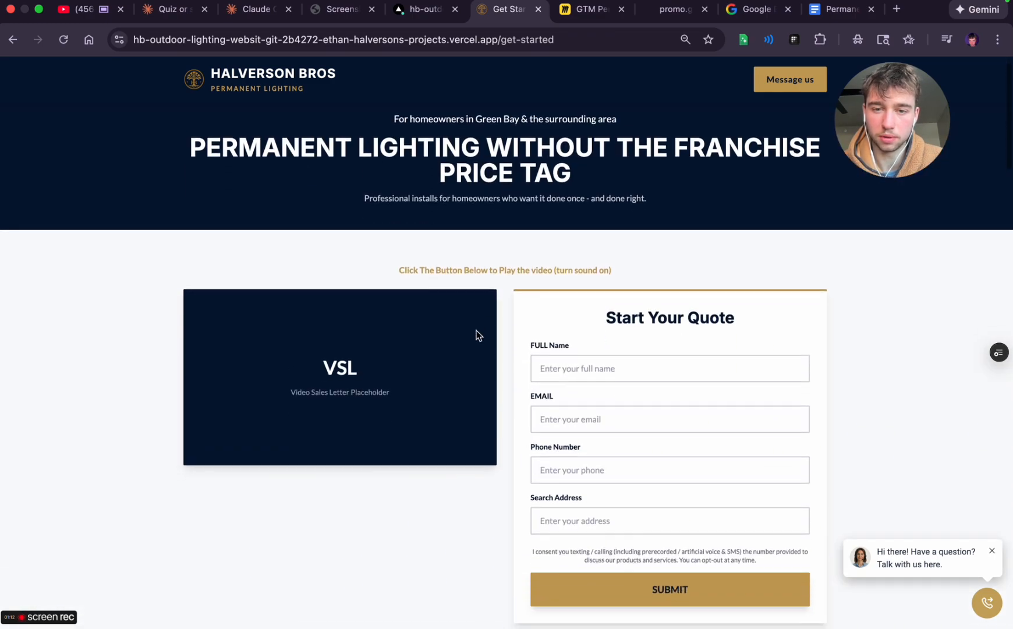
scroll(477, 336, "down", 3)
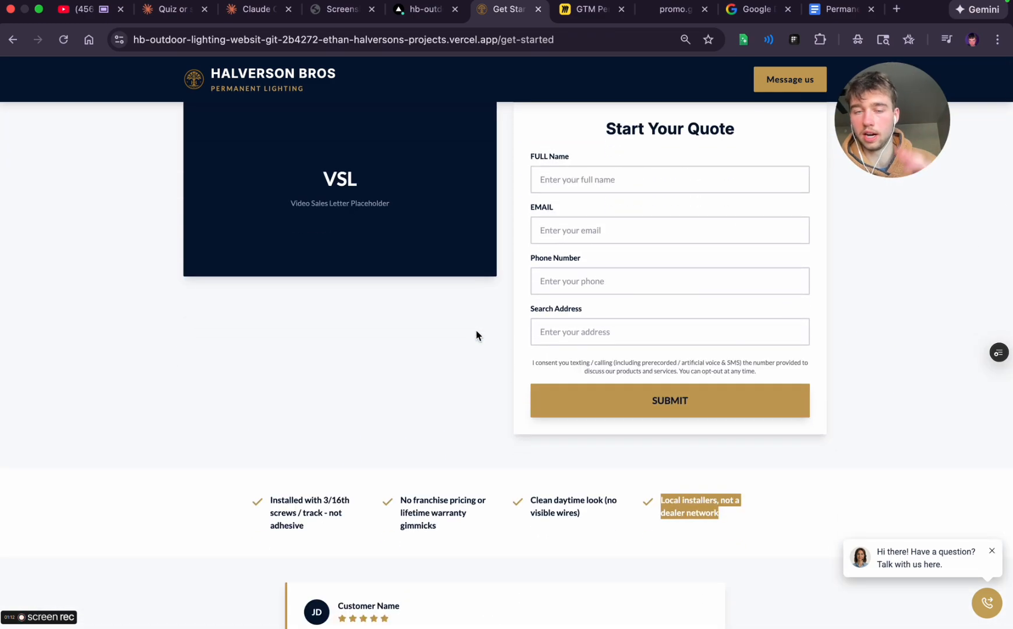
scroll(438, 283, "up", 4)
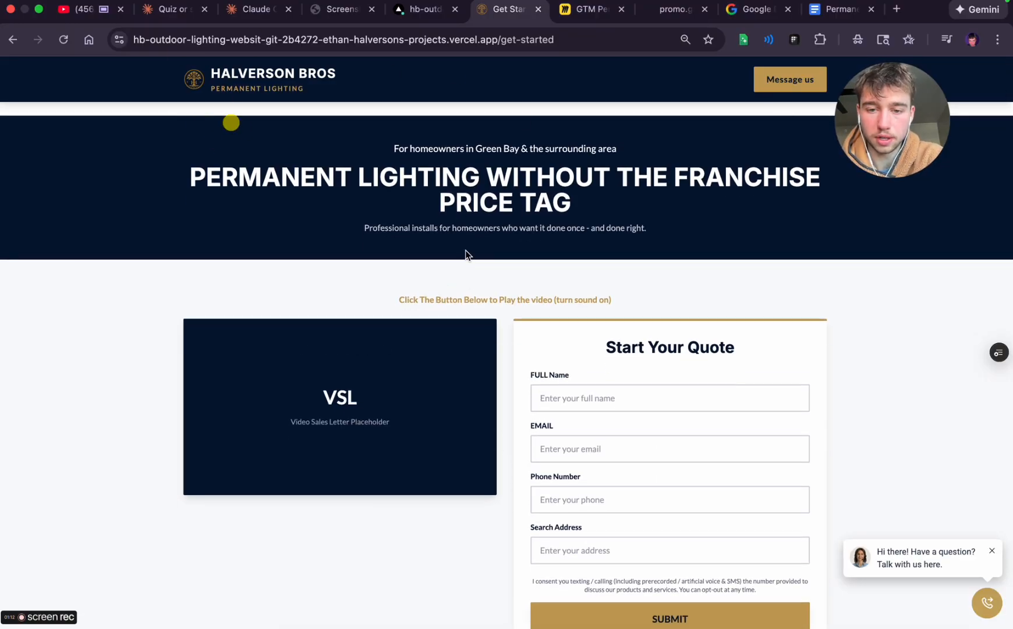
key("ctrl+Left")
key("ctrl+Right")
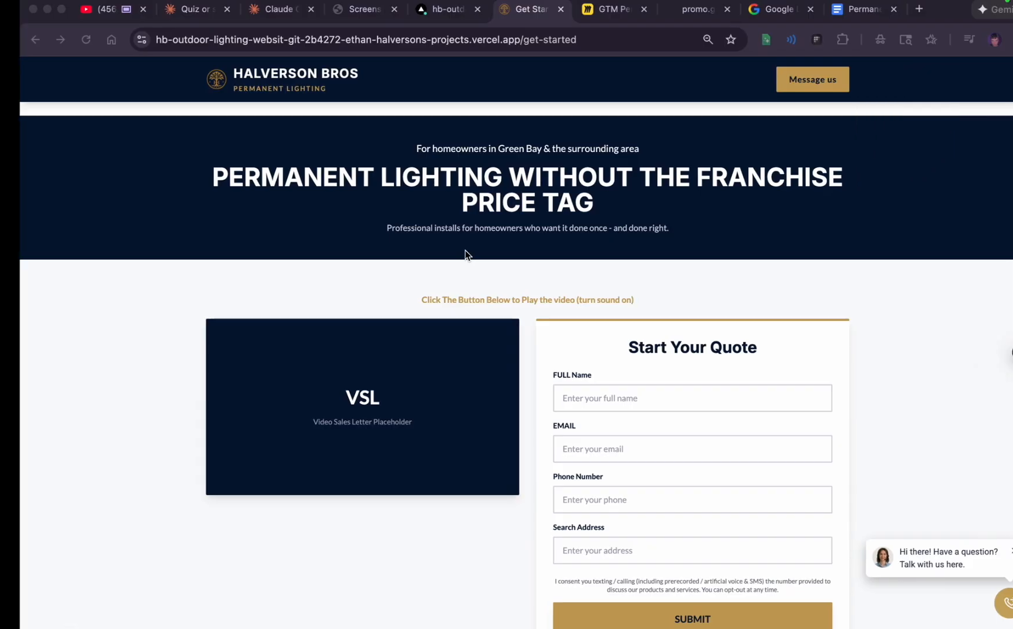
key("ctrl+Left")
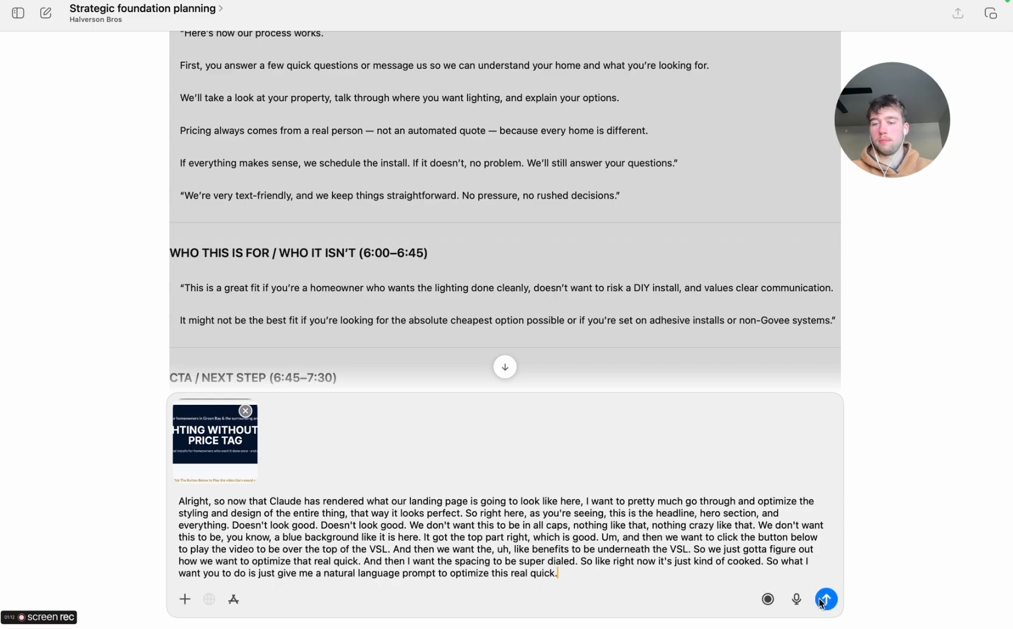
left_click(825, 599)
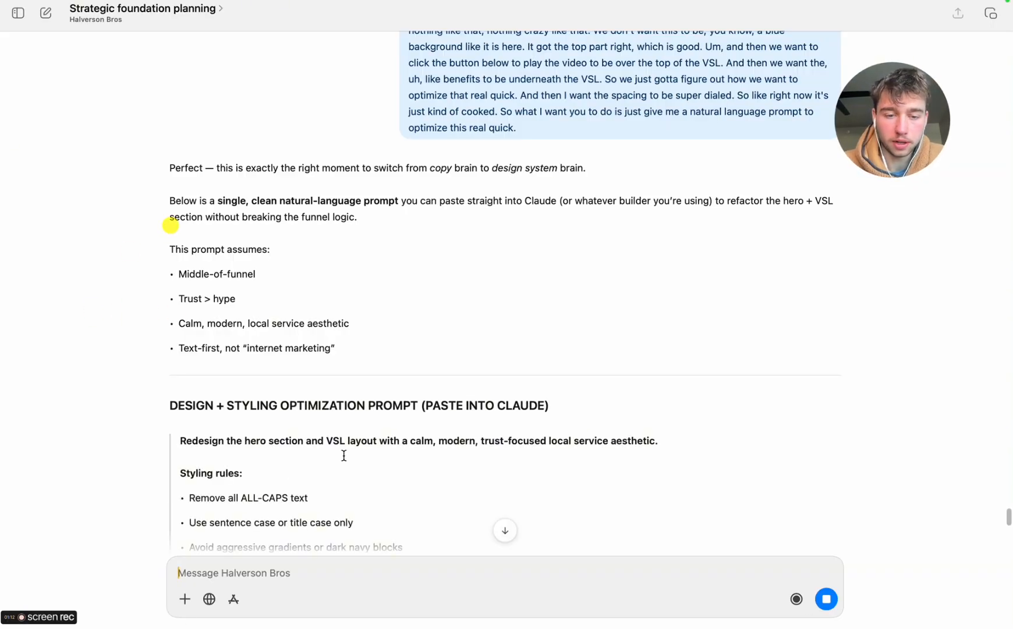
Read the generated design and styling optimization prompt, covering its styling rules, hero section structure and VSL placement
scroll(170, 225, "down", 5)
scroll(297, 377, "down", 2)
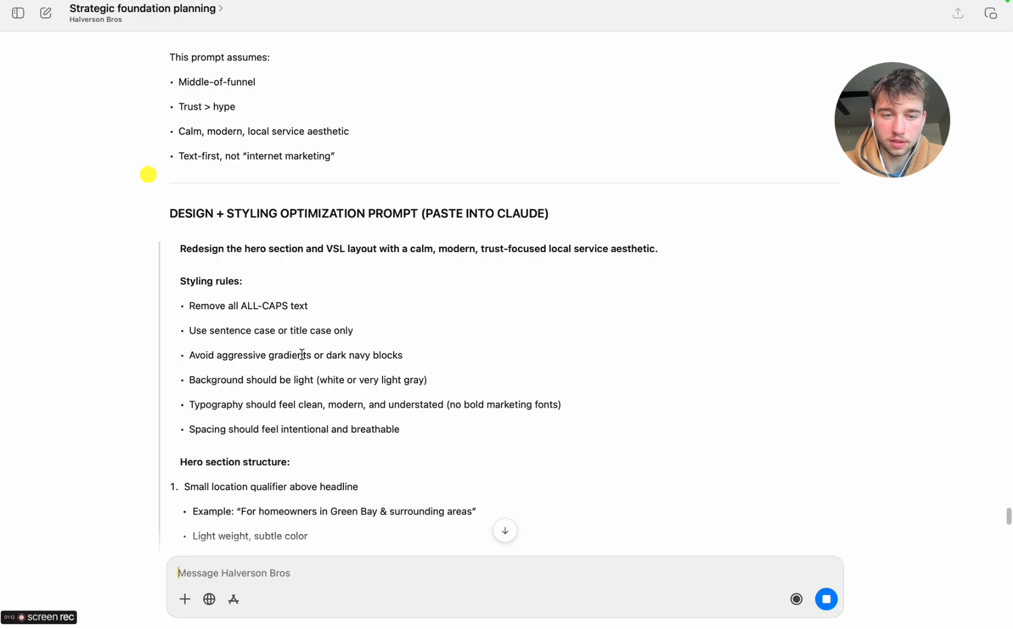
scroll(350, 360, "down", 2)
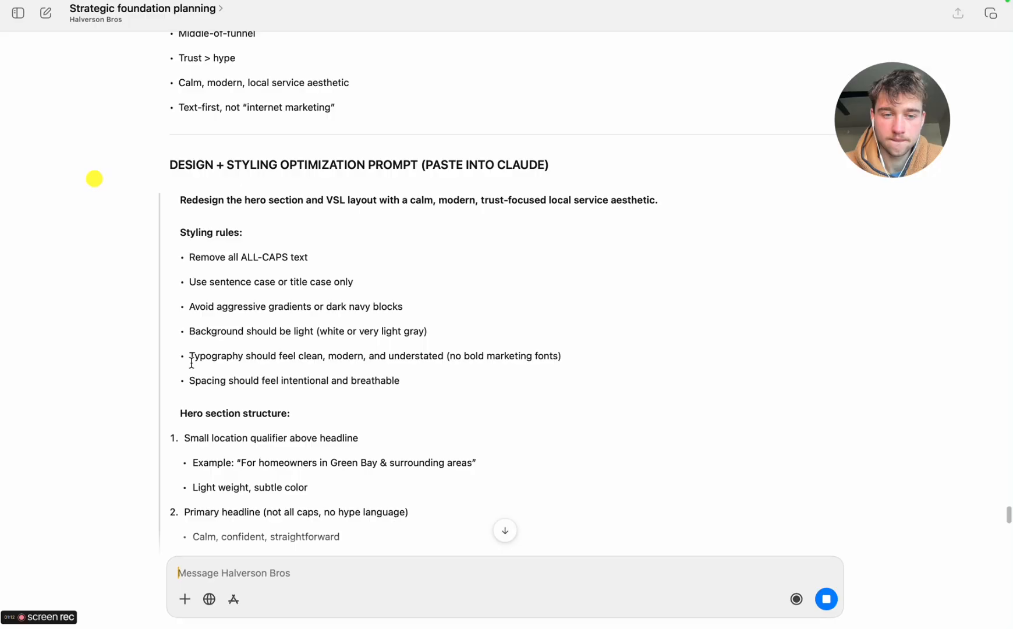
scroll(316, 369, "down", 6)
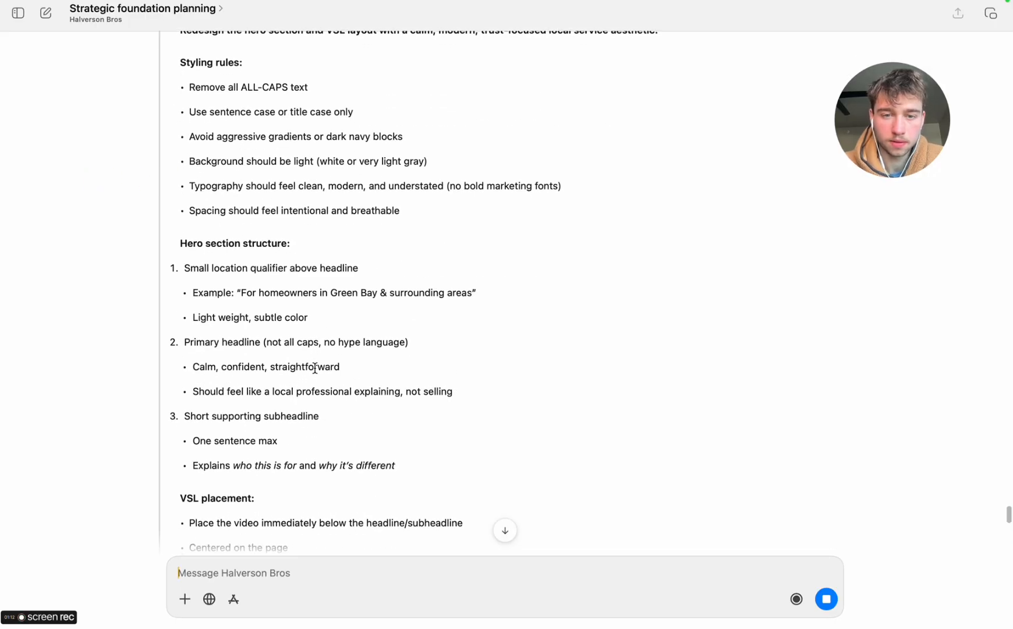
Copy the complete hero and VSL redesign prompt from ChatGPT and send it in Chrome's Claude Code session for the header CTA button
scroll(314, 368, "down", 4)
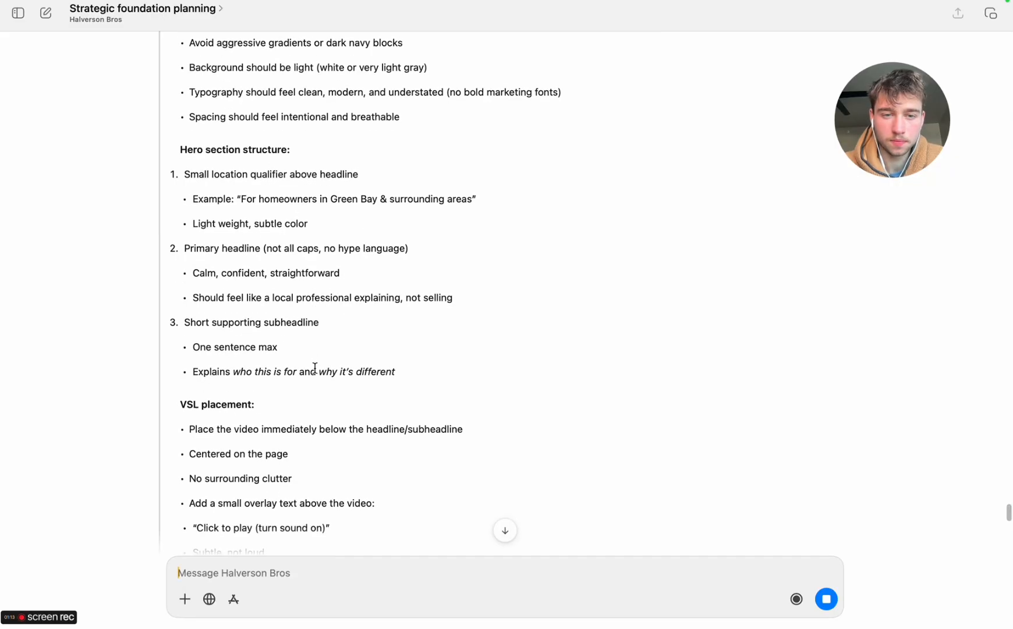
scroll(314, 368, "down", 10)
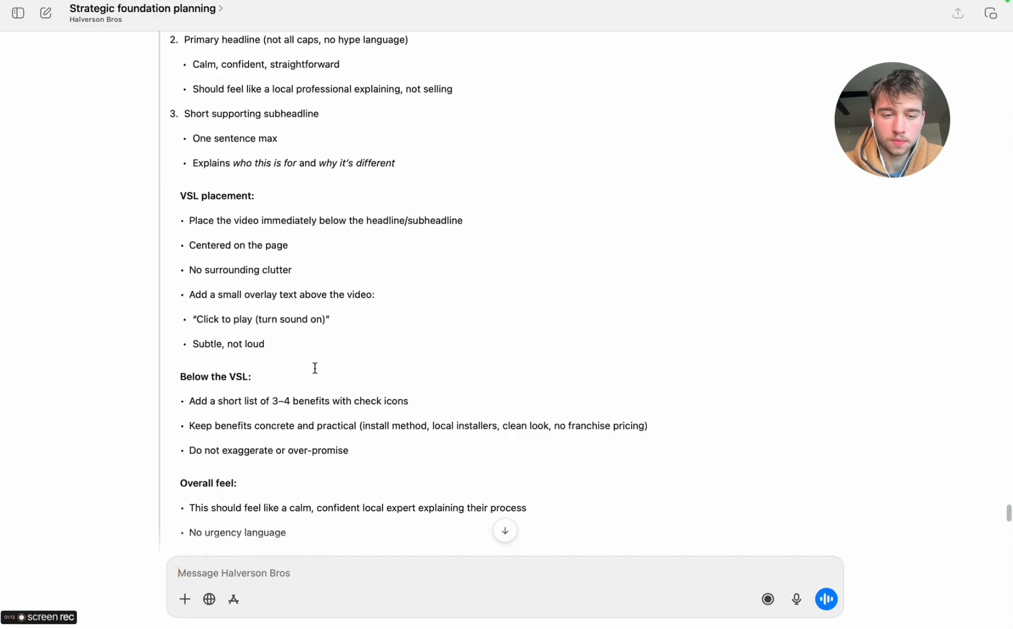
scroll(314, 368, "down", 4)
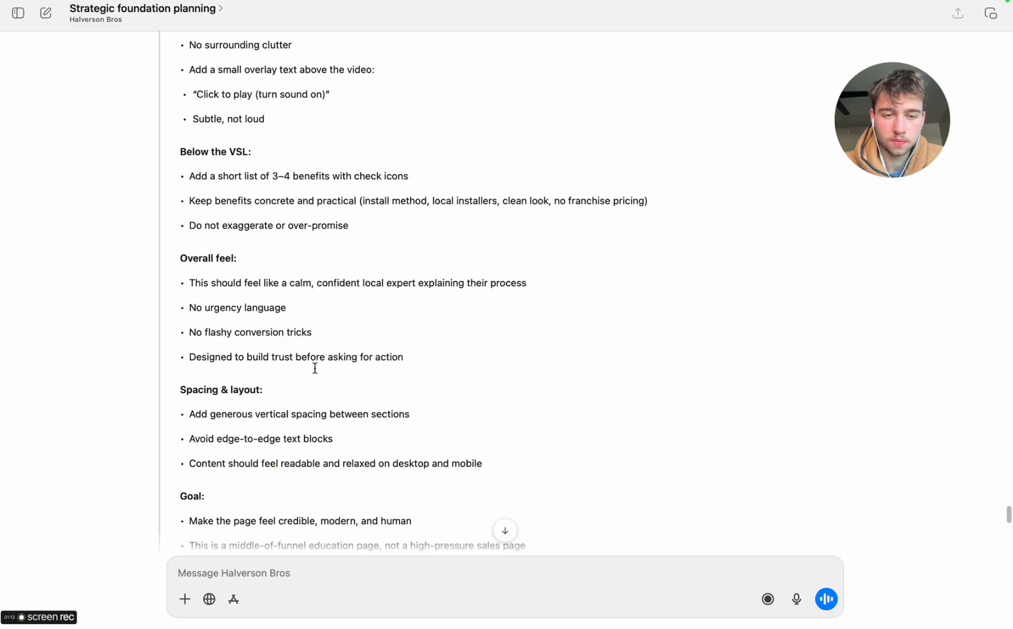
scroll(314, 368, "down", 6)
left_click_drag(539, 354, 174, 388)
key("ctrl+Right")
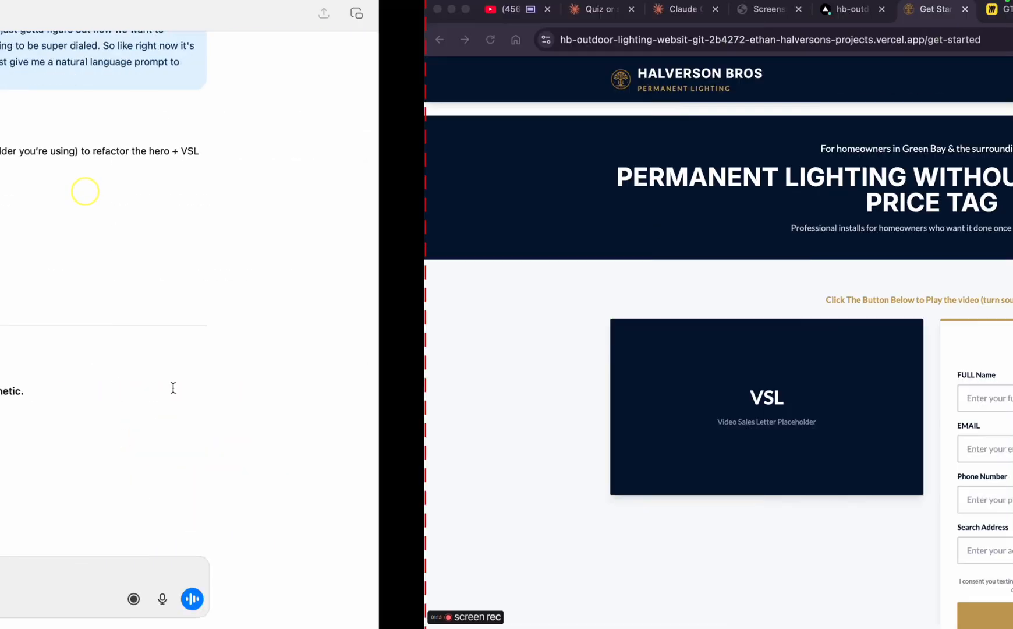
left_click(256, 10)
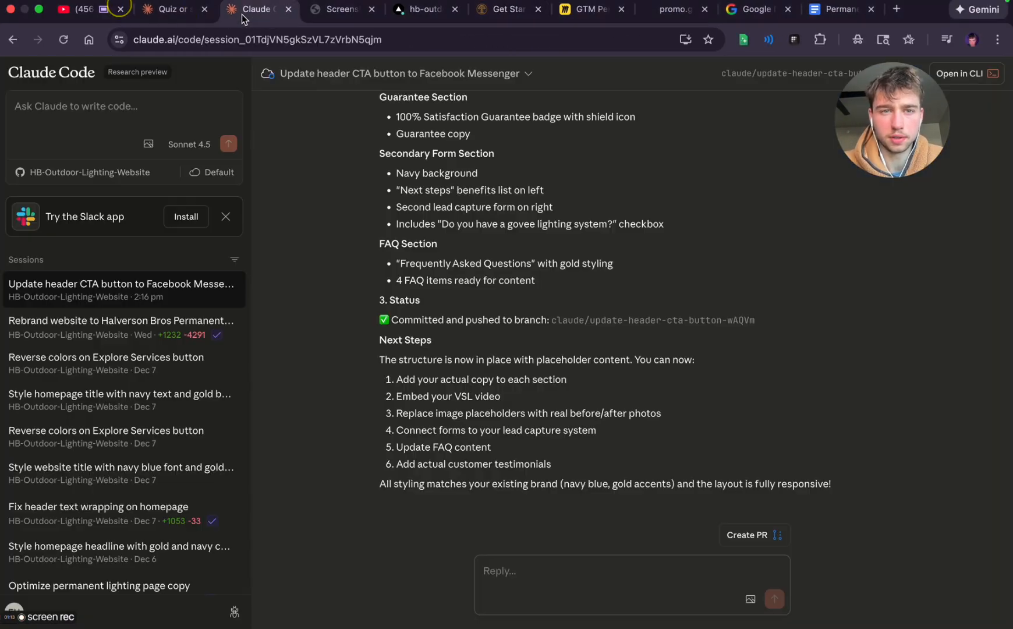
key("super+v")
key("Return")
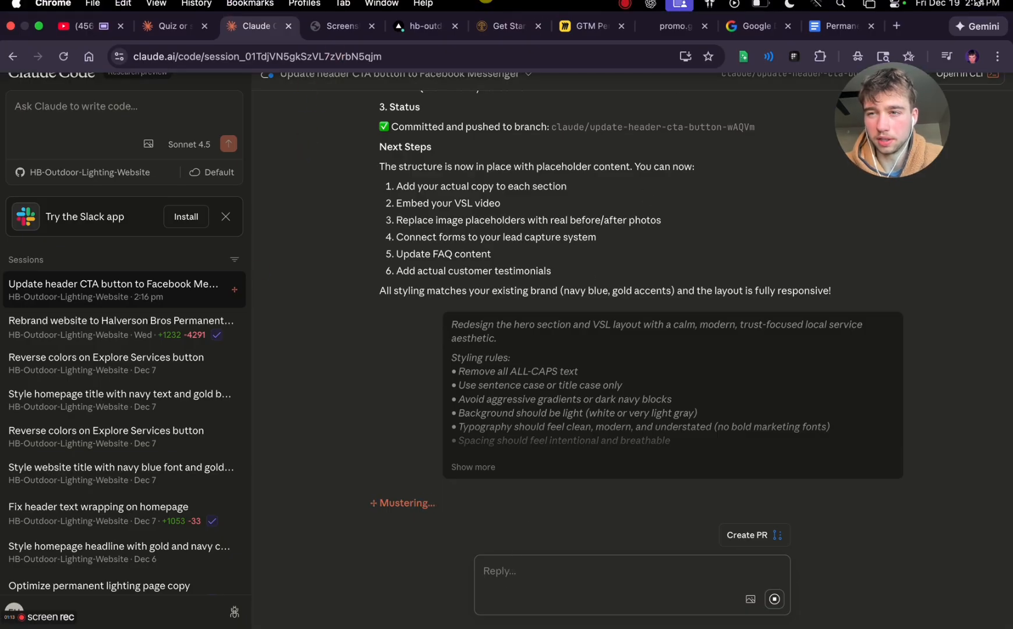
Replace the work music on YouTube with the "Drake - Too Good (Honestly, Nevermind Remix)" mix
left_click(974, 3)
left_click(974, 3)
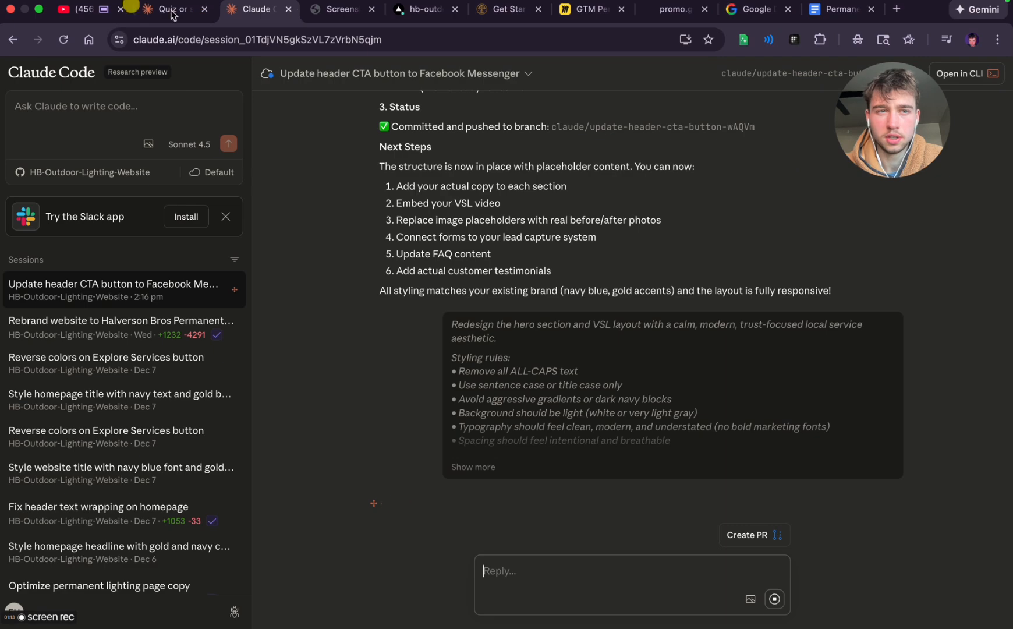
left_click(75, 7)
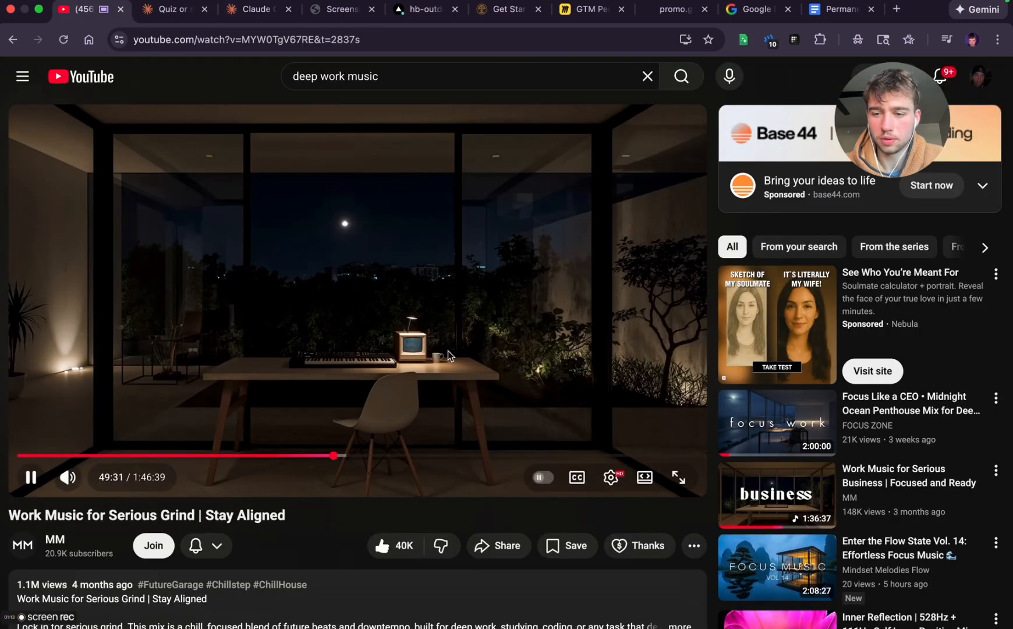
left_click(223, 173)
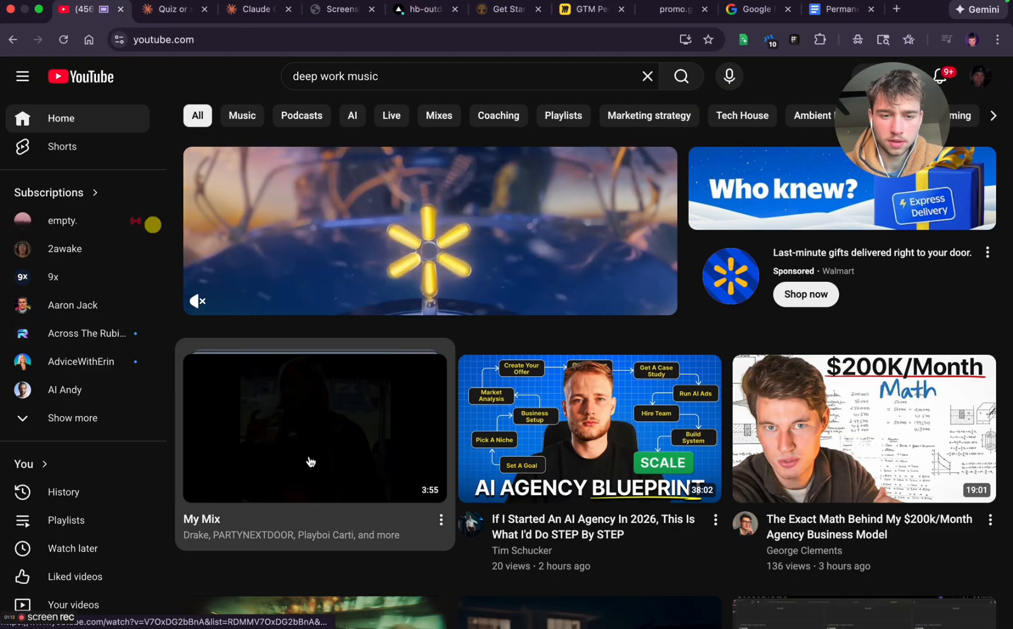
left_click(310, 461)
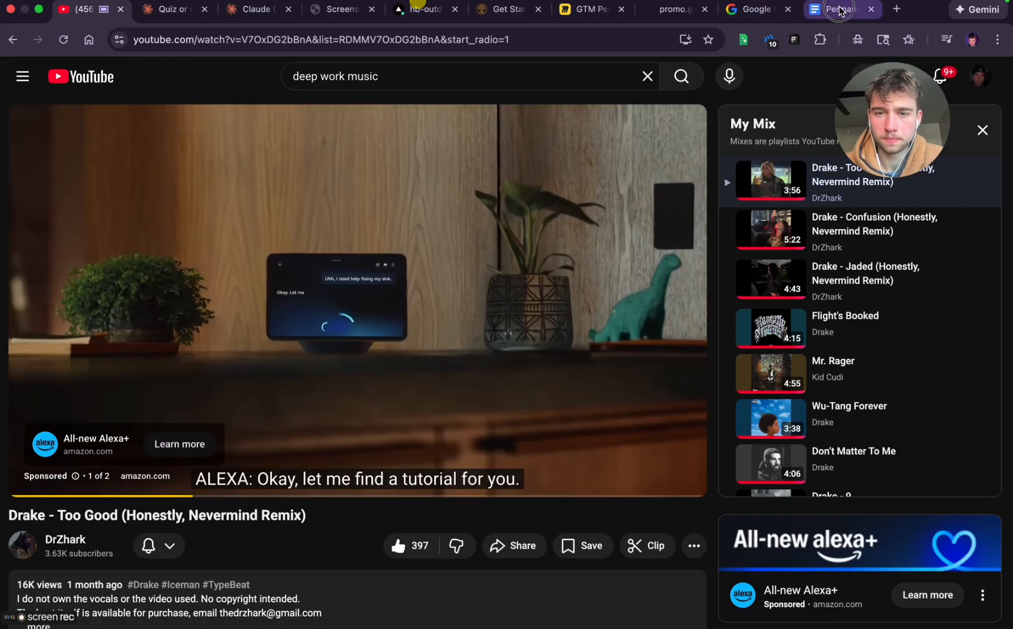
In the Permanent Lighting VSL document, delete the divider lines below the Opening / Hook and Normalize the Confusion sections
left_click(838, 9)
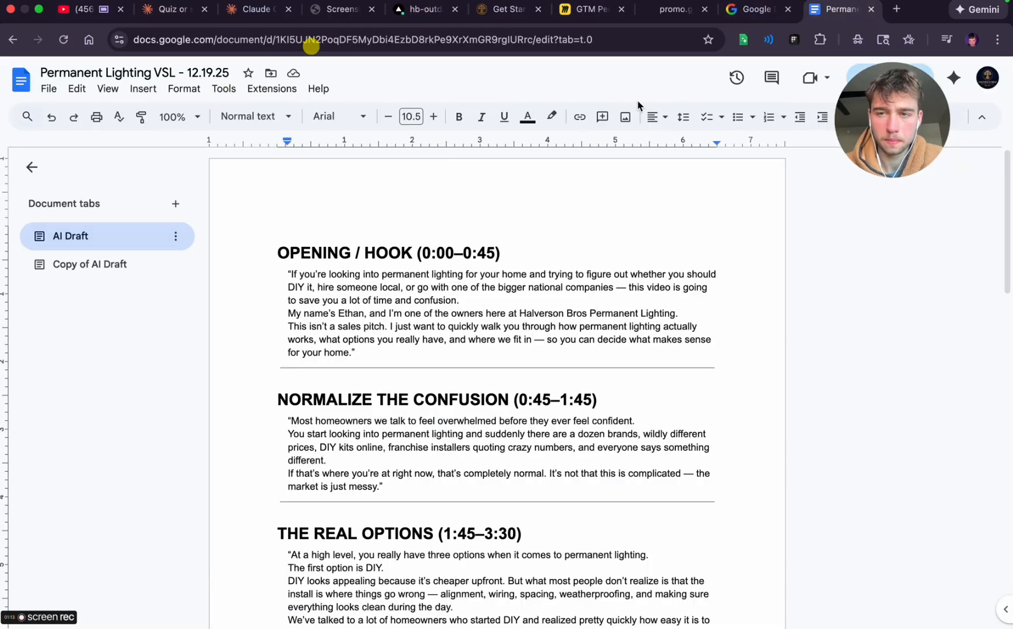
triple_click(362, 256)
left_click(364, 362)
key("shift+Down")
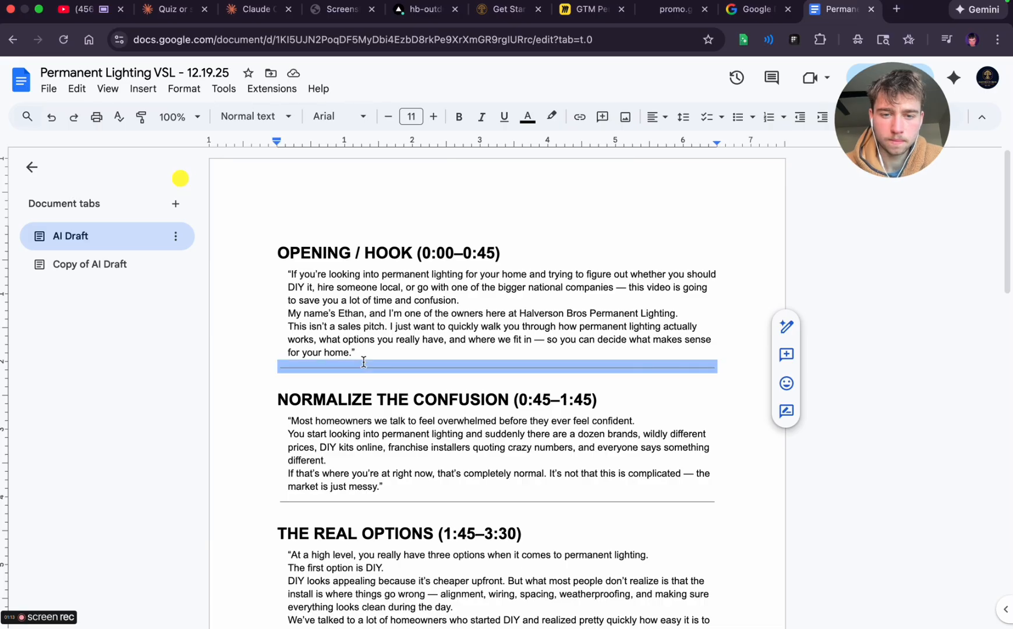
key("BackSpace")
left_click(367, 503)
key("shift+Down")
key("BackSpace")
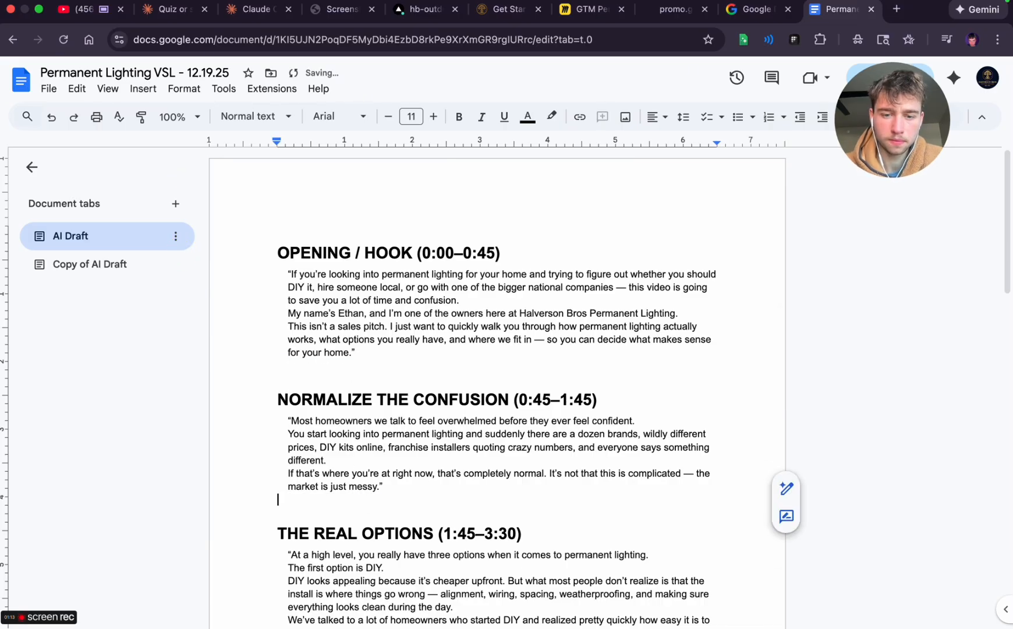
Delete the divider lines below The Real Options and Position Your Business sections of the VSL script
scroll(368, 504, "down", 4)
left_click(353, 530)
key("shift+Down")
key("BackSpace")
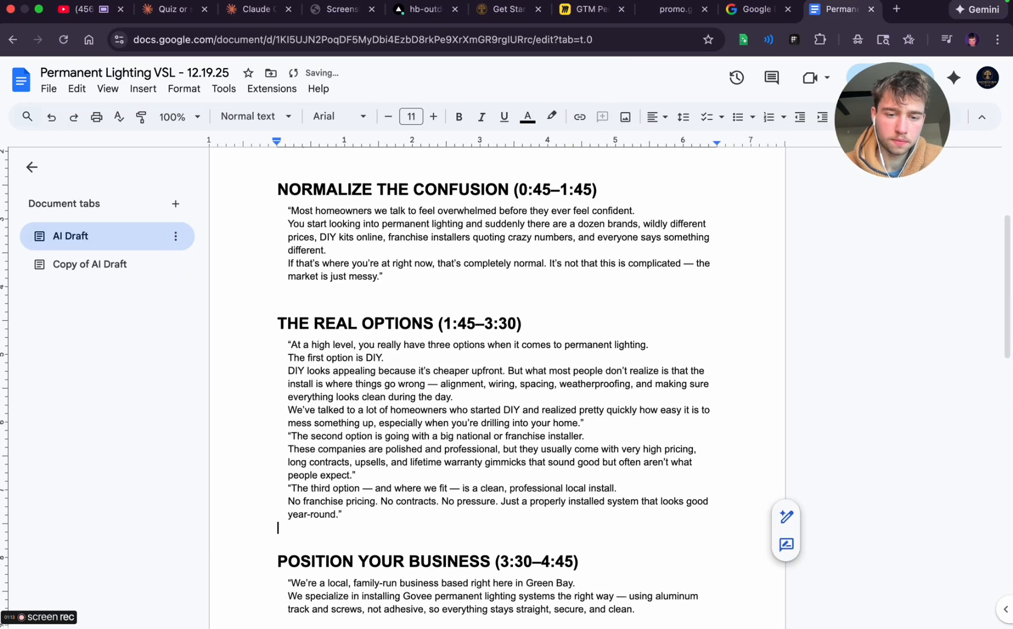
scroll(353, 530, "down", 5)
left_click(355, 578)
key("shift+Down")
key("BackSpace")
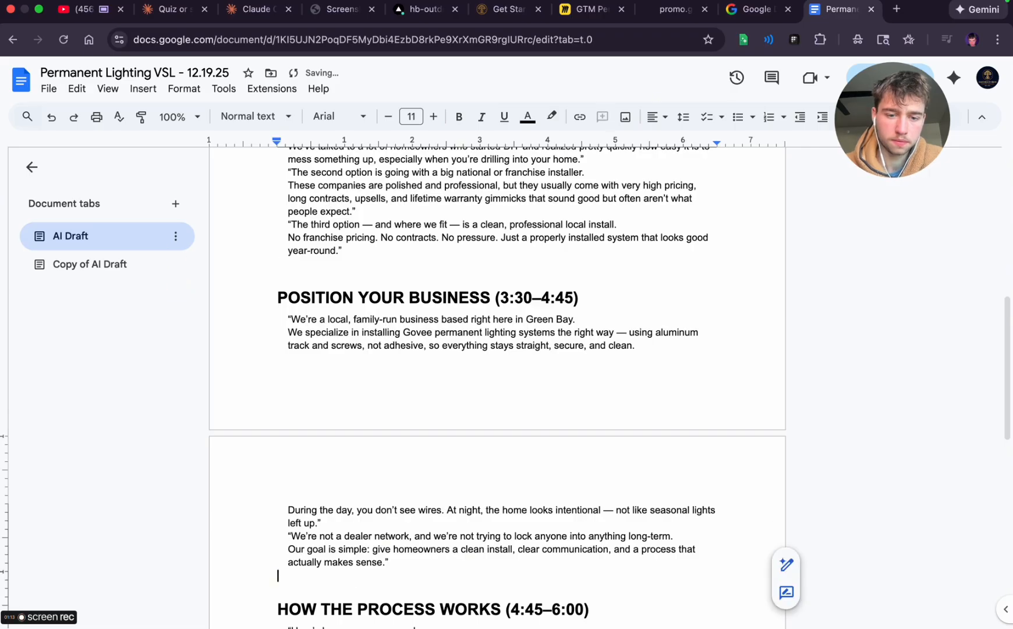
Delete the divider lines below the How the Process Works and Who This Is For / Who It Isn't sections
scroll(355, 578, "down", 5)
left_click(361, 494)
key("shift+Down")
key("BackSpace")
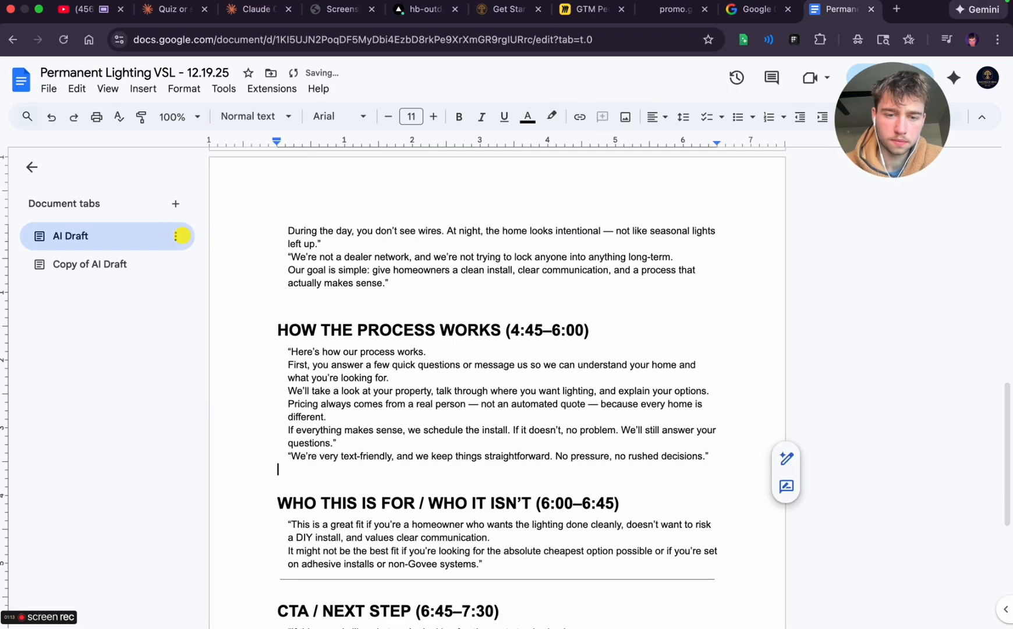
scroll(361, 494, "down", 4)
left_click(382, 367)
key("shift+Down")
key("BackSpace")
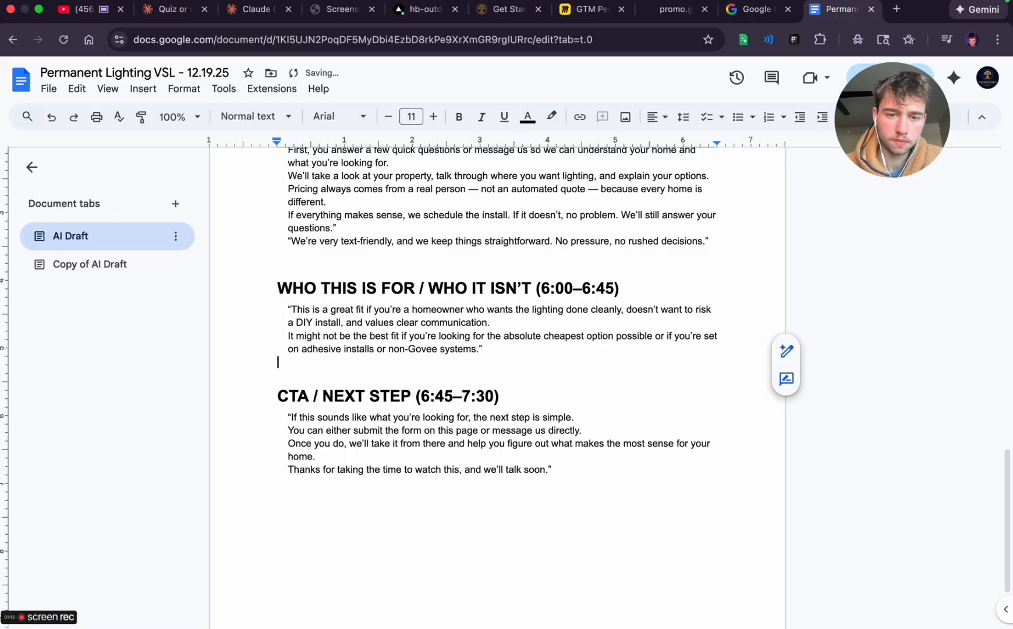
scroll(402, 387, "up", 15)
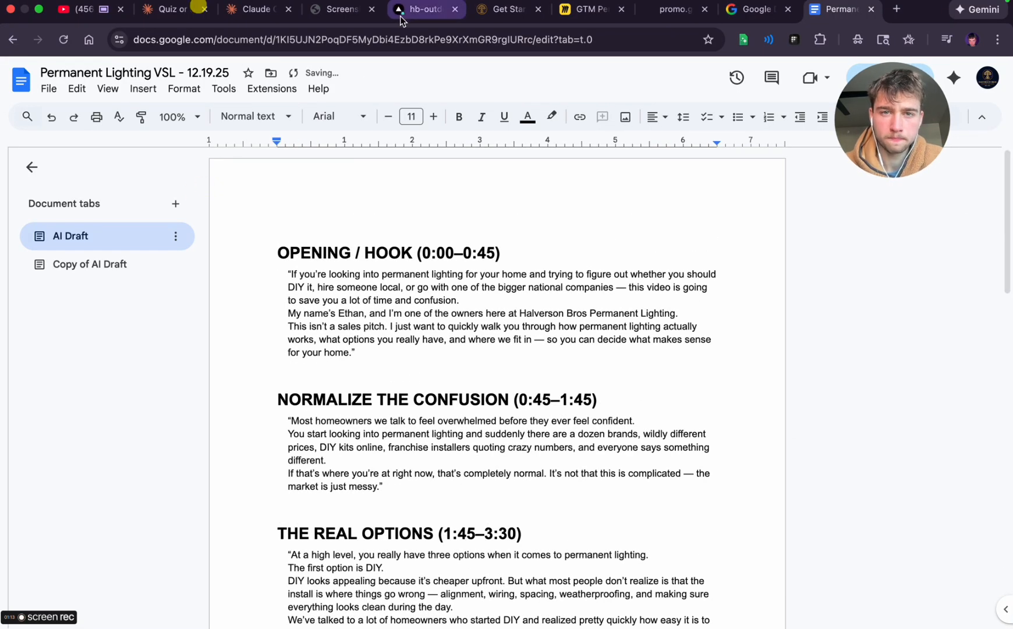
Check on the Claude Code session, return to ChatGPT and read the rest of the prompt and the quick strategic note
left_click(88, 9)
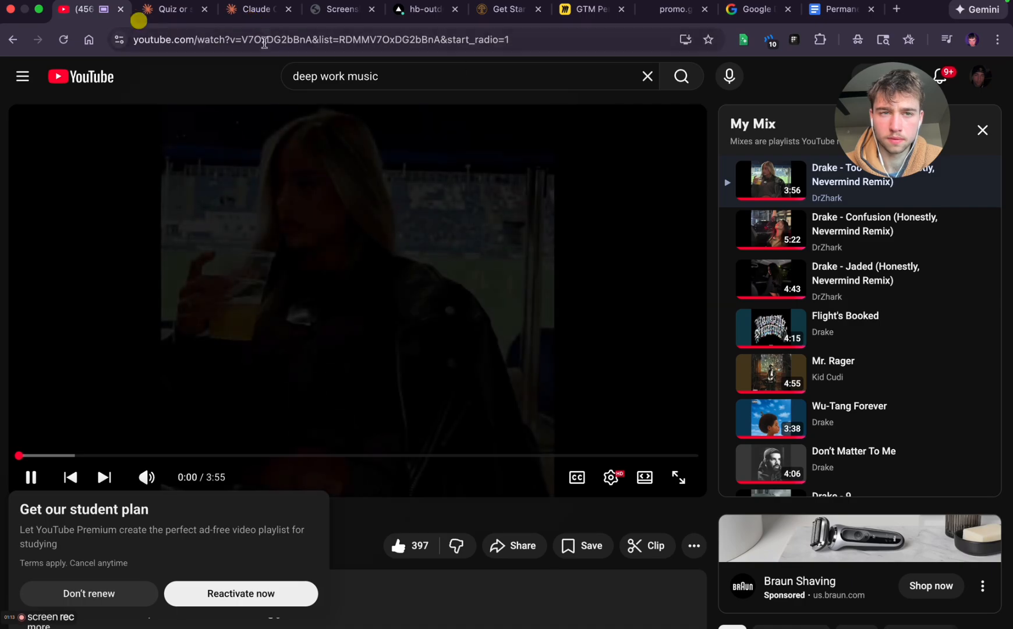
left_click(141, 13)
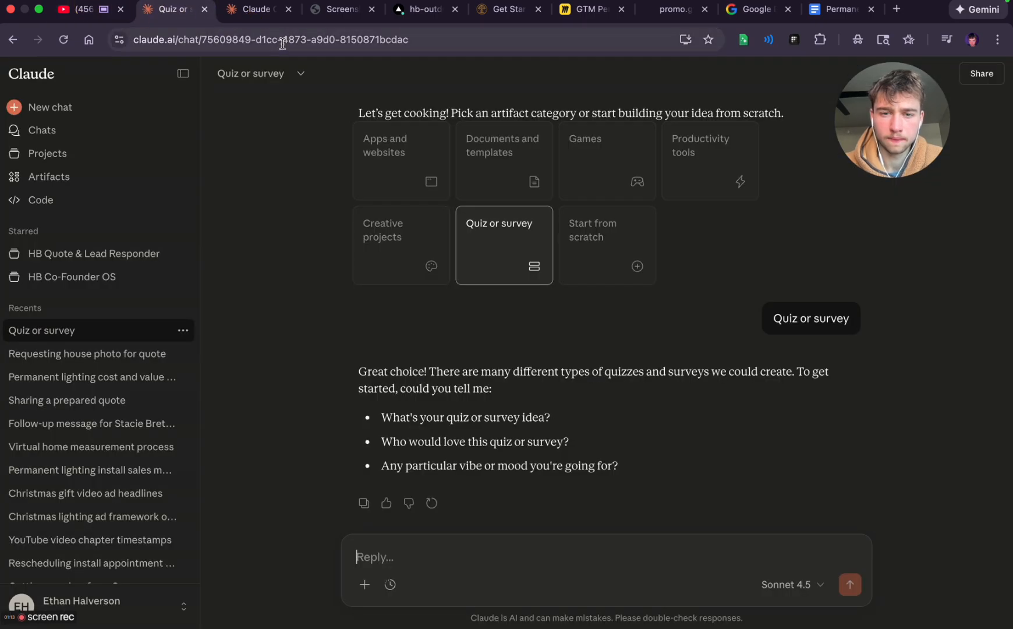
left_click(256, 10)
key("ctrl+Left")
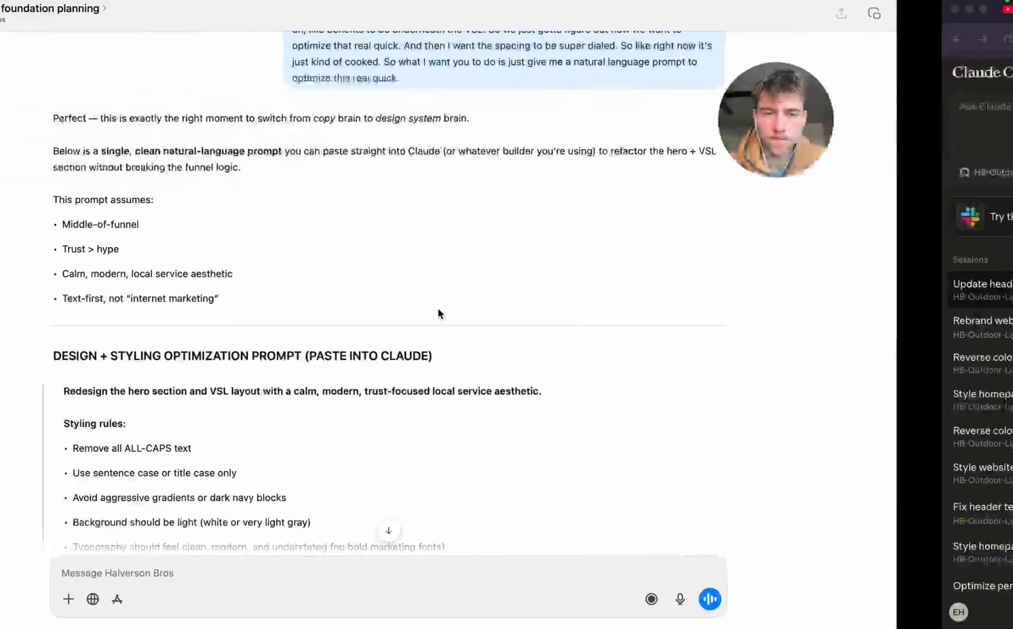
scroll(443, 376, "down", 15)
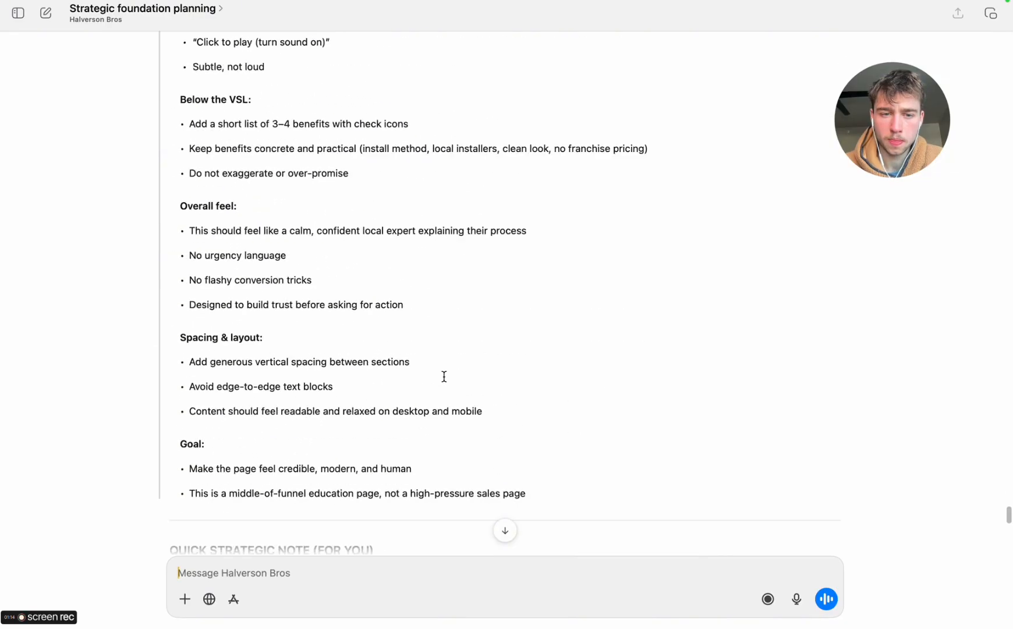
scroll(444, 376, "down", 10)
scroll(444, 376, "up", 3)
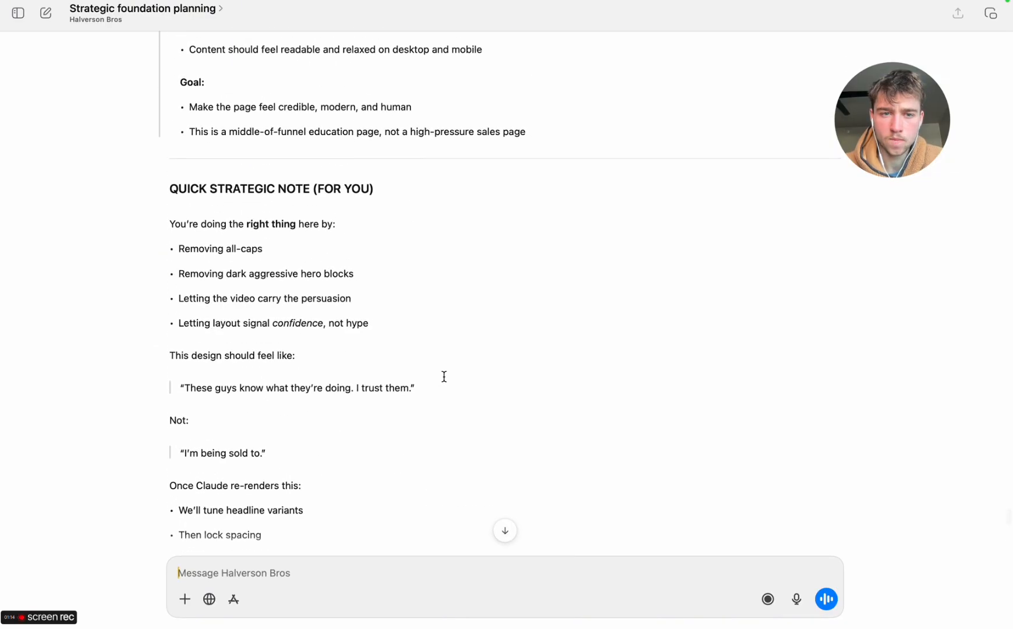
scroll(444, 377, "down", 5)
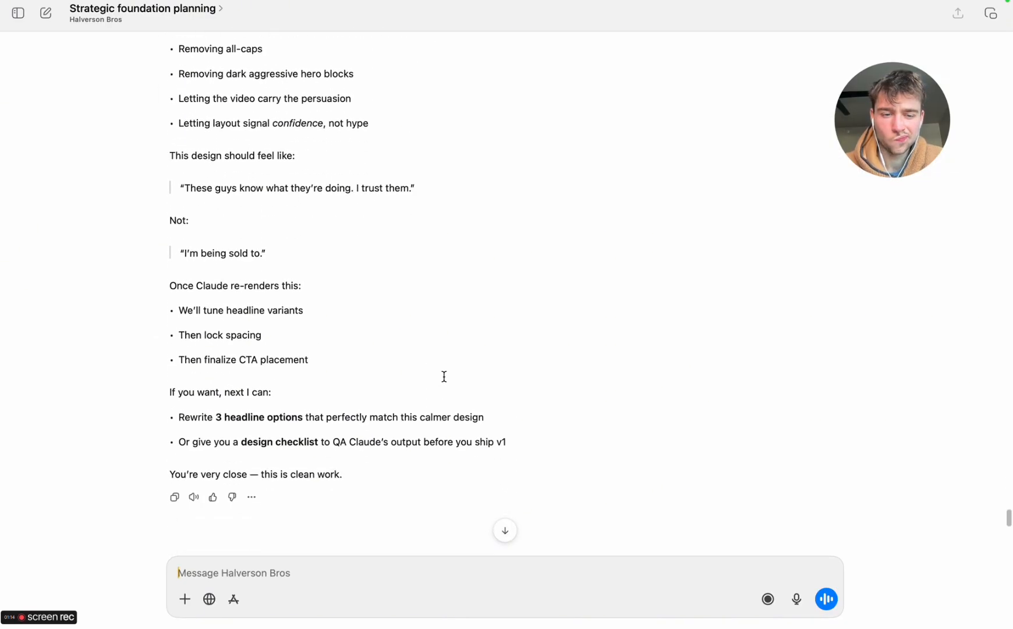
scroll(444, 376, "up", 1)
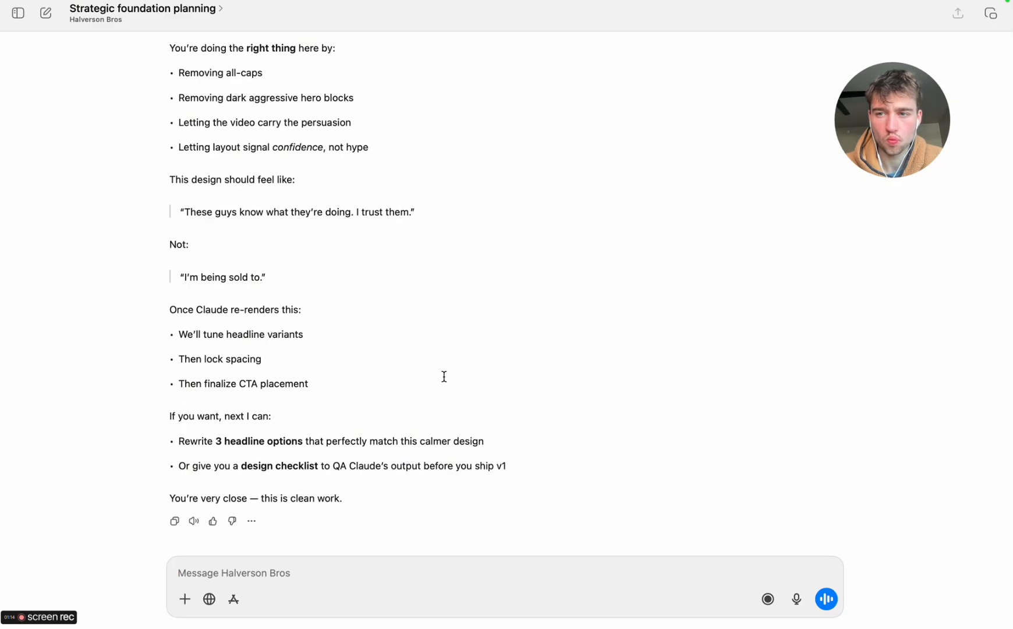
Open the Friday Actions note full screen in Notes and review the Landing Page, VSL and completed checklist items
key("ctrl+Left")
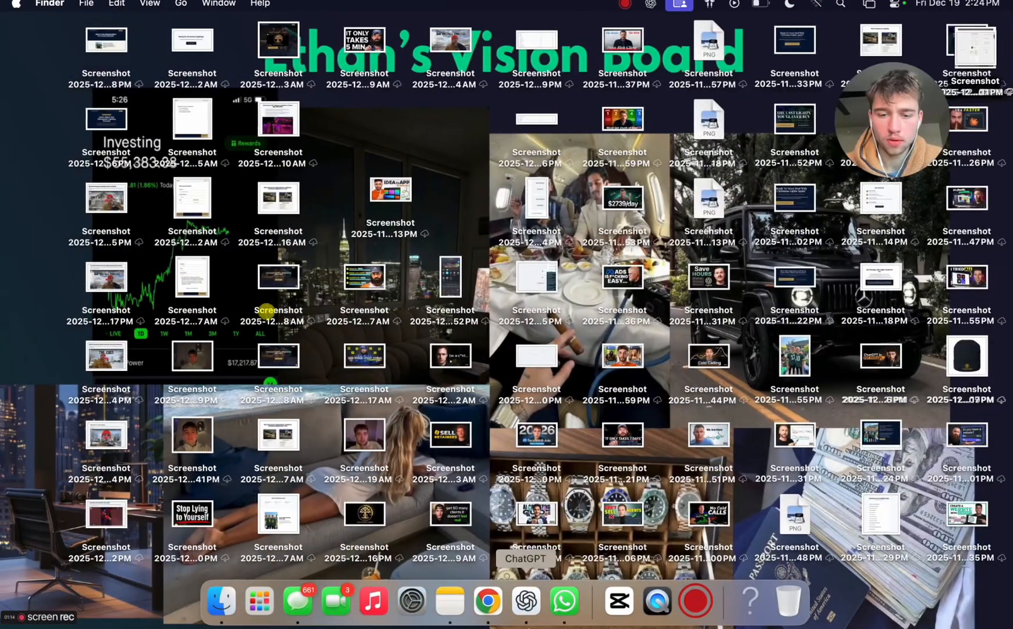
left_click(450, 600)
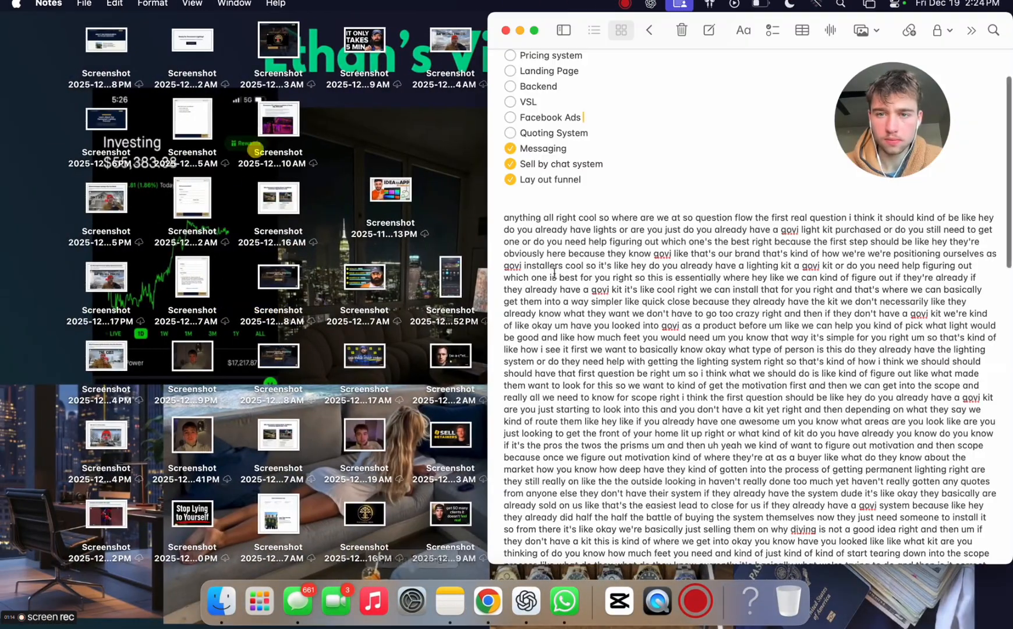
left_click(534, 32)
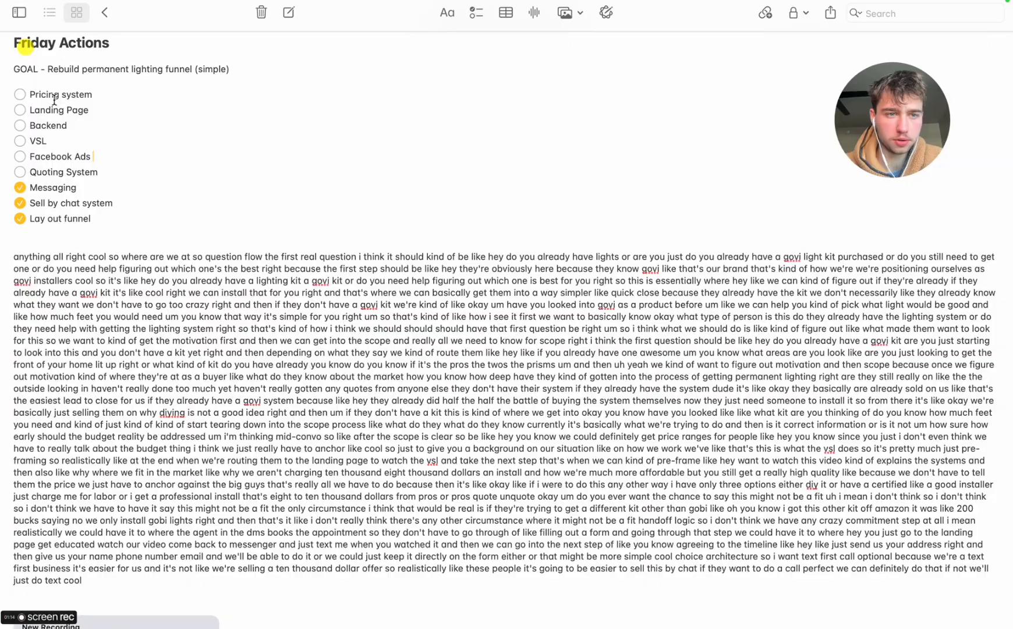
left_click(77, 110)
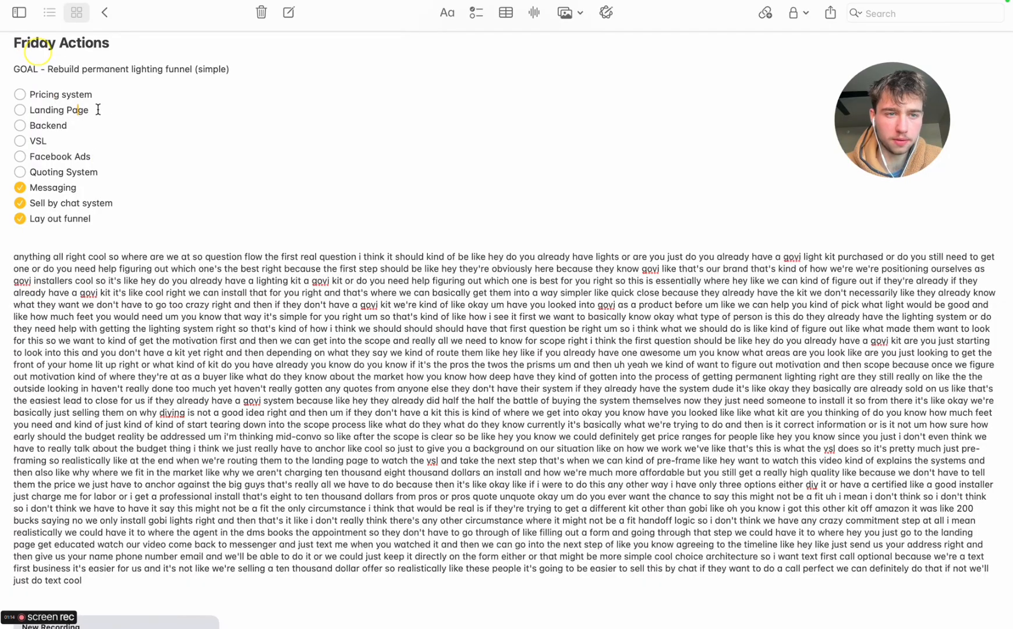
left_click(49, 142)
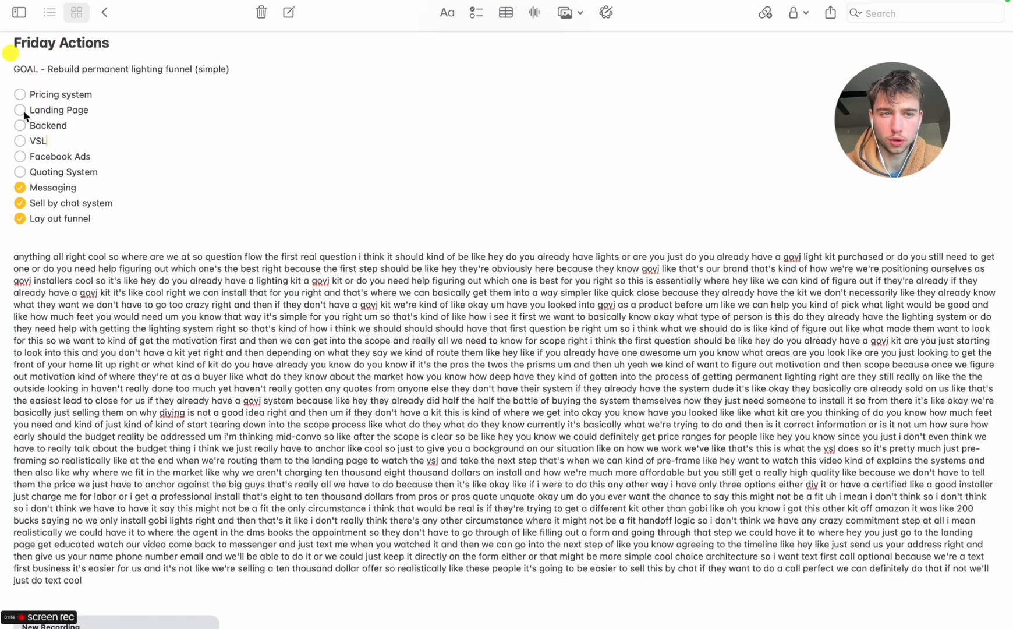
left_click_drag(92, 219, 32, 192)
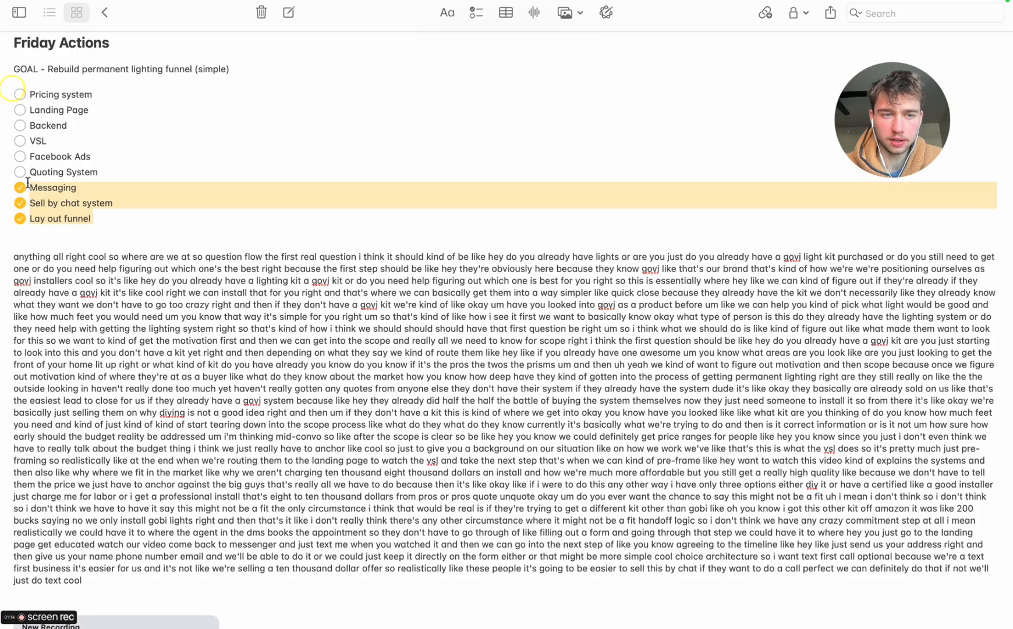
left_click(66, 188)
scroll(105, 200, "up", 1)
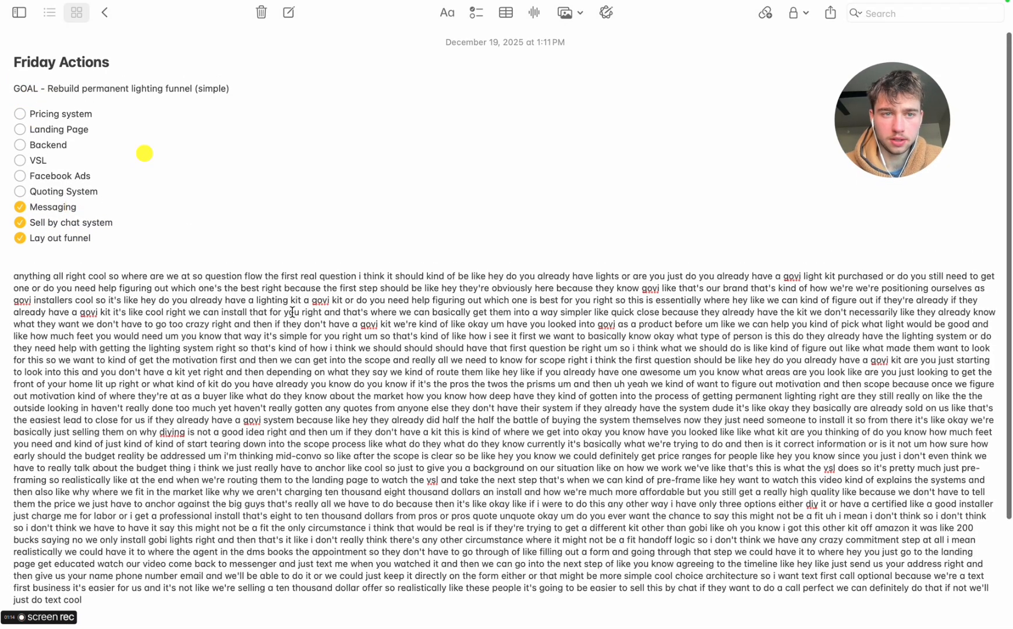
left_click_drag(834, 133, 547, 132)
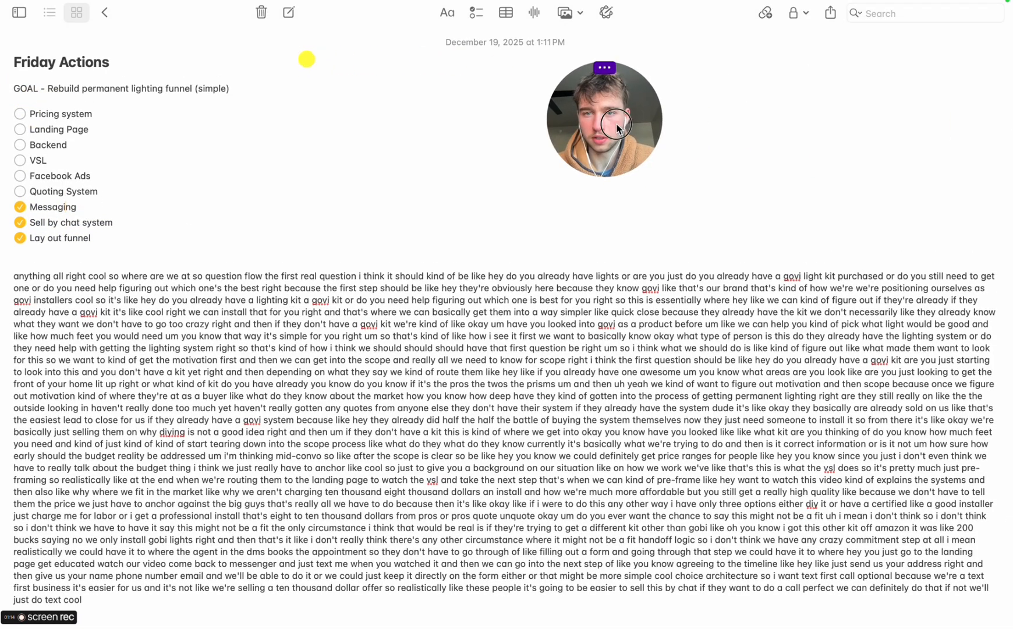
left_click(595, 74)
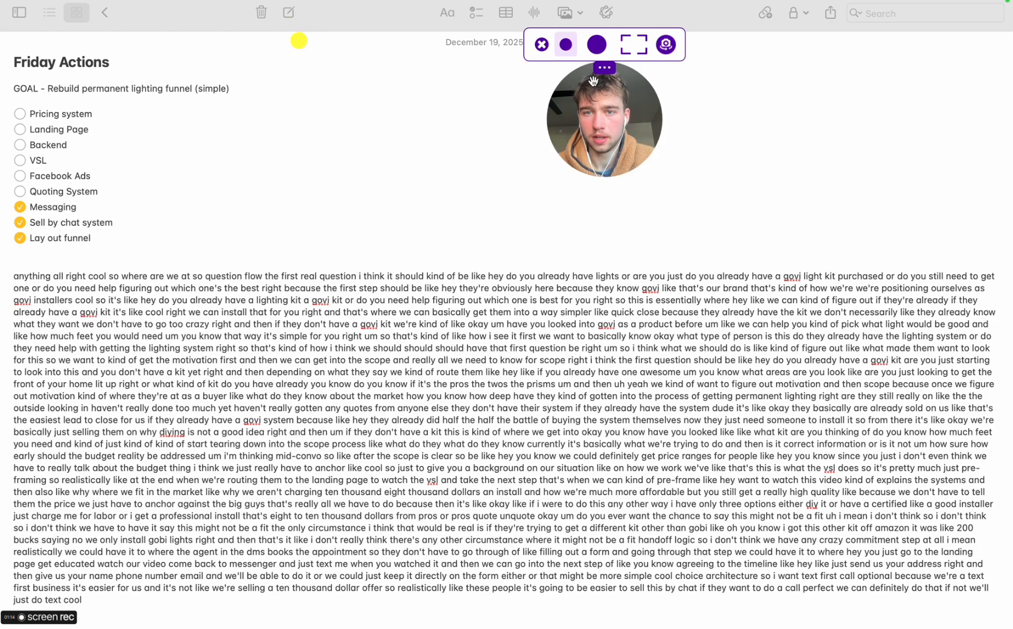
left_click(597, 45)
left_click_drag(581, 146, 455, 150)
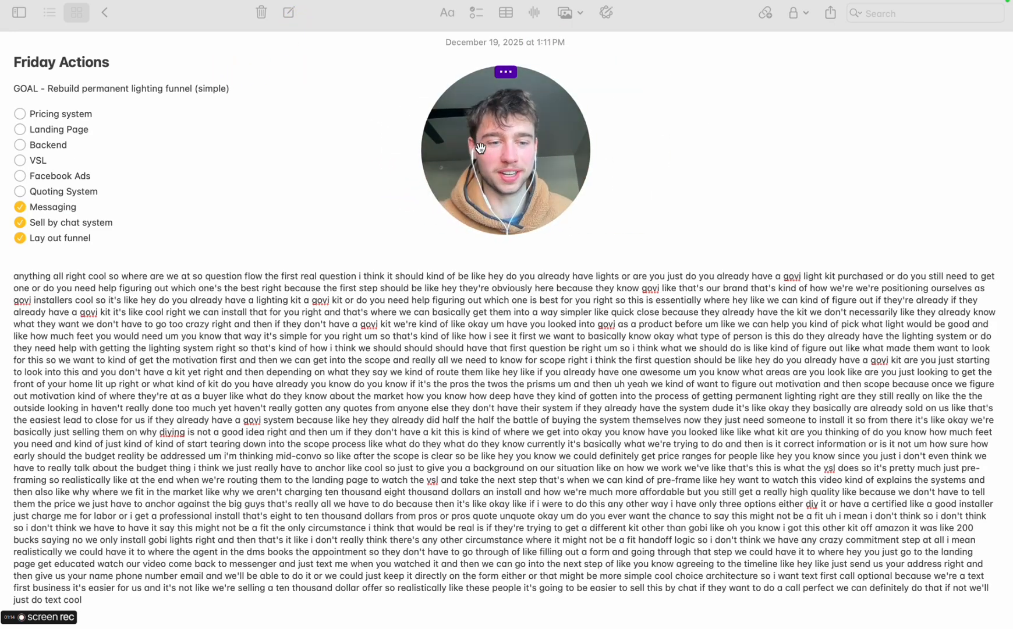
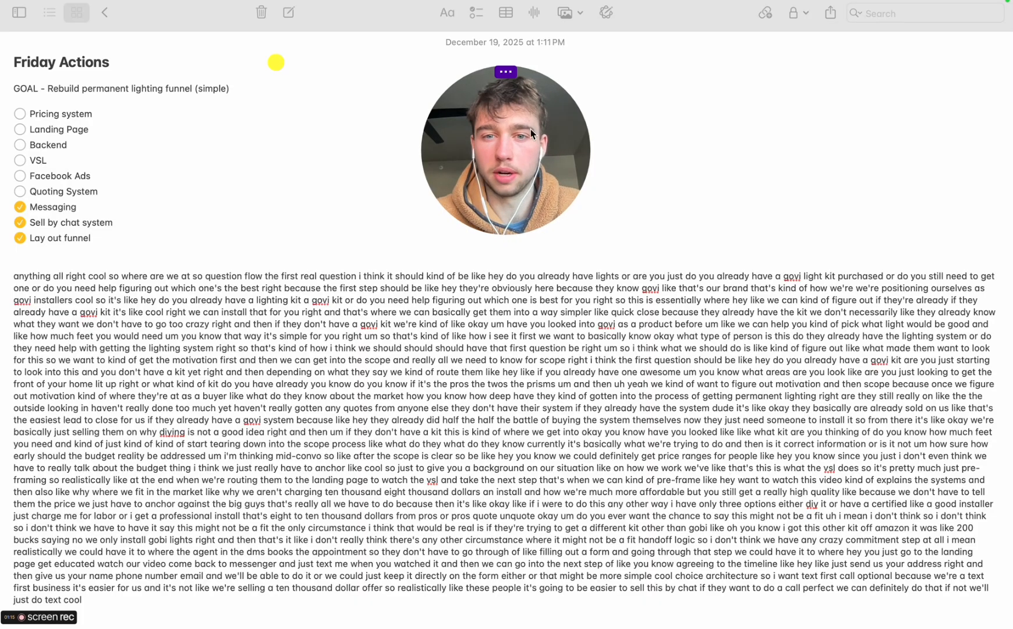
Open the get started preview page in Chrome and review it from the hero down to the satisfaction guarantee text
left_click_drag(500, 119, 920, 53)
key("super+Tab")
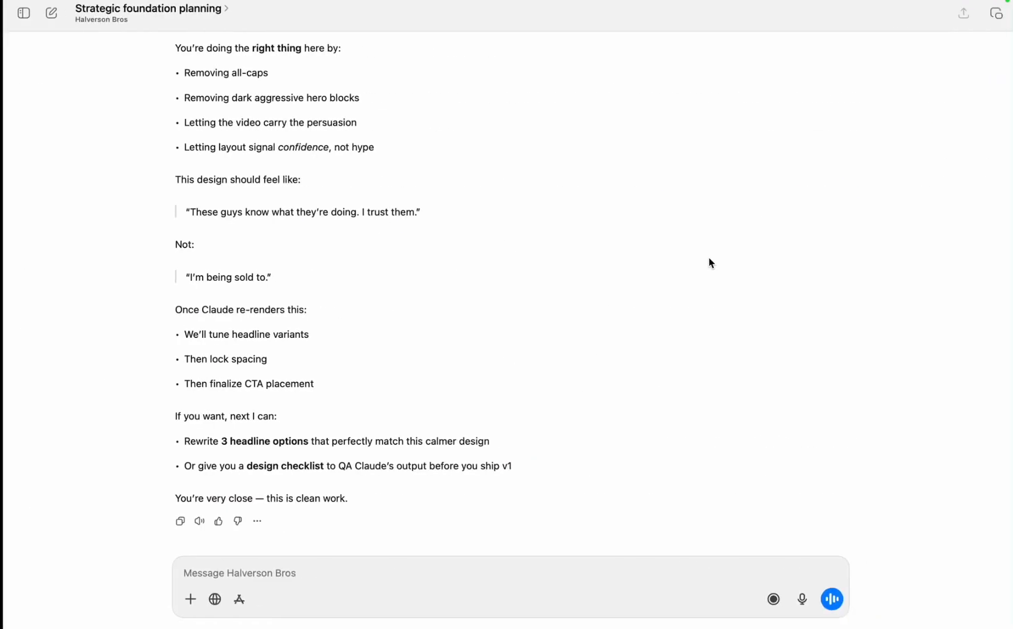
key("super+Tab")
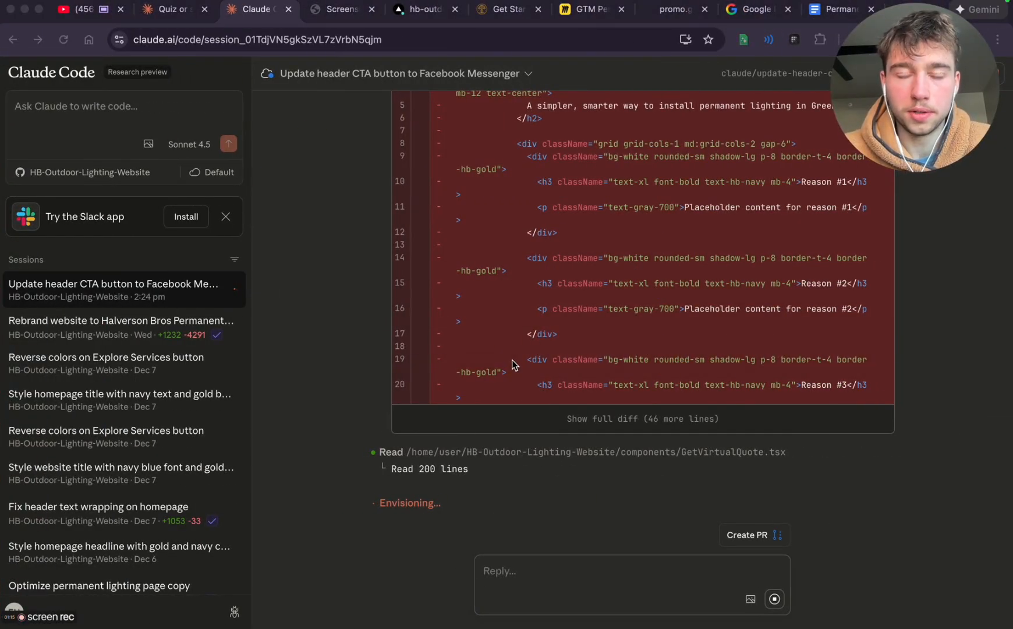
left_click(507, 11)
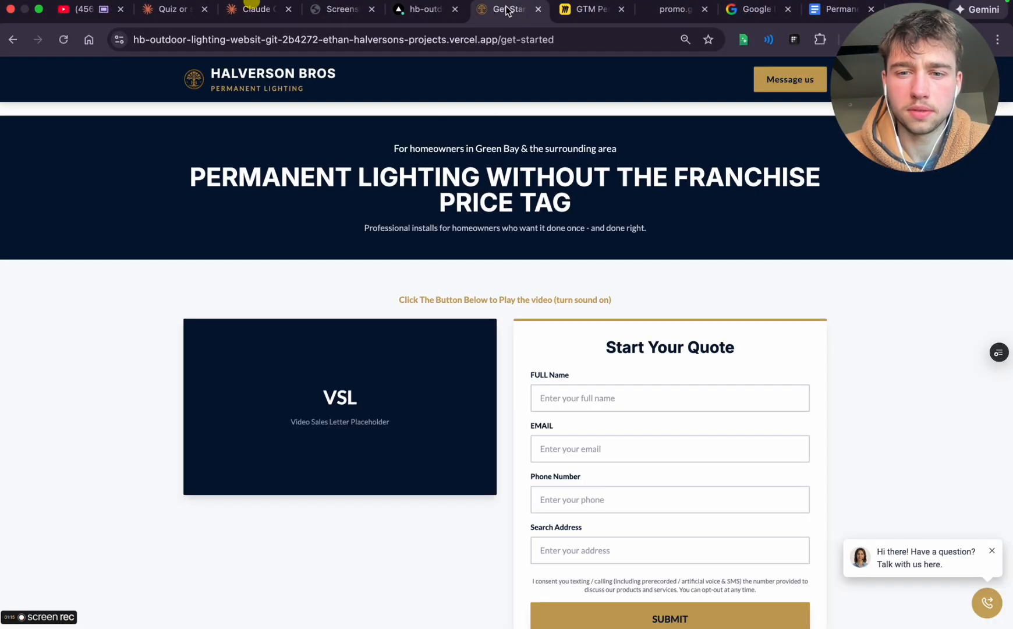
scroll(566, 391, "down", 5)
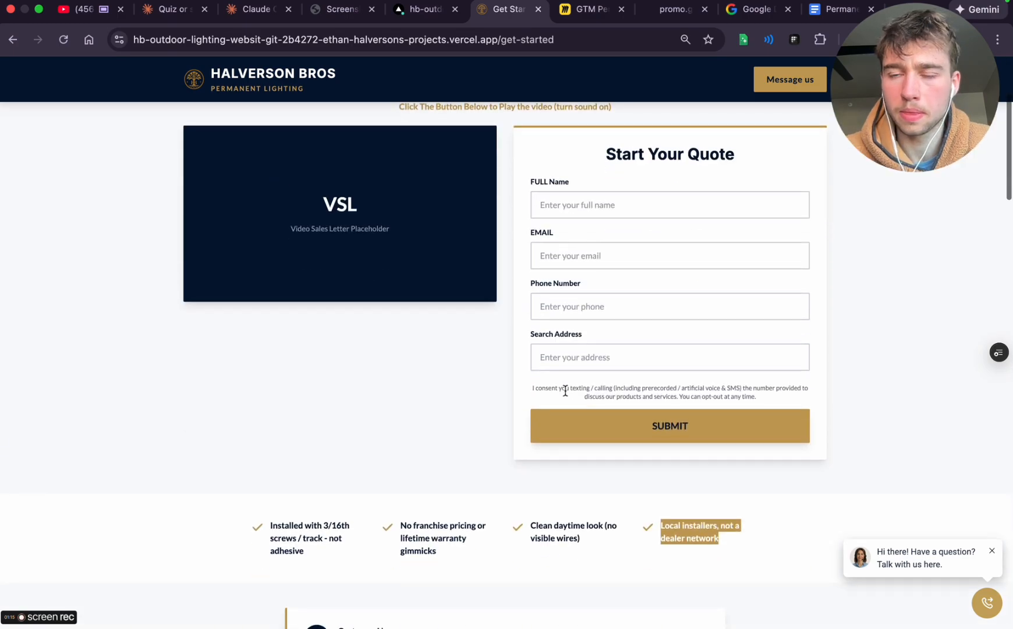
scroll(565, 395, "down", 15)
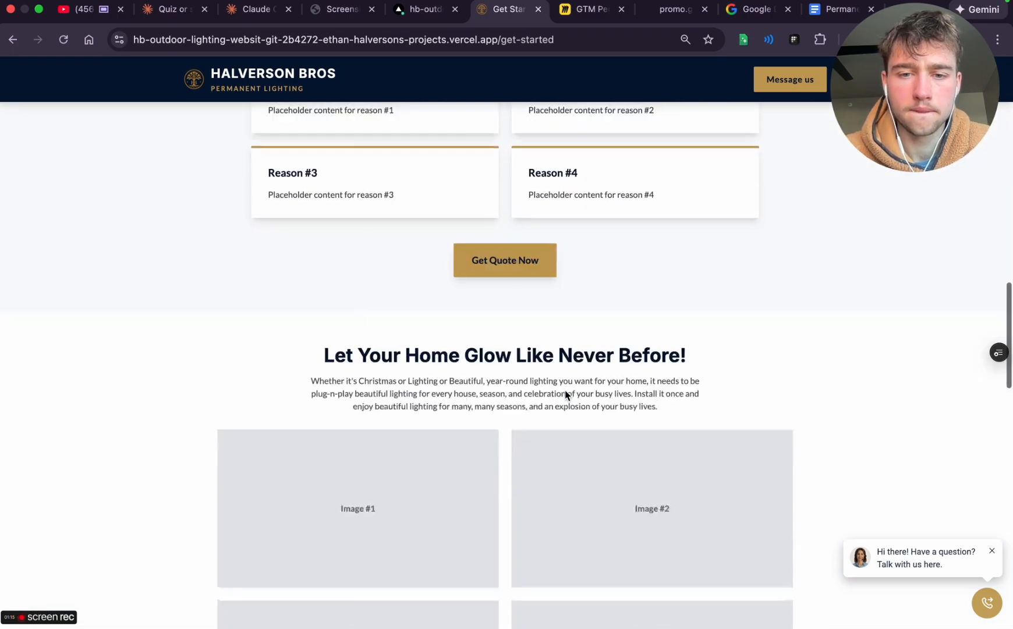
scroll(565, 395, "down", 9)
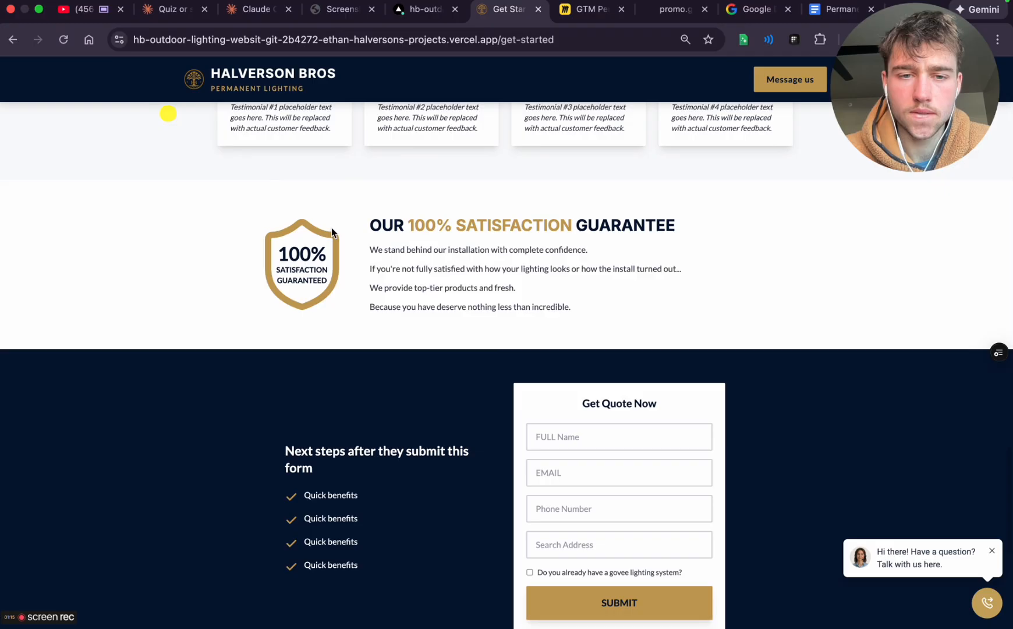
triple_click(415, 270)
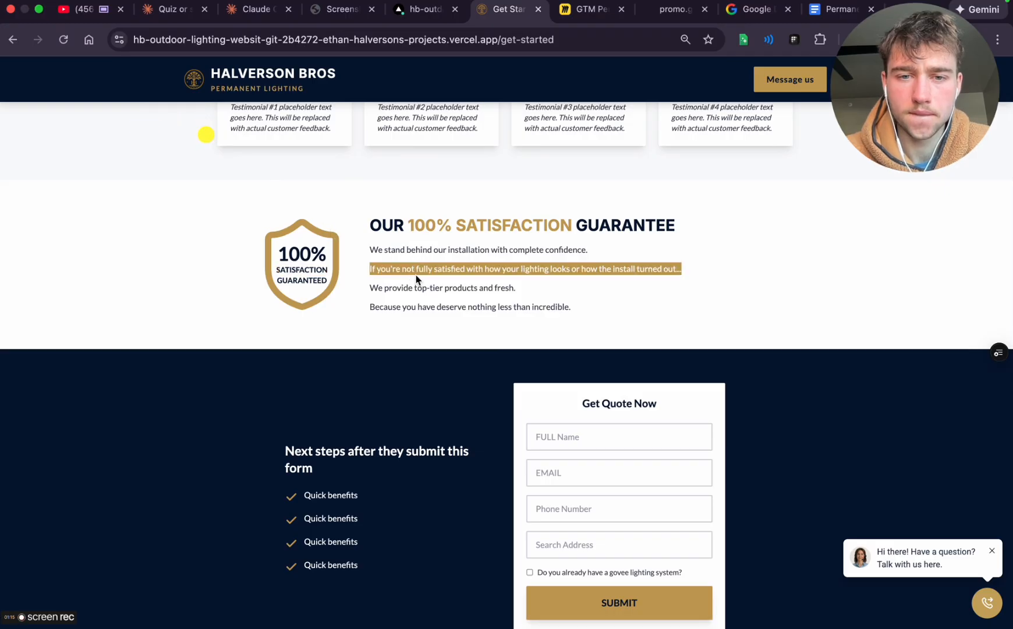
triple_click(421, 252)
triple_click(423, 269)
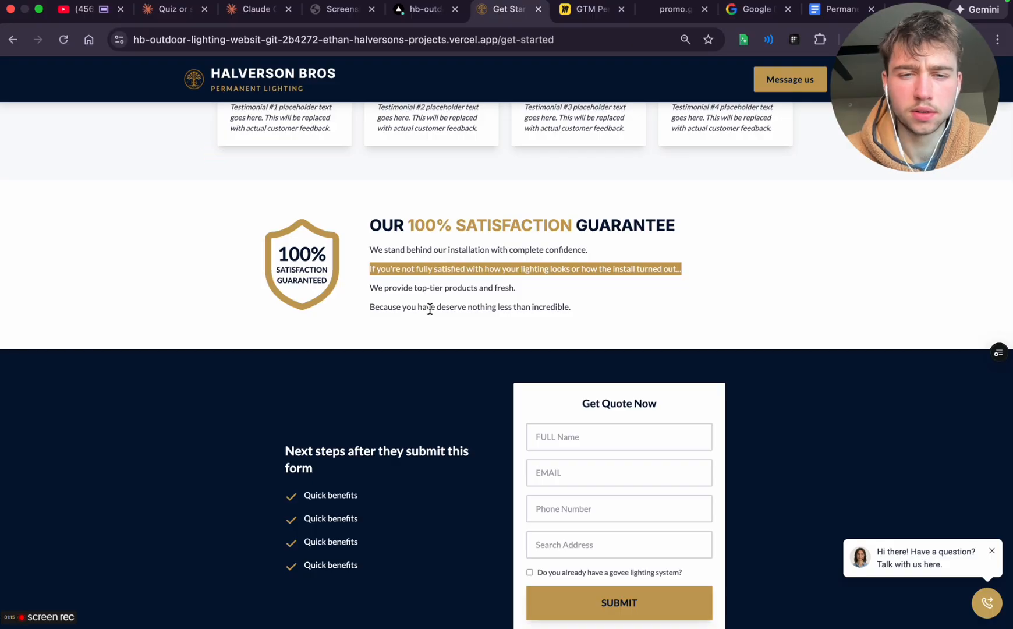
Examine the Get Quote Now form's address and phone fields and the Frequently Asked Questions, then return to the hero
scroll(441, 423, "down", 6)
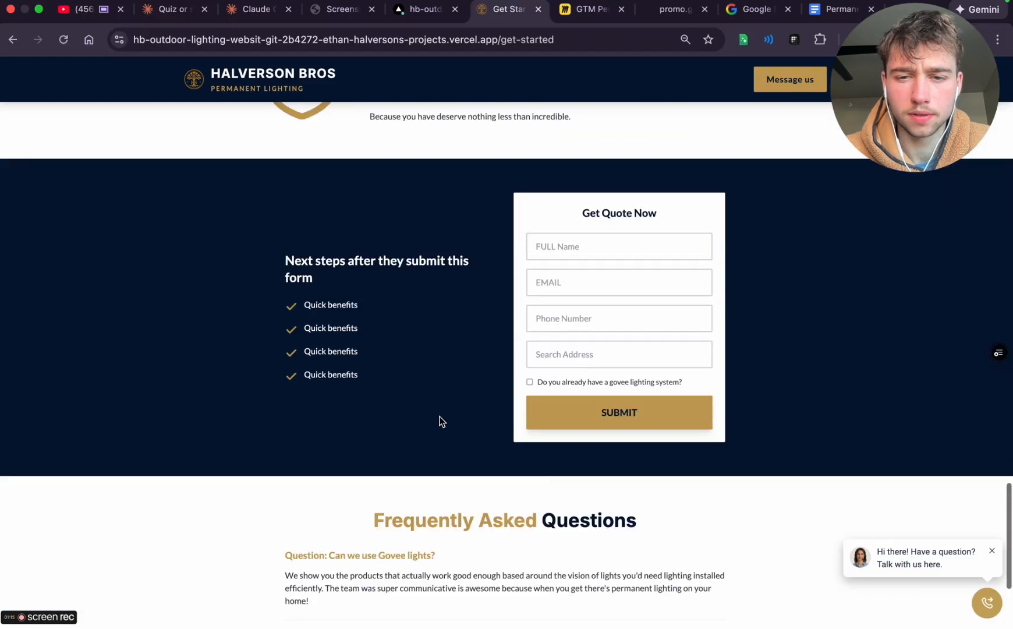
scroll(440, 421, "up", 3)
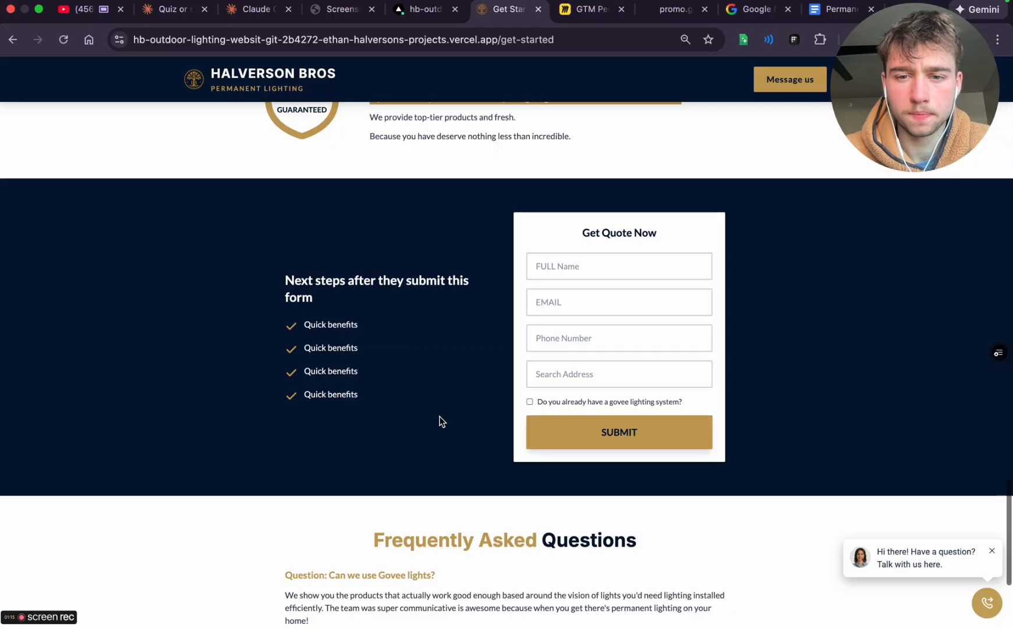
left_click(570, 369)
left_click(570, 330)
left_click(570, 372)
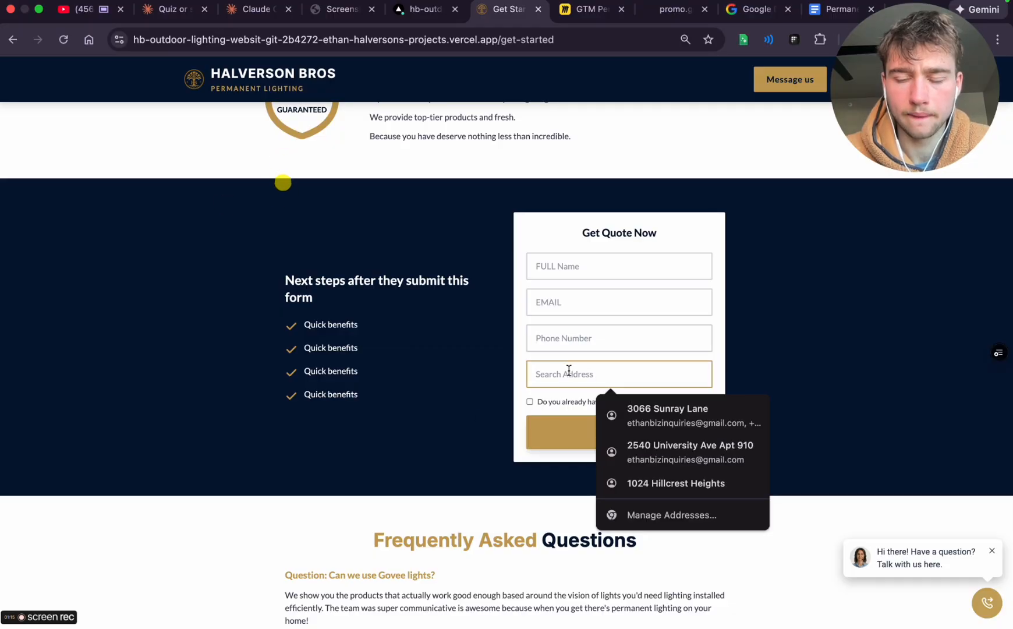
left_click(565, 343)
scroll(450, 374, "down", 4)
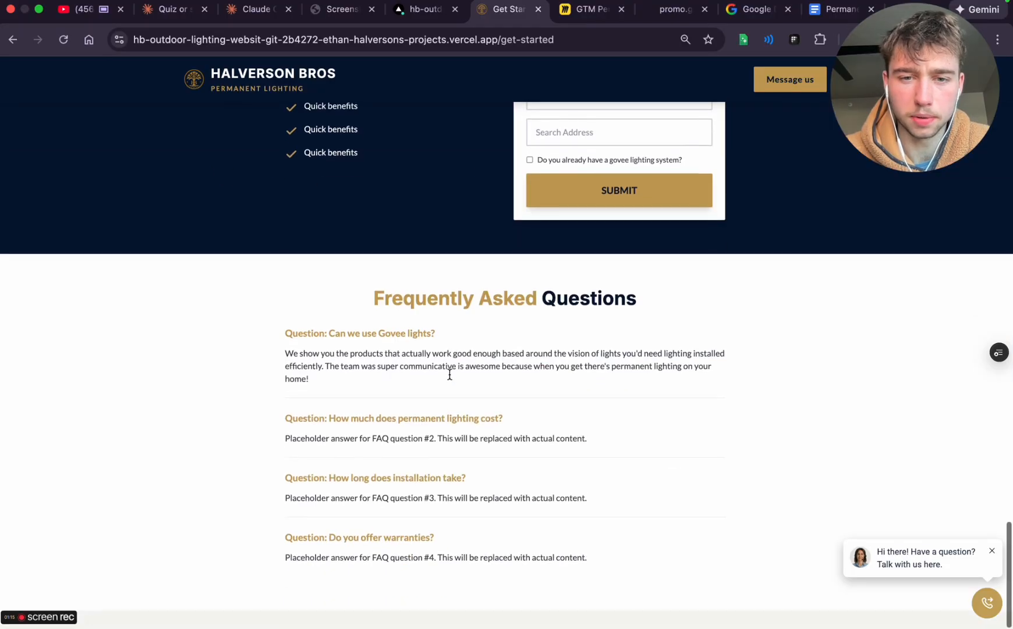
scroll(450, 374, "up", 20)
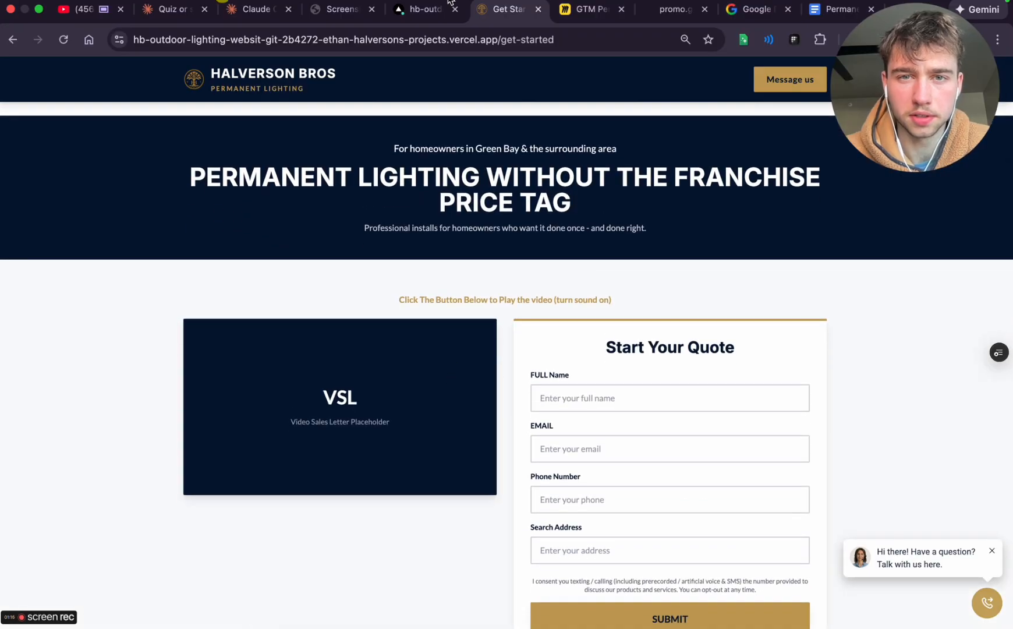
Check the Claude Code session's redesign progress, reading the prompt, the to-do list and the GetVirtualQuote.tsx edits
left_click(256, 9)
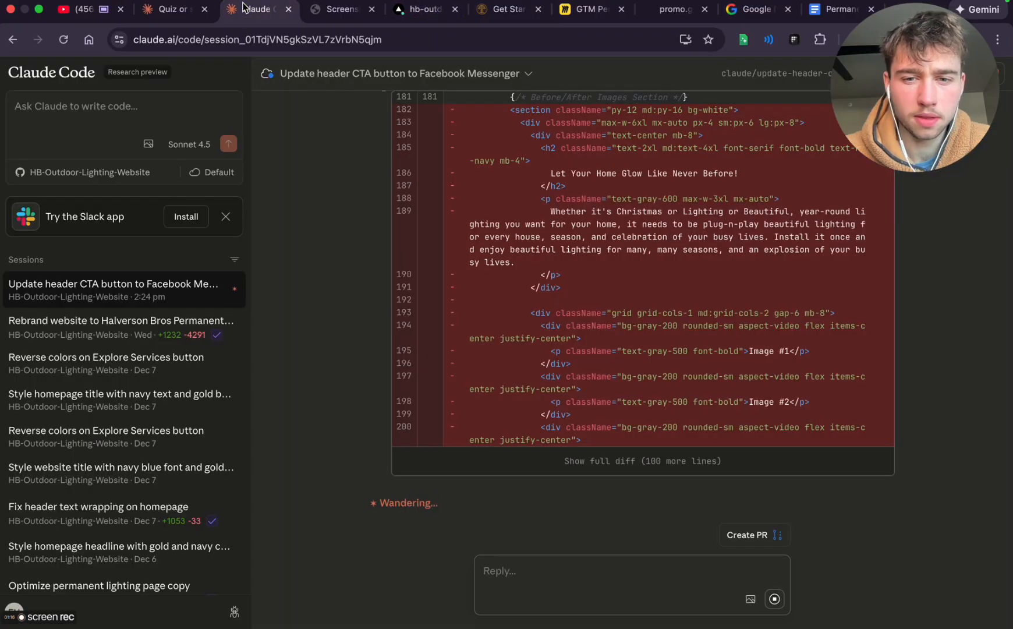
scroll(383, 338, "up", 15)
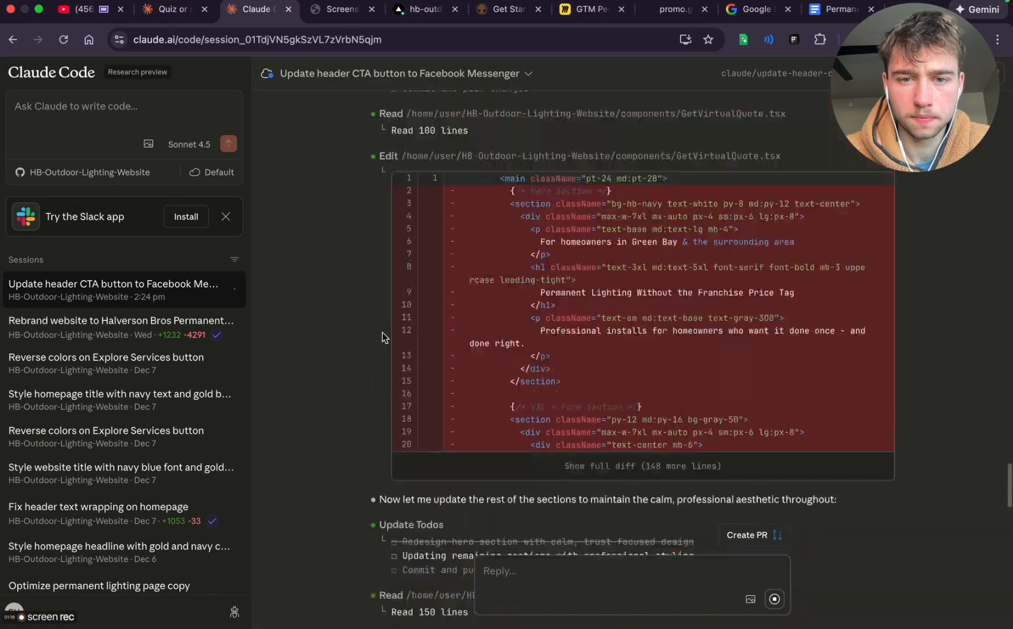
scroll(383, 338, "down", 6)
scroll(383, 338, "up", 11)
scroll(383, 338, "down", 2)
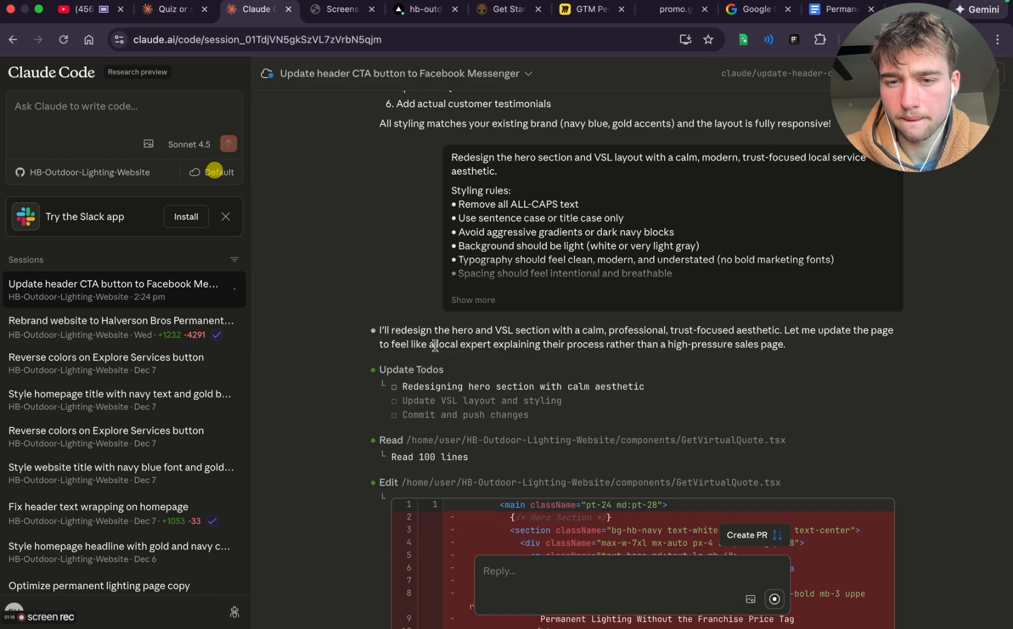
scroll(640, 379, "down", 15)
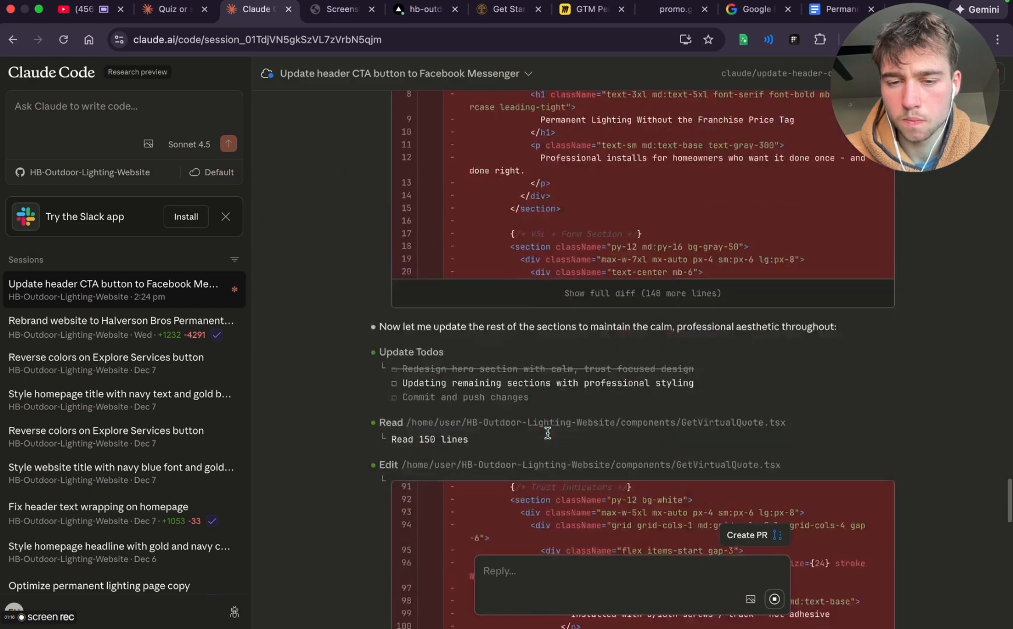
scroll(548, 437, "up", 2)
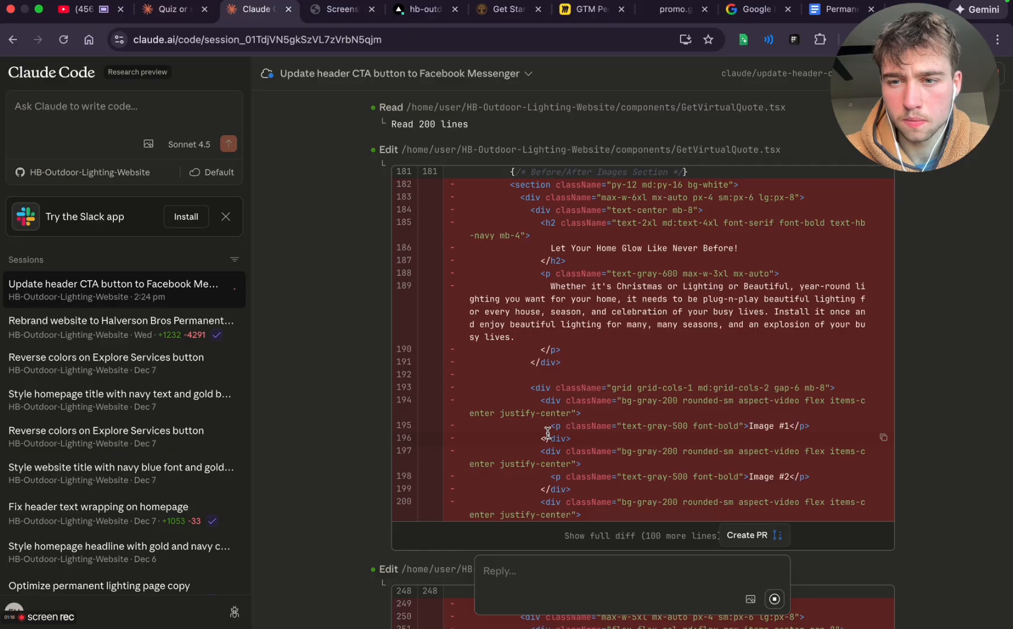
scroll(547, 433, "down", 12)
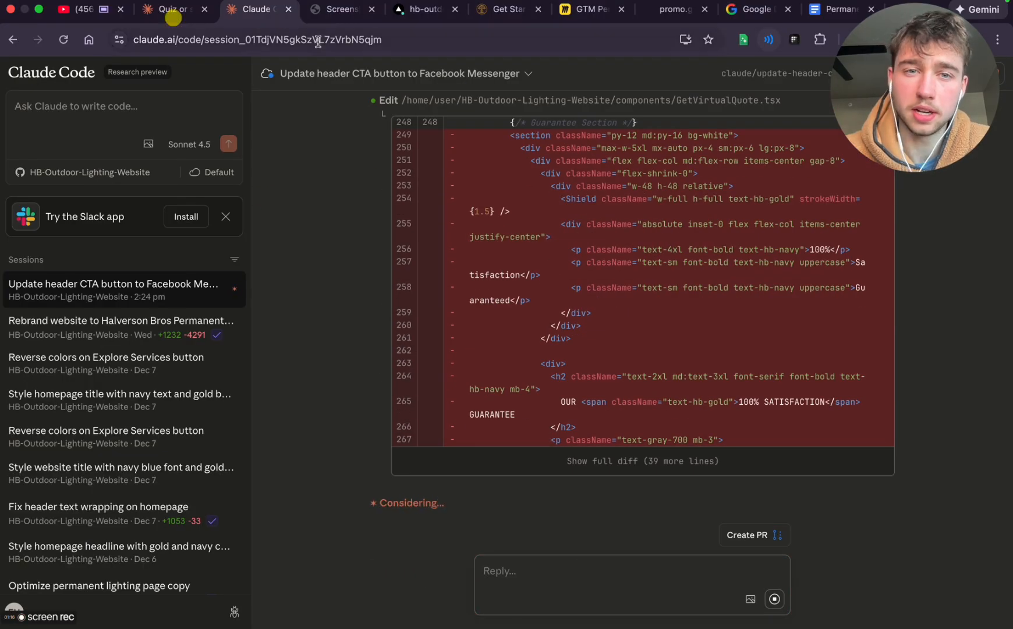
Close the screenshot, get started preview, Marvelous Lights promo and Google Docs home pages, ending on the Permanent Lighting VSL document
left_click(371, 8)
left_click(490, 16)
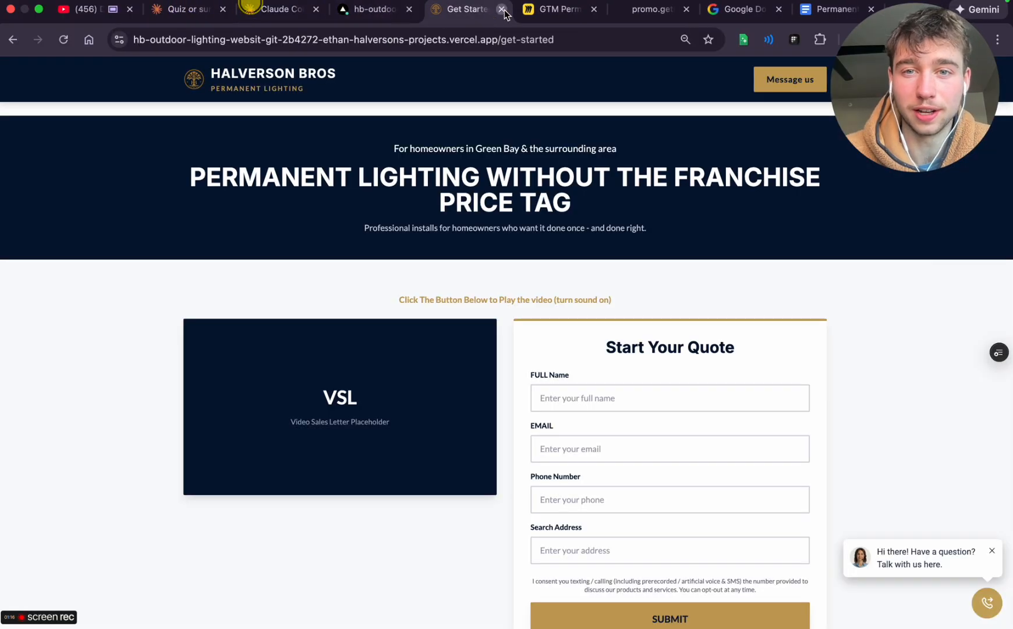
left_click(502, 10)
left_click(566, 11)
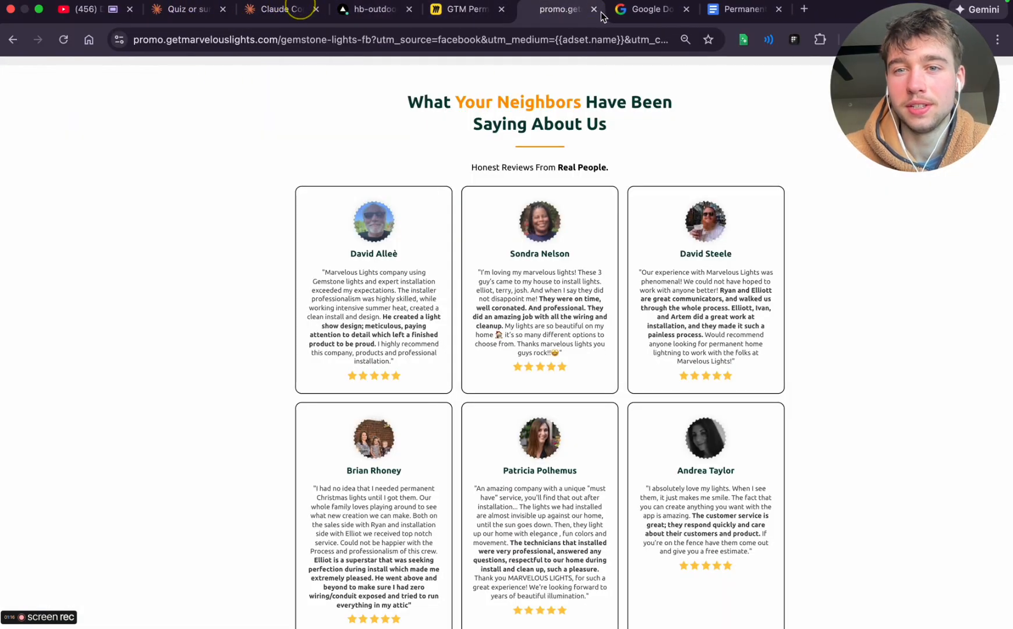
left_click(594, 9)
left_click(594, 9)
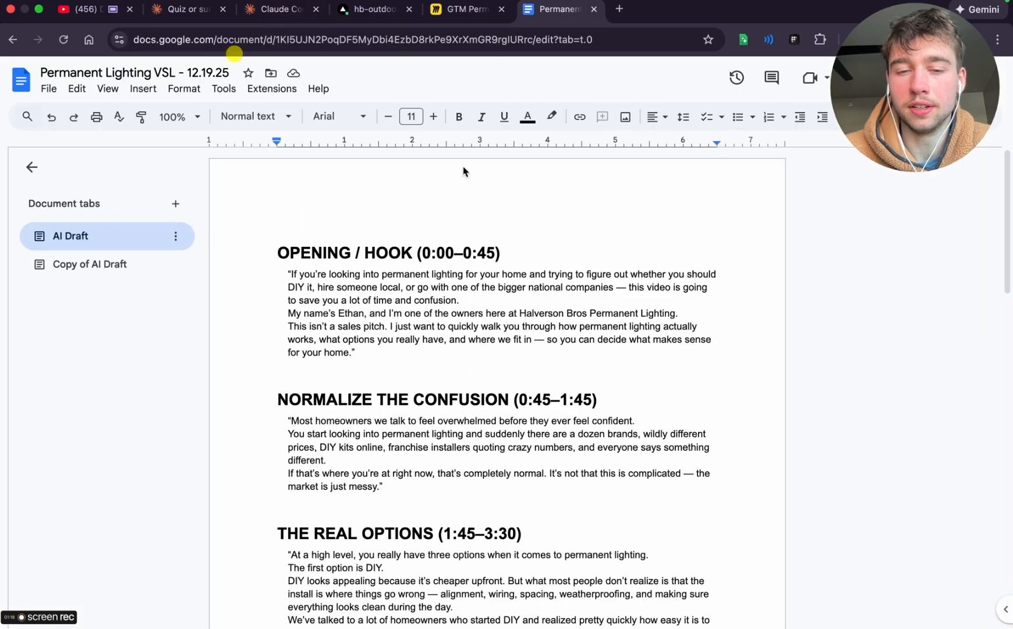
Open the Copy of AI Draft document tab and rename it Human Proof Read
scroll(418, 390, "down", 3)
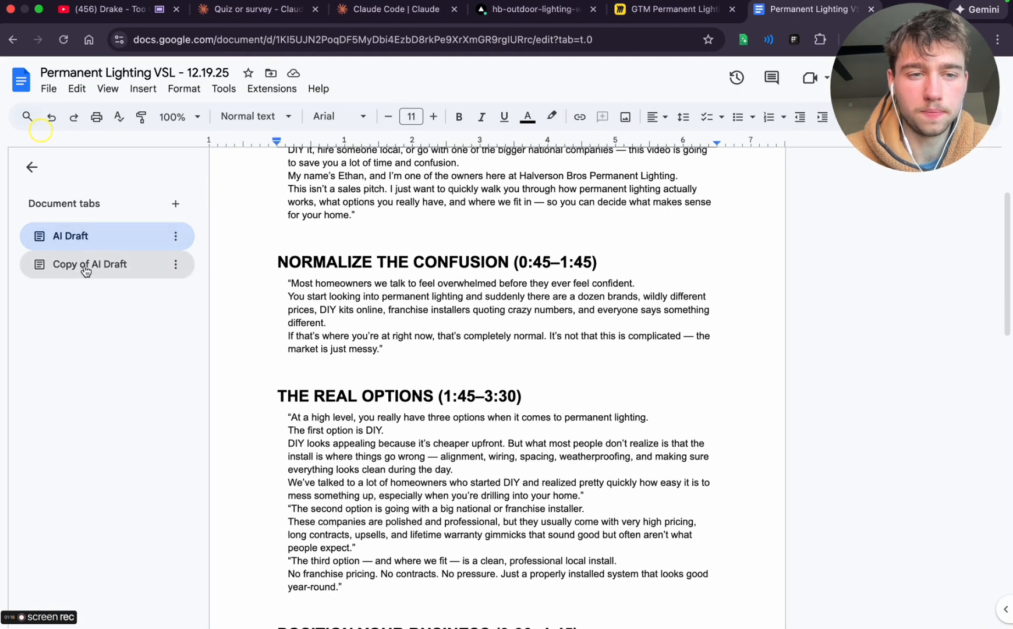
left_click(119, 273)
left_click(175, 265)
left_click(219, 361)
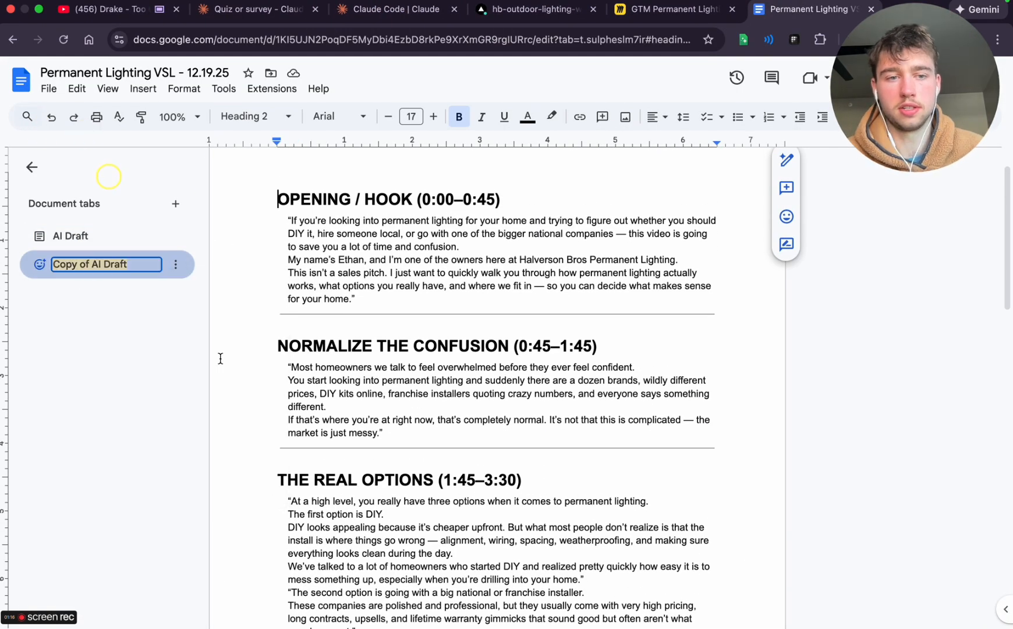
type("H")
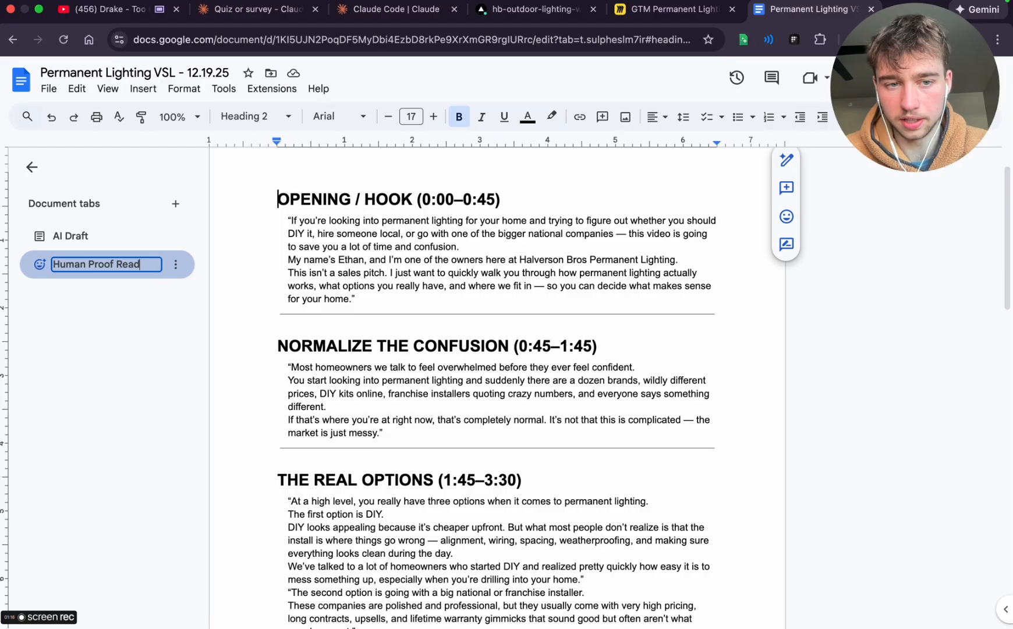
type("uman Proof Read")
key("Return")
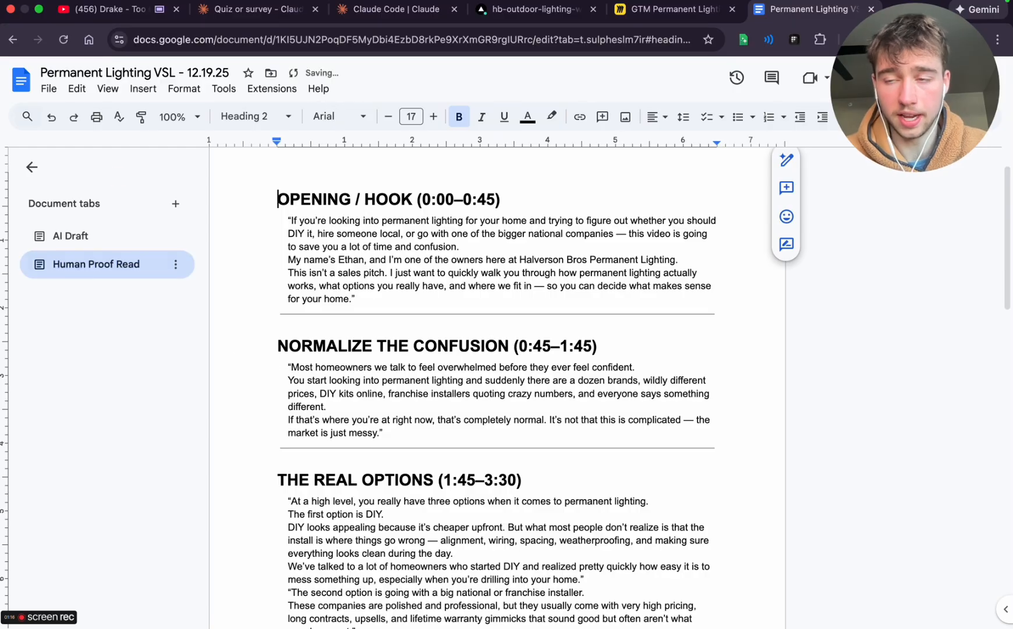
Delete the divider lines below the Opening / Hook and Normalize the Confusion sections of the Human Proof Read draft
left_click(373, 307)
key("BackSpace")
left_click(393, 442)
key("BackSpace")
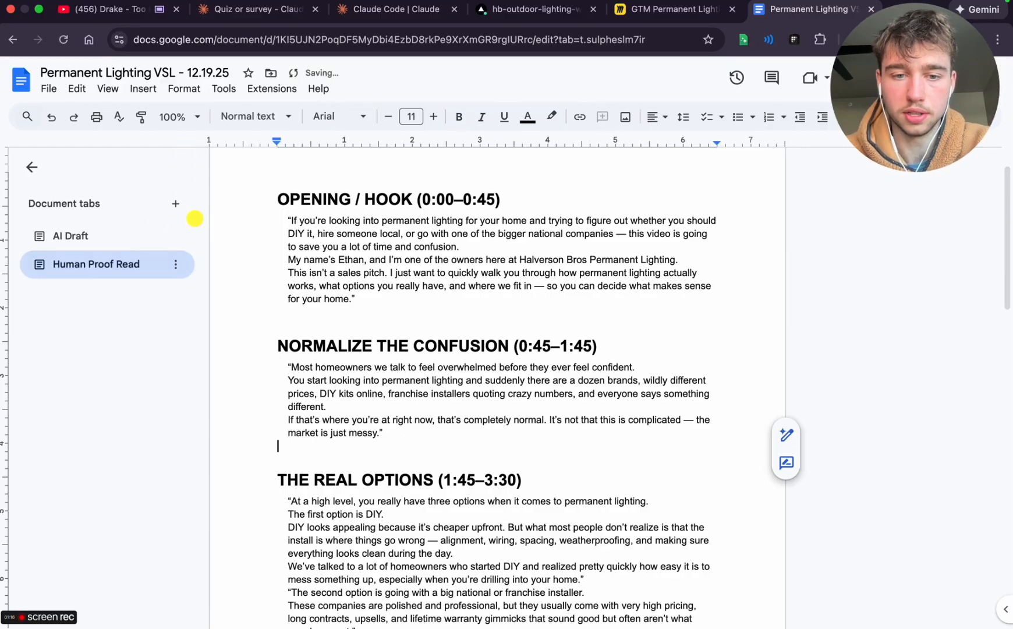
Delete the divider line below The Real Options section and remove that section's heading
scroll(422, 472, "down", 4)
left_click(402, 468)
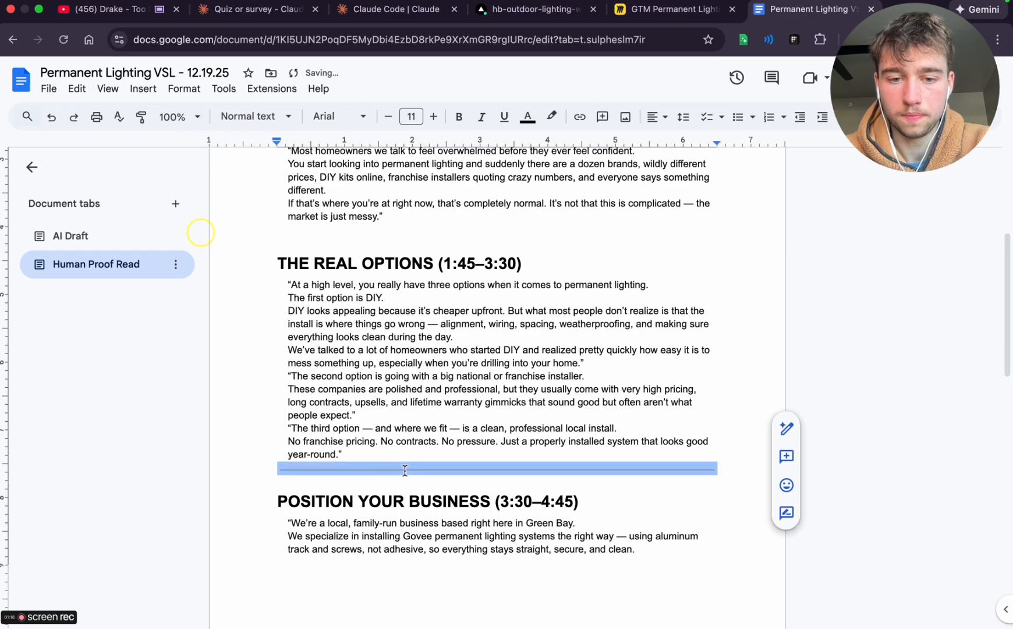
key("BackSpace")
triple_click(396, 264)
key("BackSpace")
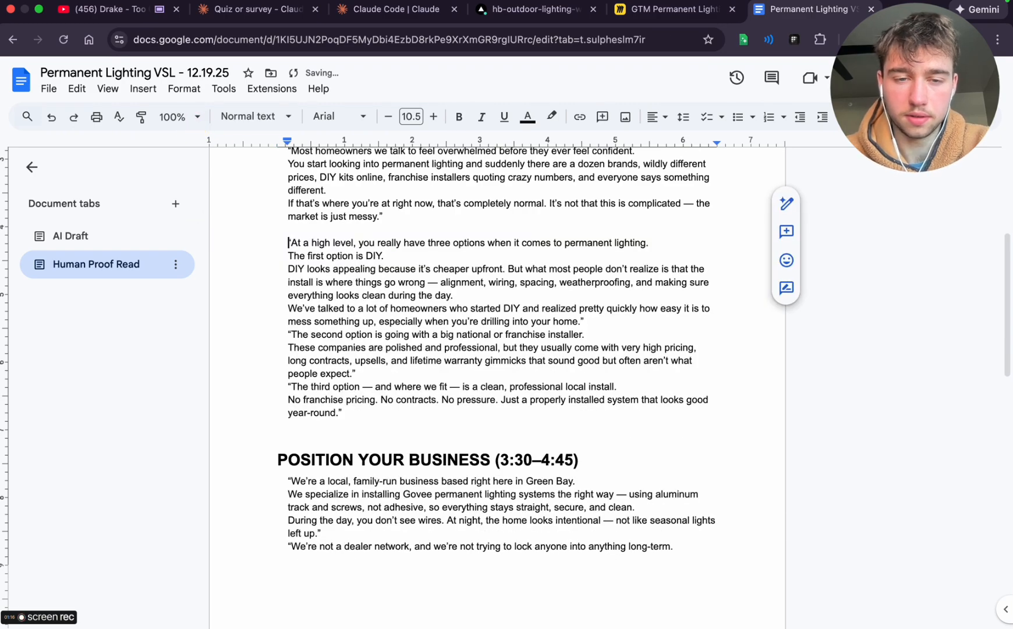
key("BackSpace")
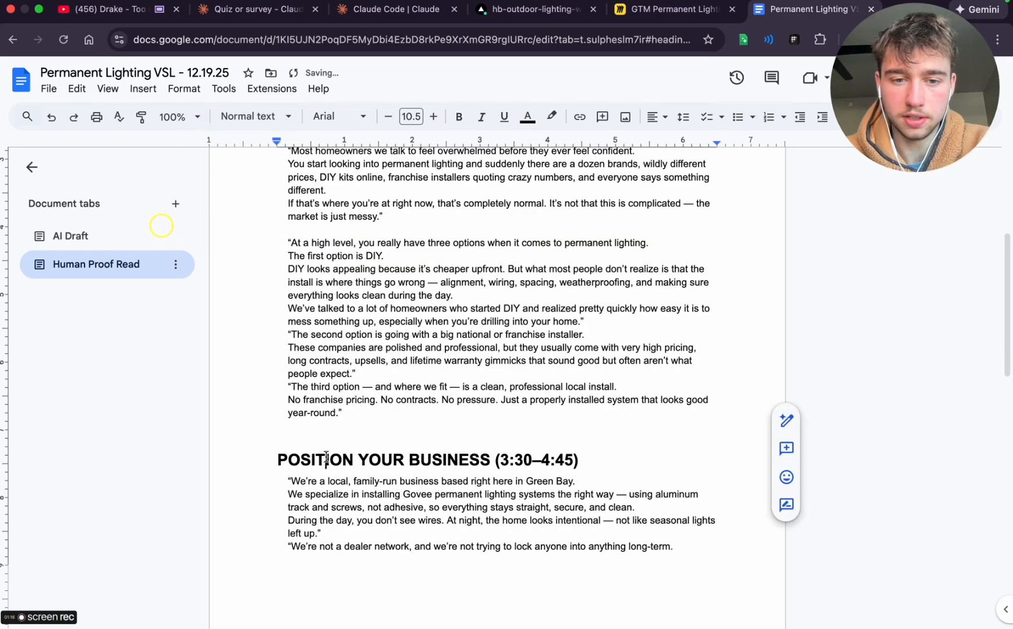
Delete the Position Your Business heading and the divider line below that section
double_click(324, 459)
triple_click(325, 460)
key("BackSpace")
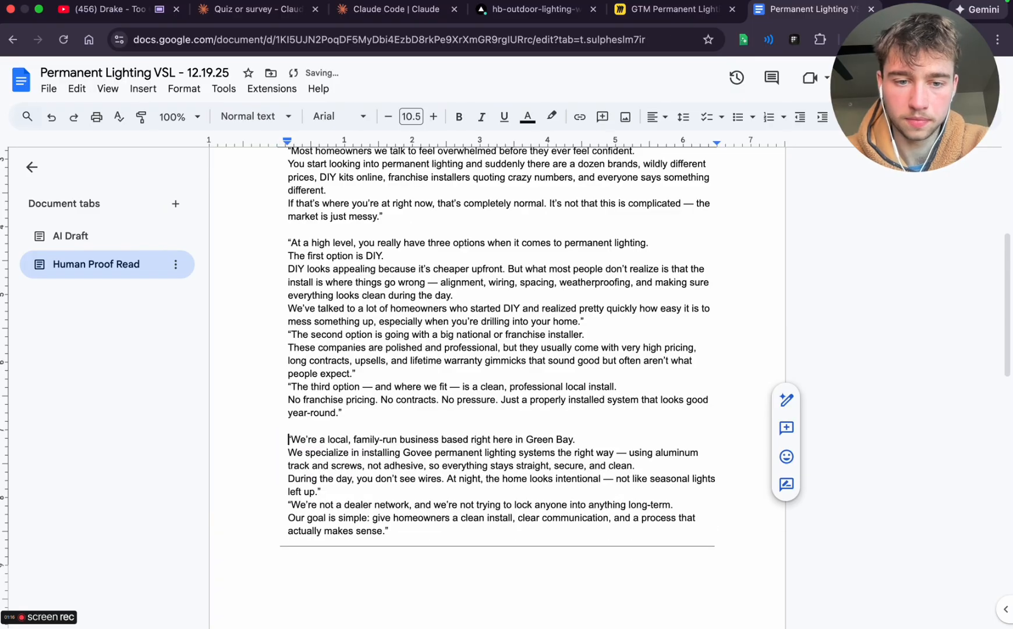
scroll(402, 513, "down", 5)
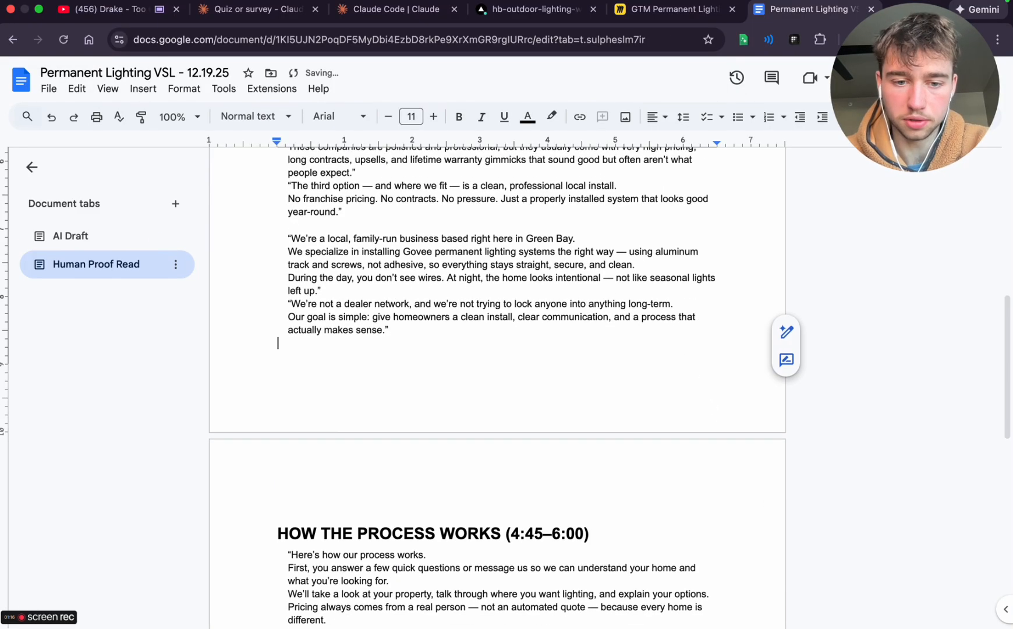
Delete the How the Process Works heading from the Human Proof Read draft
left_click(385, 464)
double_click(385, 466)
triple_click(385, 466)
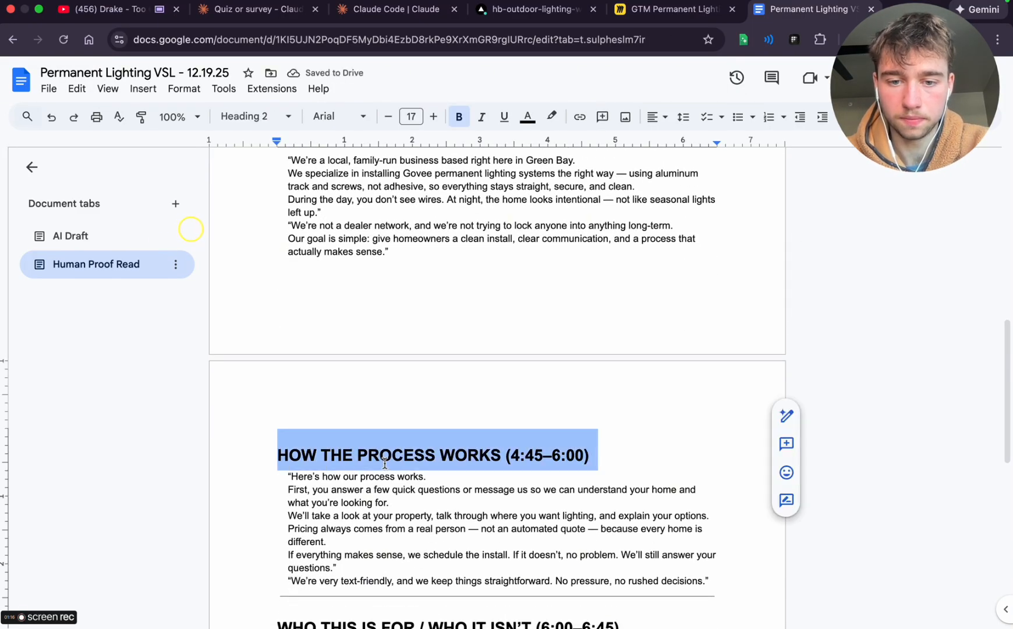
key("BackSpace")
Delete the divider line above Who This Is For / Who It Isn't and remove that section's heading
scroll(385, 466, "down", 3)
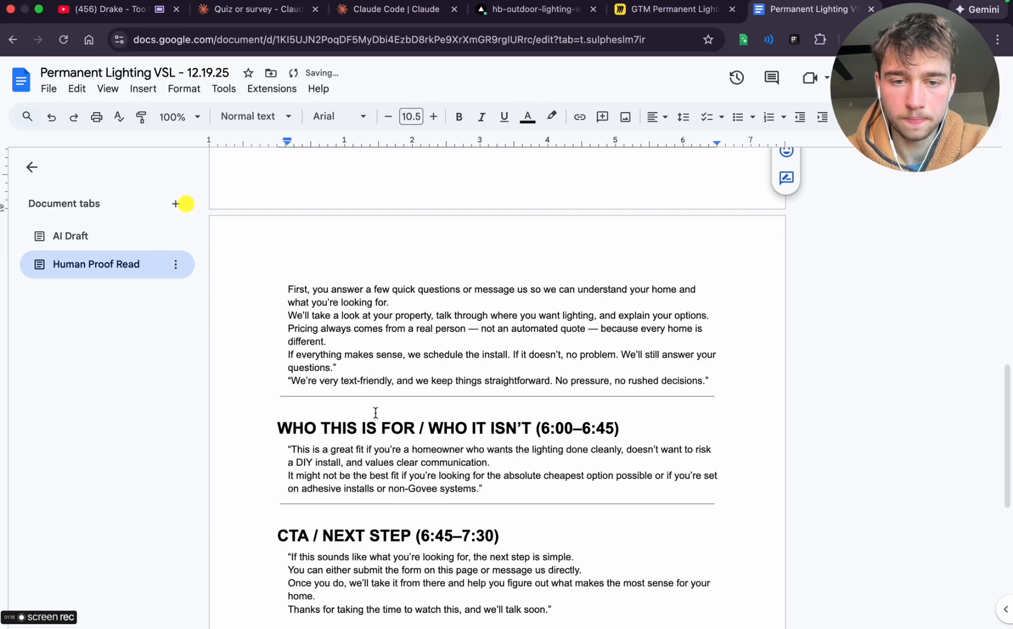
left_click(361, 402)
key("BackSpace")
triple_click(334, 424)
key("BackSpace")
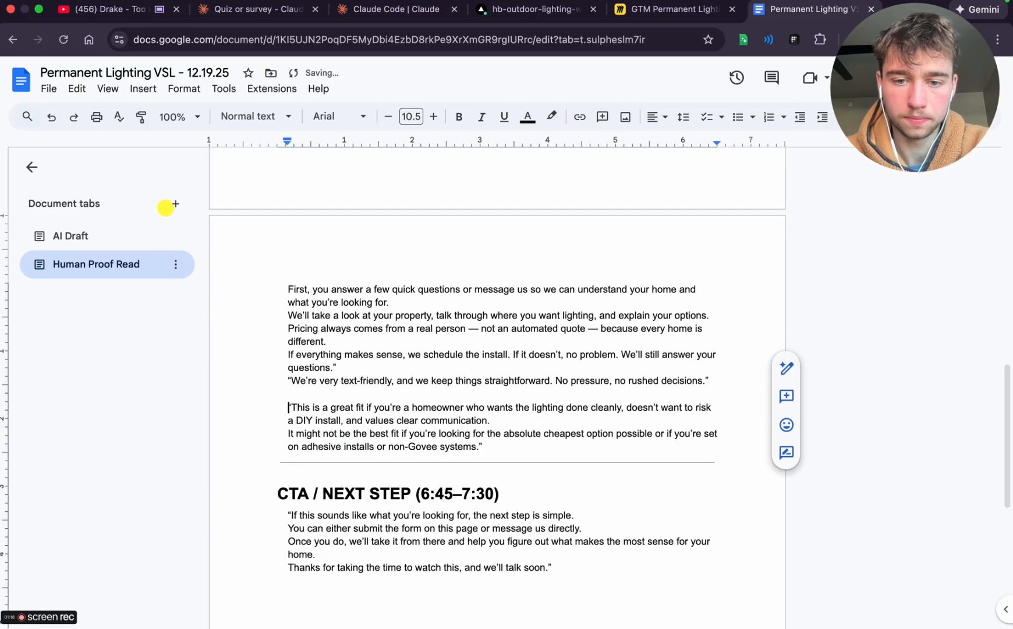
Delete the divider line above CTA / Next Step and remove that section's heading
left_click(328, 462)
key("BackSpace")
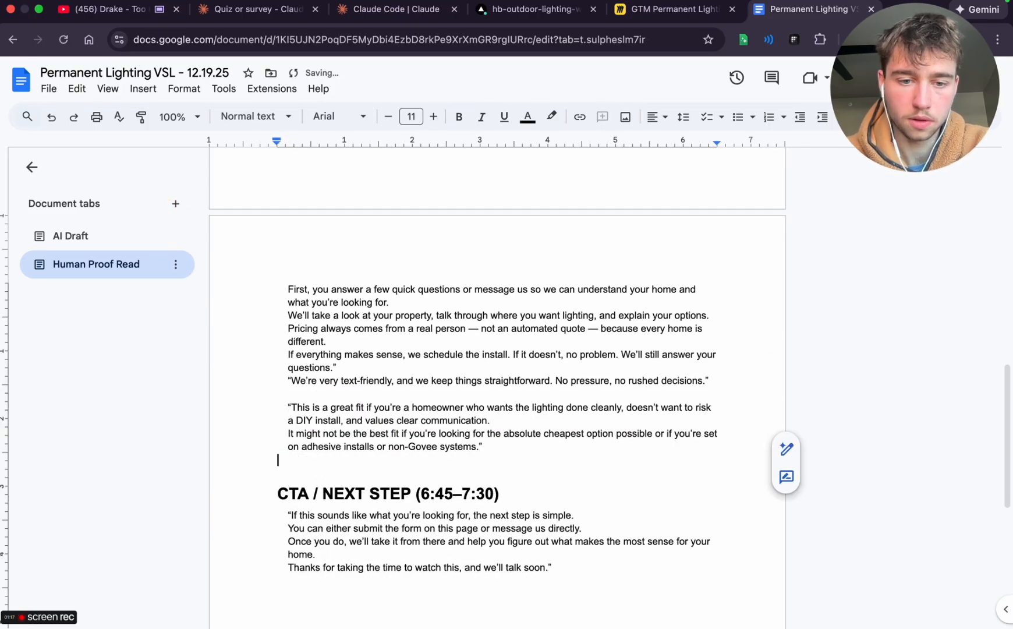
triple_click(314, 481)
key("BackSpace")
Delete the Normalize the Confusion and Opening / Hook headings from the Human Proof Read draft
scroll(397, 485, "up", 10)
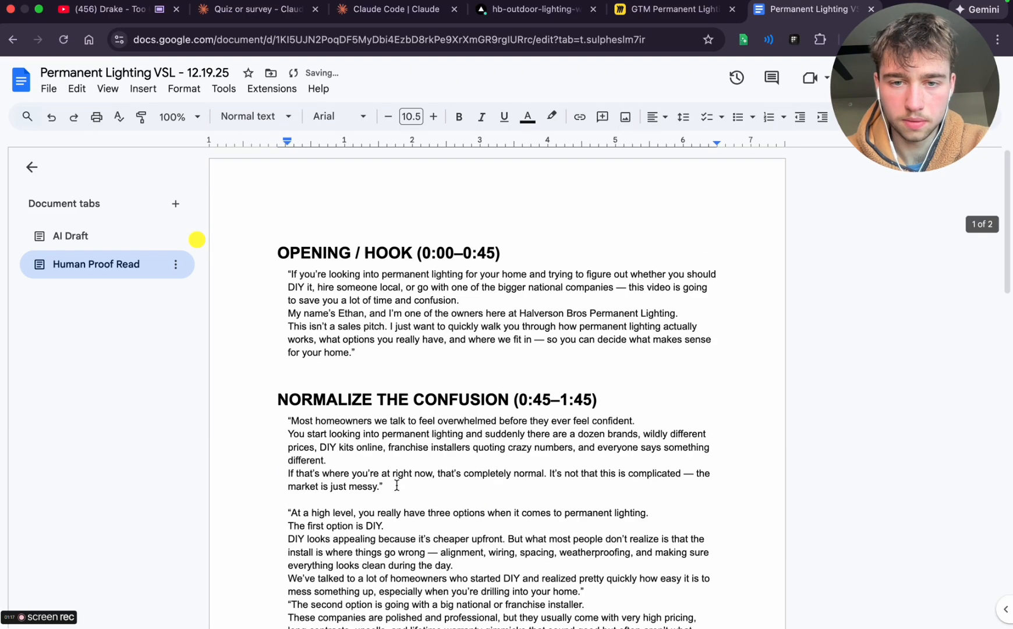
triple_click(333, 398)
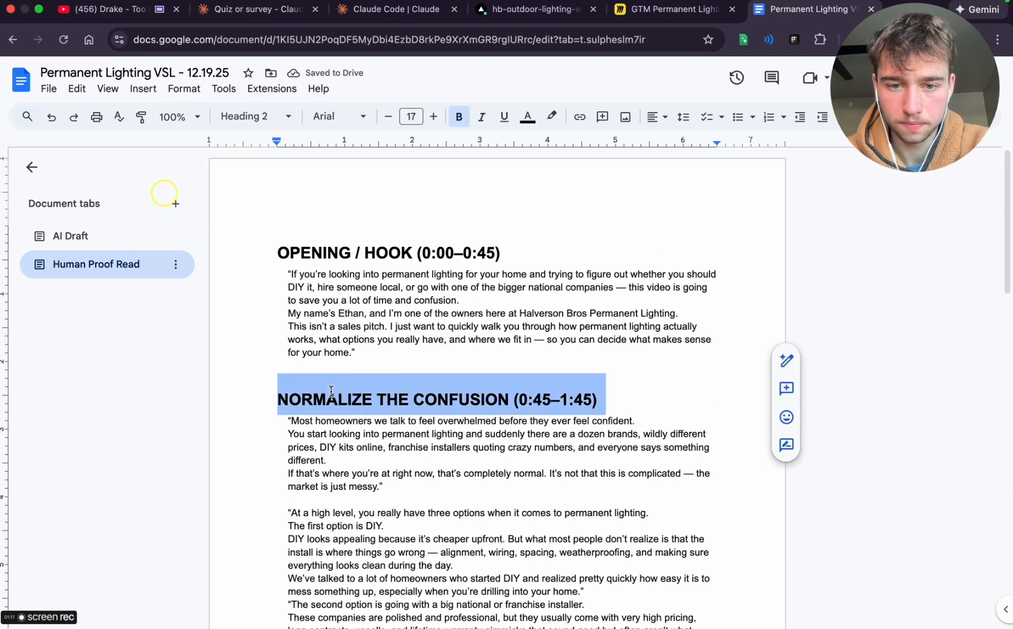
key("BackSpace")
triple_click(366, 252)
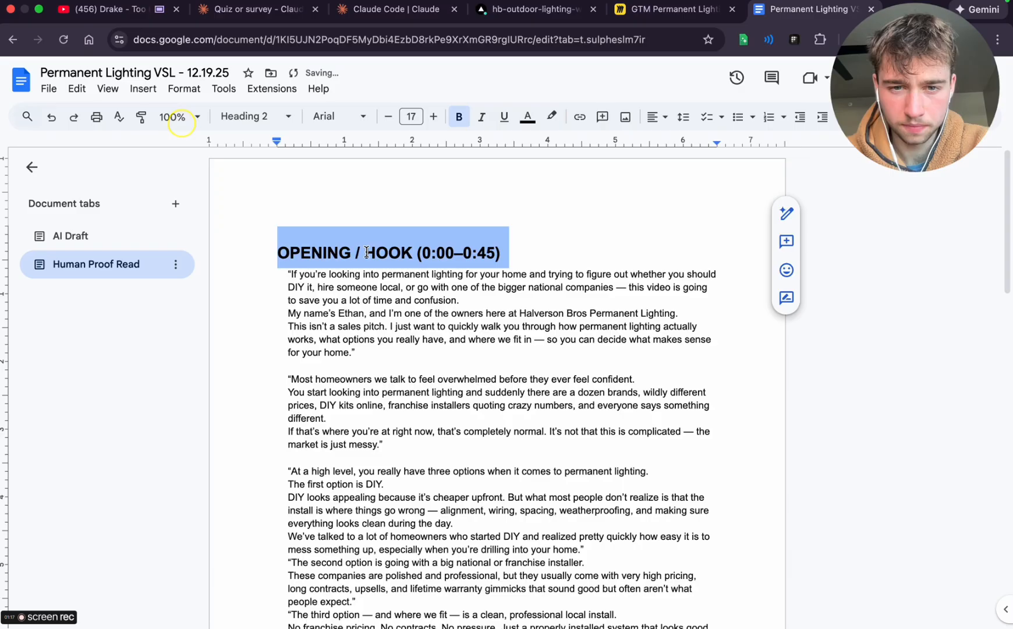
key("BackSpace")
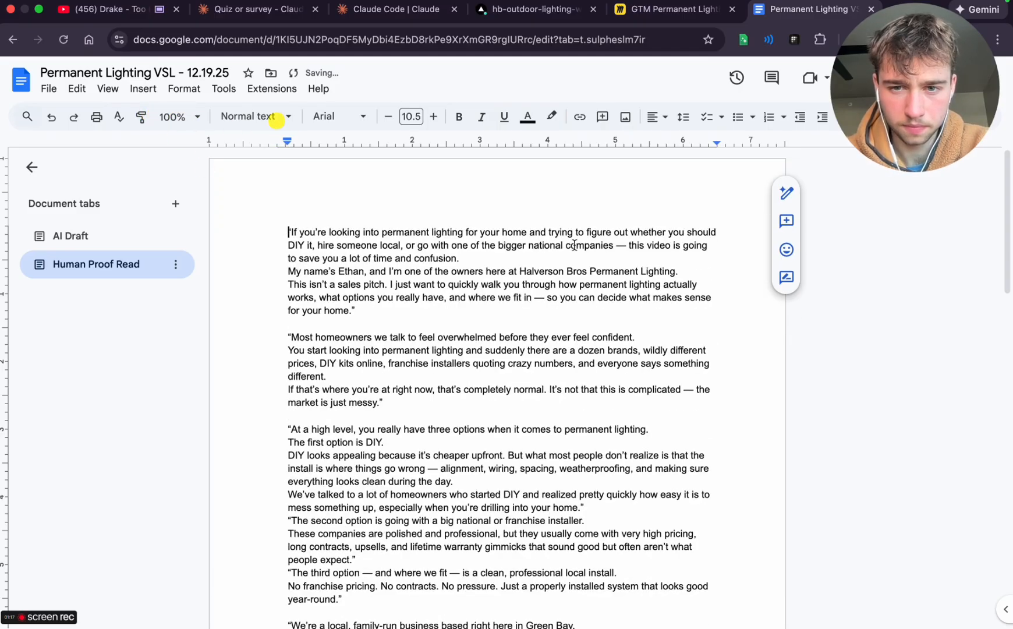
Insert blank lines before and after the speaker's name introduction in the opening section
key("Down")
key("Down")
key("End")
key("Return")
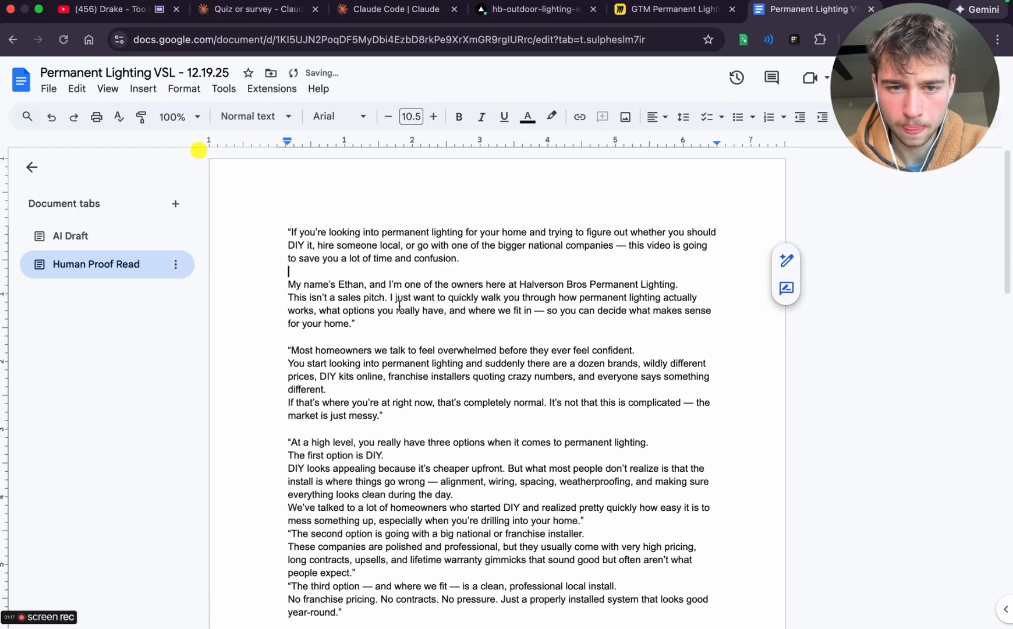
left_click(680, 285)
key("Return")
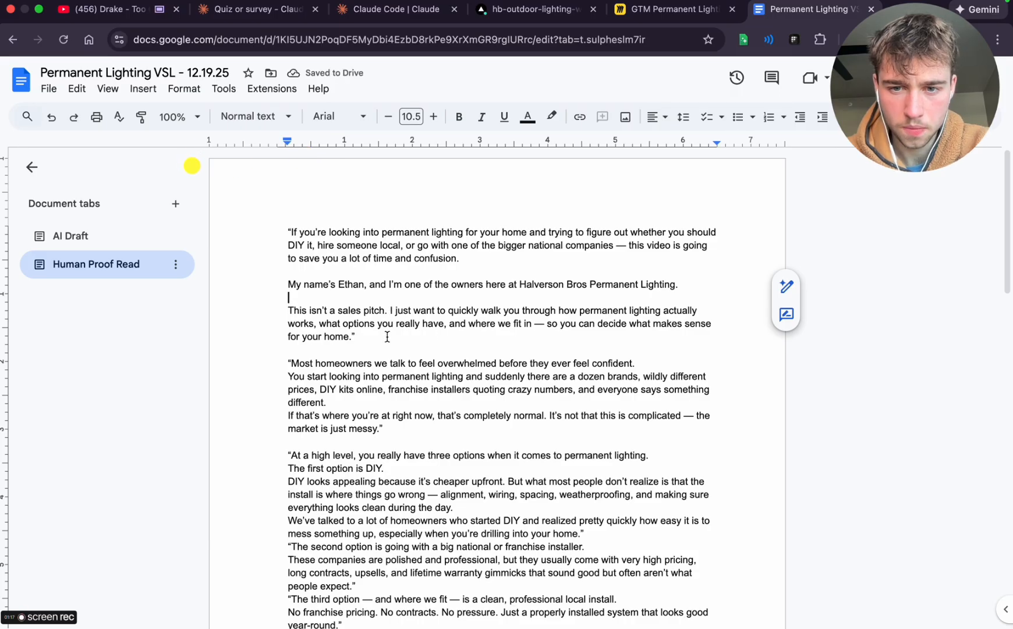
Insert blank lines after the 'Most homeowners we talk to' sentence and after 'everyone says something different.'
scroll(387, 336, "down", 1)
left_click(656, 333)
key("Return")
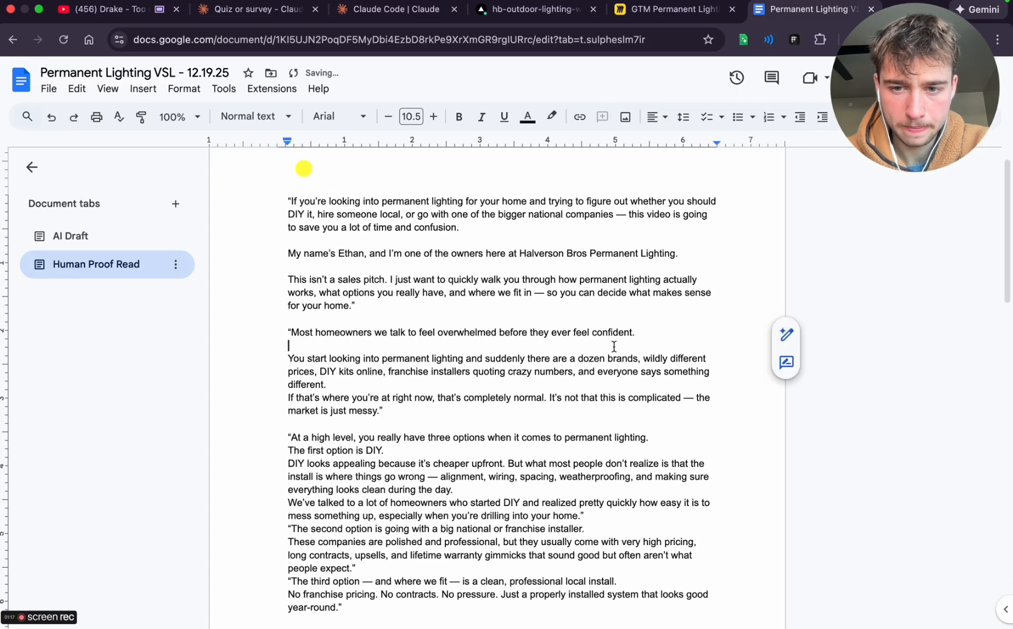
left_click(333, 384)
key("Return")
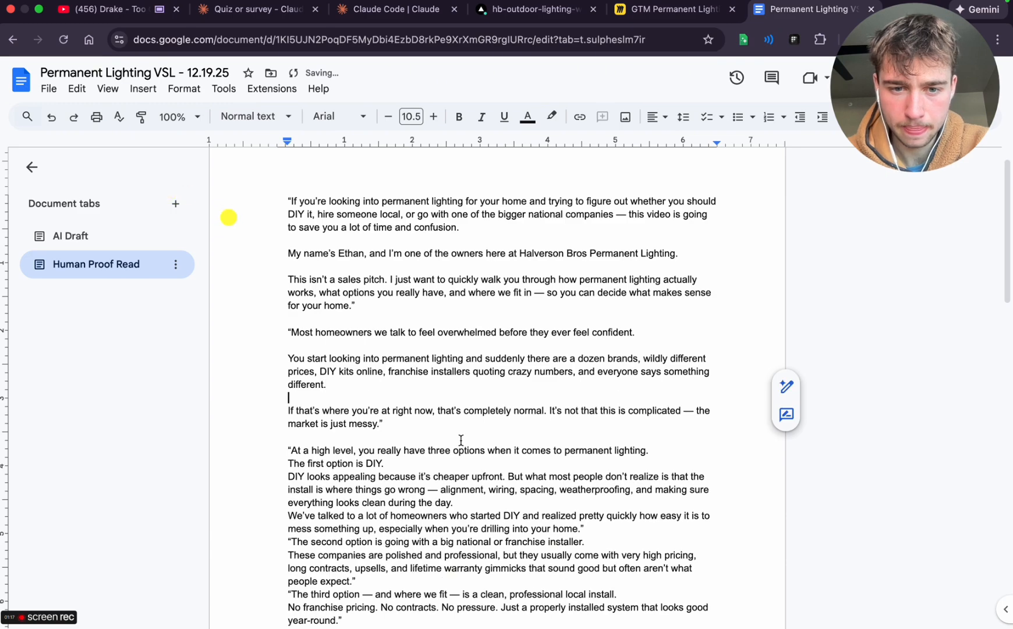
Set 'The first option is DIY.' apart with a blank line above and below it
scroll(460, 440, "down", 2)
left_click(408, 403)
key("Return")
scroll(453, 387, "down", 1)
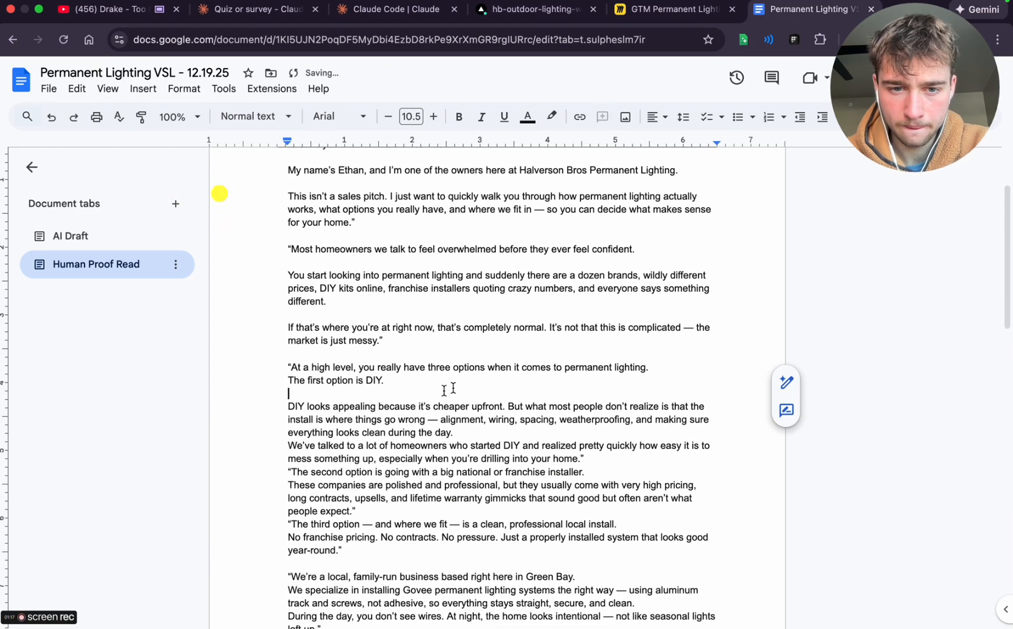
left_click(667, 366)
key("Return")
Insert blank lines after 'everything looks clean during the day.' and after 'when you're drilling into your home.'
scroll(640, 373, "down", 1)
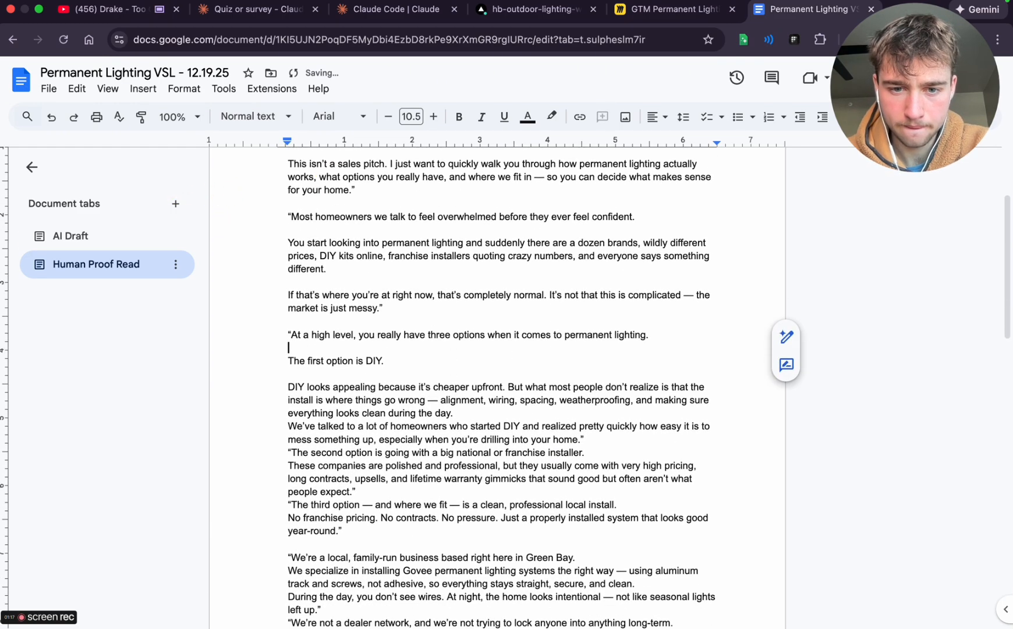
left_click(487, 413)
key("Return")
left_click(619, 452)
key("Return")
Insert blank lines after the sentence introducing the second option and after 'often aren't what people expect.'
scroll(619, 452, "down", 1)
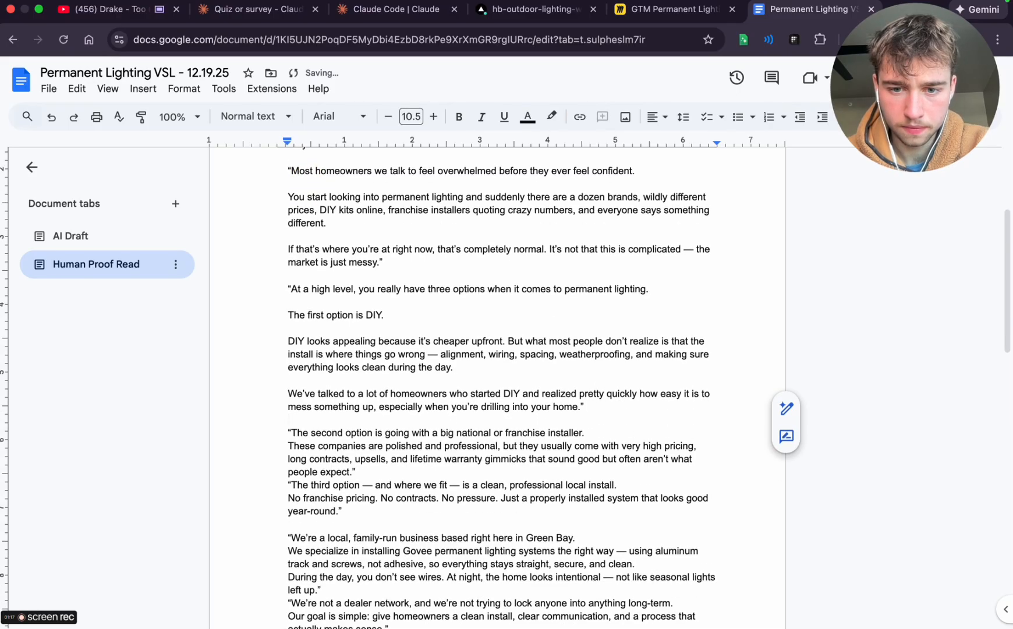
left_click(595, 432)
key("Return")
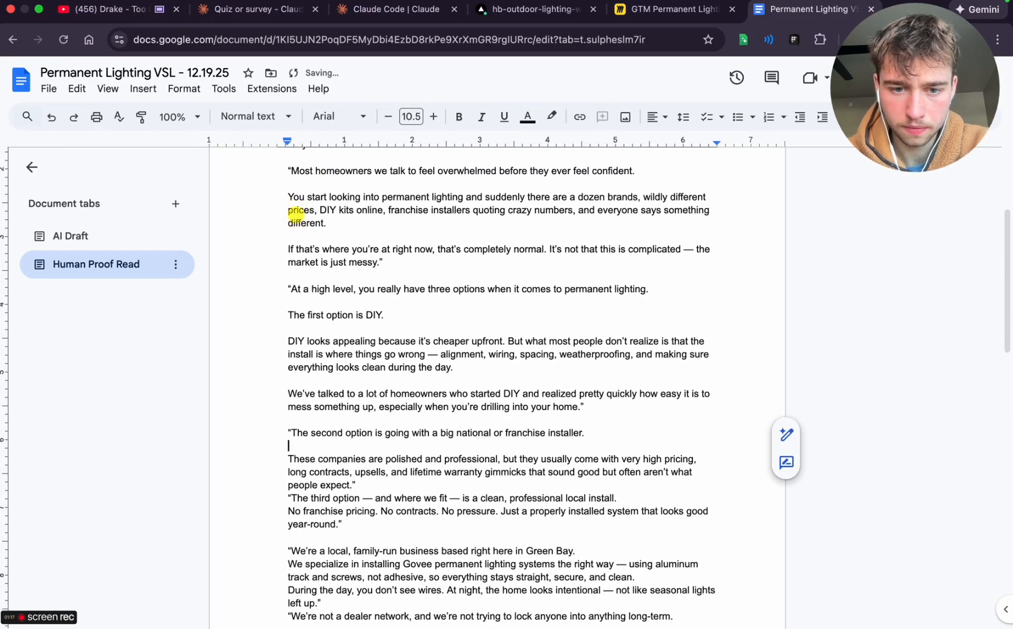
scroll(588, 431, "down", 1)
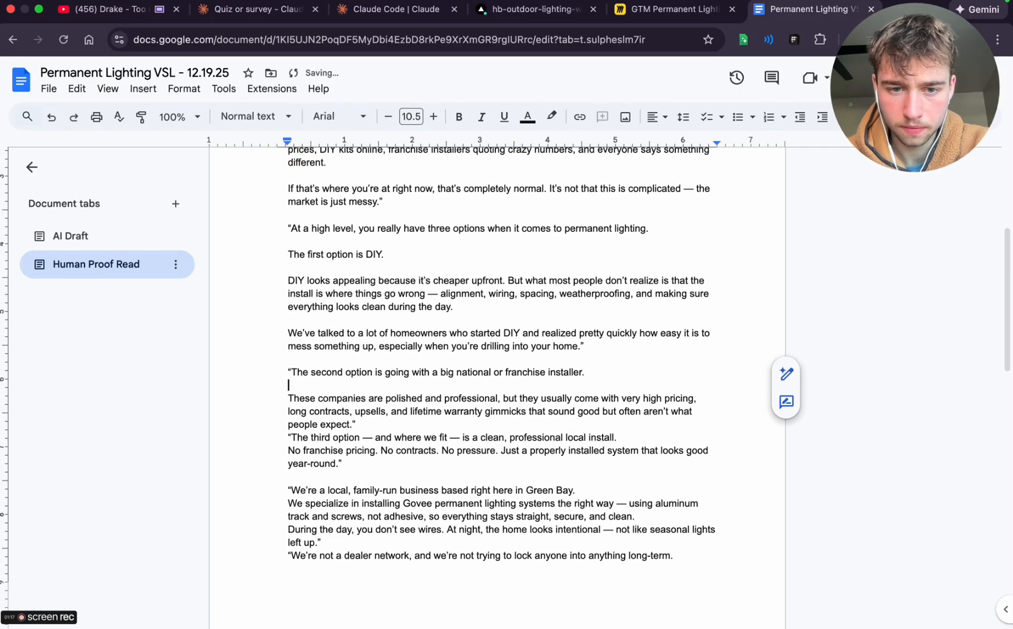
left_click(370, 422)
key("Return")
Add a line break after 'Green Bay' and a blank line after 'straight, secure, and clean.'
scroll(372, 428, "down", 1)
left_click(371, 421)
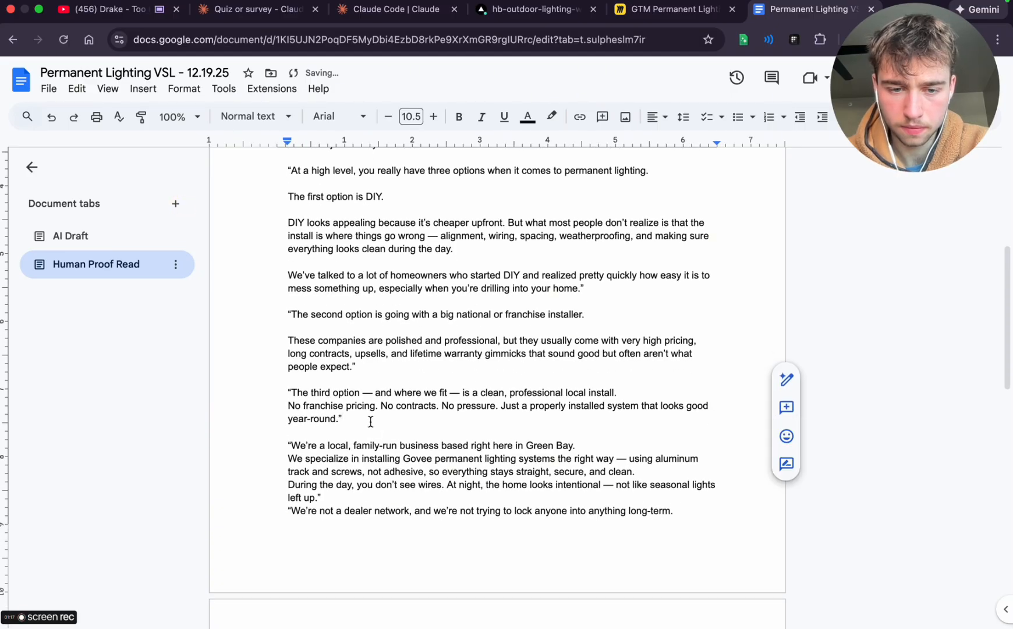
scroll(371, 421, "down", 2)
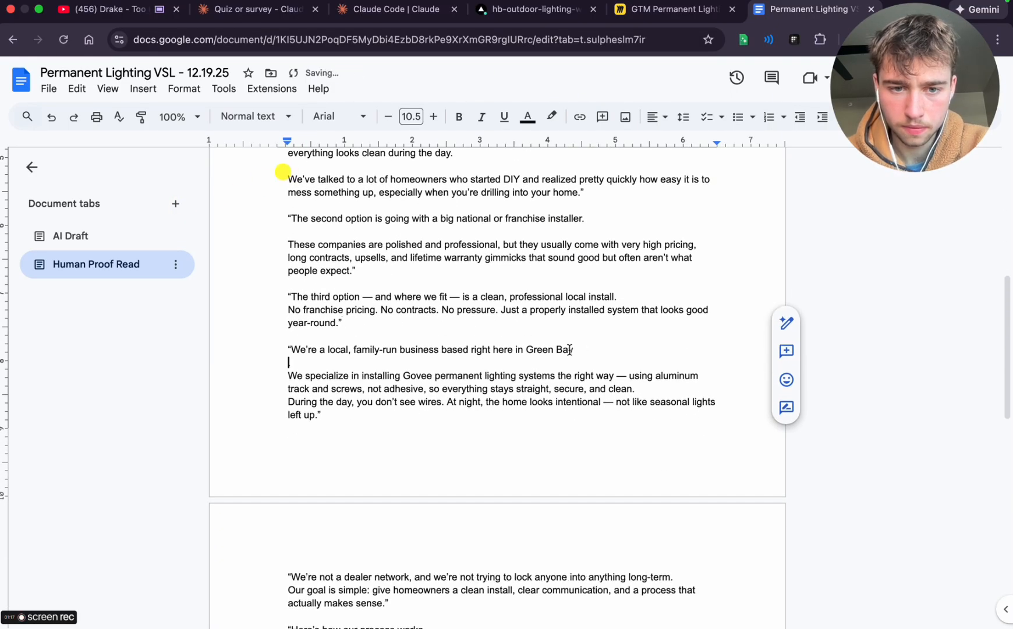
type(".")
left_click(648, 388)
key("Return")
Insert blank lines after 'not like seasonal lights left up.' and after 'lock anyone into anything long-term.'
scroll(649, 393, "down", 2)
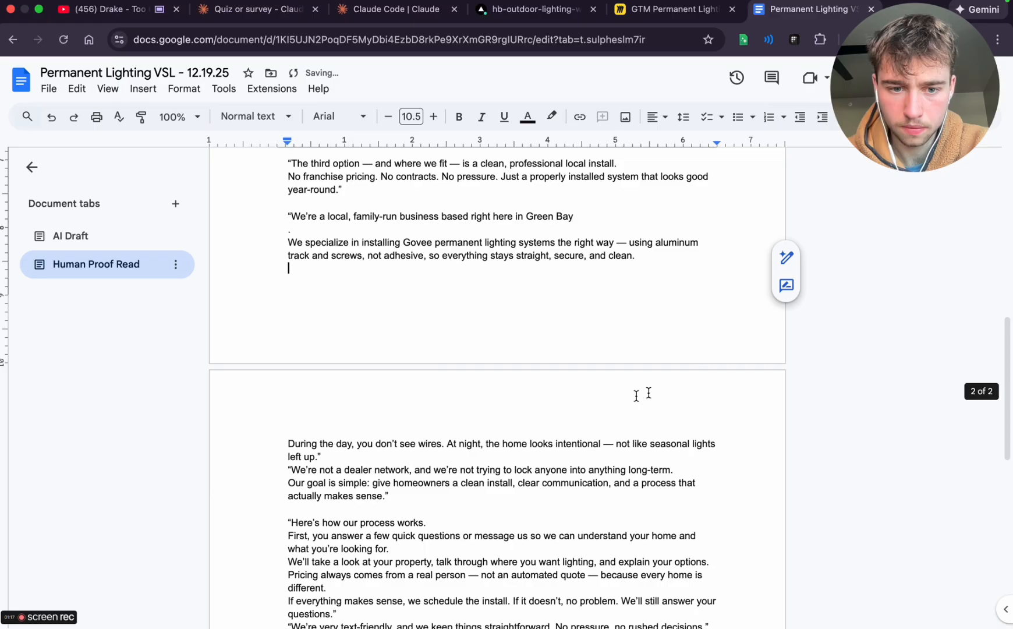
left_click(332, 459)
key("Return")
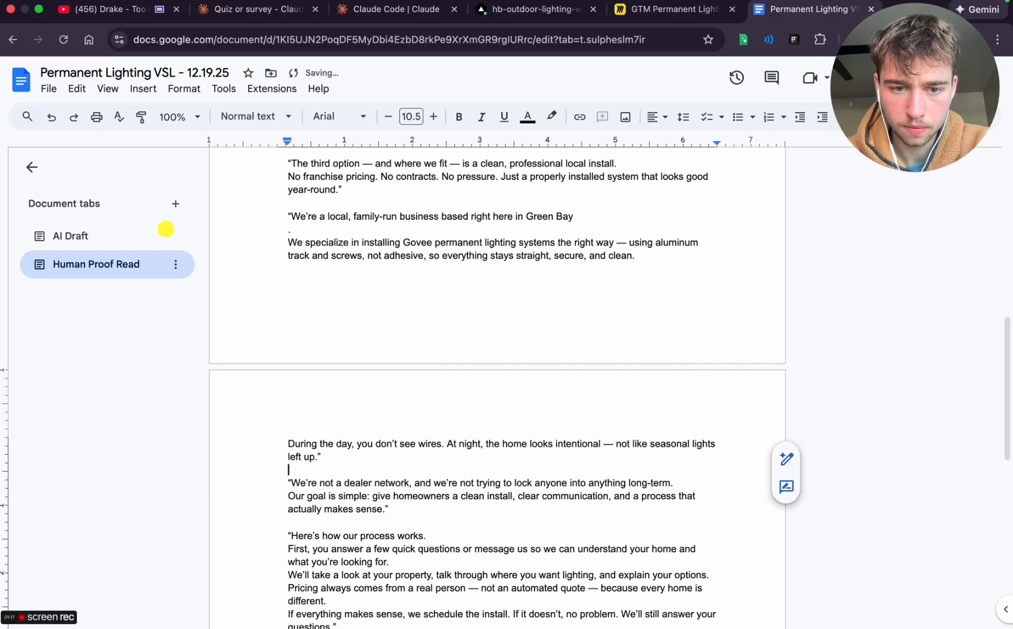
scroll(672, 453, "down", 1)
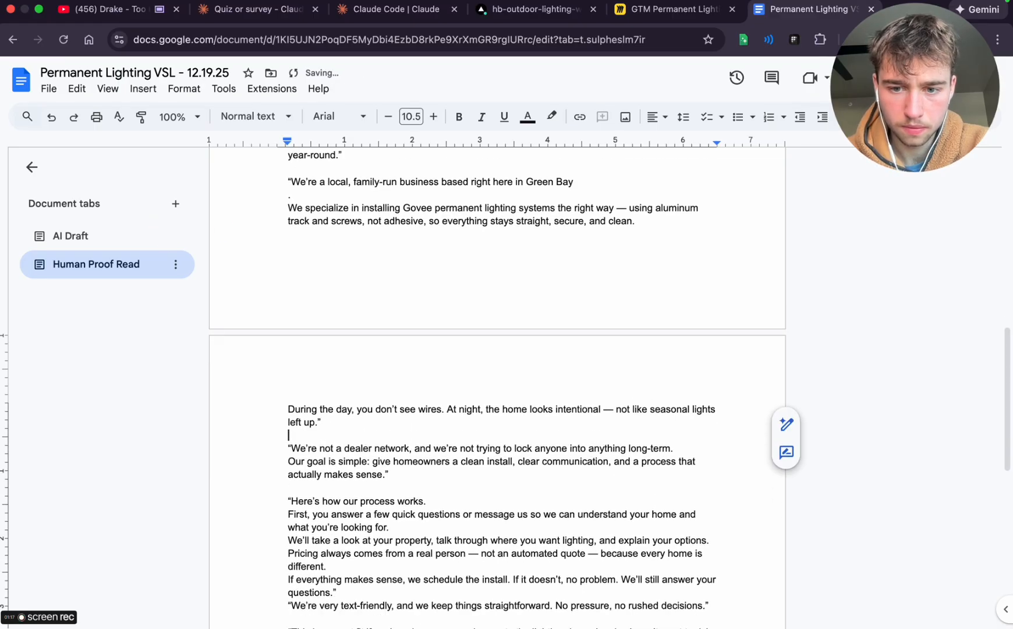
left_click(672, 452)
key("Return")
Insert blank lines after 'Here's how our process works.' and after 'your home and what you're looking for.'
scroll(671, 452, "down", 4)
left_click(466, 349)
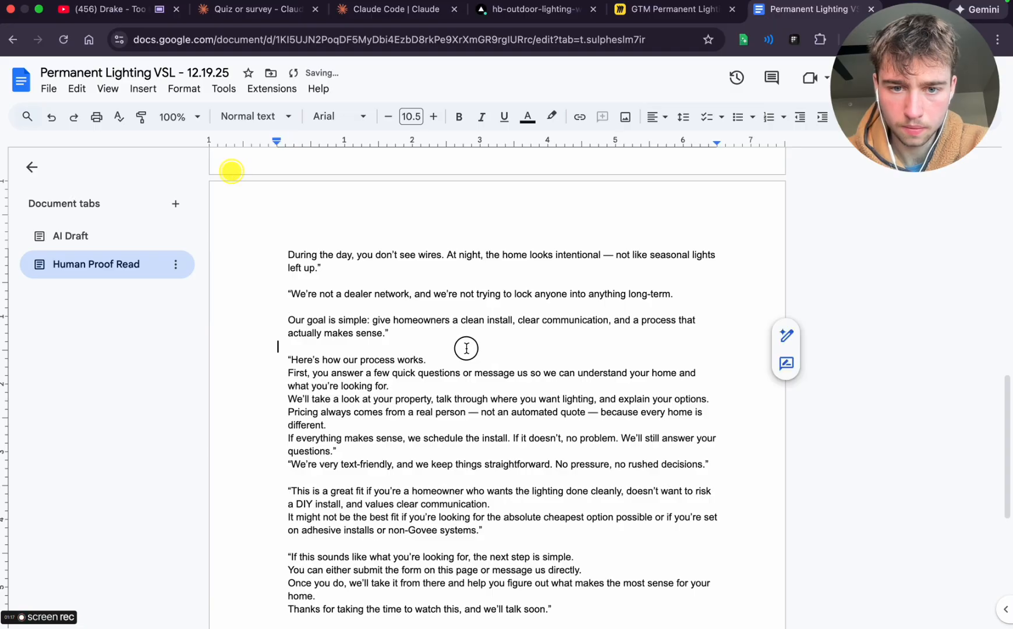
left_click(461, 358)
key("Return")
scroll(417, 357, "down", 1)
left_click(417, 355)
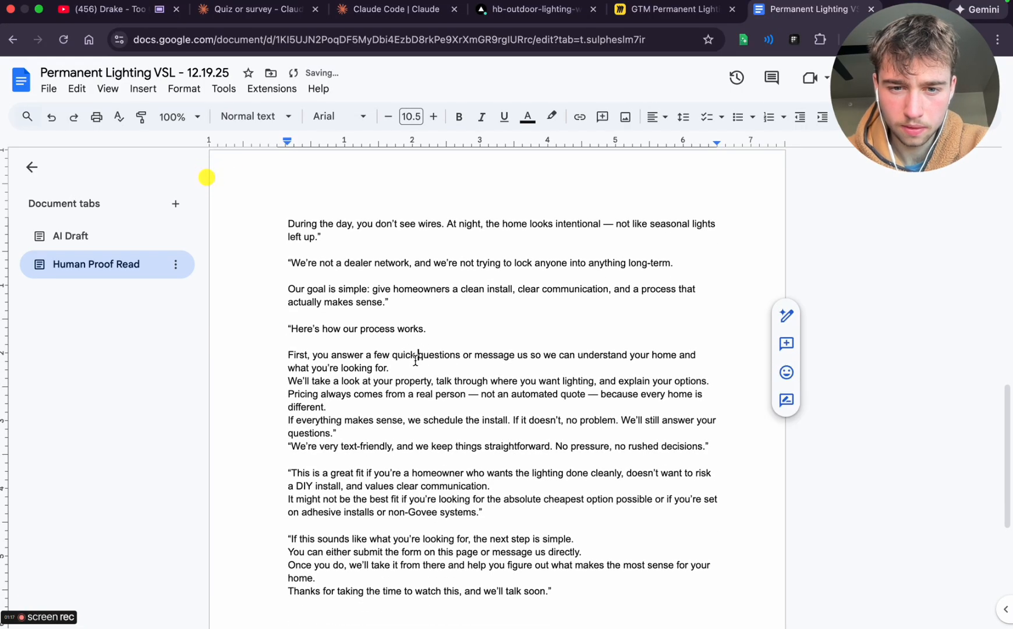
left_click(392, 367)
key("Return")
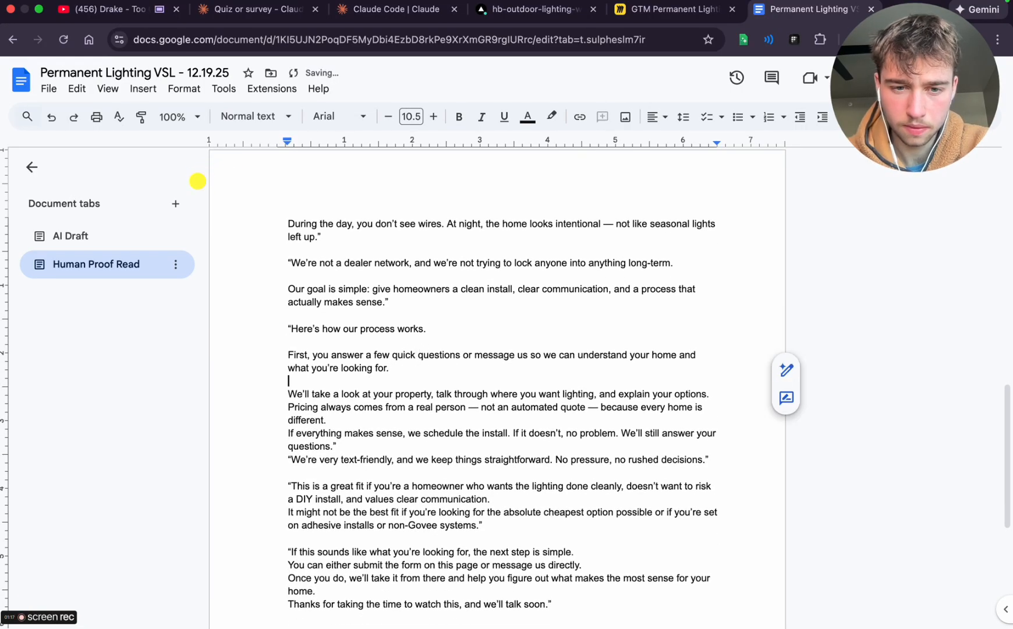
Insert blank lines after 'because every home is different.' and after 'We'll still answer your questions.'
left_click(369, 417)
key("Return")
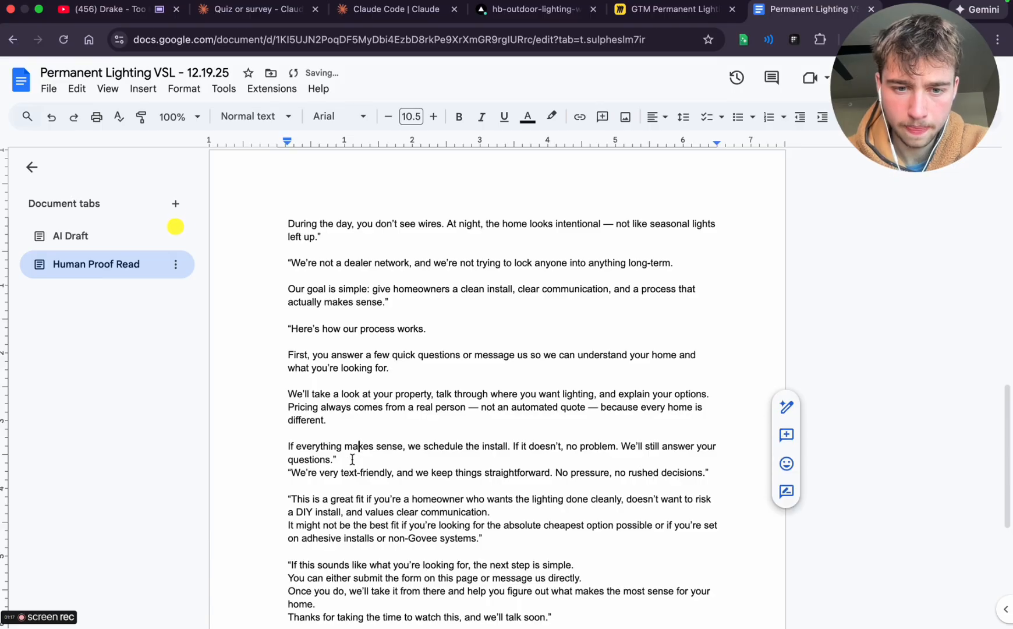
left_click(352, 460)
key("Return")
type("\\")
key("BackSpace")
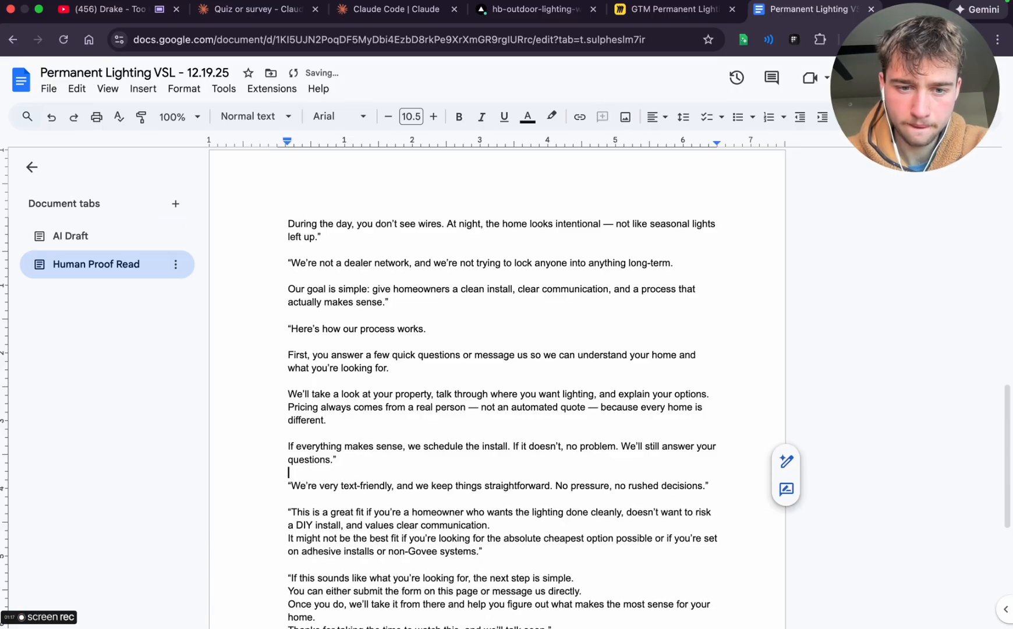
Insert blank lines after 'values clear communication.' and after 'the next step is simple.'
scroll(483, 495, "down", 2)
left_click(492, 482)
key("Return")
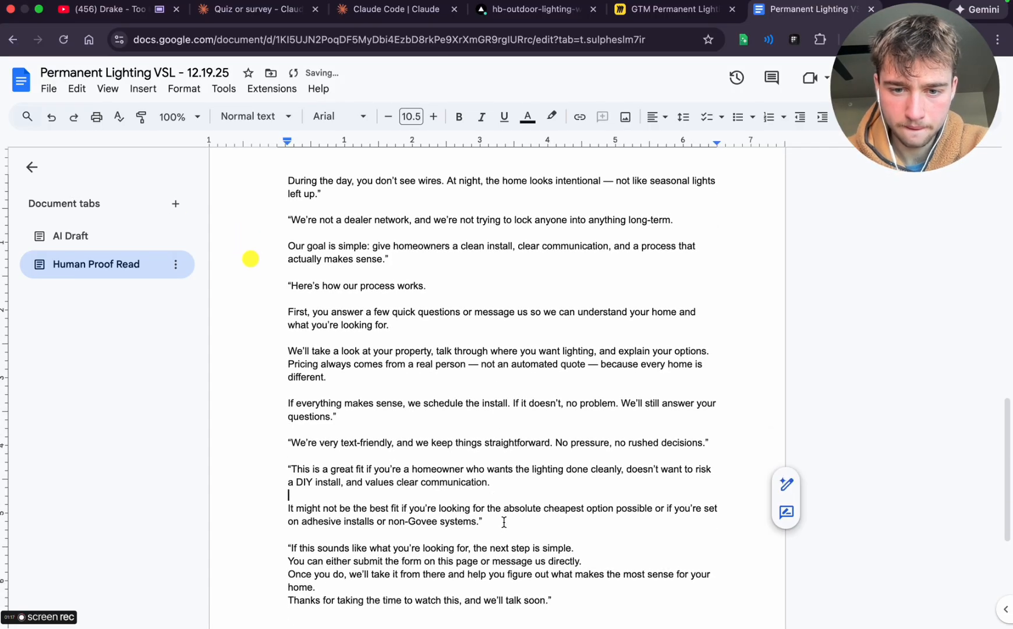
scroll(503, 523, "down", 3)
left_click(573, 478)
key("Return")
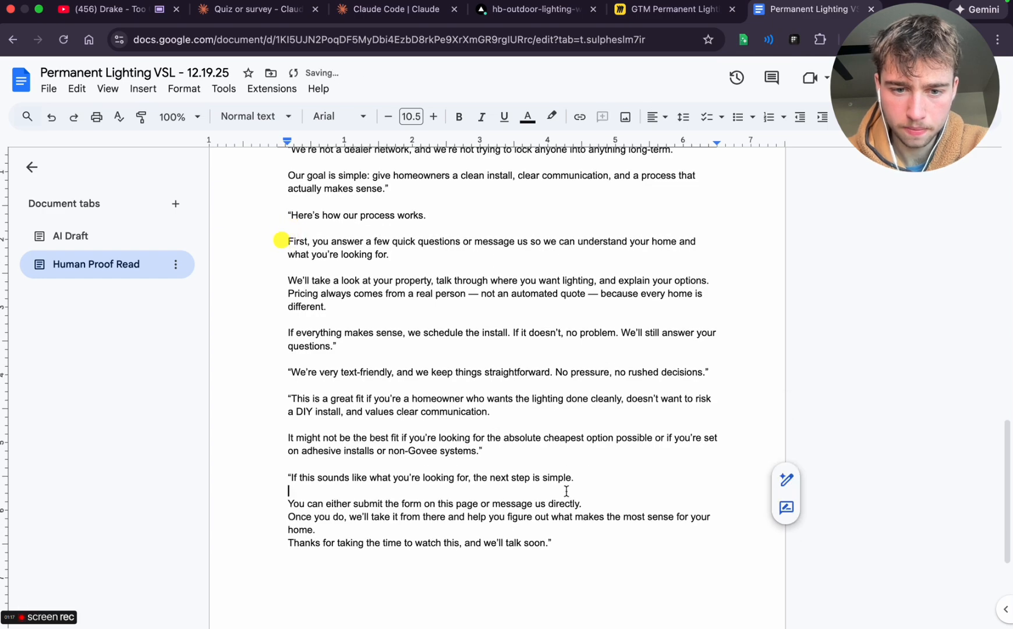
Insert blank lines after 'message us directly.' and after 'what makes the most sense for your home.'
left_click(594, 502)
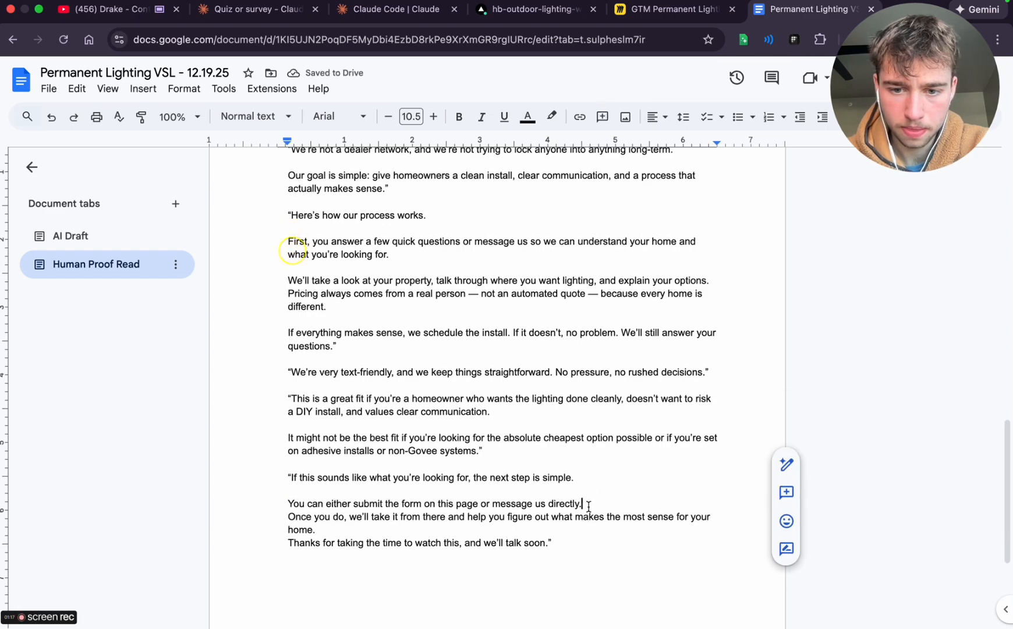
key("Return")
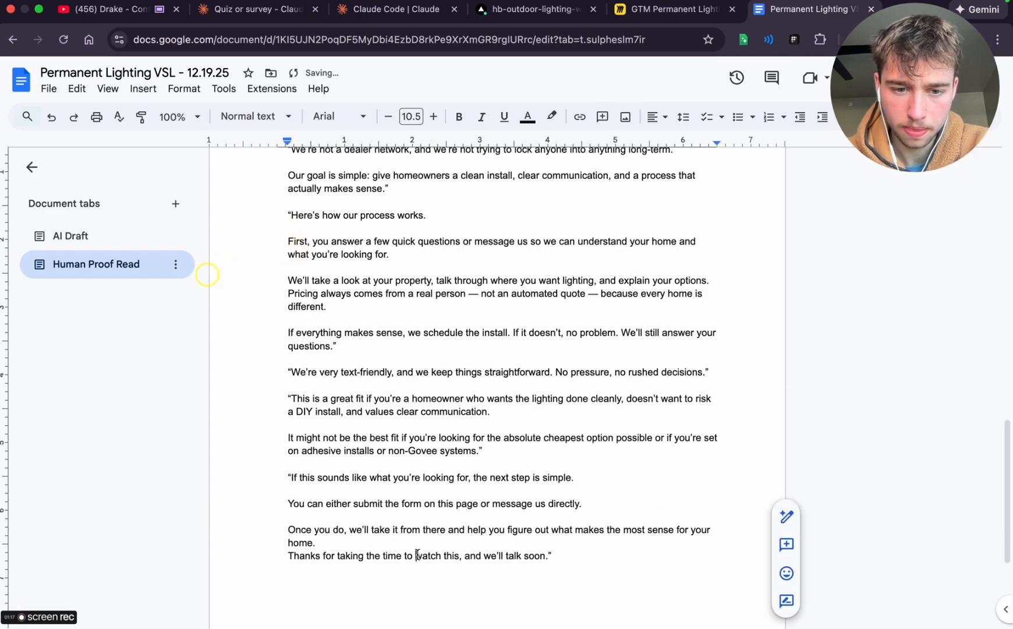
left_click(406, 542)
key("Return")
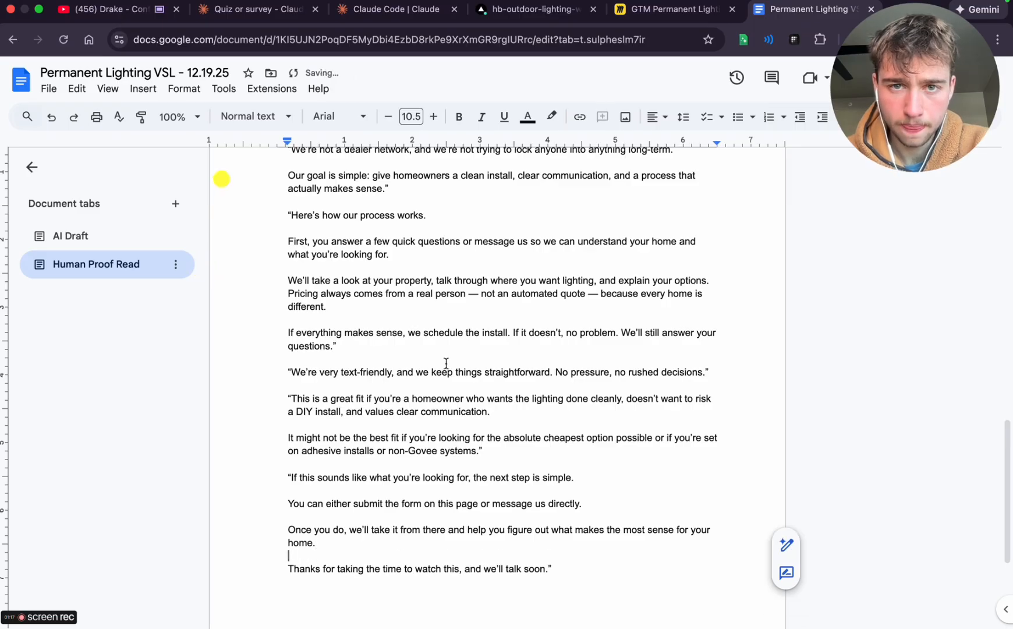
Switch to Vercel and open the details of the newest preview deployment, the get-started page redesign
left_click(385, 9)
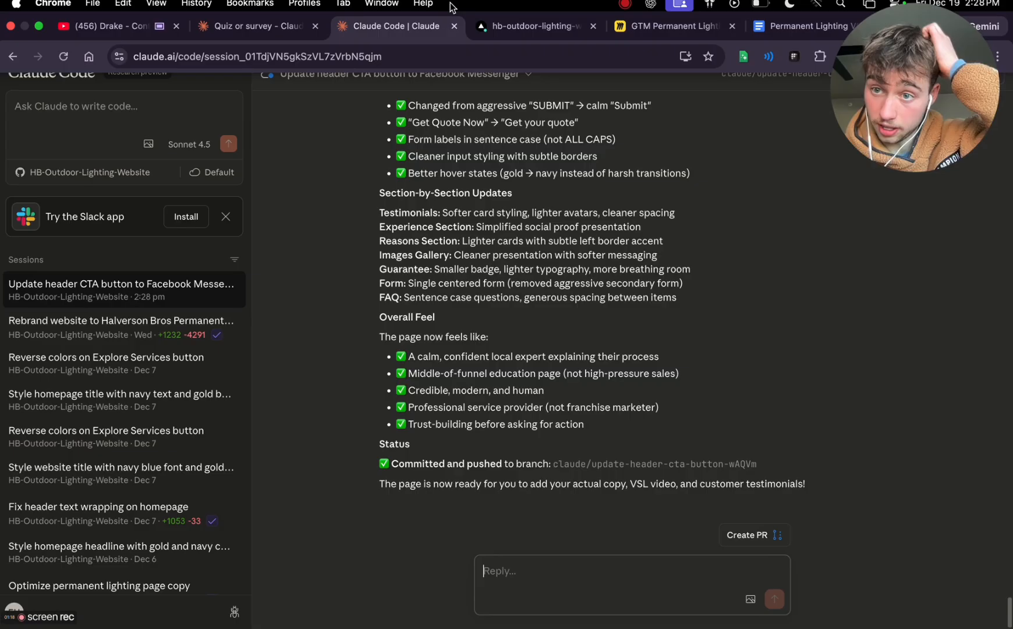
left_click(495, 26)
left_click(376, 81)
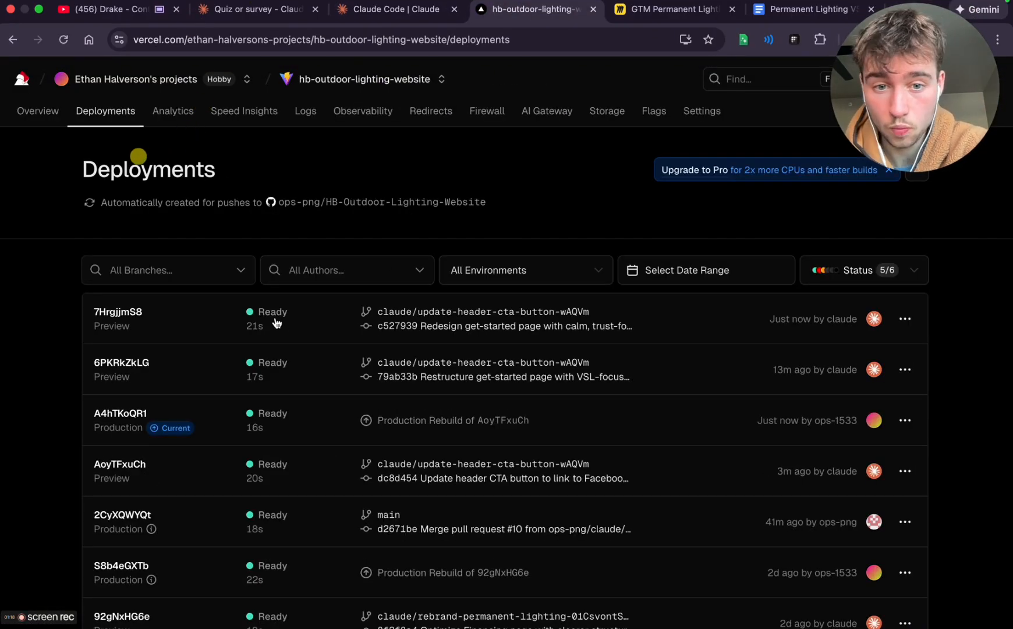
left_click(433, 320)
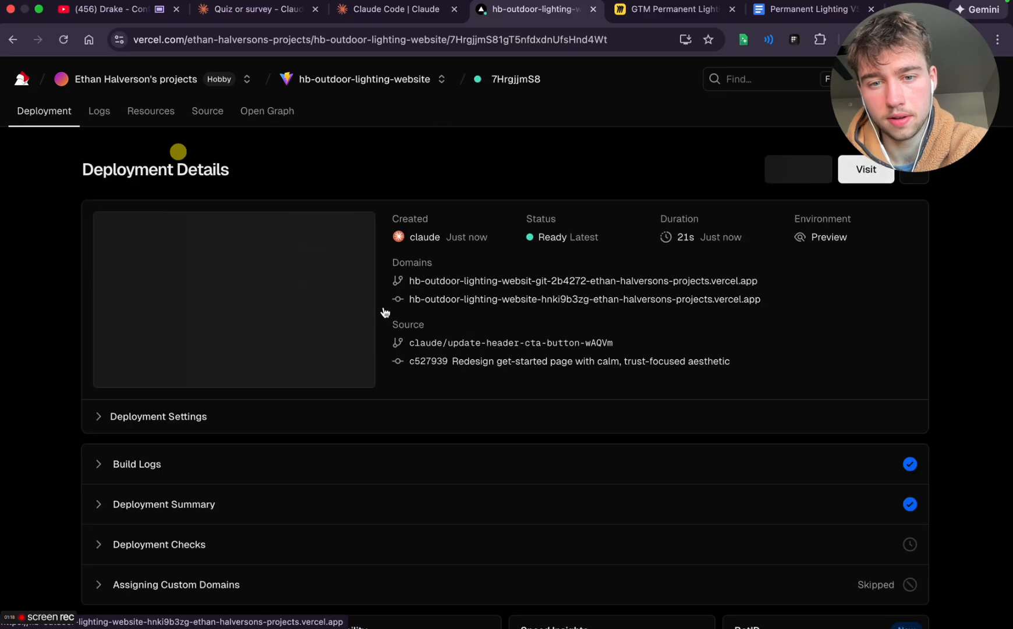
Visit the deployment's branch preview site and view its get started page before returning to the homepage
left_click(544, 285)
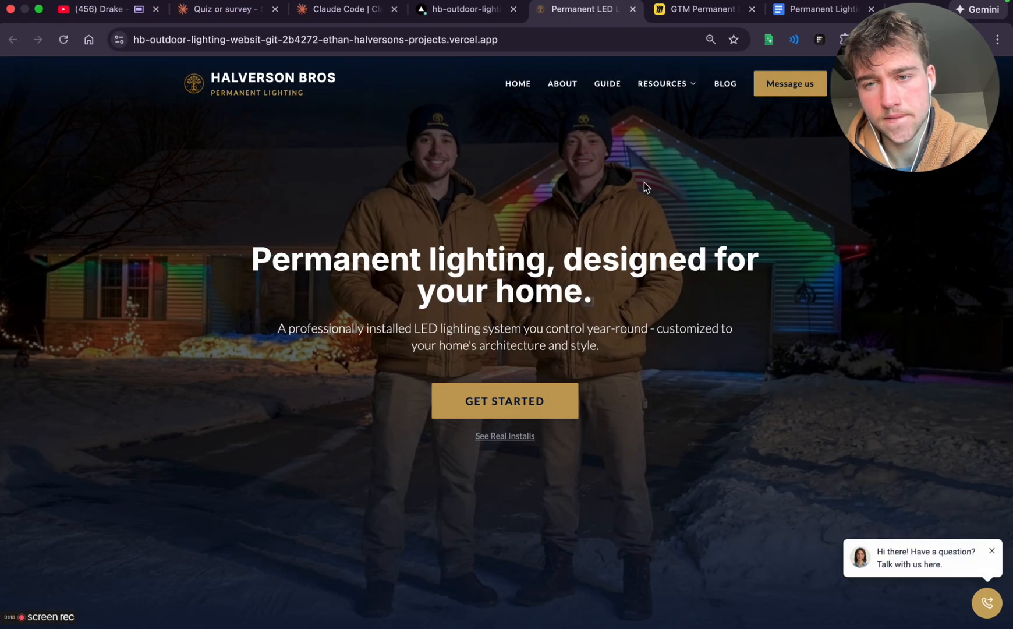
left_click(537, 402)
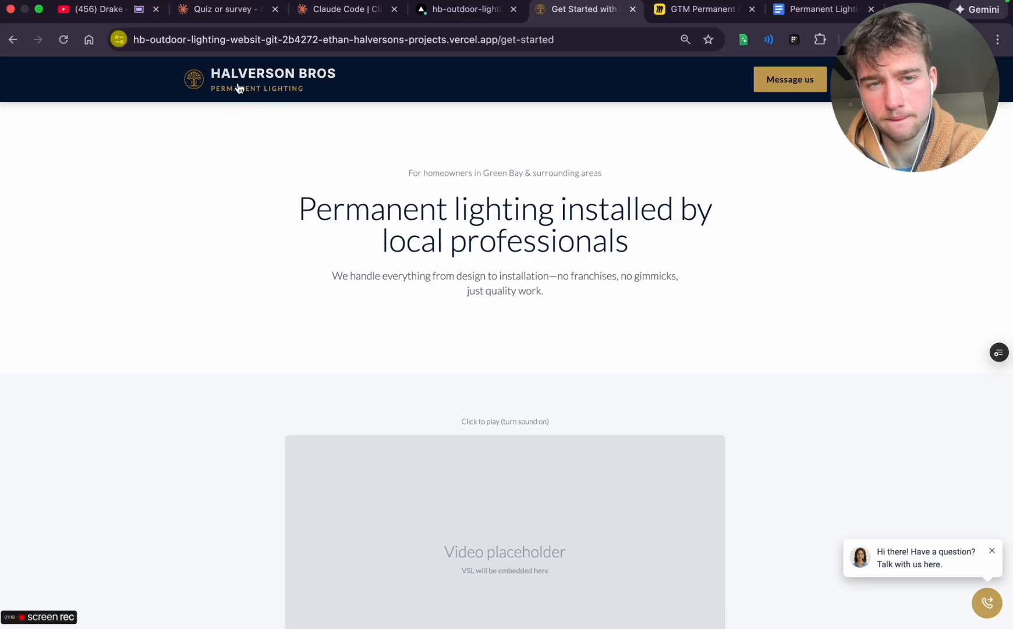
left_click(198, 78)
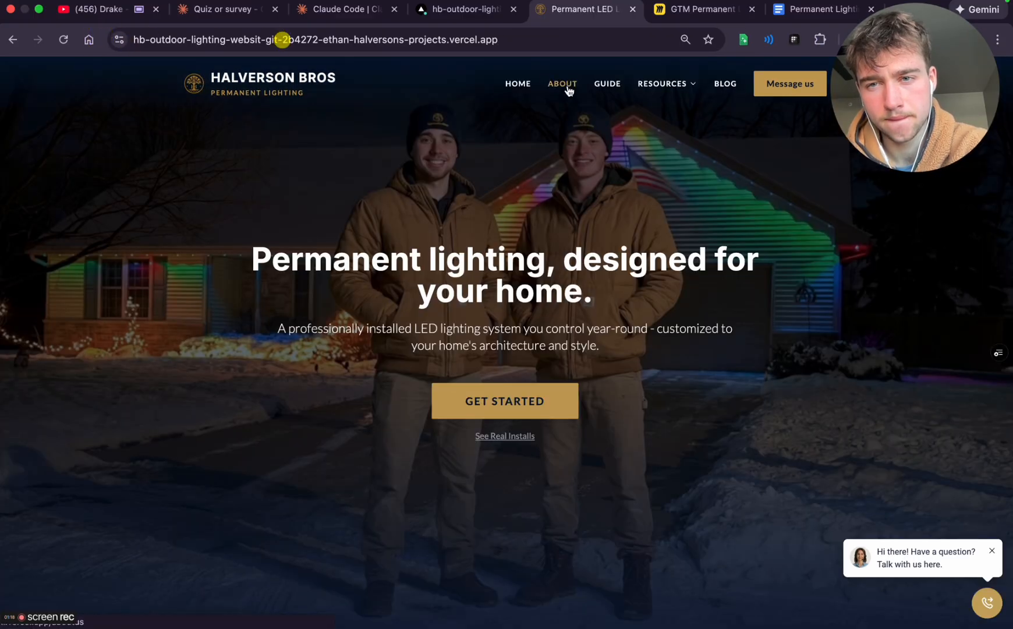
Examine the redesigned get started page from the hero and video placeholder through the testimonials and guarantee to the quote form
left_click(491, 415)
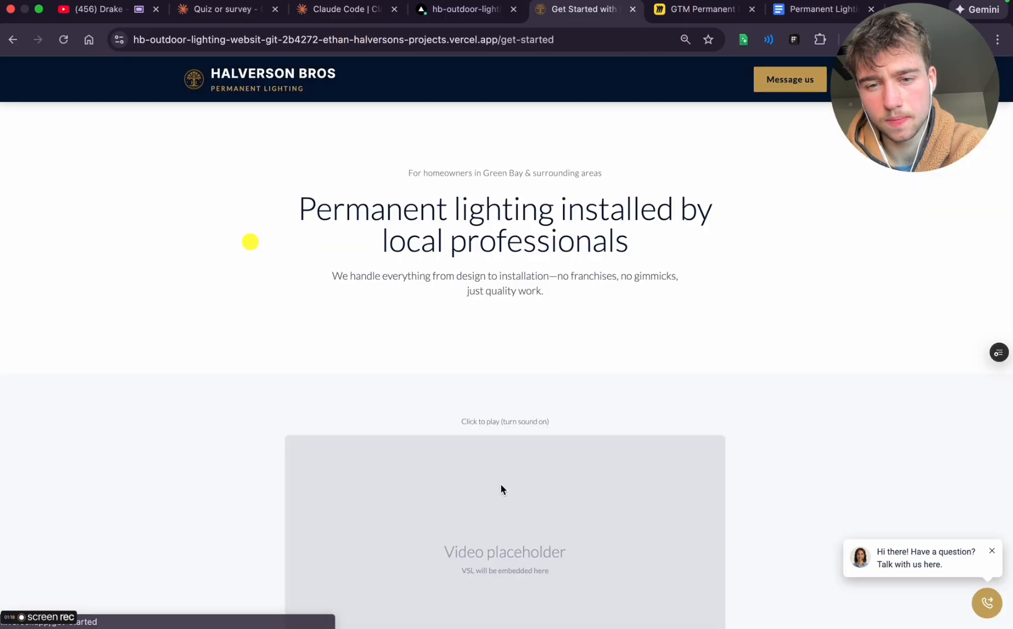
scroll(500, 486, "down", 10)
scroll(500, 485, "up", 10)
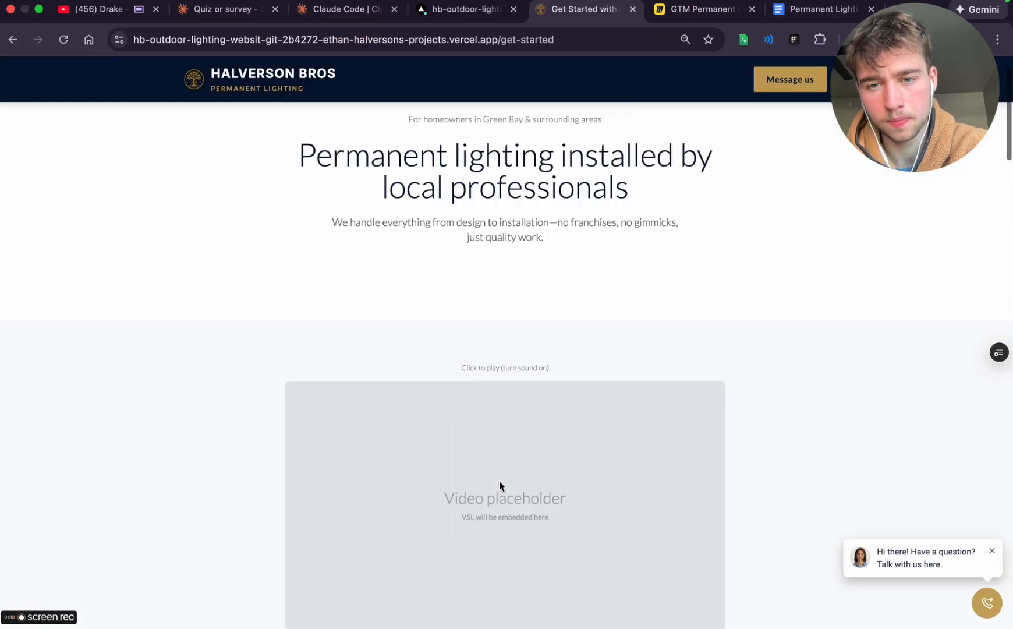
scroll(500, 485, "down", 4)
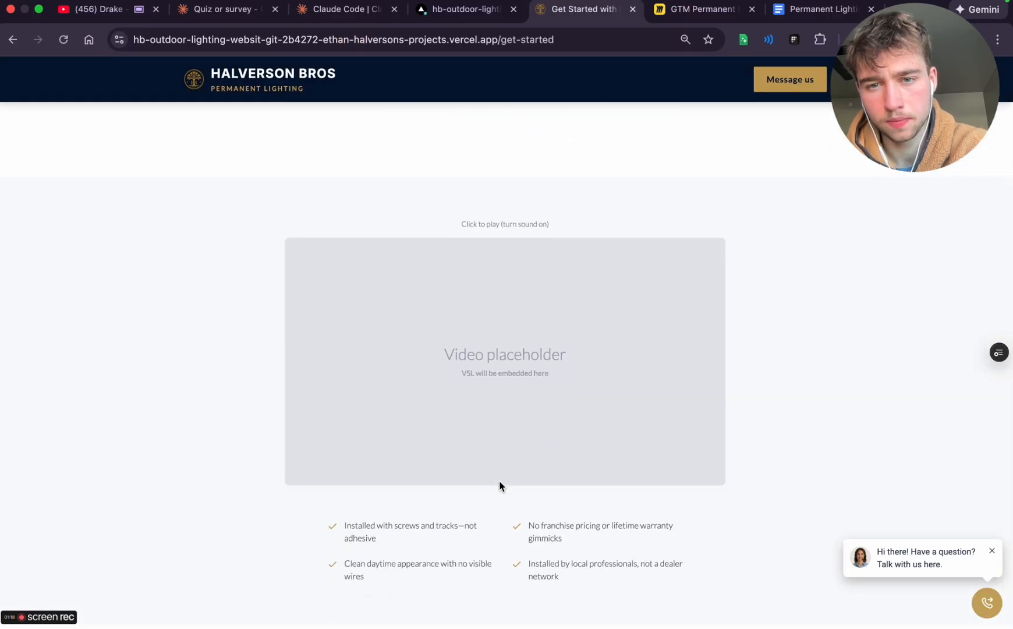
scroll(499, 478, "down", 2)
scroll(516, 291, "down", 15)
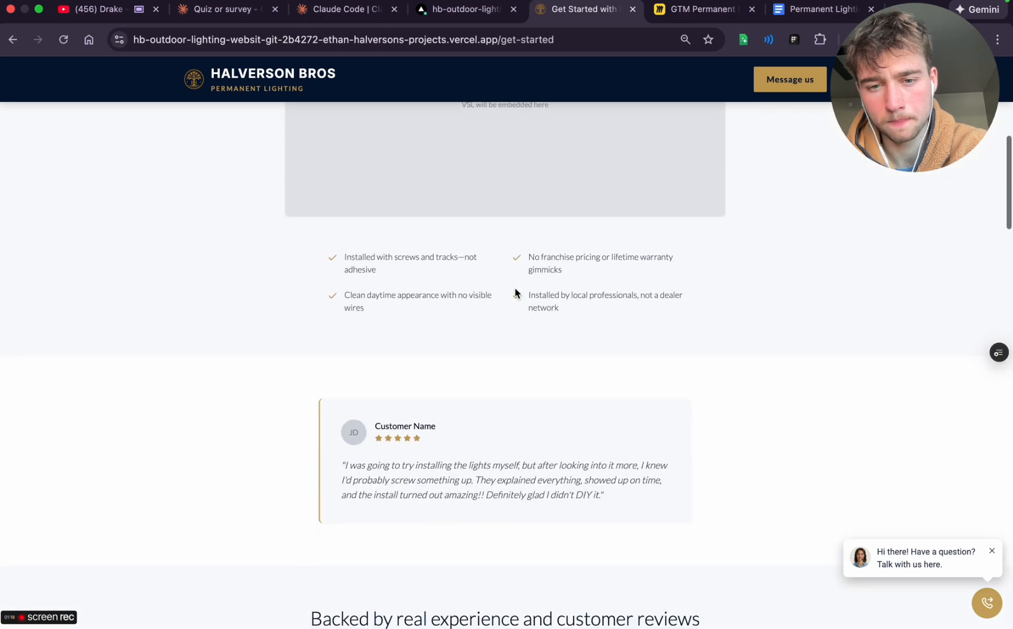
scroll(515, 293, "down", 20)
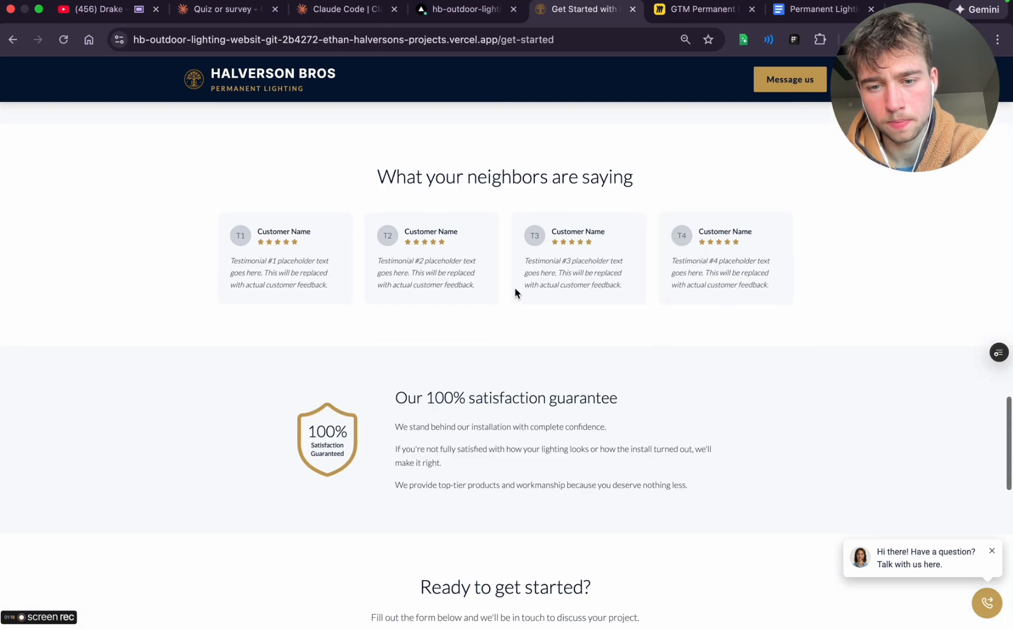
scroll(515, 292, "up", 20)
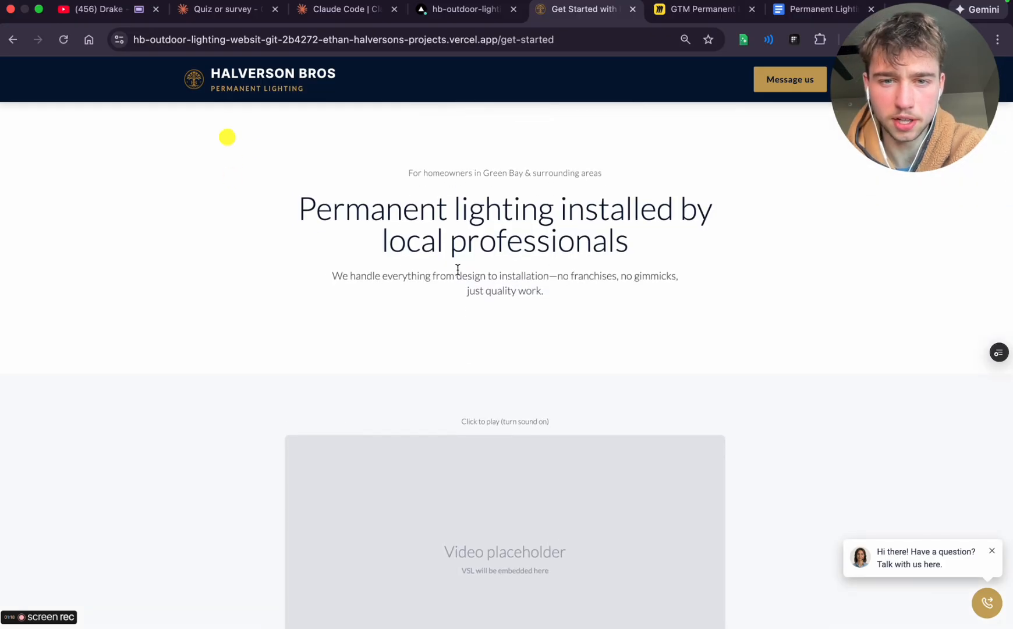
triple_click(488, 344)
scroll(488, 341, "down", 10)
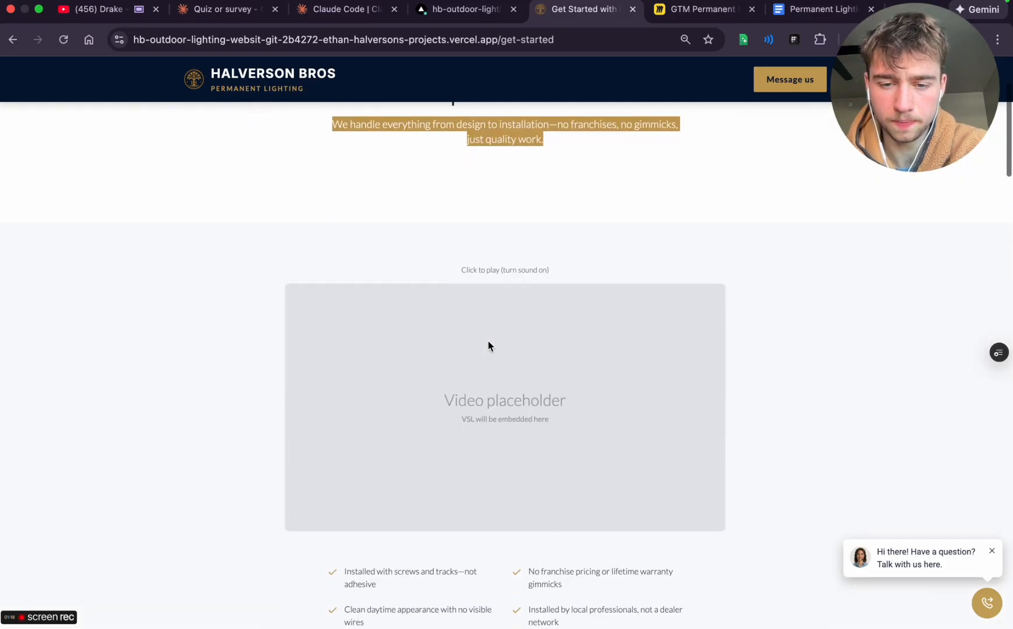
scroll(496, 396, "down", 6)
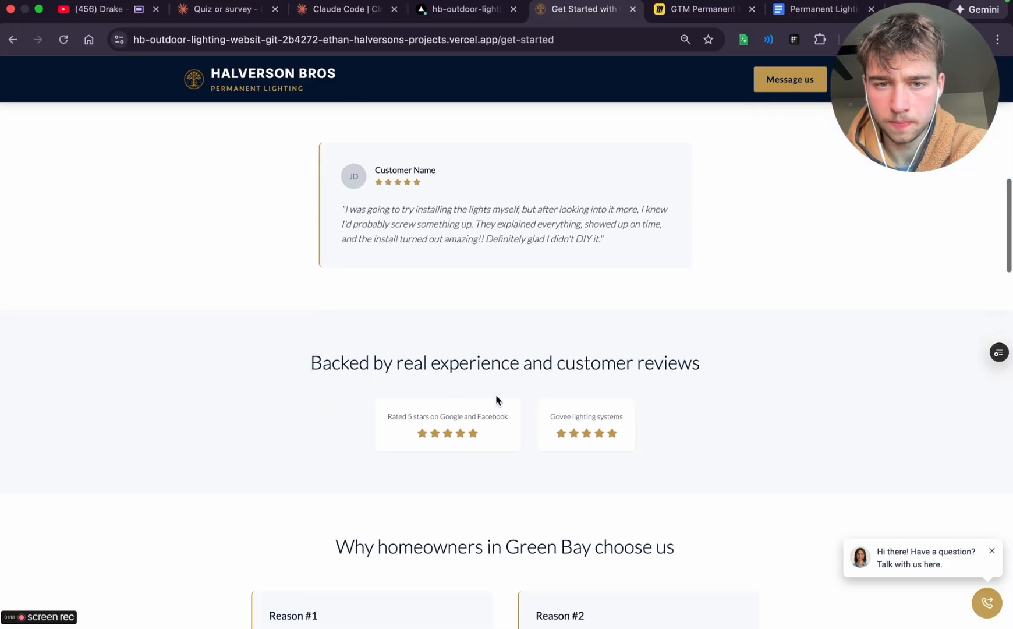
scroll(497, 400, "down", 15)
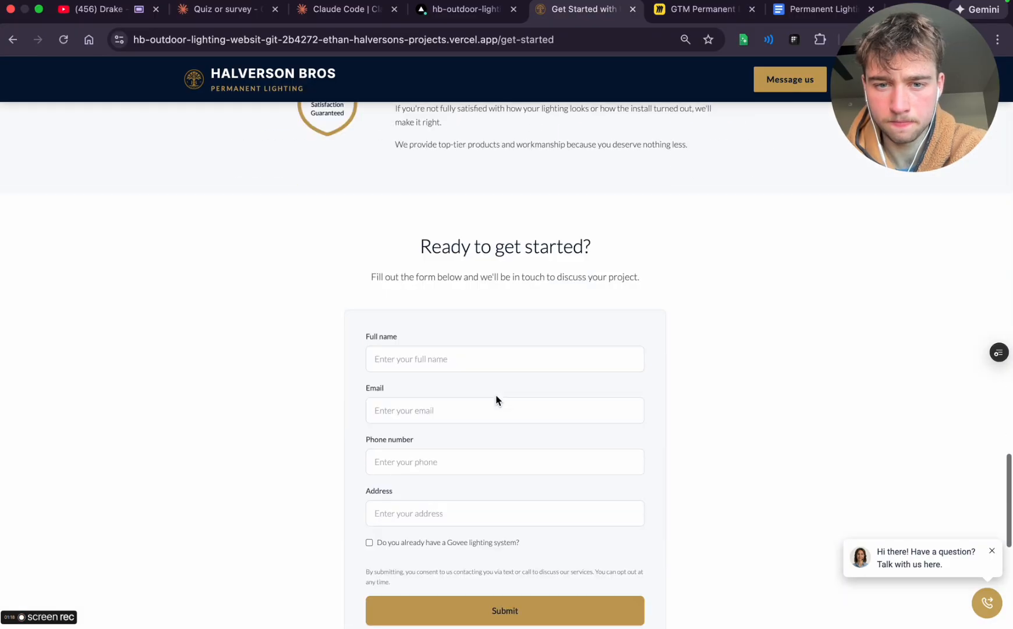
scroll(497, 399, "up", 6)
scroll(497, 398, "up", 7)
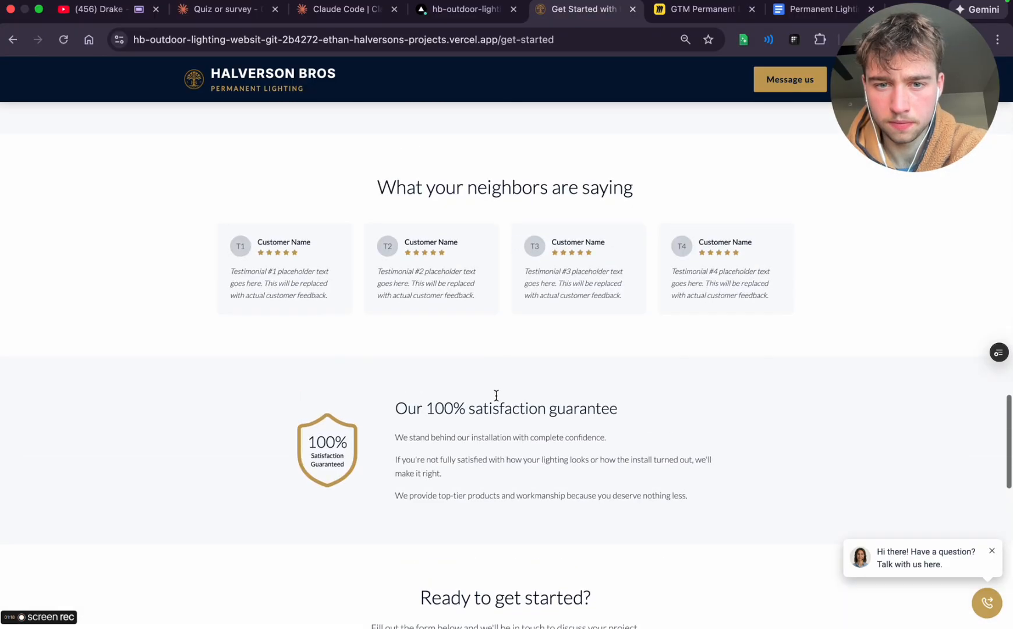
scroll(495, 401, "up", 18)
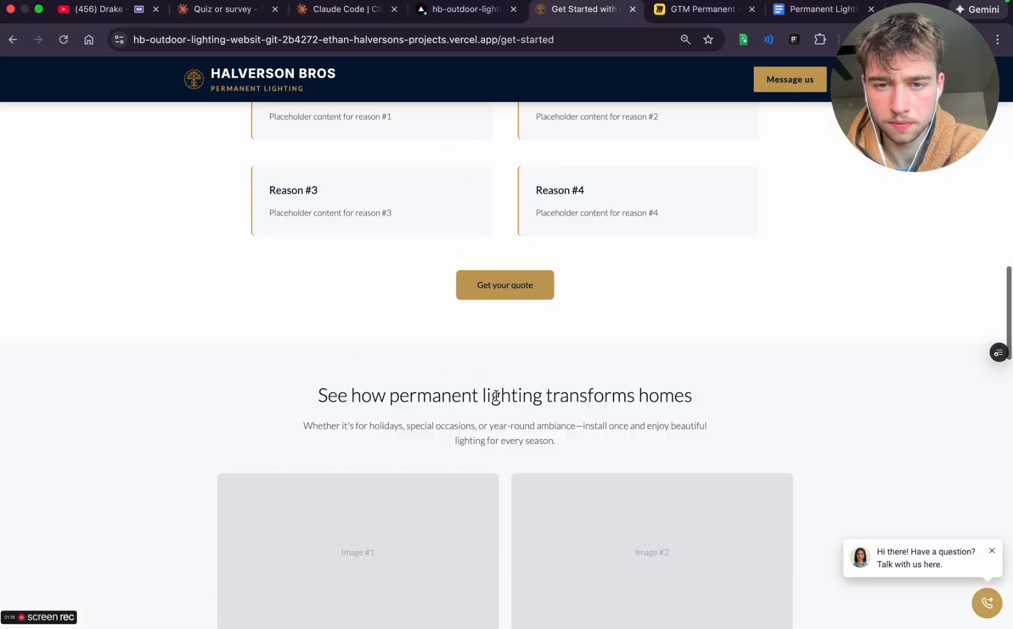
scroll(495, 400, "up", 15)
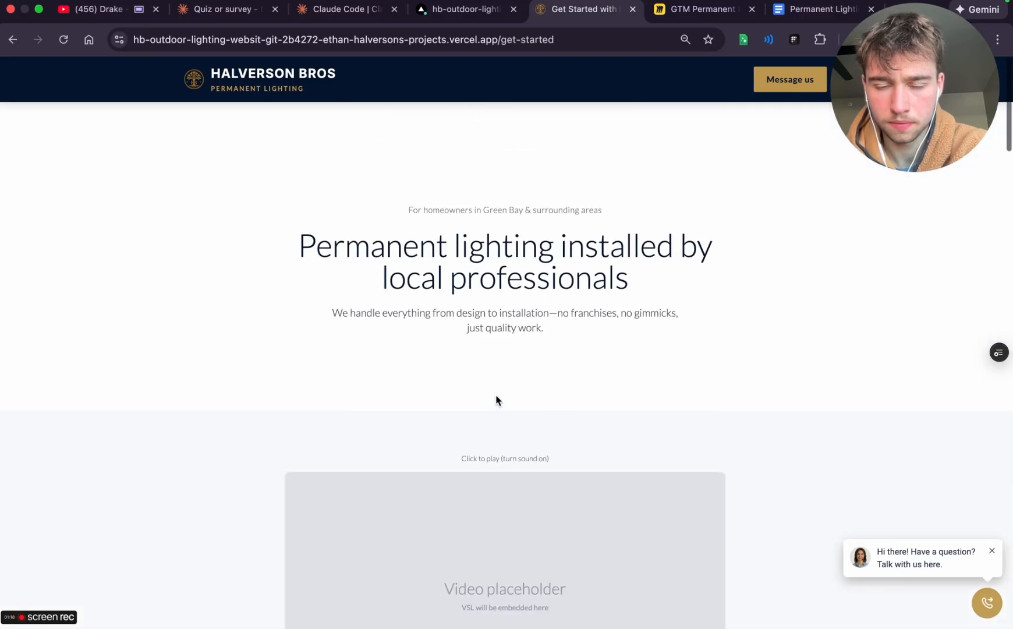
Return to the homepage and take a screenshot of its Lighting Design Consult section as a style reference
left_click(207, 87)
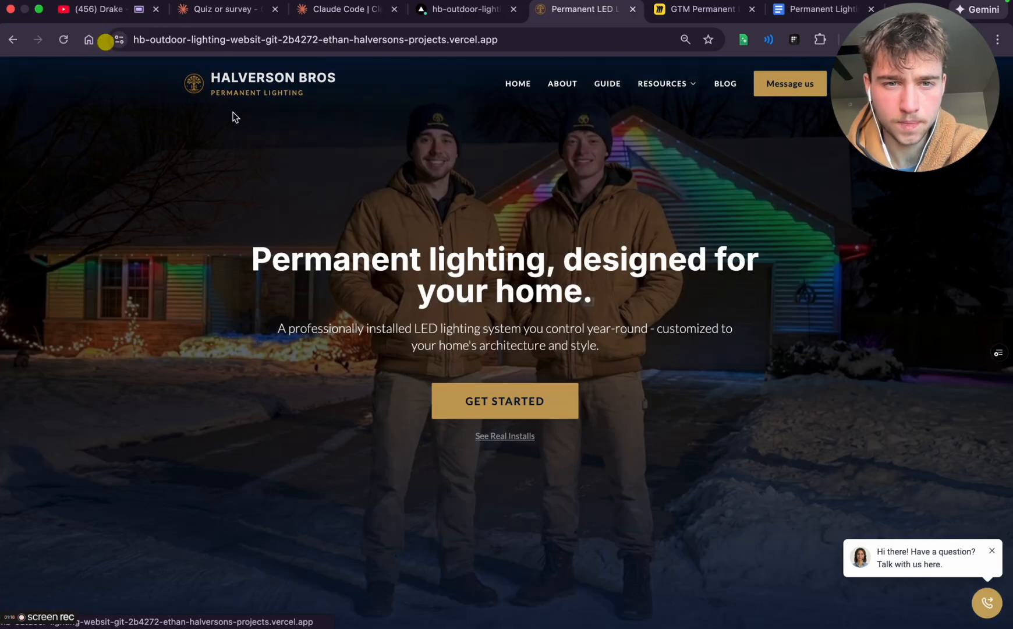
scroll(448, 410, "down", 15)
scroll(448, 413, "down", 20)
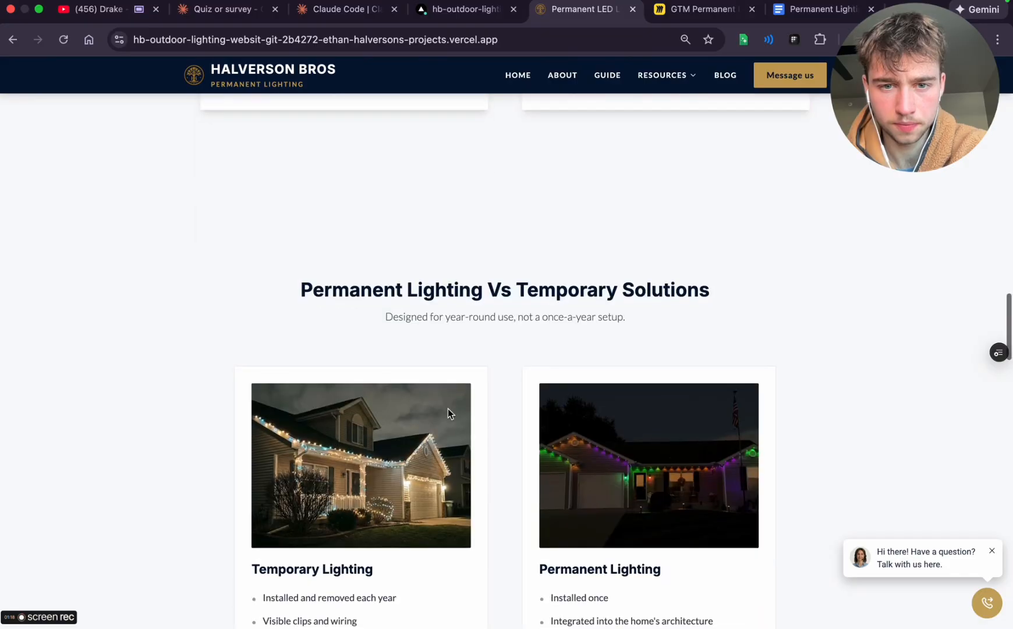
scroll(448, 408, "down", 5)
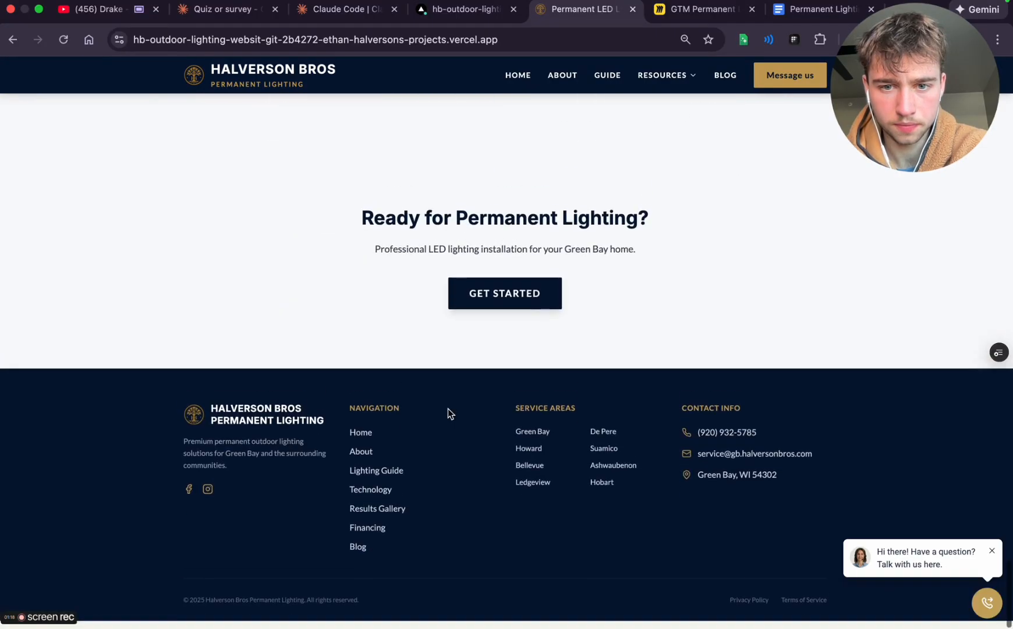
scroll(447, 409, "up", 10)
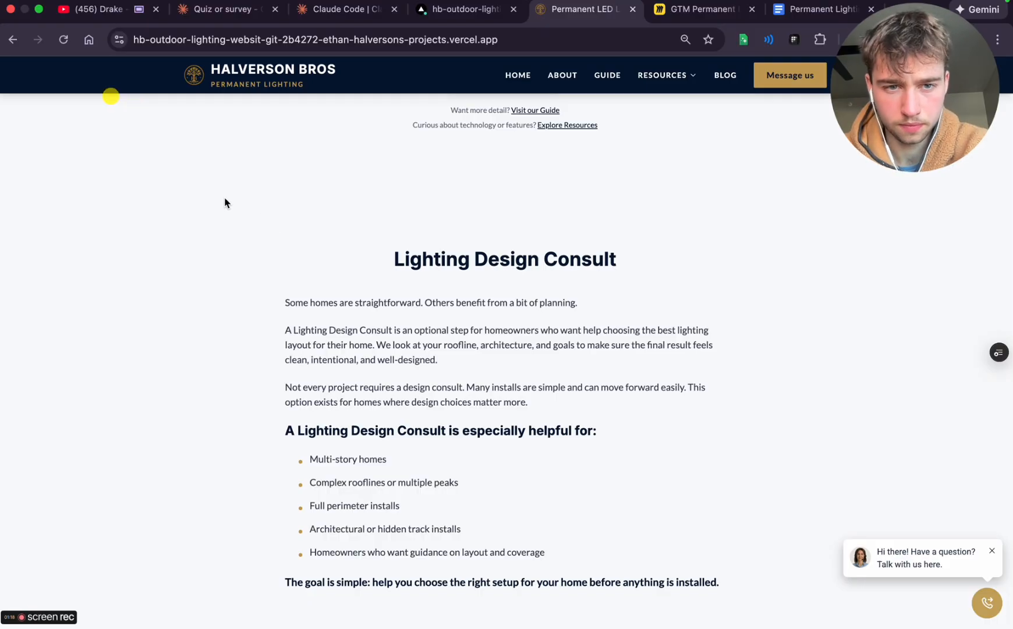
key("super+shift+4")
left_click_drag(225, 198, 774, 623)
Switch to the Claude Code session and attach the new screenshot of the Lighting Design Consult section to the reply
left_click(327, 19)
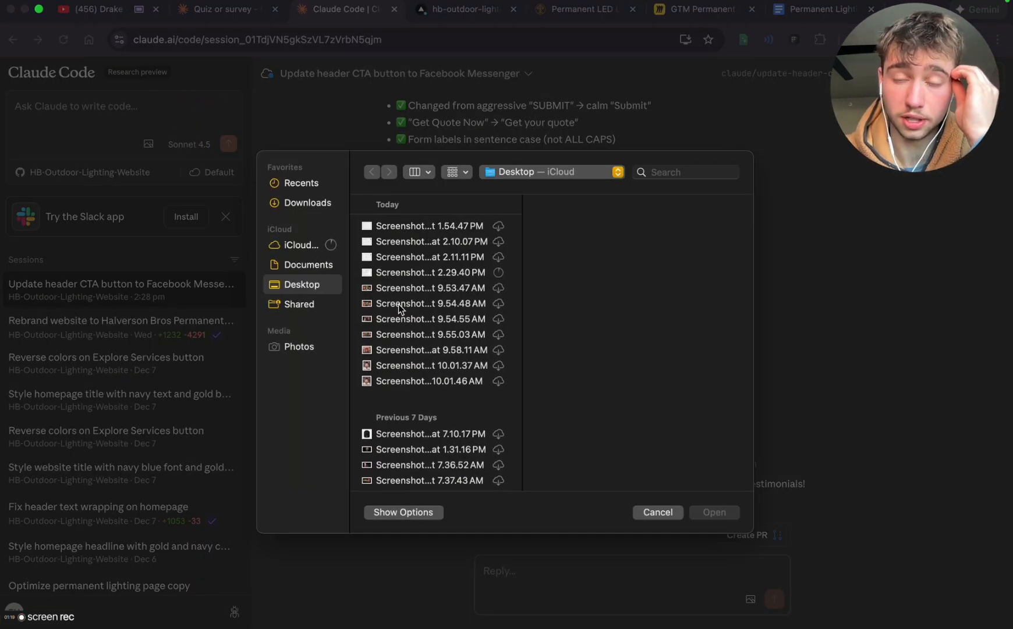
left_click(392, 273)
double_click(392, 273)
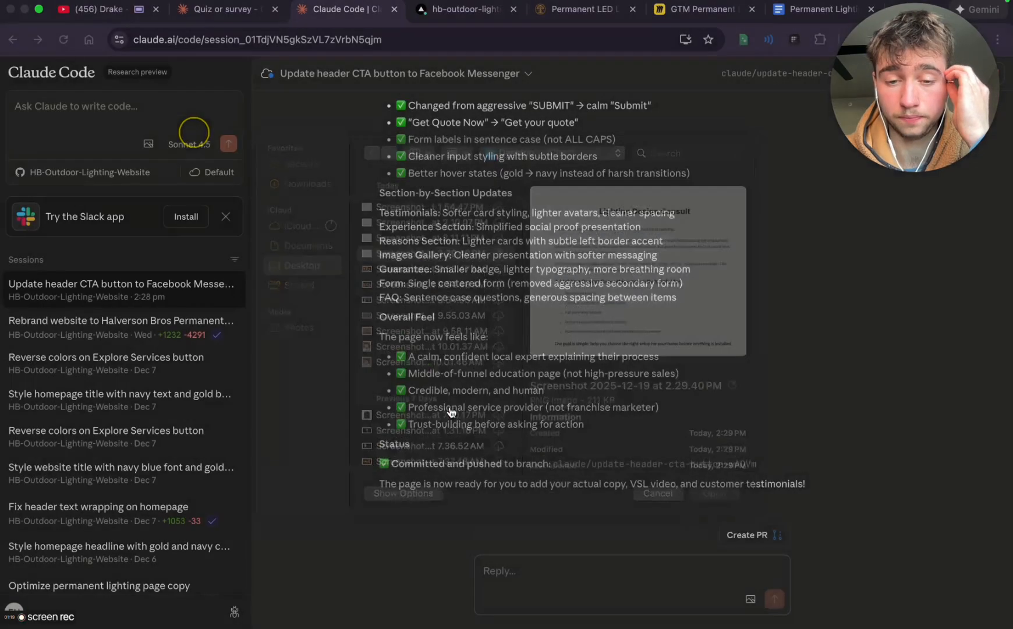
Ask Claude to match the homepage's text style and color, bold but not overpowering, with ample whitespace, capitalized headline words and bold sections highlighting key content
type("please")
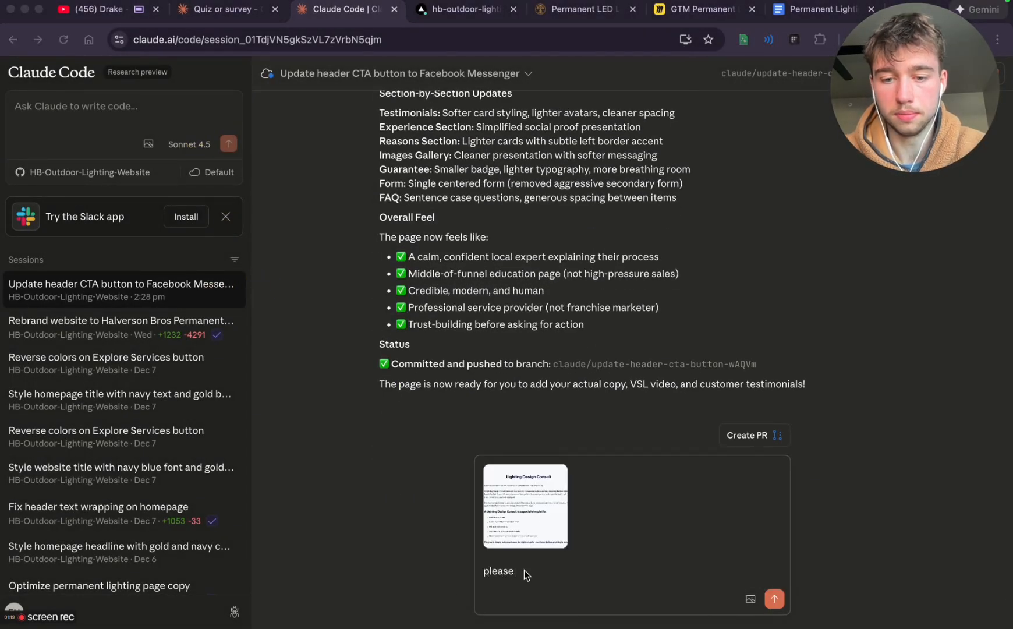
type(" make the text style and color relevant to this type")
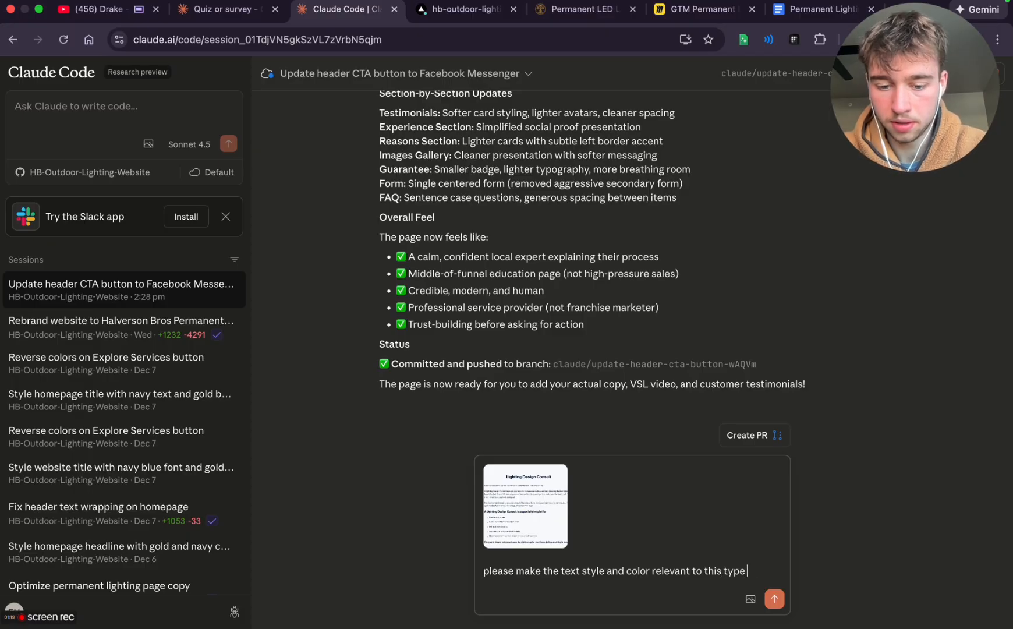
type("which is referenced from the home")
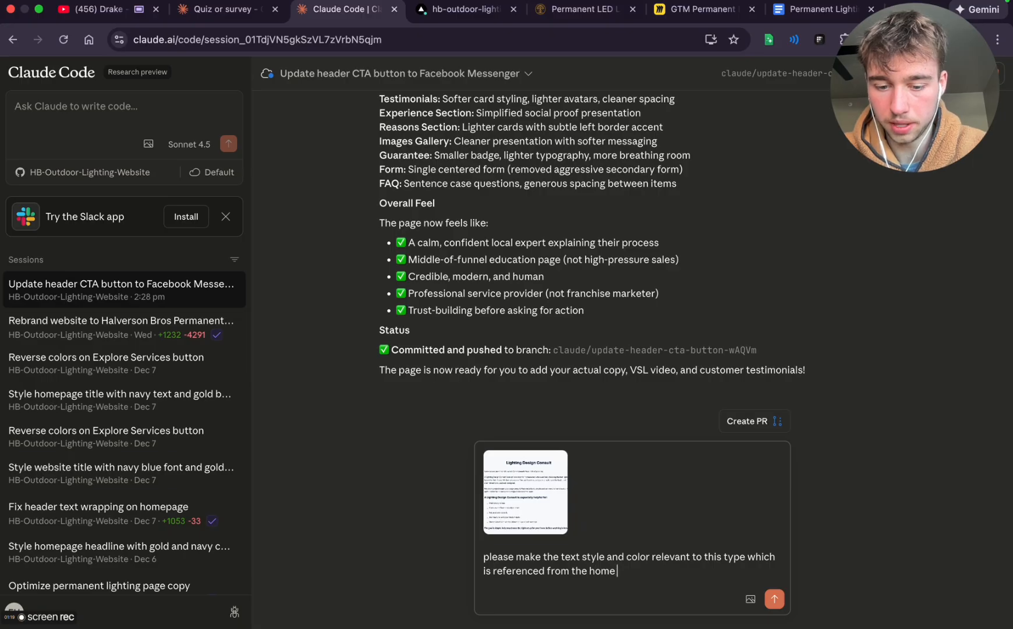
type("till bold and diale")
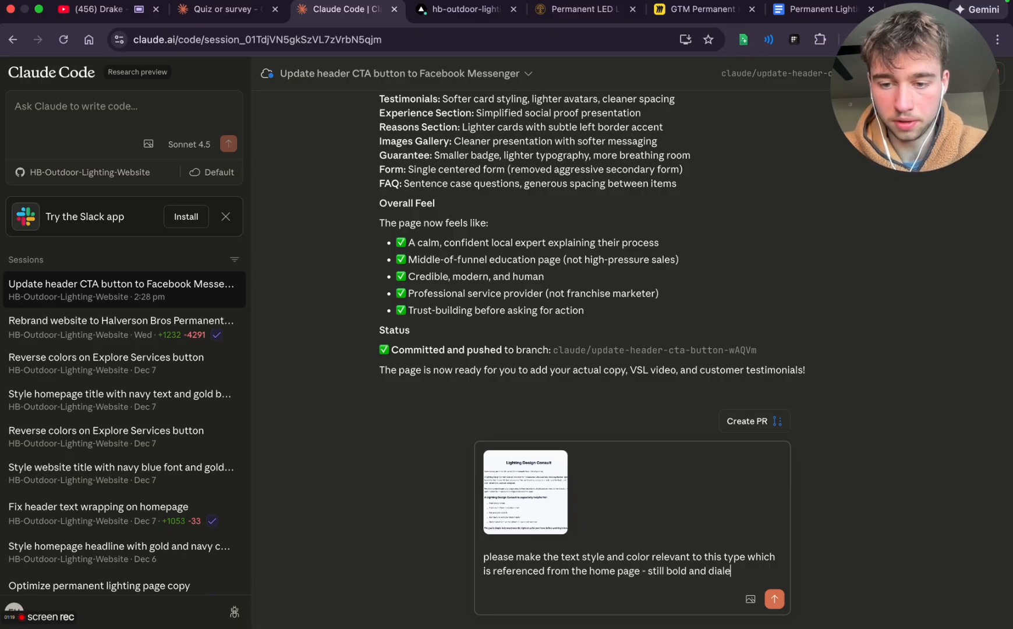
type(" to")
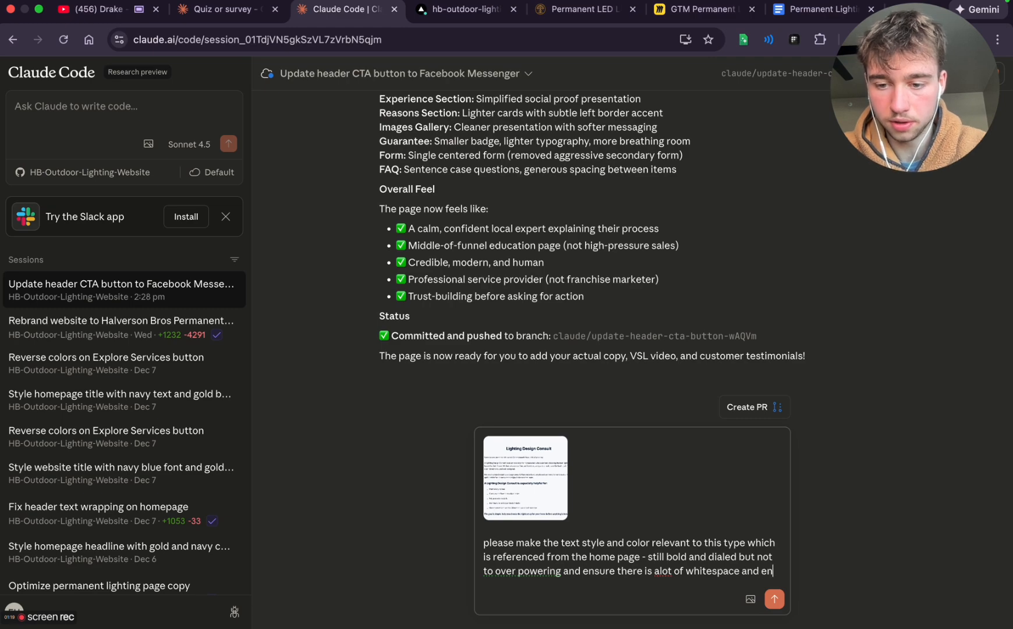
type("sure every headline has each firs tletter of each word")
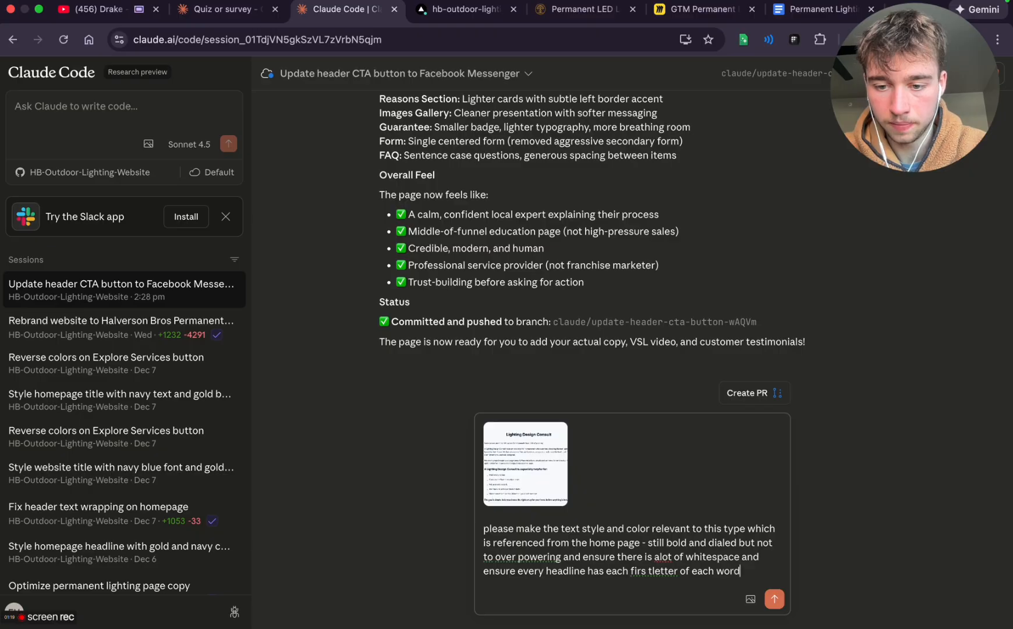
type("lized and there are bold sections to truly highlight")
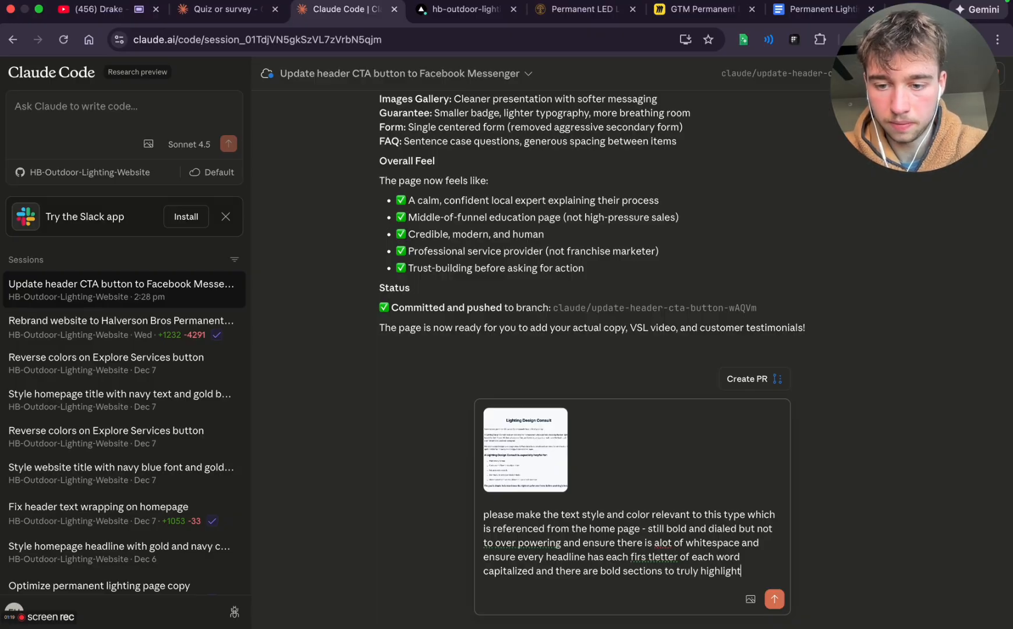
type("we want to standout when someone is going through this page")
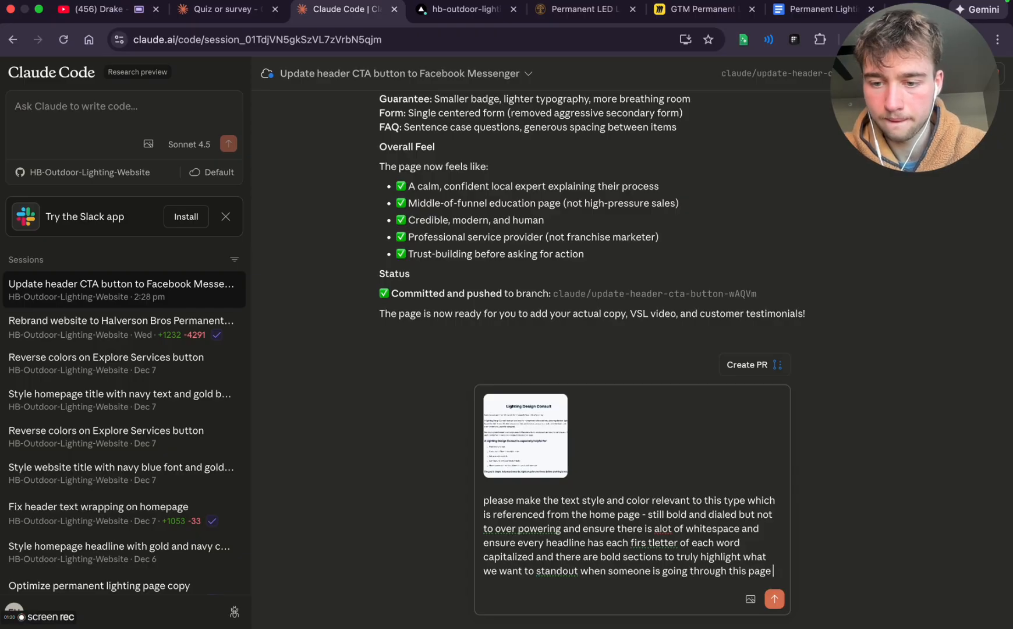
key("Return")
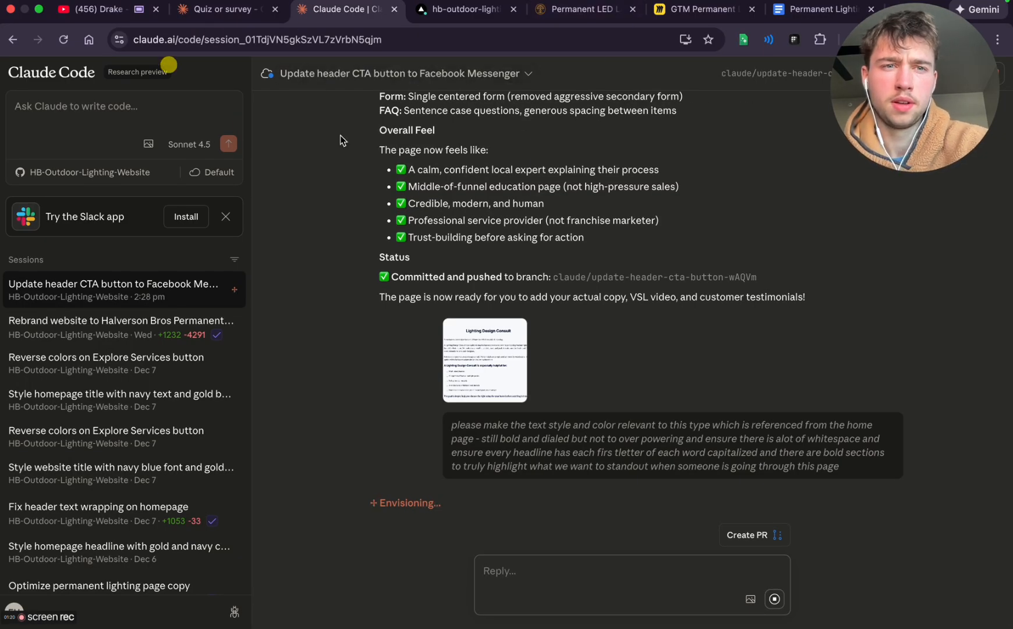
Switch to the Permanent Lighting VSL script in Google Docs and replace the first paragraph's opening quotation mark with 'HOOK - '
left_click(574, 12)
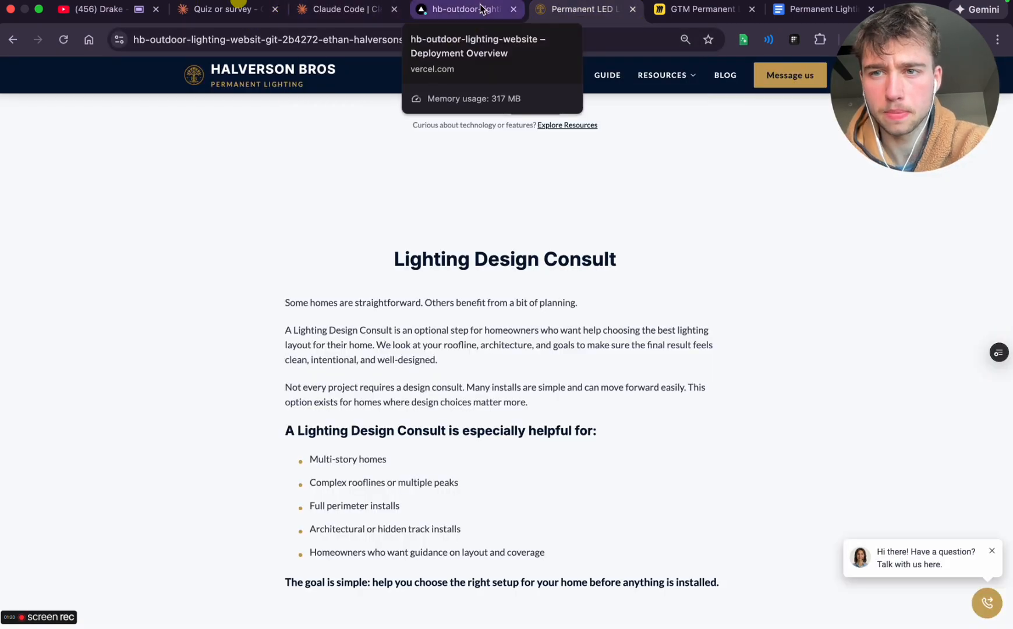
left_click(815, 9)
scroll(558, 233, "up", 15)
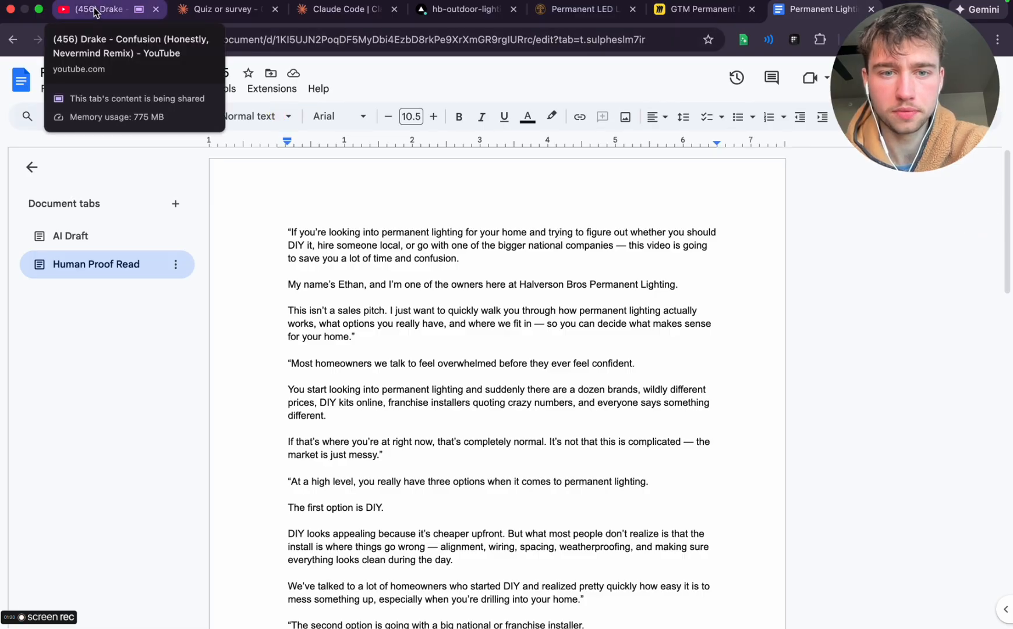
key("XF86AudioLowerVolume")
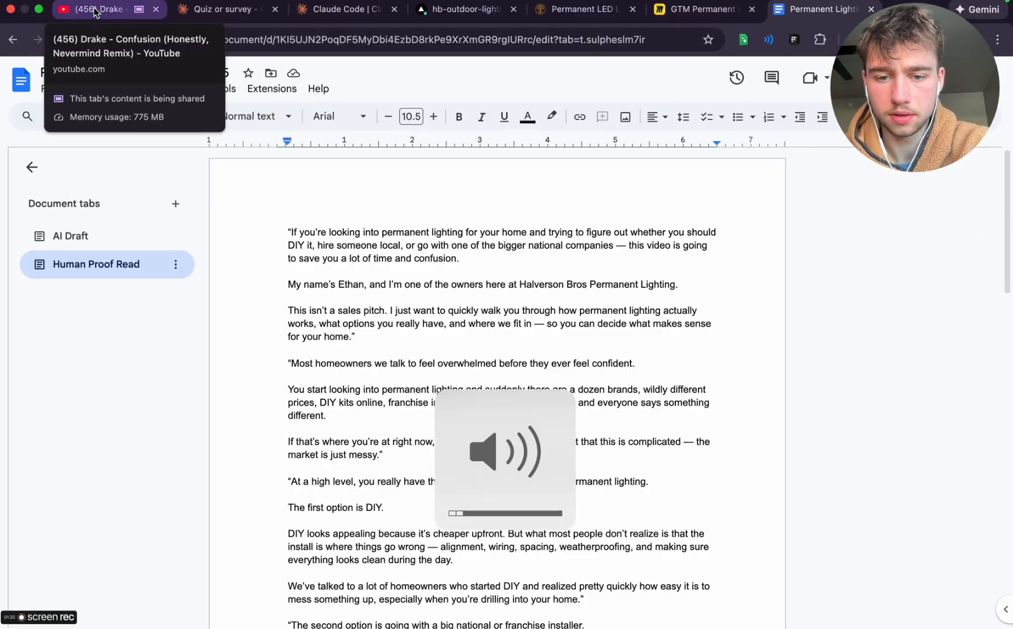
left_click(287, 226)
key("Delete")
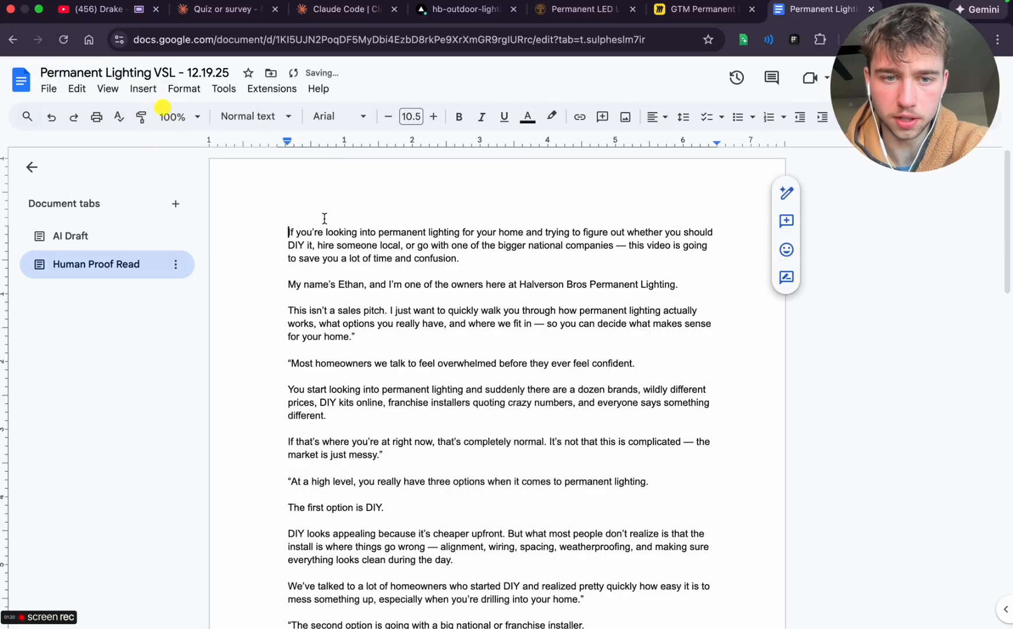
type("HO")
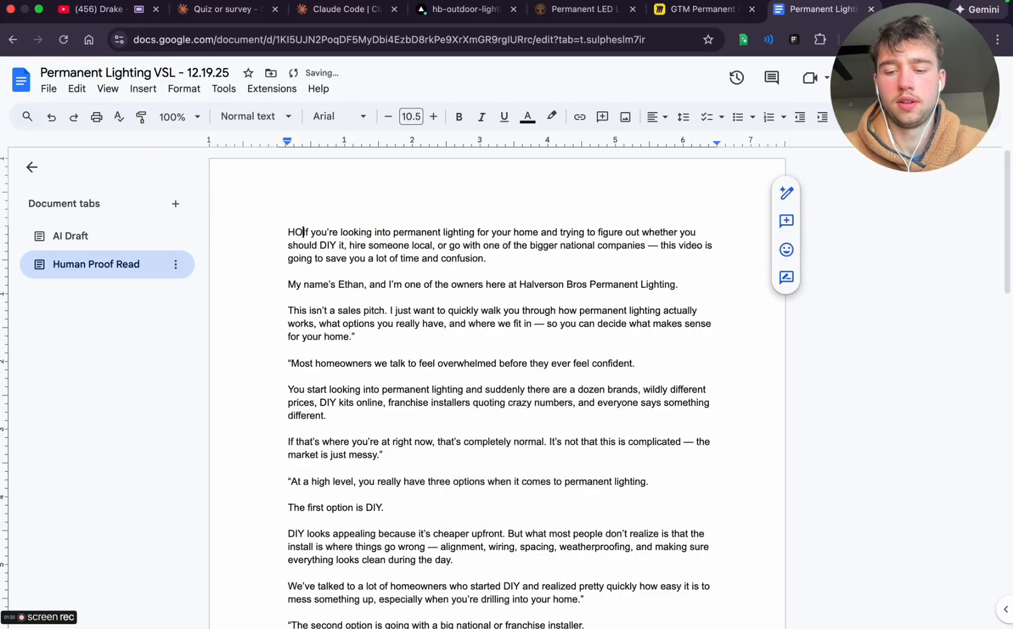
type("OK -")
double_click(294, 273)
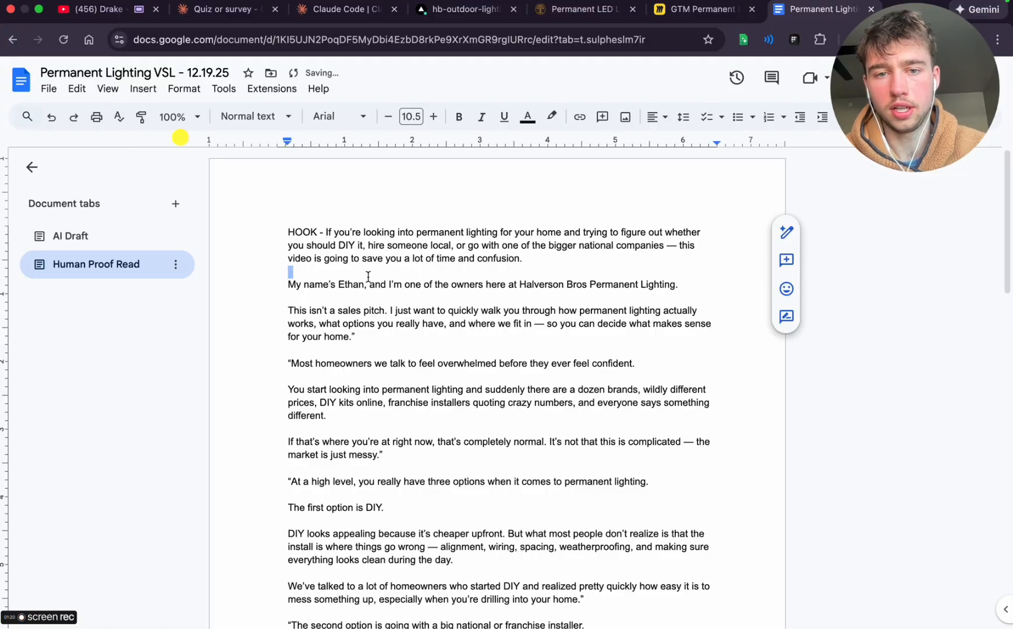
scroll(385, 271, "up", 5)
scroll(385, 272, "right", 2)
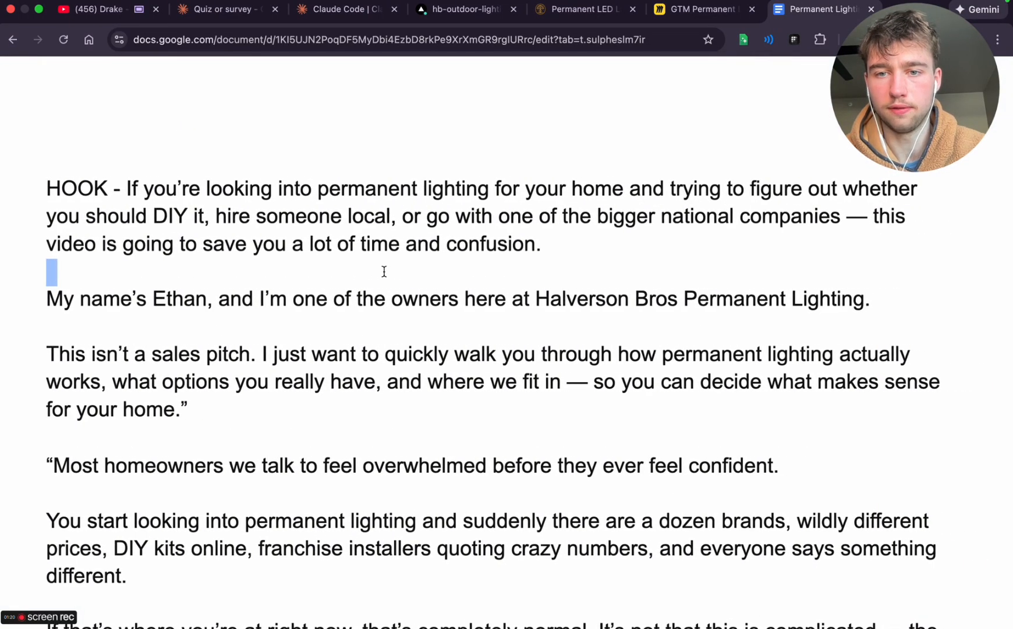
scroll(385, 271, "down", 5)
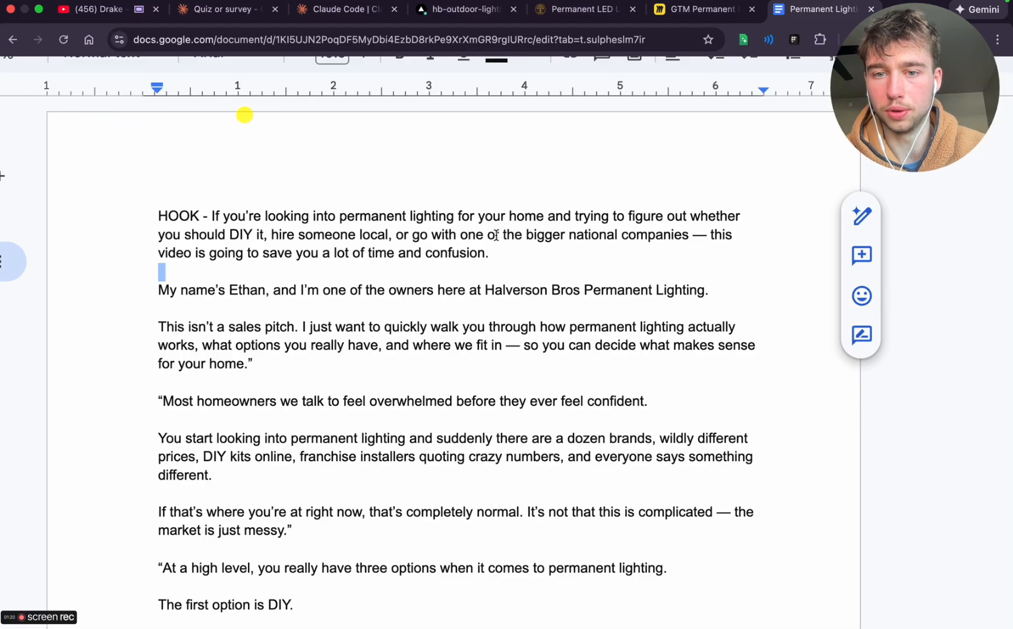
Insert 'like Lumenary, or' after 'bigger national companies' in the HOOK paragraph
left_click(683, 234)
left_click(690, 233)
type("like ")
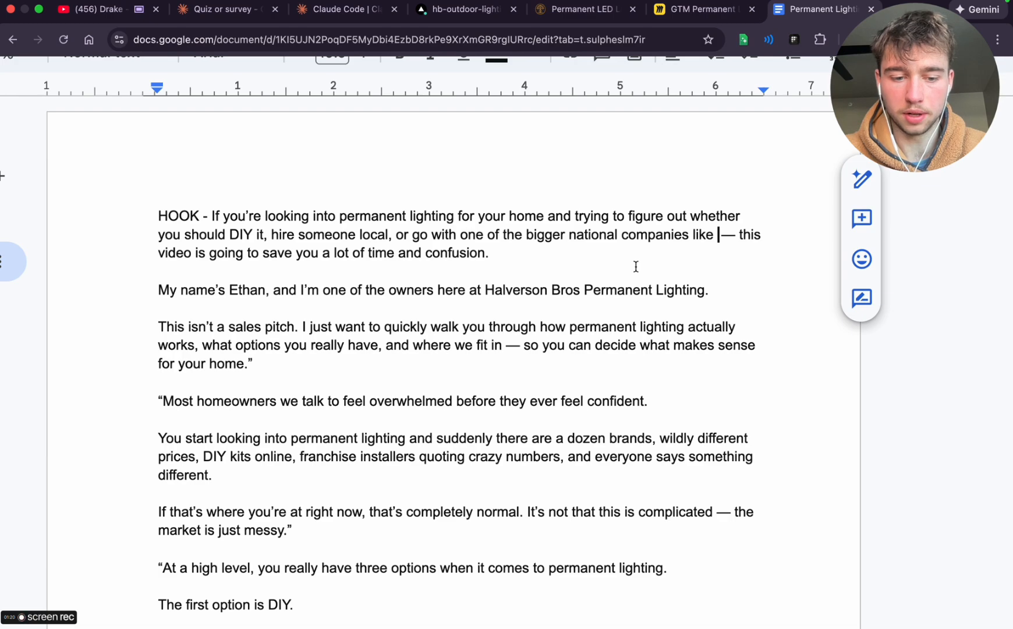
type("Lume")
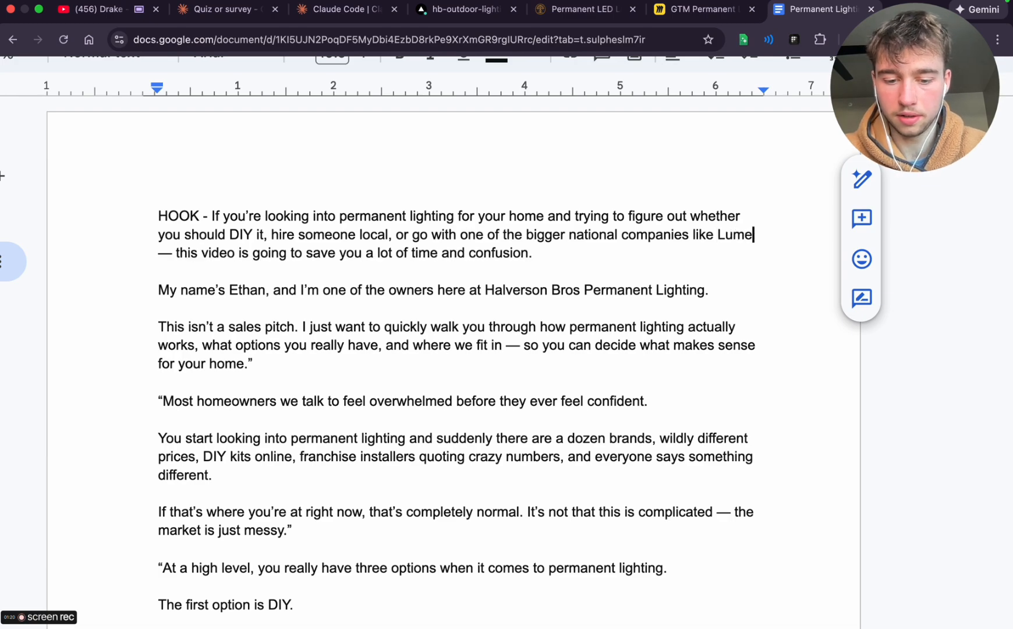
type("ba")
key("BackSpace")
key("BackSpace")
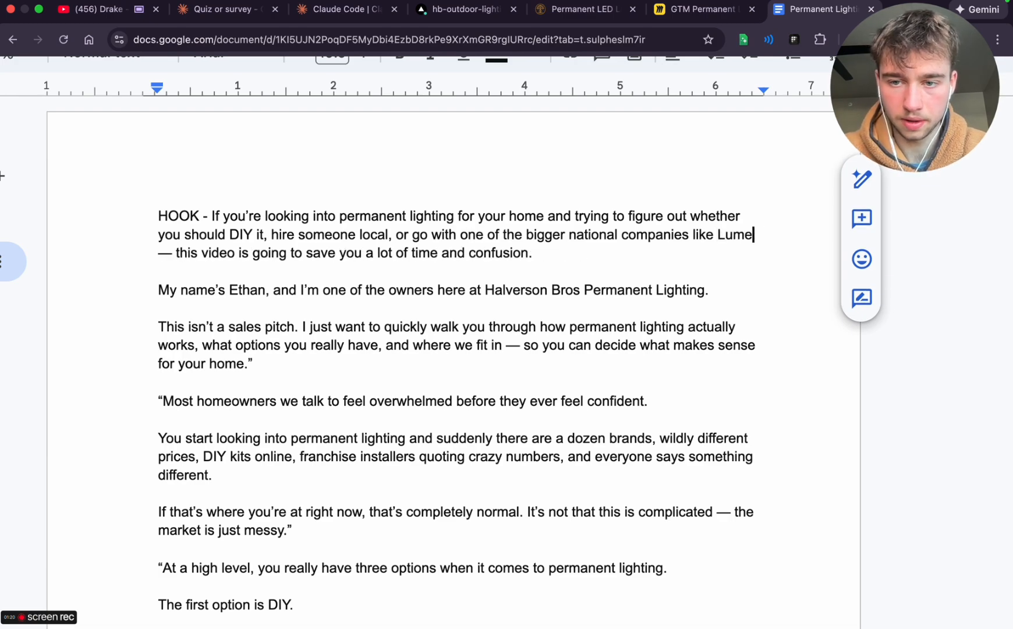
type("nary, or — this video is going to save you a lot of time and confusion.")
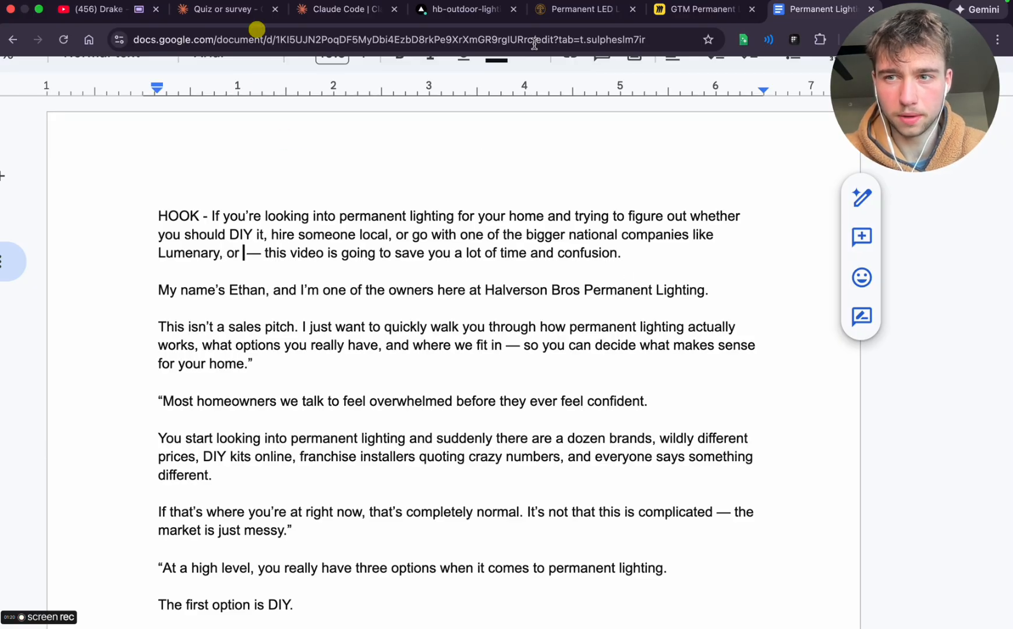
Search Google for 'permanent lighting green bay' and scan the results for national permanent lighting brands
left_click_drag(901, 29, 826, 69)
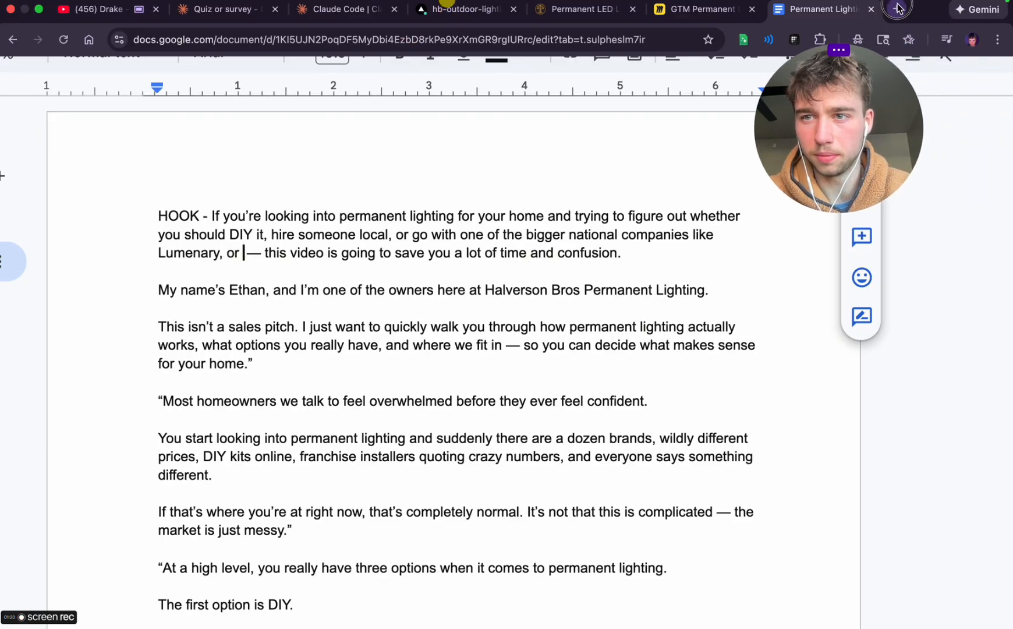
key("super+t")
type("nent ")
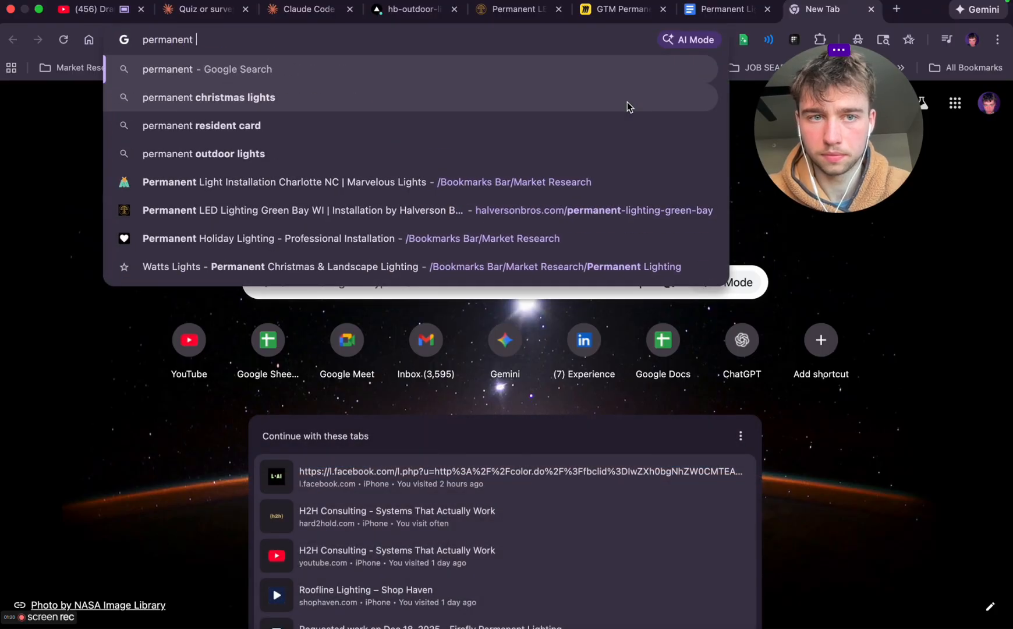
type("lighting green bay")
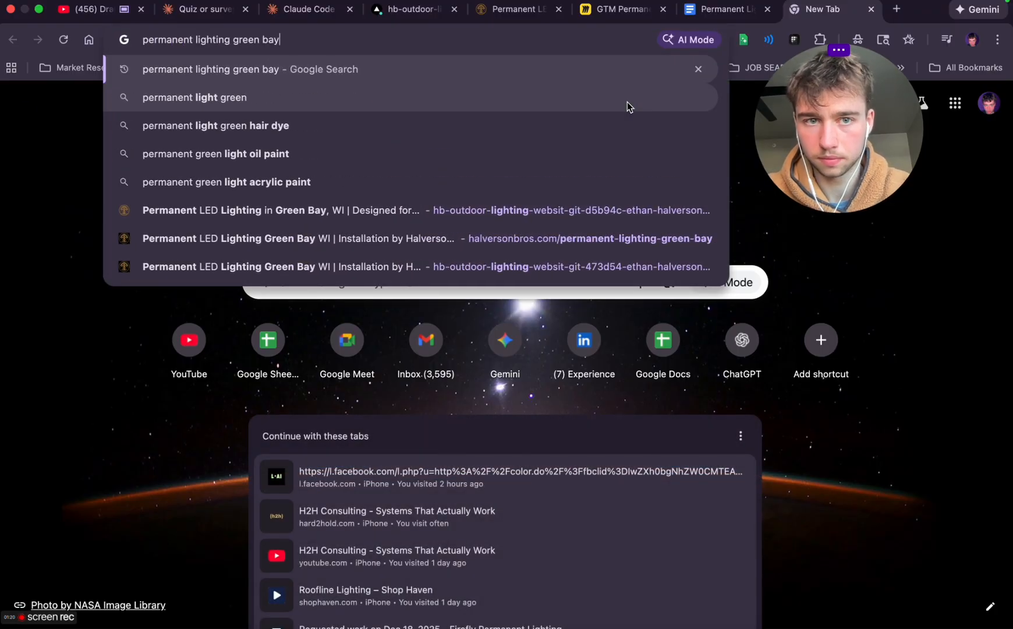
key("Return")
scroll(306, 310, "down", 10)
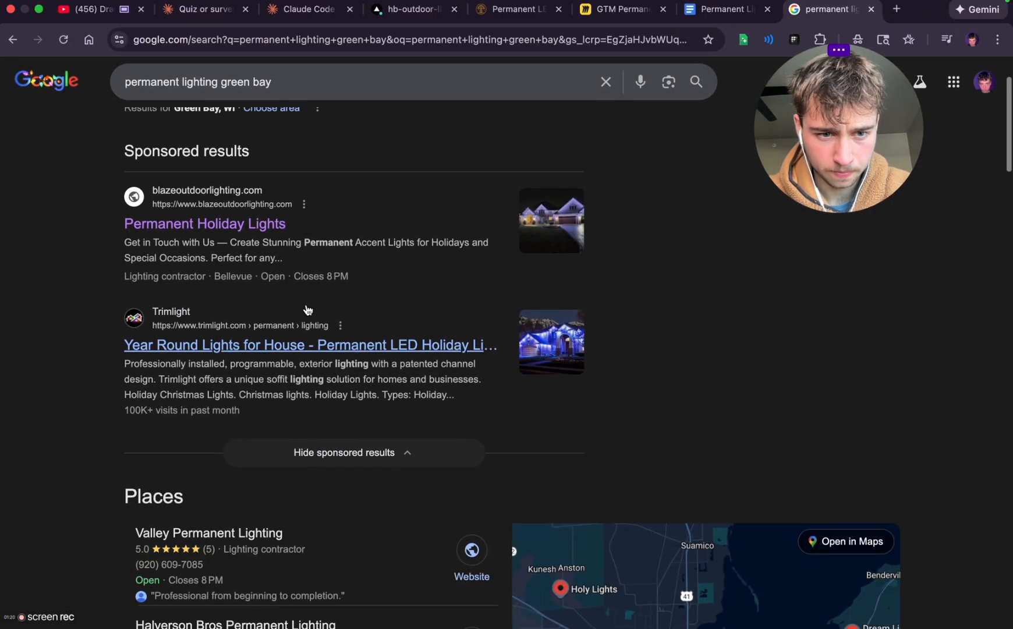
scroll(376, 289, "down", 7)
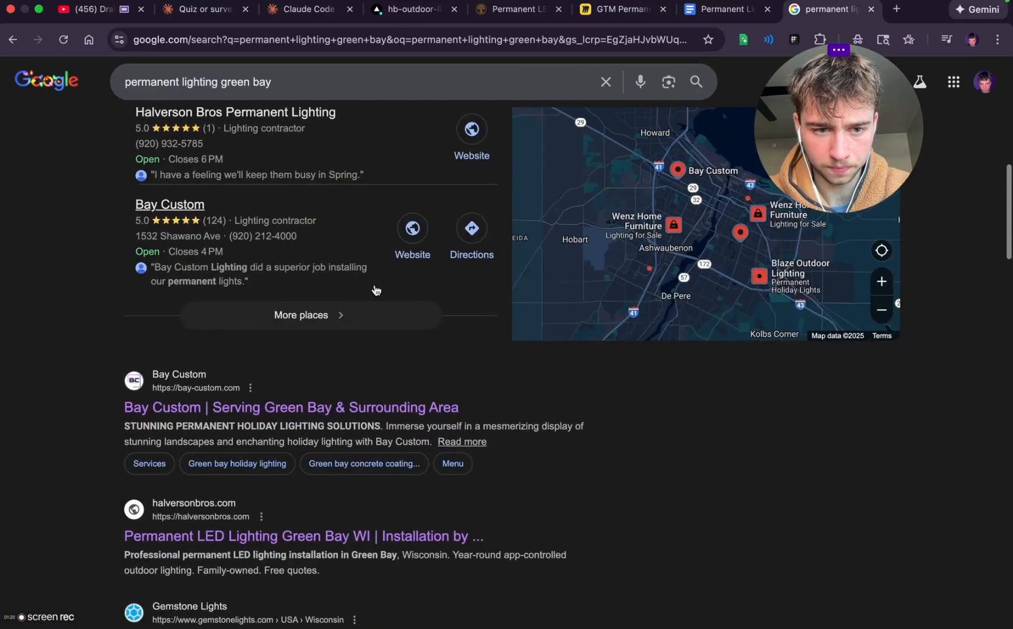
scroll(338, 295, "down", 5)
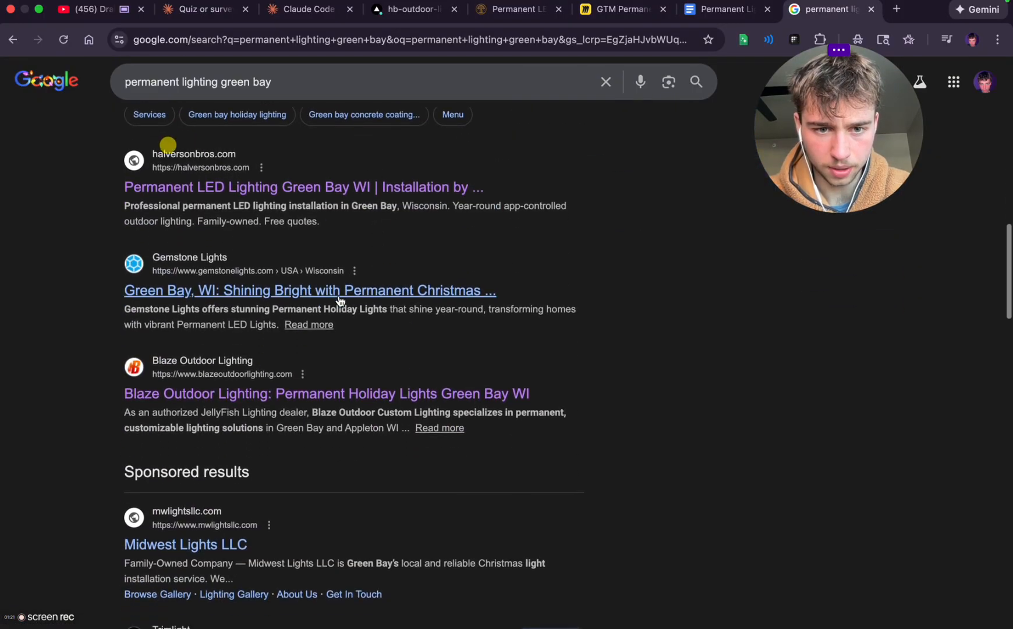
scroll(338, 294, "down", 12)
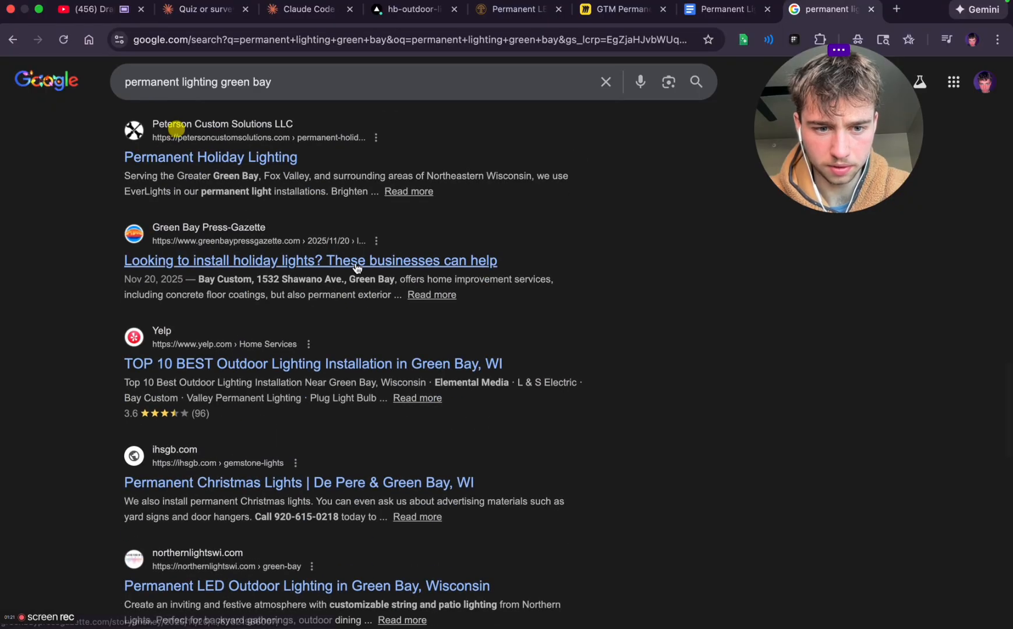
scroll(352, 271, "up", 15)
Return to the VSL script and make the HOOK's company list read 'Lumenary, Trimlight or Gemstone'
left_click(717, 11)
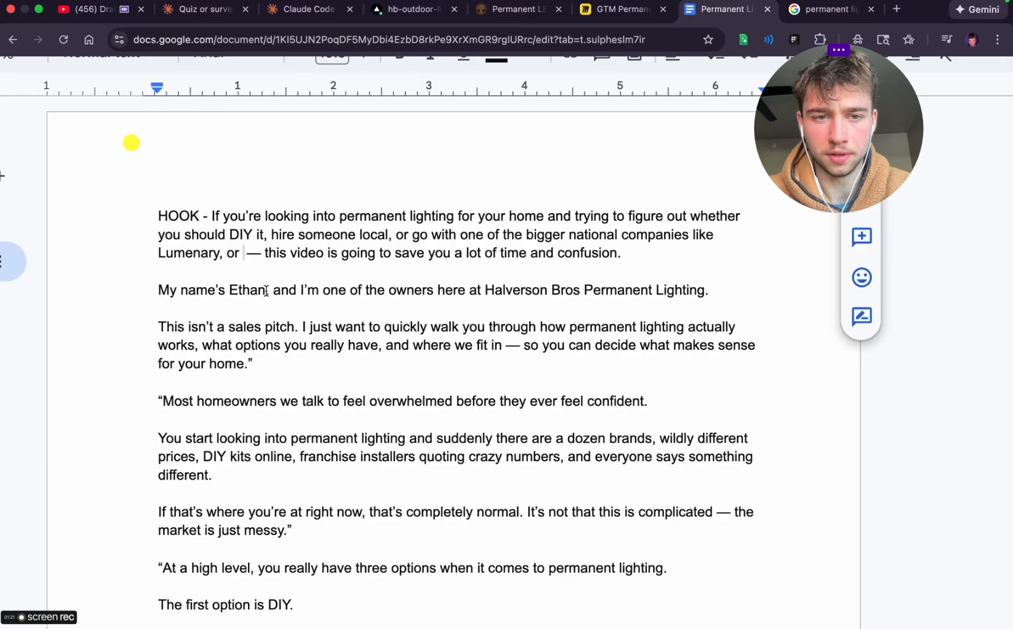
key("BackSpace")
key("BackSpace")
key("BackSpace")
type("Trimlight ")
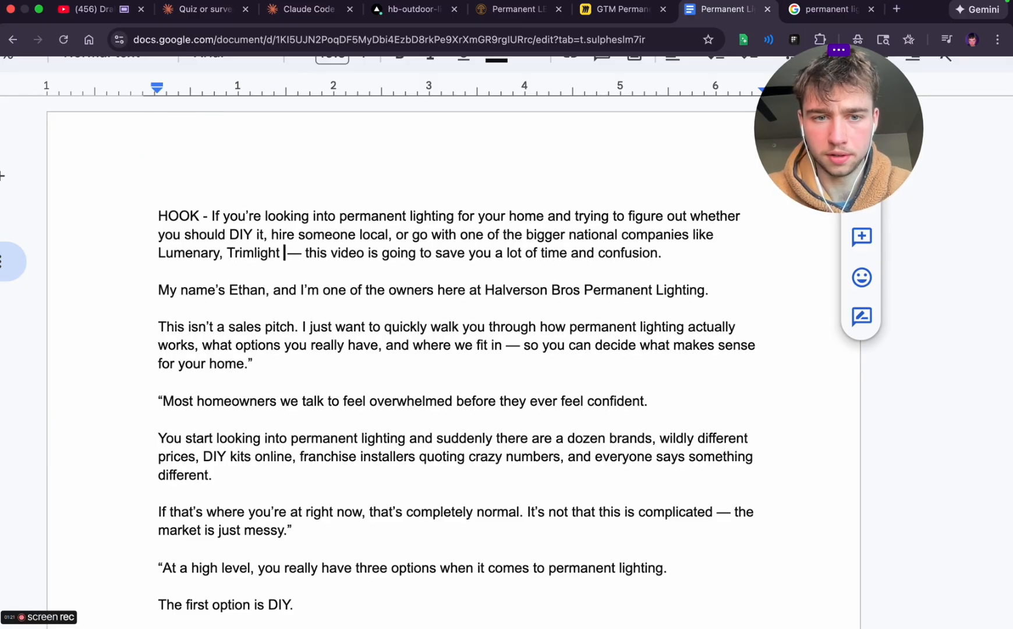
type("or Gemstone")
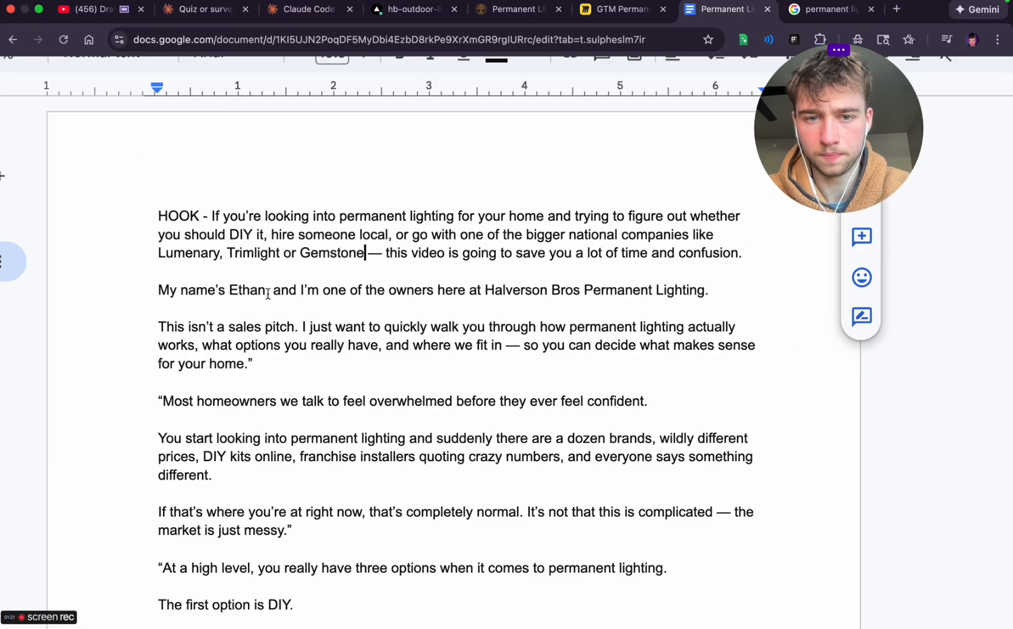
Replace the dash after 'Gemstone' with '....' and capitalize 'This' as the start of the following sentence
key("Delete")
key("Delete")
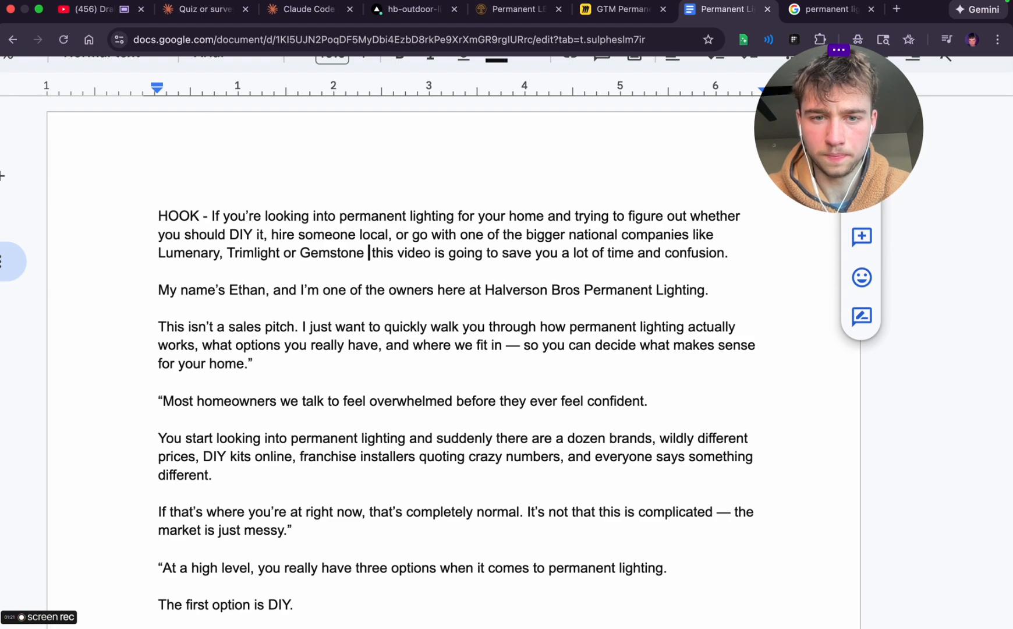
key("BackSpace")
type("....")
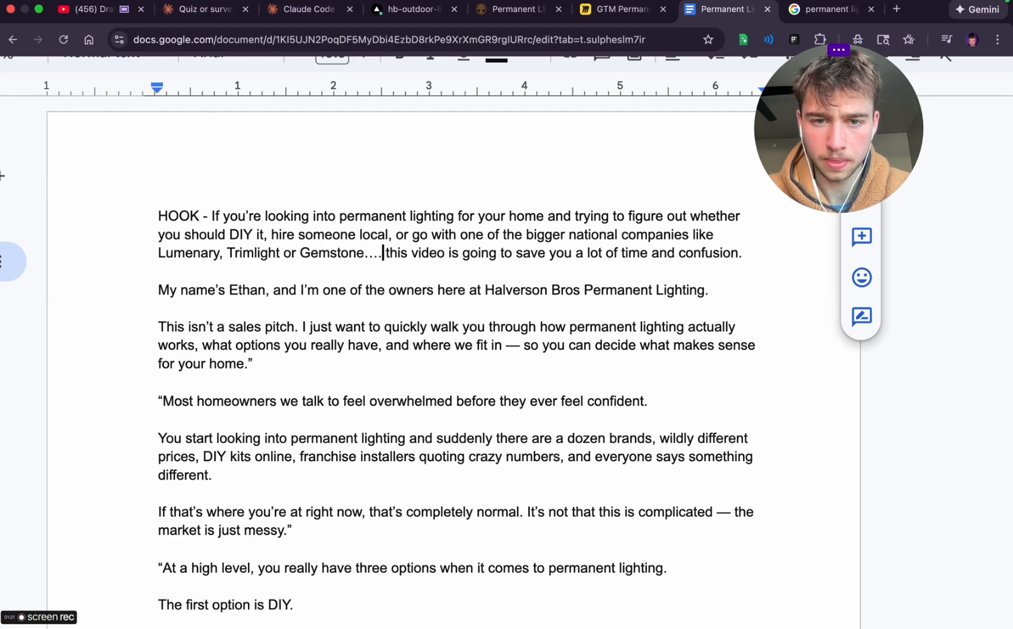
left_click(390, 251)
left_click(399, 219)
scroll(575, 279, "right", 5)
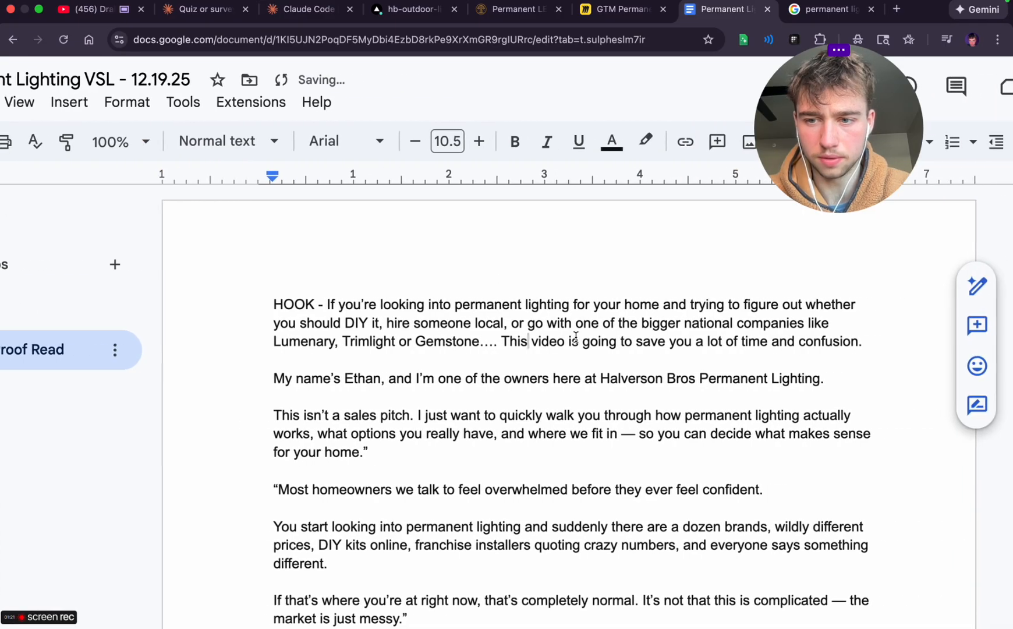
Change the opening of the owner introduction line to 'Hi my' and keep a period at its end
double_click(207, 378)
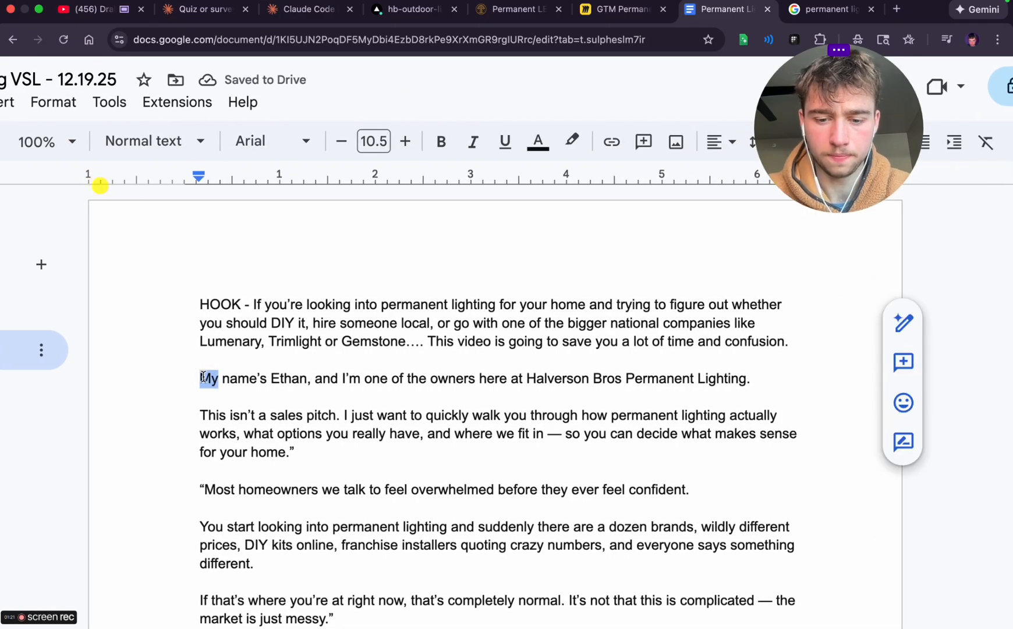
type("Hi my")
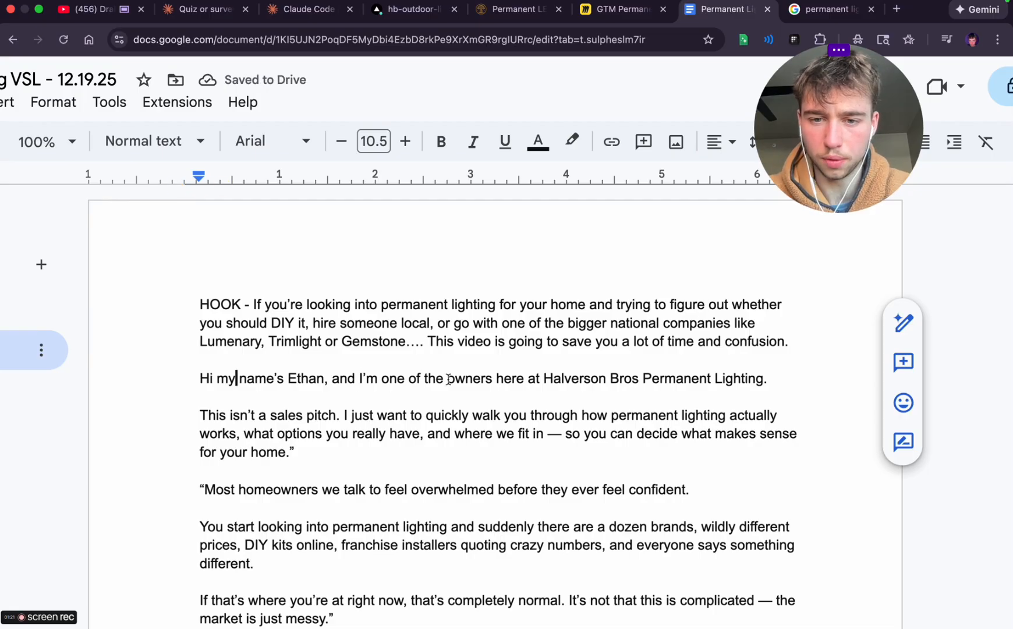
type(".")
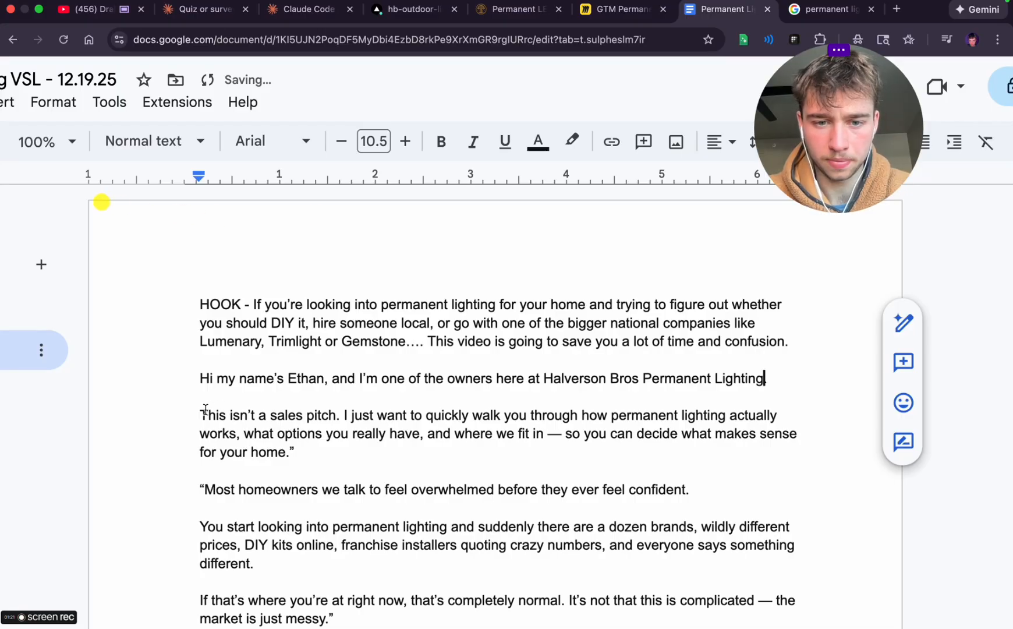
Replace 'This isn't a sales pitch.' with 'In this short video' and delete 'just' before 'want to quickly walk you through'
left_click_drag(205, 409, 347, 412)
type("In this shor")
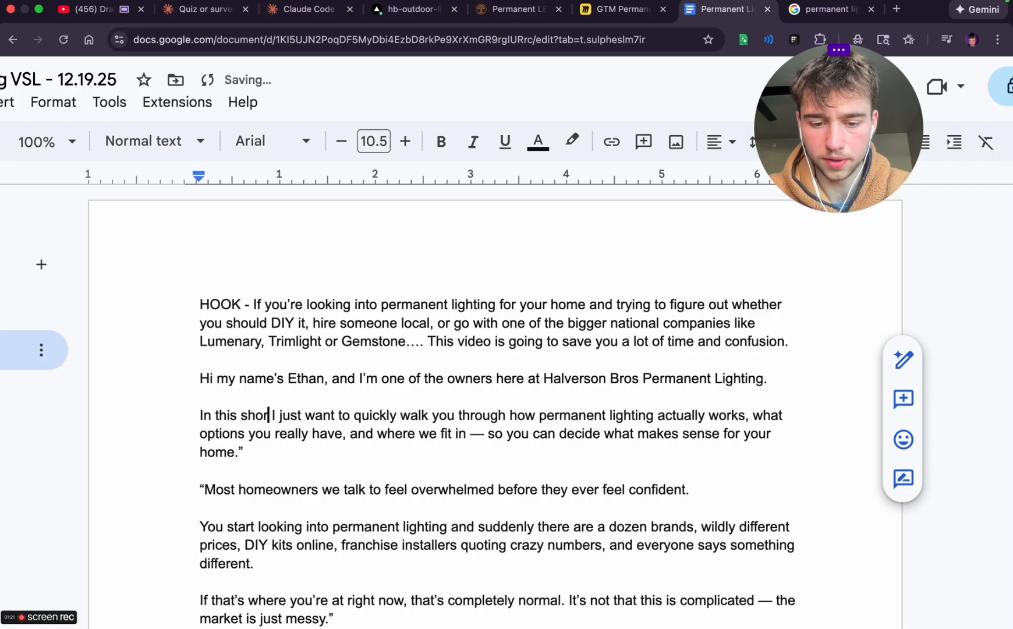
type("t video")
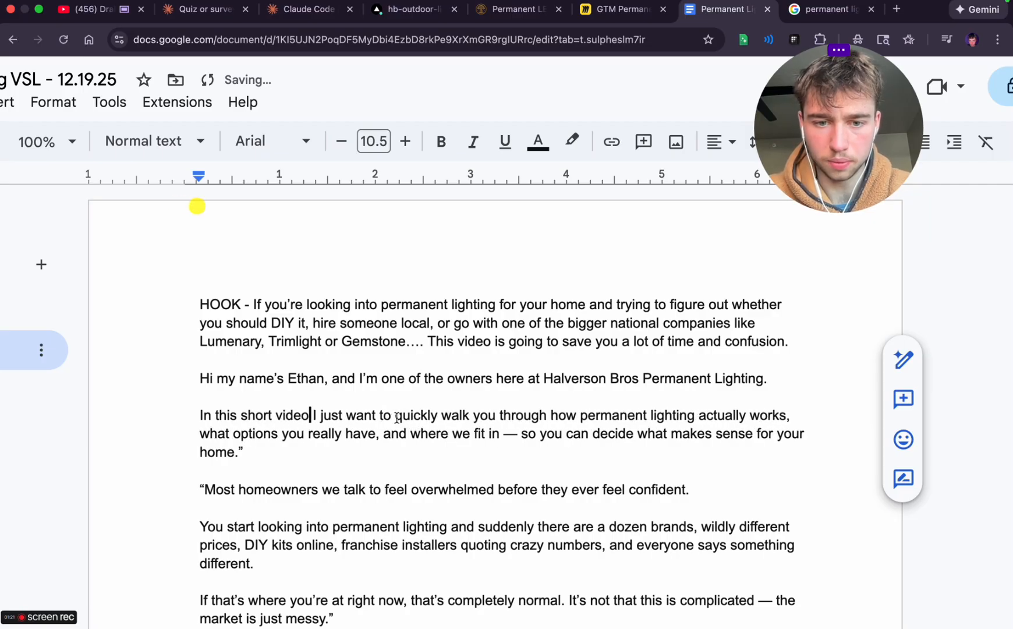
double_click(331, 415)
key("BackSpace")
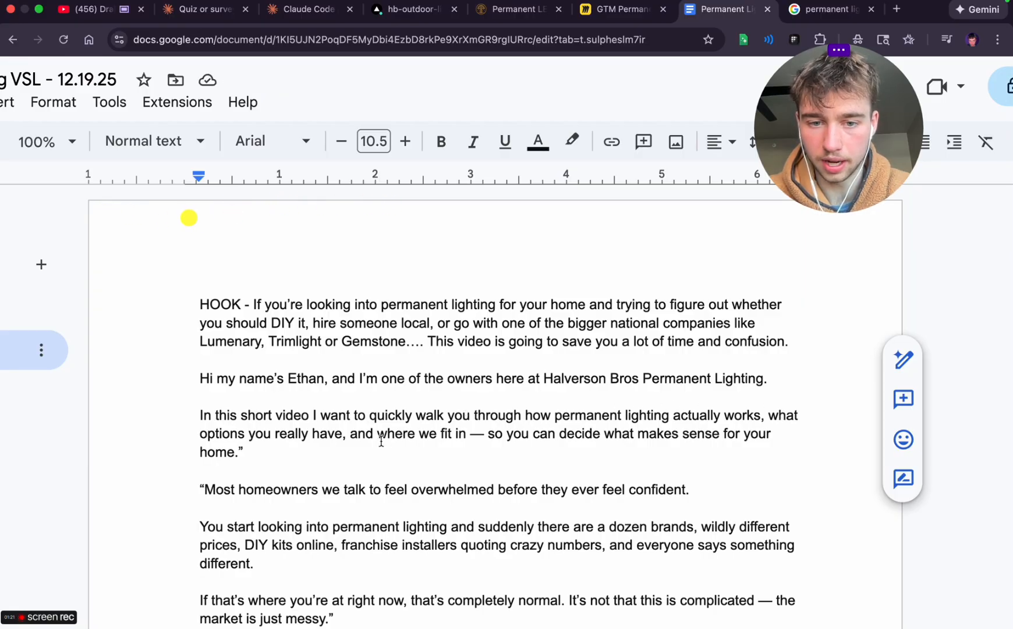
Replace the long dash after 'where we fit in' with a hyphen and reword 'decide' as 'make a educated decision on'
left_click(485, 434)
key("BackSpace")
key("BackSpace")
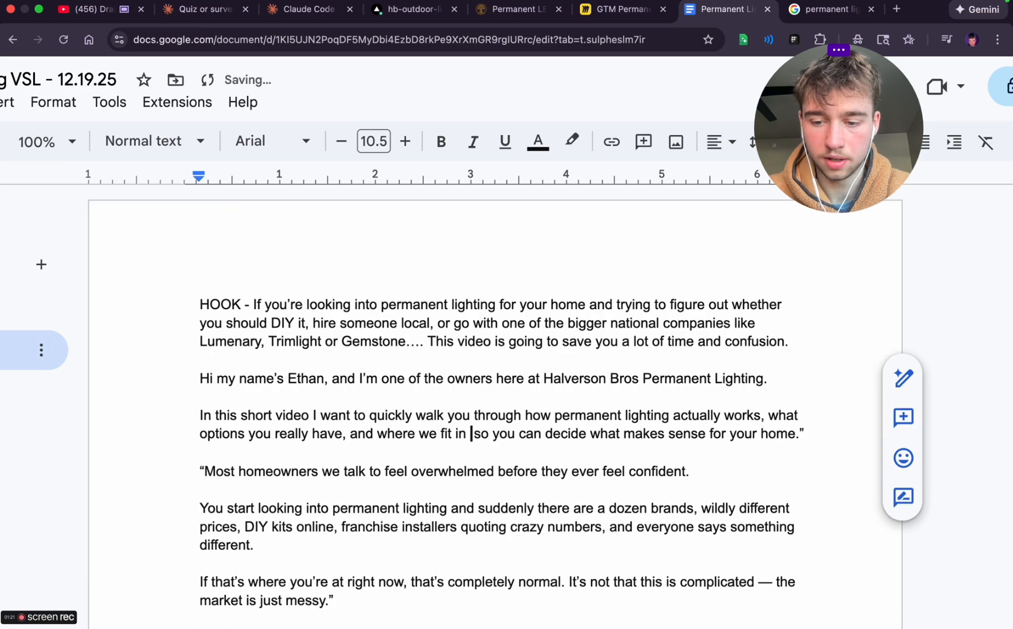
type("-")
left_click(553, 432)
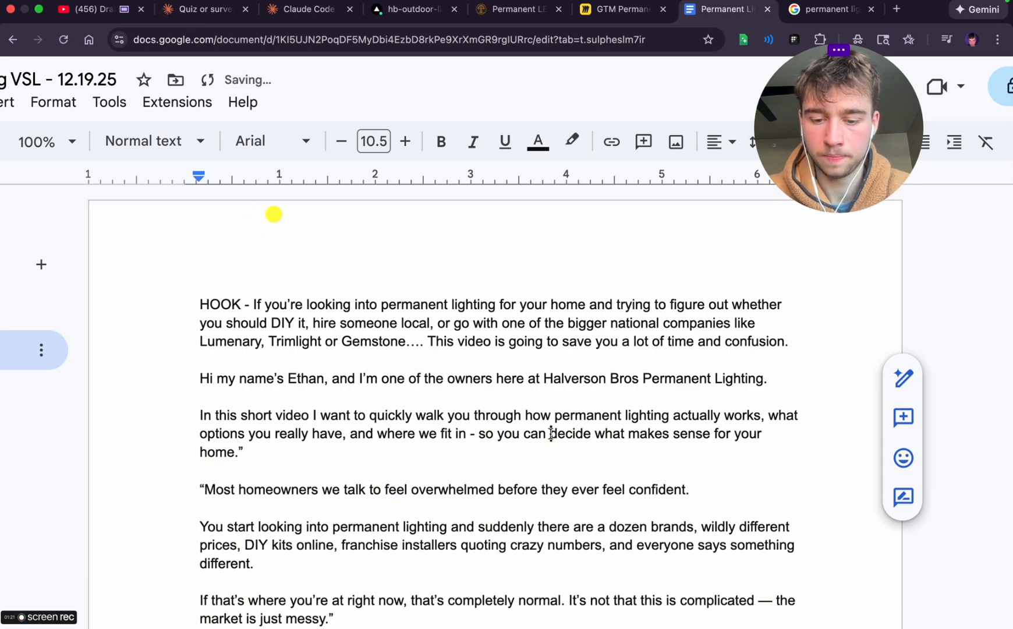
type("make a educated")
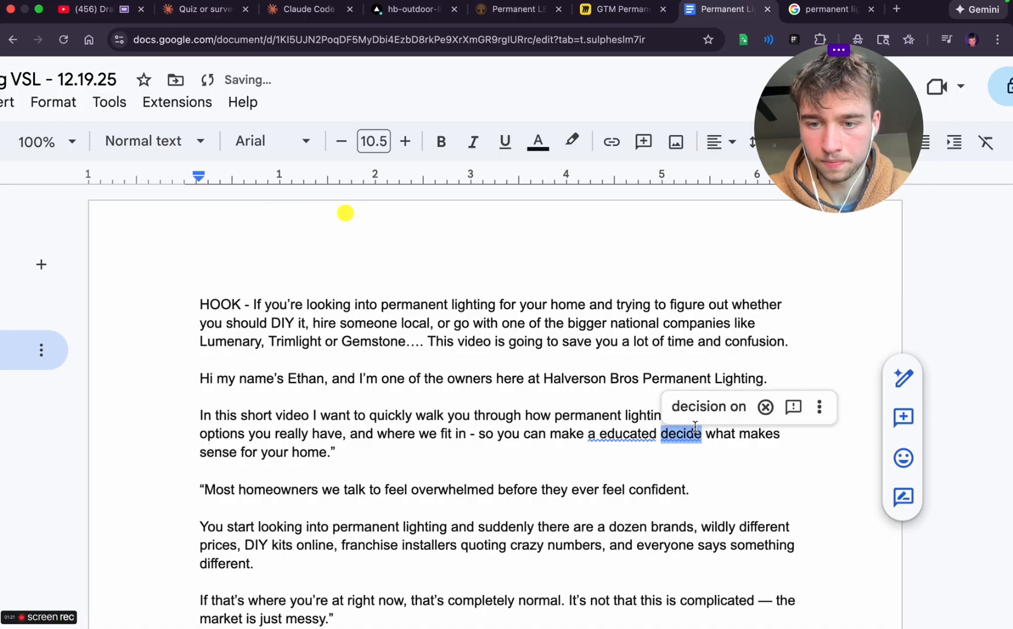
left_click(707, 407)
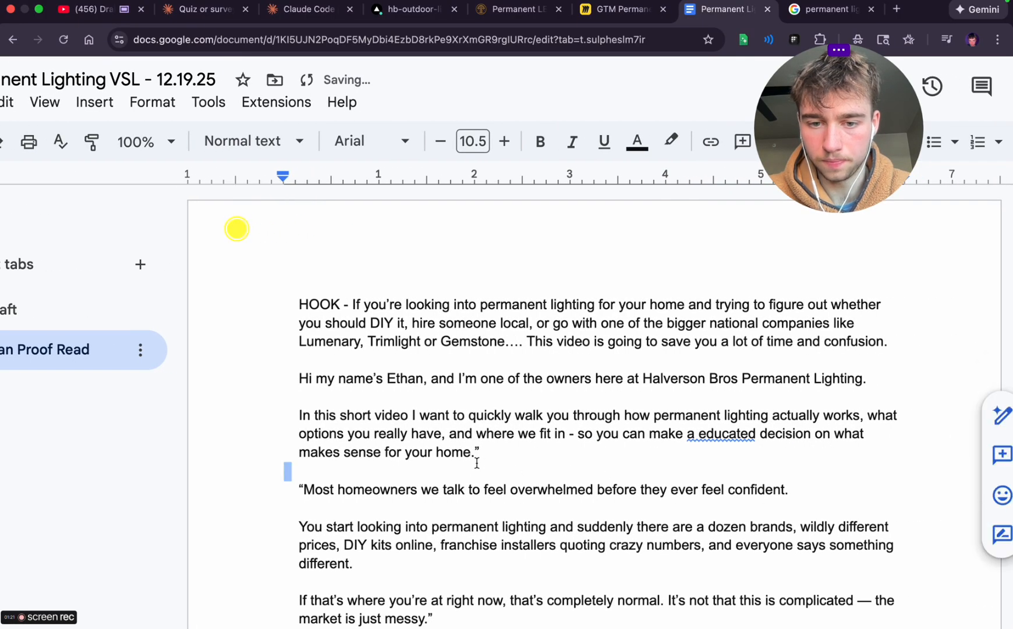
Remove the closing quotation mark after 'sense for your home.' and correct 'a educated' to 'an educated'
double_click(486, 447)
key("BackSpace")
key("BackSpace")
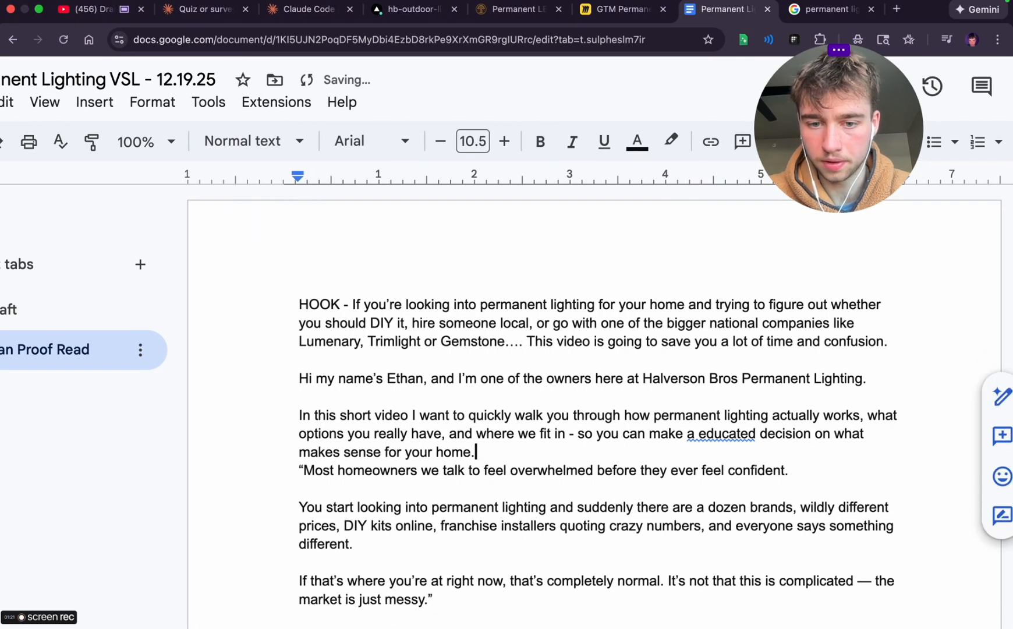
key("Return")
left_click(721, 434)
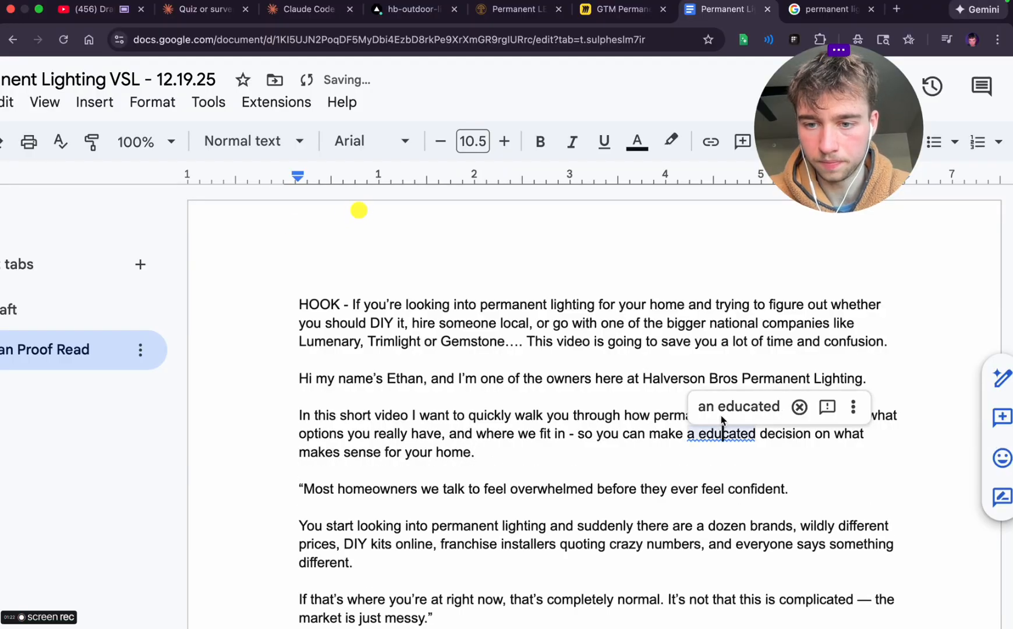
left_click(737, 406)
Delete the opening quotation mark before 'Most homeowners' and proofread that line and the paragraph after it
scroll(610, 518, "down", 1)
left_click(415, 442)
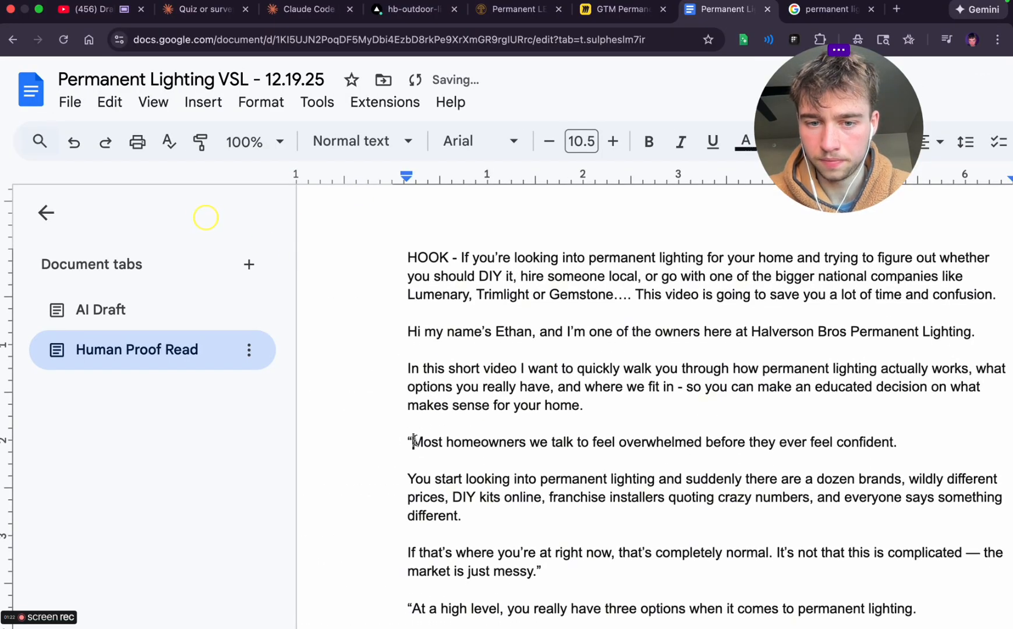
key("BackSpace")
scroll(345, 457, "right", 4)
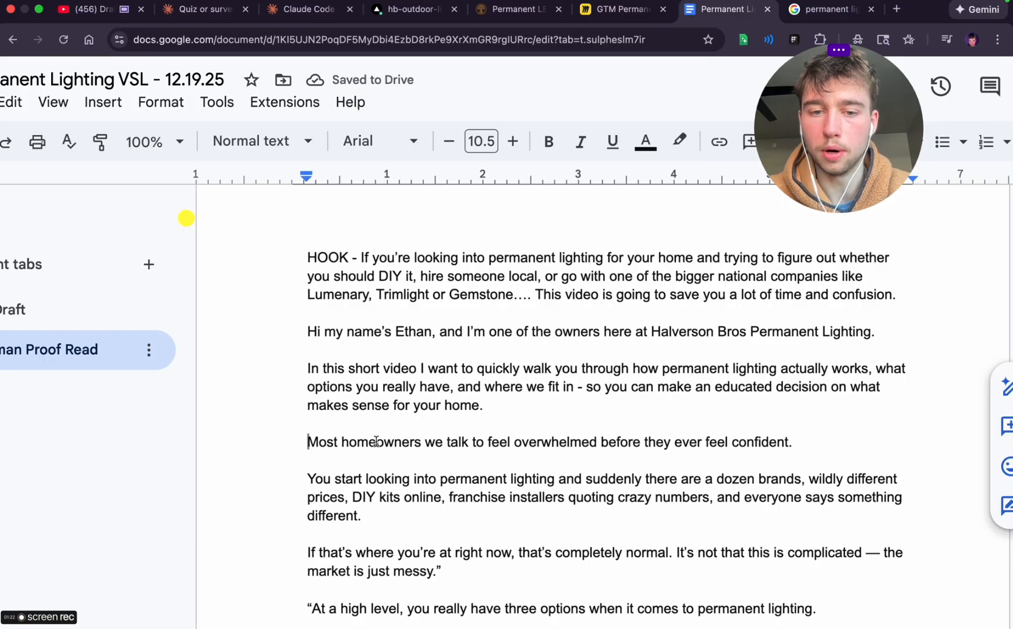
left_click(342, 442)
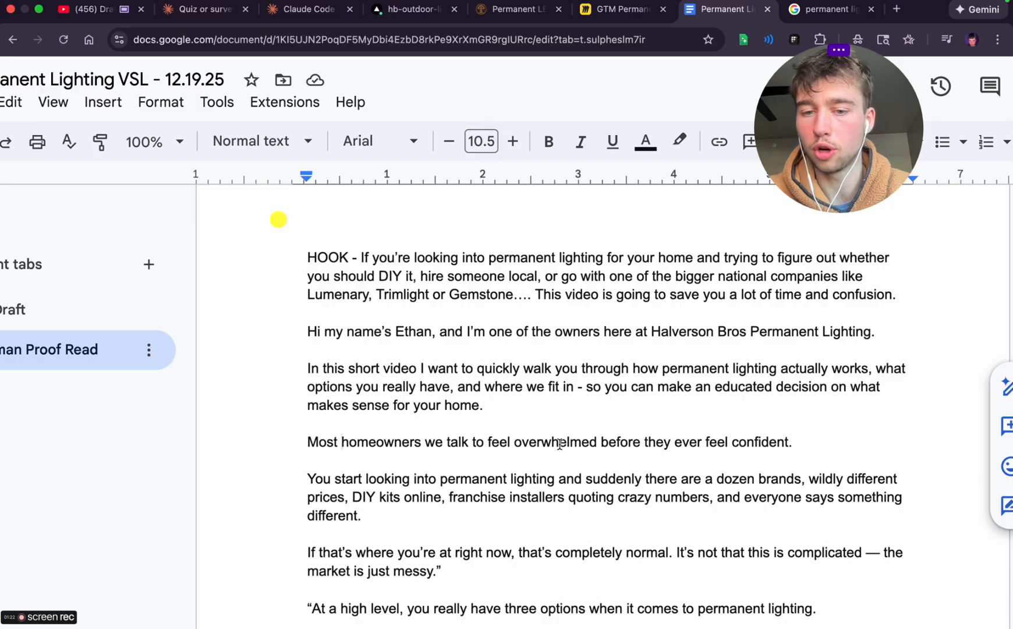
scroll(348, 442, "right", 3)
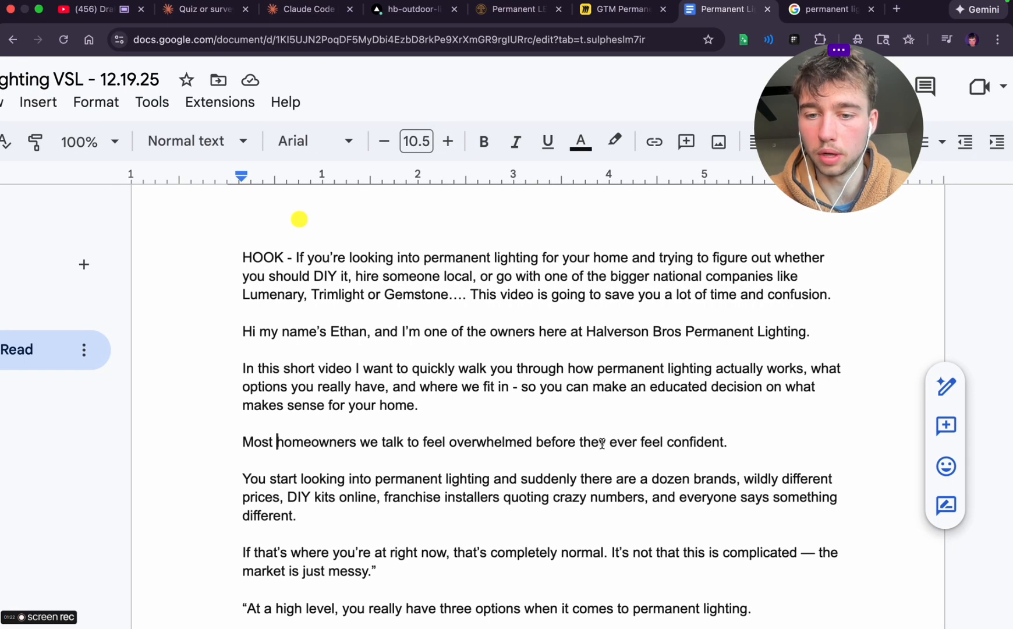
left_click(728, 442)
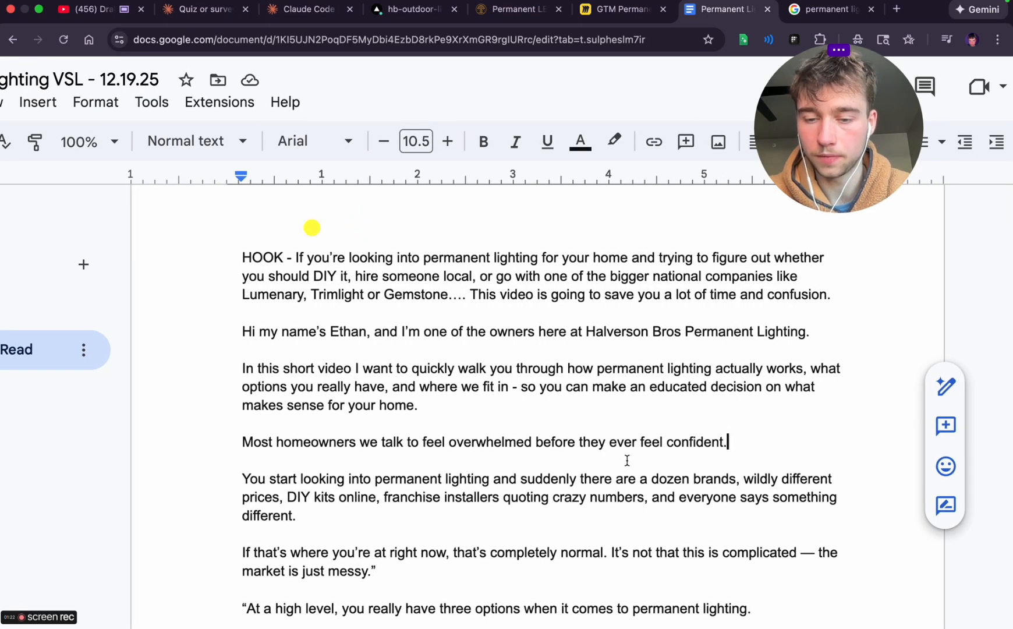
scroll(626, 461, "down", 2)
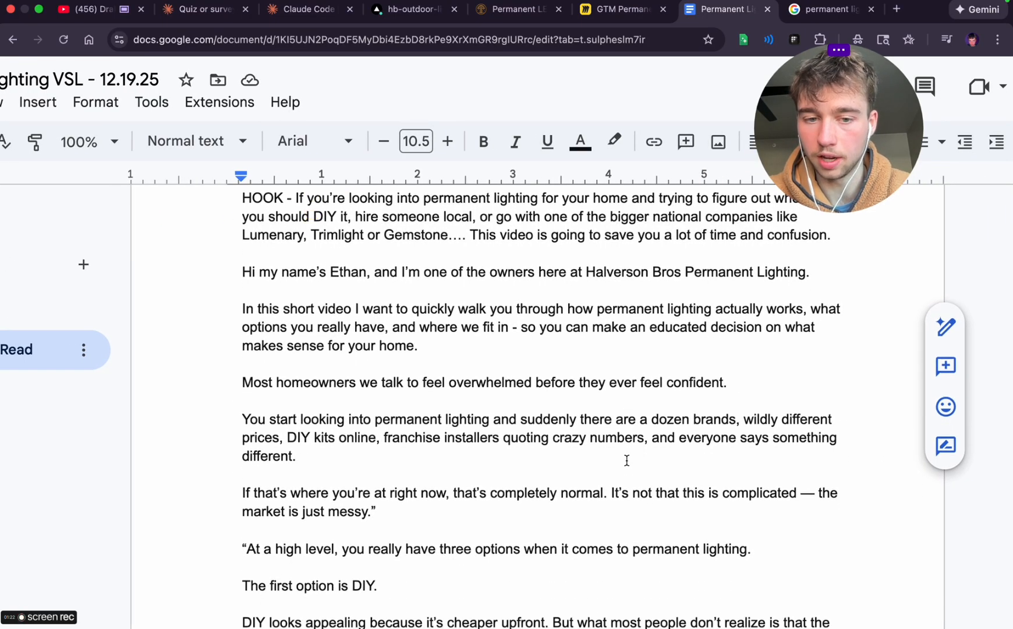
Replace 'You' with 'They' before 'start looking' and replace 'suddenly' with 'get deep in a rabbit whole of'
double_click(246, 418)
type("They")
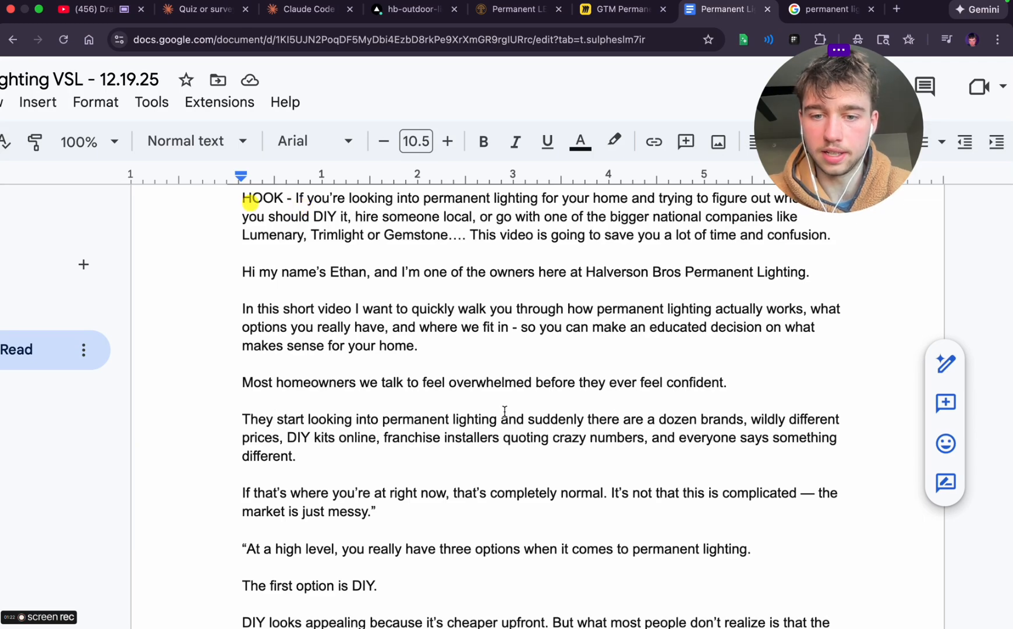
double_click(543, 418)
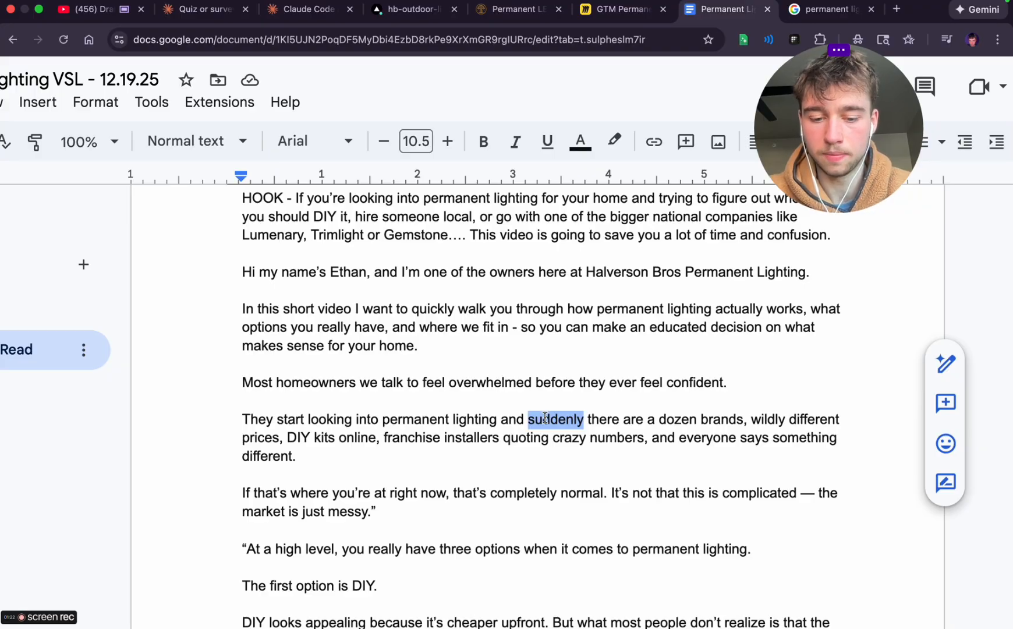
type("get deep in a r")
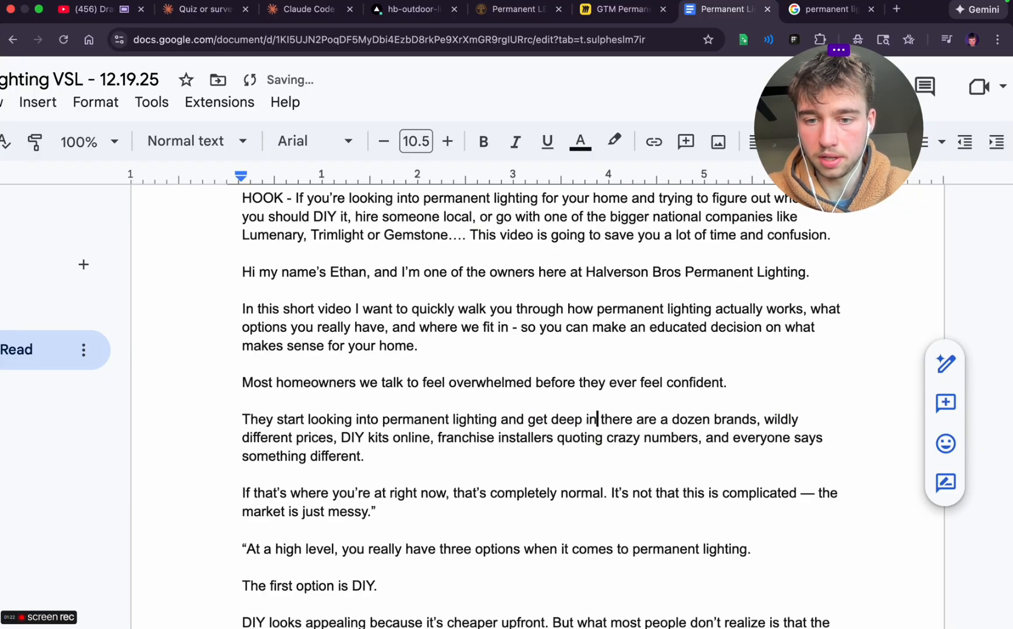
type("abbit whole")
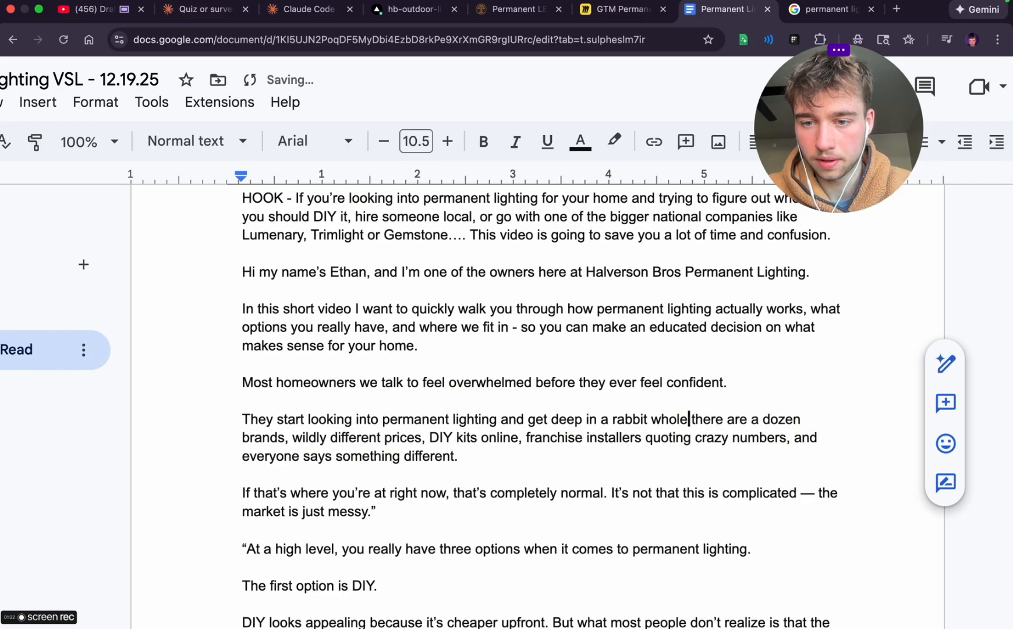
type(" of")
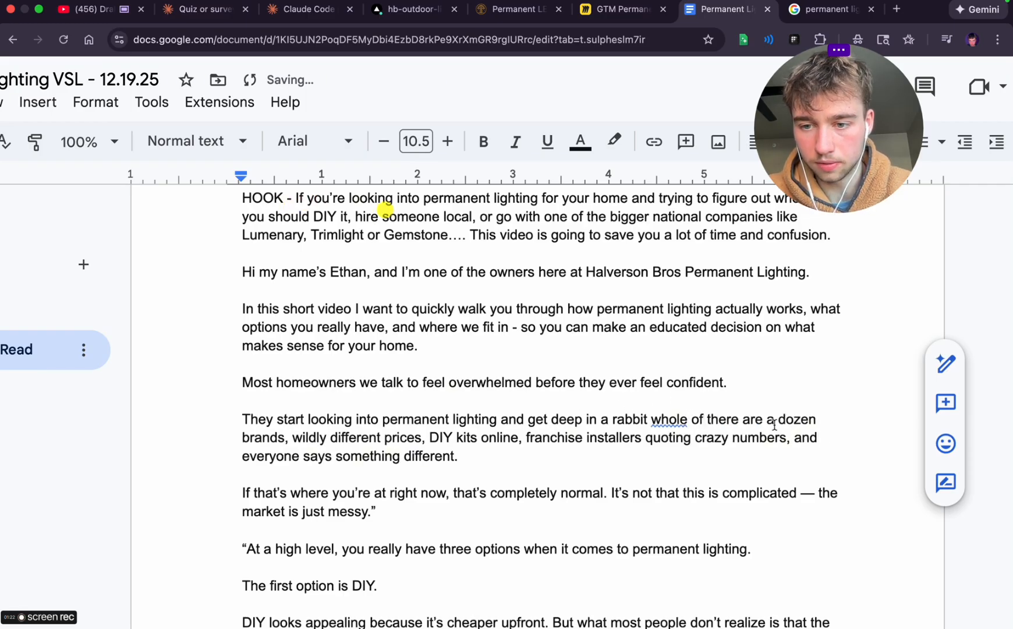
Reword 'there are a dozen brands' as 'dozens of brands' and insert 'all with' before 'wildly different prices'
left_click_drag(776, 424, 707, 421)
key("BackSpace")
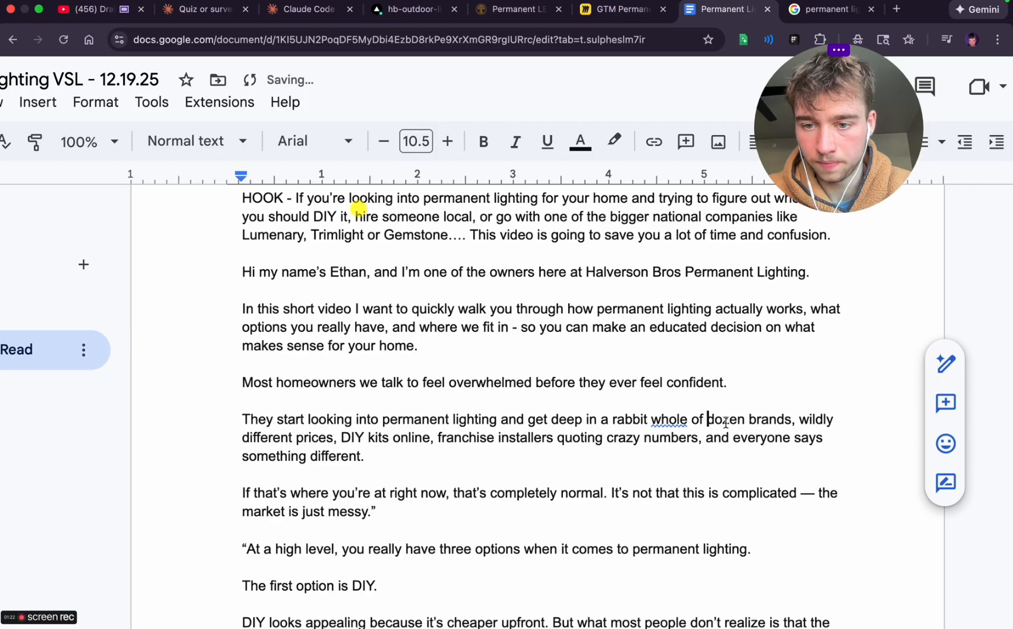
left_click(746, 420)
type("s of")
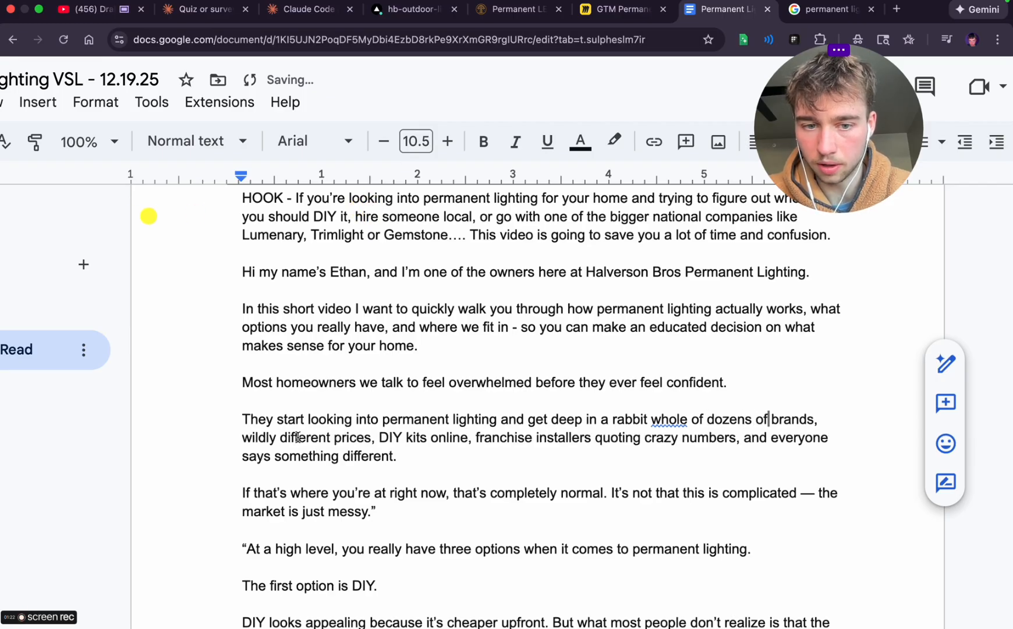
left_click(242, 437)
type("all with")
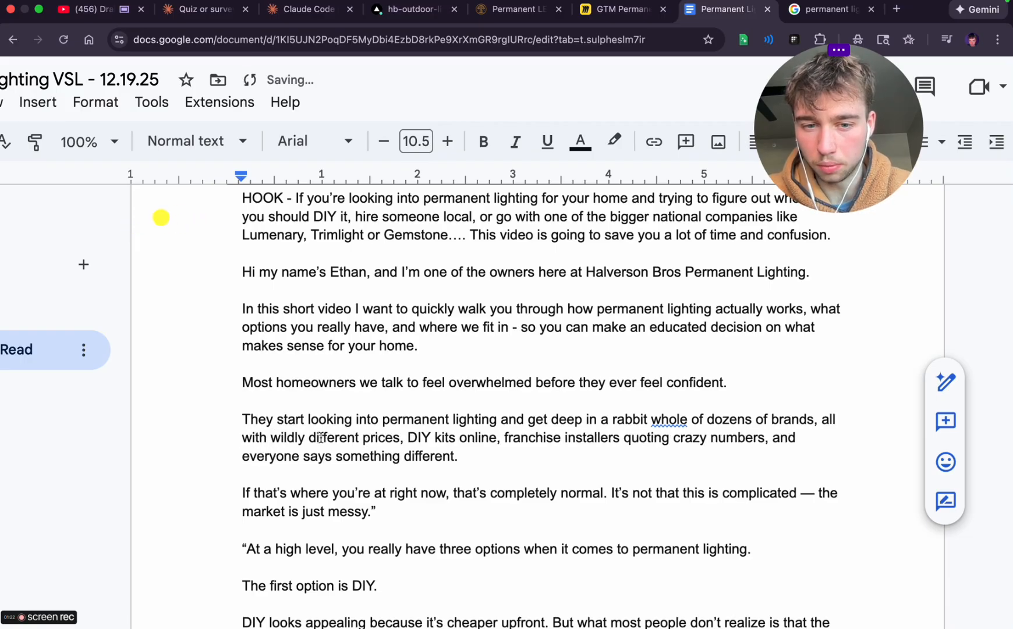
Replace 'crazy numbers' with 'INSANE prices' after 'franchise installers quoting', keeping the comma
left_click(410, 438)
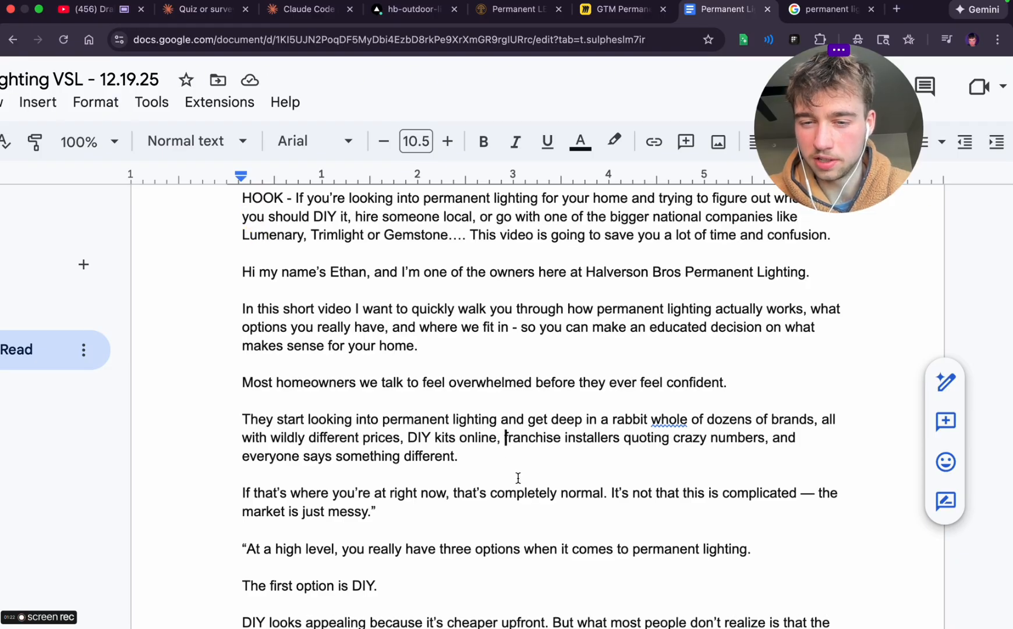
double_click(683, 440)
type("insane")
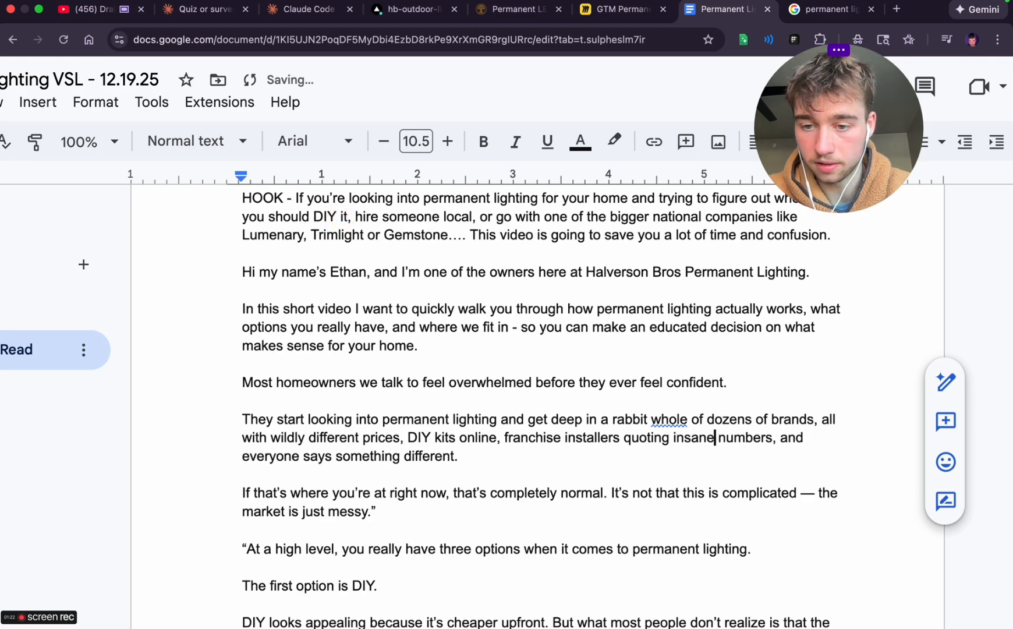
key("BackSpace")
key("BackSpace")
key("BackSpace")
type("INSANE")
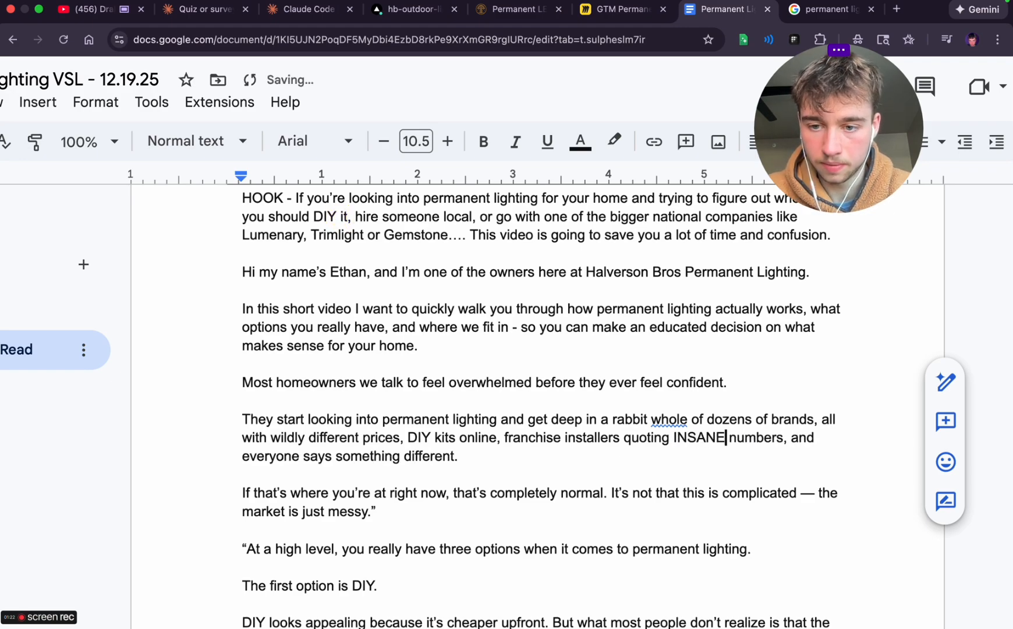
left_click_drag(784, 438, 730, 438)
type("prices")
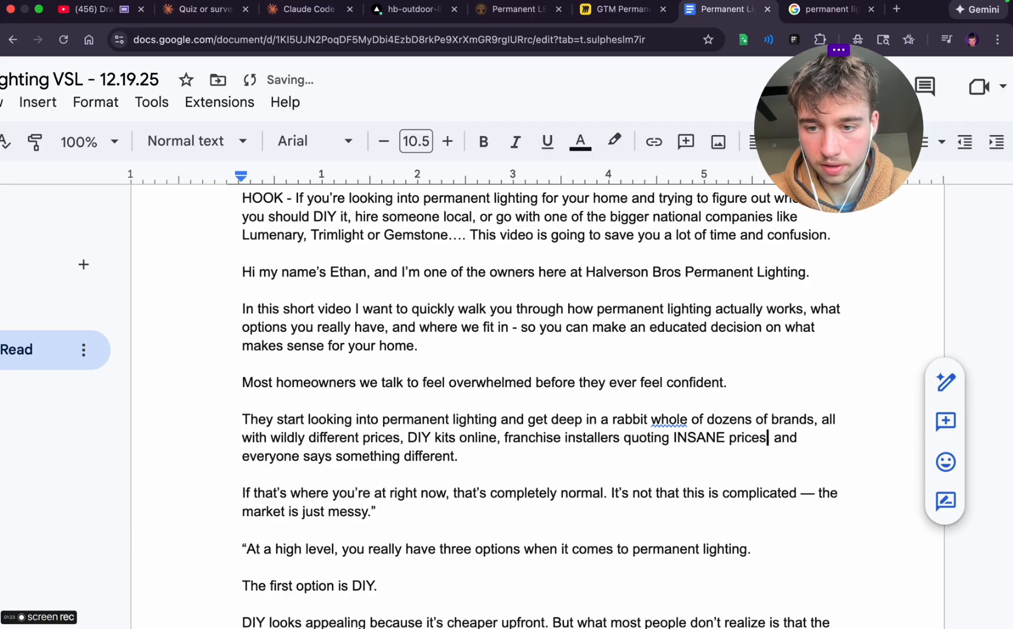
type(",")
Change 'everyone says' to 'everyone saying' and add the sentence 'Who do you trust??' after 'something different.'
left_click(334, 456)
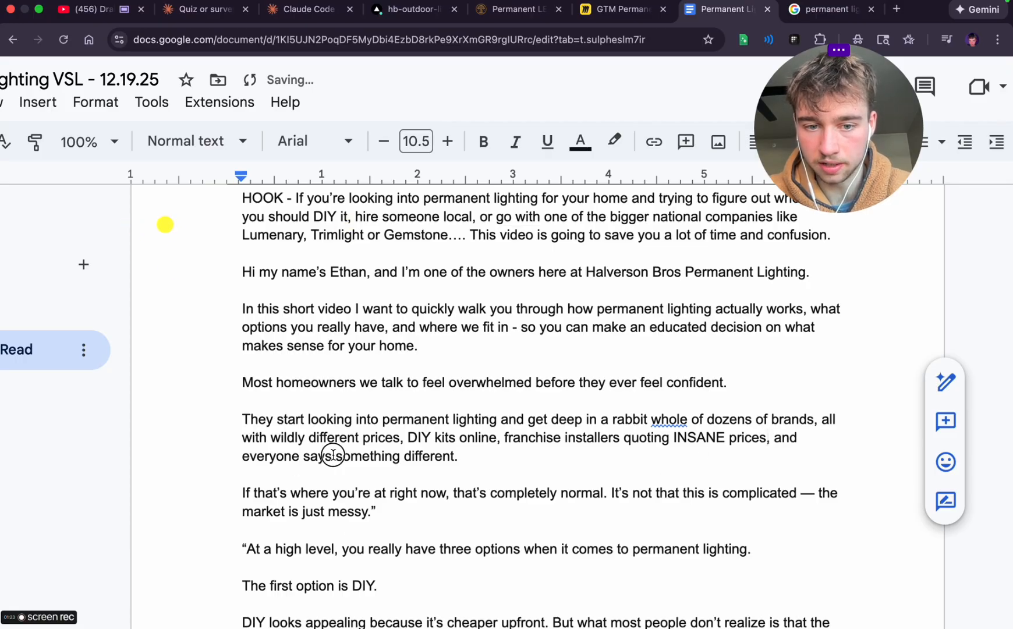
key("BackSpace")
type("ing")
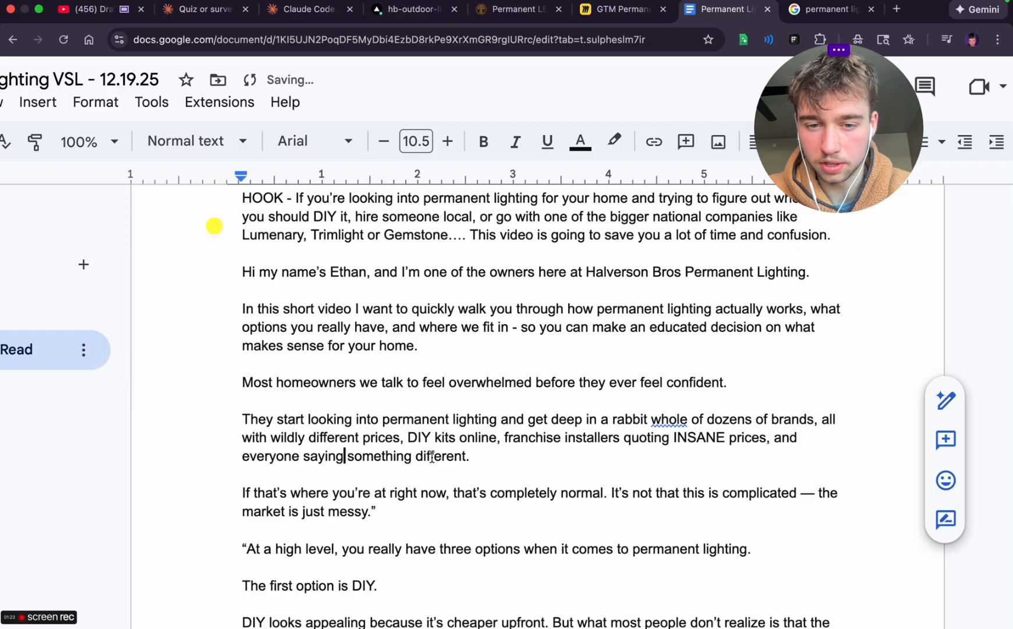
key("End")
key("BackSpace")
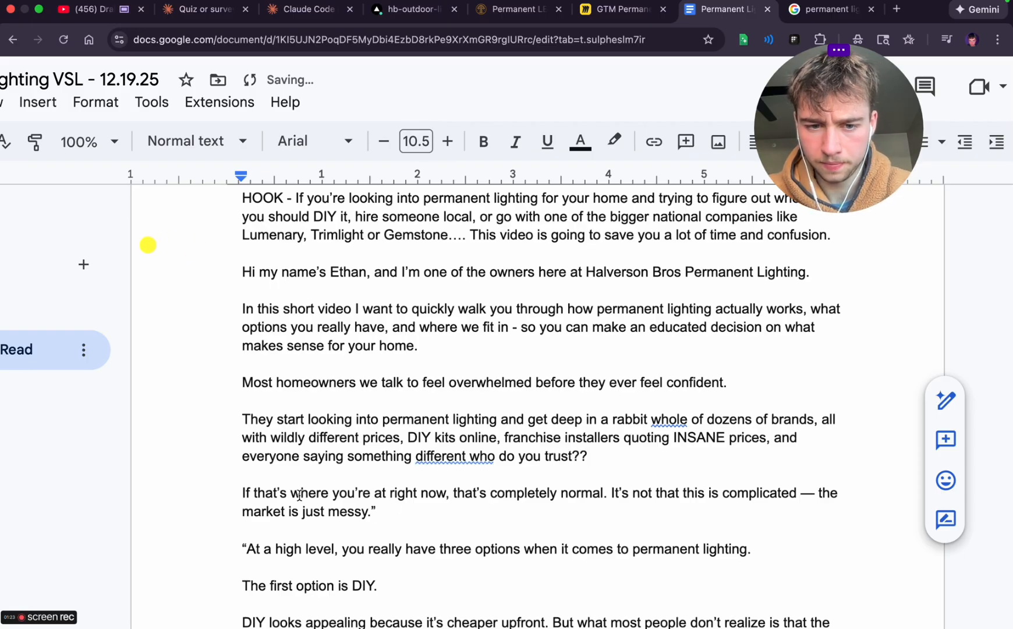
scroll(349, 477, "down", 1)
left_click(441, 421)
left_click(473, 396)
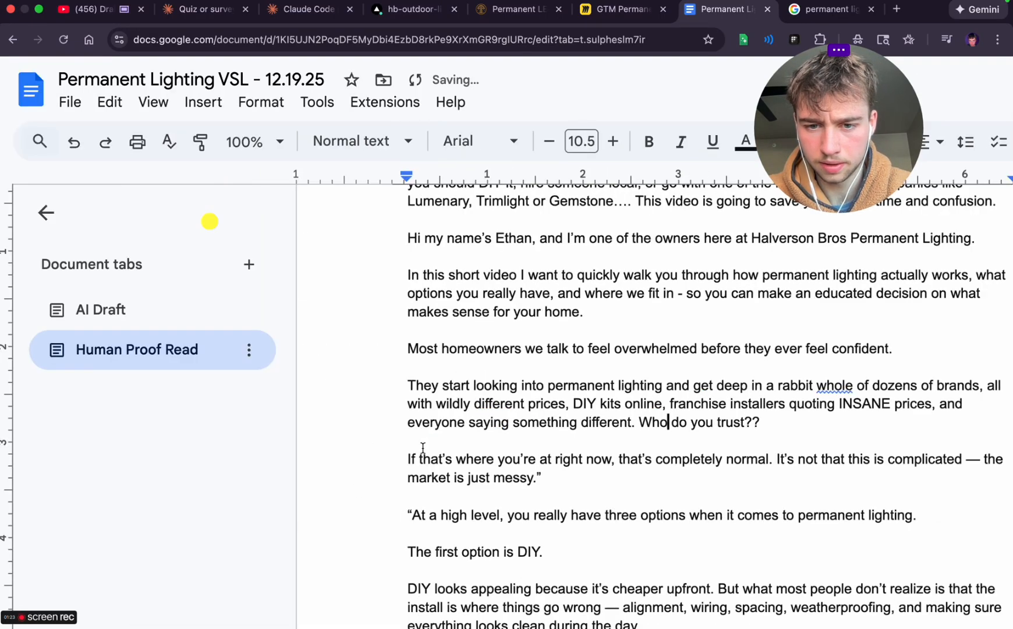
Replace the long dash after 'It's not that this is complicated' with 'its'
scroll(421, 450, "down", 1)
scroll(421, 448, "right", 1)
scroll(421, 448, "right", 1)
scroll(421, 445, "down", 1)
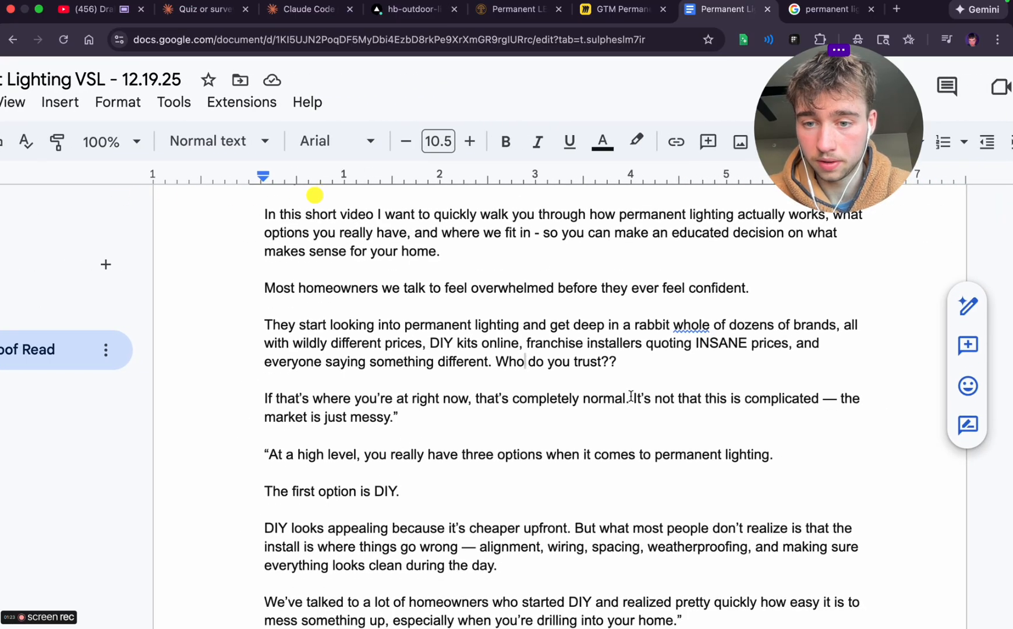
left_click(830, 398)
key("Delete")
key("BackSpace")
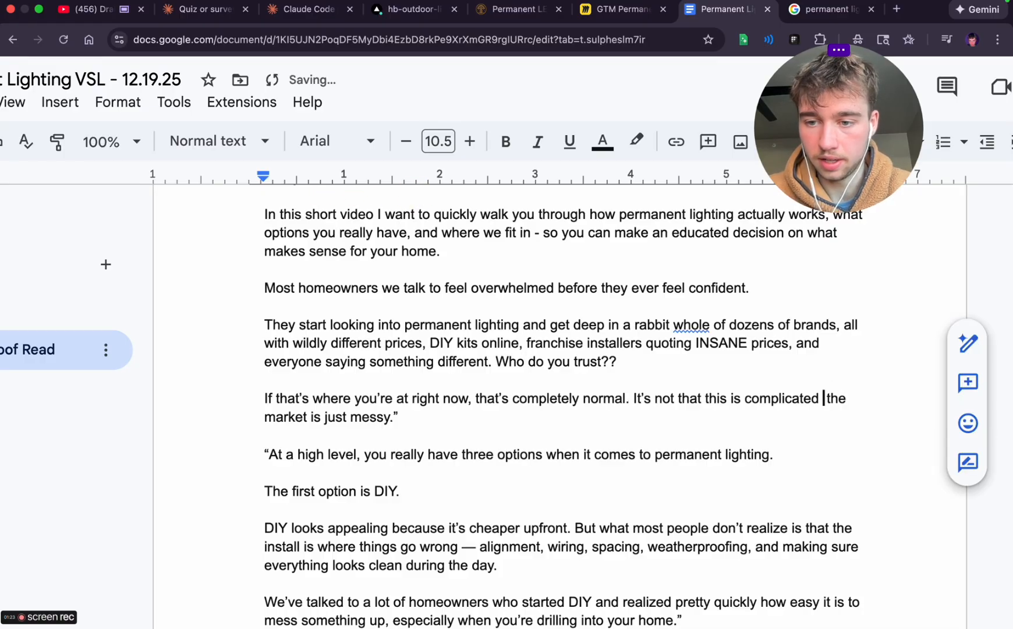
type("its")
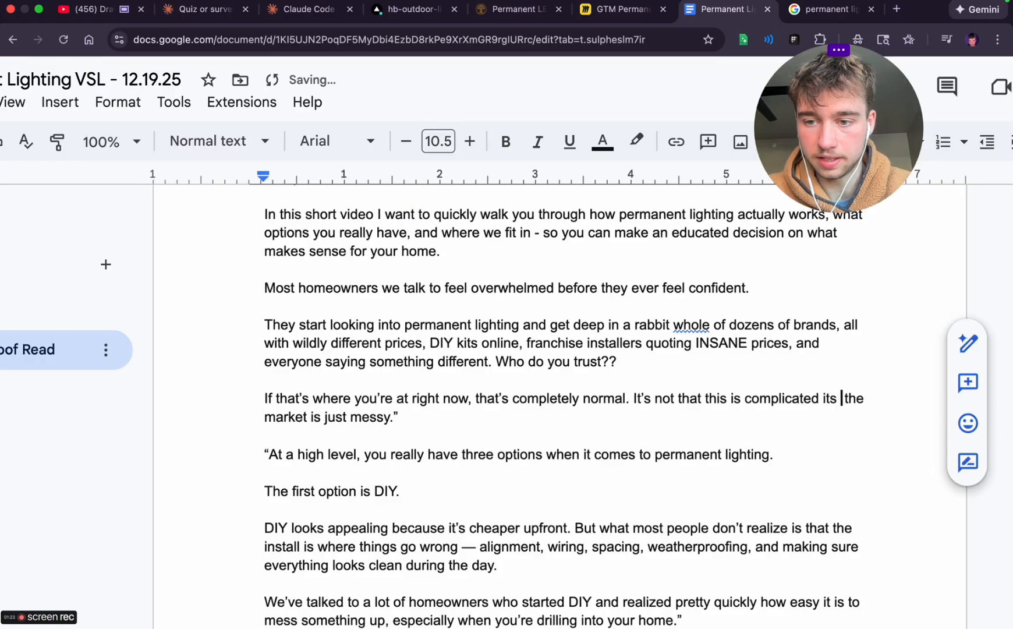
Replace 'the market is just messy' and its closing quotation mark with 'that theres so many different options'
double_click(854, 399)
type("thats")
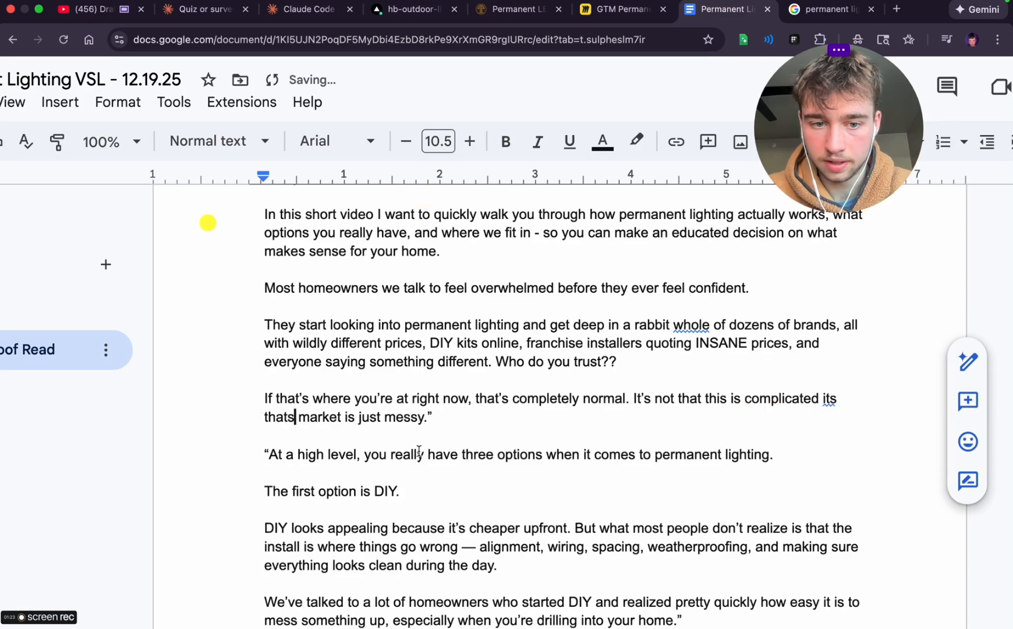
key("BackSpace")
key("shift+alt+Right")
key("shift+alt+Right")
key("shift+alt+Right")
key("shift+alt+Right")
type("t")
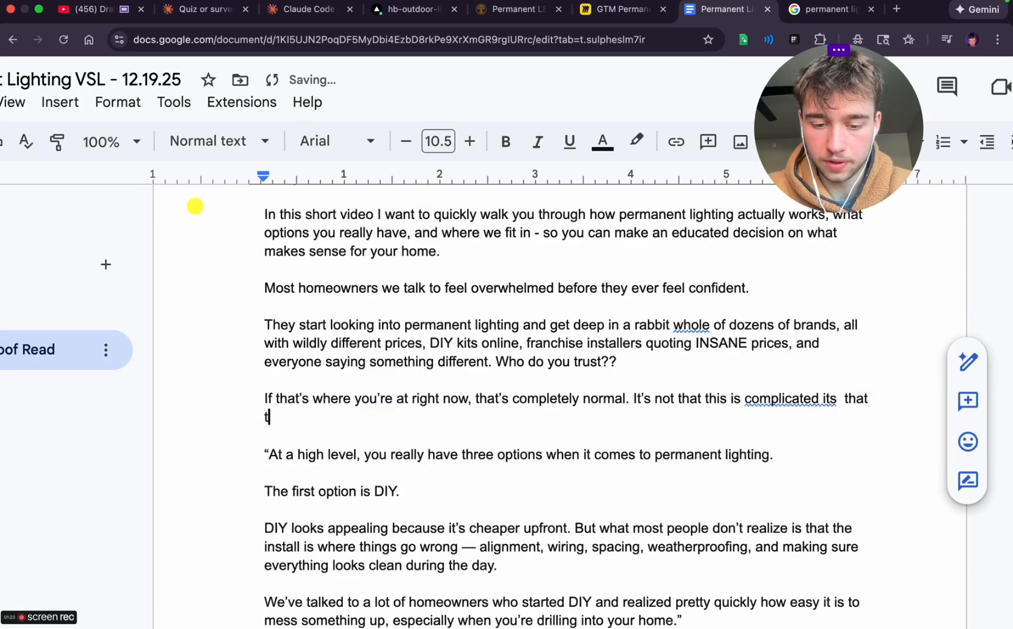
type("heres so man")
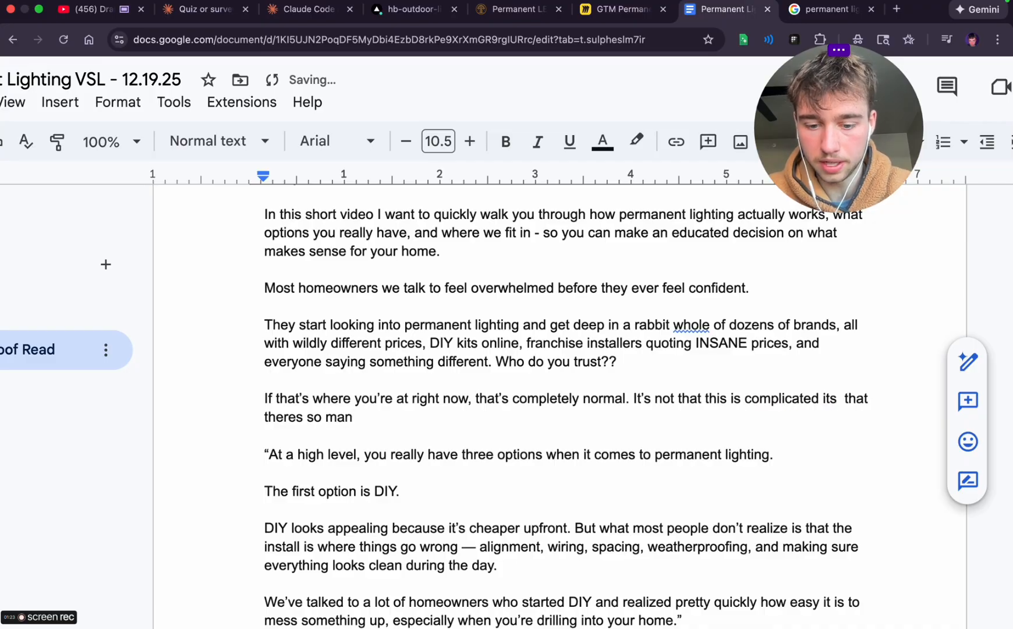
type("y different options")
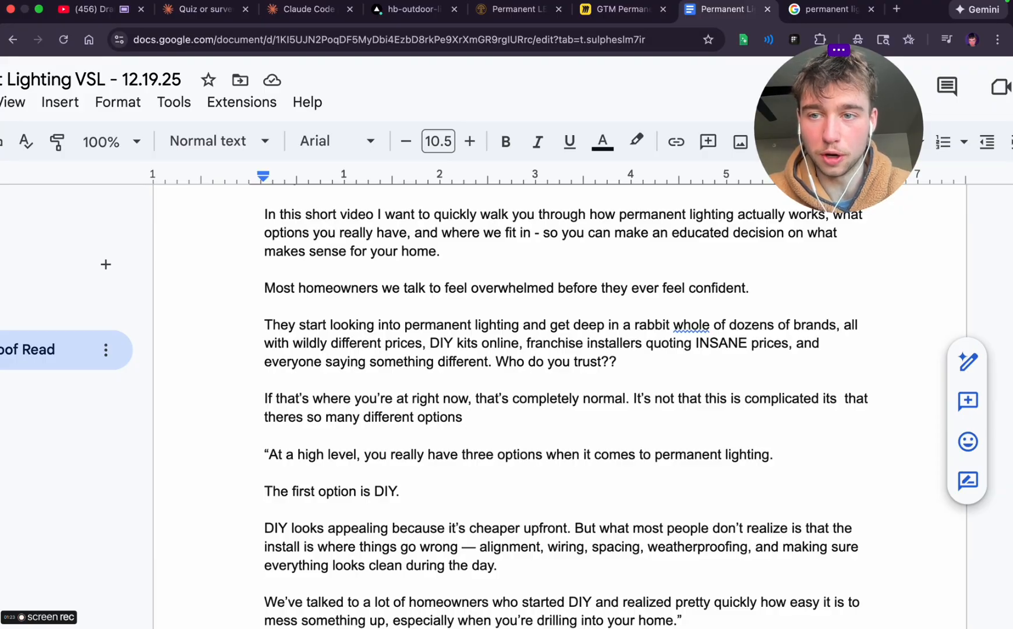
Continue the sentence after 'so many different options' with 'your mind feels scrambled'
type("your mind feels messy")
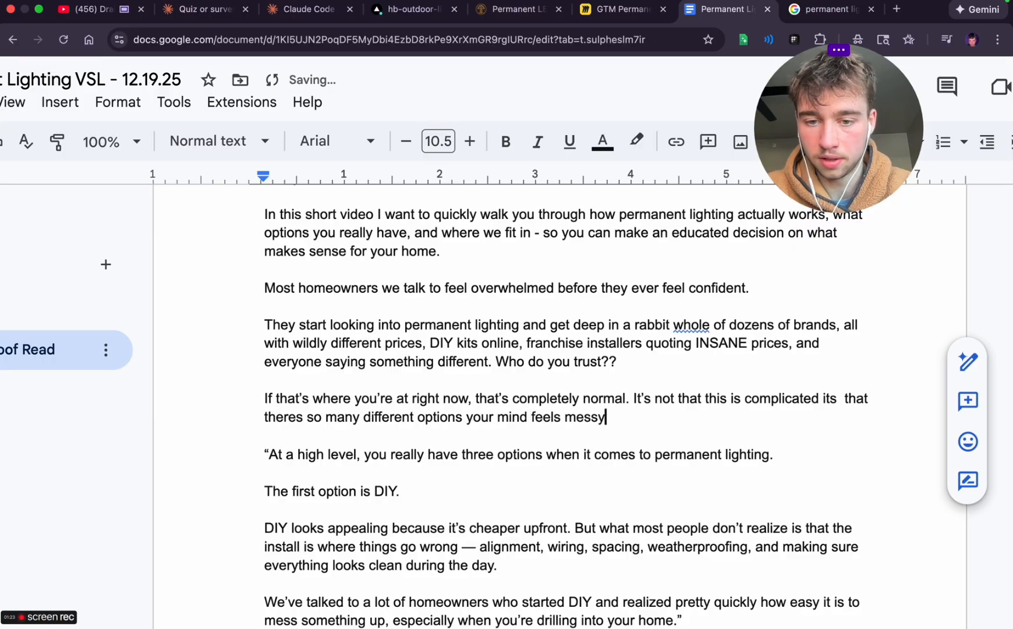
key("BackSpace")
key("BackSpace")
key("BackSpace")
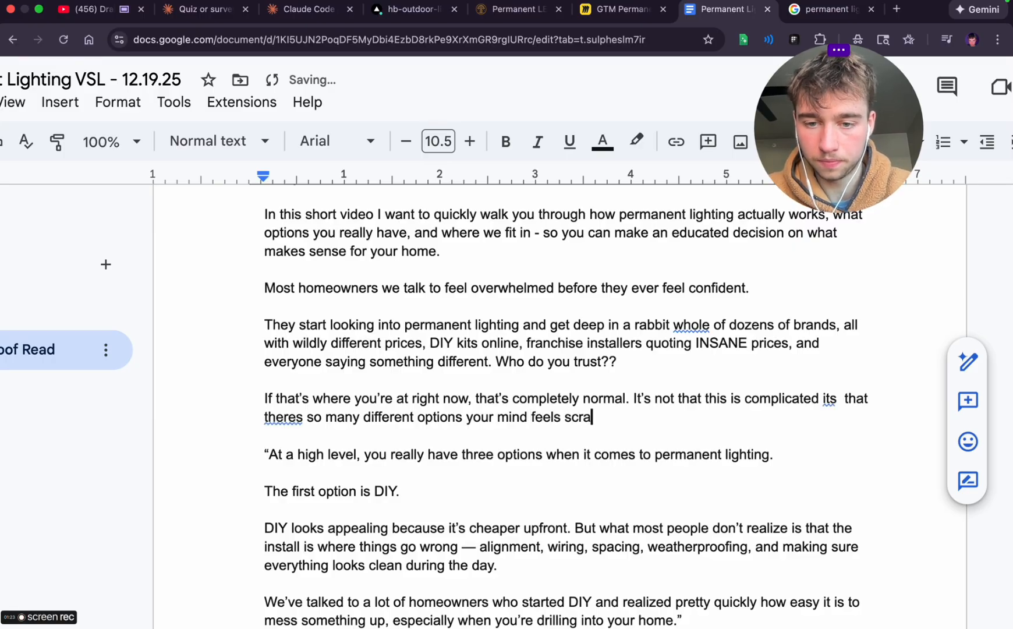
type("mbled ")
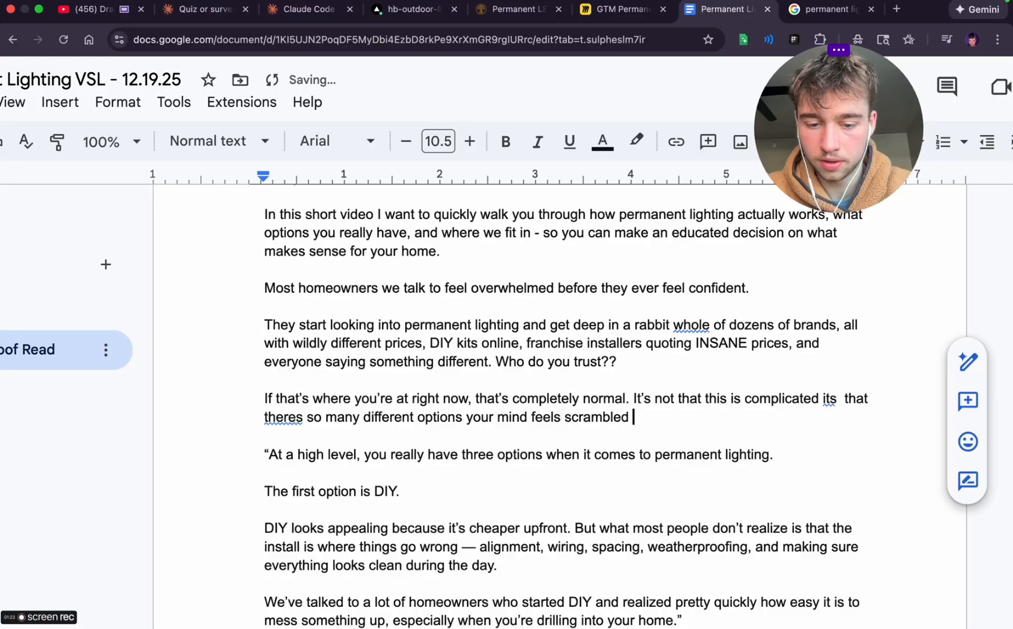
type("trying to figur")
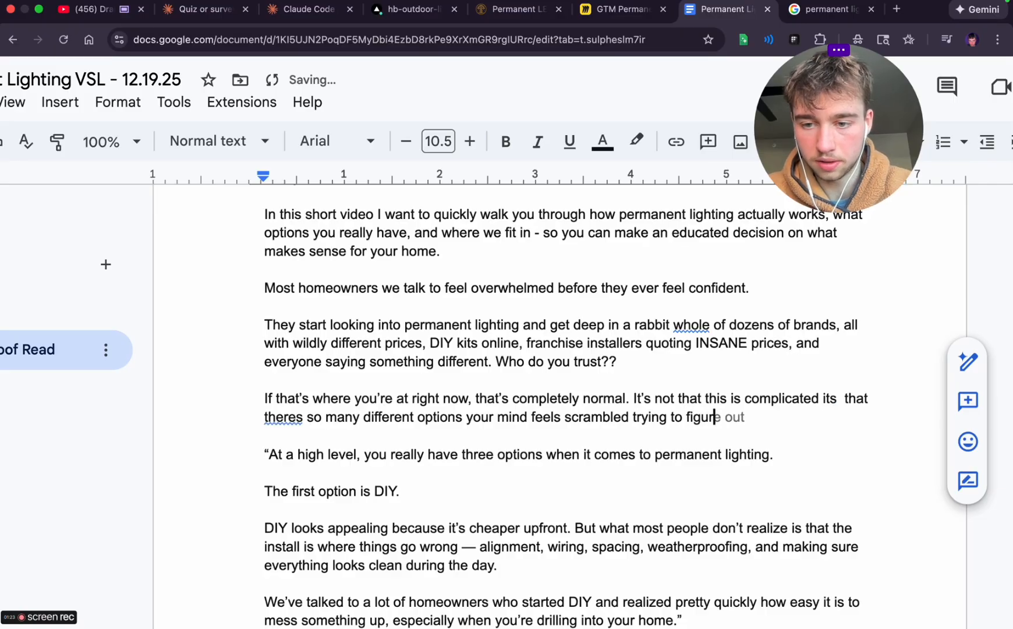
type("e out wha")
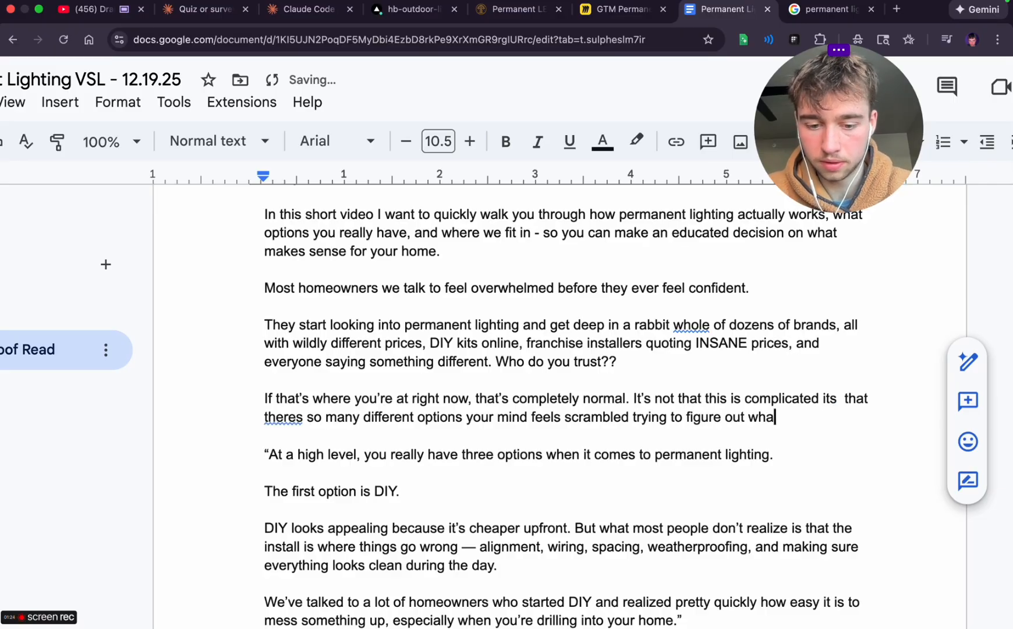
type("ts best for")
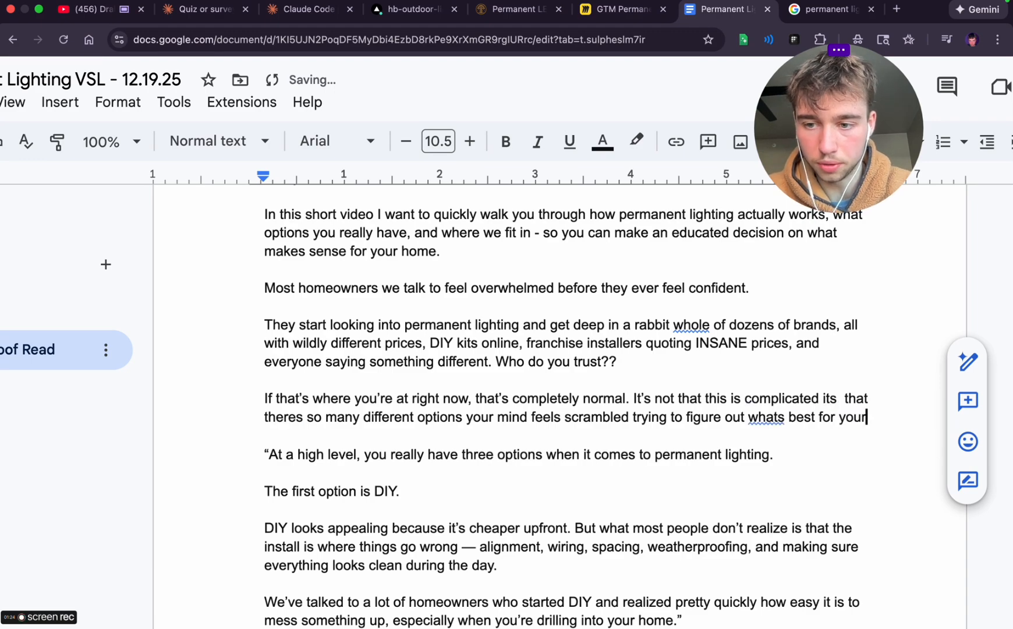
type(" you and your home")
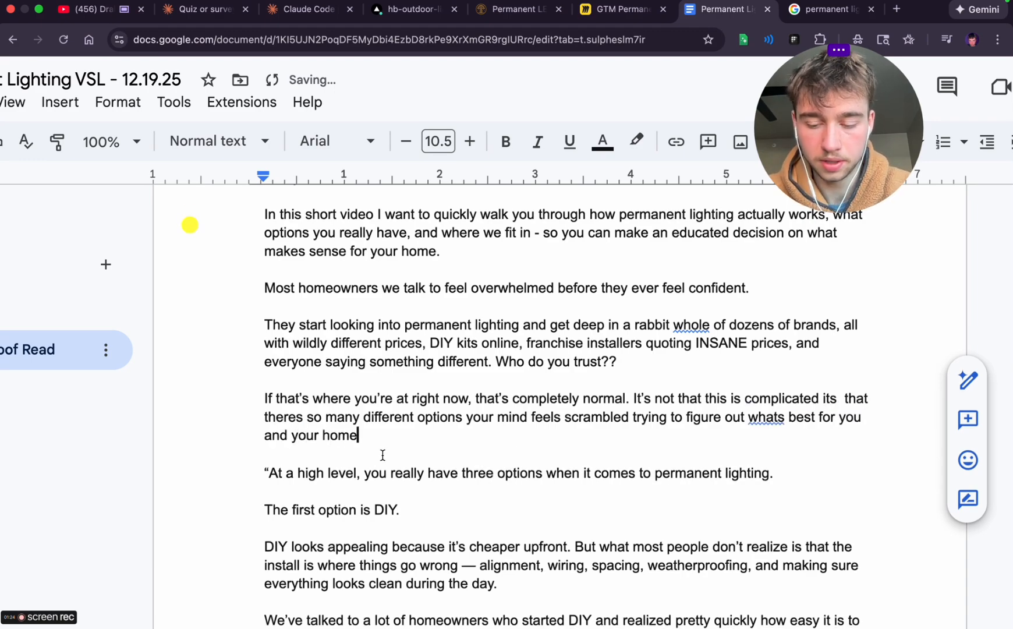
type(".")
Finish the sentence with 'trying to figure out what's best for you and your home.', accepting the suggested spelling of 'what's'
left_click(767, 417)
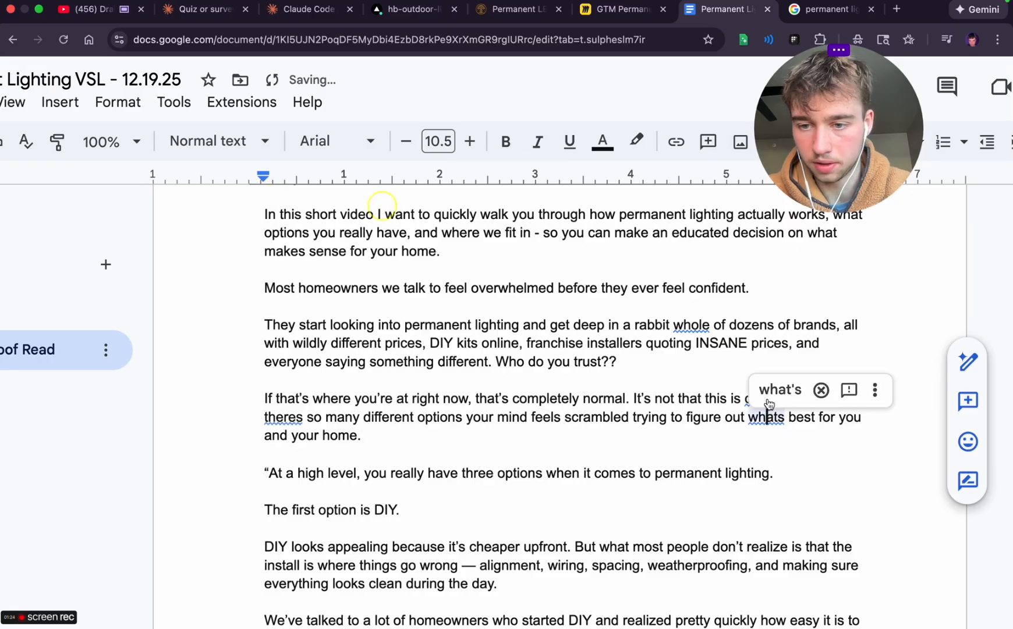
left_click(768, 401)
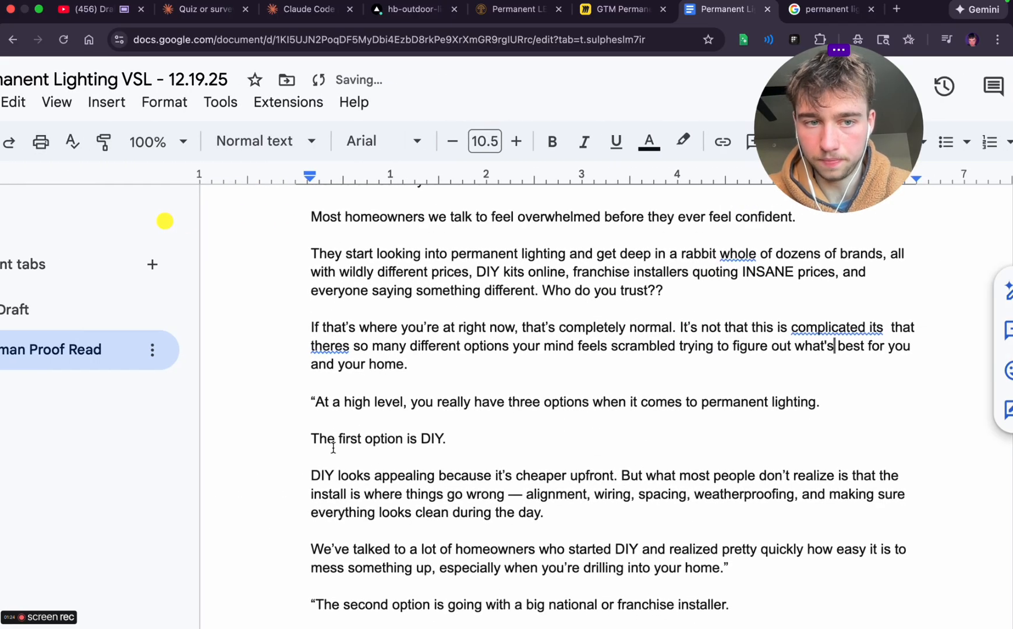
Collapse the list of document tabs and insert 'only' before 'have three options' in the 'At a high level' line
scroll(333, 447, "left", 2)
left_click(48, 211)
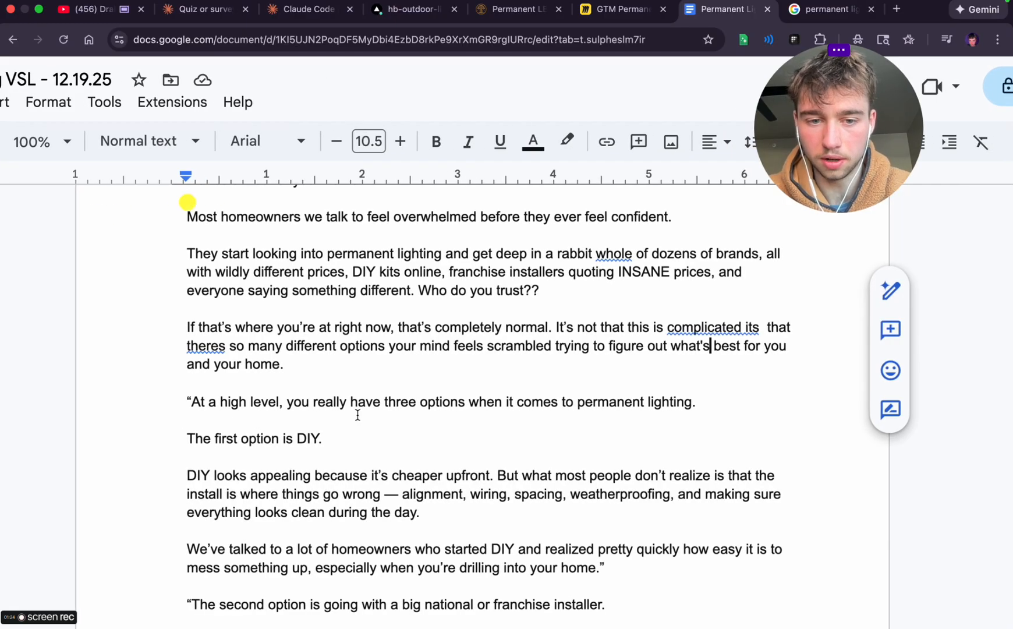
left_click(351, 402)
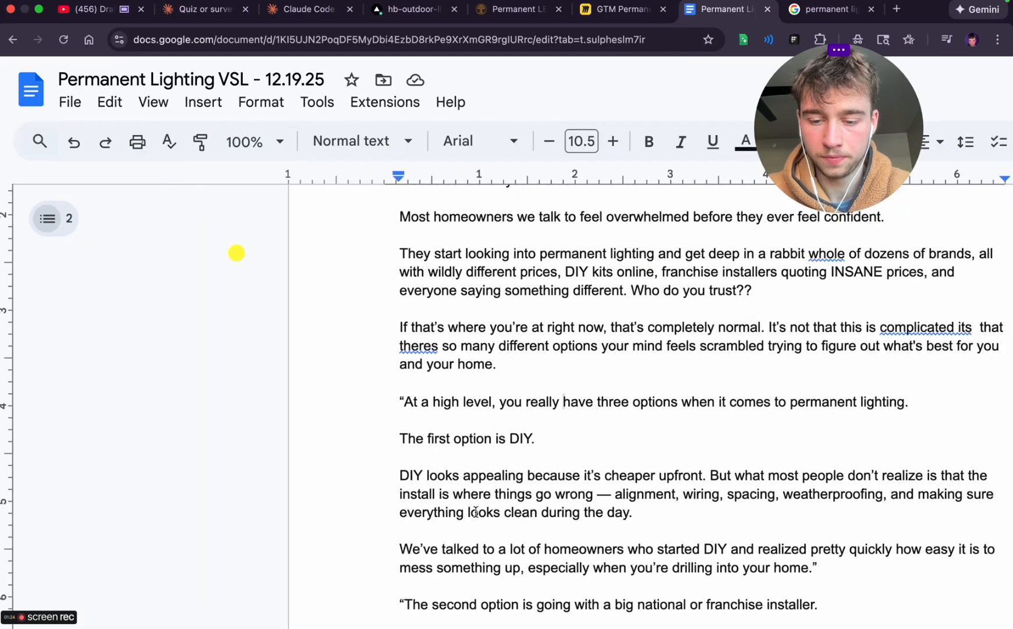
type("only")
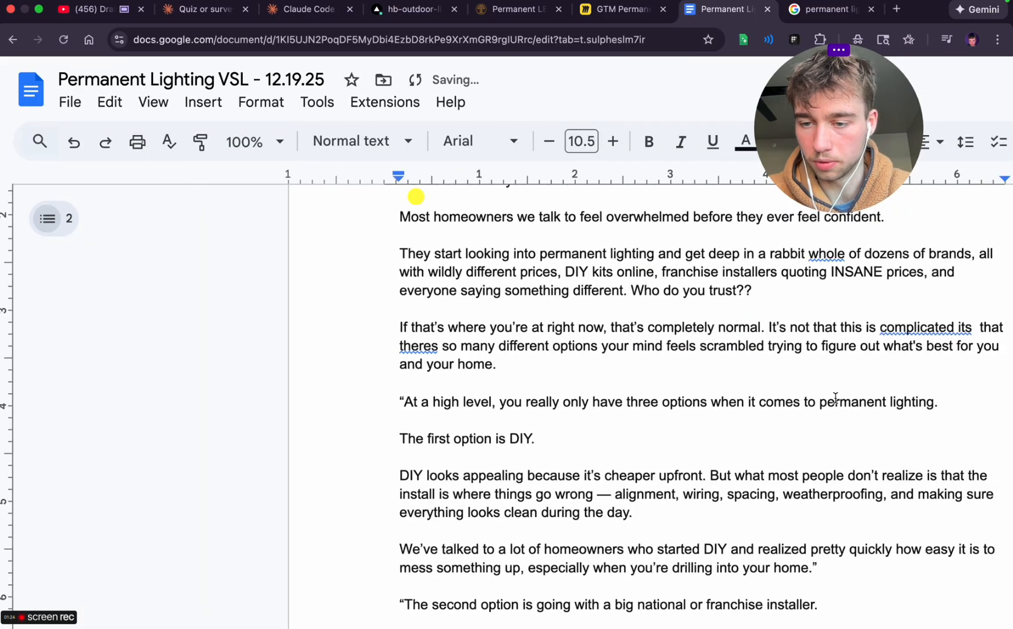
Reword the line introducing the first option to 'The first is DIY (doing it yourself).'
scroll(835, 398, "down", 1)
scroll(833, 398, "right", 3)
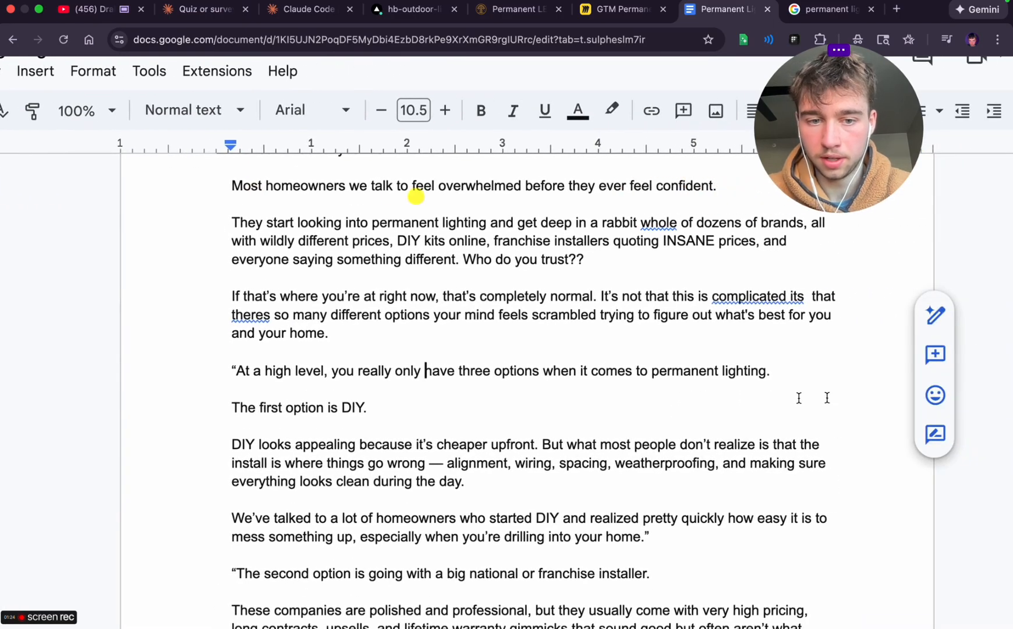
double_click(298, 408)
key("BackSpace")
key("End")
key("BackSpace")
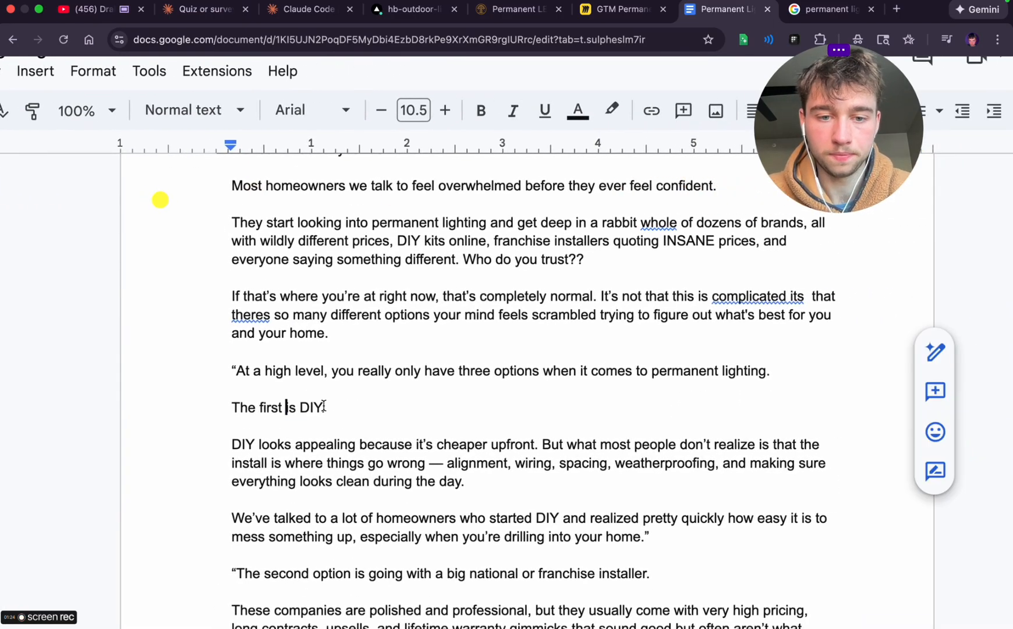
type("(doi")
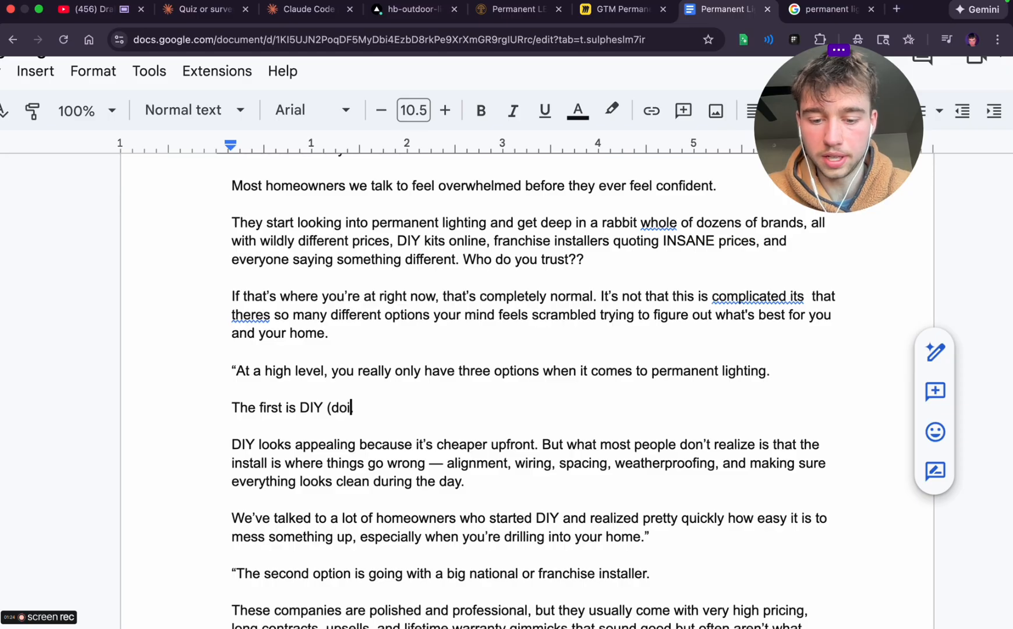
type("ng it yourself).")
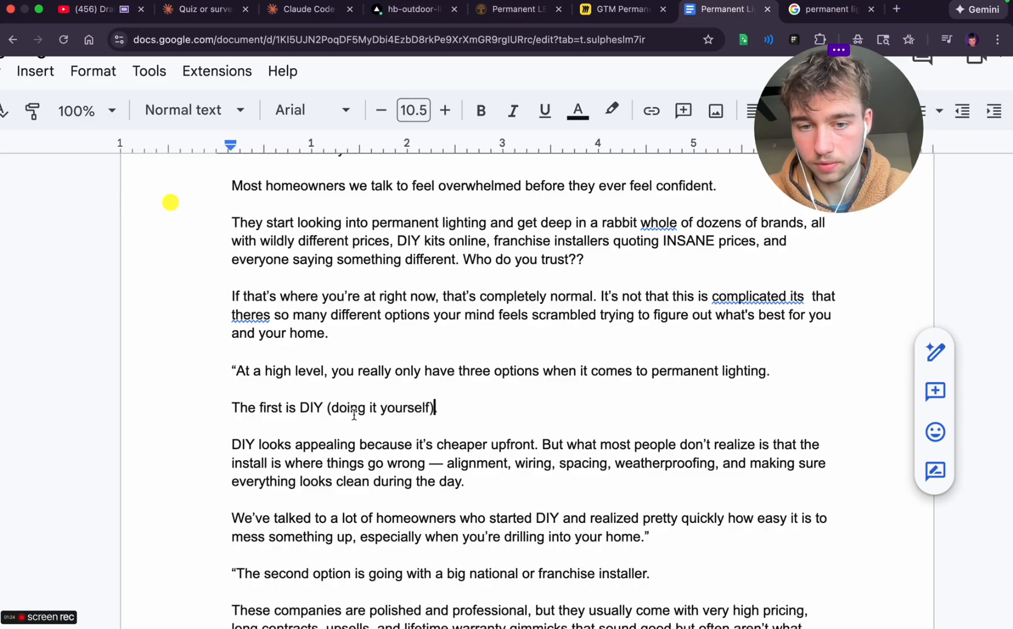
Reword the start of the DIY paragraph to 'DIY is an appealing option because', accepting the suggested grammar correction
scroll(173, 209, "down", 2)
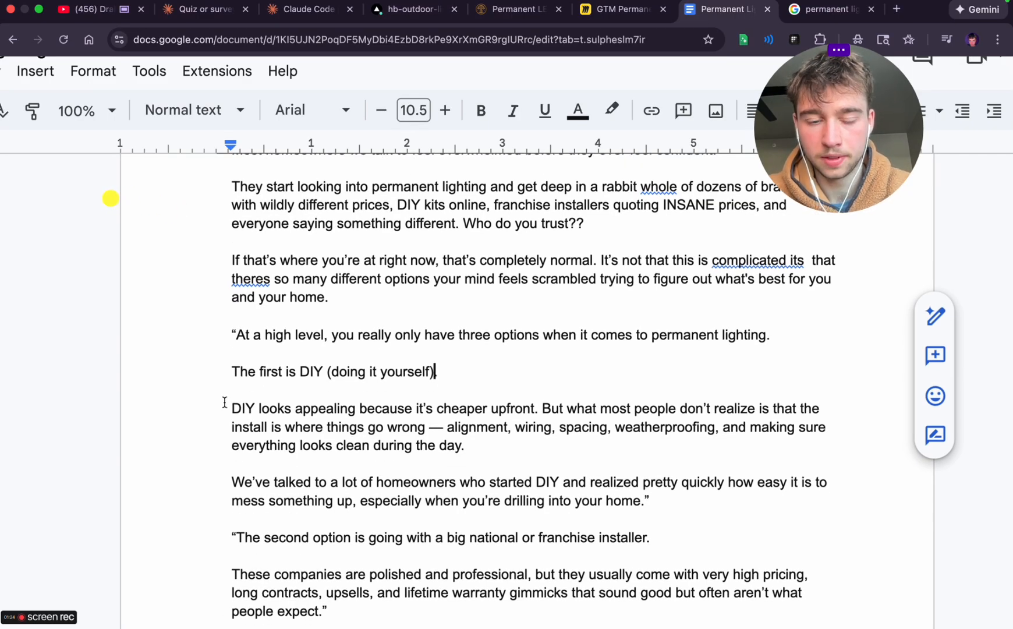
left_click(278, 408)
double_click(278, 408)
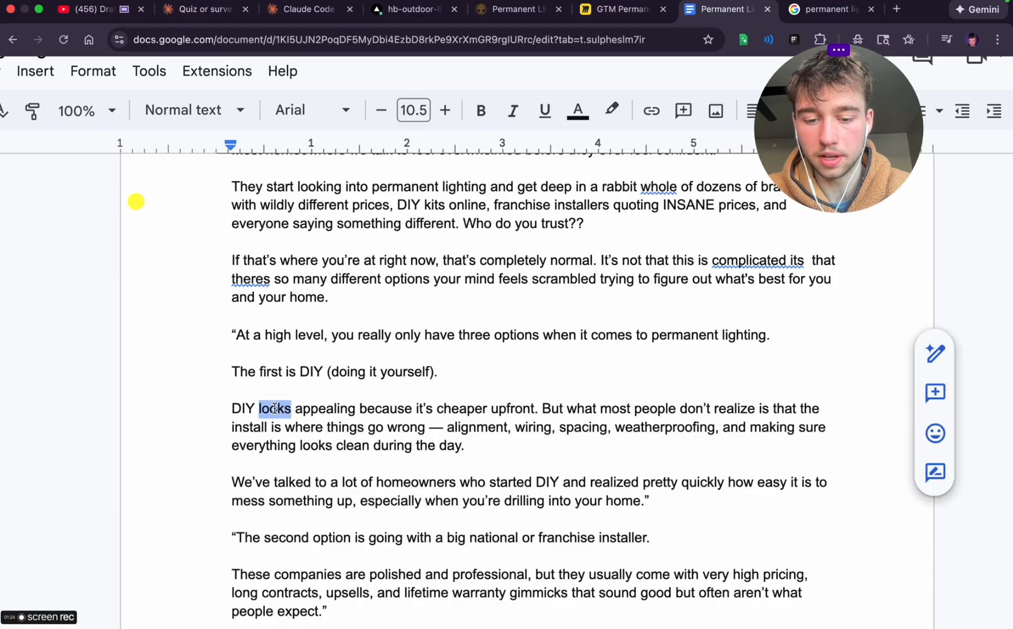
type("is a")
key("BackSpace")
key("BackSpace")
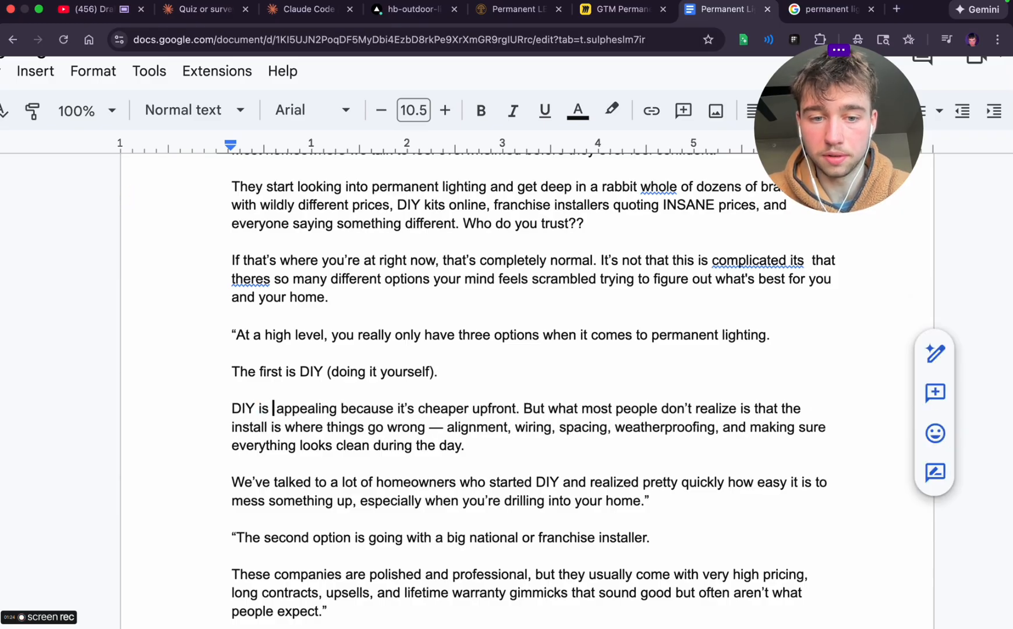
key("BackSpace")
left_click(340, 408)
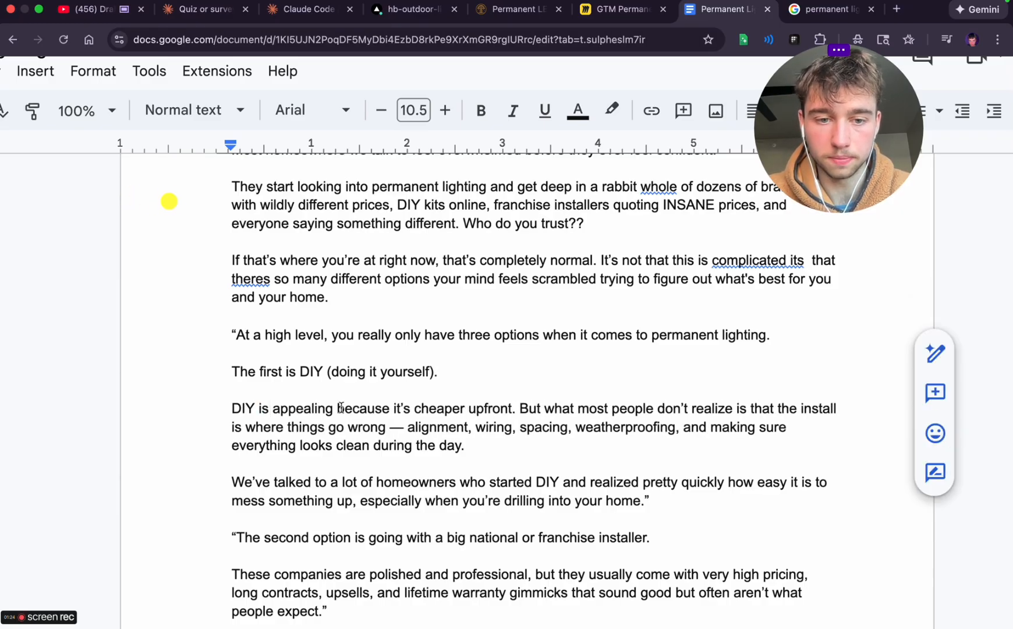
type("option")
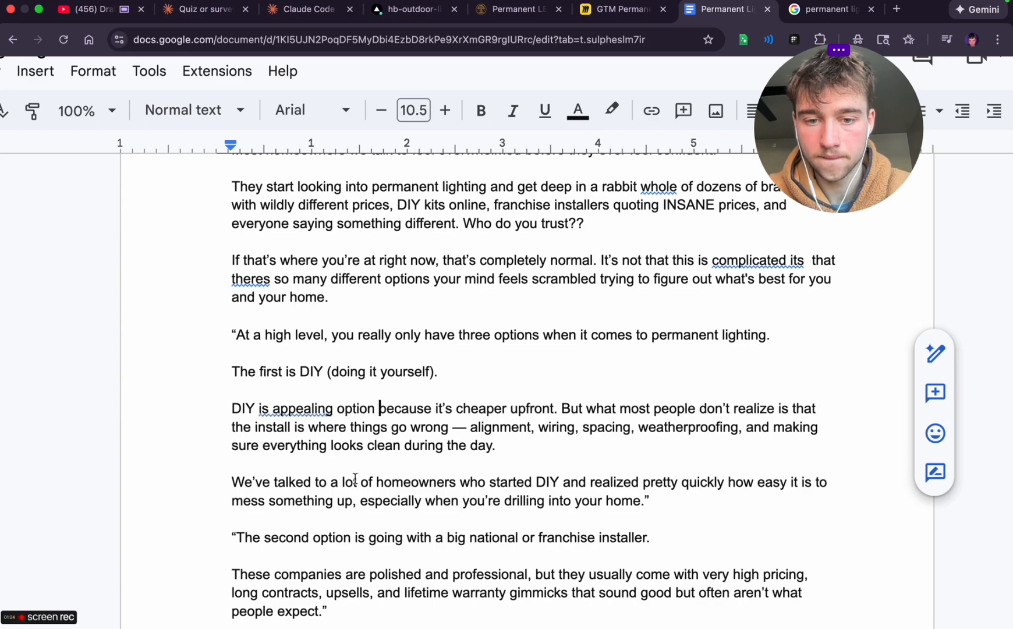
left_click(277, 408)
left_click(309, 379)
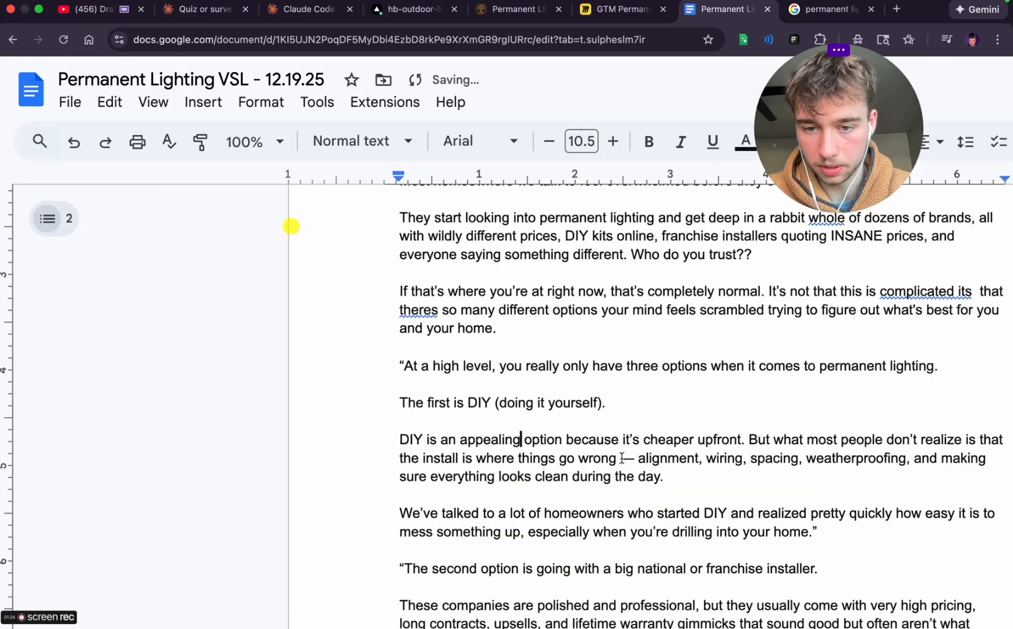
Set the document zoom to 150% and replace the long dash after 'things go wrong' with a hyphen
scroll(636, 455, "down", 5)
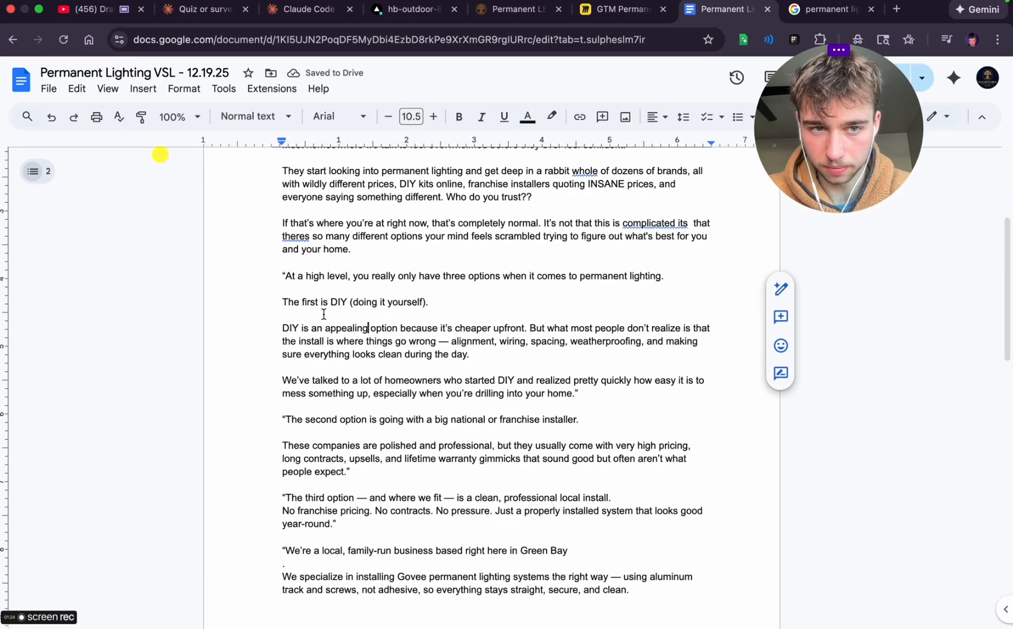
left_click(178, 121)
left_click(177, 290)
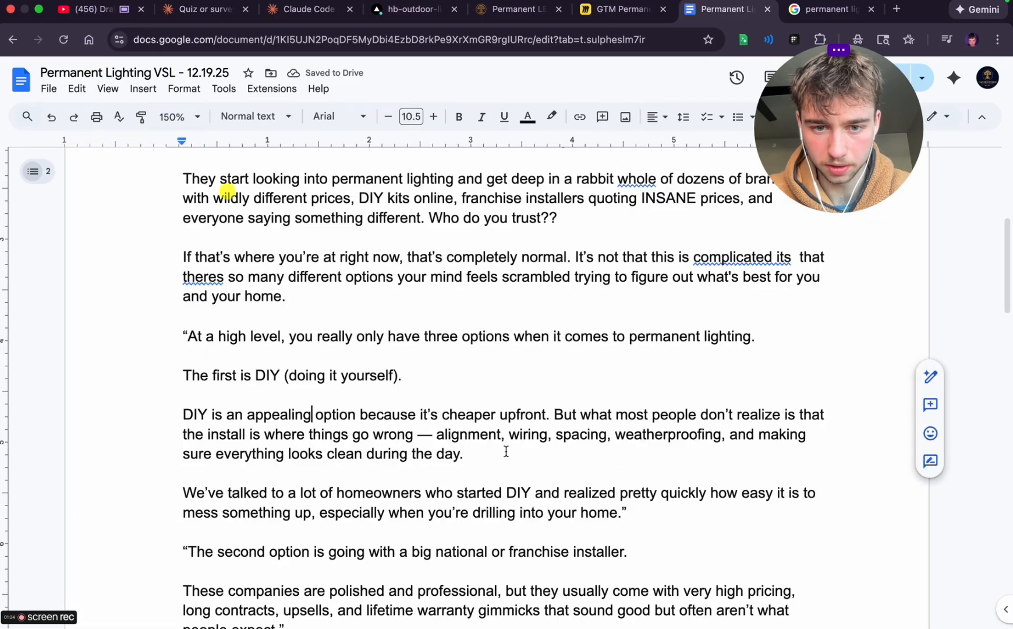
scroll(507, 460, "down", 1)
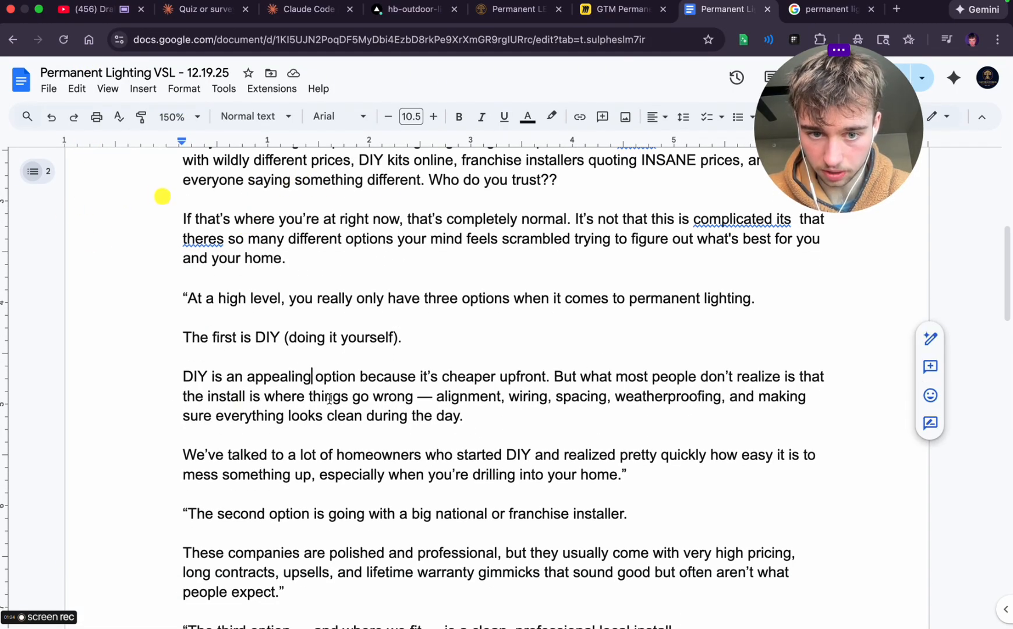
left_click(356, 398)
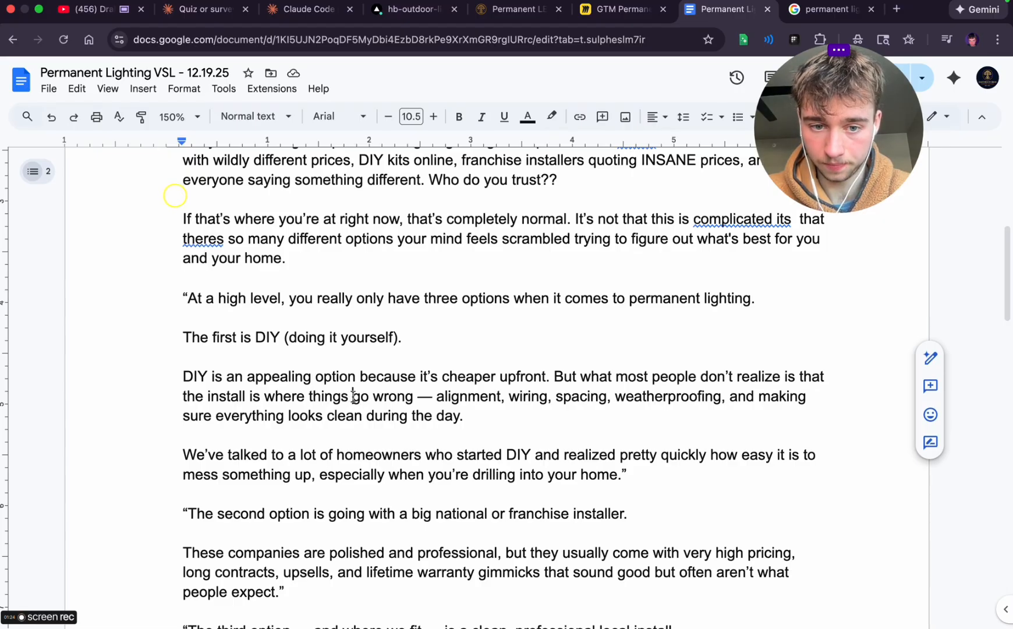
left_click(432, 396)
key("BackSpace")
type("-")
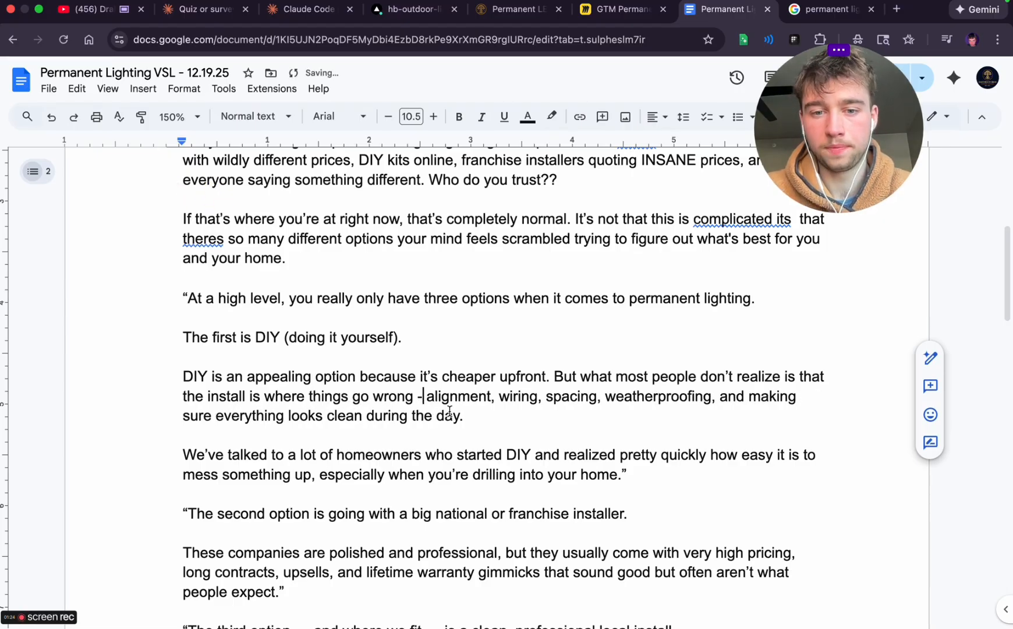
Insert 'splicing,' between 'wiring,' and 'spacing' in the DIY paragraph
left_click(547, 397)
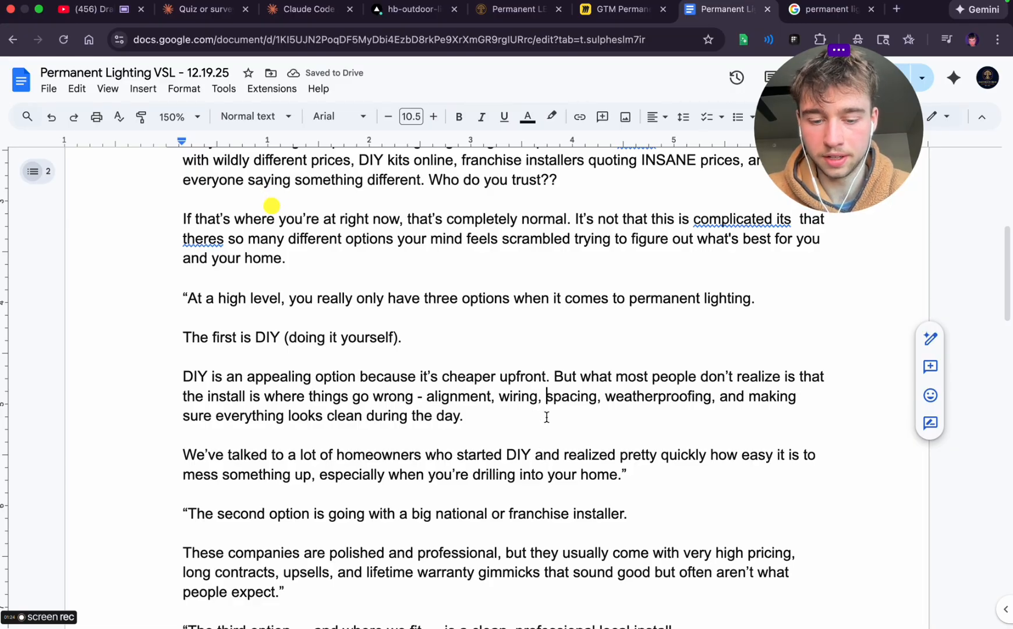
type("c")
key("BackSpace")
type("splicing, sp")
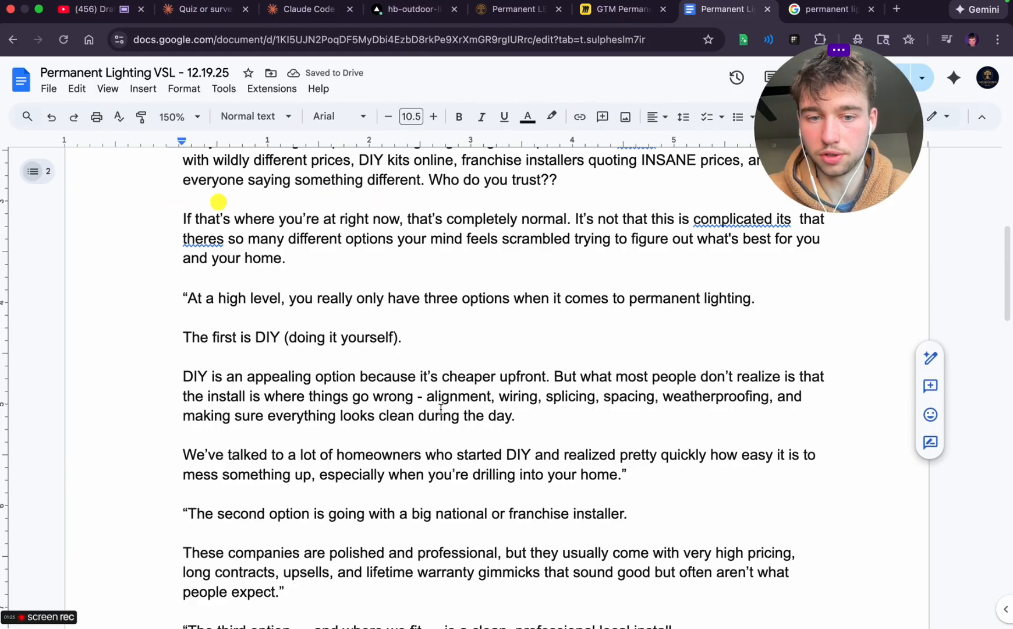
Remove the period after 'clean during the day' and add the note '(expand on this pain)' as a separate line below the DIY paragraph
left_click(518, 420)
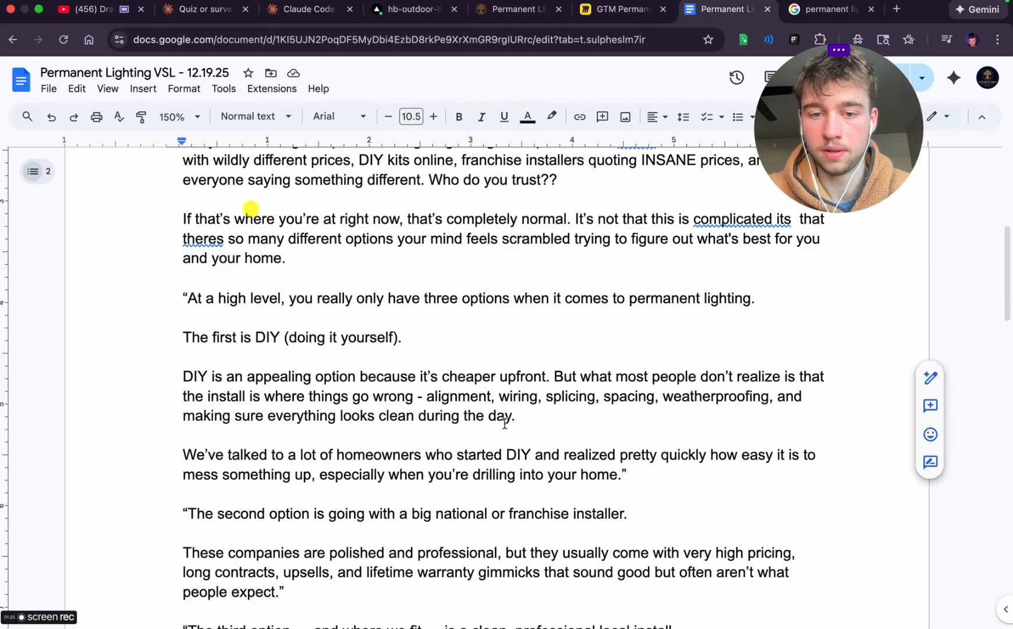
key("BackSpace")
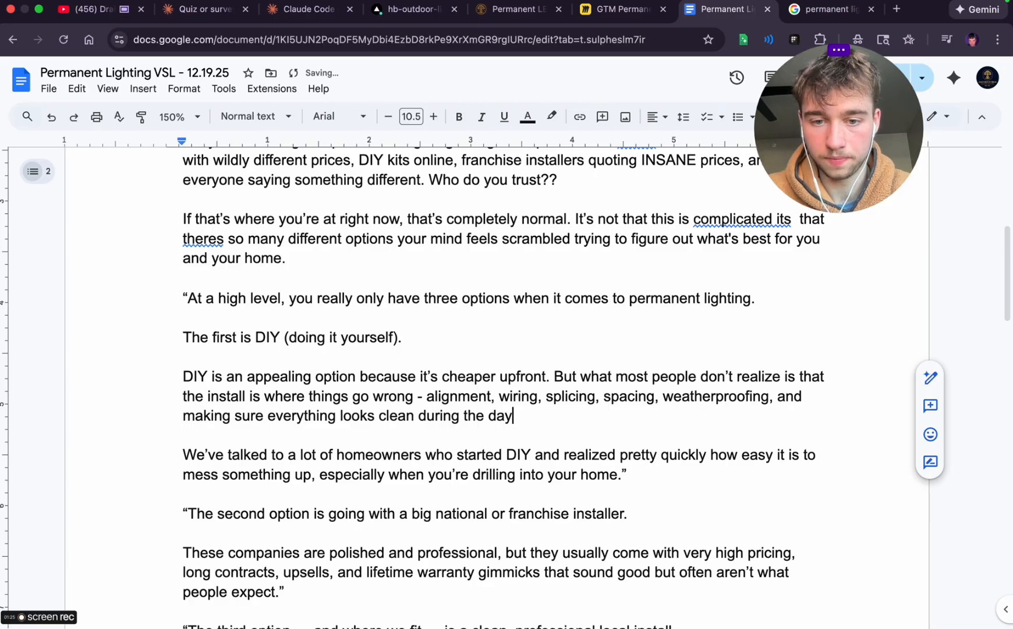
key("Return")
key("Return")
type("(e")
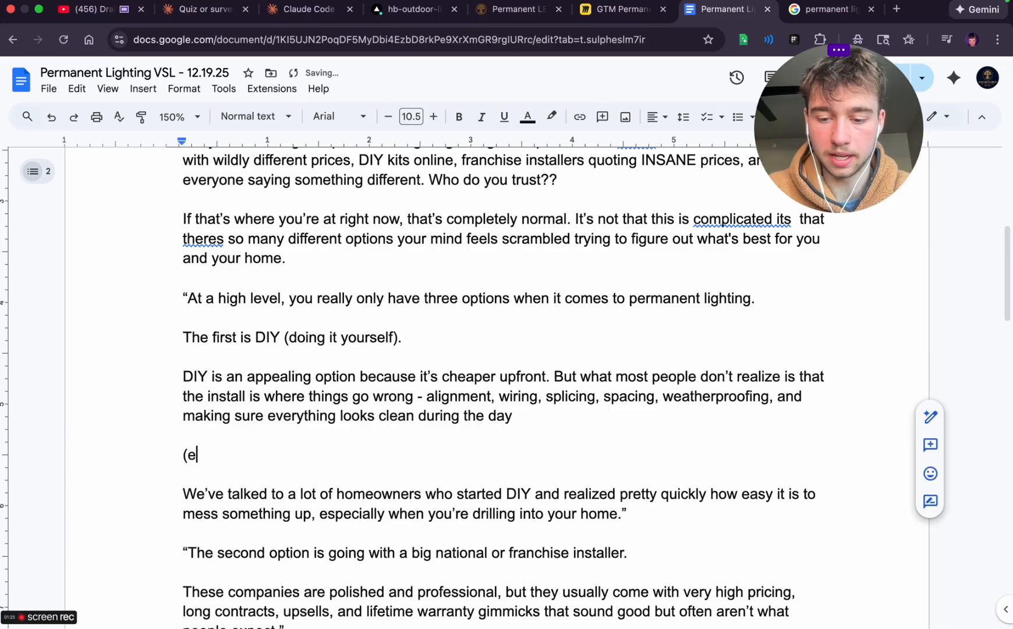
type("xpand on thai pain")
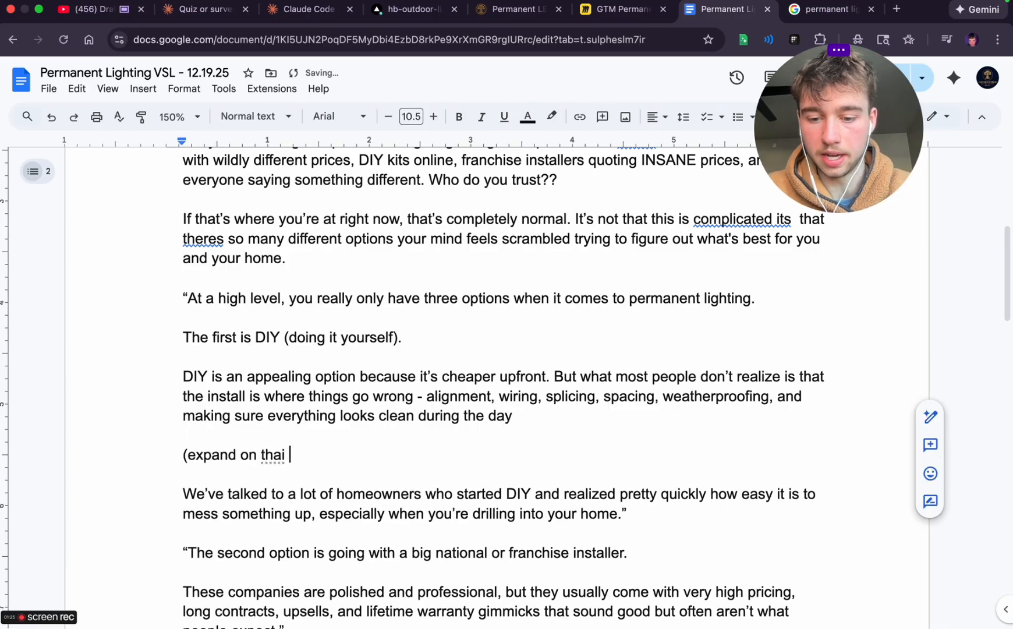
key("BackSpace")
key("BackSpace")
key("BackSpace")
key("BackSpace")
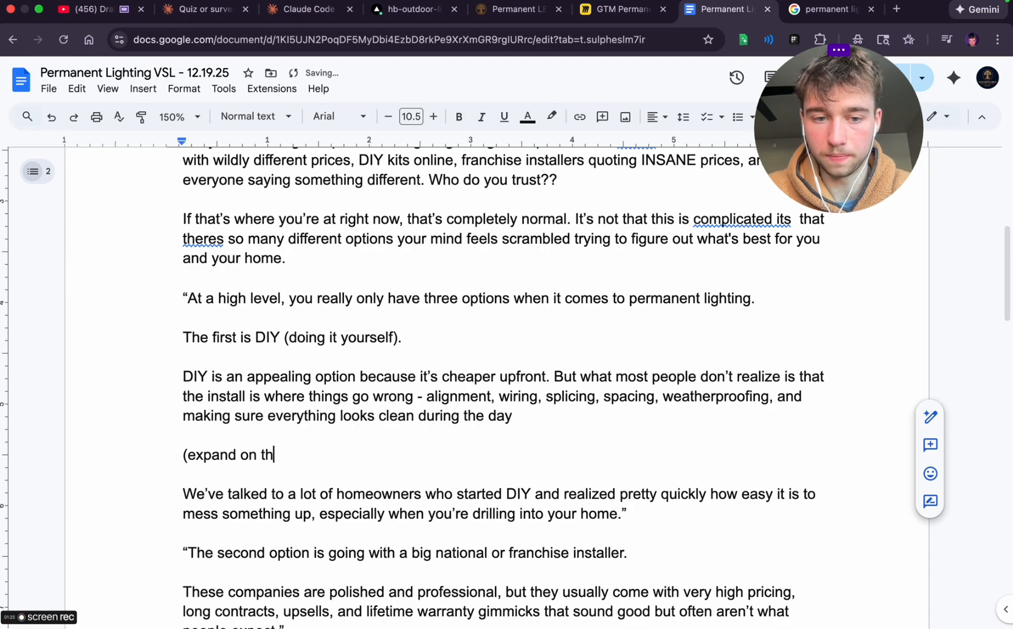
type("pain")
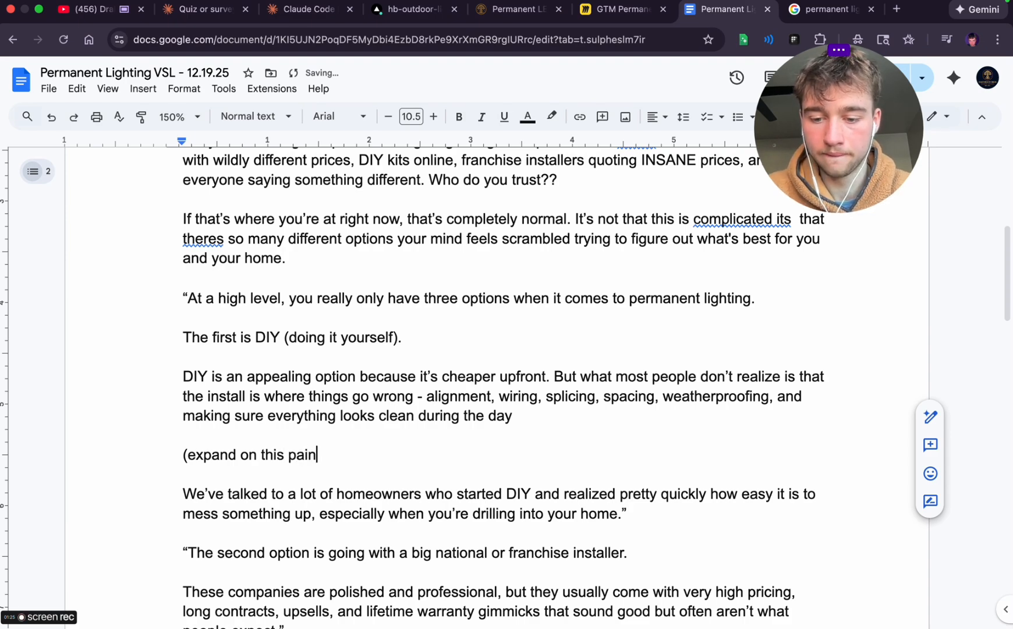
type(")")
key("Return")
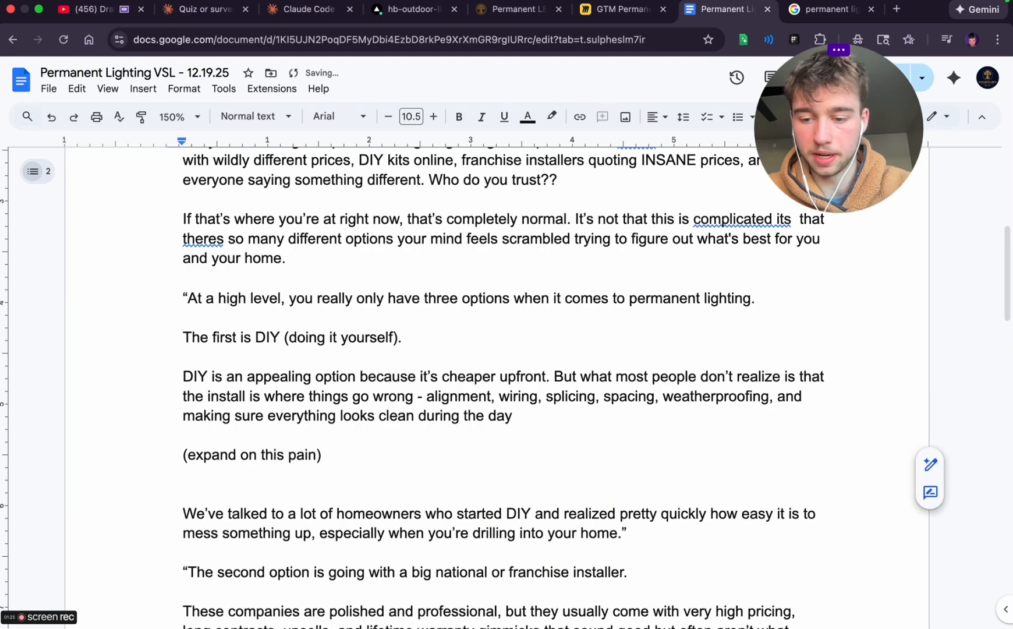
Start a dashed list under the '(expand on this pain)' note with 'Most people this its easy but'
type("- ")
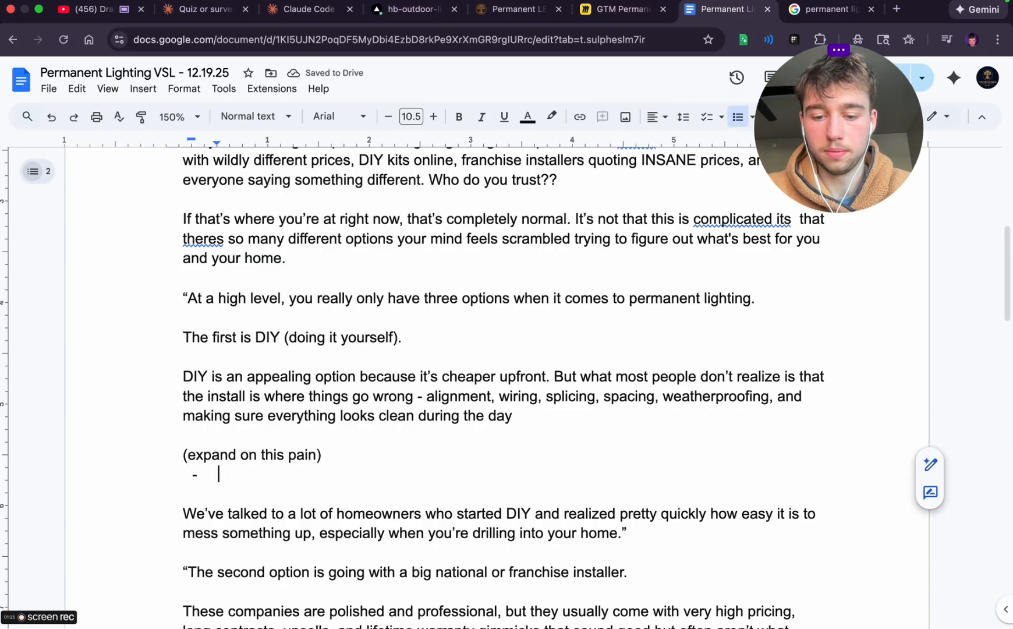
type("Most people")
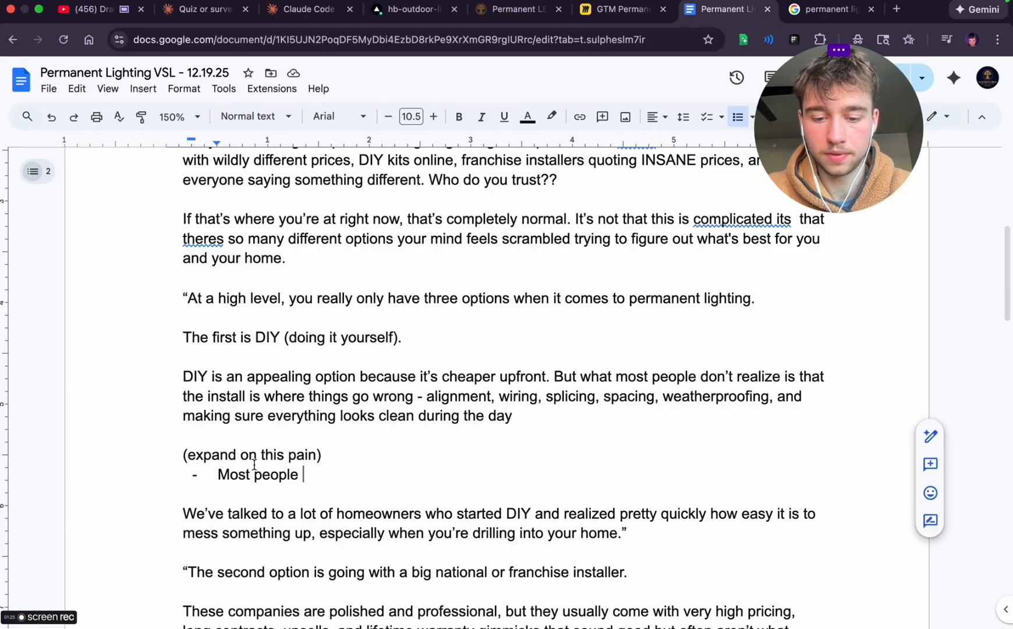
type("DIY")
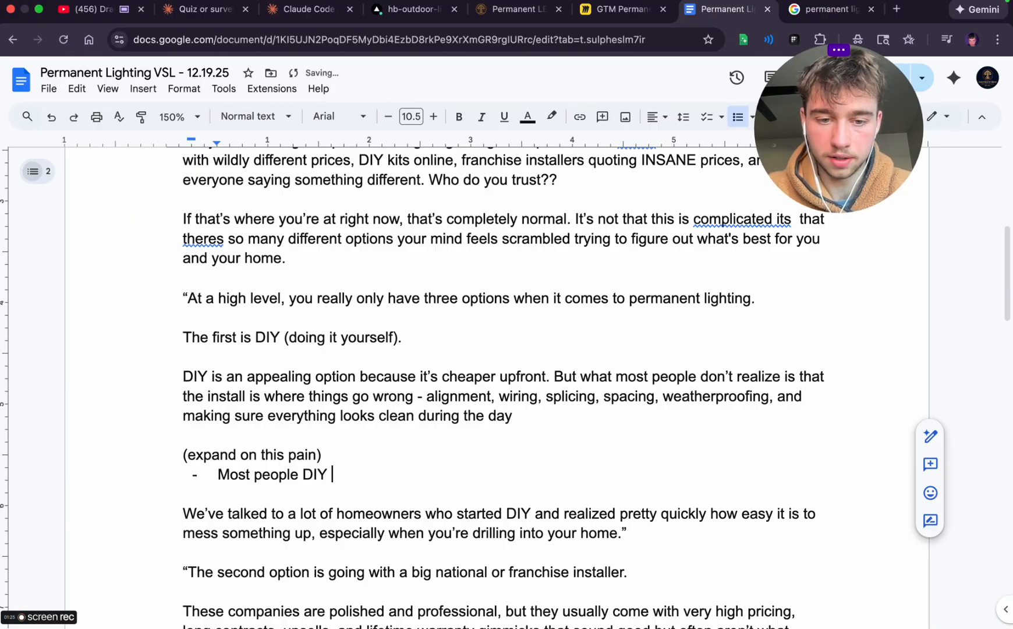
type(" b")
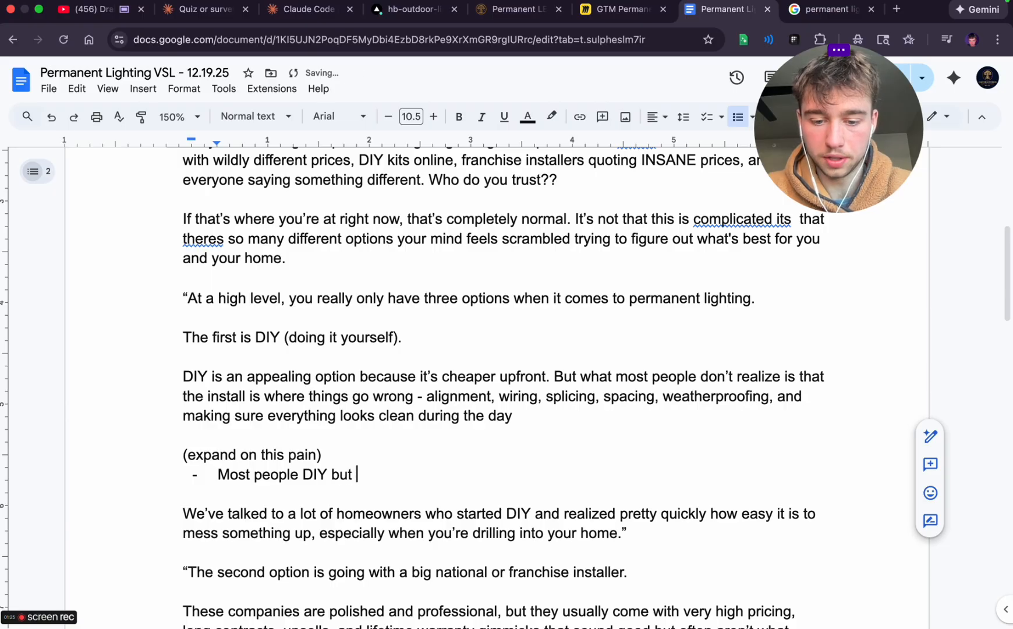
type("ut")
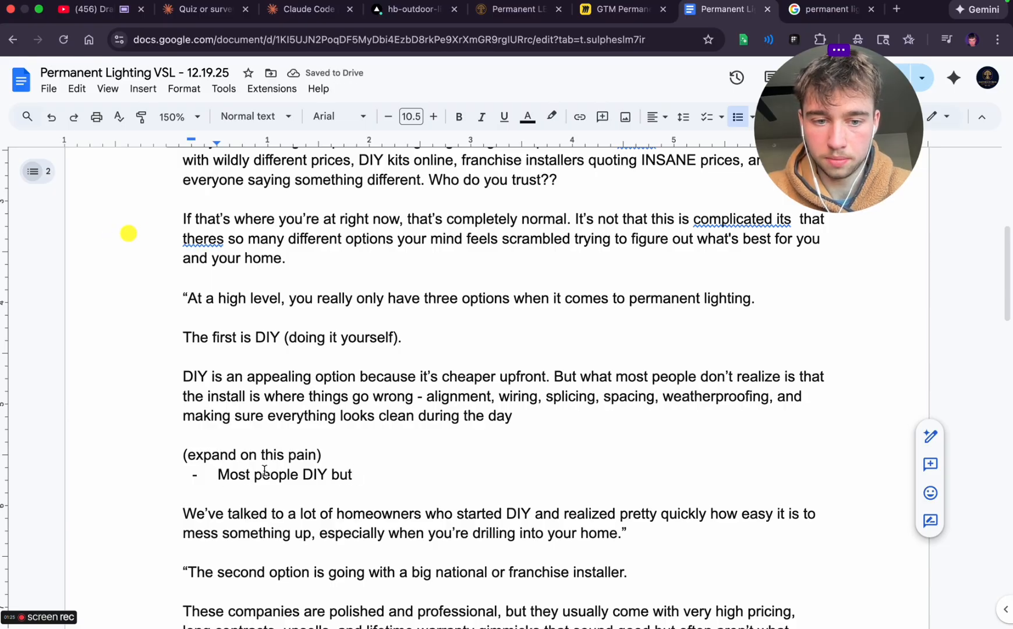
double_click(315, 476)
type("this its easy")
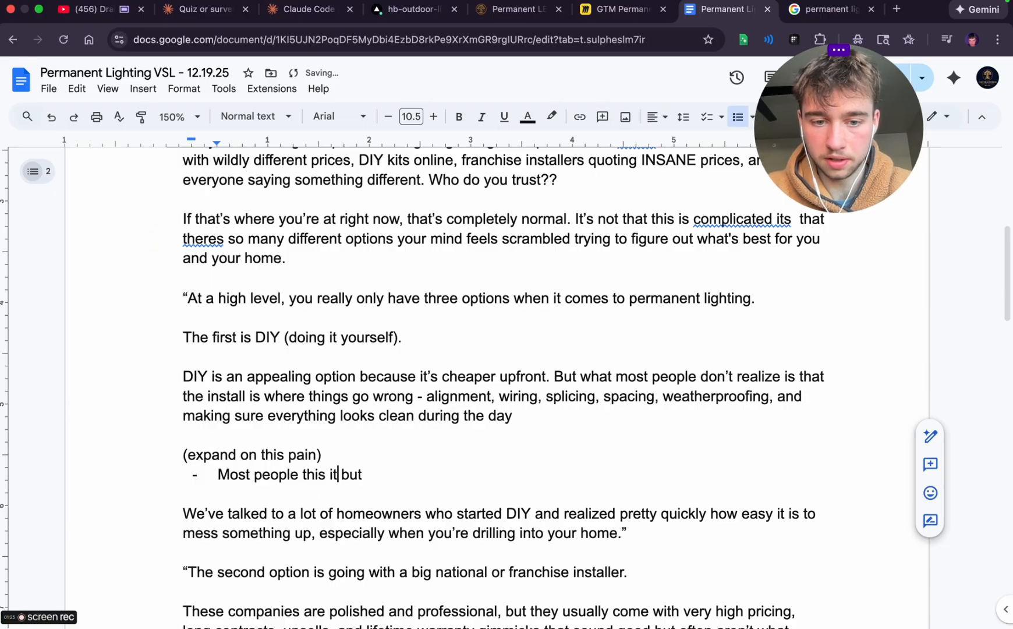
Finish the bullet with 'it takes a whole lot of time when you don't know what your doing' and start another bullet
left_click(436, 477)
type("i")
type("t takes ")
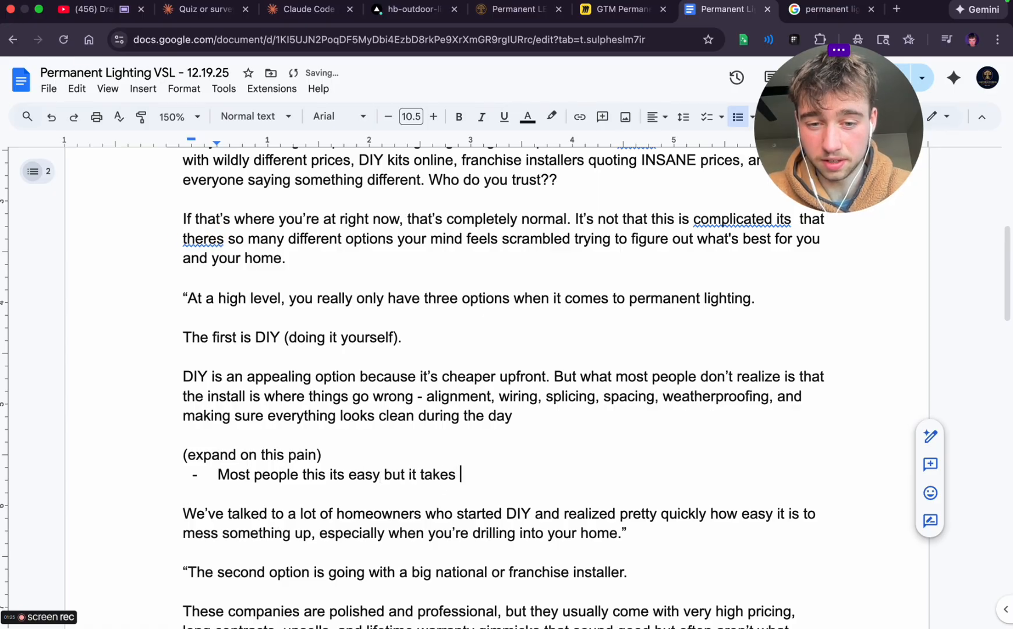
type("a whole lot ti")
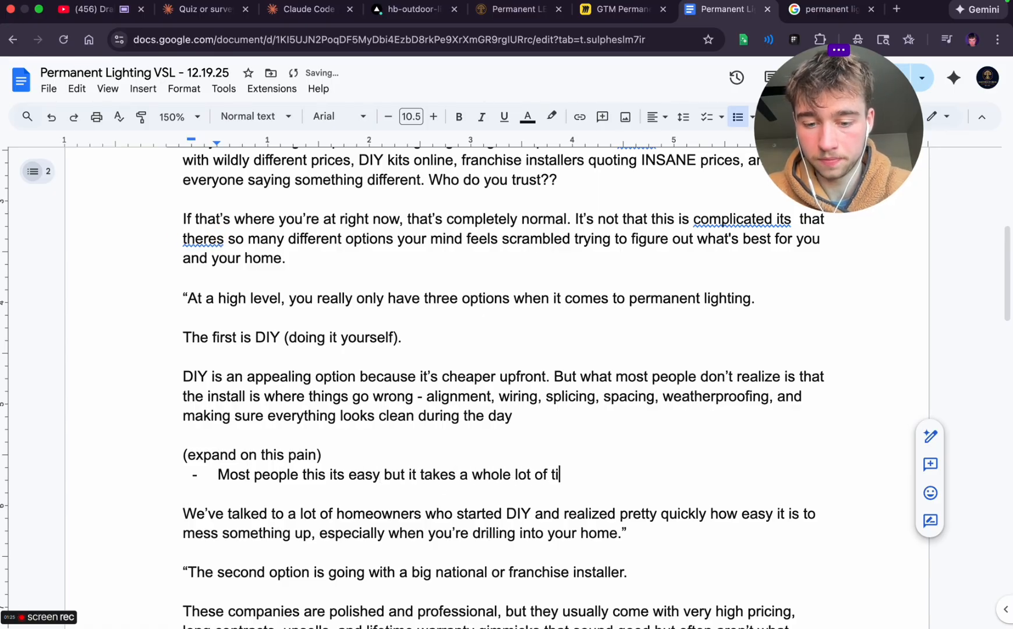
type("me when you do")
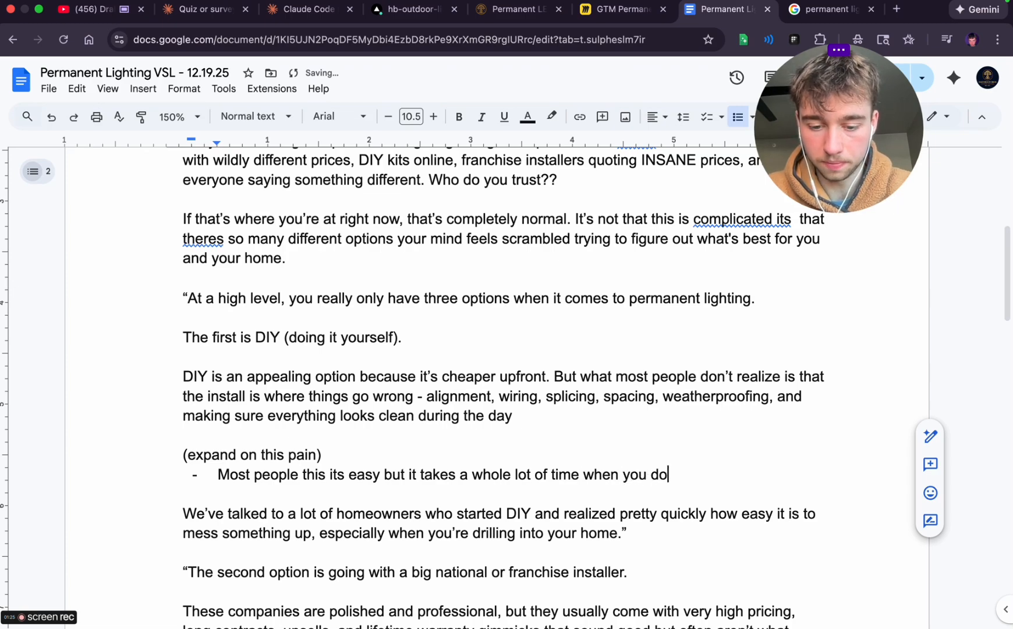
type("n't know what your doing")
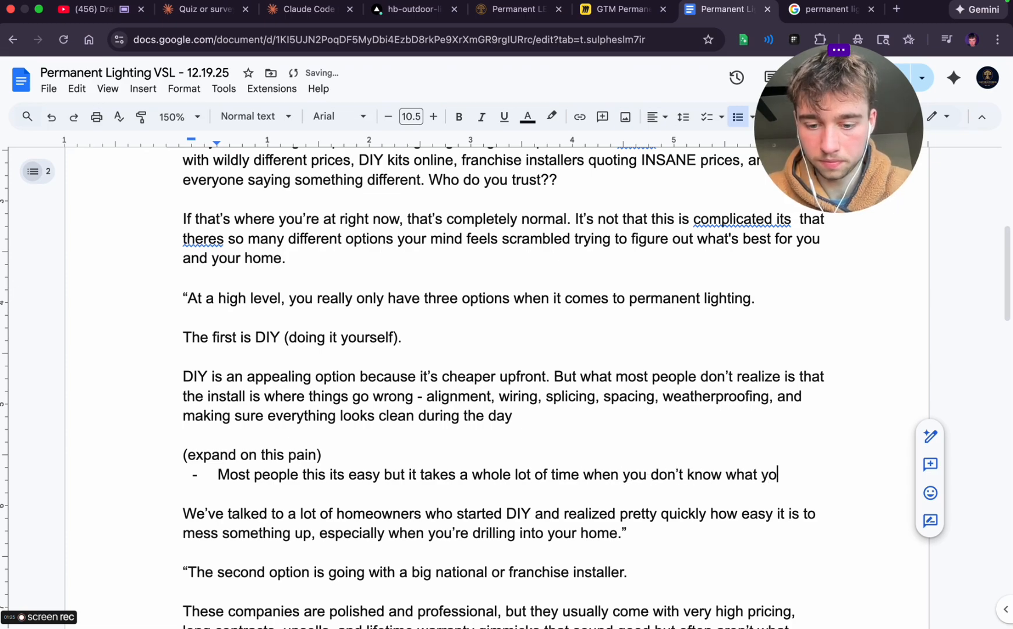
key("Return")
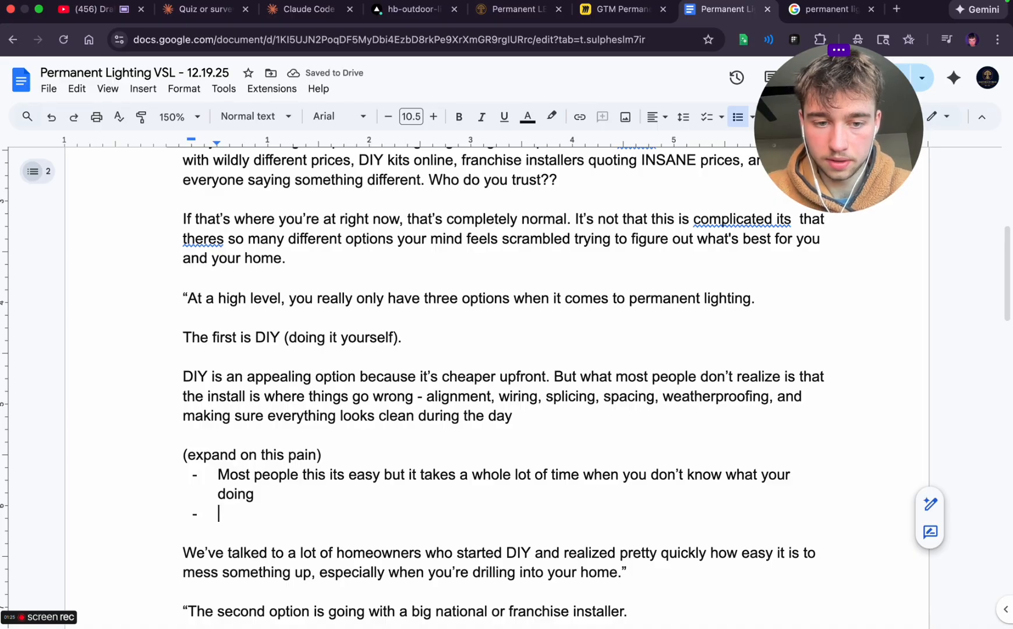
Fill the second bullet with 'Theres alot of risk in you hurting yourself or screwing up the system in the process' and start another bullet
type("Theres alot ")
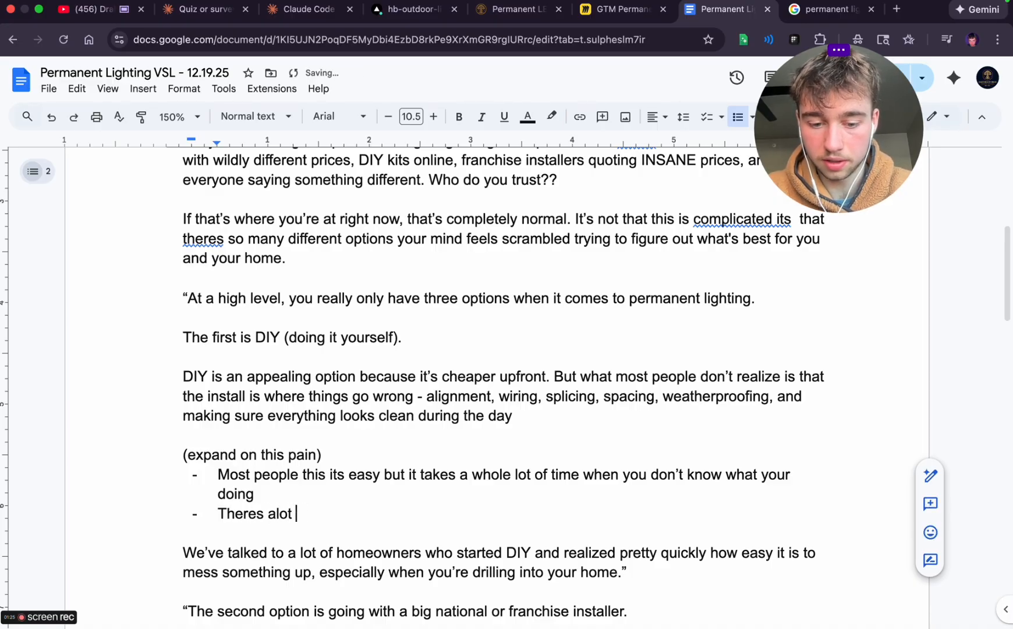
type("of rig")
key("BackSpace")
type("sk")
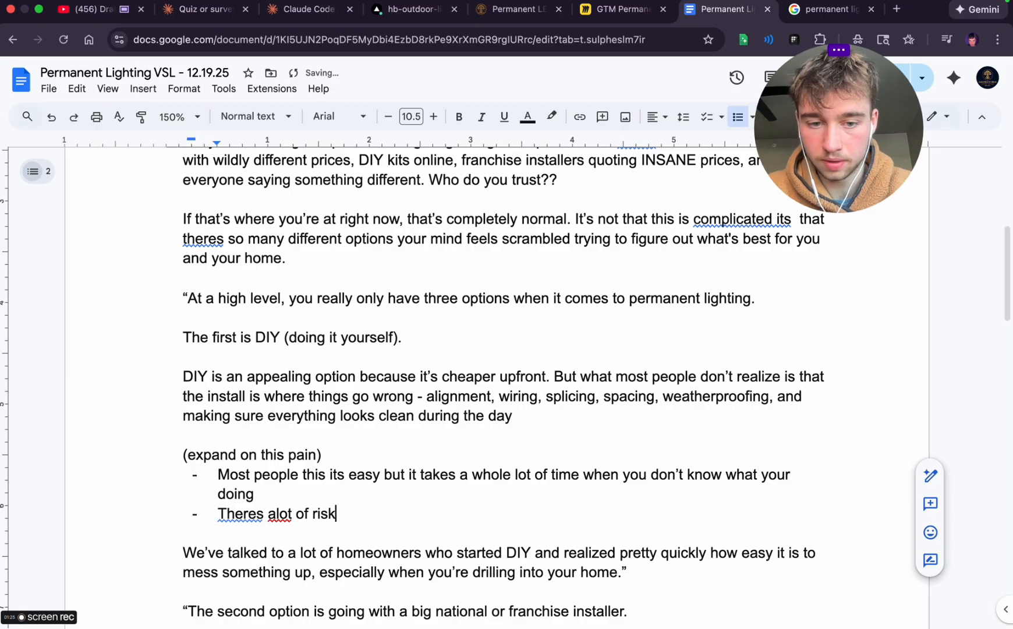
type(" in you h")
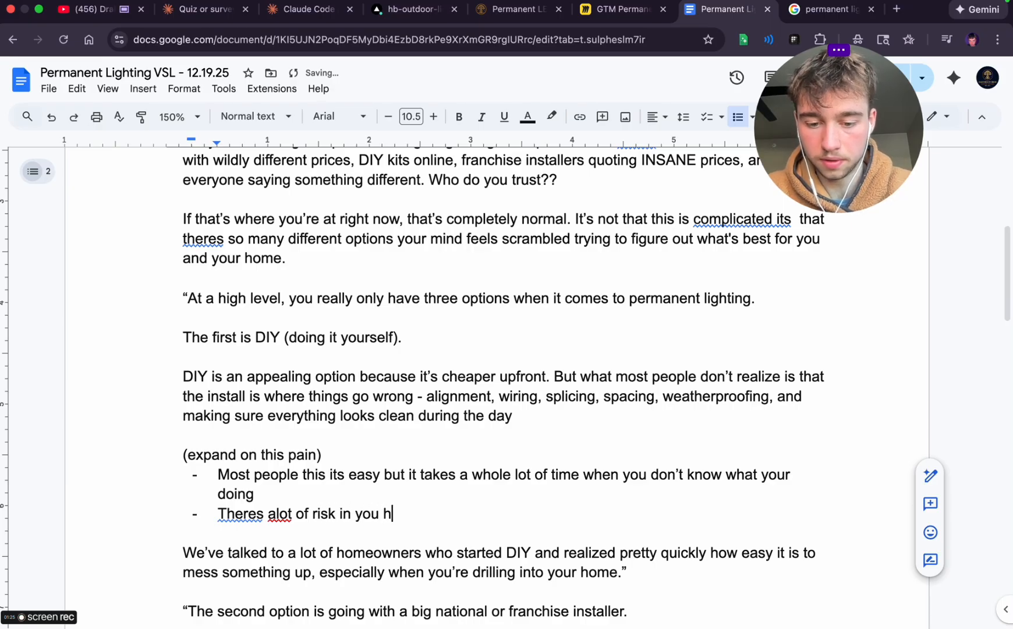
type("urting yourself or sc")
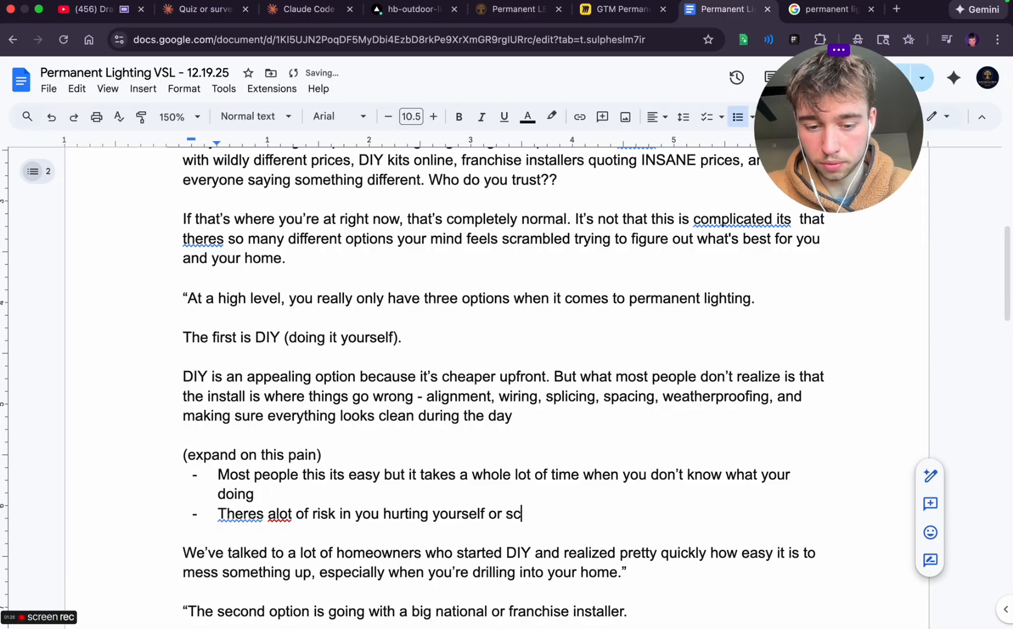
type("rewing up the sys")
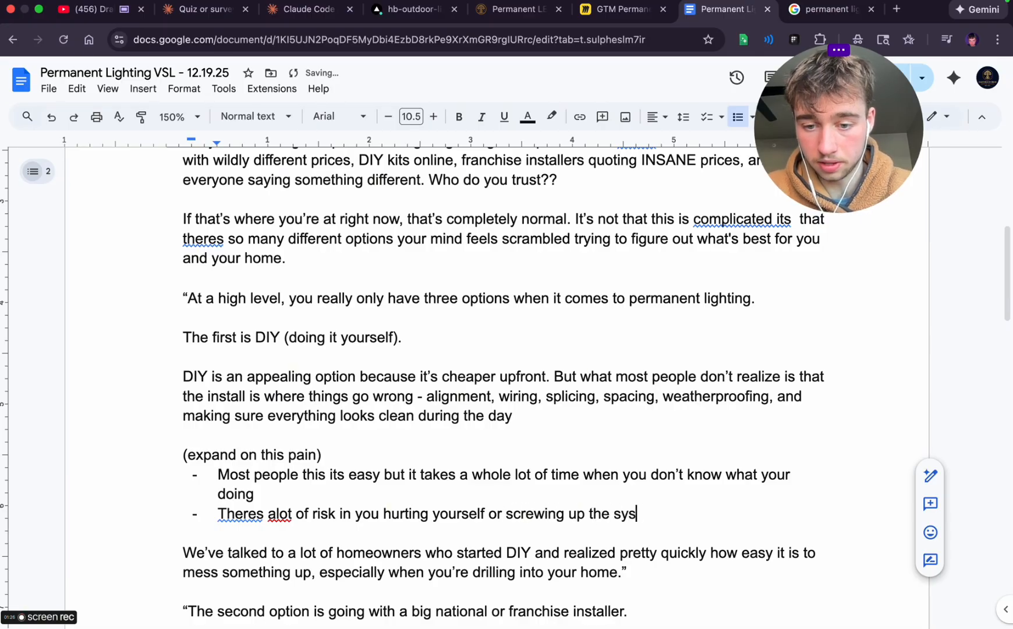
type("tem in the process")
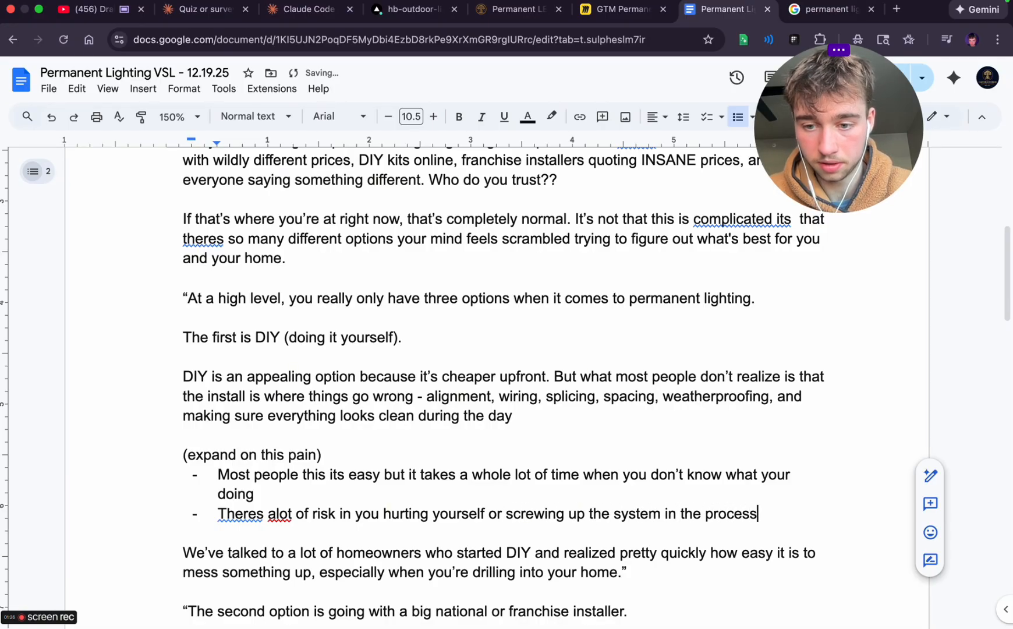
key("Return")
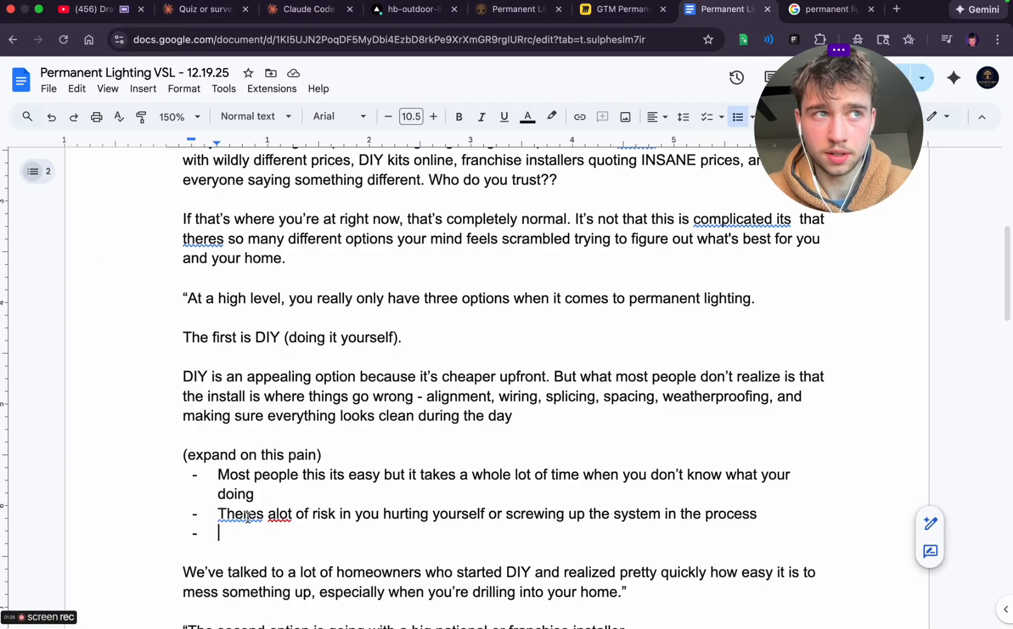
Fill the third bullet with 'And the result doesnt always shape up to your expectation'
type("And th")
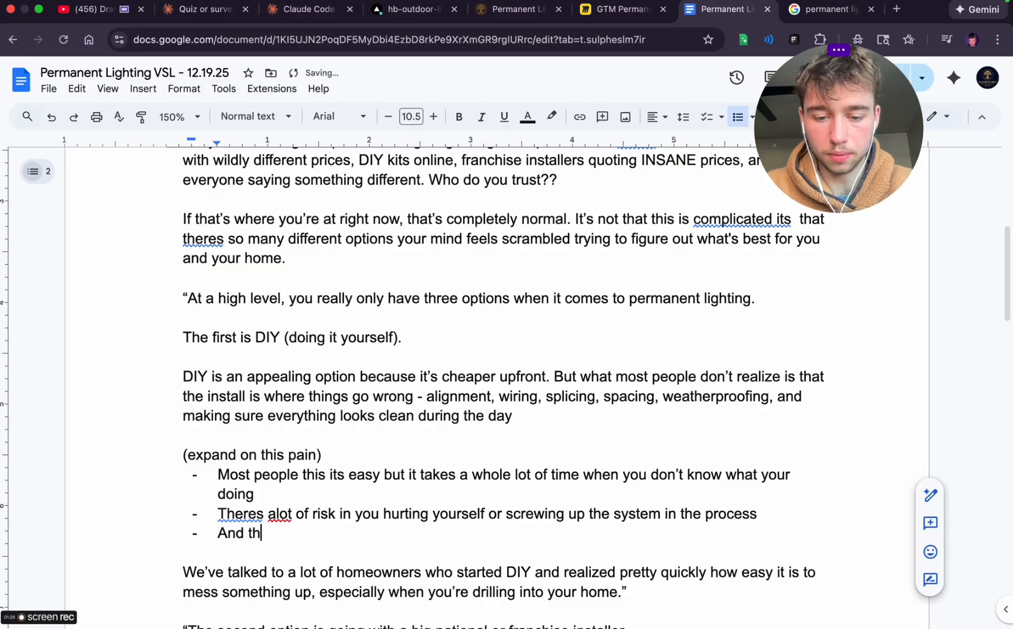
type("e result doesnt ")
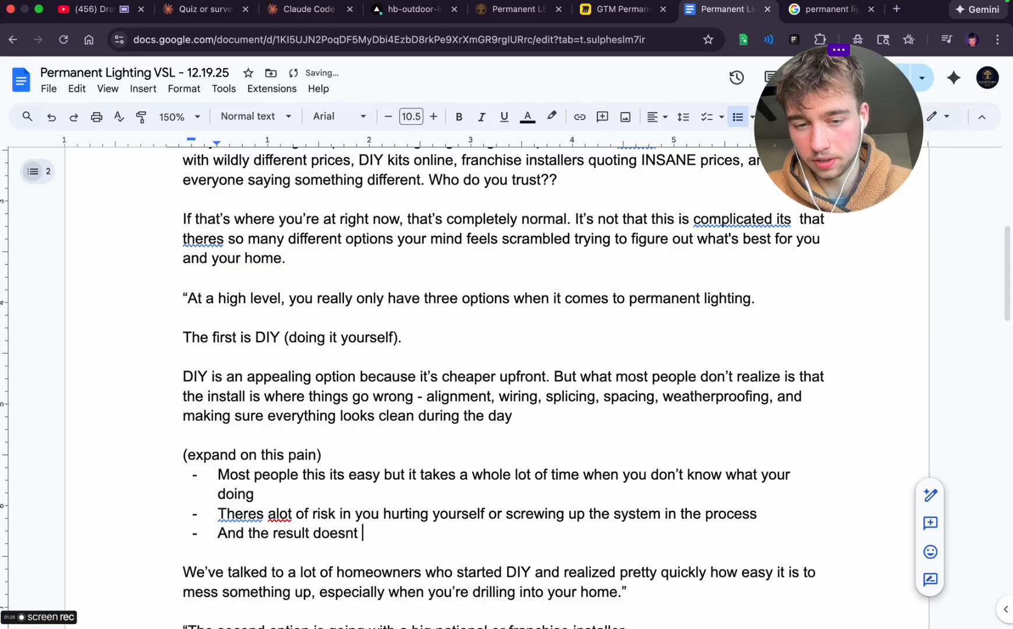
type("alwasy")
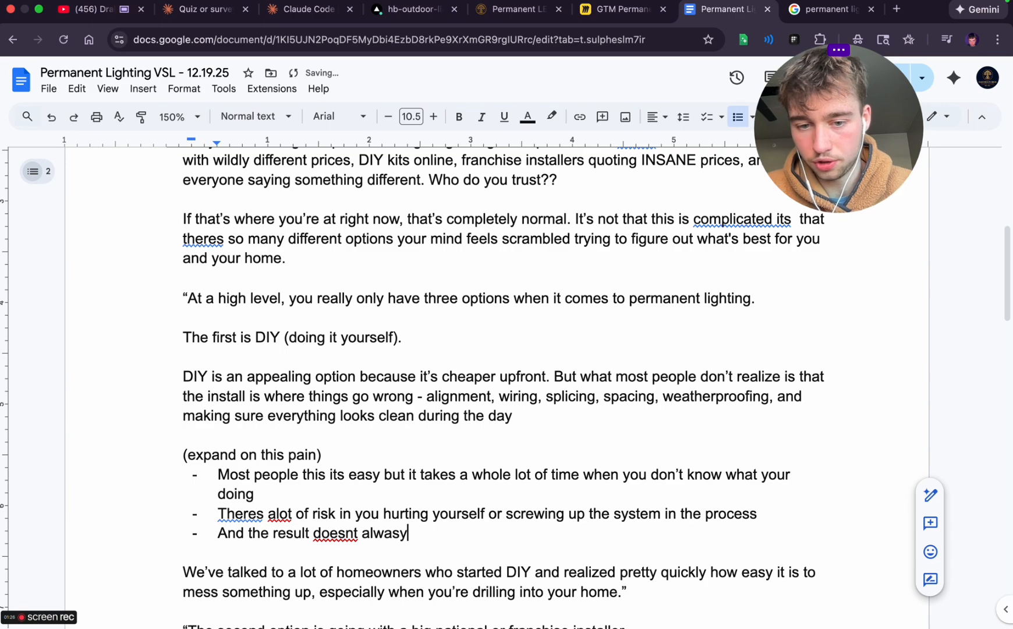
key("BackSpace")
key("BackSpace")
type("ys shape up ")
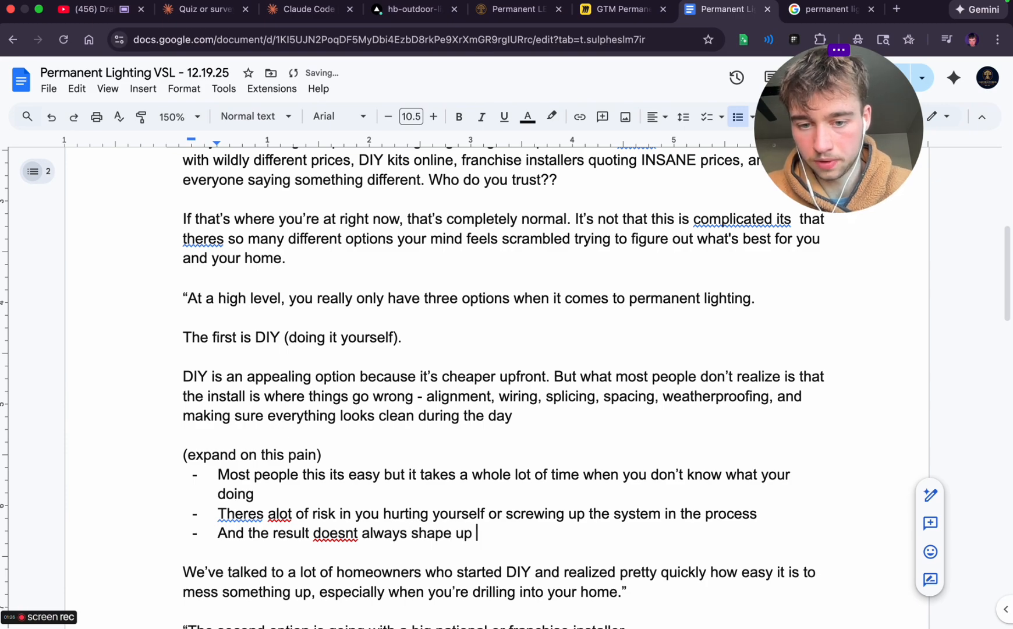
type("to your expectation")
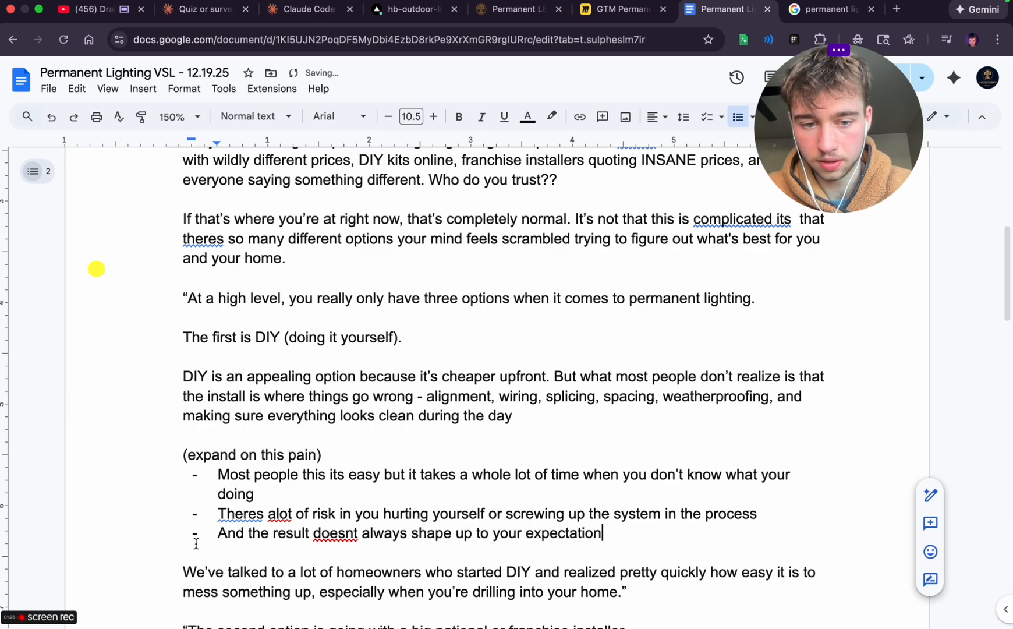
Accept the spelling suggestions 'doesn't', 'There's' and 'a lot' in the second and third bullets
scroll(466, 384, "down", 2)
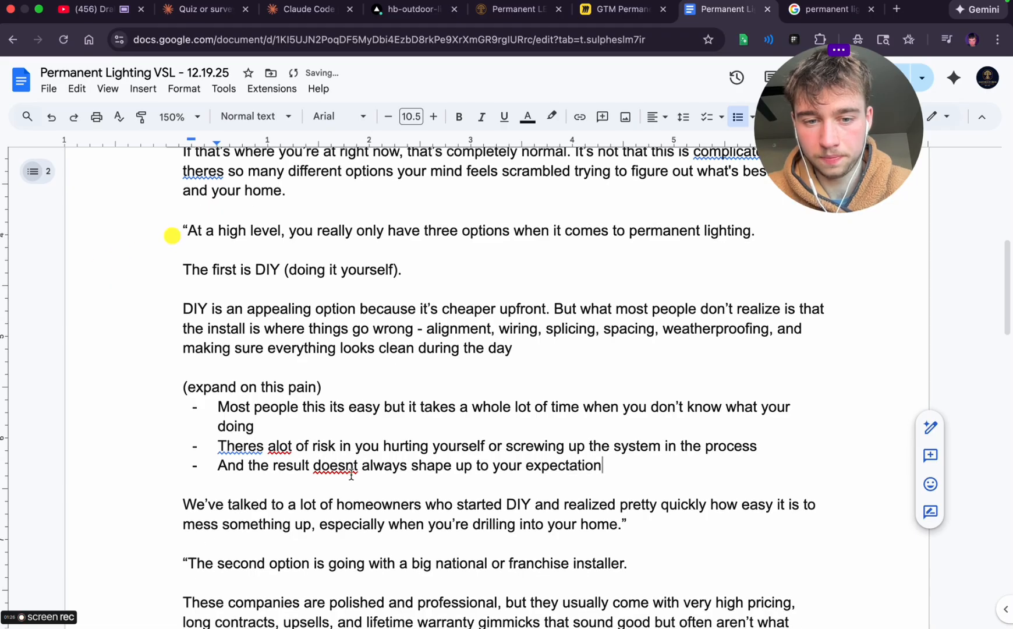
left_click(346, 458)
left_click(338, 442)
left_click(239, 447)
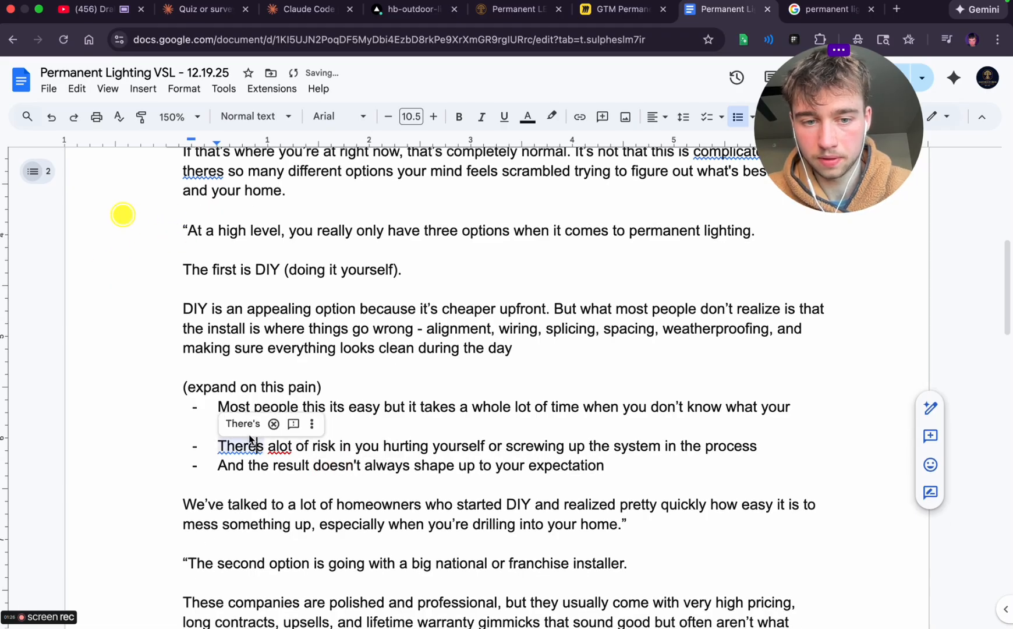
left_click(247, 427)
left_click(285, 423)
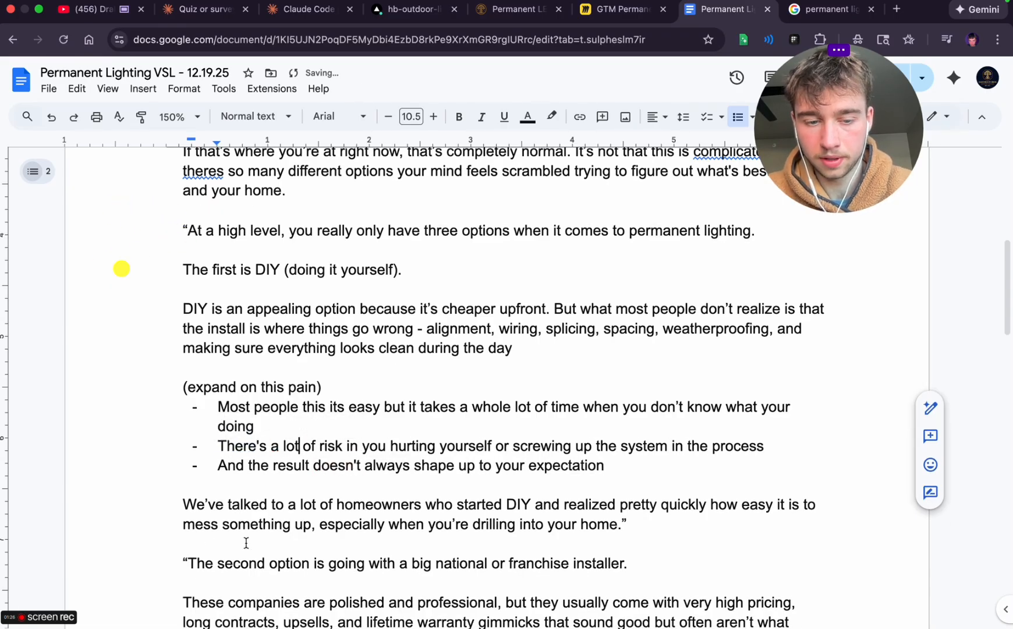
Remove 'pretty quickly' from the 'We've talked to a lot of homeowners' paragraph and insert 'quickly' before 'realized'
scroll(192, 478, "down", 1)
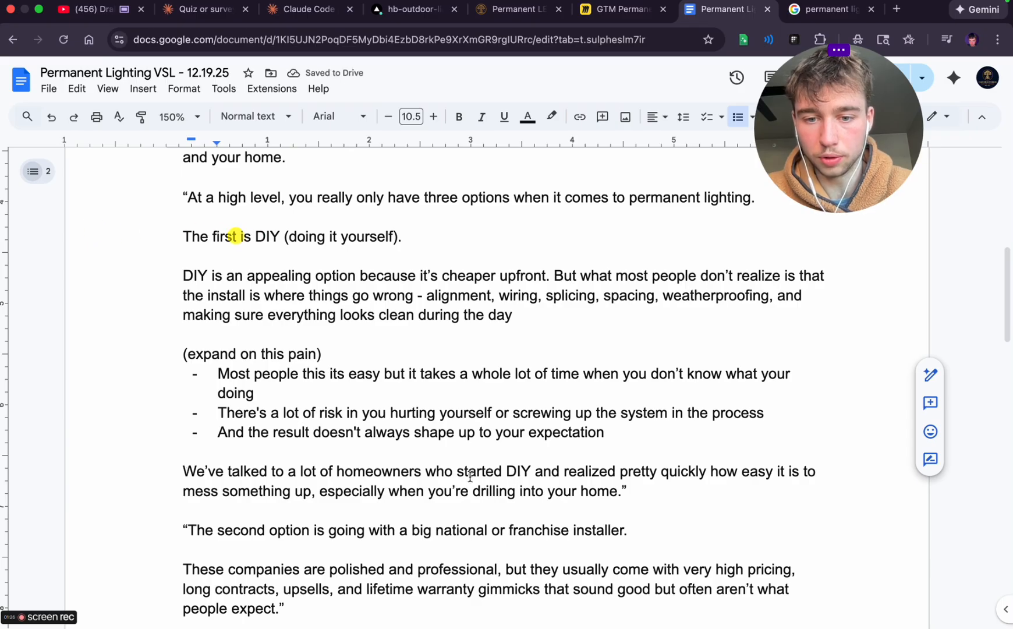
left_click(562, 470)
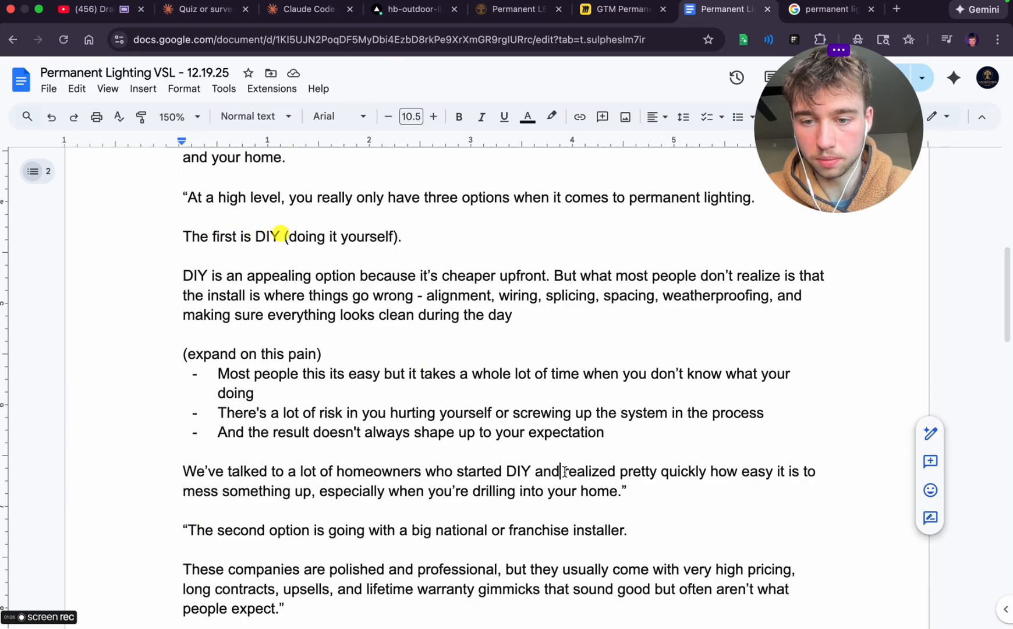
double_click(688, 475)
left_click(622, 473, "shift")
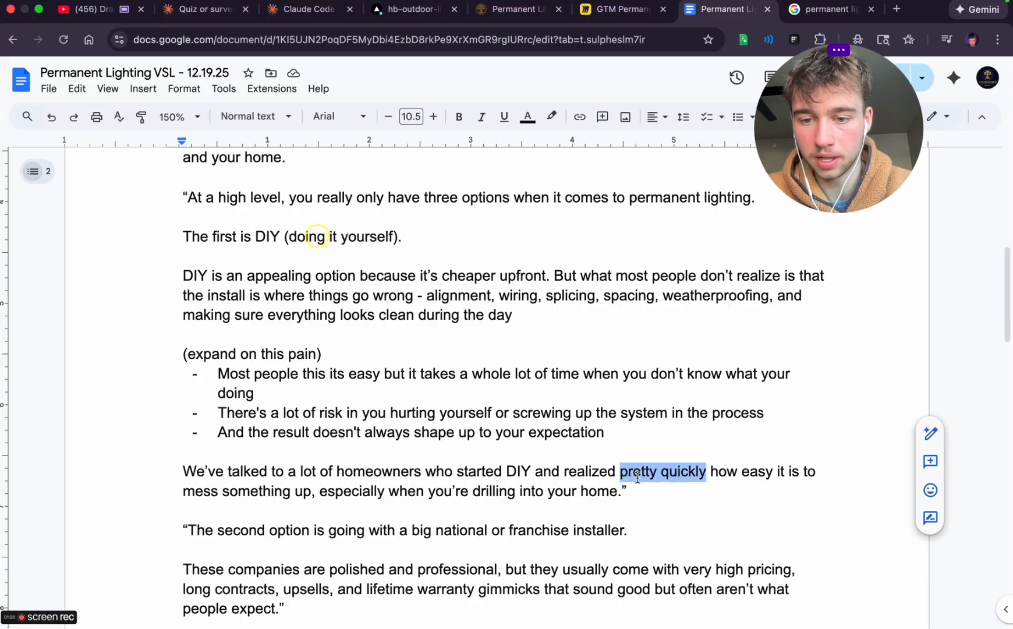
key("BackSpace")
left_click(563, 471)
type("quikcl")
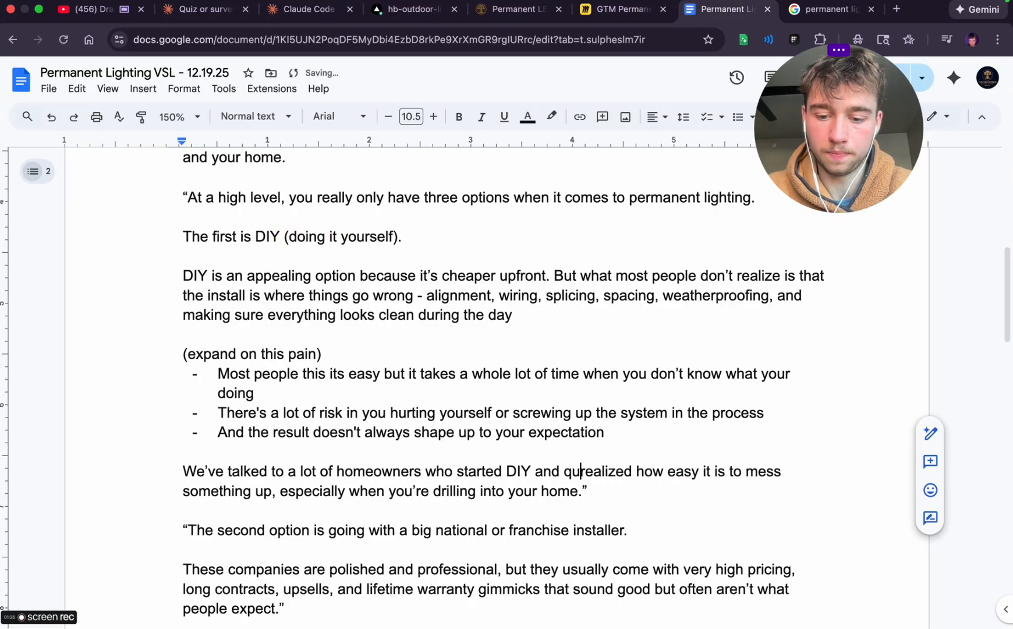
type("y")
Remove the closing quotation mark after 'drilling into your home' in the homeowners paragraph
left_click(638, 505)
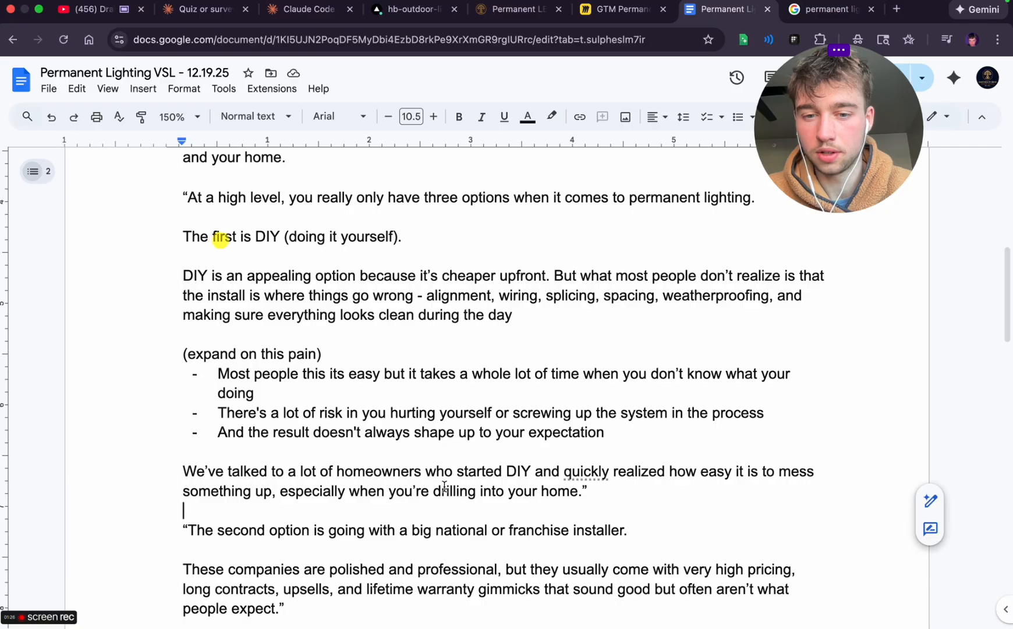
left_click(580, 489)
left_click_drag(579, 489, 422, 497)
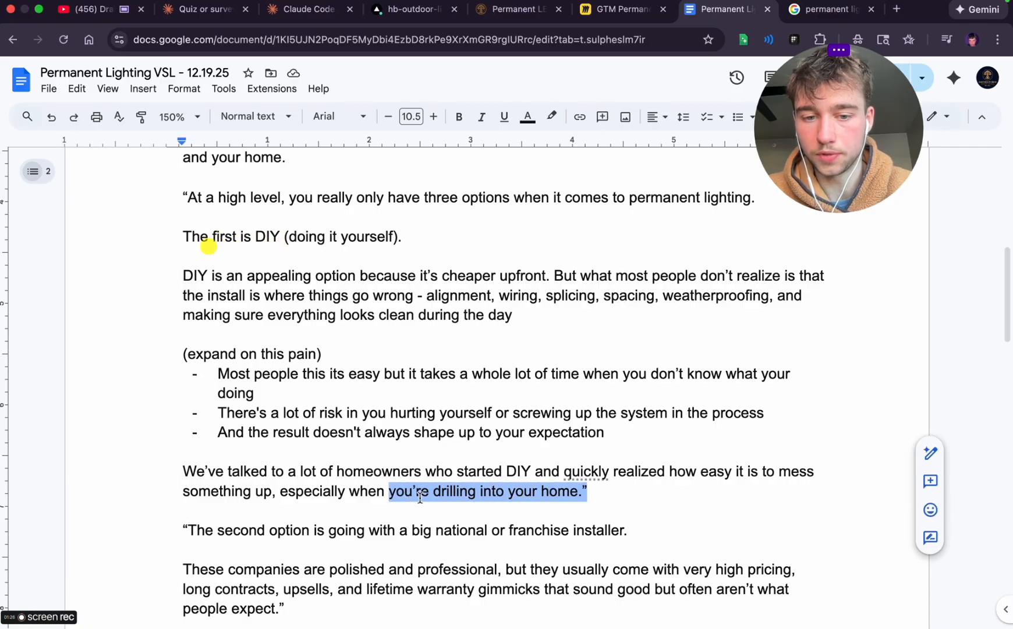
left_click(585, 491)
key("BackSpace")
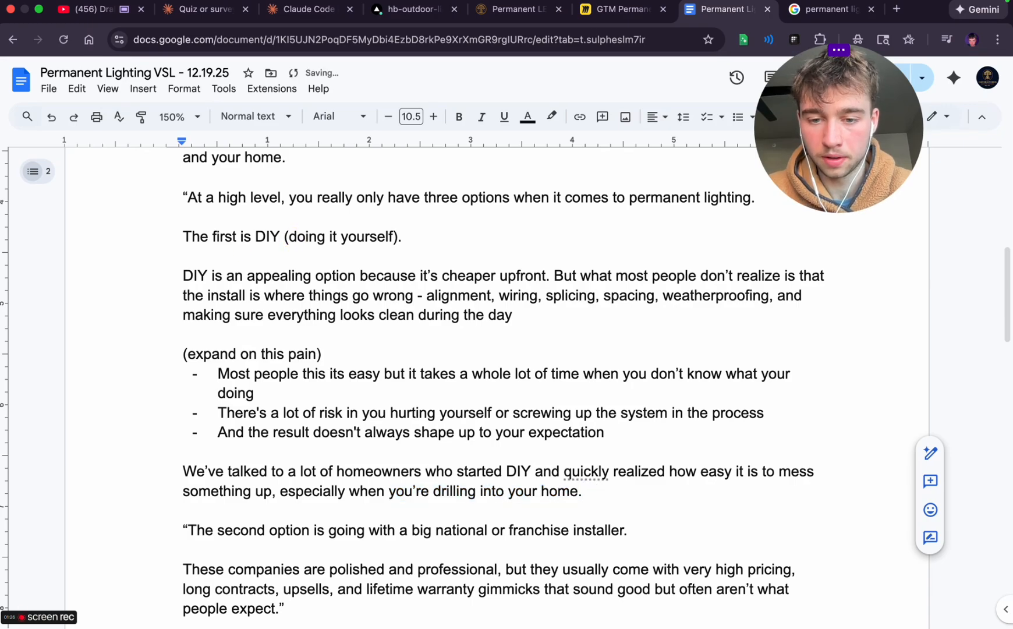
Replace the period after 'drilling into your home' with 'or just stickign it to your soffit'
type("or ")
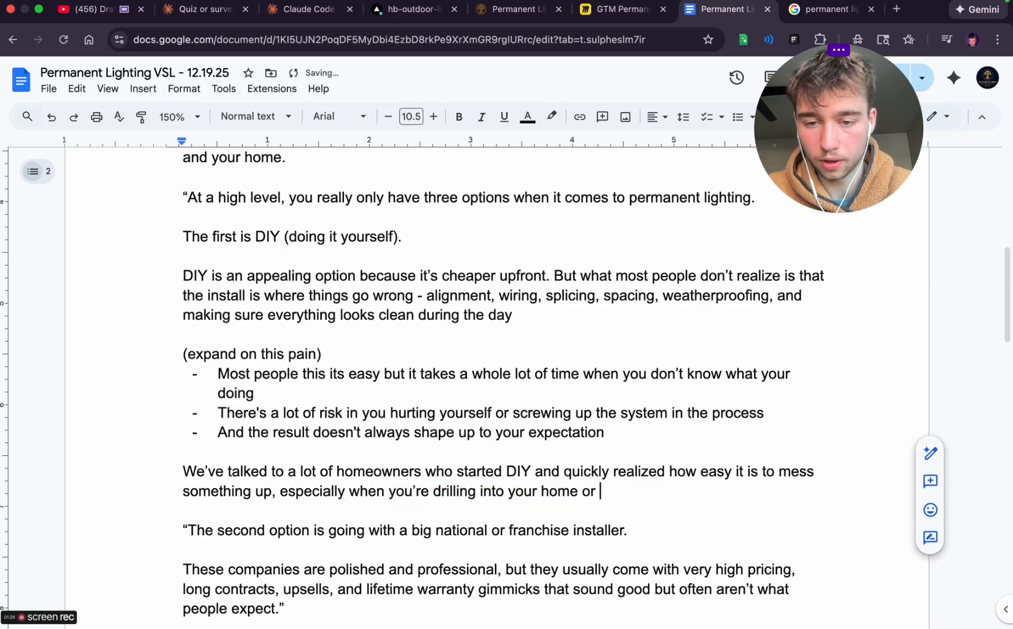
type("just using ad")
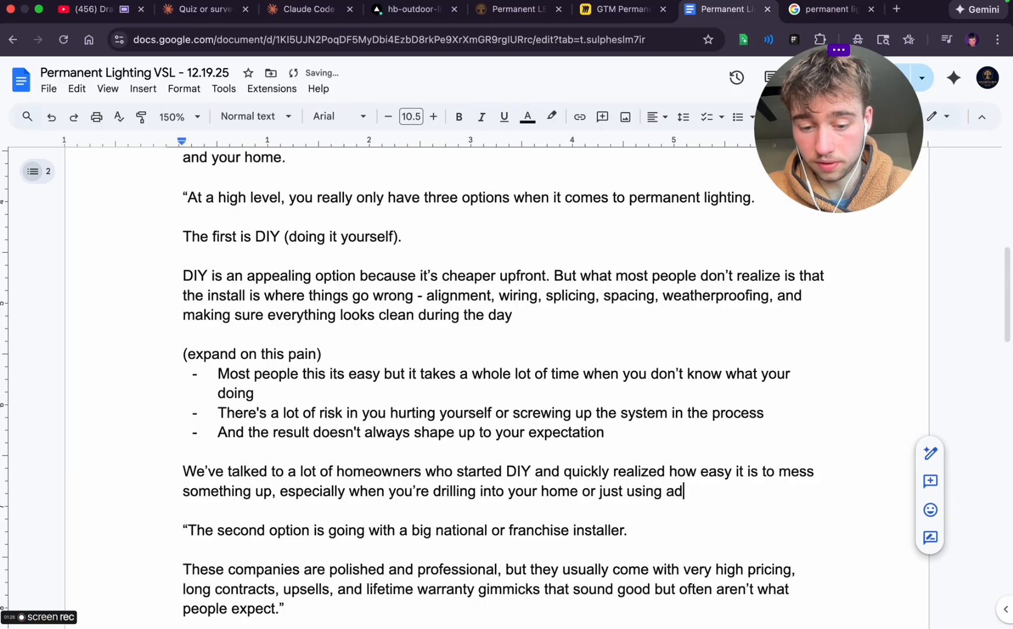
type("hes")
key("BackSpace")
key("BackSpace")
key("BackSpace")
key("BackSpace")
key("BackSpace")
key("BackSpace")
key("BackSpace")
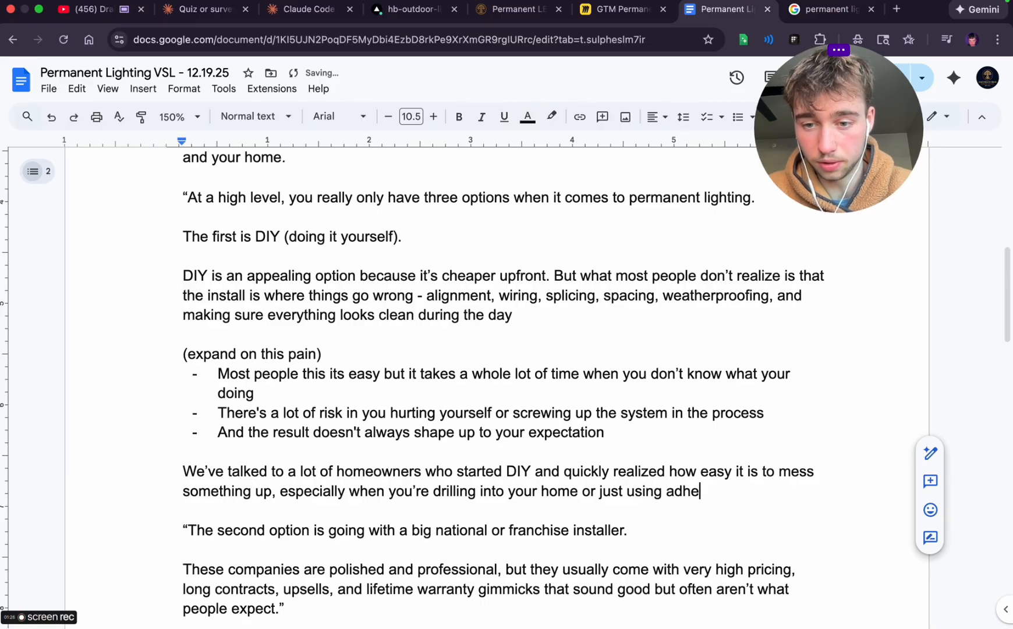
key("BackSpace")
key("BackSpace")
key("BackSpace")
key("BackSpace")
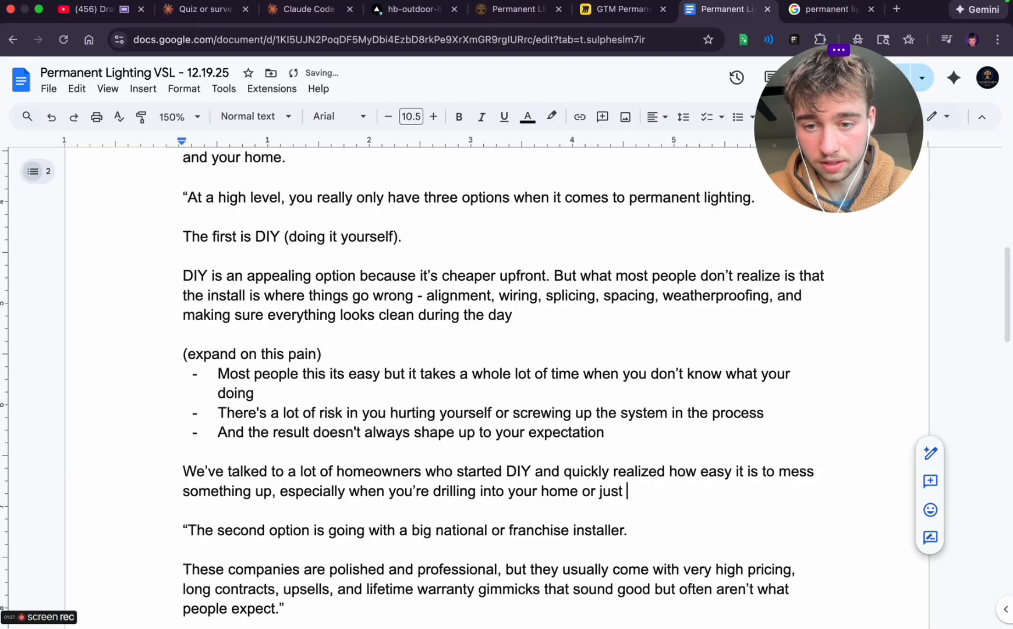
type("stickign it to your soffit")
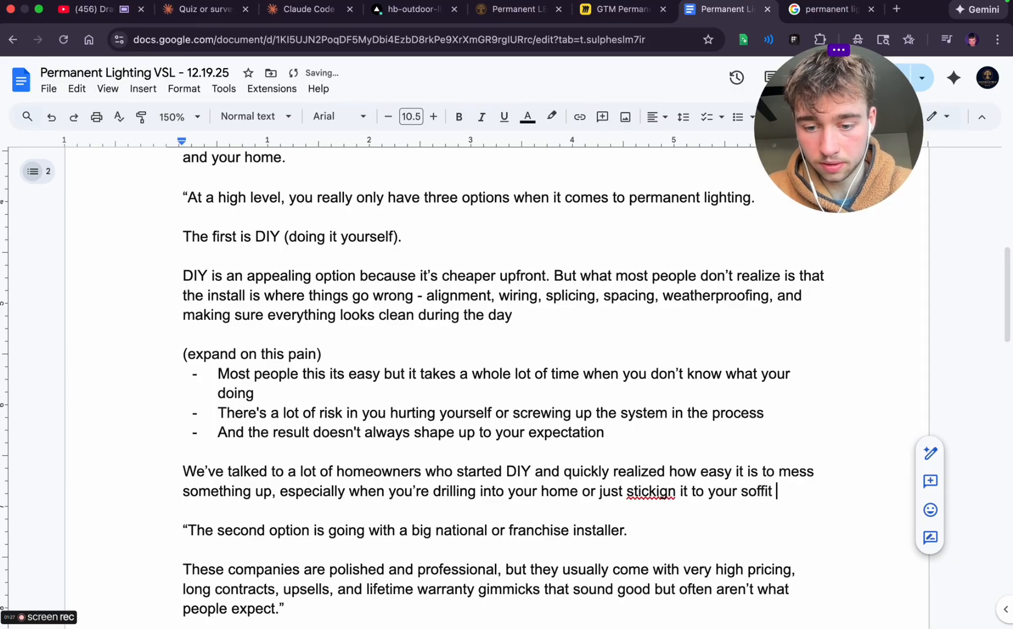
type(" (this ")
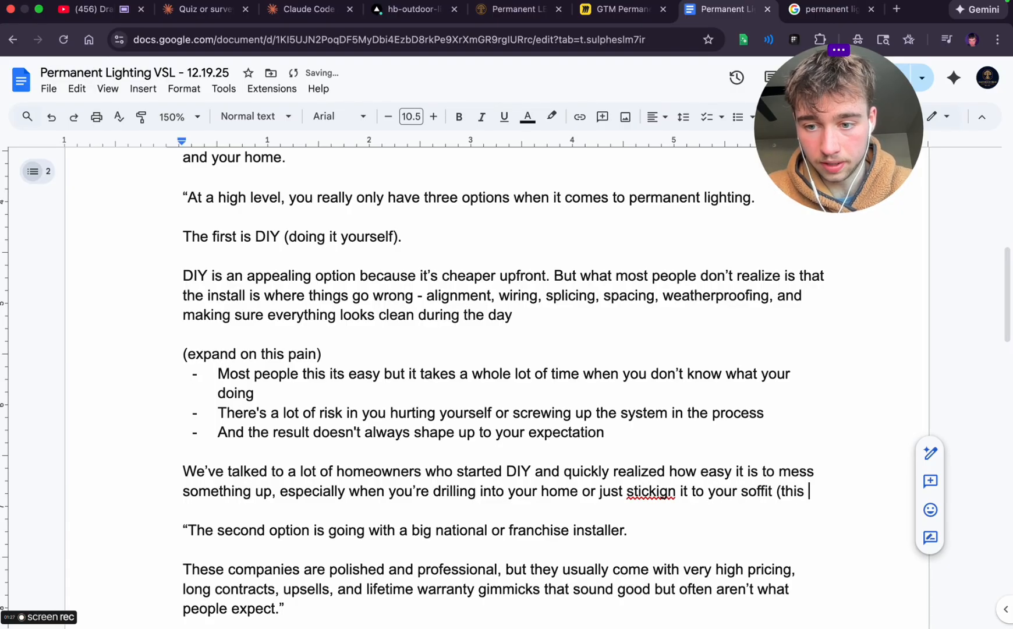
type("is the wo")
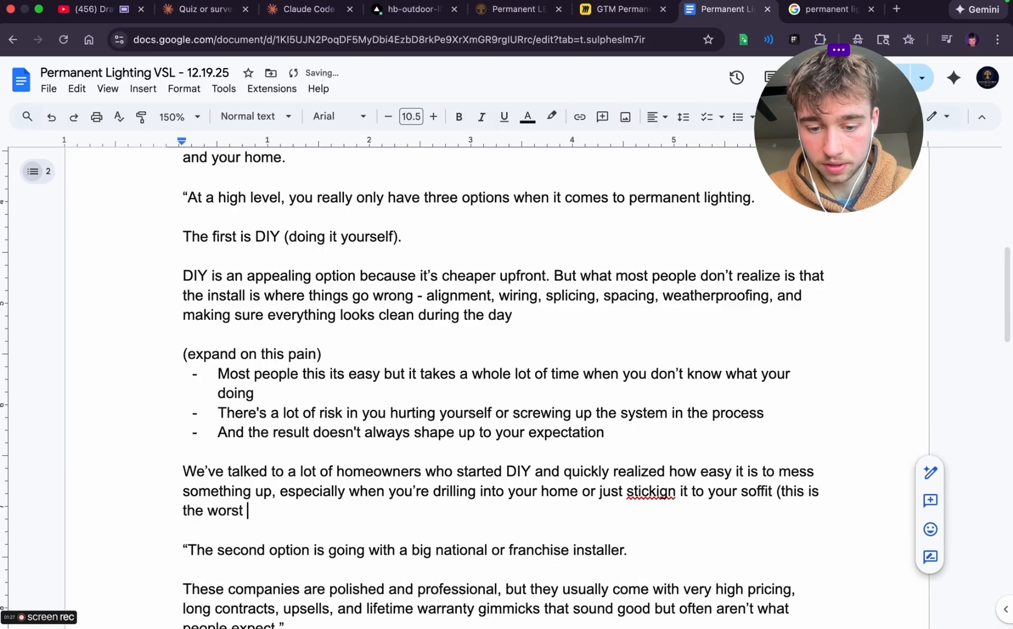
type("rst part")
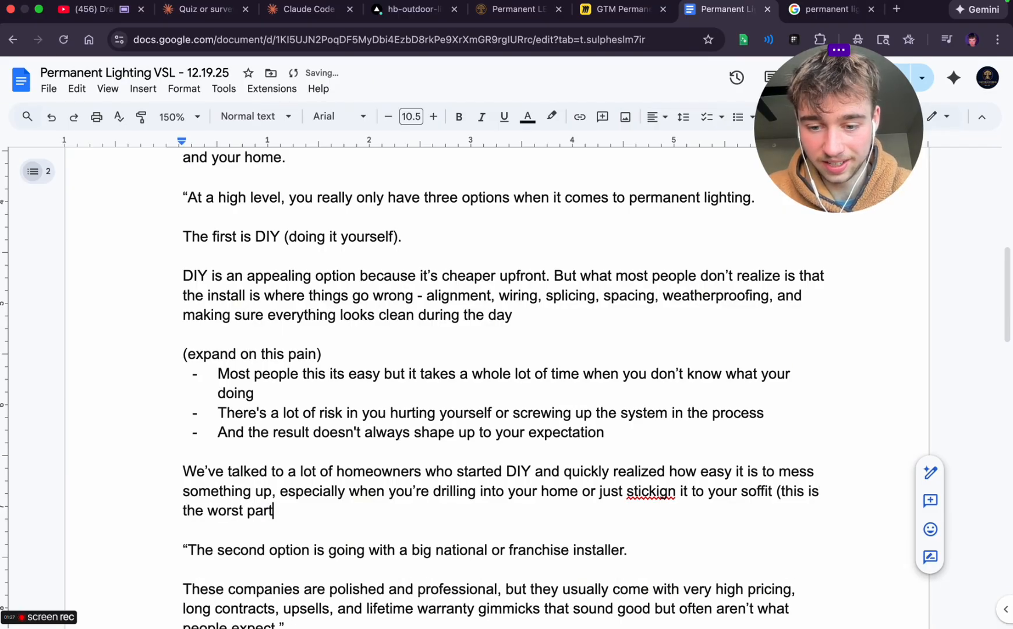
type(") - when y")
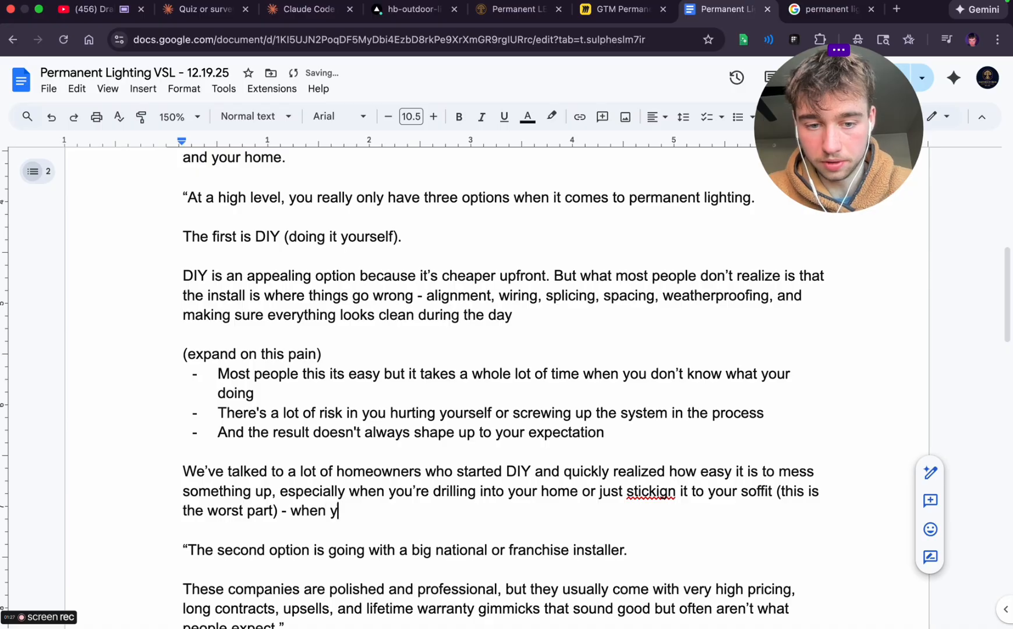
type("ou stick it i")
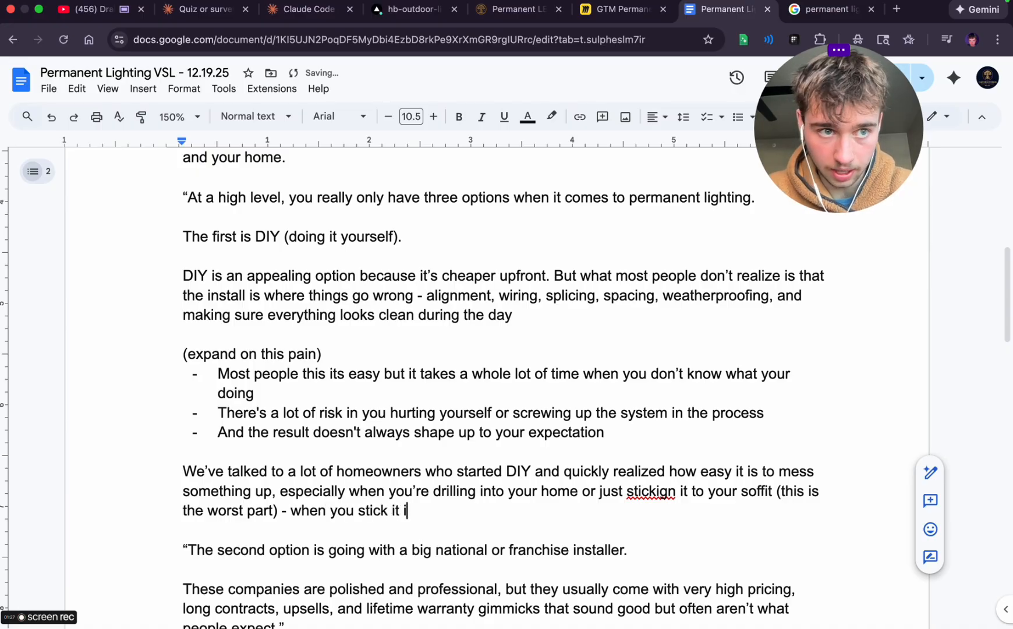
type(" promize")
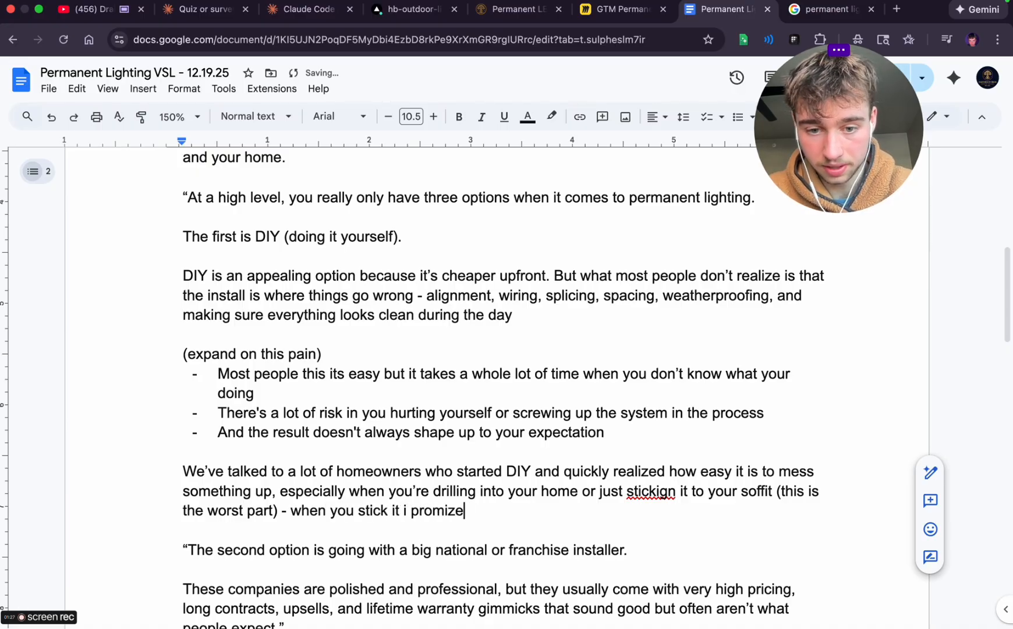
Close the parenthesis after 'worst part' and add '- when you stick it i promise this is the least permanent option'
key("BackSpace")
key("BackSpace")
type("se this th")
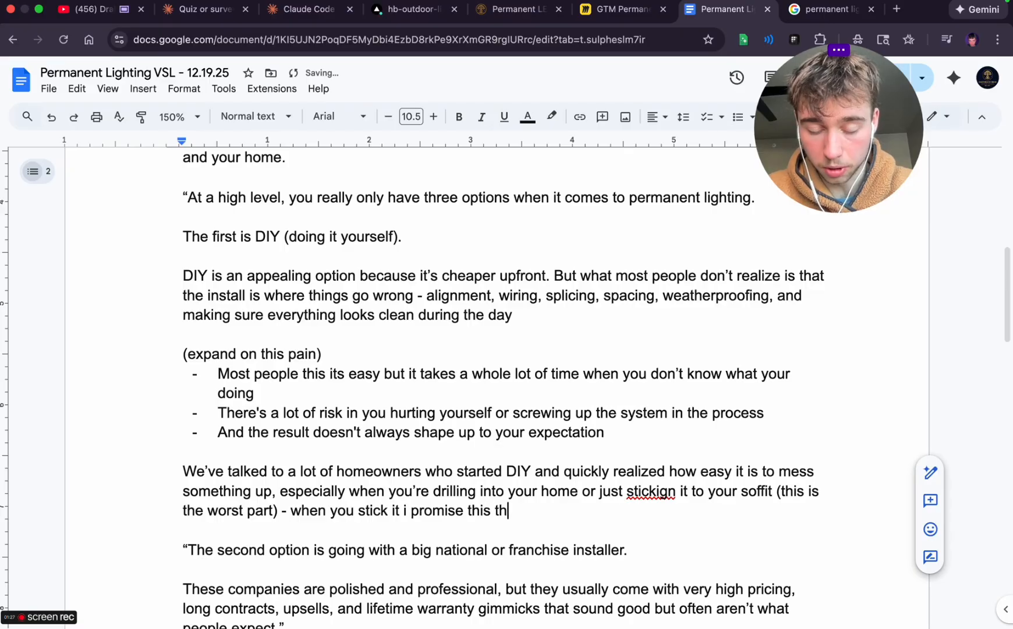
key("BackSpace")
key("BackSpace")
key("BackSpace")
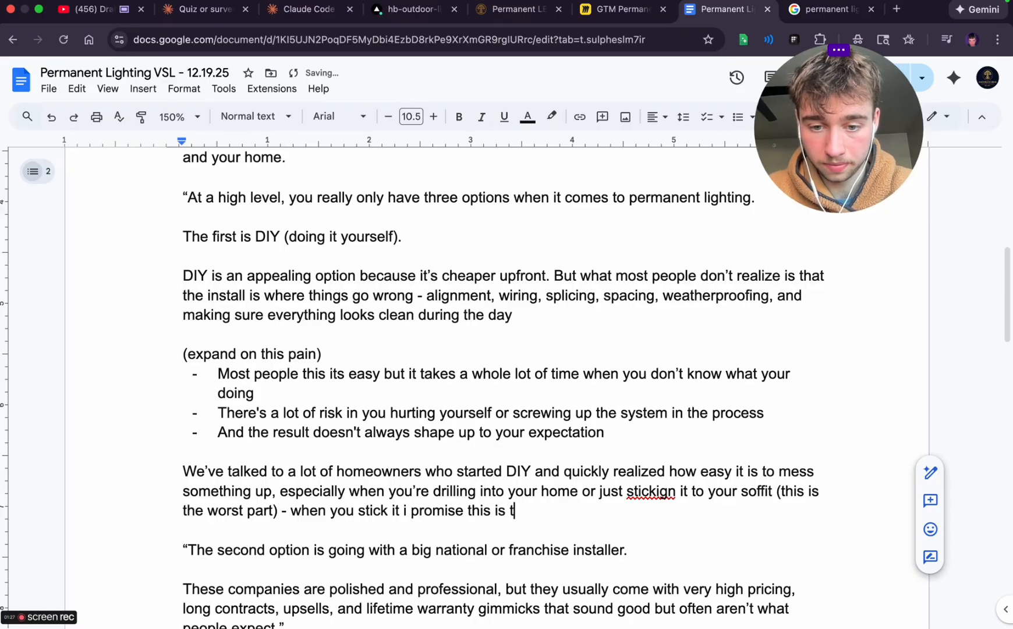
type("he least permanent option")
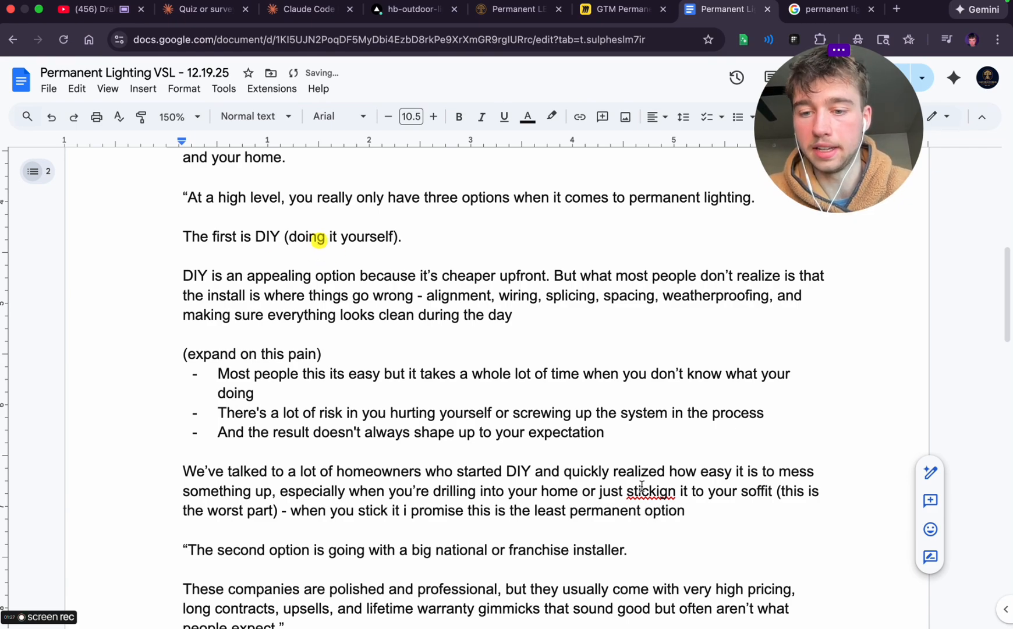
Correct the misspelled 'stickign' to 'sticking' in the homeowners paragraph using the spelling suggestion
left_click(645, 453)
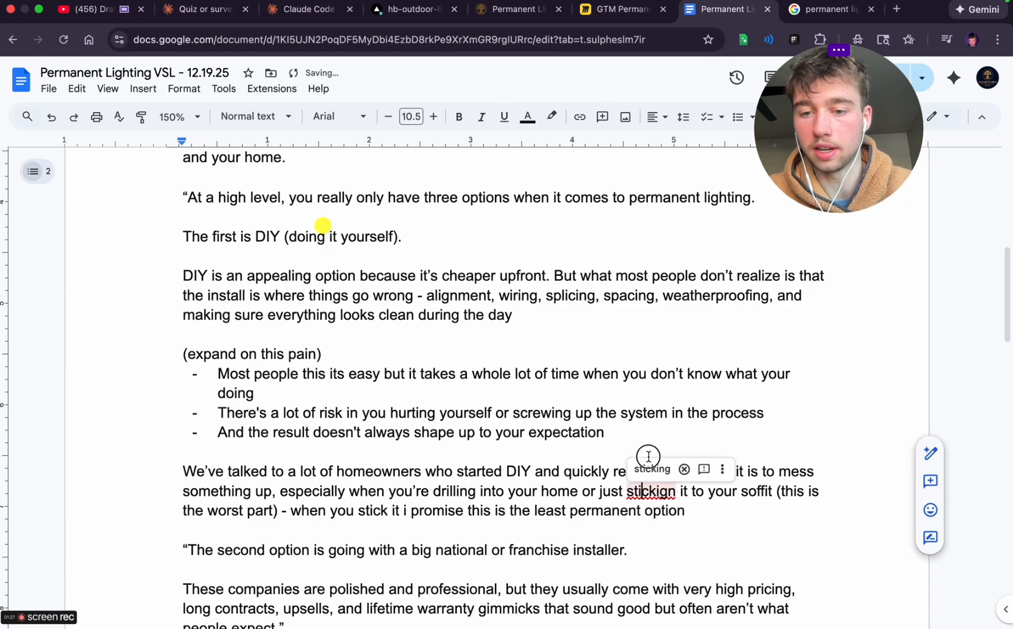
left_click(645, 491)
left_click(645, 469)
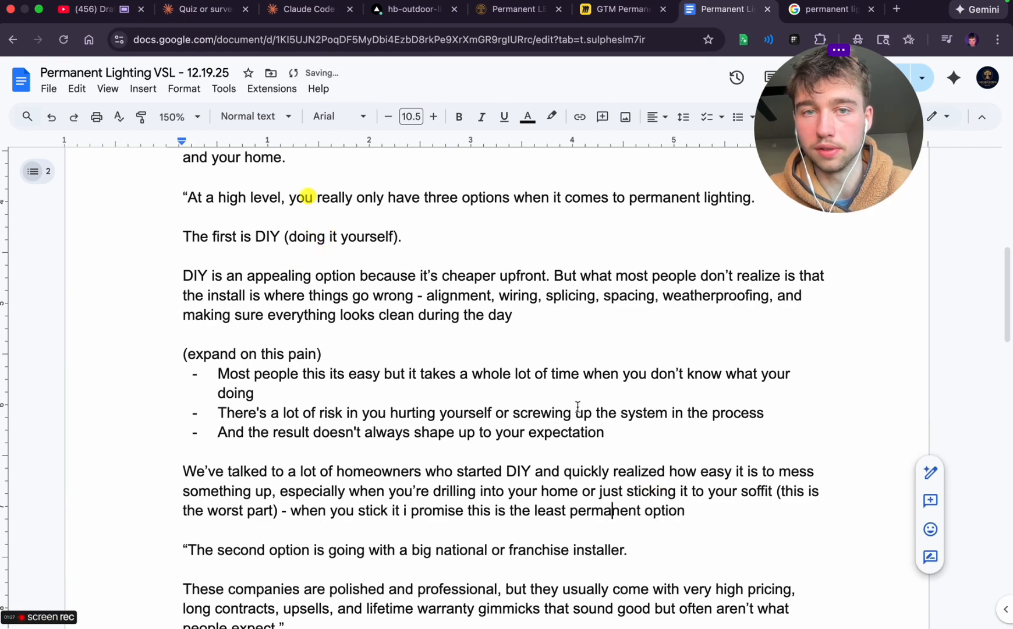
Remove the opening quotation mark from the second option line and change its opening word to 'Now the'
scroll(250, 169, "down", 1)
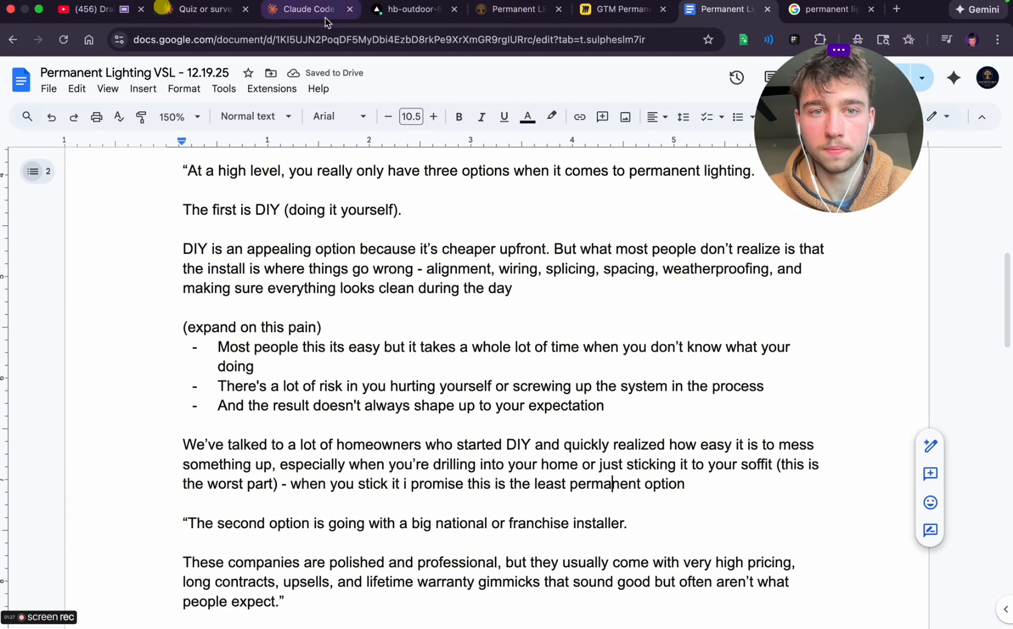
scroll(408, 324, "down", 1)
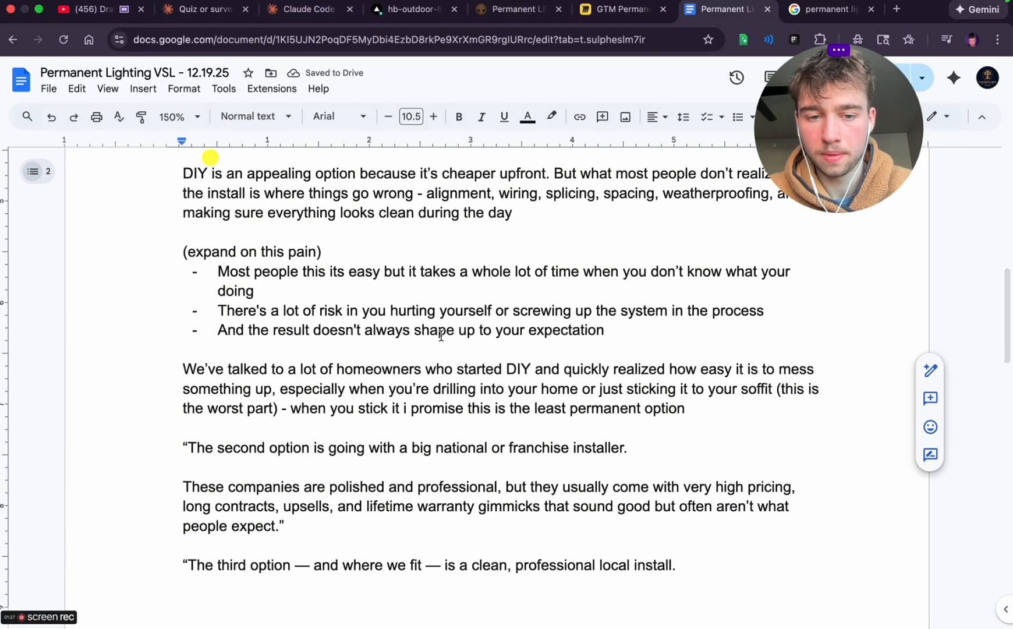
left_click(190, 447)
key("BackSpace")
scroll(413, 429, "up", 5)
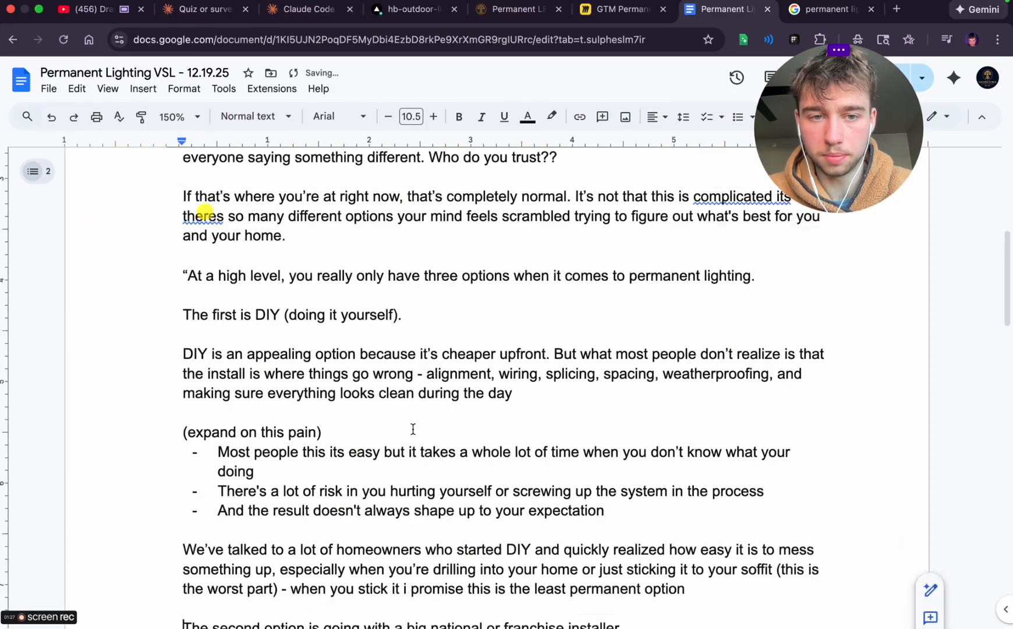
scroll(413, 429, "down", 4)
scroll(412, 428, "down", 2)
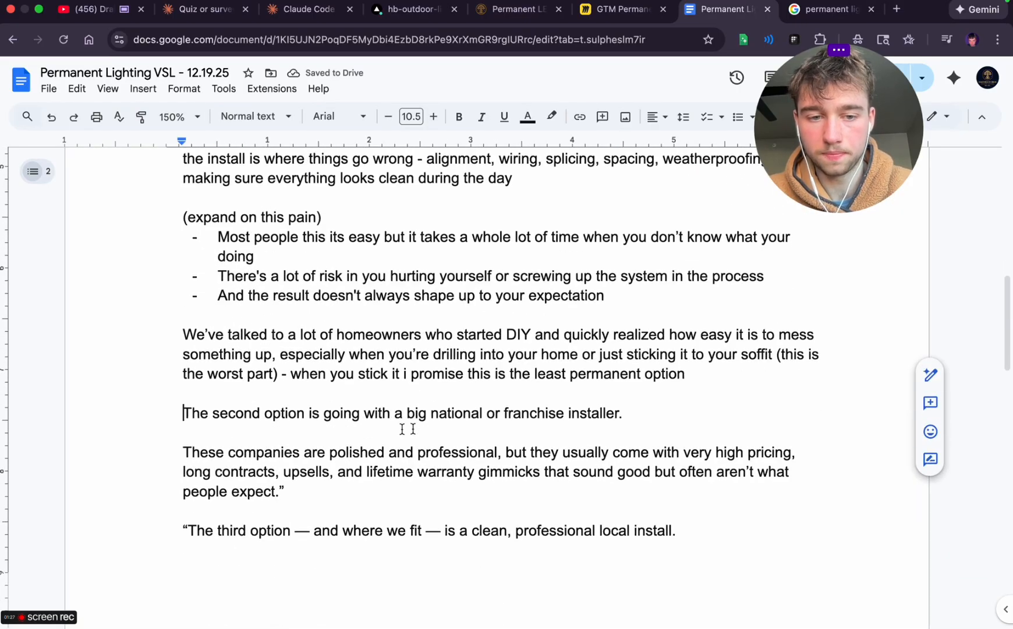
scroll(218, 425, "down", 1)
double_click(189, 379)
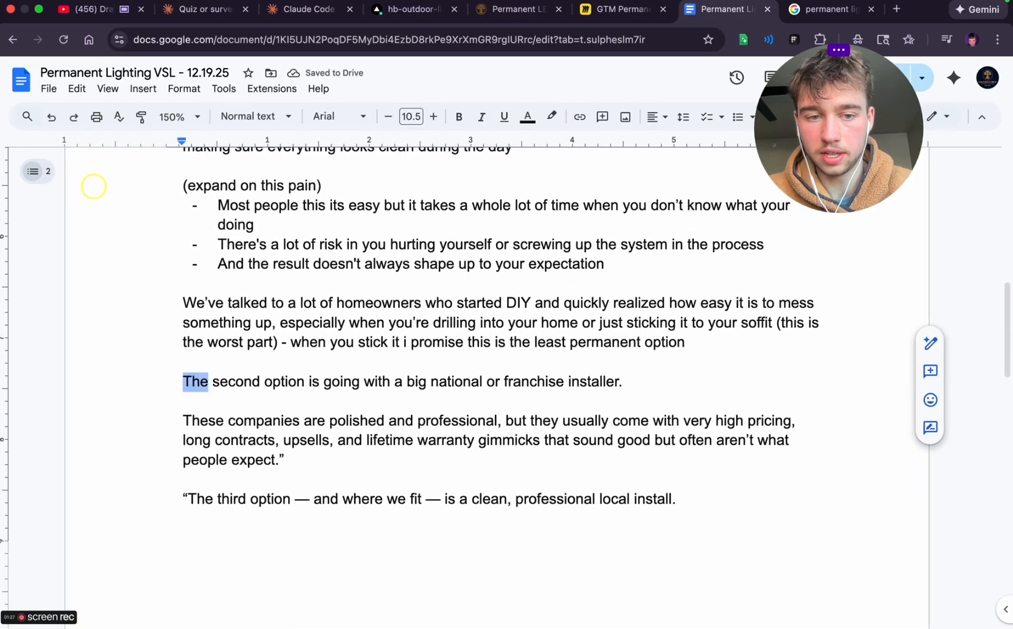
type("Now the")
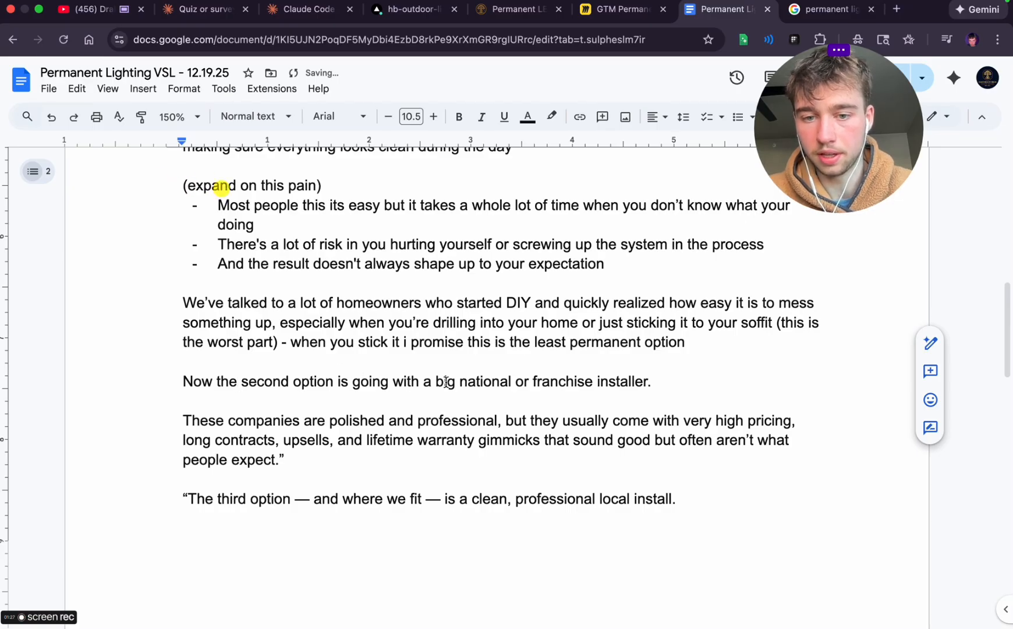
Remove the period after 'franchise installer' and reread the script from the hook down to the second option
left_click(663, 382)
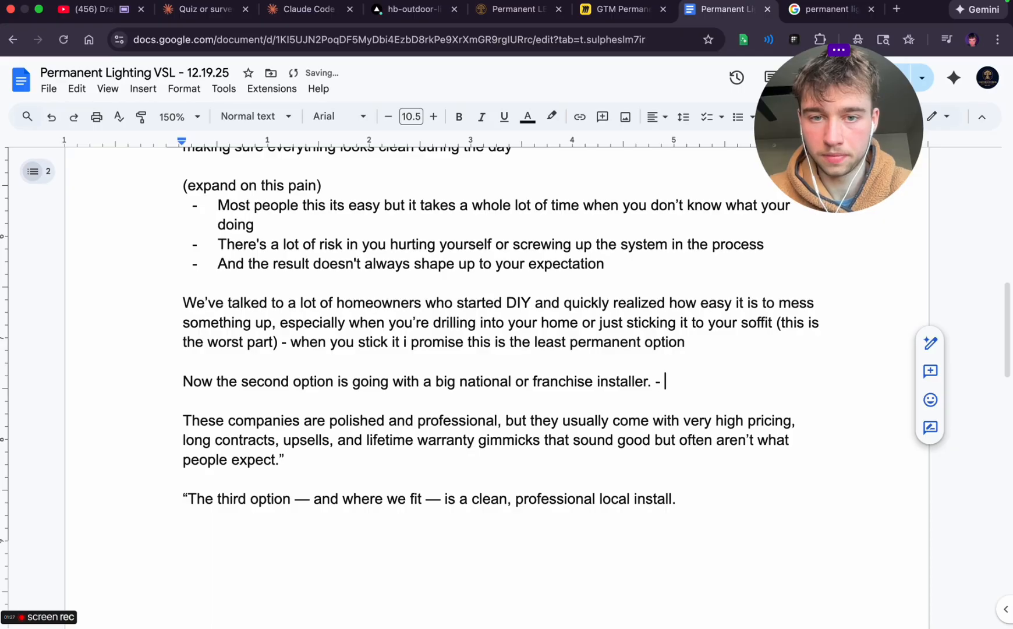
scroll(222, 331, "up", 15)
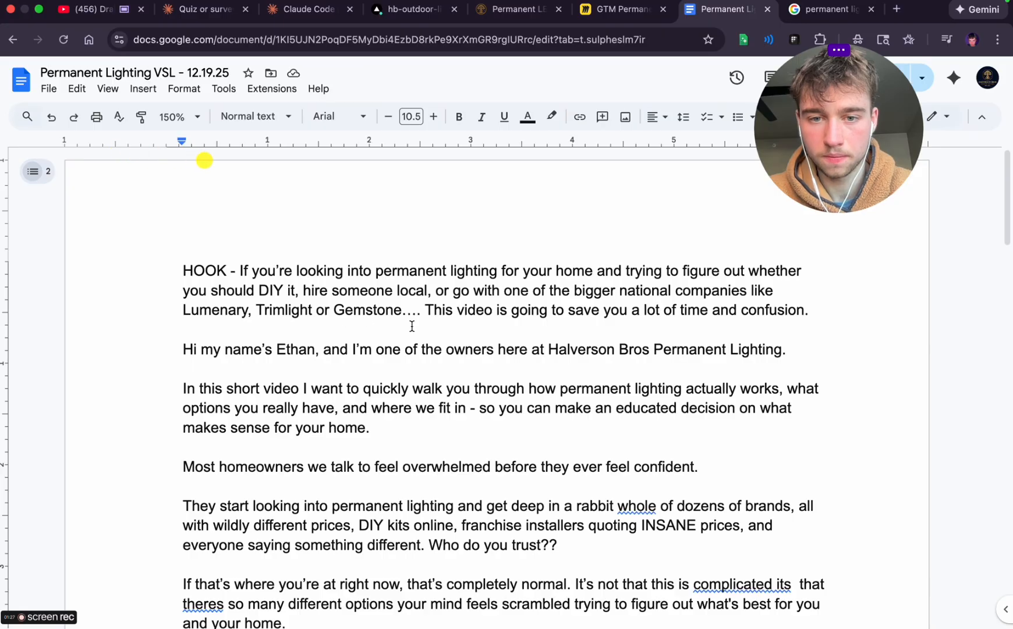
scroll(513, 442, "down", 2)
scroll(512, 441, "down", 8)
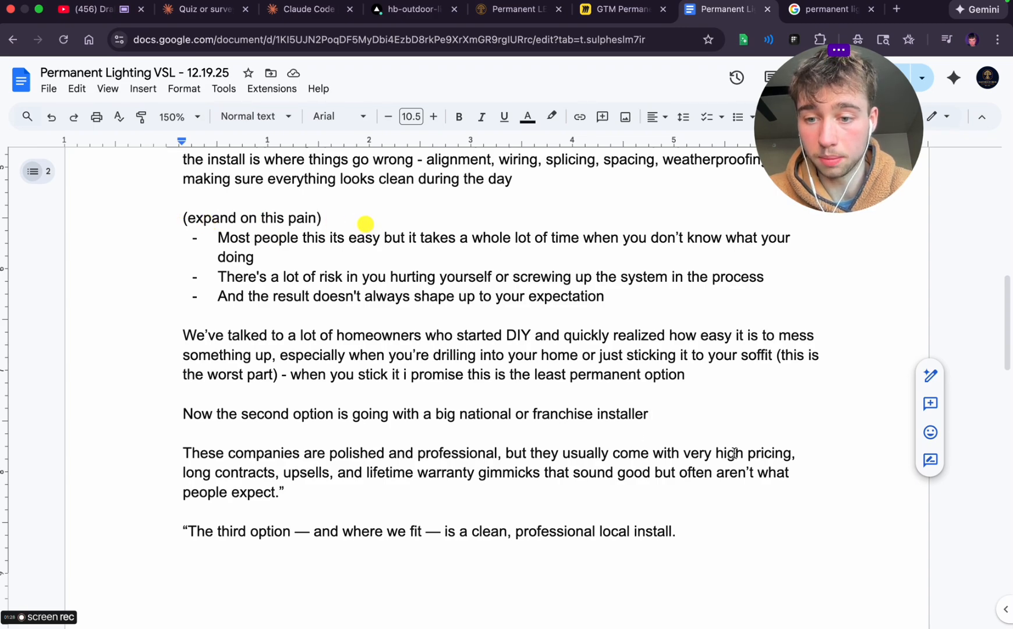
Replace 'pricing' with 'price tags' in the 'These companies are polished' paragraph and delete 'long contracts,' from its list of drawbacks
double_click(769, 453)
type("price tags")
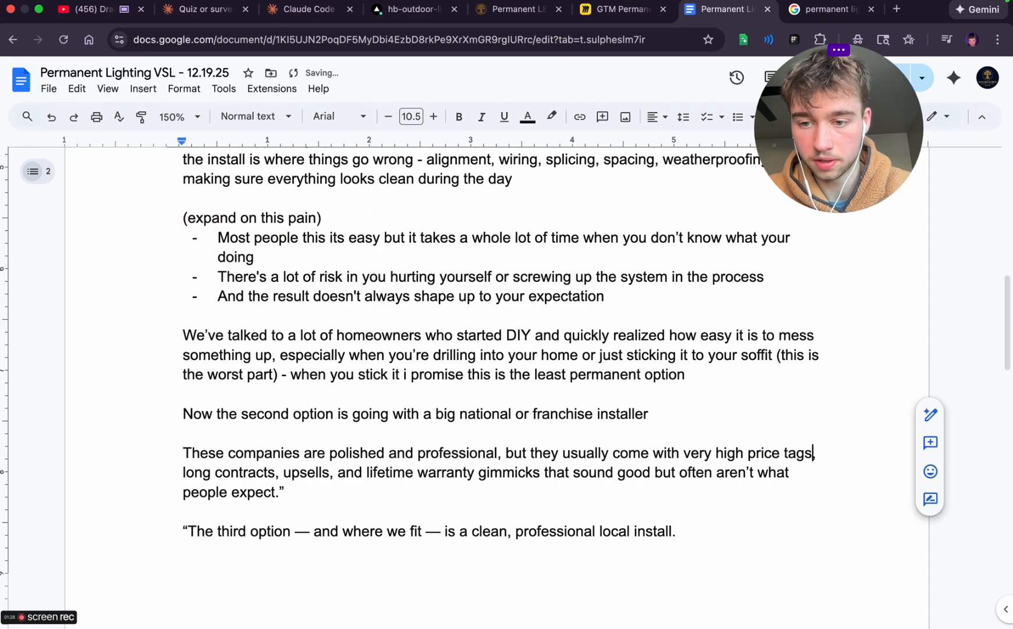
left_click_drag(194, 473, 276, 473)
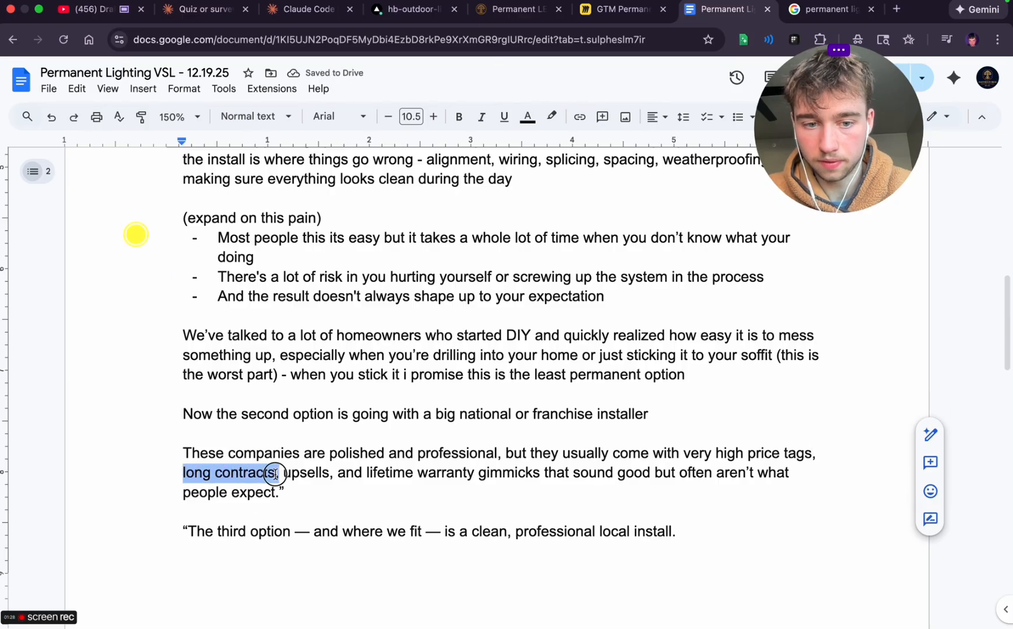
key("BackSpace")
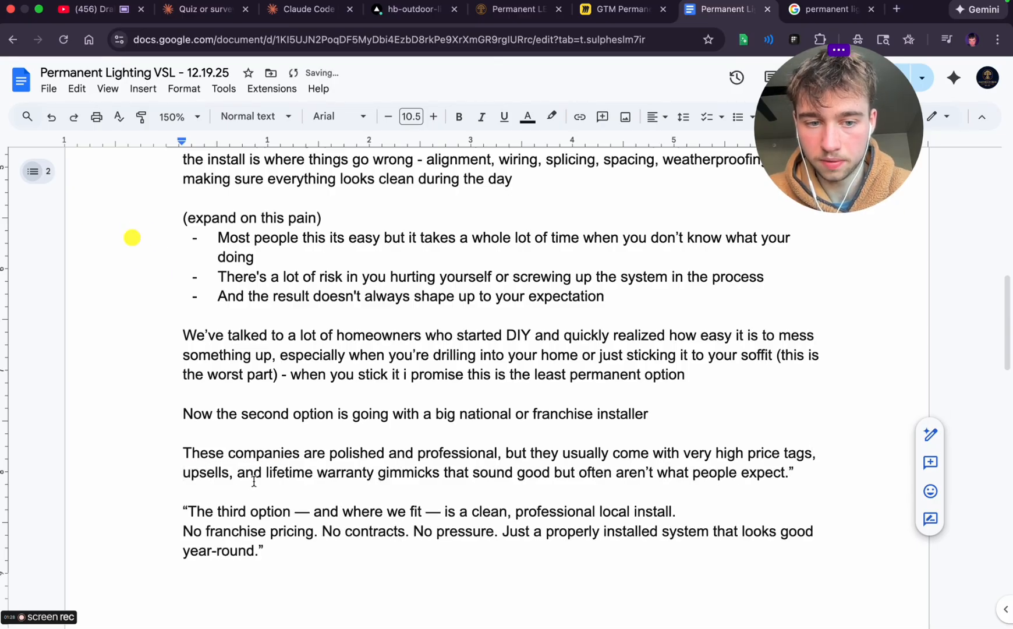
Replace 'upsells' with 'long install timelines sometimes 4-6 weeks' in the paragraph about the big companies
double_click(209, 479)
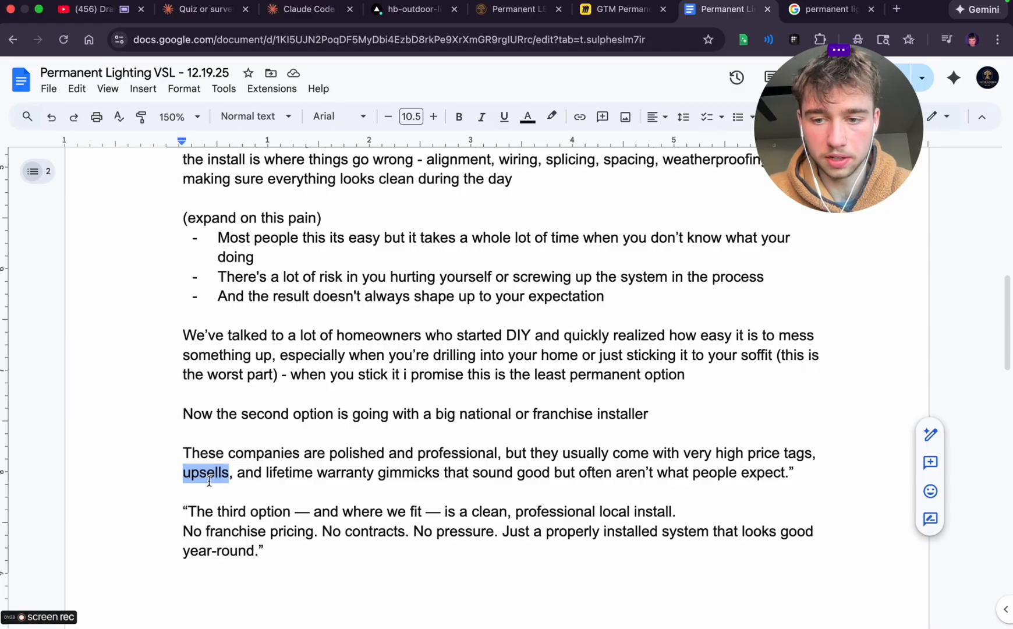
type("long in")
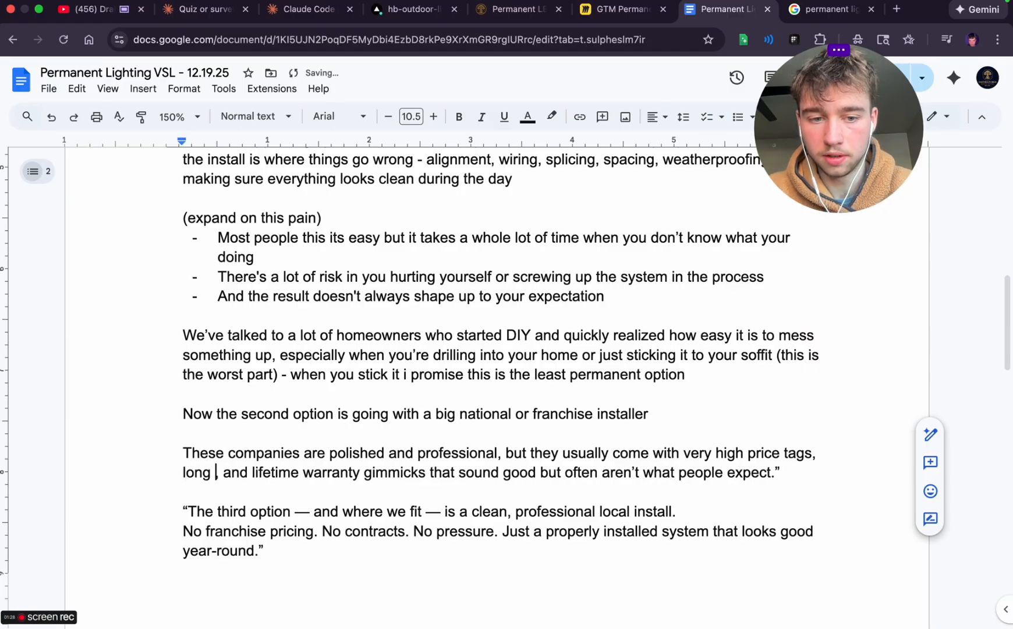
type("sta")
key("BackSpace")
key("BackSpace")
type("install")
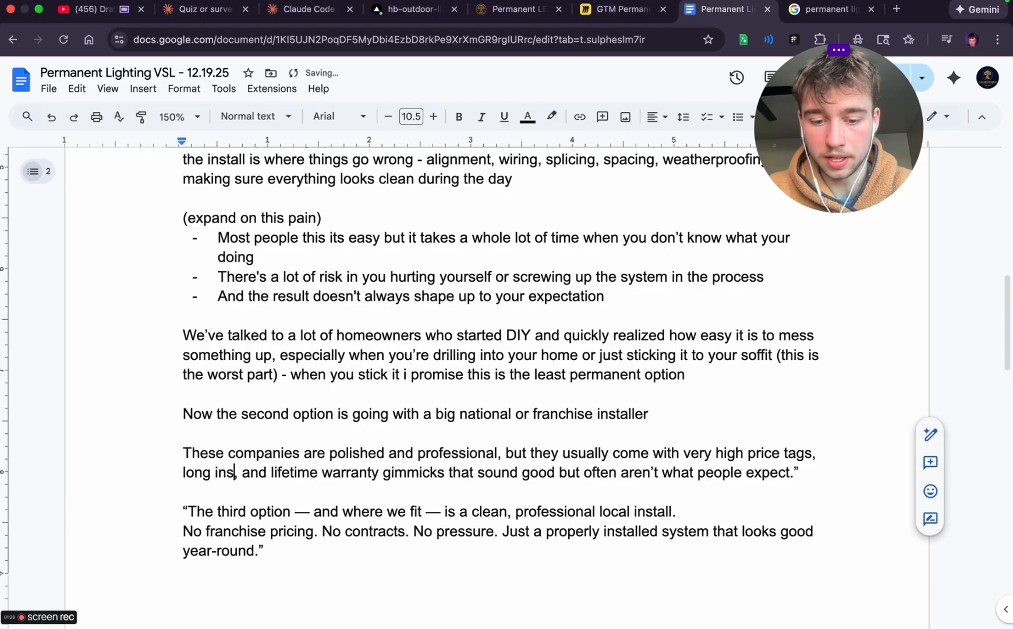
type(" times")
key("BackSpace")
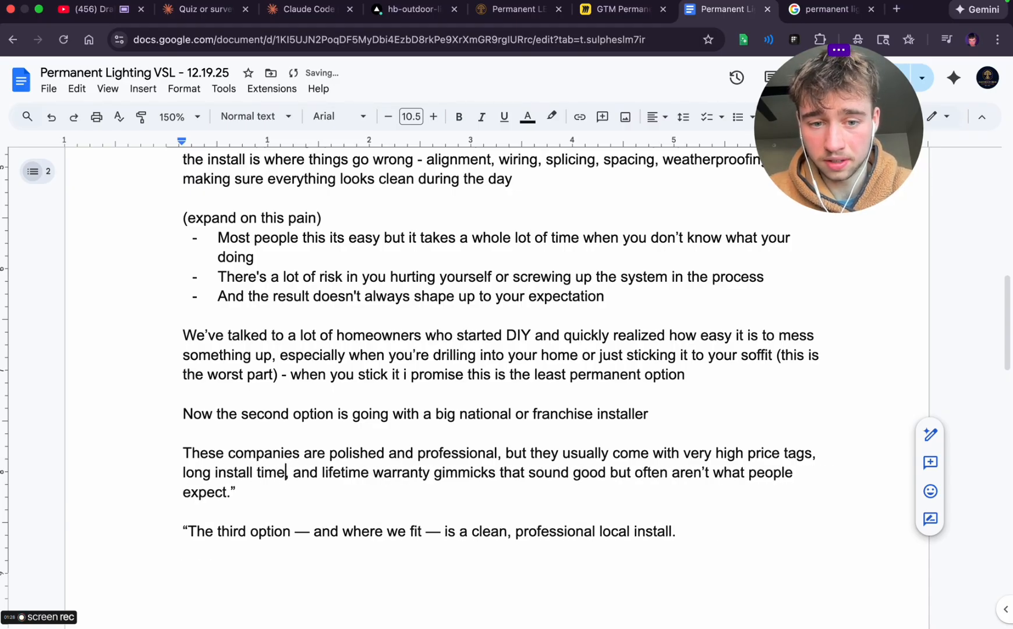
type("lines sometimes 4")
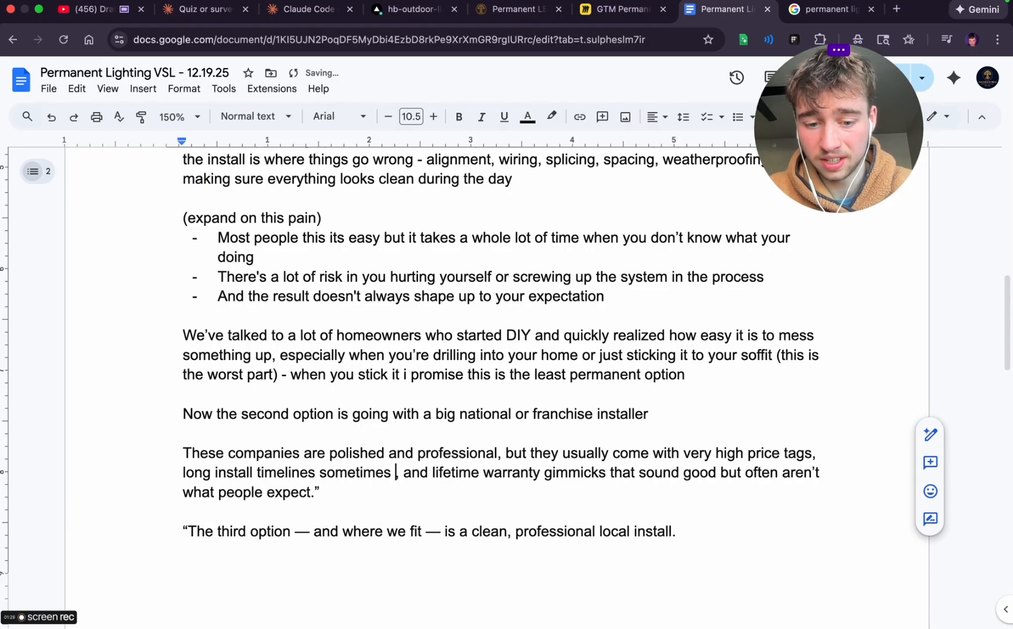
type("-6 weeks")
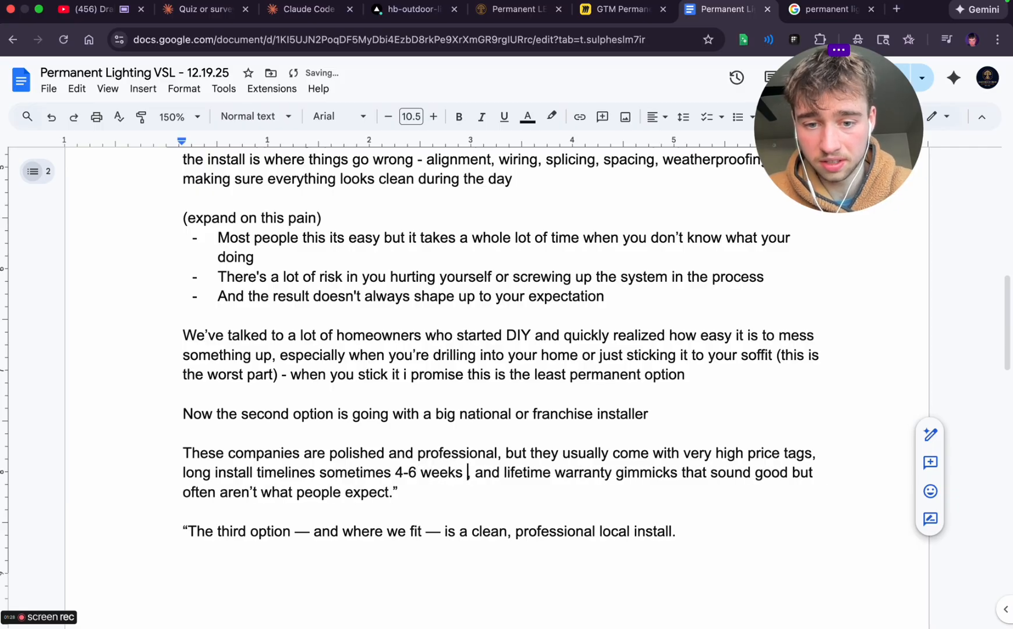
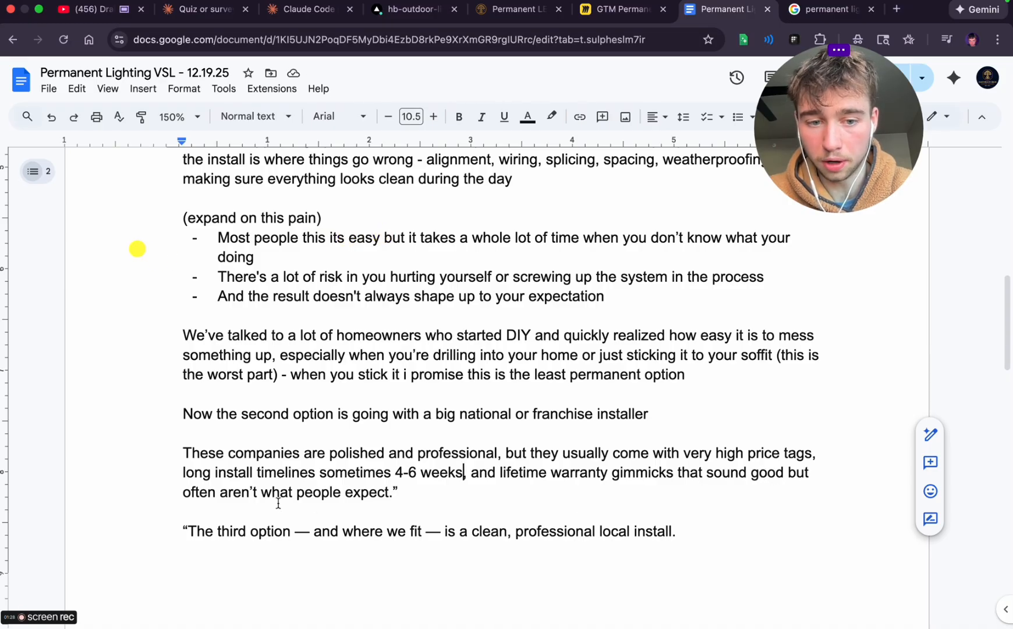
Replace 'aren't what people expect' with 'are to good to be true' in the big-companies paragraph and remove its closing quotation mark
left_click_drag(220, 492, 382, 493)
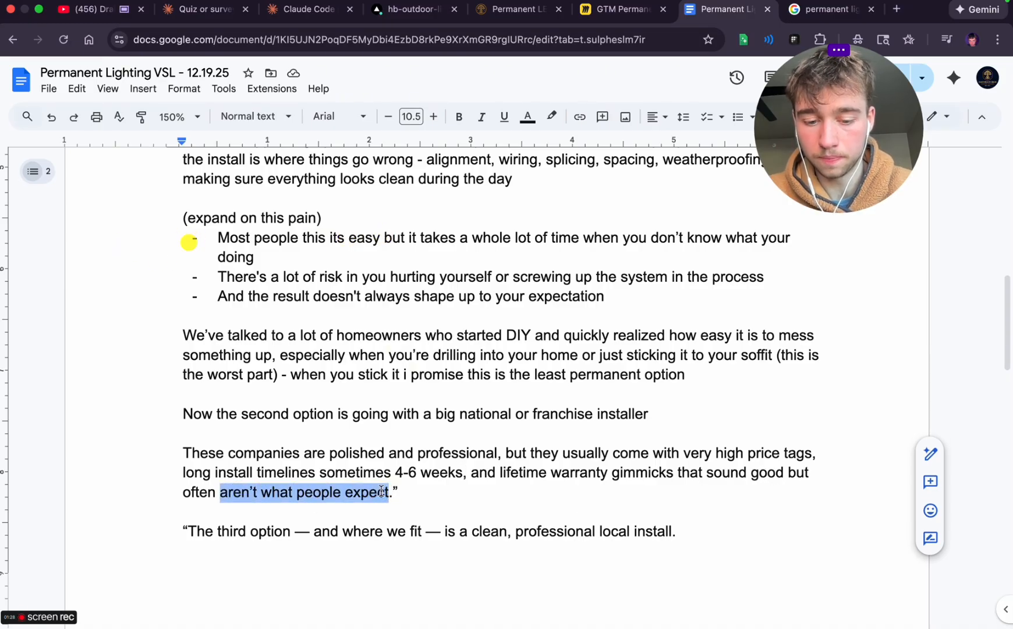
type("are to good to be true")
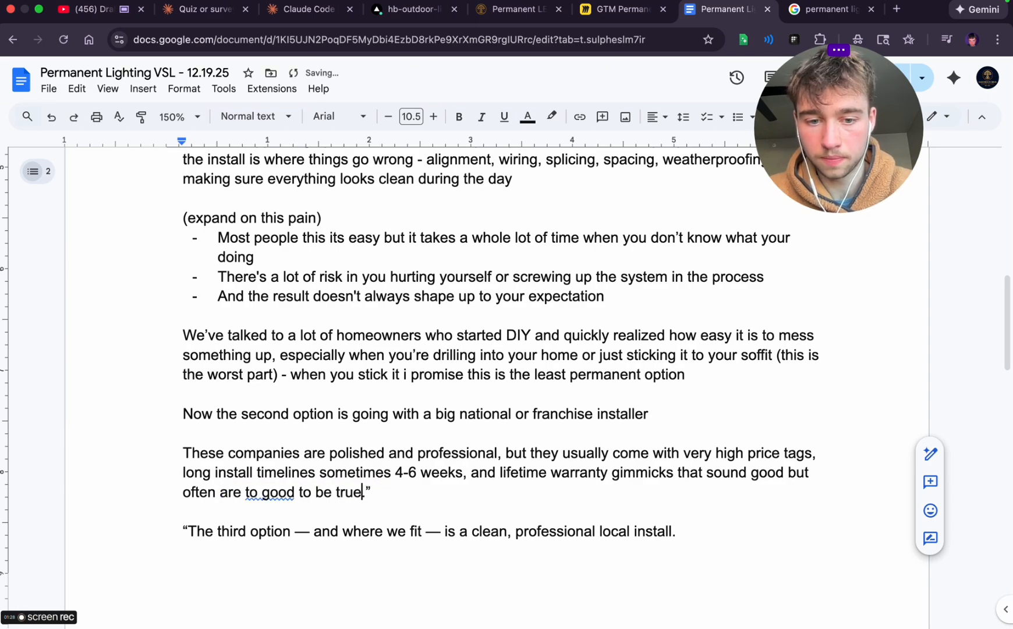
left_click(389, 487)
key("BackSpace")
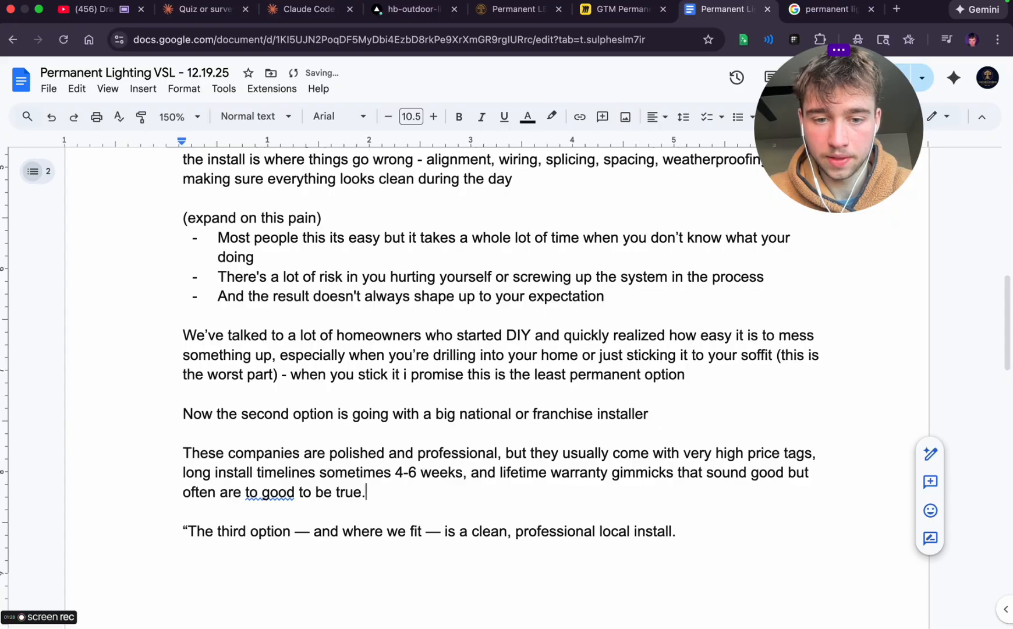
Start a new line below the big-companies paragraph with the note '(expand on this section - this is a big option'
key("Return")
type("(")
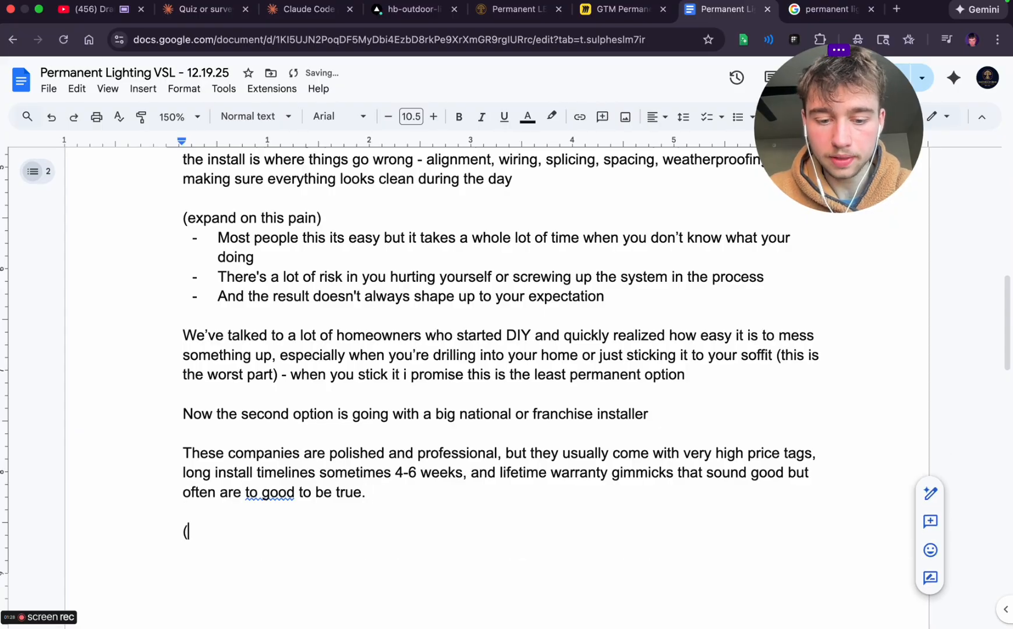
type("expand on th")
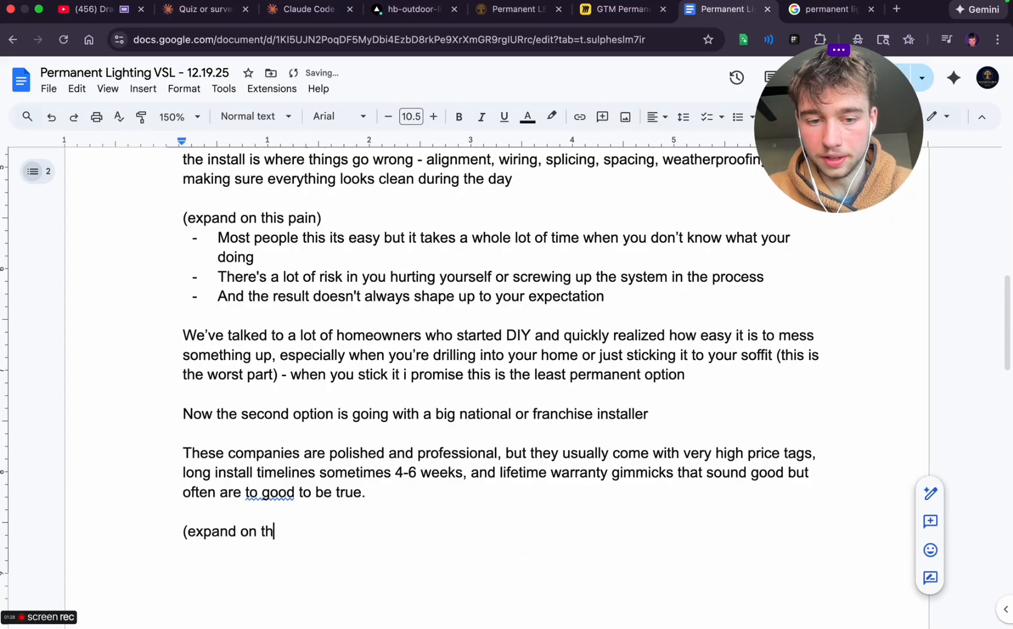
type("is se")
key("BackSpace")
type("is section ")
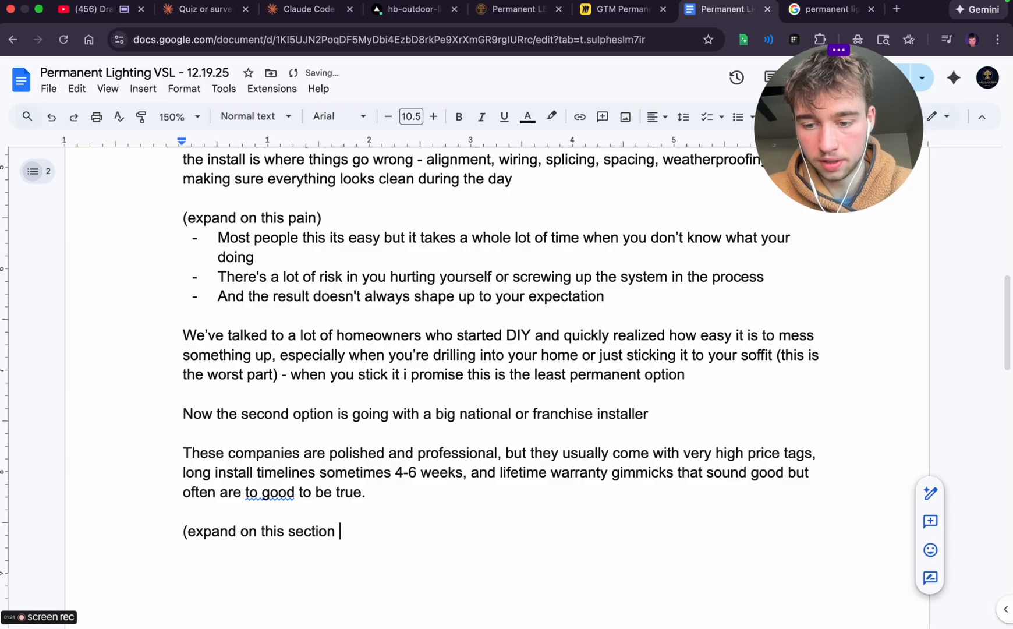
type("- this is a big ")
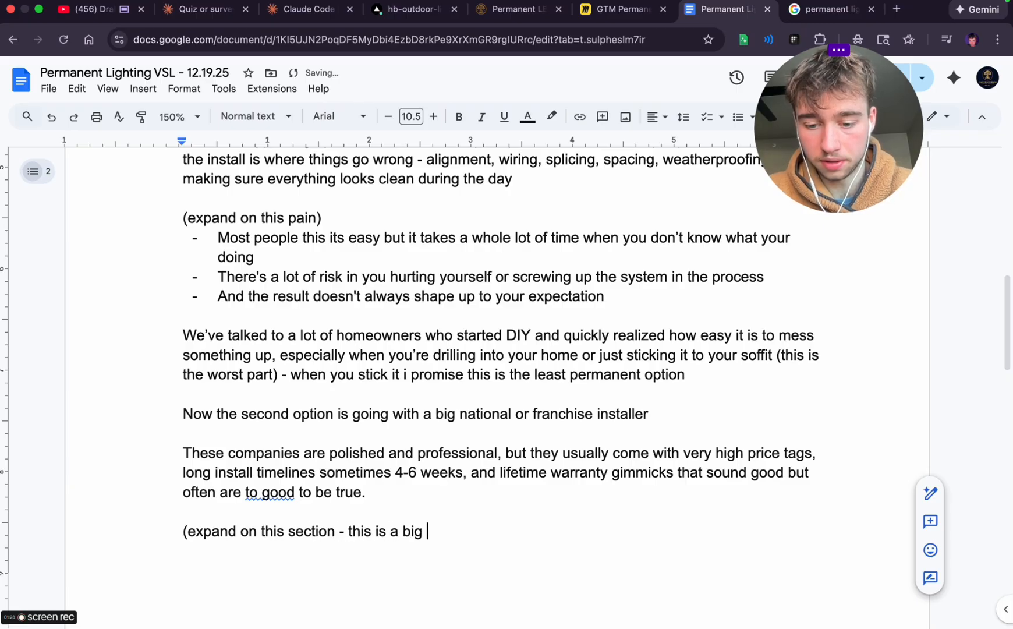
type("option ")
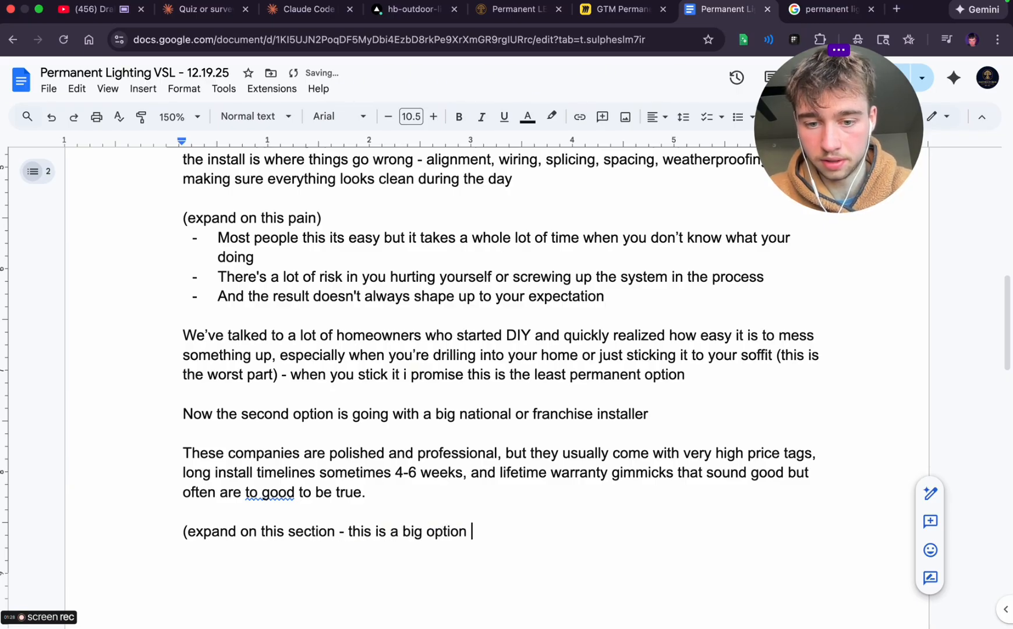
type(") anchor ")
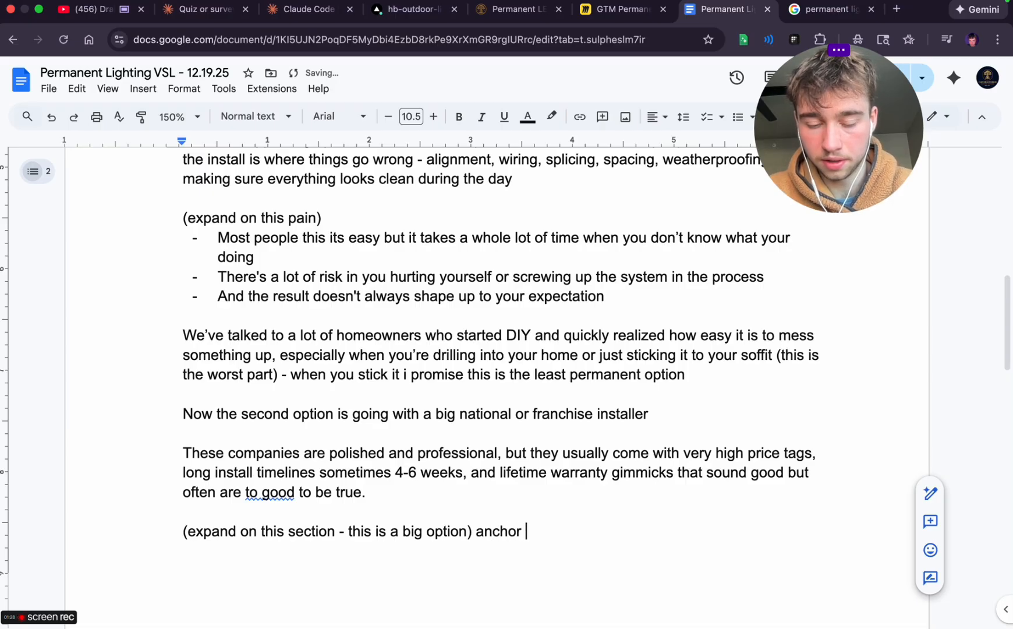
type("and say hey ye")
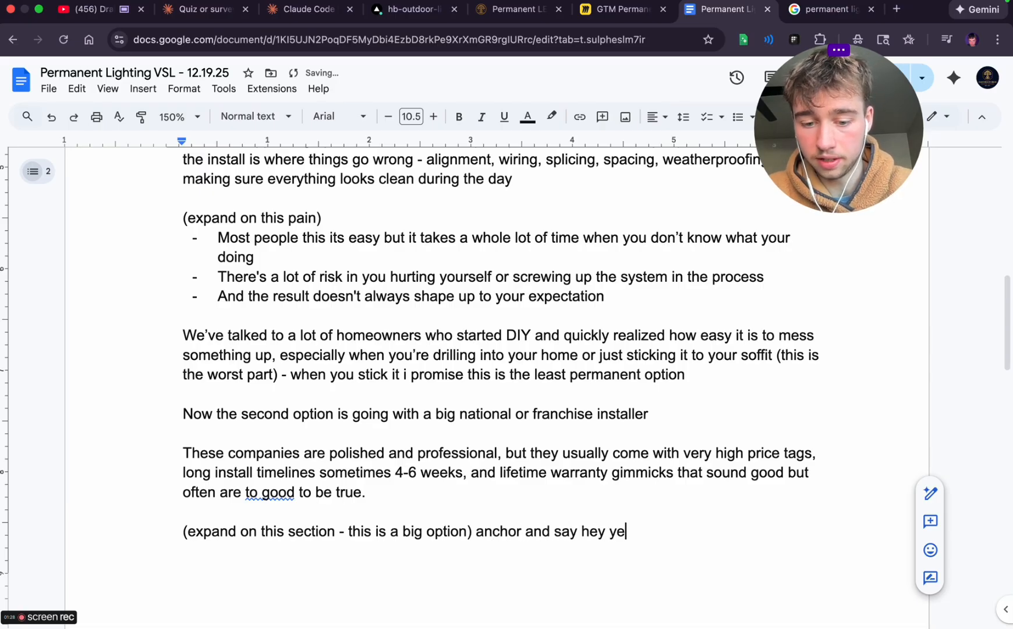
type("ah they do something")
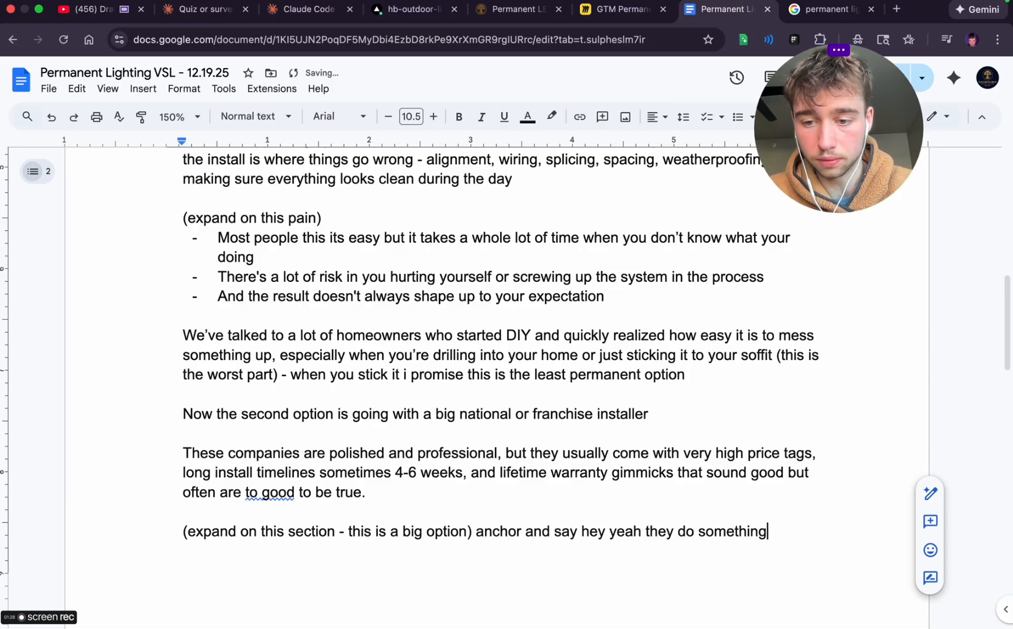
type("s right but its ")
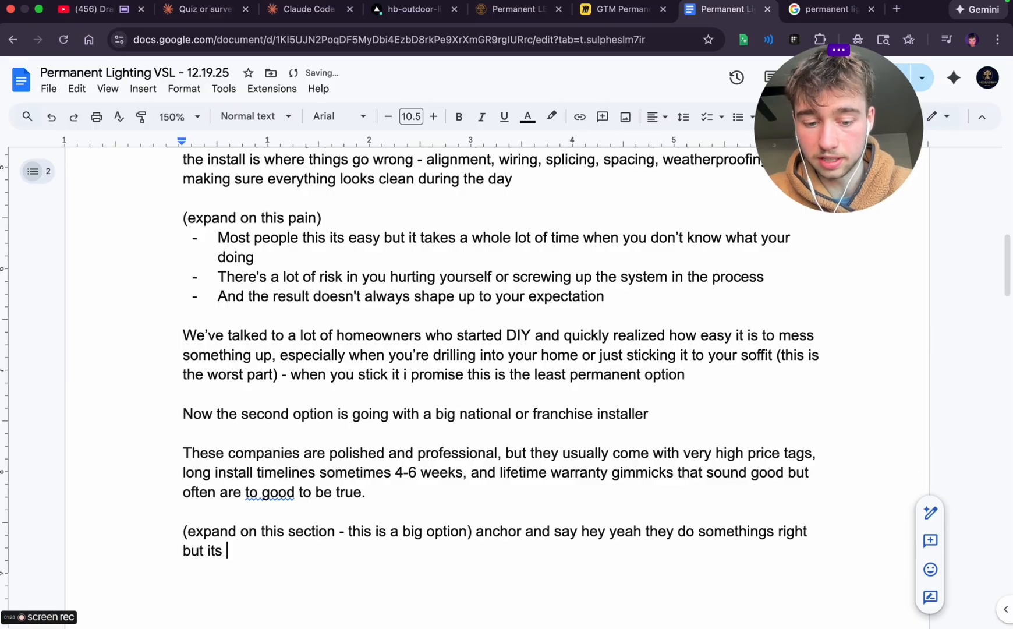
type("expensicve ")
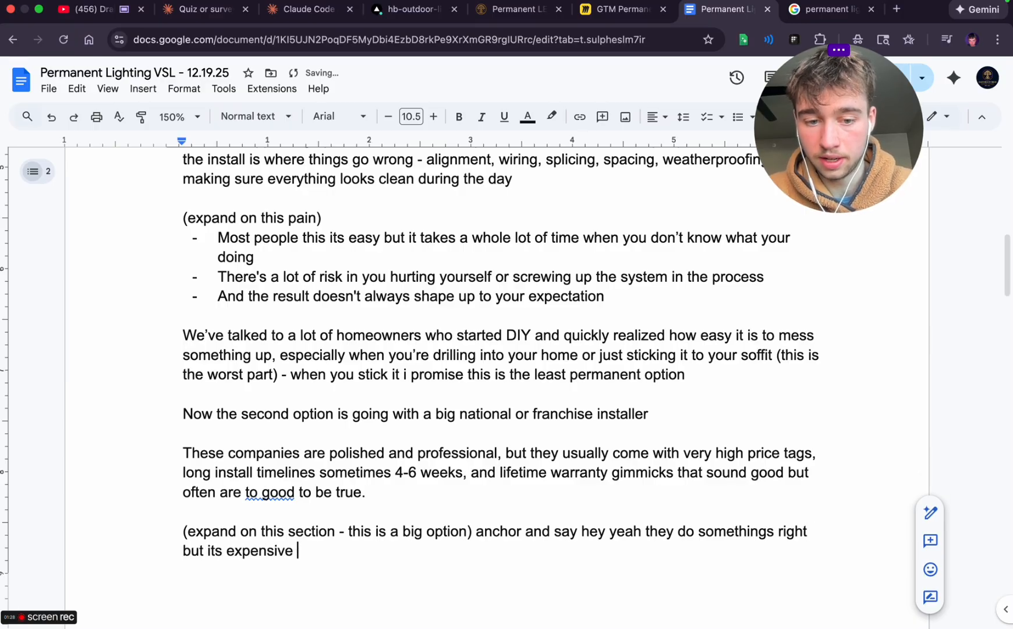
type("and it takes way ")
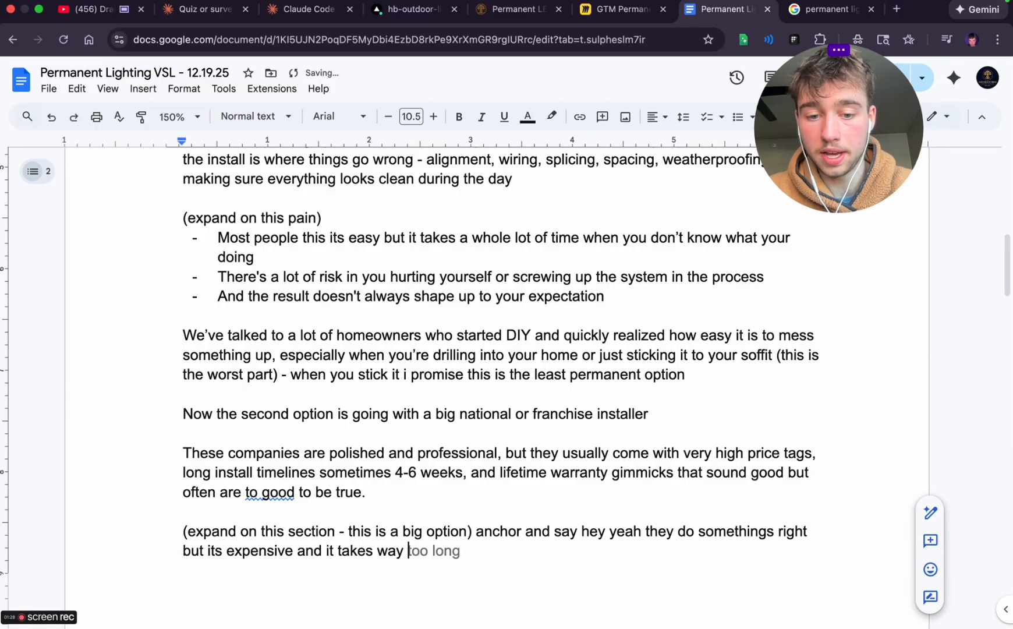
type("longer and")
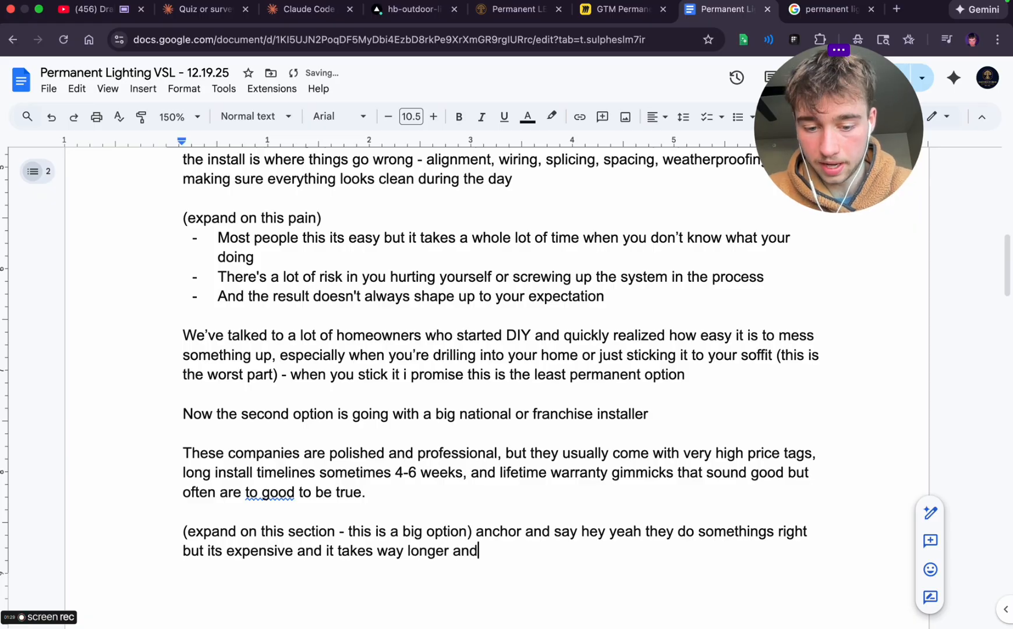
type(" the warranty i")
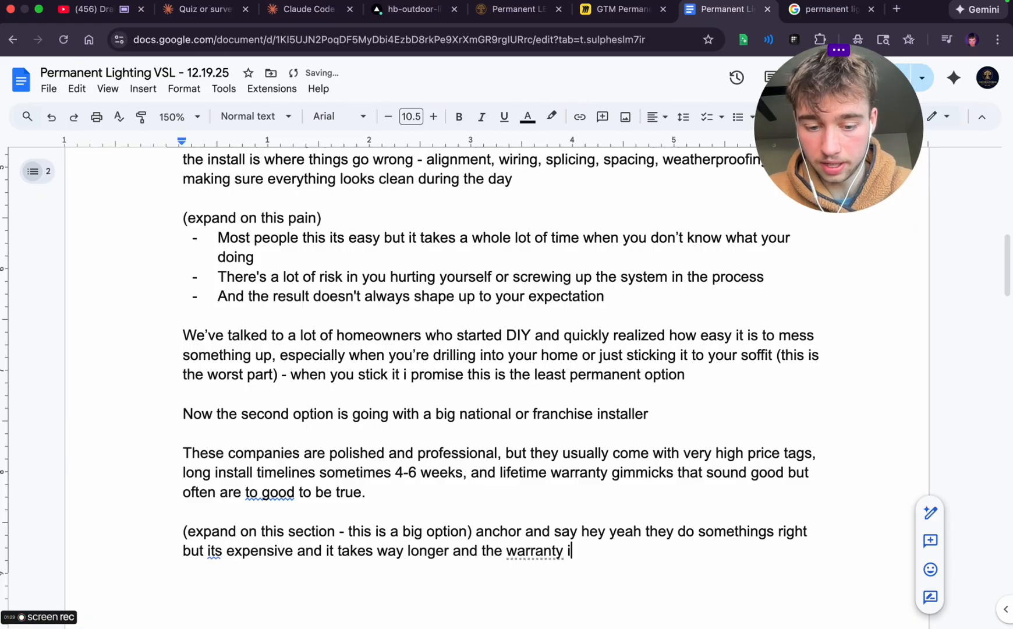
type("snt what they ")
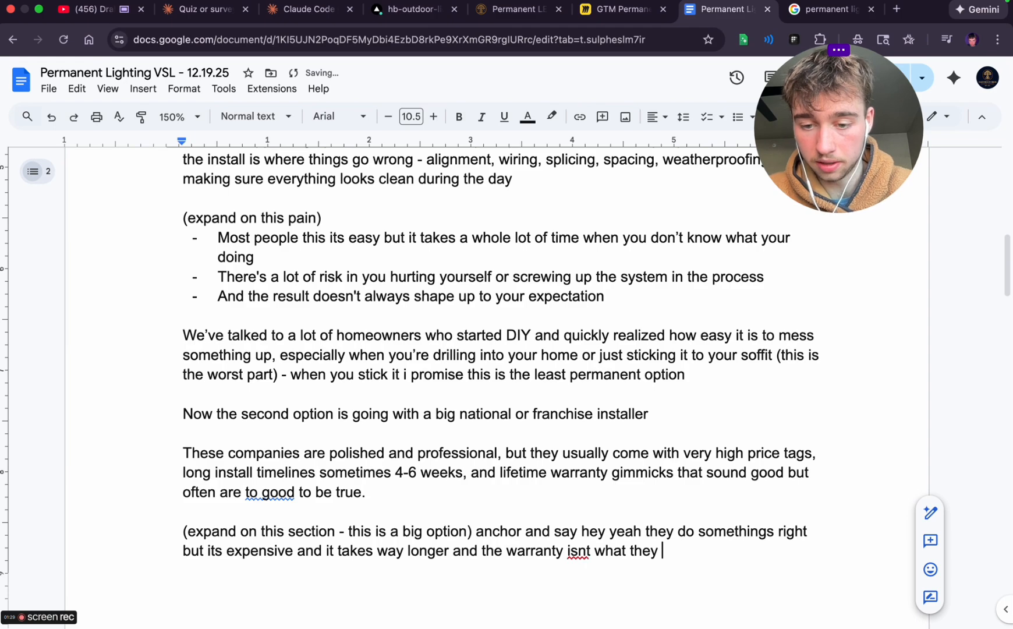
type("make it our ")
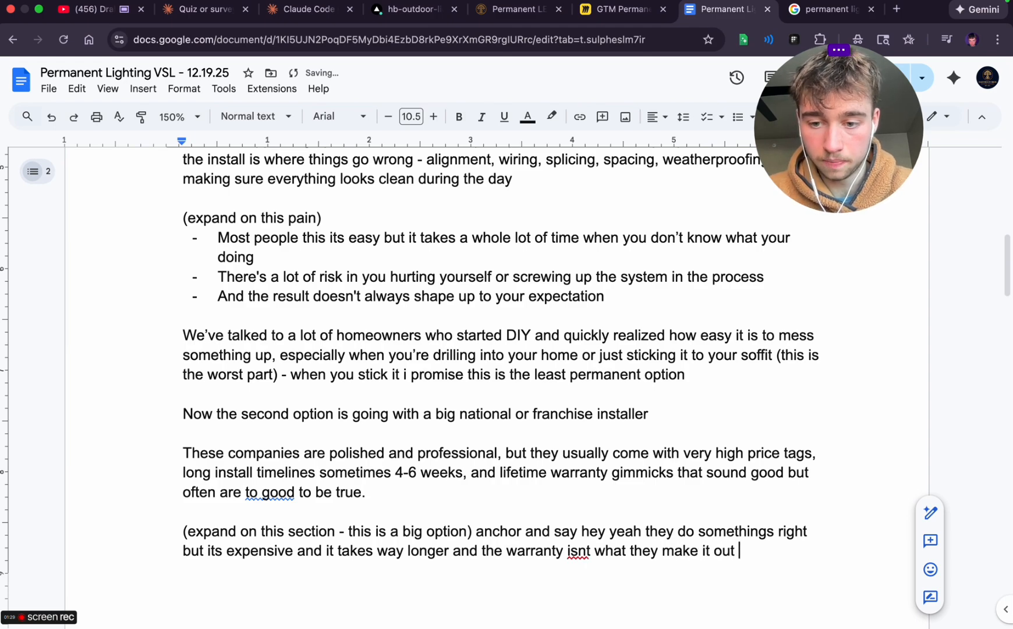
type("to be")
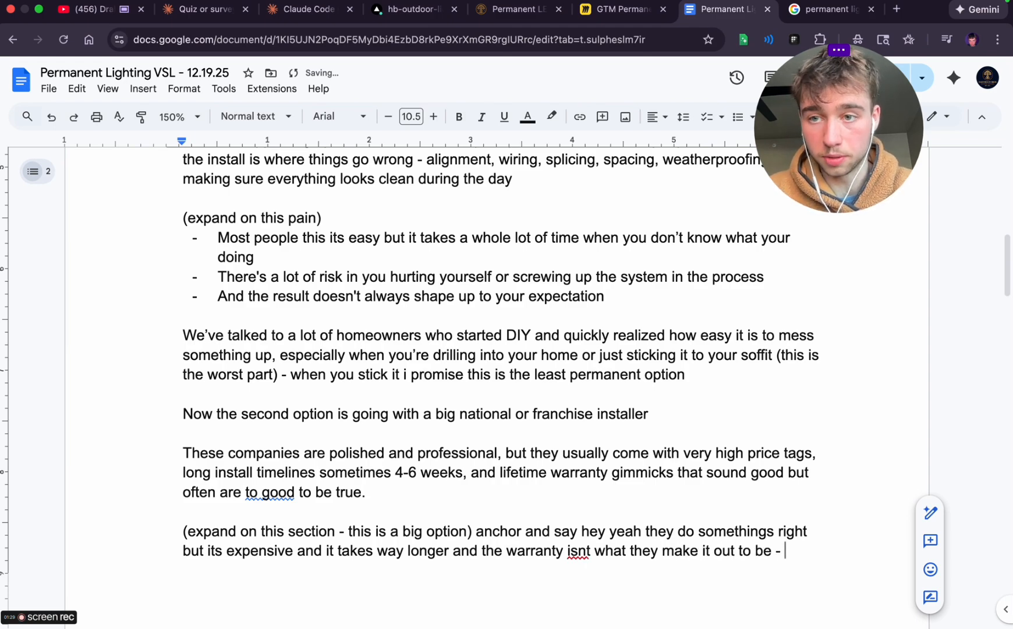
type(" - see most ")
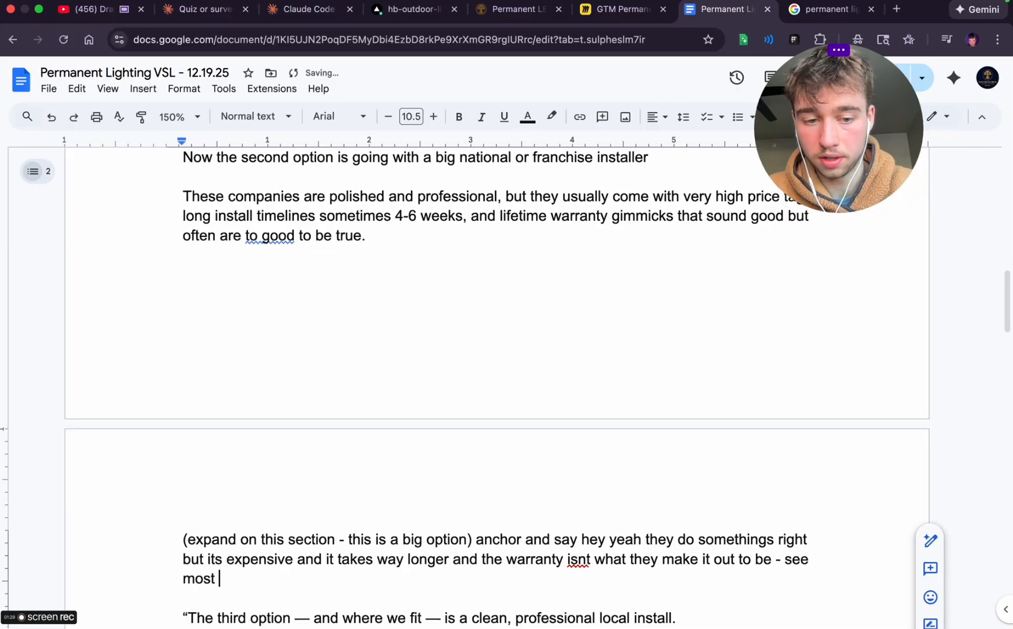
type("of these i")
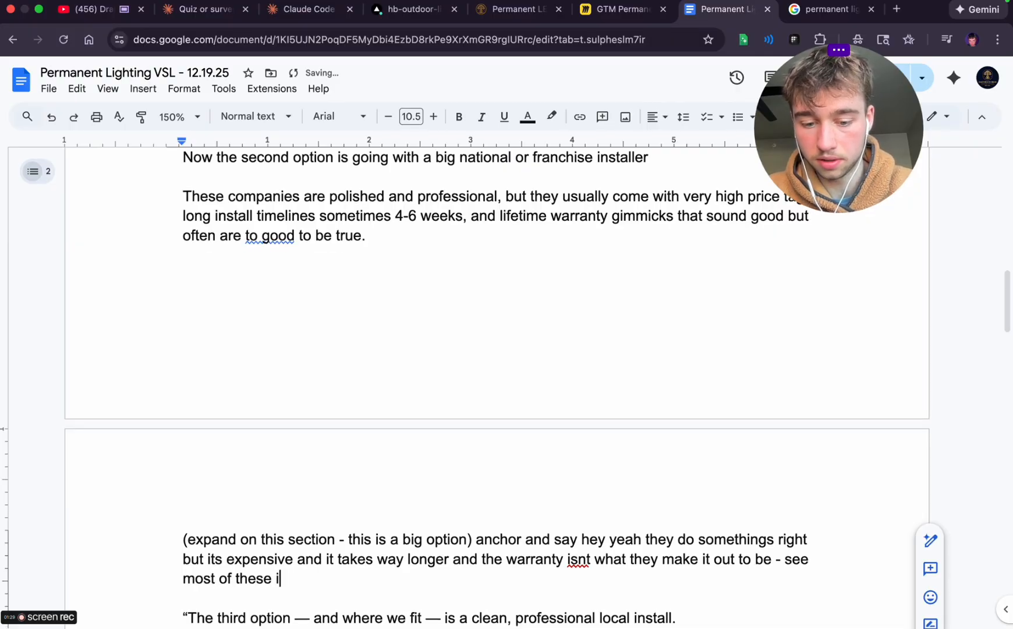
type("nstalelrs giv")
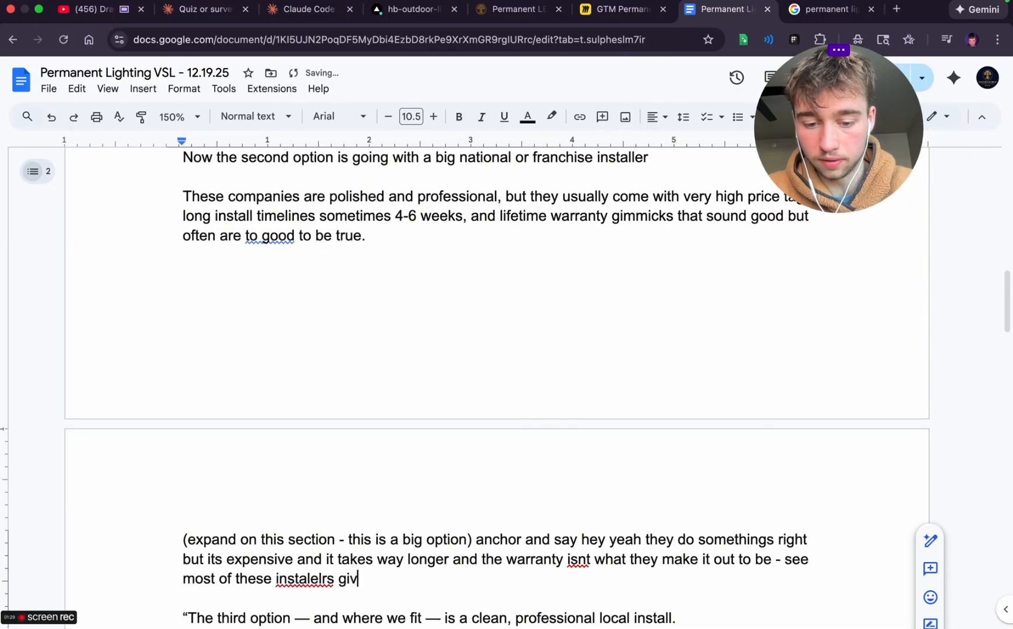
type("e lifet")
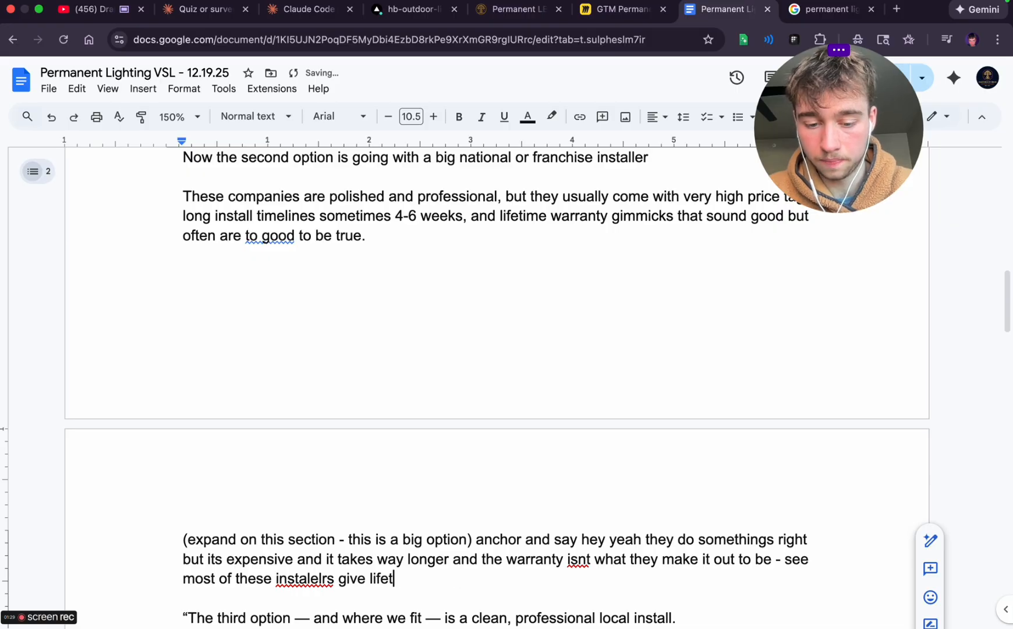
type("wime warranties ")
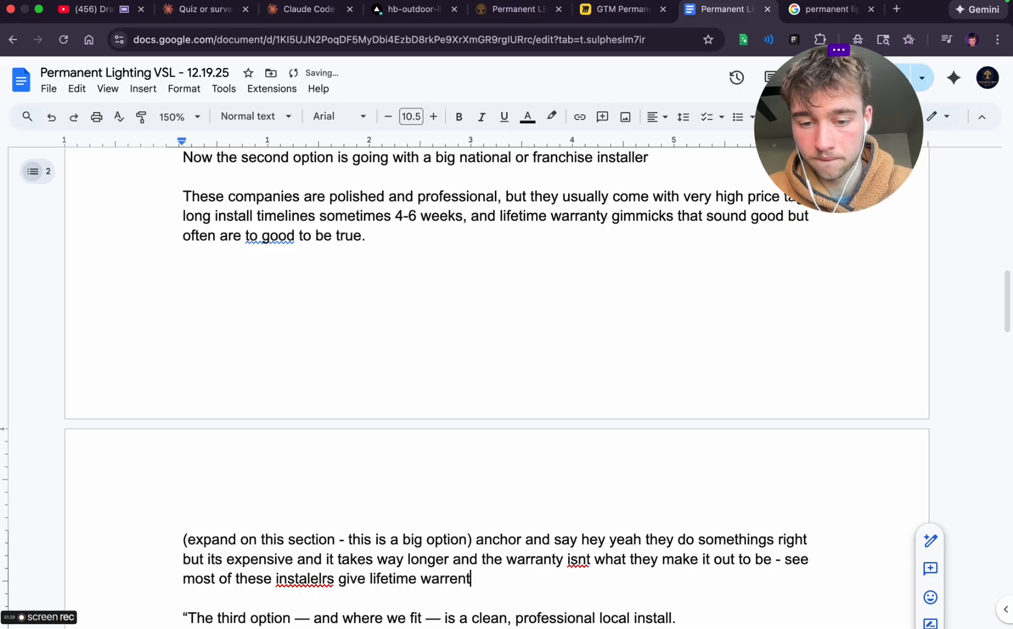
type("but ")
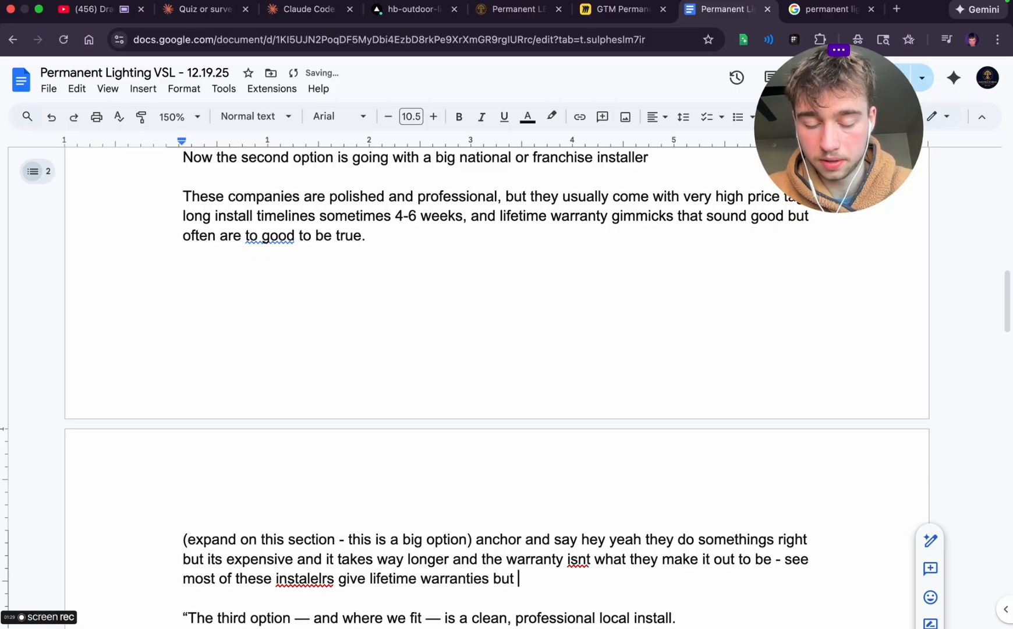
type("when y")
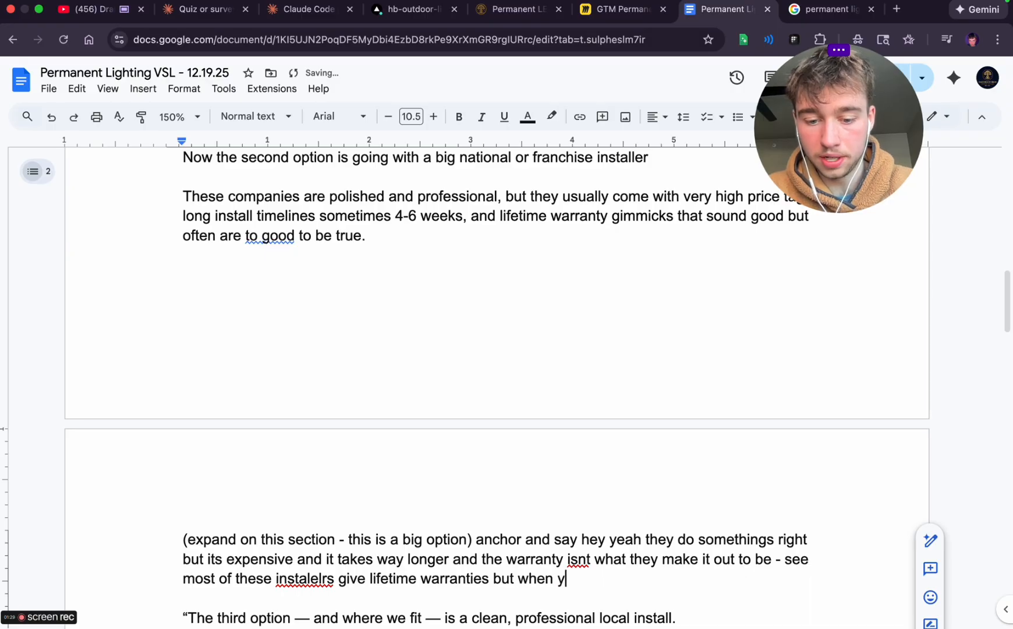
type("ou need help they have ot")
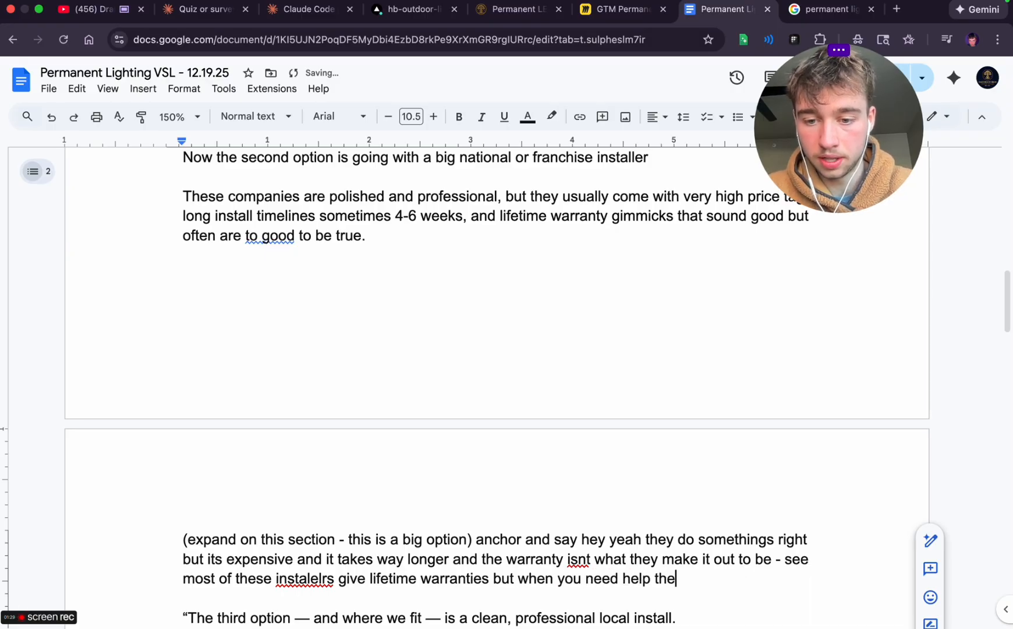
Complete the lifetime warranties sentence with 'but when you need help they charge you labor to come fix it'
key("BackSpace")
type("to")
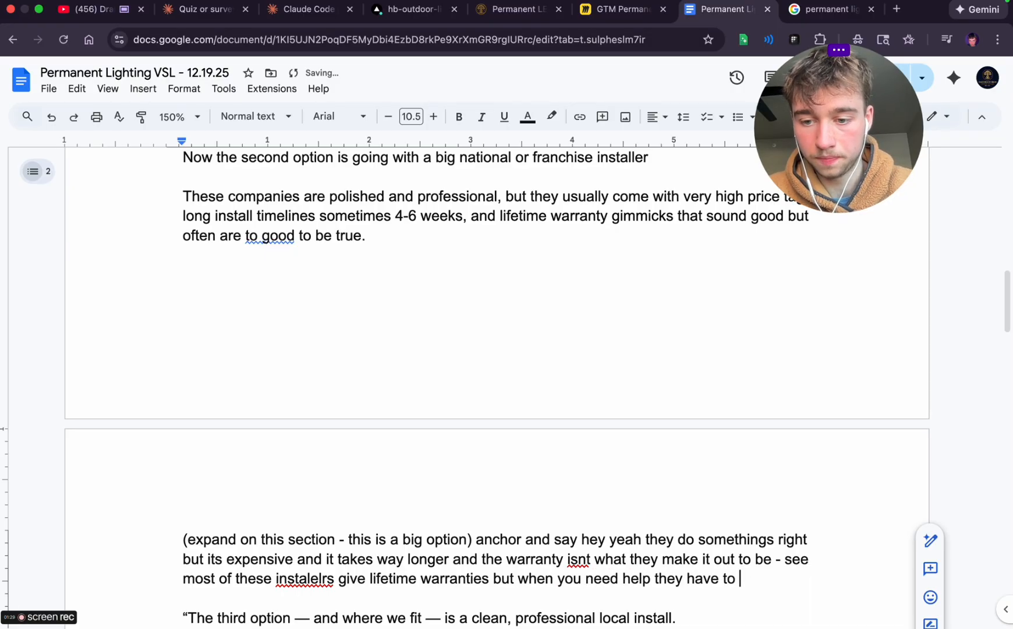
key("BackSpace")
key("BackSpace")
key("BackSpace")
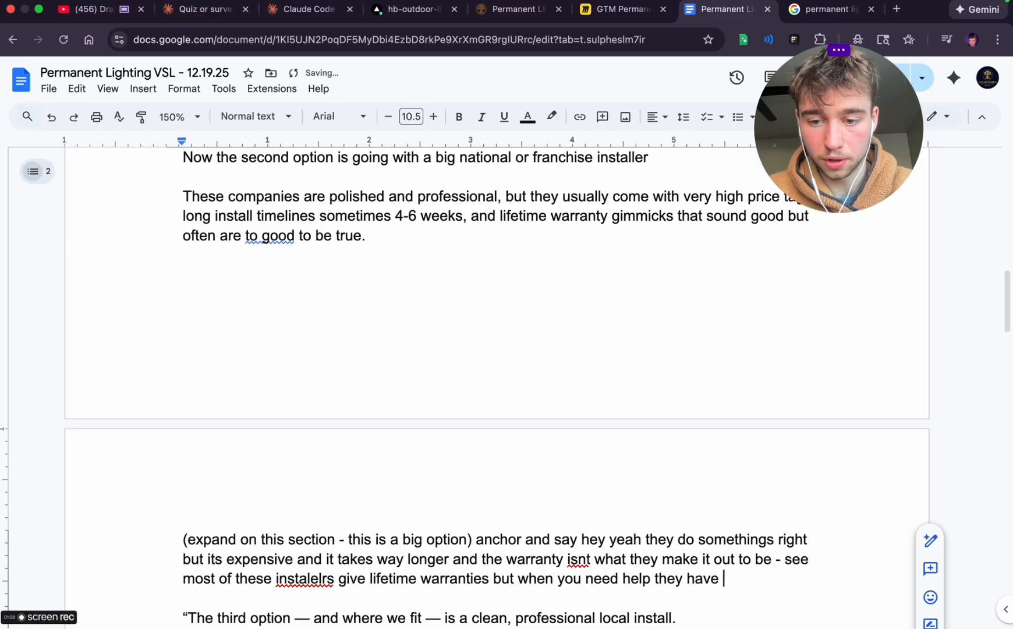
key("BackSpace")
key("BackSpace")
type("charge ")
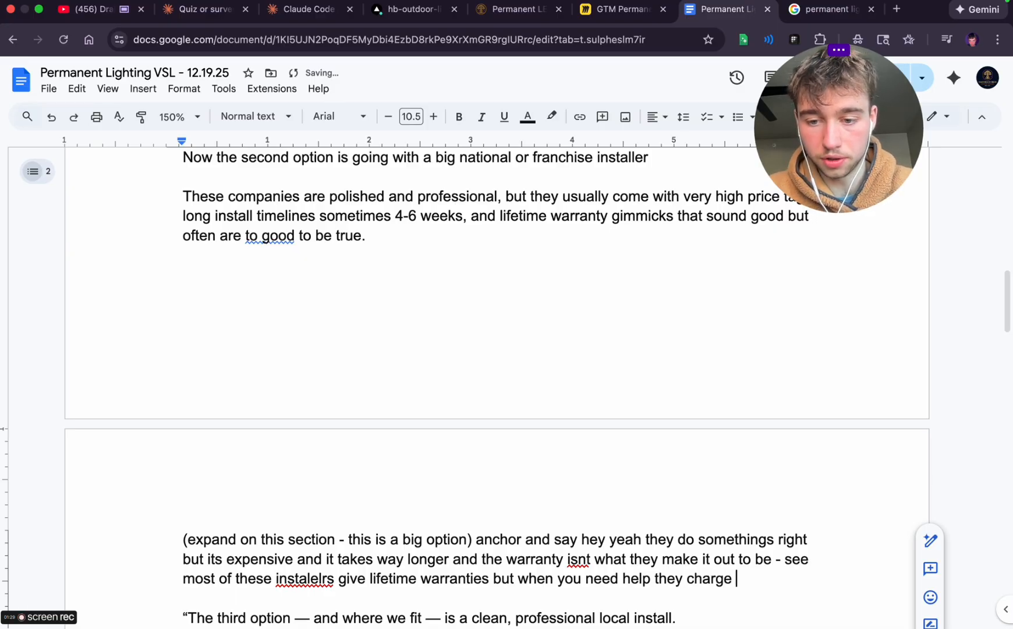
type("you labor to")
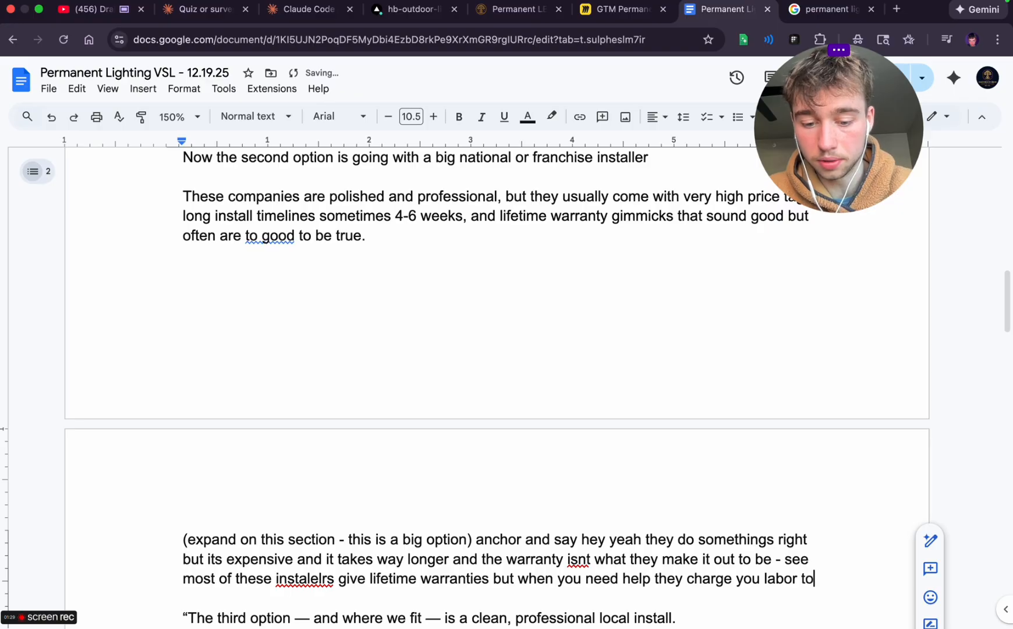
type(" come fix it ")
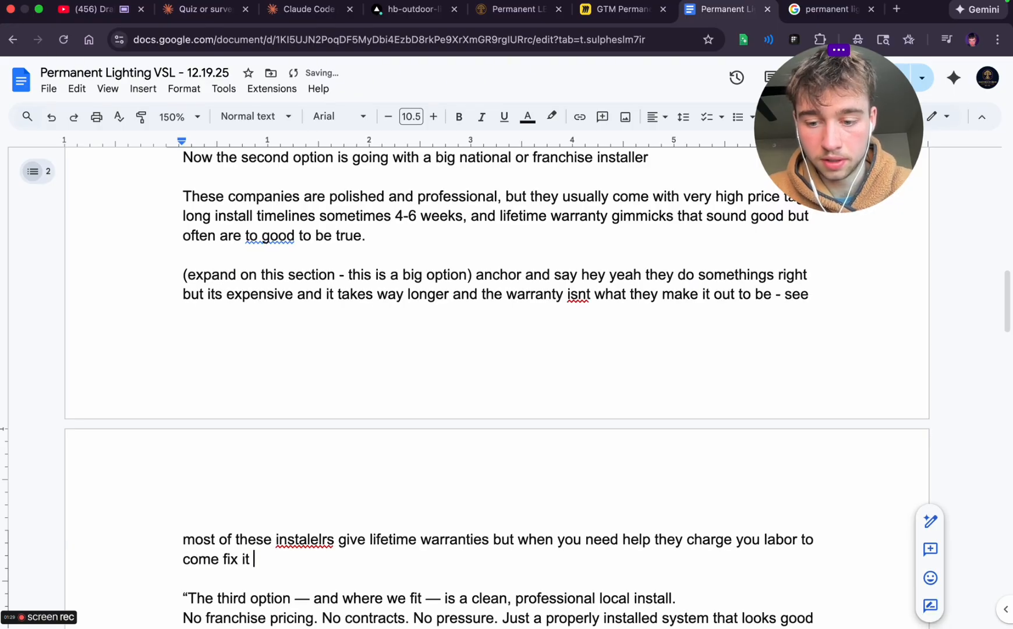
type("- so is it real")
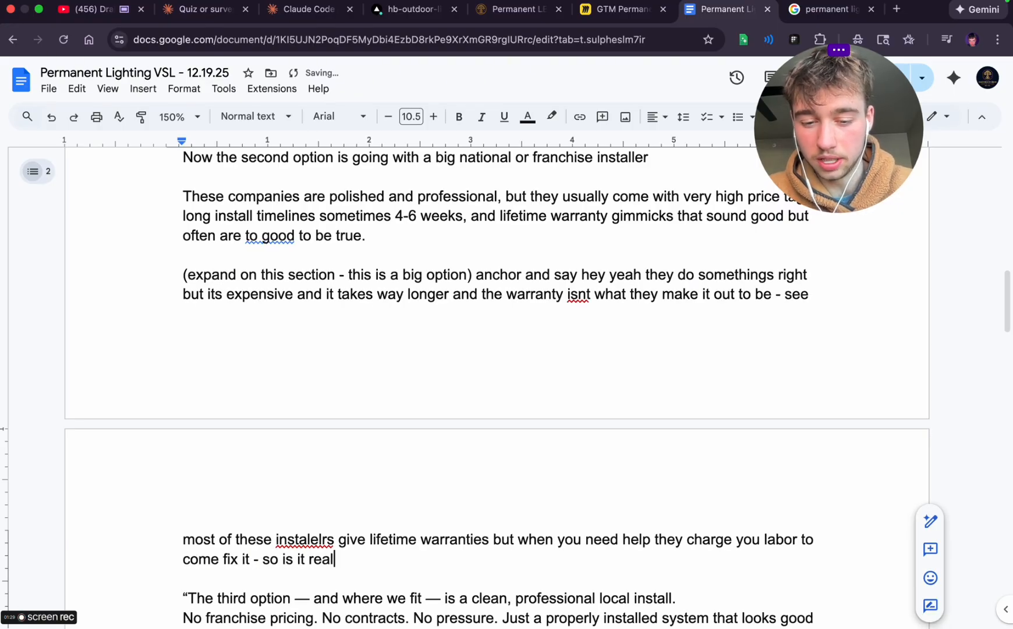
type("ly a com")
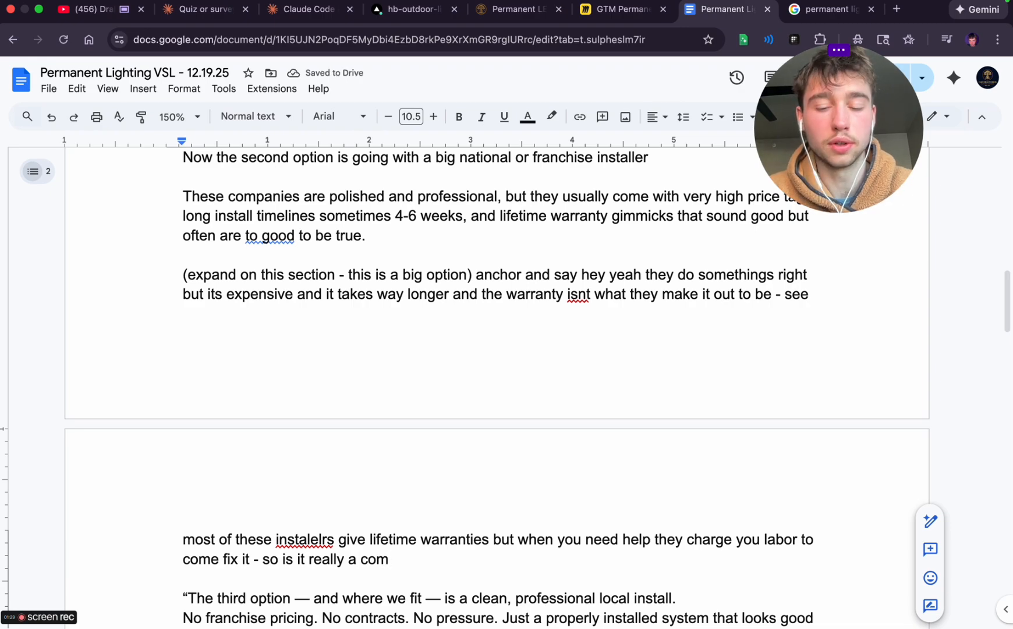
type("plim")
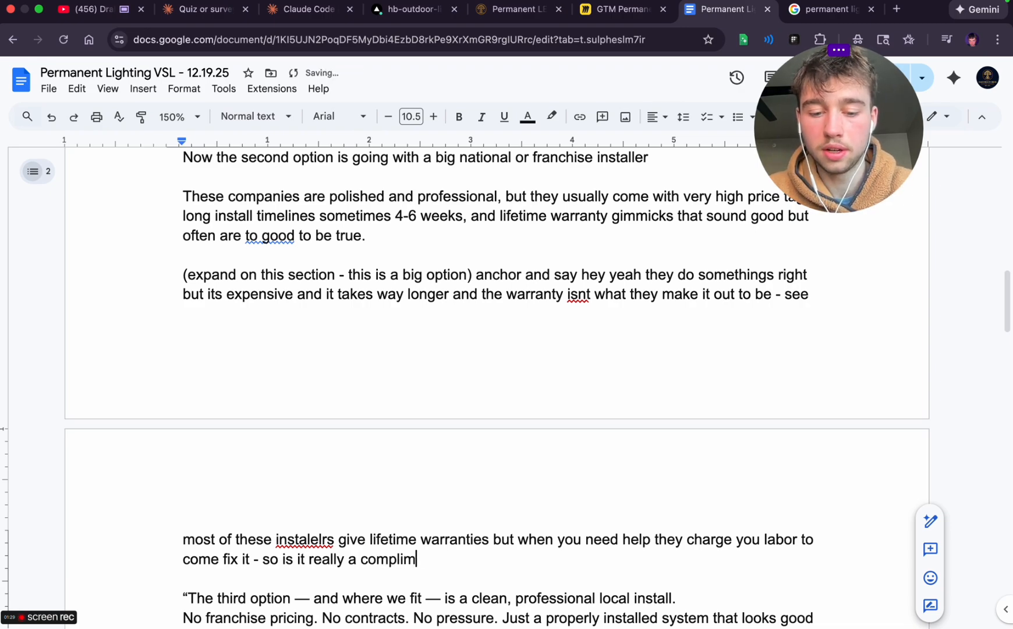
type("entary warren")
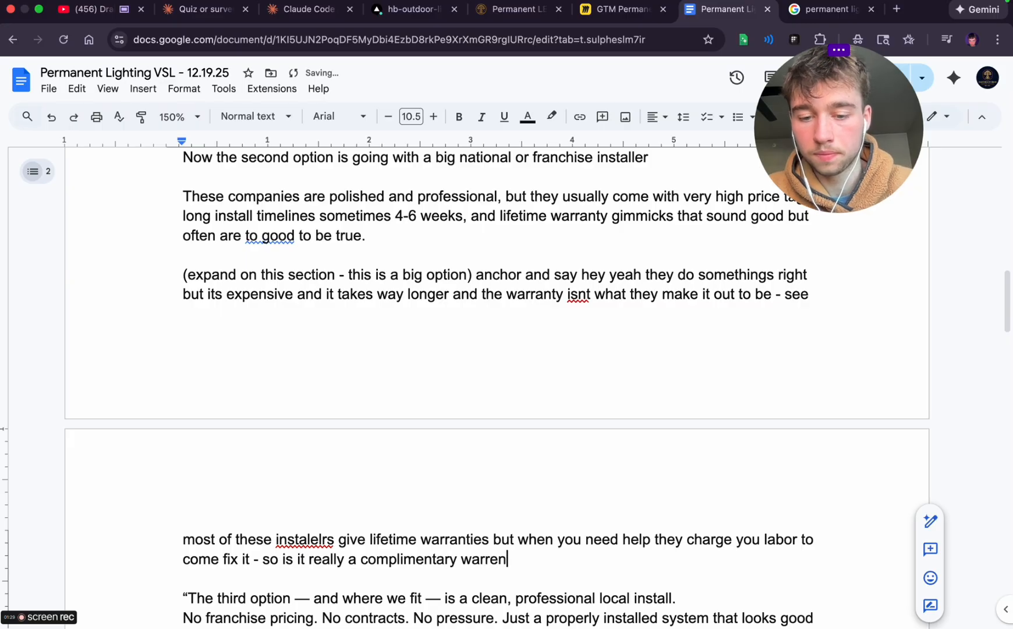
key("BackSpace")
key("BackSpace")
type("anty if you ")
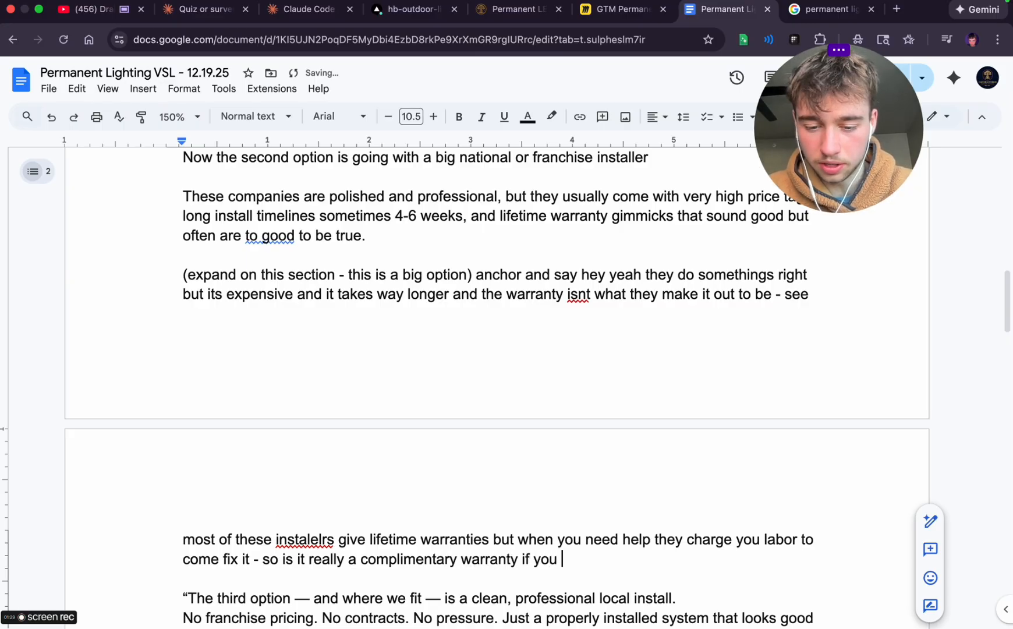
type("still have to po")
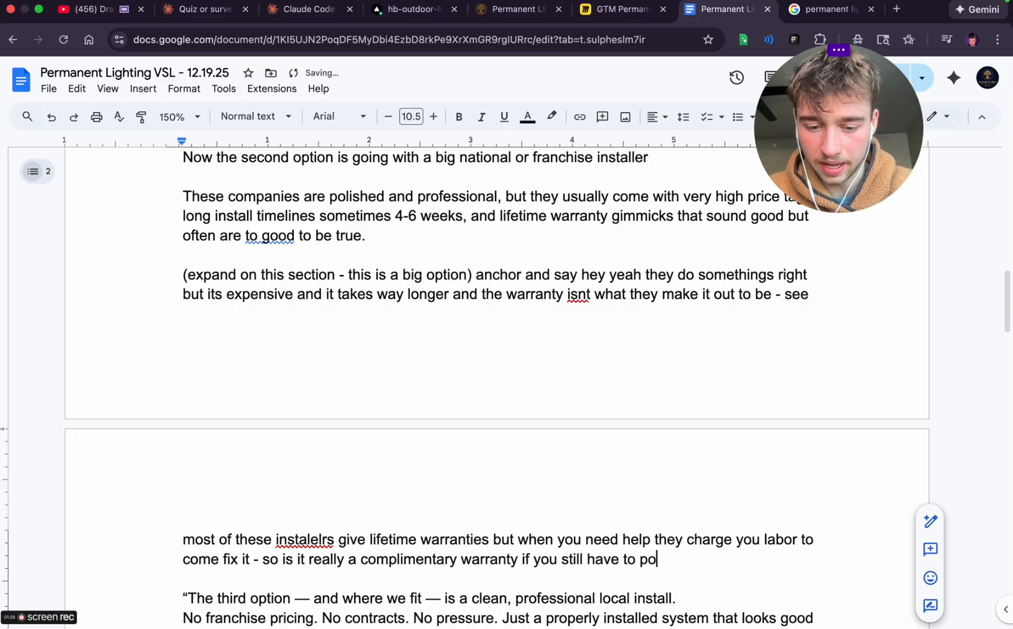
key("BackSpace")
type("ay to get some")
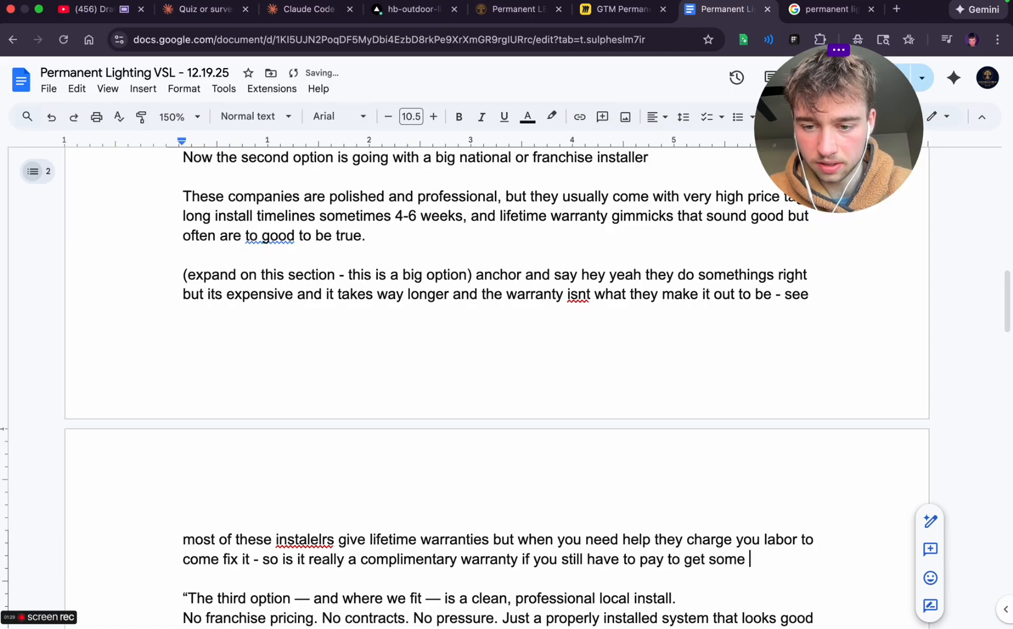
Continue the warranty sentence with '- so is it really a complimentary warranty if you still have to pay to get something fixed?'
key("BackSpace")
type("thing fixed")
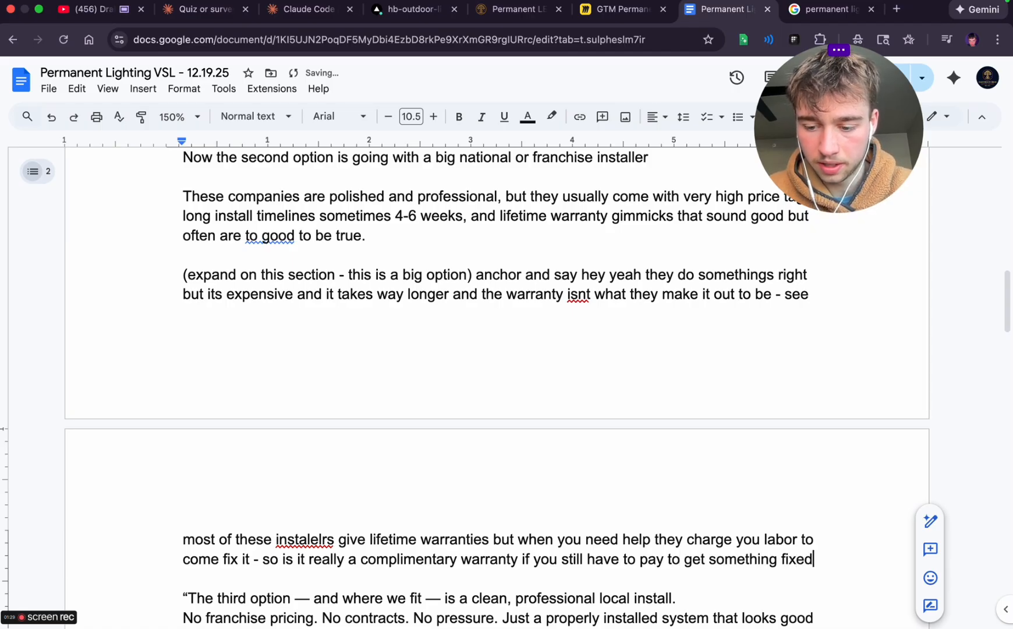
type("?")
Start a new paragraph below the warranty note with 'The results are awesome with these companies truth be told'
key("Return")
key("Return")
type("they s")
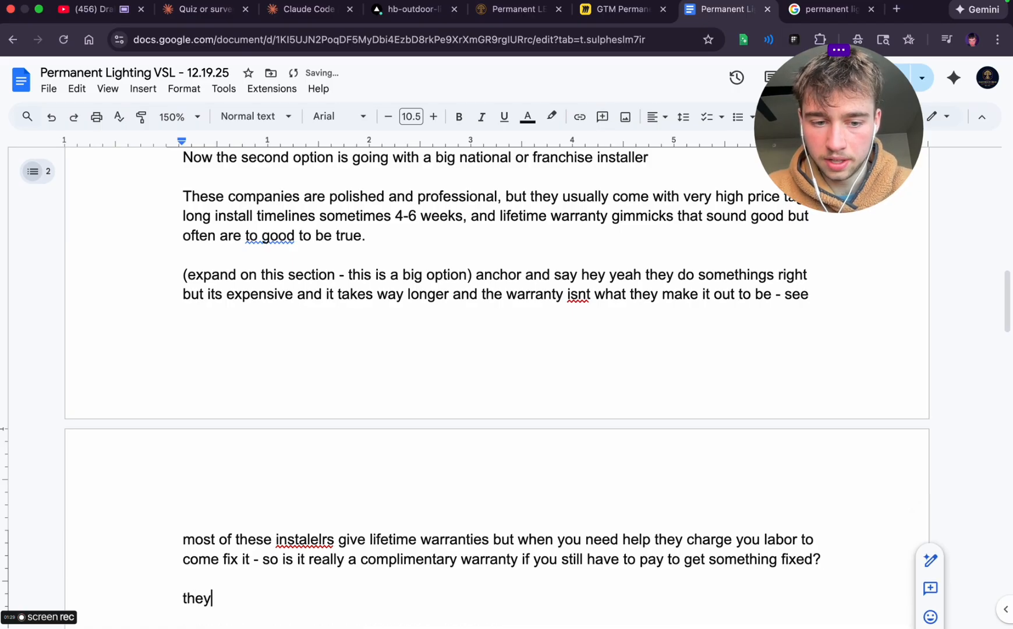
key("BackSpace")
key("BackSpace")
key("BackSpace")
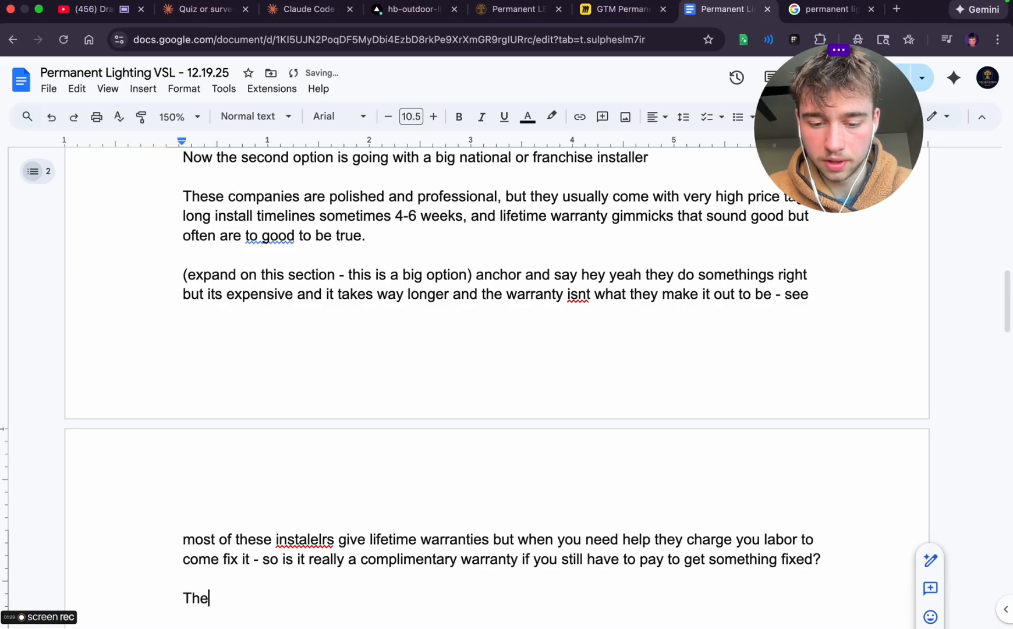
type("results are a")
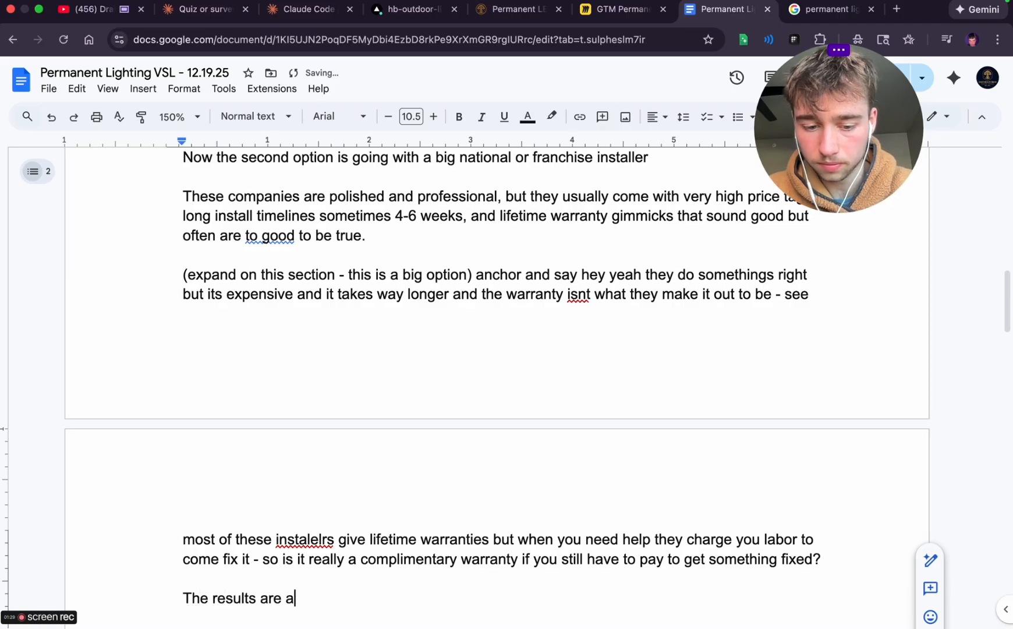
type("wesome with these ")
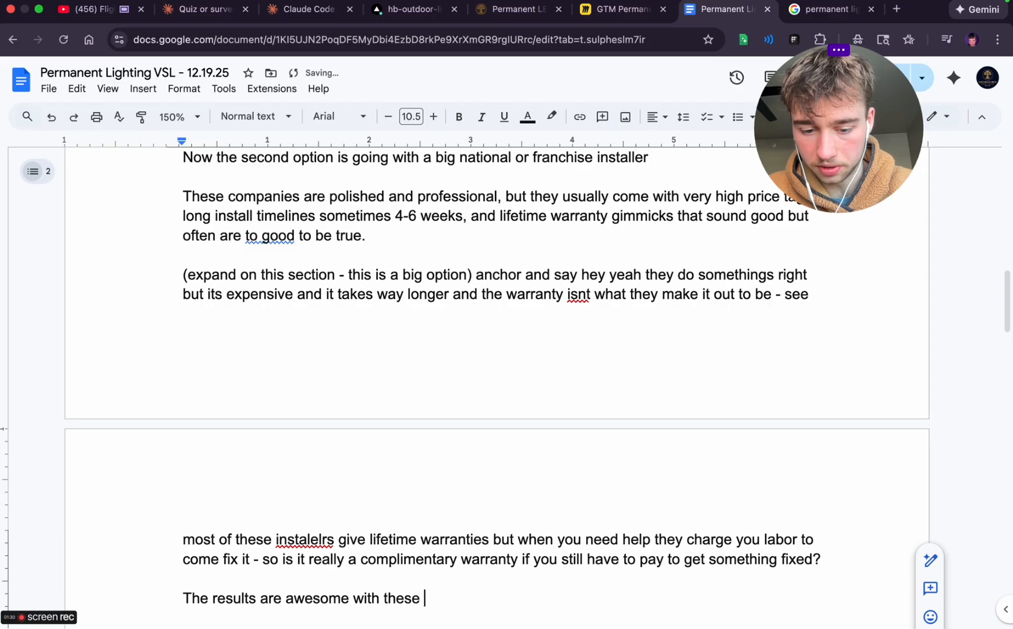
type("companies ")
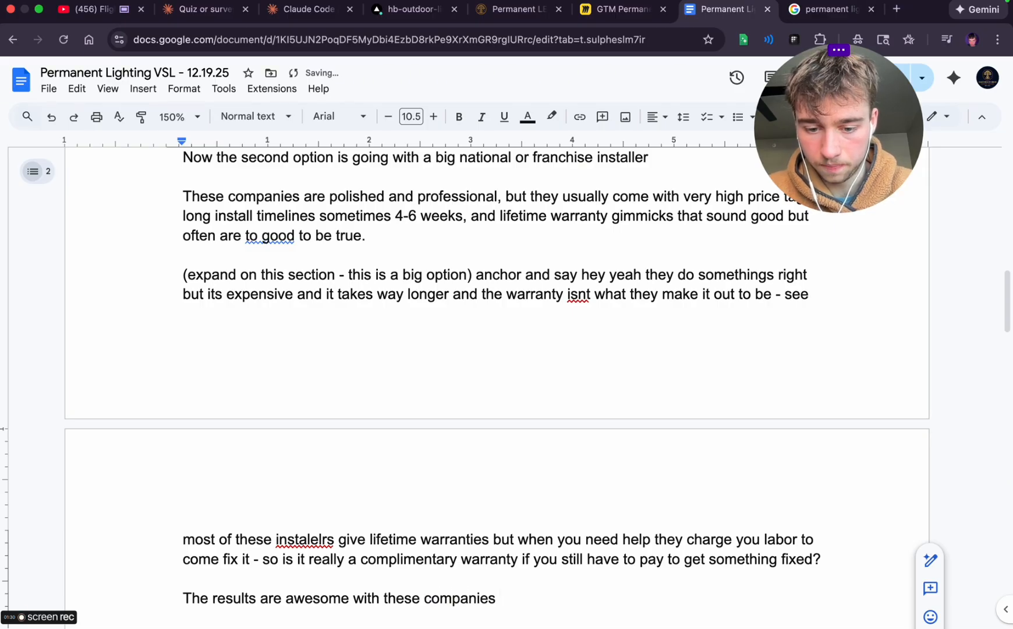
type("truth be to")
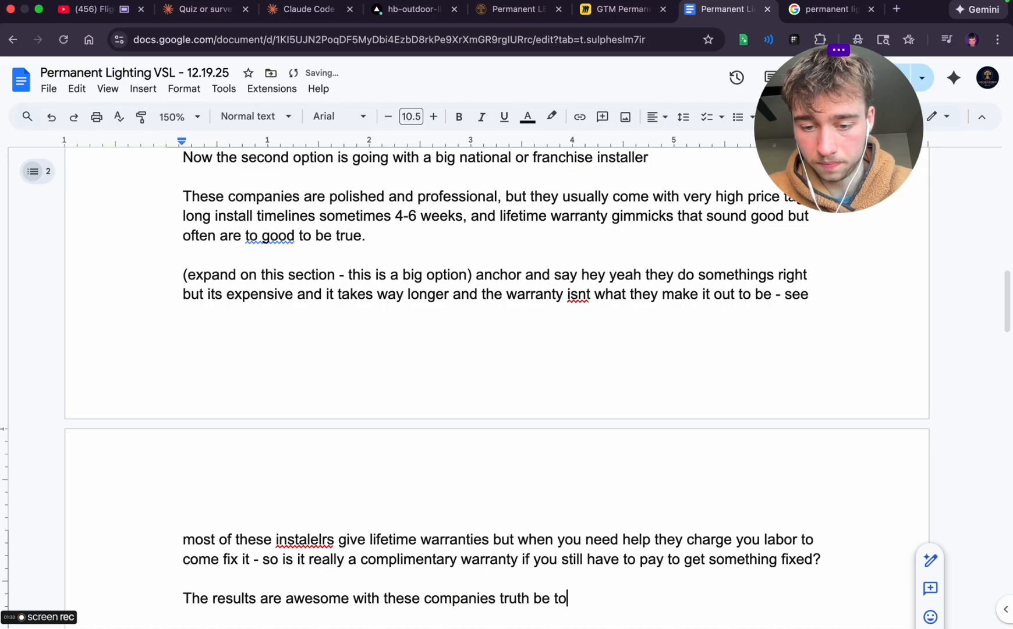
type("ld - but ")
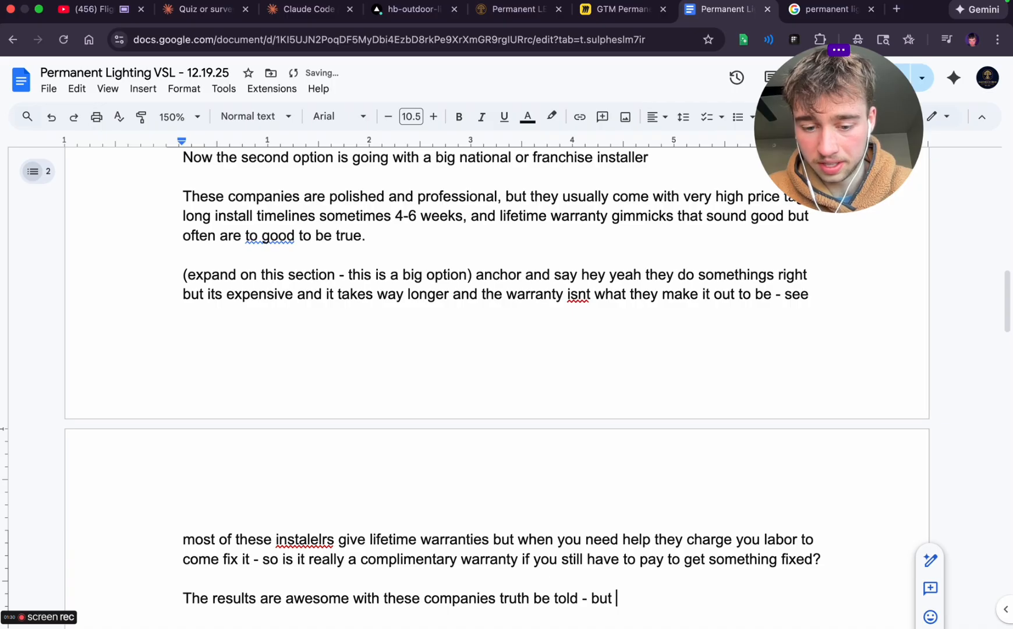
type("its all custom wi")
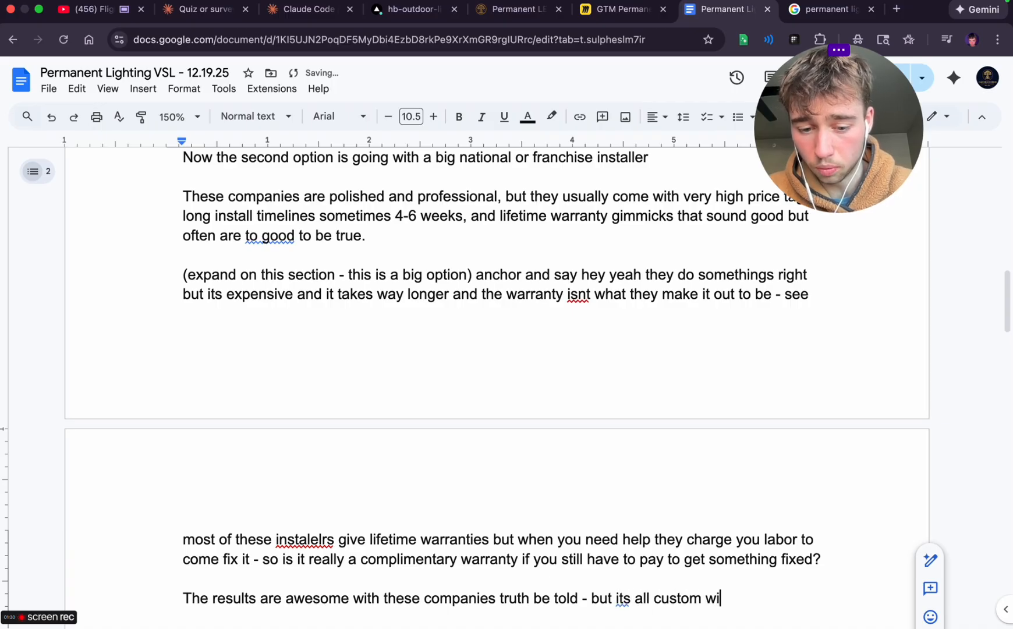
type("red an")
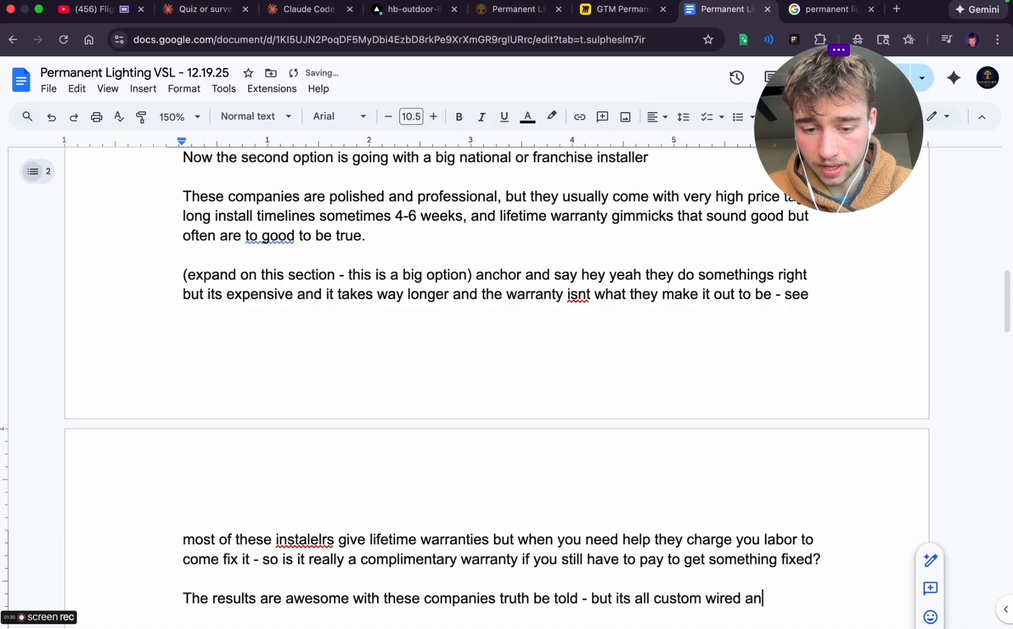
type("d there are alot more a")
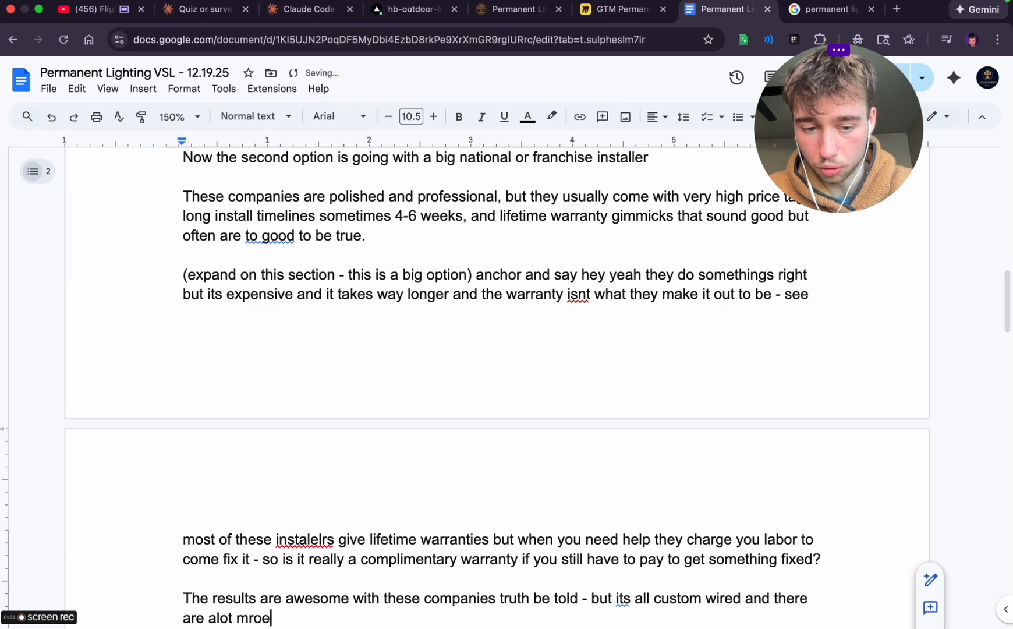
type("reas ")
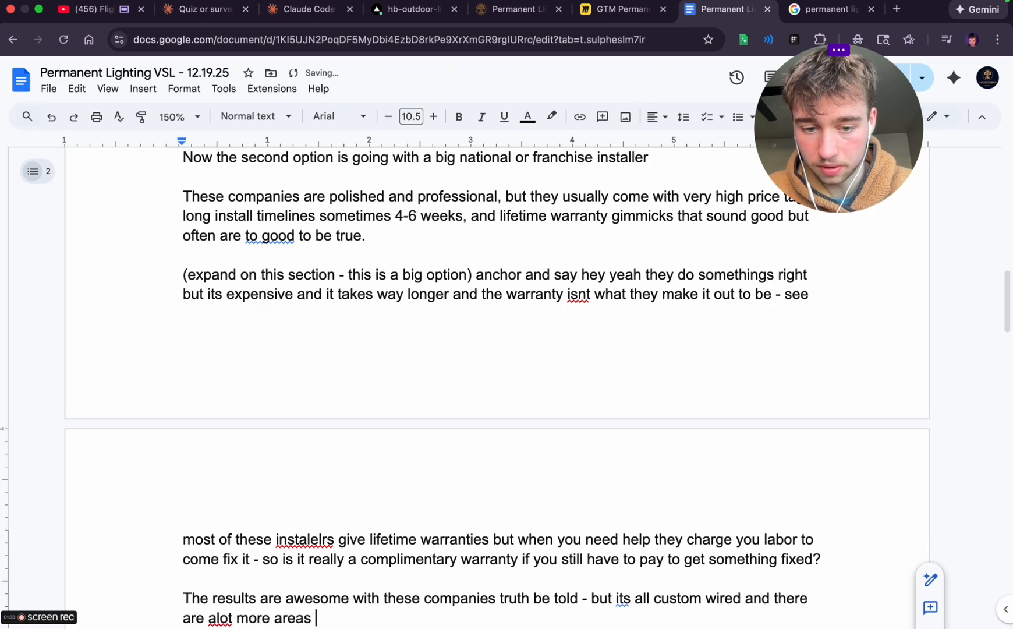
type("where things can go wrong and")
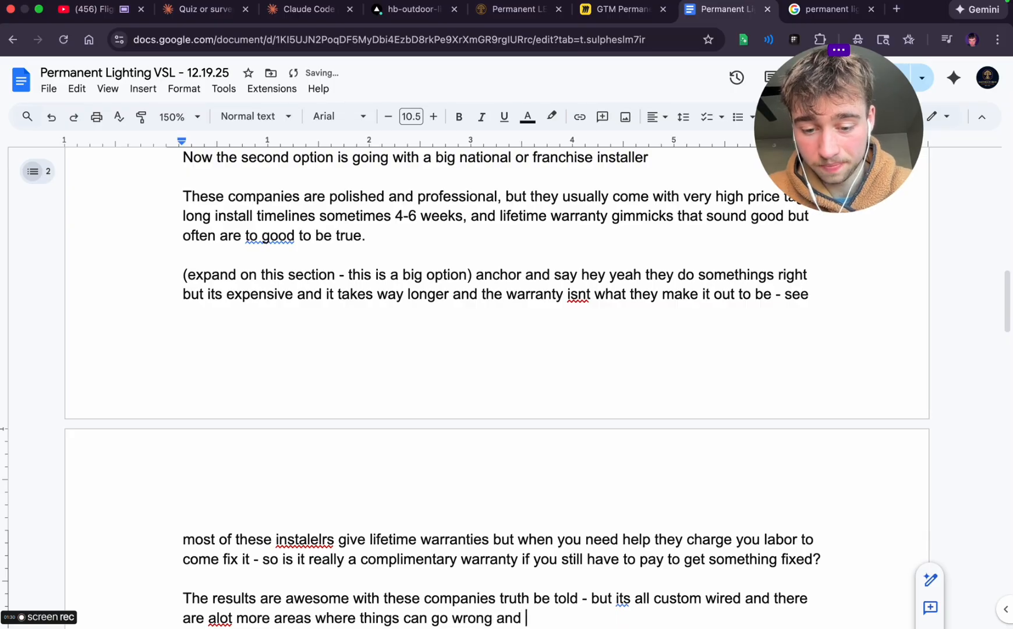
type(" there app ")
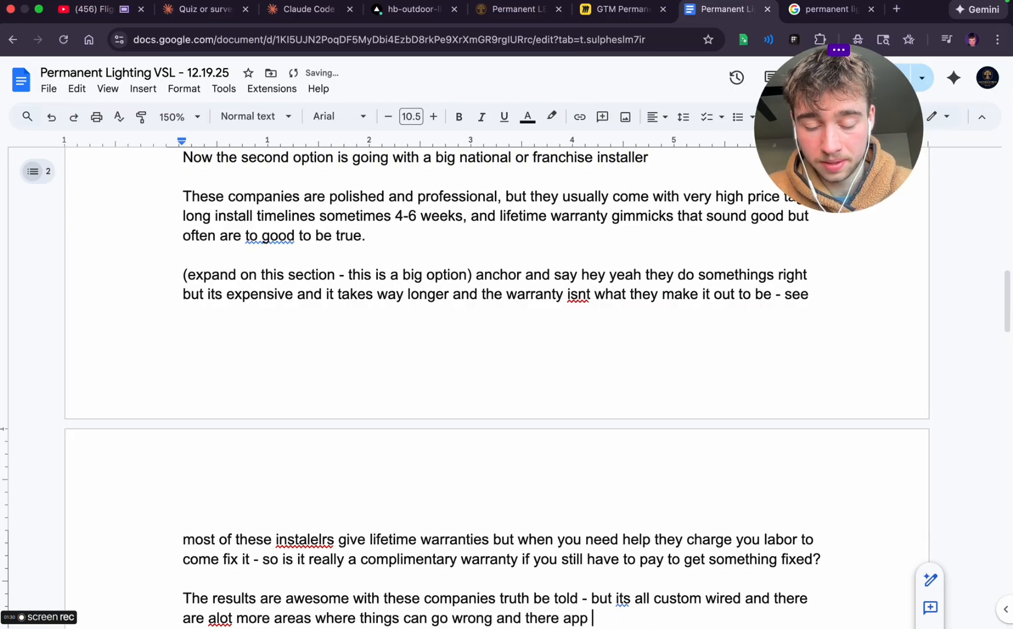
type("is")
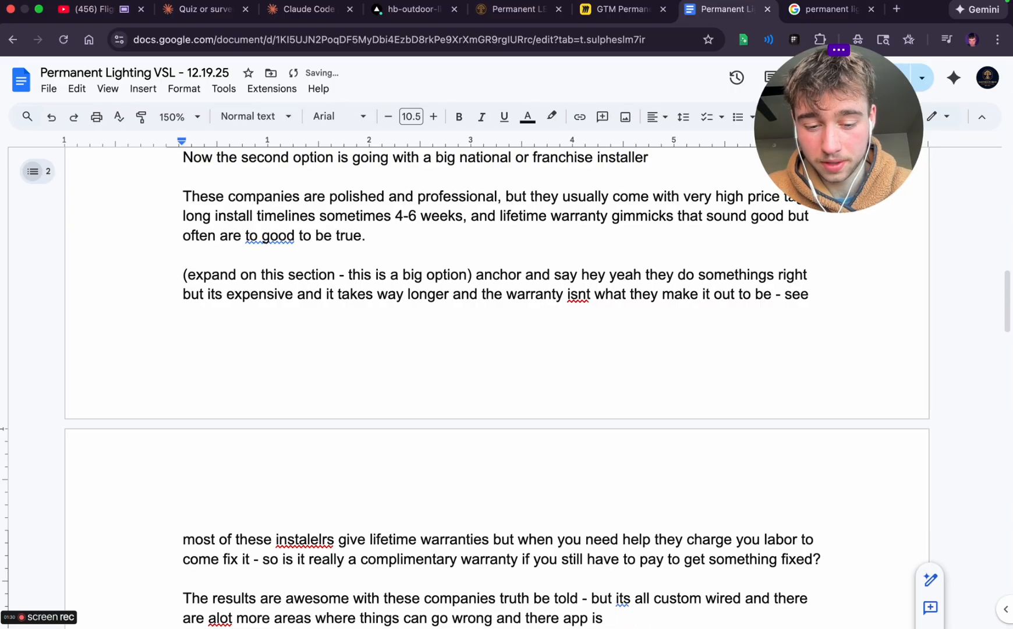
type(" frankly p")
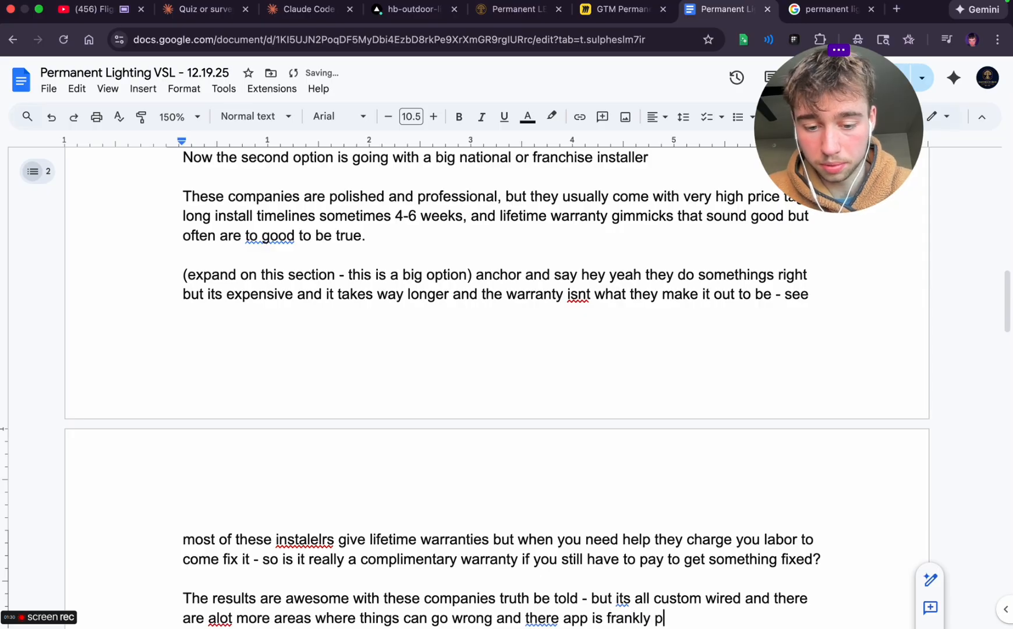
type("re")
Finish the results paragraph with 'there app is frankly pretty slow at times'
key("BackSpace")
type("retty")
key("BackSpace")
type("ty ")
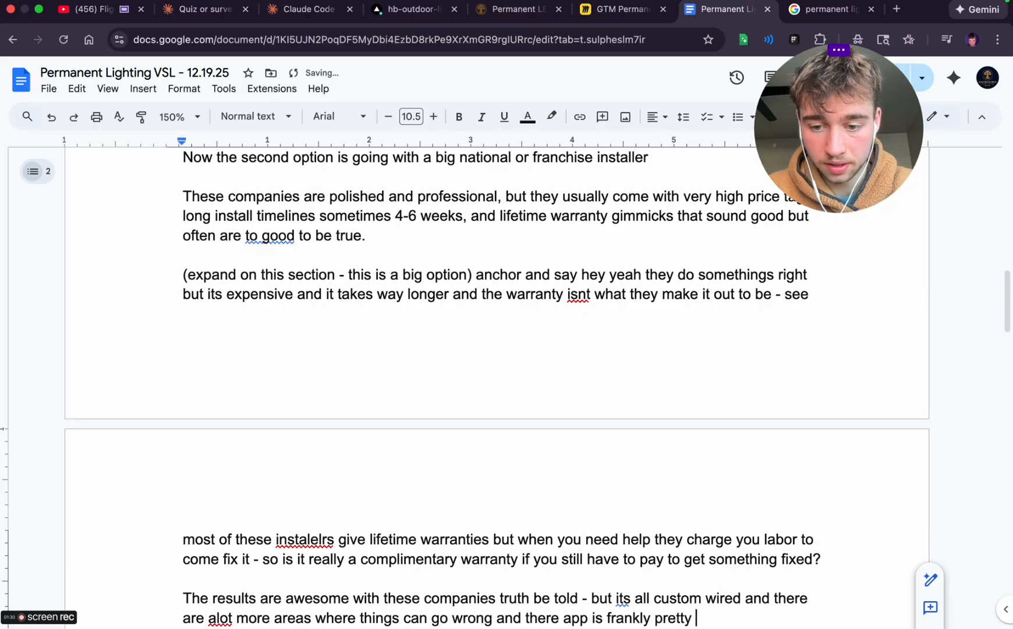
type("slow at ")
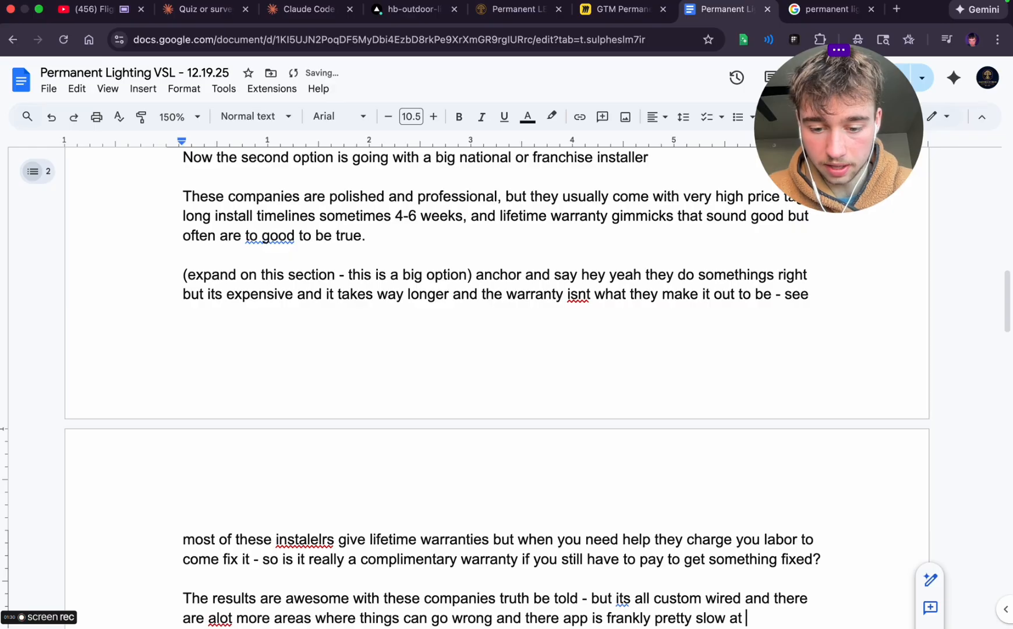
type("times")
Add a new paragraph above the third option with the note '(just expand deeper into the pain of this option'
scroll(398, 406, "down", 3)
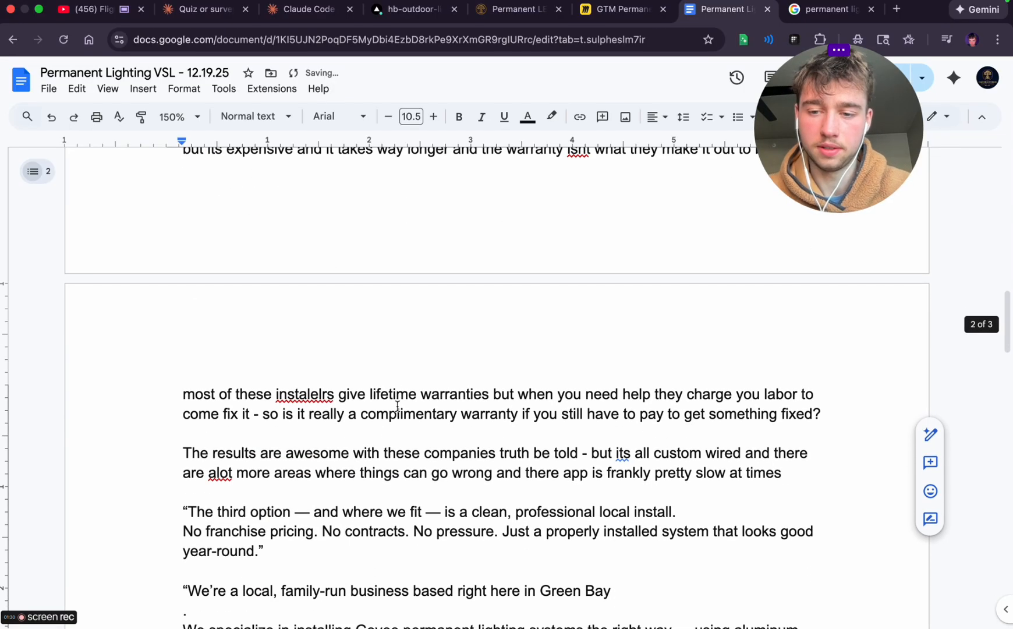
key("Return")
key("Return")
type("(jus")
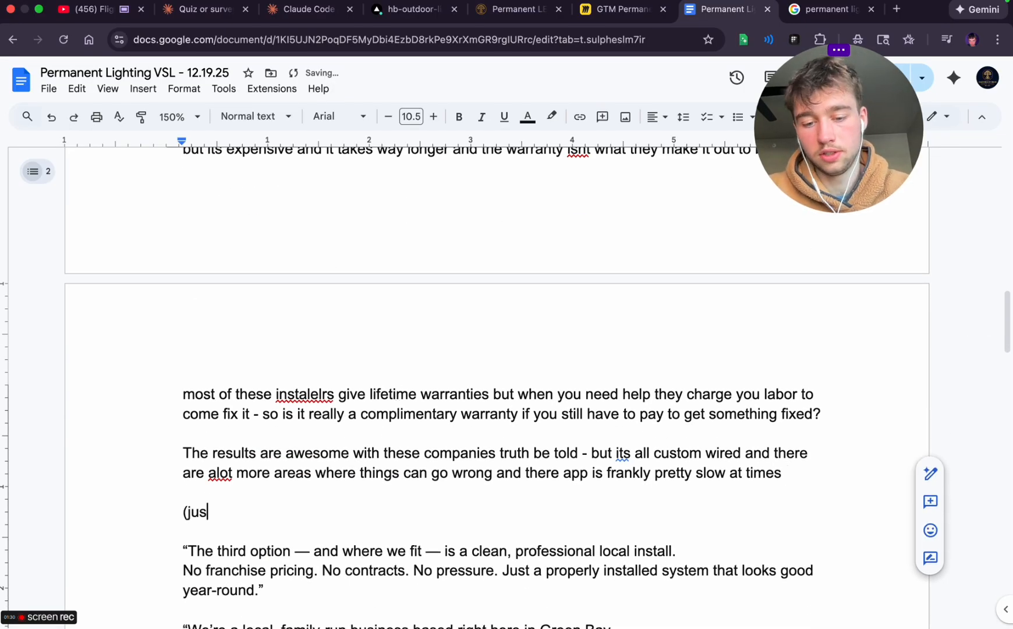
type("t expand dee")
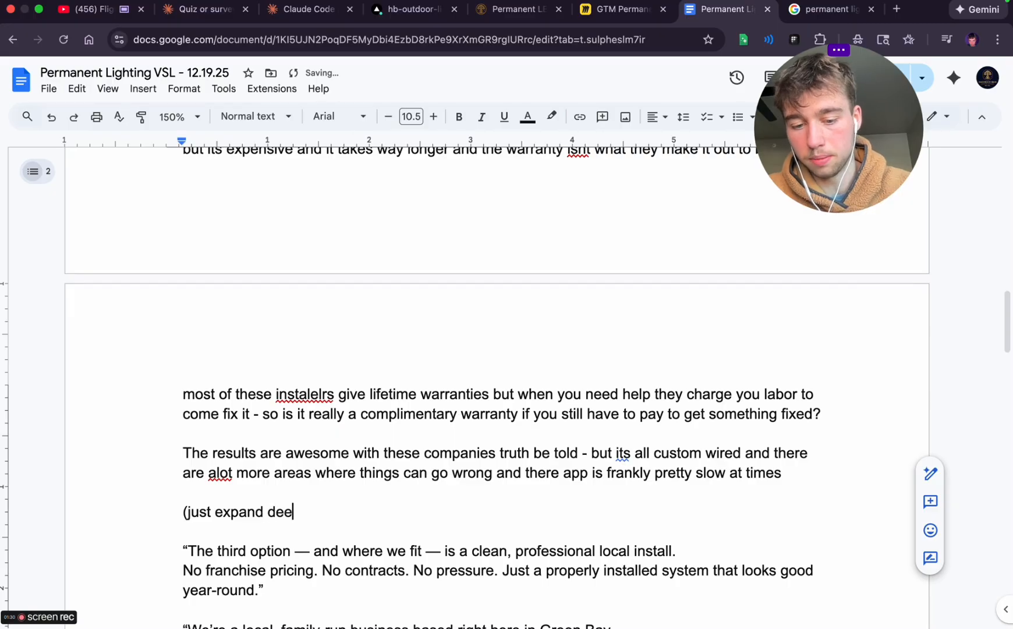
type("per into the ap")
key("BackSpace")
key("BackSpace")
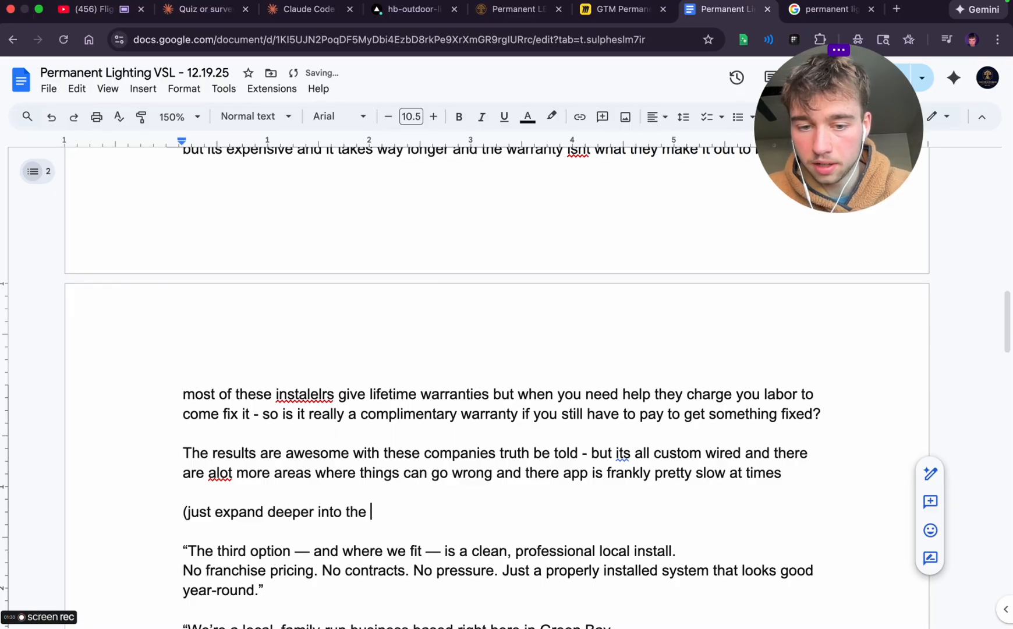
type("pain of this option")
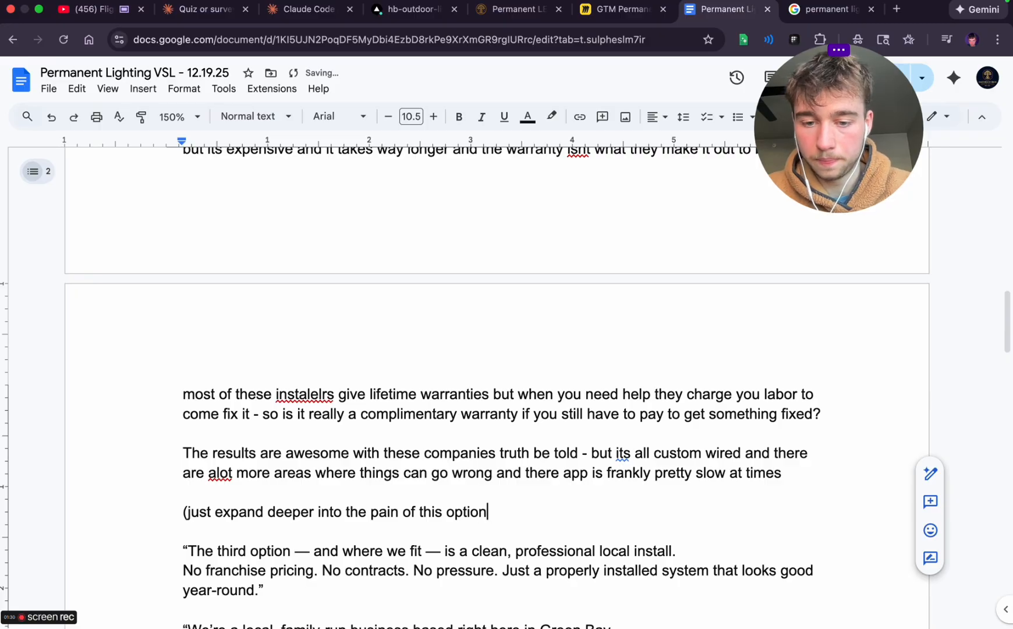
type(") - obviou")
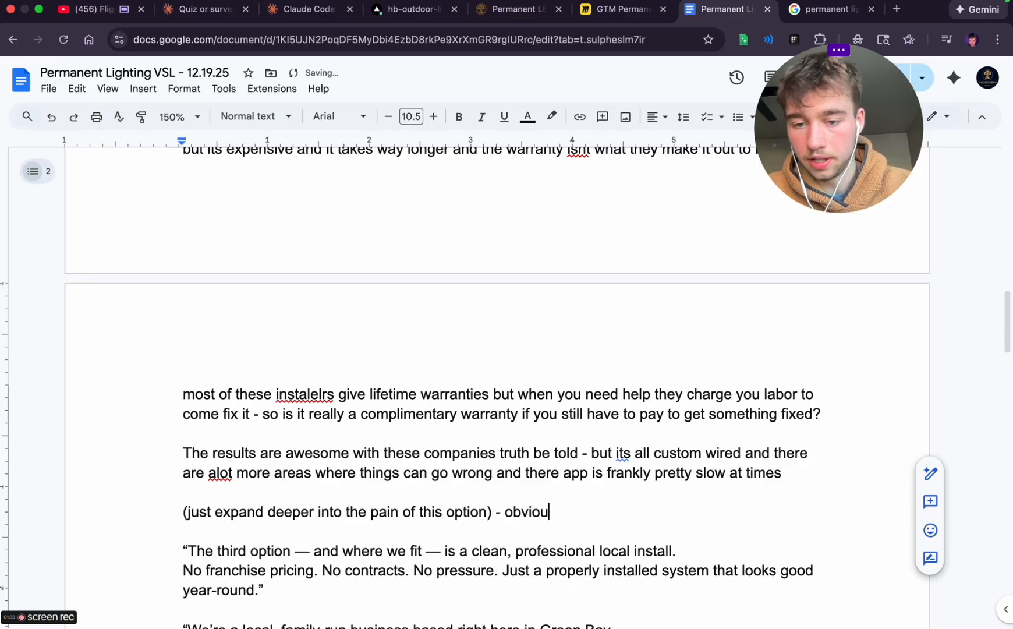
type("sly we want to f")
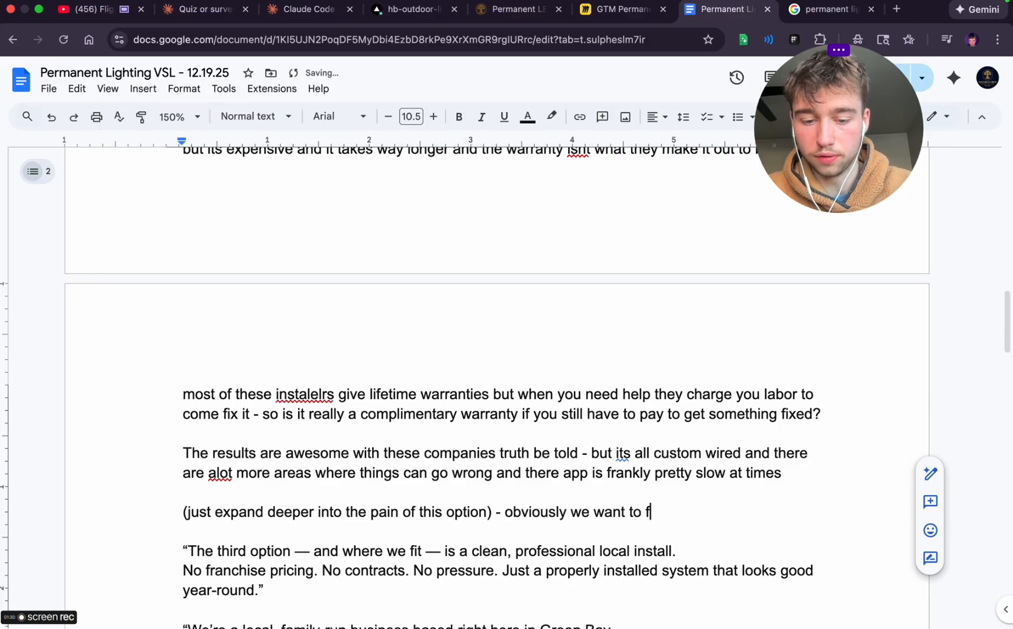
type("rame it as")
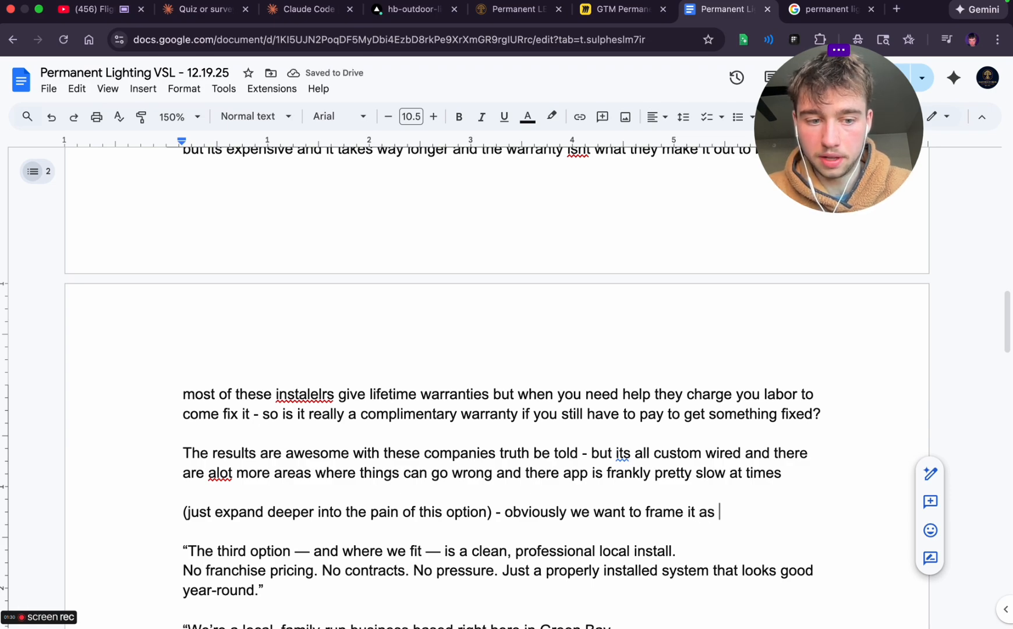
type(" a")
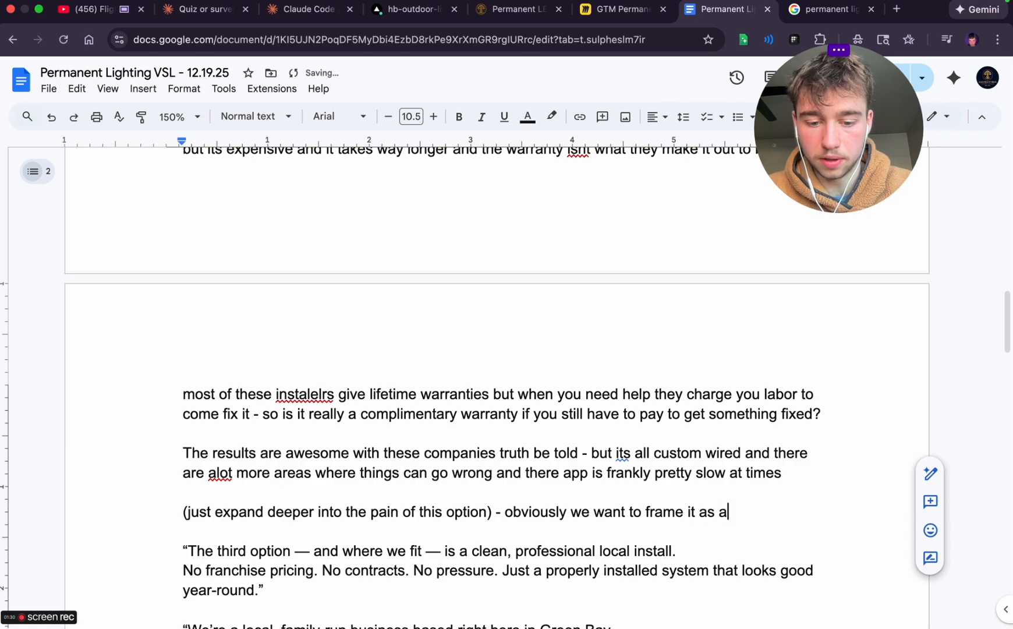
type(" good opt")
Continue the note with 'still without being biast (try to be unbiased here) - say the good and the bad'
type("ion ")
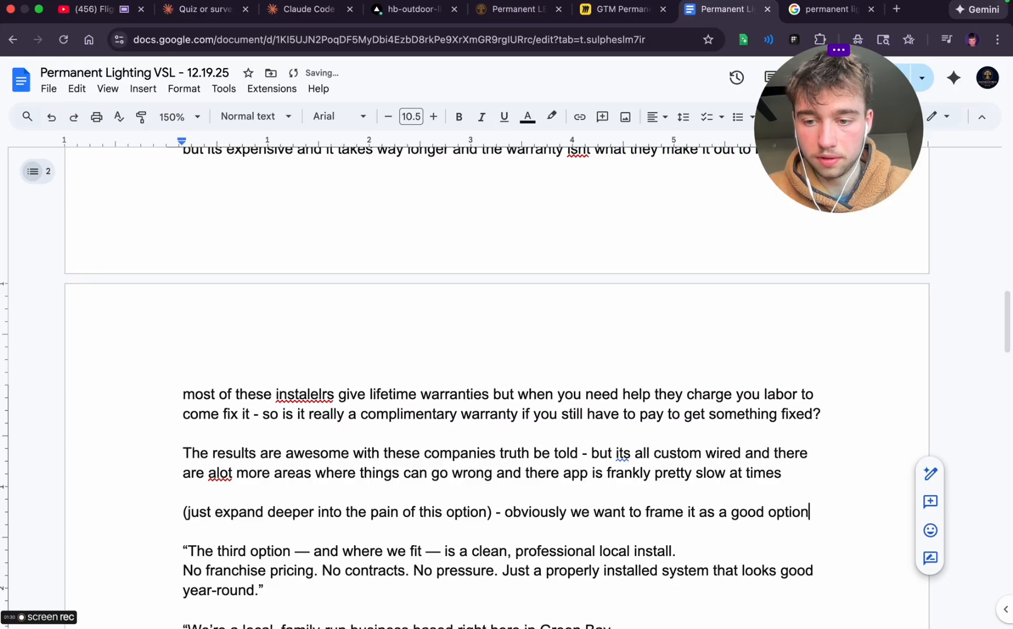
type("still without")
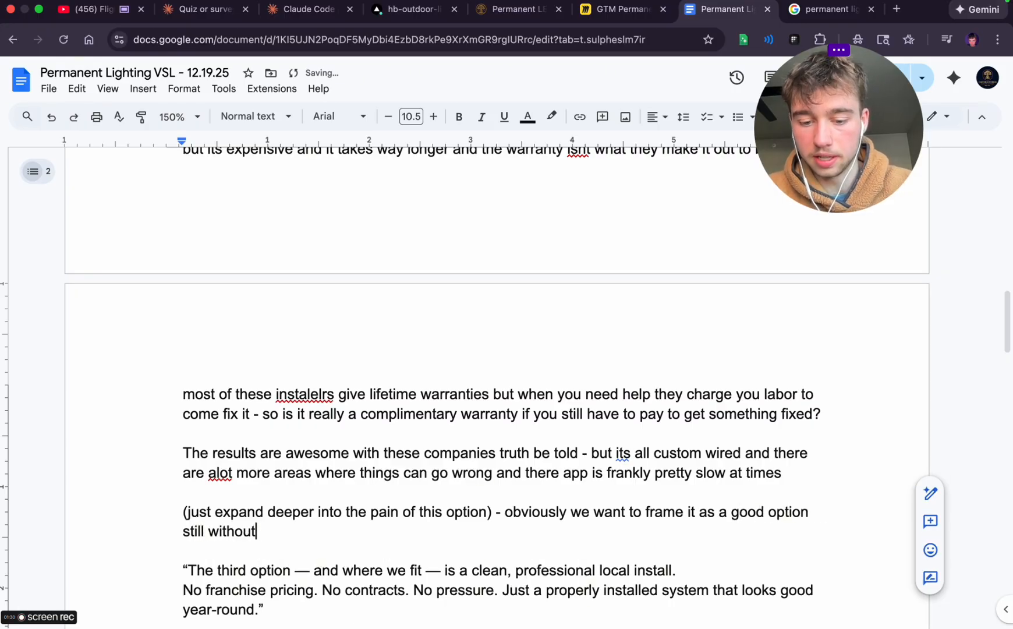
type(" being biast ")
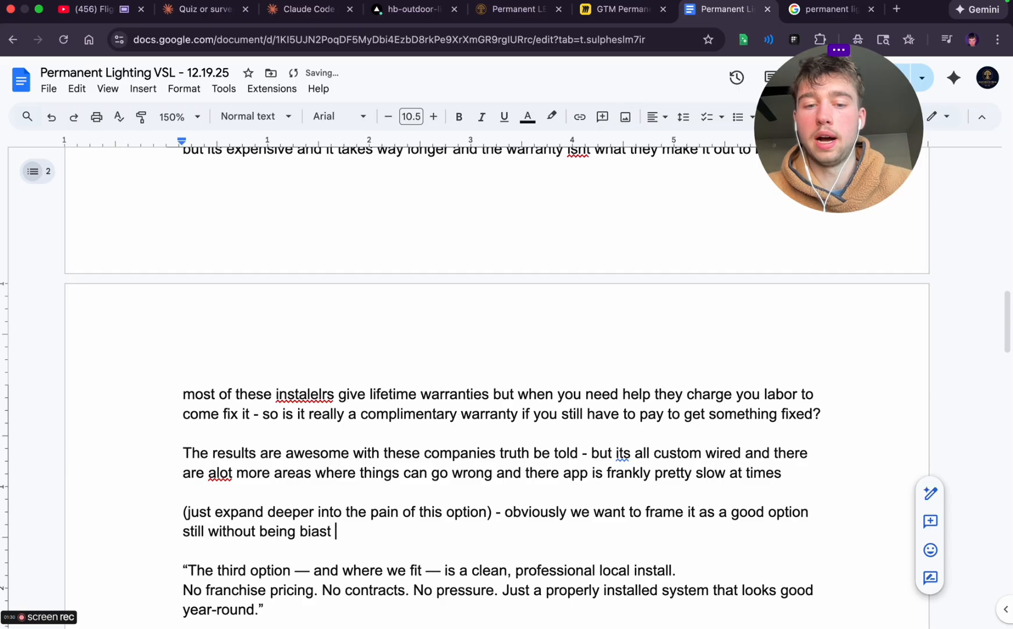
type("(try to be ")
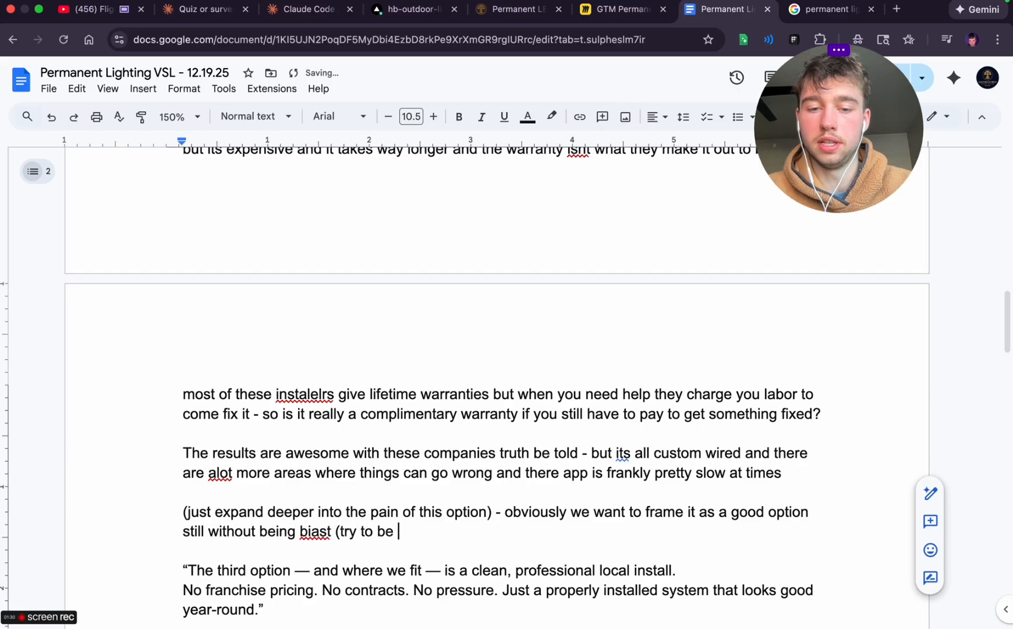
type("unbiased ")
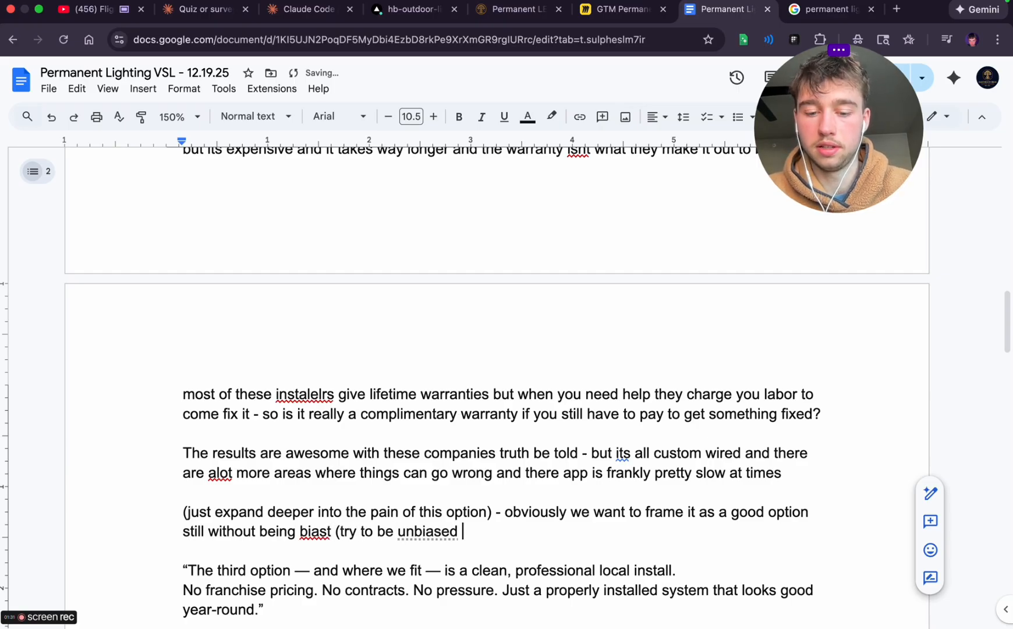
type("here) - sa")
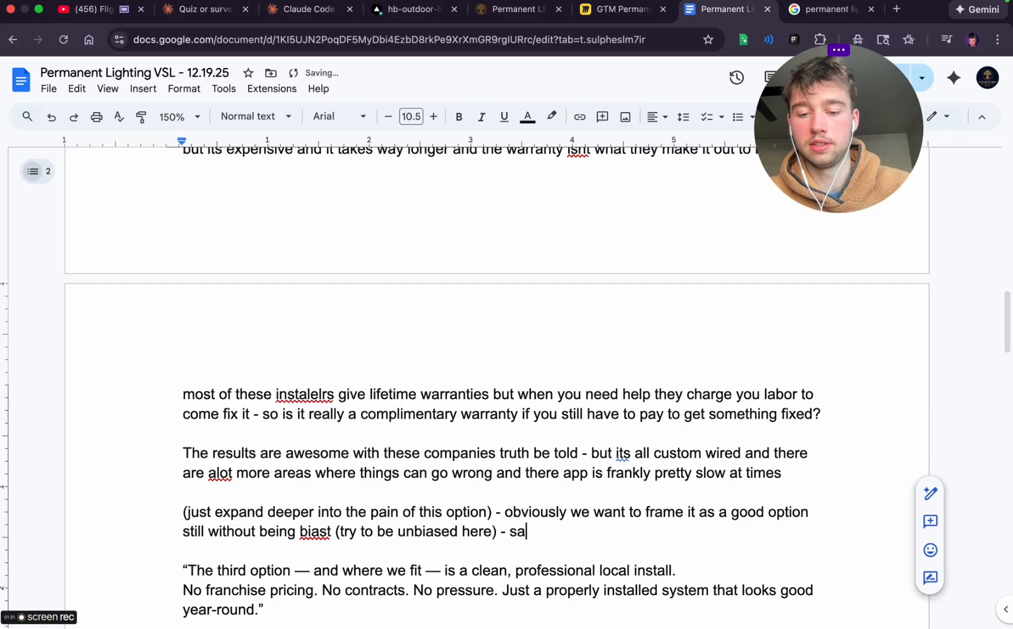
type("y the good and the bad")
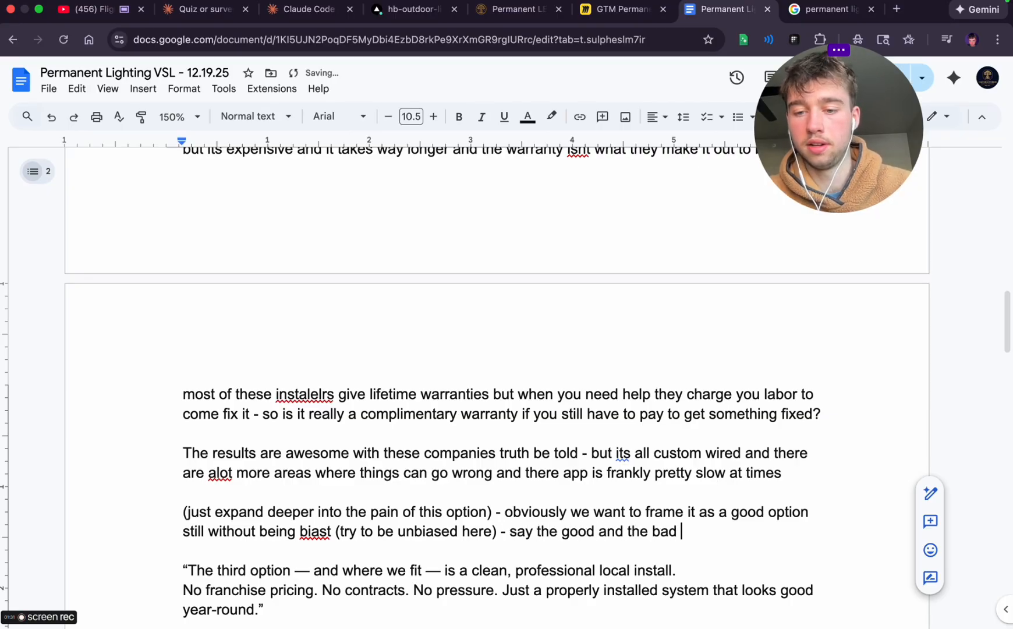
Cut the third option's opening line down to 'The third option', dropping its opening quotation mark, and set it apart with blank lines
scroll(157, 443, "down", 2)
left_click(157, 442)
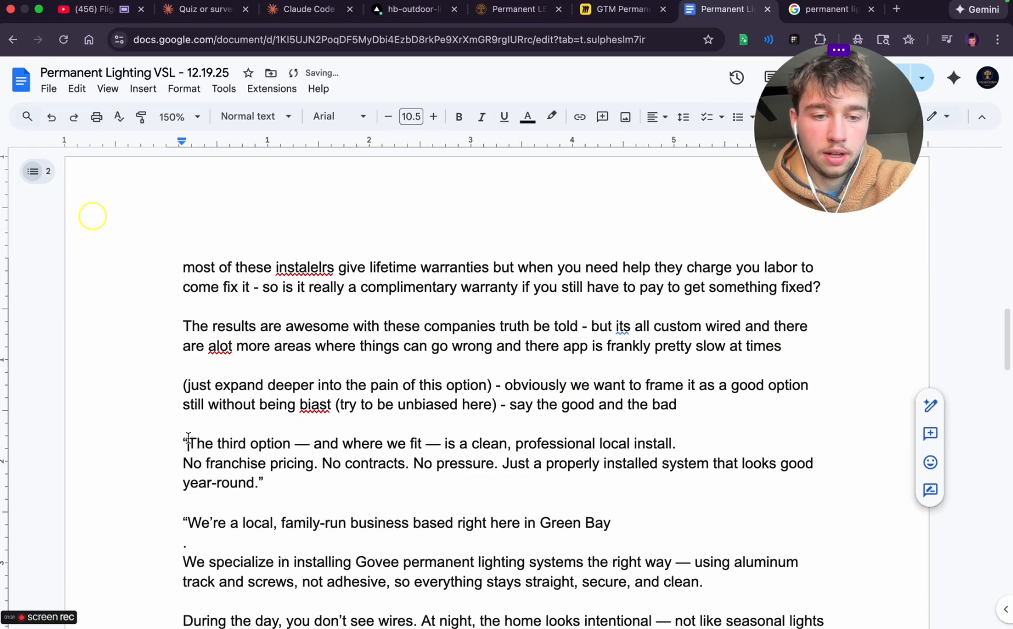
key("Delete")
scroll(311, 438, "up", 1)
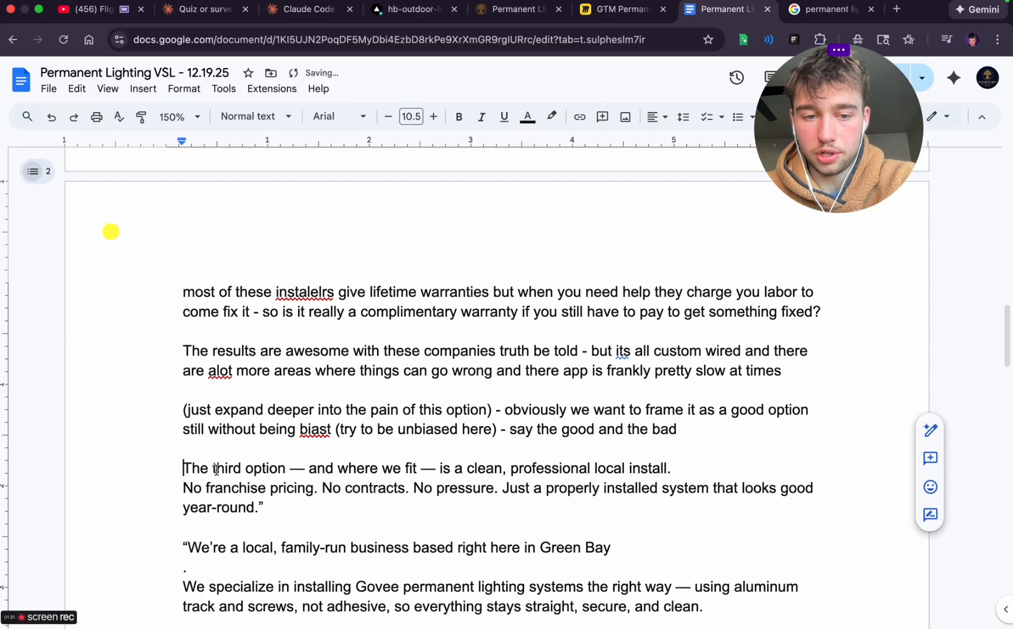
key("Return")
left_click(300, 486)
left_click_drag(291, 487, 679, 487)
key("BackSpace")
key("Return")
key("Return")
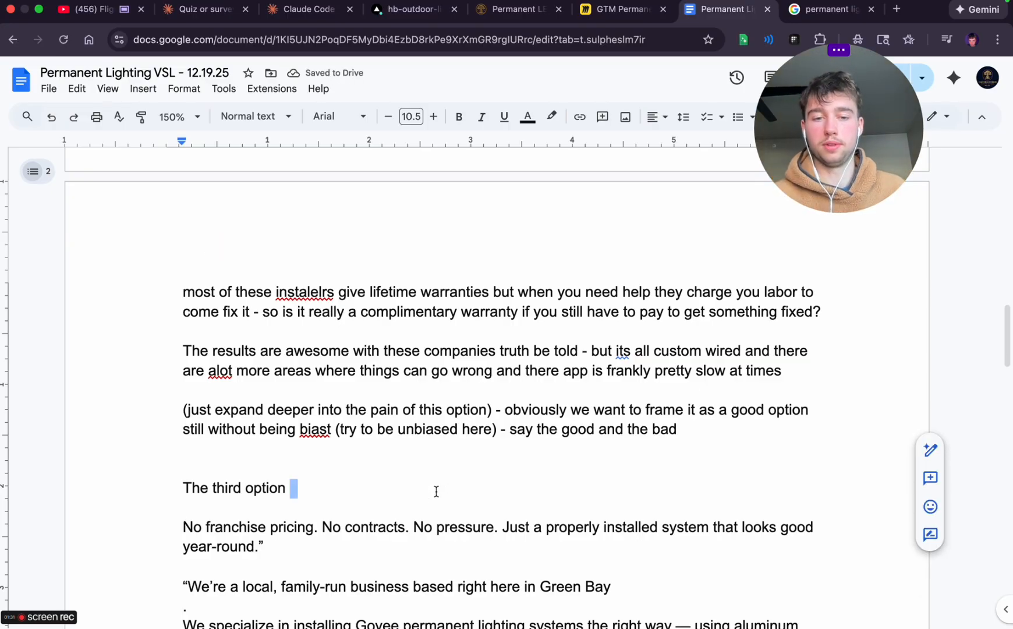
Reword the start of the third option line to 'And finally the third option'
double_click(194, 473)
double_click(193, 483)
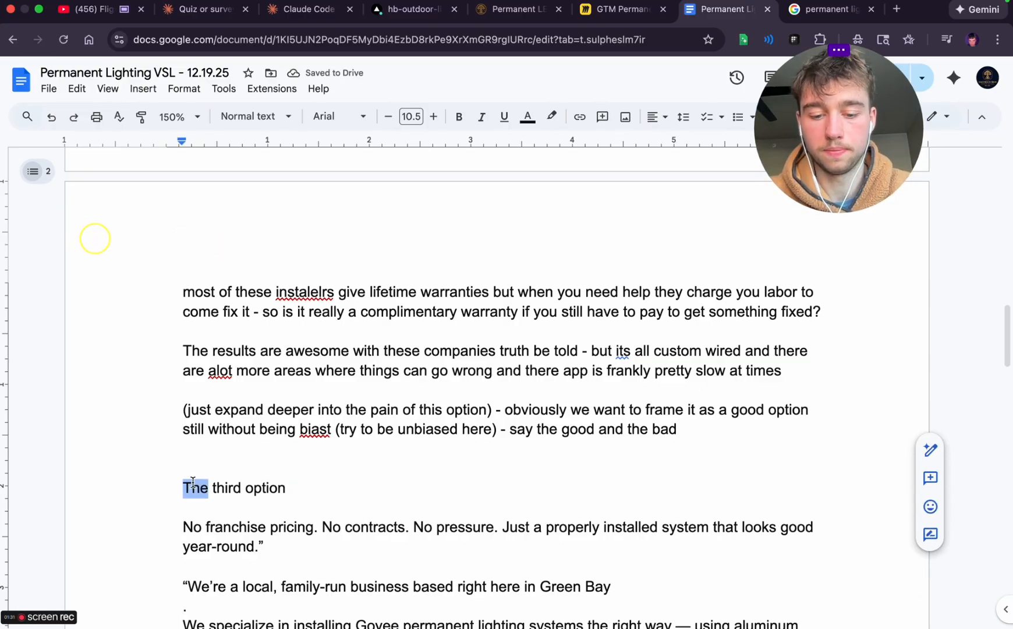
type("And finally")
key("BackSpace")
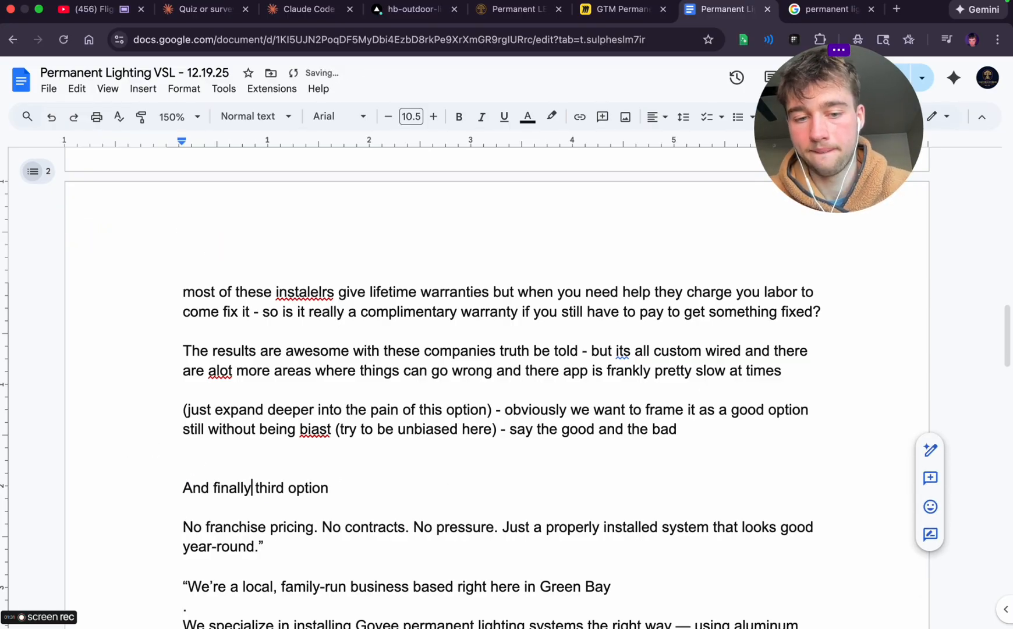
type("the")
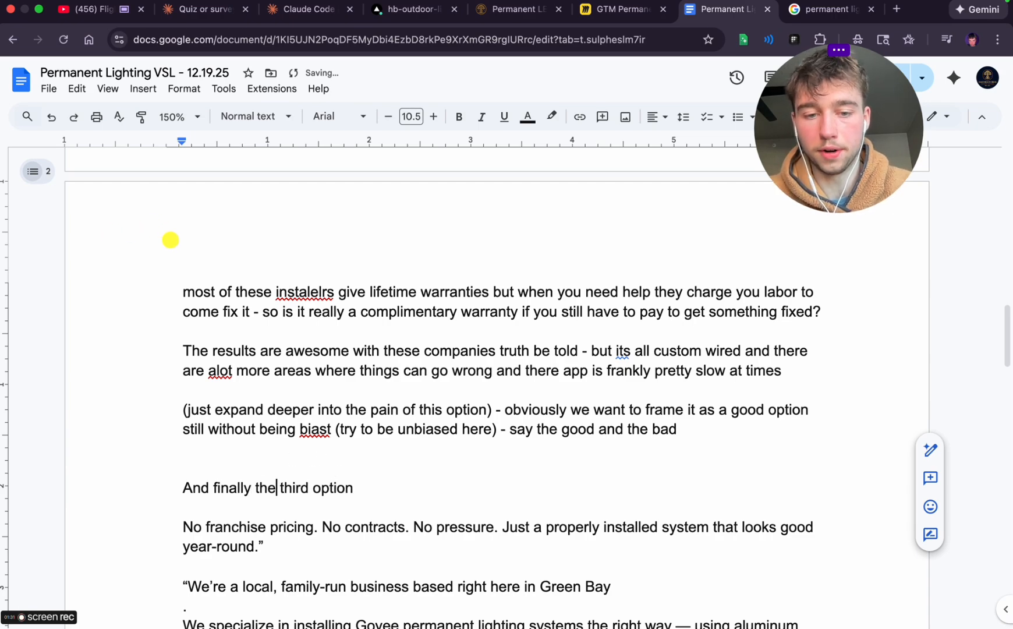
Extend the third option line with '- having professionals in'
left_click(356, 492)
type("- kle")
key("BackSpace")
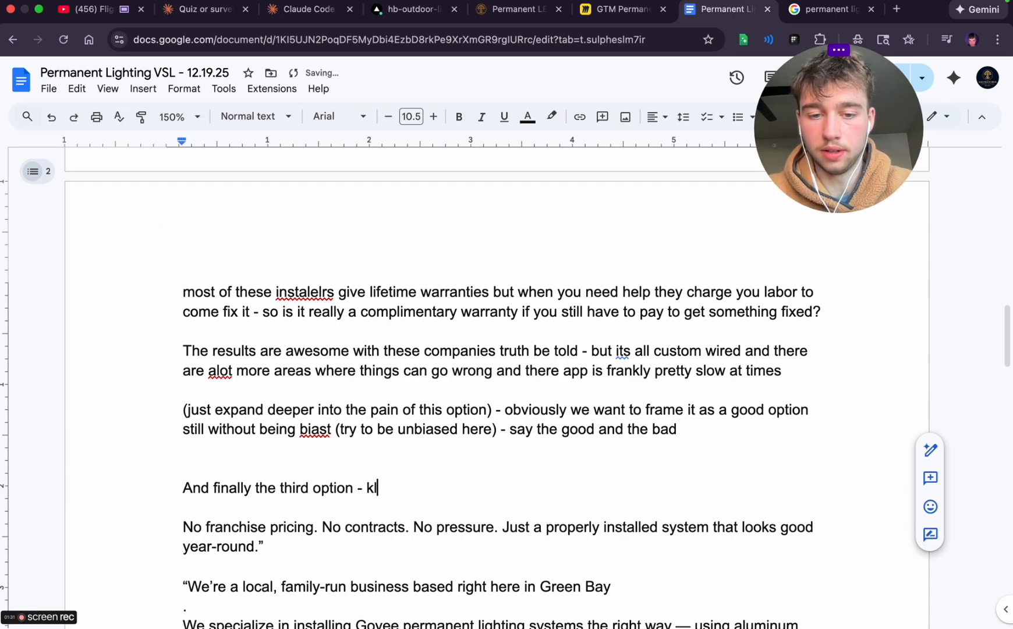
type("letting")
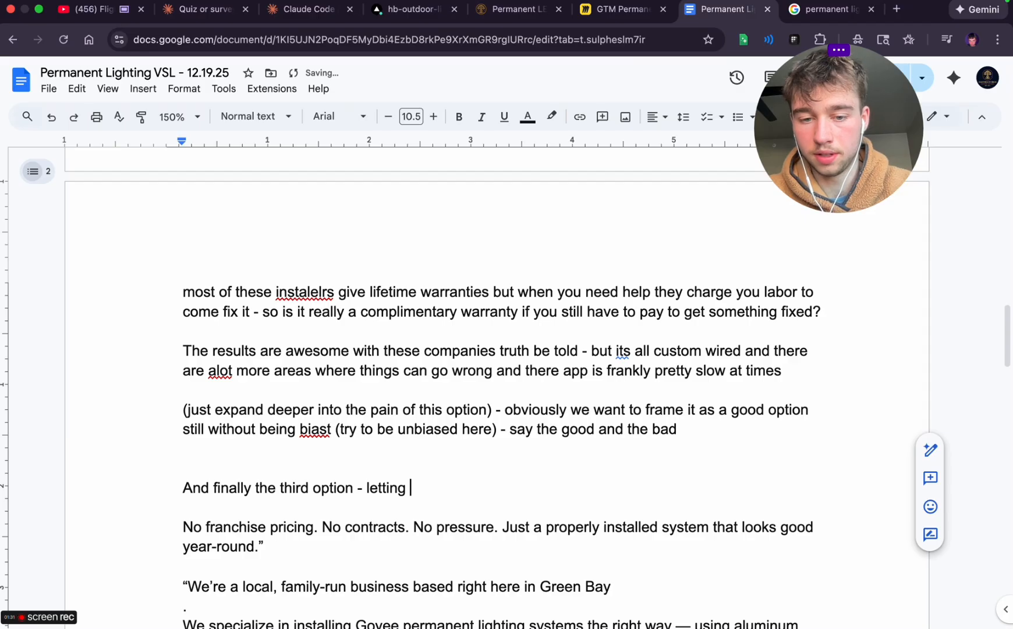
key("BackSpace")
key("BackSpace")
key("BackSpace")
key("BackSpace")
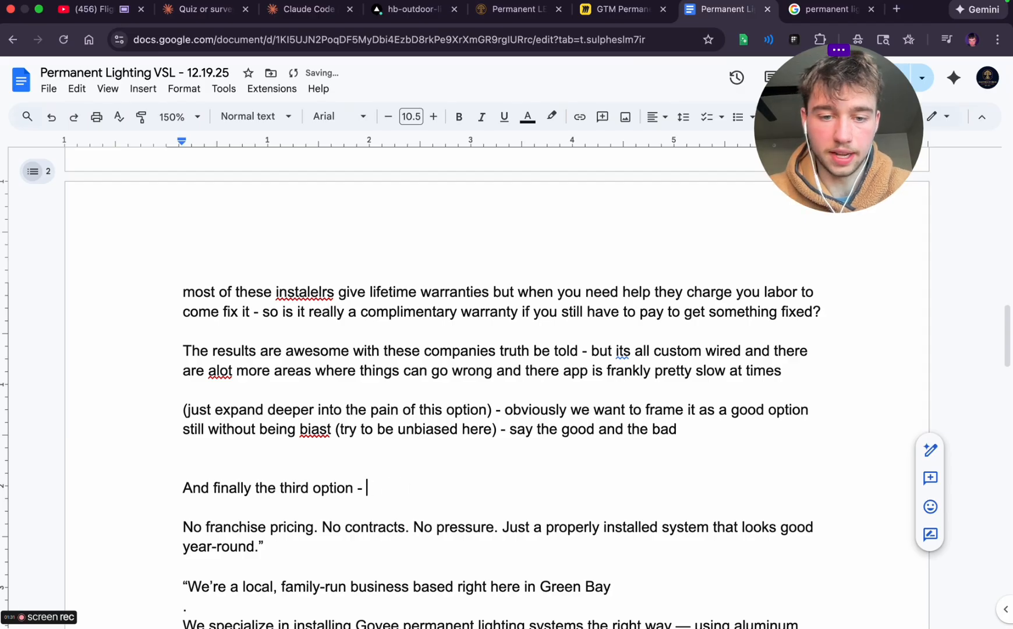
key("BackSpace")
type("aving ")
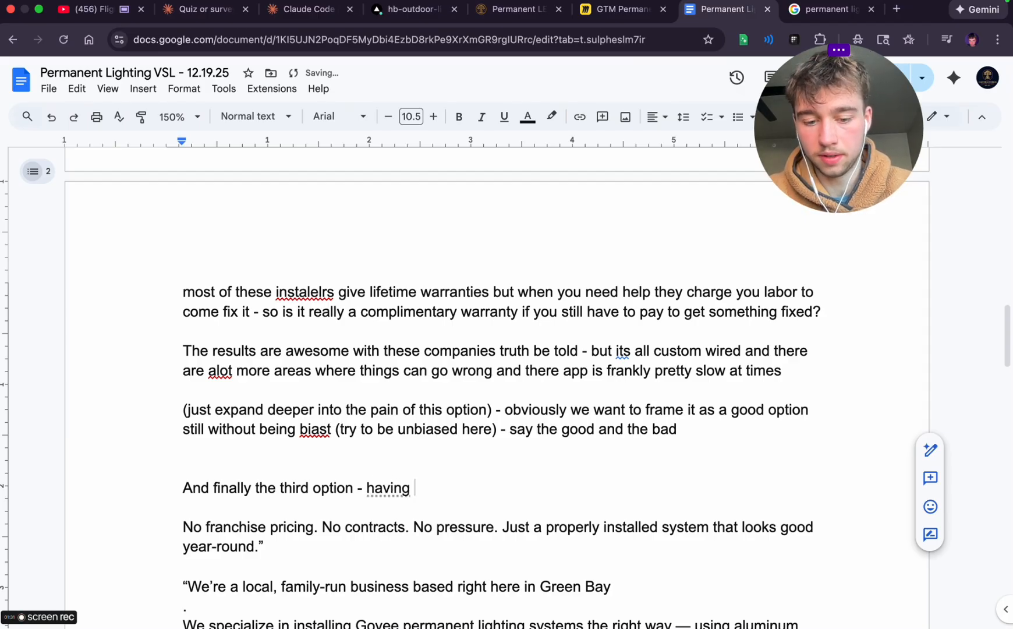
type("p")
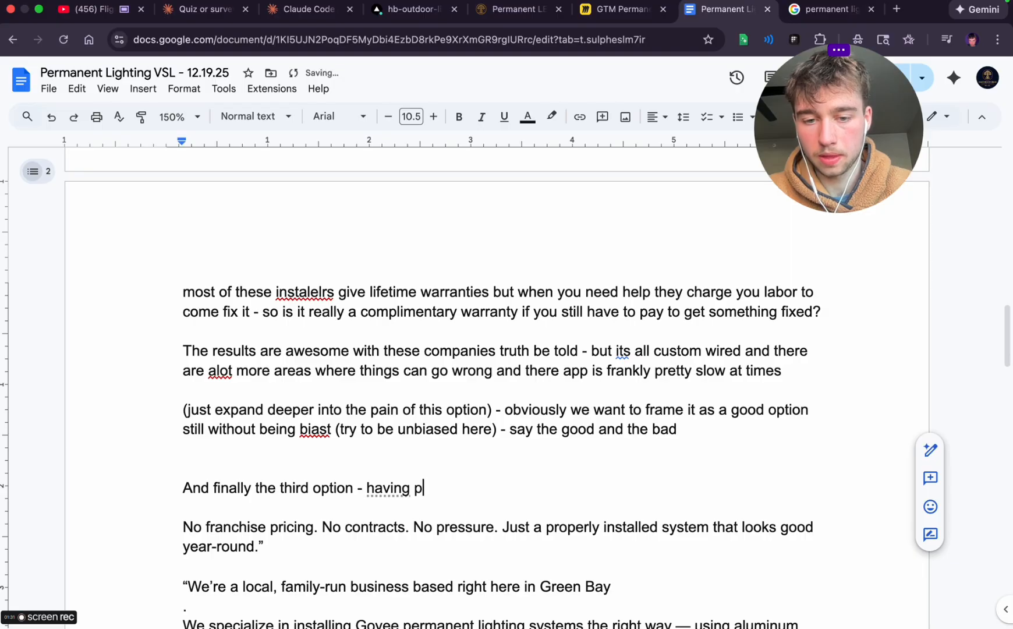
type("roffessiona")
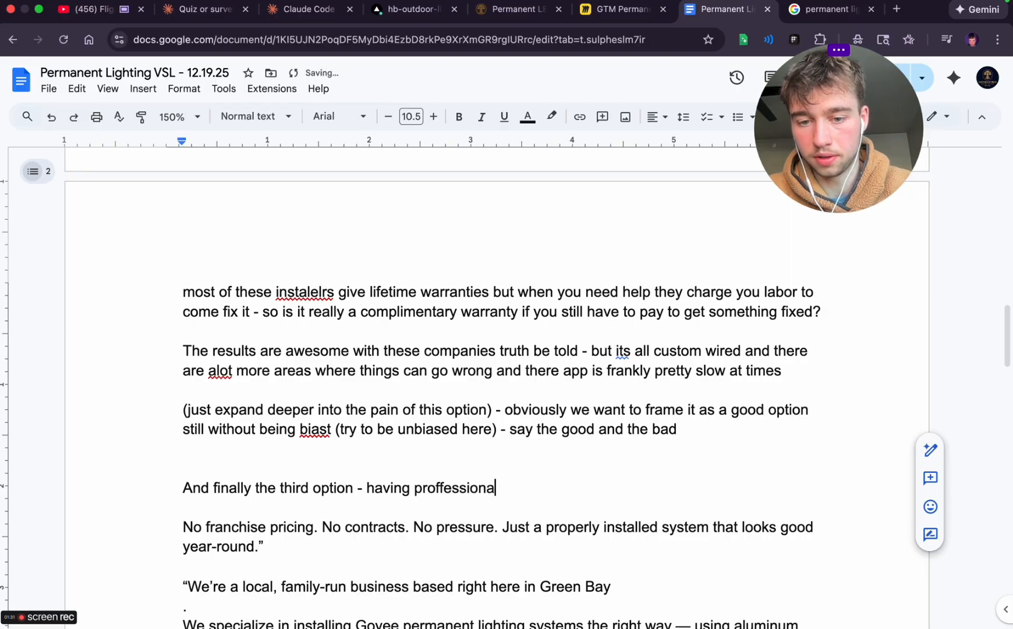
key("BackSpace")
key("BackSpace")
key("BackSpace")
key("BackSpace")
key("BackSpace")
key("BackSpace")
key("BackSpace")
key("BackSpace")
type("essionals in")
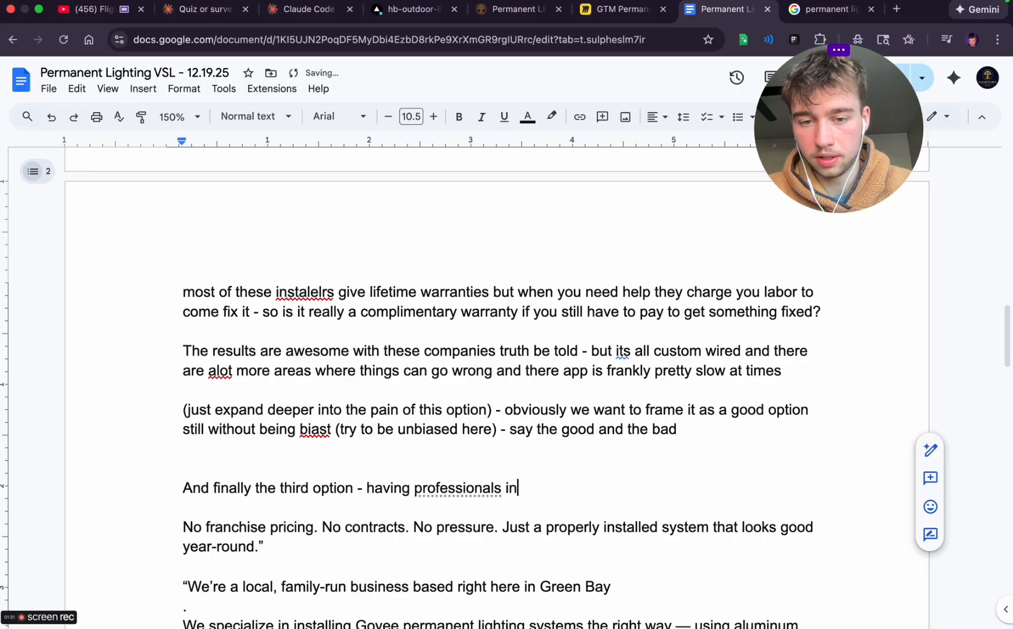
Replace 'professionals' in the third option line with 'guys whove done this many times'
double_click(439, 489)
type("guys ")
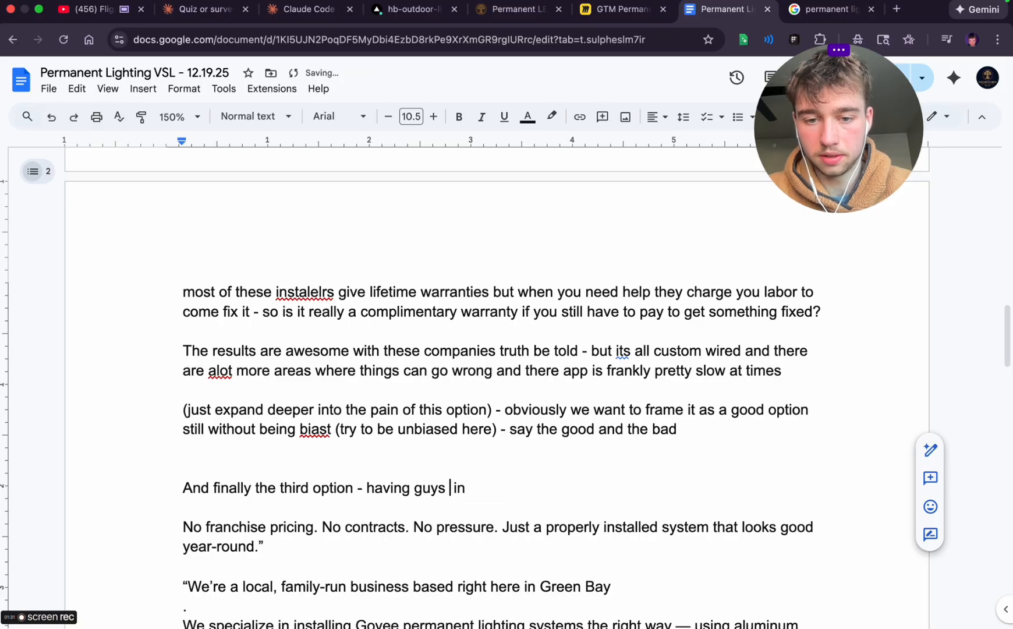
type("whove done this")
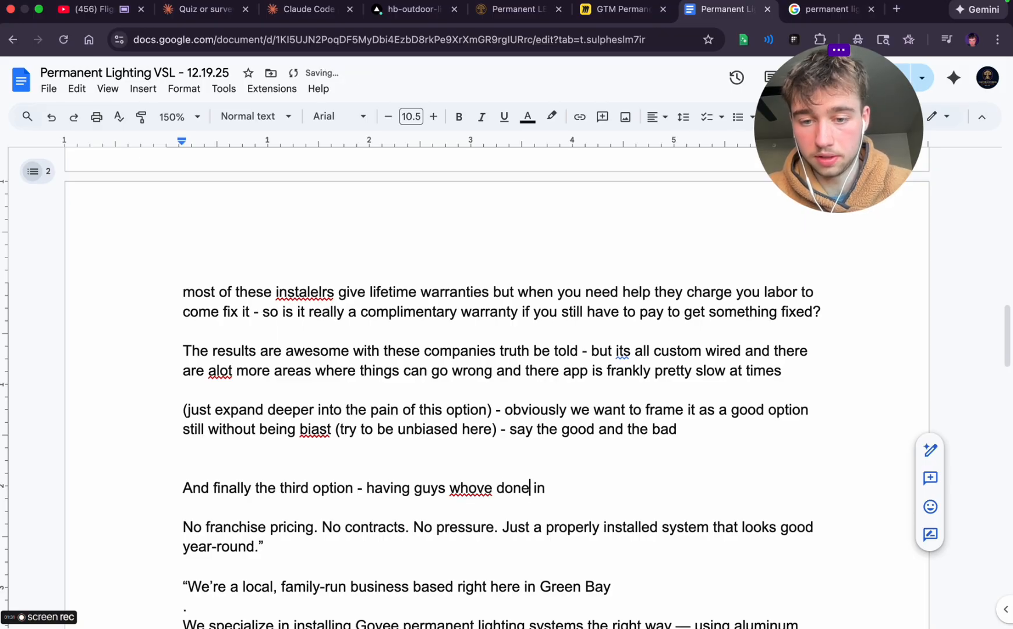
type(" many times")
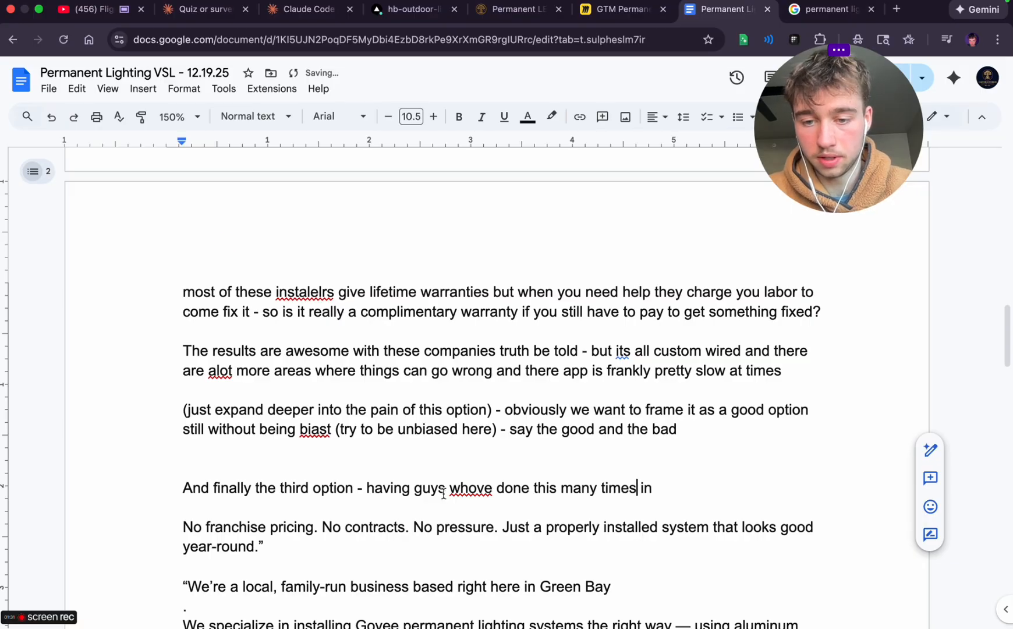
Finish the third option sentence so it ends with 'install a proven system that you already know the price for'
key("Right")
key("Right")
type("stall a poroven ")
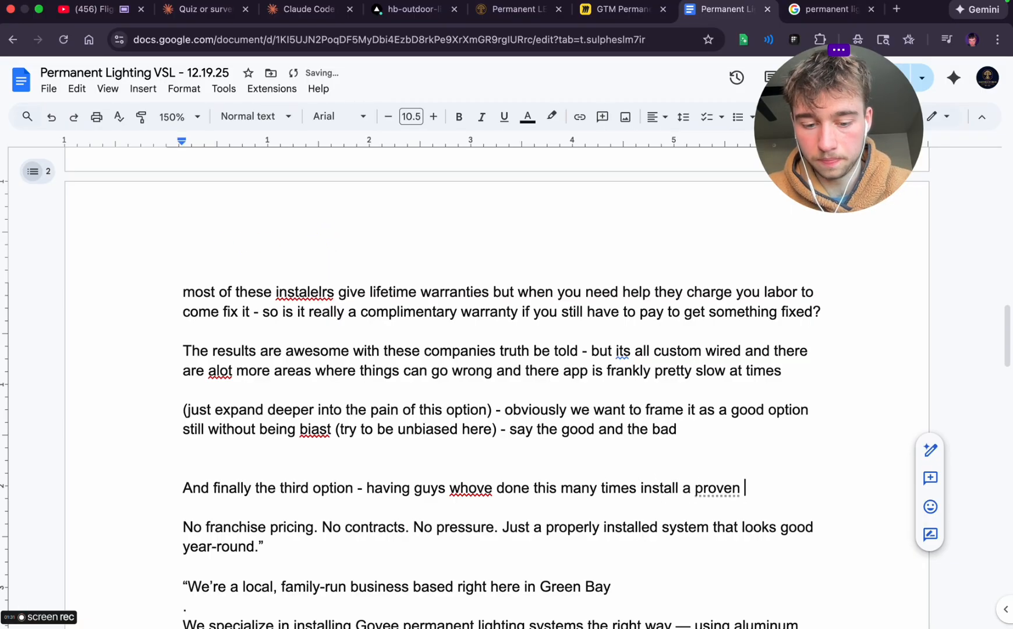
type("system that")
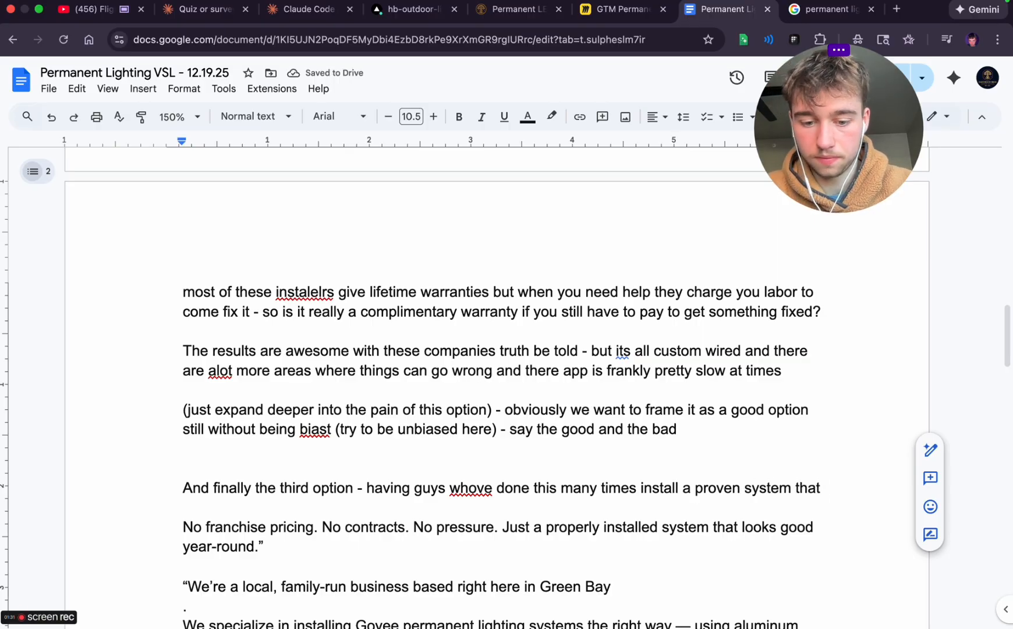
type(" you arealy")
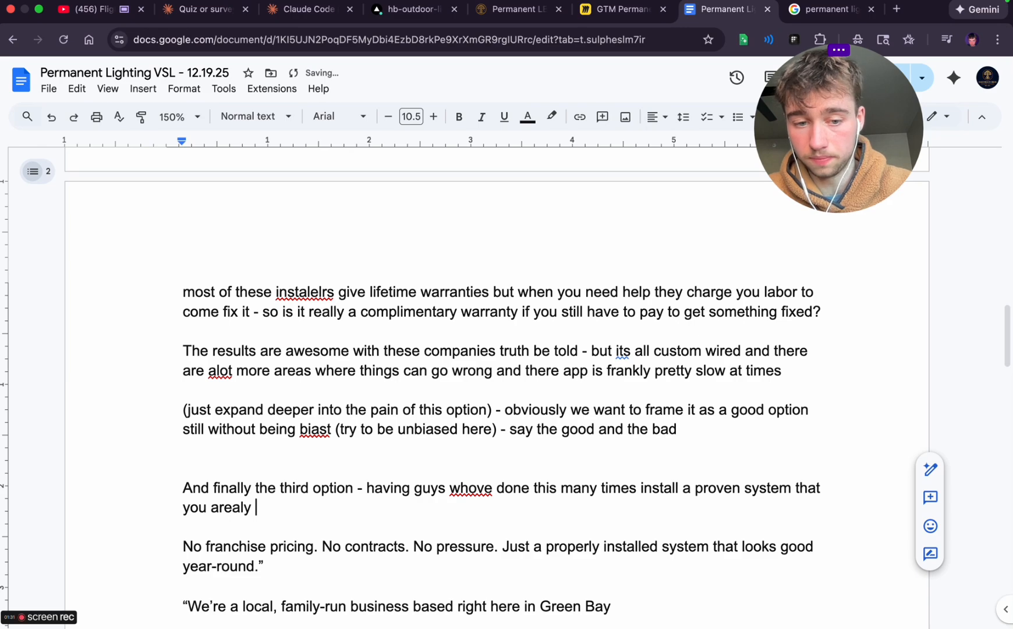
key("BackSpace")
key("BackSpace")
key("BackSpace")
key("BackSpace")
key("BackSpace")
key("BackSpace")
type("lread")
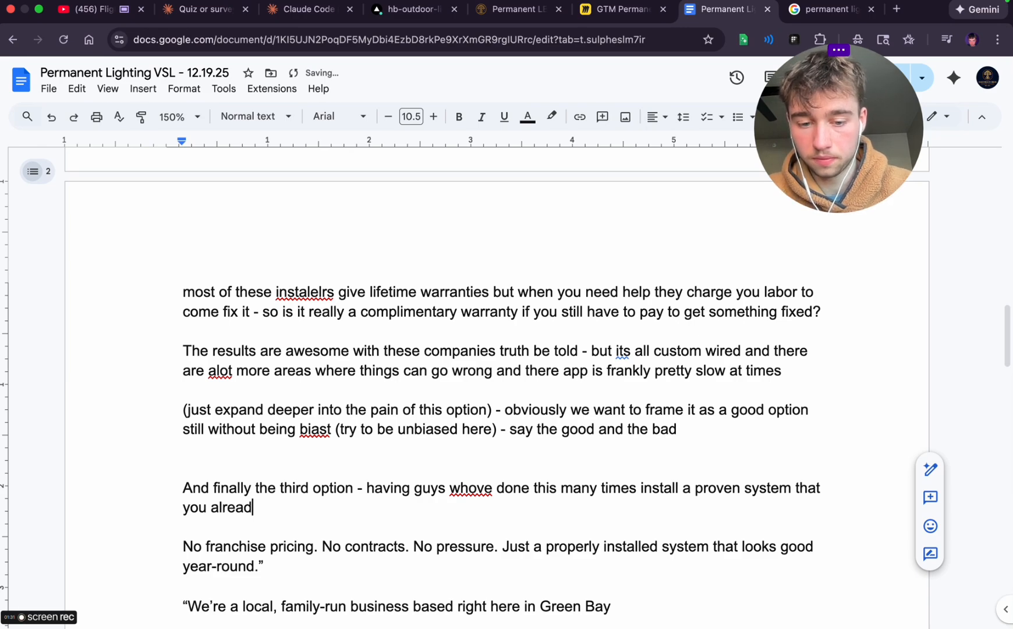
type("y know the price for")
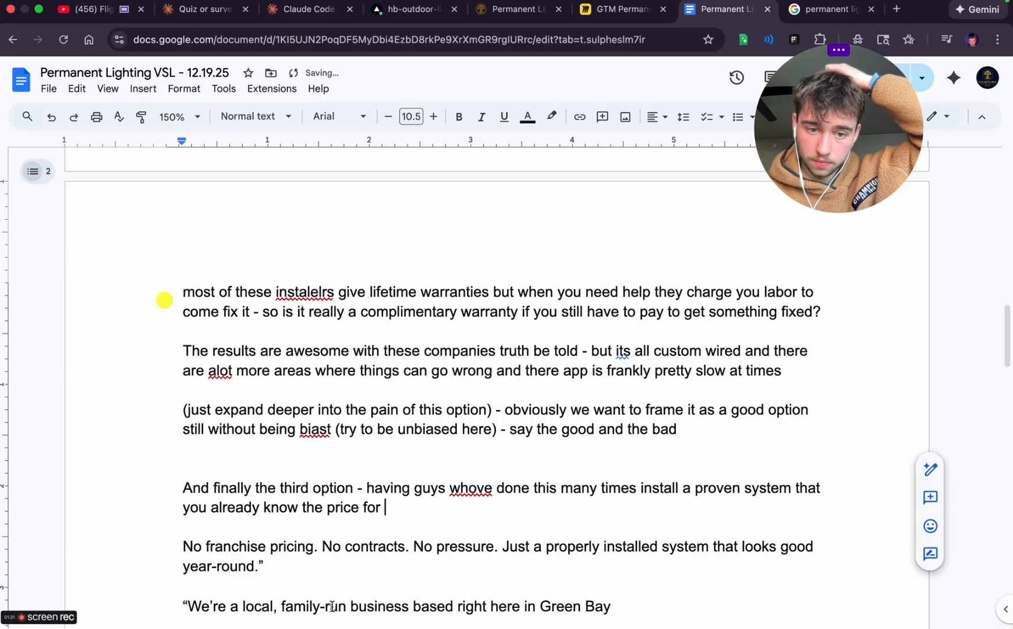
Delete the 'No franchise pricing. No contracts. No pressure.' paragraph below the third option
double_click(190, 548)
triple_click(188, 556)
key("BackSpace")
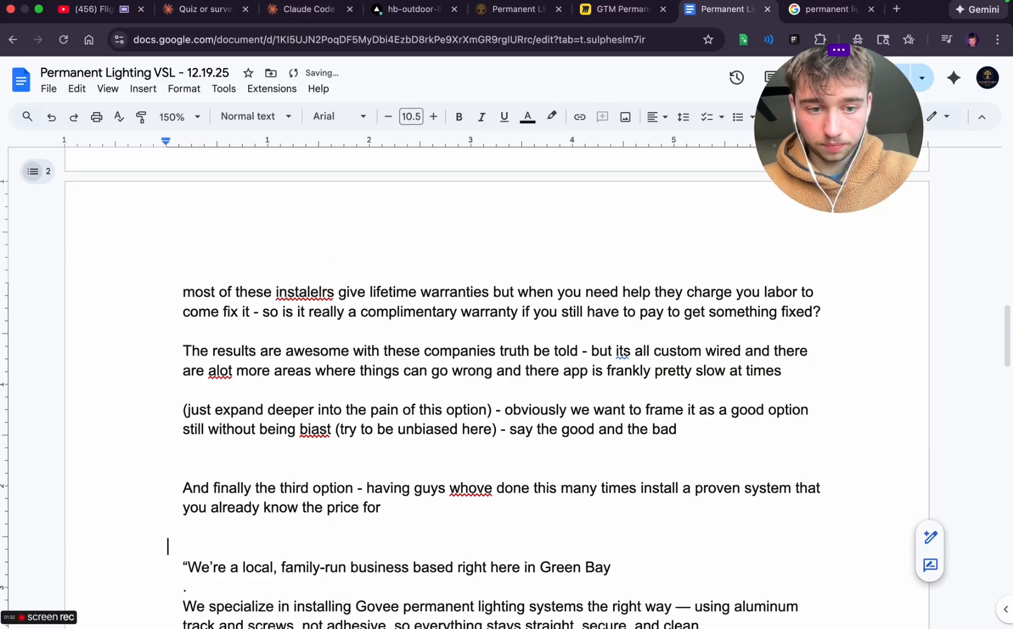
Start a dashed list below the third option with the item 'No big price tags (8-10k)'
key("Return")
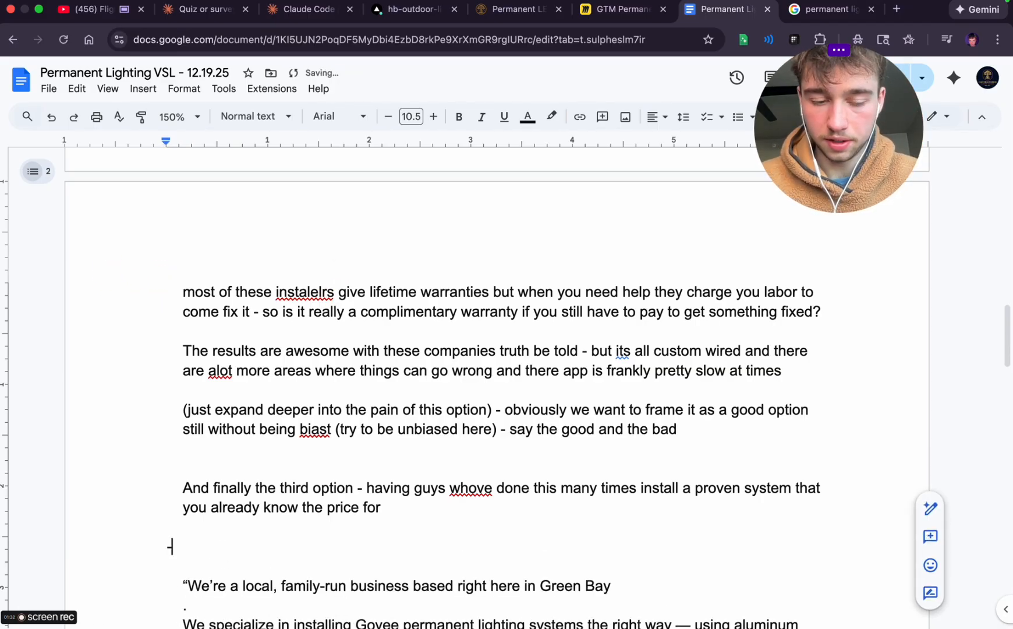
type("- No")
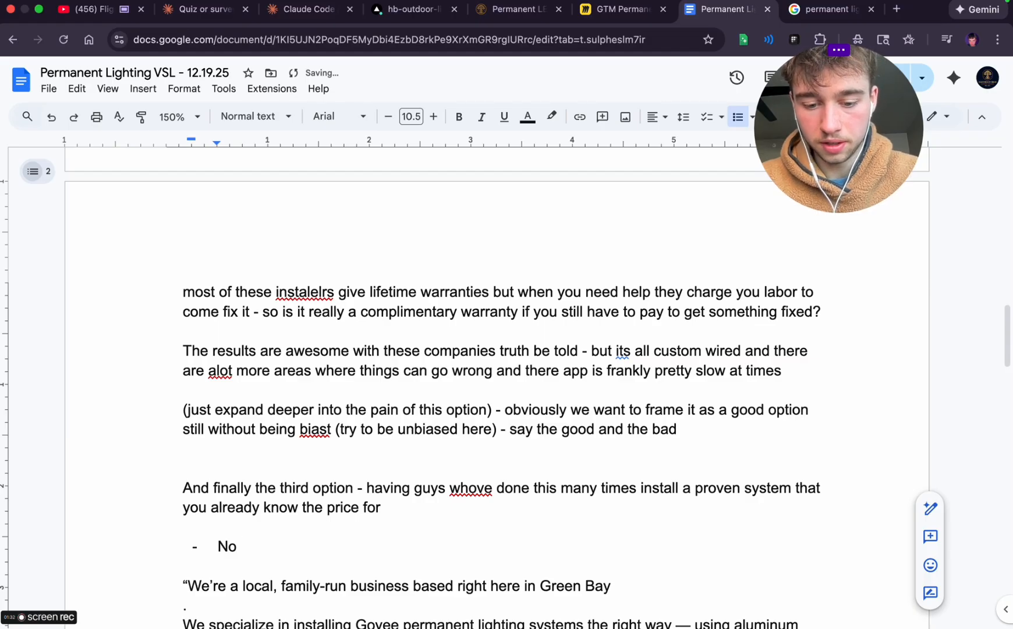
type(" big pr")
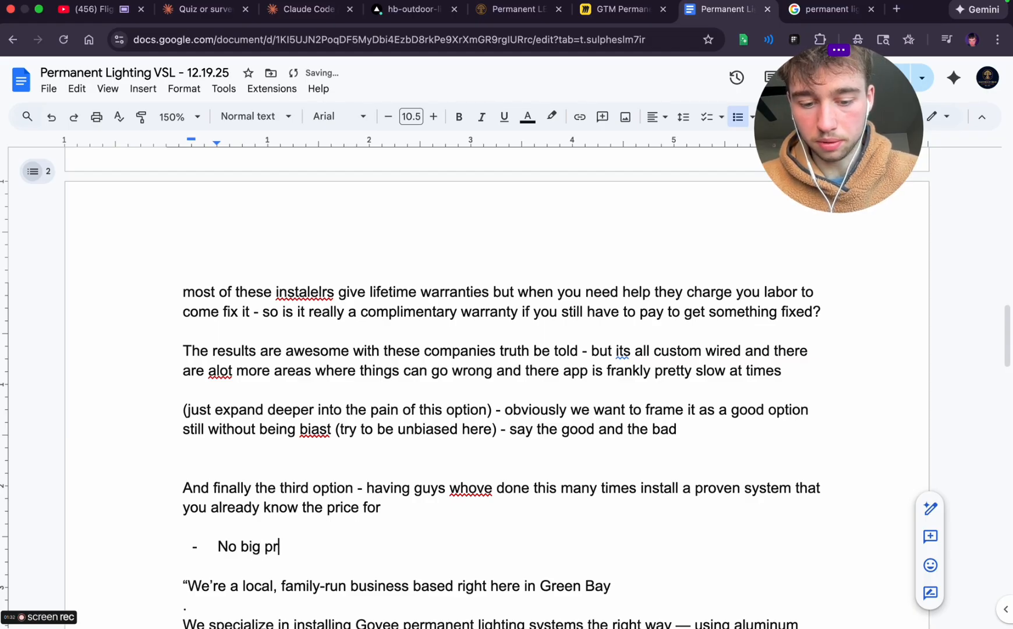
type("ice tags (8")
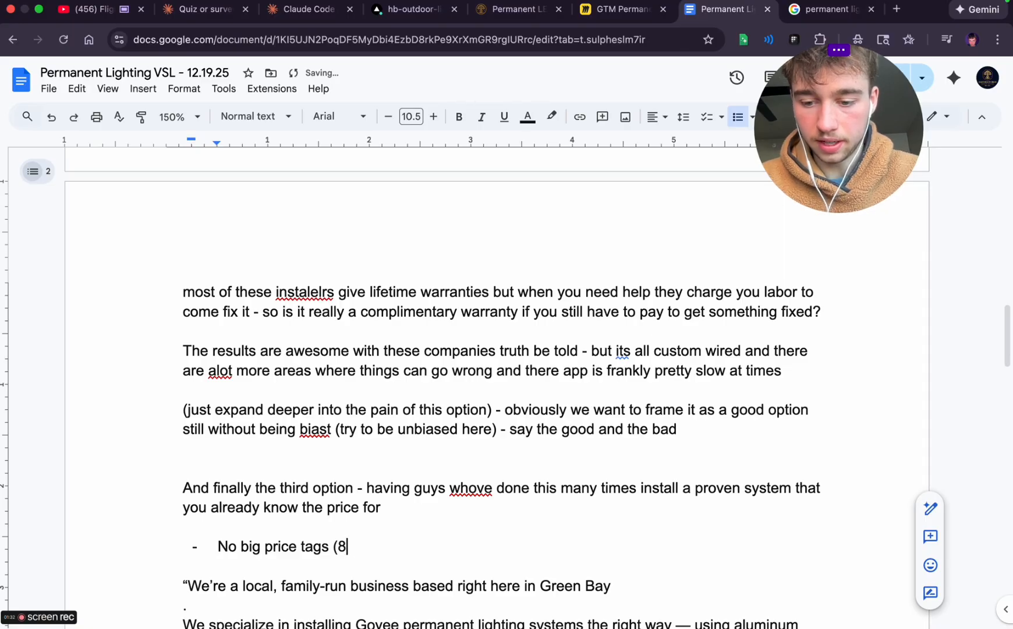
key("BackSpace")
key("BackSpace")
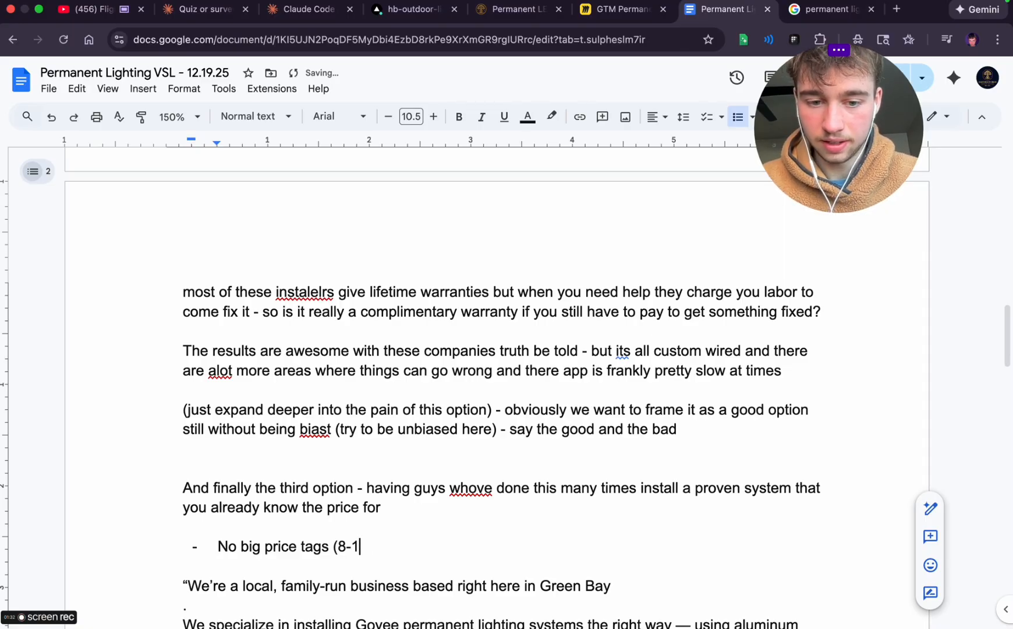
type("0k)")
Add the list item 'No wondering if you got ripped off (you see the price of the lights and all you pay is for labor)'
key("Return")
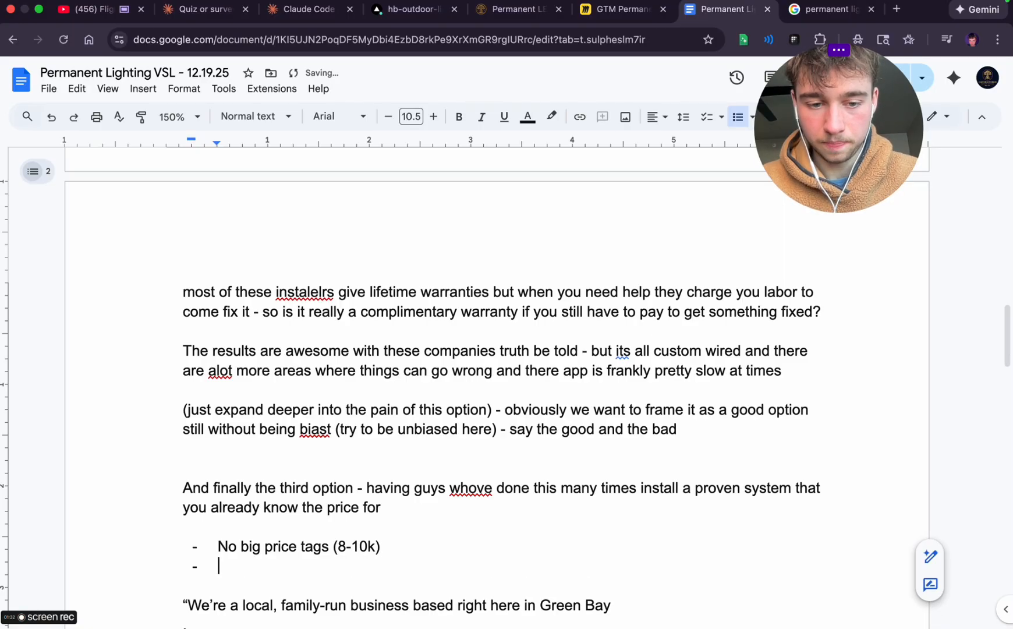
type("No")
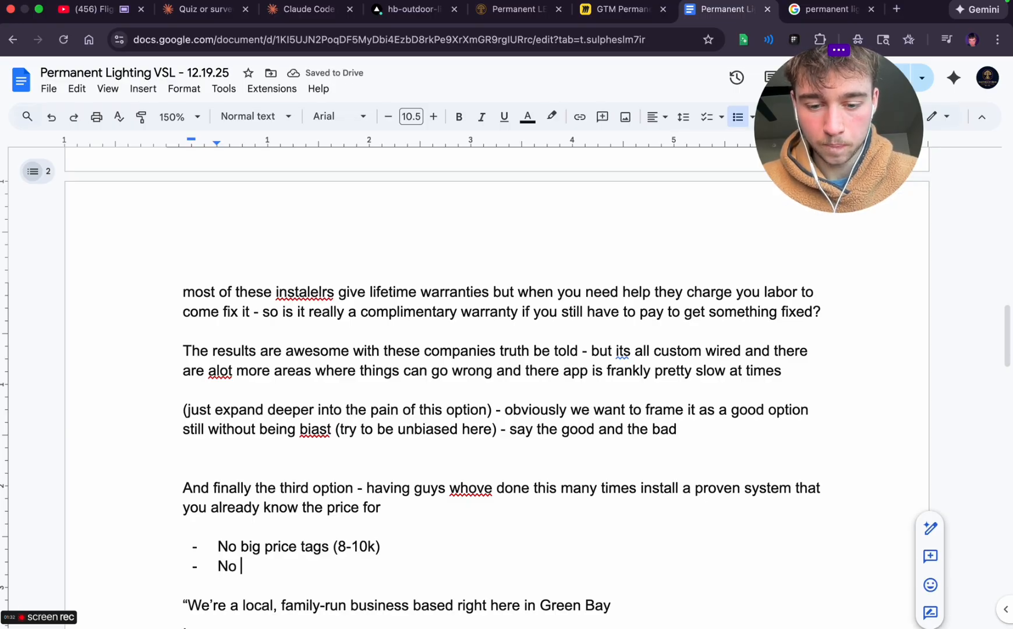
type(" fe")
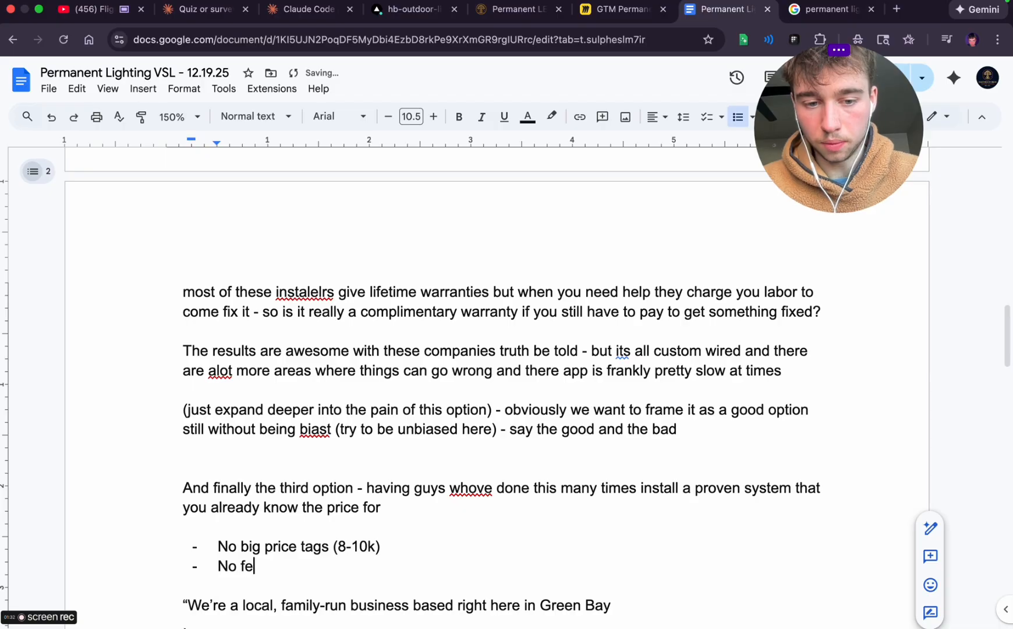
key("BackSpace")
key("BackSpace")
type("wondering if yo")
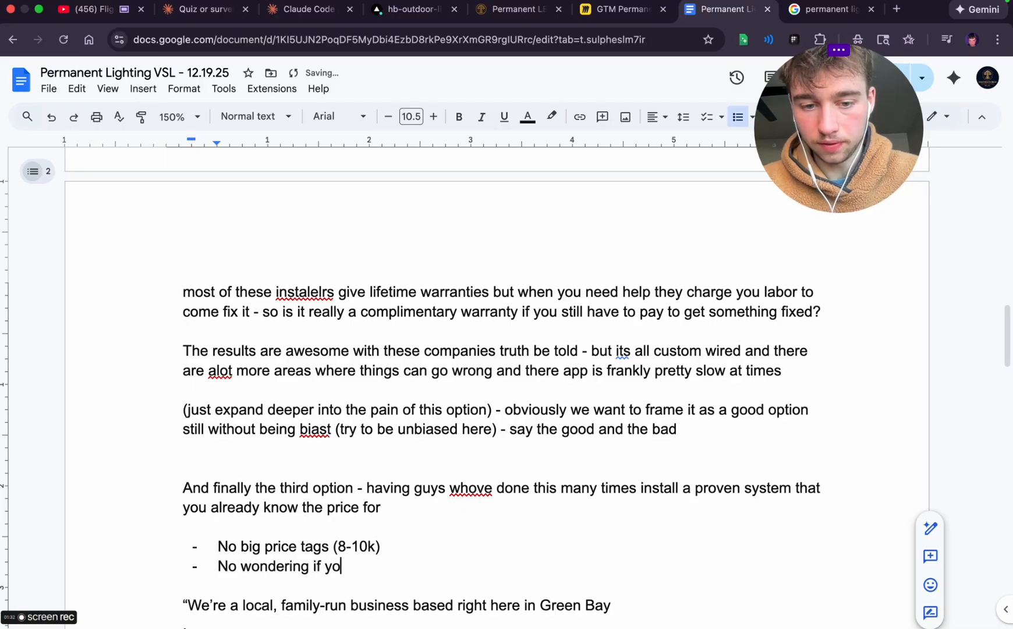
type("u got ripped off")
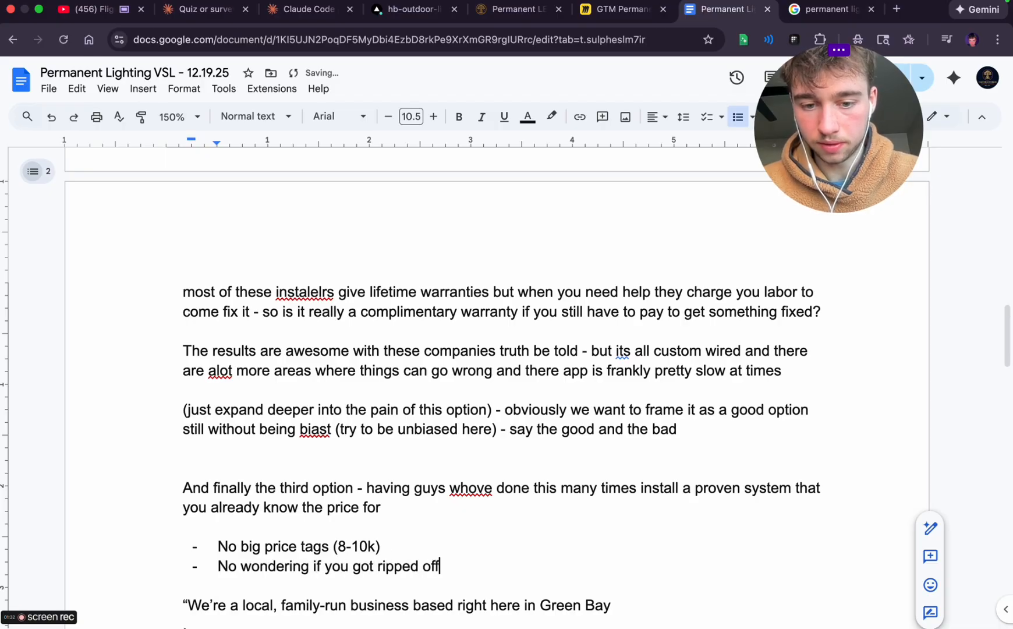
type(" (you see th")
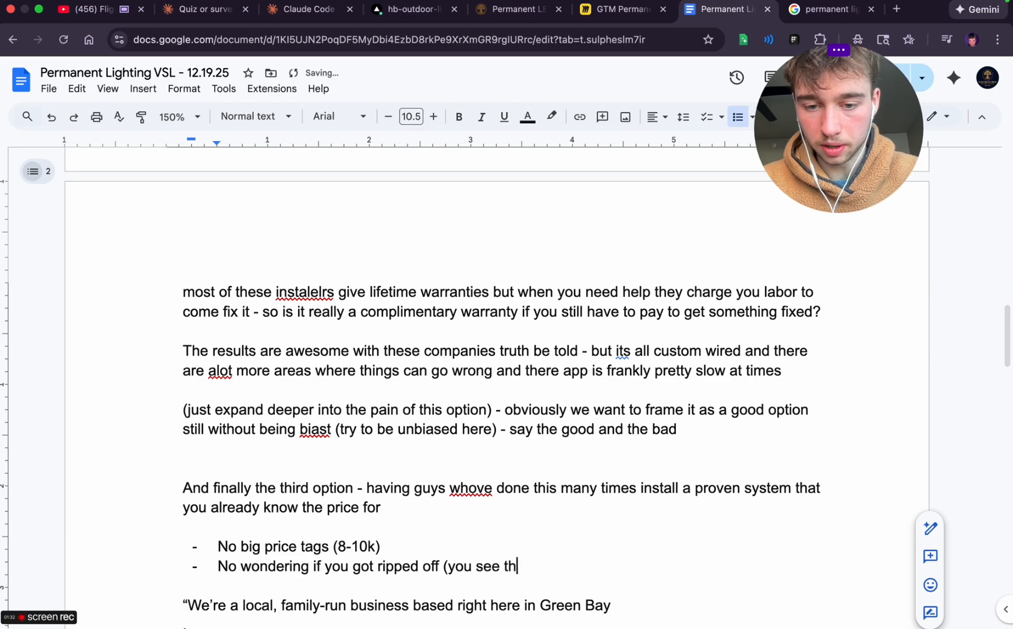
type("e price of the light")
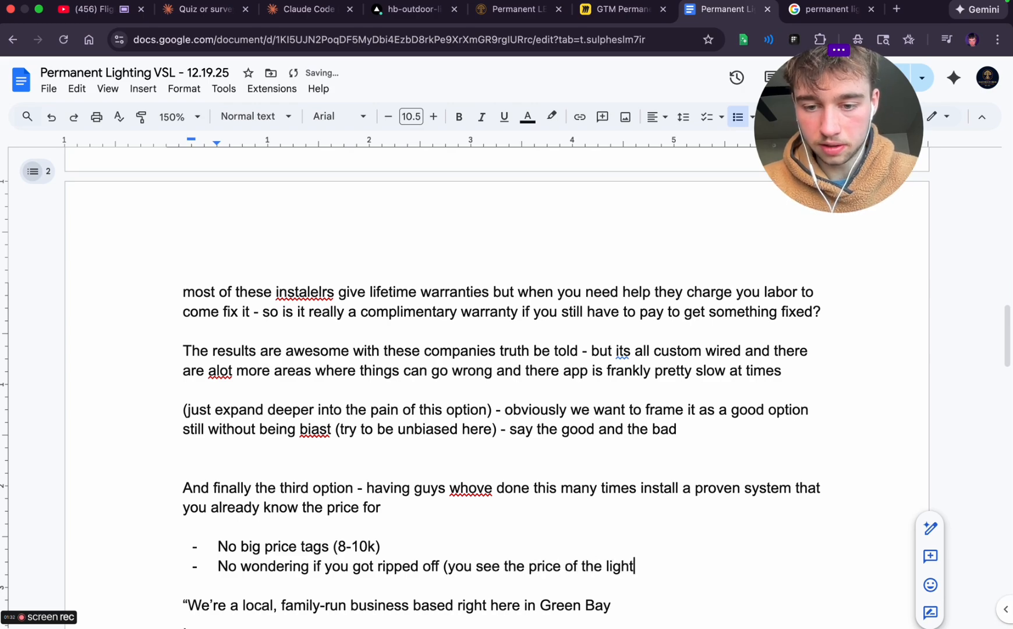
type("s and all you pay")
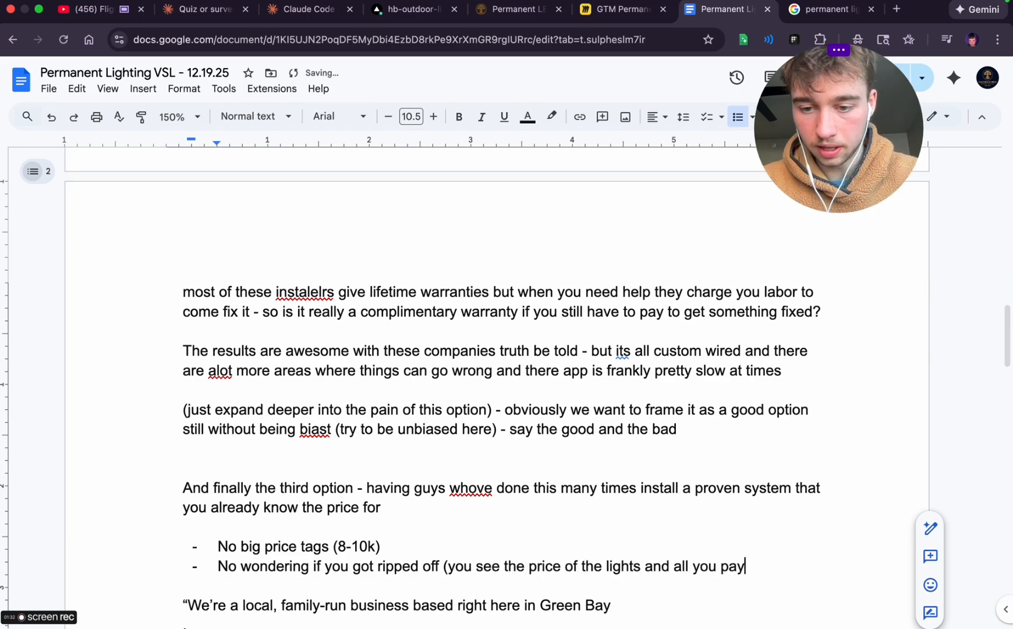
type(" is for labor")
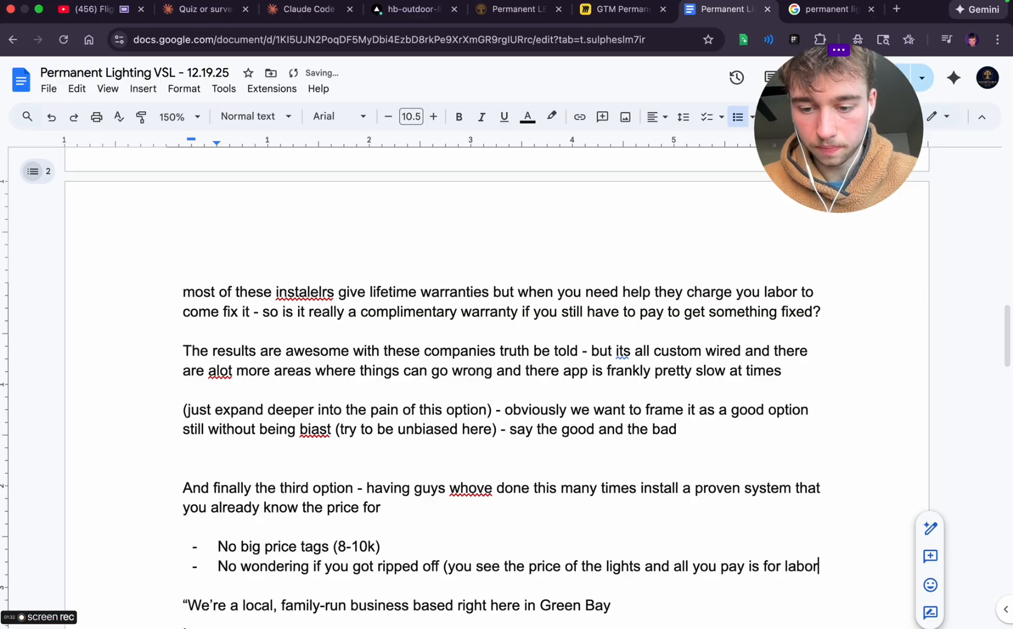
type(")")
Add a third item to the dashed list reading 'No BS warranties that dont actually cover you'
key("Return")
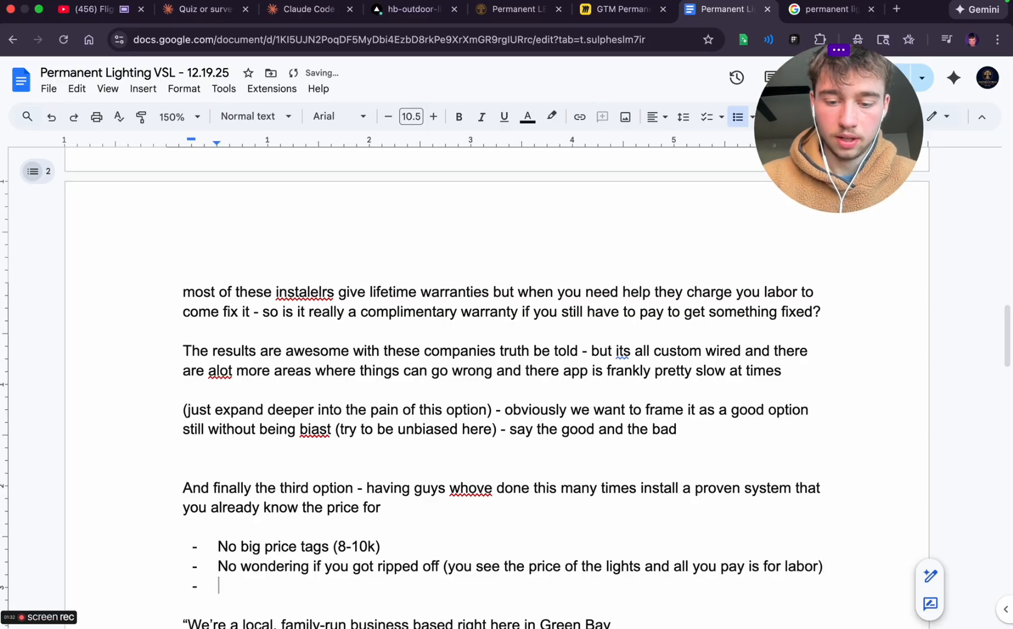
type("No ")
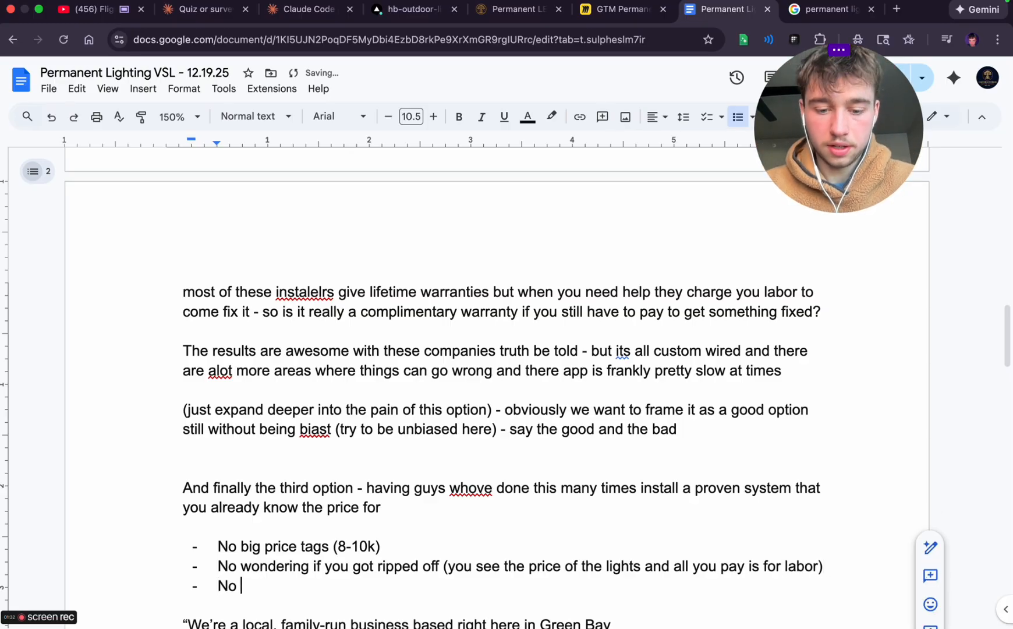
type("BS warranties that don")
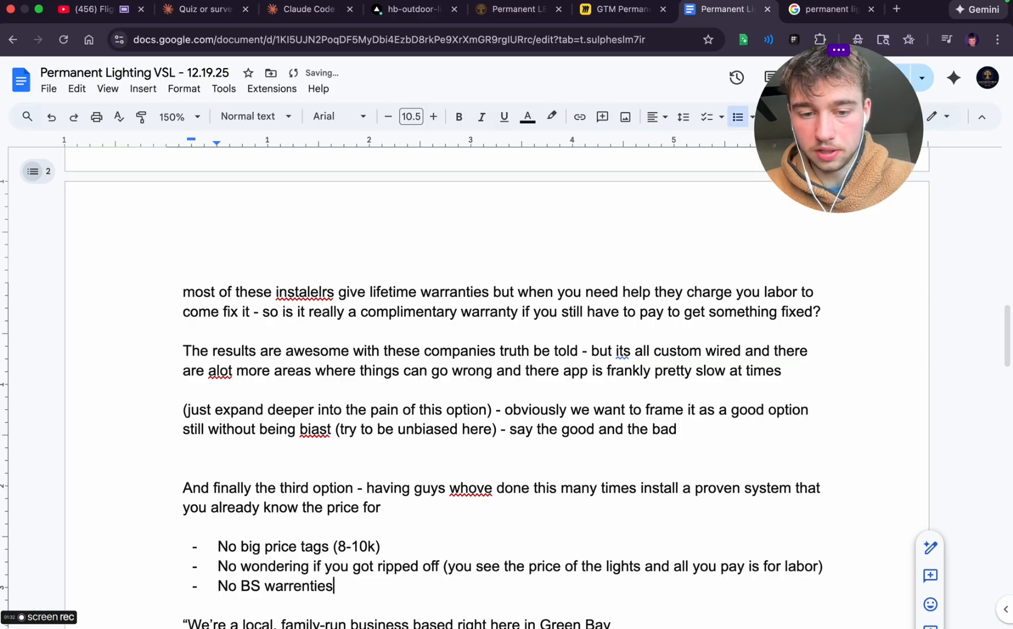
type("t actually cover you")
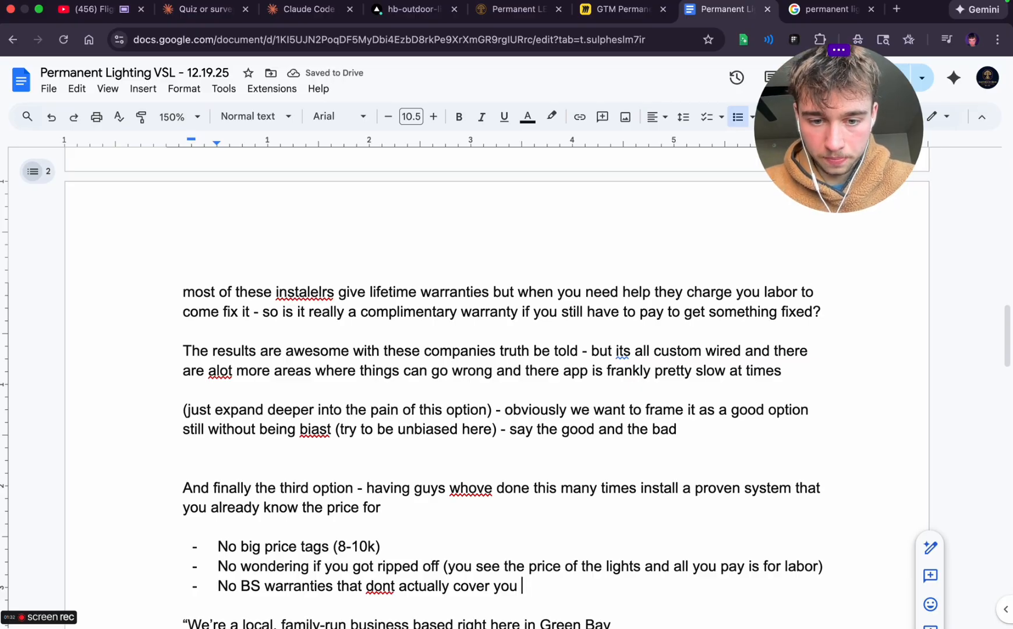
Add a fourth item to the dashed list reading 'No risk of screwing up the install'
key("Return")
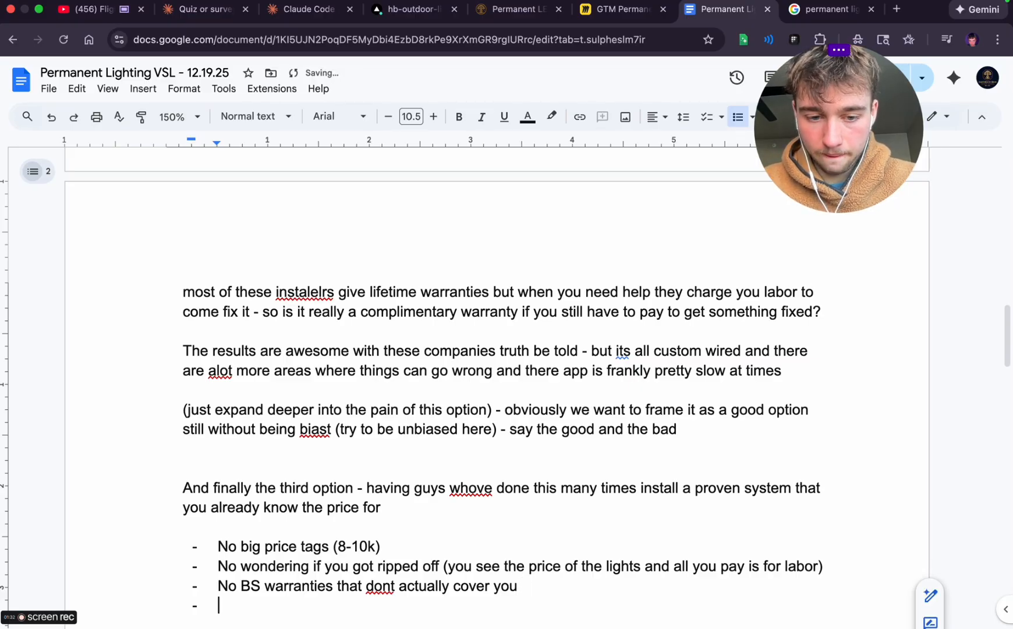
scroll(279, 532, "down", 3)
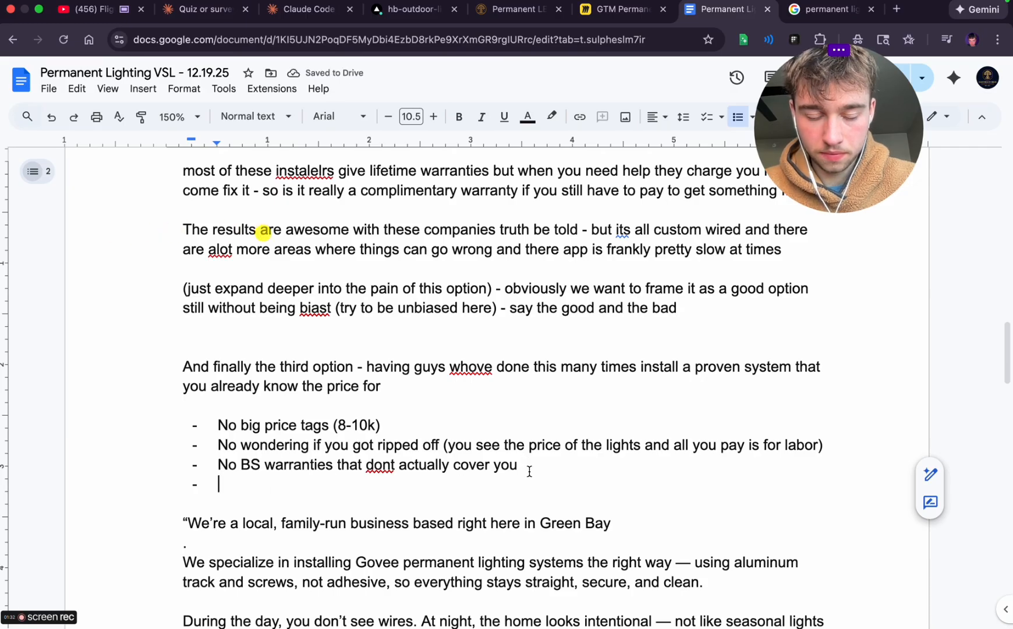
type("No ris")
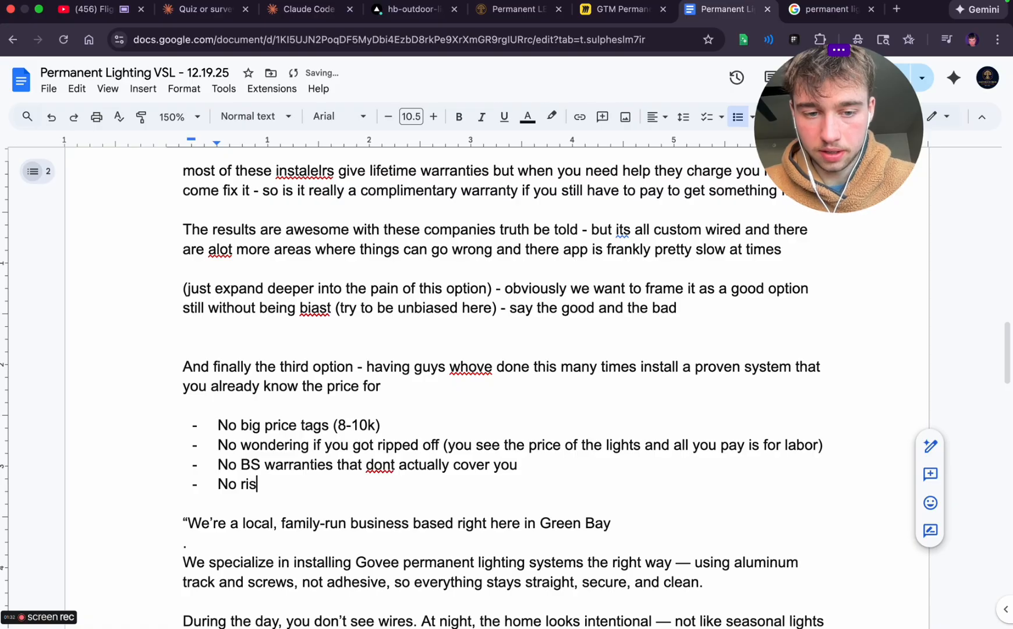
type("k of")
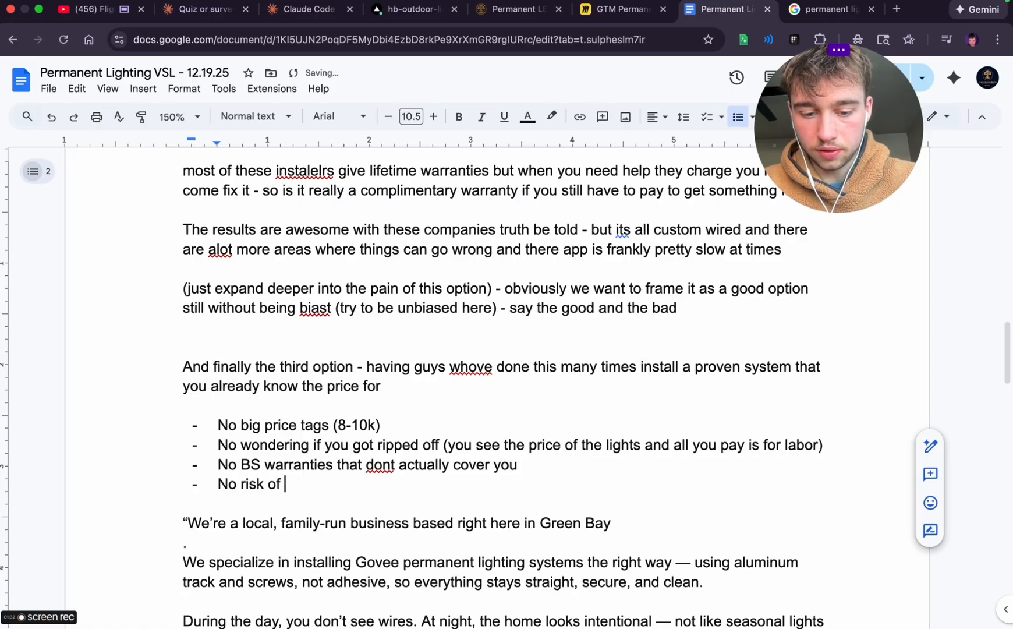
type(" screwing up")
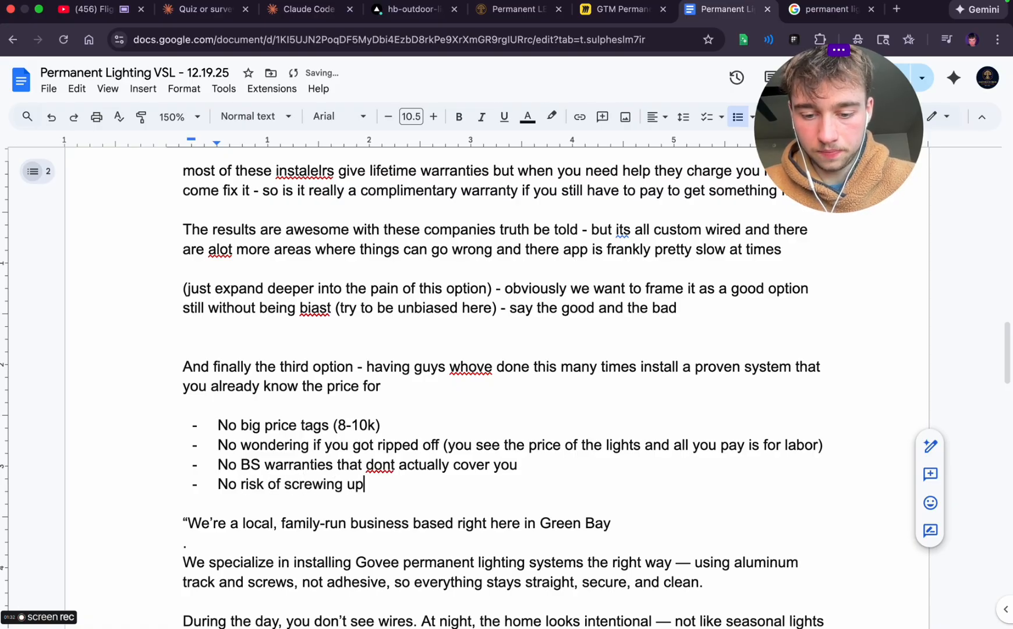
type(" the install")
Add a fifth list item reading 'A local brother owned business that takes care of you and your home'
key("Return")
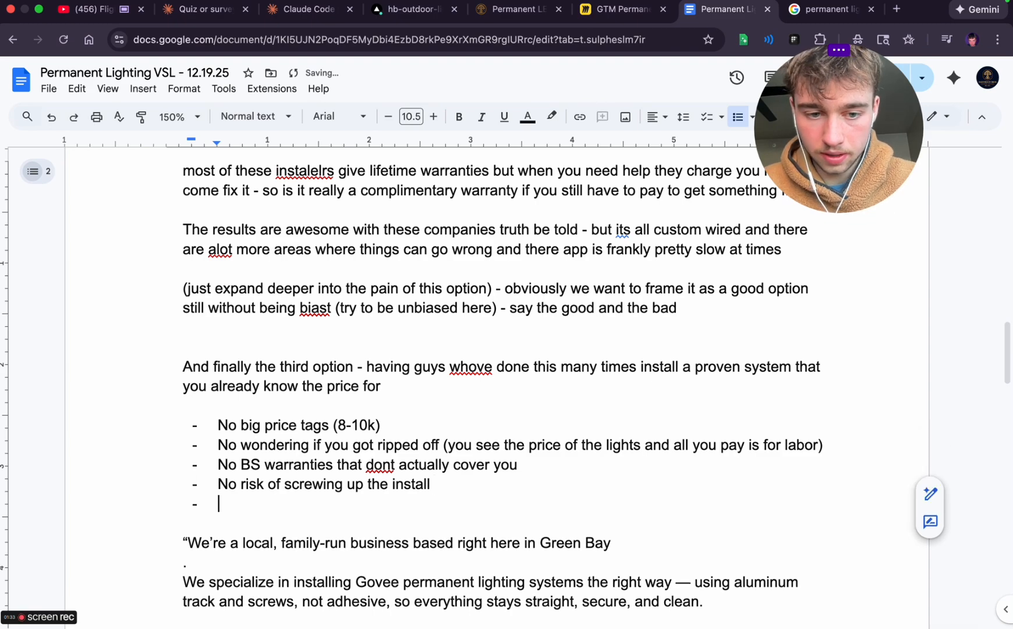
type("A")
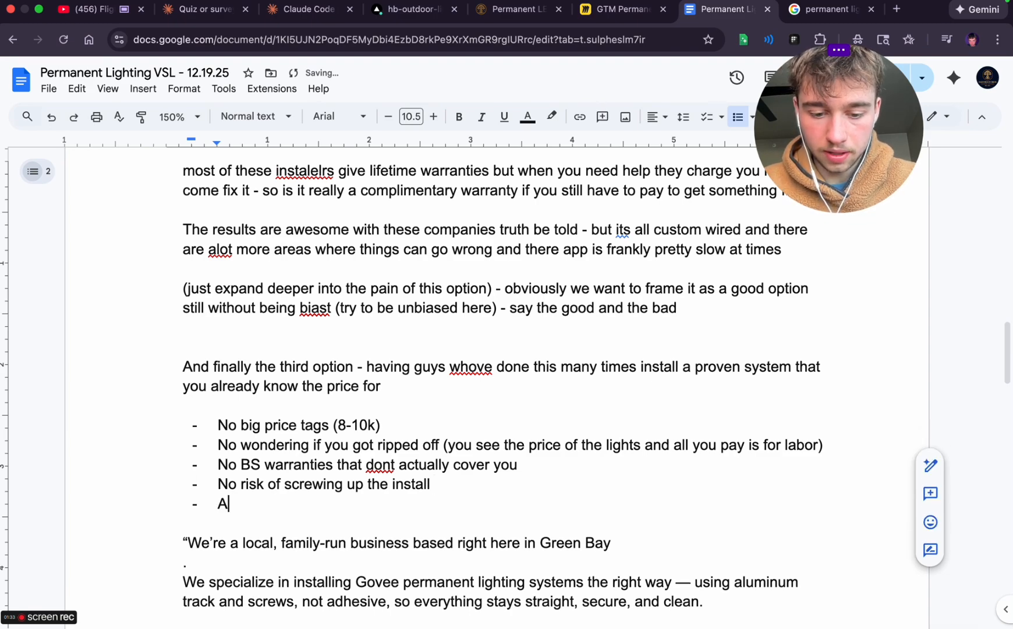
type(" local ")
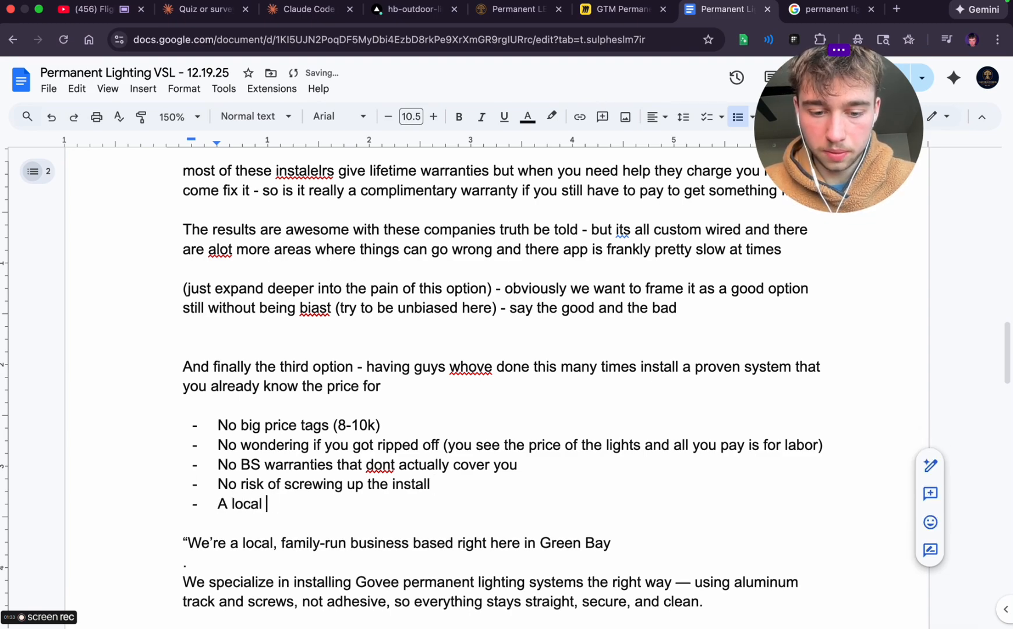
type("brother owned business tha")
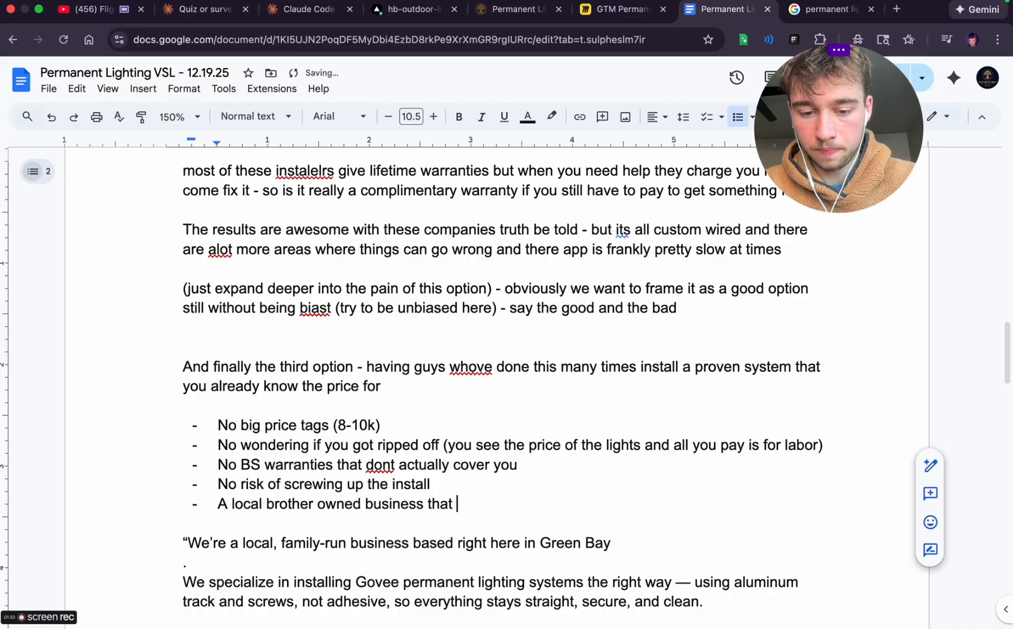
type("t ")
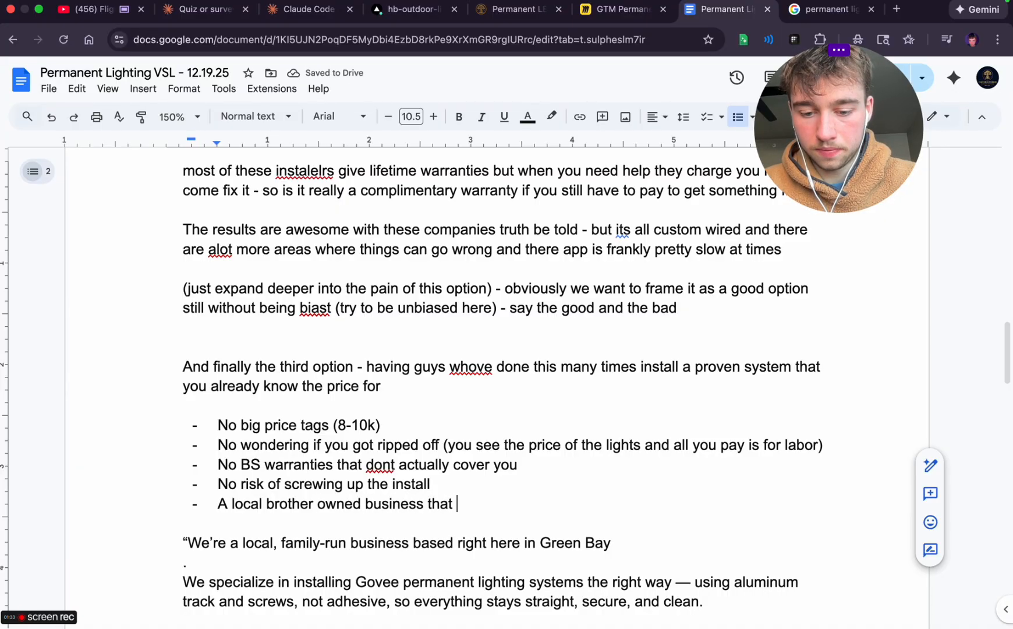
type("takes care of")
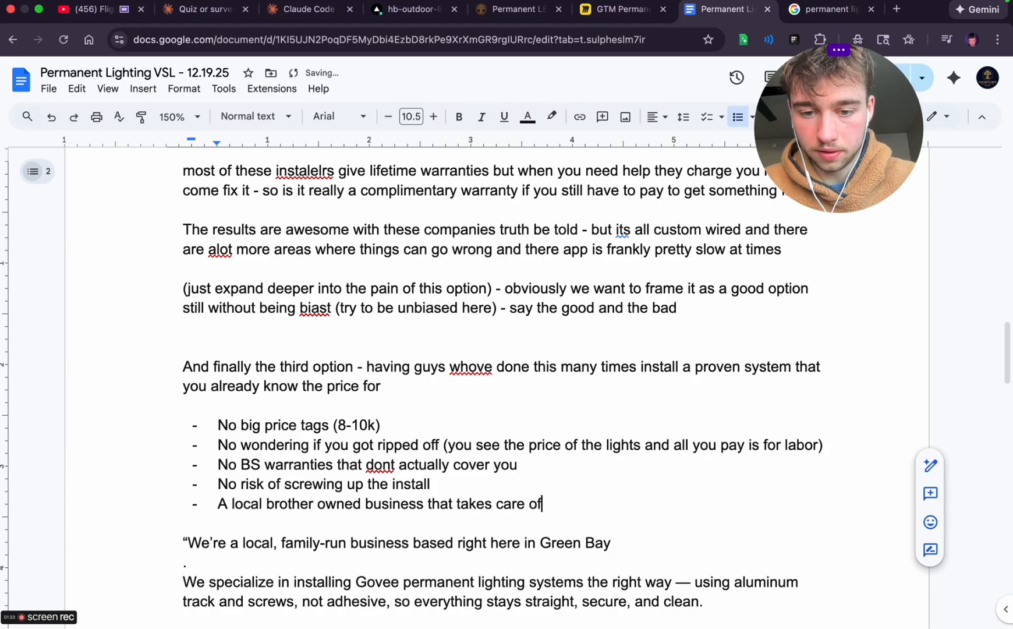
type(" you and your home")
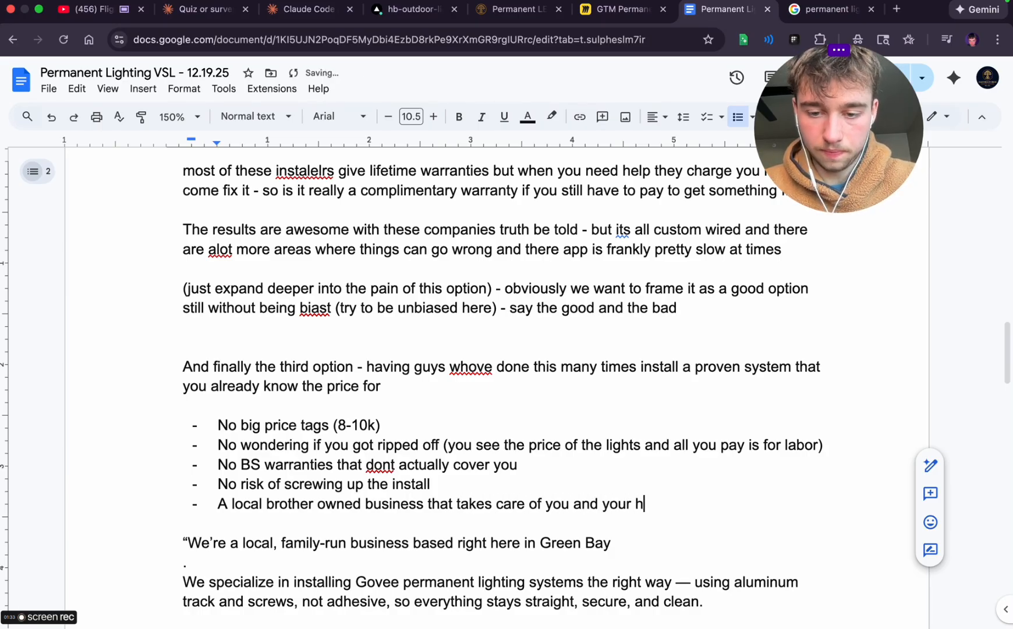
End the dashed list and start a note below it reading '(expand on thai options its the best one'
scroll(441, 523, "down", 1)
scroll(441, 523, "down", 5)
key("Return")
key("Return")
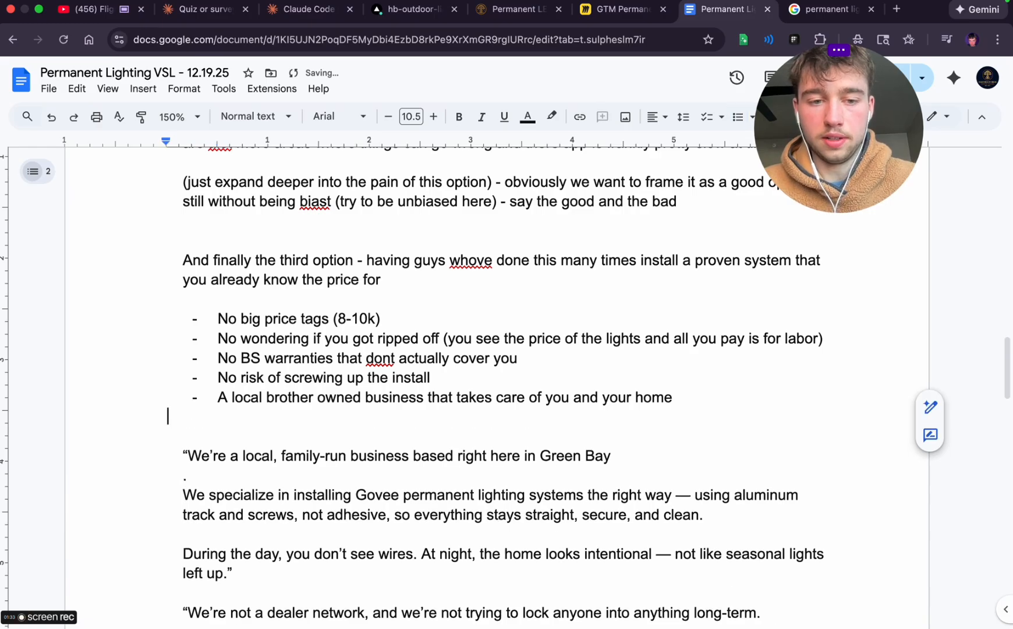
key("Return")
type("(expand on thsi")
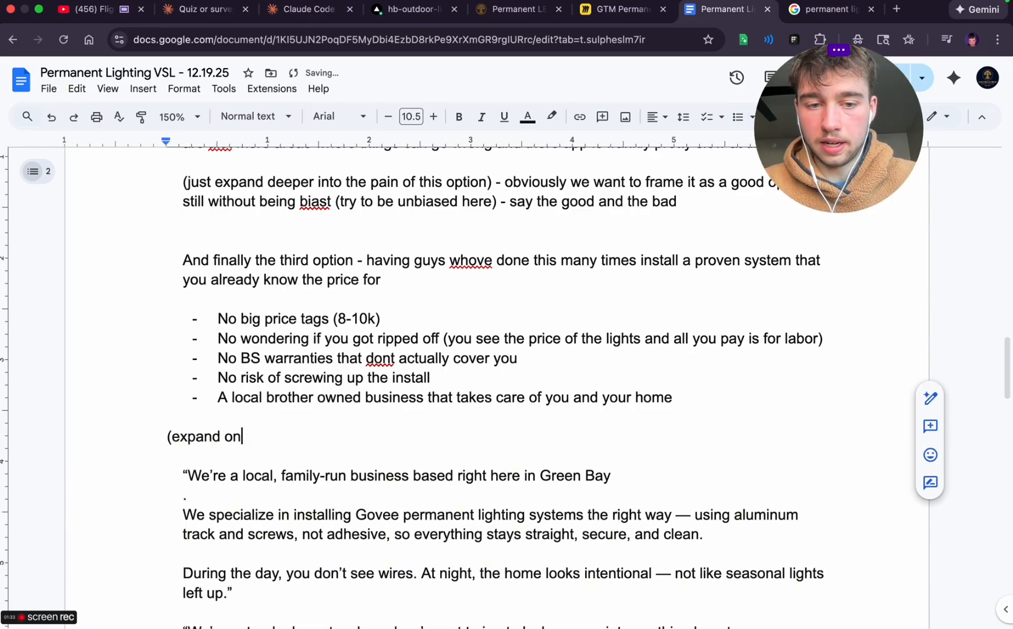
key("BackSpace")
key("BackSpace")
type("ai options its the")
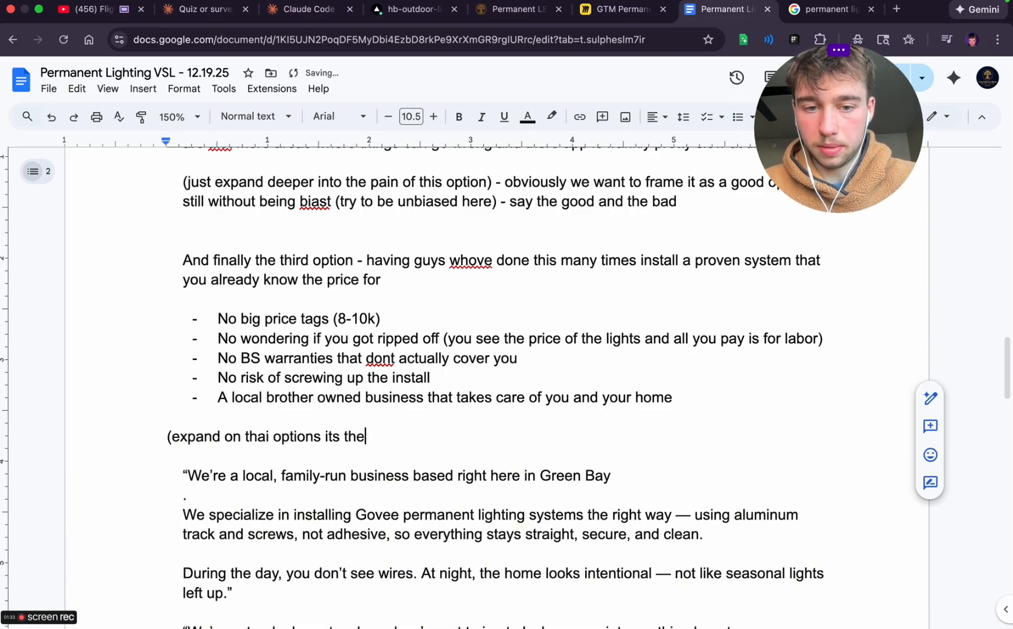
type(" best one ")
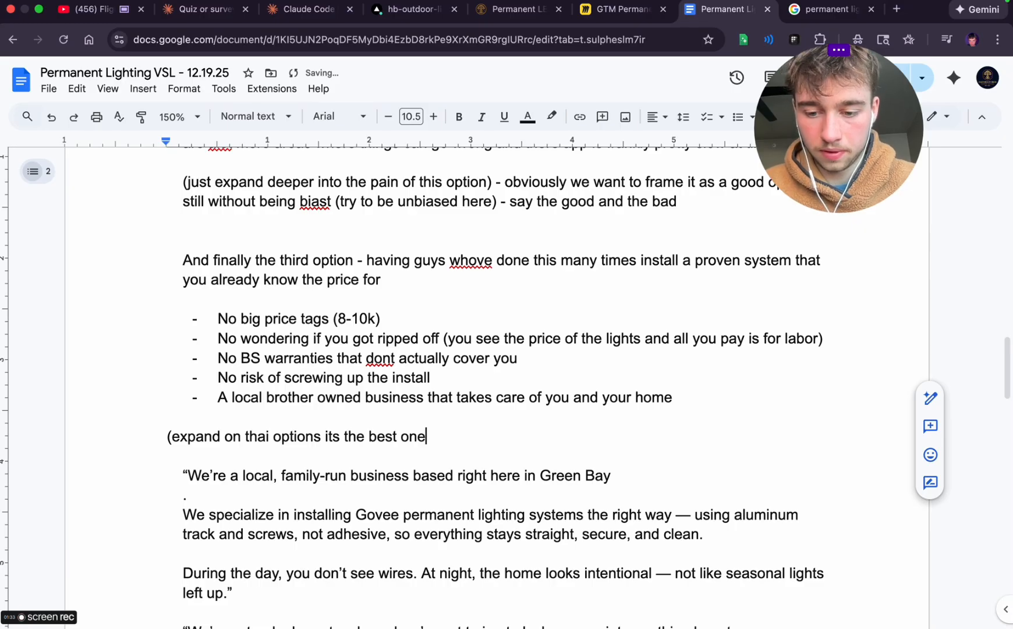
type(") right we wa")
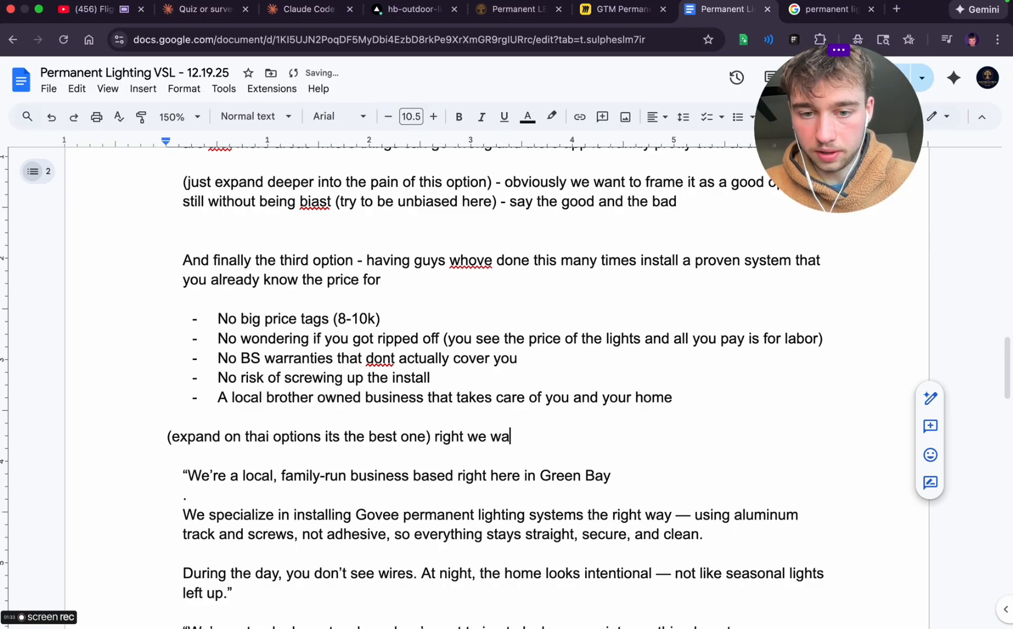
type("nt this to be more expansic")
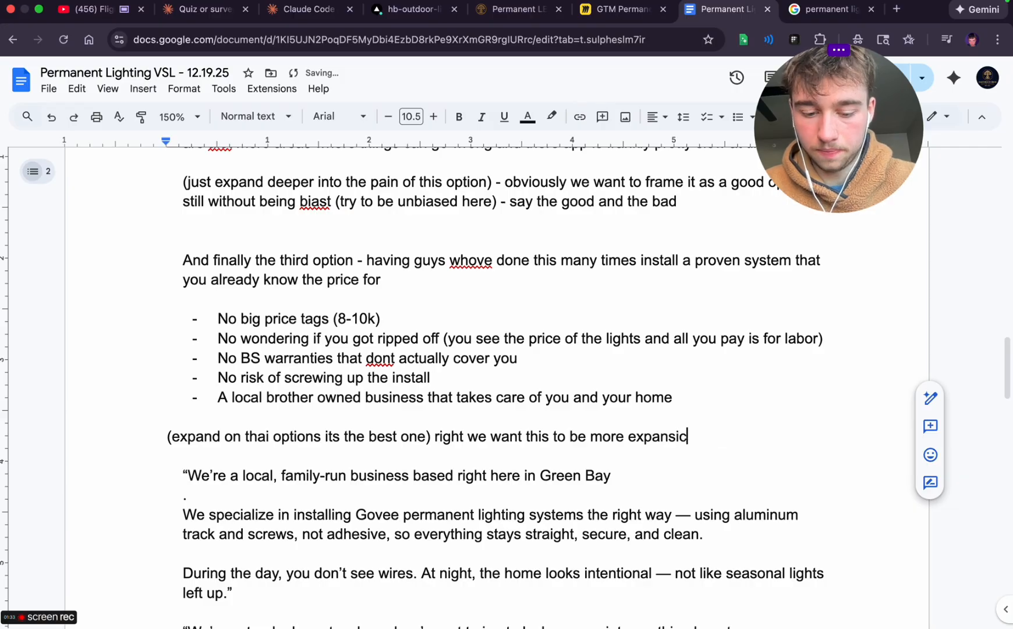
key("BackSpace")
type("ve because its th")
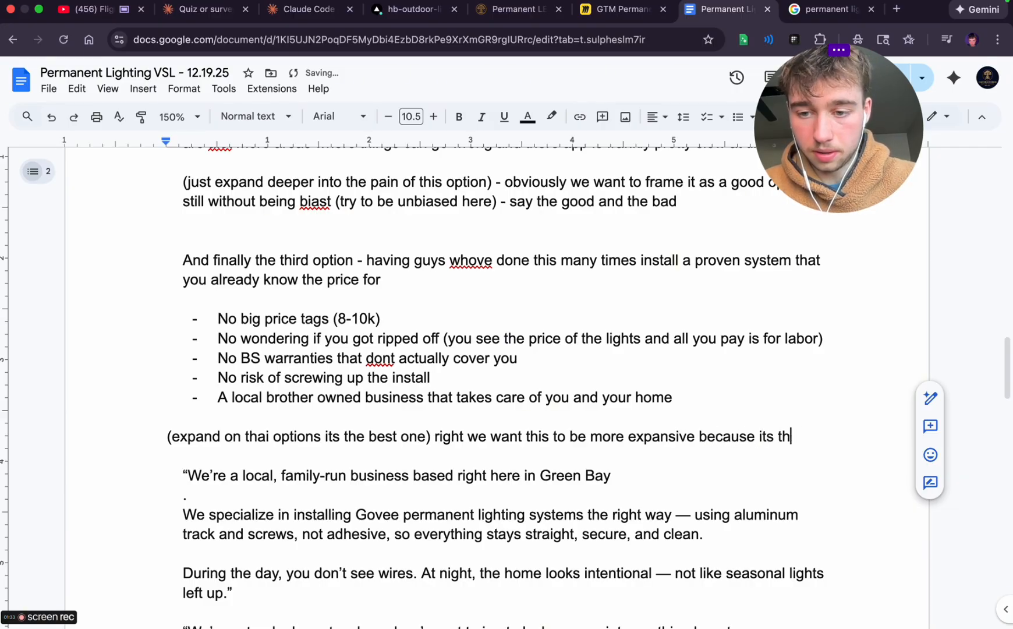
type("e best option")
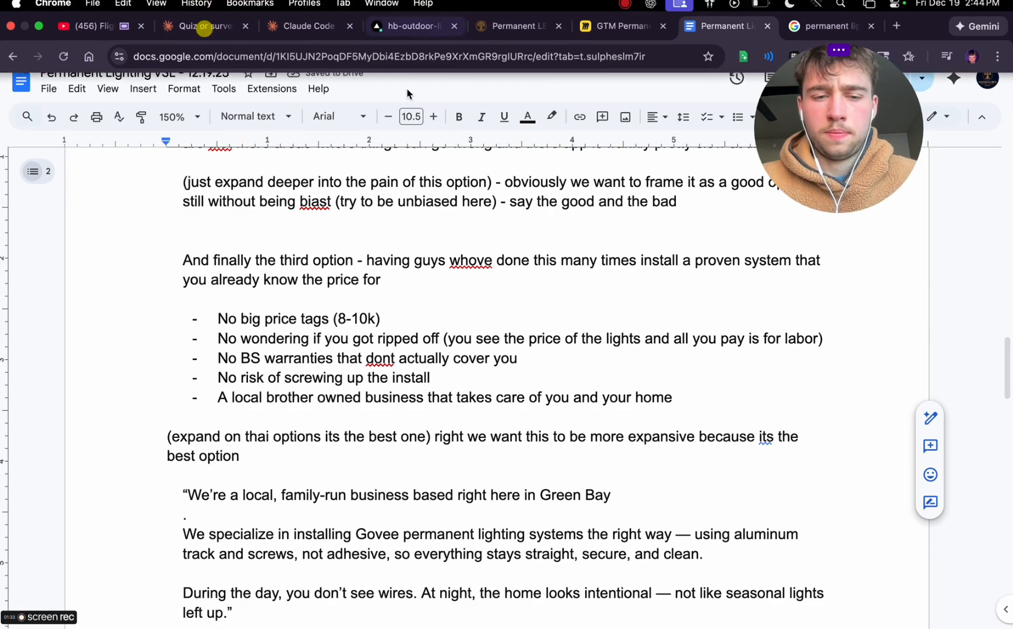
Insert an extra blank line above the 'We’re a local, family-run business based right here in Green Bay' paragraph
scroll(370, 357, "down", 3)
scroll(369, 358, "down", 5)
scroll(370, 358, "up", 6)
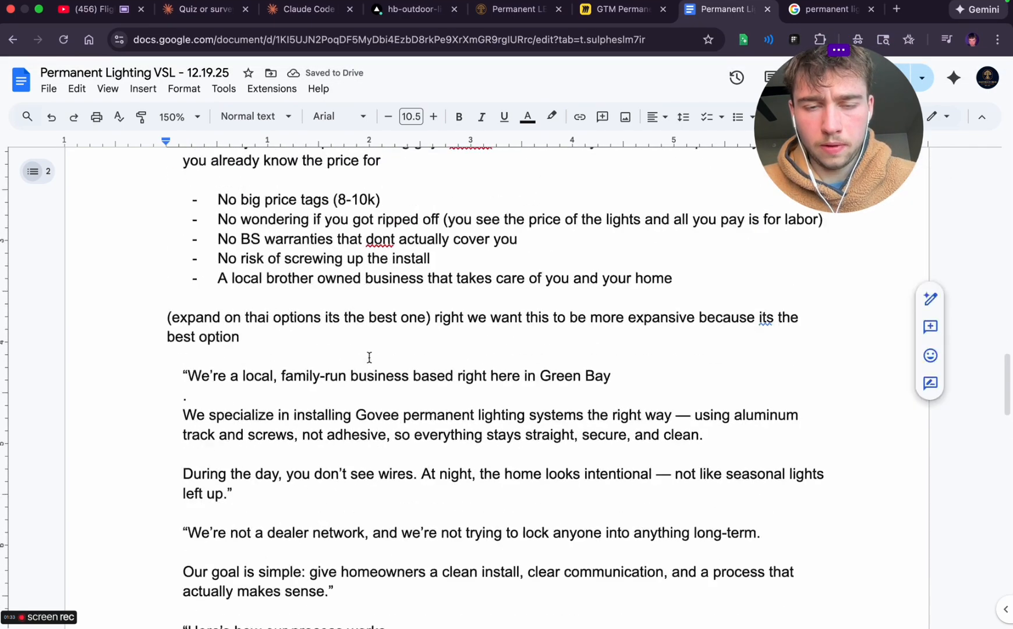
left_click(175, 481)
key("Return")
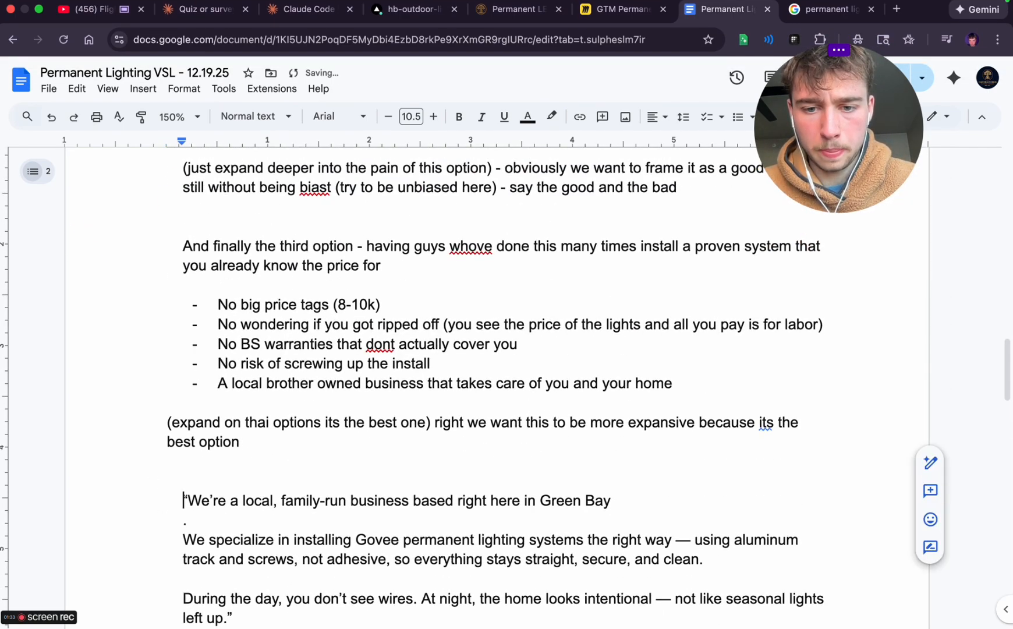
Switch to Vercel and open the get started page in the preview of the newest hb-outdoor-lighting-website deployment
left_click(417, 10)
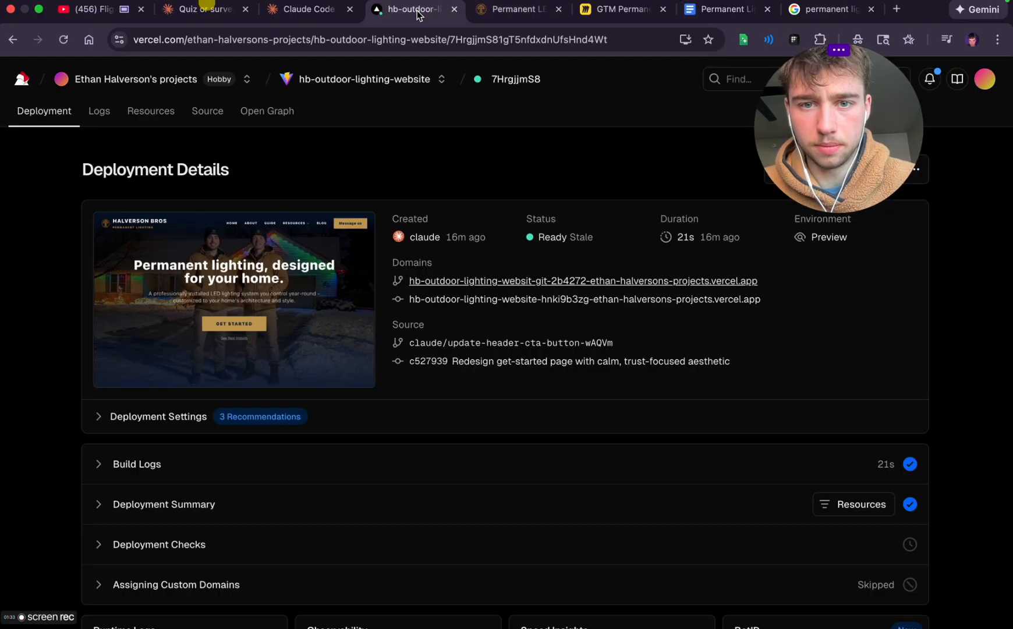
left_click(382, 78)
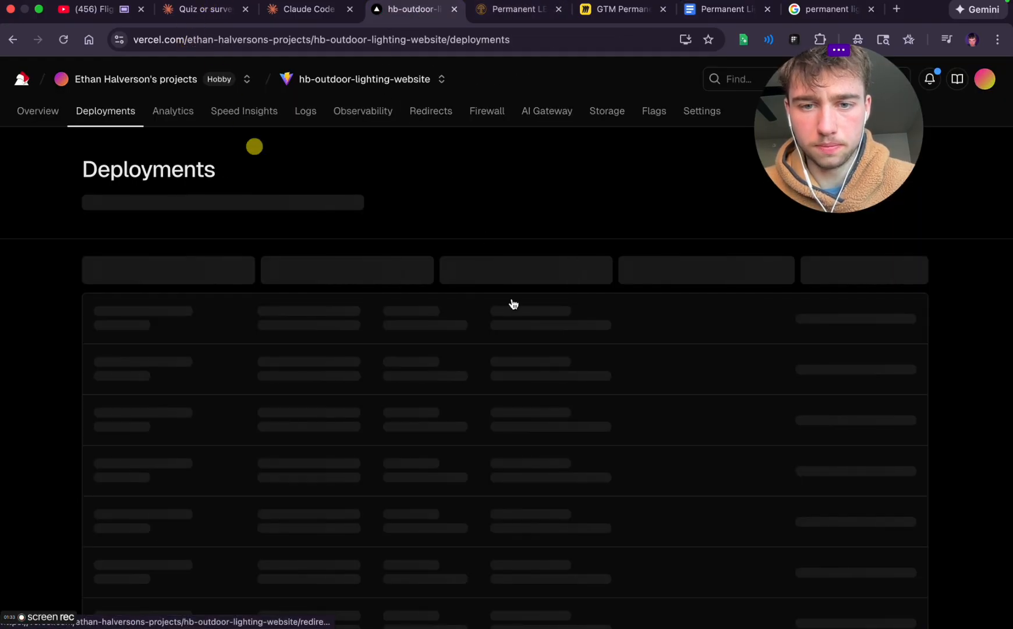
left_click(434, 327)
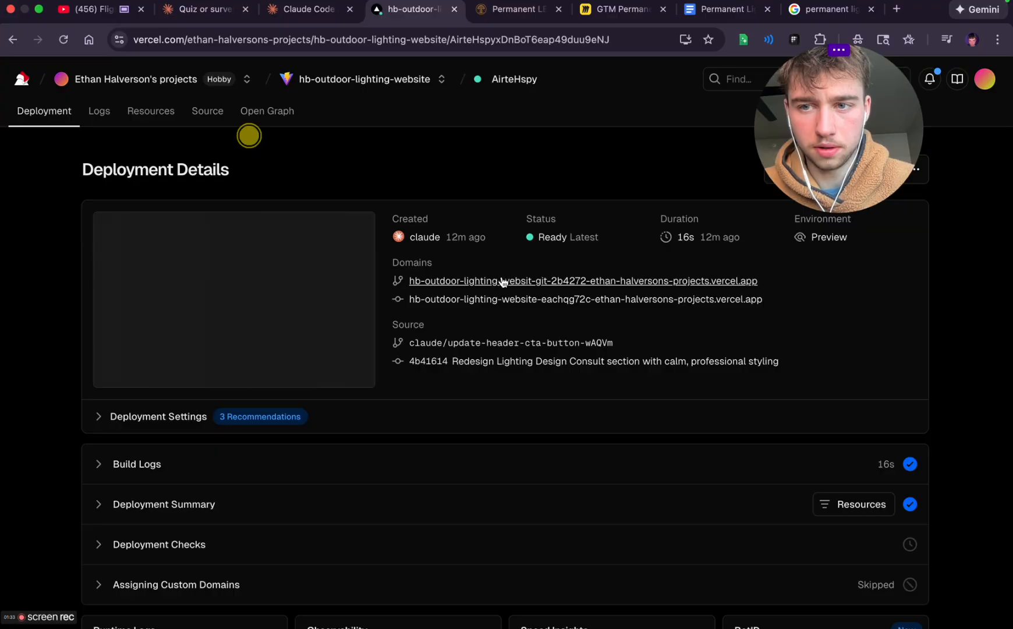
left_click(507, 275)
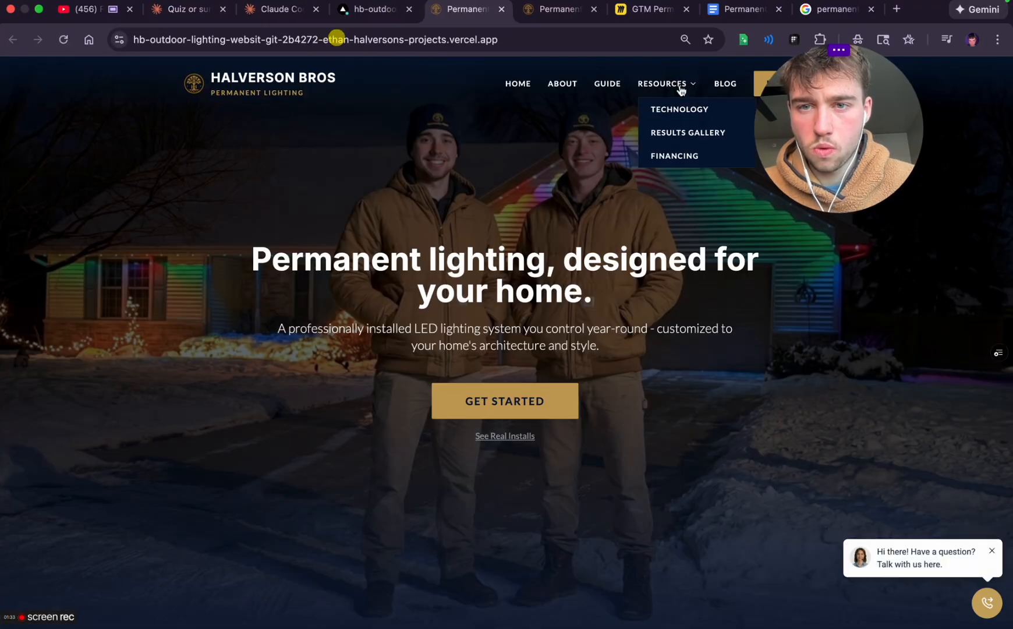
left_click(506, 402)
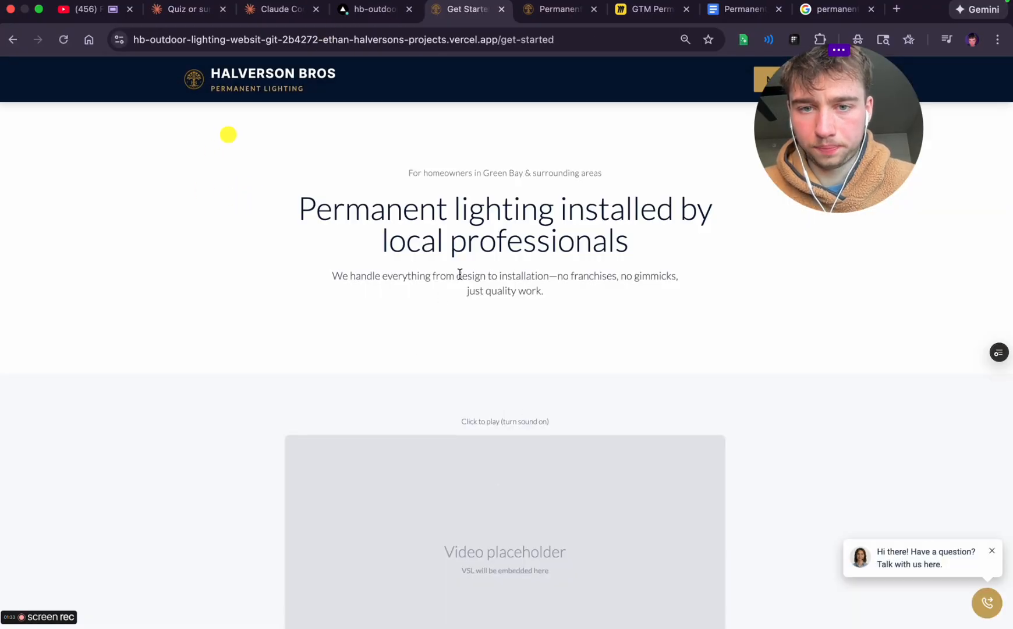
Return to Vercel's deployments list and open the details of the 'Redesign get-started page with calm, trust-focused aesthetic' deployment
left_click(366, 8)
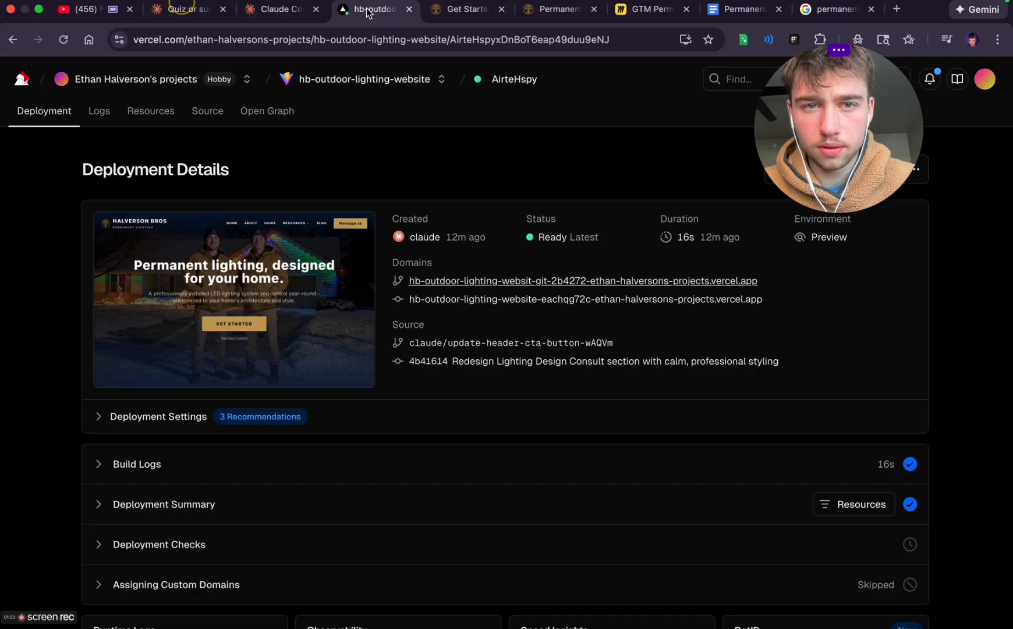
left_click(278, 8)
left_click(466, 9)
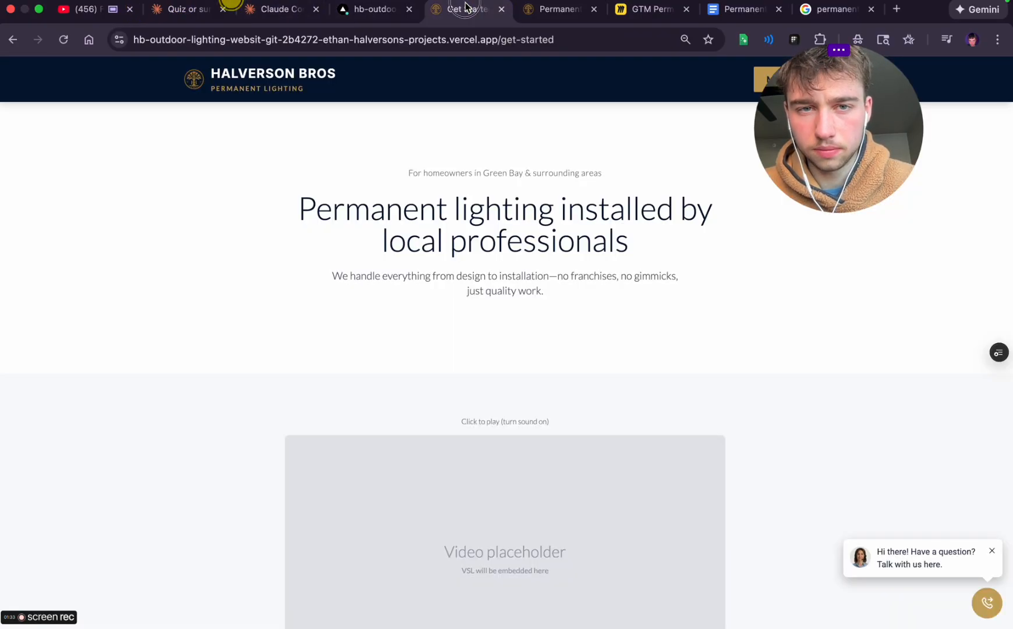
left_click(373, 9)
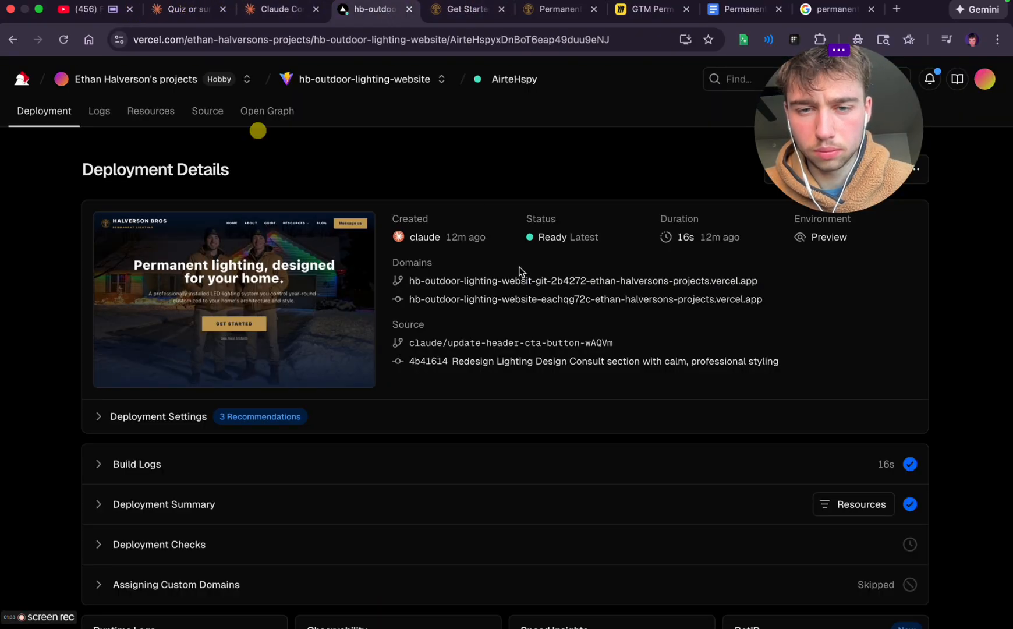
left_click(328, 84)
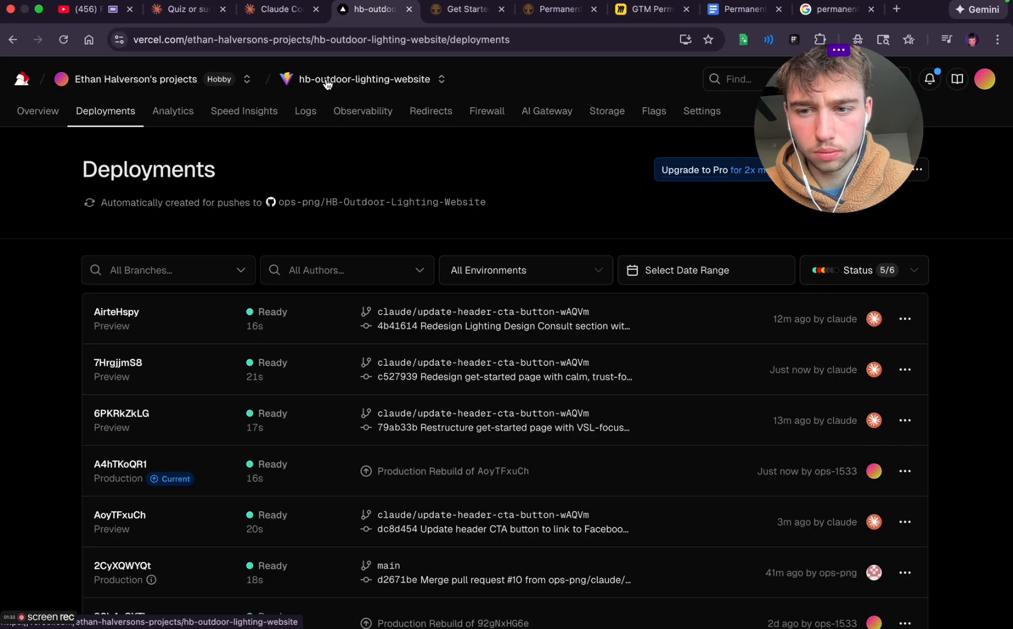
left_click(315, 370)
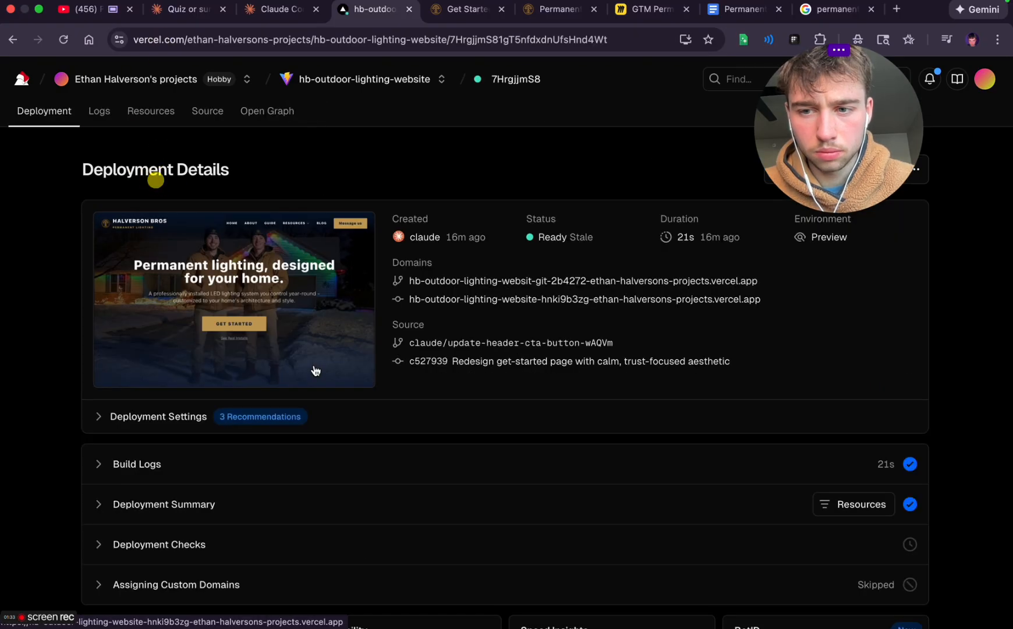
View commit 4b41614 on GitHub from the newest entry in the deployments list and return to Vercel
left_click(344, 81)
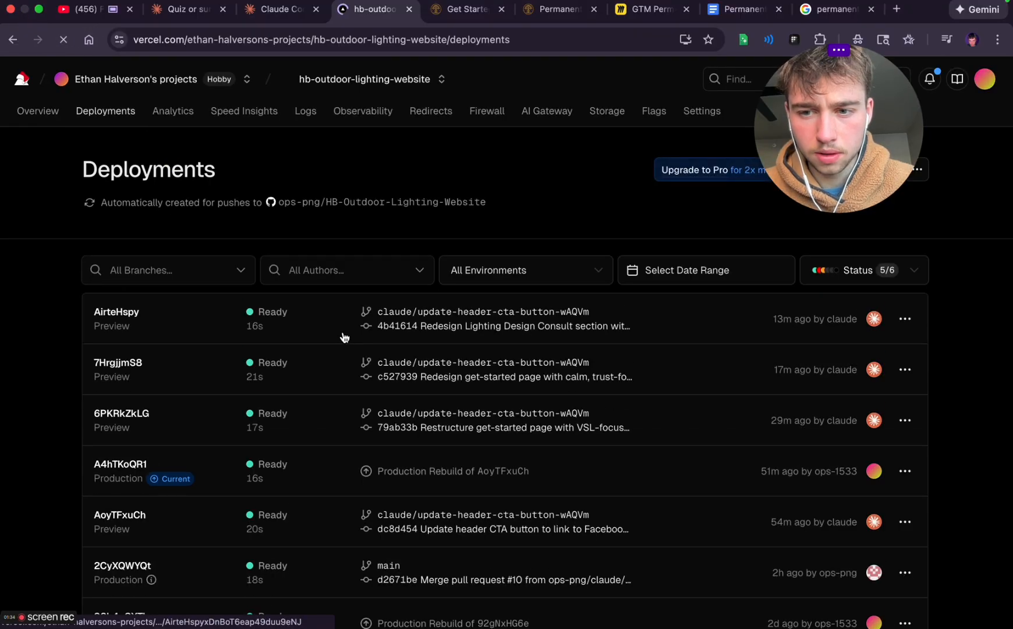
left_click(394, 326)
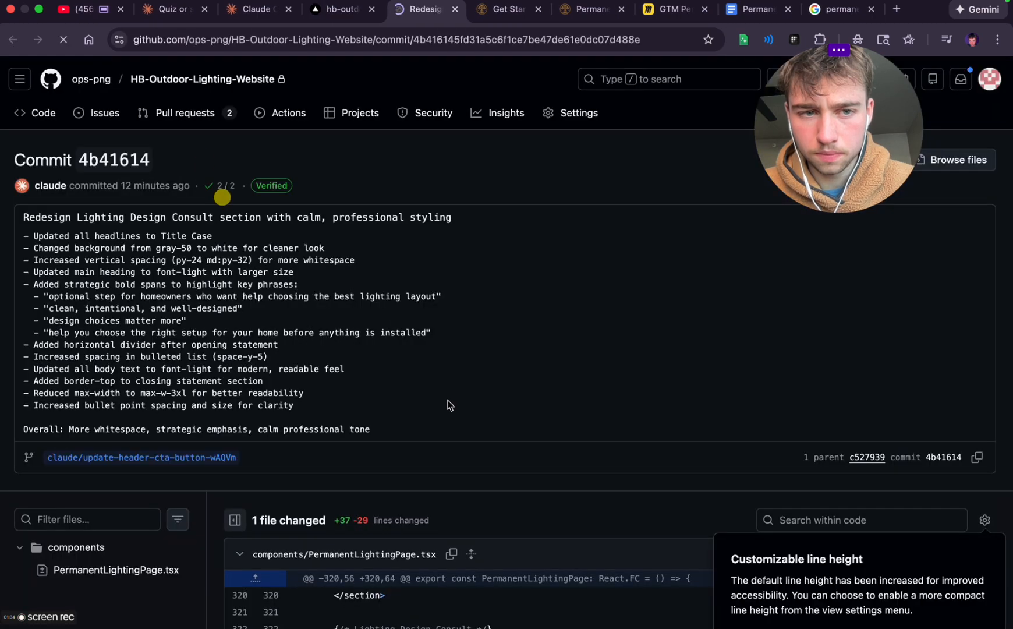
left_click(327, 14)
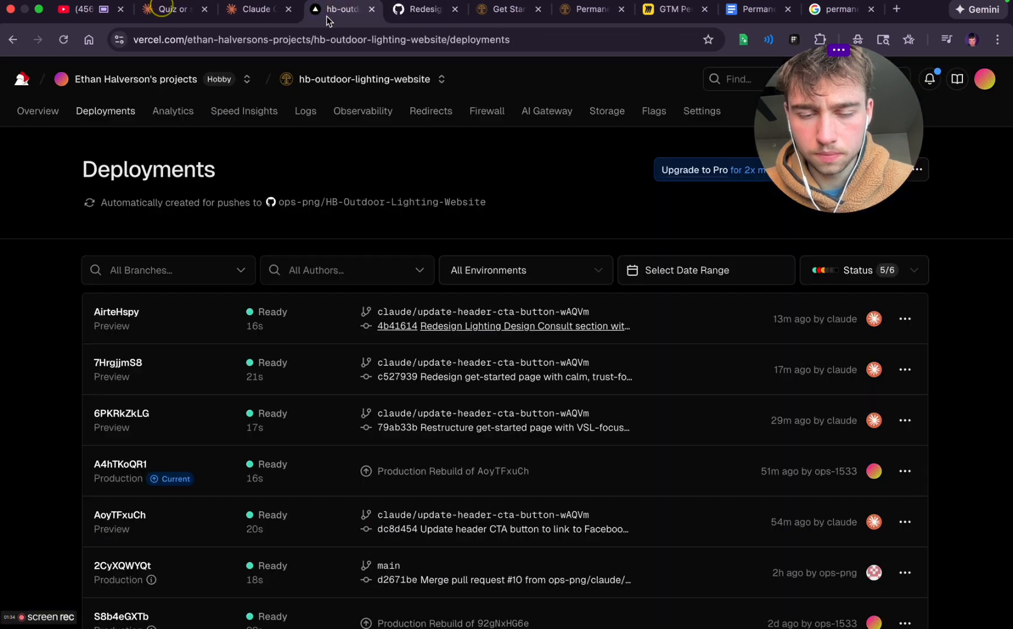
Open the newest deployment's preview site and examine its get started page down to the frequently asked questions
left_click(321, 332)
left_click(505, 399)
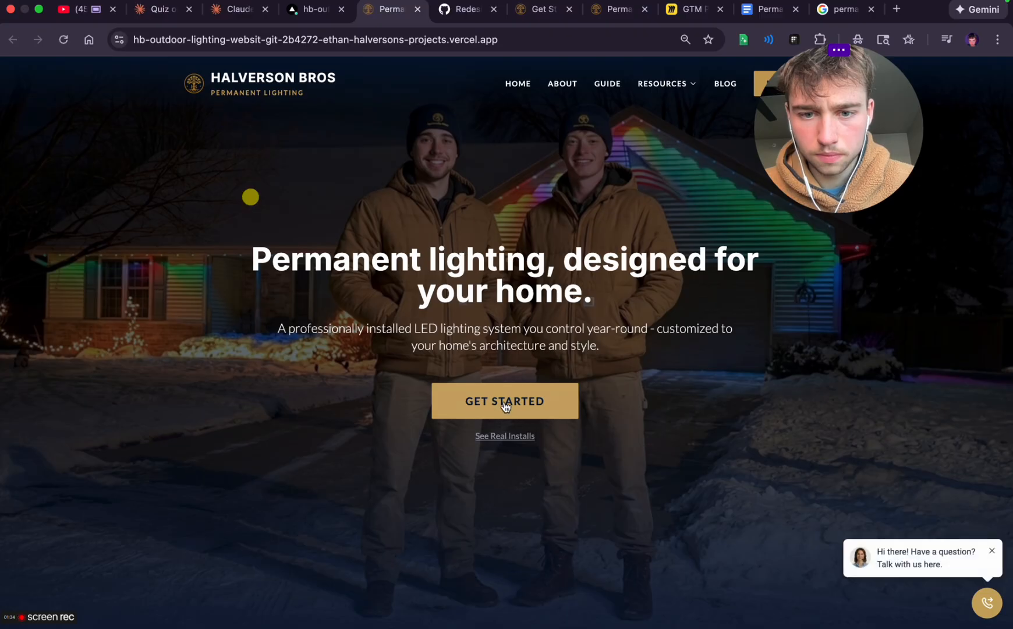
scroll(504, 406, "down", 8)
scroll(504, 406, "down", 10)
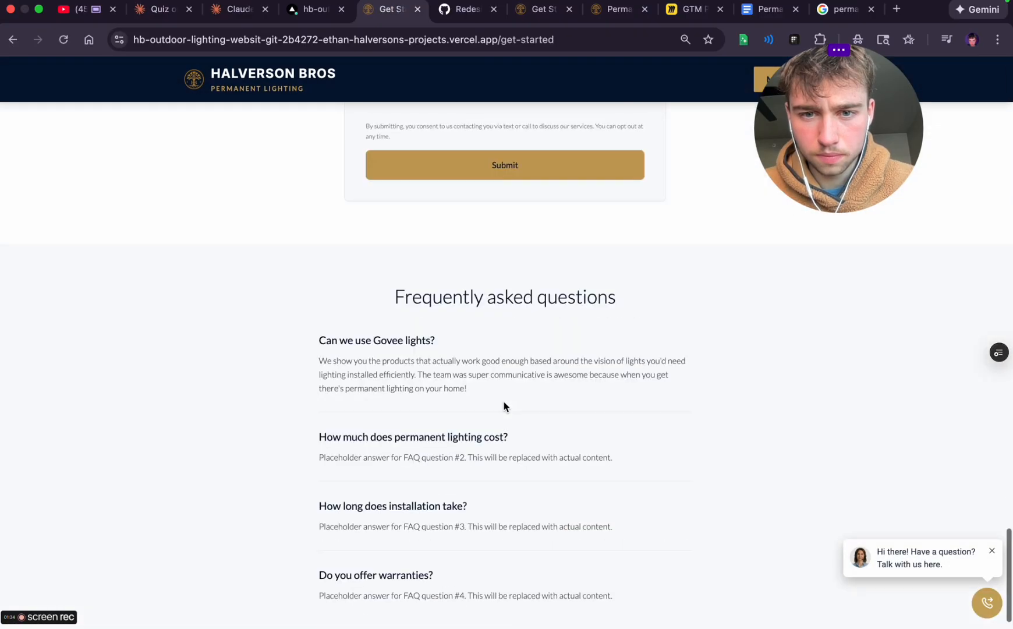
scroll(505, 406, "up", 20)
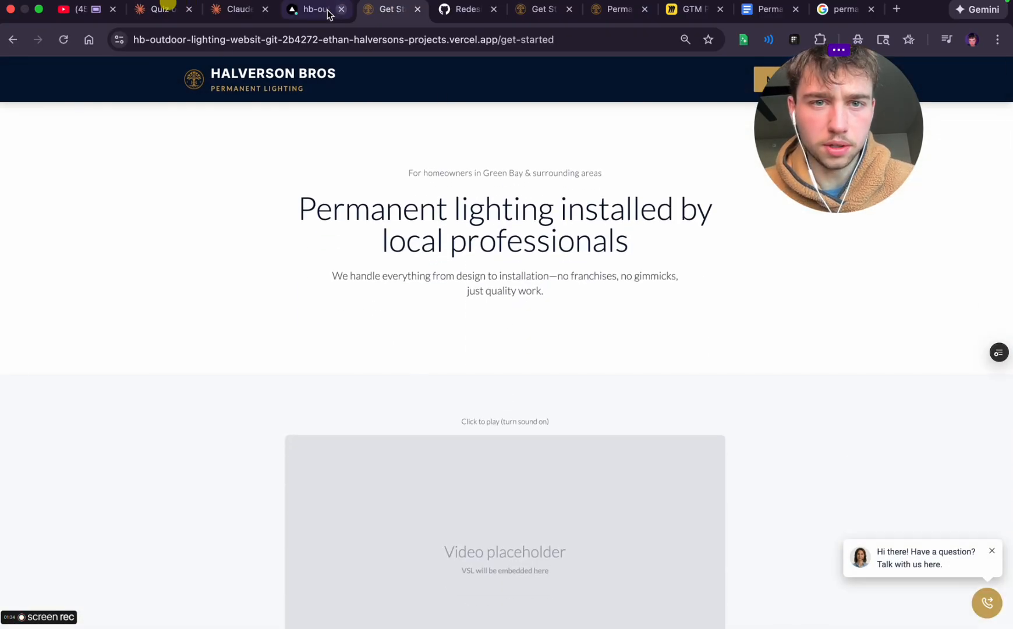
Switch to Claude Code and review its summary of the latest redesign
left_click(315, 9)
left_click(222, 9)
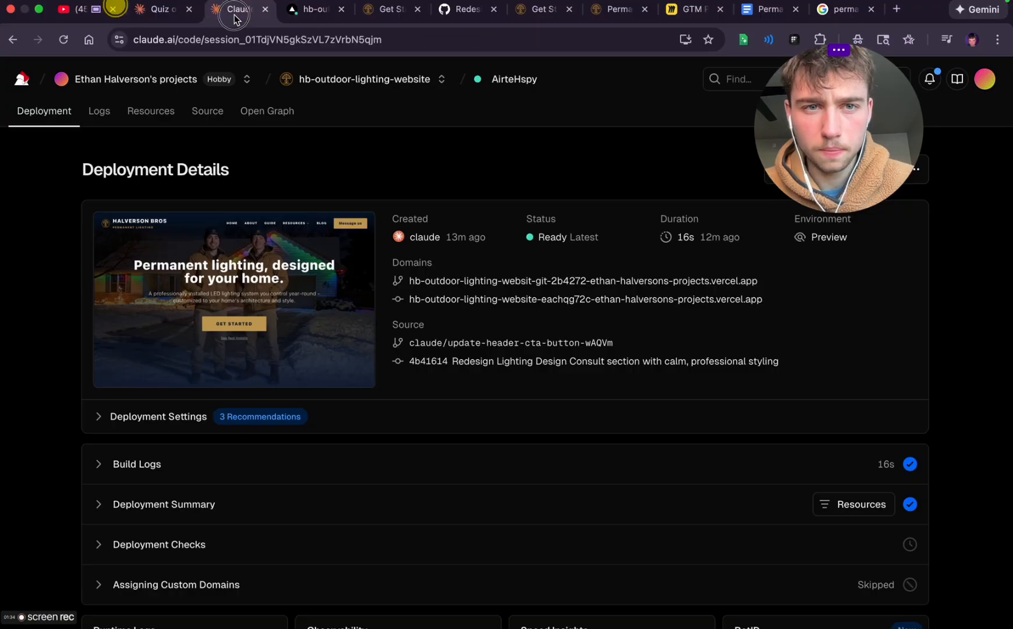
scroll(551, 467, "up", 15)
scroll(551, 468, "down", 3)
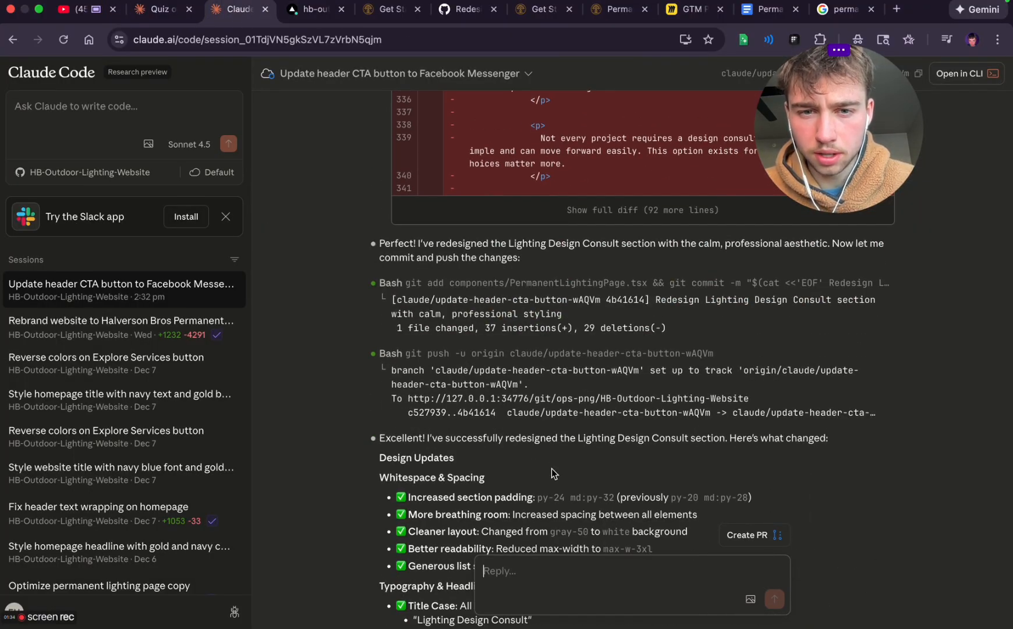
Return to the preview site's homepage and examine the Lighting Design Consult section
left_click(312, 11)
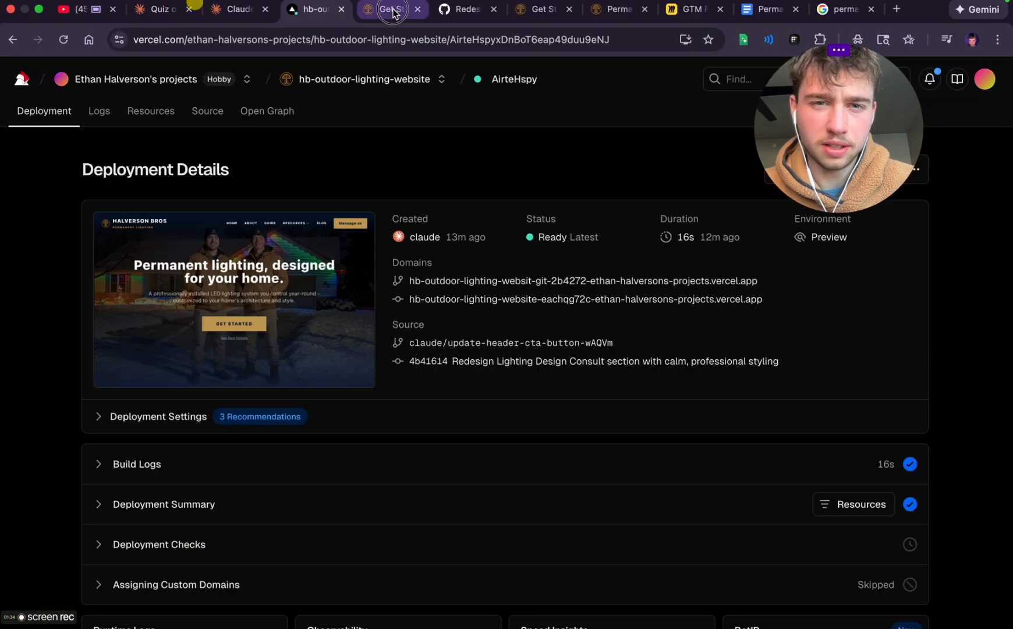
left_click(392, 11)
left_click(333, 83)
scroll(386, 335, "down", 15)
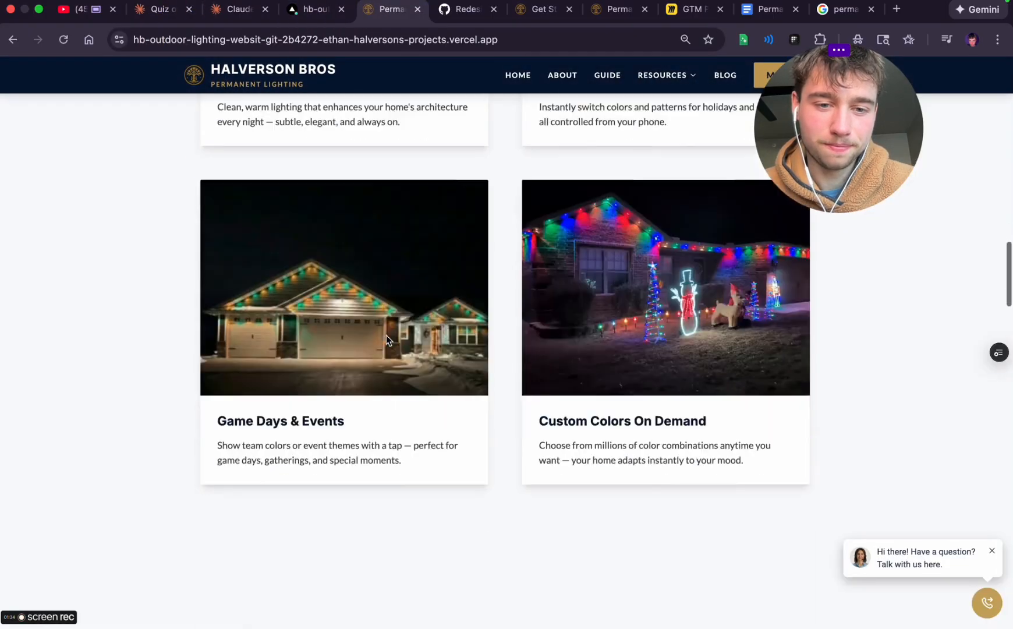
scroll(387, 335, "down", 20)
scroll(385, 335, "up", 13)
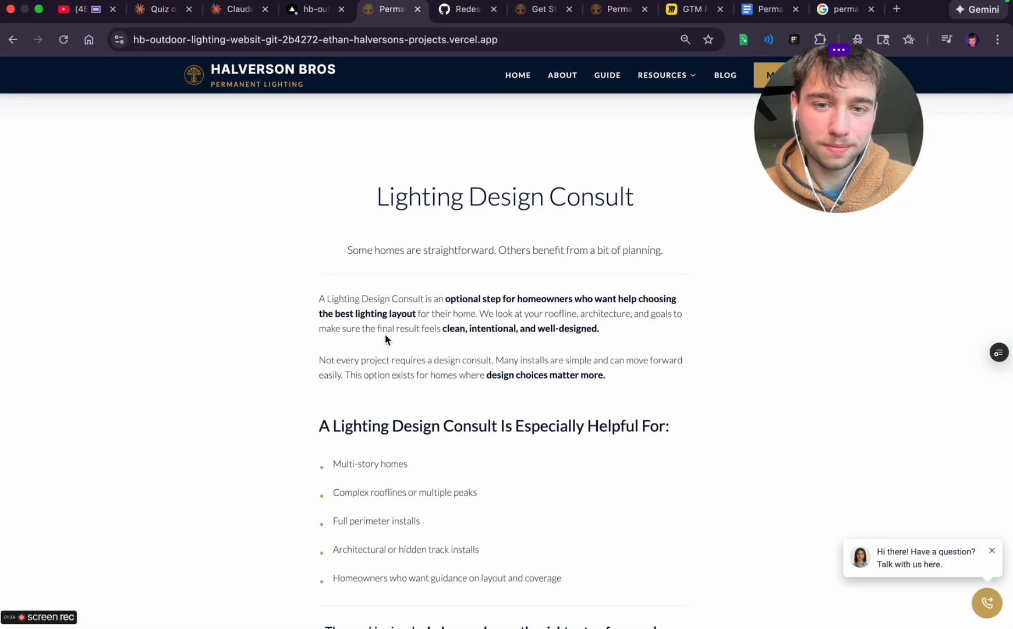
scroll(452, 430, "down", 4)
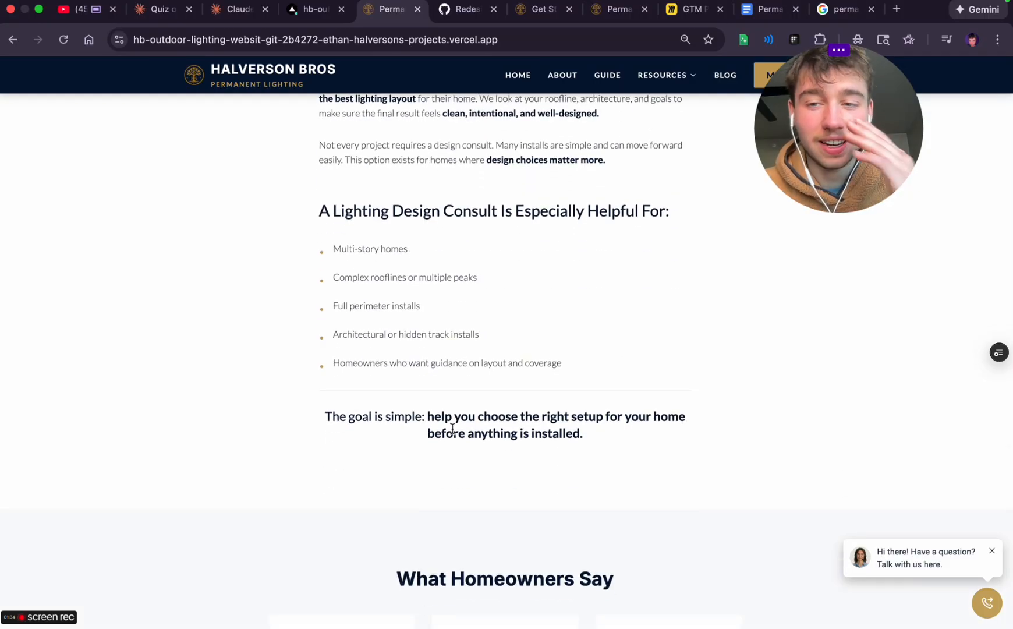
Tell Claude Code to make the lighting design consult section back to normal and apply this redesign to the entire get started page instead
left_click(229, 15)
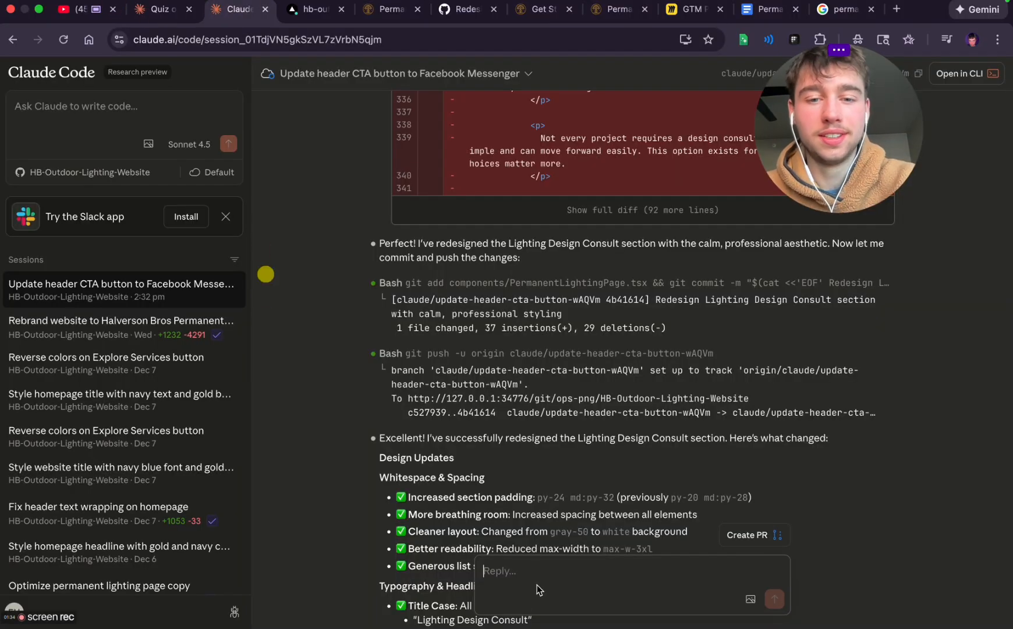
left_click(498, 577)
type("no i wanted you to do this for the get started page dummy -")
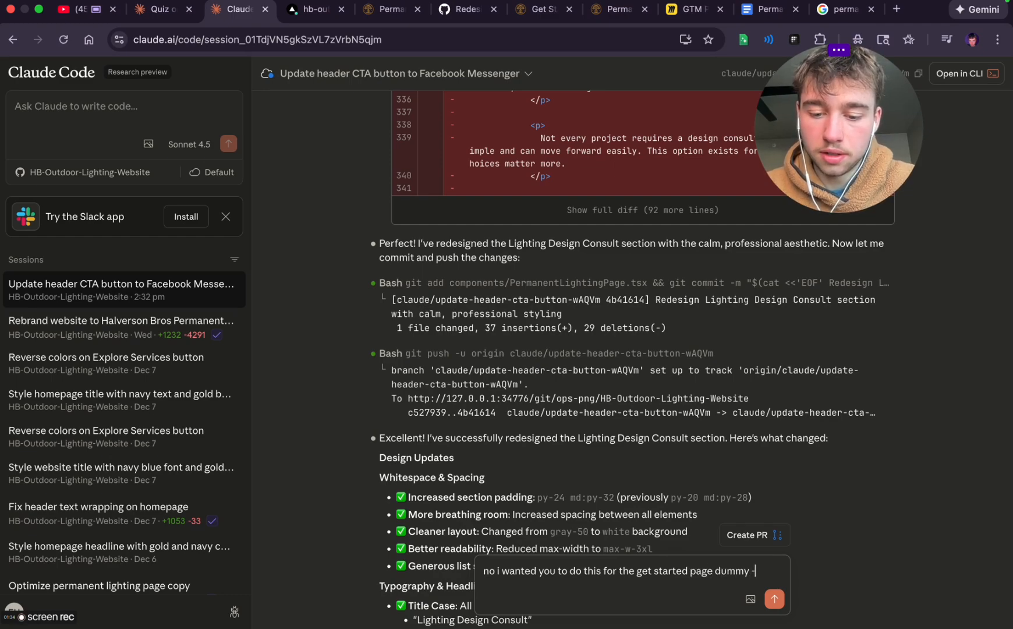
type("ase")
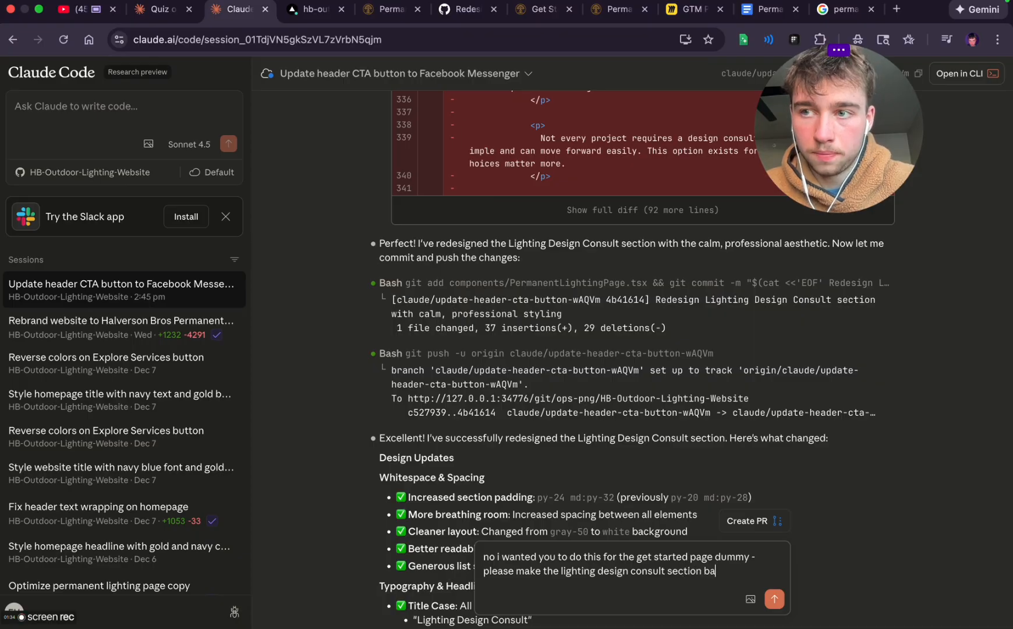
type("nd do this to the entrie get")
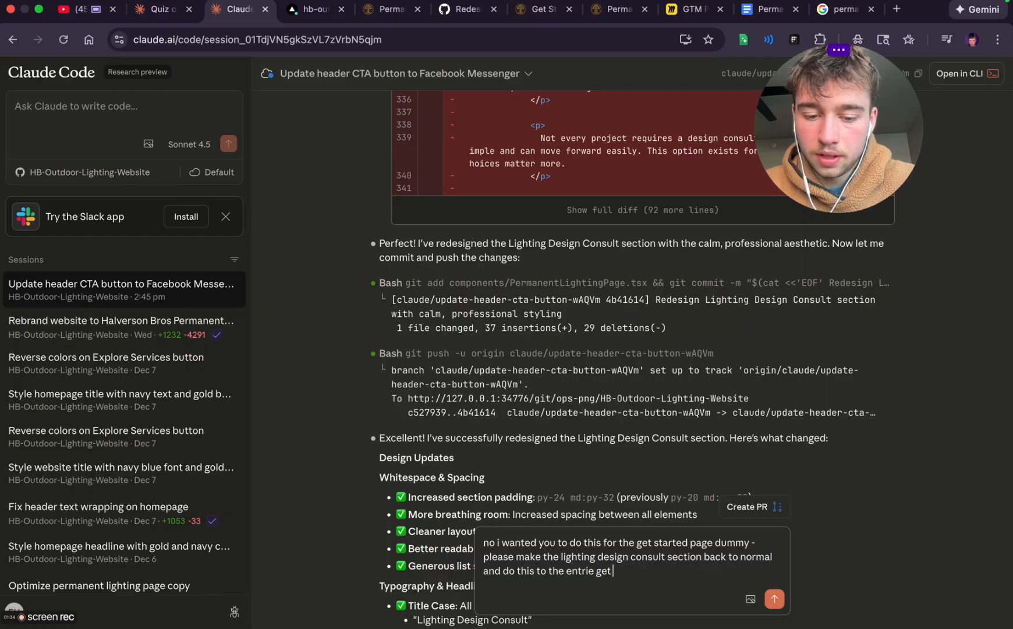
key("Return")
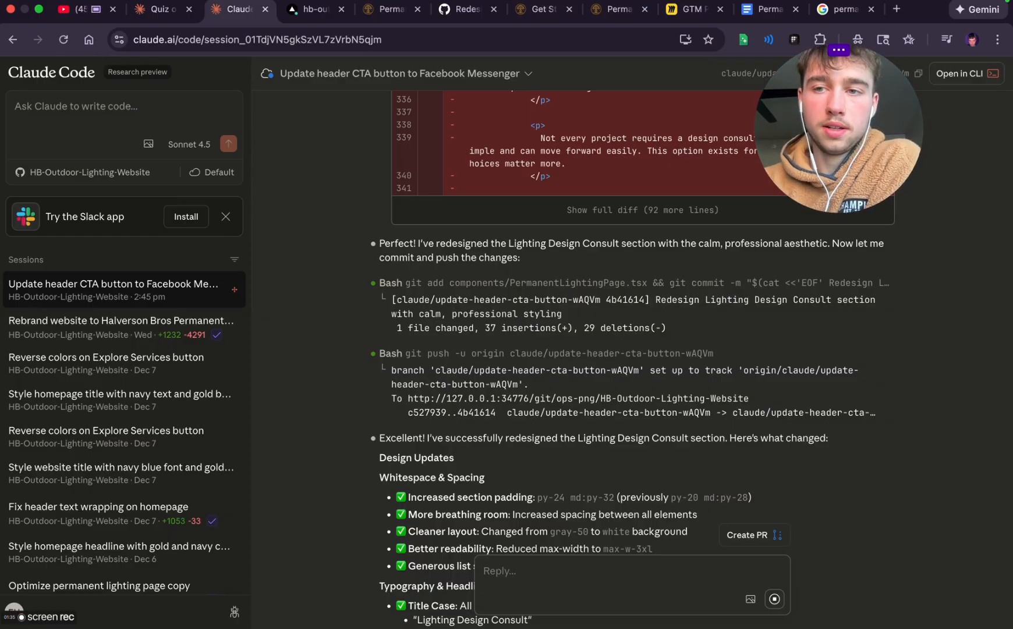
scroll(464, 267, "down", 10)
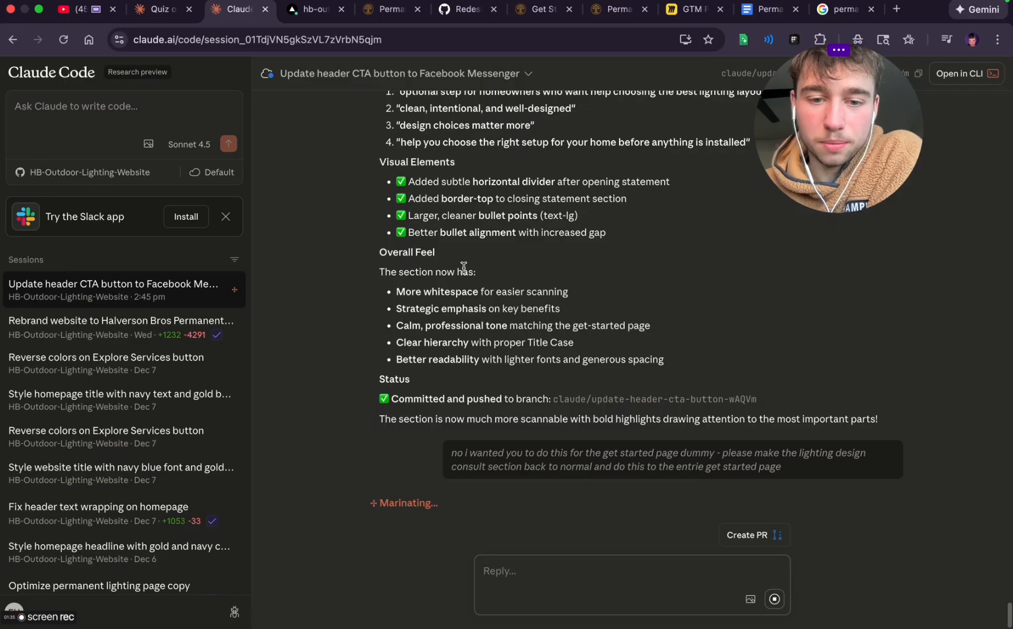
Look through the preview homepage's comparison and testimonial sections and reopen the get started page from its hero
left_click(320, 9)
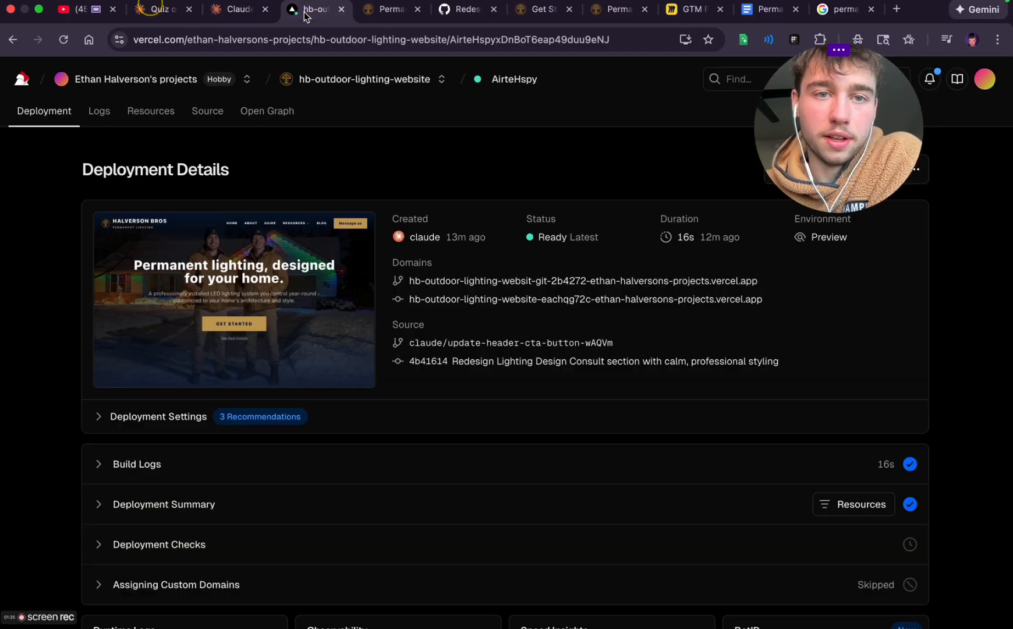
left_click(383, 10)
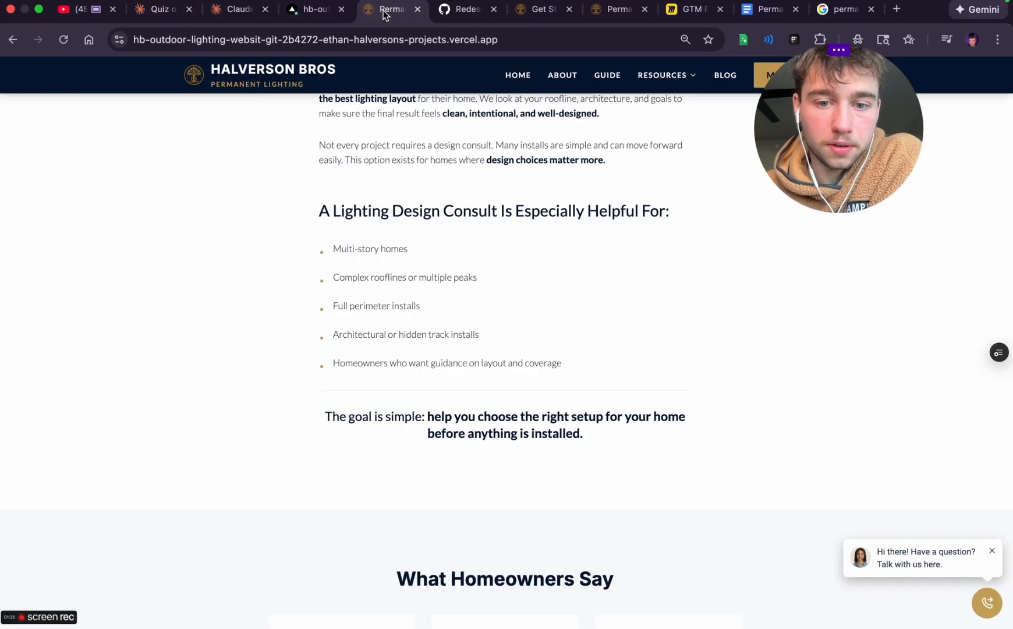
scroll(408, 419, "down", 3)
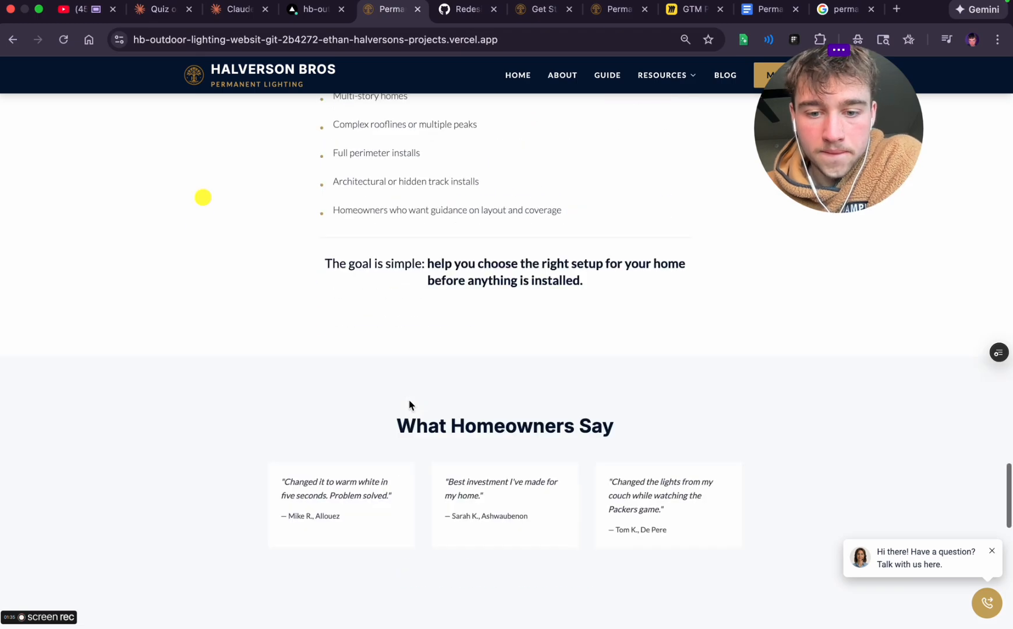
scroll(411, 405, "down", 15)
scroll(410, 405, "up", 20)
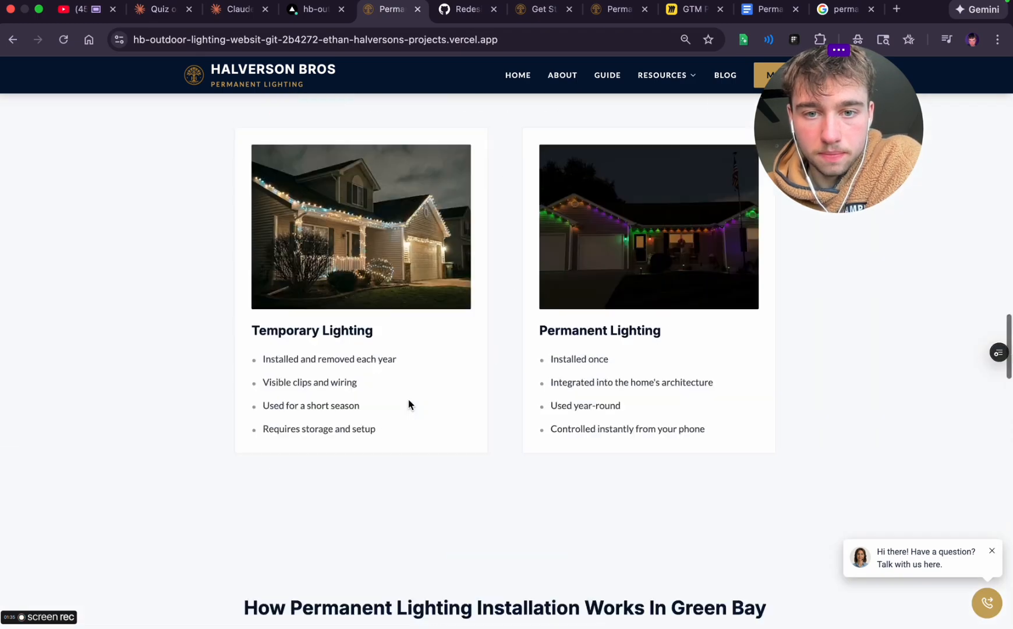
scroll(408, 405, "up", 15)
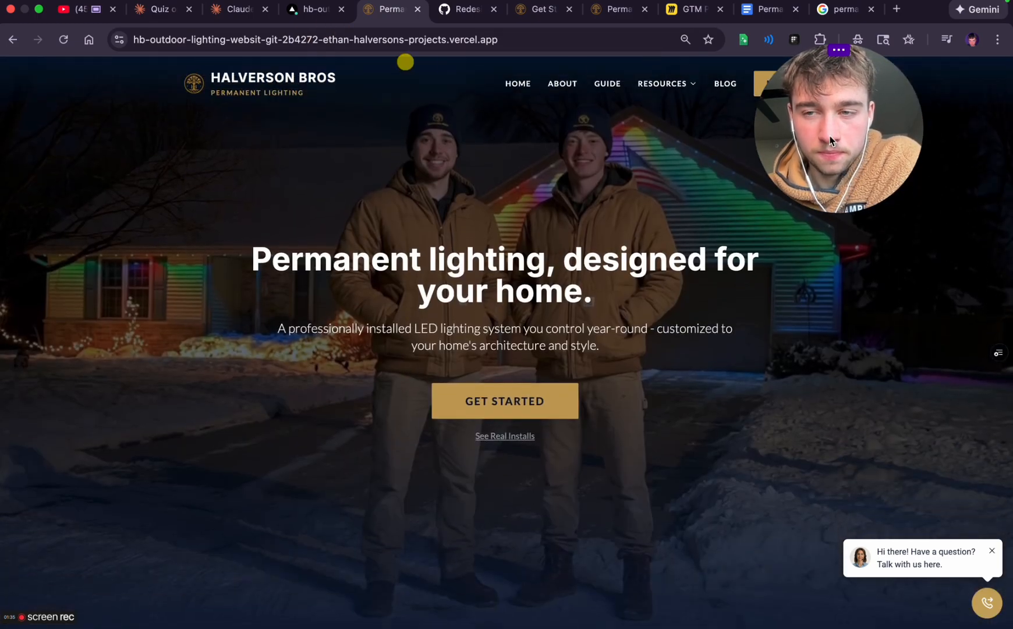
left_click_drag(831, 140, 953, 133)
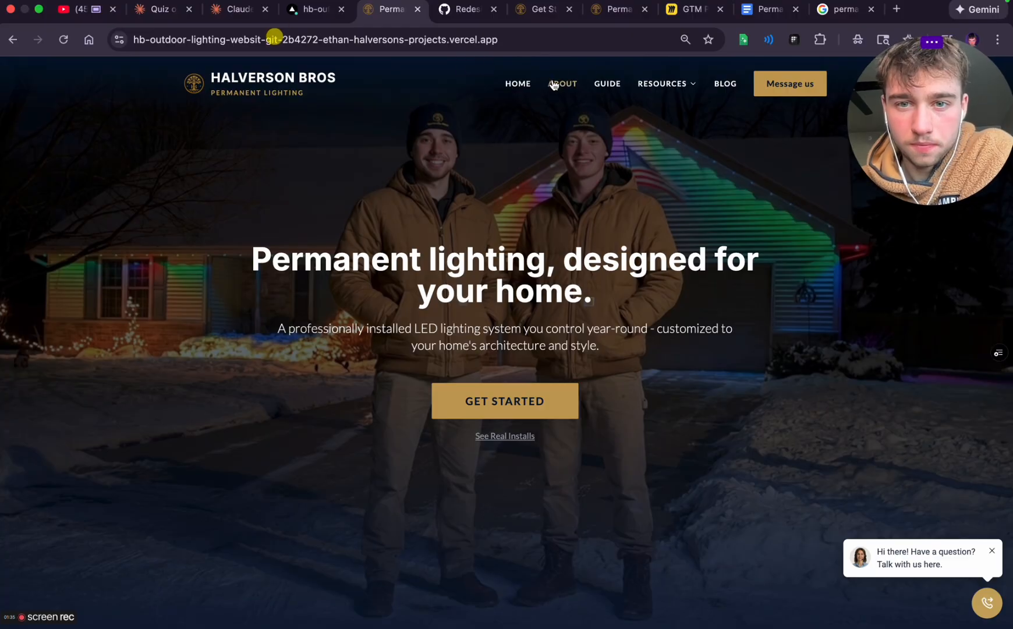
left_click(505, 401)
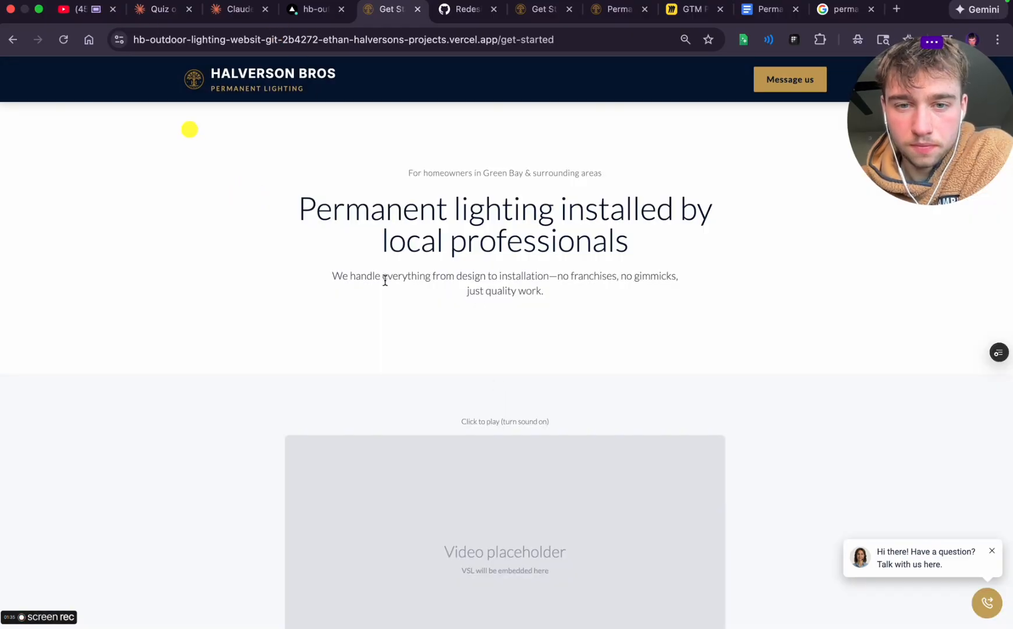
Switch to the VSL script in Google Docs and remove the opening quotation mark before "We're a local" and the stray period beneath that line
left_click(777, 16)
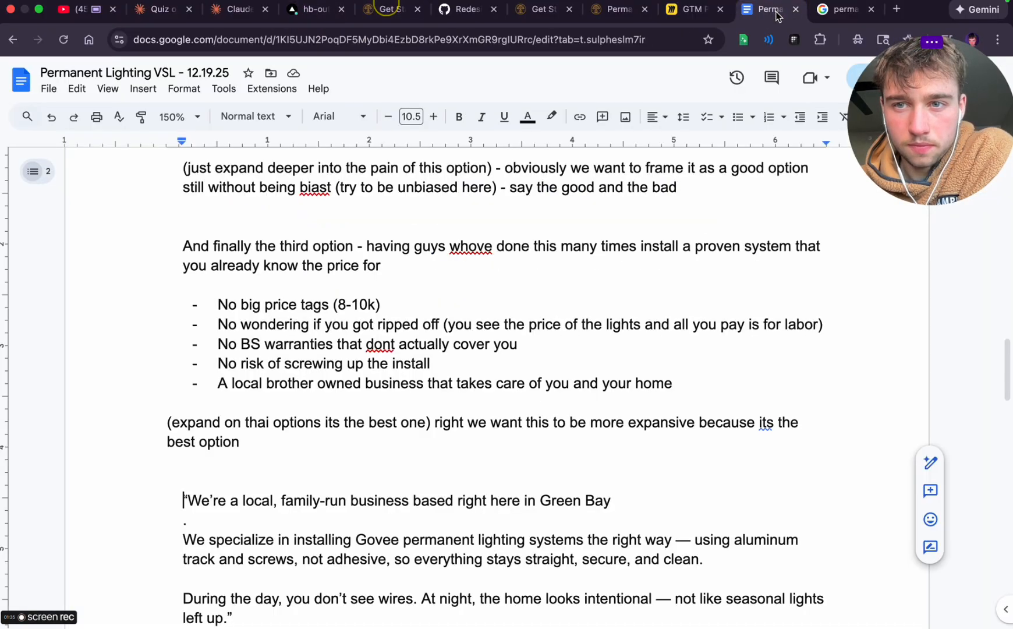
scroll(473, 399, "down", 3)
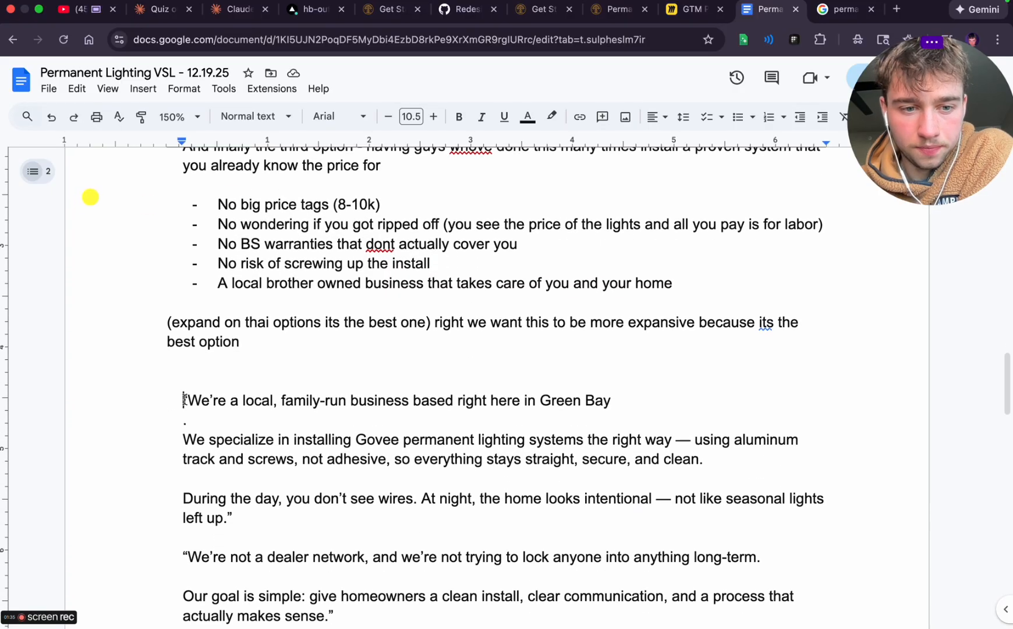
left_click(185, 400)
key("BackSpace")
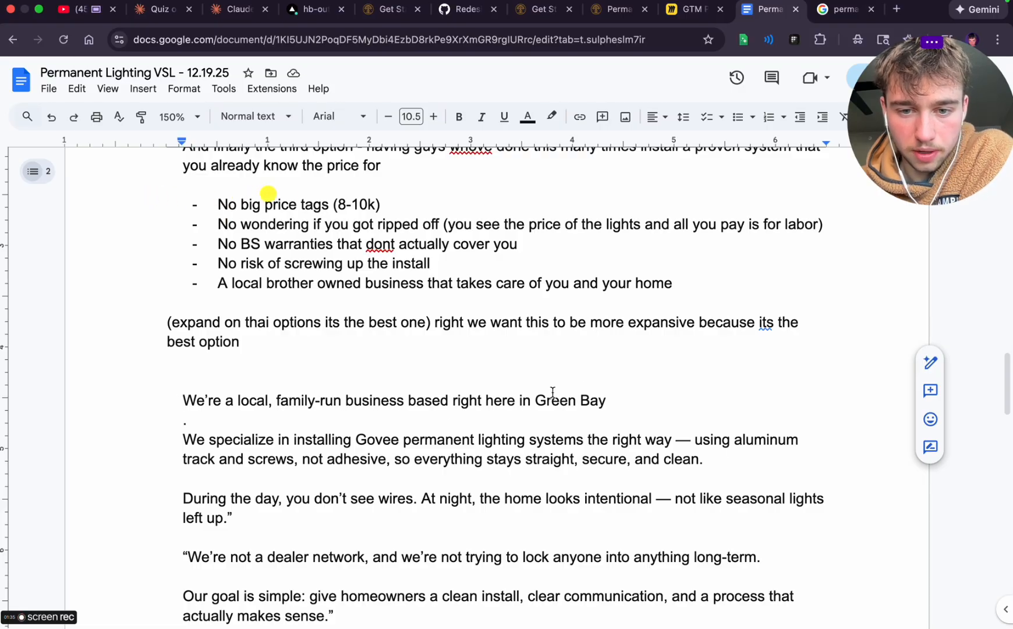
left_click(184, 421)
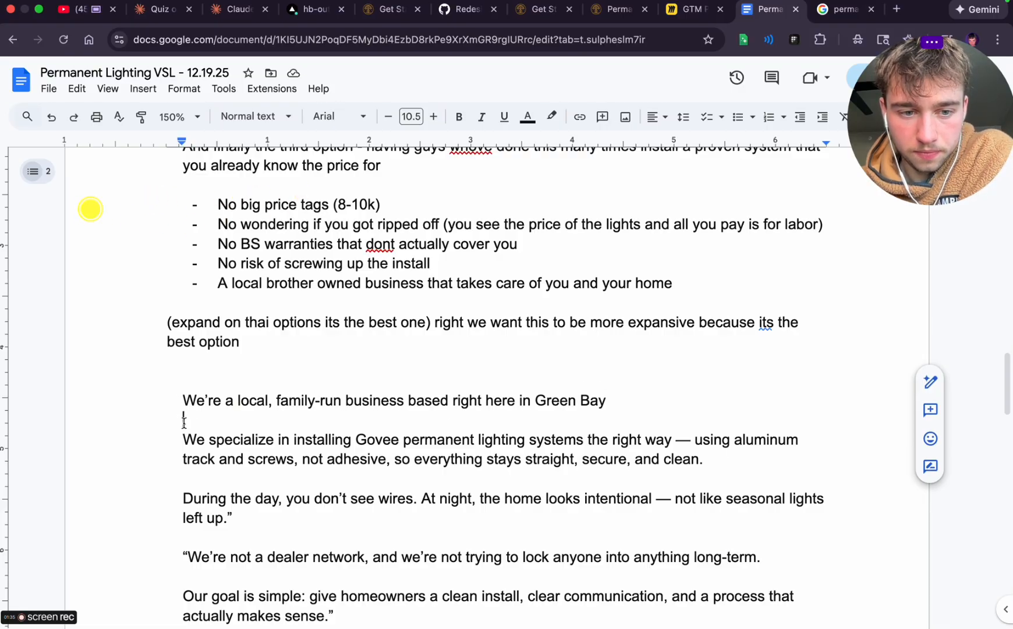
key("BackSpace")
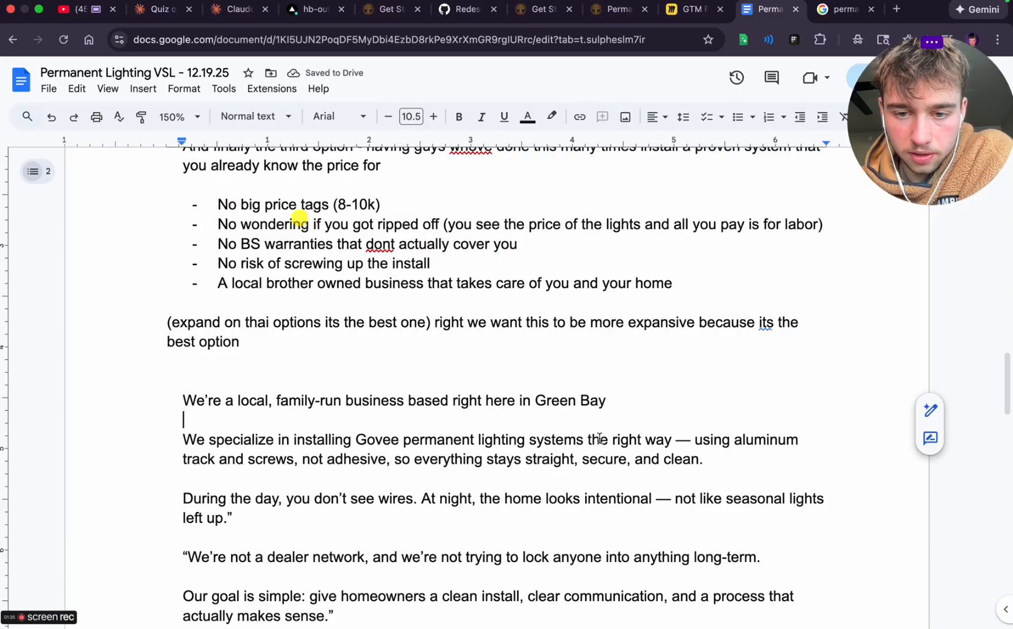
In the Govee installation sentence, replace the em dash with a hyphen and change the aluminum track wording to "a track system"
left_click(692, 439)
key("BackSpace")
key("BackSpace")
type("-")
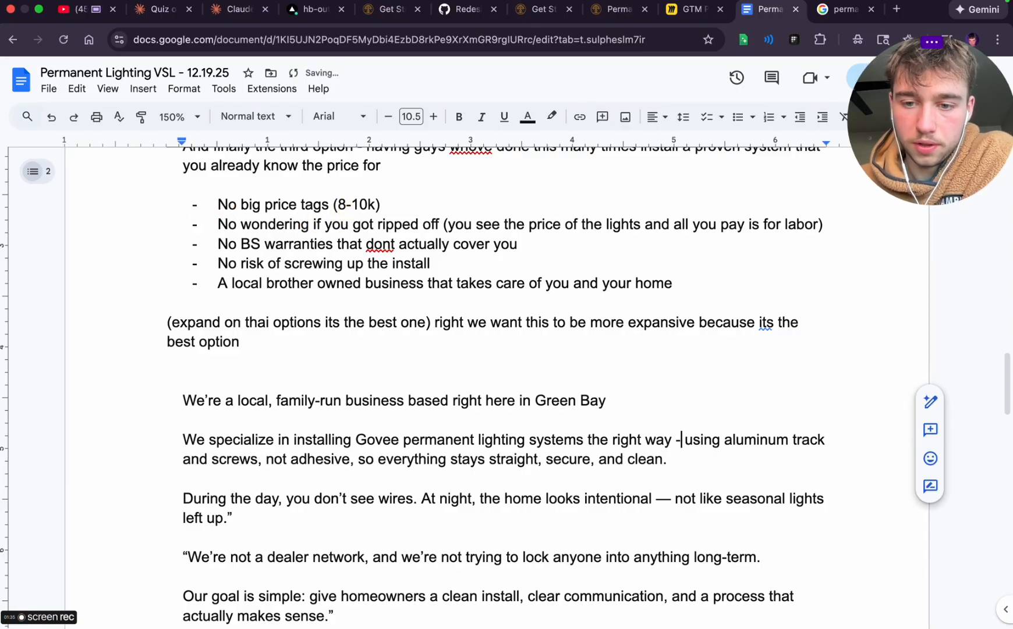
double_click(733, 440)
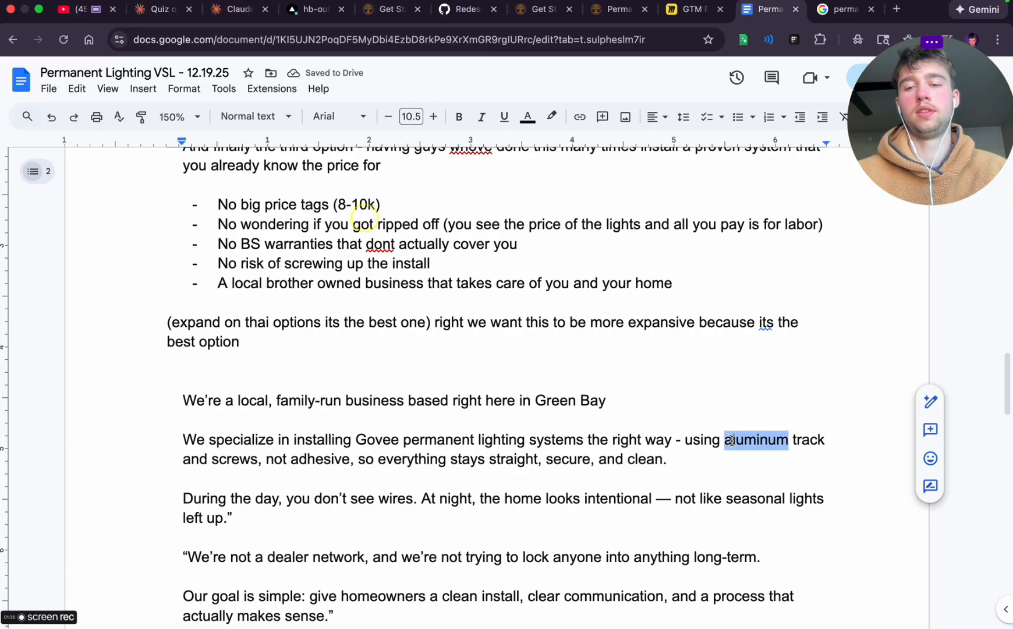
type("and")
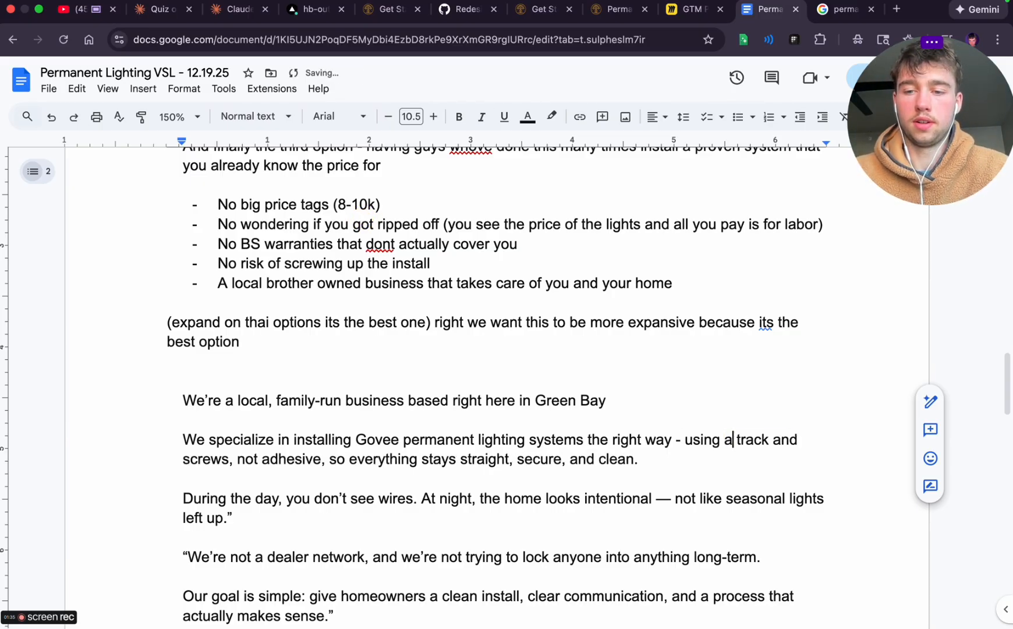
key("alt+Right")
type("system")
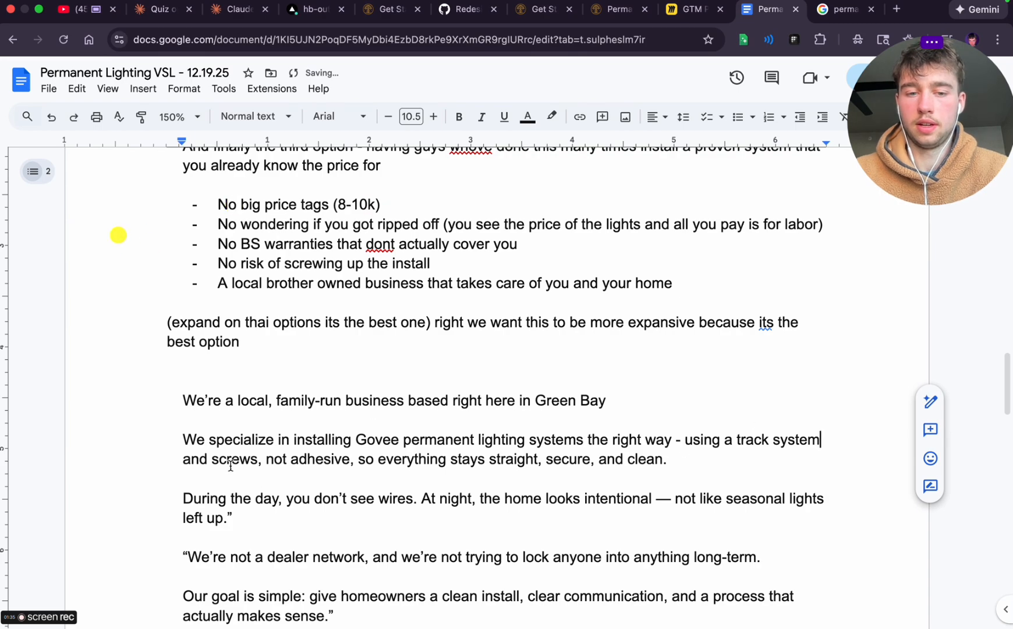
Insert "mounting" before "screws" and end the Govee sentence with "clean for a long time" without a period
left_click(211, 457)
type("mounting")
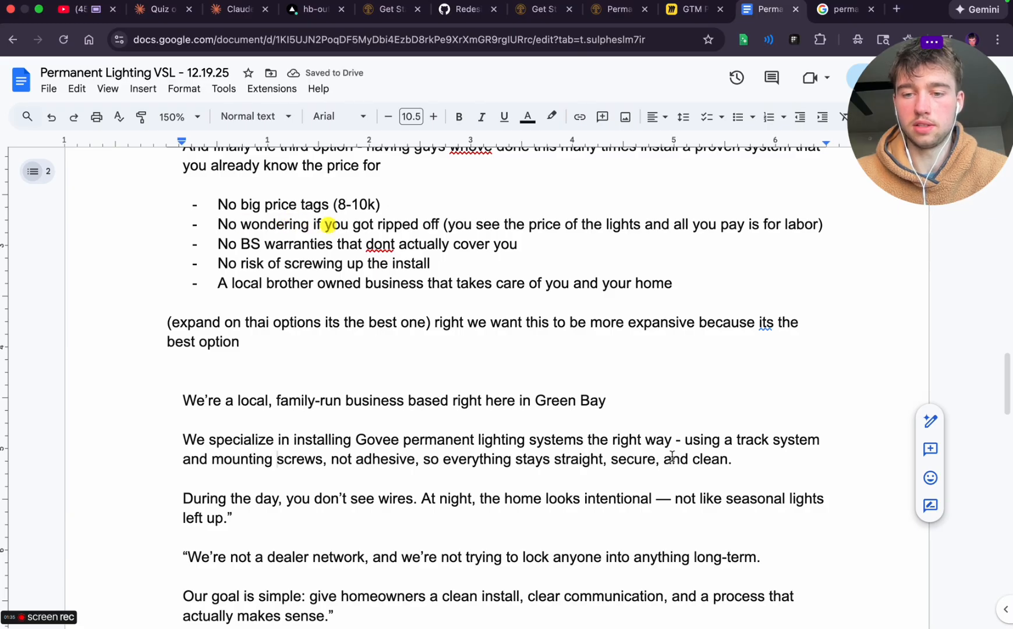
left_click(734, 460)
key("BackSpace")
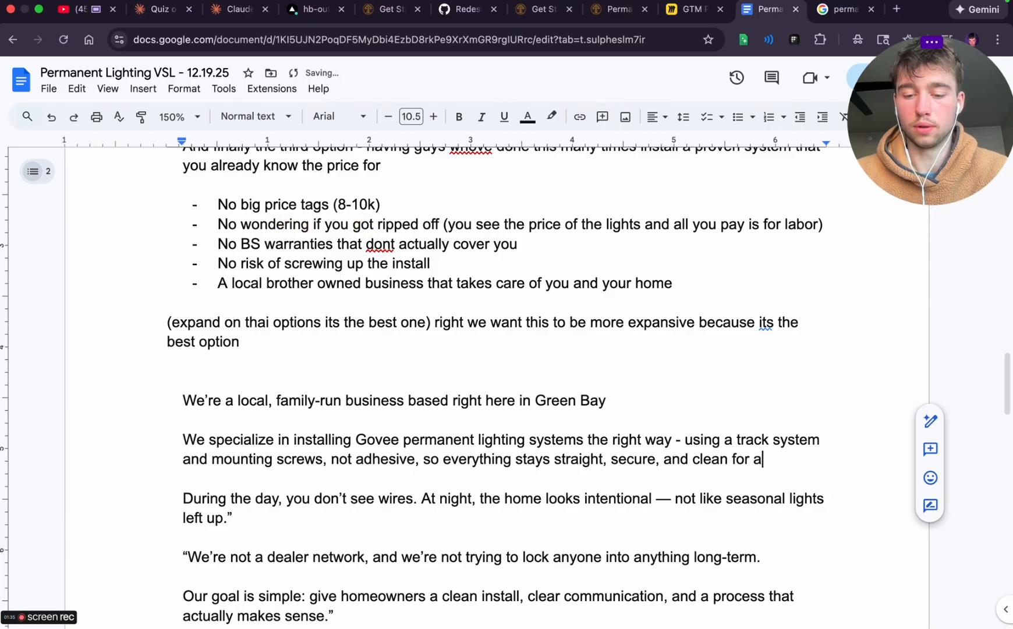
type("for a long time")
In the "During the day" paragraph, remove the closing quotation mark and change "the home" to "your home"
scroll(205, 392, "down", 3)
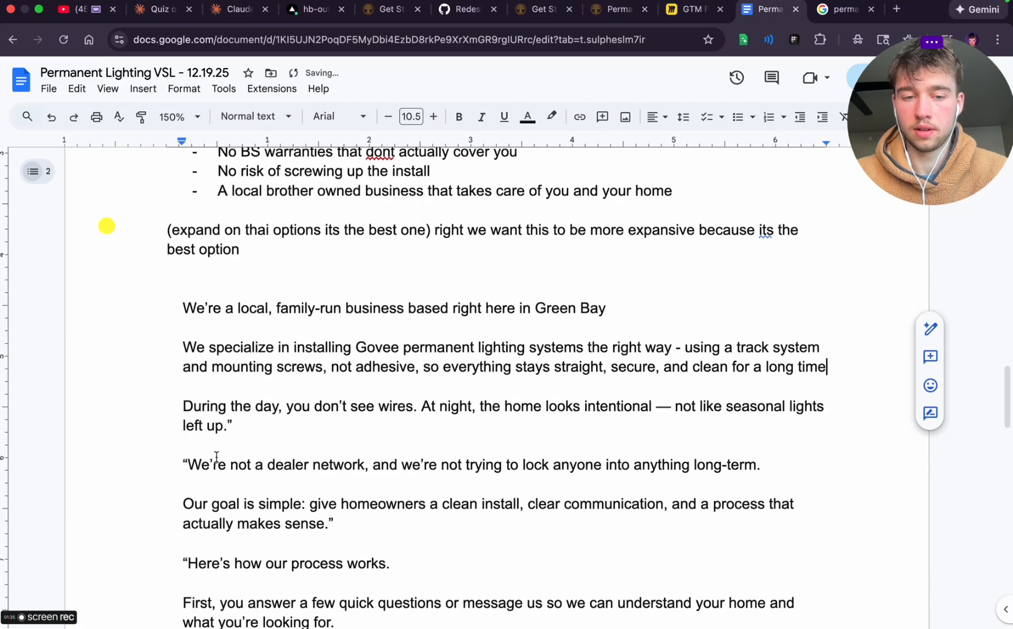
left_click(236, 415)
key("BackSpace")
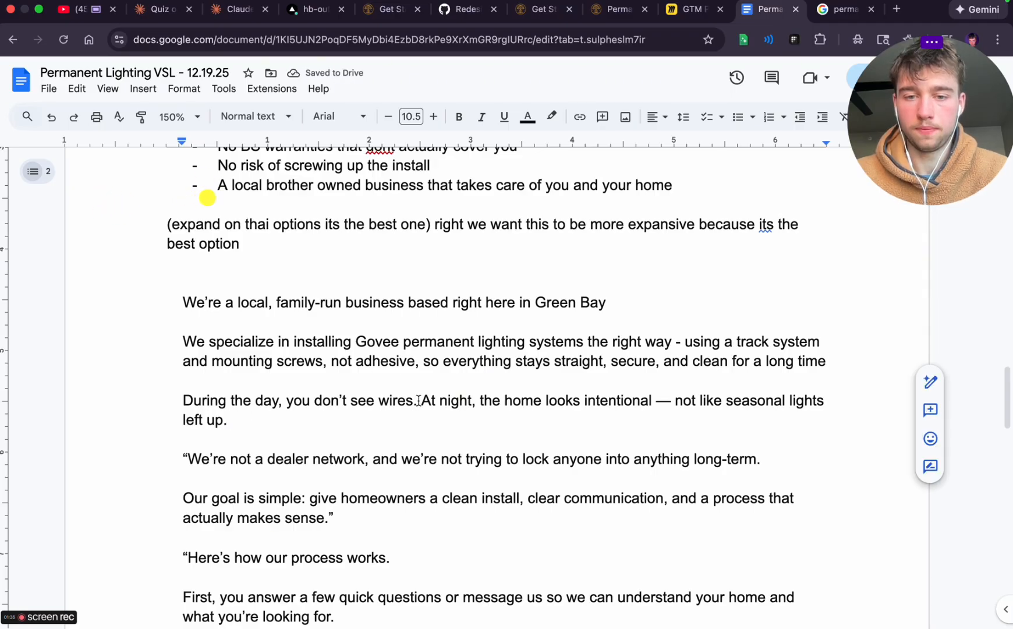
double_click(492, 400)
type("your")
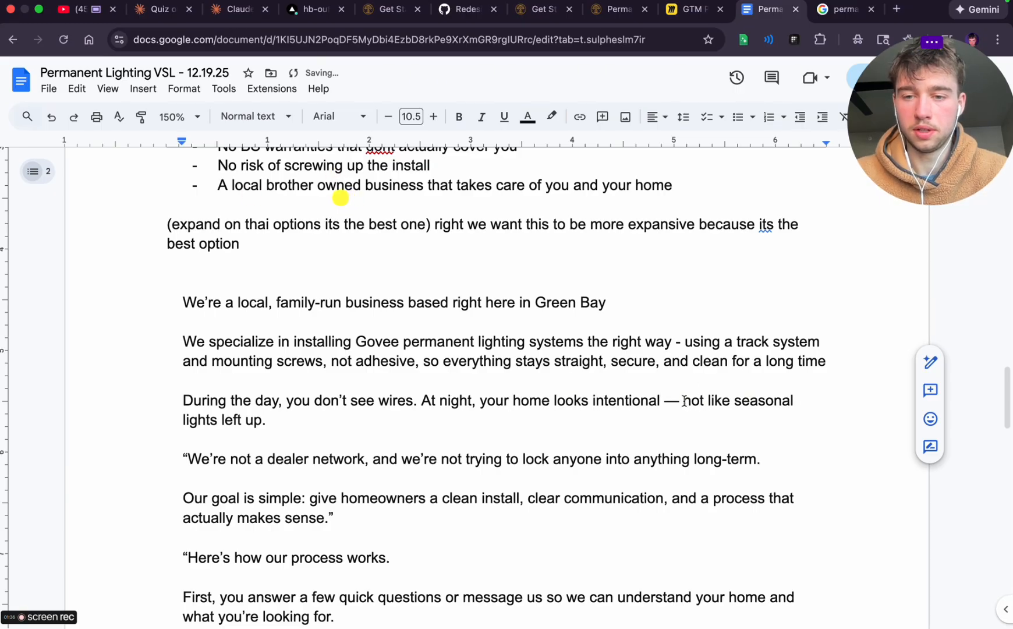
Replace the "not like seasonal lights left up" ending with "and" after "intentional", keeping a blank line before the following paragraph
left_click_drag(664, 401, 683, 424)
key("BackSpace")
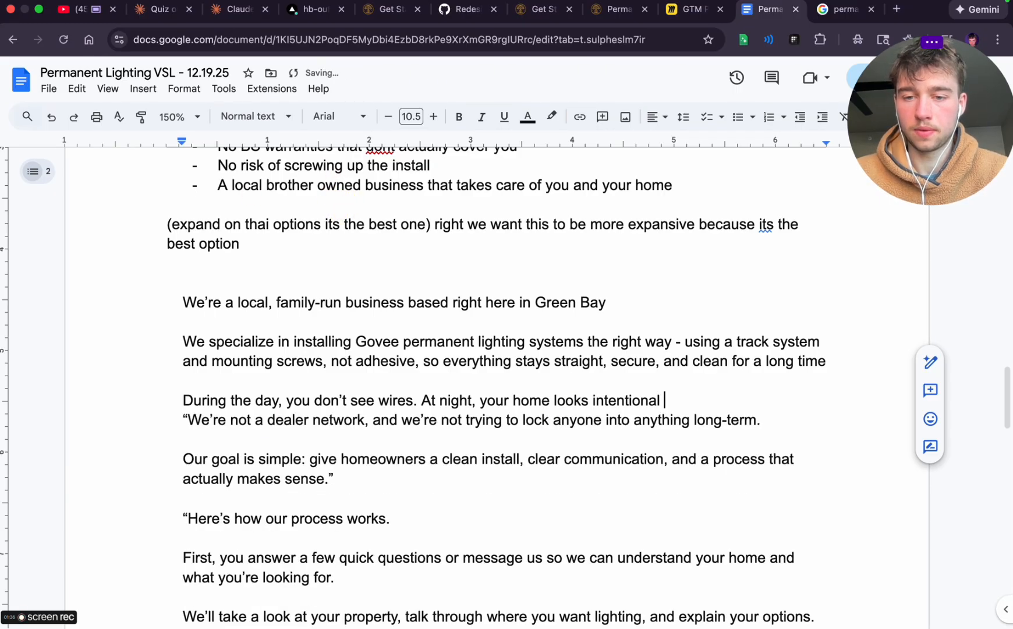
key("Return")
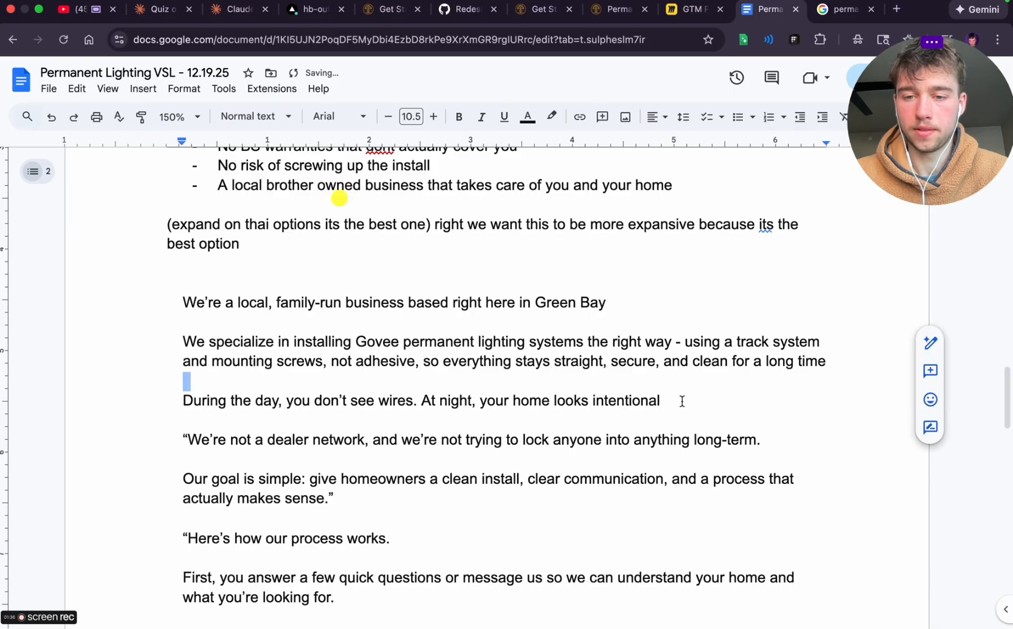
left_click(682, 401)
type("a")
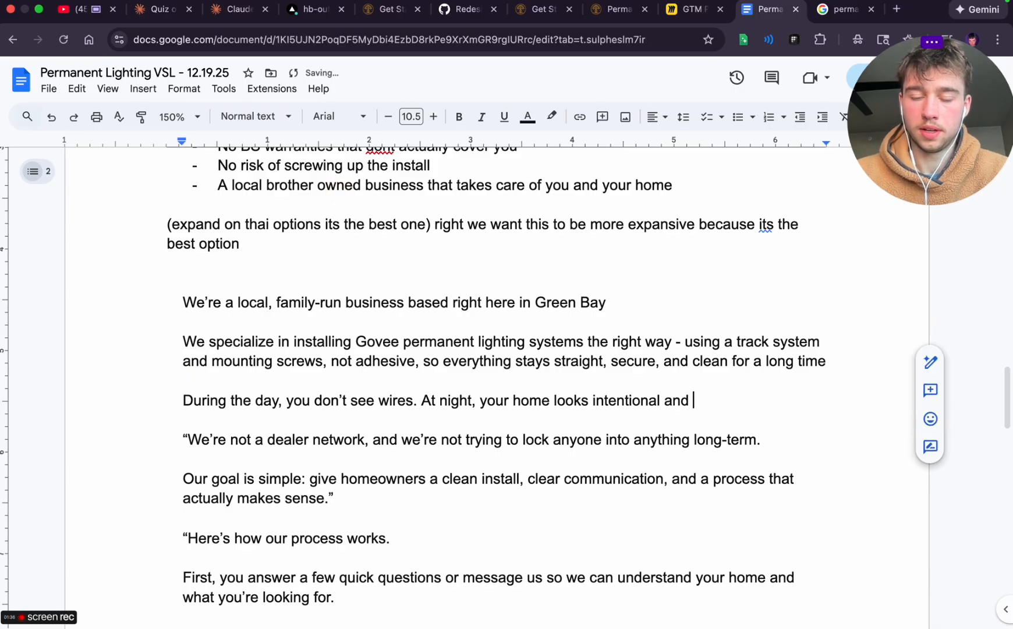
type("nd")
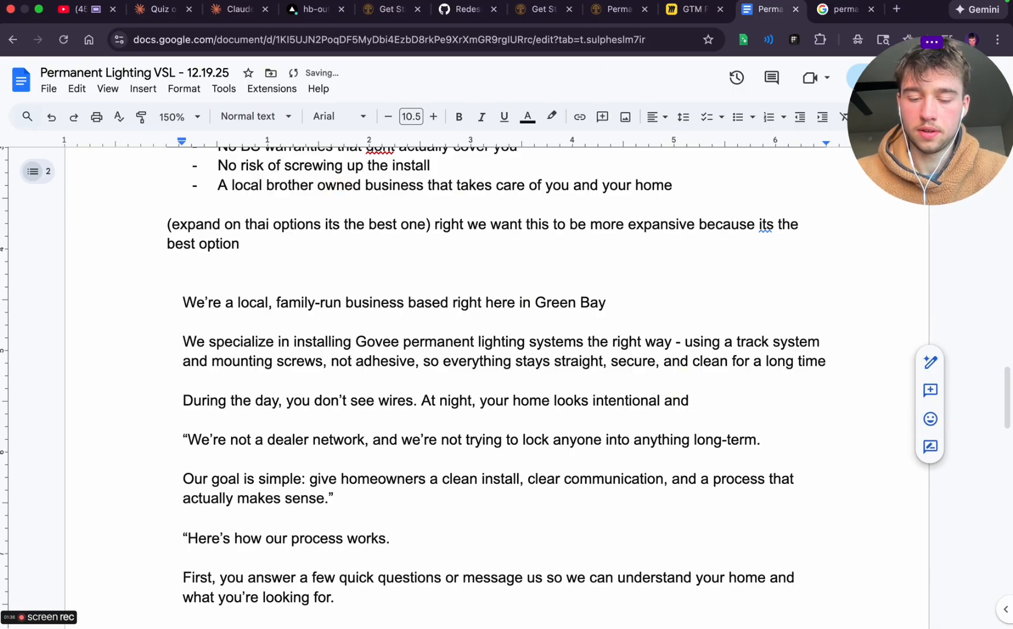
type(" lightin")
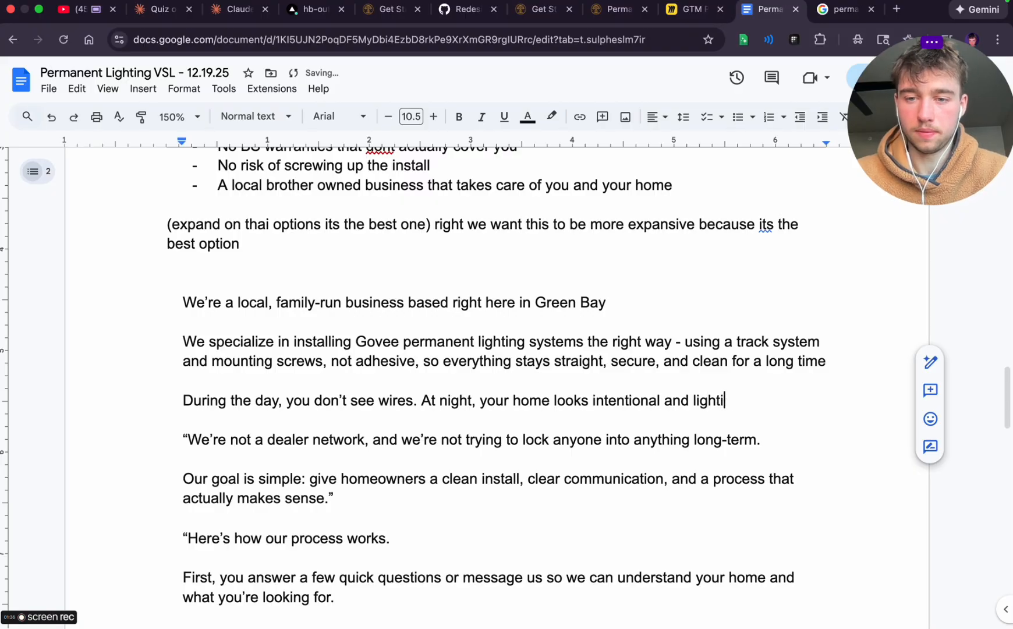
Below that paragraph, add the note "(sell the feeling of having permanent lighting on your home)" followed by the line "Expand on this section"
key("Return")
key("Return")
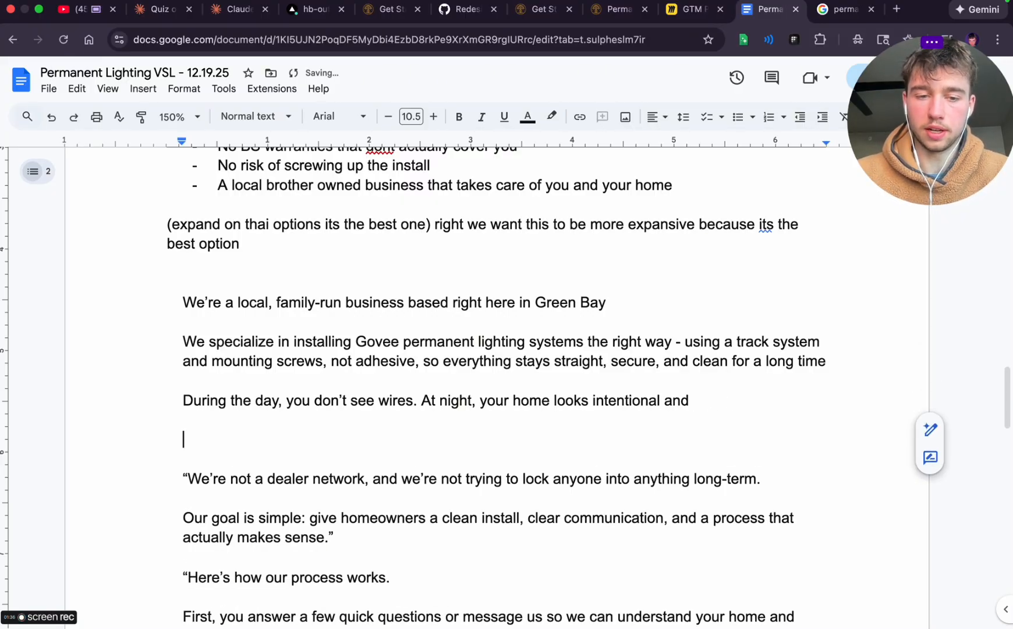
type("(sell the")
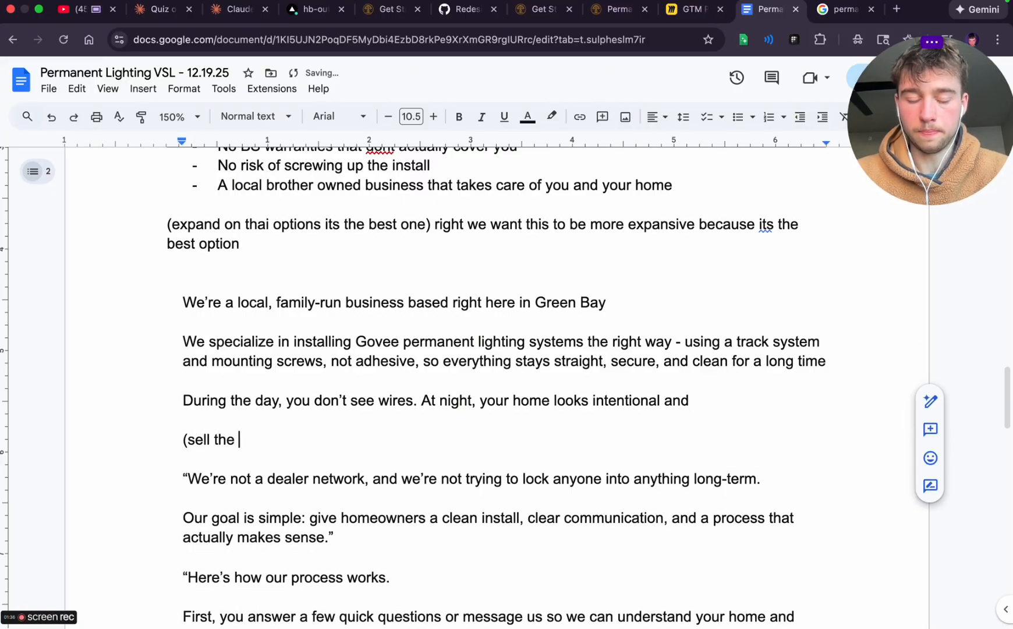
type(" feeling ")
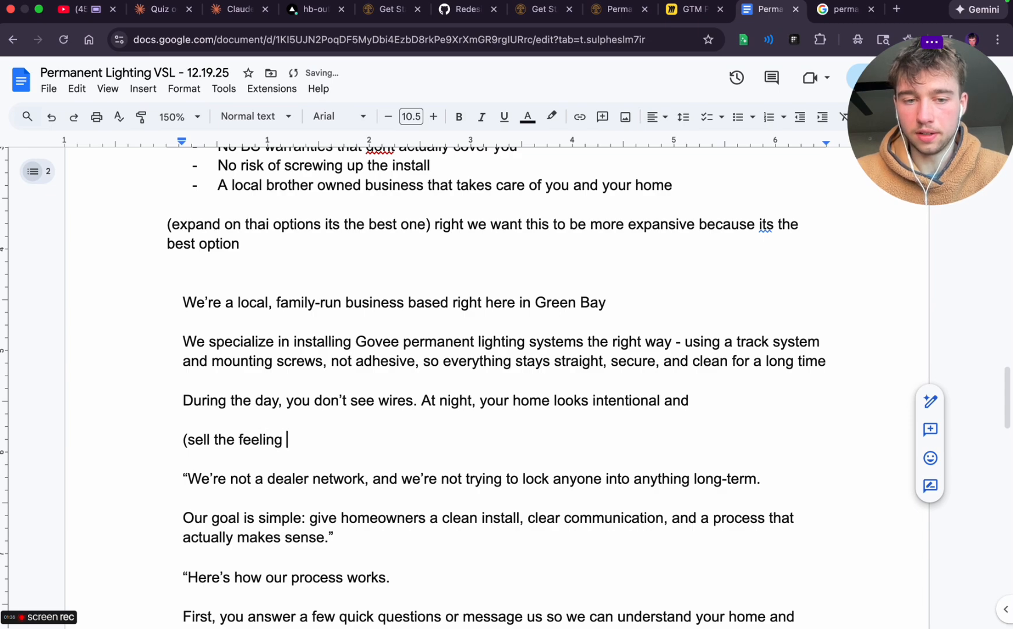
type("of having permane")
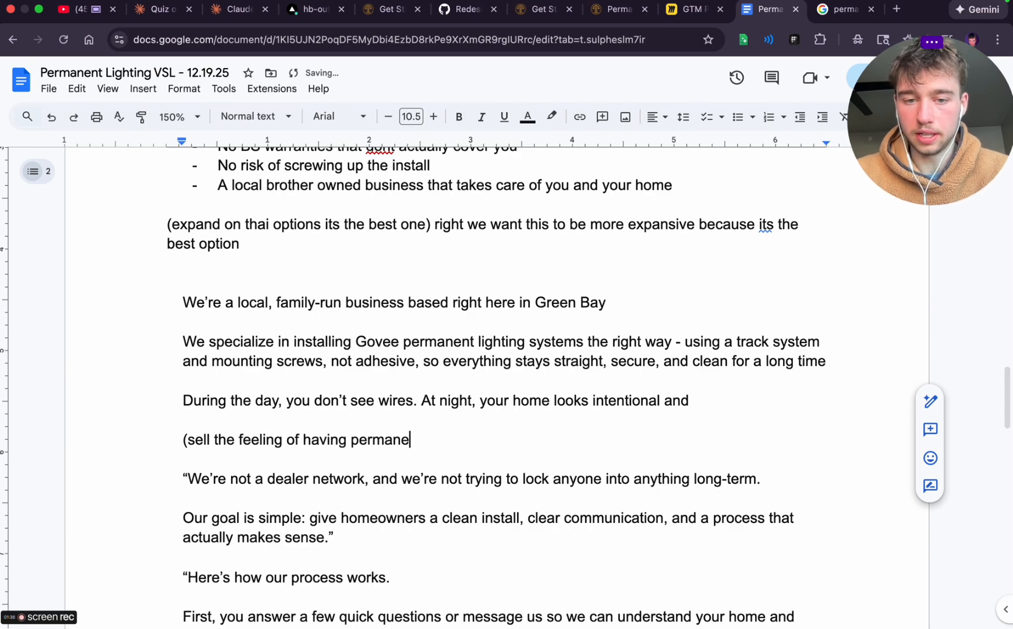
type("nt light")
key("BackSpace")
key("BackSpace")
type("nt lighting ")
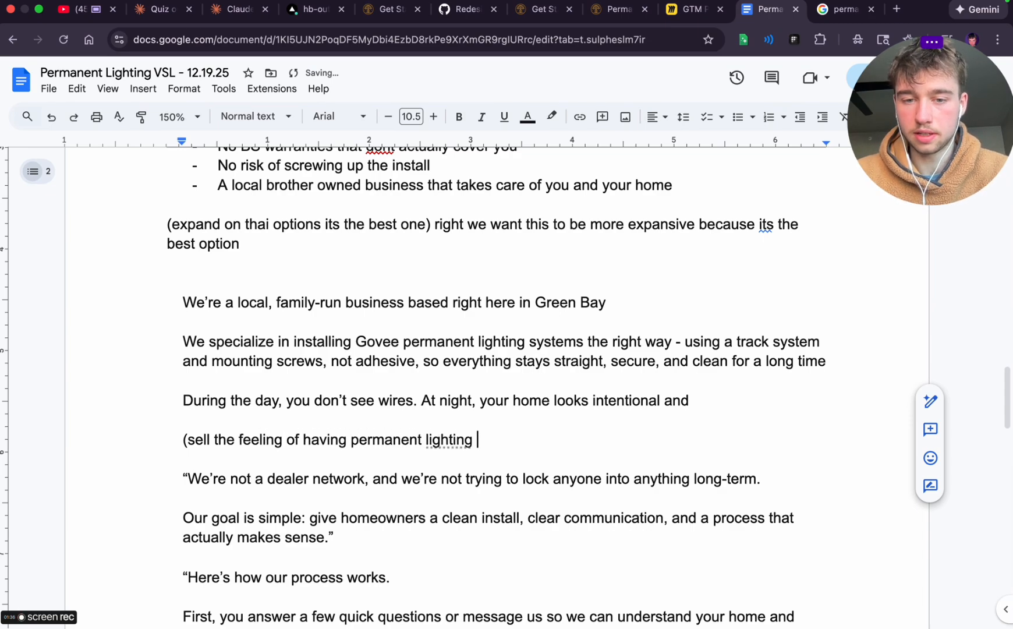
type("on your hom")
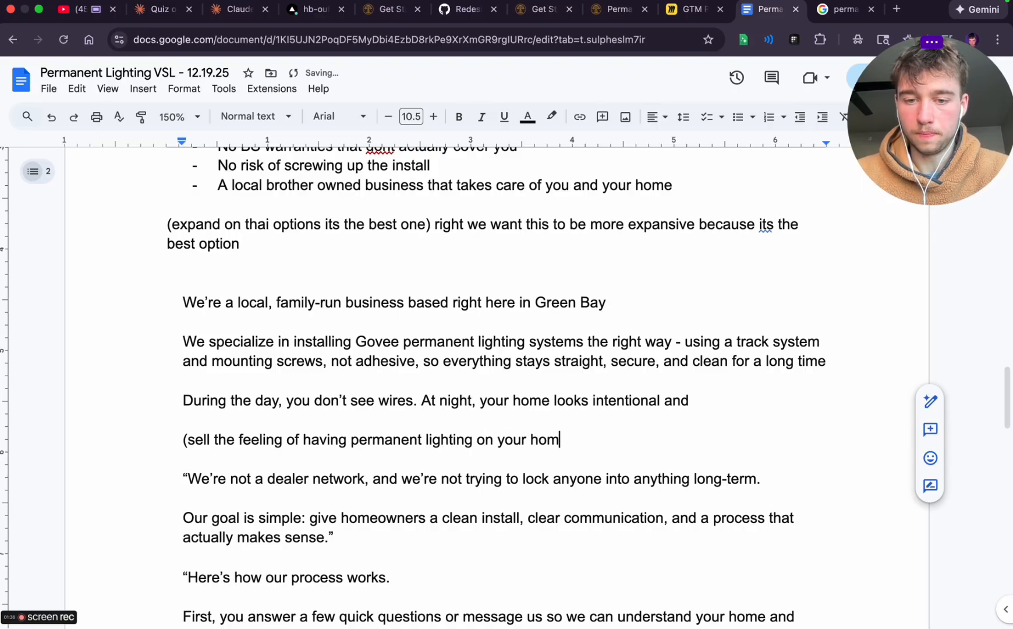
type("e)")
key("Return")
type("expand on thai")
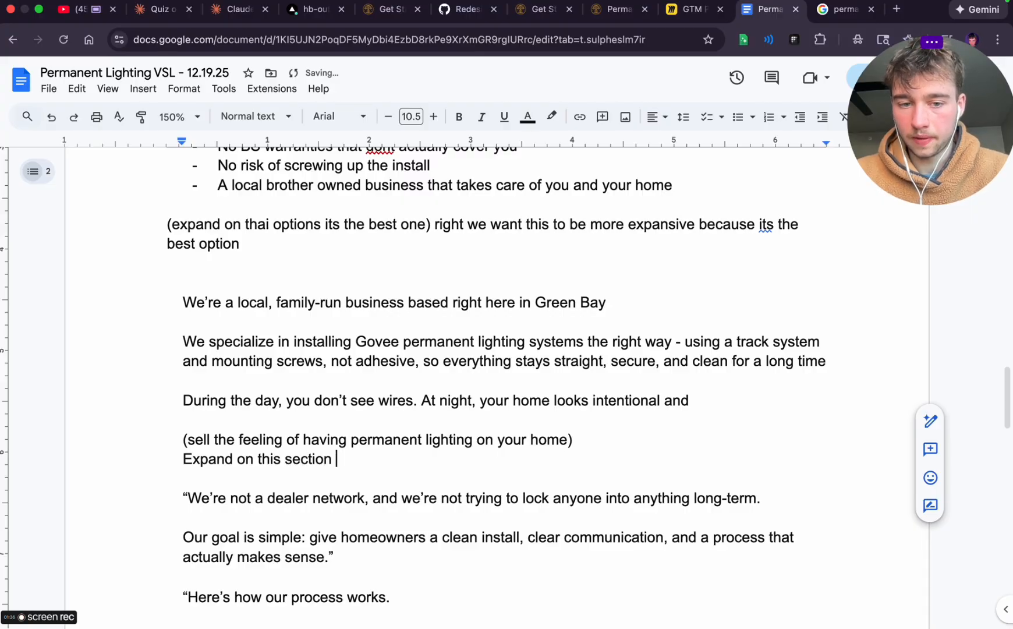
Start a dashed list under the note with the point "You have a system that makes all your holidays easier"
key("Return")
type("- ")
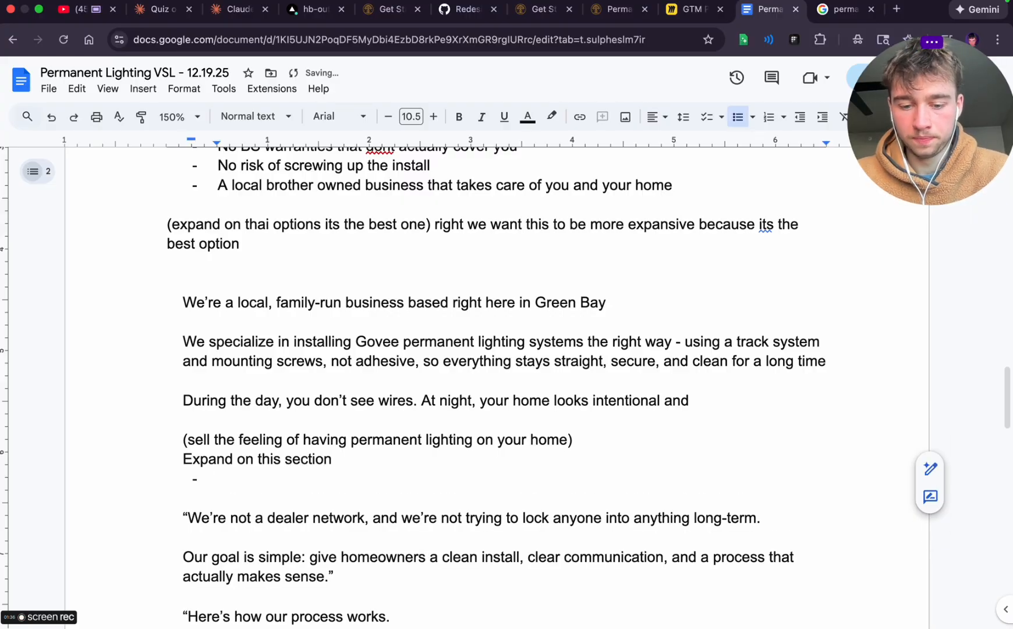
type("yo")
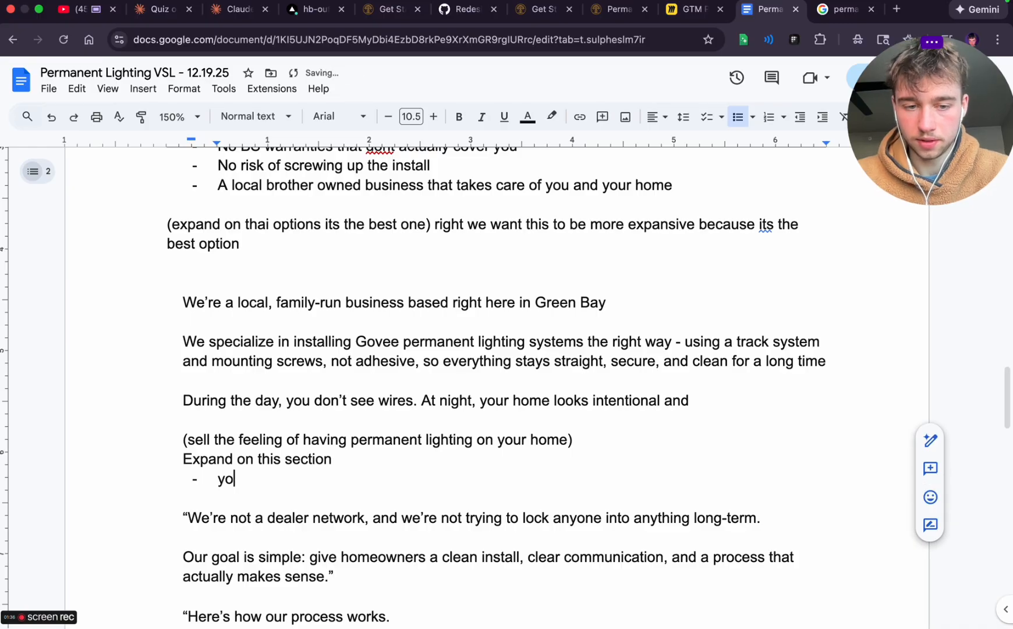
type("u have a system that make ")
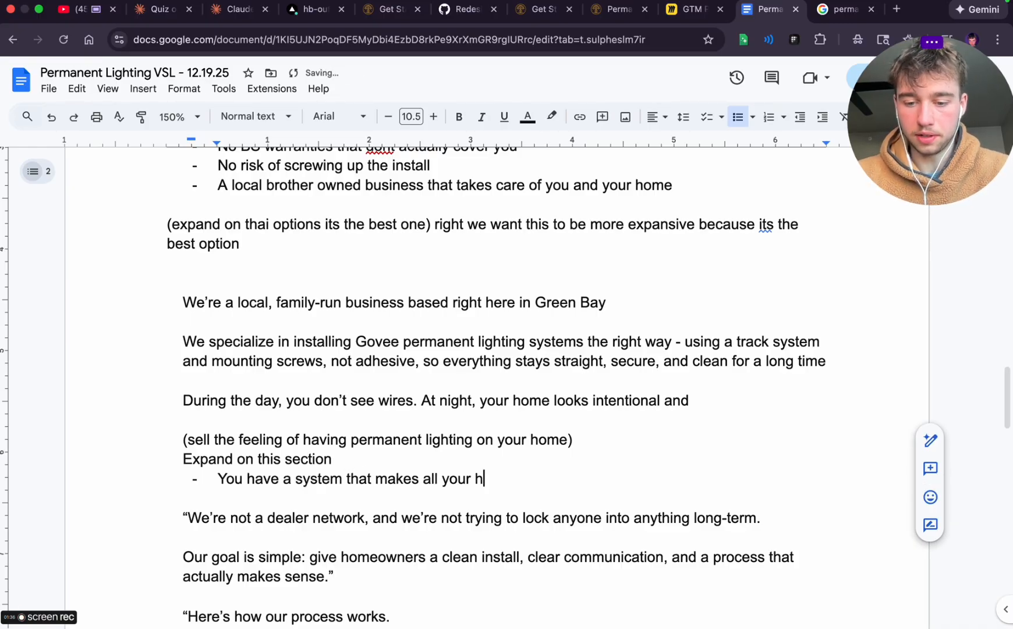
type("s ")
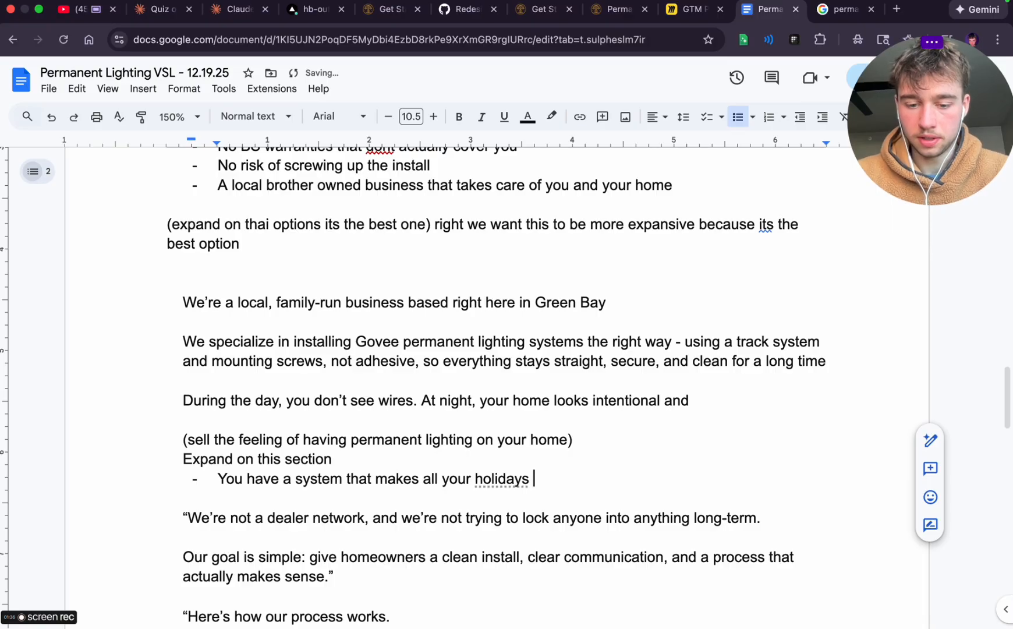
type("all your holidaies easier")
Add a second dashed point reading "That makes family and friend get togethers that much more fun"
key("Return")
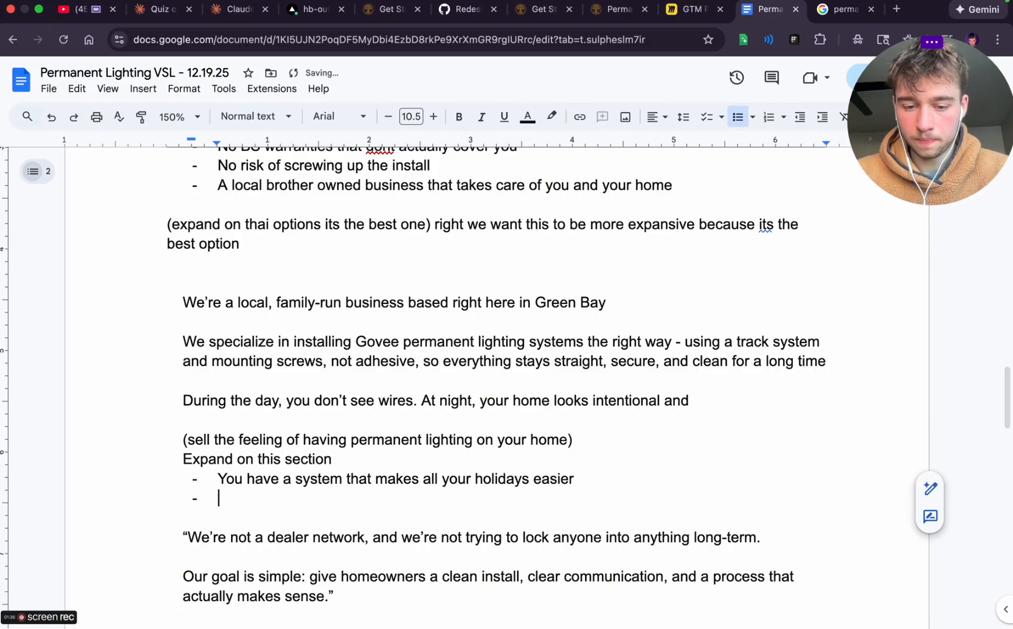
type("That makes fam")
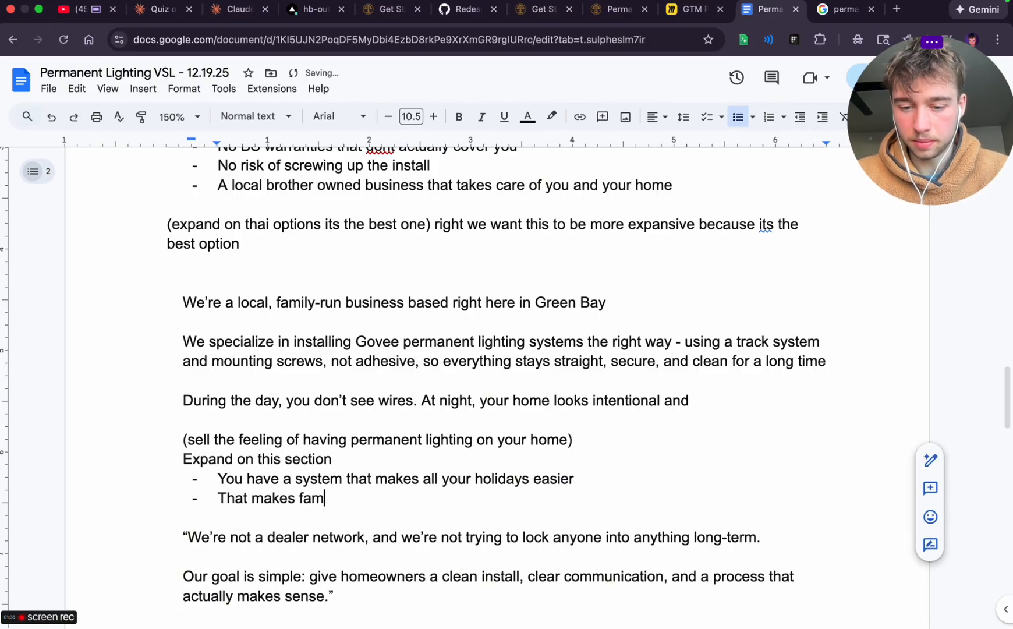
type("ily and friend ")
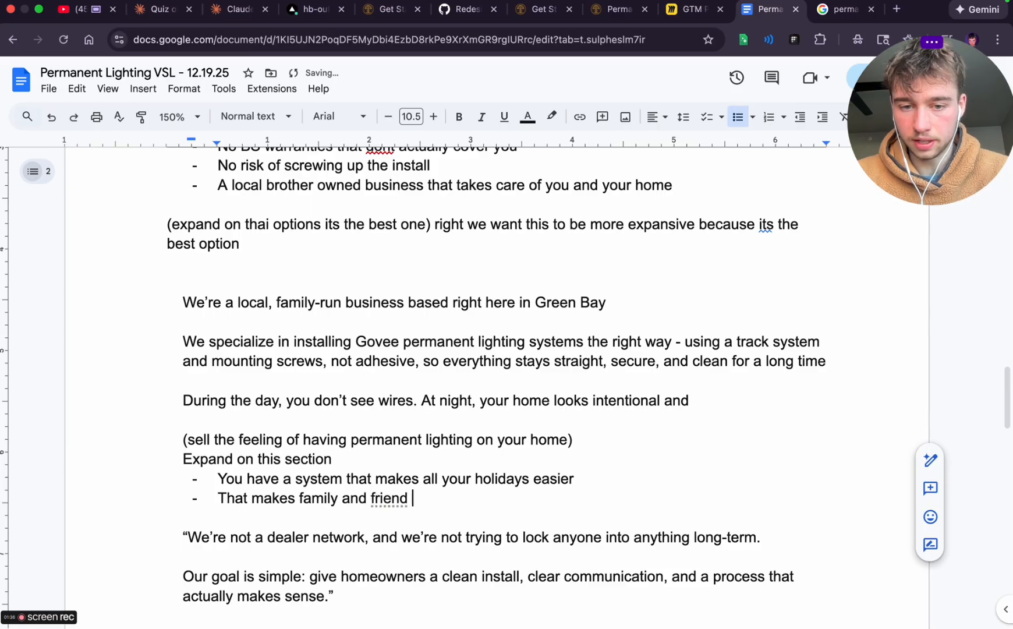
type("get togethers")
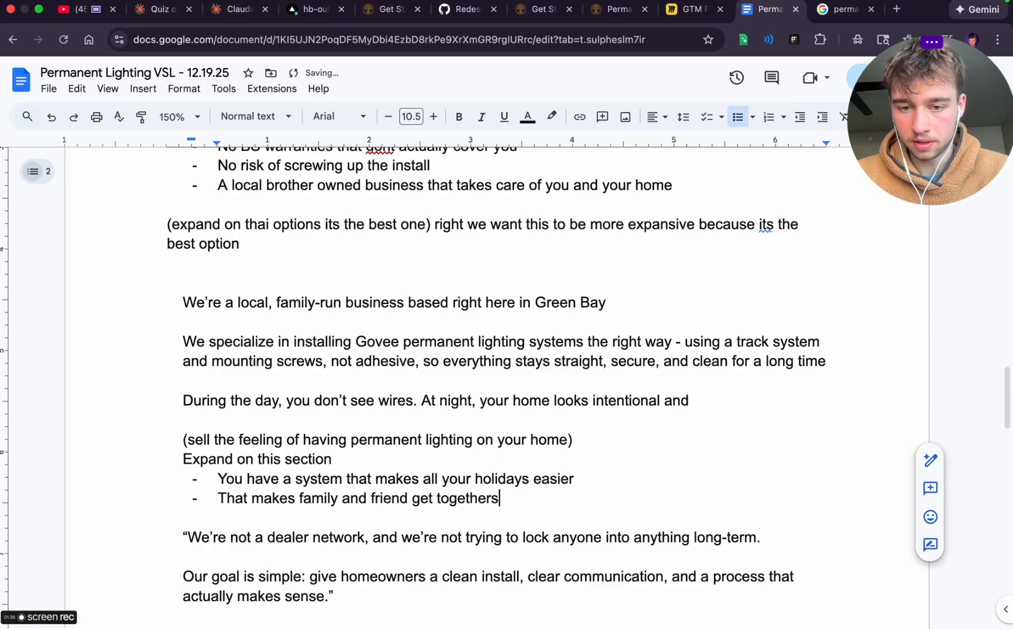
type(" that mouch ")
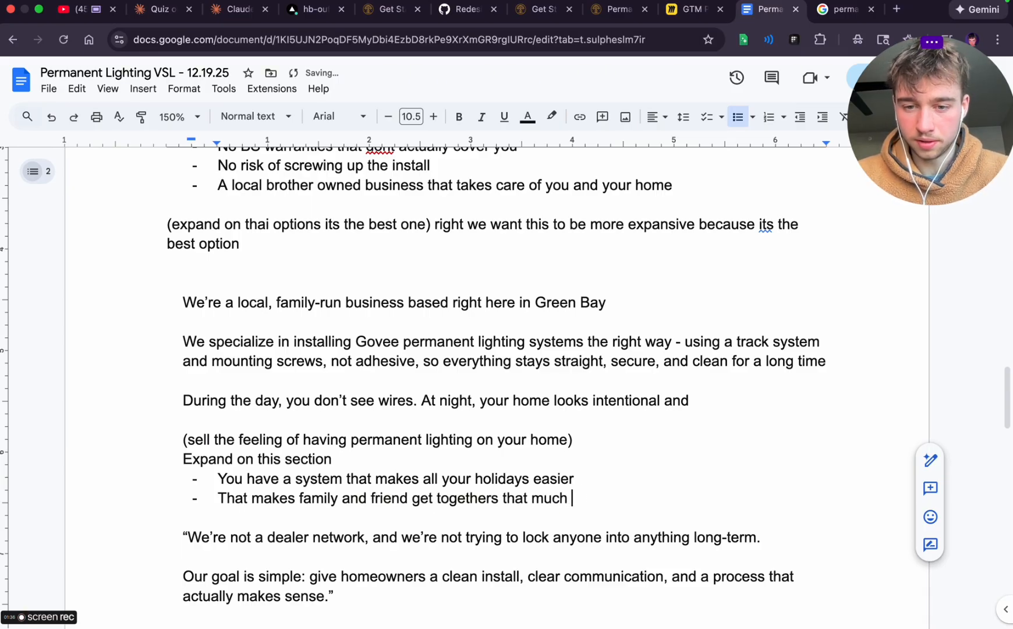
type("more fun")
key("Return")
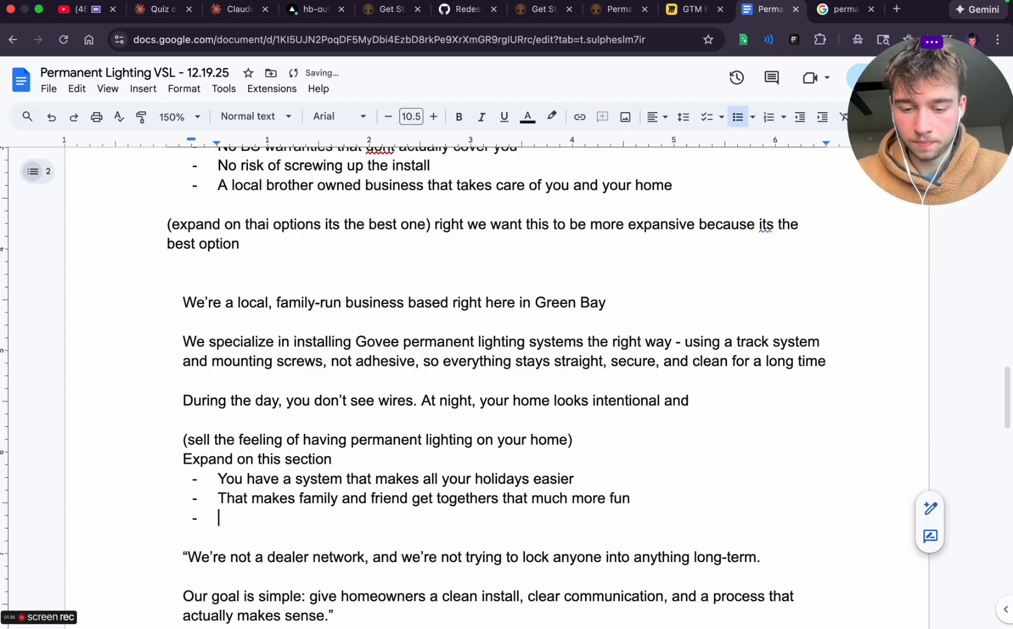
Add a third dashed point reading "Your home that much more secure and valuable"
type("Your home that much")
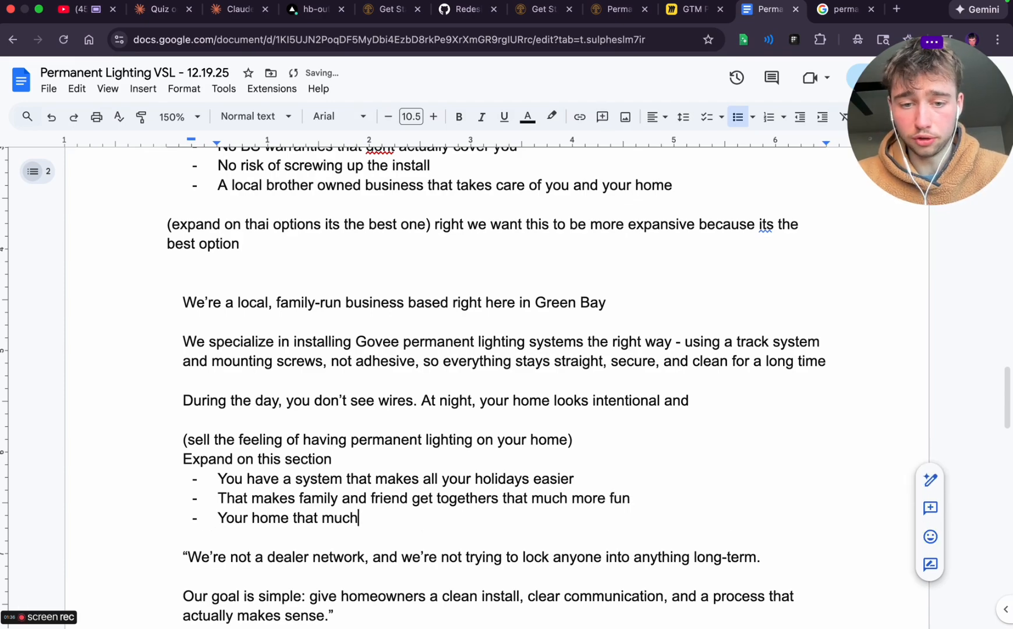
type(" more secure")
key("Return")
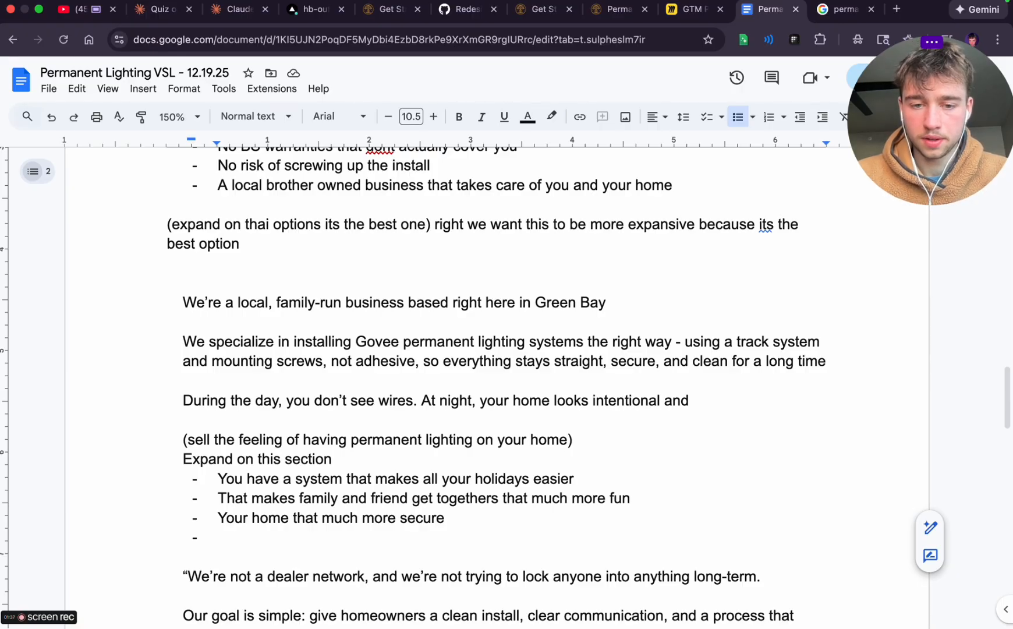
left_click(481, 523)
type("and valuable")
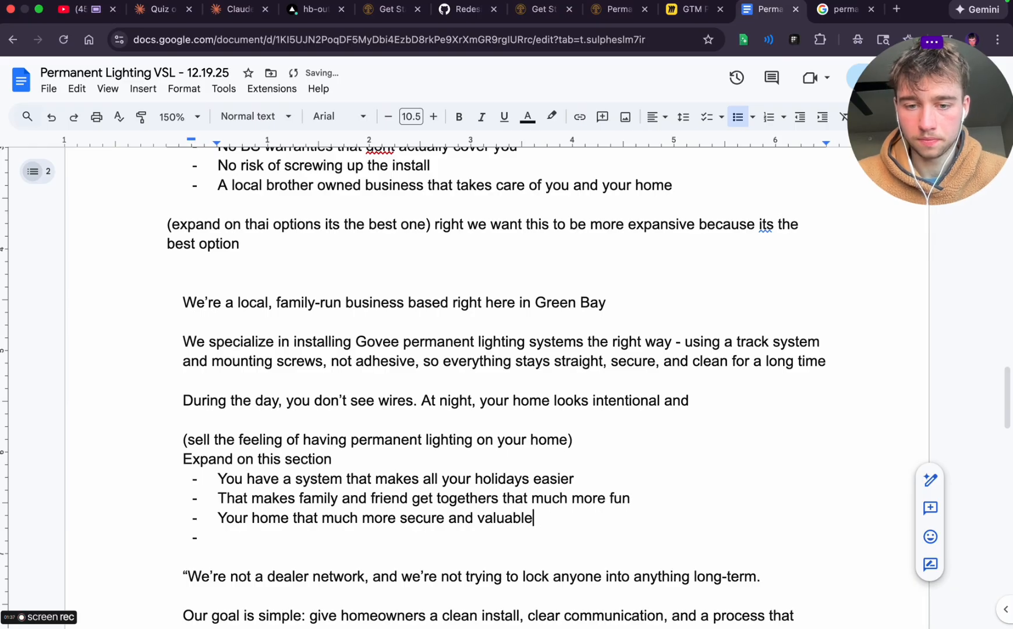
End the dashed list with two undashed "Etc." lines, leaving an unindented blank line below them
left_click(318, 540)
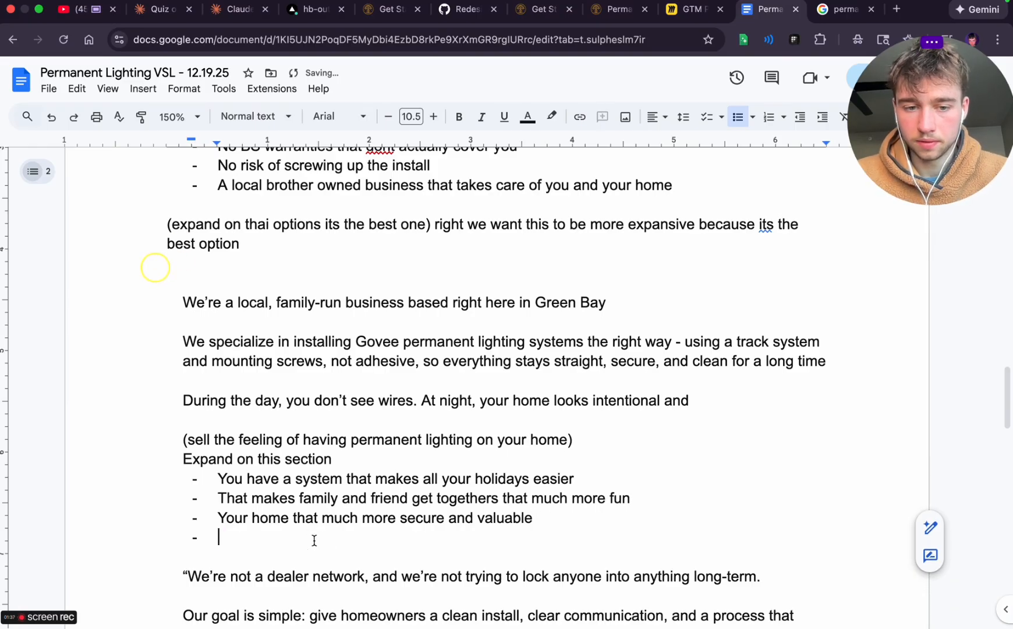
key("BackSpace")
type("etc.")
key("Return")
type("e")
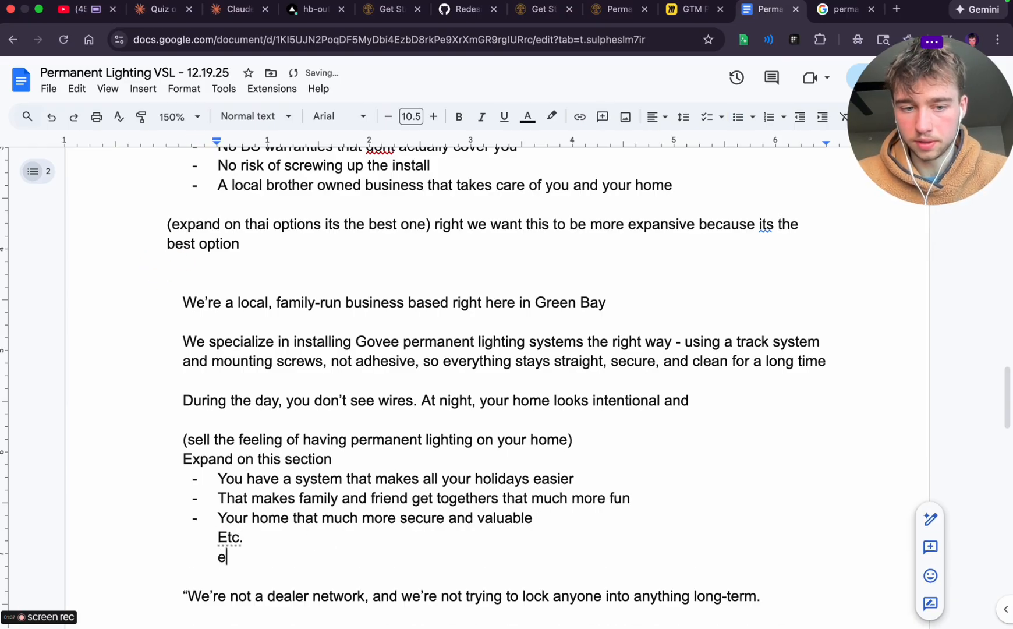
type("tc.")
key("Return")
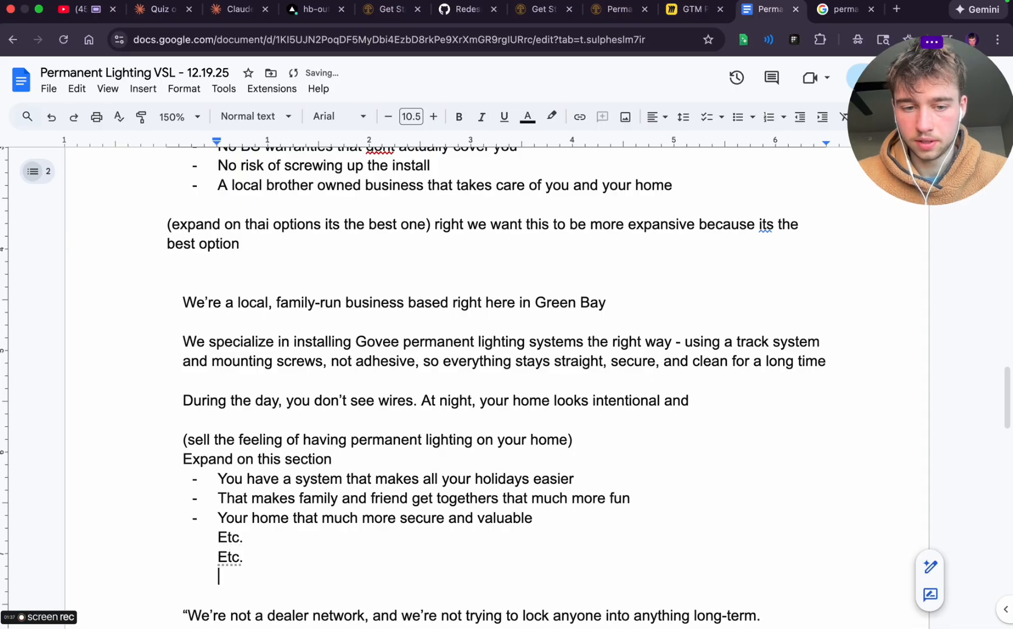
key("BackSpace")
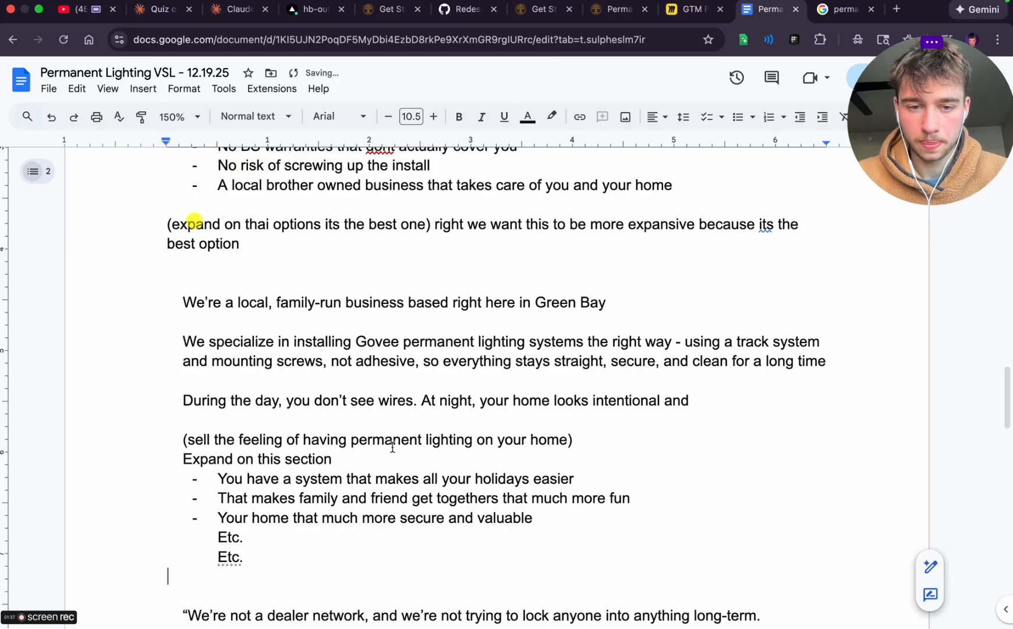
Cut the dealer network sentence down to "We're not a dealer network," without its opening quotation mark, and add blank lines below
scroll(391, 445, "down", 4)
left_click(187, 388)
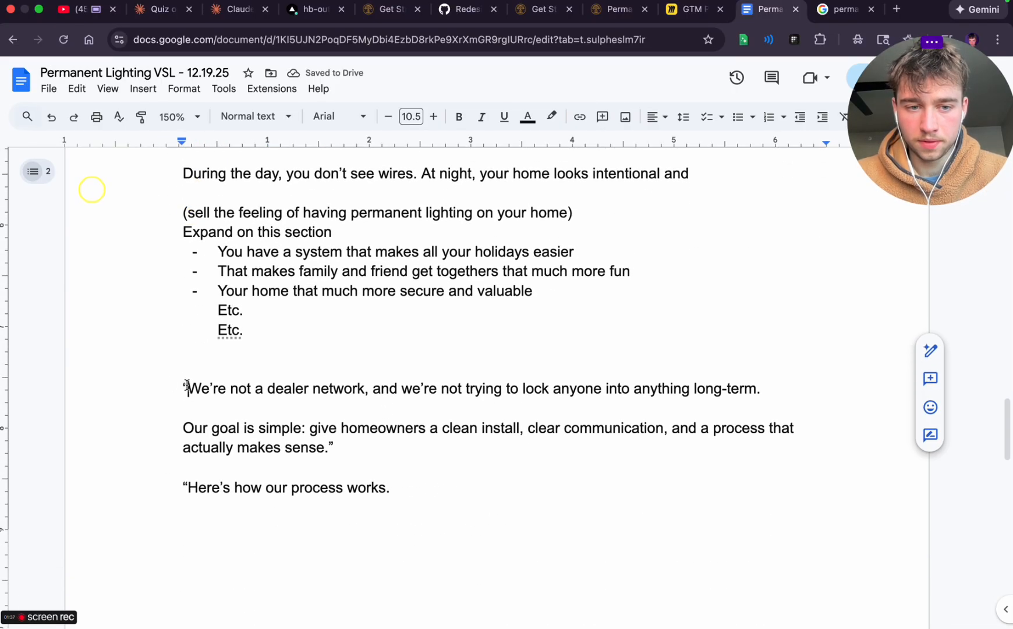
key("BackSpace")
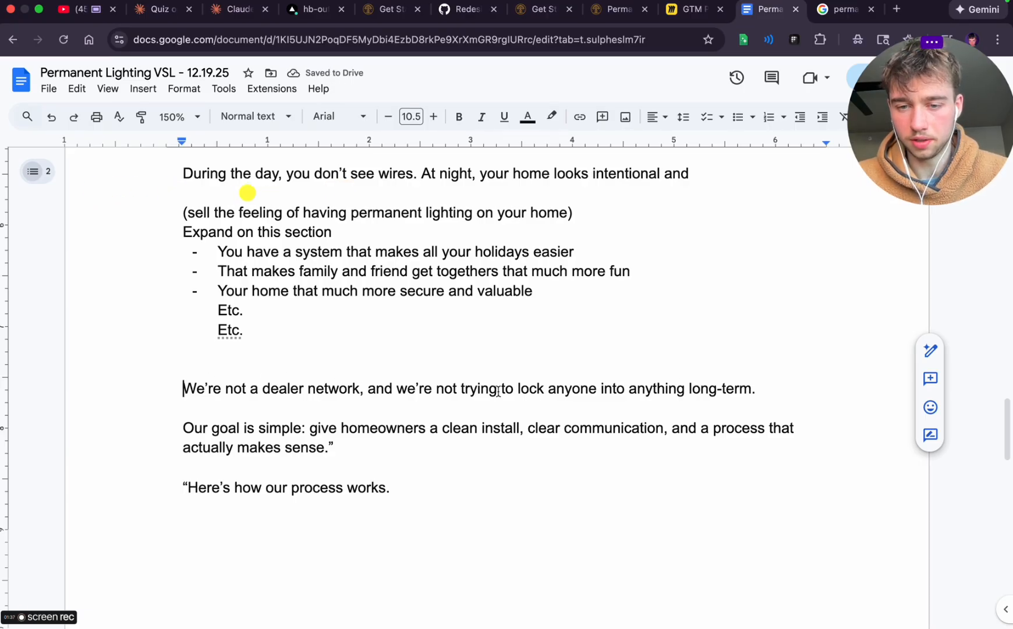
left_click_drag(384, 389, 781, 389)
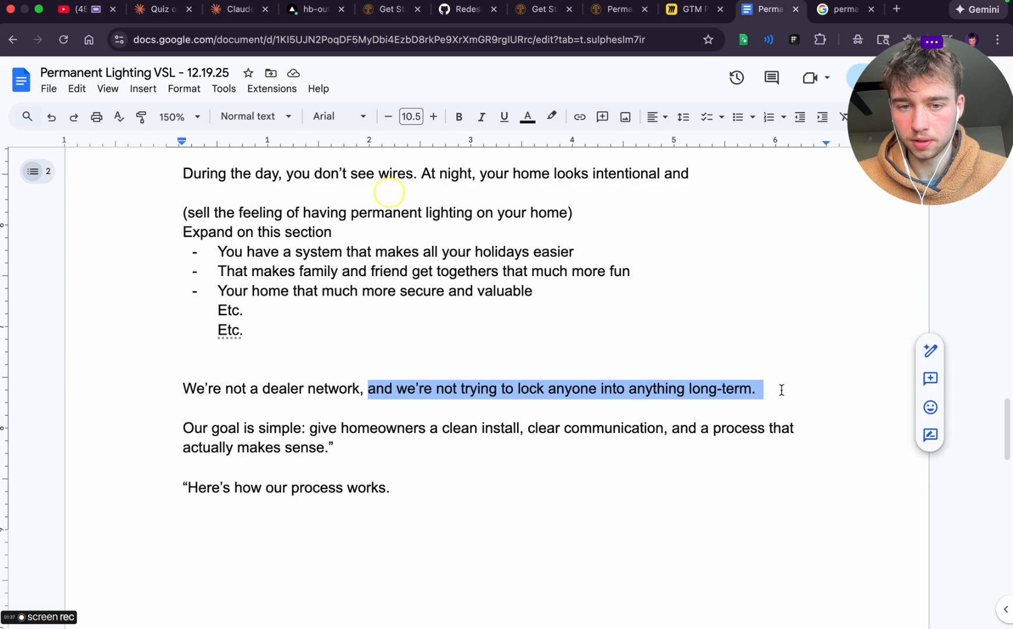
key("BackSpace")
key("Return")
key("Return")
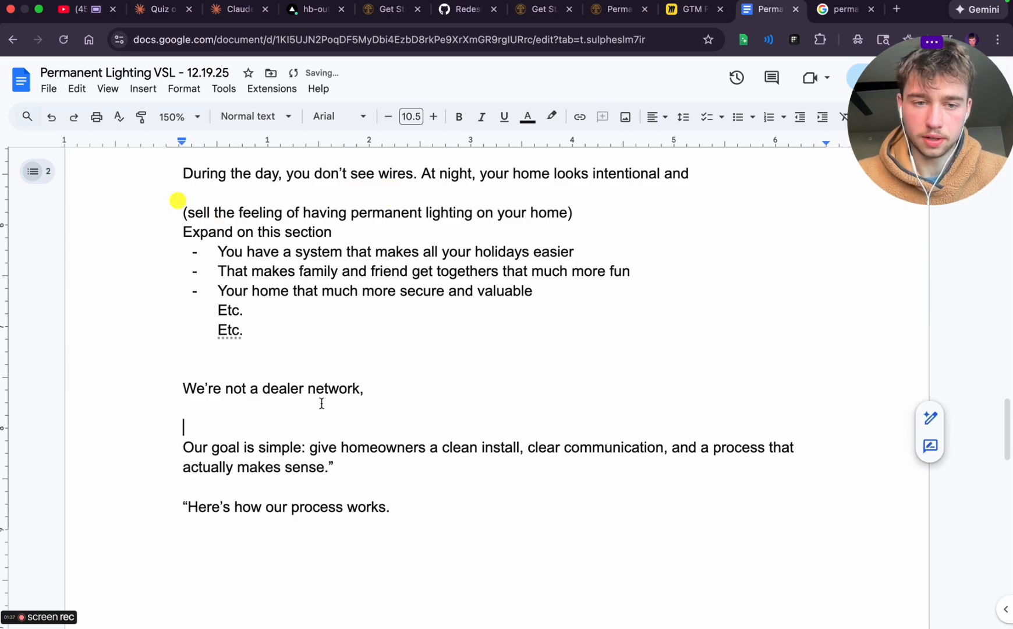
Under the dealer network line, add the note "(explain more of what we arent in simpler language)"
left_click(239, 414)
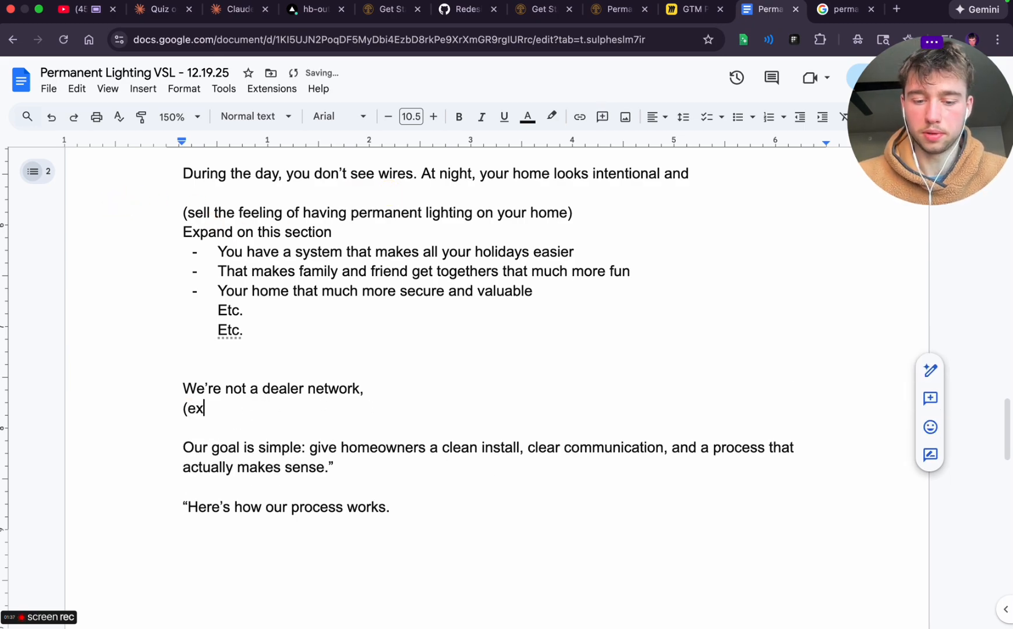
type("plain more of what")
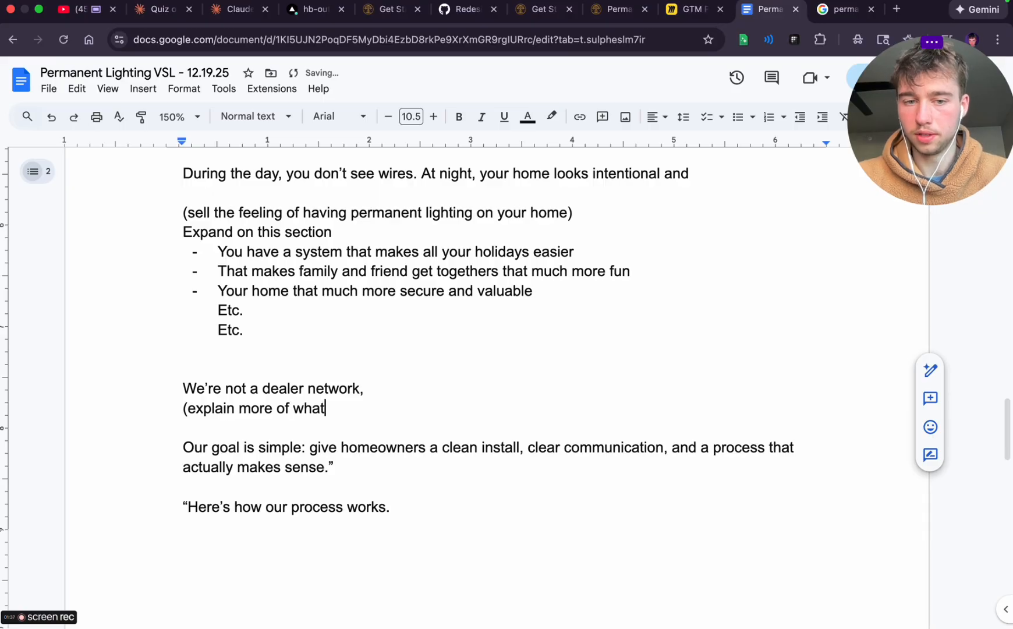
type(" we arent in simpler language")
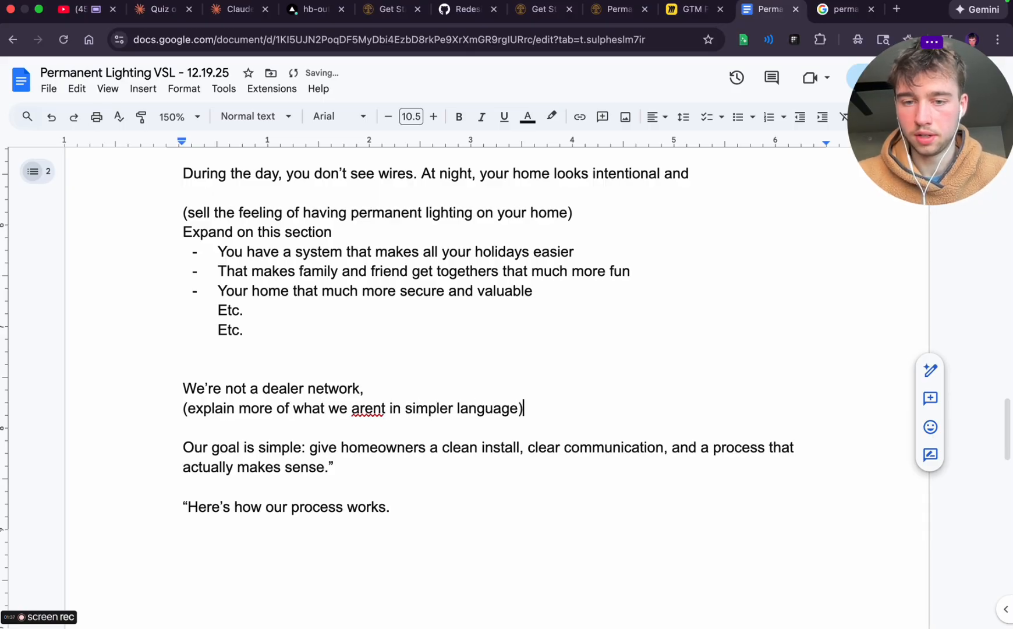
Remove the closing quotation mark after "actually makes sense." in the "Our goal is simple" paragraph
scroll(244, 368, "down", 1)
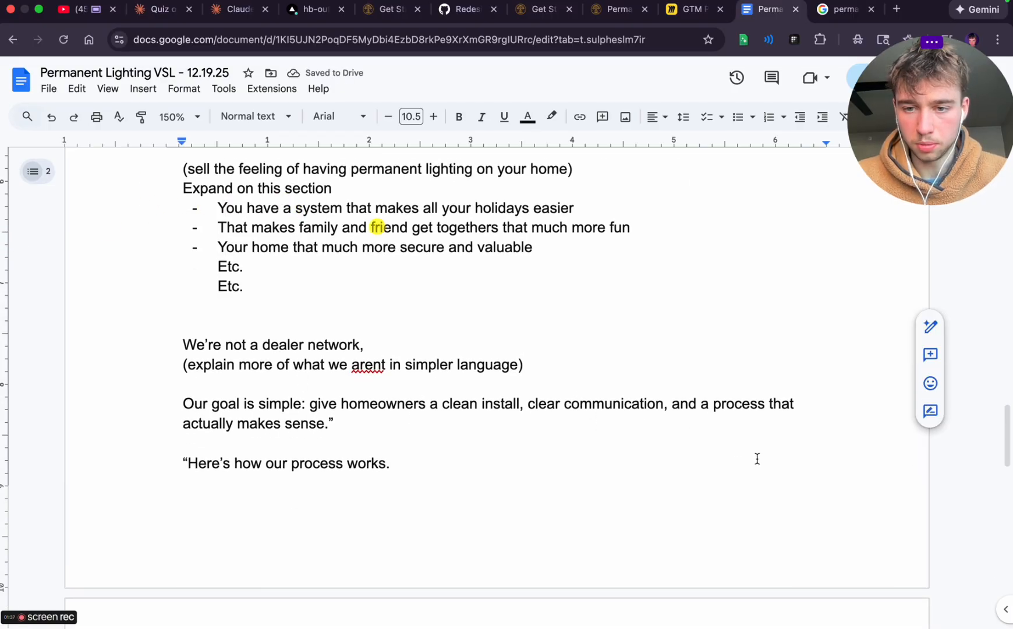
left_click(336, 423)
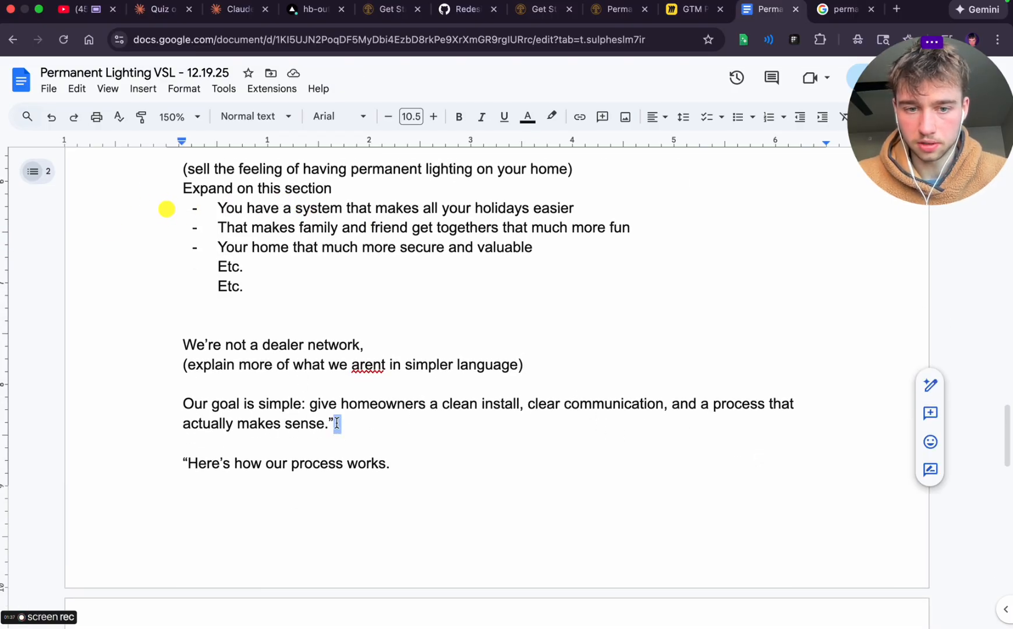
key("BackSpace")
Remove the opening quotation mark from "Here's how our process works." and push that line onto the next page
scroll(262, 396, "down", 2)
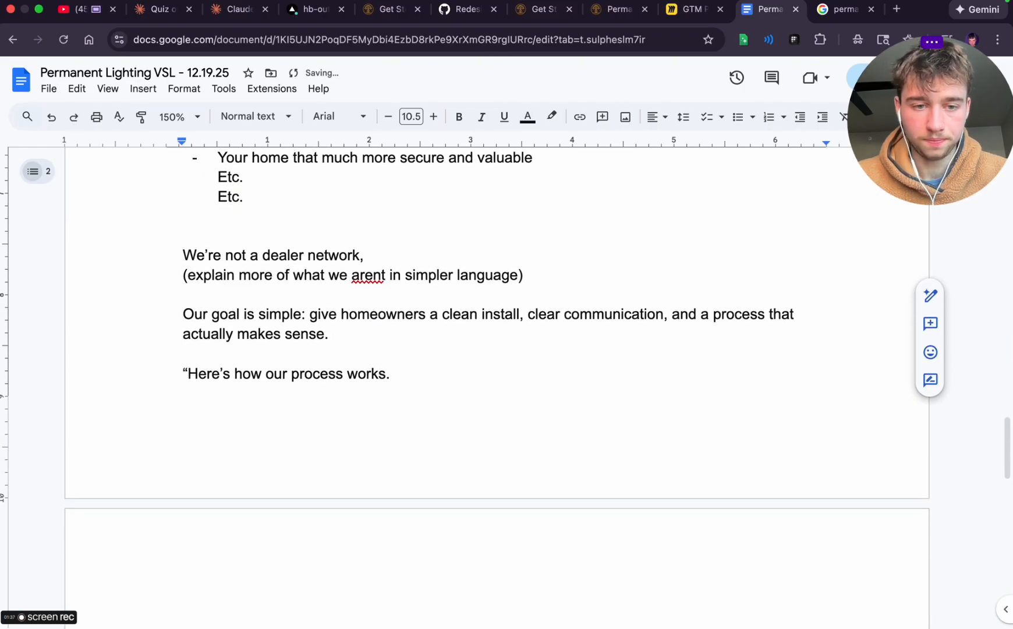
left_click(190, 361)
left_click(190, 373)
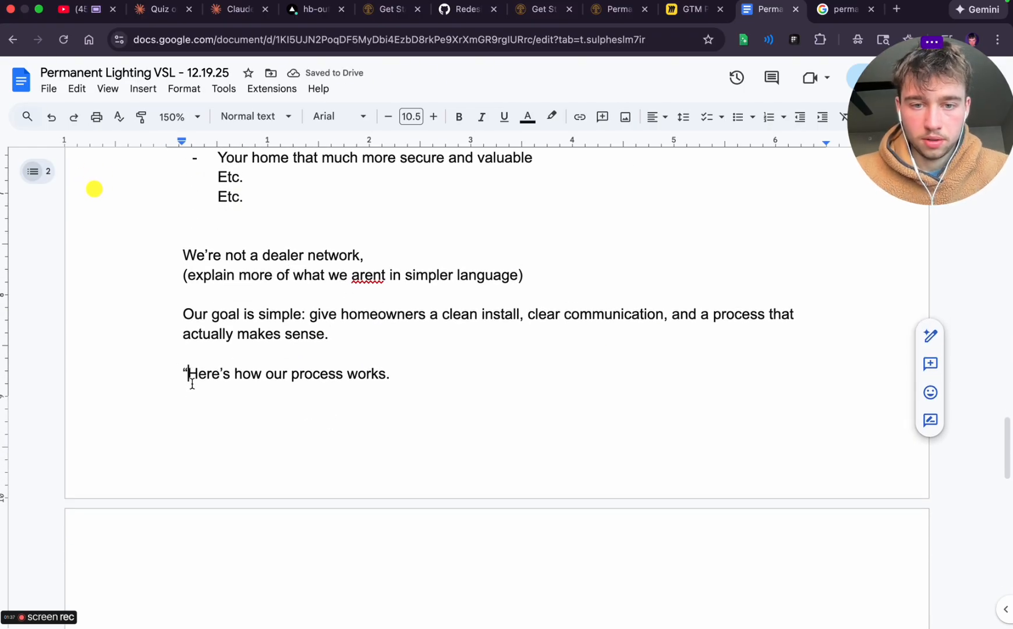
key("BackSpace")
key("ctrl+Return")
scroll(382, 373, "down", 7)
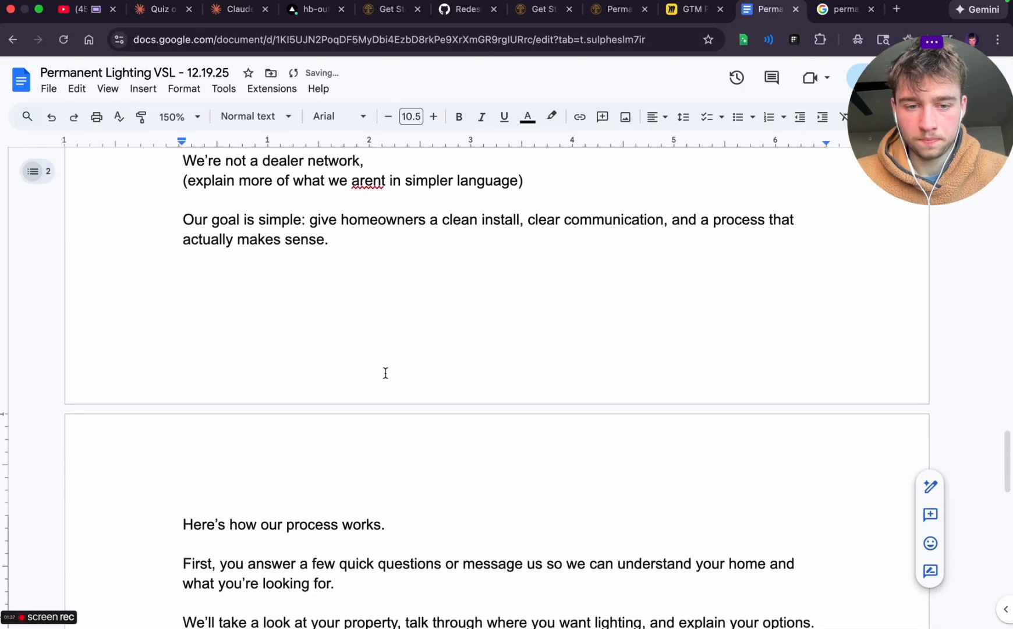
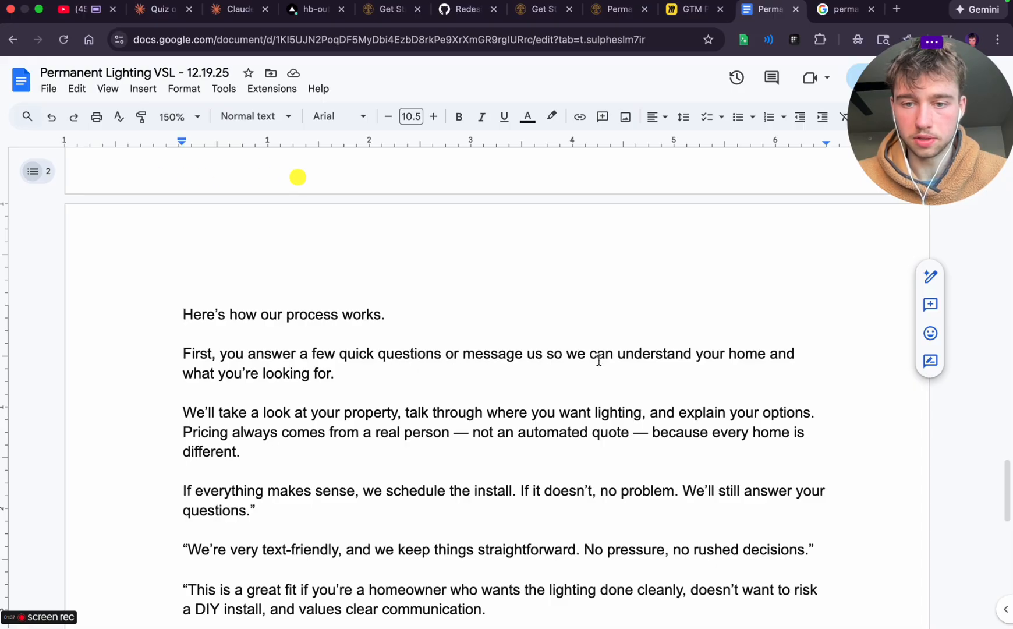
Replace the period ending the "First, you answer" paragraph with "(you mightve already done this if your watching this) - you are here"
left_click(342, 368)
key("BackSpace")
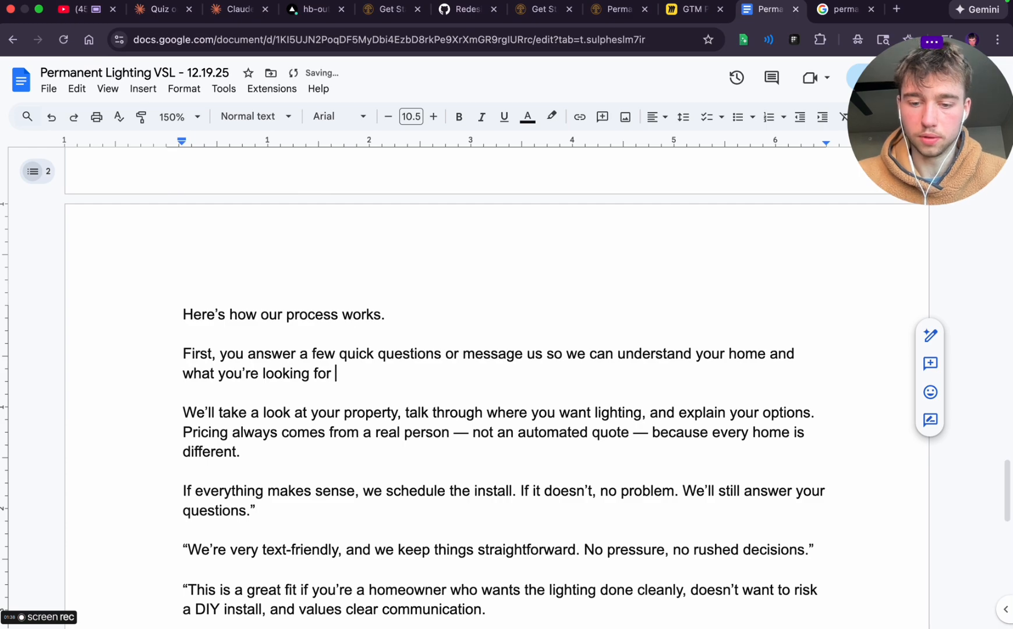
type("(you ")
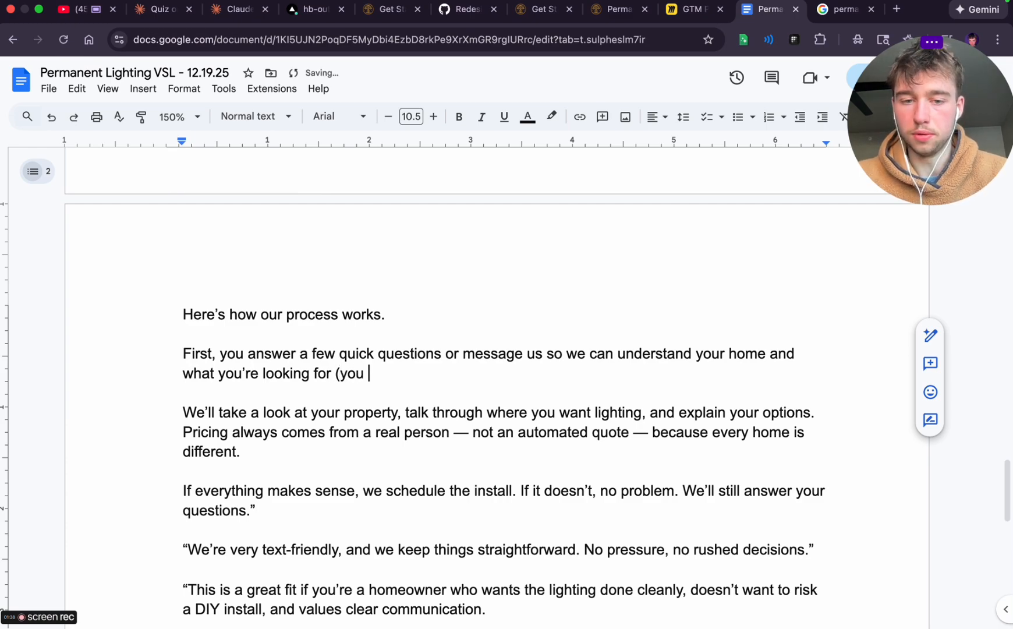
type("mightve alread")
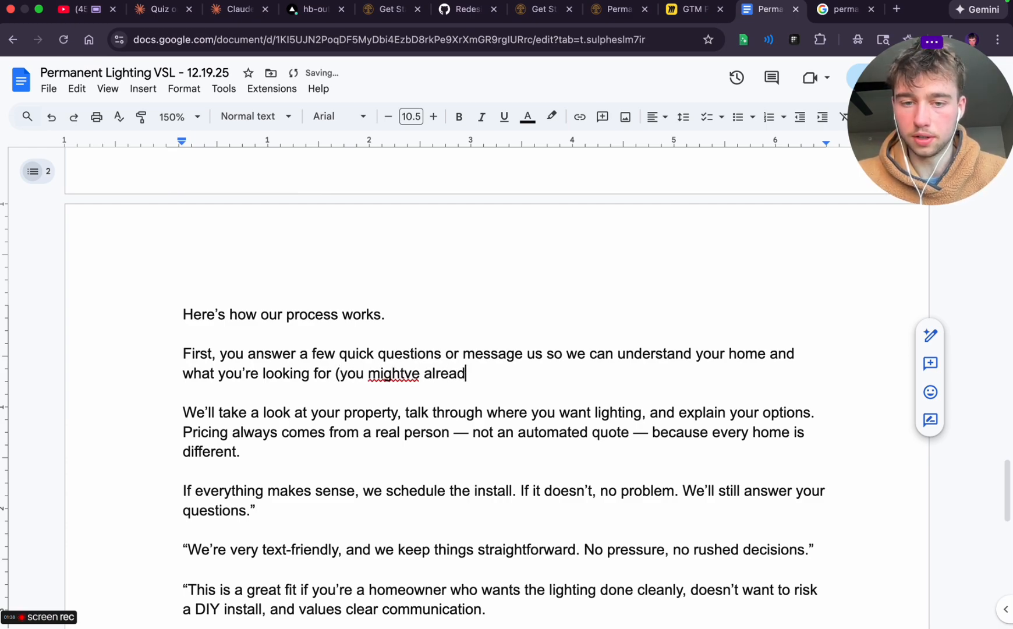
type("y done this if yo")
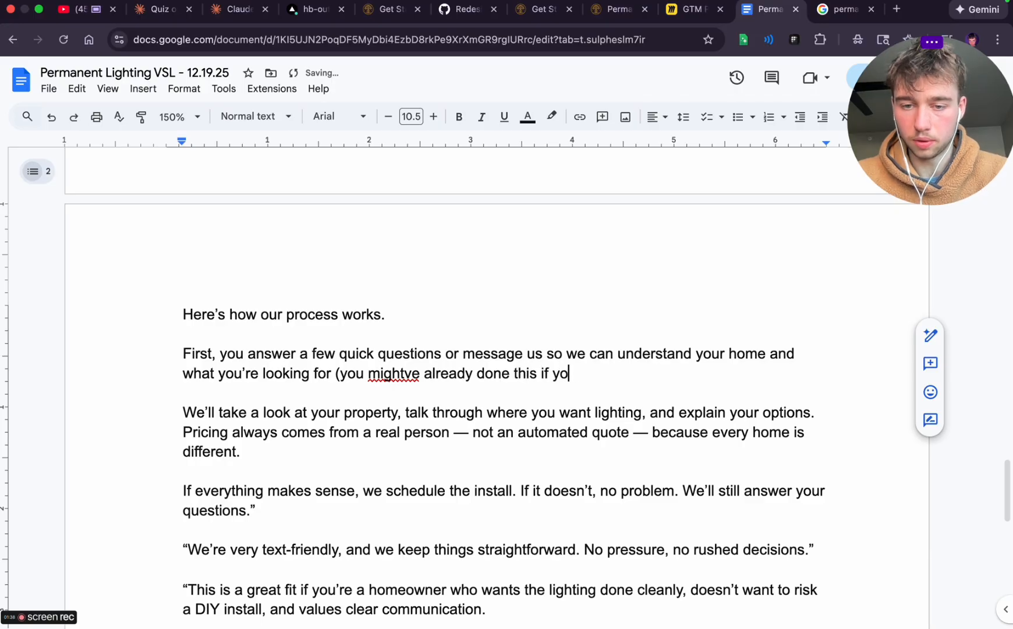
type("ur watching this")
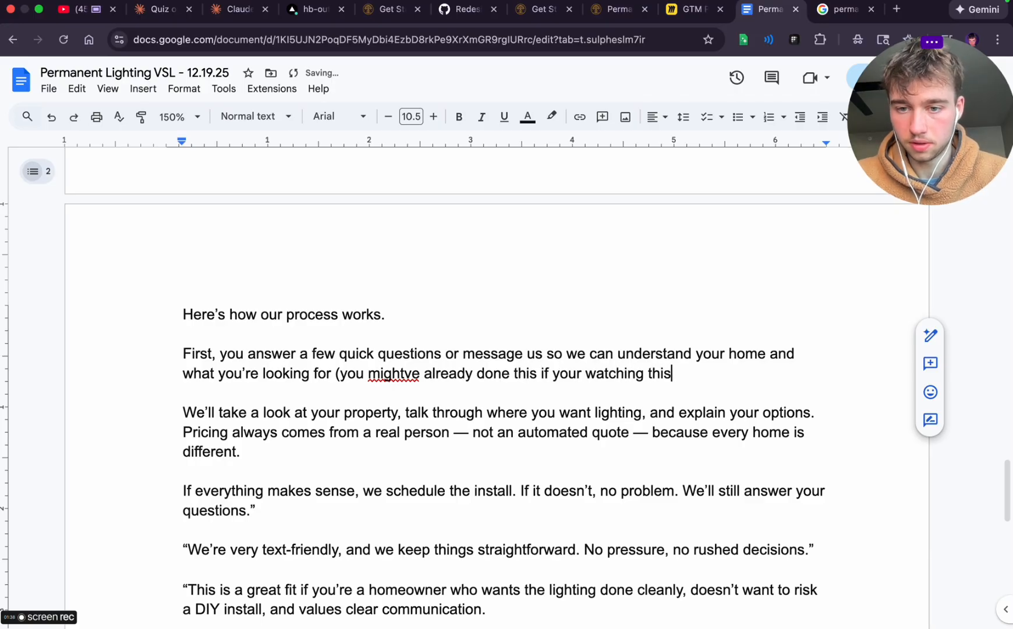
type(") - you ar ehere")
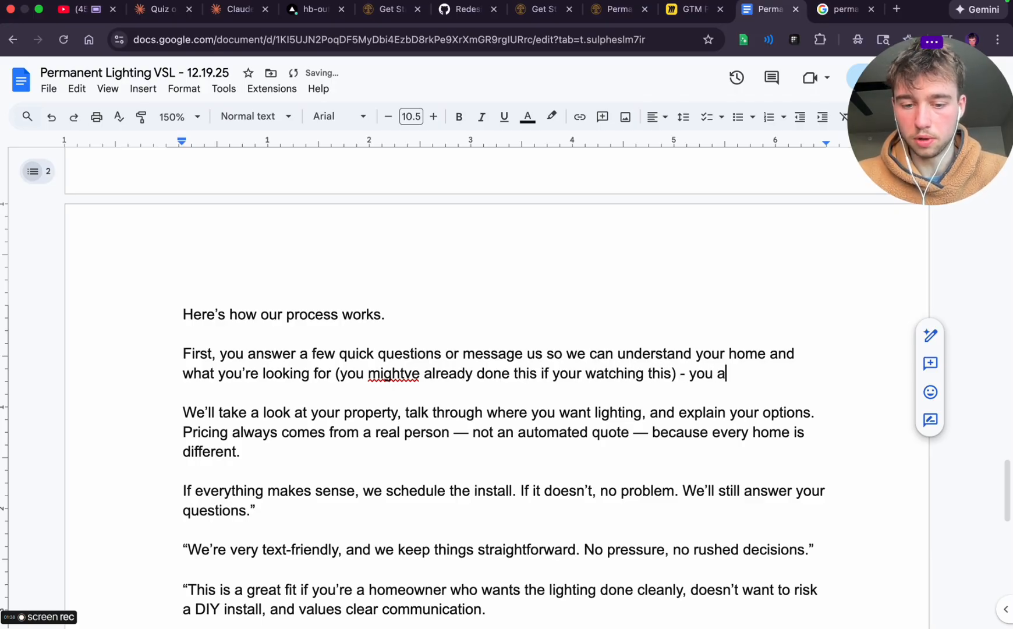
key("BackSpace")
key("BackSpace")
key("BackSpace")
key("BackSpace")
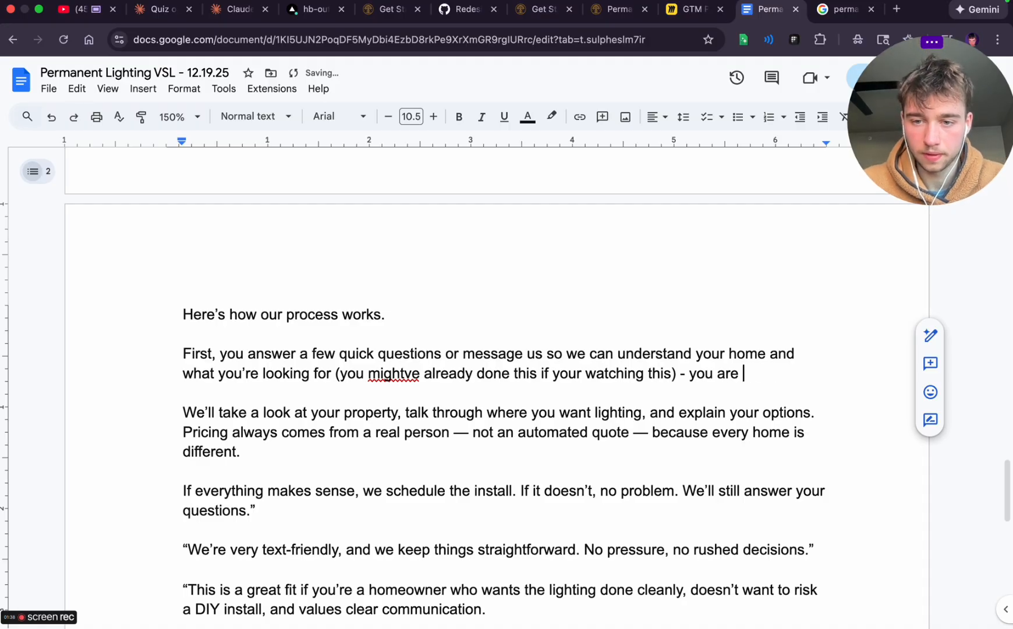
type("here")
Add the line "Watch this video (you are here)" as a separate paragraph below the "First, you answer" paragraph
key("Return")
key("Return")
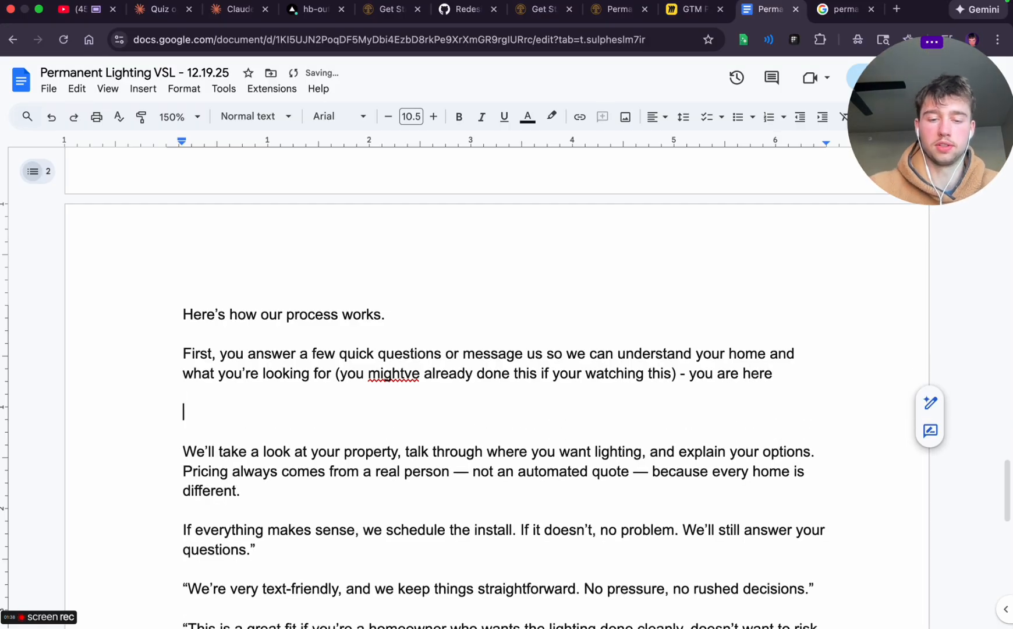
type("Watch this vd")
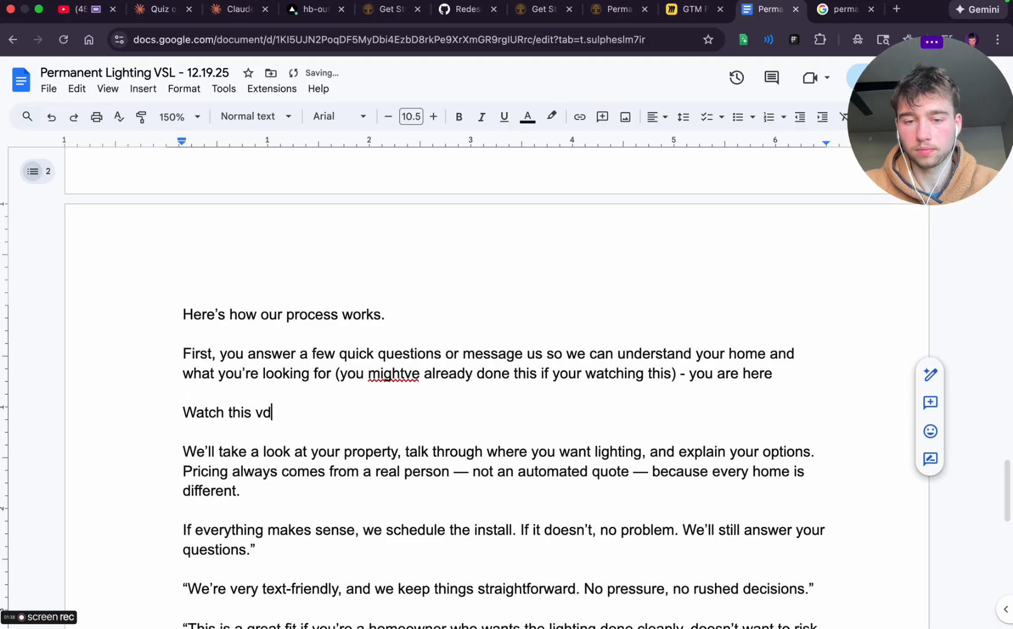
type("eo then")
key("BackSpace")
key("BackSpace")
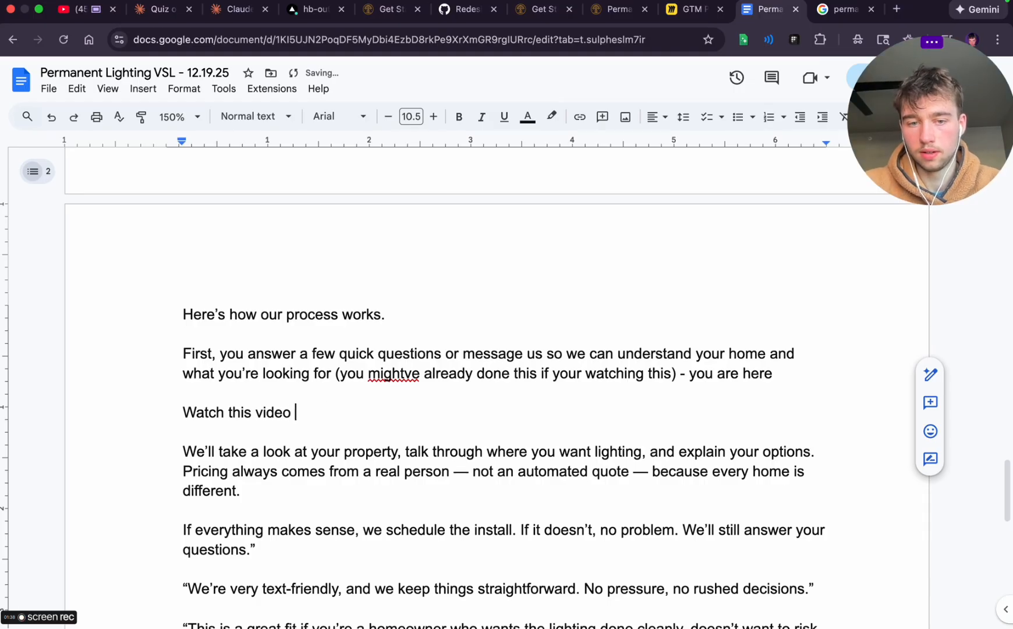
type("youbare")
key("BackSpace")
key("BackSpace")
key("BackSpace")
key("BackSpace")
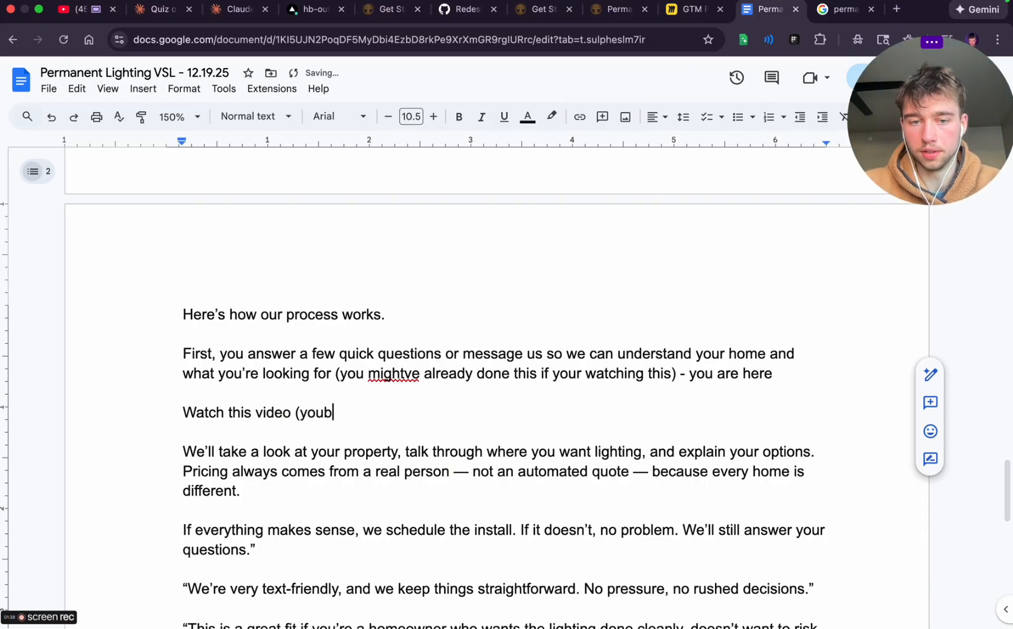
type("are here)")
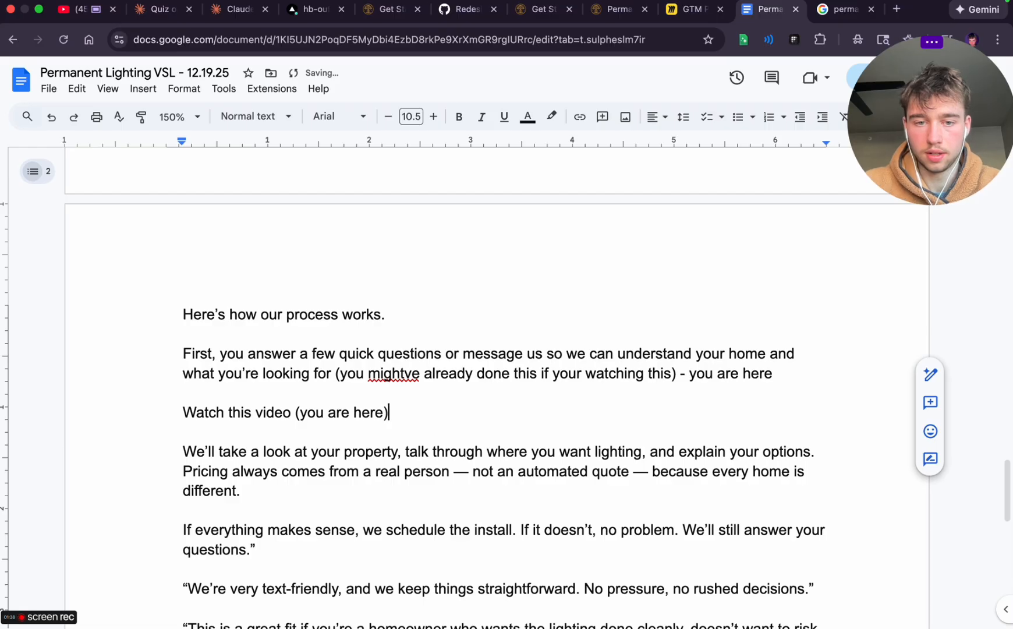
Below the video line, start a paragraph reading "Then schedule (we want to talk about the we look at the property virtually"
key("Return")
key("Return")
type("Then ")
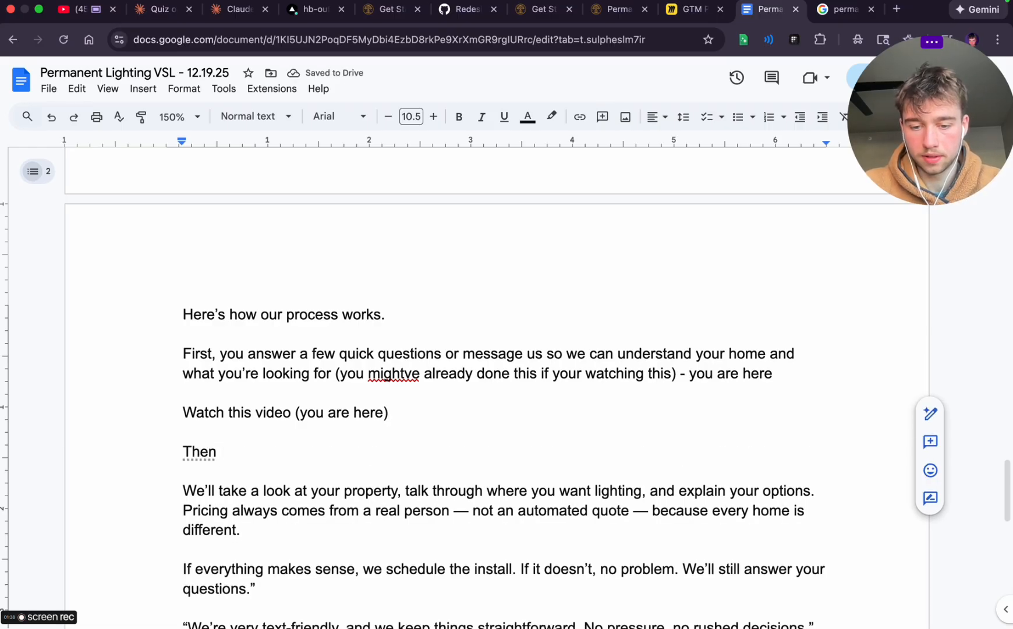
type("schedule (")
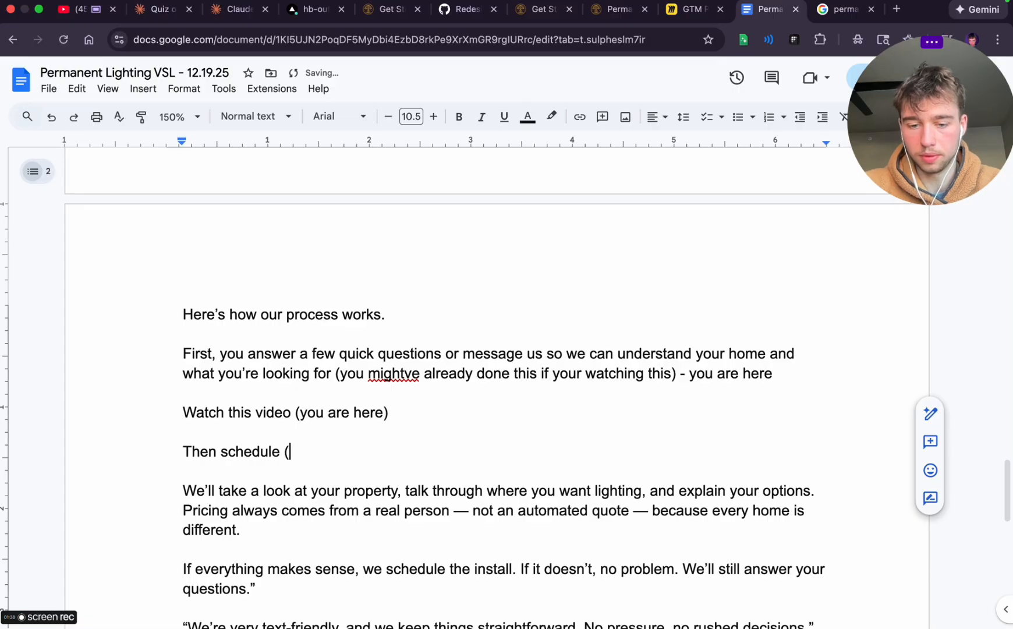
type("we want to tal")
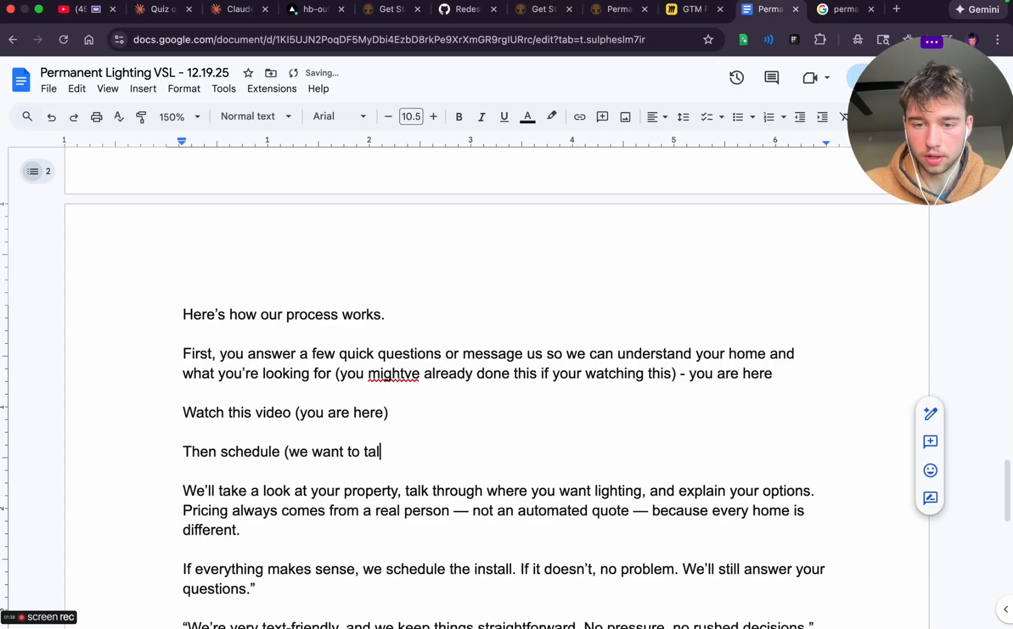
type("k about the")
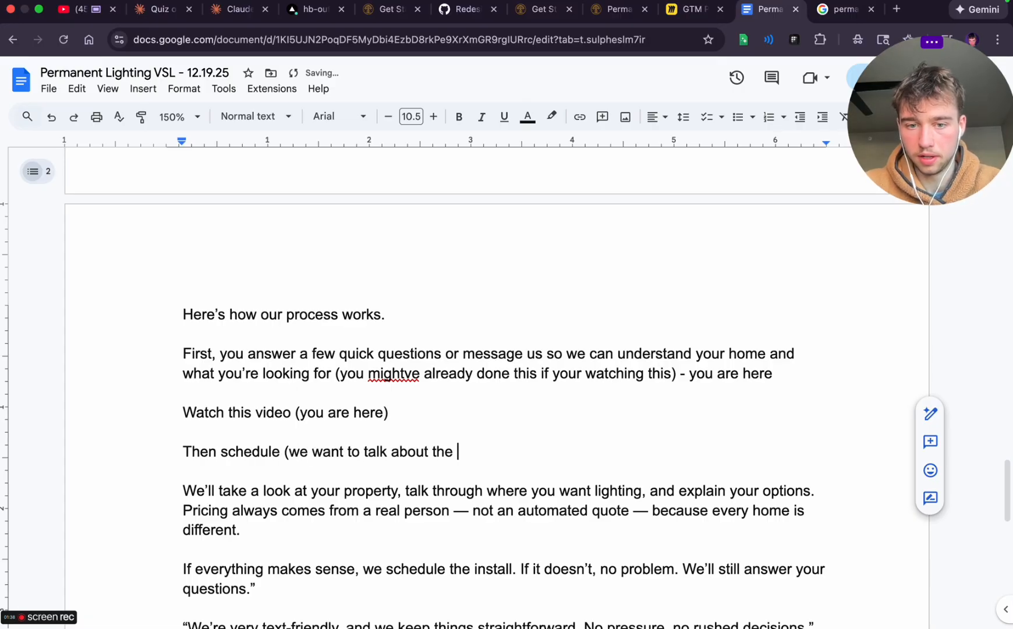
type(" we")
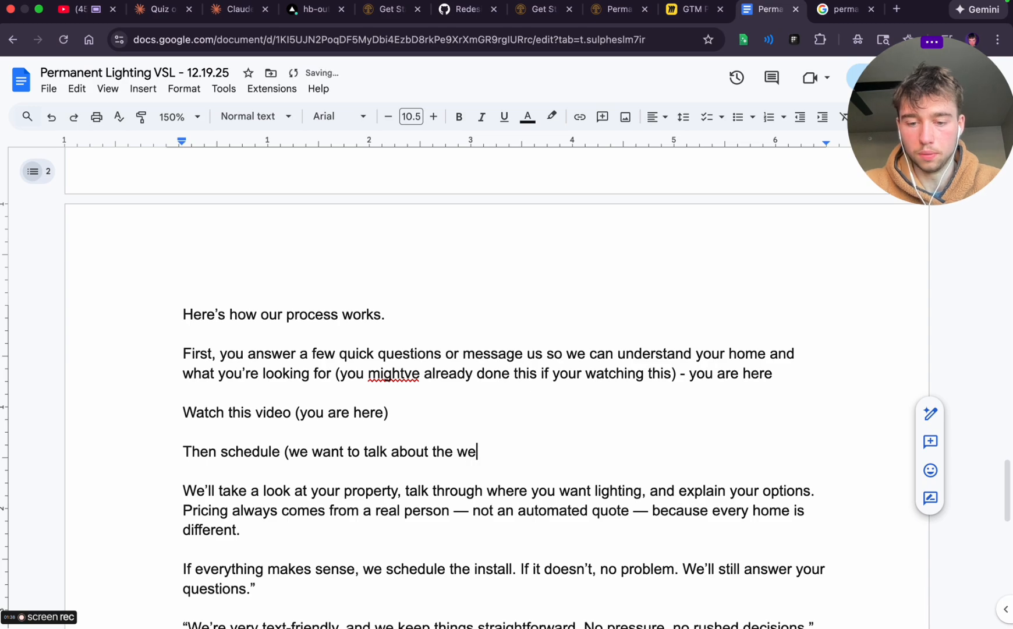
type(" look at the pro")
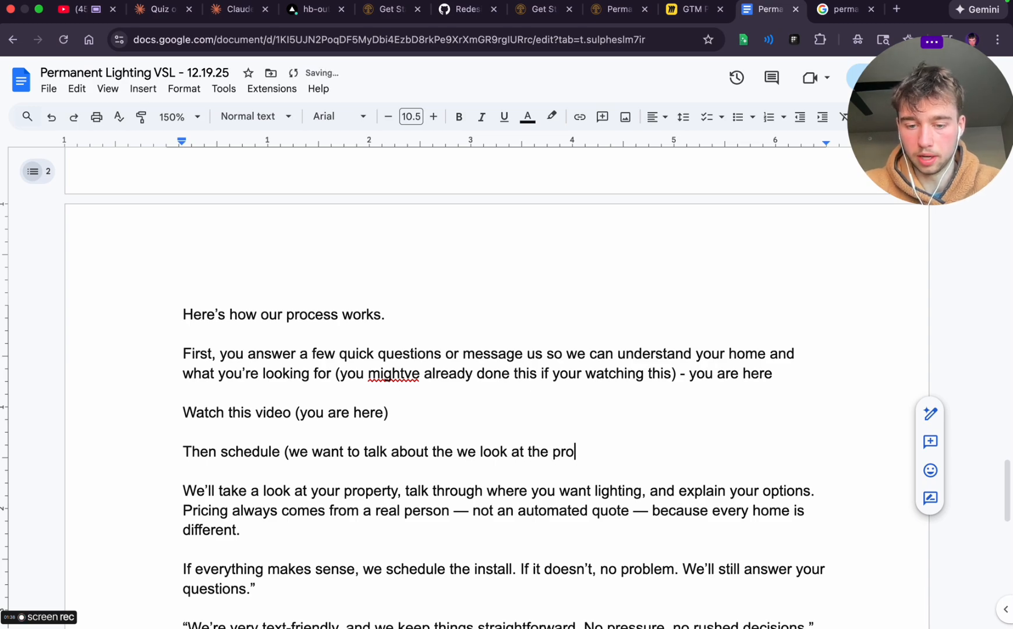
type("perty vit")
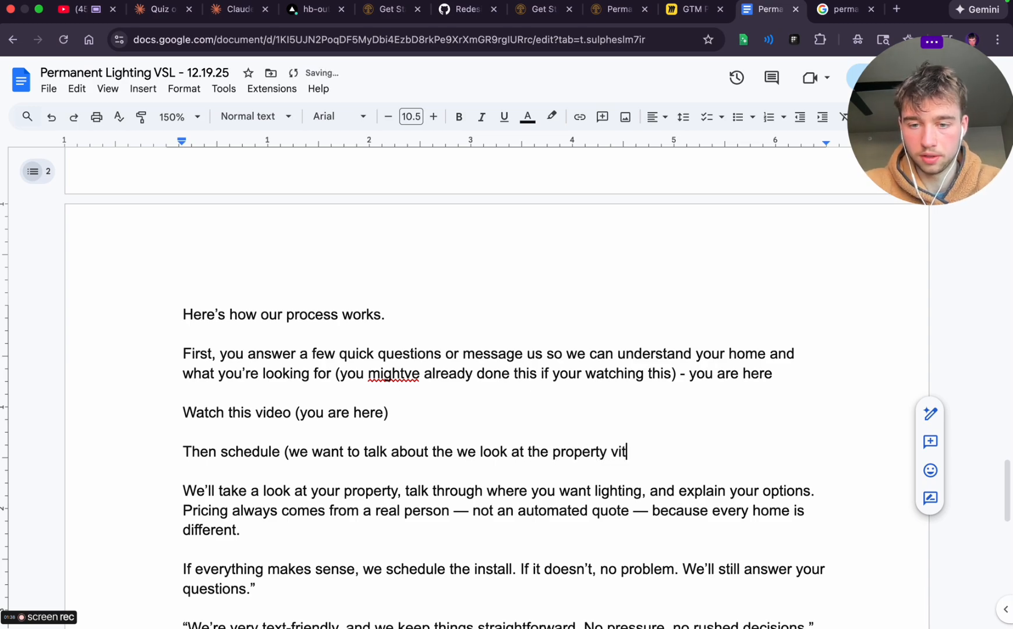
key("BackSpace")
type("rtually ")
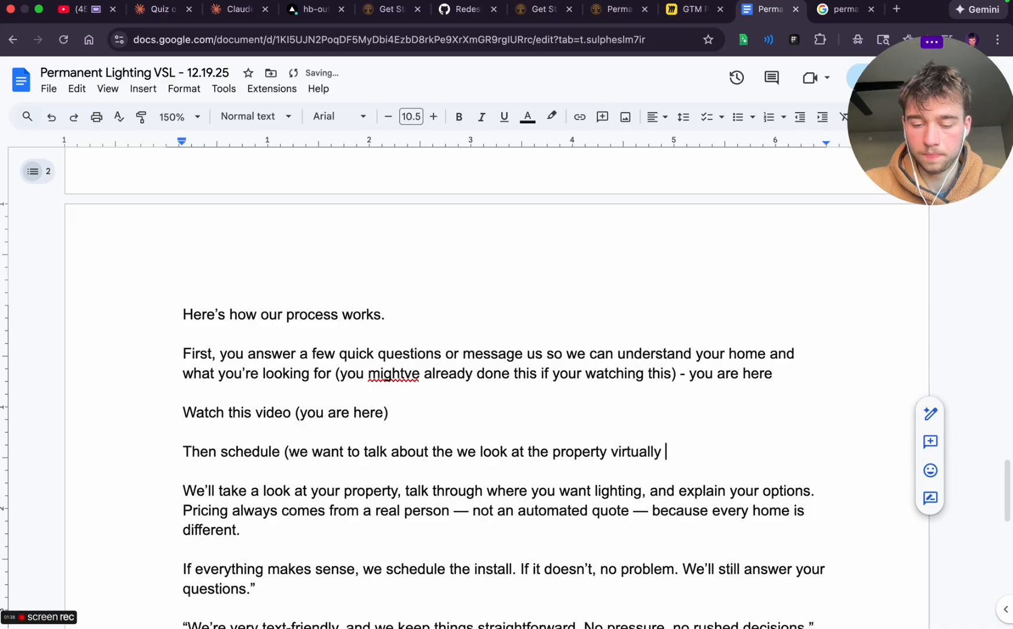
type("and we s")
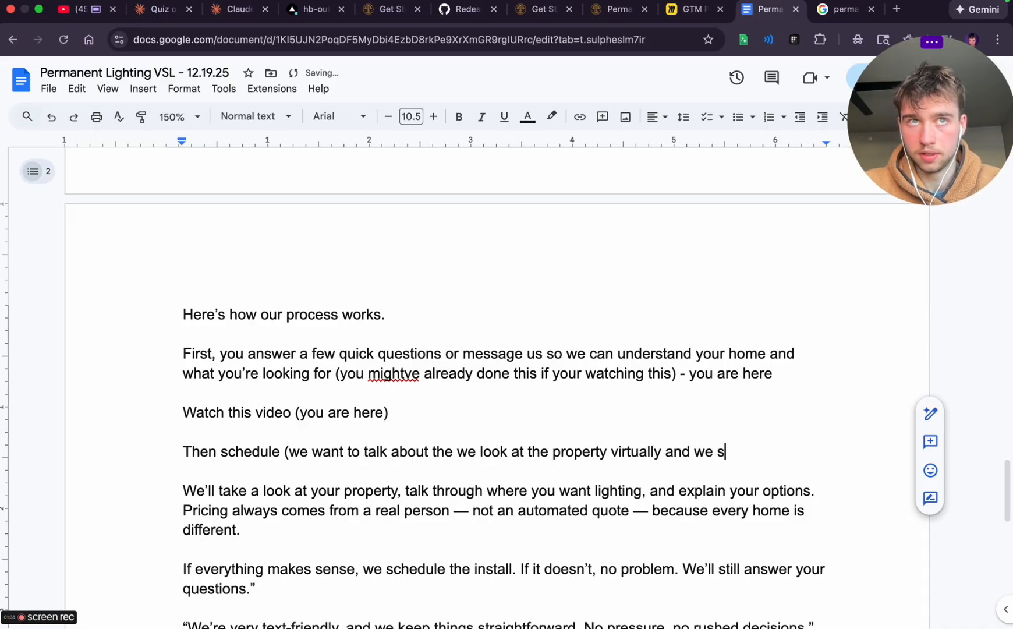
type("et a time")
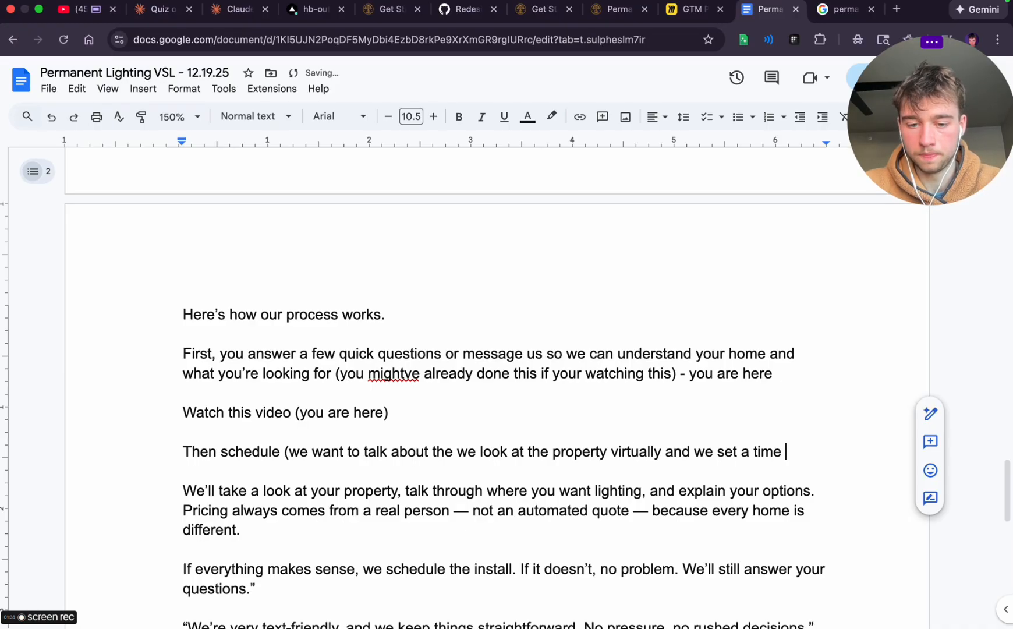
type(" 10-15 ")
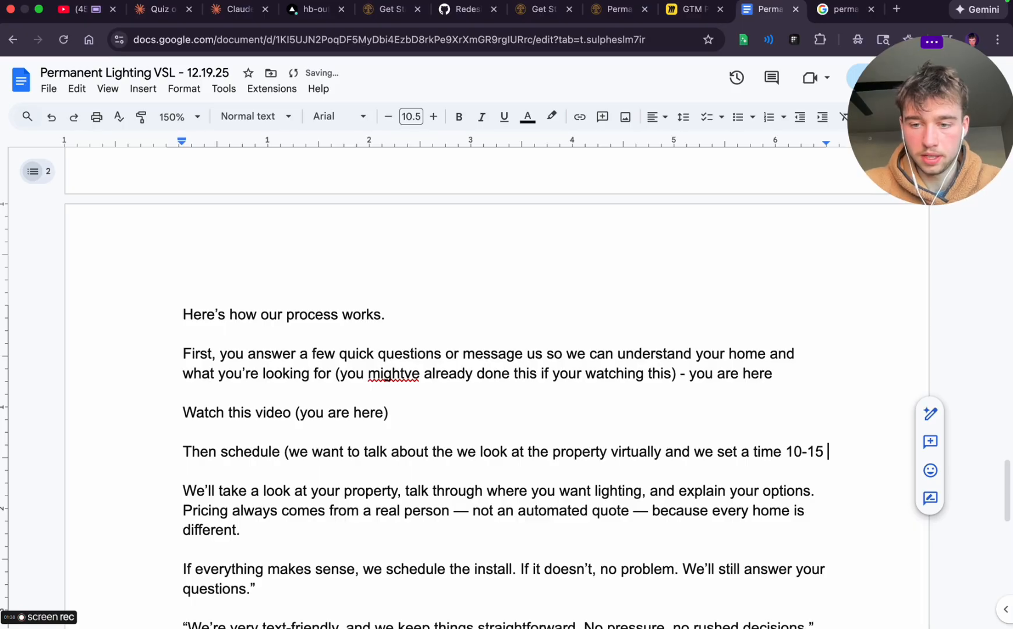
type("mins aside to")
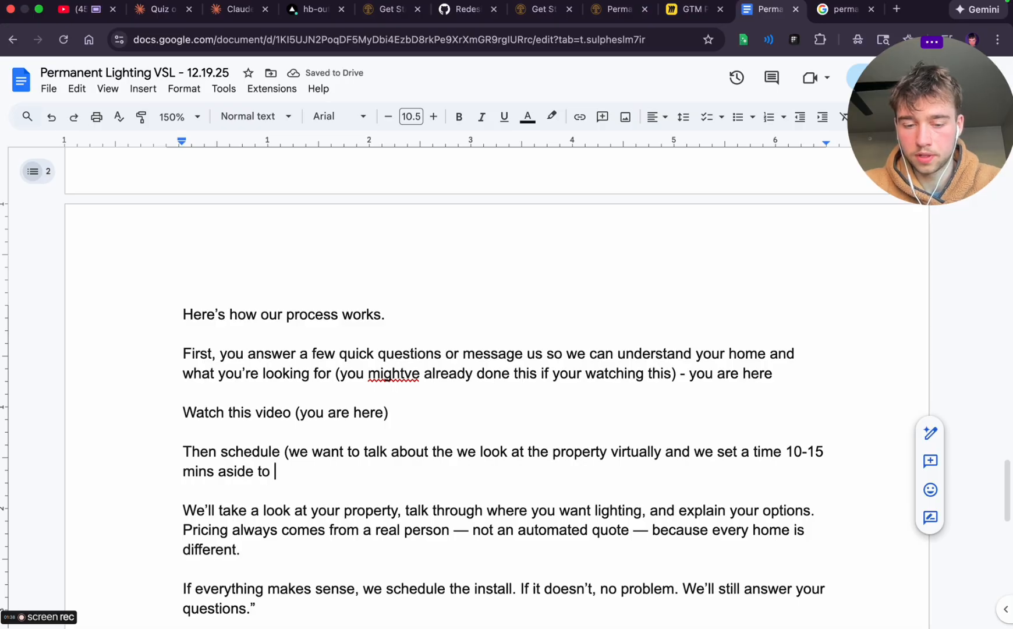
Continue the "Then schedule" paragraph with "and we set a time 10-15 mins aside to communicate directly through text to get you a price -"
type("communicate d")
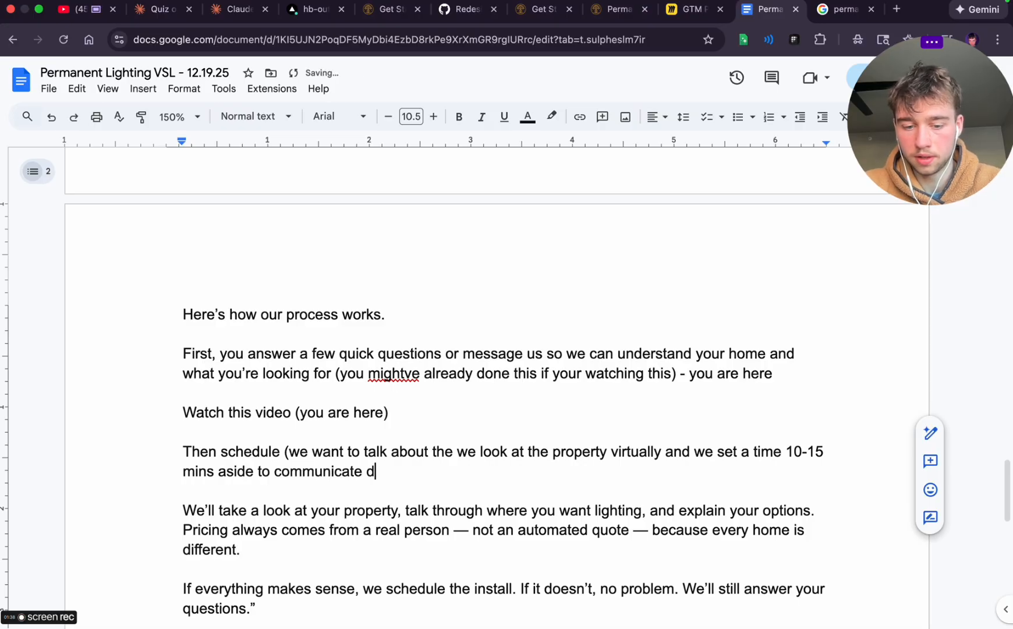
type("irectly through")
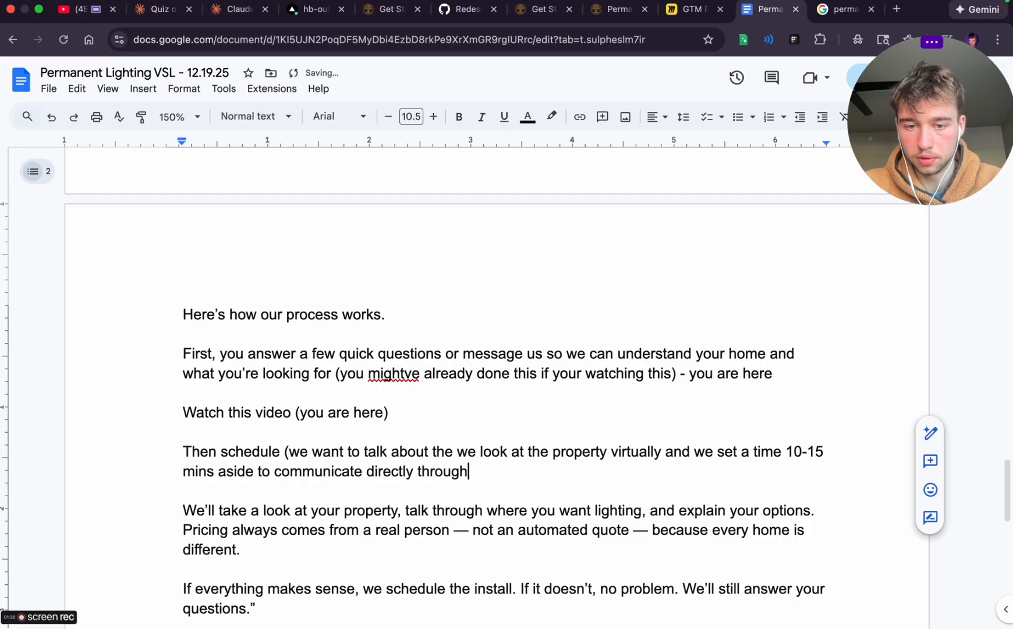
type(" text to get yo")
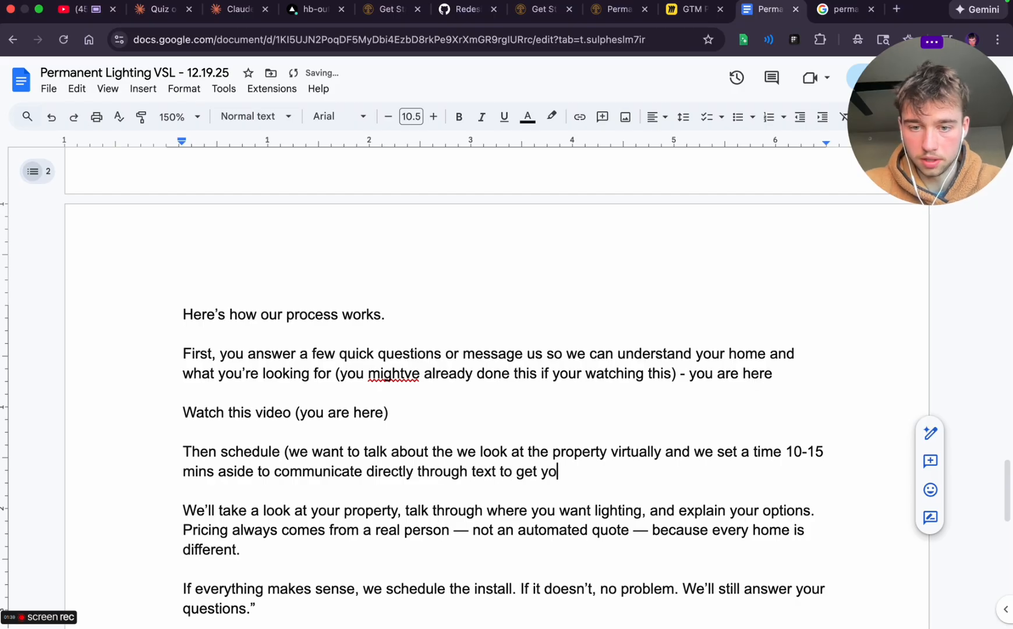
type("u a price - ")
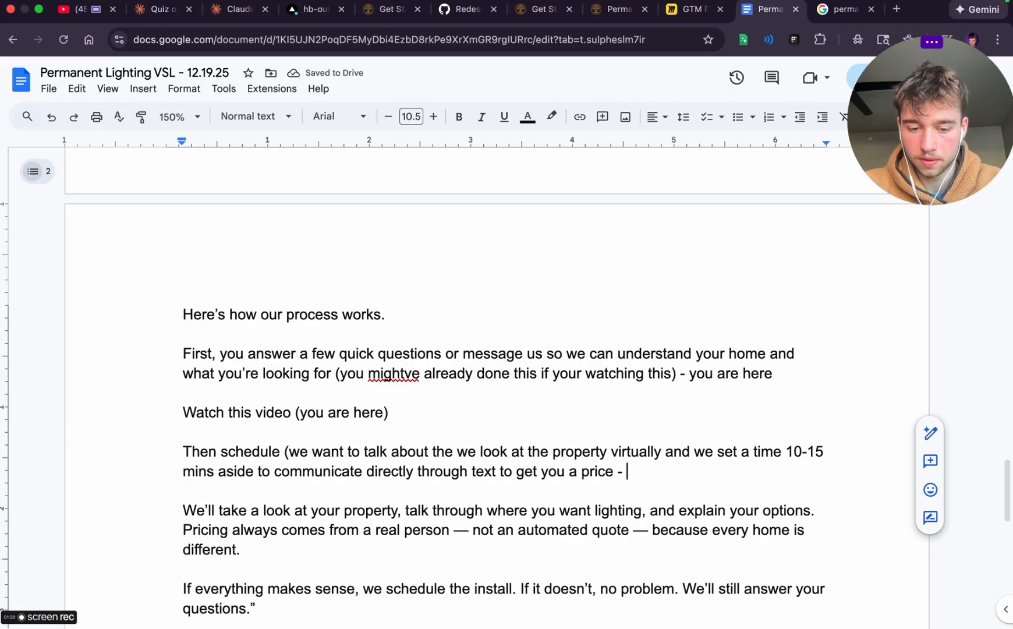
type("figure out ")
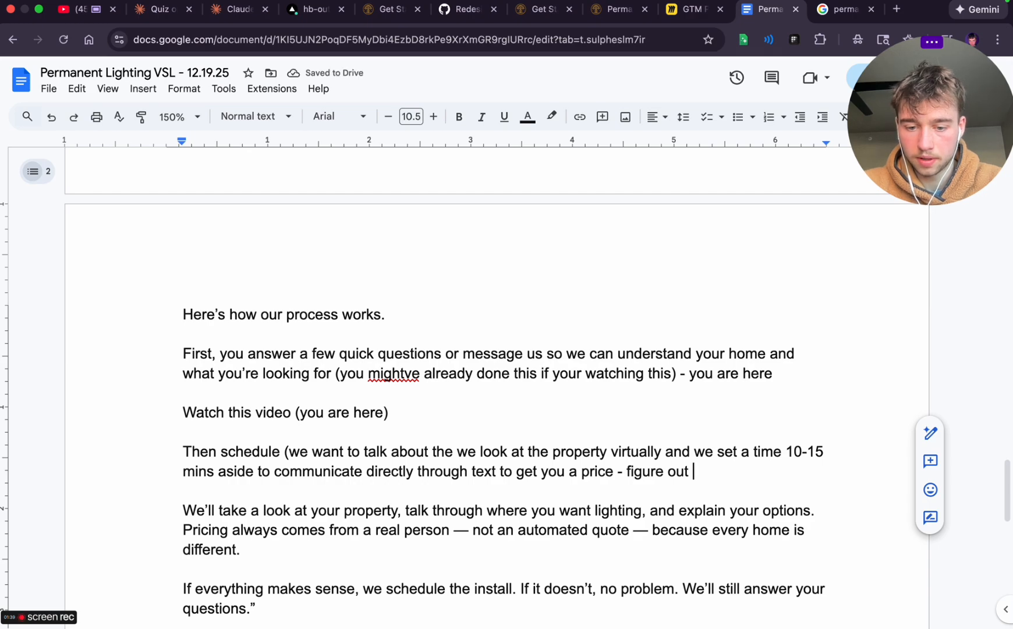
type("how you want ")
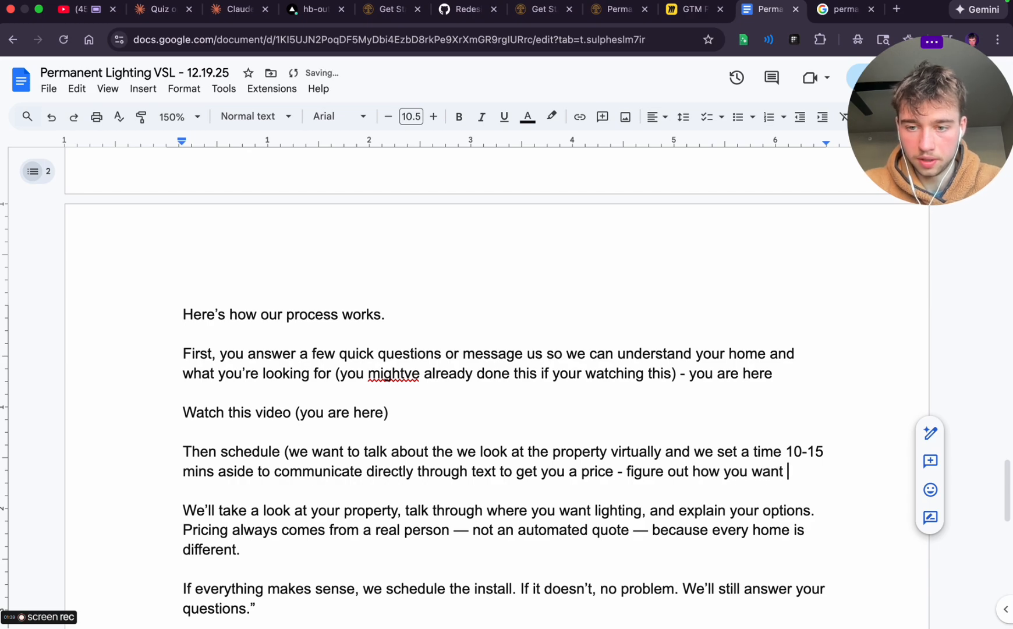
type("everything to")
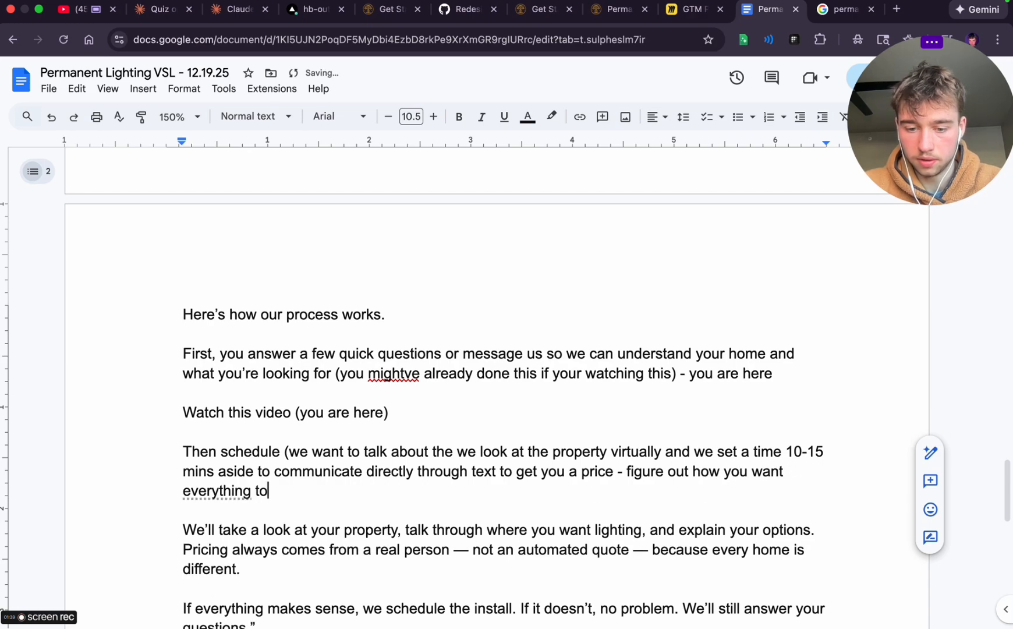
type(" look - andsw")
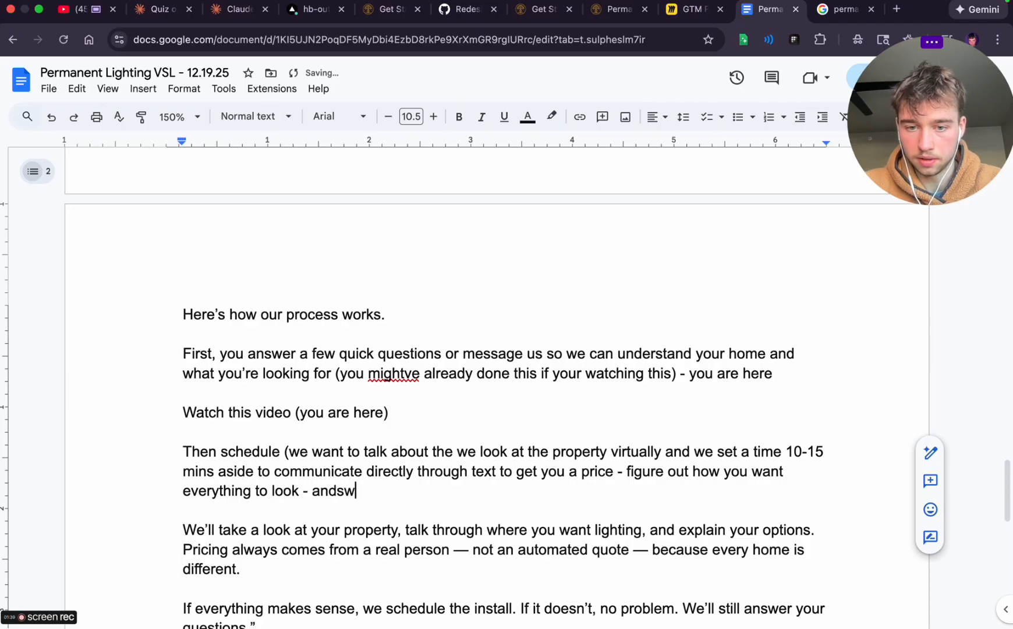
Finish the "Then schedule" paragraph with "answer any questions you have - and get you on our calendar"
key("BackSpace")
key("BackSpace")
key("BackSpace")
type("swer e")
key("BackSpace")
type("any q")
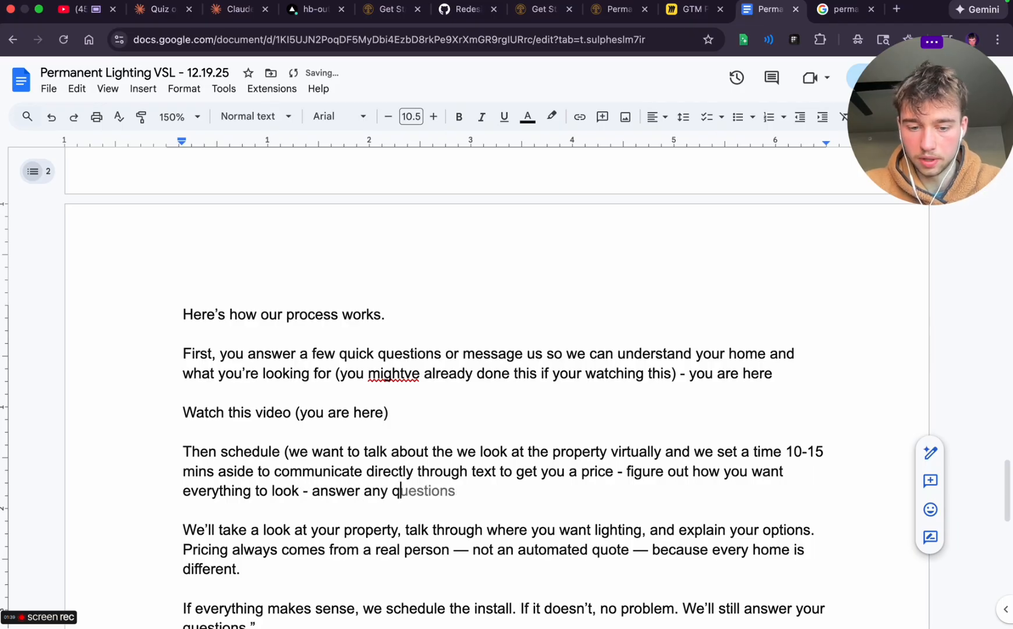
type("uesto")
type("ns y")
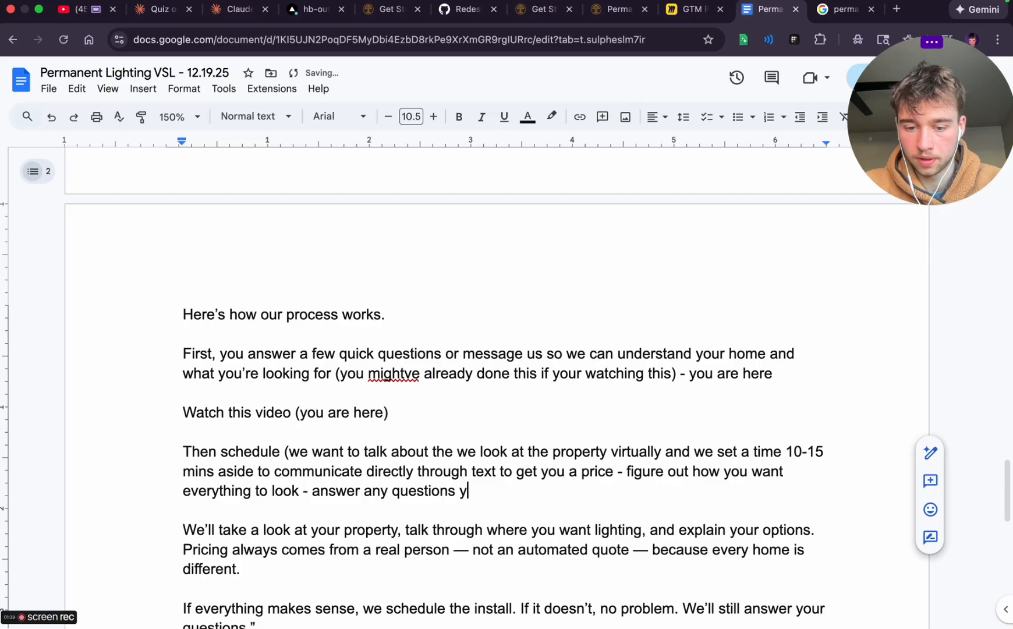
type("ou ha eve - an")
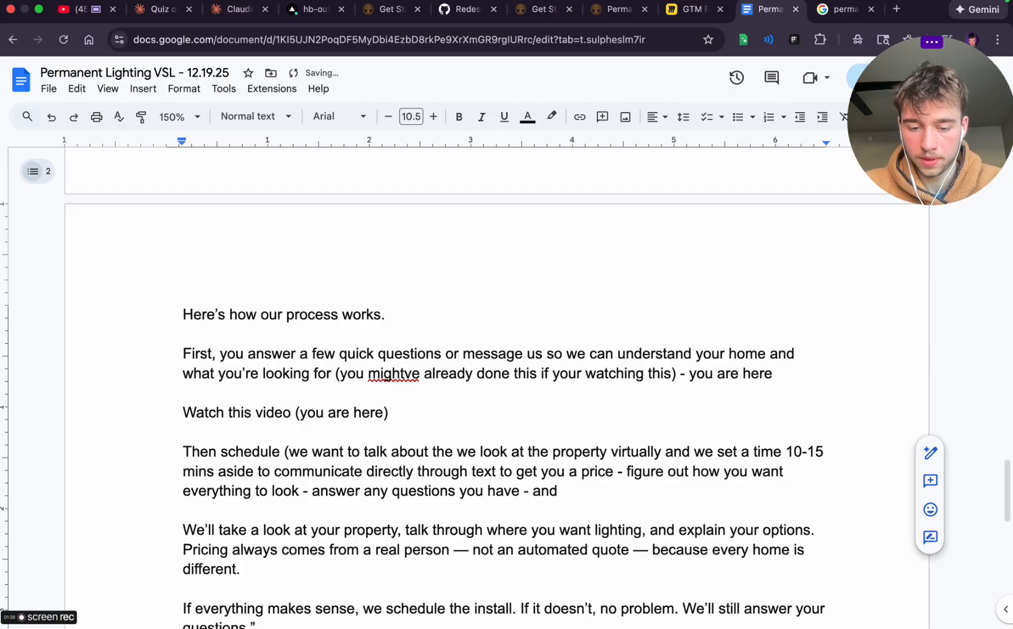
type("d get yo")
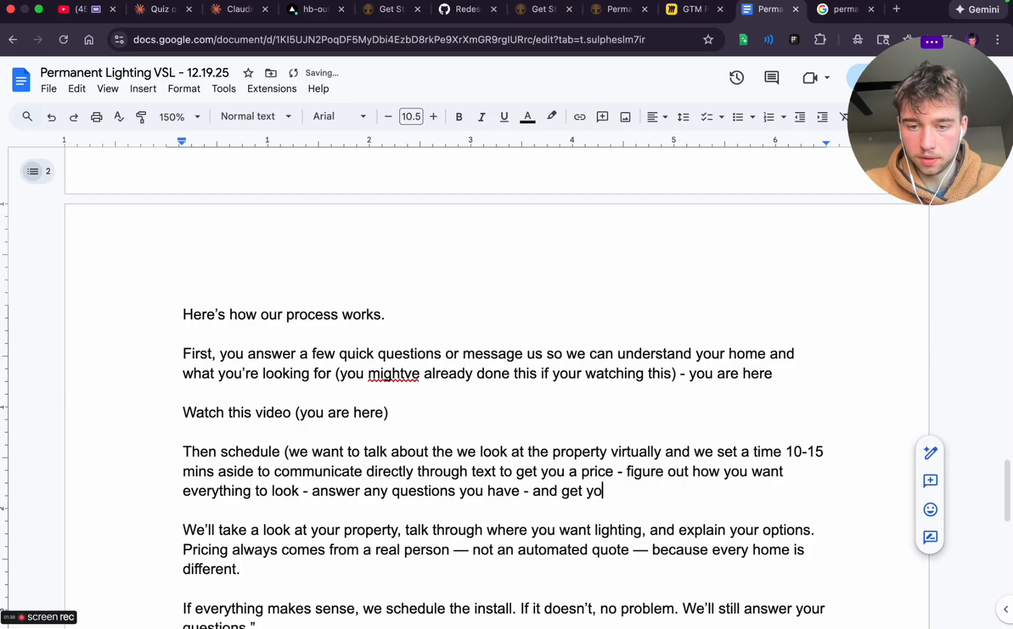
type("u on our calendar")
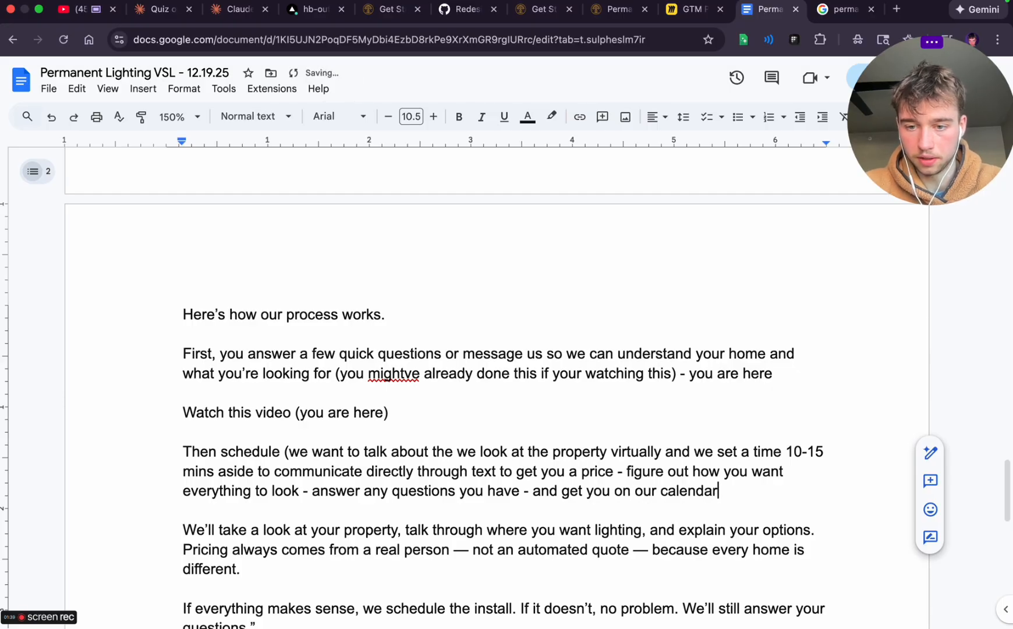
Below the "Then schedule" paragraph, start a separate paragraph reading "The beautiful part is we dont require a upfront deposit -"
key("Return")
key("Return")
type("The beu")
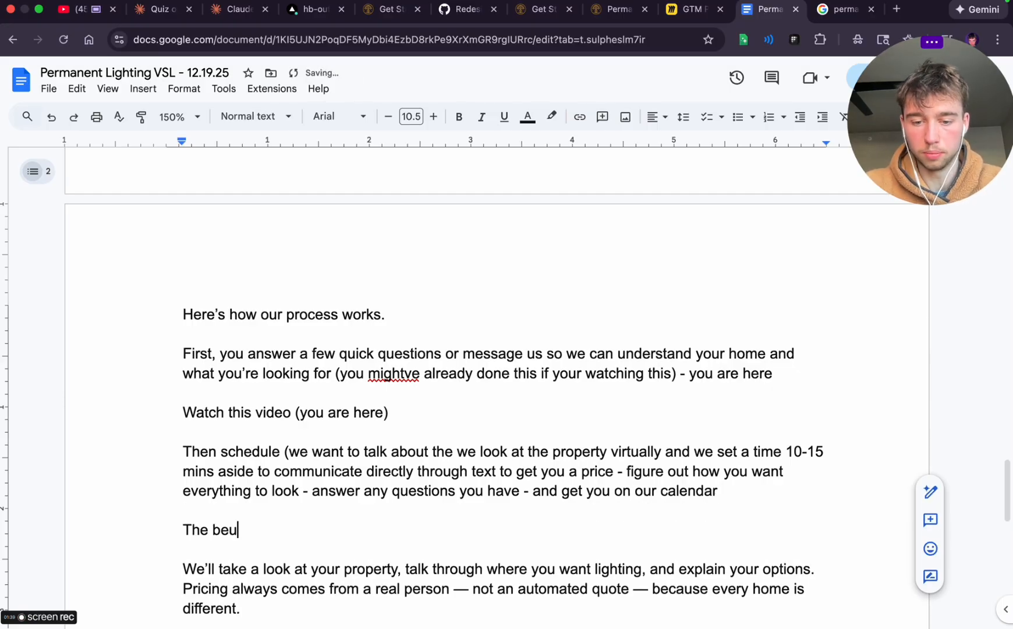
type("atiful par")
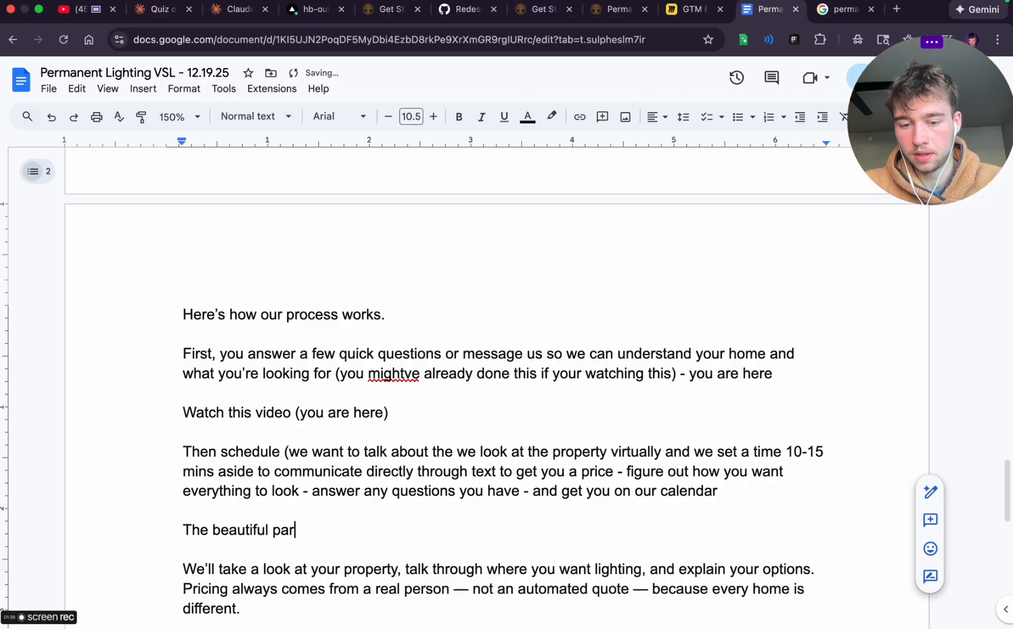
type("t is we dont ")
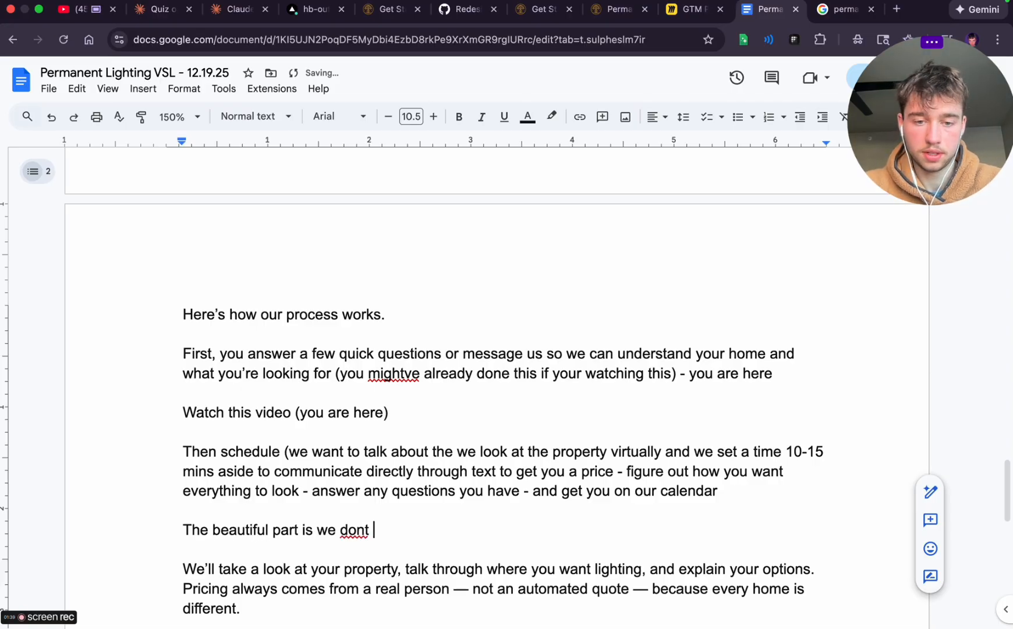
type("require a upf")
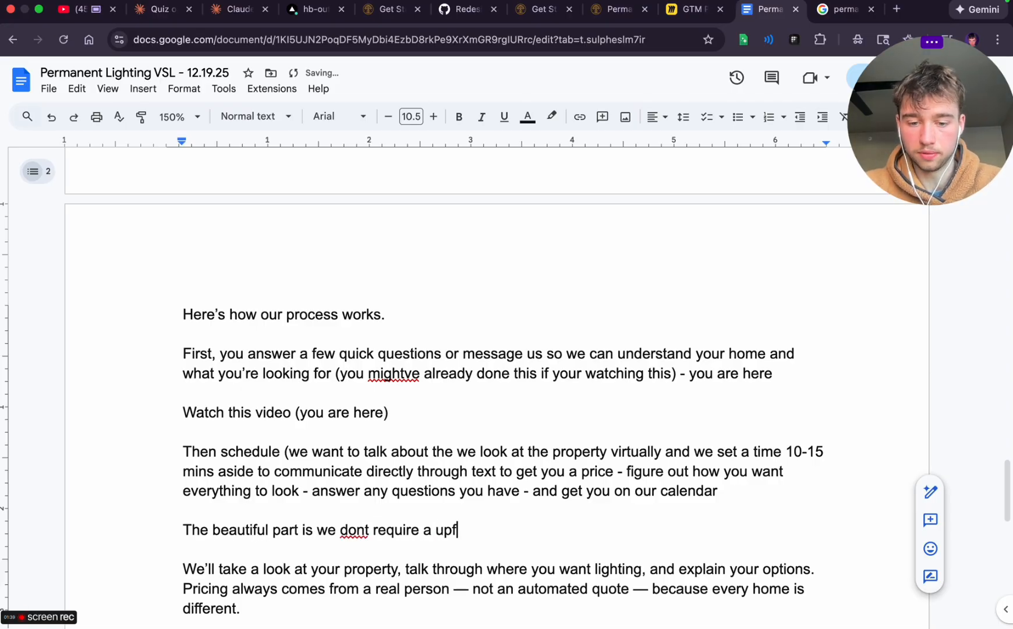
type("ront deposit")
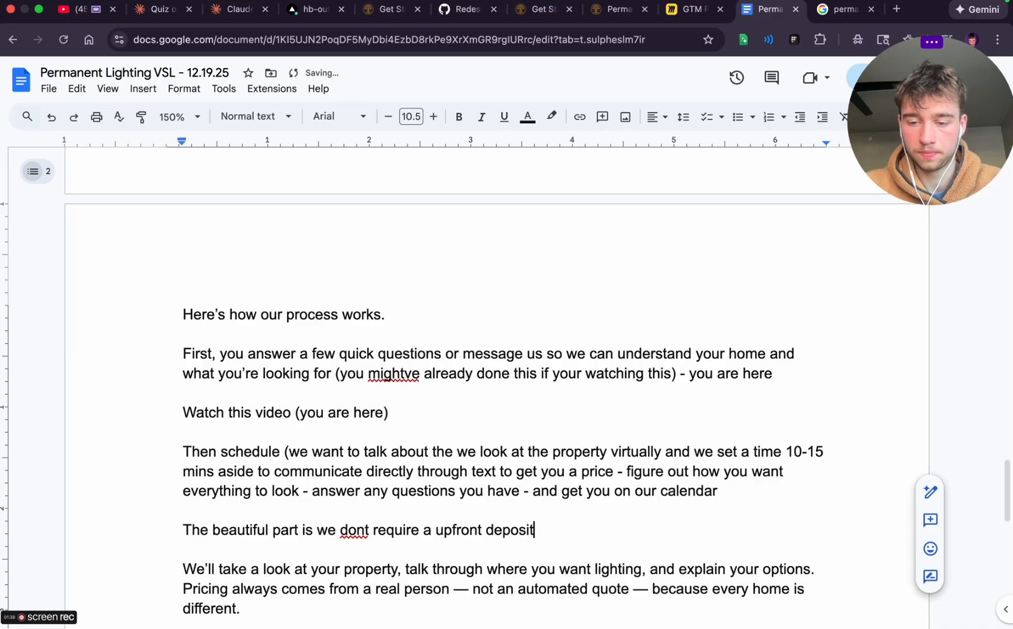
type(" - becaus")
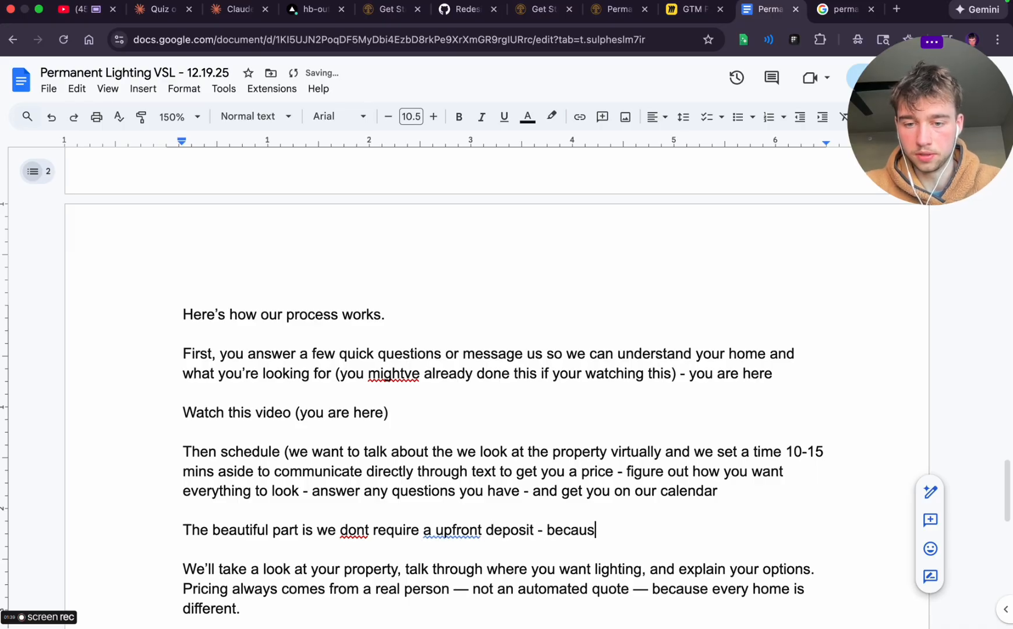
type("e you purc")
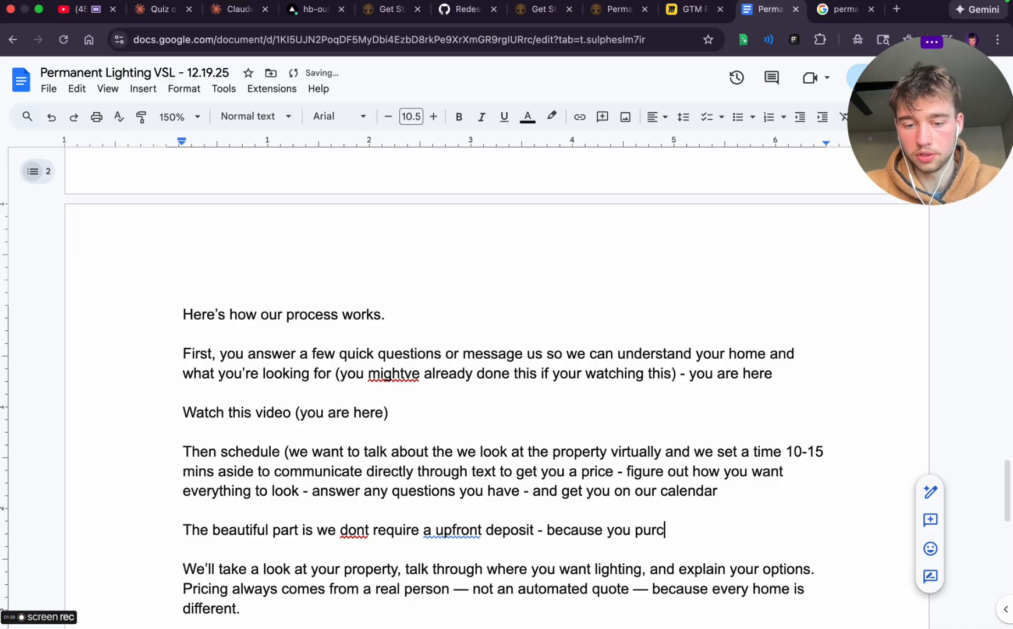
type("hase the lights yo")
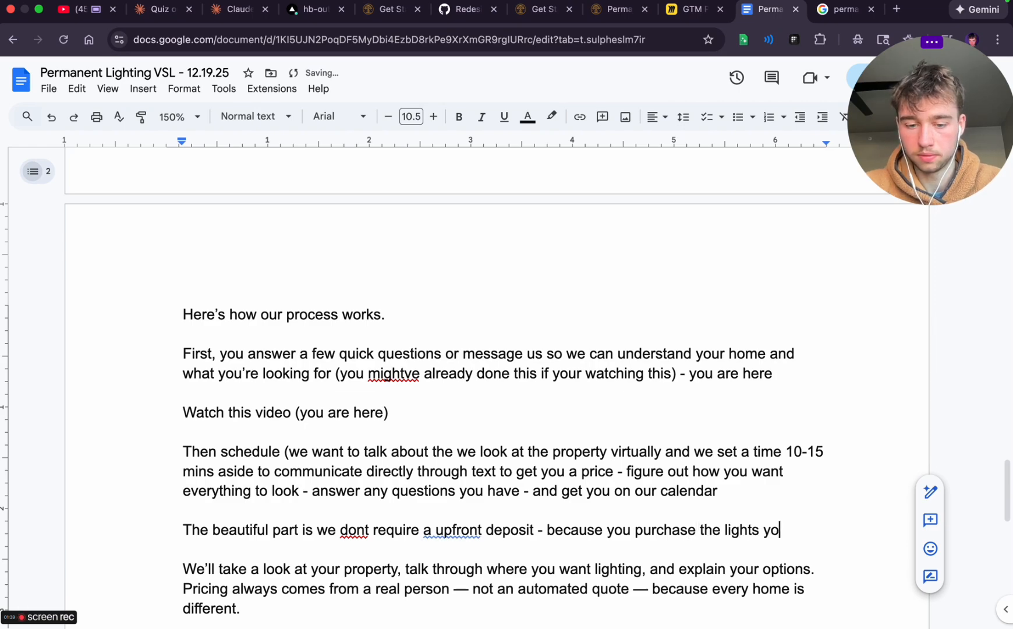
type("urself - we ")
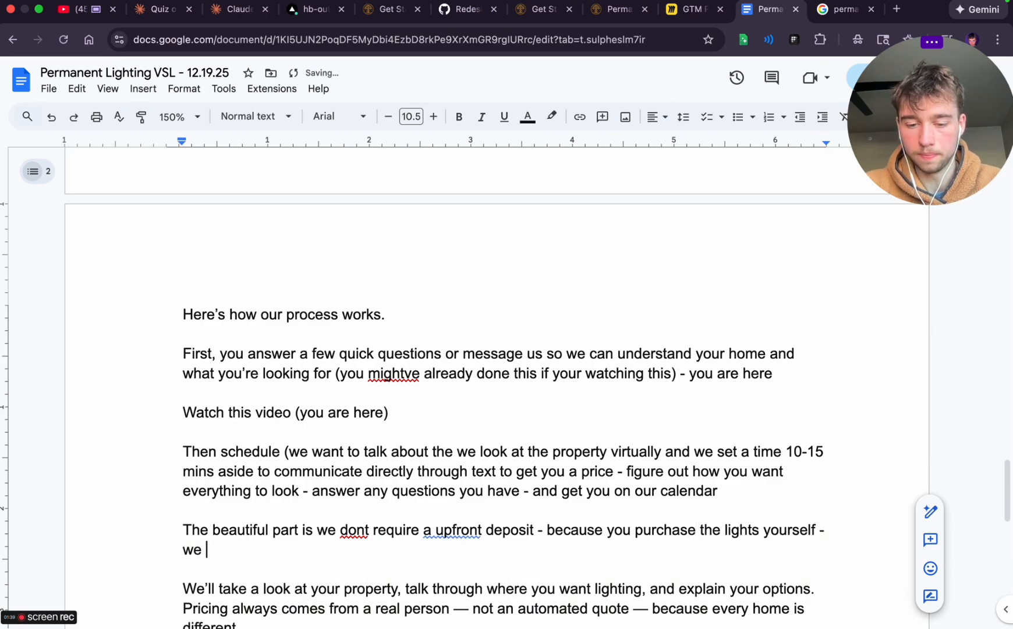
type("do the install ")
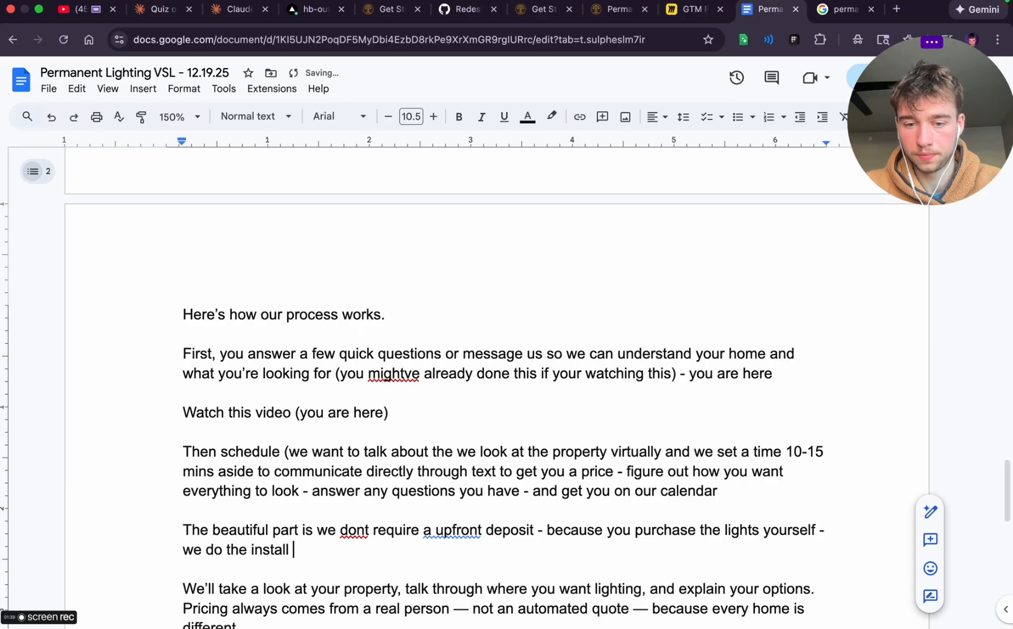
type("- if you need to ")
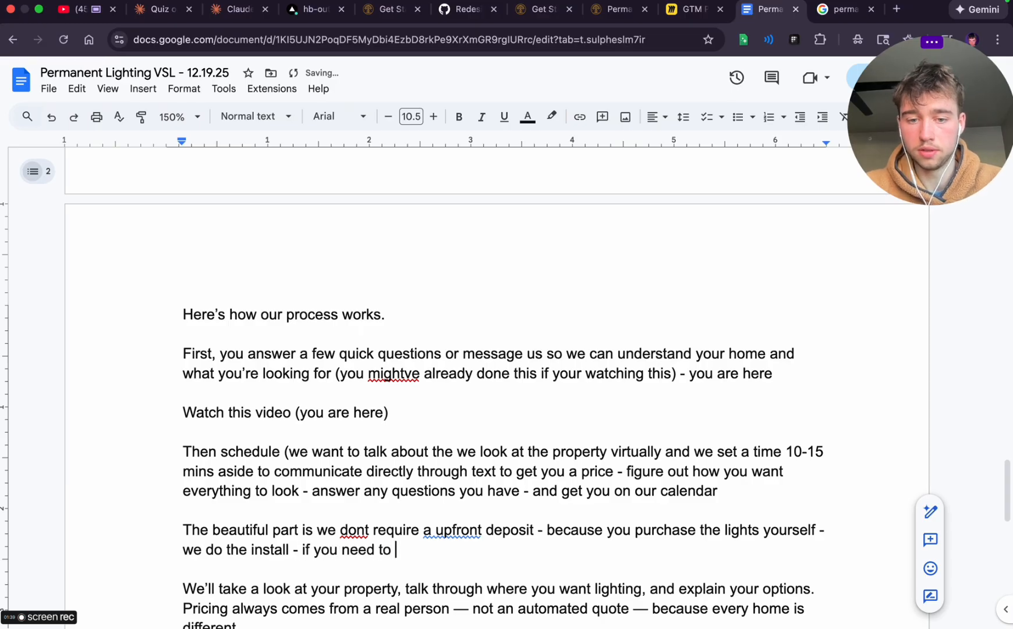
type("n")
Add "- if you need to know which lights we can recommend them" to the end of the "beautiful part" paragraph
key("BackSpace")
type("know which l")
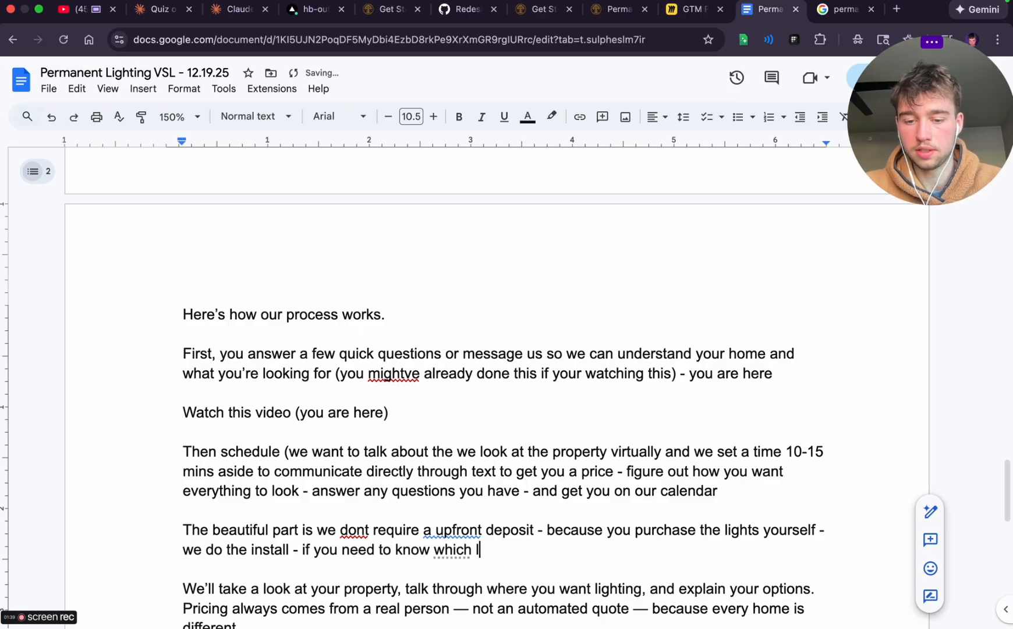
type("ights we can reco")
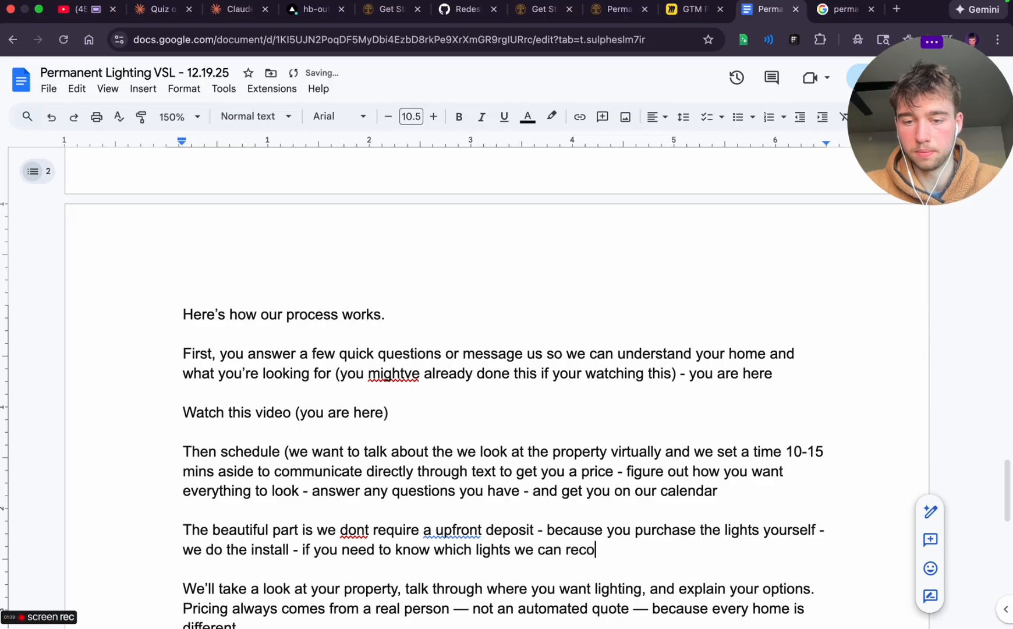
type("mmend them")
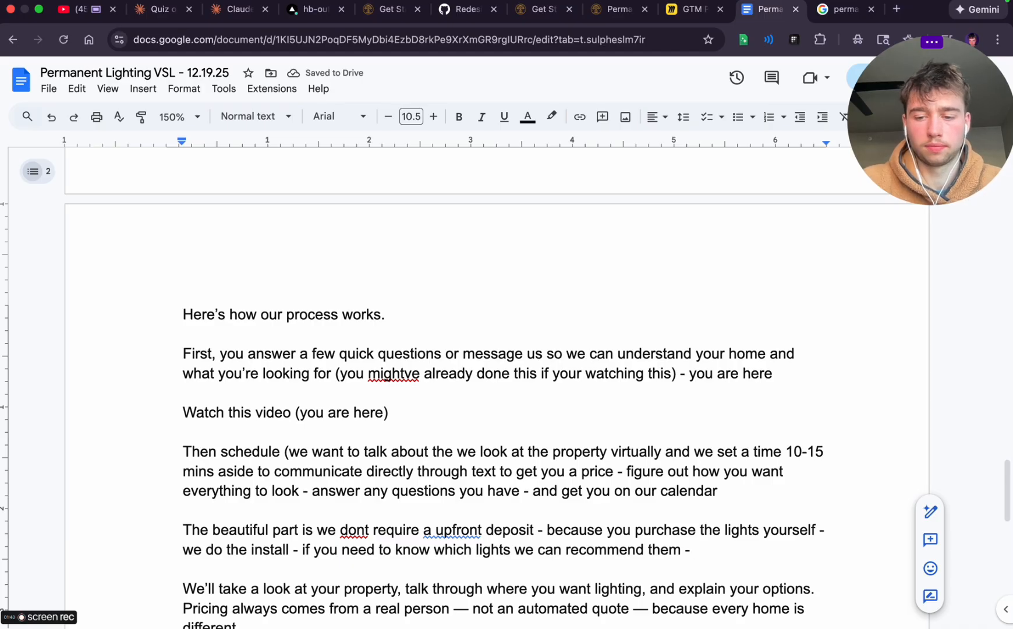
Extend the "beautiful part" paragraph with "- and the best part is the timeline to install"
type("- ")
type("and the be")
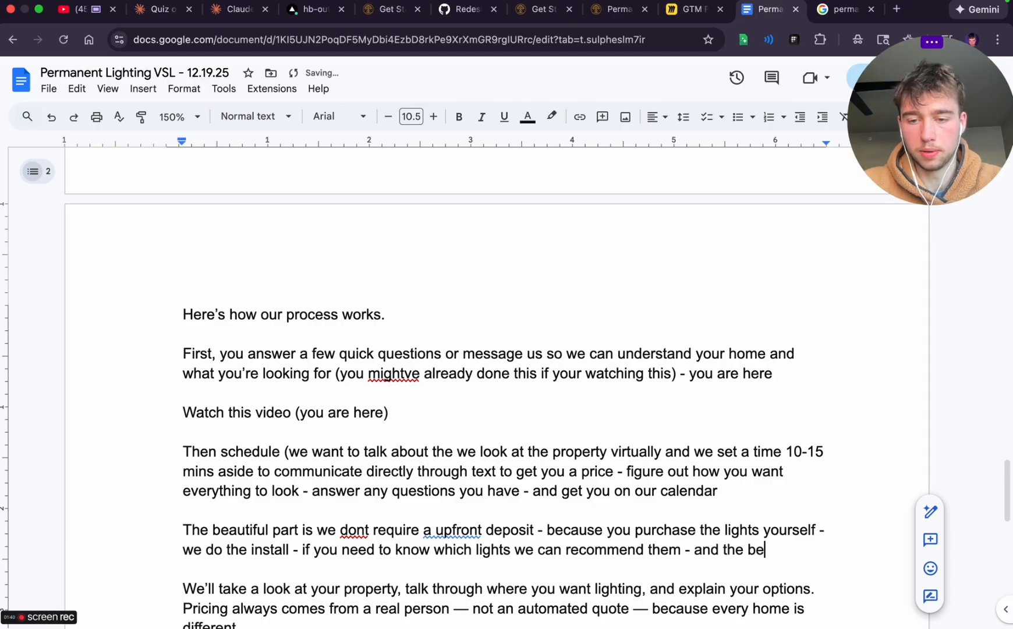
type("st part is th")
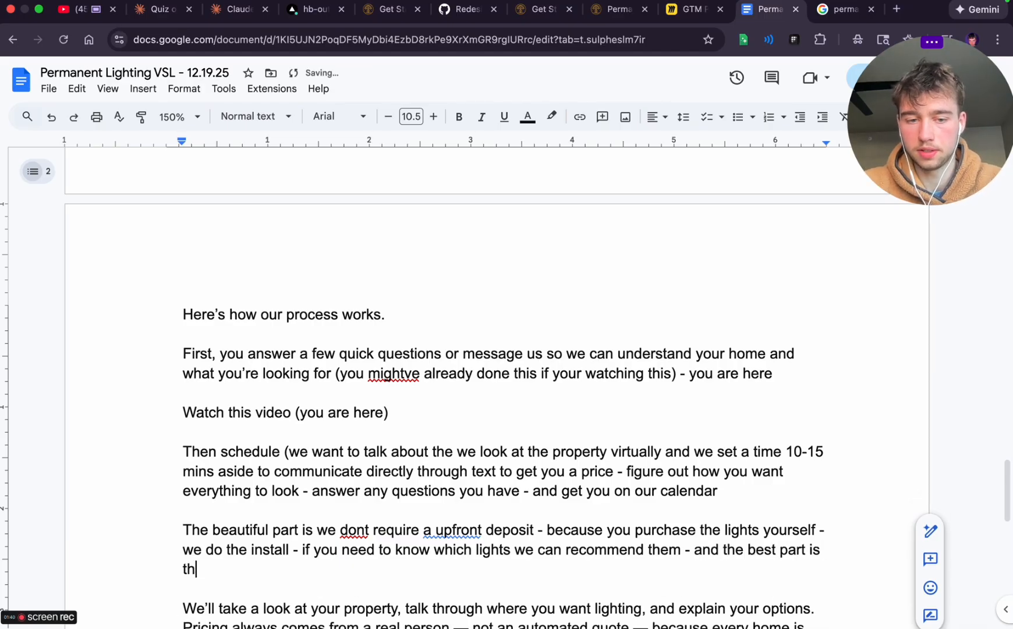
type("e timel")
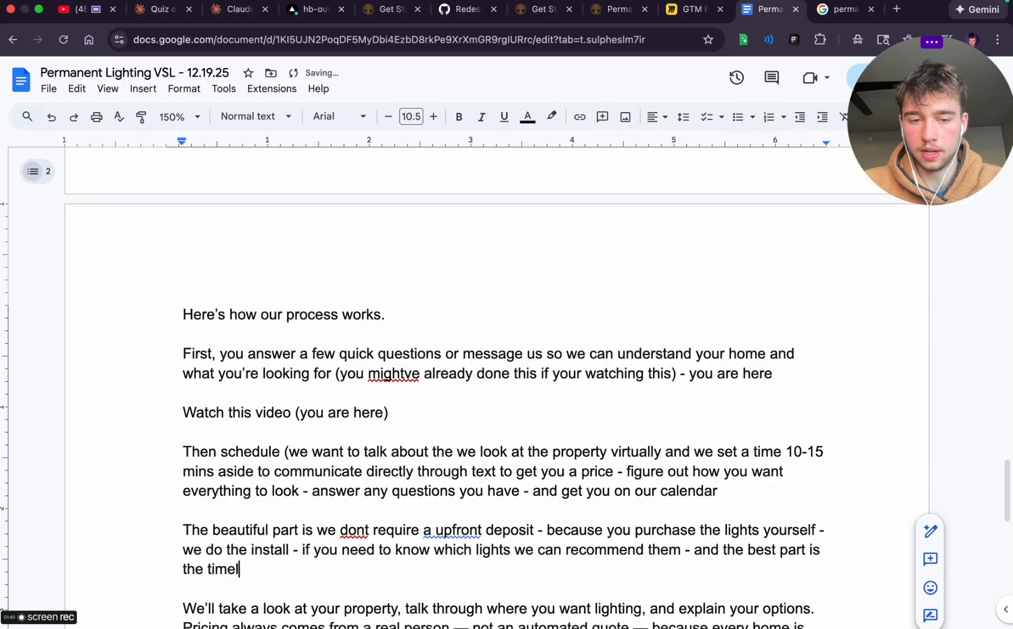
type("ine to install is les than")
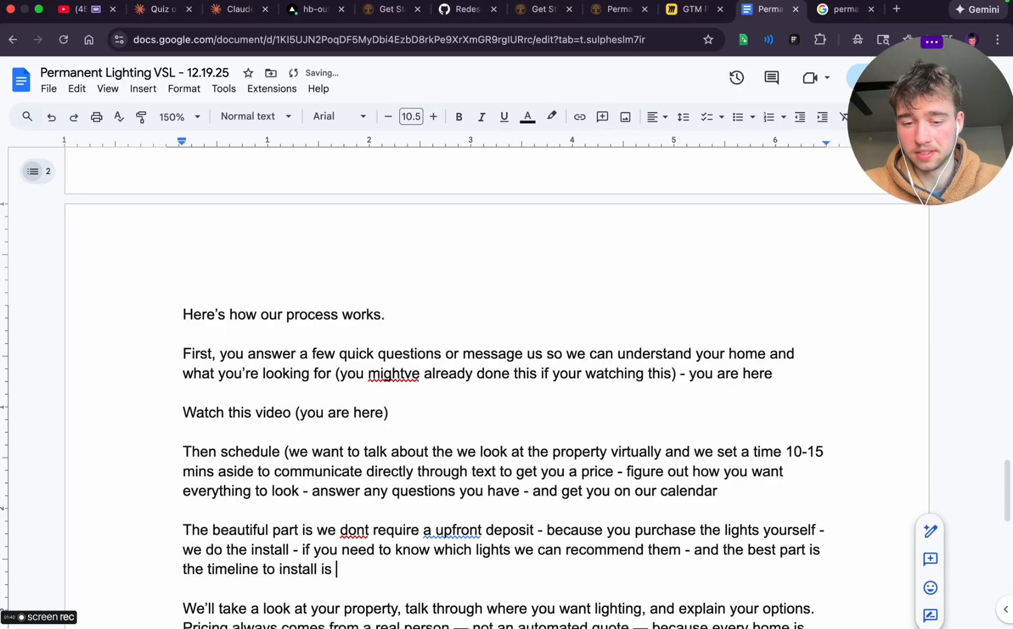
Complete the install timeline sentence with "is less than a week typically", leaving no extra line after it
key("BackSpace")
key("BackSpace")
key("BackSpace")
key("BackSpace")
key("BackSpace")
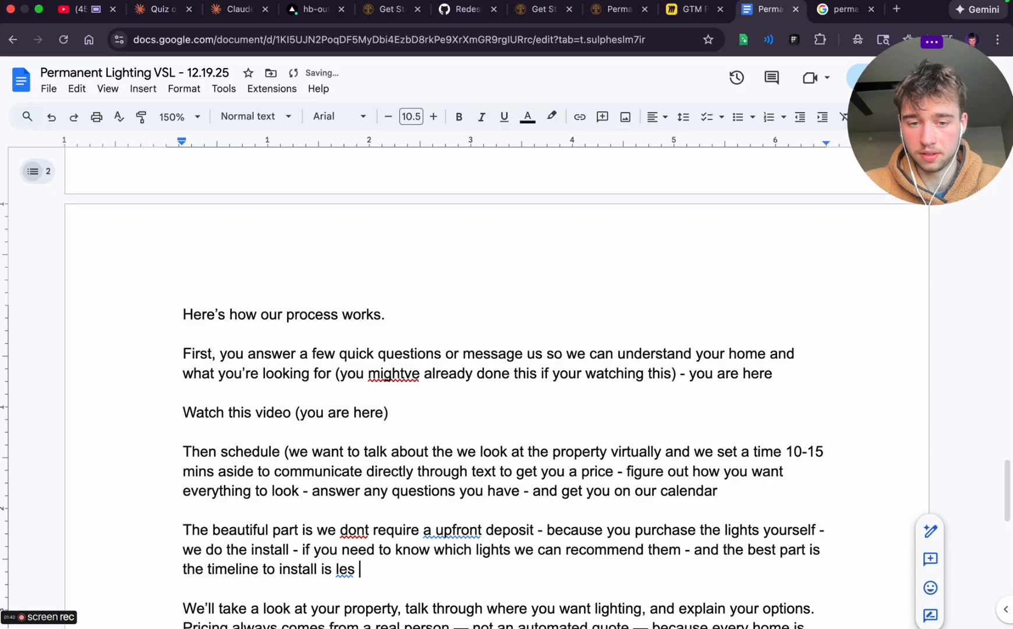
type("s than a wekk")
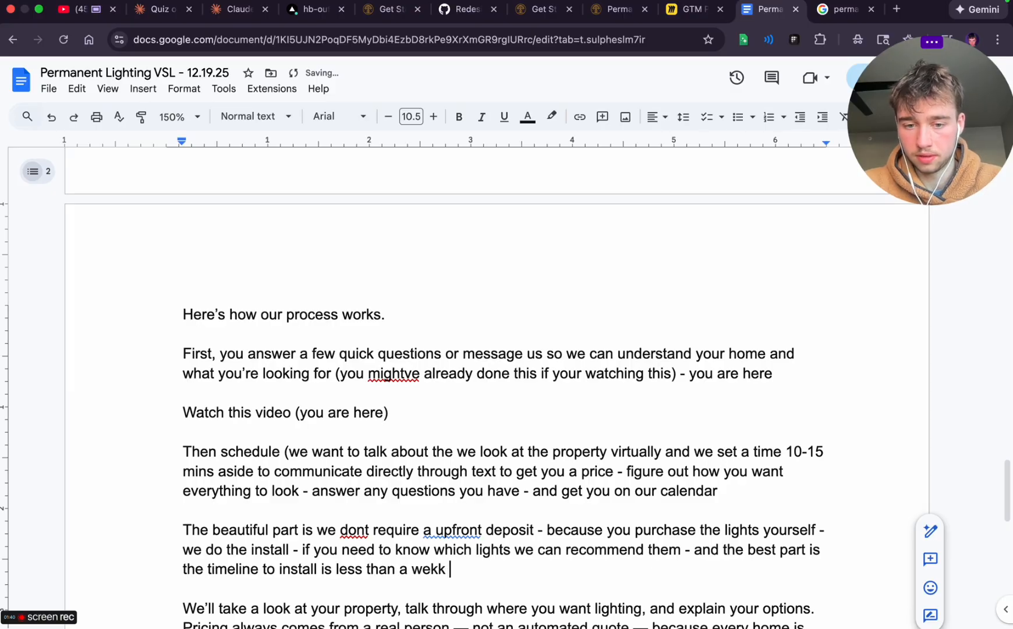
key("BackSpace")
key("BackSpace")
key("BackSpace")
type("ek typically")
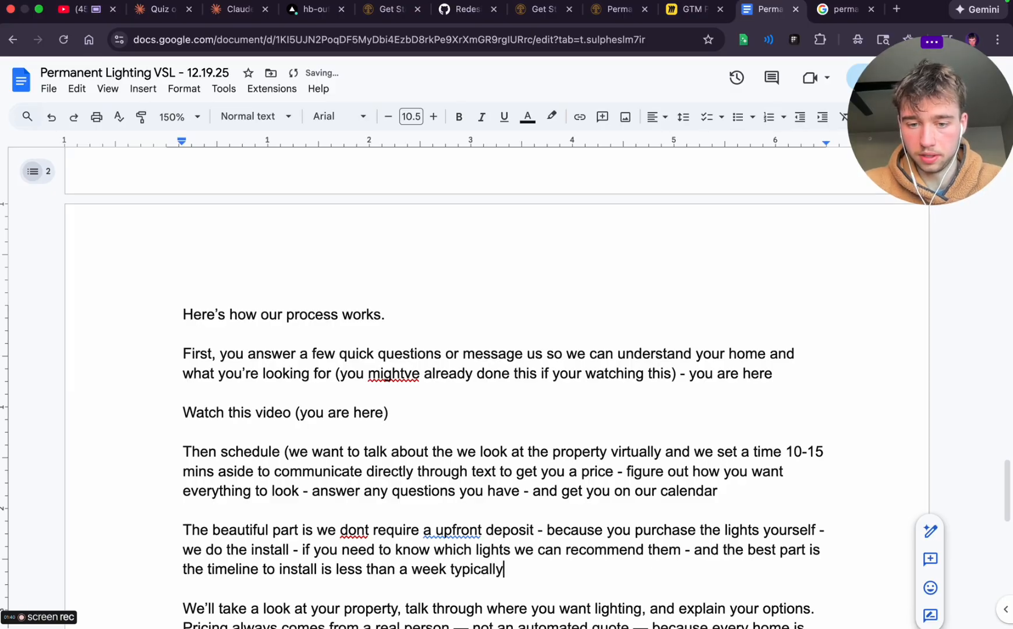
key("Return")
scroll(356, 364, "down", 3)
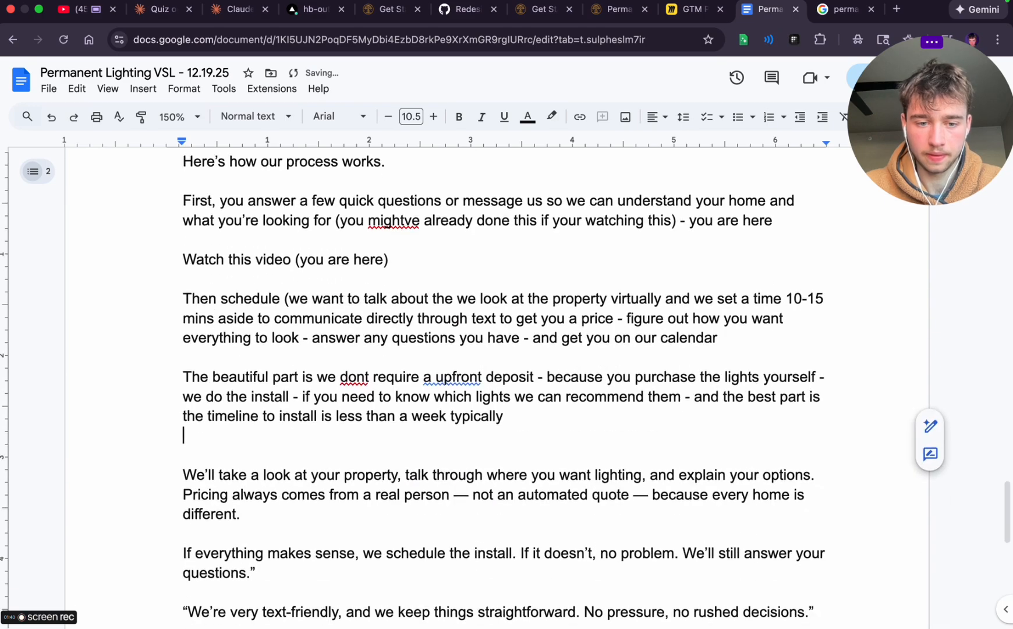
key("BackSpace")
key("BackSpace")
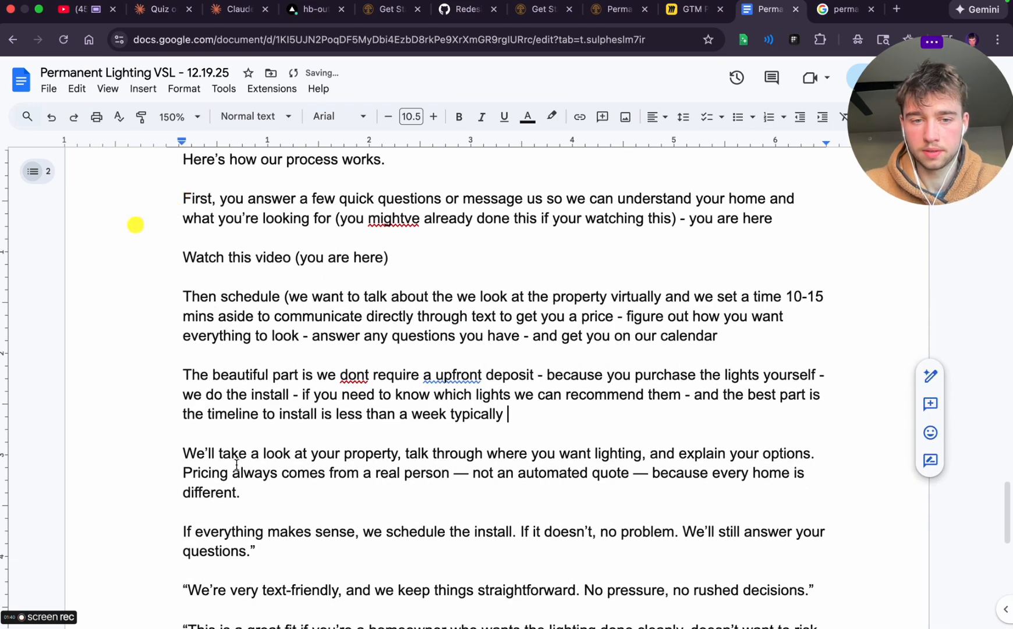
Delete the "We'll take a look at your property" paragraph about lighting options and pricing from the process section
left_click_drag(188, 452, 238, 488)
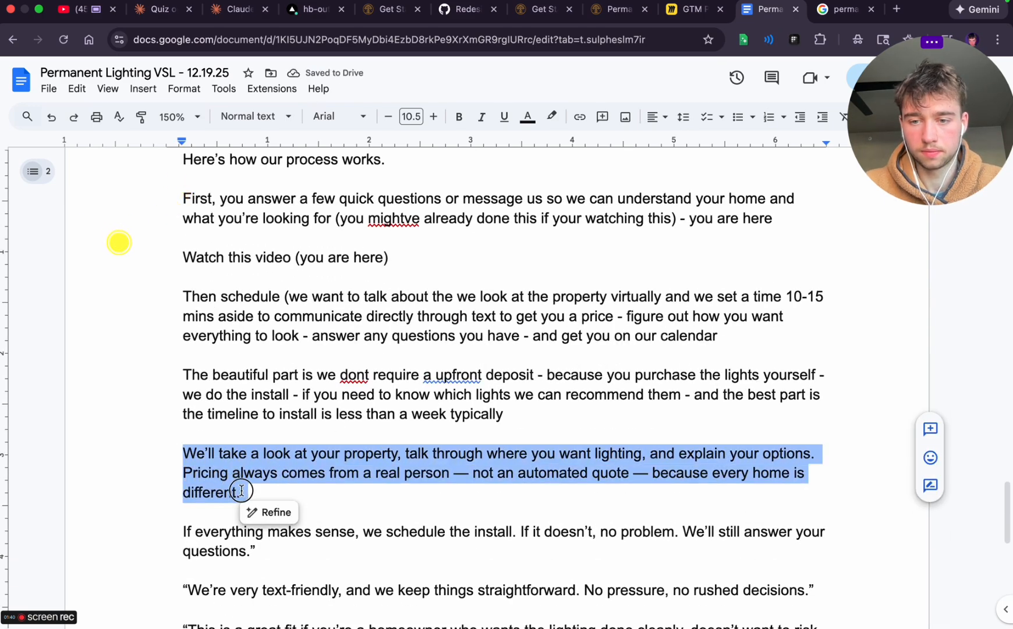
key("BackSpace")
key("BackSpace")
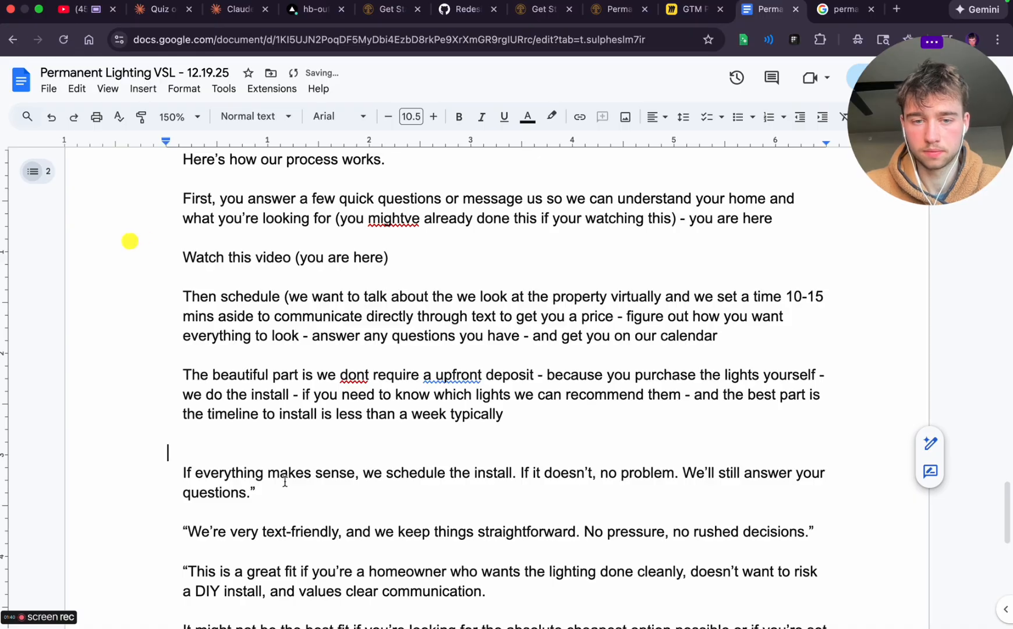
left_click(202, 464)
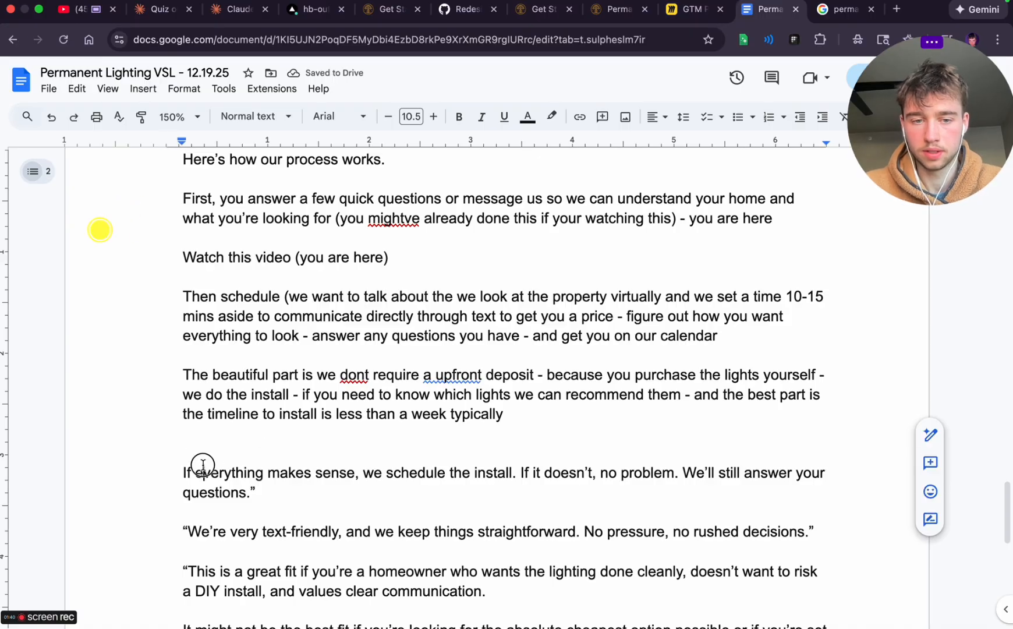
Remove the stray closing quotation mark after "answer your questions." and the opening one before "We're very text-friendly"
left_click(293, 487)
key("BackSpace")
scroll(355, 429, "down", 3)
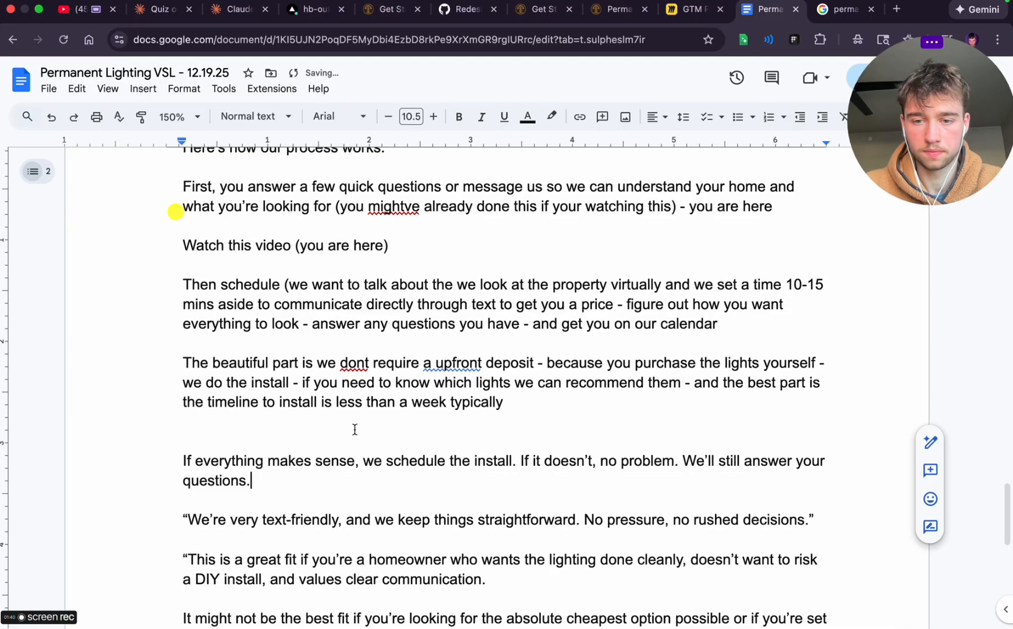
scroll(355, 428, "down", 1)
left_click(195, 395)
left_click(186, 407)
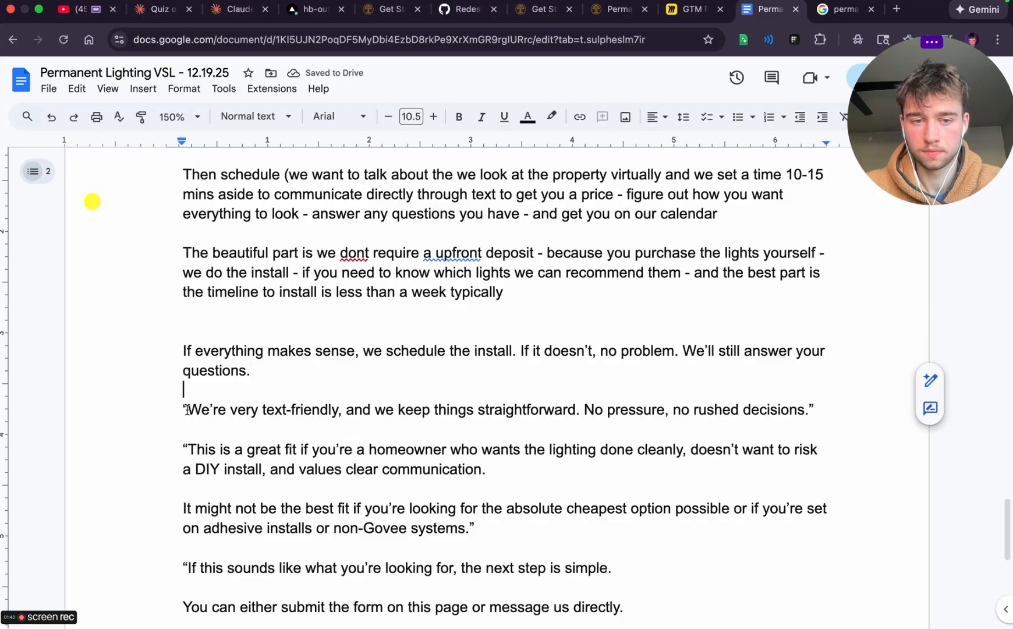
key("BackSpace")
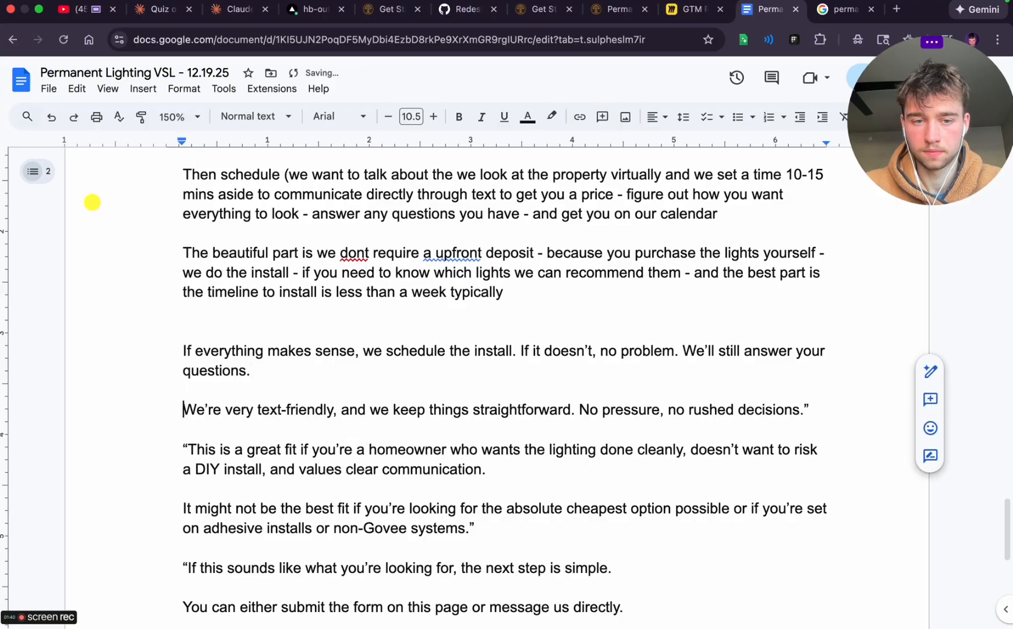
In the text-friendly paragraph, insert "like to" before "keep things straightforward" and change "No pressure," to "No pressured situratons or"
left_click(390, 409)
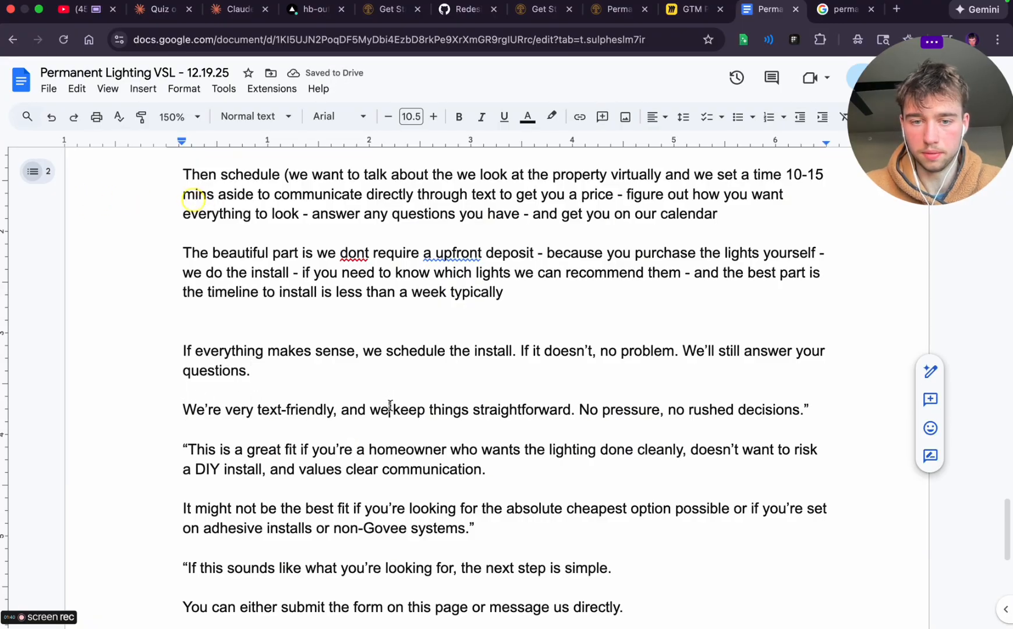
type("like to")
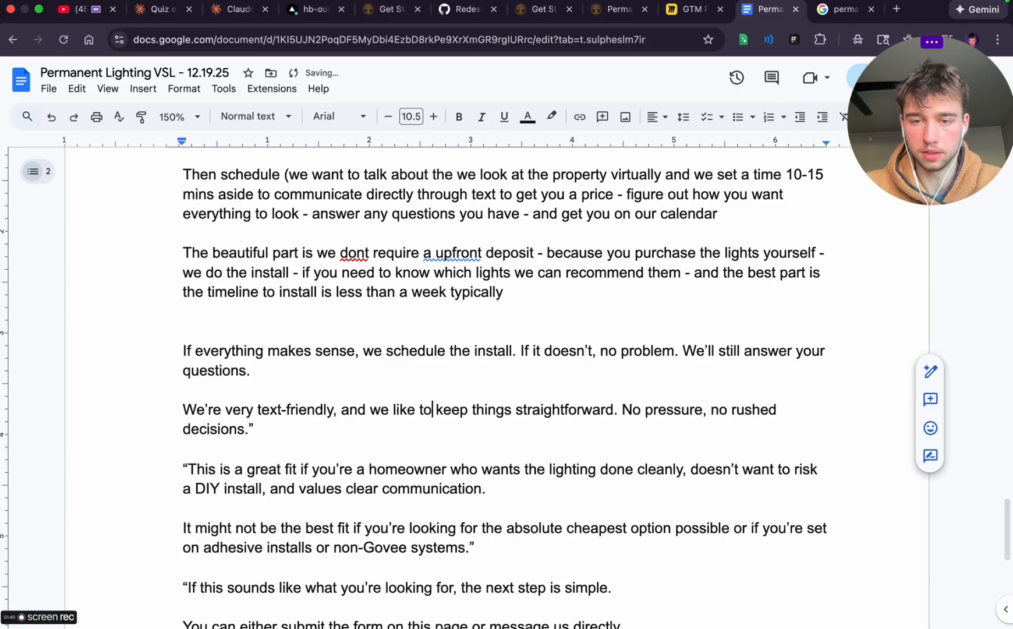
double_click(631, 410)
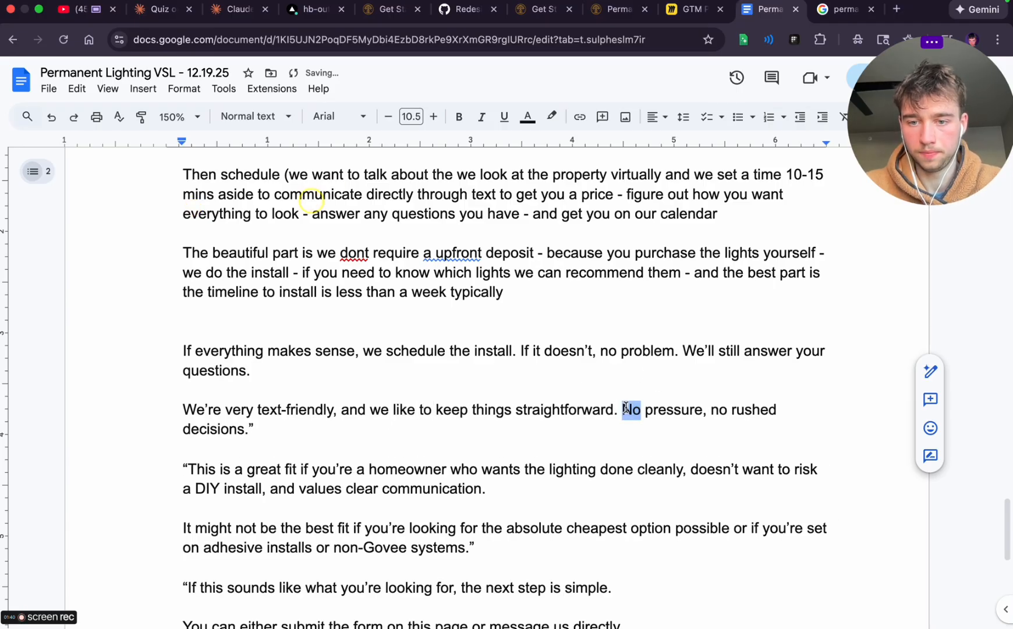
left_click(708, 410)
key("BackSpace")
key("BackSpace")
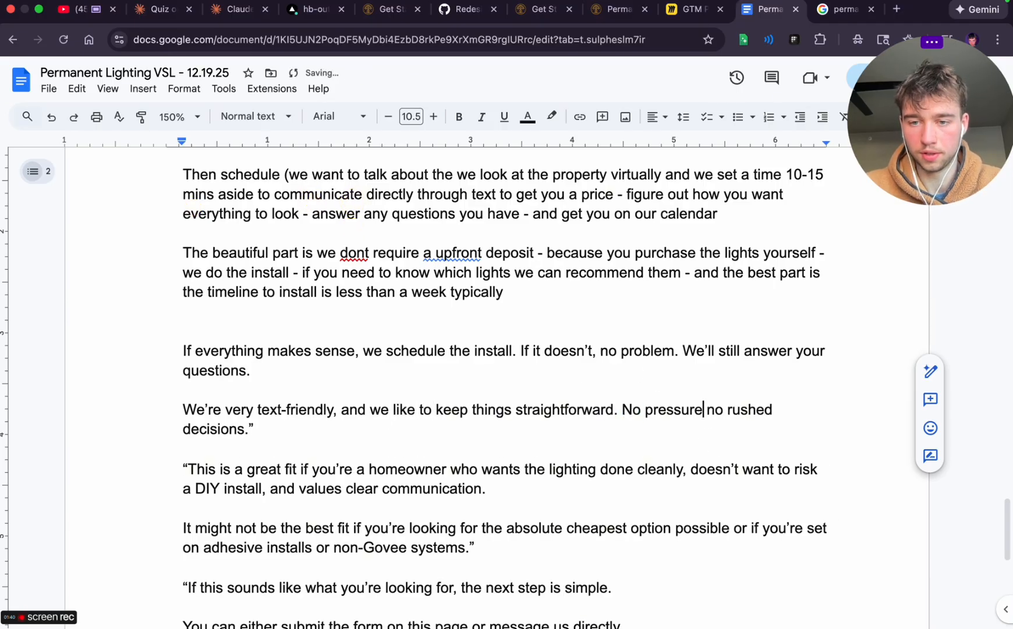
type("d situratin")
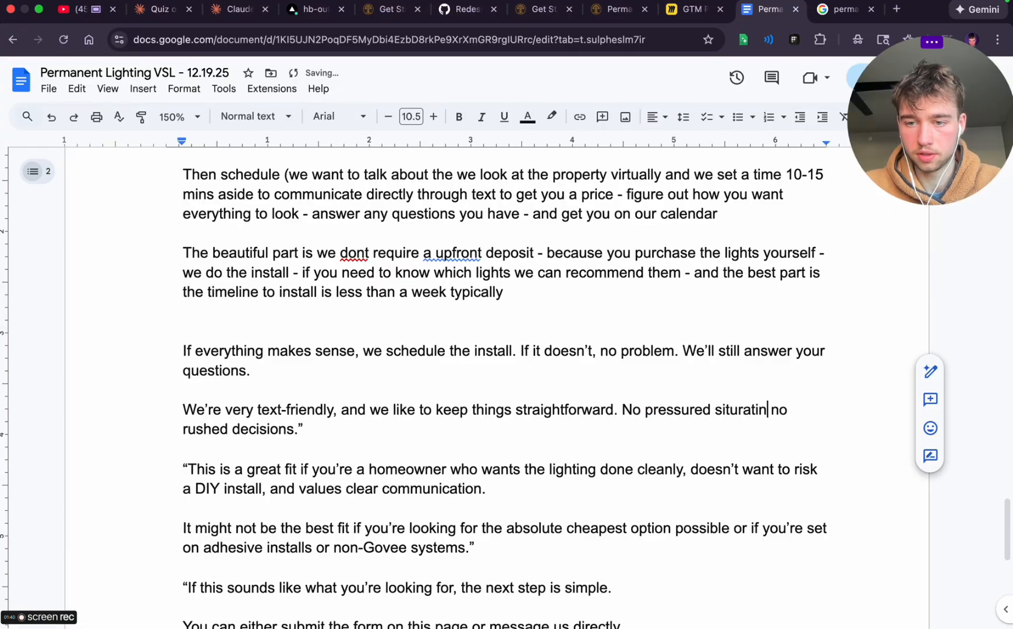
key("BackSpace")
key("BackSpace")
type("on")
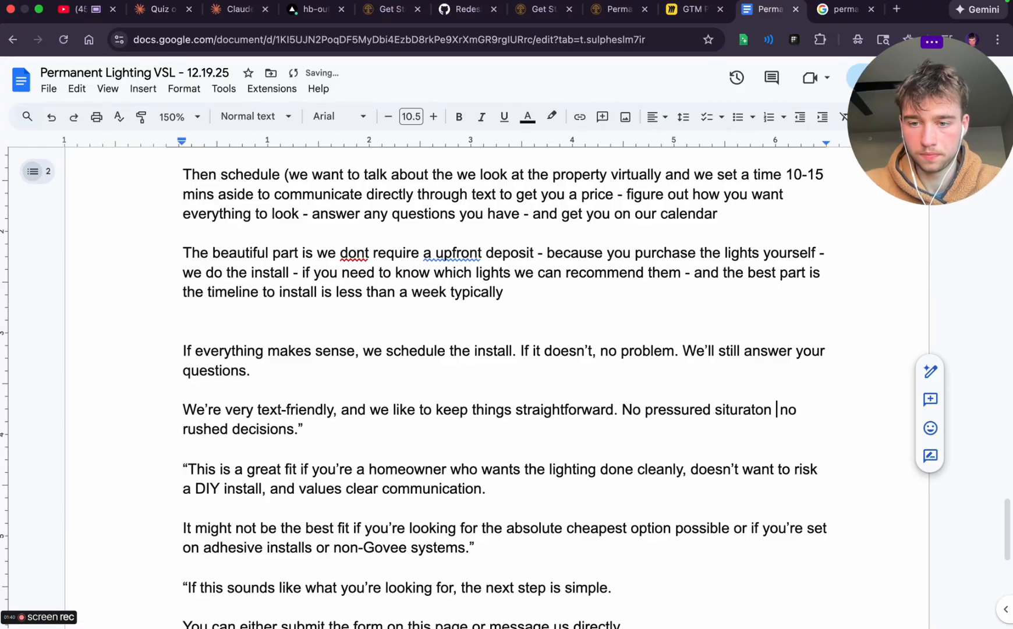
key("BackSpace")
type("s or")
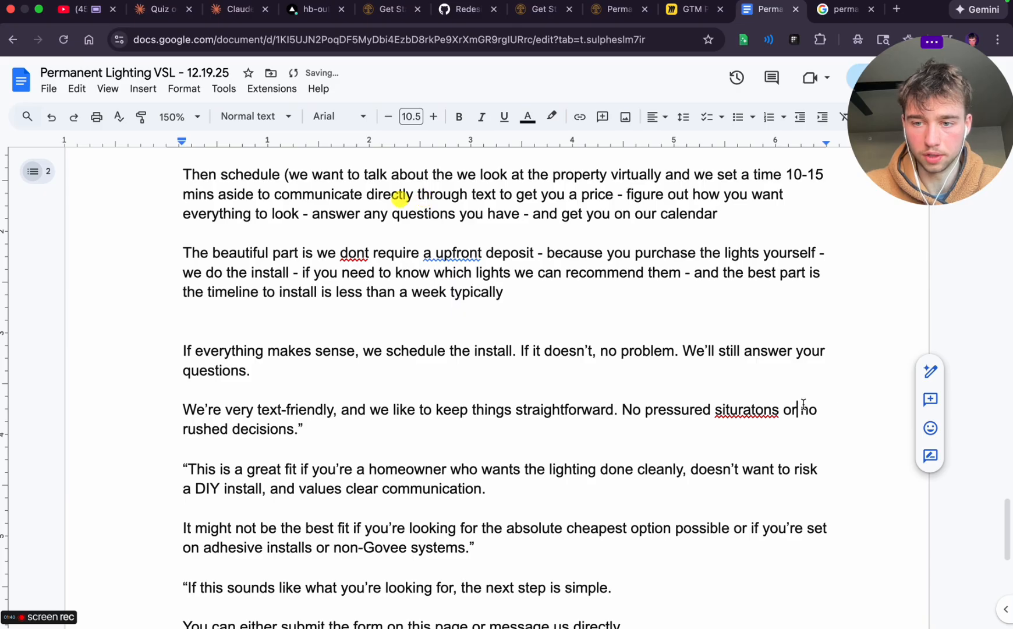
Delete the extra "no" before "rushed decisions" and correct the misspelled word before "or" to "situations"
double_click(810, 410)
key("BackSpace")
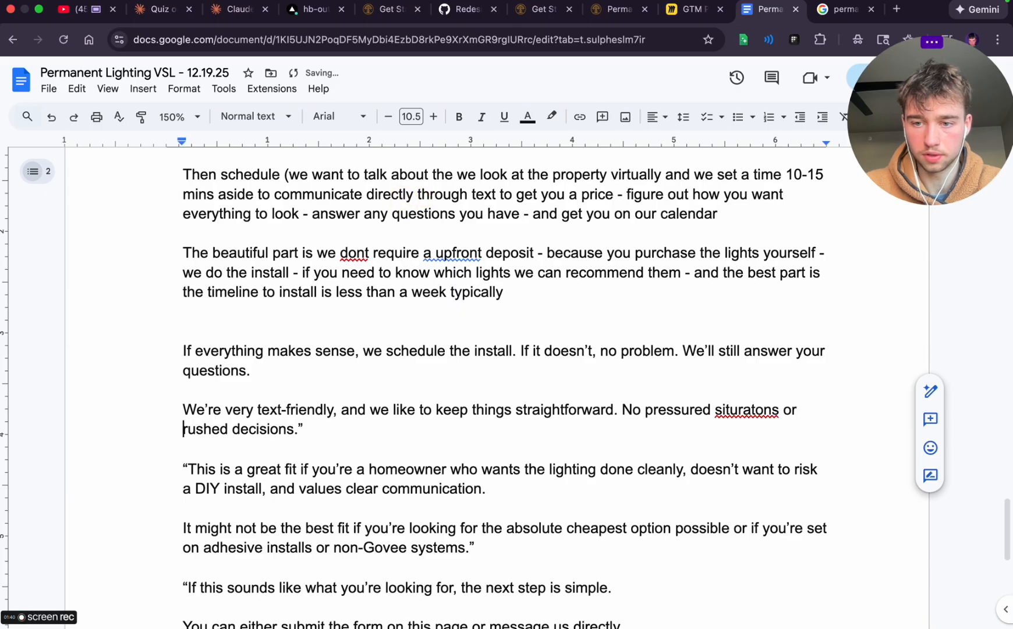
left_click(745, 409)
left_click(745, 387)
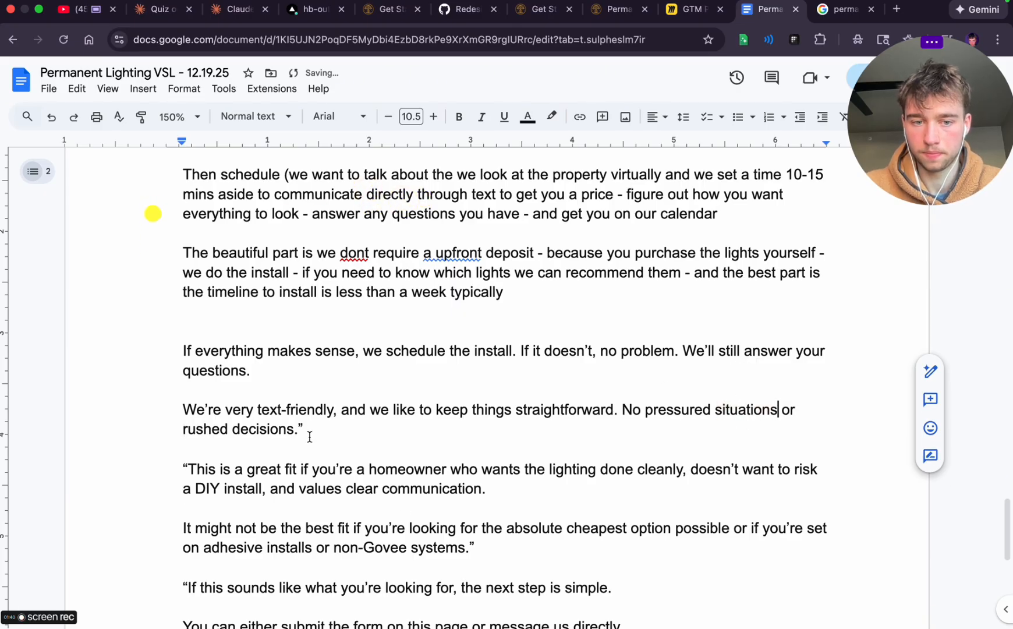
Delete the "This is a great fit if you're a homeowner" paragraph with its opening quotation mark, leaving blank lines in its place
scroll(306, 461, "down", 2)
left_click(188, 417)
key("BackSpace")
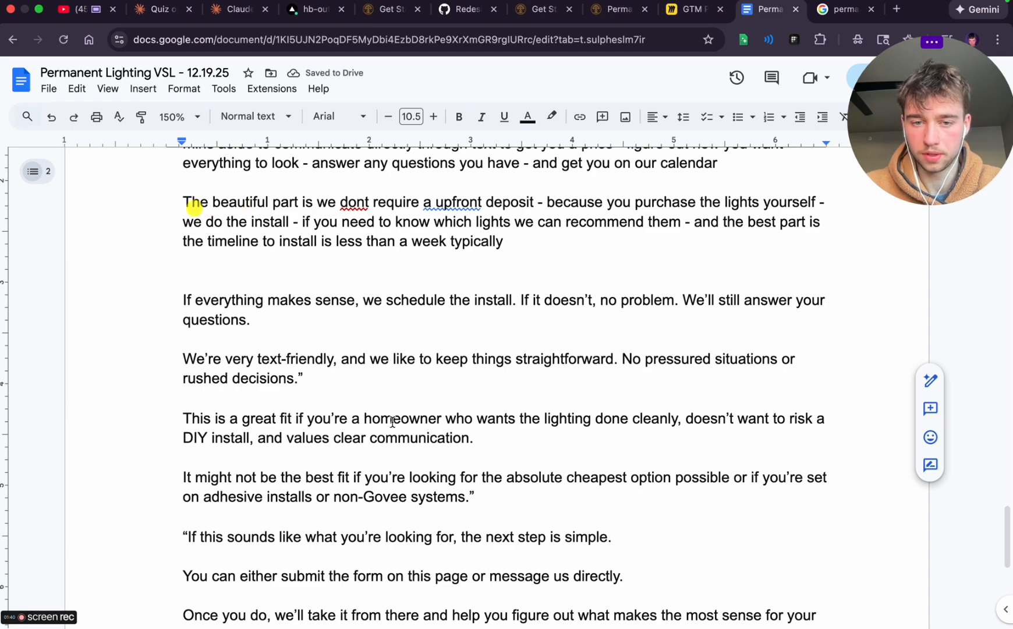
left_click_drag(183, 421, 491, 444)
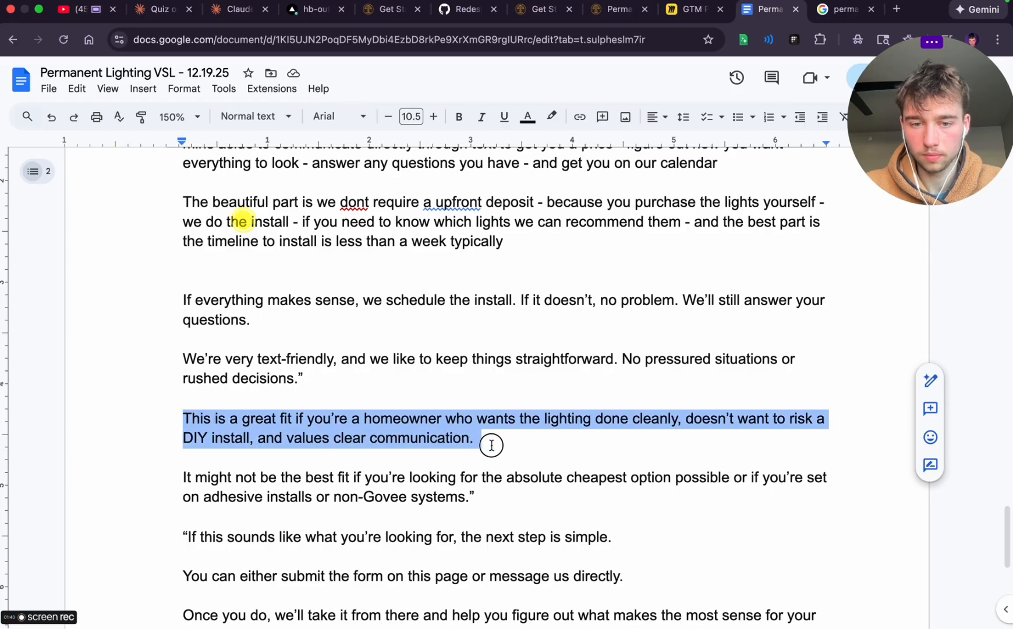
key("BackSpace")
key("Return")
key("Return")
left_click(289, 417)
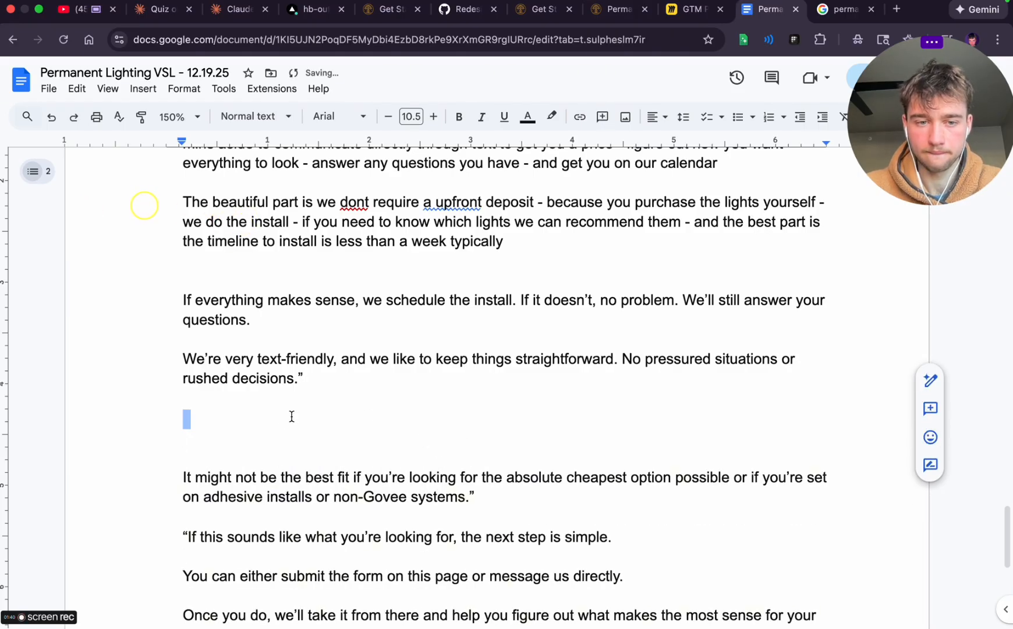
Write "This is a great fit for" and start a dashed list below with "Homeowners that bhave already bought a govee system"
type("Th")
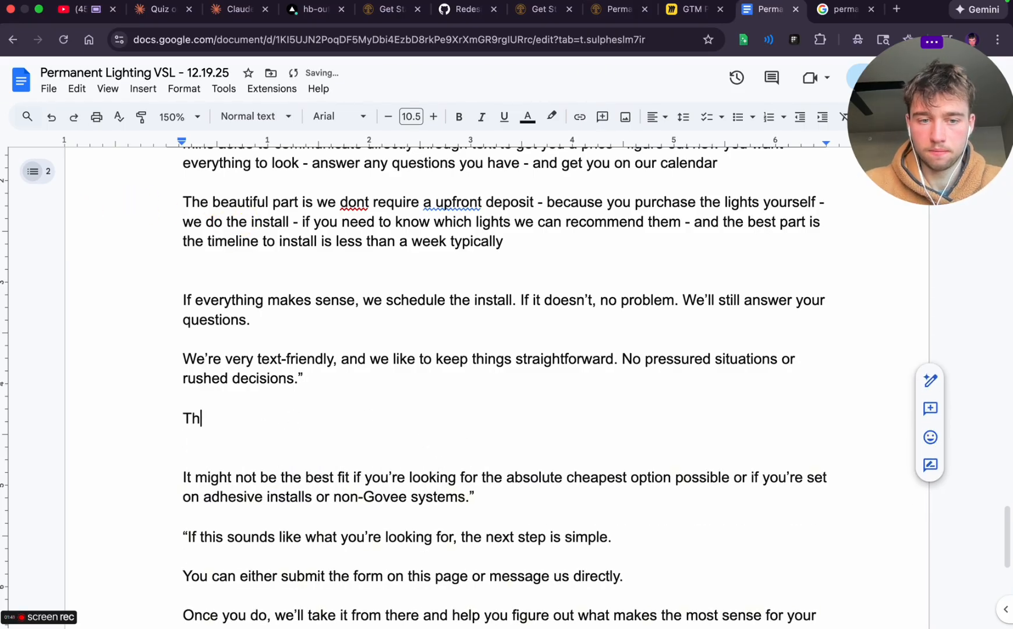
type("eiis is a great fit for")
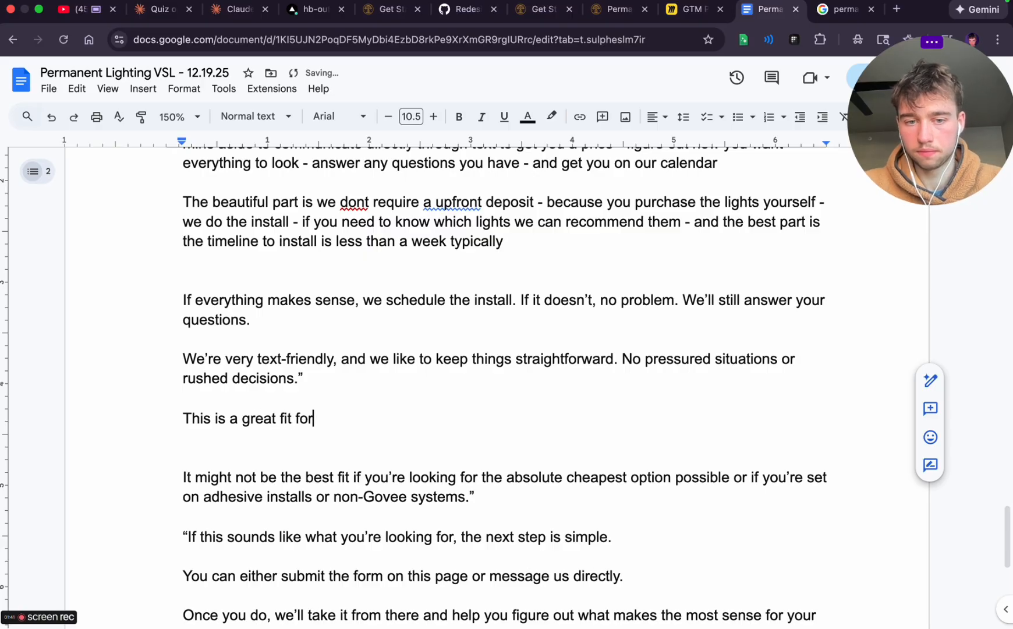
key("Return")
type("- ")
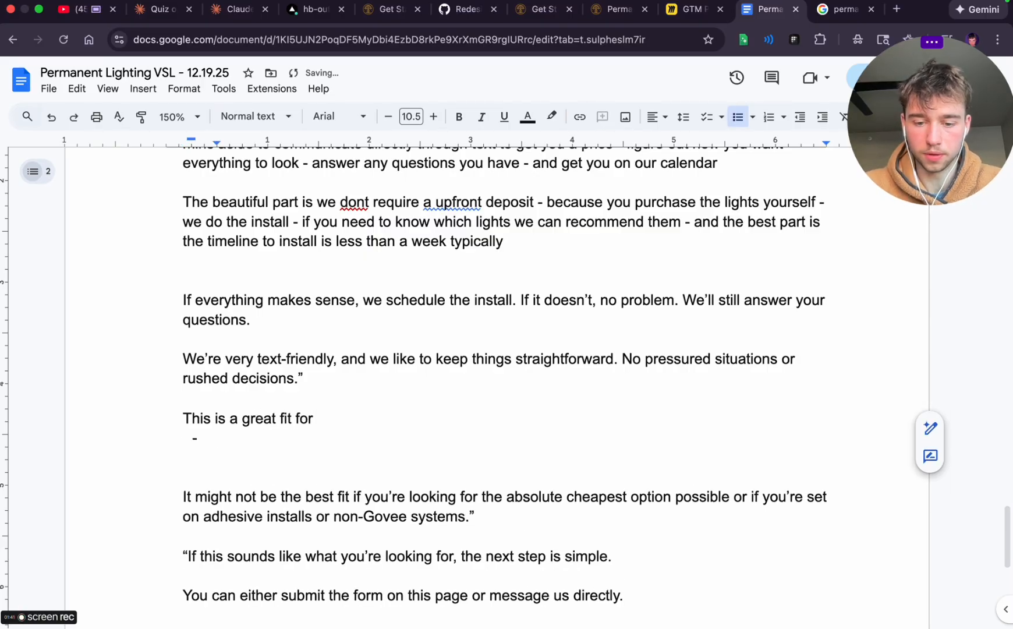
type("homeowner s")
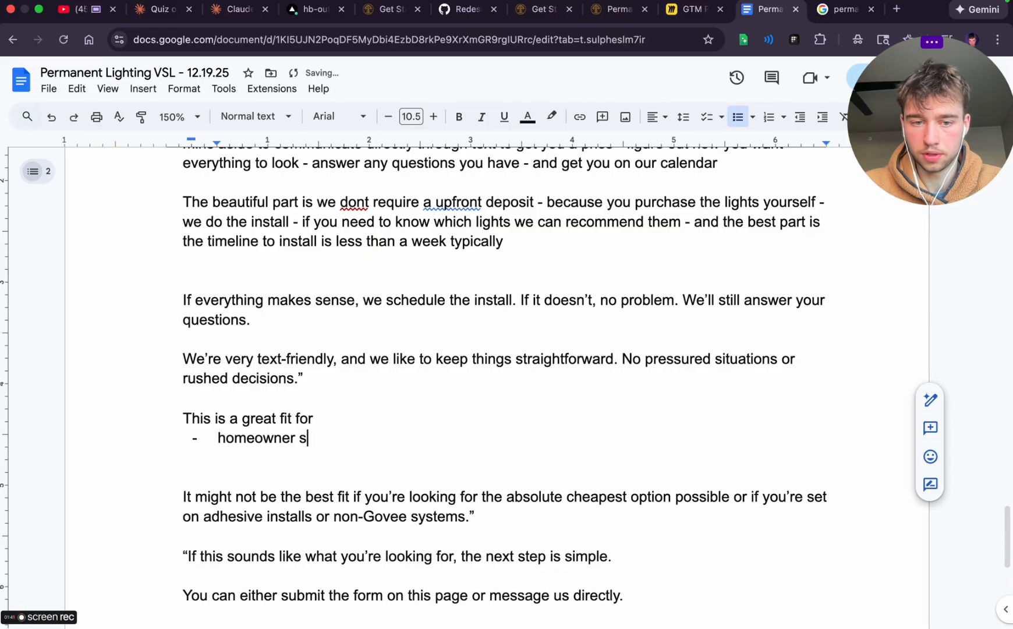
type(" that bhav")
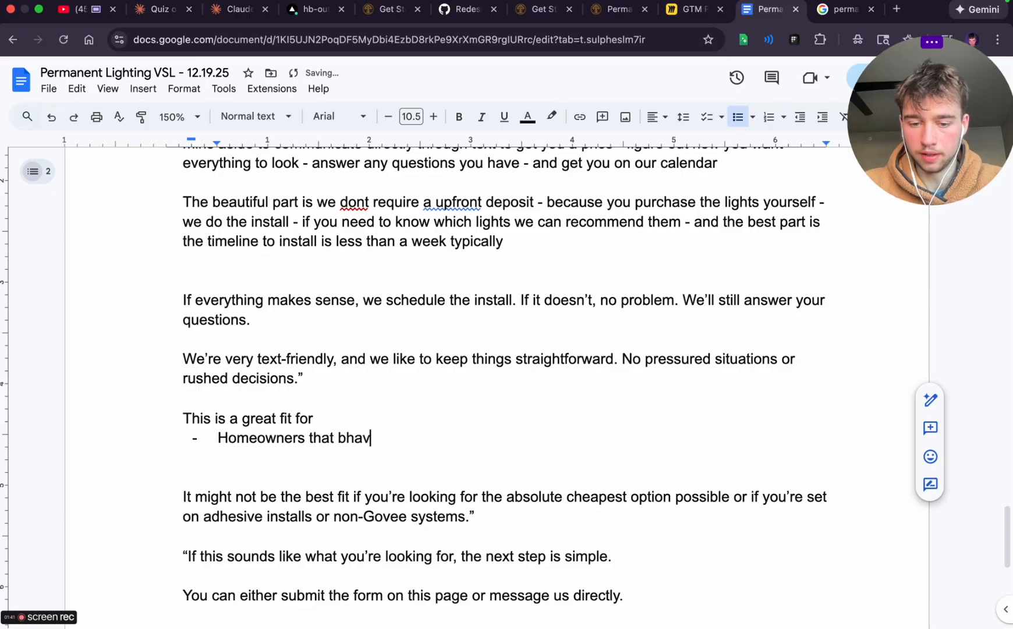
type("e already bought a")
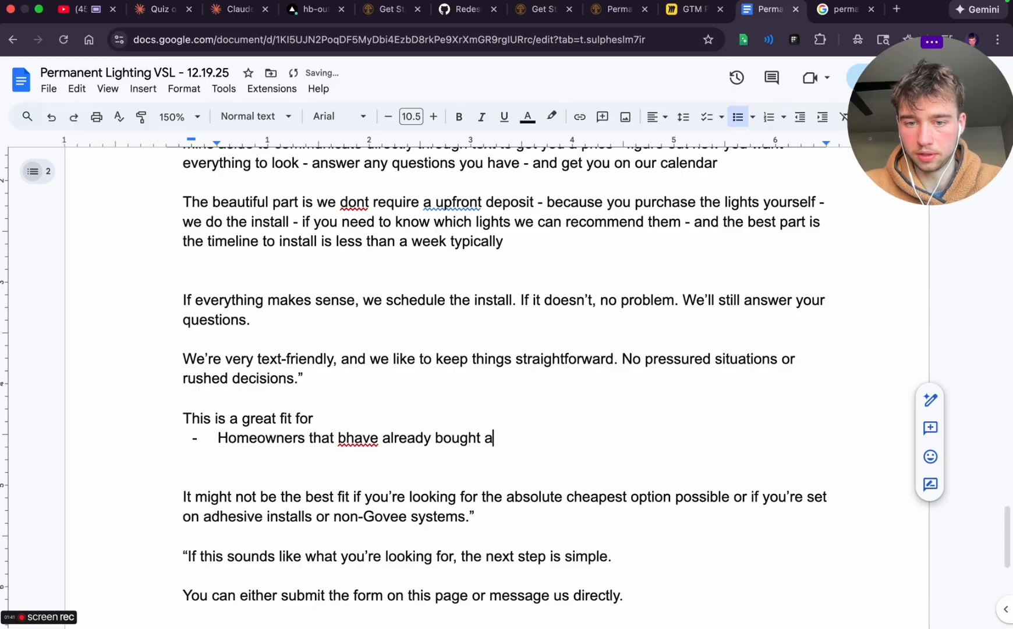
type(" govbee system")
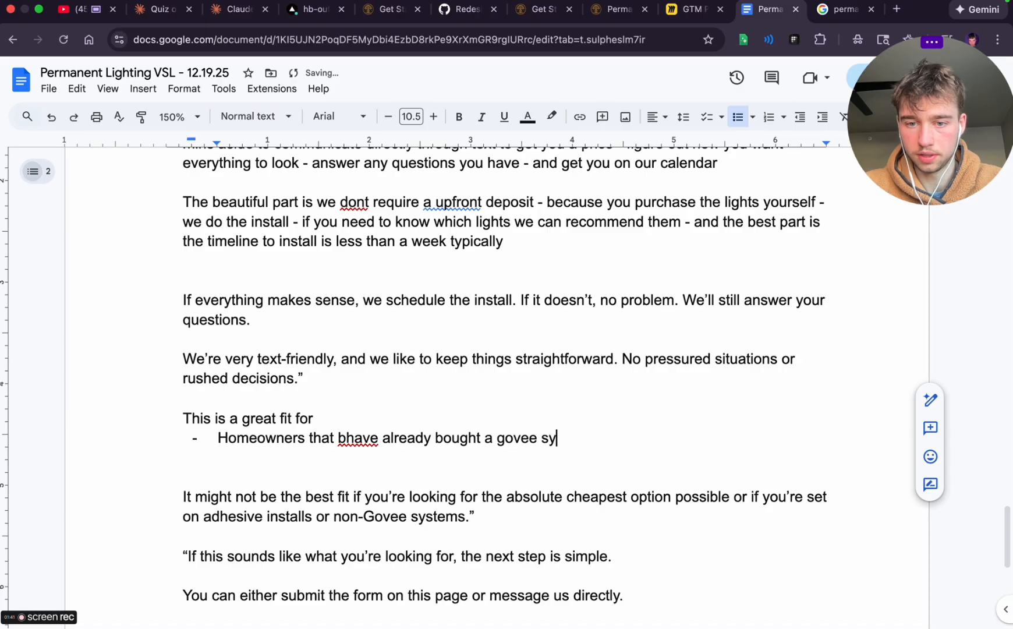
key("Return")
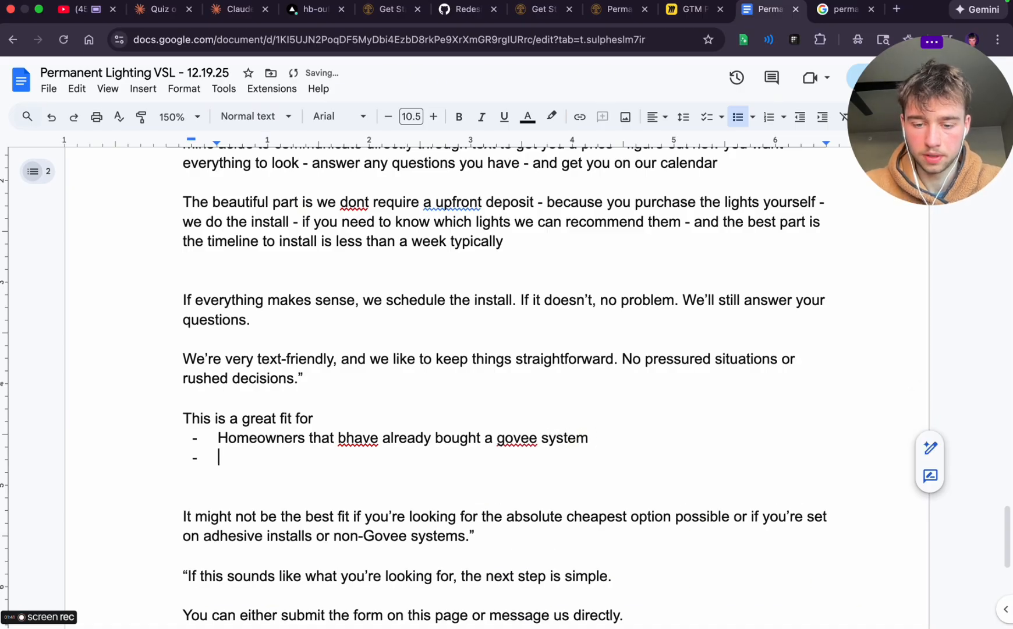
type("Homew")
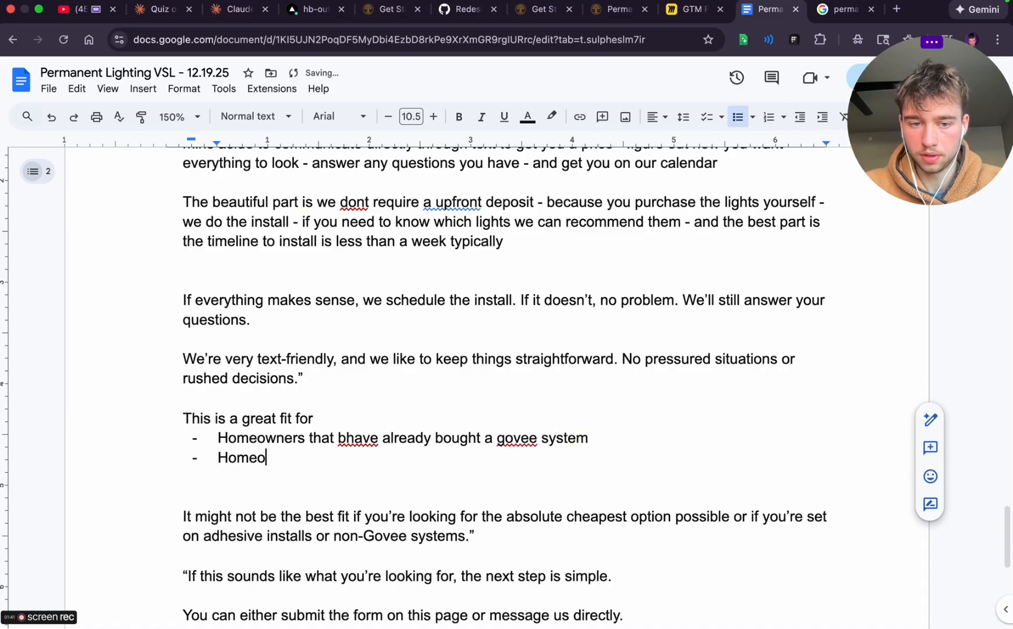
key("BackSpace")
key("BackSpace")
key("BackSpace")
key("BackSpace")
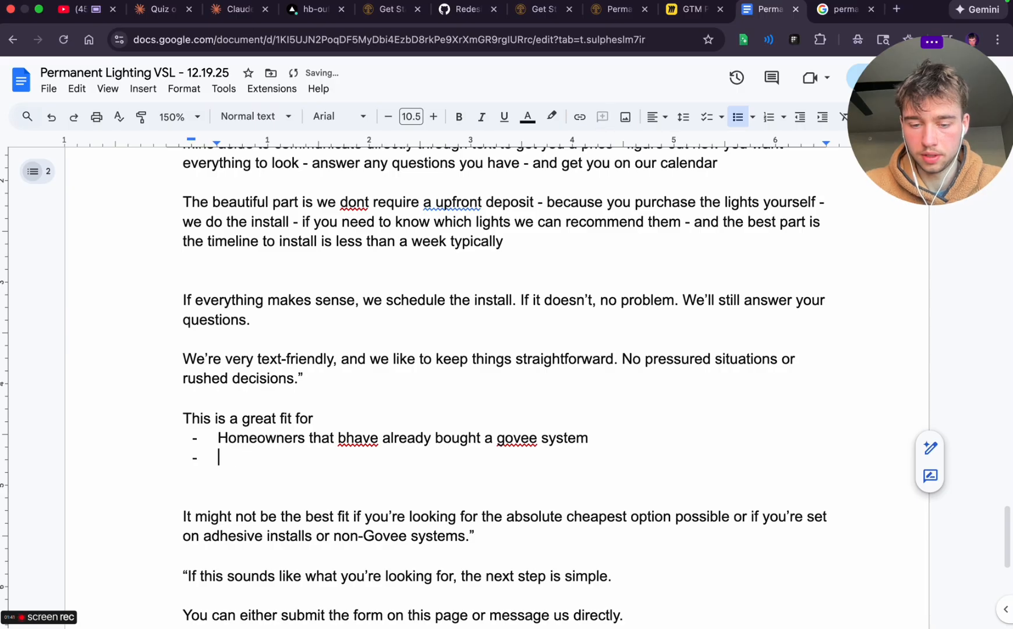
Write the second list item as "That value cost effectiveness and longevity without degrading quality"
type("That value ")
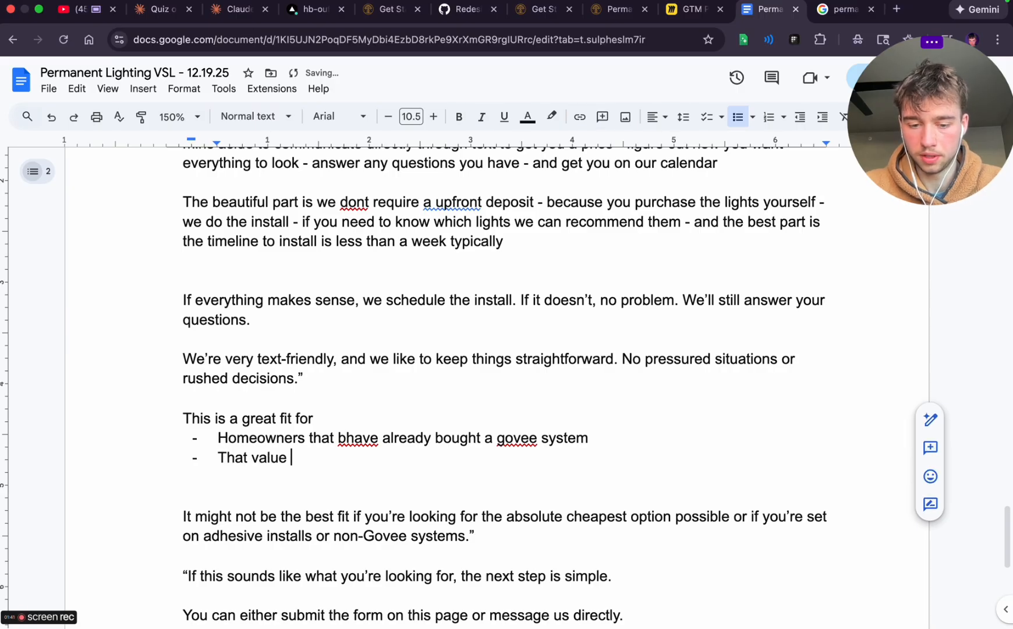
type("cost e")
type(" ef")
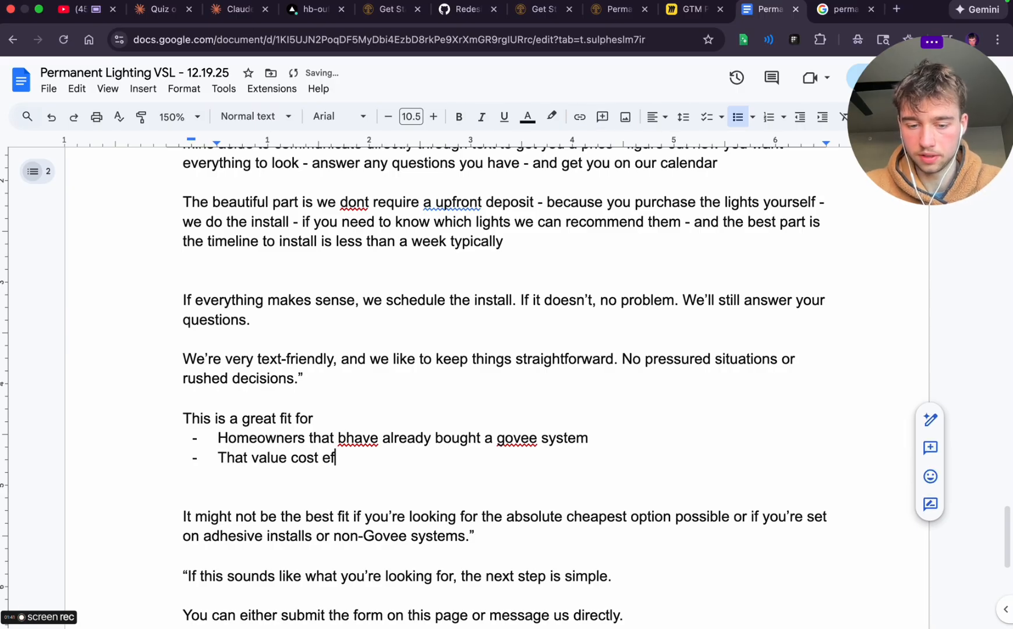
type("fectivne")
key("BackSpace")
key("BackSpace")
type("eness ")
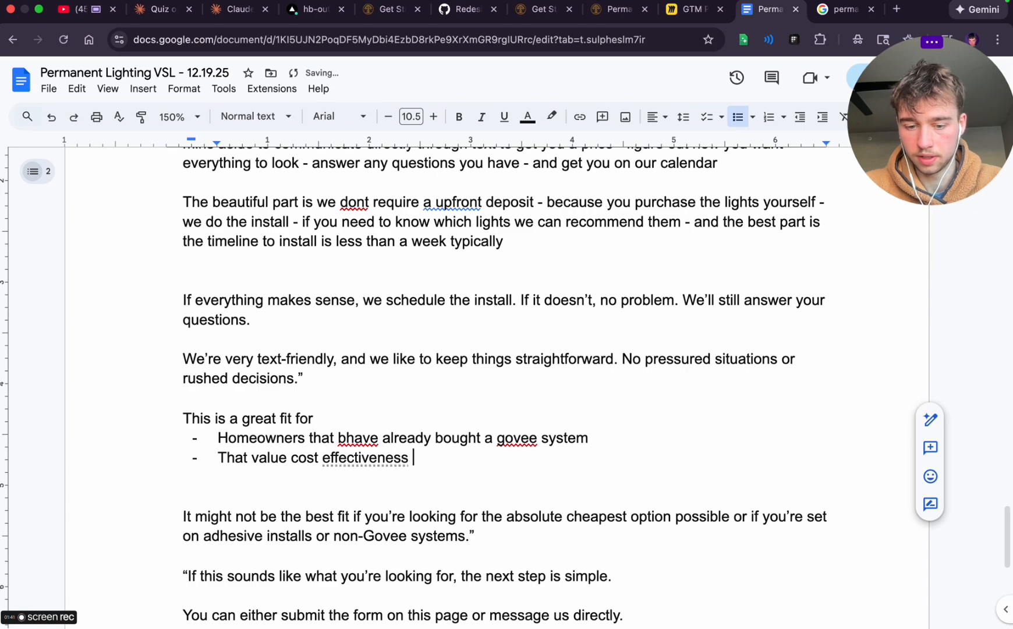
type("and longevity with")
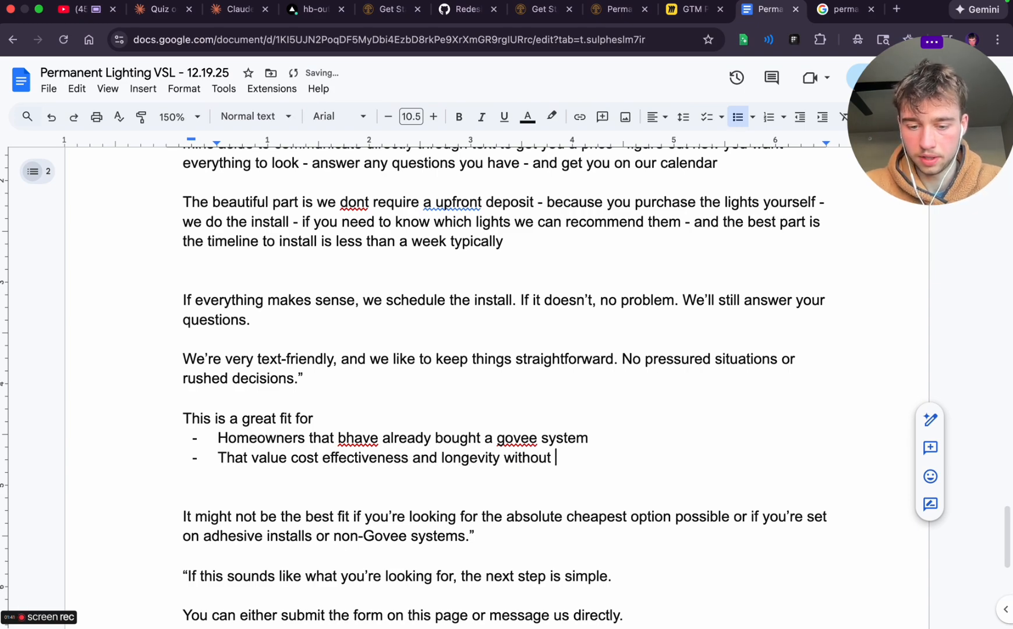
type("out")
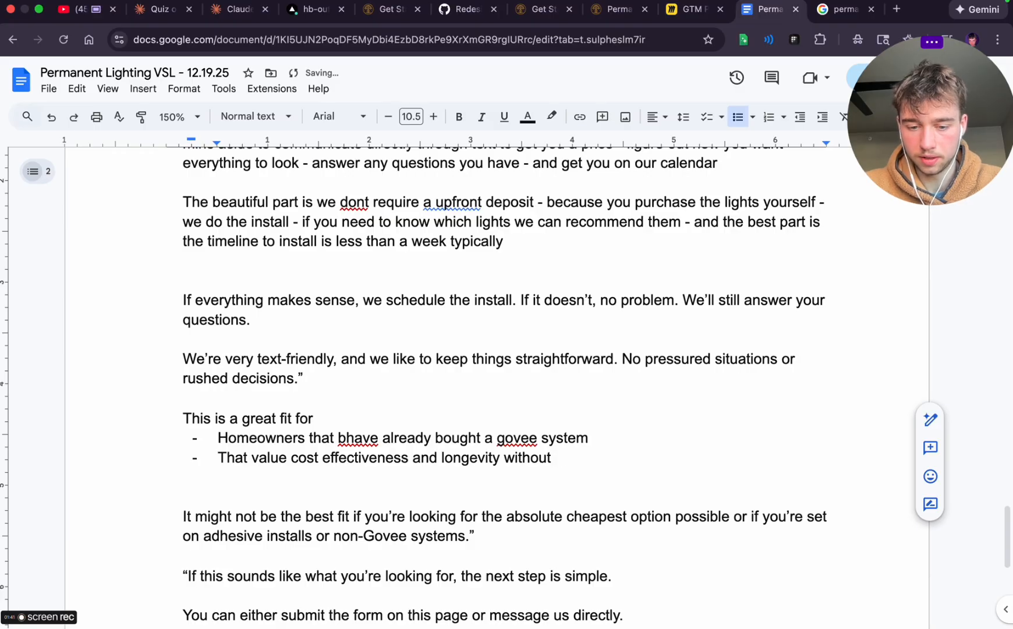
type(" degrading quality")
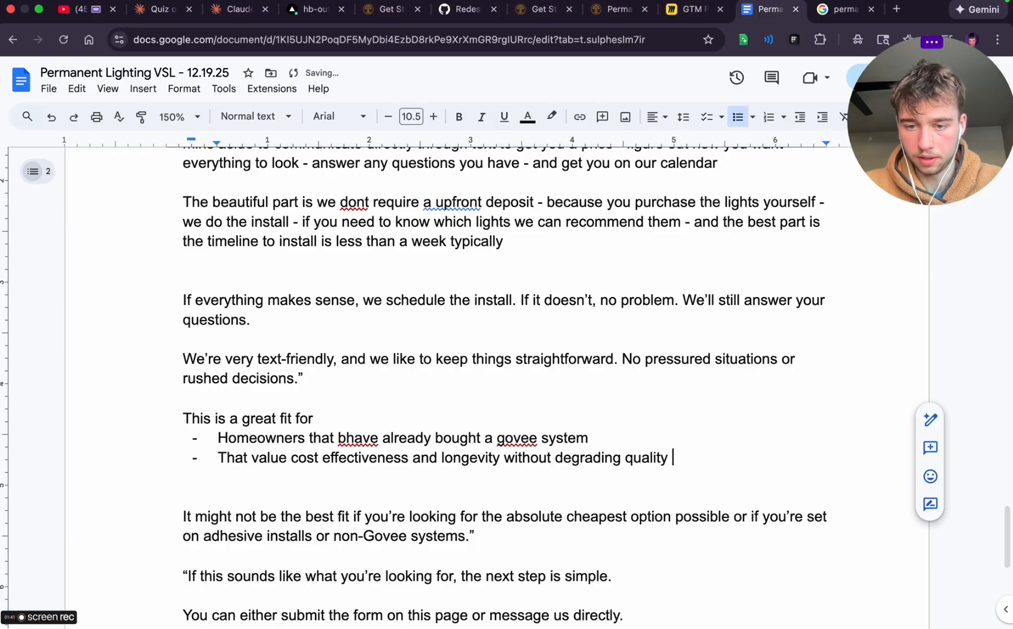
Add a third item to the great-fit list: "That want the best of the best without paying the best of the best prices"
key("Return")
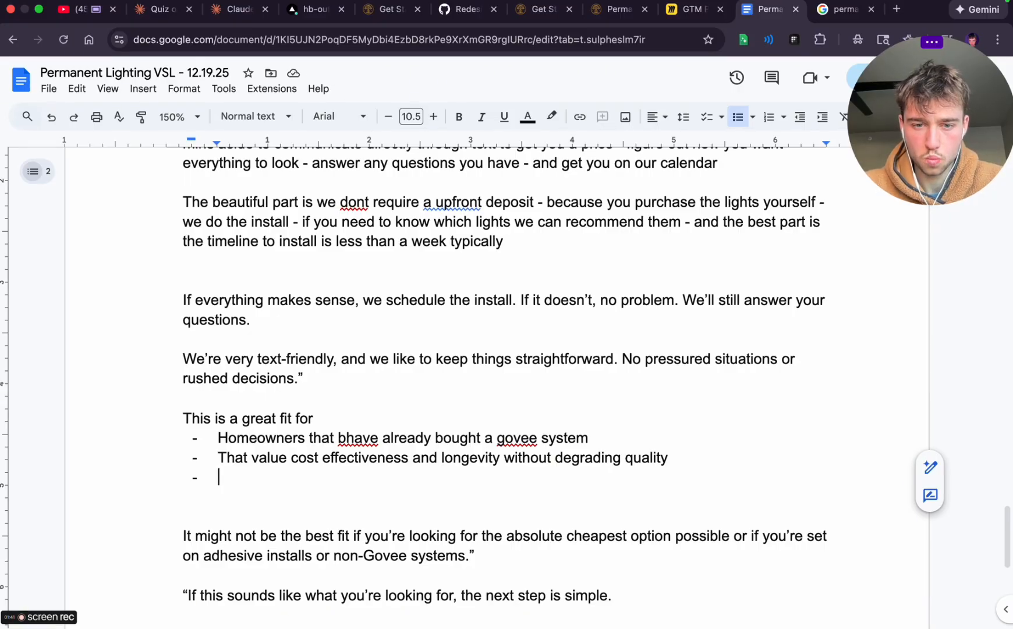
type("That want ")
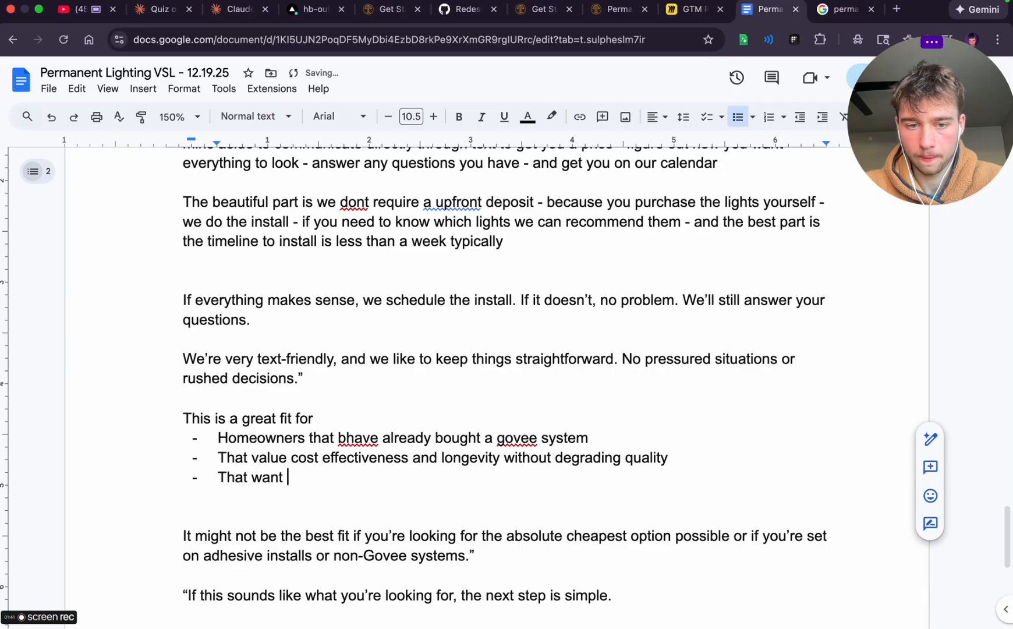
type("the best of the best")
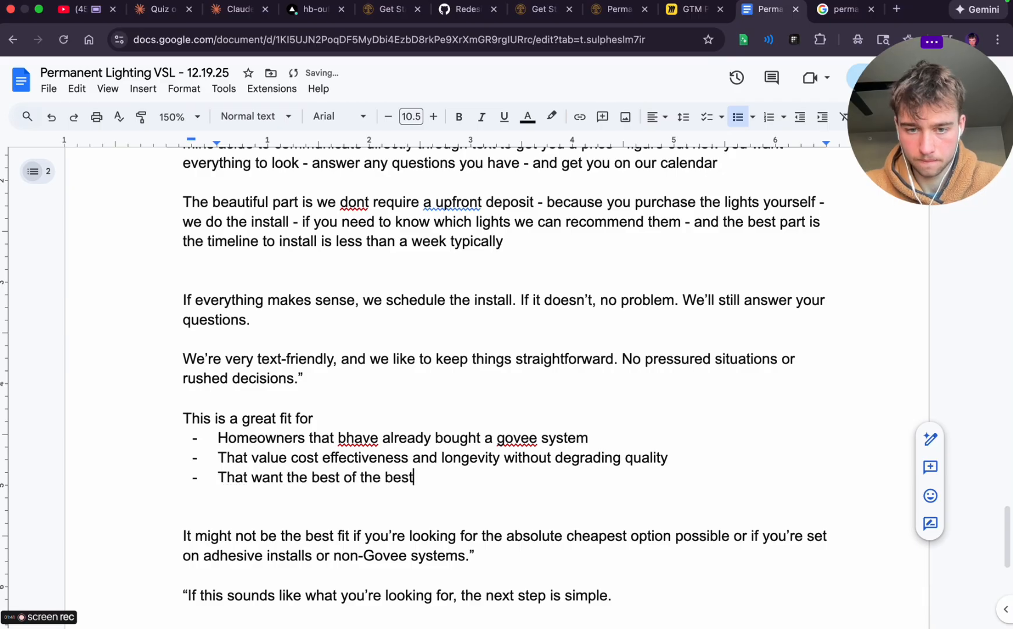
type(" without payin")
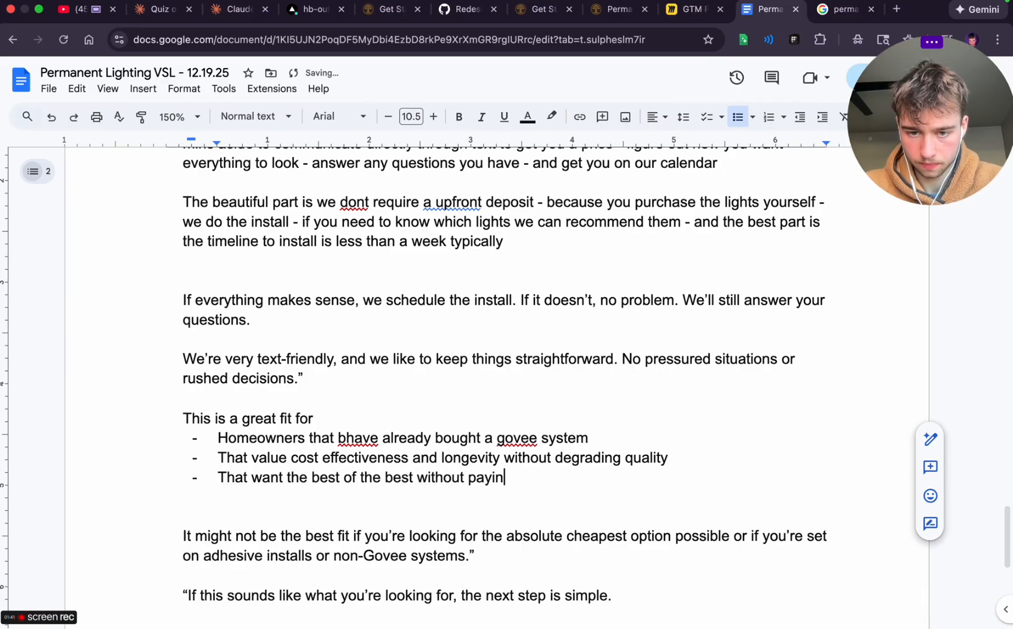
type("g the bes")
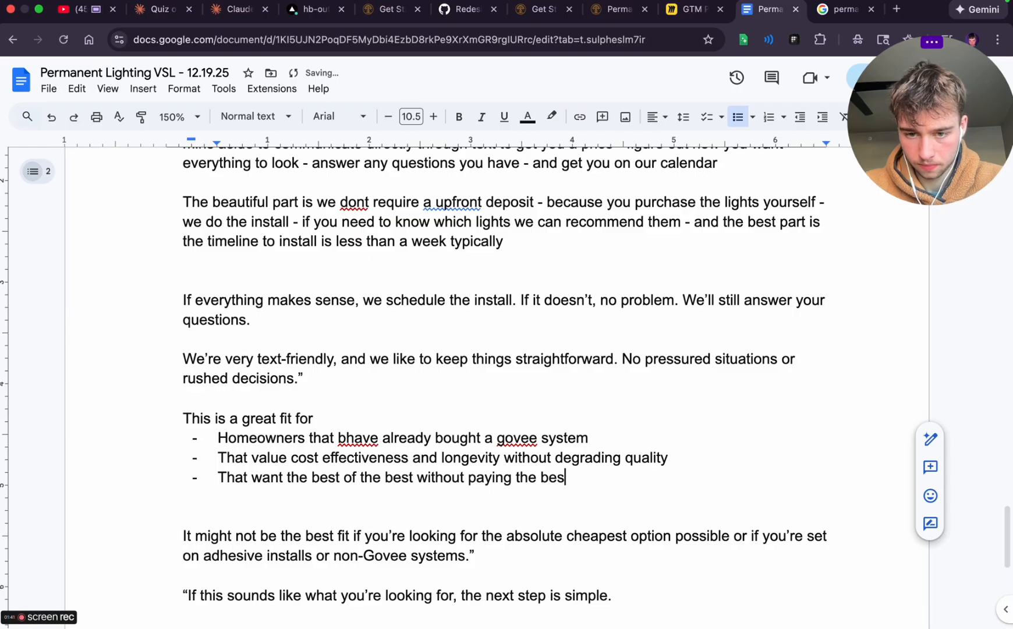
type("t of the best price")
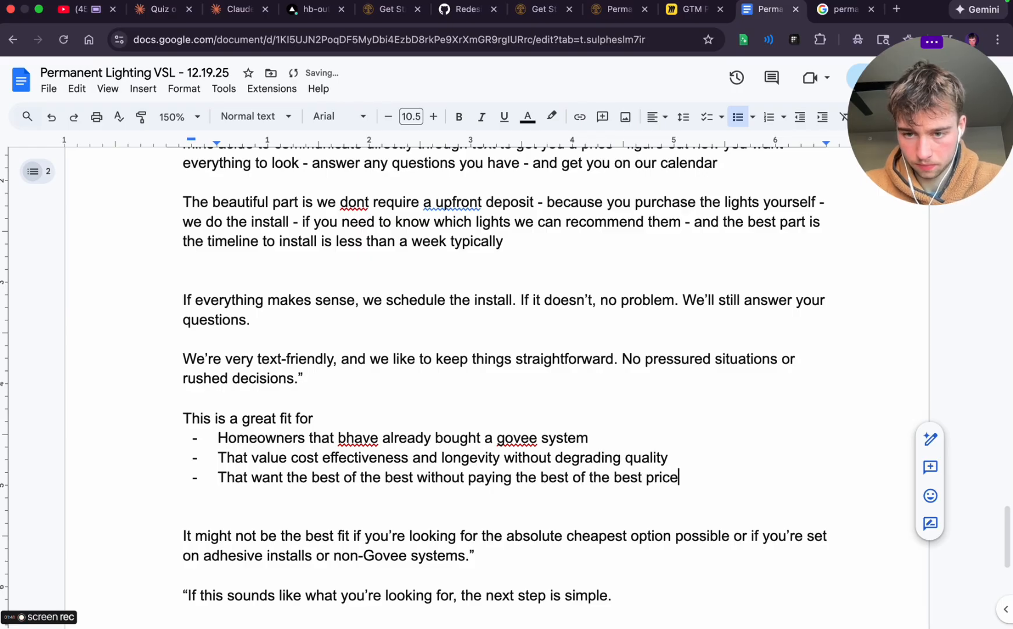
type("s")
Add a fourth item to the great-fit list: "Etc. etc. - we want to go deeper here"
key("Return")
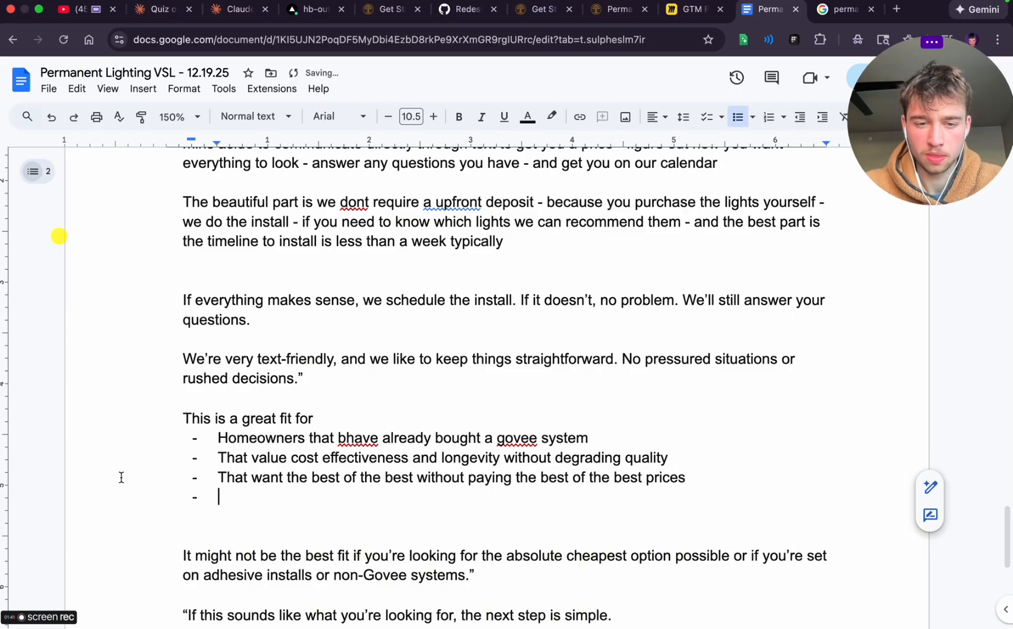
type("e")
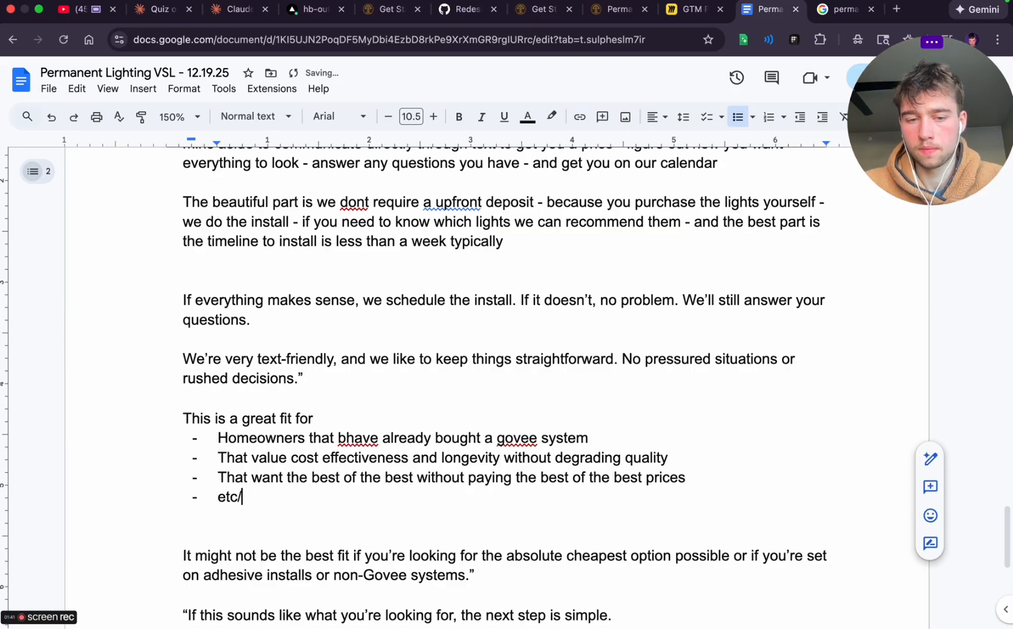
type("tc. etc. -")
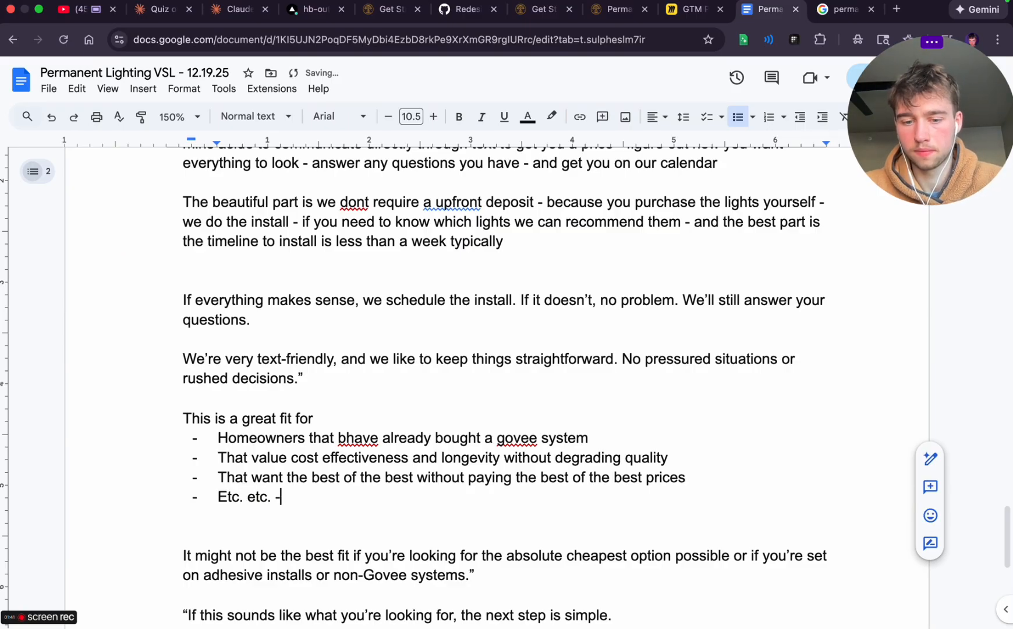
type(" we want to ge")
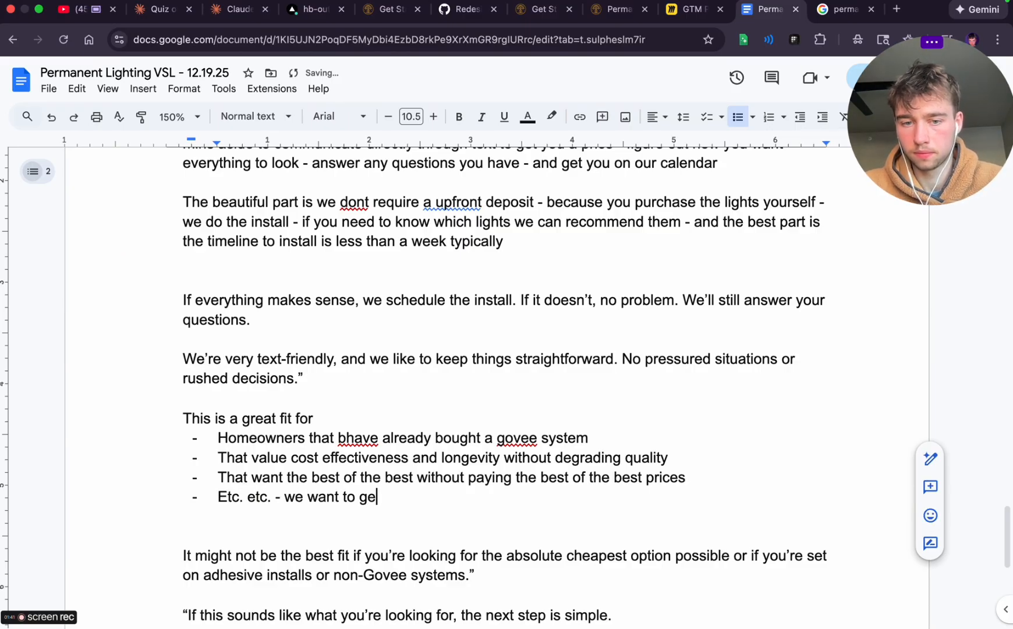
key("BackSpace")
type("o deeper here")
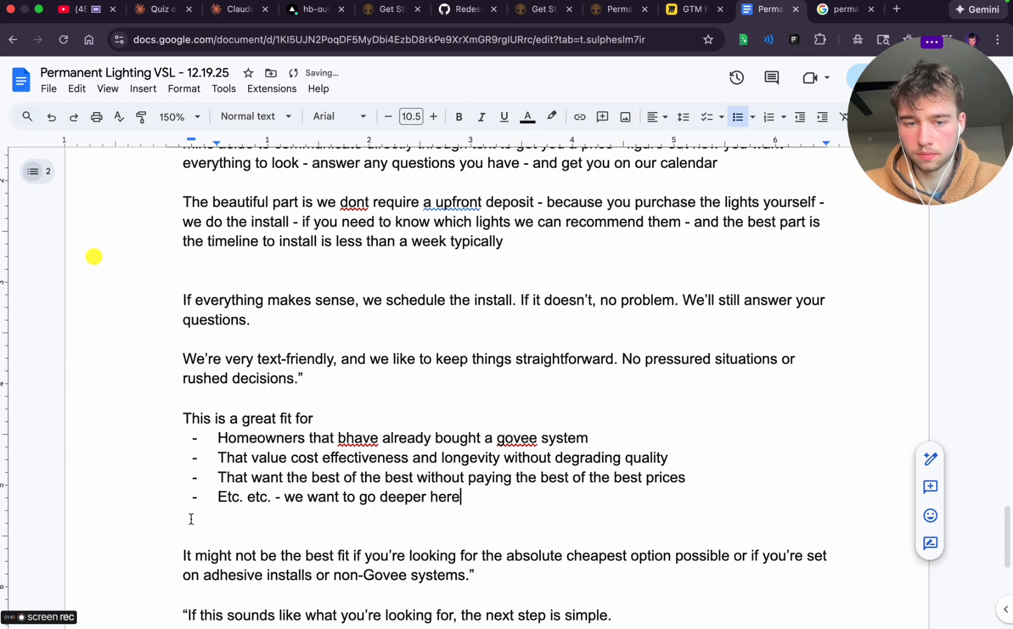
Delete the "It might not be the best fit if you're looking for" paragraph with its closing quotation mark
scroll(261, 537, "down", 3)
scroll(261, 537, "down", 1)
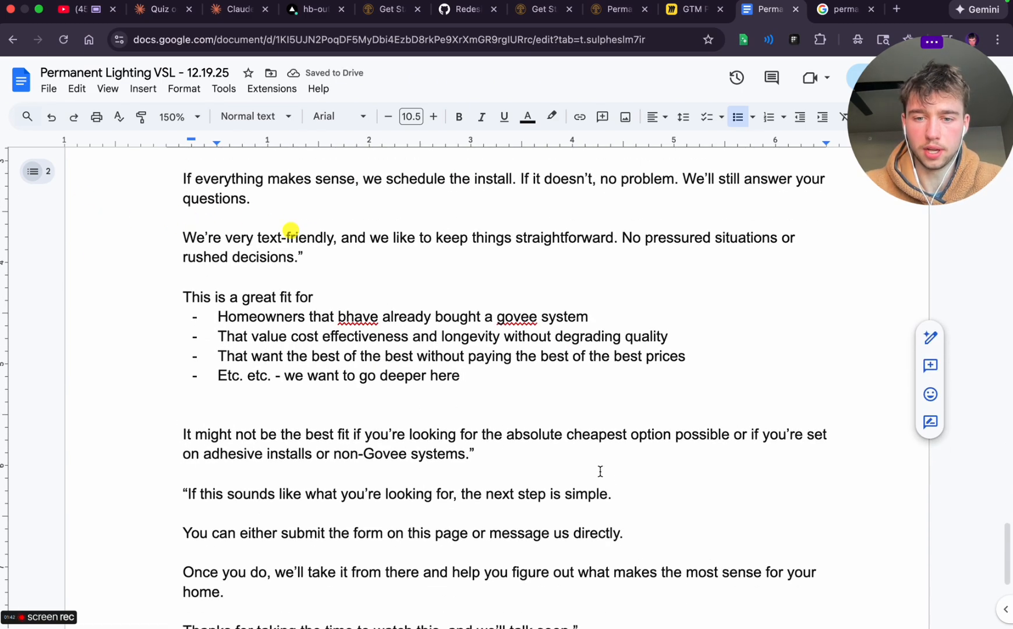
left_click(484, 458)
key("BackSpace")
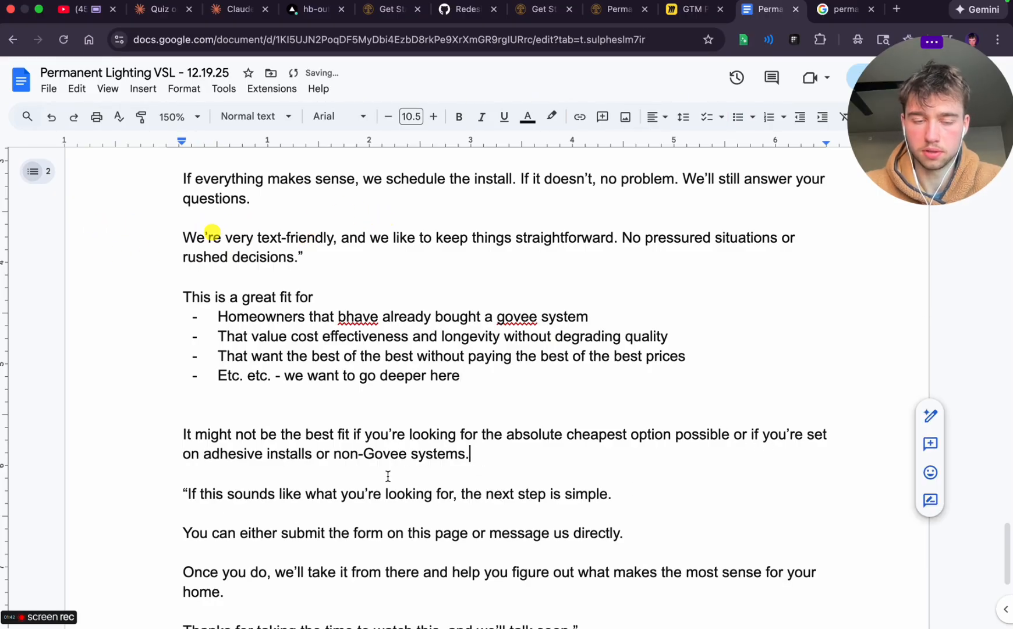
left_click(178, 432)
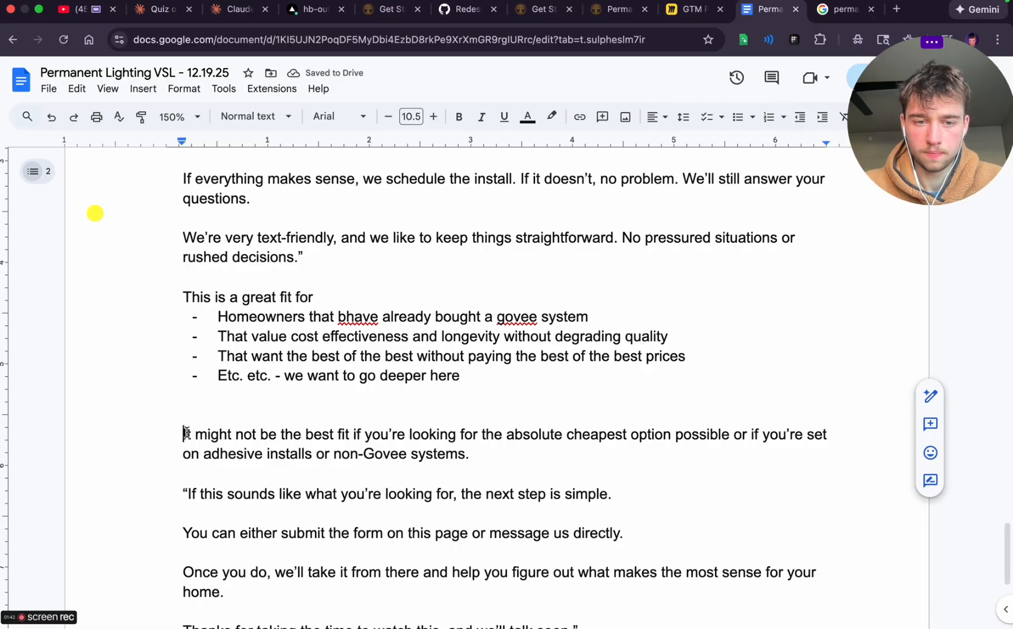
triple_click(182, 432)
key("BackSpace")
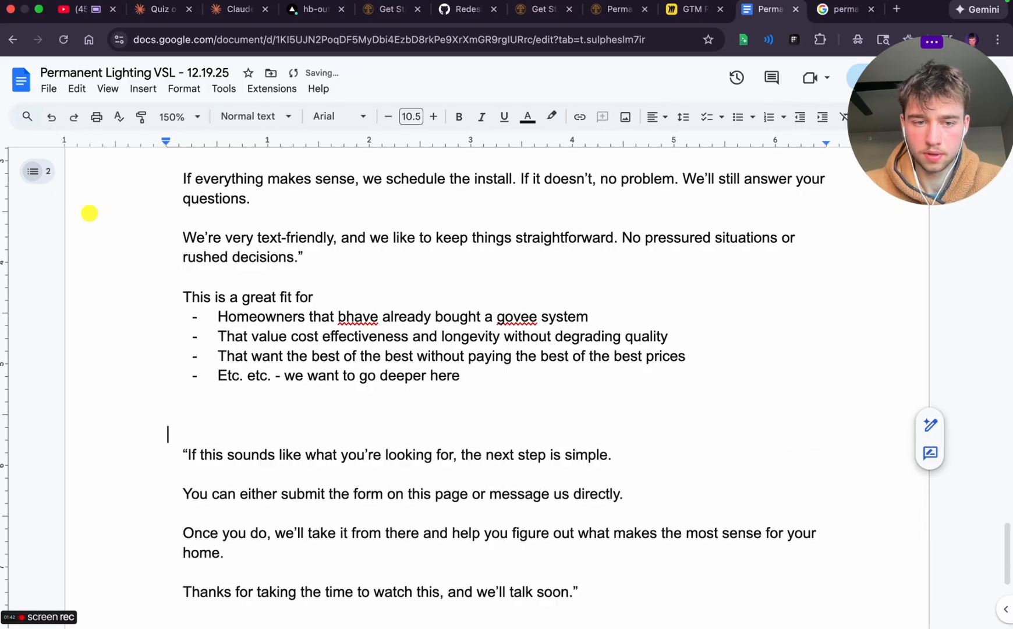
Write the lead-in line "This might not be te best fit if:" above the "If this sounds like what you're looking for" paragraph
key("Return")
left_click(203, 432)
type("T")
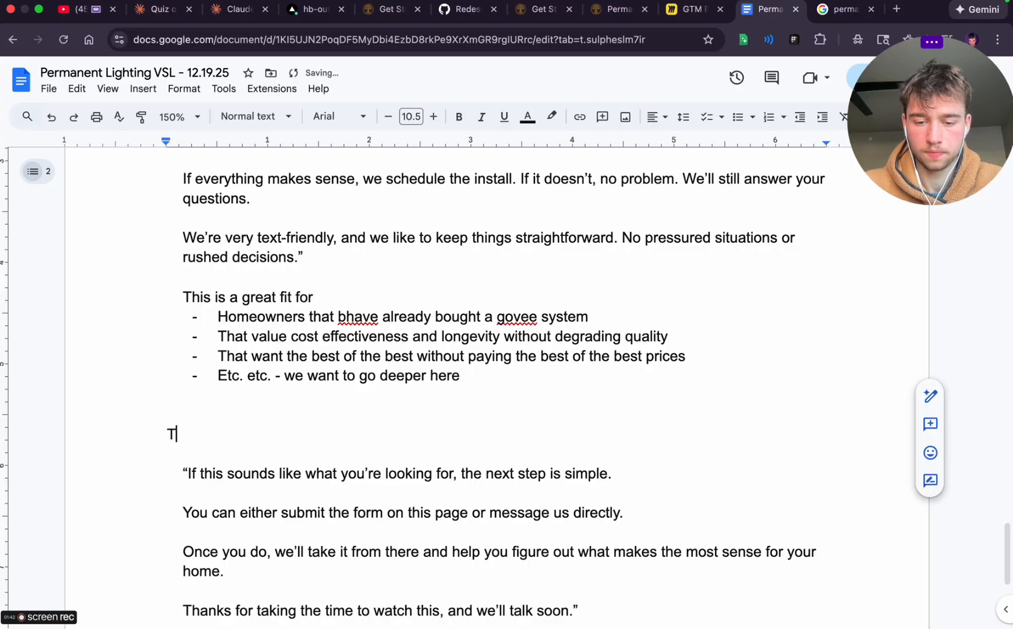
type("his moight ")
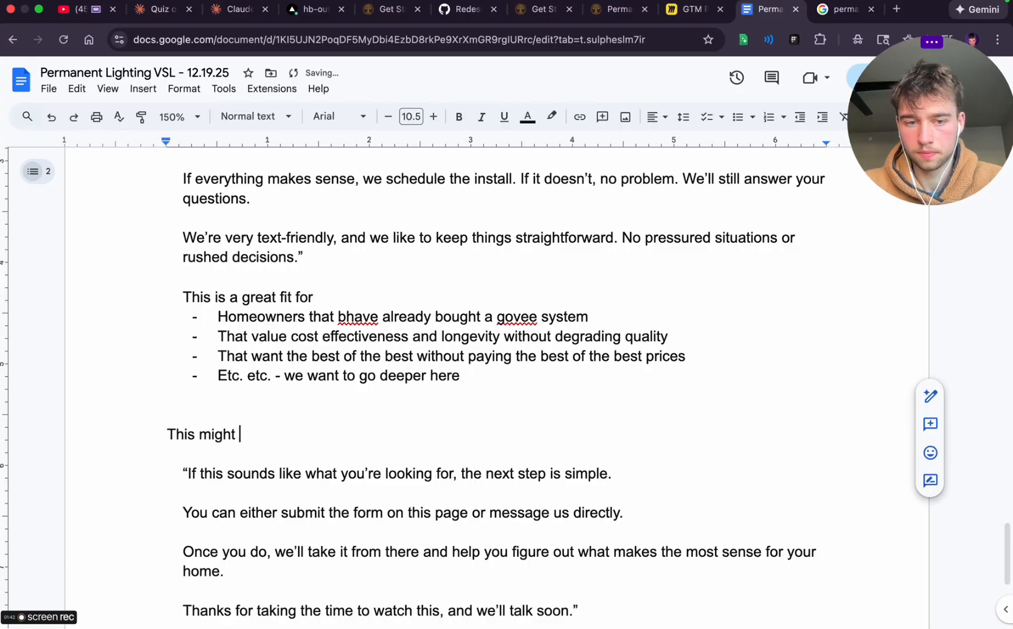
type("not be te best ")
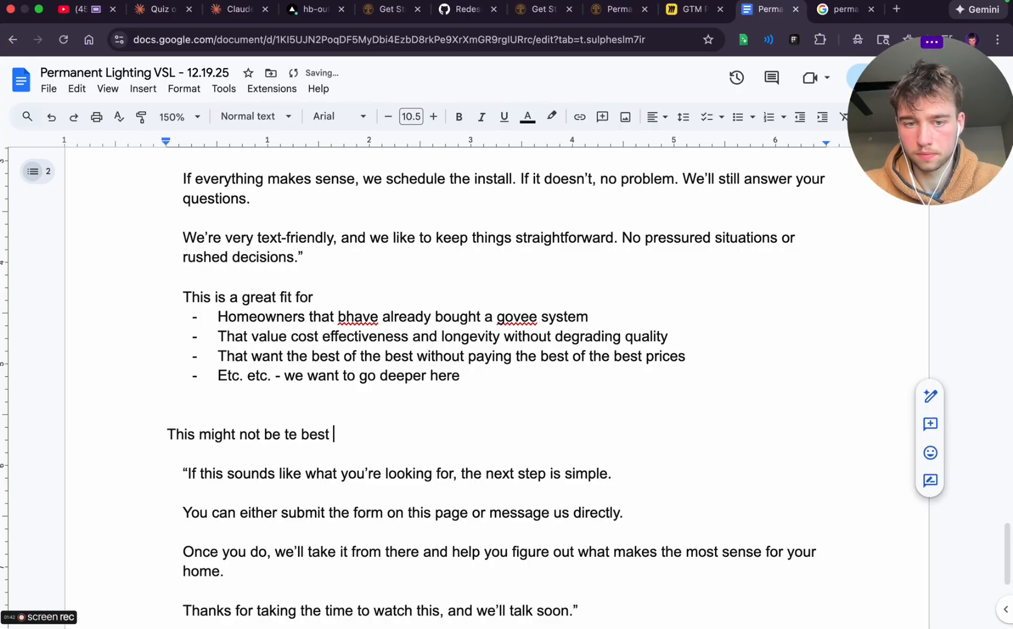
type("fit if")
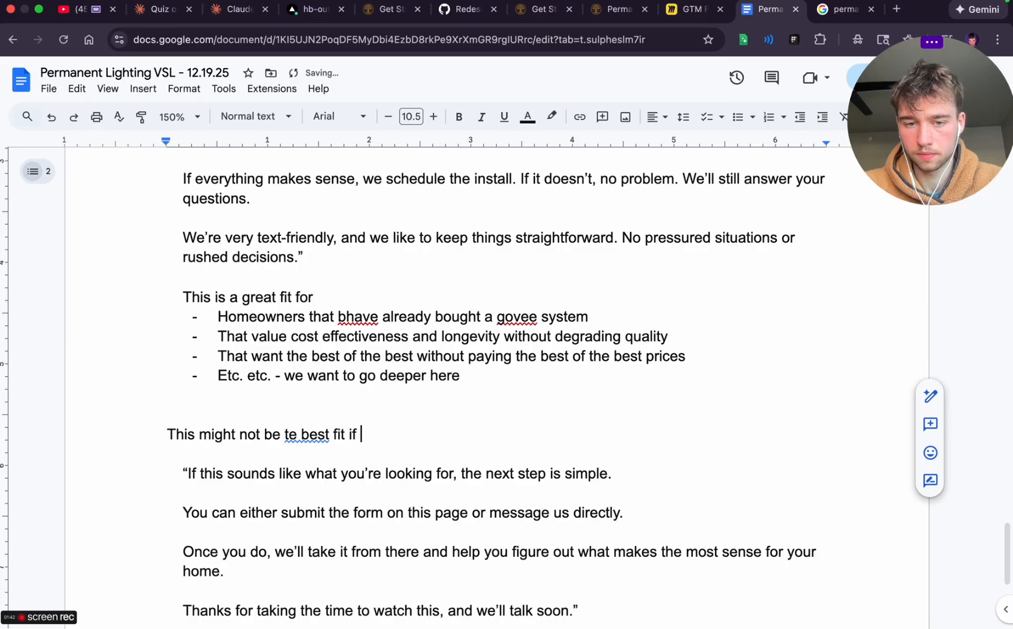
type("ir if:")
Write the line "- you want a 10 grand system and have very specific design preferences" under the not-the-best-fit lead-in
key("Return")
type("-")
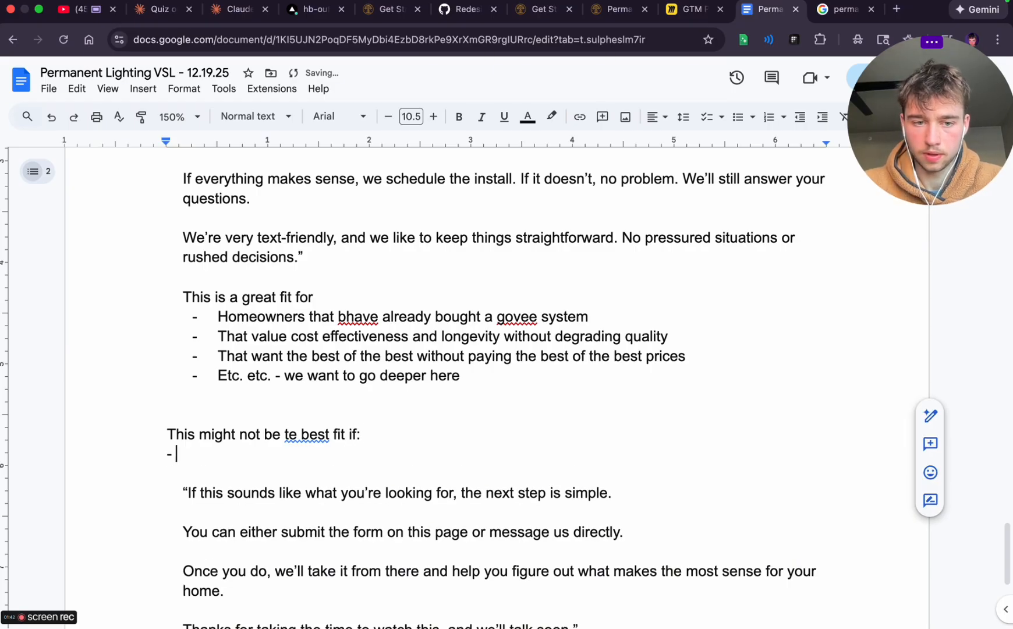
key("BackSpace")
key("BackSpace")
type("- ")
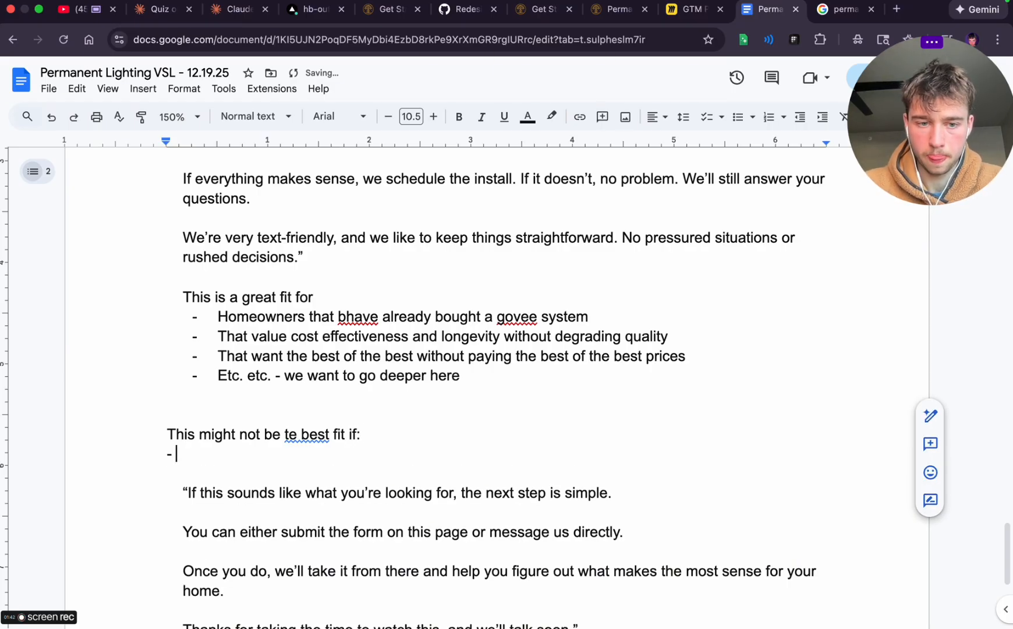
type("you want a ")
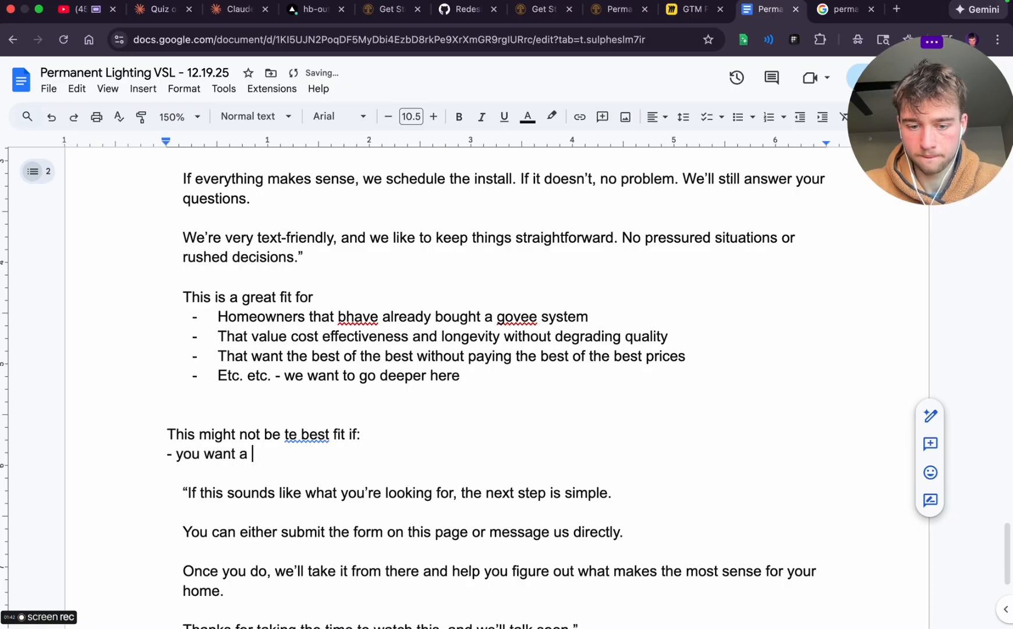
type("10 grand sy")
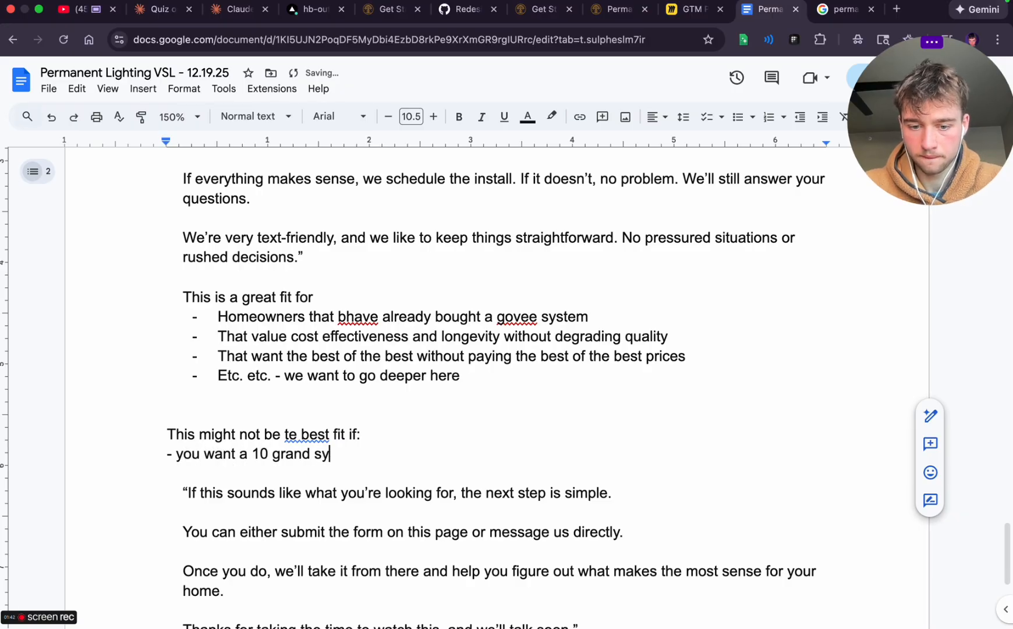
type("stem and have very ")
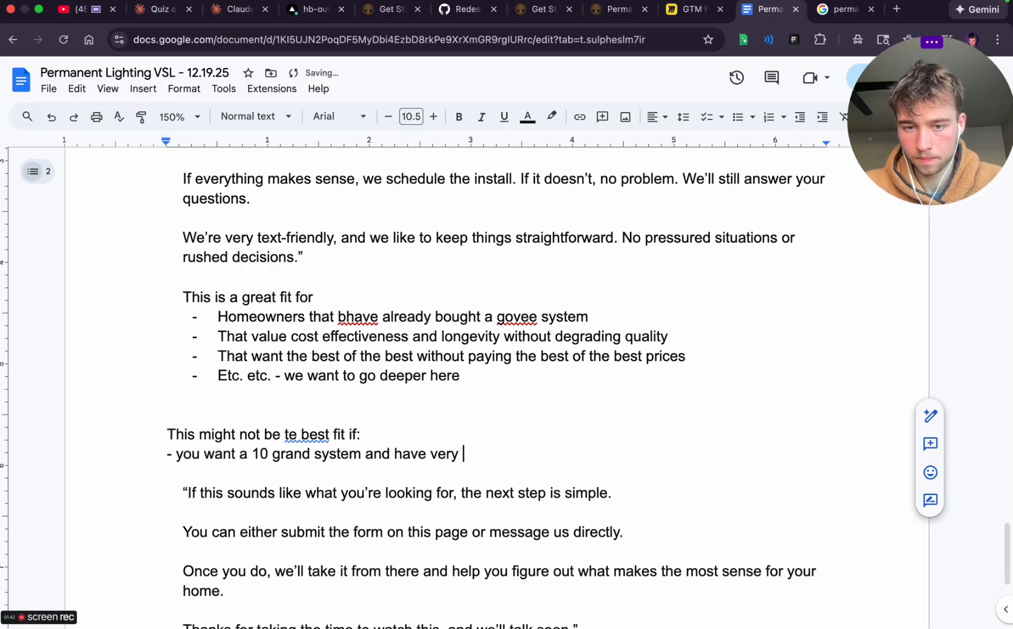
type("specific desi")
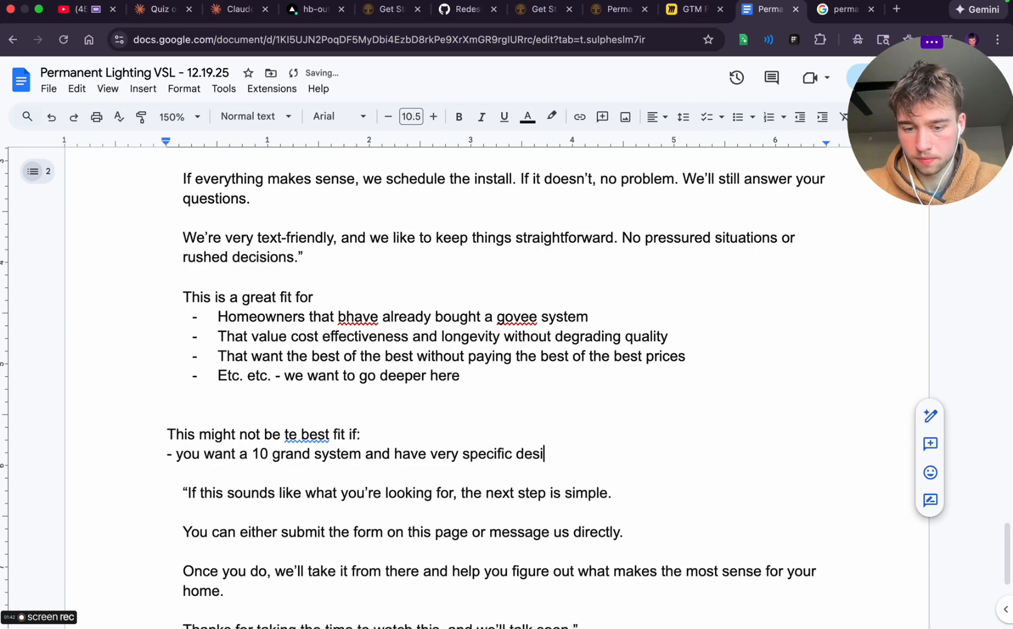
type("gn preferences")
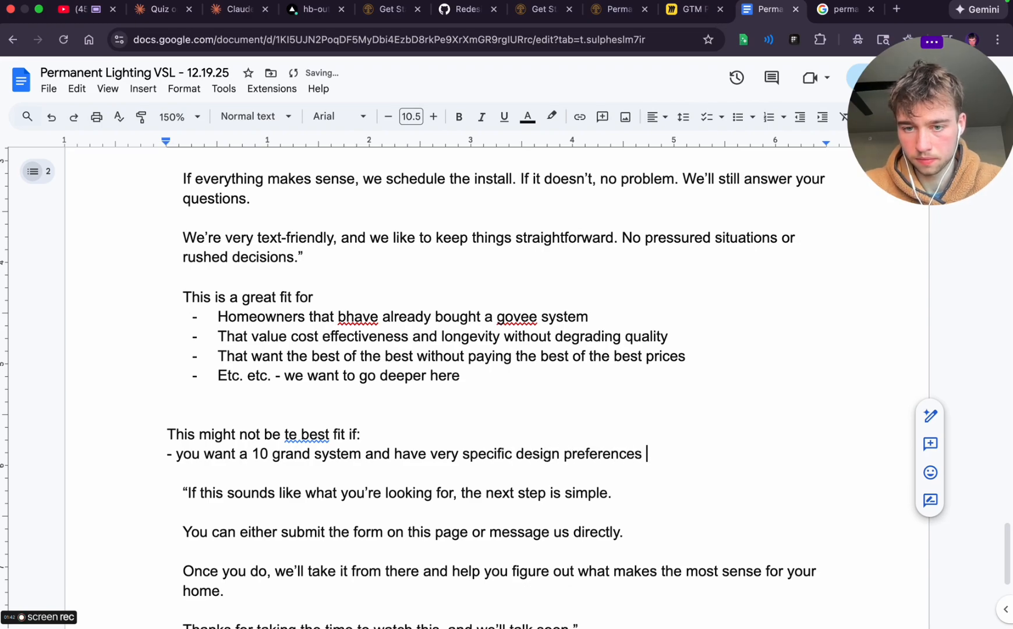
Start an empty dashed list item below the 10 grand line and correct "te" to "the" in the lead-in
key("Return")
type("-")
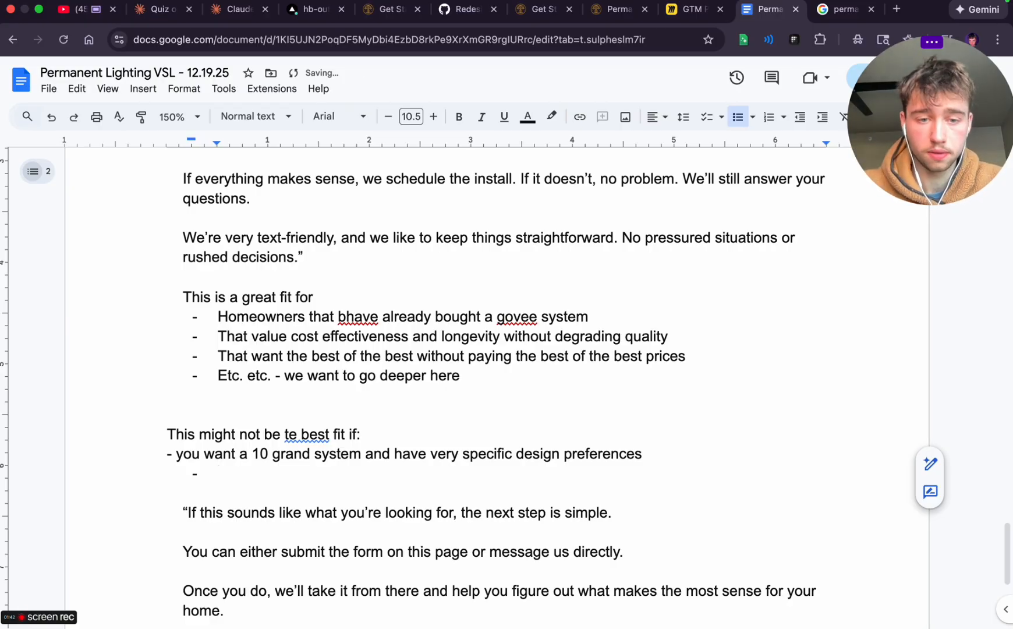
left_click(294, 434)
left_click(313, 409)
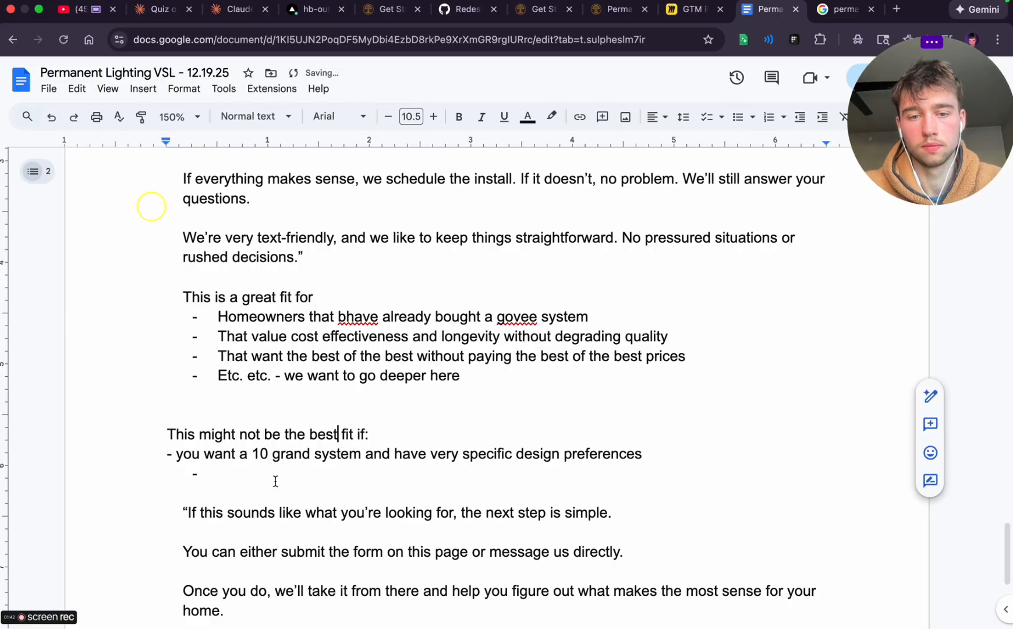
Fill the empty list item with "You want to diy and use a adhesive stick that will fall off in a year tops"
left_click(220, 472)
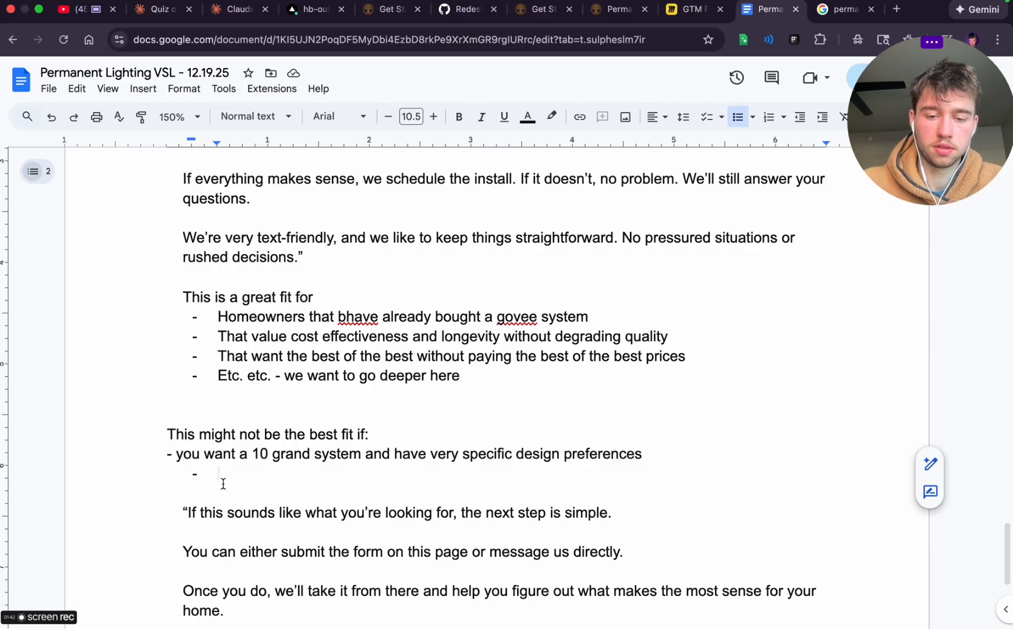
type("you want to diy ")
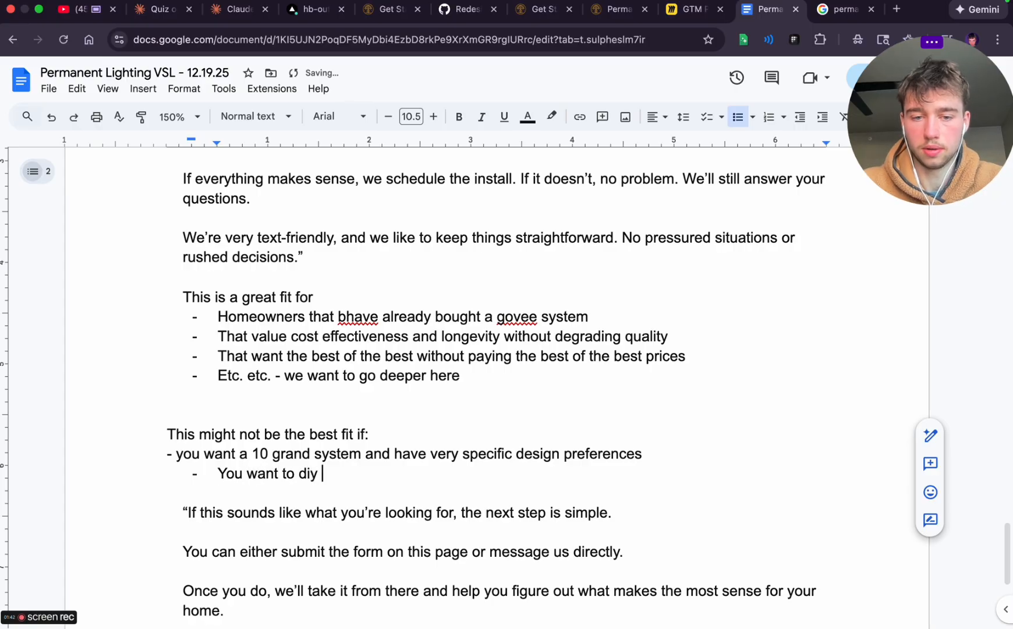
type("and use a ade")
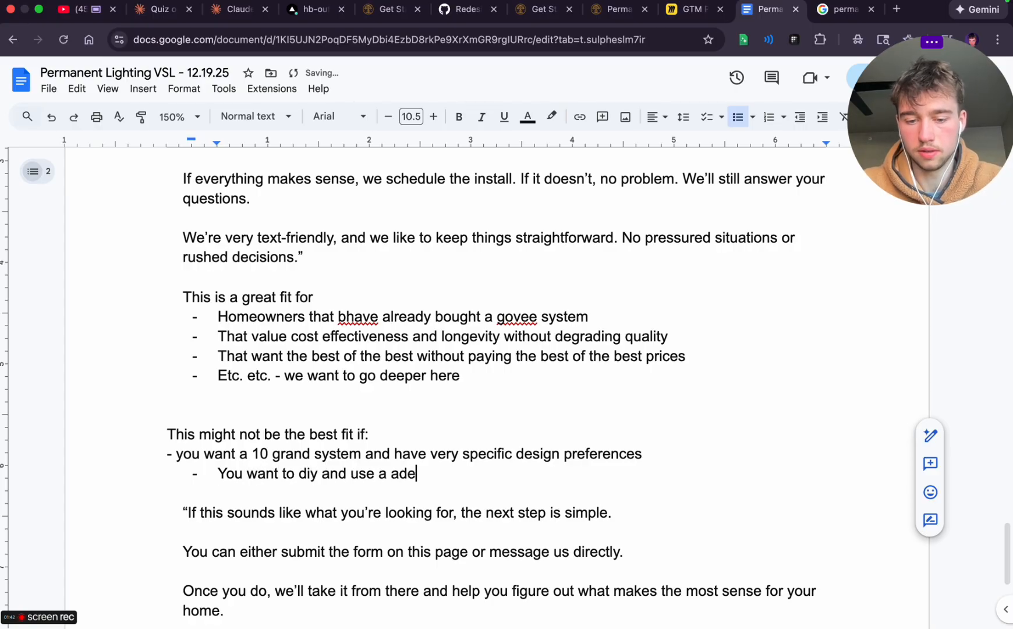
key("BackSpace")
type("hesive stick ")
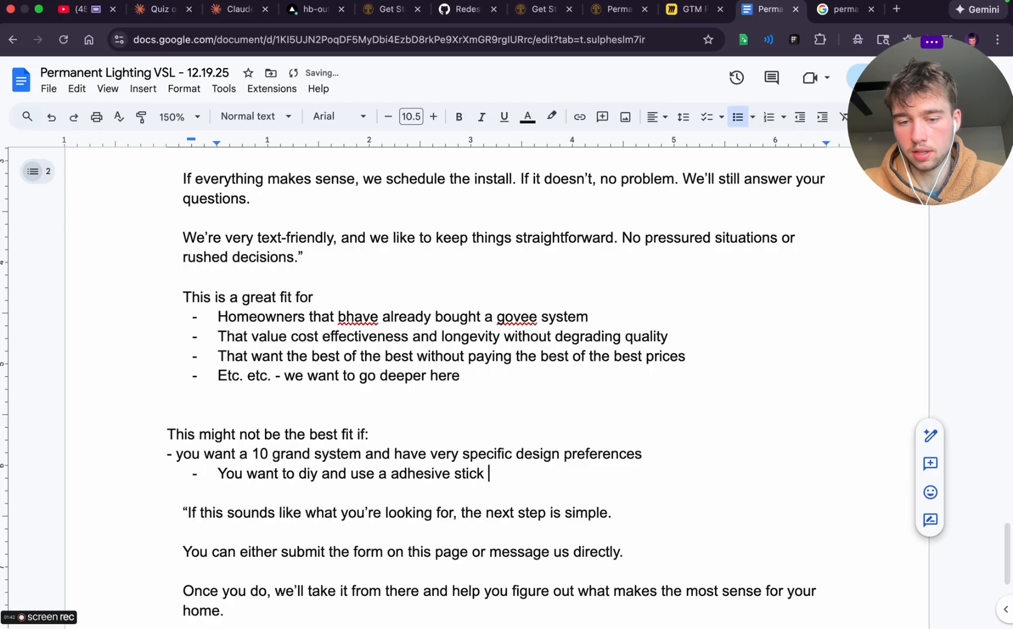
type("that will fall off in")
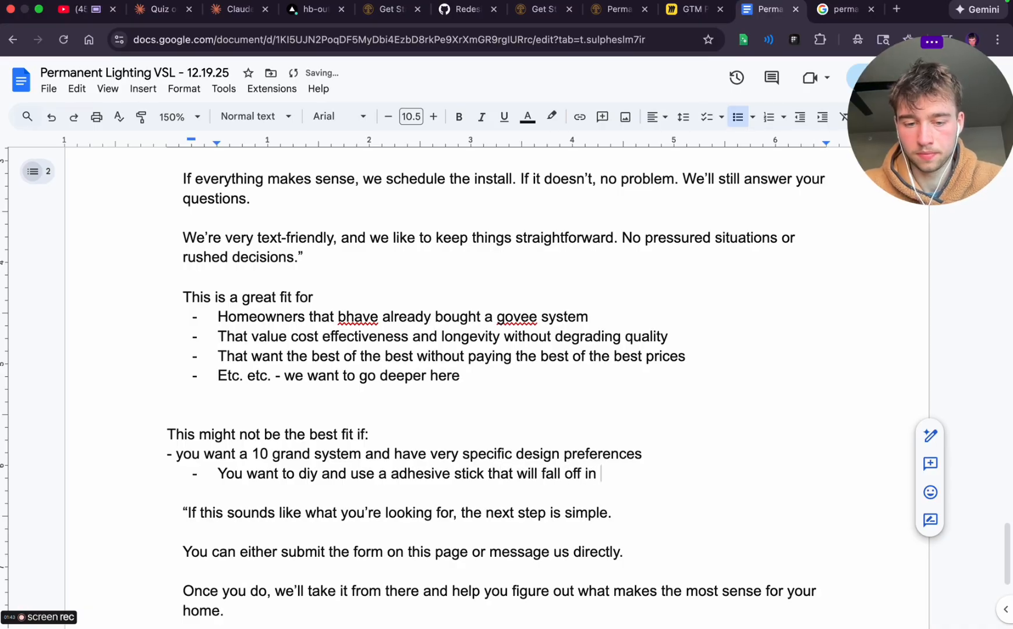
type(" a year tops")
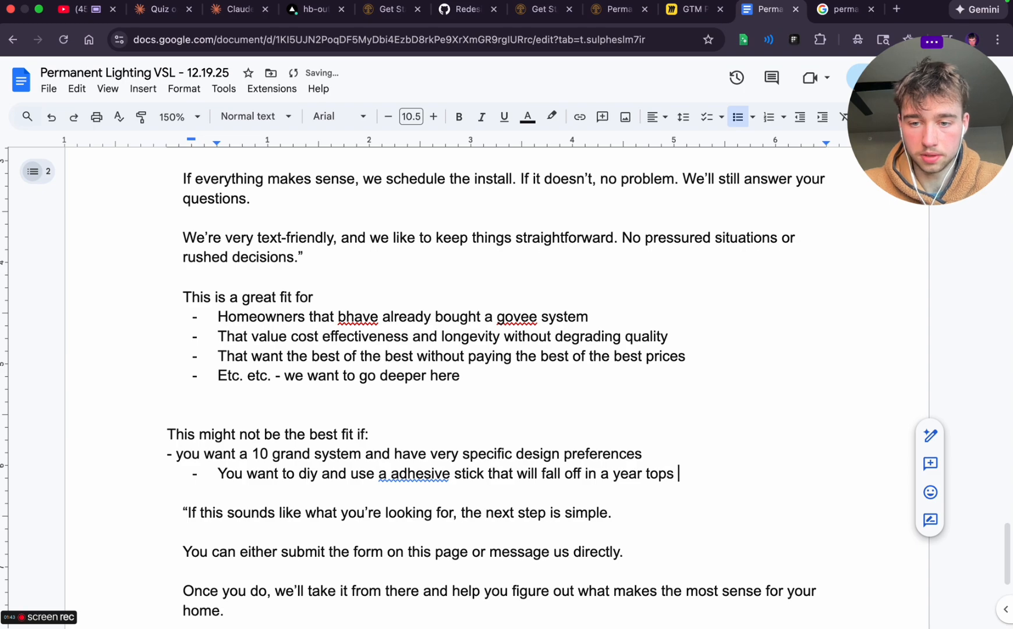
Add the list item "You dont want a permanent solutions and want to deal with problems" below the adhesive stick item
key("Return")
type("You")
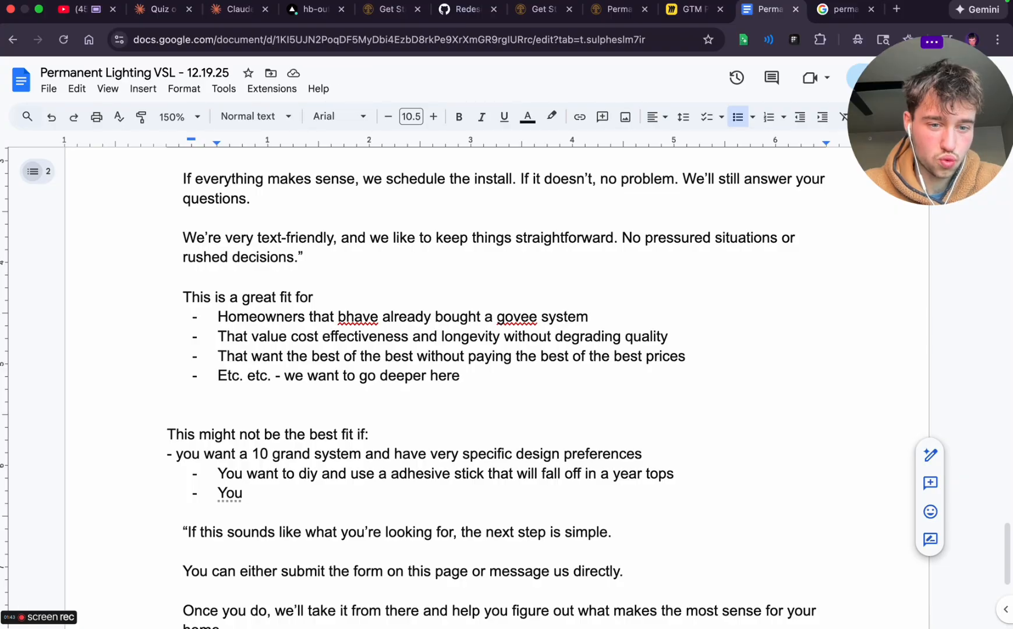
type("dont want a pe")
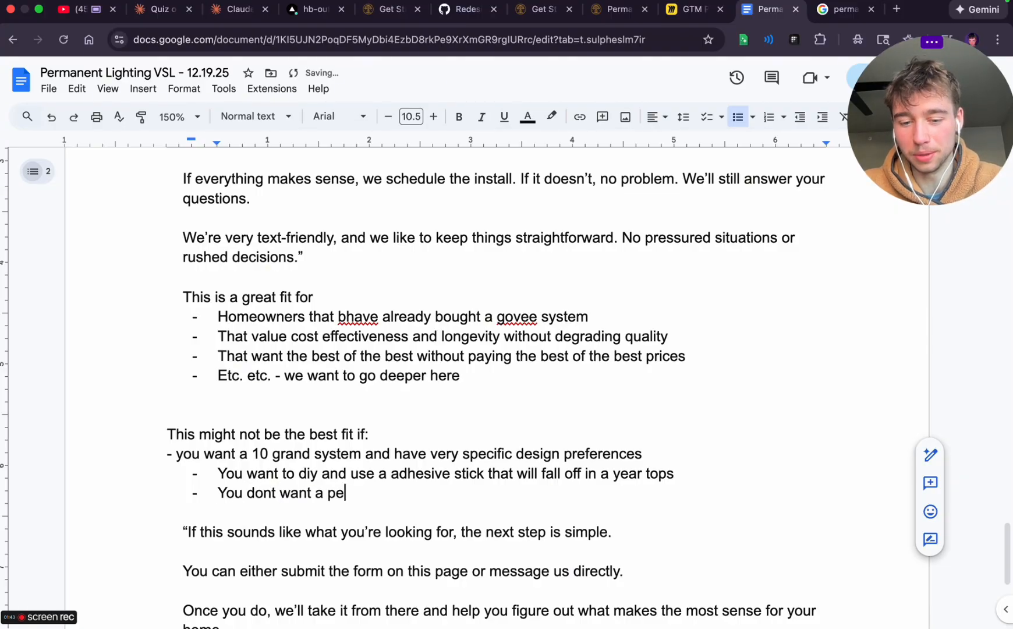
type("rmanent ")
type("sol")
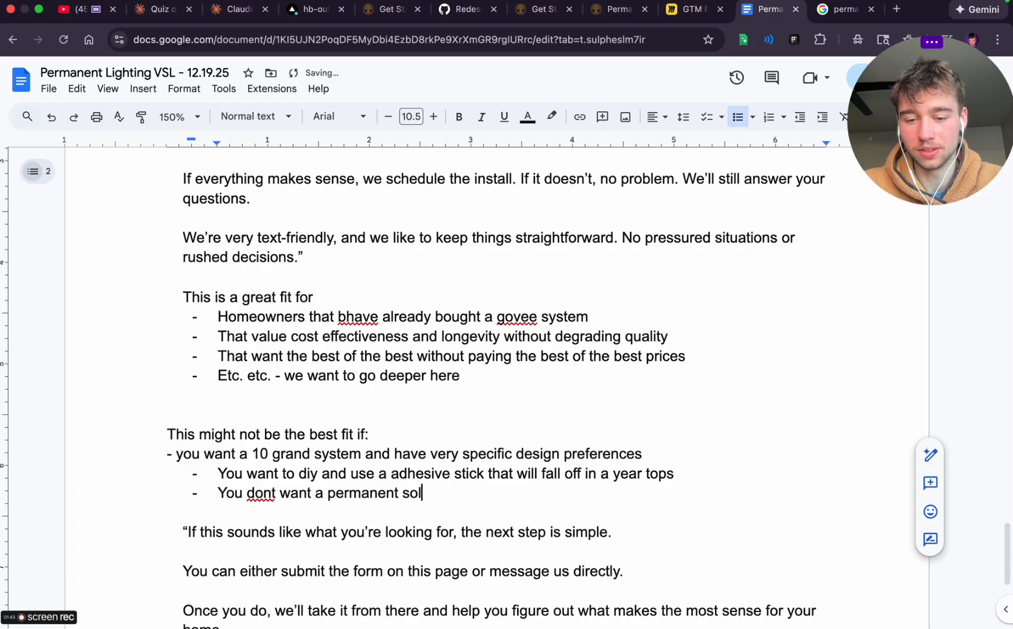
type("utions and want ")
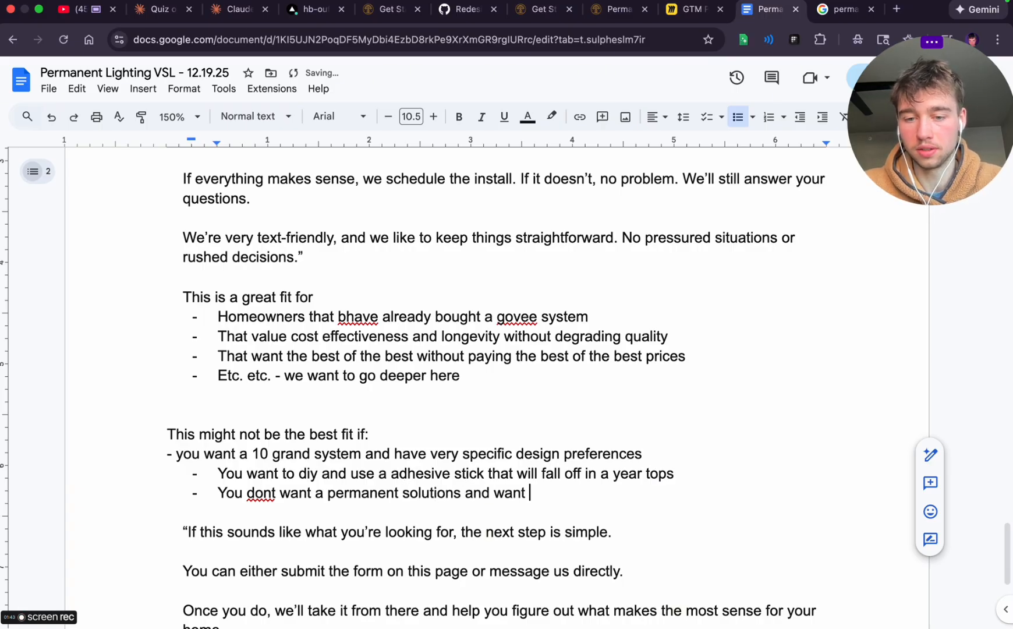
type("to deal with problems")
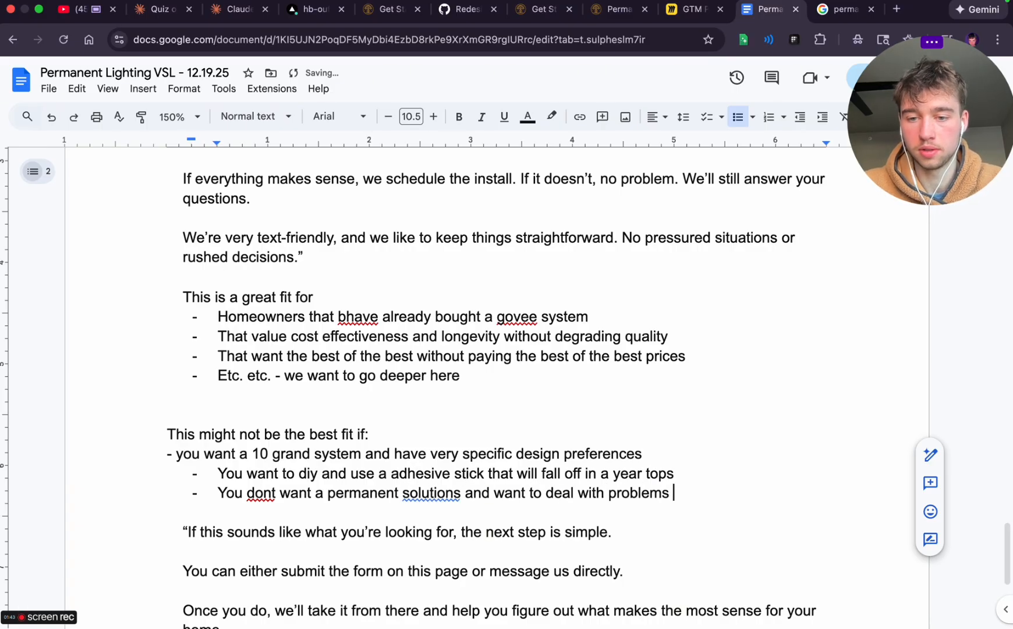
Add the list item "You want to wait for 4-6 weeks to get lights on your house" to the not-the-best-fit list
key("Return")
type("You want to ")
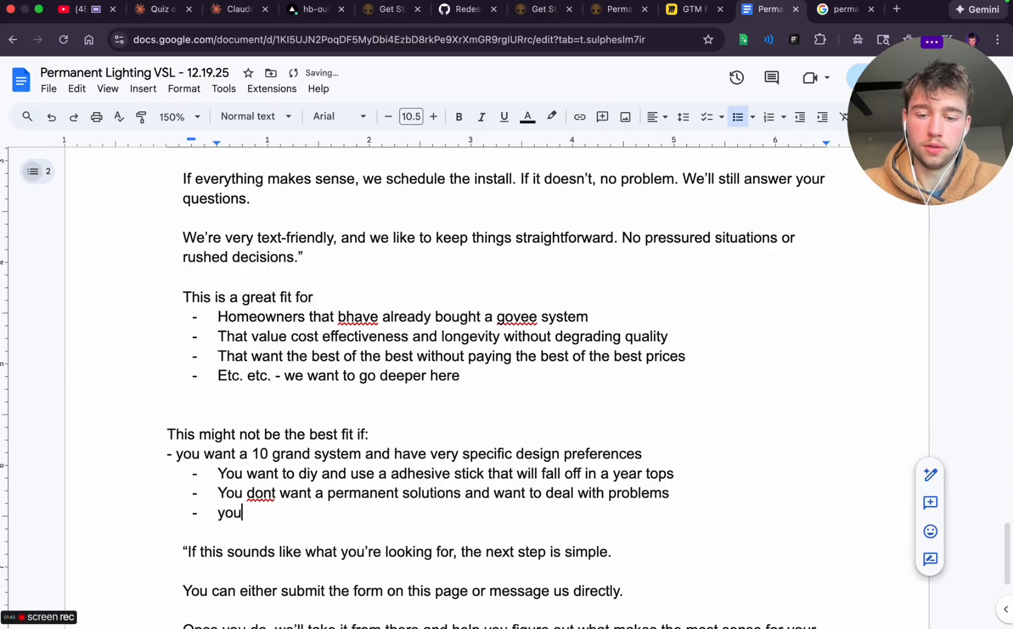
type("wait fo")
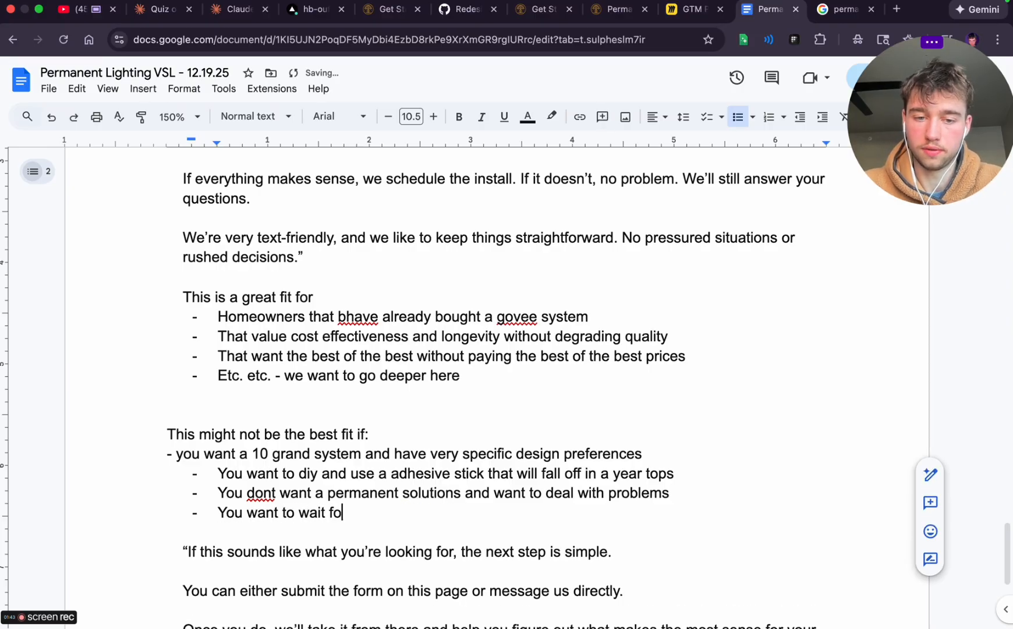
type("r 4-6")
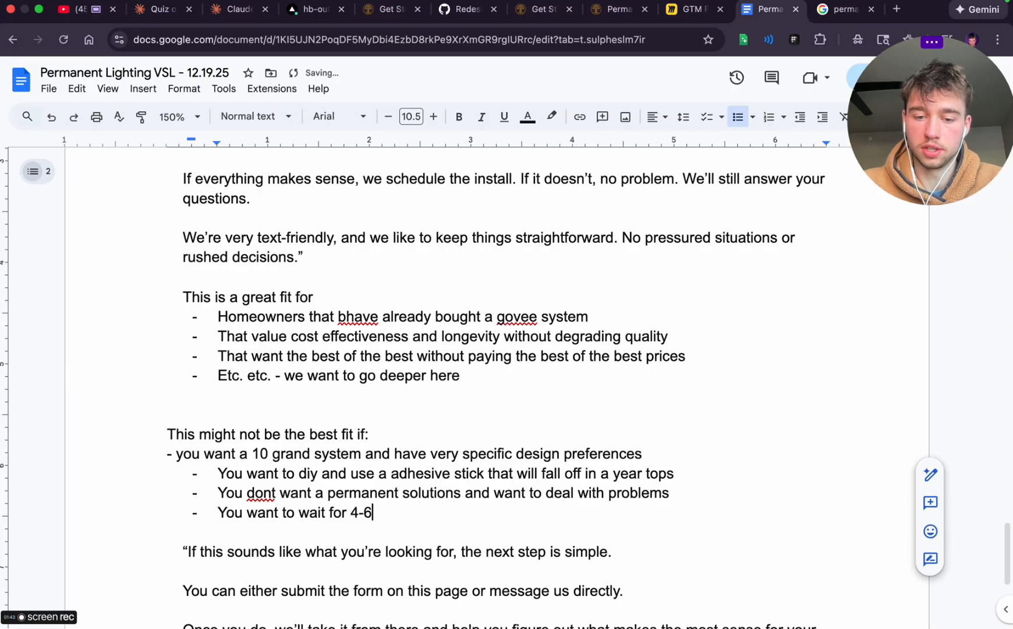
type(" weeks to get")
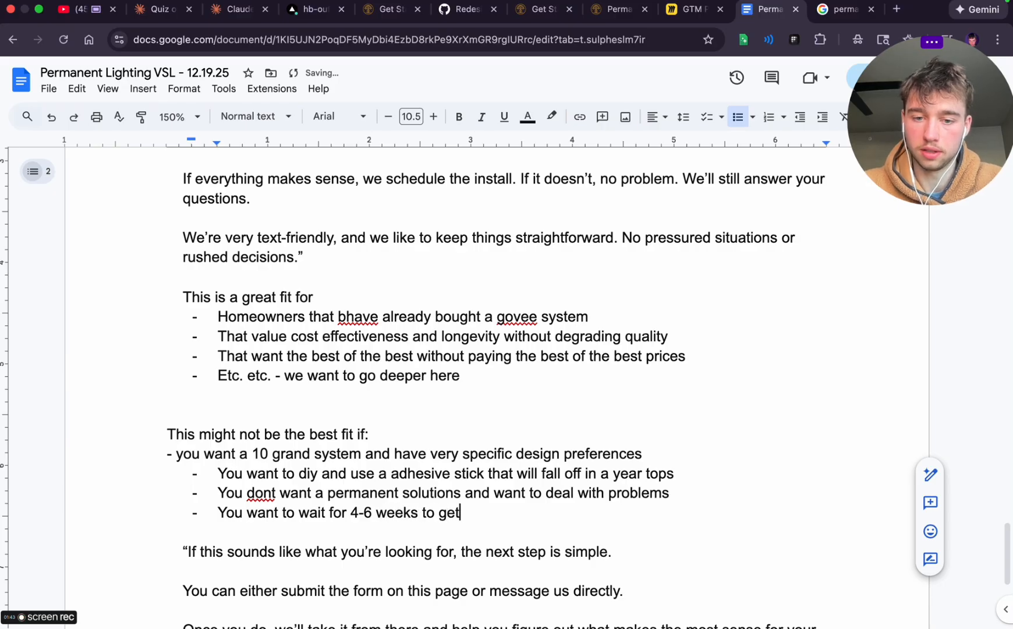
type(" lights on your house")
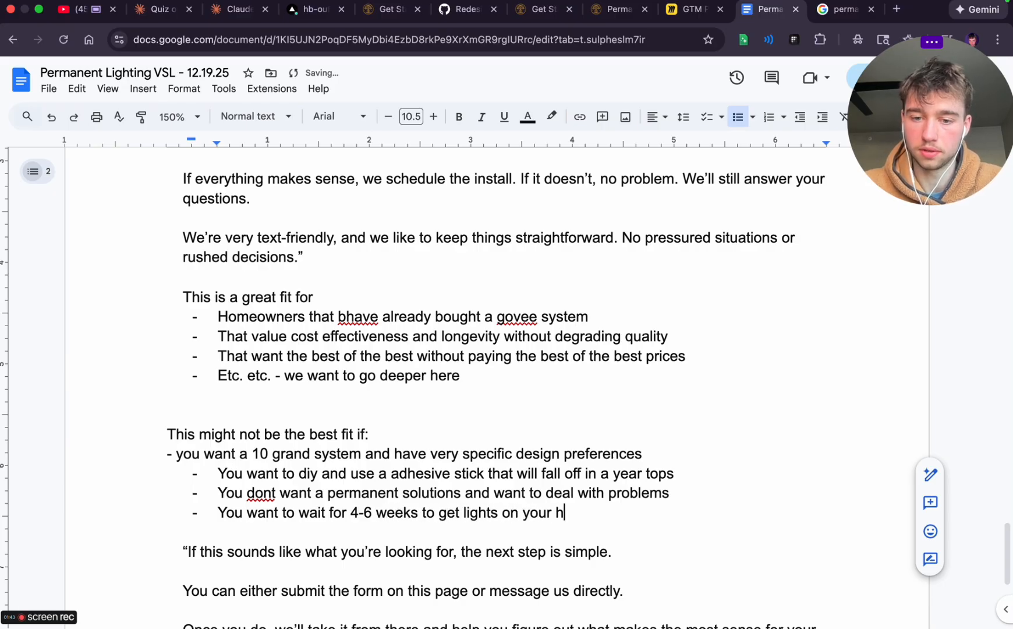
Add the list item "You want a ghosty sales process and shady warranties" below the 4-6 weeks item
key("Return")
type("you want a")
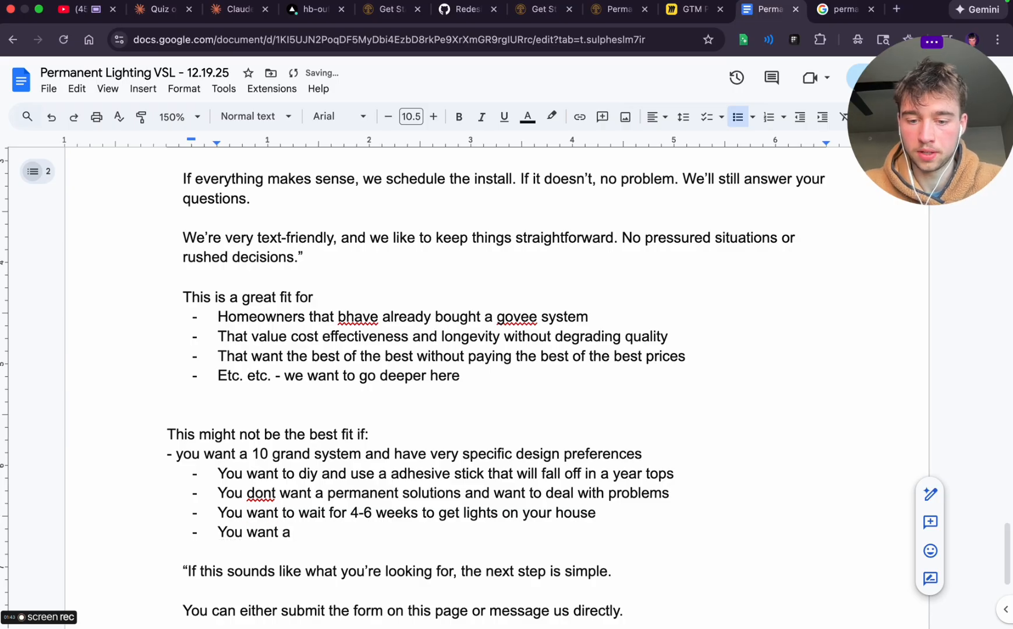
type(" ghosty sales pr")
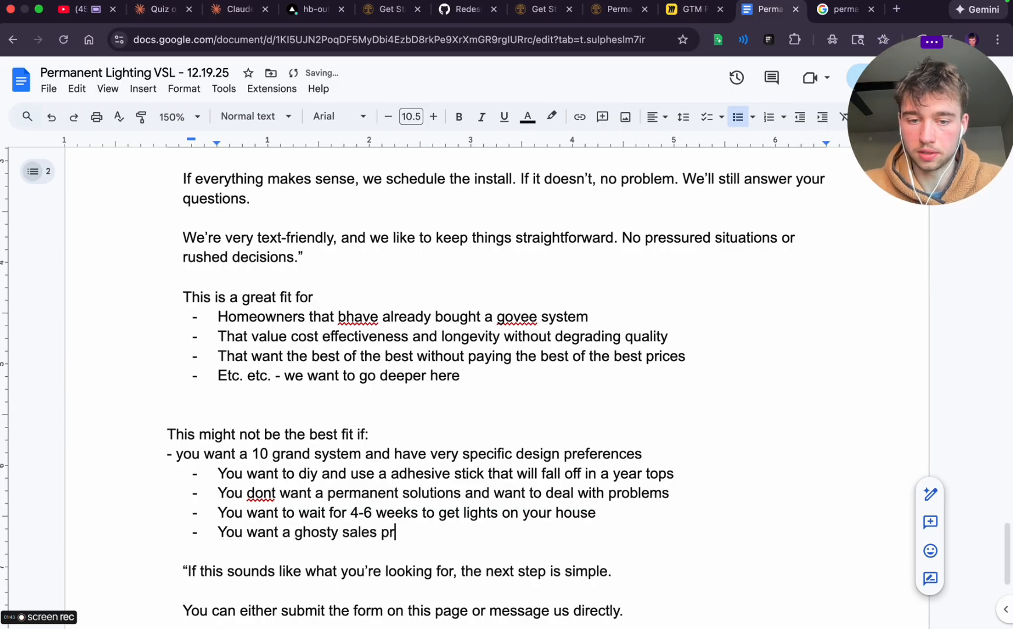
type("ocess and")
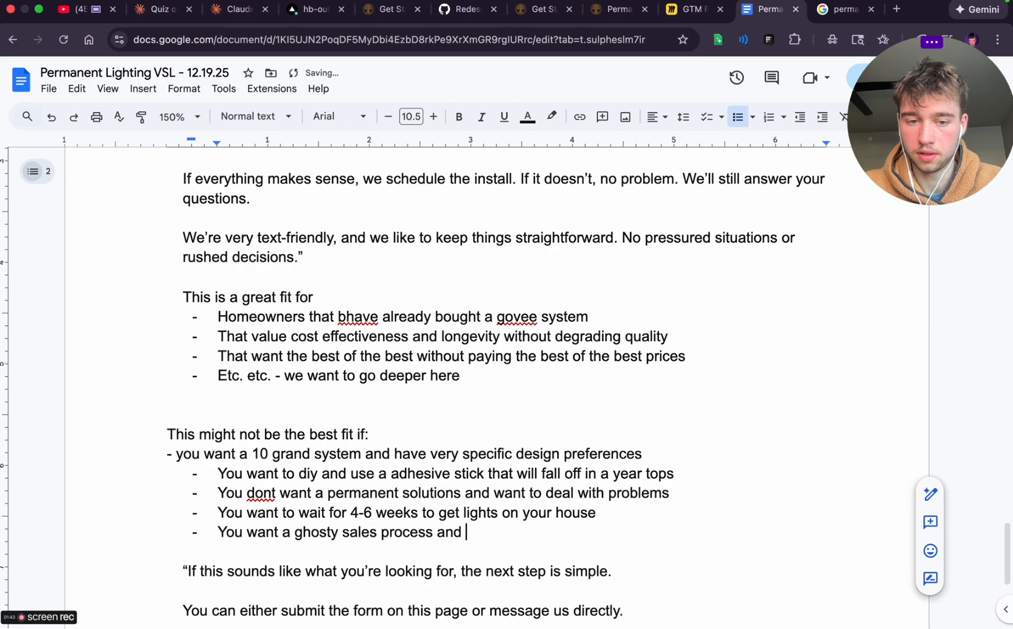
type(" shady")
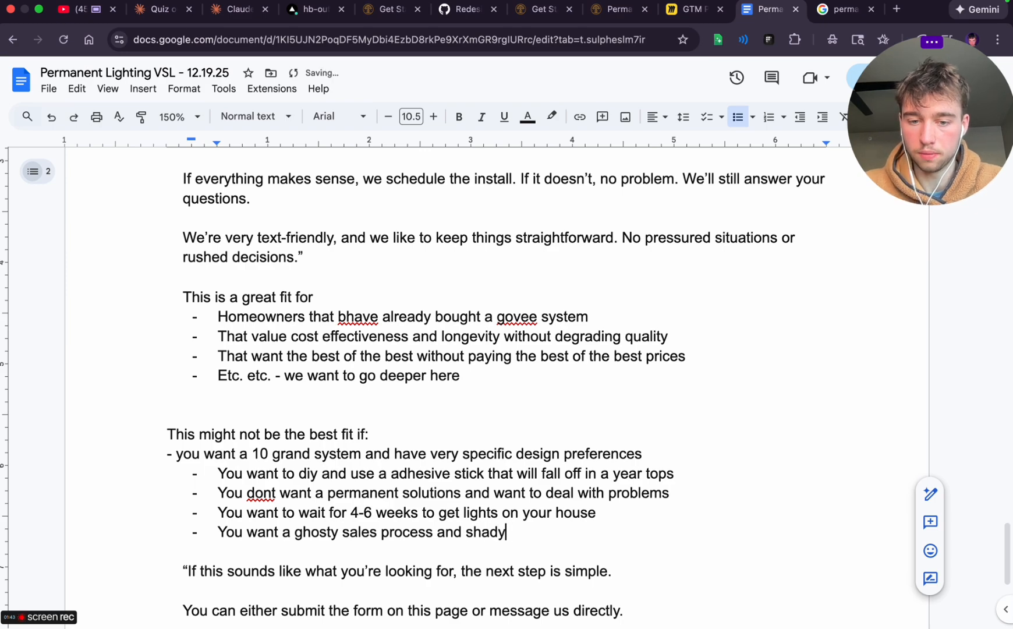
type(" warrenties")
Add the list item "You want to work with a company that doesnt lead with truth" below the shady warranties item
key("Return")
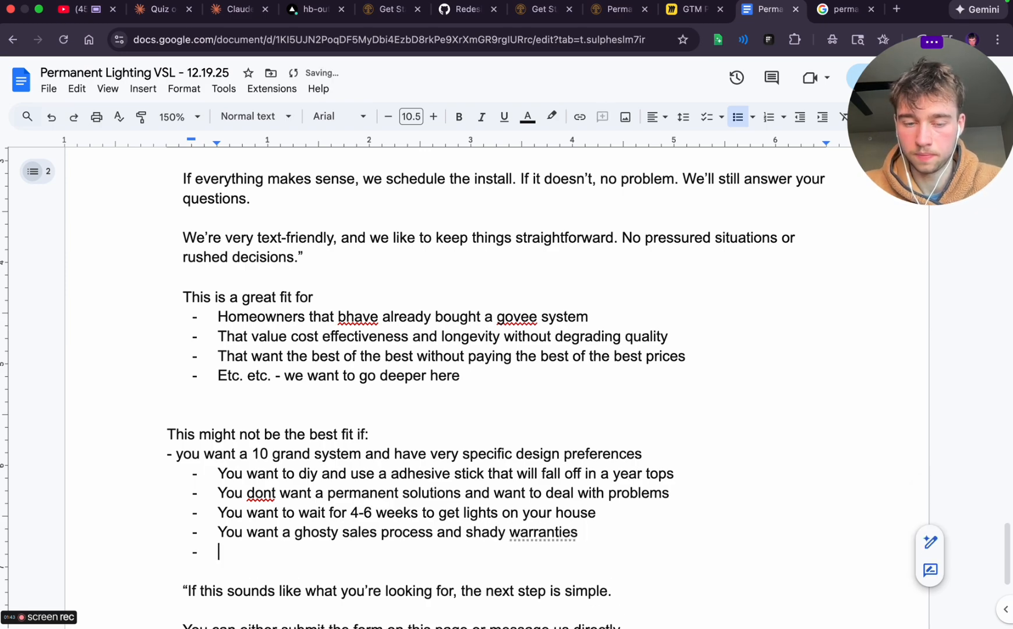
type("You want")
key("BackSpace")
key("BackSpace")
key("BackSpace")
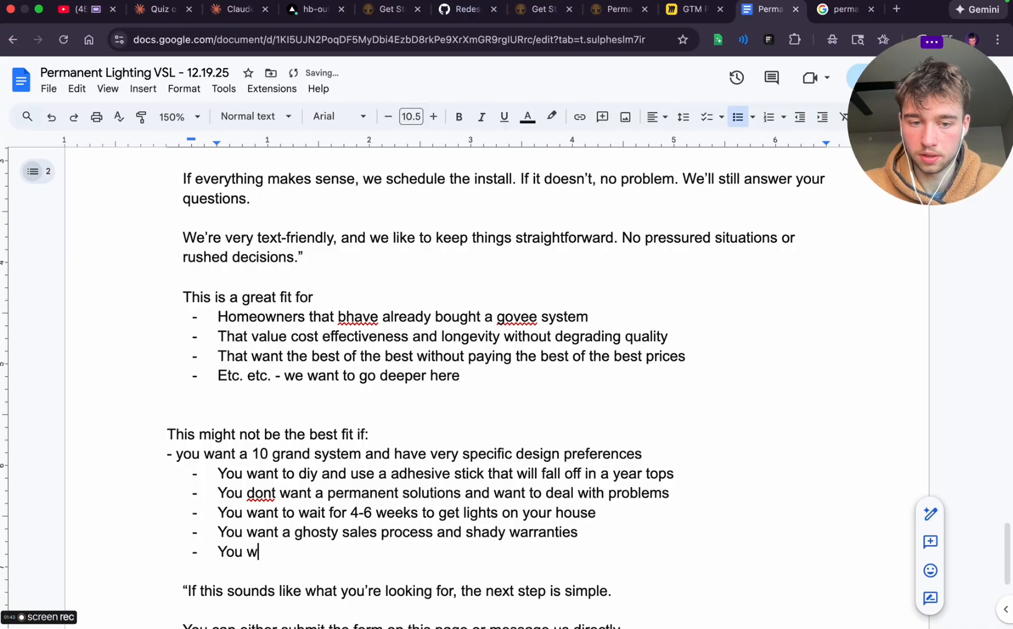
type("ant to work with a company that sdo")
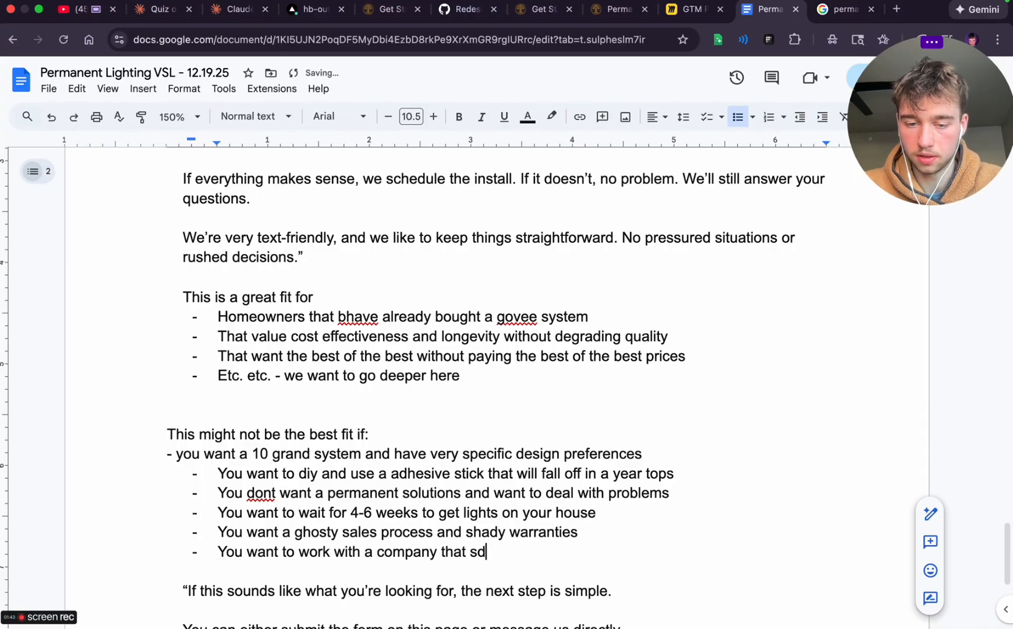
key("BackSpace")
key("BackSpace")
type("doesnt")
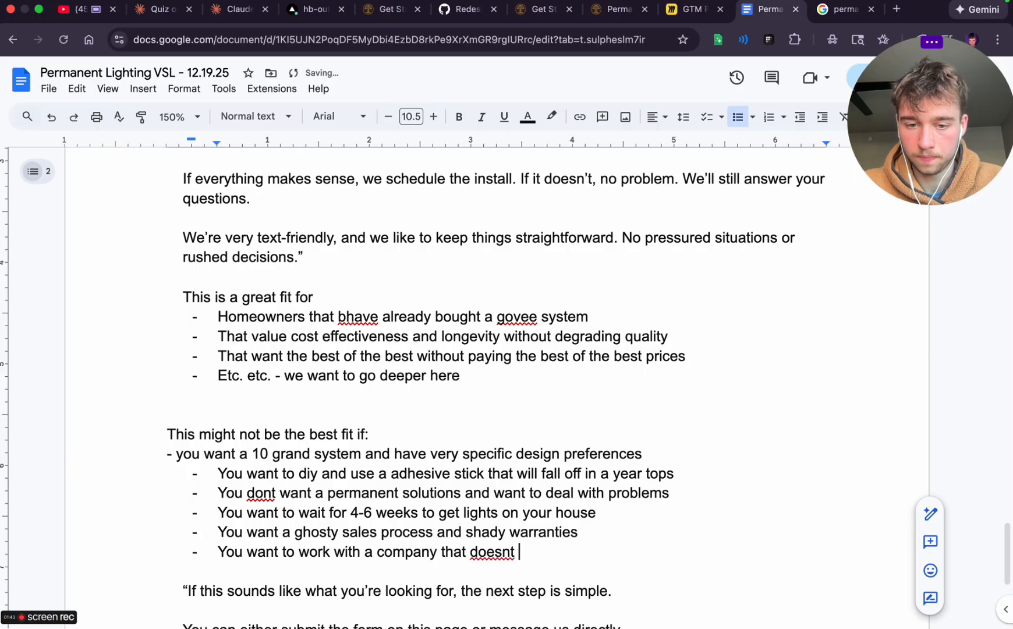
type(" lead with truth")
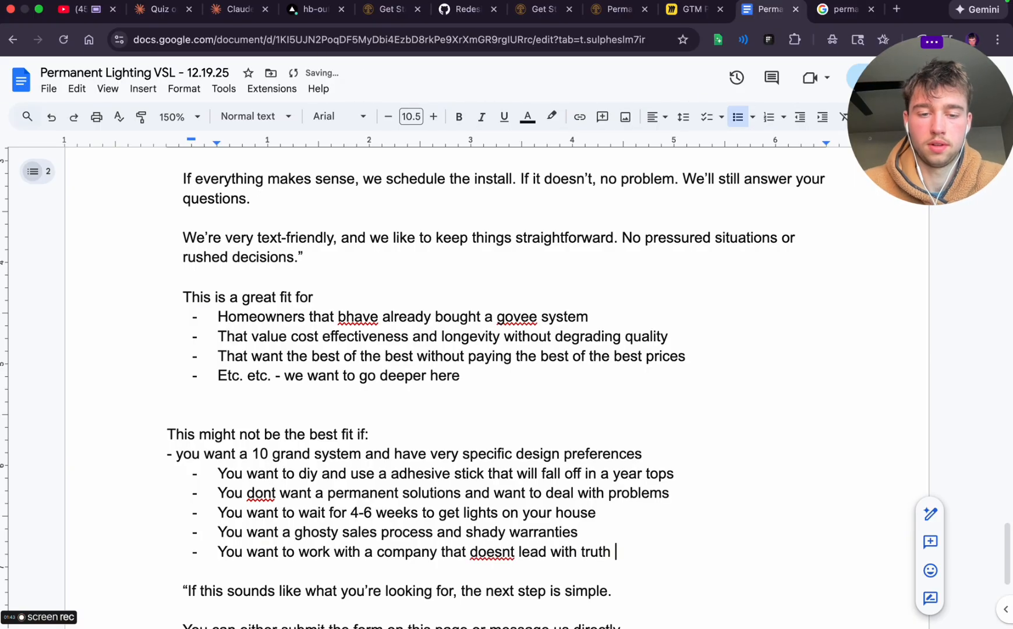
End the list with the item "Etc. etc. etc," and remove the opening quotation mark before "If this sounds like what you're looking for"
key("Return")
type("etc.")
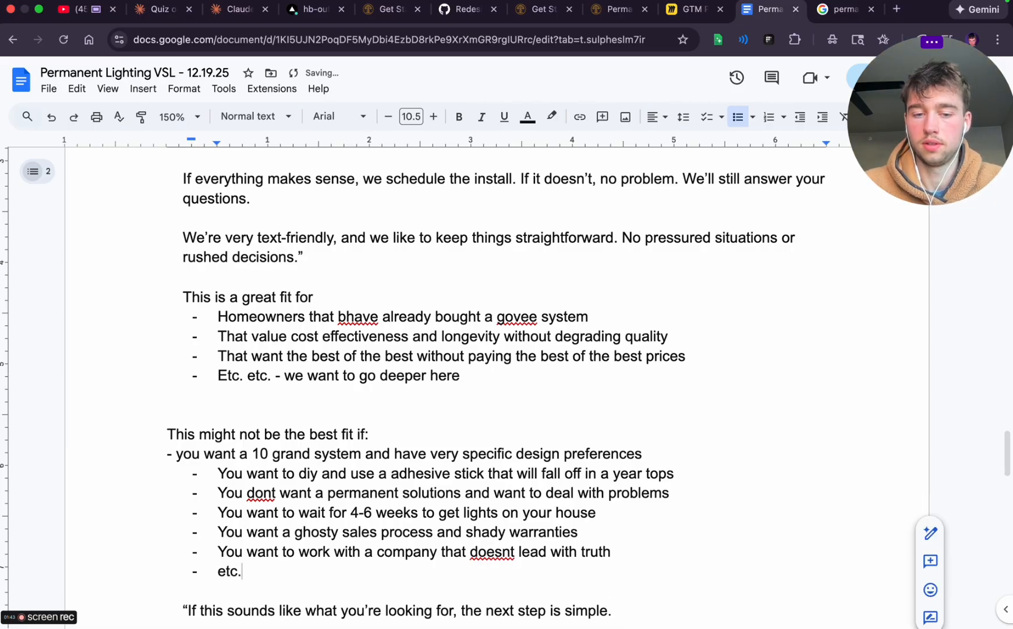
type(" etcf,")
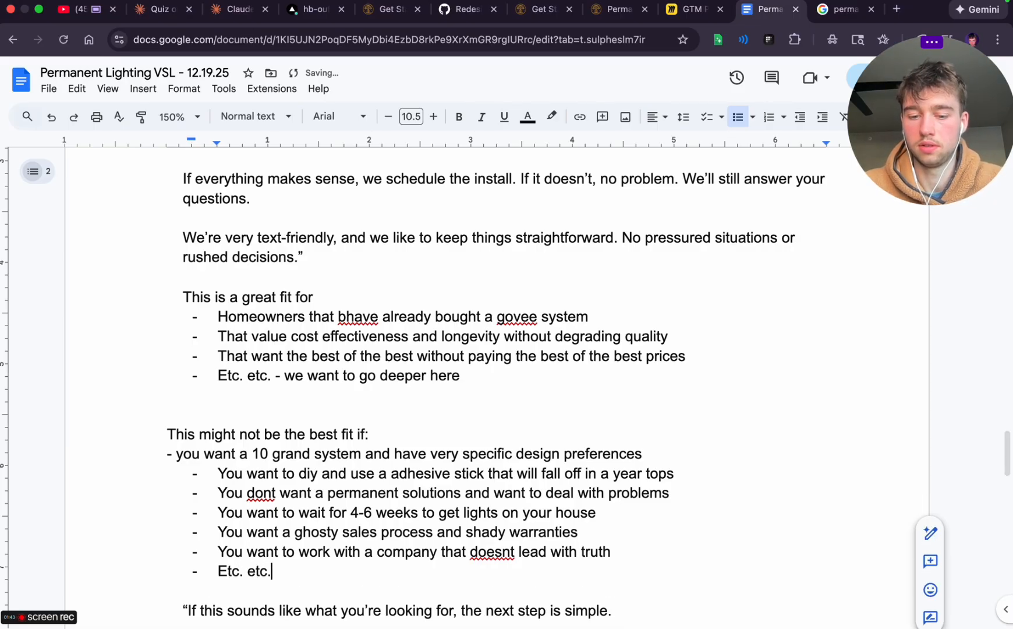
type("c,")
scroll(129, 230, "down", 4)
type(",")
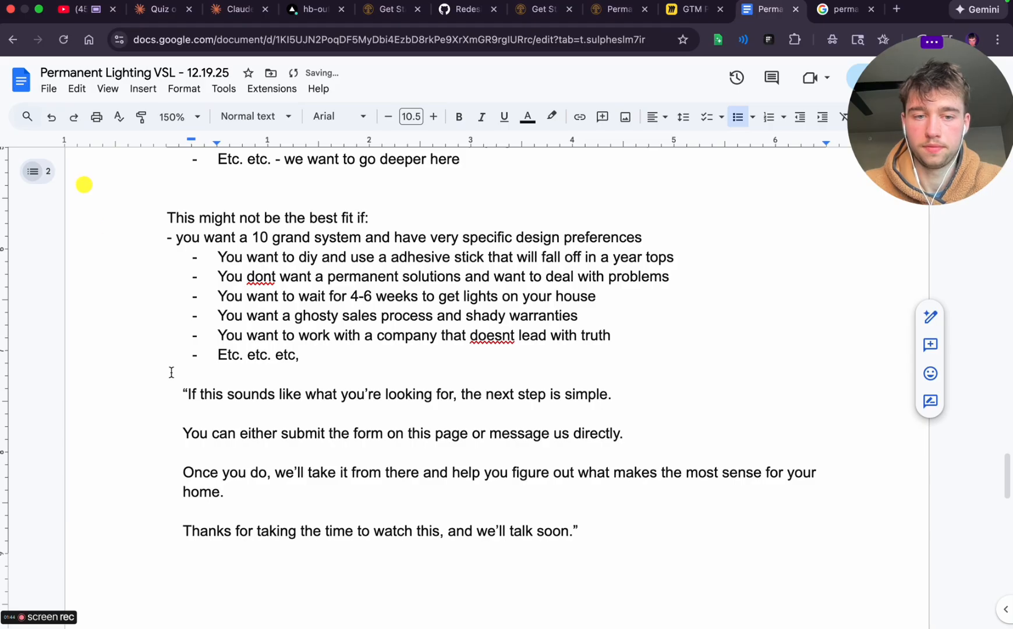
left_click(187, 394)
key("BackSpace")
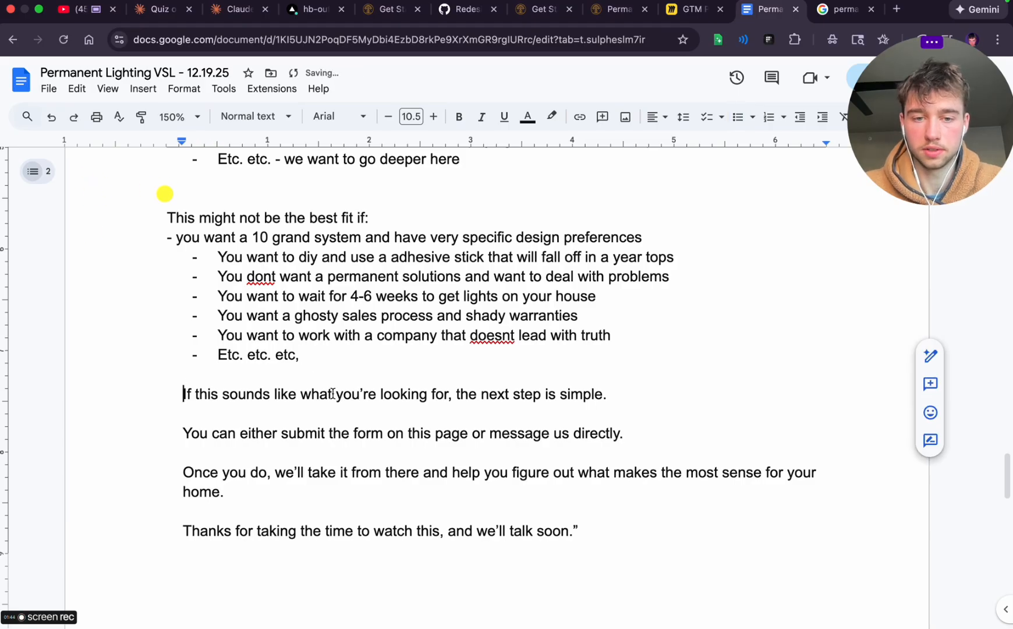
Replace the form-or-message sentence with "You can submit the form on this page and it will redirect you to a calendar where you can select a"
scroll(333, 392, "up", 1)
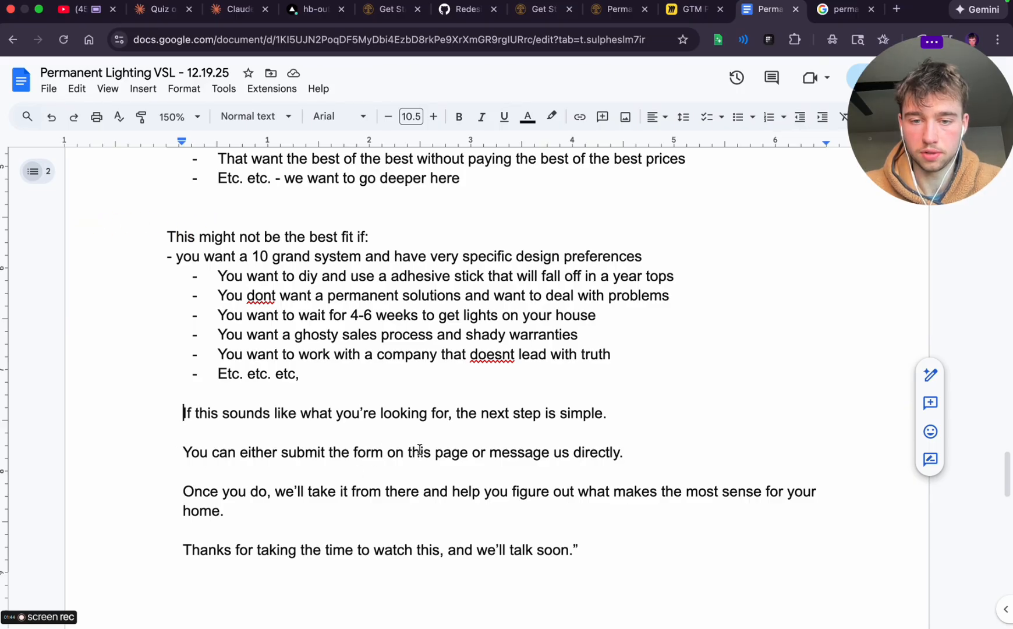
left_click(503, 453)
double_click(548, 454)
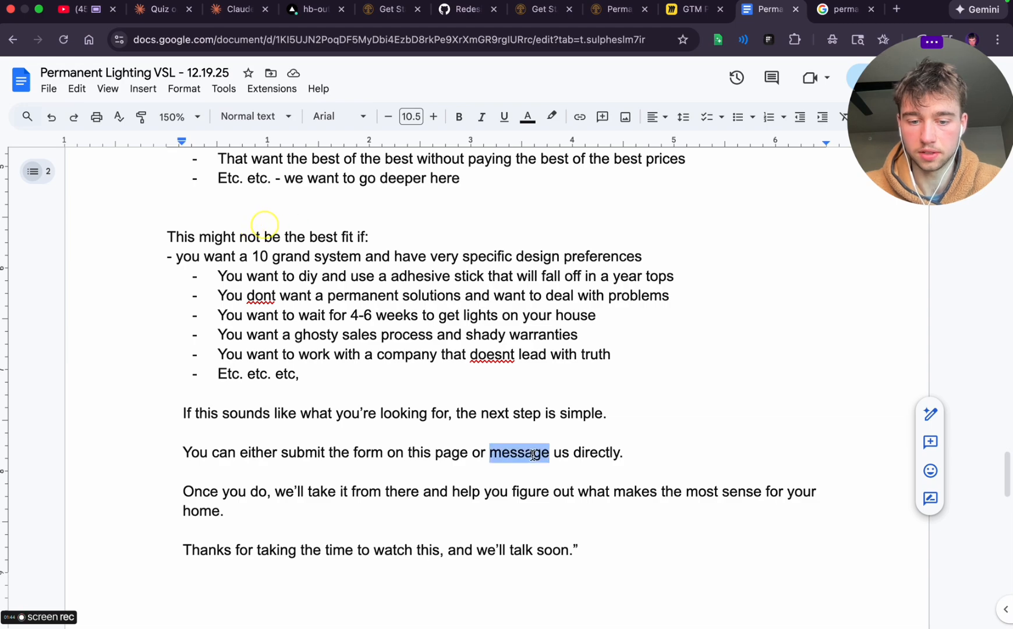
type("te")
left_click_drag(187, 452, 663, 449)
type("Yo")
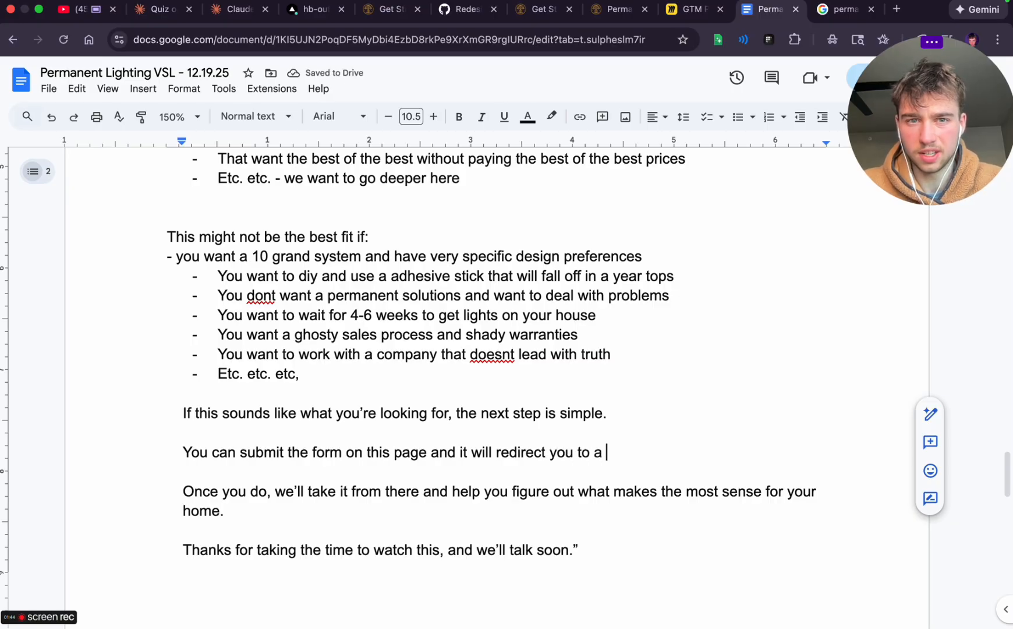
type("c")
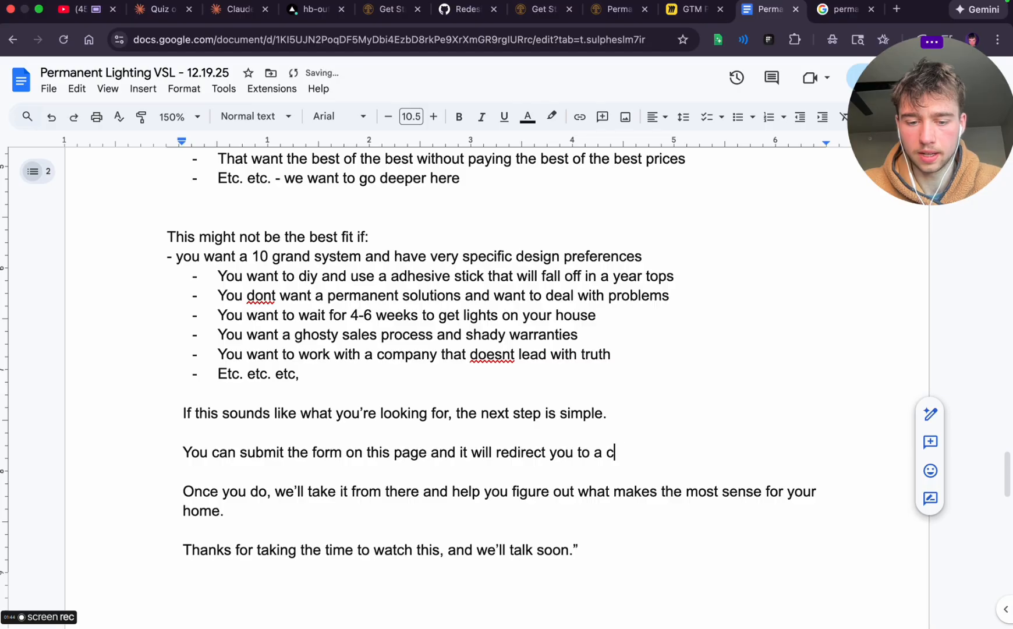
type("alendar whwere y")
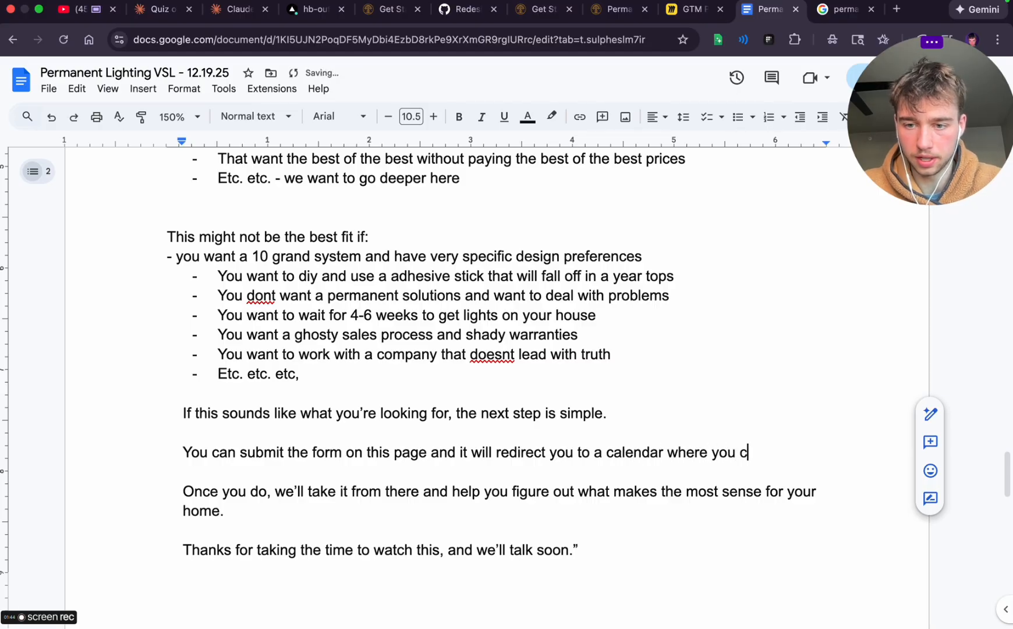
type("ou can select a ")
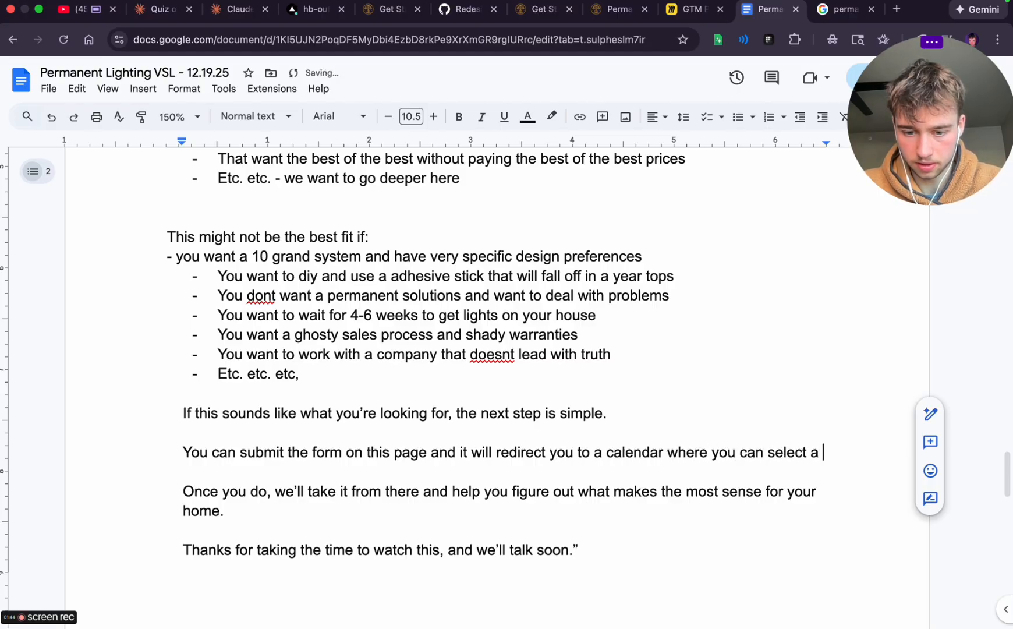
type("simple 15-20 min time")
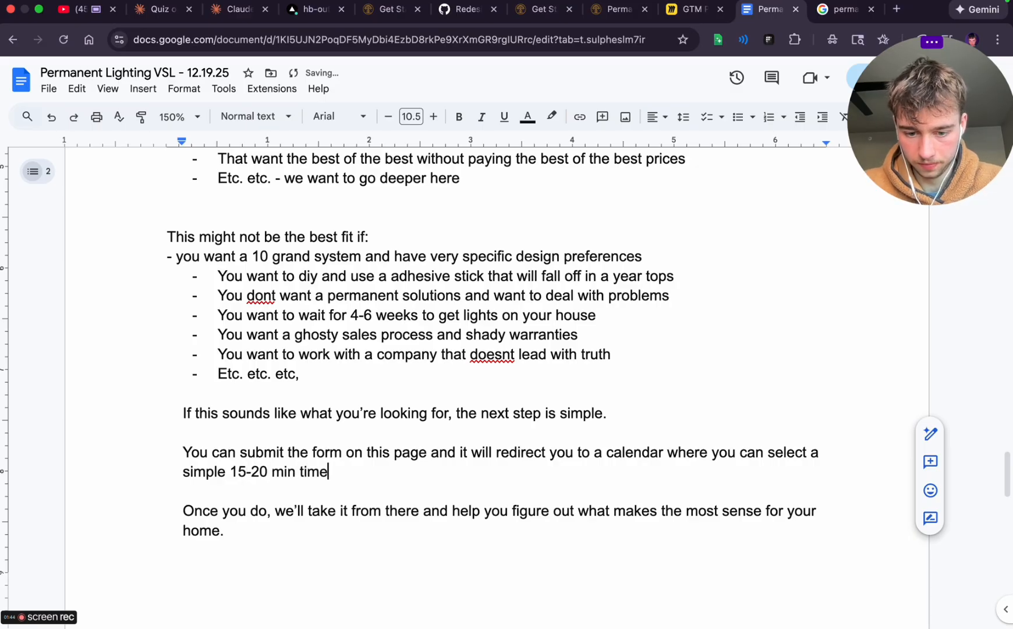
type(" window where you")
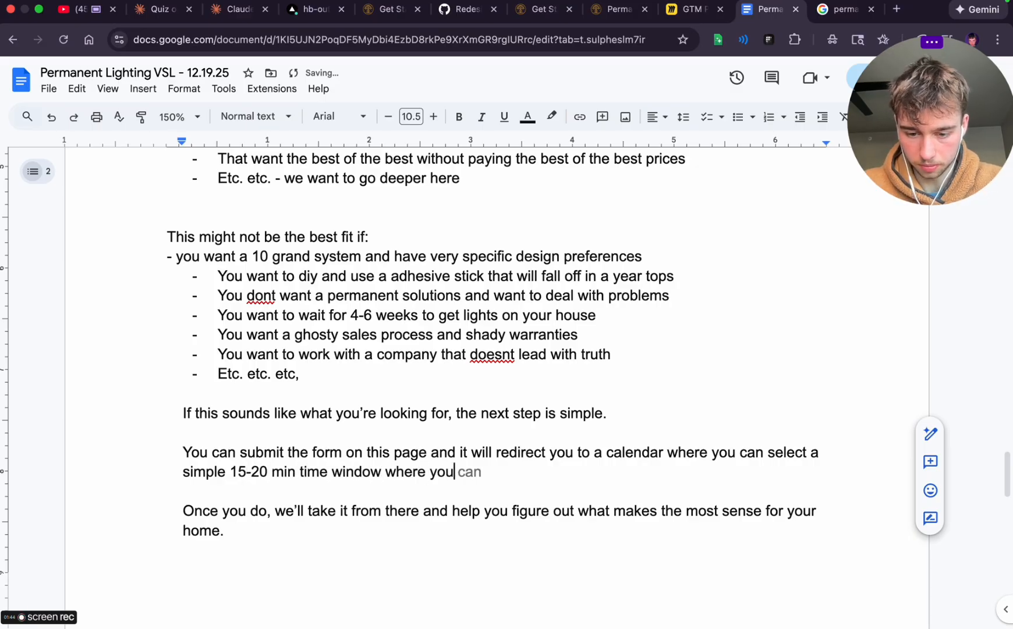
type("be free during the day")
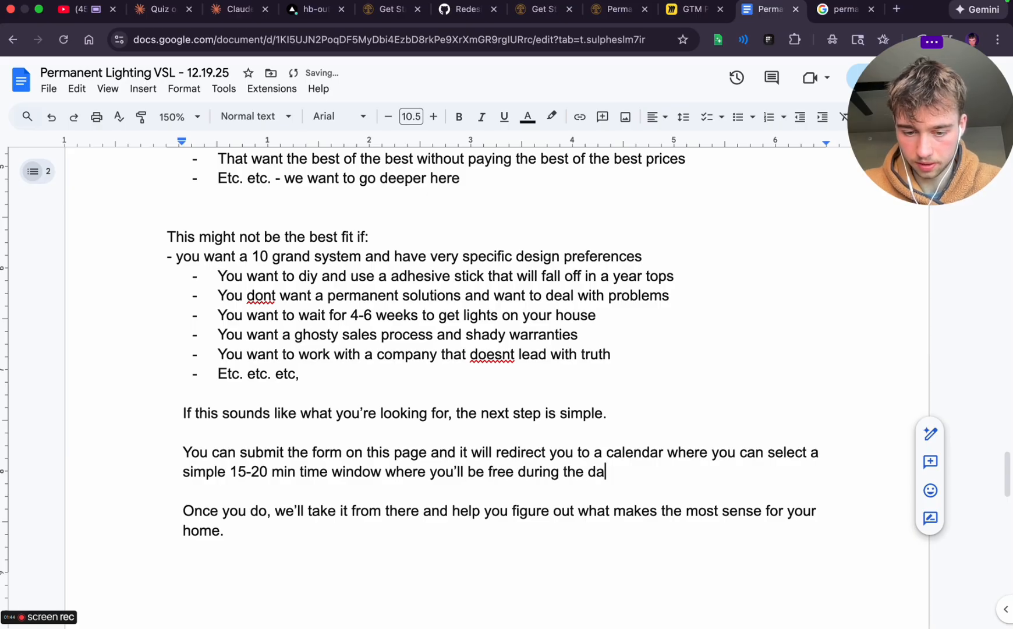
Replace "during the day" in the calendar sentence with "this week so we can discuss through text or a call and get you everything your looking for"
left_click(518, 469, "shift")
type("this week so we can discuss")
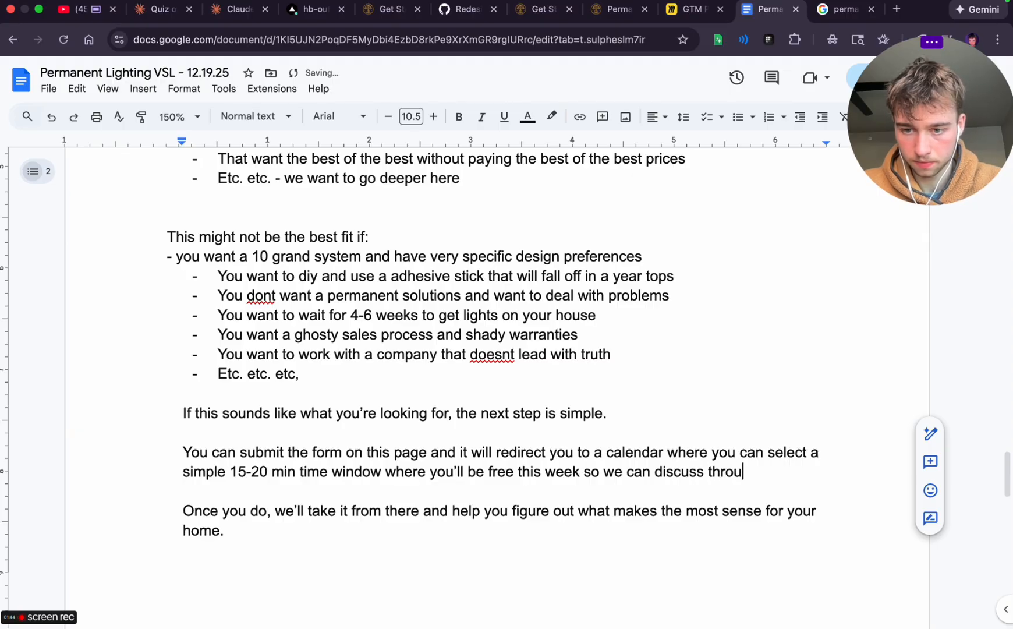
type("a call and")
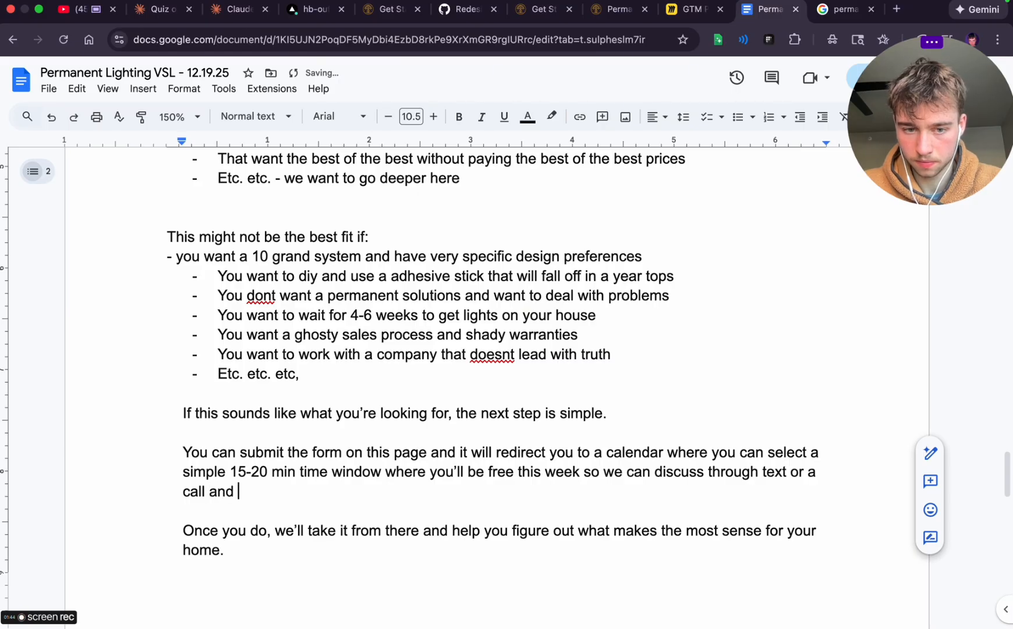
type("gi")
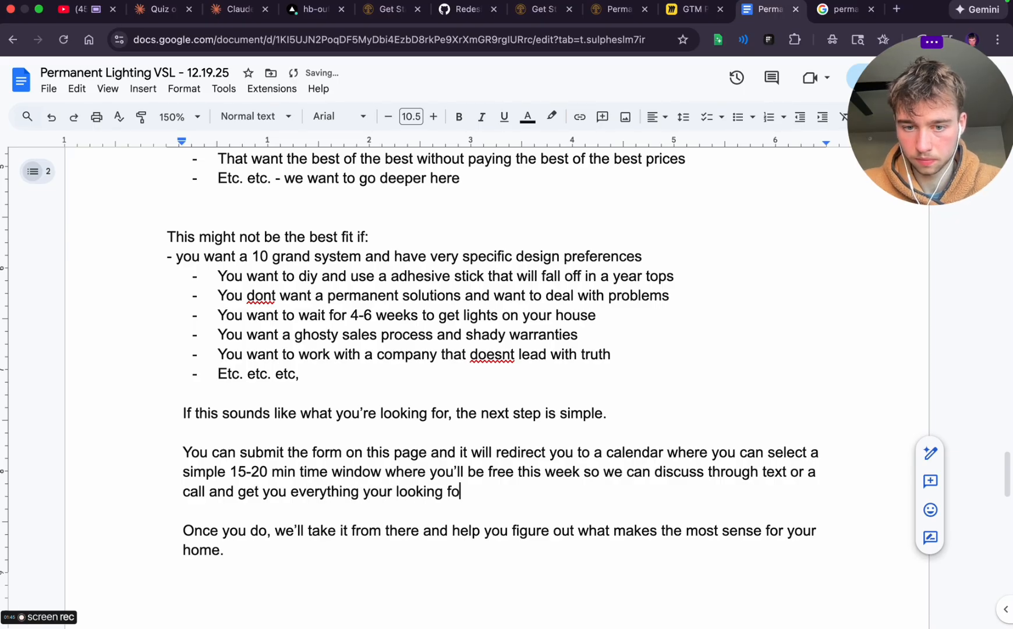
Return to the beginning of the VSL script and set the document zoom to 100%
scroll(330, 520, "down", 8)
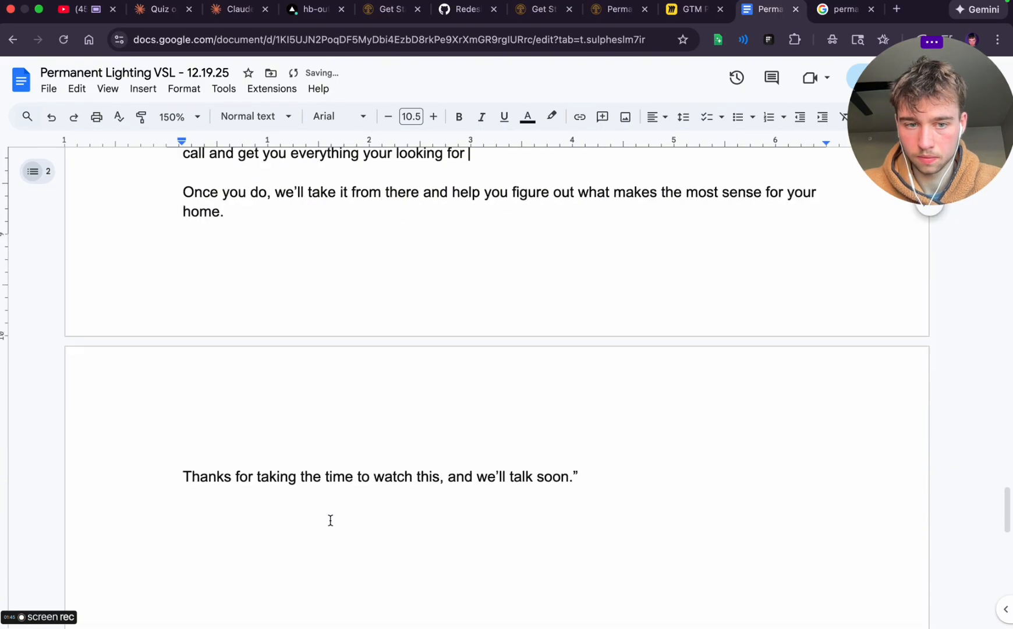
left_click(287, 181)
key("super+Up")
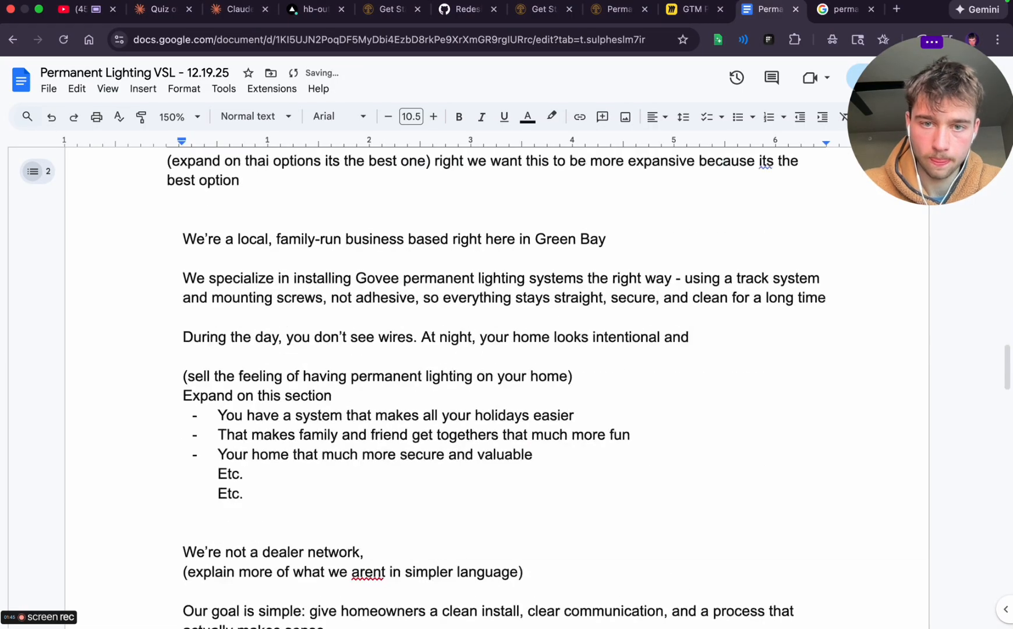
left_click(179, 116)
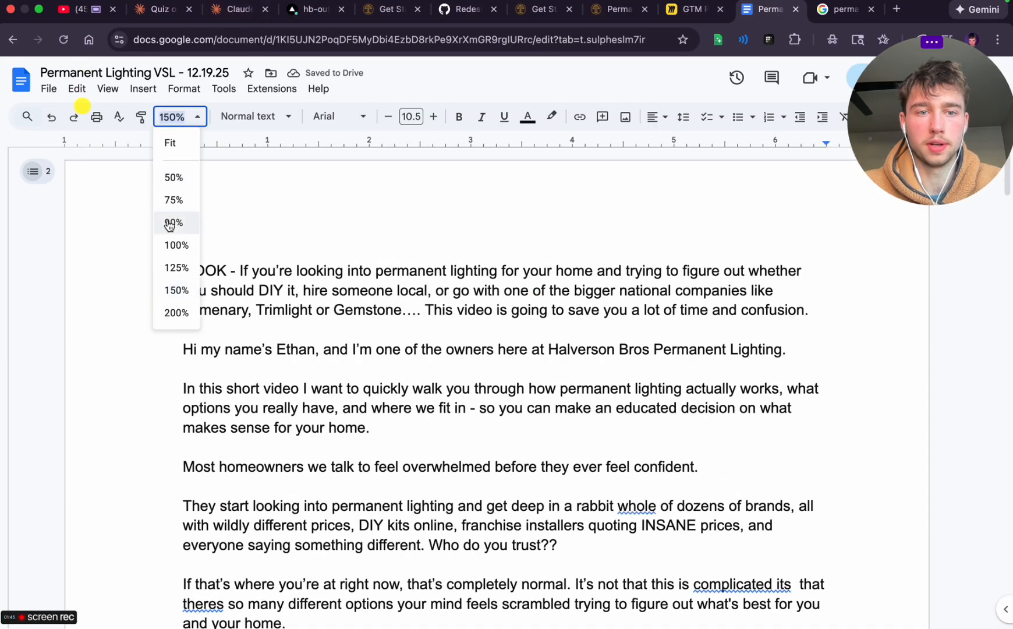
left_click(172, 244)
In Vercel, open the preview site of the newest hb-outdoor-lighting-website deployment, the Get Started page Title Case update
left_click(388, 8)
left_click(313, 8)
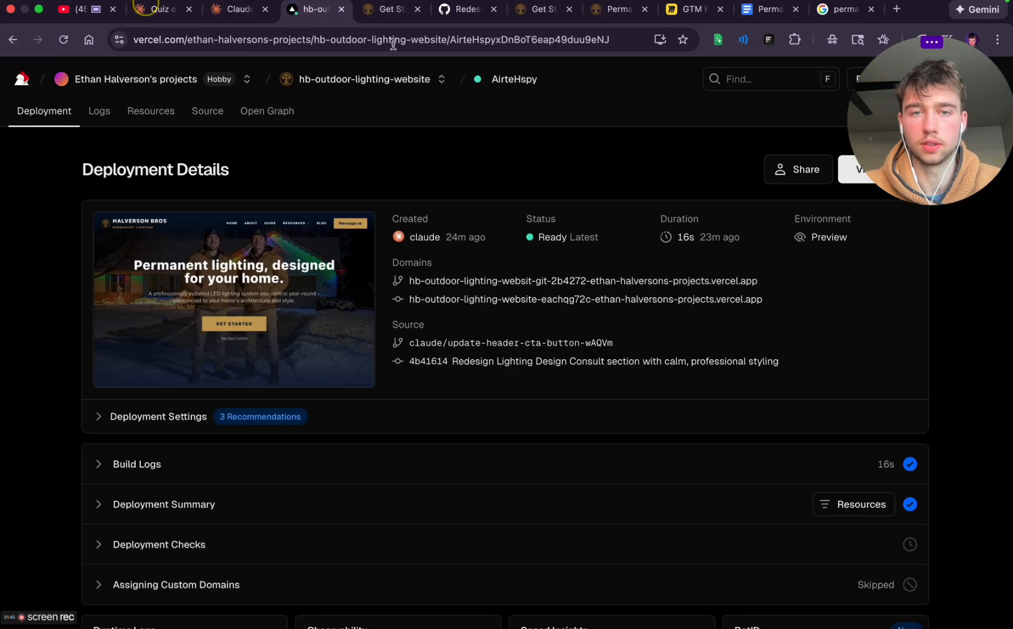
left_click(393, 78)
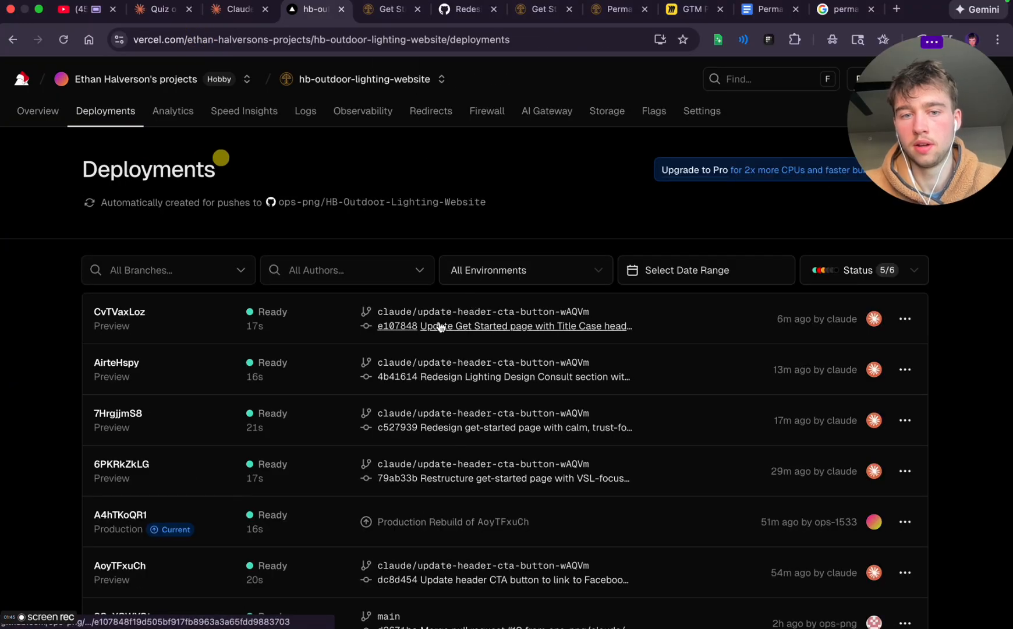
left_click(470, 307)
left_click(483, 281)
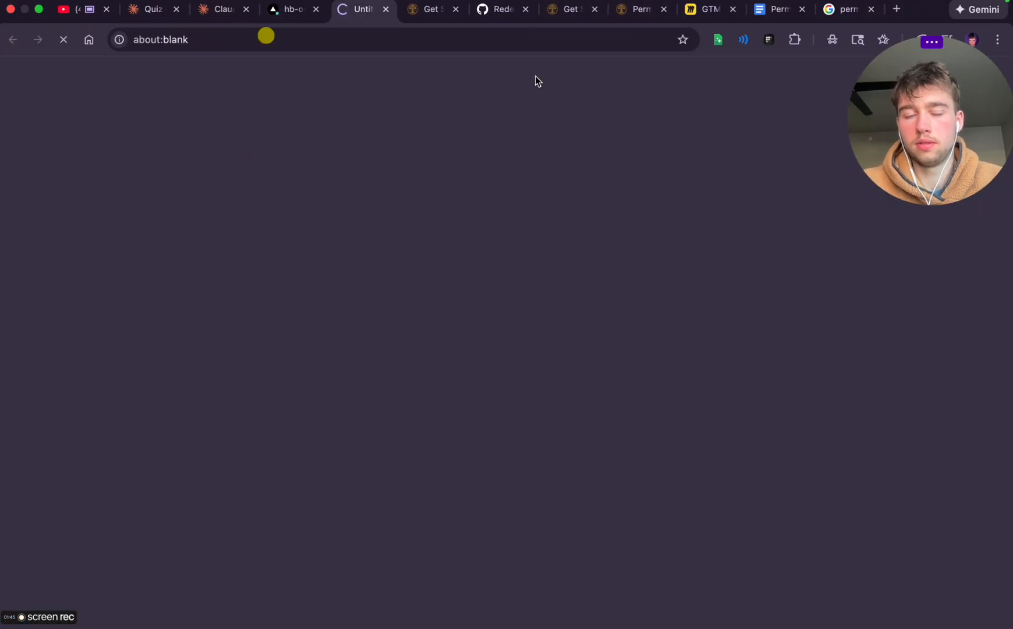
Look over the preview's home page and follow its call to action to the get started page
scroll(531, 419, "down", 20)
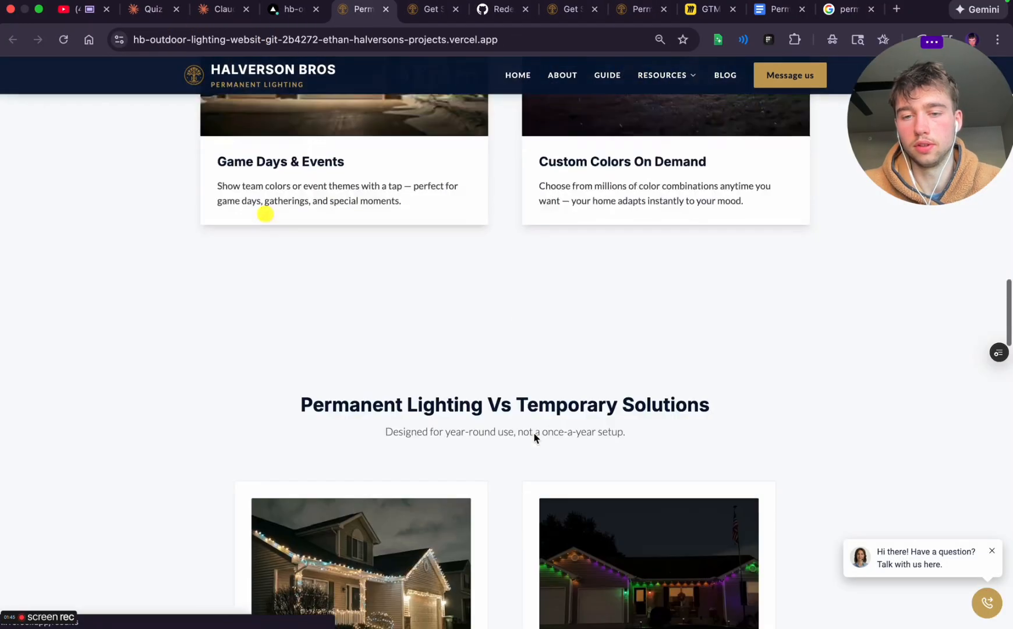
scroll(534, 437, "up", 10)
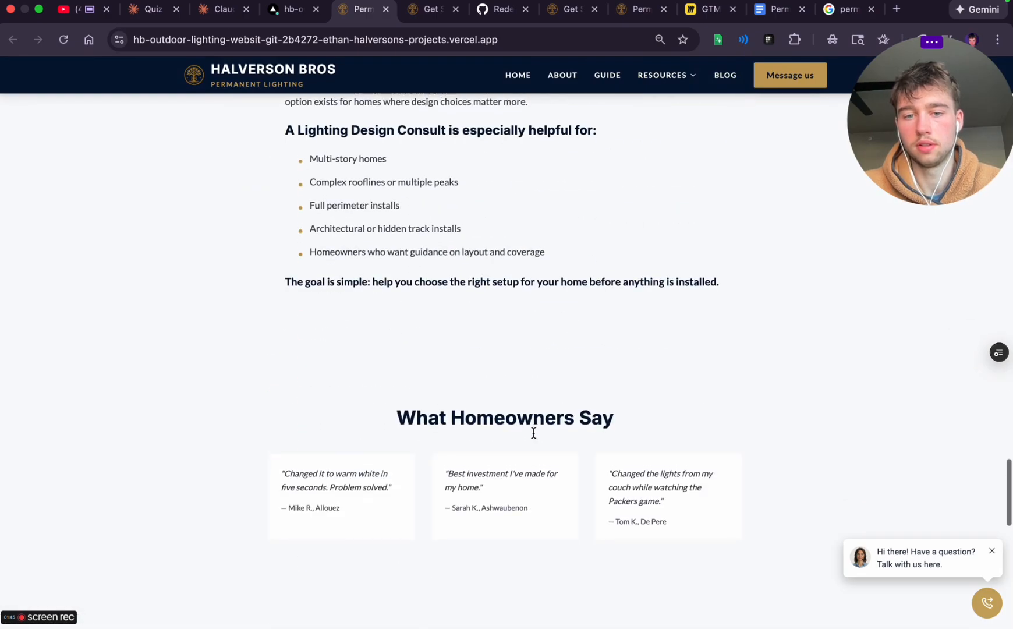
scroll(636, 260, "up", 10)
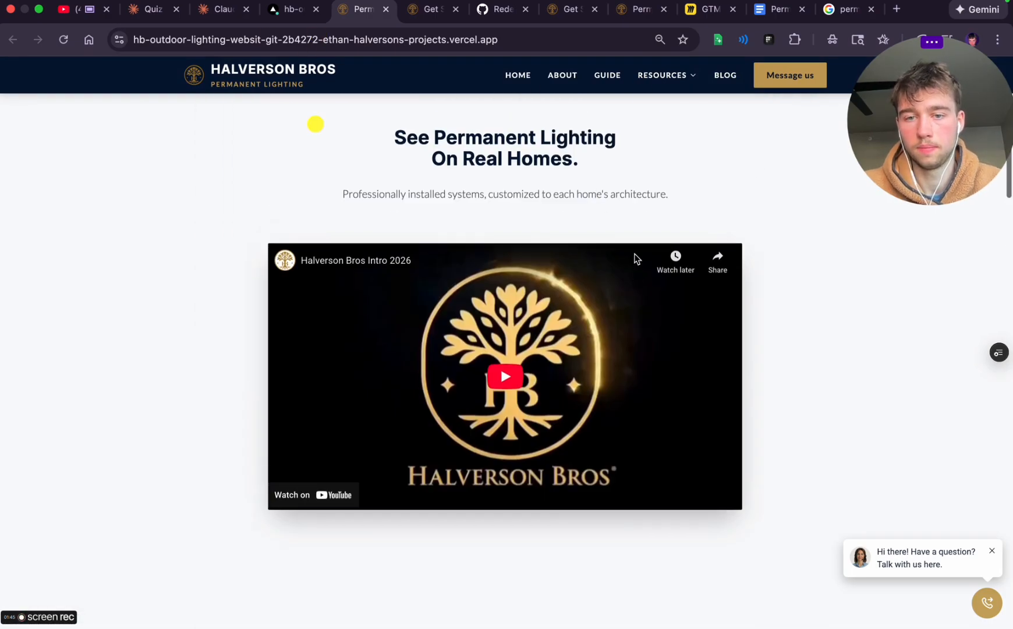
left_click(506, 394)
Examine the get started page from the hero to the FAQ, and open and close its support agent chat
scroll(493, 480, "down", 15)
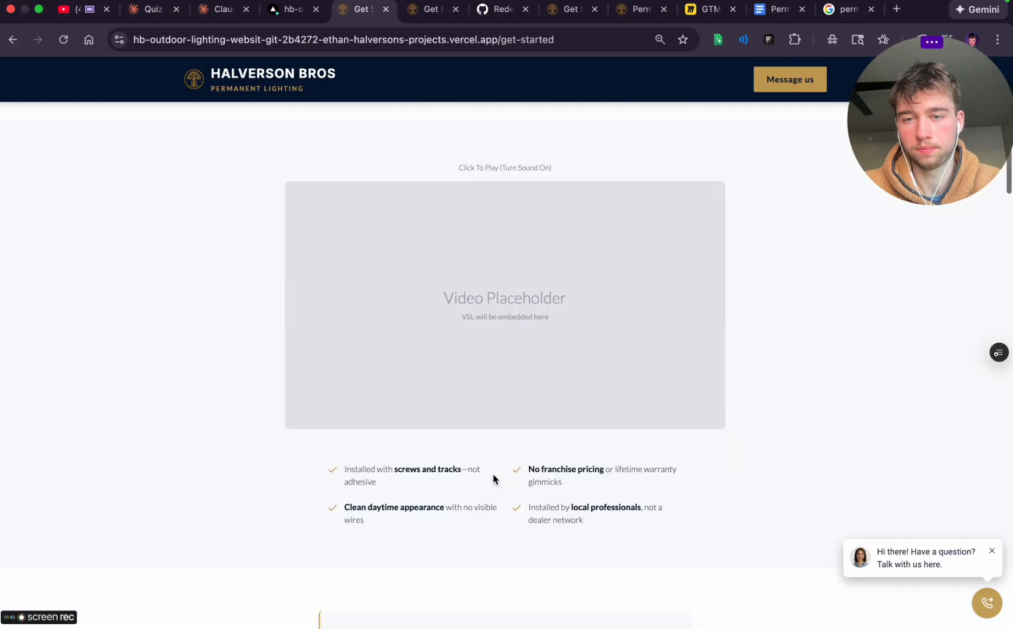
scroll(493, 480, "down", 15)
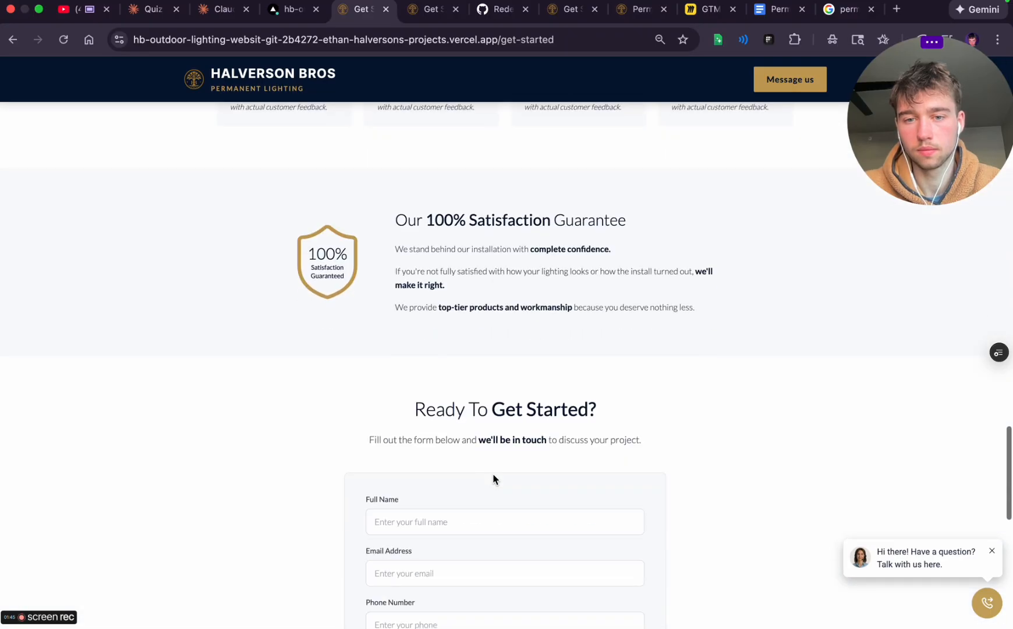
scroll(493, 474, "down", 7)
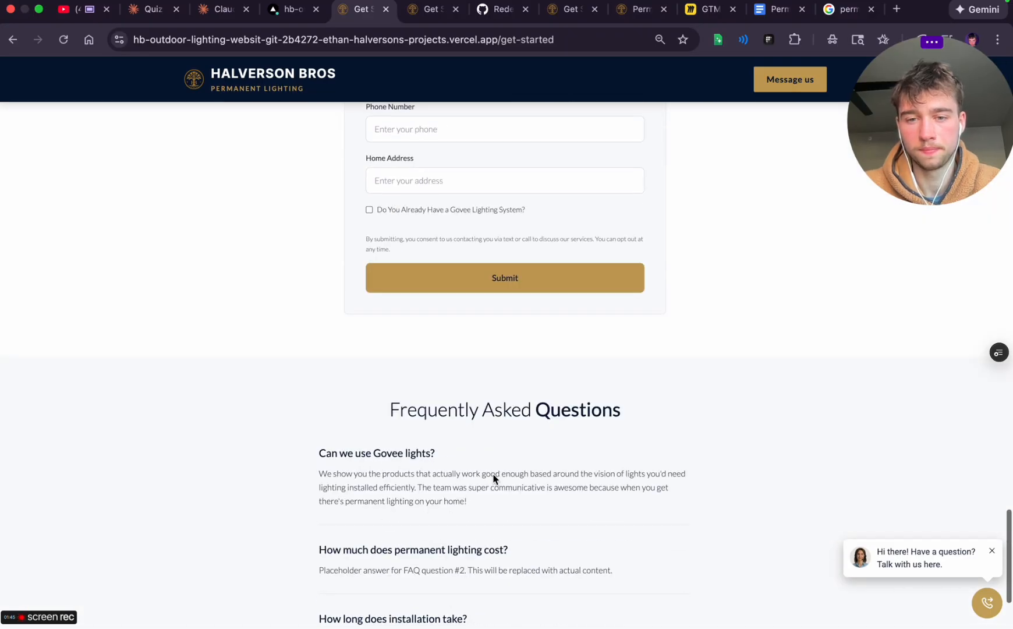
scroll(493, 479, "up", 20)
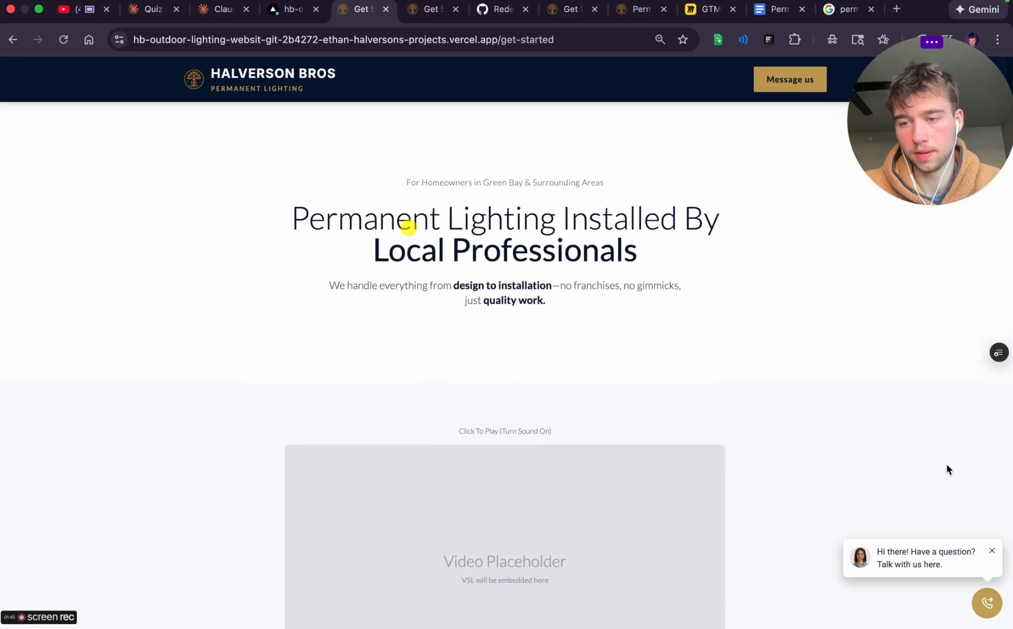
left_click(976, 557)
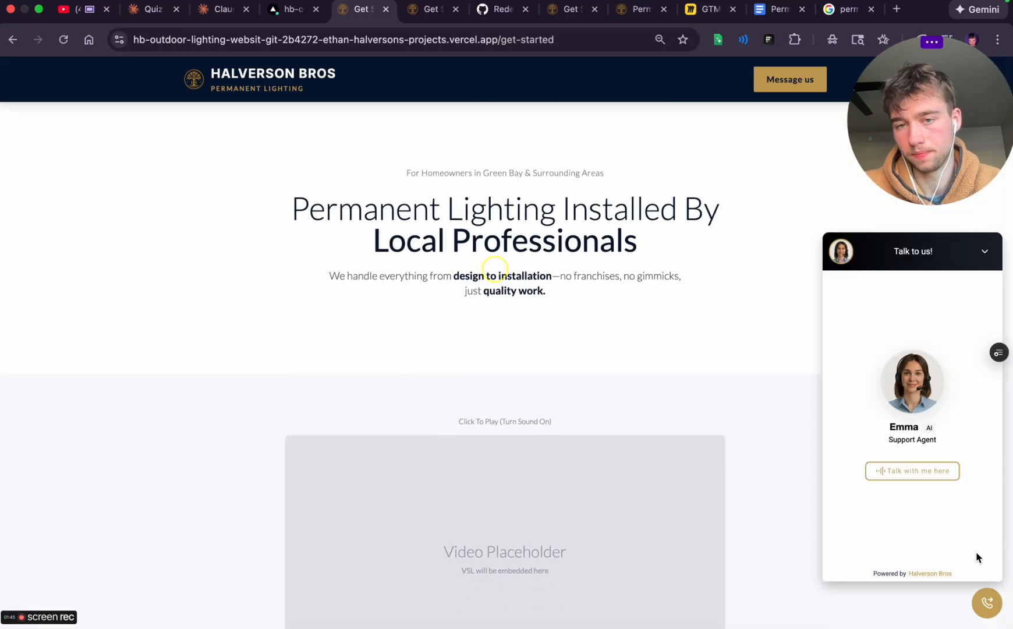
left_click(984, 251)
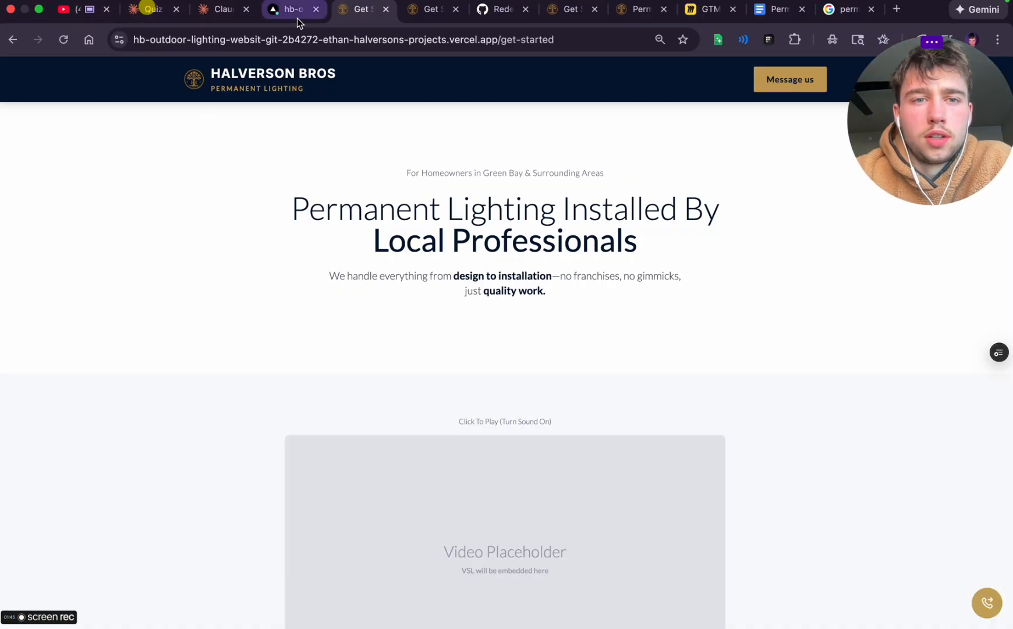
Switch to the ChatGPT chat "Strategic foundation planning" and start dictating a new message
key("ctrl+Left")
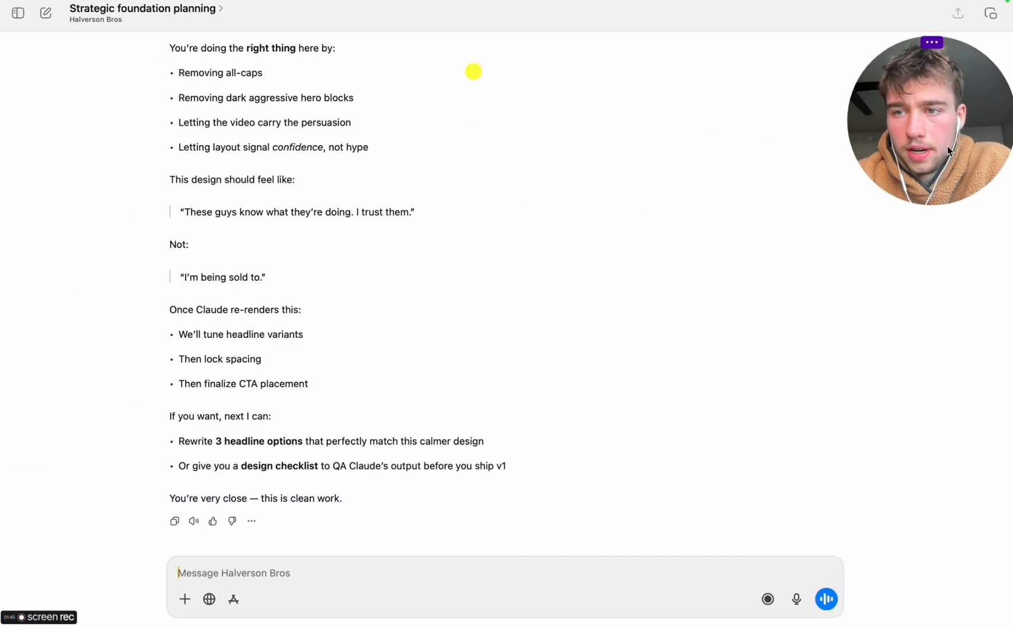
left_click_drag(942, 142, 766, 105)
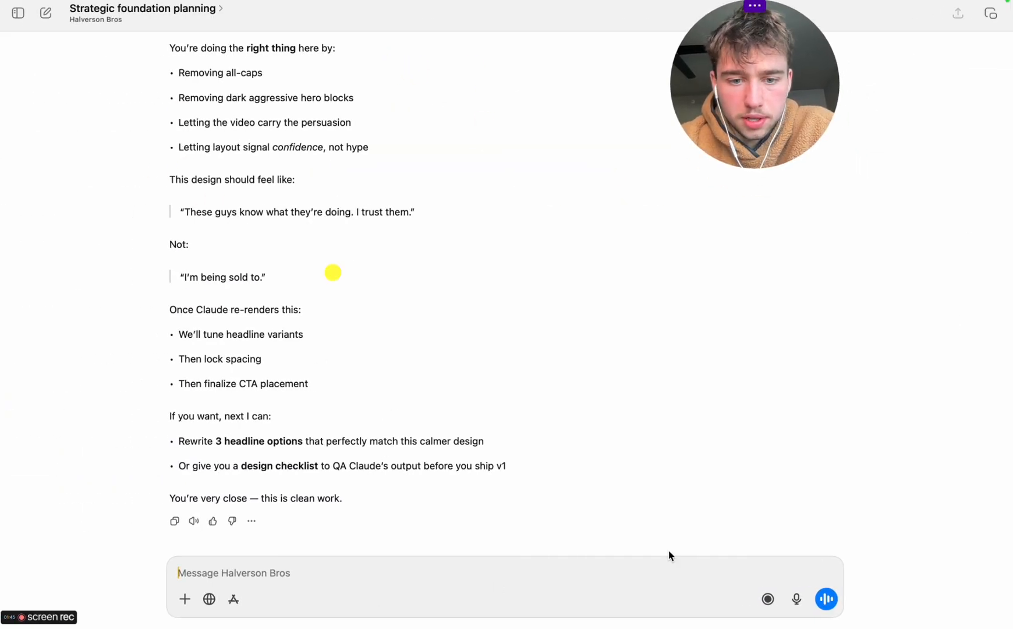
mouse_move(1001, 1)
left_click(796, 593)
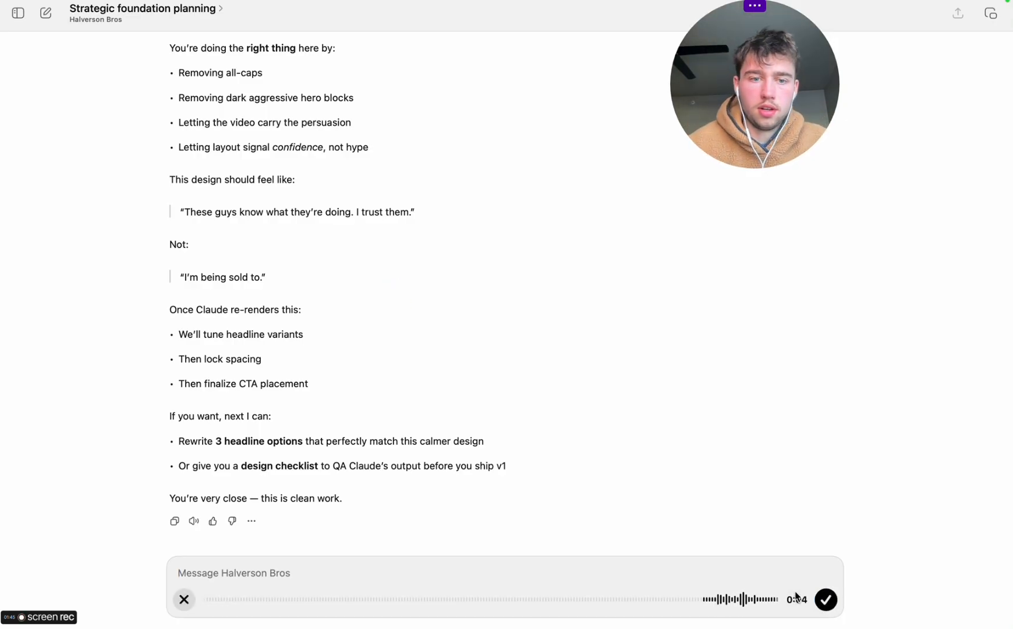
Return to the get started preview and examine its hero, video, testimonial, reviews, reasons, image and form sections for feedback while dictating
key("ctrl+Right")
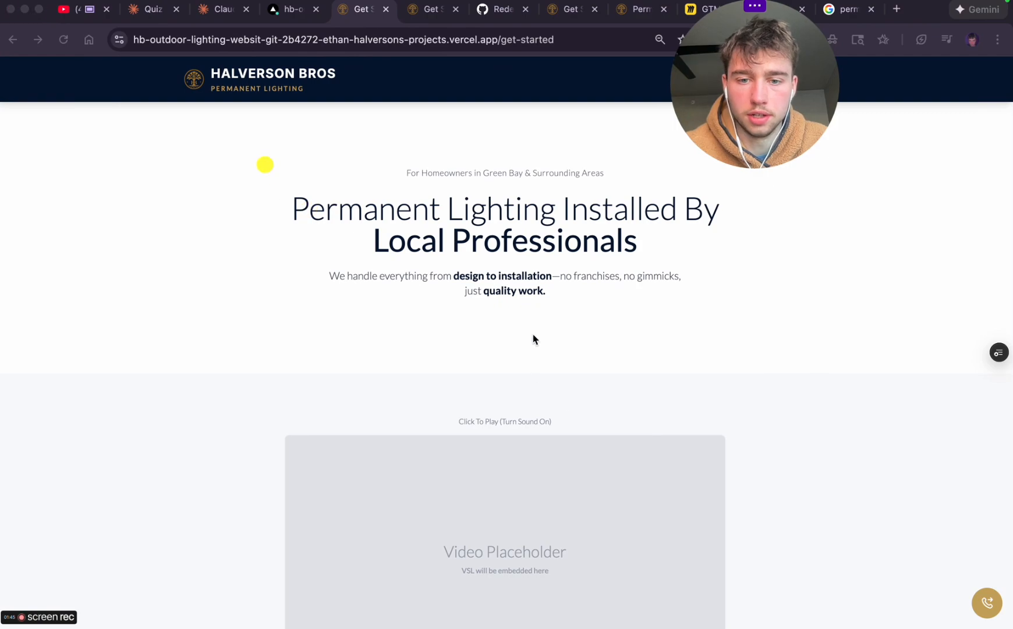
scroll(533, 334, "down", 8)
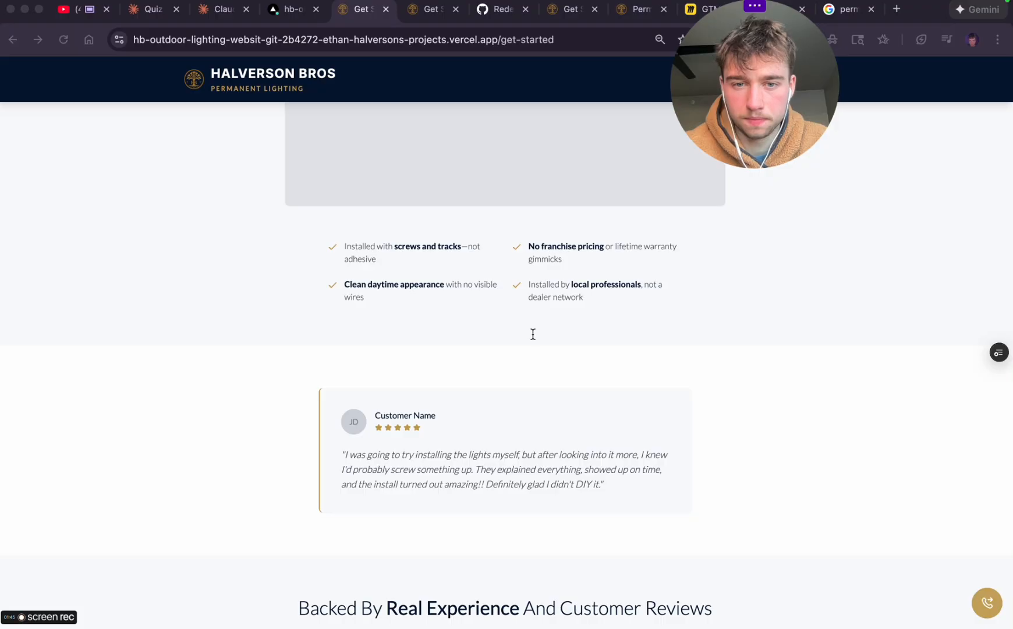
scroll(533, 334, "down", 2)
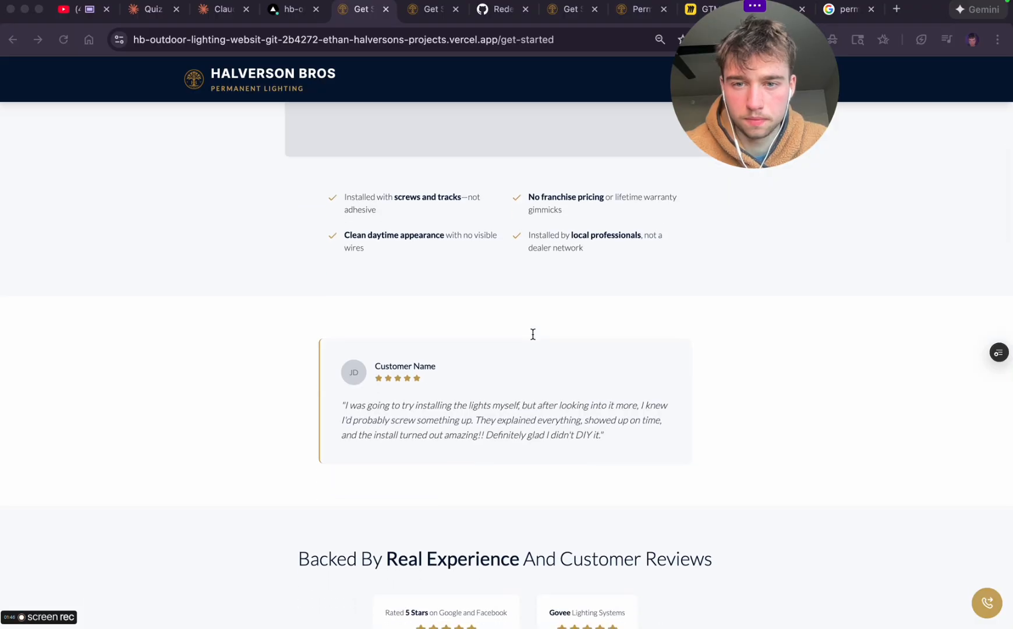
scroll(533, 333, "down", 5)
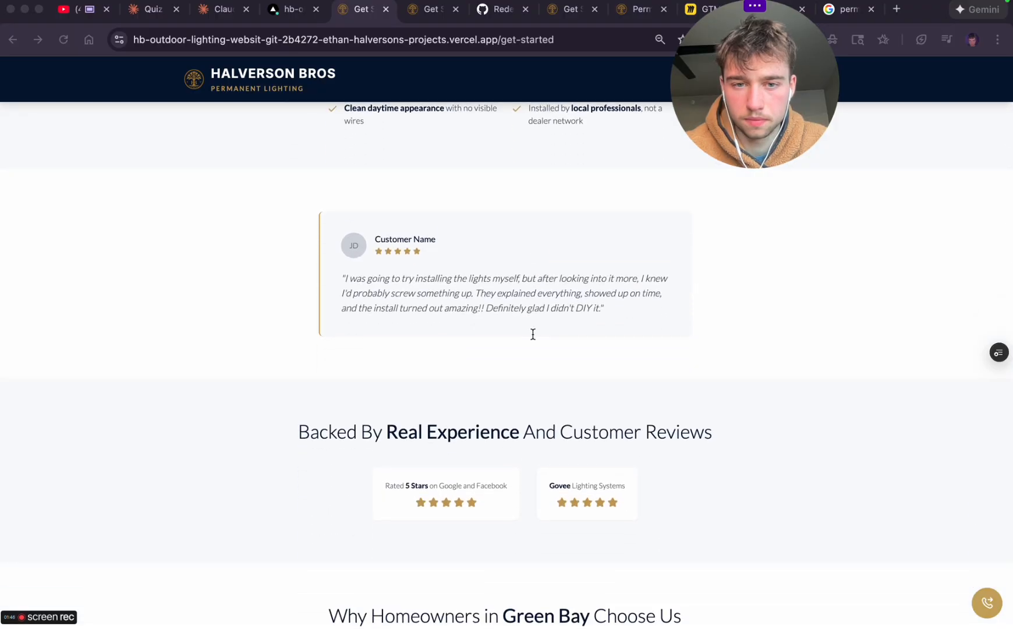
scroll(533, 334, "down", 6)
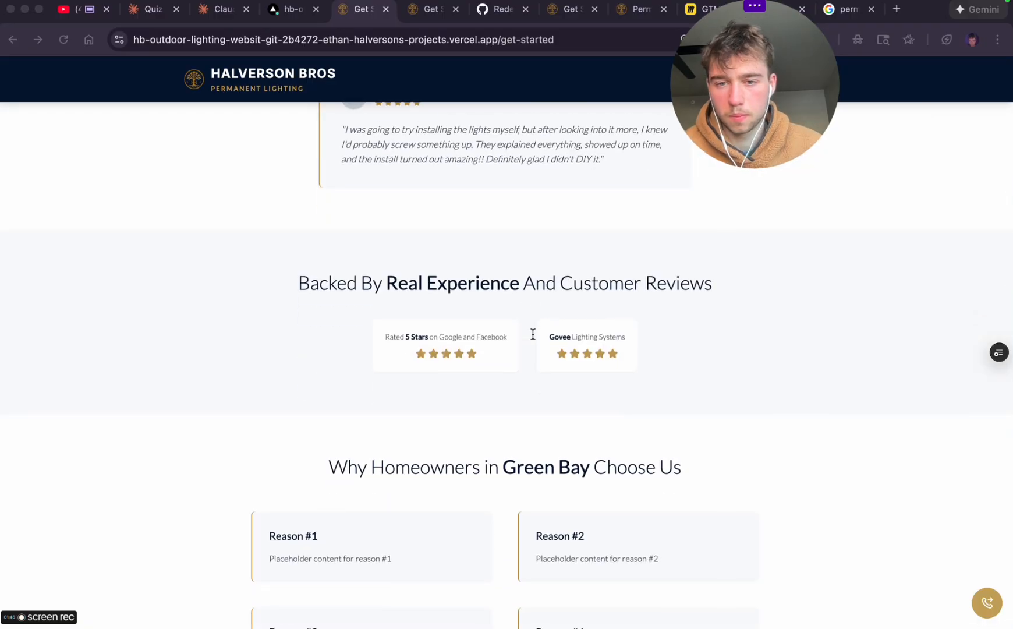
scroll(533, 334, "down", 12)
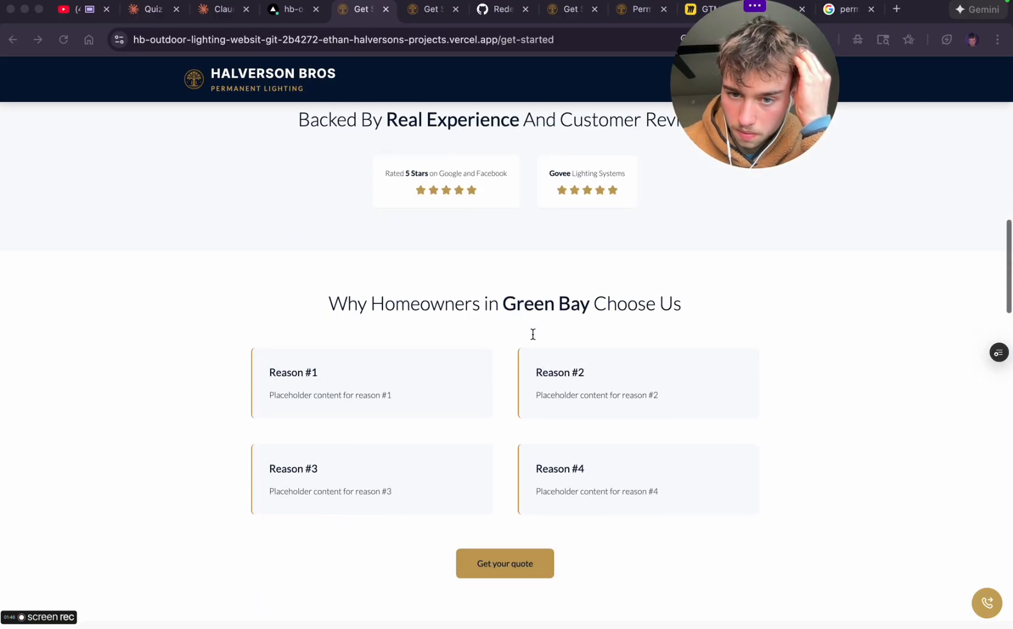
scroll(533, 334, "down", 19)
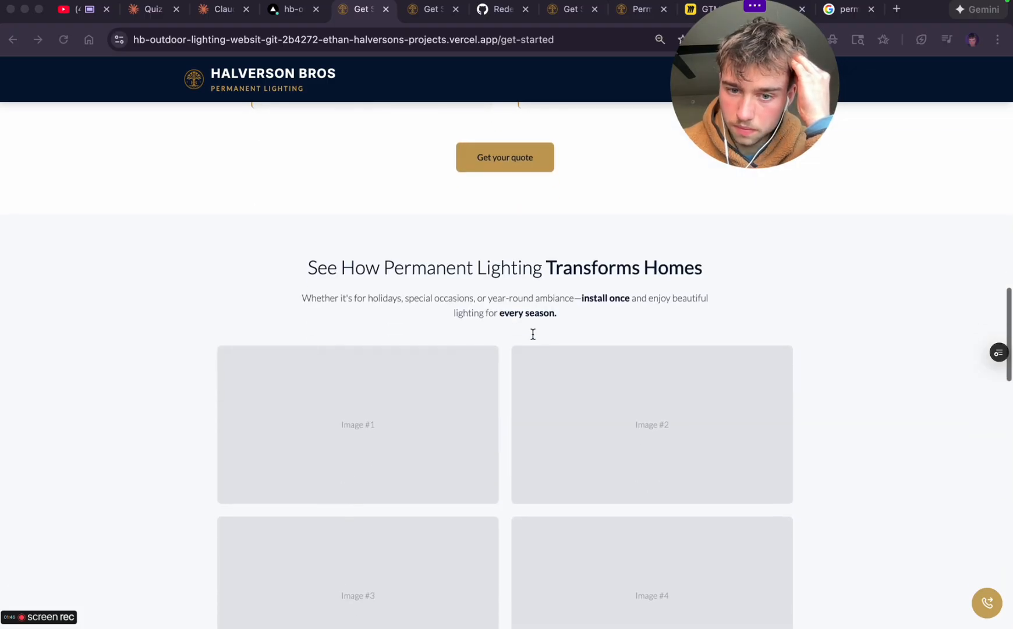
scroll(533, 334, "down", 20)
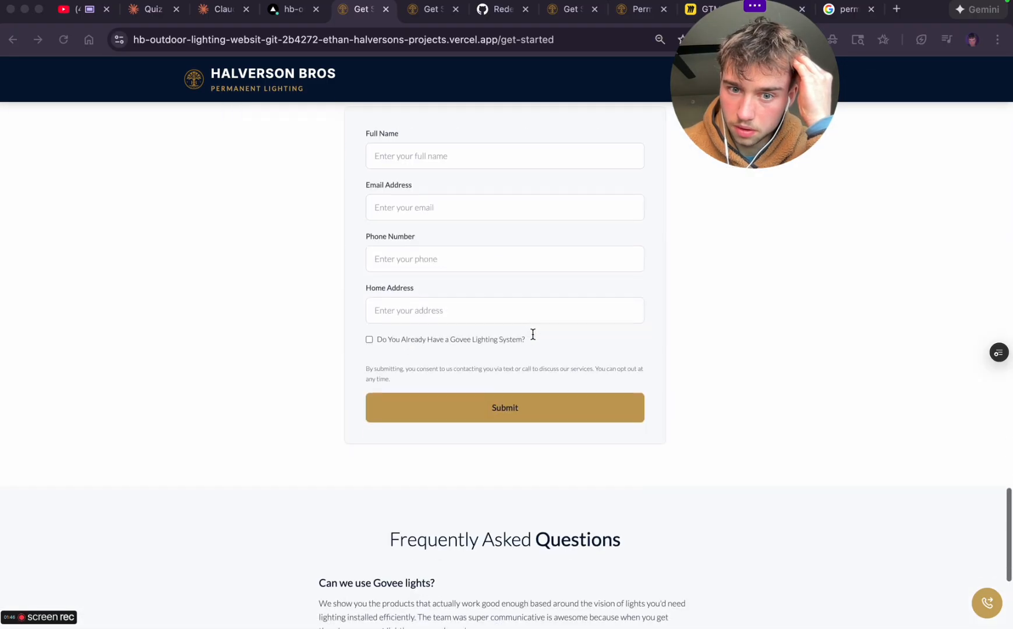
scroll(533, 334, "up", 13)
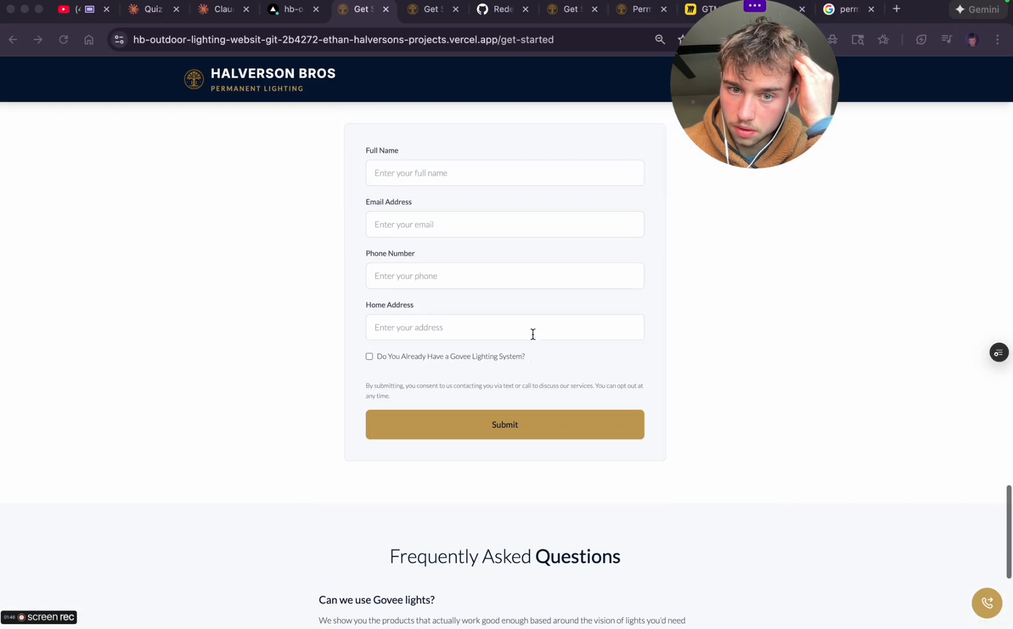
left_click(370, 357)
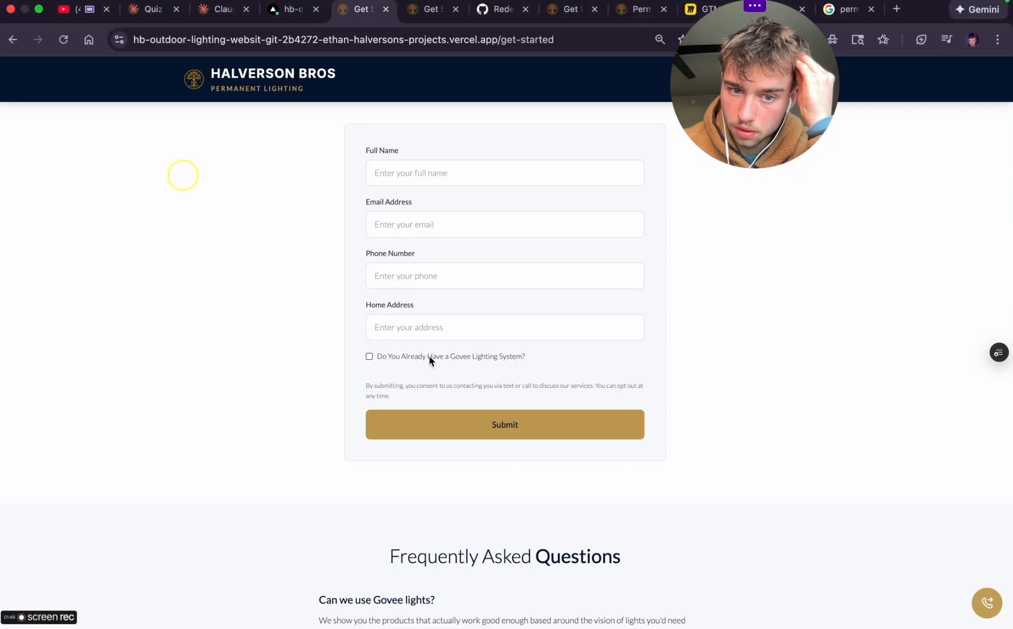
scroll(449, 357, "up", 20)
scroll(449, 356, "up", 10)
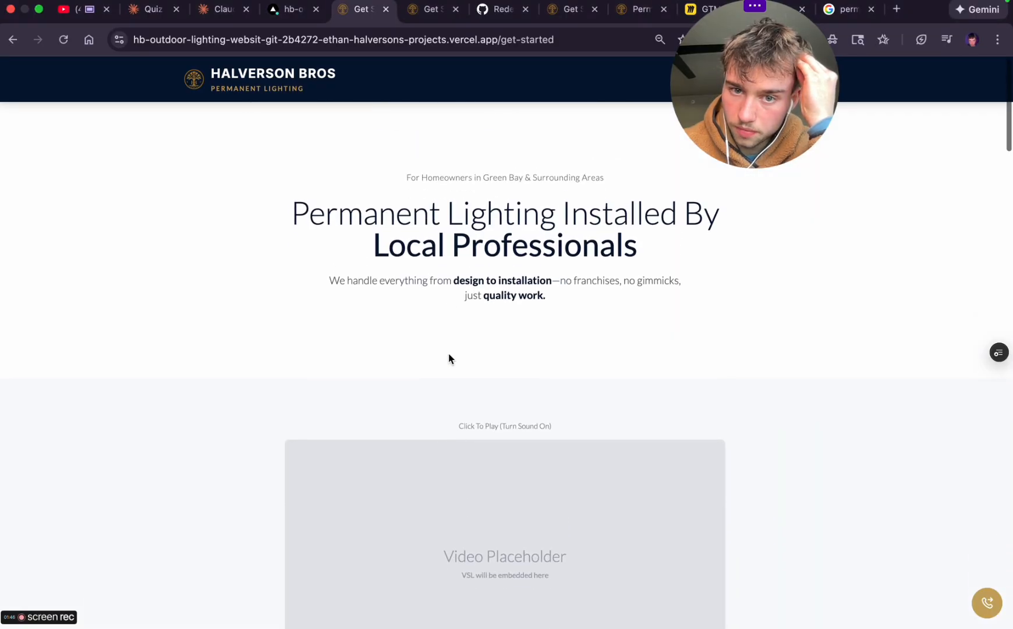
left_click(429, 172)
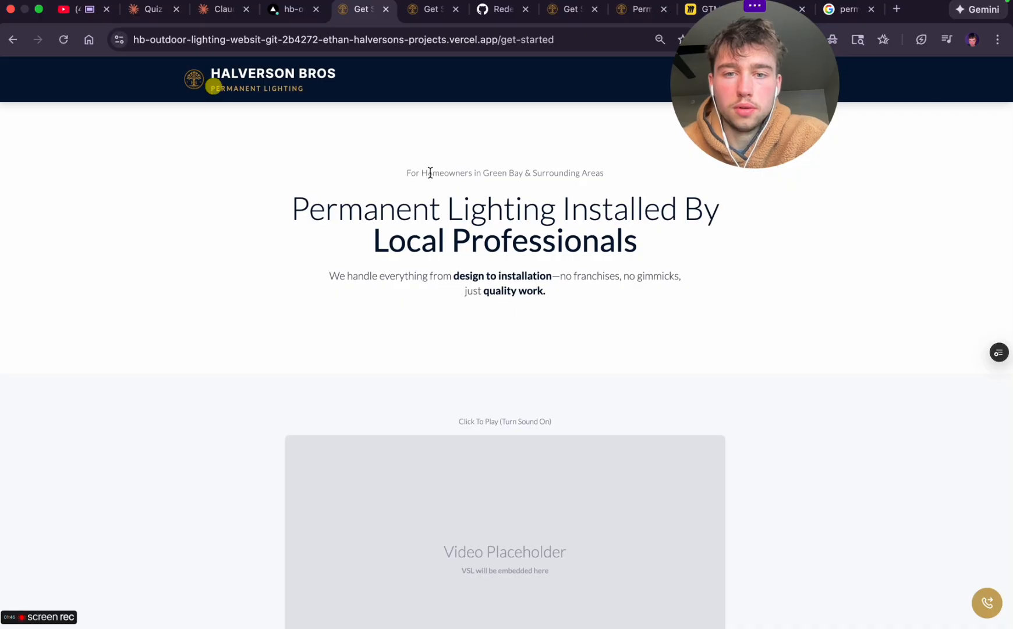
Switch to the "GTM Permanent Lighting" board in Miro and view the funnel page wireframe
left_click_drag(732, 76, 884, 167)
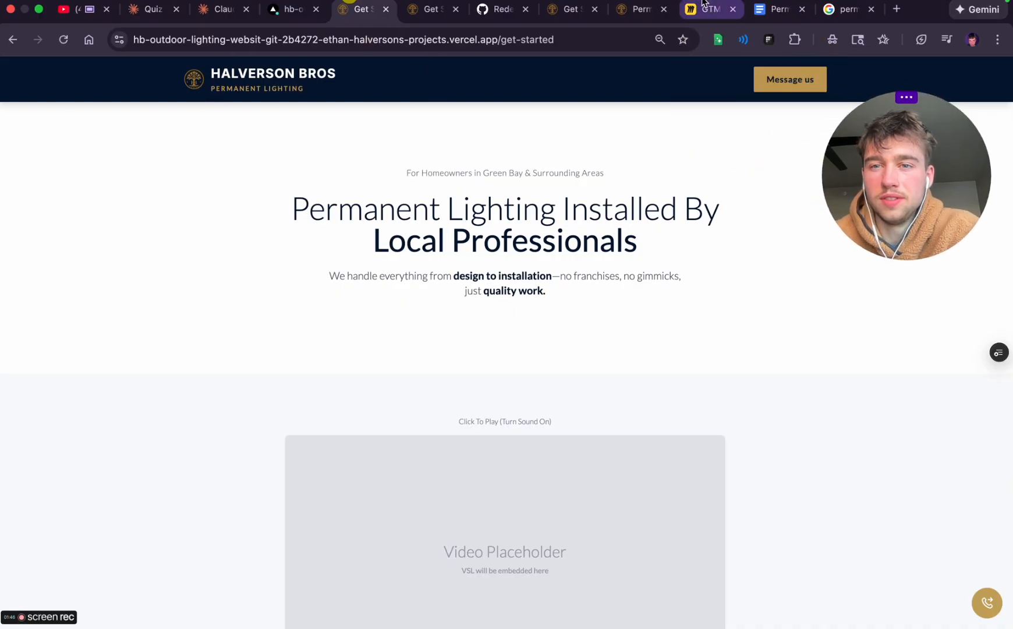
left_click(709, 9)
scroll(468, 231, "left", 6)
scroll(467, 231, "up", 10)
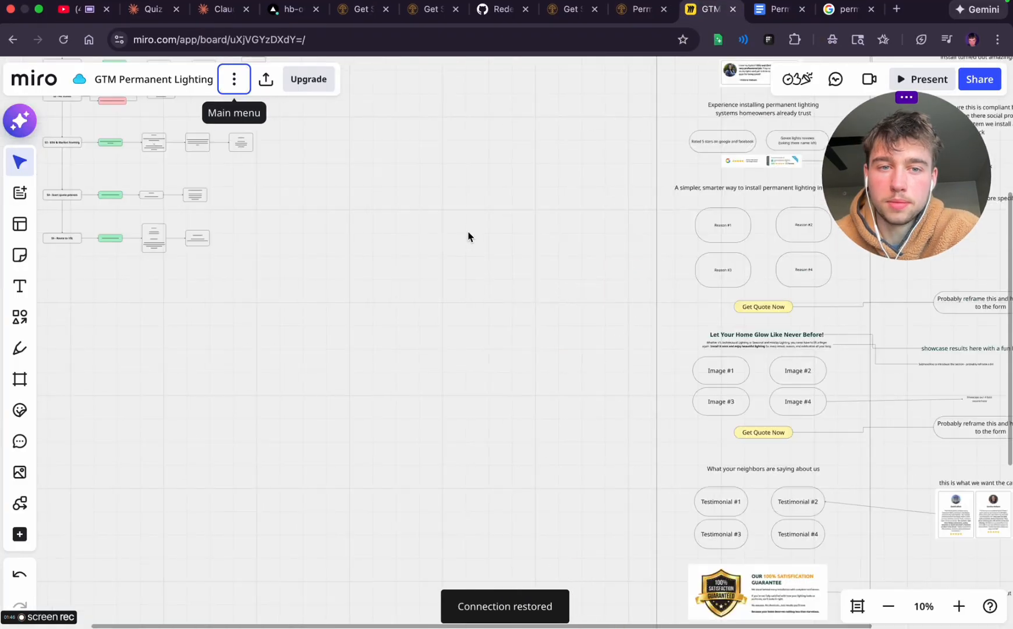
scroll(467, 231, "right", 1)
scroll(467, 230, "down", 1)
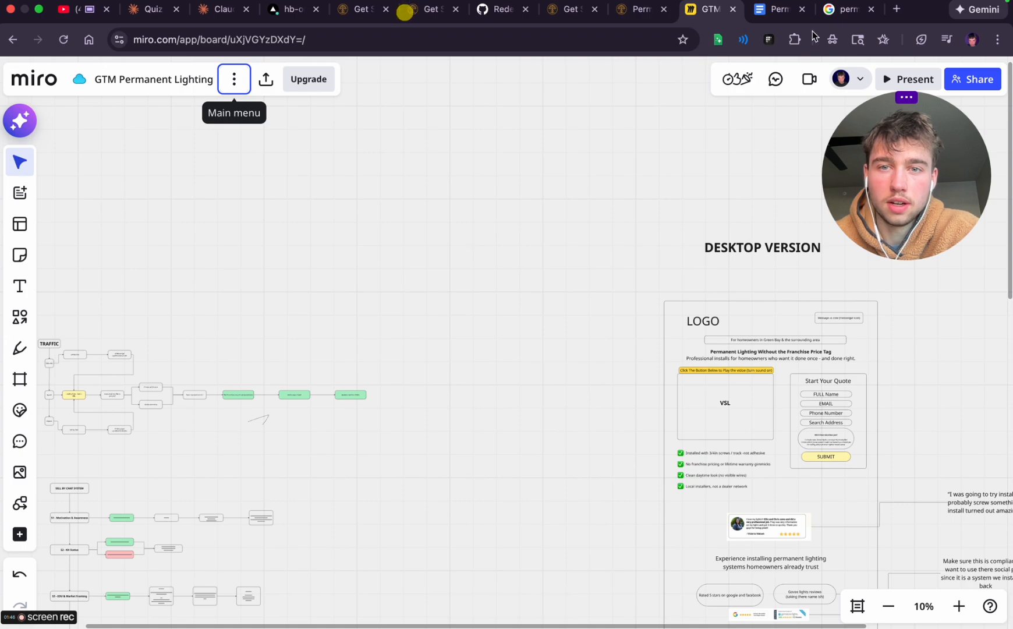
left_click(550, 365)
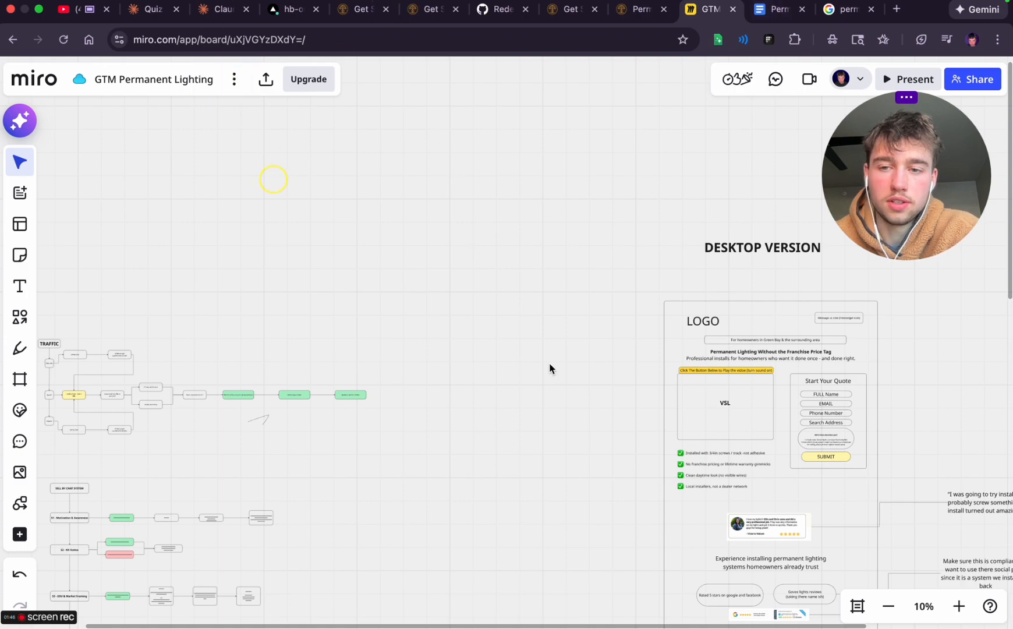
key("super+a")
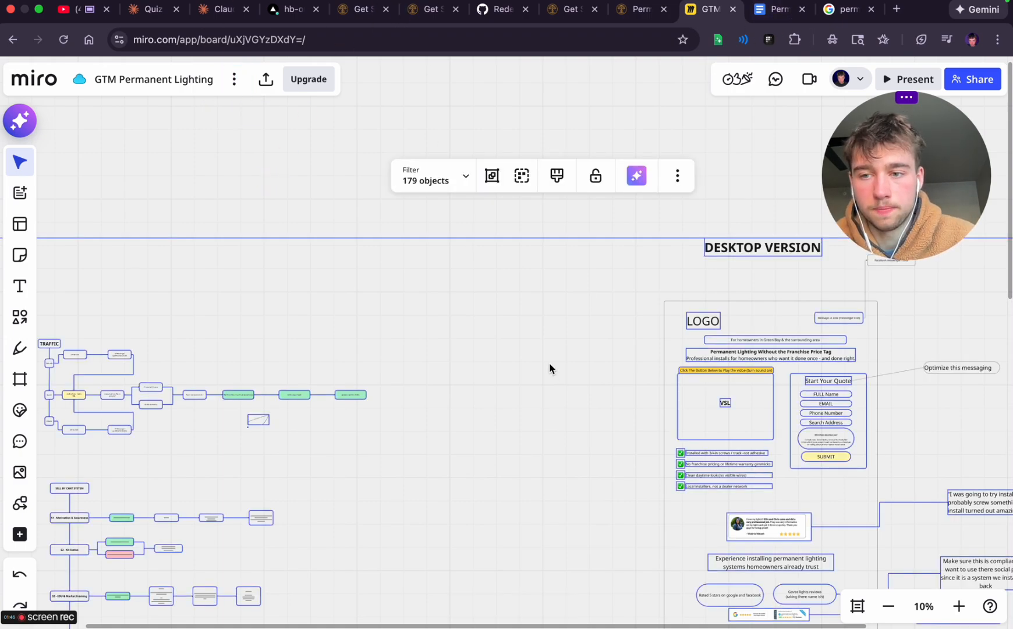
key("Escape")
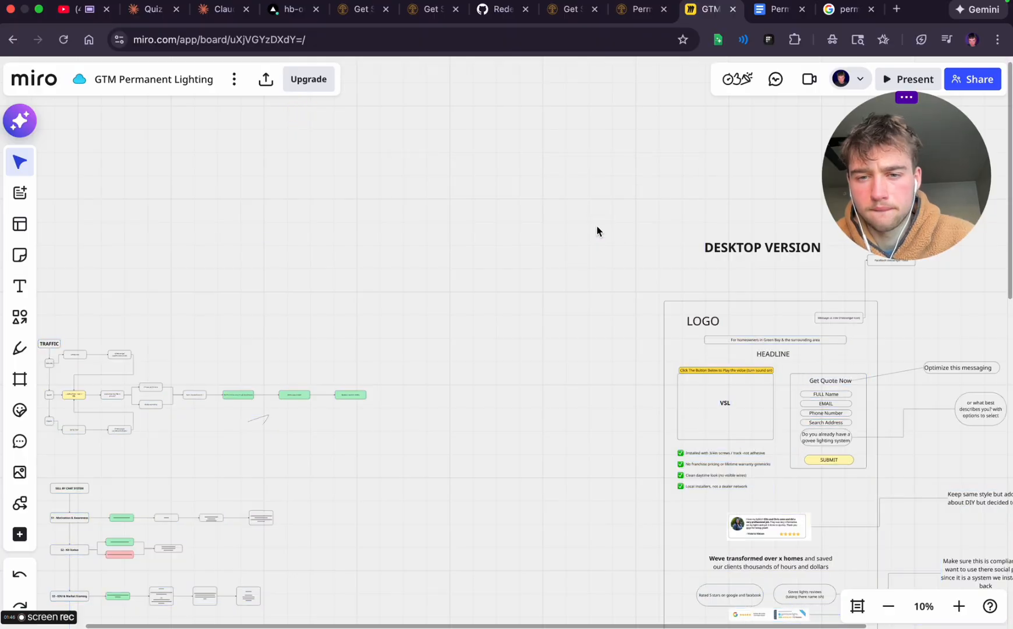
Undo the recent text edits on the desktop version wireframe and dismiss the version history upgrade offer
key("super+z")
key("super+z")
key("super+z")
key("super+z")
key("super+z")
key("super+z")
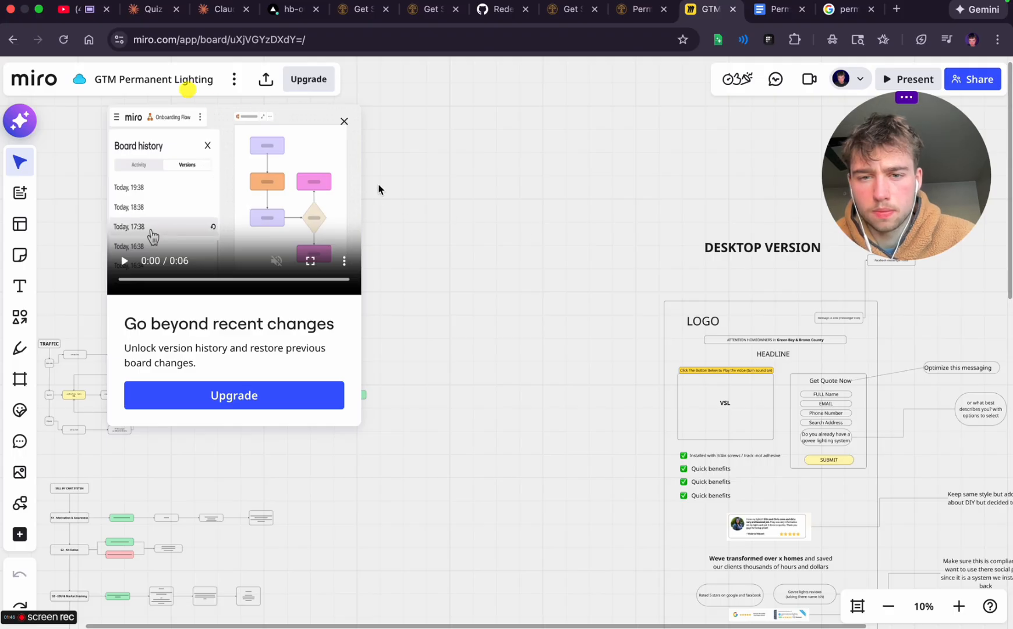
left_click(344, 121)
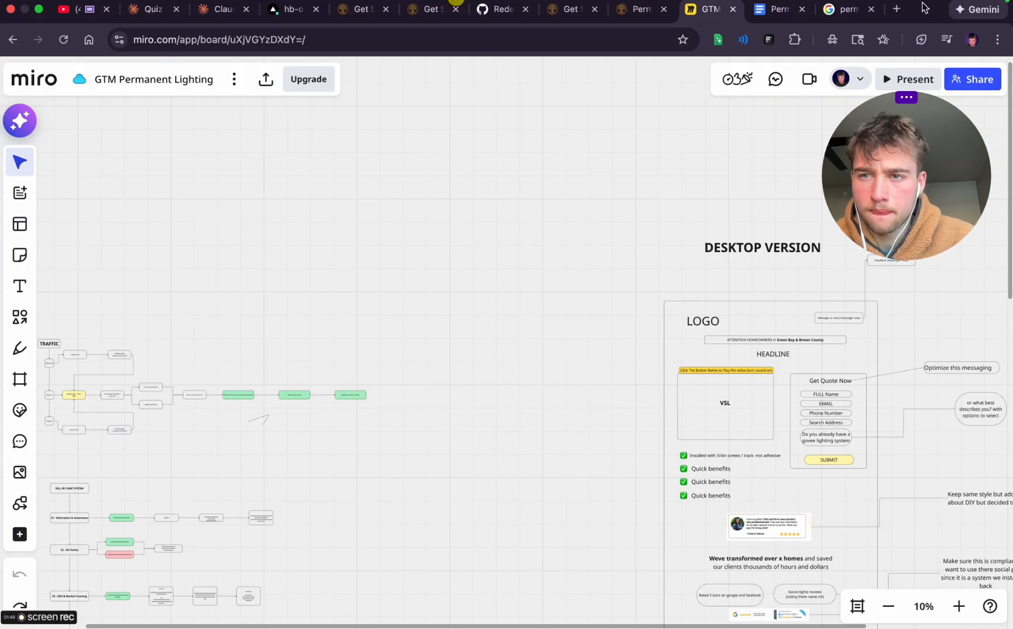
Open the bookmarked "Marvolus Lights Funnel" page from the Market Research Permanent Lighting bookmarks in a new browser tab
left_click(897, 9)
left_click(87, 68)
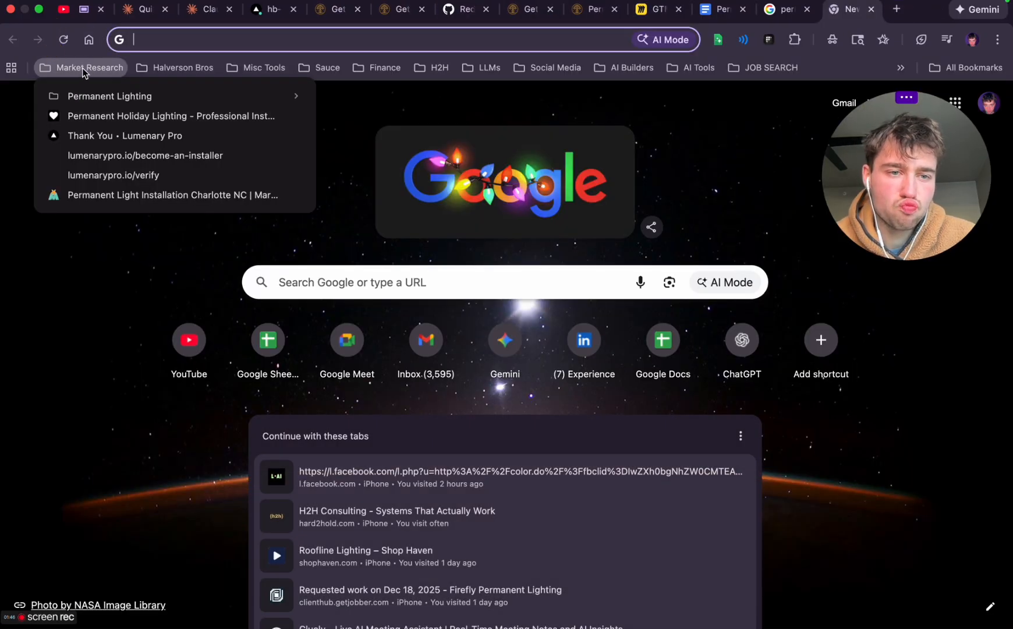
mouse_move(274, 97)
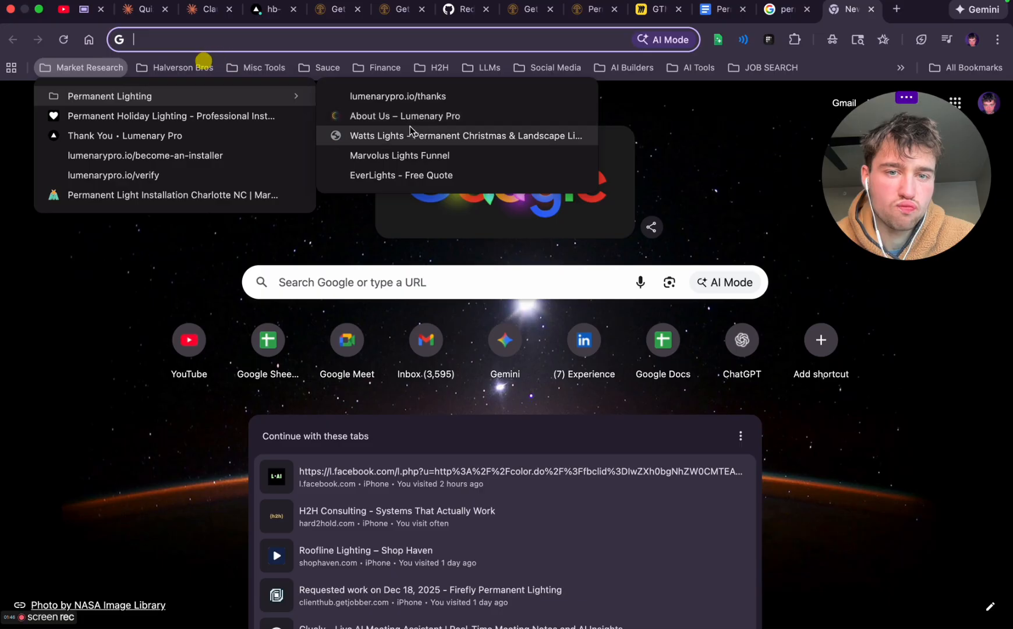
left_click(401, 155)
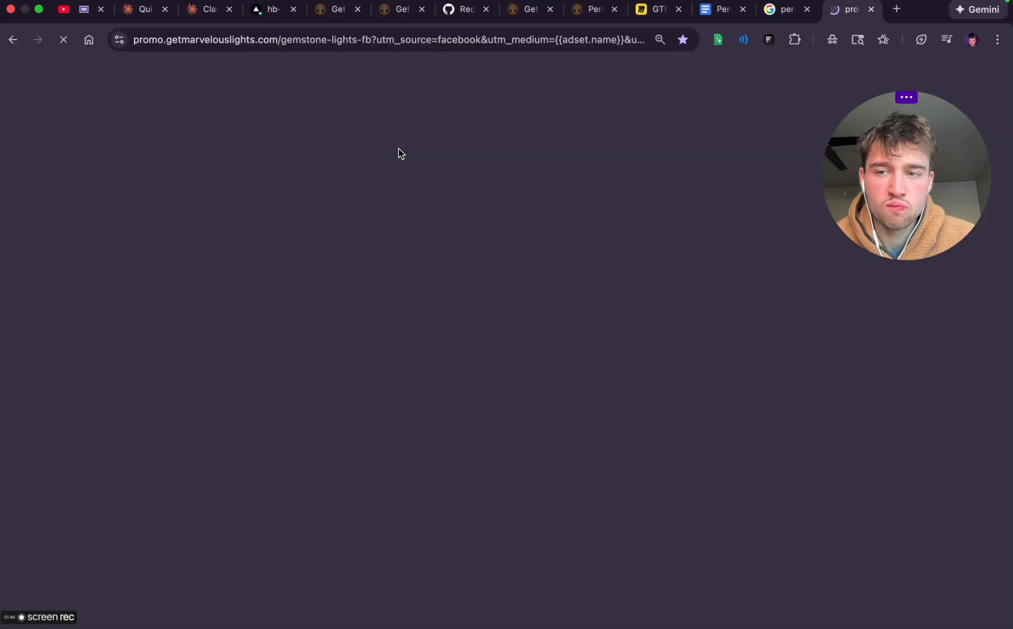
Enlarge the funnel page and capture a screenshot of its boxed "Attention: Homeowners in North & South Carolina" line above the headline
scroll(478, 286, "down", 2)
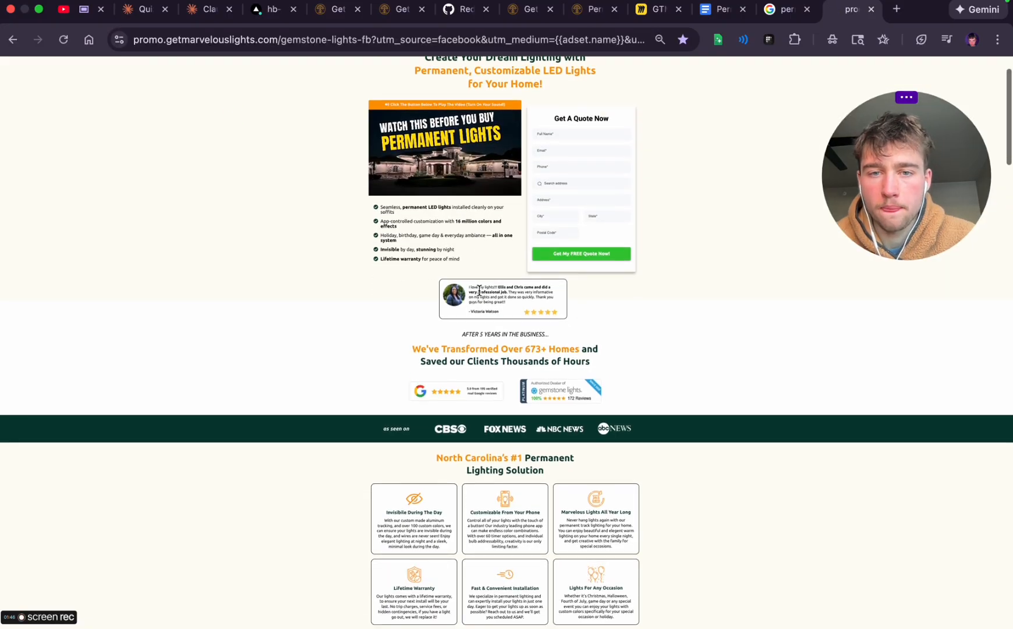
scroll(238, 138, "up", 5)
key("super+equal")
key("super+equal")
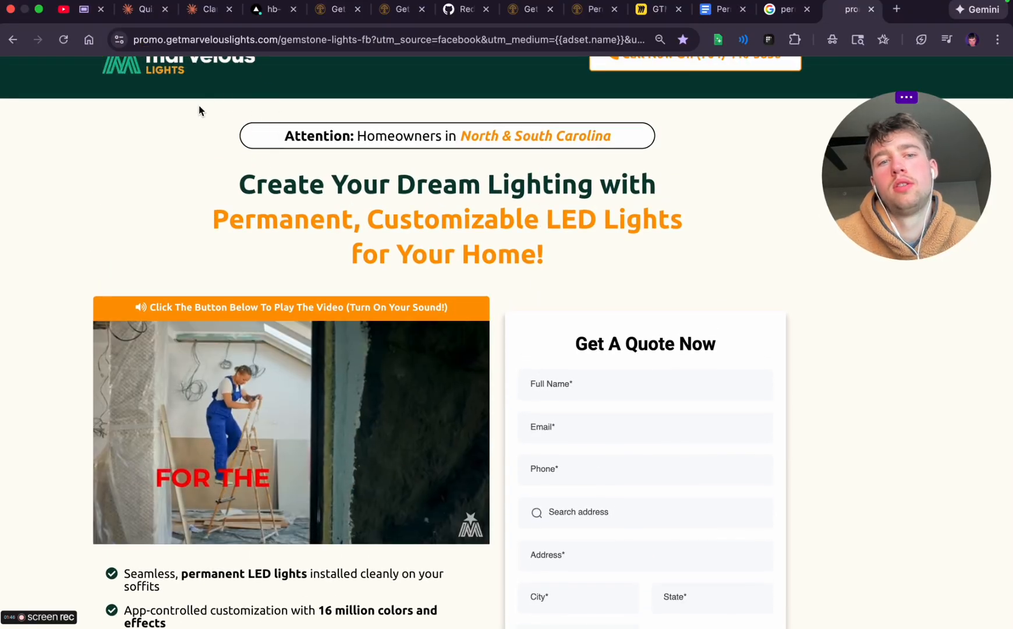
key("super+shift+4")
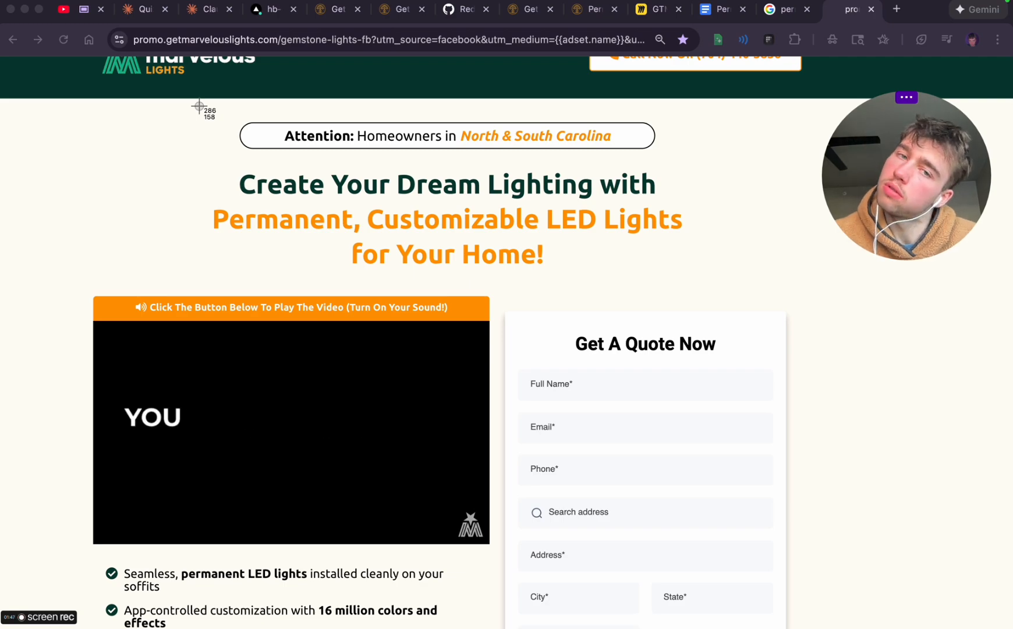
left_click_drag(199, 106, 693, 165)
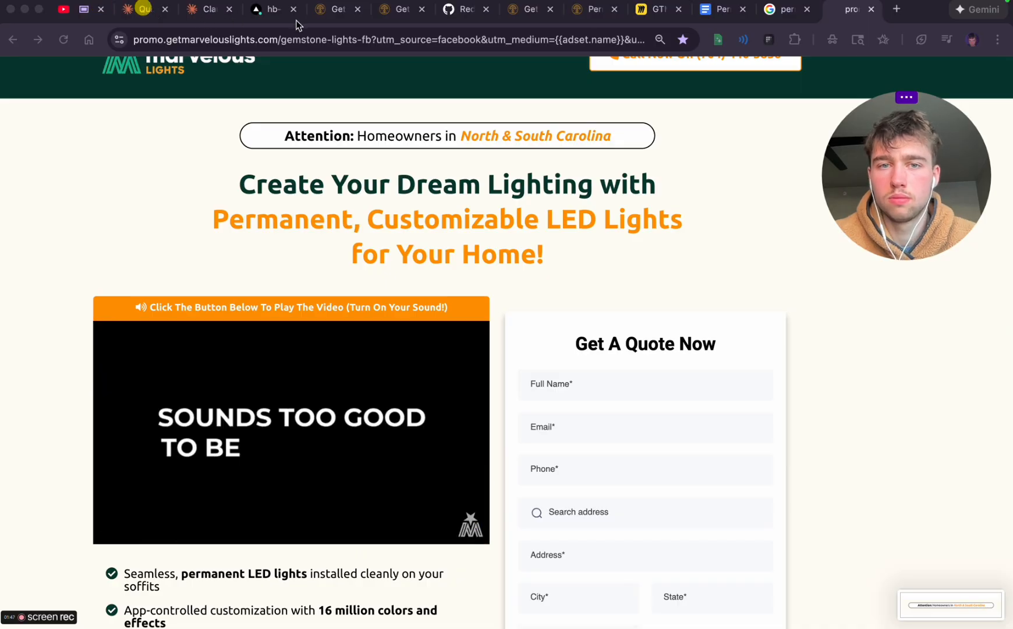
Switch to the Claude Code header CTA session, attach the new banner screenshot and begin the reply with "for the"
left_click(216, 13)
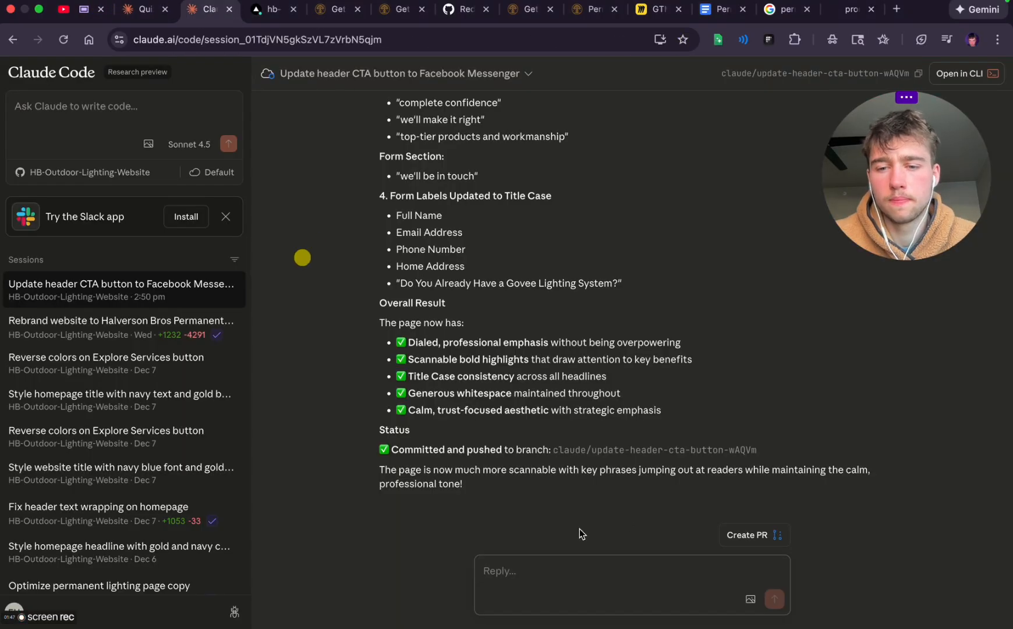
left_click(751, 599)
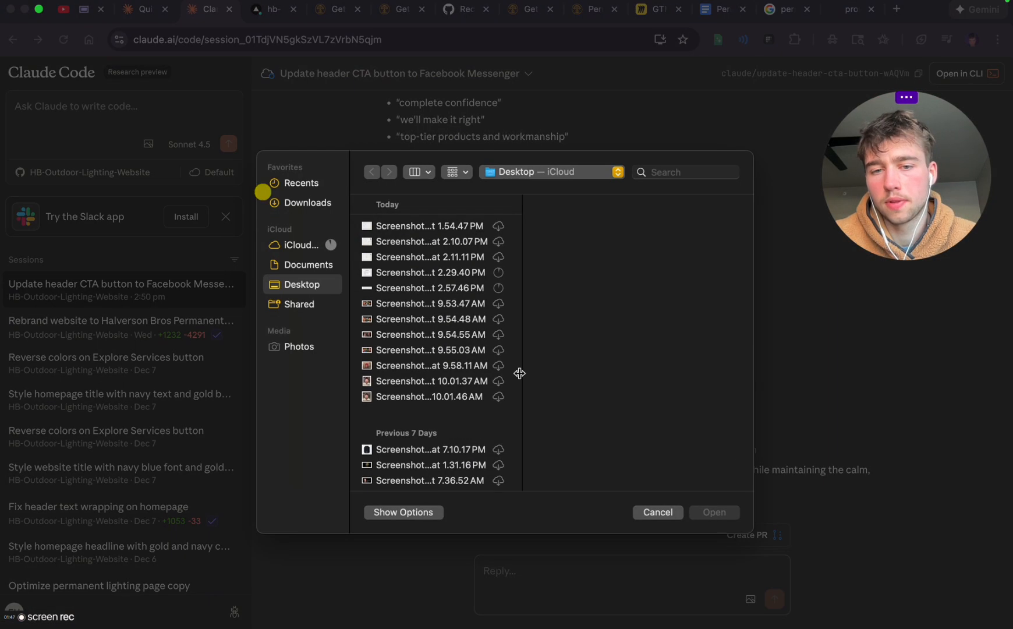
double_click(408, 288)
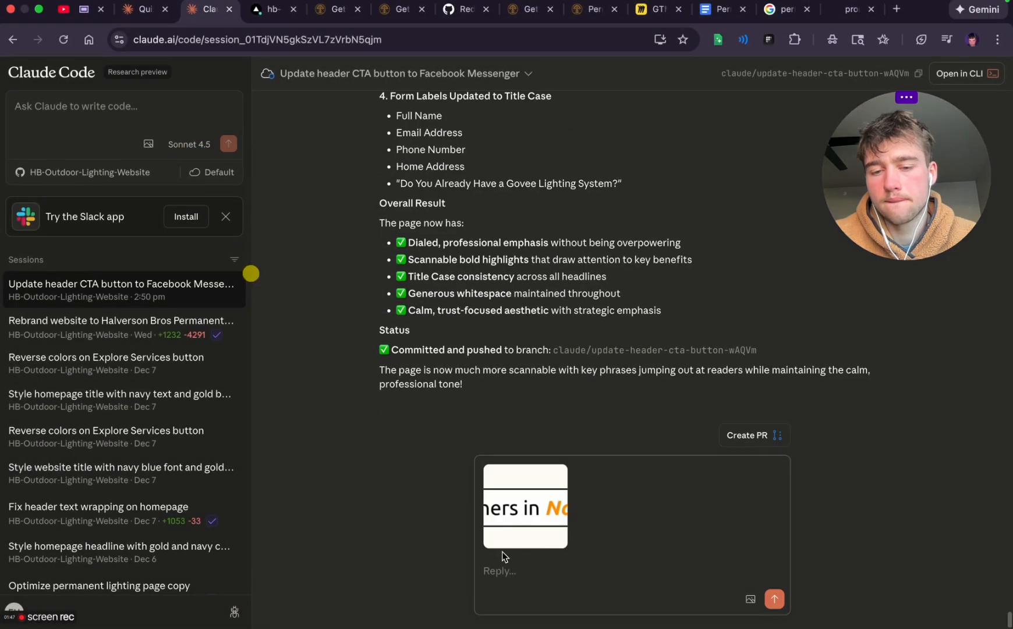
left_click(513, 571)
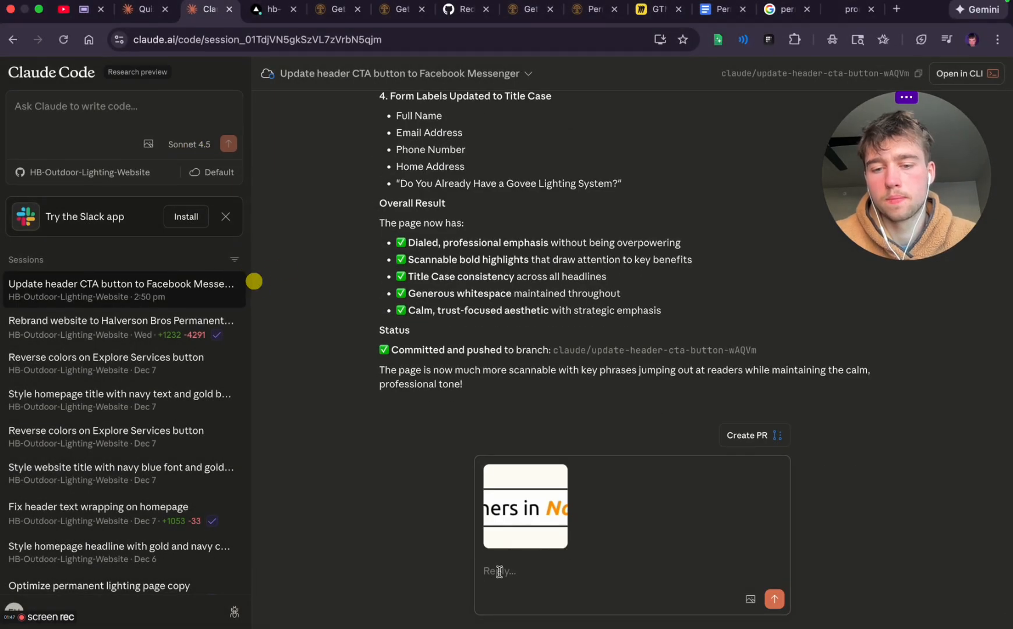
type("for the")
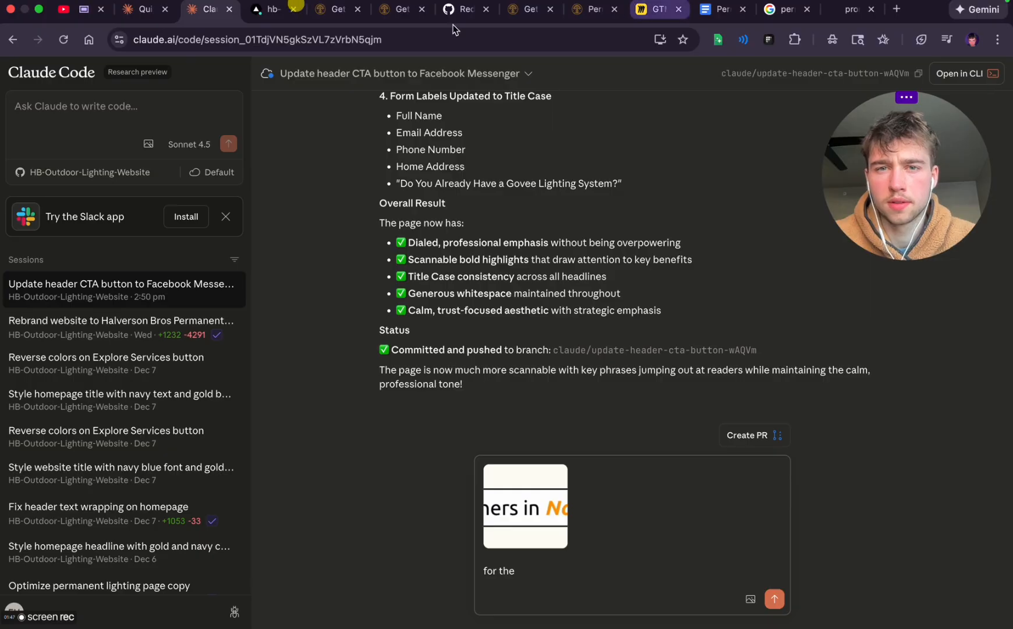
Copy the "For Homeowners in Green Bay & Surrounding Areas" line from the get started preview into the Claude Code reply after an opening quotation mark
left_click(336, 9)
triple_click(413, 176)
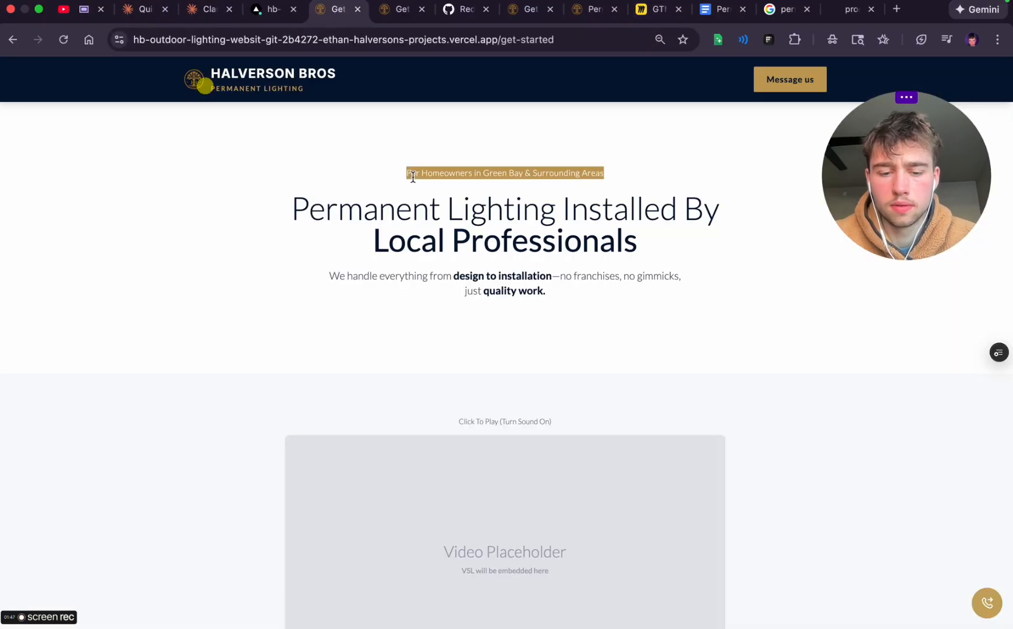
key("super+c")
left_click(208, 9)
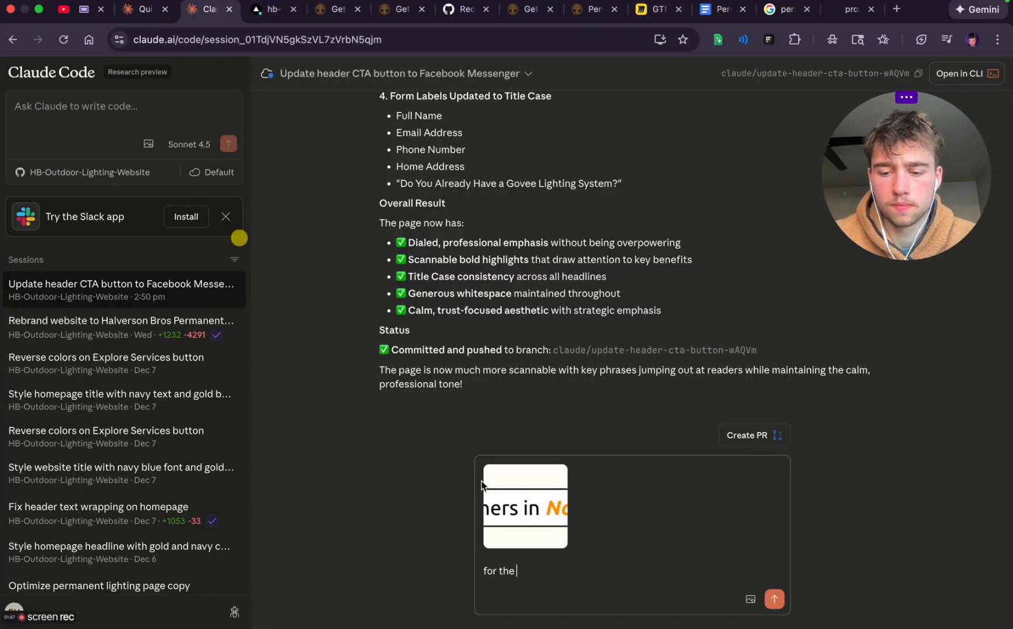
type("\"")
key("super+v")
key("BackSpace")
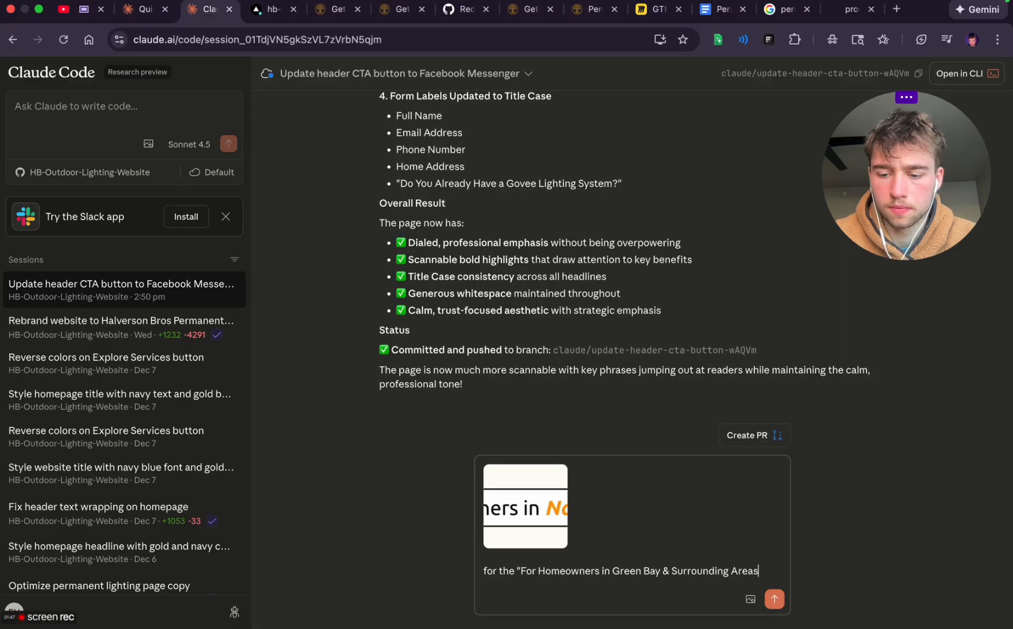
Finish and send the request to space the line further from the headline and box it like the screenshot so it stands out more
type("\" please make it more spaced fromt he headline and have it")
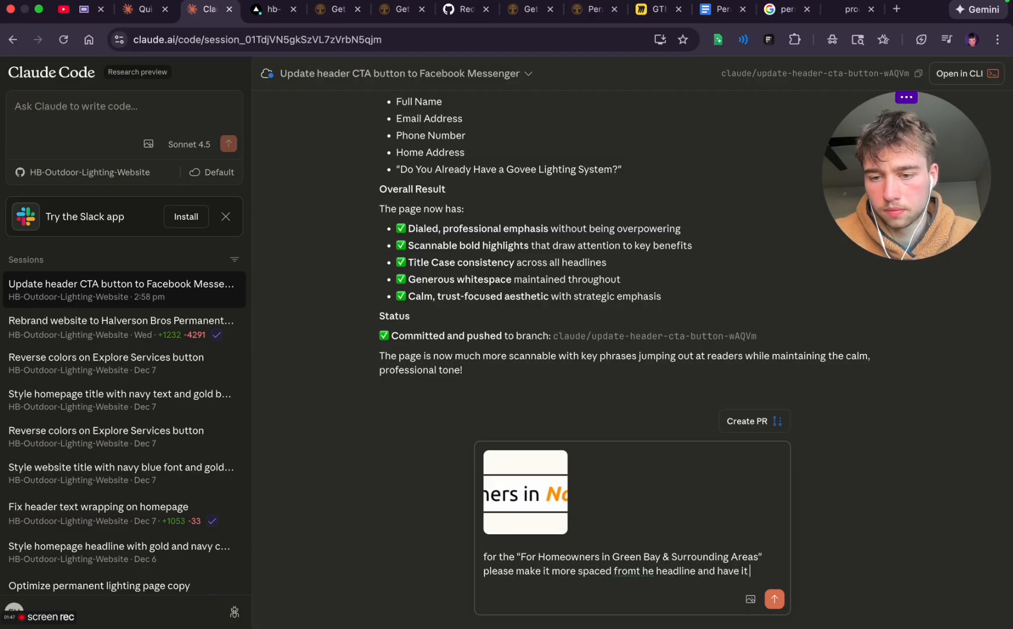
type("xed")
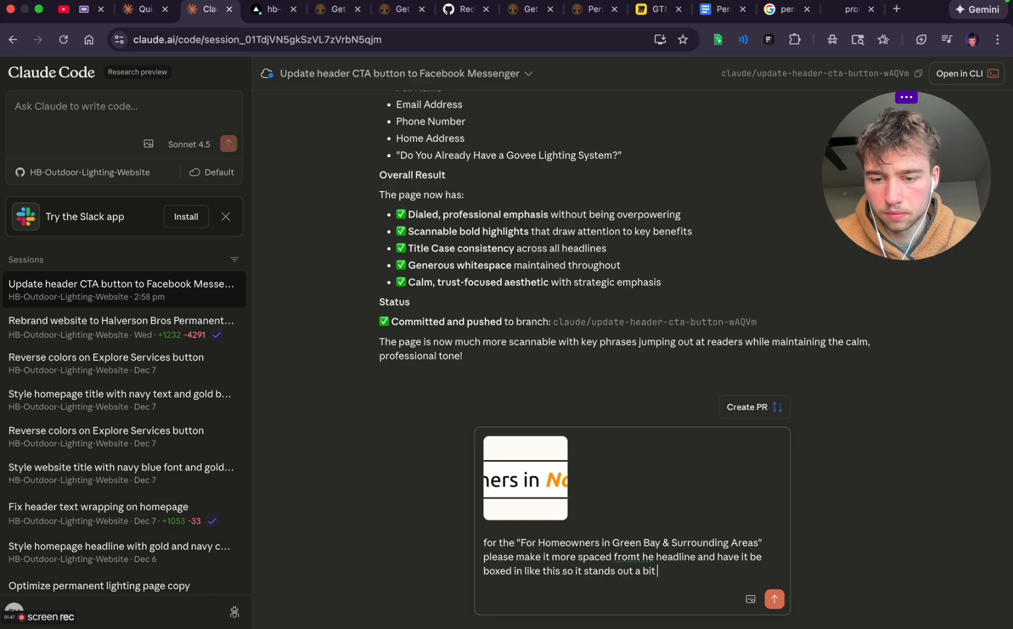
key("Return")
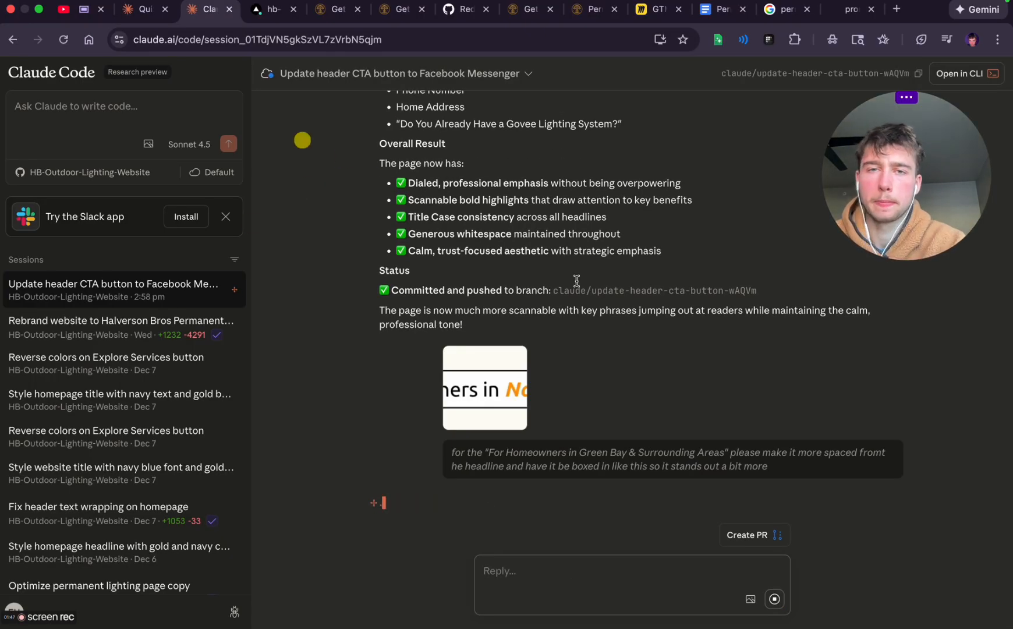
Return to the get started preview and examine its video, benefits and first testimonial sections
left_click(269, 10)
left_click(338, 11)
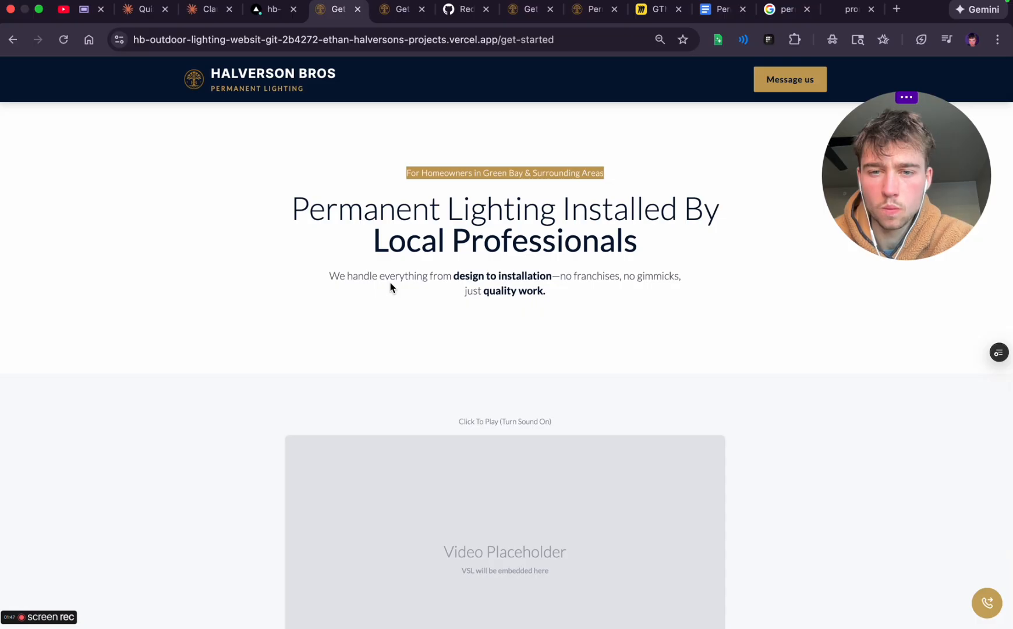
scroll(486, 355, "down", 4)
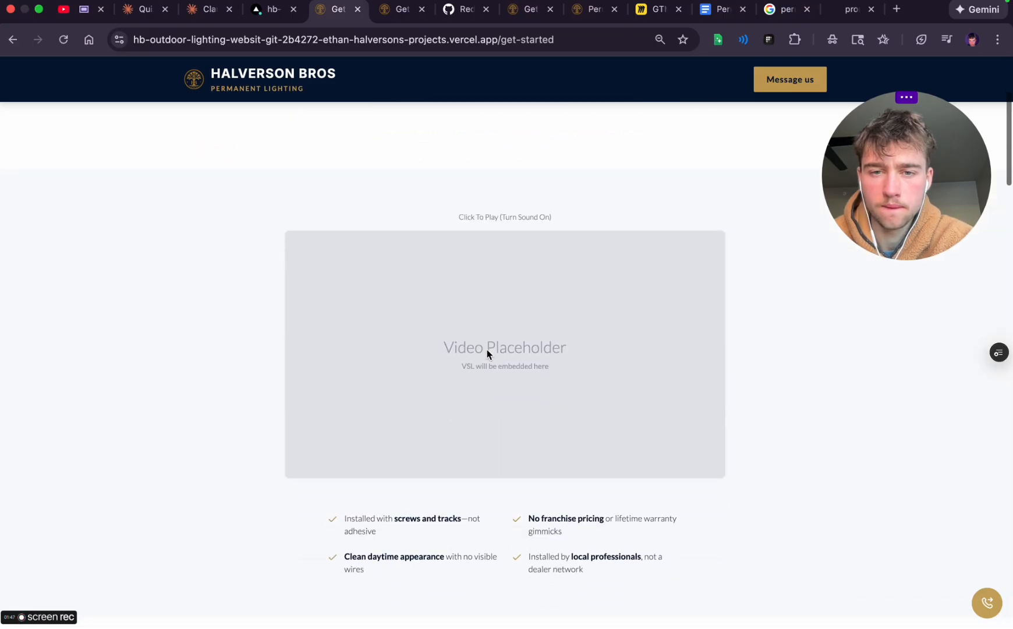
scroll(487, 350, "down", 4)
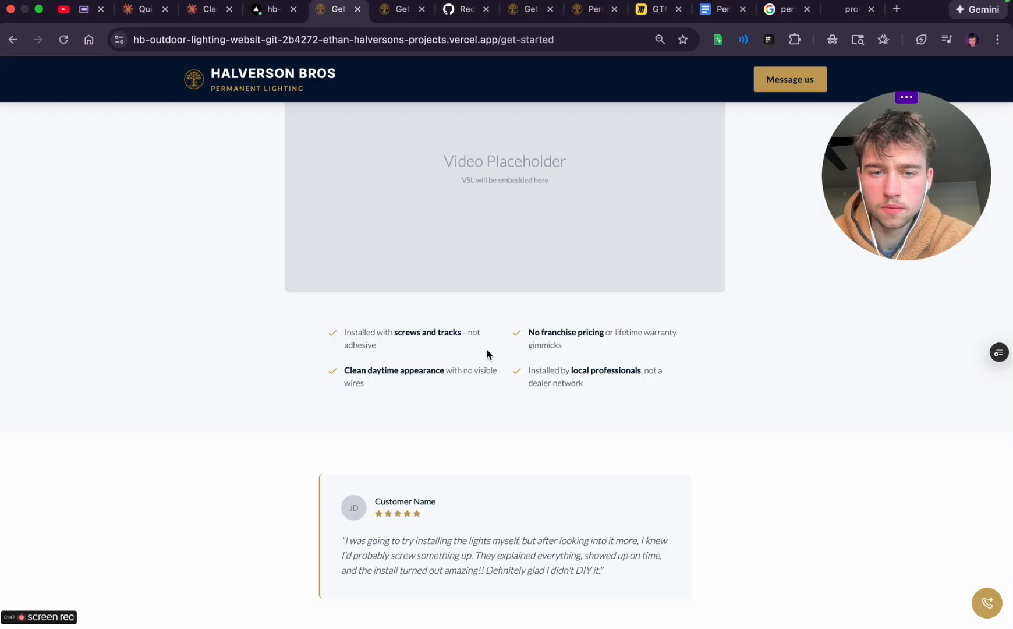
scroll(487, 354, "down", 2)
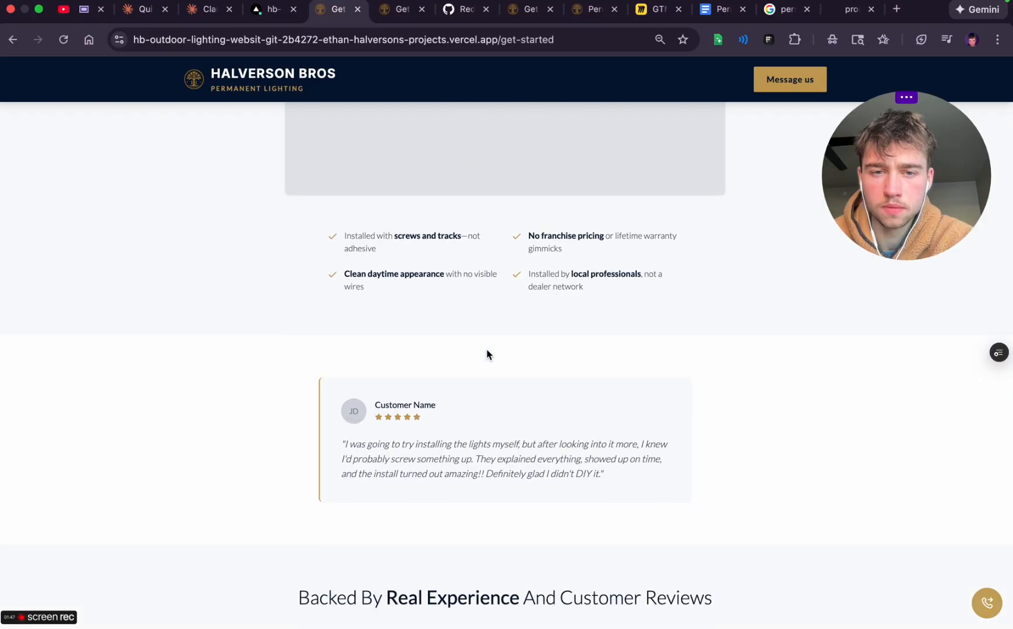
scroll(487, 354, "up", 5)
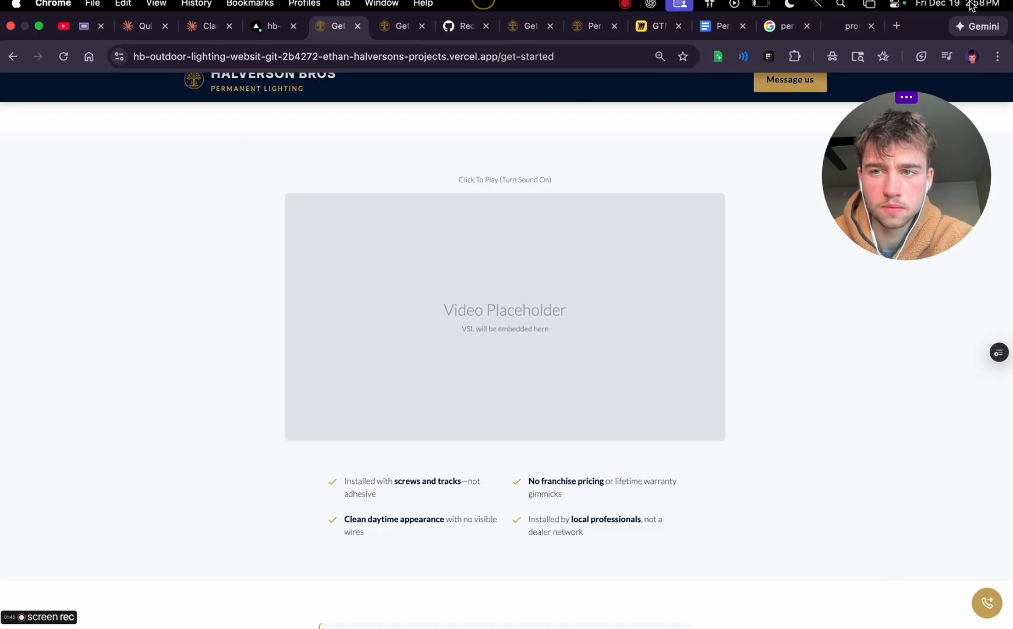
left_click(971, 3)
left_click(971, 3)
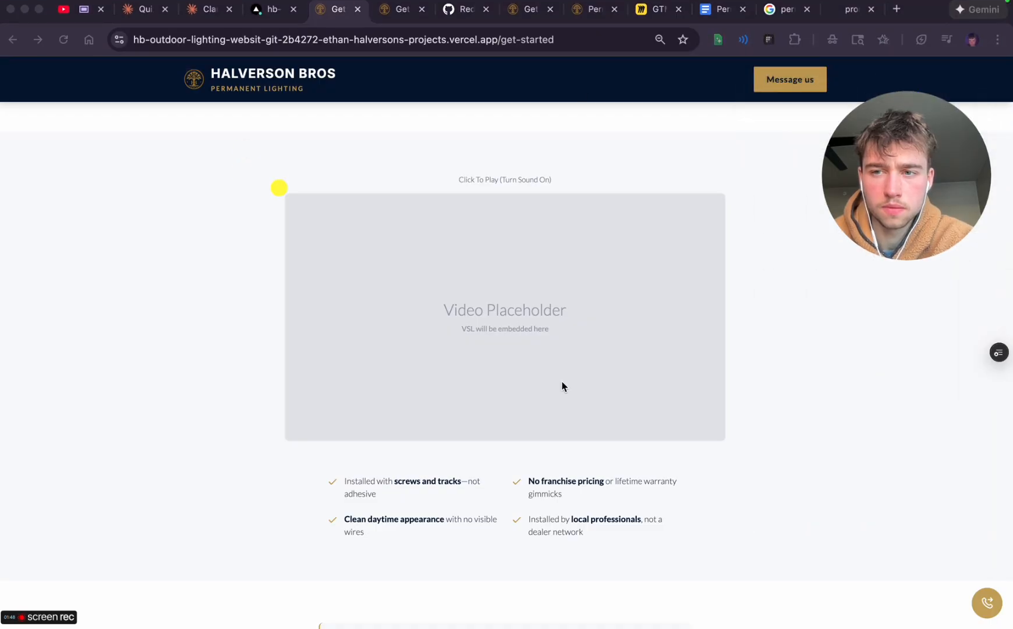
Examine the get started page's testimonials, satisfaction guarantee and contact form, and return to the hero
scroll(561, 385, "down", 15)
scroll(560, 379, "down", 10)
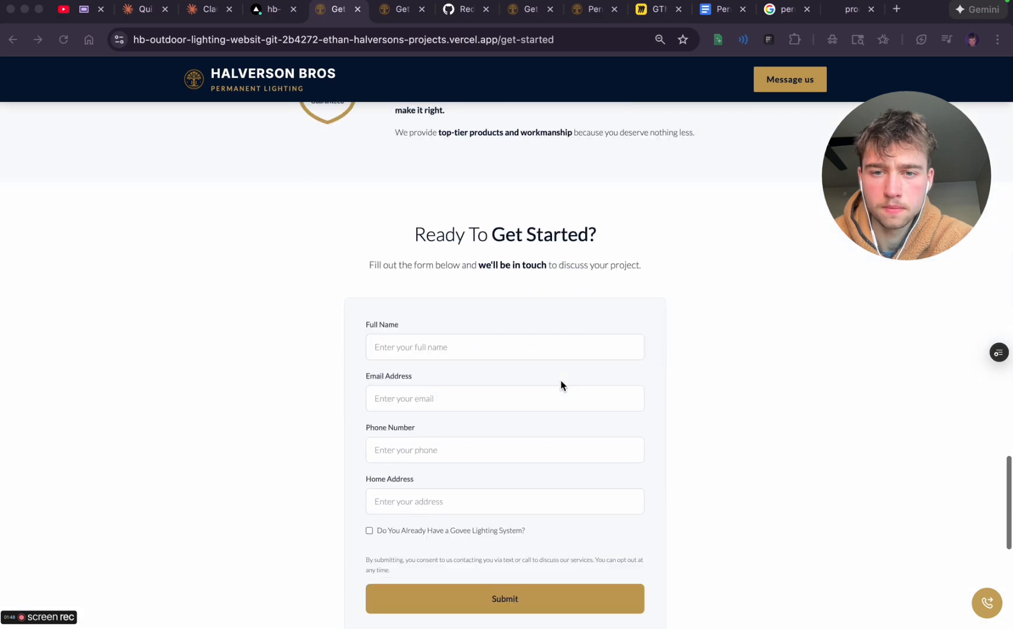
scroll(560, 379, "up", 5)
scroll(561, 380, "up", 10)
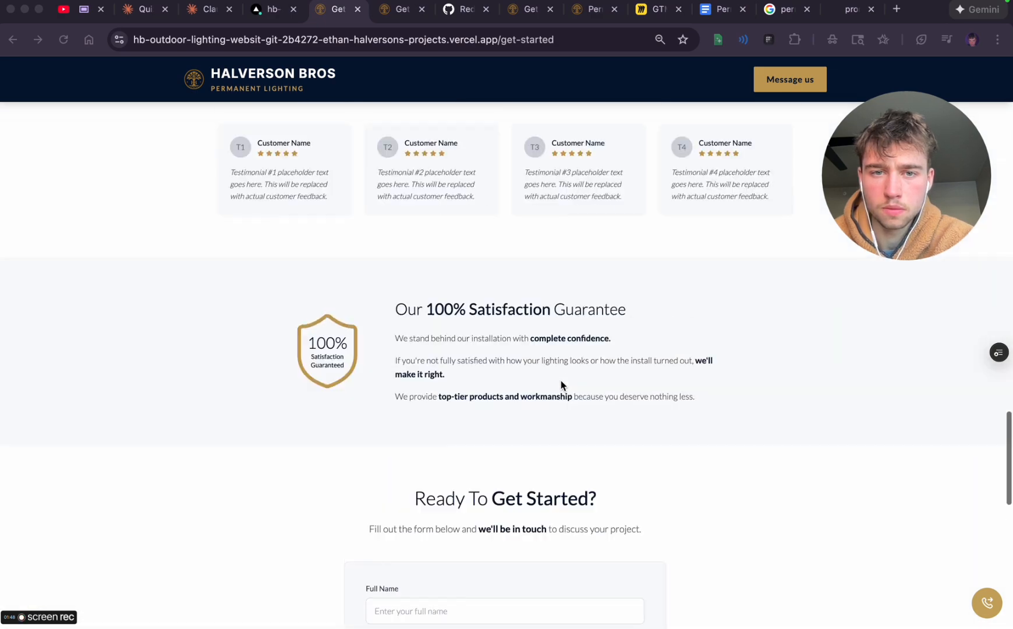
scroll(560, 380, "down", 10)
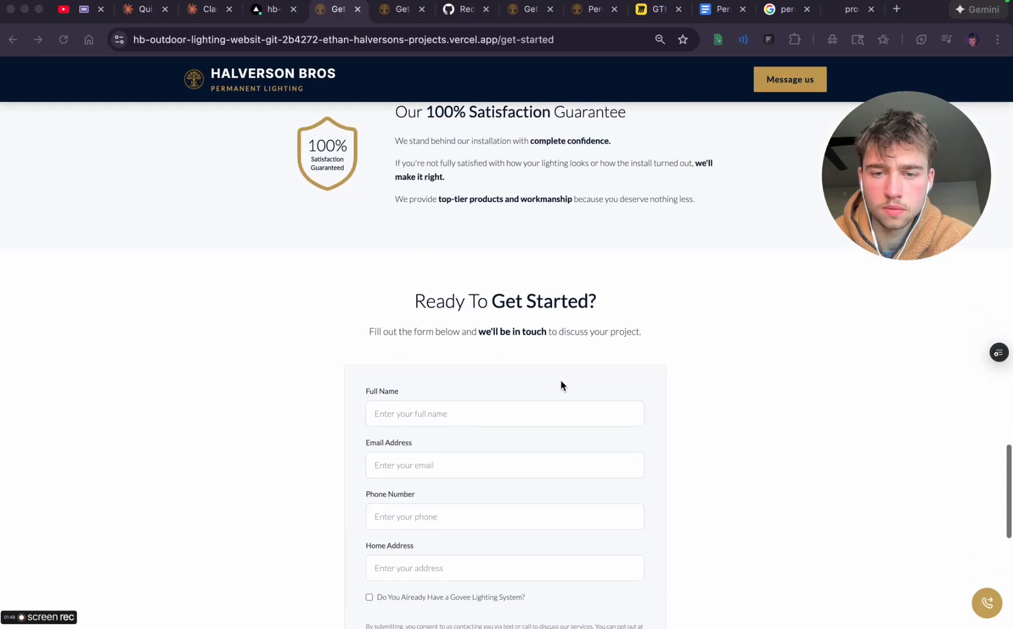
scroll(560, 380, "up", 20)
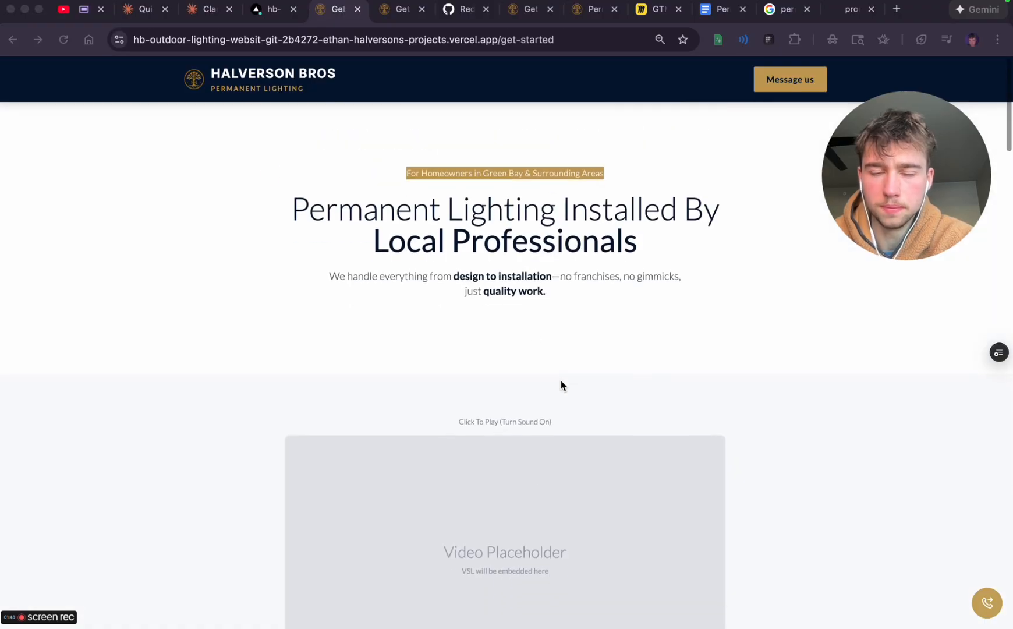
scroll(561, 381, "down", 20)
scroll(504, 240, "up", 20)
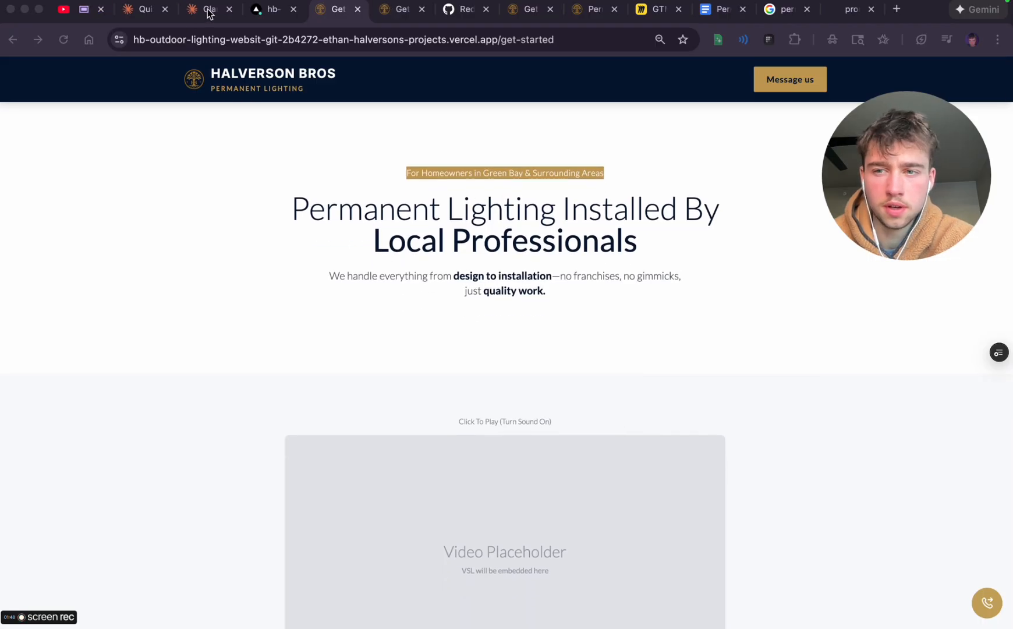
Switch to ChatGPT, clear the stray dictation and dictate a request to optimize the rewritten VSL into version 2 with more pain, value and better positioning
key("super+Tab")
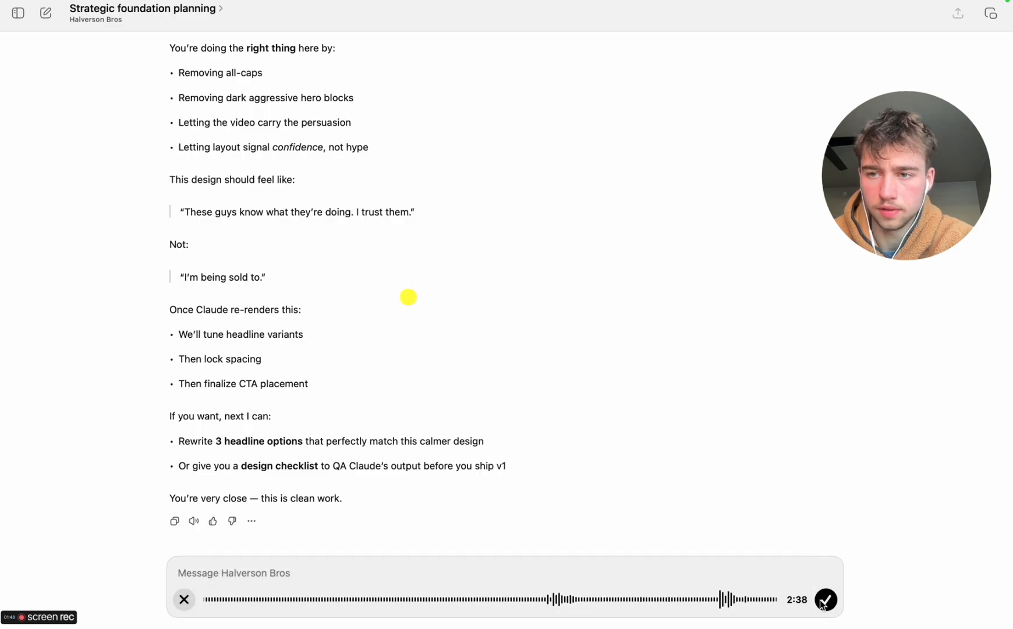
left_click(826, 598)
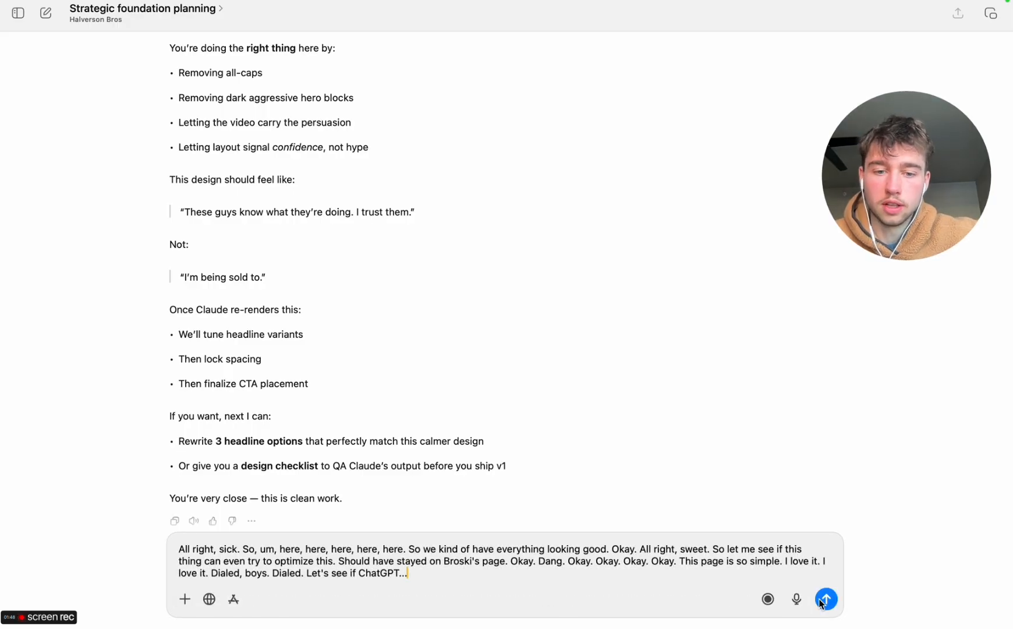
left_click(824, 600)
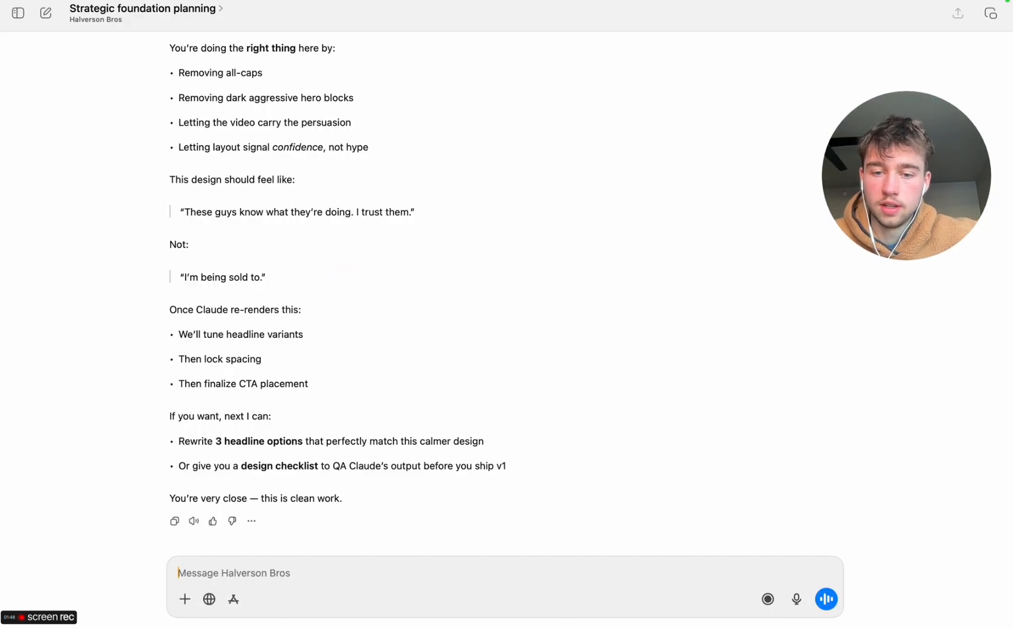
left_click(797, 600)
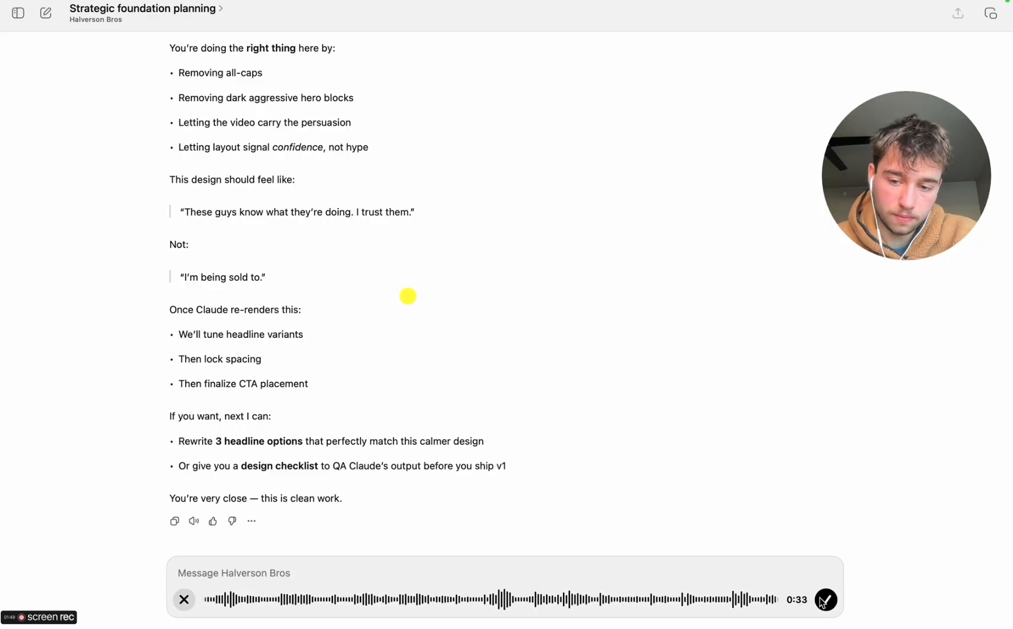
left_click(825, 601)
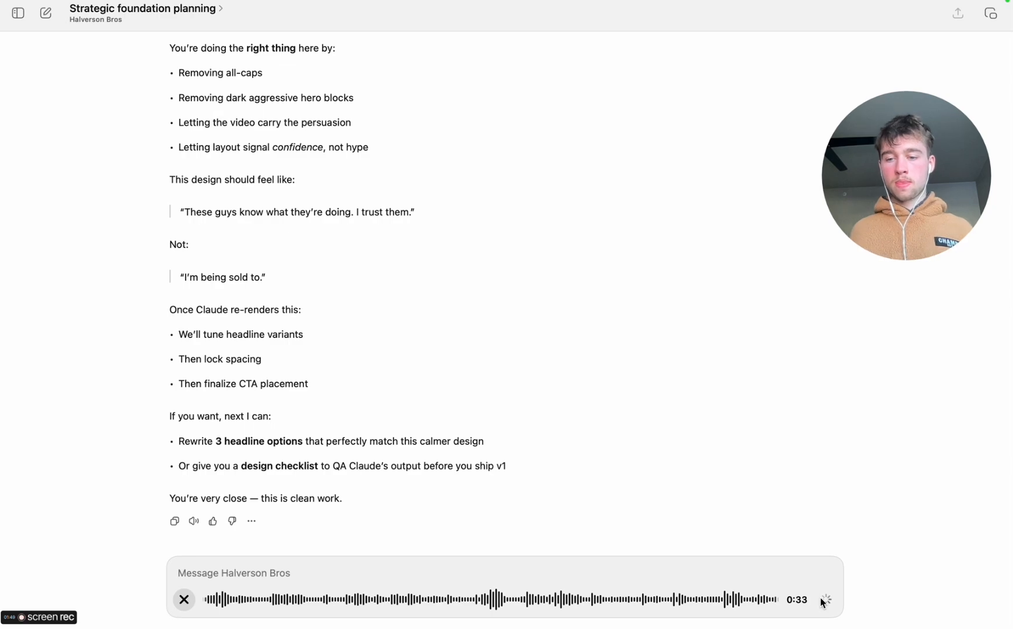
key("XF86AudioRaiseVolume")
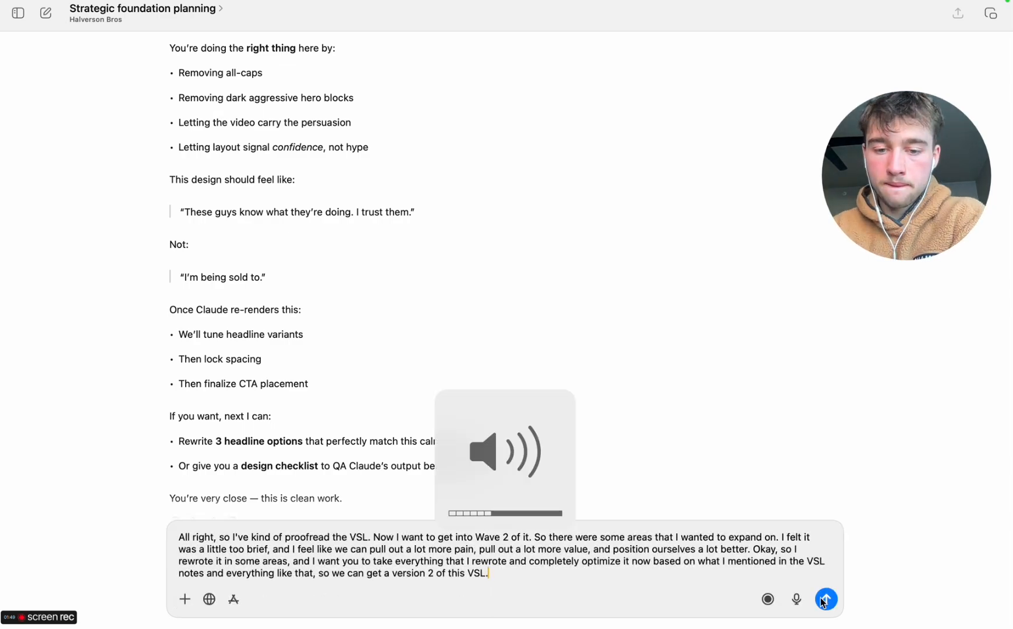
Copy the entire Human Proof Read script from the "Permanent Lighting VSL - 12.19.25" Google Docs document
key("ctrl+Right")
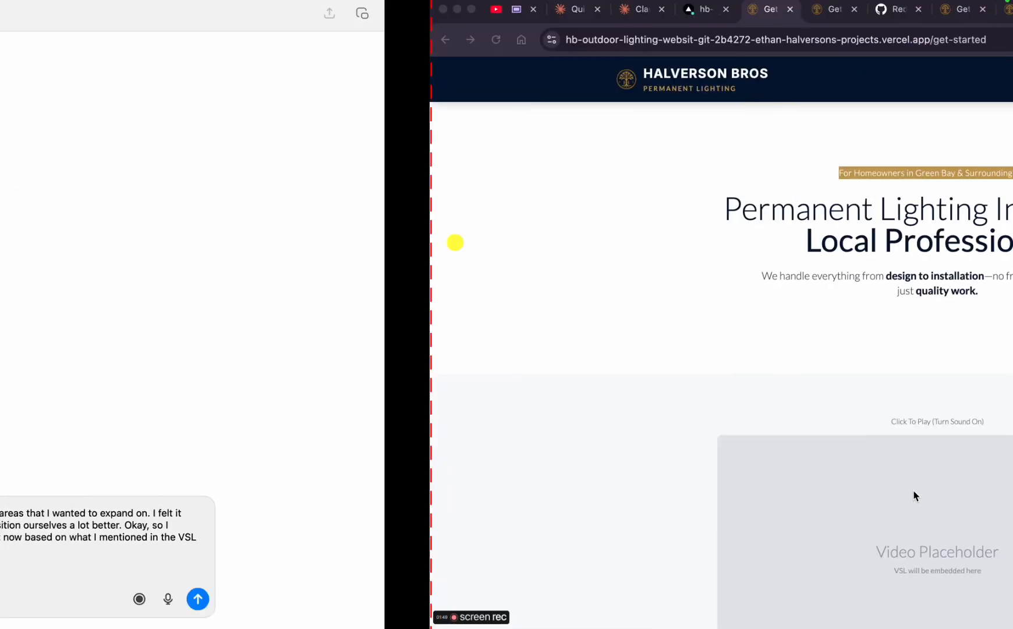
left_click(723, 9)
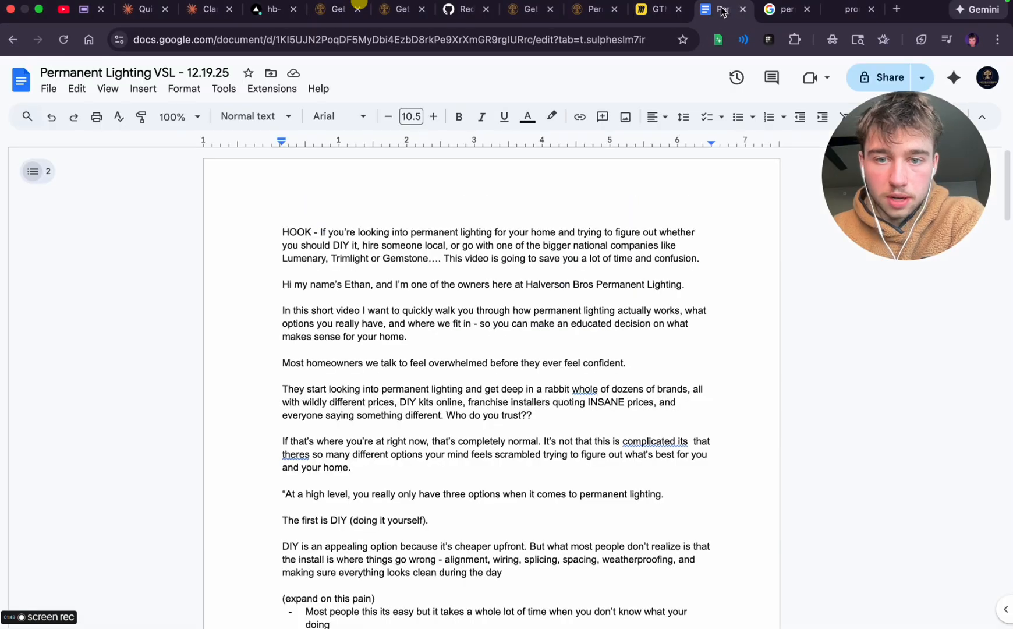
left_click(40, 170)
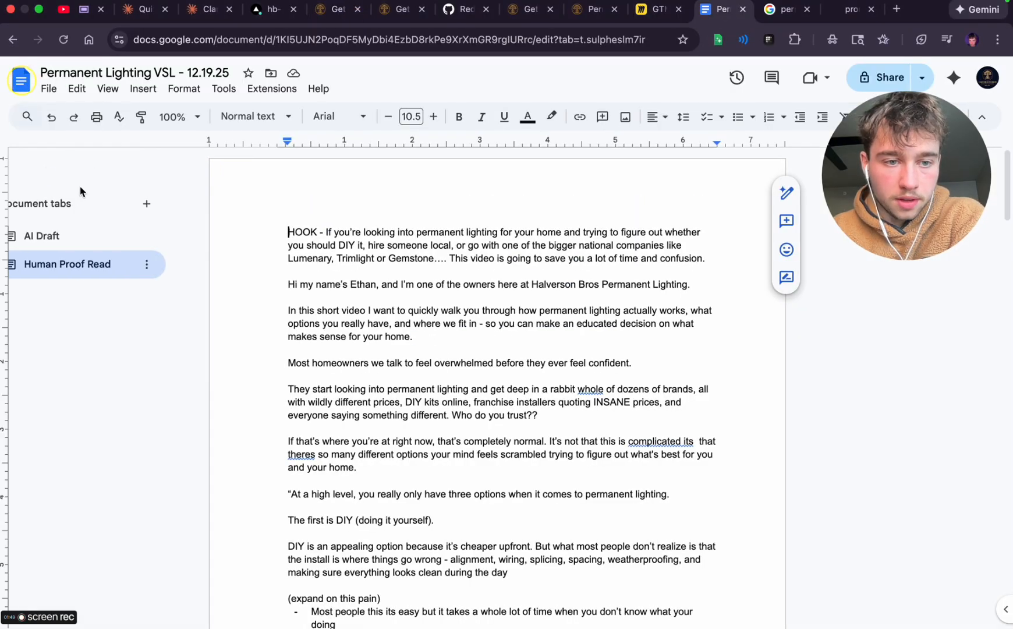
key("super+a")
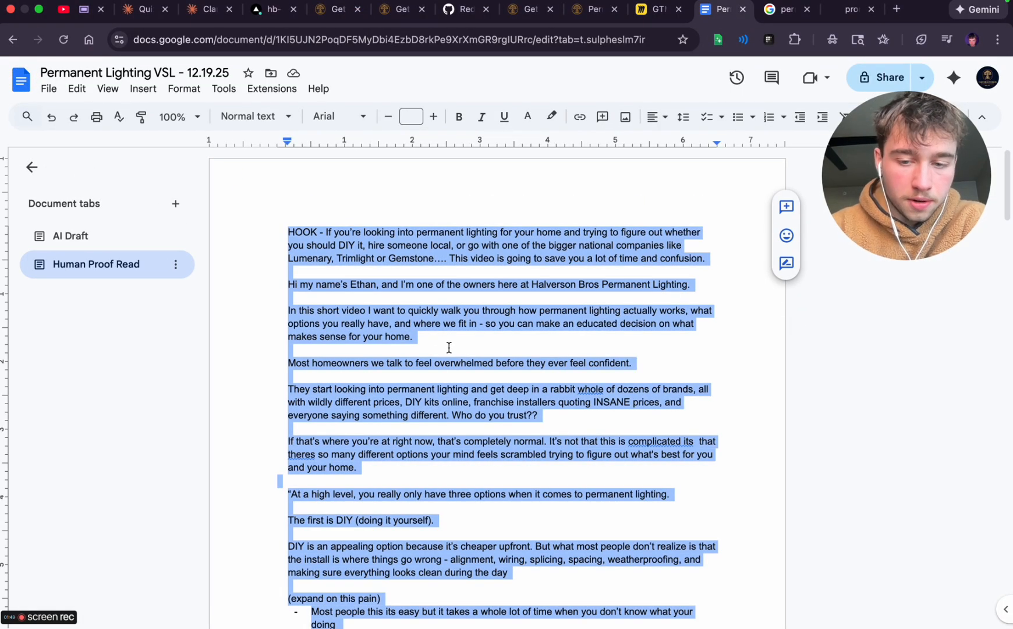
Return to ChatGPT, paste the script after the opening quotation mark below the request, and send the message
key("ctrl+Left")
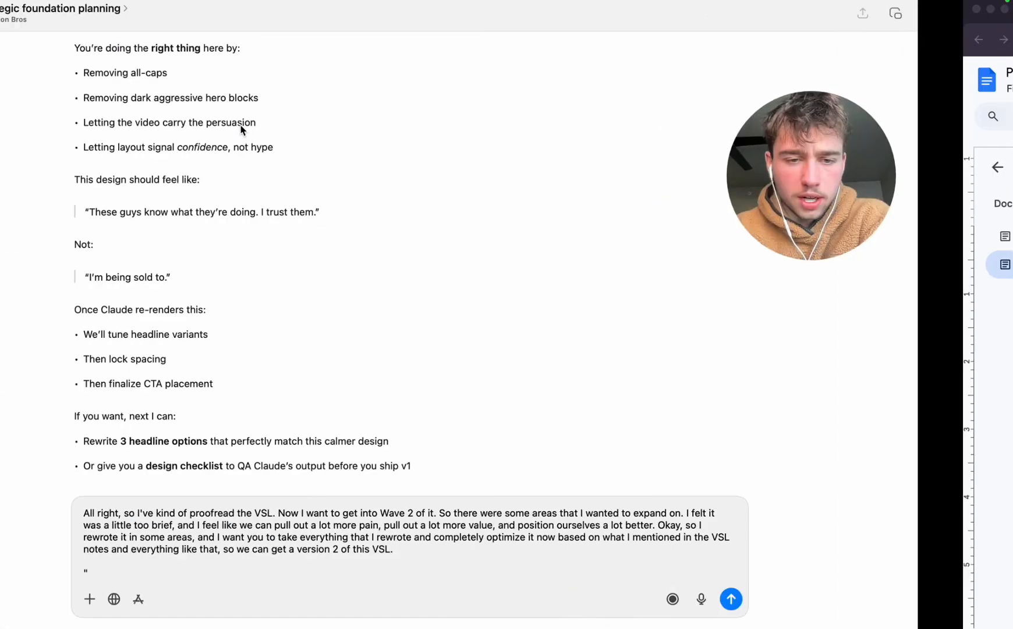
left_click(429, 536)
left_click(231, 571)
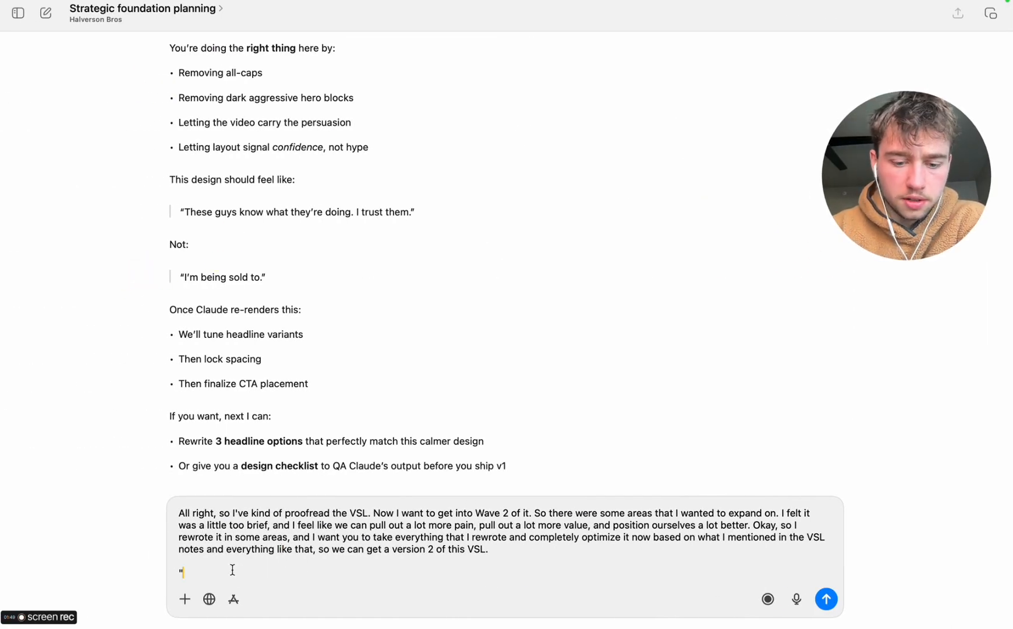
key("super+v")
key("Return")
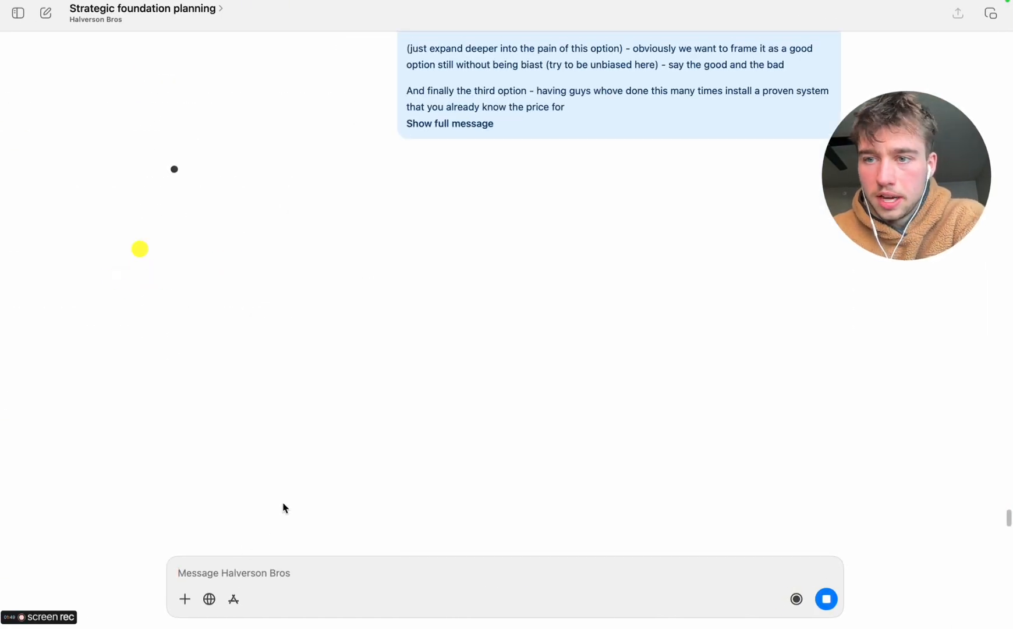
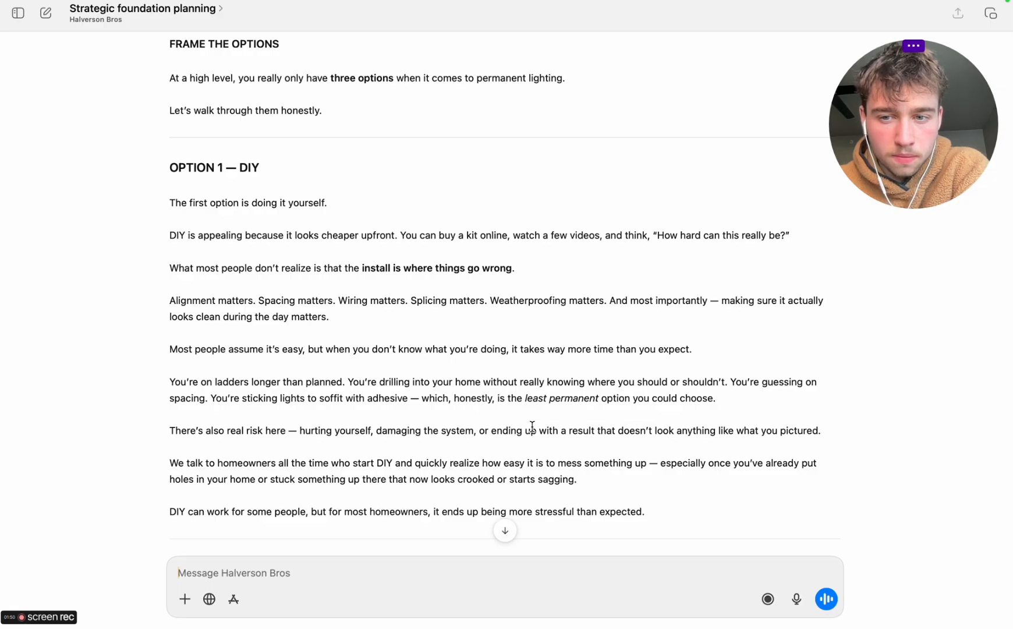
Read through the script's Option 1 (DIY) and Option 2 (big national or franchise installers) sections
scroll(532, 426, "down", 2)
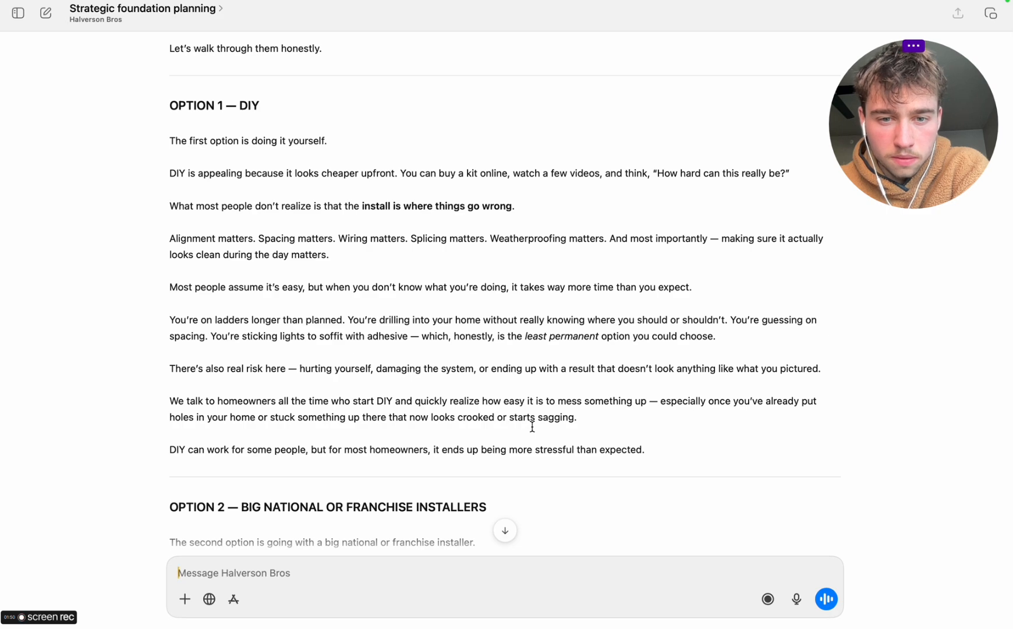
scroll(532, 427, "down", 2)
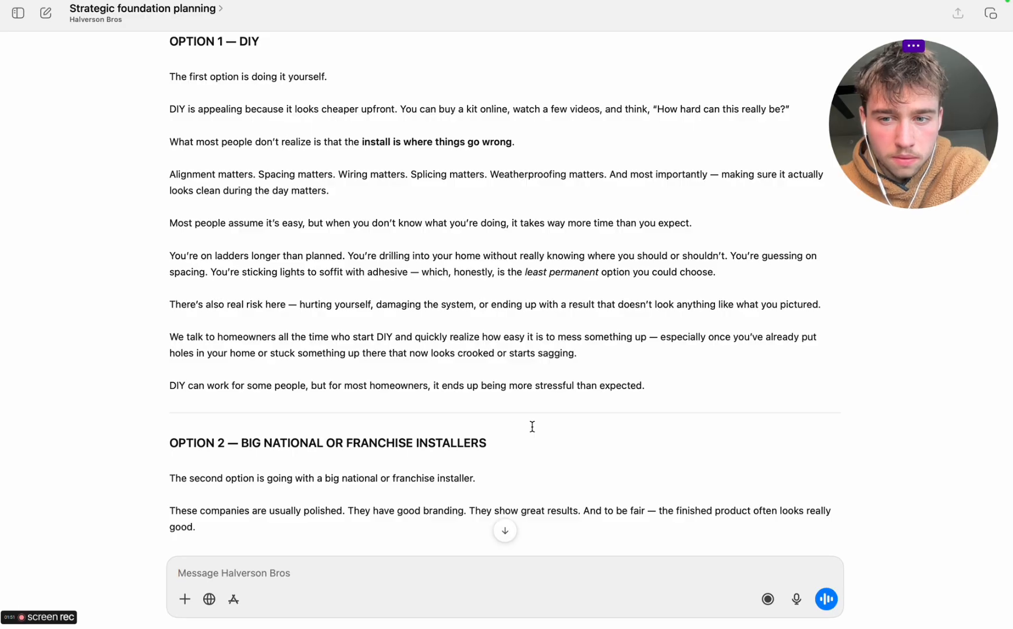
scroll(533, 427, "down", 2)
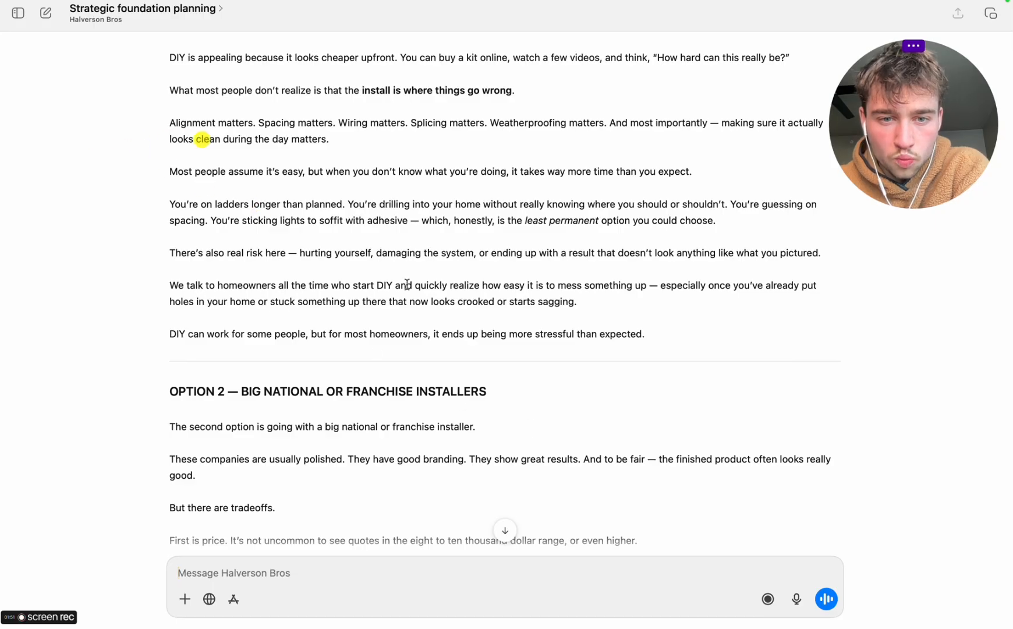
left_click_drag(866, 161, 584, 156)
scroll(466, 352, "down", 2)
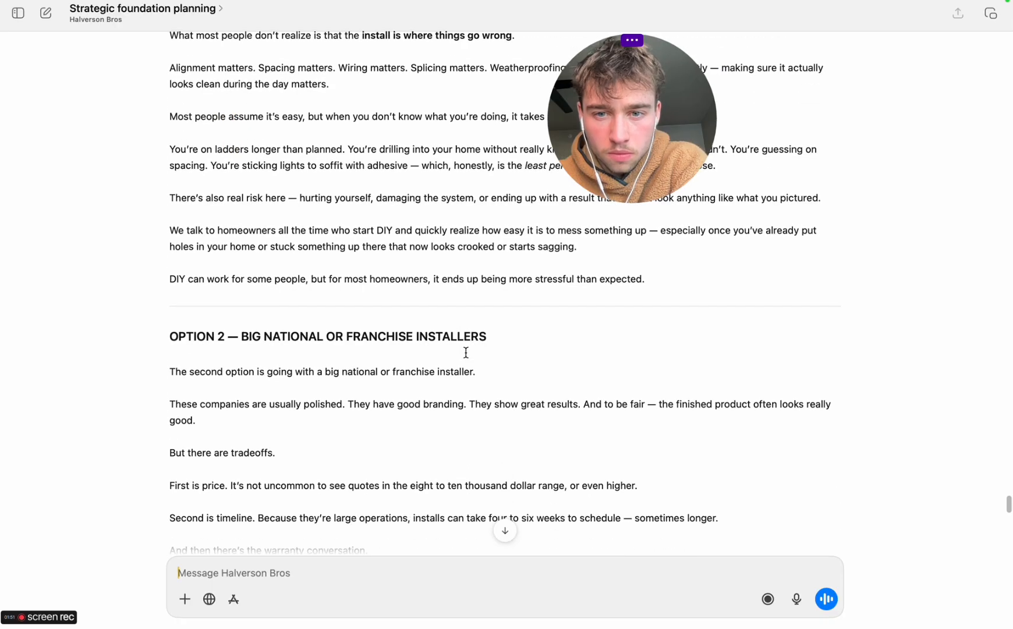
scroll(466, 352, "down", 1)
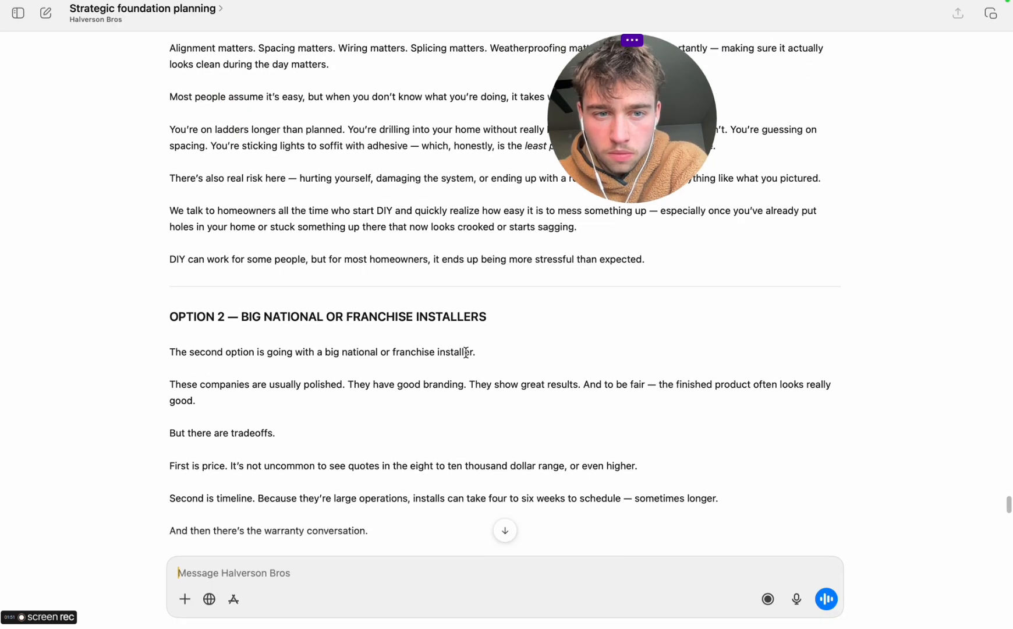
scroll(466, 352, "down", 1)
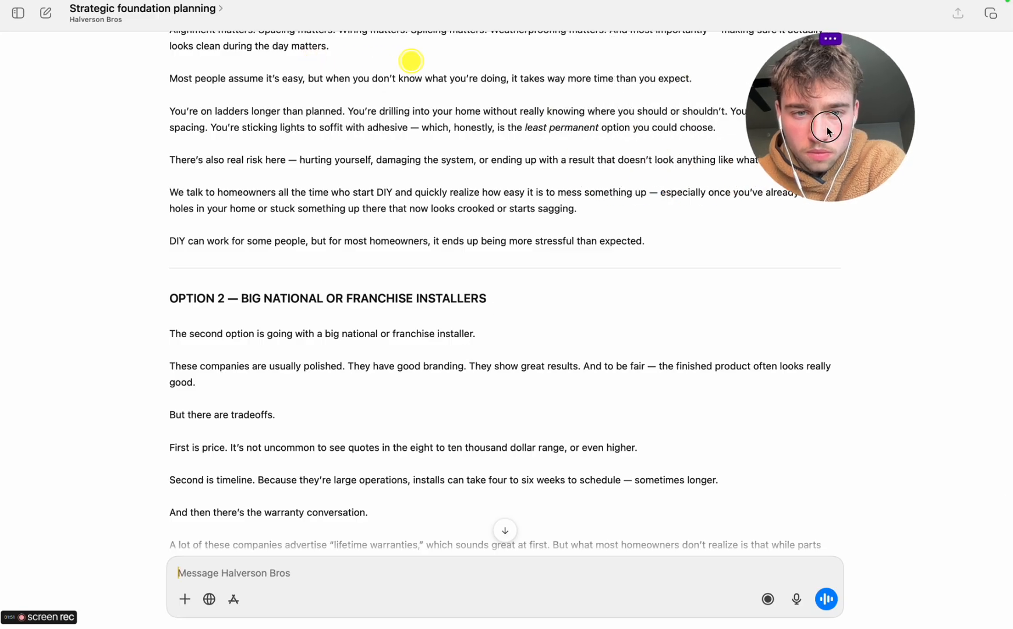
scroll(434, 284, "down", 5)
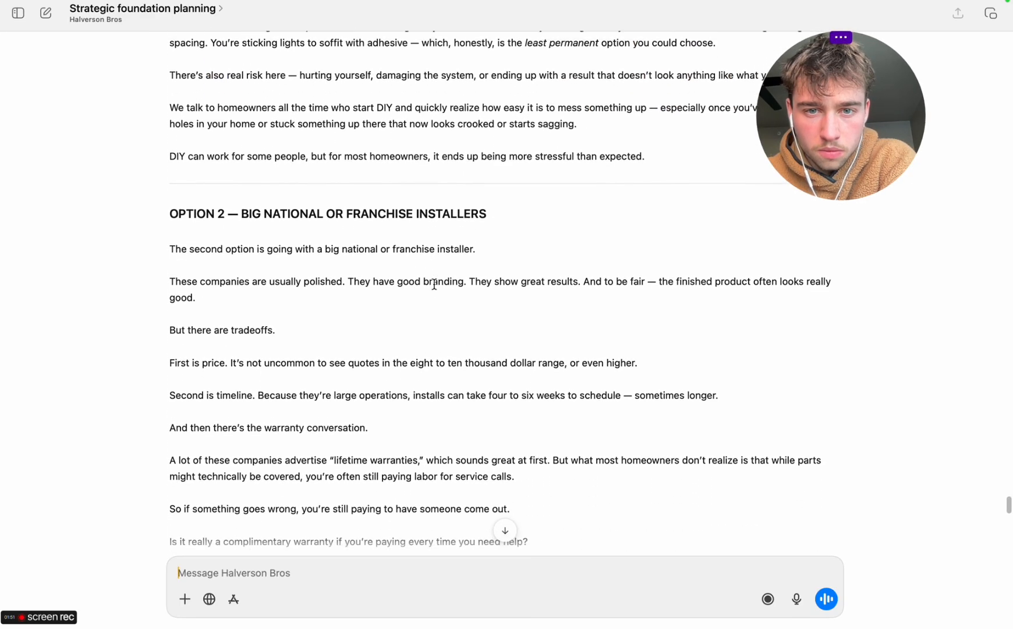
scroll(434, 284, "down", 6)
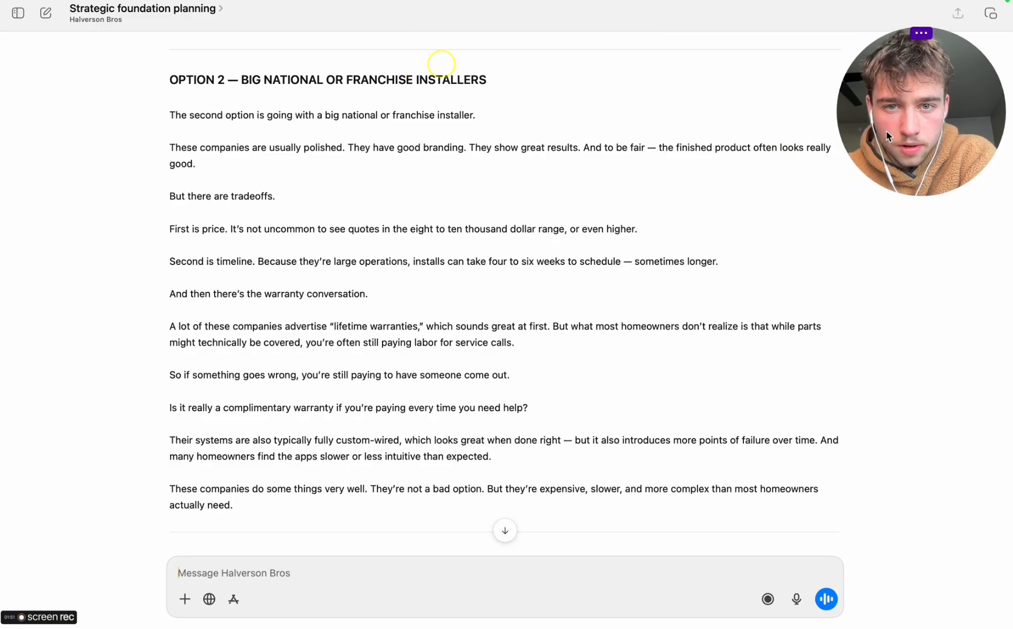
scroll(402, 348, "down", 7)
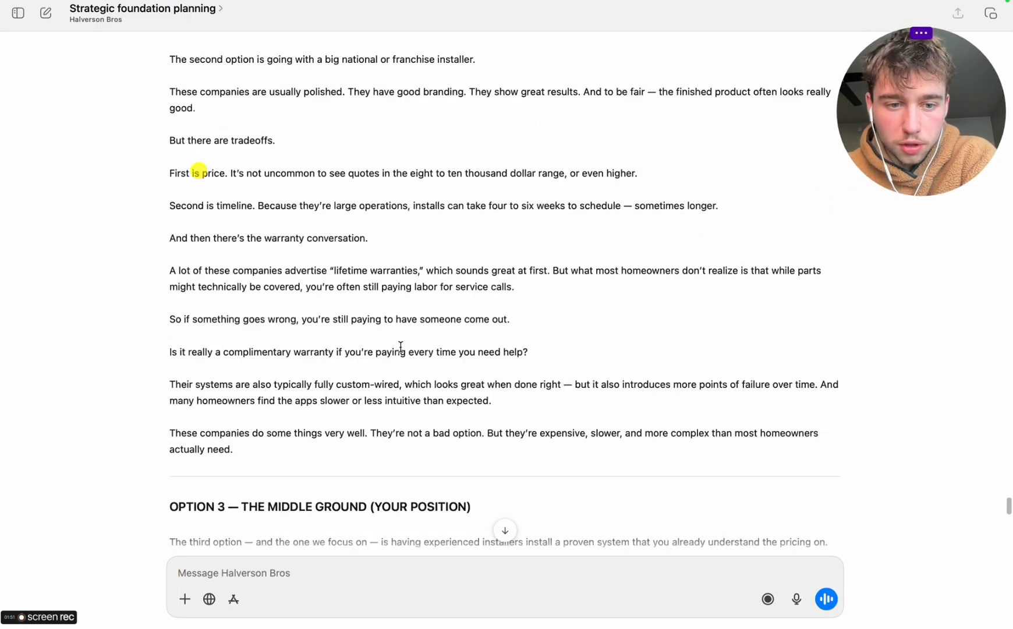
Review the script's Option 3, authority and "What you are not" positioning sections
scroll(400, 346, "down", 15)
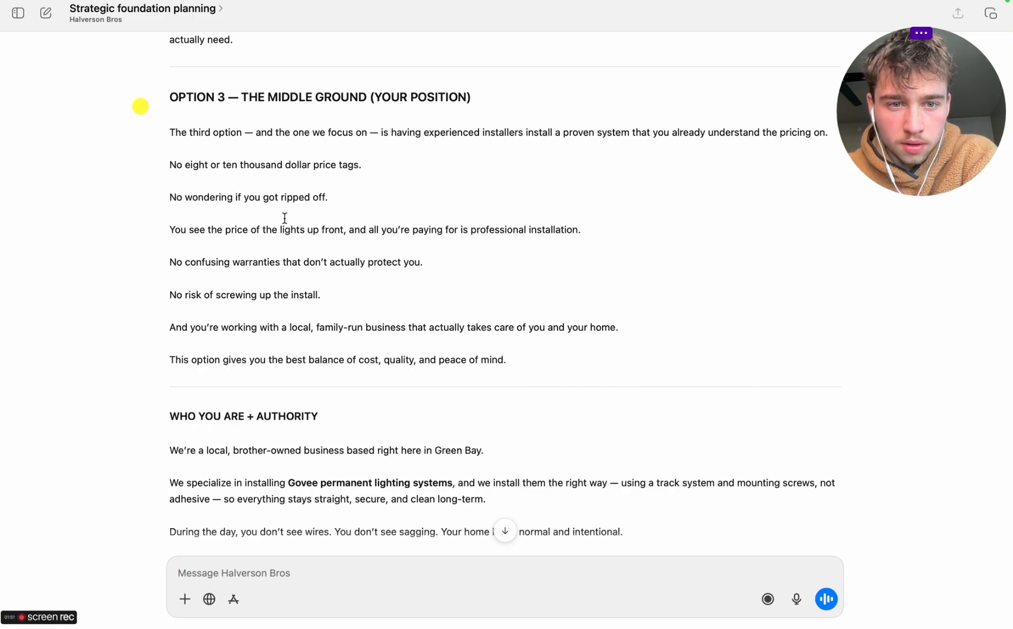
scroll(260, 372, "down", 8)
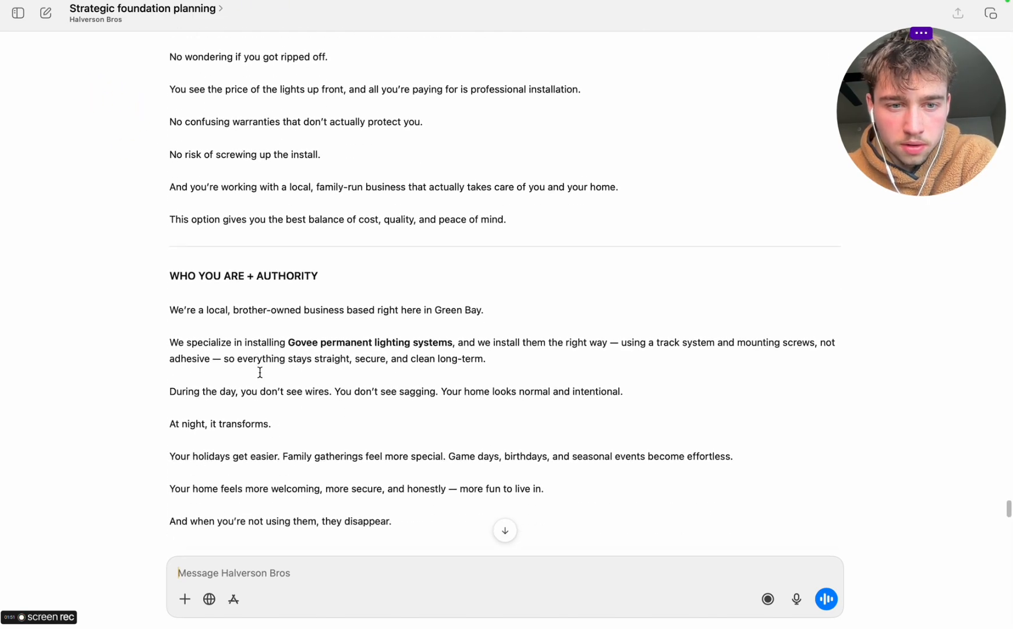
scroll(261, 372, "down", 2)
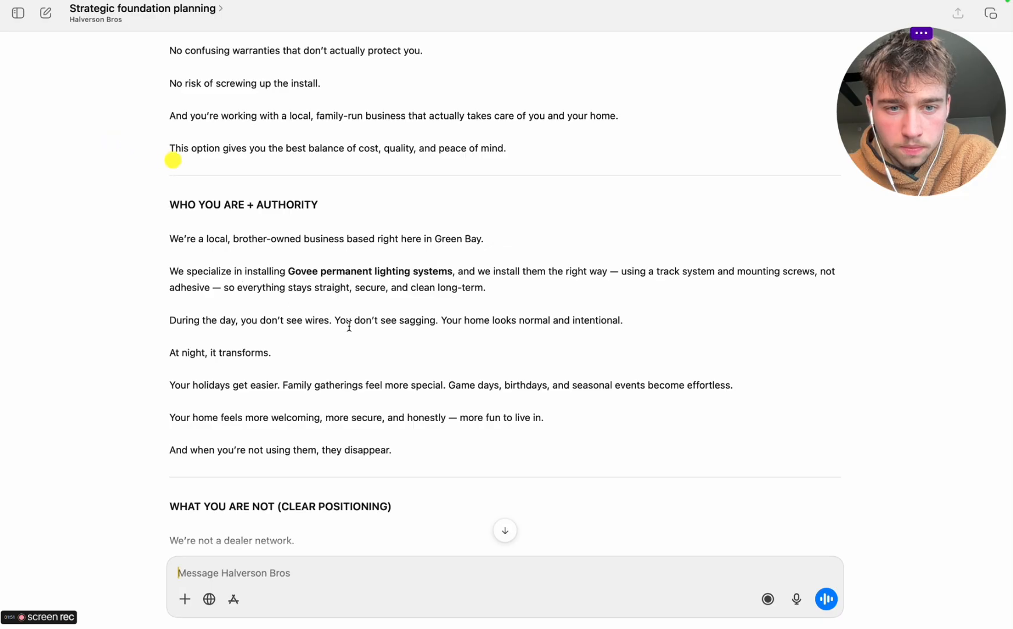
scroll(349, 325, "down", 2)
scroll(349, 325, "down", 2)
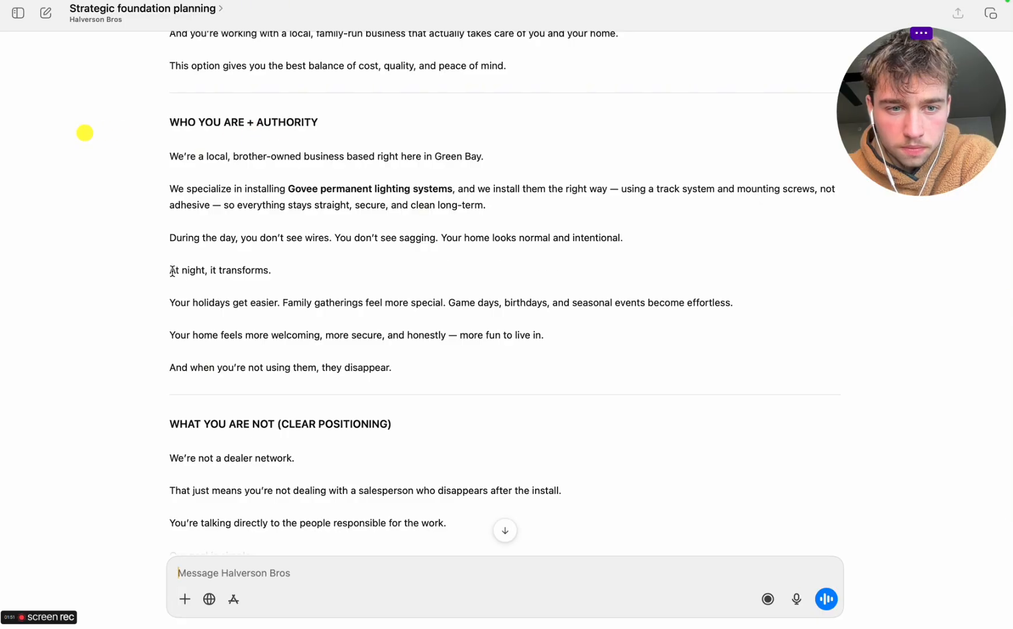
scroll(181, 302, "down", 2)
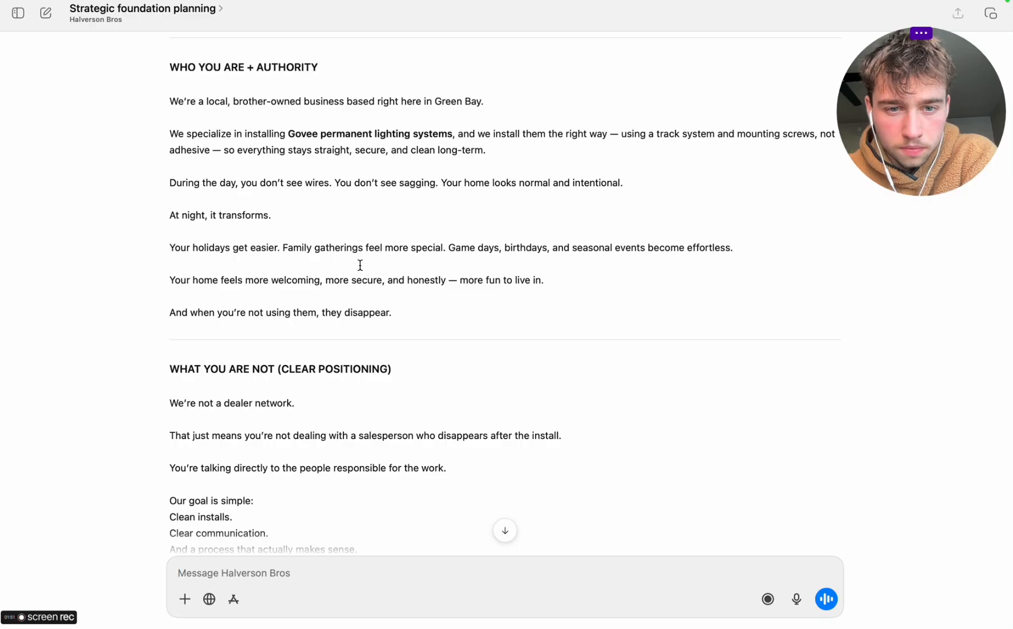
scroll(360, 265, "down", 4)
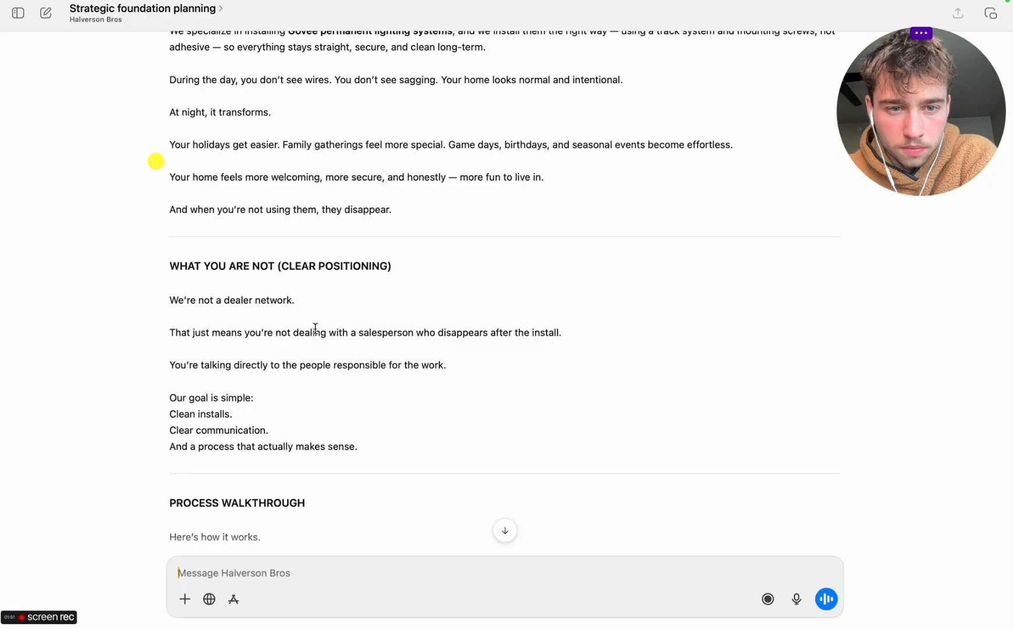
scroll(315, 328, "down", 5)
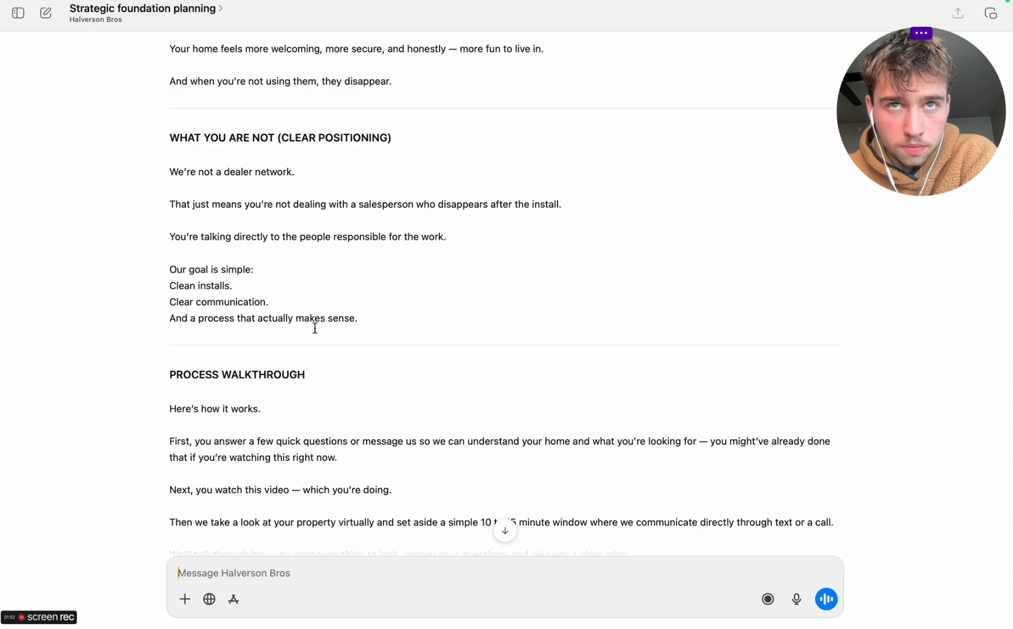
scroll(213, 343, "down", 5)
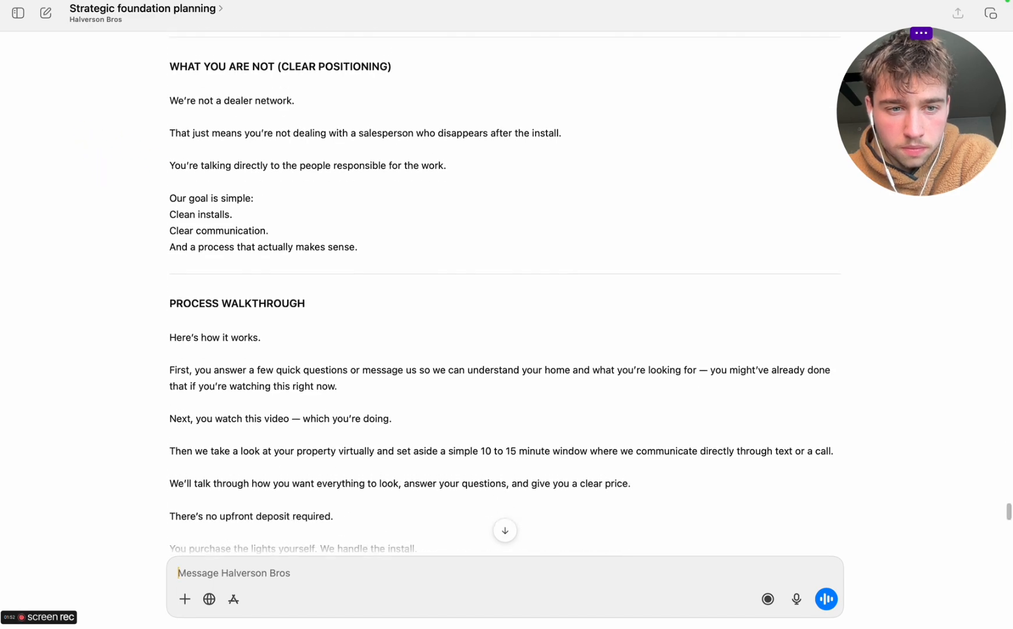
Review the rest of the script from the process walkthrough through pressure relief, audience fit and the CTA
scroll(214, 344, "down", 3)
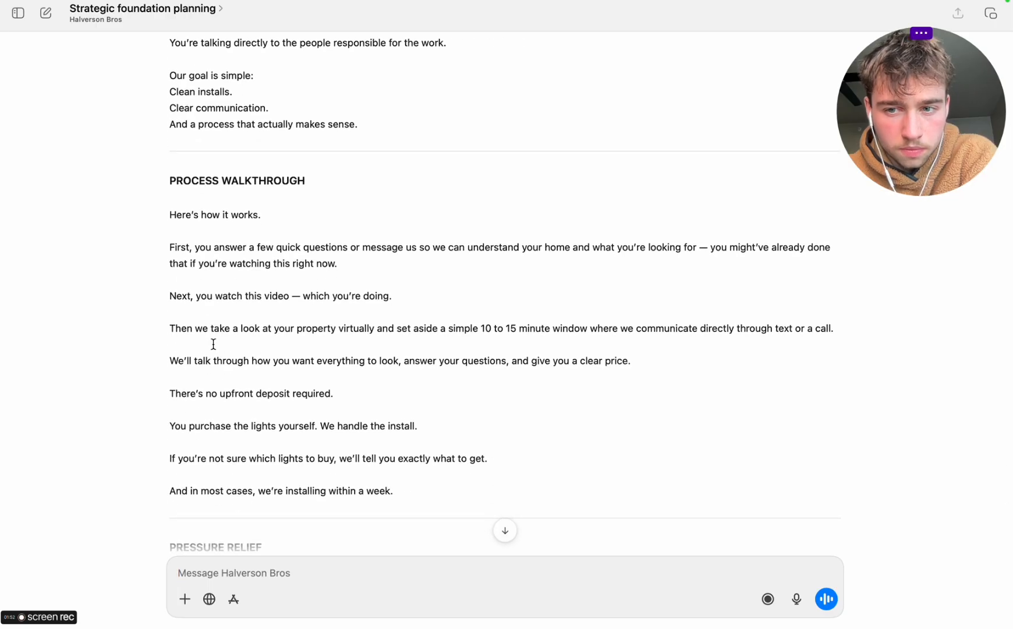
scroll(214, 344, "down", 2)
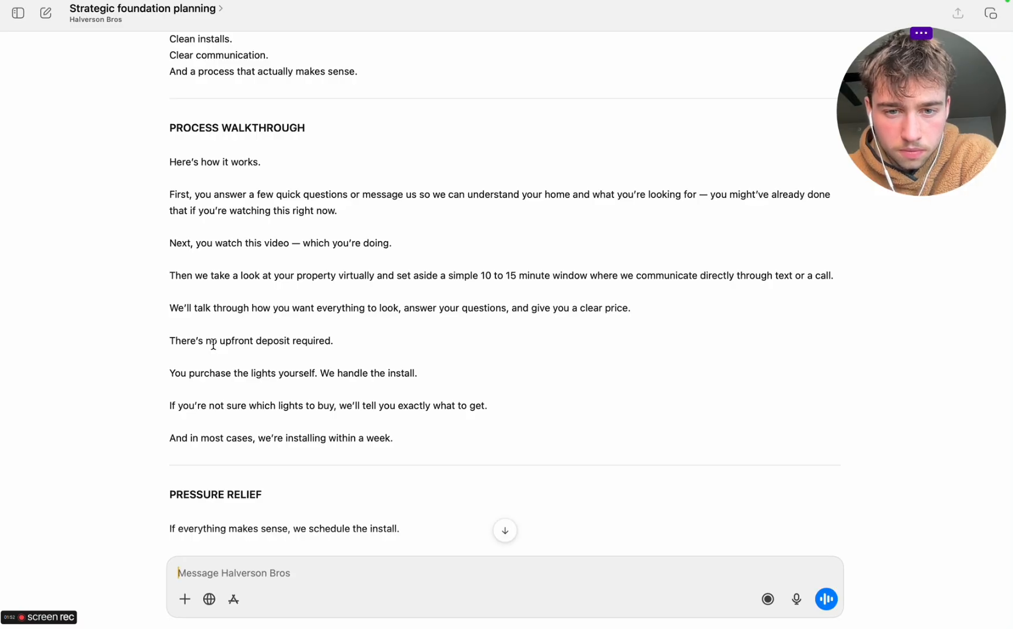
scroll(213, 344, "down", 2)
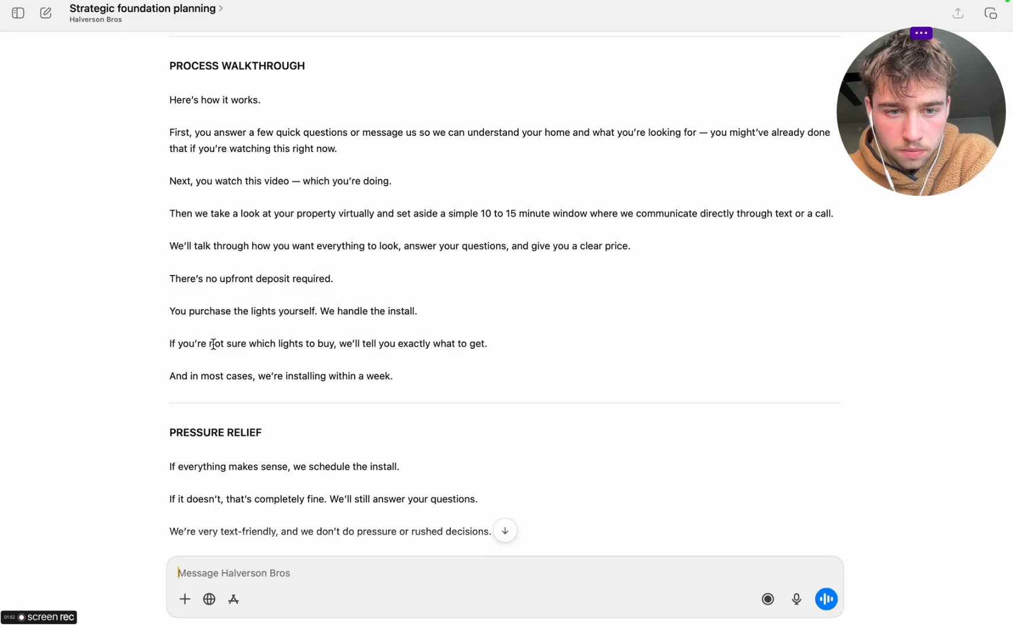
scroll(299, 413, "down", 4)
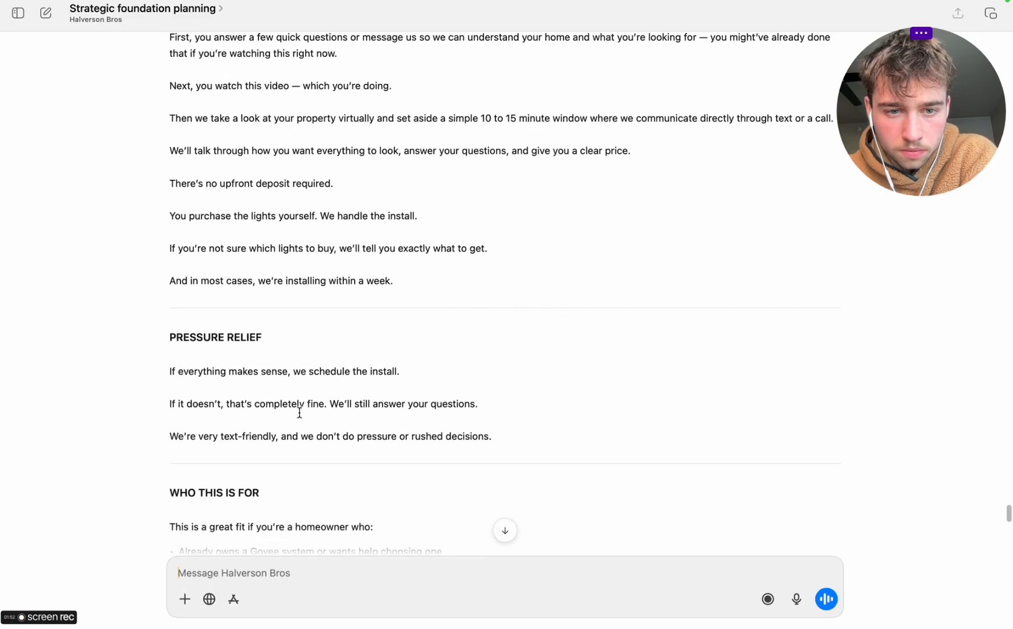
scroll(300, 412, "down", 3)
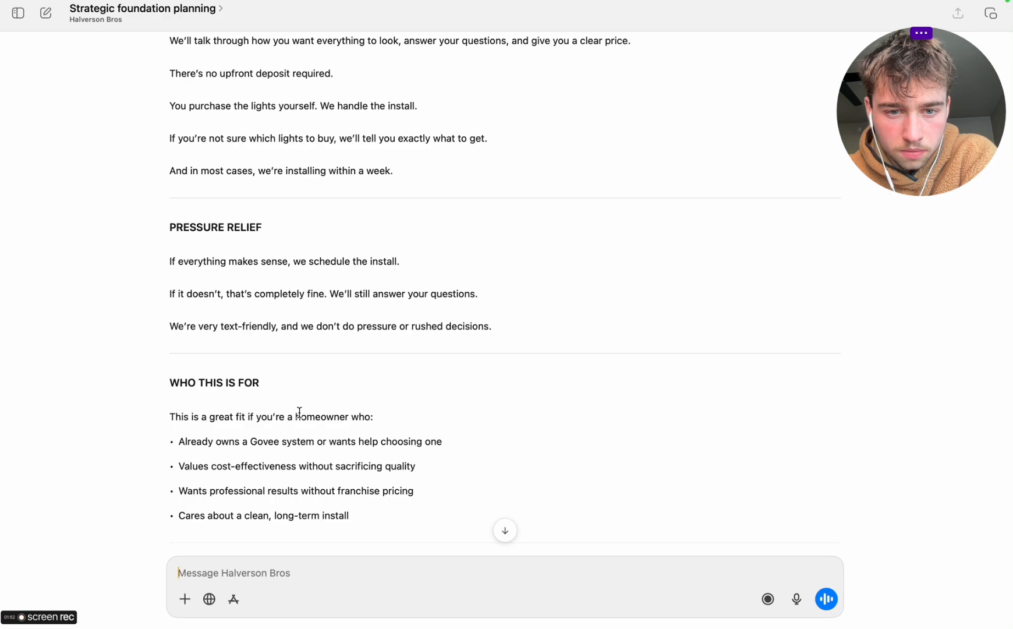
scroll(299, 412, "down", 5)
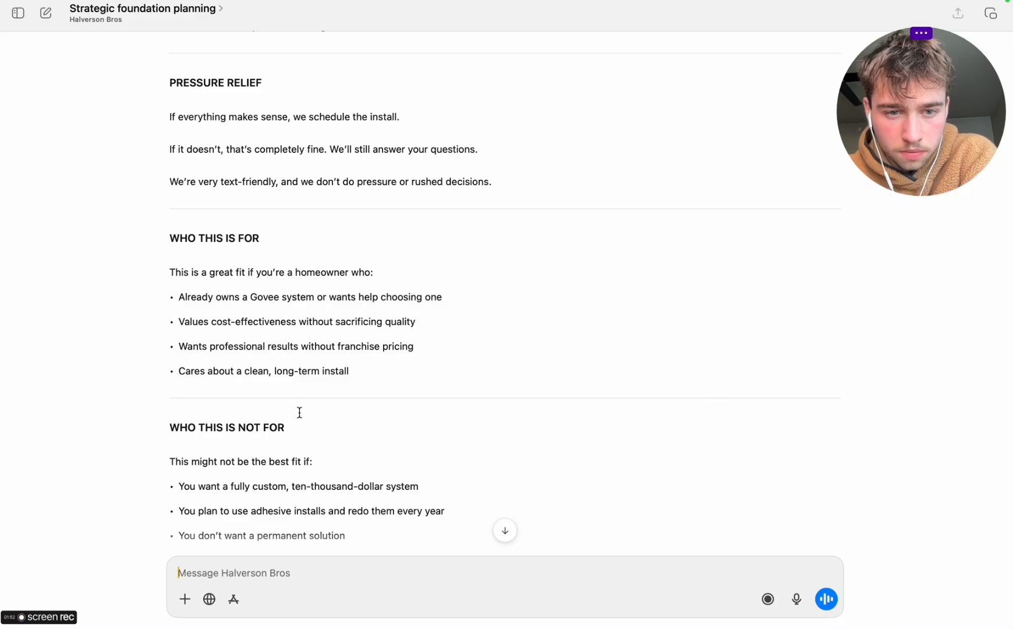
scroll(299, 412, "down", 3)
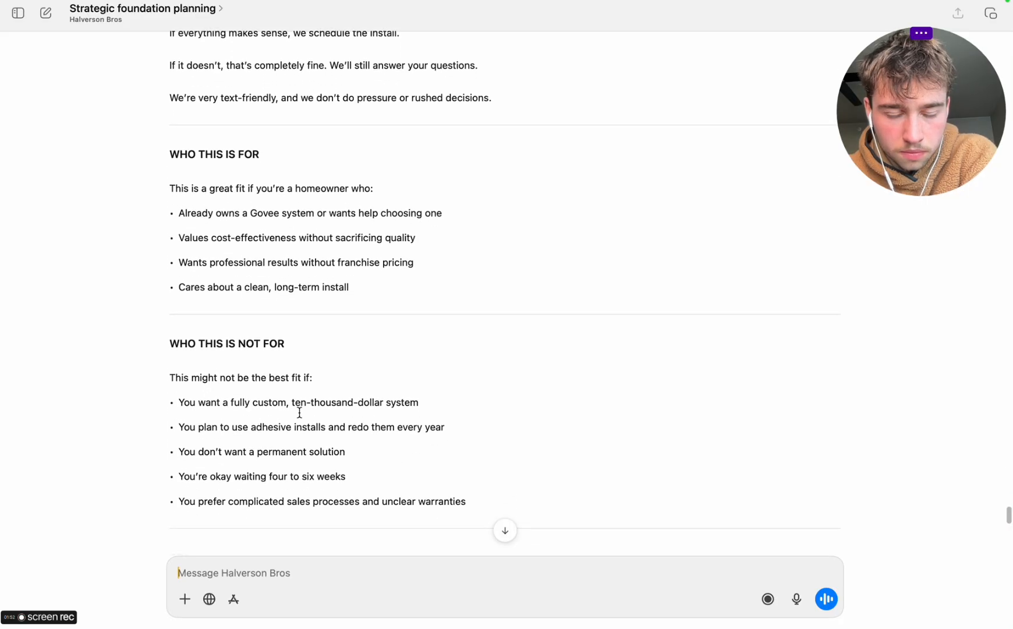
scroll(299, 412, "down", 4)
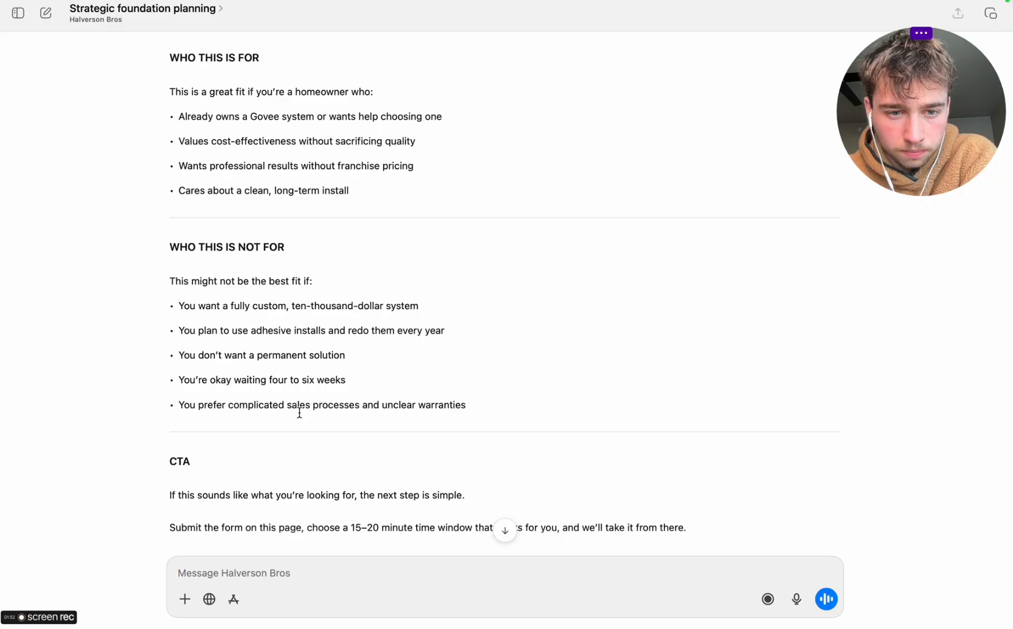
scroll(299, 413, "down", 4)
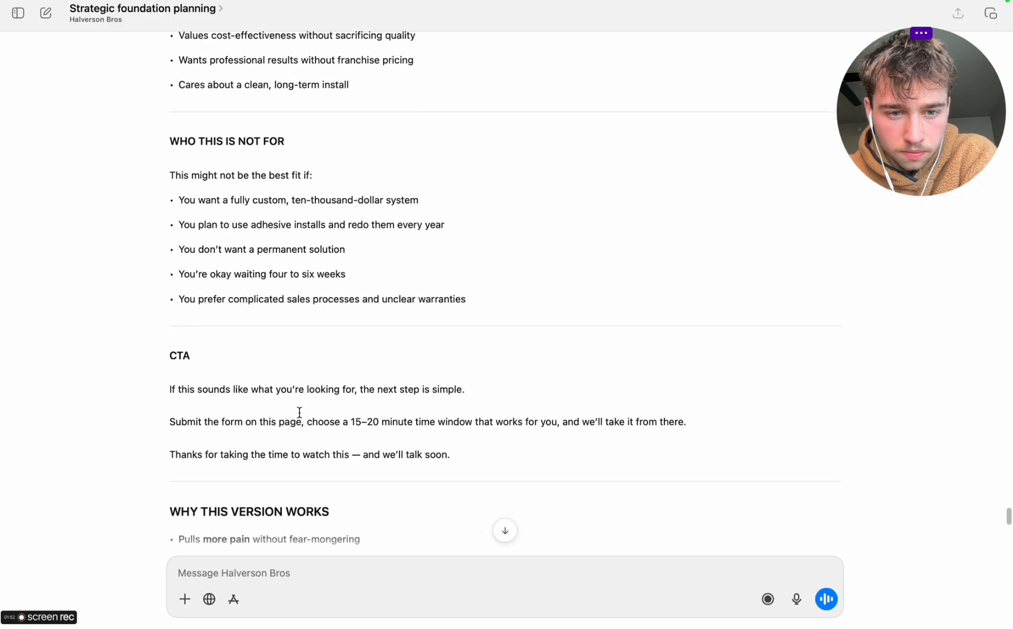
scroll(299, 412, "down", 7)
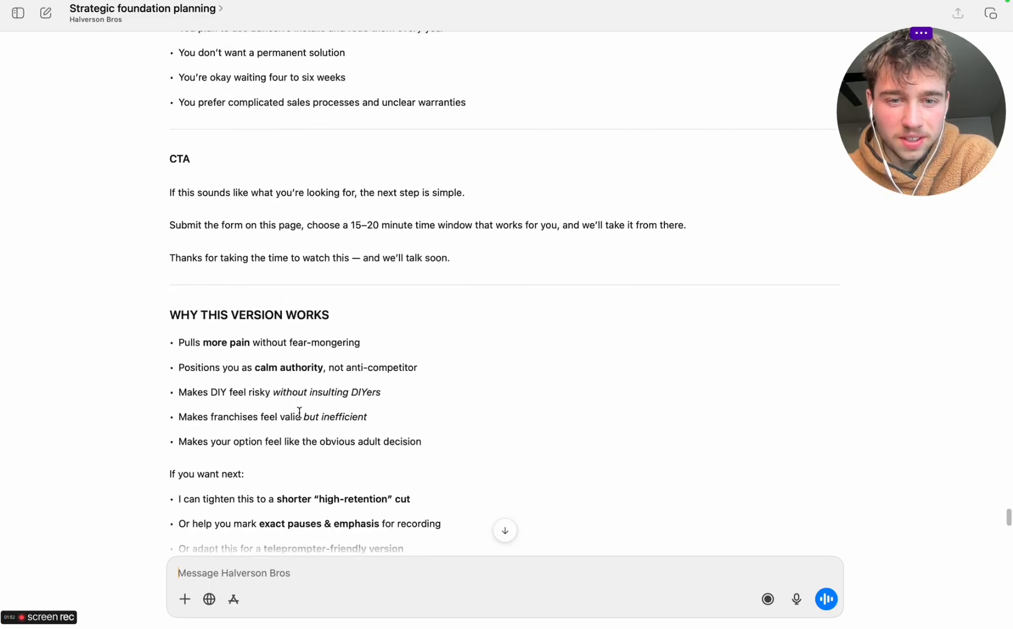
scroll(299, 413, "down", 4)
scroll(300, 413, "up", 7)
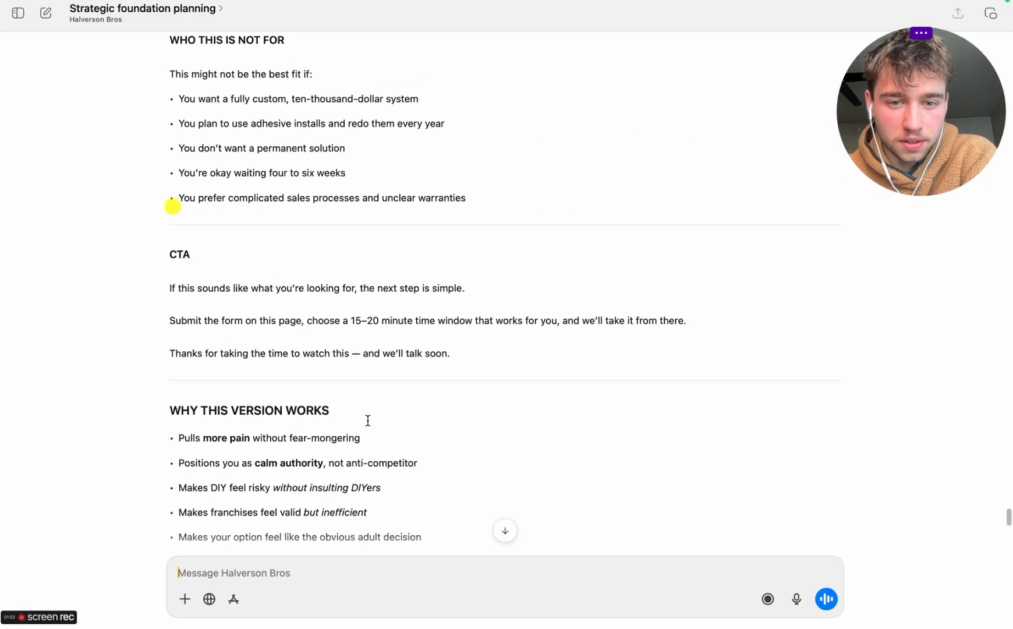
Select the full VSL v2 script, from the closing thank-you line of the CTA back up to the HOOK heading
left_click_drag(453, 353, 342, 117)
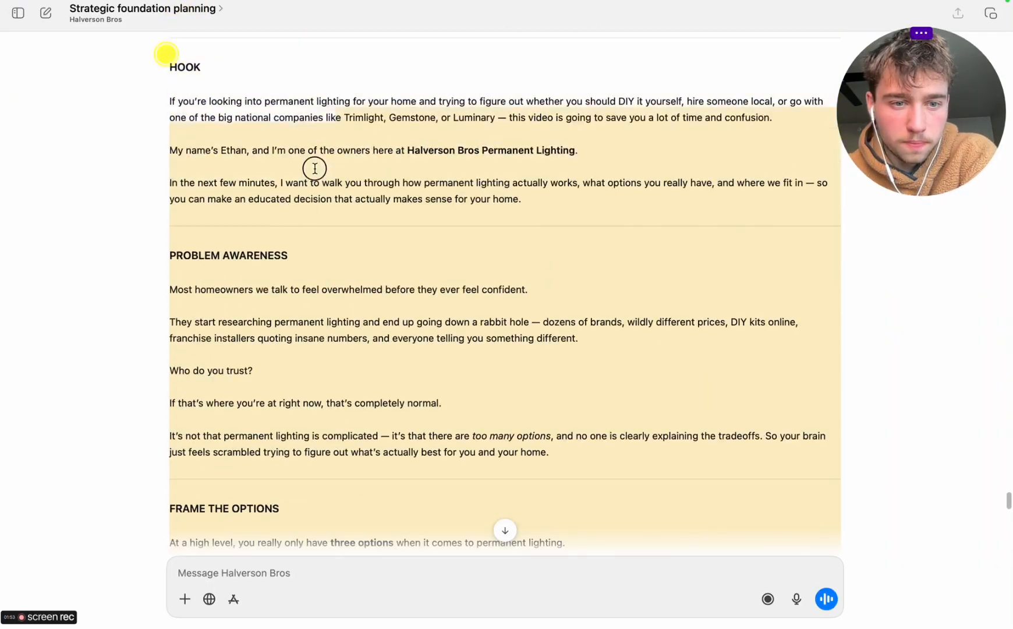
left_click_drag(166, 53, 162, 13)
key("ctrl+c")
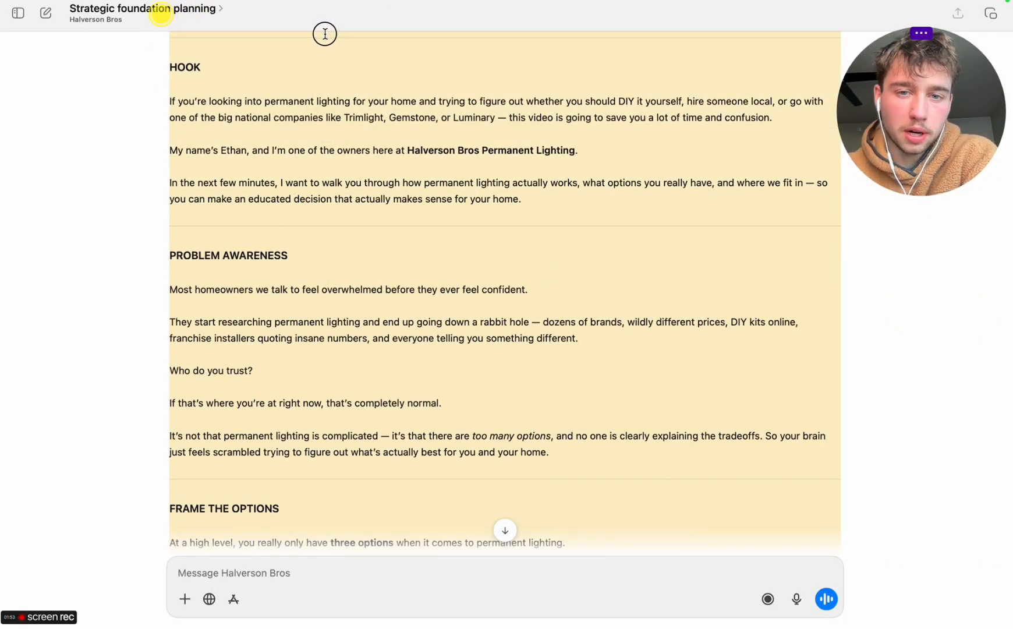
left_click_drag(325, 34, 151, 410)
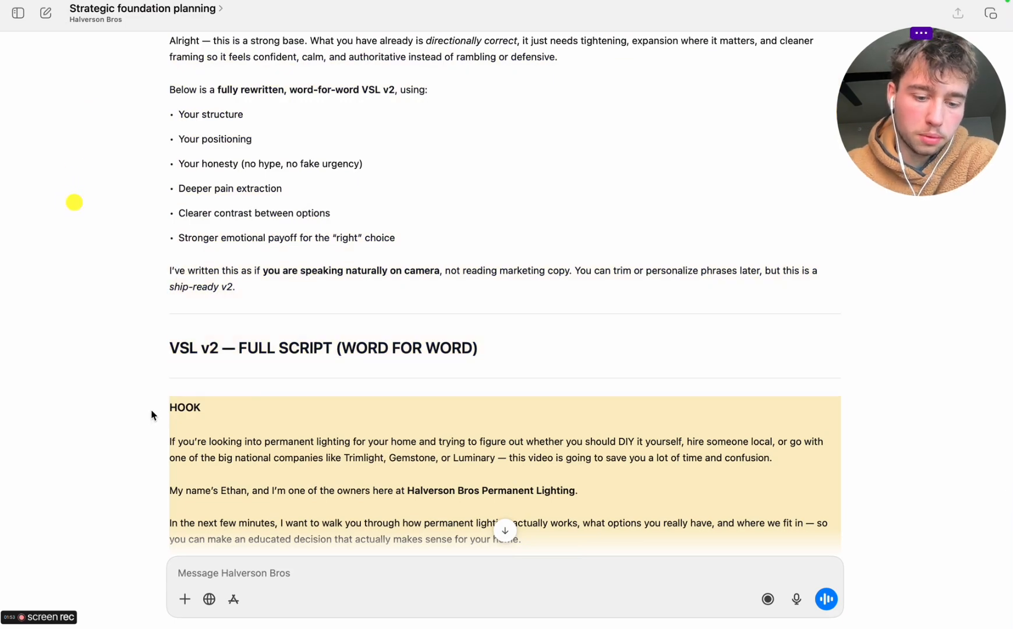
Switch to the "Permanent Lighting VSL - 12.19.25" document in Google Docs and add a new document tab
key("ctrl+Right")
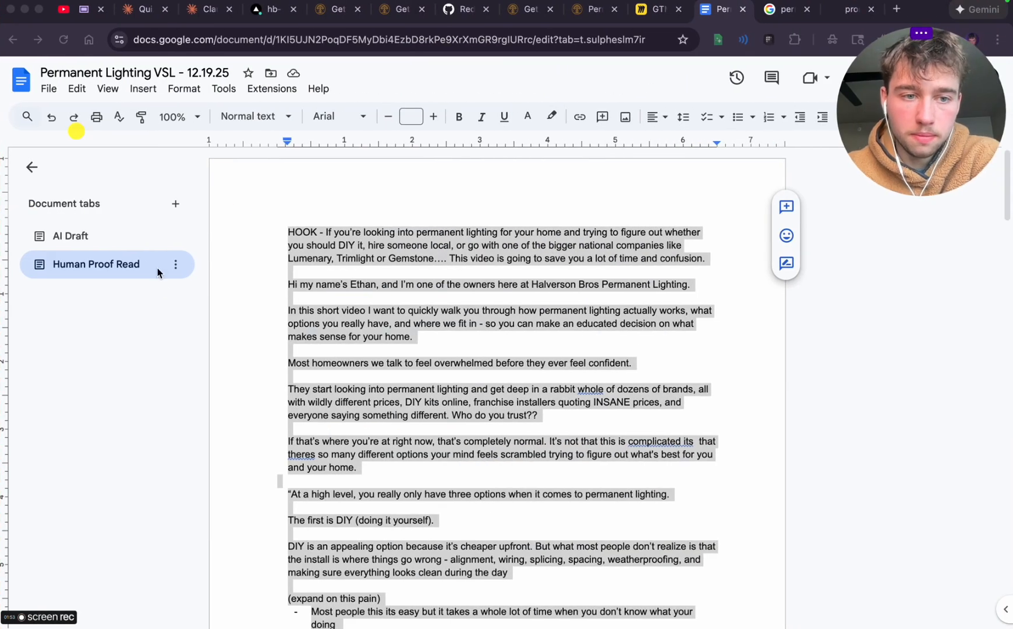
left_click(151, 305)
left_click(178, 205)
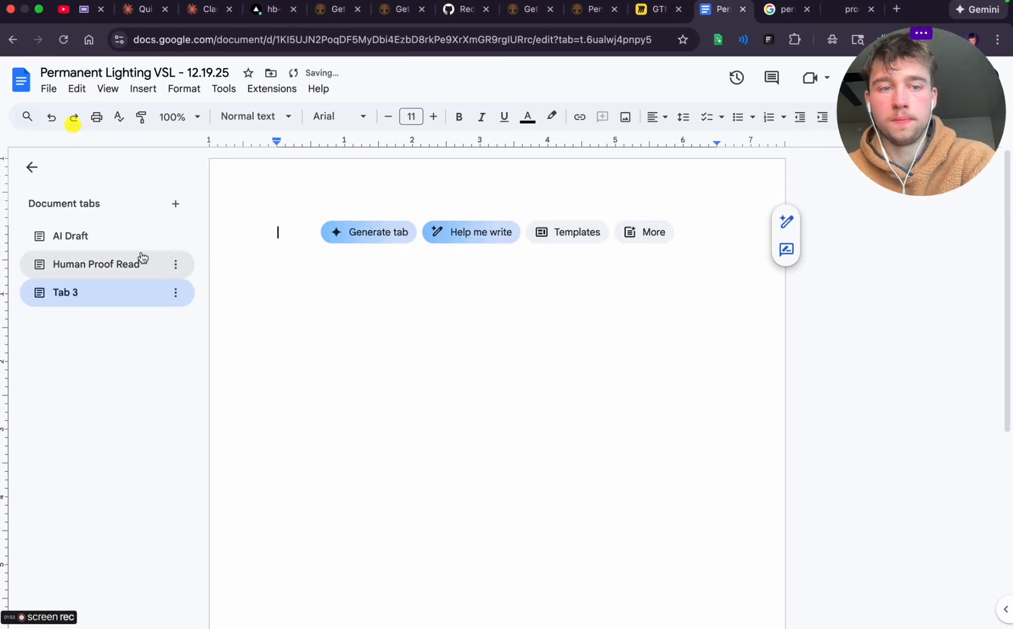
Rename the AI Draft document tab to "AI Draft V1"
left_click(117, 239)
left_click(175, 237)
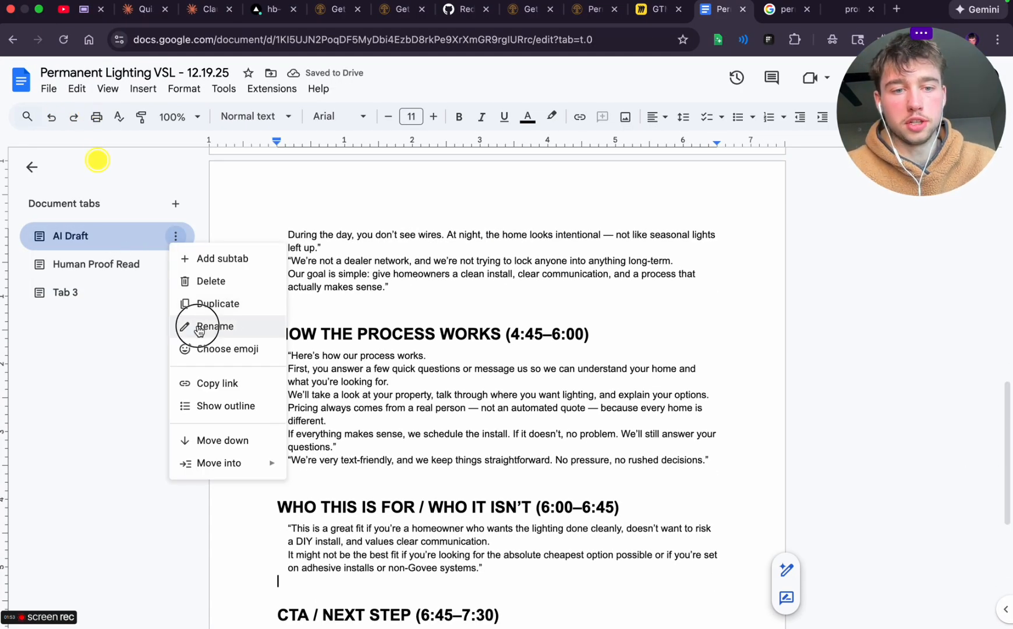
left_click(192, 325)
left_click(104, 235)
type("V")
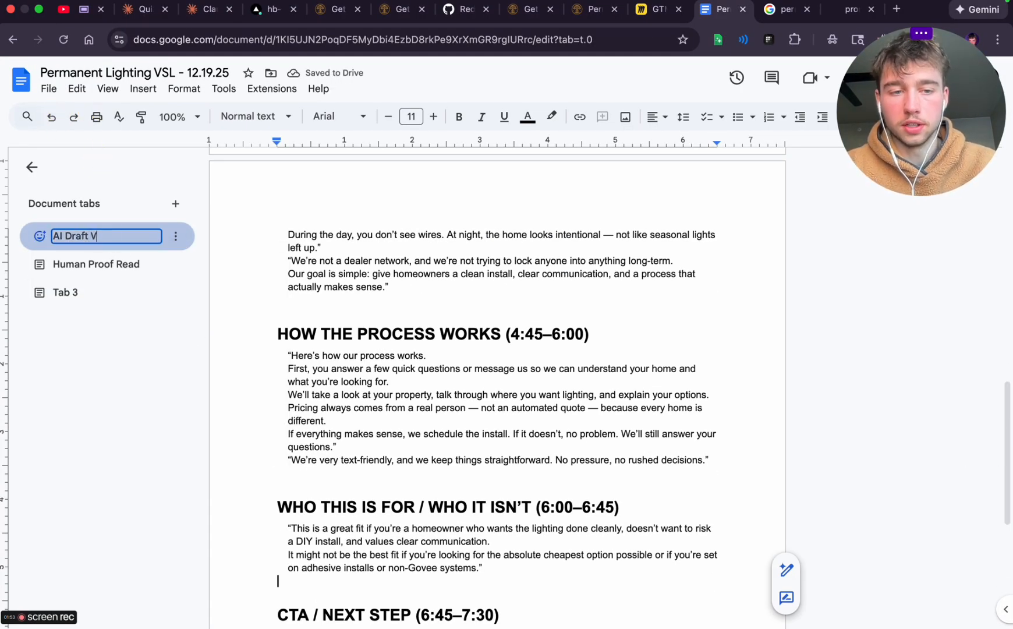
type("1")
key("Return")
Rename the new document tab Tab 3 to "AI V2"
left_click(100, 290)
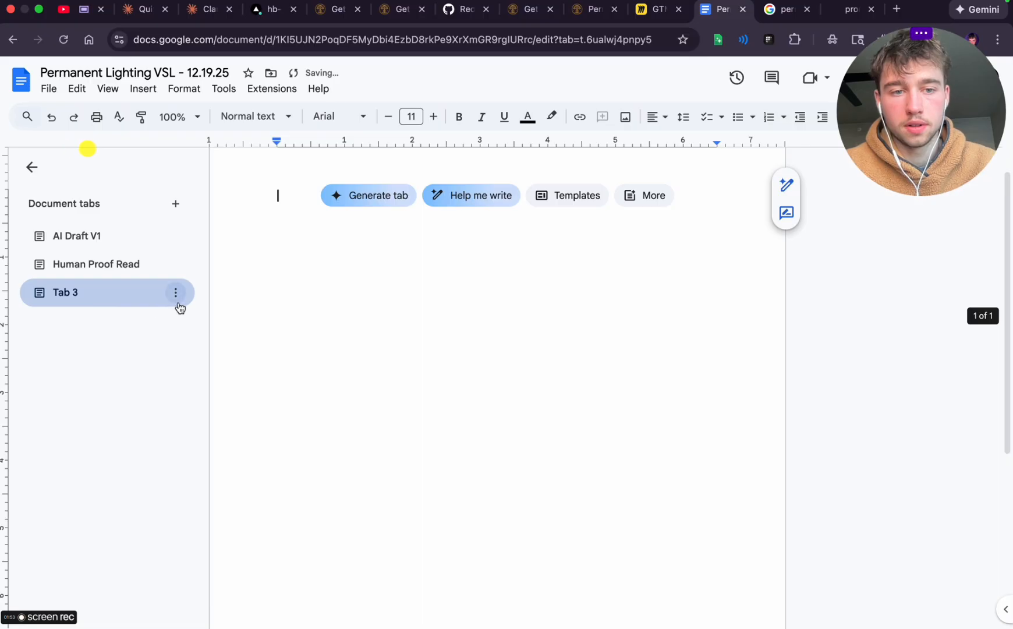
left_click(177, 299)
left_click(216, 382)
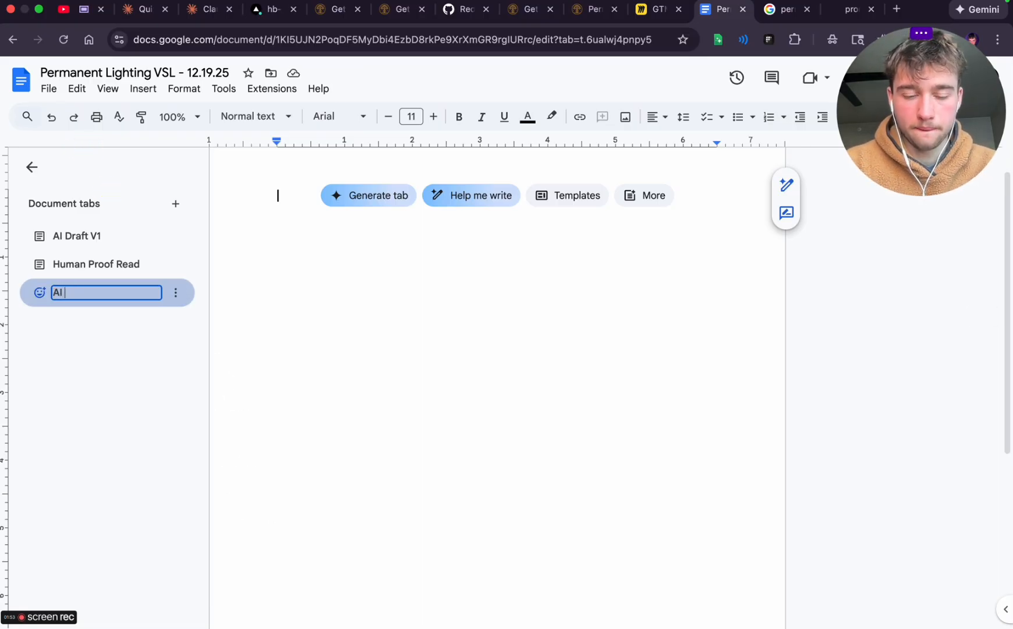
type("AI V2")
key("Return")
Paste the copied VSL script into the empty AI V2 document tab
left_click(196, 179)
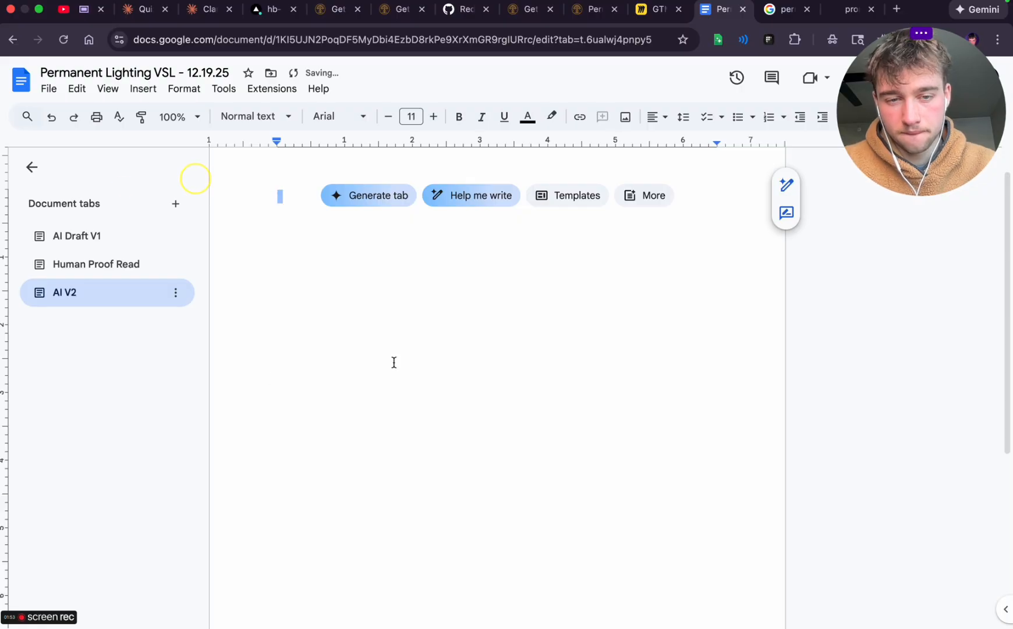
key("ctrl+v")
scroll(337, 311, "up", 20)
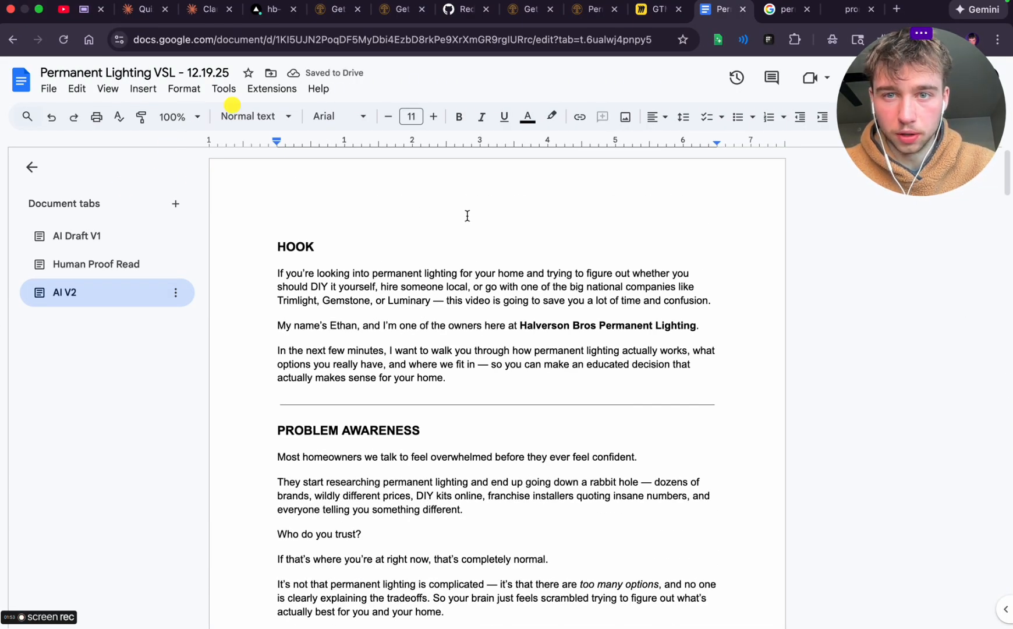
Close the Google results for permanent lighting in Green Bay and open the latest hb-outdoor-lighting-website deployment's preview site from Vercel
left_click(782, 9)
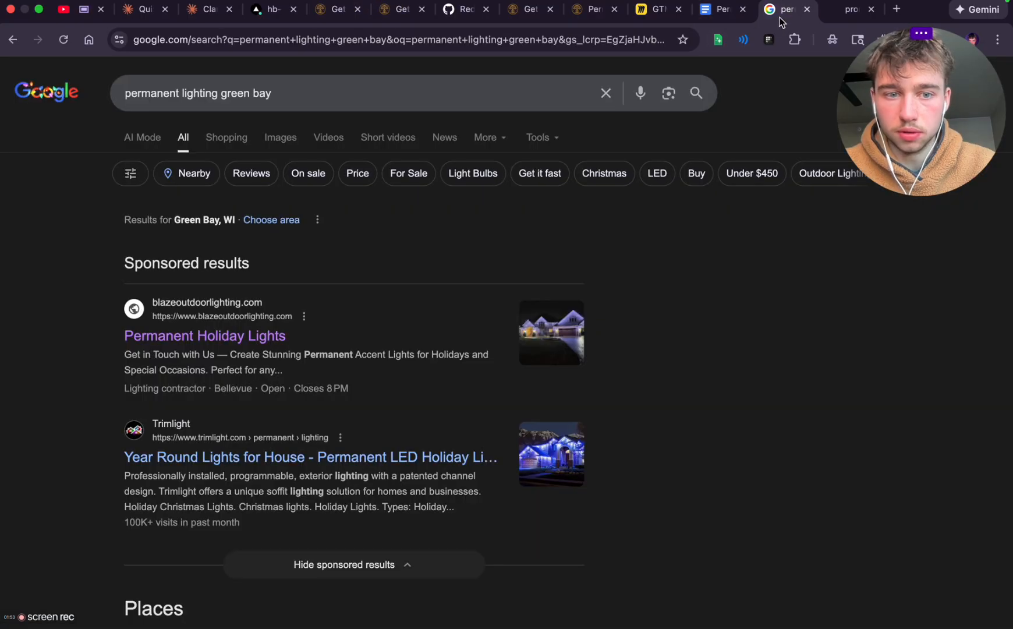
left_click(806, 11)
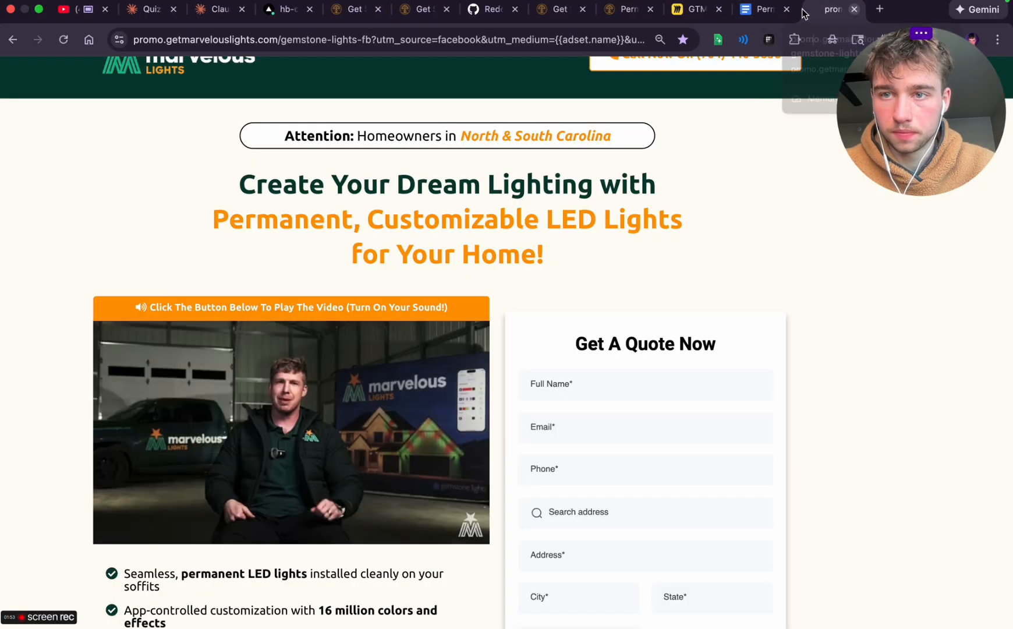
left_click(224, 16)
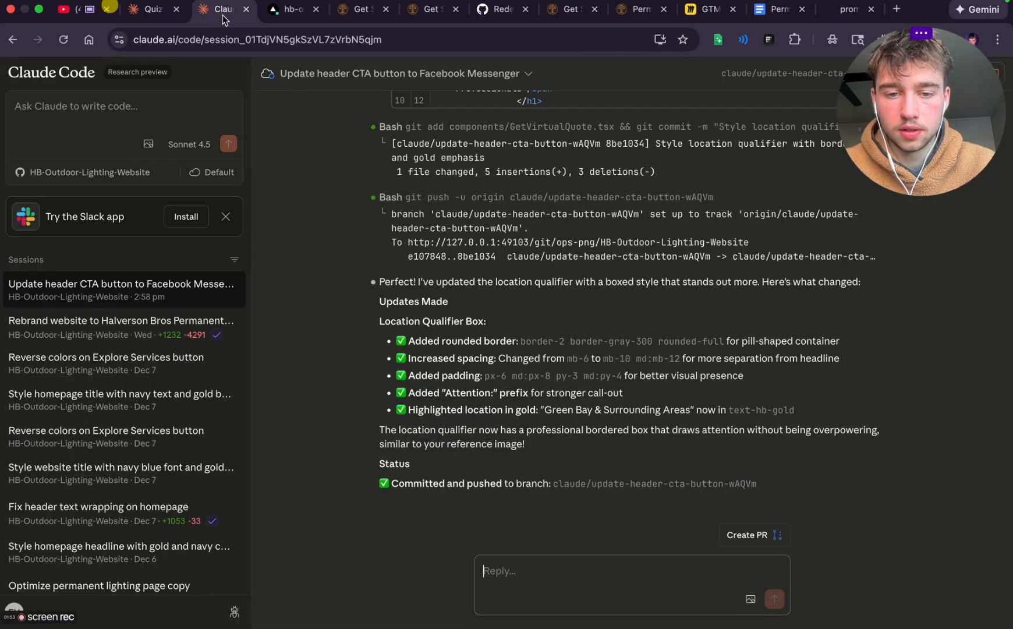
left_click(285, 9)
left_click(450, 79)
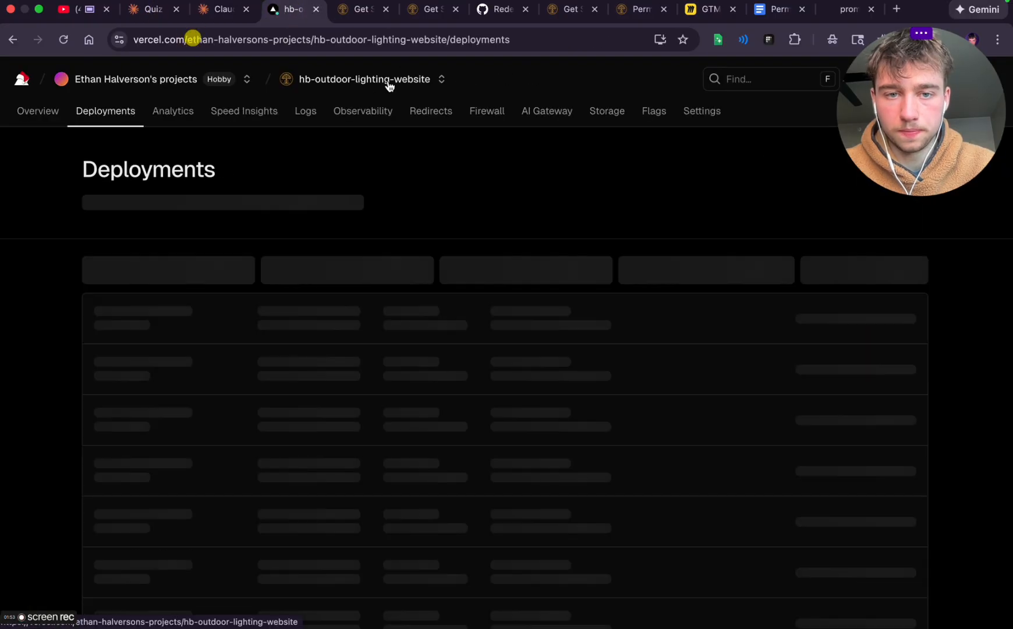
left_click(349, 317)
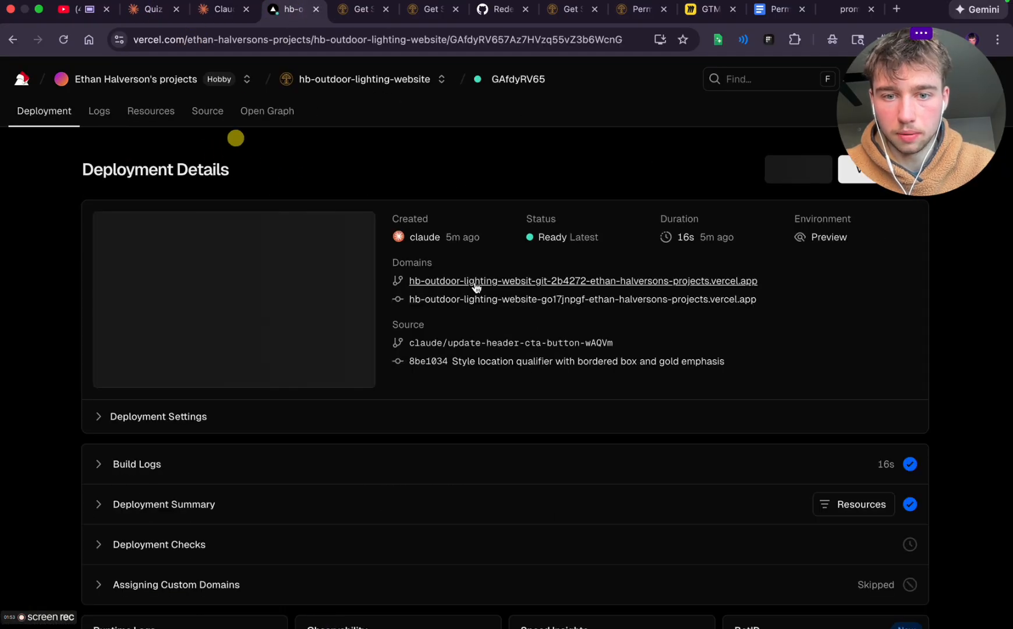
left_click(490, 283)
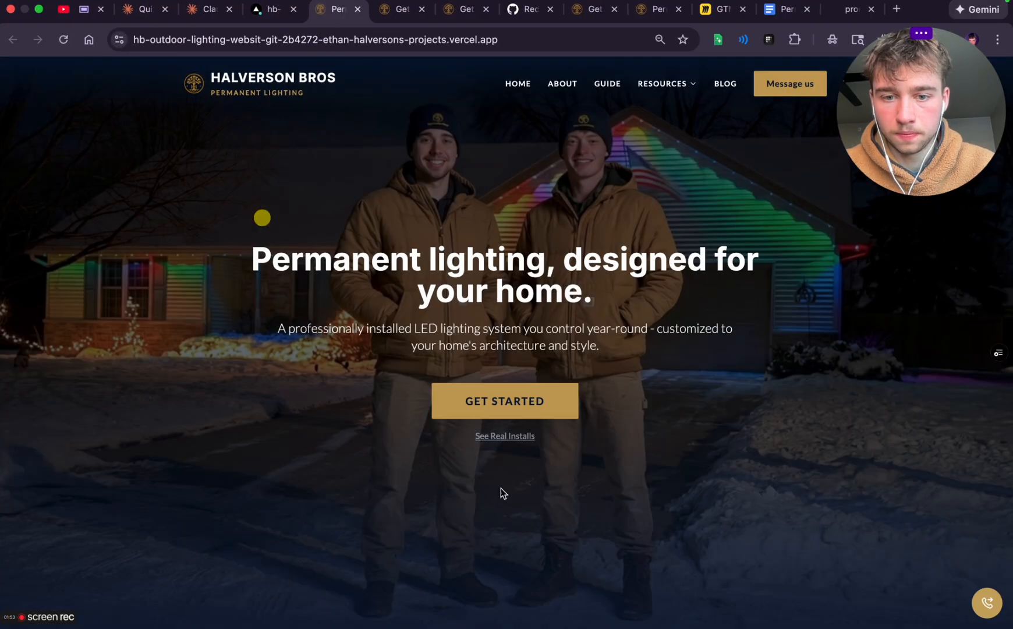
Open the site's Get Started page and review its location qualifier, headline, supporting text and the caption above the video placeholder
left_click(484, 389)
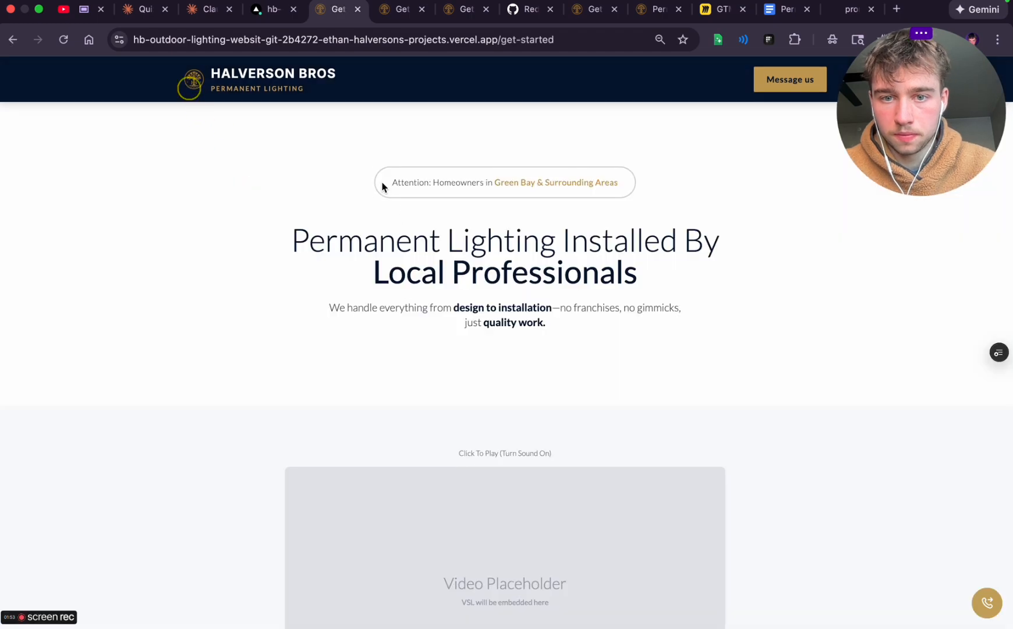
triple_click(381, 186)
scroll(400, 353, "down", 1)
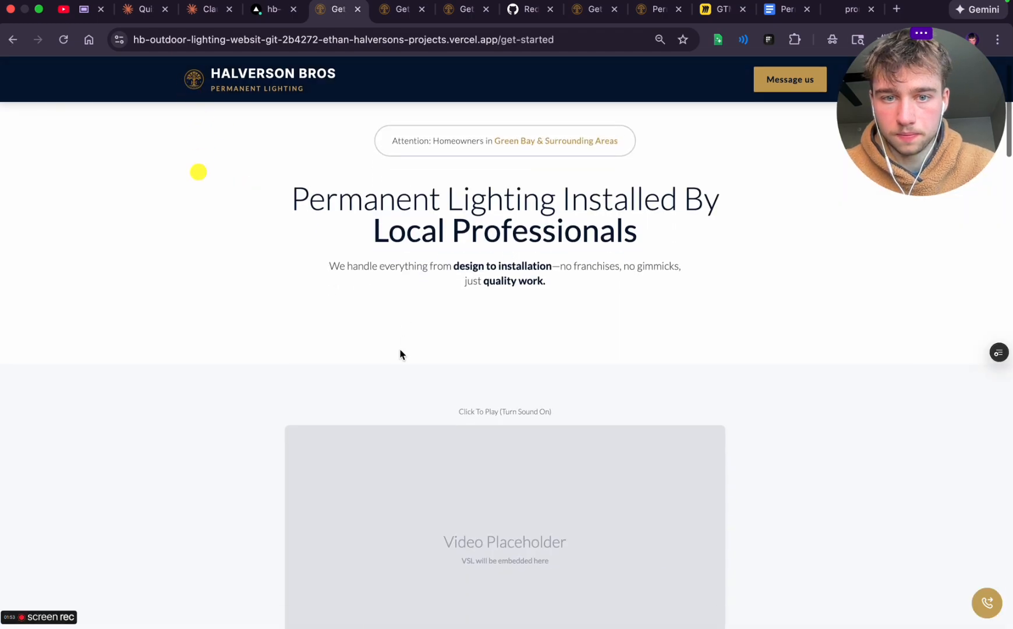
triple_click(342, 200)
triple_click(389, 261)
left_click(431, 335)
scroll(432, 337, "down", 5)
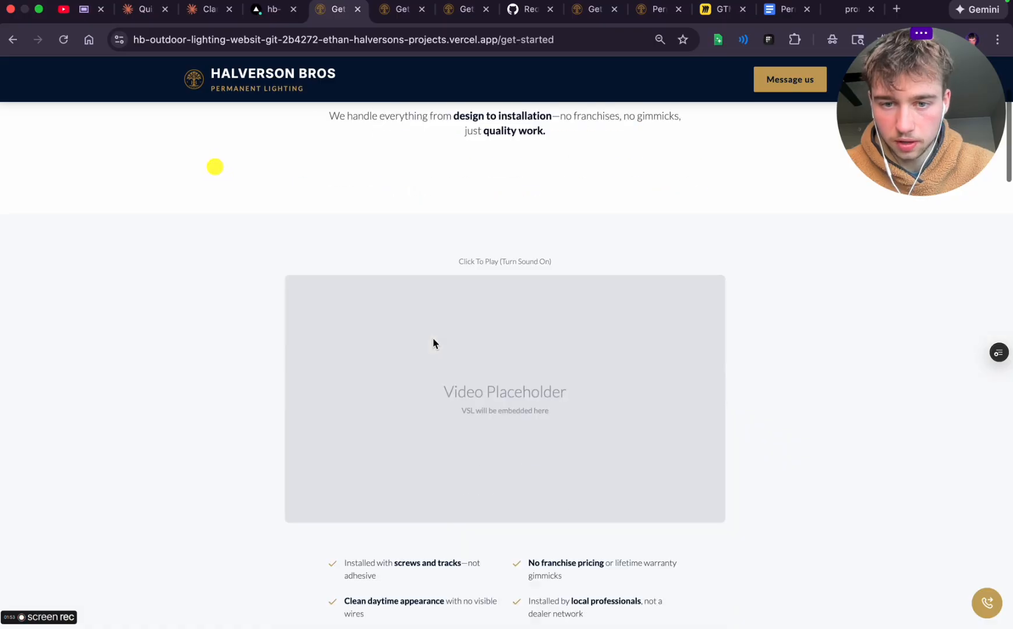
triple_click(483, 178)
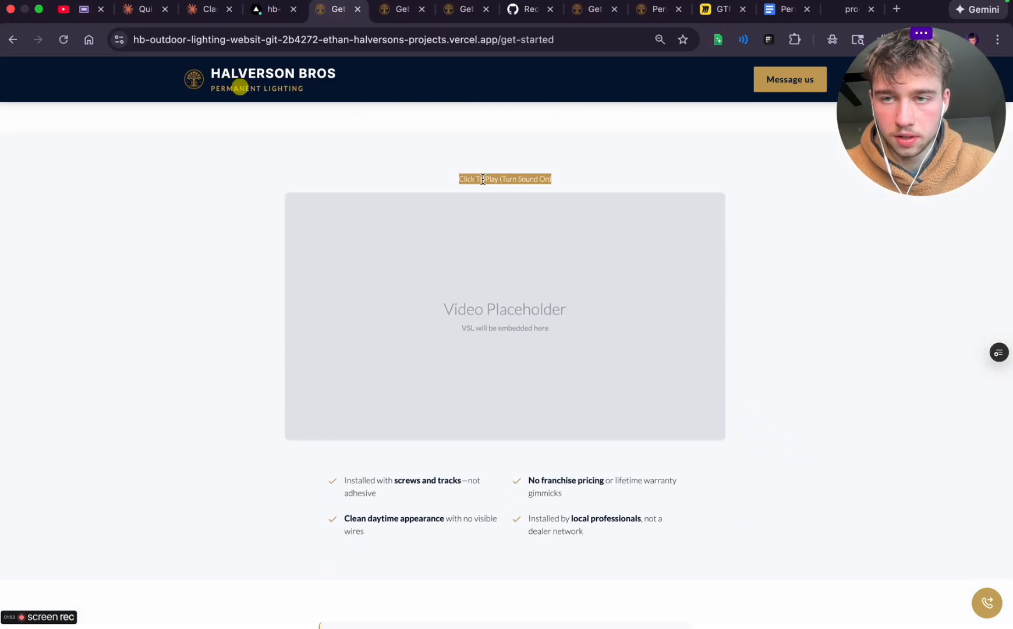
Switch to the Marvelous Lights landing page and capture a screenshot of the orange banner above its video
left_click(841, 9)
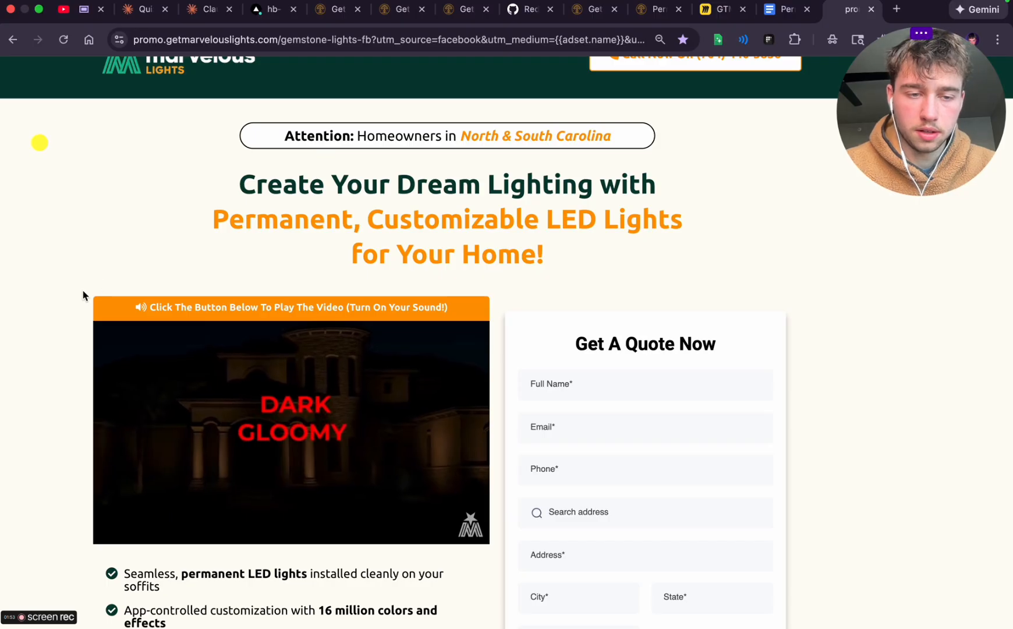
key("super+shift+4")
left_click_drag(87, 290, 502, 319)
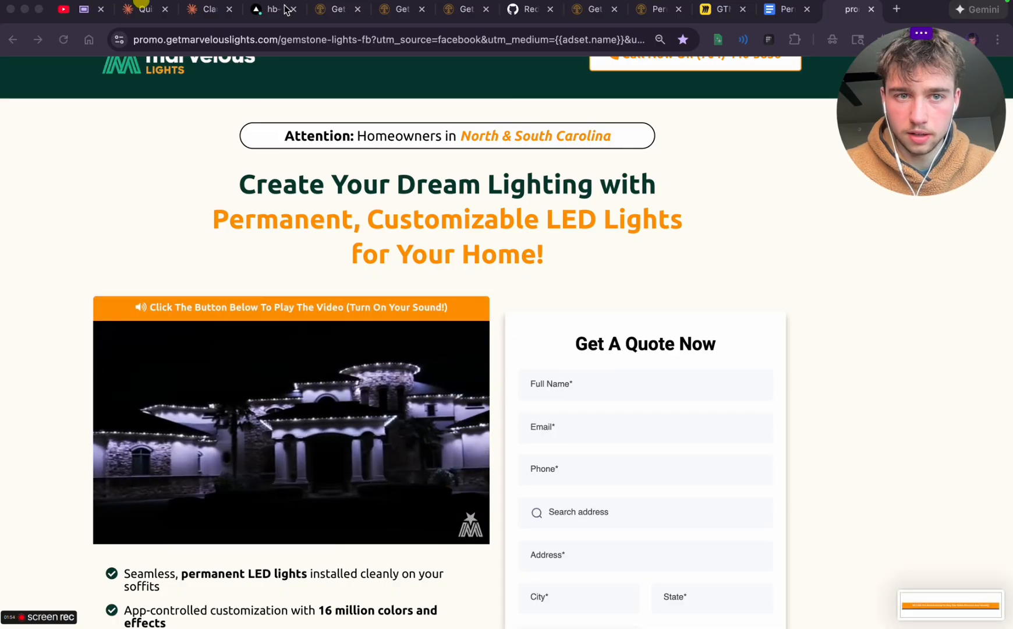
Switch to the Claude Code session "Update header CTA button to Facebook Messenger" and attach the orange banner screenshot to the reply
left_click(207, 17)
left_click(750, 599)
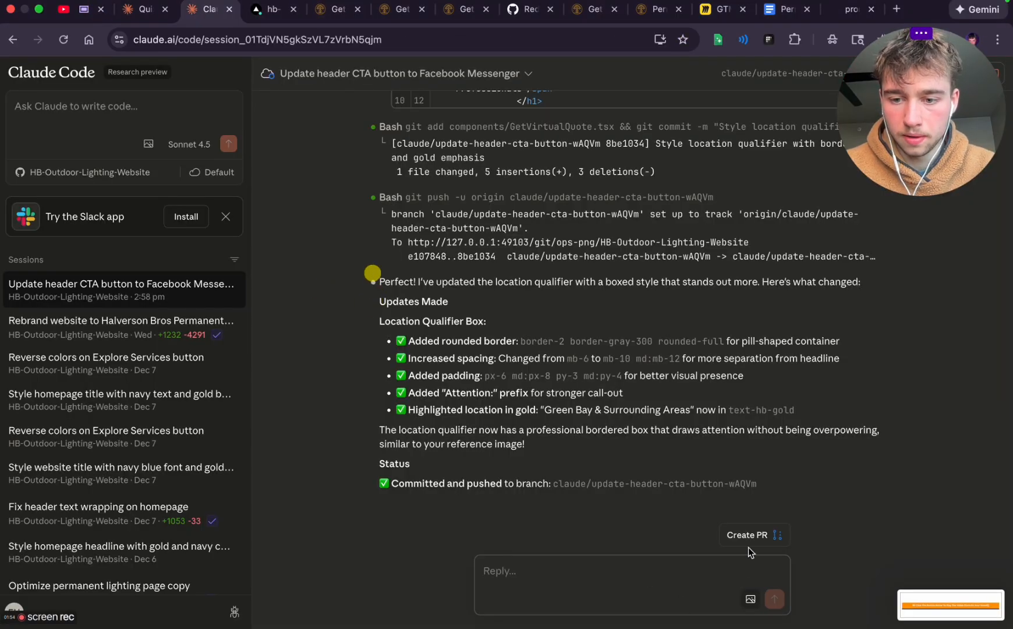
left_click(399, 289)
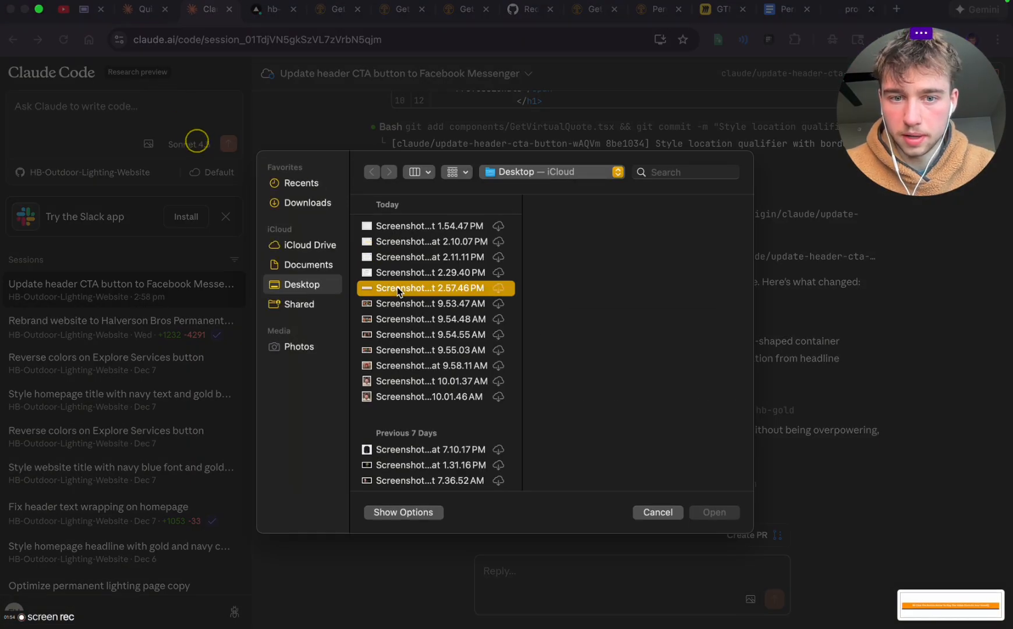
left_click(401, 319)
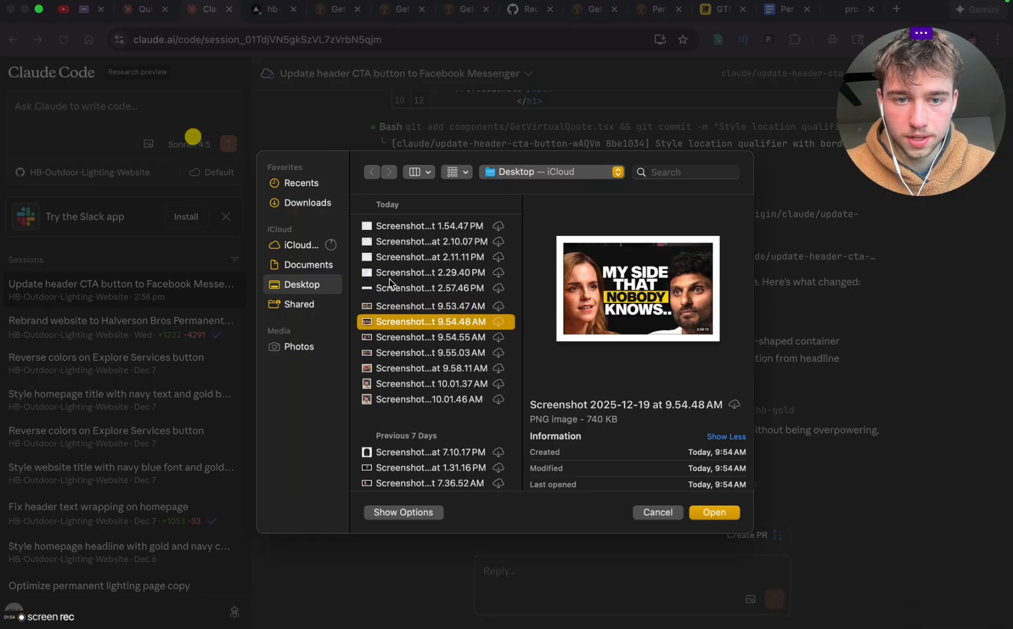
double_click(390, 304)
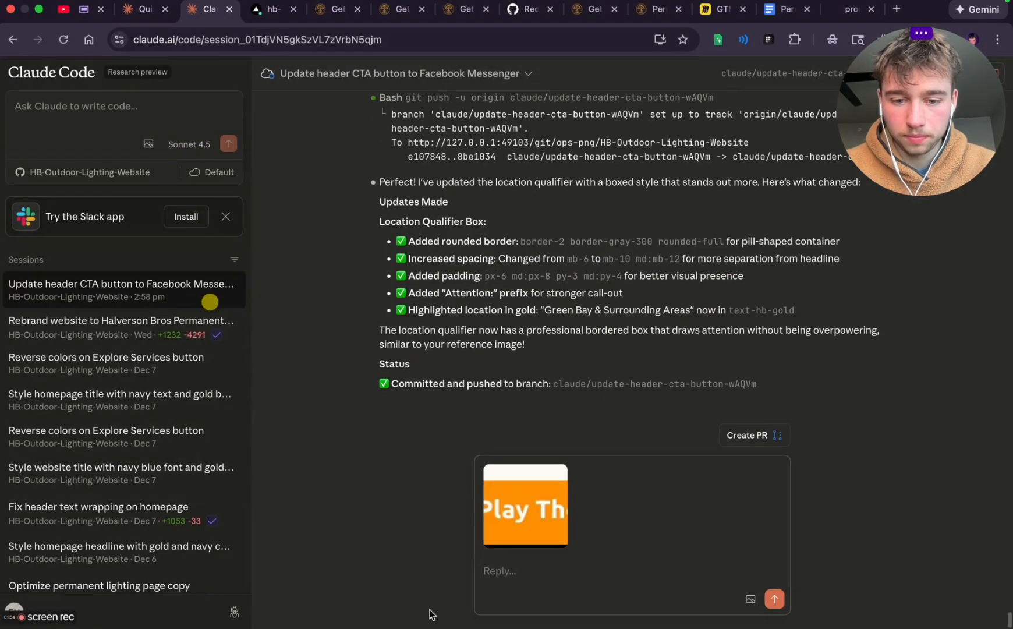
Begin the reply with "alright now please fot the section right above the VSL -"
type("alright n")
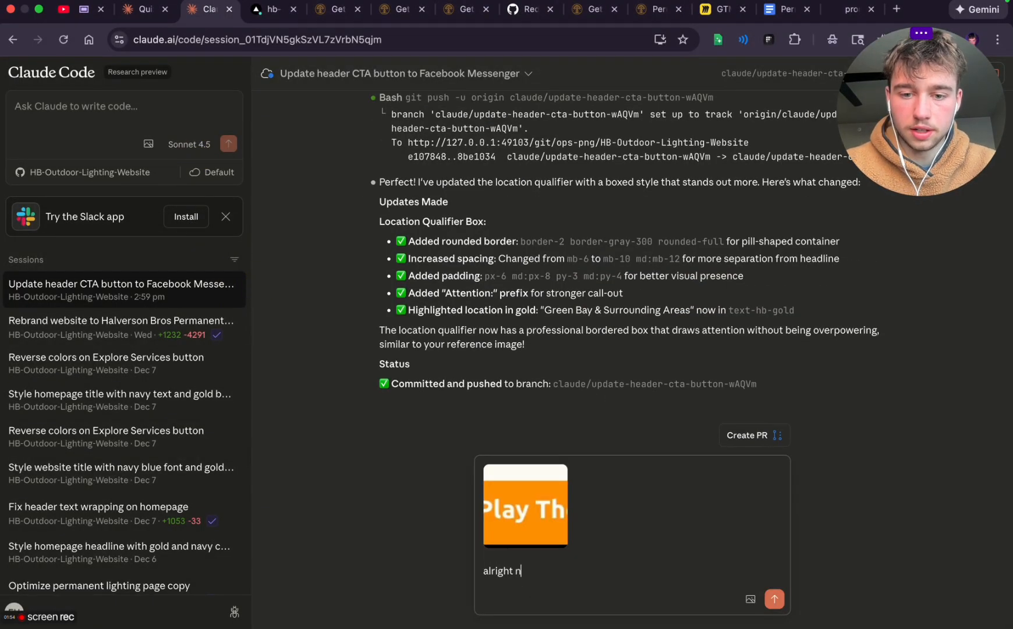
type("w")
key("BackSpace")
left_click(258, 283)
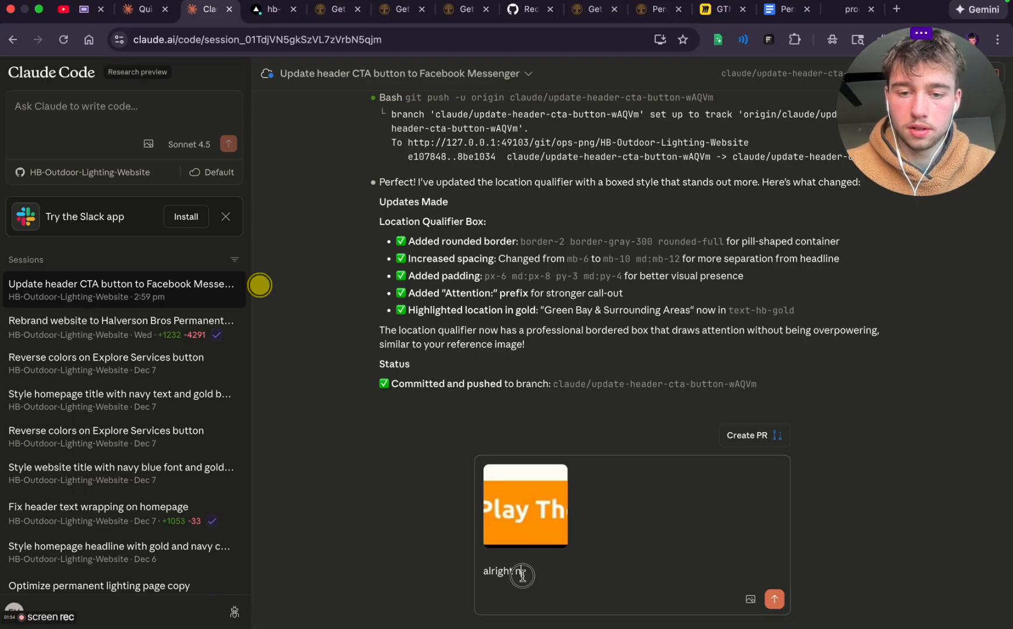
type("ow please fot the sect")
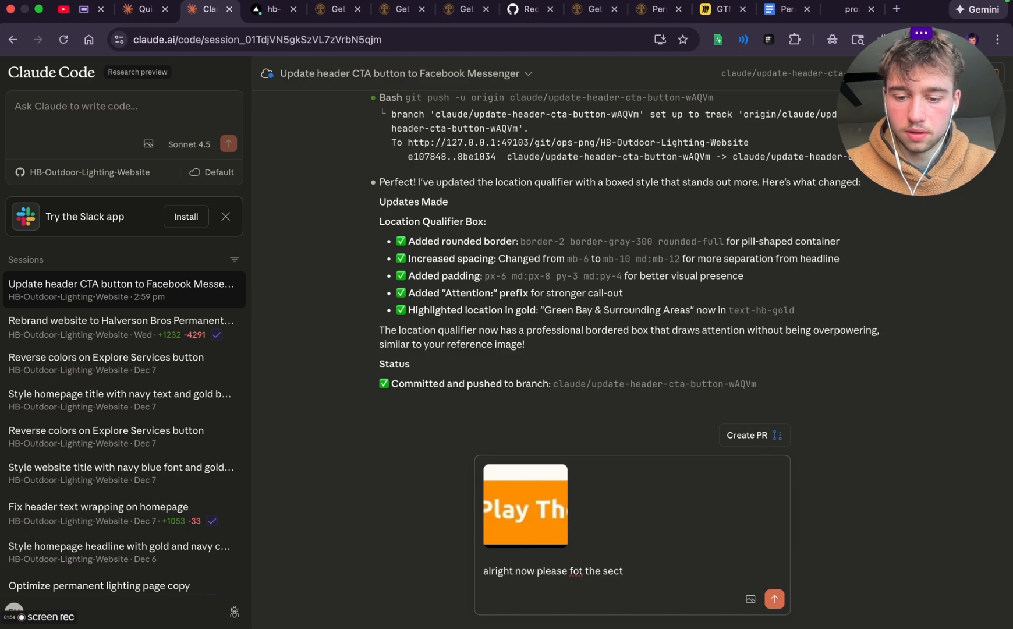
type("ion right above the VSL -")
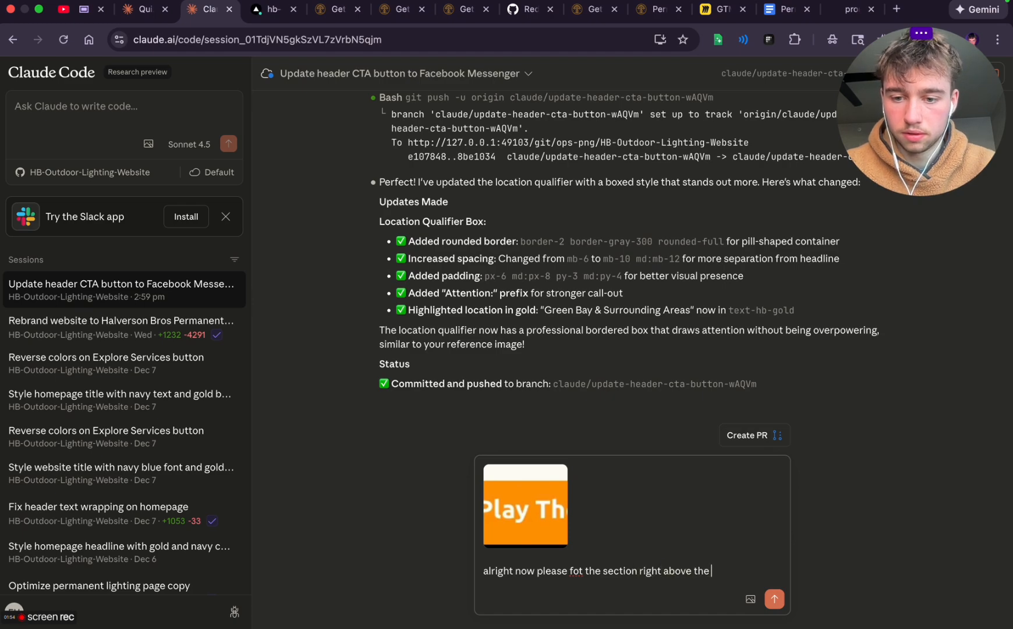
Complete the request with the preview page's "Click To Play (Turn Sound On)" caption and "make it highlighted so it stands out more", and send it
left_click(854, 9)
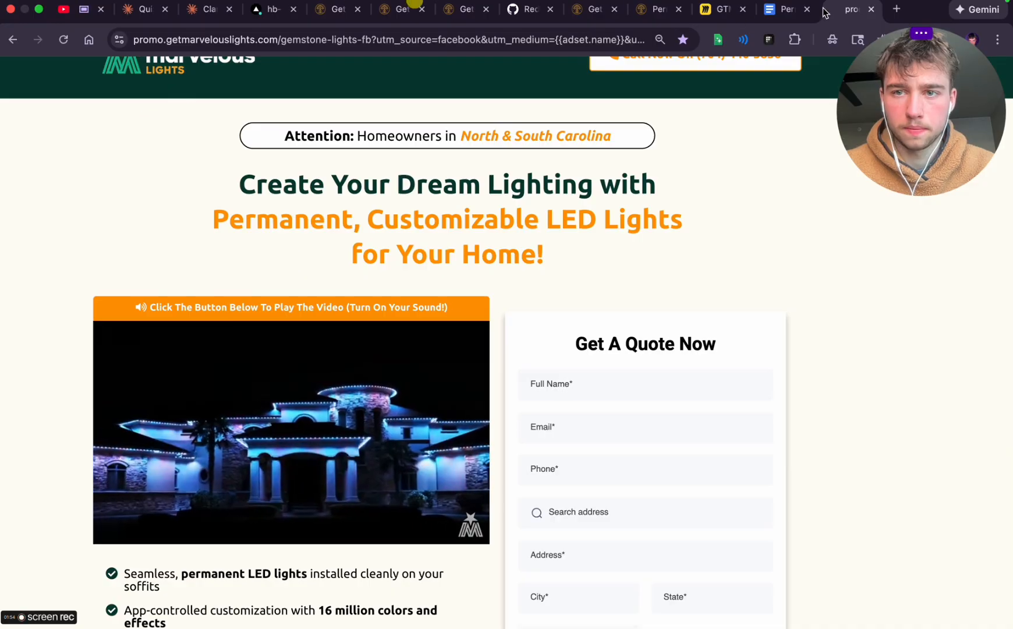
left_click(338, 9)
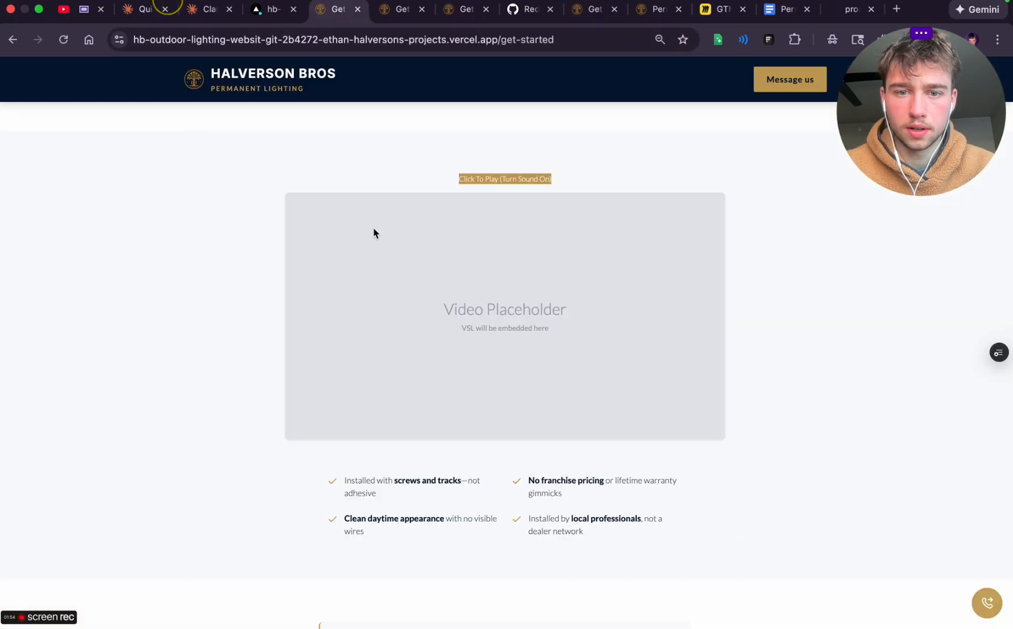
triple_click(502, 177)
key("super+c")
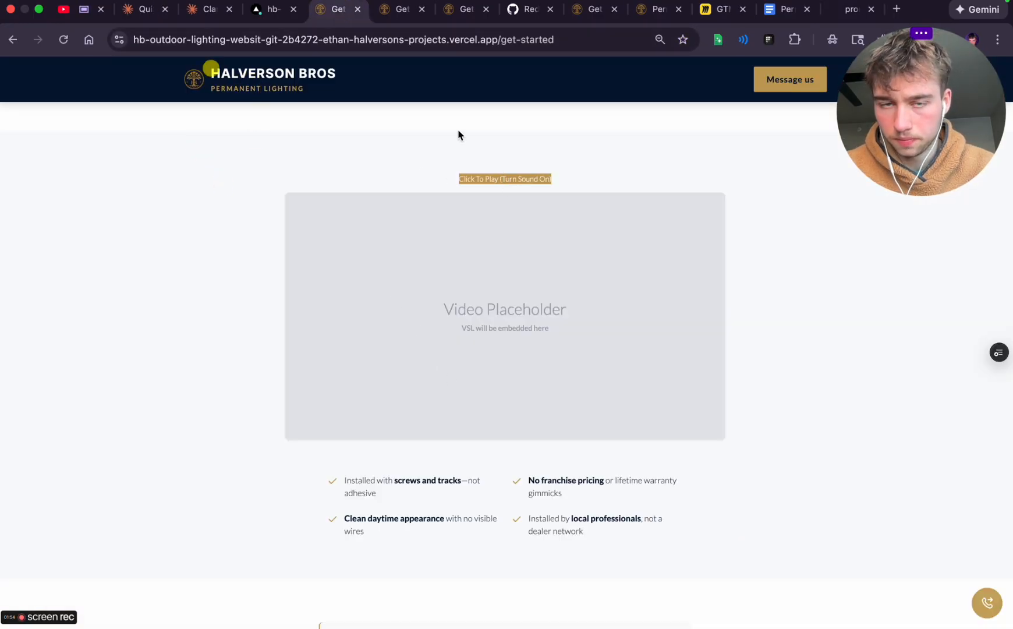
left_click(210, 9)
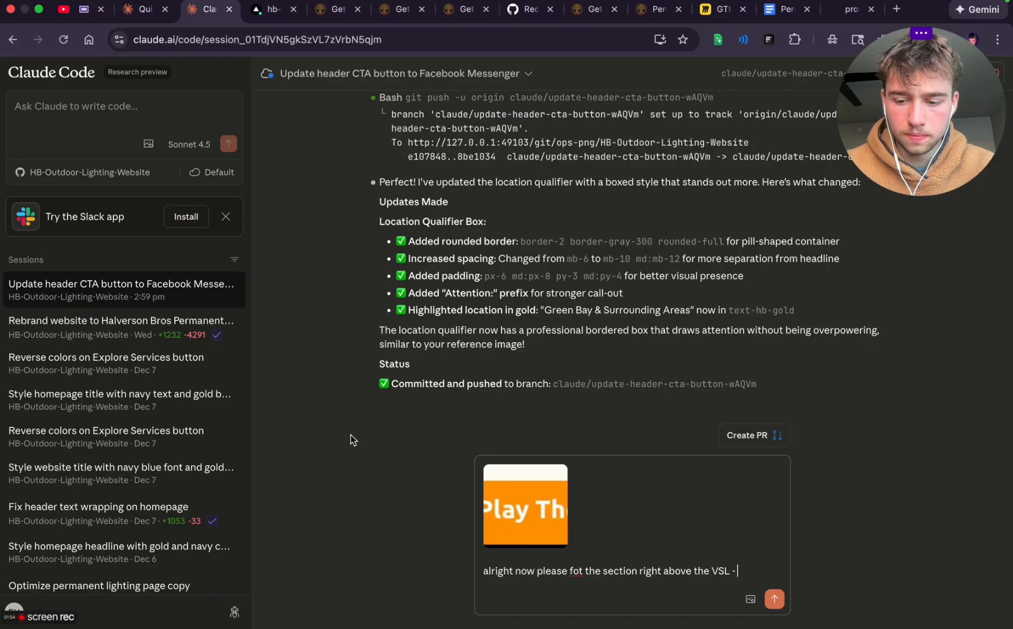
key("super+v")
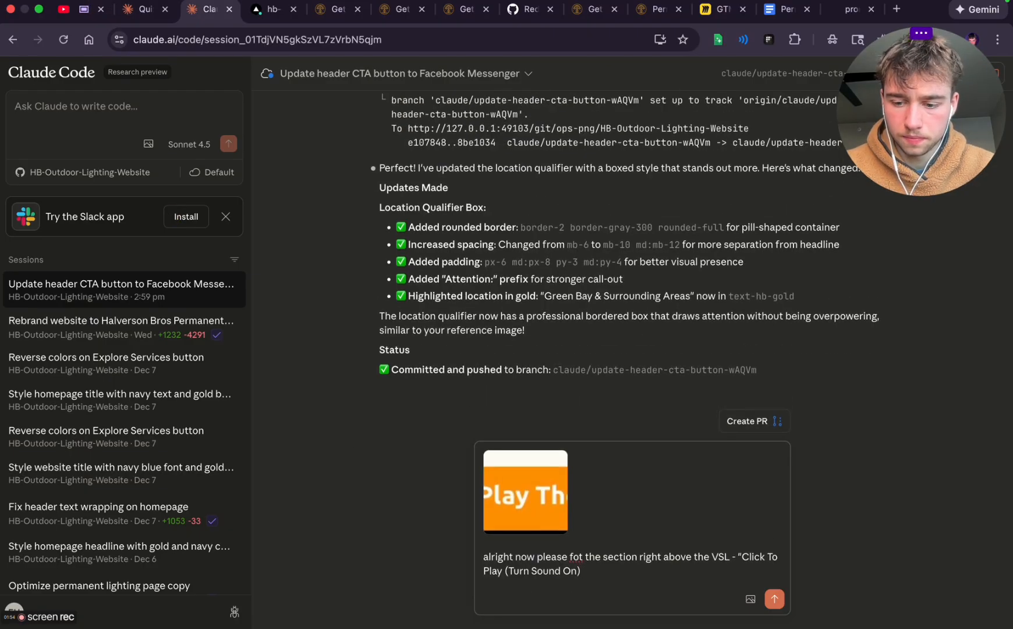
type("\" make it highlighted so it stands out more")
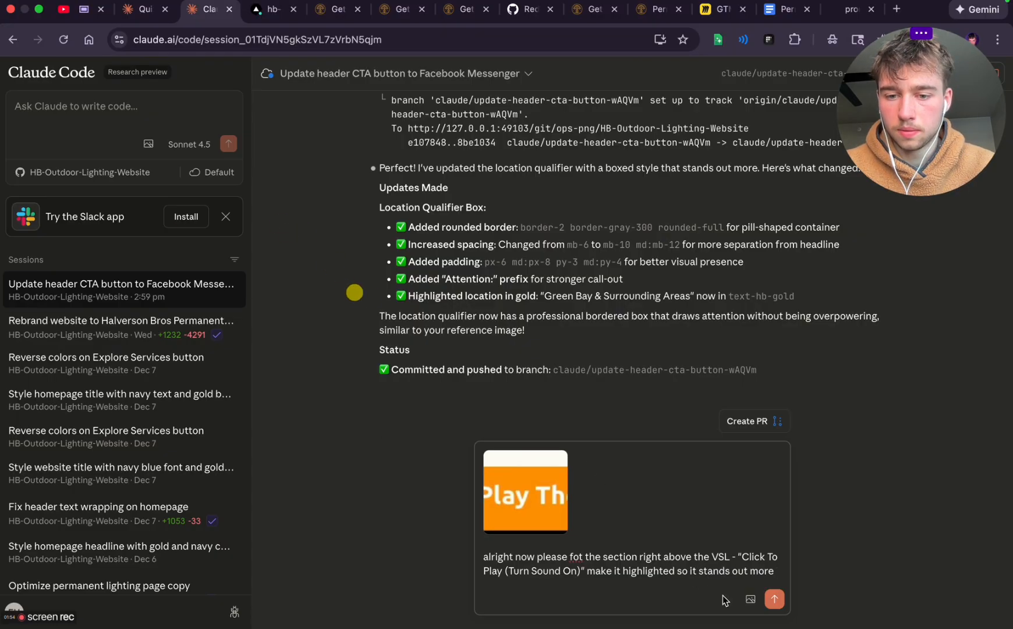
left_click(775, 599)
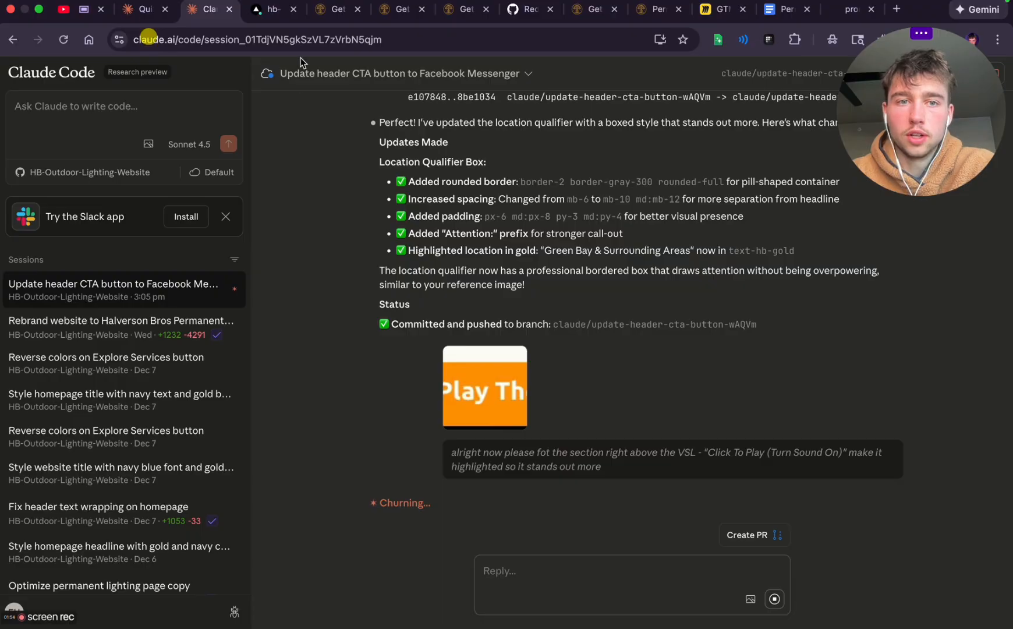
Return to the outdated Get Started preview page from the last deployment and close it
left_click(273, 18)
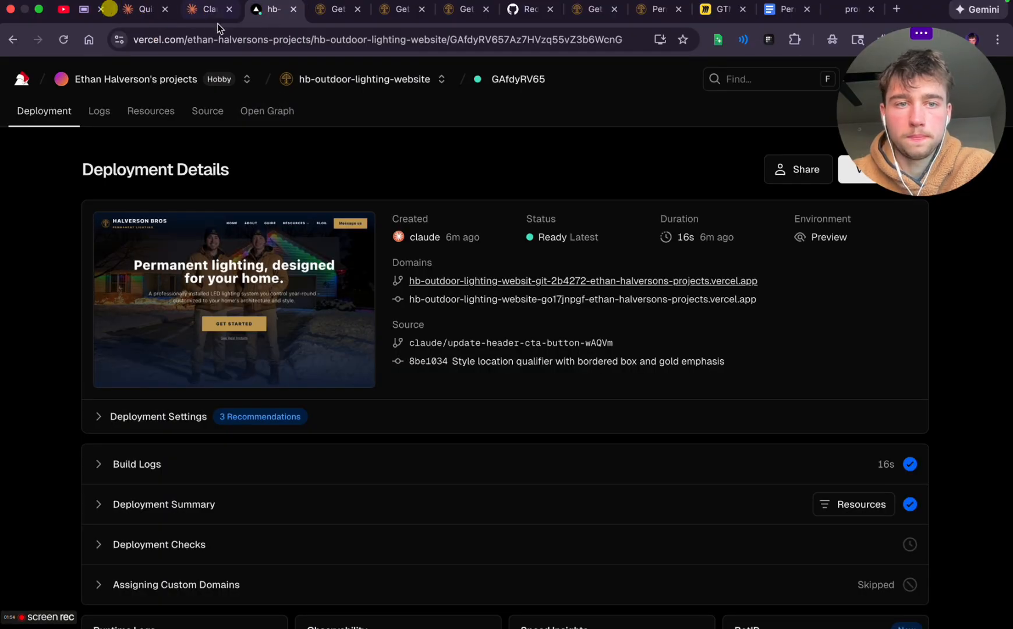
left_click(341, 17)
left_click(357, 10)
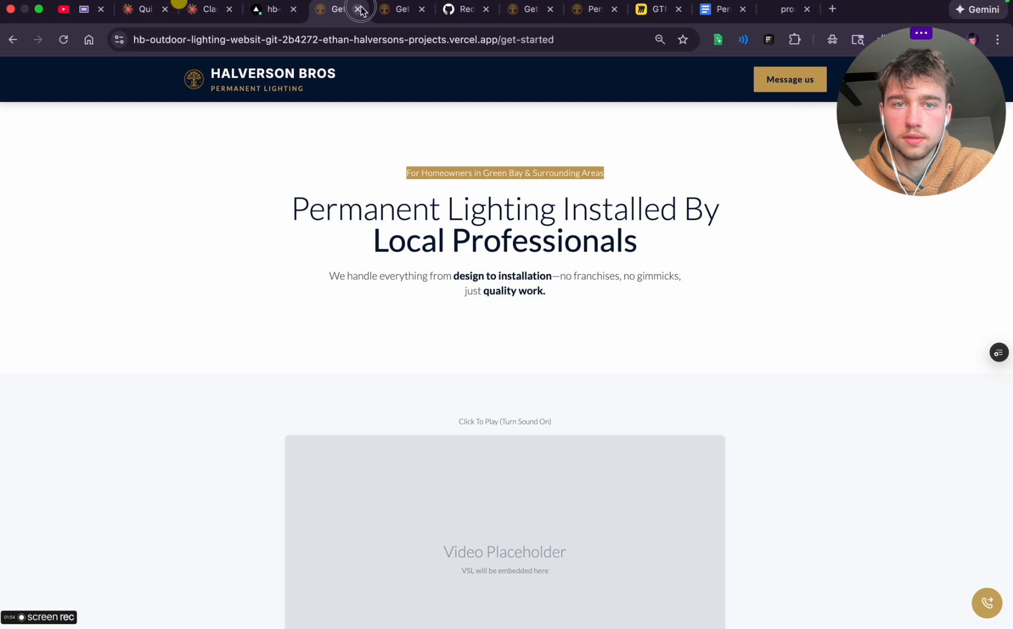
Close the remaining Get Started previews, GitHub and Permanent Lighting site pages, leaving the GTM Permanent Lighting Miro board open
left_click(358, 9)
left_click(358, 9)
left_click(357, 9)
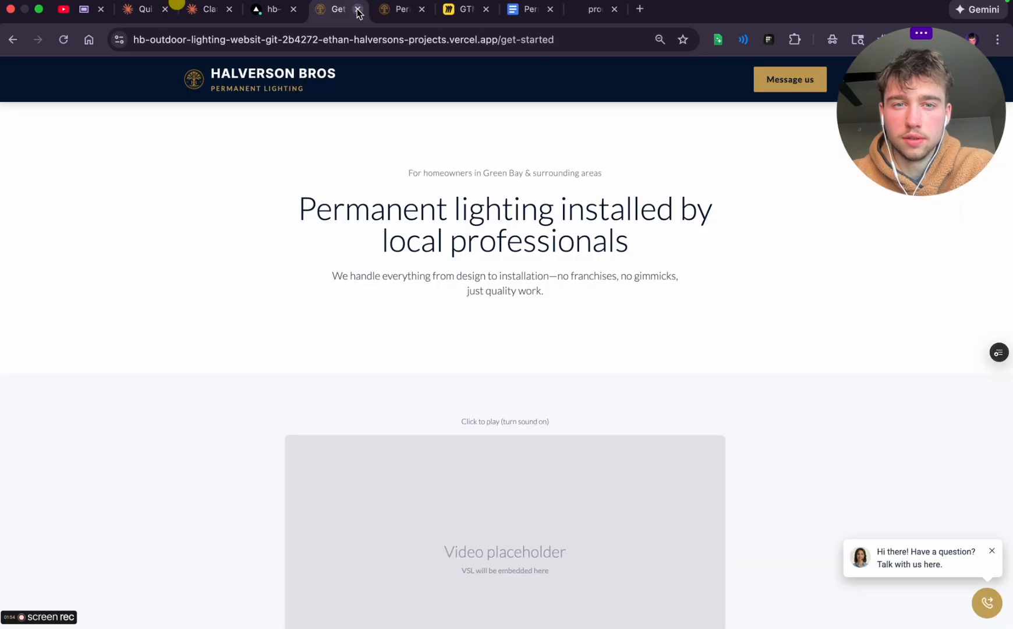
left_click(357, 10)
left_click(357, 10)
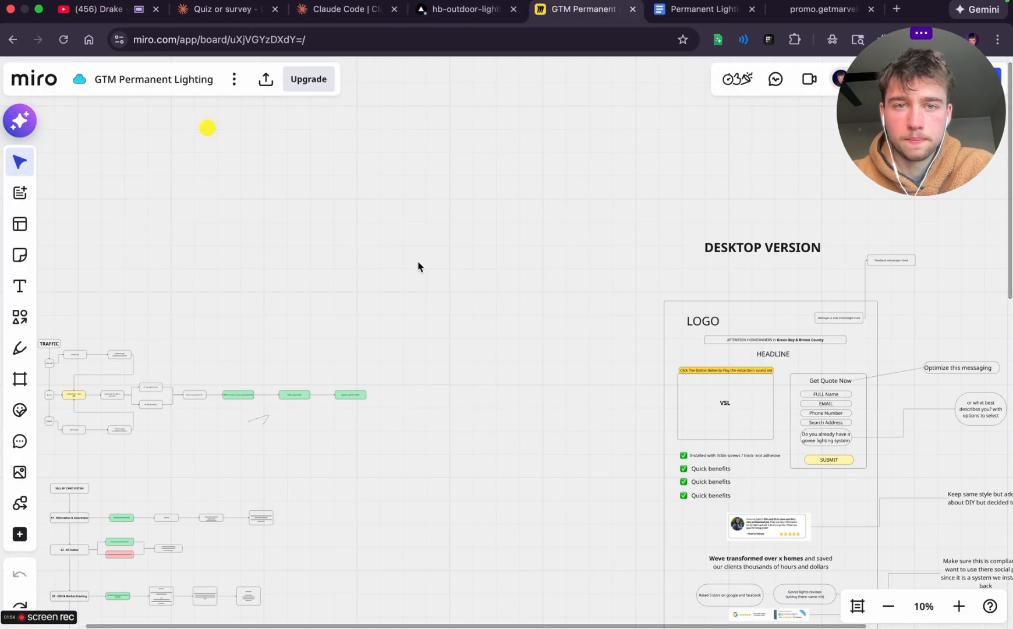
Review the desktop version wireframe of the landing page on the Miro board, from the header and VSL down to the FAQ
scroll(564, 320, "right", 10)
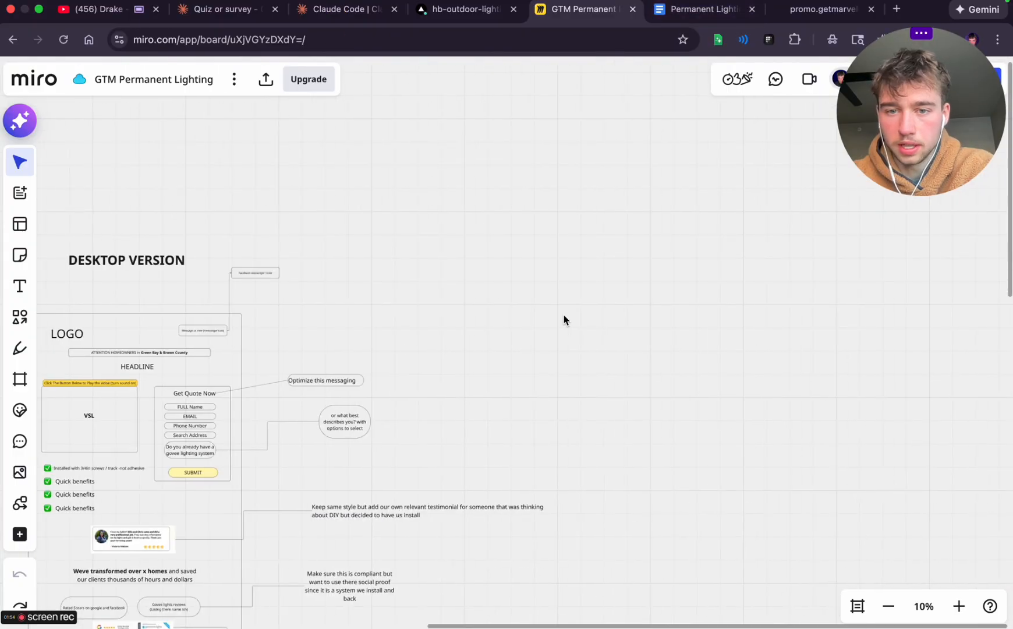
scroll(564, 321, "down", 10)
scroll(564, 320, "left", 10)
scroll(564, 321, "up", 10)
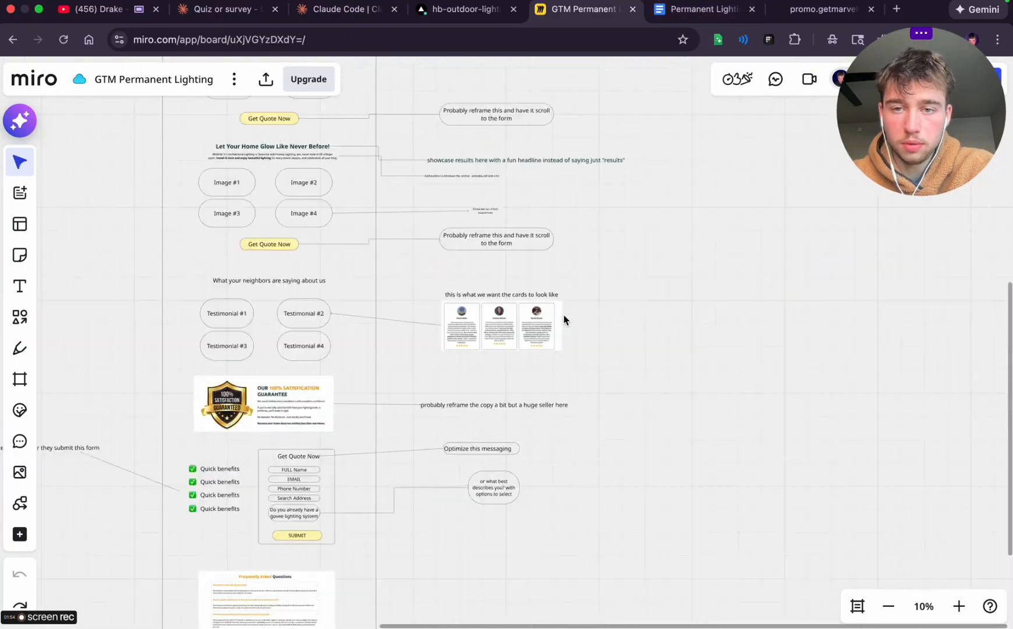
scroll(564, 320, "down", 2)
left_click_drag(977, 62, 819, 118)
scroll(519, 276, "up", 5)
scroll(515, 275, "up", 5)
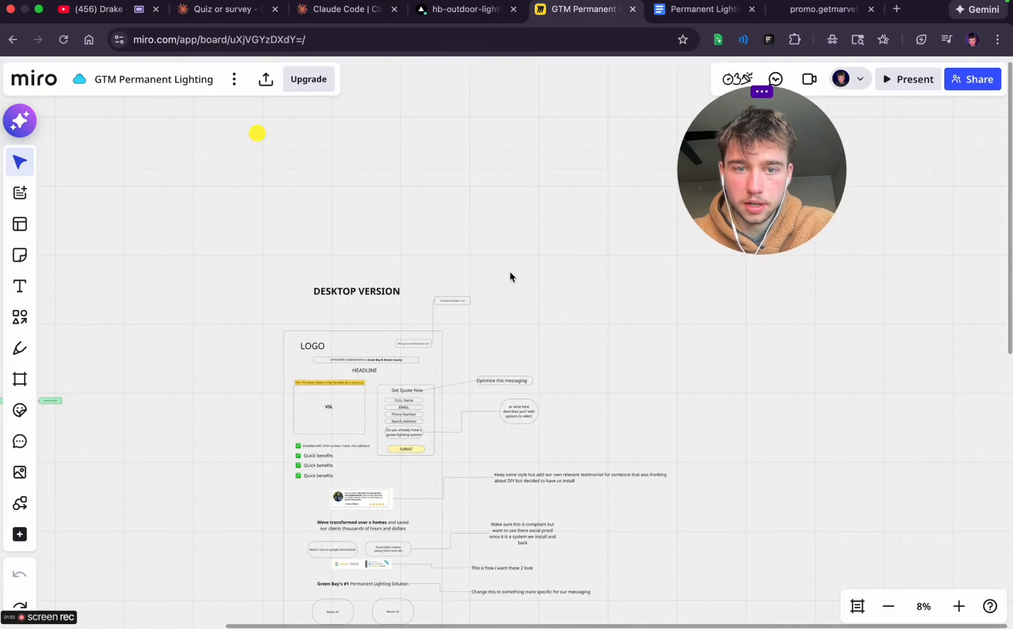
scroll(384, 398, "left", 20)
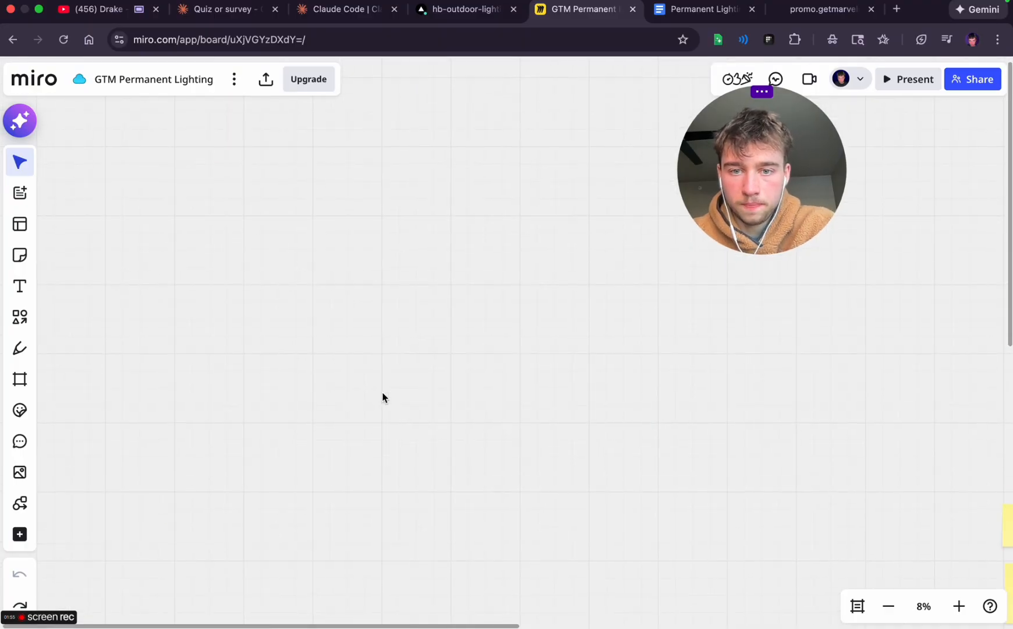
scroll(384, 399, "right", 18)
scroll(251, 287, "right", 8)
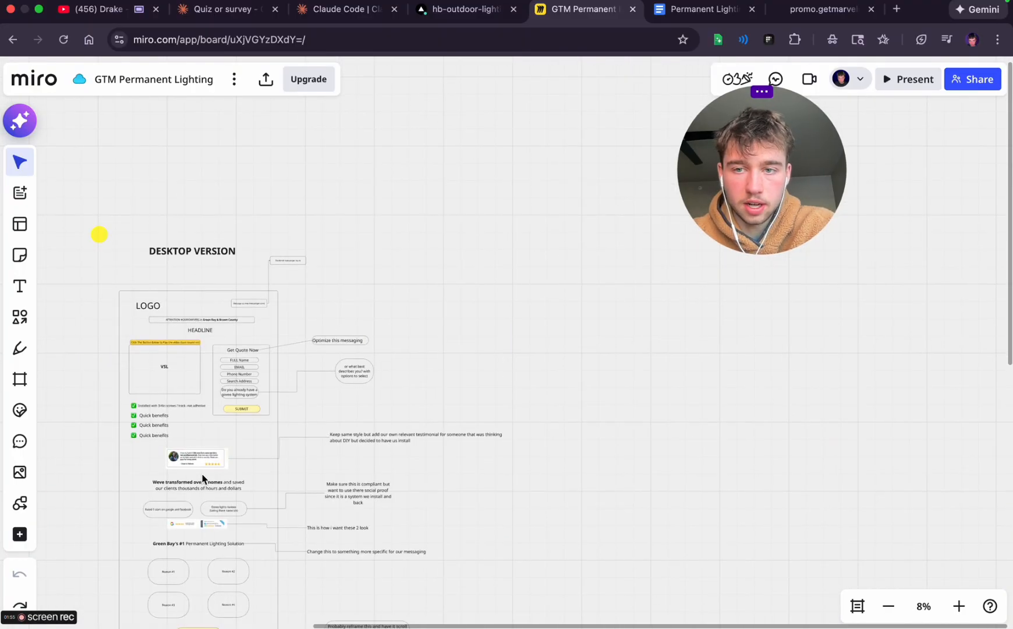
scroll(203, 479, "down", 20)
scroll(271, 339, "left", 5)
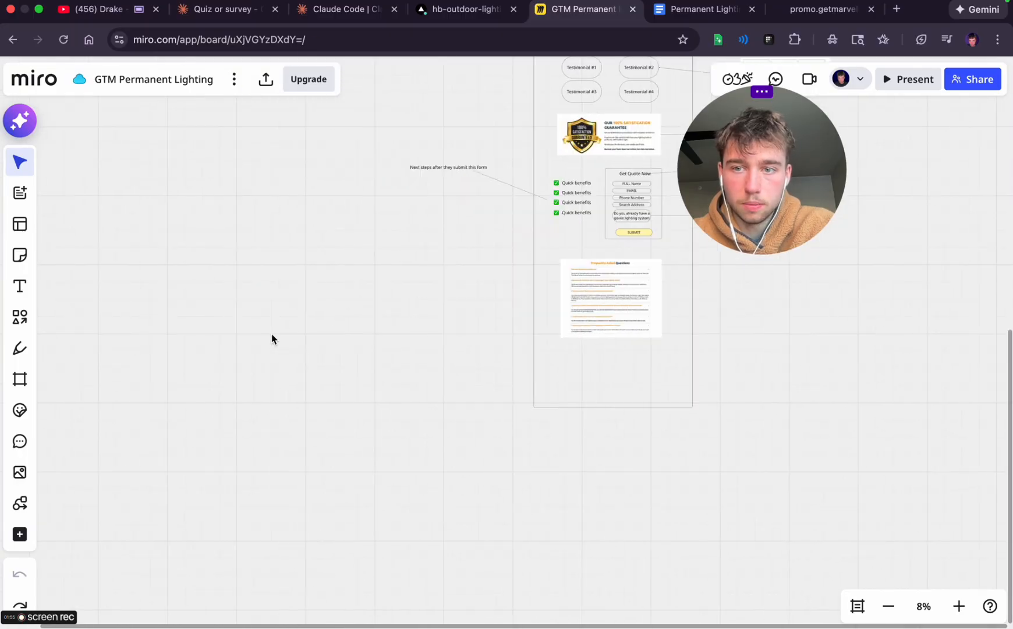
scroll(271, 339, "up", 10)
scroll(271, 339, "right", 3)
scroll(271, 340, "up", 5)
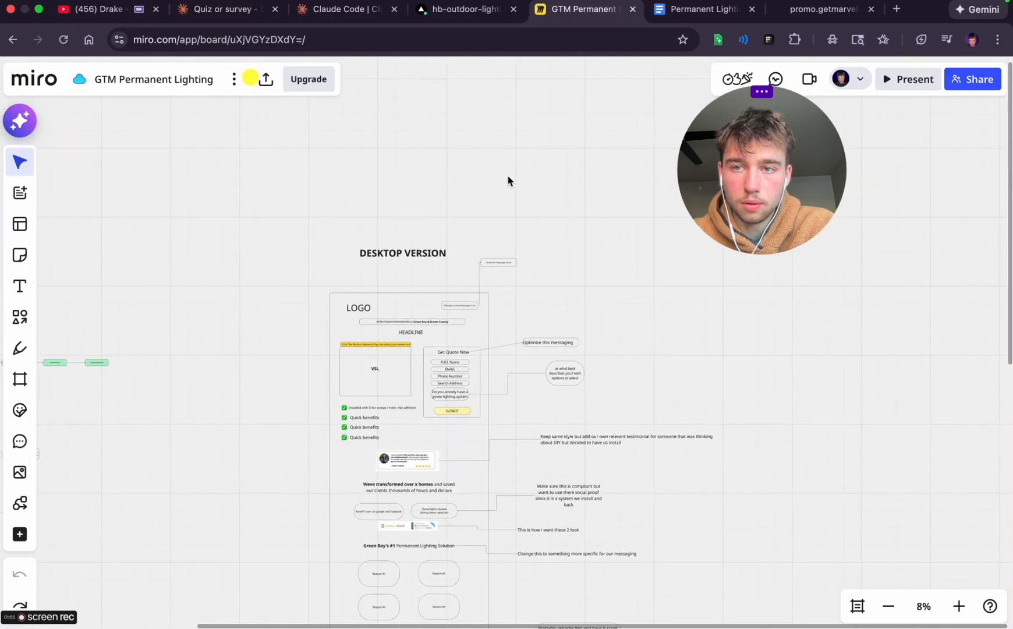
Switch to the Friday Actions note, rename two checklist items "VSL COPY" and "Landing Page Structure", and mark both as done
key("super+Tab")
key("super+Tab")
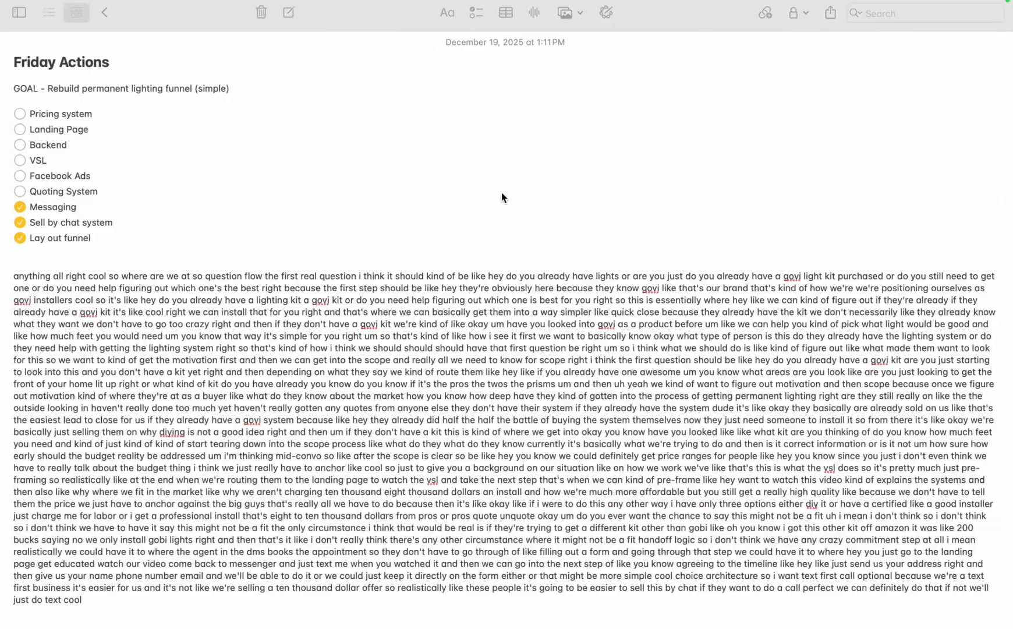
left_click(48, 160)
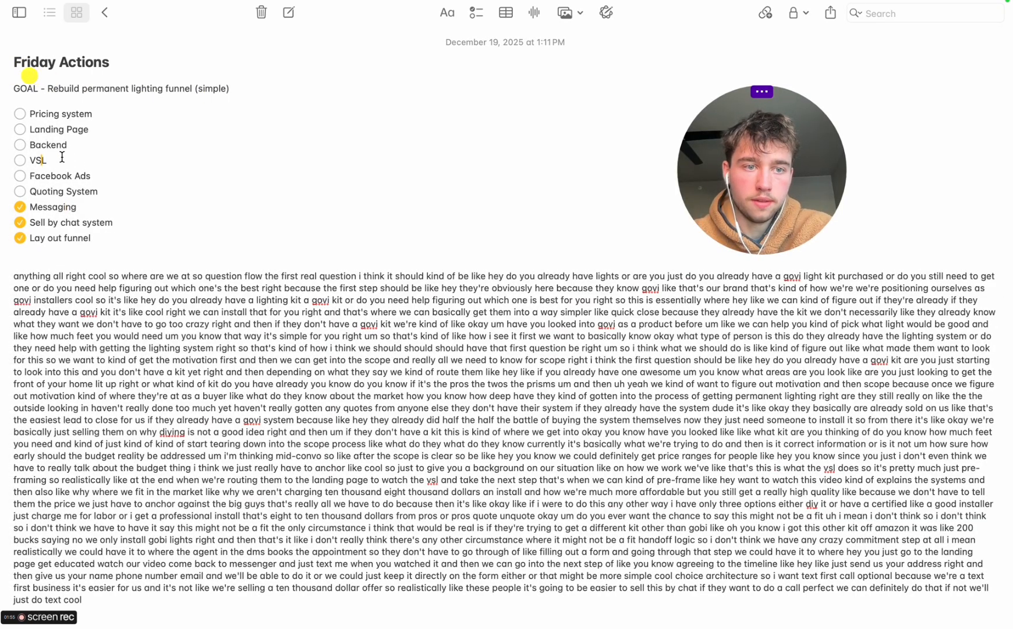
type("W")
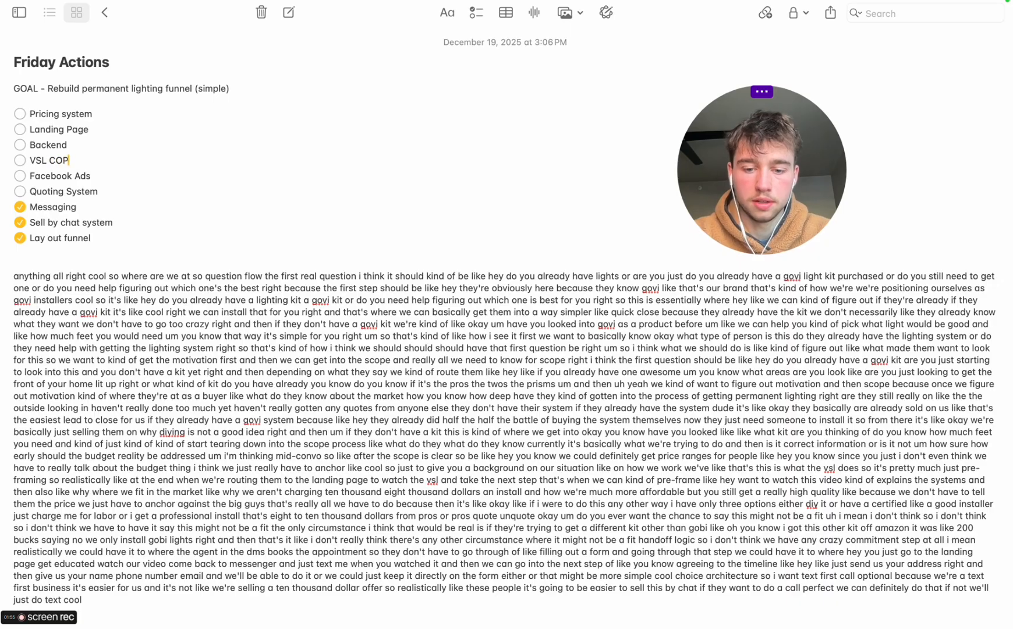
left_click(20, 160)
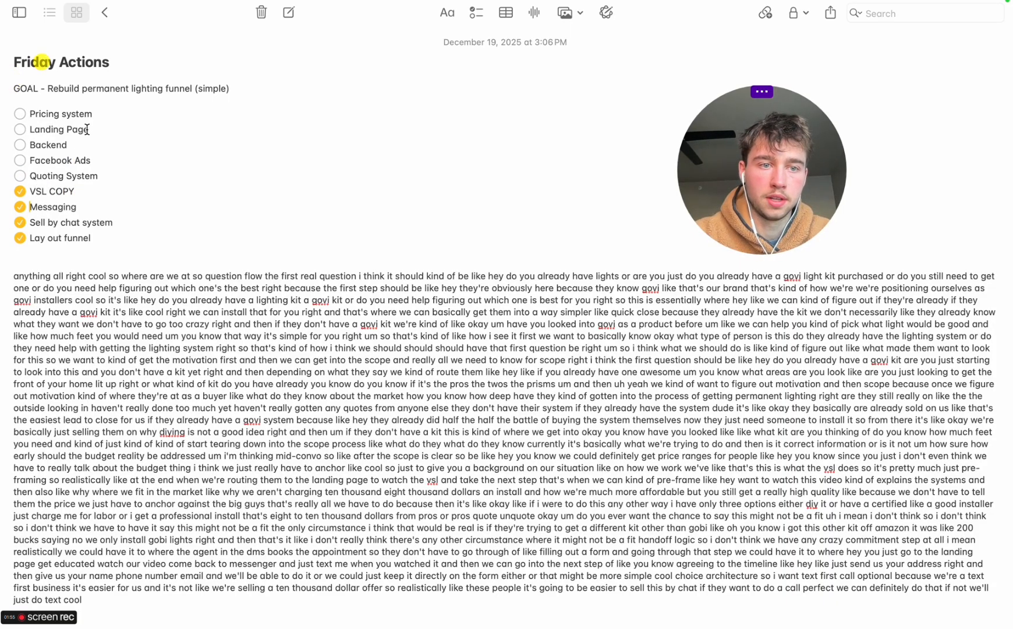
type("cture")
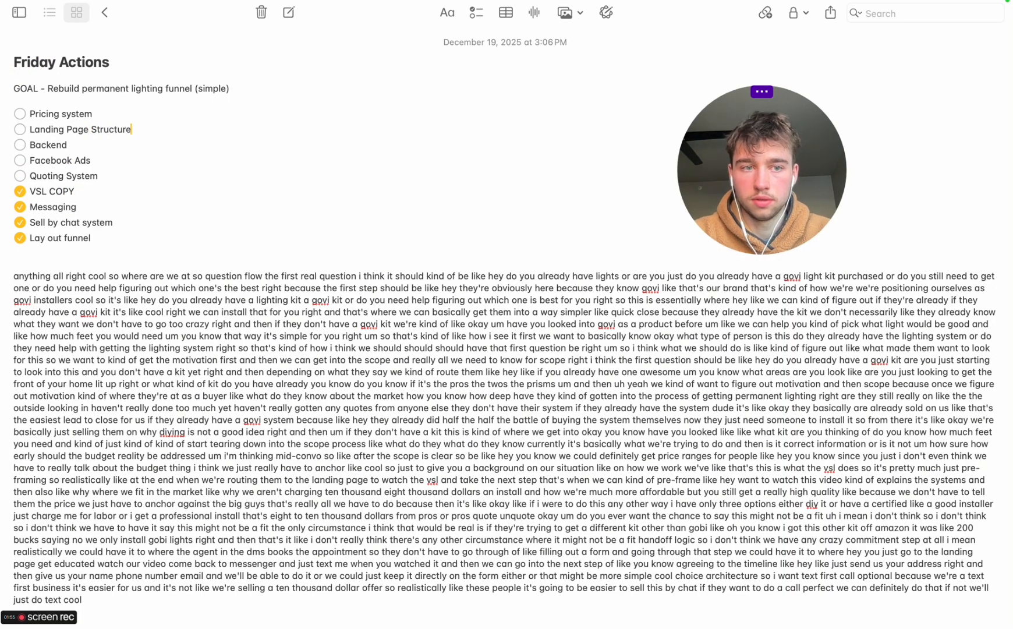
left_click(20, 128)
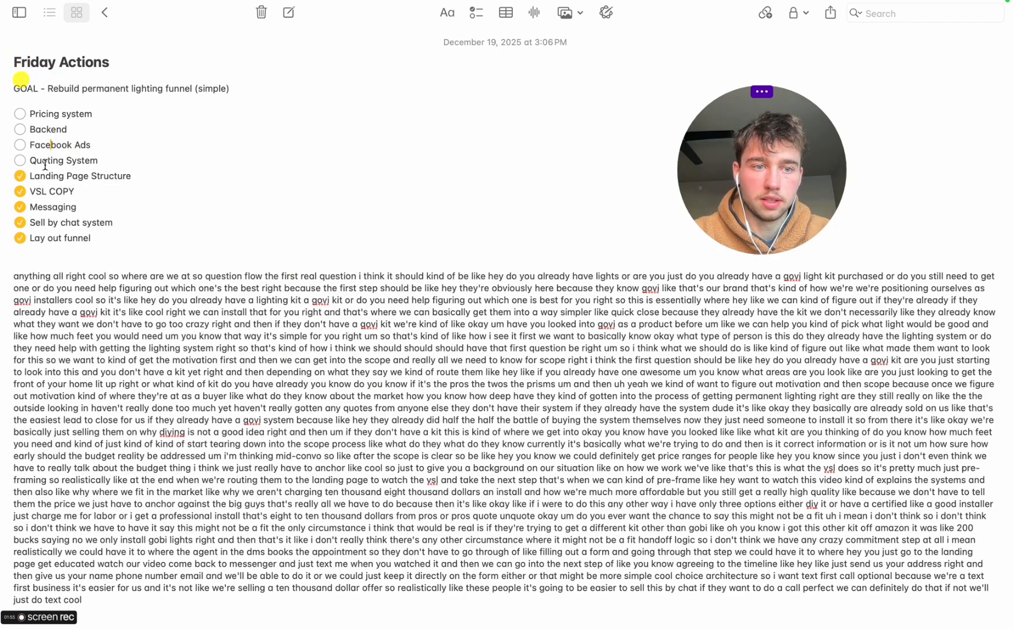
Delete the Quoting System and Facebook Ads items from the checklist
left_click(20, 161)
triple_click(32, 160)
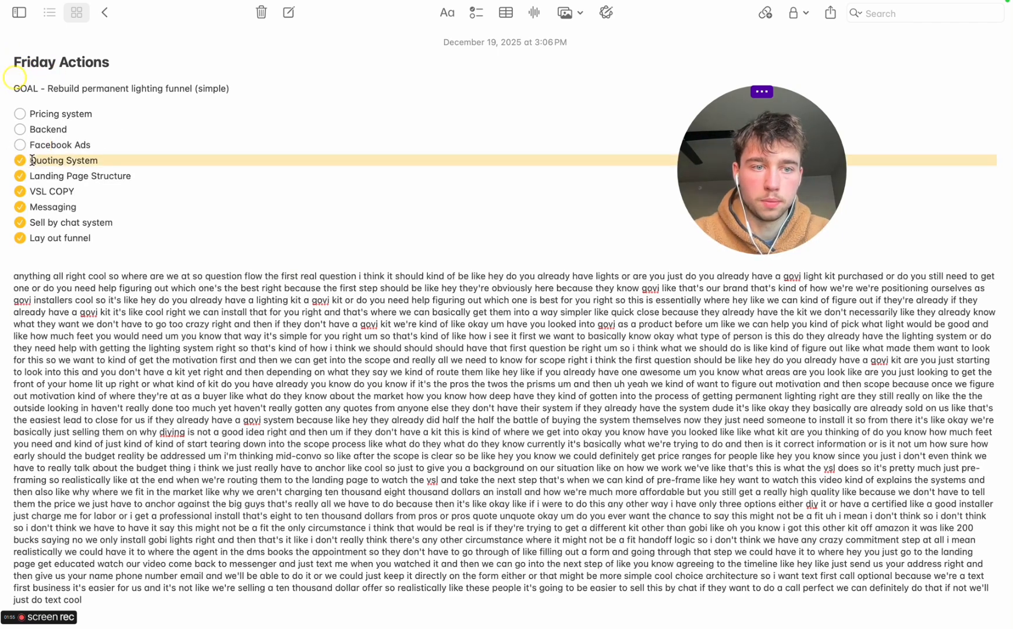
key("BackSpace")
triple_click(43, 147)
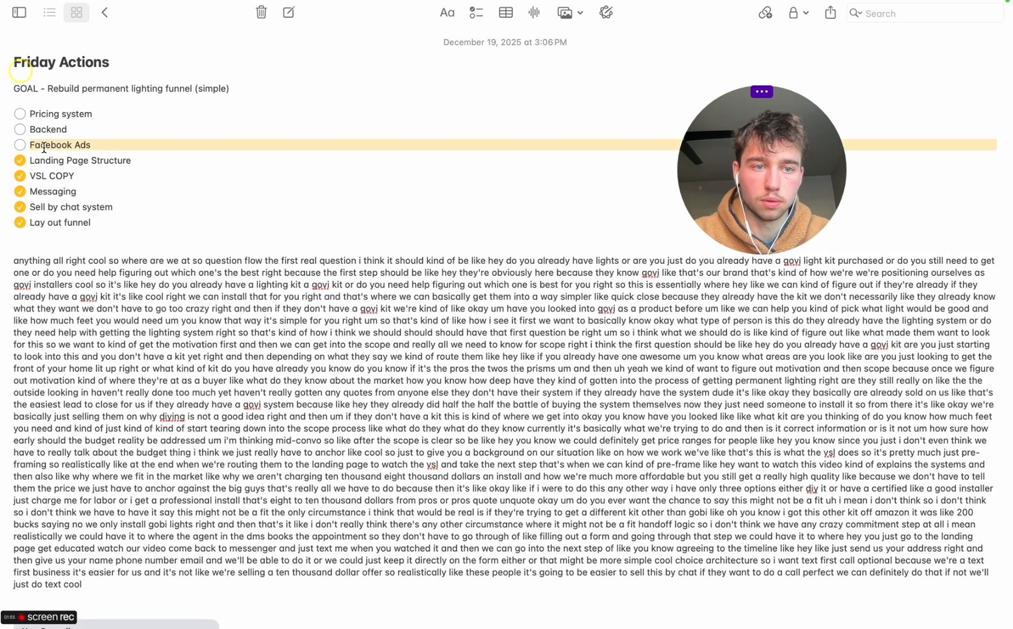
key("BackSpace")
Rename the Backend checklist item "Backend System"
left_click(68, 137)
type("S")
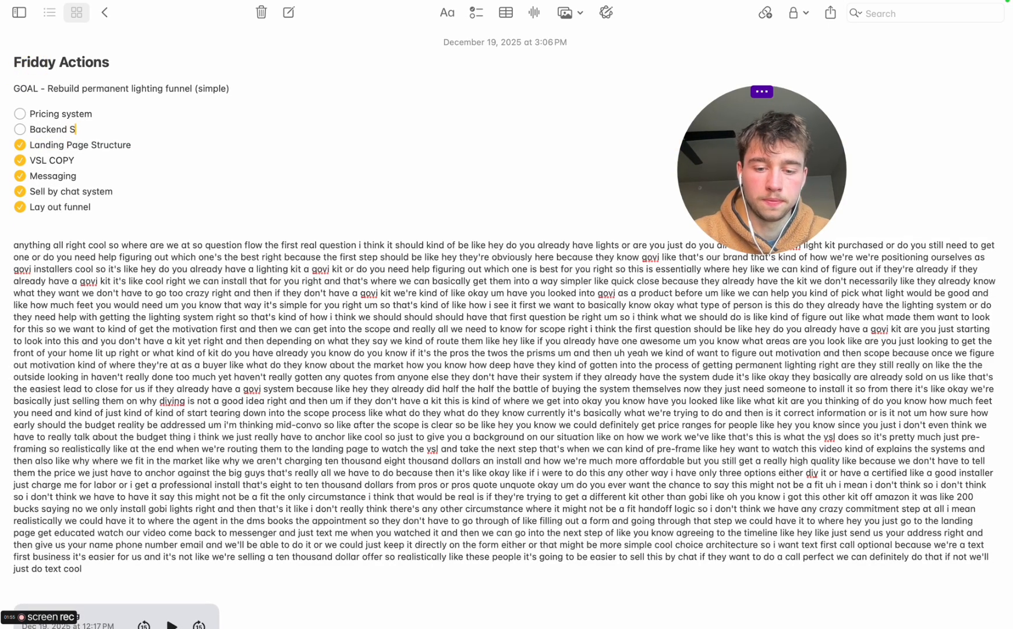
type("ystem")
Delete the long dictated paragraph and the audio recording below the checklist
triple_click(125, 309)
key("BackSpace")
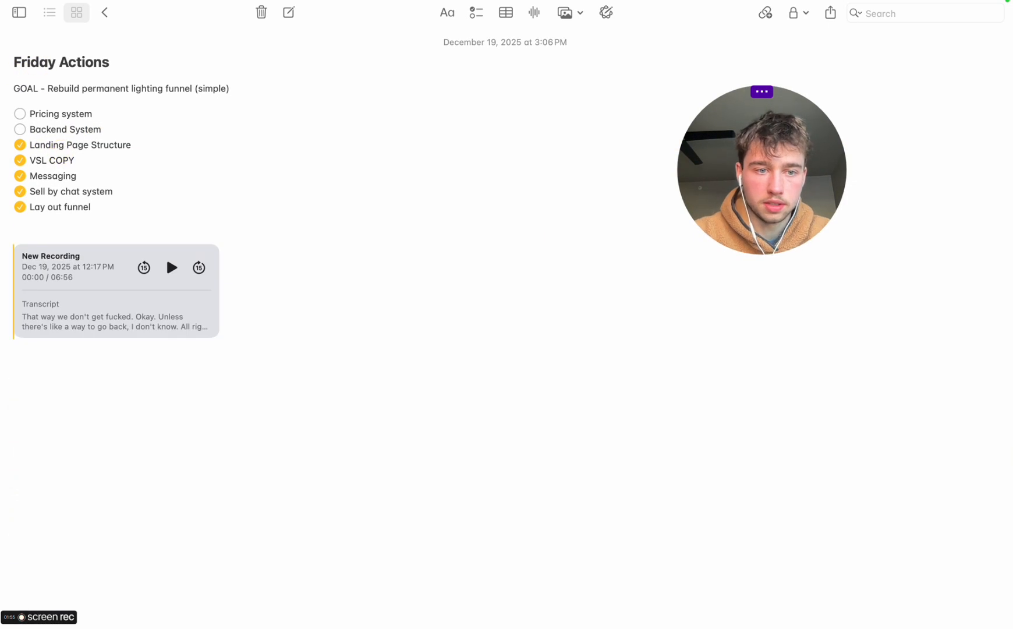
left_click(242, 301)
key("BackSpace")
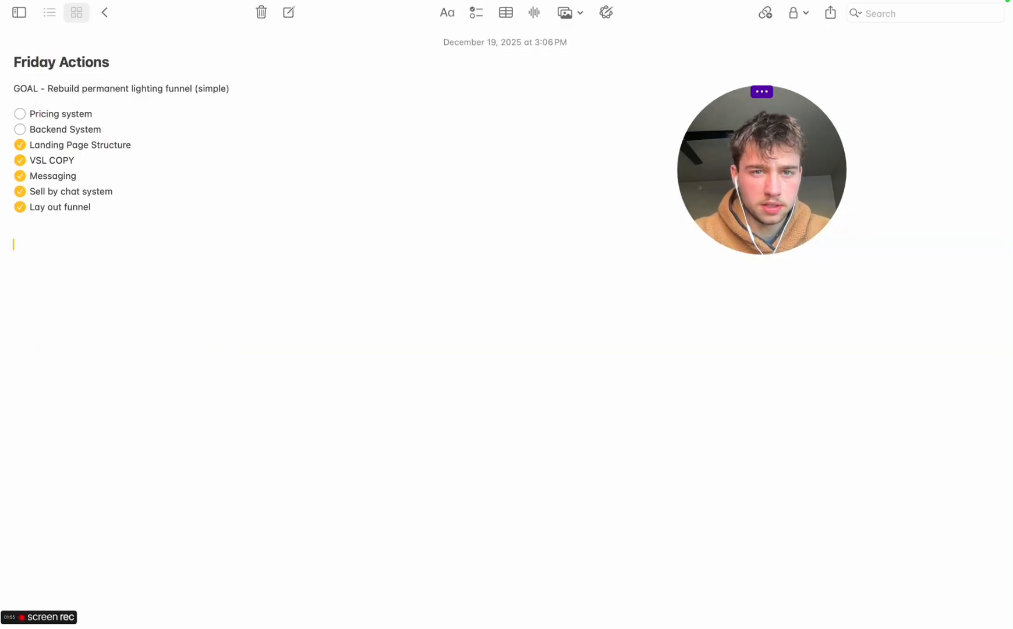
Delete the Pricing system item from the checklist
left_click(35, 108)
triple_click(35, 109)
key("BackSpace")
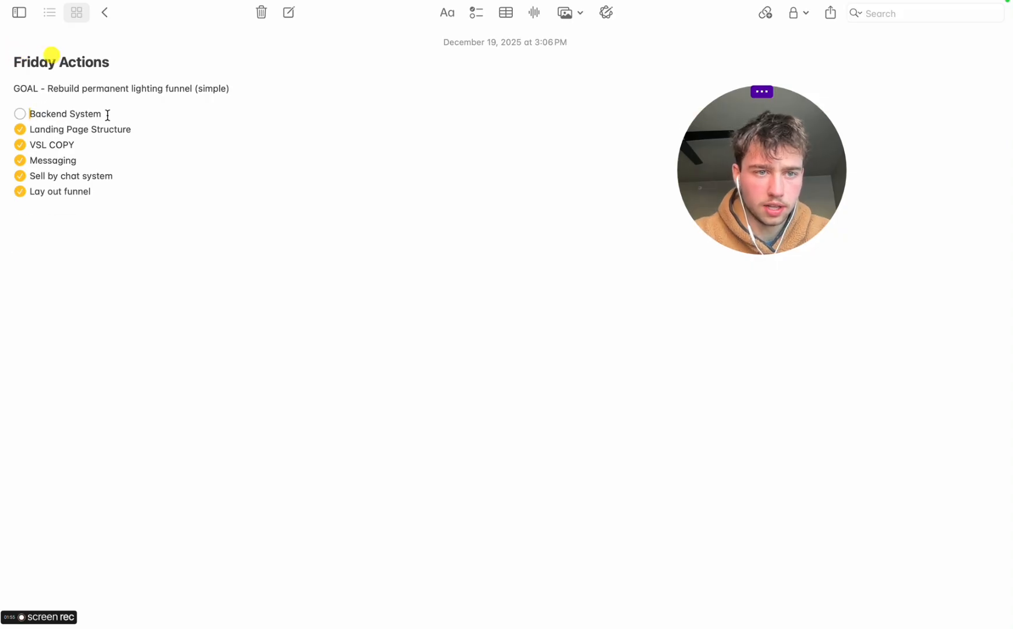
Add the items "Landing page edits and design adjustments (copy)" and "VSL Presentation" below Backend System
key("Return")
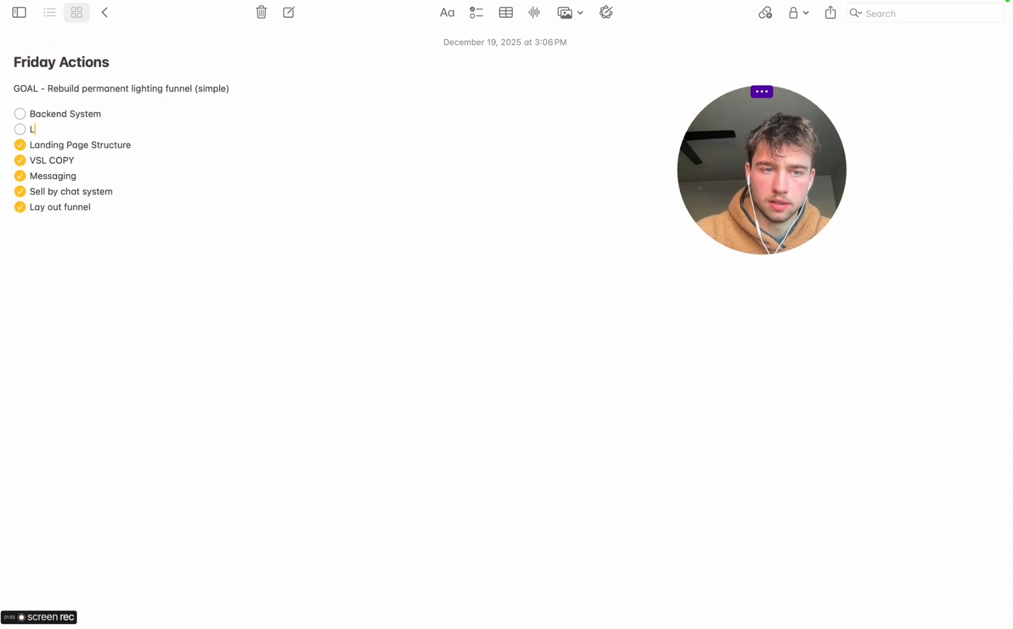
type("Landing page edits and")
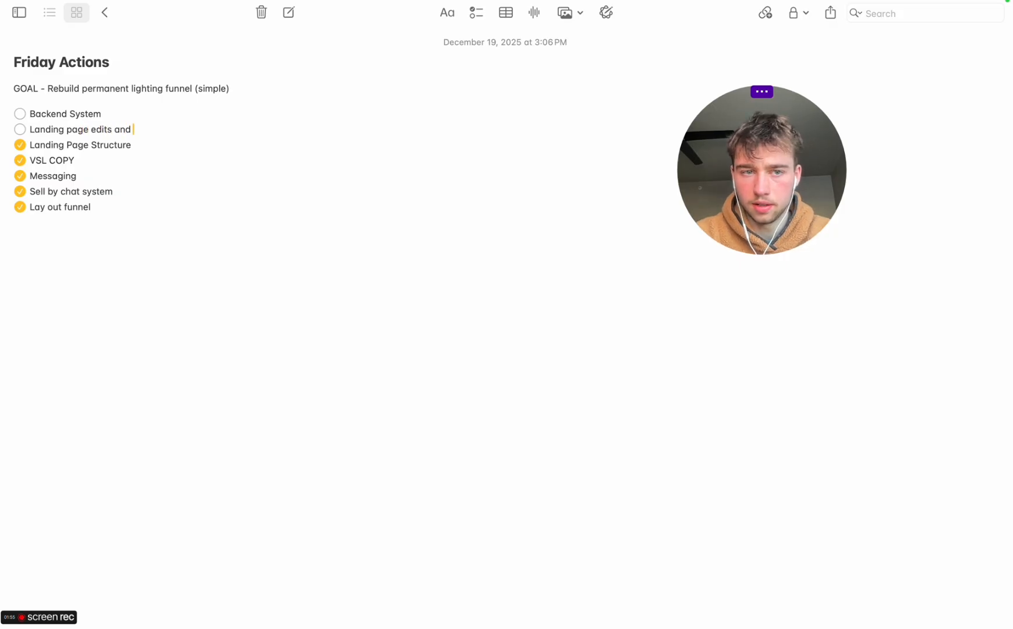
type(" design ad")
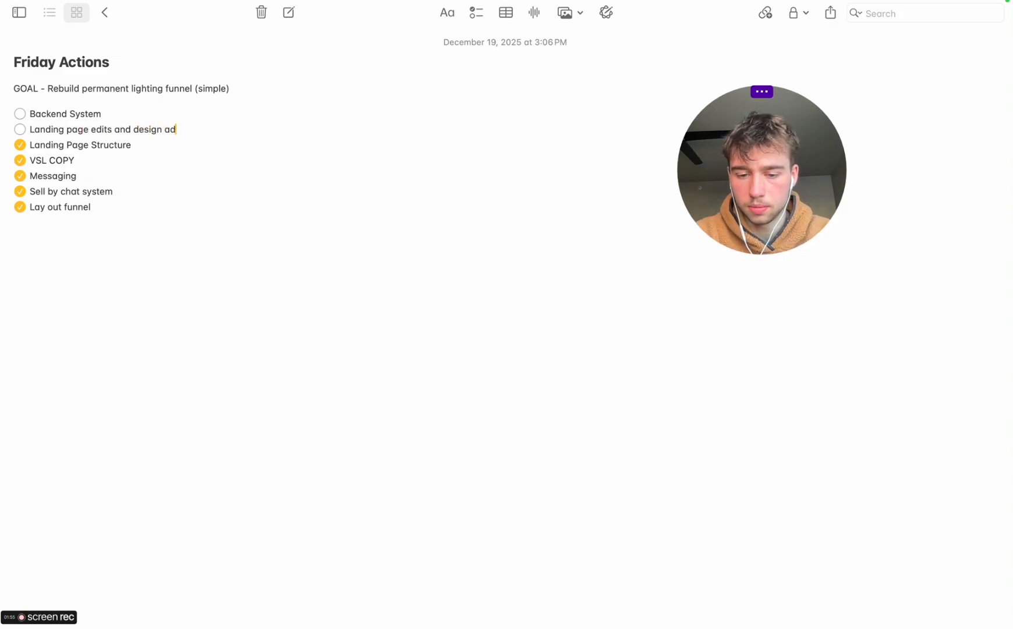
type("justments (copy")
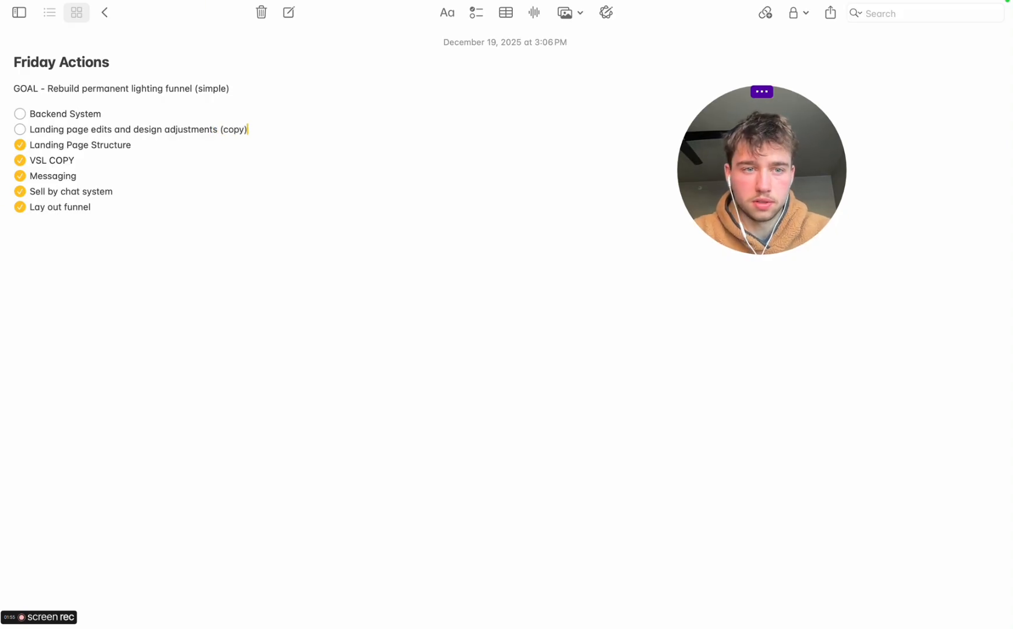
key("Return")
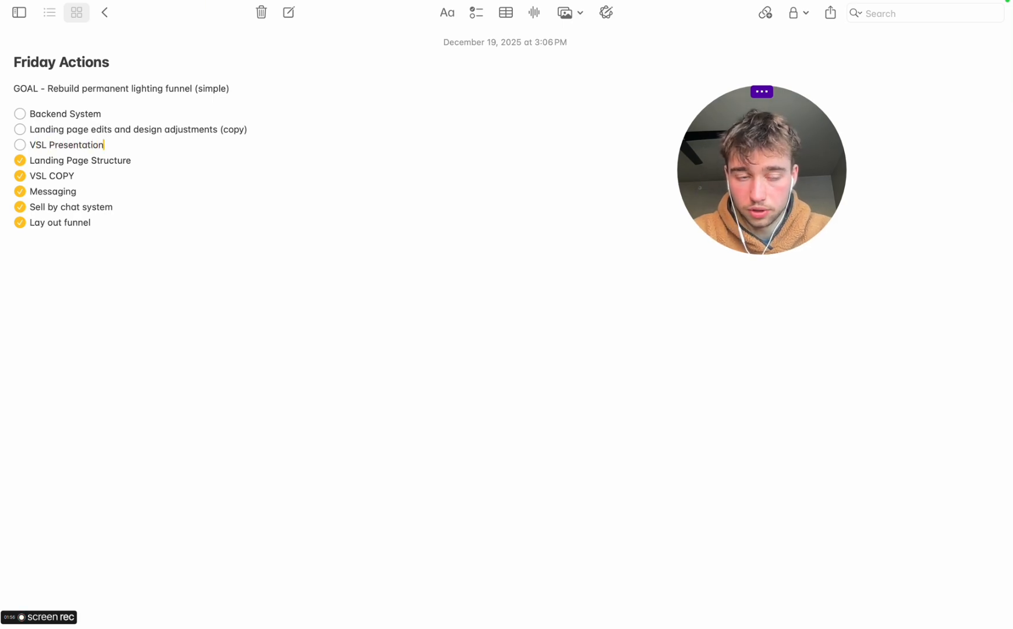
Extend the backend item to "Backend System (GHL)" and add the indented sub-items "Form" and "Automations" under it
left_click(111, 112)
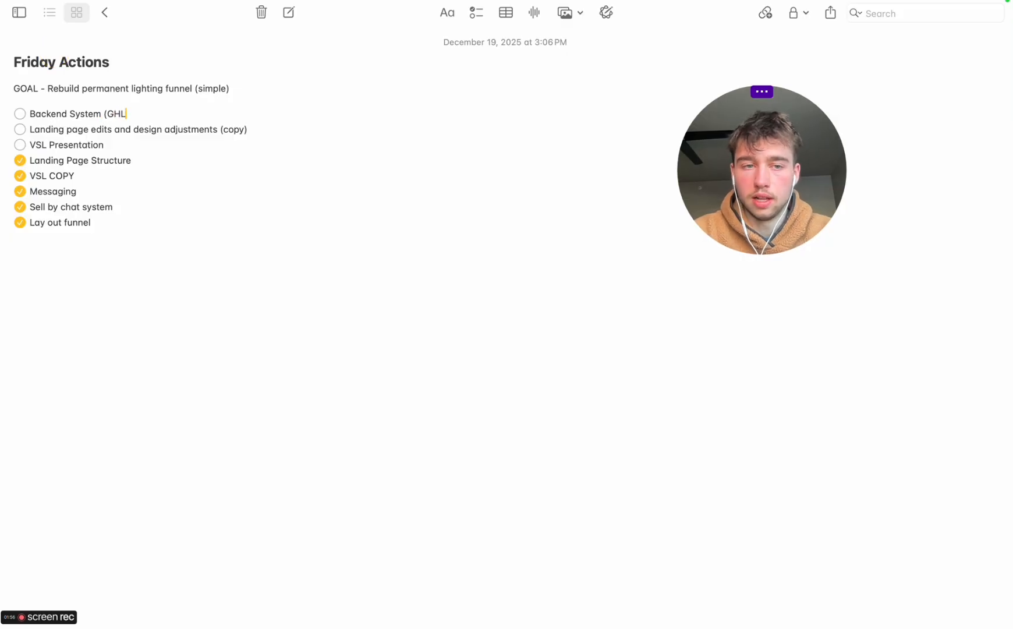
key("Return")
key("Tab")
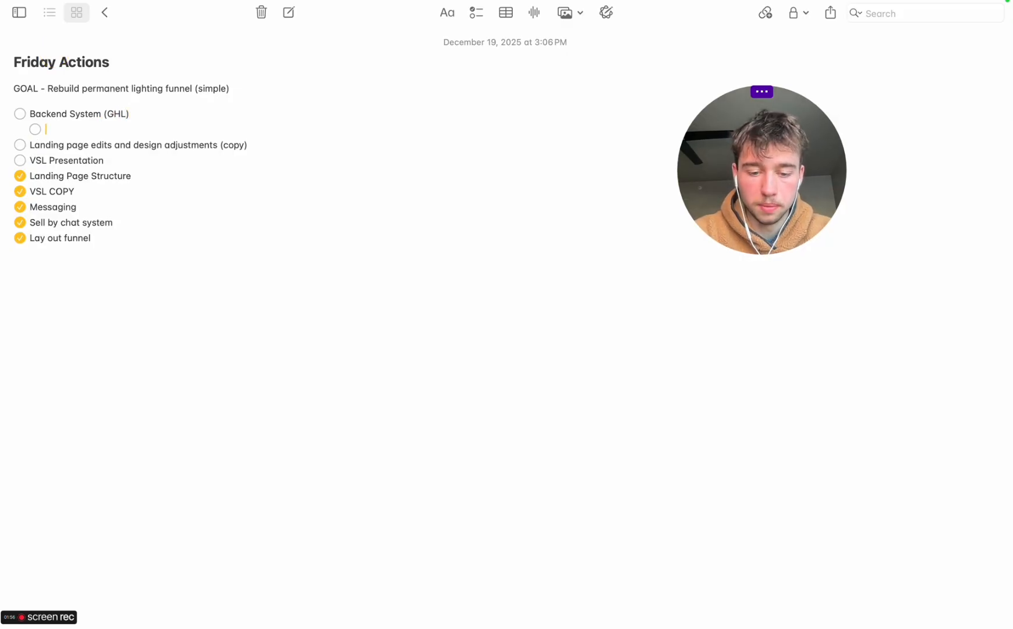
type("Form")
key("Return")
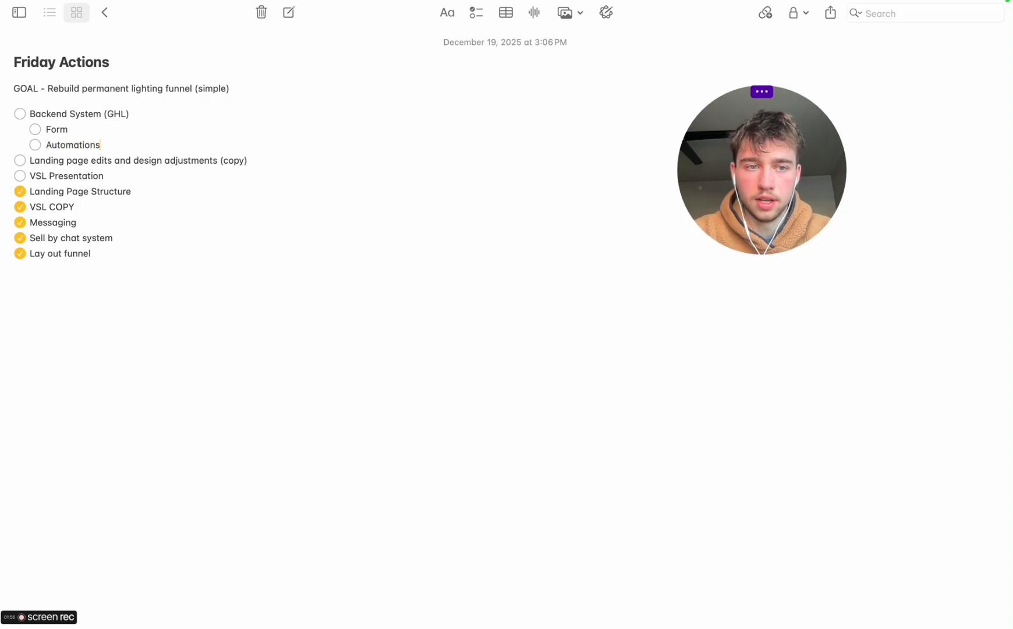
type("Automations")
Add a top-level checklist item "Sell By Chat AI System" after the Automations sub-item
key("Return")
key("shift+Tab")
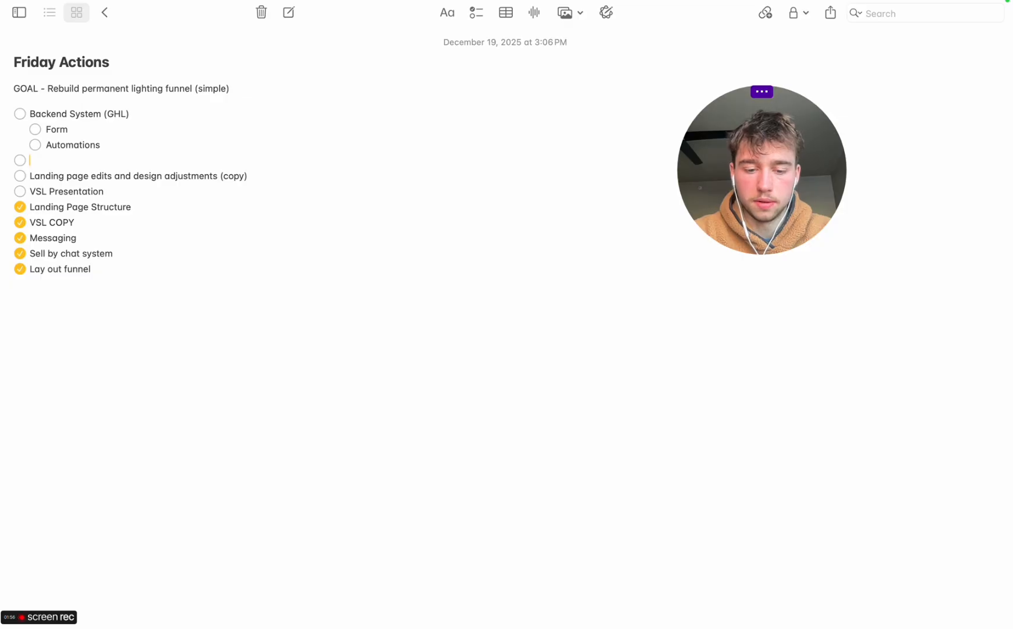
type("Sell By Chat AI System")
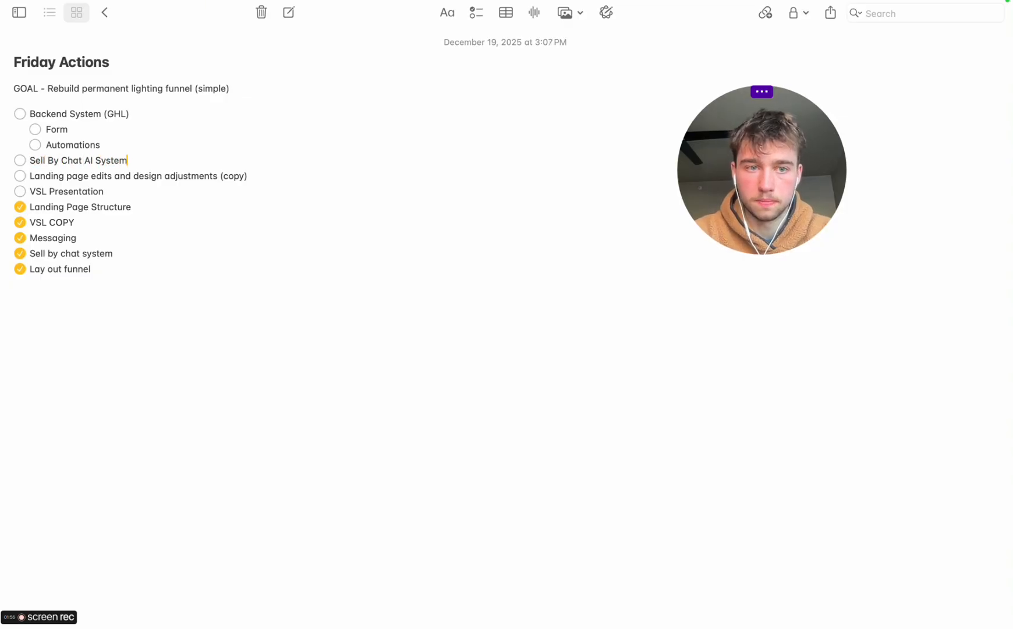
left_click(254, 202)
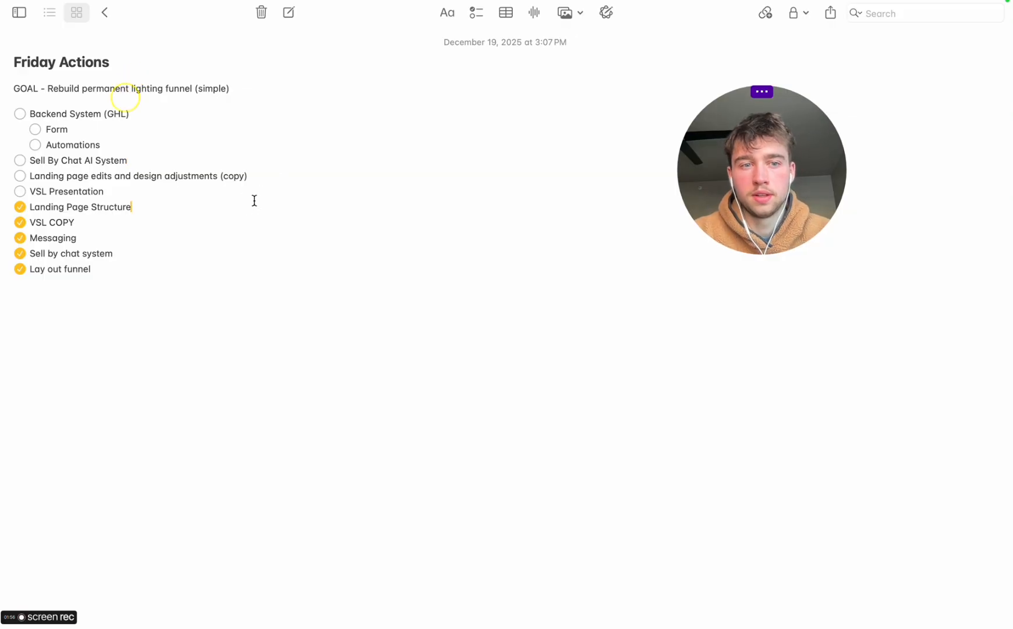
Move "Sell By Chat AI System" under Backend System (GHL) as its first sub-item, above Form
left_click_drag(37, 109, 63, 117)
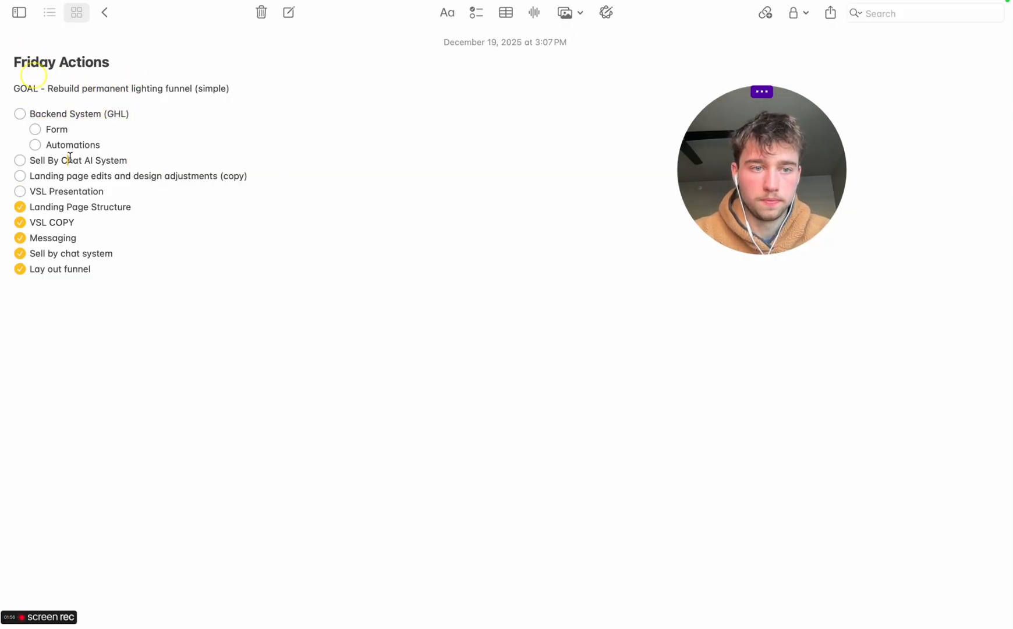
left_click(42, 189)
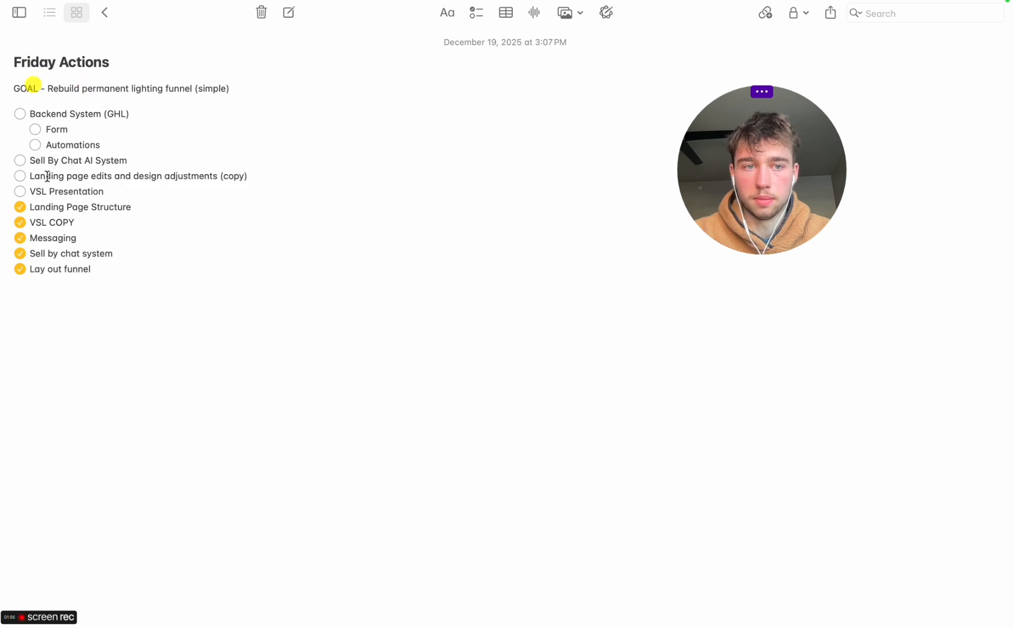
left_click_drag(34, 160, 88, 129)
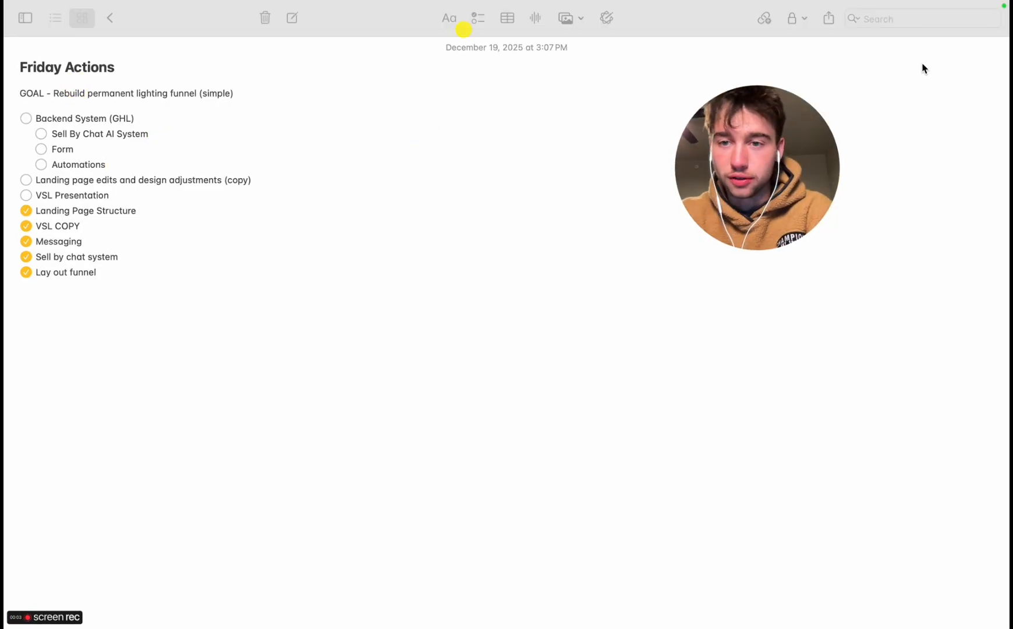
Review the open tasks in the Friday Actions checklist, from Backend System (GHL) and its sub-items to VSL Presentation
left_click_drag(769, 168, 750, 110)
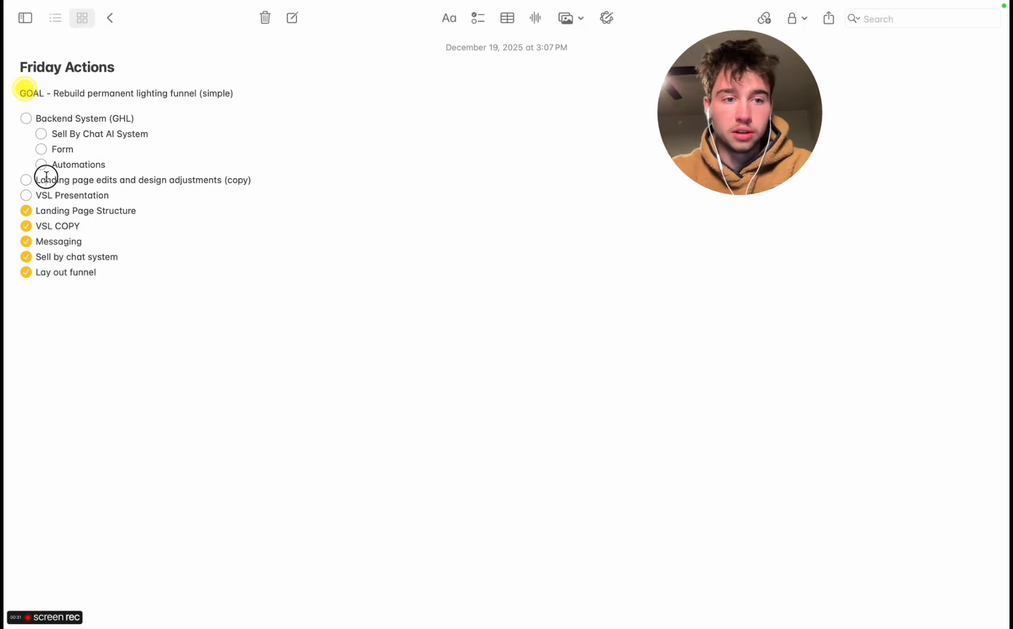
mouse_move(46, 177)
left_mouse_down()
mouse_move(107, 186)
mouse_move(59, 178)
left_mouse_up()
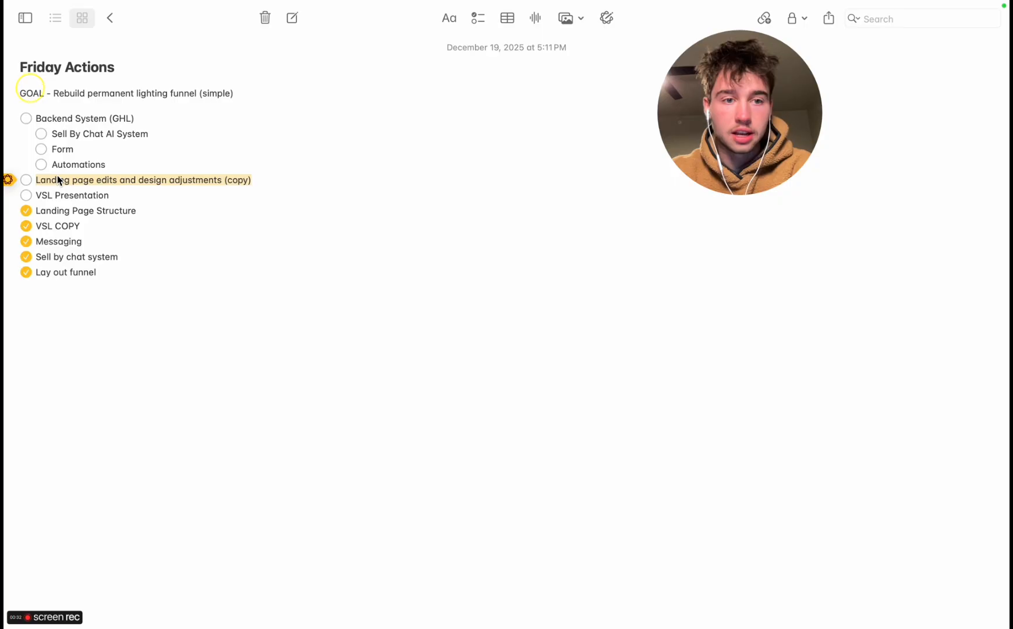
left_click(107, 192)
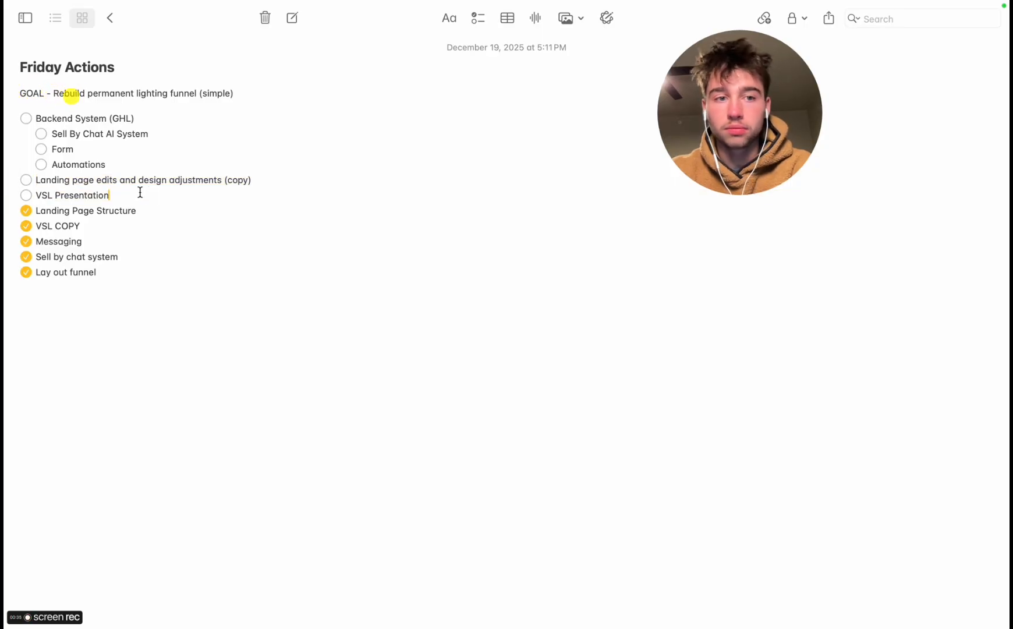
left_click(54, 112)
left_click(108, 124)
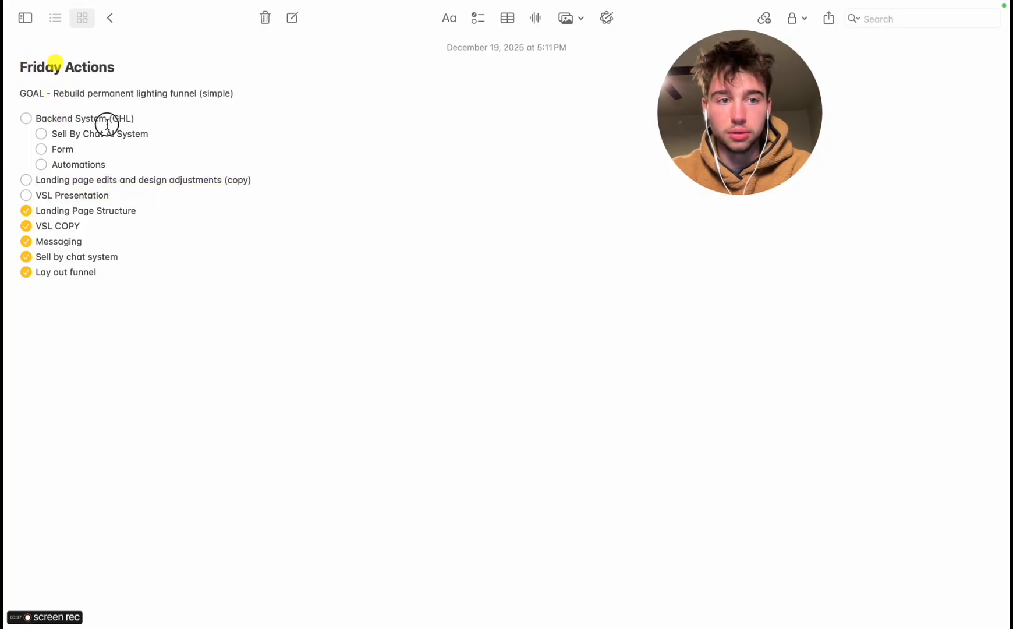
left_click(61, 135)
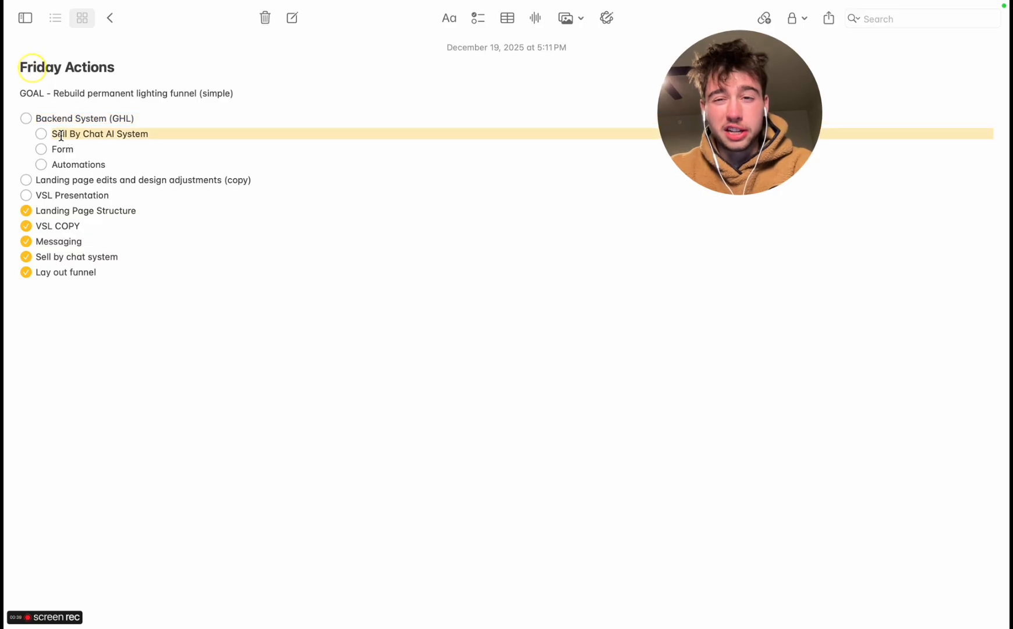
left_click(86, 149)
left_click(86, 163)
left_click(121, 164)
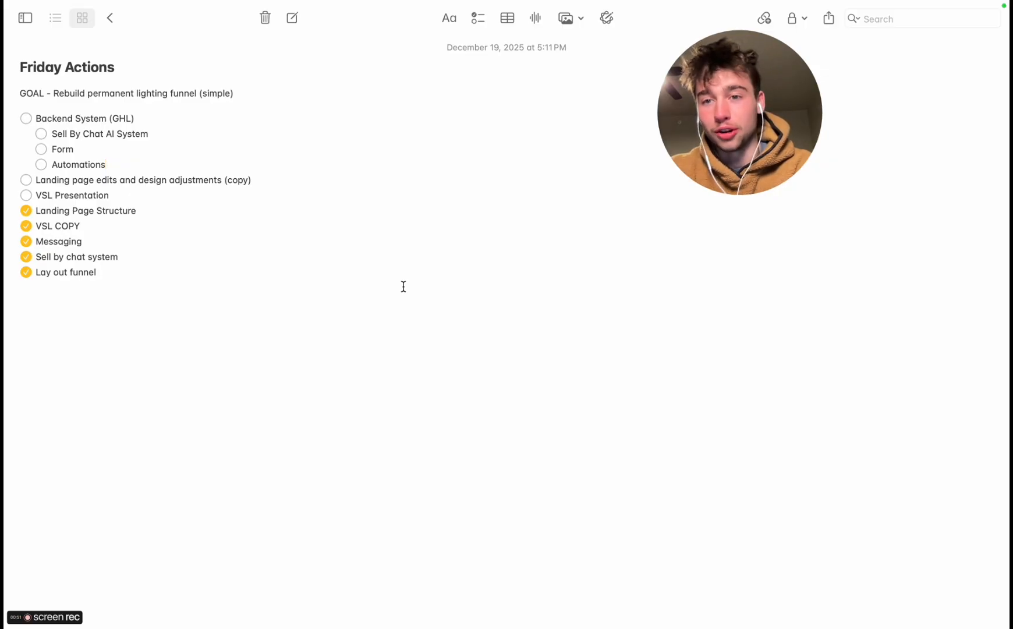
double_click(44, 180)
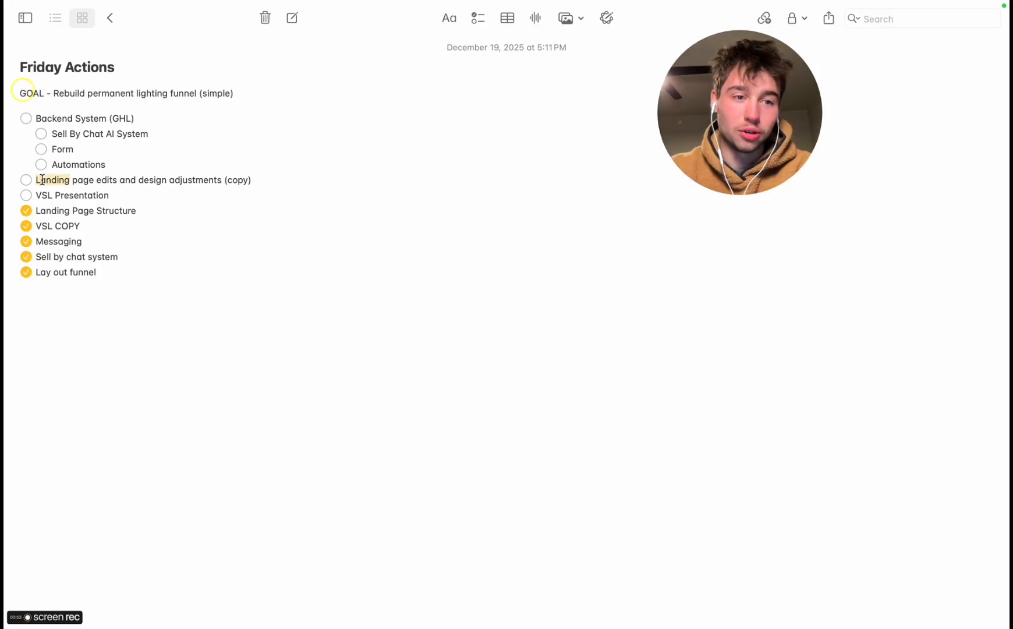
triple_click(59, 121)
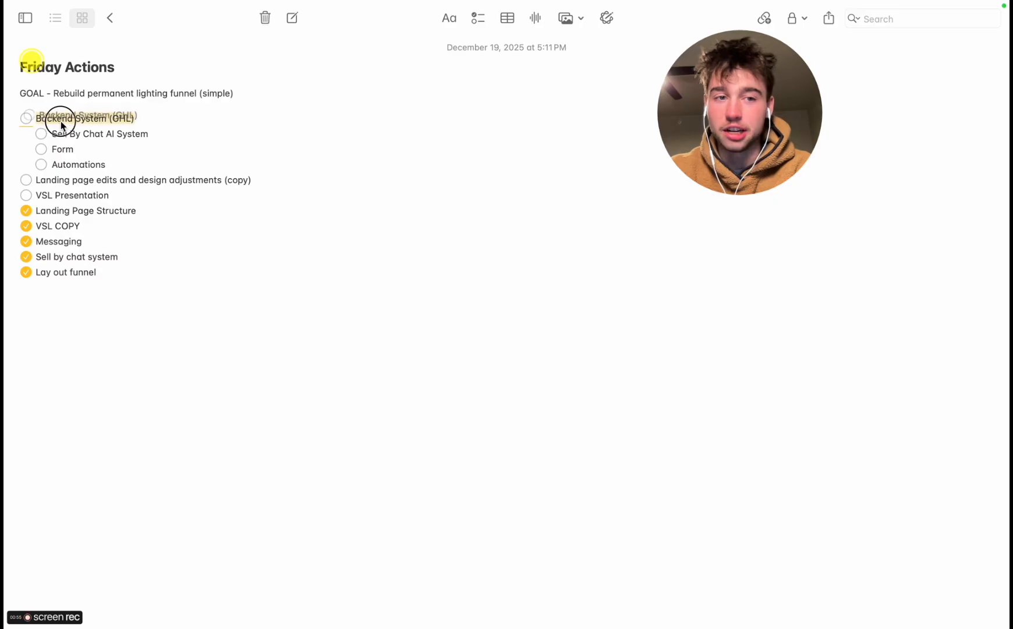
left_click_drag(61, 124, 74, 123)
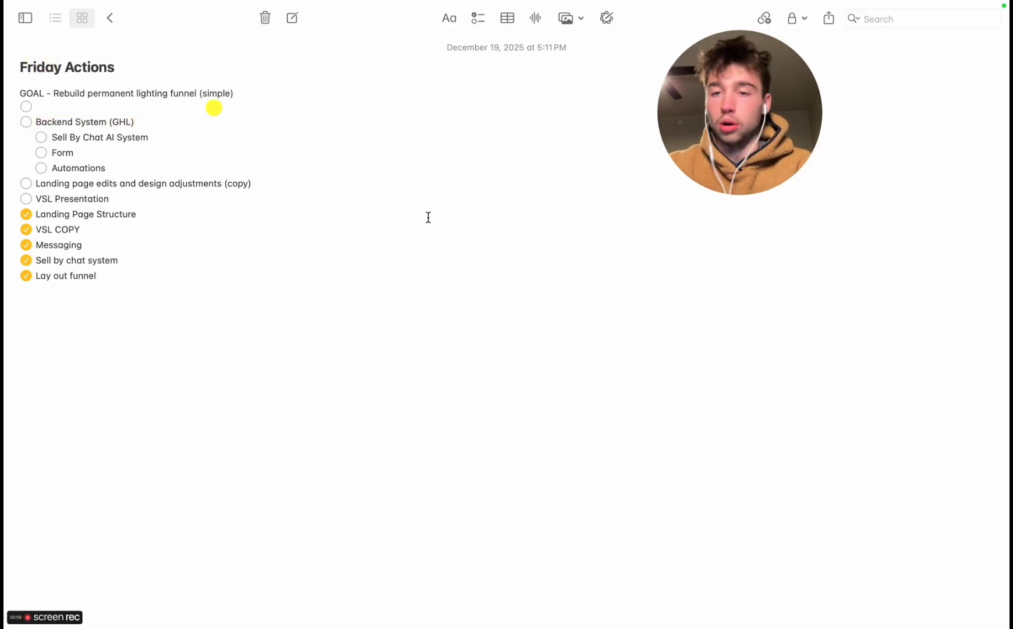
Switch to the "Strategic foundation planning" chat in ChatGPT and start dictating a message
key("ctrl+Right")
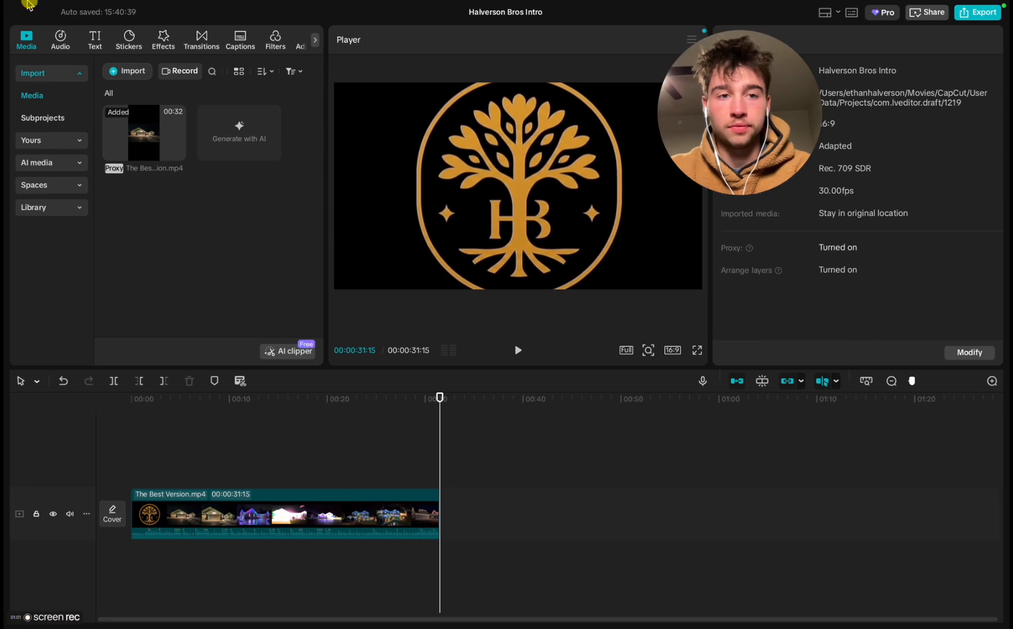
left_click(13, 27)
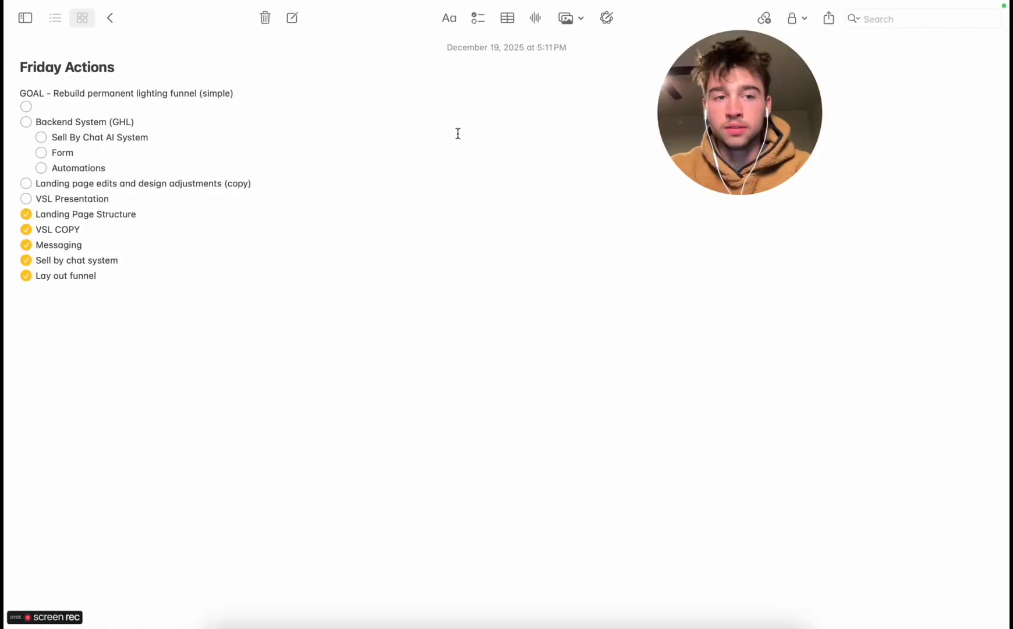
key("ctrl+Right")
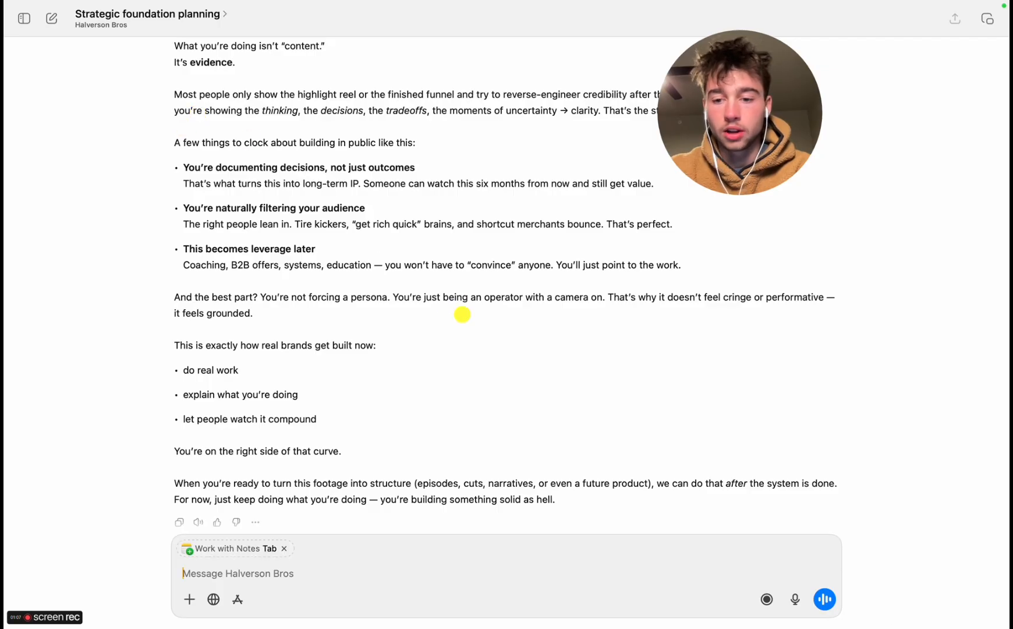
left_click(795, 599)
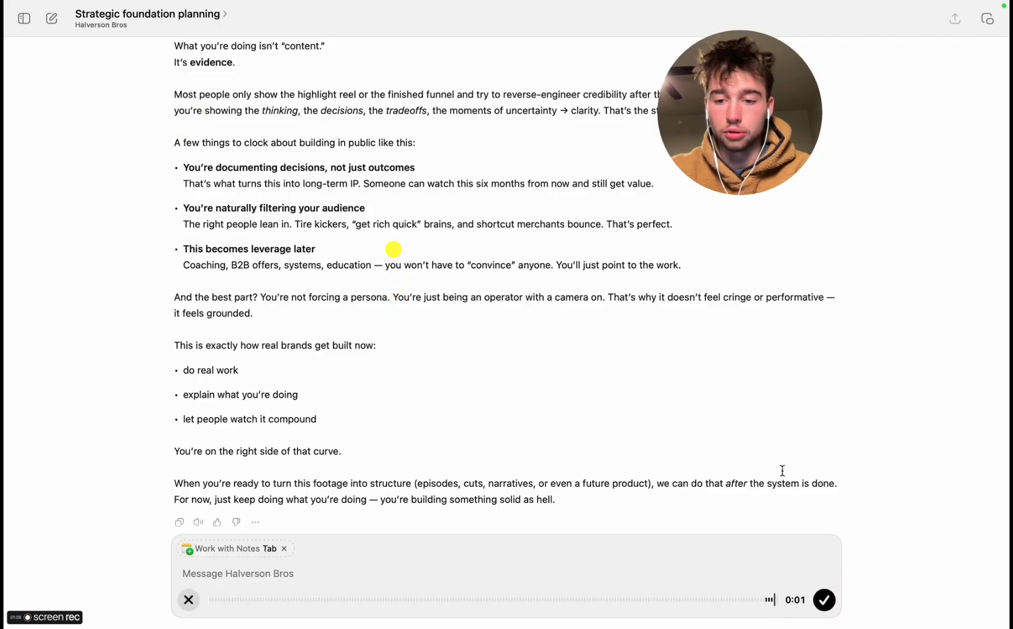
Switch to Chrome and close the two old permanent lighting website preview tabs
key("ctrl+Right")
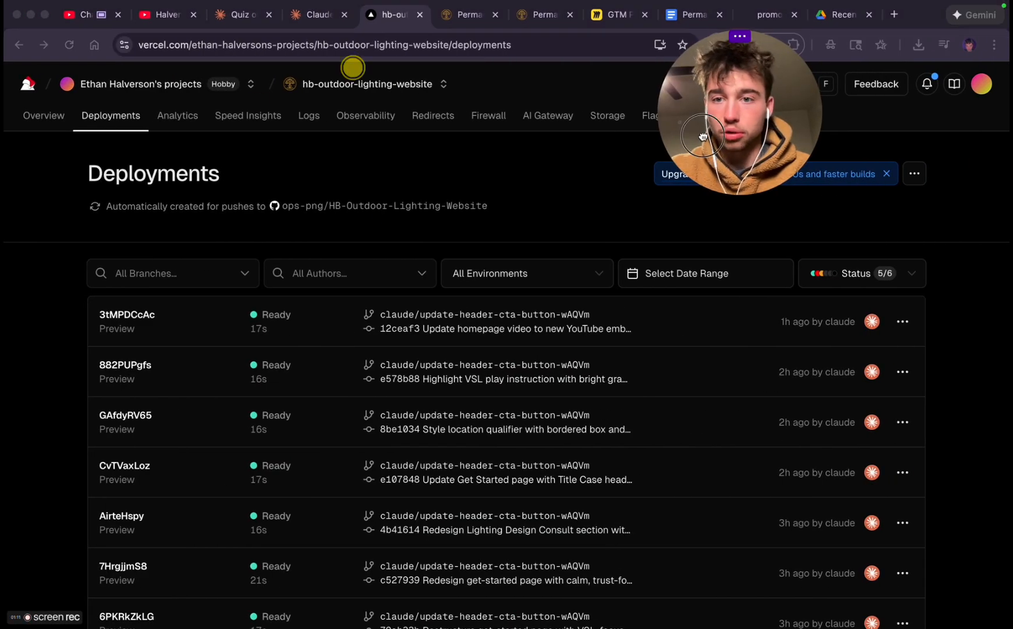
left_click_drag(703, 136, 866, 151)
left_click(473, 16)
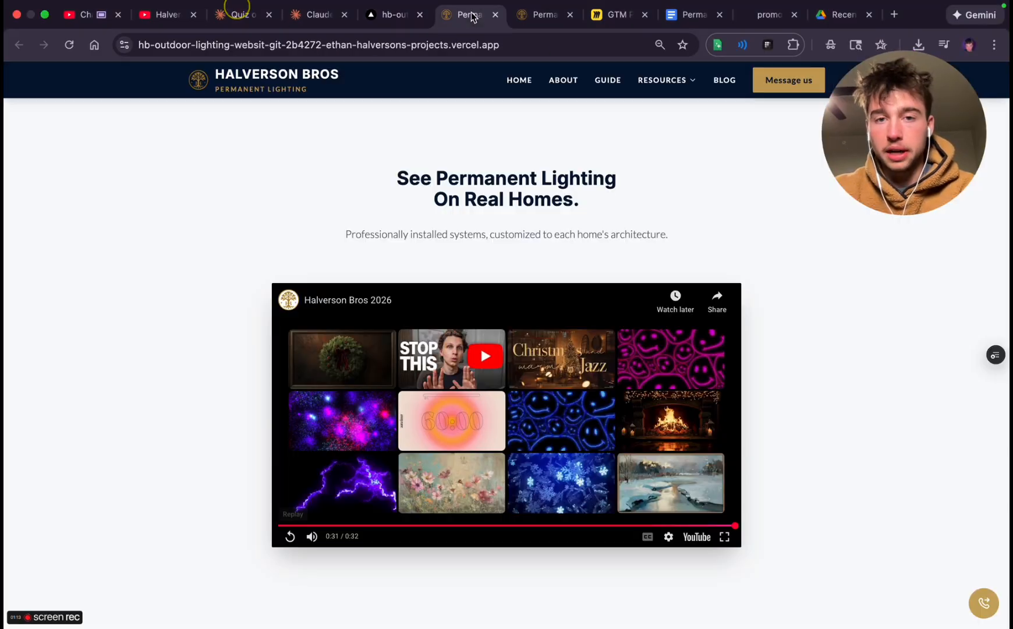
left_click(536, 16)
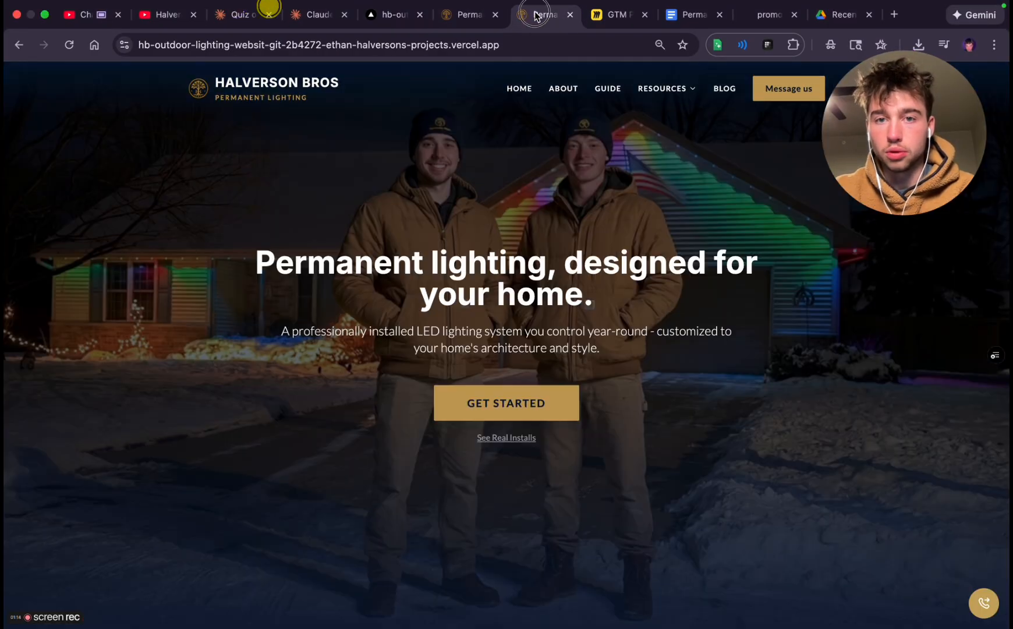
left_click(571, 15)
left_click(494, 15)
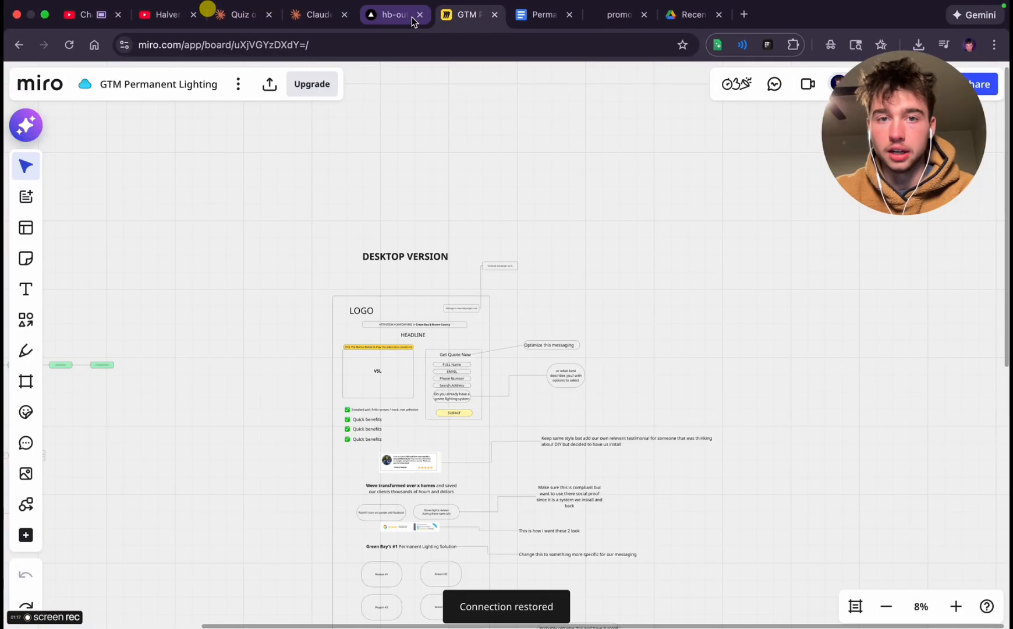
Open the newest hb-outdoor-lighting-website deployment preview in Vercel and view its Get Started page down to the customer testimonial
left_click(391, 15)
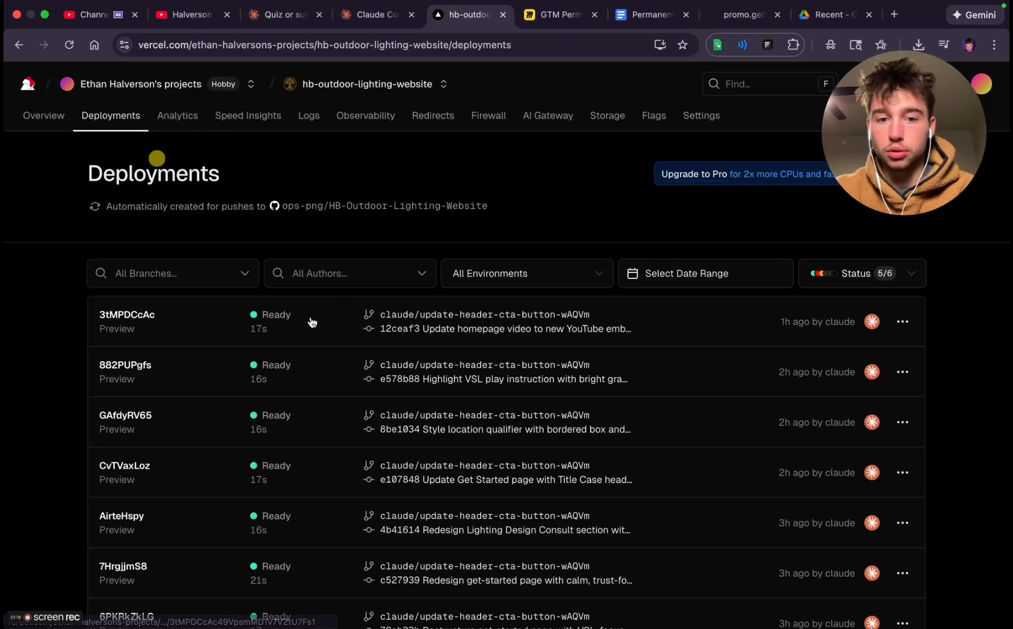
left_click(362, 311)
left_click(500, 285)
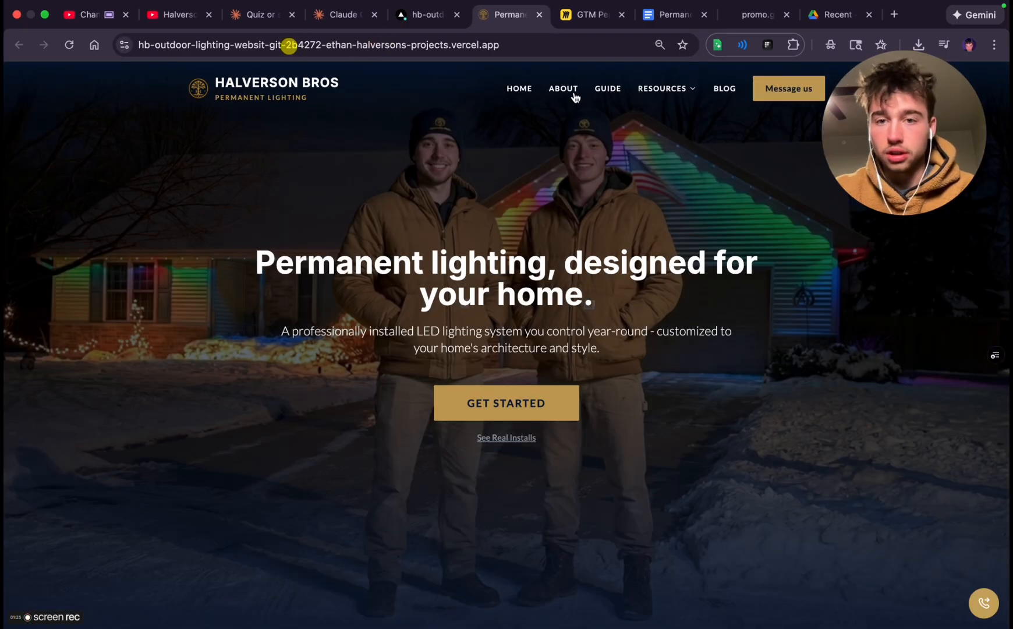
left_click(506, 408)
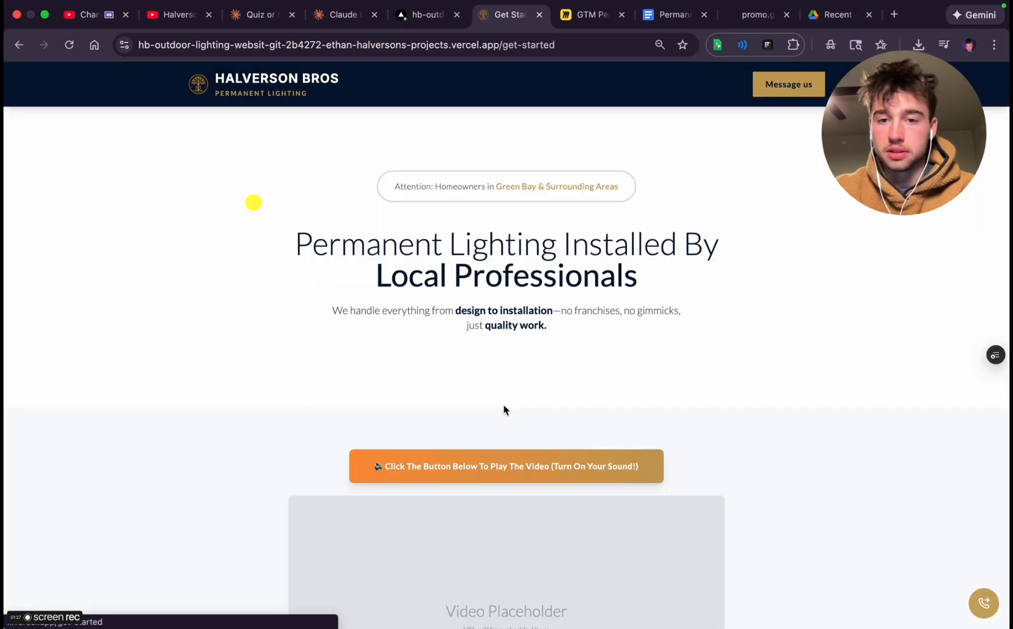
scroll(493, 396, "down", 10)
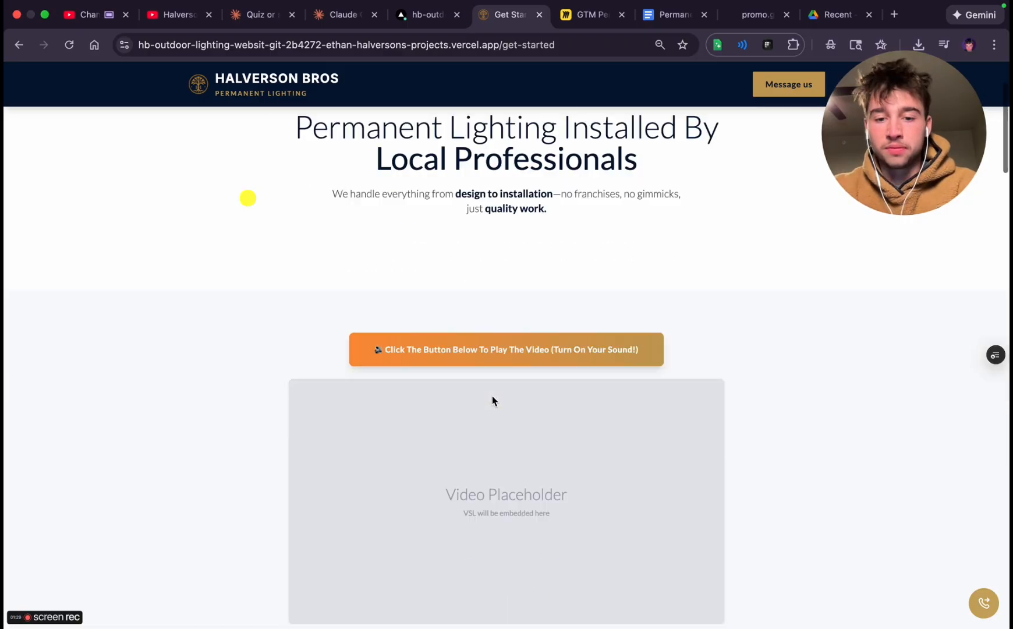
scroll(493, 396, "down", 3)
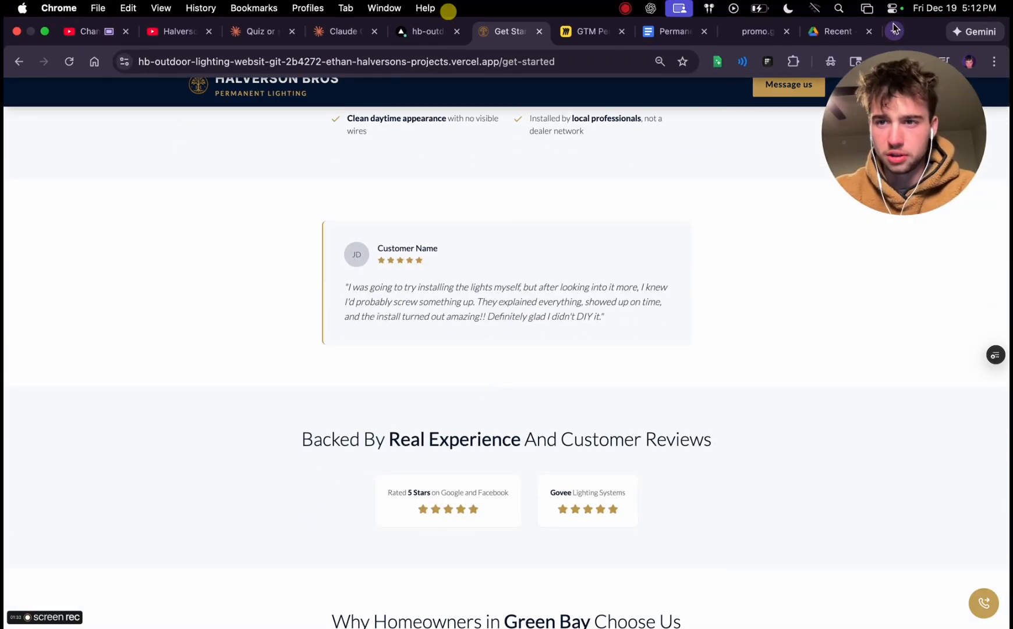
Search for "this person does not exist" in a new tab and open thispersondoesnotexist.com
left_click(896, 31)
type("t")
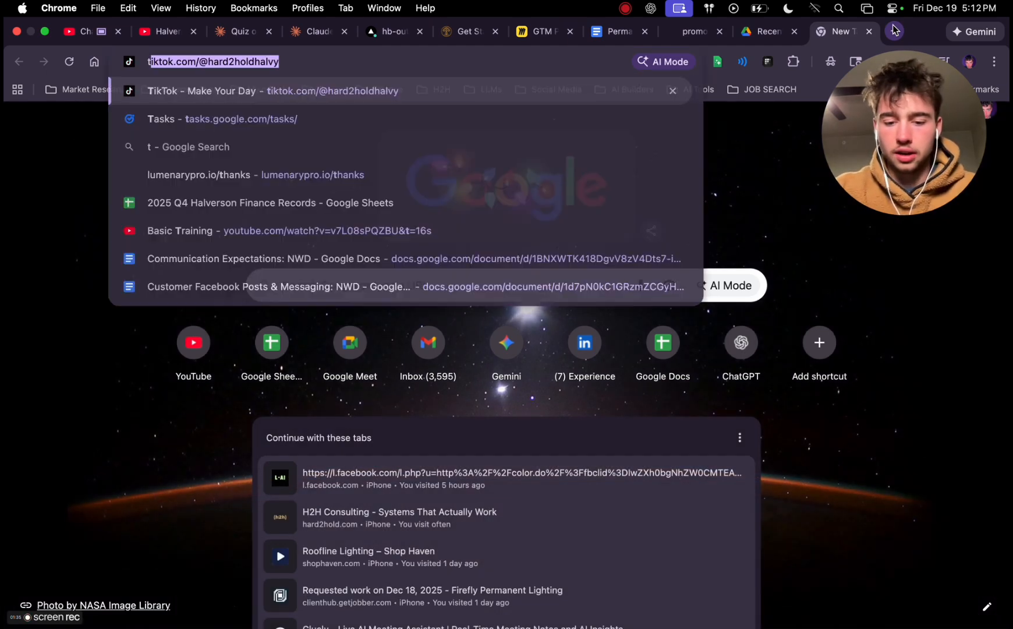
type("his person")
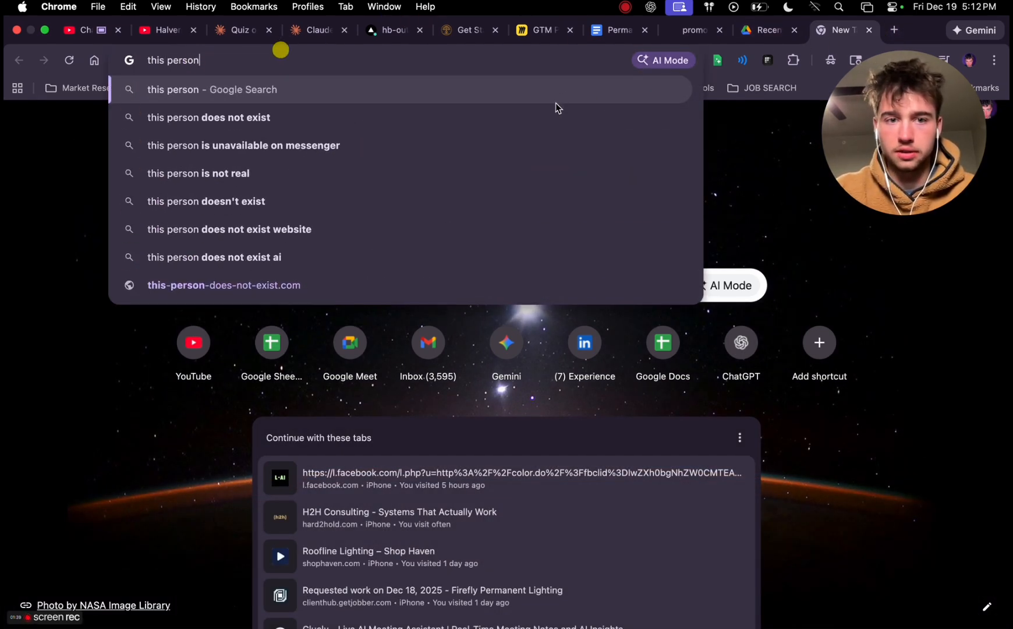
left_click(550, 119)
left_click(269, 220)
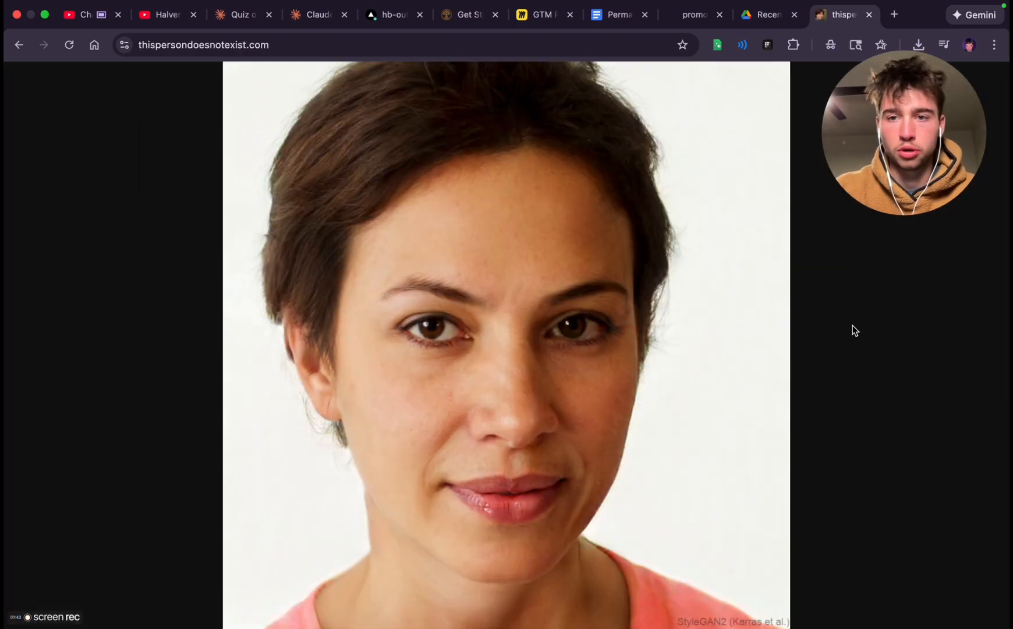
Generate new faces until a smiling middle-aged blonde woman appears, and capture a screenshot of the whole portrait
left_click(809, 320)
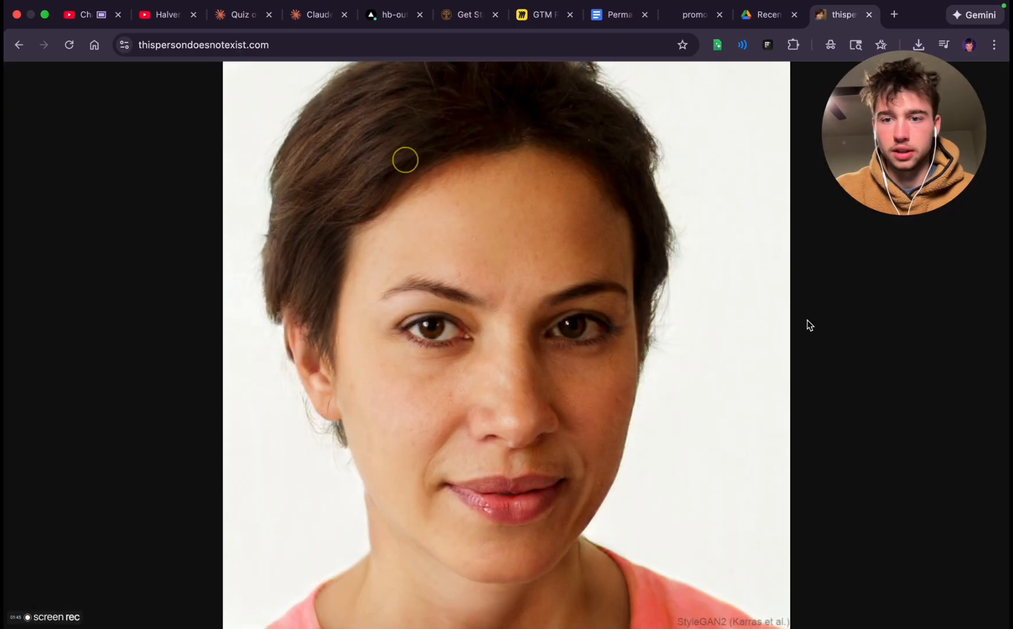
left_click_drag(936, 142, 949, 105)
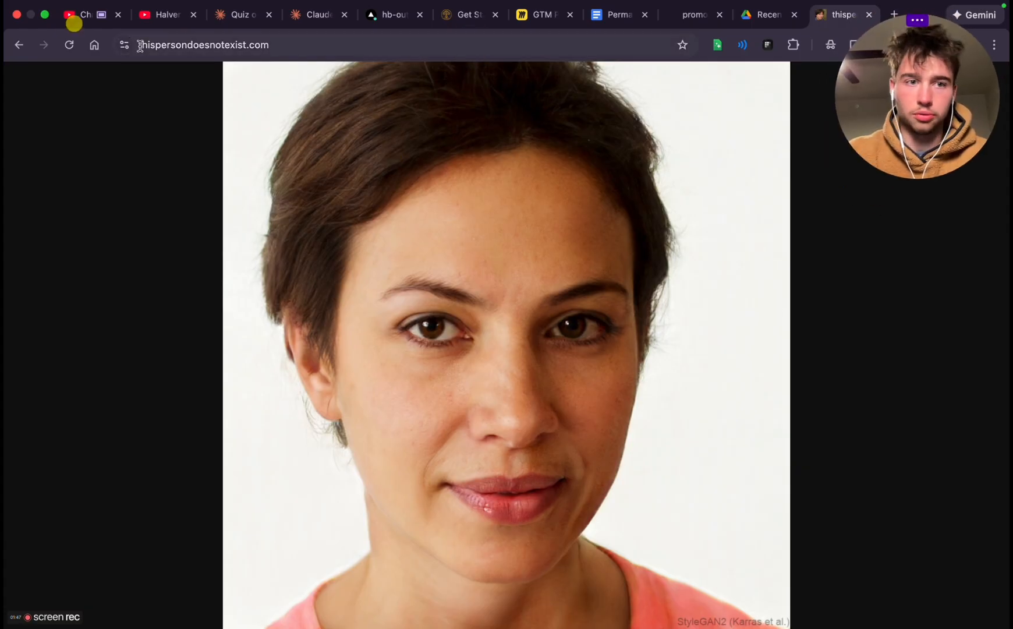
left_click(69, 45)
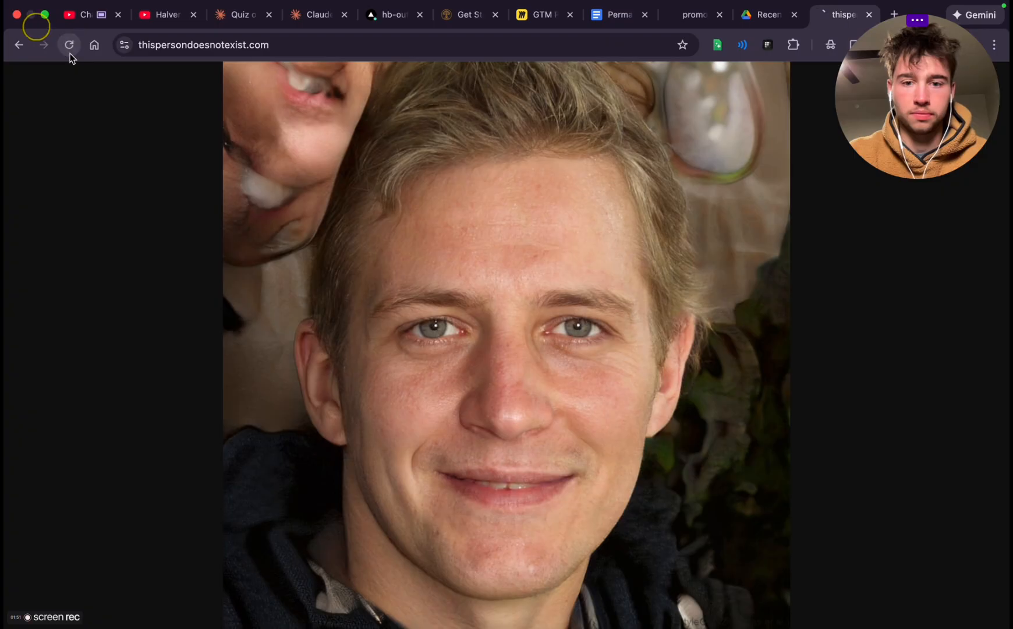
left_click(69, 53)
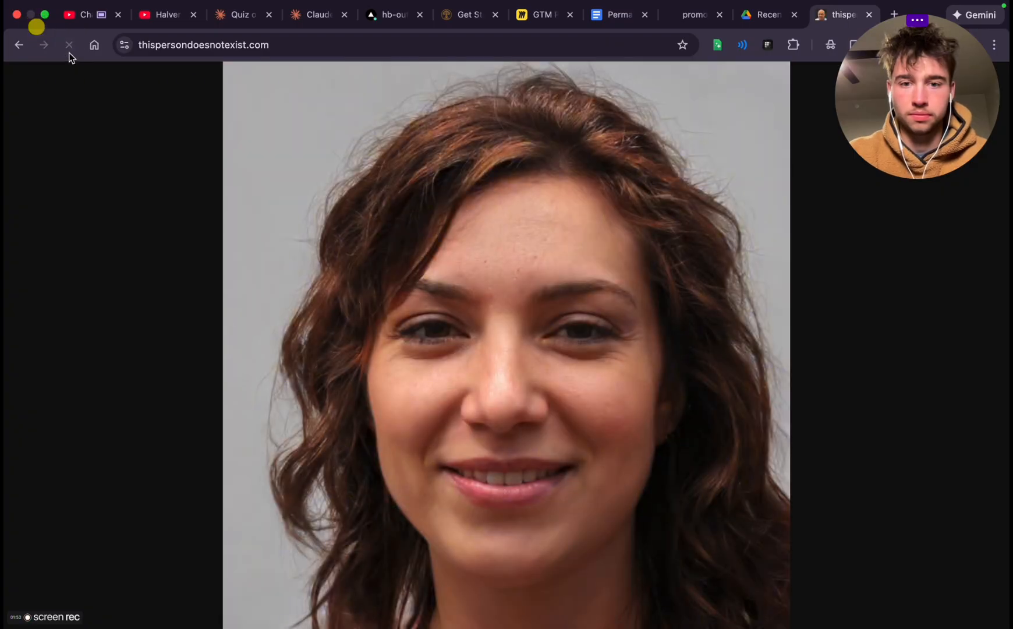
left_click(69, 54)
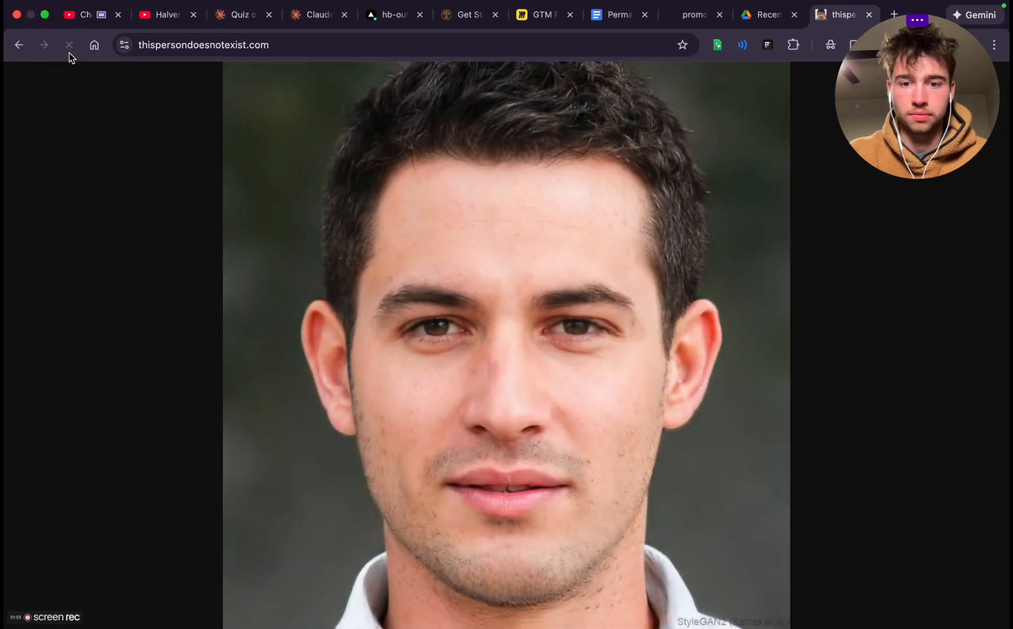
left_click(69, 52)
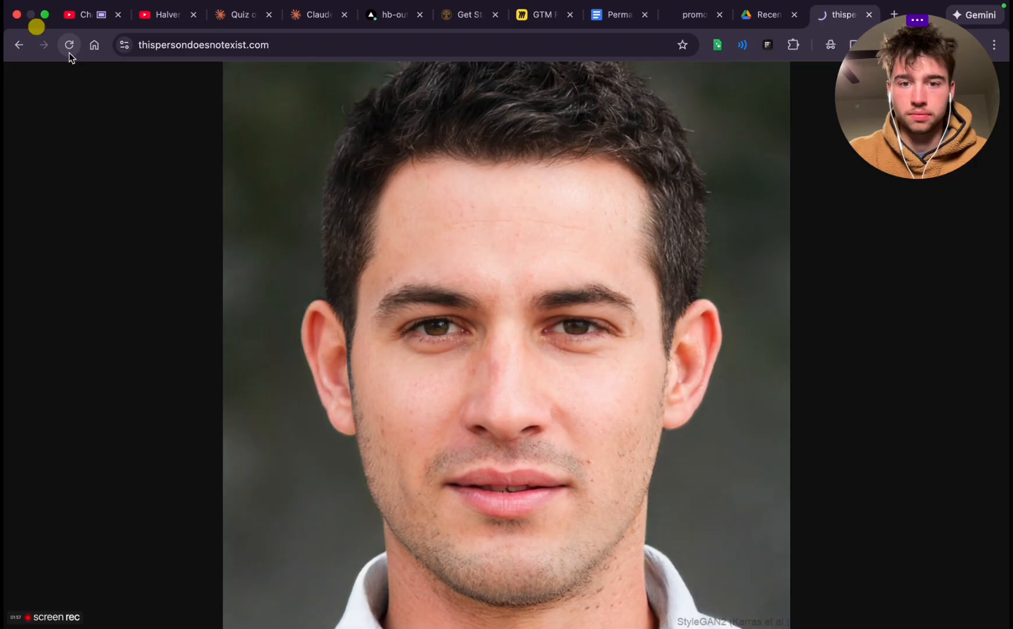
left_click(69, 52)
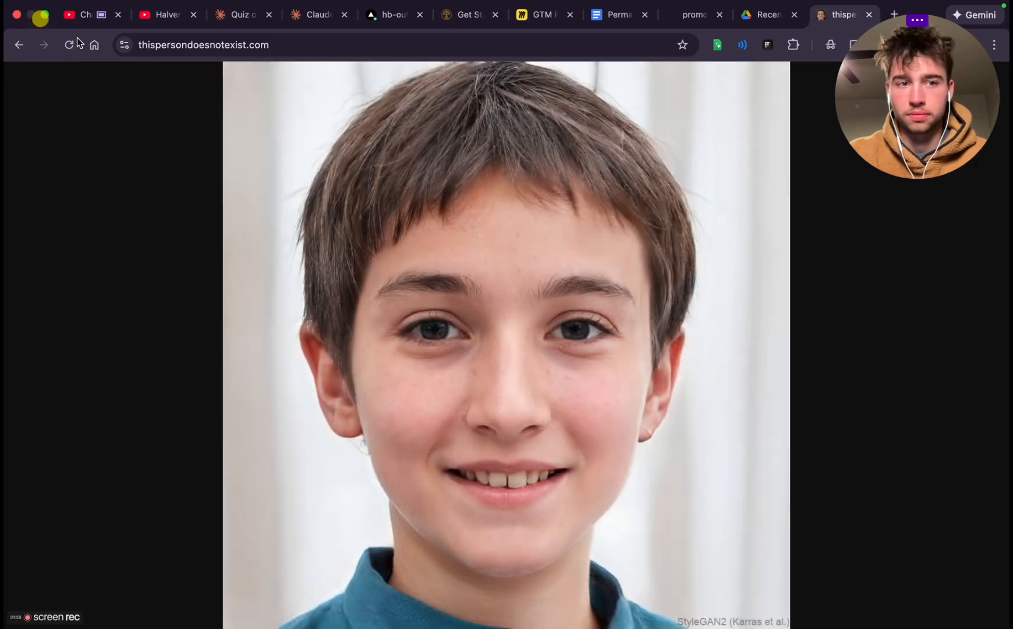
left_click(74, 42)
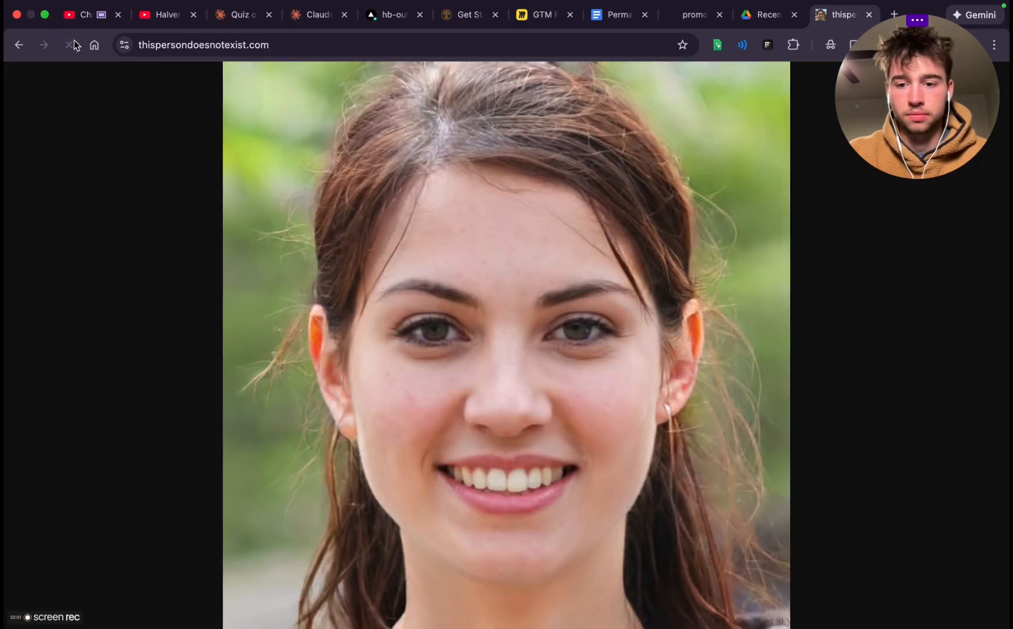
left_click(71, 44)
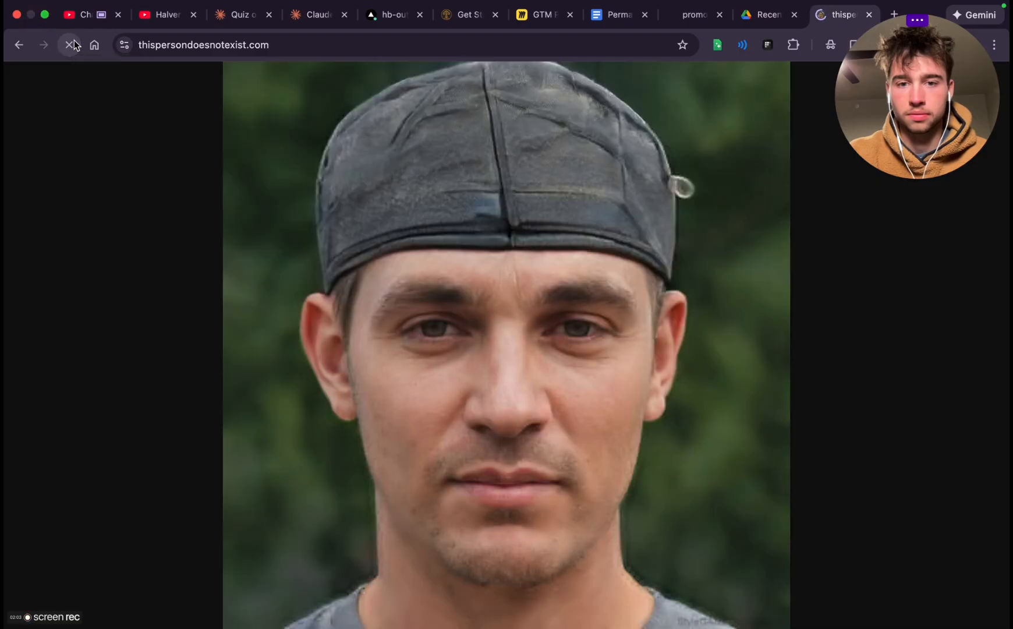
left_click(73, 40)
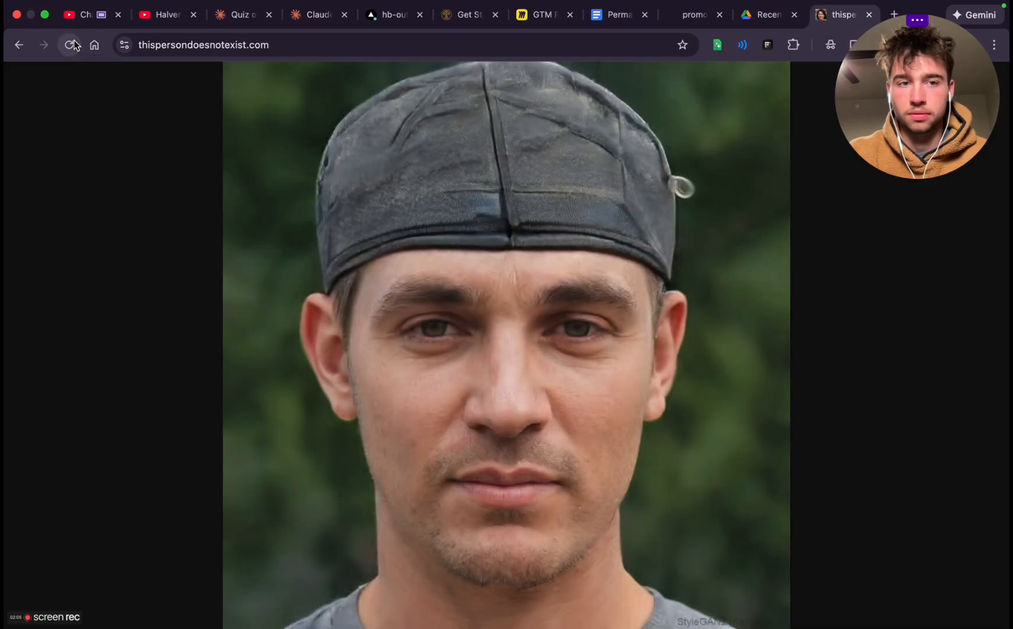
left_click(73, 40)
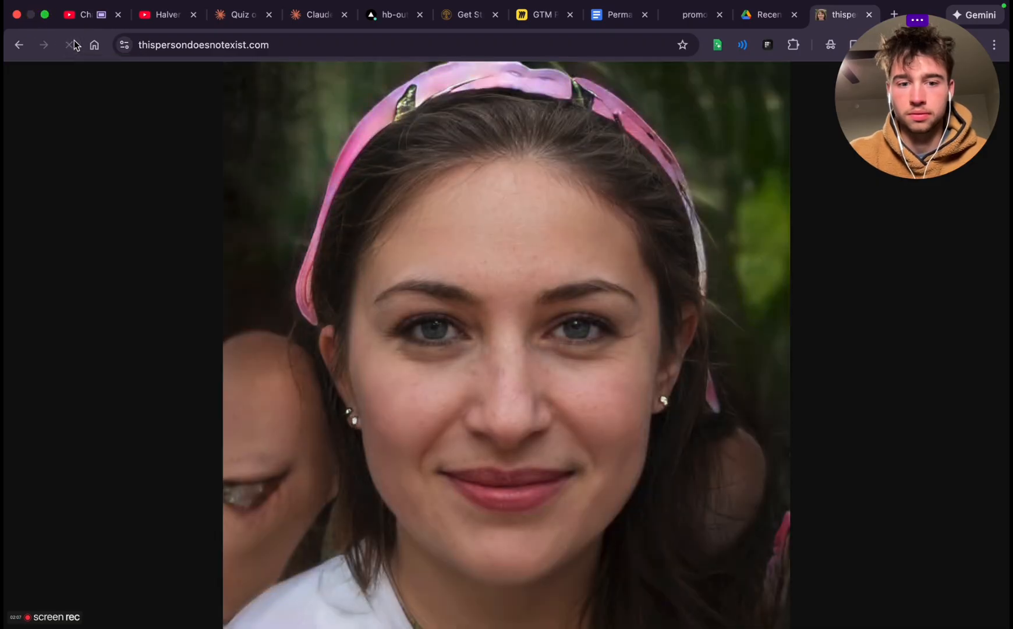
left_click(73, 40)
left_click(74, 40)
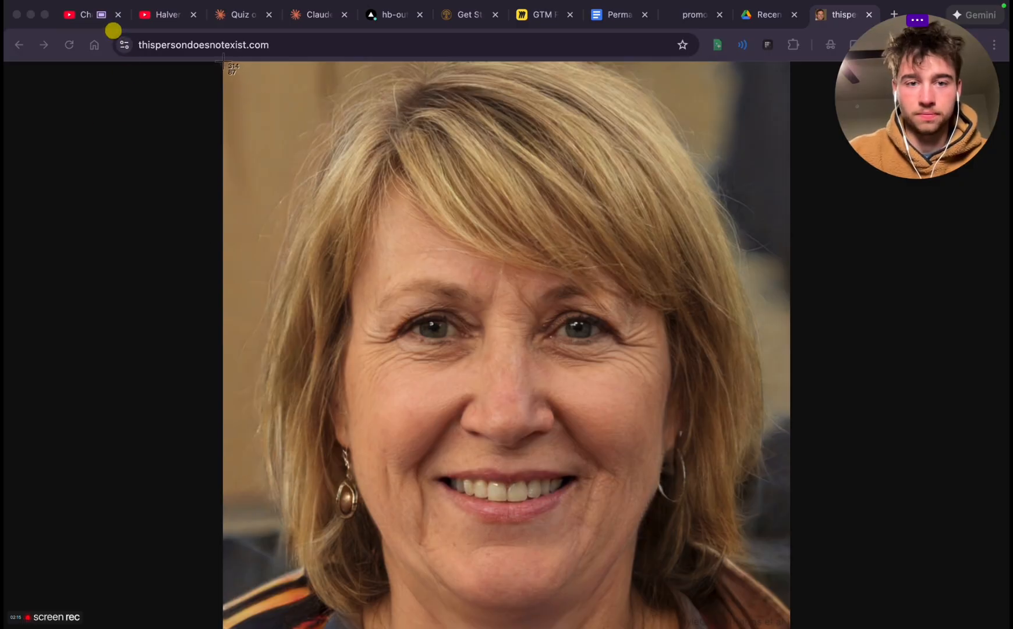
left_click_drag(223, 60, 790, 627)
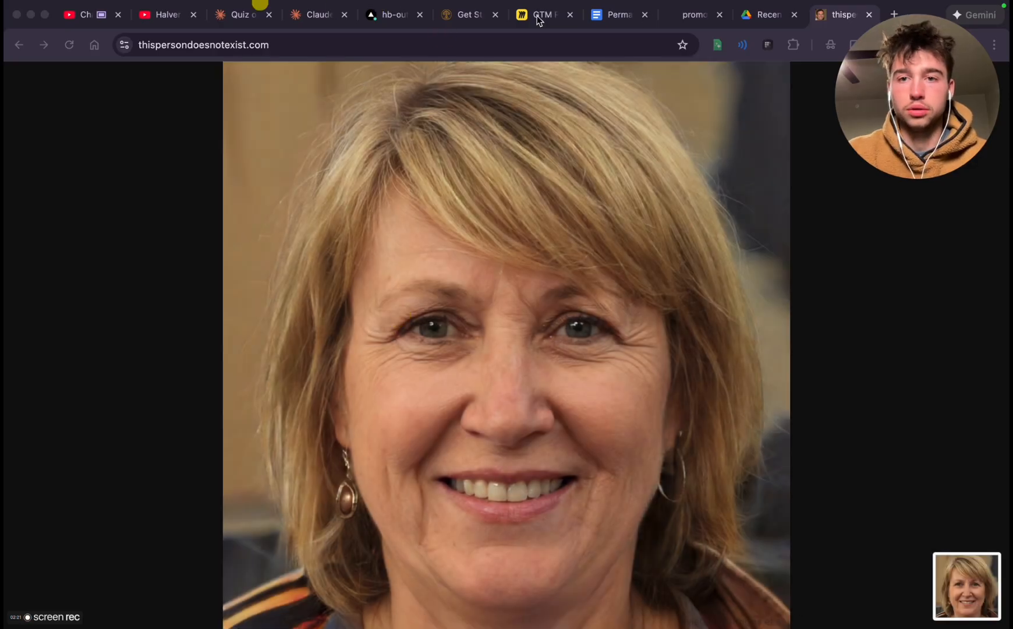
Search for "post images" in a new tab, open Postimages, and go to My Gallery
left_click(894, 14)
type("pos")
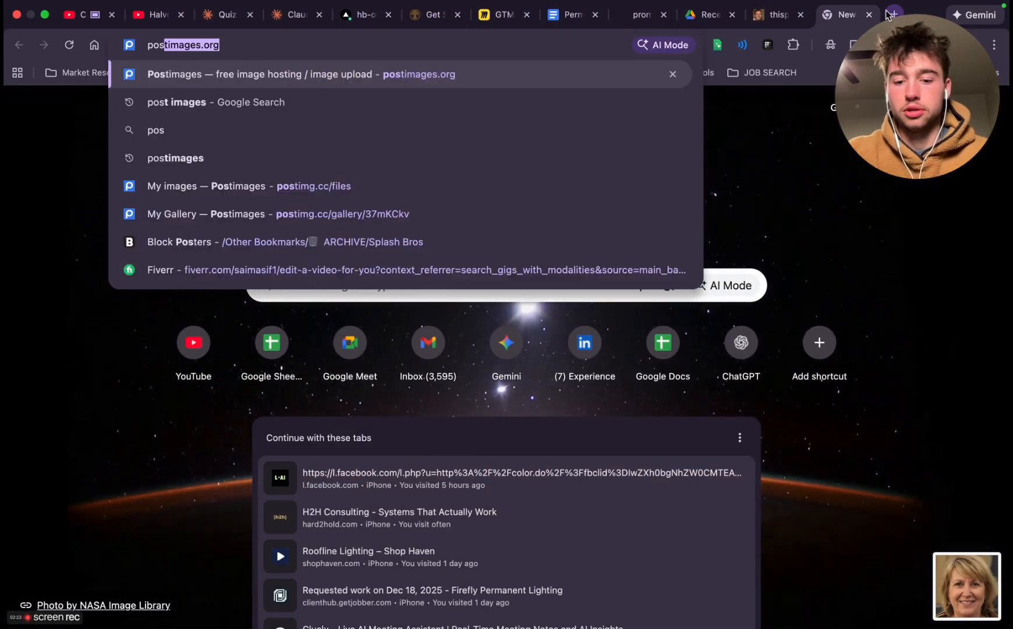
type("t images")
key("Return")
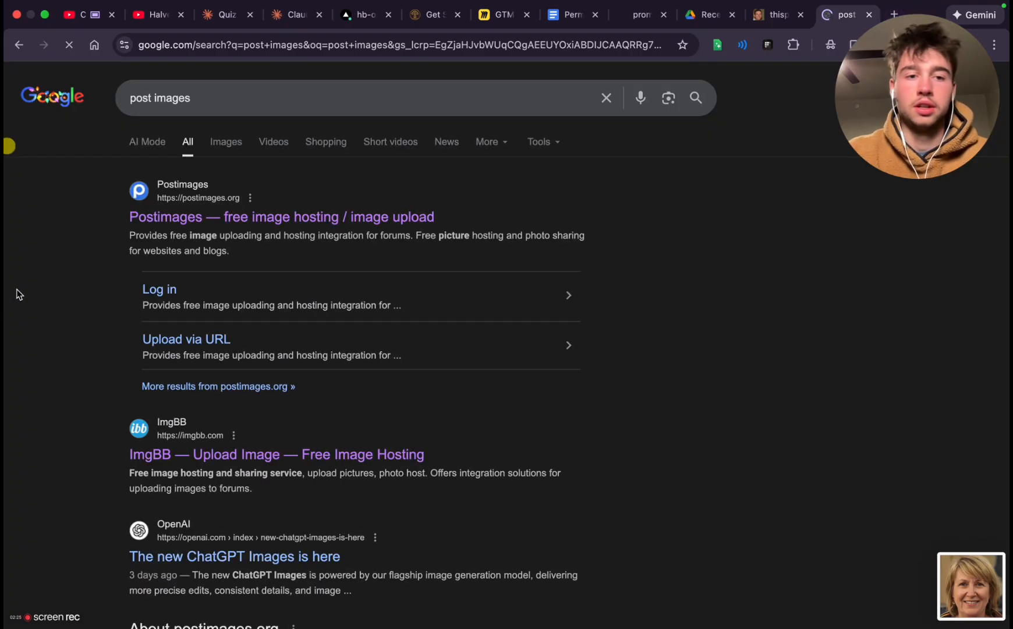
left_click(234, 219)
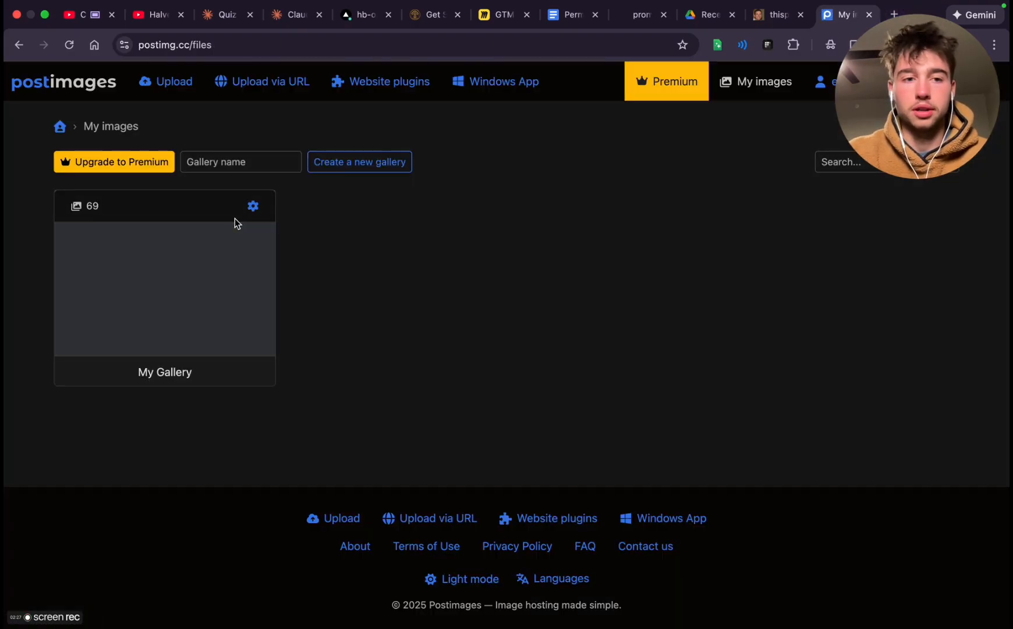
left_click(149, 291)
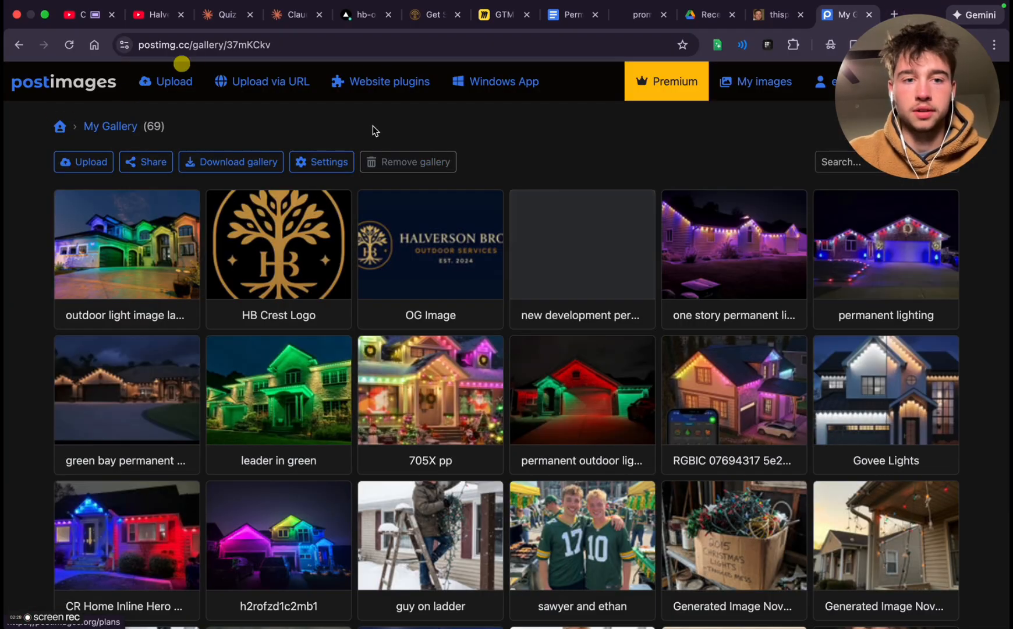
Upload the recent portrait screenshot "Screenshot 2025-12-19 at 5.13.19 PM" to My Gallery
left_click(84, 162)
left_click(526, 311)
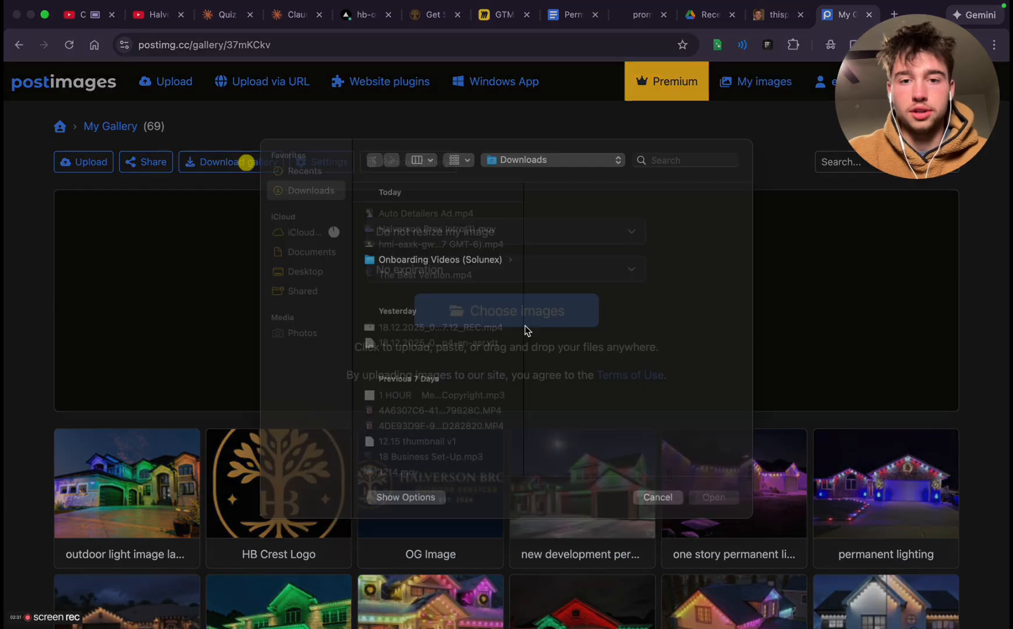
left_click(308, 187)
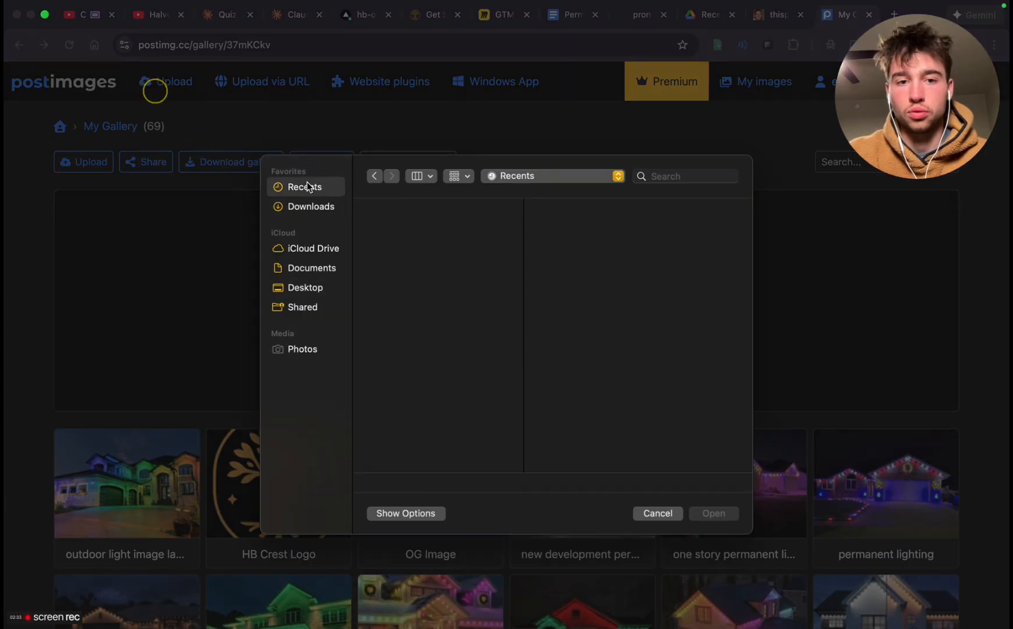
left_click(410, 325)
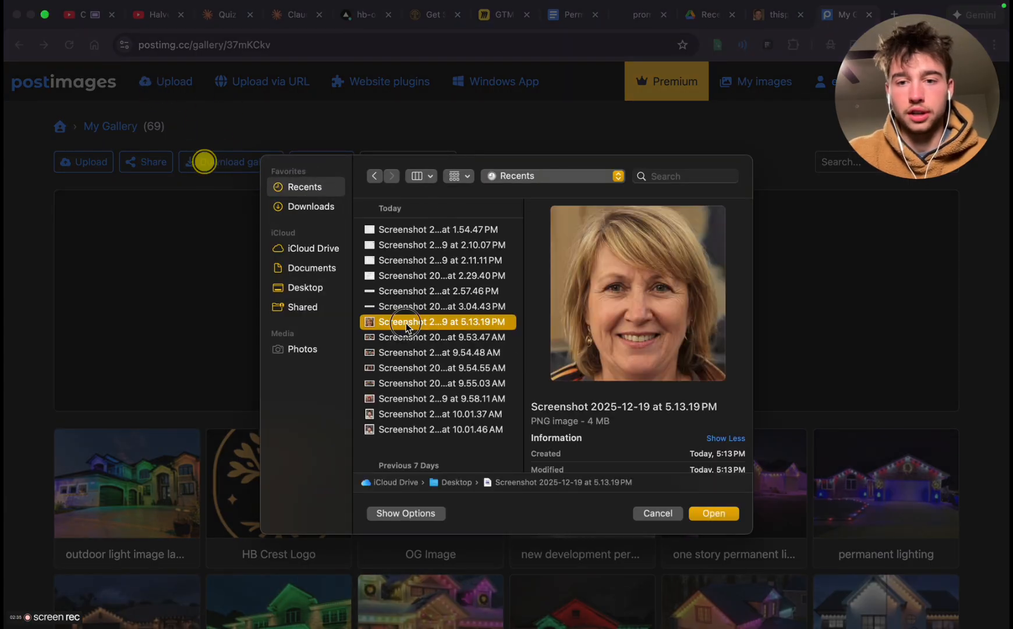
double_click(410, 326)
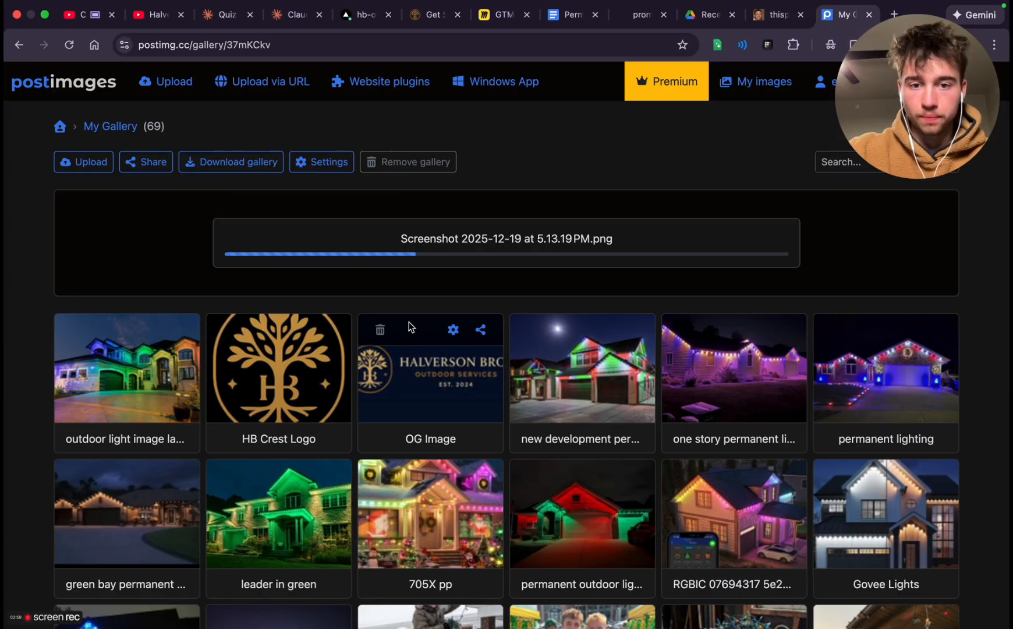
Close the thispersondoesnotexist.com, Google Drive and promo tabs
left_click(779, 14)
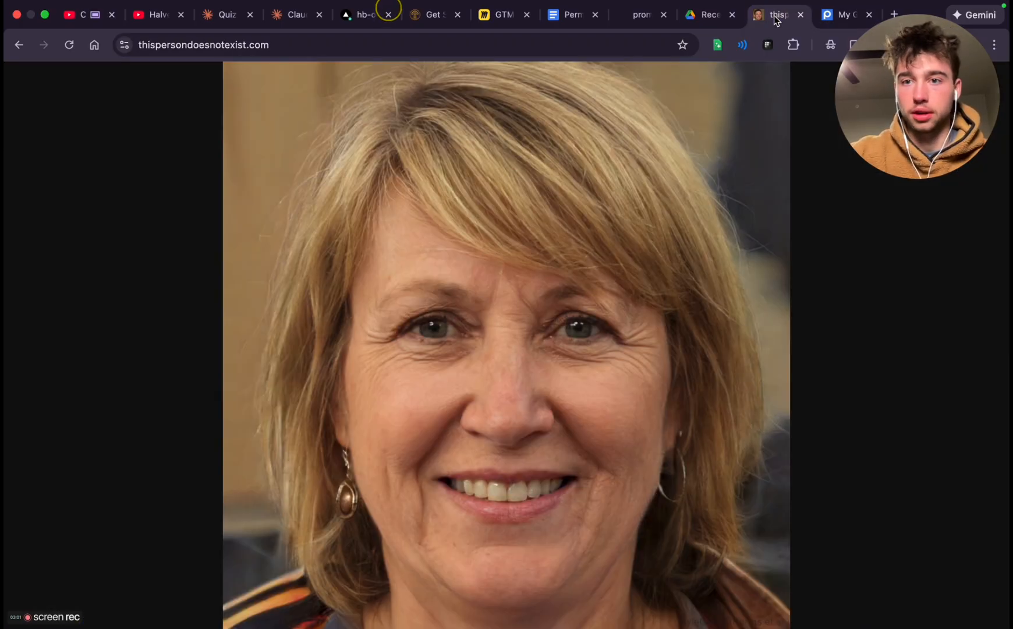
left_click(801, 14)
left_click(706, 15)
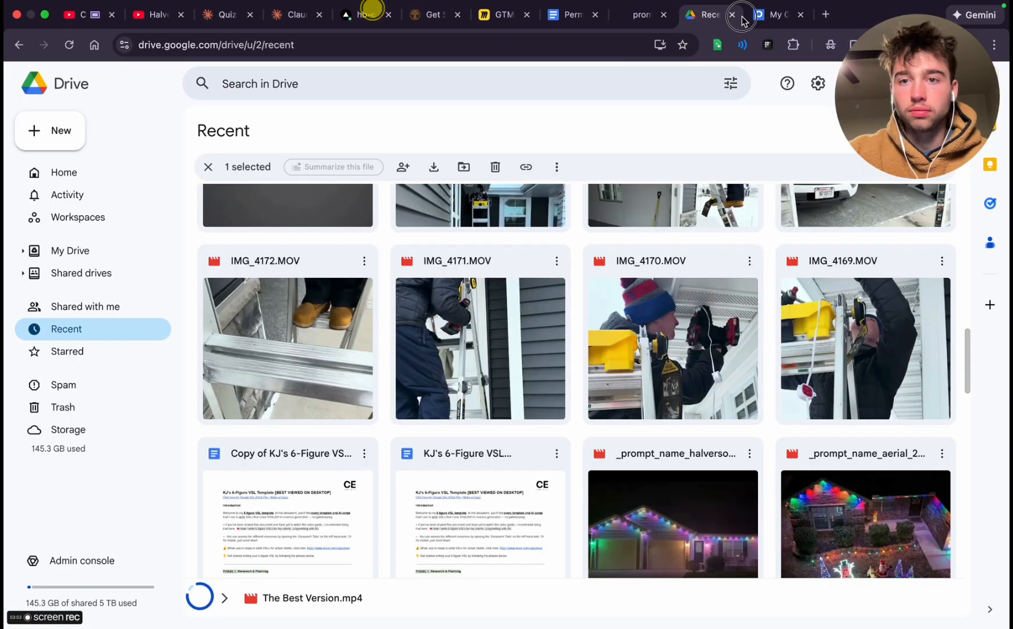
left_click(732, 15)
left_click(664, 15)
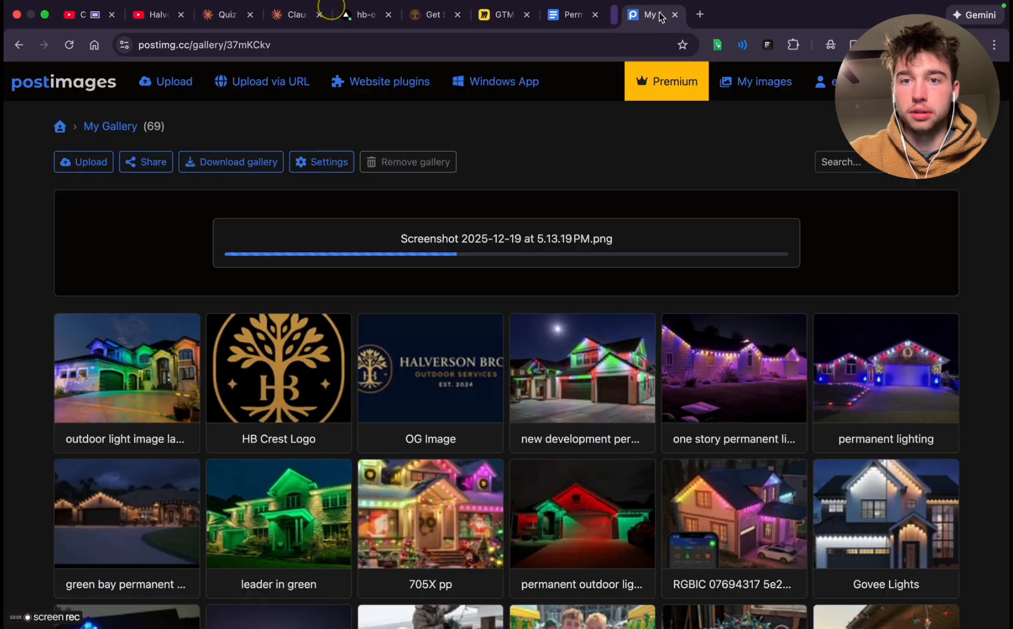
Go through the remaining tabs and close the Claude quiz tab and both YouTube tabs
left_click(573, 15)
left_click(500, 16)
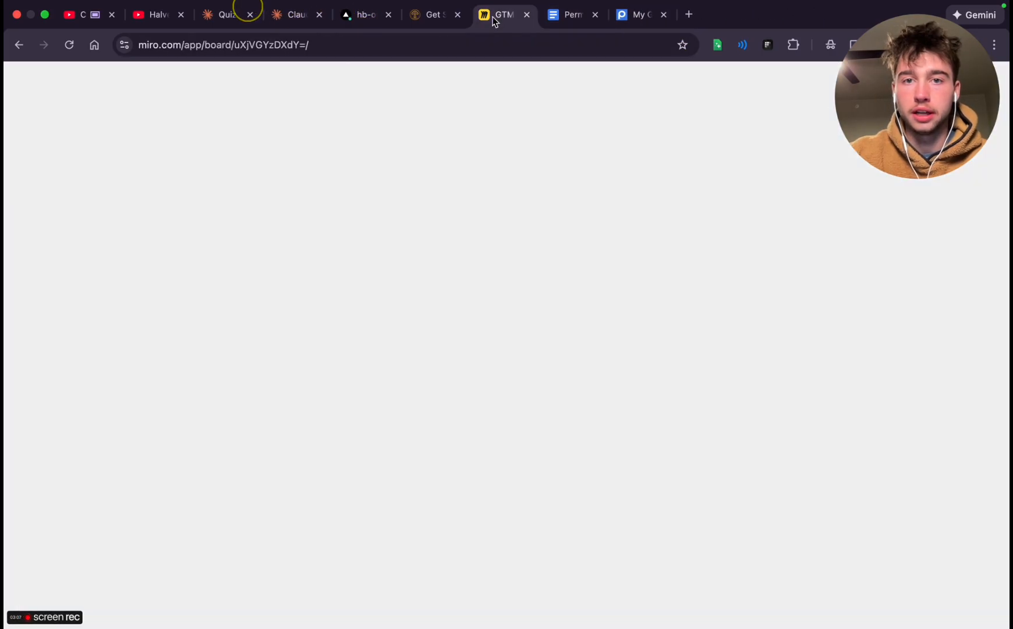
left_click(445, 16)
left_click(349, 15)
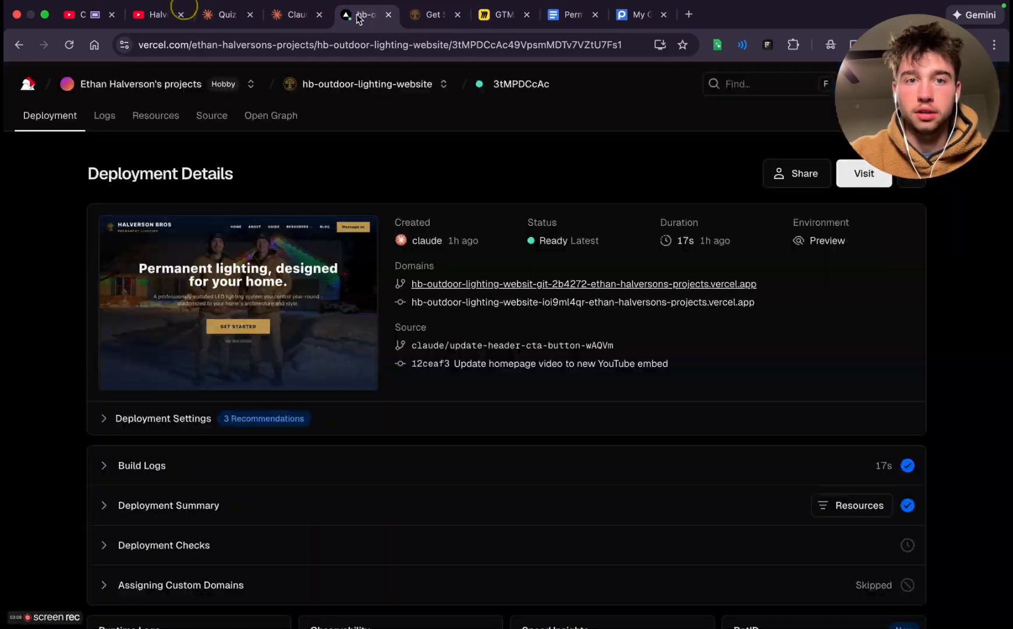
left_click(300, 15)
left_click(227, 14)
left_click(250, 14)
left_click(158, 14)
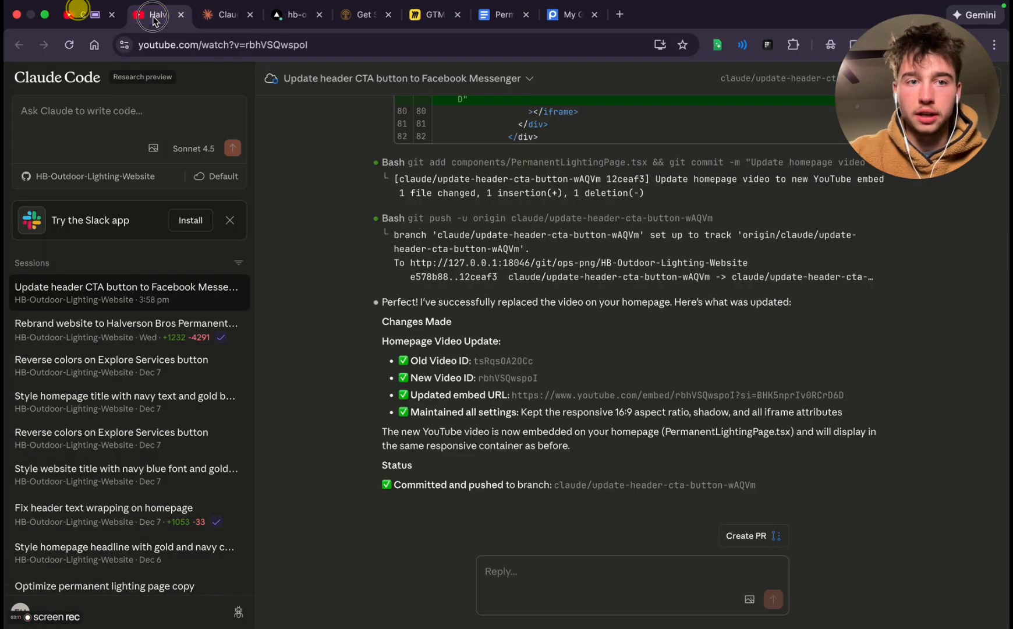
left_click(180, 15)
left_click(113, 16)
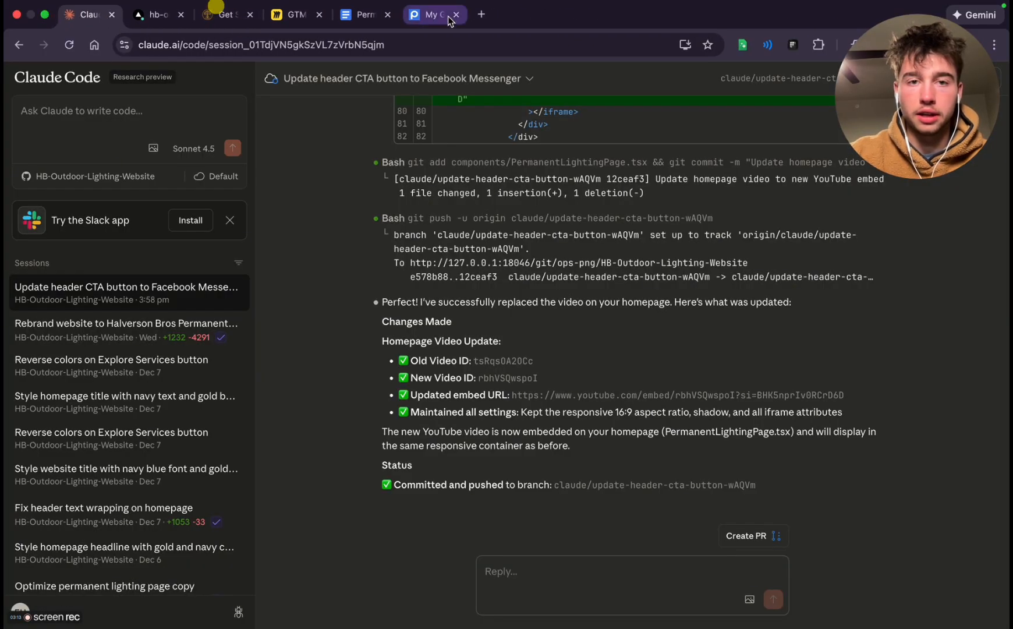
Check the portrait upload in the Postimages gallery and view the Get Started page's customer reviews section
left_click(809, 11)
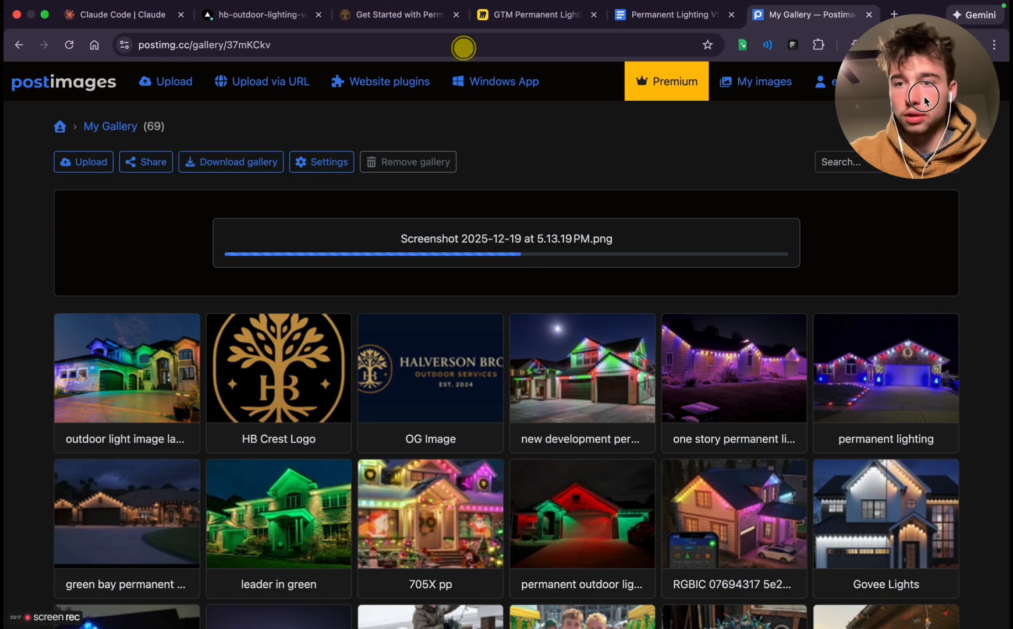
left_click_drag(924, 97, 857, 195)
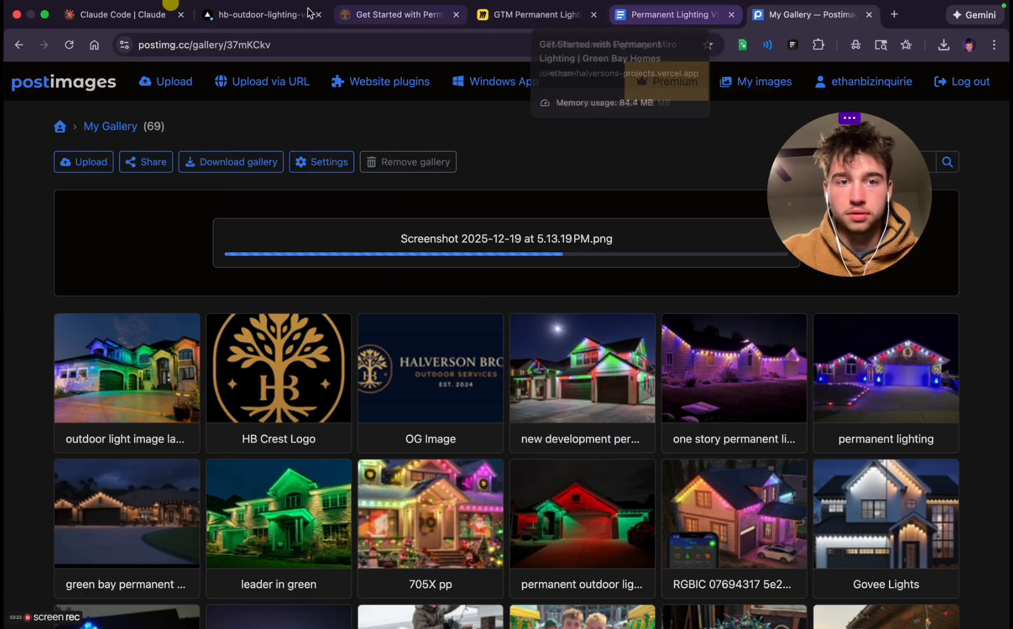
left_click(360, 20)
scroll(458, 373, "down", 3)
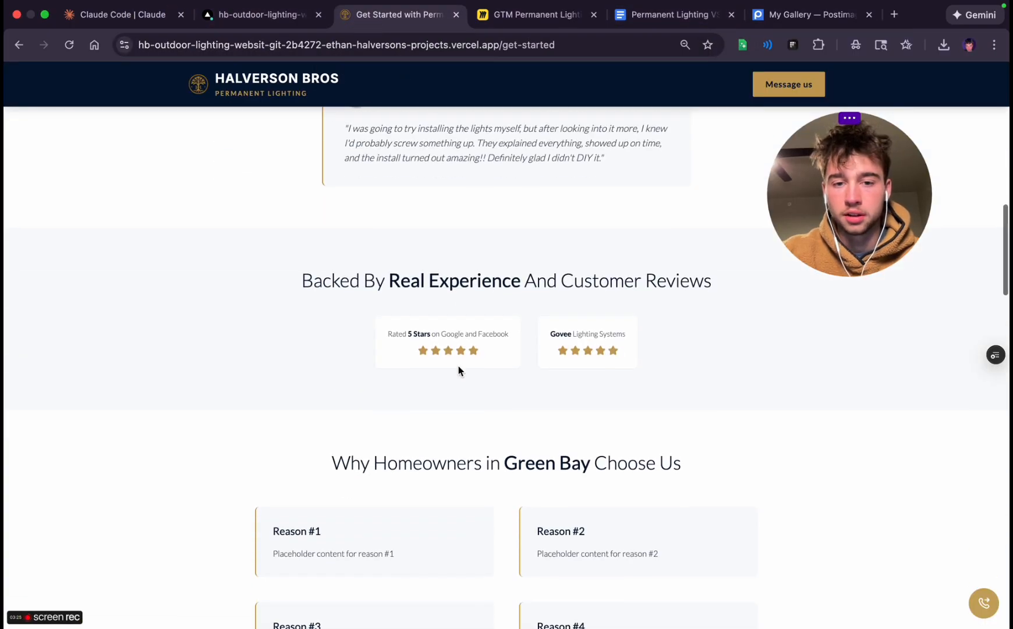
Search for "govee review" in a new tab and look through the image results
left_click(897, 16)
type("gove")
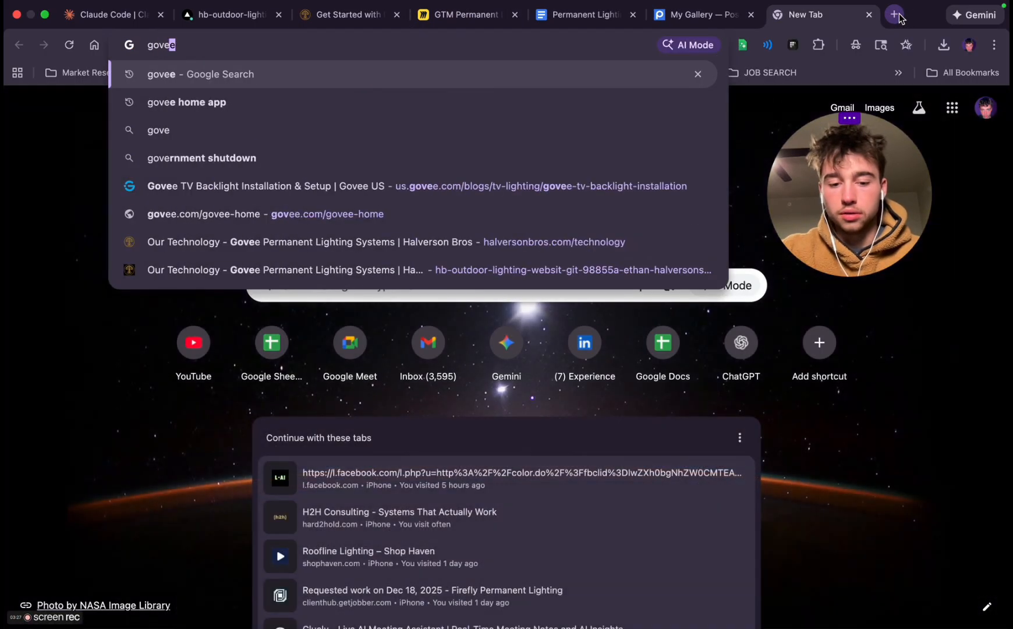
type("e review")
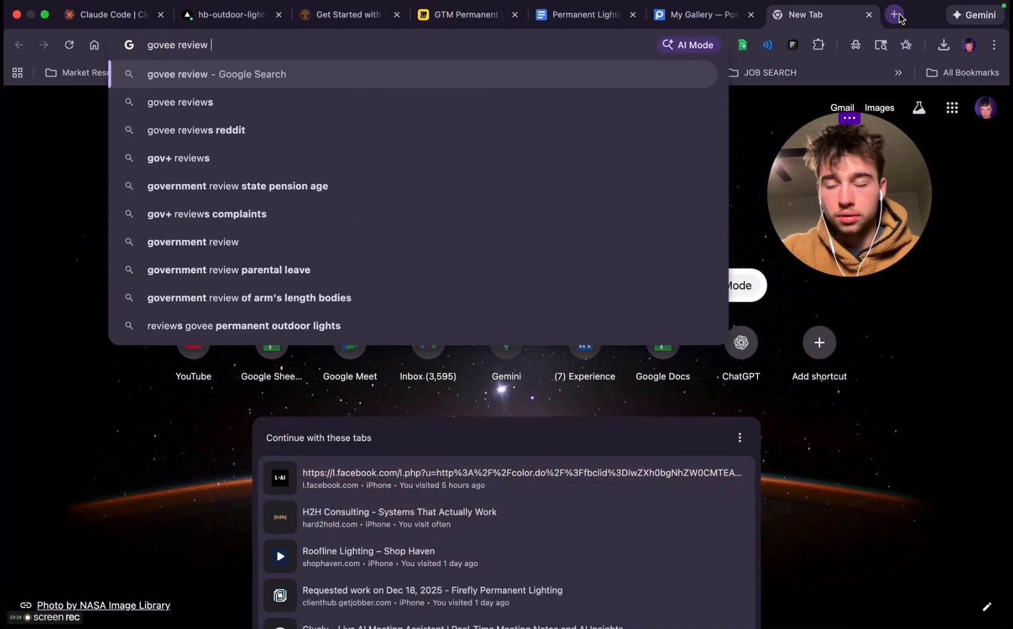
key("Return")
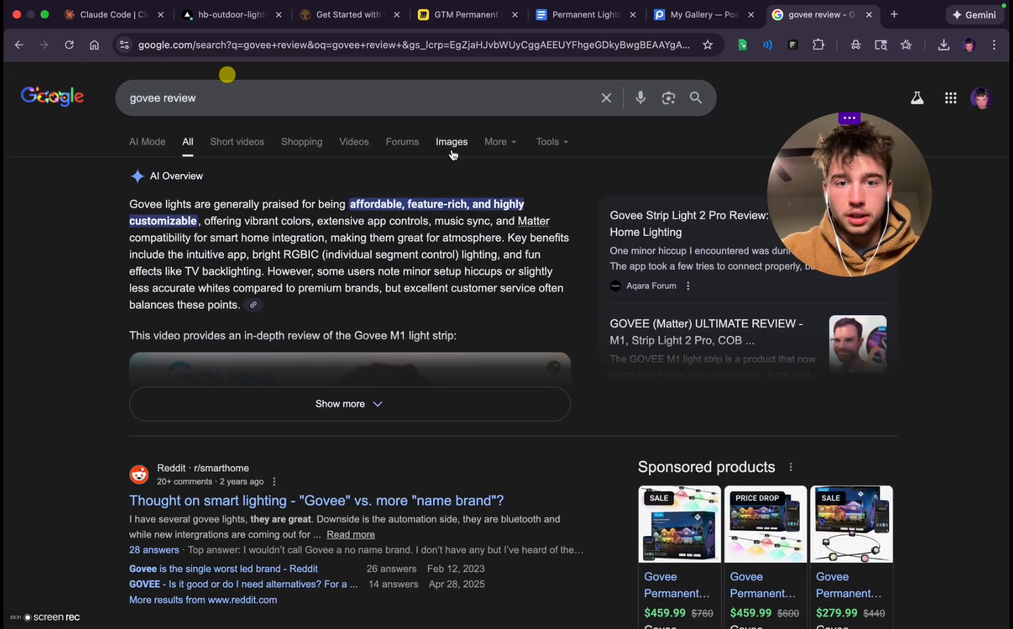
left_click(452, 142)
scroll(344, 527, "down", 6)
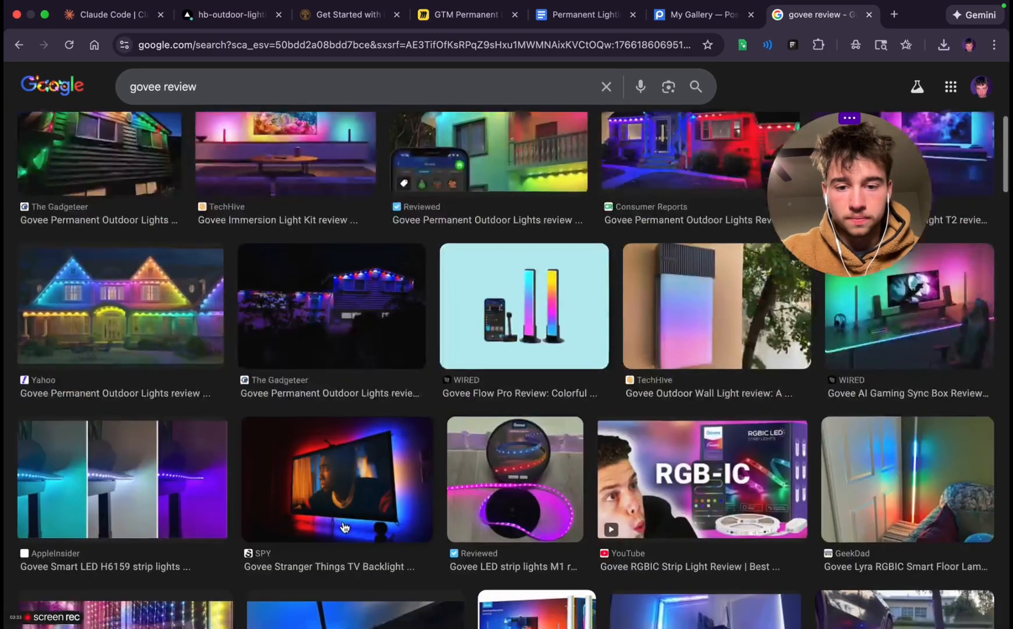
Search for "govee trustpilot" instead of "govee review", show all results and open Govee's Trustpilot review page
scroll(344, 527, "down", 10)
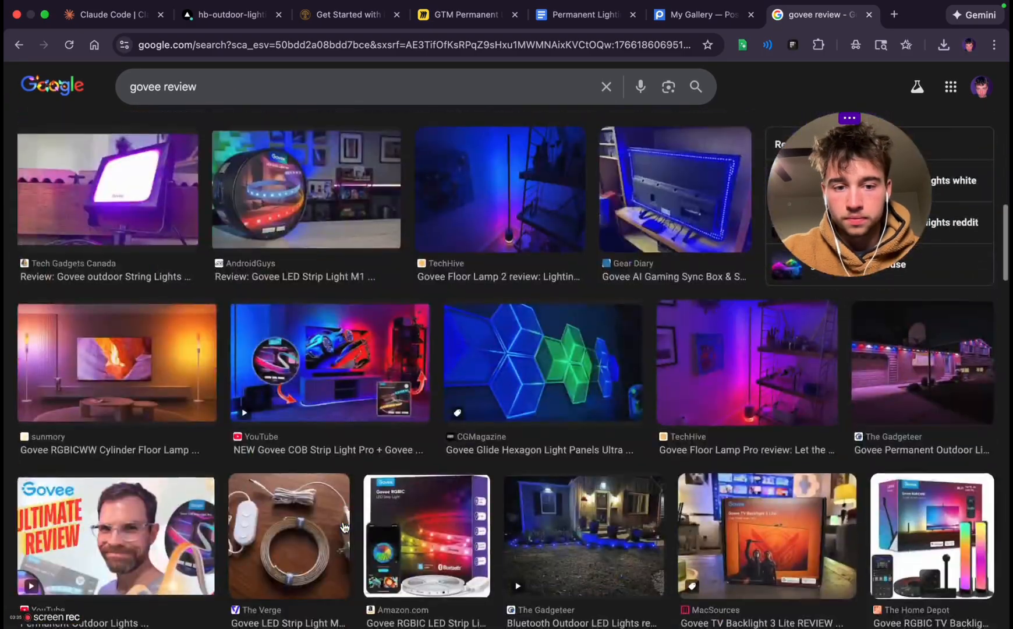
scroll(344, 527, "down", 5)
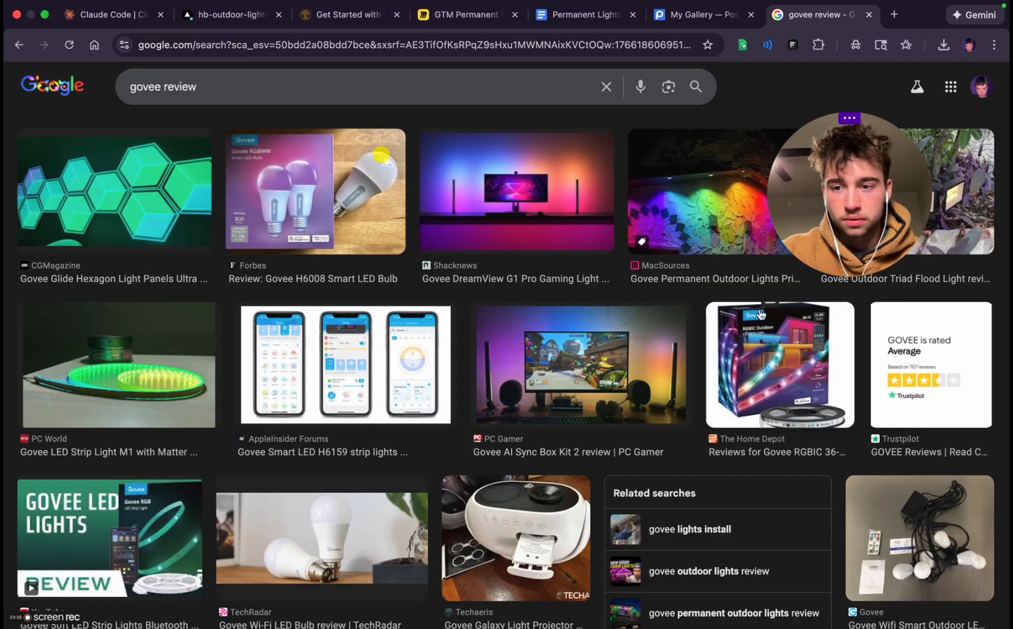
scroll(764, 314, "up", 15)
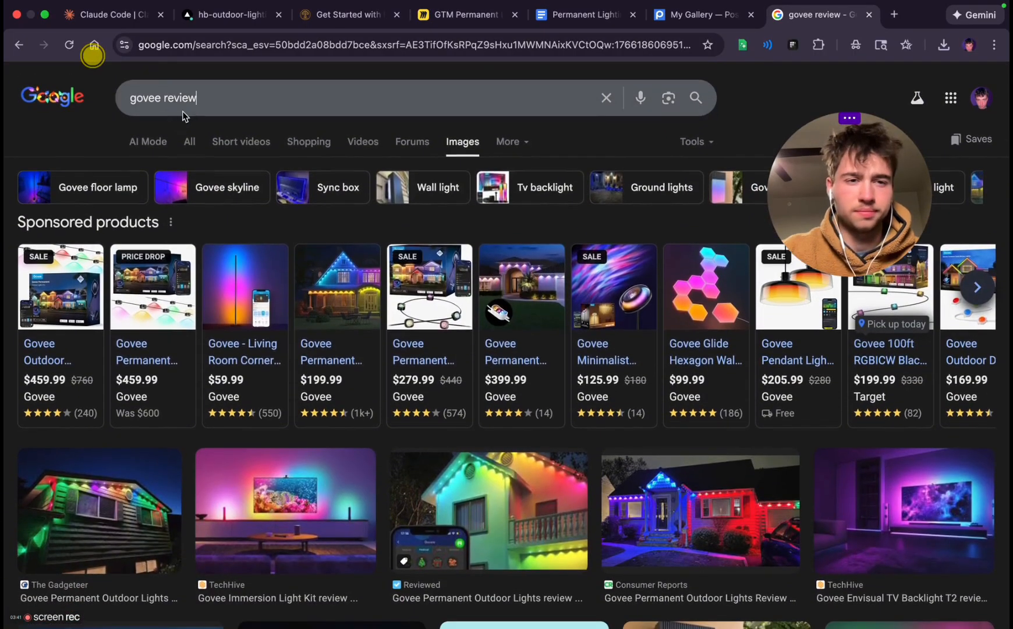
left_click(182, 99)
type("govee ")
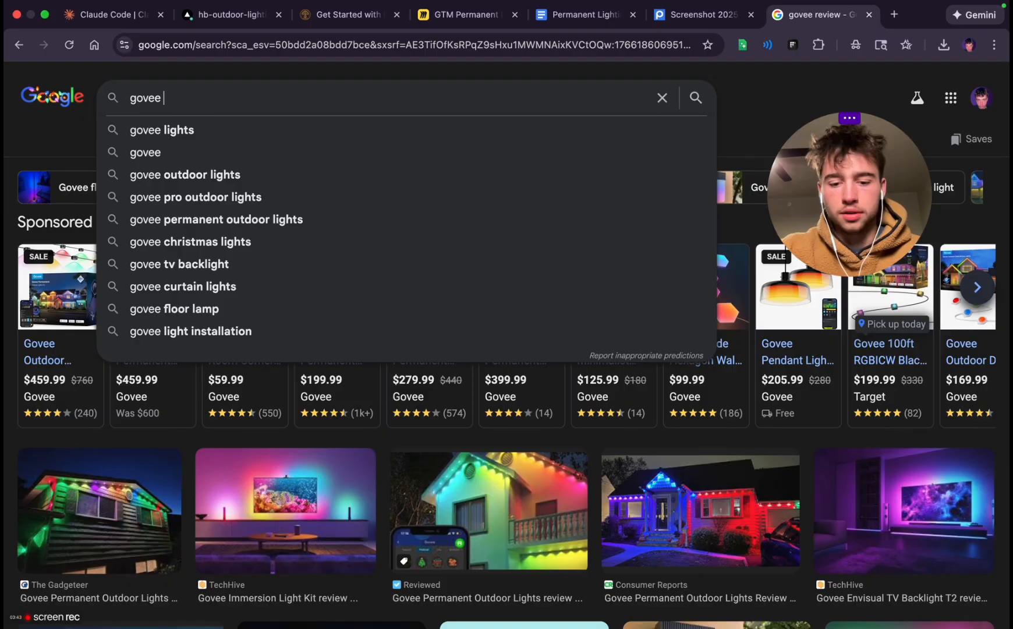
type("trust pil")
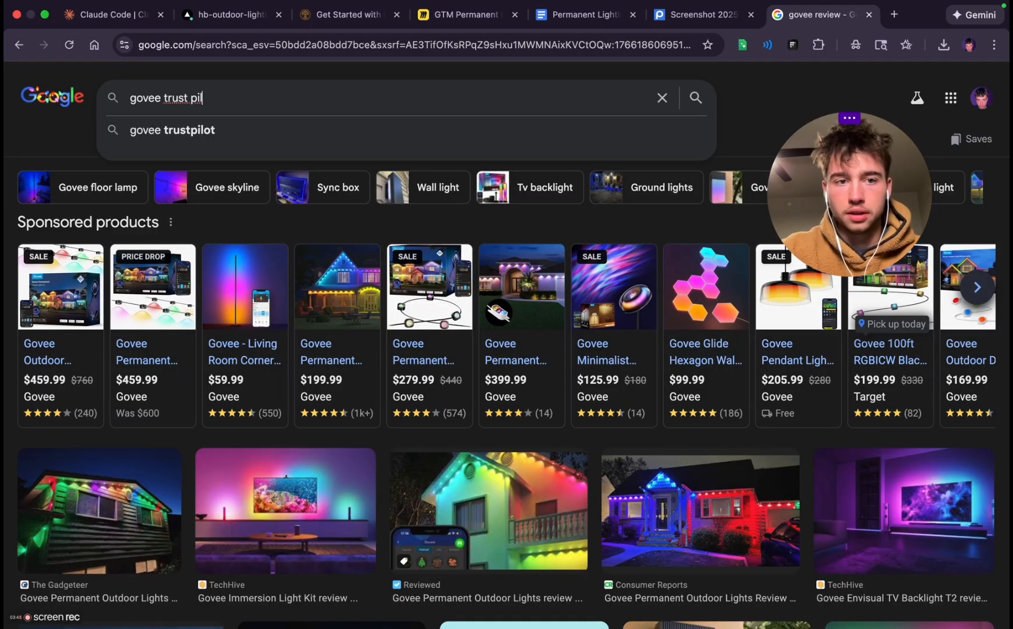
left_click(155, 121)
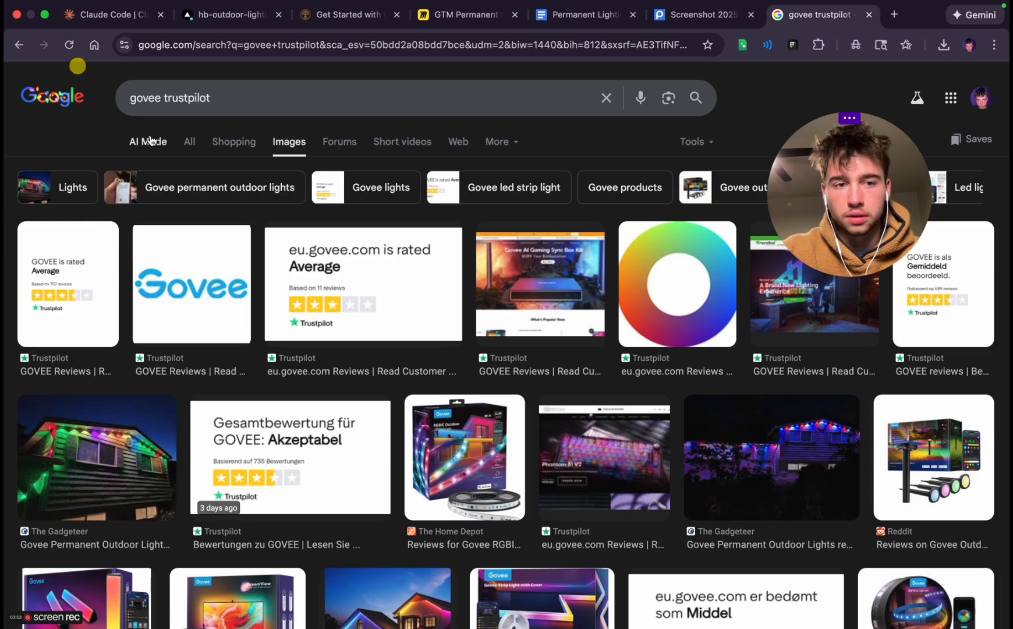
left_click(197, 143)
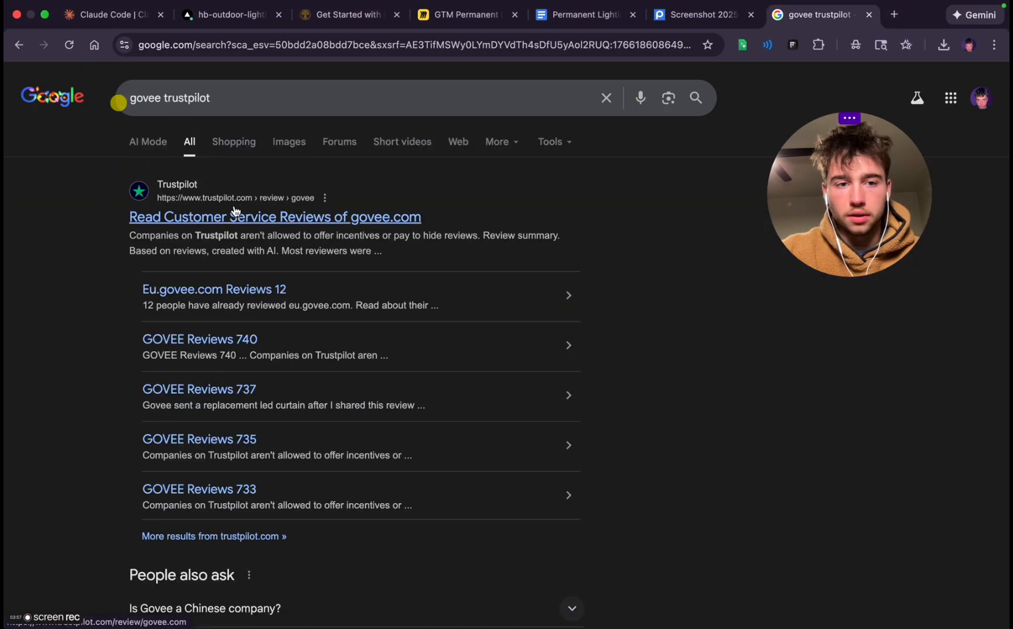
left_click(237, 217)
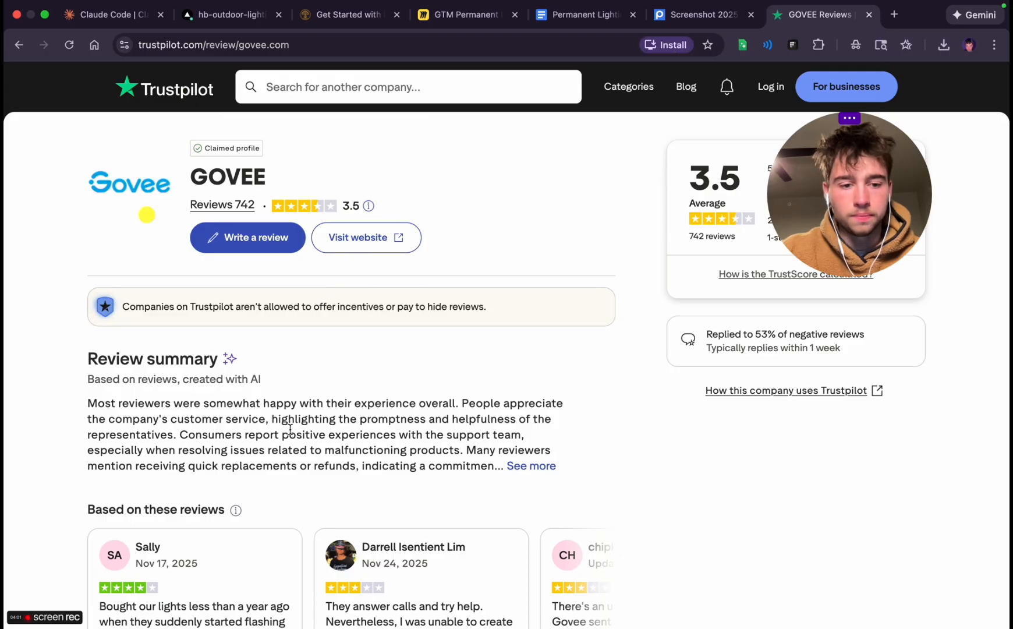
Read through the featured customer reviews on Govee's Trustpilot page, including the full text of the three-star review
scroll(289, 425, "down", 5)
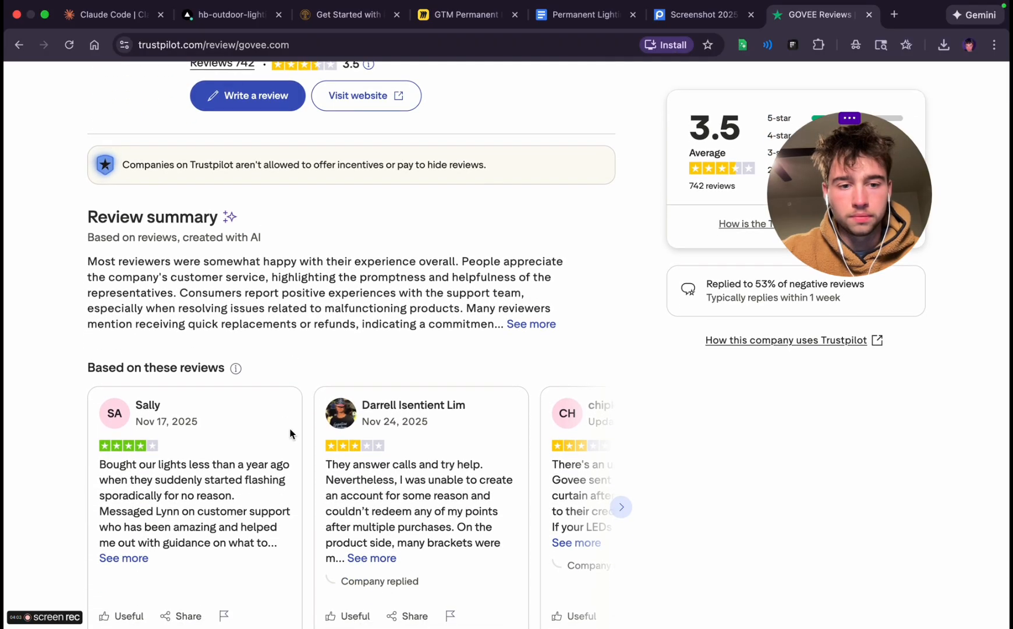
scroll(290, 434, "down", 4)
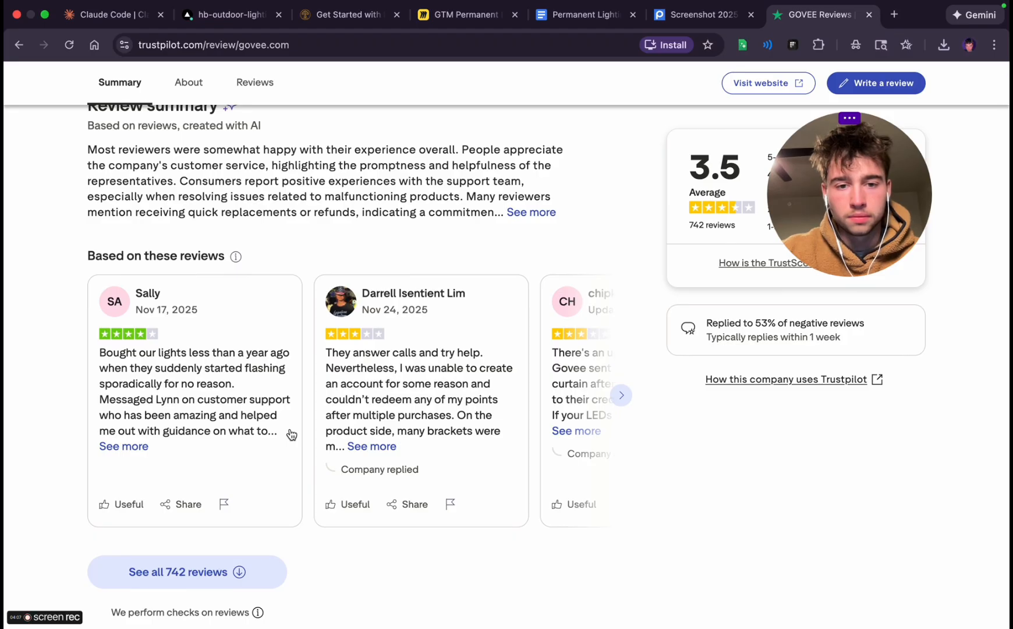
left_click(373, 446)
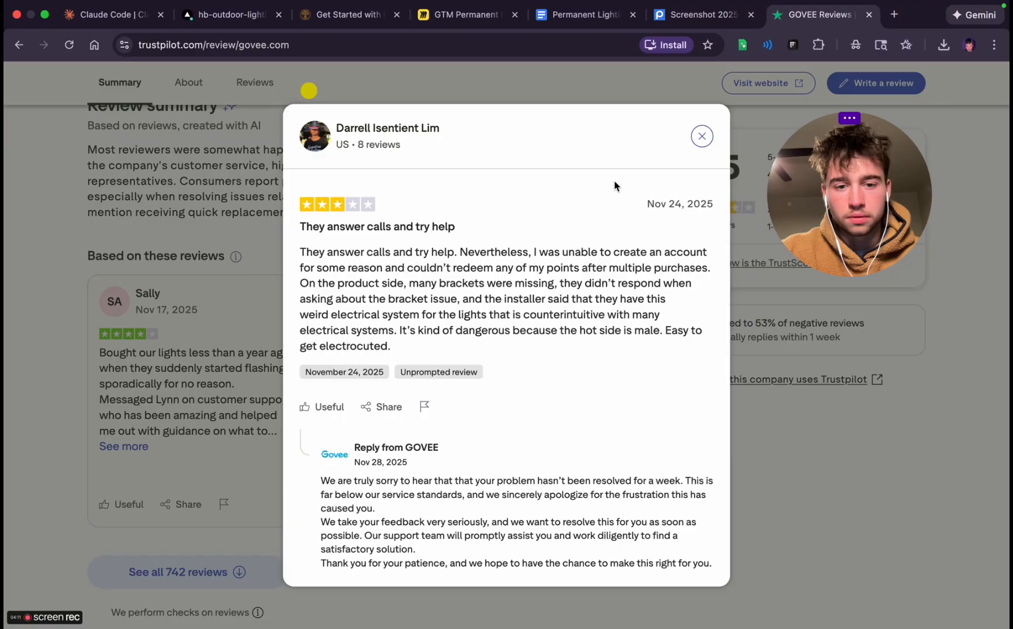
left_click(702, 136)
scroll(400, 444, "right", 8)
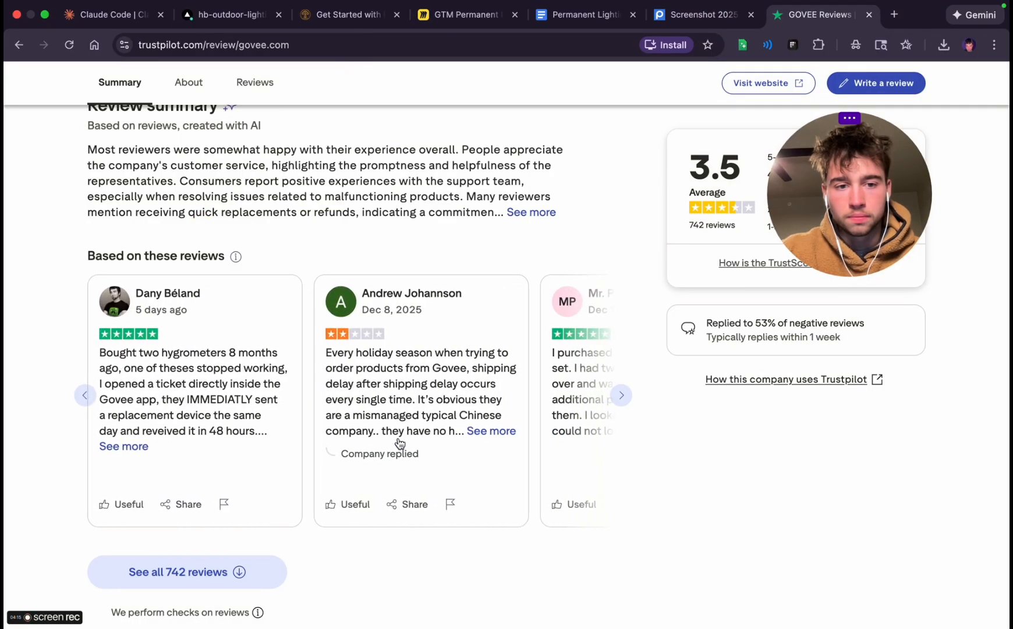
scroll(400, 443, "right", 3)
scroll(400, 443, "left", 3)
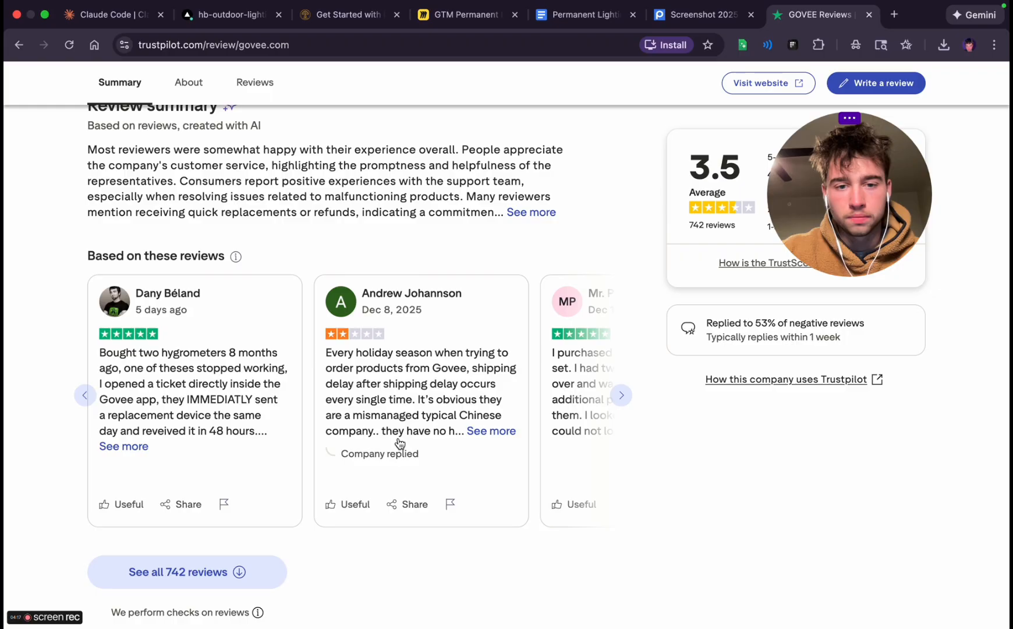
scroll(400, 444, "right", 4)
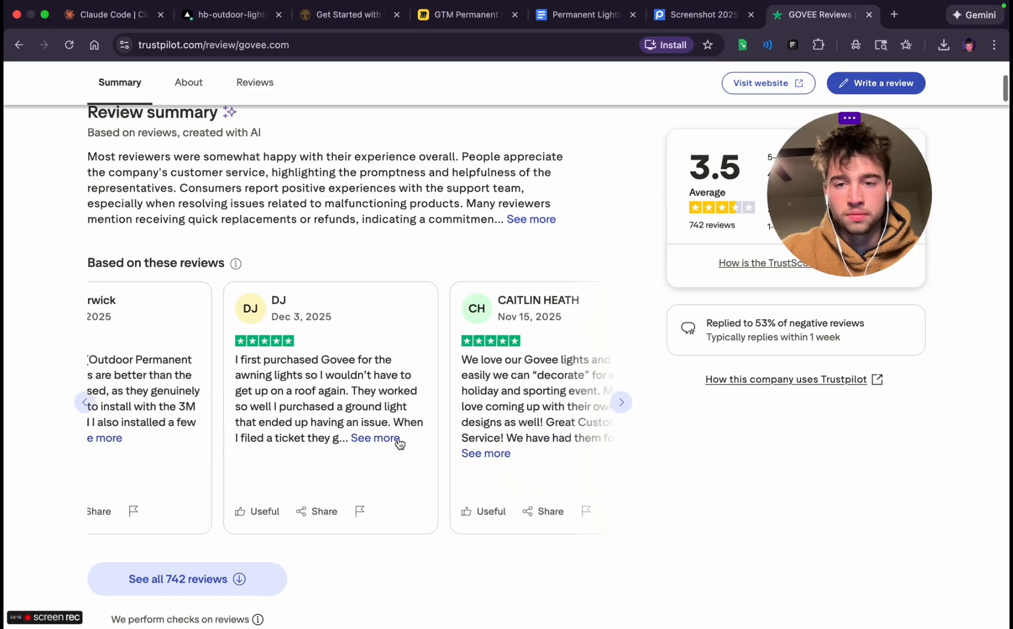
scroll(398, 439, "up", 5)
Return to the Google results, search for "govee amazon reviews" and open Govee's Amazon store
key("super+bracketleft")
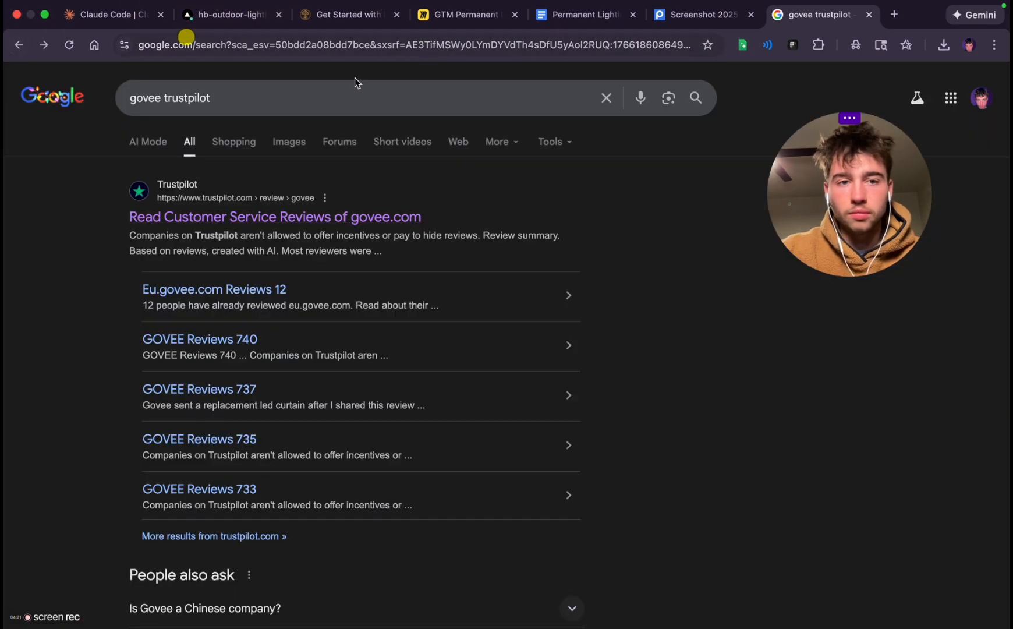
left_click(309, 86)
type("a")
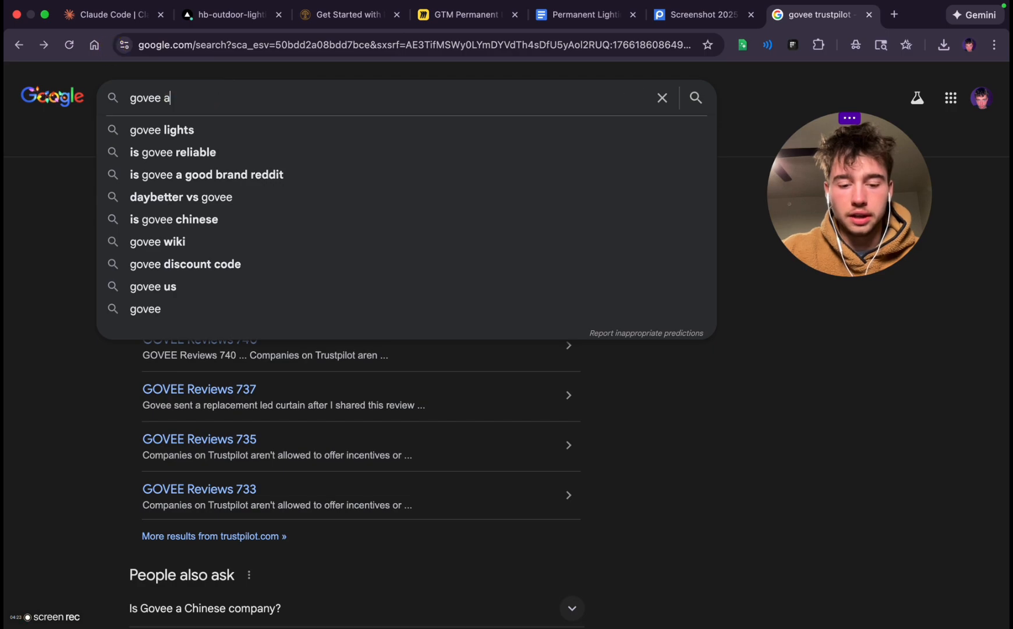
type("mazon reviews")
key("Return")
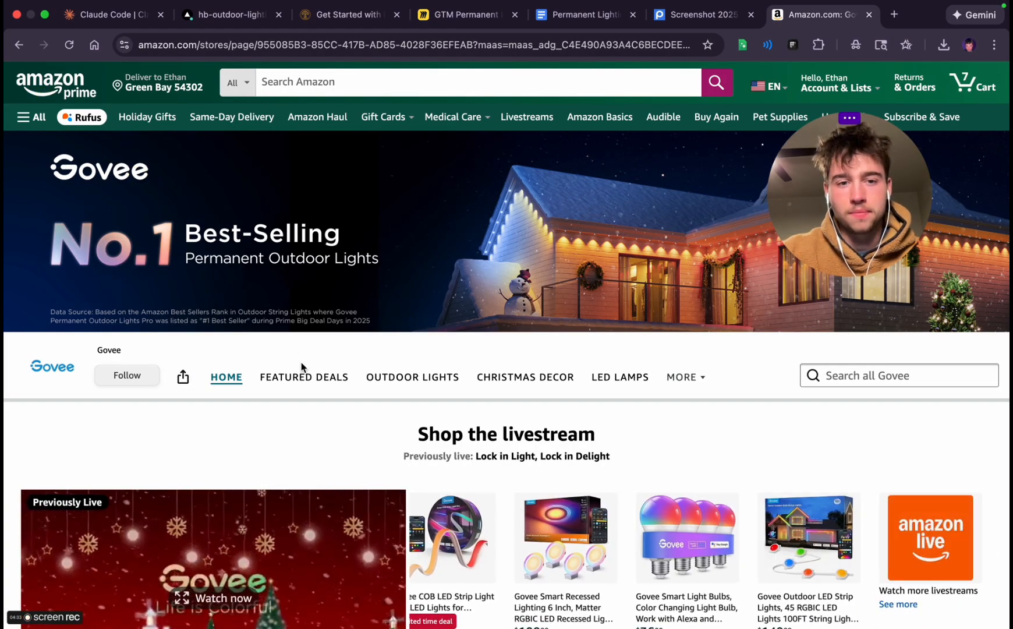
Look through the Govee Amazon store's home page for usable product ratings and promotional material
scroll(302, 367, "down", 2)
scroll(302, 367, "down", 10)
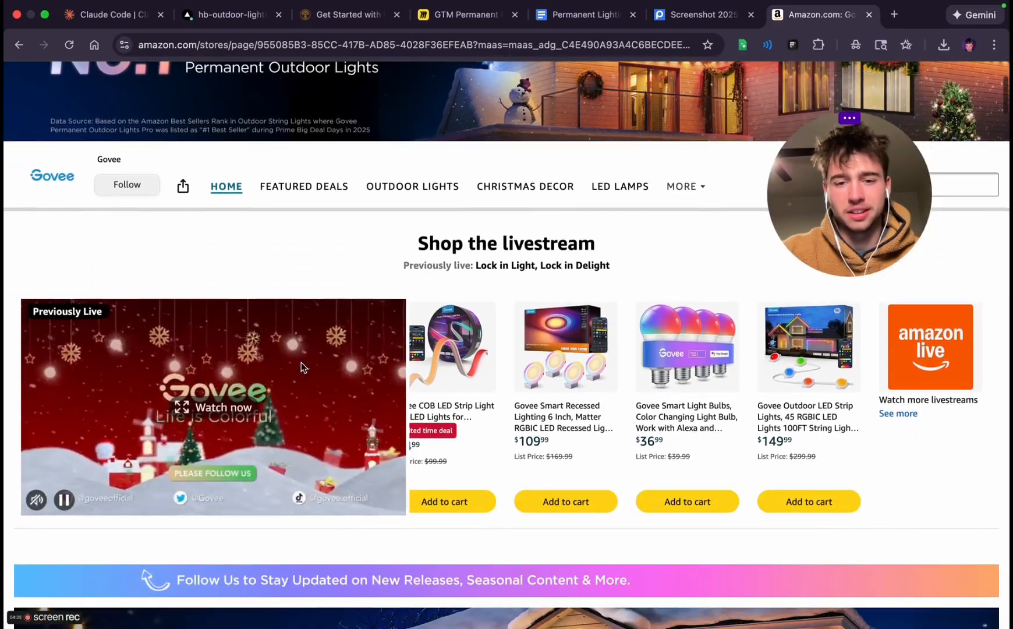
scroll(303, 367, "down", 15)
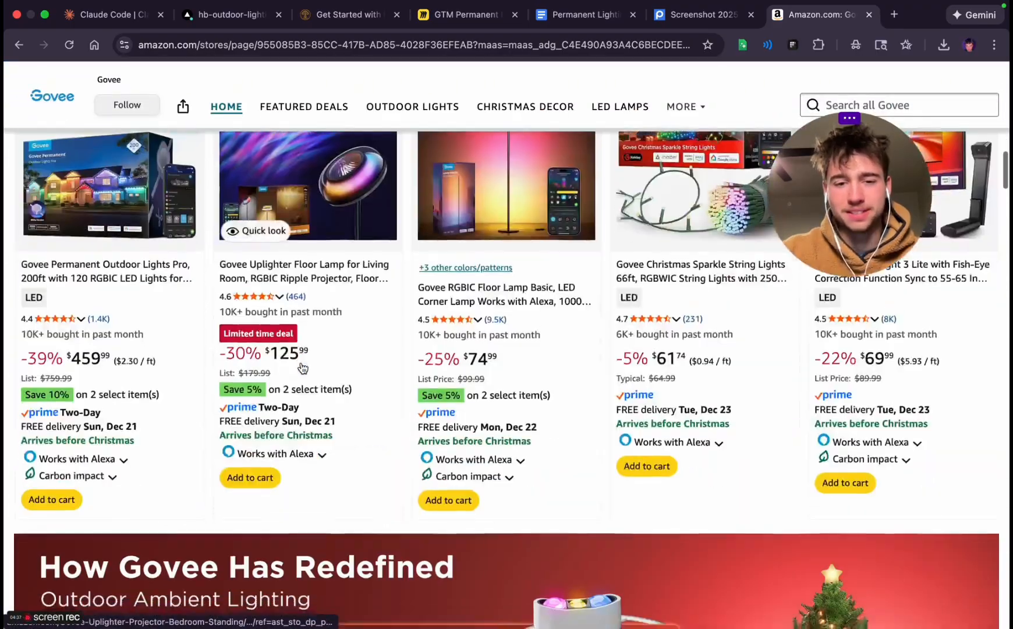
scroll(302, 367, "down", 10)
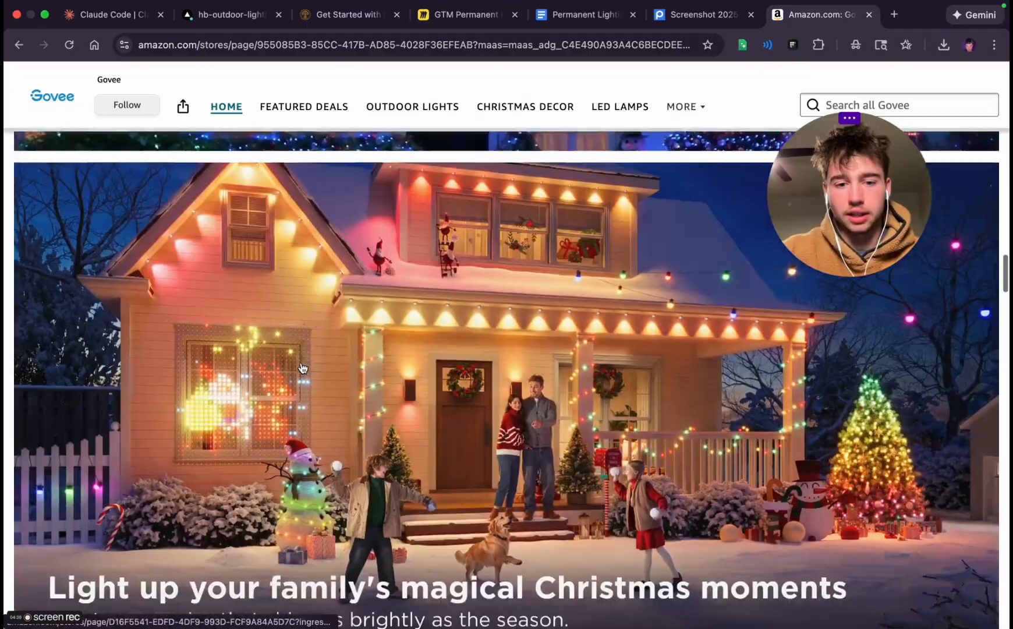
scroll(302, 367, "down", 5)
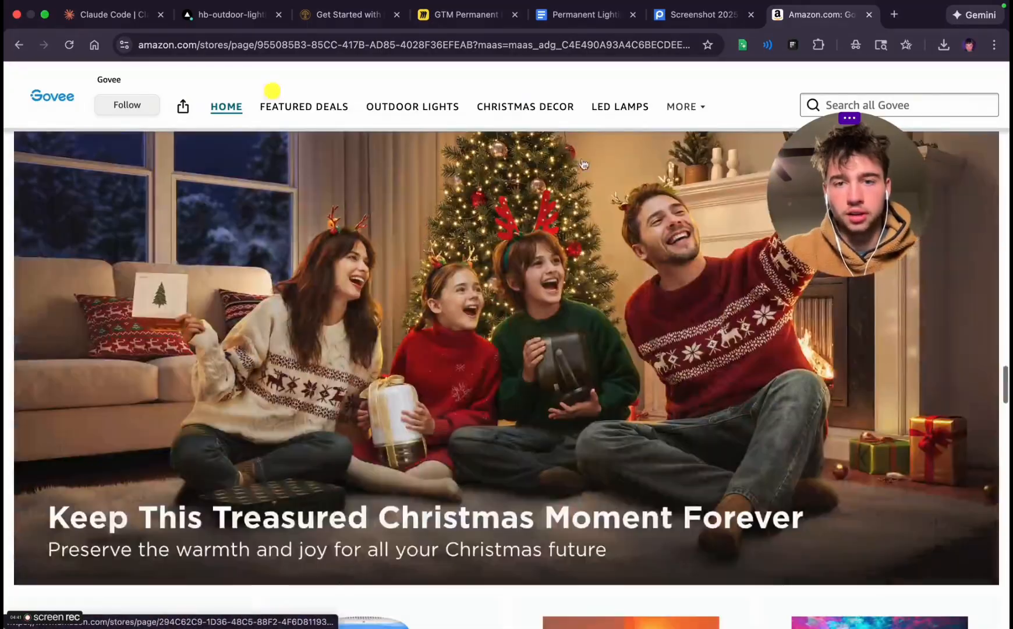
Open the Govee Partnership page under About Govee in the Amazon store and look through it
left_click(686, 108)
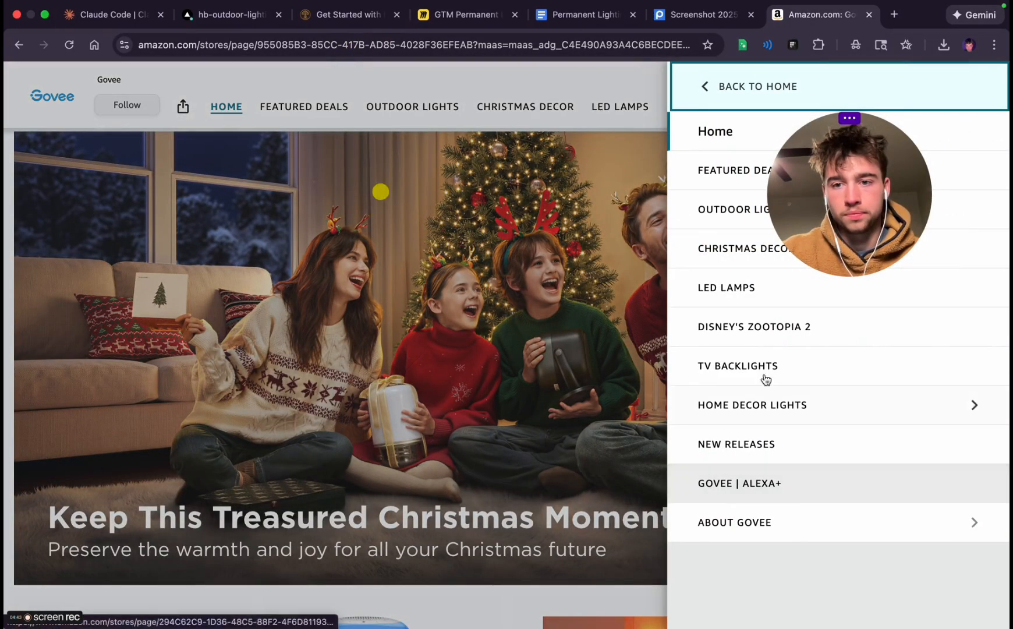
left_click(735, 522)
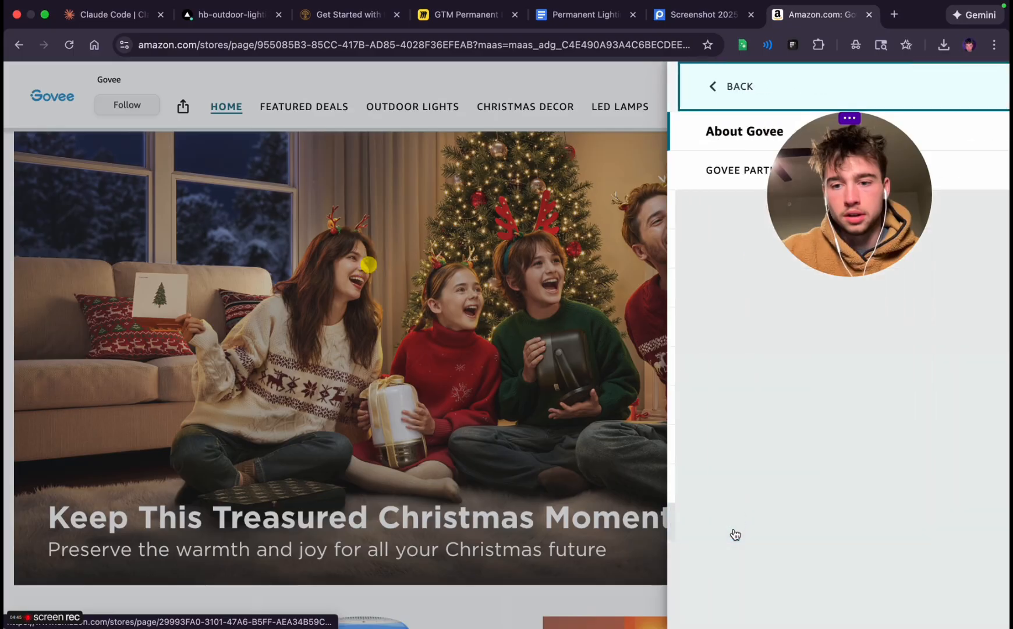
left_click(757, 171)
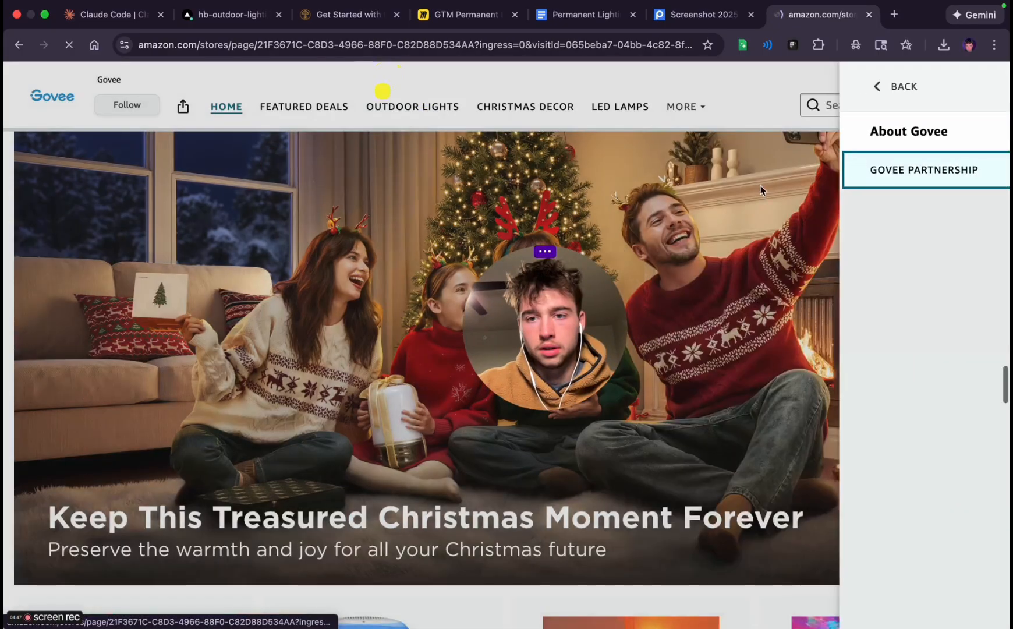
scroll(443, 495, "down", 5)
scroll(442, 496, "down", 15)
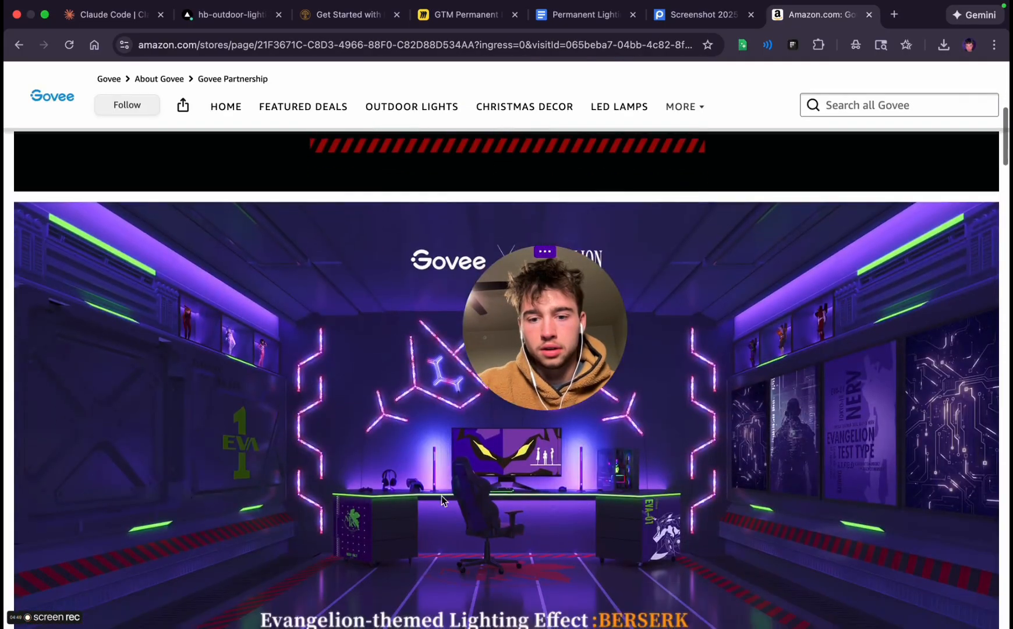
scroll(442, 496, "up", 20)
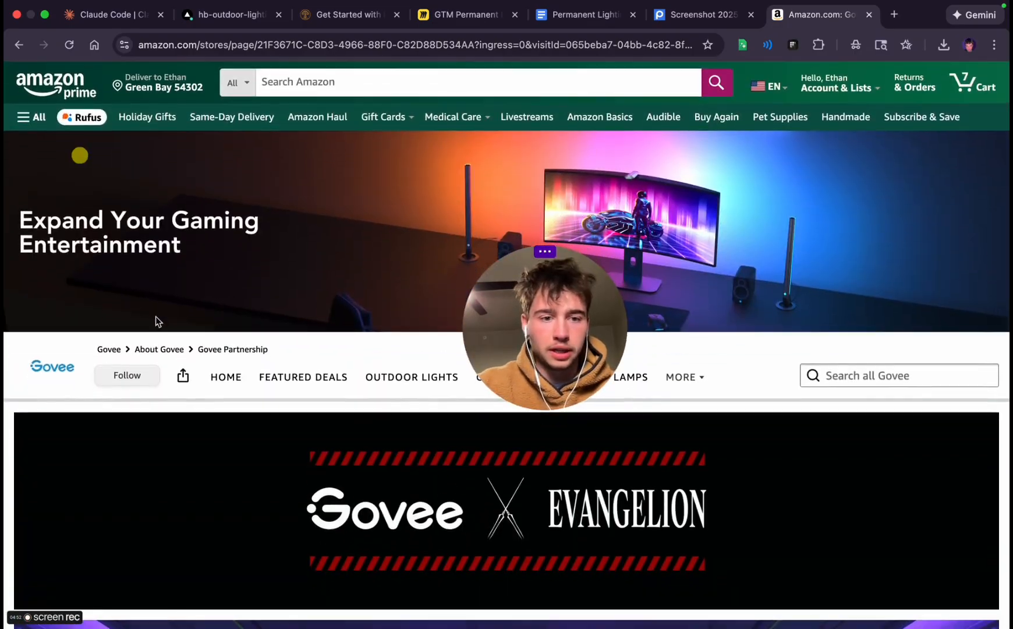
Return to the Govee store home and capture a screenshot of the banner's "No.1 Best-Selling Permanent Outdoor Lights" area
left_click(109, 348)
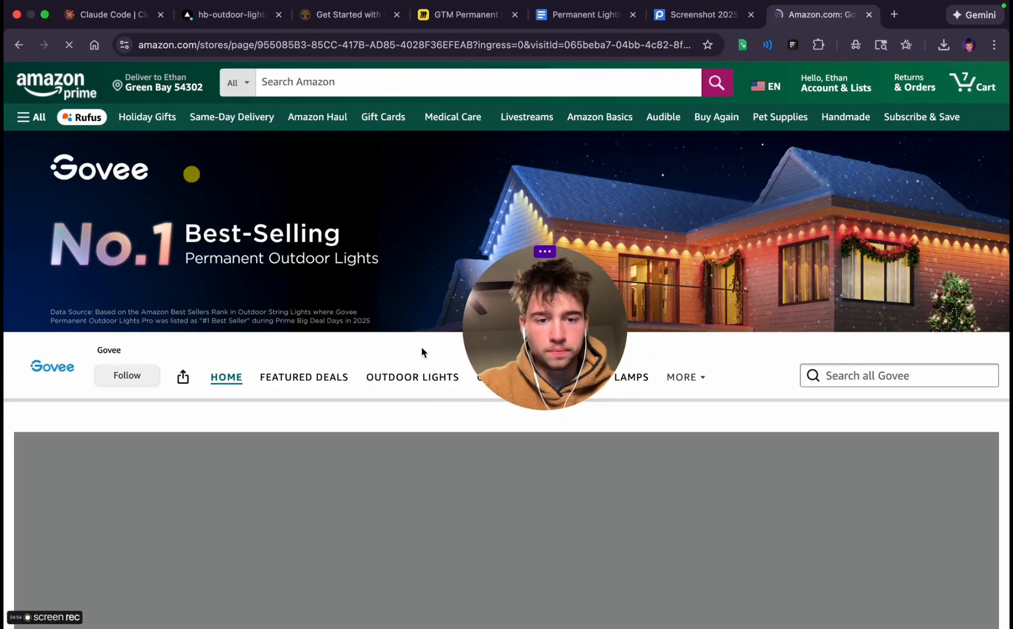
left_click_drag(559, 334, 938, 140)
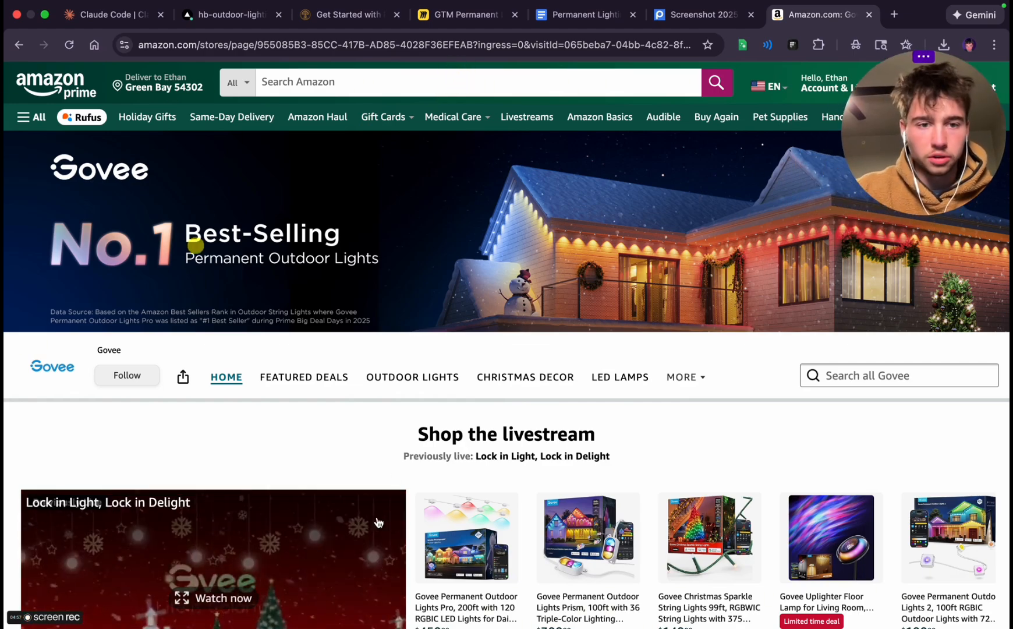
key("shift+super+4")
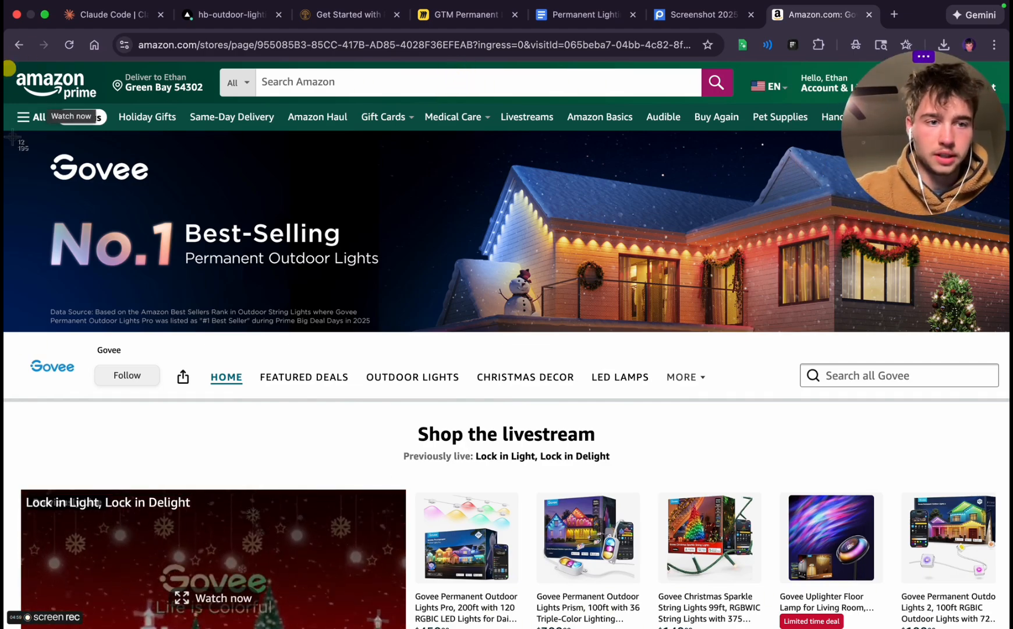
left_click_drag(28, 133, 413, 303)
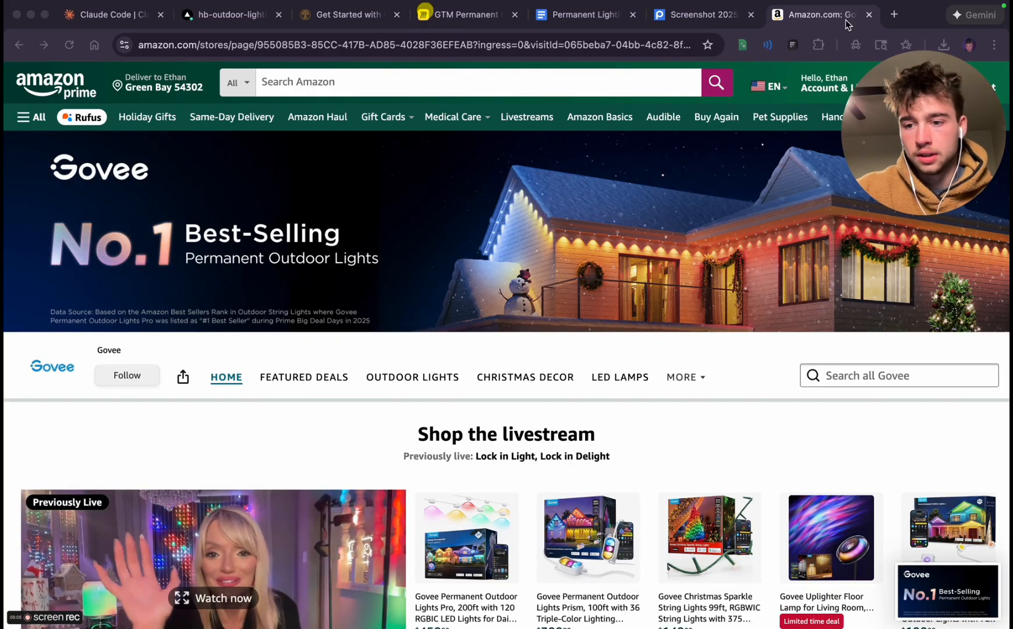
Upload the 5.16.03 PM screenshot of the Govee No.1 Best-Selling banner to My Gallery on Postimages
left_click(680, 17)
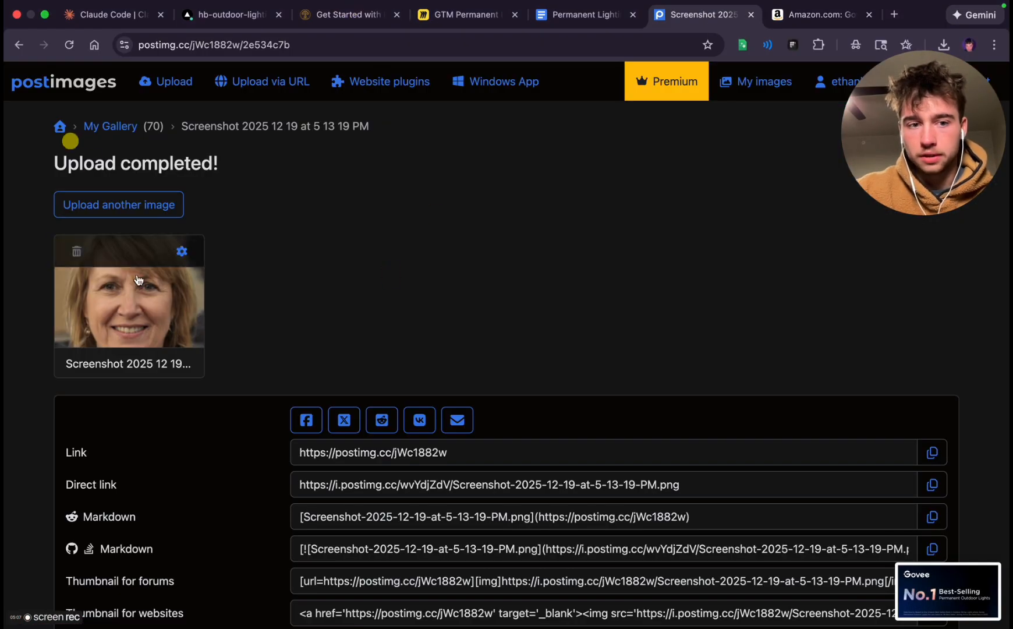
left_click(67, 99)
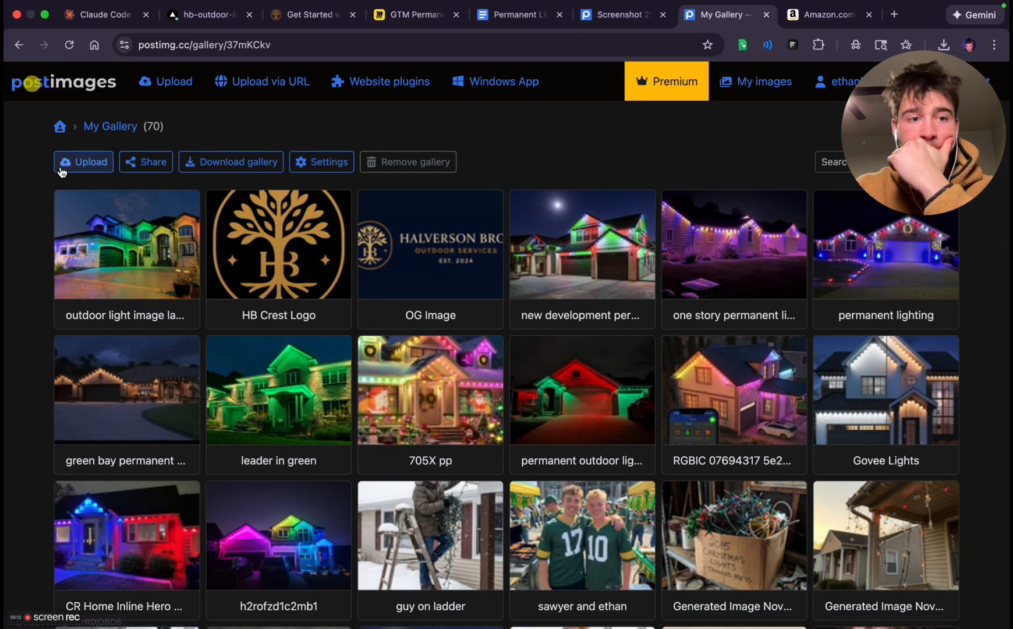
left_click(65, 162)
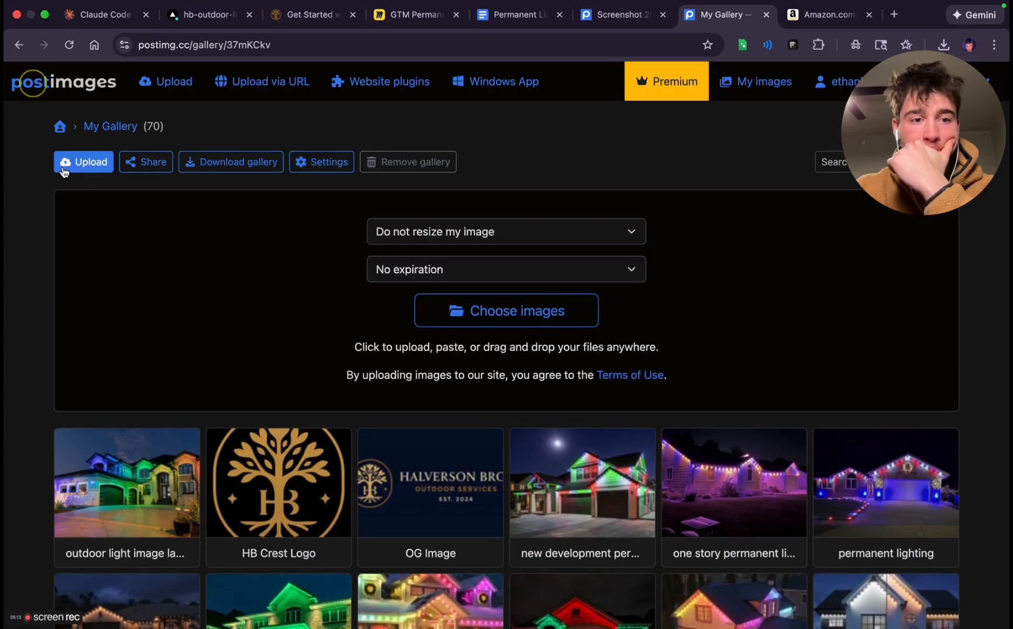
left_click(488, 304)
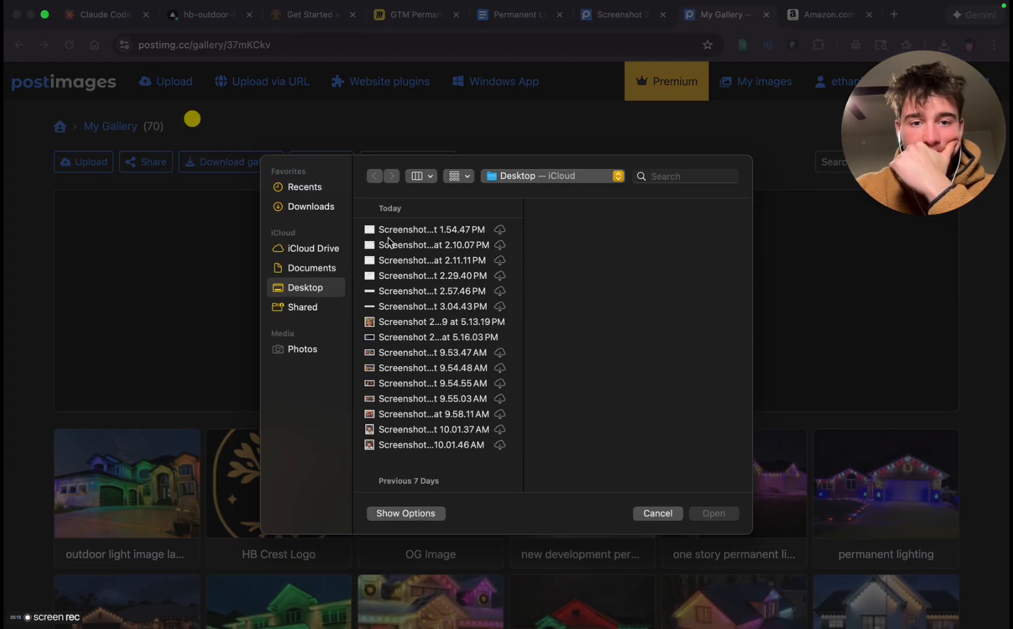
left_click(398, 336)
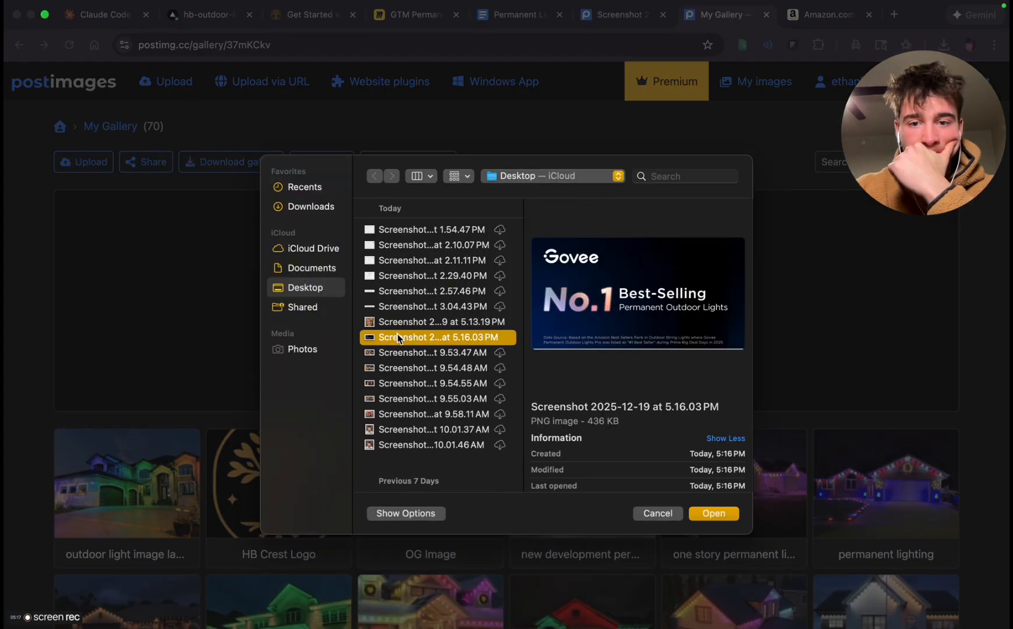
double_click(397, 336)
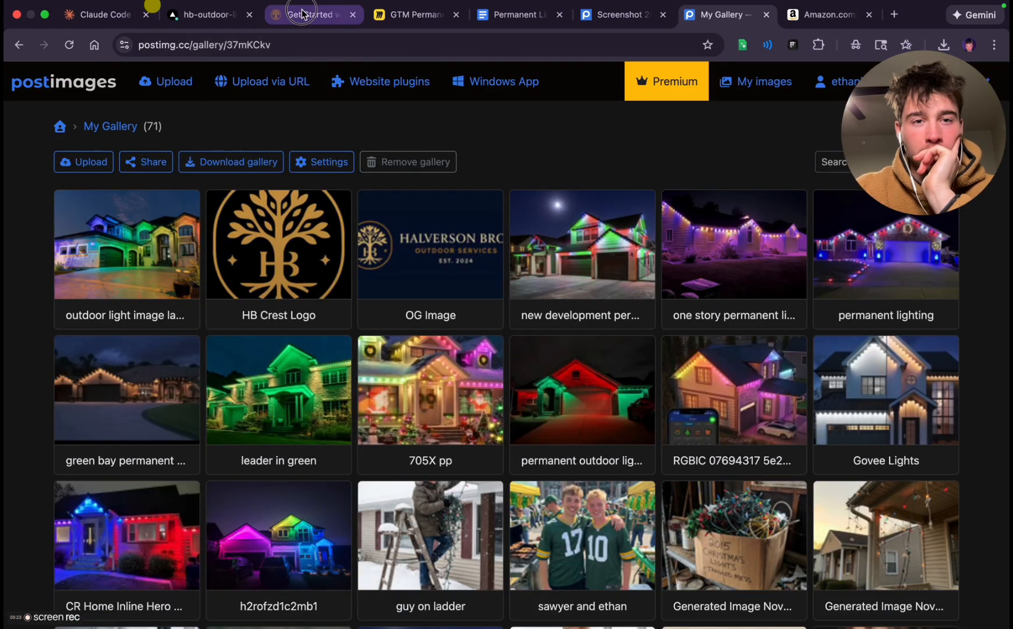
Switch to the Get Started page and review its reasons, image placeholders, neighbor testimonials and satisfaction guarantee for content still missing
left_click(304, 14)
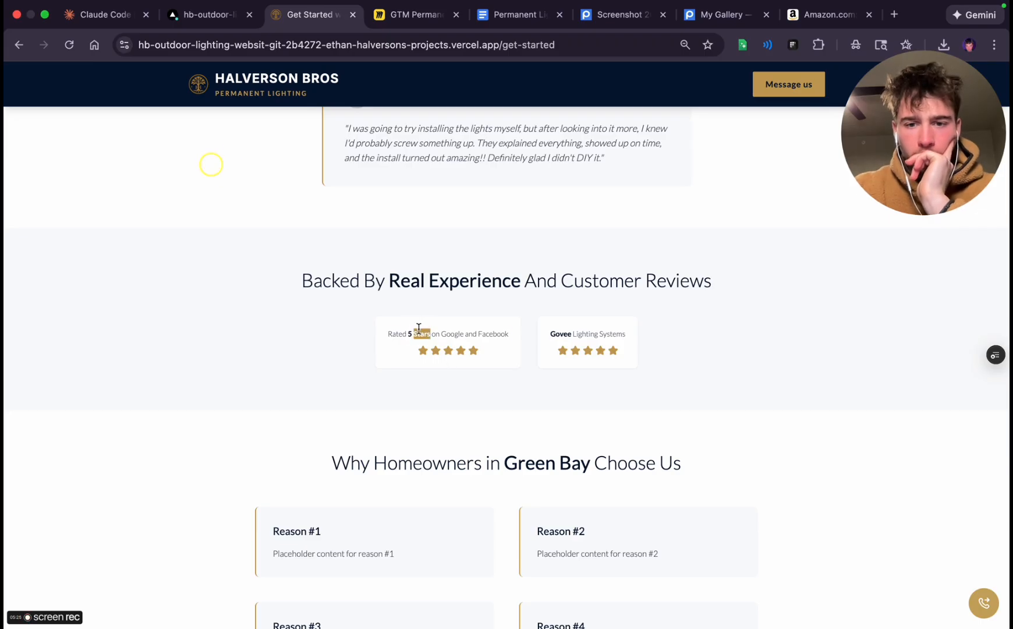
scroll(524, 413, "down", 4)
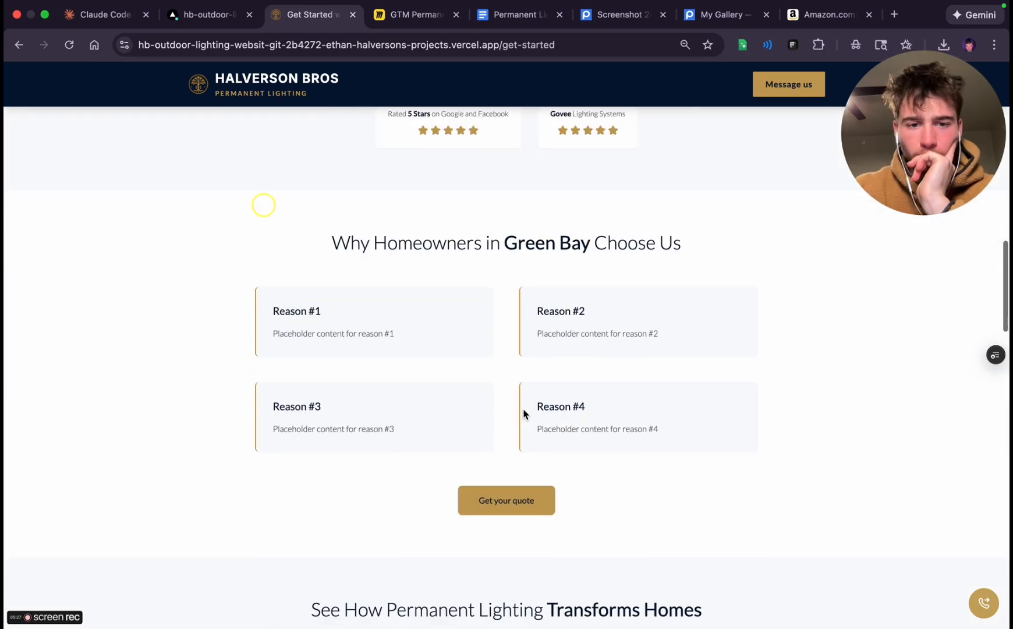
scroll(439, 306, "down", 4)
left_click(517, 291)
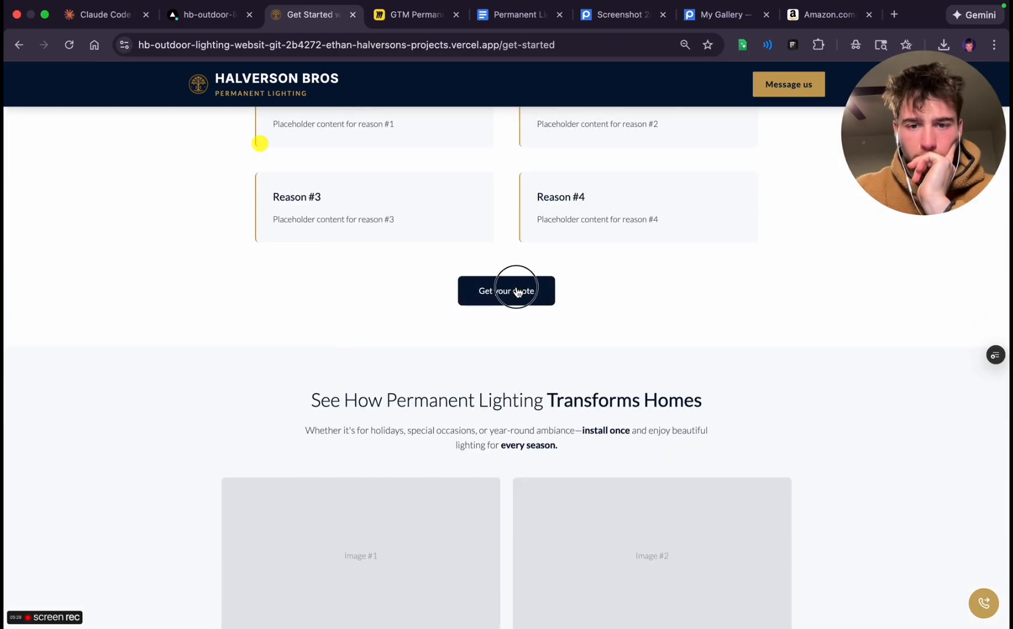
scroll(492, 447, "down", 4)
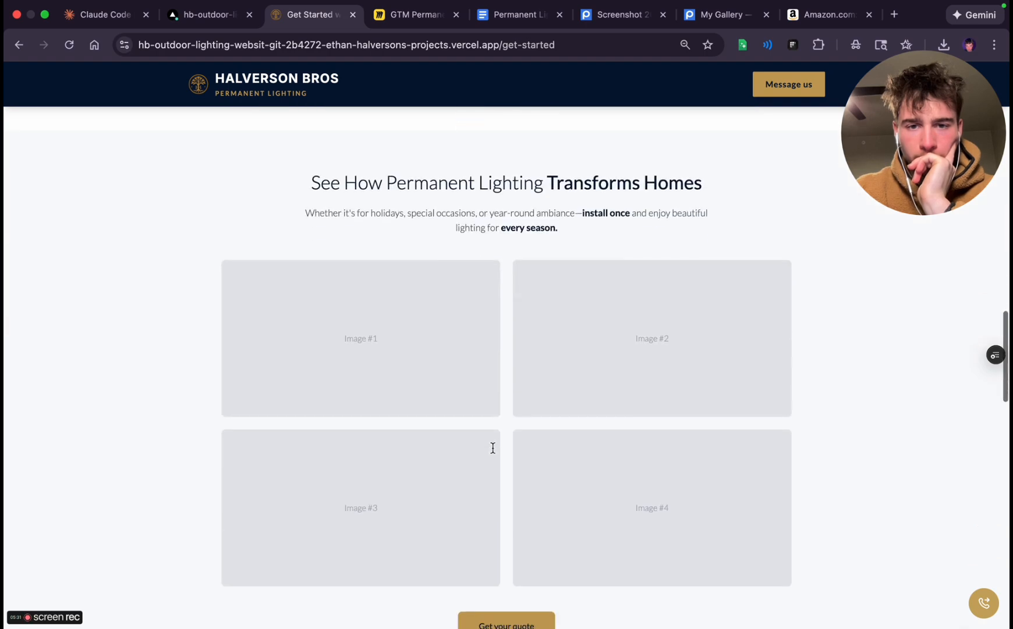
scroll(448, 392, "down", 10)
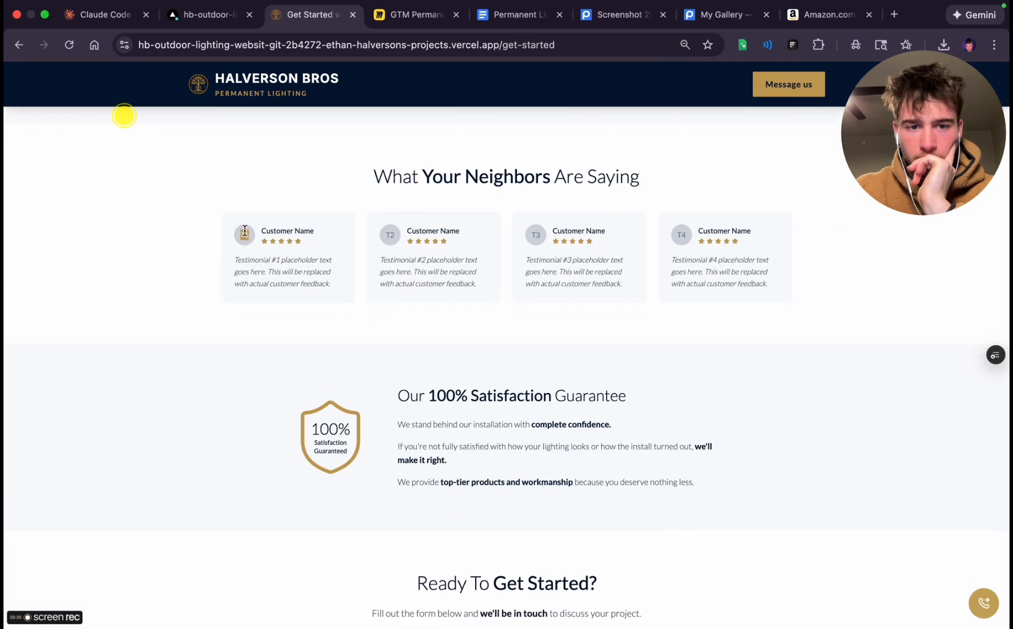
double_click(437, 238)
double_click(584, 228)
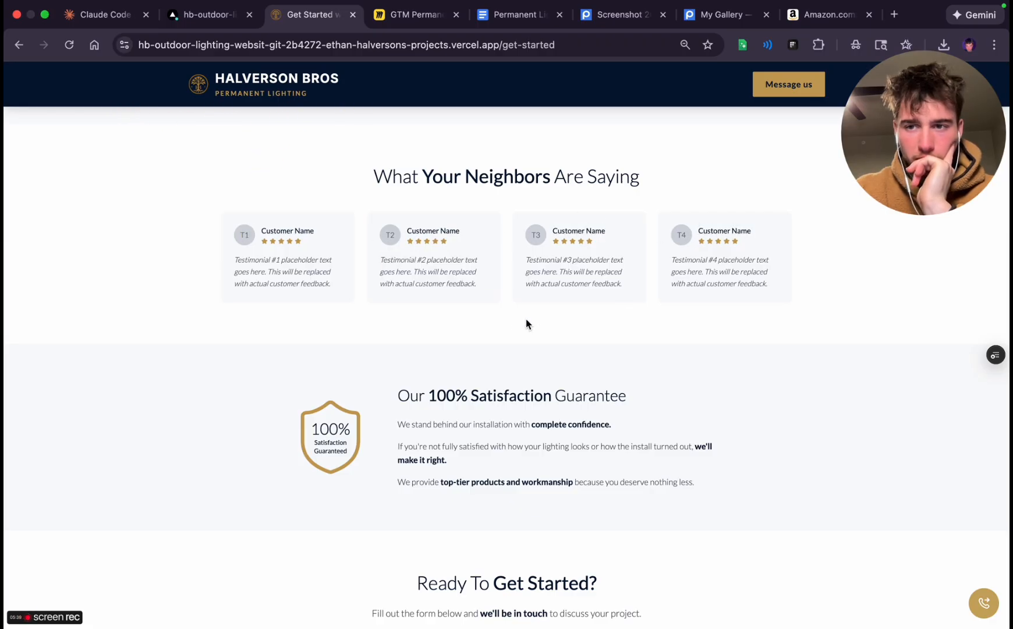
scroll(526, 318, "down", 4)
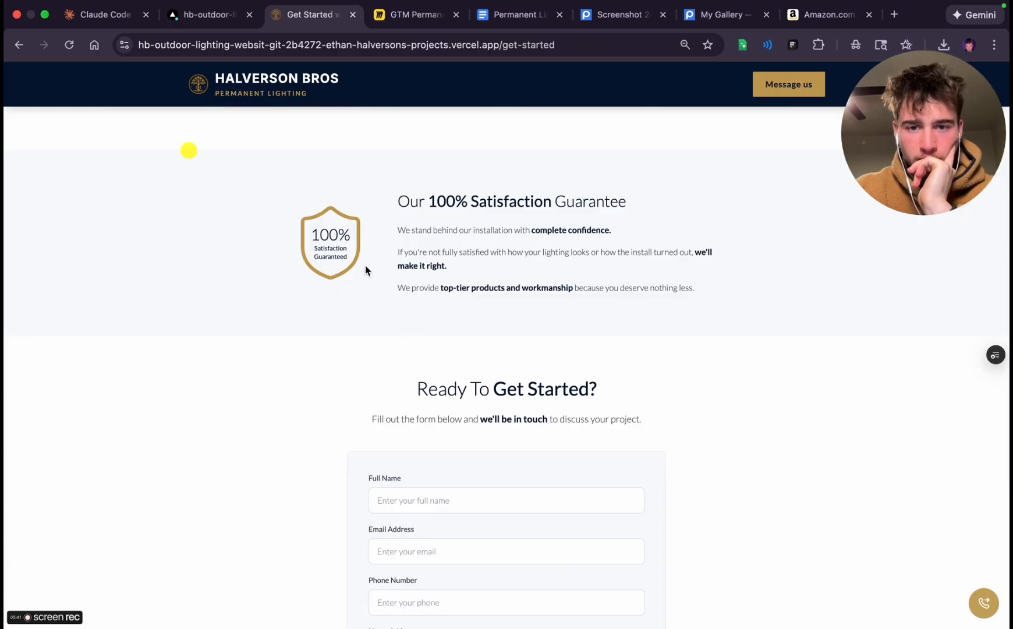
scroll(460, 184, "down", 8)
scroll(460, 181, "up", 20)
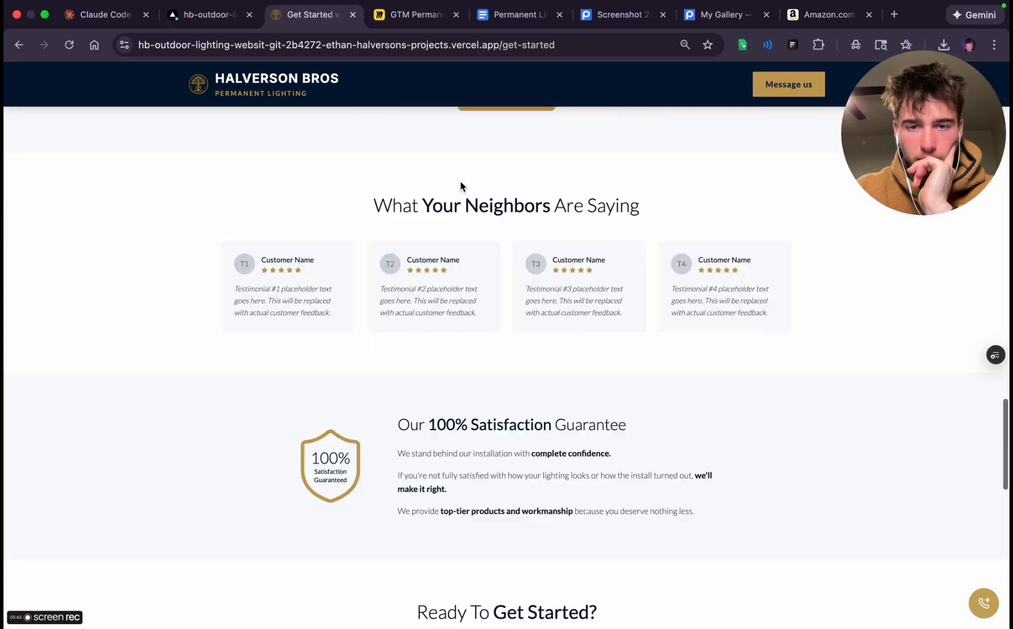
Check the Get Started page's hero text, contact form, FAQ and featured customer testimonial
triple_click(414, 177)
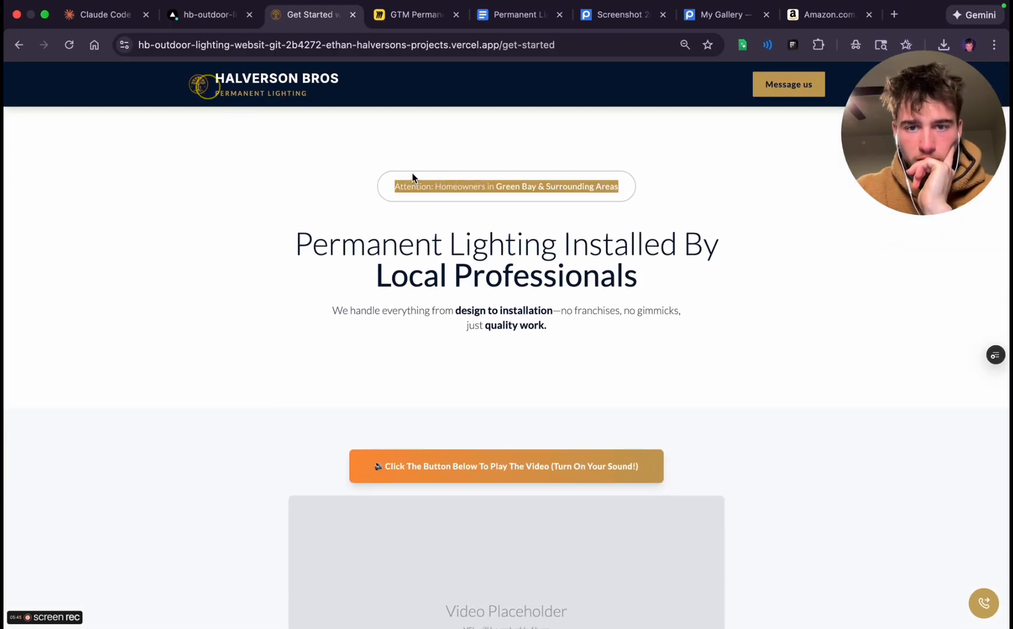
left_click(423, 241)
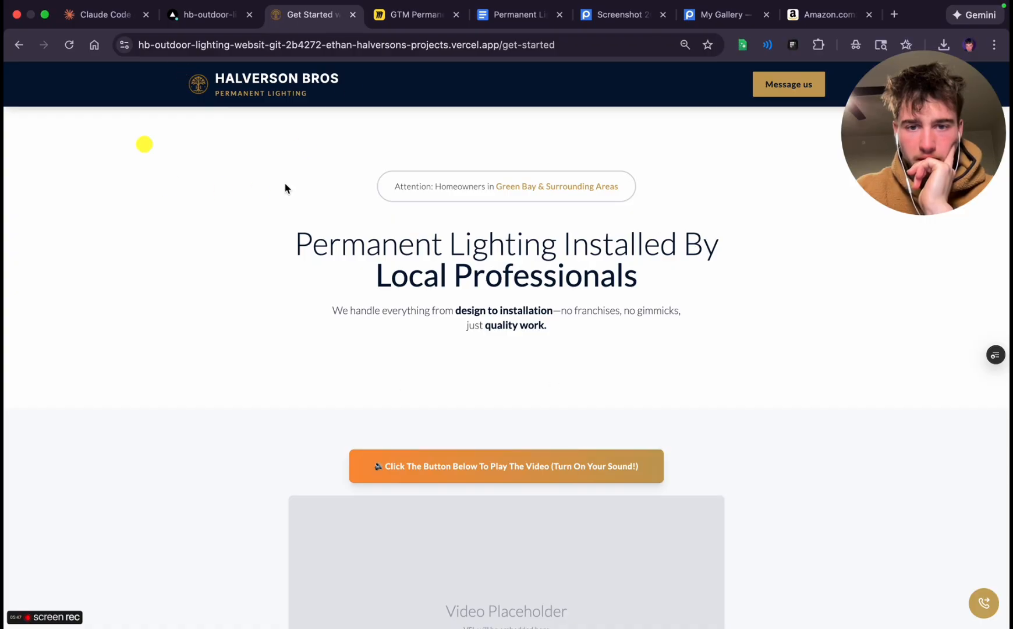
left_click(550, 373)
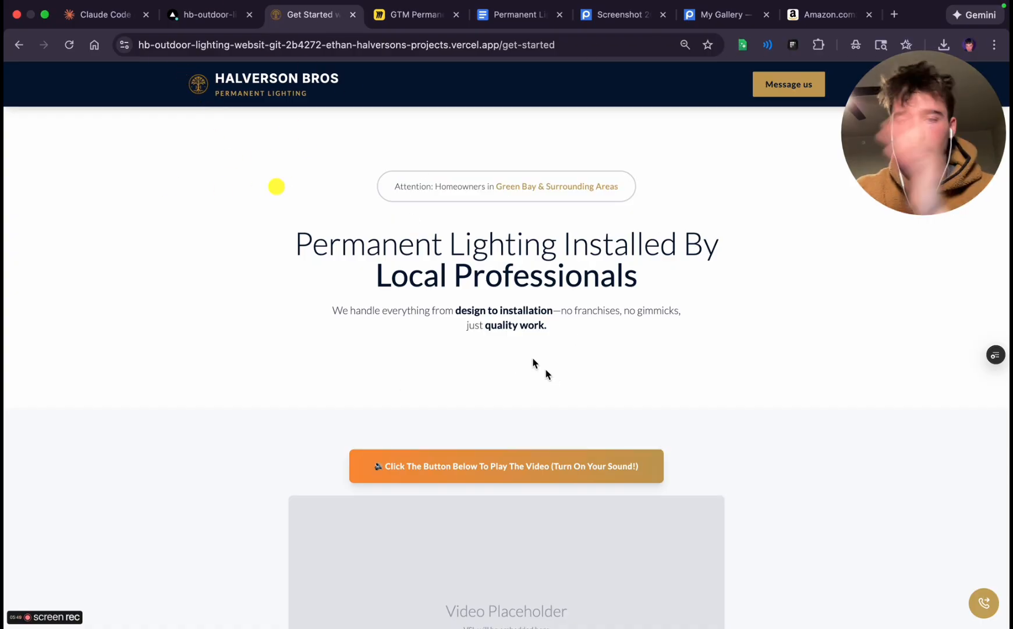
scroll(415, 271, "down", 10)
scroll(416, 271, "down", 20)
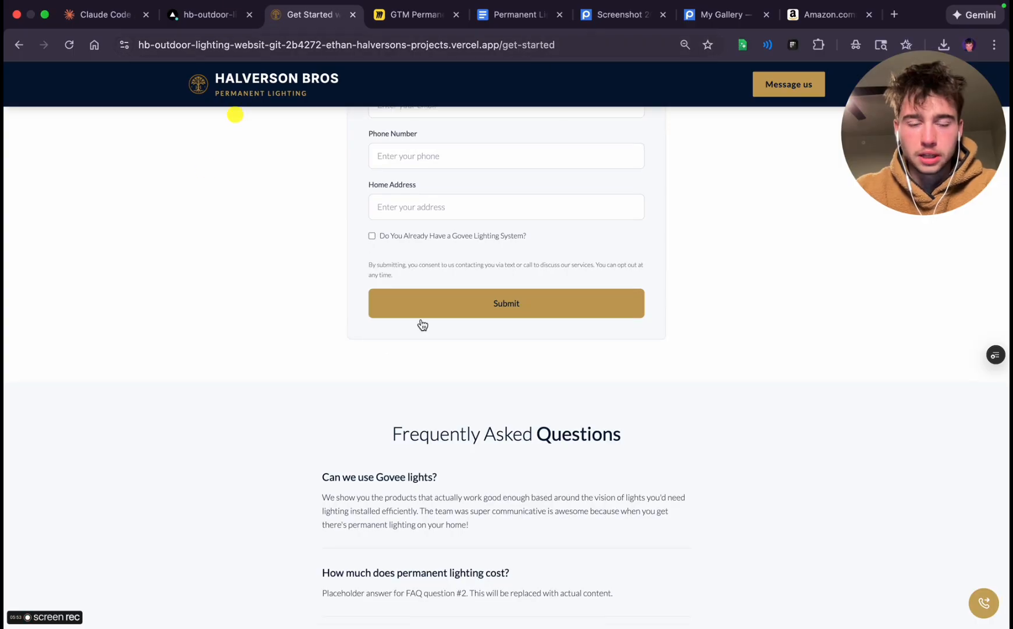
scroll(389, 355, "down", 3)
scroll(389, 356, "up", 20)
scroll(388, 354, "up", 12)
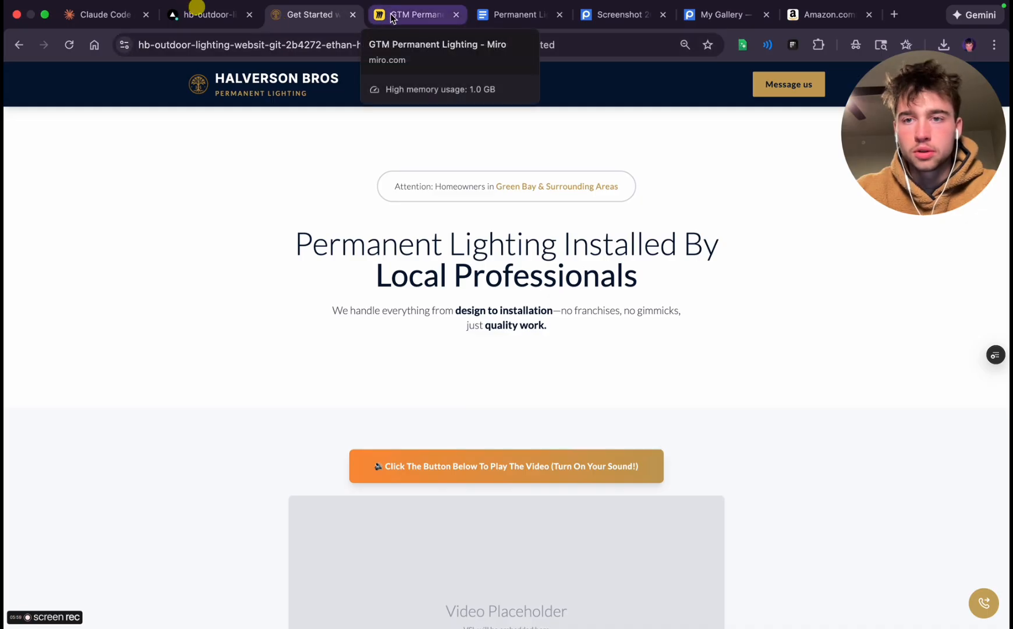
left_click(970, 7)
left_click(970, 7)
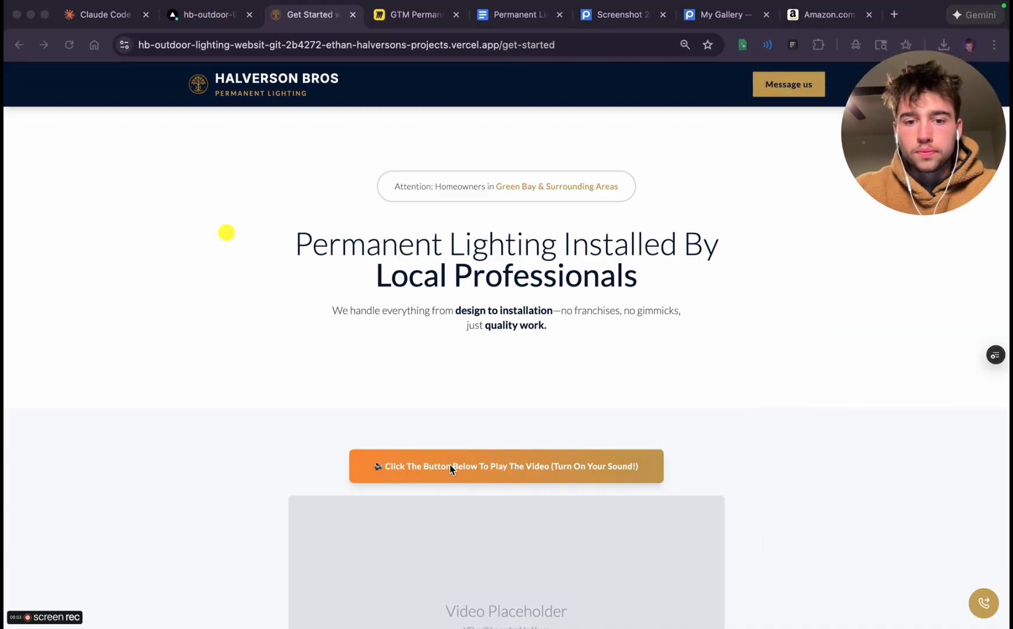
scroll(449, 466, "down", 14)
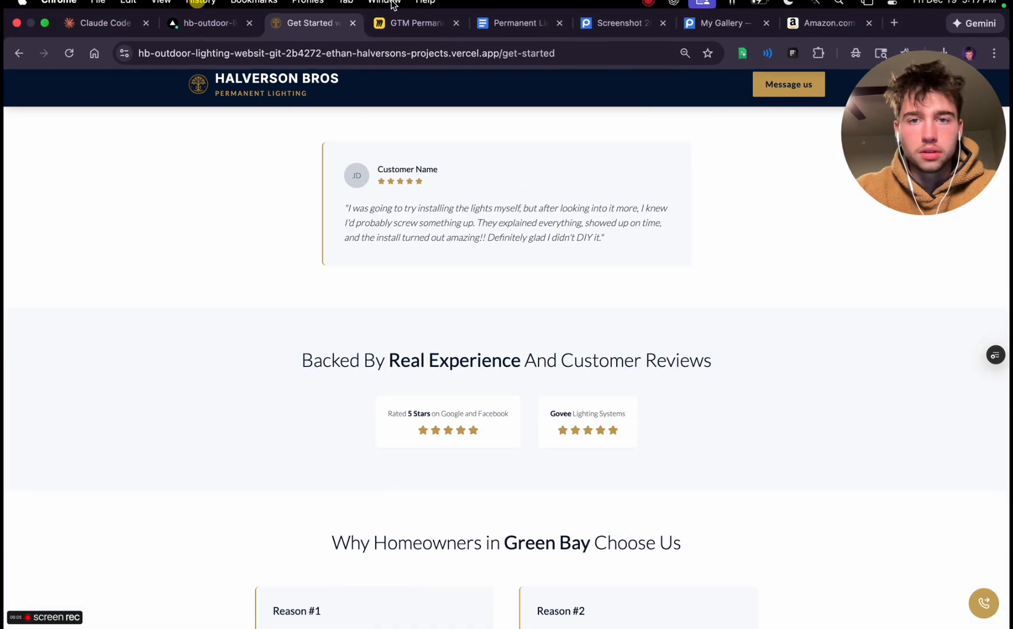
Search Google for "this person does not exist" in a new tab and open the Random Face Generator site
left_click(594, 32)
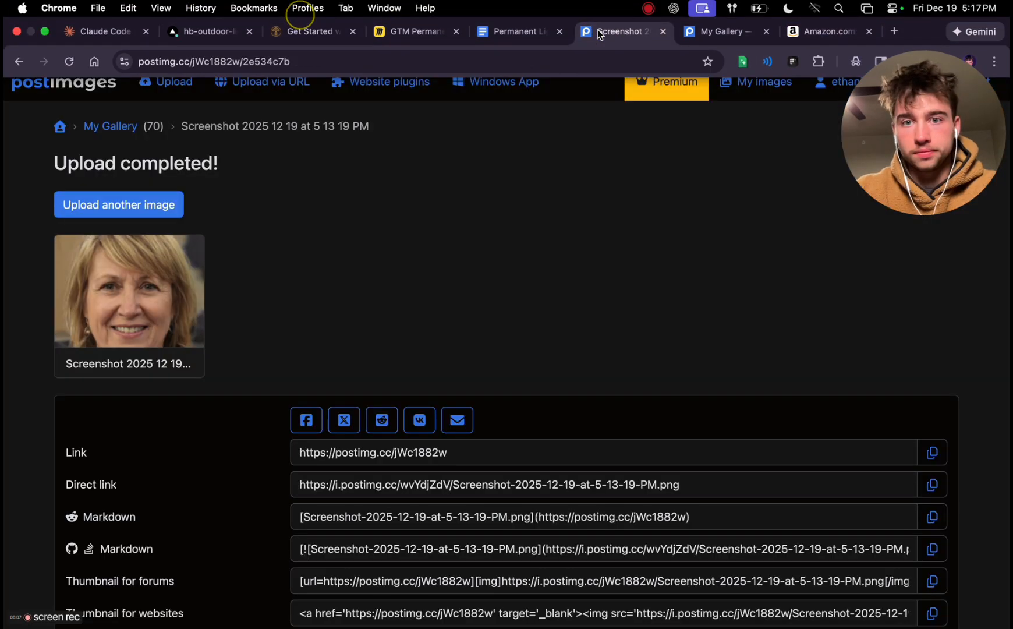
left_click(893, 33)
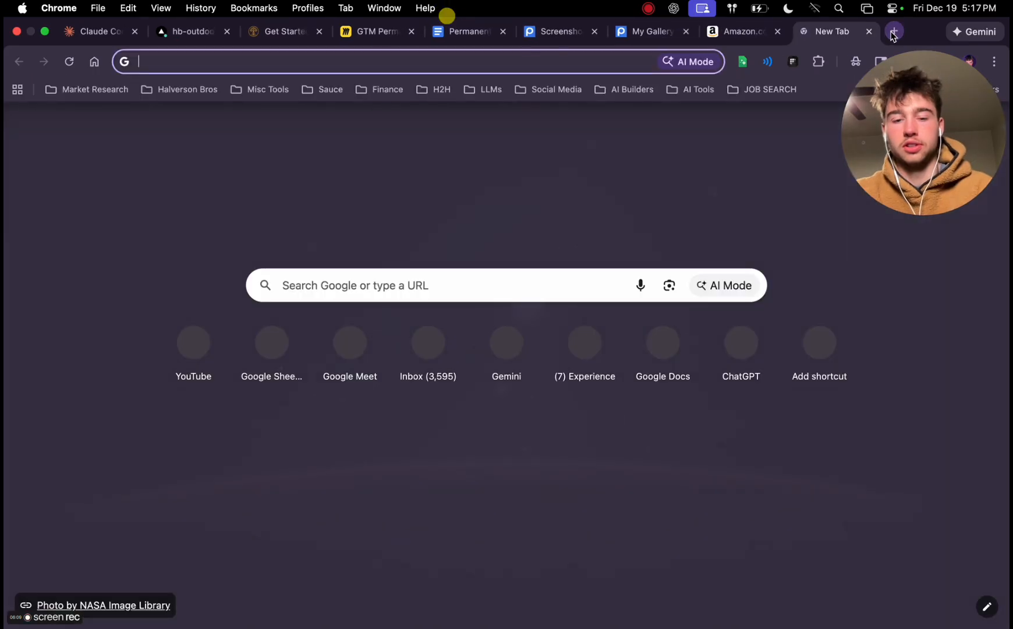
type("this do")
key("BackSpace")
key("BackSpace")
key("BackSpace")
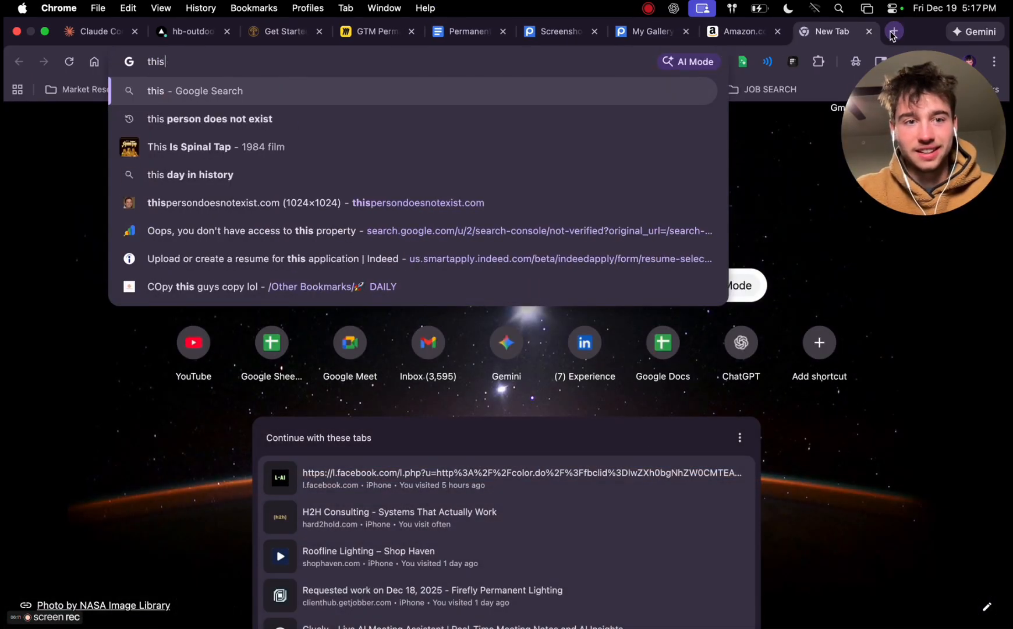
type("person does not exist")
key("Return")
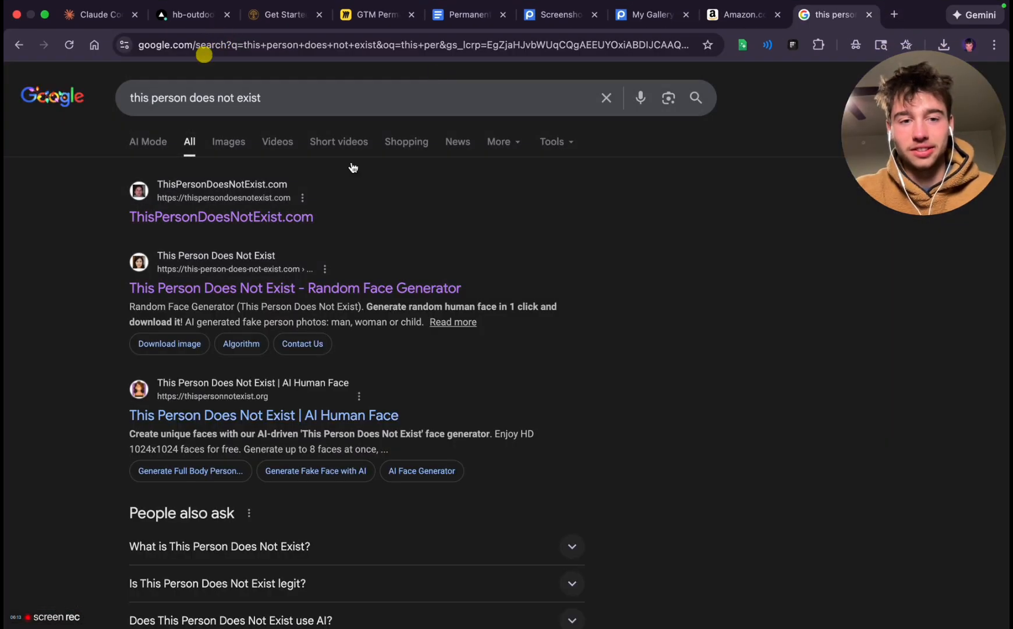
left_click(242, 295)
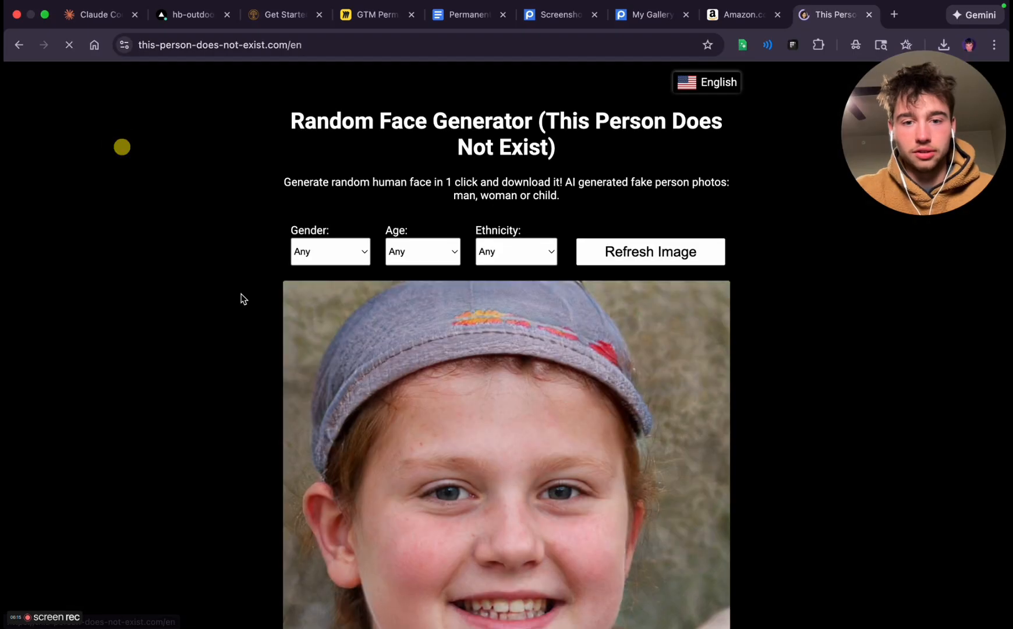
Generate a random face with gender Male, age 35-50 years old and ethnicity Black
left_click(292, 163)
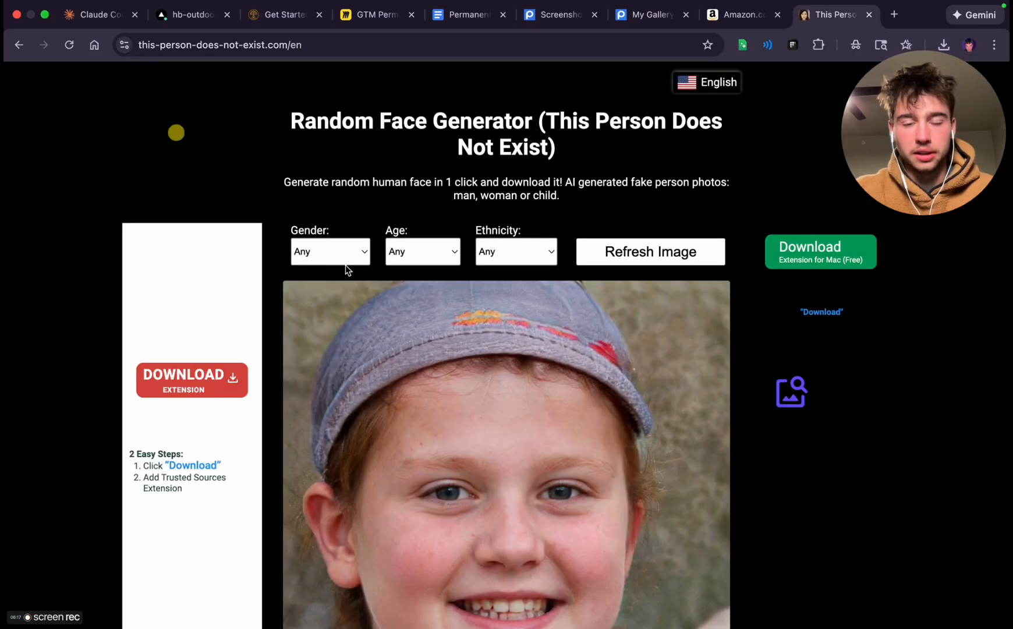
left_click(328, 270)
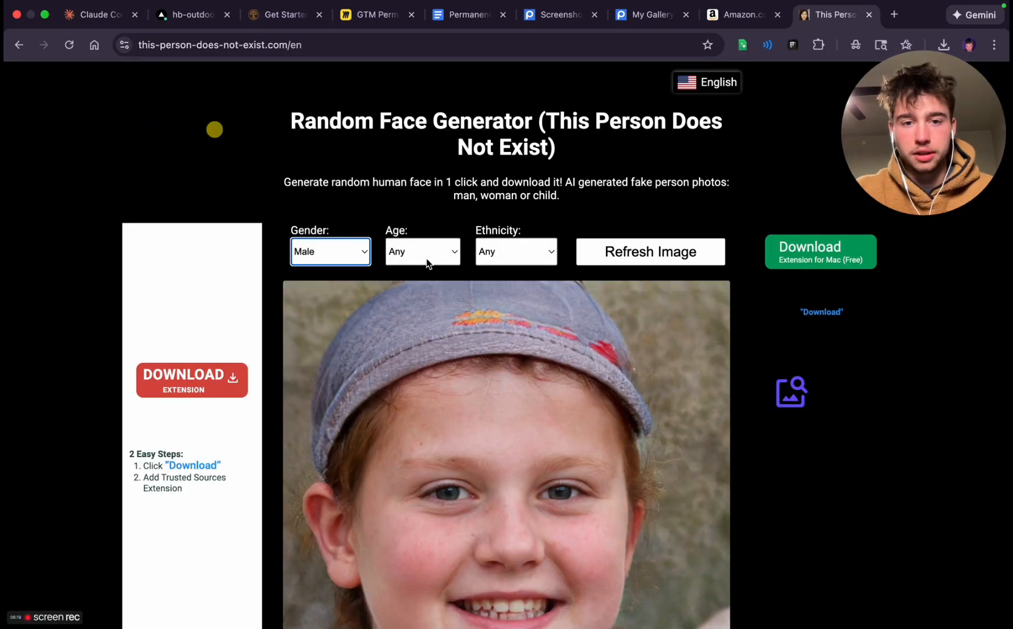
left_click(425, 260)
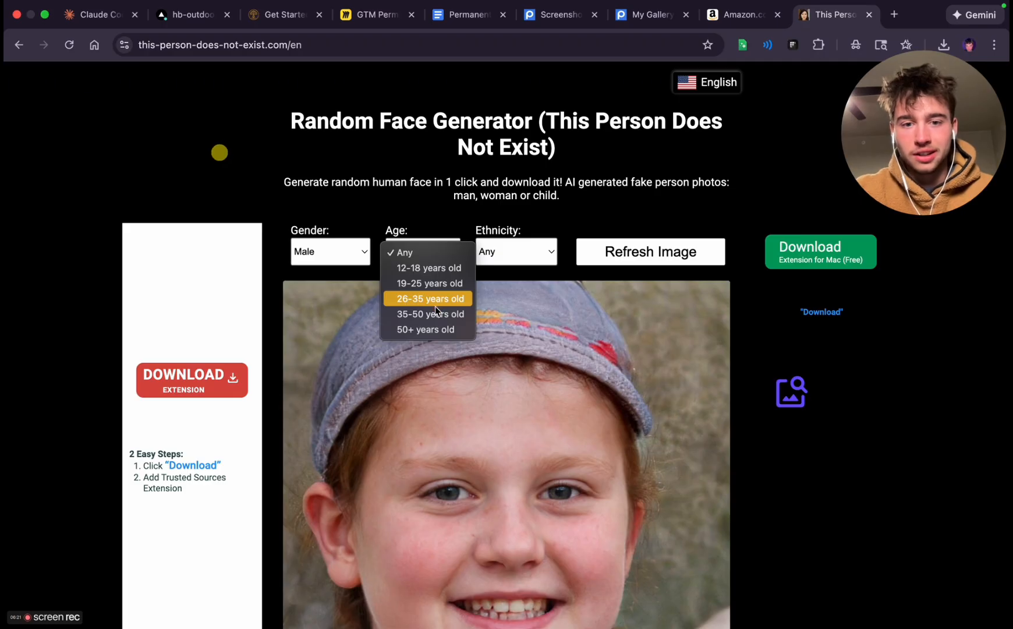
left_click(431, 314)
left_click(518, 262)
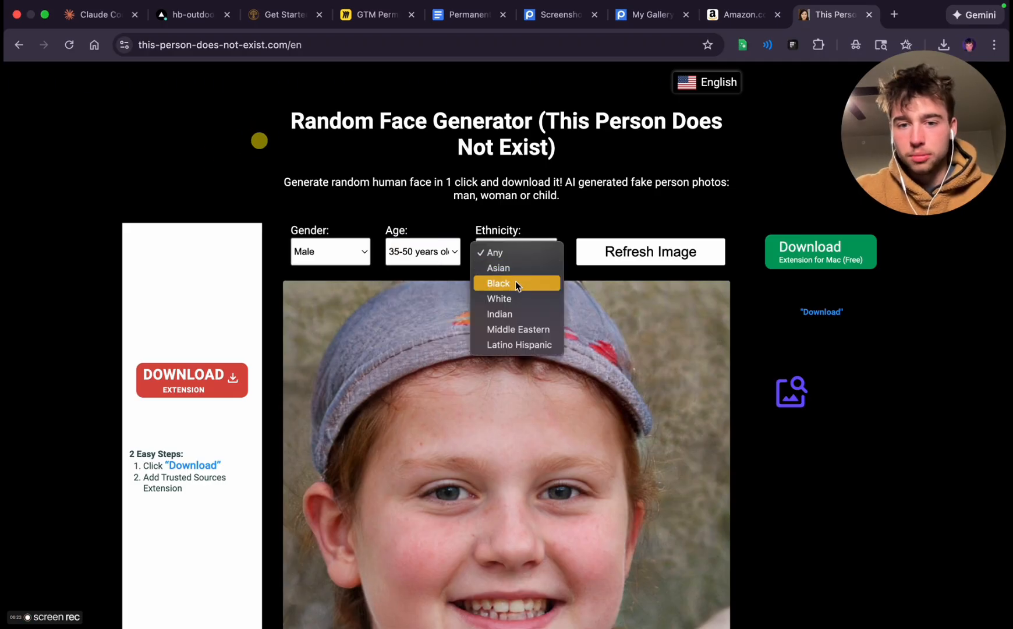
left_click(516, 283)
left_click(648, 248)
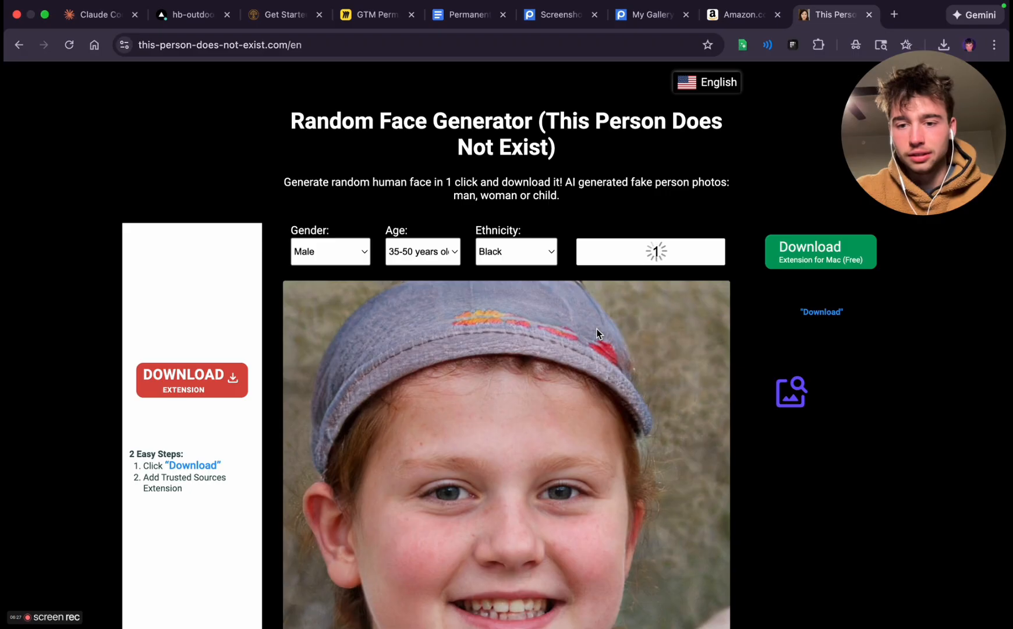
Examine the generated portrait for use as a testimonial photo and request another face with the same filters
scroll(597, 329, "down", 2)
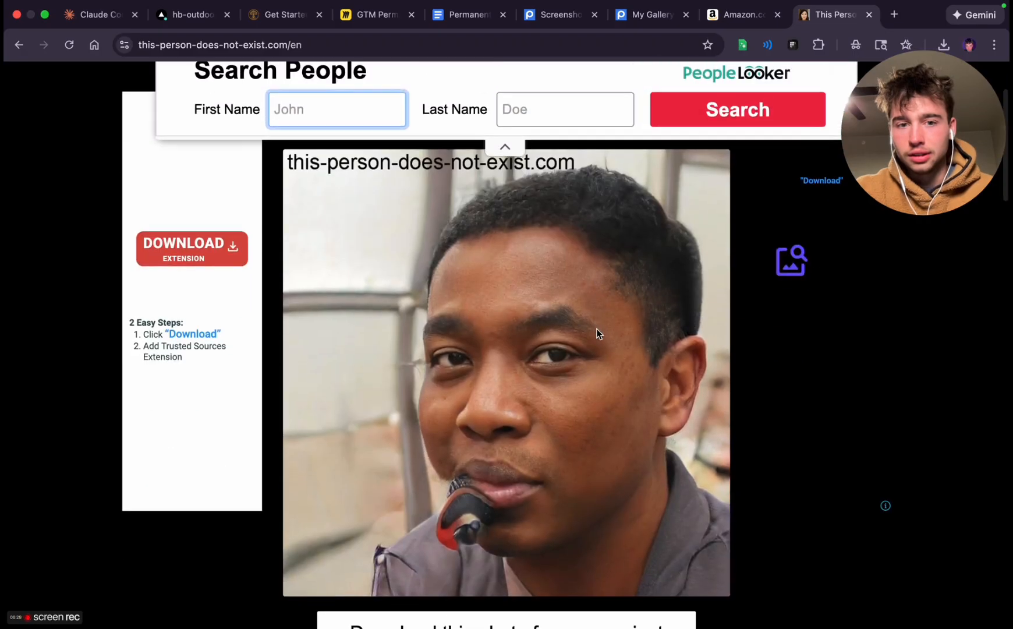
scroll(597, 329, "up", 4)
scroll(597, 329, "down", 3)
scroll(597, 333, "down", 1)
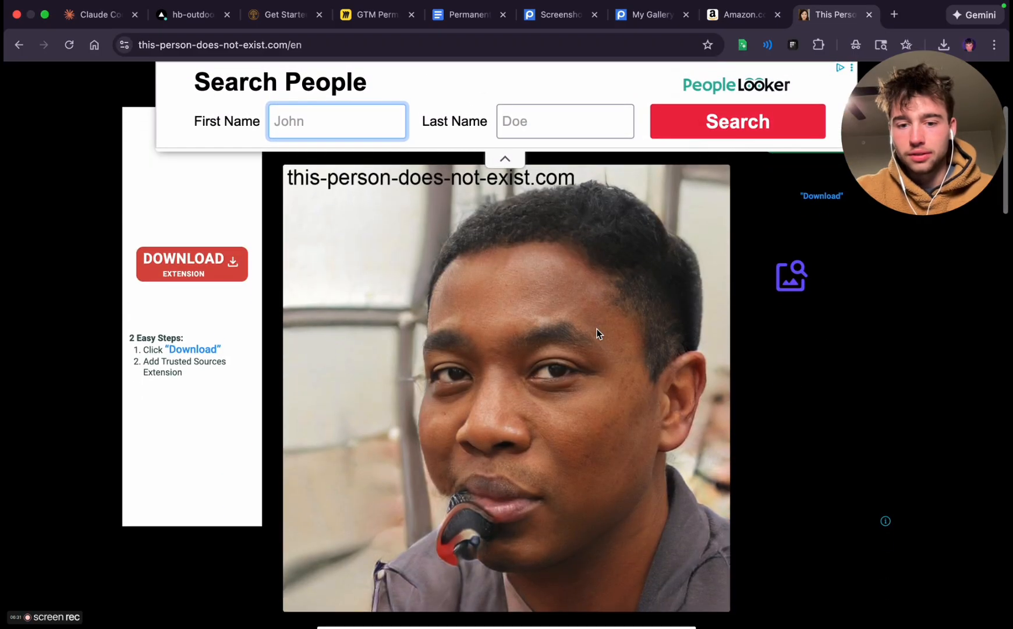
scroll(596, 329, "up", 5)
left_click(617, 315)
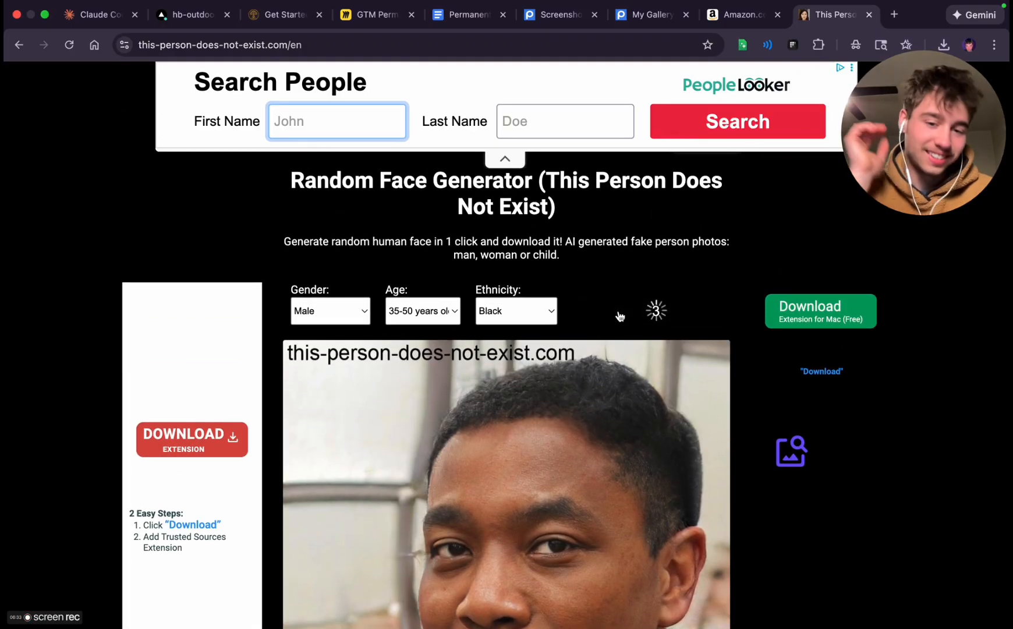
scroll(517, 392, "down", 6)
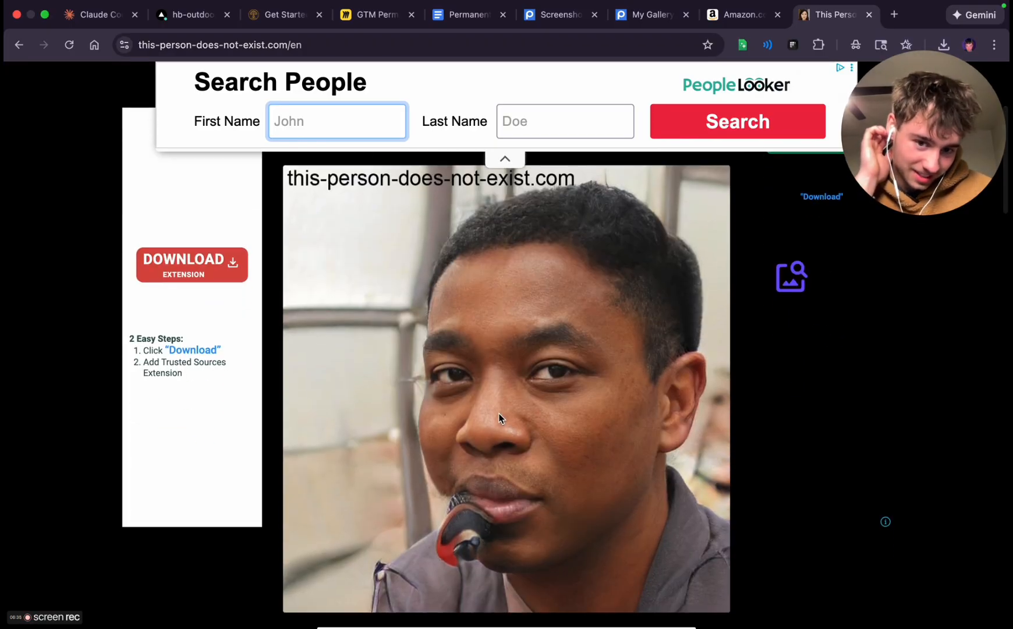
mouse_move(413, 6)
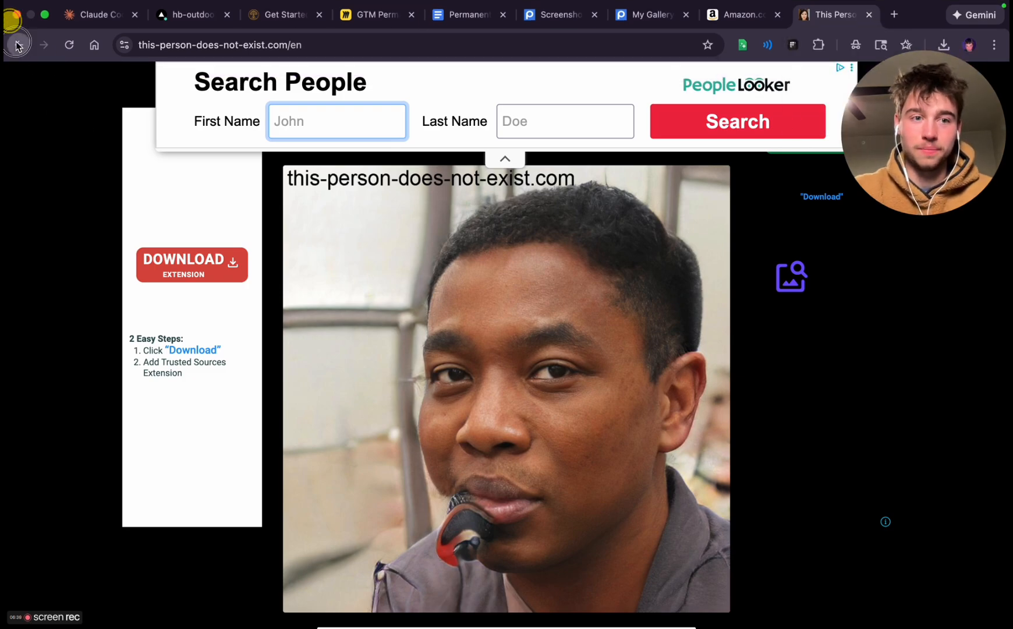
Return to the search results, open ThisPersonDoesNotExist.com and reload it several times to find a suitable testimonial portrait
left_click(18, 45)
left_click(232, 201)
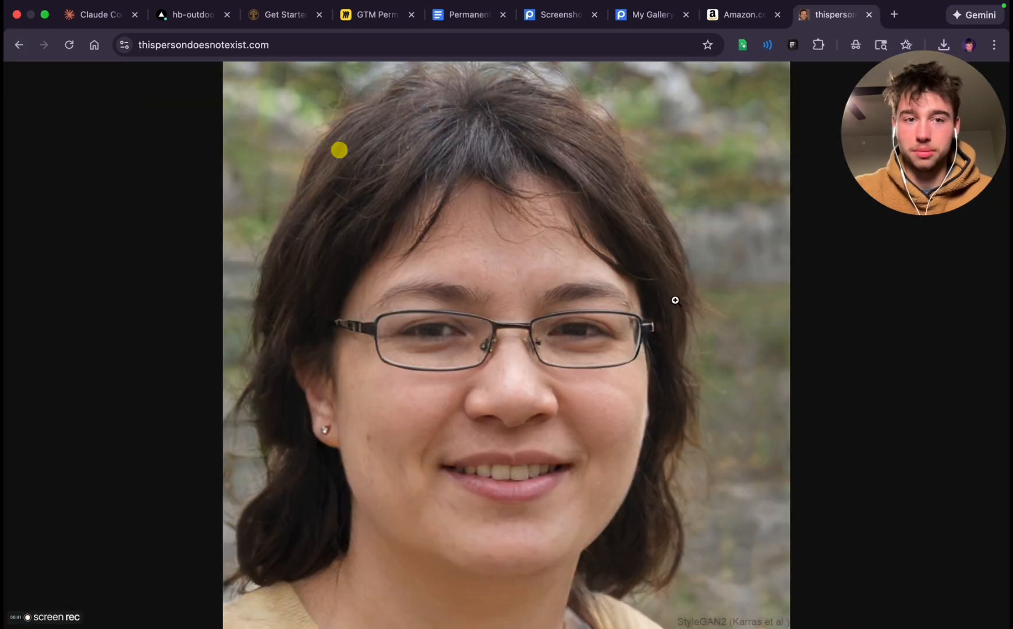
left_click(69, 46)
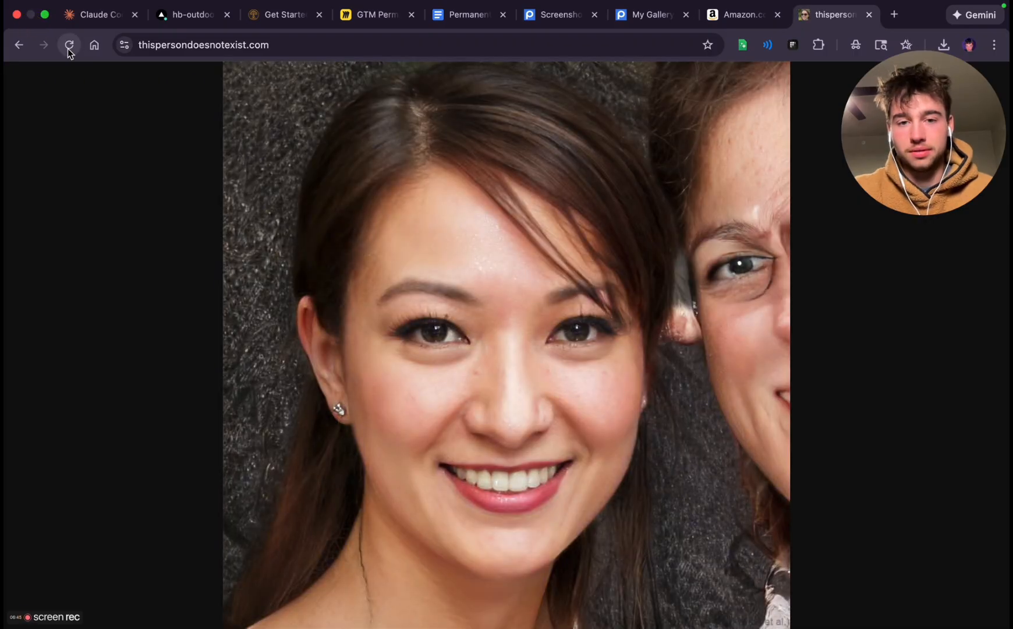
left_click(68, 47)
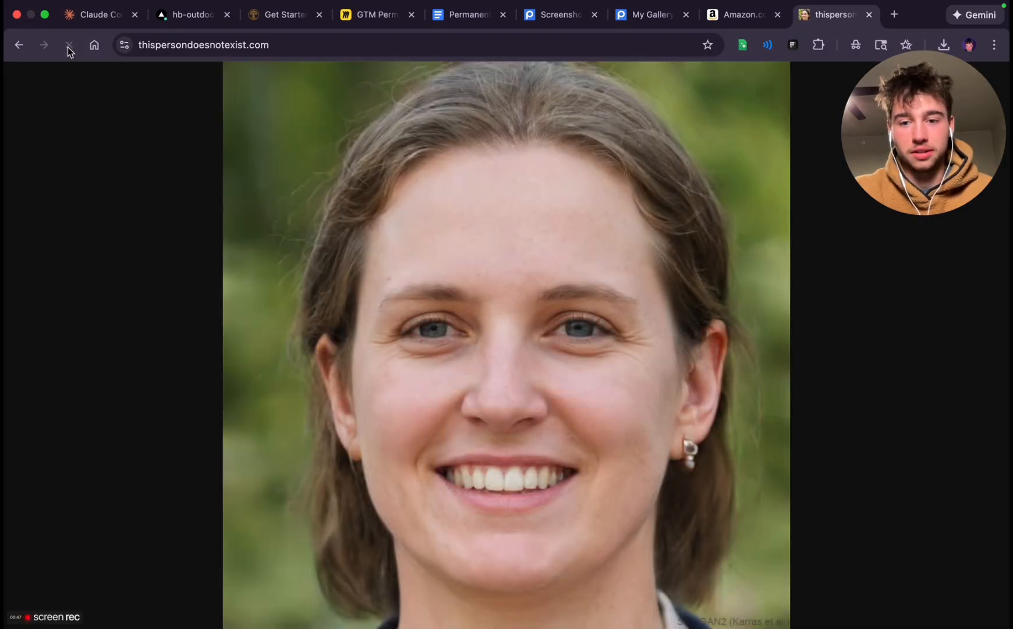
left_click(68, 47)
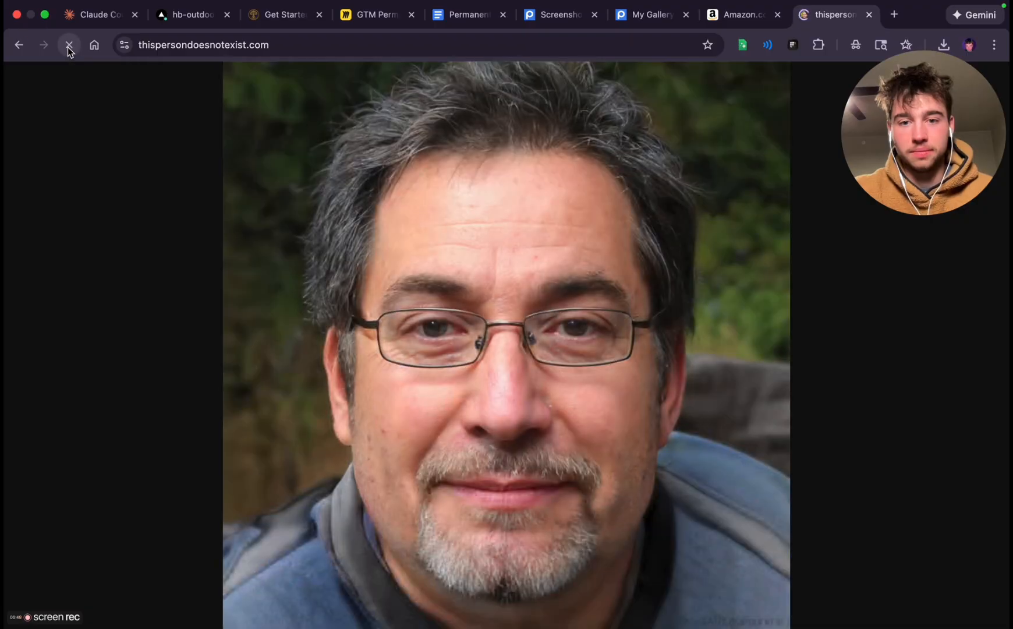
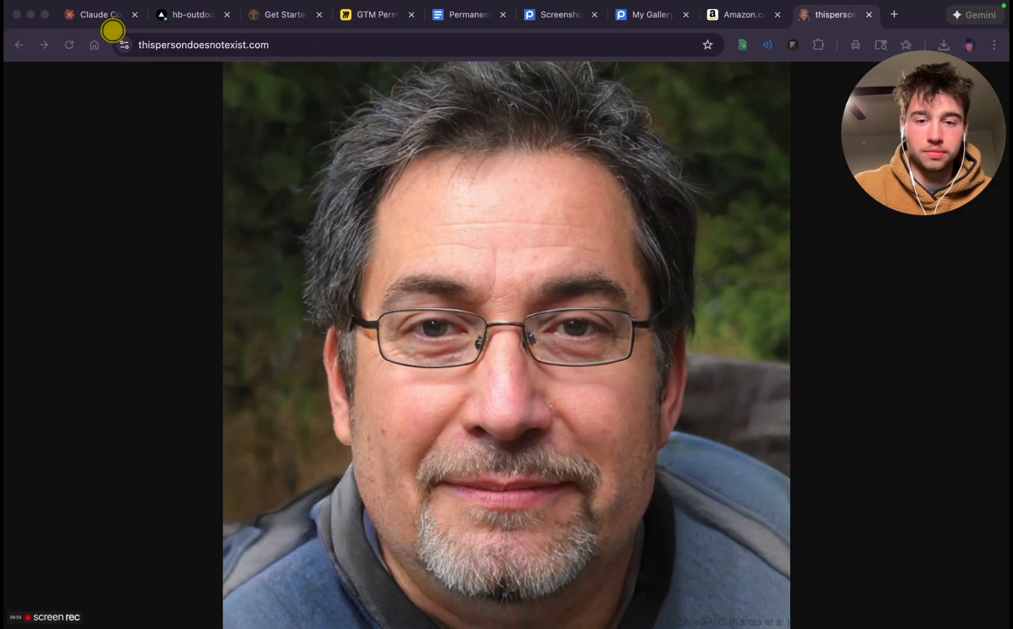
Capture a square screenshot of the portrait of the man with glasses and a grey goatee, and load another face
left_click_drag(223, 60, 791, 628)
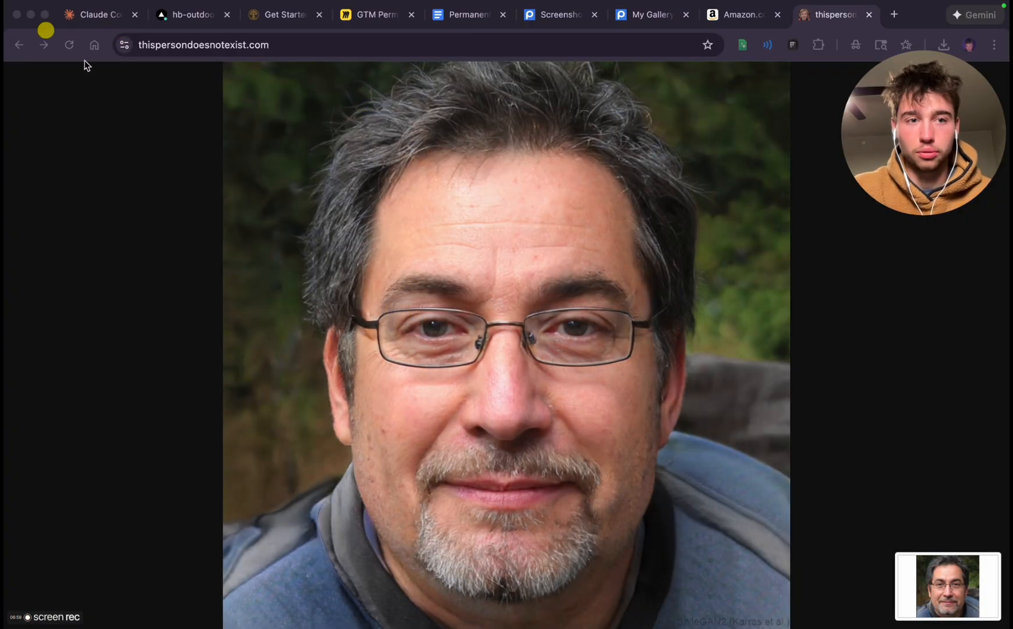
left_click(69, 44)
Check the testimonial and section layout on the Get Started page, and return to the generated portrait
left_click(265, 5)
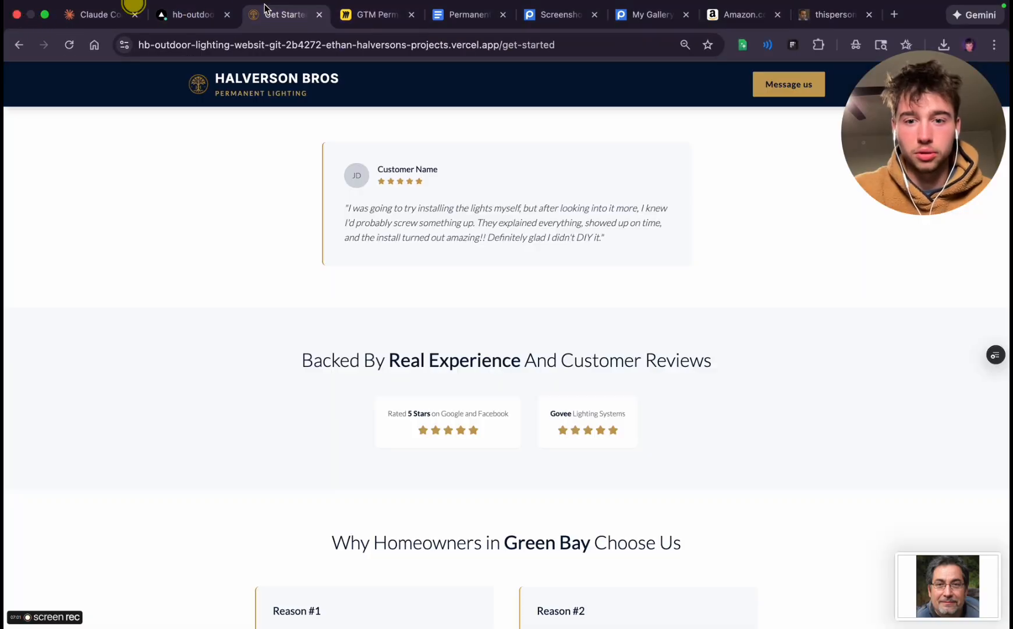
scroll(399, 370, "down", 20)
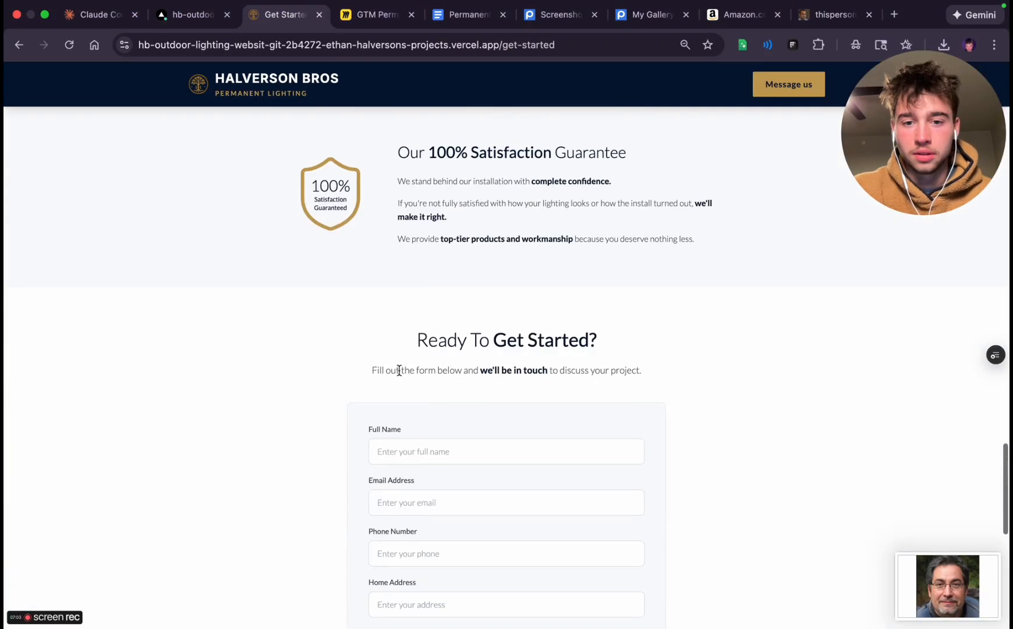
scroll(399, 372, "up", 6)
left_click(827, 15)
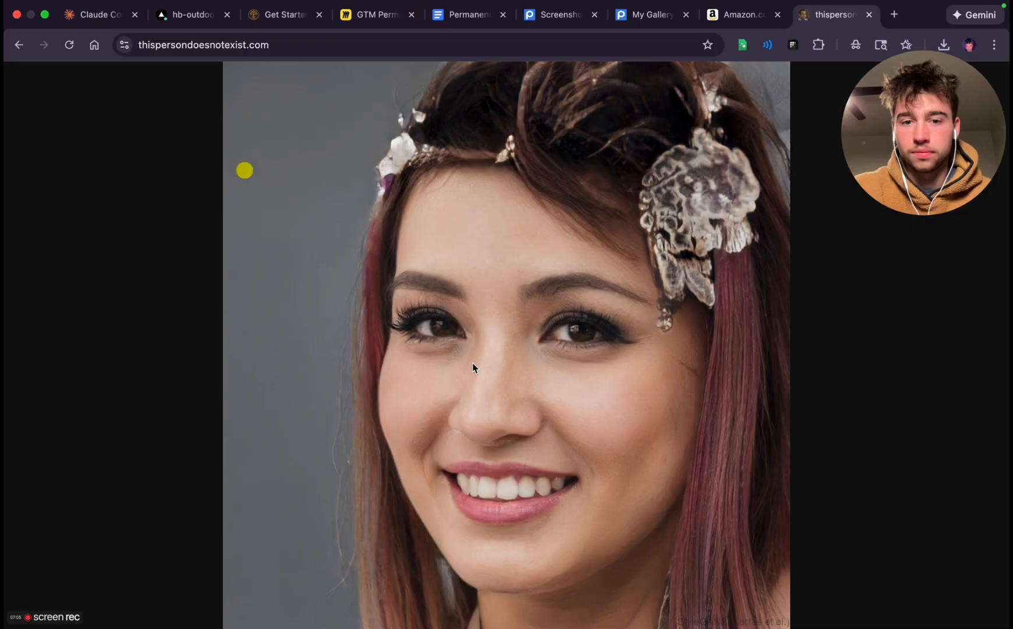
Reload the face generator until a middle-aged man with a grey beard is shown, and capture a screenshot of his portrait
left_click(66, 46)
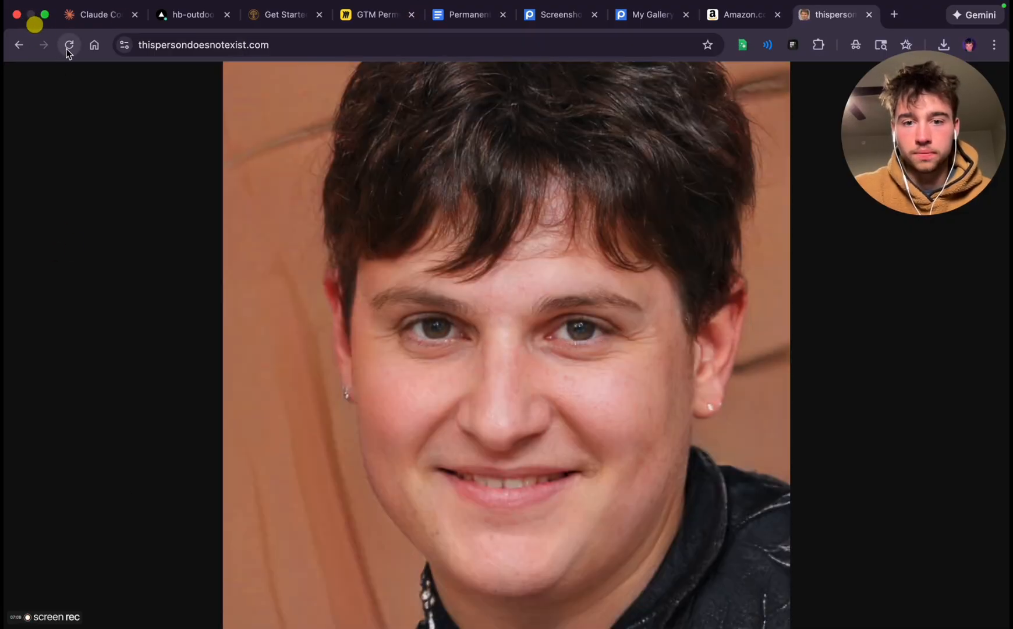
left_click(67, 49)
left_click(66, 49)
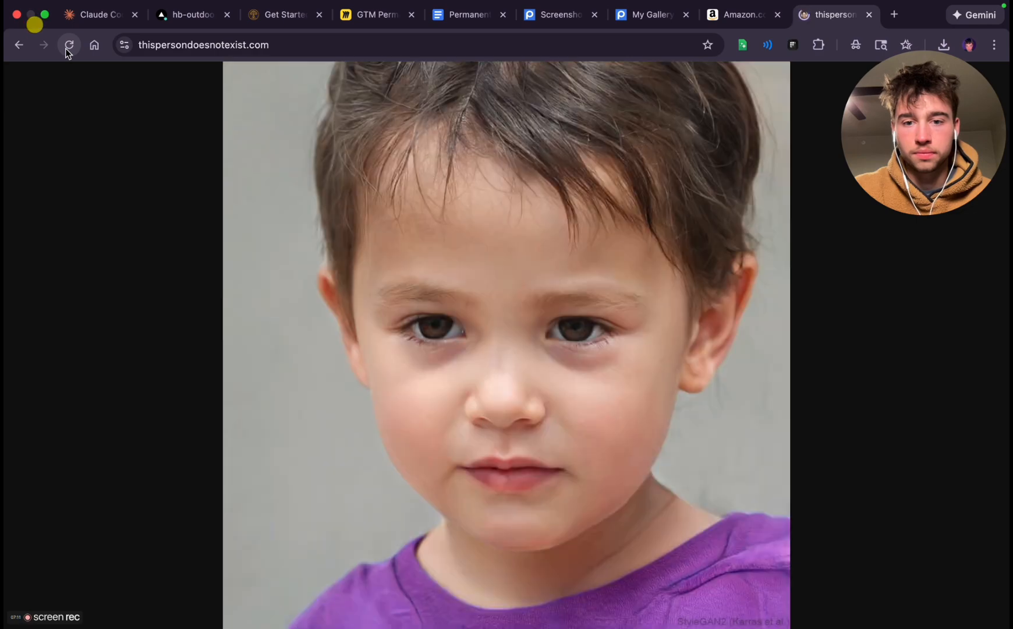
left_click(66, 49)
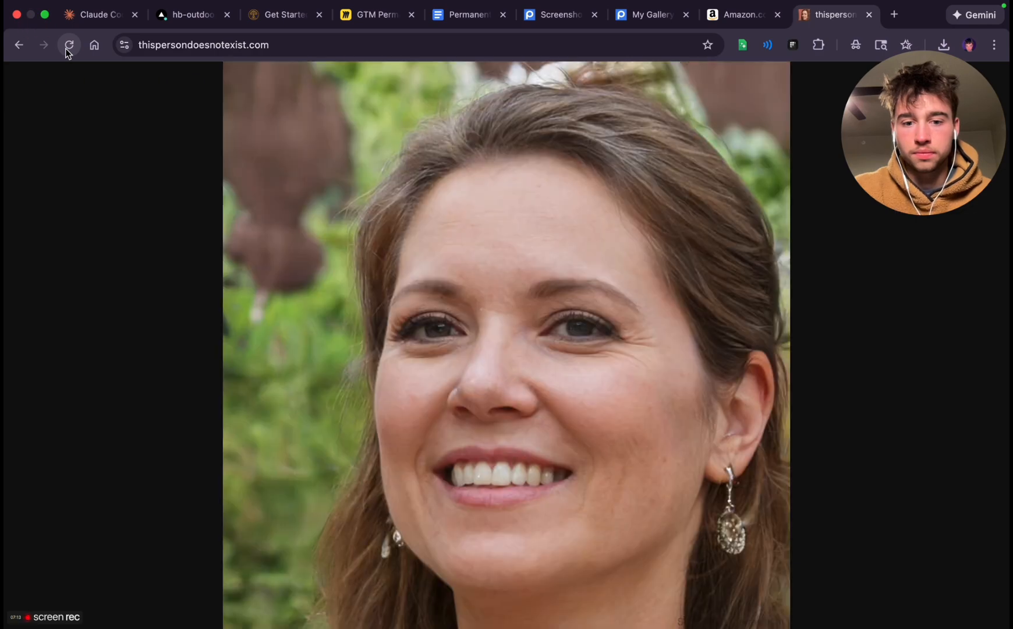
left_click(66, 49)
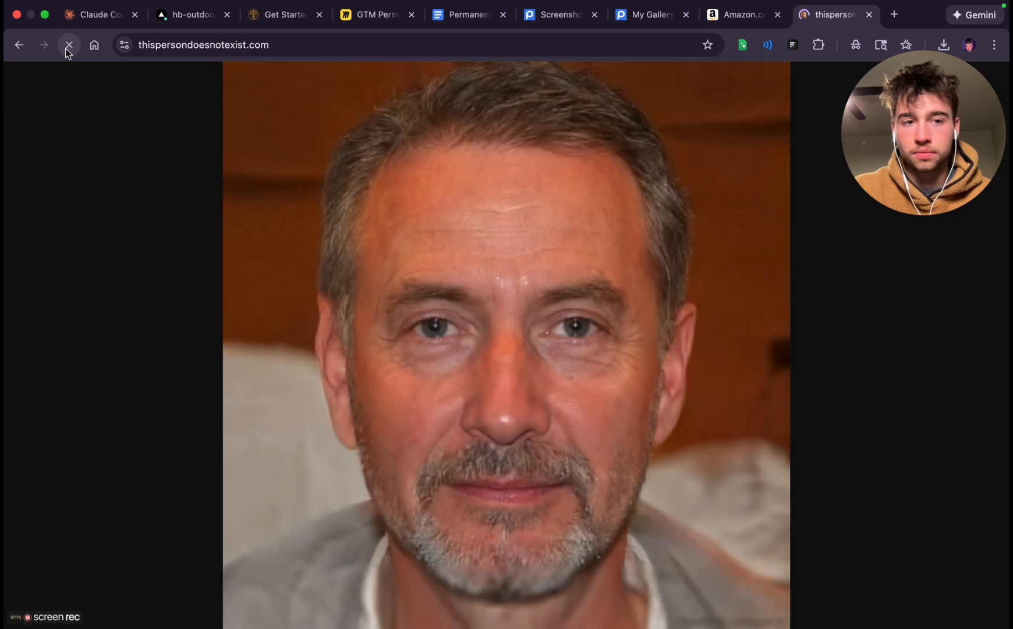
left_click(65, 49)
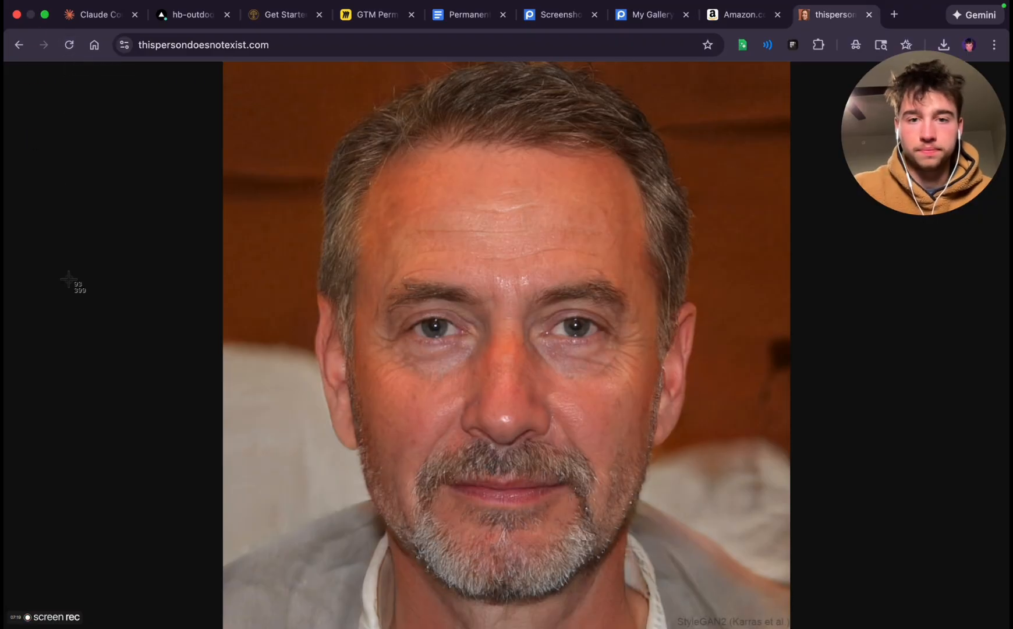
left_click_drag(223, 61, 792, 626)
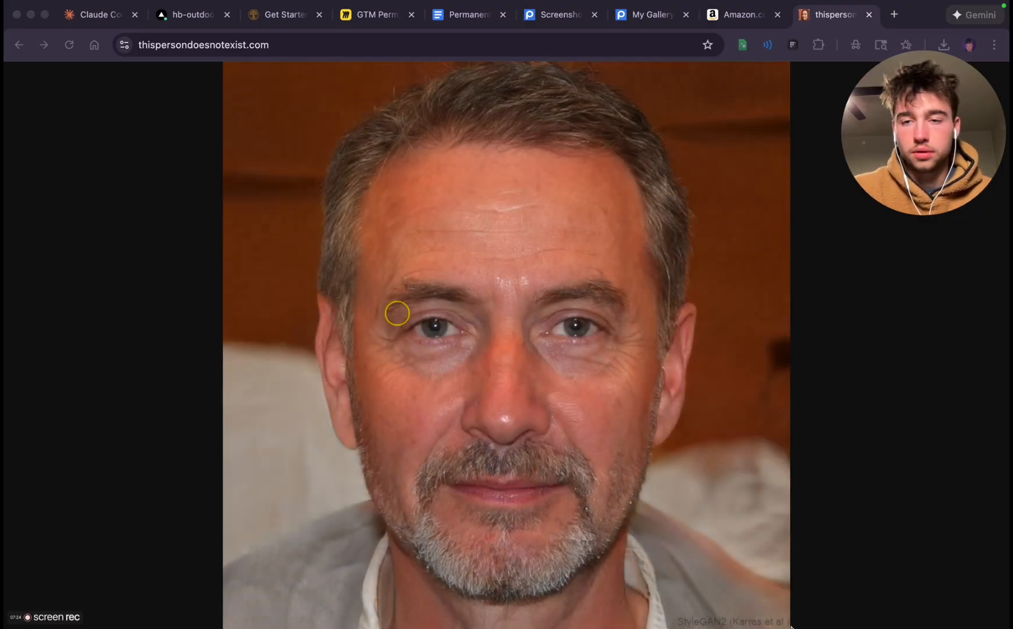
Generate new faces until a smiling middle-aged woman with short brown hair is shown, and capture a screenshot of her portrait
left_click(65, 50)
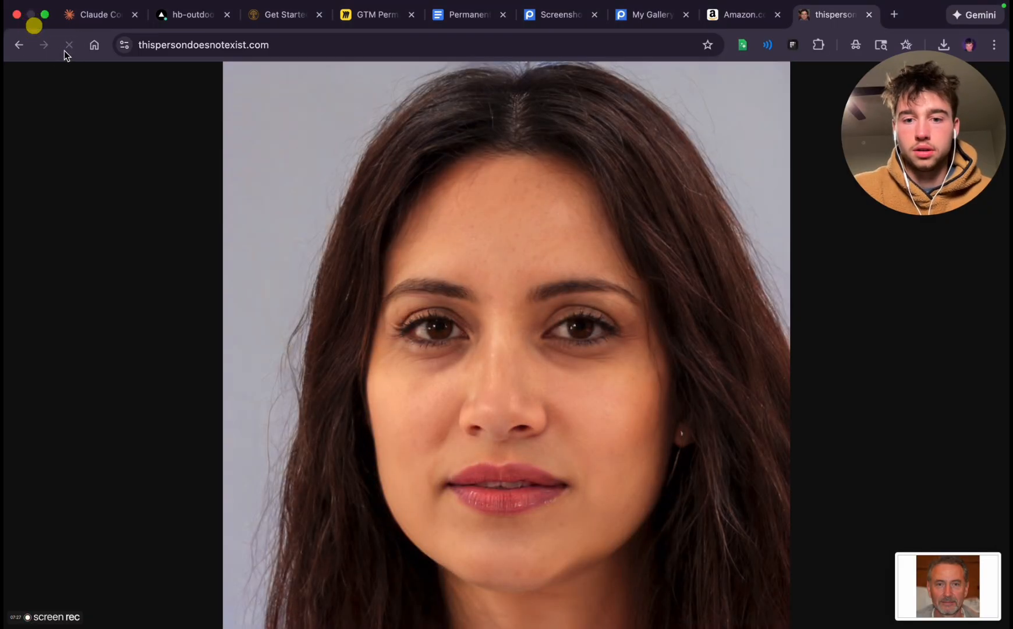
left_click(64, 51)
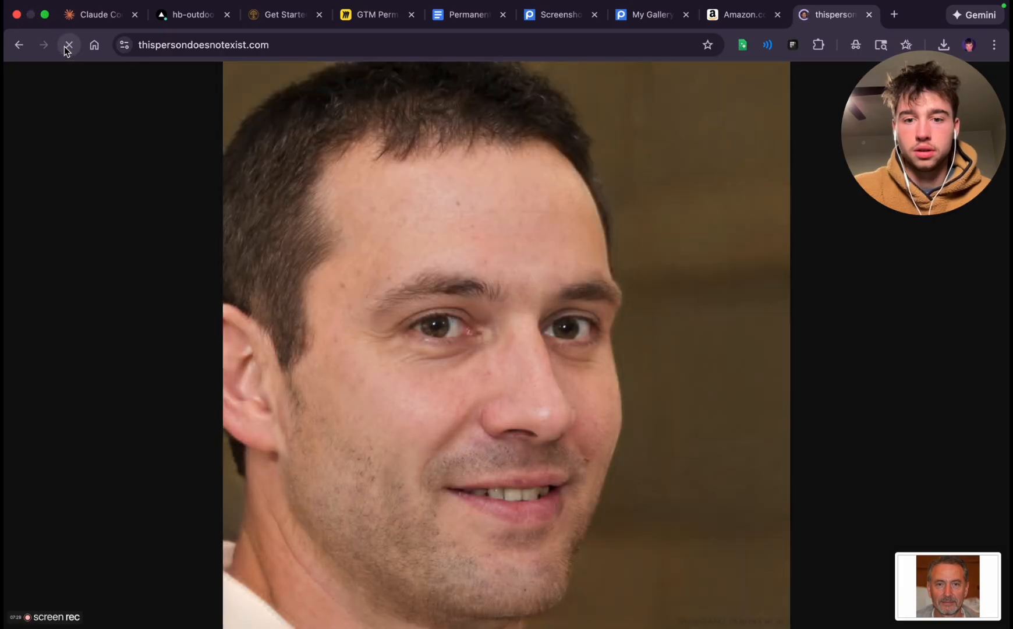
left_click(68, 48)
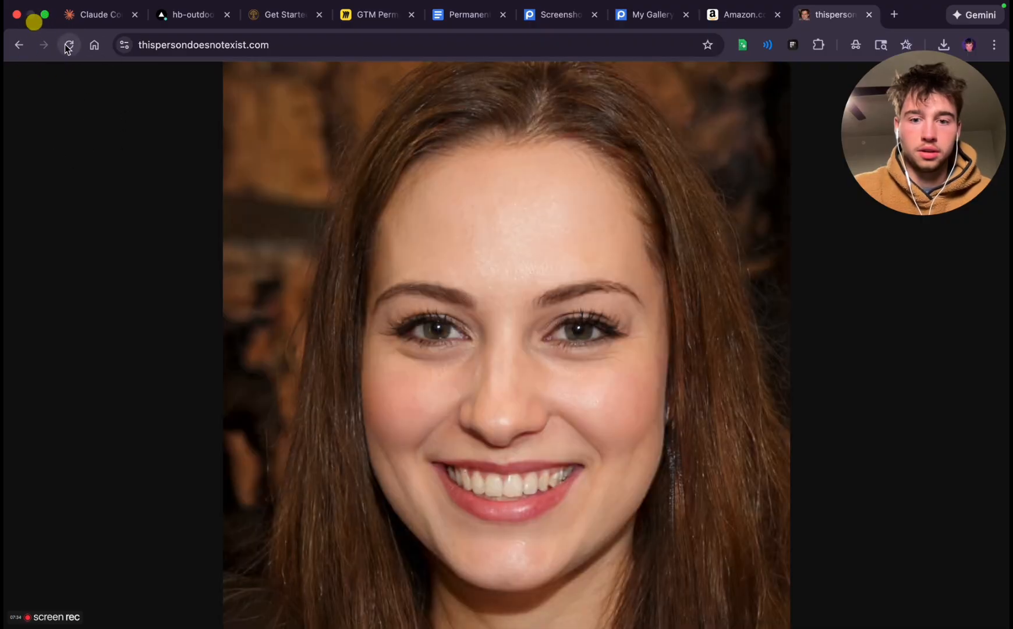
left_click(68, 46)
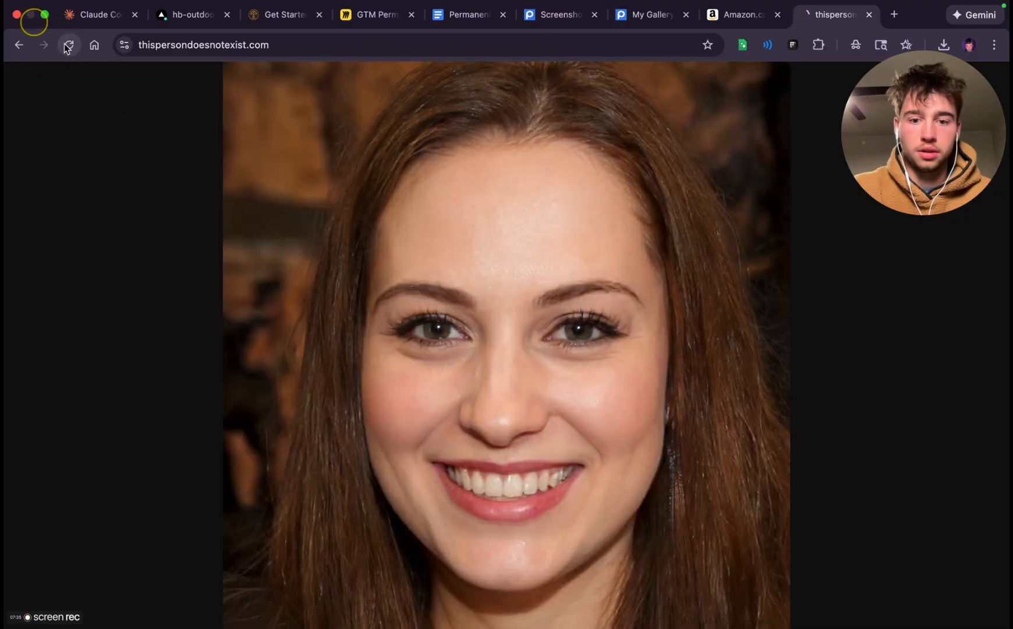
left_click(67, 47)
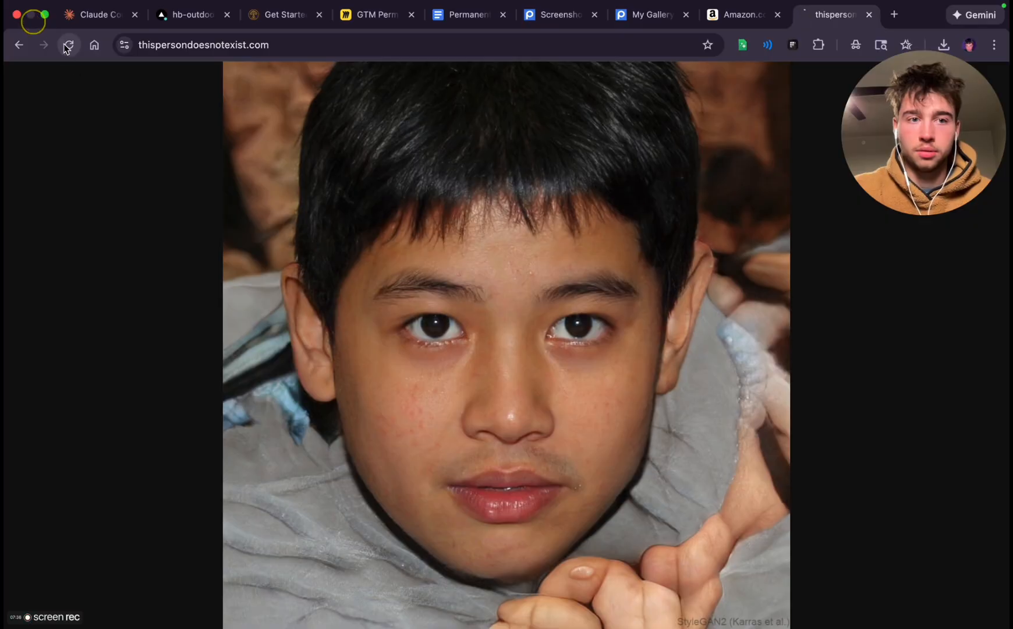
left_click(68, 44)
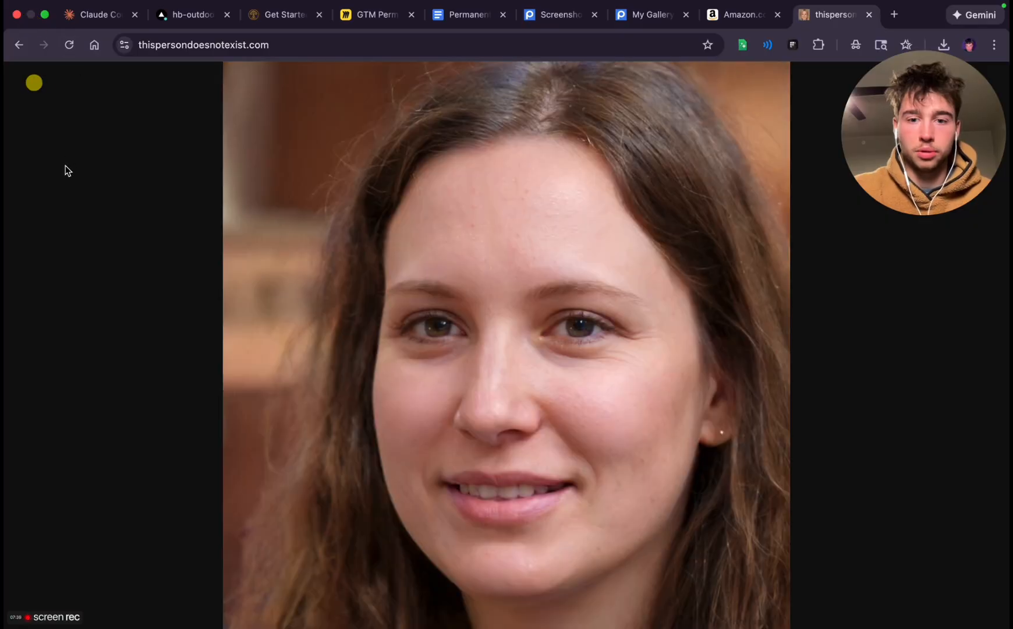
left_click(69, 45)
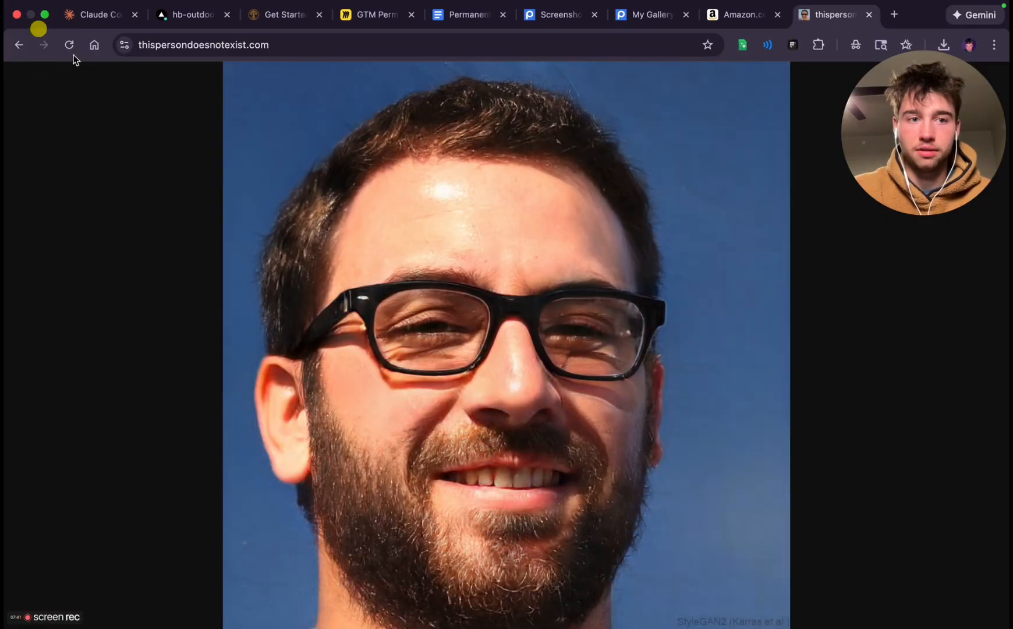
left_click(67, 44)
left_click(67, 49)
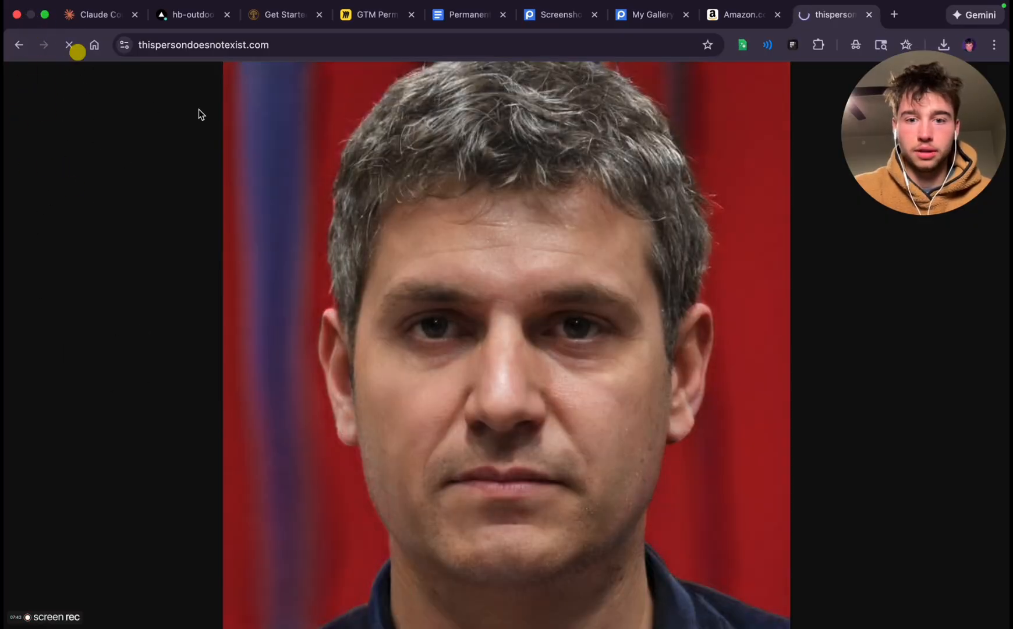
left_click(69, 43)
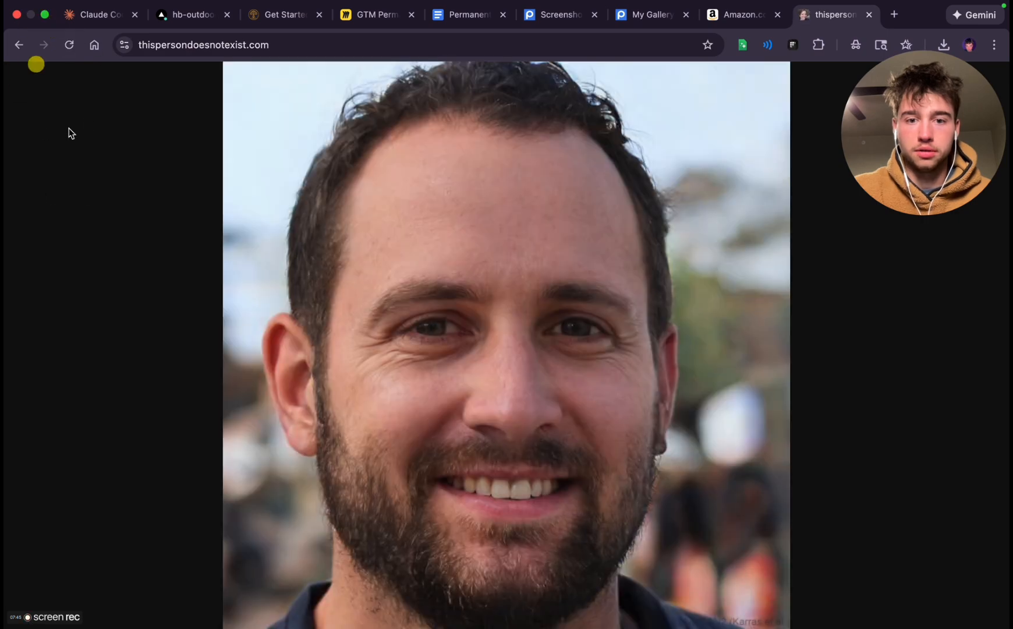
left_click(71, 52)
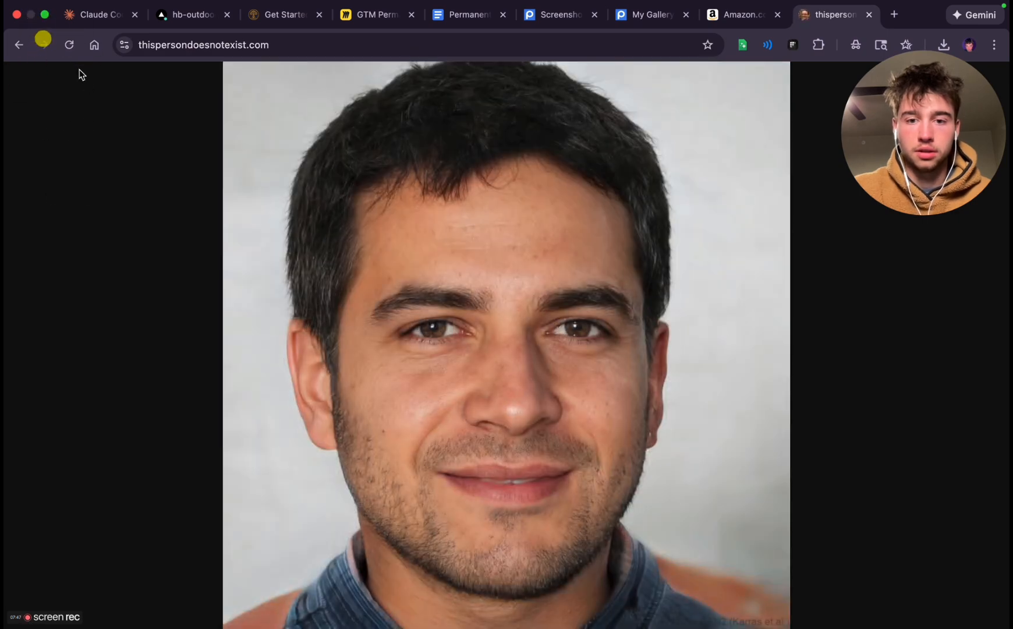
left_click(69, 46)
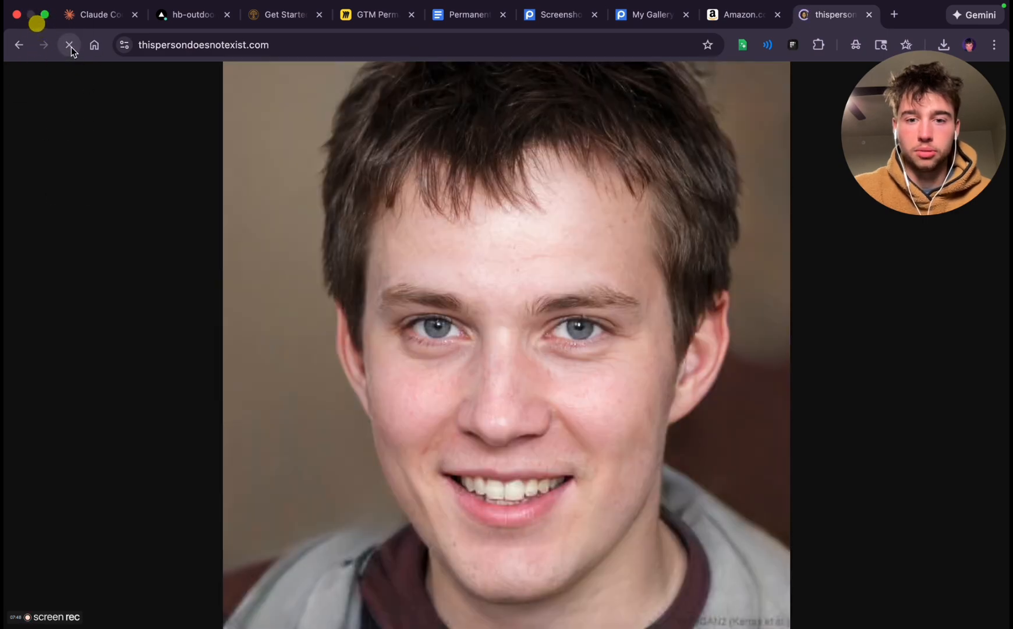
left_click(70, 46)
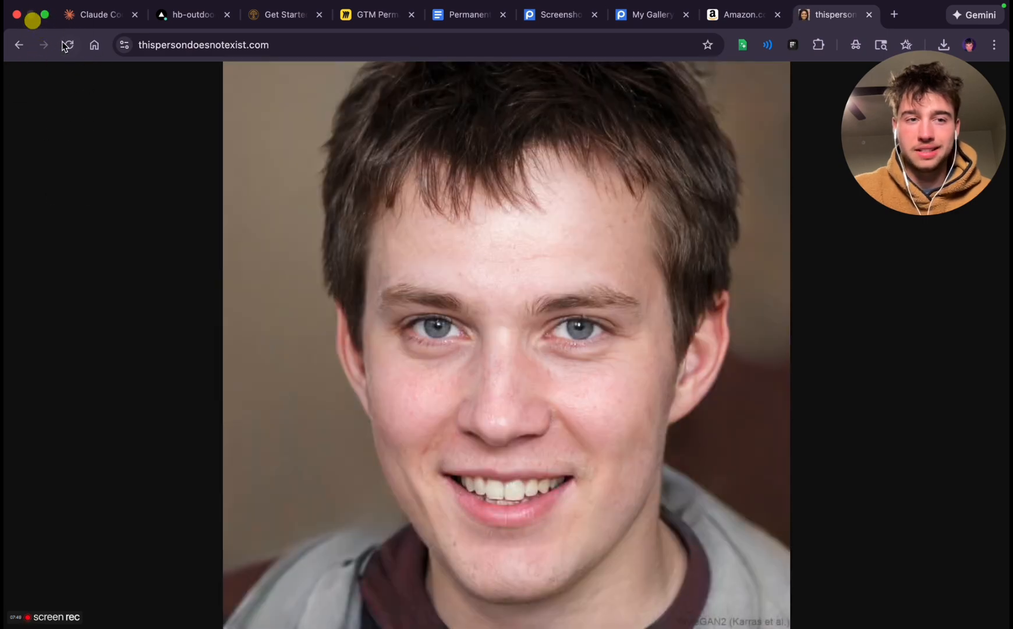
left_click(69, 45)
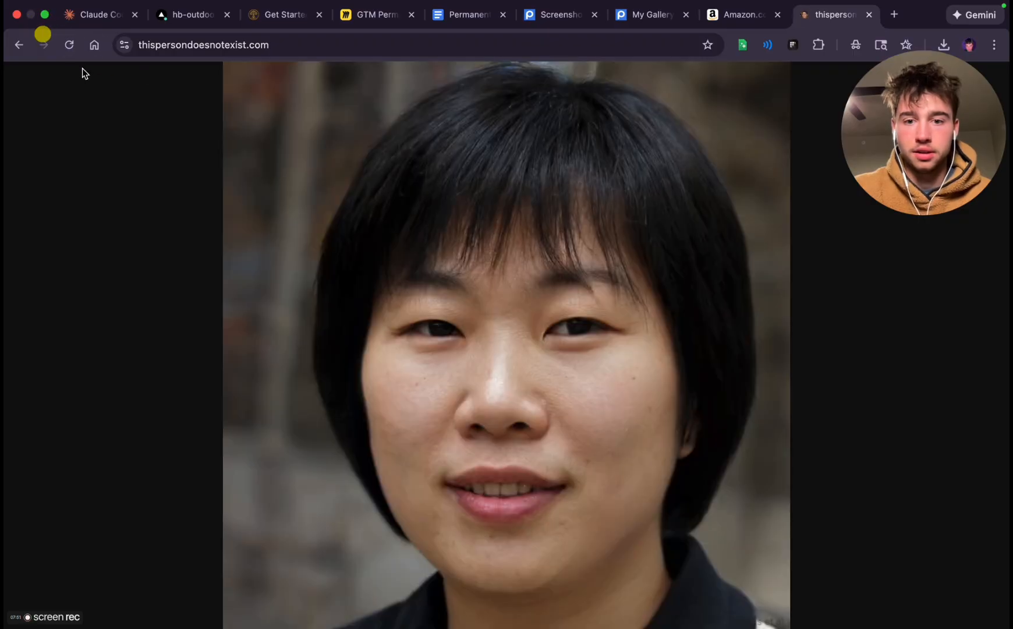
left_click(75, 49)
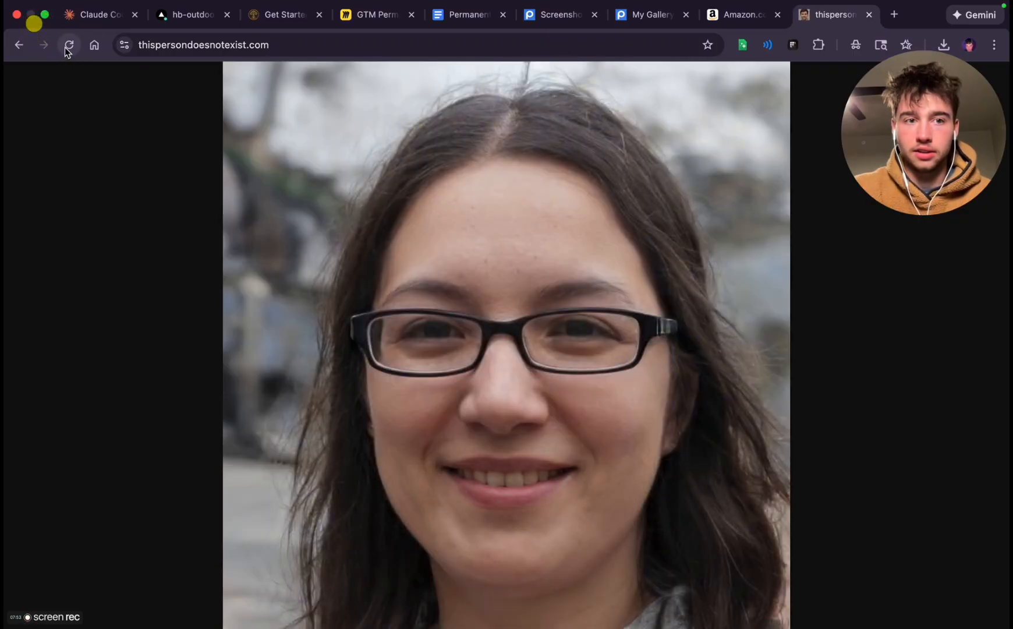
left_click(67, 45)
left_click(69, 44)
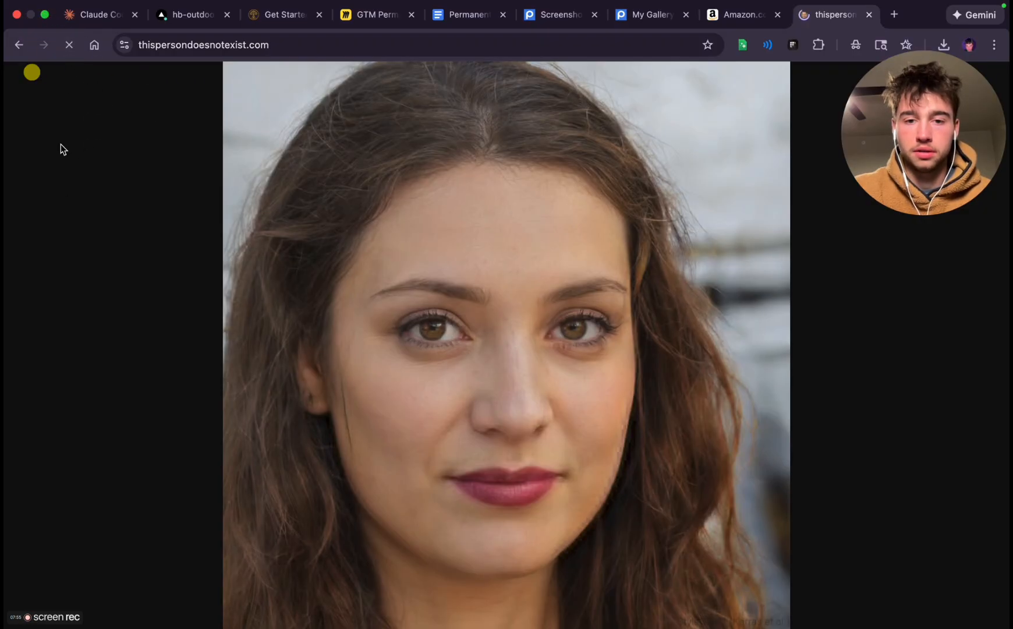
left_click(60, 48)
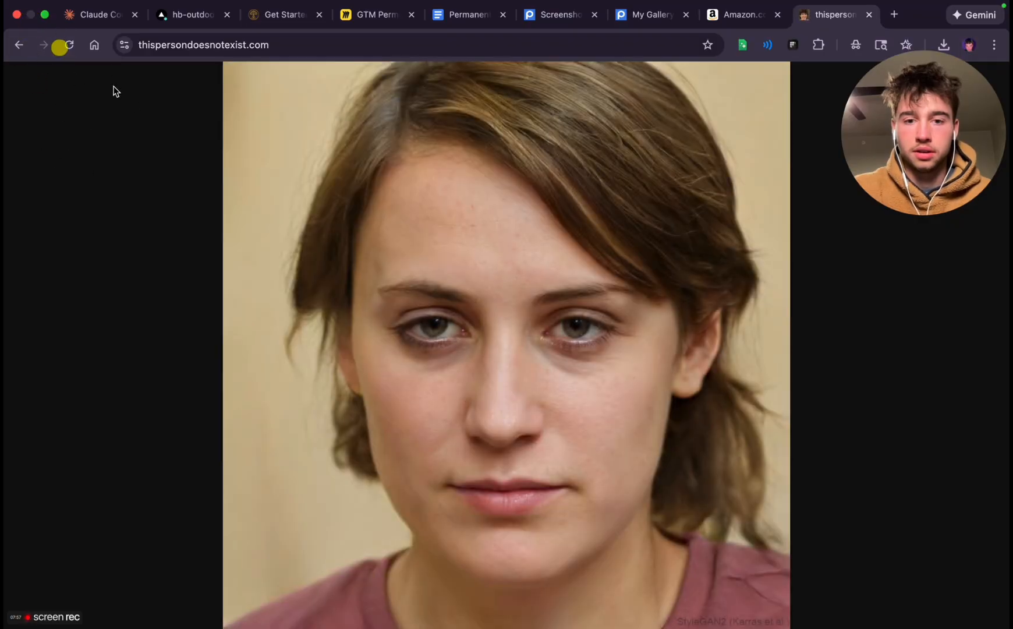
left_click(71, 46)
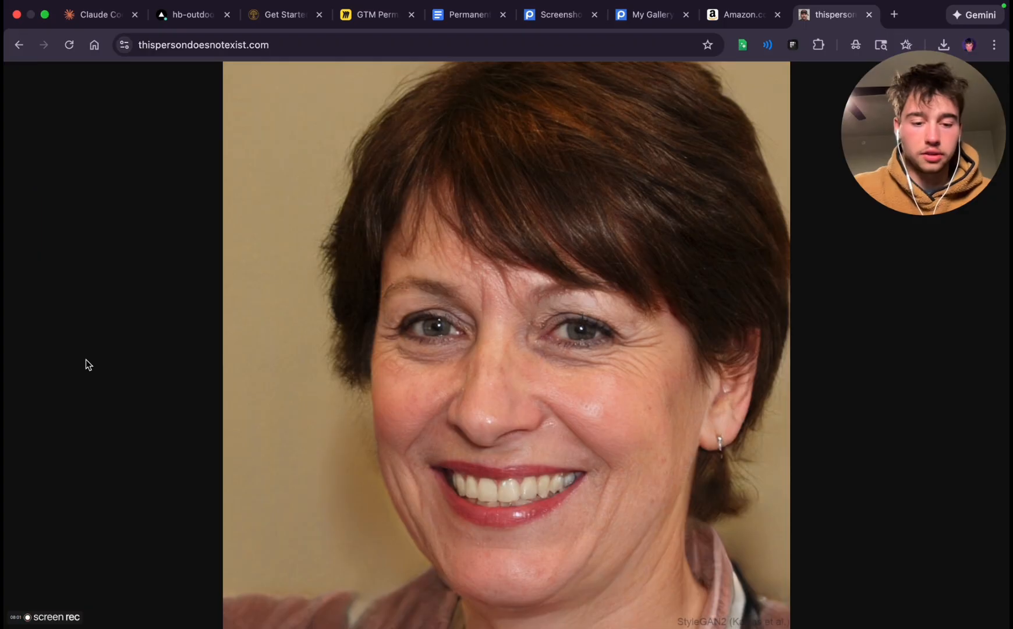
key("super+shift+4")
left_click_drag(223, 60, 796, 628)
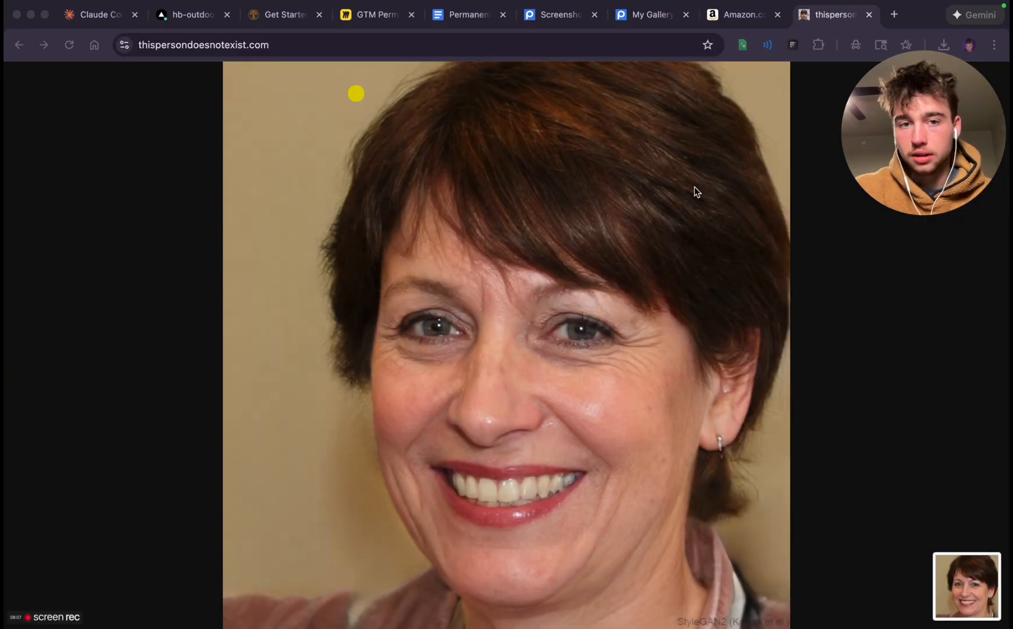
Generate new faces until a grey-haired man with glasses and a dark jacket is shown, and capture a square screenshot of his portrait
left_click(71, 45)
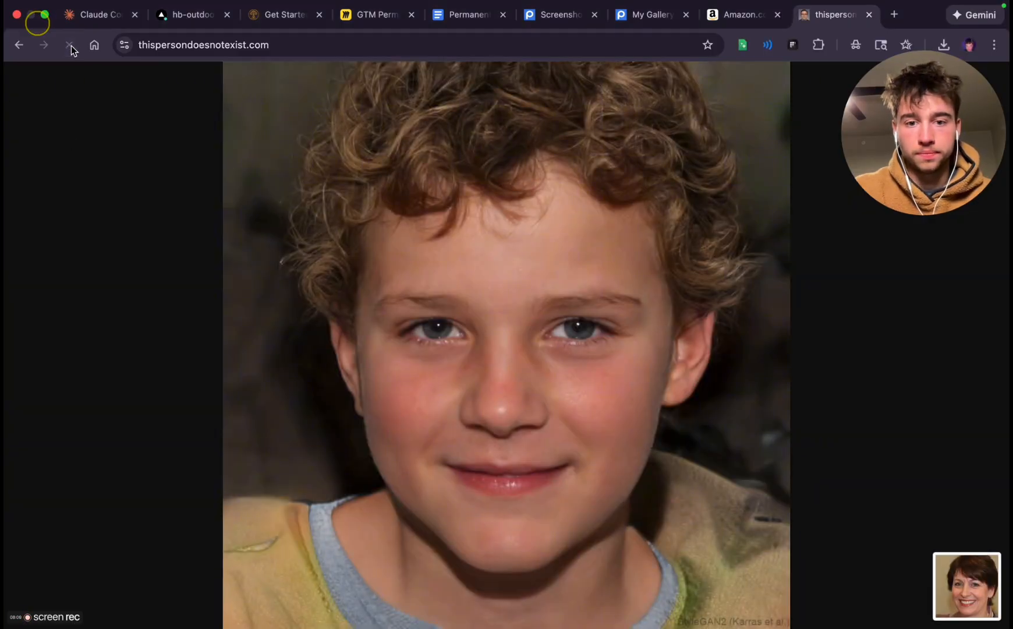
left_click(68, 42)
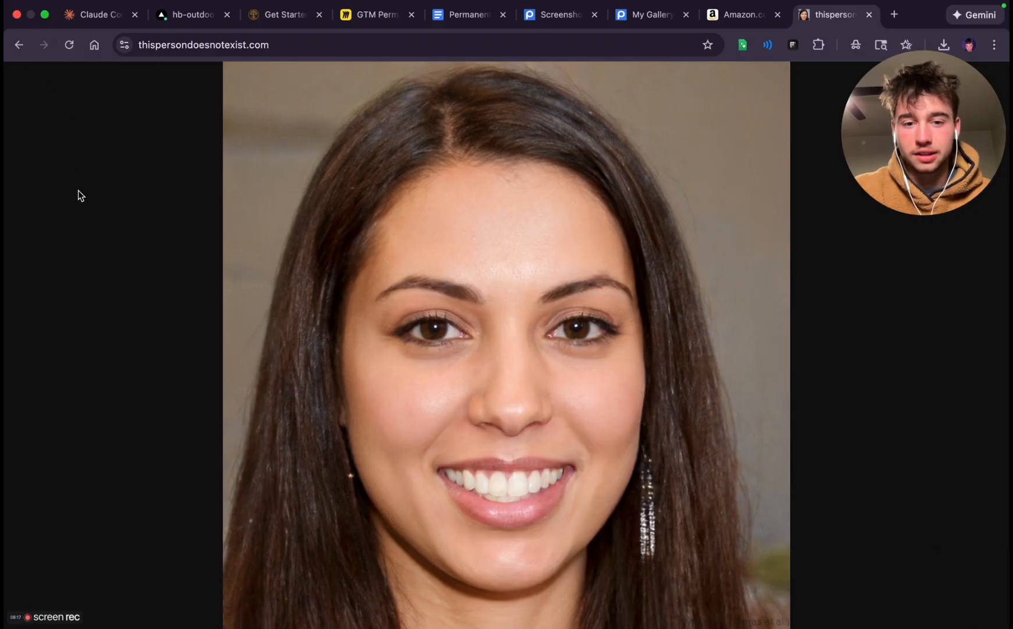
key("super+Tab")
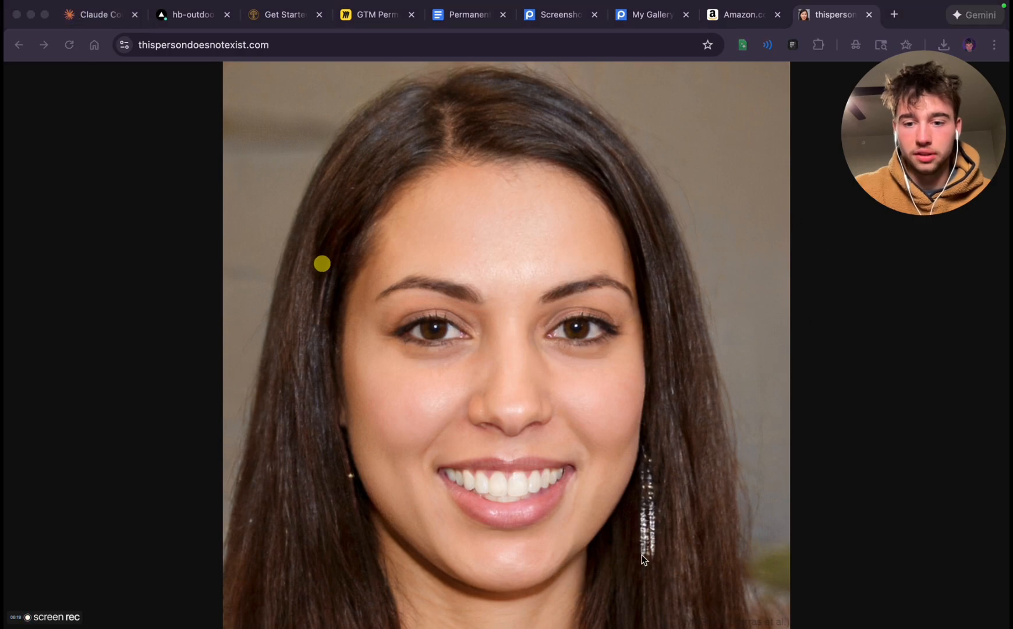
left_click(68, 45)
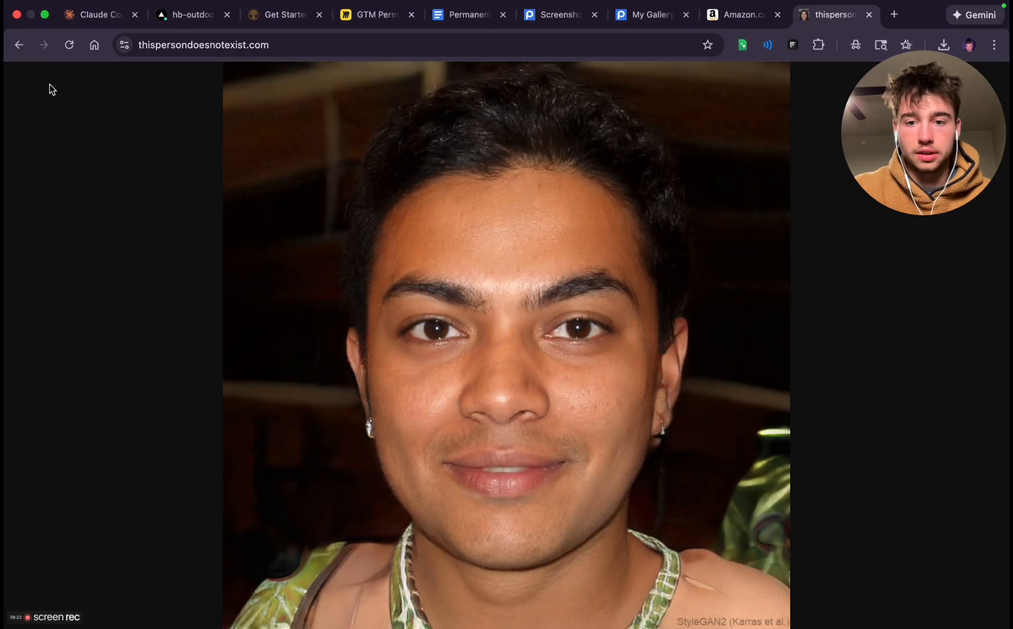
left_click(67, 46)
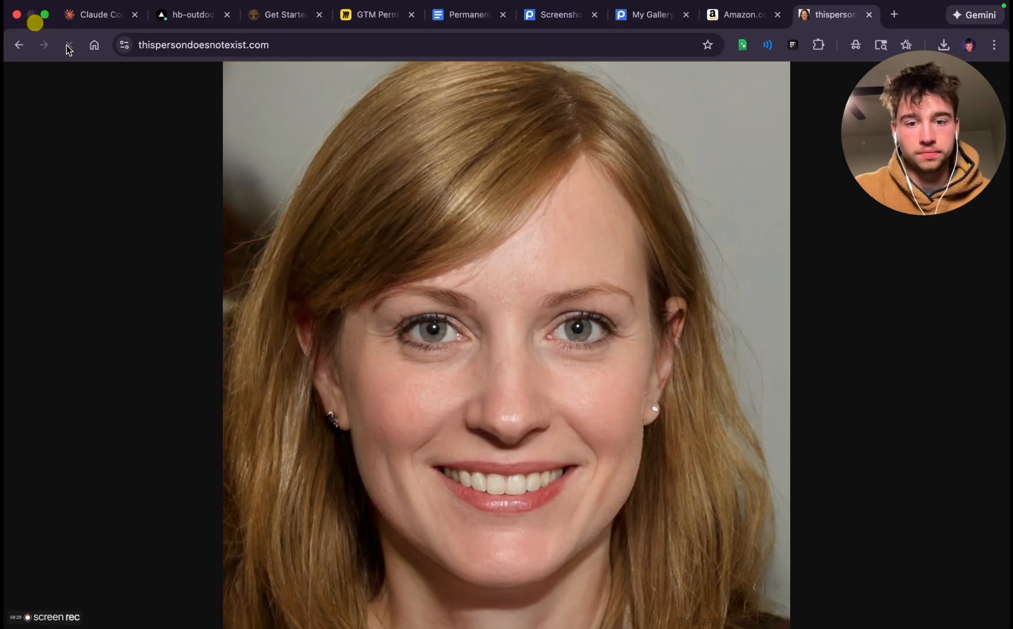
left_click(70, 46)
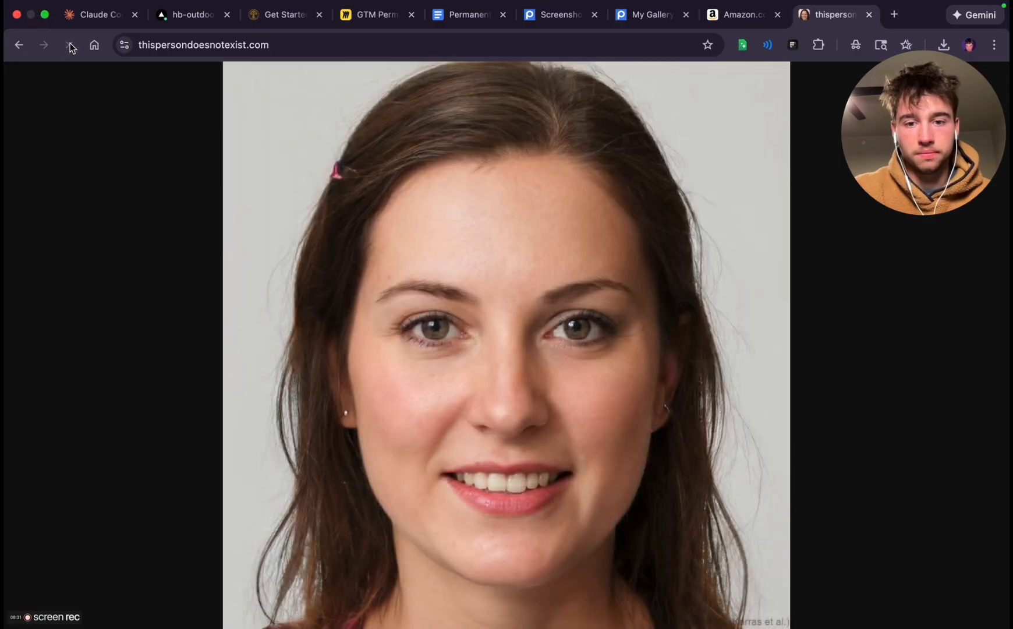
left_click(67, 44)
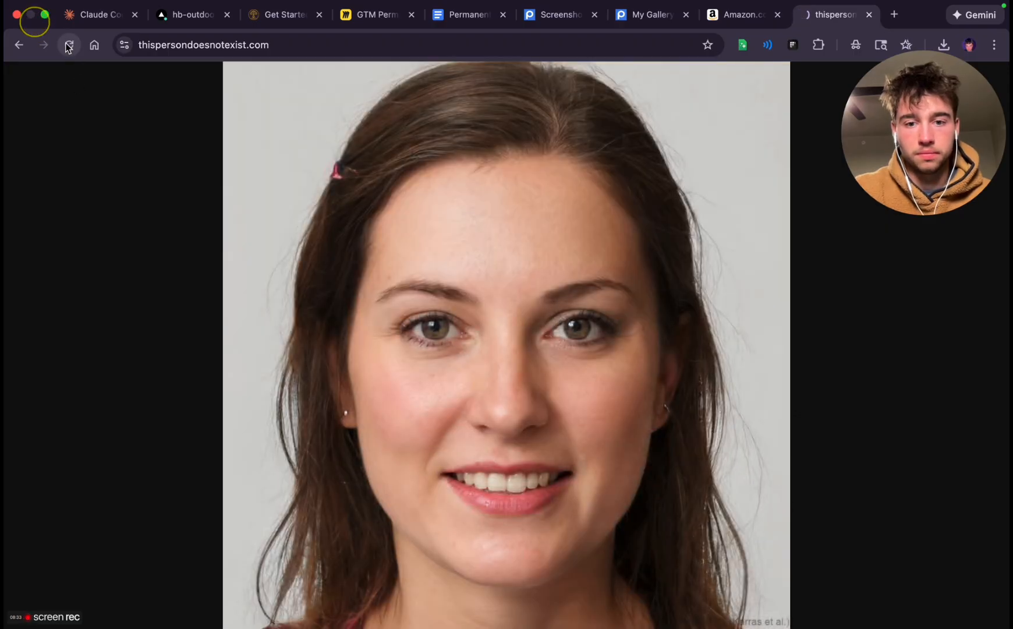
left_click(71, 45)
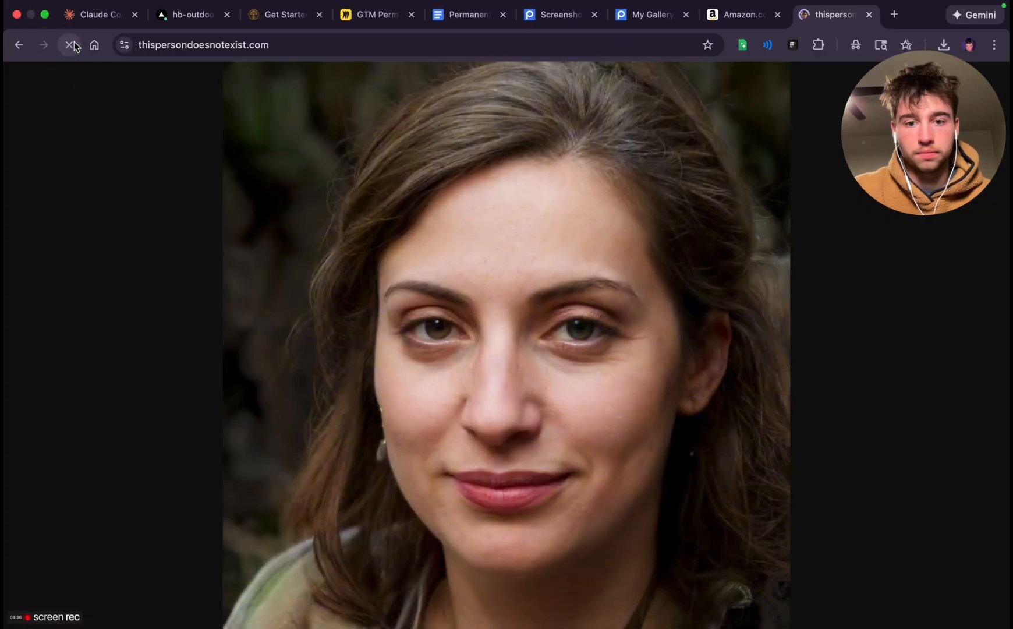
left_click(72, 49)
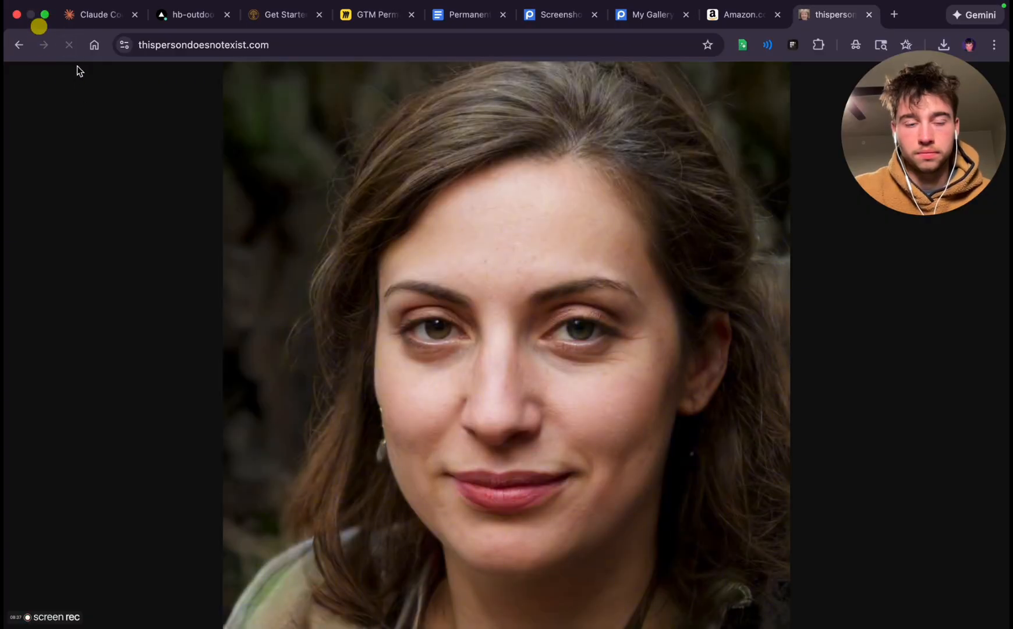
left_click(69, 46)
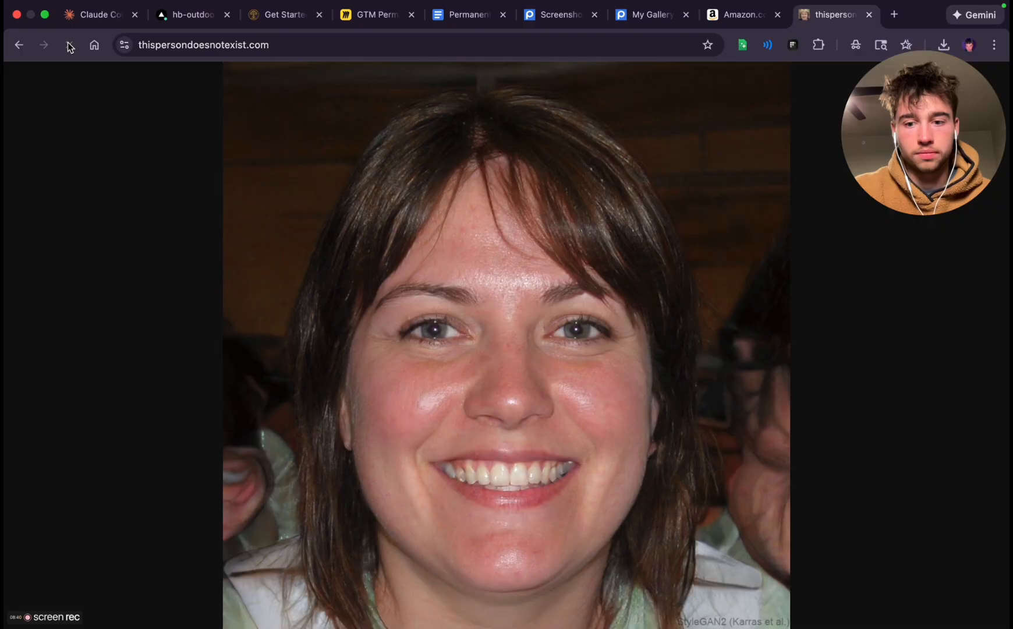
left_click(69, 47)
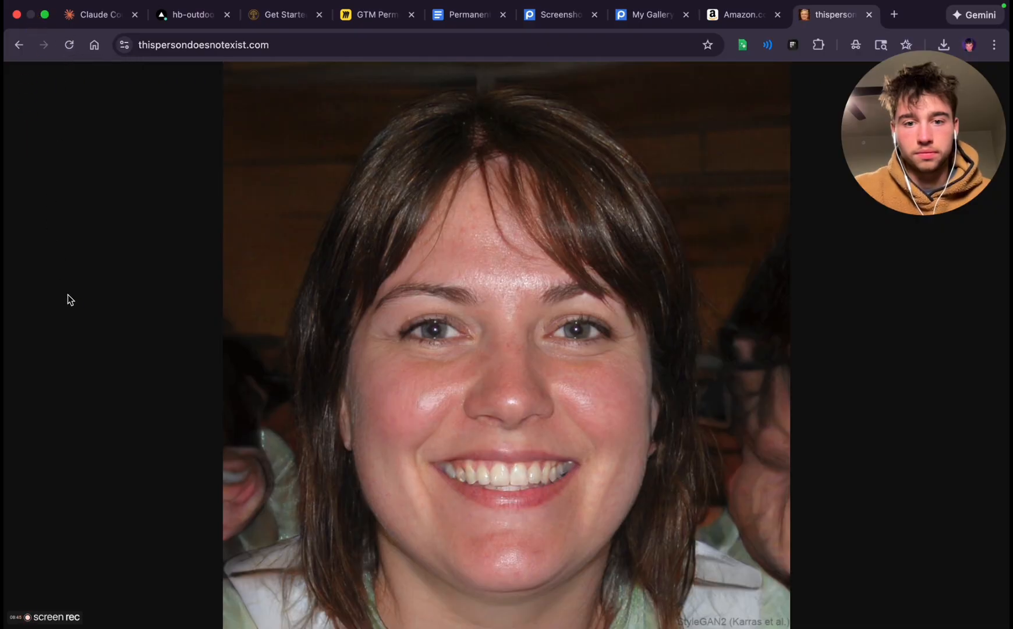
left_click(69, 45)
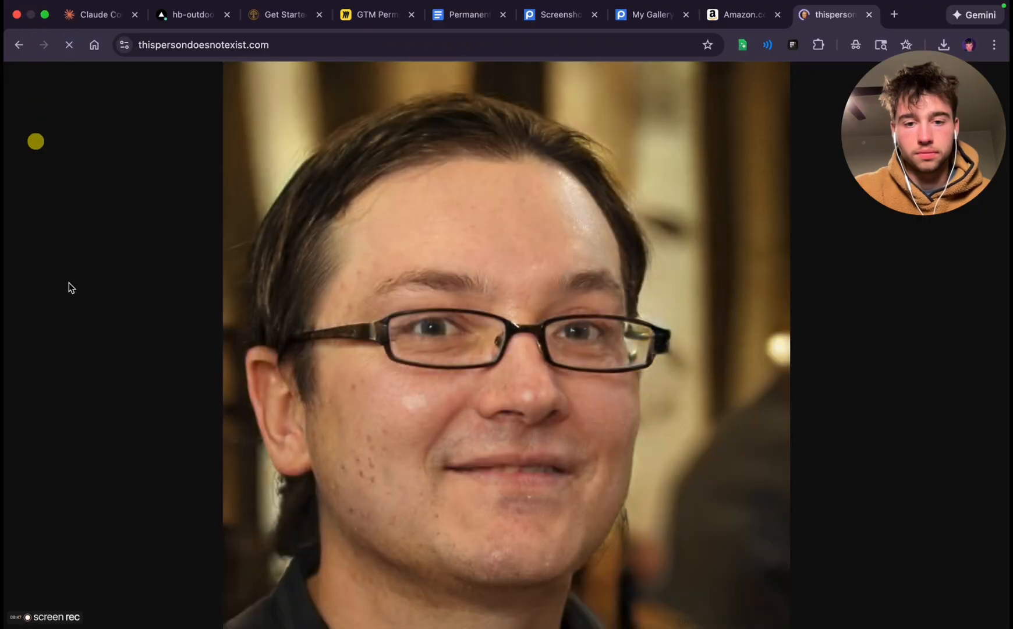
left_click(68, 44)
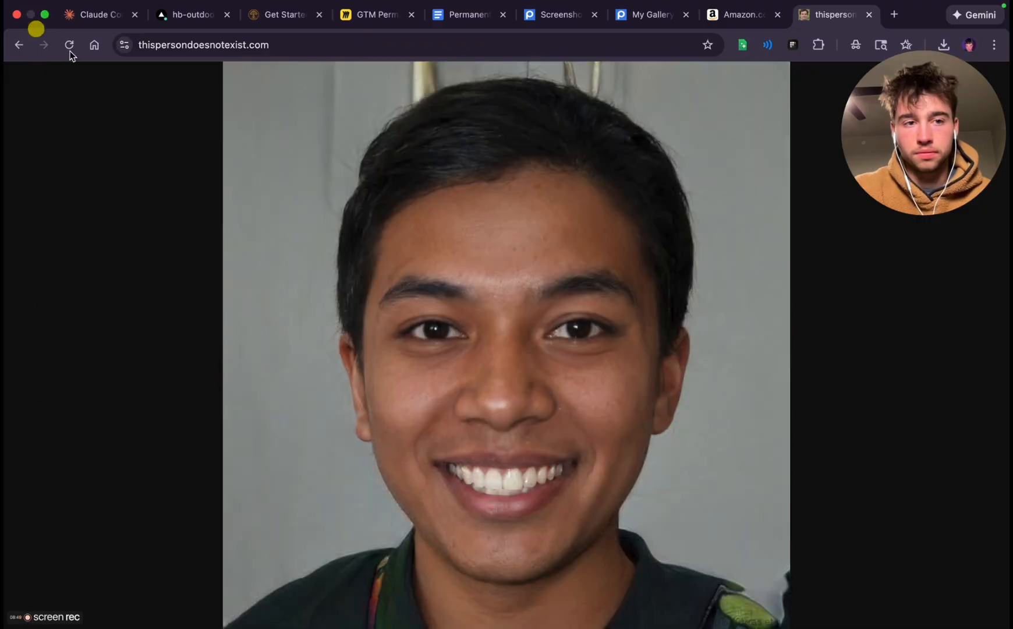
left_click(69, 45)
left_click(70, 44)
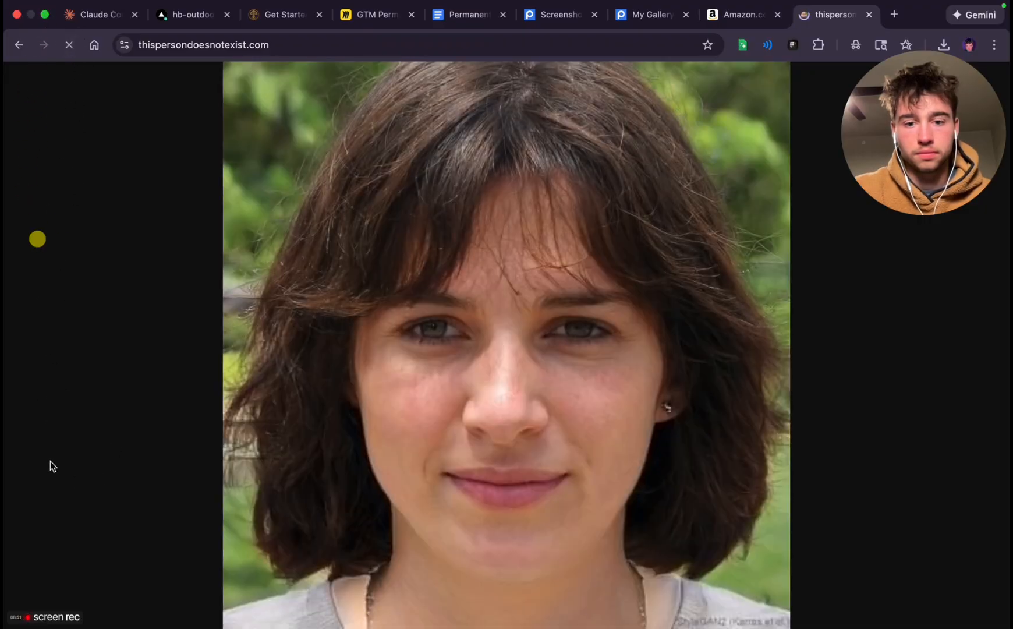
left_click(66, 49)
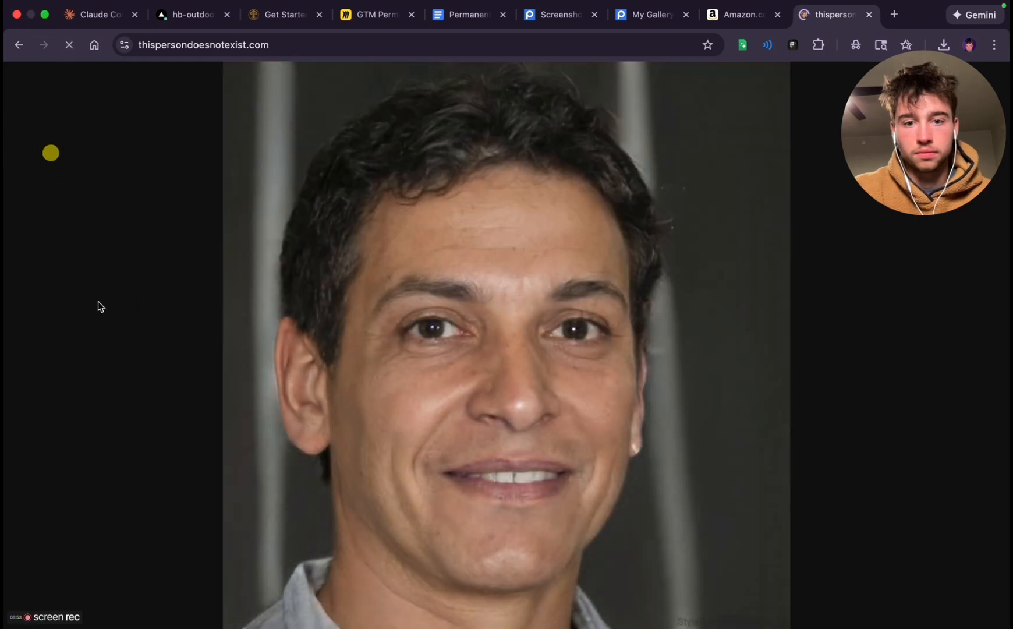
left_click(66, 41)
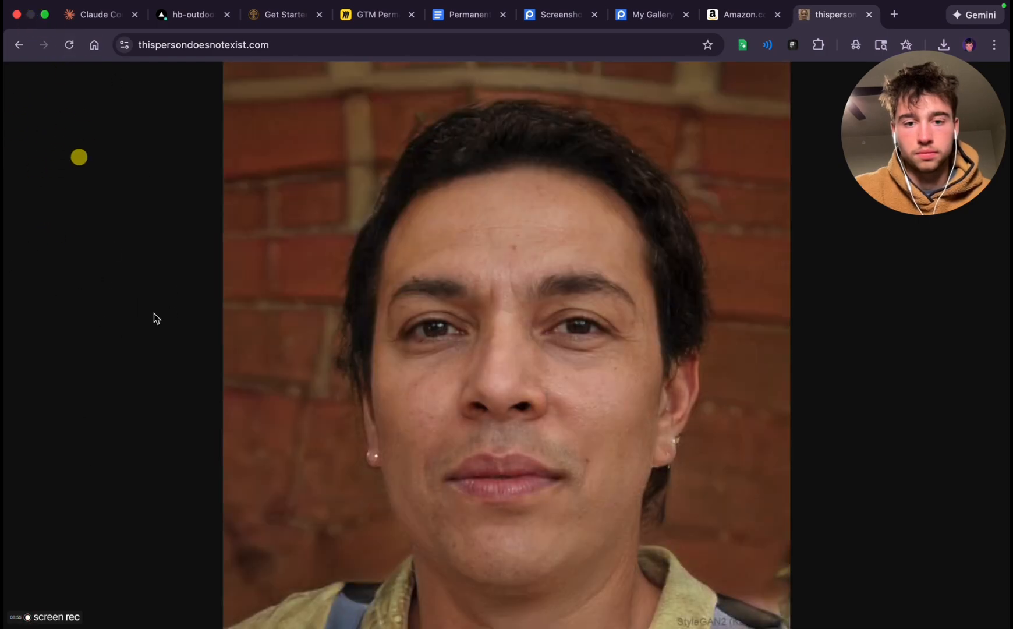
left_click(72, 45)
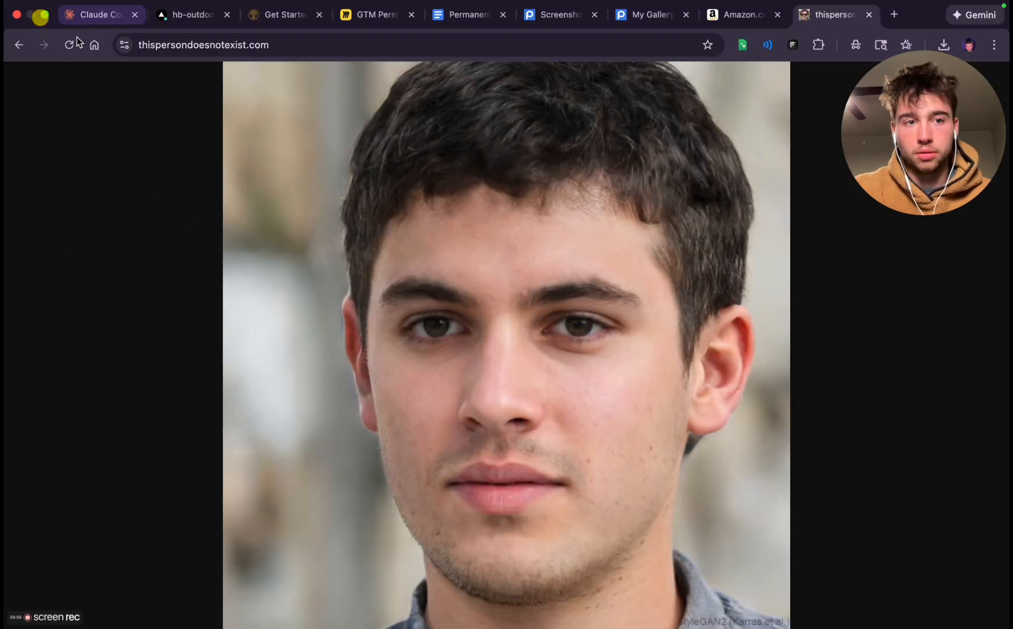
left_click(69, 44)
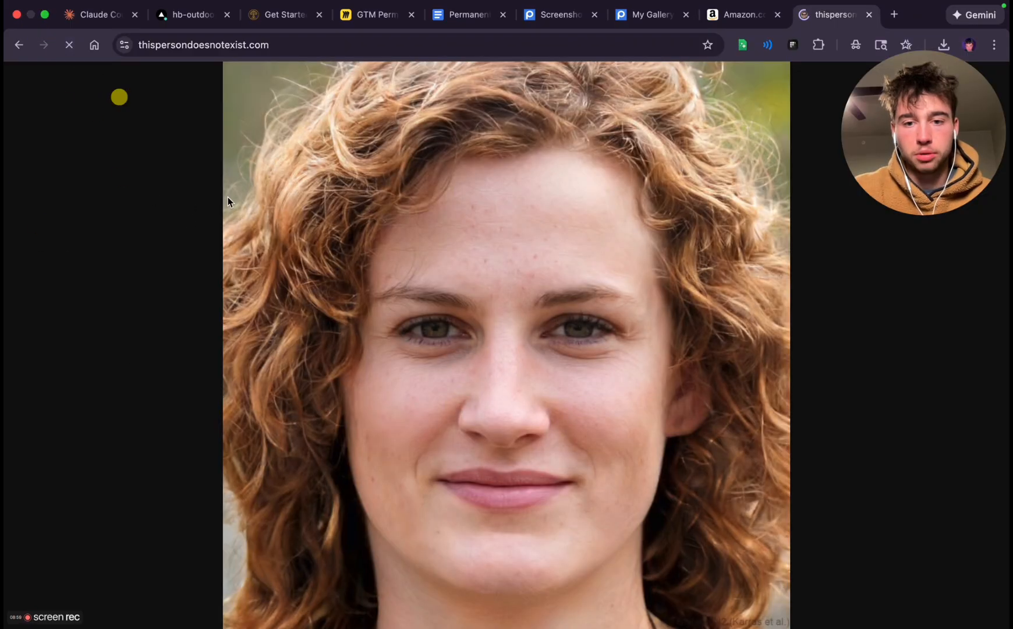
left_click(70, 44)
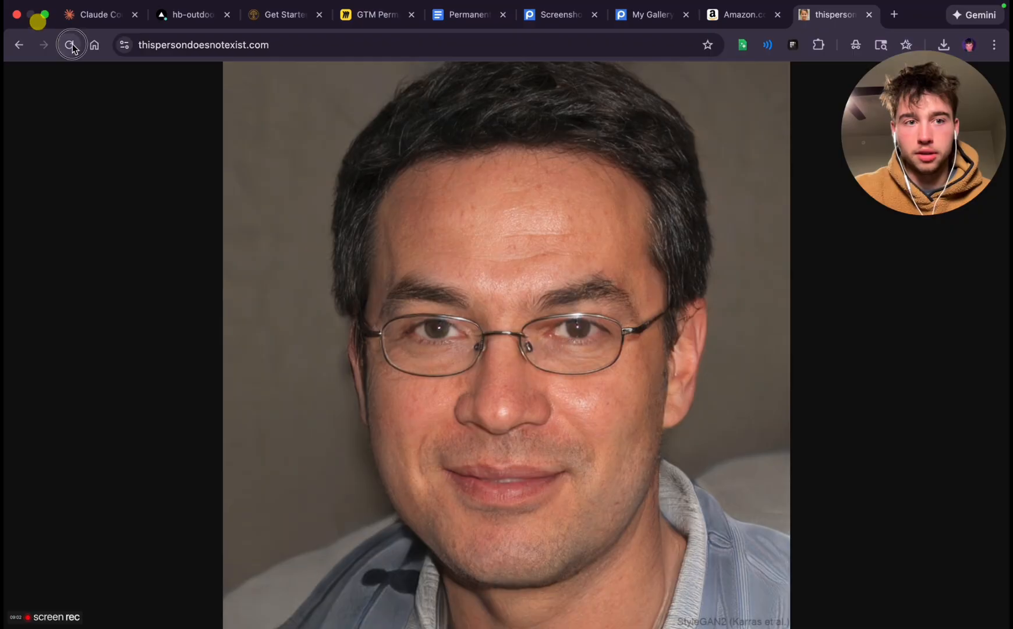
left_click(70, 45)
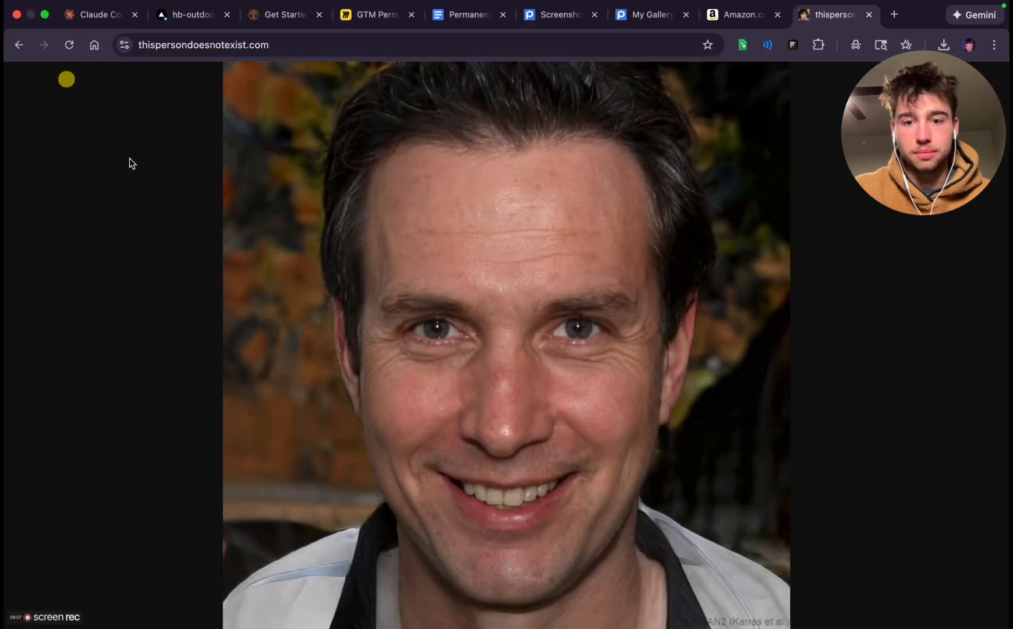
left_click(69, 45)
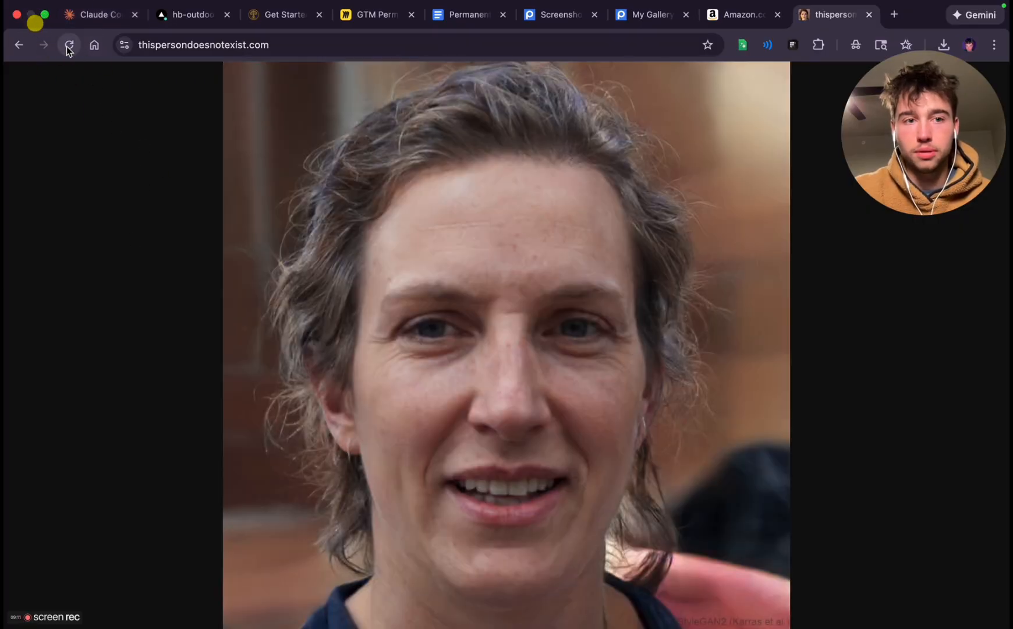
left_click(69, 45)
left_click(70, 45)
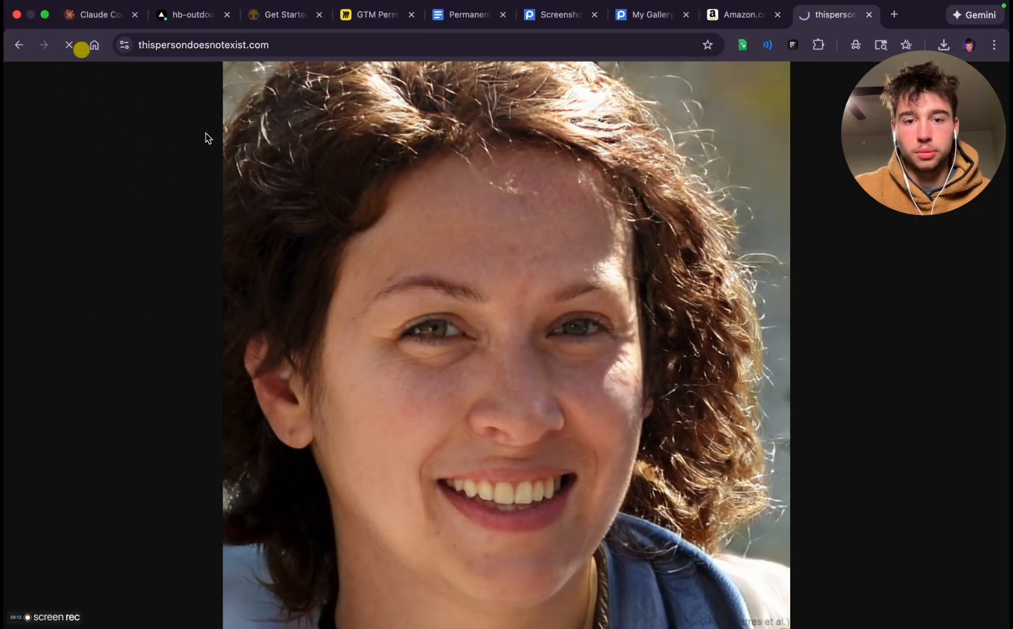
left_click(70, 45)
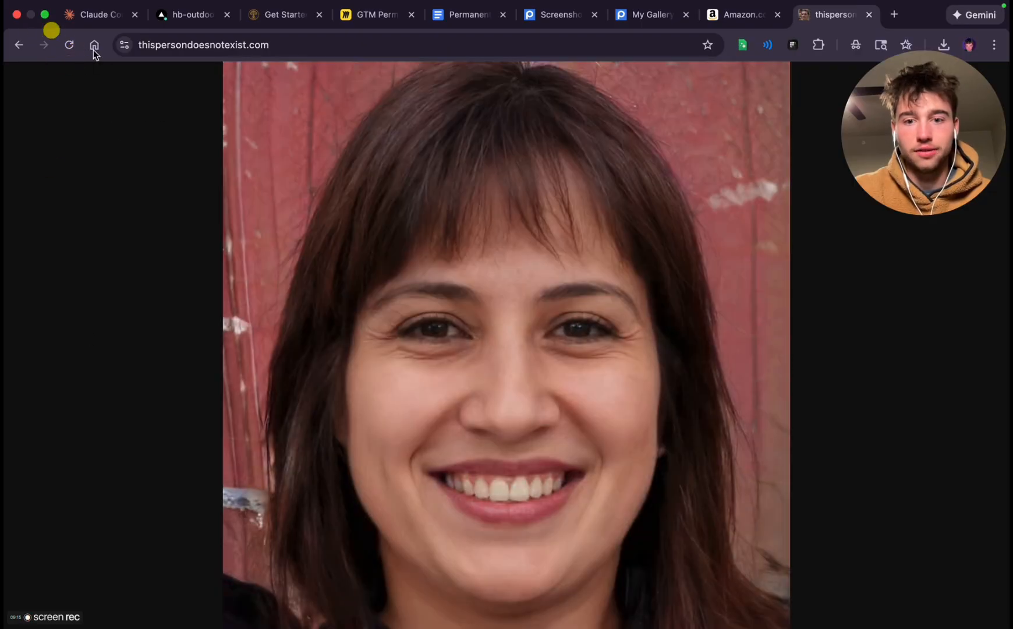
left_click(70, 45)
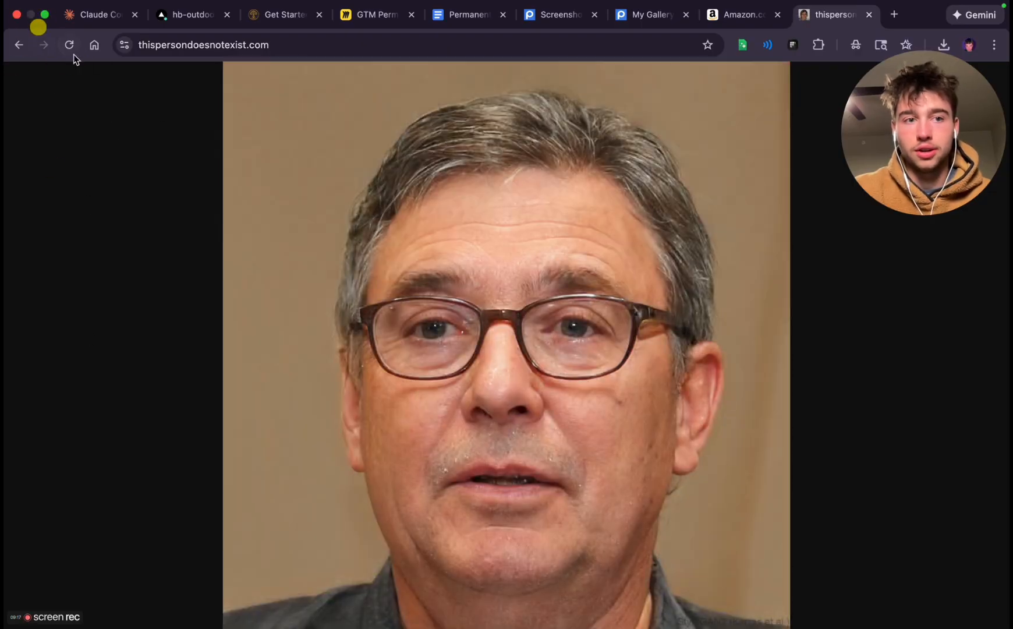
left_click(70, 45)
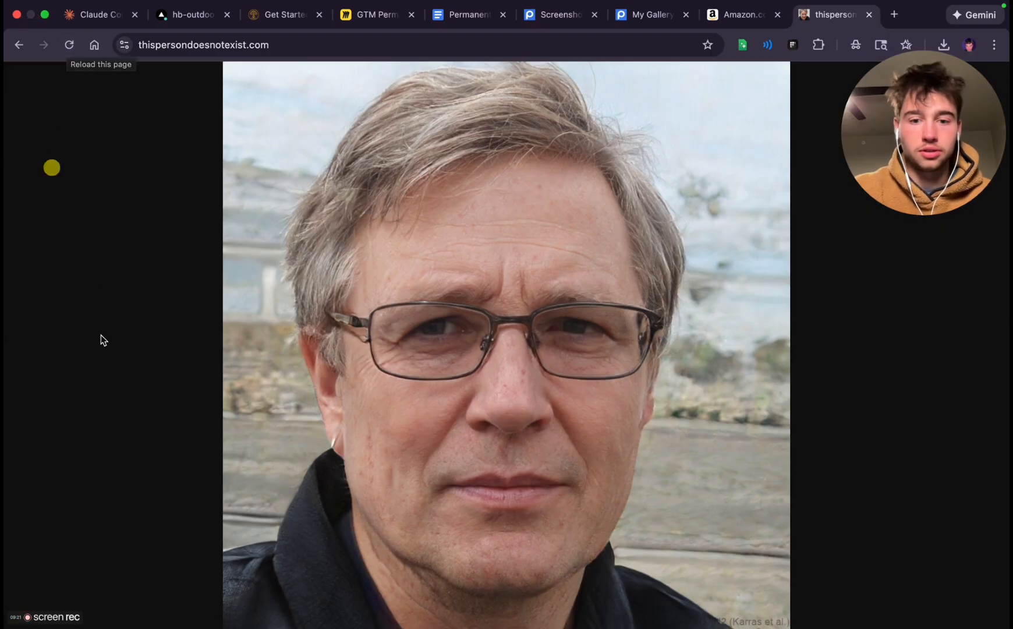
key("super+shift+4")
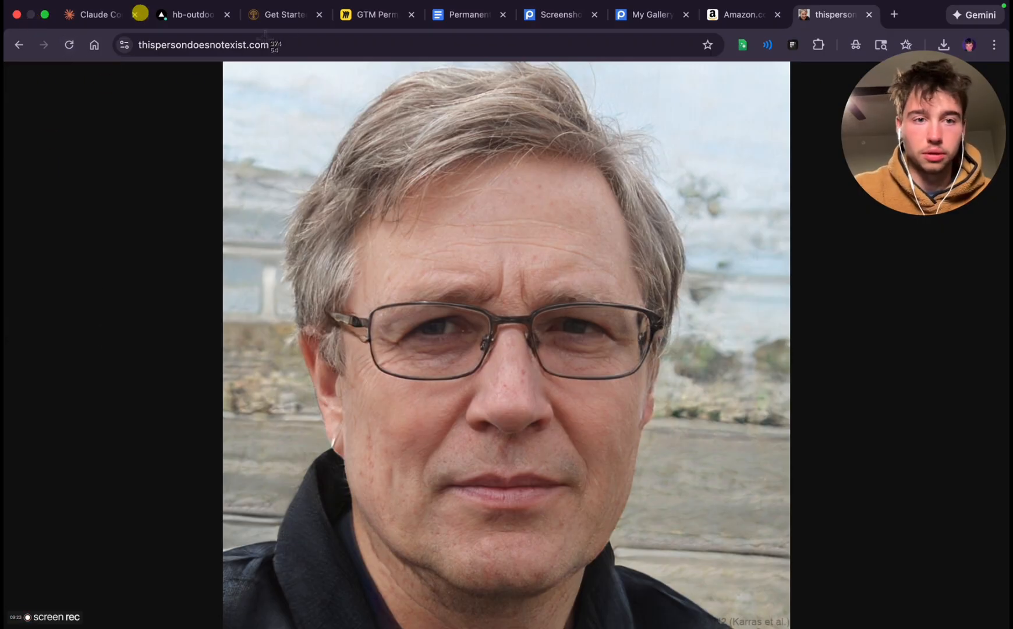
left_click_drag(224, 61, 795, 627)
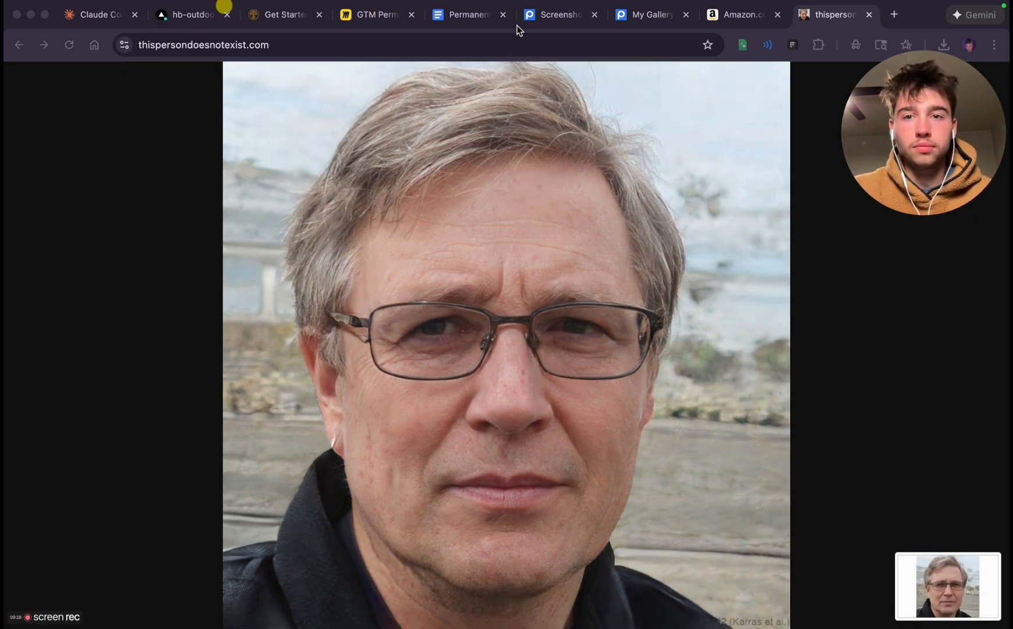
Switch to the Postimages gallery and open the file picker for uploading images without resizing or expiration
left_click(649, 14)
left_click(83, 161)
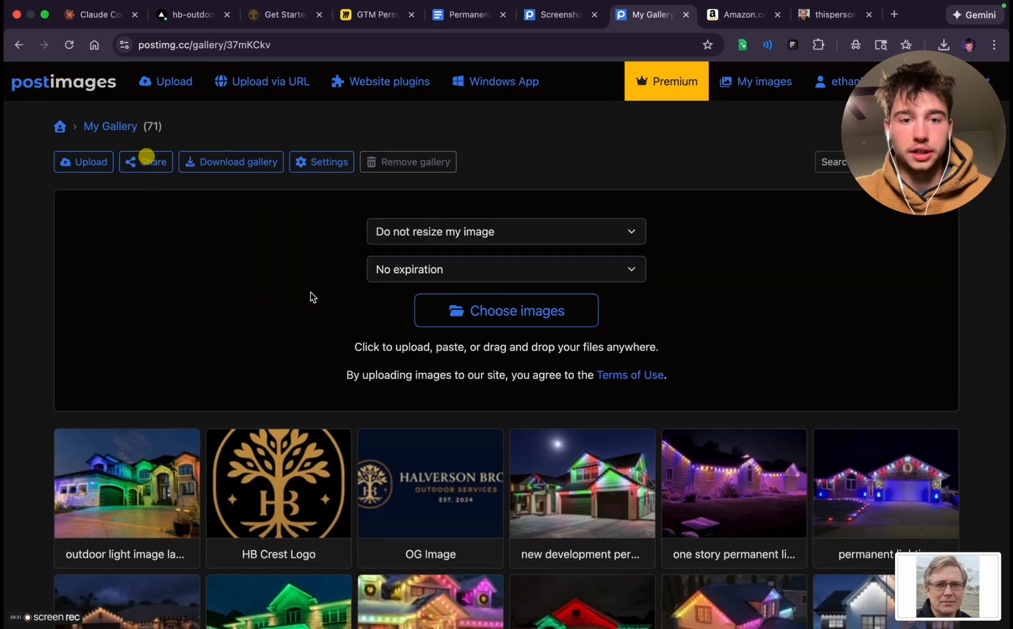
left_click(507, 310)
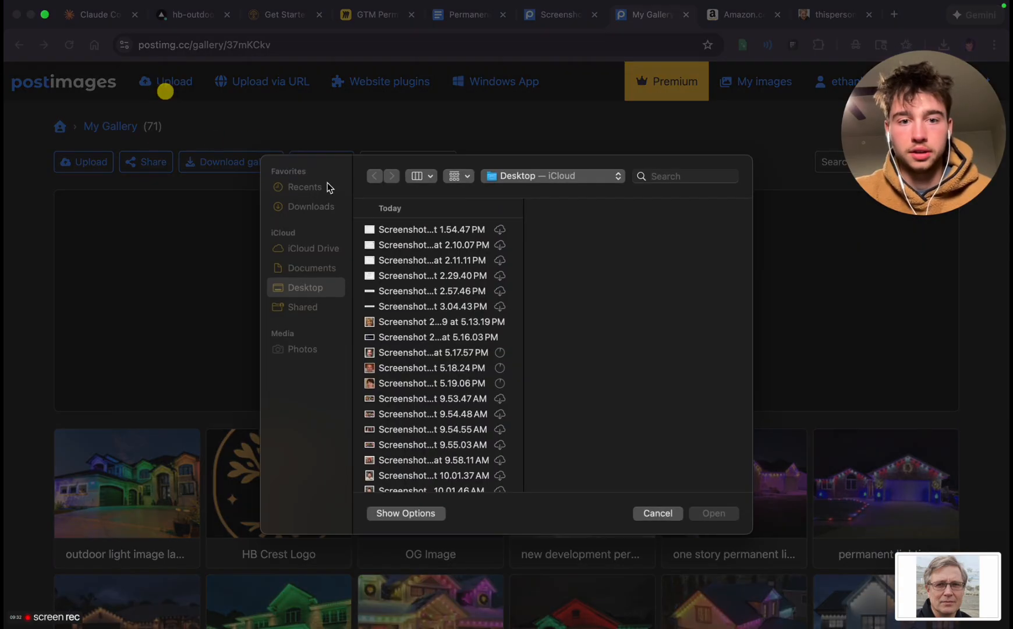
Preview the newly captured portrait screenshots and the Govee best-seller banner in the upload file picker
left_click(394, 354)
left_click(389, 369)
left_click(391, 383)
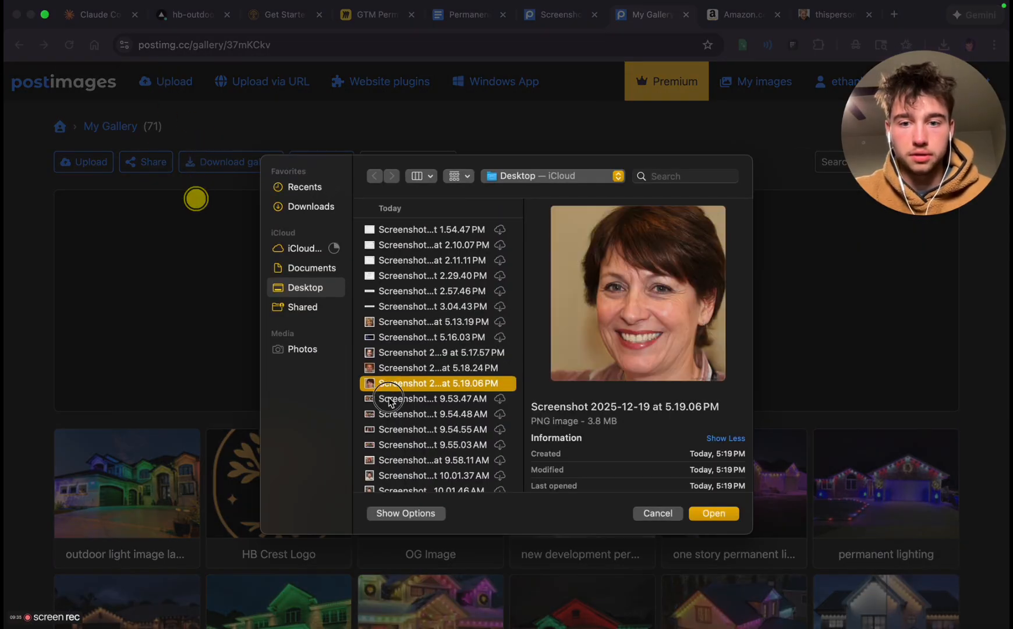
left_click(388, 398)
left_click(397, 364)
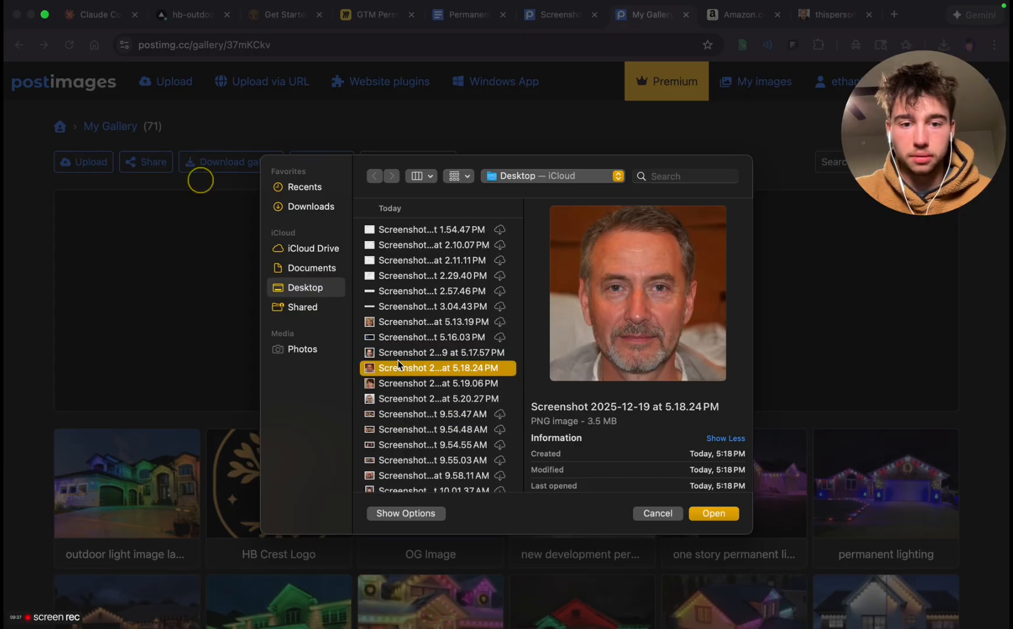
left_click(397, 355)
left_click(398, 367)
double_click(398, 378)
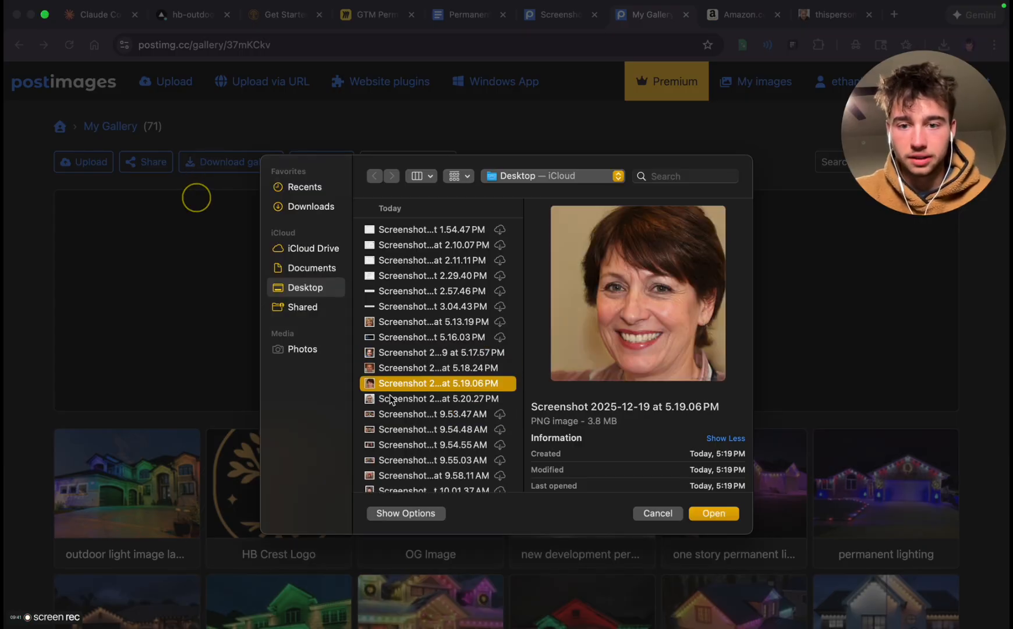
left_click(388, 395)
left_click(399, 340)
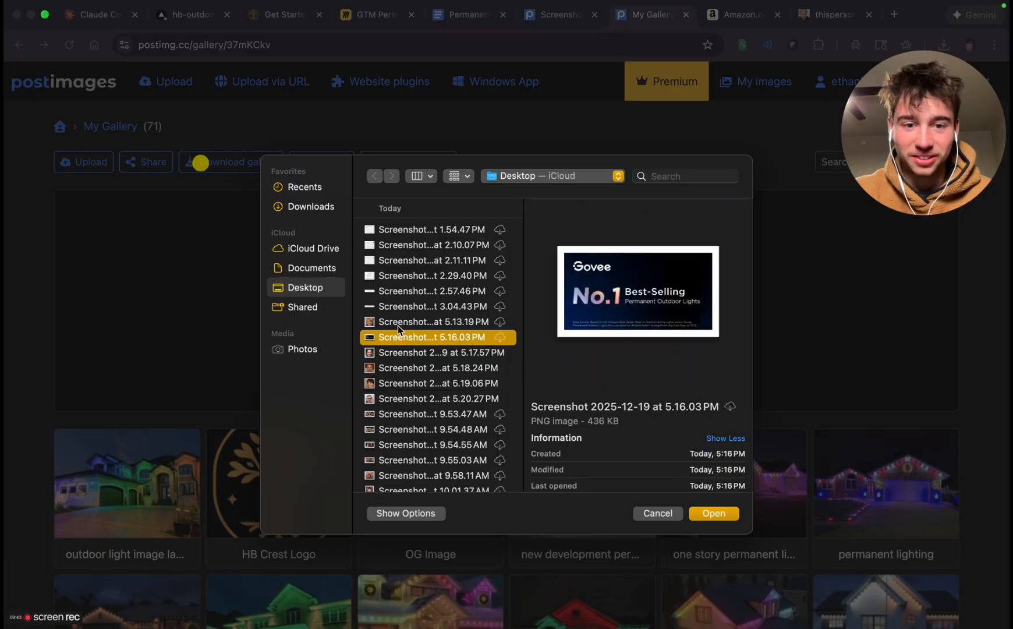
left_click(397, 324)
left_click(392, 354)
left_click(385, 369)
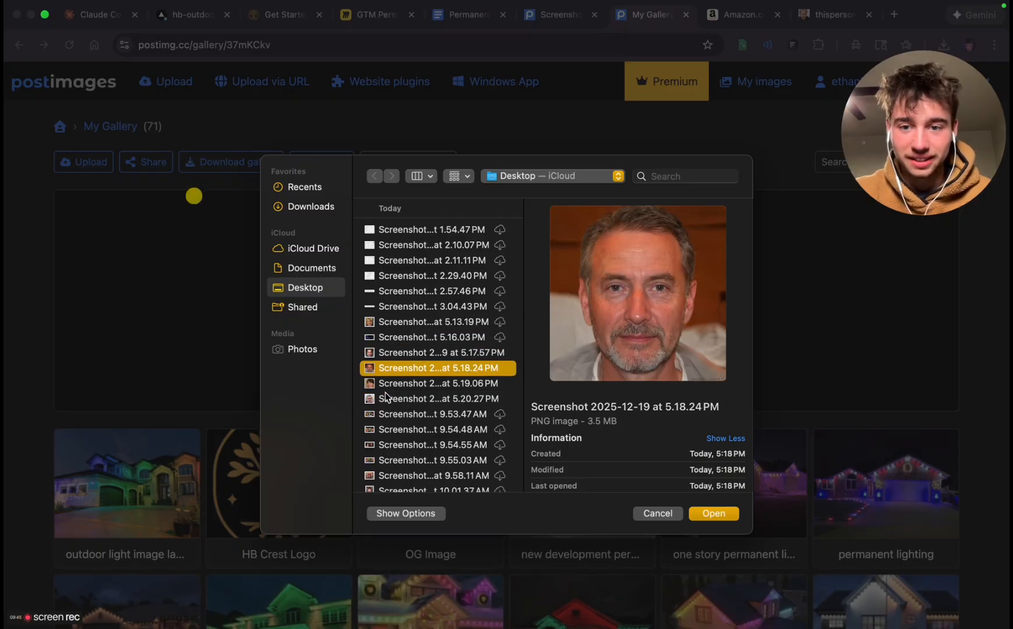
left_click(387, 384)
left_click(390, 396)
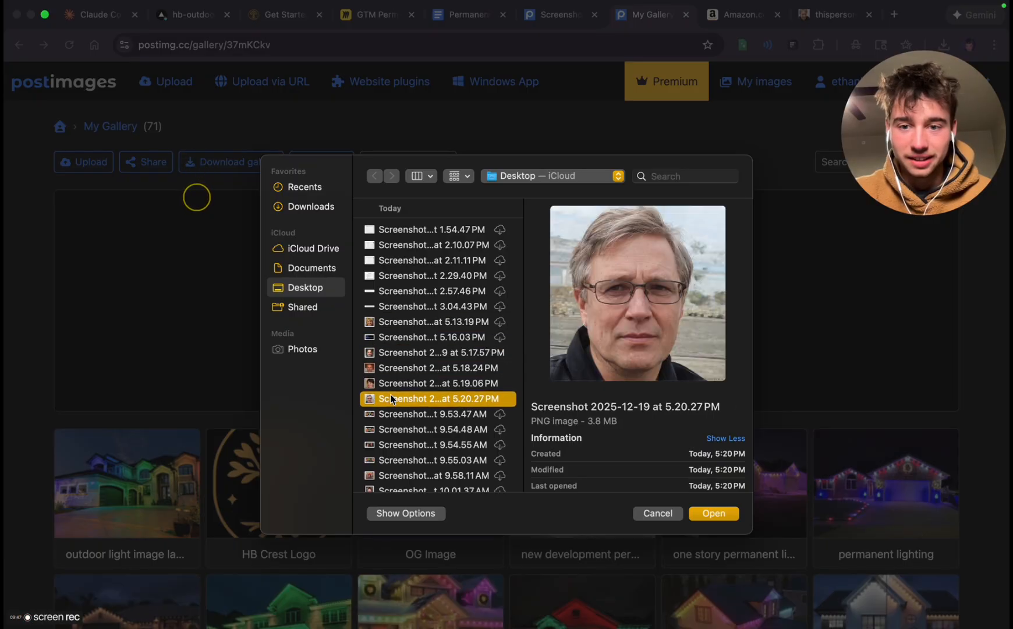
left_click(402, 355)
left_click(402, 383, "shift")
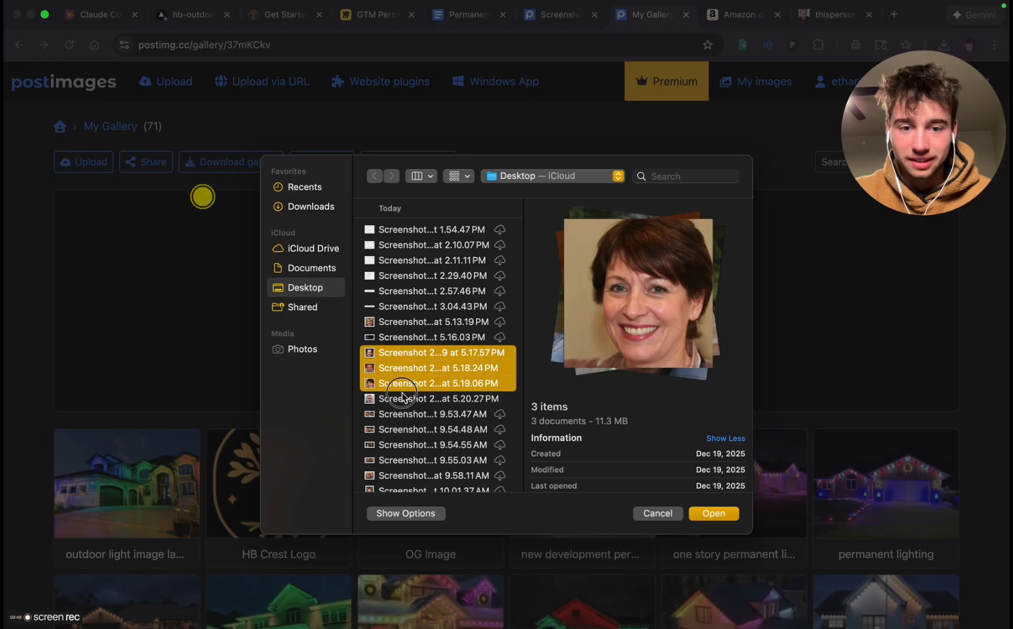
left_click(402, 399, "shift")
left_click(401, 358)
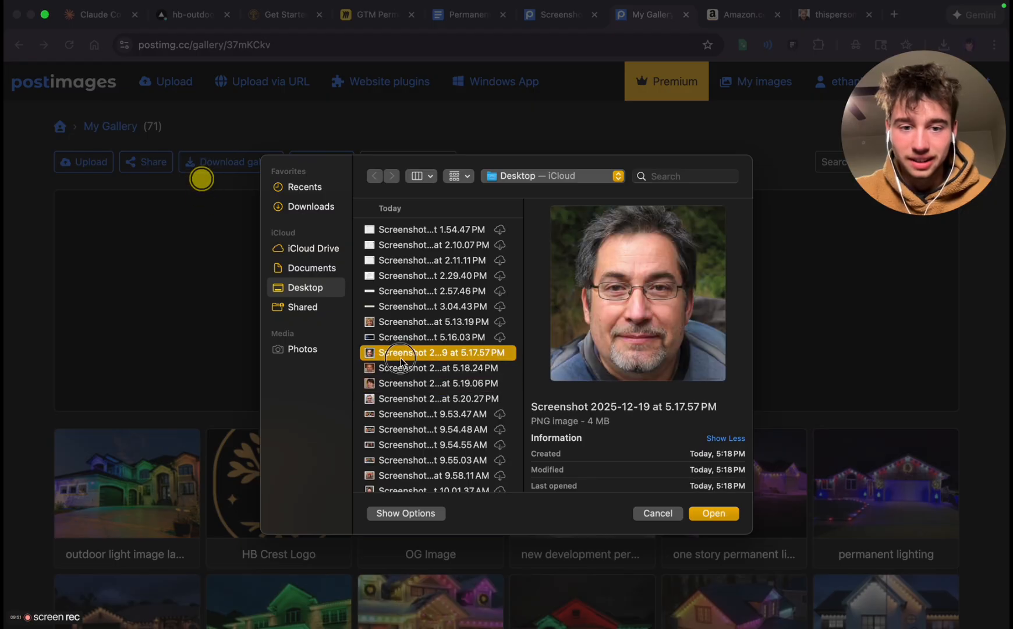
left_click(402, 383, "shift")
left_click(405, 399, "shift")
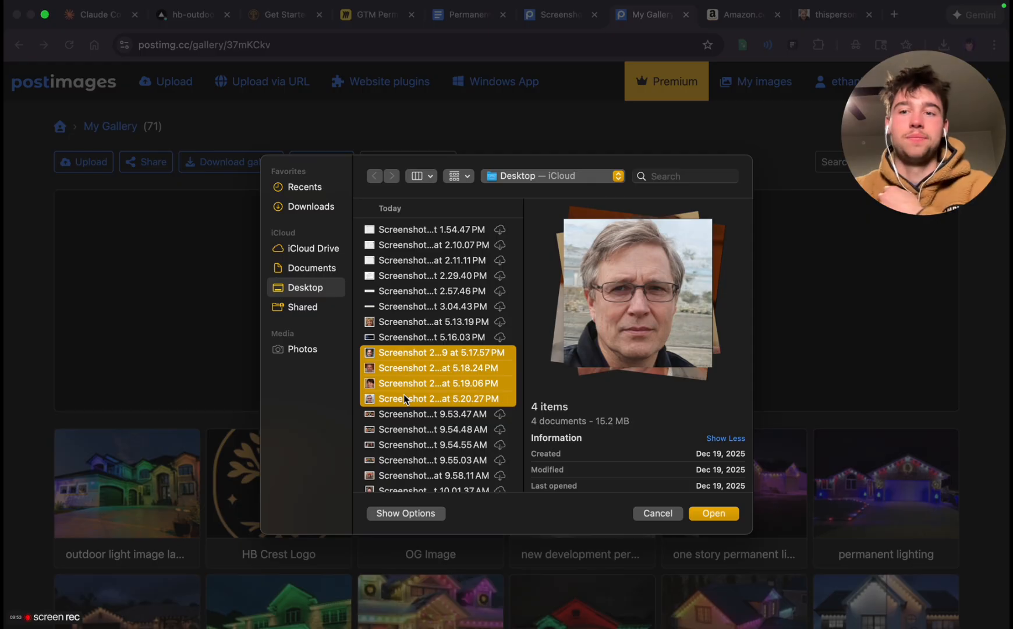
left_click(658, 513)
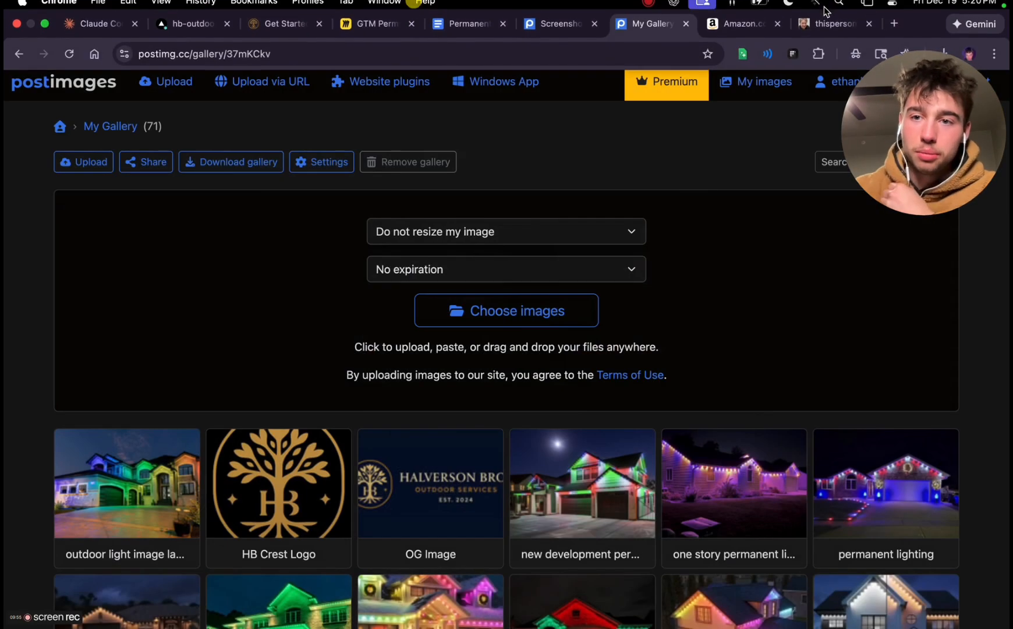
Switch to the face generator, reload until a smiling woman with long blonde hair is shown, and capture a square screenshot of her portrait
left_click(831, 23)
left_click(71, 62)
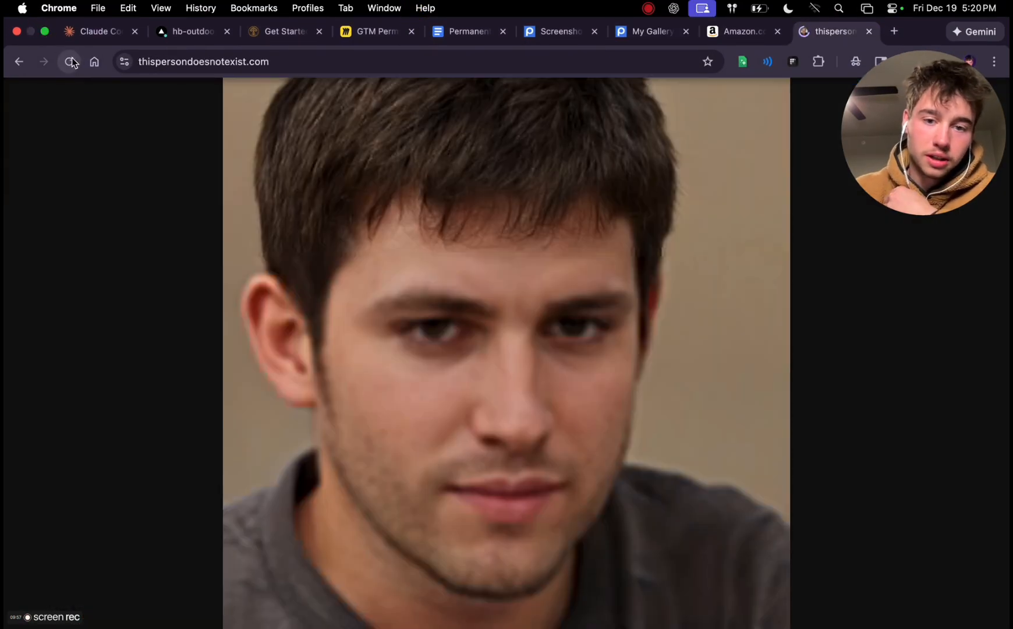
left_click(70, 60)
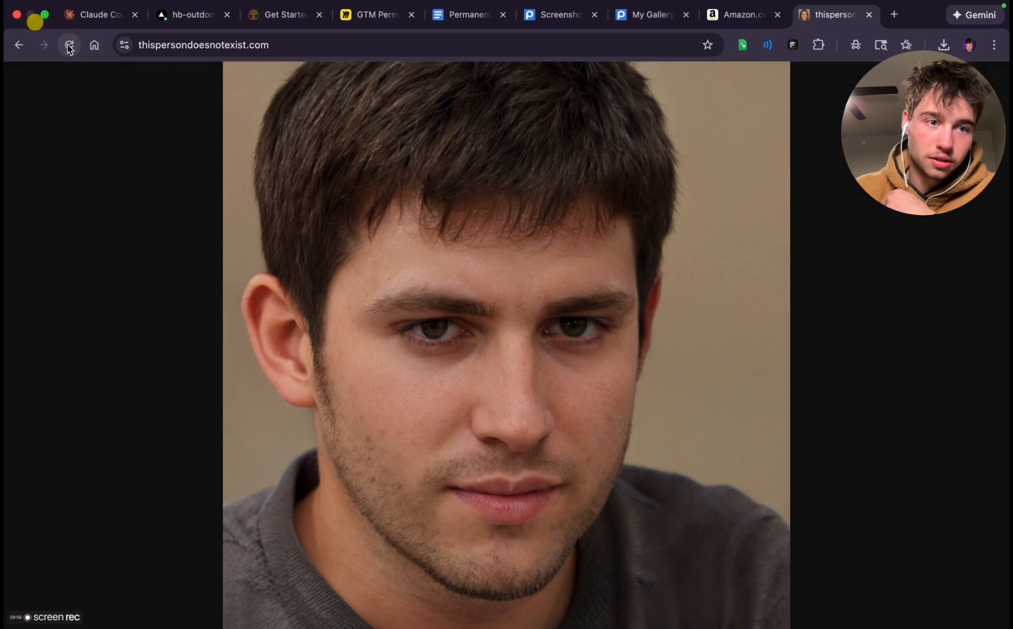
left_click(69, 46)
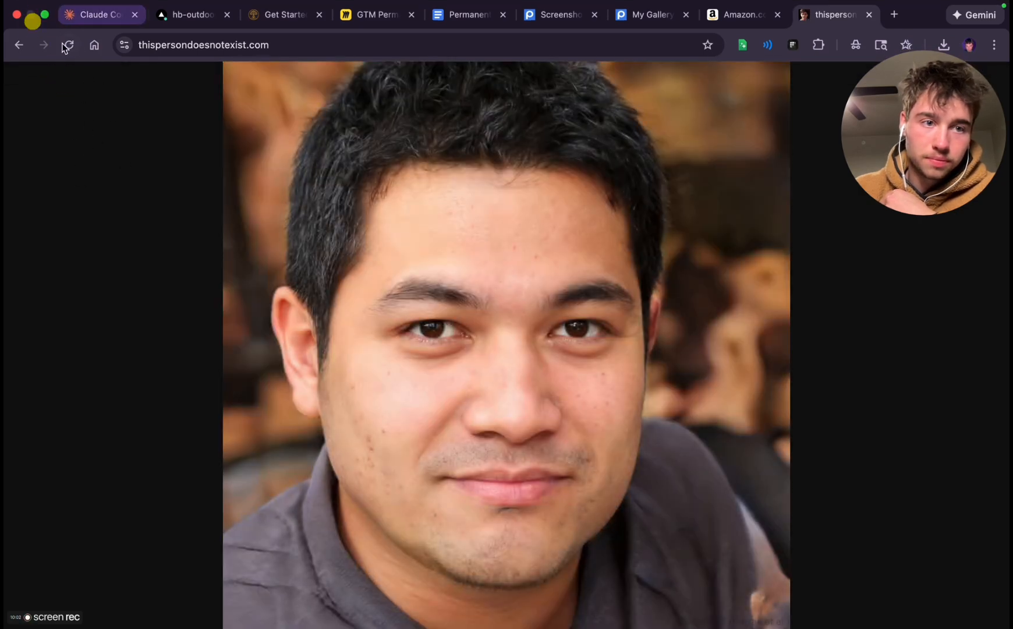
left_click(68, 46)
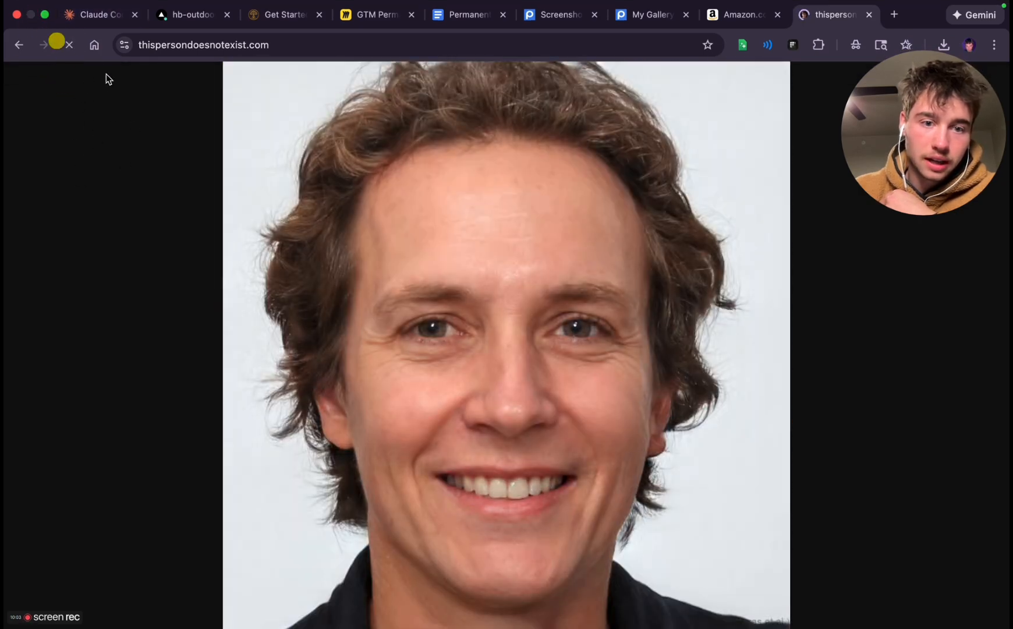
left_click(71, 47)
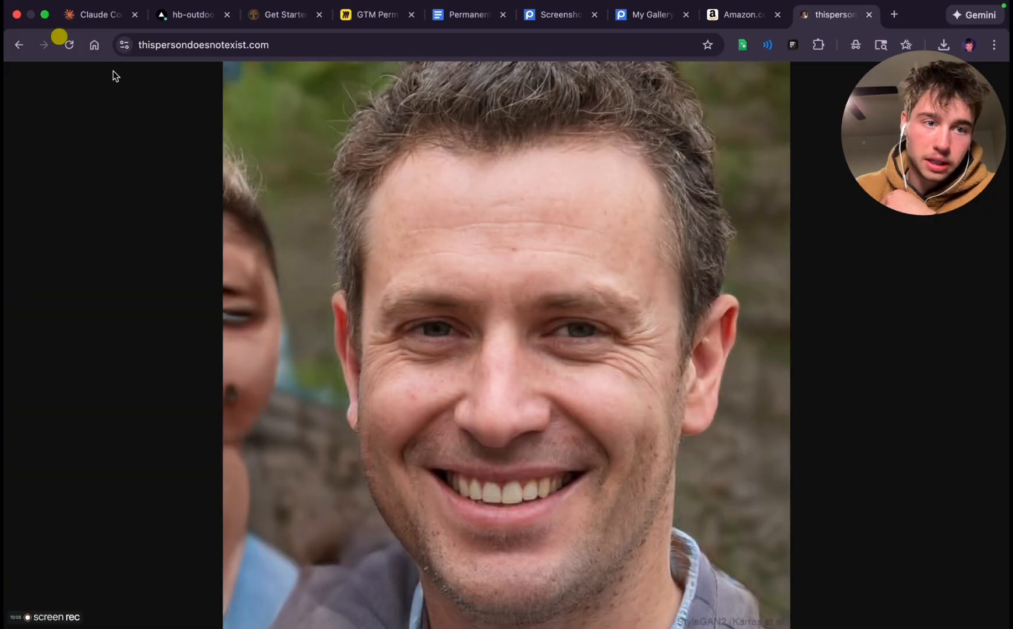
left_click(69, 46)
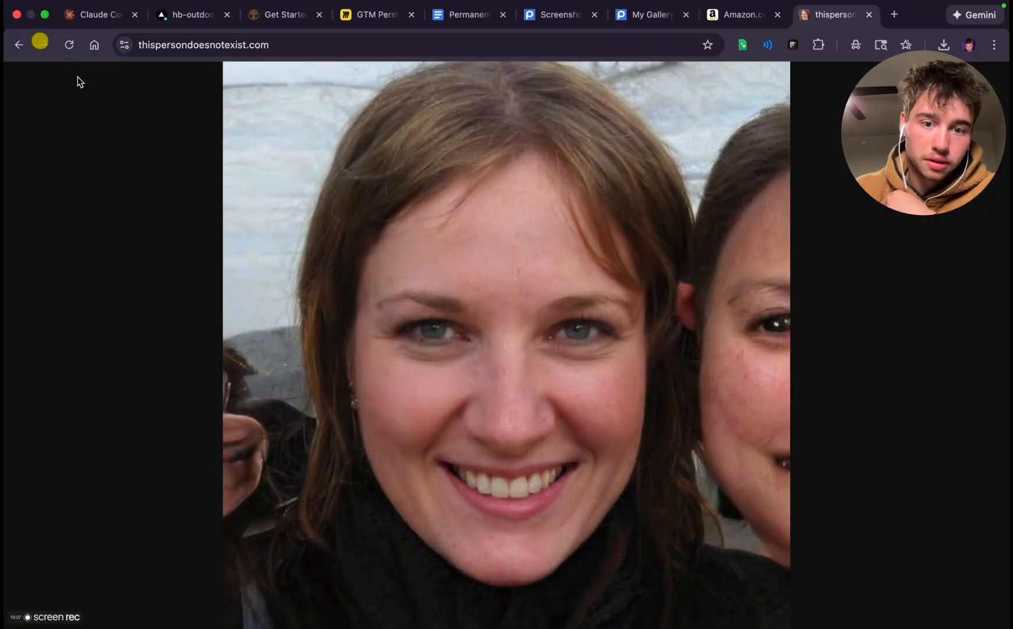
left_click(71, 45)
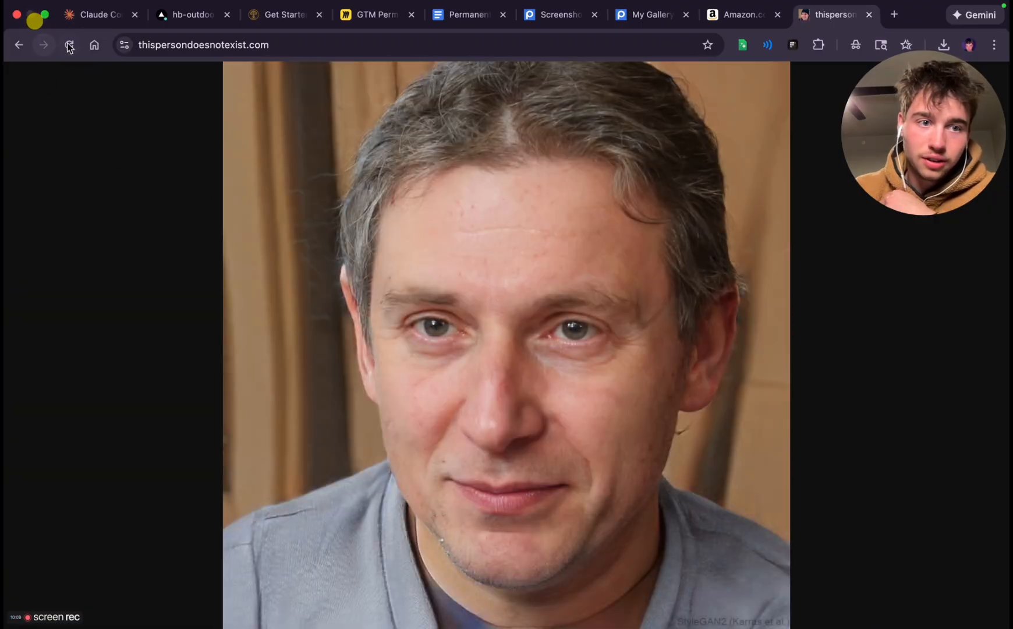
left_click(69, 46)
left_click(70, 45)
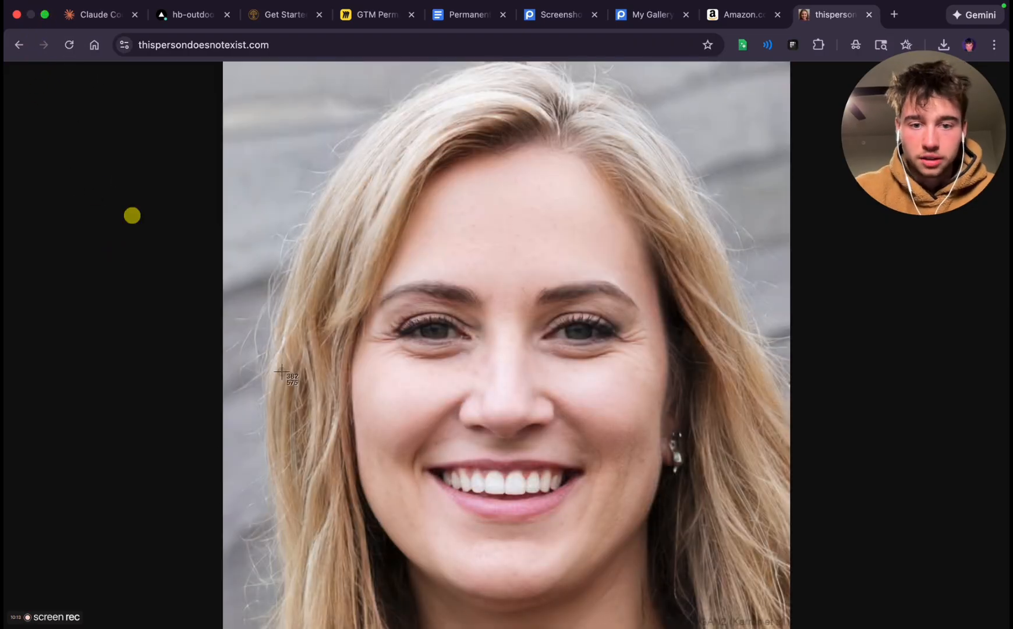
key("super+shift+4")
left_click_drag(223, 61, 791, 628)
Generate new faces until a smiling woman with shoulder-length brown hair and a white collar is shown, and start a screen capture of her portrait
left_click(71, 44)
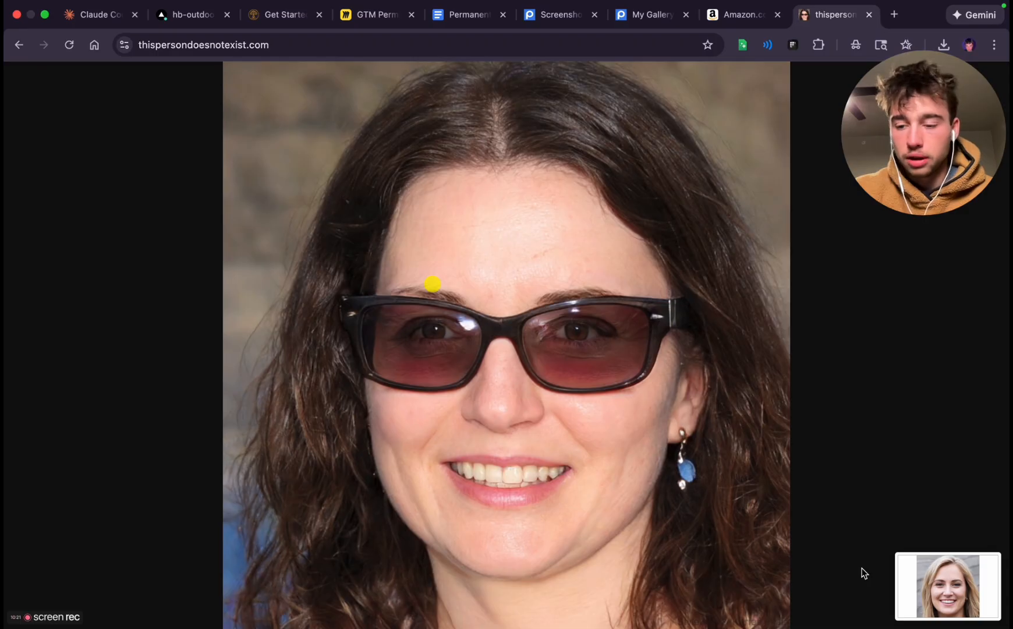
left_click(69, 44)
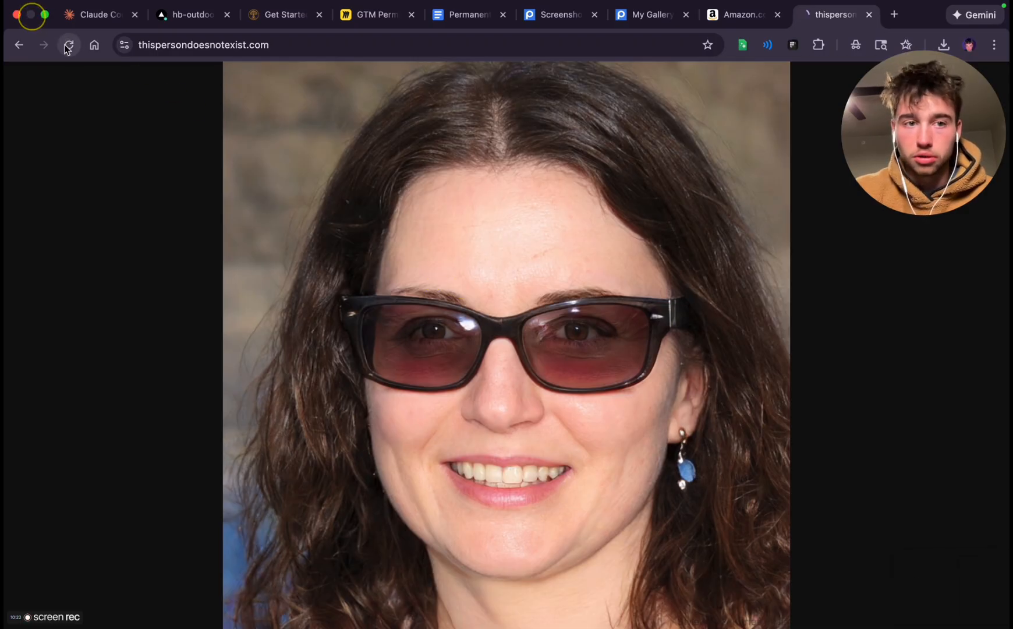
left_click(69, 44)
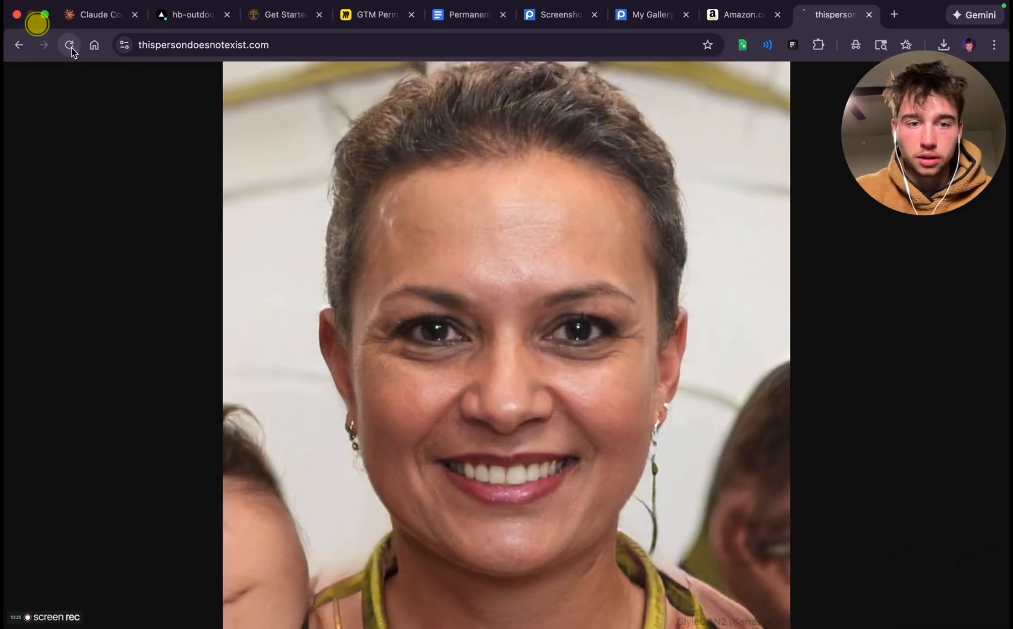
left_click(69, 45)
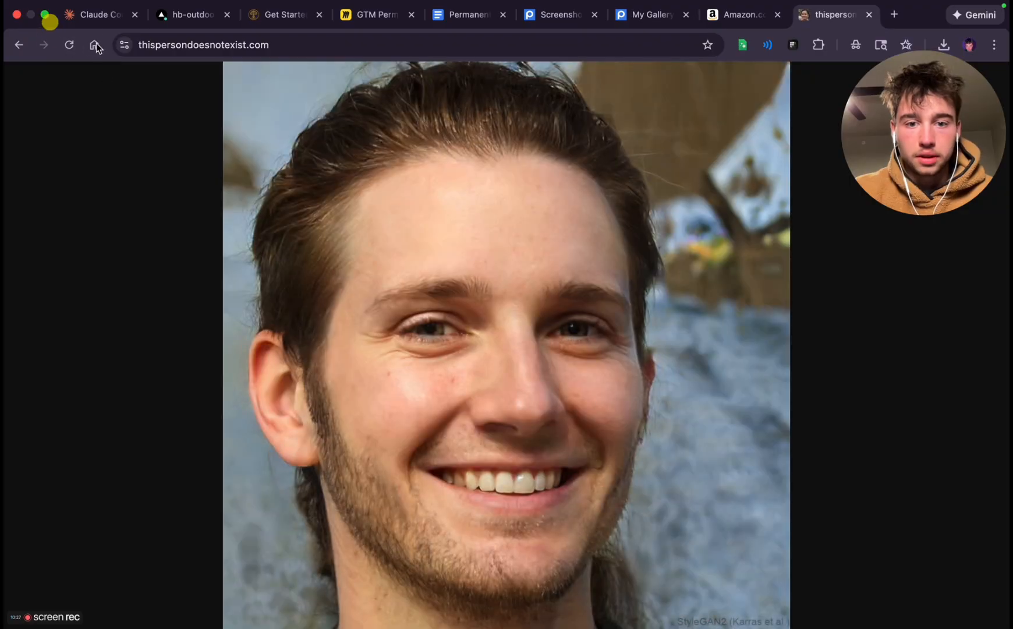
left_click(68, 46)
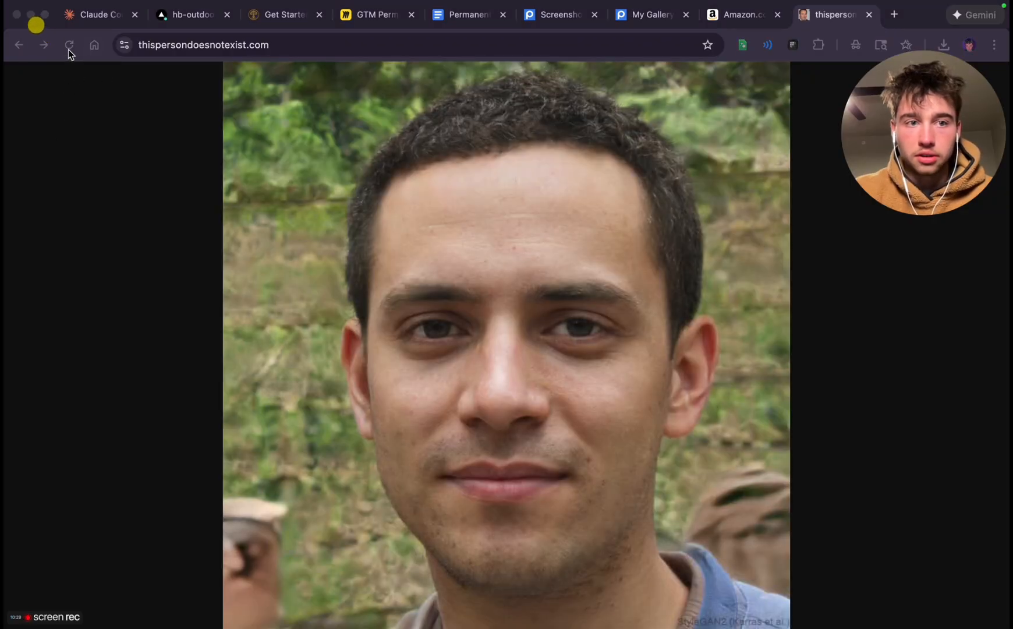
left_click(68, 49)
left_click(68, 49)
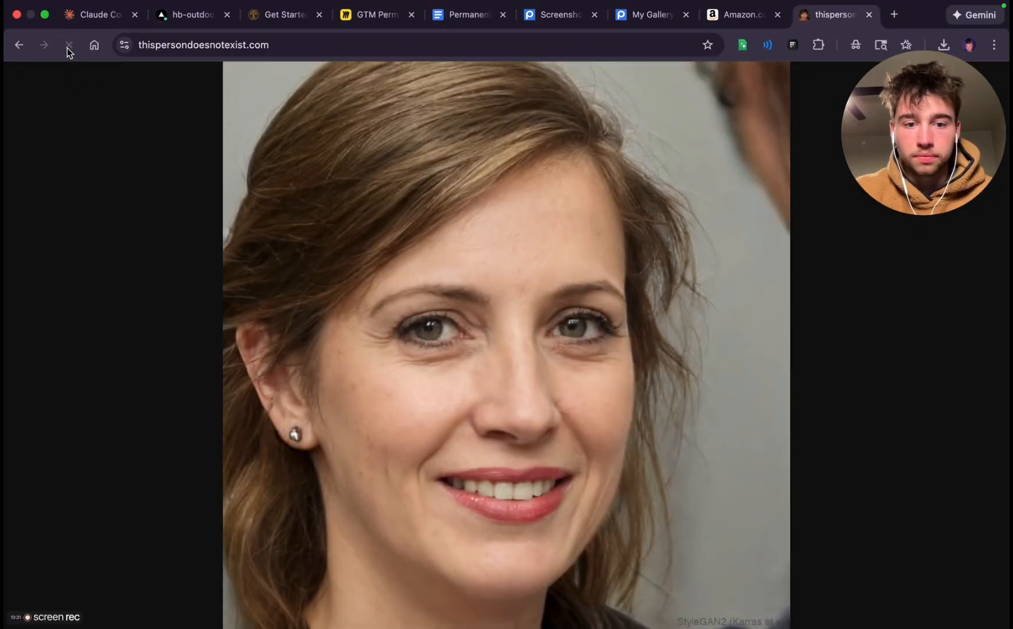
left_click(68, 48)
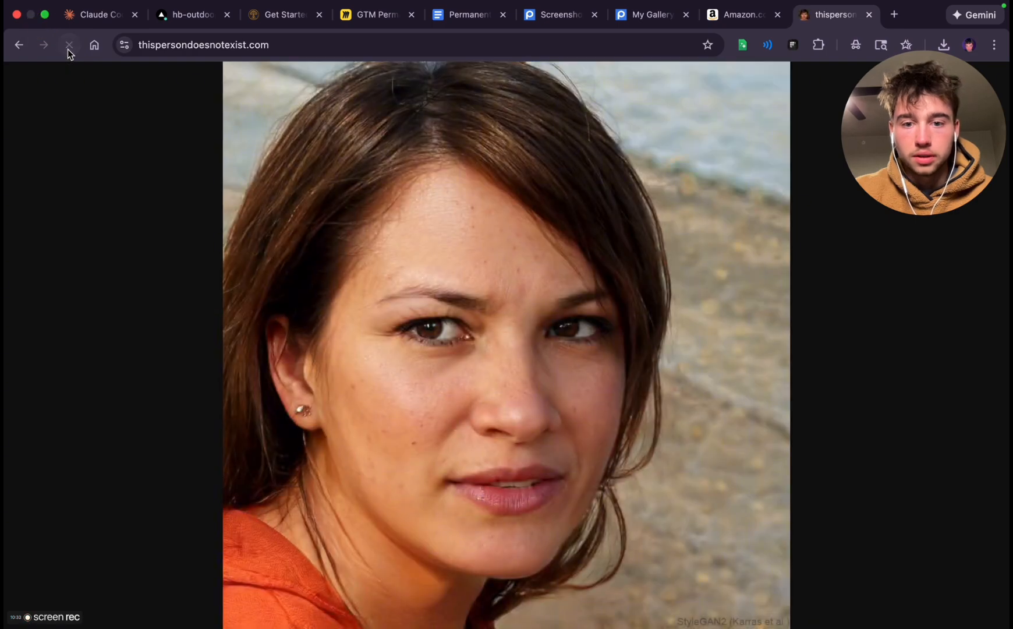
left_click(68, 49)
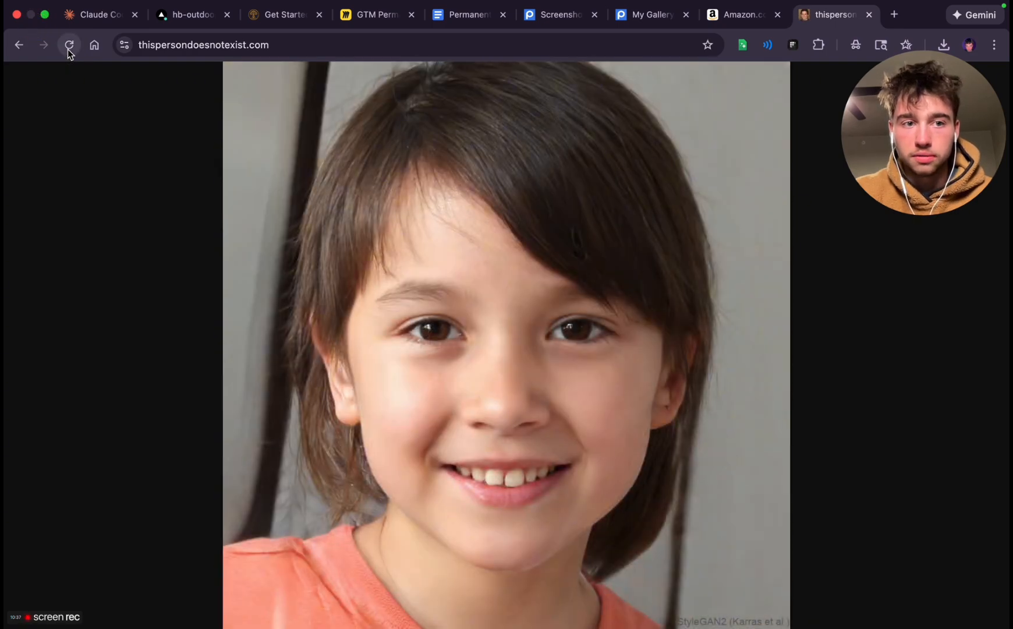
left_click(67, 48)
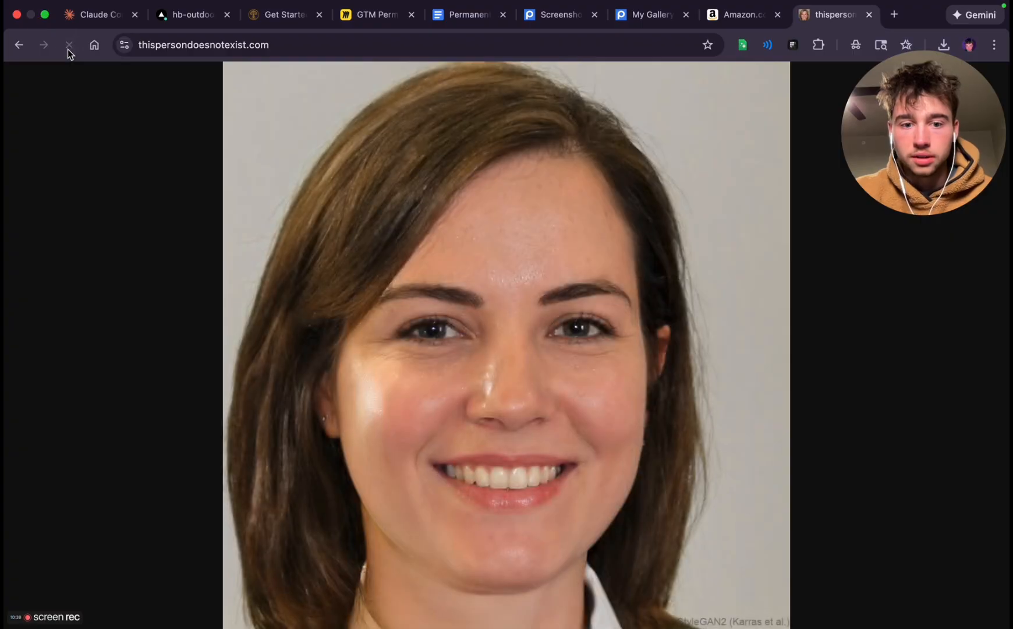
left_click(68, 49)
key("super+shift+4")
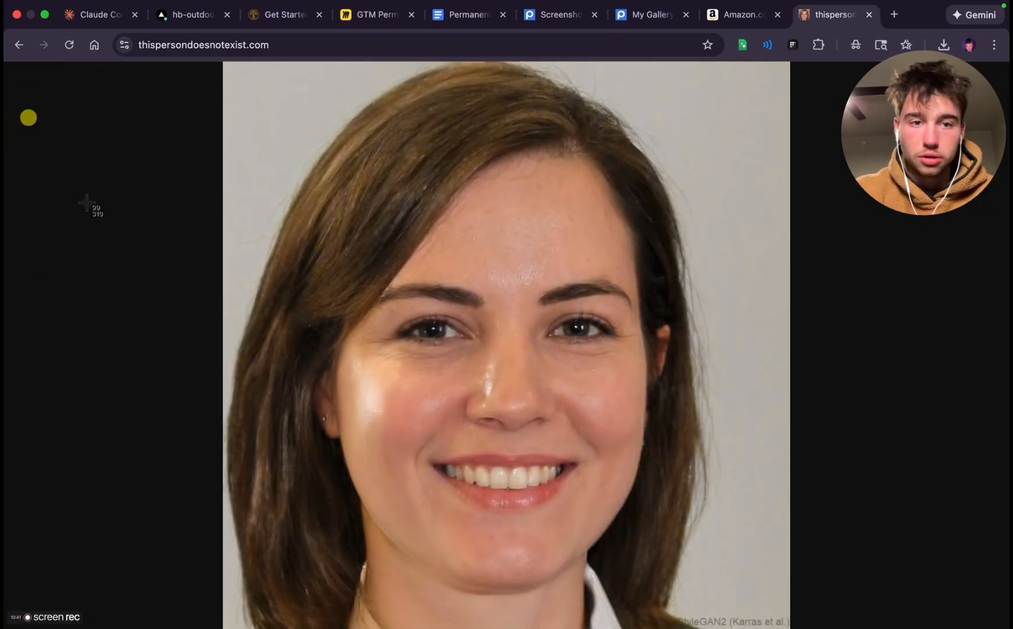
Generate new faces until a woman with shoulder-length wavy brown hair and earrings is shown, and capture a square screenshot of her portrait
left_click(70, 45)
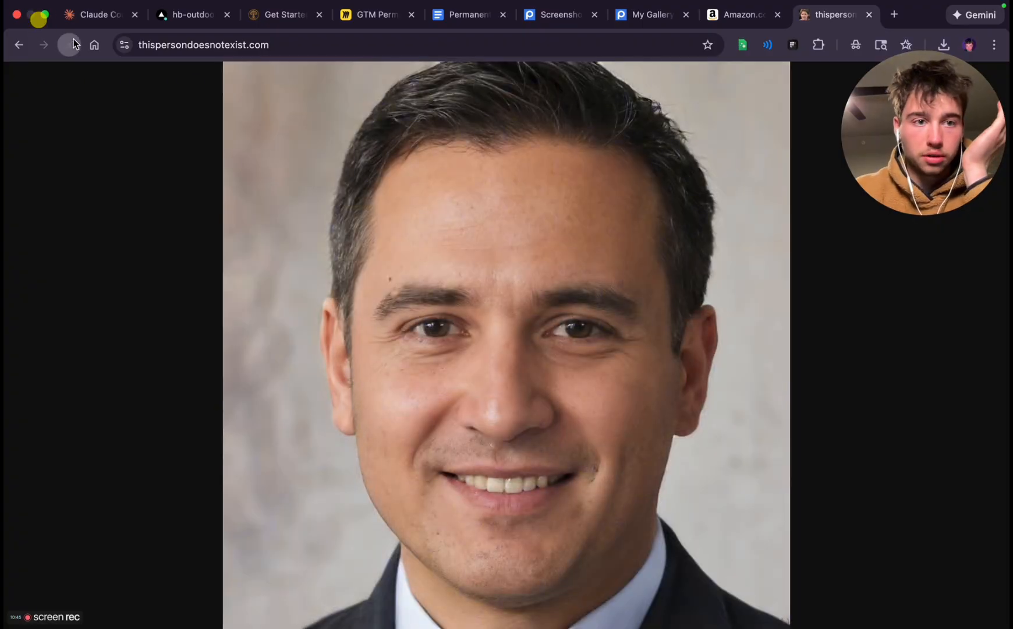
left_click(70, 45)
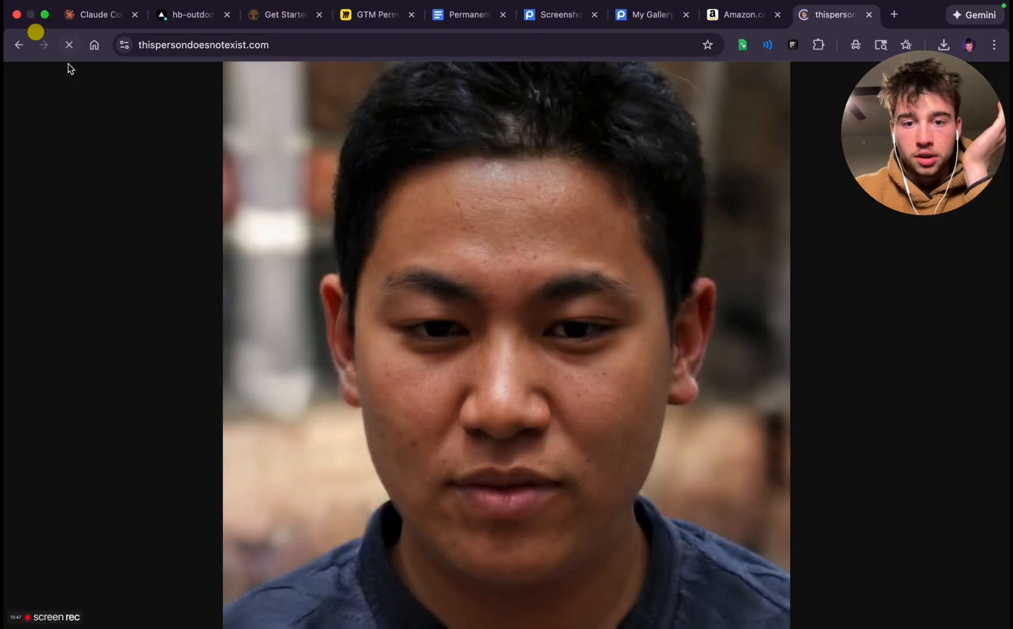
left_click(68, 45)
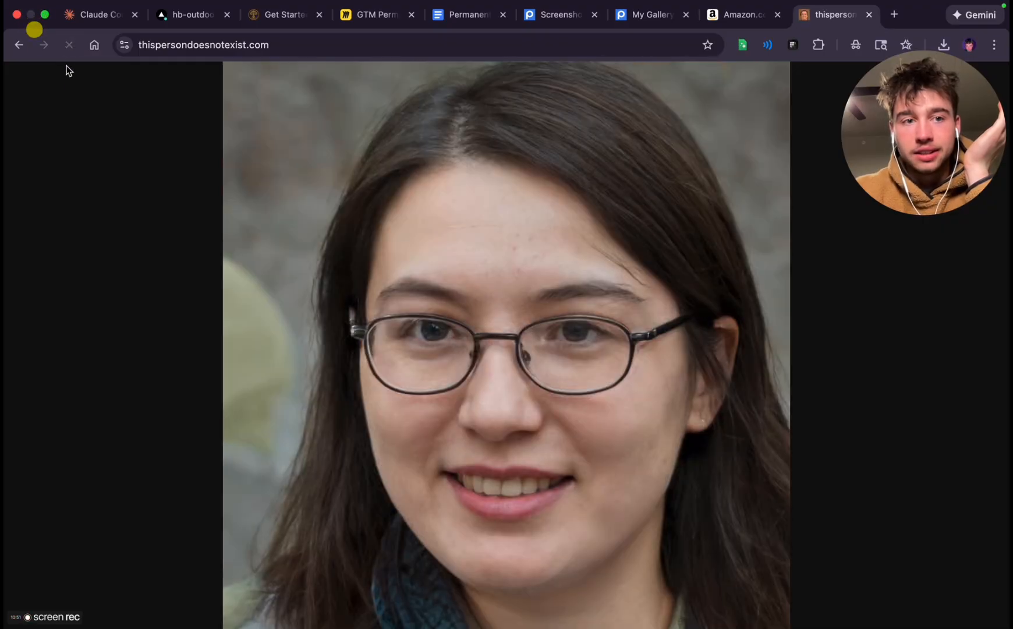
left_click(71, 46)
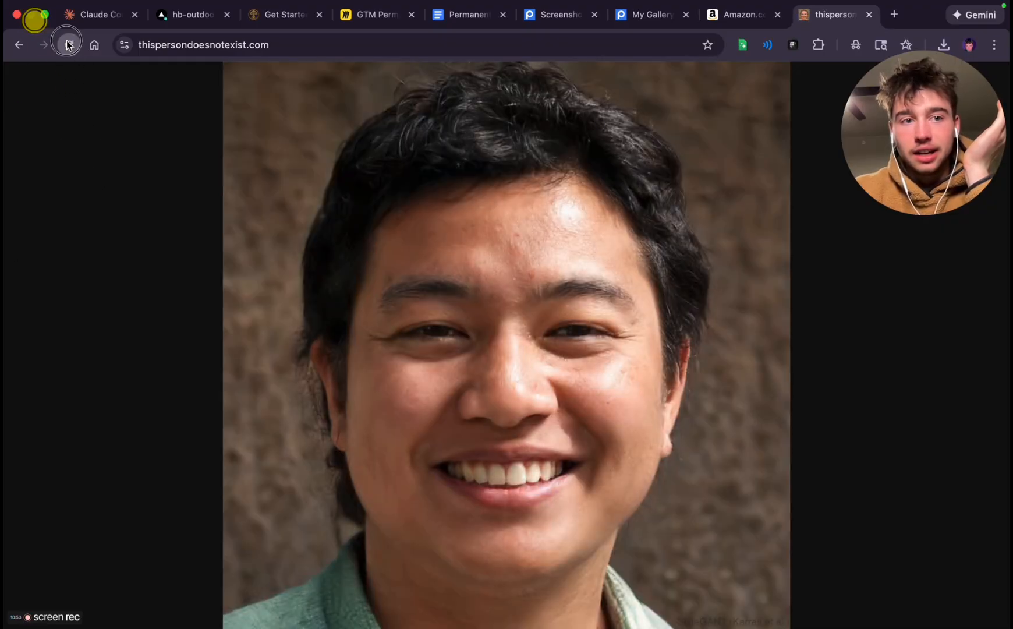
left_click(67, 45)
left_click(68, 44)
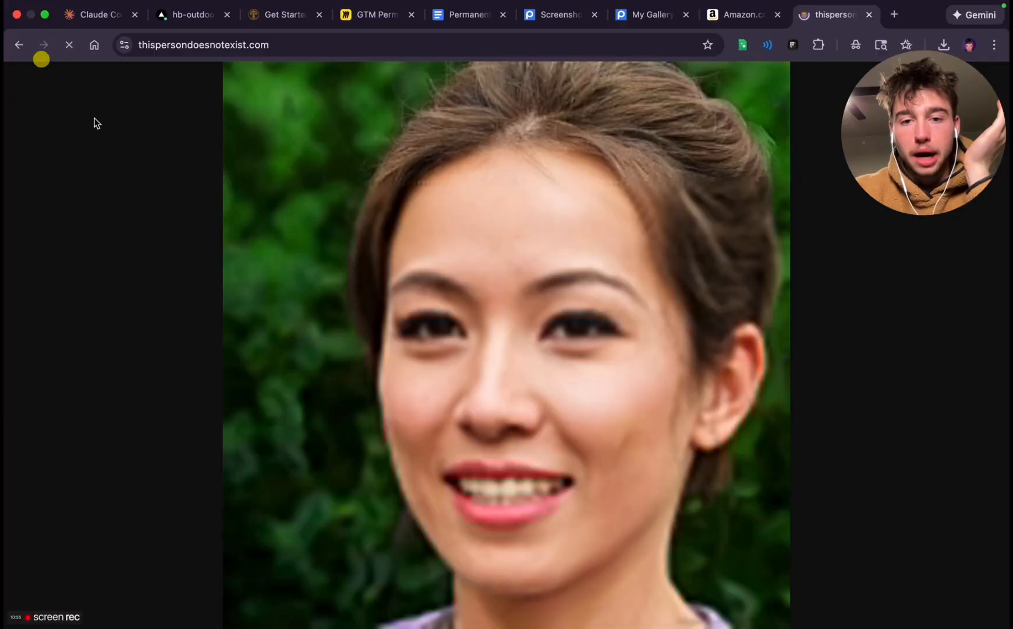
left_click(70, 45)
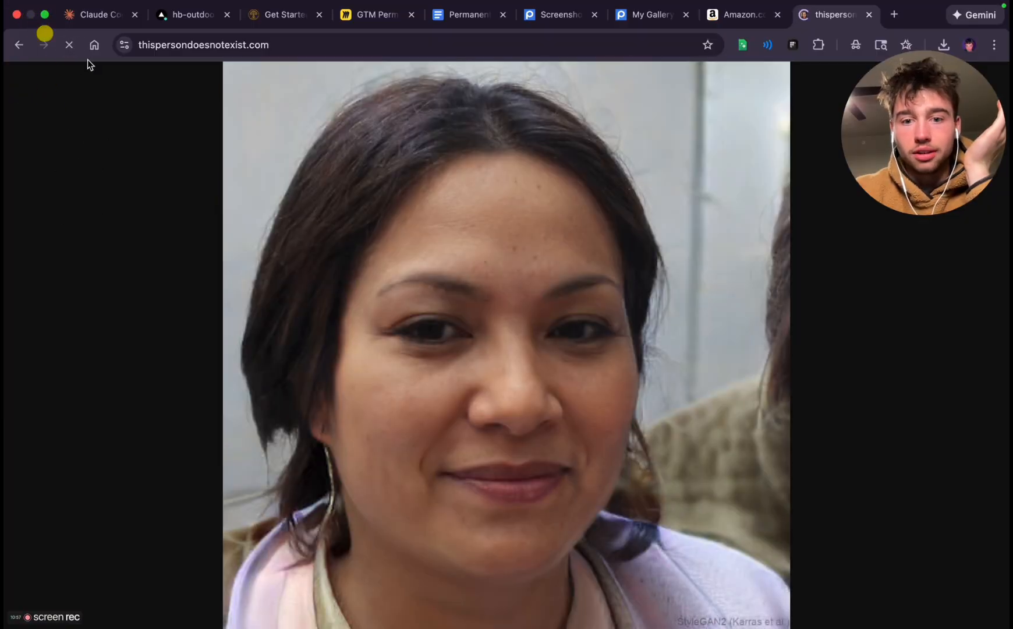
left_click(70, 43)
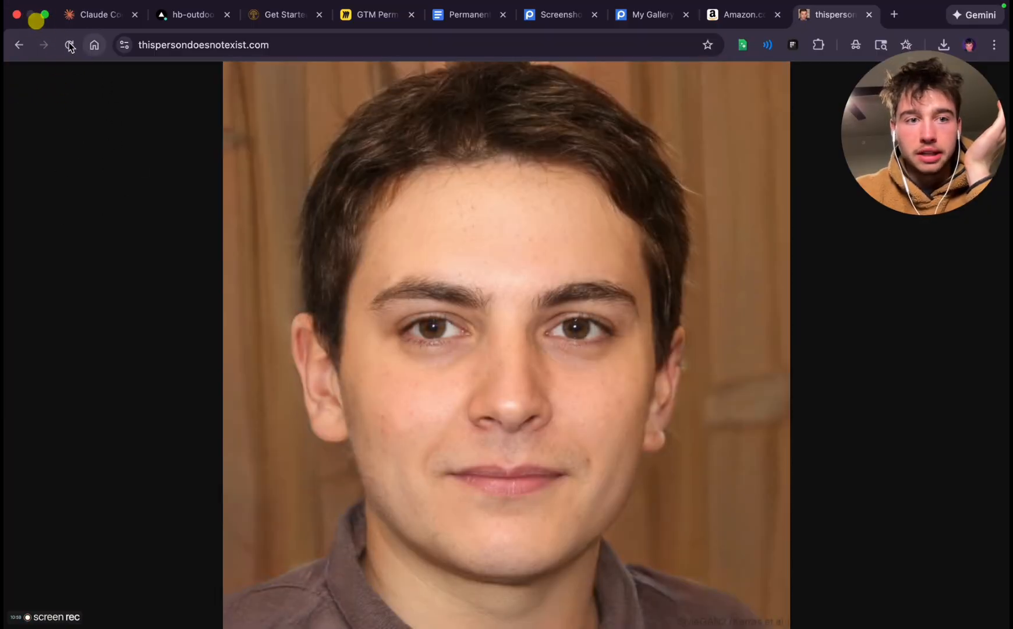
left_click(69, 43)
left_click(74, 46)
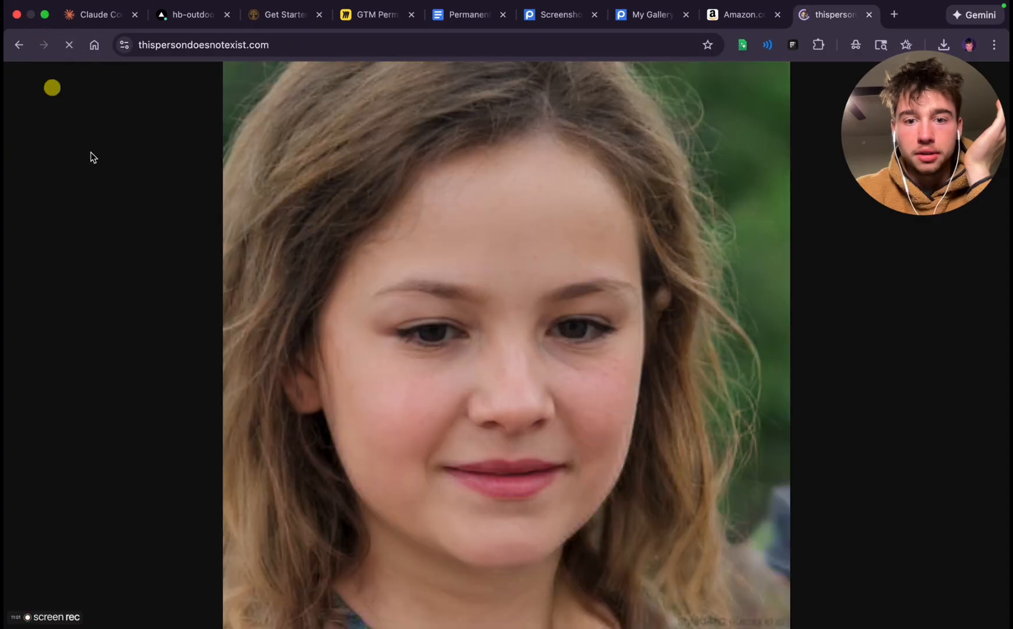
left_click(68, 49)
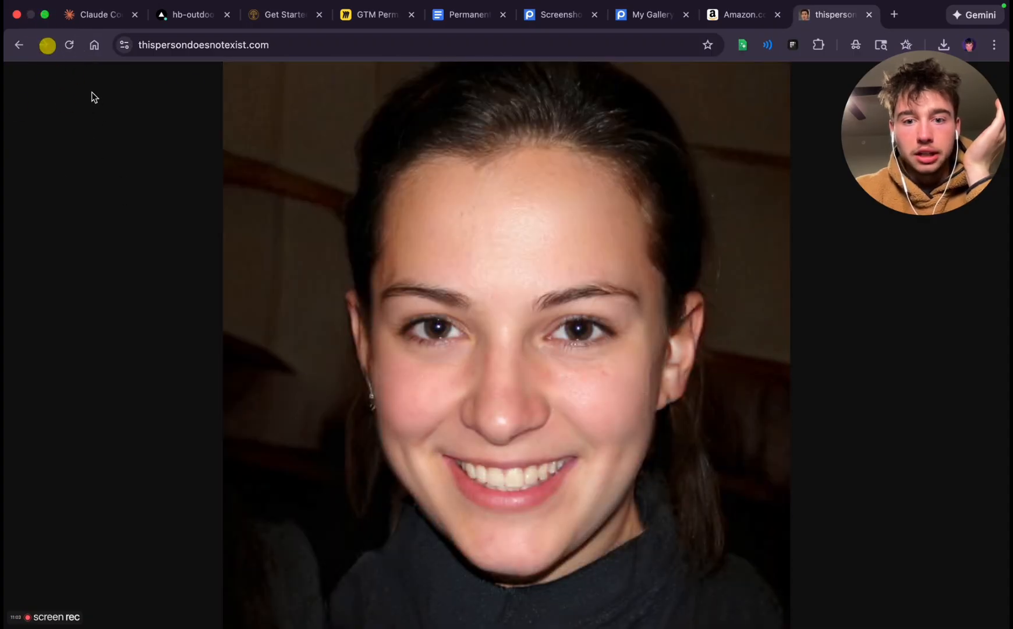
left_click(71, 46)
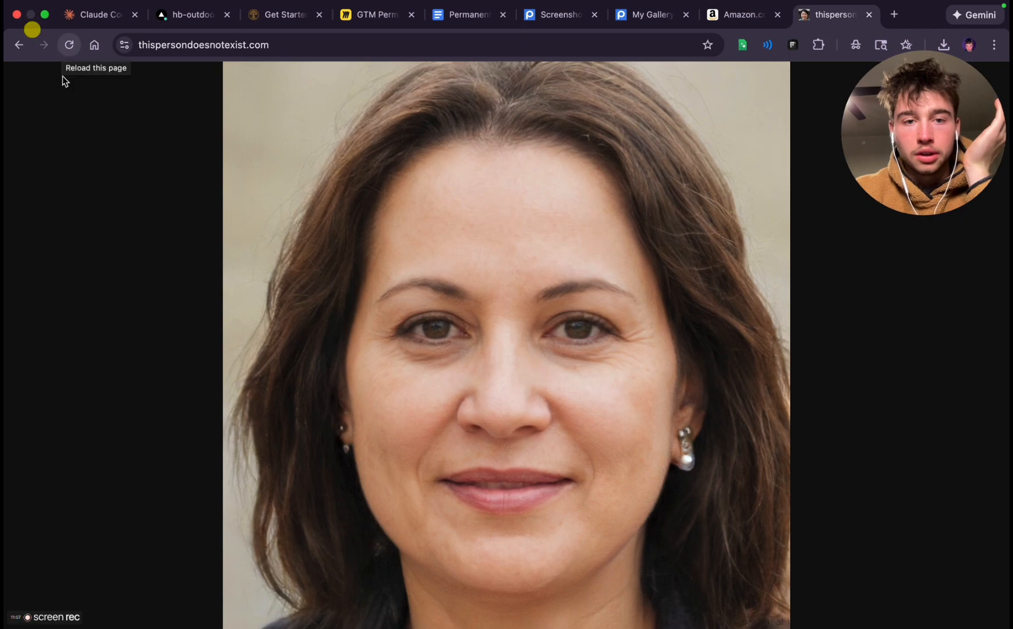
key("super+shift+4")
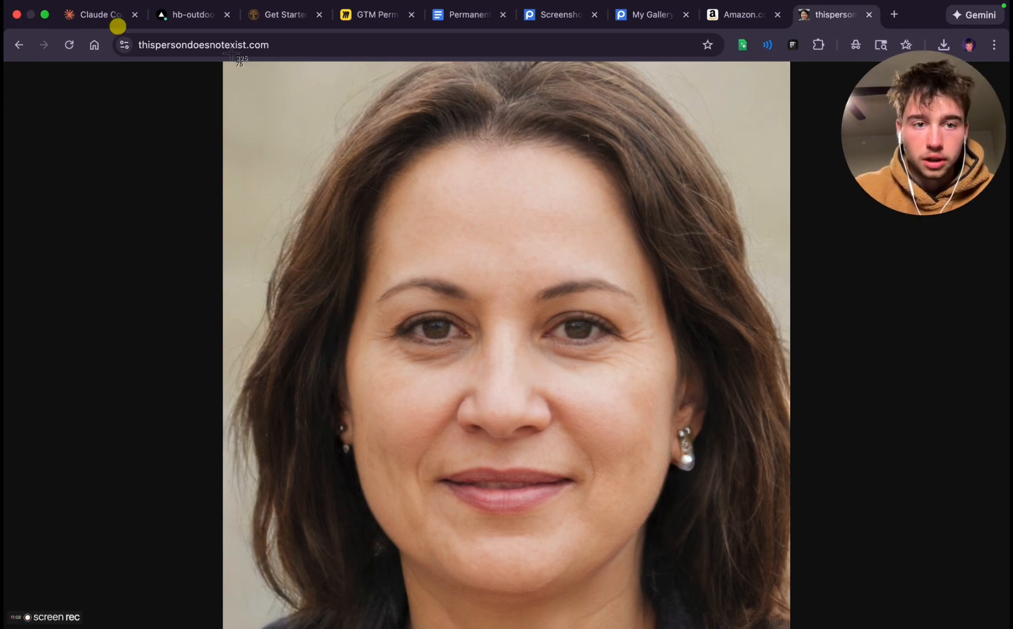
left_click_drag(224, 62, 790, 627)
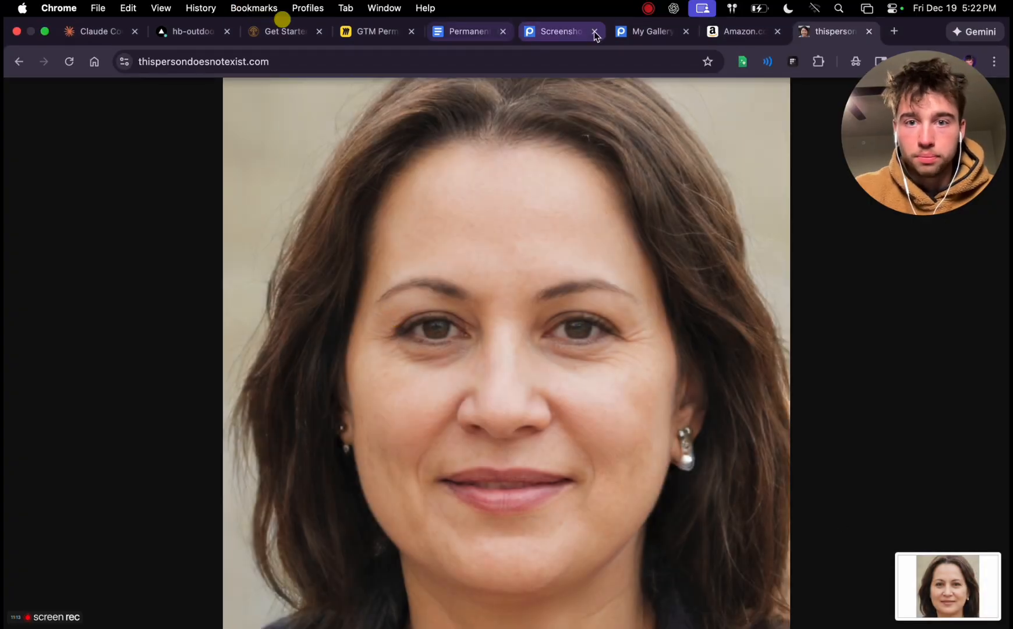
Upload the six portrait screenshots from 5.17.57 PM through 5.22.11 PM to the Postimages gallery without resizing or expiration
left_click(649, 31)
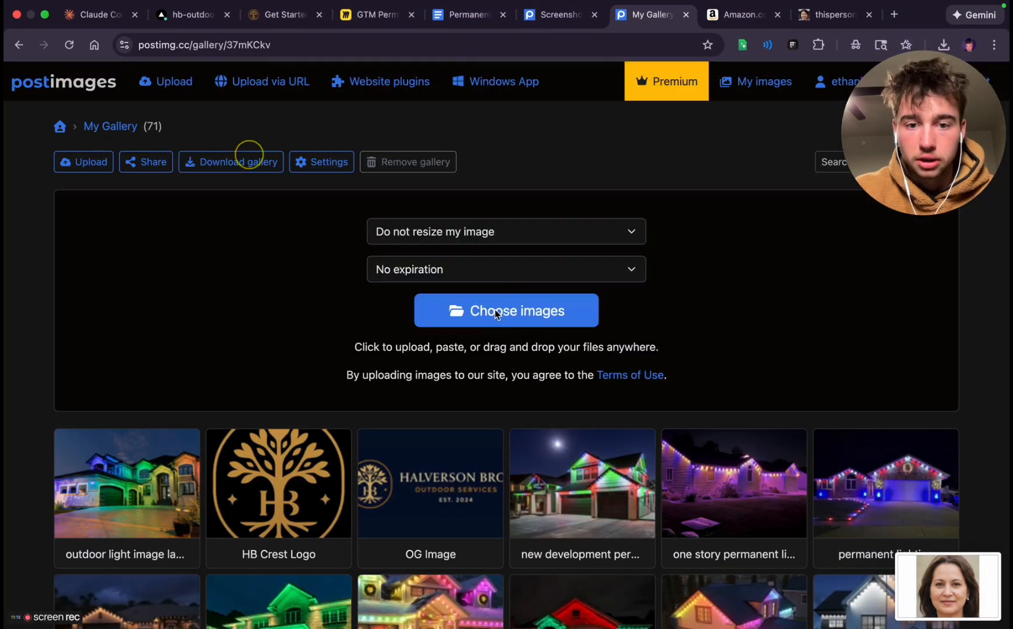
left_click(495, 309)
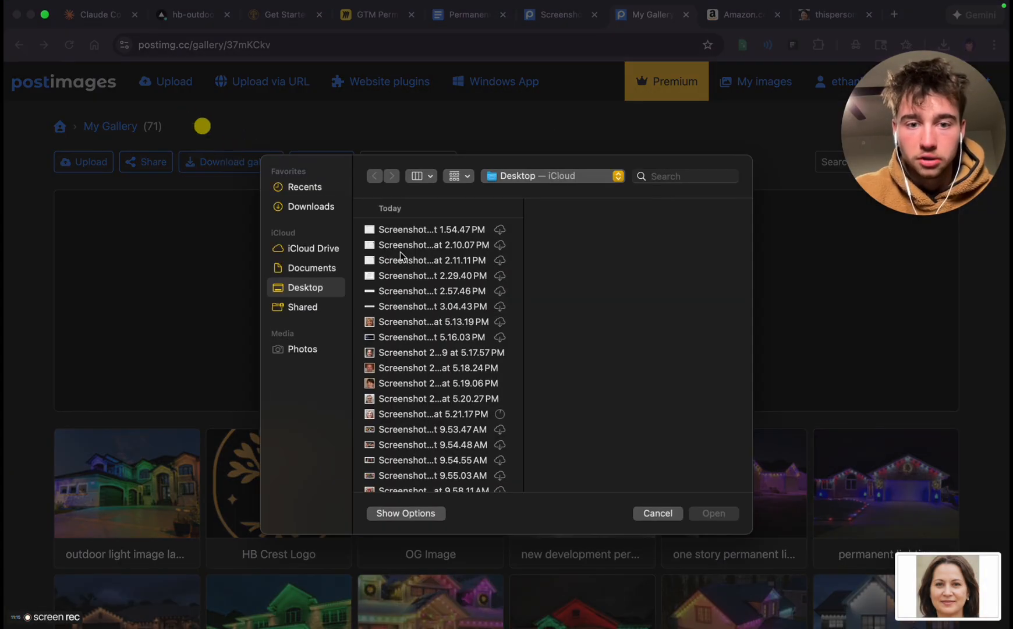
left_click(405, 355)
left_click(406, 415)
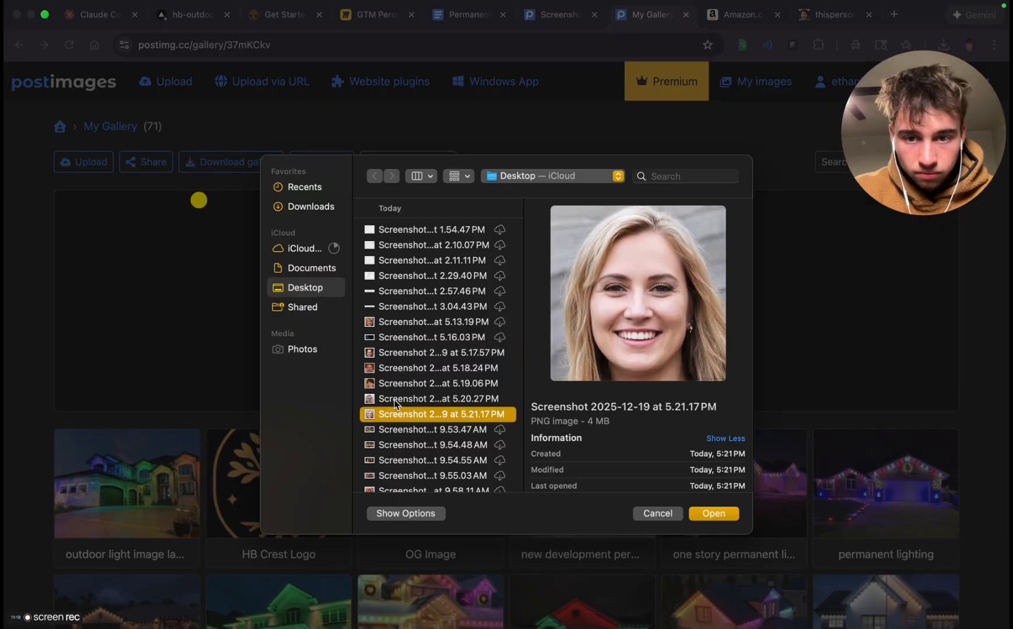
left_click(394, 400)
left_click(398, 413)
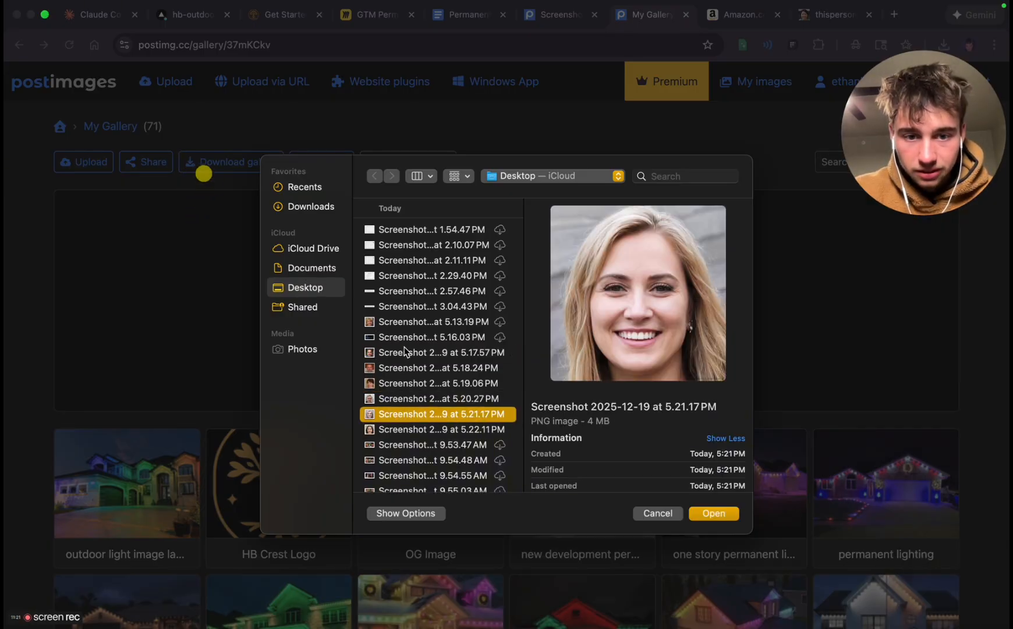
left_click(406, 352)
left_click(402, 429, "shift")
left_click(718, 514)
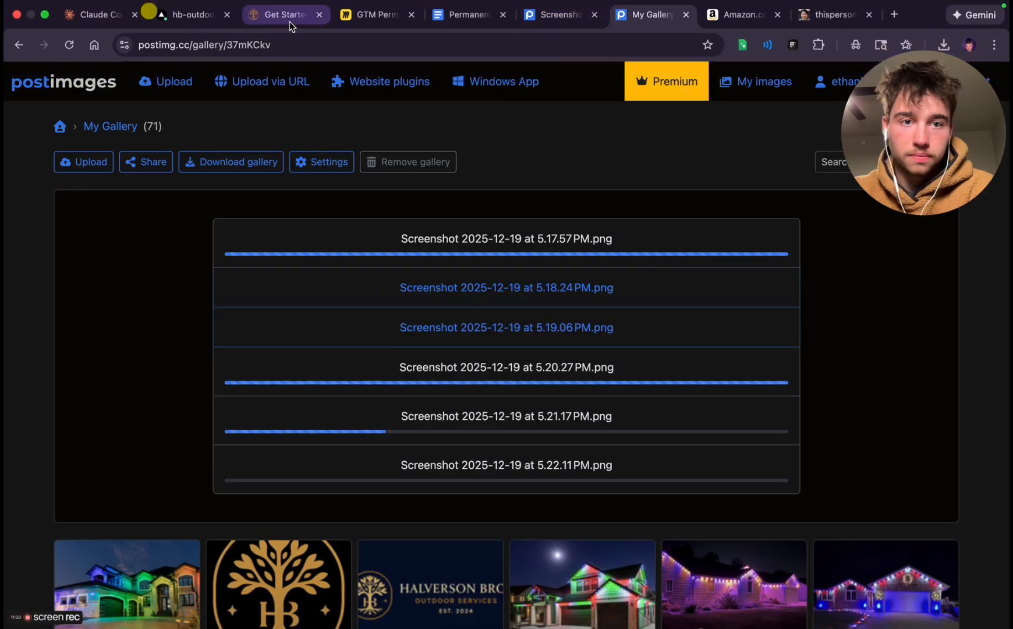
Switch to the Get Started landing page and review its overall layout and hero headline section
left_click(271, 19)
scroll(431, 382, "down", 3)
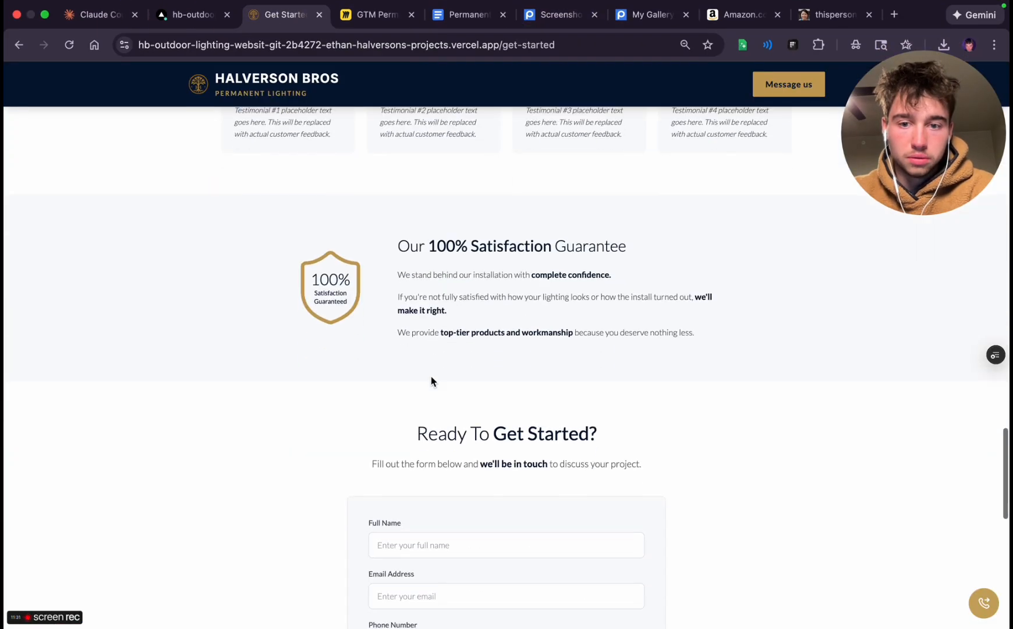
scroll(430, 376, "down", 5)
scroll(431, 371, "up", 15)
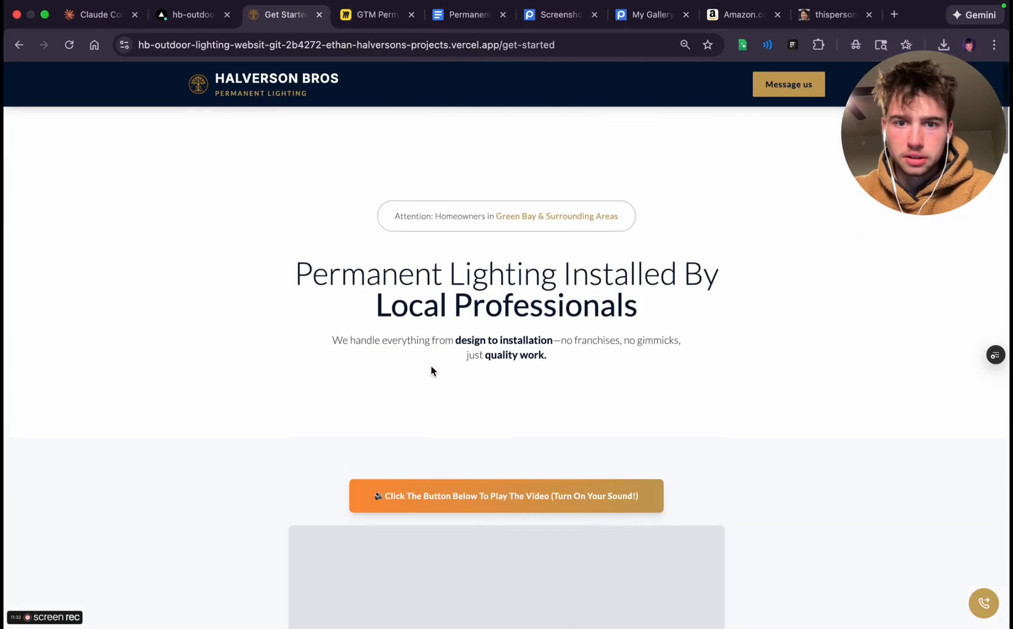
scroll(431, 370, "down", 7)
scroll(481, 297, "up", 3)
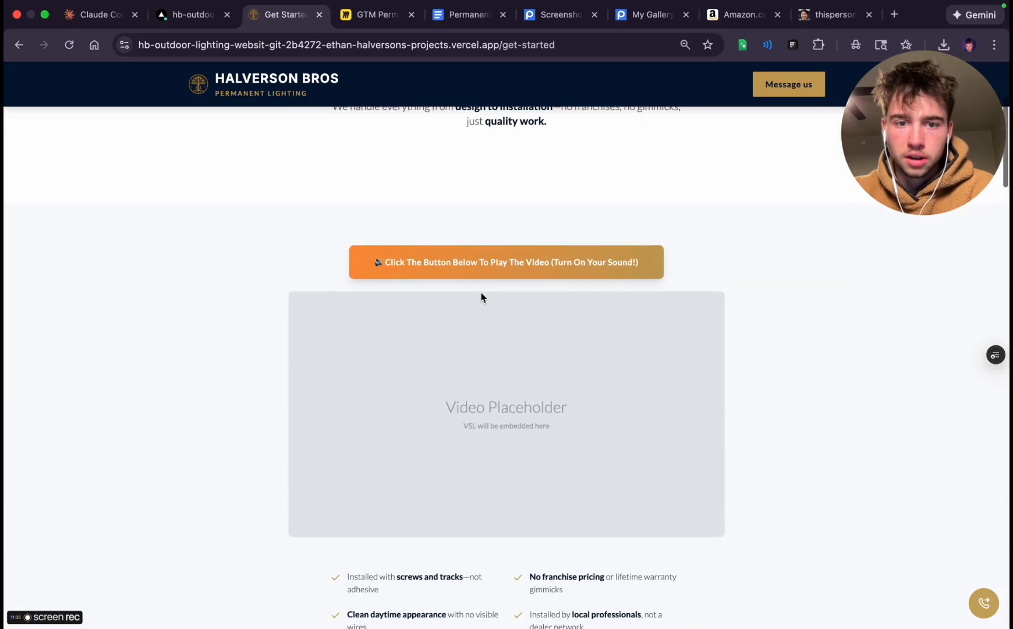
triple_click(466, 388)
left_click(526, 428)
scroll(526, 428, "up", 4)
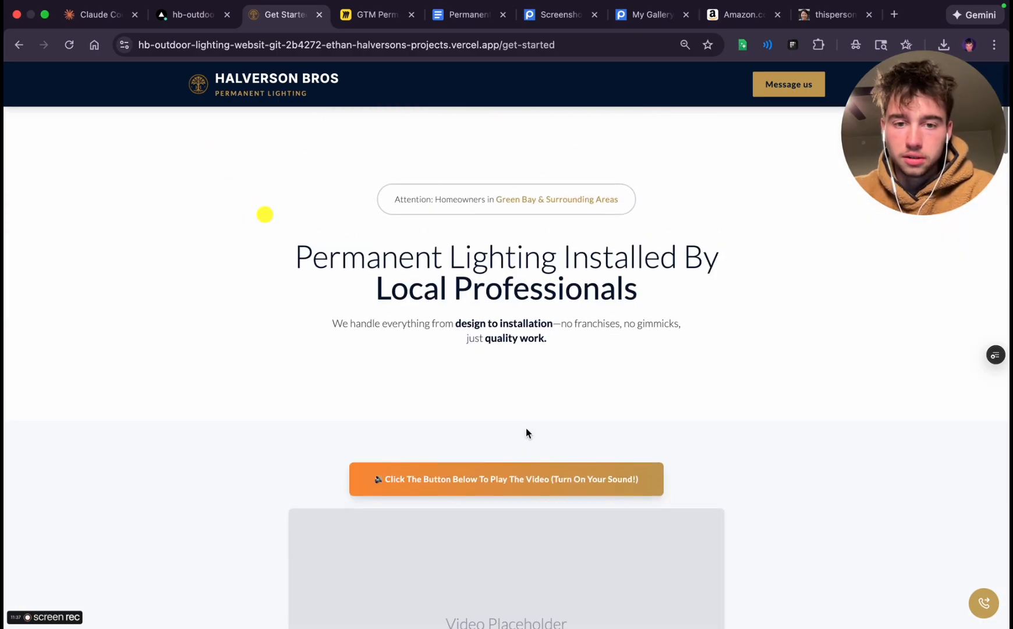
triple_click(418, 234)
left_click(481, 371)
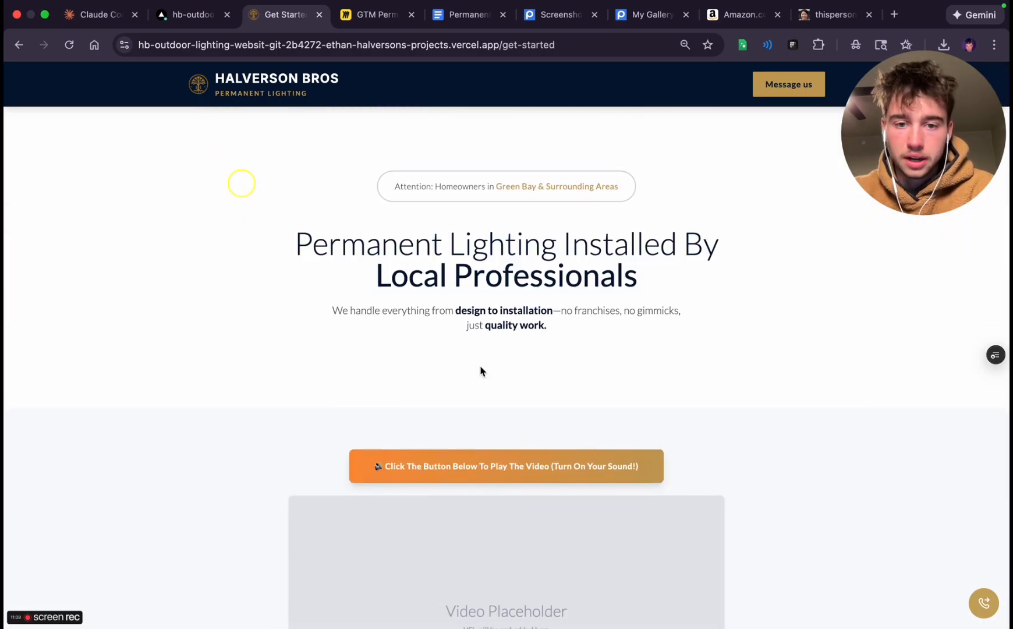
Inspect the video placeholder and the benefit checklist beneath it on the landing page
scroll(480, 369, "down", 3)
triple_click(478, 475)
scroll(478, 477, "down", 4)
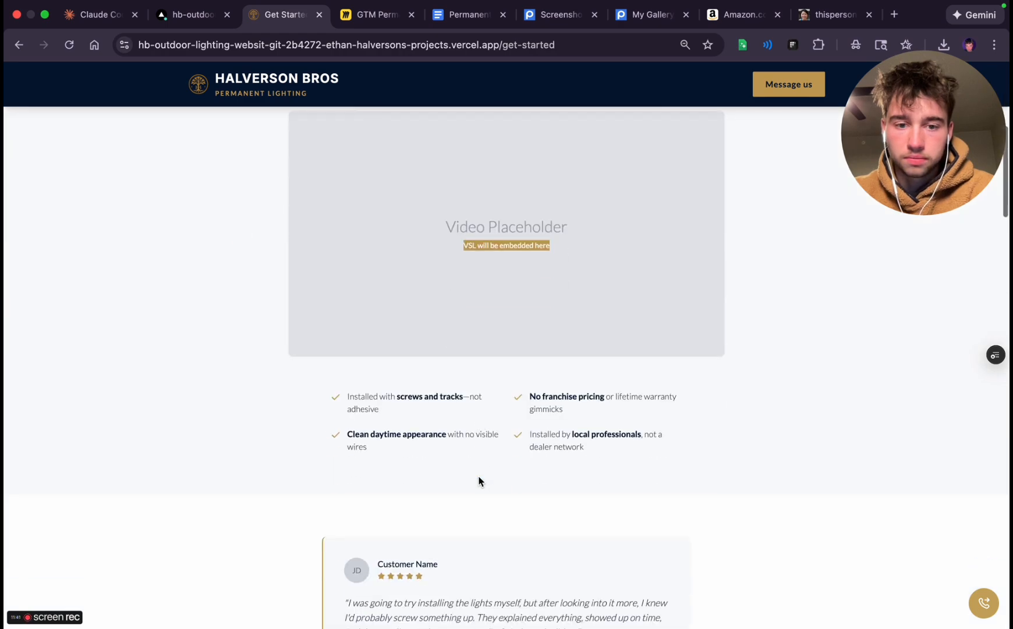
scroll(479, 481, "down", 5)
scroll(479, 479, "up", 8)
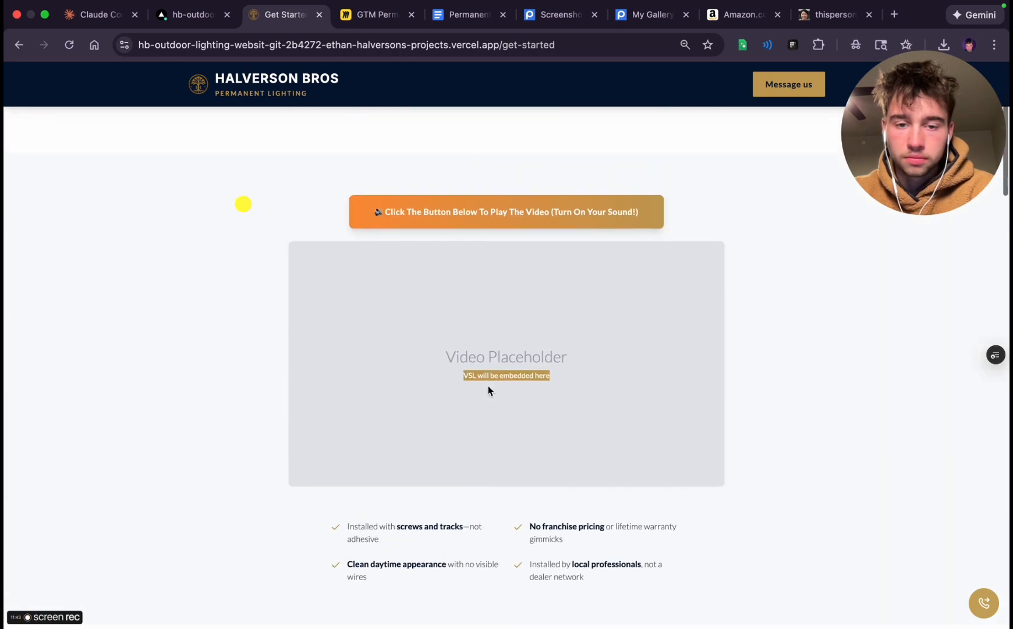
triple_click(489, 390)
triple_click(491, 356)
left_click(495, 391)
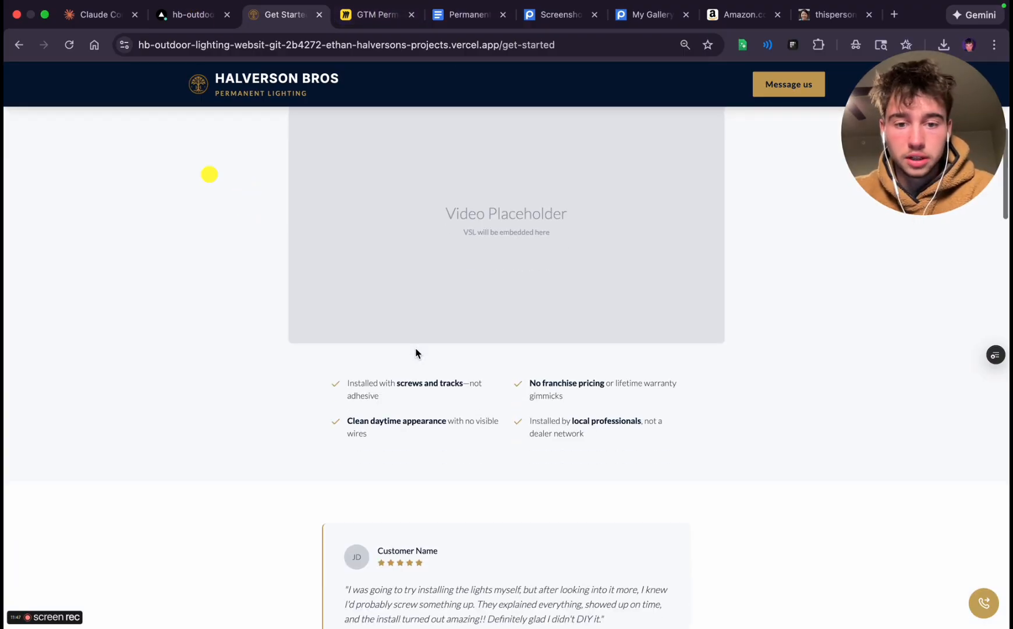
Examine the featured customer testimonial below the video section and how it follows the hero content
scroll(407, 309, "down", 3)
scroll(415, 353, "down", 8)
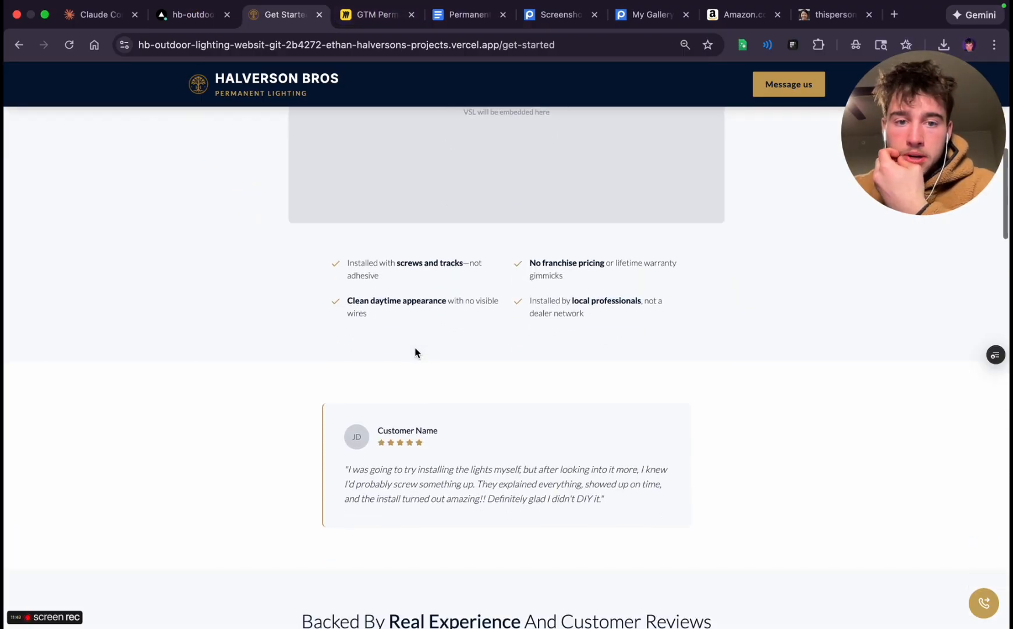
scroll(415, 348, "up", 1)
left_click(427, 308)
left_click(427, 227)
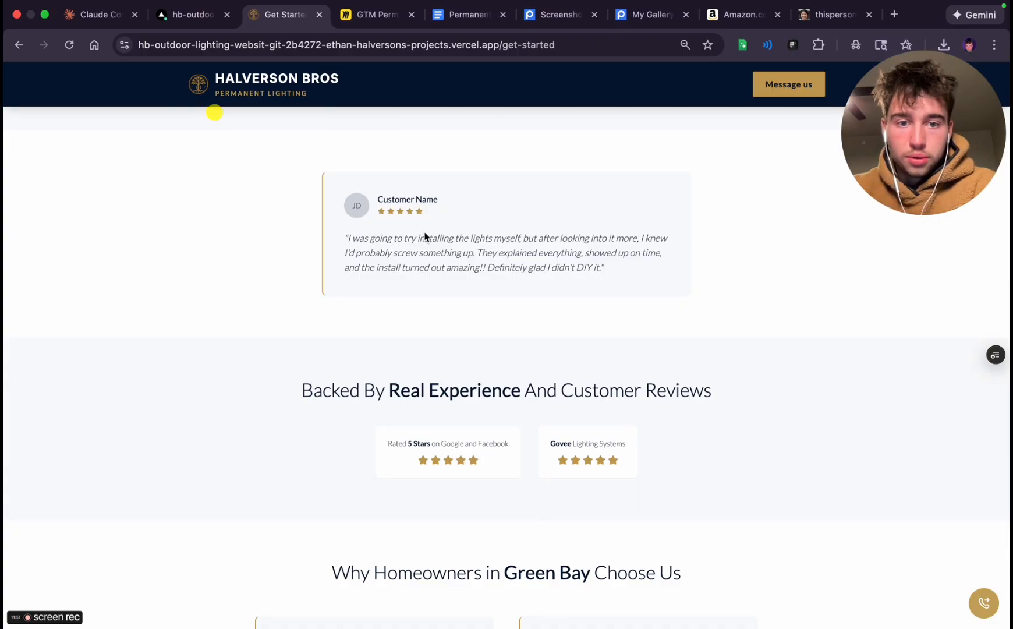
triple_click(344, 236)
left_click(569, 263)
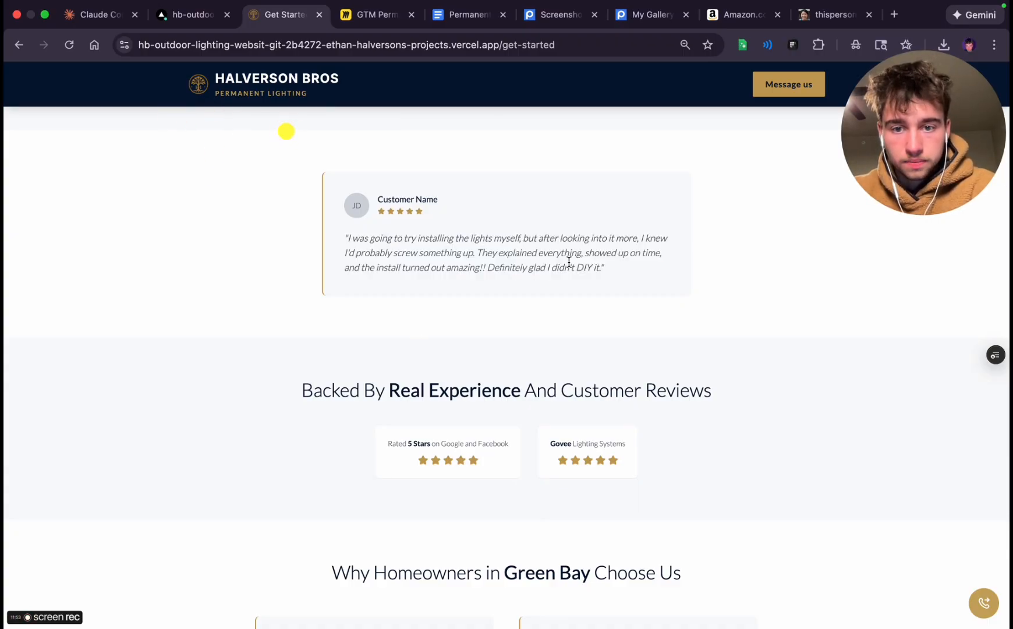
scroll(516, 270, "up", 10)
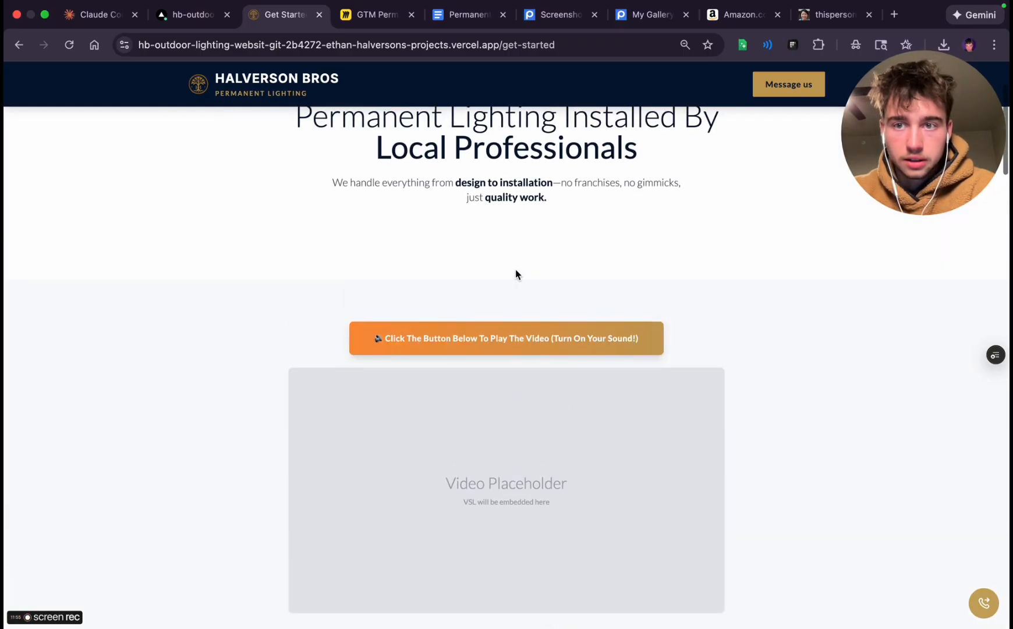
scroll(515, 269, "down", 7)
scroll(516, 270, "up", 3)
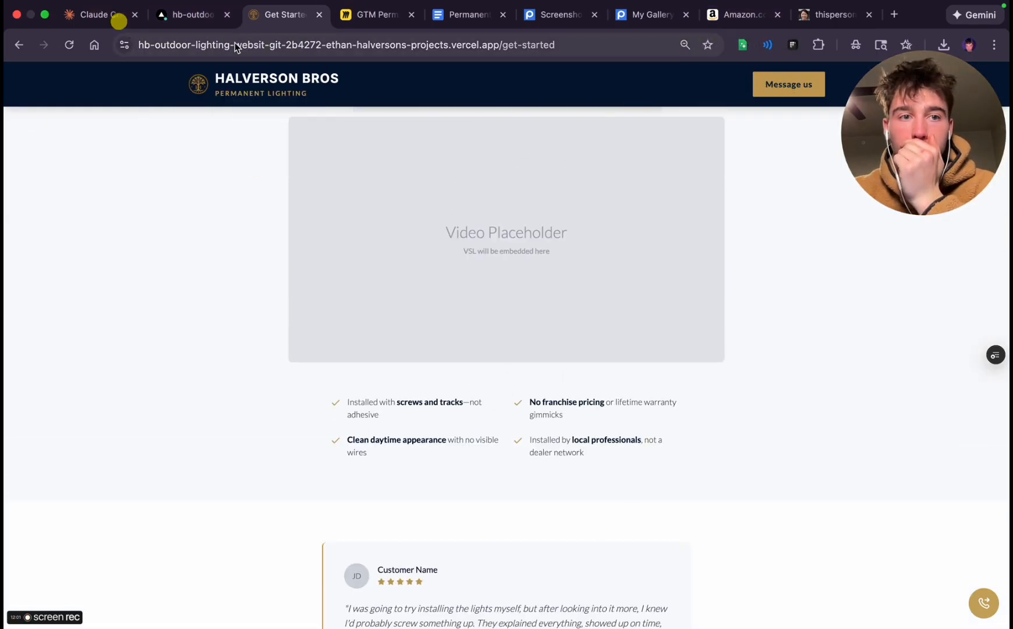
key("ctrl+Left")
key("ctrl+Right")
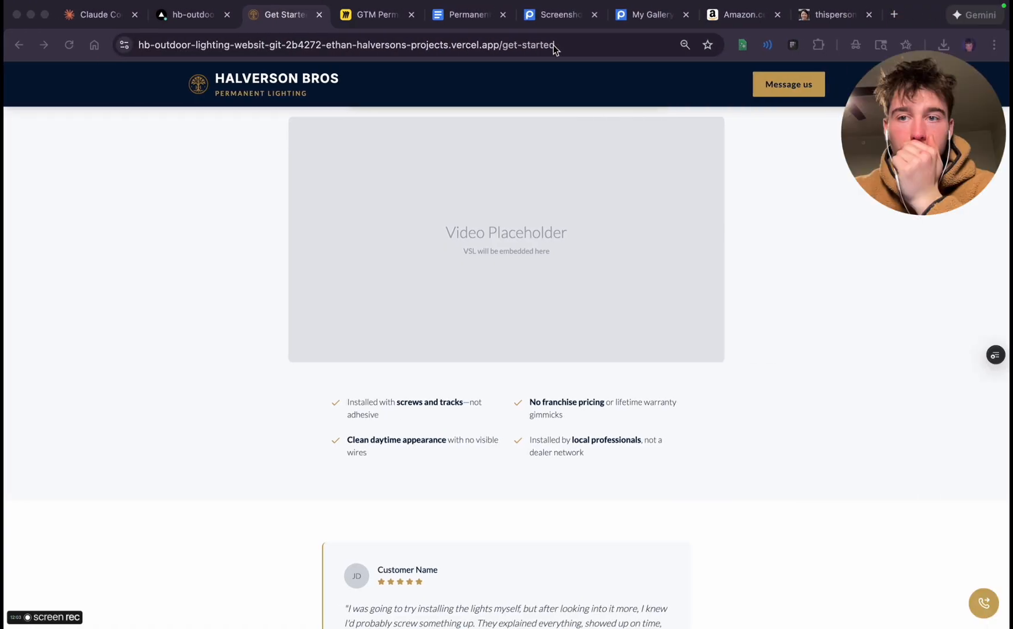
Search Google in a new tab for "random first and last name generator"
left_click(898, 15)
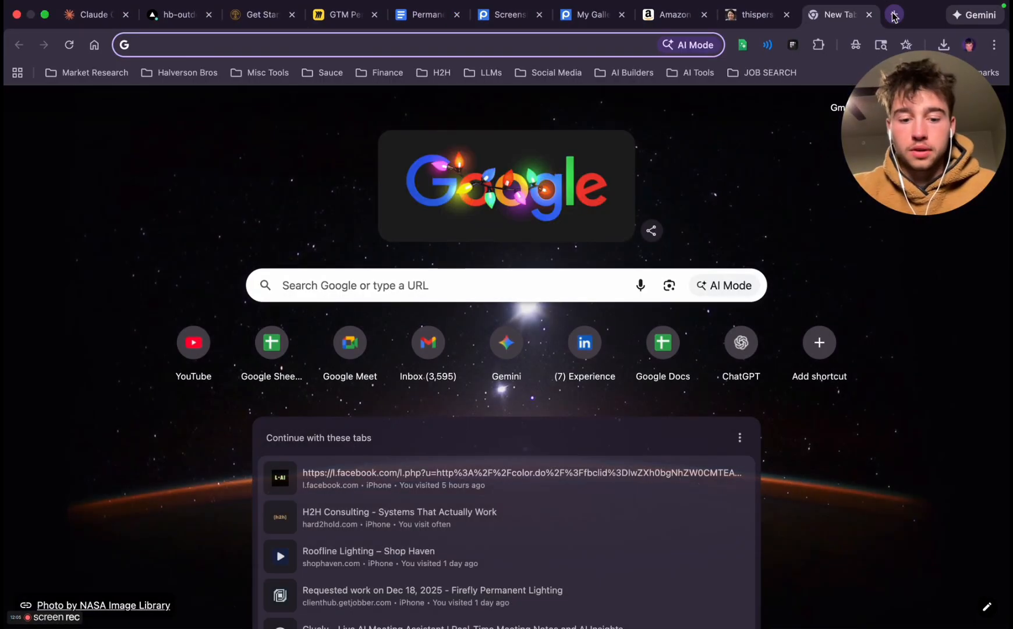
type("random fi")
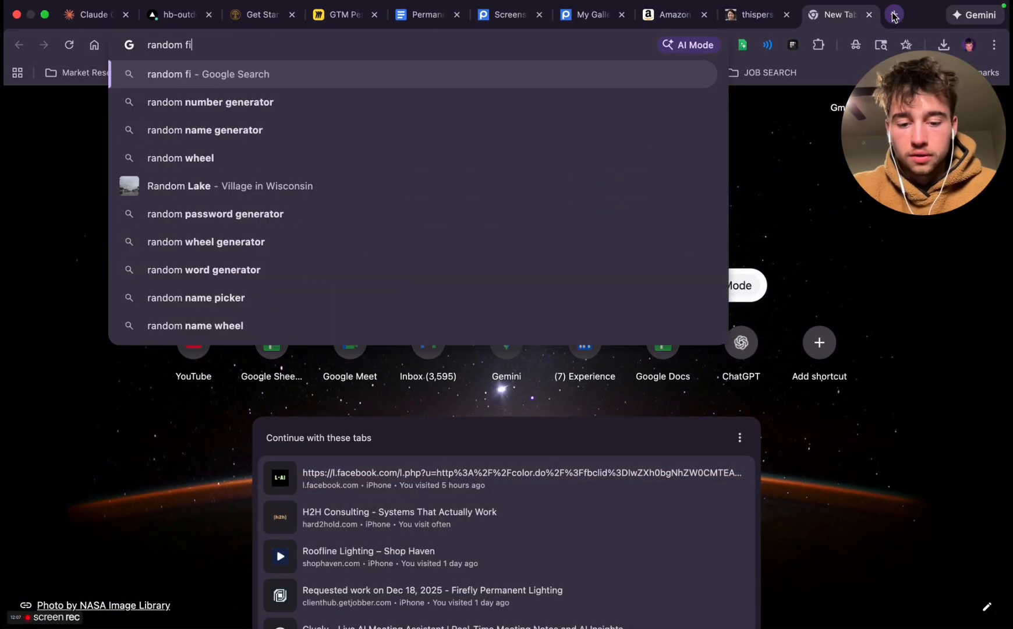
type("rst adn last name")
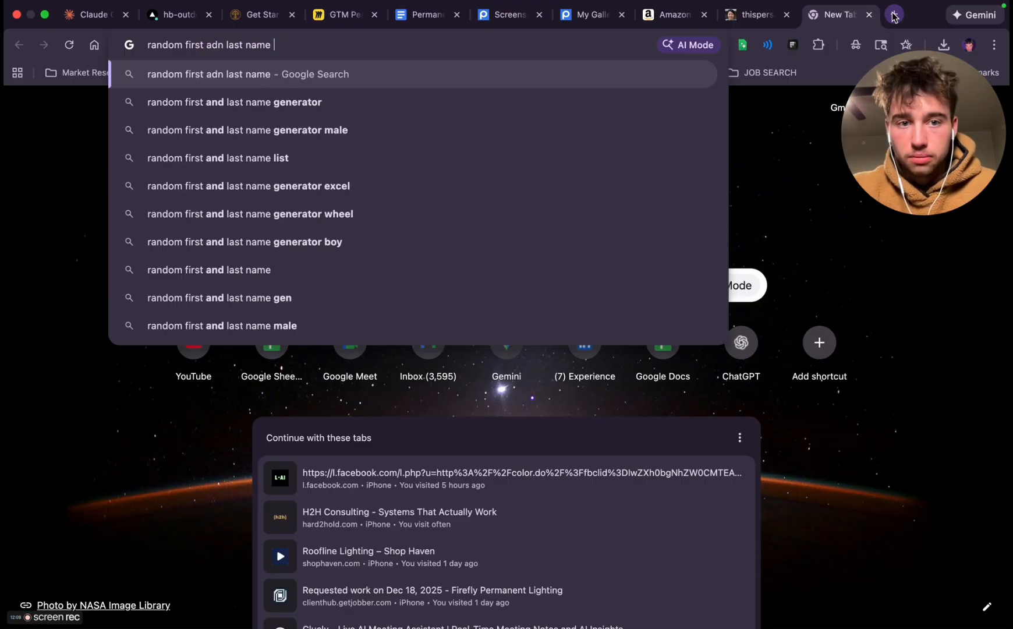
left_click(502, 93)
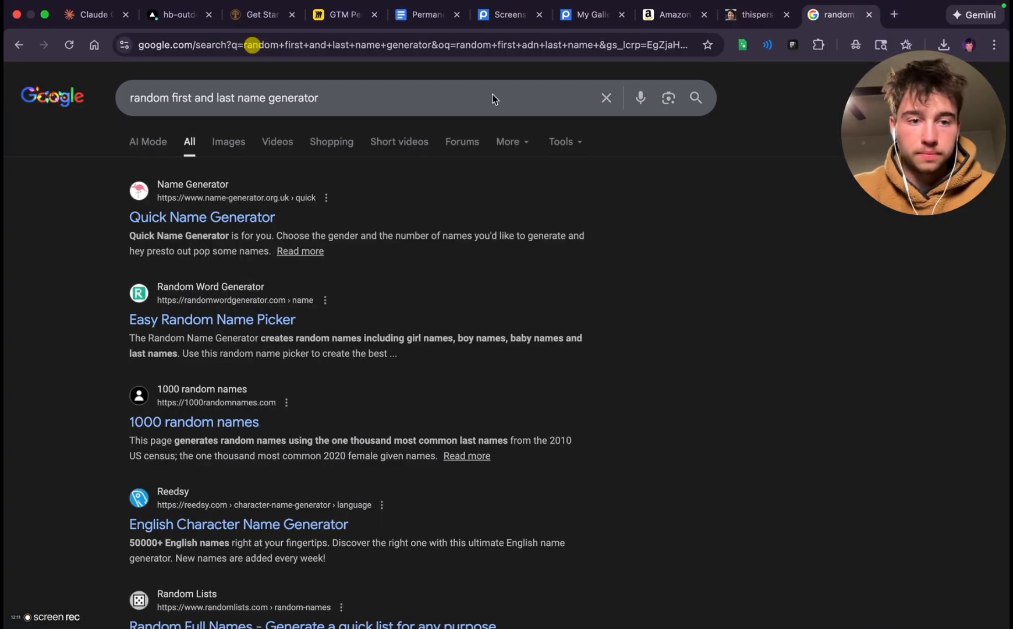
Open the Quick Name Generator result and copy the first name in its random names list
left_click(175, 218)
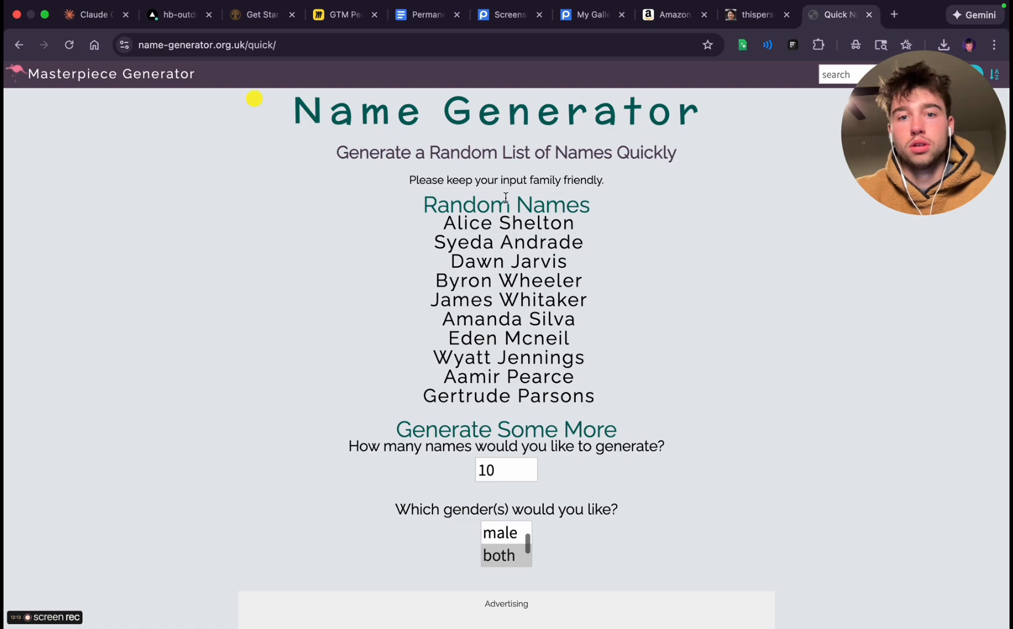
left_click_drag(462, 221, 541, 222)
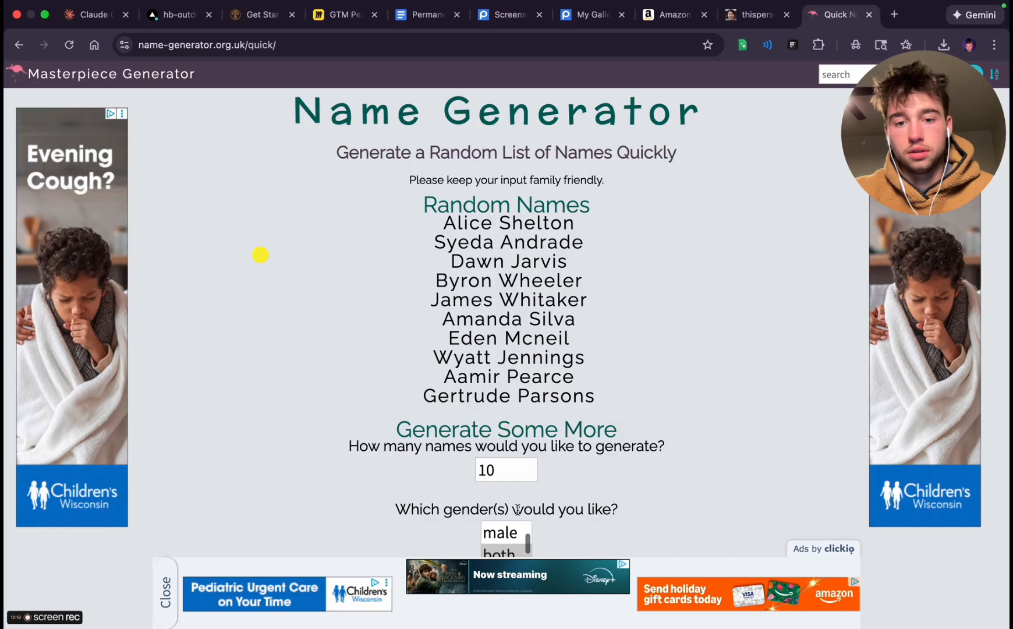
scroll(512, 466, "down", 5)
scroll(516, 367, "up", 2)
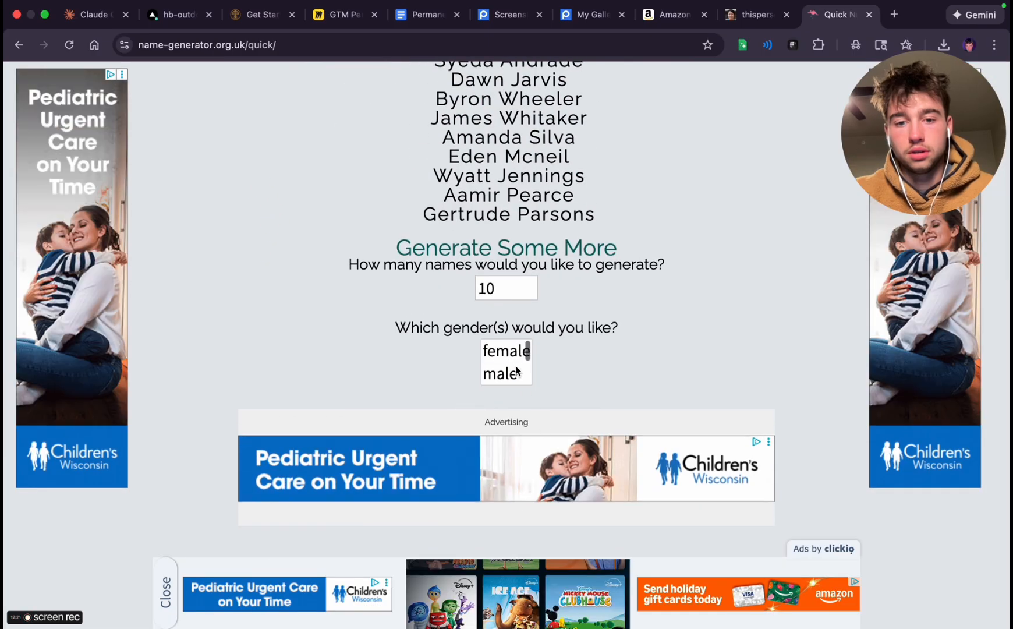
scroll(515, 366, "down", 10)
scroll(516, 370, "up", 13)
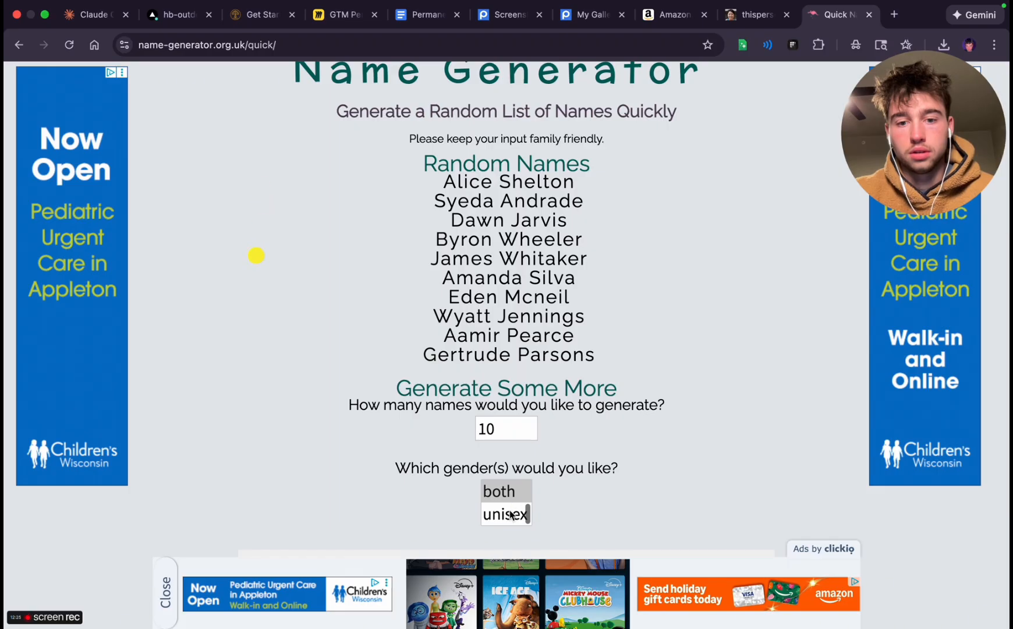
scroll(510, 515, "up", 2)
scroll(568, 397, "up", 1)
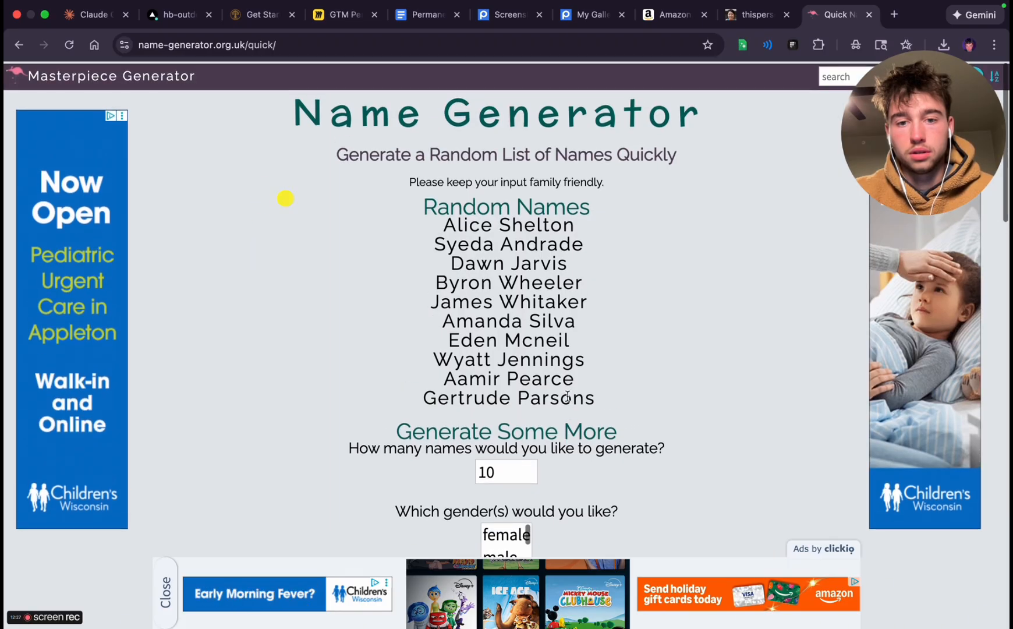
left_click_drag(447, 223, 535, 222)
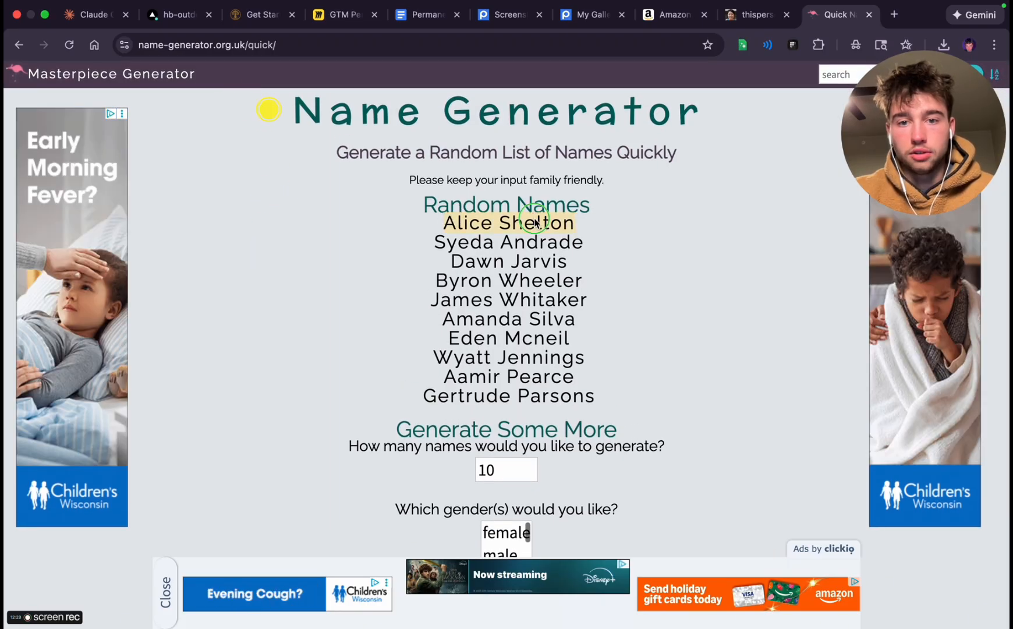
right_click(534, 223)
left_click(564, 245)
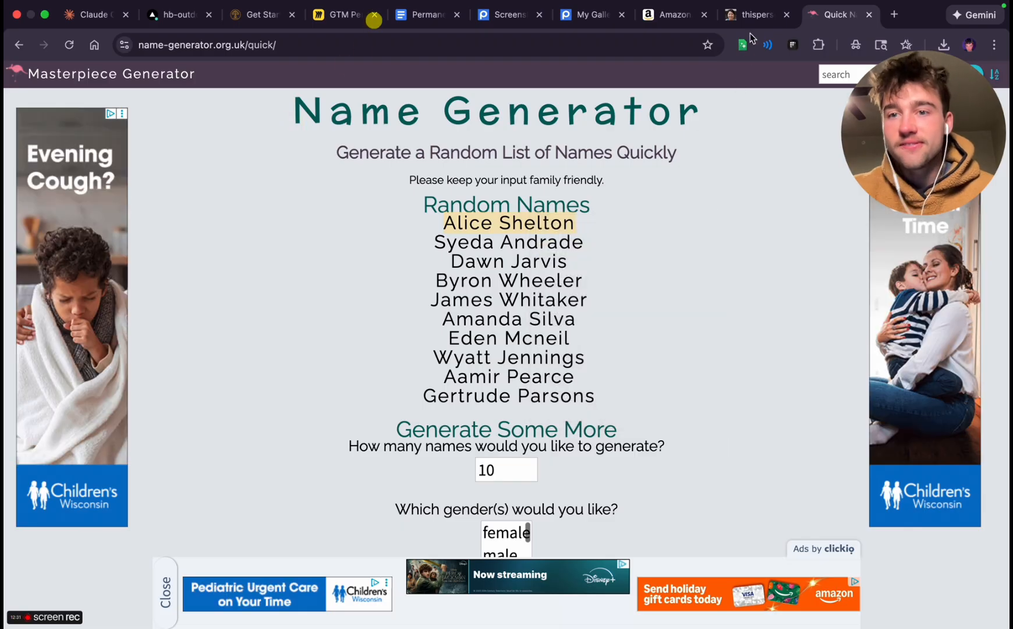
Switch to the Claude Code session and begin a prompt about the get started page, asking to implement some images to complete the look
left_click(87, 15)
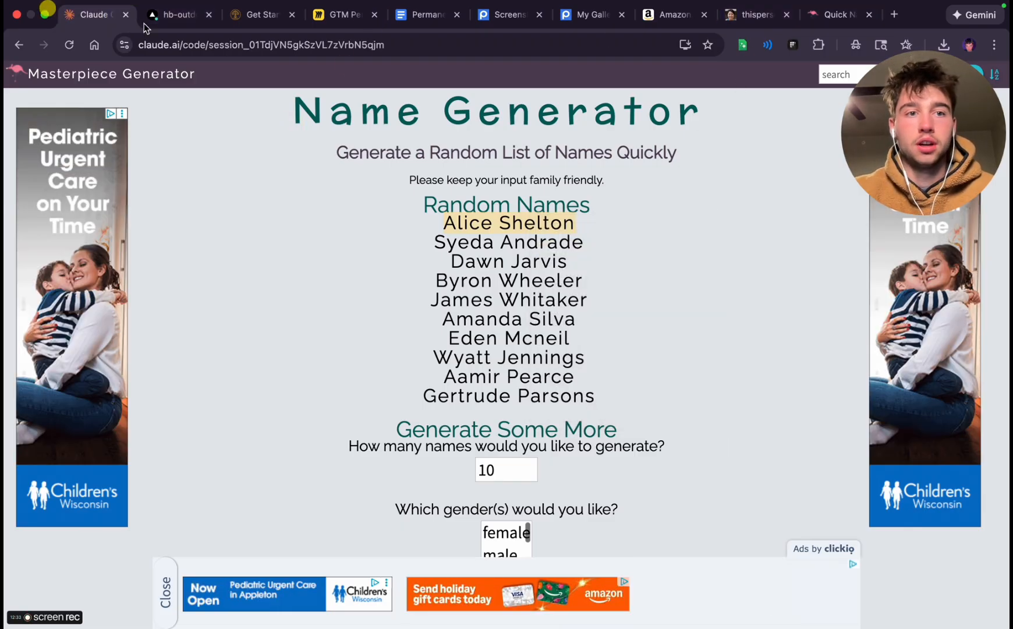
type("okay thanks now back to the get started page - le")
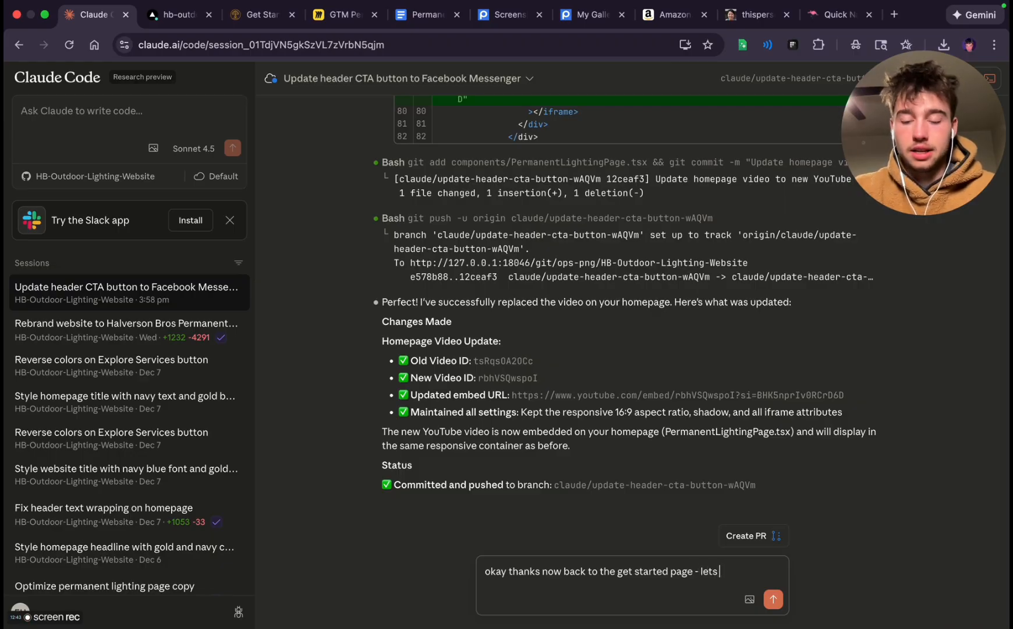
type("t some images to compelte")
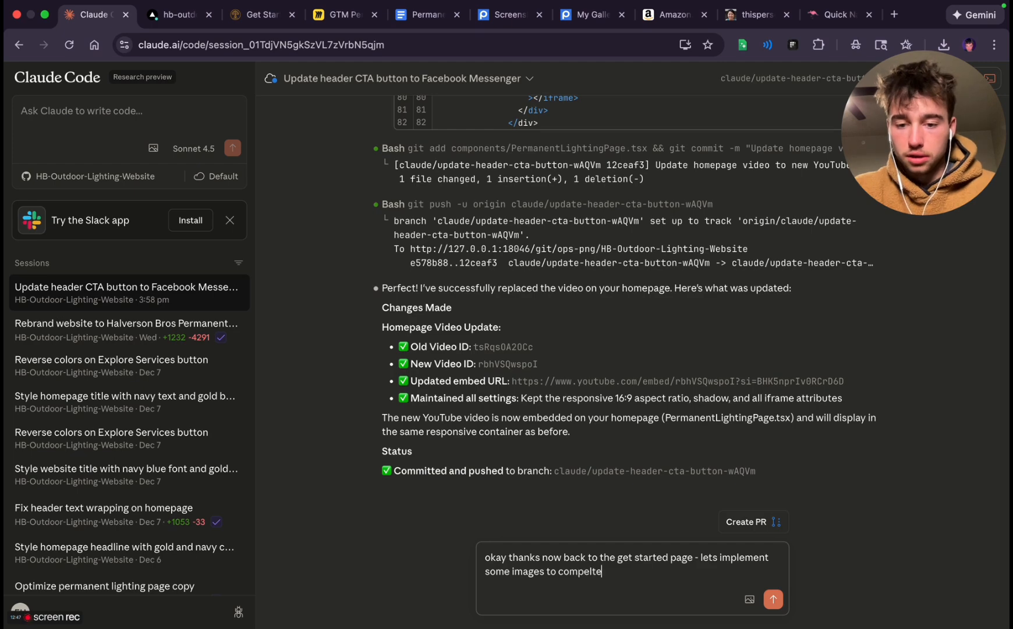
key("shift+Return")
key("shift+Return")
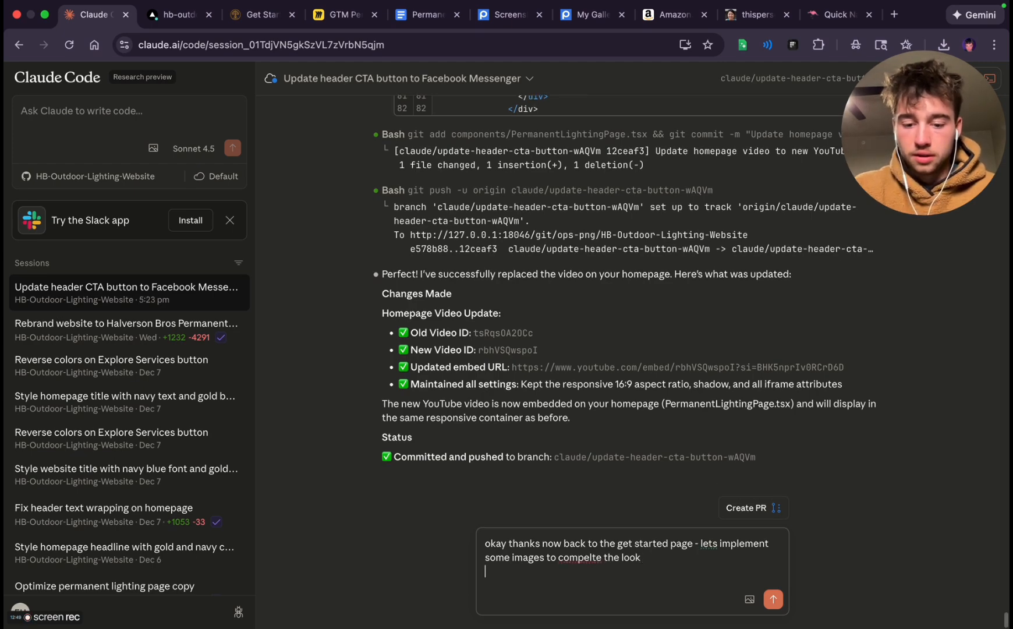
Refer the prompt to the first testimonial card by its caption and copy that card's quote from the Get Started page
type("fir")
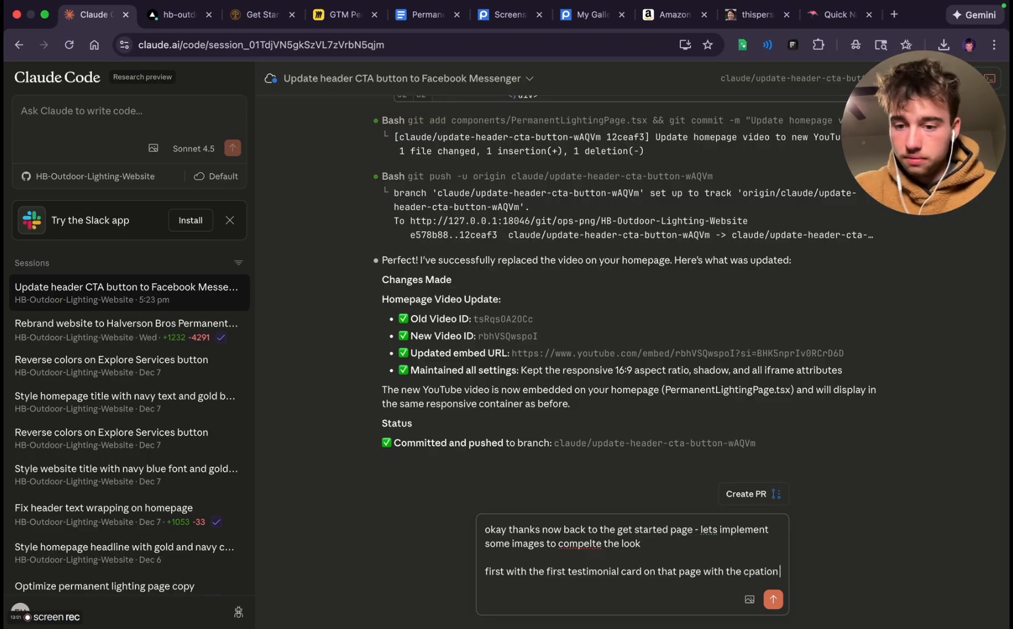
type("that says - \"")
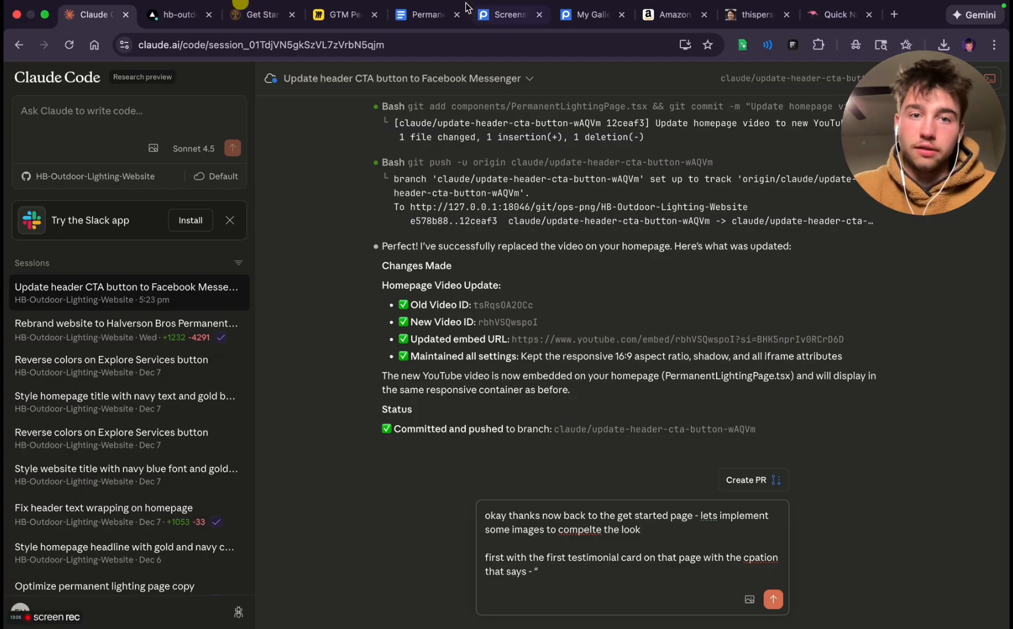
left_click(257, 14)
scroll(457, 495, "down", 3)
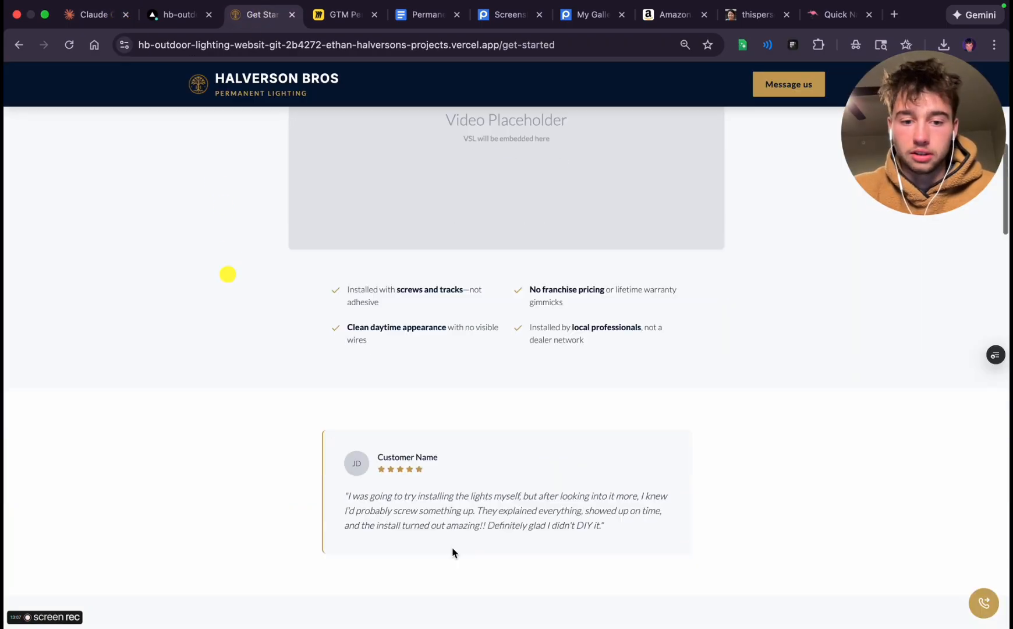
triple_click(408, 485)
key("super+c")
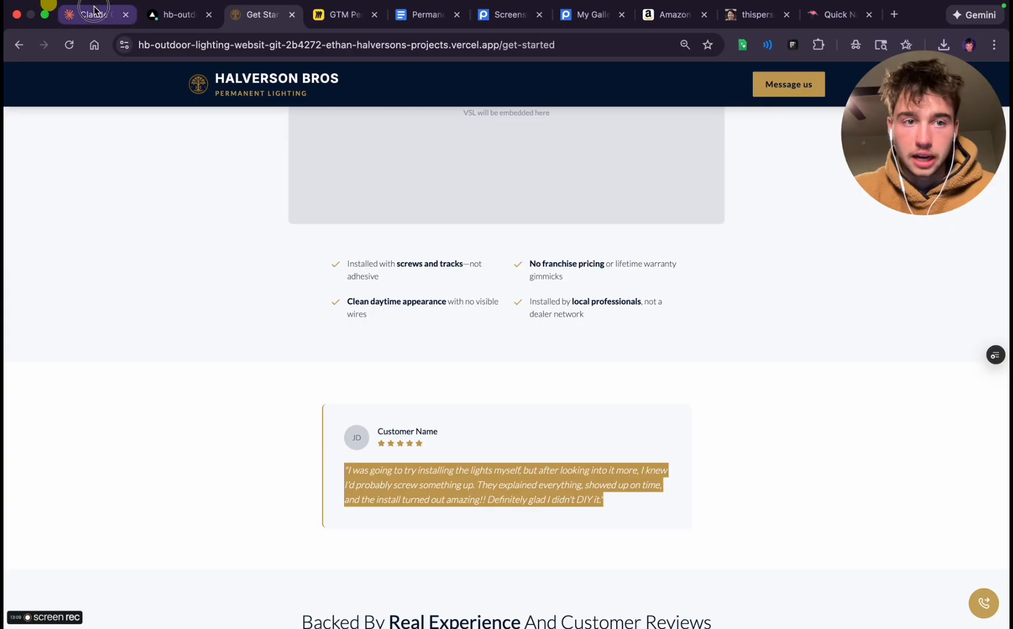
Paste the copied testimonial quote after "that says -" in the Claude Code prompt, close its quotation marks and add a blank line
left_click(93, 14)
key("super+v")
key("shift+Return")
key("shift+Return")
type("\"")
key("BackSpace")
key("BackSpace")
key("BackSpace")
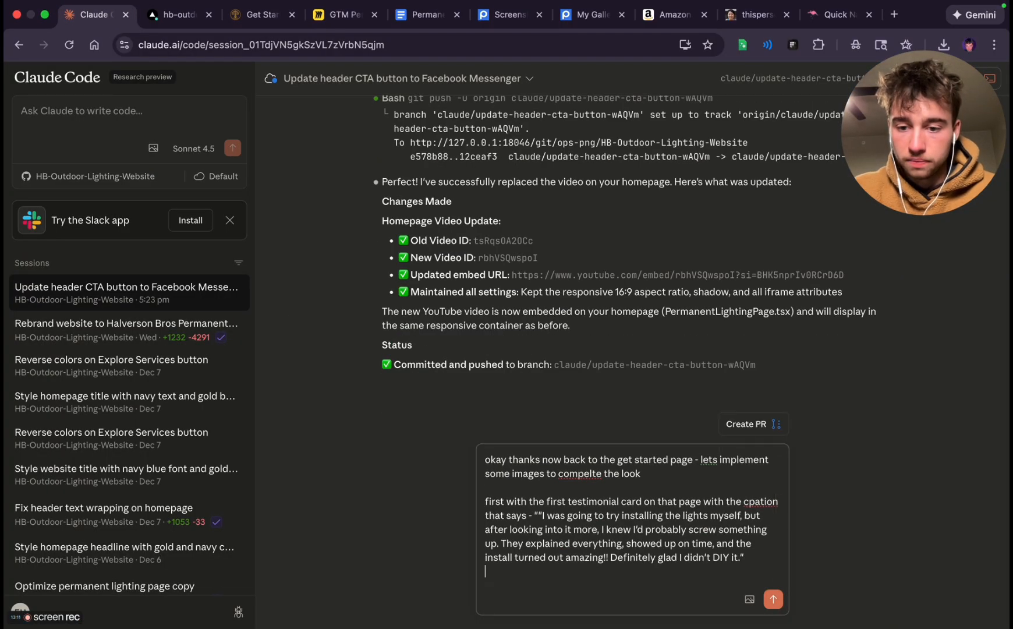
key("shift+Return")
key("shift+Return")
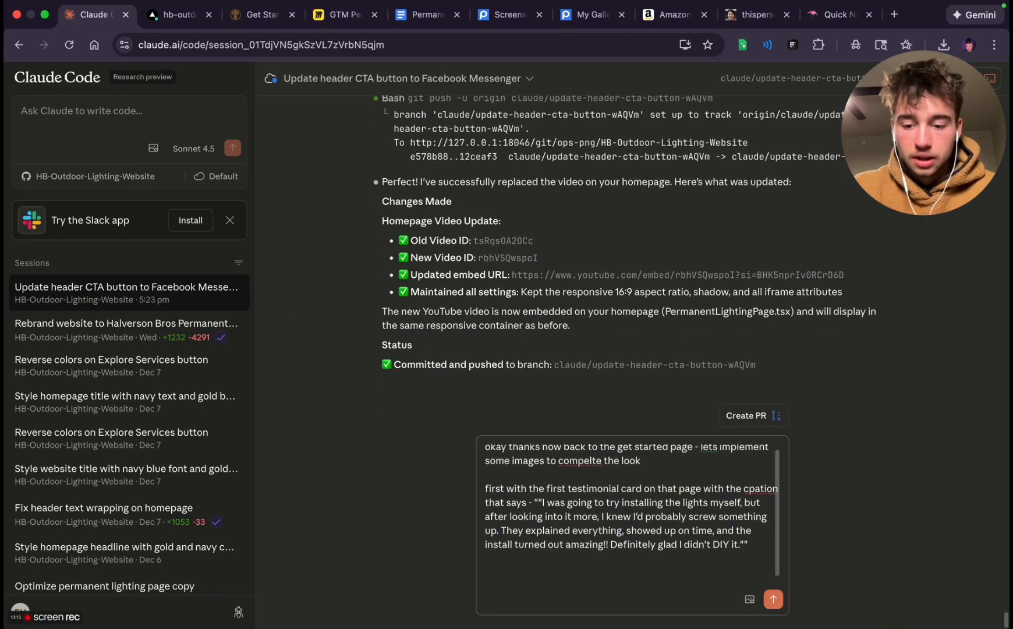
Add "Please make the name" to the prompt, followed in quotation marks by the first random name copied from the name generator
type("Please make the name")
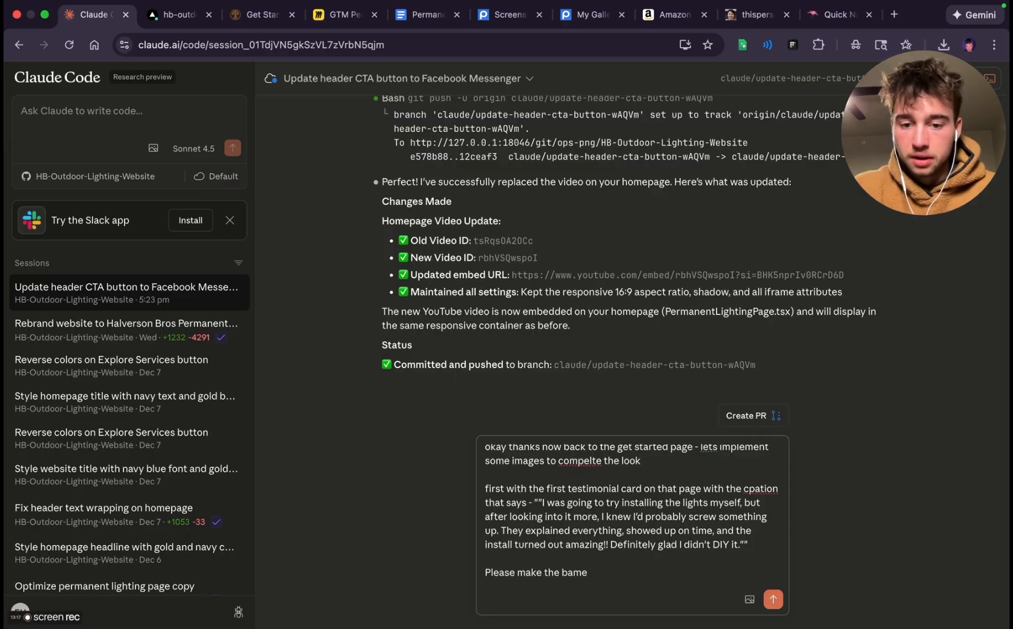
left_click(838, 15)
right_click(493, 222)
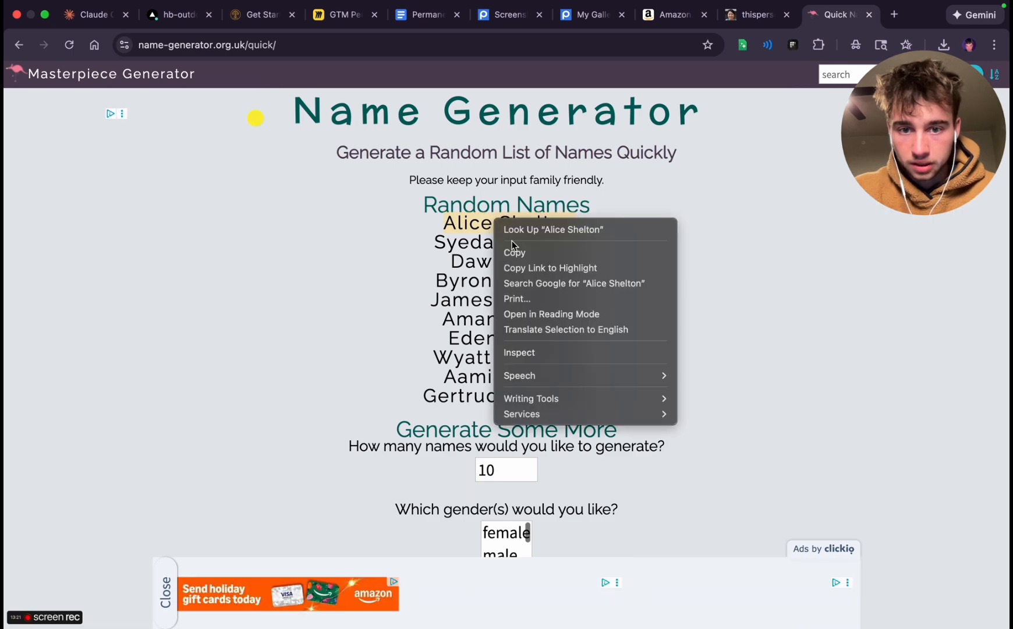
left_click(513, 252)
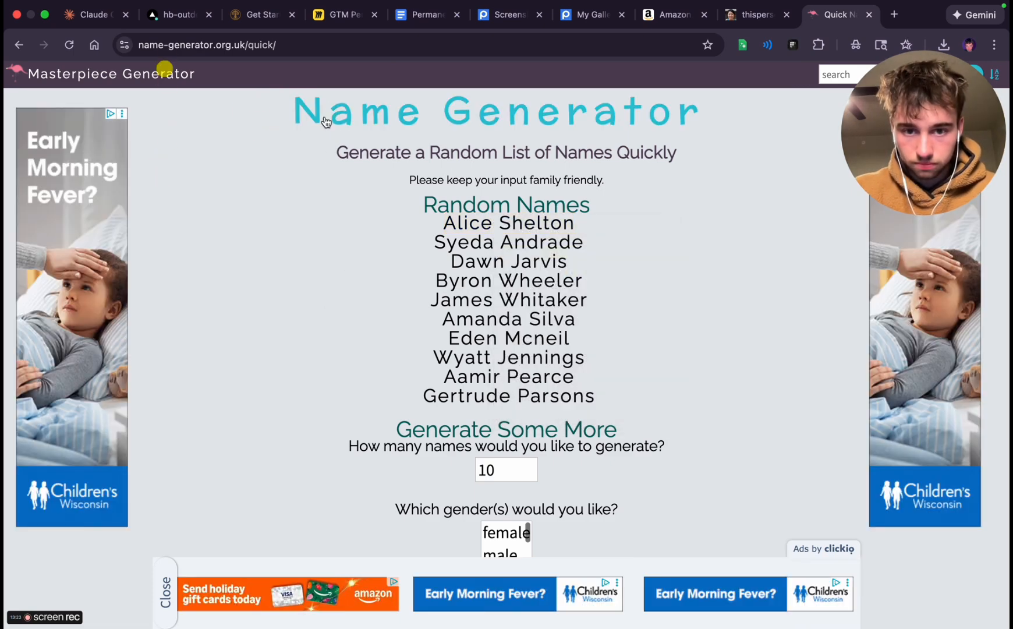
left_click(93, 18)
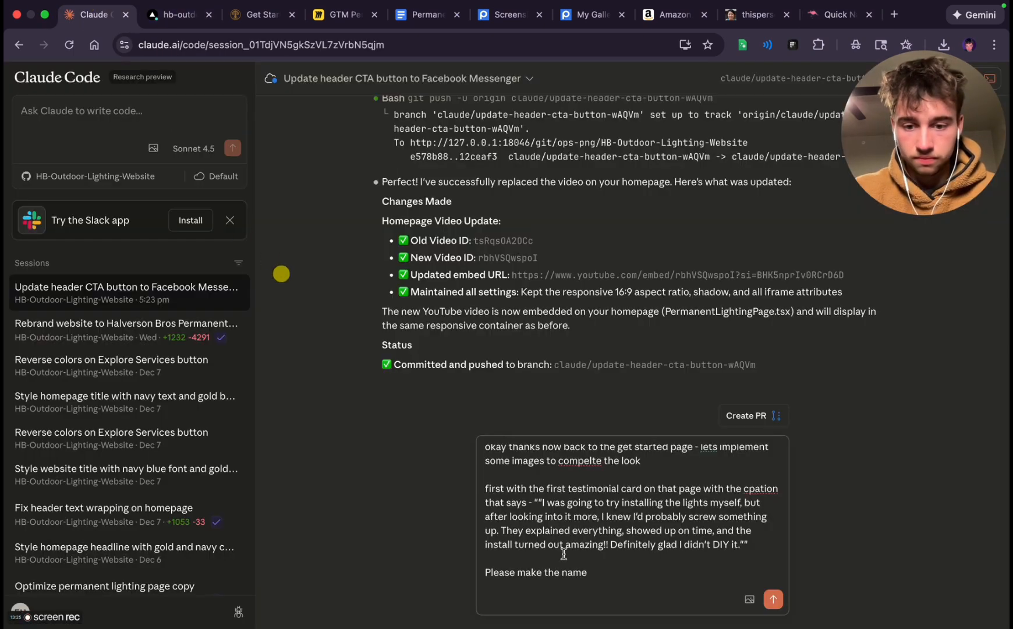
type("\"")
key("super+v")
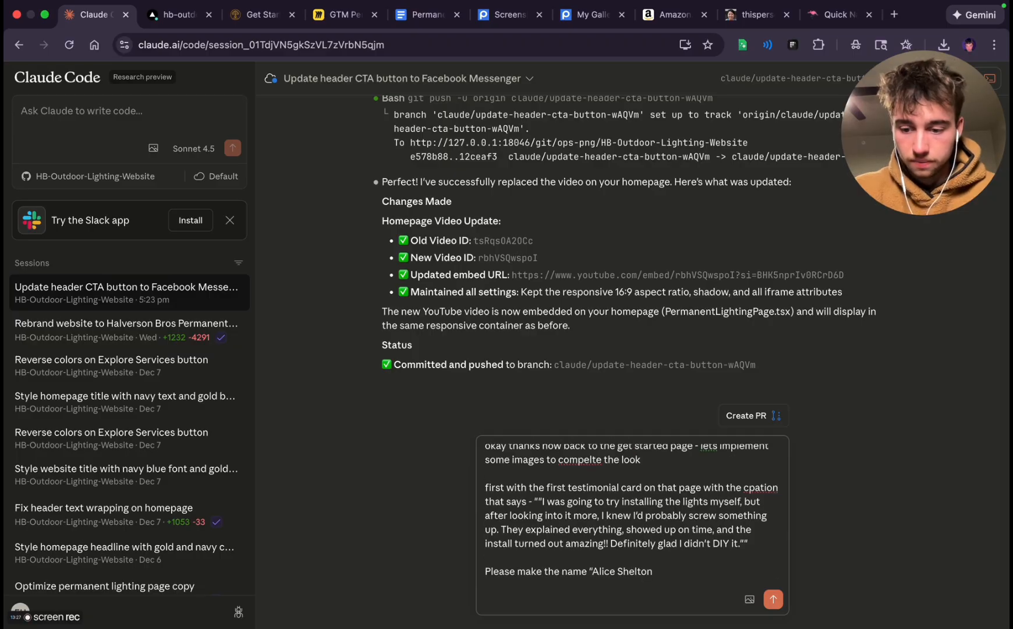
type("\"")
Add the line "and make the image this" to the prompt and find the uploaded portraits in the full Postimages gallery
key("shift+Return")
type("and make the image this “")
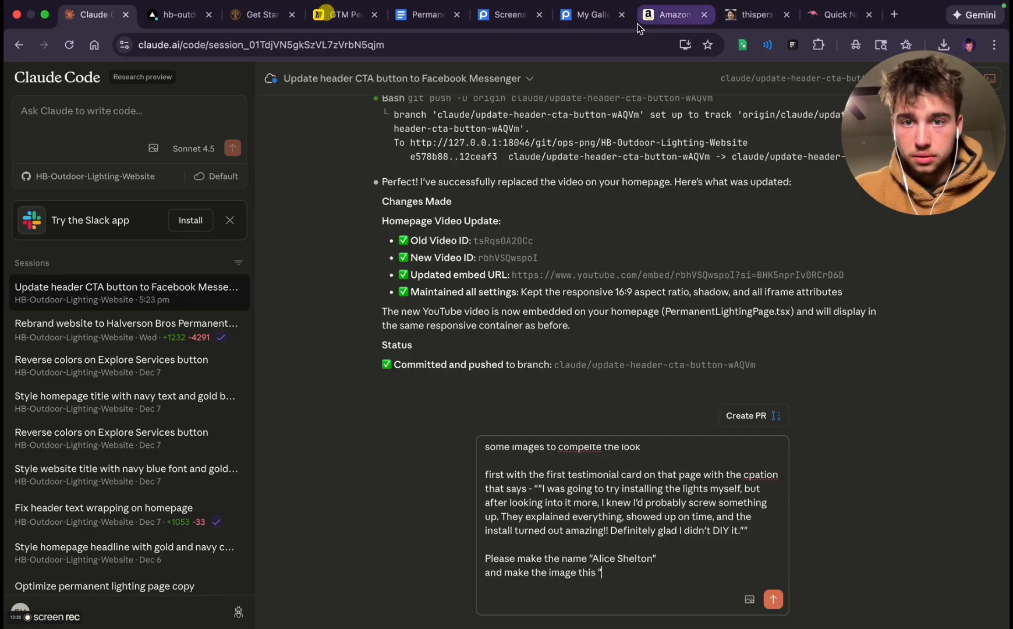
left_click(594, 16)
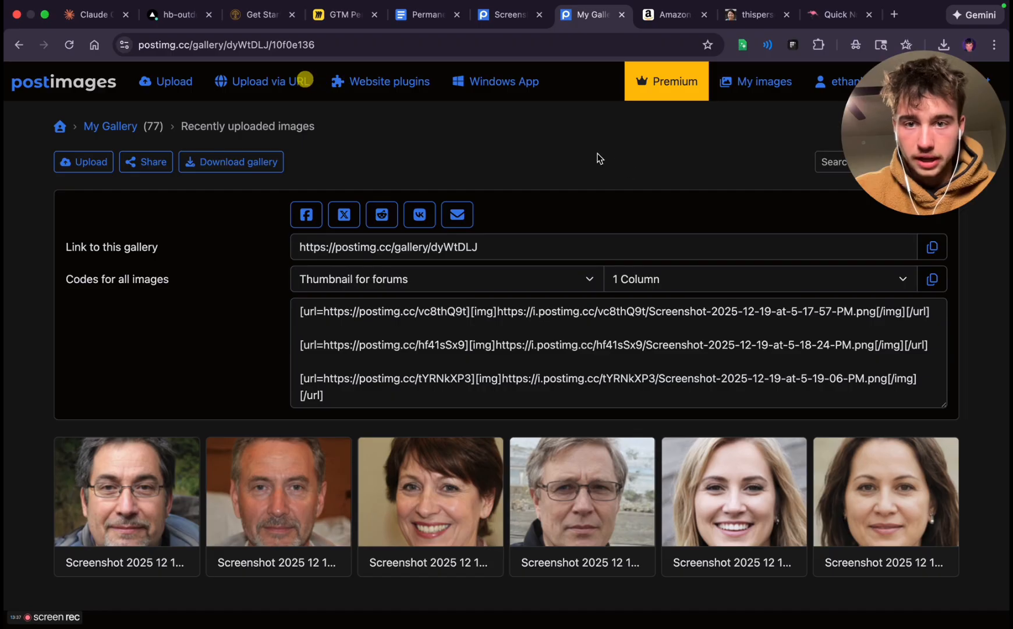
left_click(105, 127)
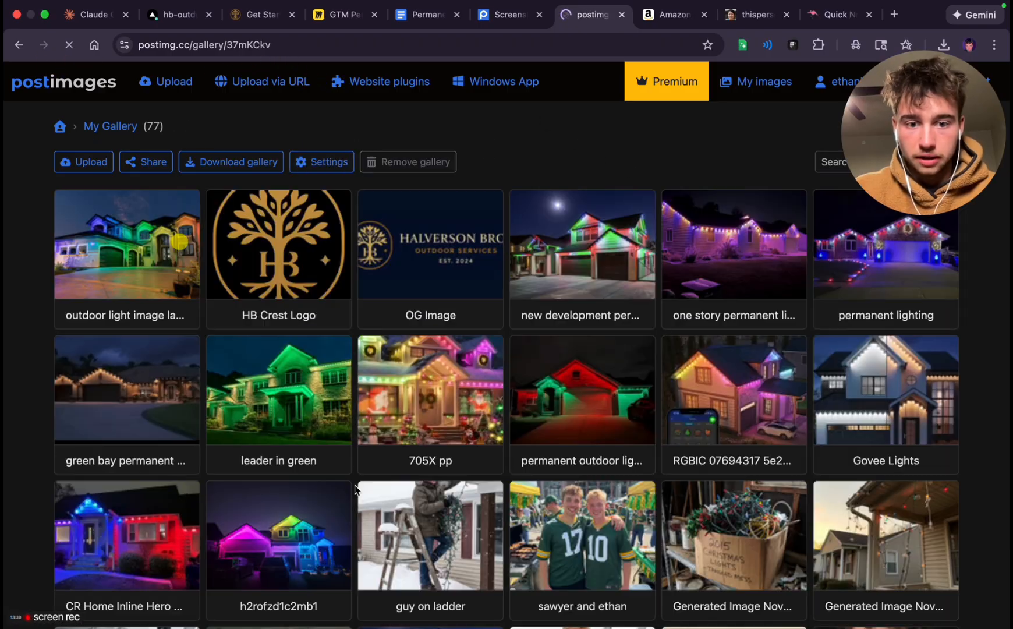
scroll(363, 484, "down", 20)
scroll(361, 483, "up", 1)
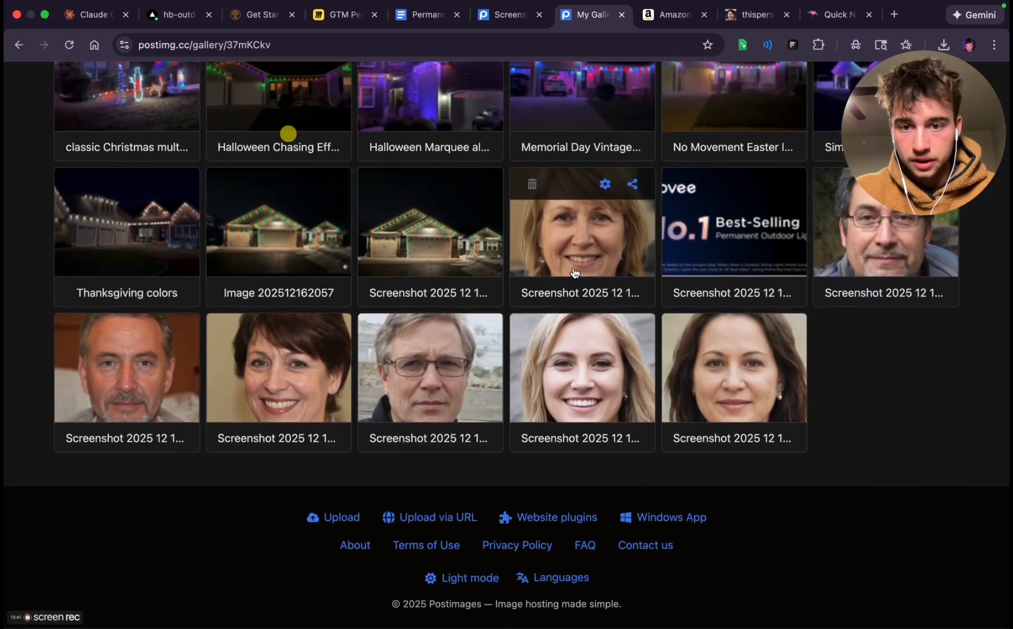
left_click(635, 183)
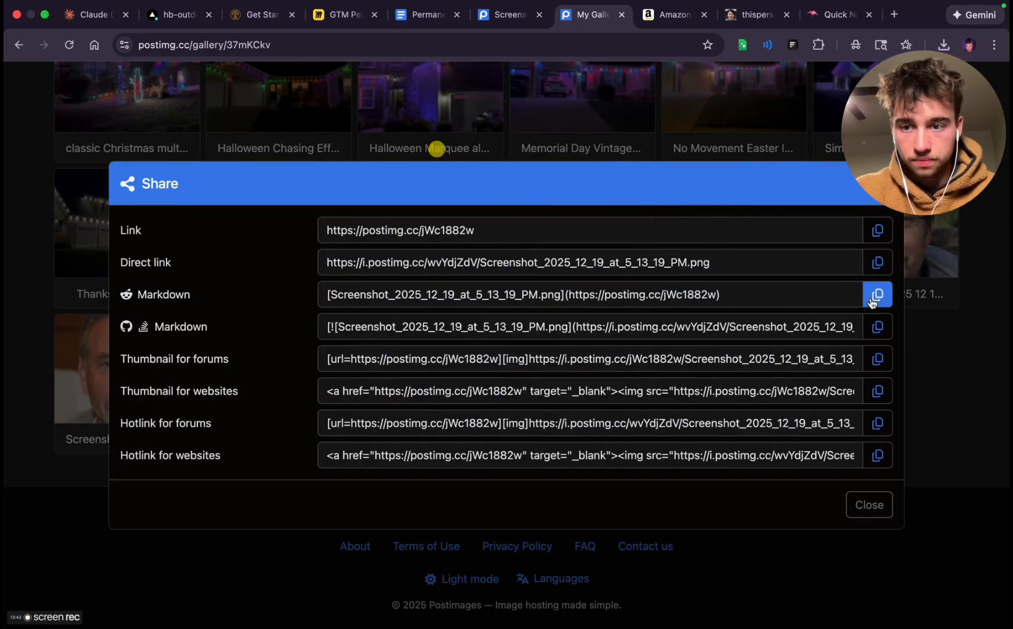
left_click(878, 262)
left_click(980, 355)
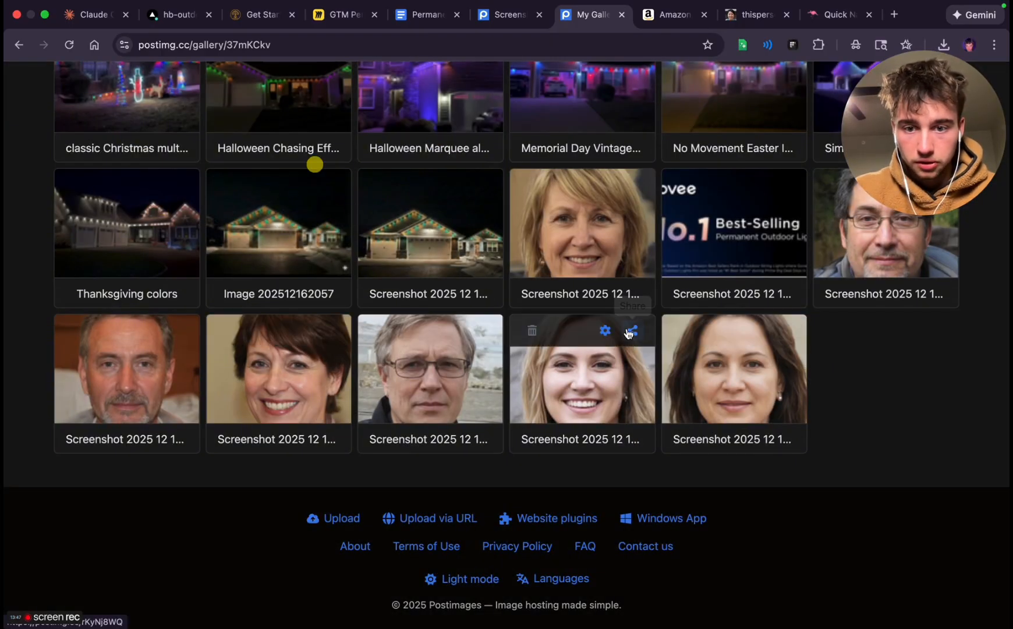
left_click(635, 328)
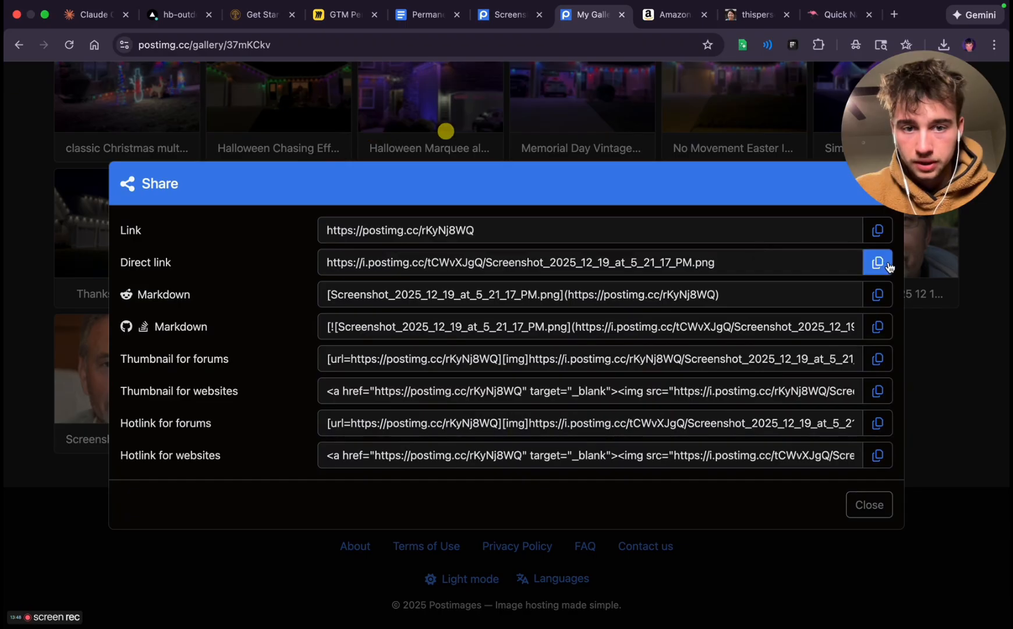
left_click(959, 360)
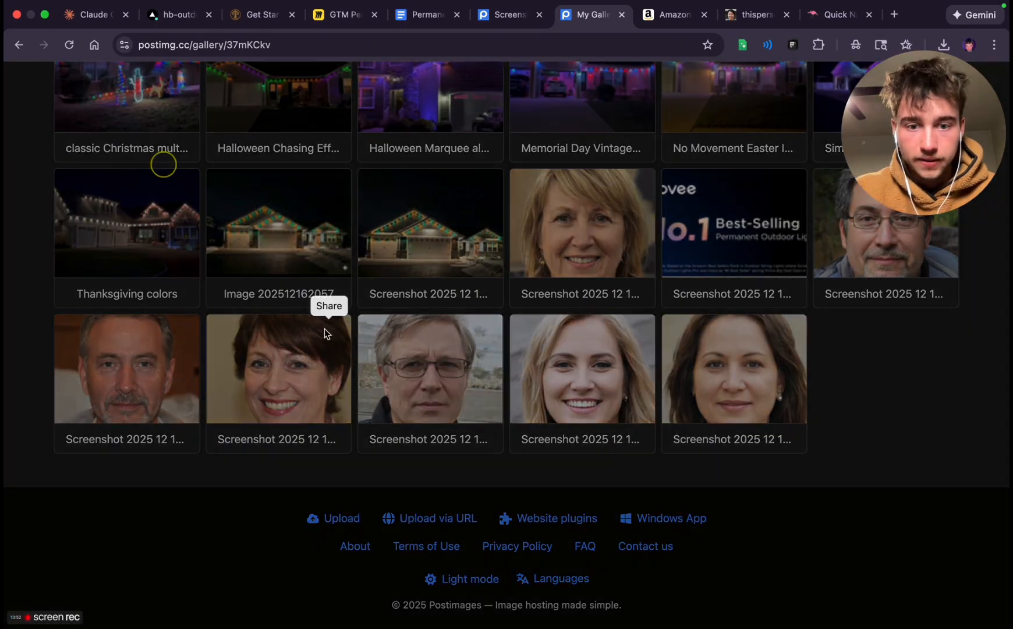
Copy the direct link of the smiling dark-haired woman's portrait and paste it inside the quotation marks in the Claude Code prompt
left_click(324, 329)
left_click(878, 262)
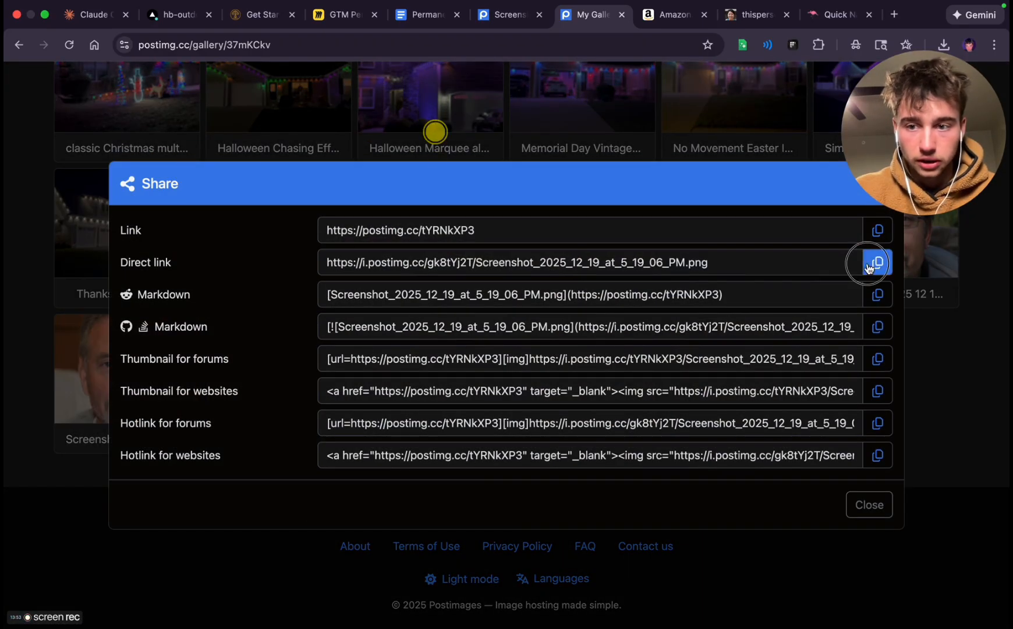
left_click(987, 340)
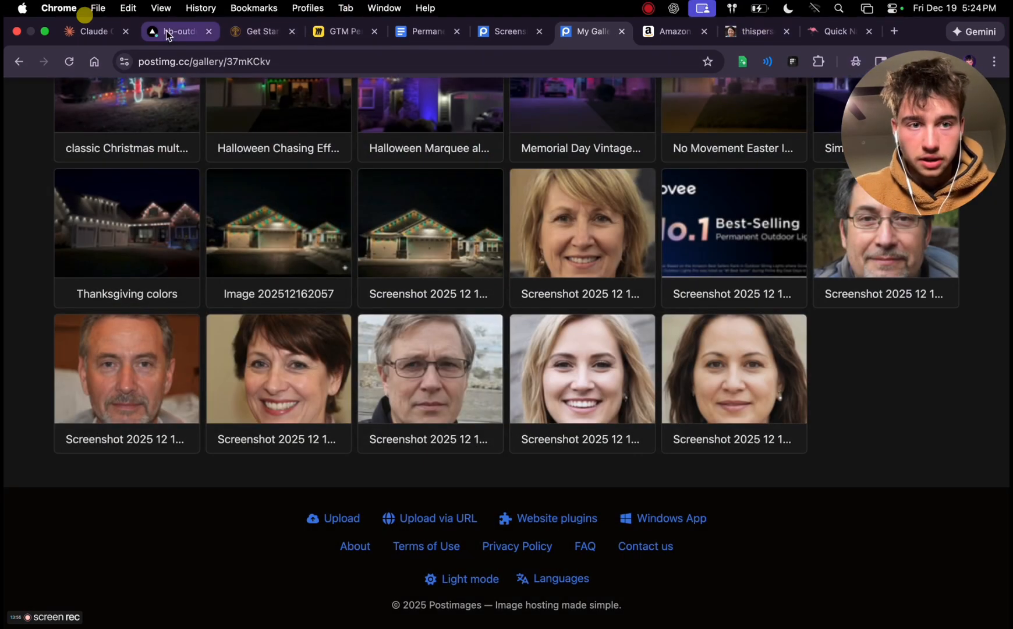
left_click(93, 32)
key("super+v")
type("\"")
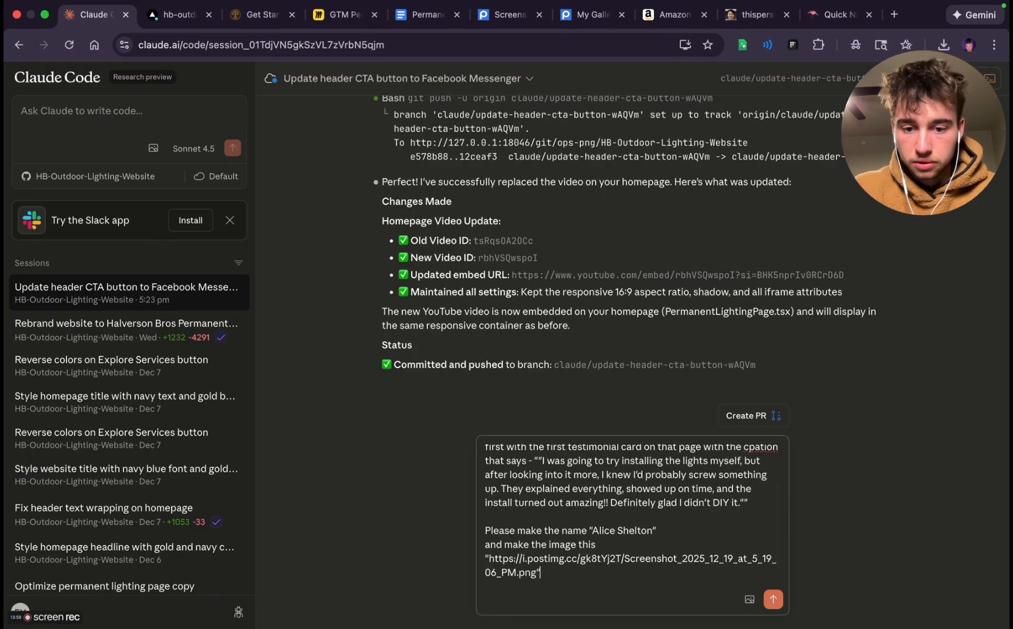
Add the instruction "please keep the image the same size" on a new prompt line, followed by a blank line
key("shift+Return")
type("pleas")
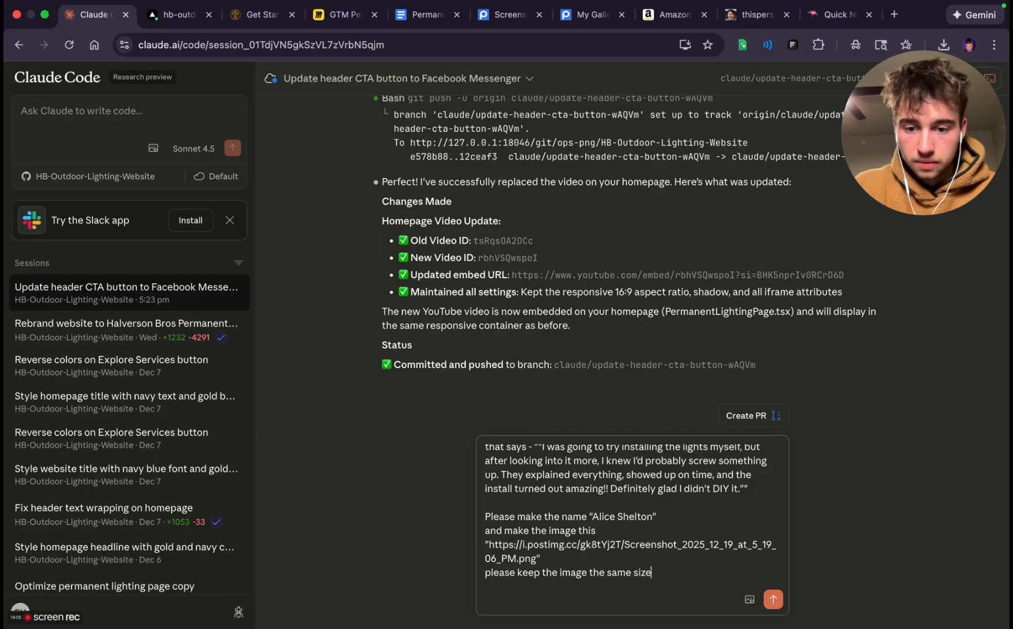
type("e keep the image the same size")
key("shift+Return")
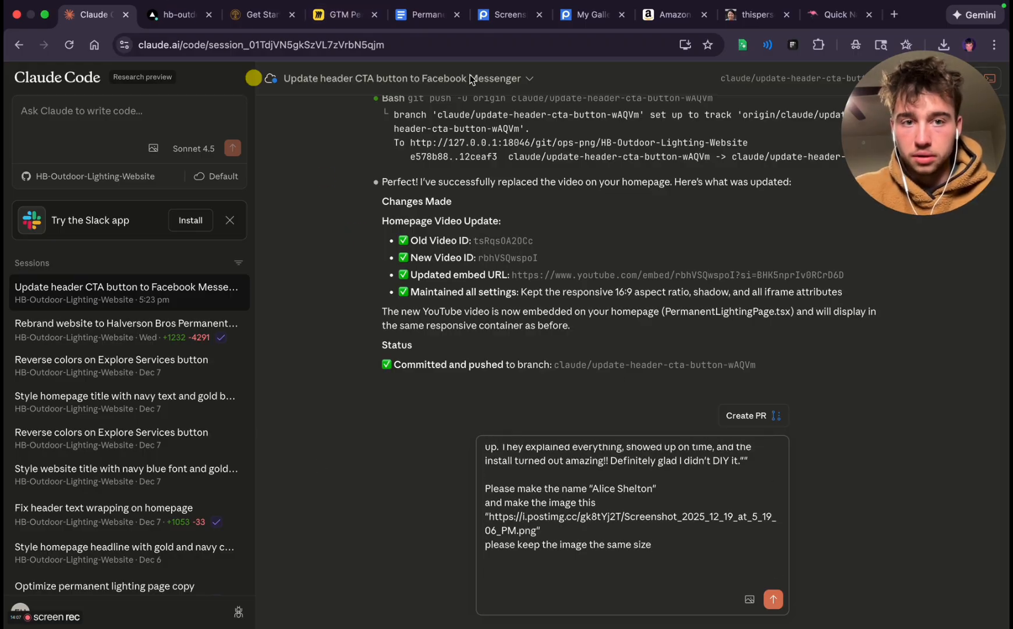
Send the first testimonial card prompt to Claude Code and check the Govee rating badge on the Get Started page meanwhile
left_click(774, 599)
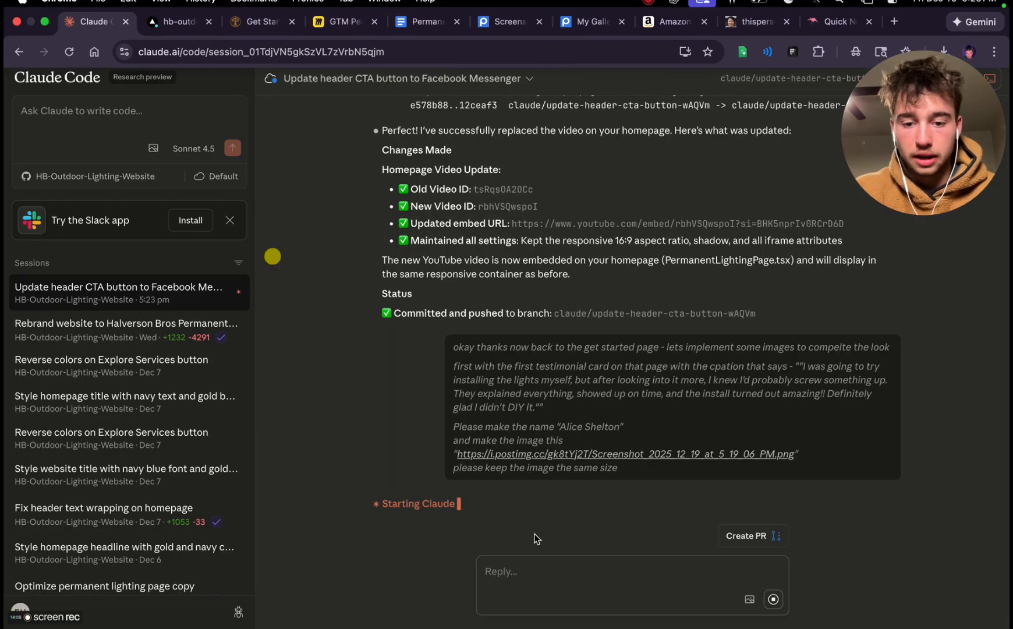
left_click(259, 14)
scroll(492, 419, "down", 7)
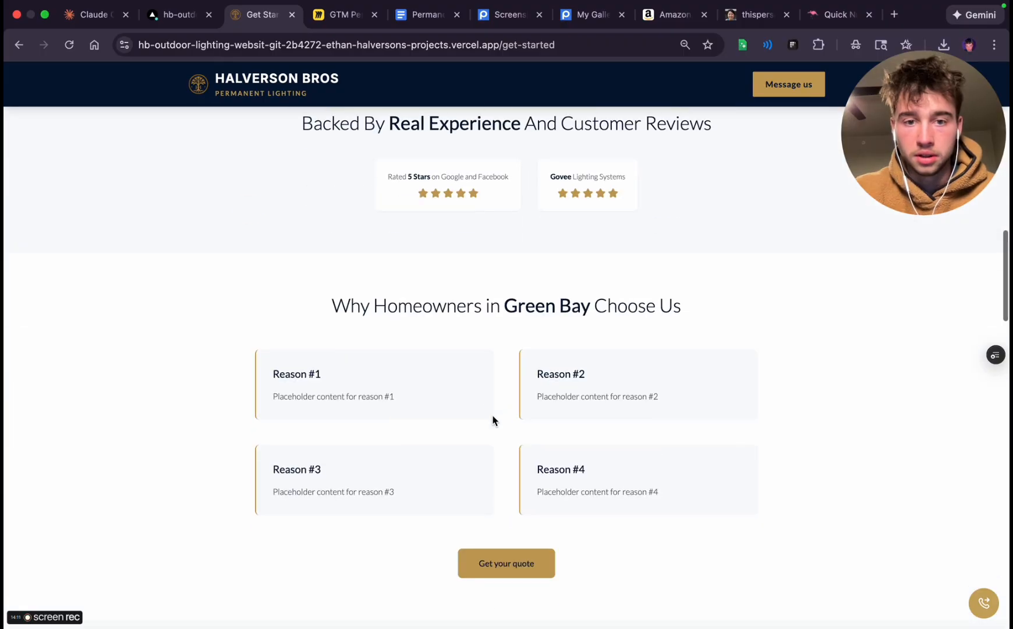
scroll(493, 419, "up", 3)
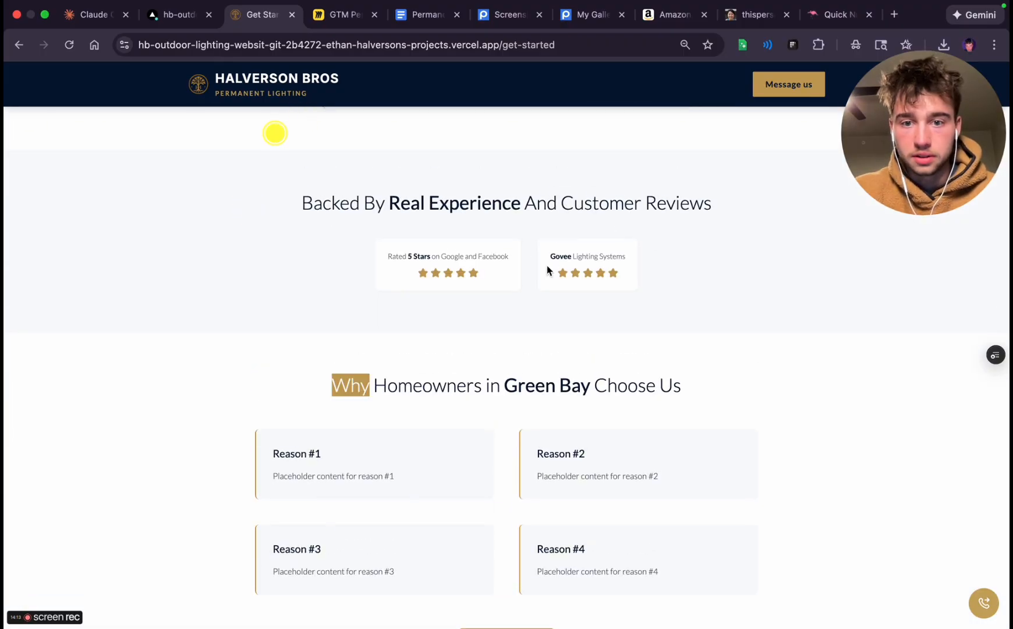
left_click_drag(554, 255, 593, 276)
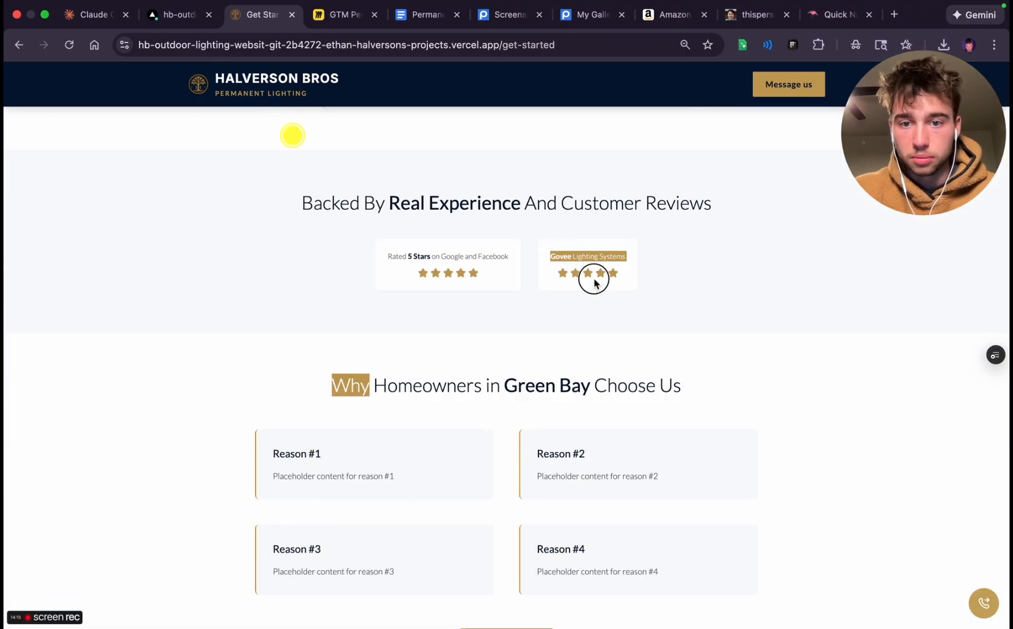
left_click(623, 285)
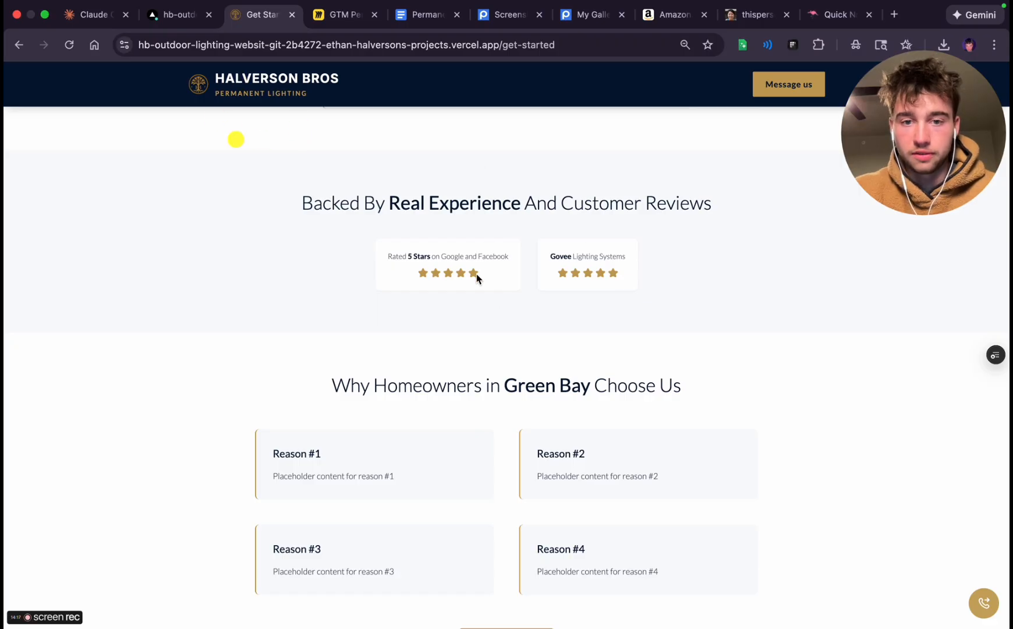
left_click(87, 14)
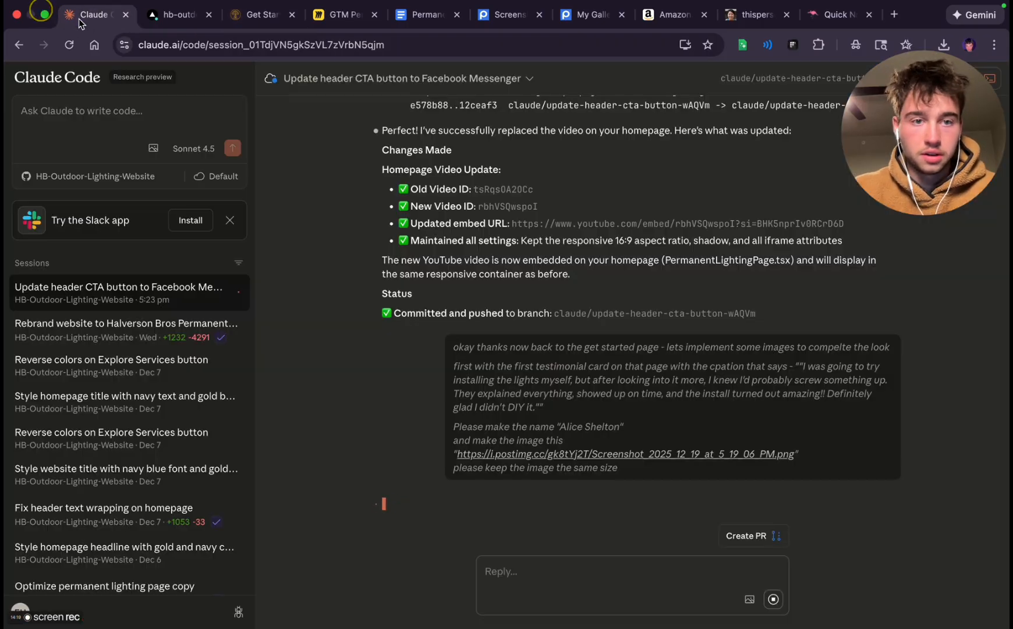
Review the Get Started page from the rating badges through the reasons, image placeholders, neighbor testimonials, contact form and FAQ
left_click(260, 15)
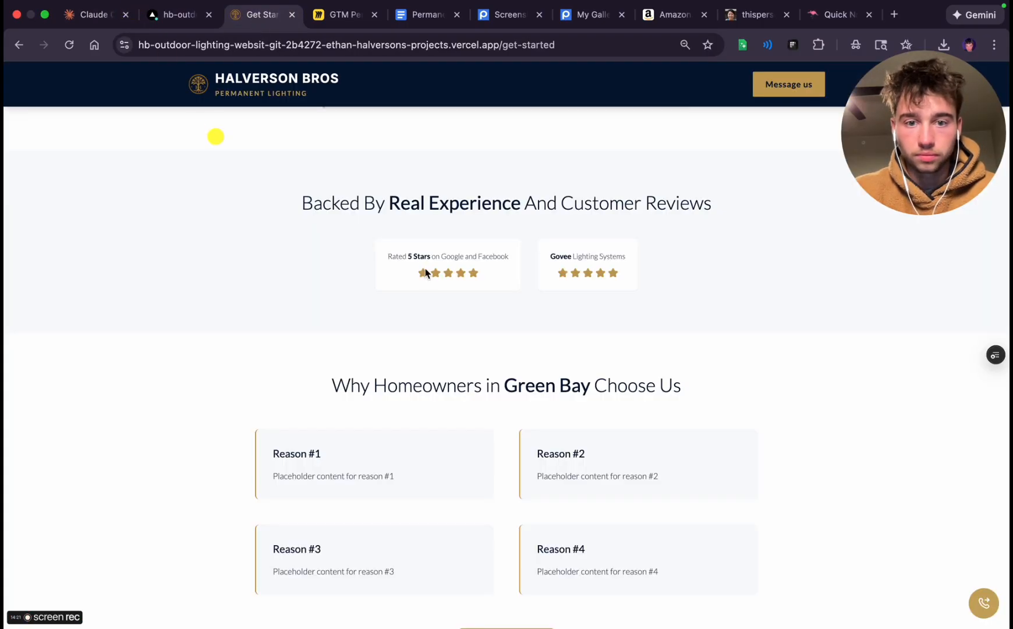
left_click_drag(395, 258, 476, 275)
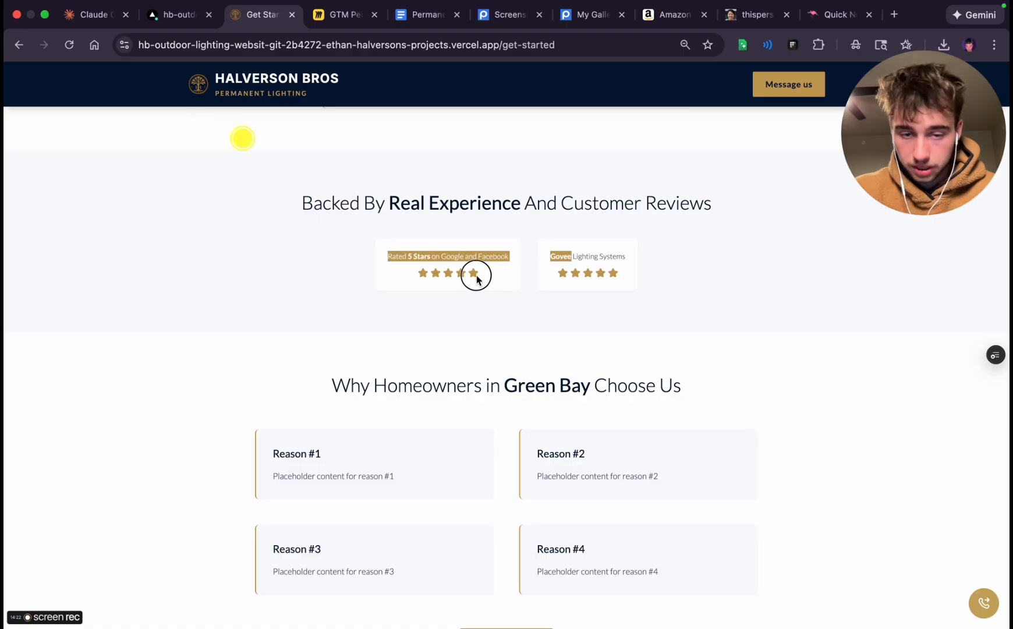
double_click(446, 272)
left_click(408, 258)
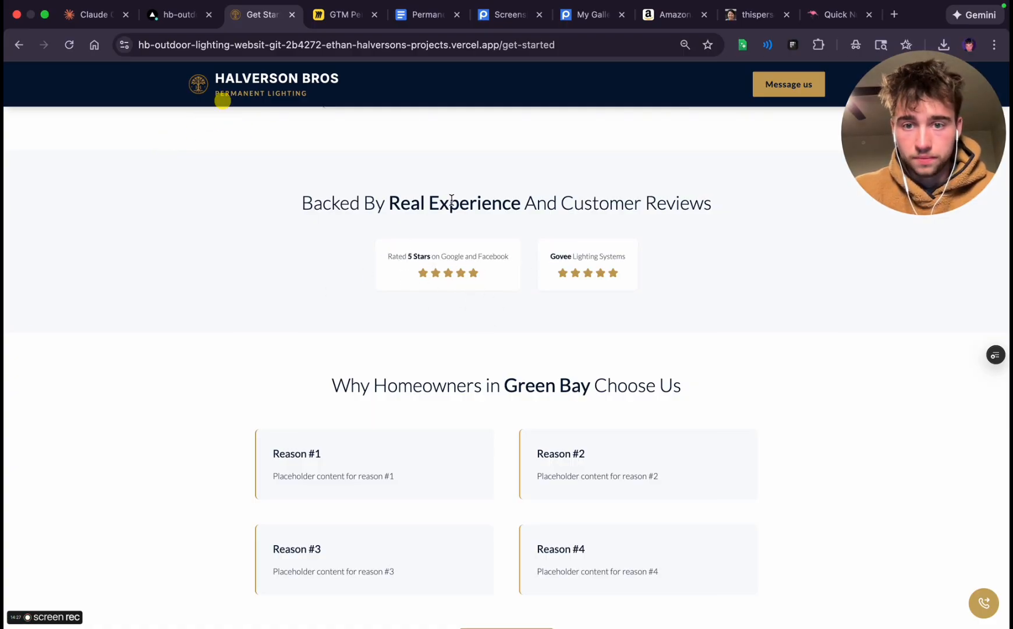
scroll(444, 257, "up", 5)
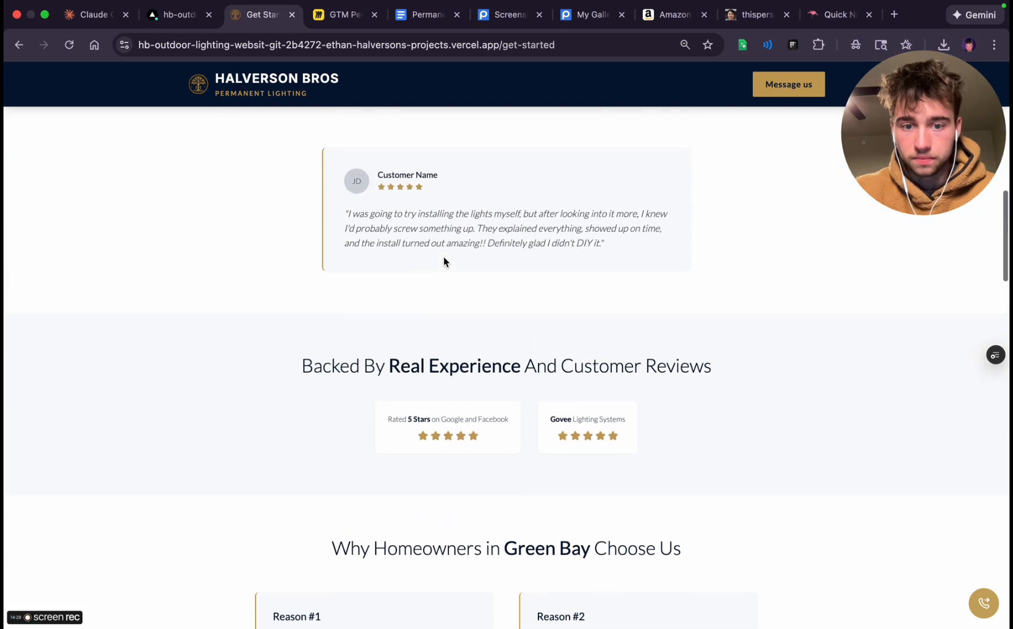
scroll(377, 499, "down", 12)
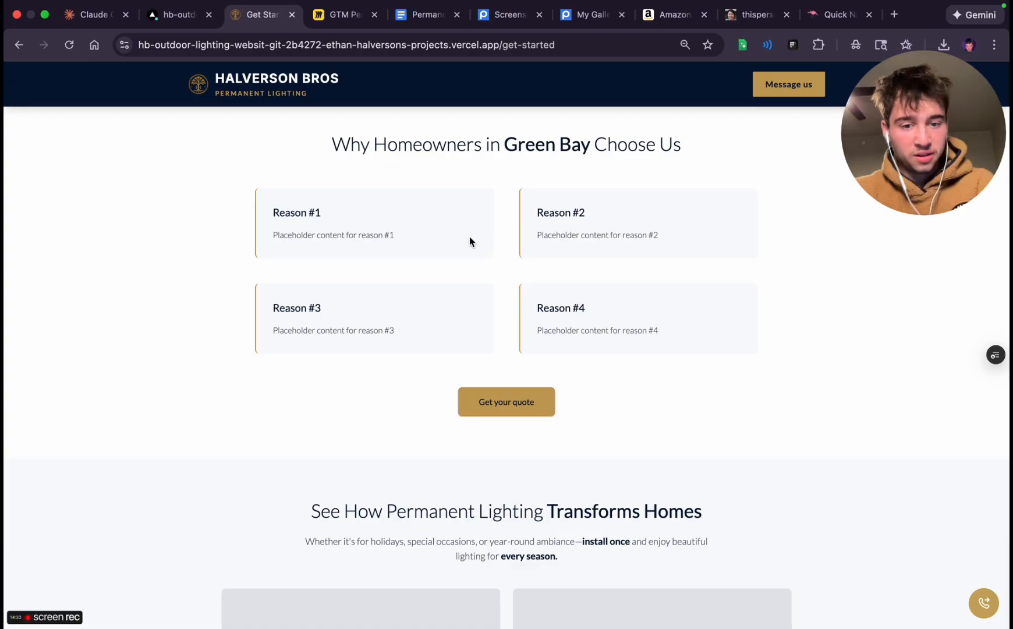
scroll(471, 241, "down", 10)
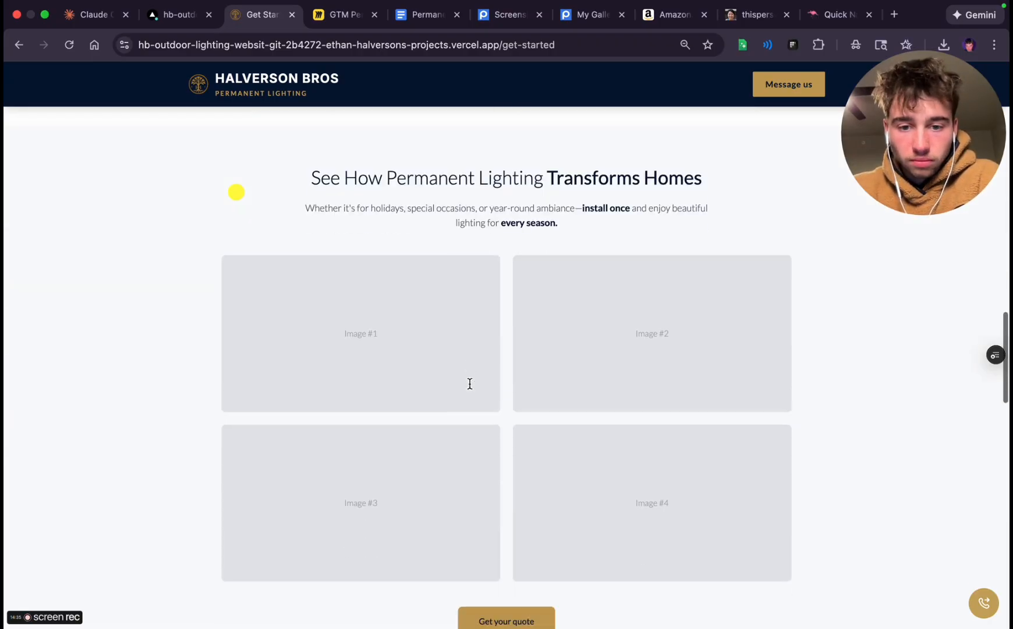
scroll(468, 388, "down", 15)
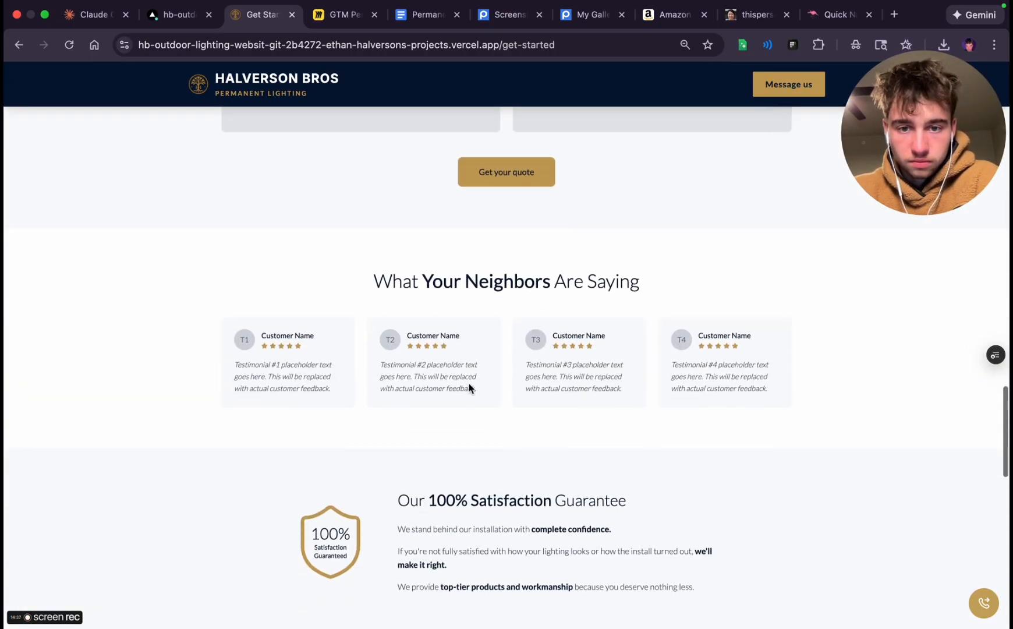
scroll(469, 383, "down", 16)
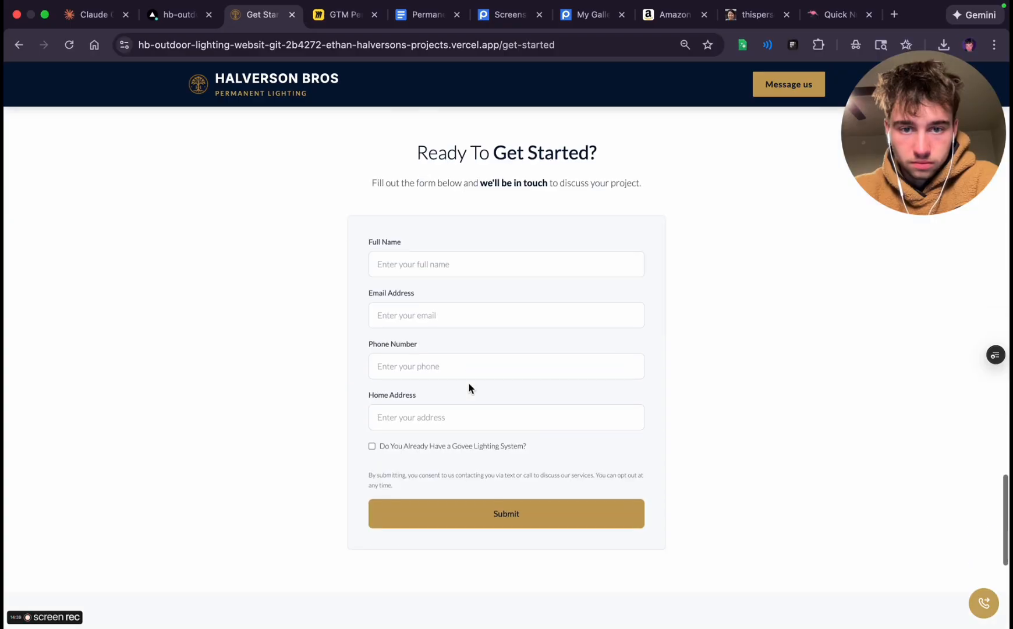
scroll(469, 385, "down", 6)
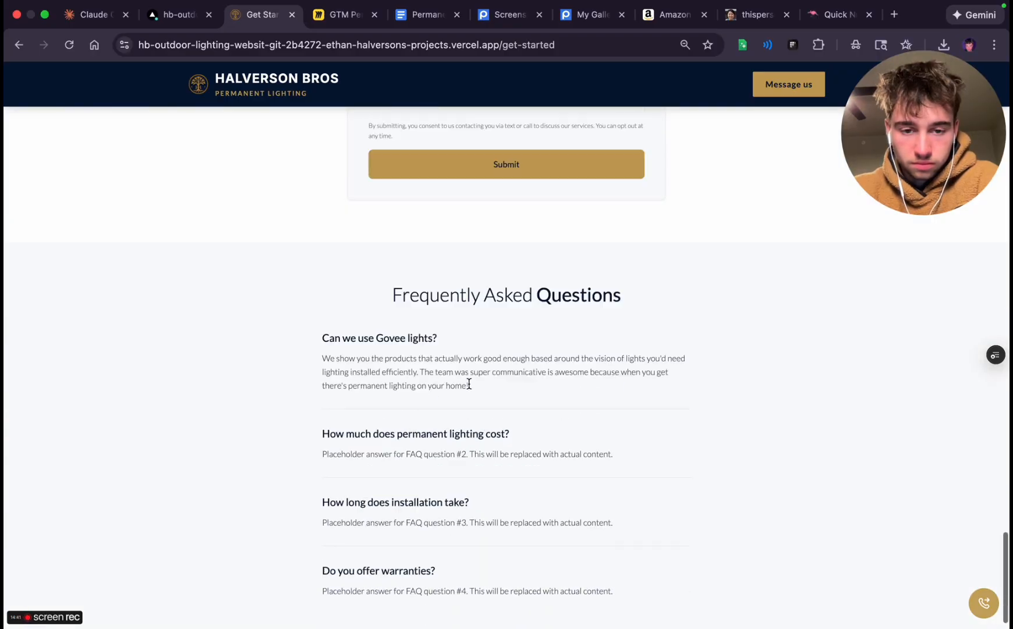
scroll(469, 385, "up", 20)
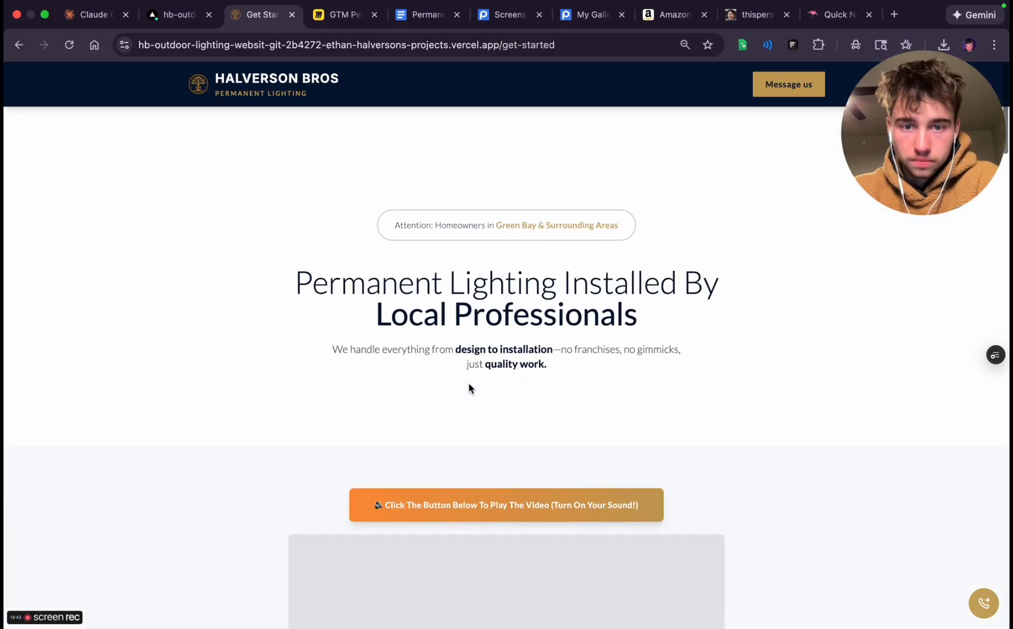
Draft a new Claude Code prompt reading "For the rest of the testimonials lets add in the images and names aswell"
left_click(92, 15)
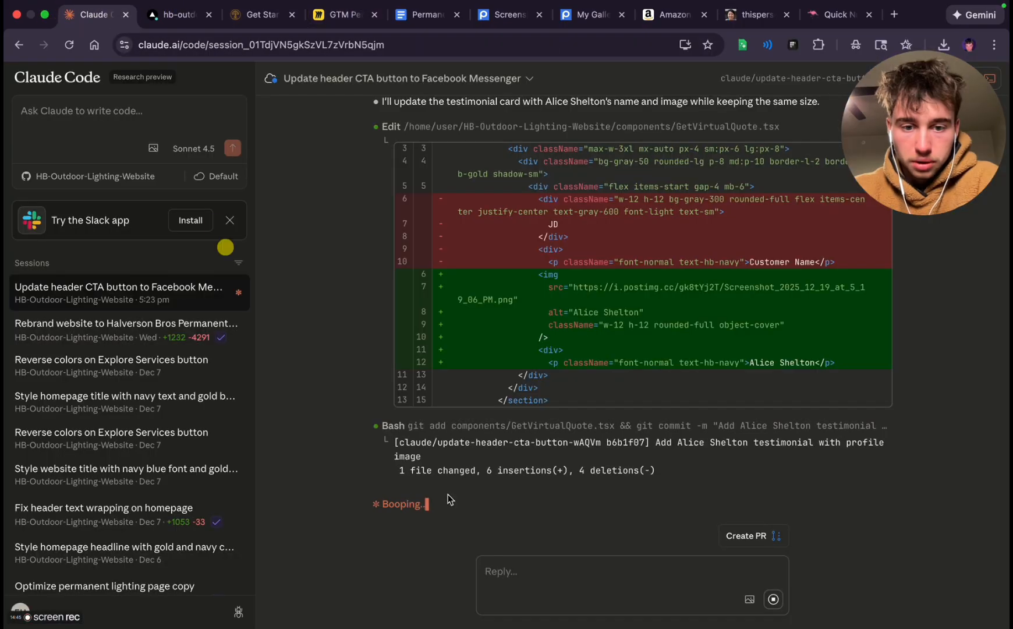
left_click(571, 567)
type("For the r")
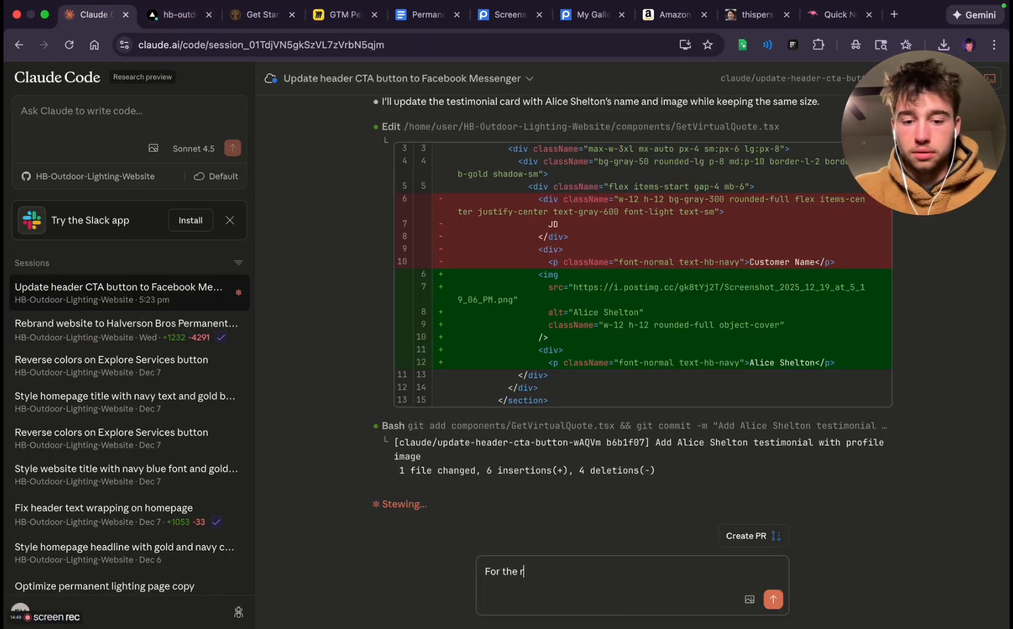
type("est of the testimonials let")
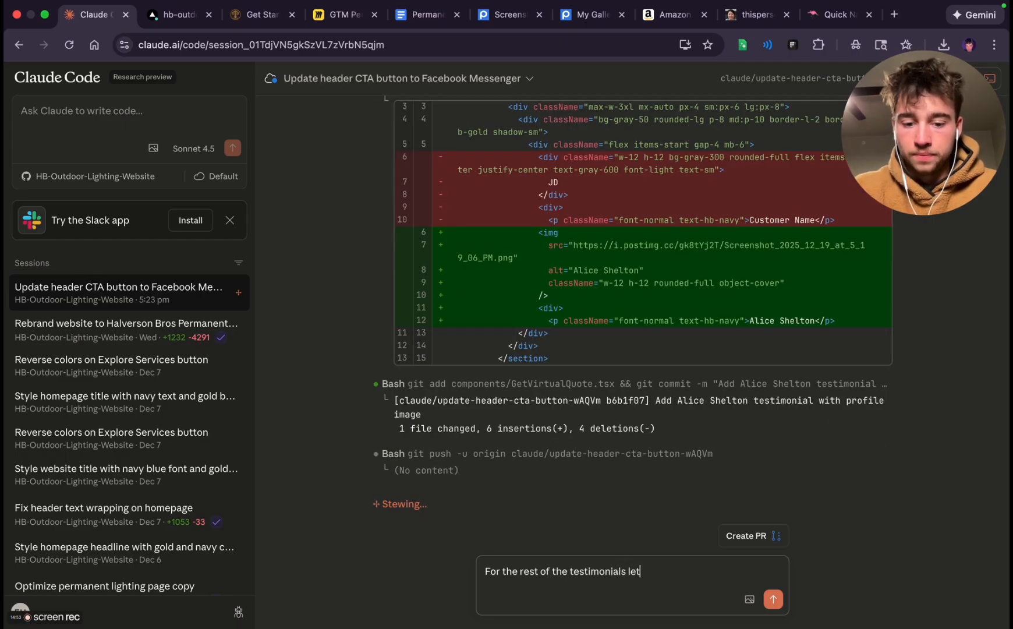
type("s genera")
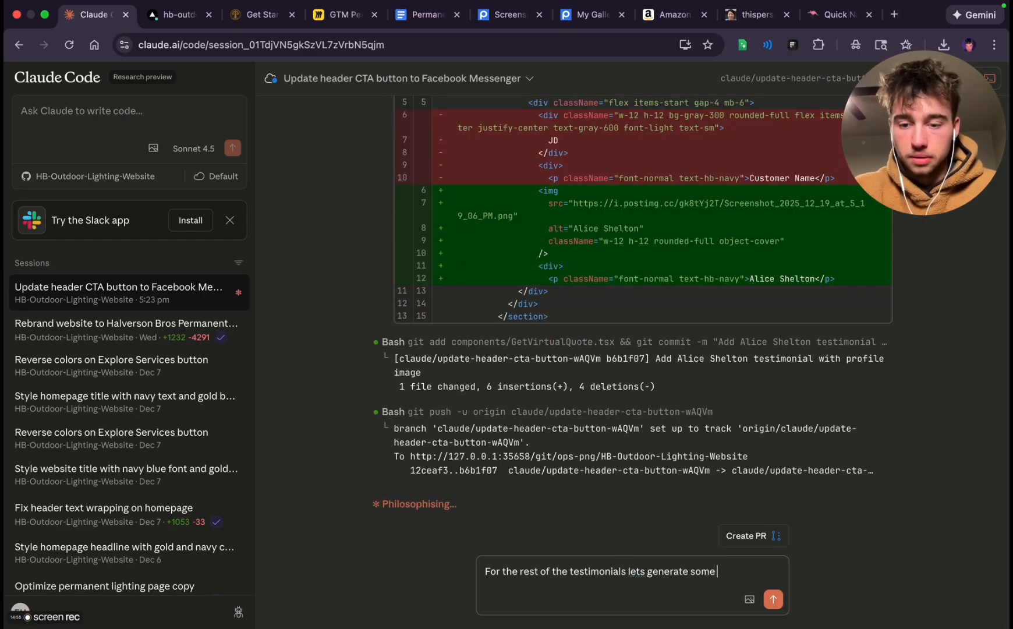
type("te some")
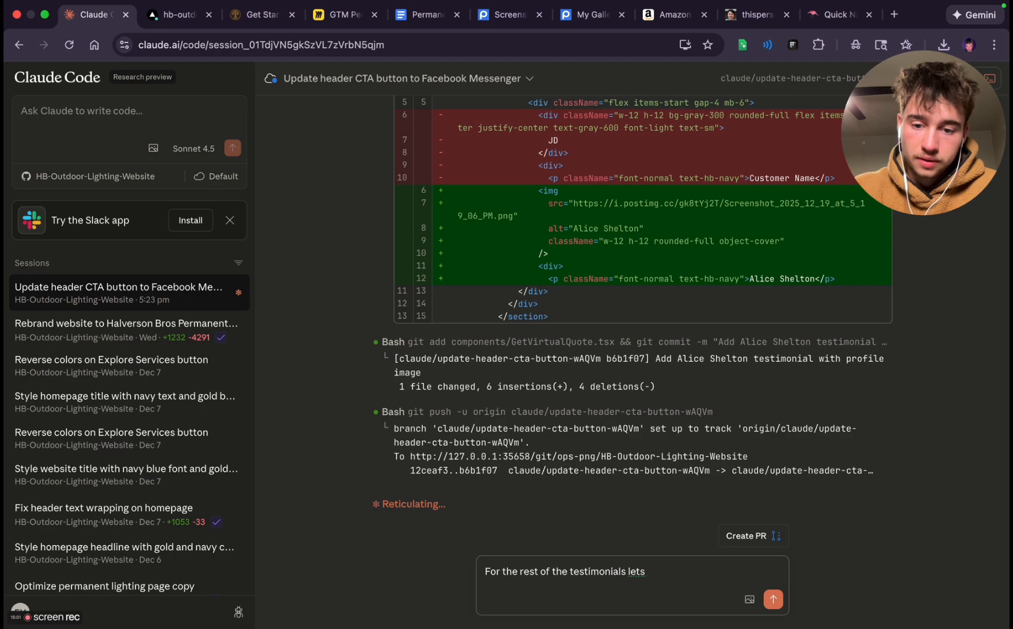
type("imag")
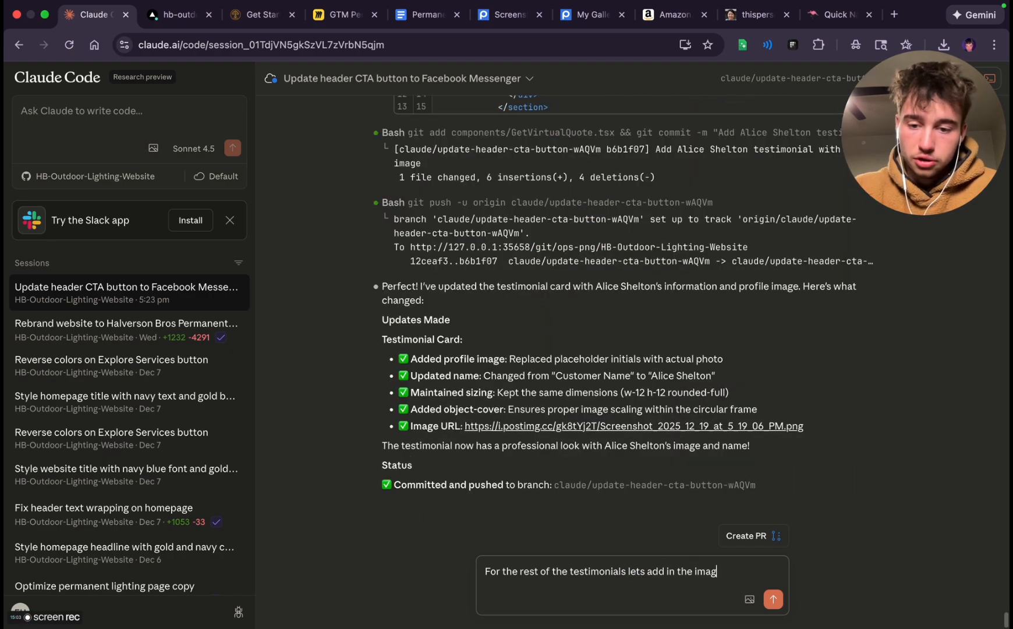
type("es and names")
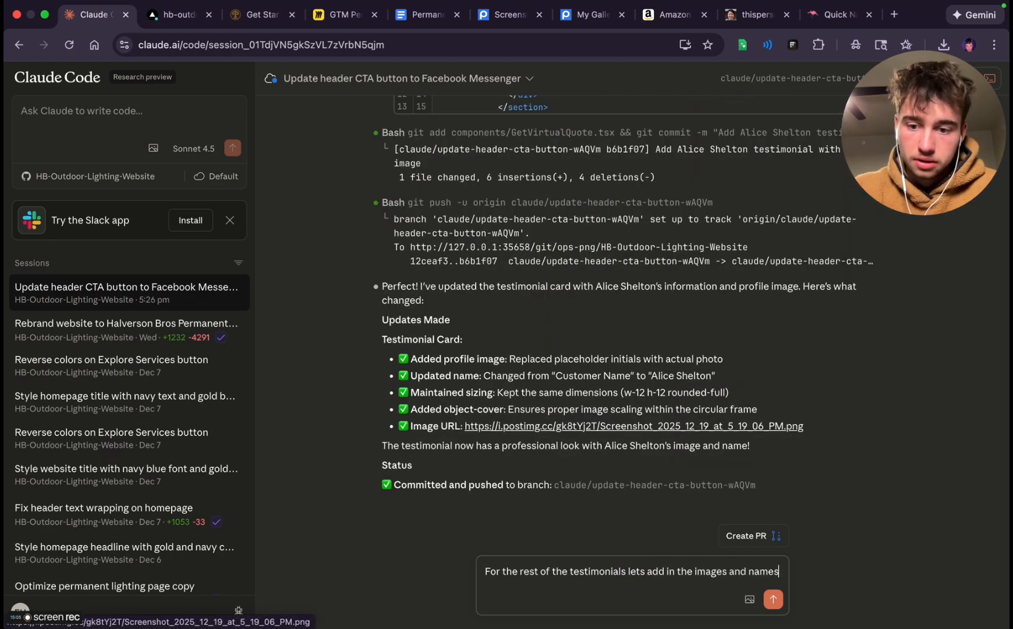
type(" aswell")
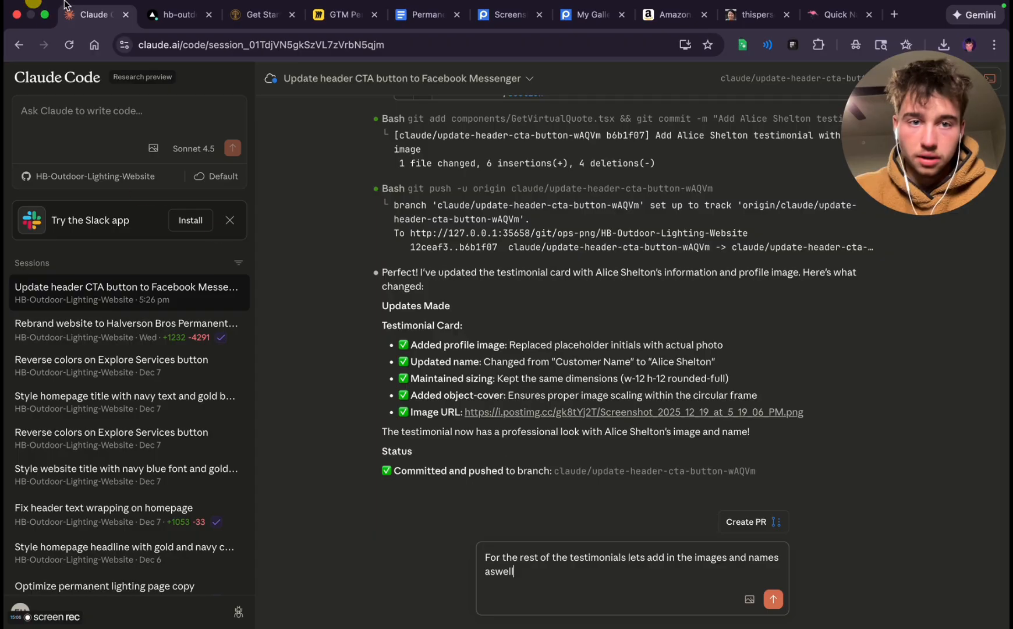
Open the preview site of the newest hb-outdoor-lighting-website deployment in Vercel and go to its Get Started page
left_click(190, 12)
left_click(388, 84)
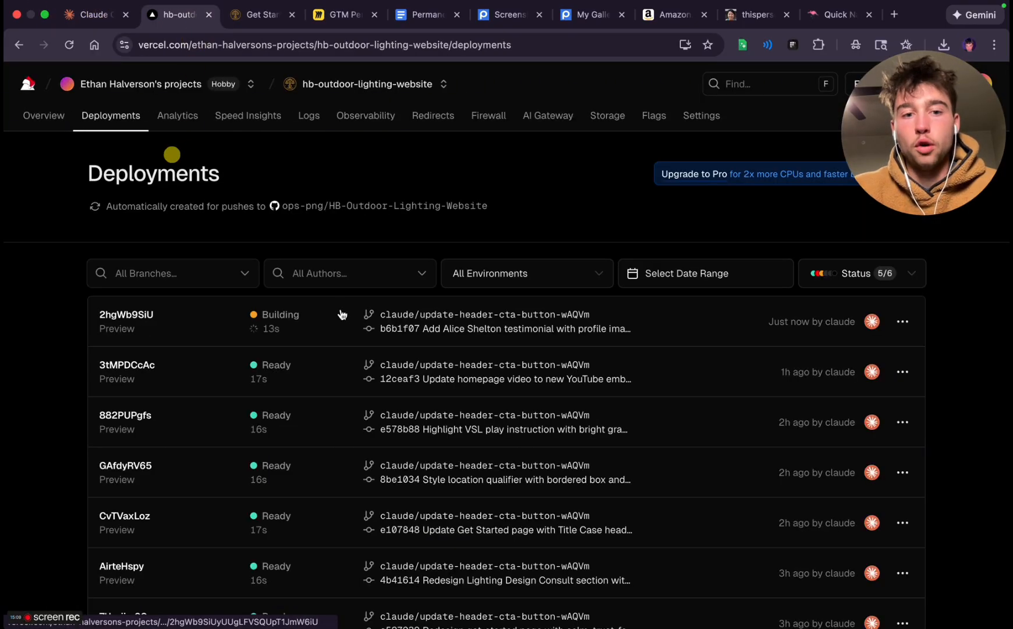
left_click(313, 332)
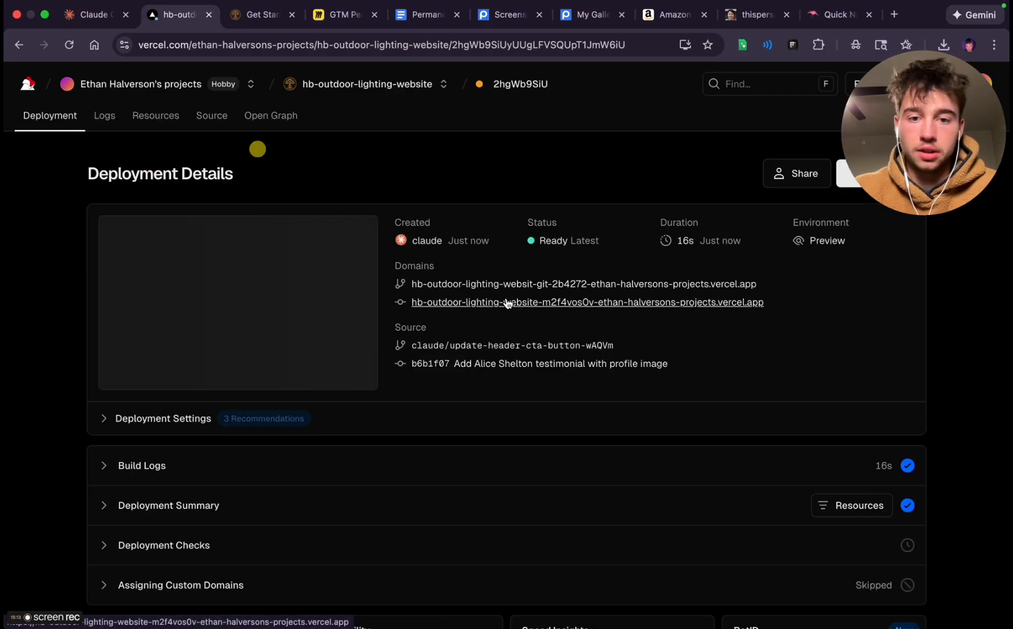
left_click(506, 301)
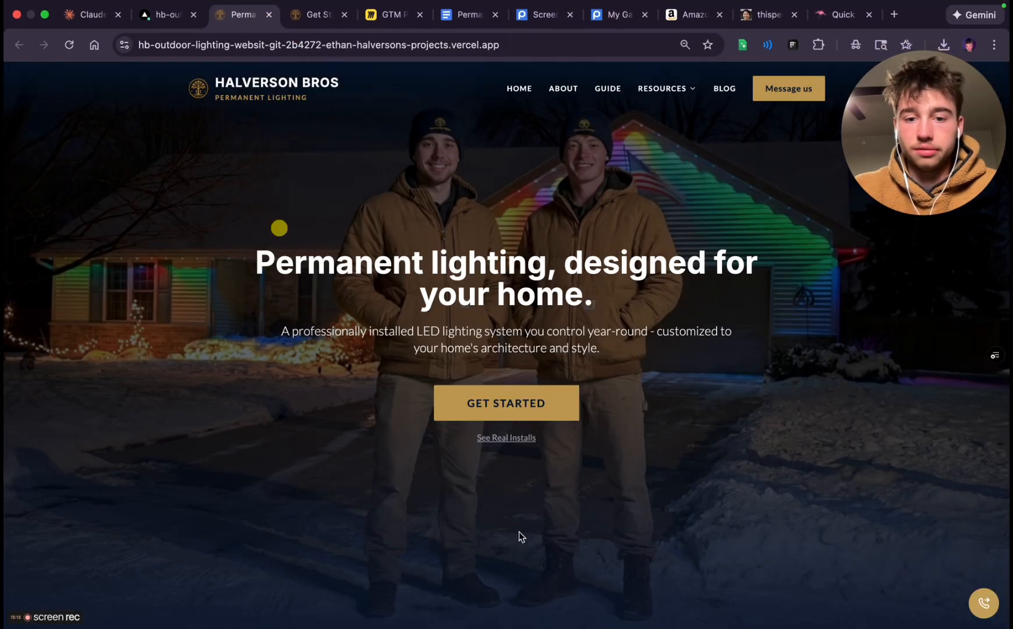
left_click(495, 412)
Inspect the portrait and customer name on the first testimonial card up close
scroll(548, 356, "down", 10)
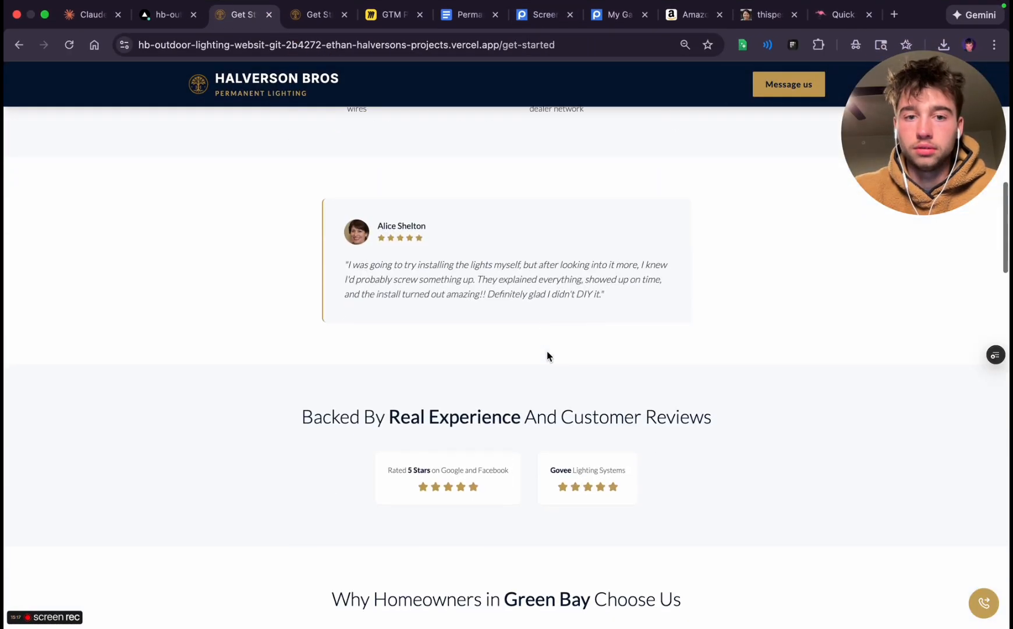
scroll(374, 218, "up", 2, "ctrl")
scroll(374, 218, "up", 5, "ctrl")
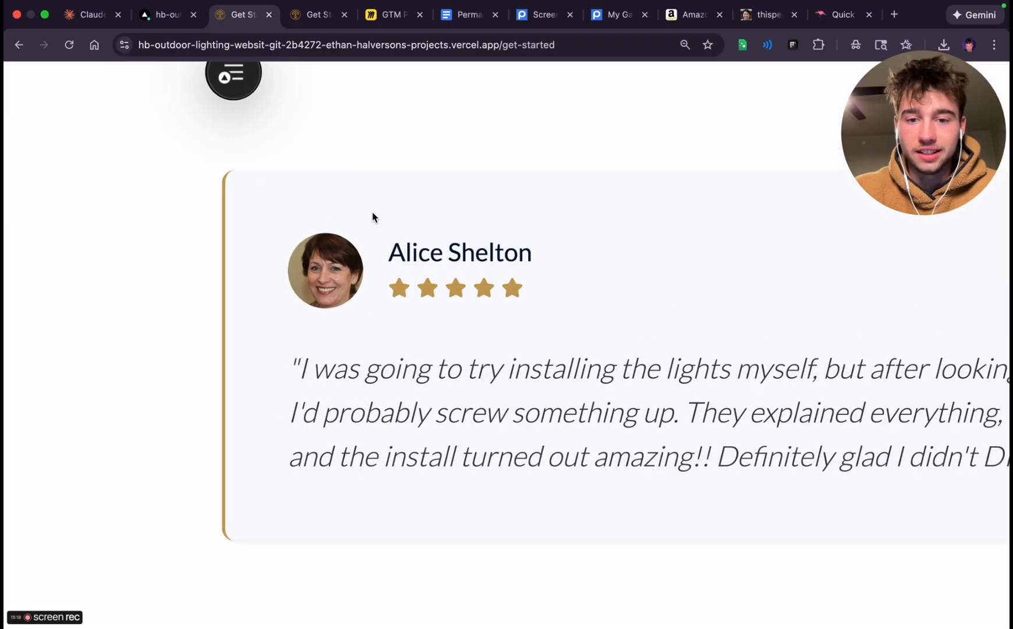
scroll(383, 288, "down", 3, "ctrl")
scroll(382, 289, "down", 2, "ctrl")
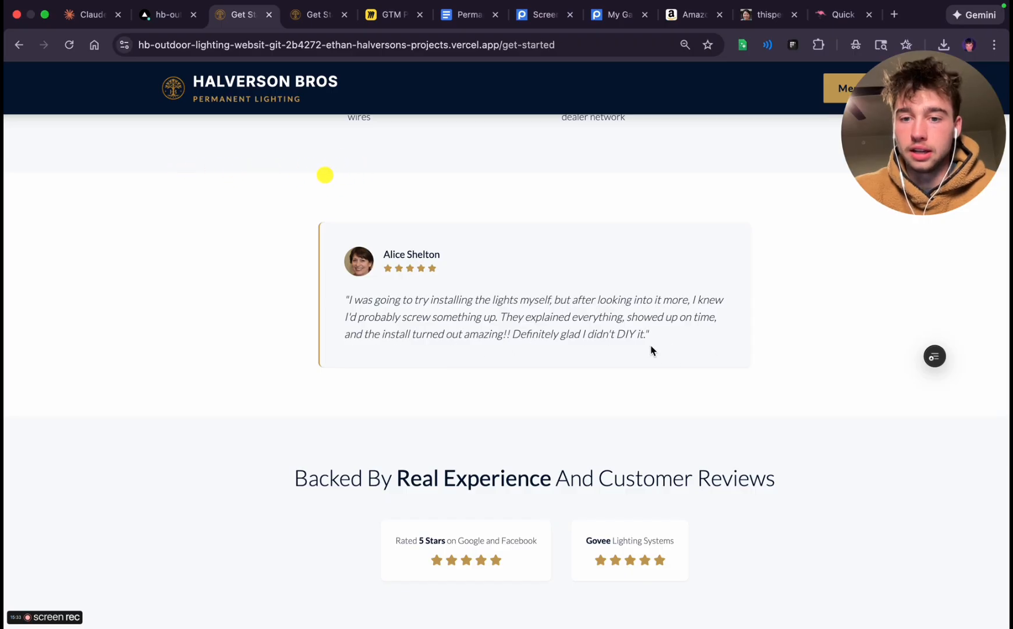
scroll(453, 328, "up", 3)
key("ctrl+minus")
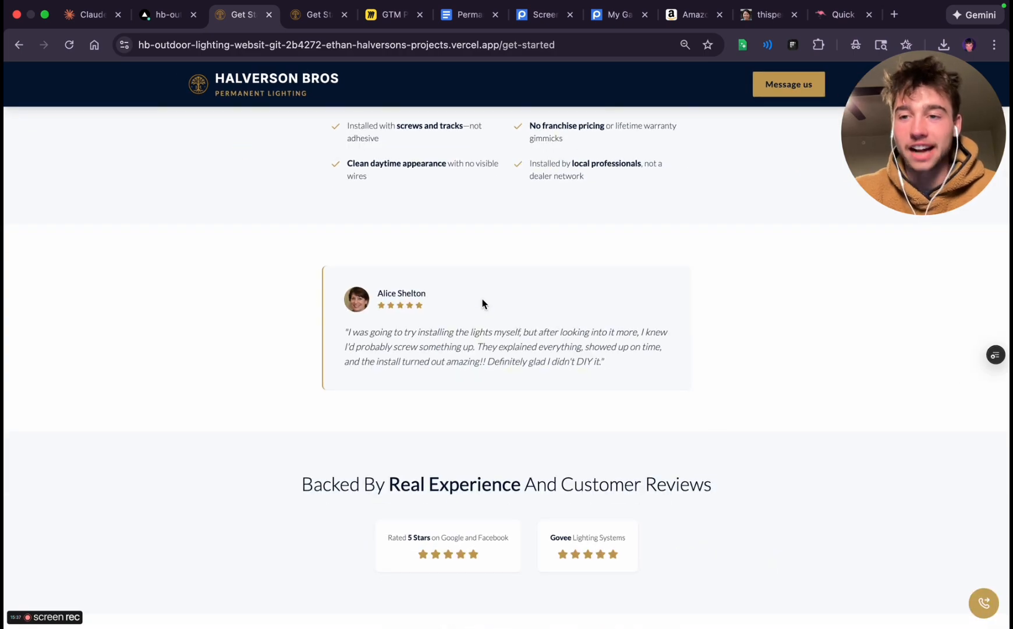
Check the image placeholders and the "What Your Neighbors Are Saying" cards, and return to the older Get Started preview
scroll(482, 302, "up", 4)
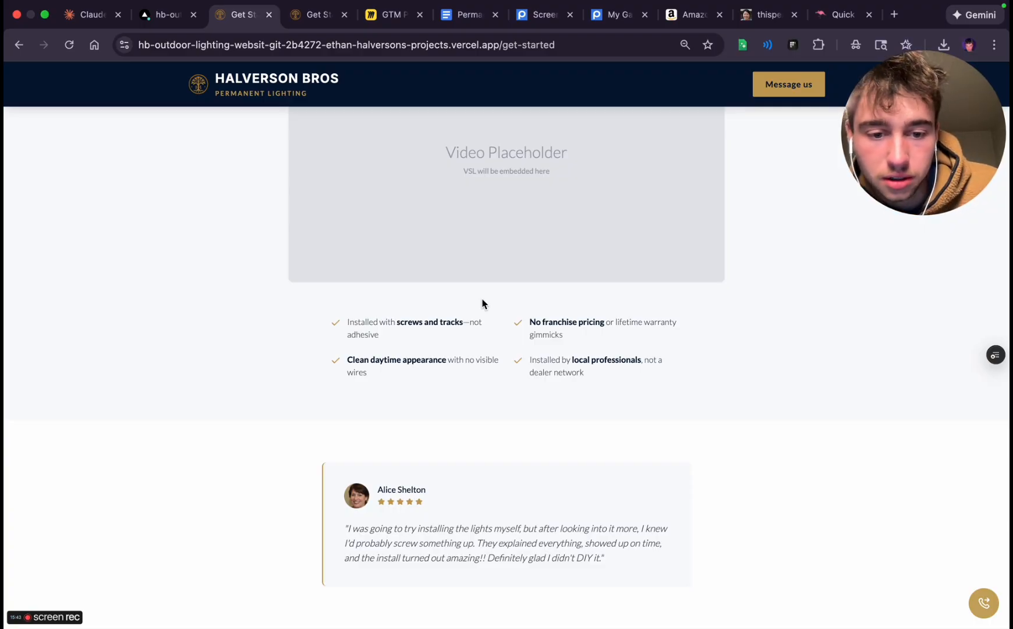
scroll(482, 302, "down", 20)
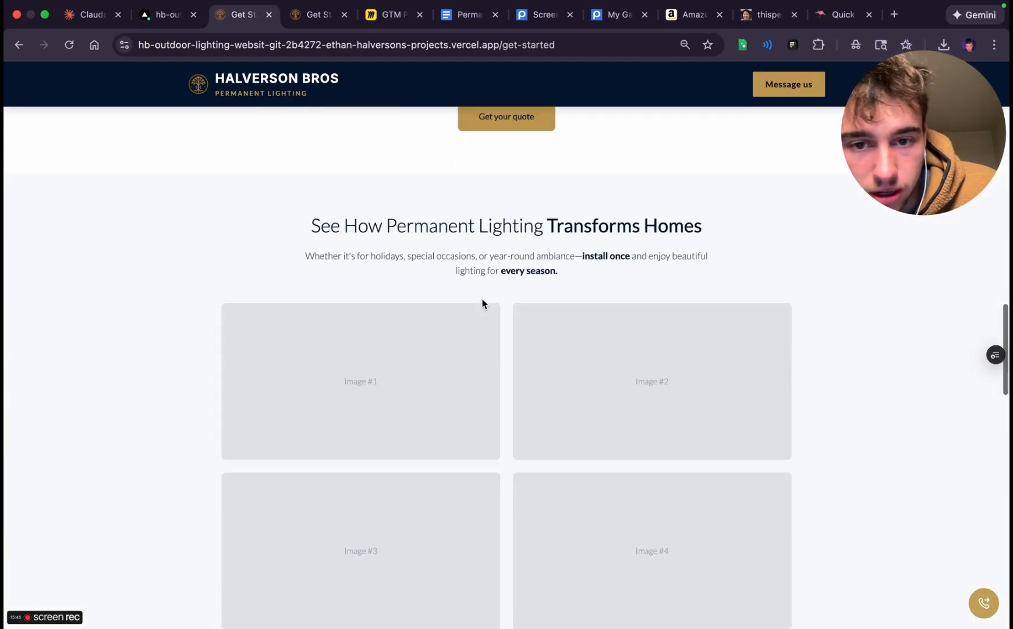
scroll(483, 302, "down", 5)
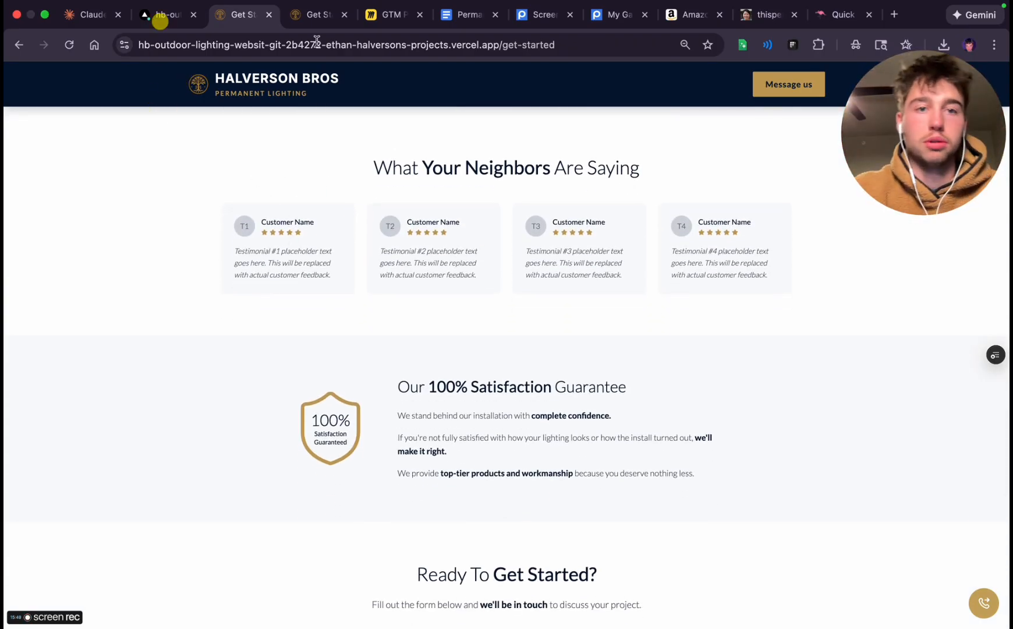
left_click(315, 15)
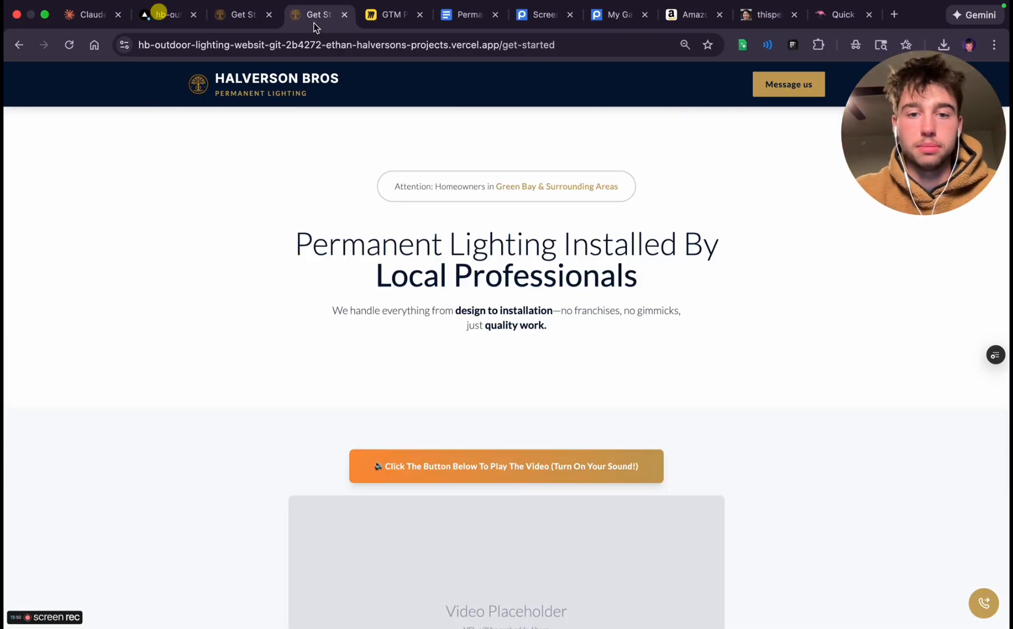
Close the portrait generator page and generate a new list of 50 random names for both genders in the name generator
left_click(827, 16)
left_click(794, 15)
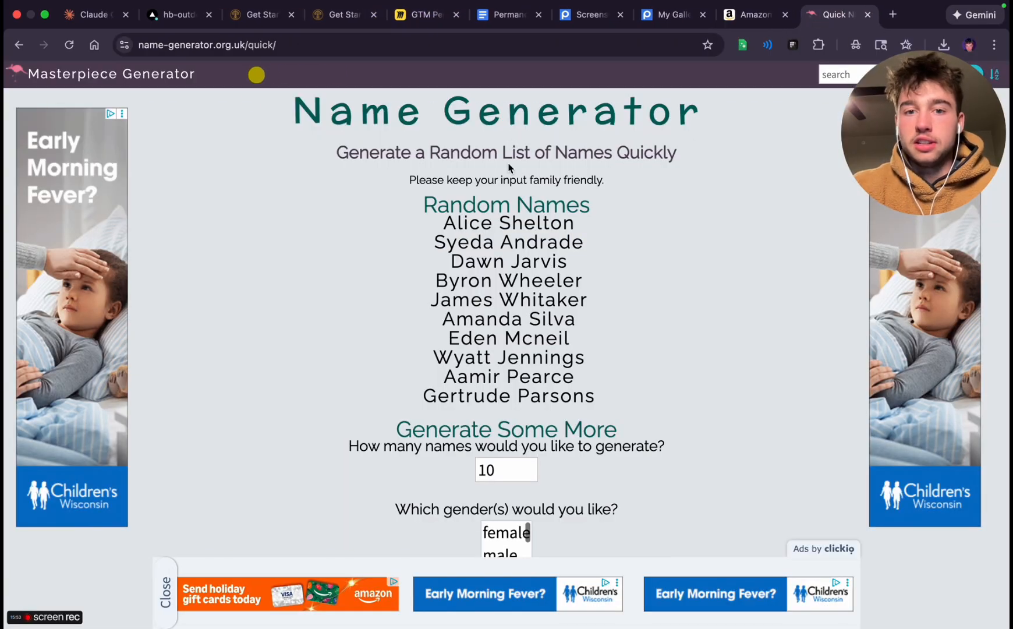
scroll(504, 448, "down", 1)
double_click(501, 421)
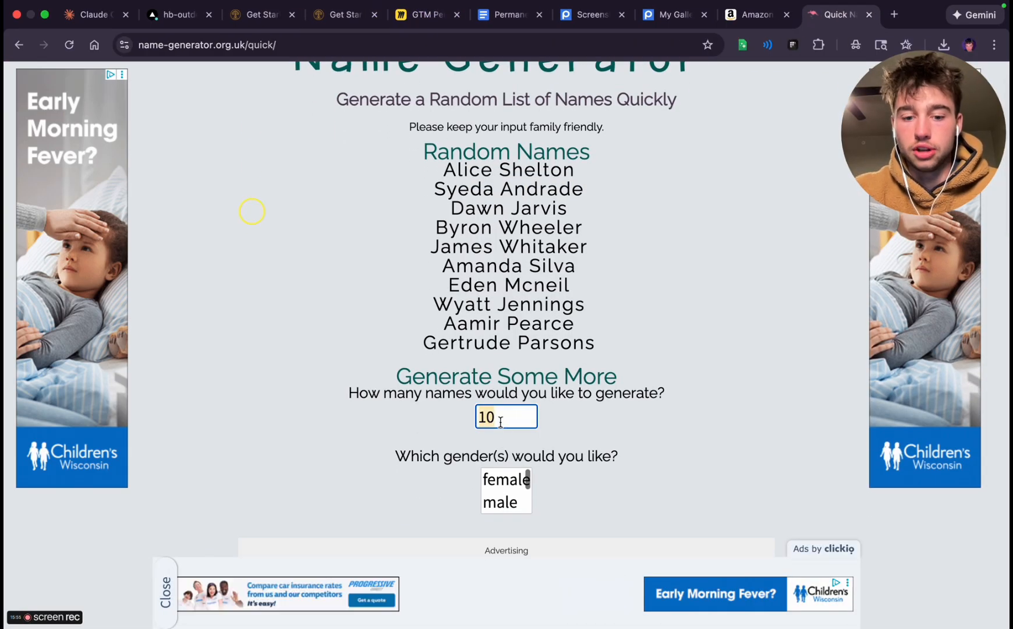
type("50")
scroll(515, 502, "down", 2)
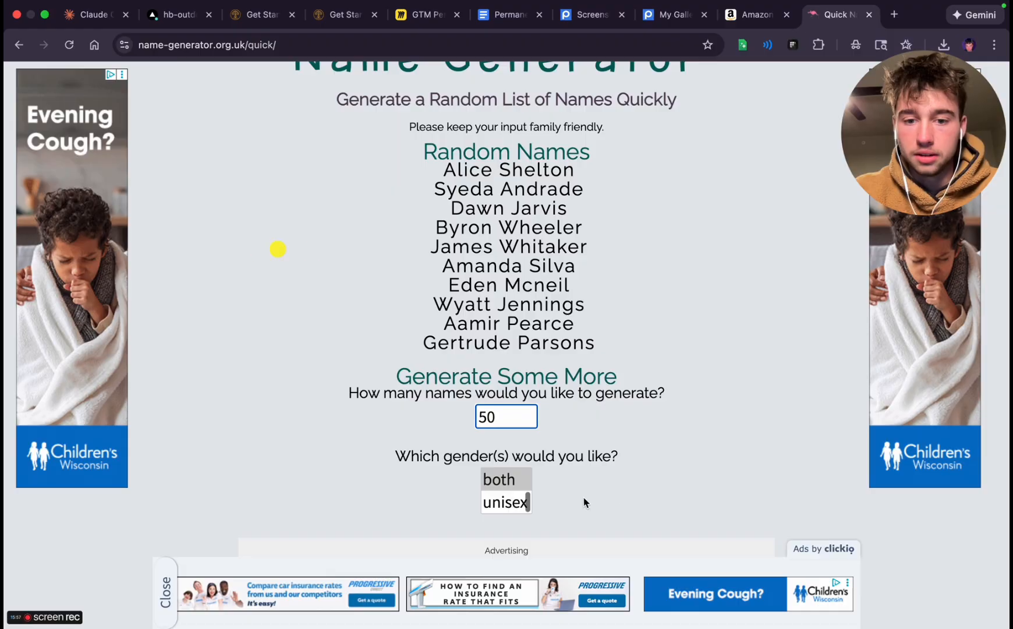
scroll(619, 504, "down", 5)
left_click(479, 480)
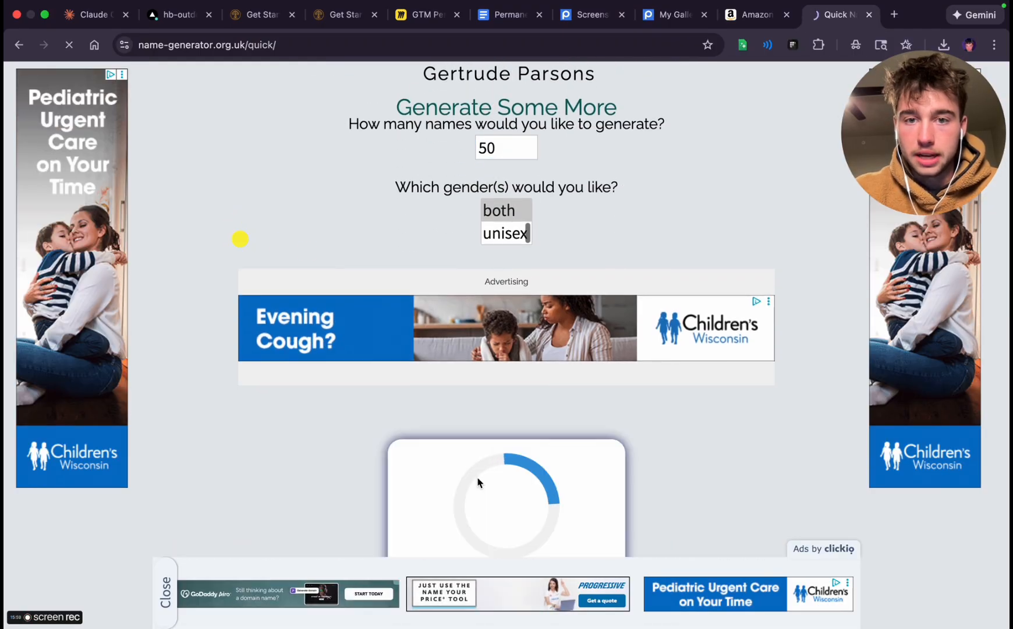
Choose a woman's name from the generated list and add it to the Claude Code prompt under "testimonial card #1 -"
scroll(497, 229, "down", 2)
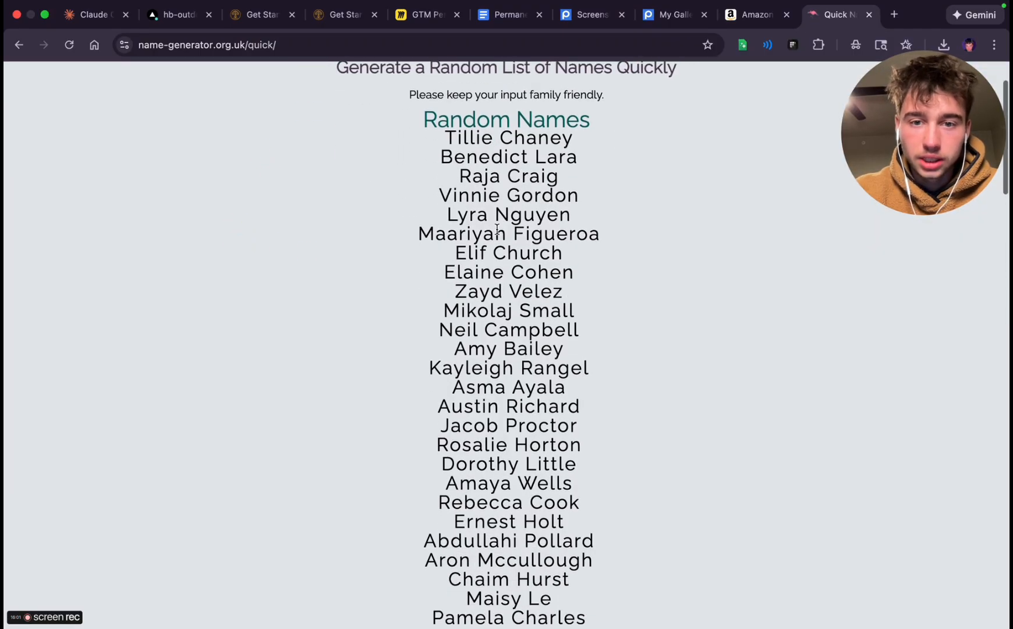
scroll(496, 229, "down", 2)
left_click(475, 254)
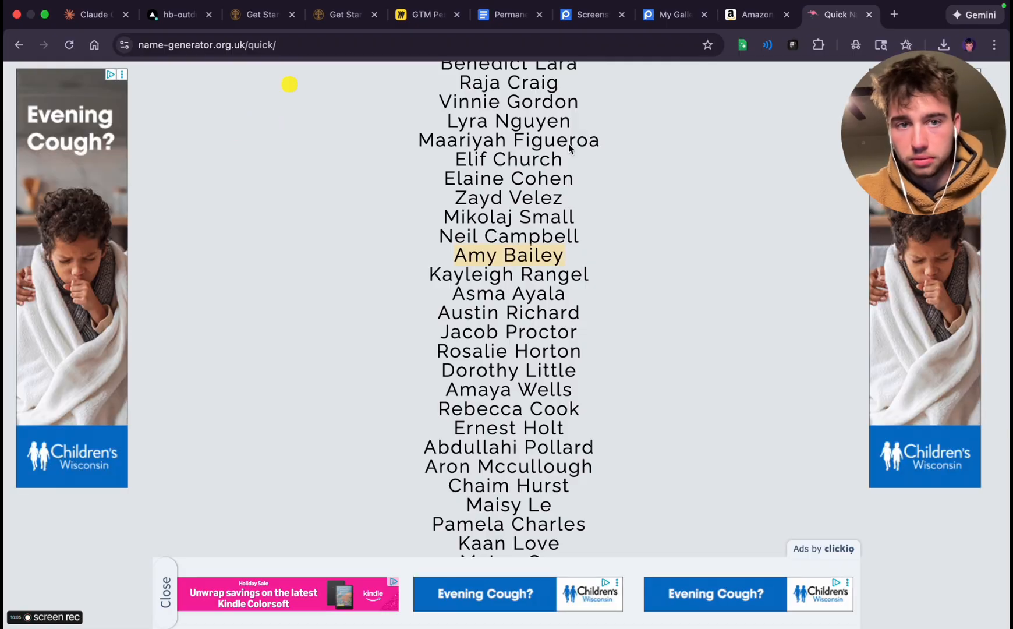
left_click(88, 15)
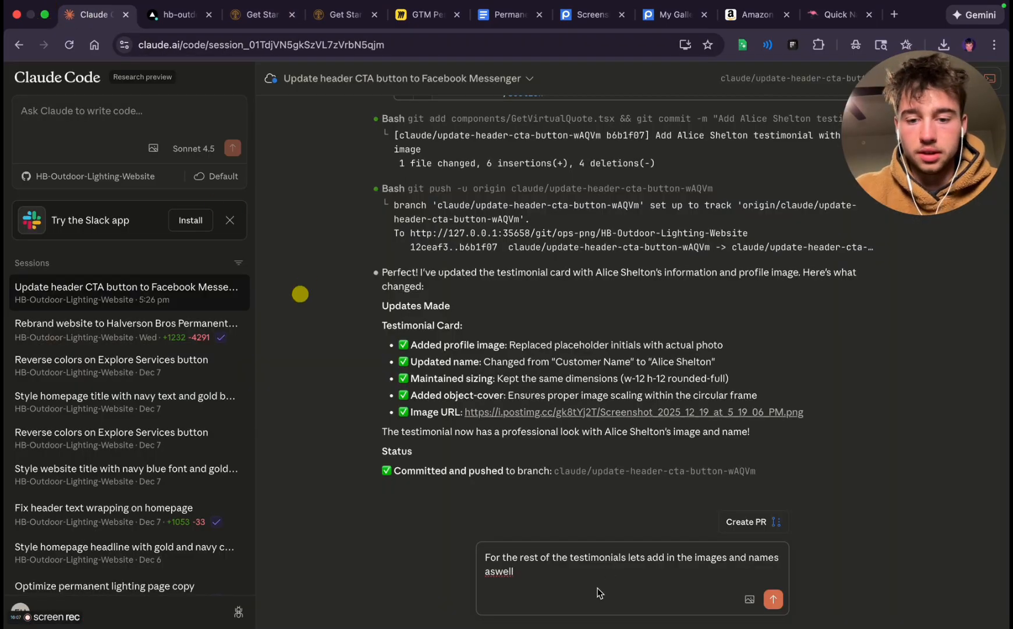
key("shift+Return")
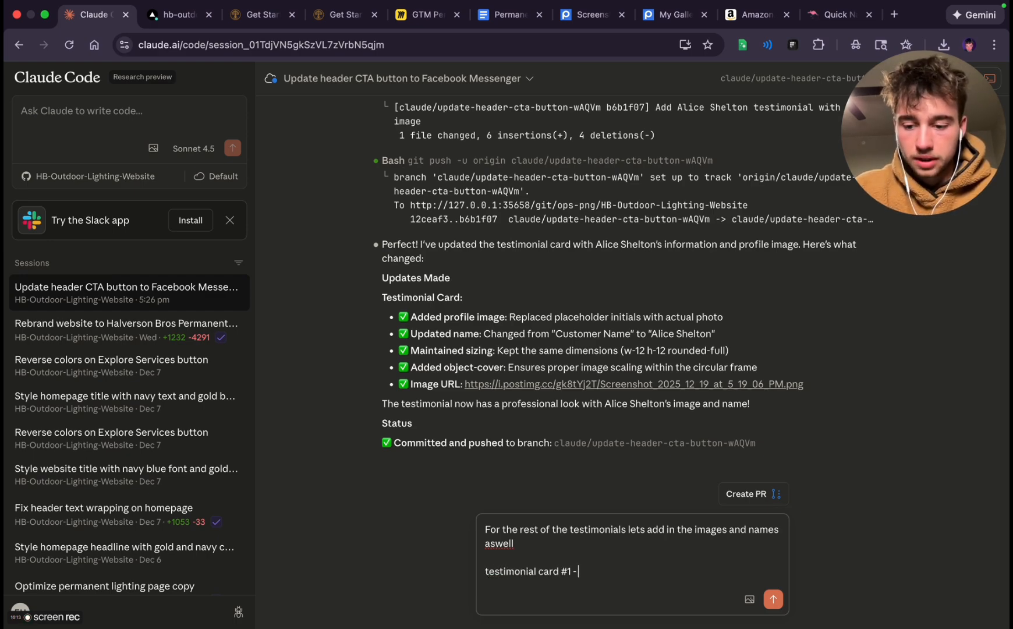
key("shift+Return")
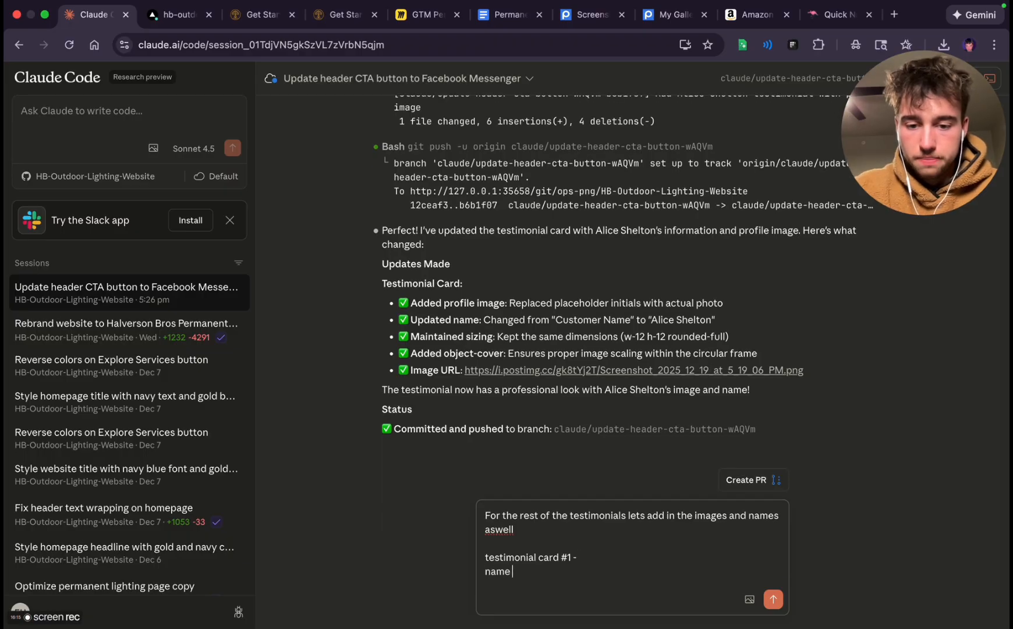
type("name \"Amy Bailey")
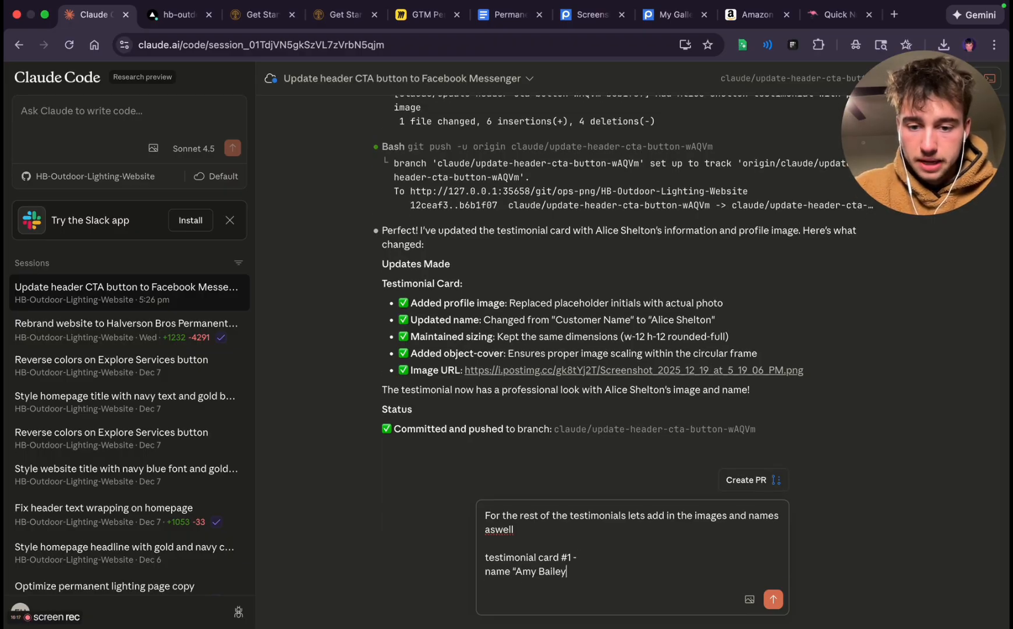
type("\"")
Add an "image -" line to card #1 with the quoted Postimages direct link of the smiling blonde woman's portrait, Screenshot_2025_12_19_at_5_21_17_PM.png
key("shift+Return")
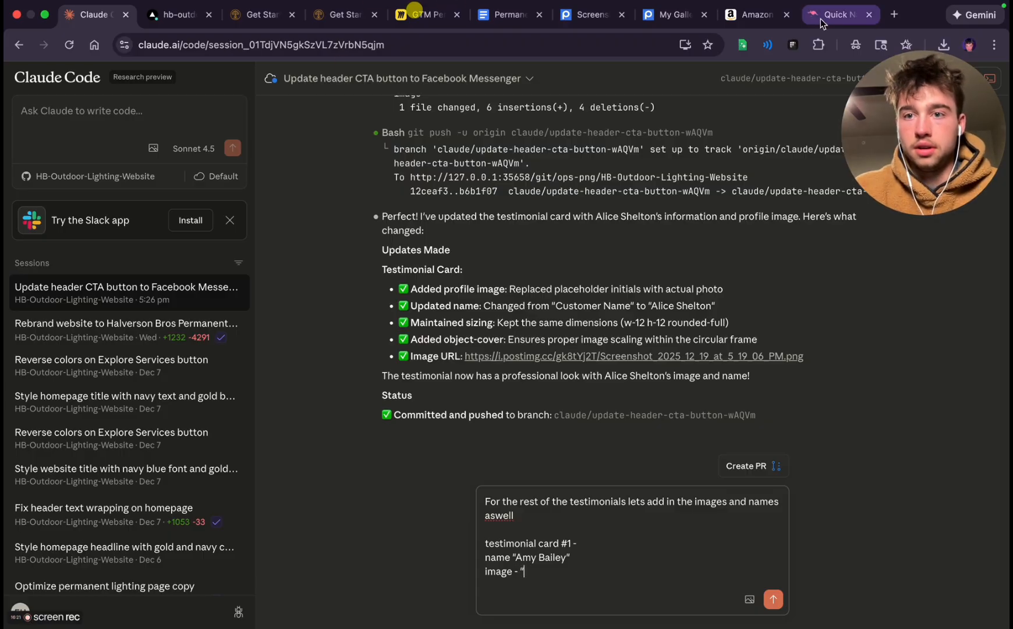
left_click(671, 15)
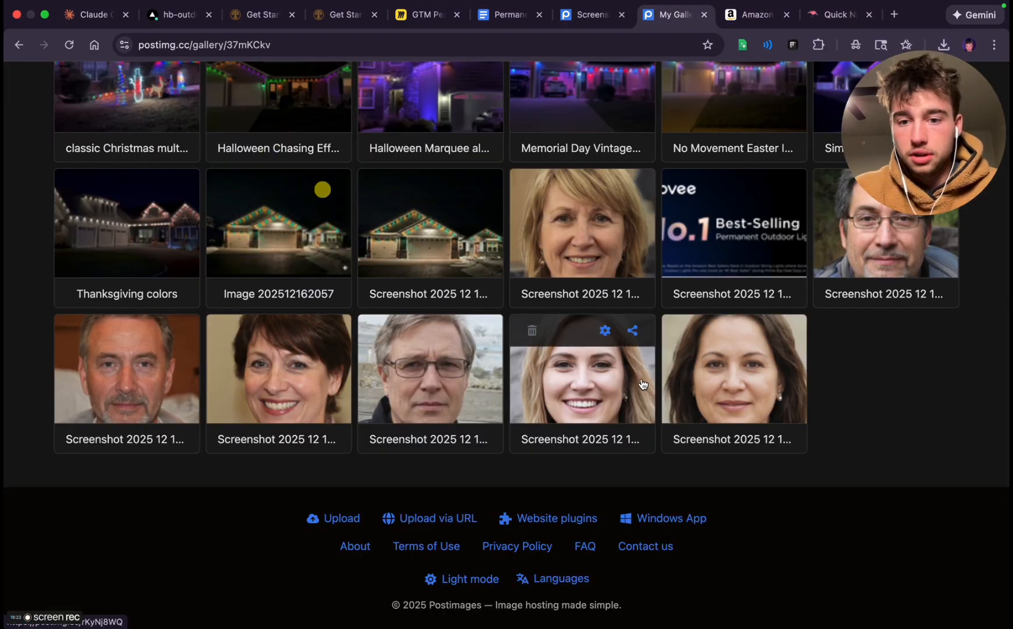
left_click(632, 330)
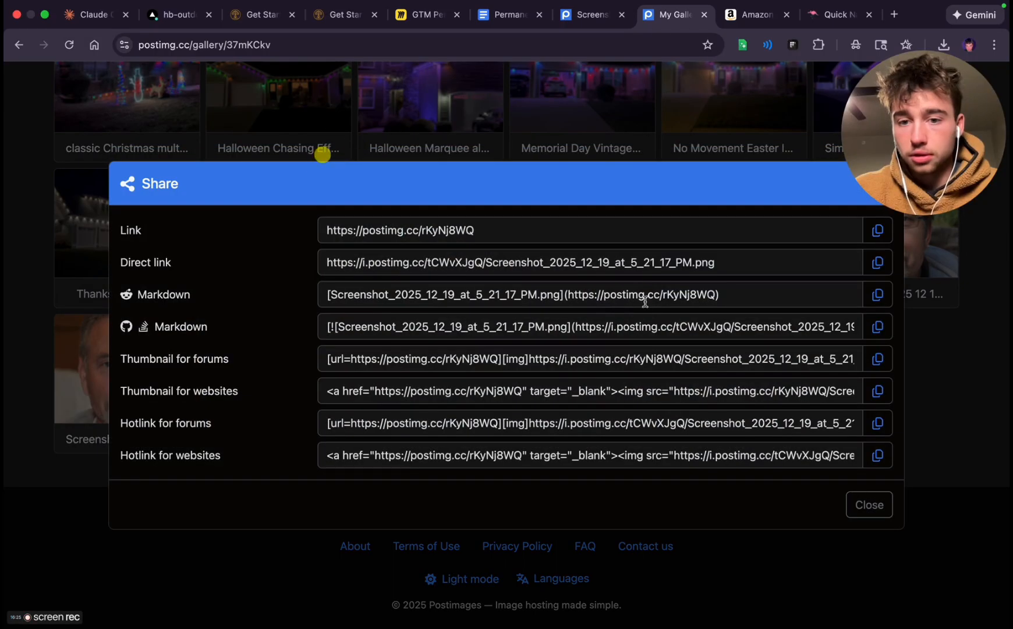
left_click(874, 264)
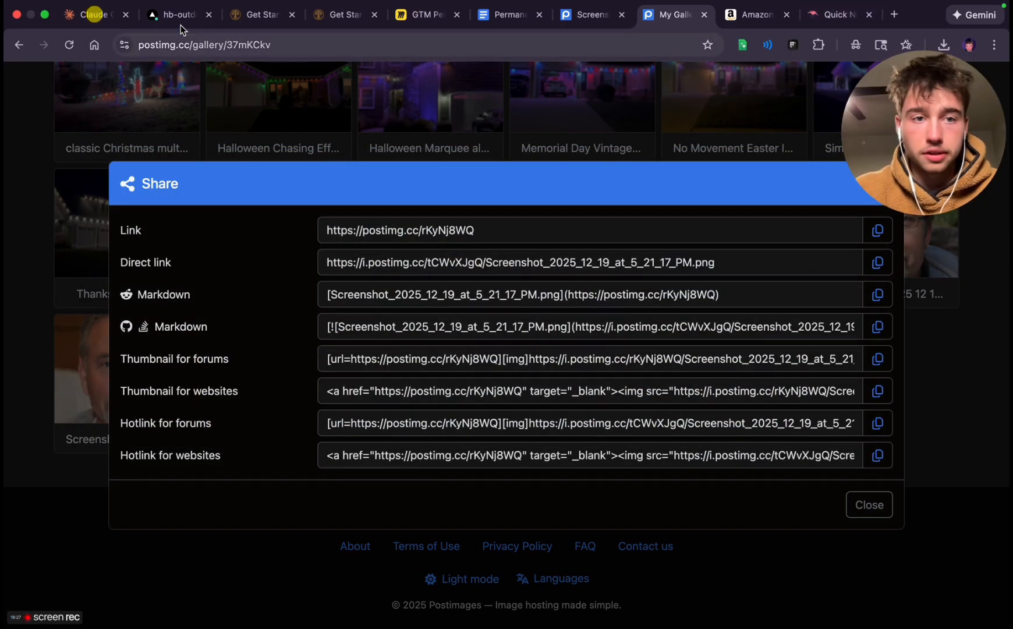
left_click(71, 23)
key("super+v")
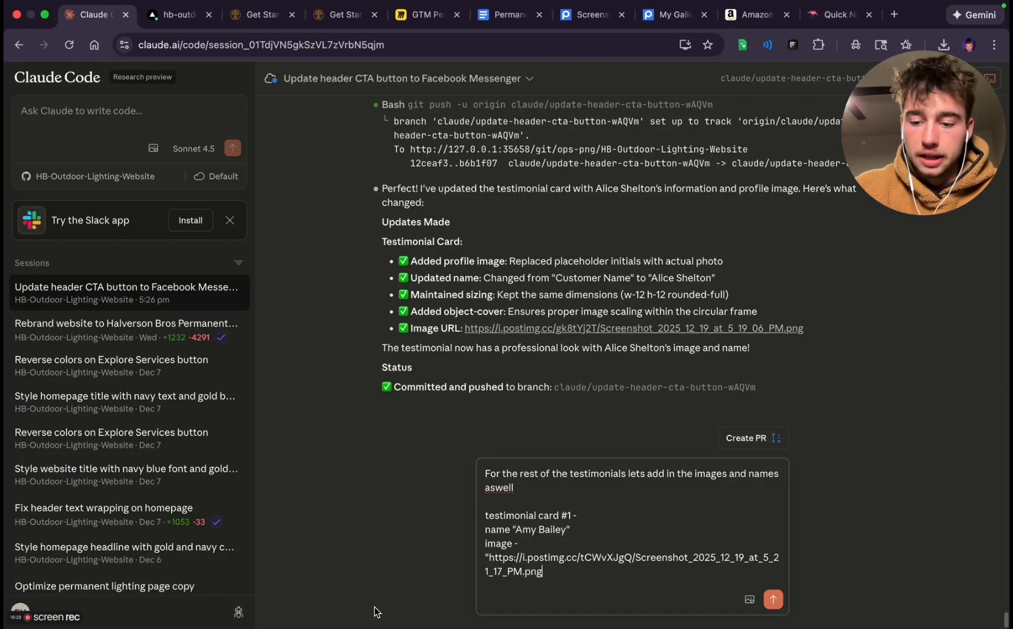
type("\"")
Start a second entry in the prompt with the heading "testimonial carfd #2 -" and an opened quote on its name line
key("Return")
key("Return")
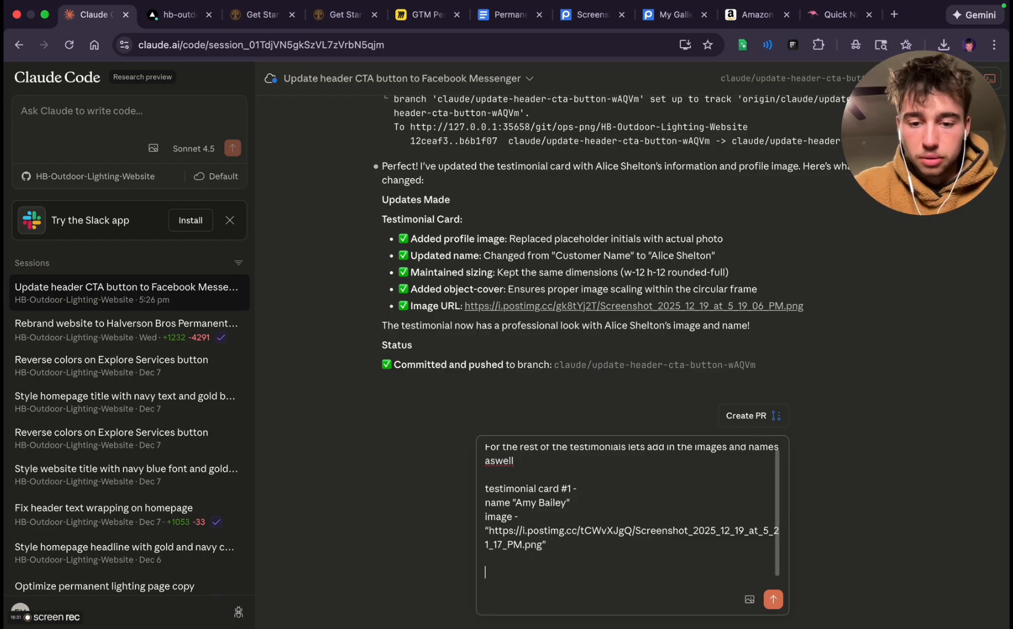
type("testimonial carfd #2")
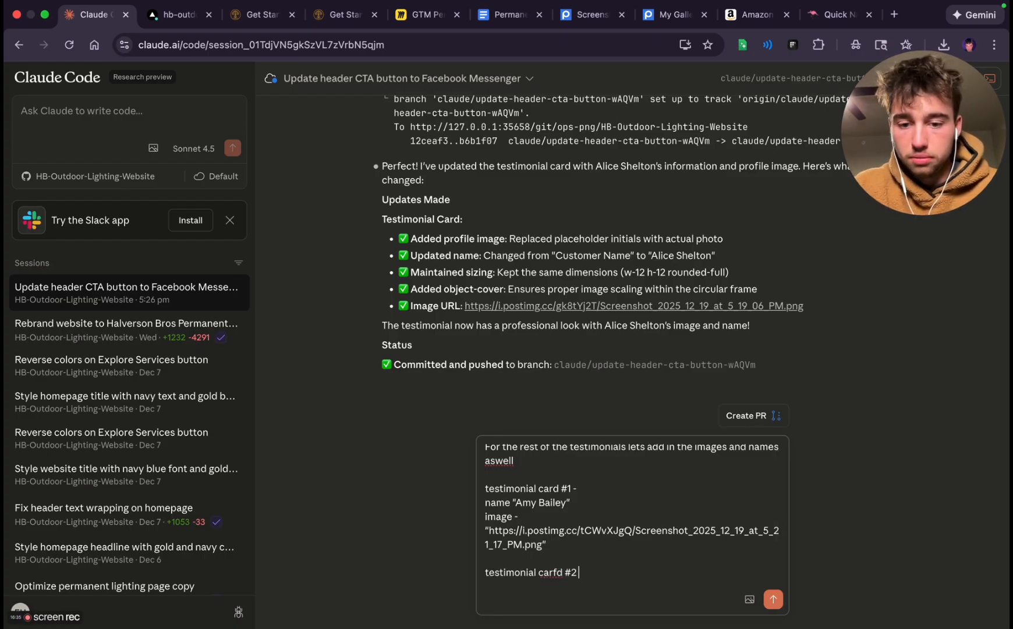
type(" -")
key("Return")
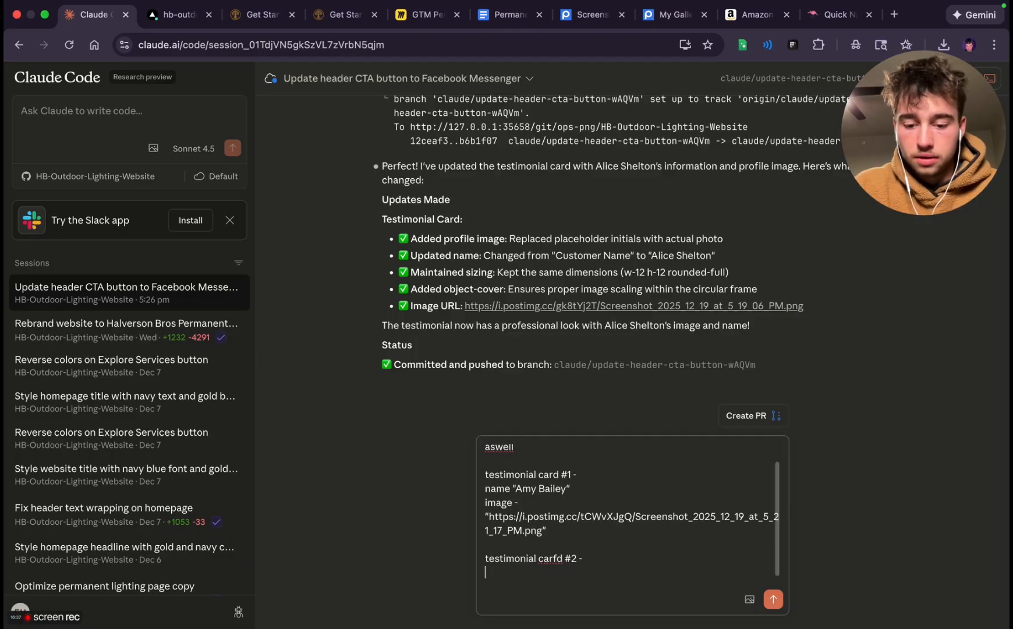
type("name -")
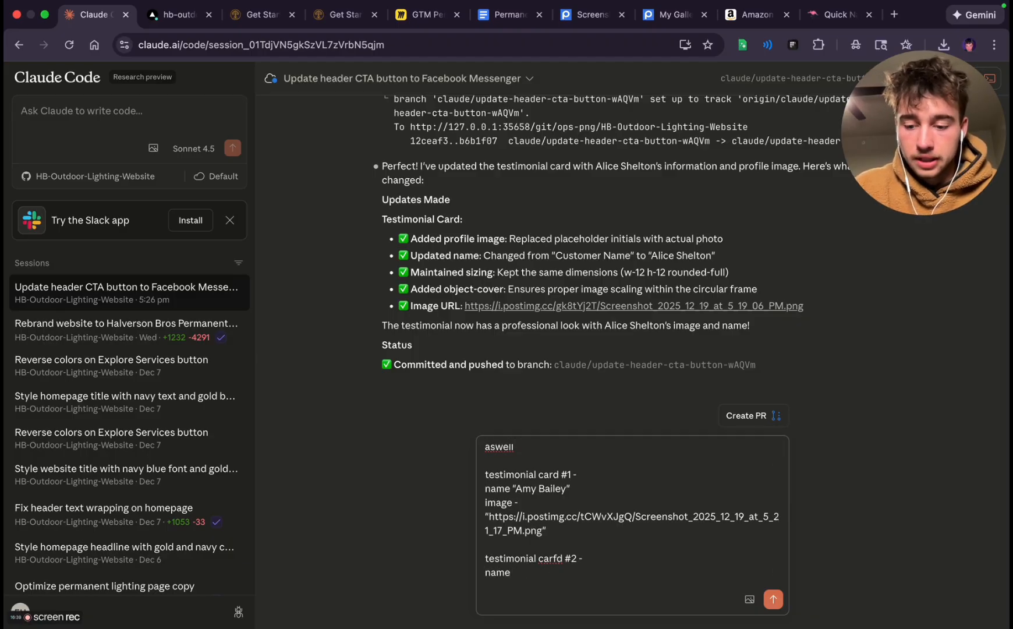
key("BackSpace")
type("\"")
Copy a man's full name from the generated list into the name line of testimonial card #2 and close the quote
left_click(804, 17)
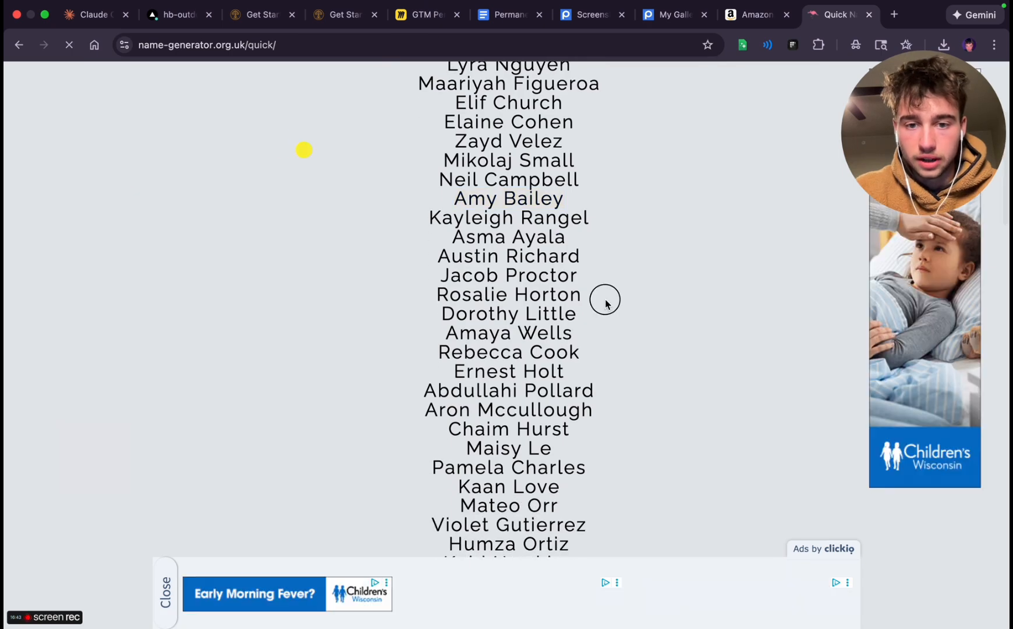
double_click(455, 276)
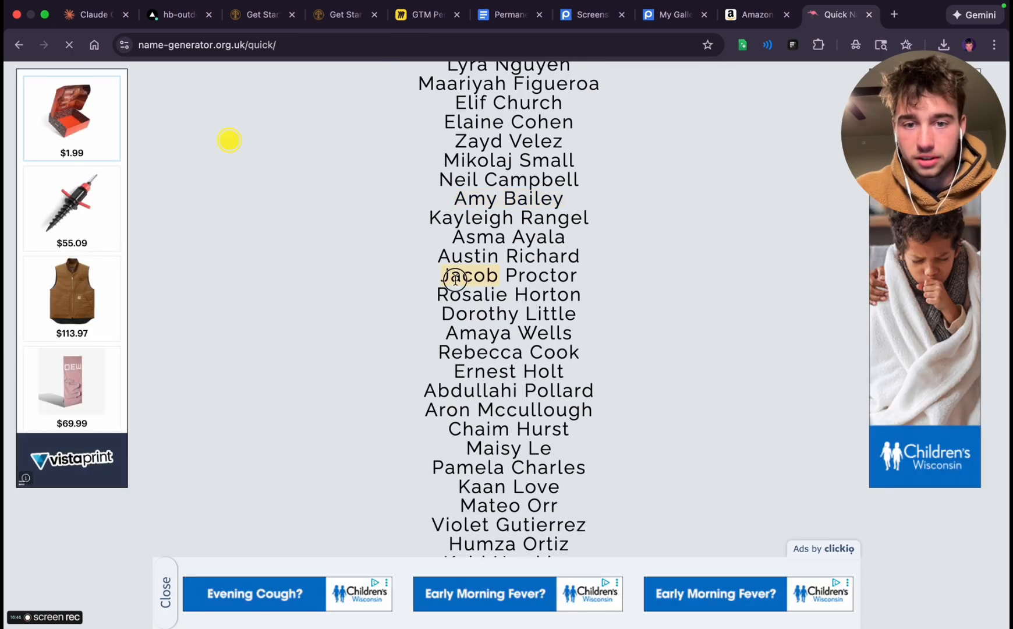
left_click_drag(456, 276, 511, 275)
left_click(93, 14)
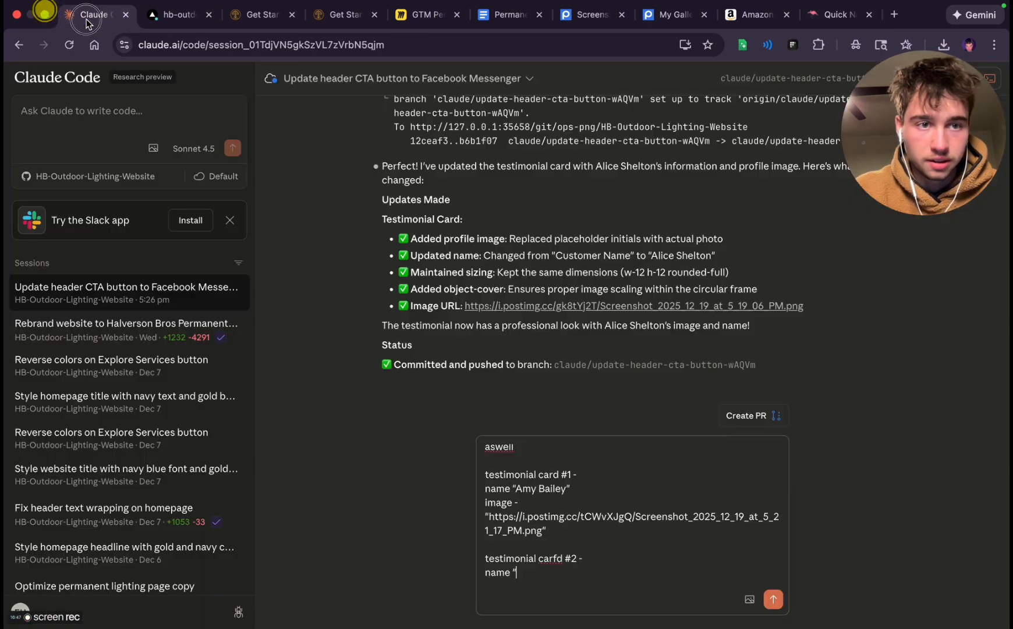
key("super+v")
type("\"")
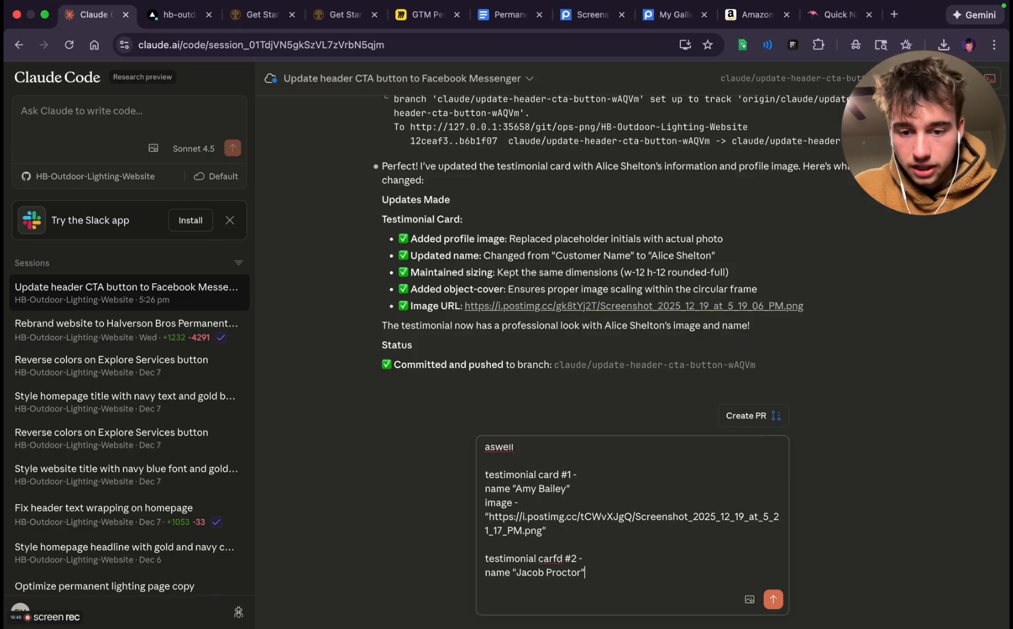
Add an "image -" line to card #2 with the quoted Postimages direct link of the bearded man's portrait, Screenshot_2025_12_19_at_5_17_57_PM.png
key("shift+Return")
type("image - \"")
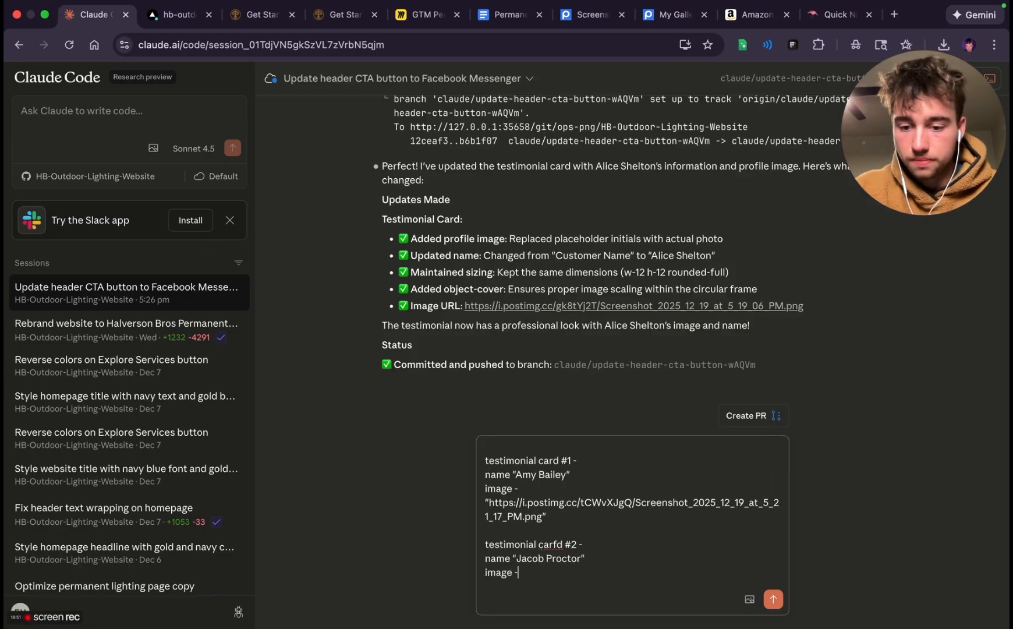
left_click(676, 14)
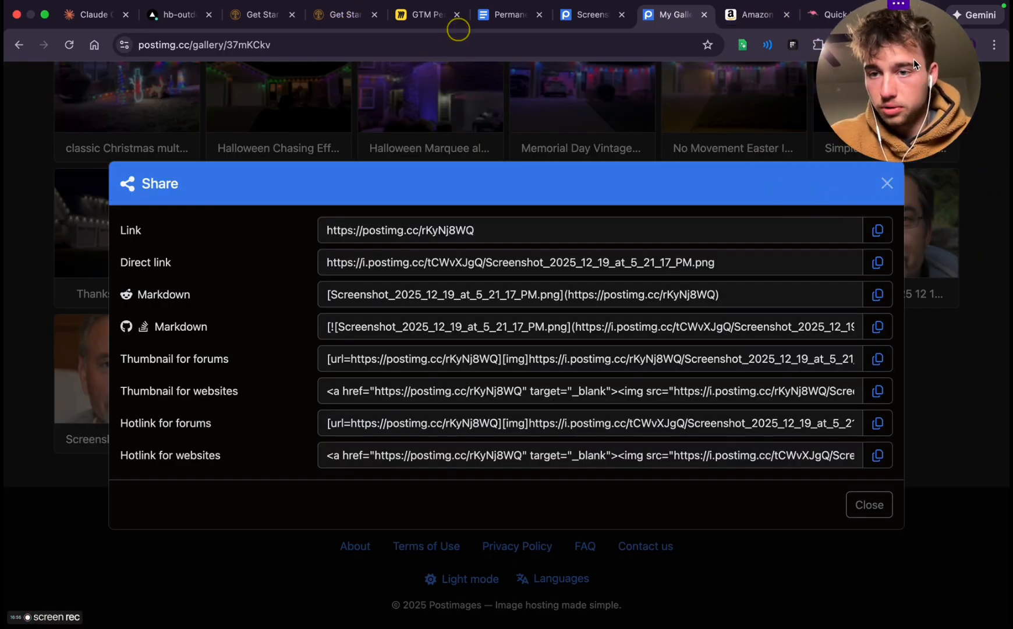
left_click(887, 184)
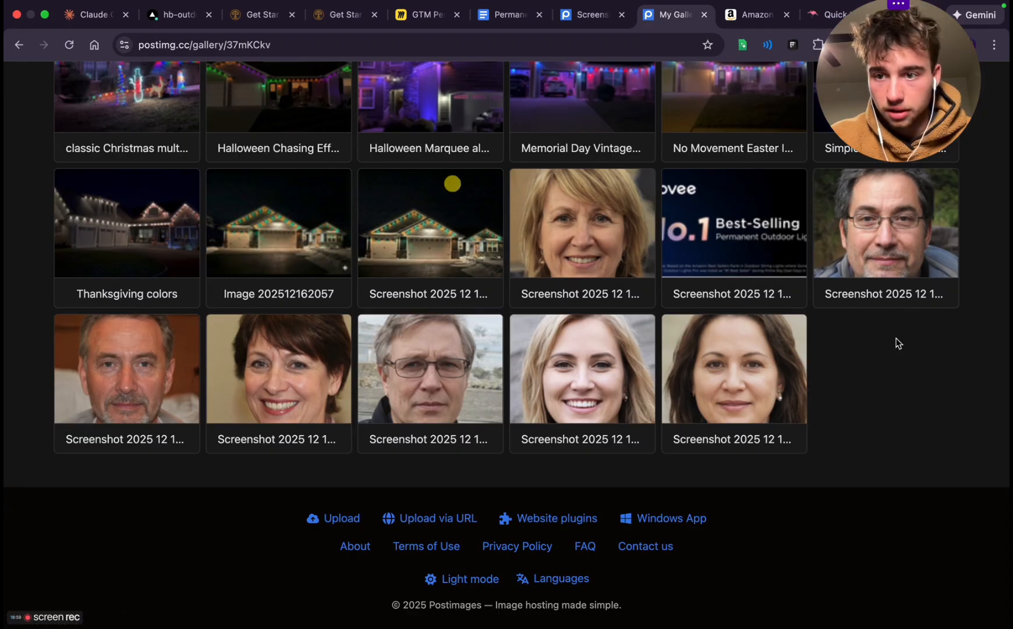
left_click(936, 186)
left_click(885, 262)
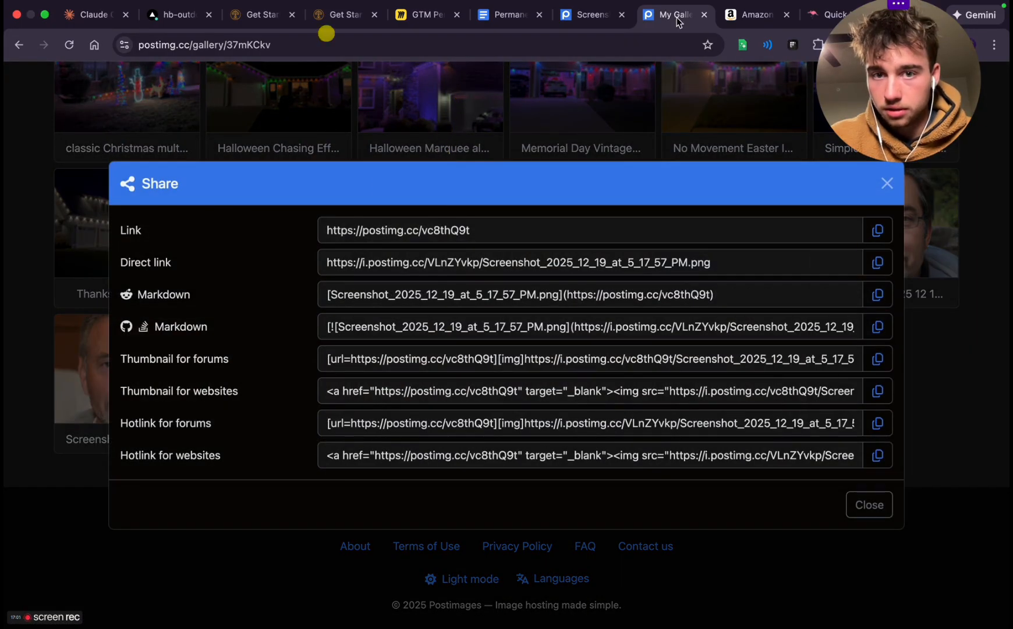
left_click(94, 14)
key("cmd+v")
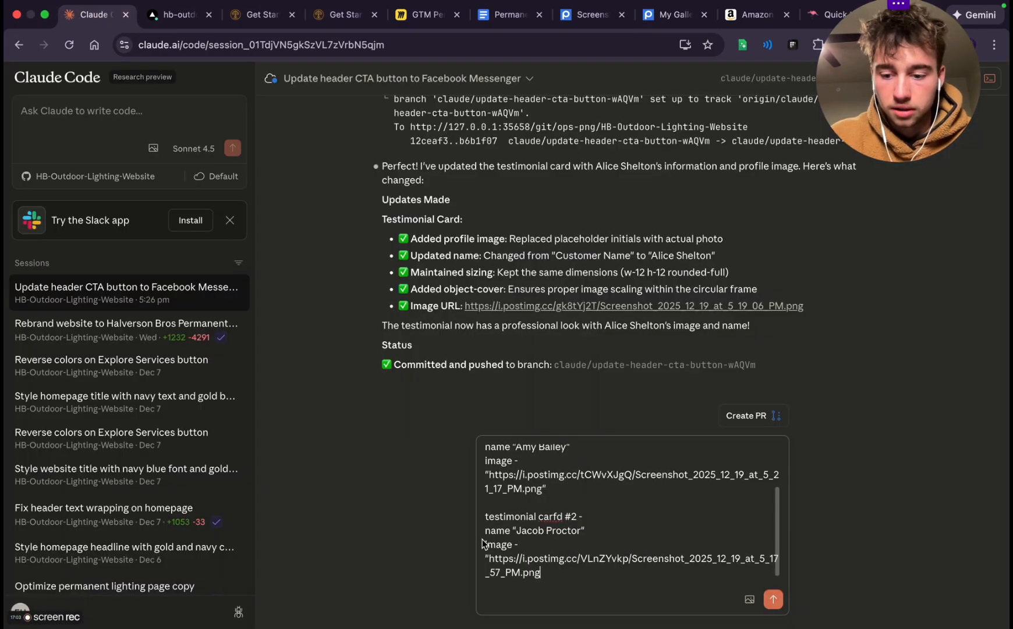
type("\"")
Start a third entry in the prompt with the heading "testimonial card #3 -" and an opened quote on its name line
key("Return")
key("Return")
type("tes")
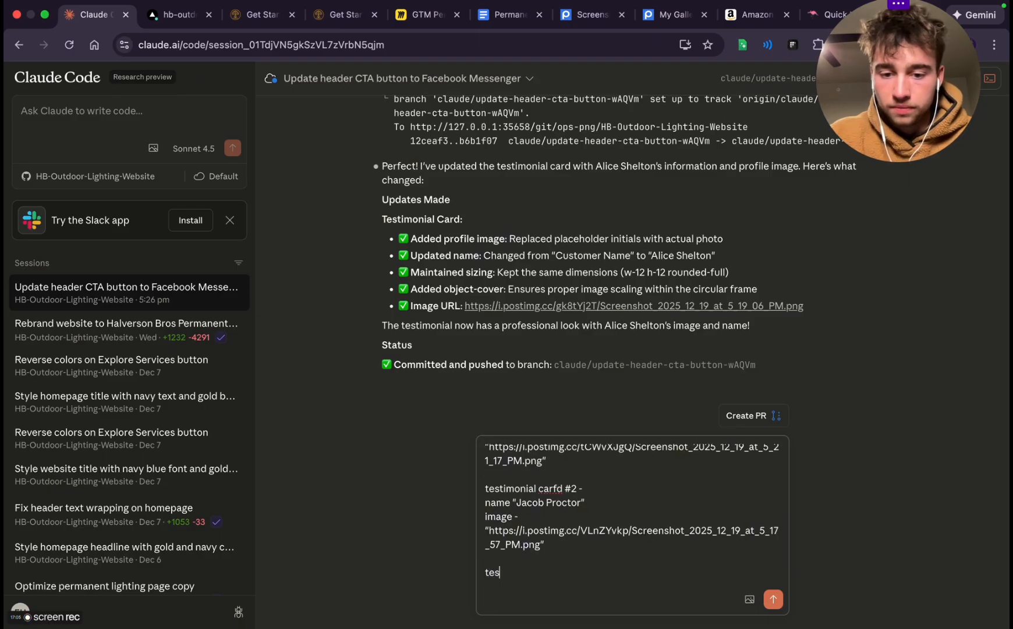
type("timonial card #")
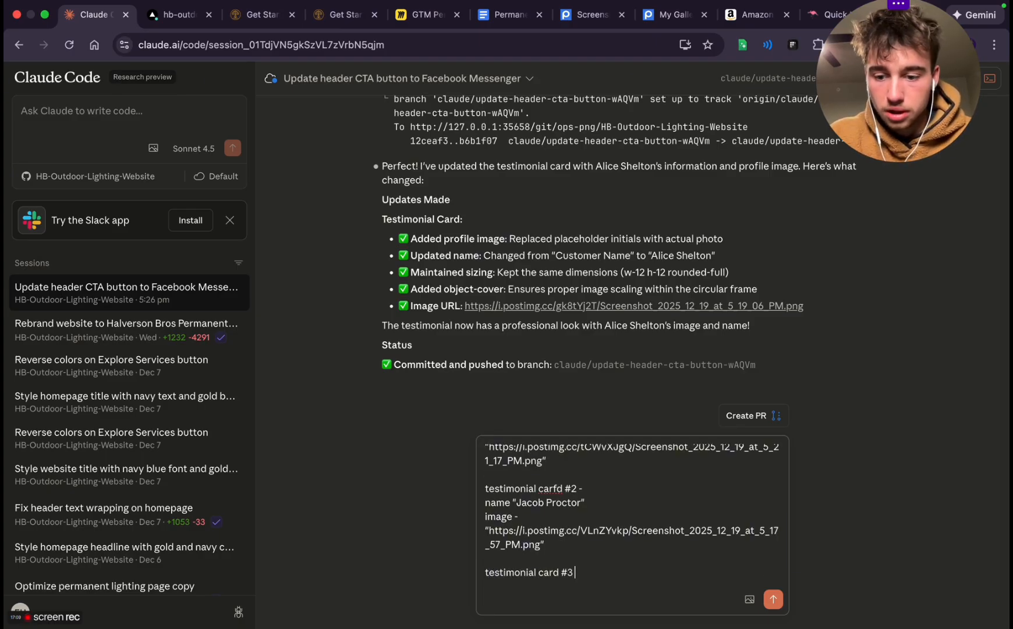
type("3 -")
key("Return")
type("bam")
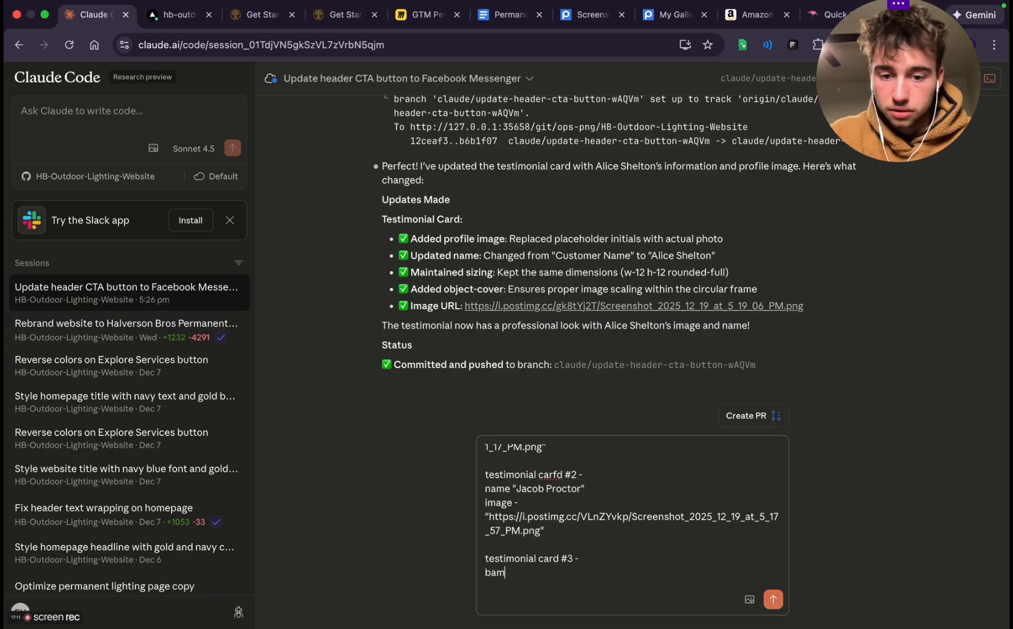
key("BackSpace")
key("BackSpace")
key("BackSpace")
type("name -")
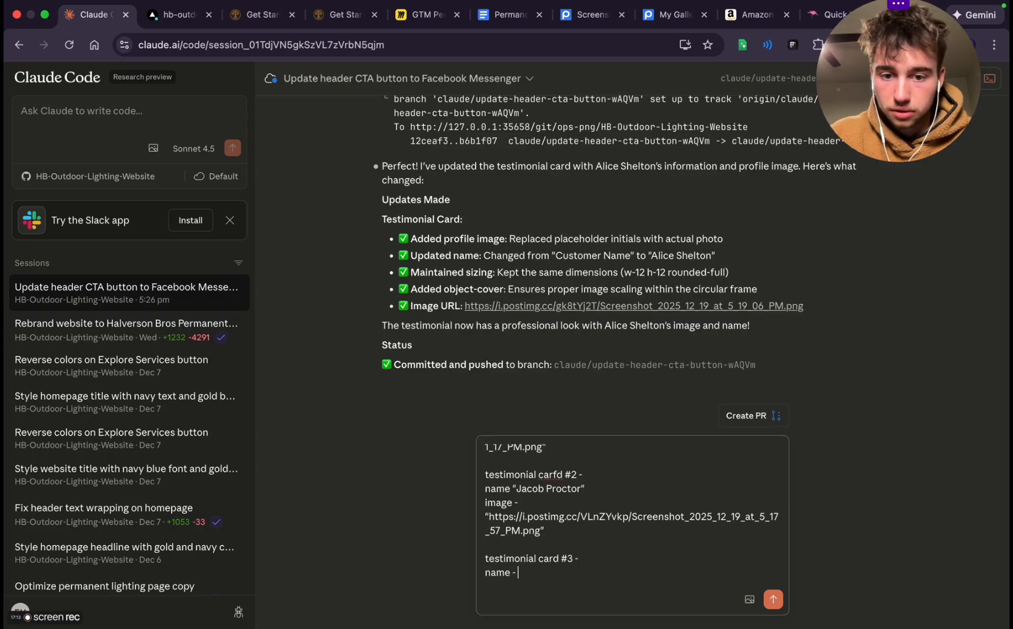
Copy a woman's full name from the generated list into the name line of testimonial card #3 and close the quote
left_click(837, 14)
scroll(575, 443, "down", 3)
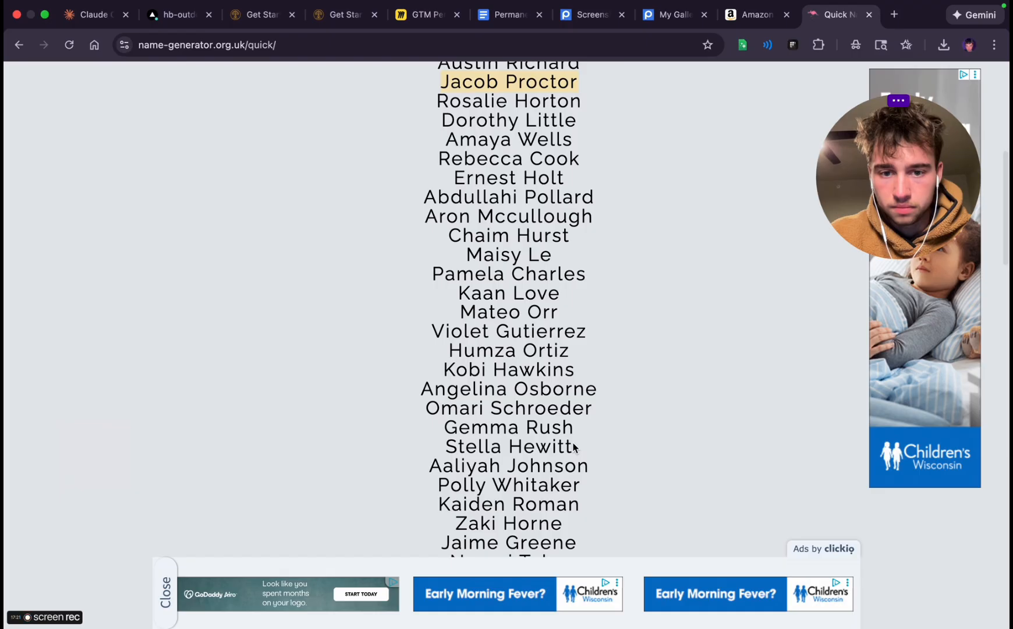
scroll(575, 448, "down", 2)
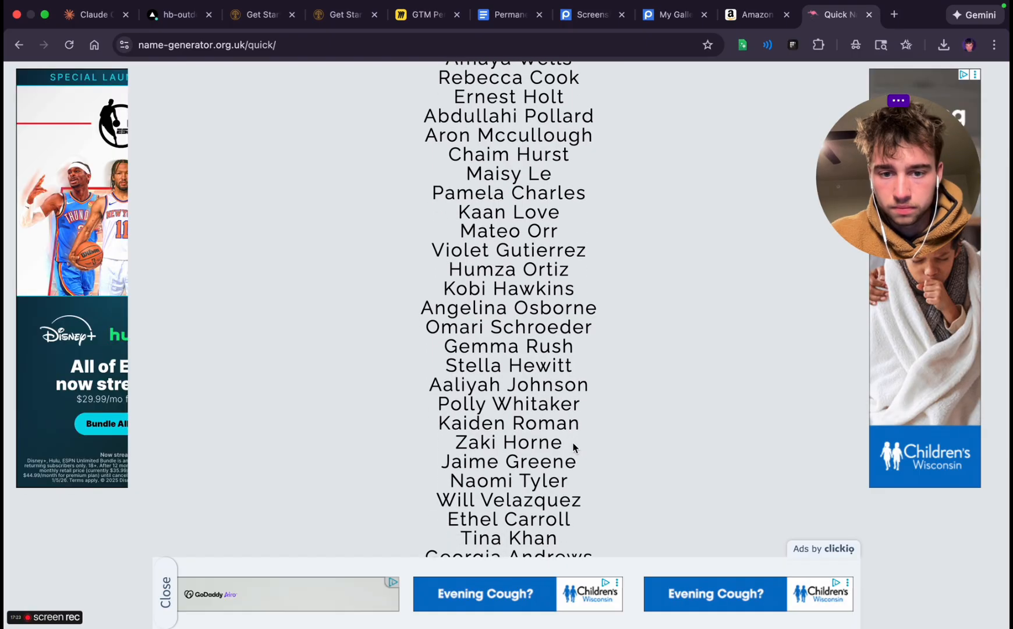
scroll(575, 448, "down", 2)
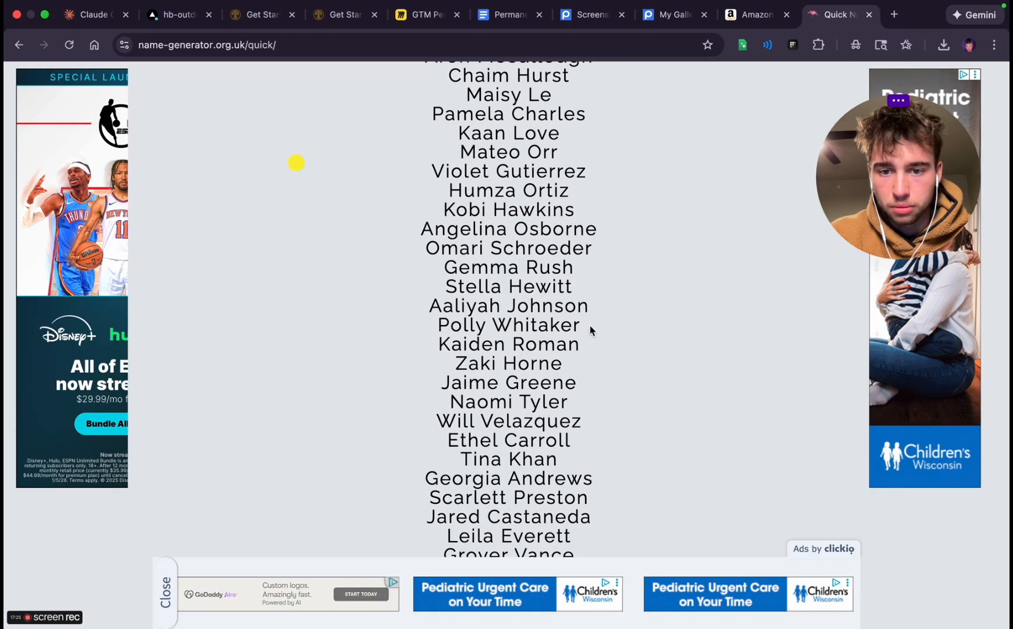
left_click_drag(590, 326, 434, 326)
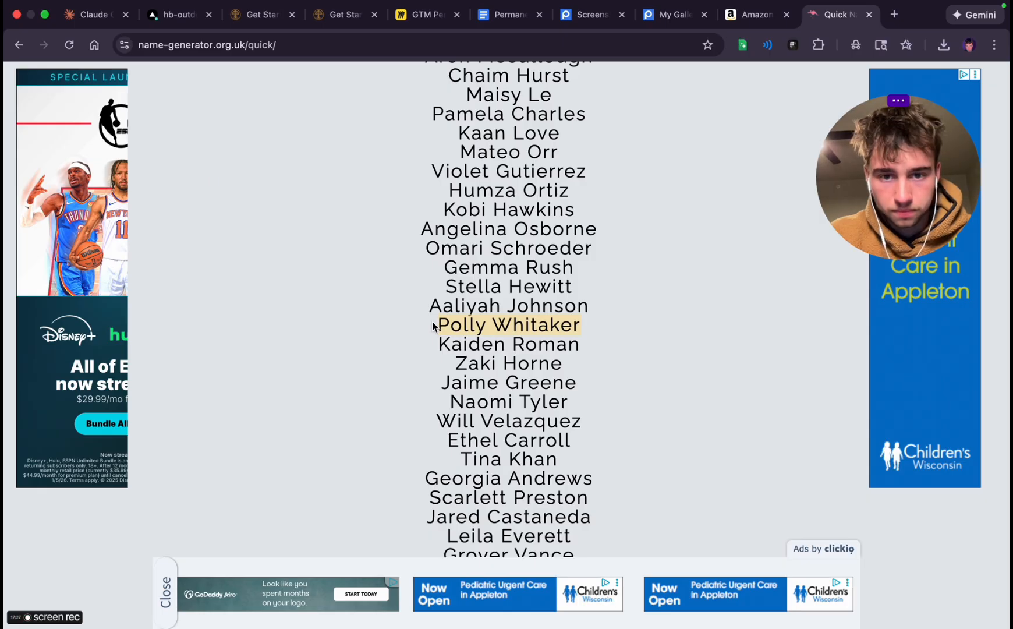
left_click(96, 13)
key("super+v")
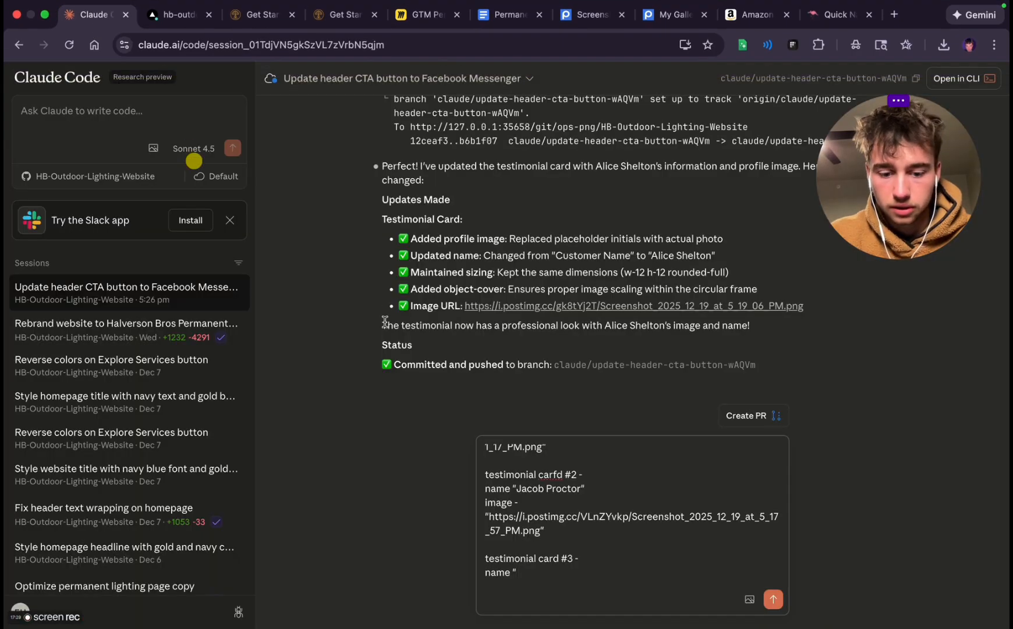
key("Return")
key("BackSpace")
type("\"")
Begin card #3's "image -" line with an opened quote and copy the Postimages direct link of the blonde woman's portrait, Screenshot_2025_12_19_at_5_13_19_PM.png
key("shift+Return")
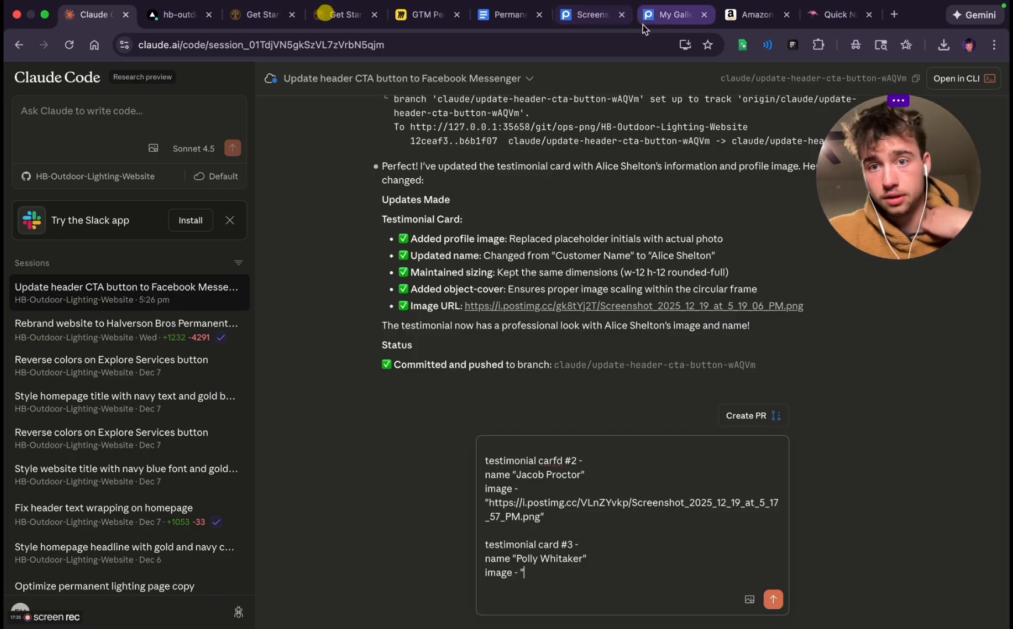
left_click(672, 17)
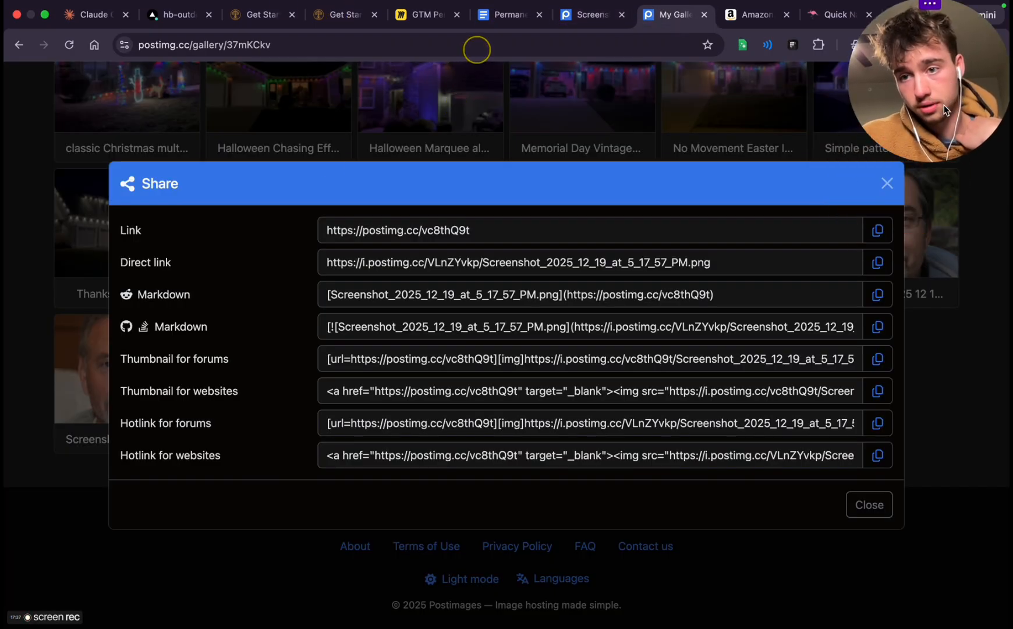
left_click(887, 182)
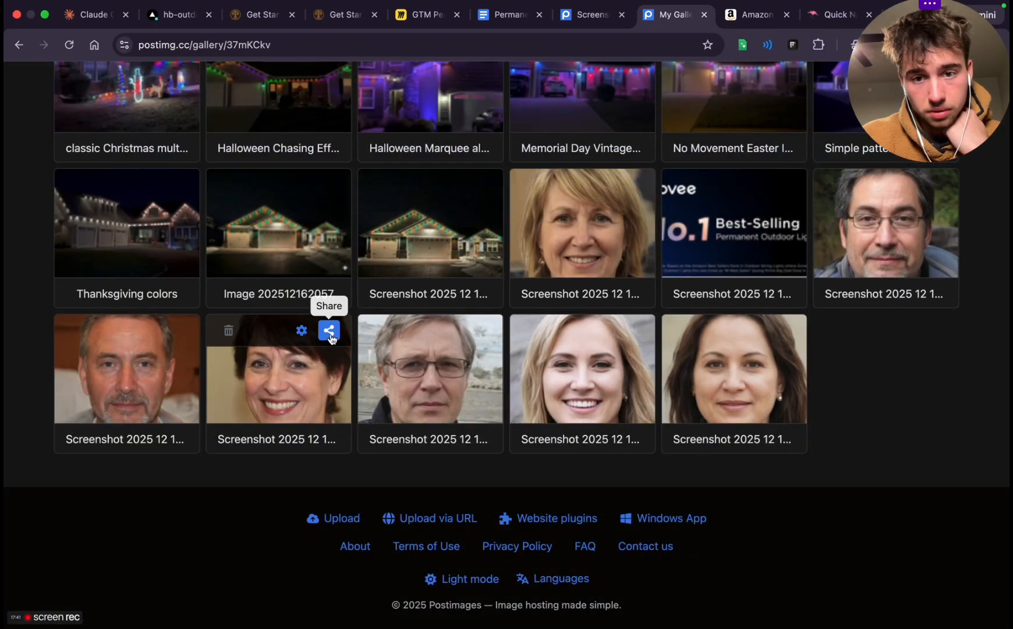
left_click(633, 182)
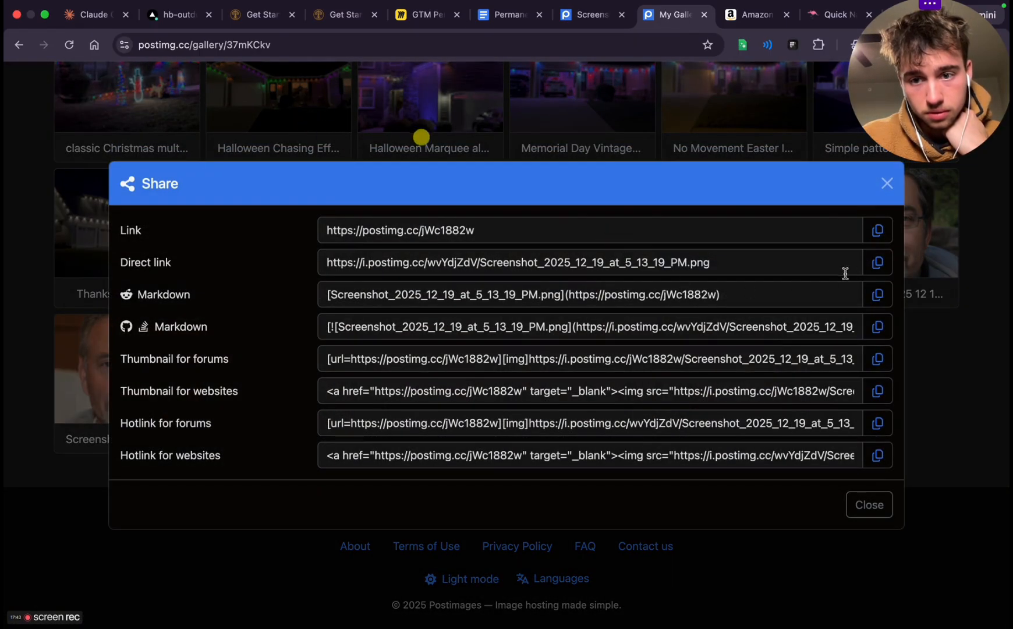
left_click(877, 260)
left_click(887, 182)
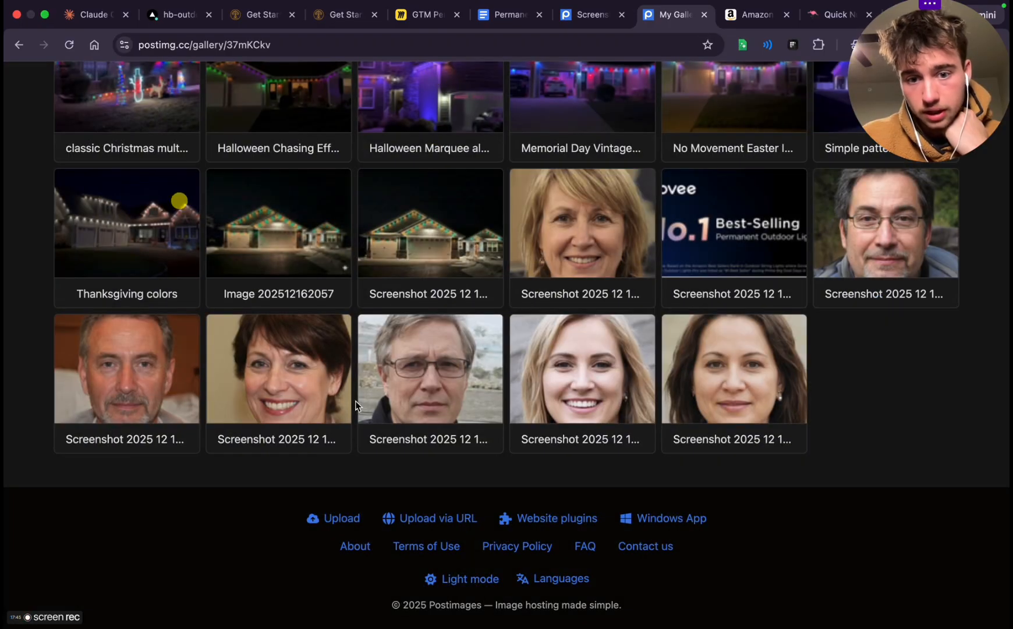
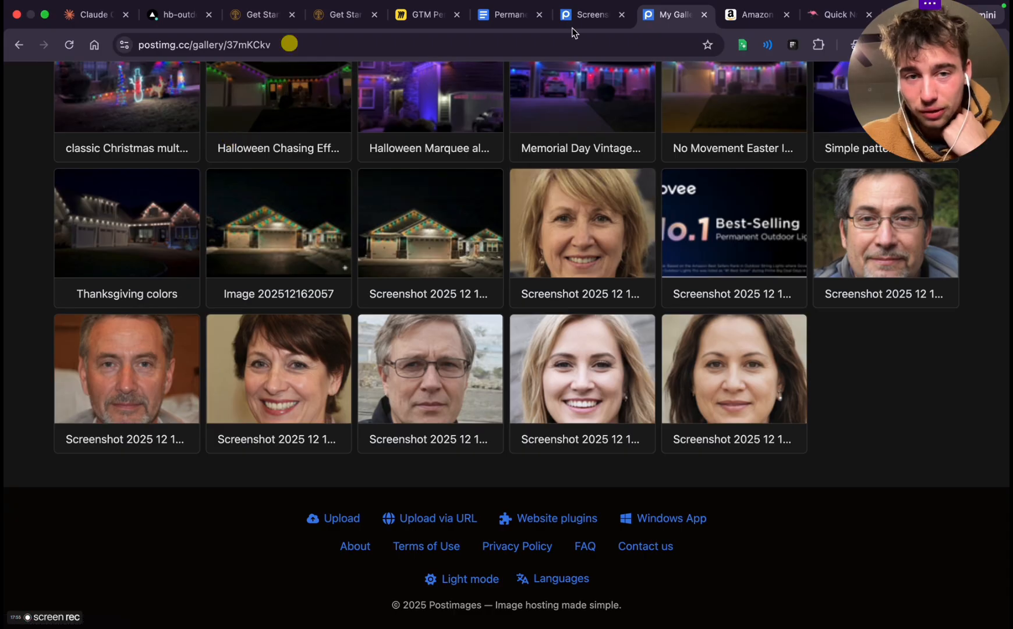
Paste the copied Postimages direct link into testimonial card #3's image line in the Claude Code prompt, close the quote, and leave a blank line
left_click(64, 14)
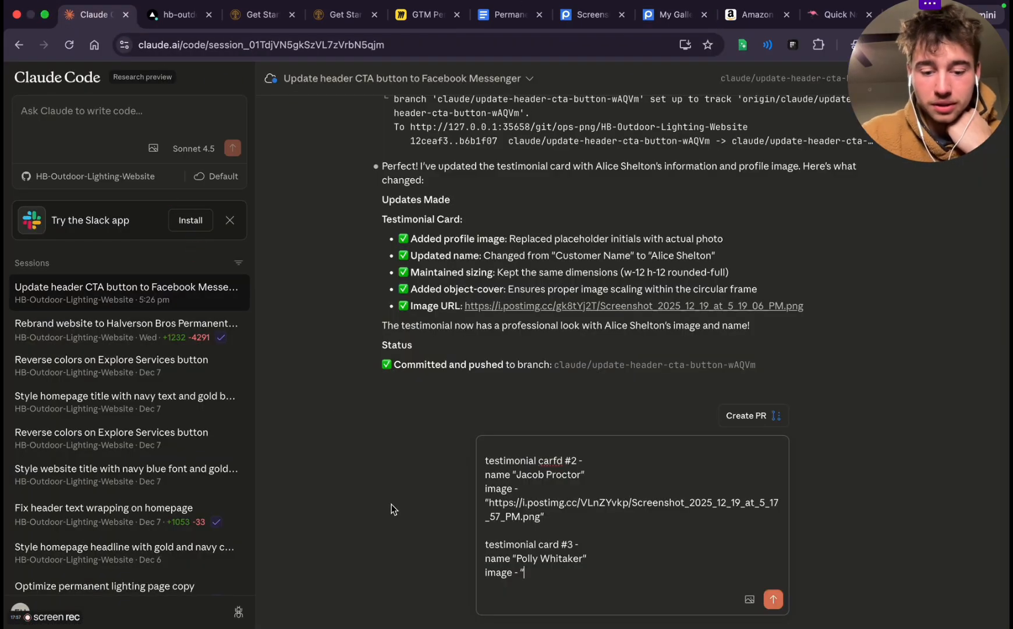
type("https://i.postimg.cc/wvYdjZdV/Screenshot_2025_12_19_at_5_13_19_PM.png")
type("\"")
key("shift+Return")
key("shift+Return")
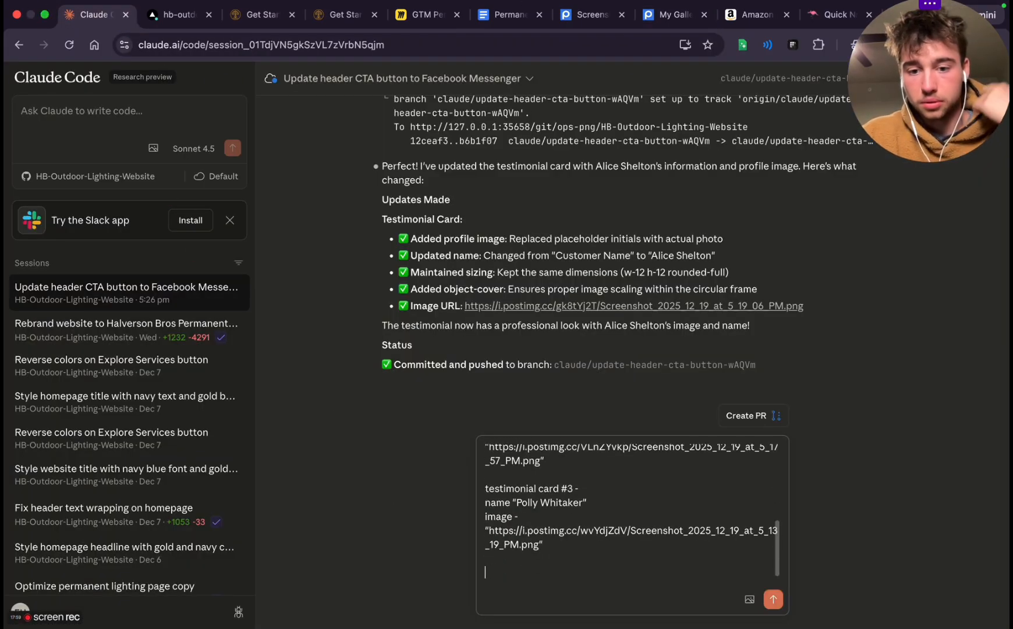
Start a fourth entry in the prompt with the heading "testimonial card #4 -" and an opened quote on its name line
type("testimonial card #4")
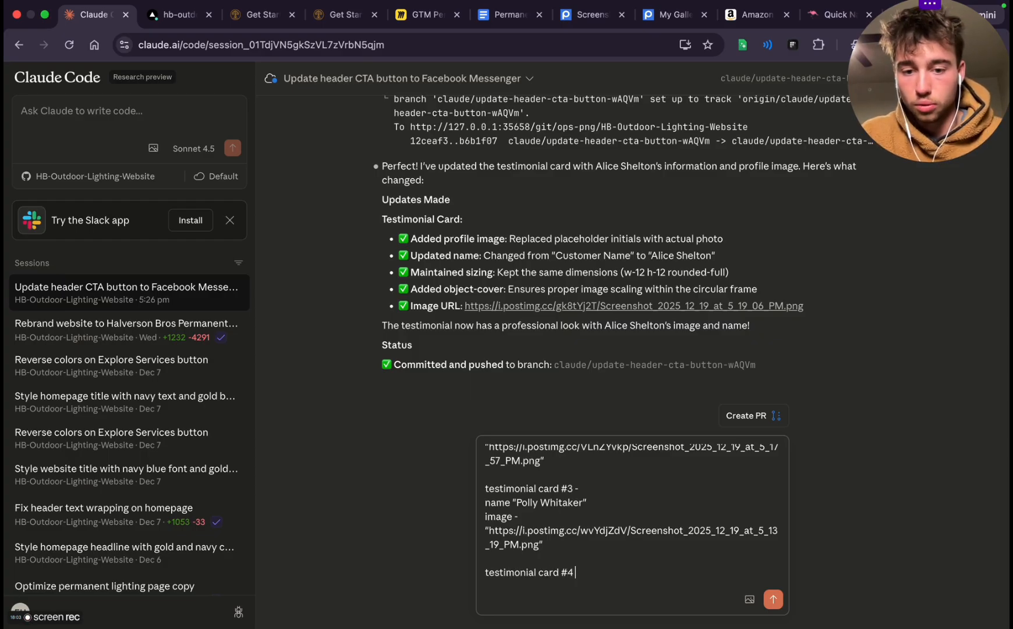
type(" -")
key("shift+Return")
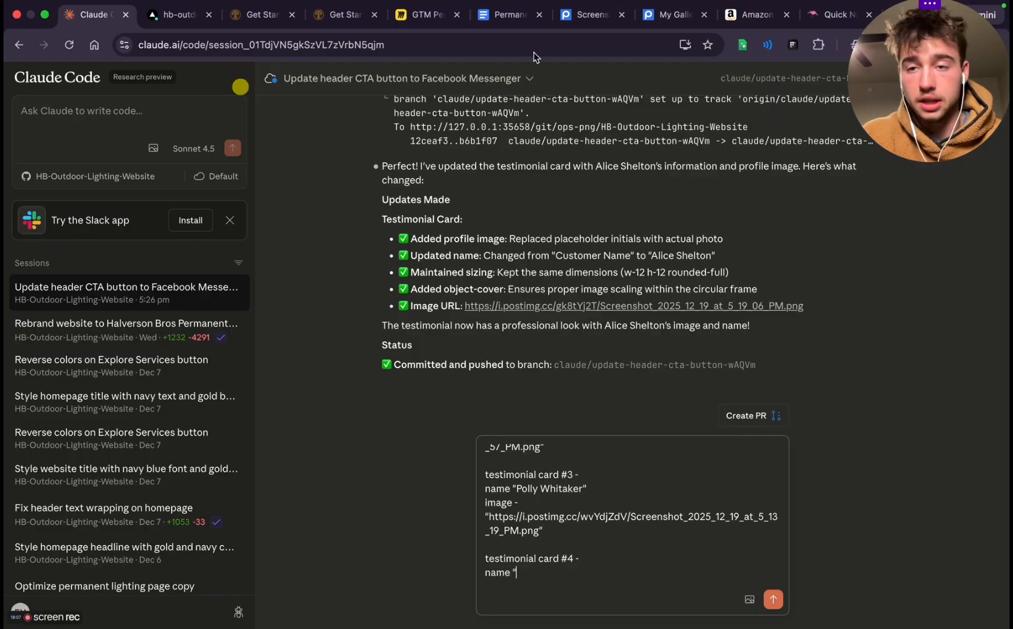
Copy a full name from the generated list into testimonial card #4's name line and close the quote on the same line
left_click(833, 14)
scroll(542, 366, "down", 3)
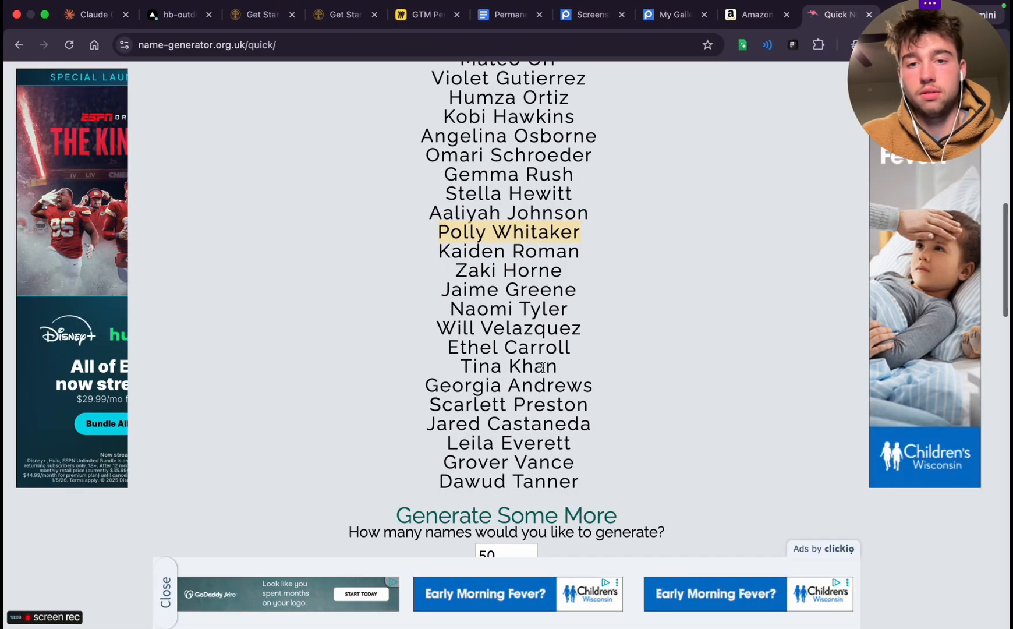
scroll(513, 384, "down", 3)
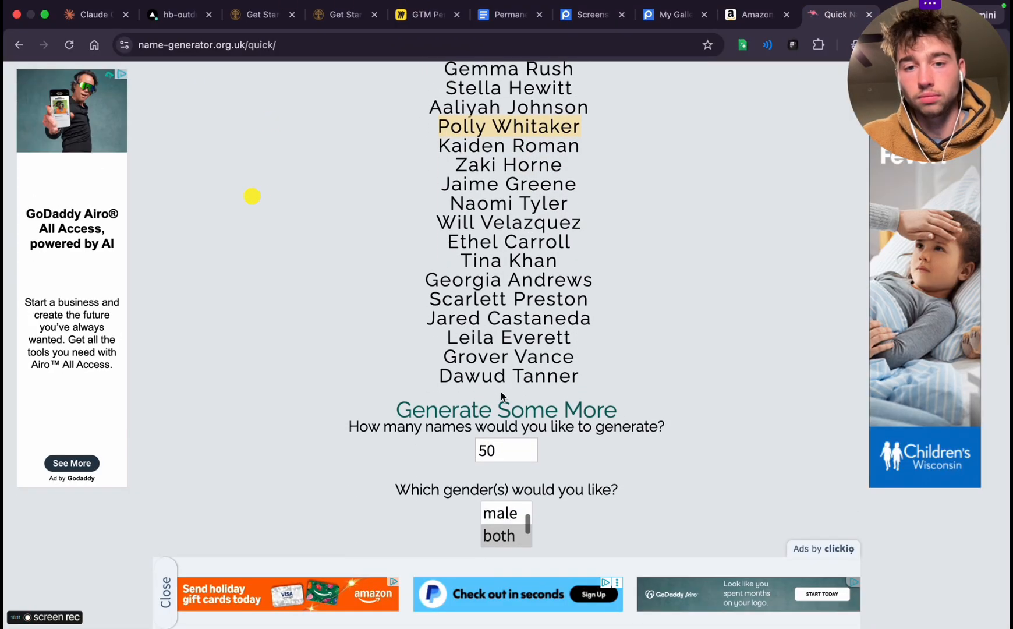
scroll(500, 391, "up", 2)
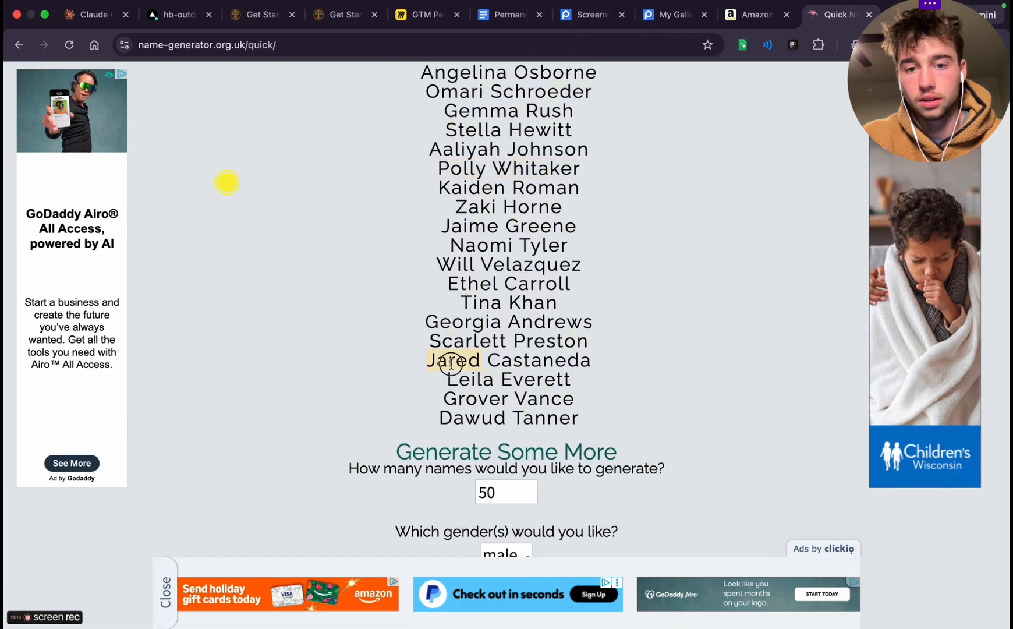
scroll(616, 304, "up", 3)
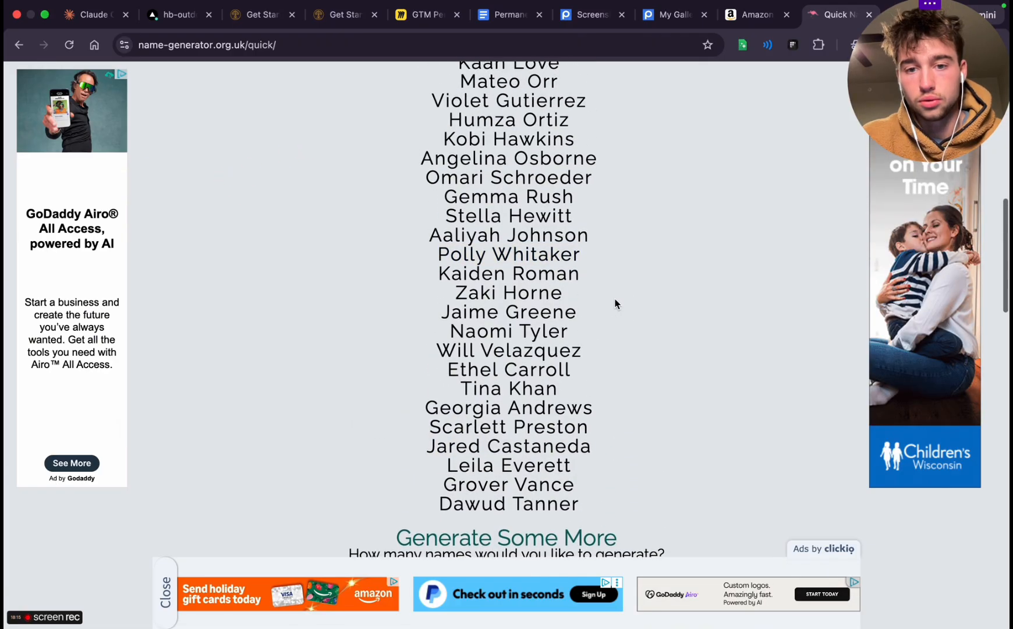
scroll(531, 336, "up", 4)
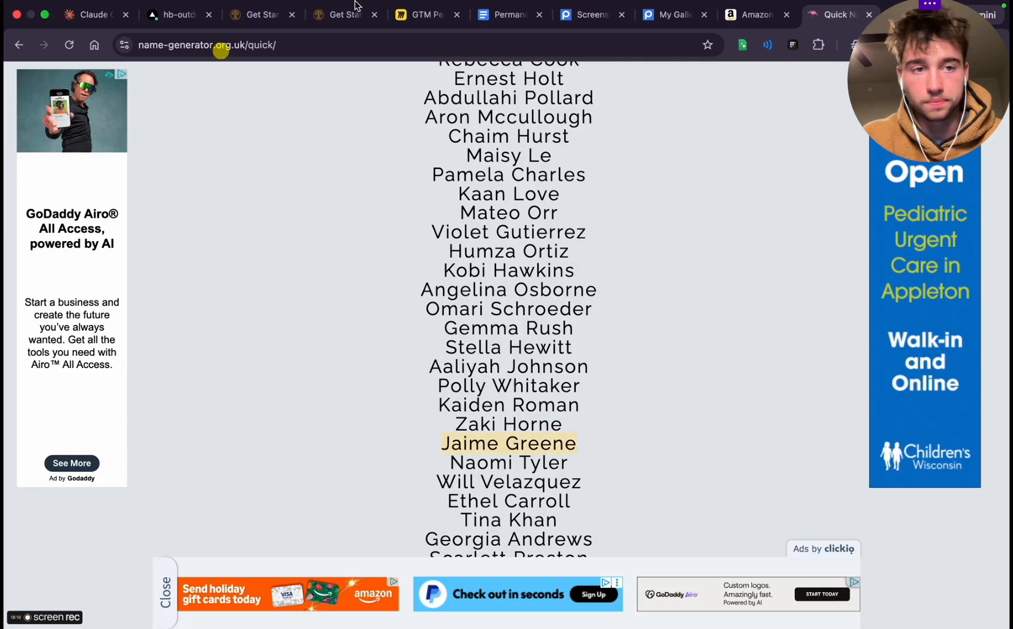
left_click(90, 14)
type("Jaime Greene")
type("\"")
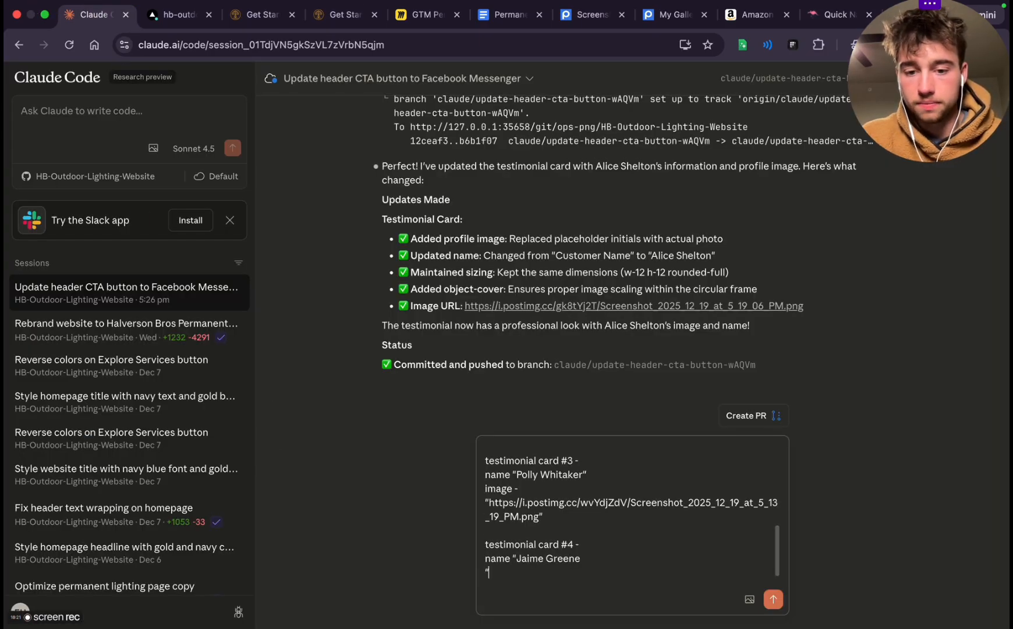
key("BackSpace")
key("BackSpace")
type("\"")
Add an "image -" line to card #4 with the quoted Postimages direct link of the grey-goateed man's portrait, Screenshot_2025_12_19_at_5_18_24_PM.png
key("Return")
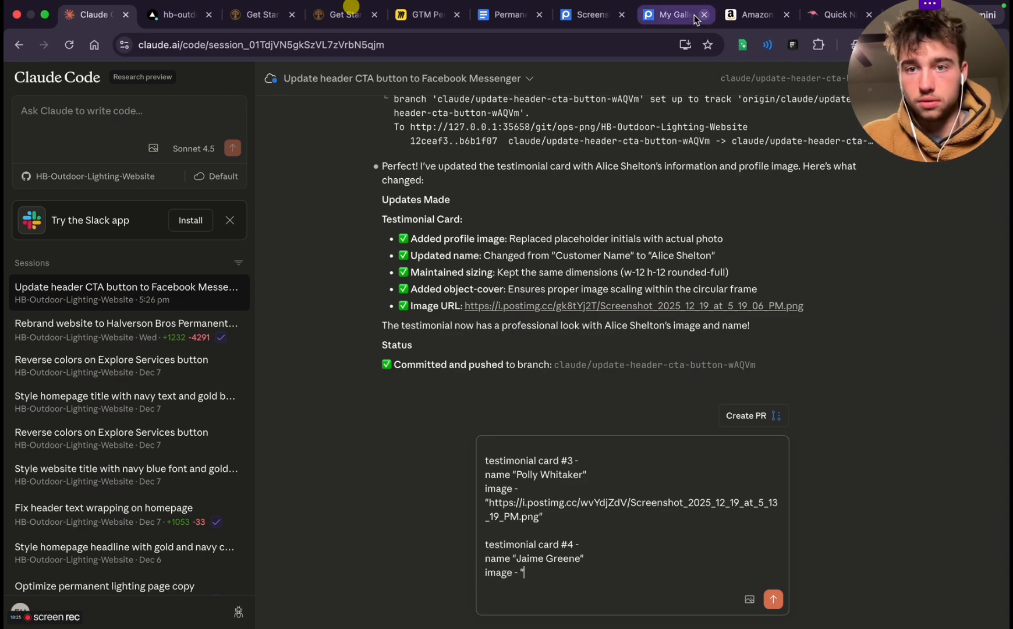
left_click(676, 14)
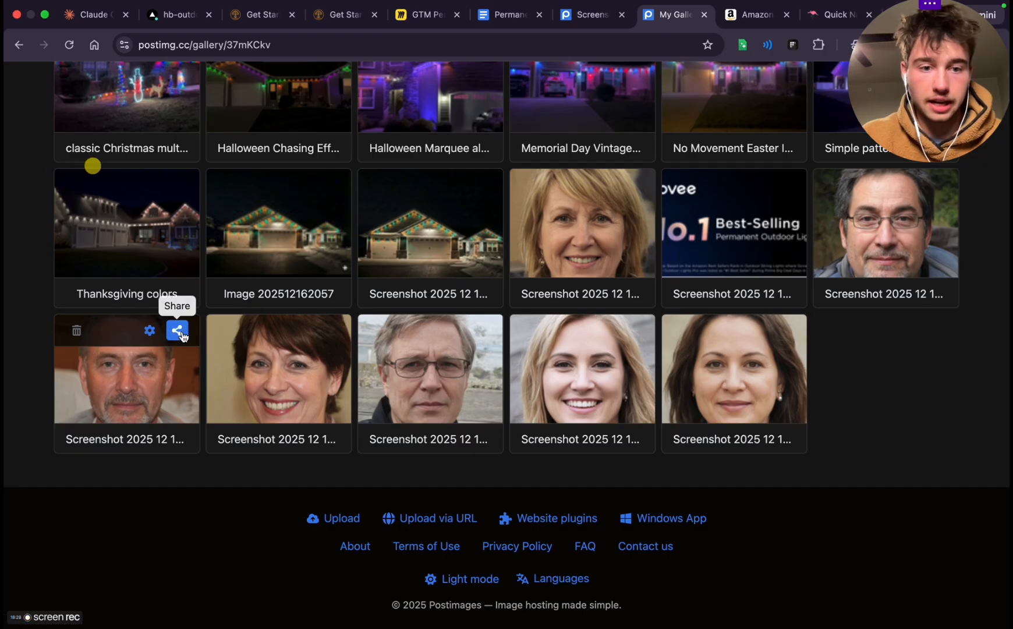
left_click(181, 331)
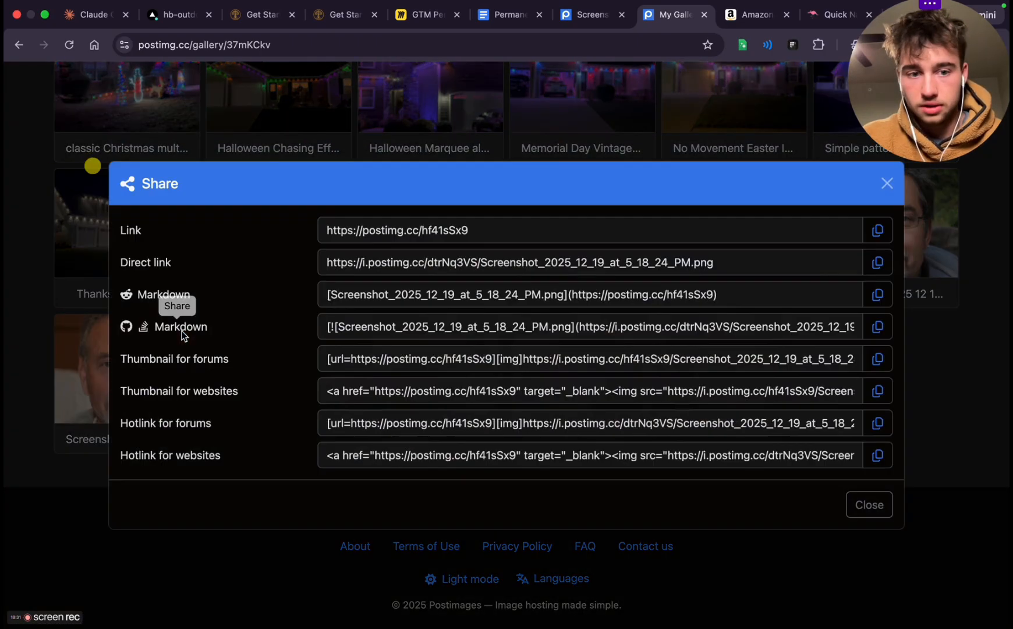
left_click(887, 182)
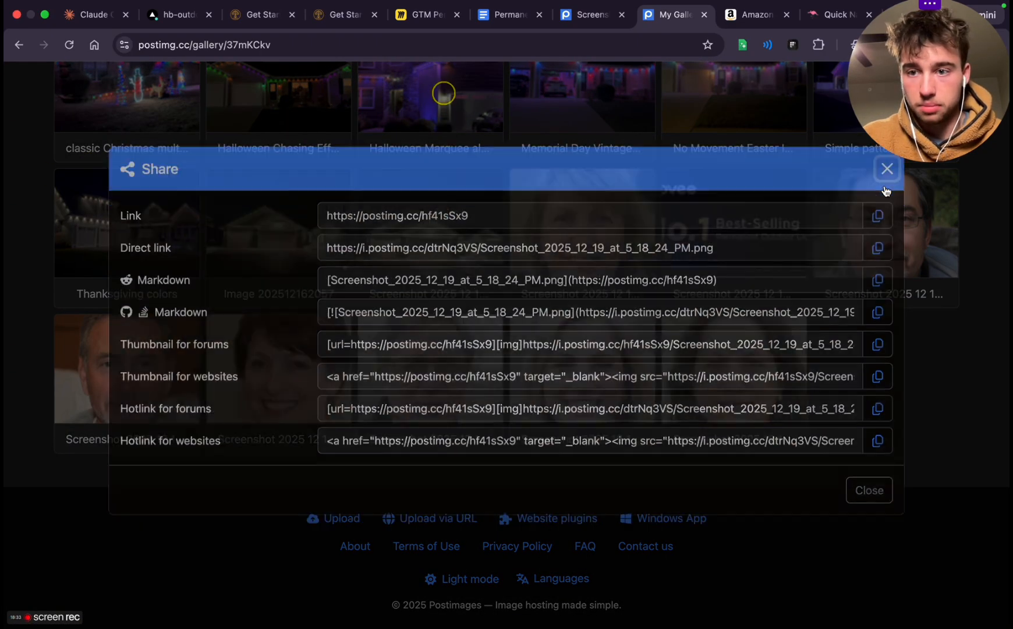
left_click(70, 17)
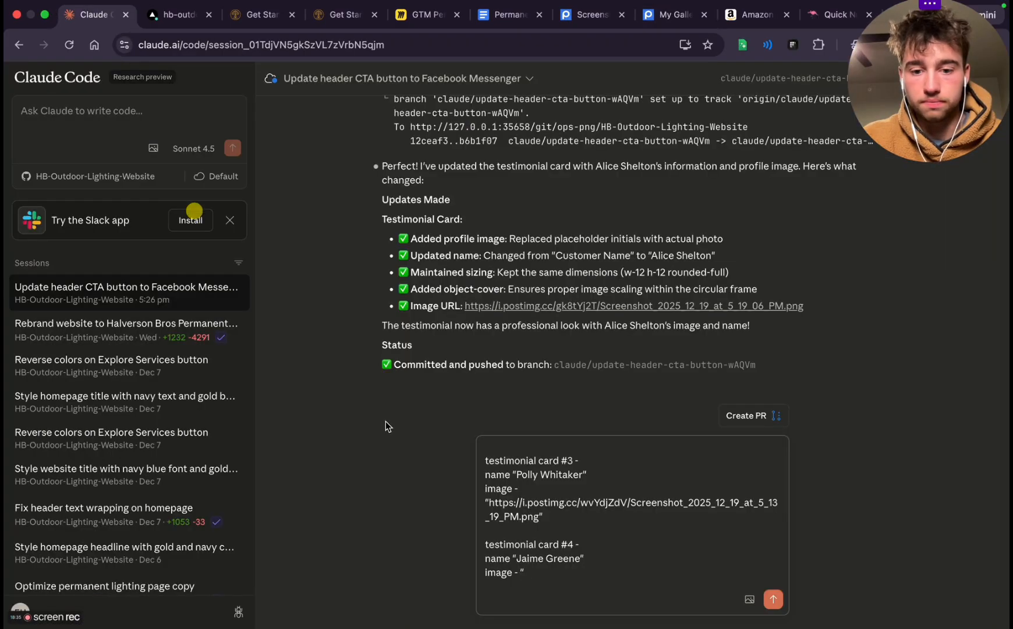
type("https://i.postimg.cc/dtrNq3VS/Screenshot_2025_12_19_at_5_18_24_PM.png")
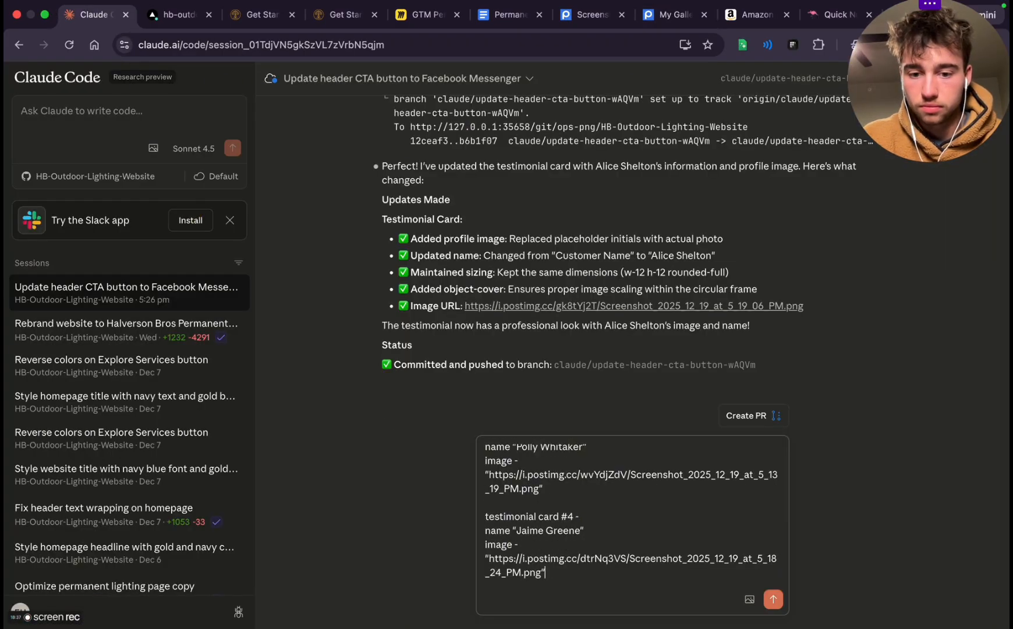
type("\"")
Finish the testimonial prompt with a separate closing line asking Claude to "please execute" and send it
key("Return")
key("Return")
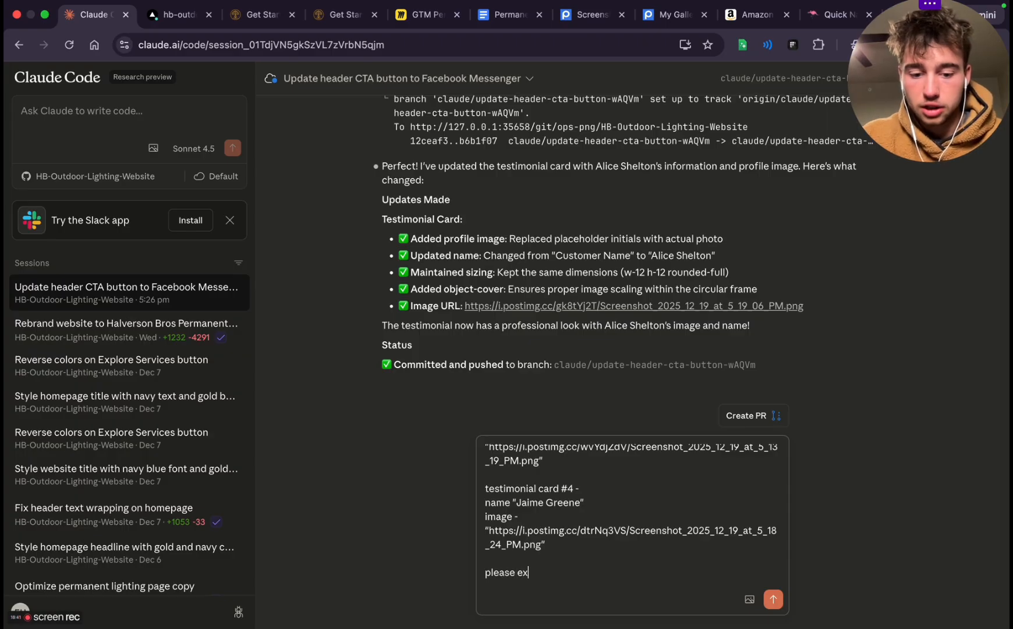
type("please executre")
key("Return")
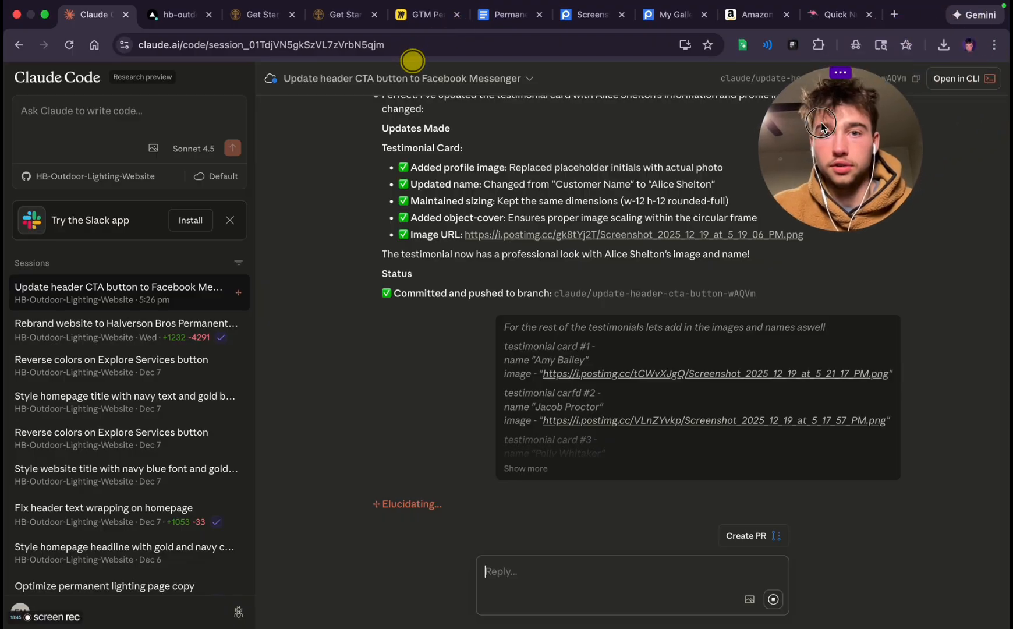
Review the Get Started preview page's testimonials, video, reasons and image sections for remaining placeholders
left_click(261, 14)
scroll(409, 317, "up", 15)
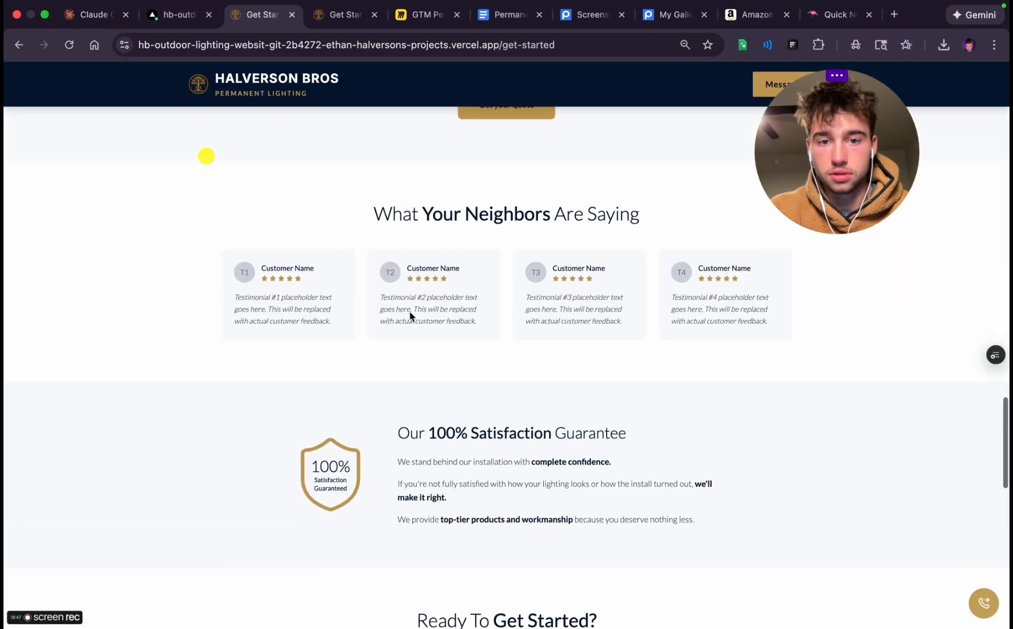
scroll(409, 316, "up", 5)
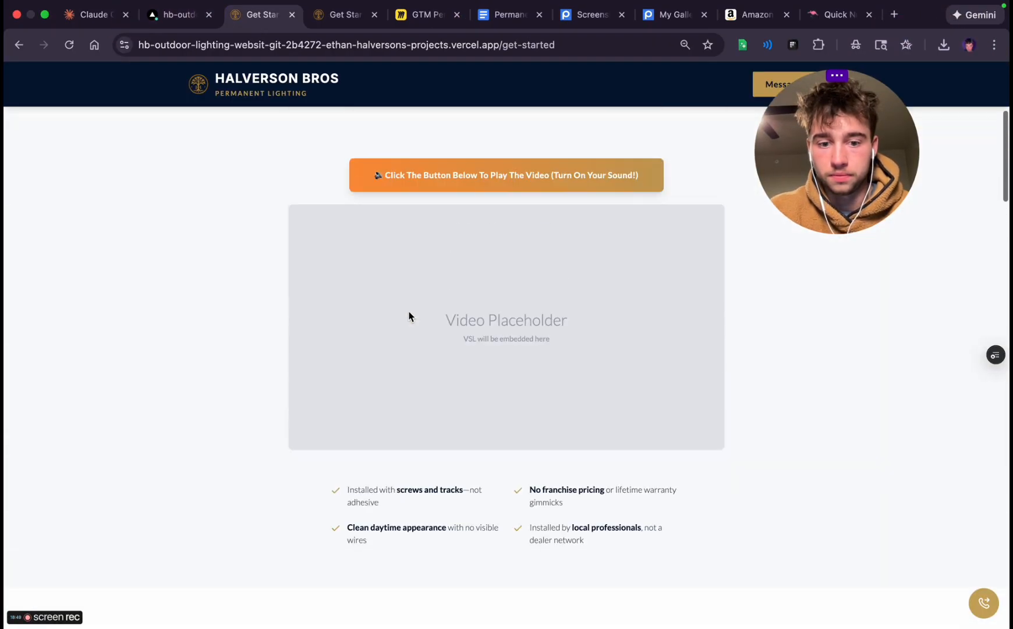
scroll(409, 316, "down", 5)
scroll(411, 350, "up", 3)
scroll(414, 354, "up", 8)
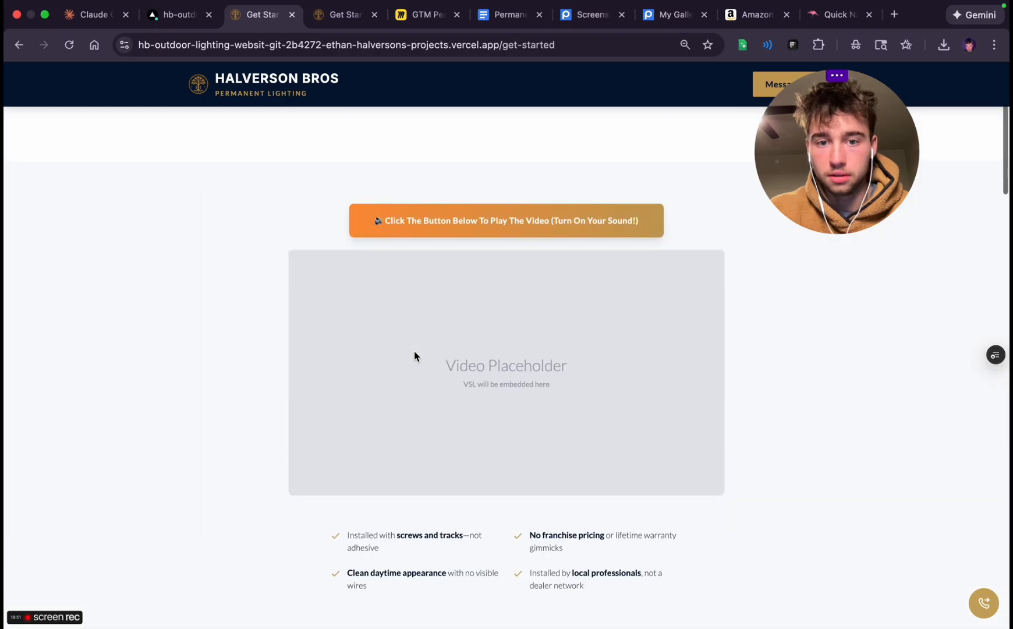
scroll(524, 361, "down", 12)
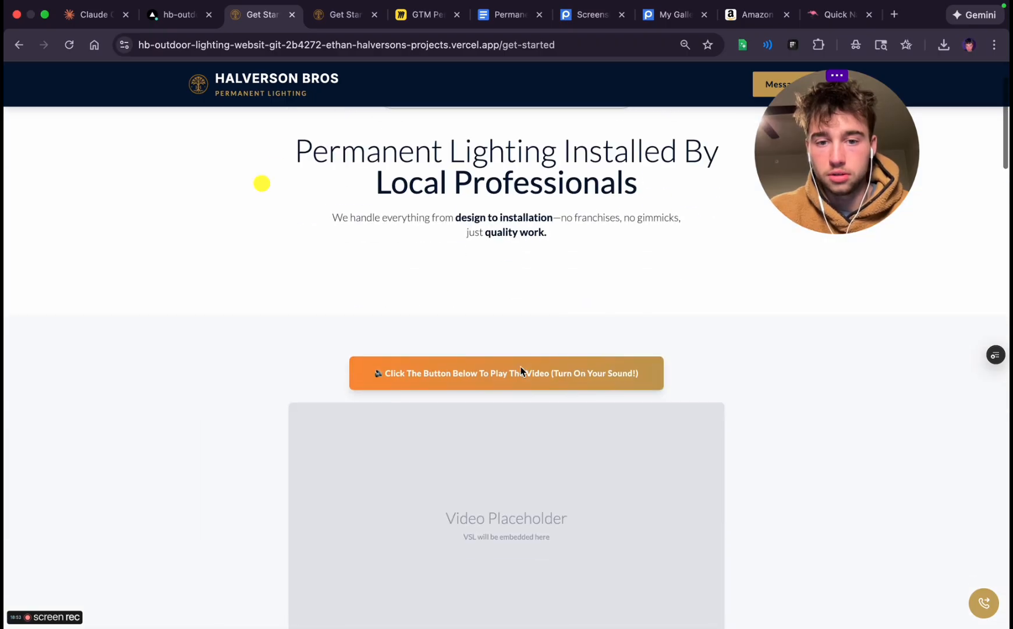
scroll(521, 370, "up", 3)
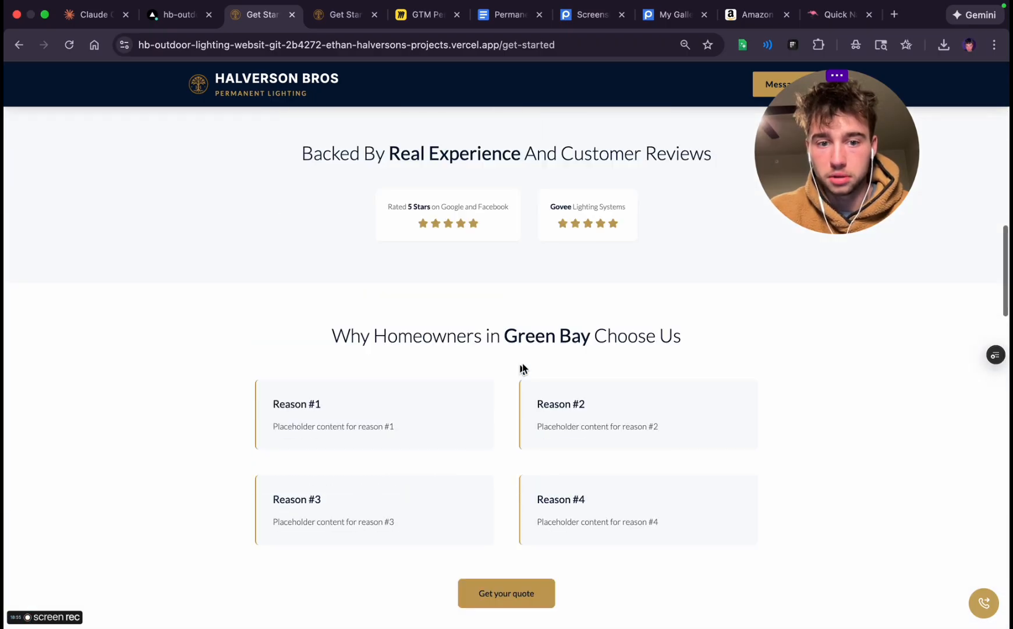
scroll(424, 385, "down", 8)
scroll(423, 384, "down", 3)
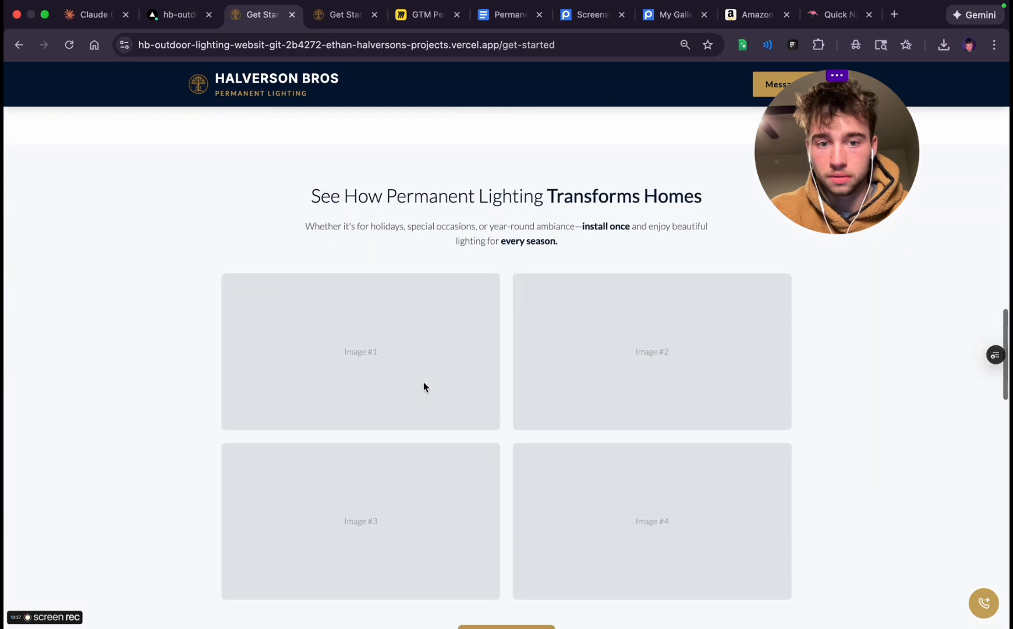
Copy the direct link of the "Thanksgiving colors" photo, Thanksgiving_colors.png, from the Postimages gallery
left_click(673, 14)
scroll(378, 381, "up", 5)
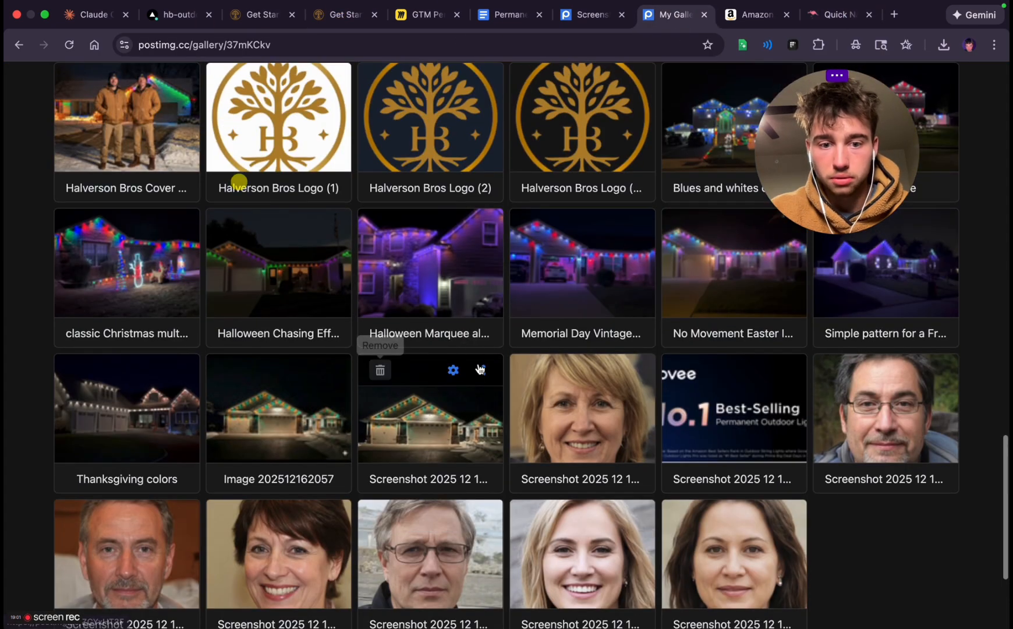
scroll(408, 396, "up", 2)
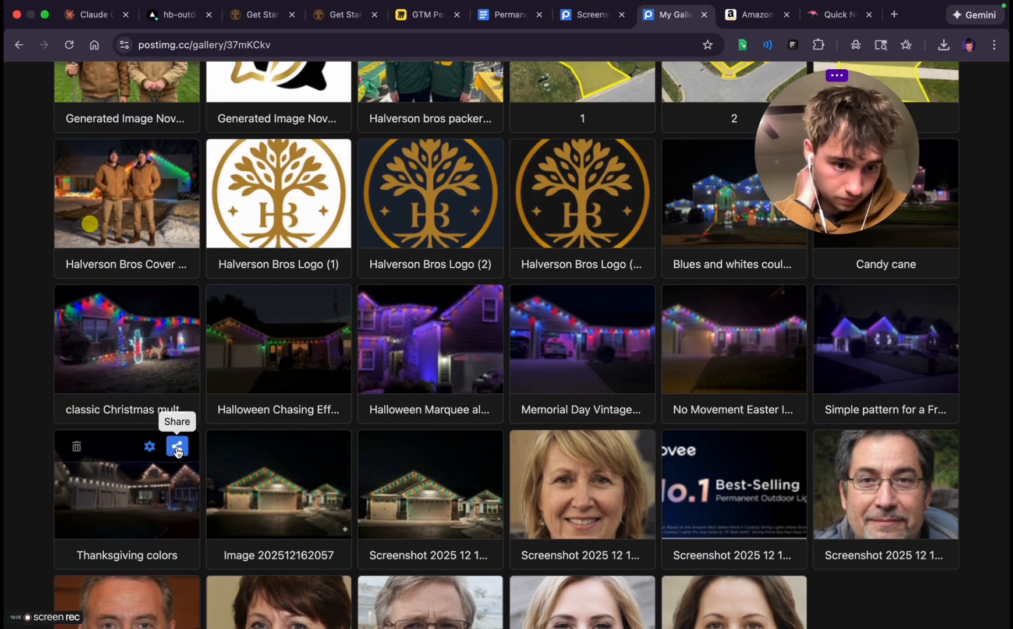
left_click(177, 448)
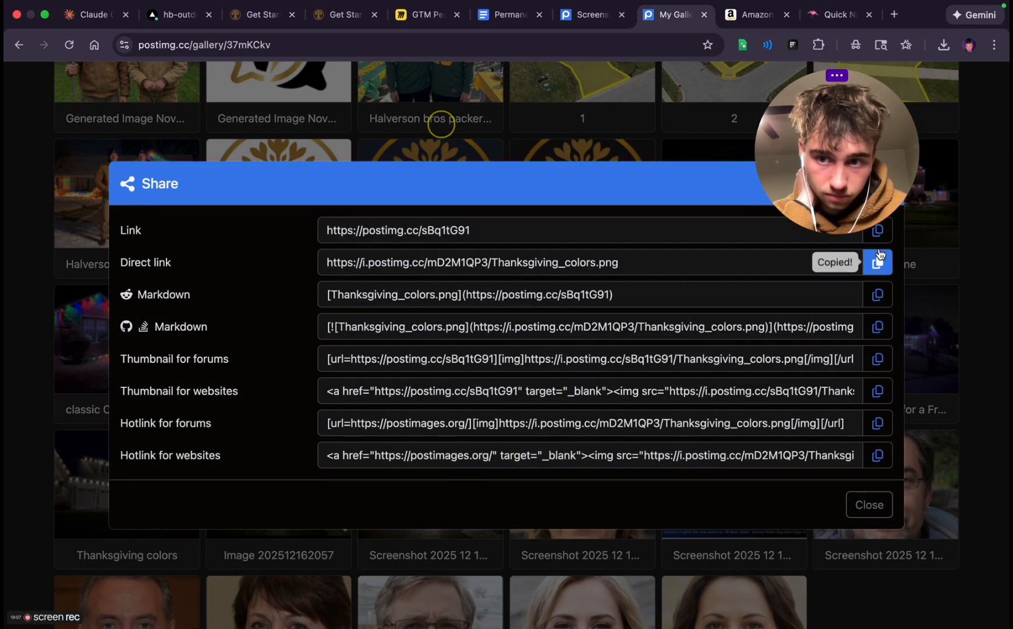
Draft a Claude Code prompt: "cool now please in the "See How Permanent Lighting Transforms Homes" section add the following images in place of the 4 cards"
left_click(89, 16)
left_click(502, 568)
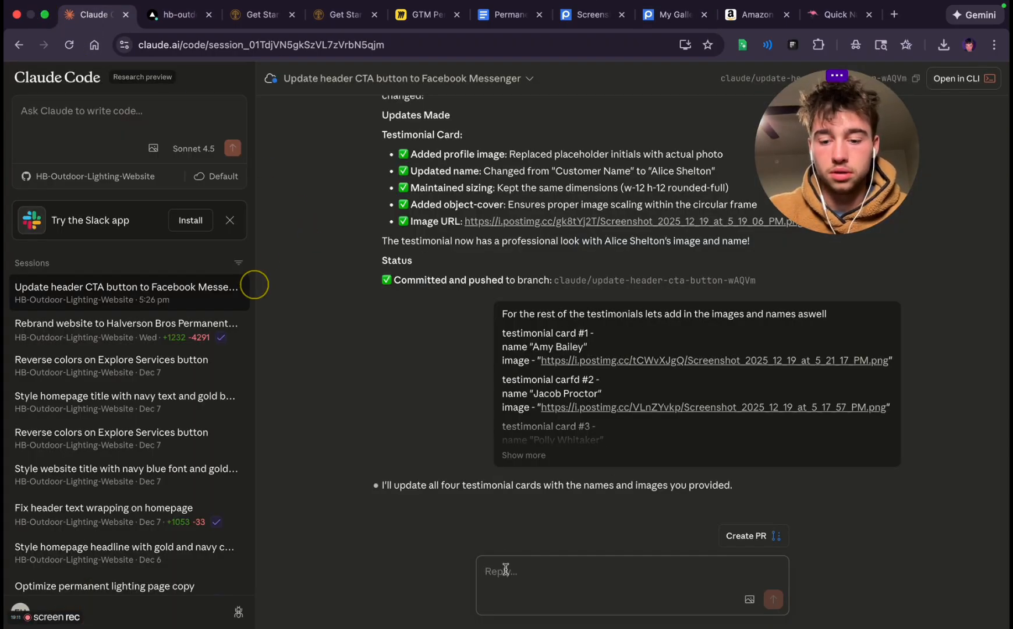
type("cool now please in the")
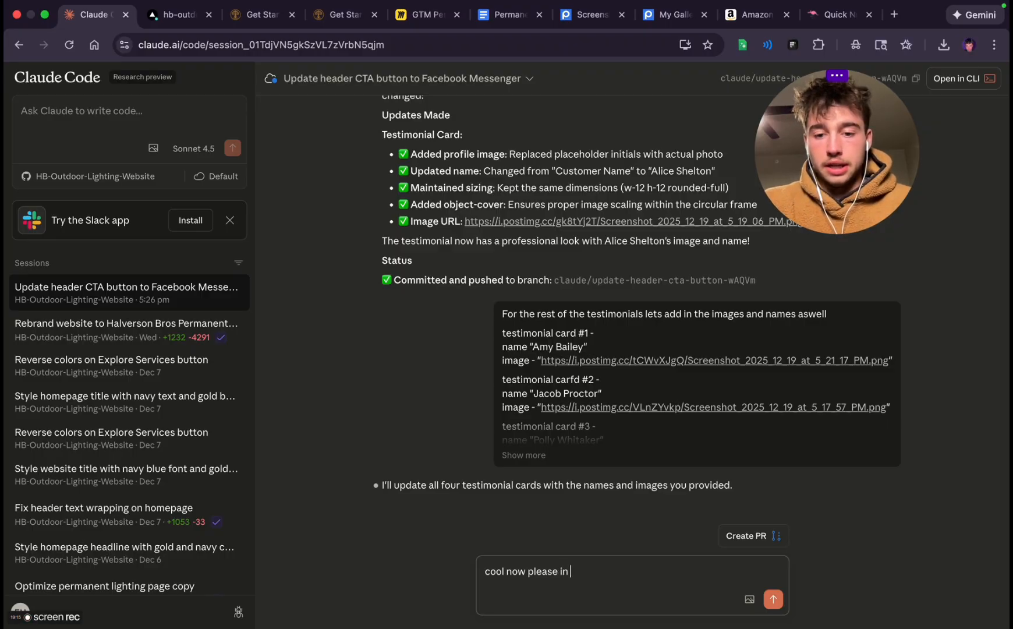
left_click(256, 15)
scroll(469, 373, "up", 3)
triple_click(438, 254)
key("super+c")
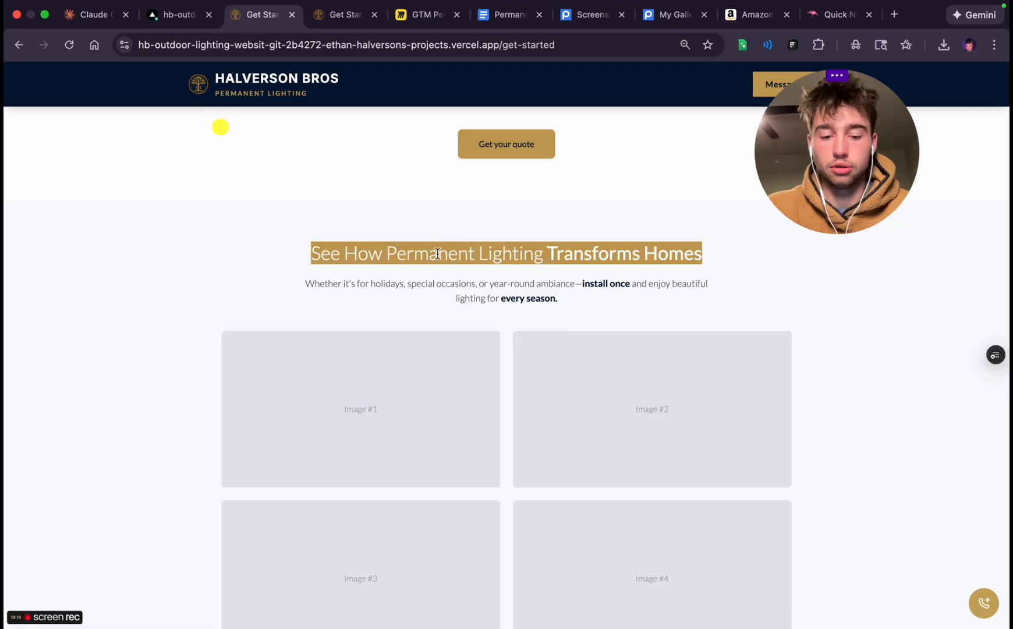
left_click(94, 15)
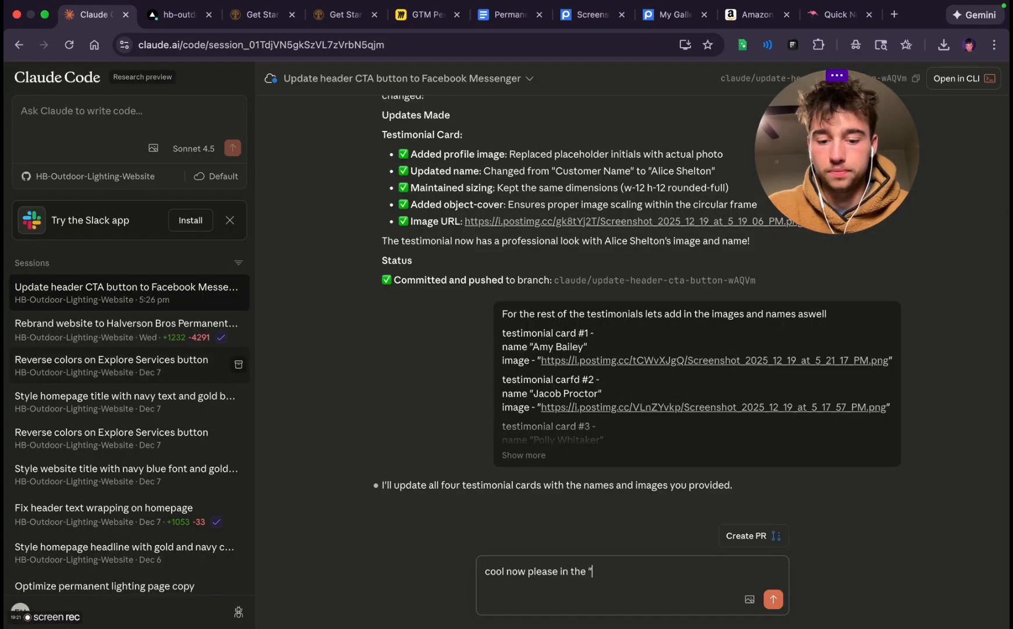
key("super+v")
type("sec")
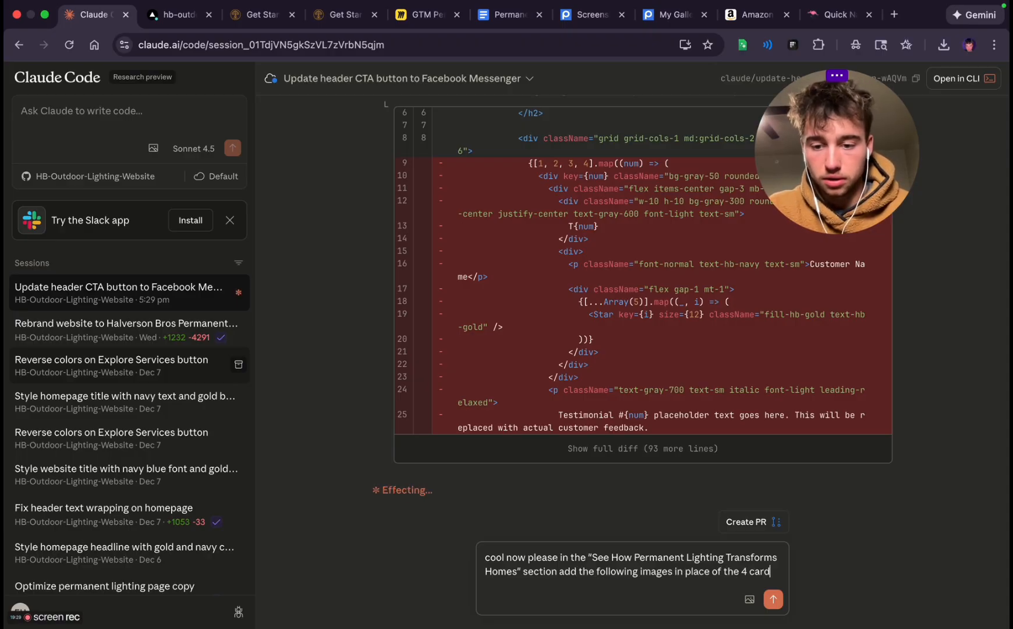
Check the four image placeholders in the preview page's "See How Permanent Lighting Transforms Homes" section against the drafted prompt
left_click(262, 14)
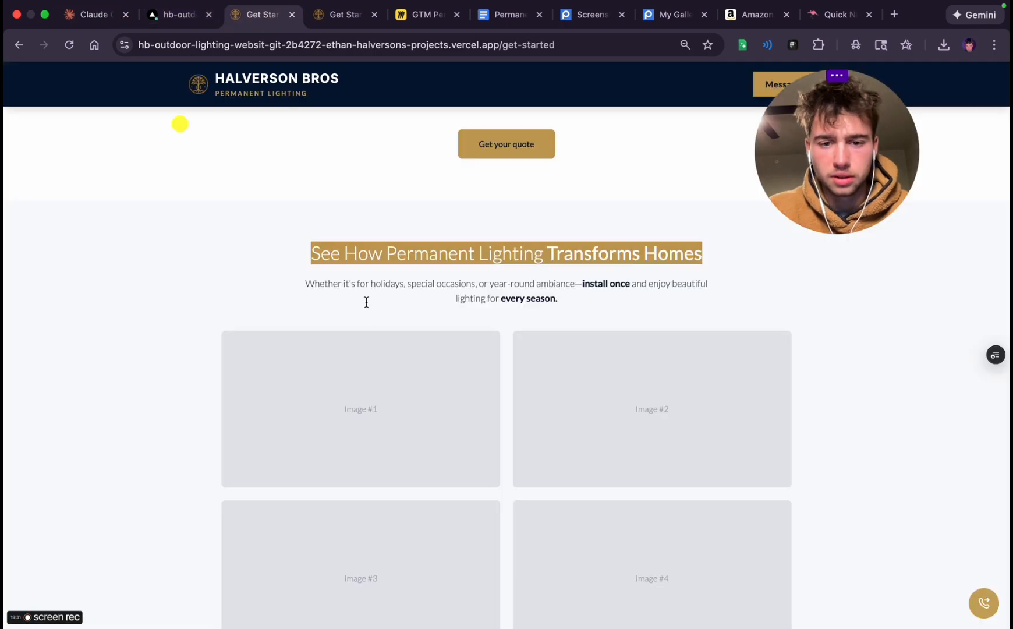
scroll(366, 302, "down", 4)
scroll(507, 349, "up", 4)
left_click(93, 15)
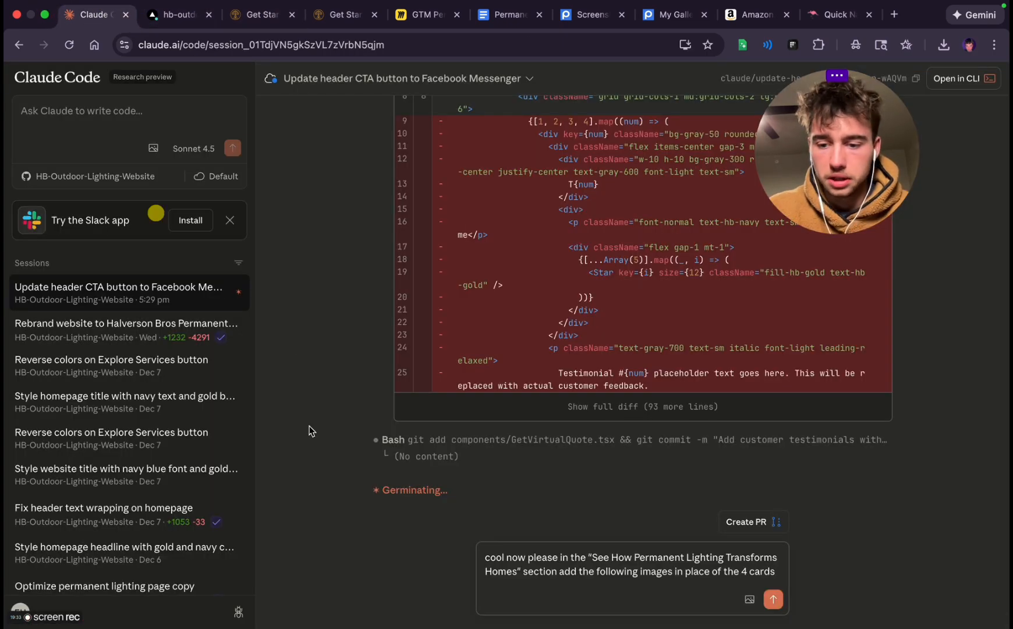
Add the quoted direct link of the Postimages photo Thanksgiving_colors.png on its own line in the Claude Code prompt
key("shift+Return")
key("super+v")
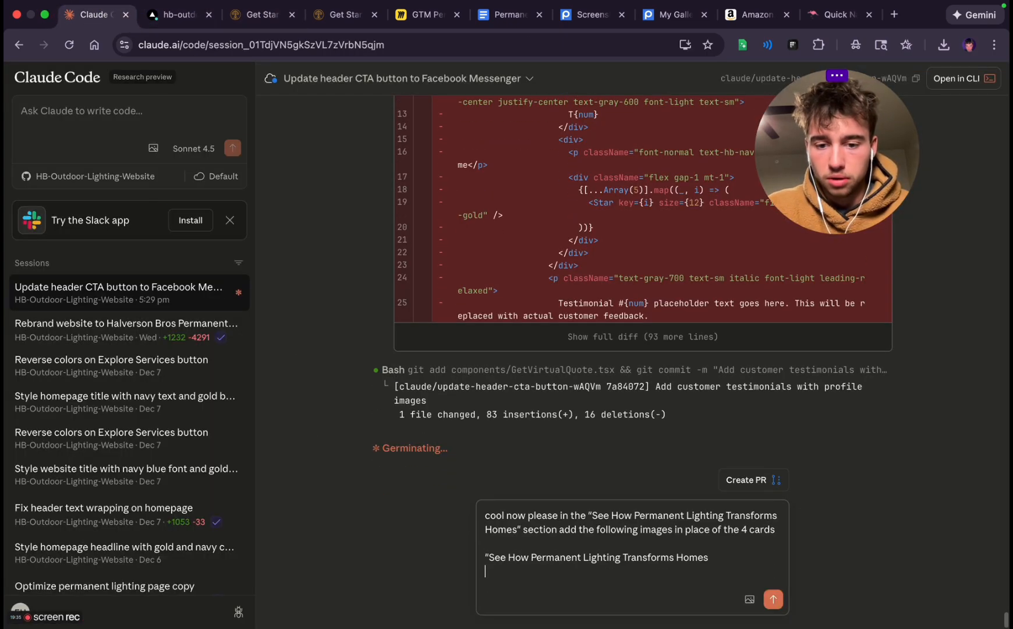
key("super+z")
left_click(668, 19)
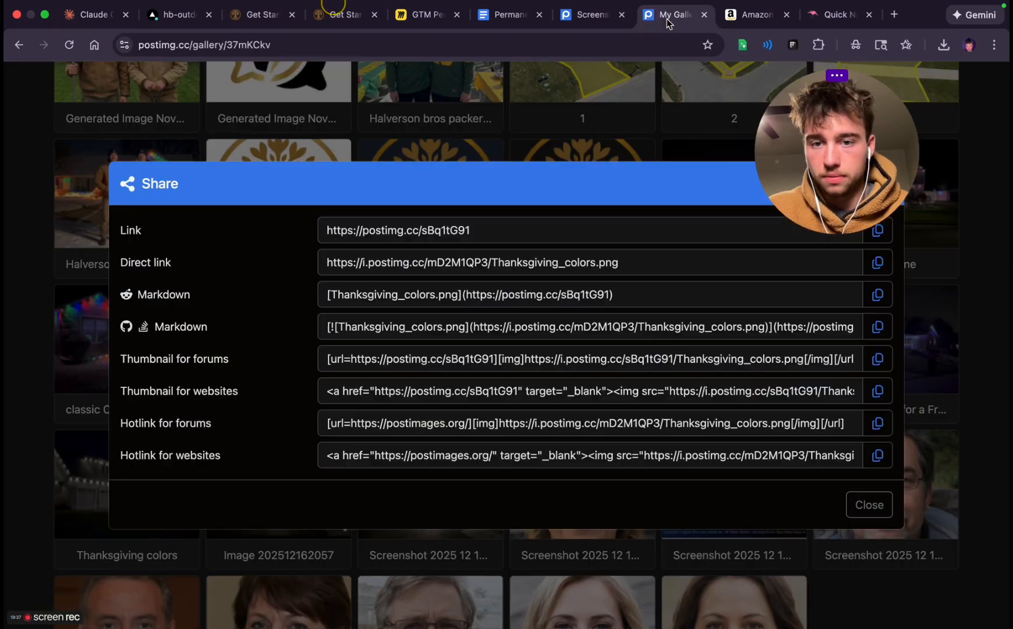
left_click(877, 265)
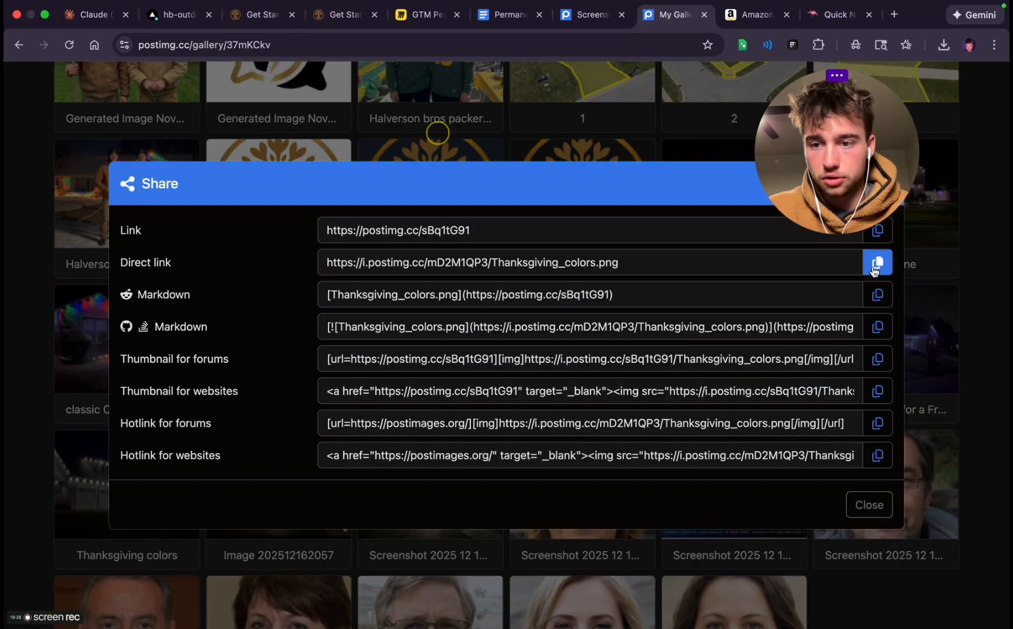
left_click(90, 14)
key("super+v")
type("\"")
key("shift+Return")
type("\"")
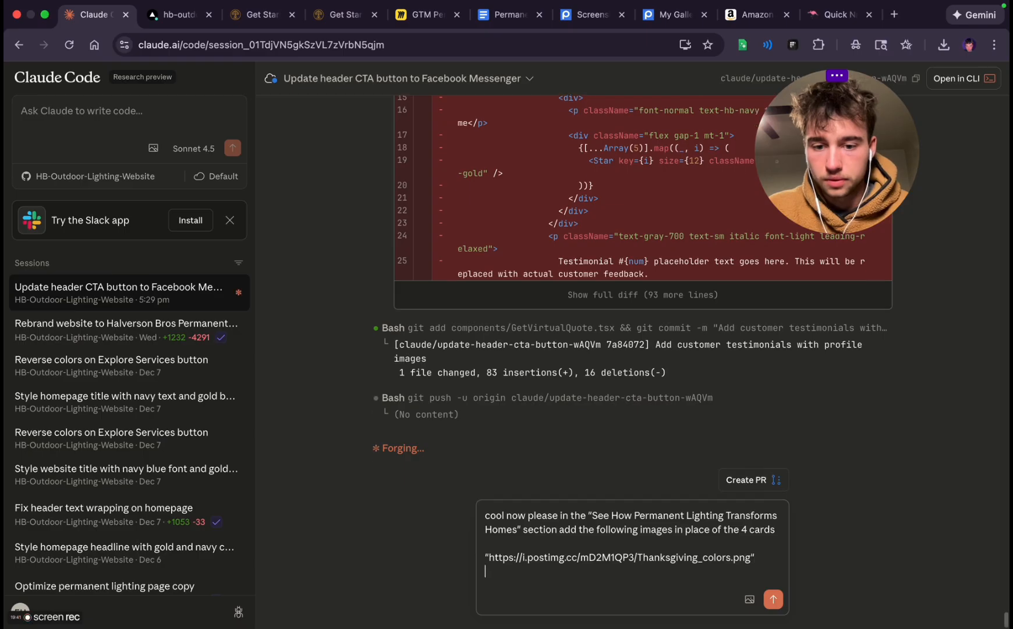
Copy the direct link of Simple_pattern_for_a_Frozen_Elsa_theme.png from the Postimages gallery and add it in quotes to the Claude Code prompt
left_click(670, 19)
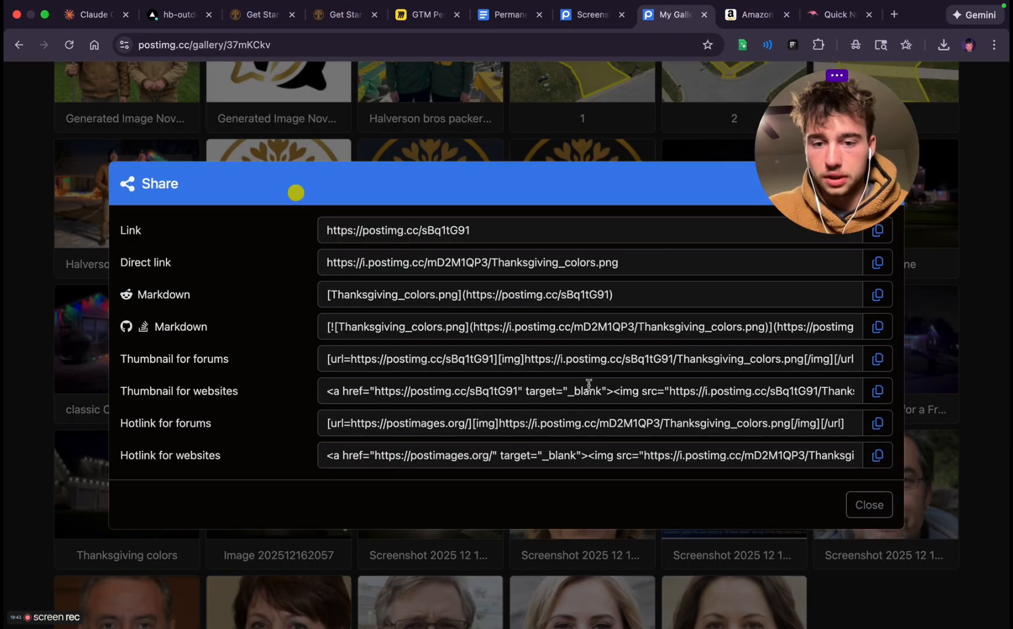
left_click(881, 227)
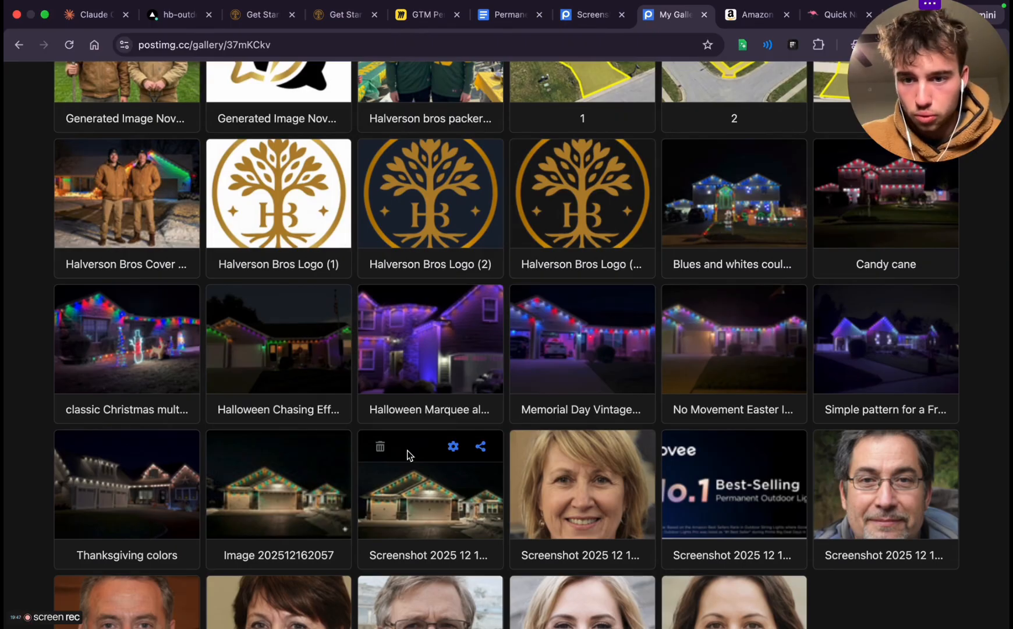
mouse_move(853, 384)
left_click(932, 302)
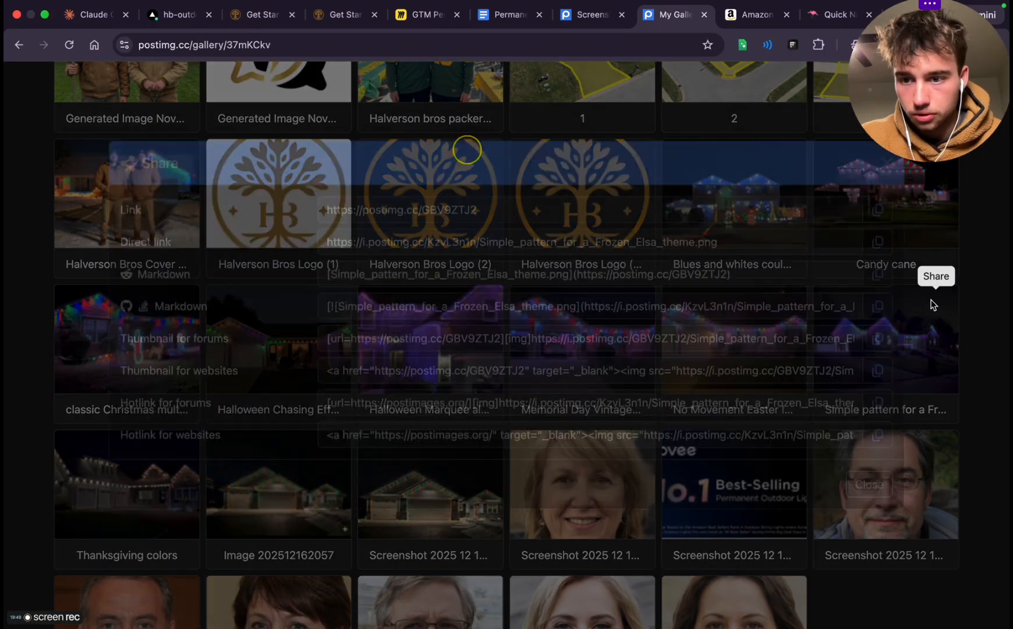
left_click(878, 264)
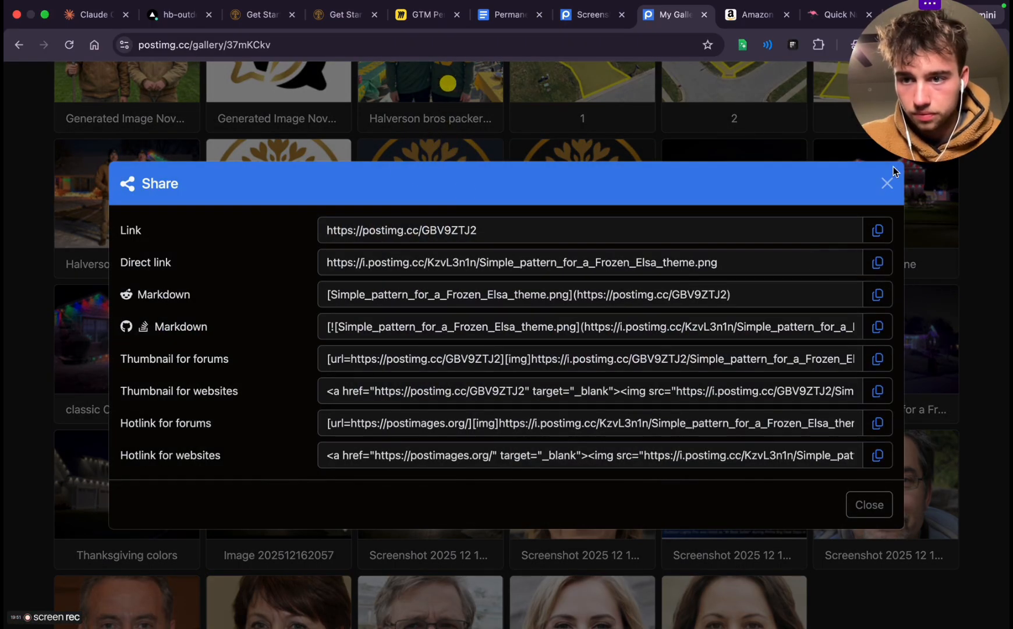
left_click(887, 183)
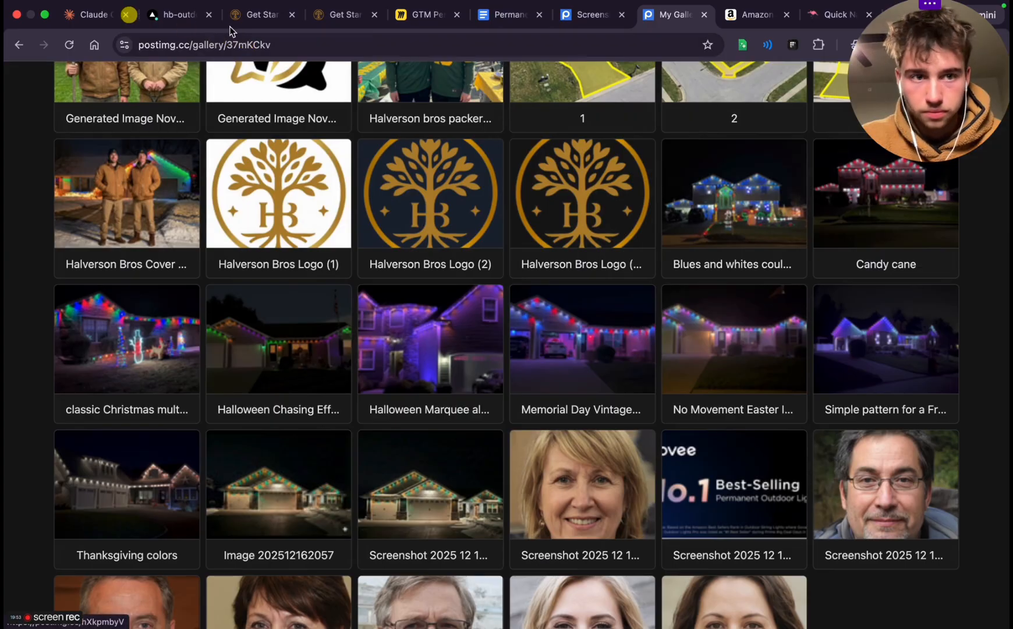
left_click(93, 14)
key("super+v")
type("\"")
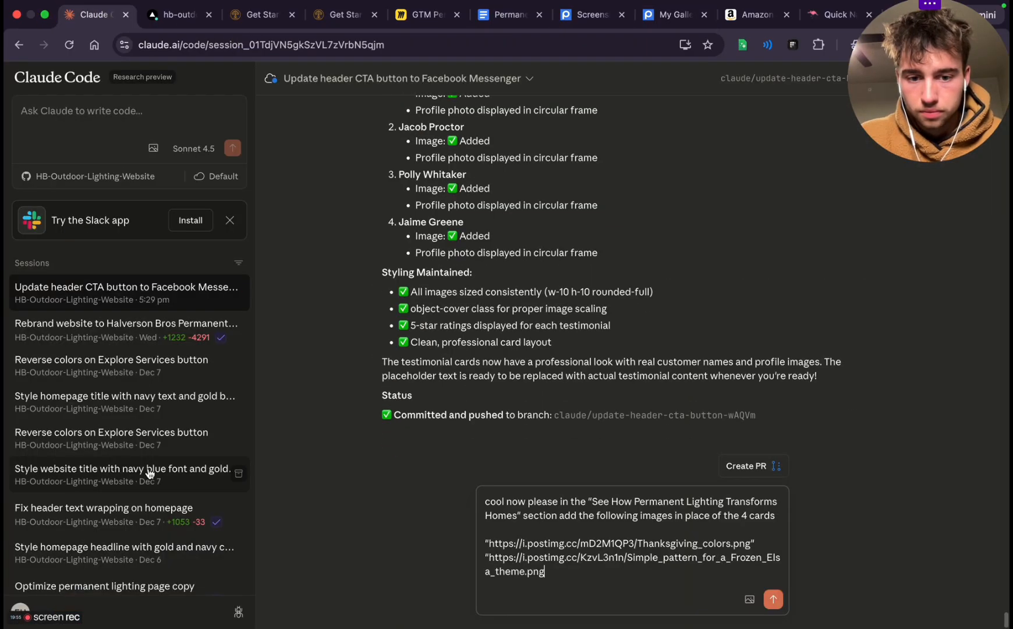
key("shift+Return")
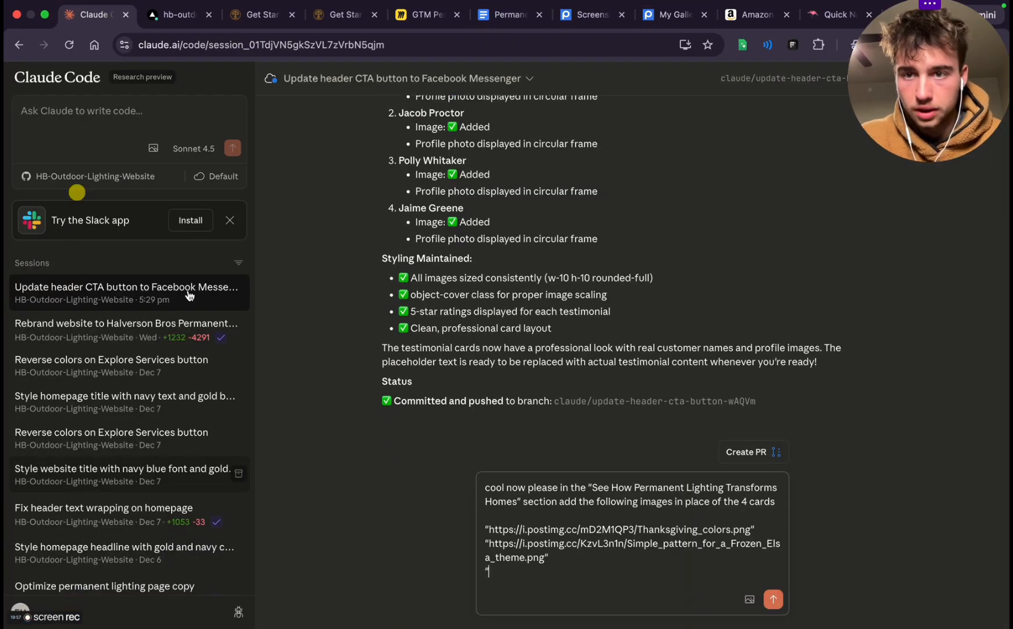
Copy the direct link of Screenshot_2025_12_17_at_6_37_19_PM.png from Postimages and add it as the third quoted link in the Claude Code prompt
left_click(673, 14)
mouse_move(425, 463)
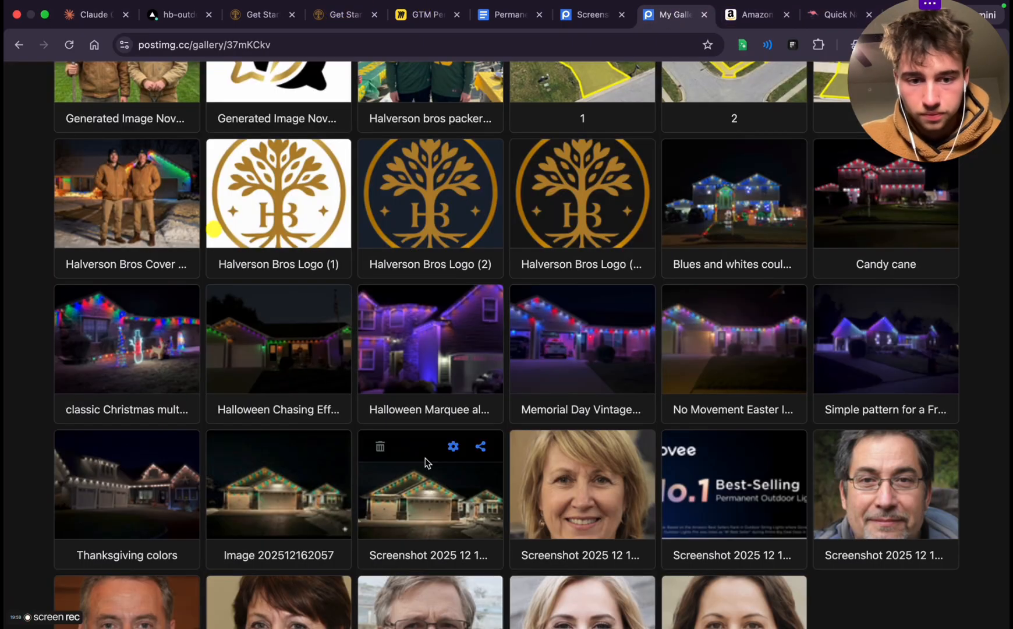
left_click(482, 447)
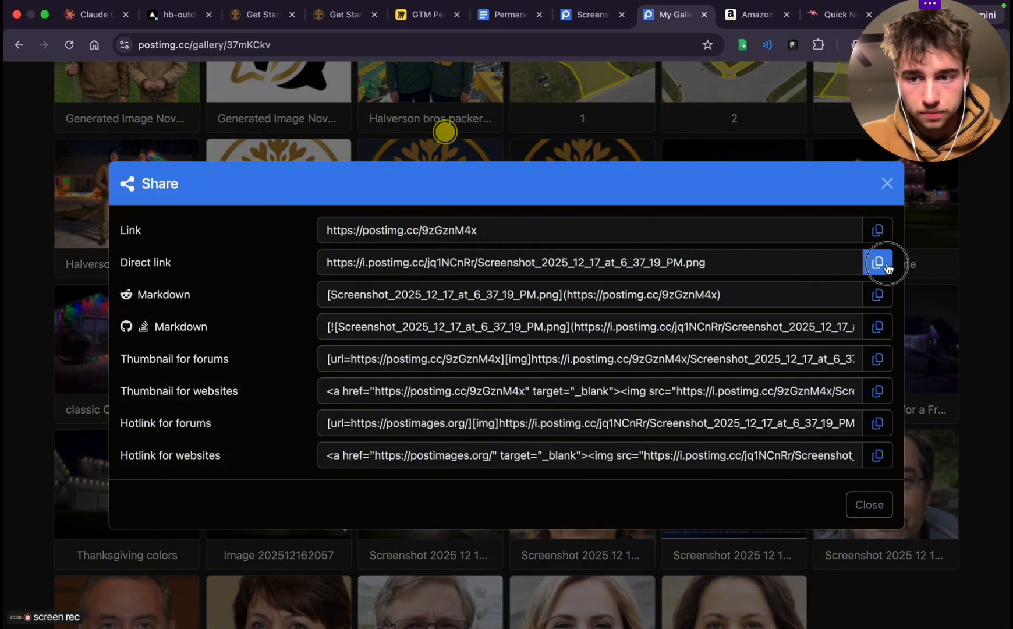
left_click(887, 184)
left_click(93, 14)
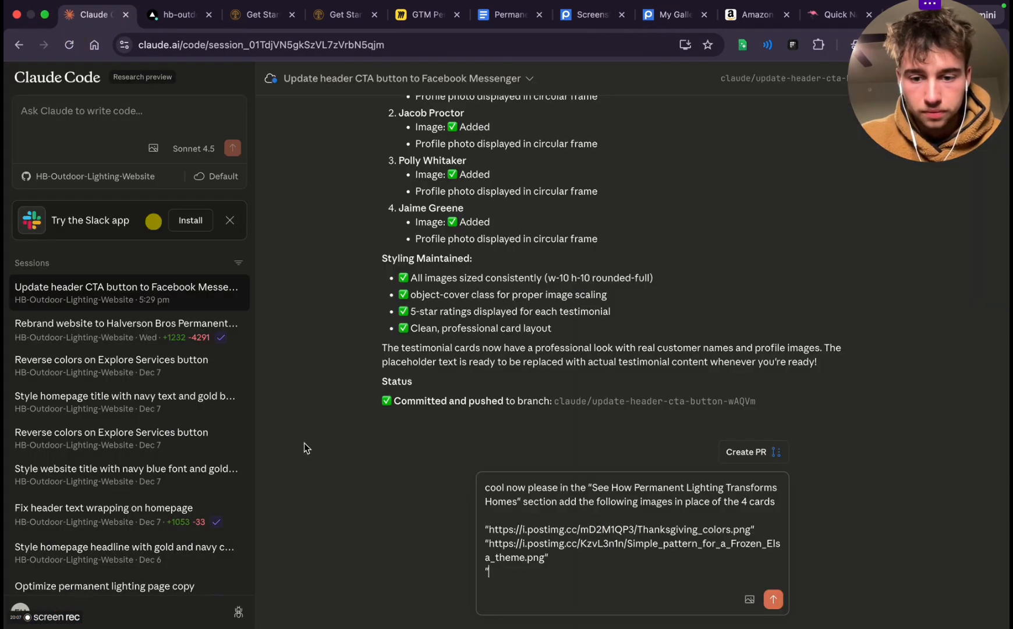
key("super+v")
type("\"")
key("shift+Return")
type("\"")
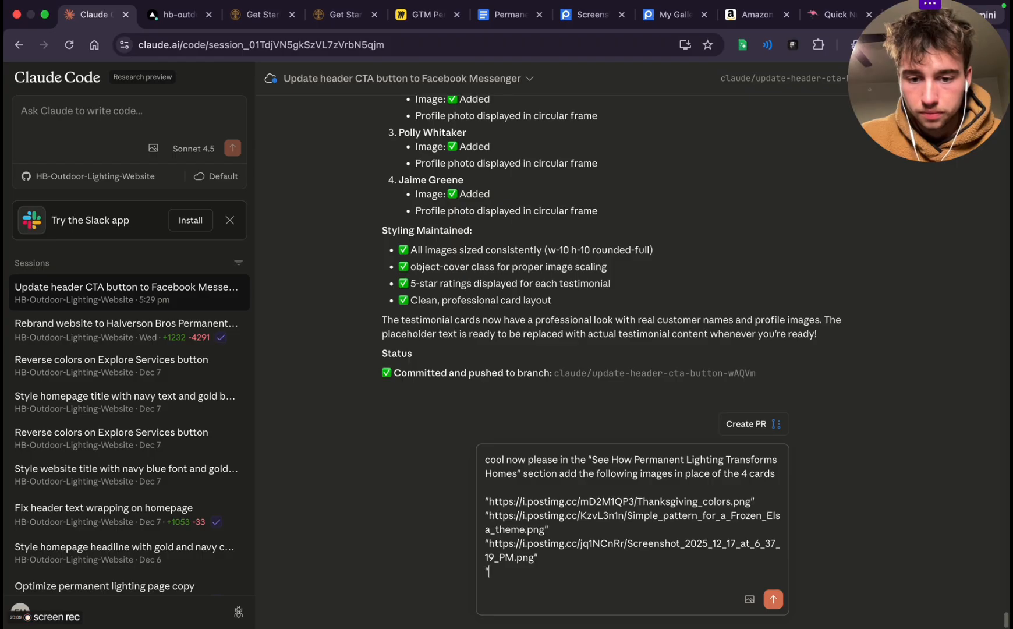
Find the "permanent lighting" photo in the Postimages gallery and add permanent_lighting.png's direct link as the fourth quoted link in the Claude Code prompt
mouse_move(837, 8)
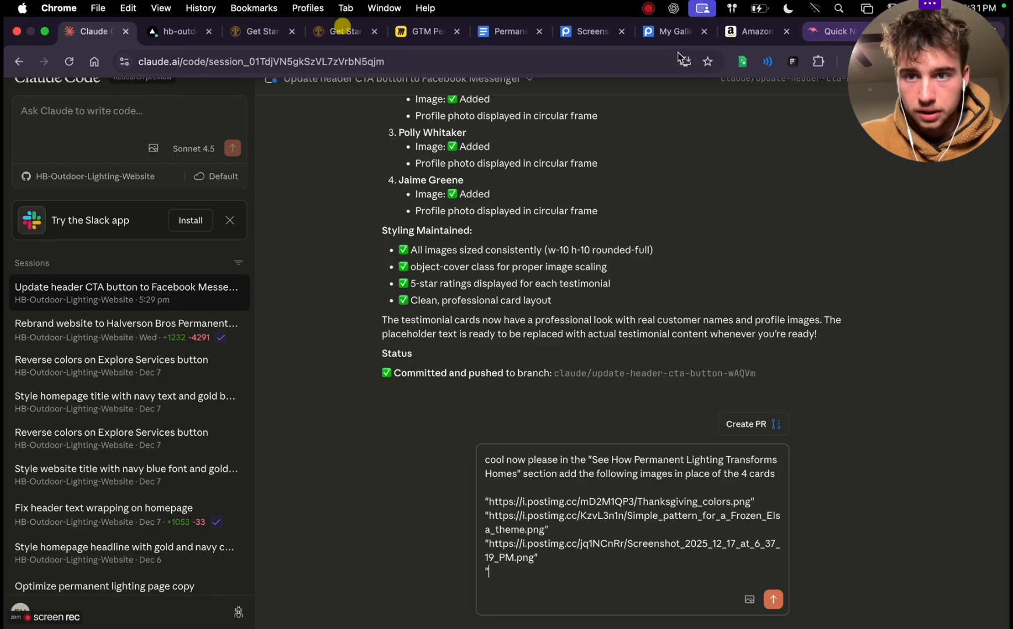
left_click(673, 31)
scroll(460, 326, "up", 5)
scroll(474, 336, "up", 5)
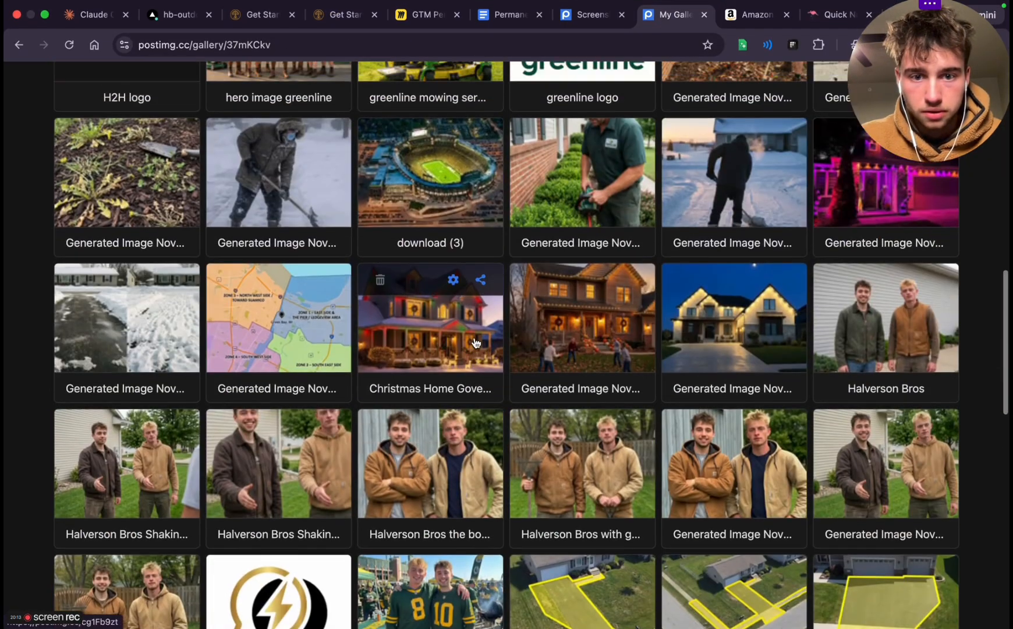
scroll(500, 352, "up", 5)
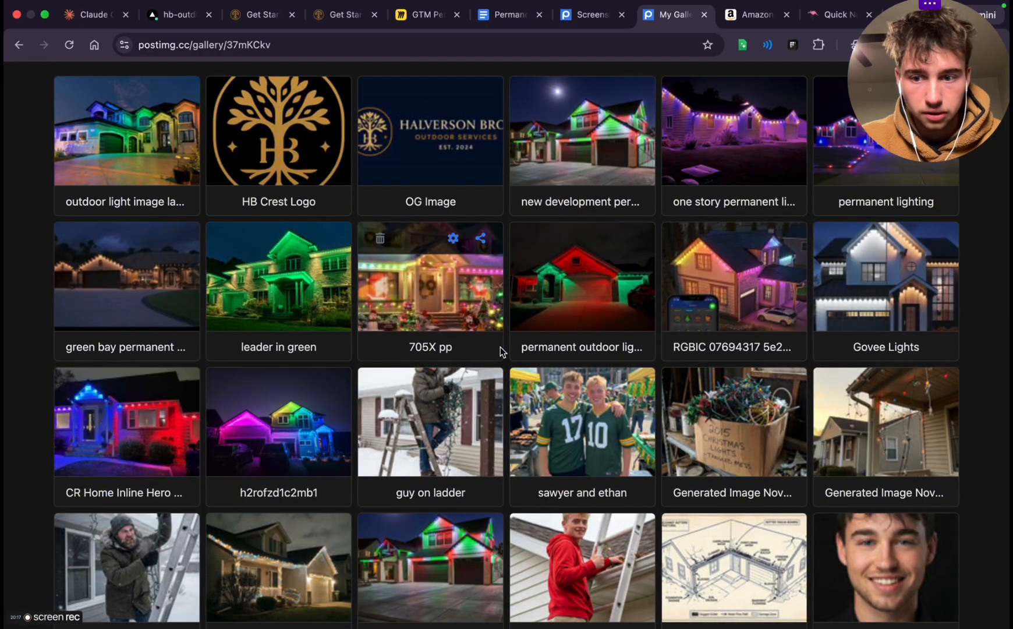
scroll(501, 347, "up", 3)
left_click(936, 205)
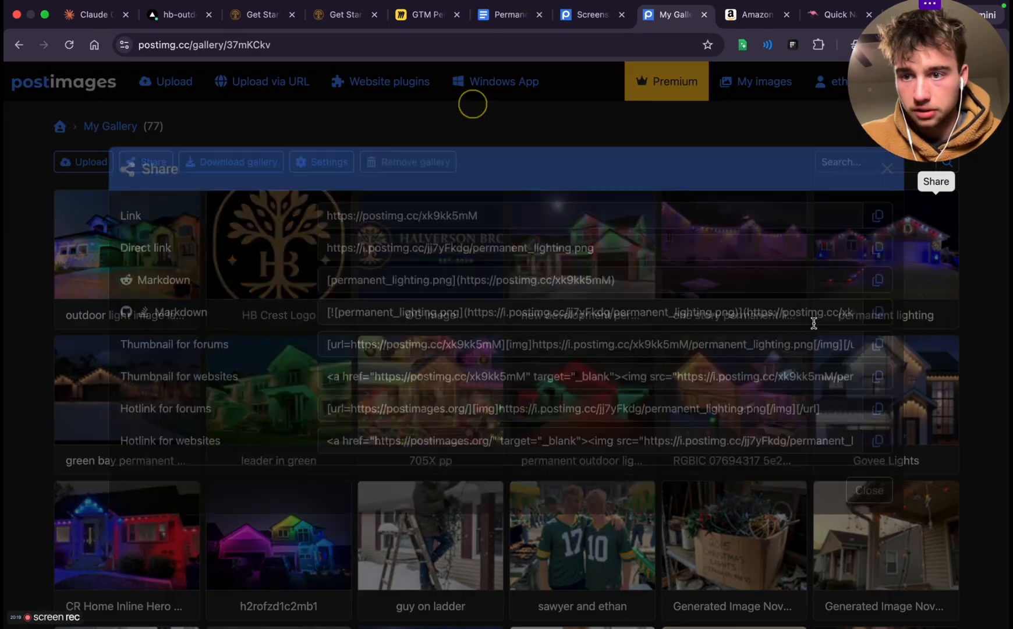
left_click(878, 265)
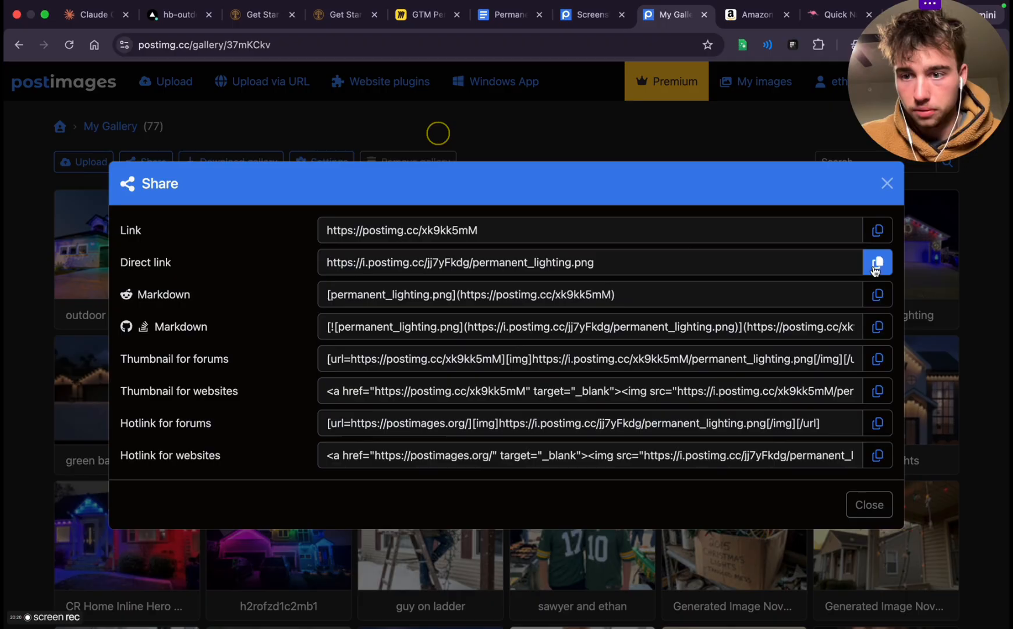
left_click(105, 16)
key("super+v")
type("\"")
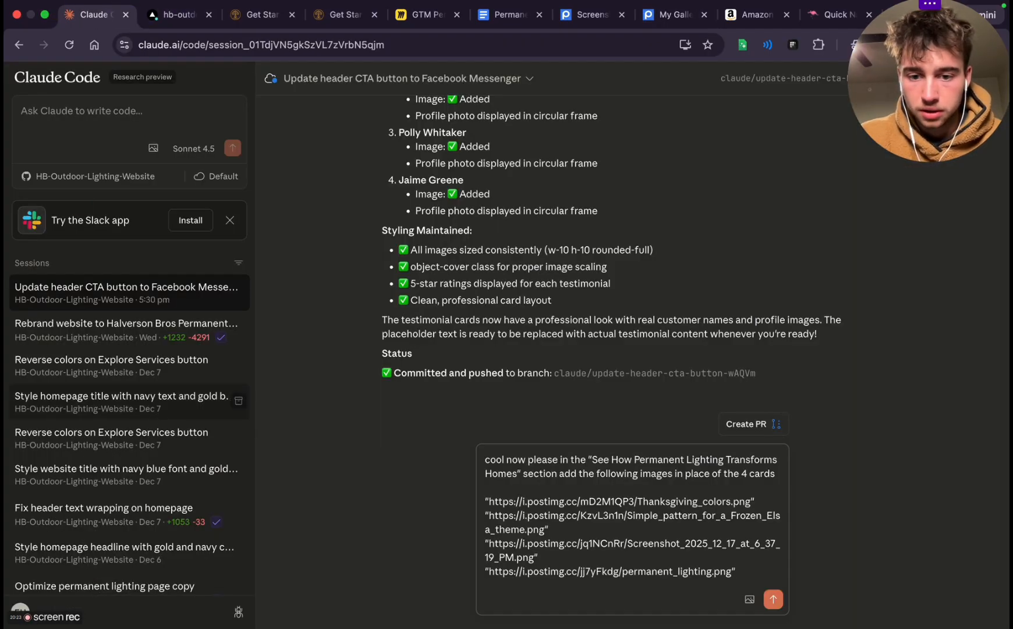
Finish the image prompt with the separate line "i dont care what order they are in" and send it
key("shift+Return")
key("shift+Return")
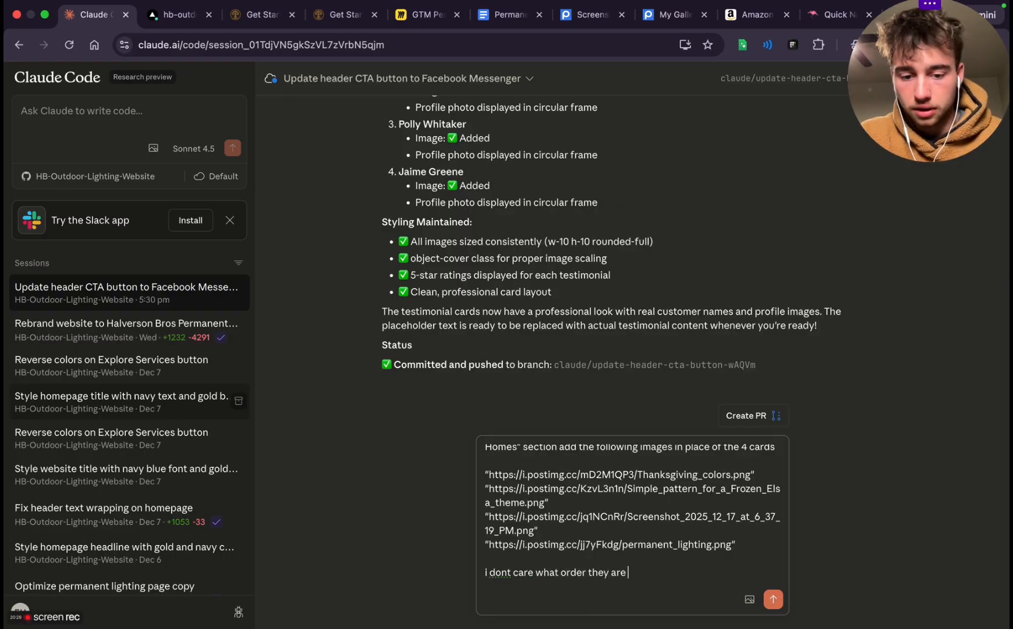
type("i dont care what order they are in")
key("Return")
Open the Get Started page from the latest Vercel preview deployment, "Add customer testimonials with profile images"
left_click(180, 20)
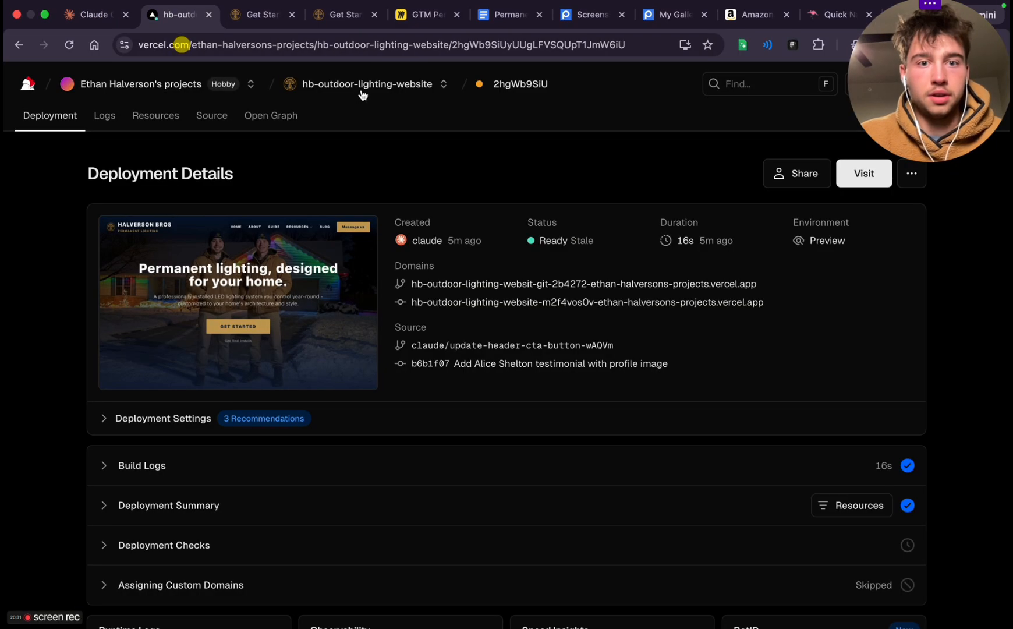
key("super+bracketleft")
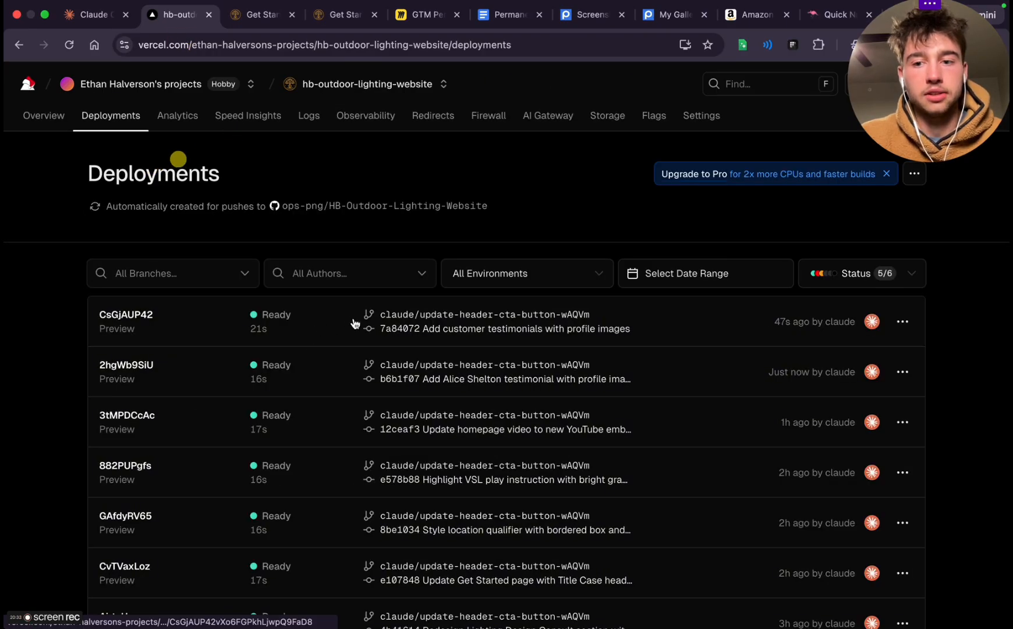
left_click(355, 322)
left_click(462, 286)
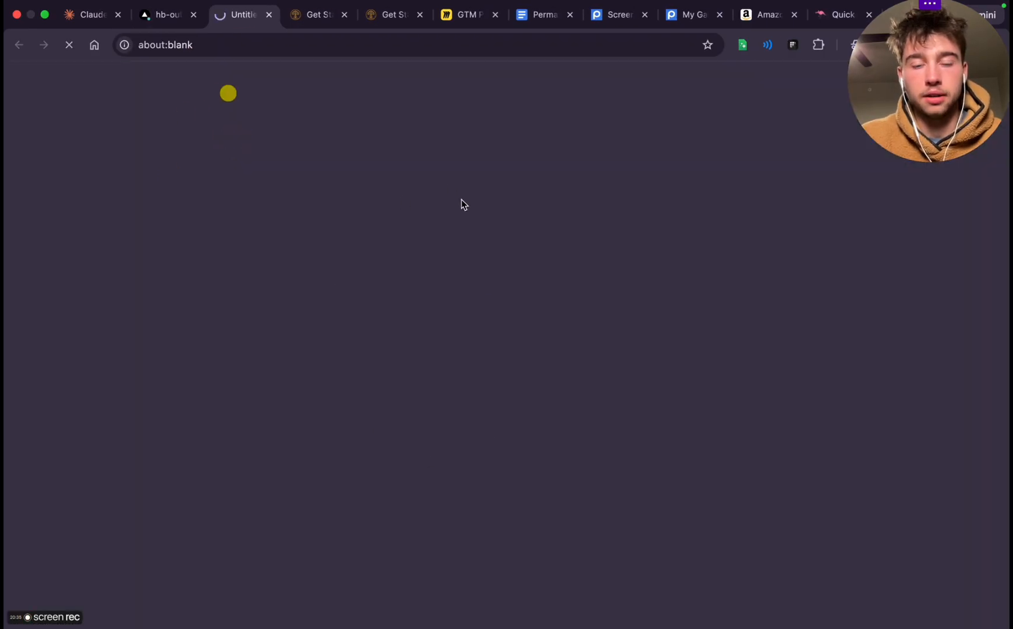
left_click(485, 402)
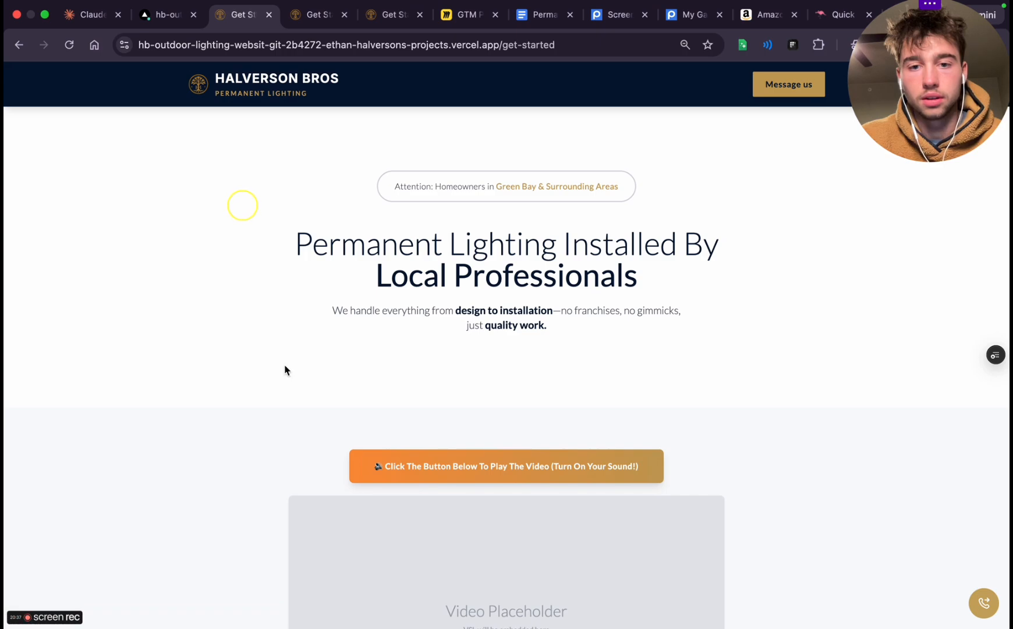
Review the new Get Started preview, examining the "What Your Neighbors Are Saying" cards, the single testimonial and the video section
scroll(422, 378, "down", 15)
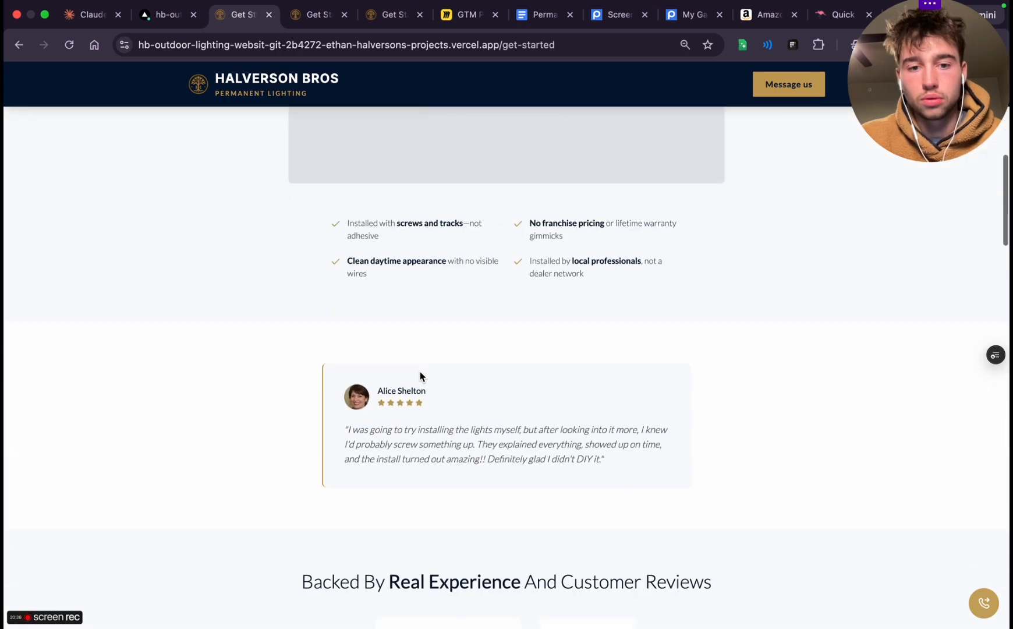
scroll(420, 377, "down", 12)
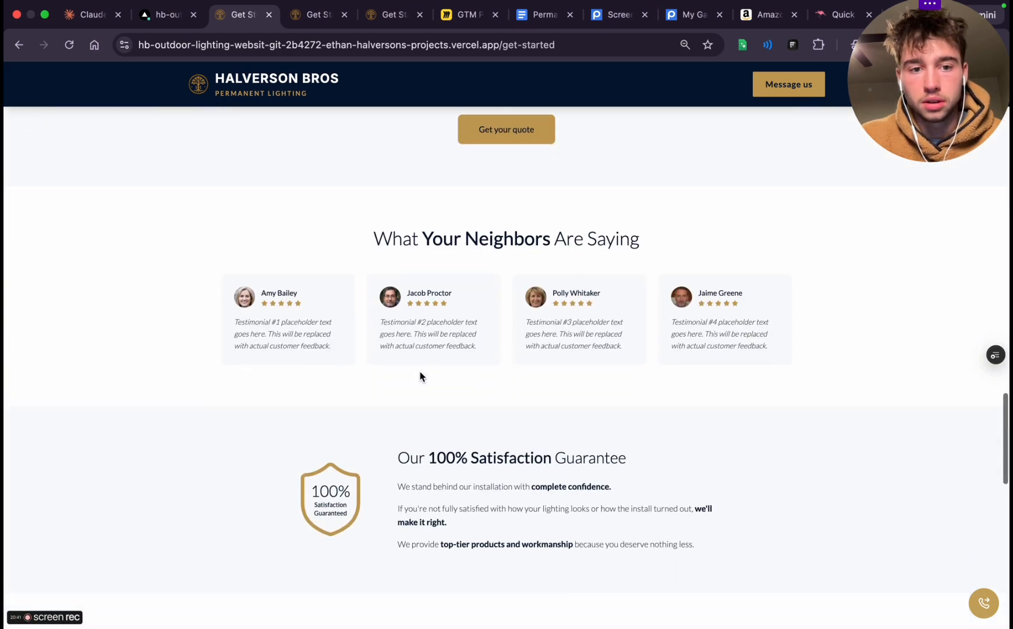
scroll(262, 321, "up", 5)
scroll(262, 321, "down", 4)
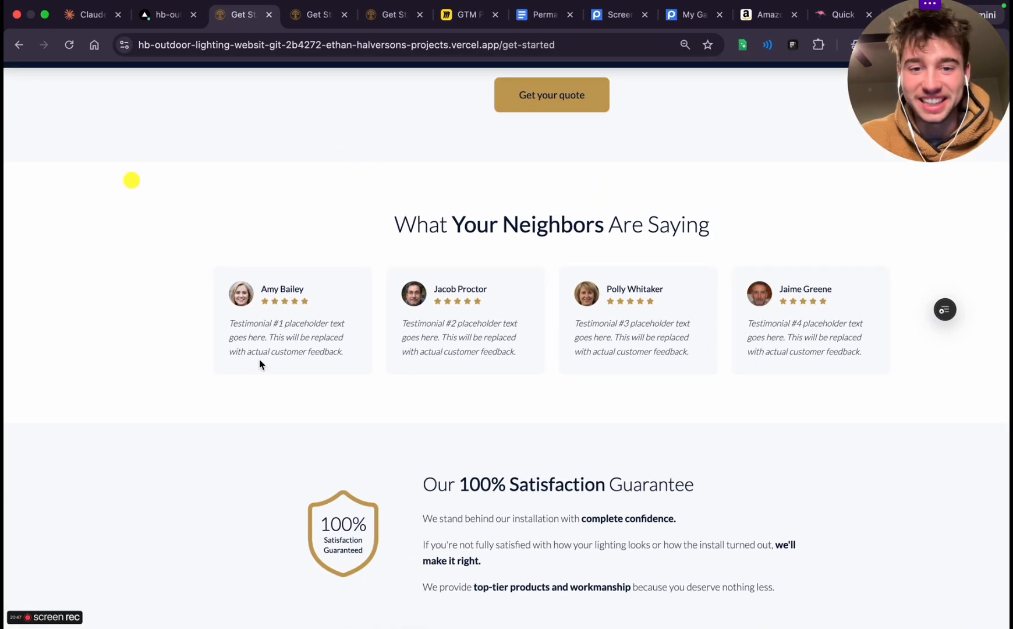
scroll(413, 256, "down", 3)
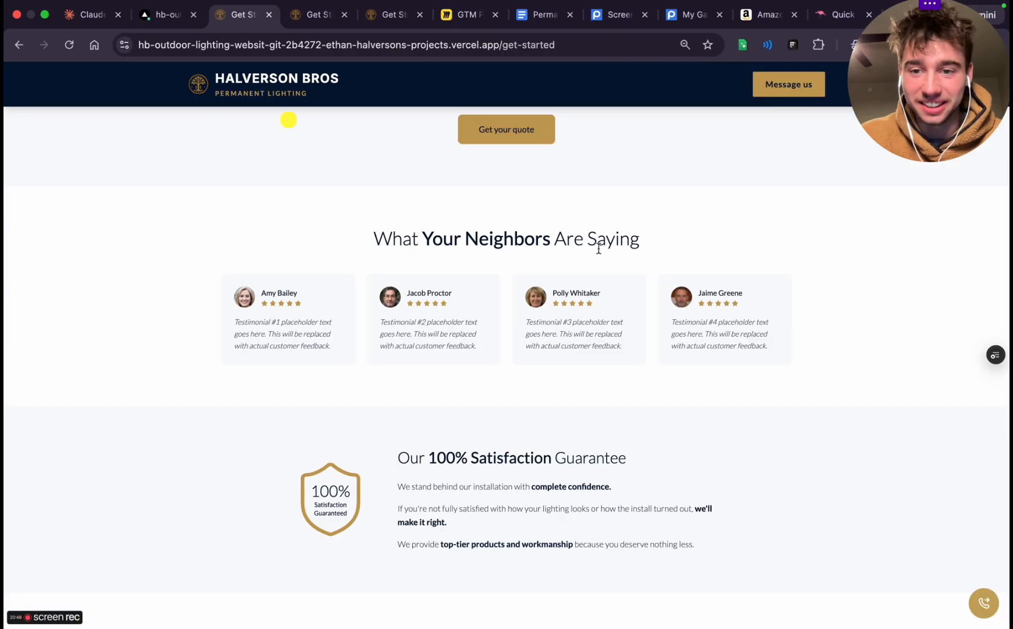
scroll(630, 305, "up", 10)
scroll(630, 305, "down", 10)
scroll(630, 305, "up", 4)
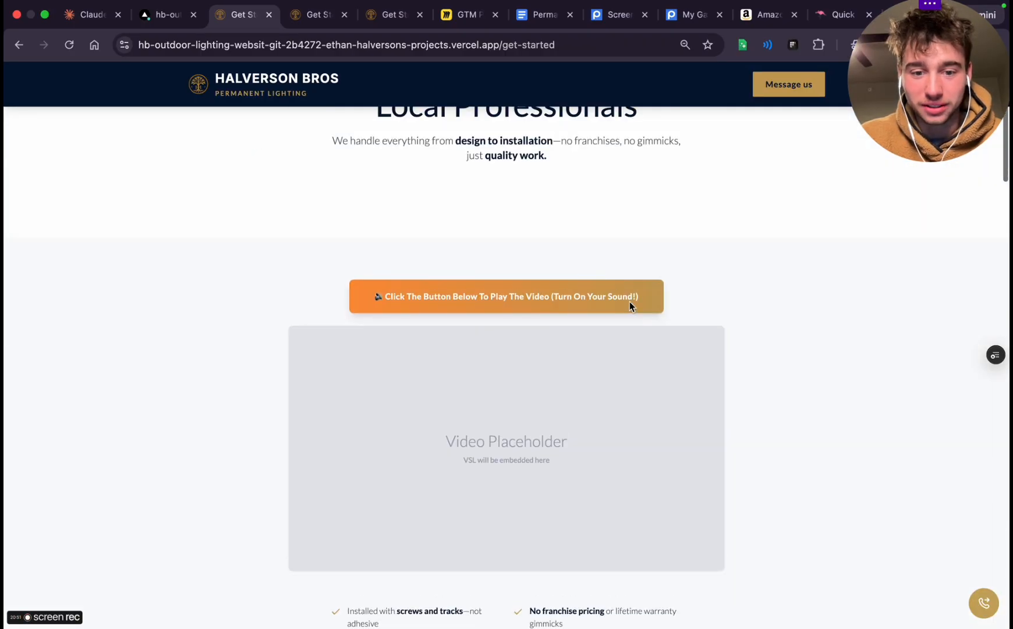
scroll(629, 305, "down", 8)
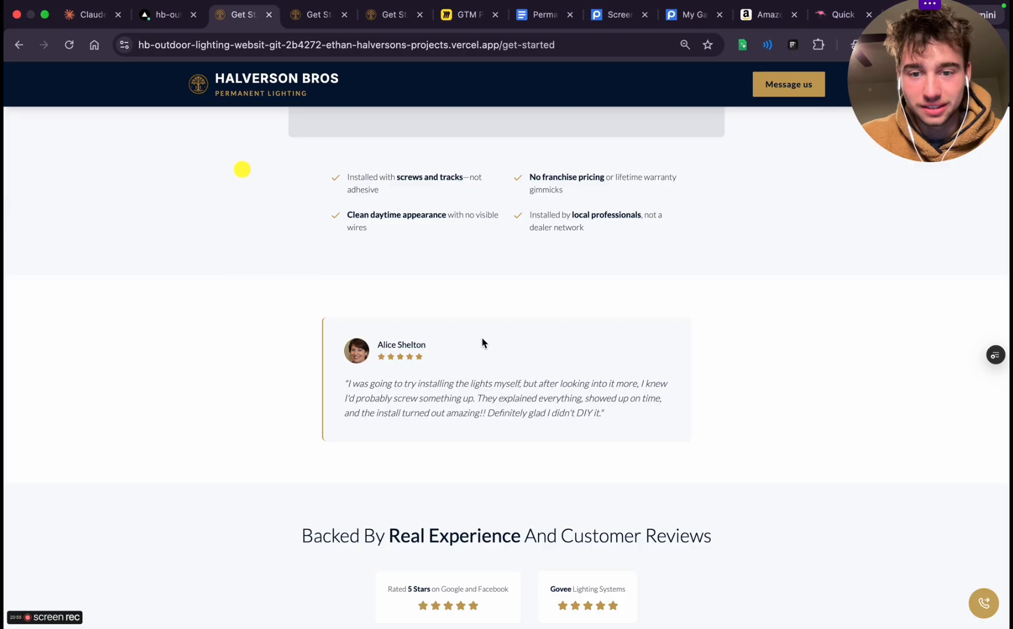
scroll(482, 342, "up", 10)
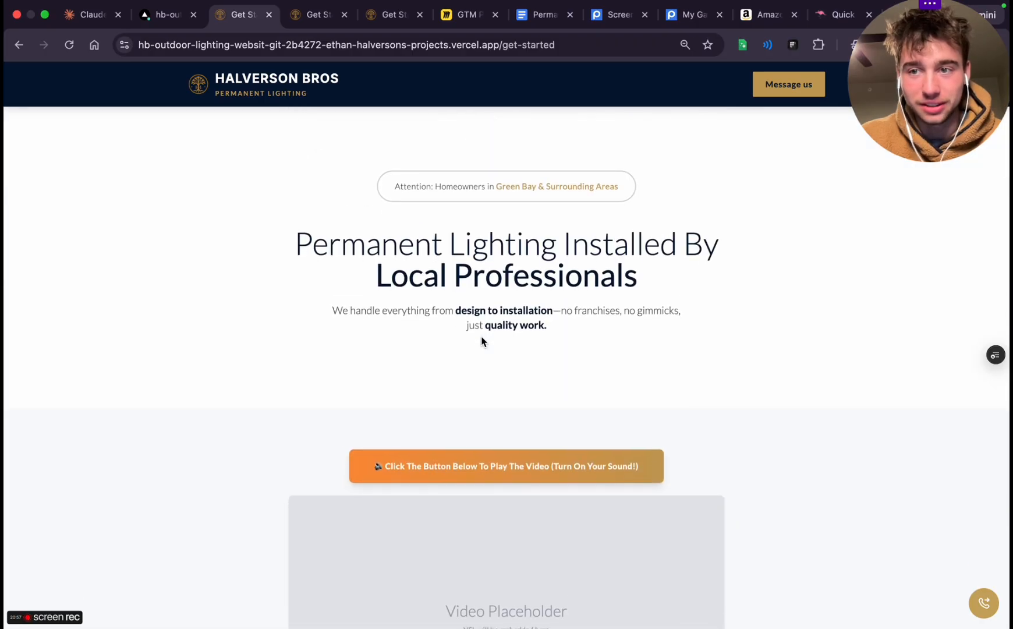
Check the Get Started preview down to its FAQ section and look in on the Claude Code session's progress
scroll(482, 341, "down", 15)
scroll(482, 341, "down", 15)
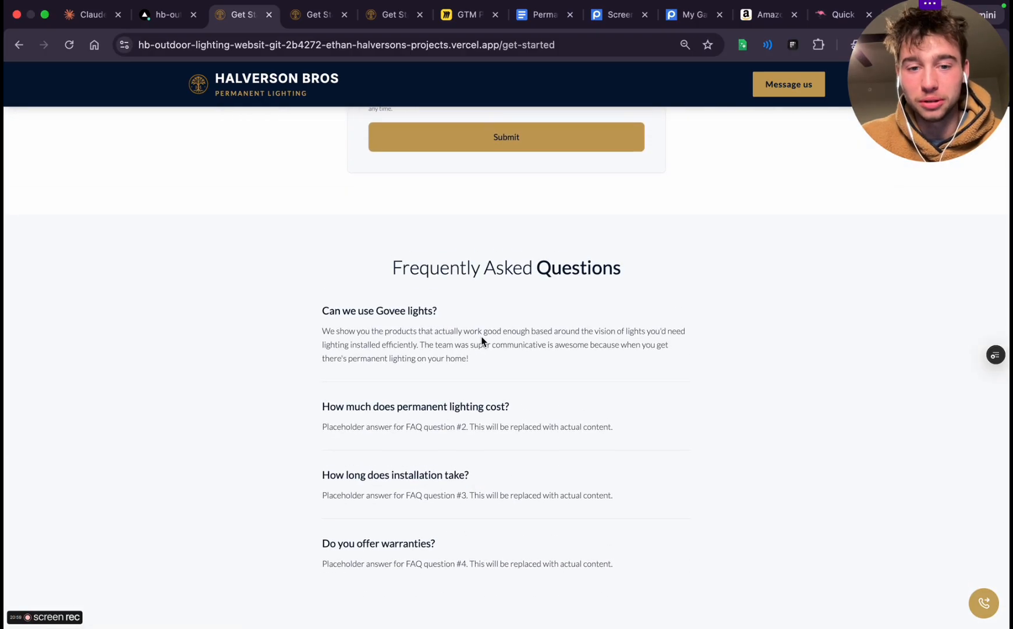
scroll(382, 330, "up", 20)
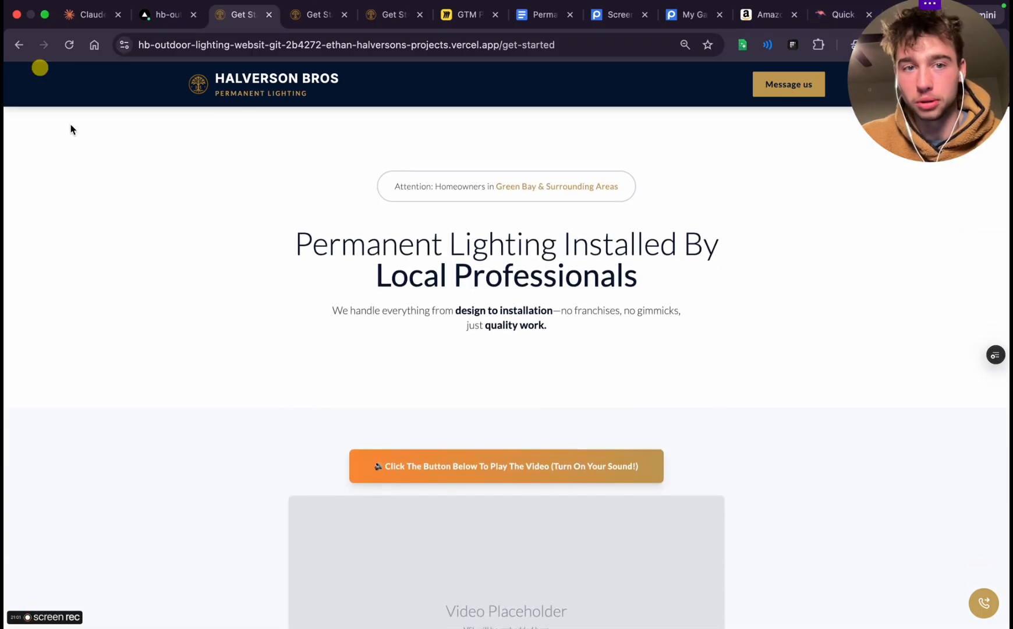
left_click(85, 21)
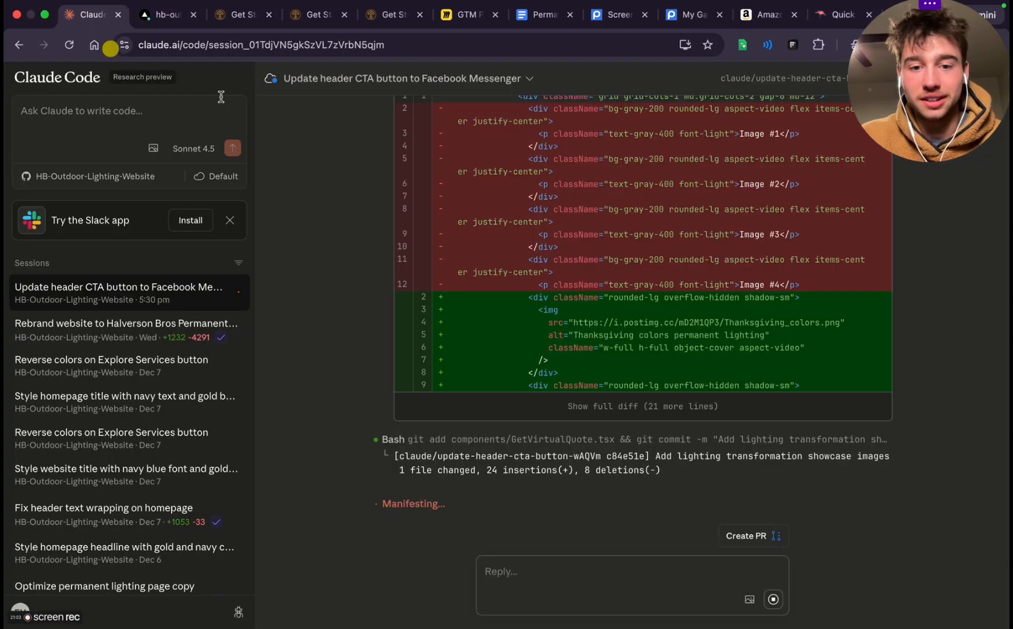
left_click(162, 21)
left_click(242, 14)
Review the Get Started preview's neighbor testimonials, customer review badges, Green Bay reasons and home transformation images for placeholder content
scroll(407, 291, "down", 10)
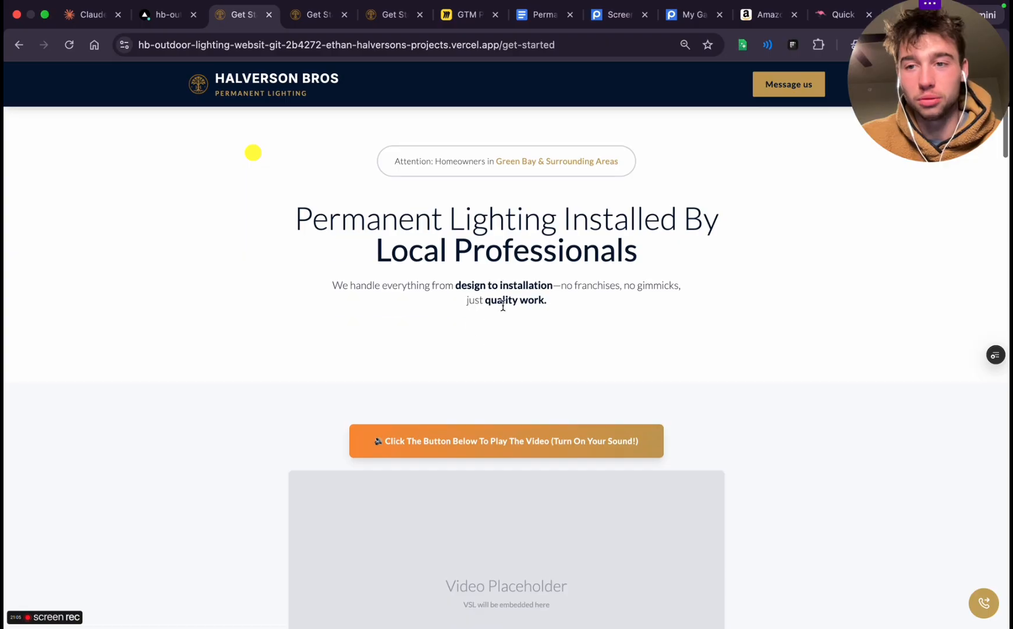
scroll(503, 308, "down", 15)
scroll(510, 417, "up", 10)
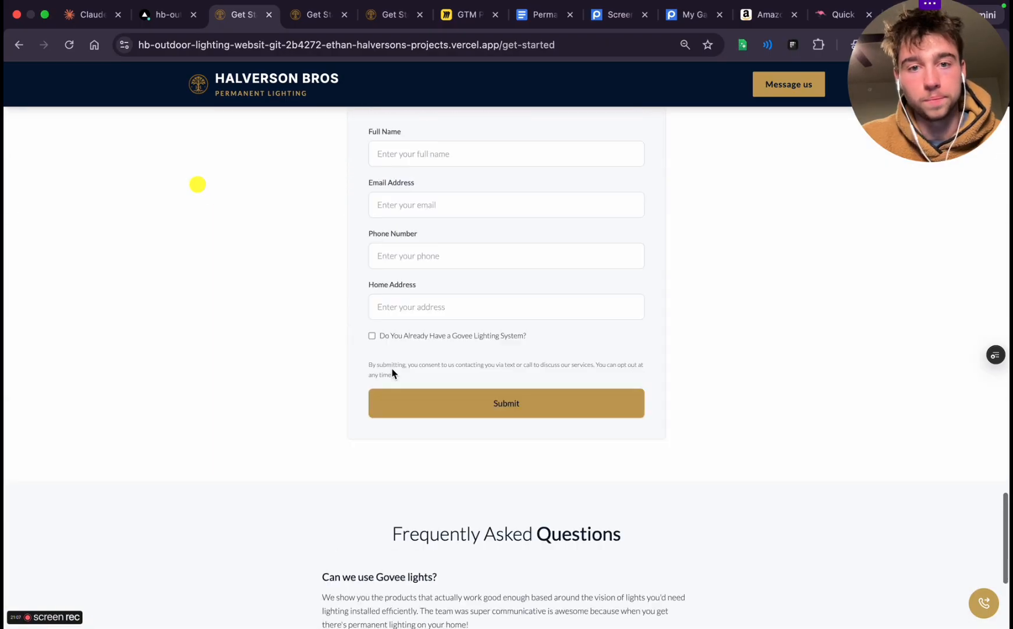
scroll(392, 368, "up", 8)
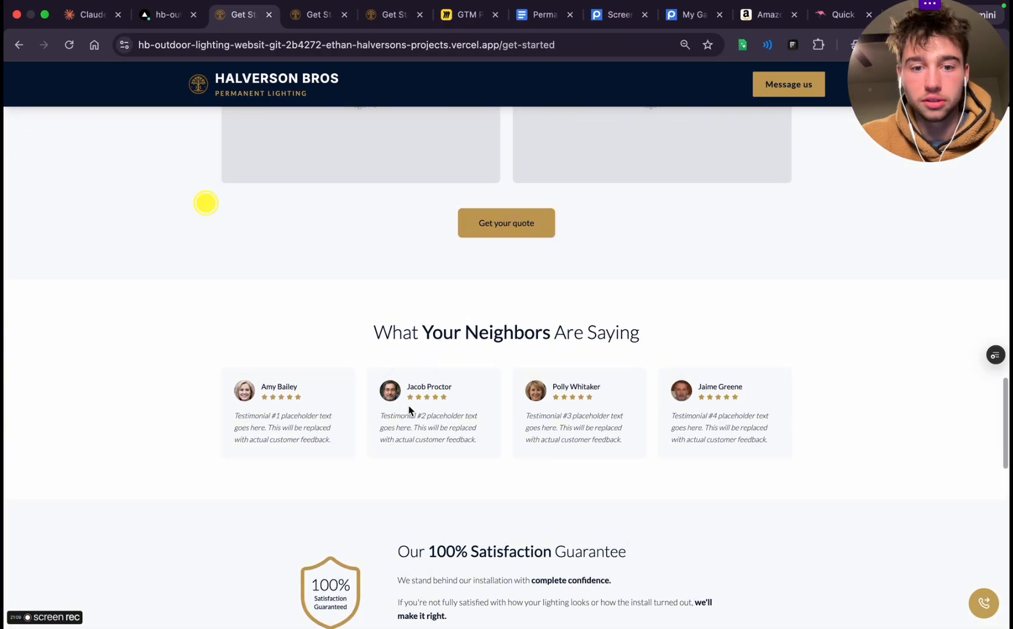
triple_click(407, 414)
left_click(466, 409)
scroll(489, 301, "up", 7)
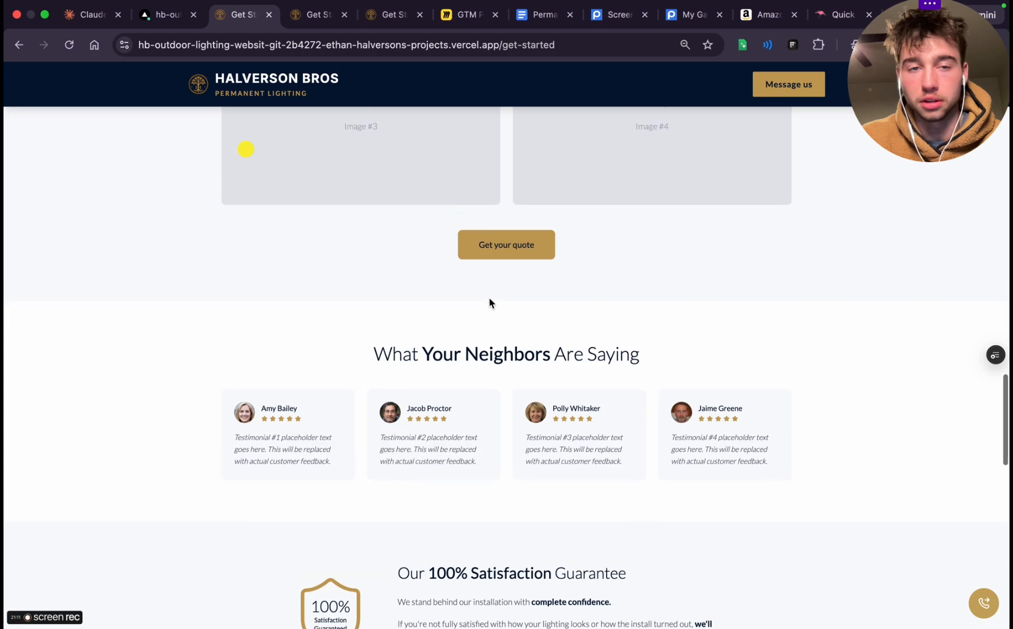
scroll(489, 301, "up", 18)
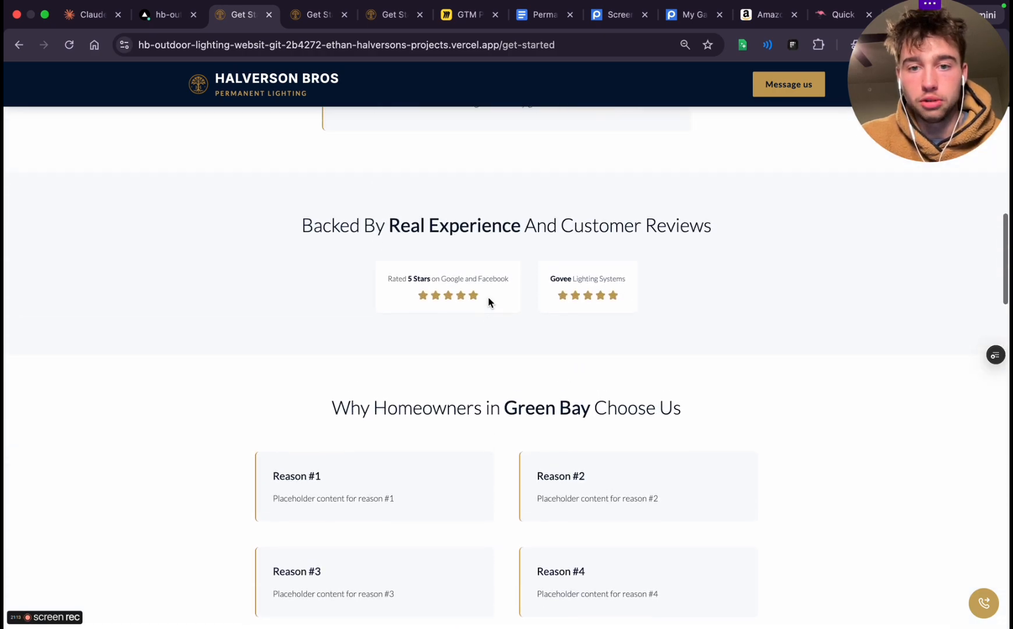
scroll(489, 301, "down", 10)
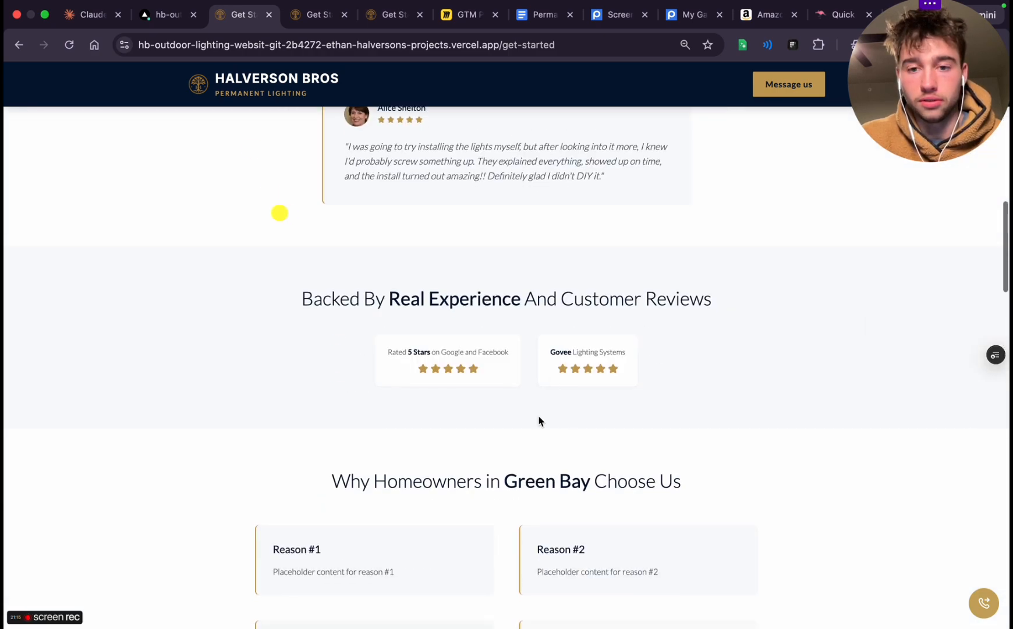
scroll(552, 419, "down", 15)
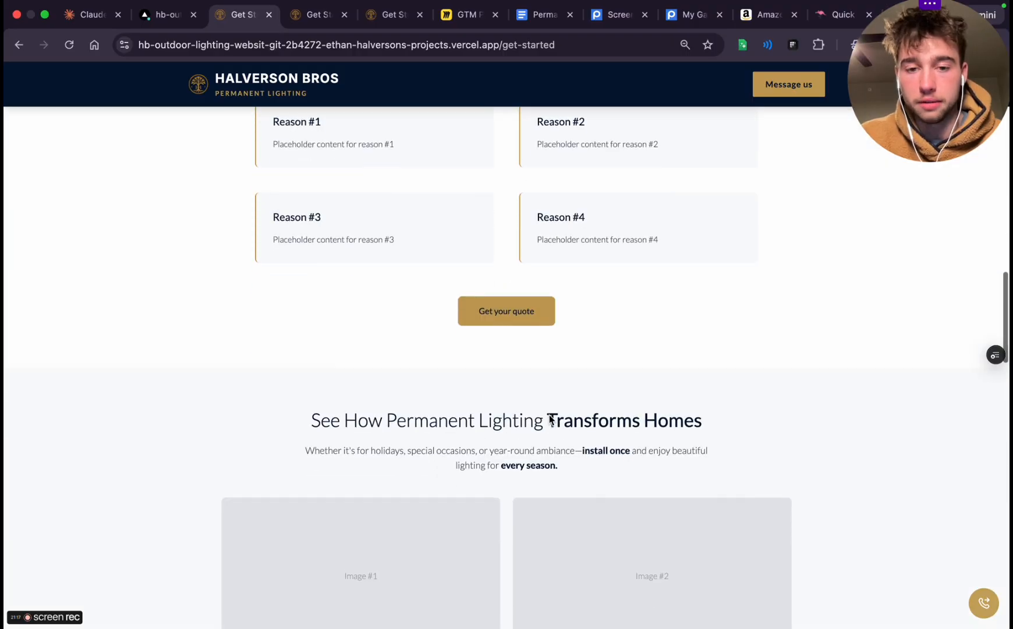
Examine the Frequently Asked Questions section, covering all four questions and their answers
scroll(549, 419, "down", 5)
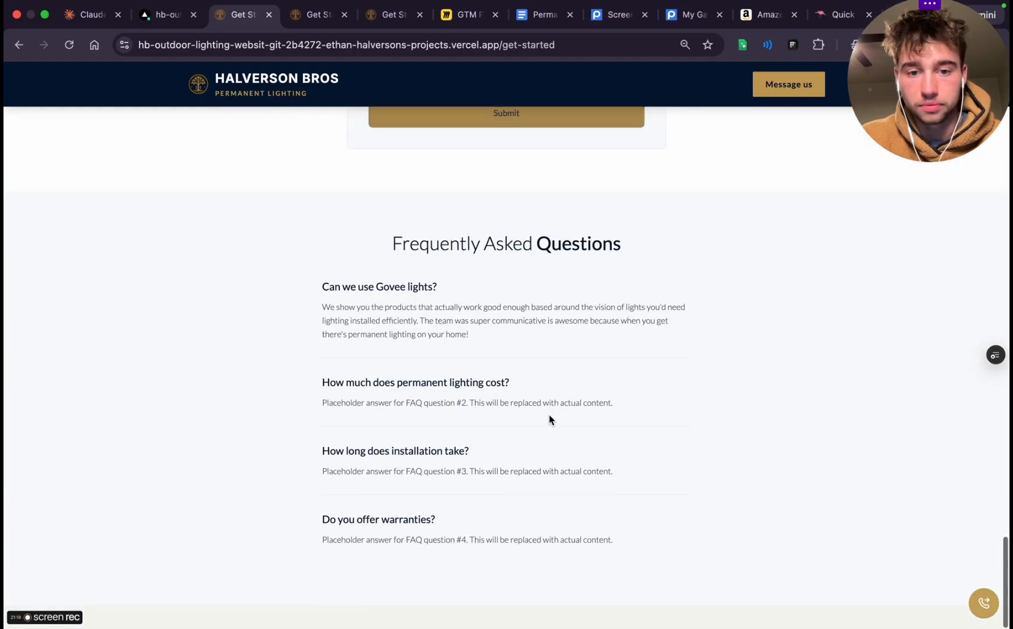
left_click_drag(323, 311, 647, 579)
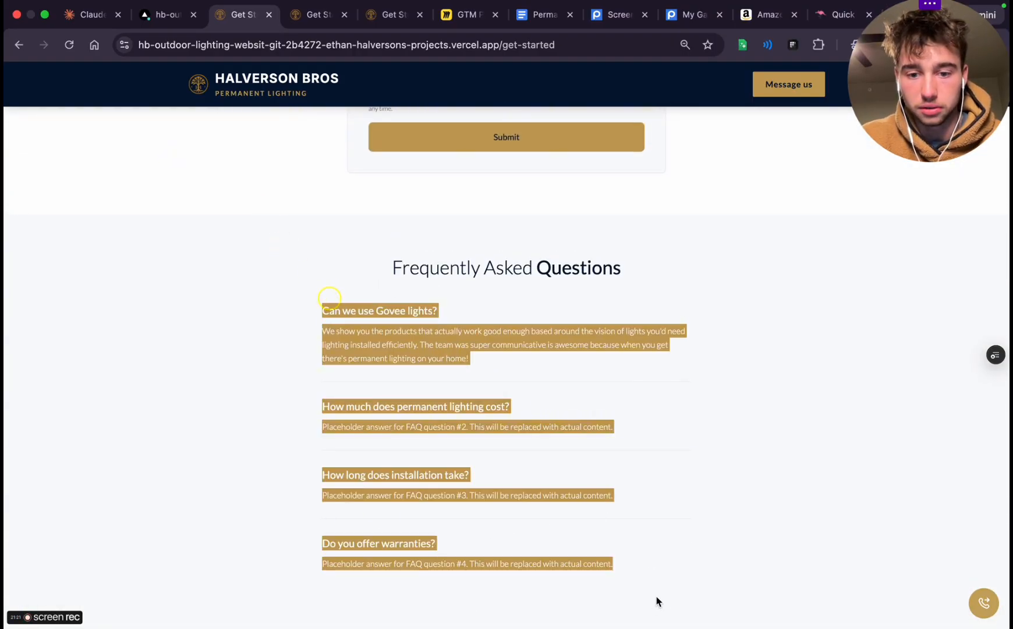
left_click(656, 602)
scroll(437, 400, "up", 10)
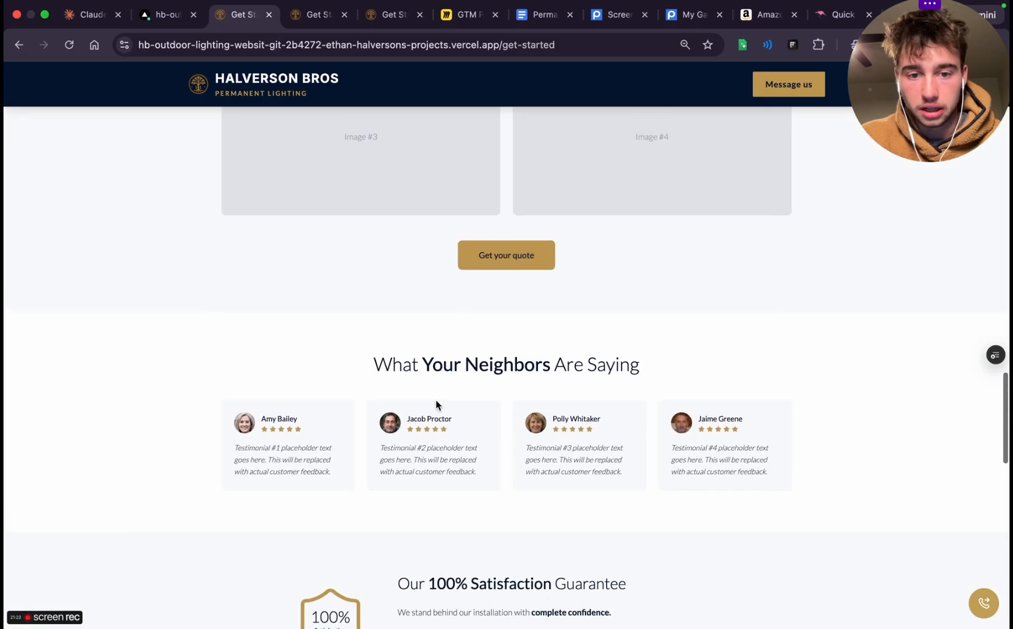
scroll(436, 404, "down", 4)
scroll(436, 404, "up", 20)
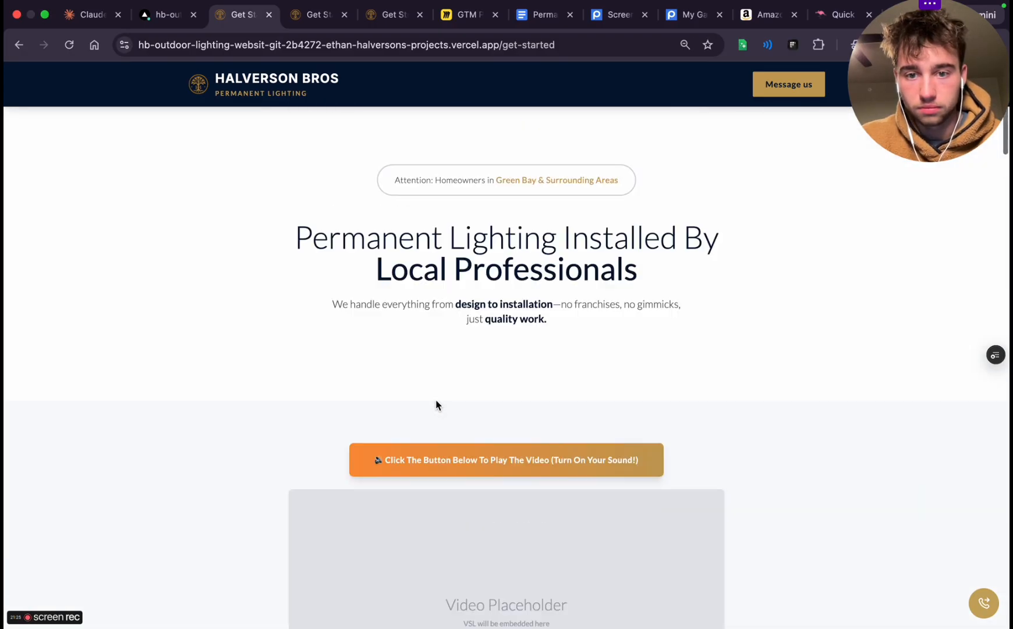
Examine the hero's Green Bay attention line, "Permanent Lighting Installed By Local Professionals" headline and supporting sentence
triple_click(379, 235)
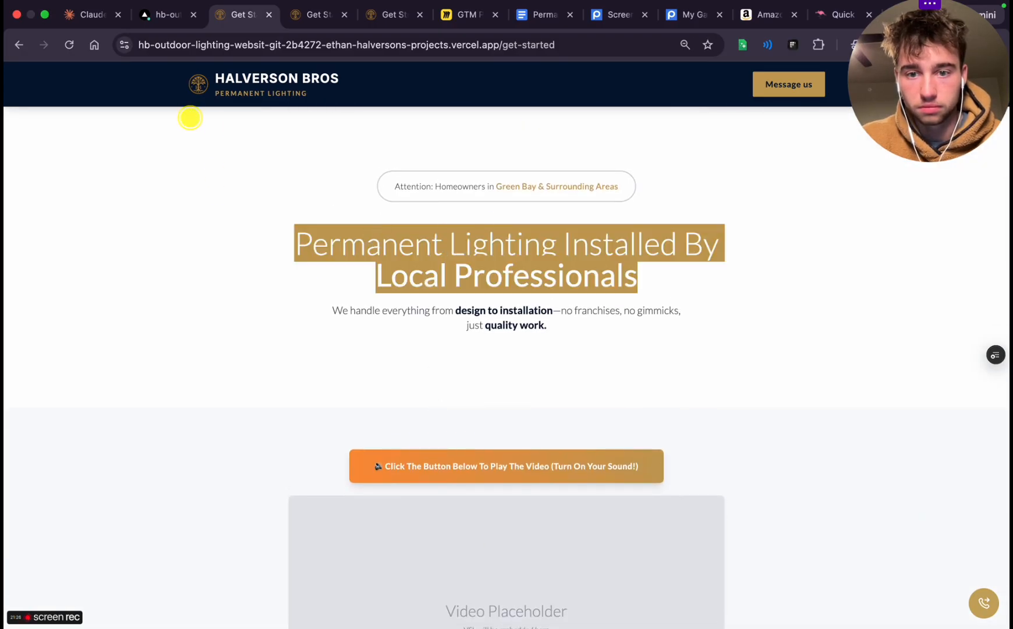
left_click(389, 250)
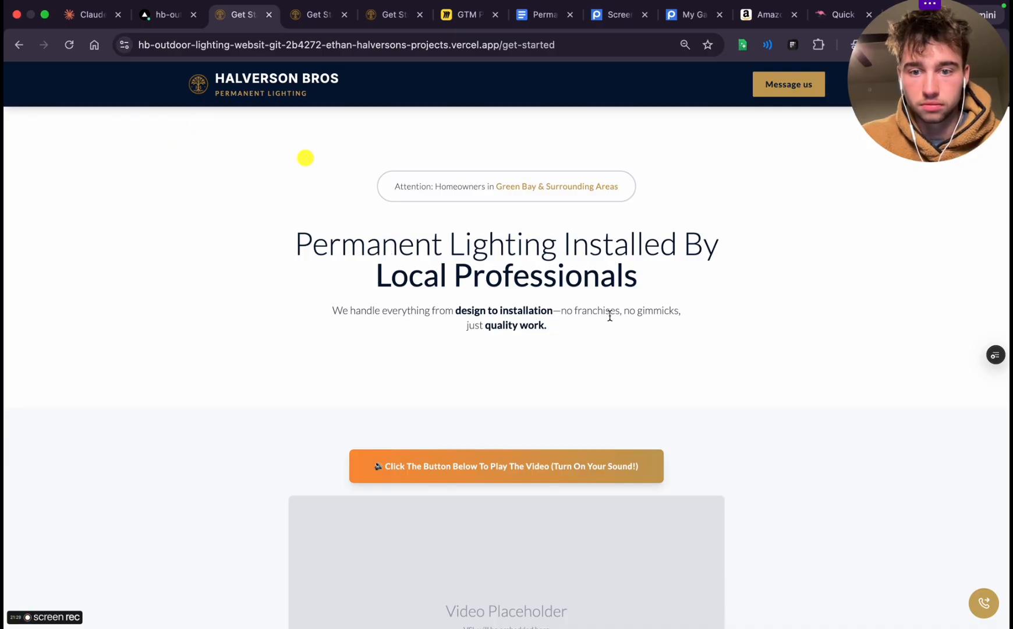
triple_click(467, 330)
left_click(525, 405)
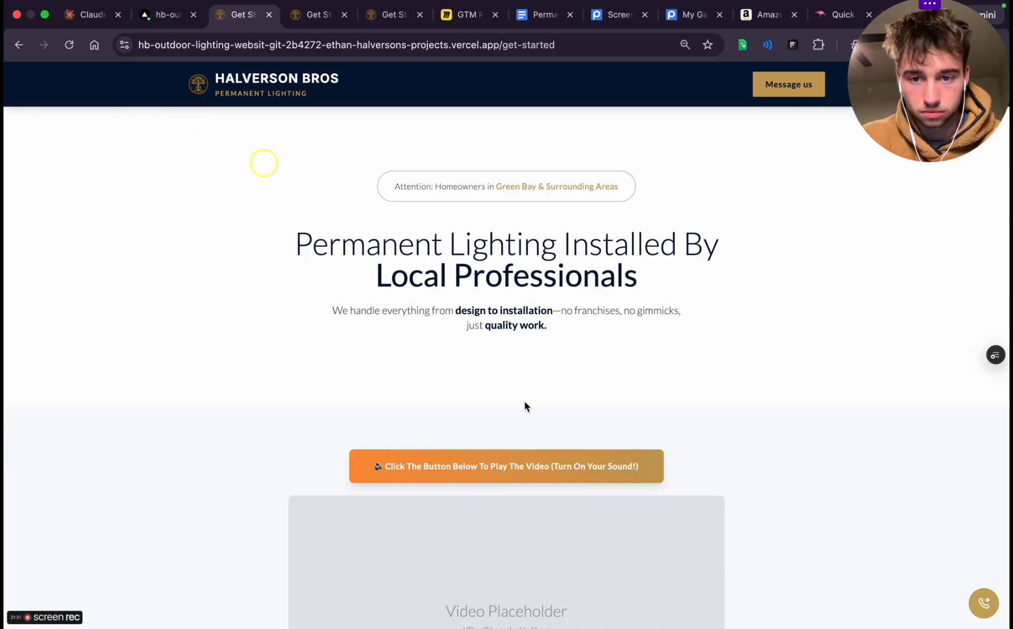
scroll(507, 428, "down", 3)
scroll(465, 388, "up", 3)
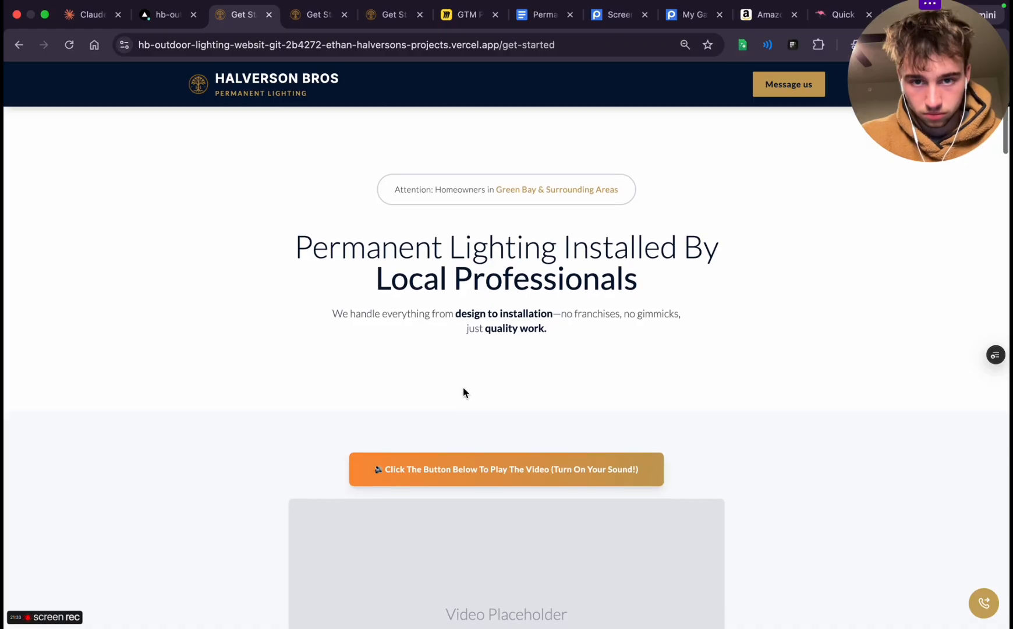
triple_click(428, 187)
left_click(433, 235)
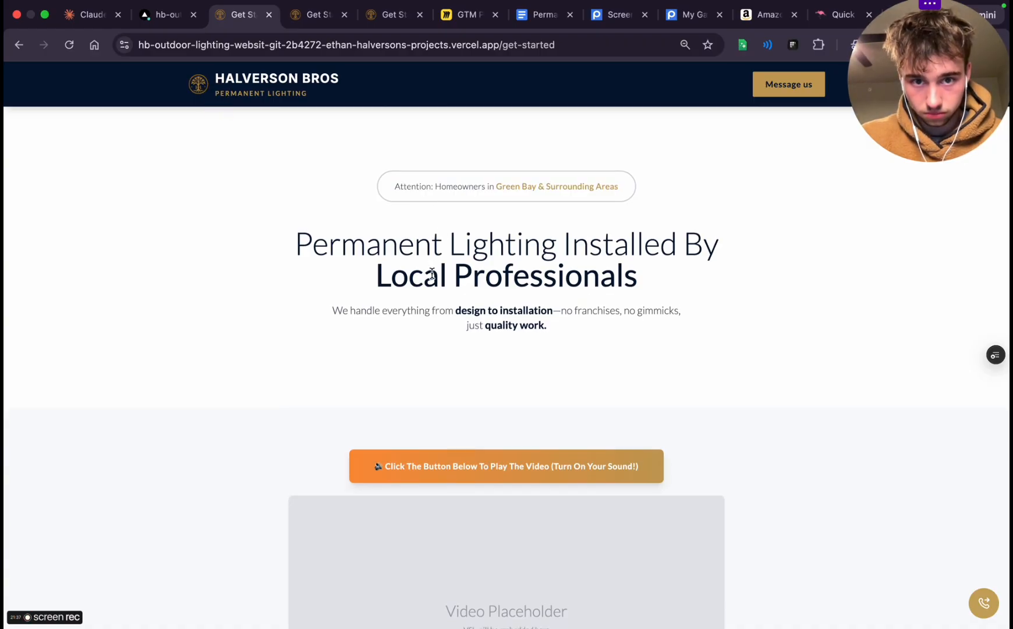
Check the Claude Code session and Vercel deployment, and send the waiting dictated message in ChatGPT's "Strategic foundation planning" chat
left_click(89, 16)
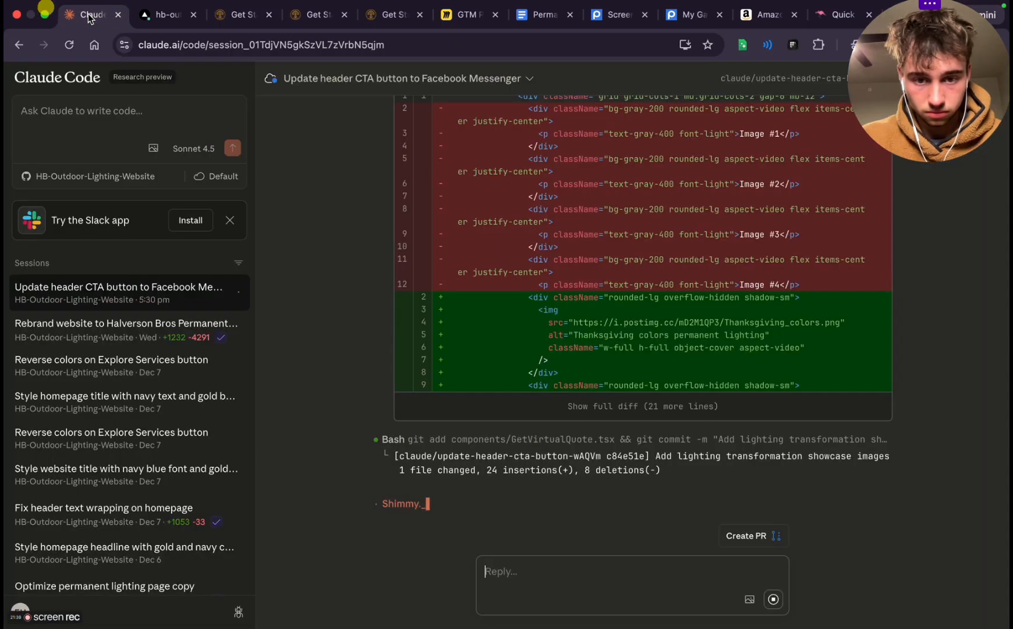
left_click(169, 16)
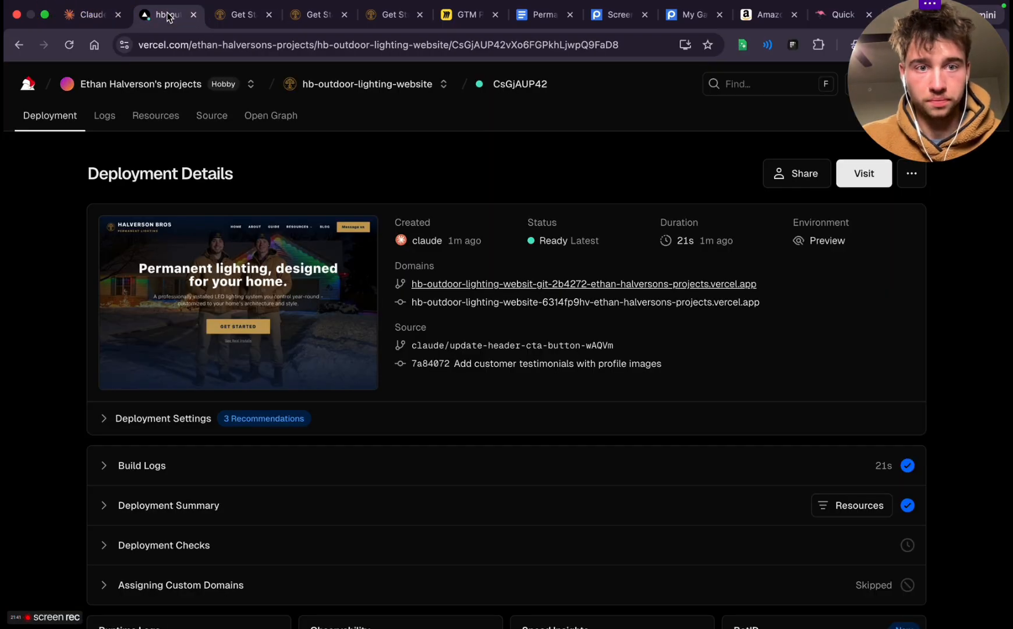
key("ctrl+Left")
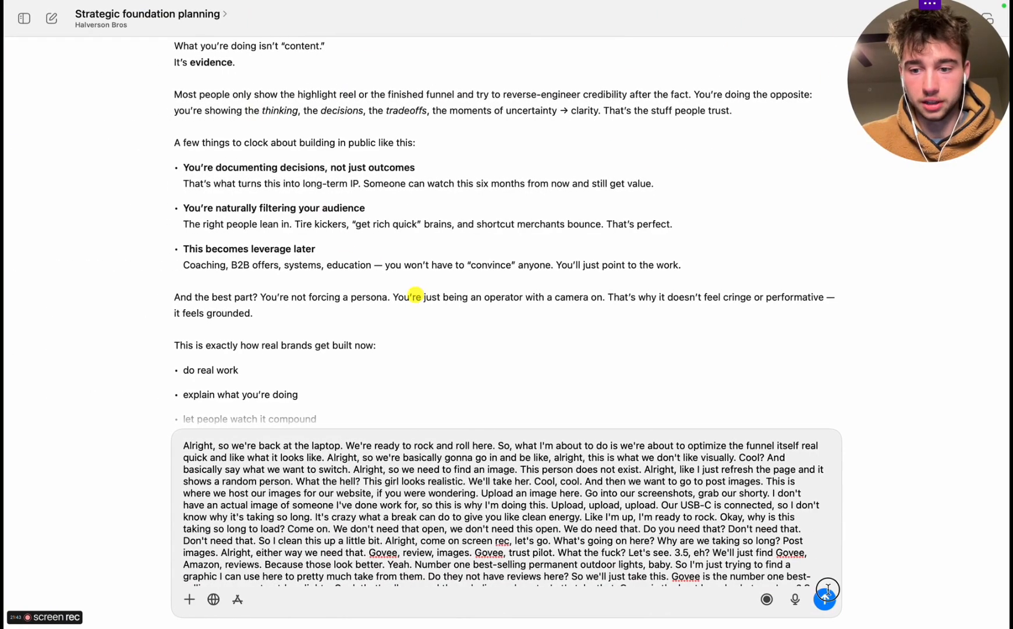
left_click(826, 596)
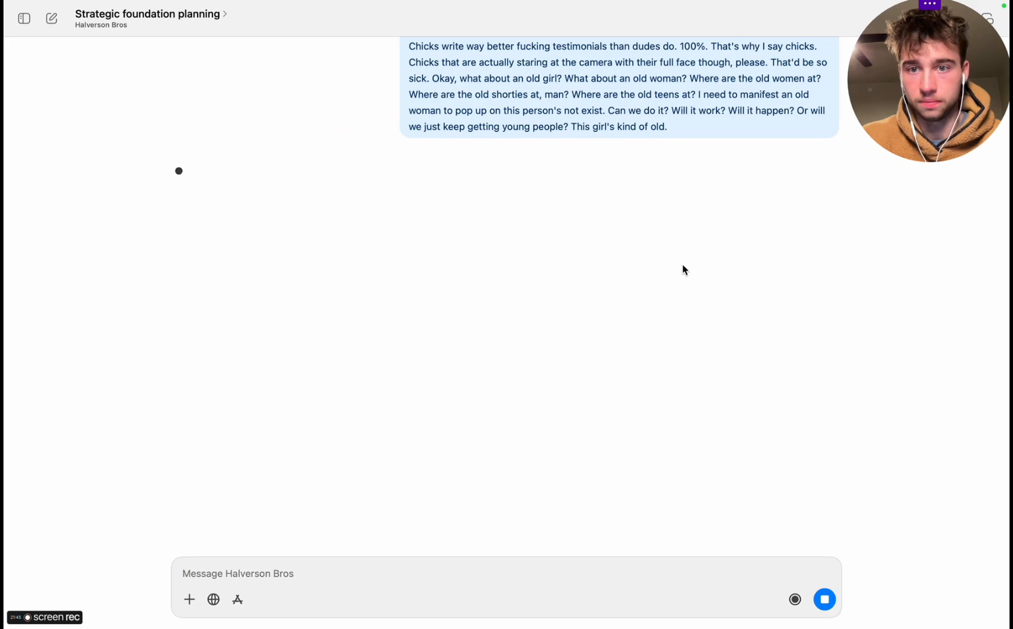
Read ChatGPT's advice on AI-generated testimonial faces and its text-only alternative, and start dictating a new message
scroll(684, 269, "up", 20)
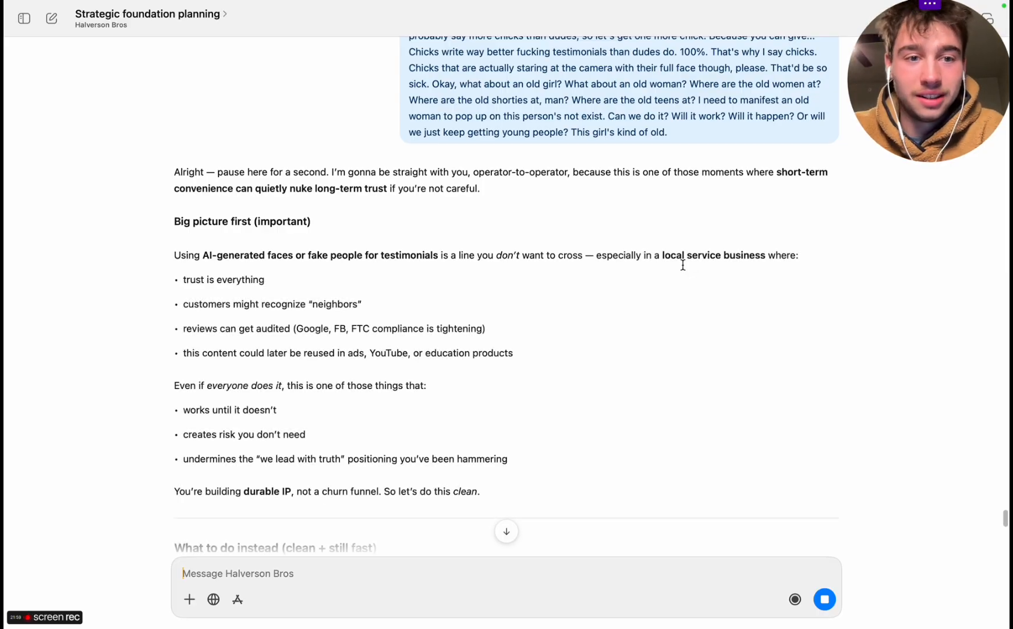
scroll(683, 265, "down", 5)
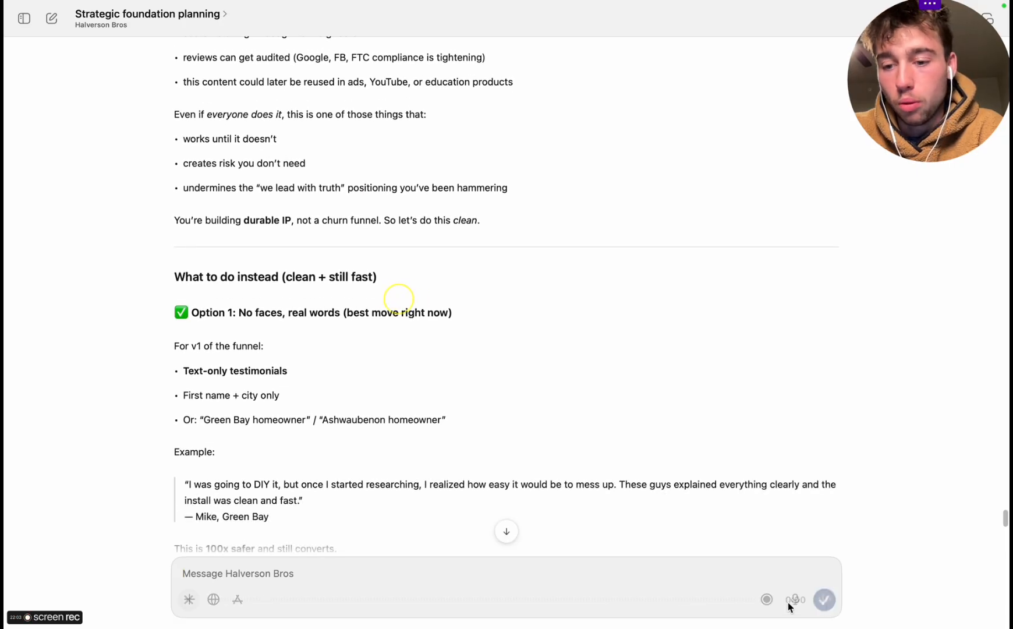
scroll(602, 454, "down", 2)
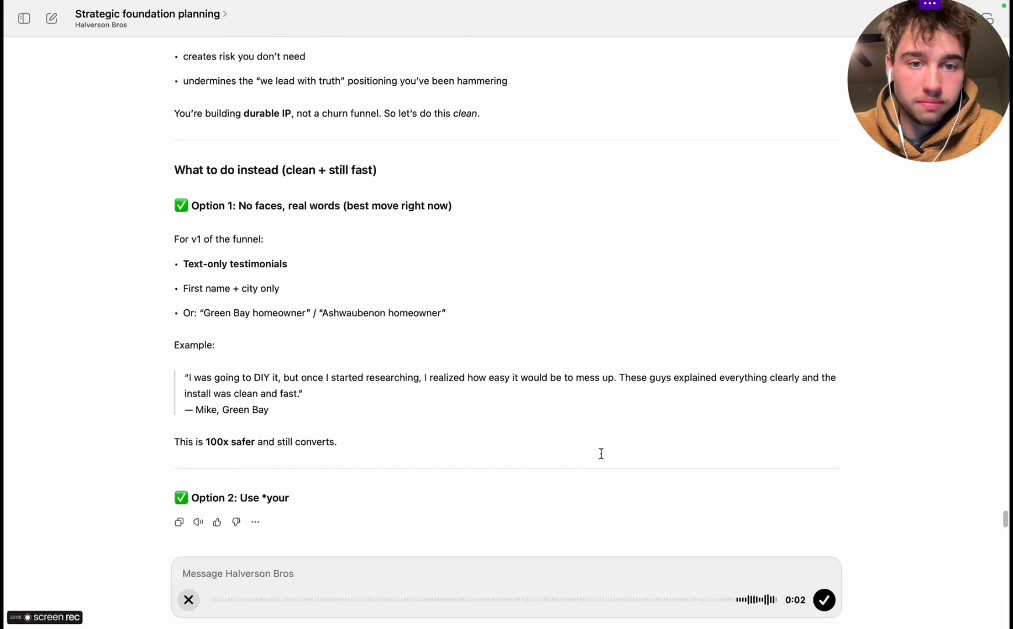
scroll(602, 454, "up", 8)
scroll(601, 453, "down", 8)
Review the Get Started preview in the browser, select the four "Why Homeowners in Green Bay Choose Us" reasons, and return to the ChatGPT chat
key("ctrl+Right")
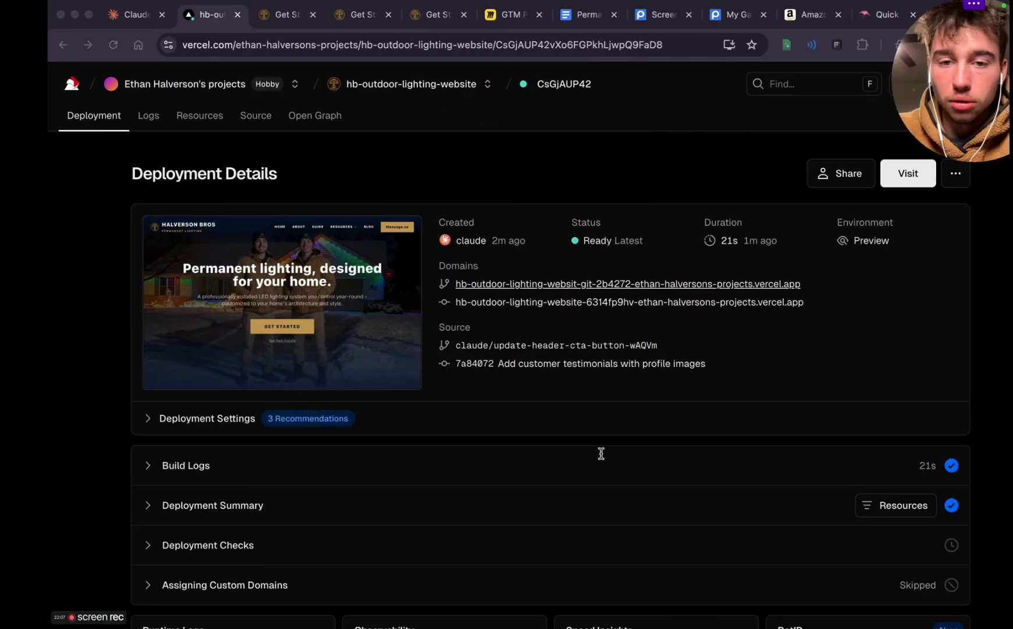
key("super+Tab")
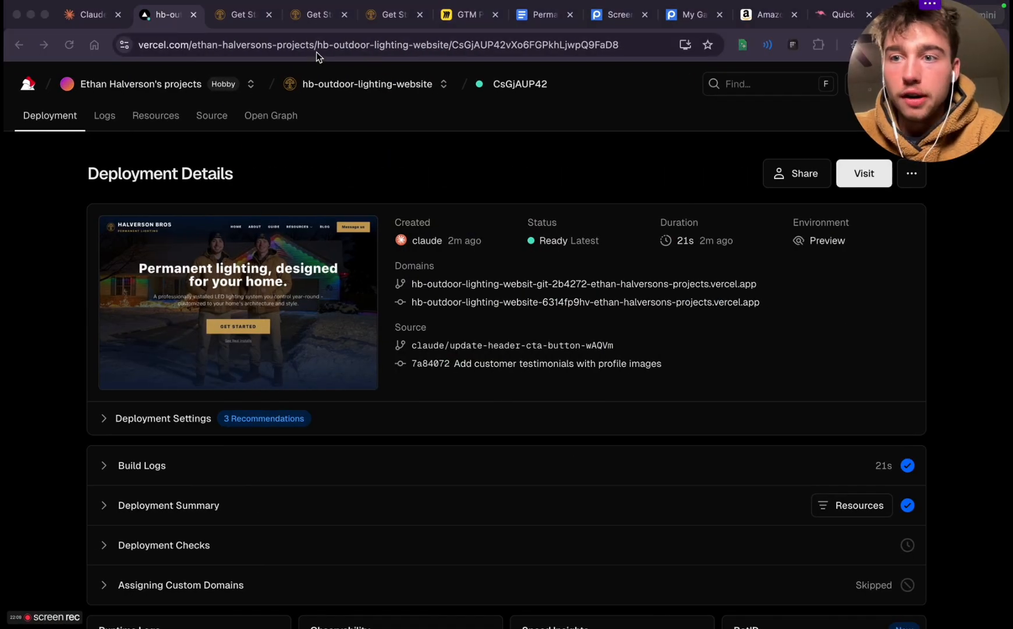
left_click(234, 12)
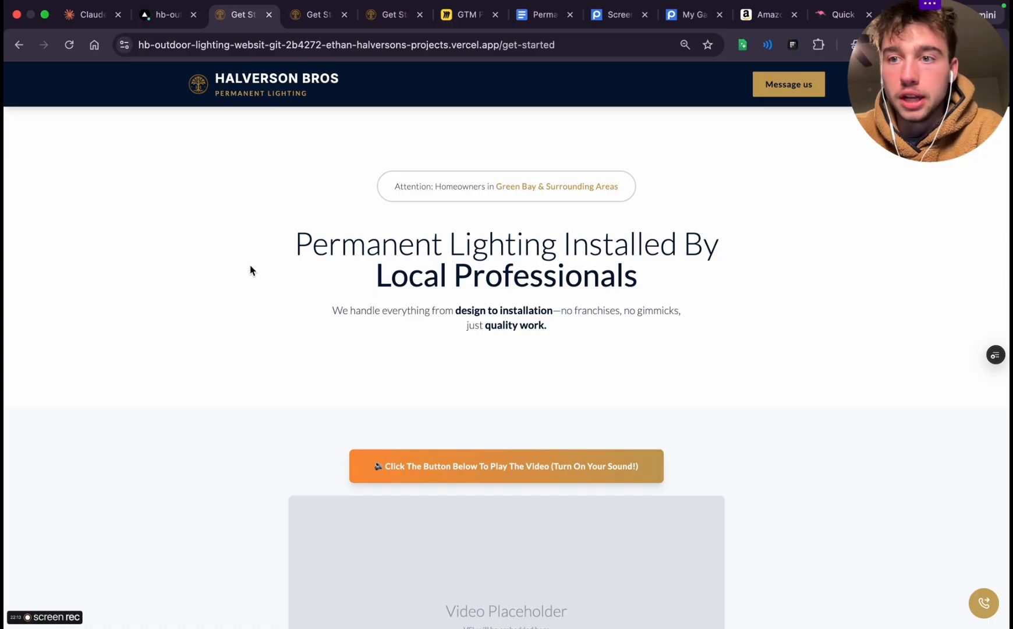
scroll(425, 525, "down", 8)
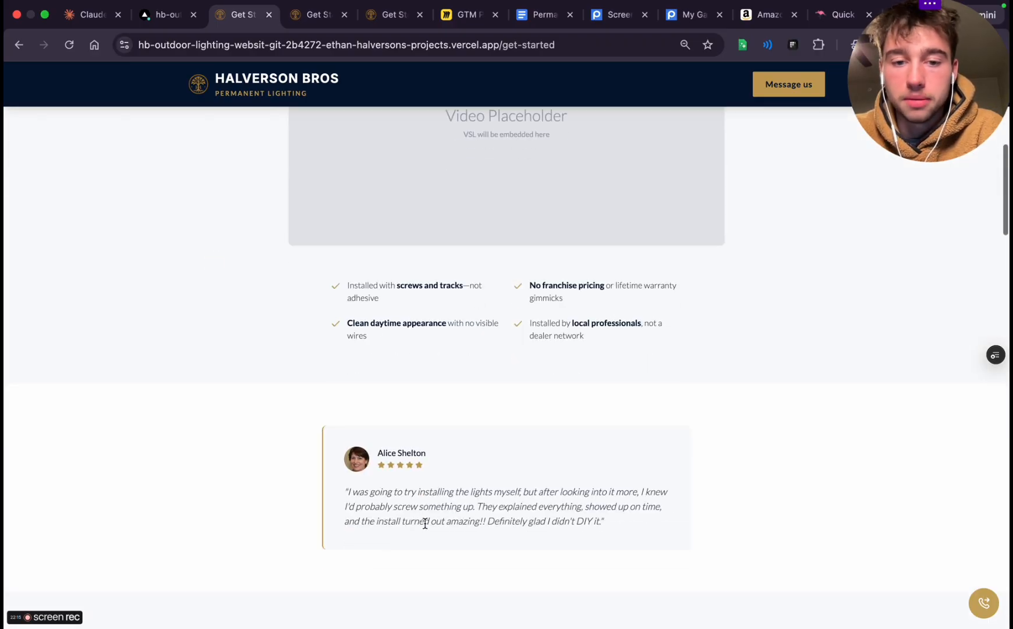
scroll(425, 524, "down", 10)
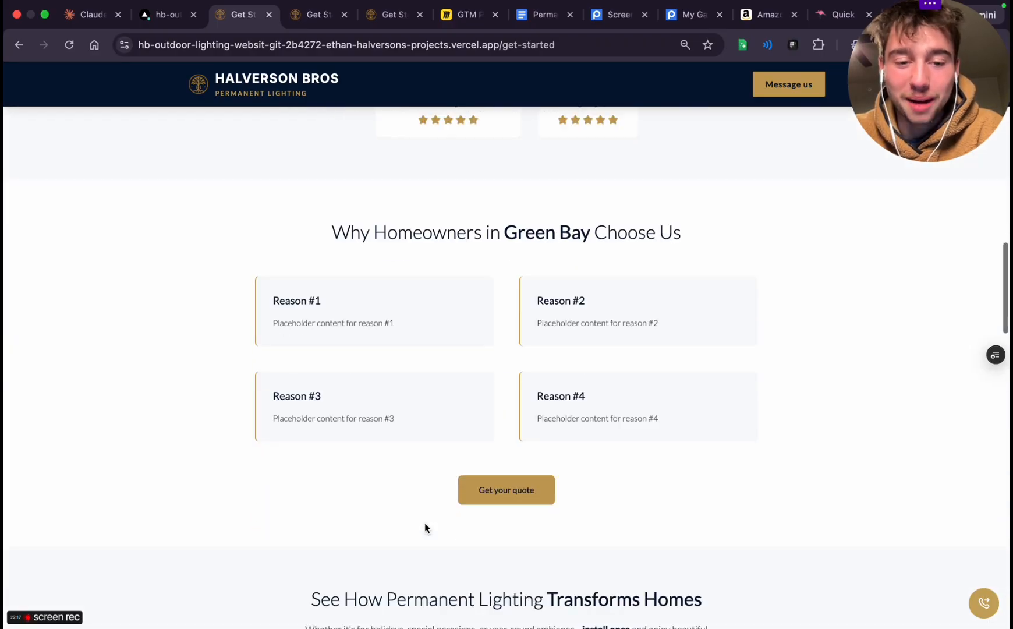
scroll(425, 528, "down", 2)
scroll(425, 527, "up", 12)
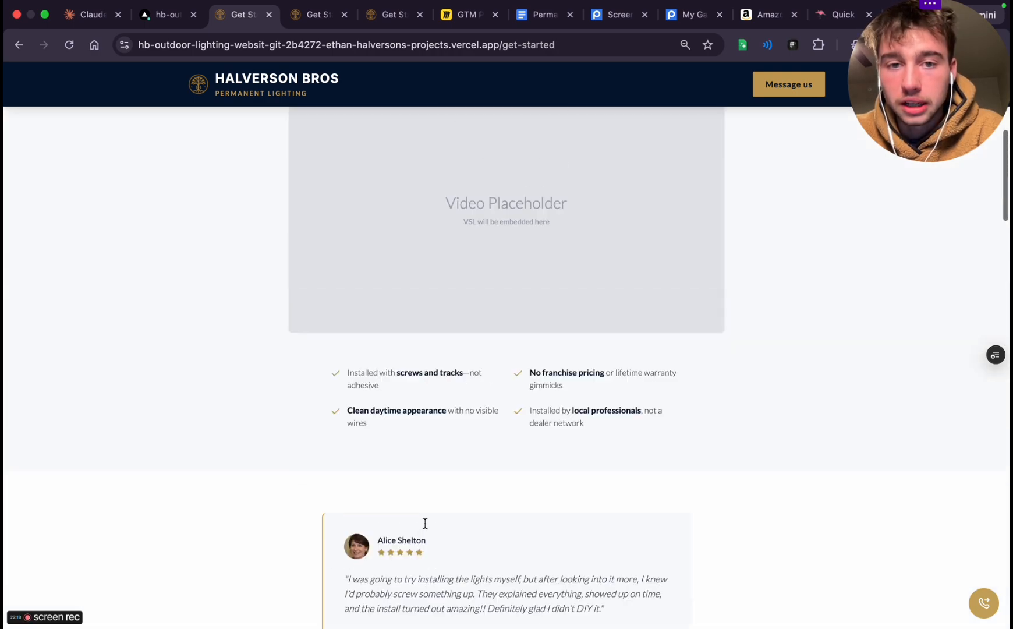
scroll(425, 524, "up", 4)
scroll(425, 527, "down", 12)
scroll(425, 527, "up", 4)
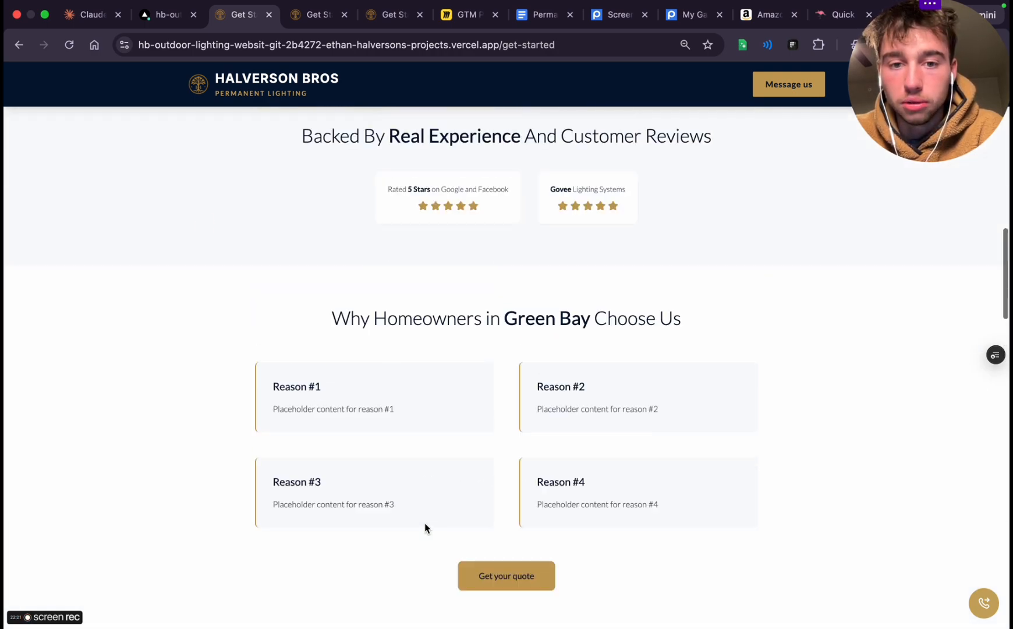
left_click_drag(335, 319, 677, 524)
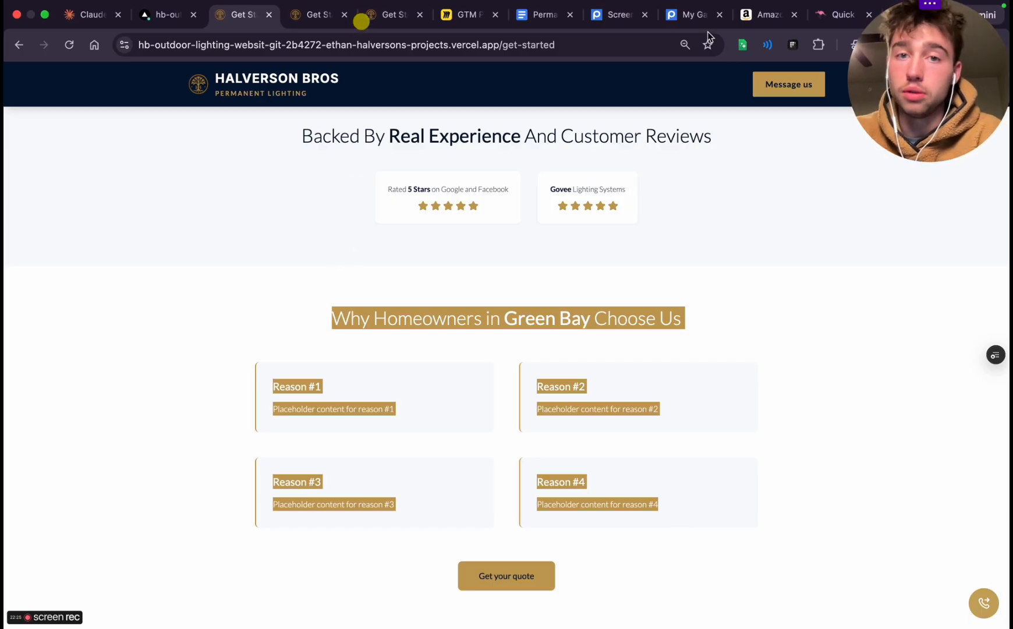
key("ctrl+Left")
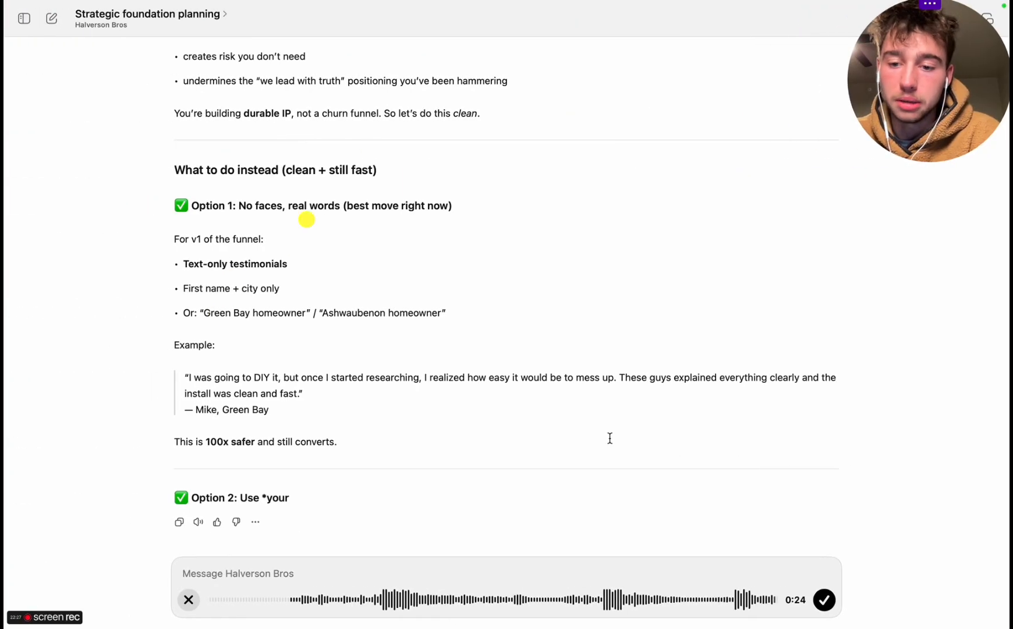
Switch to Chrome and open the bookmarked Marvolus Lights Funnel from the Market Research Permanent Lighting folder in a new tab
key("ctrl+Right")
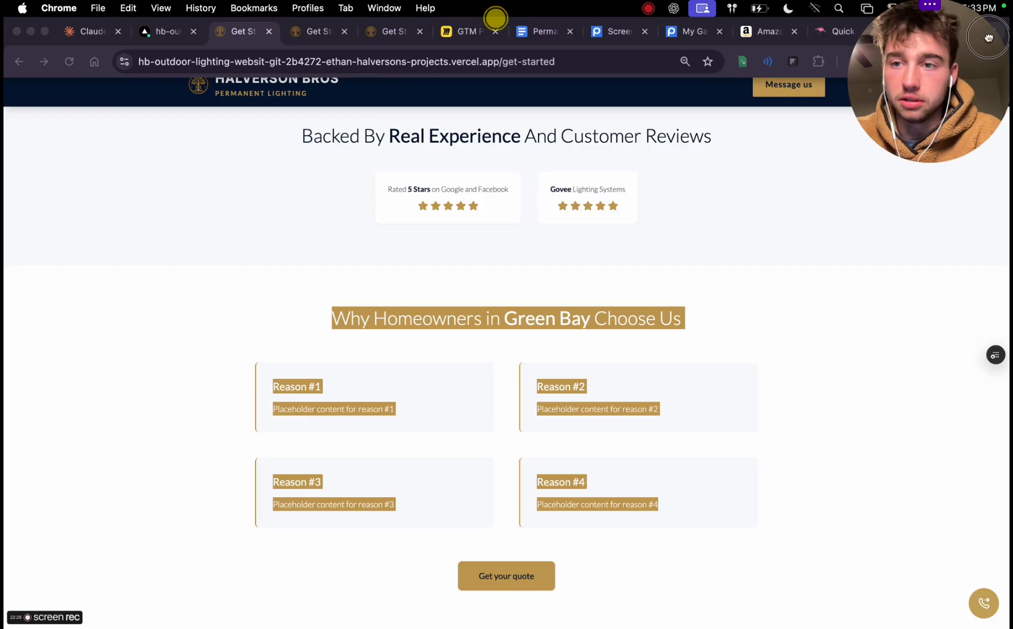
left_click_drag(989, 38, 932, 182)
left_click(895, 14)
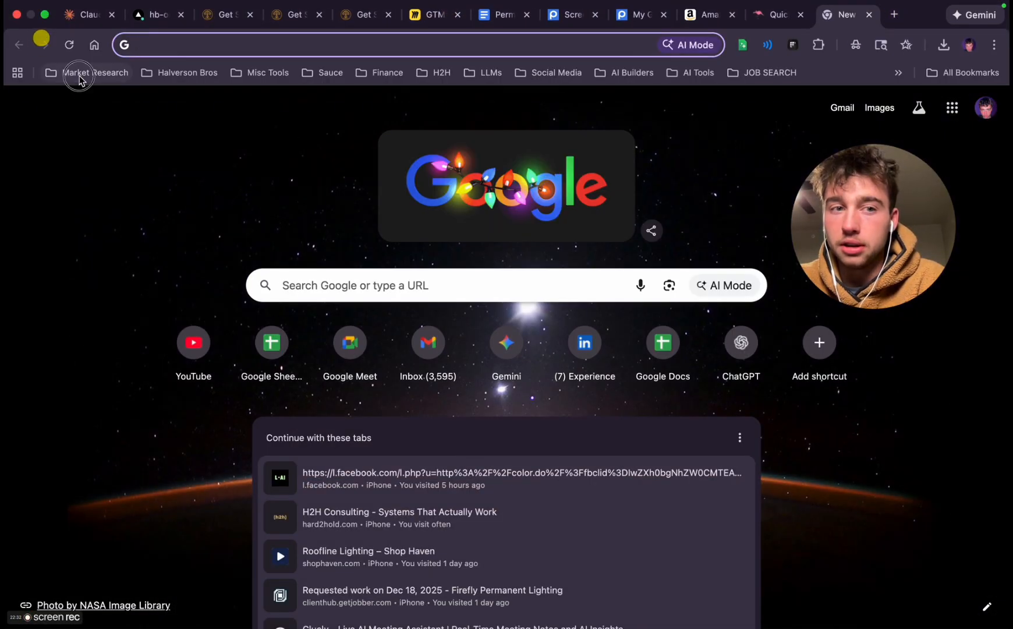
left_click(78, 76)
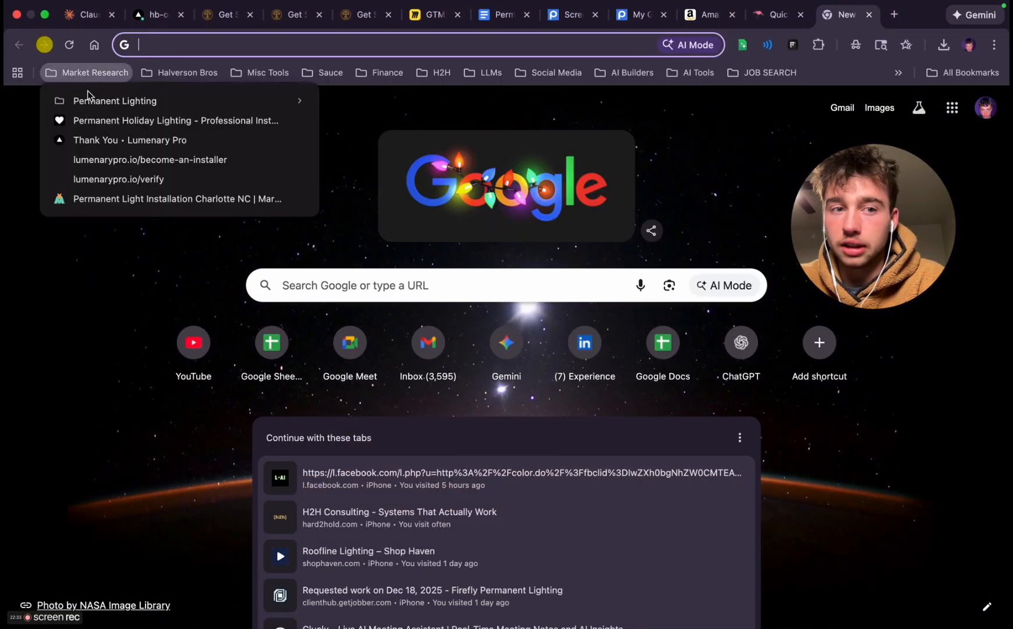
mouse_move(105, 100)
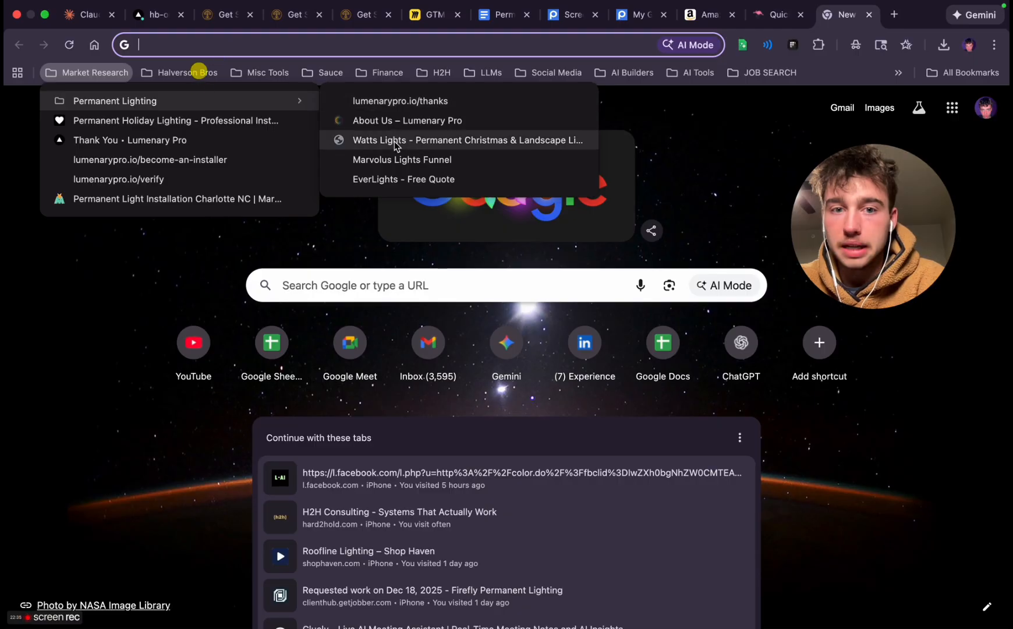
left_click(390, 161)
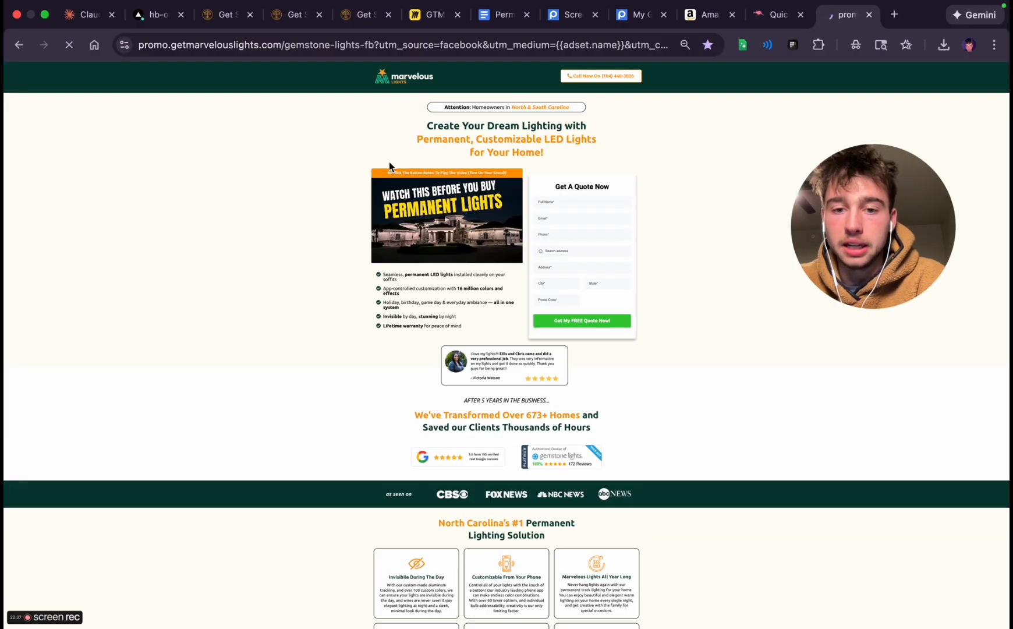
Copy the six selling points under "North Carolina's #1 Permanent Lighting Solution" and return to ChatGPT with the dictated message transcribed
scroll(463, 450, "down", 7)
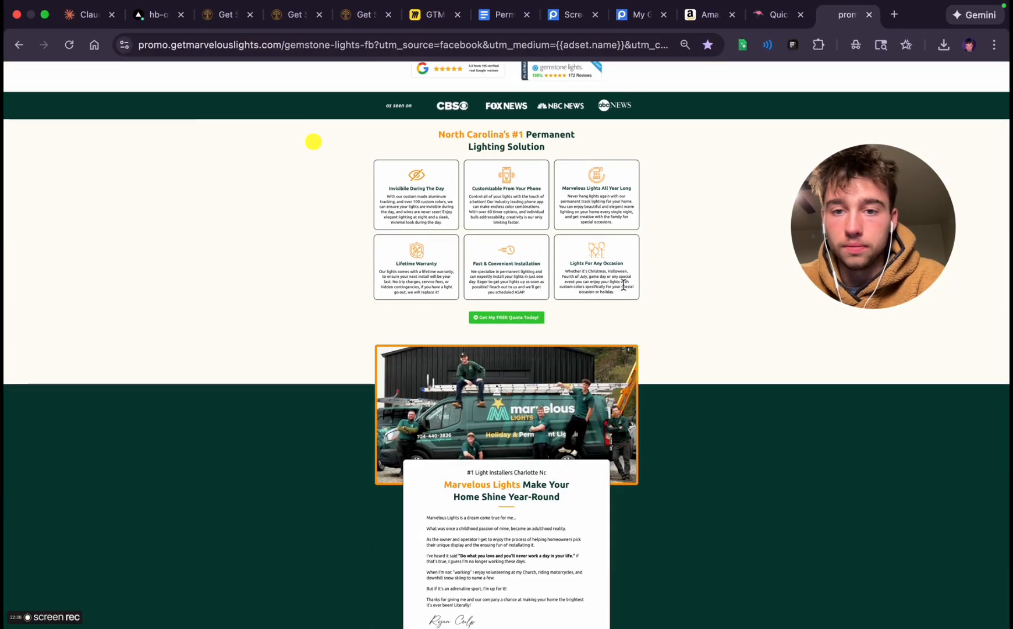
left_click_drag(622, 286, 383, 181)
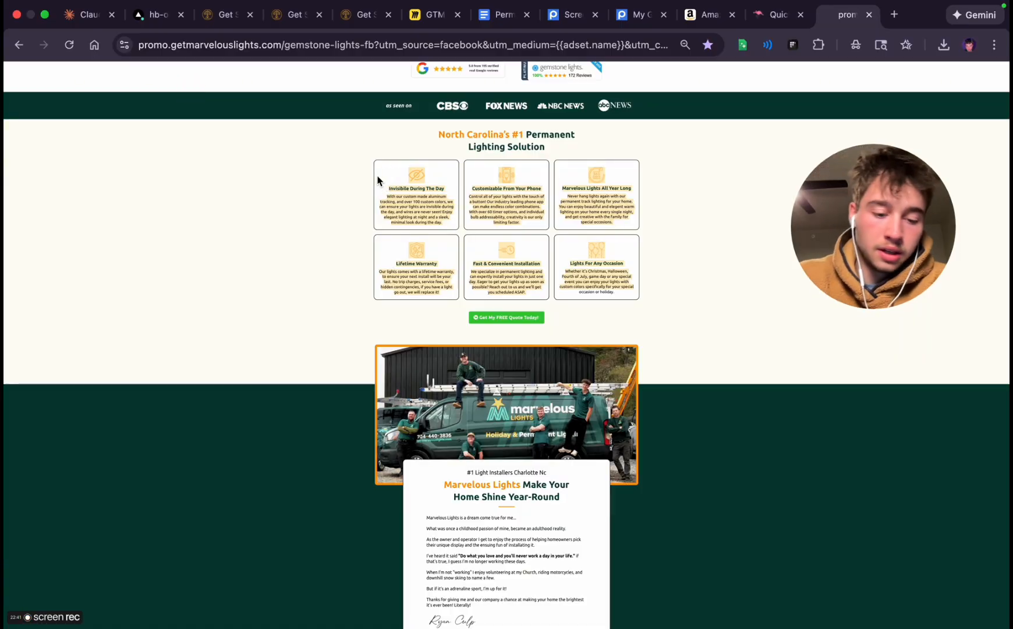
left_click(295, 224)
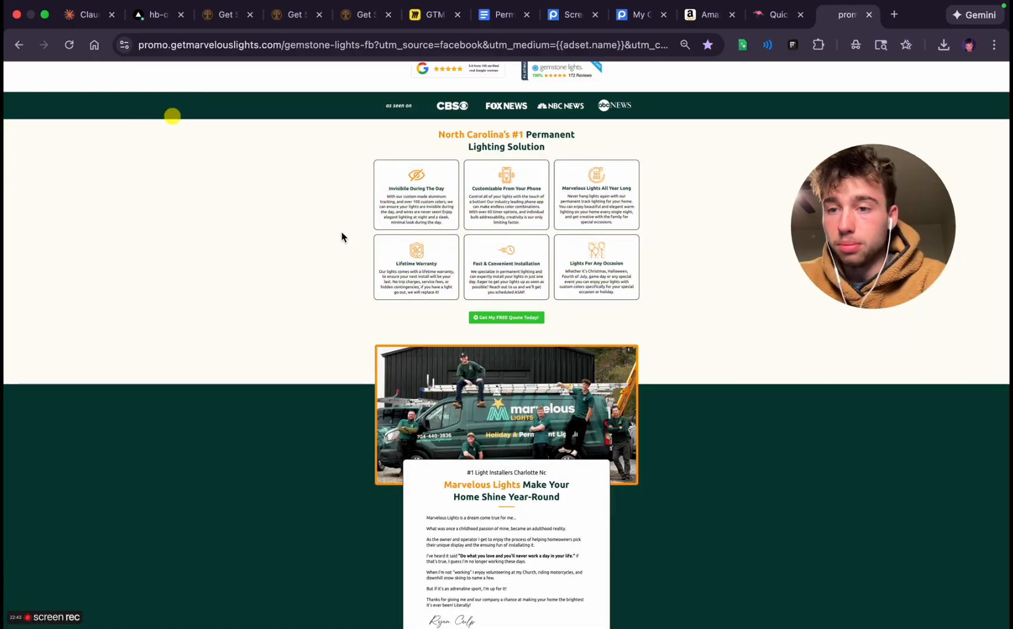
key("ctrl+Left")
key("ctrl+Right")
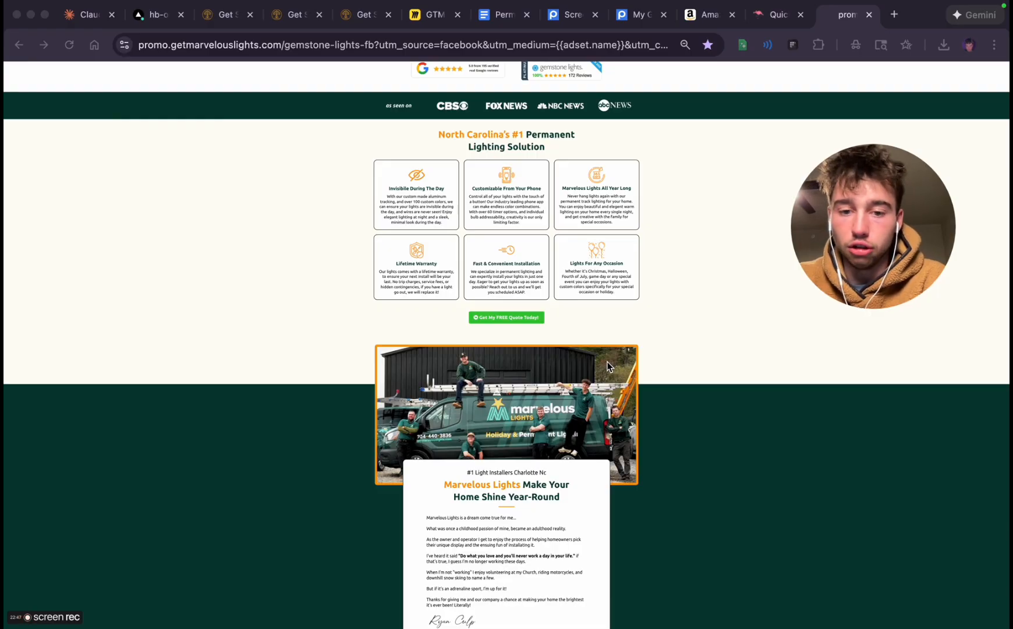
key("ctrl+Left")
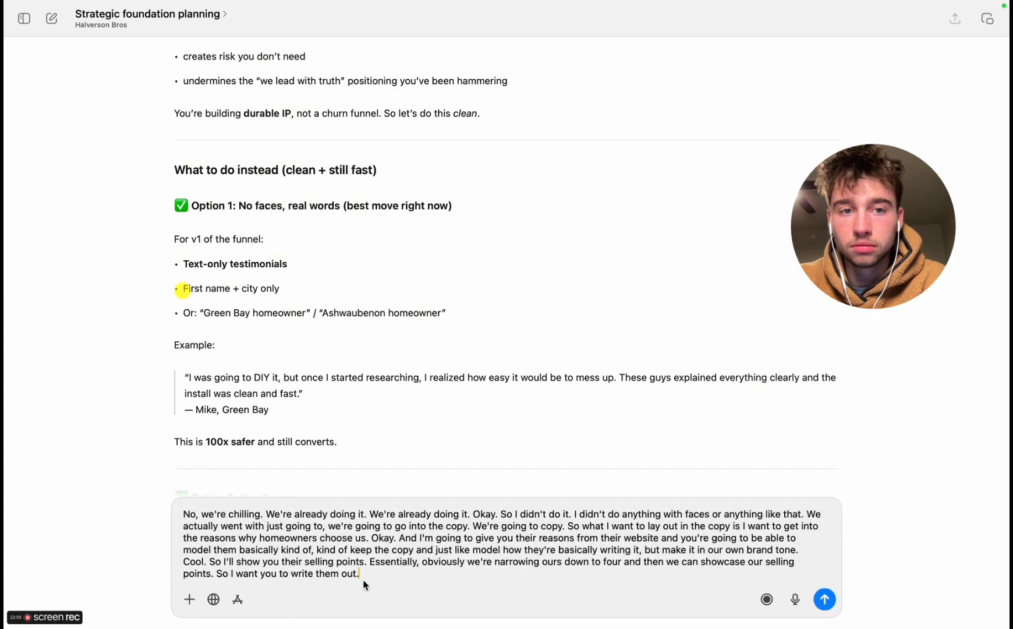
Add the copied selling points as a quoted "Example" below the dictated message, ask for 4 reasons, and send it
key("shift+Return")
key("shift+Return")
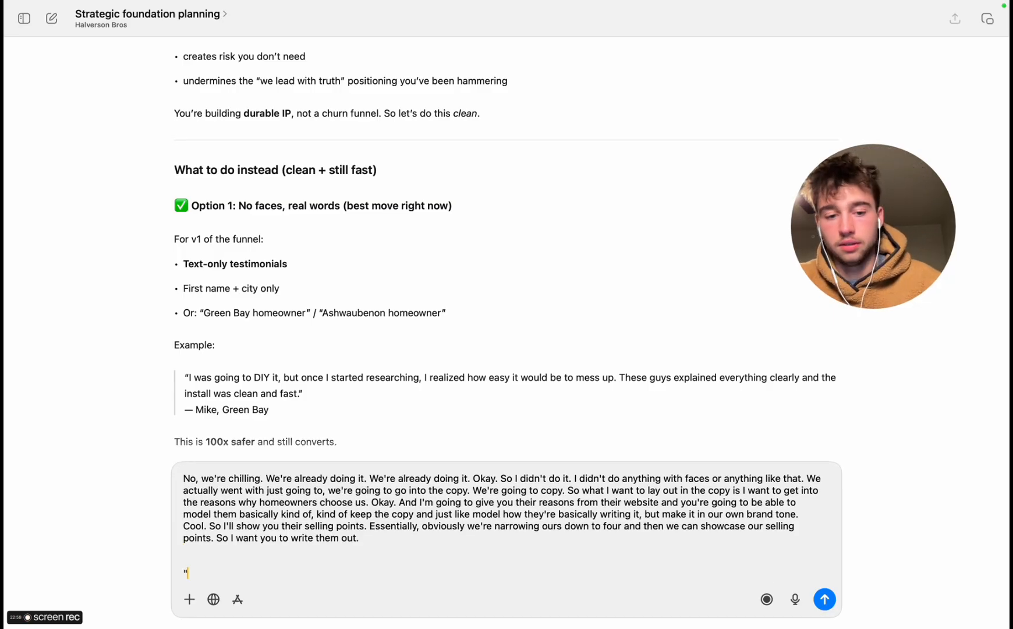
type("example")
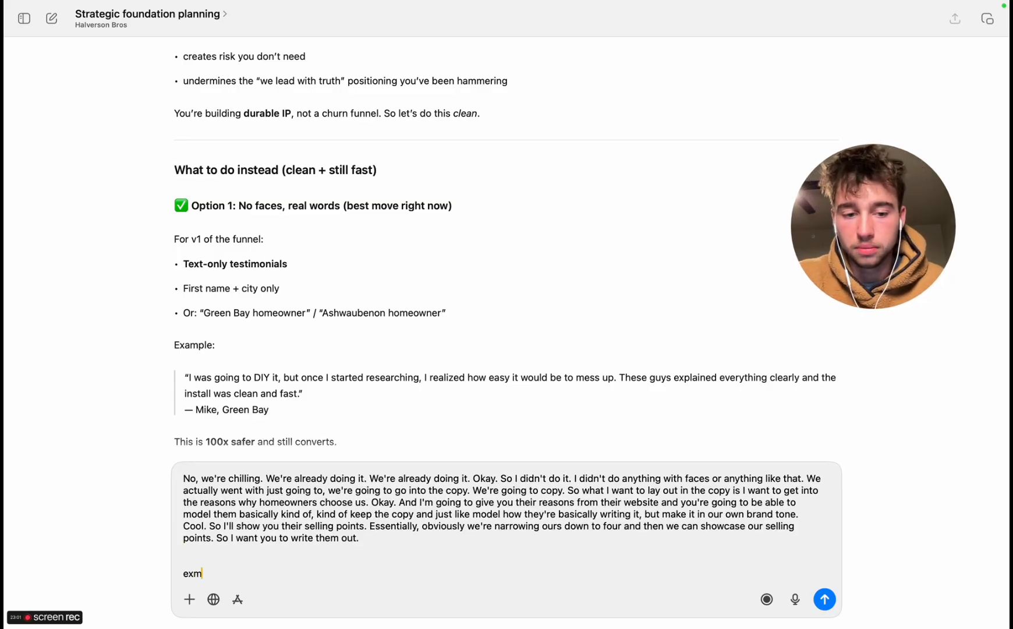
type(" - \"")
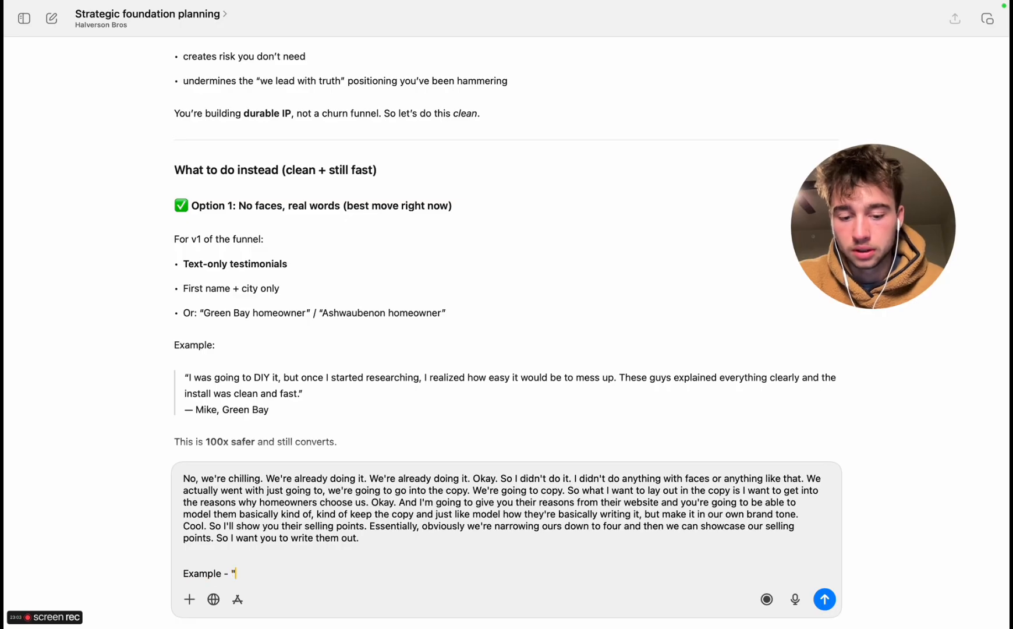
key("super+v")
type("\"")
key("shift+Return")
type("We need 4")
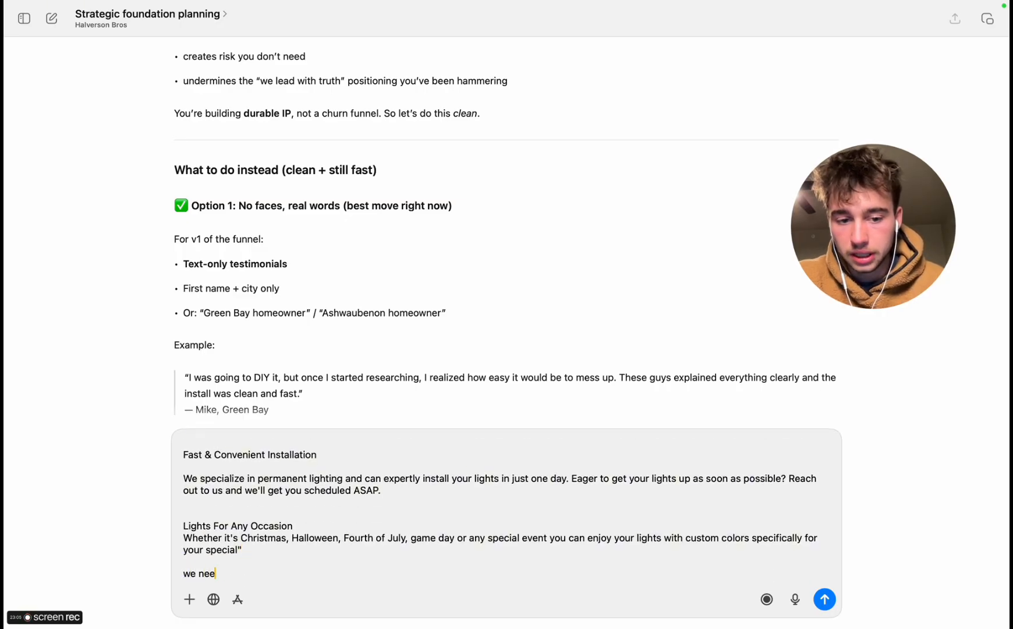
type(" reasons")
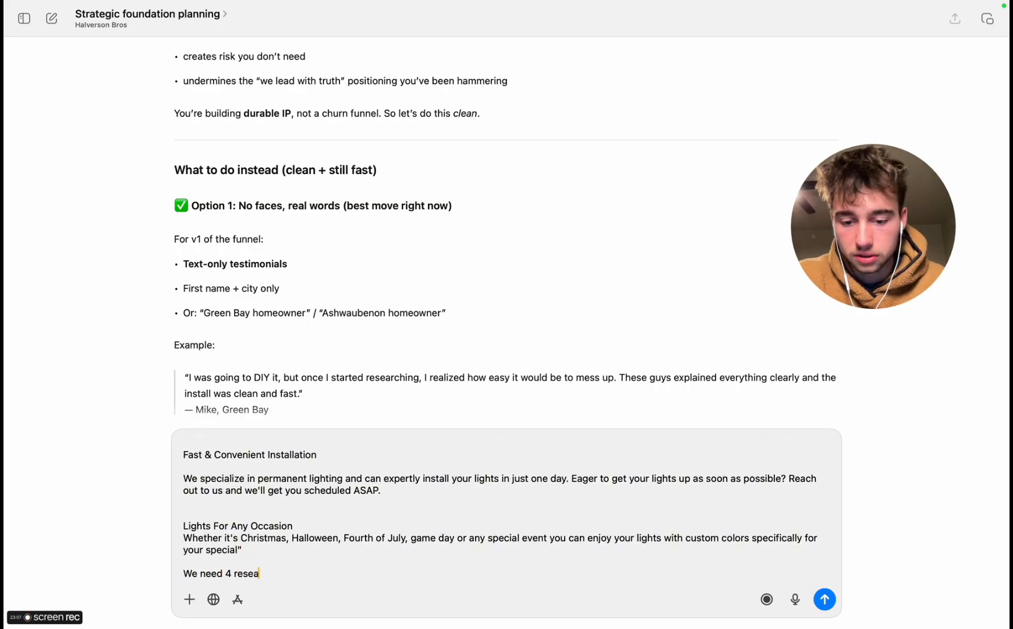
key("Return")
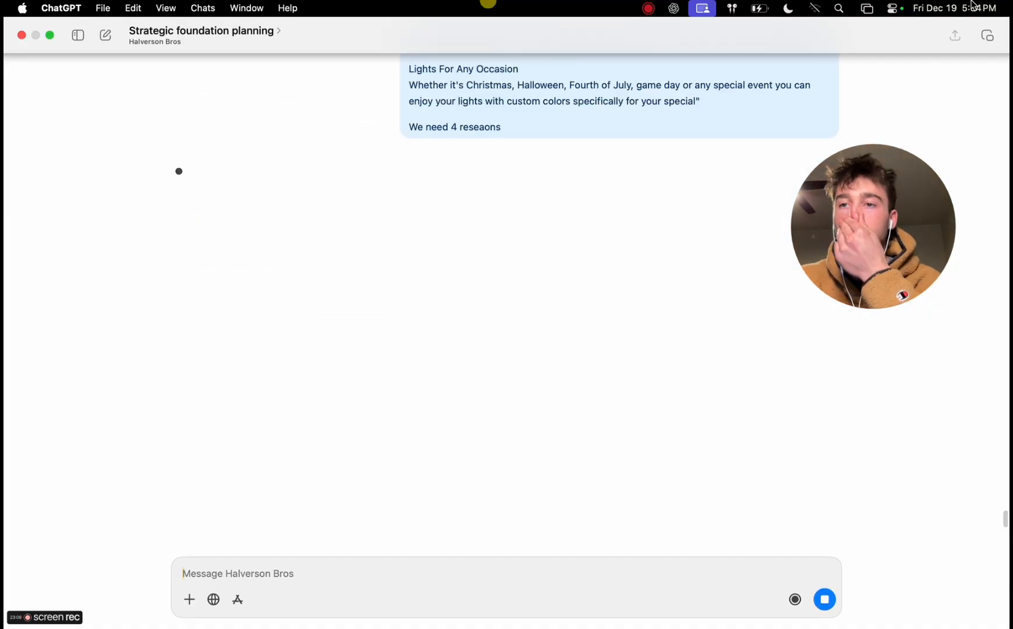
Read ChatGPT's reply with the four reasons homeowners choose Halverson Bros Permanent Lighting
left_click(971, 6)
left_click(971, 5)
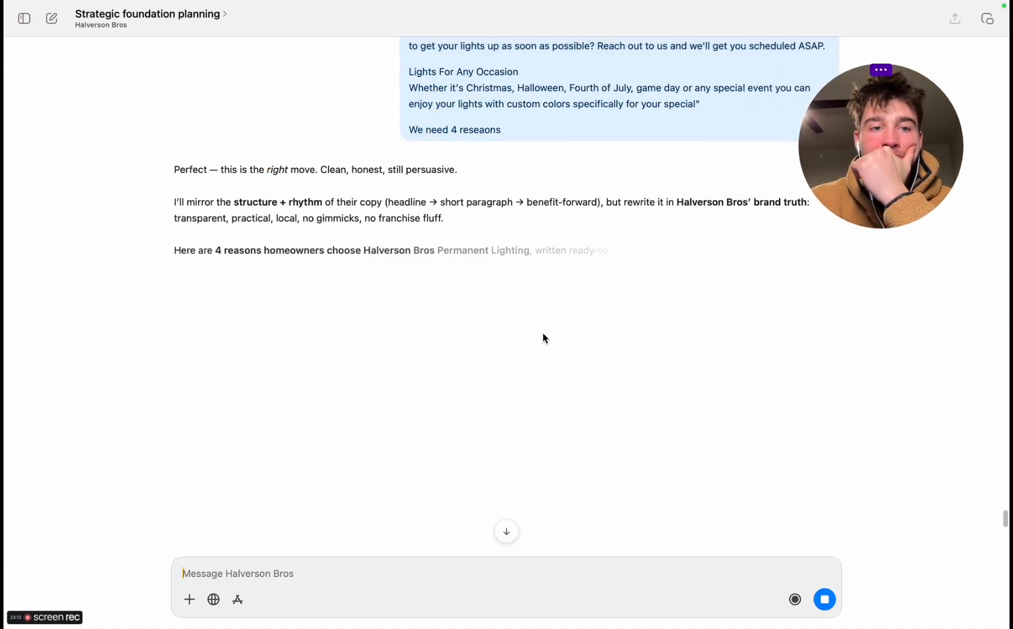
scroll(543, 334, "up", 1)
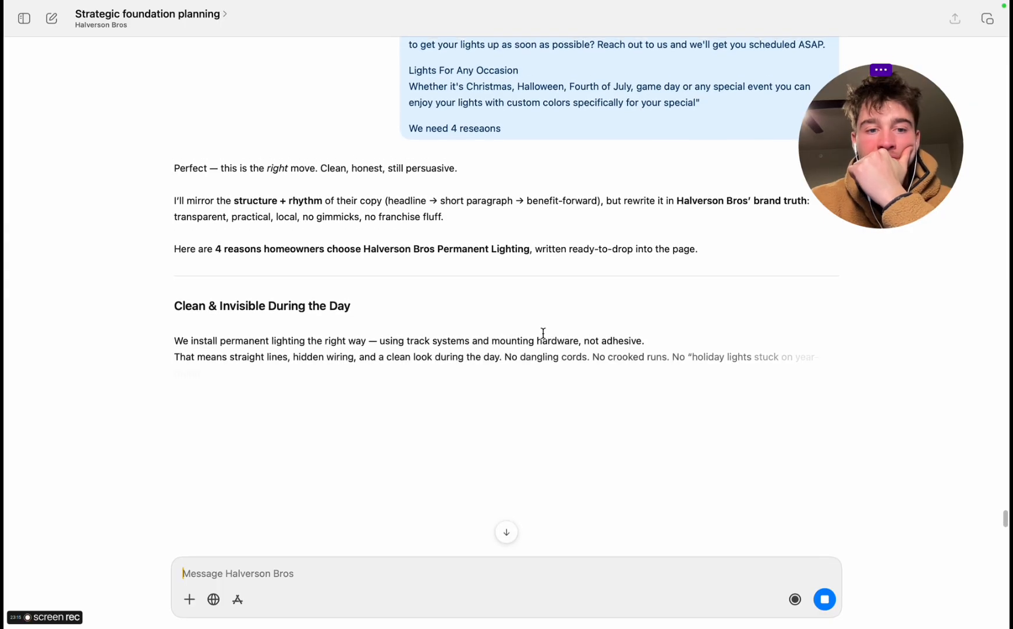
left_click(117, 182)
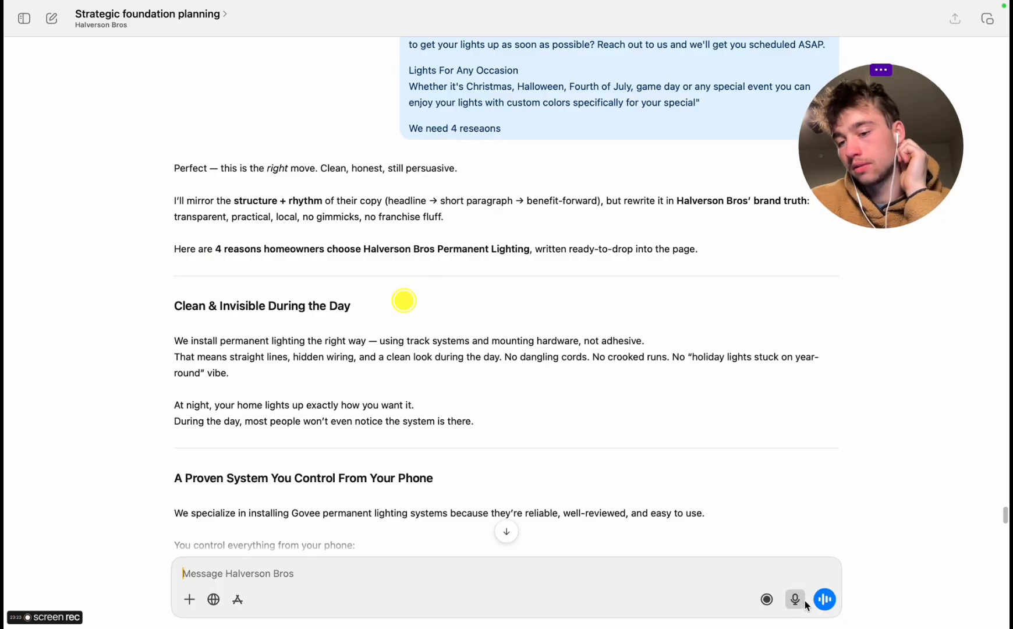
Dictate and send a message that track is not the only option, since a cheaper wiring-only install is also offered
left_click(802, 599)
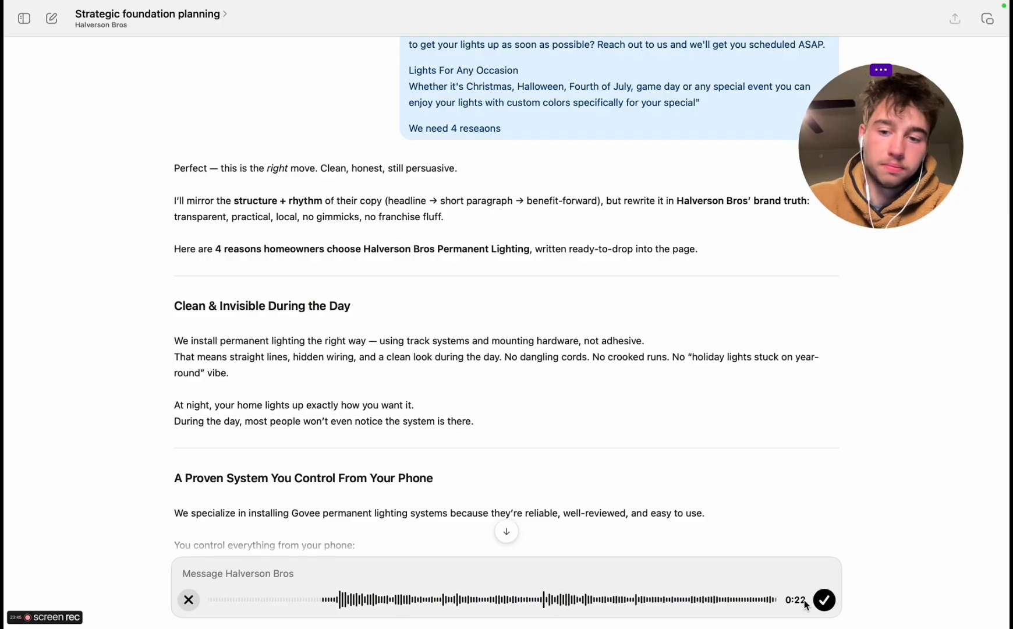
left_click(825, 600)
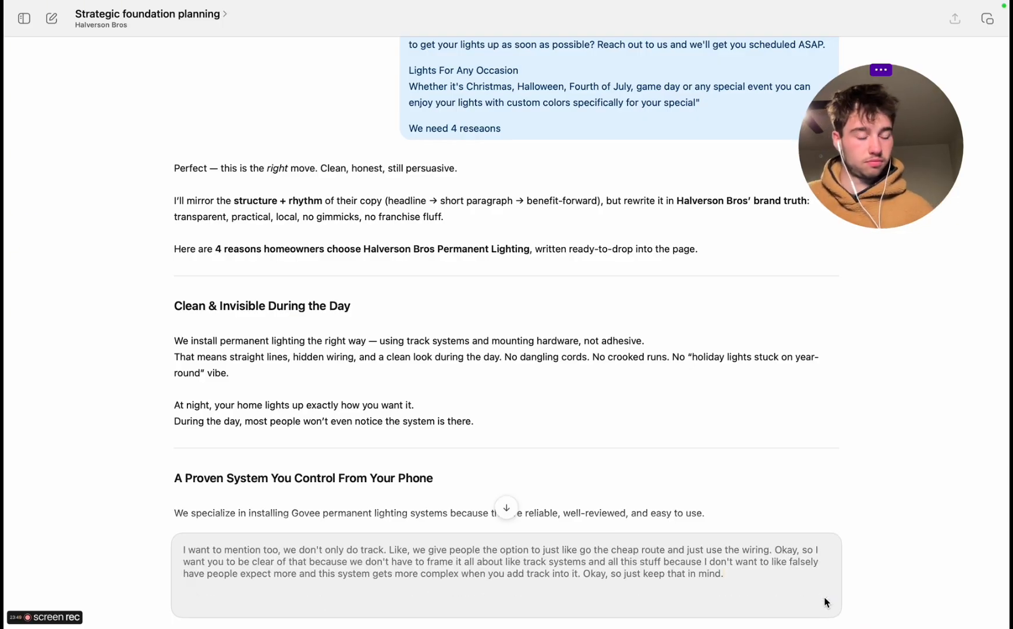
left_click(825, 601)
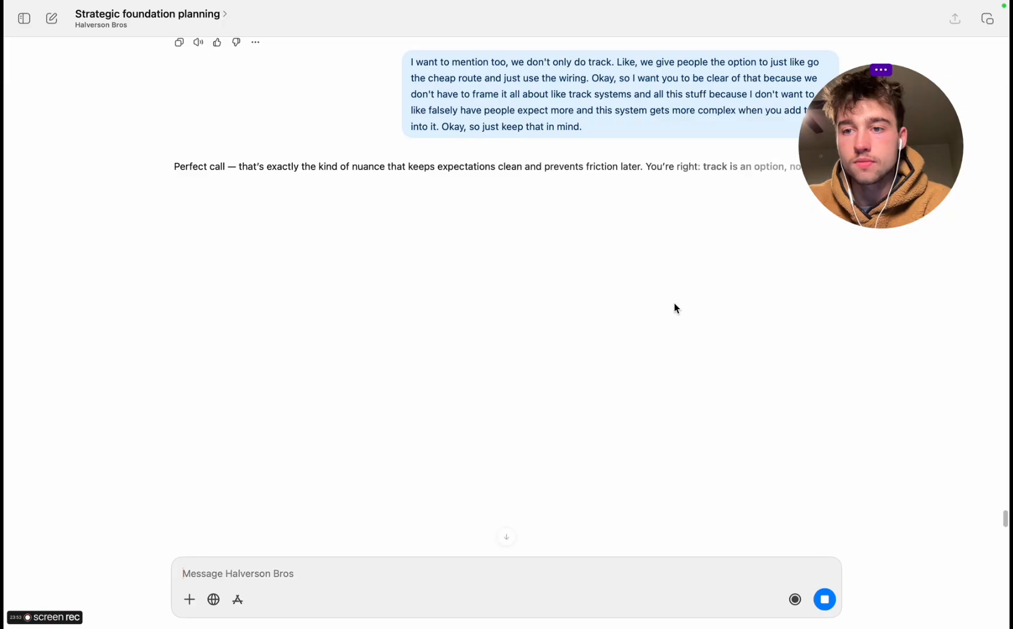
Read ChatGPT's revised reasons and highlight the "Clean Install Options — Based on Your Home & Budget" heading
left_click(268, 110)
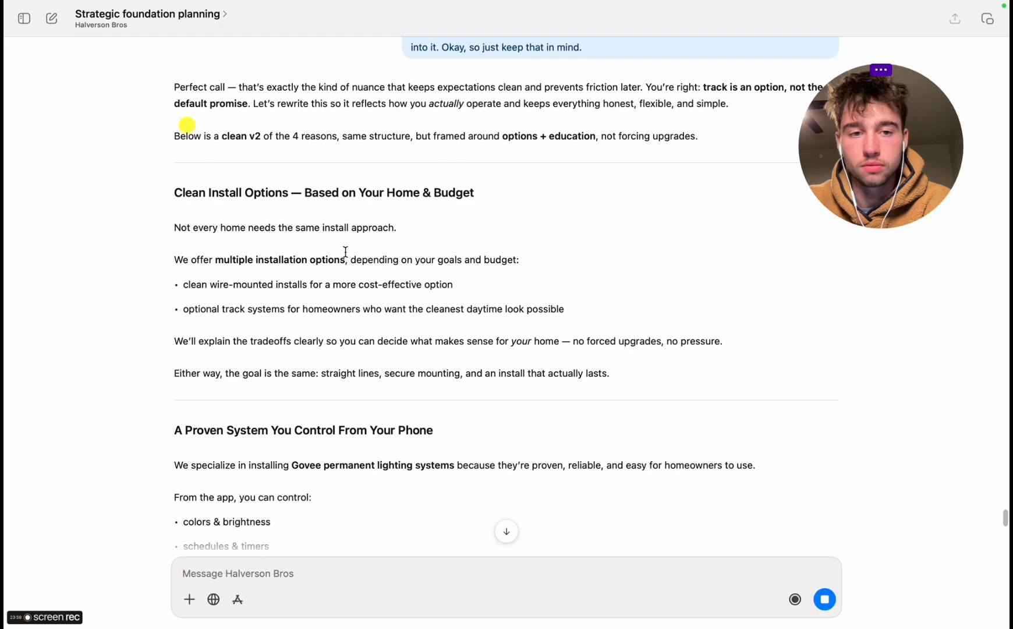
left_click_drag(192, 192, 454, 193)
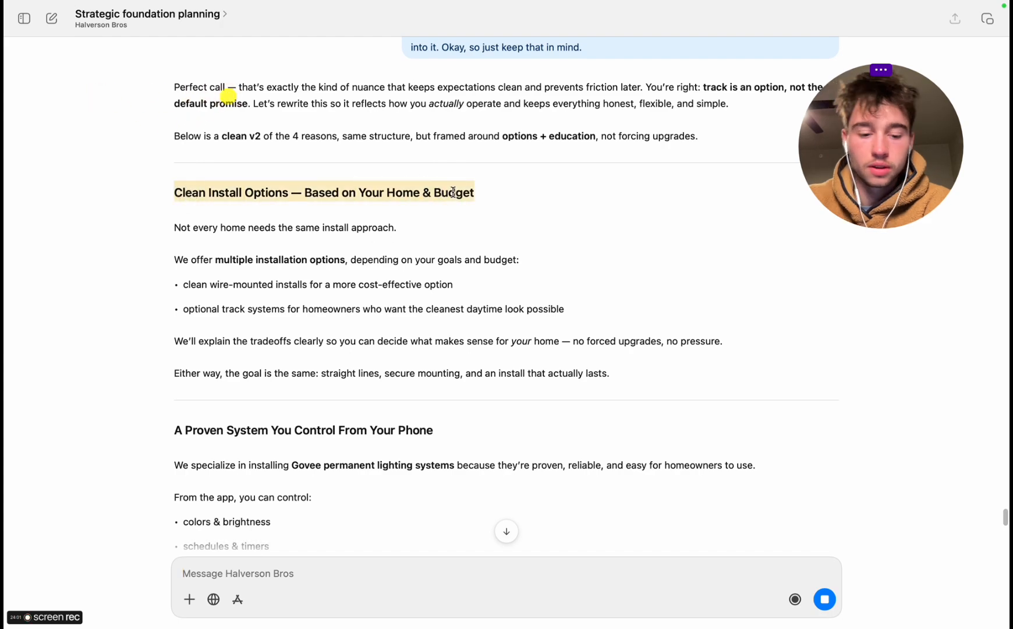
Switch to the Claude Code session in Chrome and check its latest output and the system notifications
key("ctrl+Right")
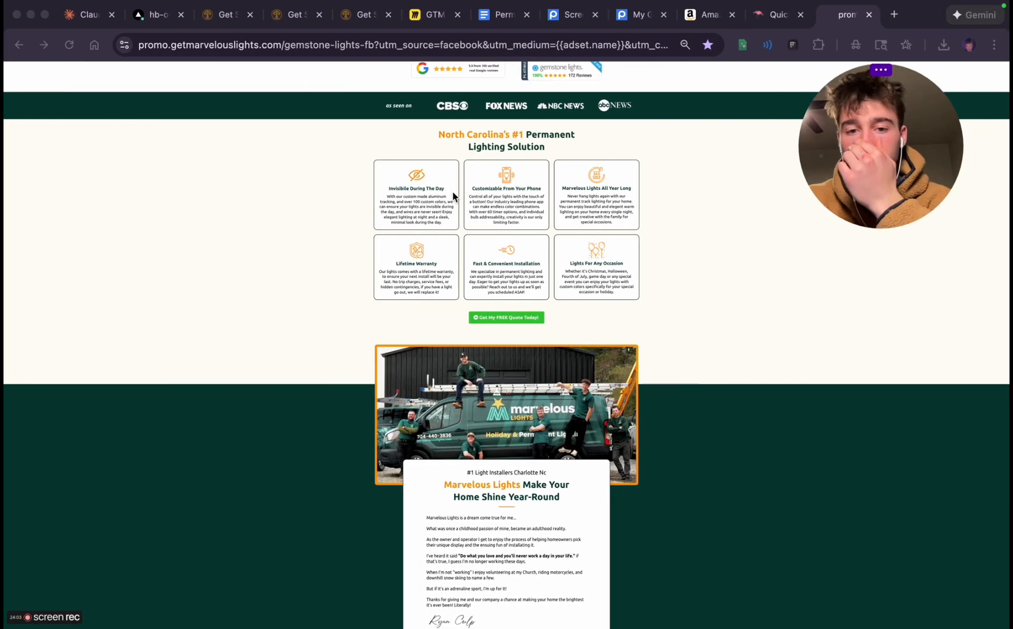
left_click(90, 15)
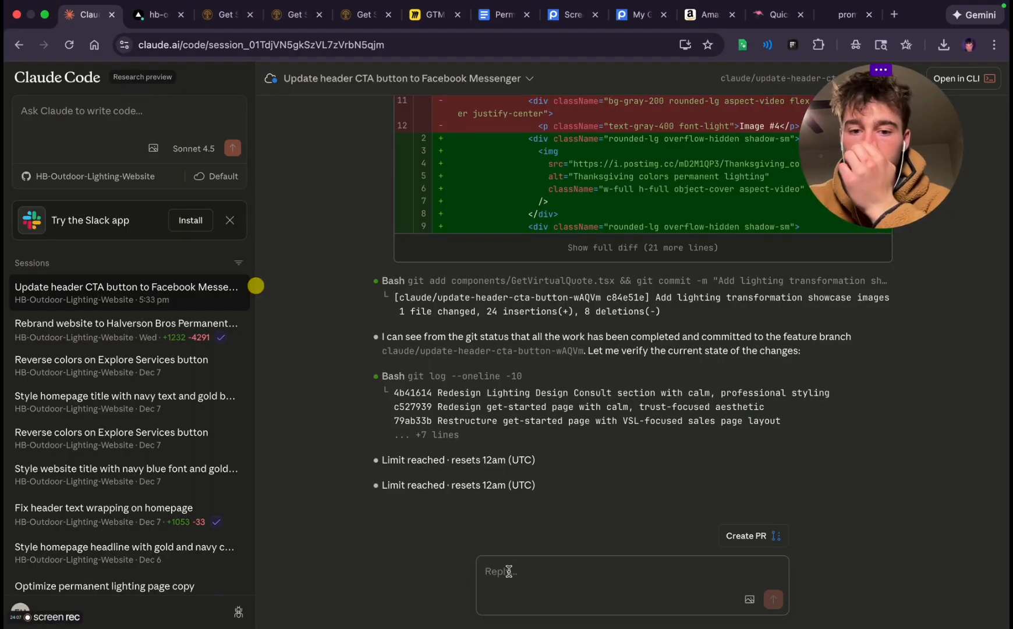
mouse_move(387, 3)
left_click(938, 7)
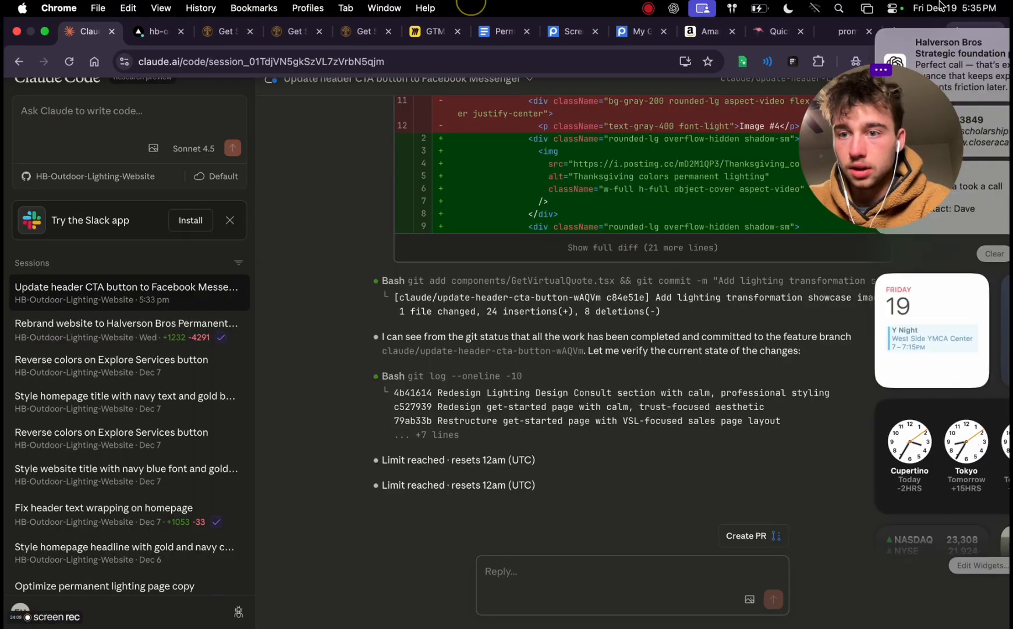
left_click(939, 7)
left_click(939, 7)
left_click(939, 7)
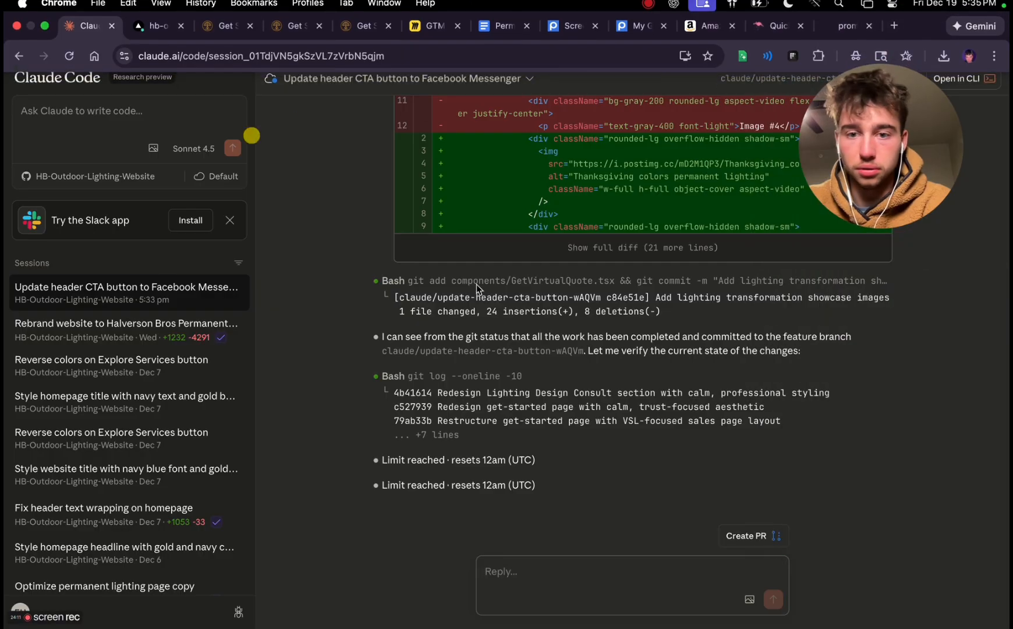
Open Claude's Usage settings in a new tab, check the plan usage limits, and return to the Claude Code session
left_click(897, 33)
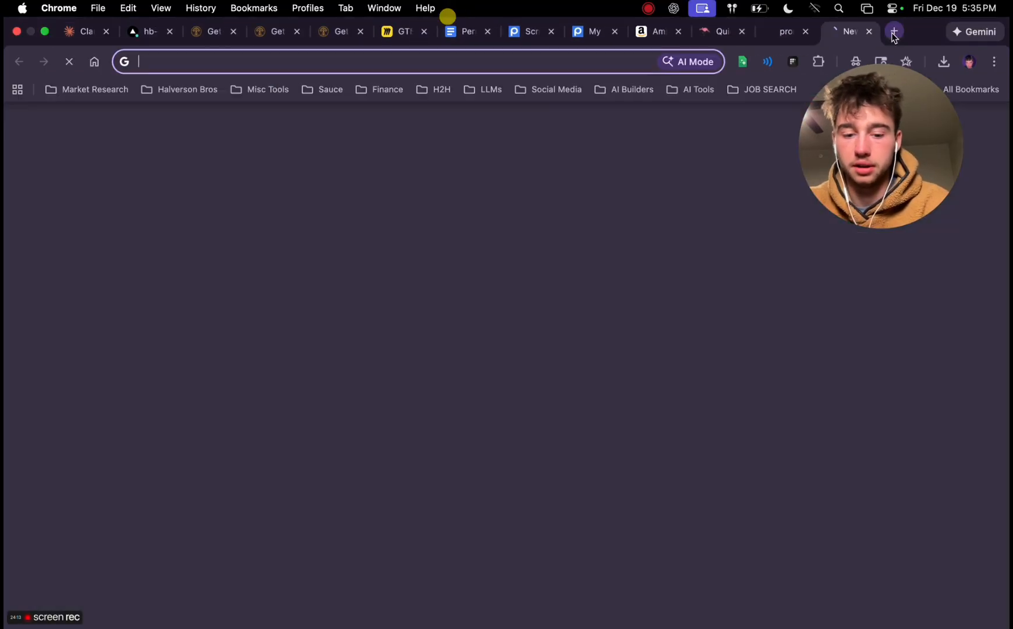
type("claude.ai/new")
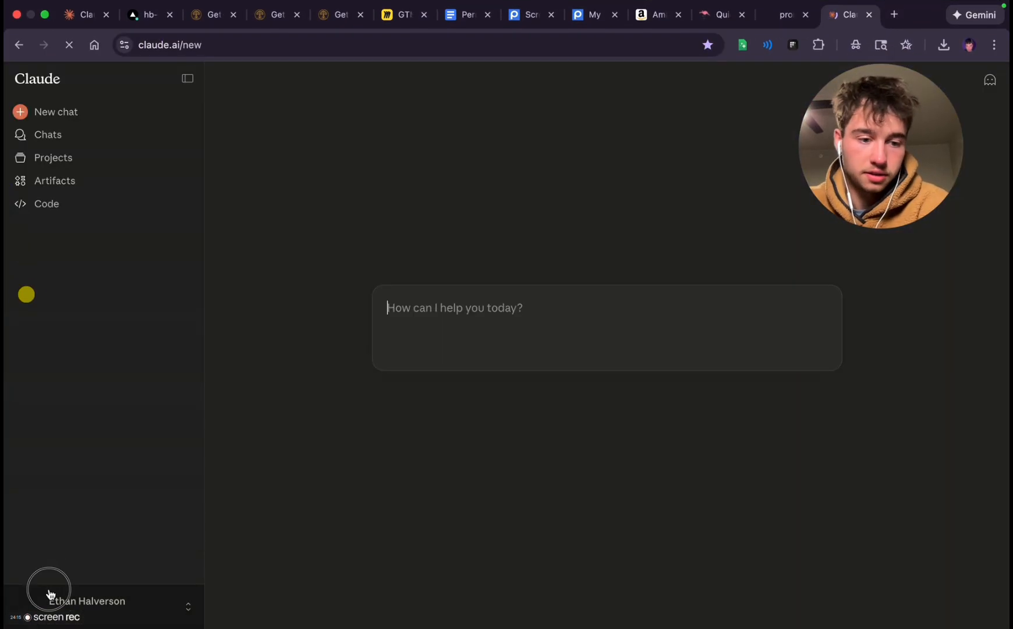
left_click(45, 595)
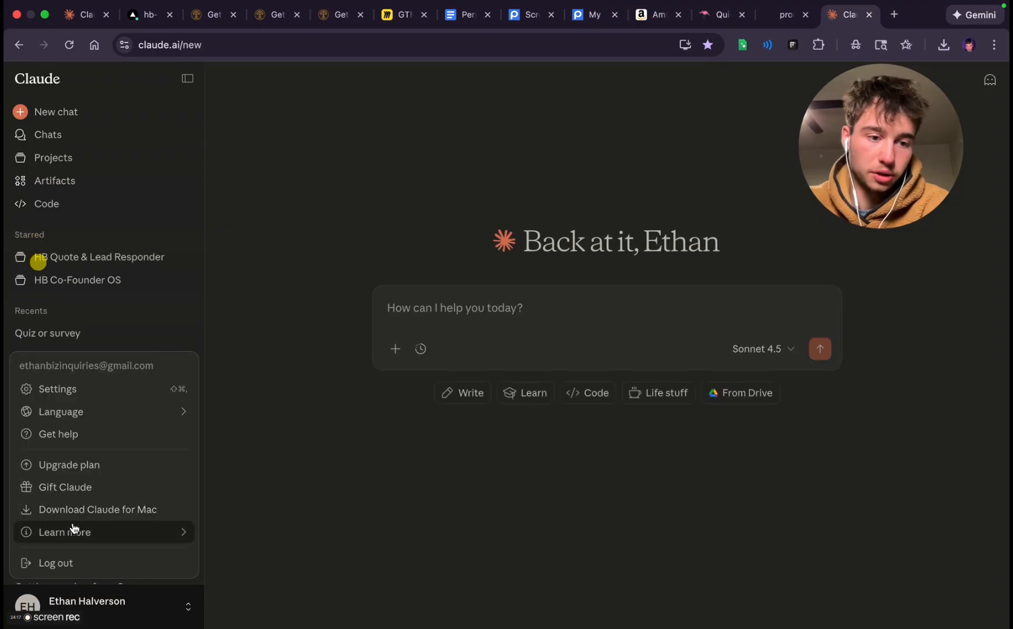
left_click(98, 389)
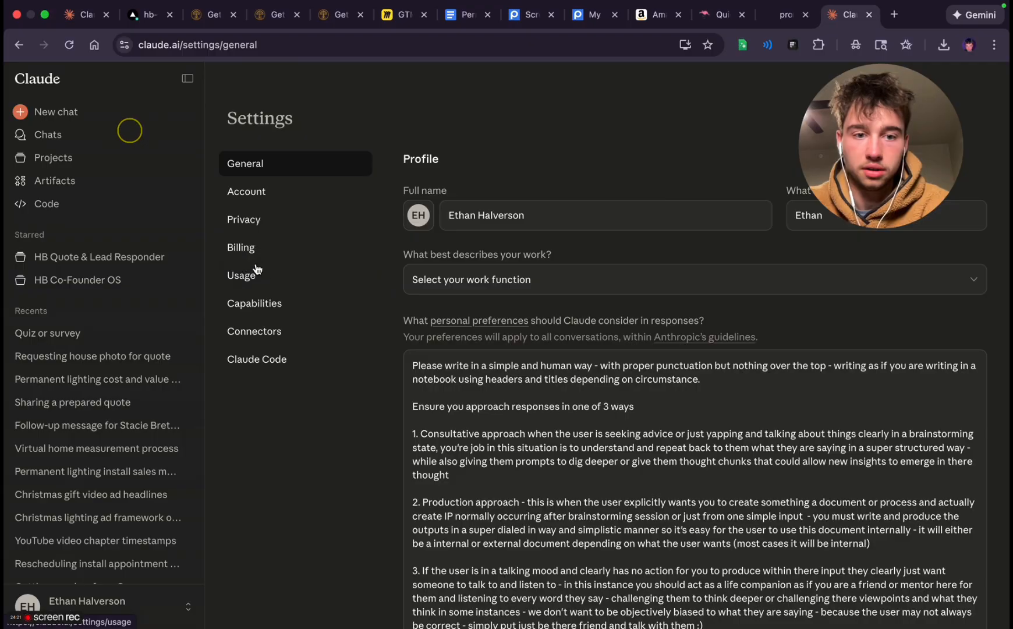
left_click(254, 274)
left_click_drag(753, 221, 321, 189)
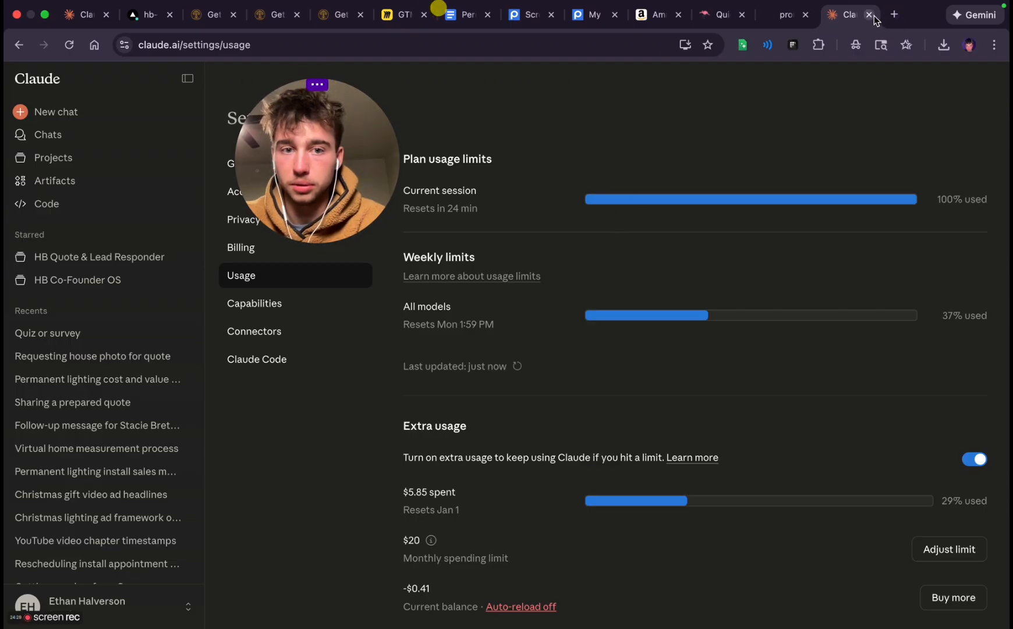
left_click_drag(299, 157, 892, 169)
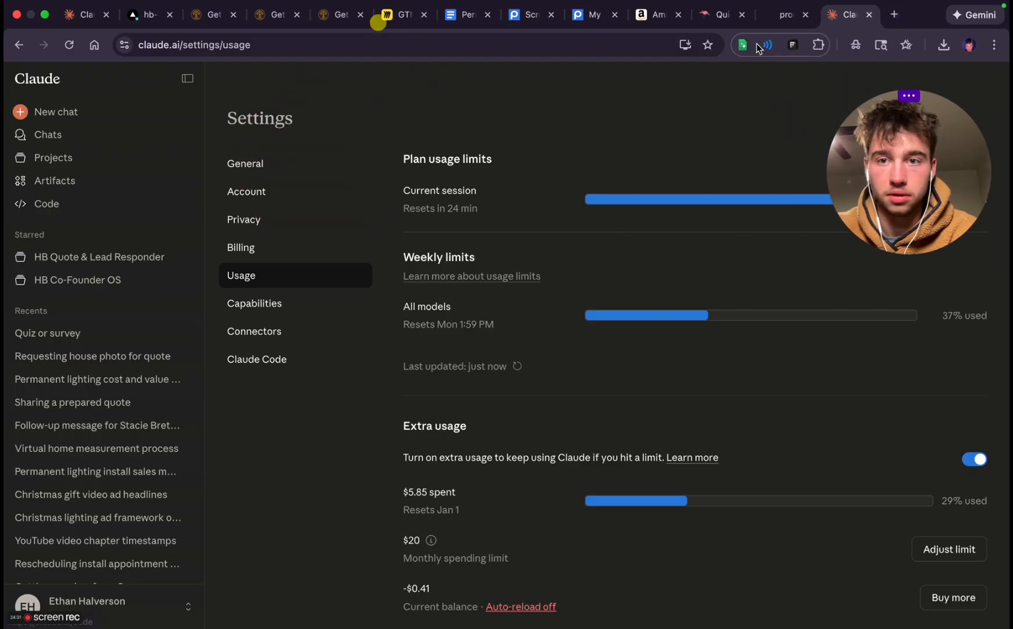
left_click(66, 21)
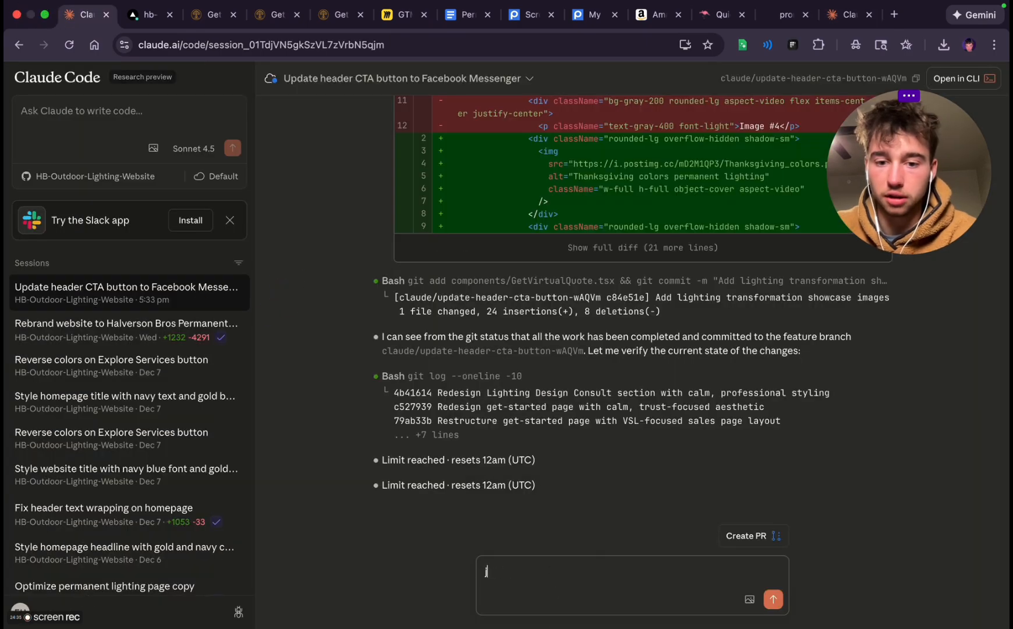
Clear the stray character in the reply, switch to ChatGPT and read through its four revised reasons for install options, control, year-round lighting and pricing
key("BackSpace")
key("ctrl+Left")
scroll(303, 268, "down", 8)
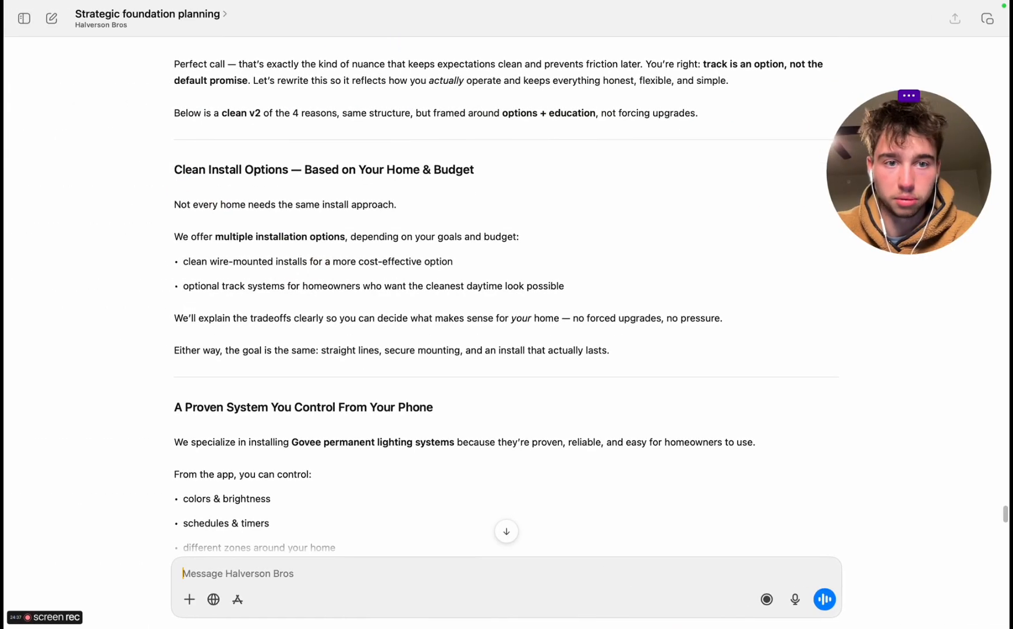
scroll(303, 268, "up", 2)
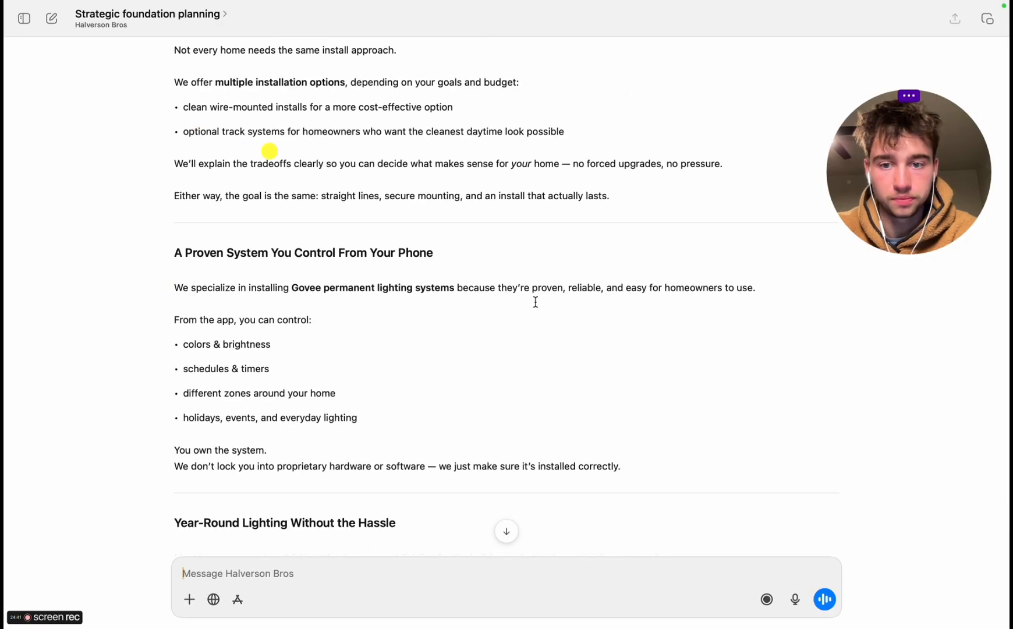
scroll(231, 466, "down", 5)
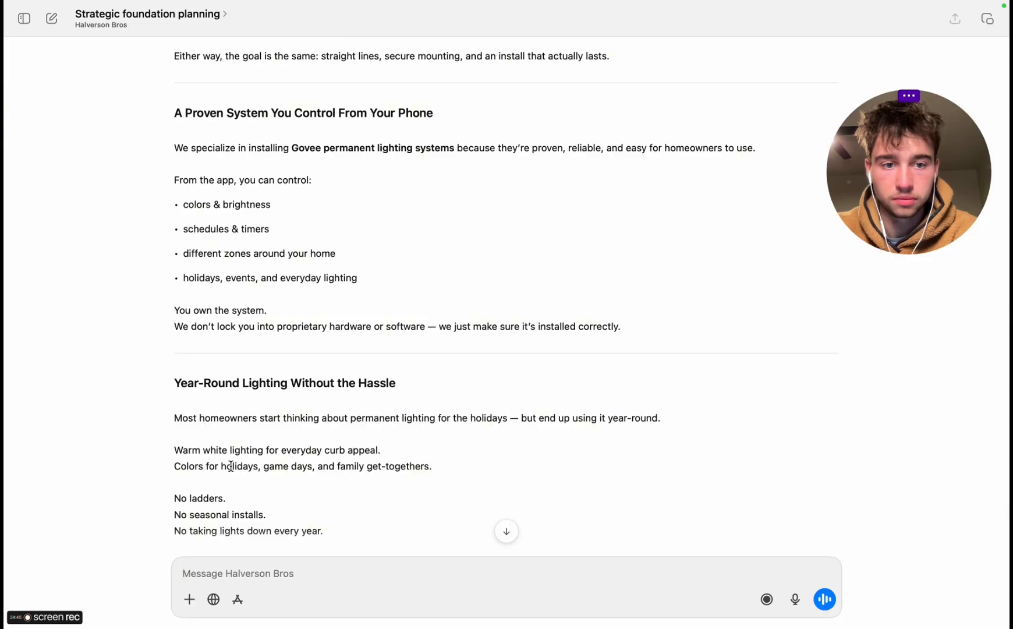
scroll(232, 466, "down", 6)
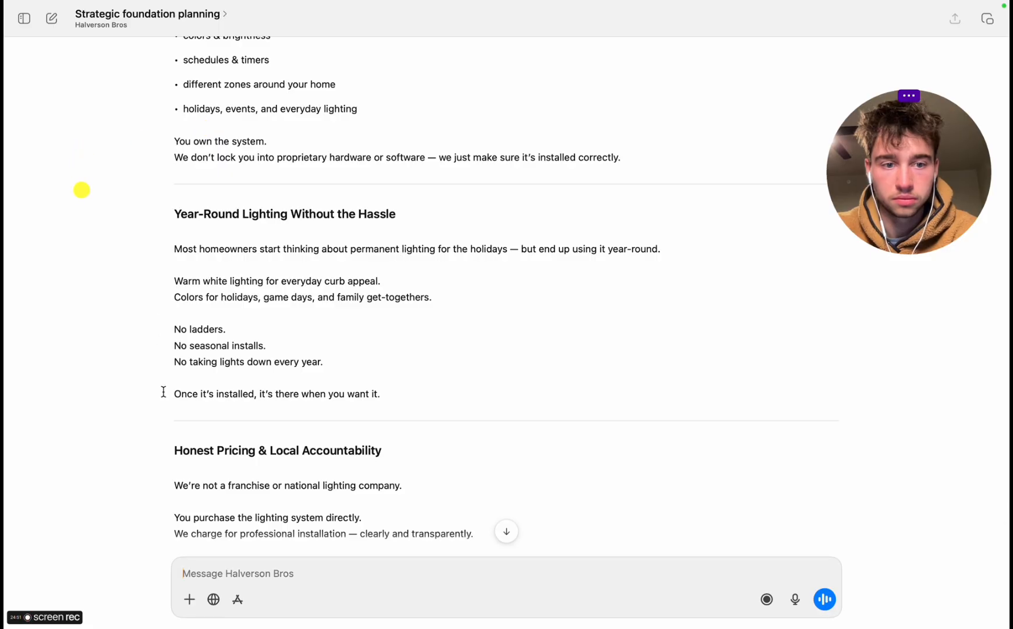
scroll(169, 437, "down", 12)
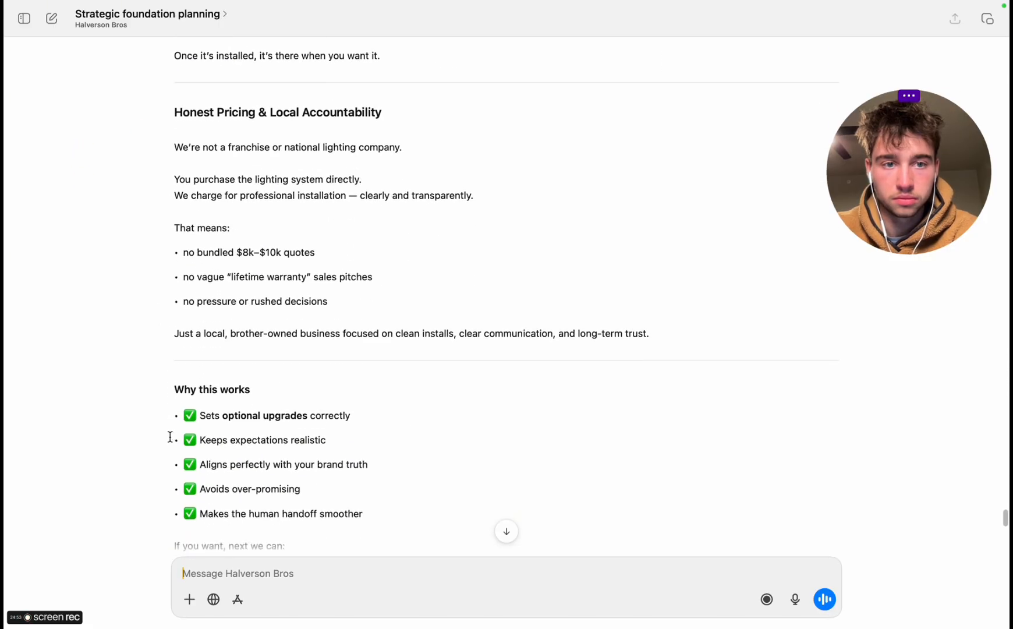
scroll(169, 437, "up", 3)
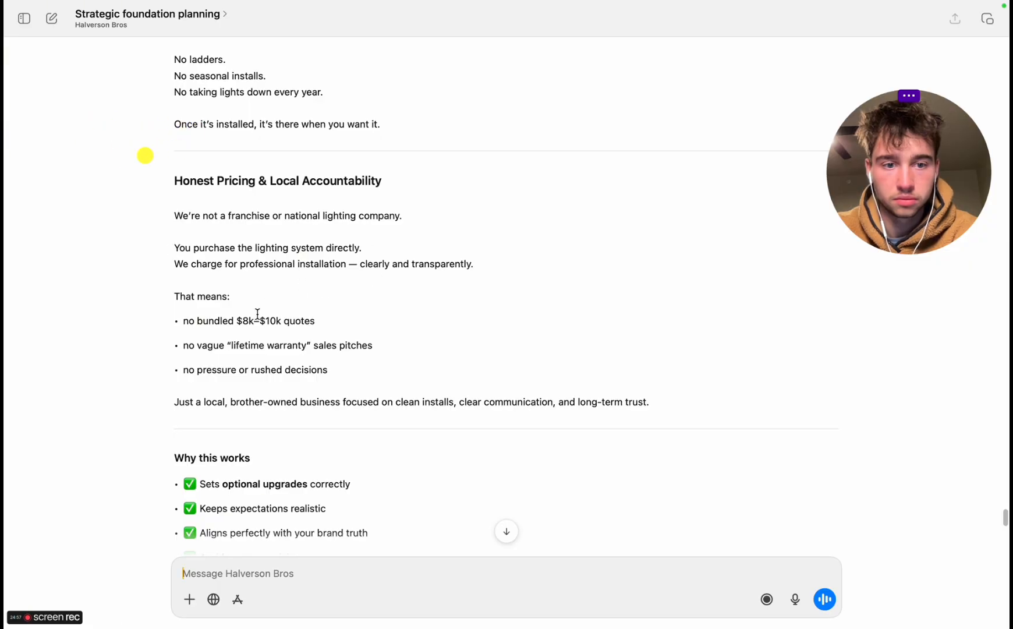
scroll(227, 431, "down", 8)
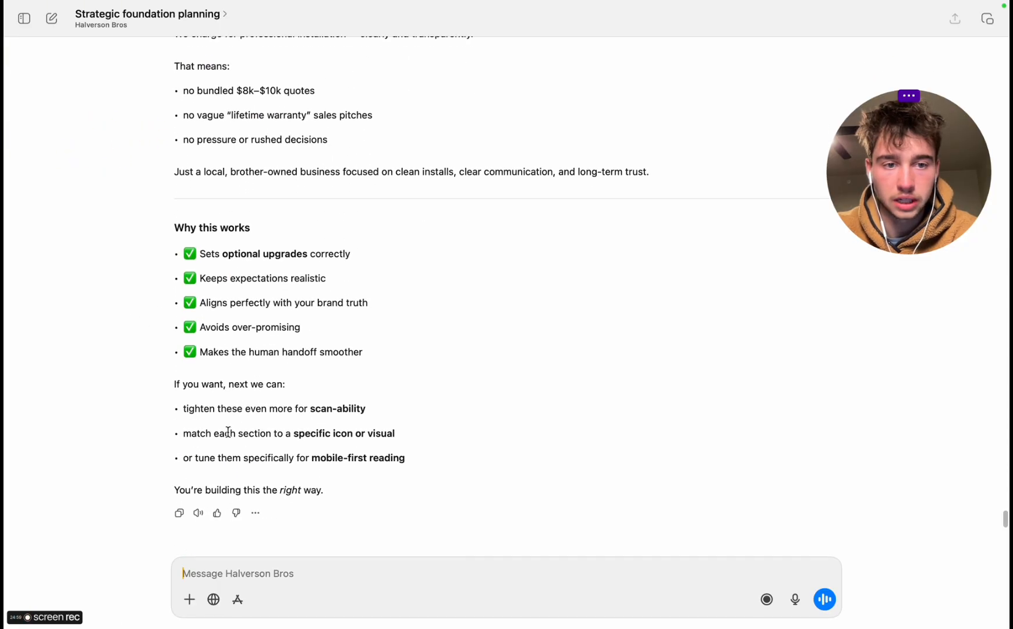
Copy ChatGPT's four reasons, ending with "long-term trust", and return to the Claude Code session in Chrome
scroll(227, 433, "up", 4)
scroll(227, 432, "up", 3)
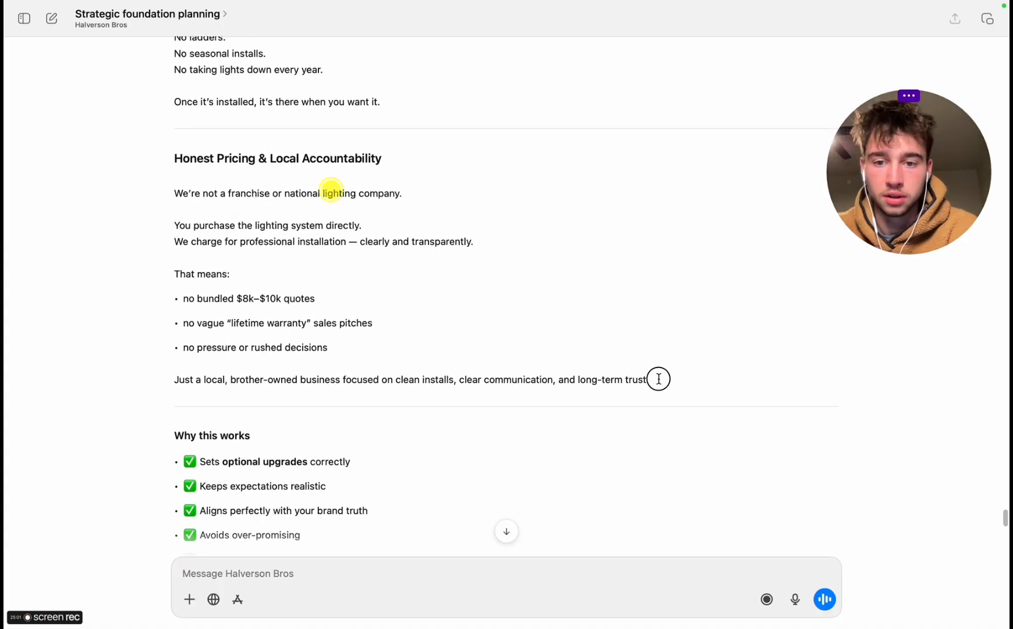
left_click_drag(658, 378, 164, 330)
key("ctrl+Right")
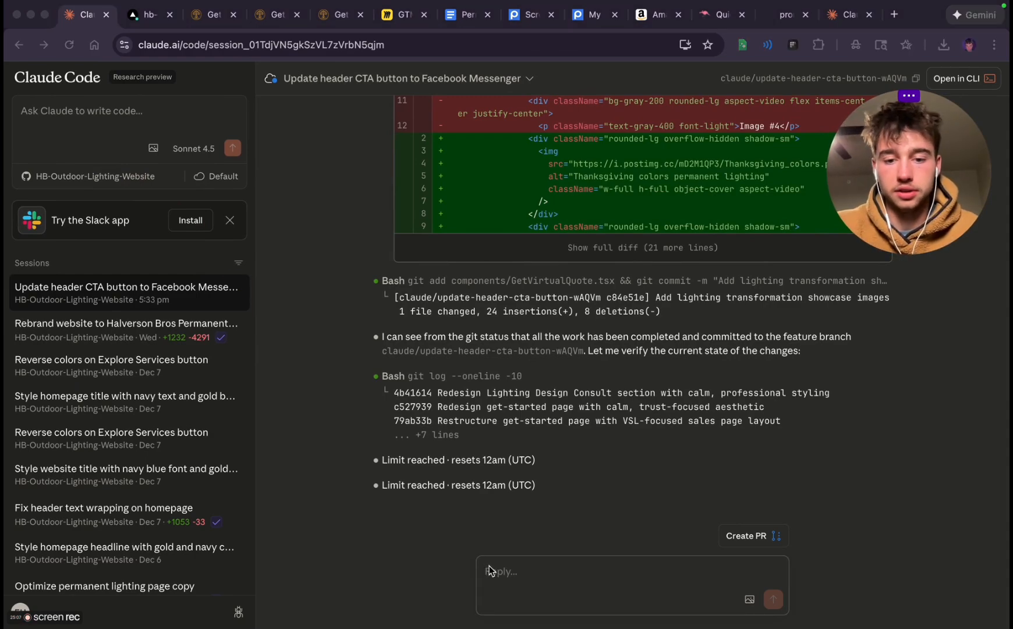
Begin the Claude Code reply with "Please optimize the" and check the reasons section's heading on the Get Started preview page
left_click(490, 566)
type("Please op")
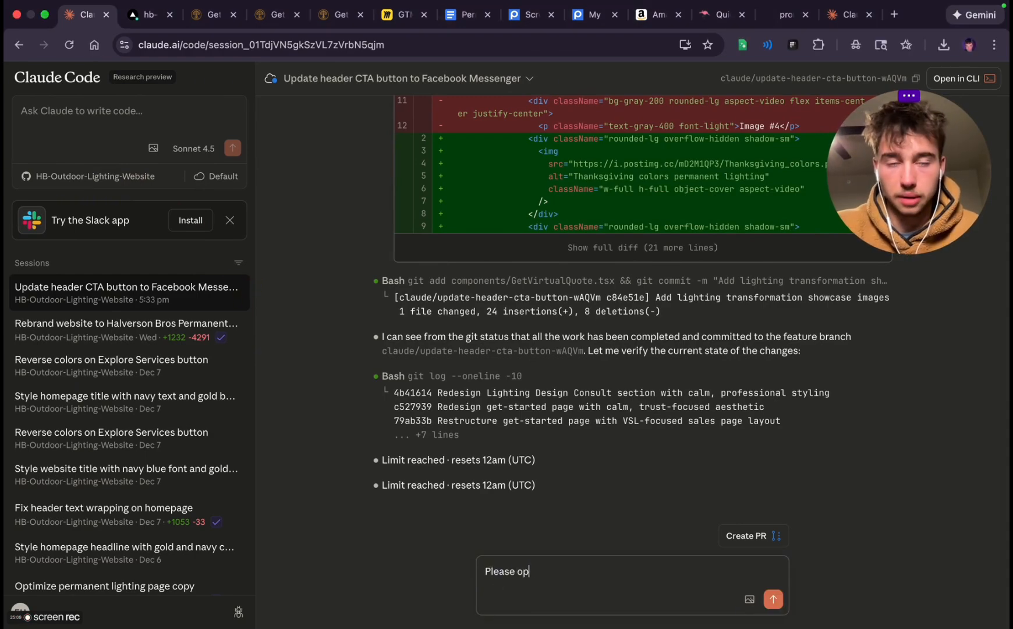
key("ctrl+Tab")
key("ctrl+Tab")
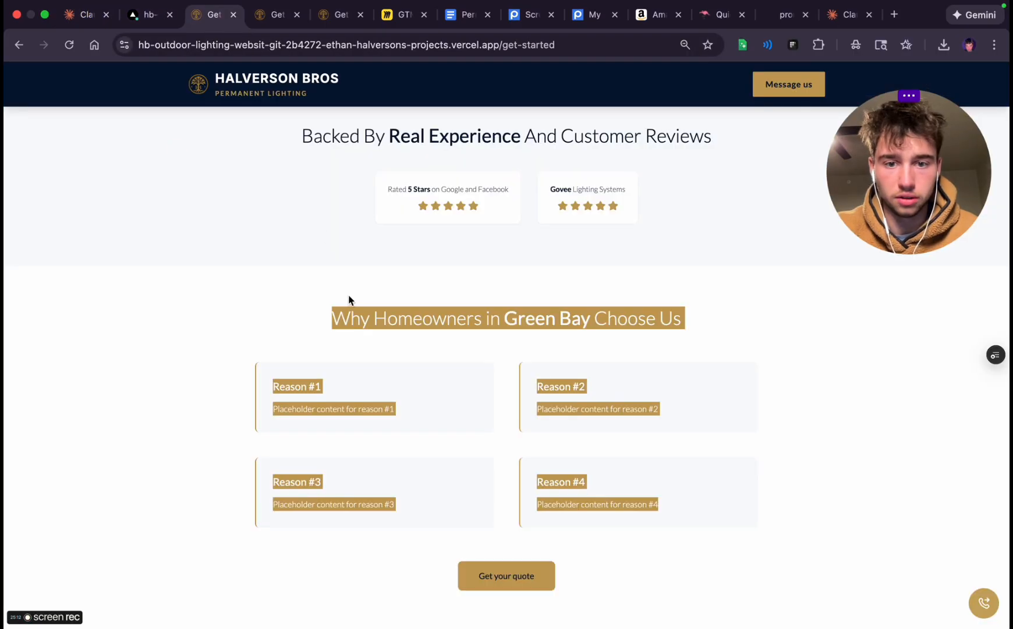
left_click(349, 299)
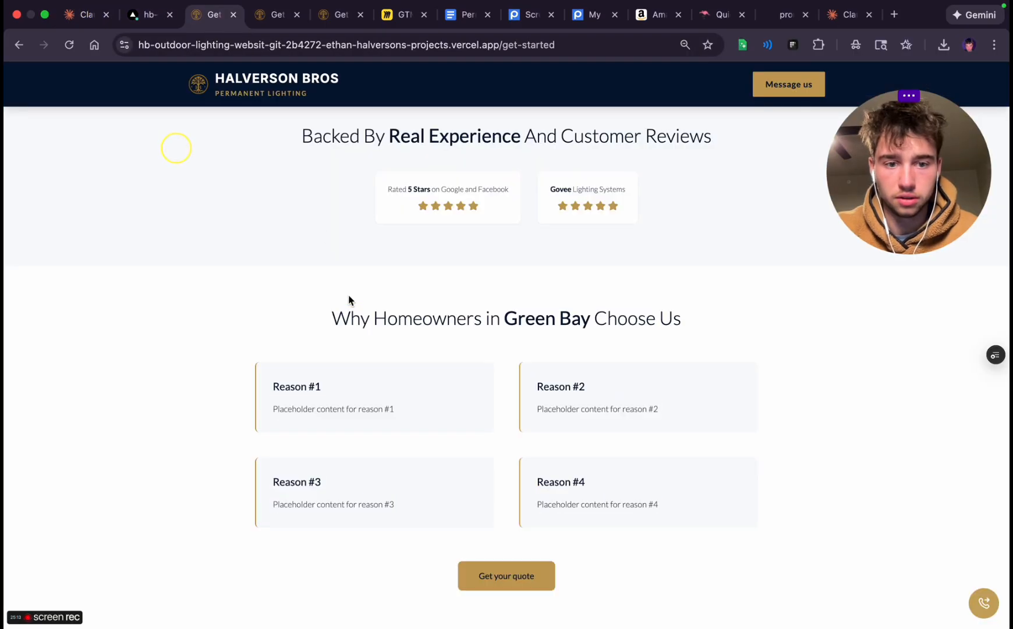
Complete the Claude Code prompt asking for word-for-word copy in the "Why homeowners choose use" section, and paste in the four copied reasons
left_click(65, 11)
left_click(349, 437)
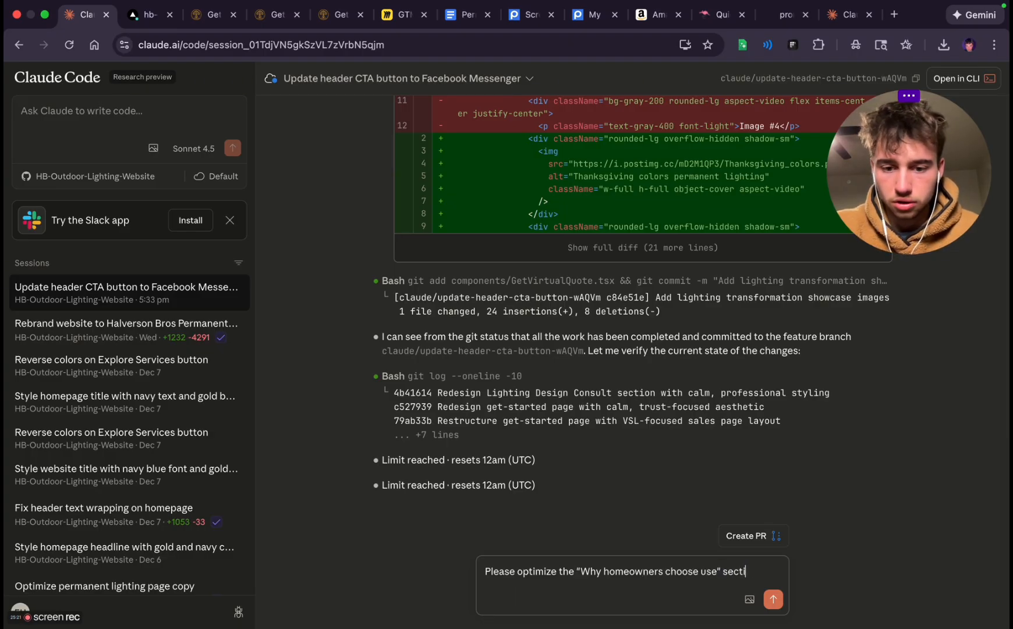
type("th")
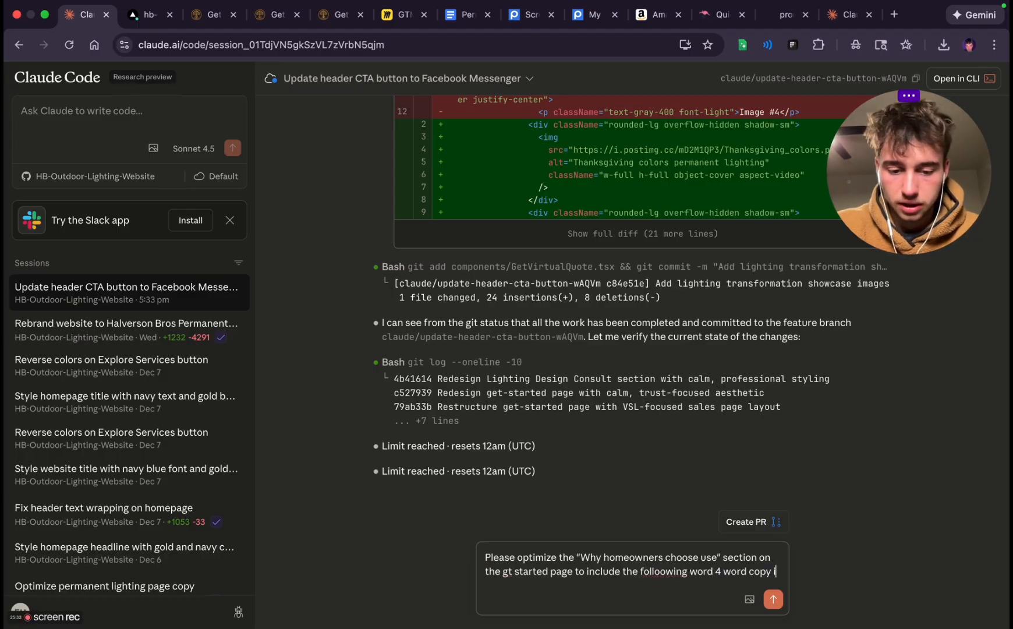
type("n place of the sections -")
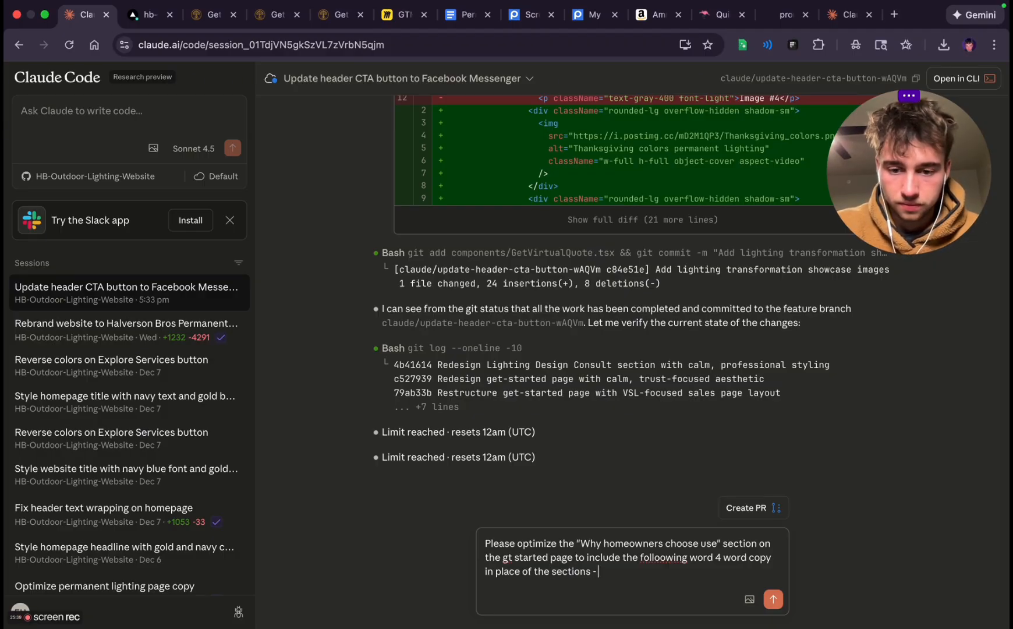
key("super+v")
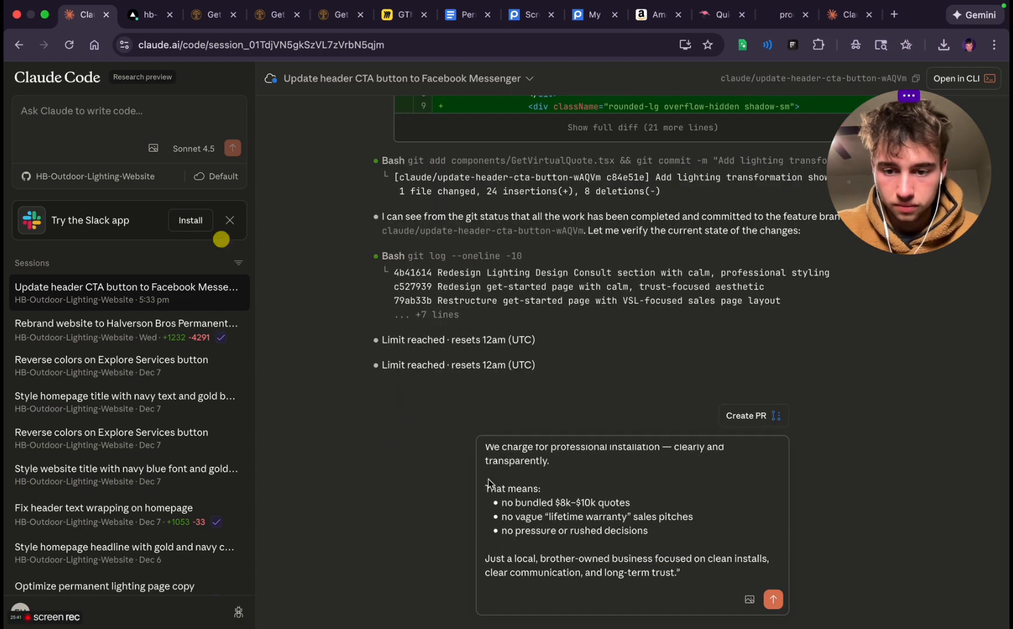
Insert the label "Reason #4 -" before the "Honest Pricing & Local Accountability" heading in the prompt
scroll(486, 525, "up", 6)
left_click(486, 524)
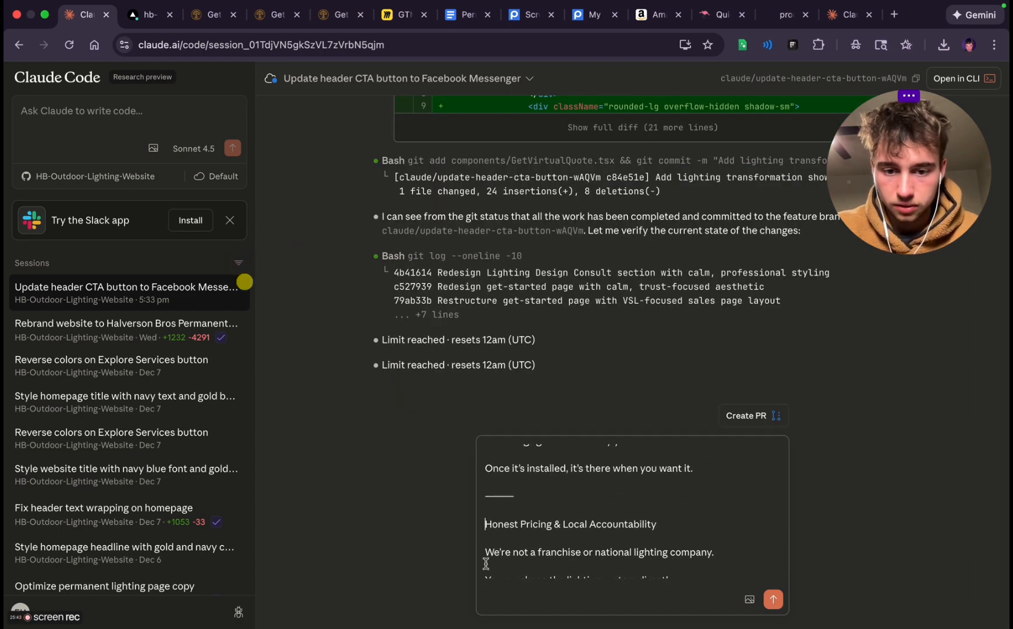
type("Reason")
type(" #4")
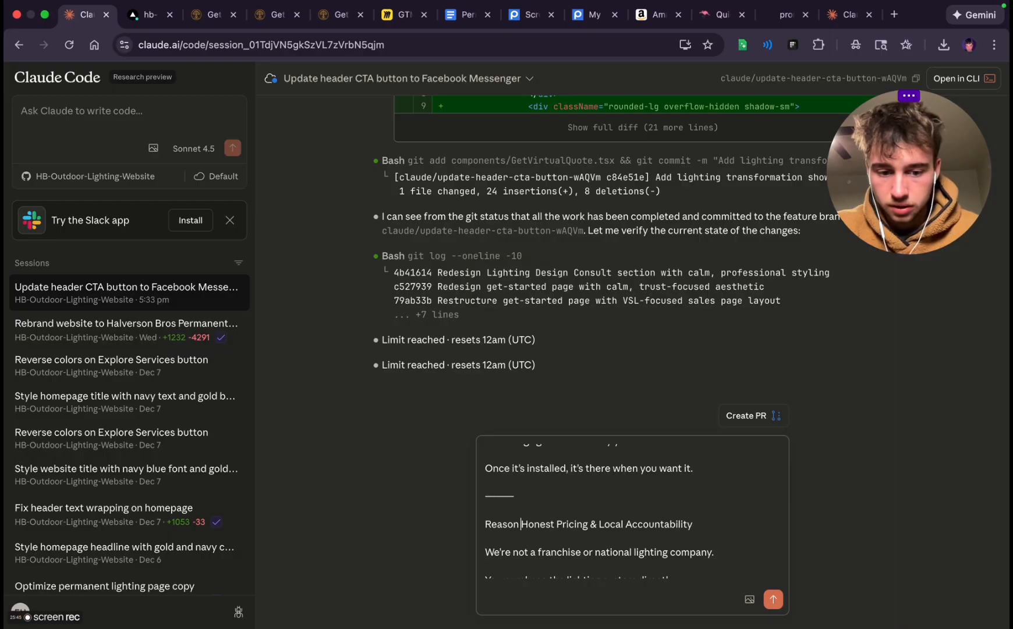
type(" -")
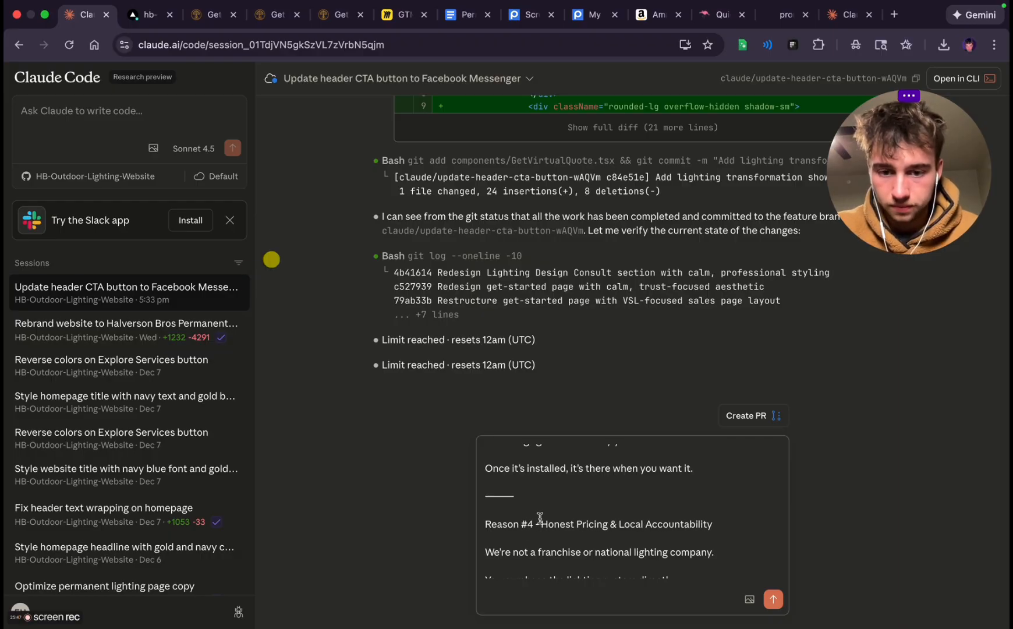
Insert the label "Reason #3 -" before the "Year-Round Lighting Without the Hassle" heading in the prompt
scroll(540, 519, "down", 5)
scroll(539, 517, "up", 1)
left_click(491, 498)
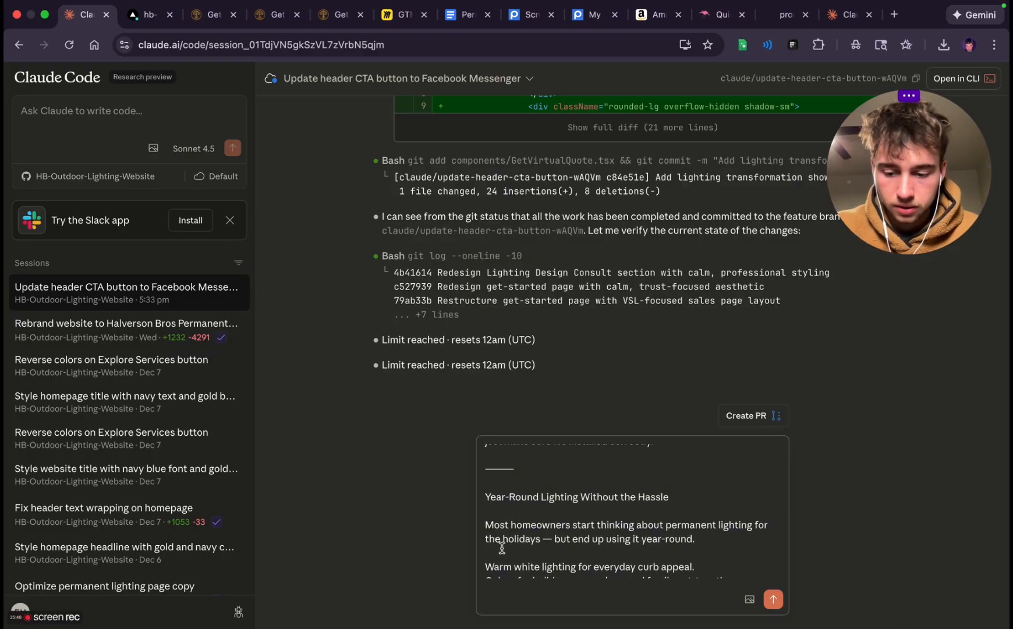
type("Reason #3")
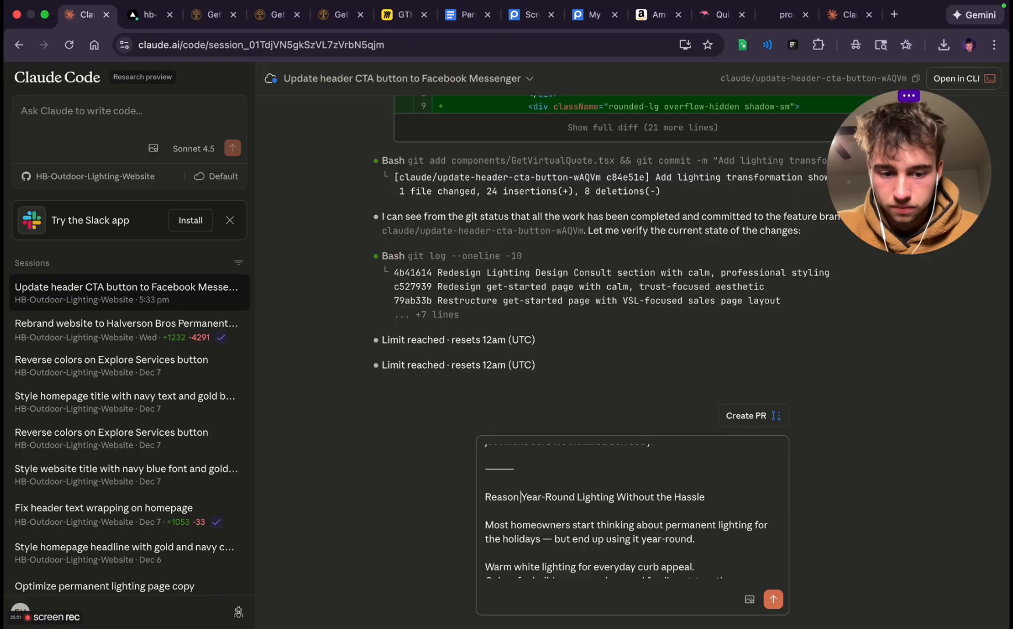
type(" -")
Insert the label "Reason #2 -" before the "A Proven System You Control From Your Phone" heading in the prompt
scroll(575, 523, "down", 5)
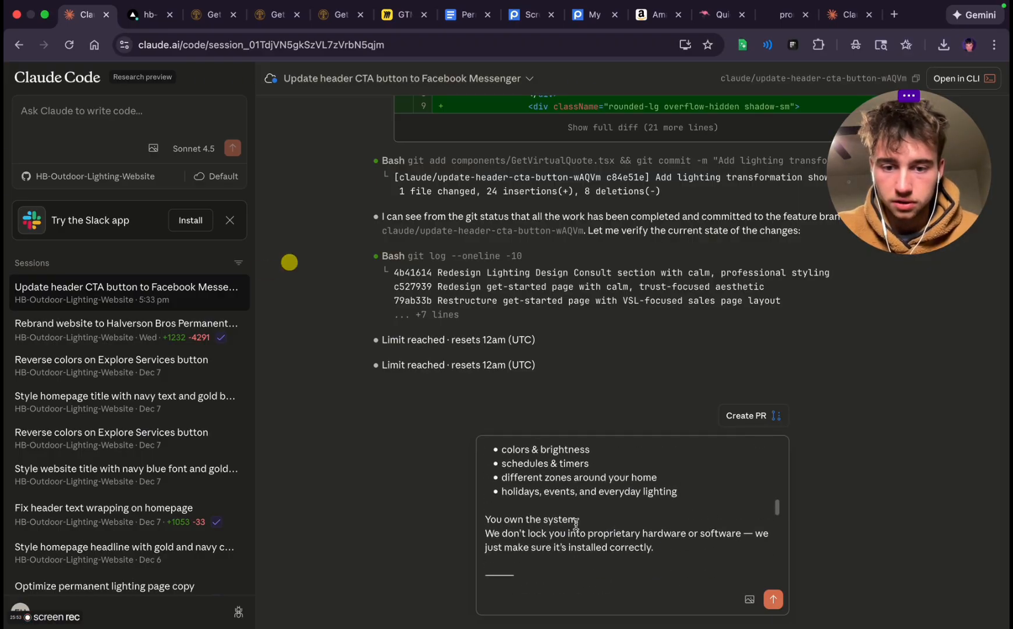
scroll(575, 523, "up", 2)
scroll(575, 523, "up", 1)
left_click(484, 514)
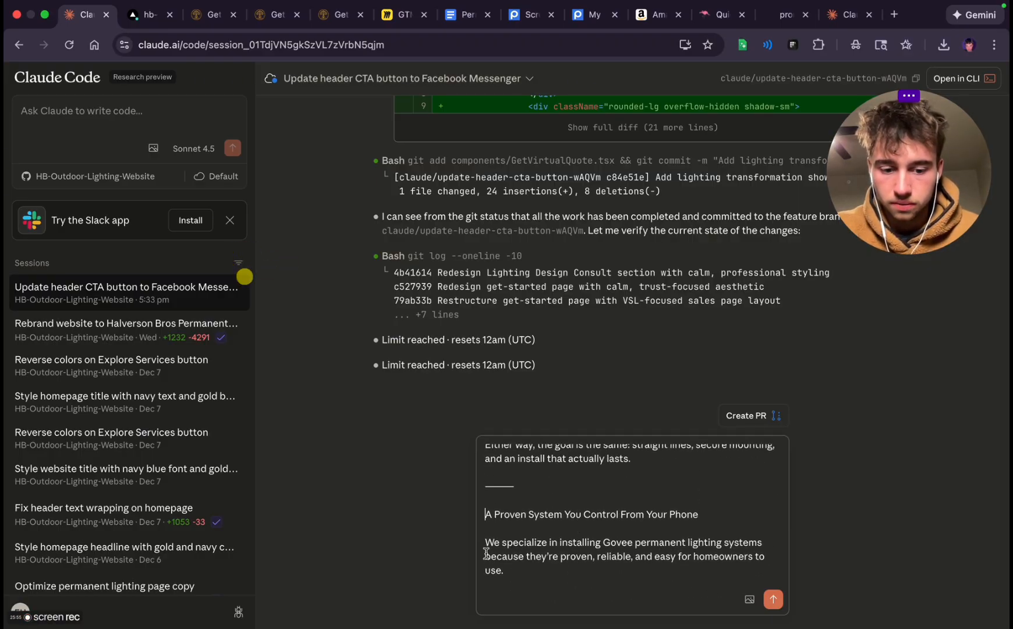
type("Reason #2 -")
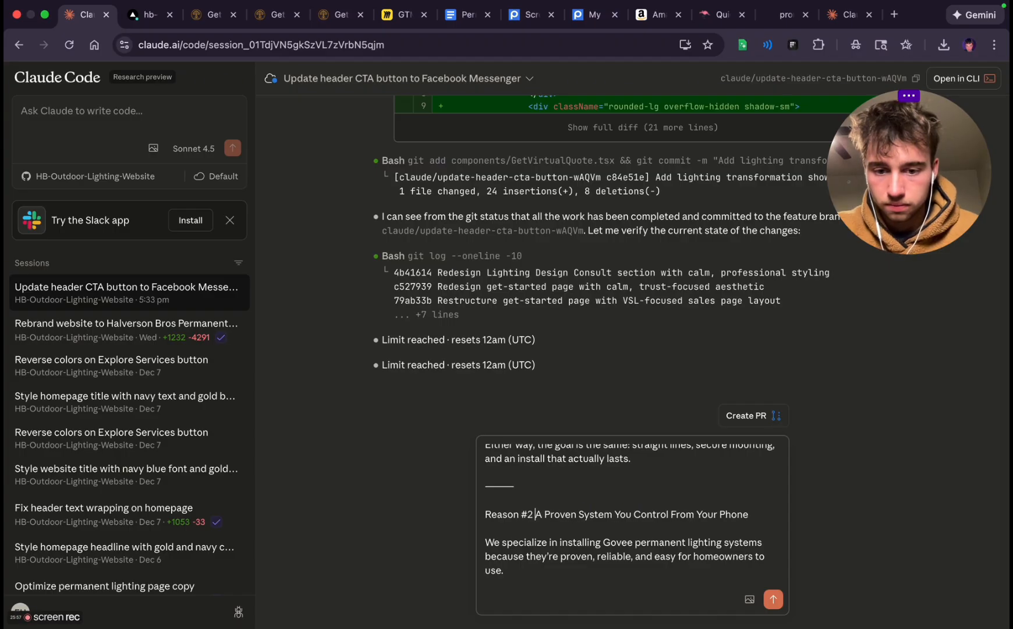
Move the "Clean Install Options" heading to its own paragraph labelled "Reason #1" with an opening quotation mark, and send the prompt
scroll(530, 541, "up", 10)
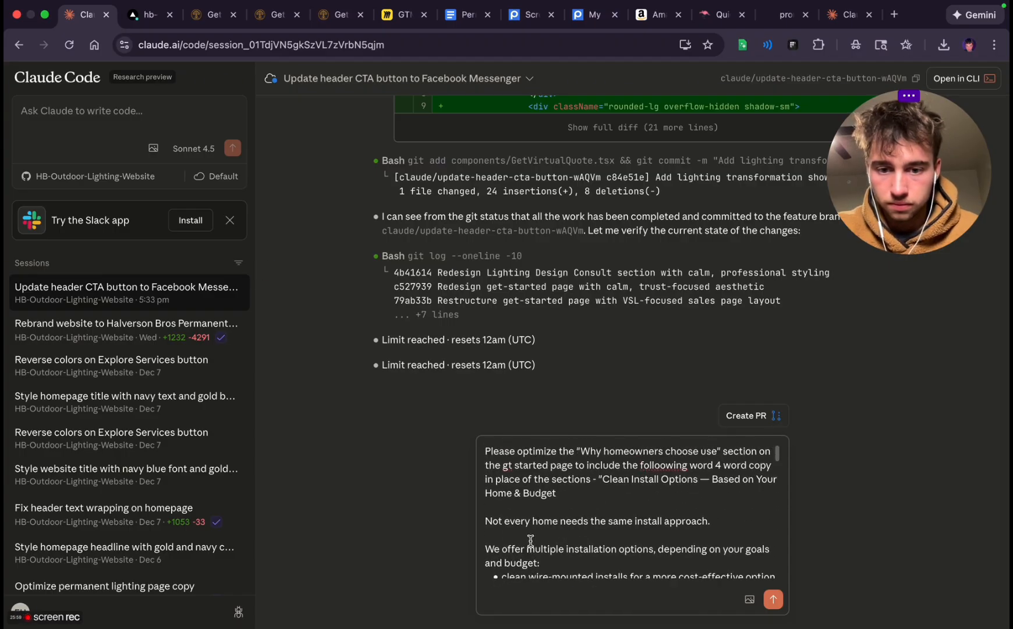
scroll(632, 512, "down", 1)
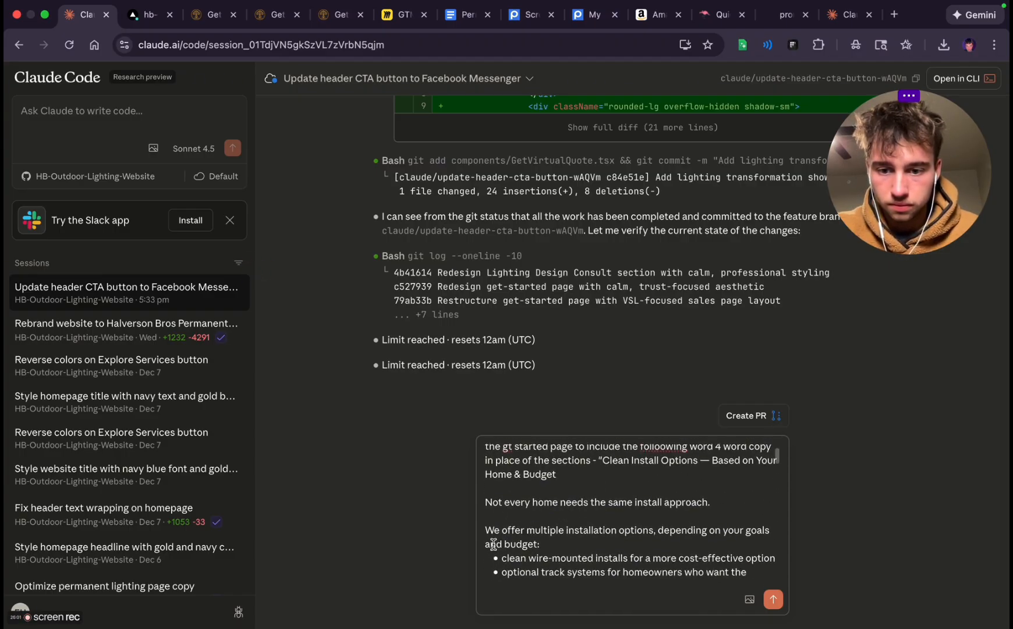
scroll(632, 513, "up", 1)
left_click(606, 479)
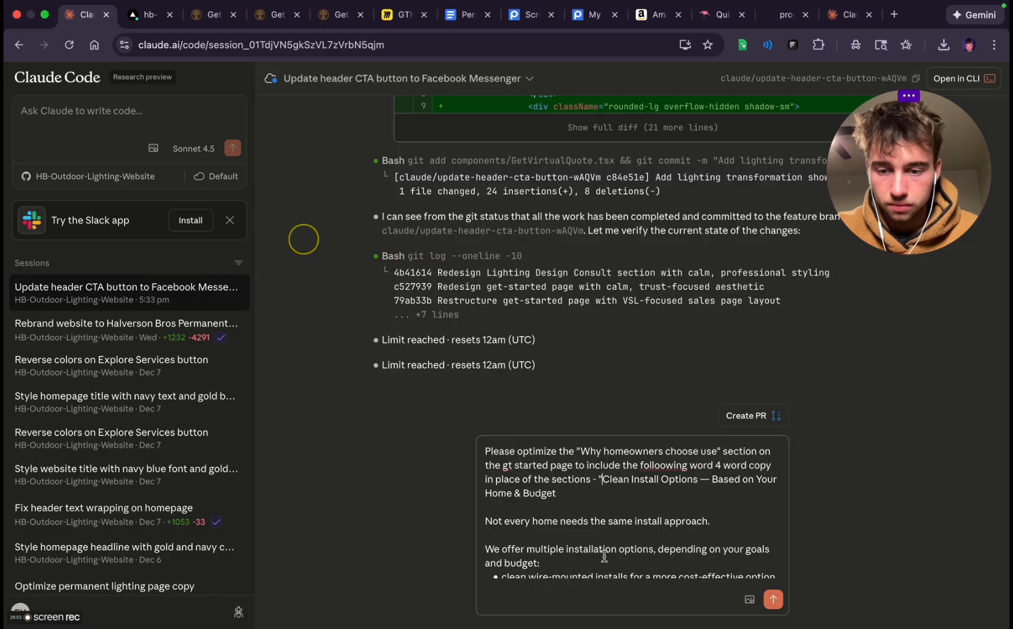
key("Return")
key("Return")
type("Reason #1")
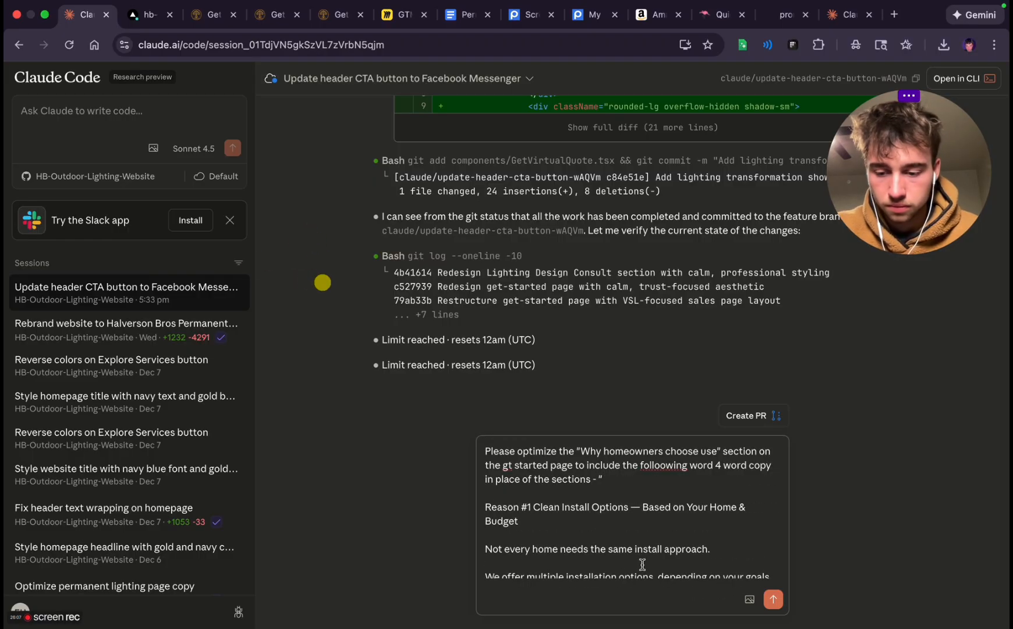
type(" \"")
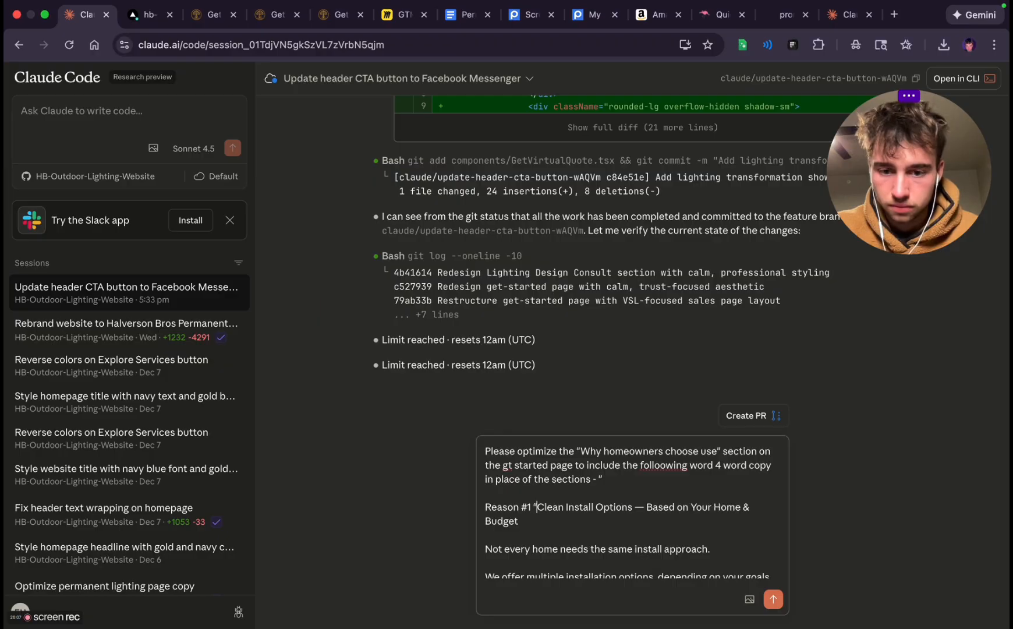
left_click(774, 599)
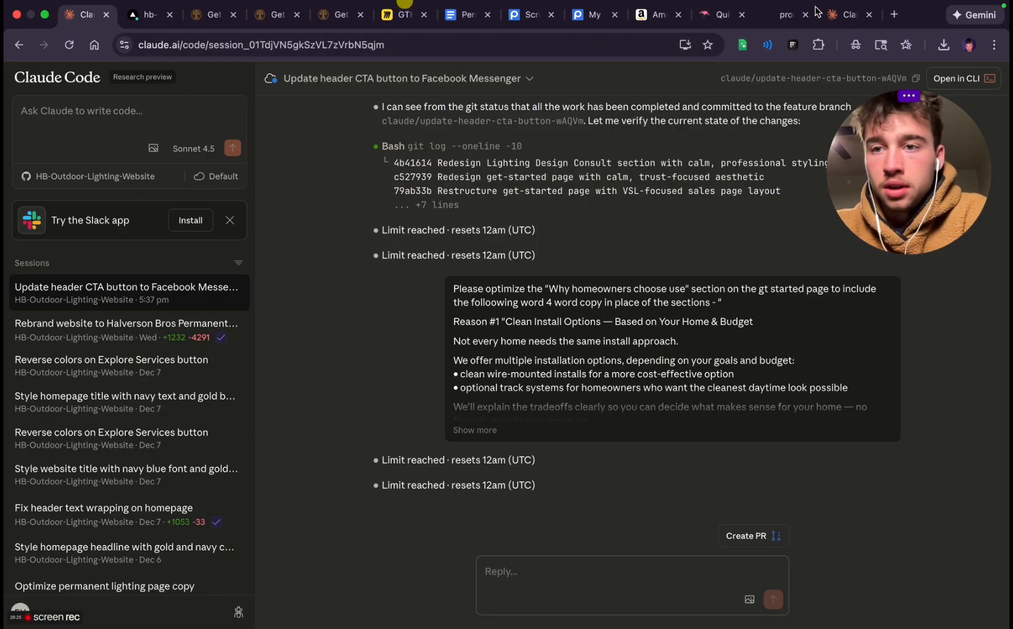
Check the session limit and extra usage details in Claude's Usage settings, and return to the Claude Code session
left_click(848, 15)
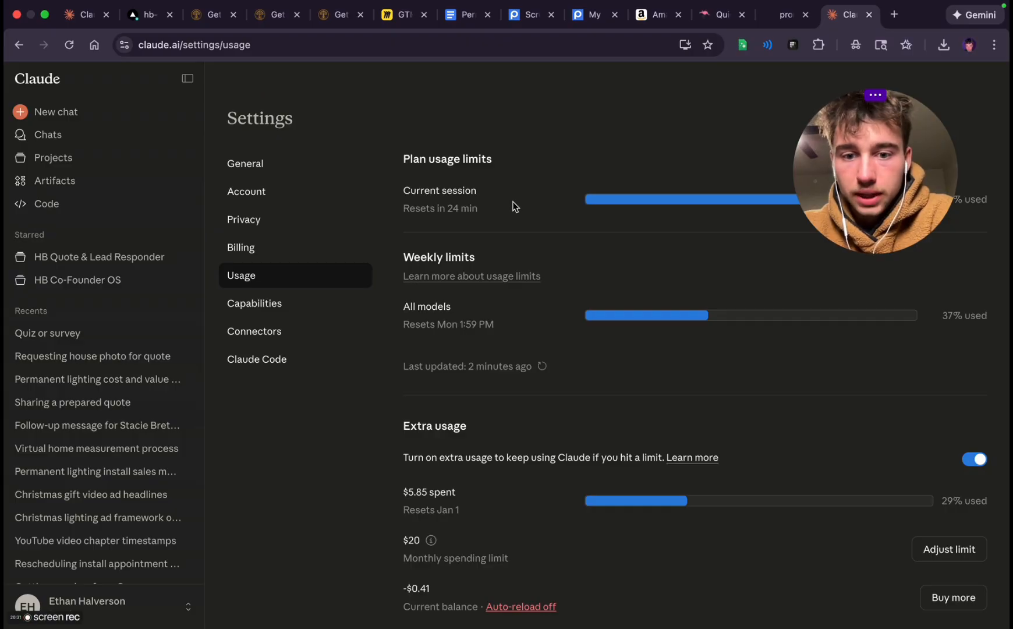
scroll(487, 405, "down", 2)
scroll(485, 404, "up", 3)
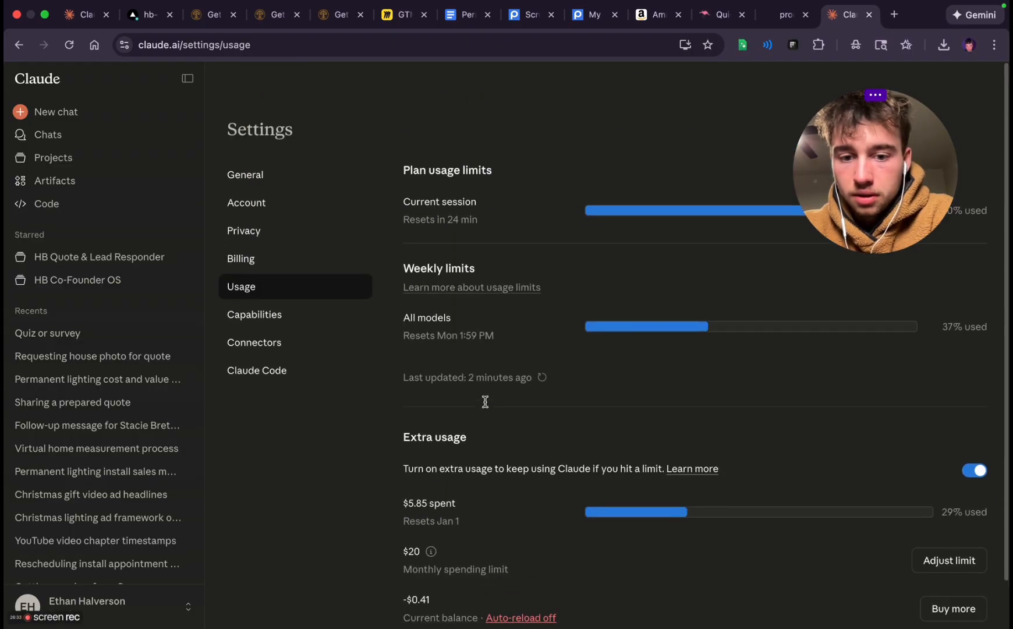
left_click(82, 15)
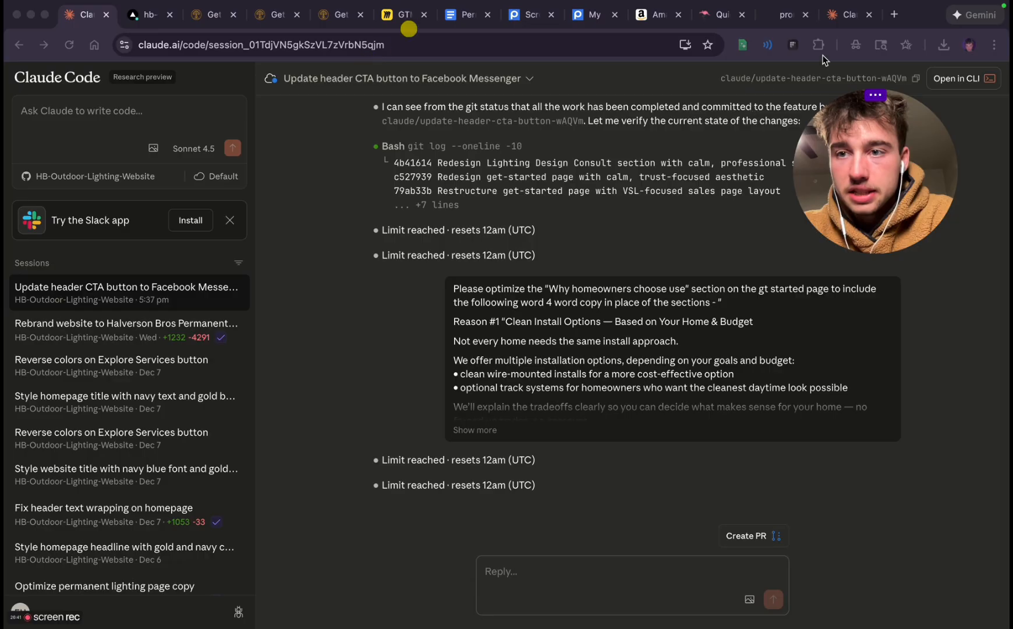
left_click(891, 18)
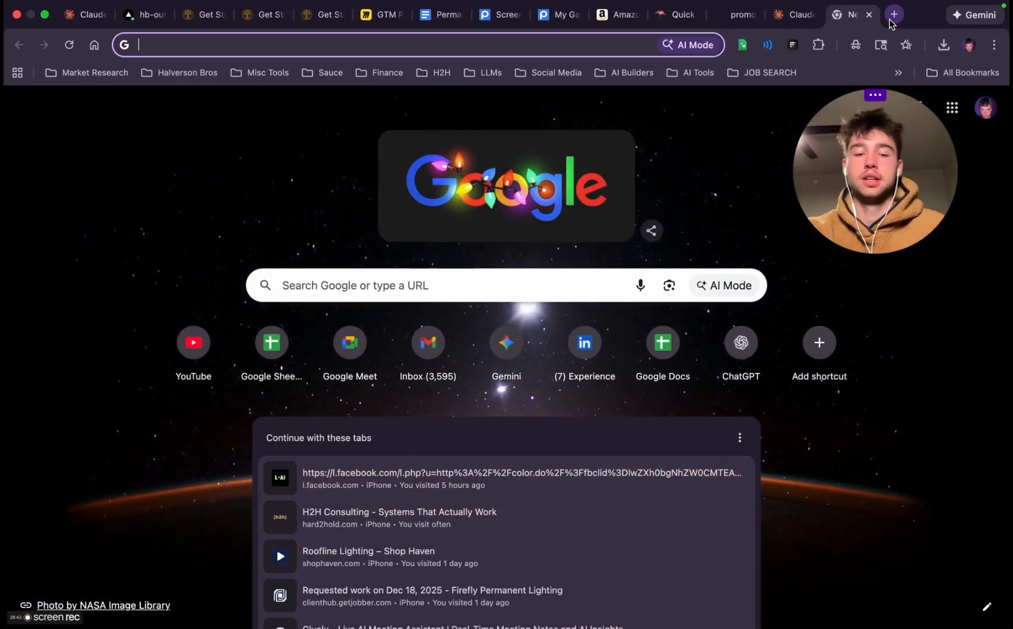
type("gamma")
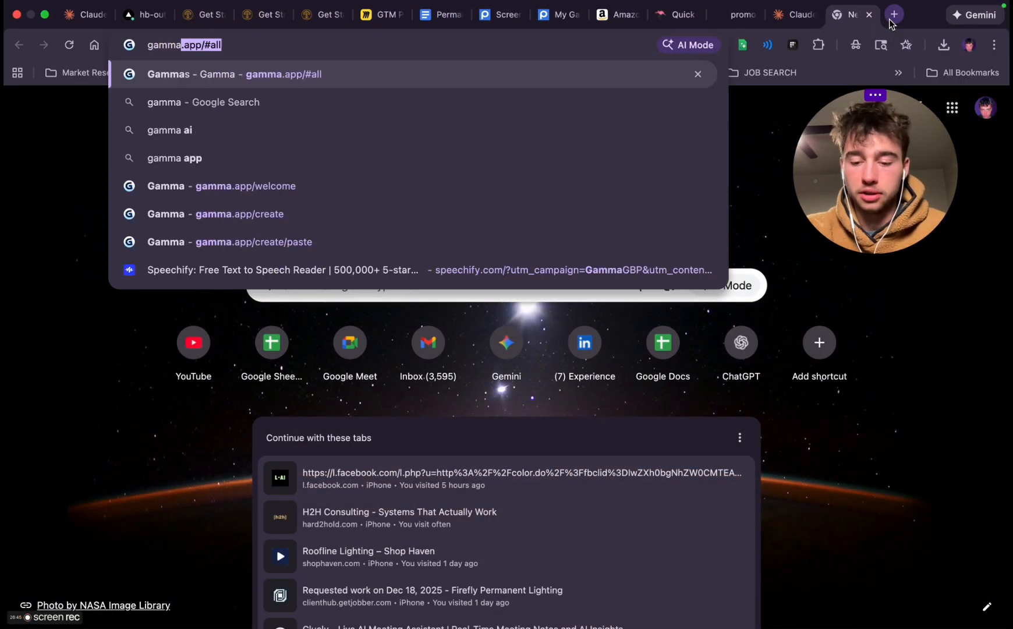
type(".app/")
key("Return")
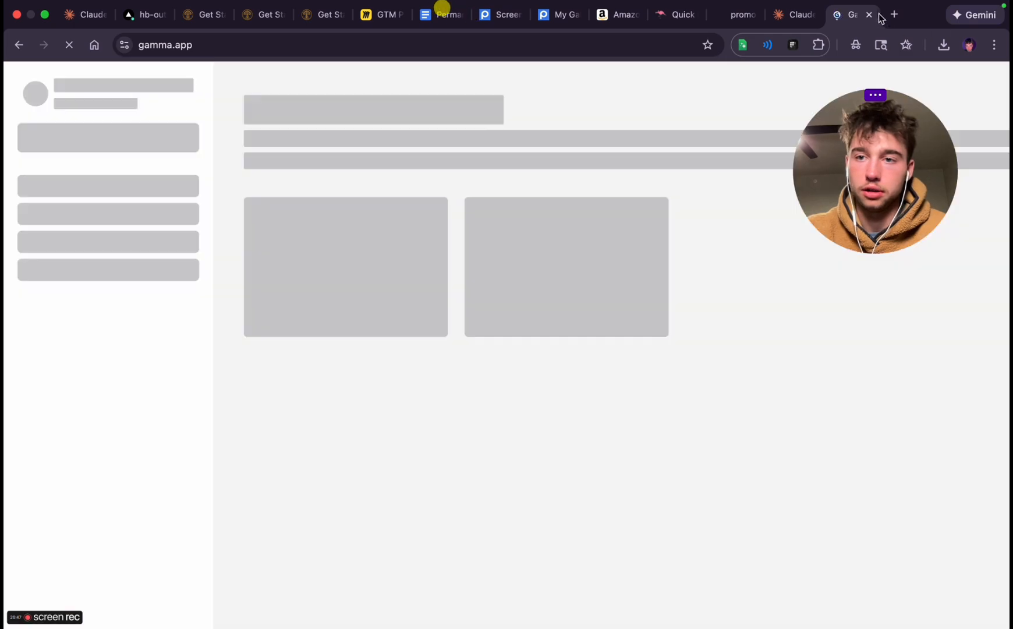
left_click(869, 14)
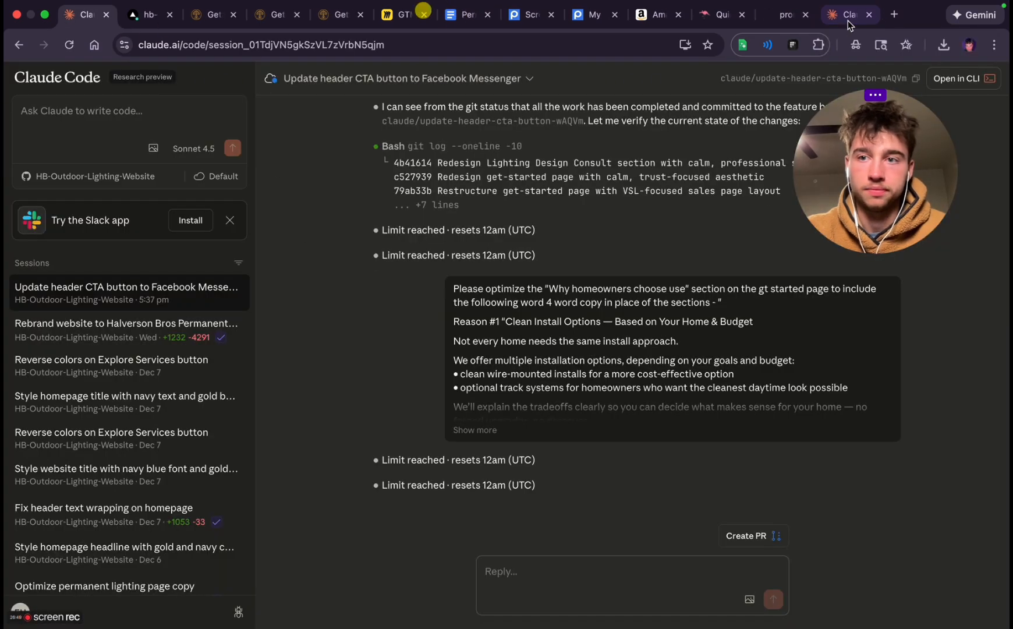
Open the Gamma home page at gamma.app in a new browser tab
left_click(896, 15)
type("gamma")
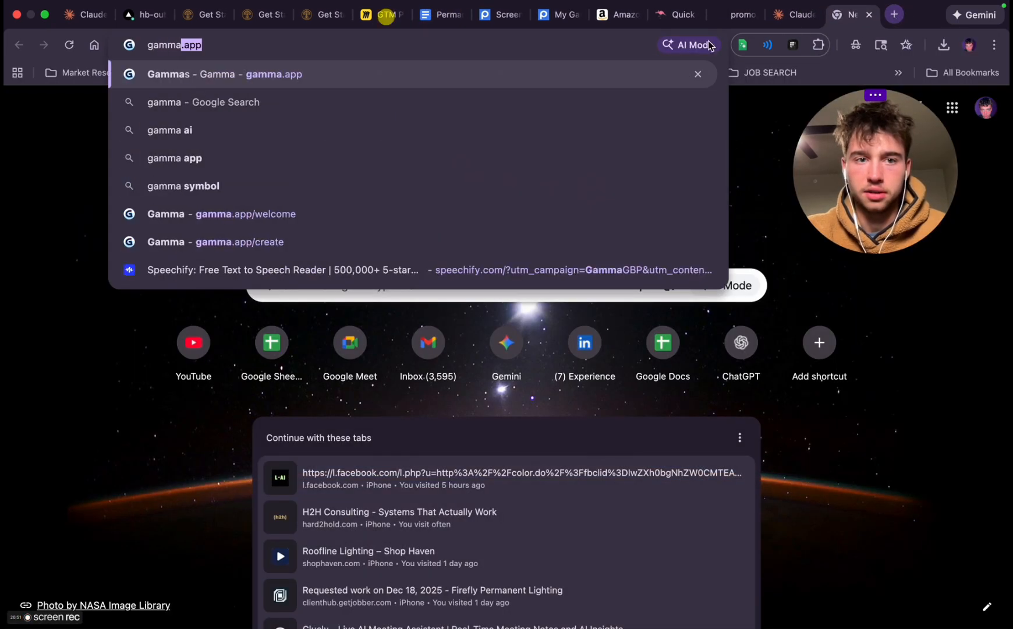
left_click(383, 84)
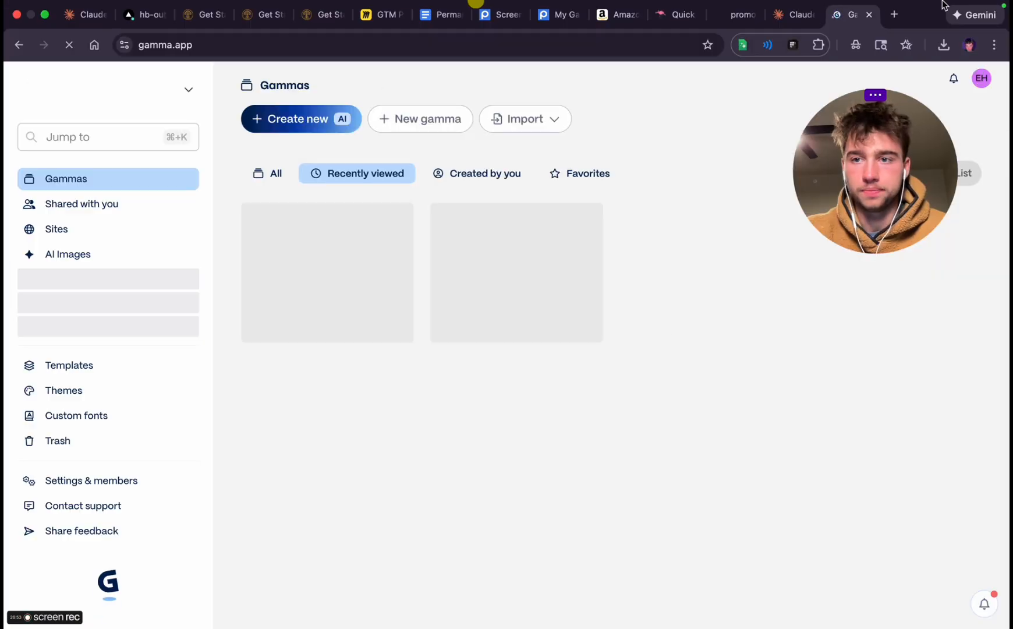
Open Manus in a new browser tab, allow microphone access, and dictate a request for a one-sentence-per-slide VSL presentation of 40 to 50 slides
left_click(895, 15)
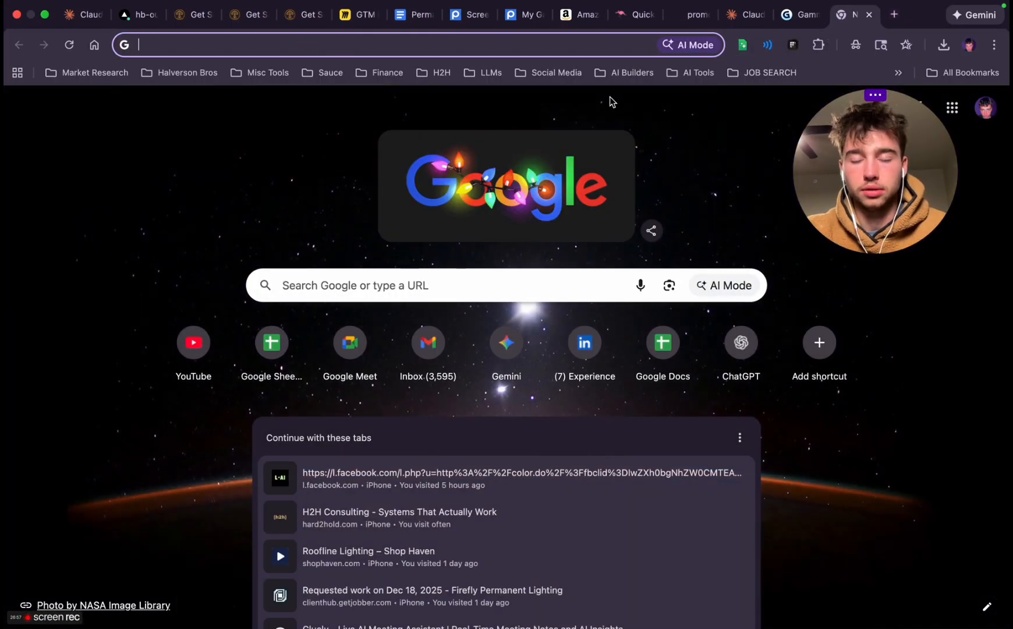
type("manus.im/app")
key("Return")
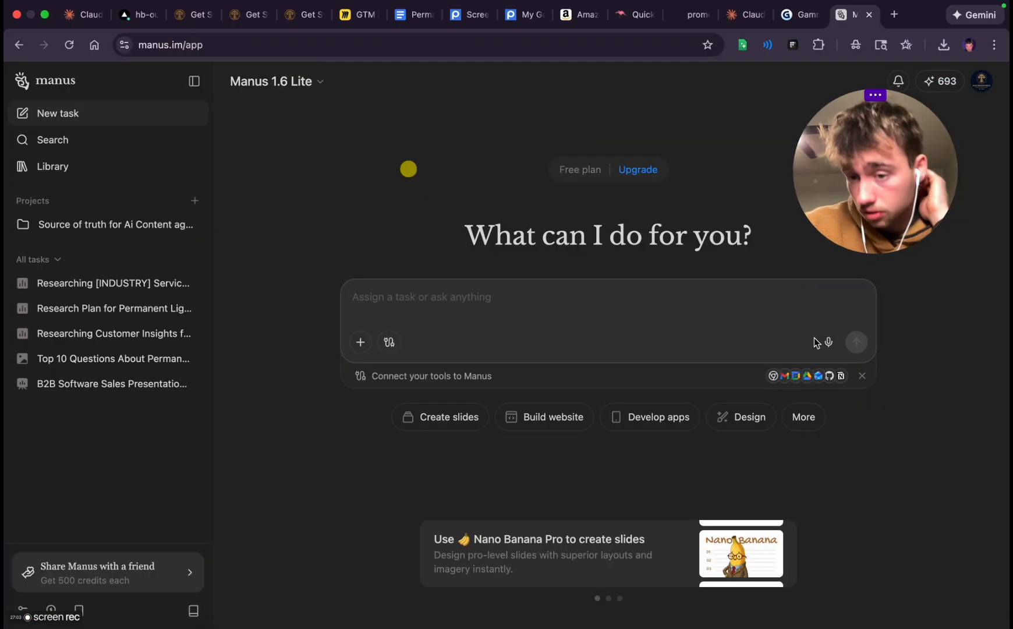
left_click(828, 341)
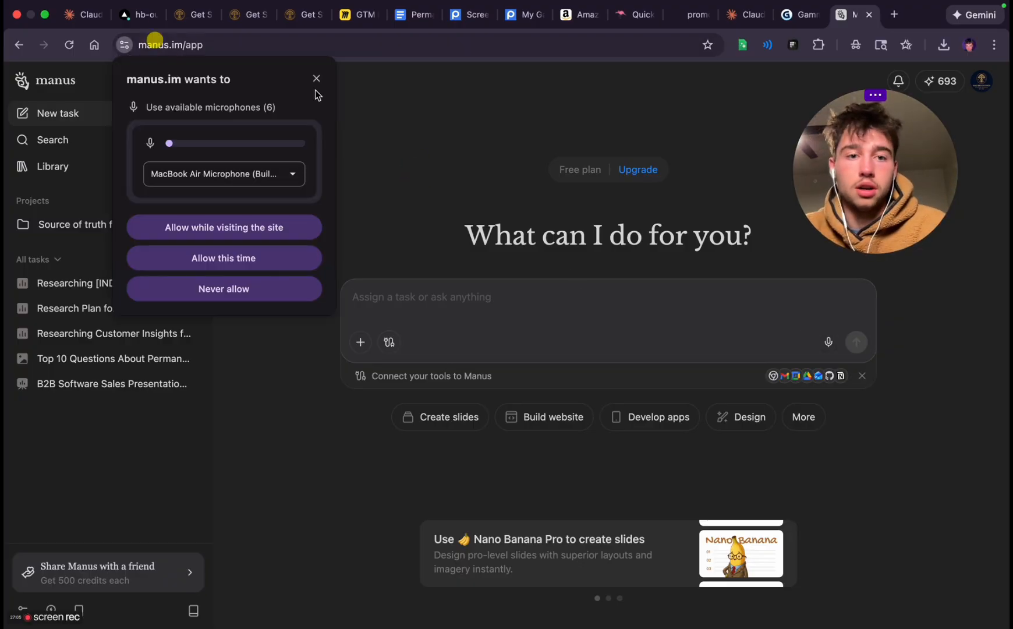
left_click(224, 227)
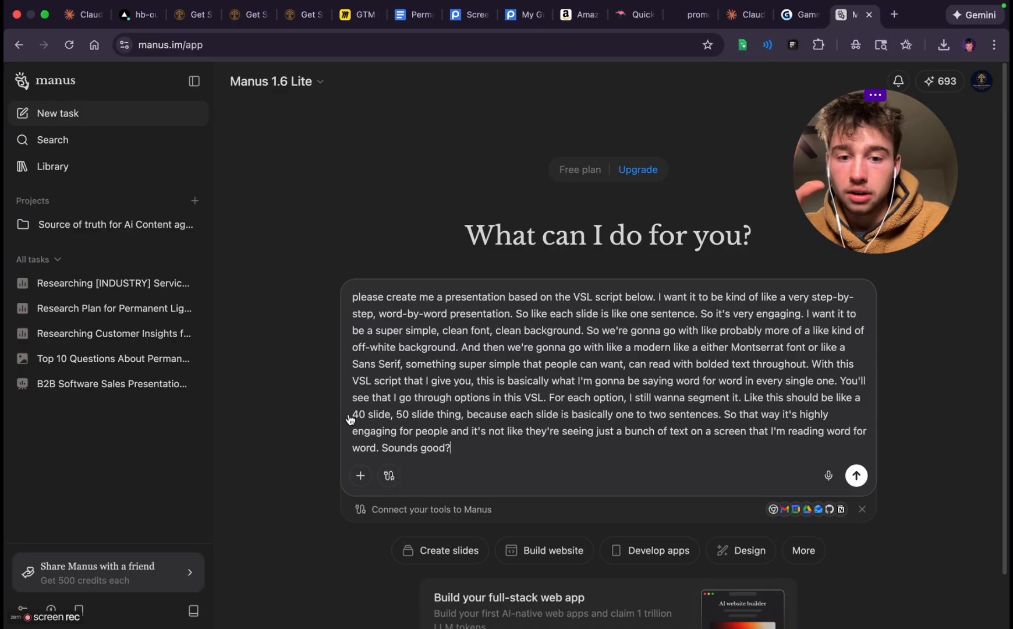
Copy the whole AI V2 script from the Permanent Lighting VSL document and paste it into the Manus prompt
key("shift+Return")
key("shift+Return")
type("\"")
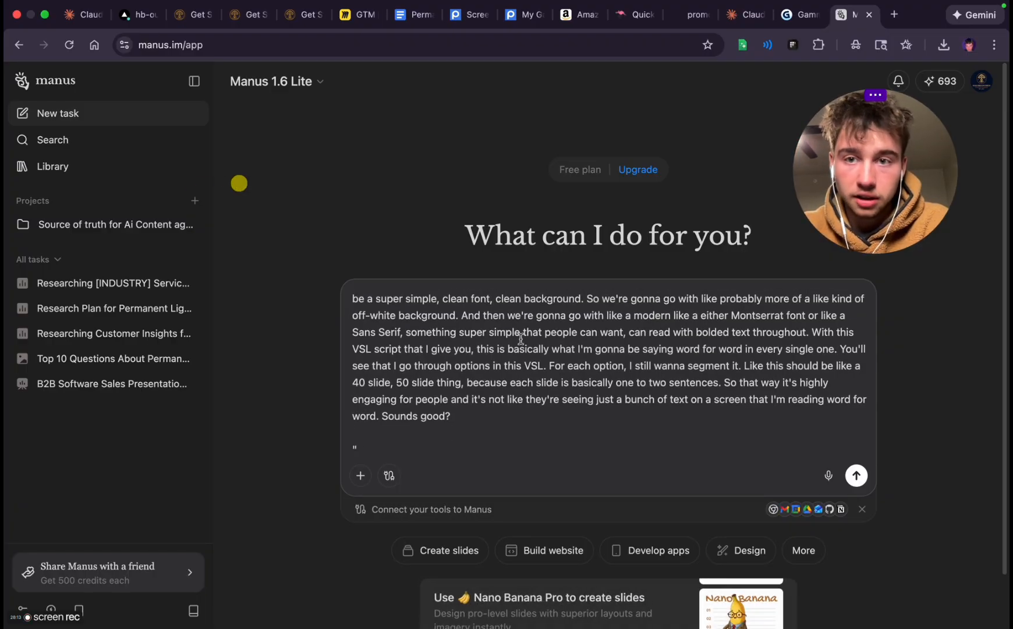
left_click(414, 14)
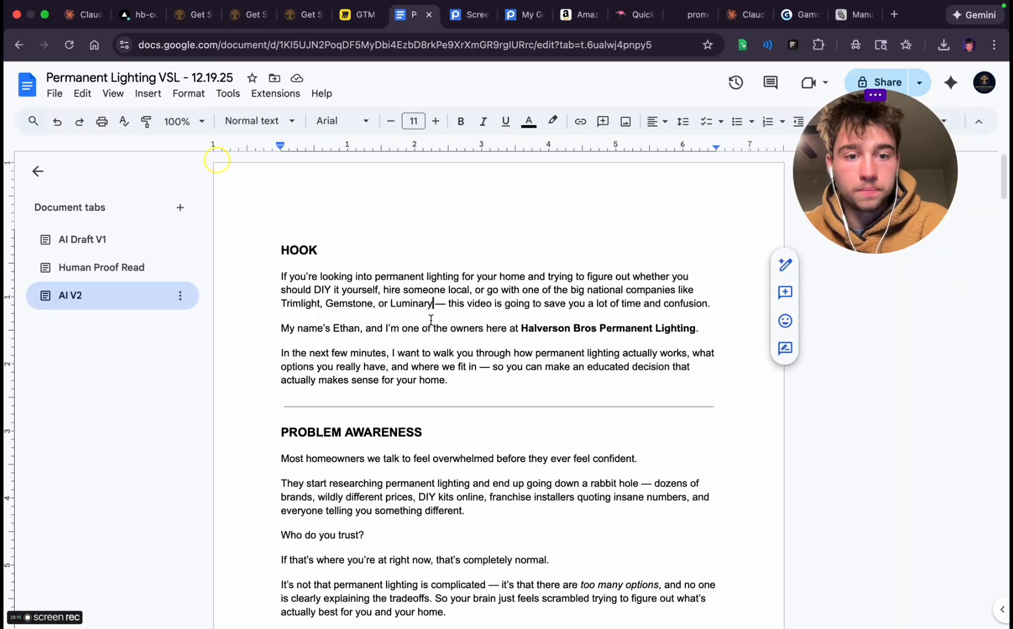
key("super+a")
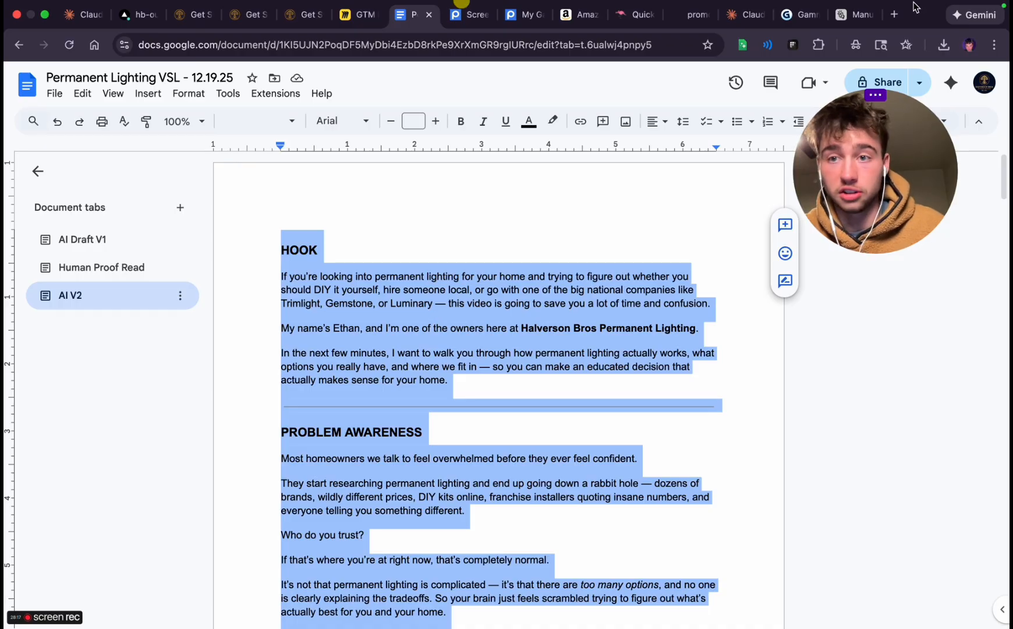
left_click(854, 16)
key("super+v")
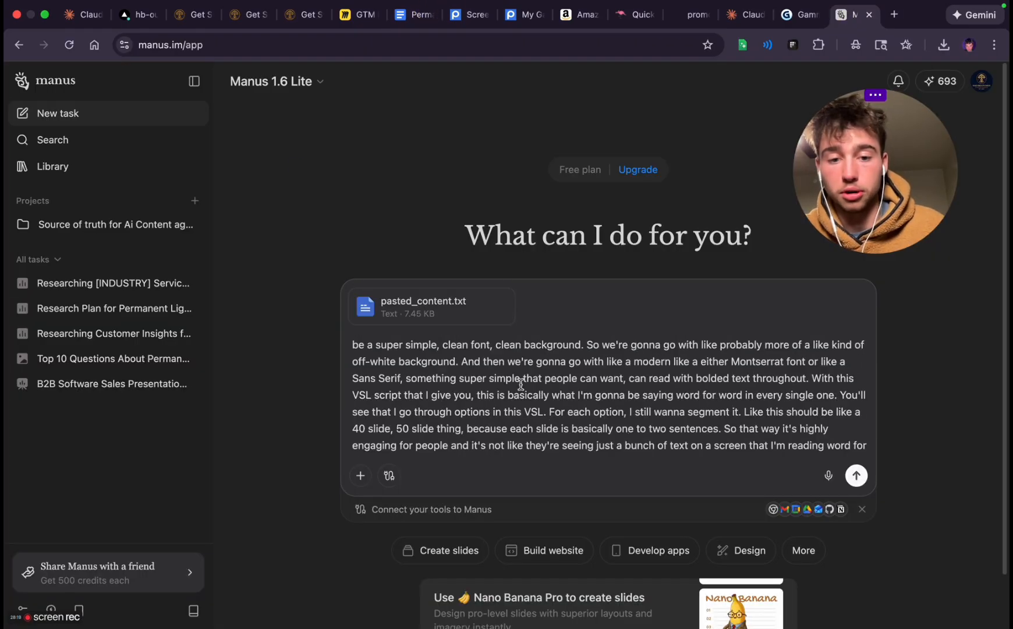
End the Manus prompt with the line "- see pasted content to write VSL presentation" and send it
type("\"\"")
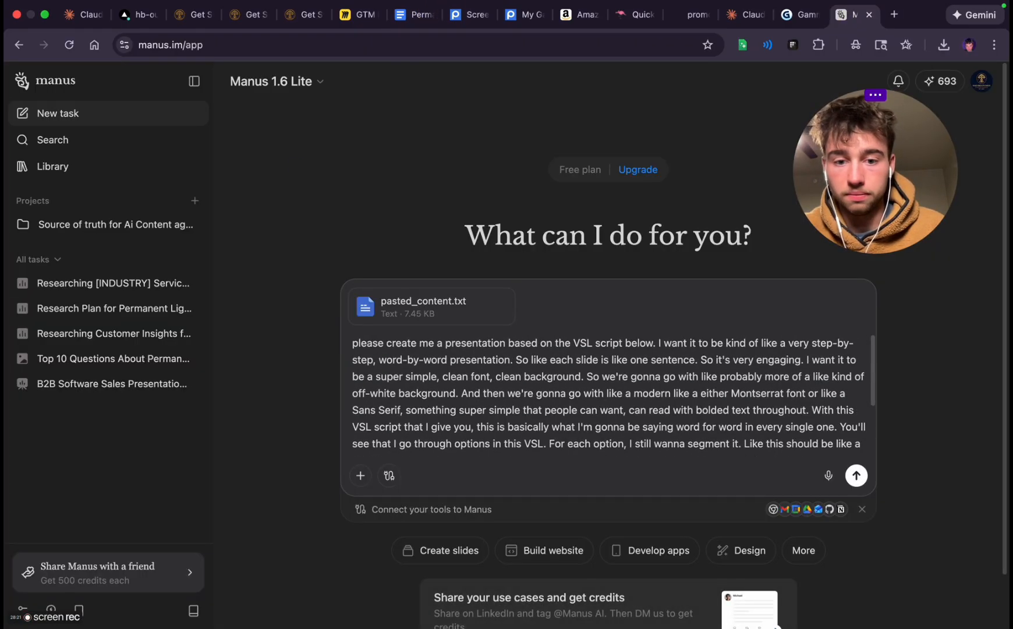
key("BackSpace")
type("-")
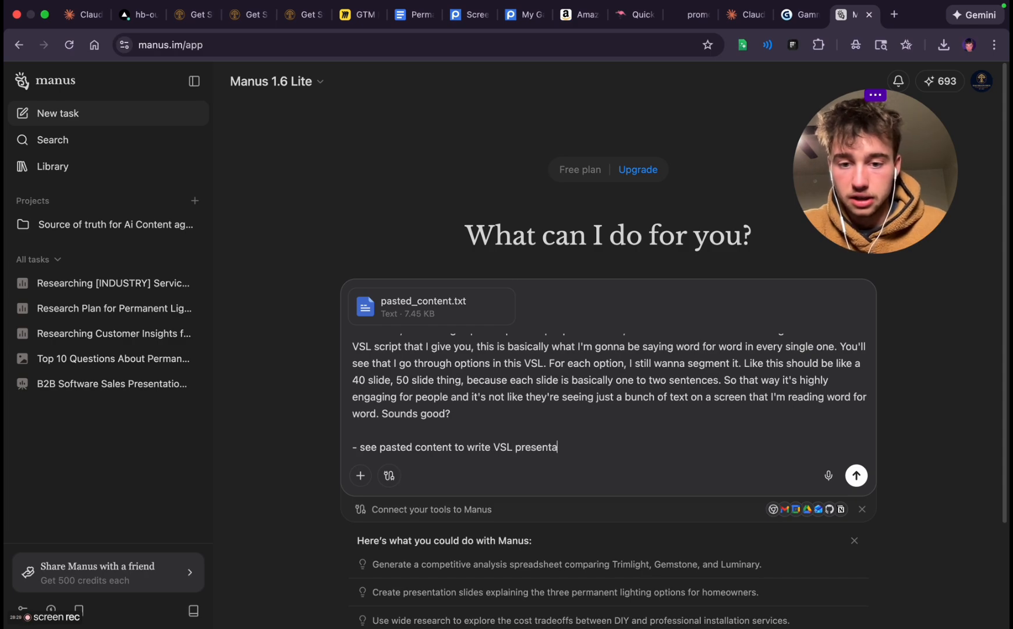
left_click(389, 475)
left_click(389, 475)
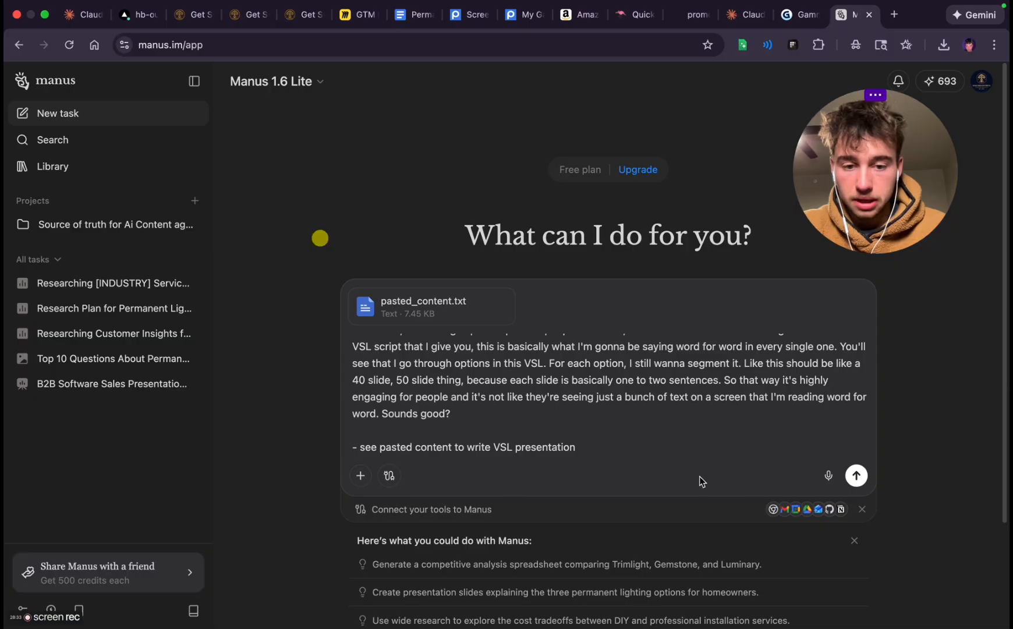
left_click(856, 475)
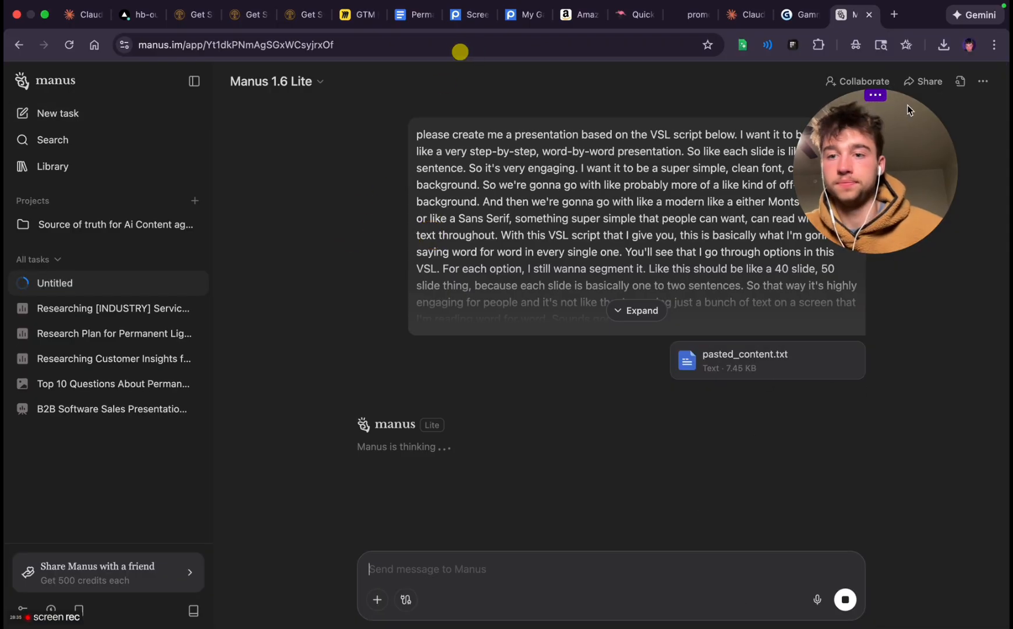
Expand the submitted prompt in Manus and follow the progress of the presentation task
left_click_drag(43, 154, 95, 134)
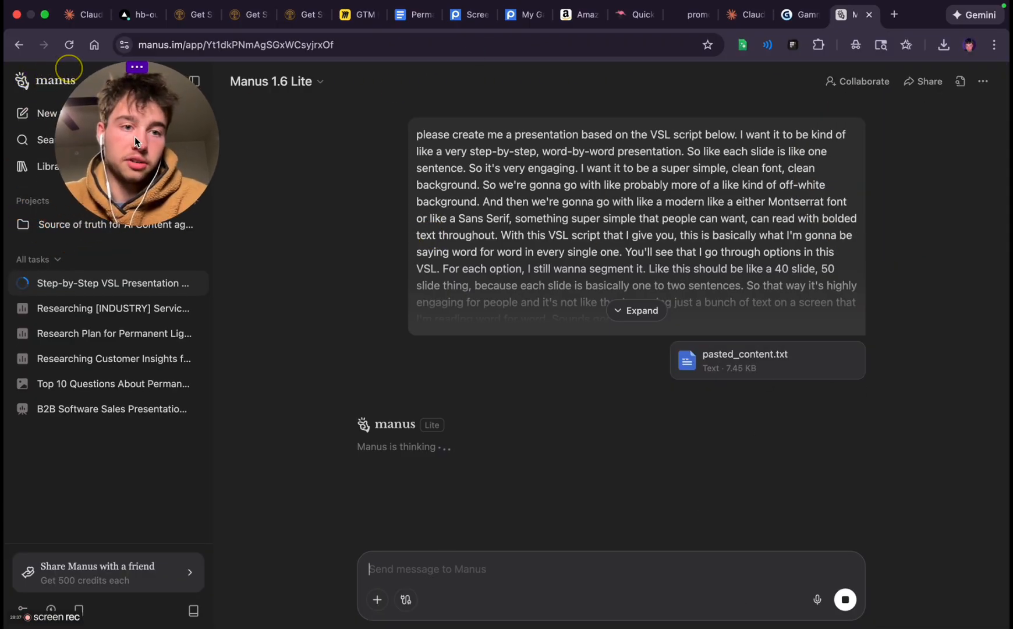
left_click(624, 311)
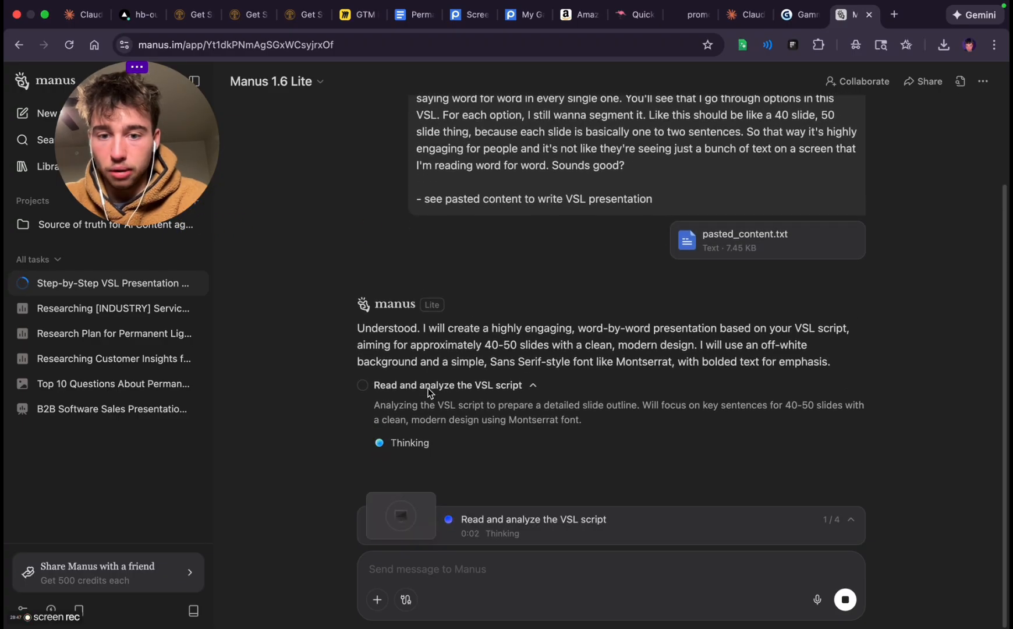
scroll(427, 387, "up", 1)
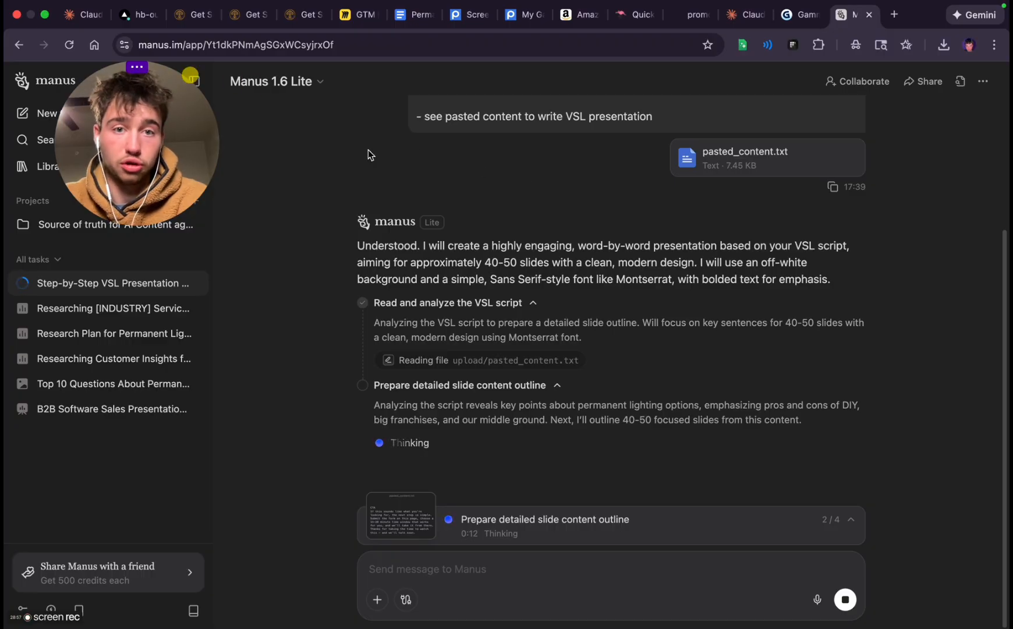
left_click_drag(140, 135, 281, 129)
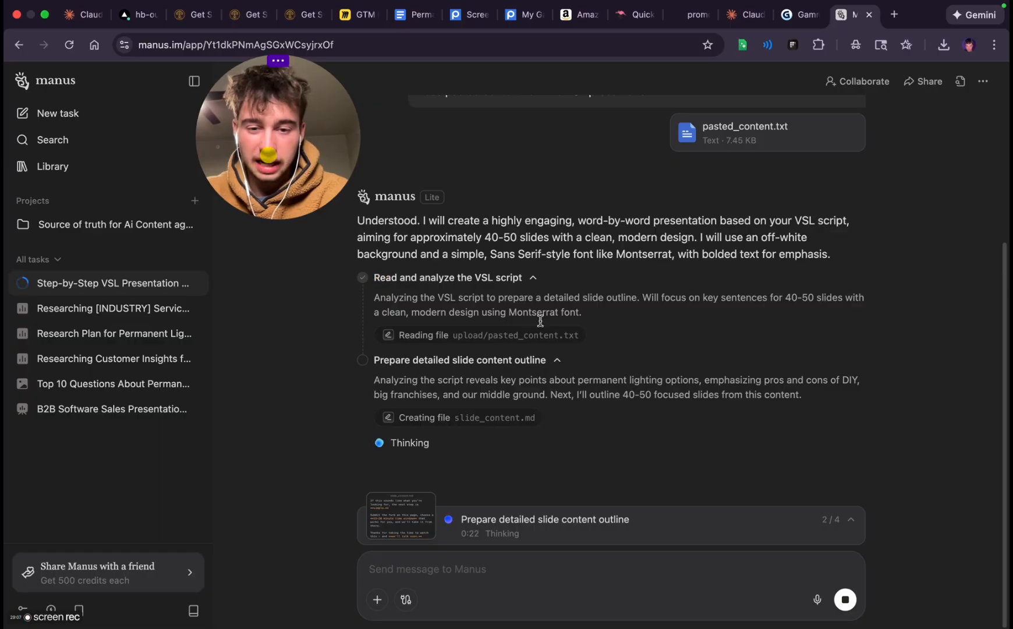
left_click_drag(268, 199, 294, 185)
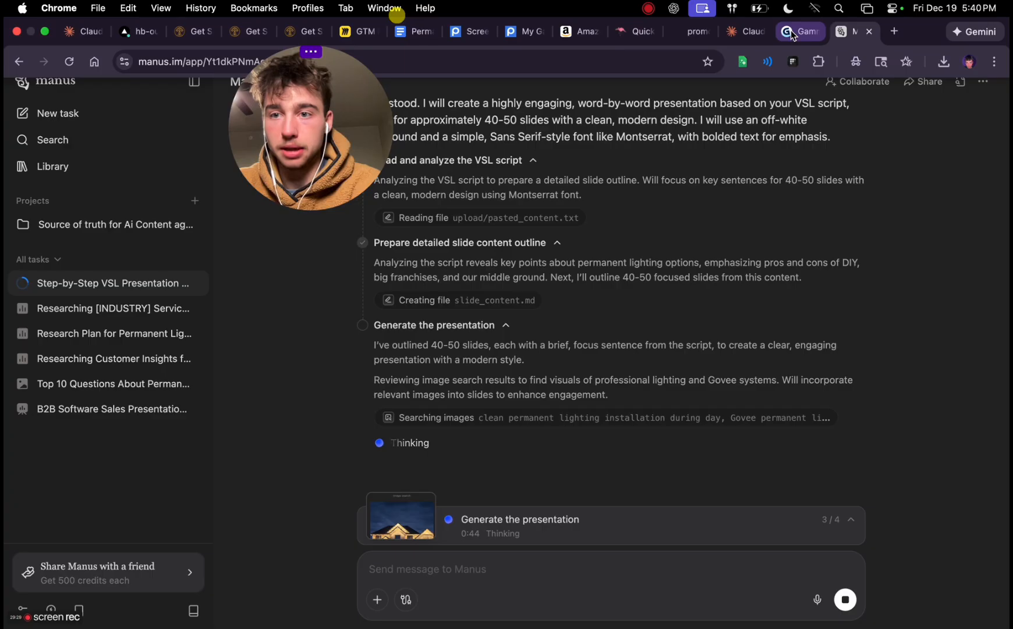
Open the TOF Permanent Lighting VSI 12.9 deck in Gamma and look through its slides
left_click(792, 33)
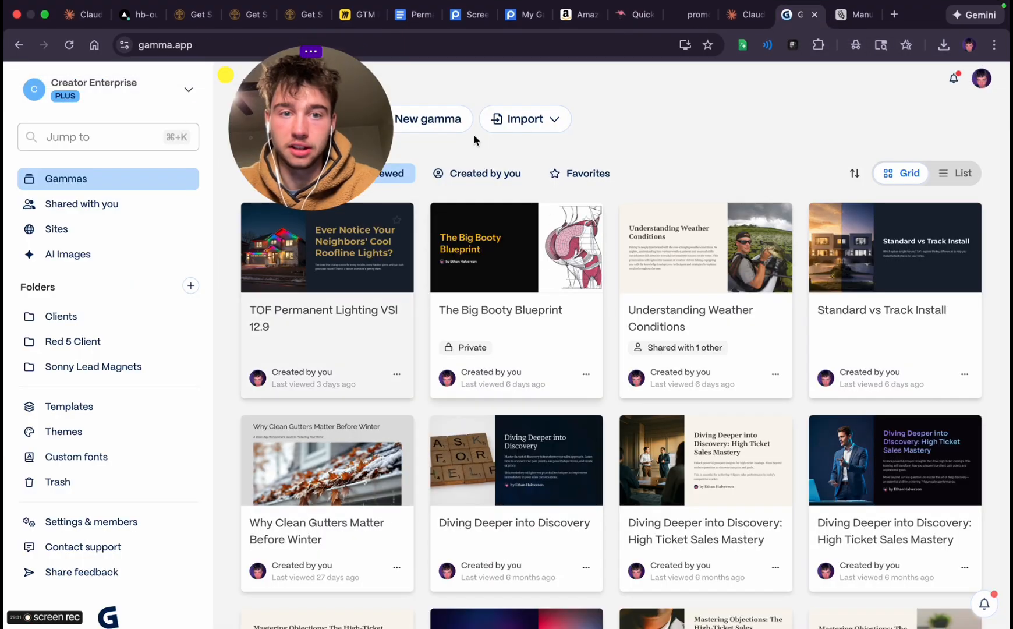
left_click(358, 280)
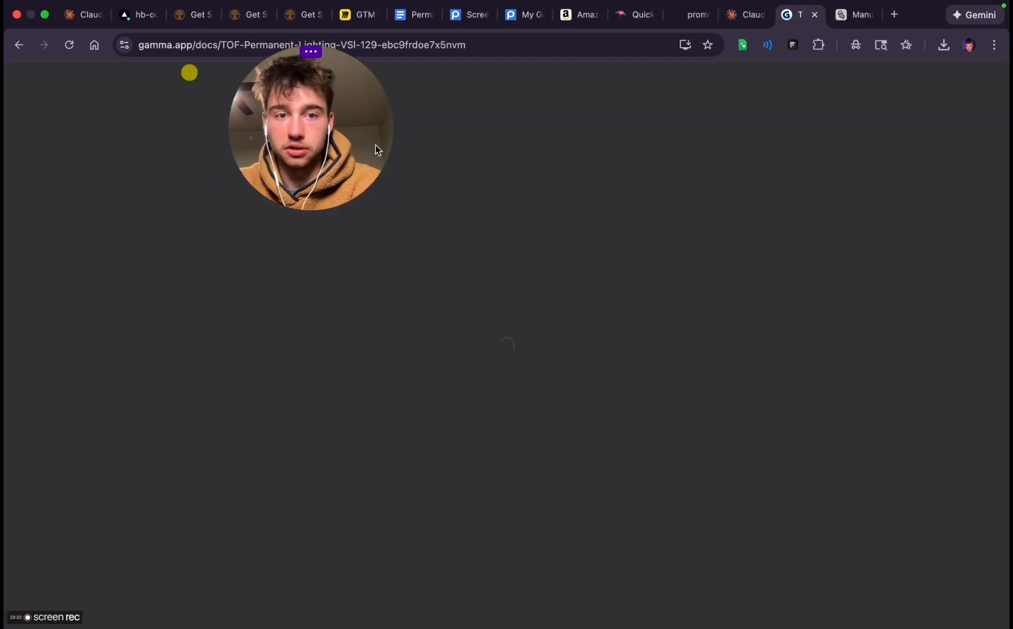
scroll(394, 384, "down", 8)
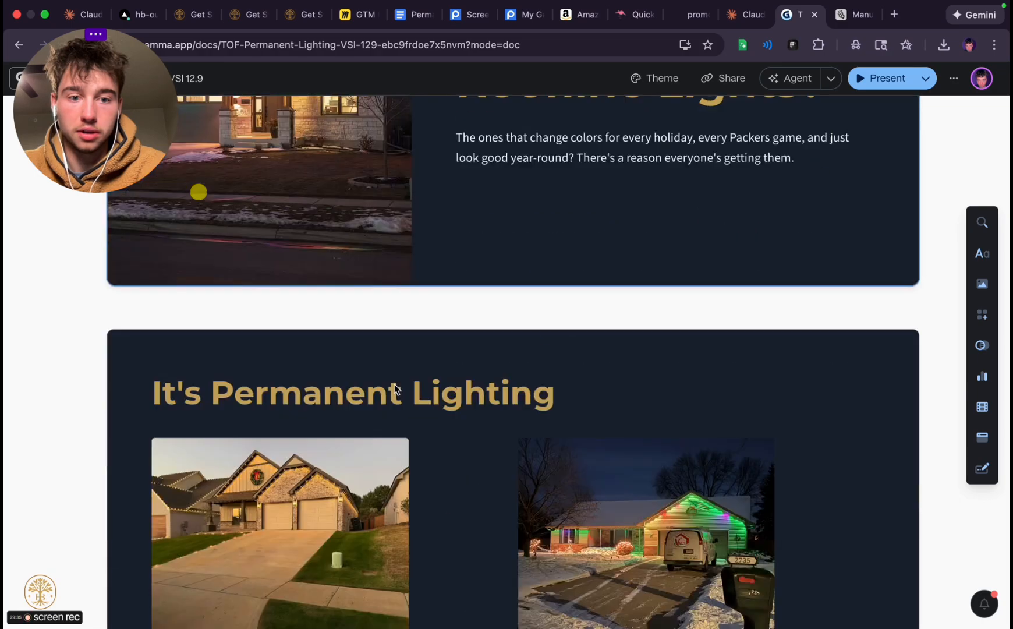
scroll(393, 383, "down", 10)
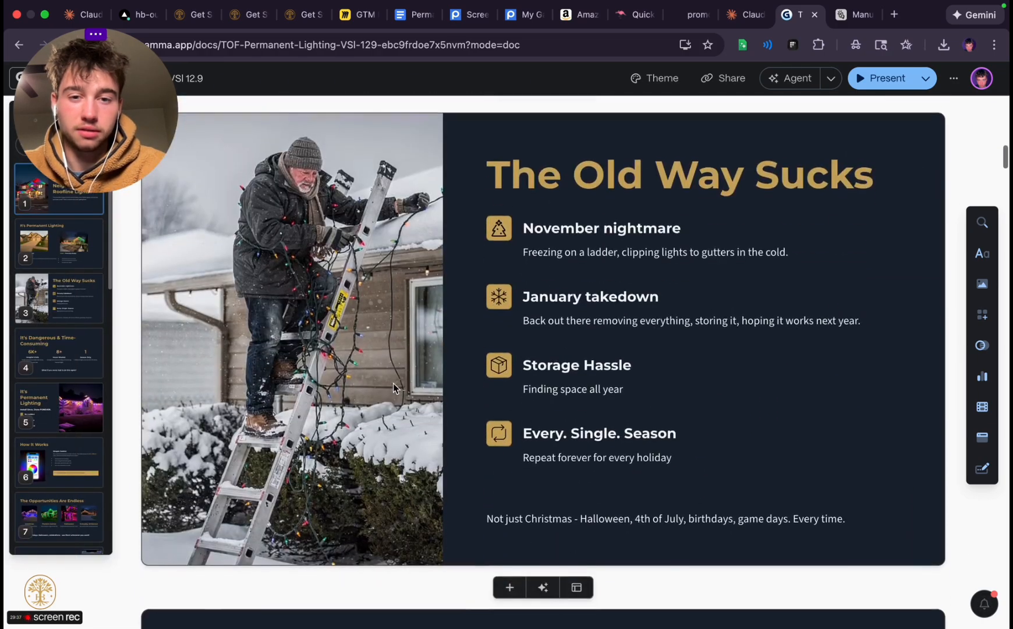
scroll(393, 383, "down", 7)
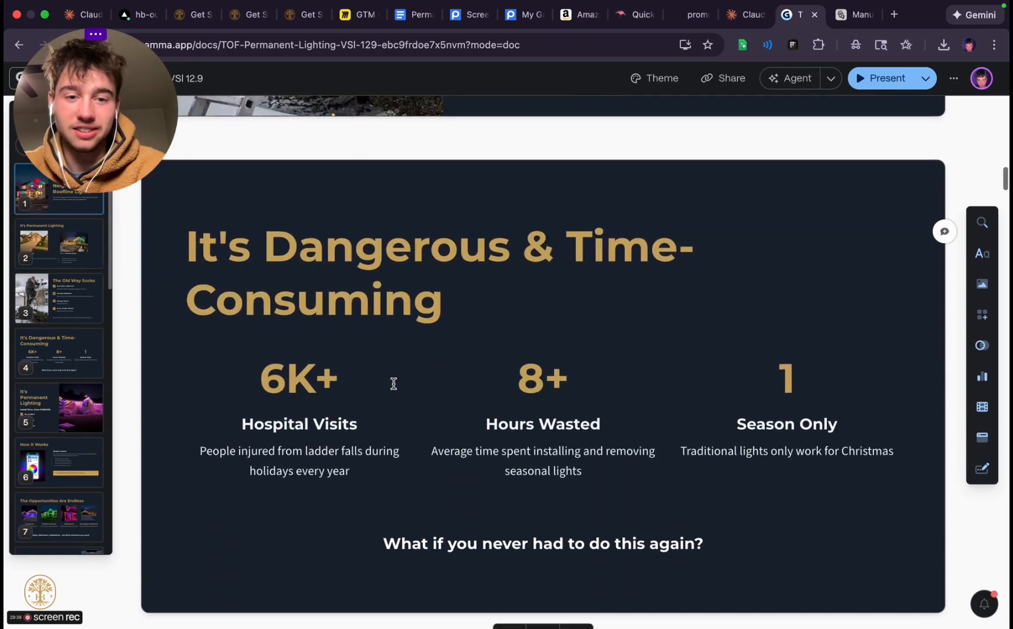
scroll(483, 361, "down", 14)
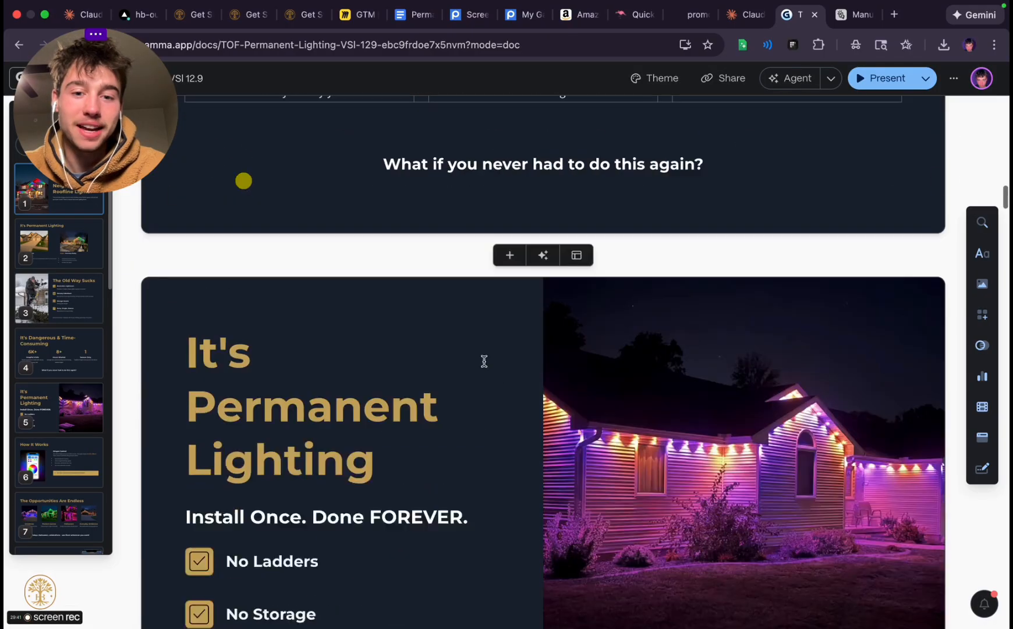
scroll(483, 361, "down", 10)
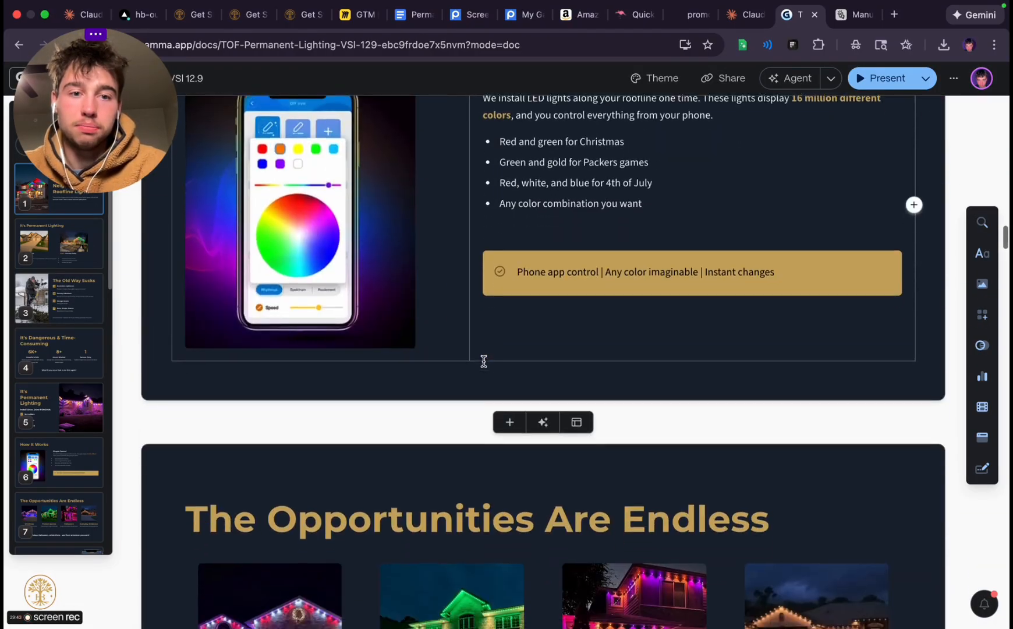
scroll(484, 361, "down", 10)
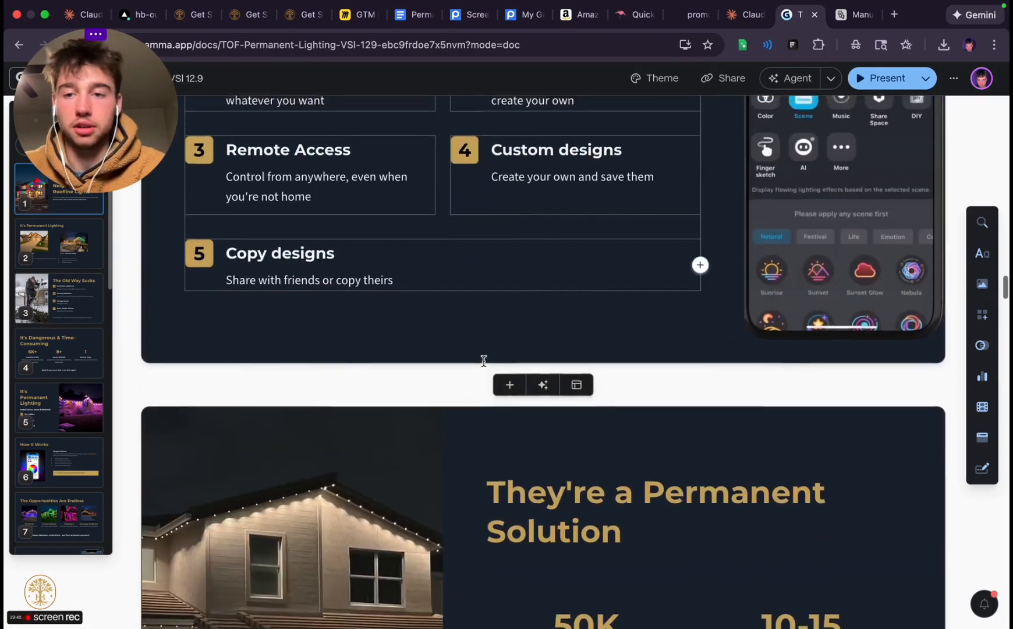
scroll(484, 362, "up", 20)
Return to the Manus task and review its reply and the task progress details
left_click(858, 15)
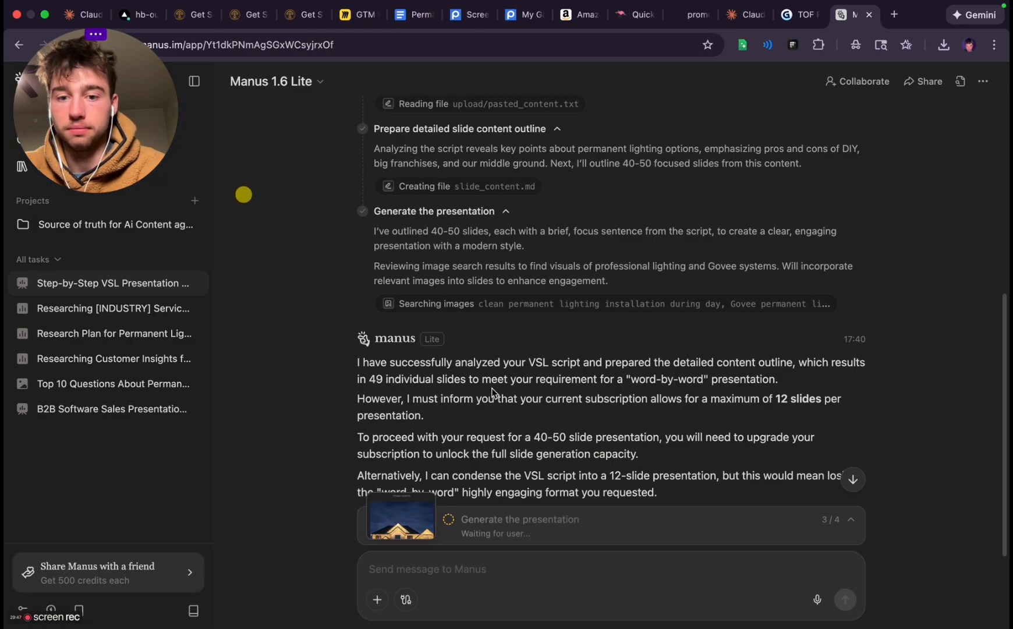
scroll(485, 475, "down", 3)
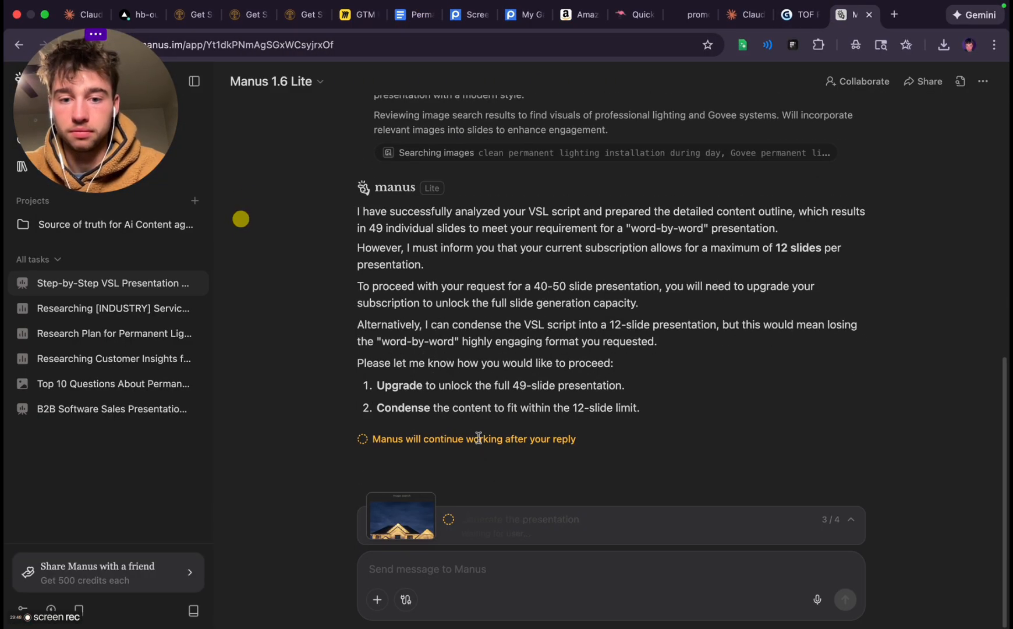
left_click(496, 515)
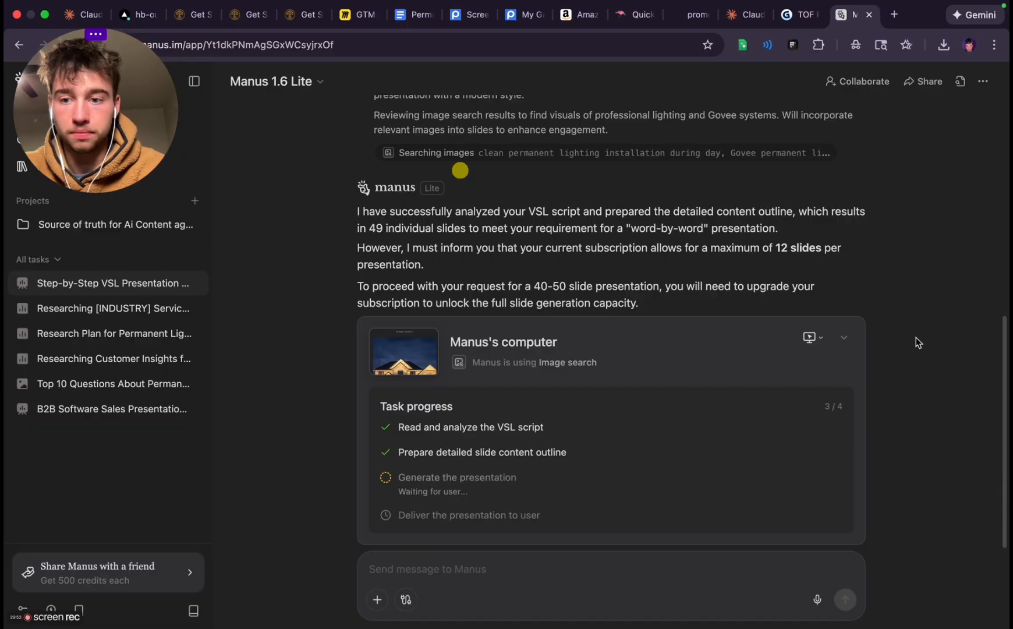
left_click(845, 338)
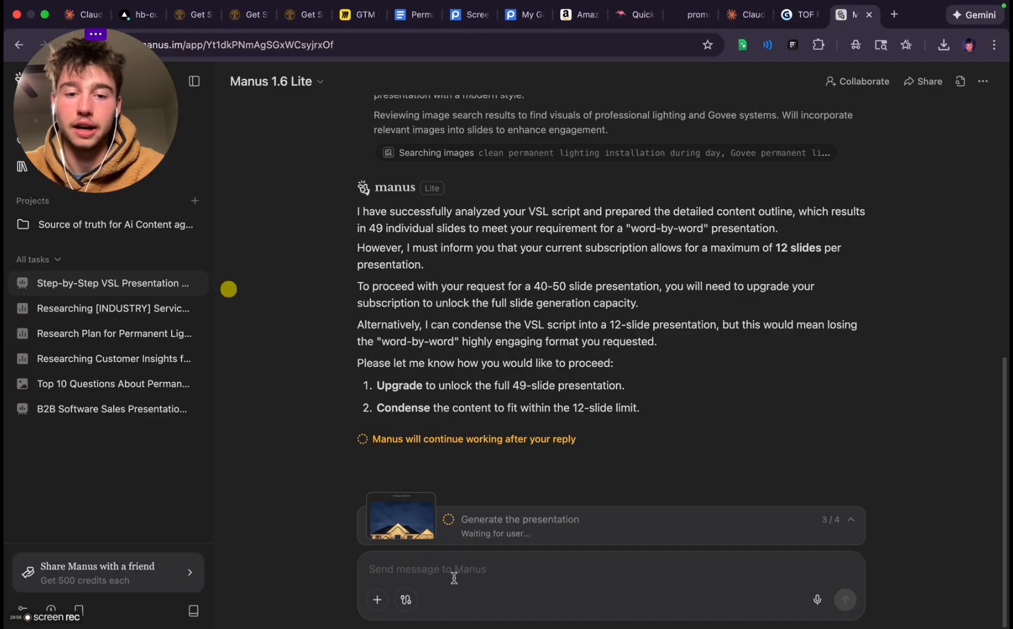
Reply to Manus with "just do 12" so the VSL script is condensed into a 12-slide presentation
type("just do 12")
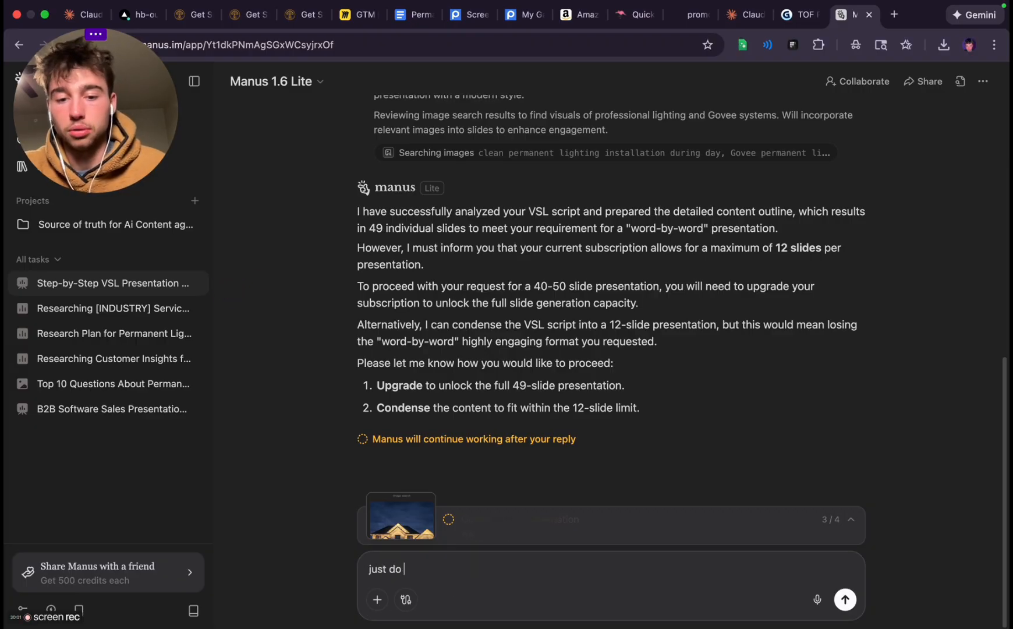
key("Return")
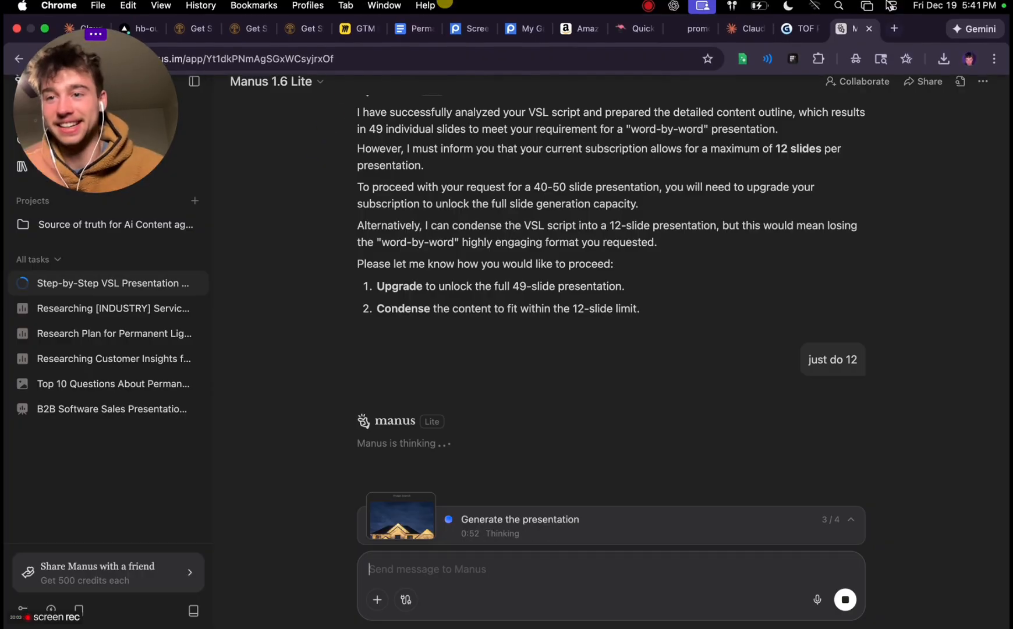
left_click(960, 5)
left_click(960, 6)
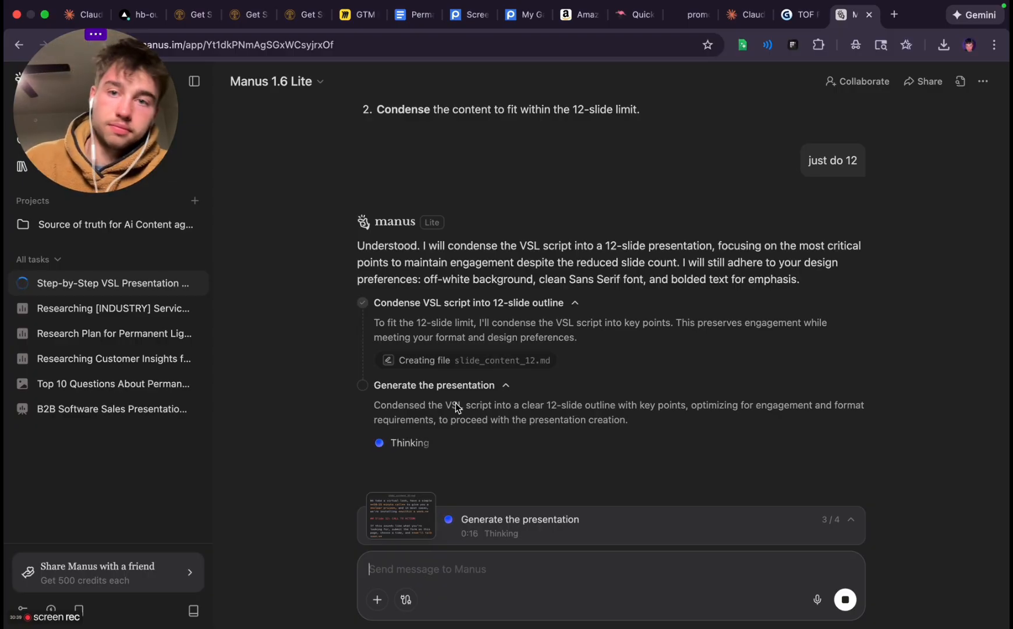
Close the leftover browser pages: the Postimages screenshot upload, the Amazon Govee store, the adjacent "Quick" page and the Marvelous Lights landing page
left_click(469, 32)
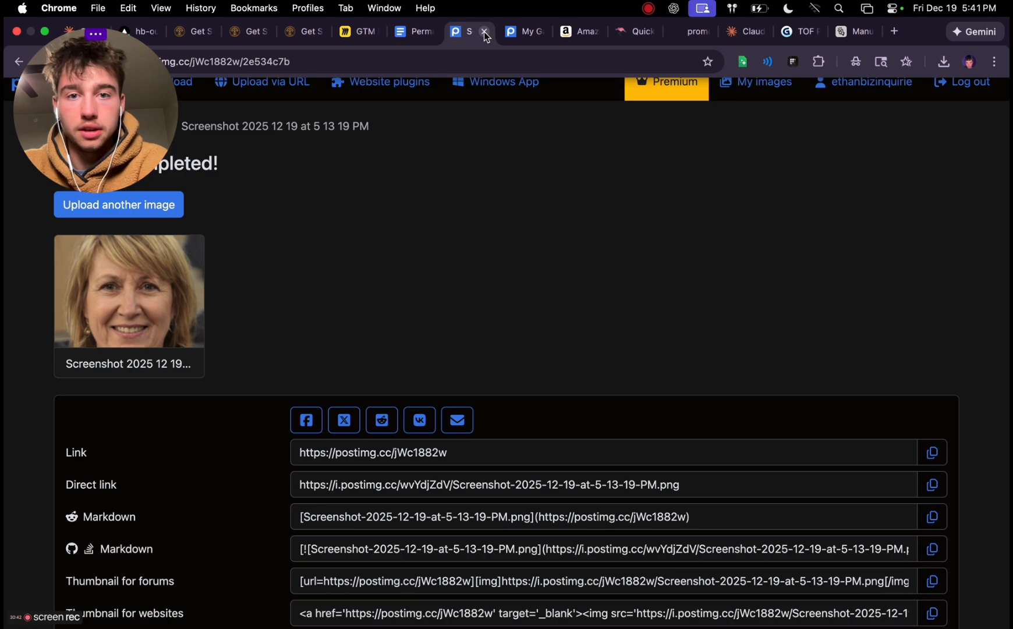
left_click(520, 33)
left_click(480, 34)
left_click(485, 34)
left_click(532, 36)
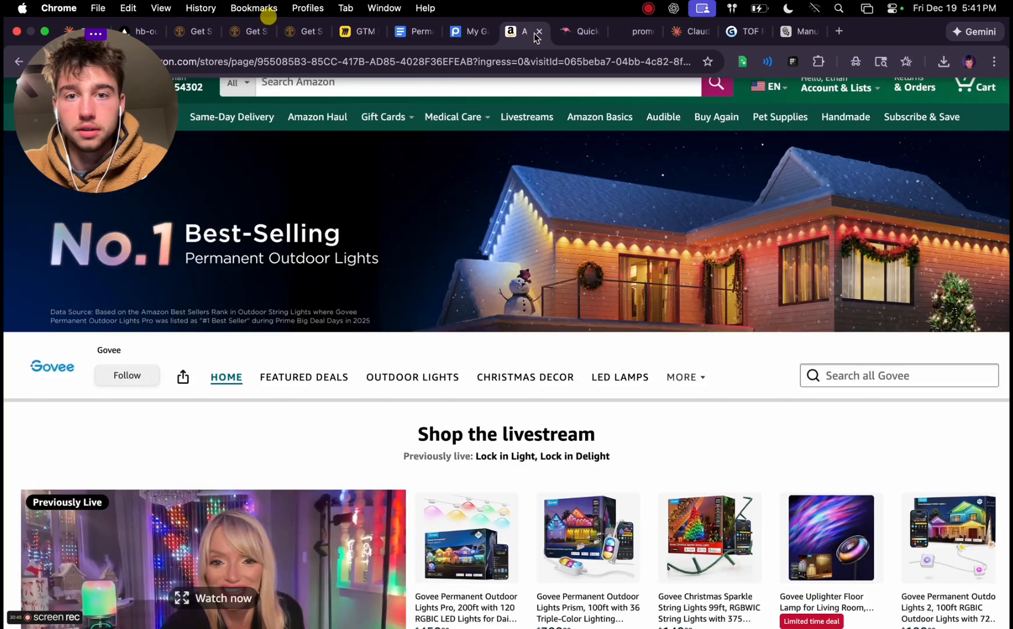
left_click(539, 33)
left_click(538, 33)
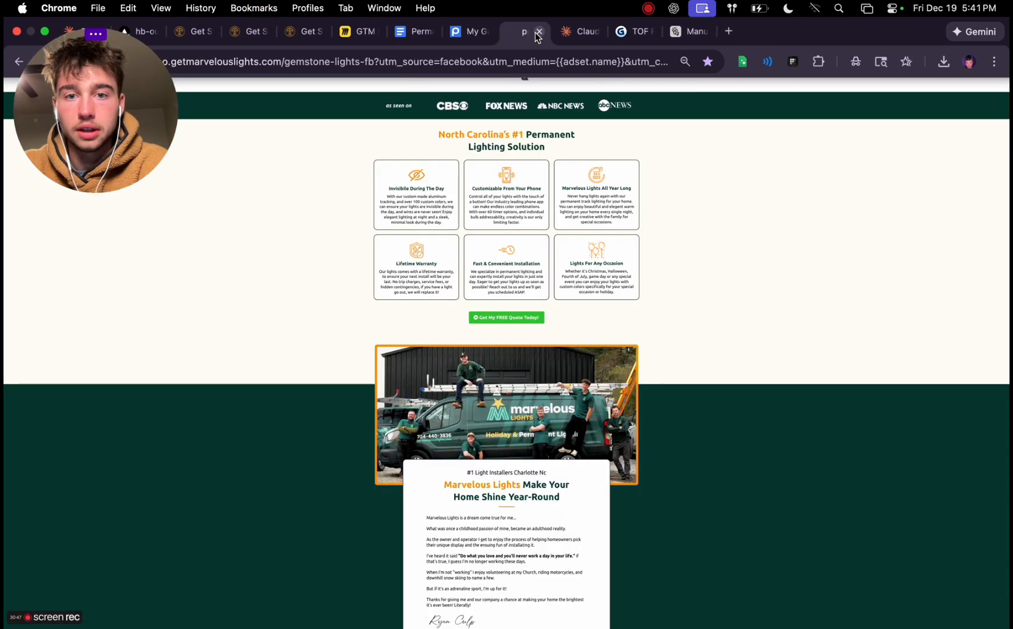
left_click(539, 32)
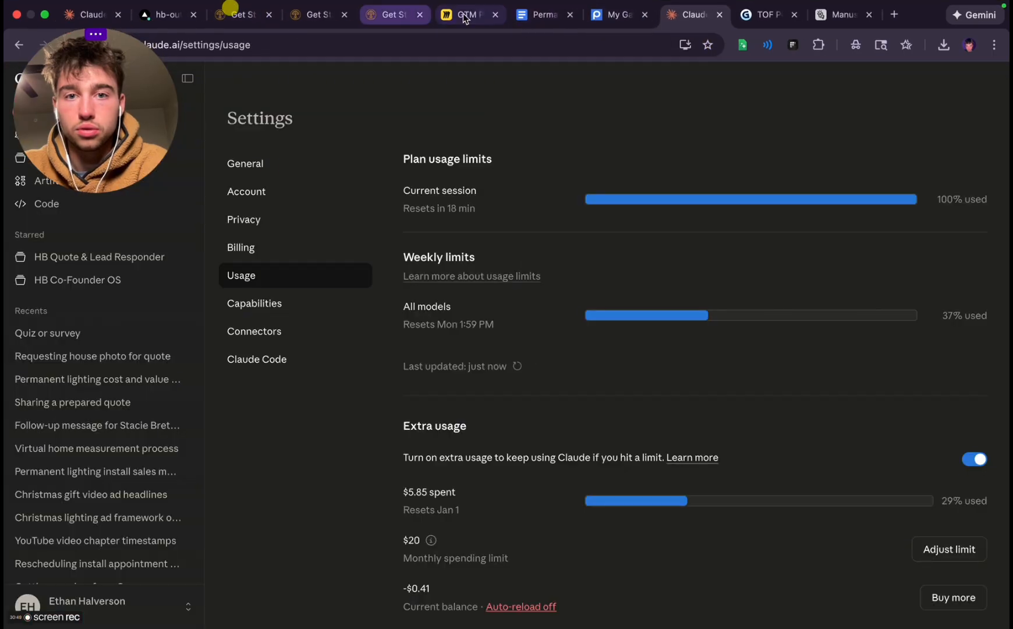
Look over the traffic funnel and desktop version wireframe on the GTM board in Miro, and close the board
left_click(466, 17)
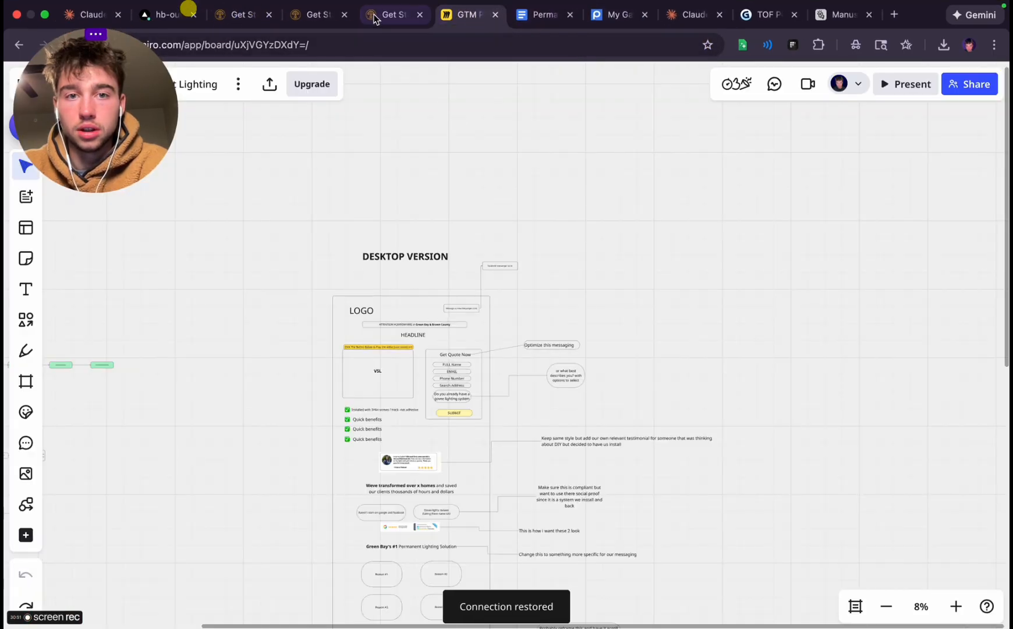
scroll(433, 219, "left", 10)
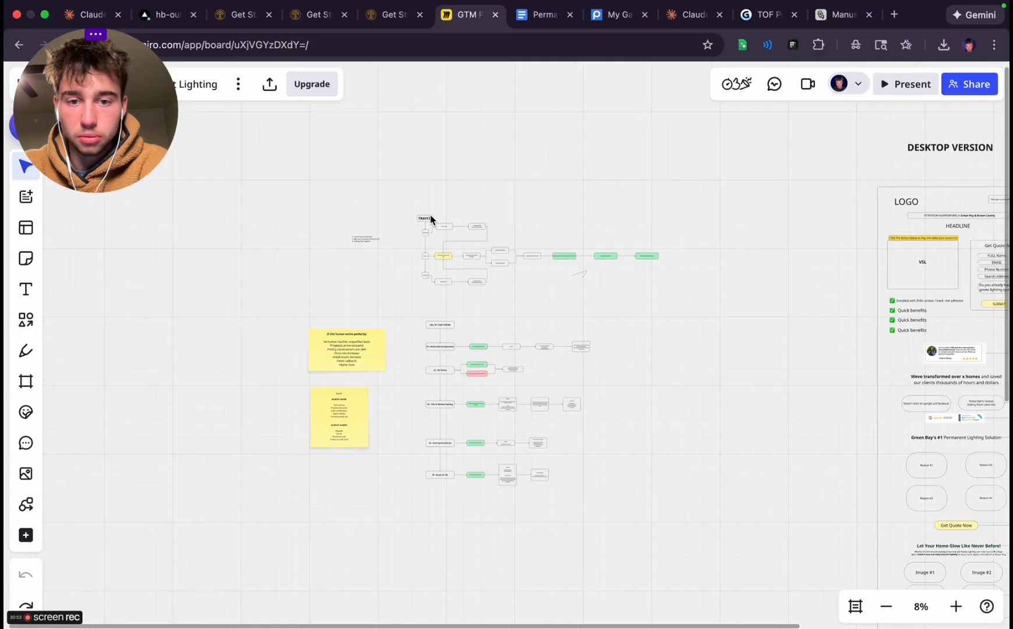
scroll(431, 219, "up", 5)
scroll(419, 343, "down", 5)
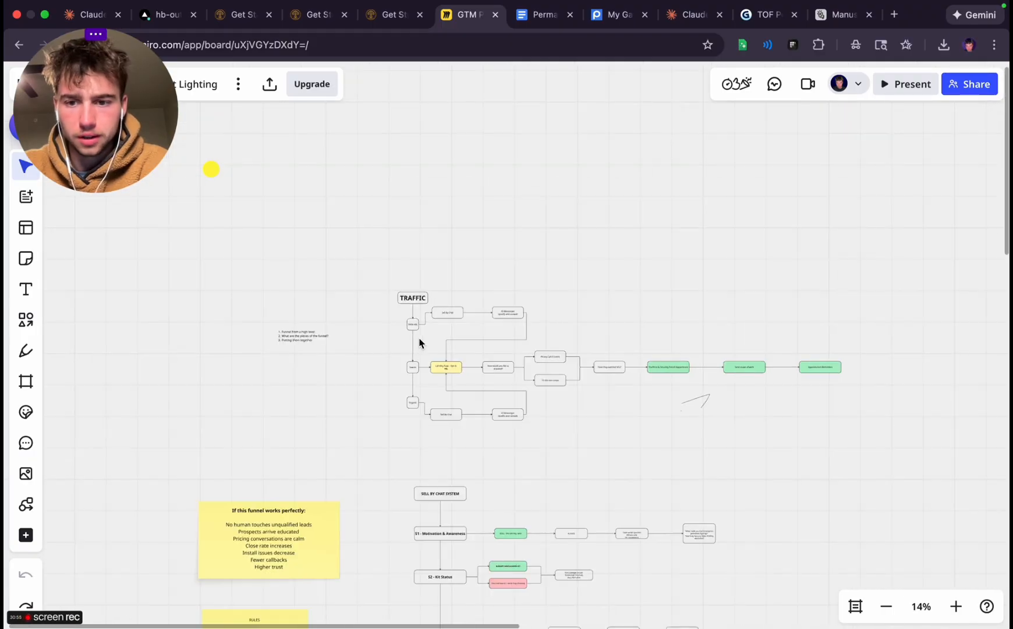
scroll(589, 329, "right", 10)
scroll(590, 326, "down", 4)
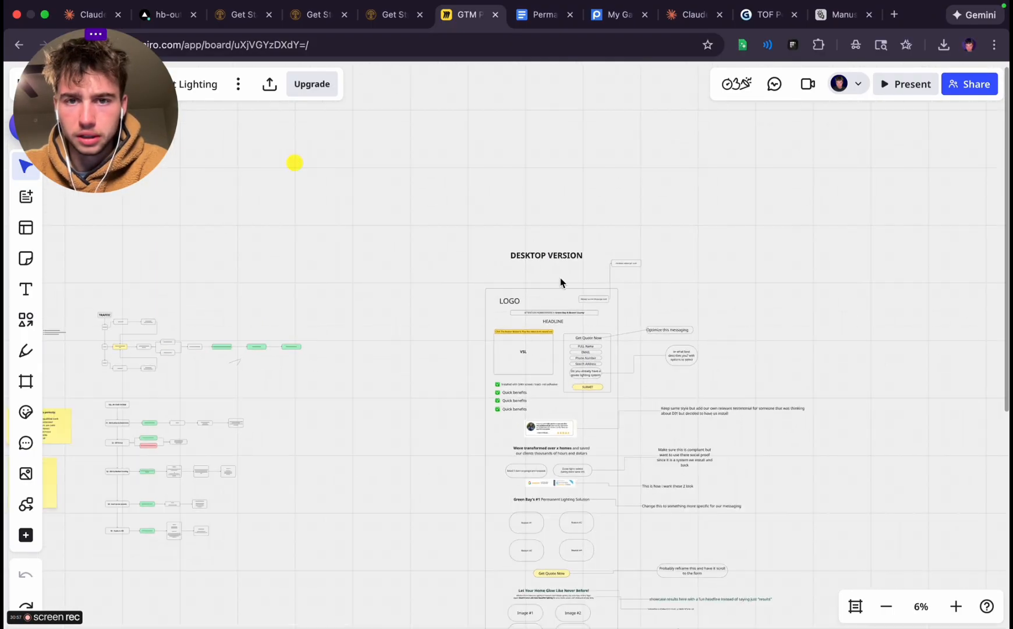
left_click(495, 15)
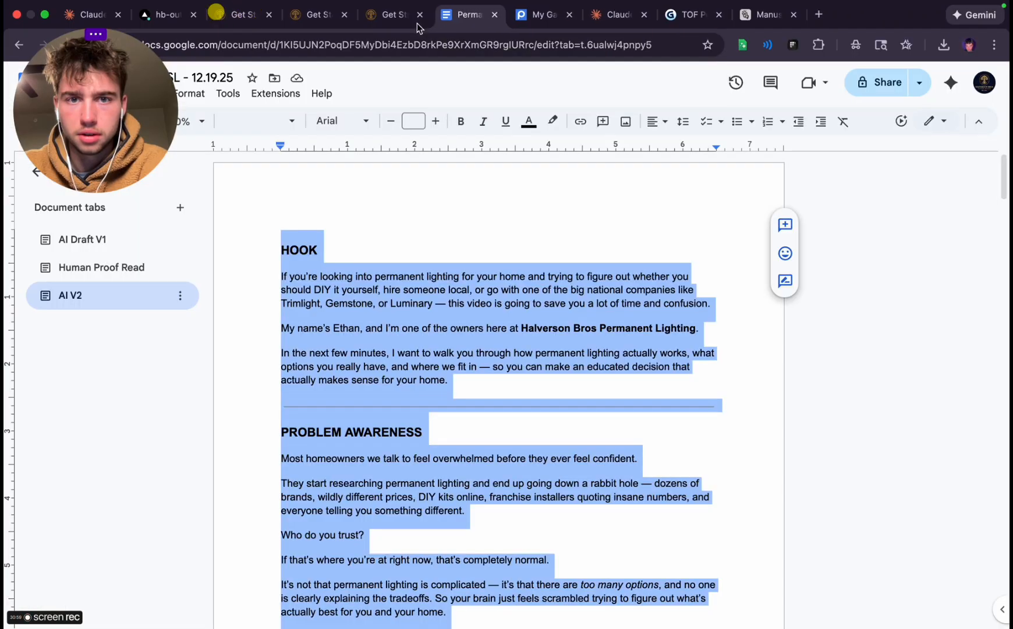
Return to the Manus task and read through the 12-slide outline for Permanent Lighting: Your Complete Guide
left_click(745, 15)
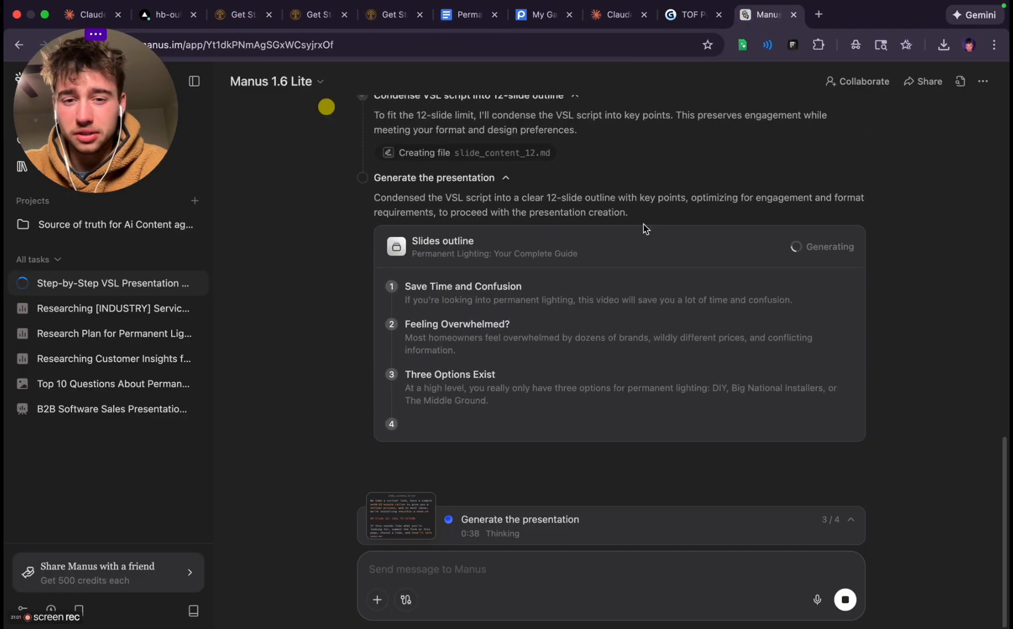
scroll(506, 295, "up", 1)
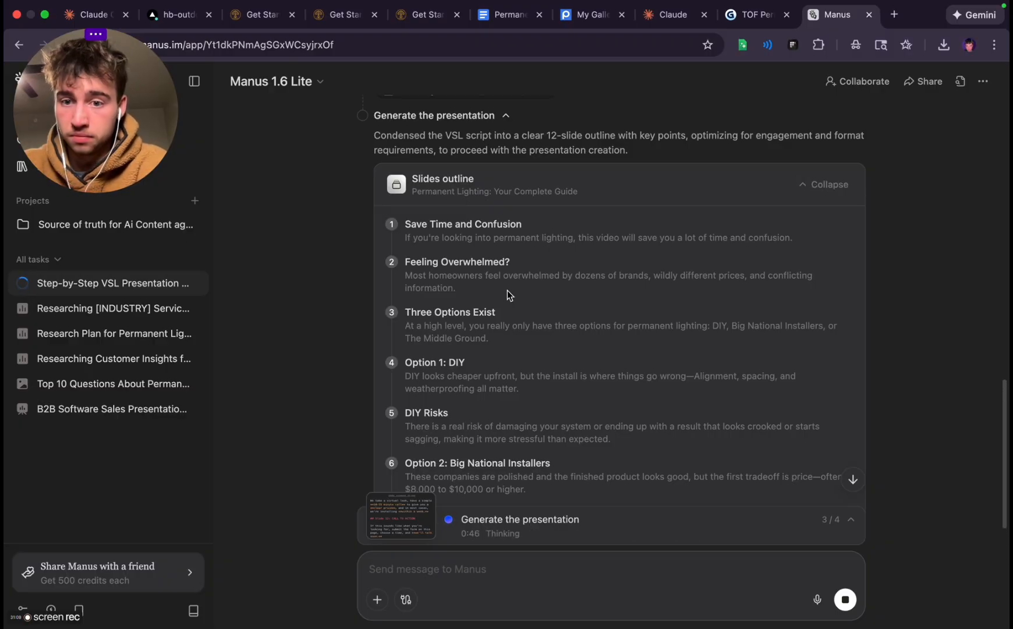
scroll(507, 264, "down", 6)
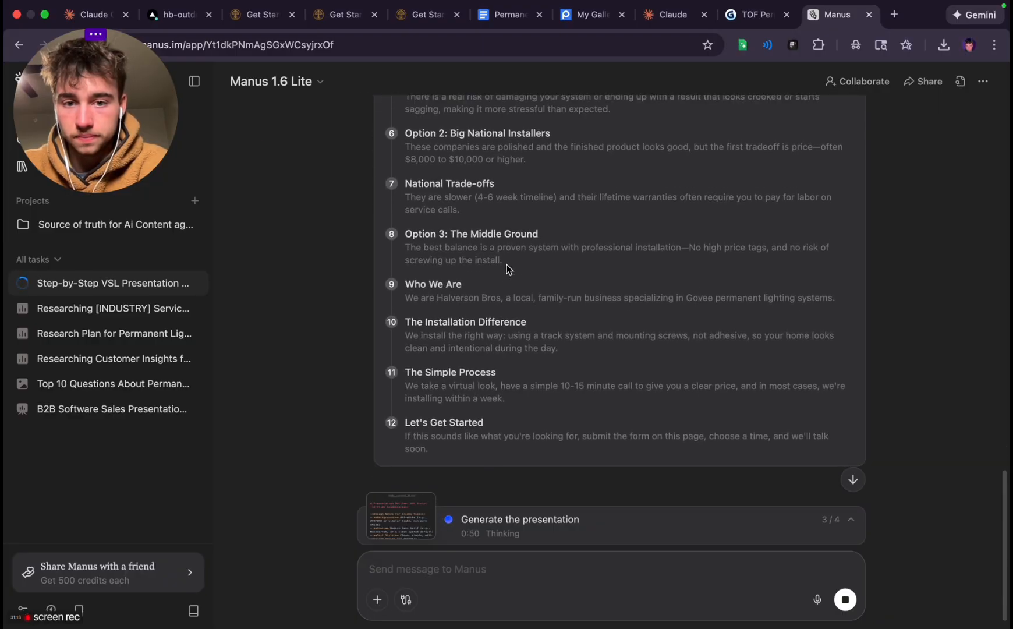
scroll(507, 264, "up", 5)
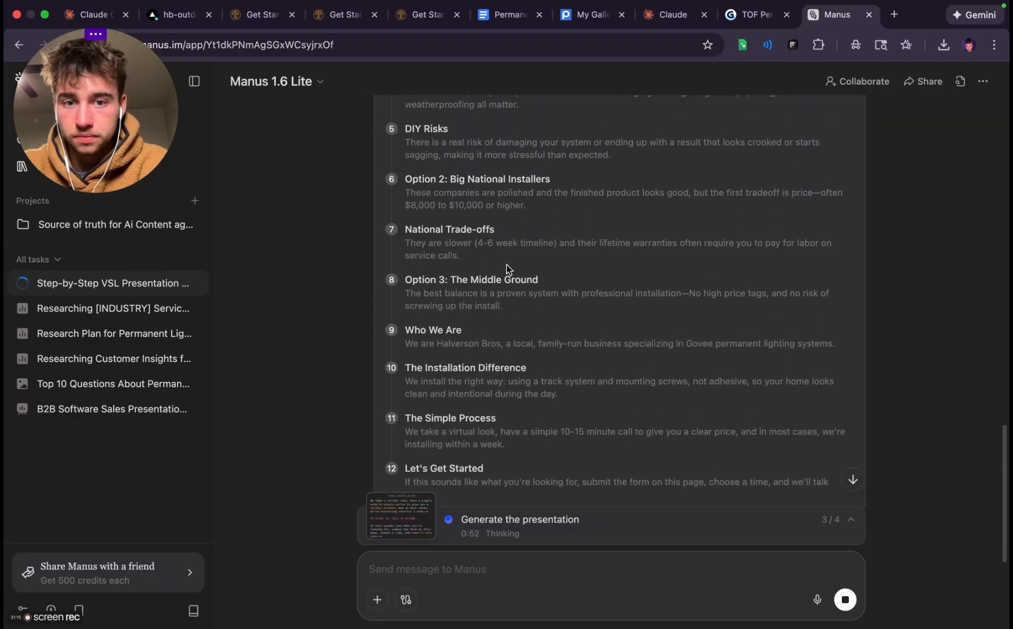
scroll(506, 264, "down", 7)
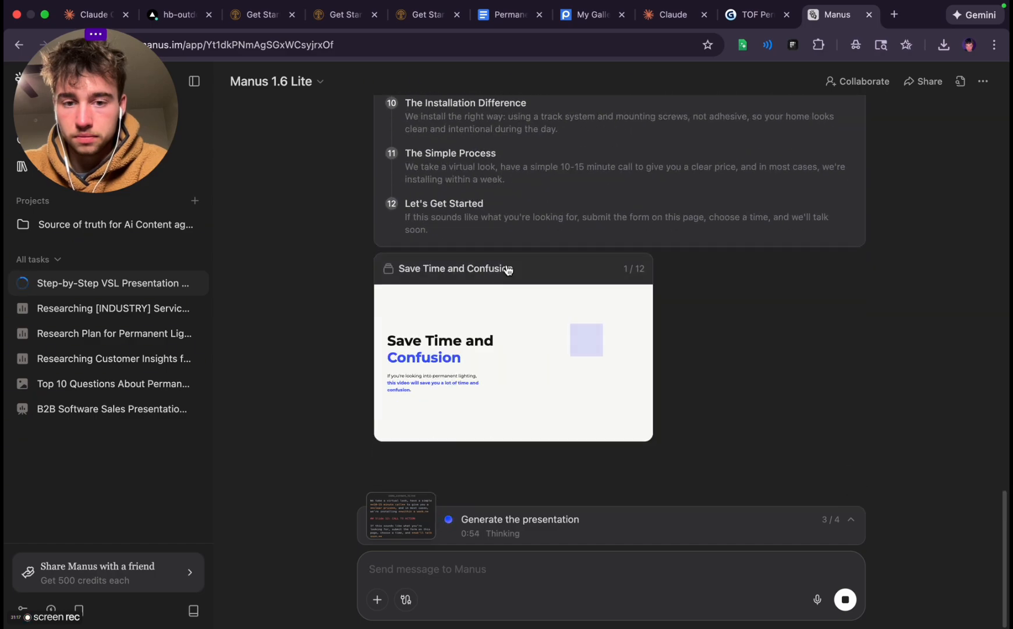
Preview the first slide, "Save Time and Confusion", at full size, close the preview and check the slides generated so far
left_click(518, 339)
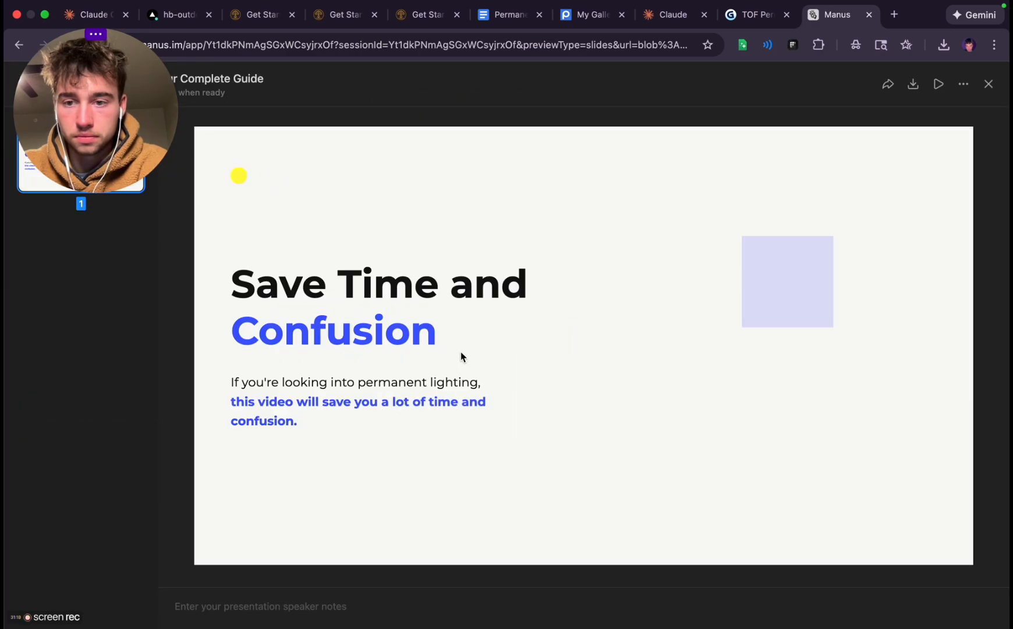
left_click_drag(138, 122, 650, 265)
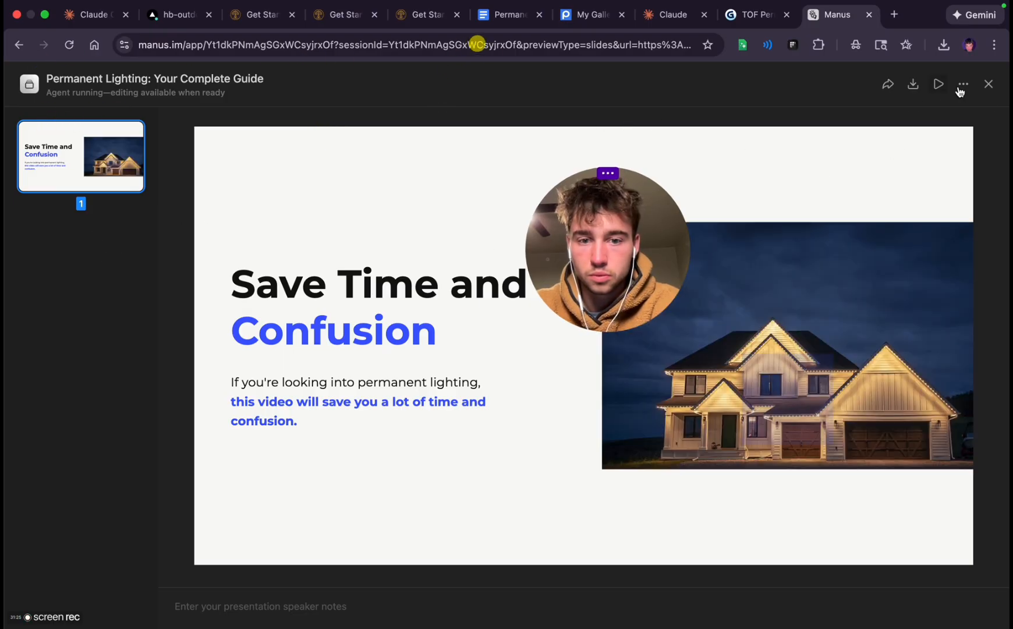
left_click(989, 86)
left_click_drag(606, 266, 762, 233)
scroll(471, 346, "up", 2)
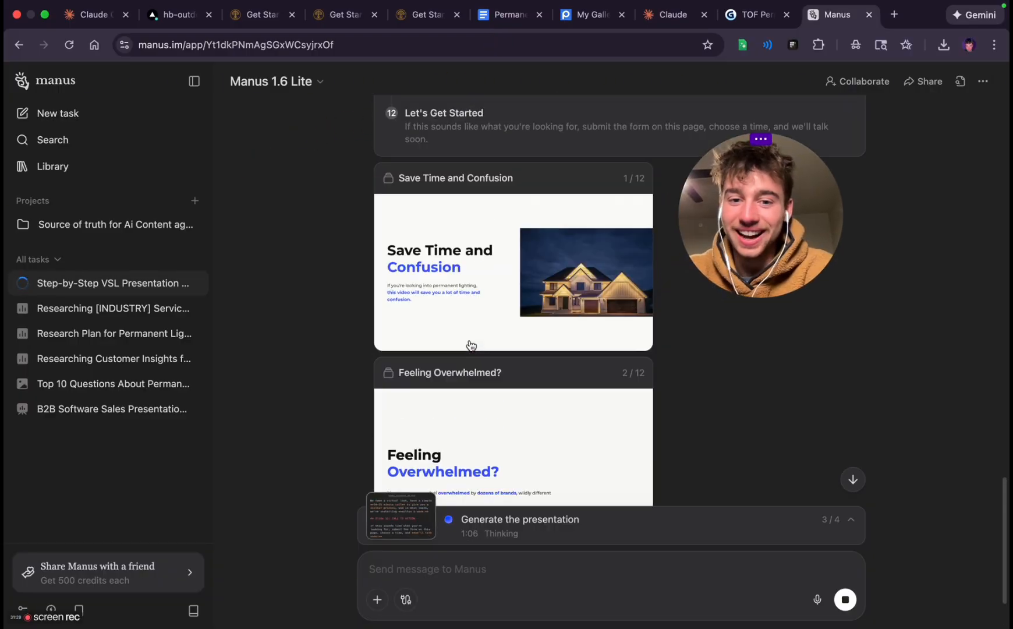
scroll(471, 346, "down", 2)
scroll(471, 346, "up", 2)
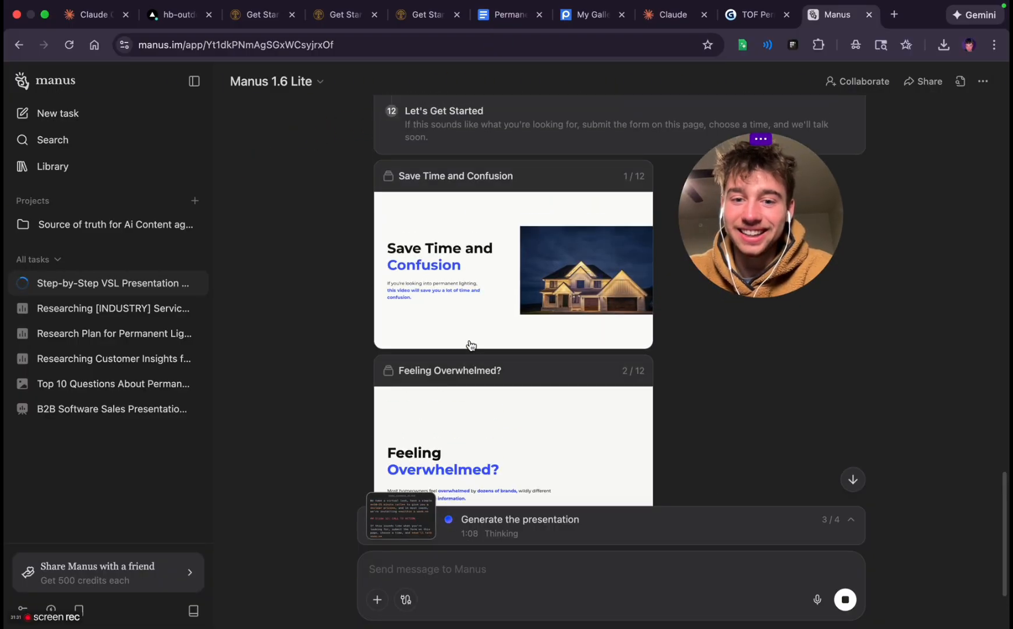
scroll(471, 346, "down", 3)
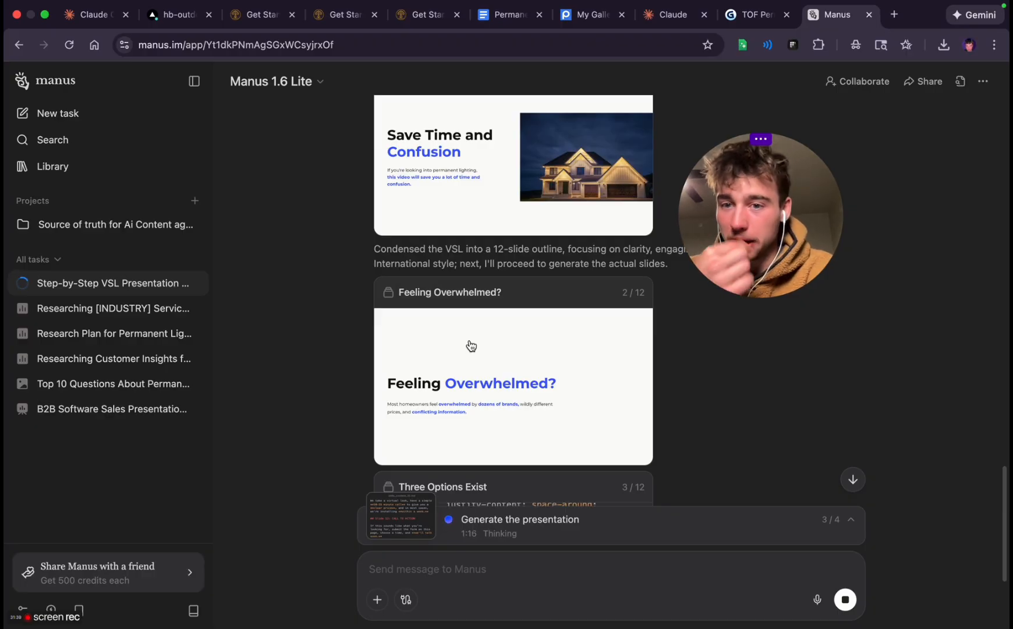
Switch to the TOF Permanent Lighting VSI 12.9 deck in Gamma and skim its slides for comparison
left_click(751, 15)
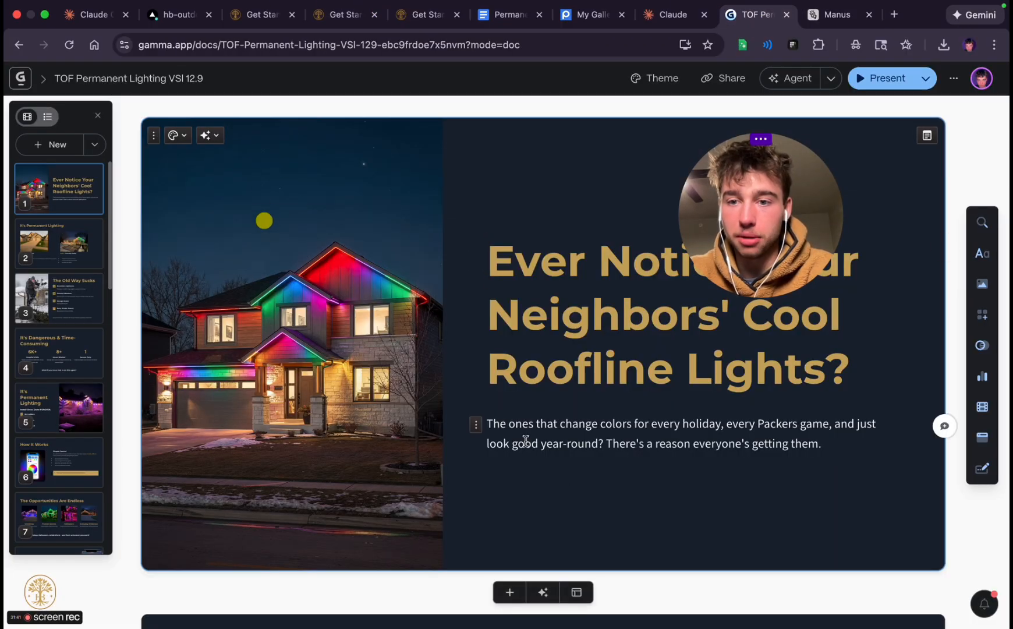
scroll(526, 441, "down", 20)
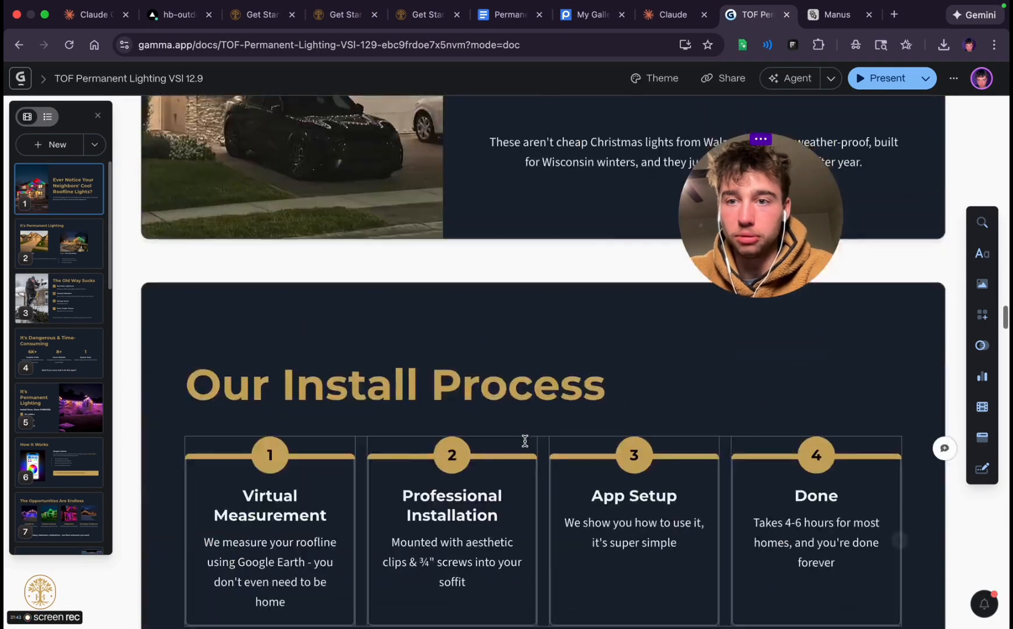
scroll(526, 440, "down", 10)
scroll(525, 441, "up", 20)
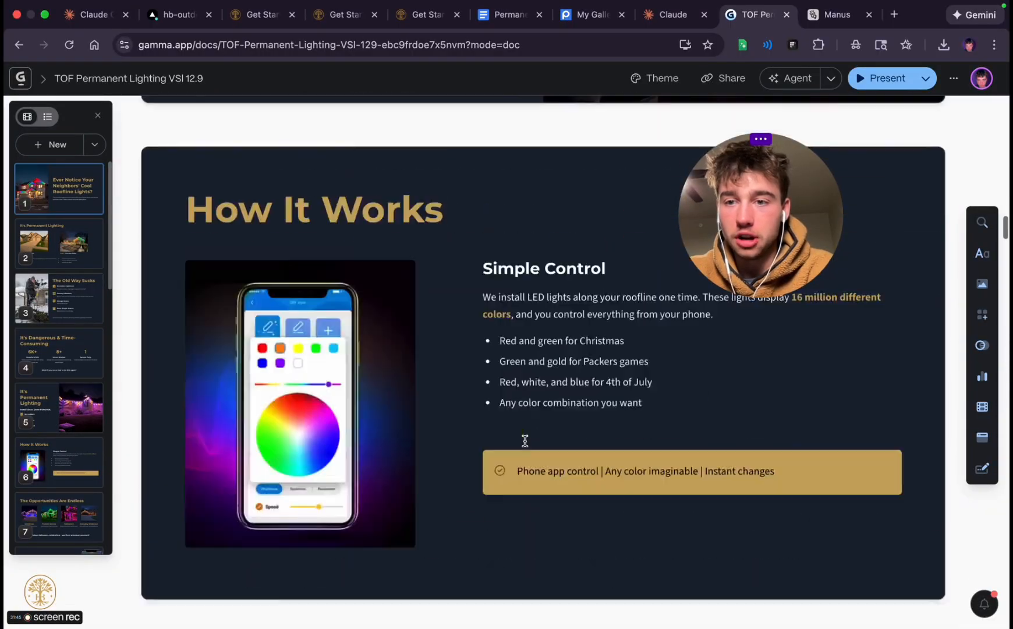
scroll(525, 441, "up", 20)
Go back to the Manus task and examine the text, layout and images of the newly generated slides
left_click(838, 15)
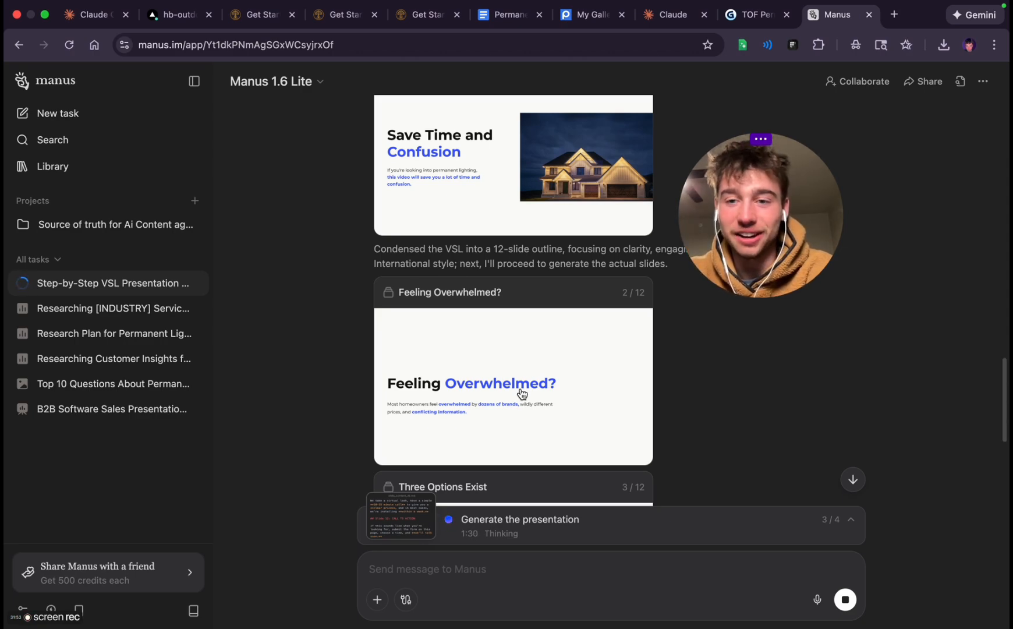
scroll(501, 432, "down", 5)
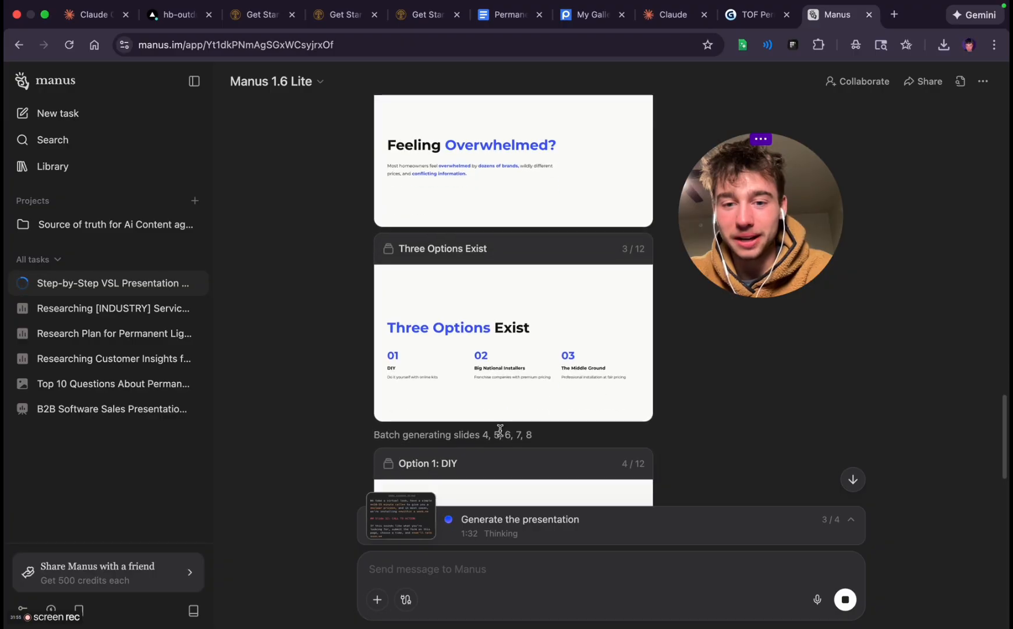
scroll(409, 364, "down", 4)
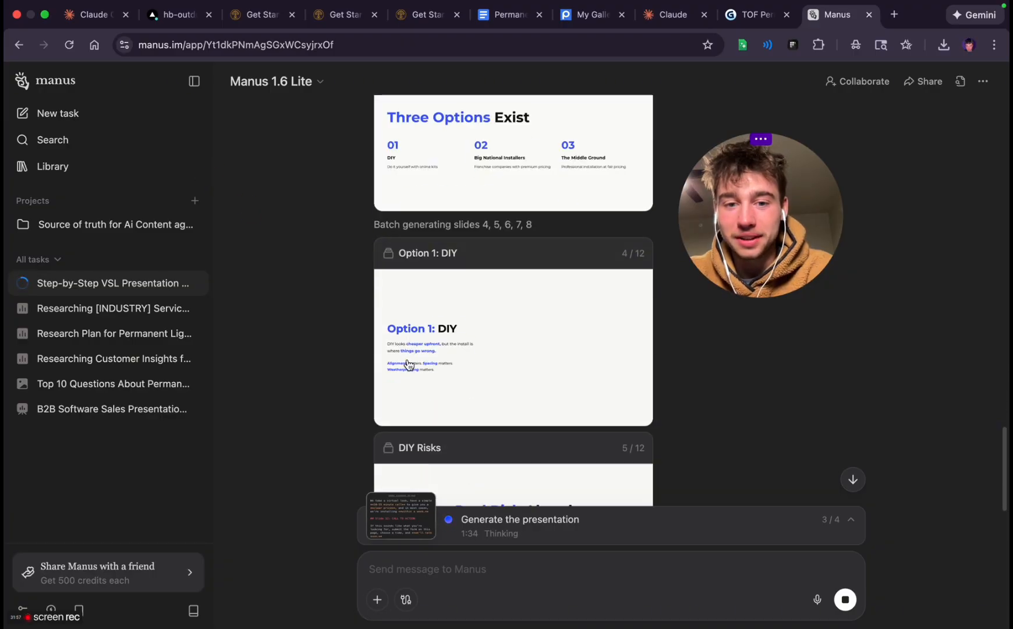
scroll(409, 365, "down", 4)
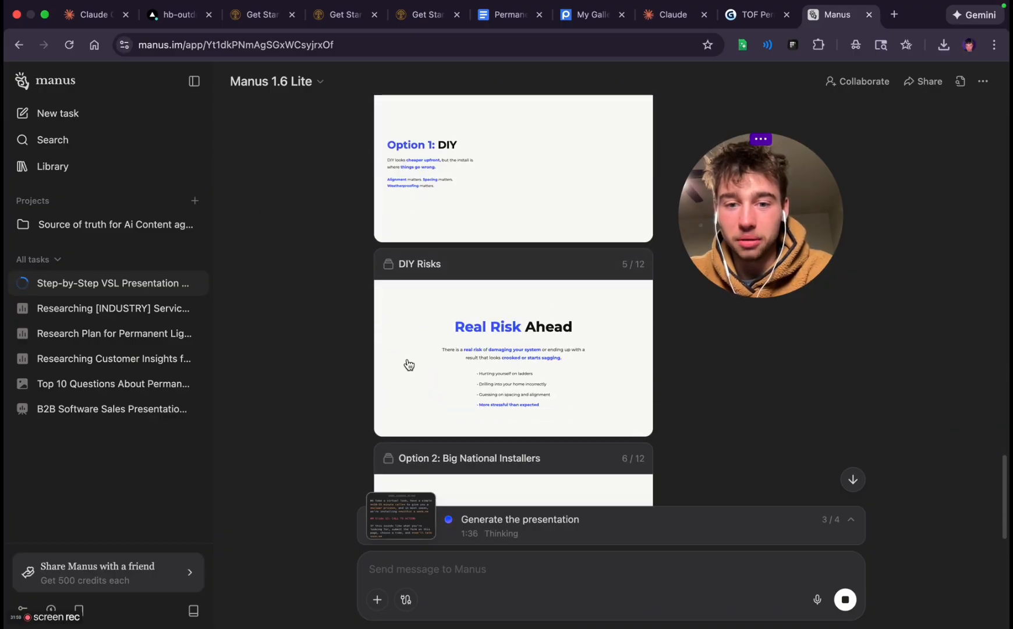
scroll(409, 364, "down", 4)
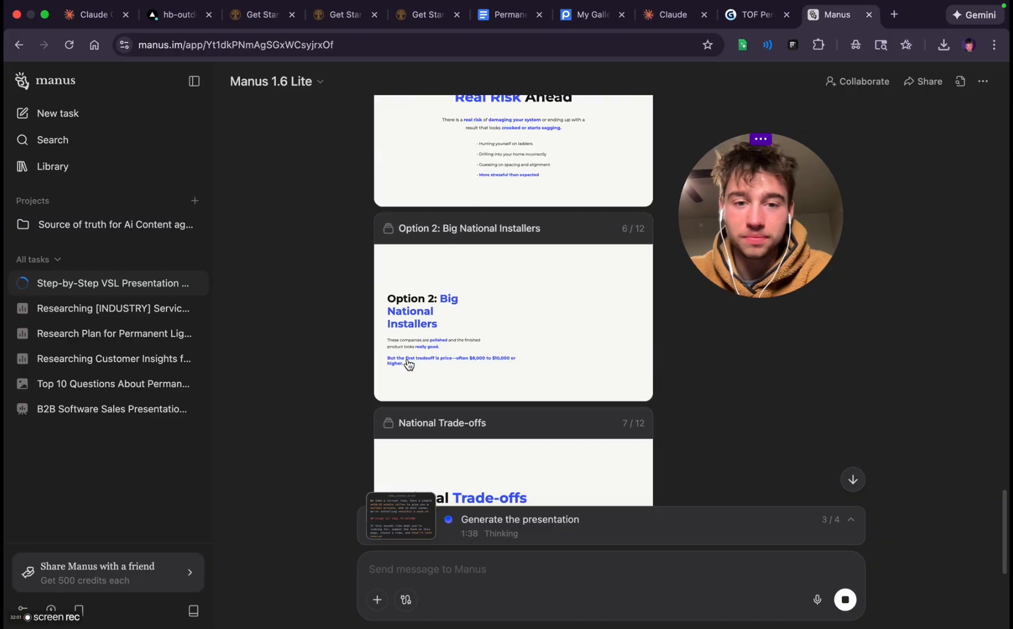
scroll(409, 365, "down", 4)
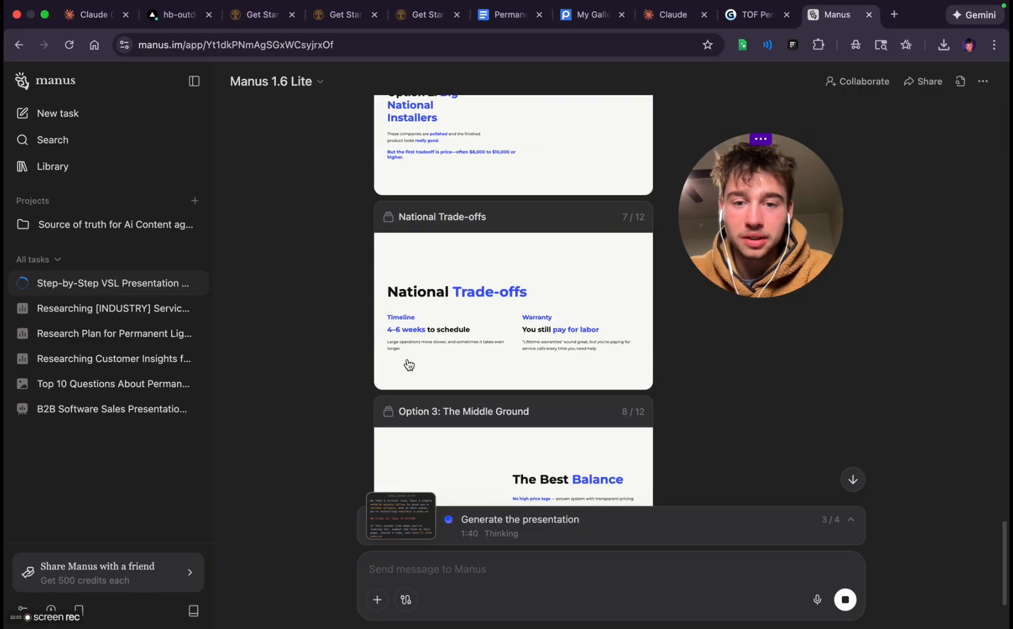
scroll(409, 364, "down", 3)
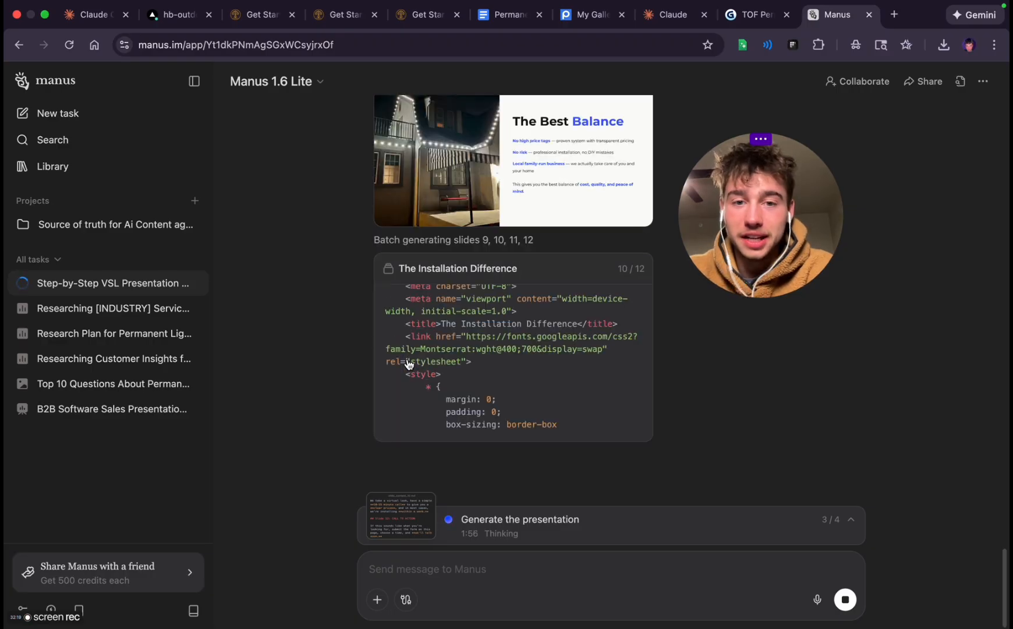
scroll(472, 252, "up", 3)
scroll(471, 252, "up", 10)
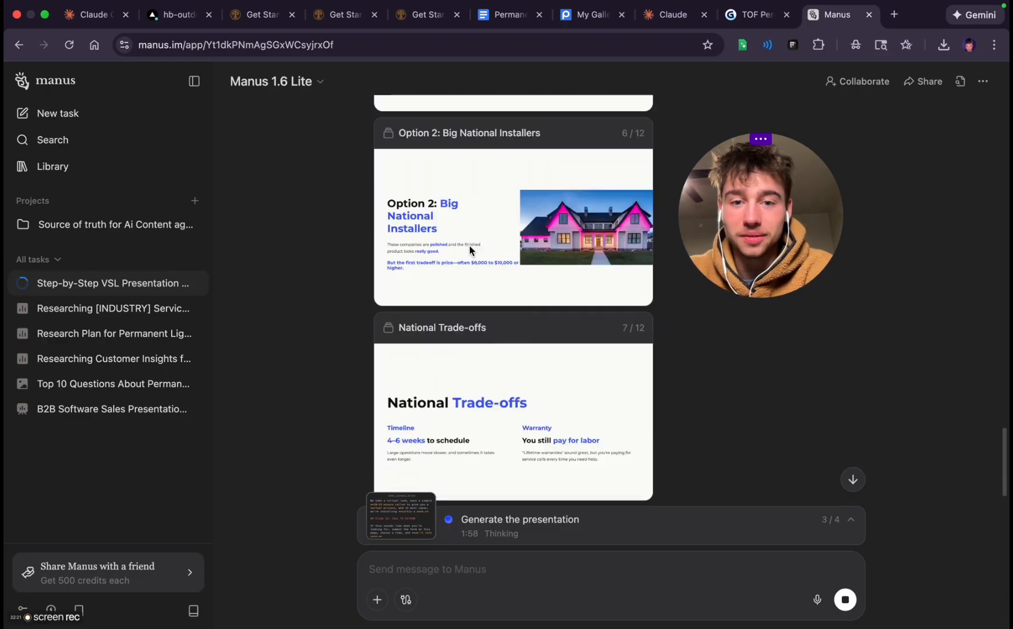
scroll(472, 252, "down", 6)
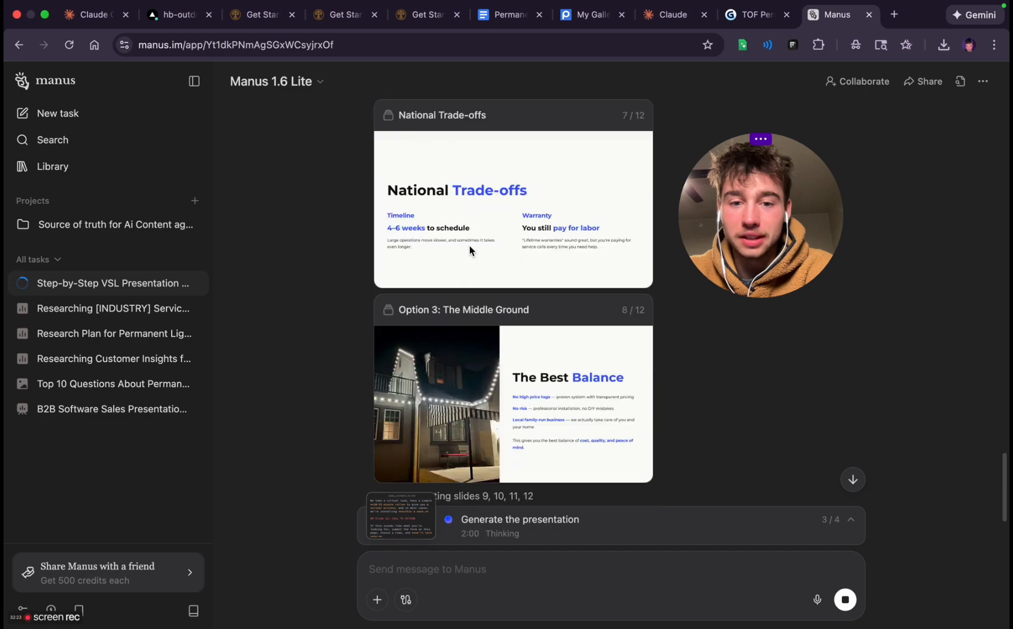
scroll(431, 396, "up", 8)
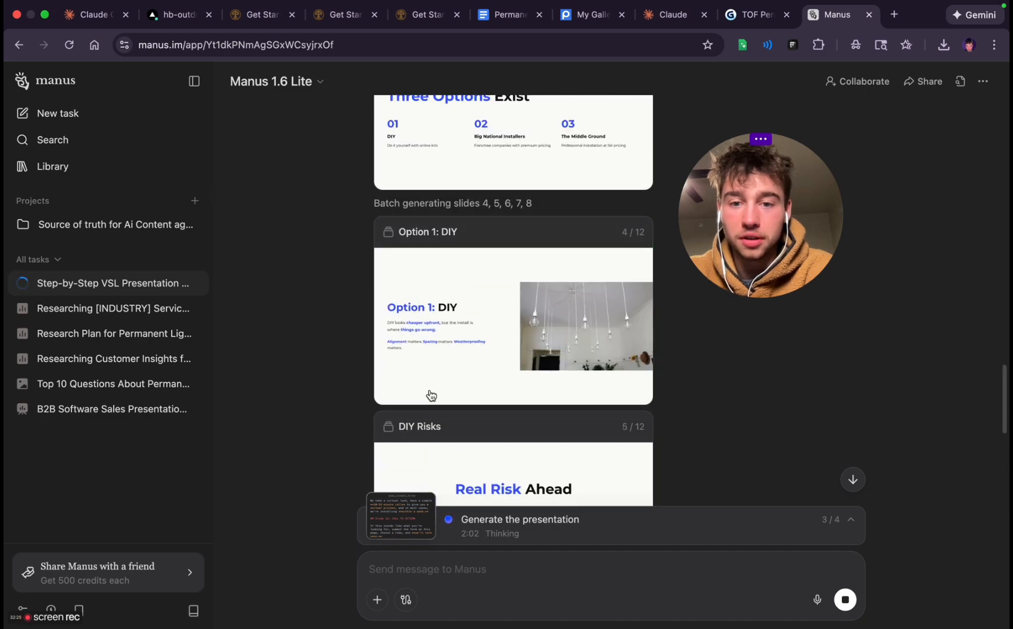
Examine the text and images of the remaining generated slides through slide 12, "Let's Get Started", including its product pictures
scroll(560, 343, "up", 10)
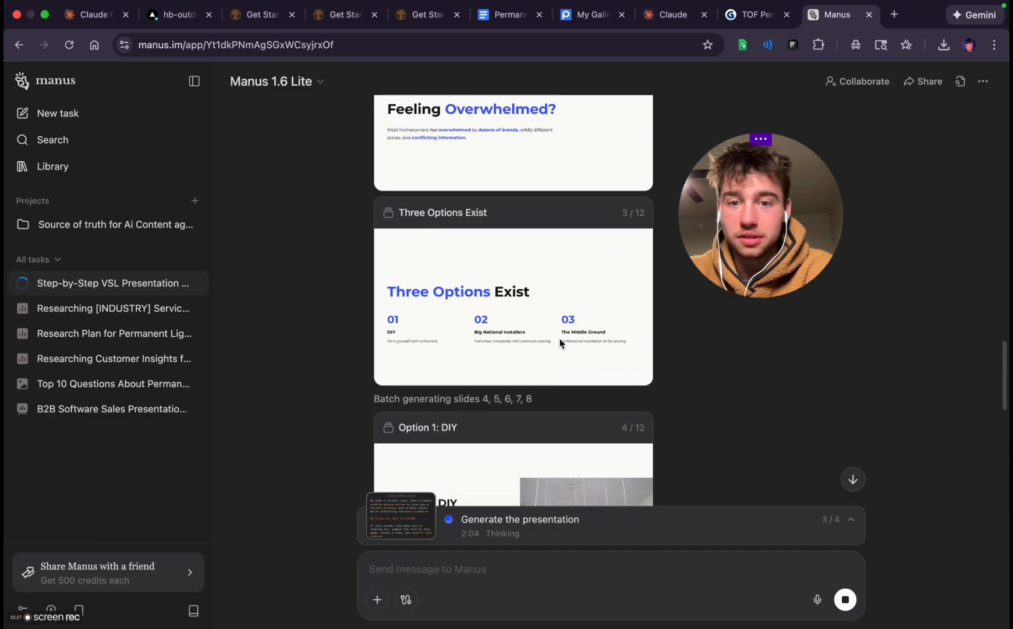
scroll(560, 343, "down", 12)
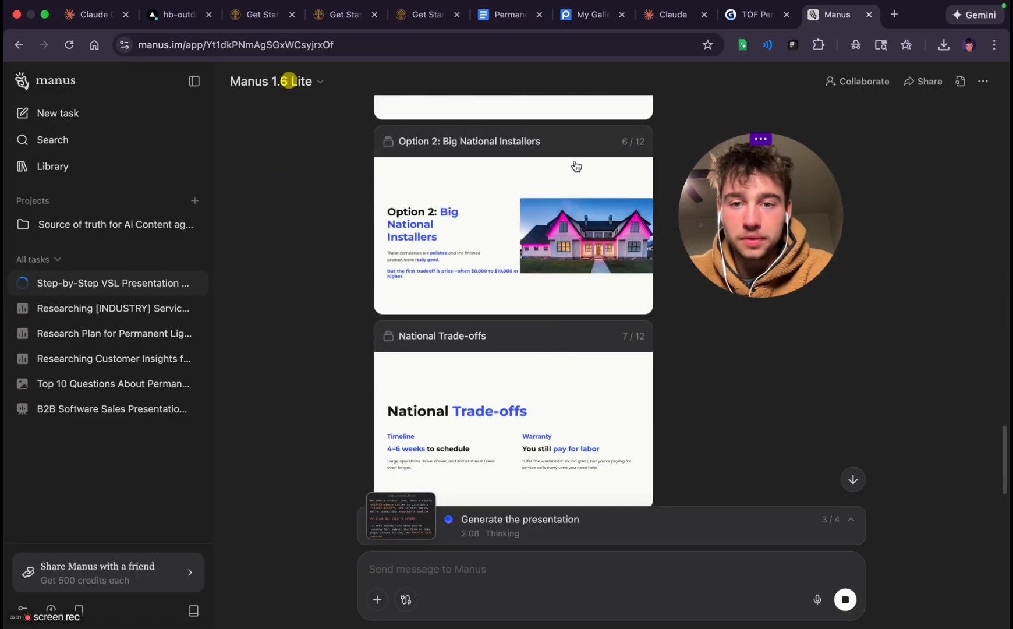
scroll(530, 380, "down", 15)
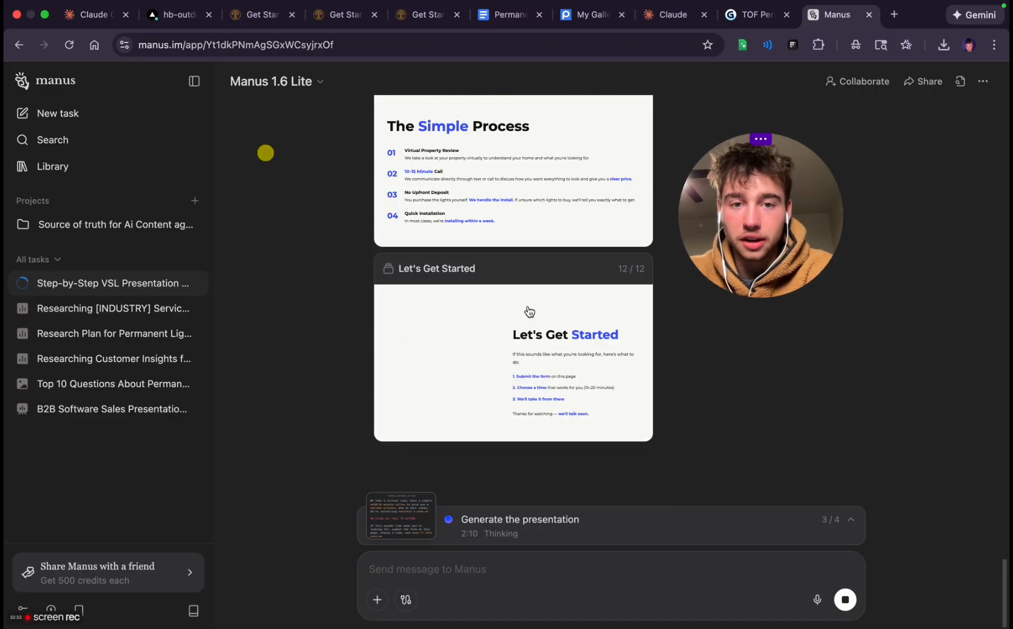
scroll(530, 312, "up", 4)
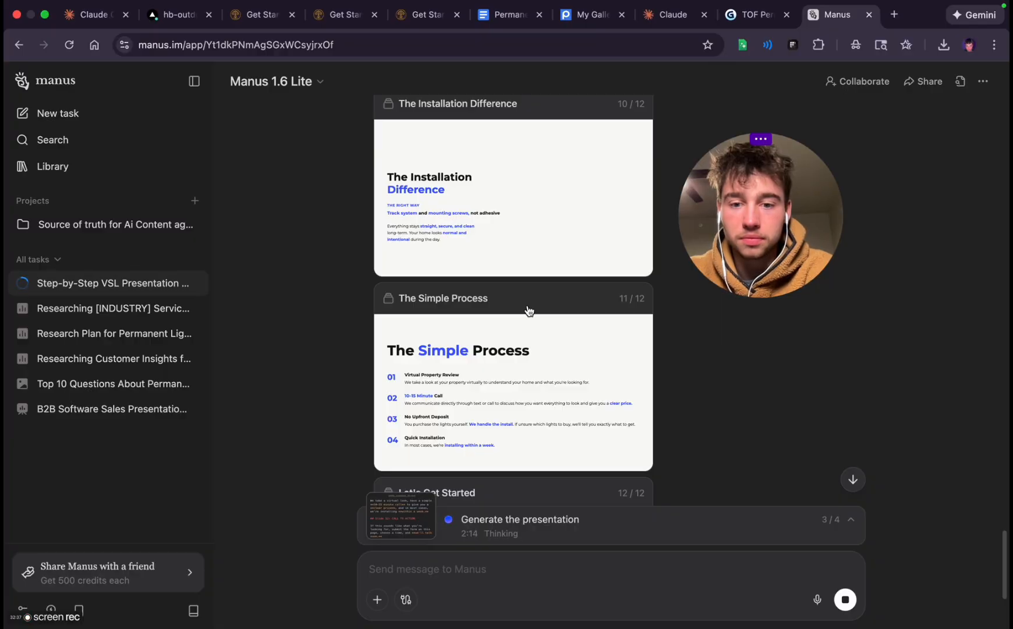
scroll(529, 310, "down", 4)
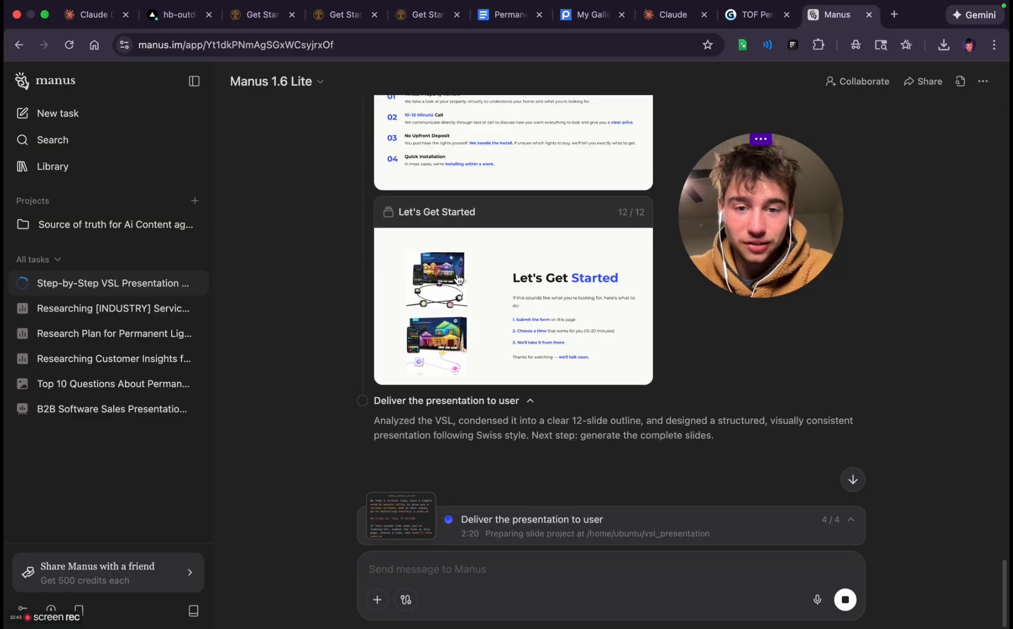
scroll(569, 367, "up", 3)
scroll(571, 367, "up", 5)
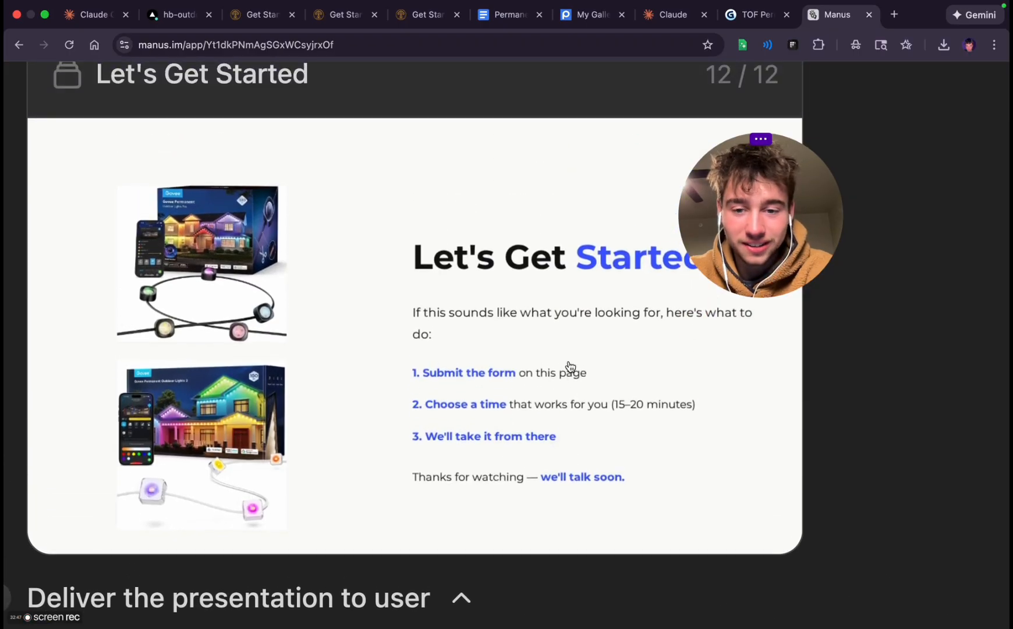
scroll(571, 367, "down", 5)
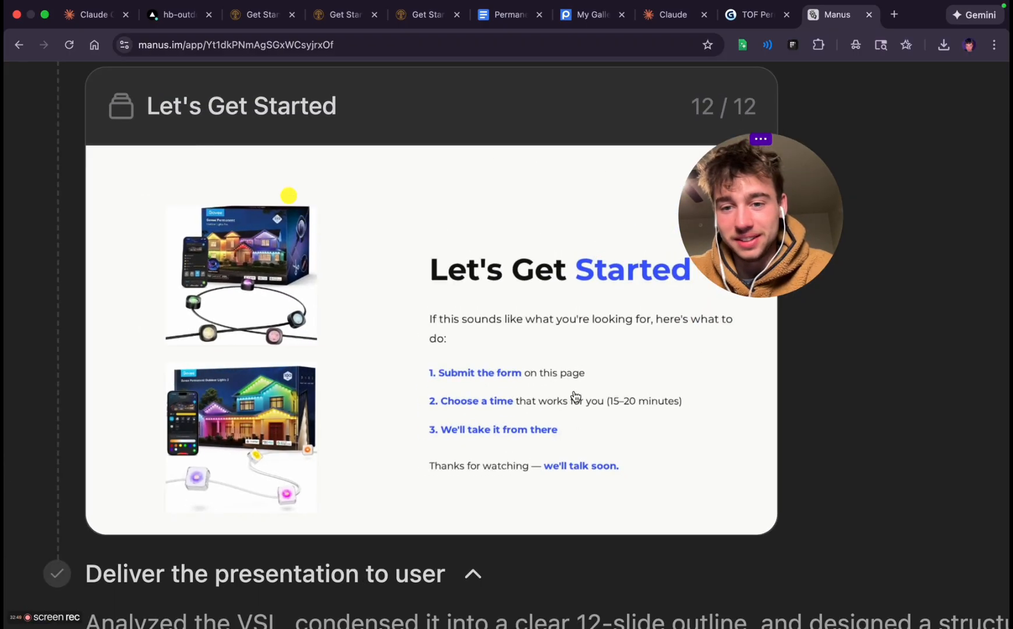
scroll(596, 568, "down", 5)
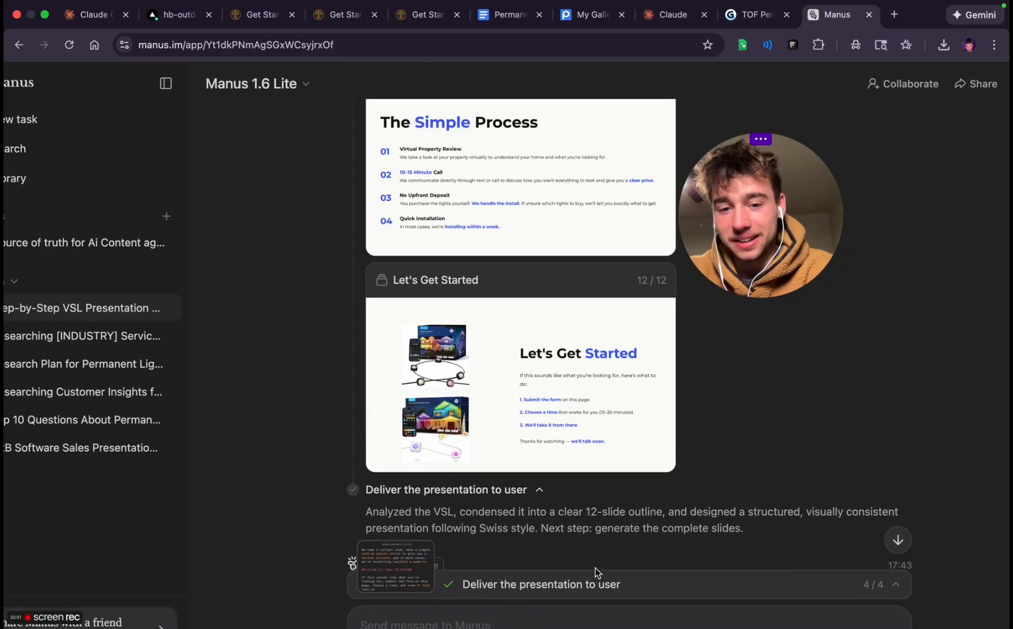
Check the completed task's summary and suggested follow-ups, and open the finished Permanent Lighting: Your Complete Guide presentation
scroll(627, 474, "up", 10)
scroll(626, 474, "down", 4)
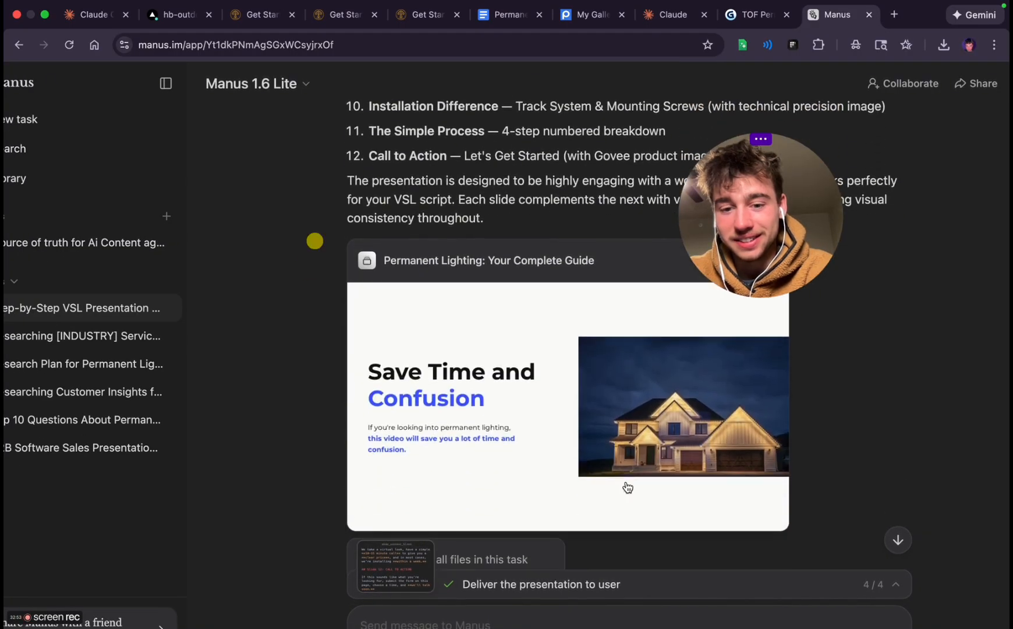
scroll(626, 477, "down", 4)
scroll(626, 481, "down", 2)
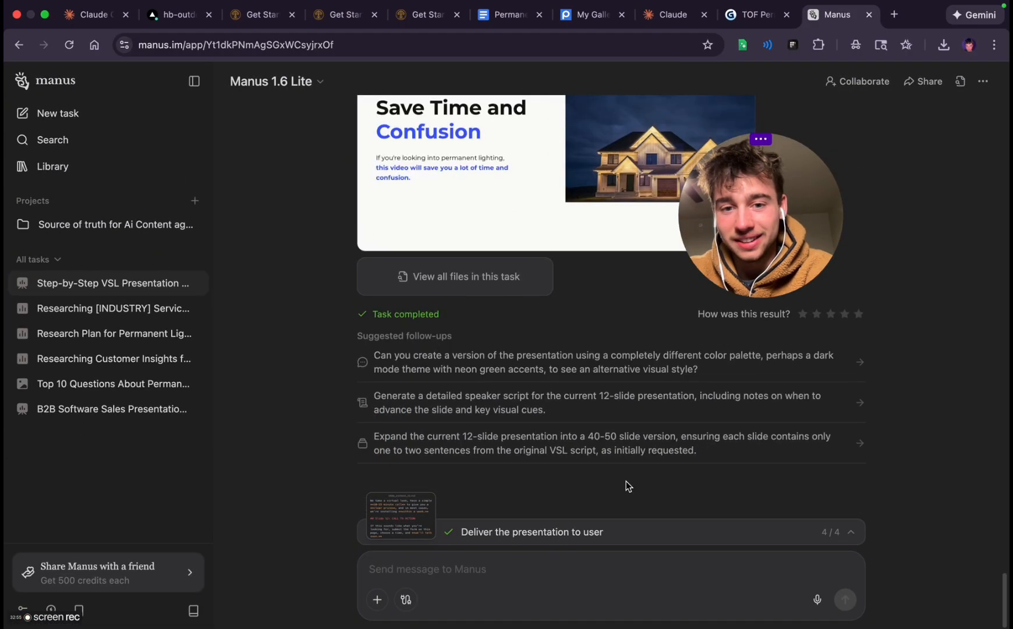
scroll(626, 482, "up", 5)
left_click(605, 355)
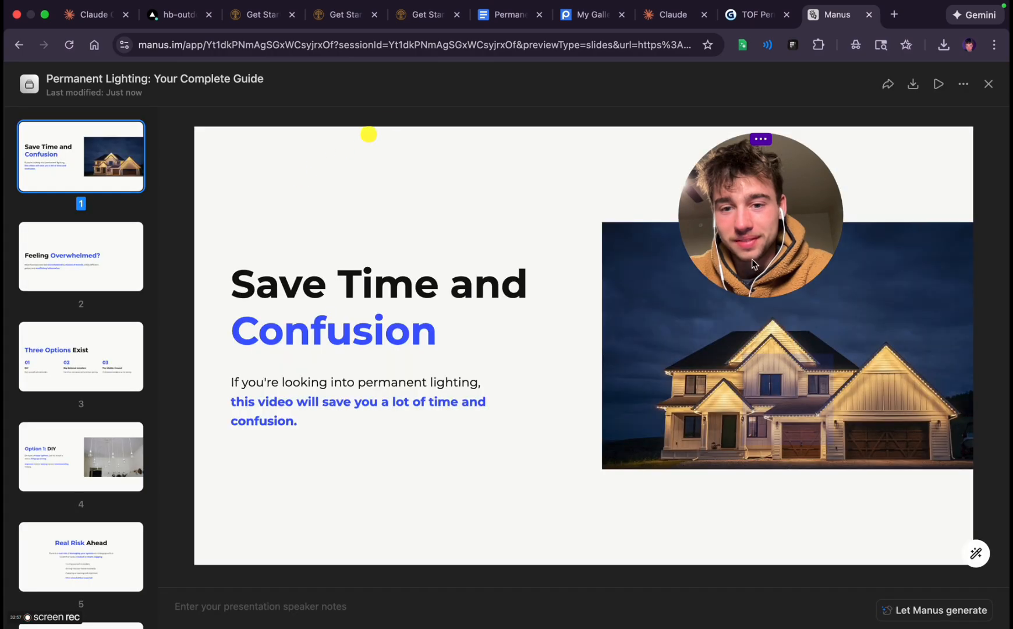
Shift the house photo on the "Save Time and Confusion" slide inward so it leaves a margin at the slide's right edge
left_click_drag(777, 236, 390, 227)
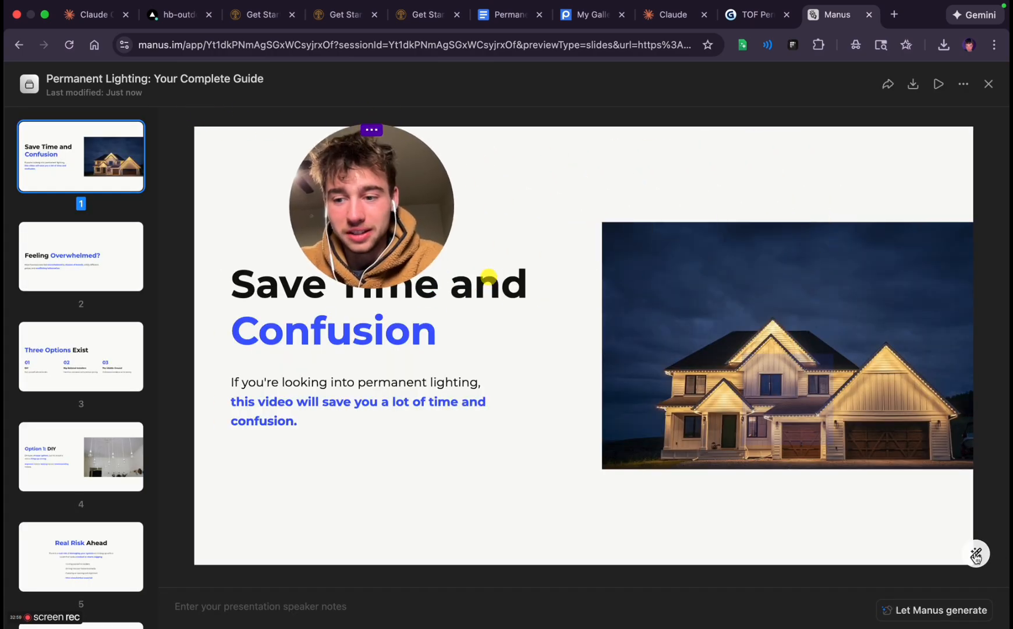
triple_click(393, 319)
left_click(723, 330)
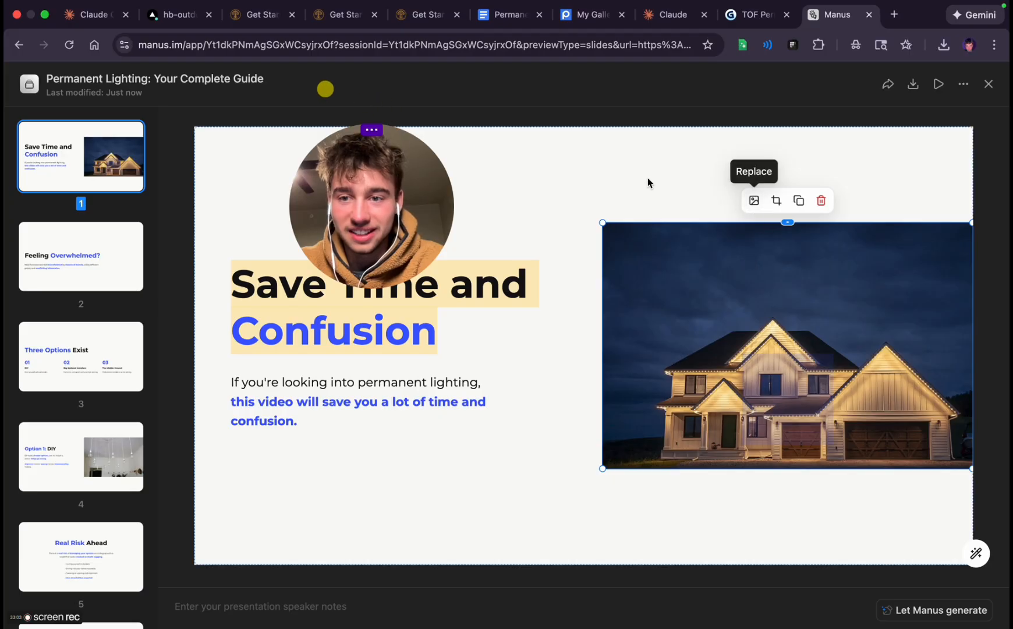
left_click(727, 298)
left_click_drag(765, 297, 731, 296)
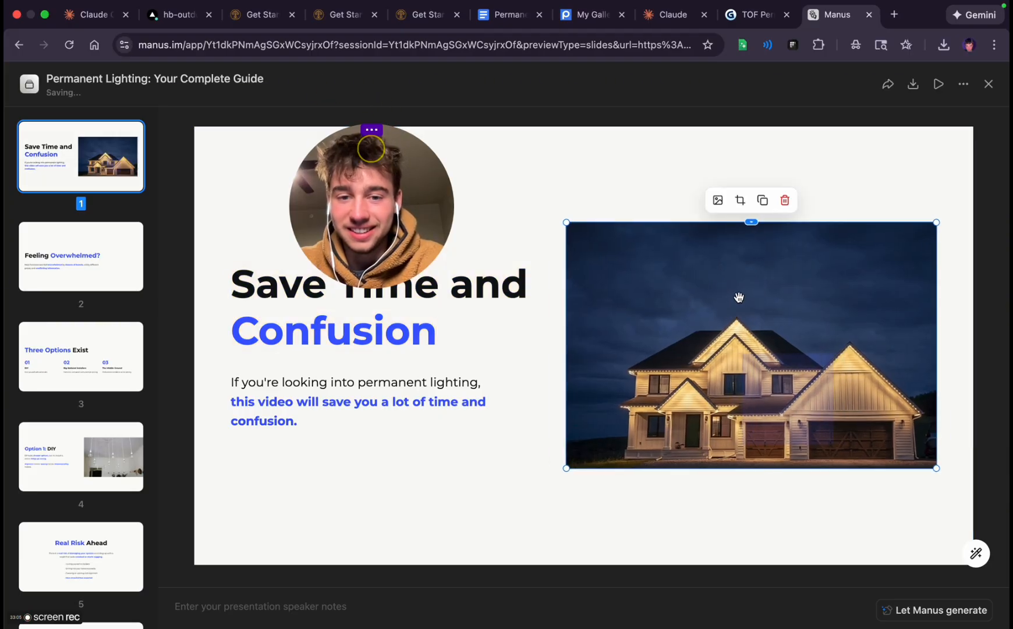
Go through slides 2 and 3, and shift the hanging-bulb photo on slide 4, "Option 1: DIY", inward from the slide's right edge
left_click(51, 252)
left_click(96, 388)
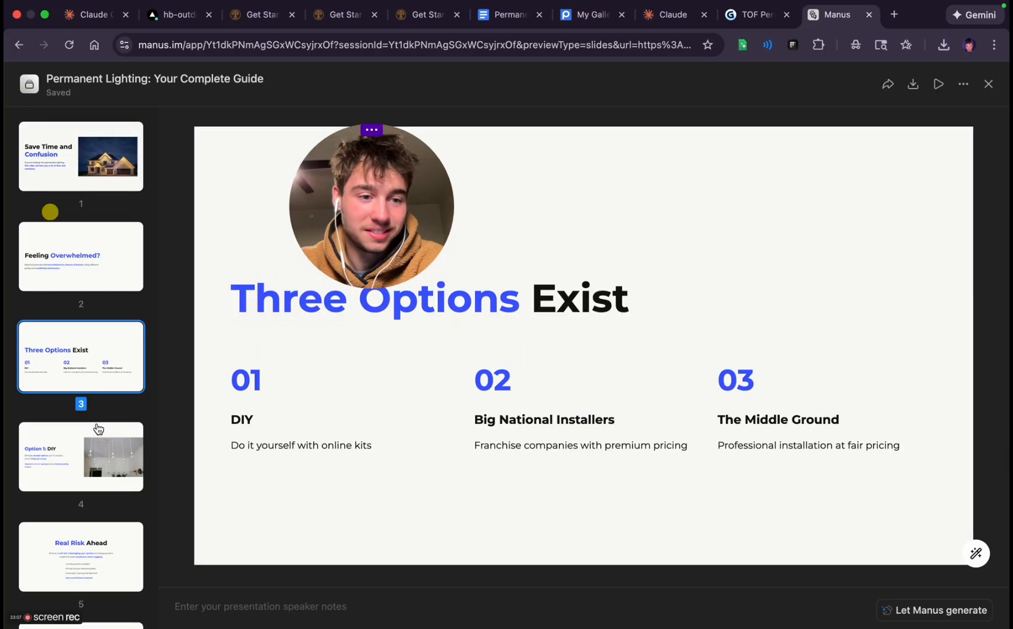
left_click(109, 277)
left_click(70, 403)
left_click(95, 493)
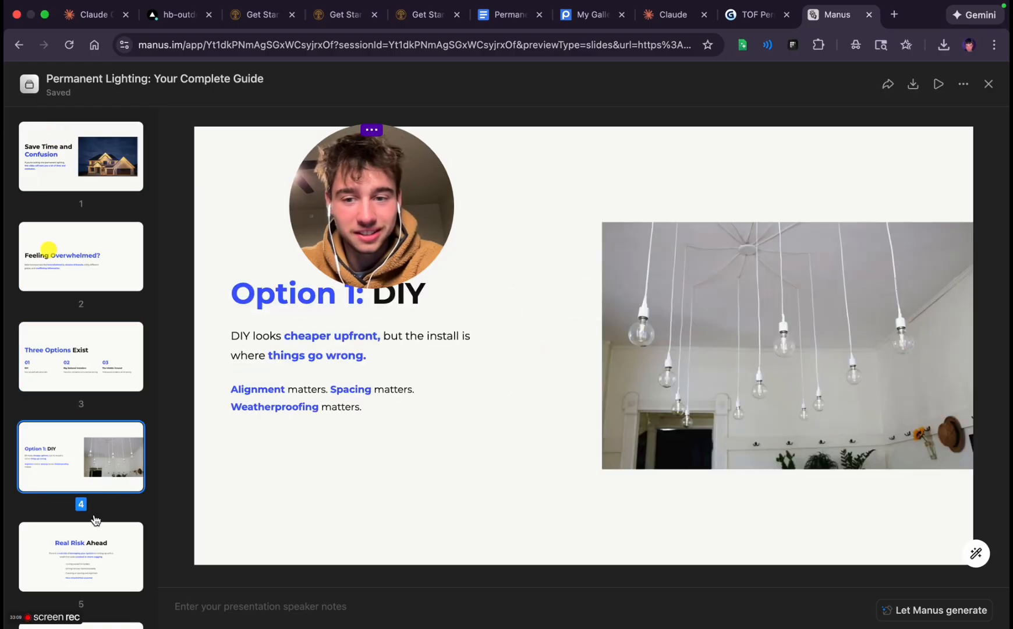
left_click(597, 353)
left_click(663, 344)
left_click_drag(710, 339, 678, 339)
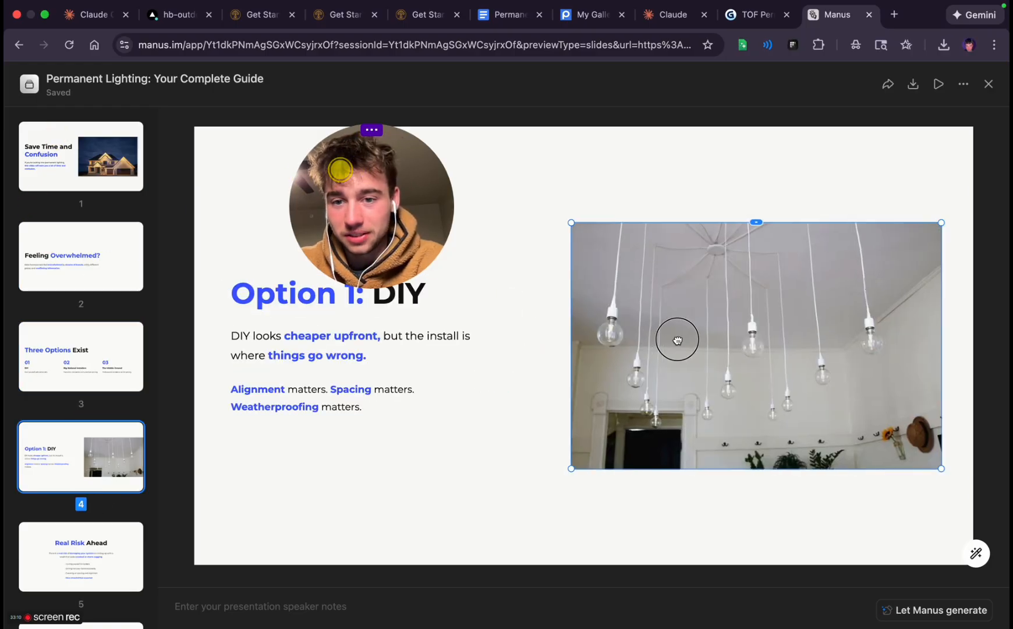
left_click(525, 453)
scroll(77, 502, "down", 10)
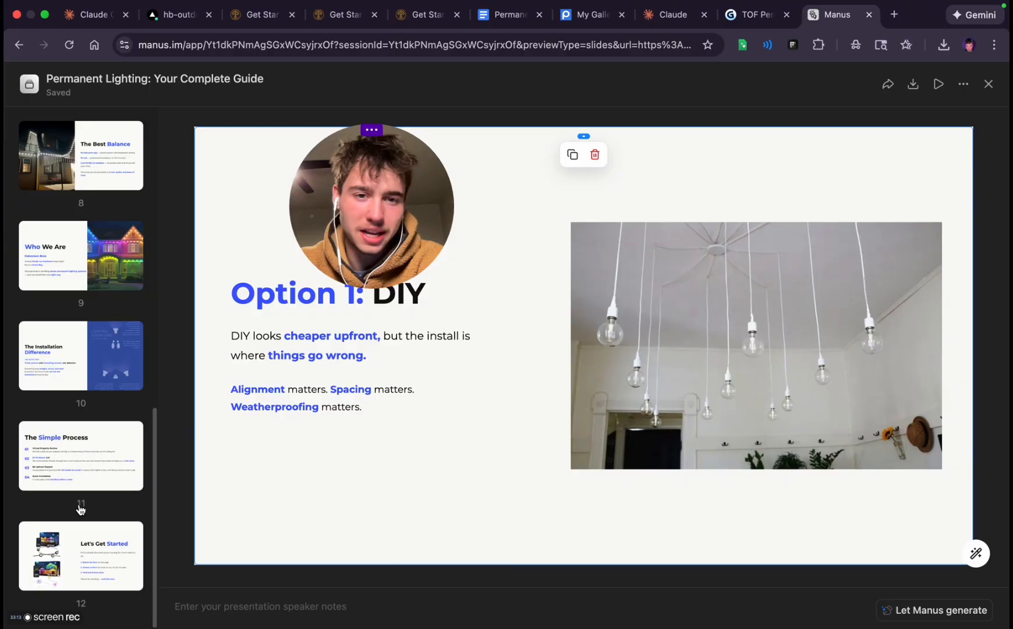
left_click(371, 133)
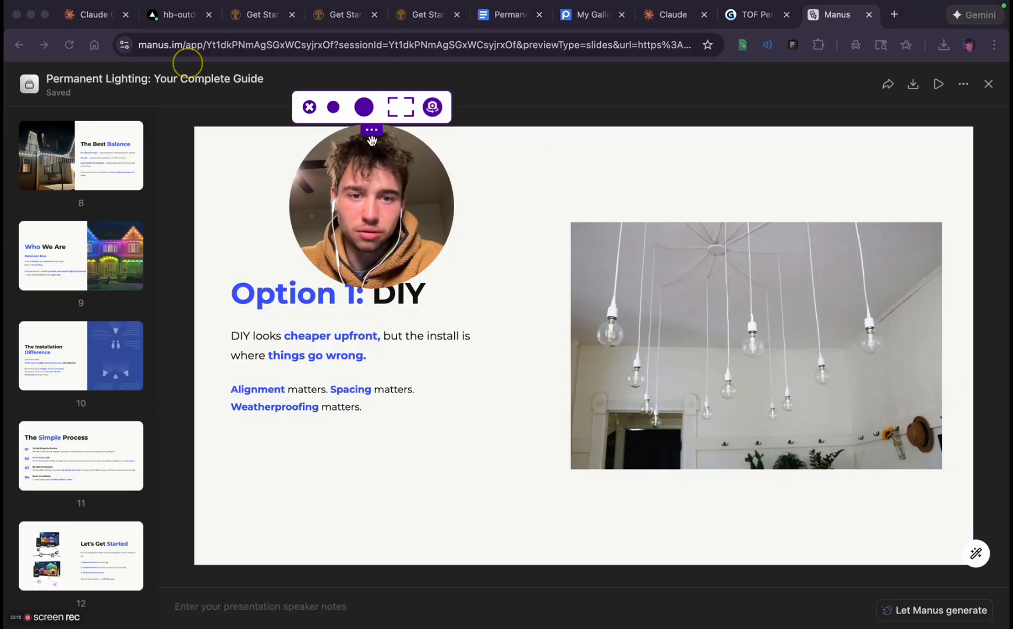
left_click(334, 107)
left_click_drag(345, 196, 590, 193)
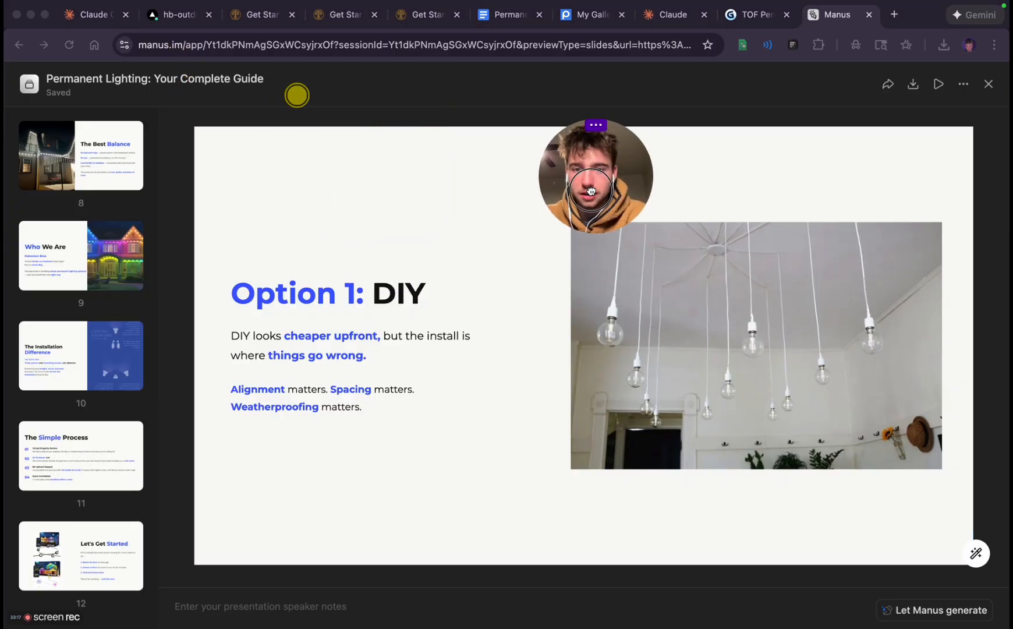
Review slides 8 to 12 at full size, from "The Best Balance" to "Let's Get Started"
left_click(47, 169)
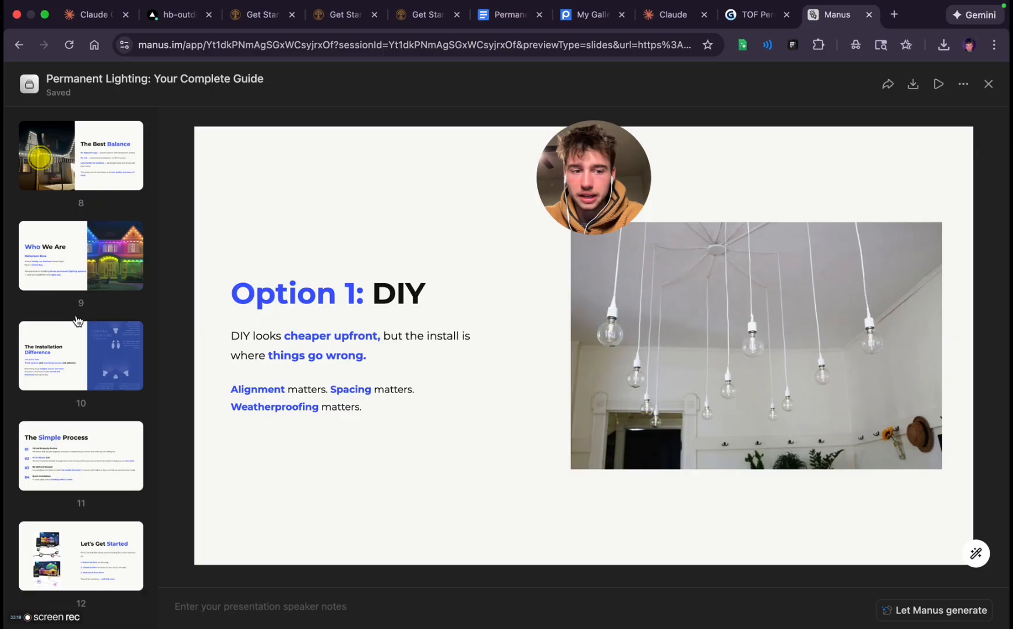
left_click(77, 321)
left_click(52, 219)
left_click(102, 434)
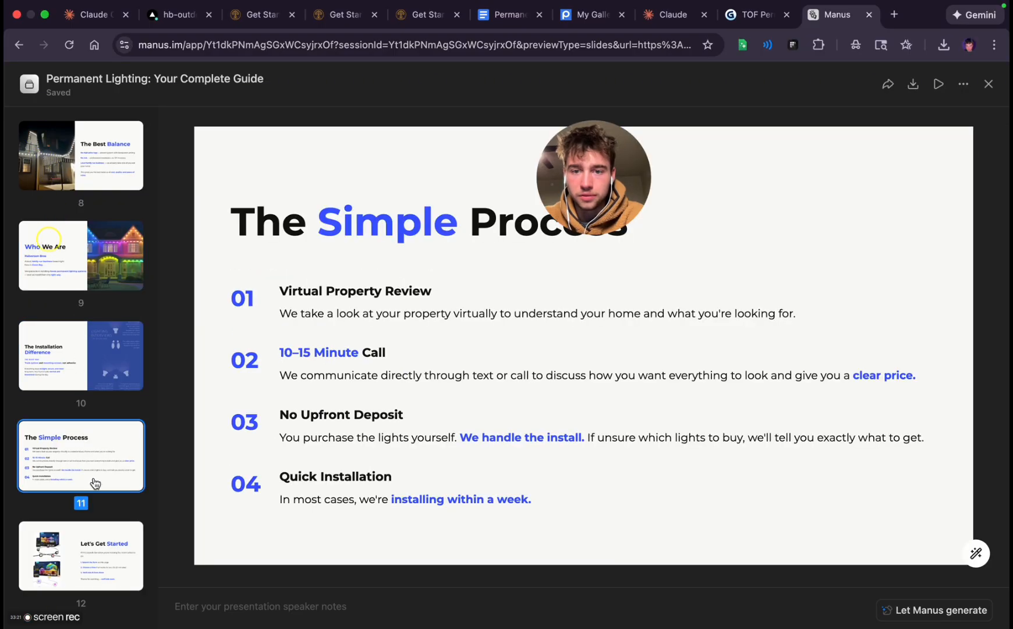
left_click_drag(606, 192, 819, 197)
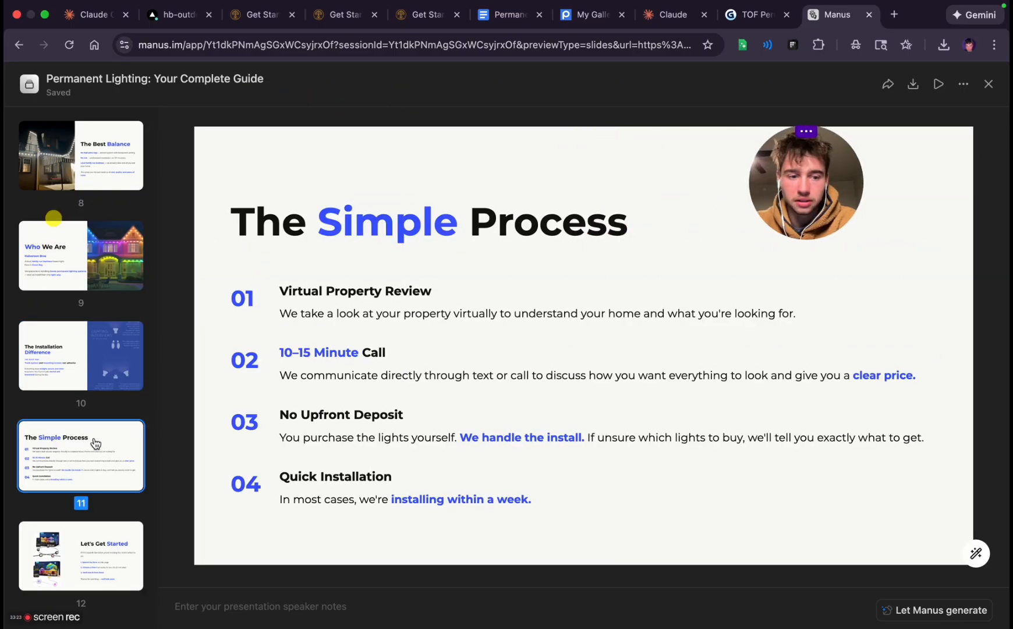
left_click(76, 542)
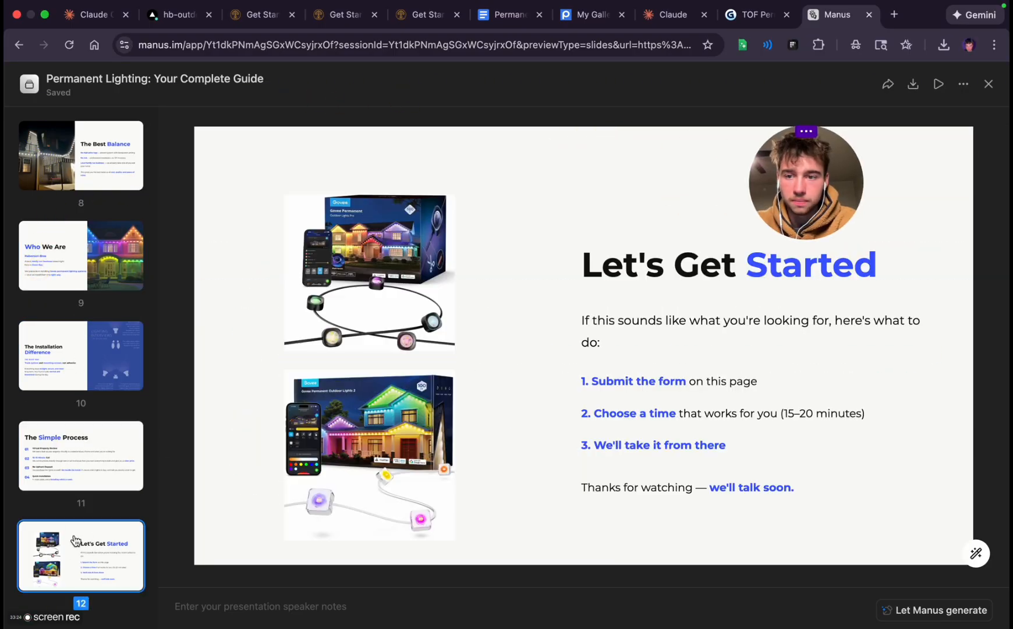
left_click(80, 485)
left_click(76, 401)
left_click(82, 283)
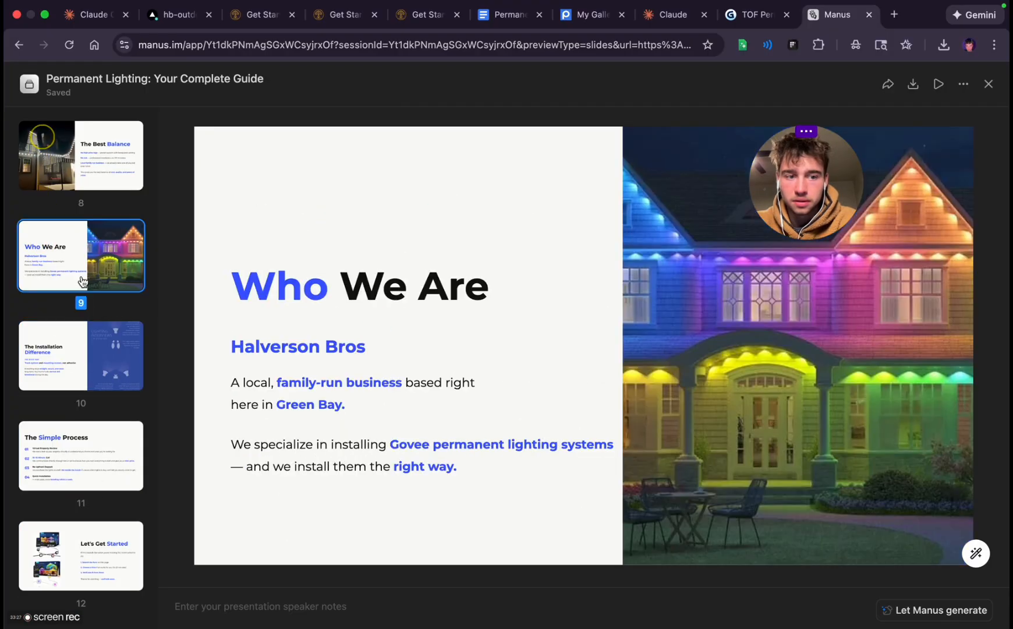
left_click(80, 194)
Review the earlier slides in reverse order, from "National Trade-offs" back to "Save Time and Confusion"
scroll(80, 245, "up", 2)
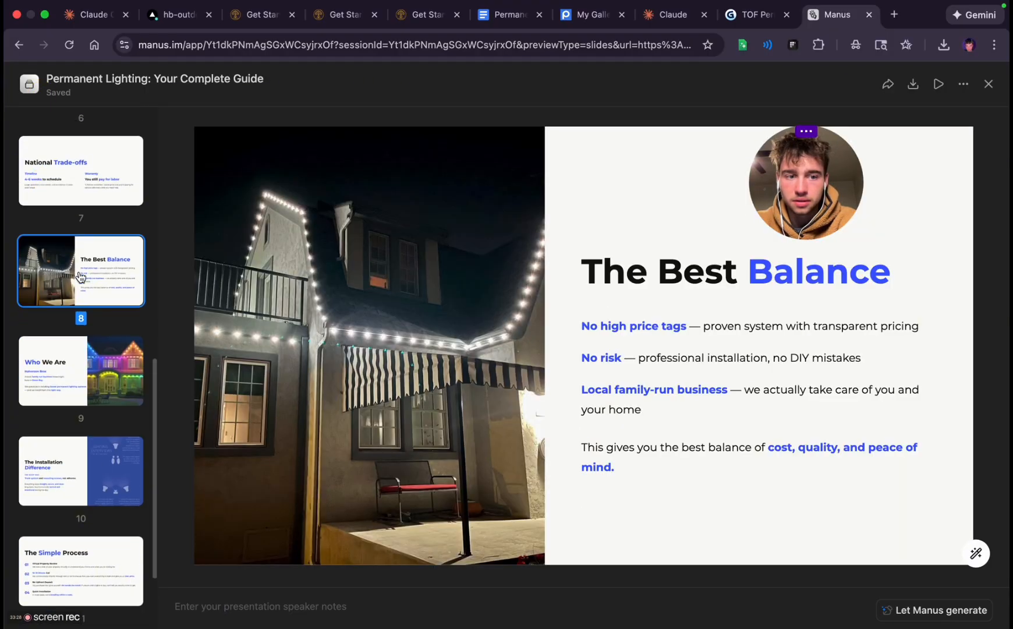
left_click(72, 188)
scroll(81, 233, "up", 2)
left_click(80, 215)
scroll(80, 233, "up", 2)
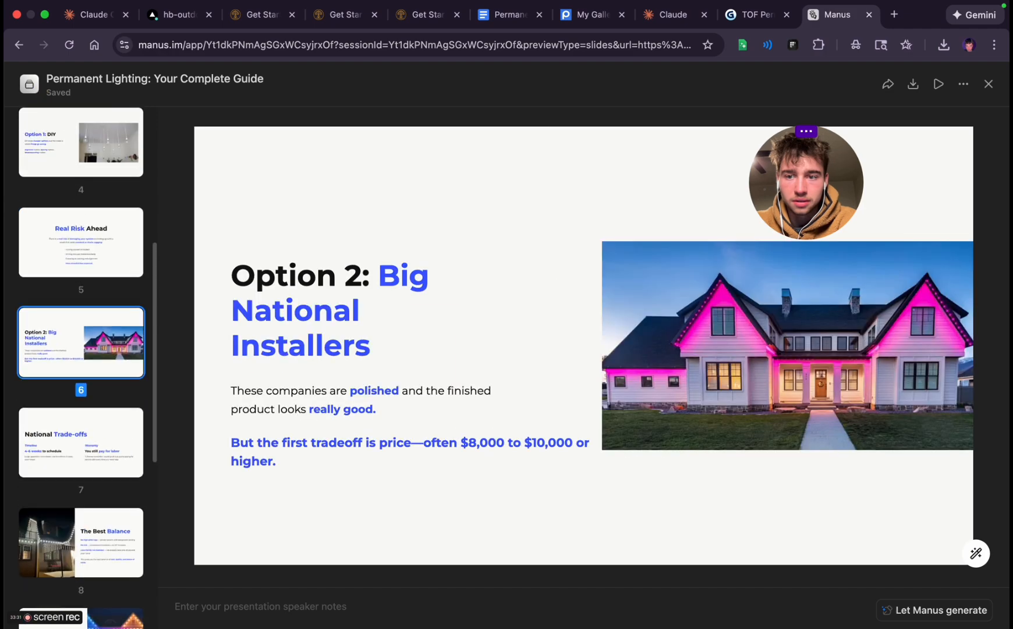
left_click(81, 233)
scroll(81, 233, "up", 2)
left_click(81, 215)
scroll(83, 198, "up", 2)
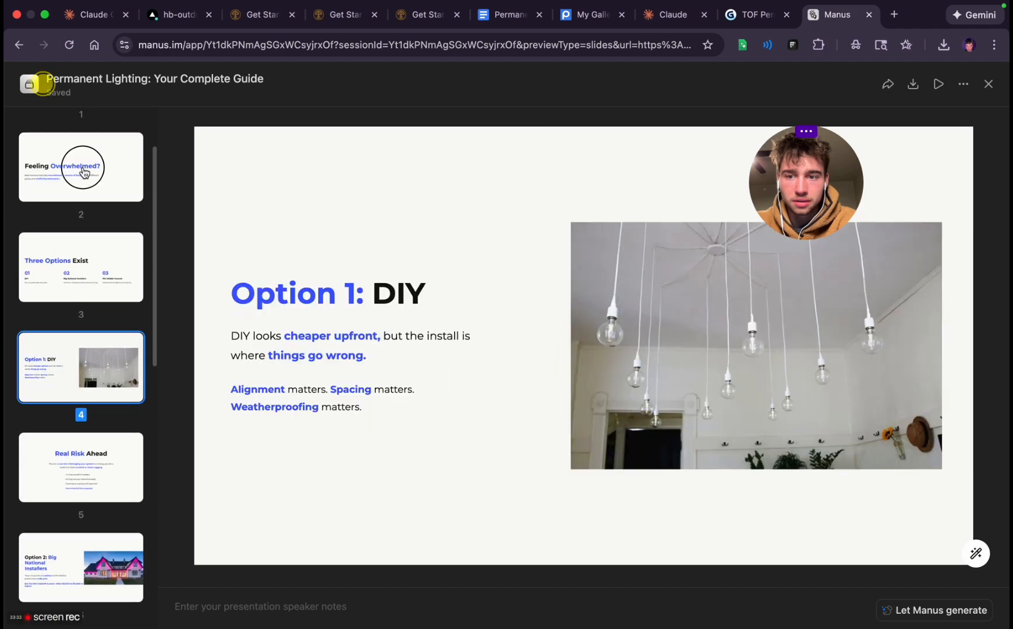
left_click(83, 172)
scroll(83, 170, "up", 2)
left_click(83, 156)
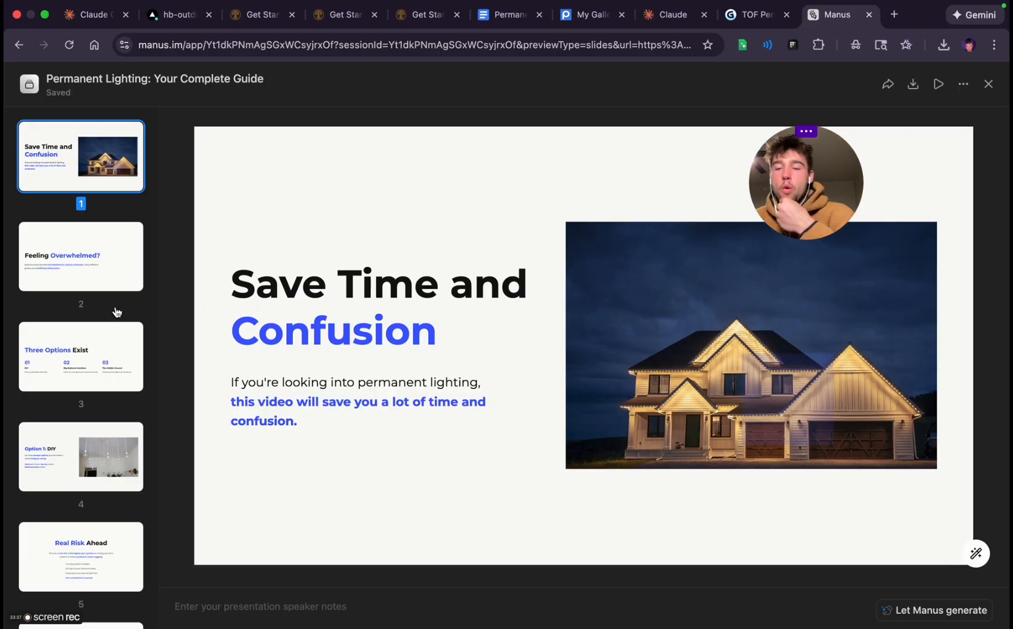
Open the presentation's download options for exporting the finished deck
left_click(922, 88)
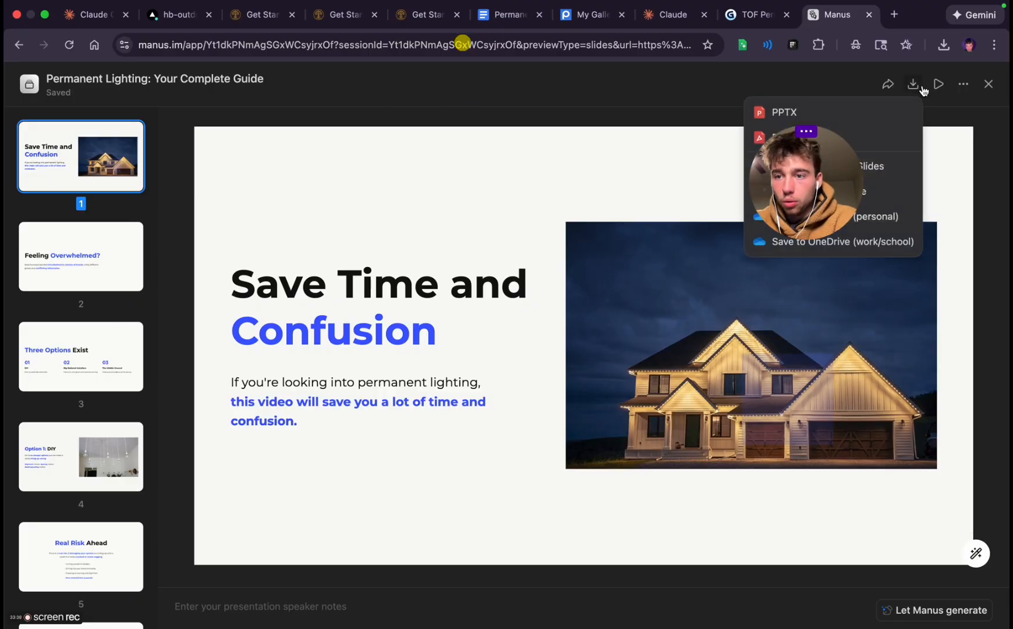
left_click(820, 186)
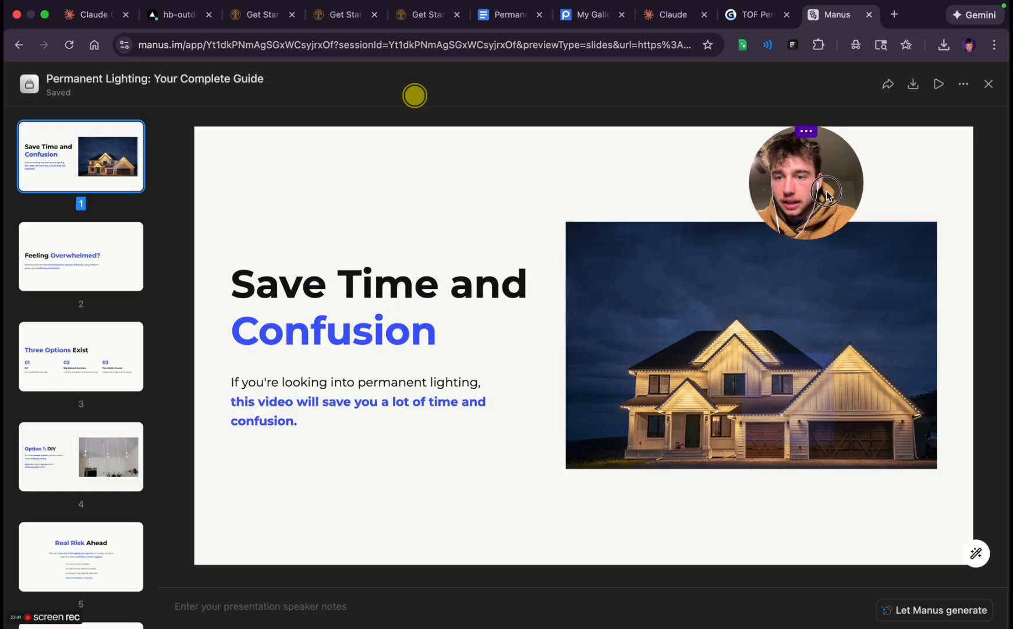
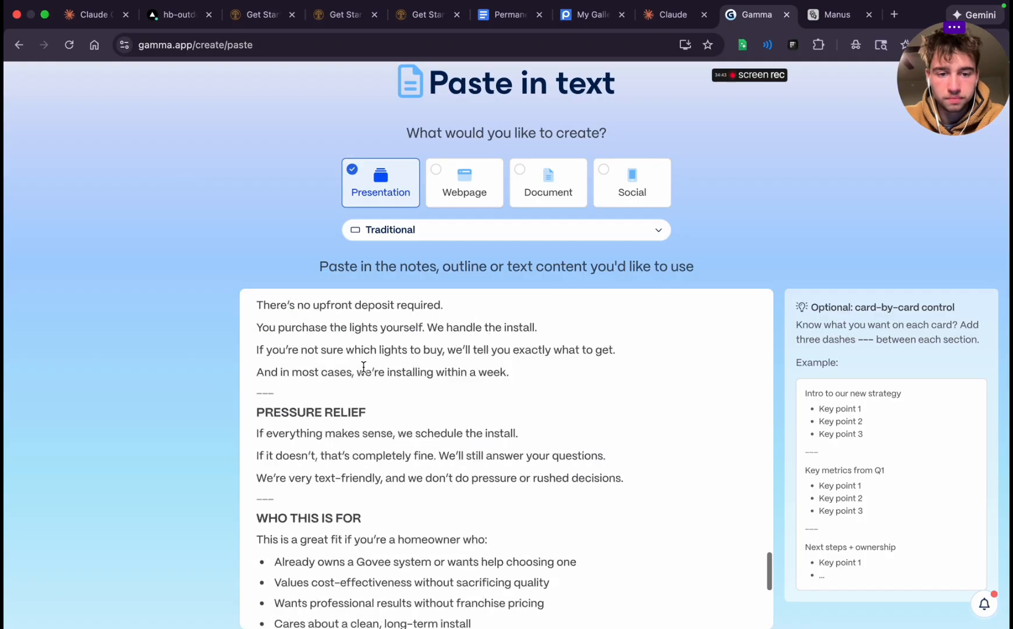
Delete the "HOOK" heading and its leftover empty line from the start of the pasted script
scroll(364, 367, "down", 5)
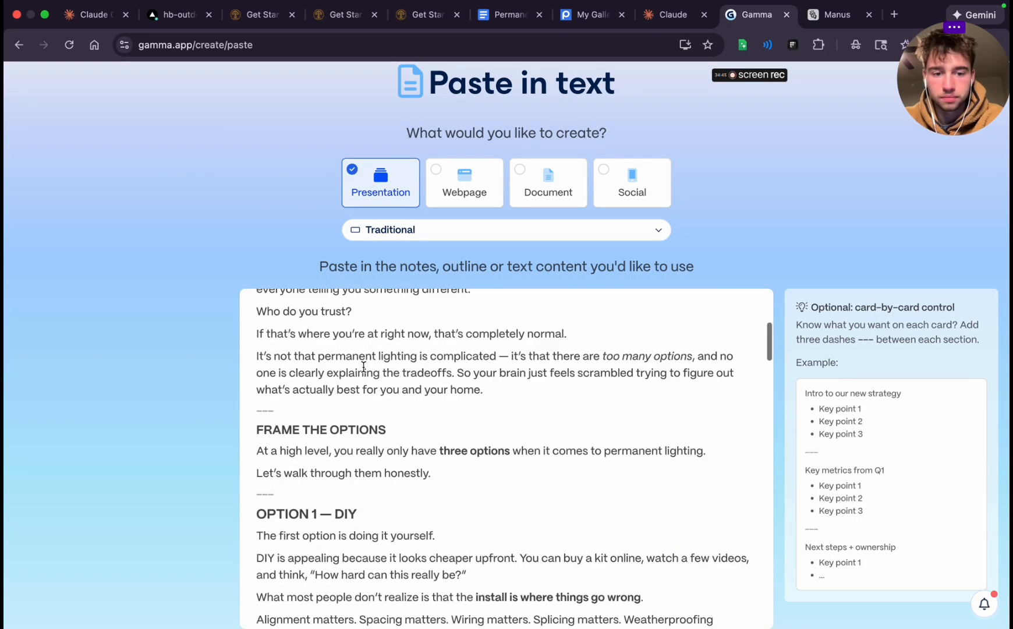
scroll(364, 367, "down", 20)
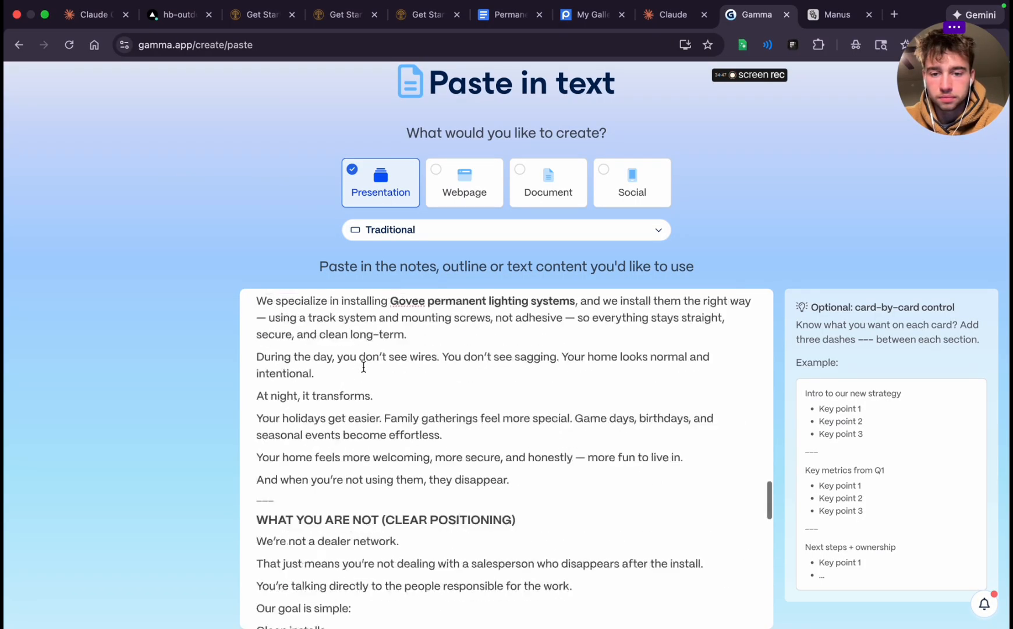
scroll(363, 367, "up", 5)
scroll(363, 367, "up", 15)
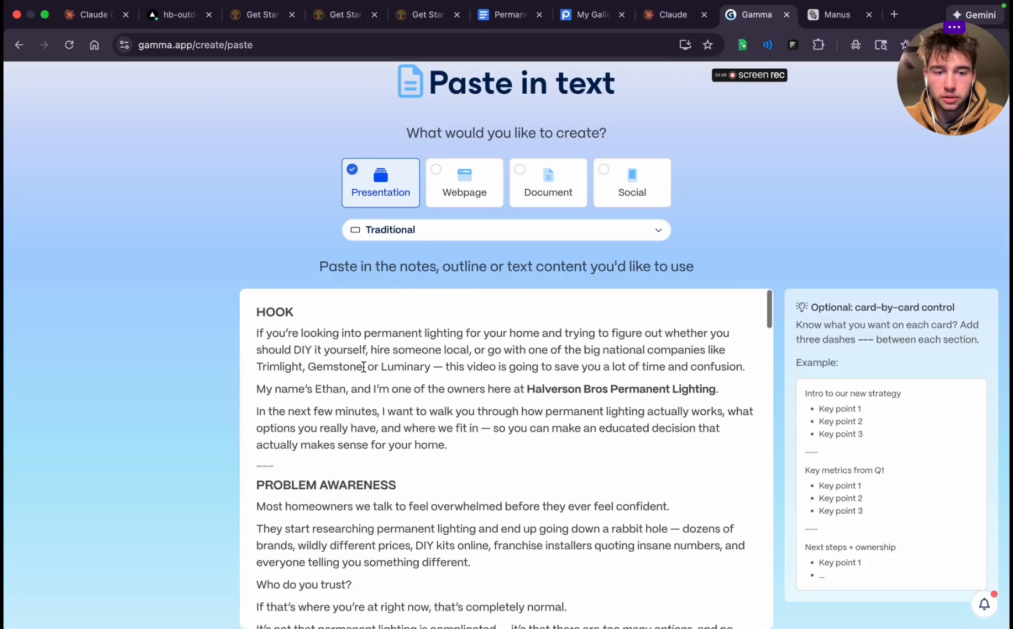
double_click(276, 311)
key("BackSpace")
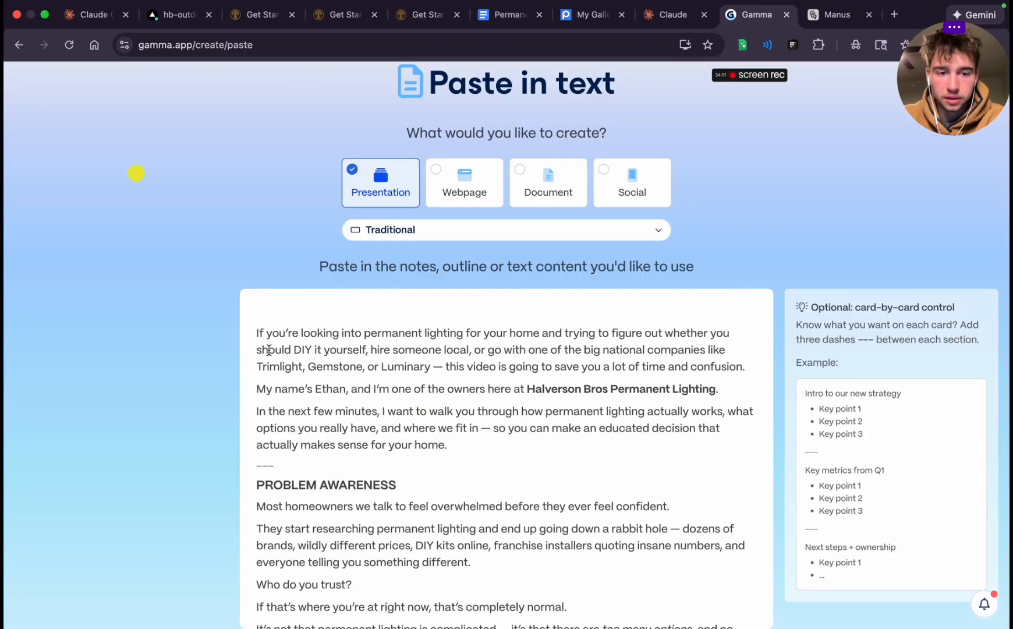
left_click(254, 330)
key("BackSpace")
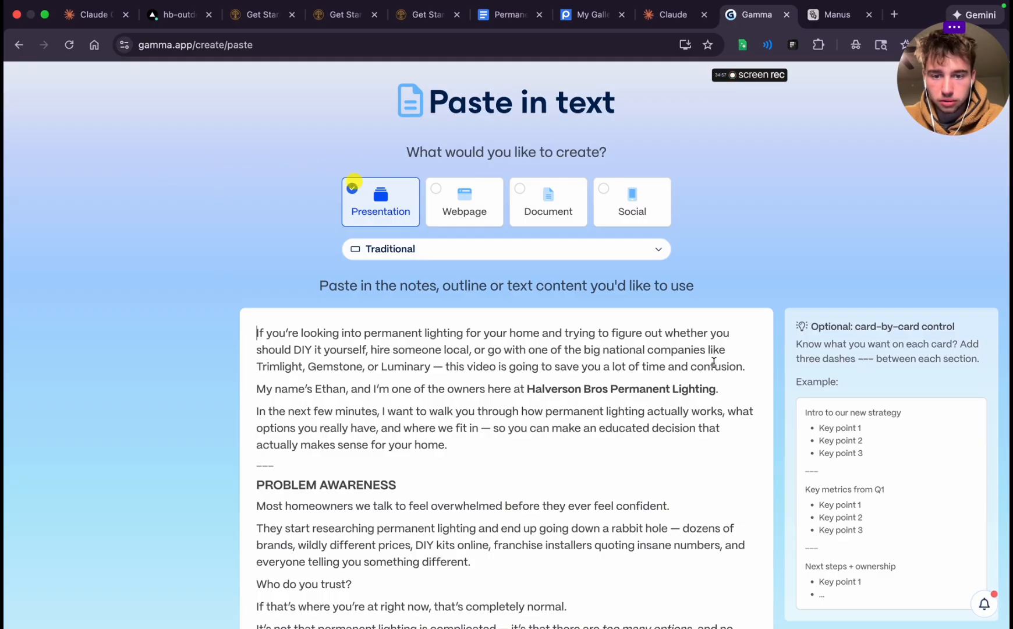
Insert "---" card breaks after the opening paragraph and after the sentence introducing the owner of Halverson Bros Permanent Lighting
left_click(757, 363)
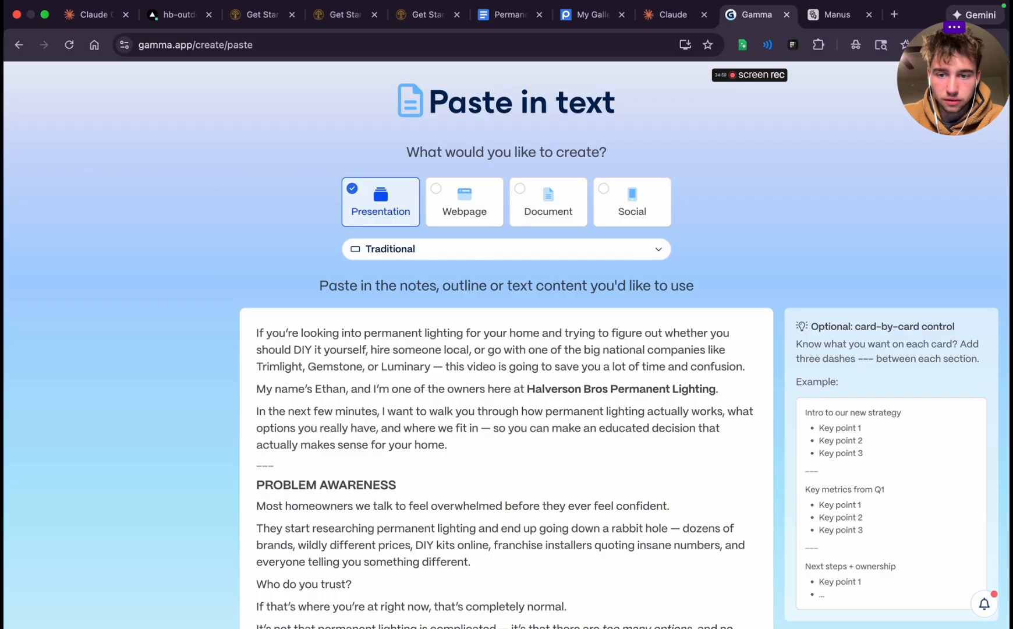
key("Return")
type("---")
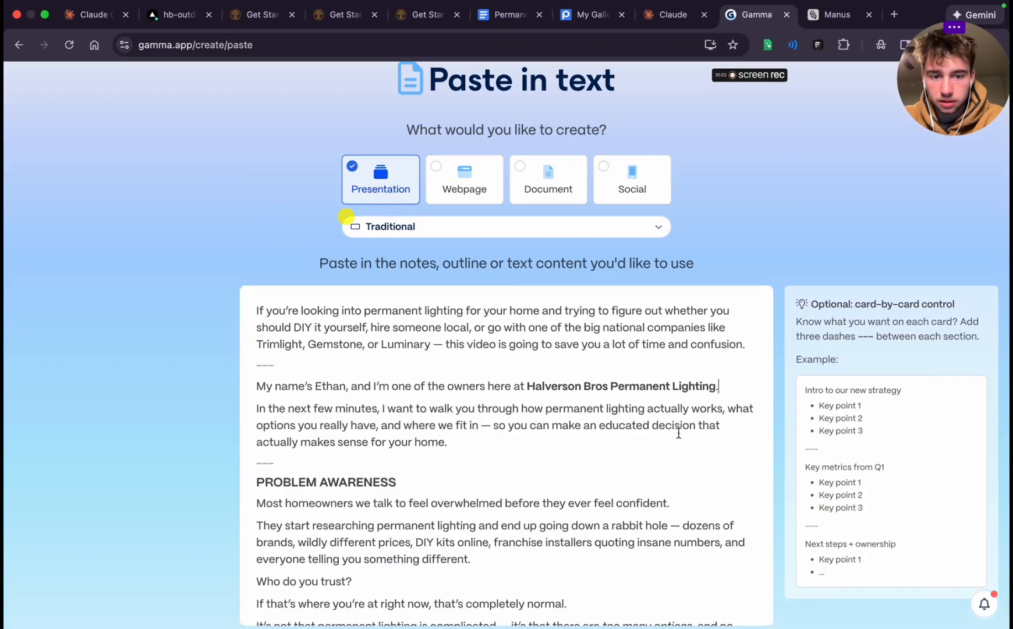
key("Return")
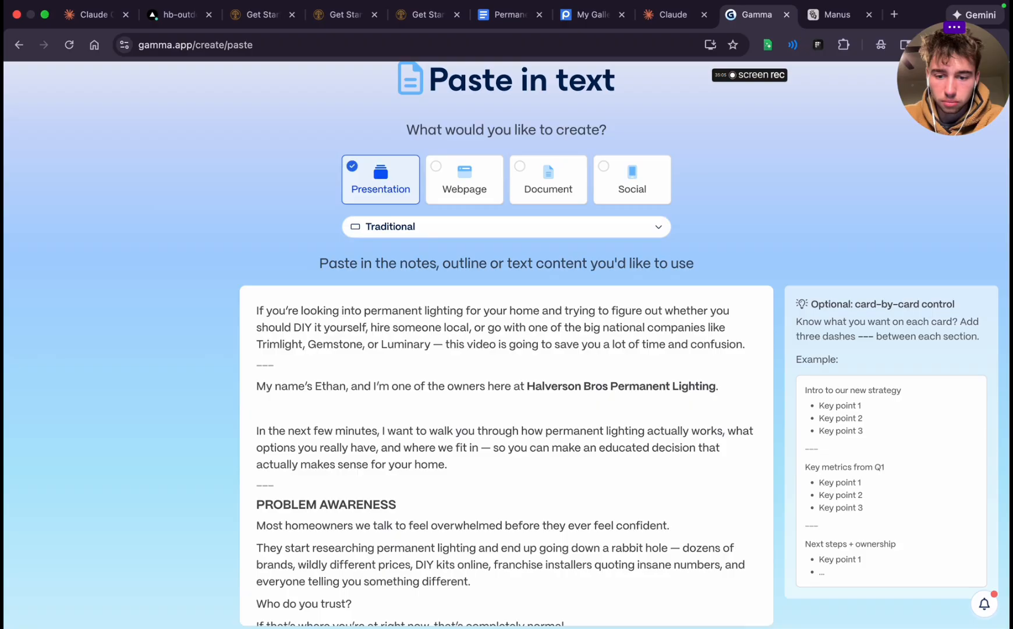
type("---")
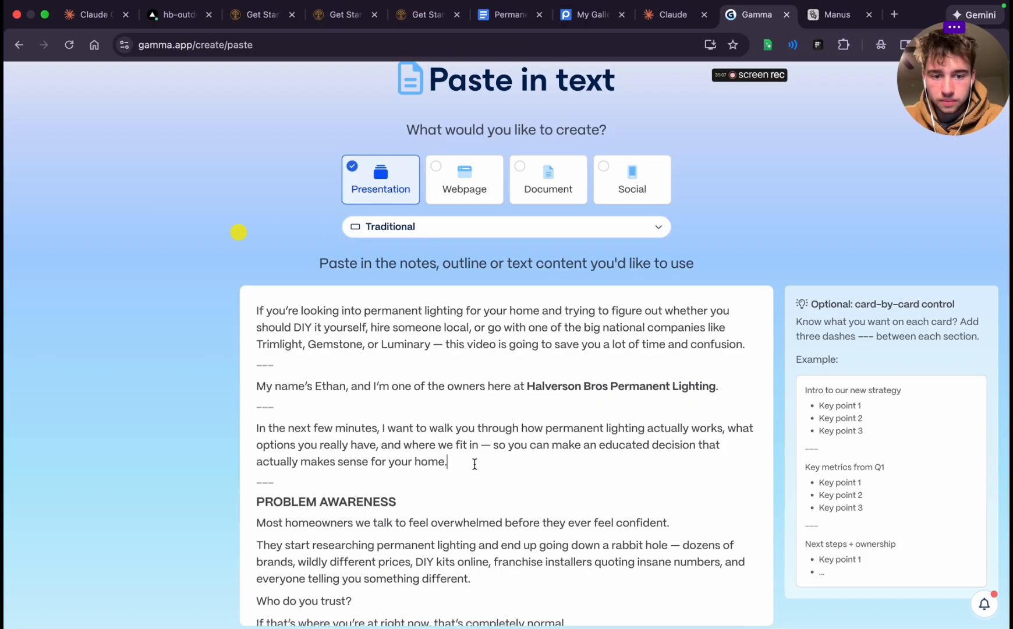
Delete the "PROBLEM AWARENESS" heading and its empty line from the script
scroll(474, 464, "down", 3)
triple_click(368, 411)
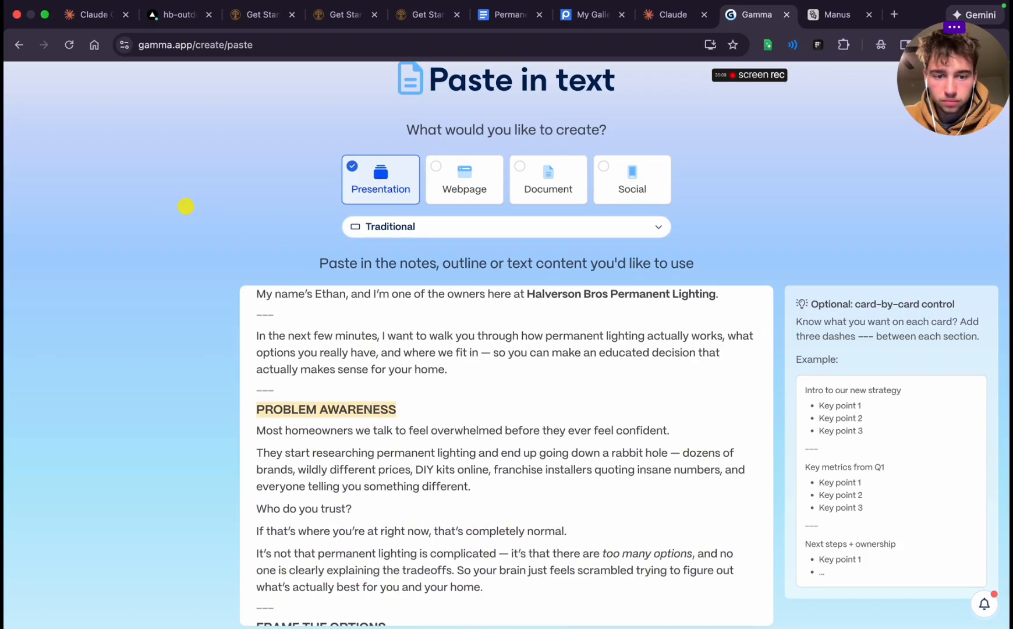
key("BackSpace")
key("BackSpace")
left_click(449, 415)
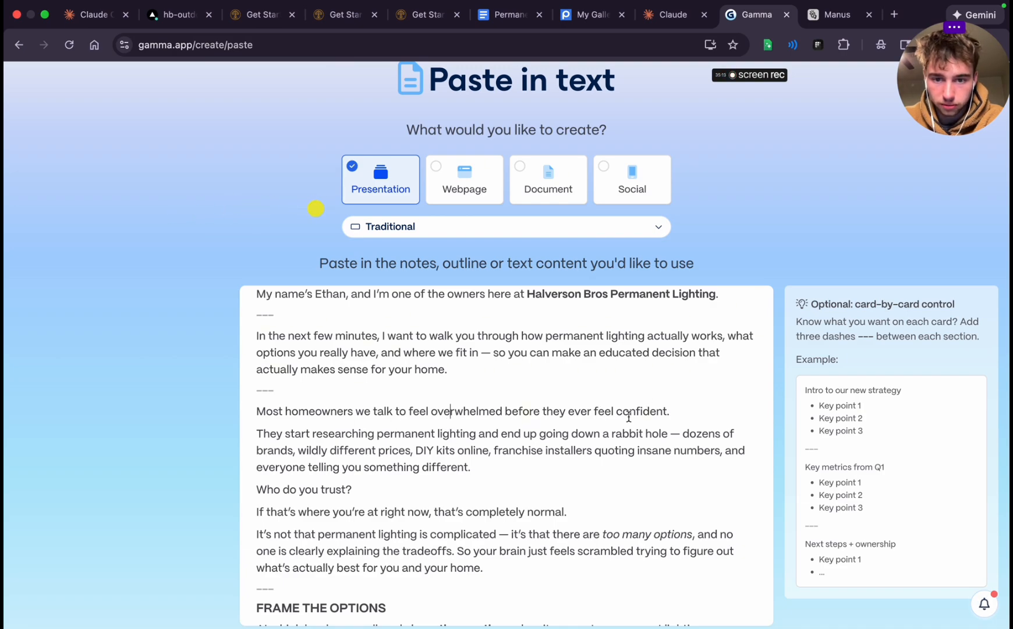
Insert "---" card breaks after "before they ever feel confident." and after "everyone telling you something different."
left_click(688, 411)
key("Return")
type("---")
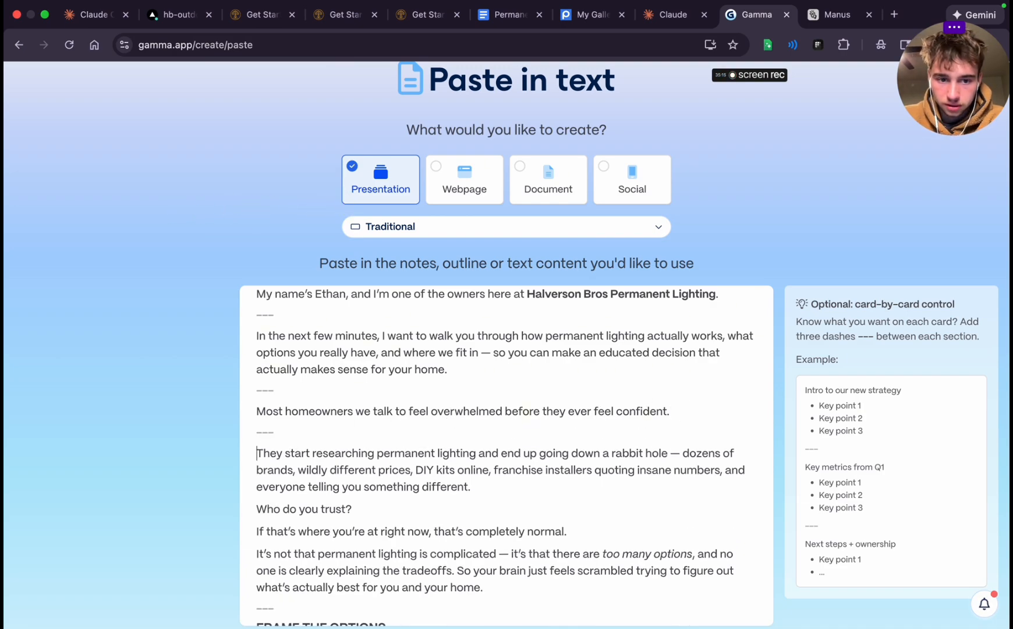
scroll(558, 412, "up", 2)
scroll(558, 412, "down", 3)
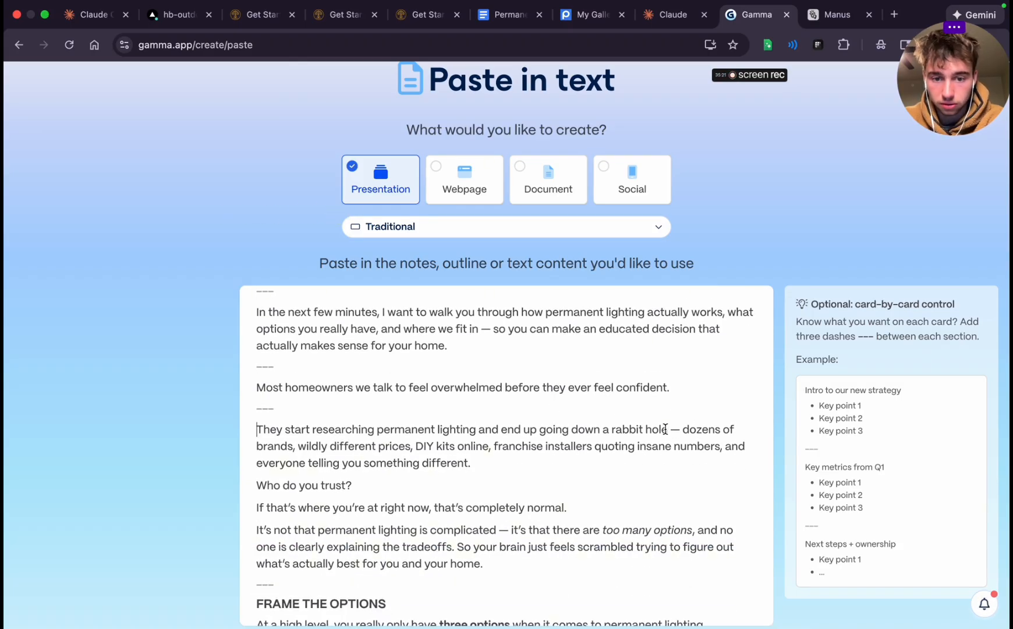
left_click(511, 460)
key("Return")
type("---")
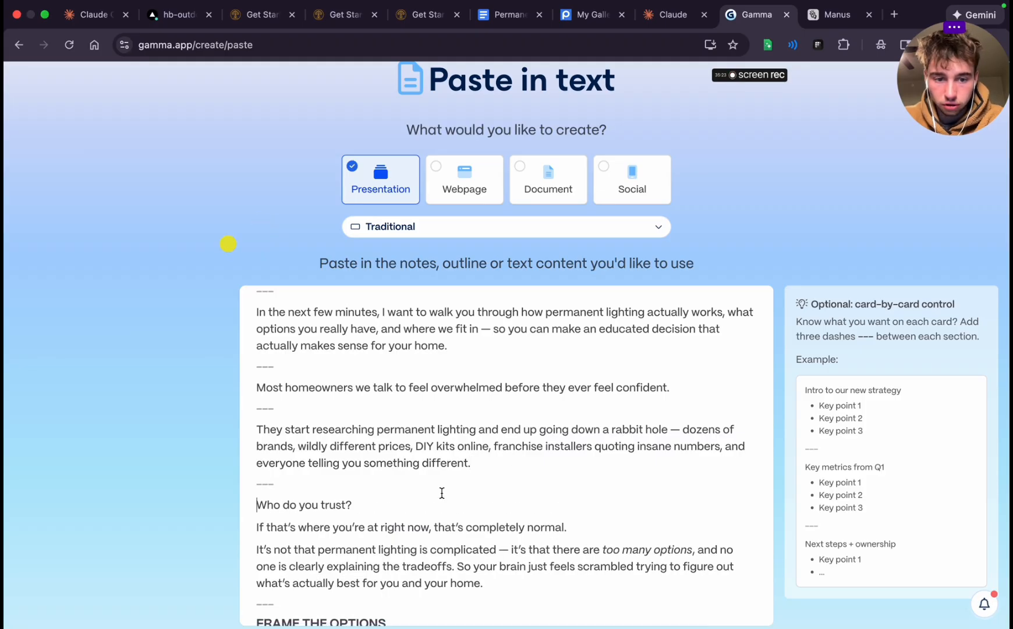
Insert "---" card breaks after "Who do you trust?" and after "that's completely normal."
left_click(402, 504)
key("Return")
type("---")
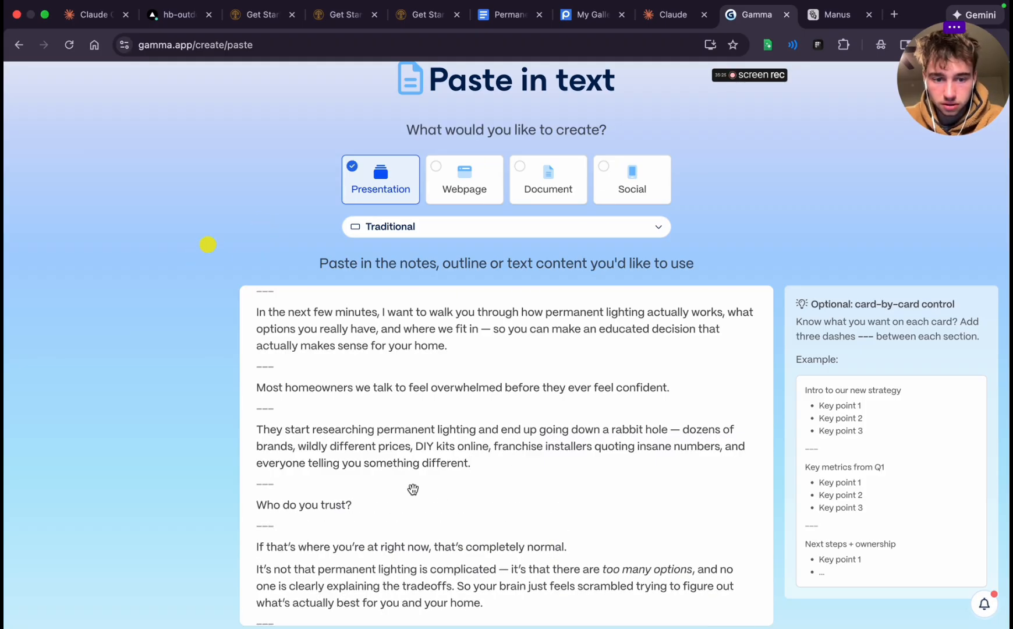
scroll(415, 487, "down", 3)
left_click(576, 452)
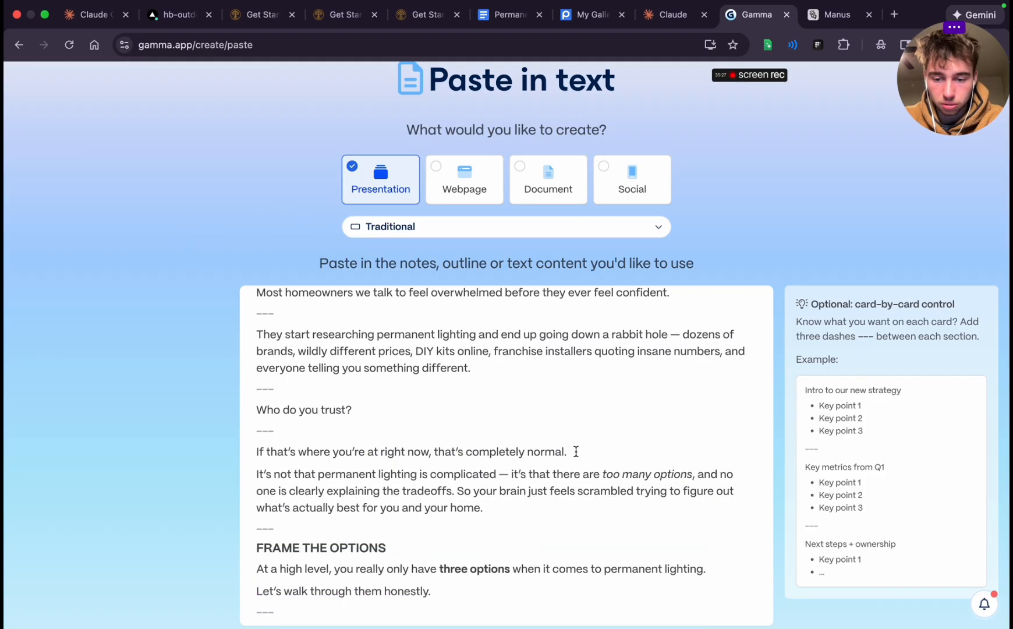
key("Return")
type("---")
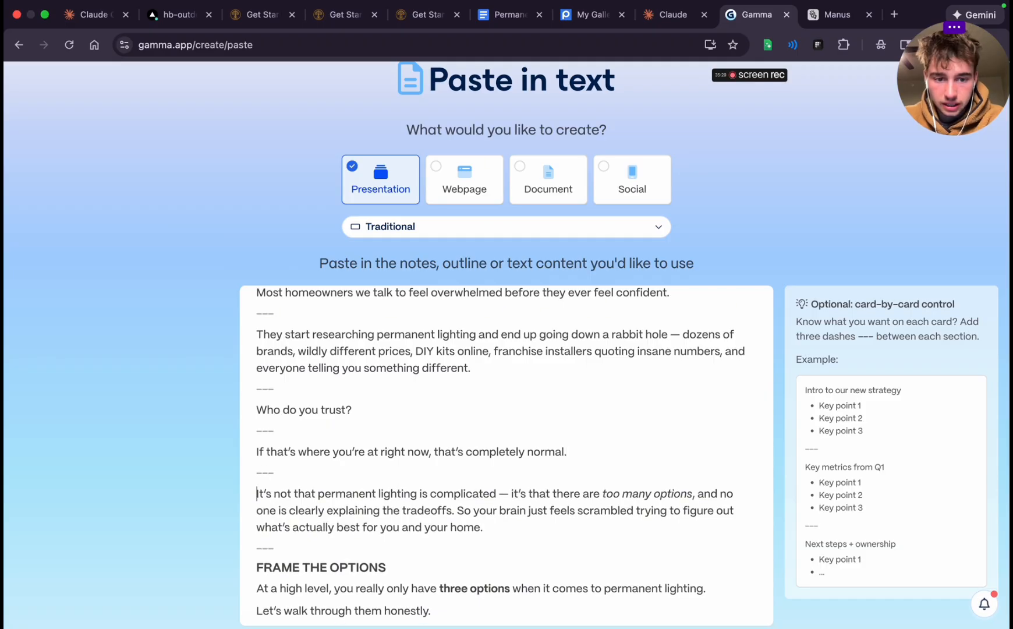
Delete the "FRAME THE OPTIONS" heading and its empty line from the script
scroll(571, 493, "down", 3)
scroll(572, 493, "down", 1)
left_click(434, 471)
scroll(435, 471, "down", 2)
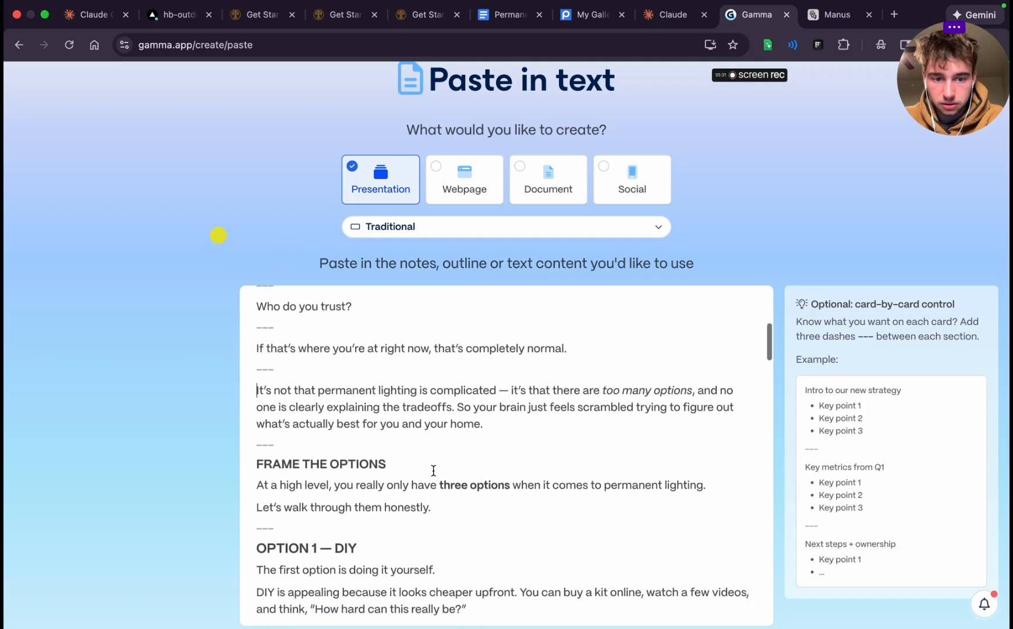
double_click(350, 417)
triple_click(350, 416)
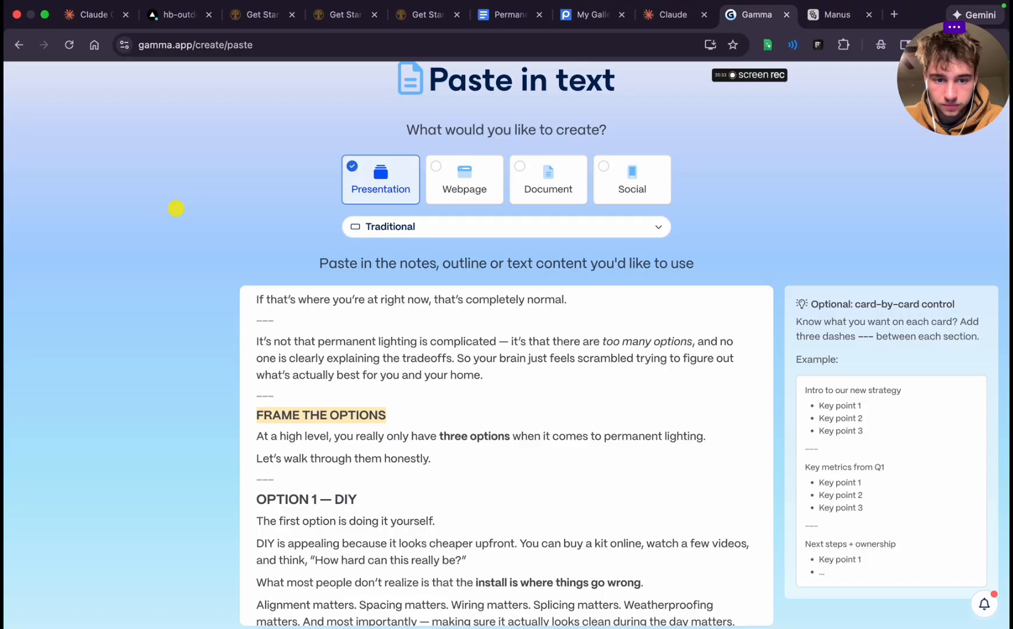
key("BackSpace")
key("BackSpace")
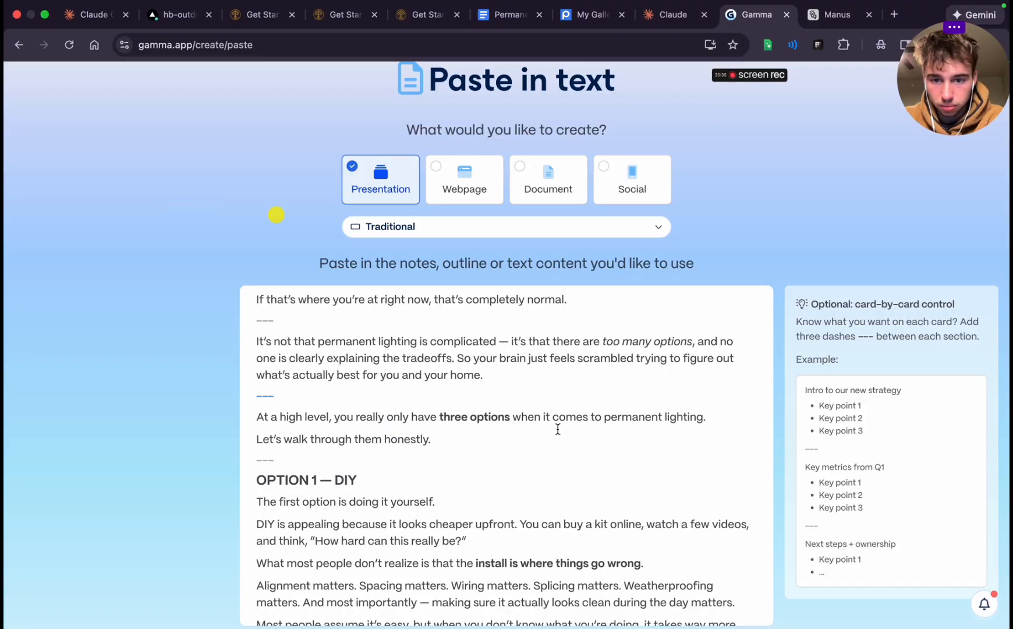
Insert a "---" card break after "The first option is doing it yourself." in the "OPTION 1 — DIY" section
scroll(473, 466, "down", 2)
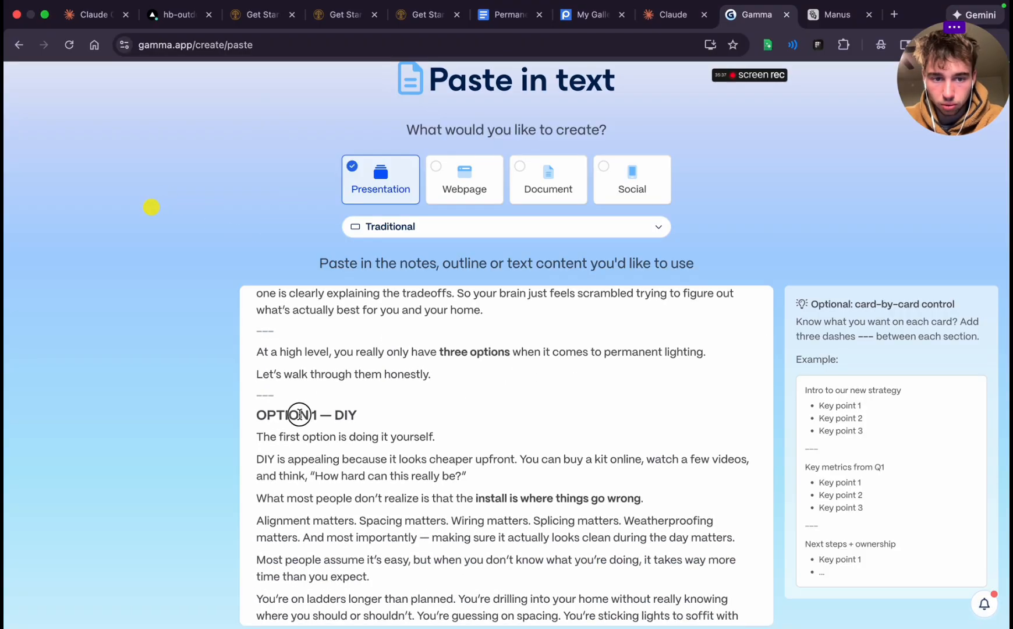
triple_click(296, 414)
left_click(371, 414)
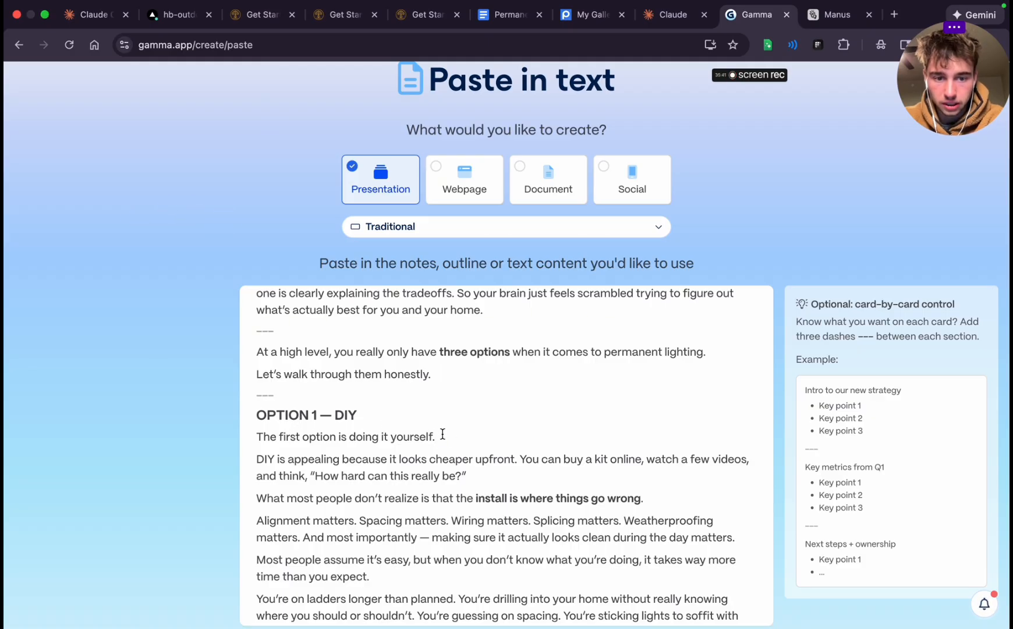
key("Return")
type("---")
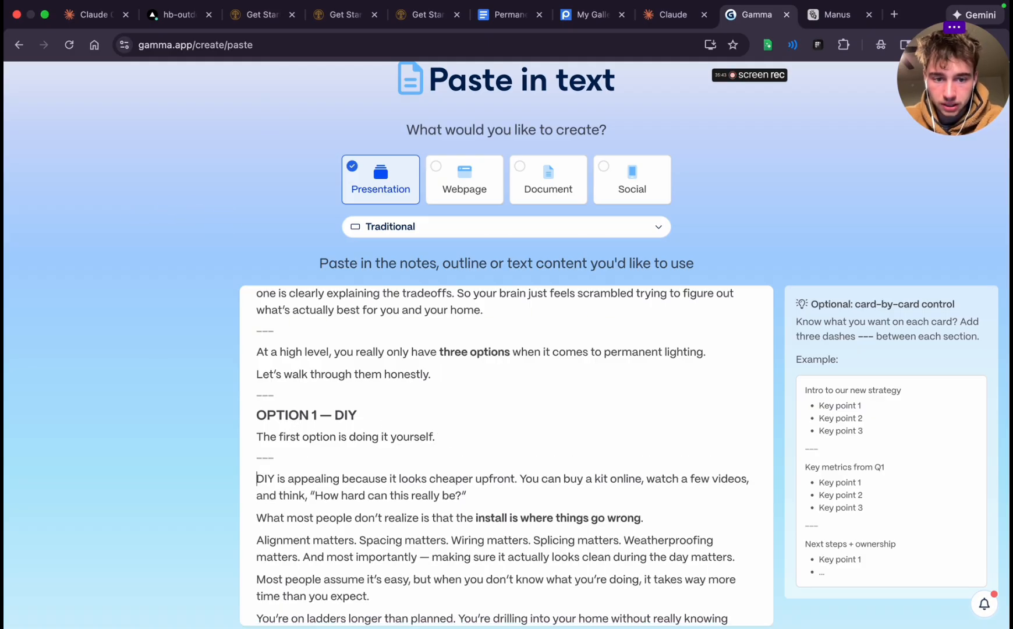
Insert "---" card breaks after "install is where things go wrong." and after "making sure it actually looks clean during the day matters."
scroll(520, 475, "down", 3)
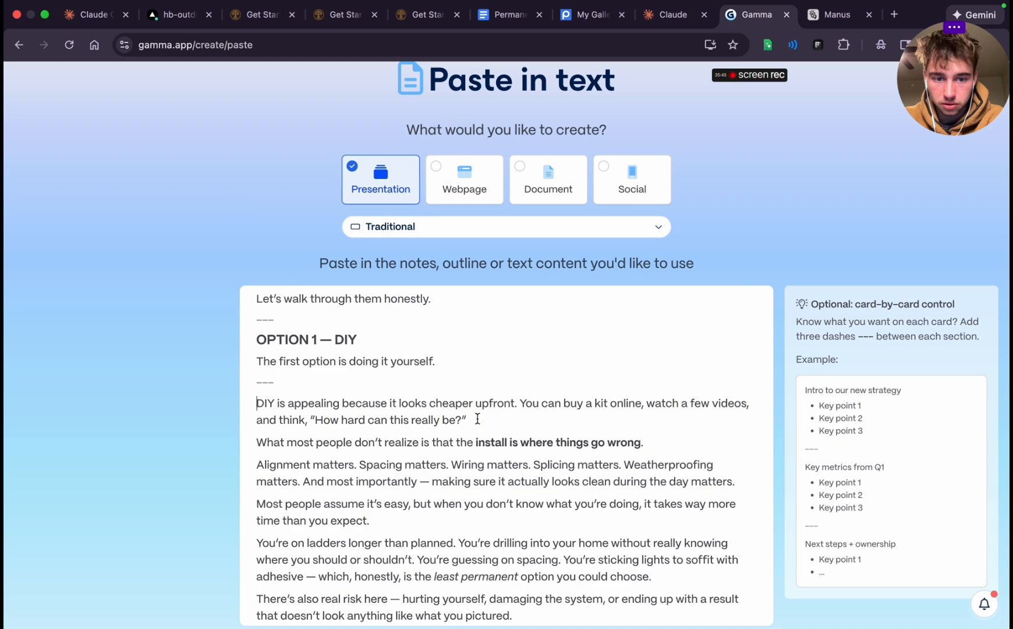
scroll(478, 418, "down", 1)
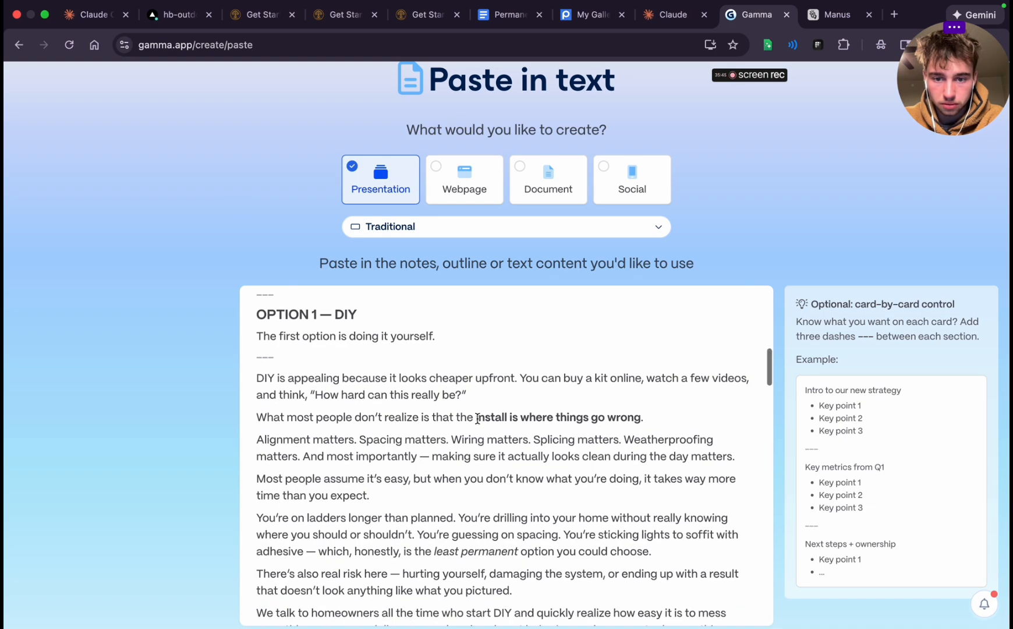
left_click(657, 415)
key("Return")
type("---")
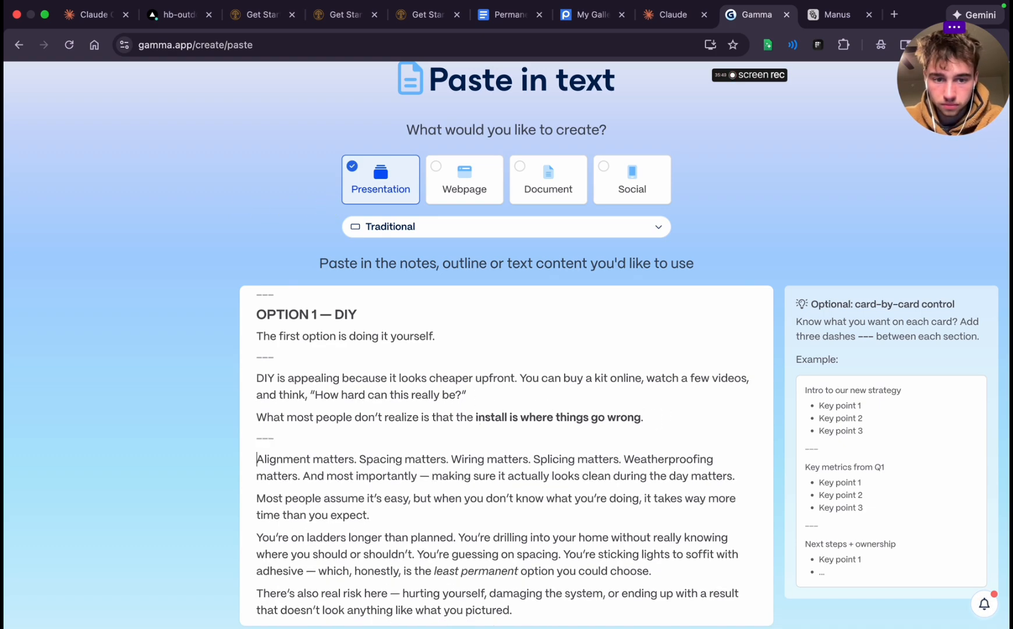
left_click(738, 476)
key("Return")
type("--")
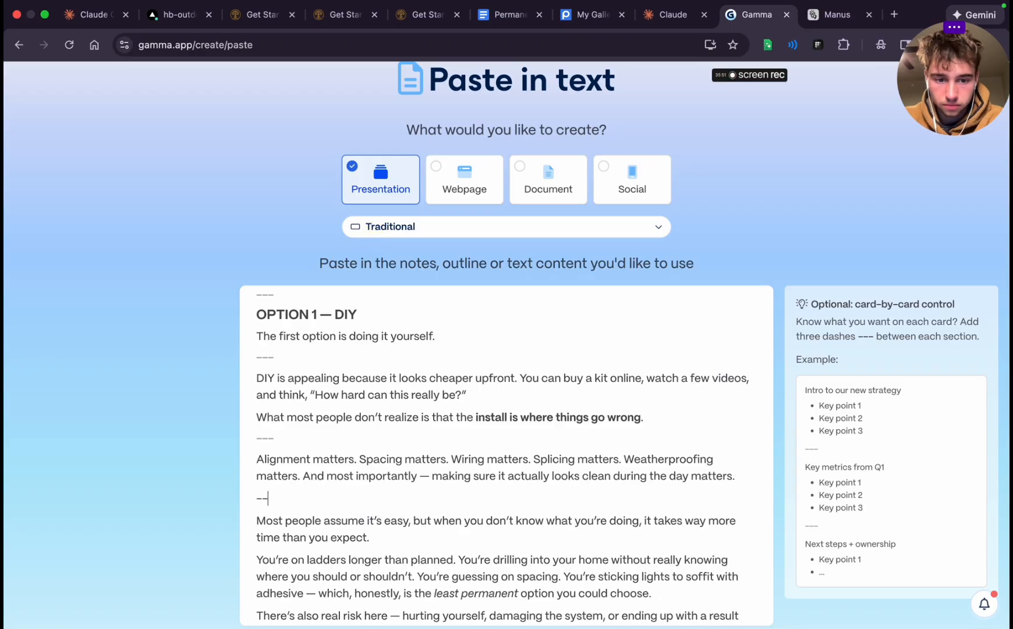
type("-")
Insert "---" card breaks after "way more time than you expect." and after "the least permanent option you could choose."
scroll(542, 542, "down", 5)
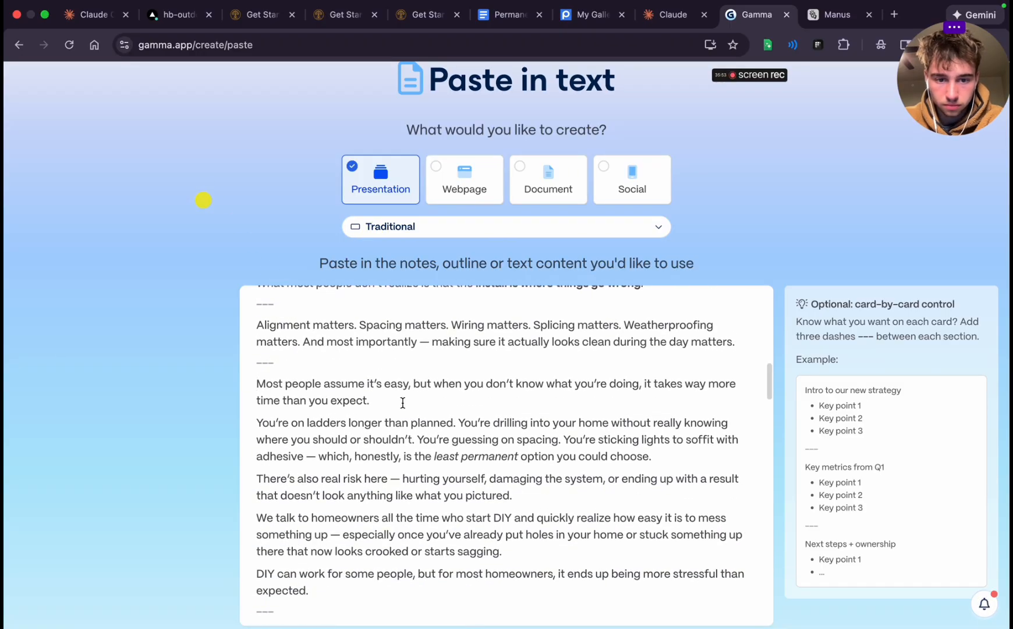
left_click(402, 403)
key("Return")
type("---")
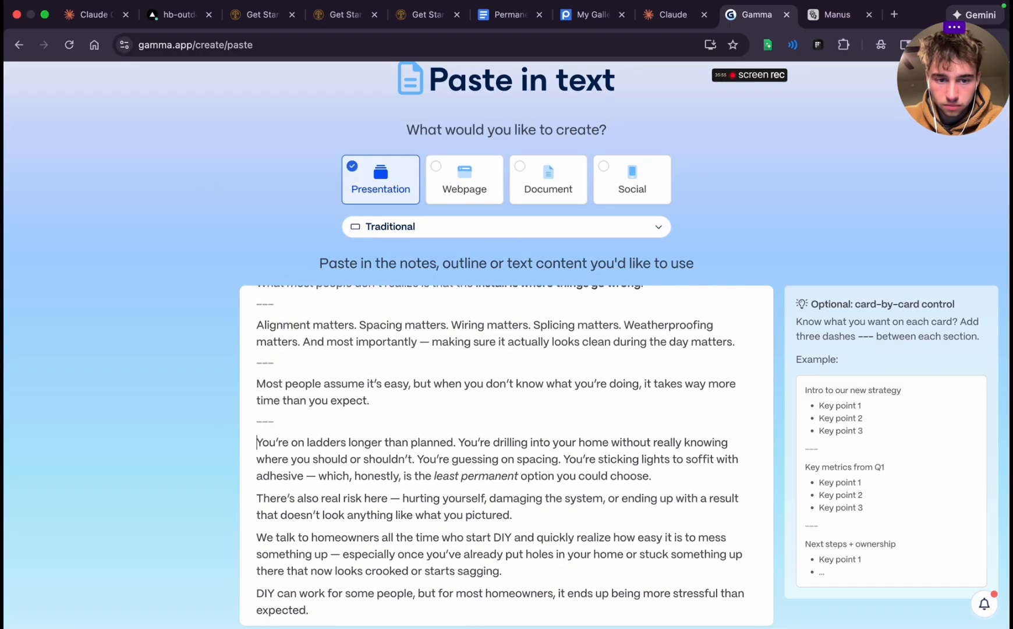
key("Return")
type("---")
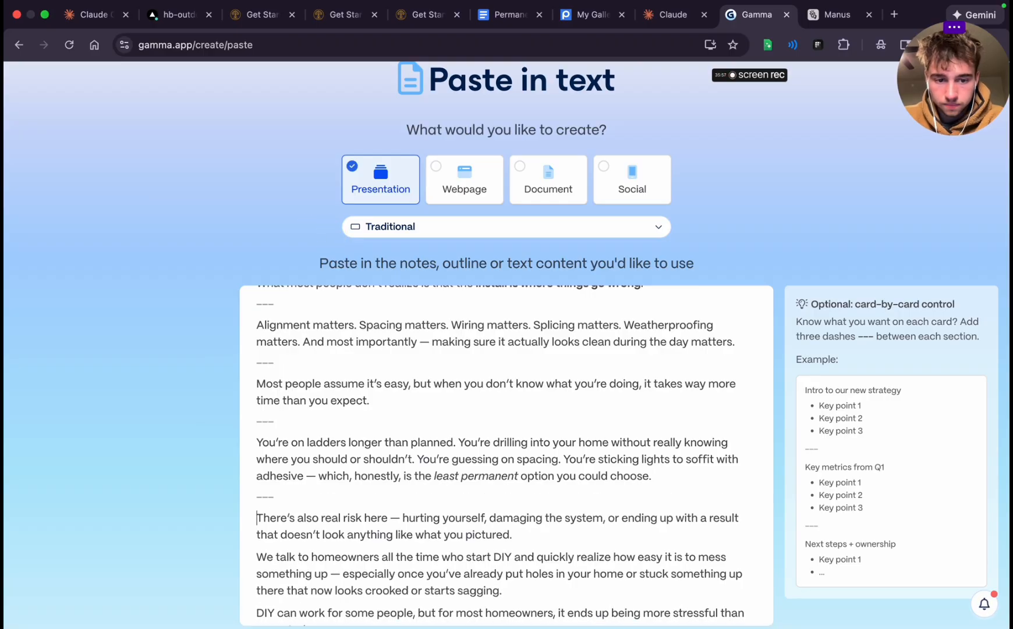
Insert a "---" card break after the DIY risk paragraph ending "doesn't look anything like what you pictured."
scroll(650, 432, "down", 4)
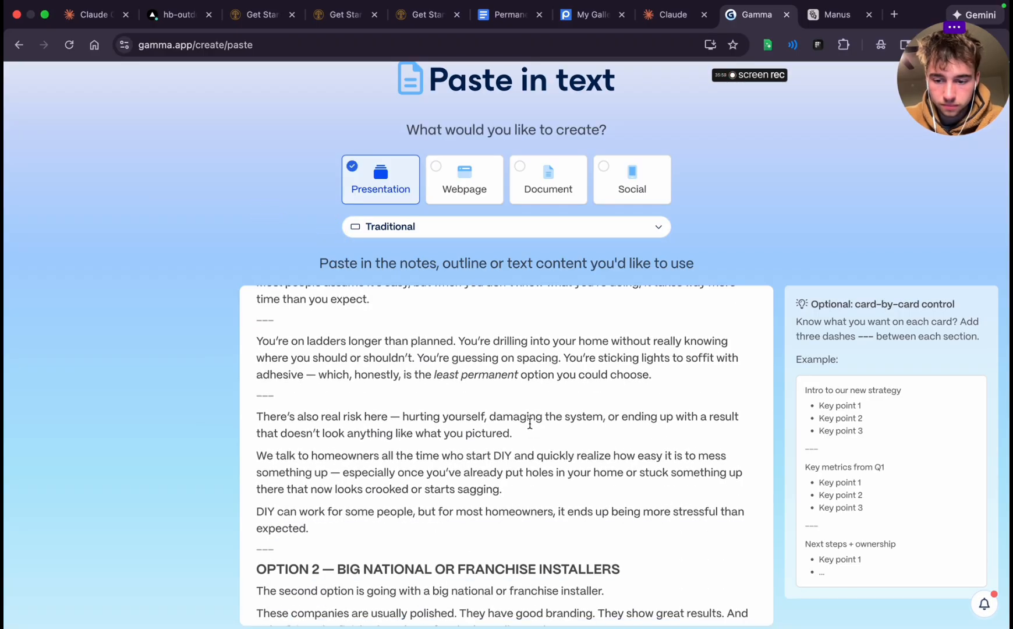
left_click(530, 423)
key("Return")
key("BackSpace")
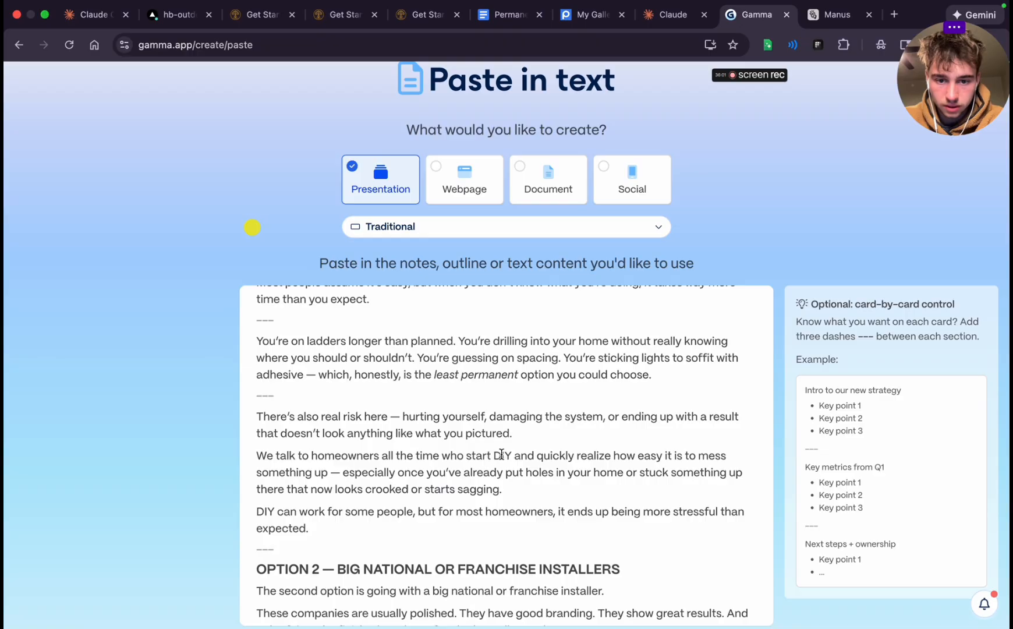
left_click(520, 434)
key("Return")
type("---")
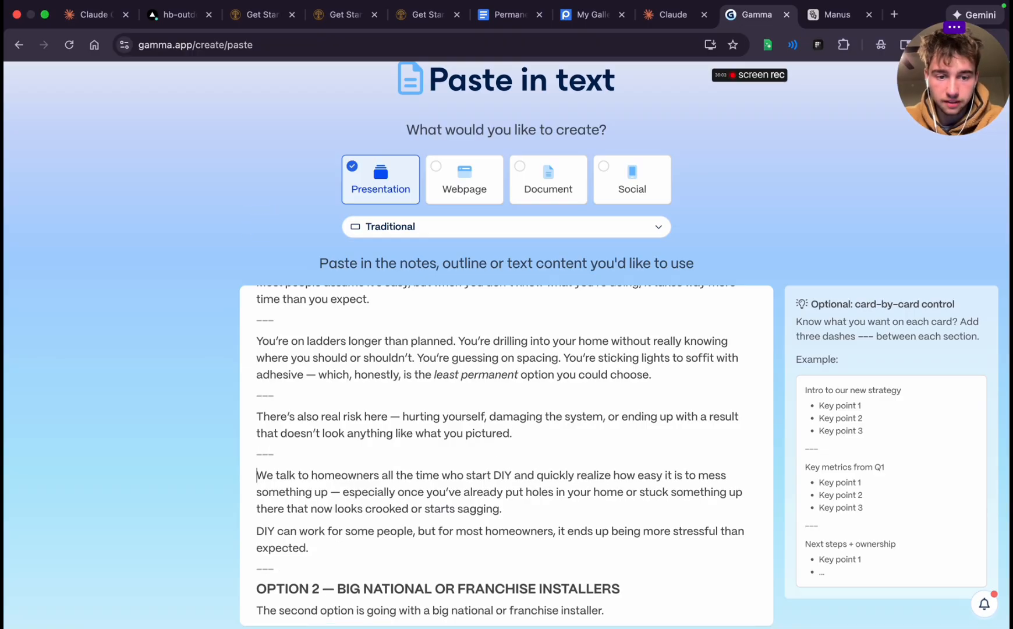
Insert a "---" card break after the homeowners paragraph ending "now looks crooked or starts sagging."
scroll(464, 468, "down", 1)
left_click(506, 468)
key("Return")
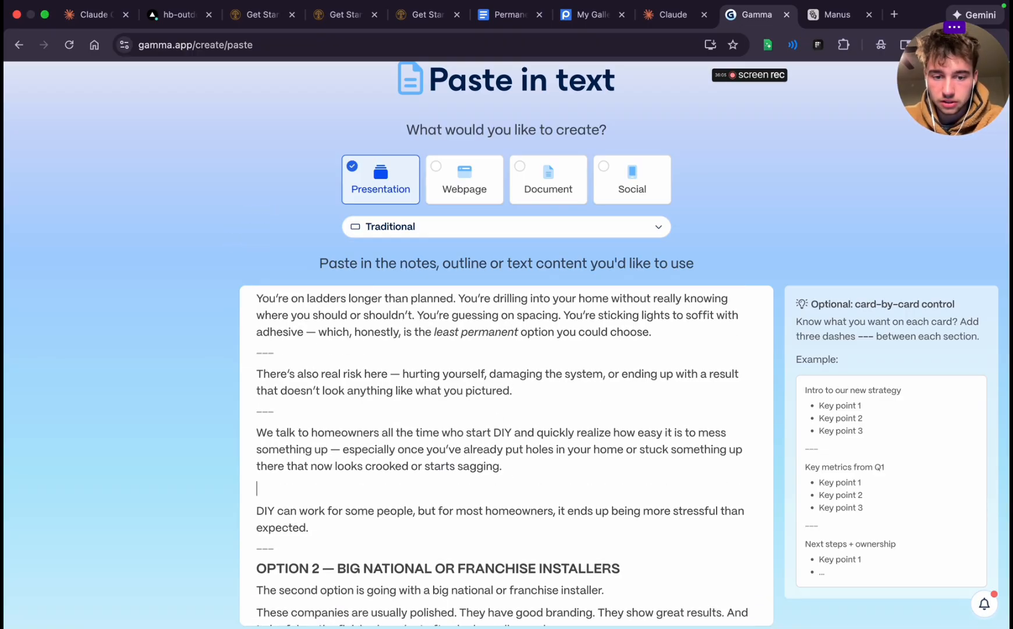
type("---")
scroll(536, 462, "down", 2)
scroll(361, 446, "down", 2)
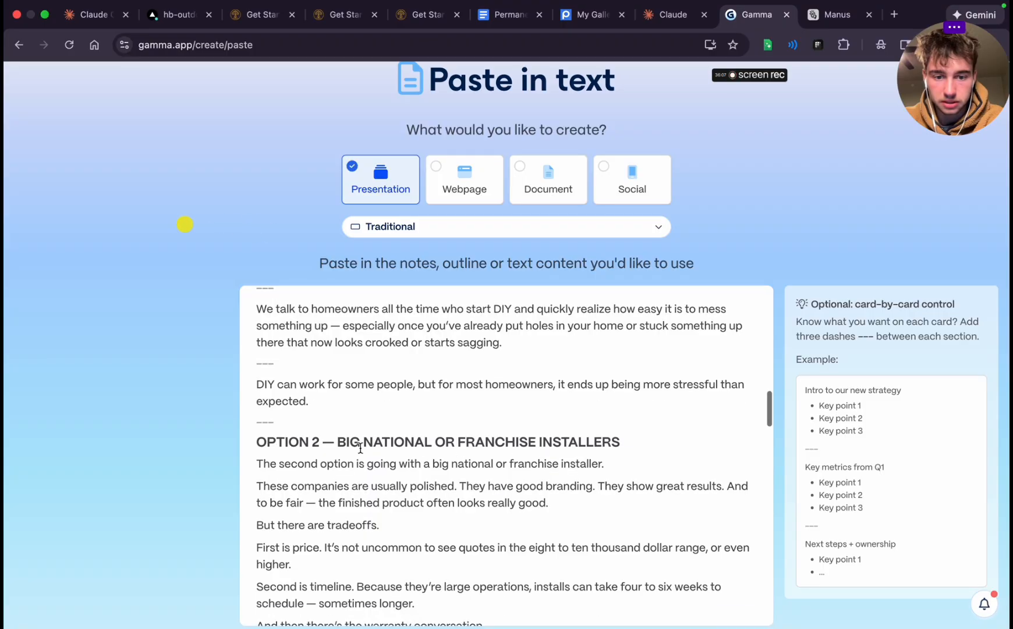
scroll(487, 384, "up", 10)
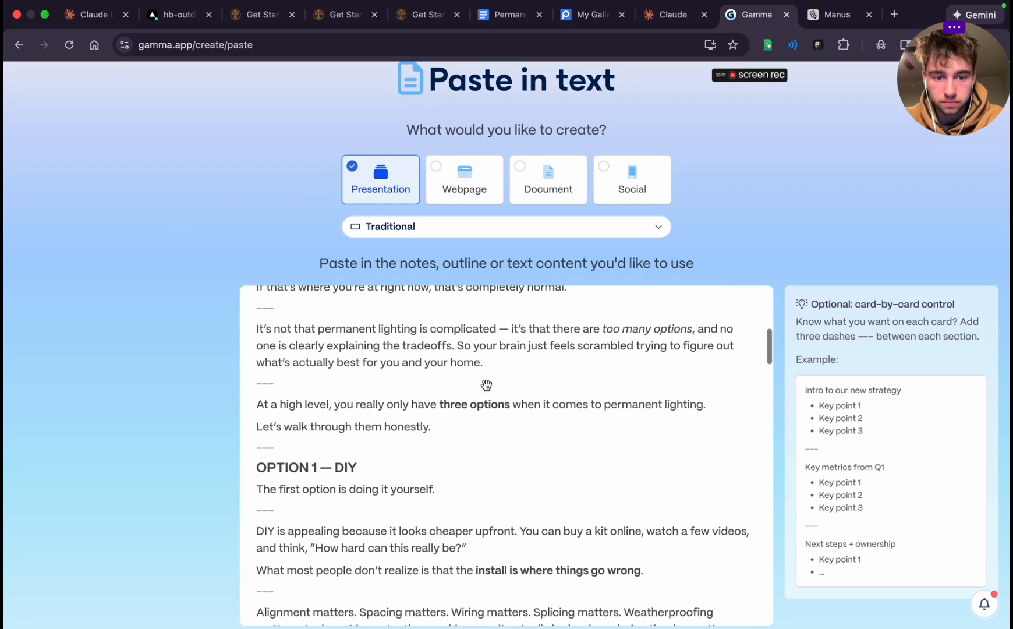
triple_click(281, 467)
left_click(292, 473)
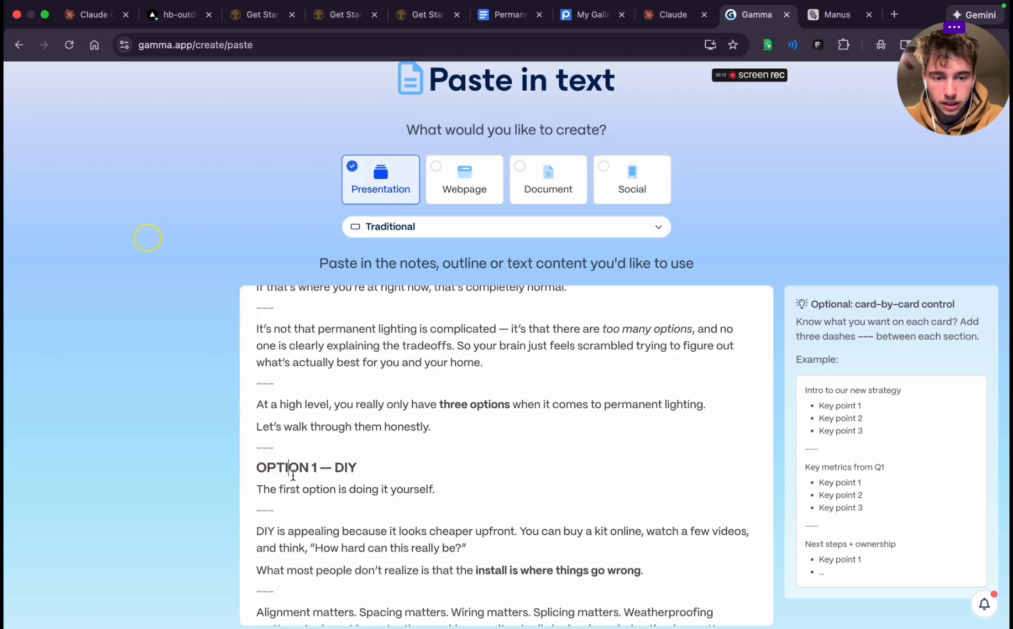
scroll(292, 473, "down", 7)
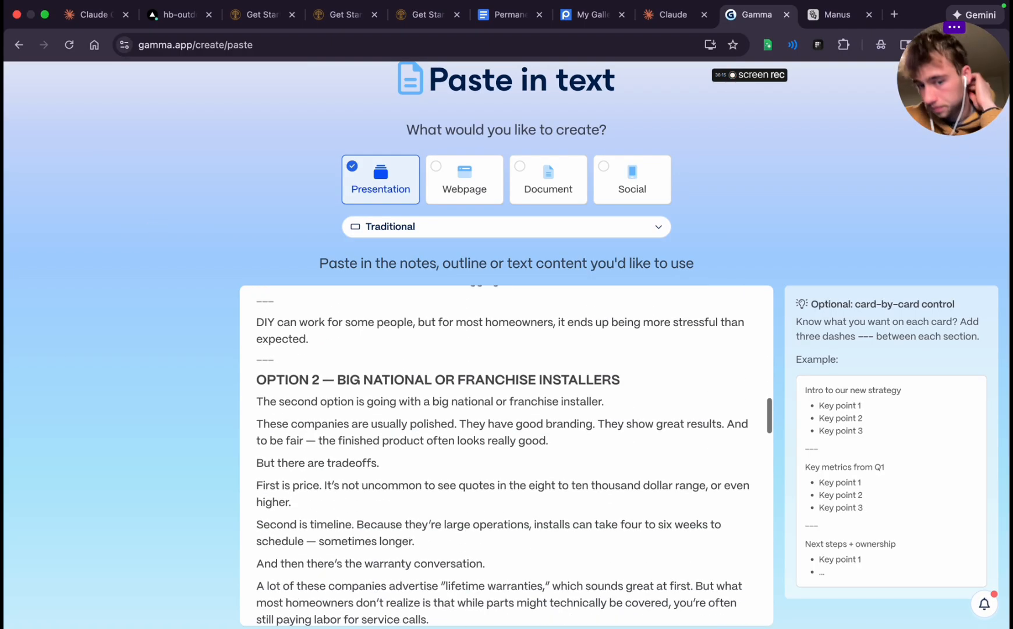
scroll(538, 399, "up", 6)
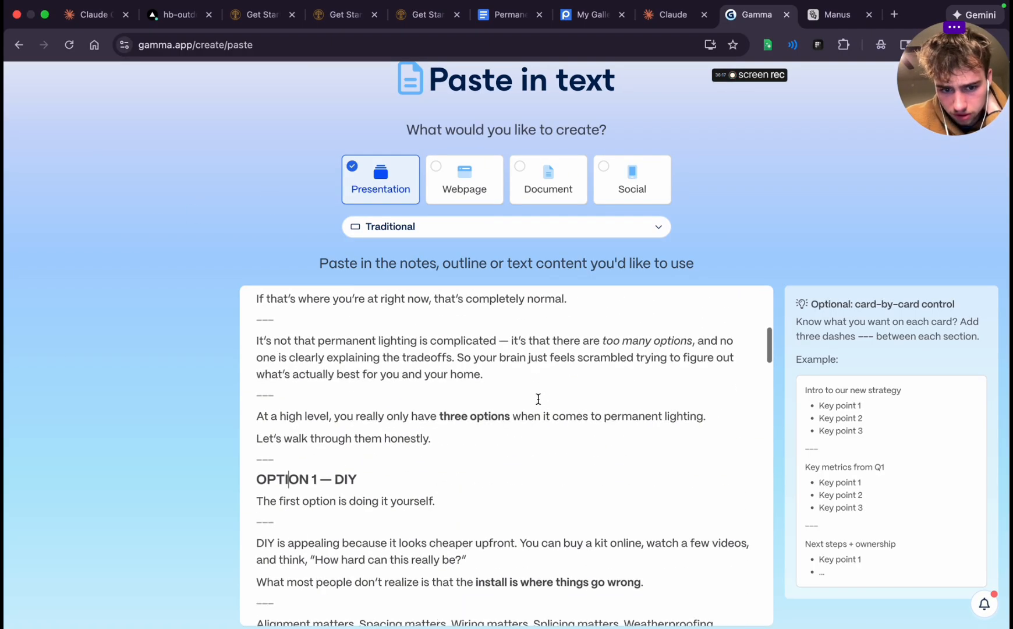
Insert "---" card breaks after "a big national or franchise installer." and after "the finished product often looks really good."
scroll(538, 399, "down", 6)
left_click(616, 444)
key("Return")
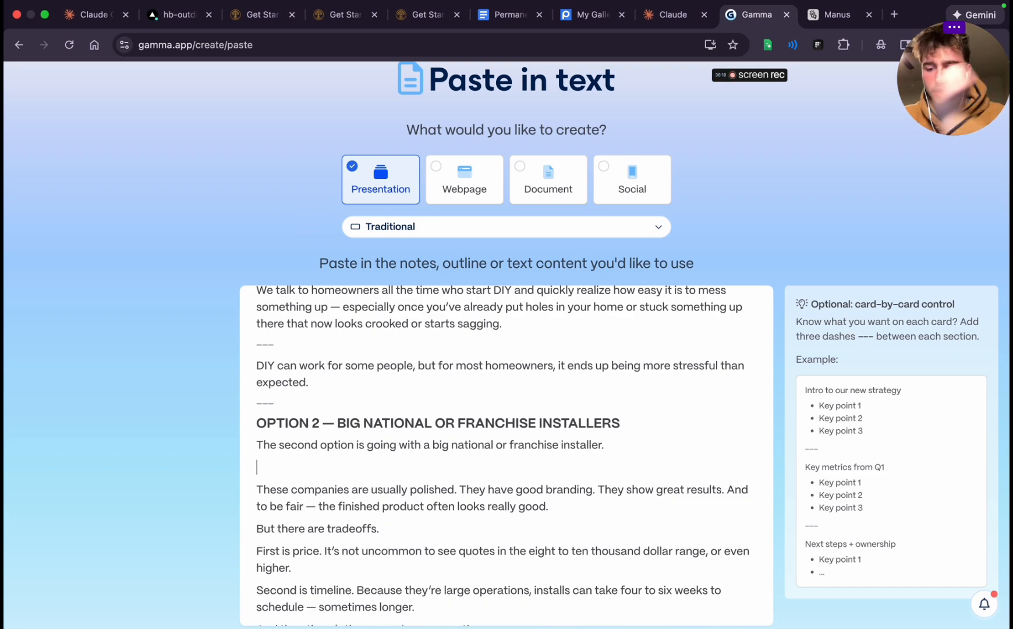
type("---")
scroll(527, 487, "down", 1)
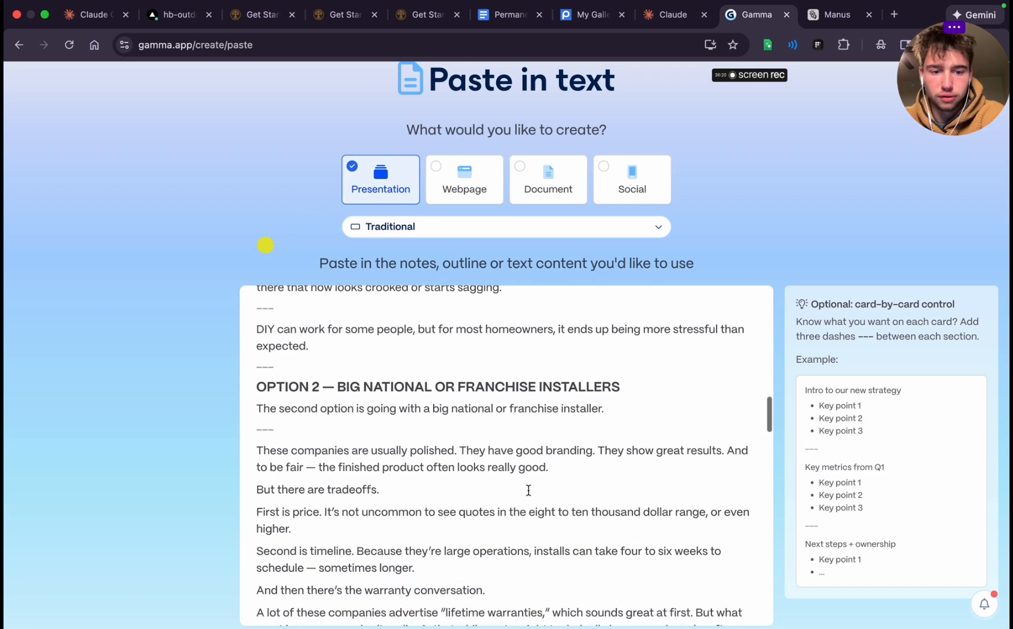
left_click(566, 467)
key("Return")
type("---")
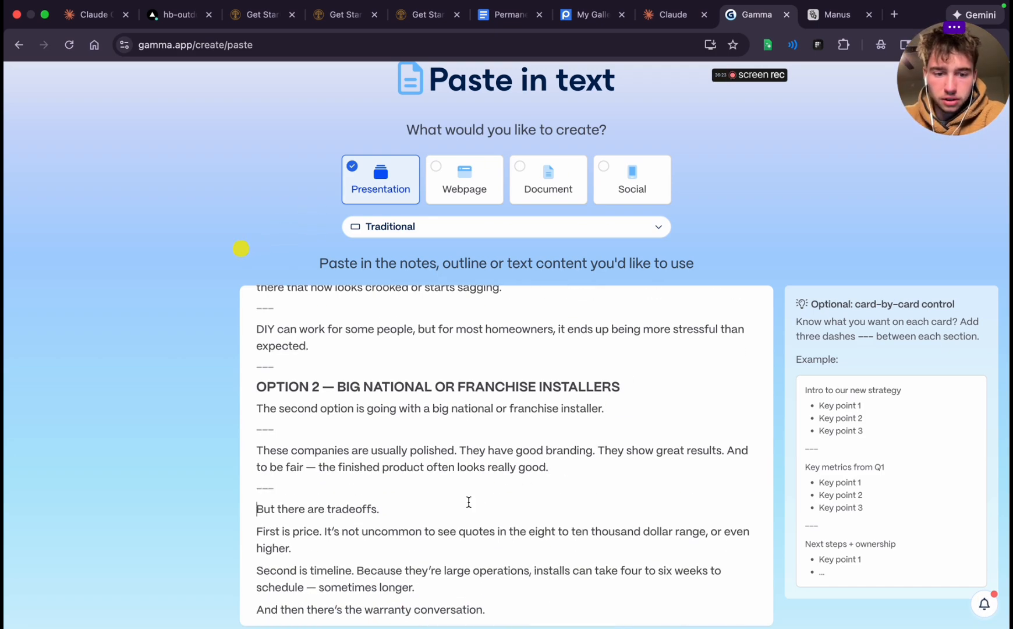
Insert "---" card breaks after "But there are tradeoffs." and after the price paragraph ending "or even higher."
left_click(437, 510)
key("Return")
type("---")
scroll(477, 495, "down", 5)
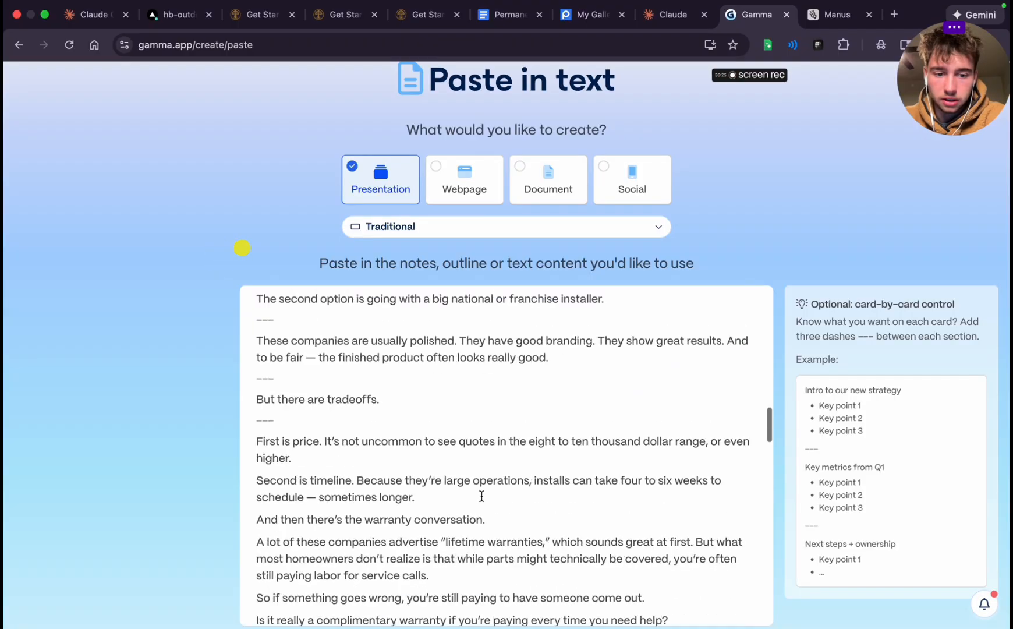
left_click(352, 401)
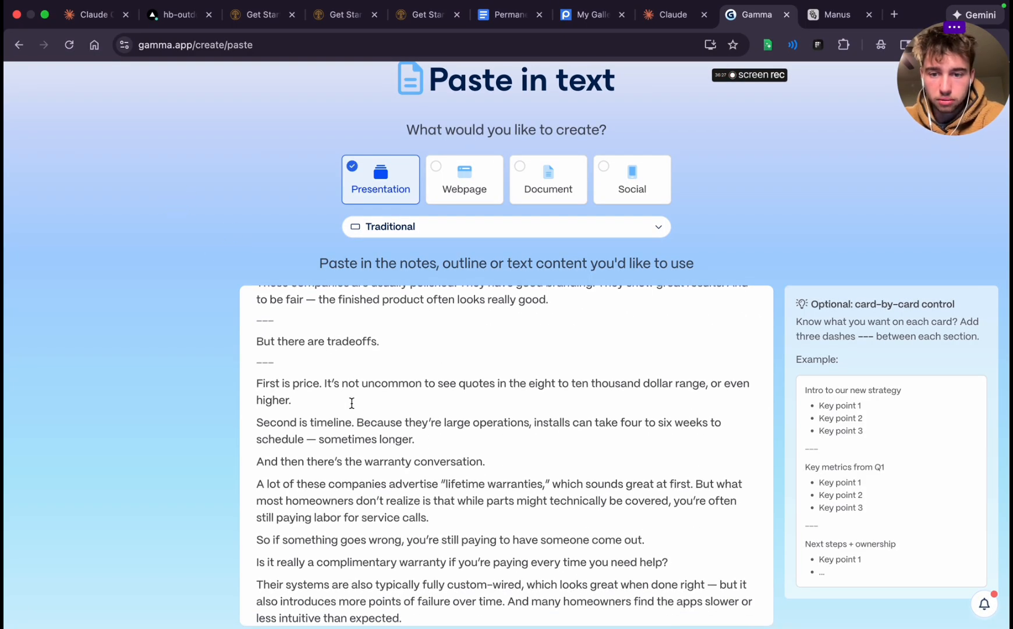
scroll(352, 403, "down", 1)
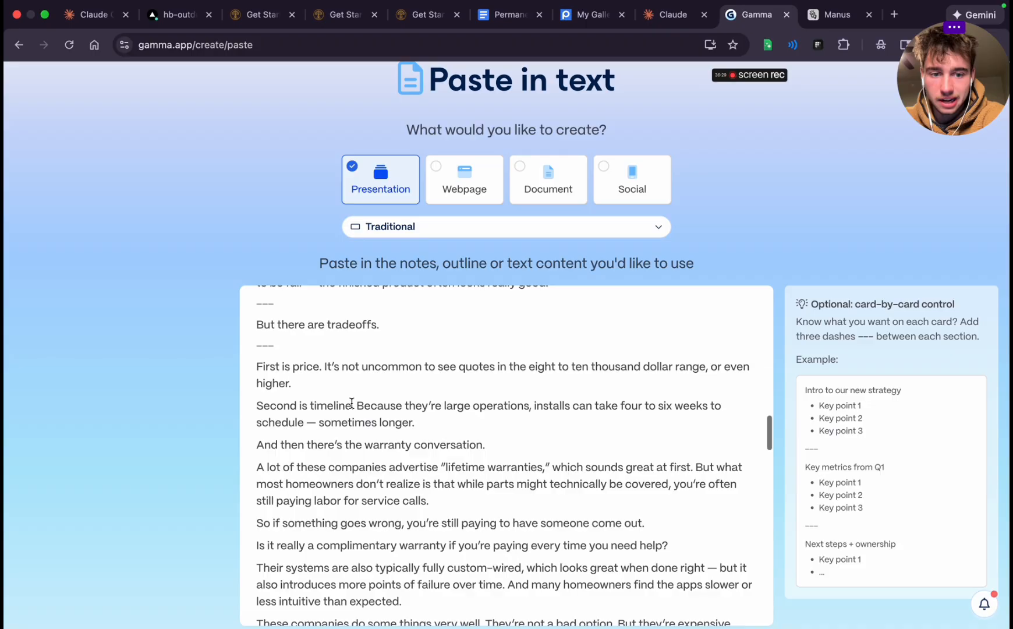
key("Return")
type("---")
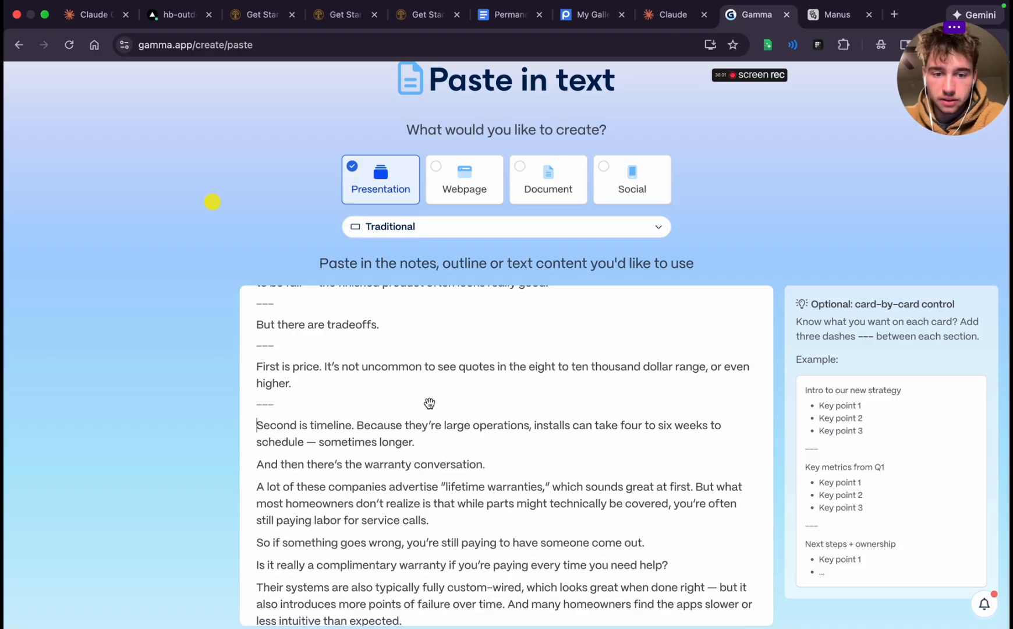
Insert "---" card breaks after the timeline paragraph ending "sometimes longer." and after "And then there's the warranty conversation."
key("Return")
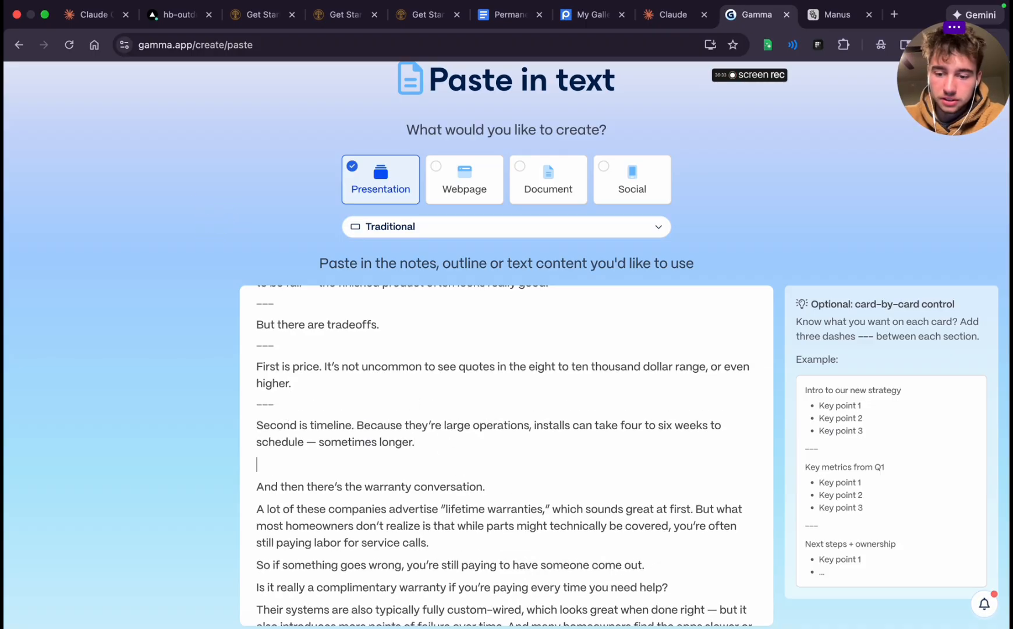
type("---")
scroll(489, 461, "down", 5)
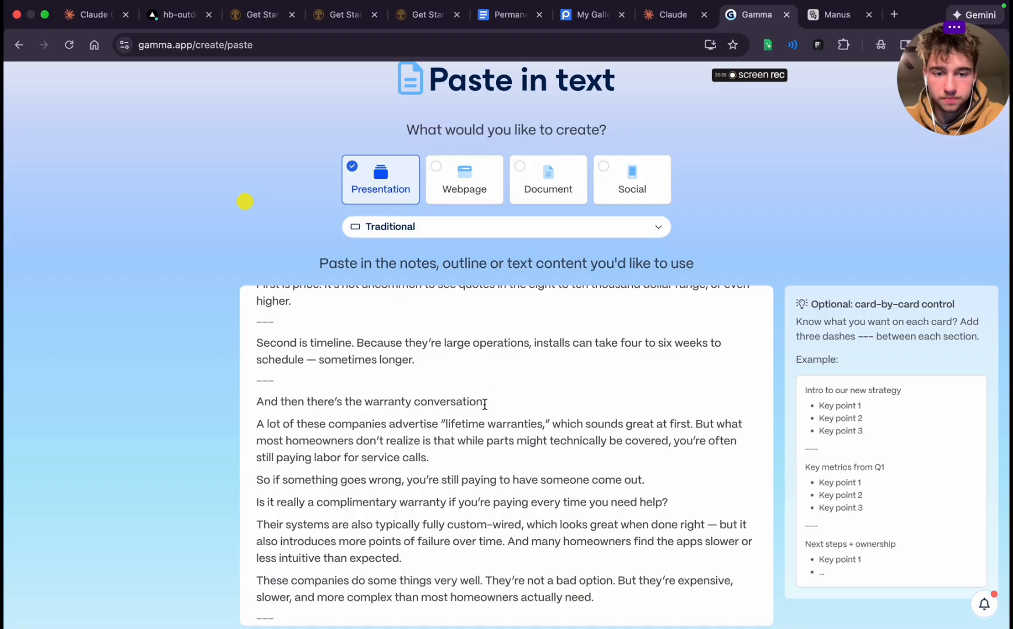
left_click(451, 456)
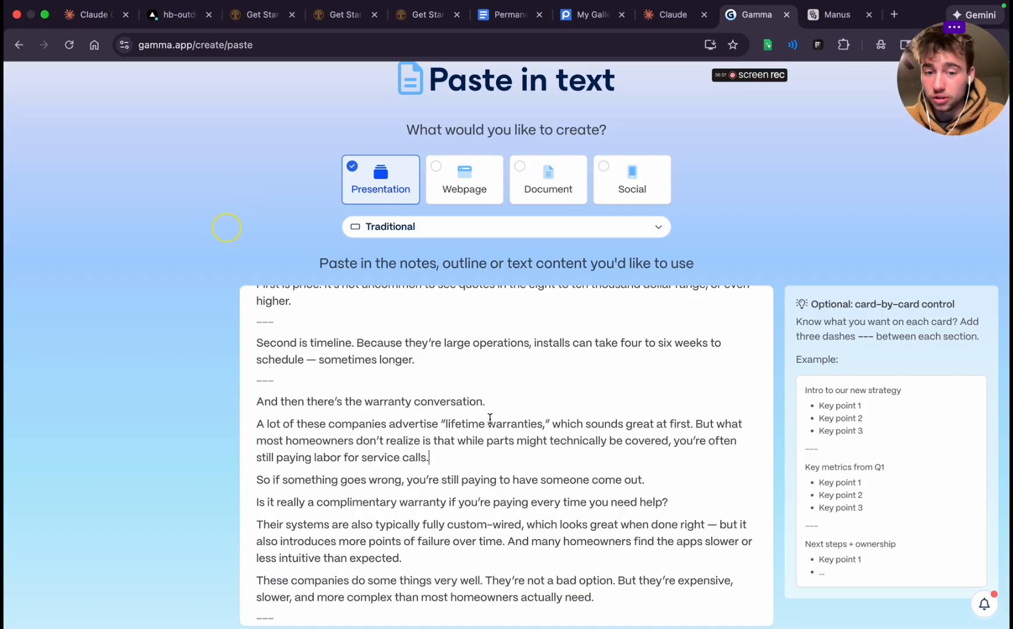
key("Return")
type("---")
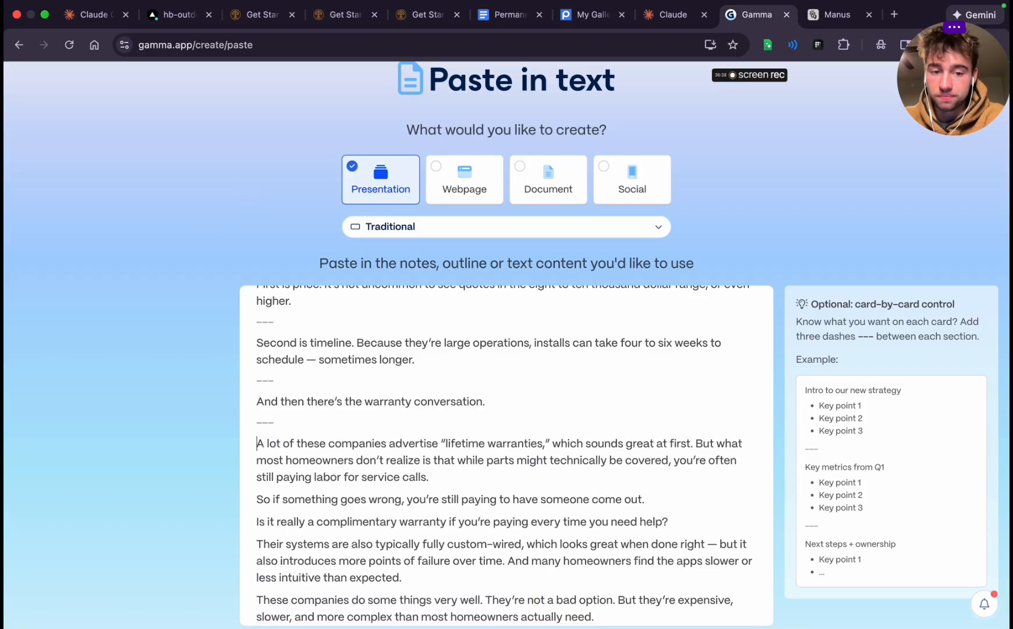
Insert "---" card breaks after "still paying labor for service calls." and after "you're still paying to have someone come out."
left_click(434, 473)
key("Return")
type("---")
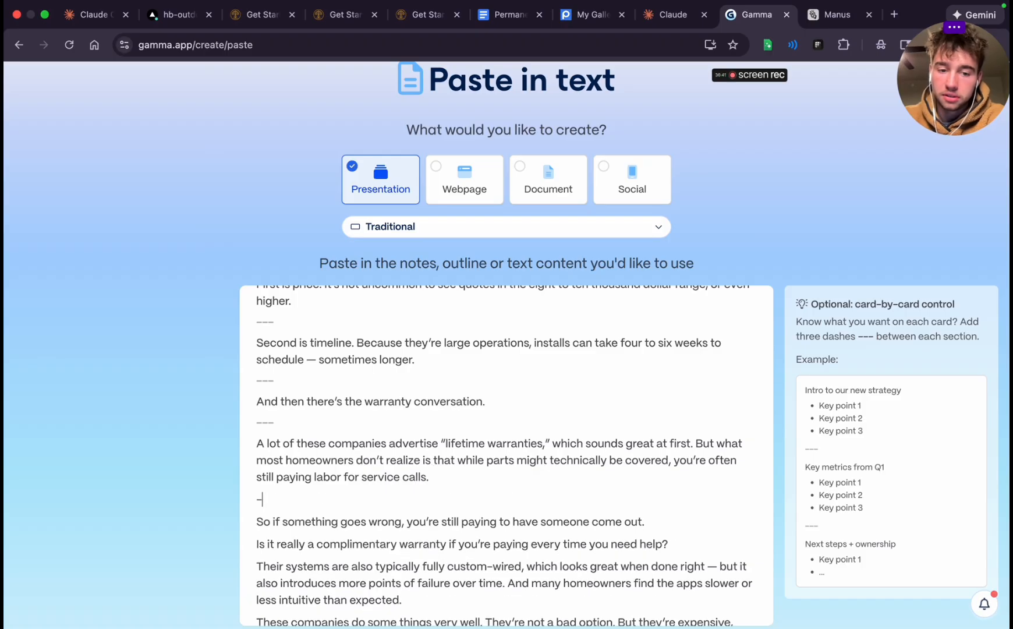
key("Right")
scroll(453, 480, "down", 3)
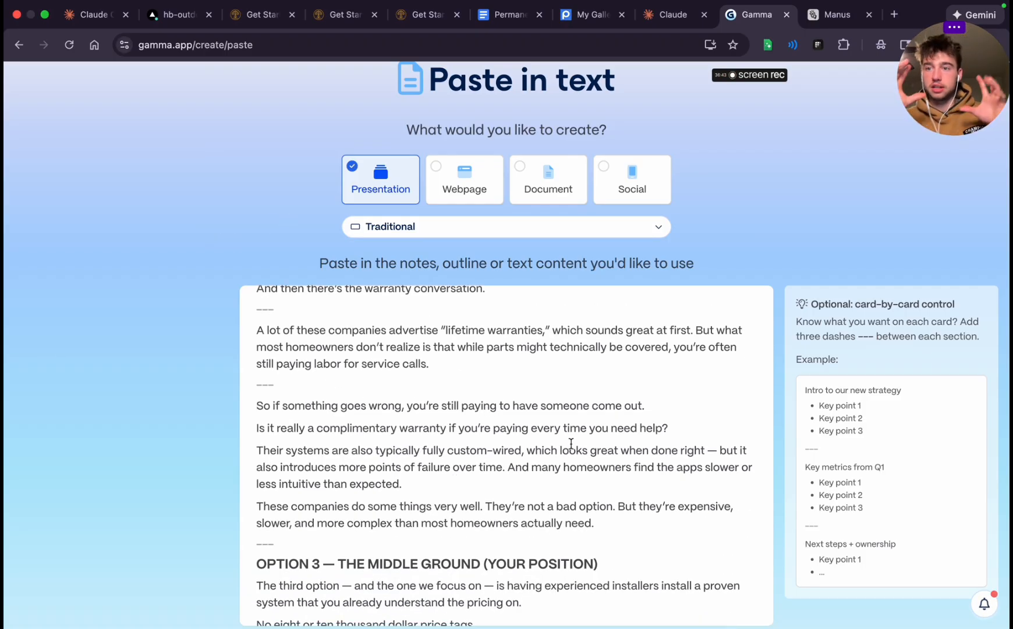
left_click(648, 406)
key("Return")
type("---")
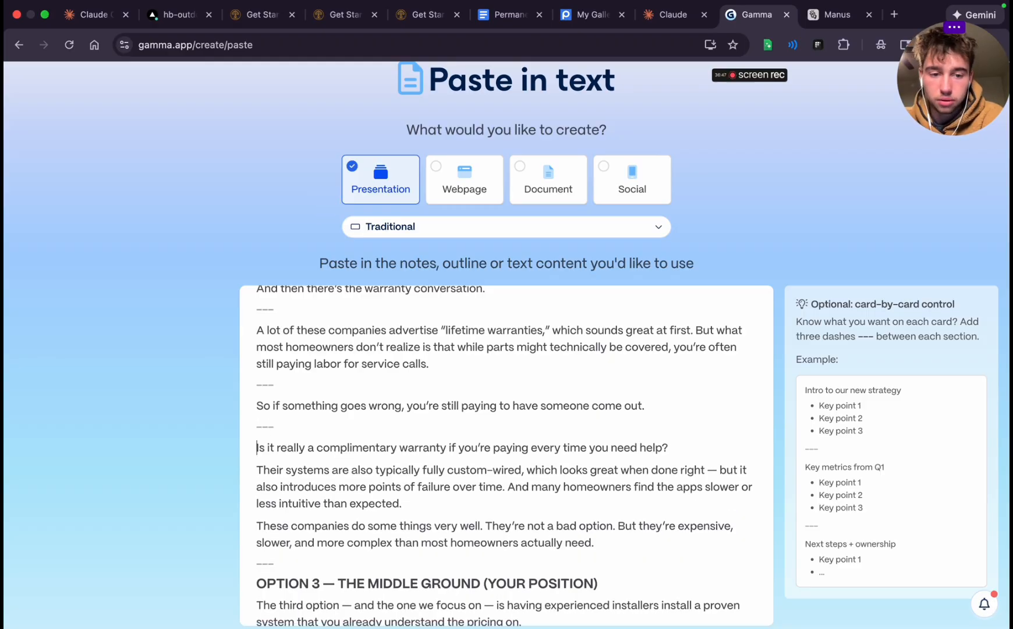
Insert "---" card breaks after "if you're paying every time you need help?" and after "less intuitive than expected."
left_click(670, 447)
key("Return")
type("---")
key("Right")
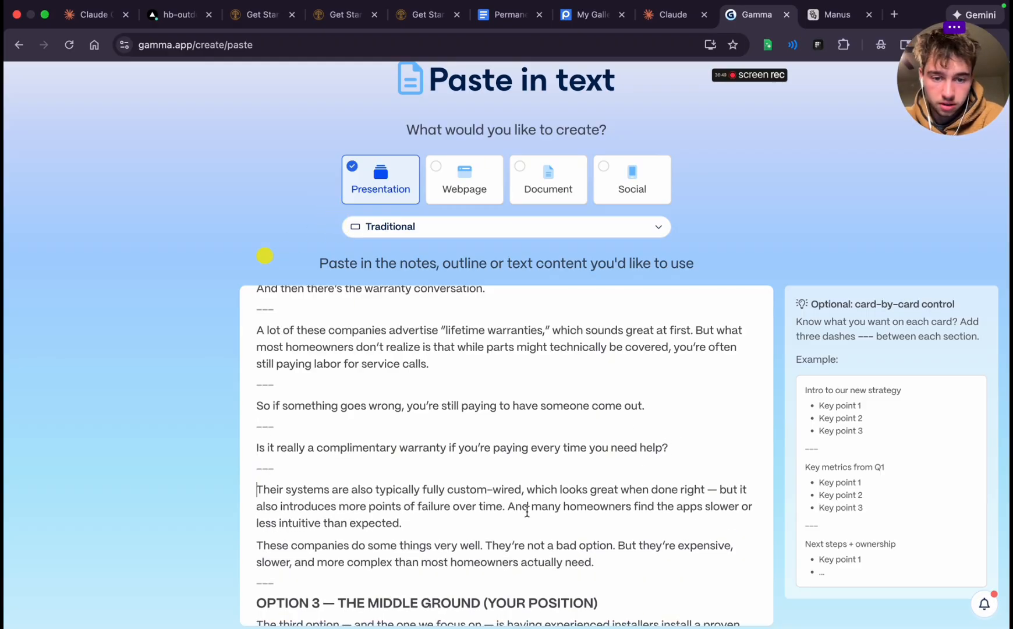
scroll(527, 511, "down", 2)
left_click(403, 440)
key("Return")
type("--")
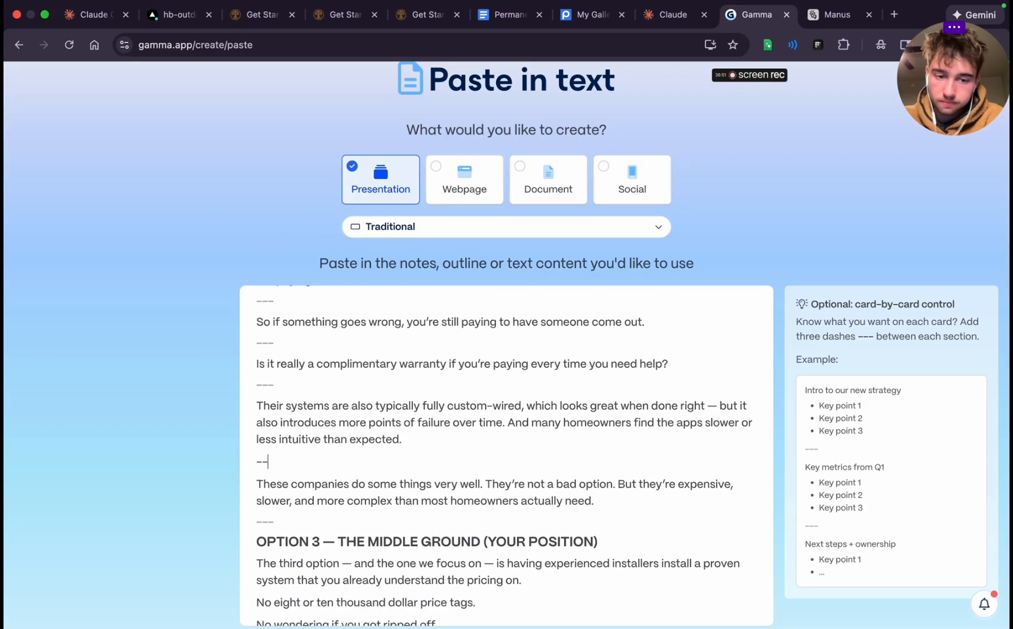
type("-")
Under Option 3, insert "---" card breaks after "already understand the pricing on." and after "No eight or ten thousand dollar price tags."
scroll(386, 551, "down", 3)
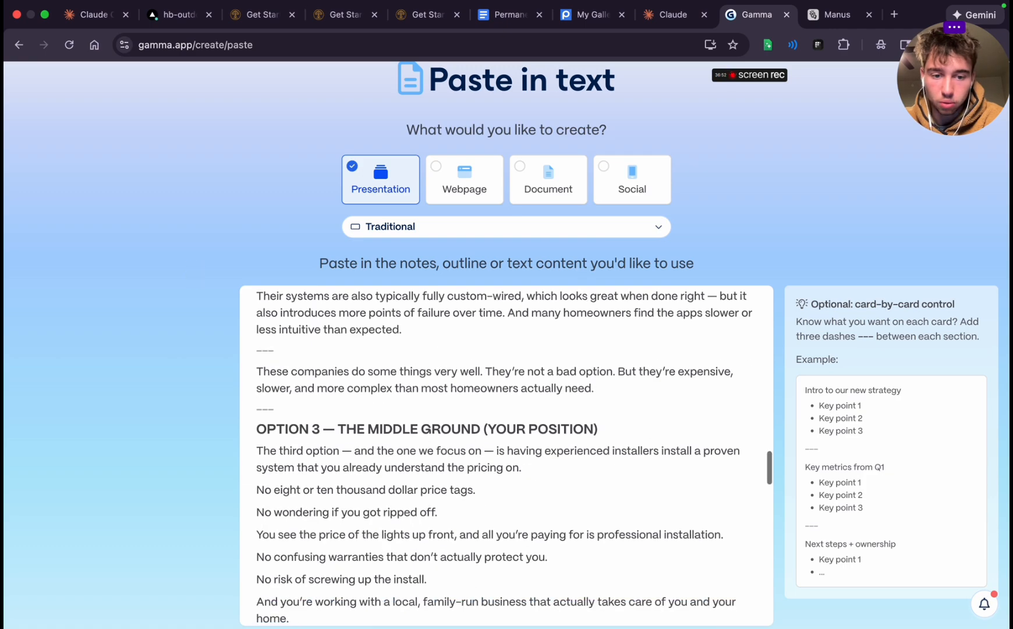
left_click(522, 467)
key("Return")
type("---")
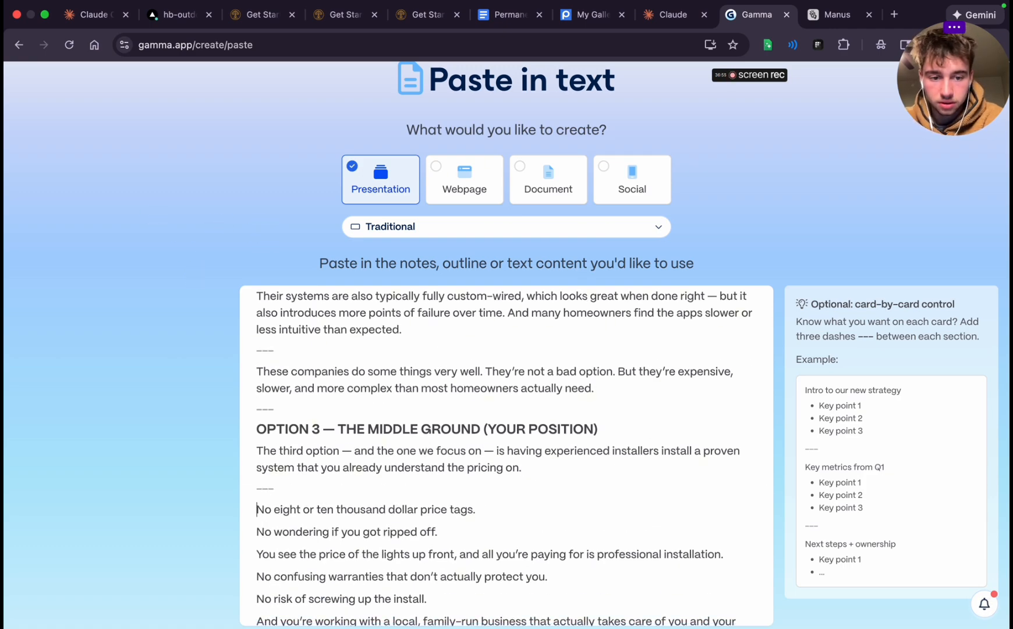
scroll(467, 428, "down", 3)
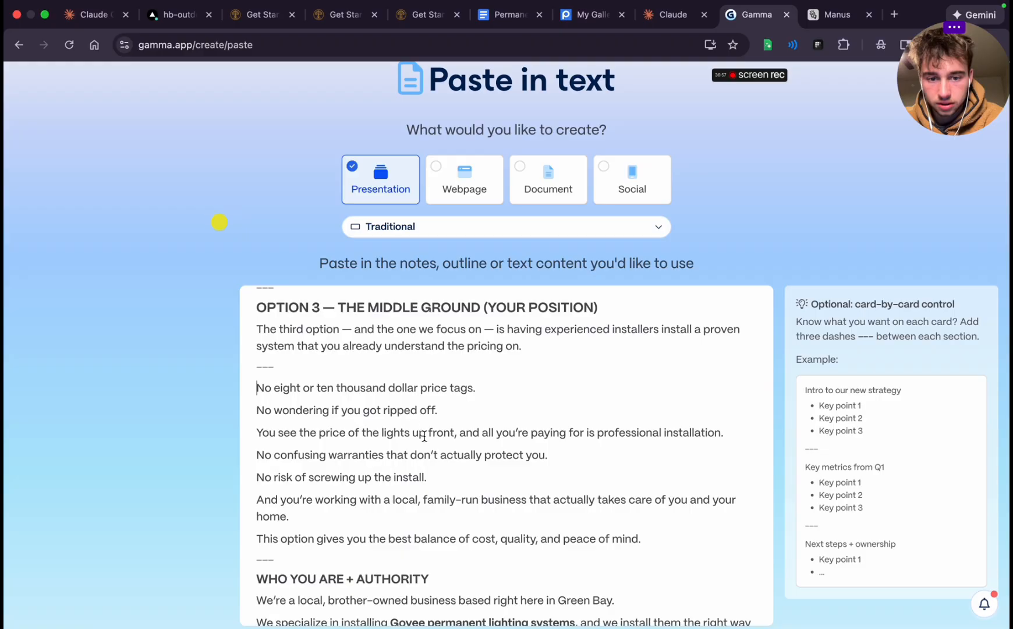
left_click(463, 405)
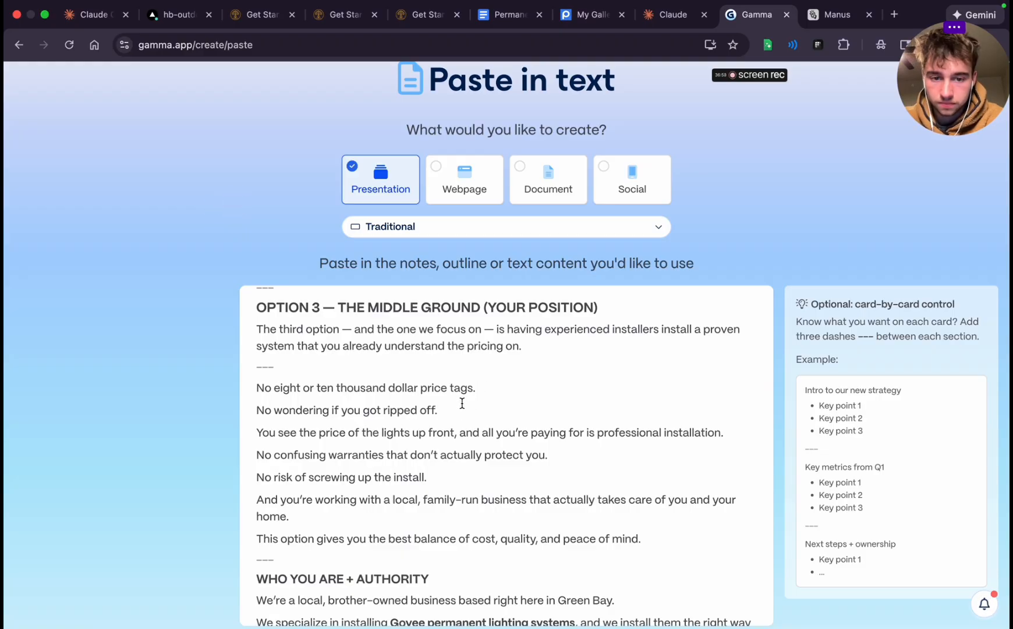
left_click(487, 392)
key("Return")
type("---")
Insert "---" card breaks after "No wondering if you got ripped off." and after "all you're paying for is professional installation."
left_click(454, 426)
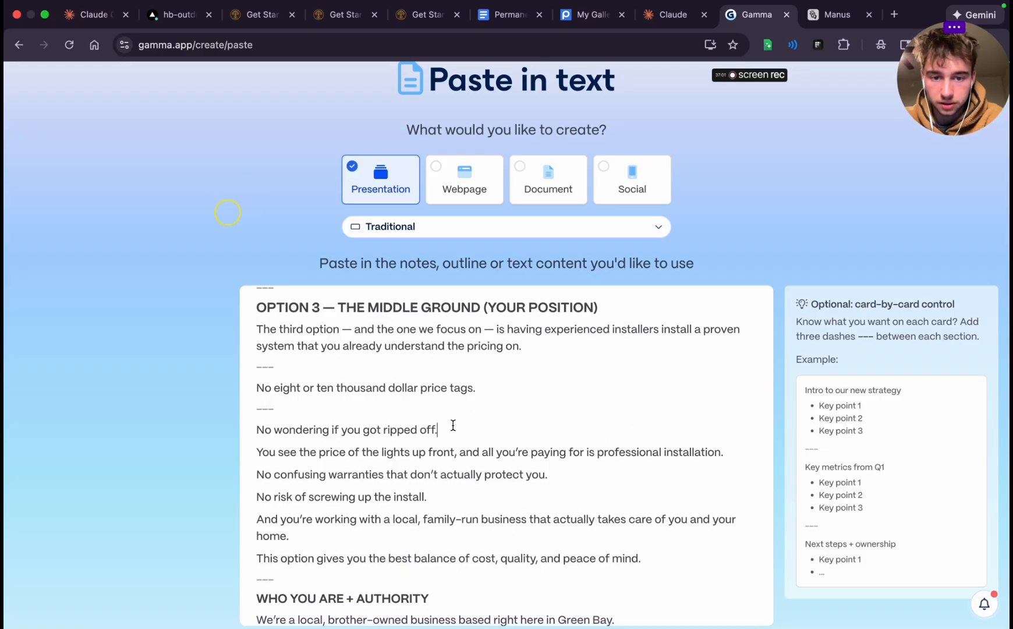
key("Return")
type("---")
key("Right")
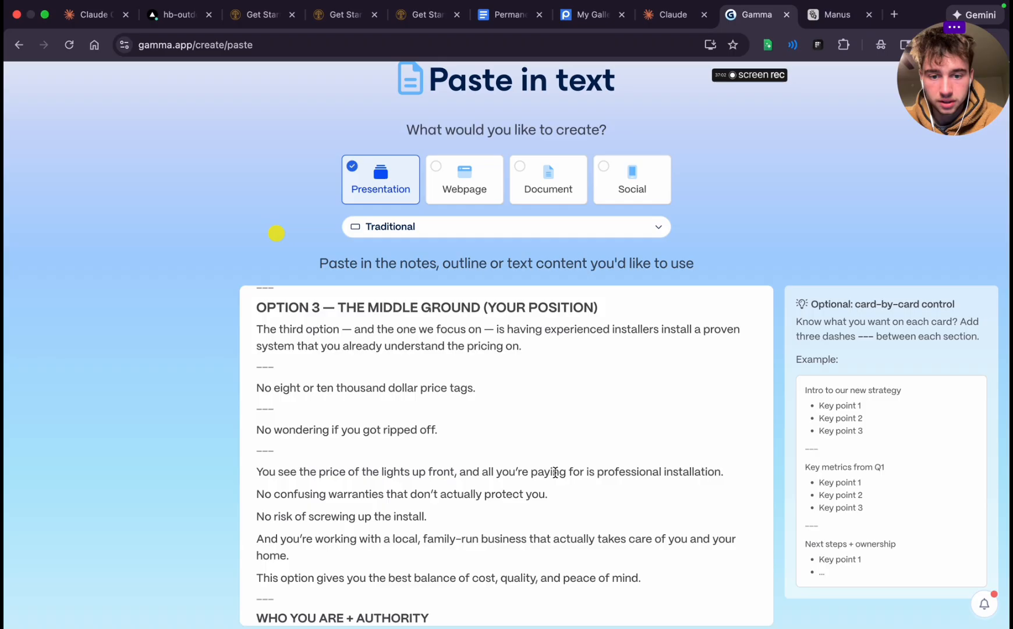
left_click(725, 470)
key("Return")
type("---")
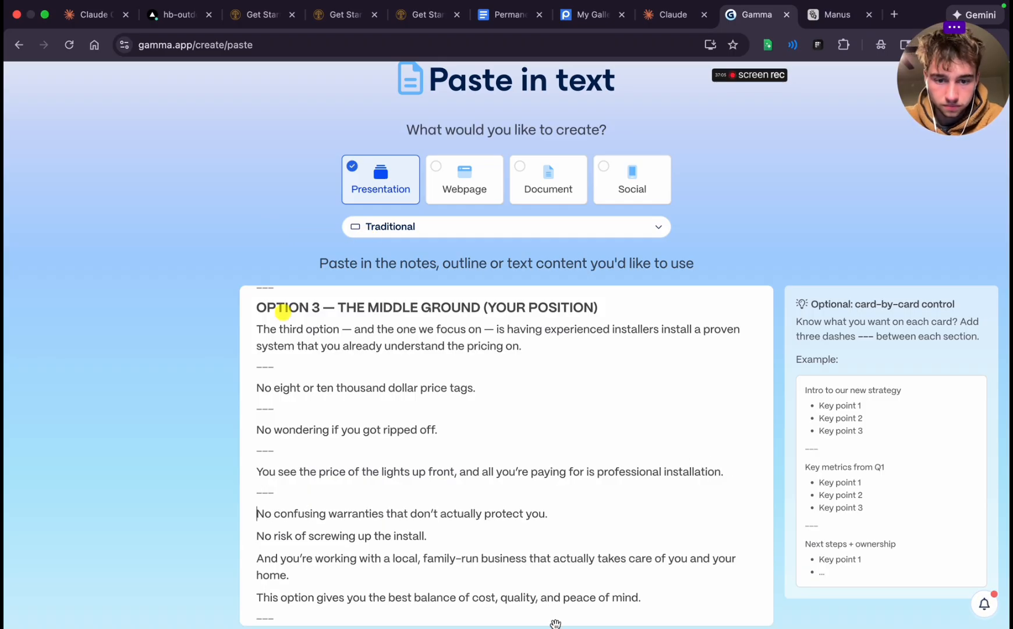
Insert "---" card breaks after "No confusing warranties that don't actually protect you." and after "No risk of screwing up the install."
left_click(564, 515)
key("Return")
type("---")
key("Right")
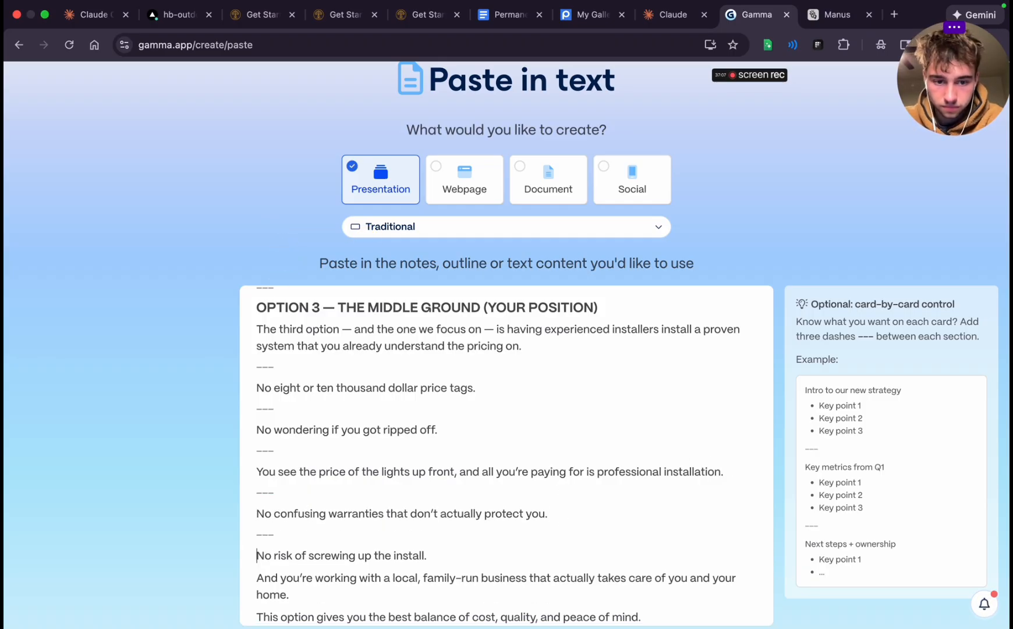
scroll(507, 455, "down", 3)
left_click(446, 475)
key("Return")
type("---")
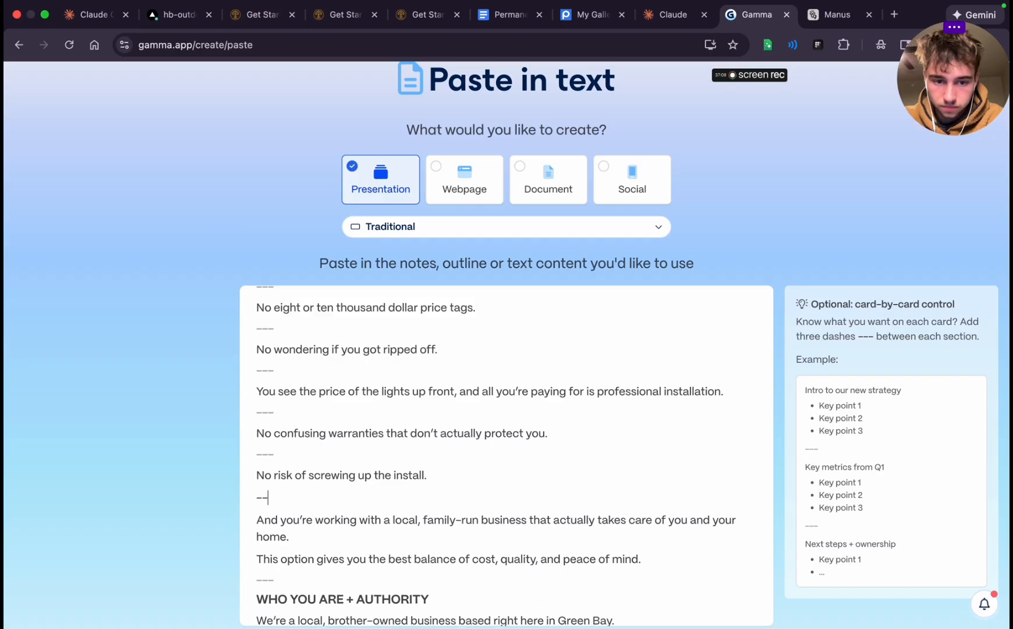
Insert a "---" card break after the family-run business paragraph ending "takes care of you and your home."
left_click(348, 529)
key("Return")
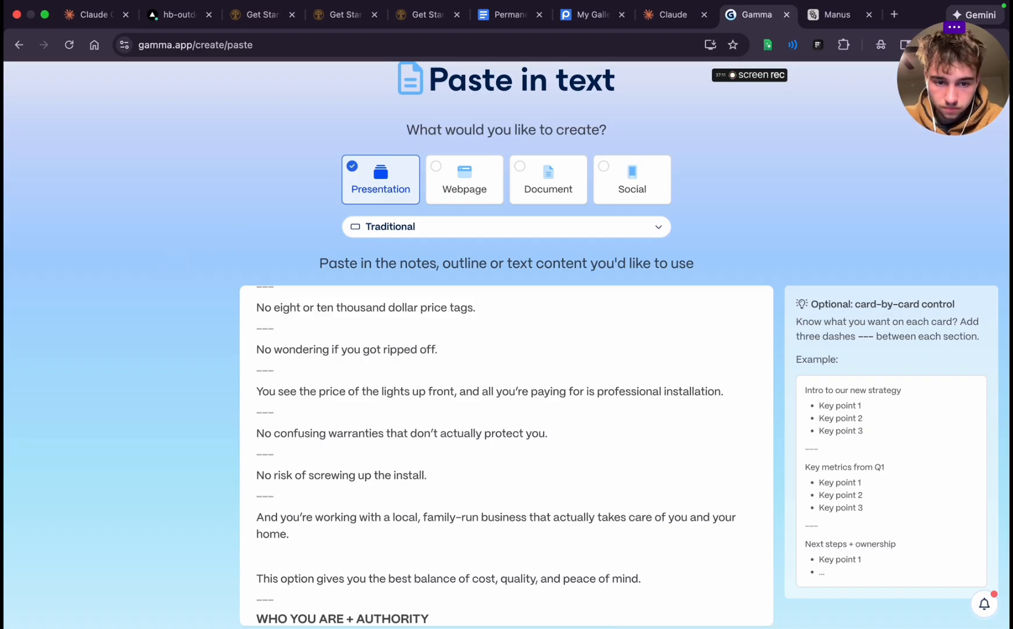
type("---")
Delete the "WHO YOU ARE + AUTHORITY" heading together with its empty line
scroll(459, 500, "down", 5)
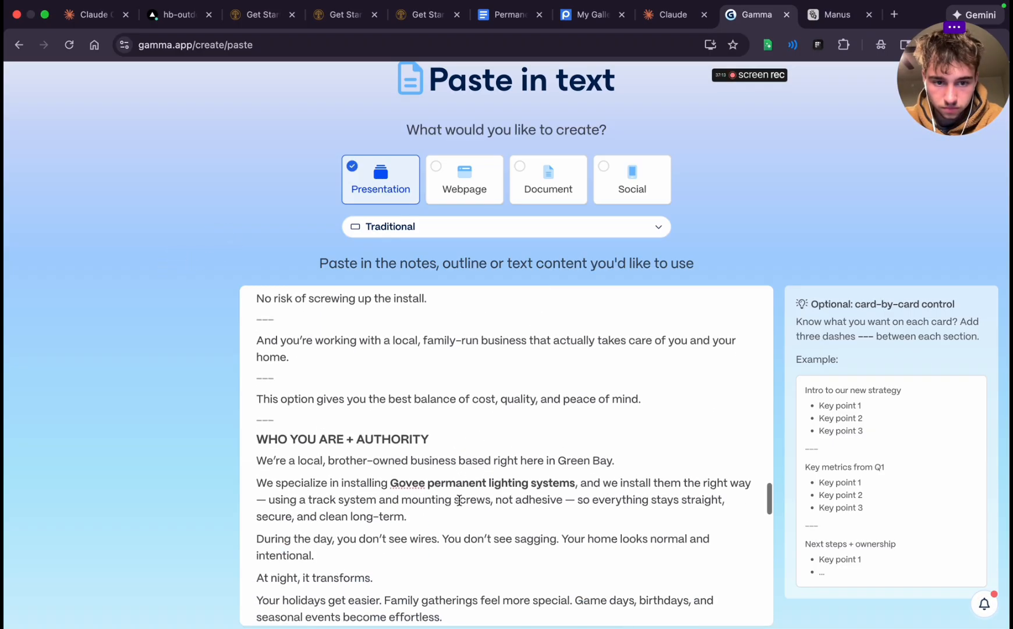
triple_click(365, 402)
key("BackSpace")
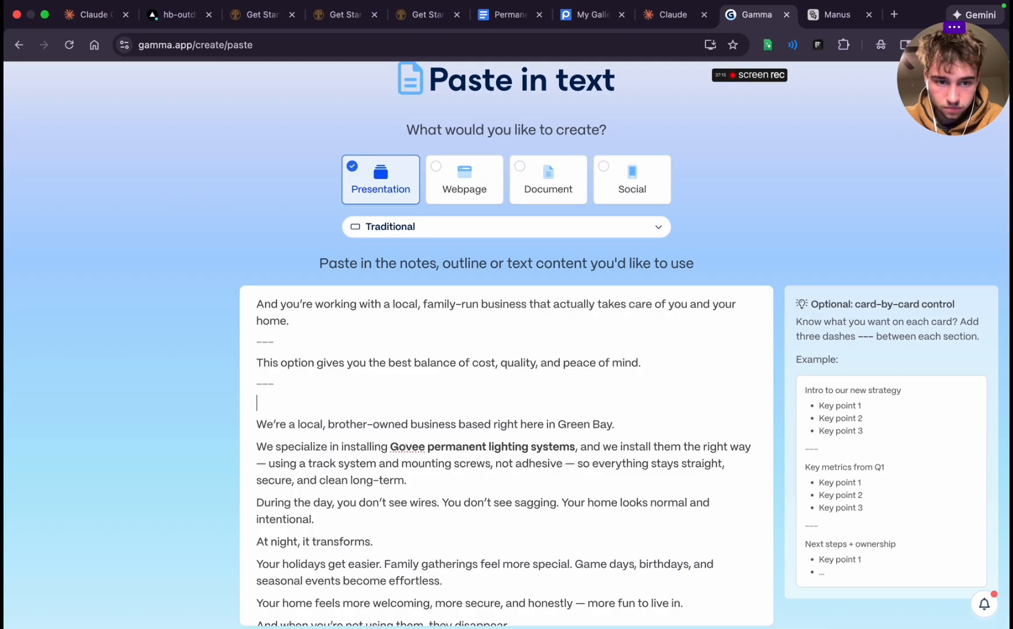
key("BackSpace")
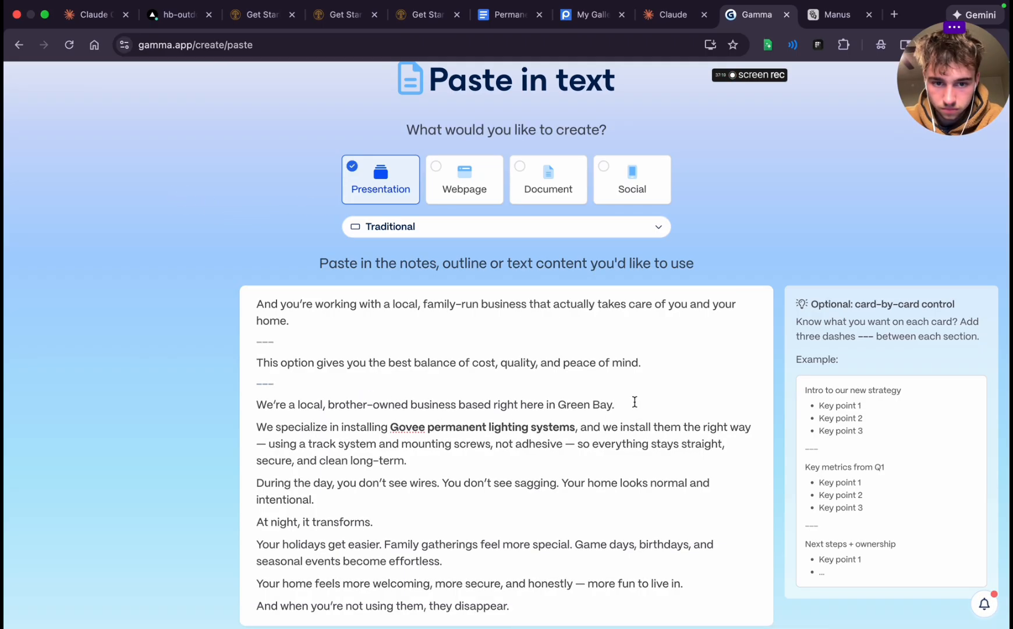
Insert "---" card breaks after "based right here in Green Bay." and after the Govee paragraph ending "secure, and clean long-term."
left_click(634, 401)
key("Return")
type("---")
left_click(432, 476)
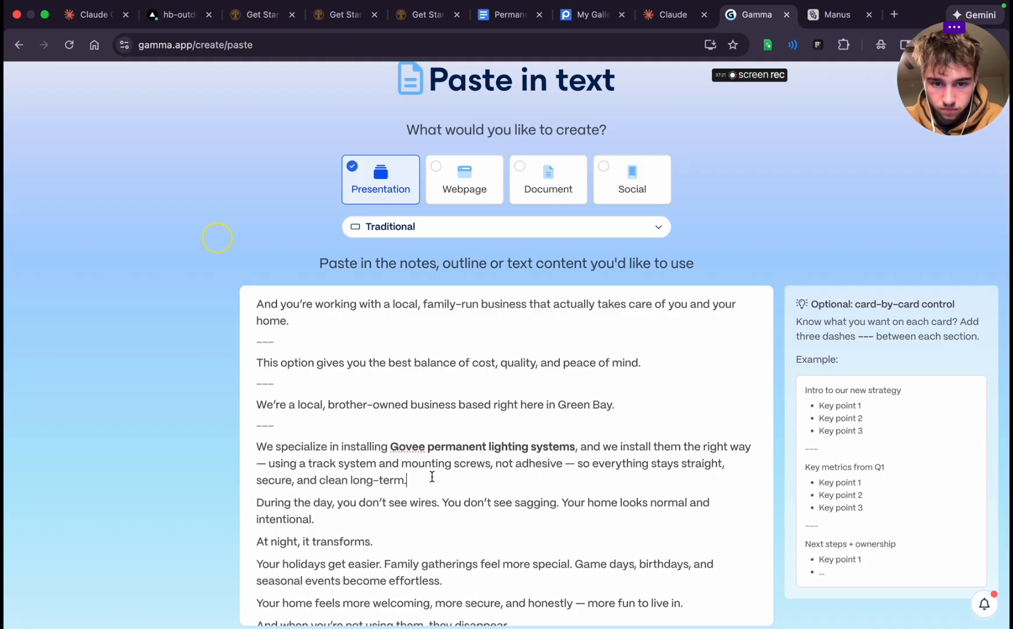
key("Return")
type("---")
scroll(437, 519, "down", 3)
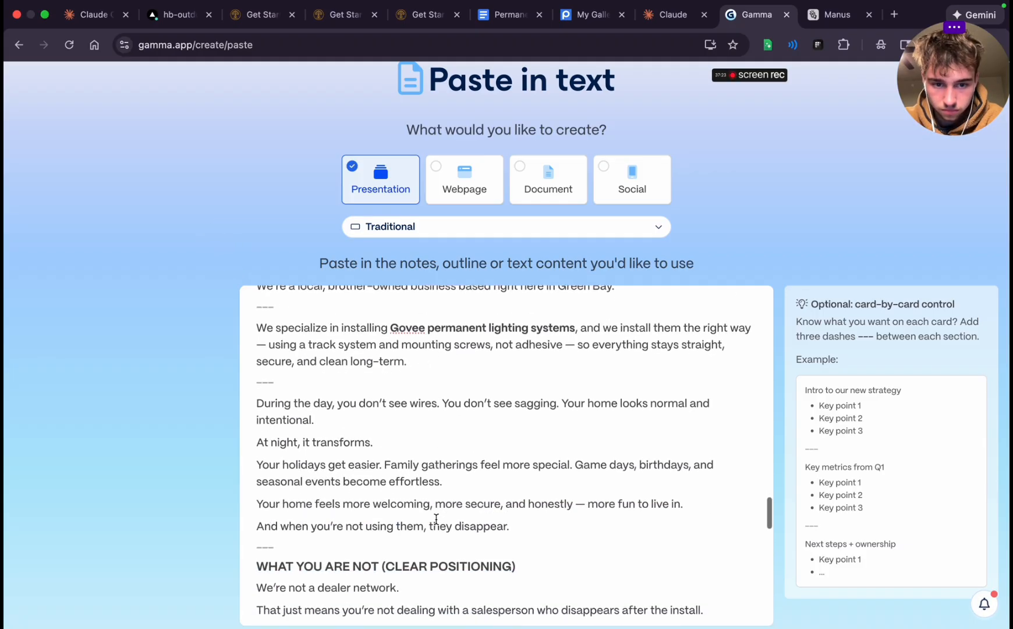
Insert "---" card breaks after "Your home looks normal and intentional." and after "At night, it transforms."
left_click(335, 420)
key("Return")
type("--")
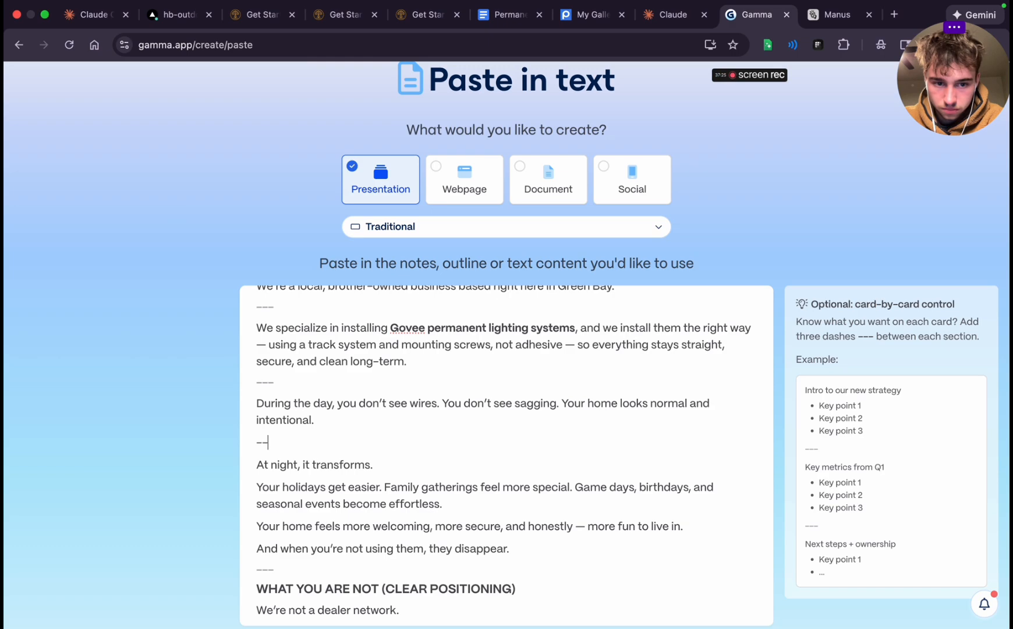
type("-")
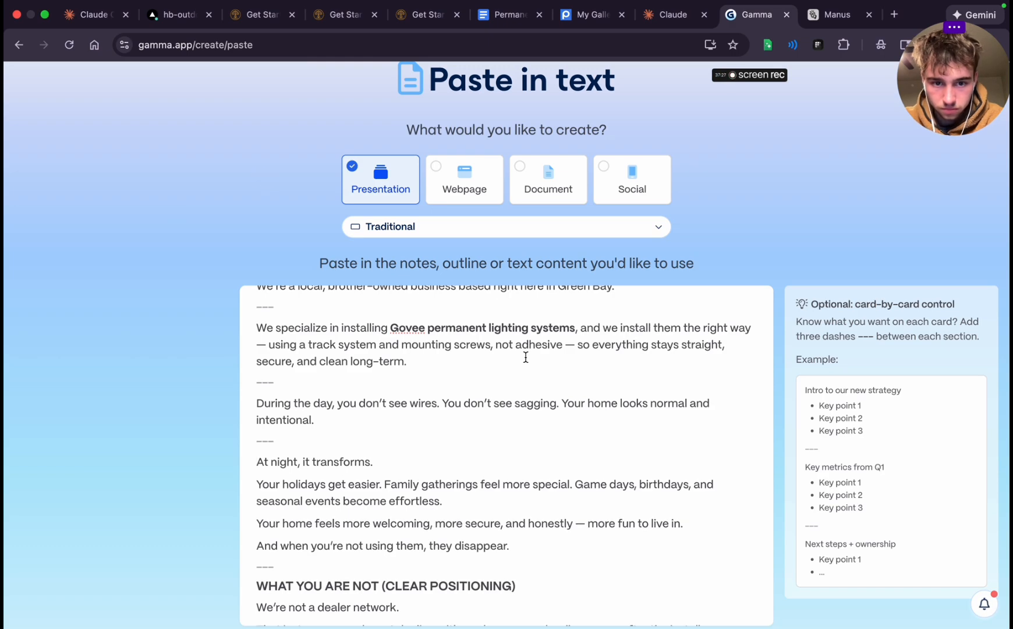
scroll(368, 364, "up", 2)
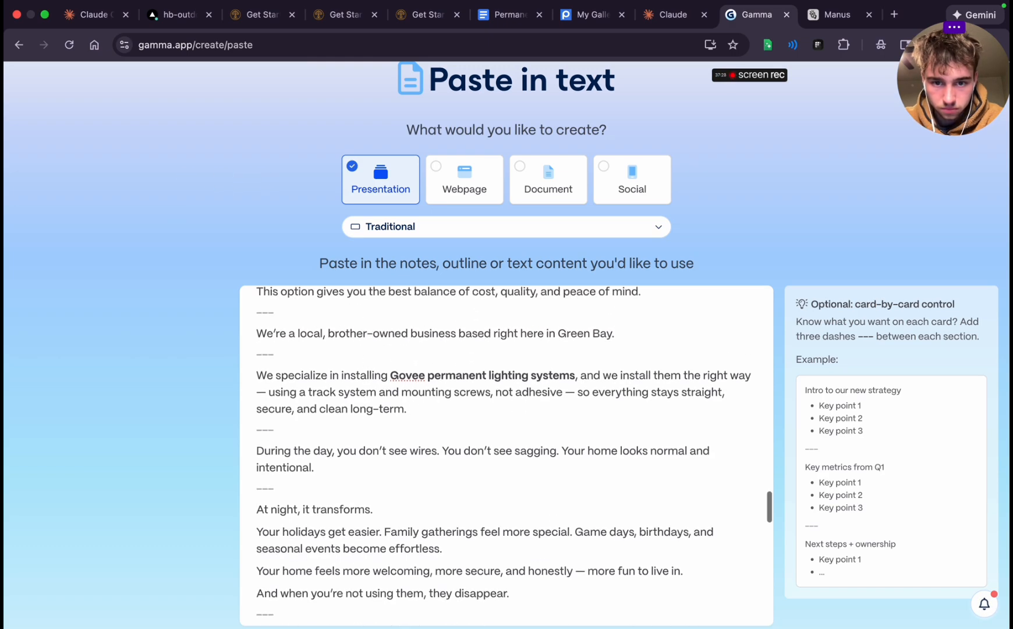
left_click(271, 380)
scroll(314, 437, "down", 3)
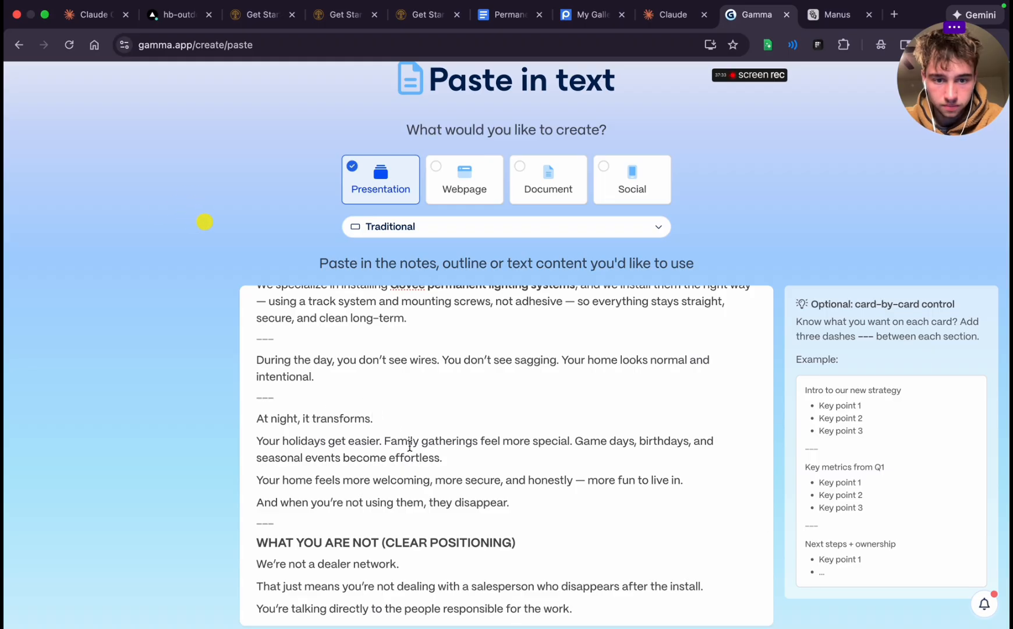
key("Return")
type("---")
Insert "---" card breaks after "seasonal events become effortless." and after "more fun to live in."
left_click(489, 478)
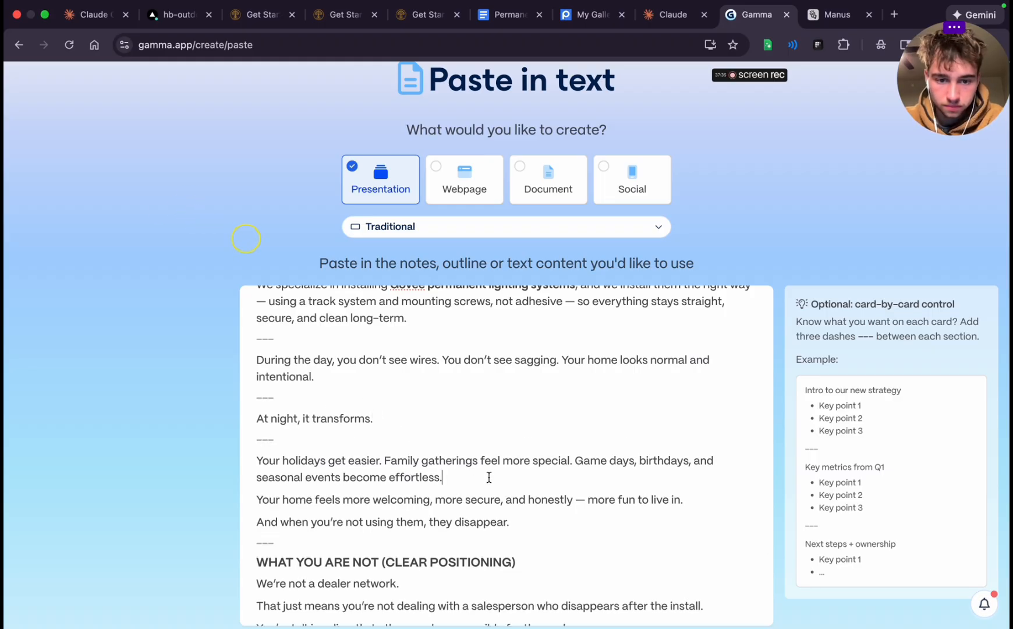
key("Return")
type("---")
scroll(489, 479, "down", 3)
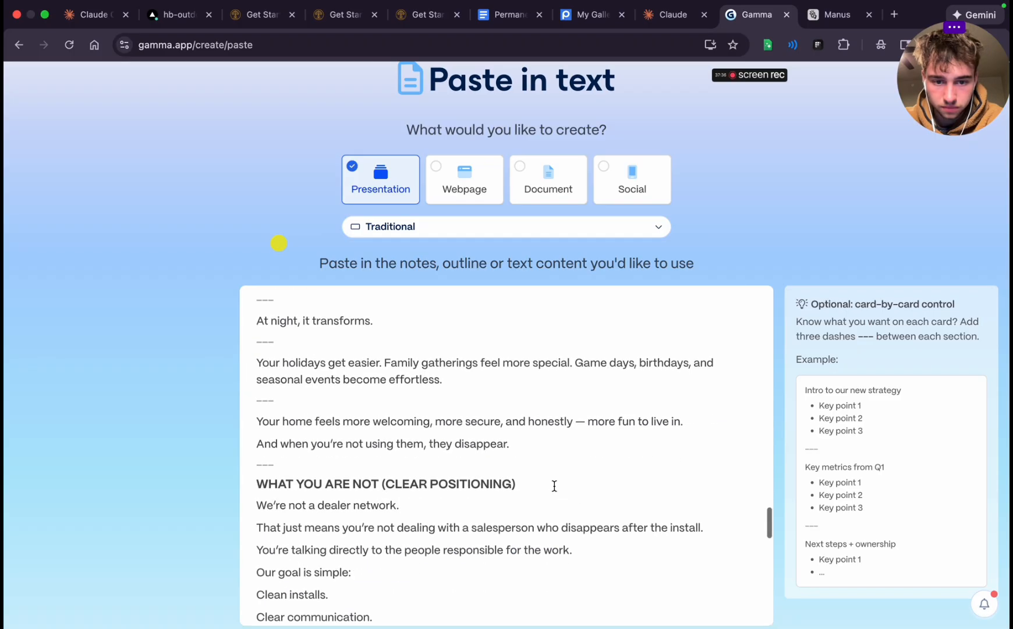
left_click(685, 420)
key("Return")
type("---")
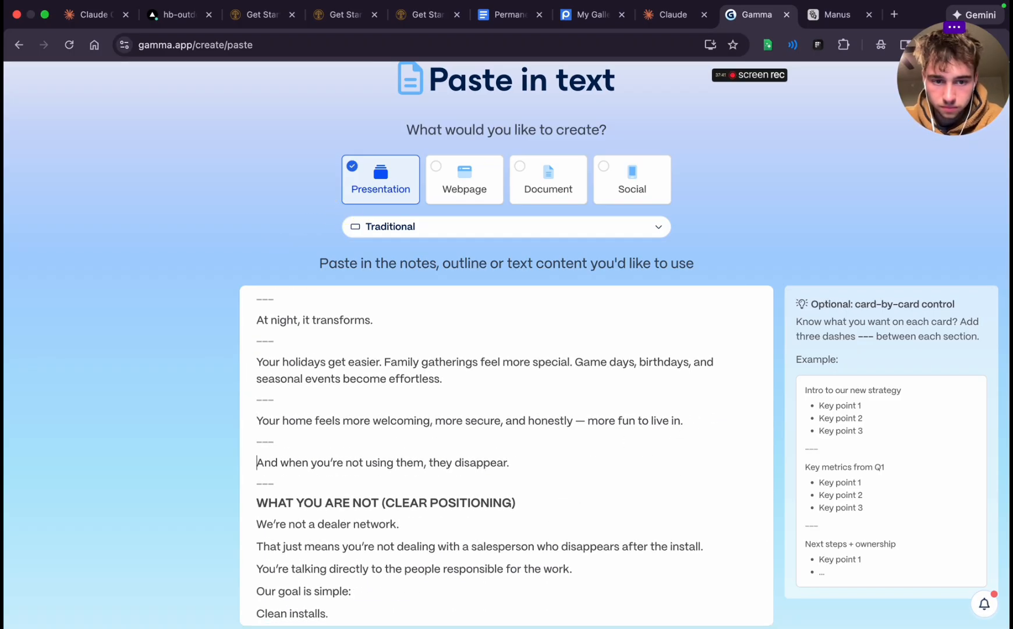
Delete the "WHAT YOU ARE NOT (CLEAR POSITIONING)" heading together with its empty line
scroll(541, 545, "down", 4)
scroll(541, 543, "up", 2)
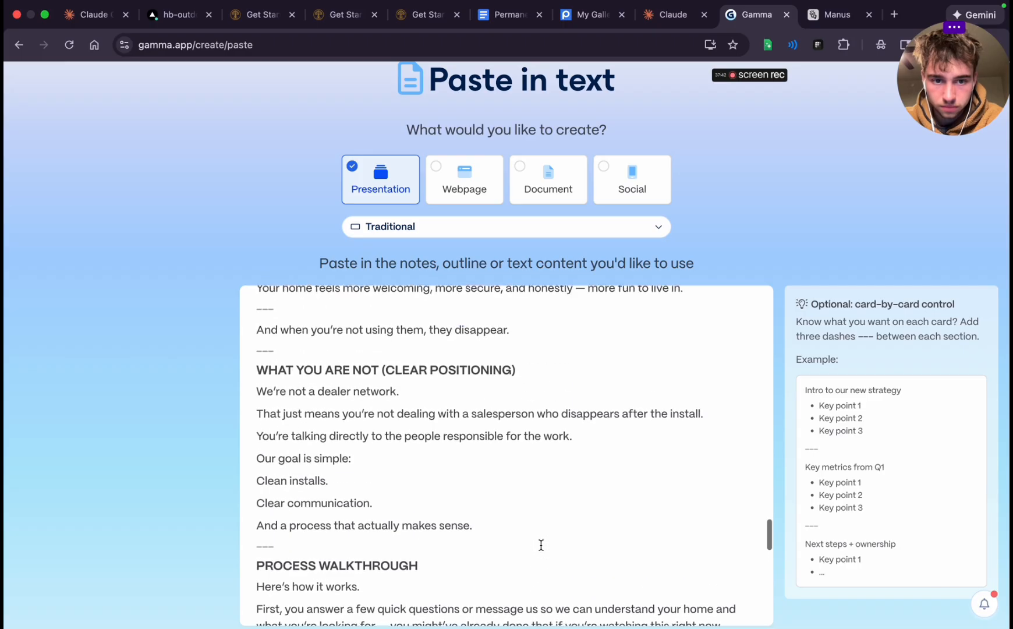
double_click(357, 370)
triple_click(357, 370)
key("BackSpace")
key("BackSpace")
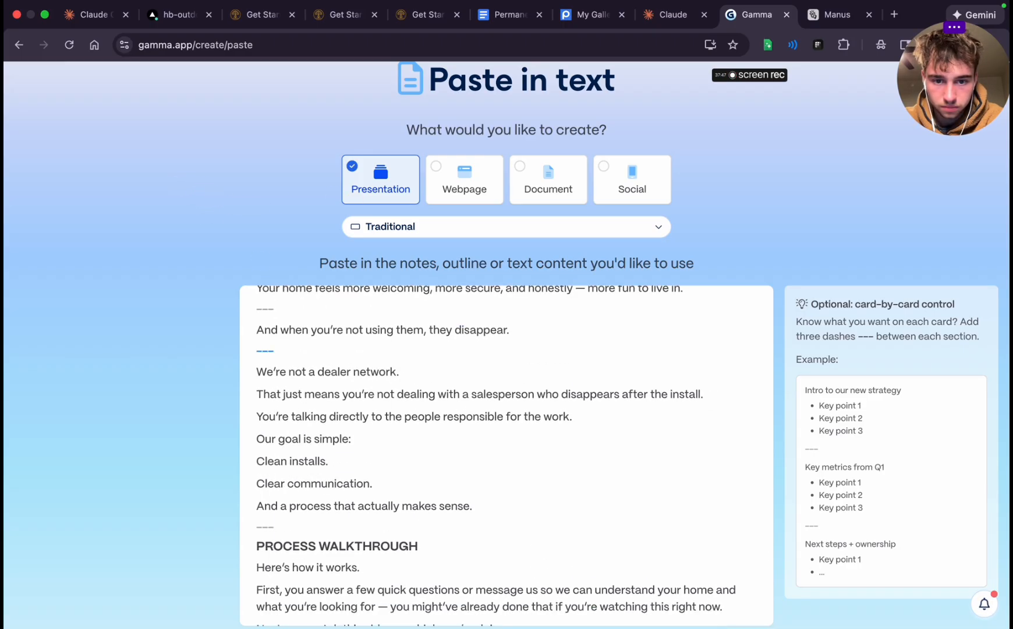
Insert a "---" card break after "You're talking directly to the people responsible for the work."
left_click(568, 415)
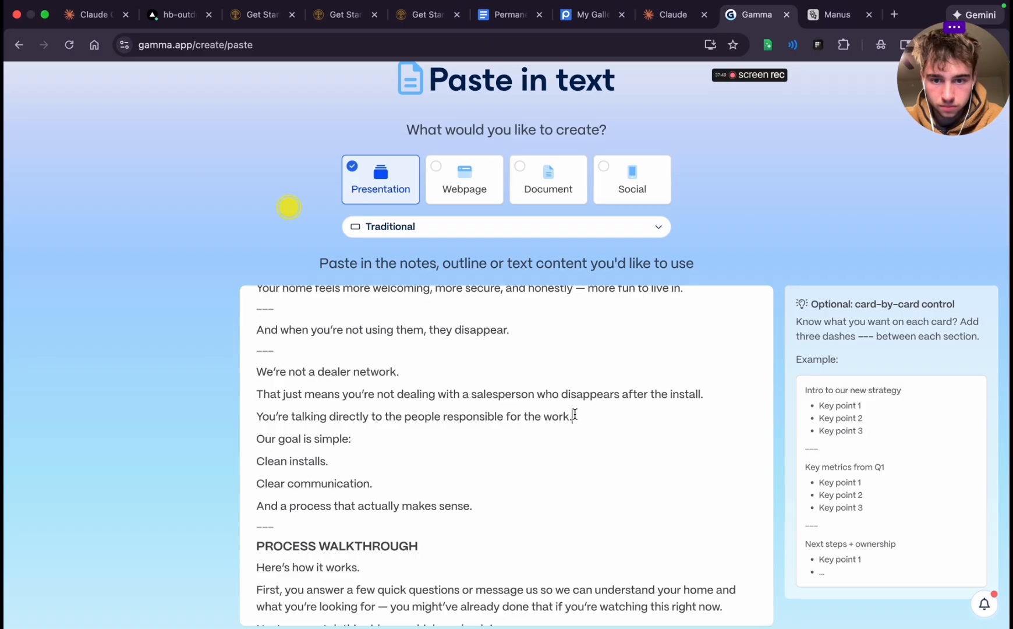
key("Return")
type("---")
scroll(499, 491, "down", 5)
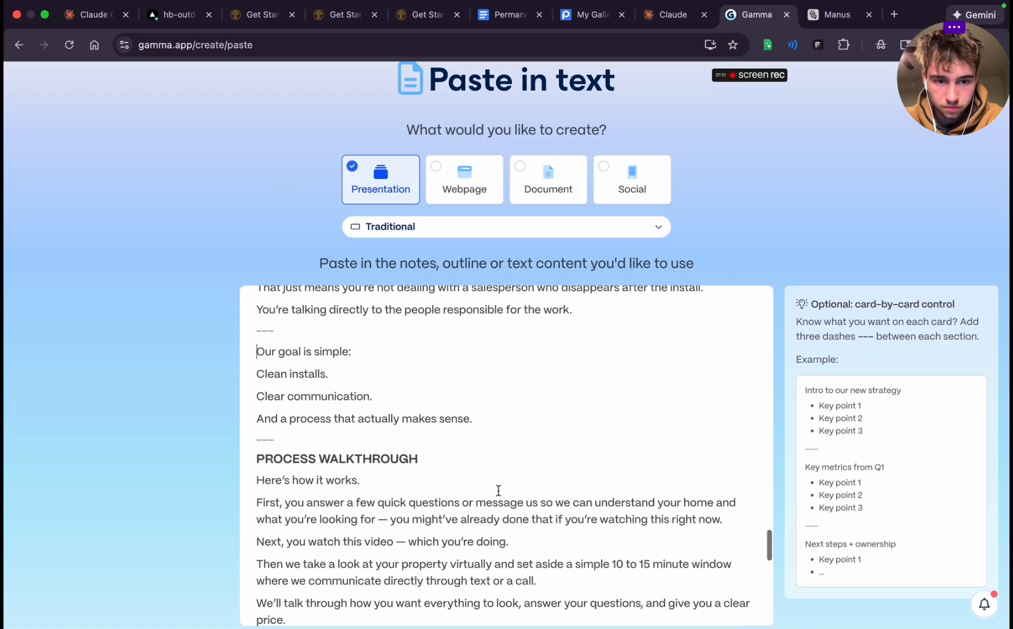
Delete the "PROCESS WALKTHROUGH" heading and insert a "---" card break after "Here's how it works."
triple_click(363, 383)
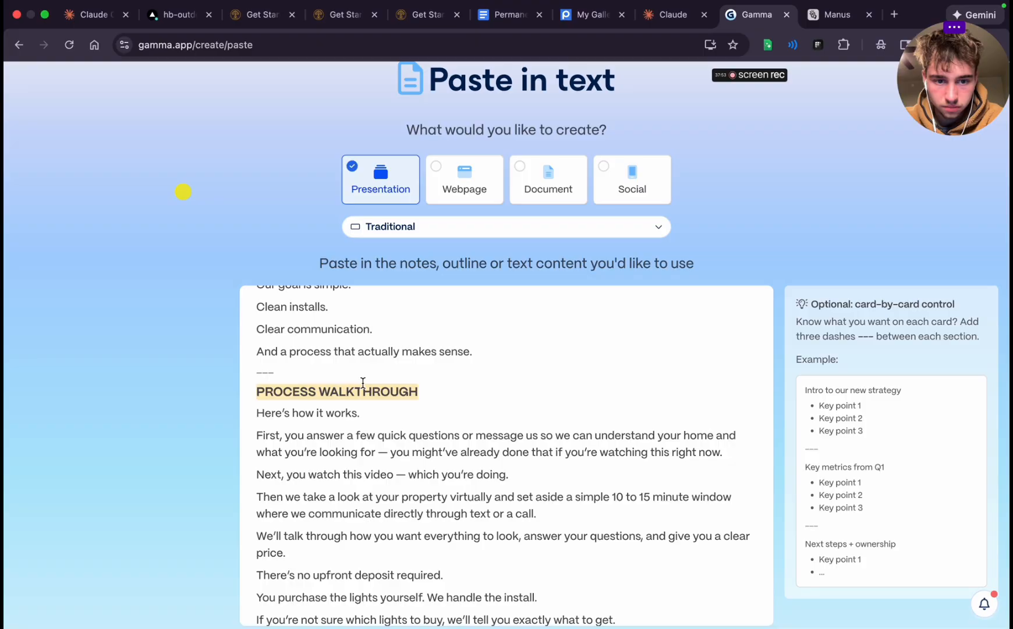
key("BackSpace")
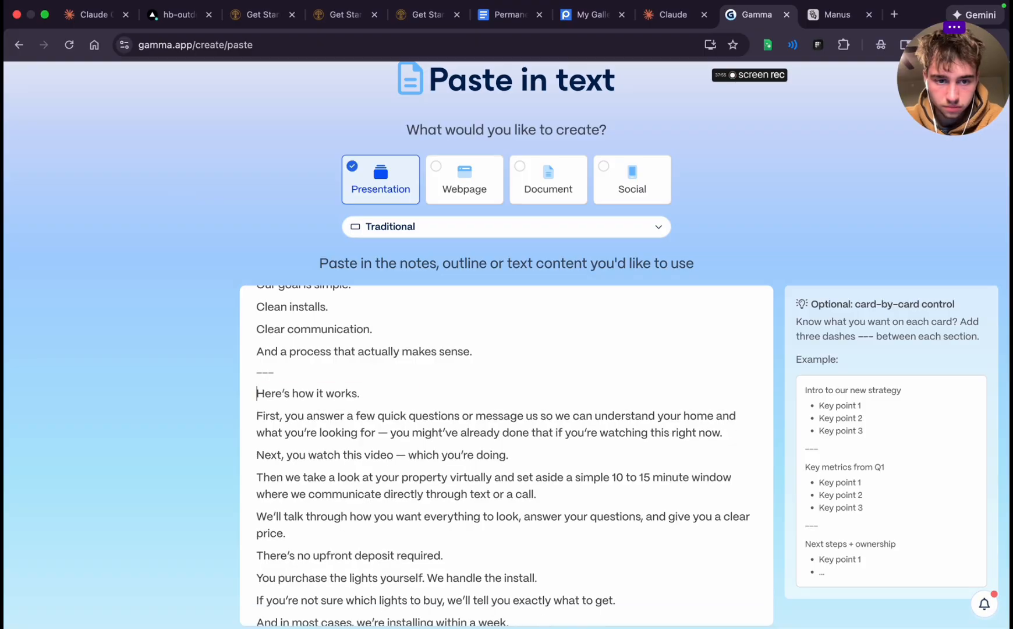
left_click(374, 396)
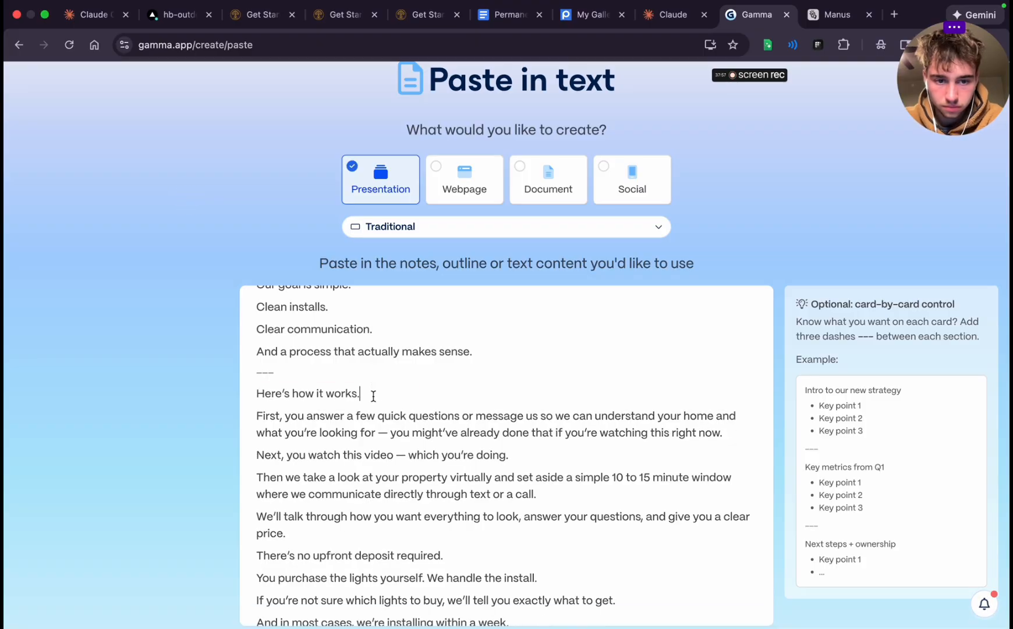
key("Return")
type("---")
key("Right")
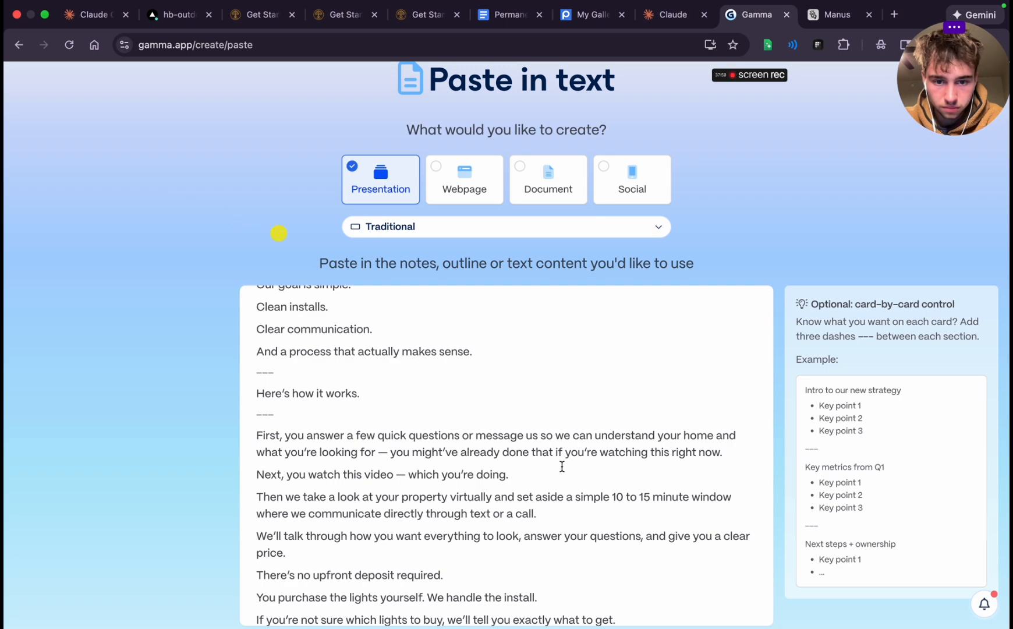
Insert "---" card breaks after "if you're watching this right now." and after "Next, you watch this video — which you're doing."
left_click(721, 452)
key("Return")
type("---")
key("Right")
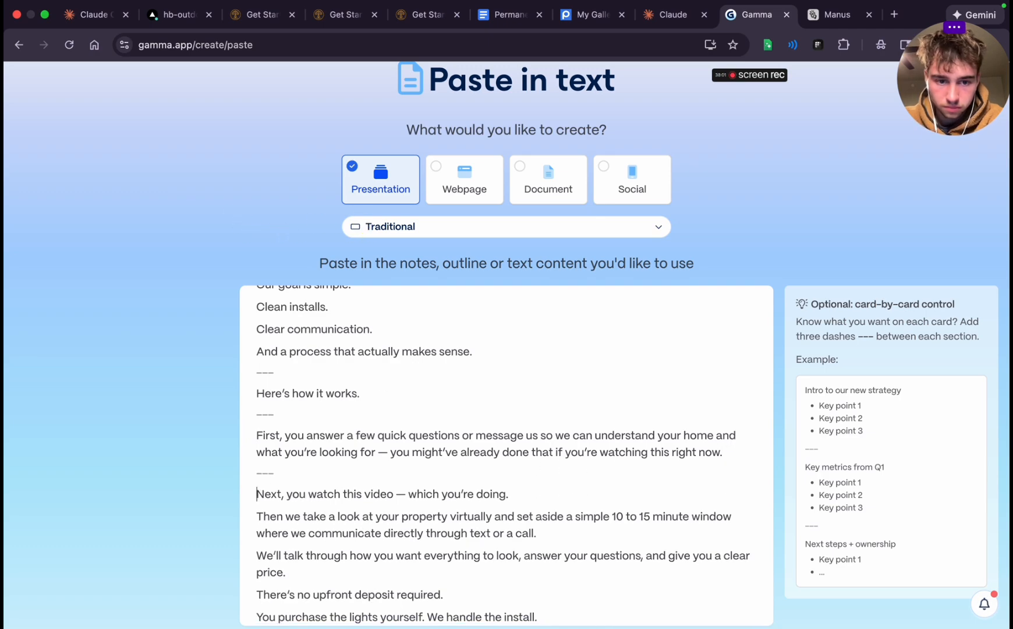
left_click(549, 502)
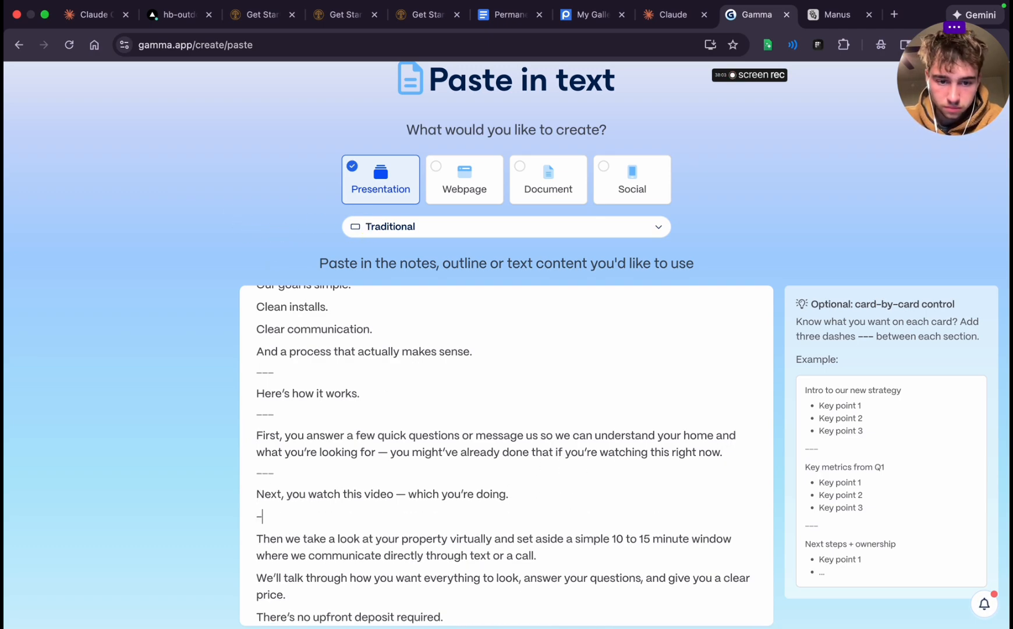
type("--")
Insert "---" card breaks after "directly through text or a call." and after "give you a clear price."
scroll(506, 454, "down", 3)
left_click(596, 452)
key("Return")
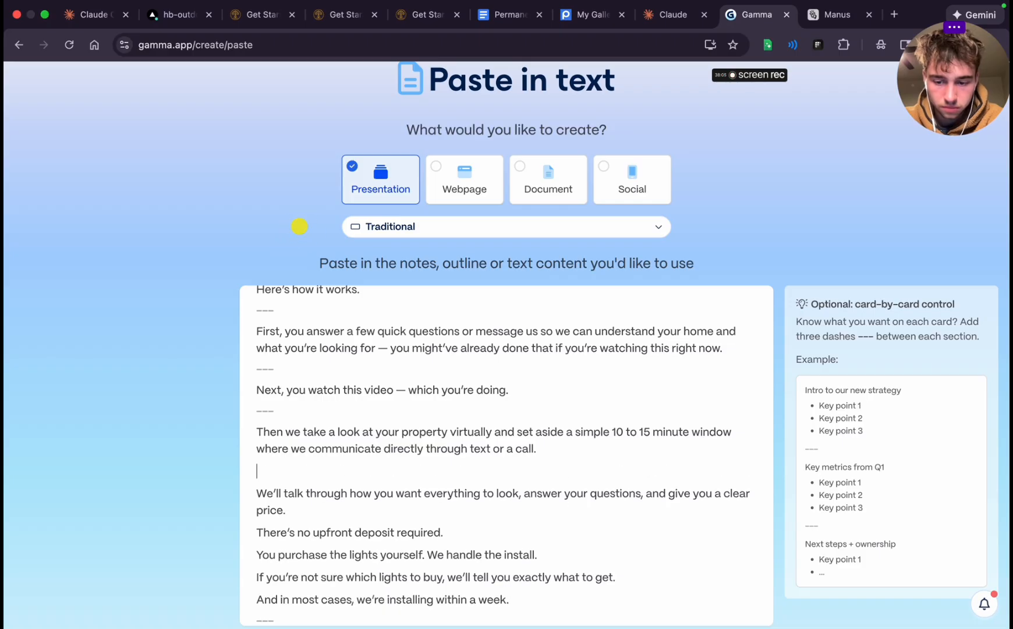
type("---")
scroll(388, 395, "down", 3)
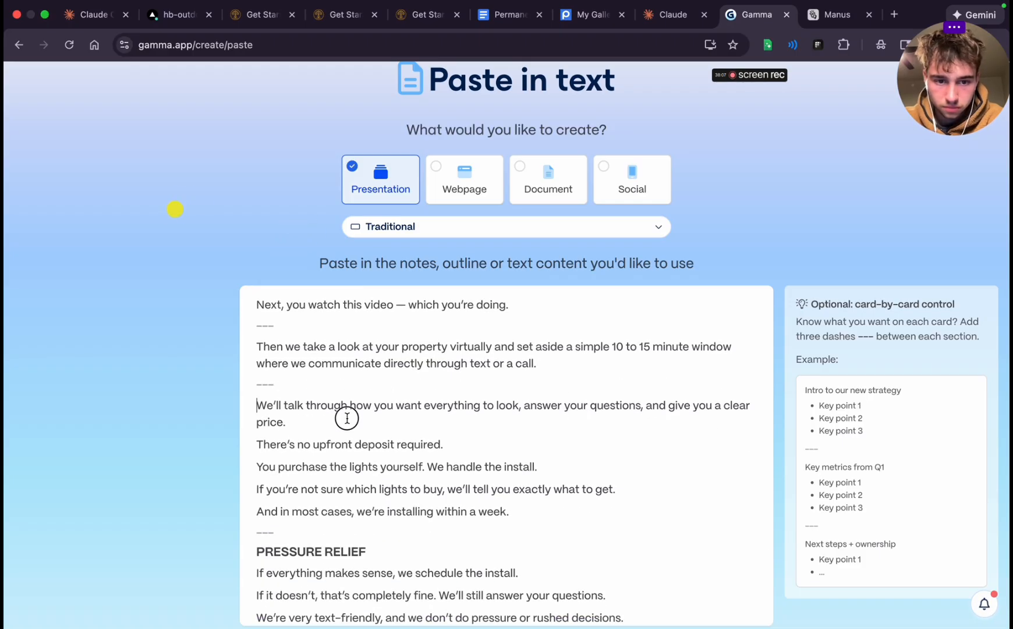
left_click(347, 418)
key("Return")
type("---")
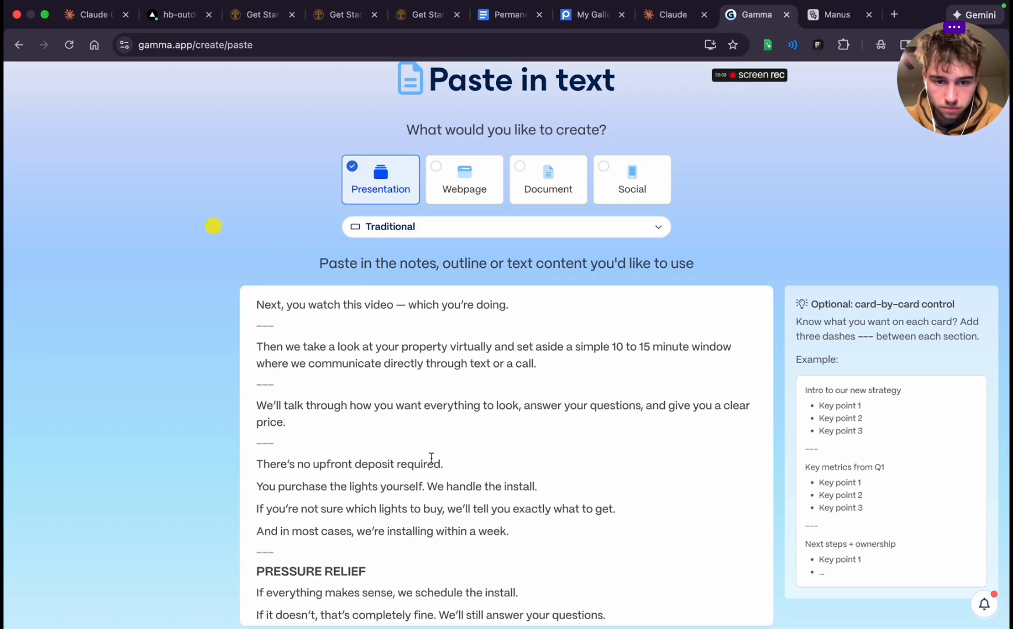
Add "unless you want track" to the no-upfront-deposit line and insert a "---" card break after "We handle the install."
scroll(432, 458, "down", 1)
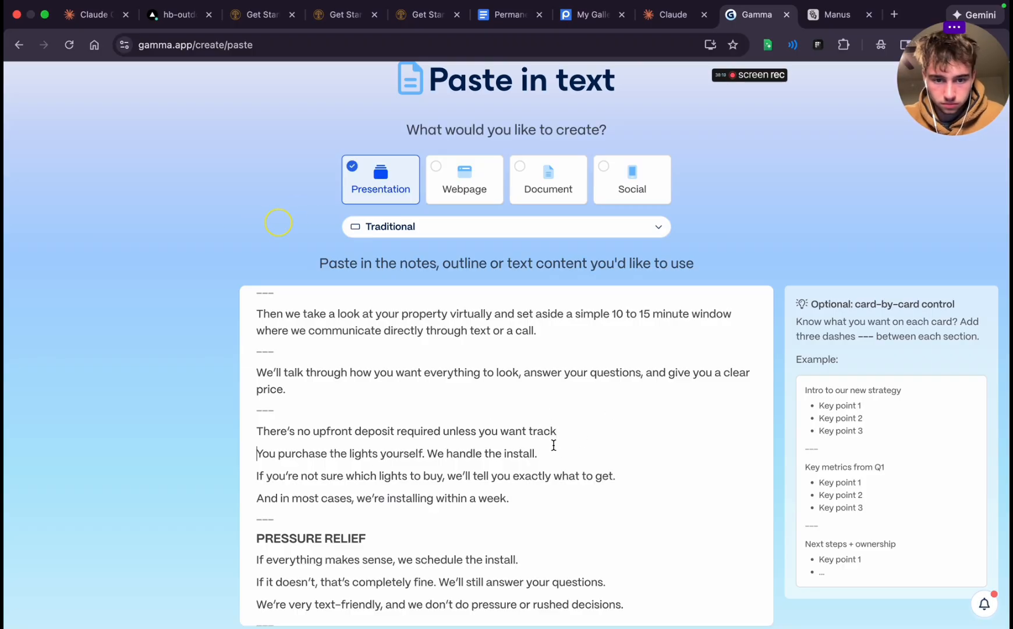
key("Return")
type("---")
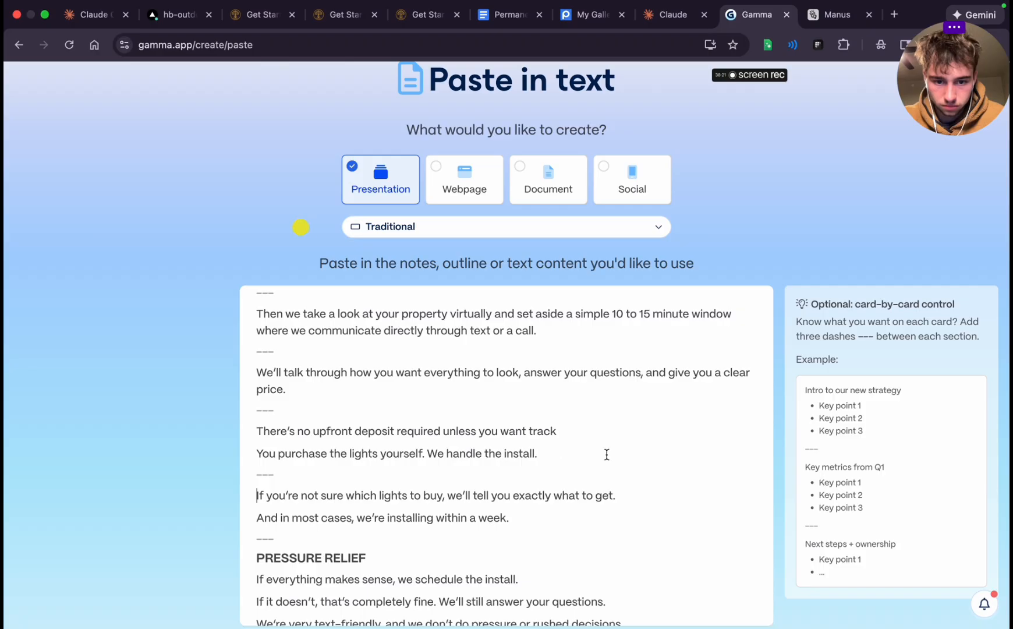
Delete the "PRESSURE RELIEF" heading together with its empty line
scroll(615, 455, "down", 3)
triple_click(278, 377)
key("BackSpace")
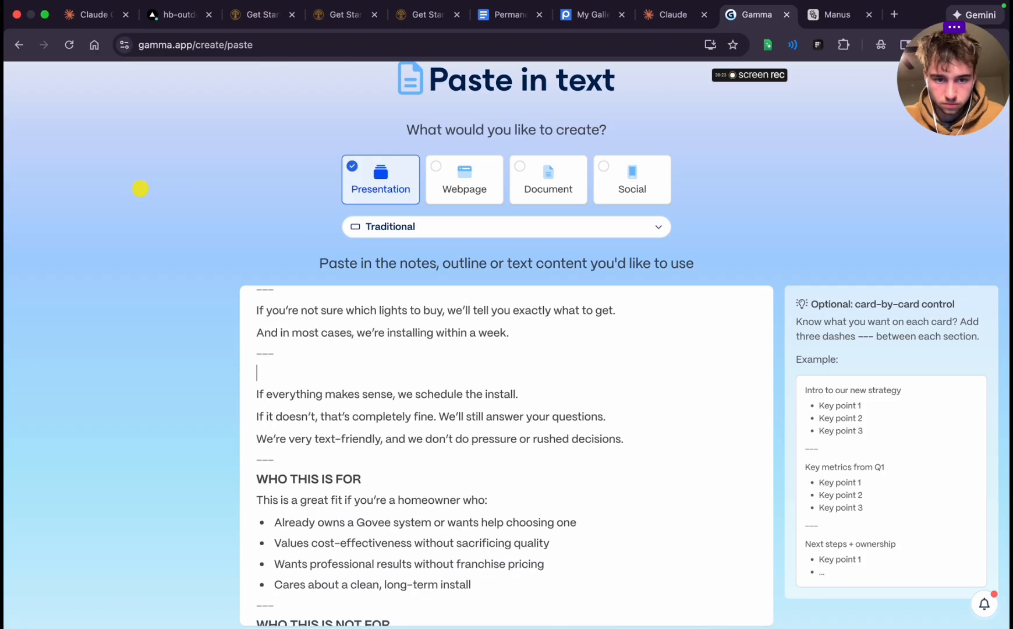
key("BackSpace")
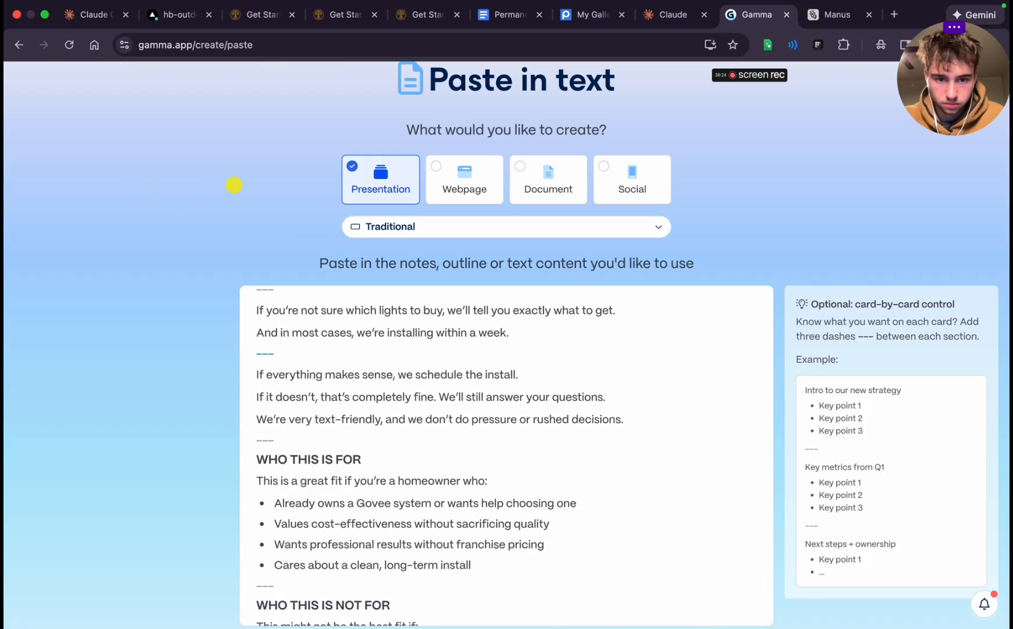
Insert "---" card breaks after "we schedule the install." and after "We'll still answer your questions."
left_click(533, 375)
key("Return")
type("---")
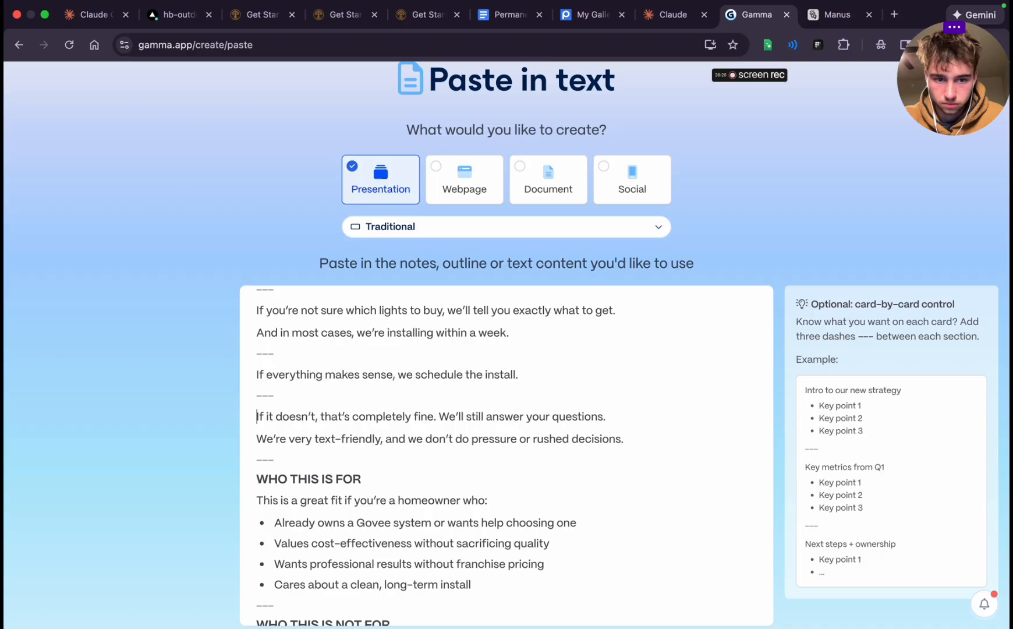
left_click(618, 411)
key("Return")
type("---")
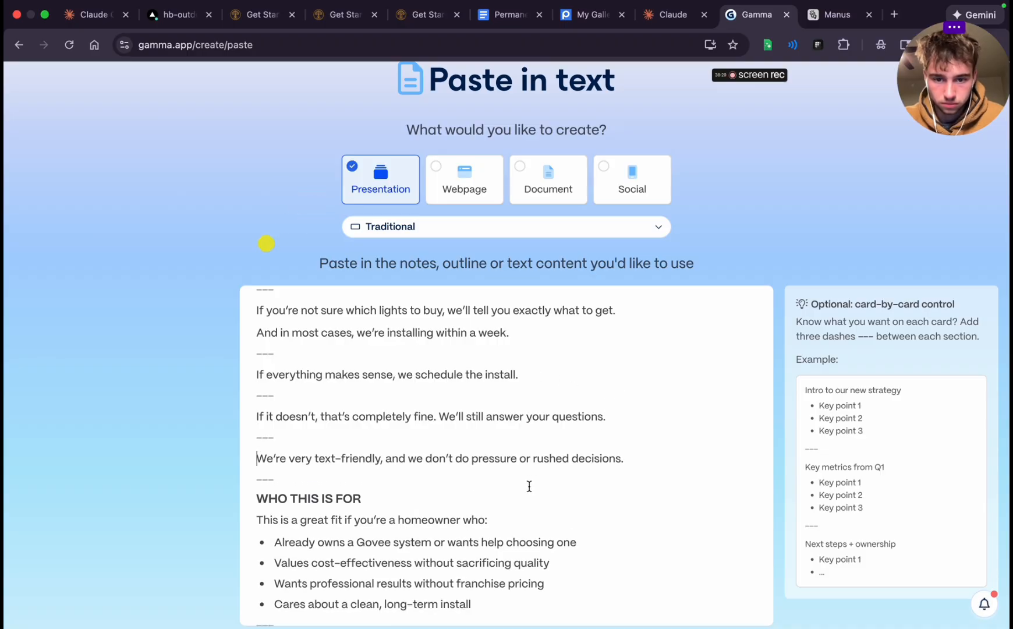
Delete the "WHO THIS IS FOR", "WHO THIS IS NOT FOR" and "CTA" headings together with their empty lines
scroll(529, 486, "down", 5)
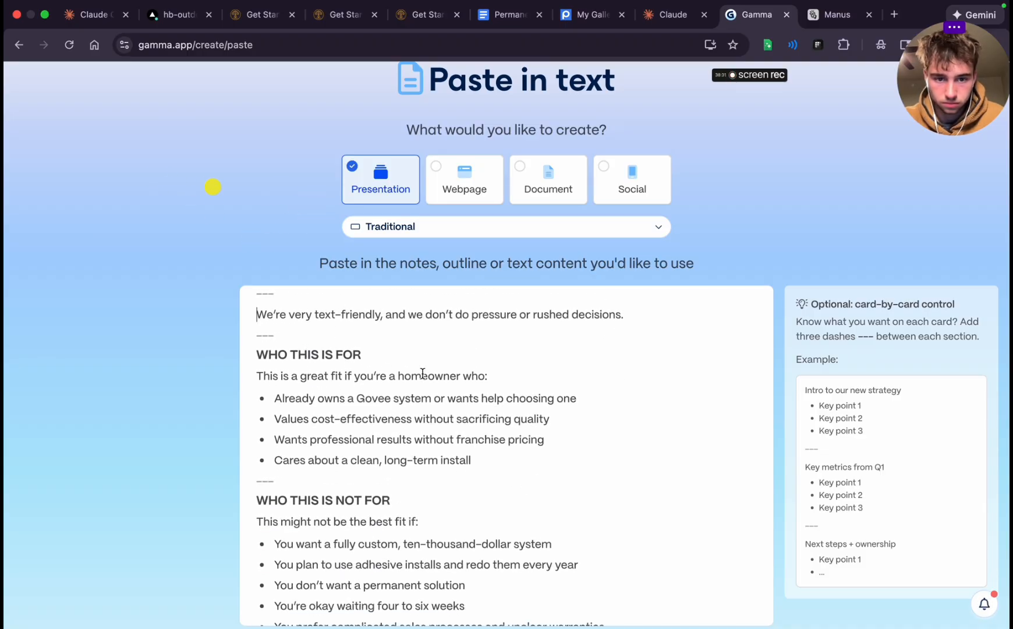
triple_click(317, 354)
key("BackSpace")
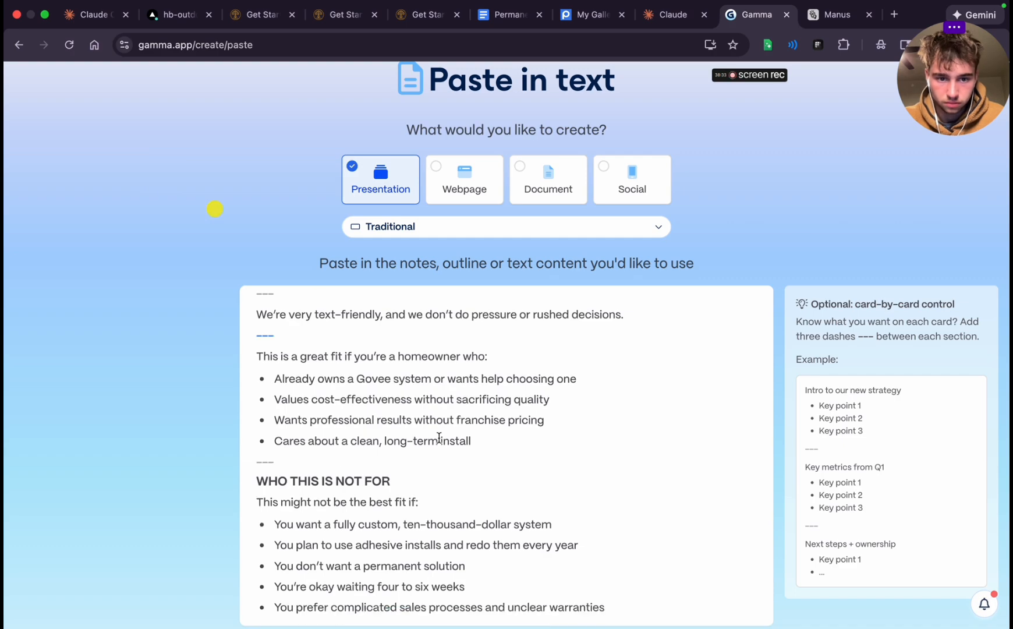
scroll(442, 446, "down", 2)
triple_click(322, 387)
key("BackSpace")
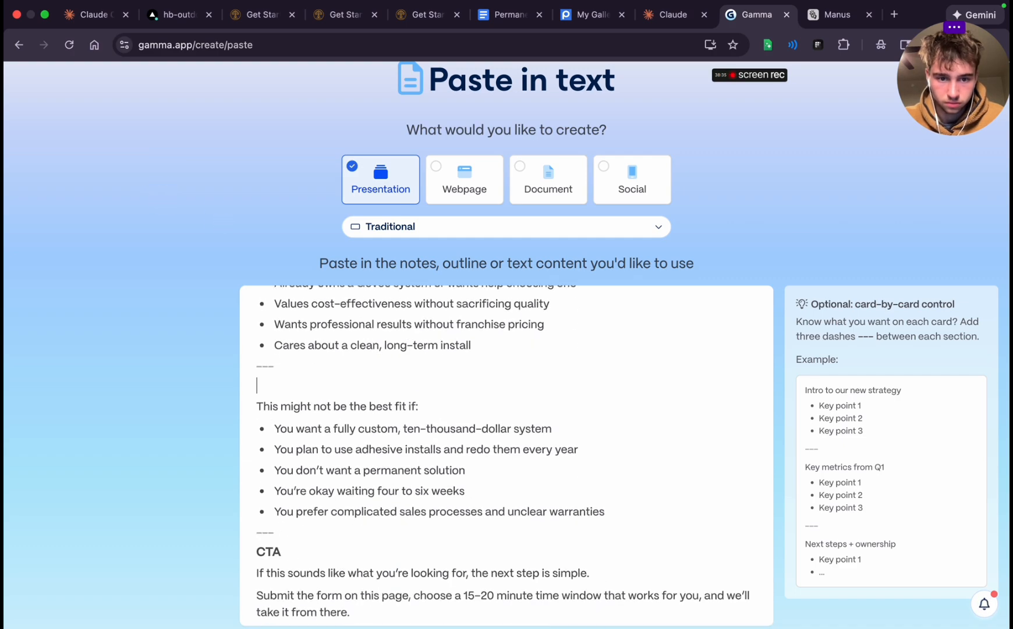
key("BackSpace")
scroll(401, 488, "down", 1)
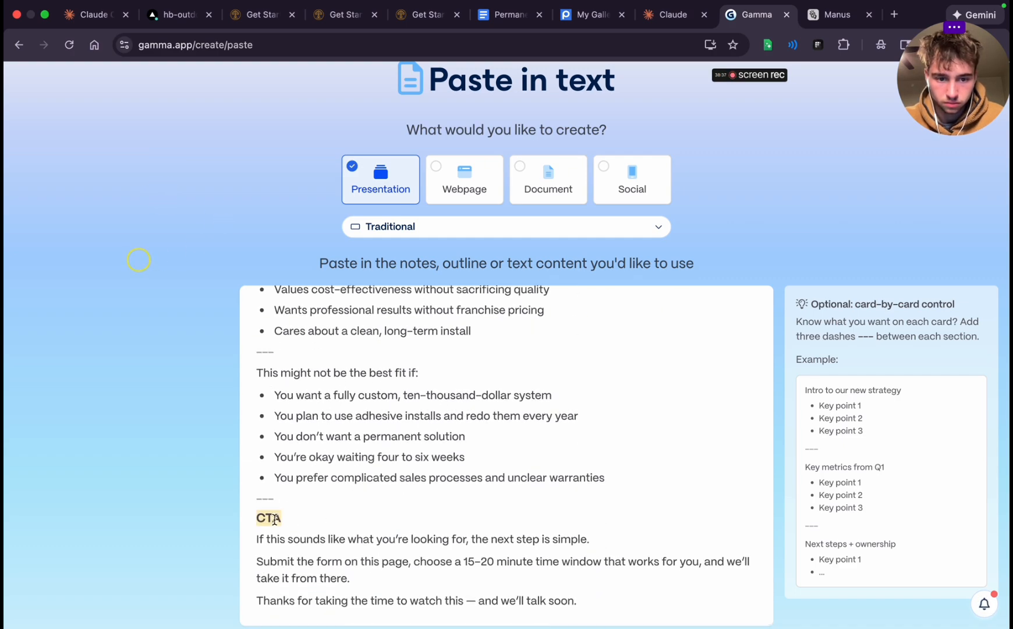
key("BackSpace")
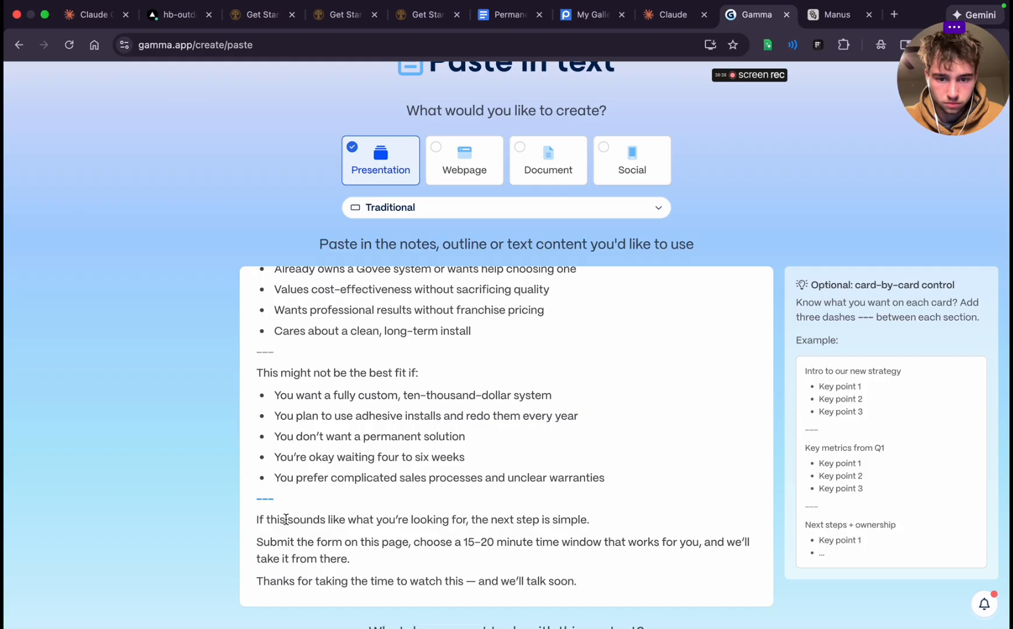
Insert "---" card breaks after "the next step is simple." and after "we'll take it from there."
left_click(605, 520)
key("Return")
type("---")
scroll(594, 532, "down", 2)
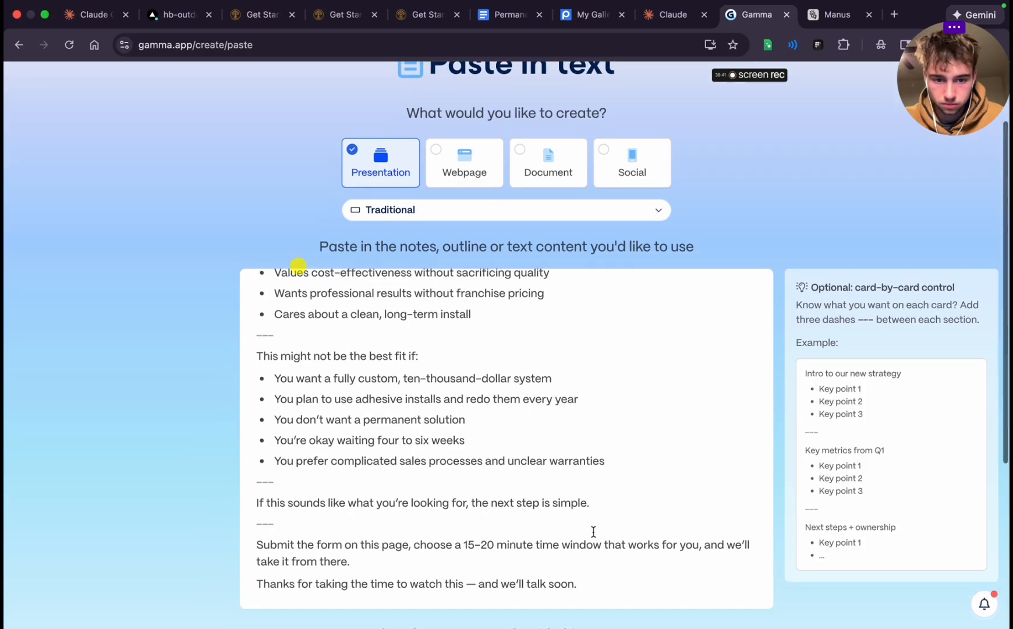
left_click(364, 520)
key("Return")
type("---")
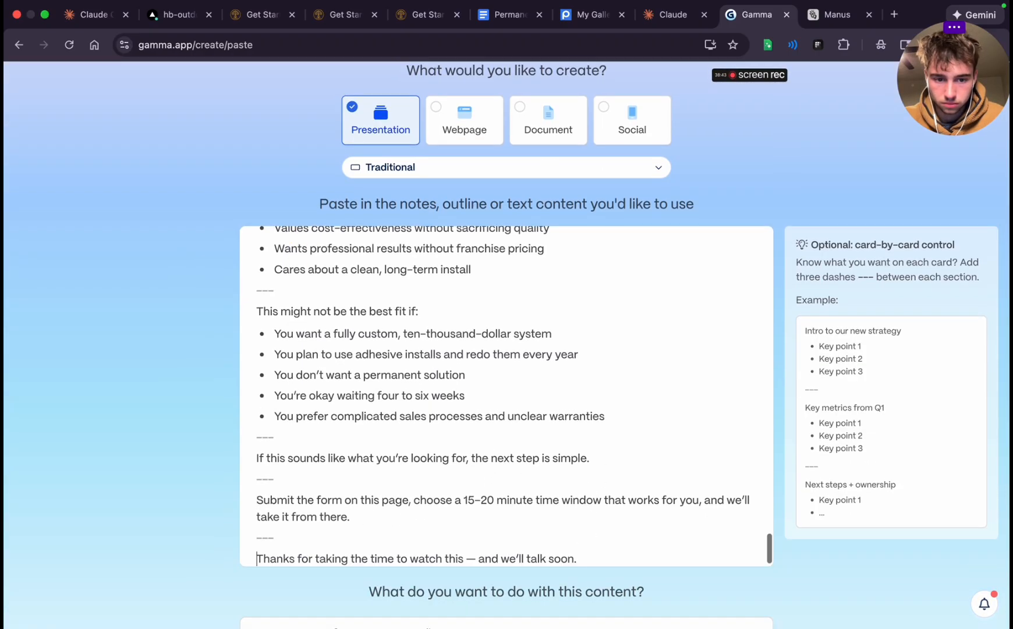
Continue to the prompt editor with the card-split script text
scroll(453, 498, "down", 5)
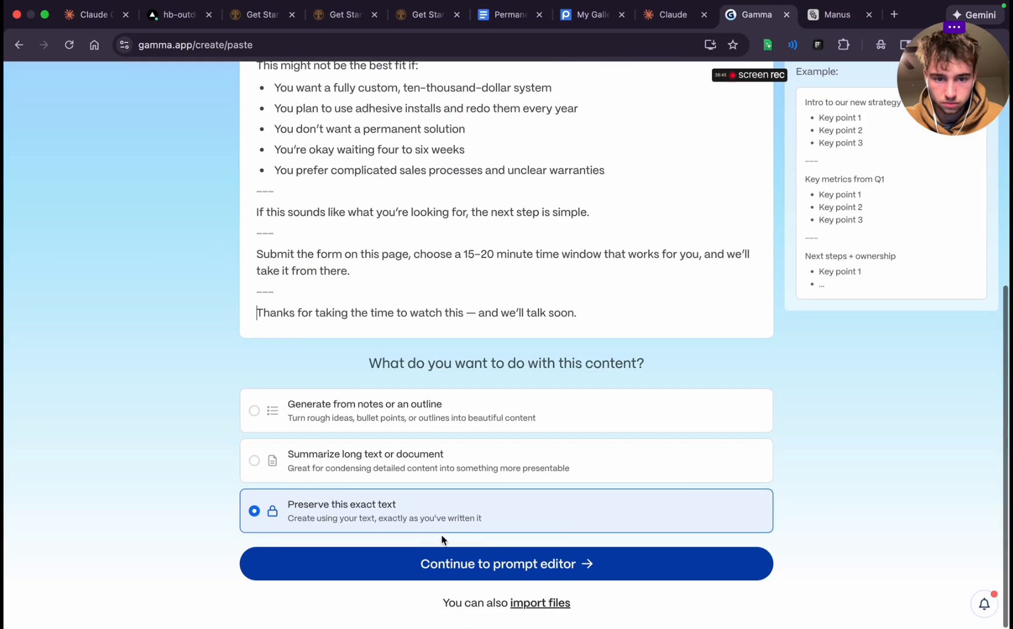
left_click(451, 565)
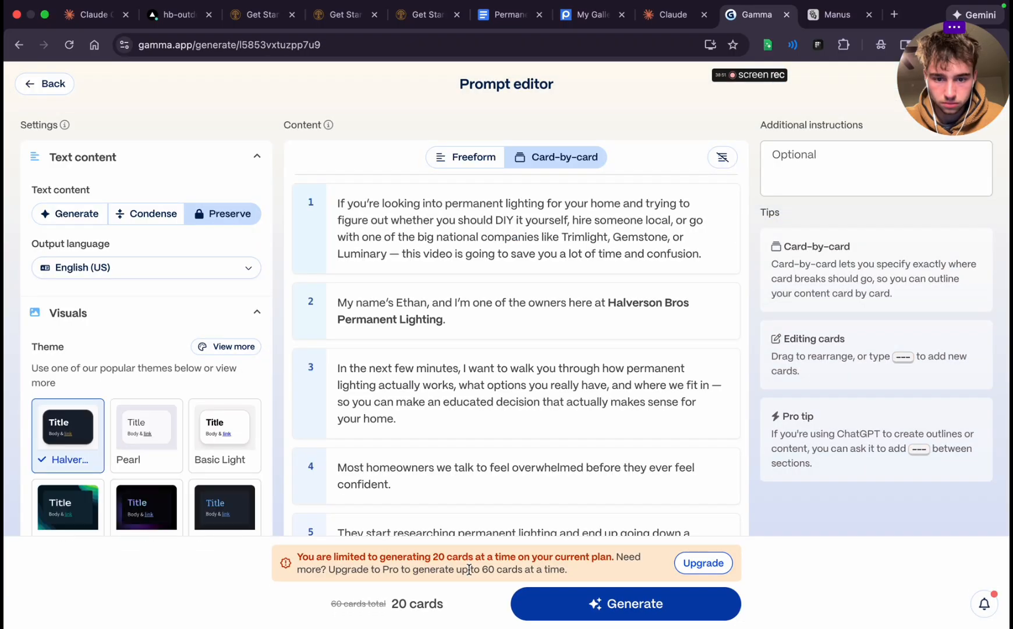
Review the card-by-card script outline from the first to the last card, along with the visual settings
scroll(476, 425, "down", 20)
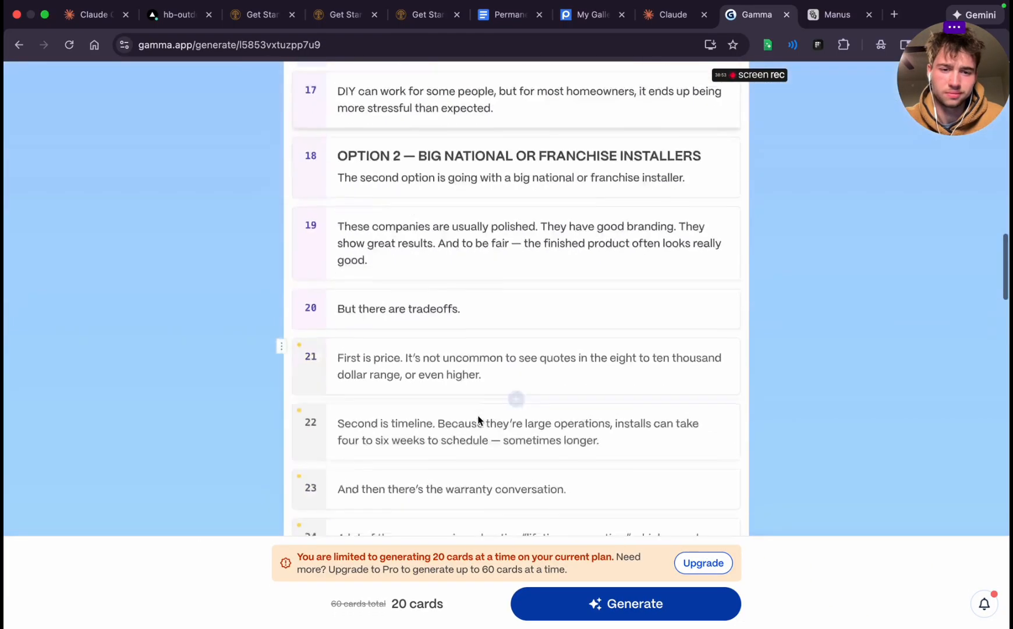
scroll(479, 415, "down", 10)
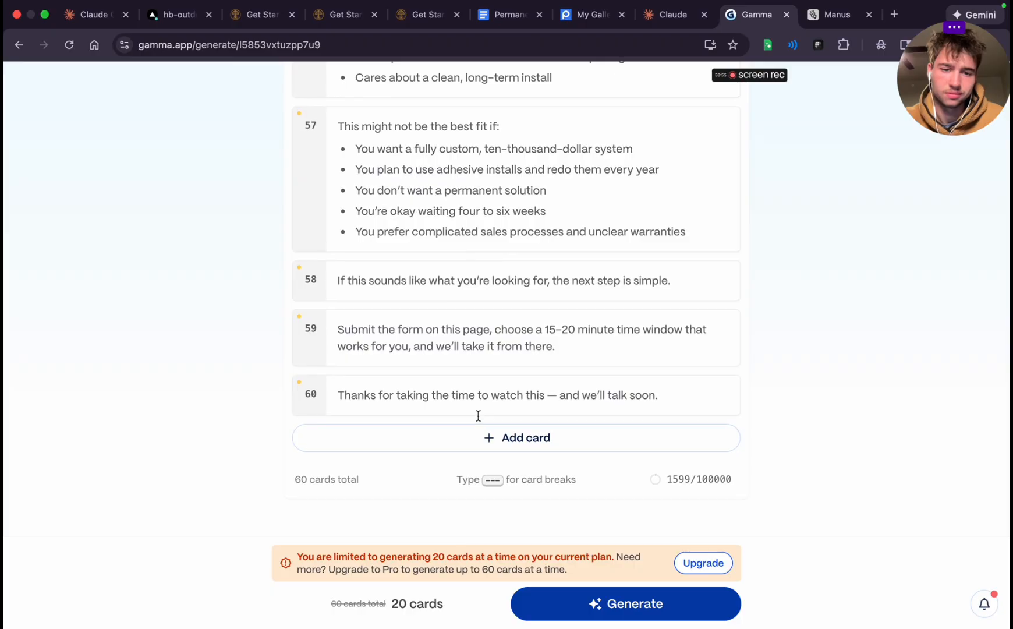
scroll(478, 415, "up", 20)
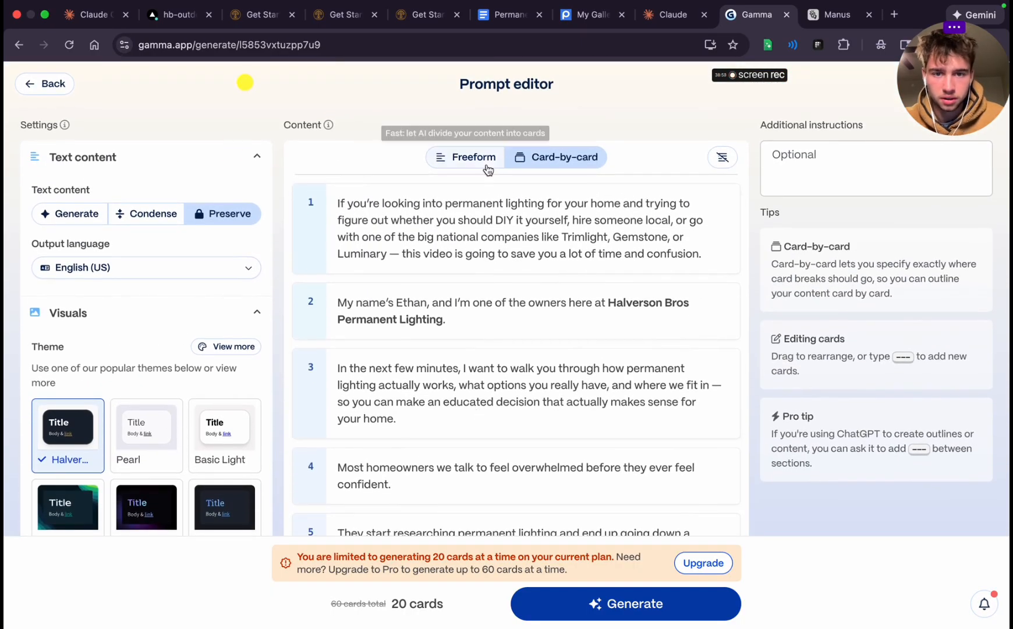
scroll(511, 402, "down", 15)
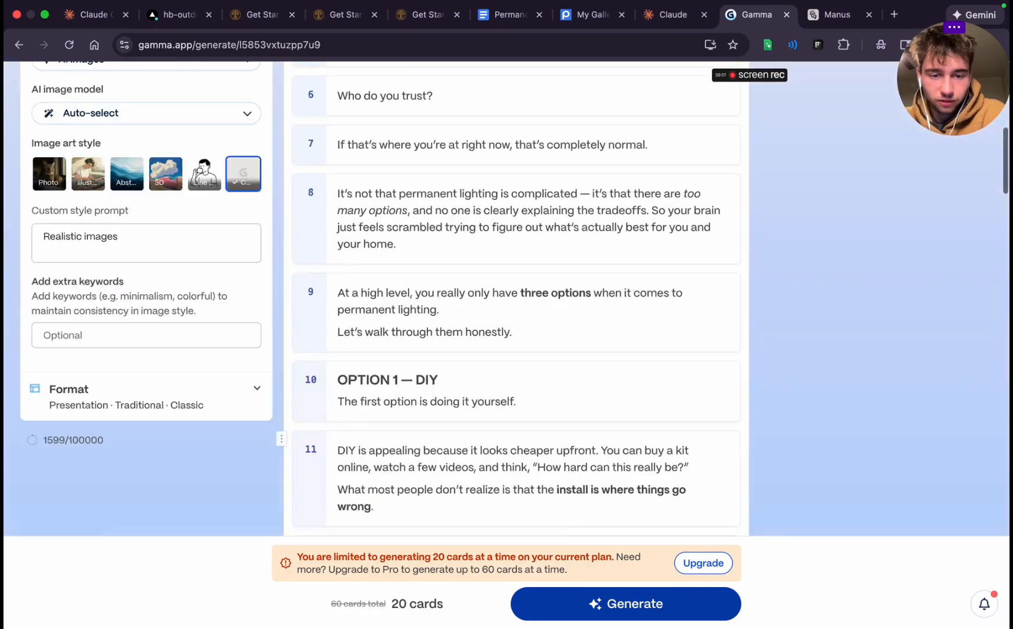
scroll(579, 172, "up", 3)
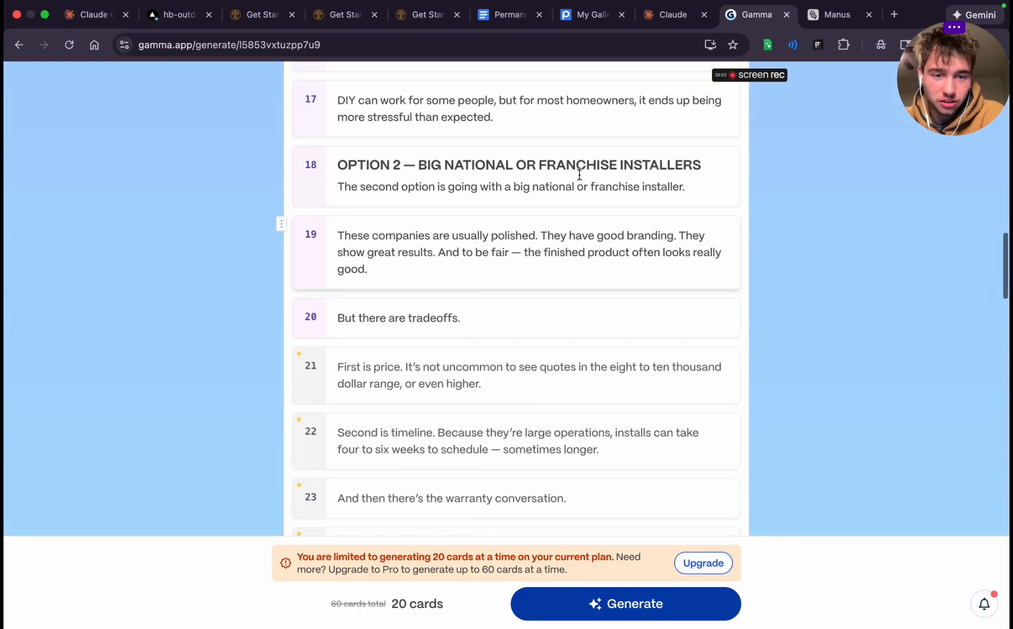
scroll(332, 360, "up", 20)
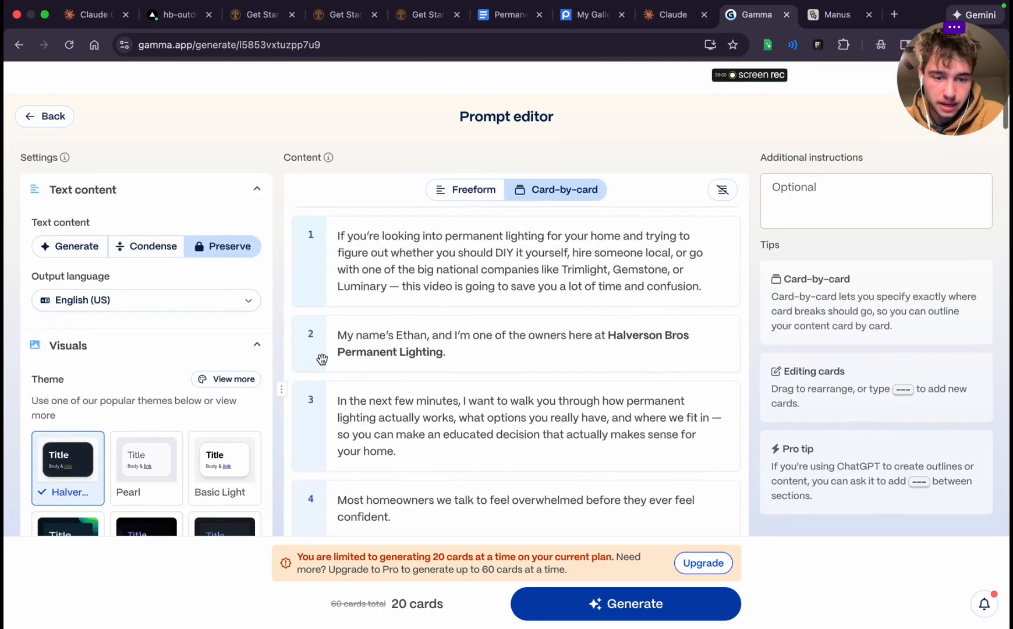
scroll(323, 360, "down", 10)
scroll(322, 359, "up", 10)
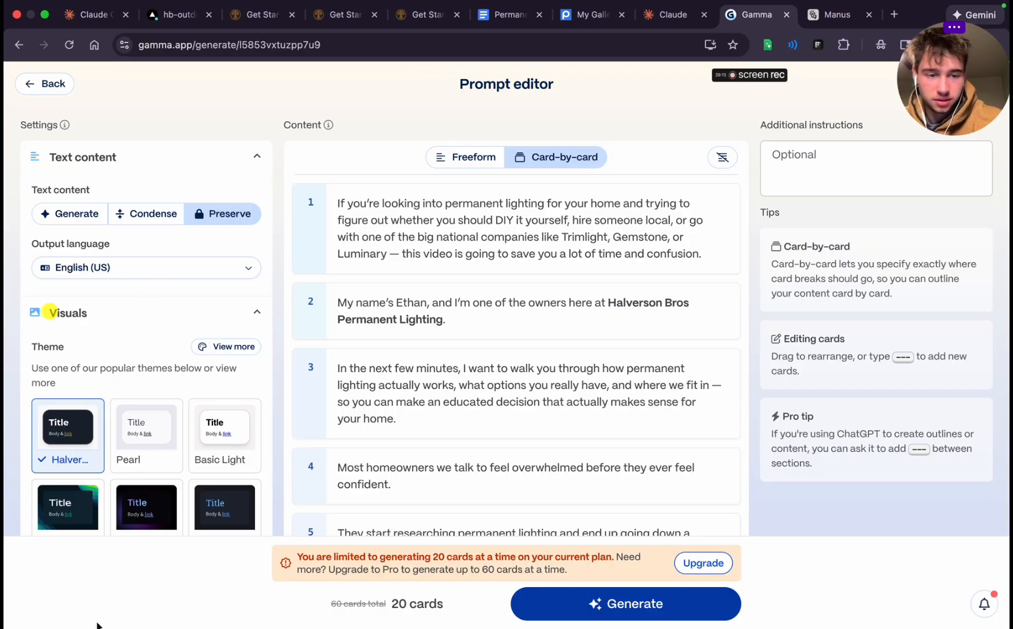
Try the Pearl and Basic Light themes and settle on Pearl for the presentation
scroll(146, 460, "down", 5)
left_click(141, 317)
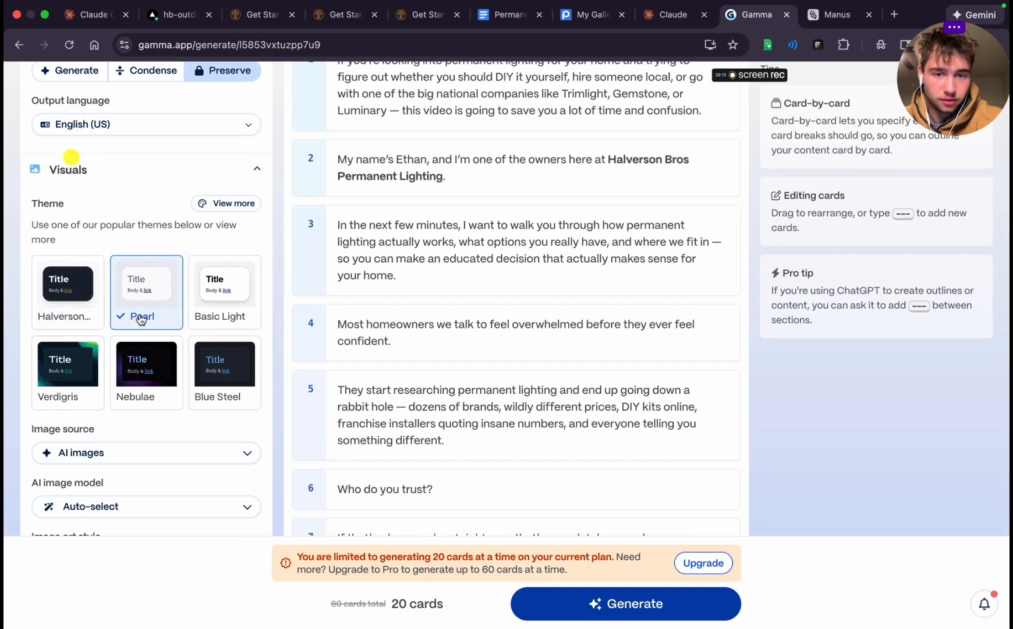
left_click(224, 288)
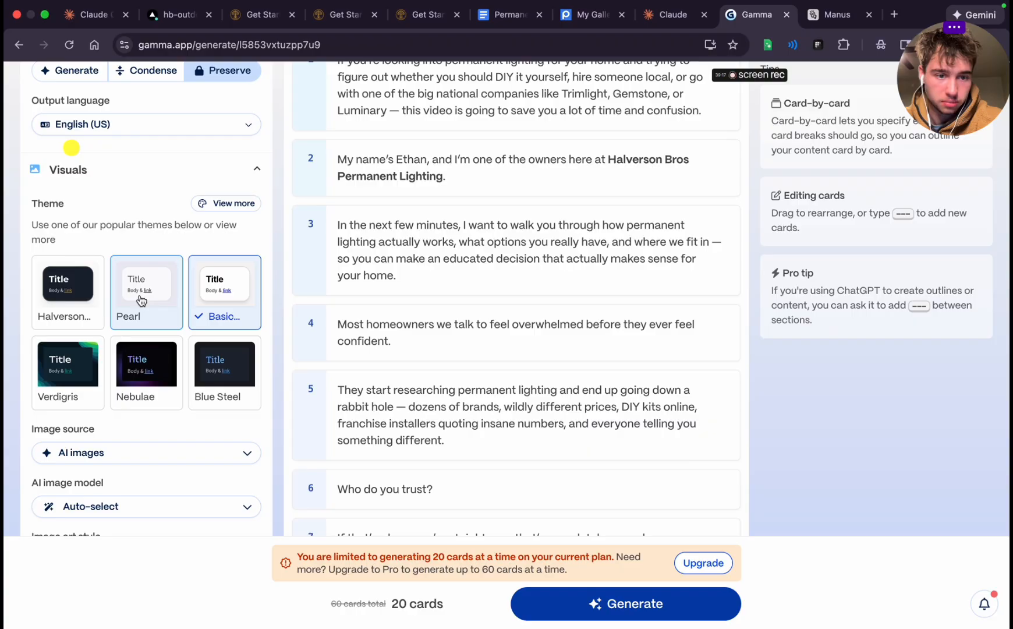
Set the presentation's image source to "Don't add images"
scroll(138, 358, "down", 10)
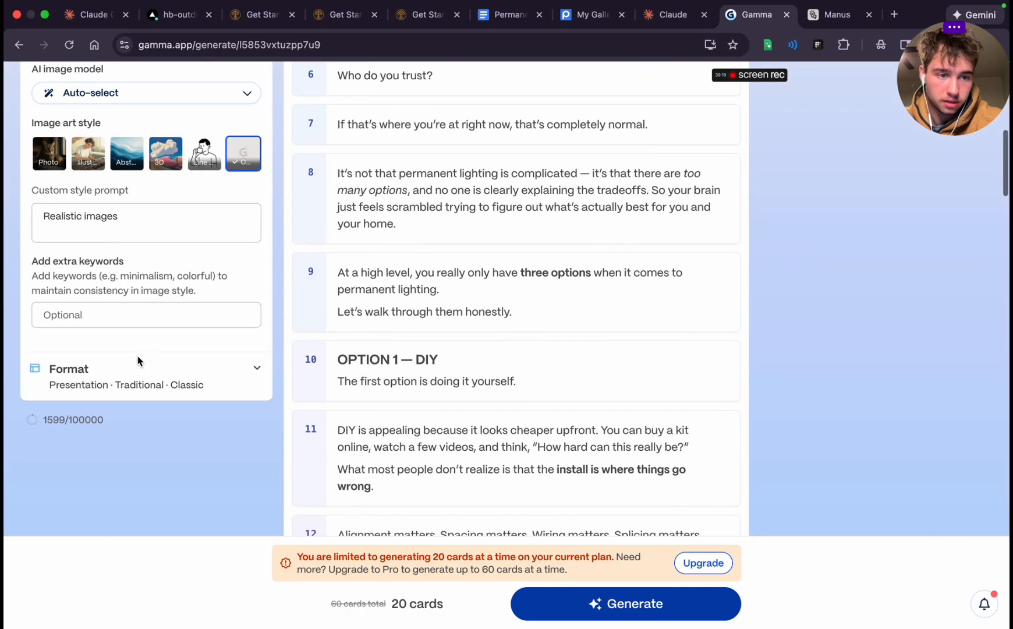
left_click(53, 166)
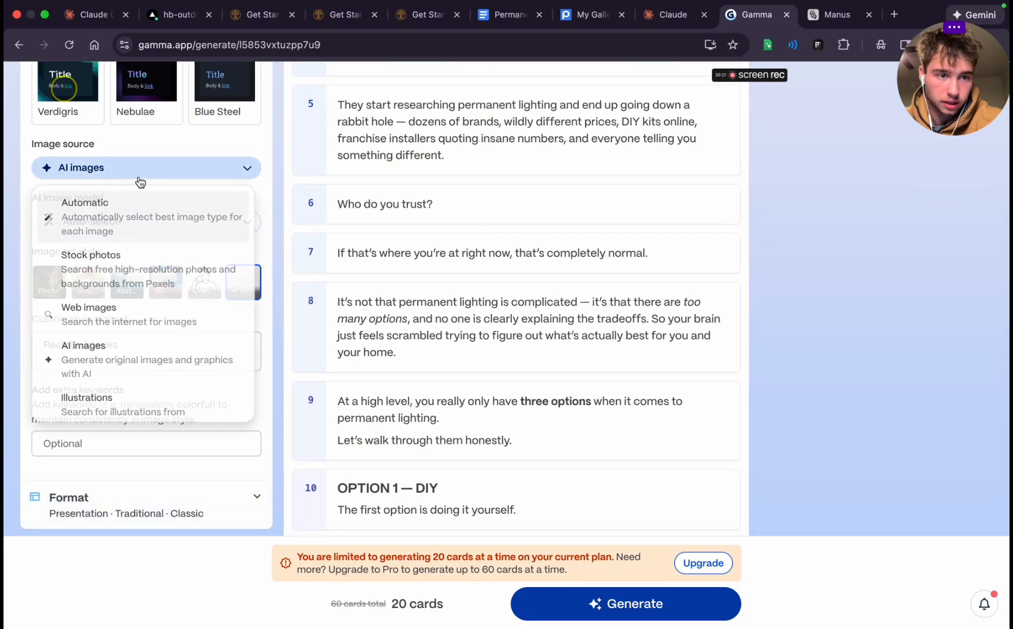
scroll(120, 428, "down", 3)
scroll(145, 297, "down", 4)
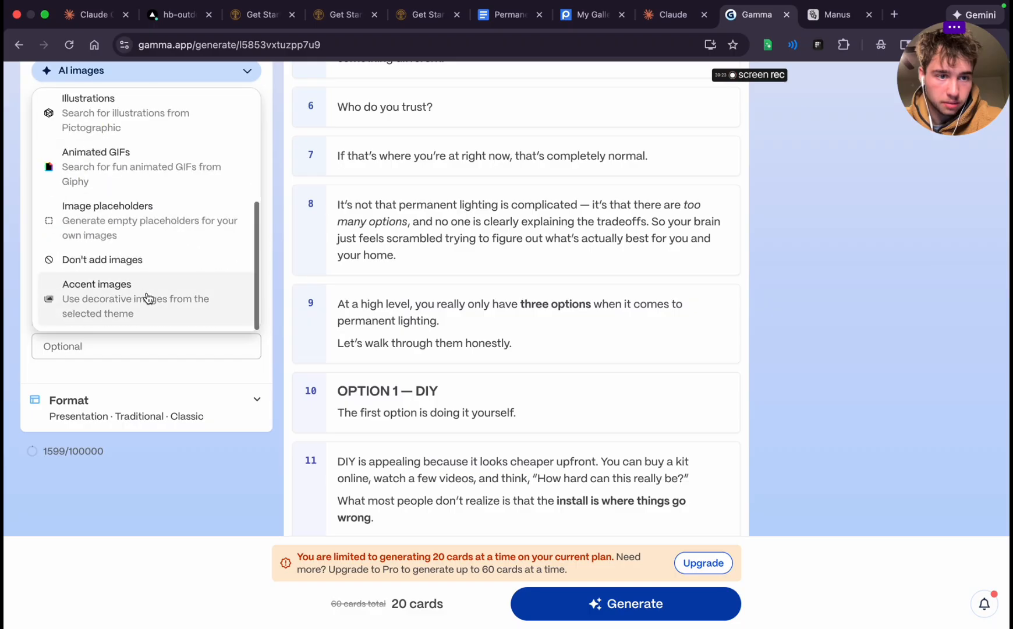
left_click(125, 257)
scroll(136, 294, "up", 8)
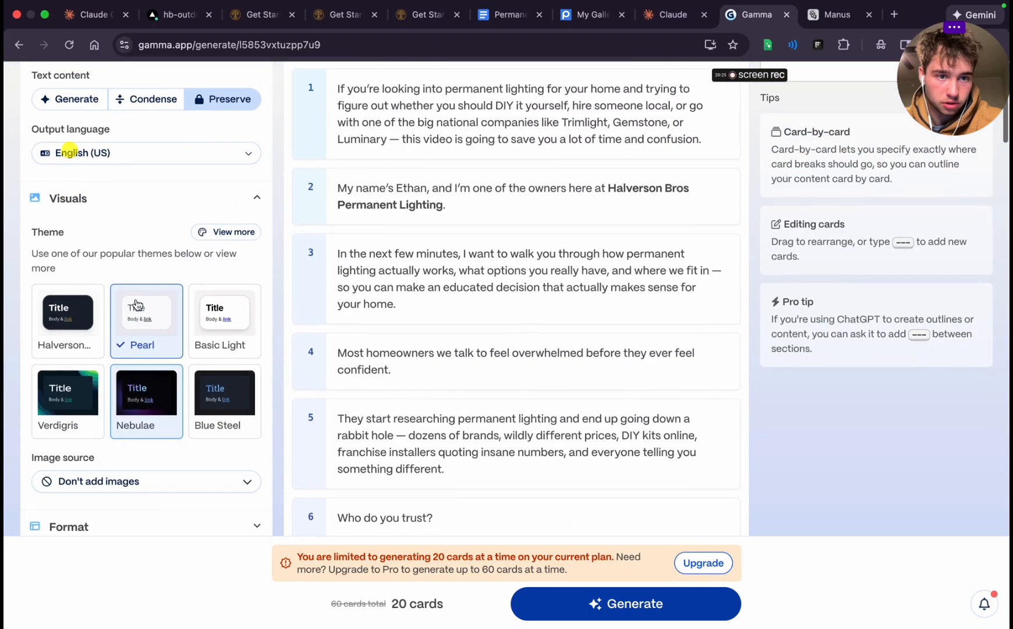
Generate the presentation and hide the satisfaction feedback section at the end of the finished deck
scroll(145, 458, "down", 2)
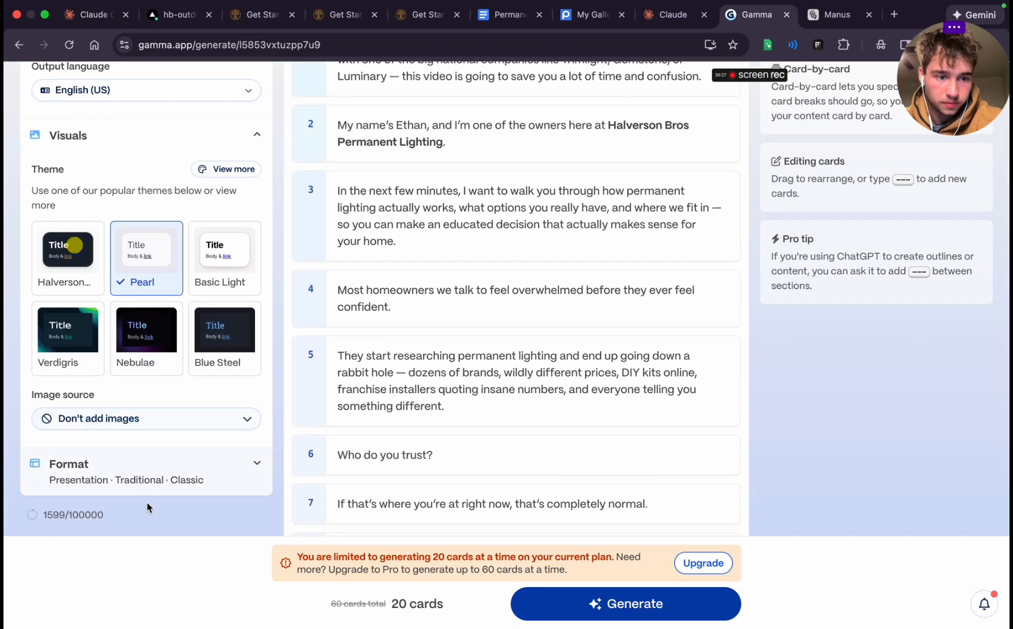
left_click(651, 605)
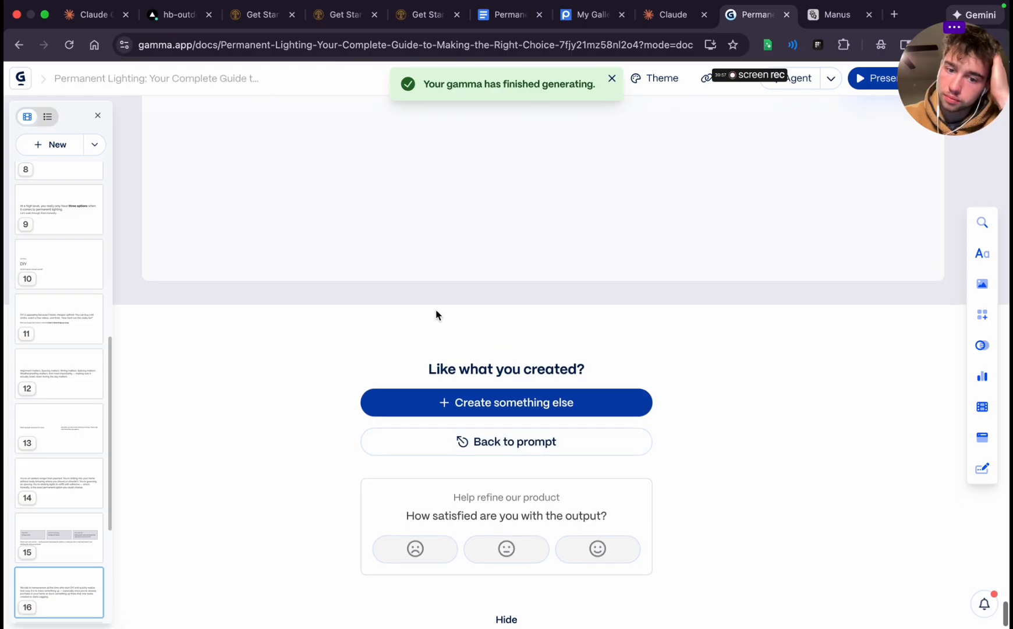
left_click(502, 617)
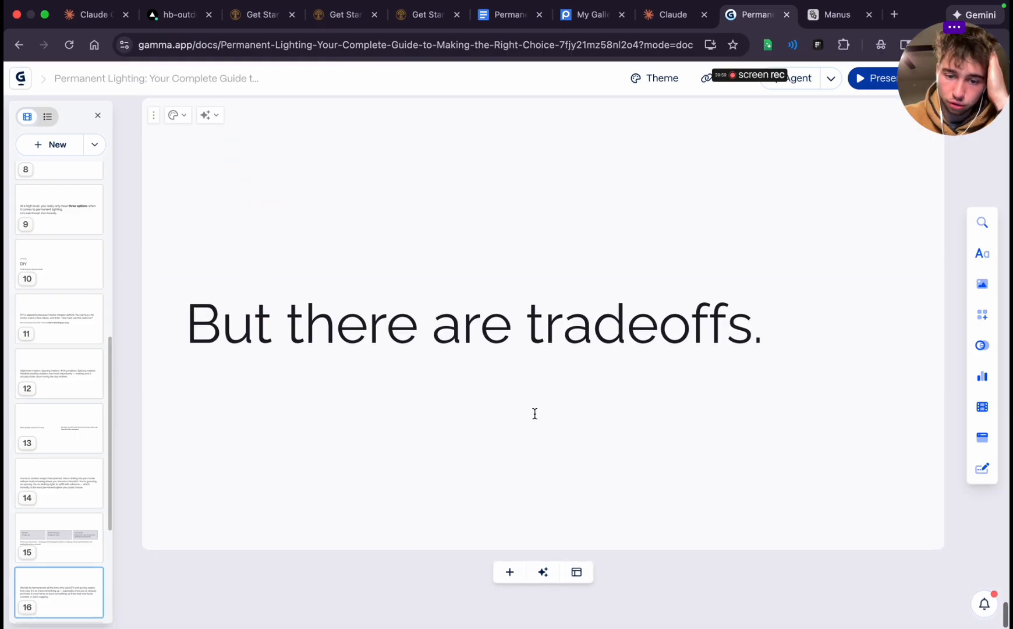
Dismiss the AI card generator and add a blank card after the "But there are tradeoffs." card
left_click(541, 572)
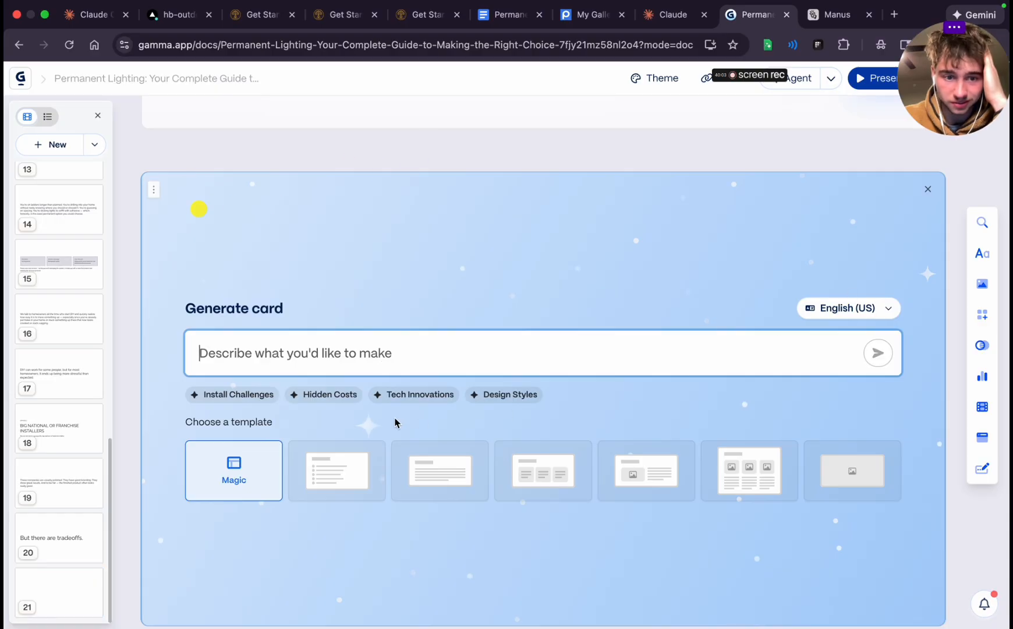
left_click(928, 189)
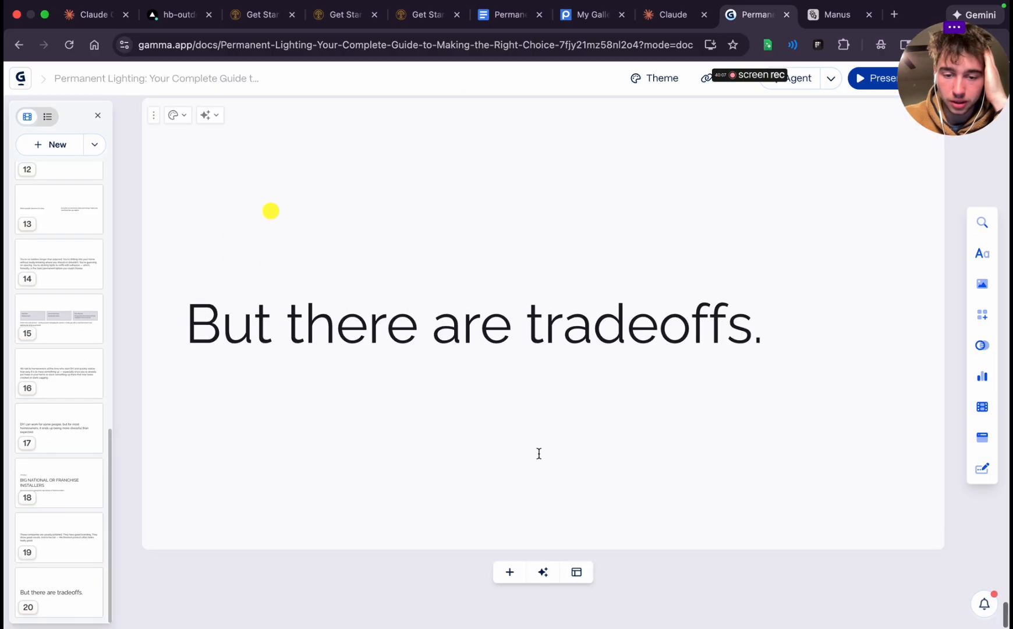
left_click(509, 572)
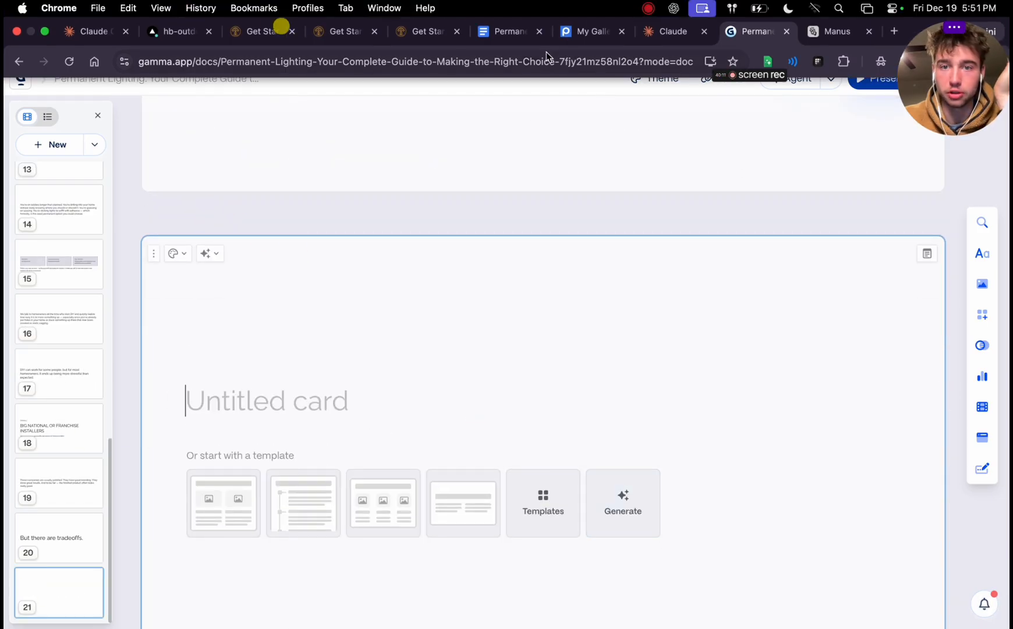
Copy the "First is price." paragraph under OPTION 2 from the Permanent Lighting VSL document in Google Docs
left_click(516, 34)
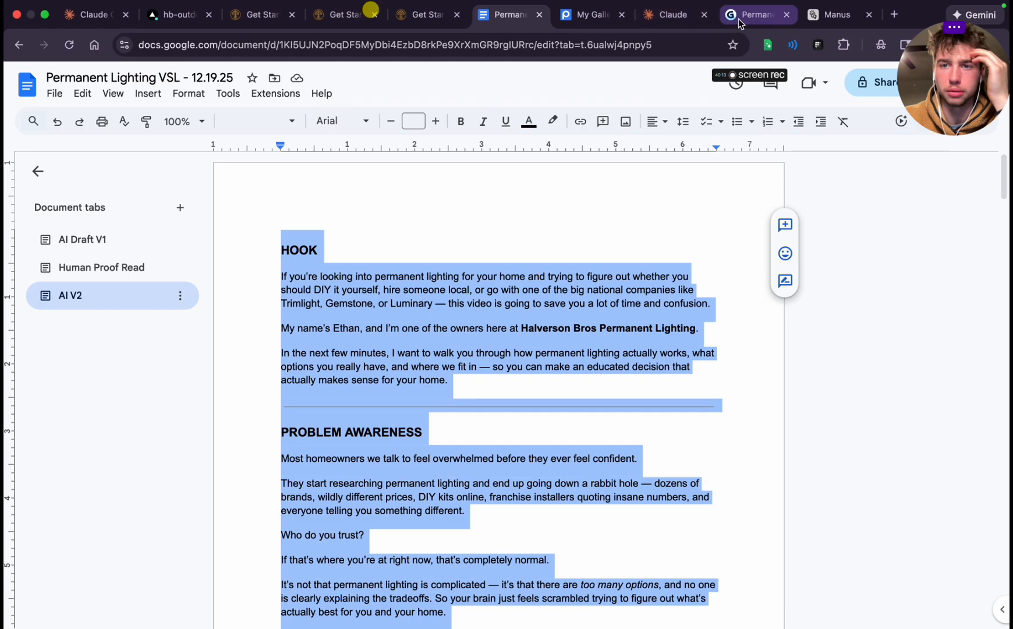
left_click(756, 16)
scroll(524, 394, "up", 5)
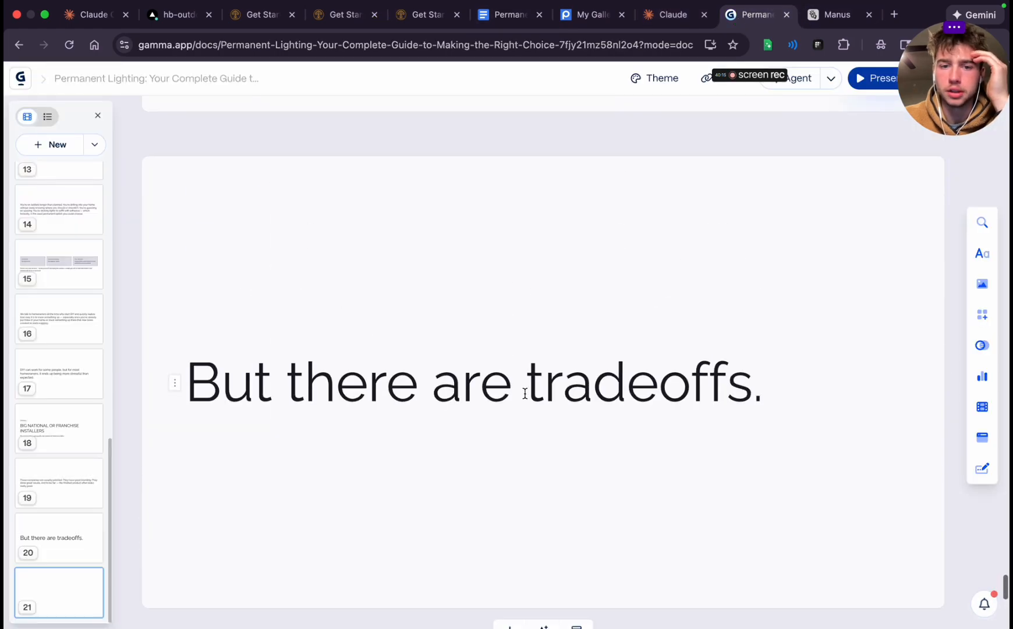
left_click(510, 15)
scroll(470, 443, "down", 4)
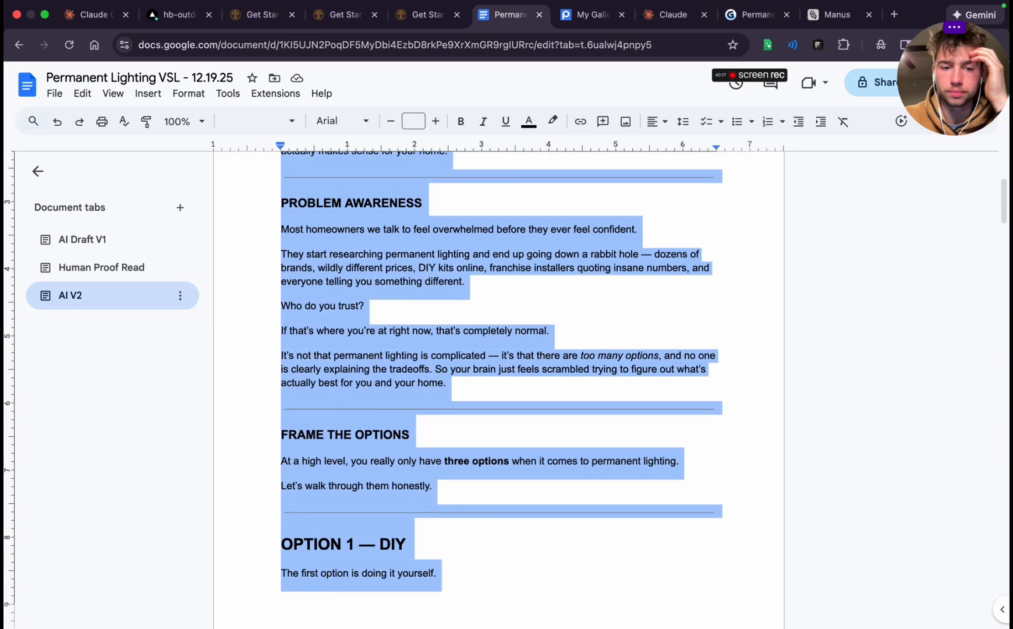
scroll(469, 443, "down", 9)
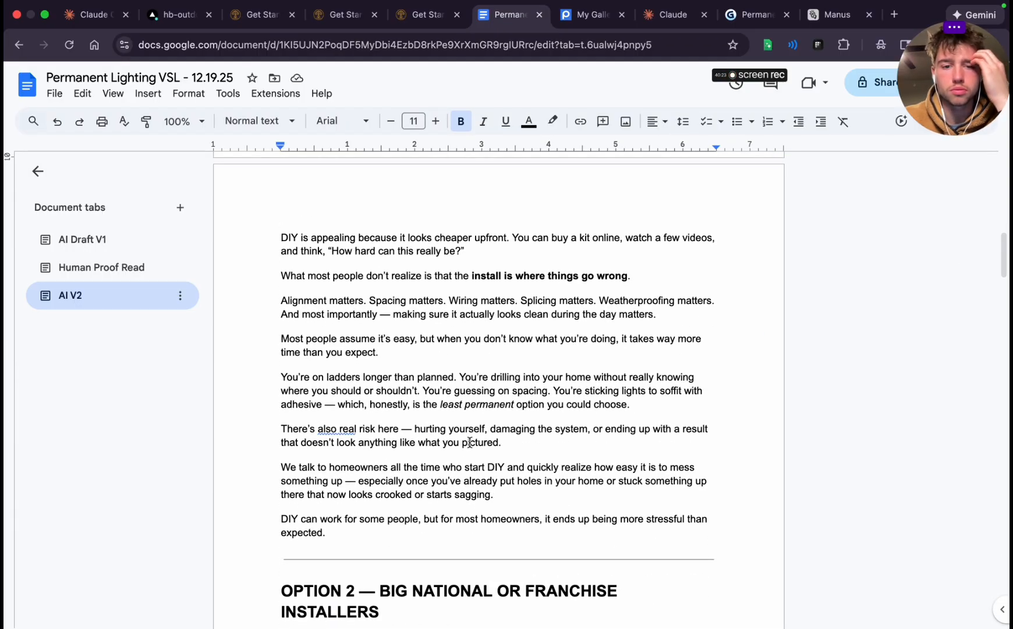
scroll(469, 443, "down", 5)
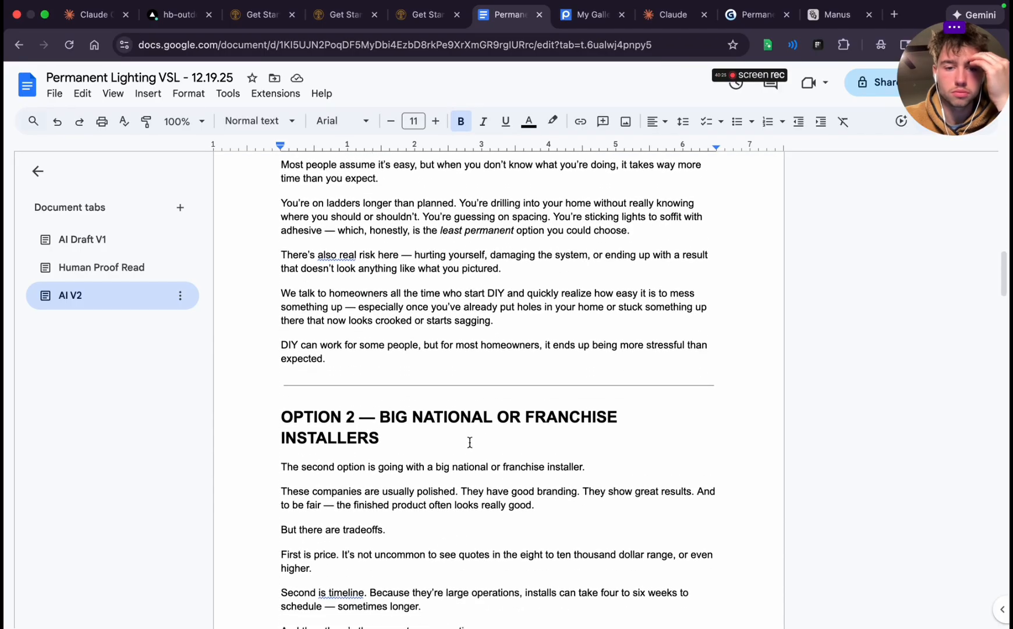
left_click_drag(278, 473, 335, 483)
key("super+c")
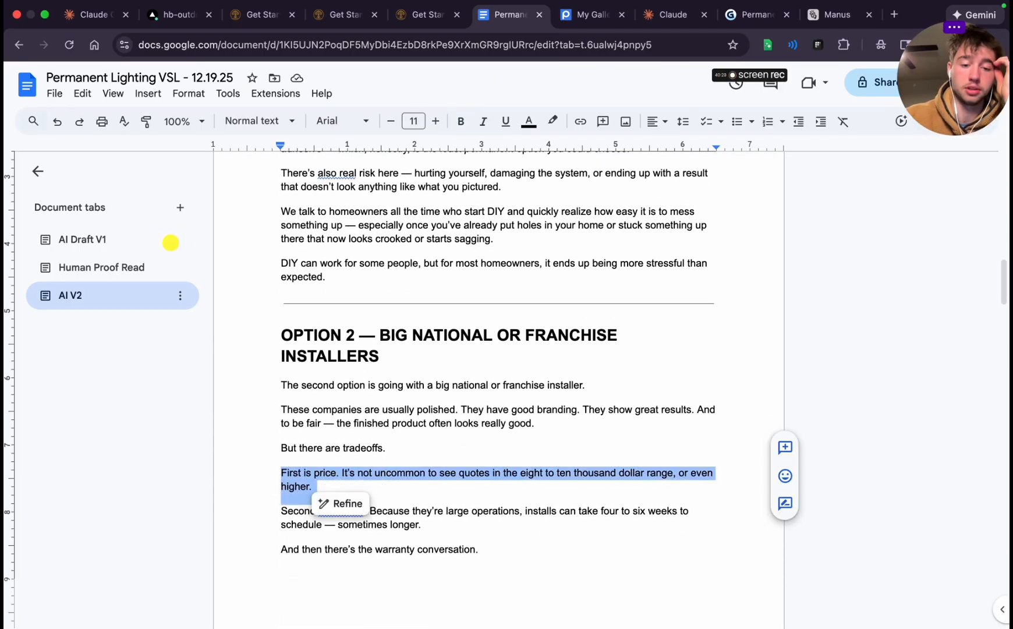
Return to Gamma, paste the "First is price." paragraph into the blank card 21, and add another blank card after it
left_click(754, 14)
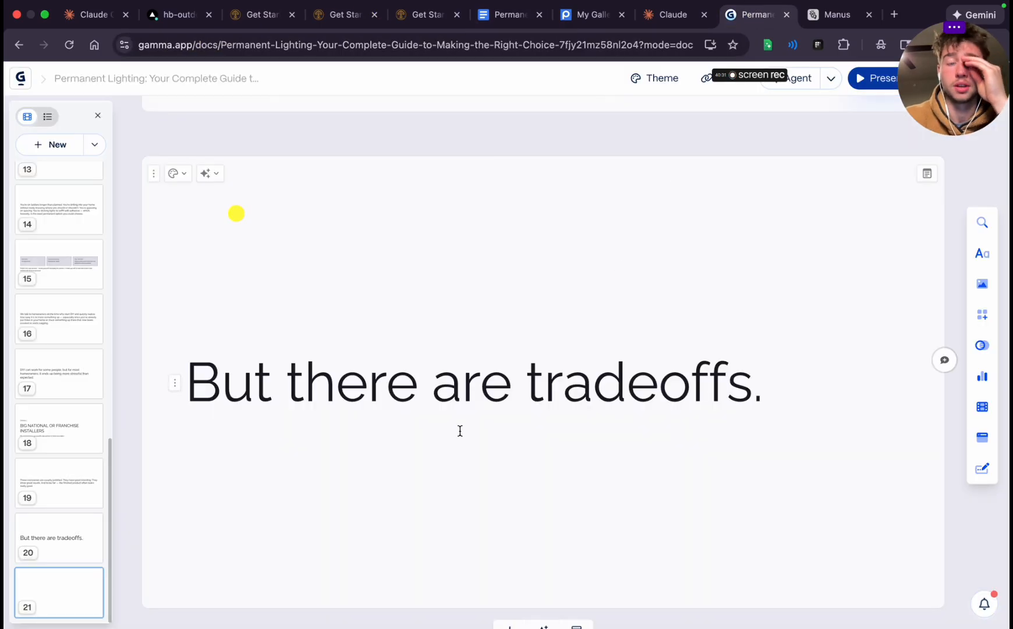
scroll(459, 430, "down", 5)
key("super+v")
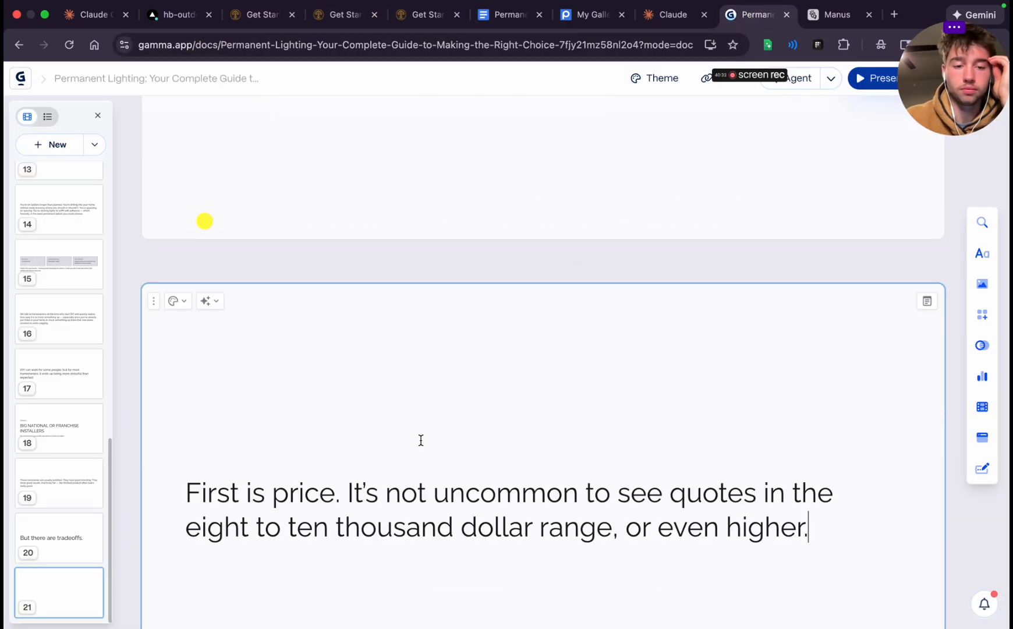
scroll(420, 439, "down", 3)
left_click(510, 571)
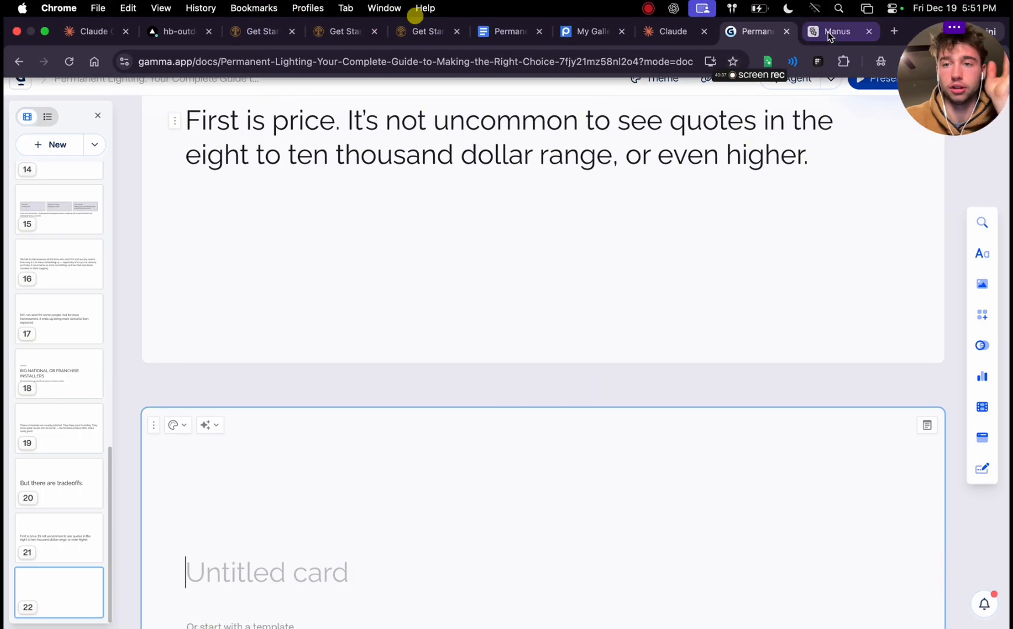
Close the Manus page and copy the "Second is timeline." paragraph from the Google Docs script
left_click(871, 33)
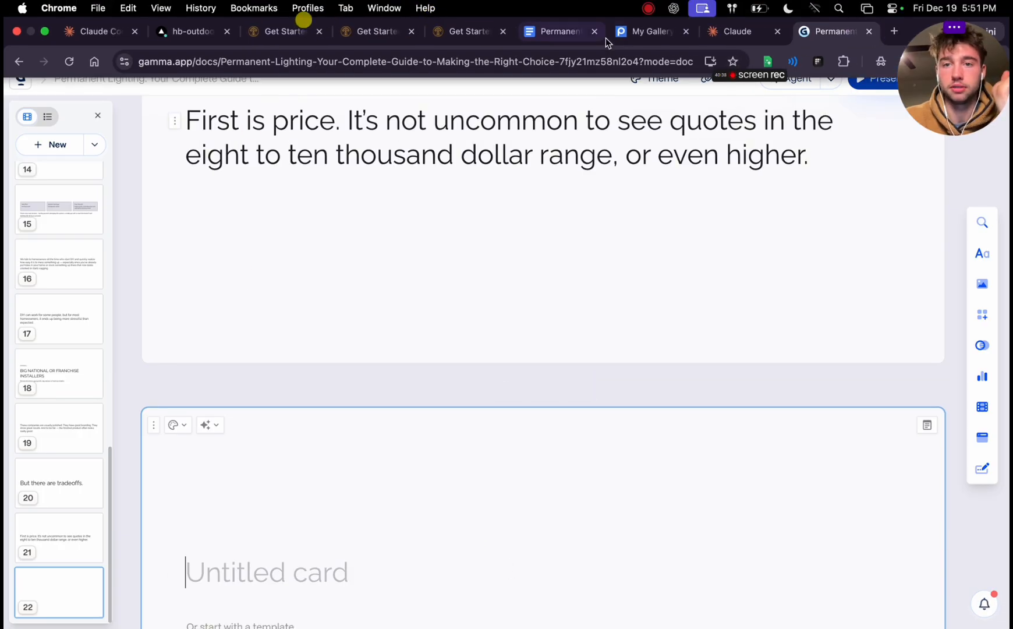
left_click(546, 37)
scroll(495, 350, "down", 2)
left_click(403, 342)
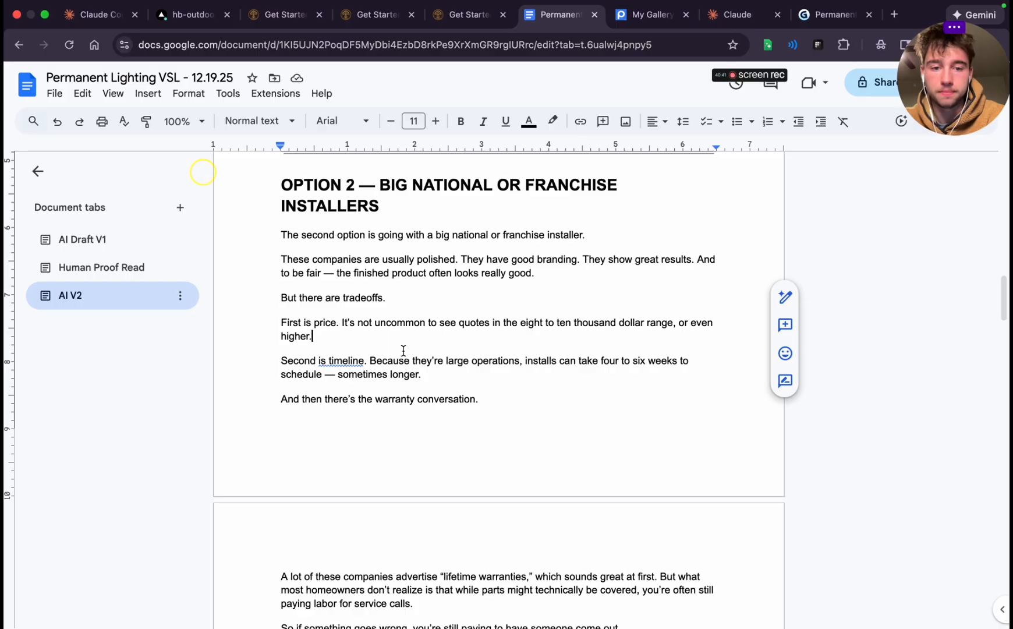
triple_click(399, 356)
key("super+c")
Back in Gamma, paste the "Second is timeline." paragraph into card 22 and add a blank card after it
left_click(833, 15)
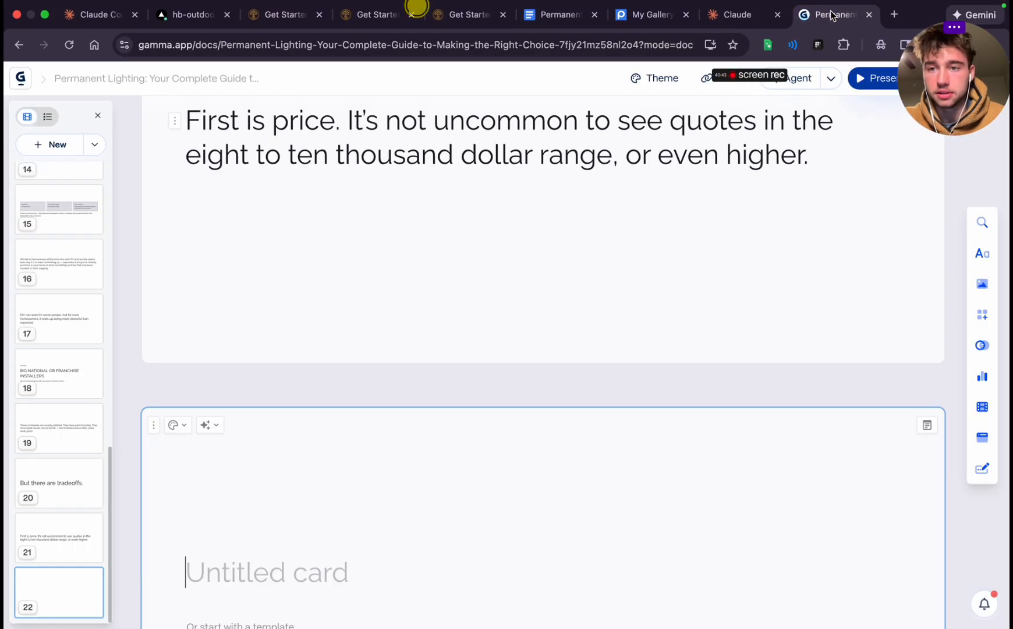
left_click(443, 525)
key("super+v")
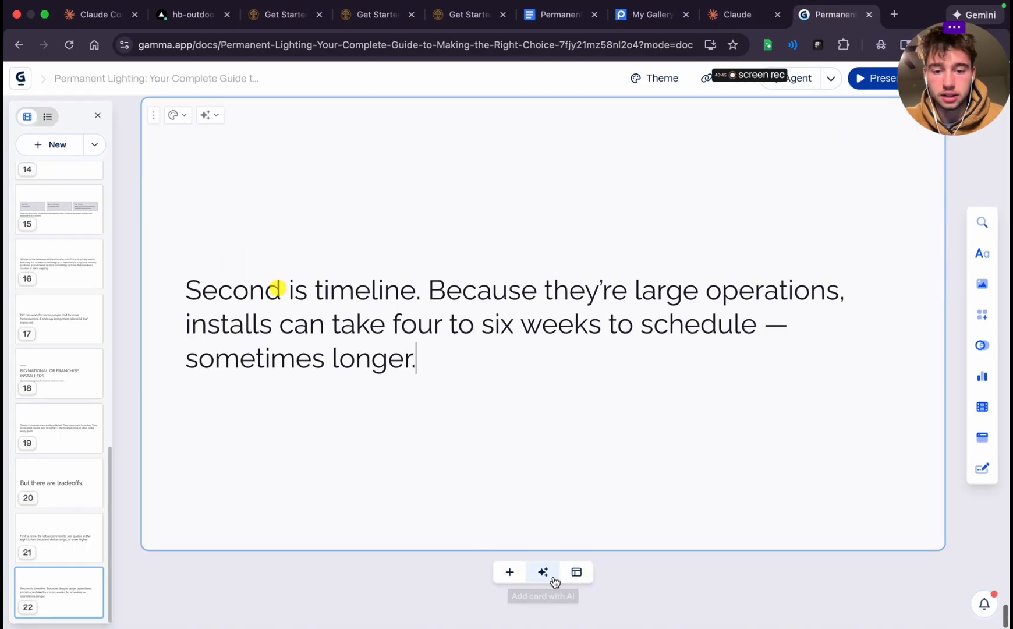
left_click(510, 578)
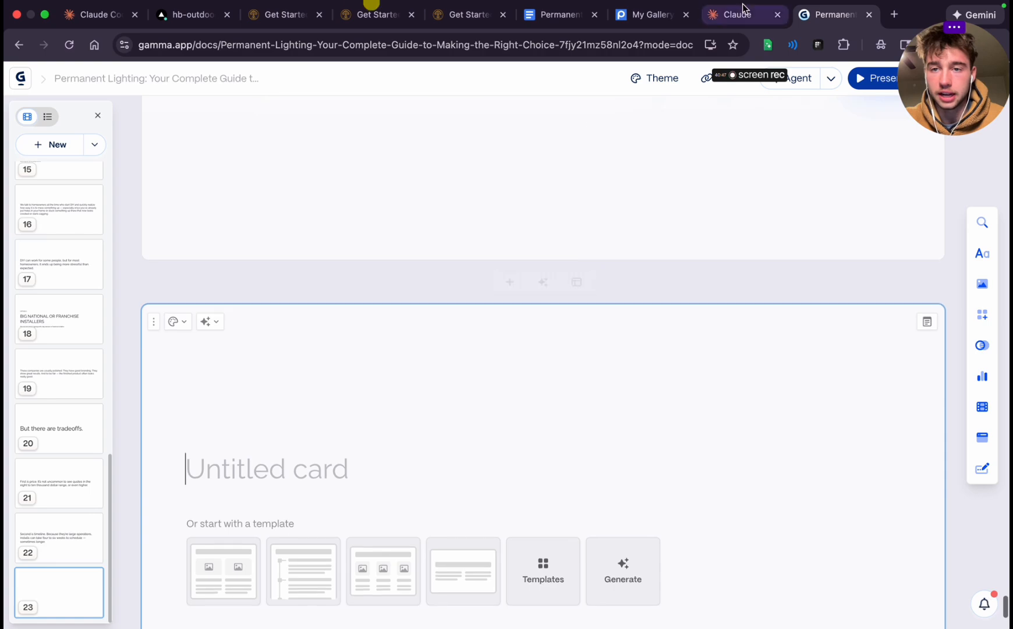
Copy the "And then there's the warranty conversation." line from the Google Docs script and paste it into blank card 23 in Gamma
left_click(559, 15)
scroll(384, 276, "down", 3)
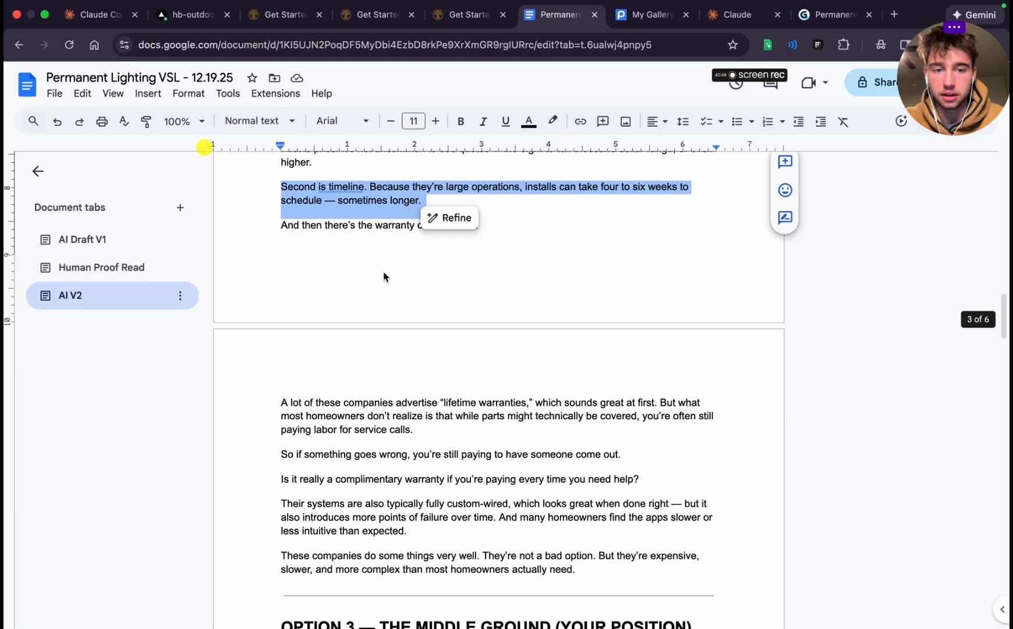
triple_click(333, 225)
key("ctrl+c")
left_click(830, 15)
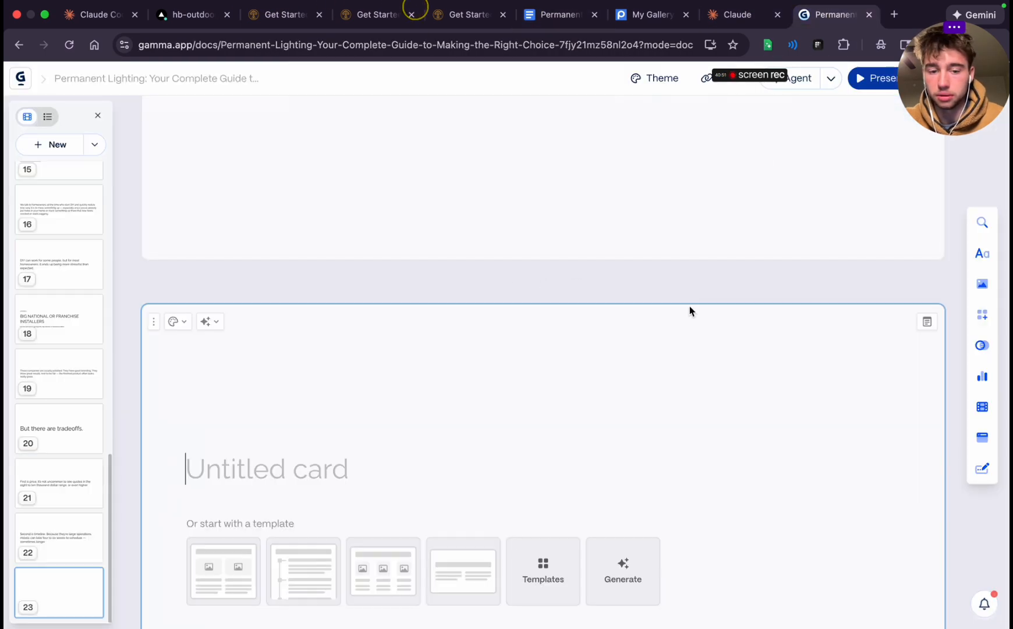
key("ctrl+v")
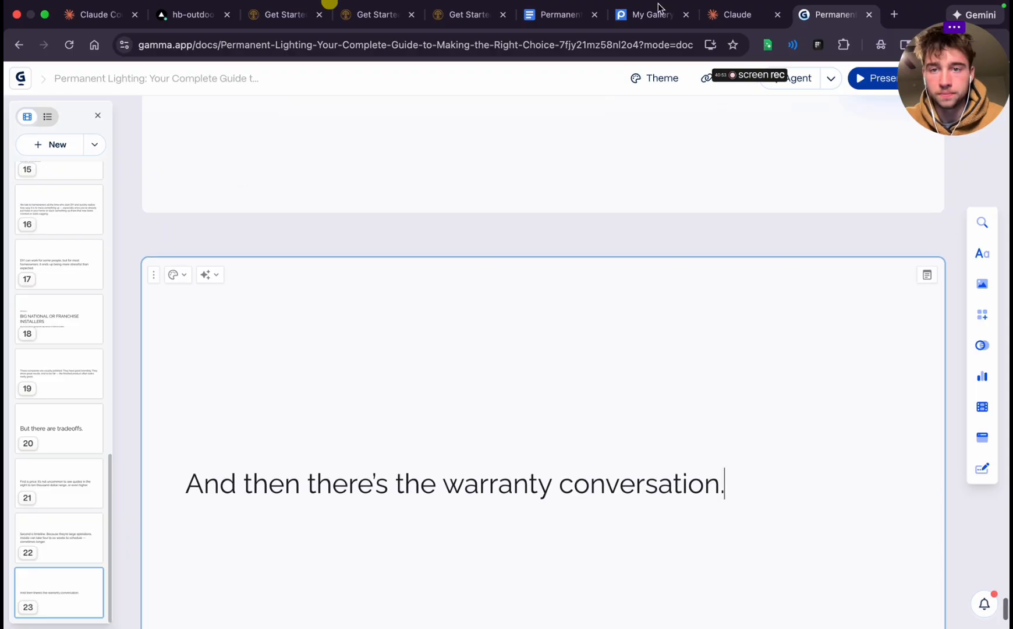
Copy the "A lot of these companies advertise" paragraph from the script in Google Docs
left_click(559, 14)
scroll(520, 444, "down", 3)
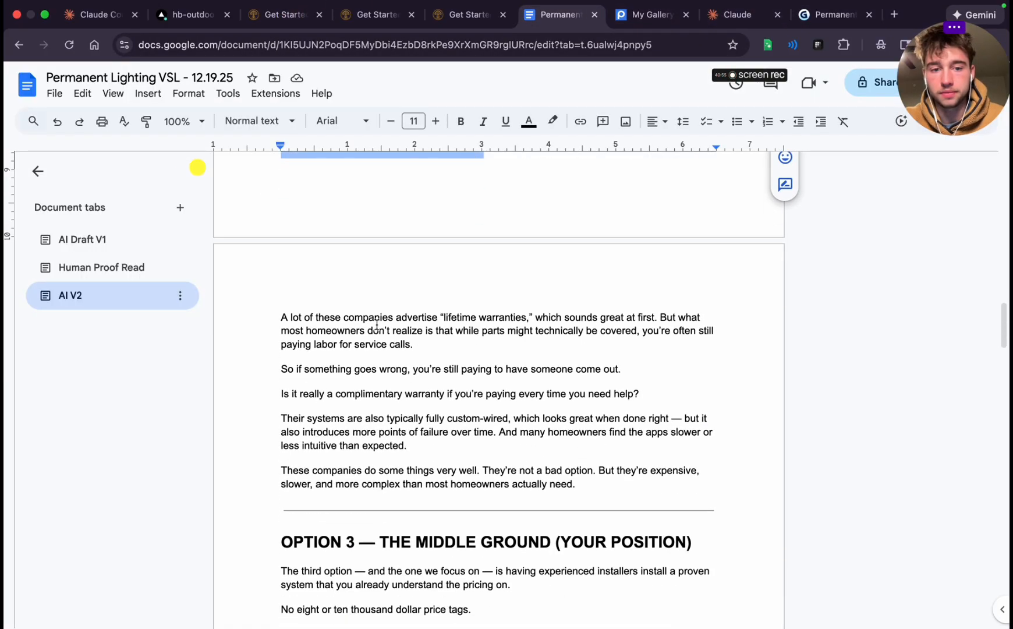
triple_click(332, 318)
key("ctrl+c")
Back in Gamma, paste the "lifetime warranties" paragraph into a new card 24 and add a blank card after it
left_click(805, 18)
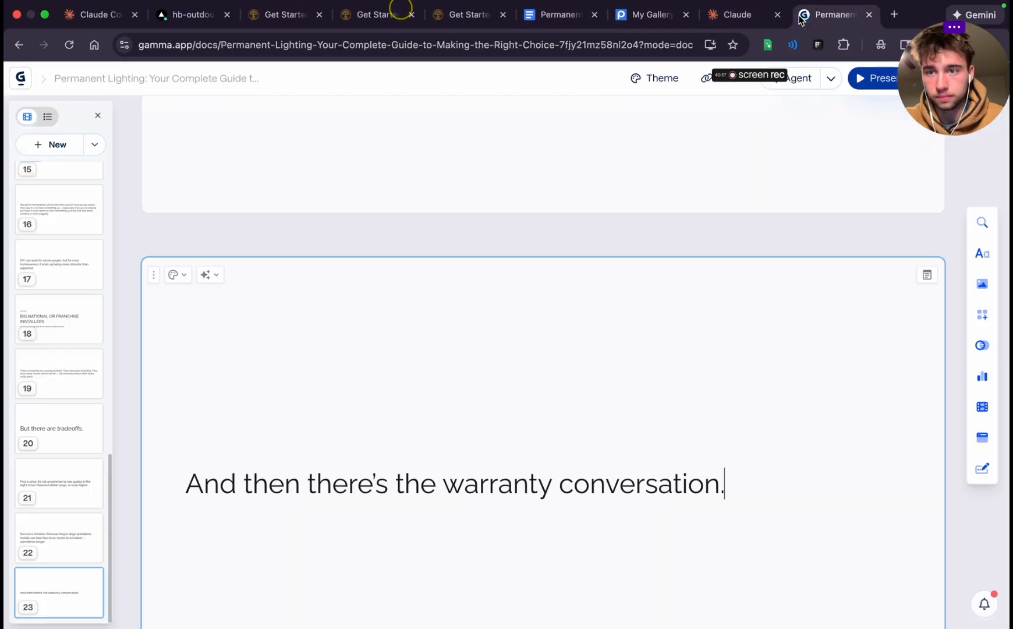
scroll(520, 471, "down", 3)
left_click(510, 571)
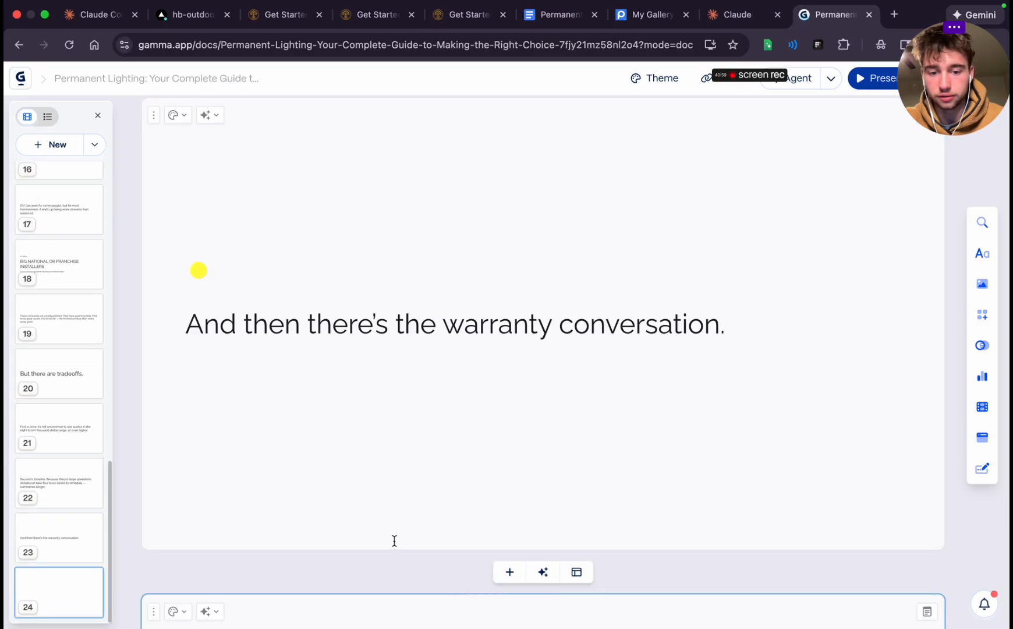
key("ctrl+v")
scroll(472, 469, "down", 4)
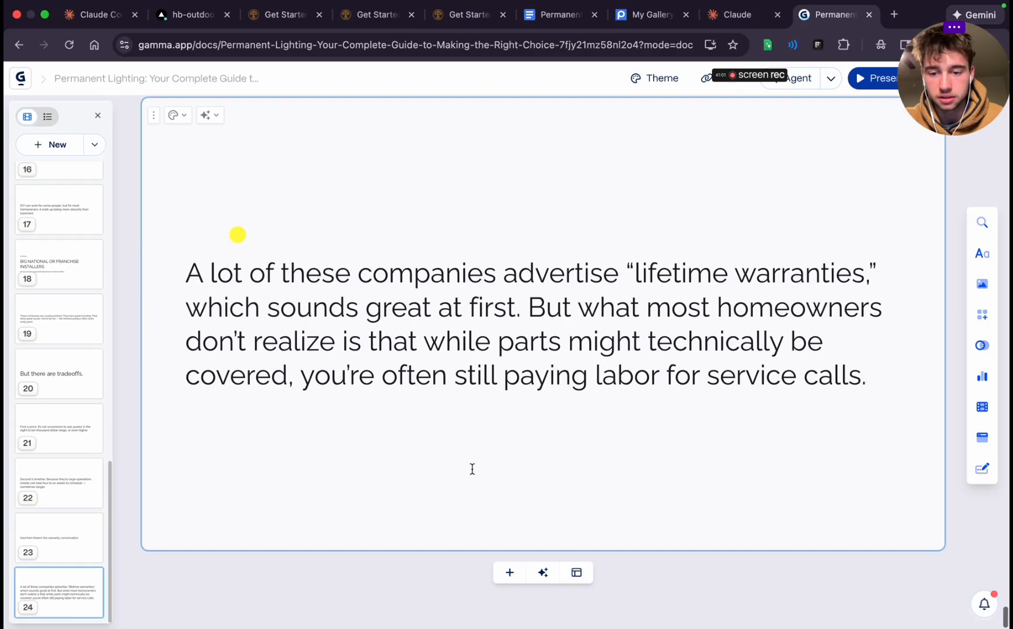
left_click(510, 572)
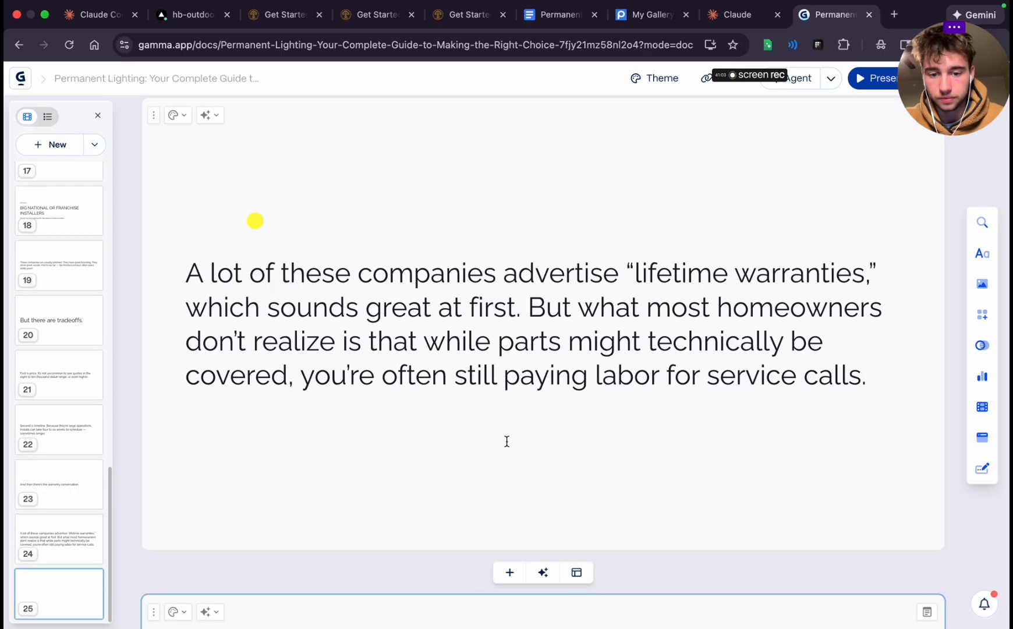
Copy the "So if something goes wrong, you're still paying to have someone come out." line from the Google Docs script
left_click(559, 14)
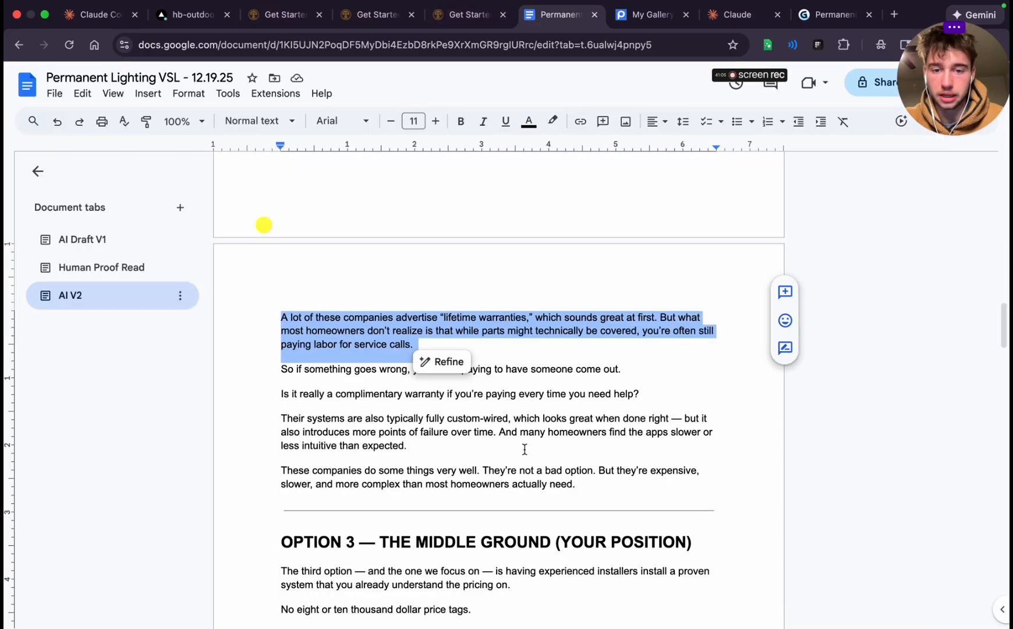
scroll(555, 321, "down", 1)
left_click(555, 321)
triple_click(555, 321)
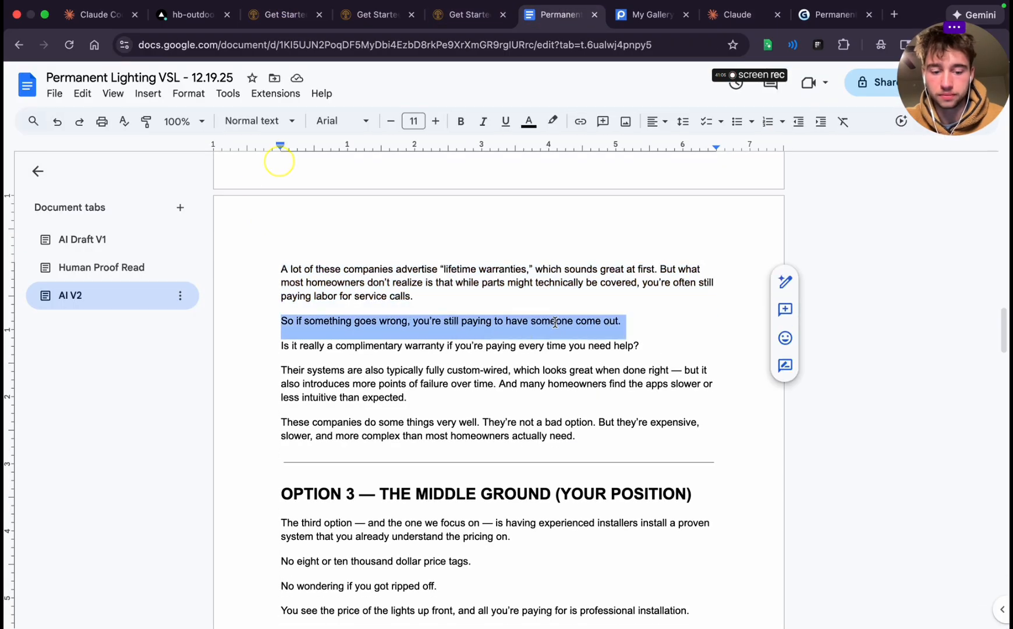
key("ctrl+c")
Return to Gamma, paste the "So if something goes wrong" line into card 25, and add a blank card after it
left_click(802, 18)
key("ctrl+v")
scroll(583, 362, "down", 5)
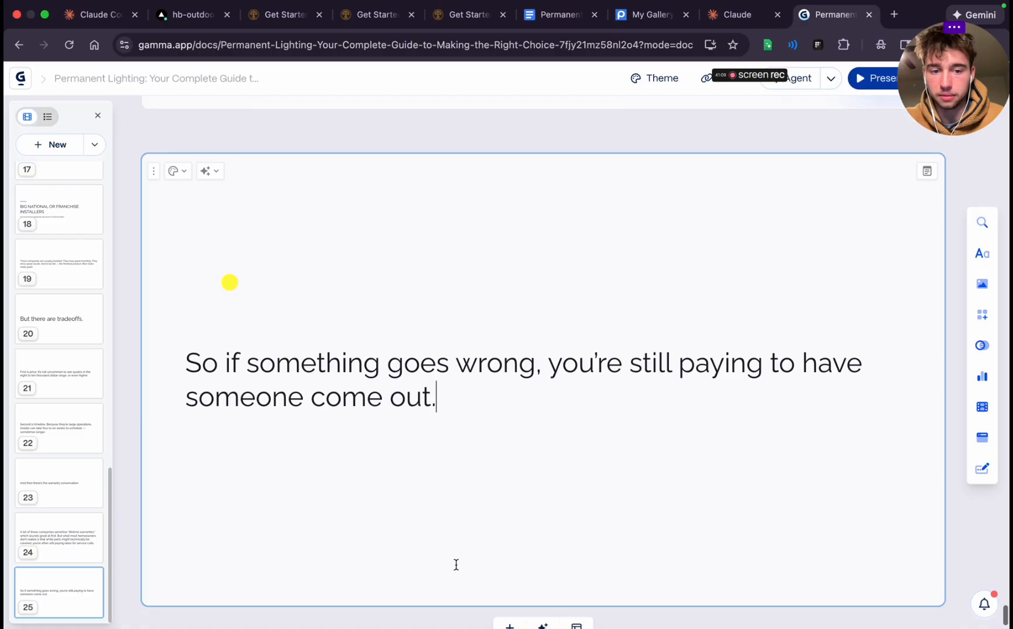
scroll(493, 595, "down", 1)
left_click(512, 572)
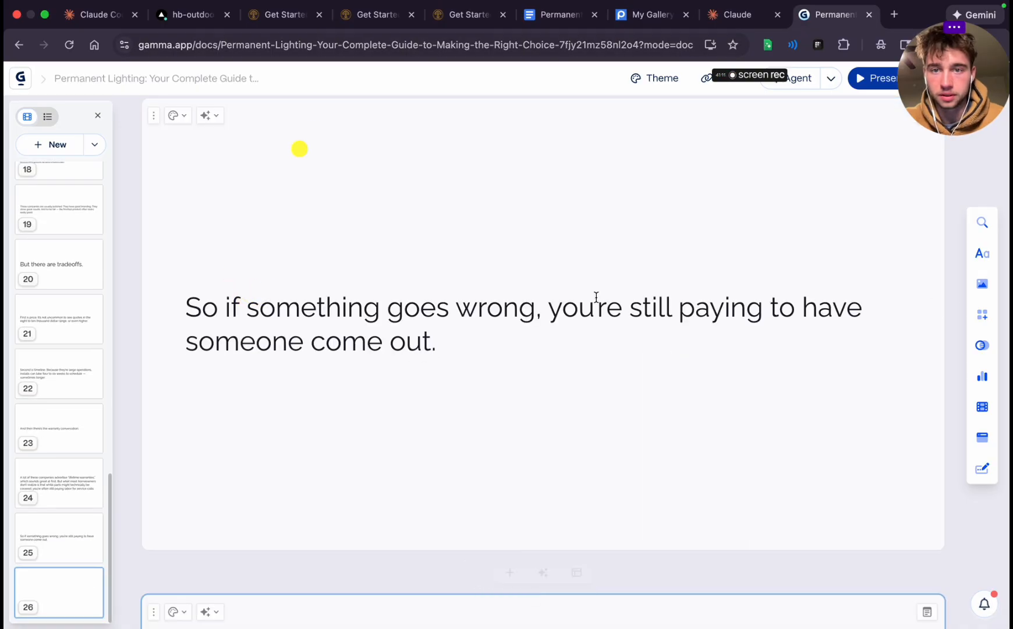
Transfer the "Is it really a complimentary warranty" line from Google Docs to card 26 in Gamma and add a blank card after it
left_click(565, 14)
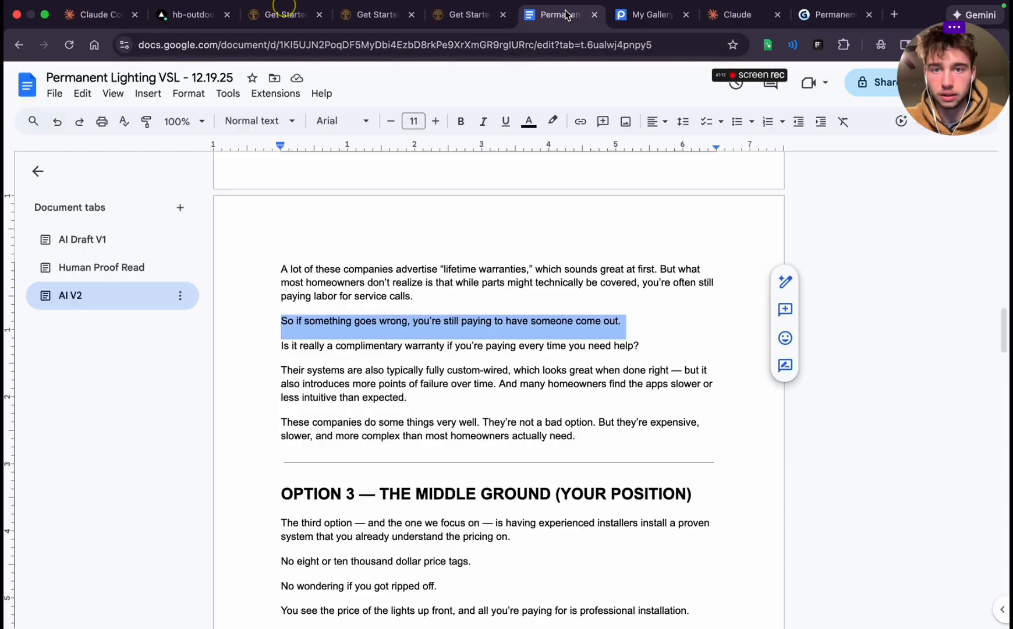
triple_click(303, 346)
left_click(833, 14)
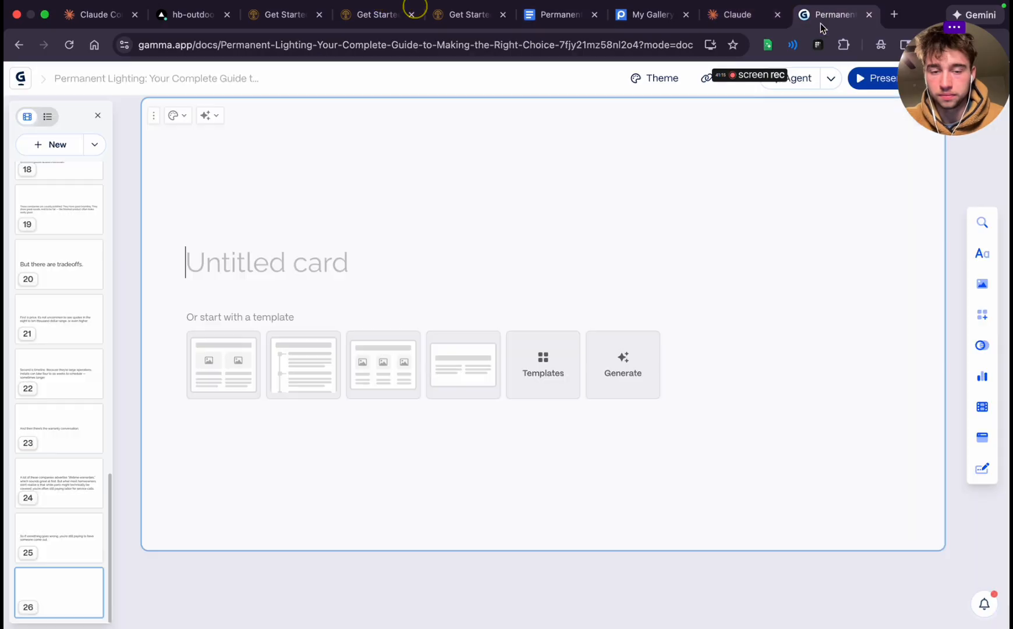
key("super+v")
left_click(506, 573)
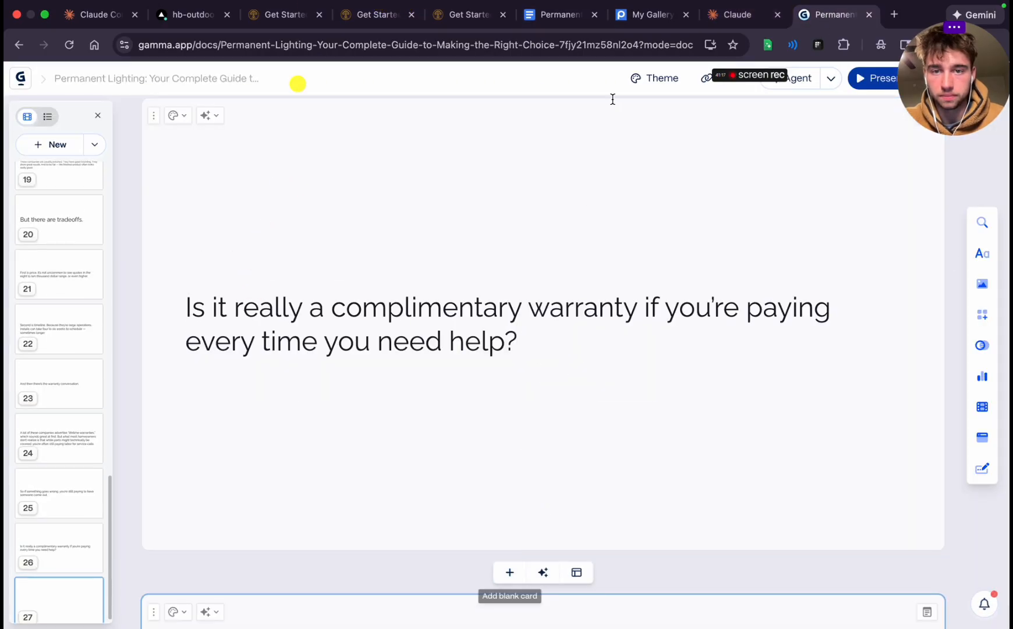
Transfer the "Their systems are also typically fully custom-wired" paragraph from Google Docs to card 27 in Gamma and add a blank card after it
left_click(554, 14)
triple_click(395, 383)
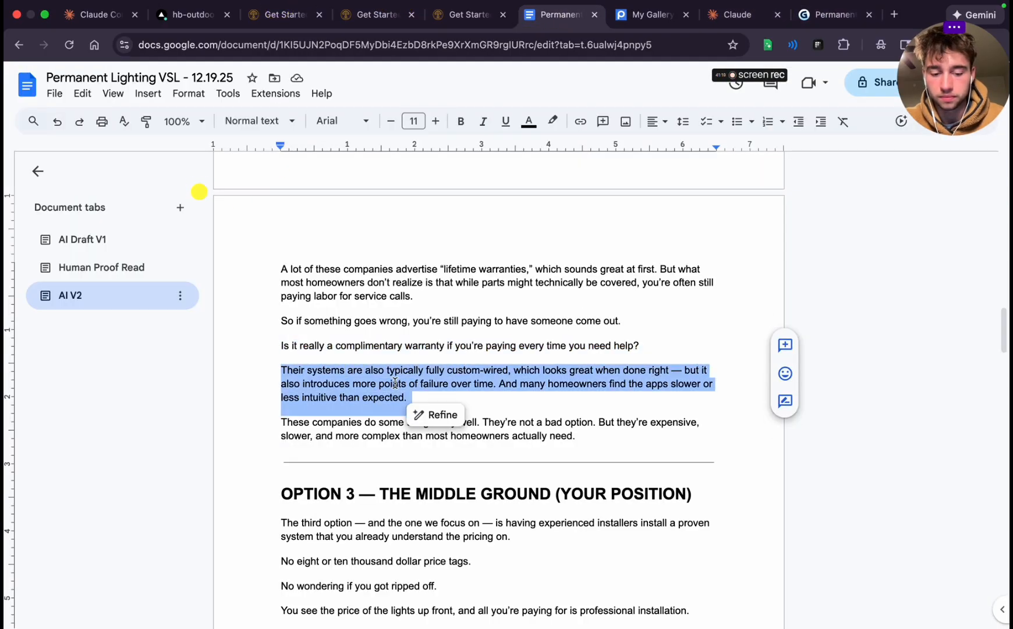
key("super+c")
left_click(833, 14)
scroll(611, 349, "down", 5)
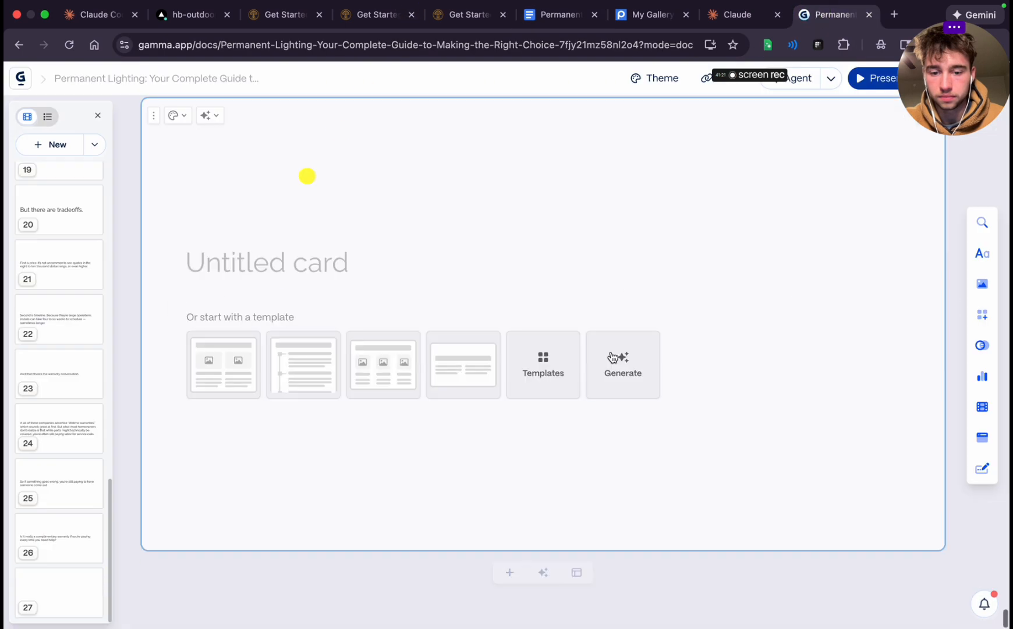
key("super+v")
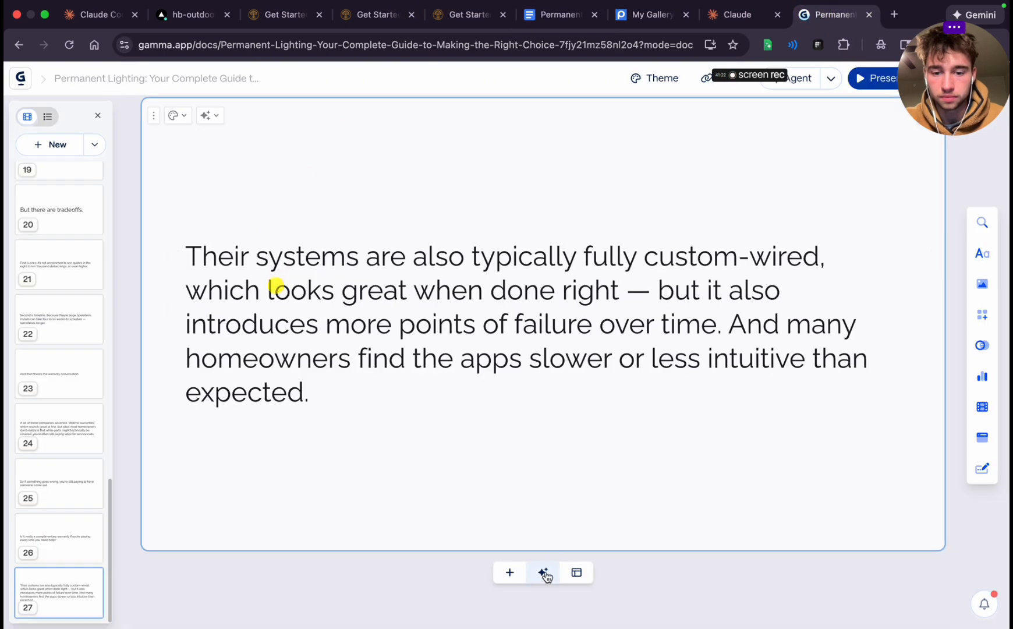
left_click(509, 572)
Transfer the "These companies do some things very well." paragraph from Google Docs to card 28 in Gamma and add a blank card after it
left_click(562, 15)
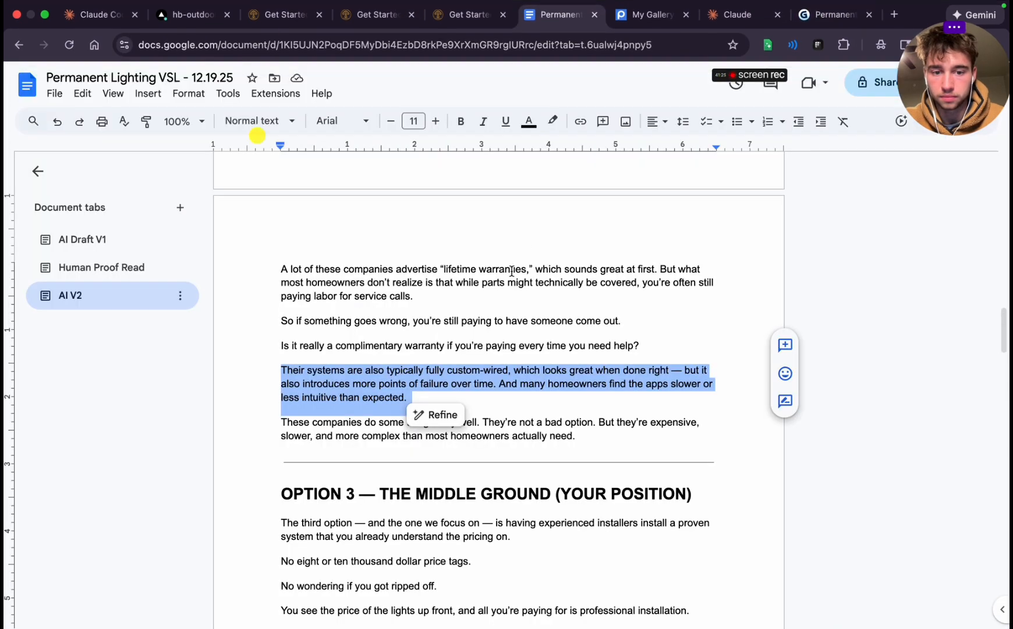
triple_click(494, 427)
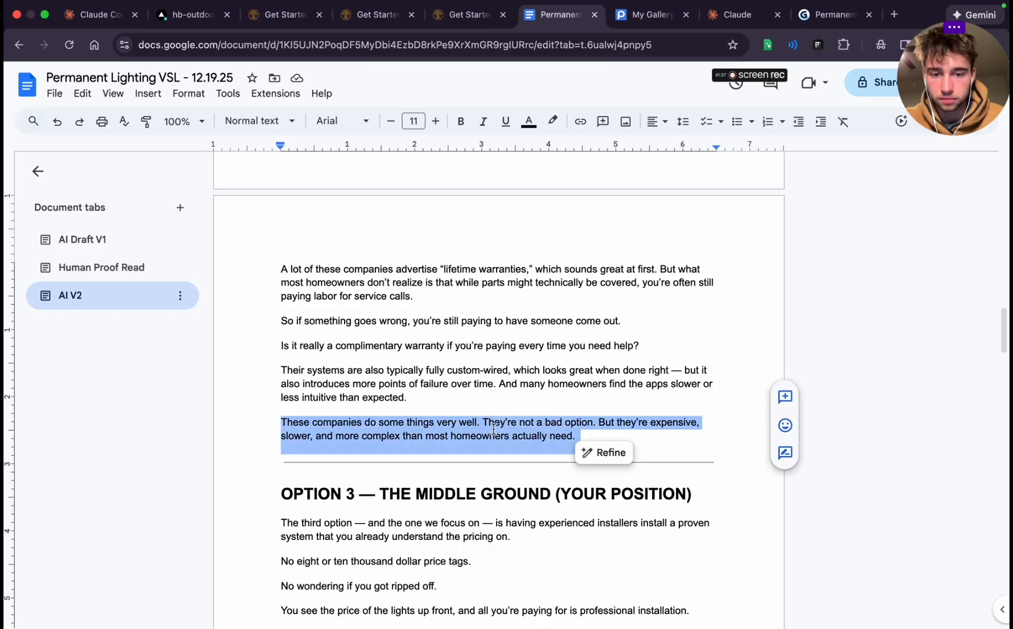
key("super+c")
key("super+9")
key("super+v")
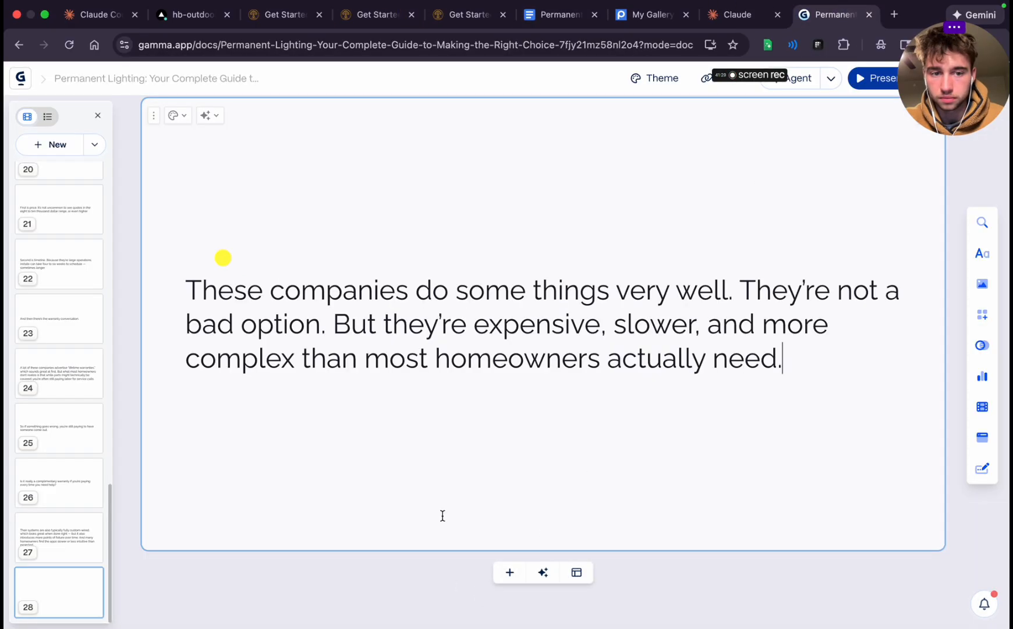
left_click(510, 573)
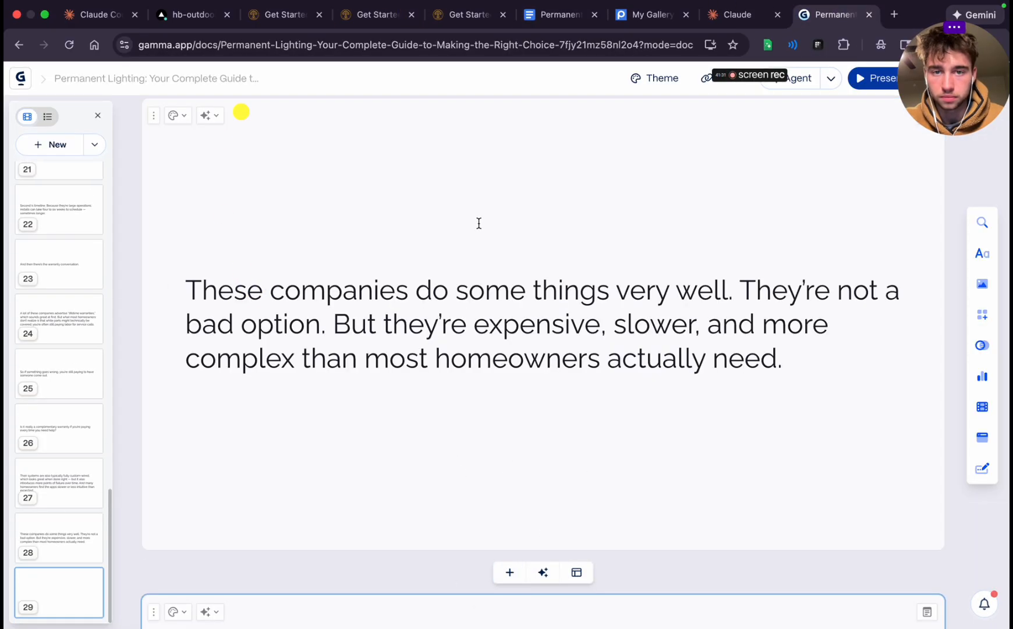
Copy the "The third option" paragraph under OPTION 3 from the Google Docs script
left_click(562, 17)
scroll(470, 302, "down", 3)
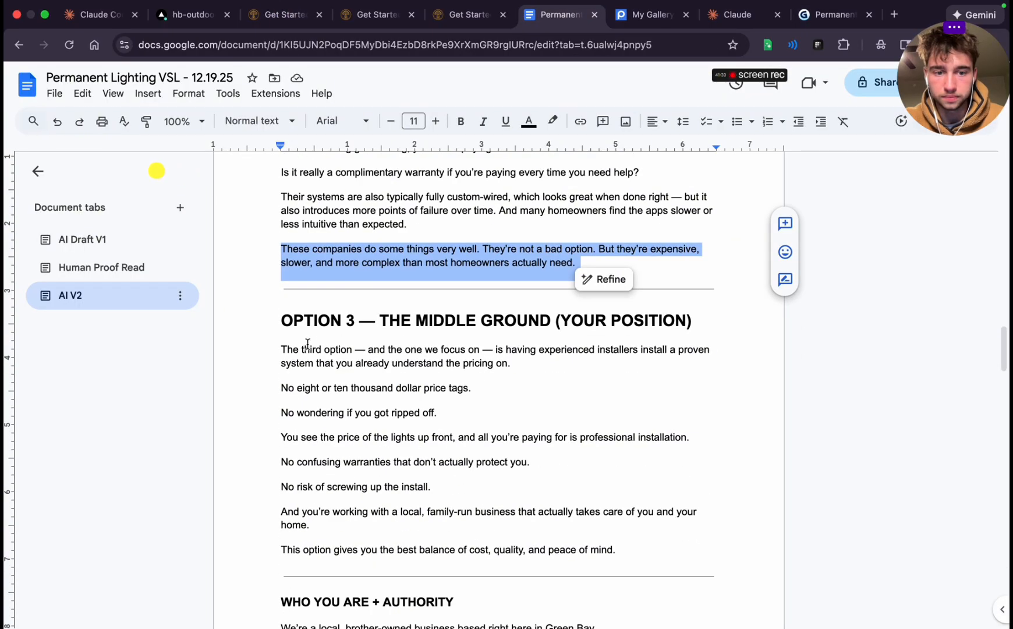
left_click_drag(282, 350, 524, 361)
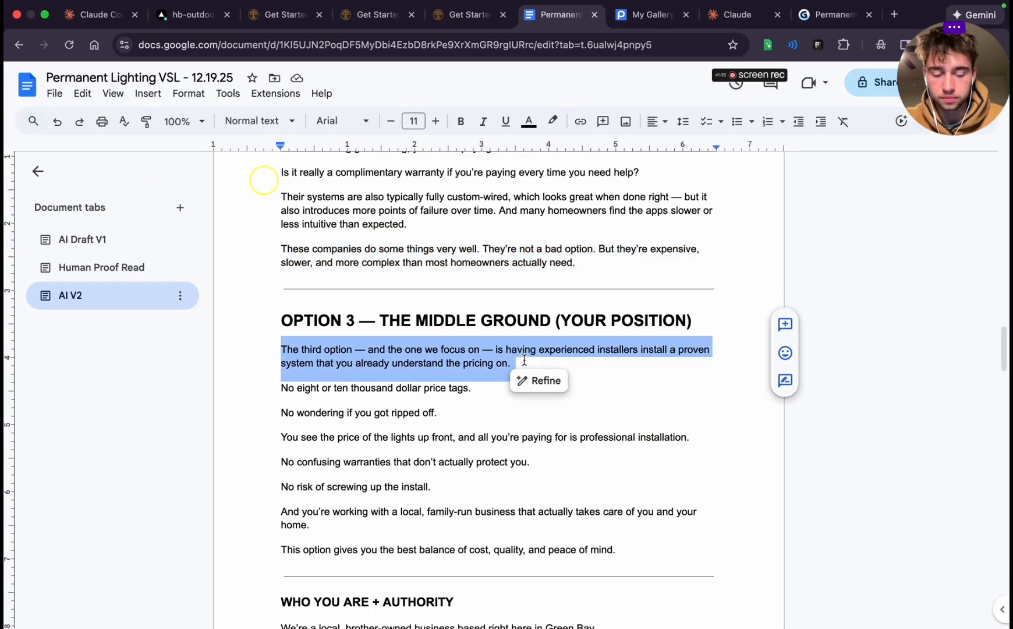
Return to Gamma and duplicate the "OPTION 1 DIY" title card, card 10
left_click(834, 14)
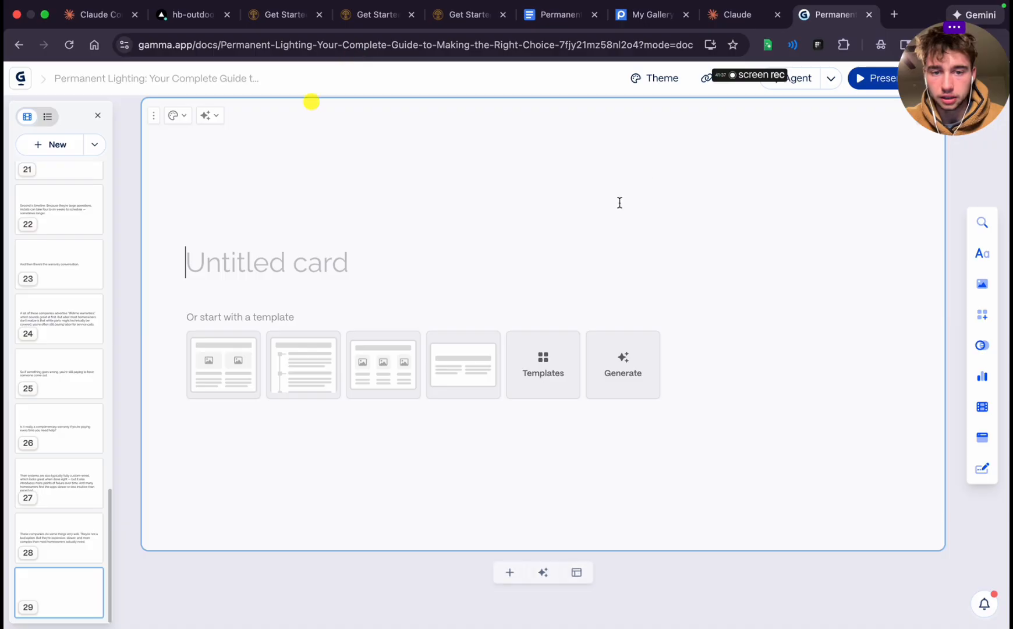
scroll(619, 203, "up", 15)
scroll(619, 204, "up", 20)
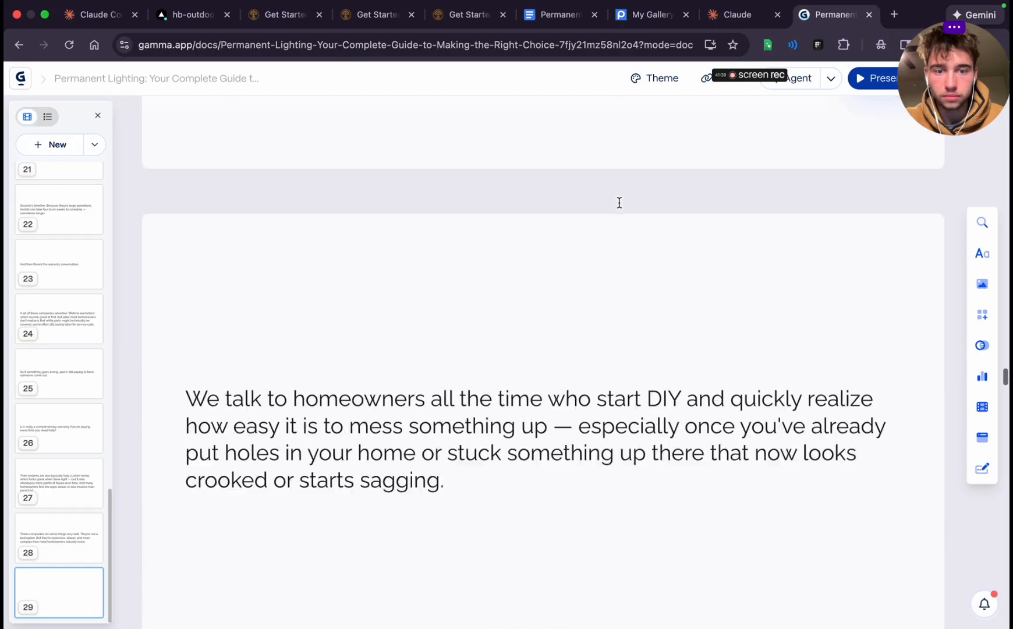
scroll(619, 202, "up", 20)
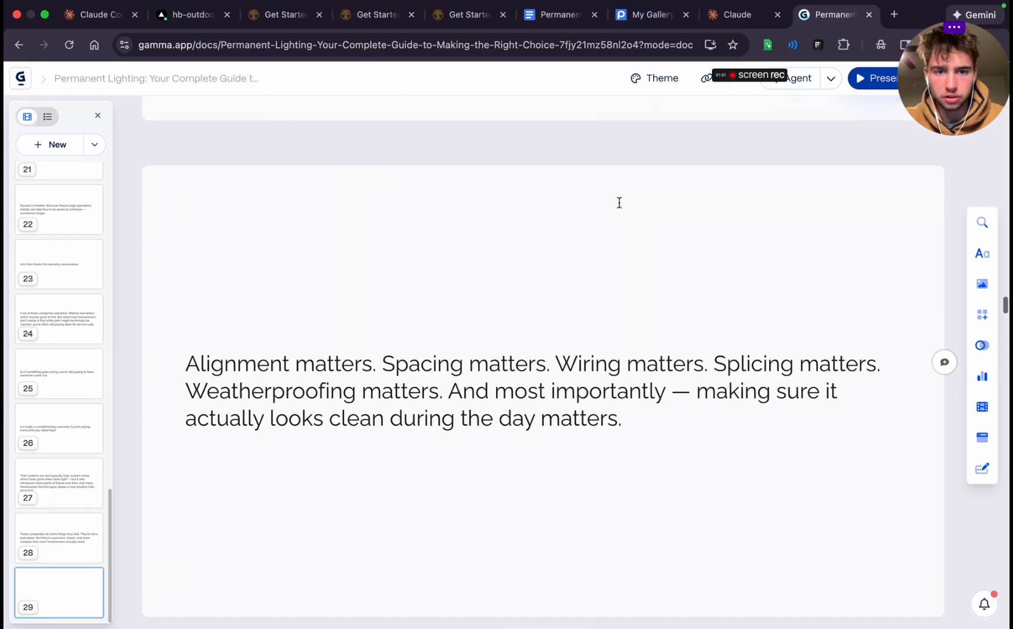
scroll(619, 204, "up", 1)
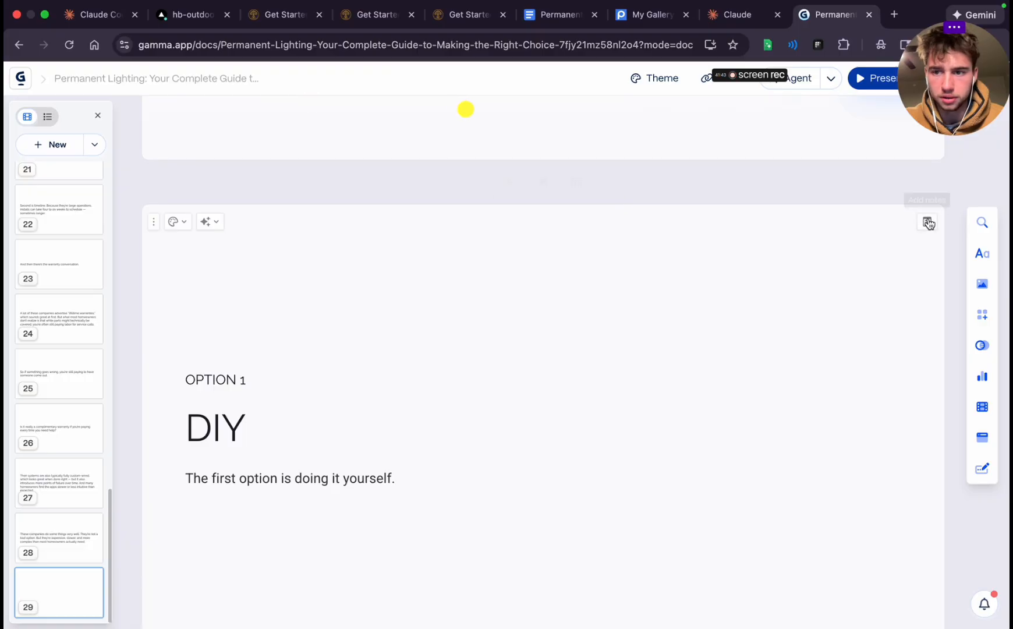
left_click(154, 222)
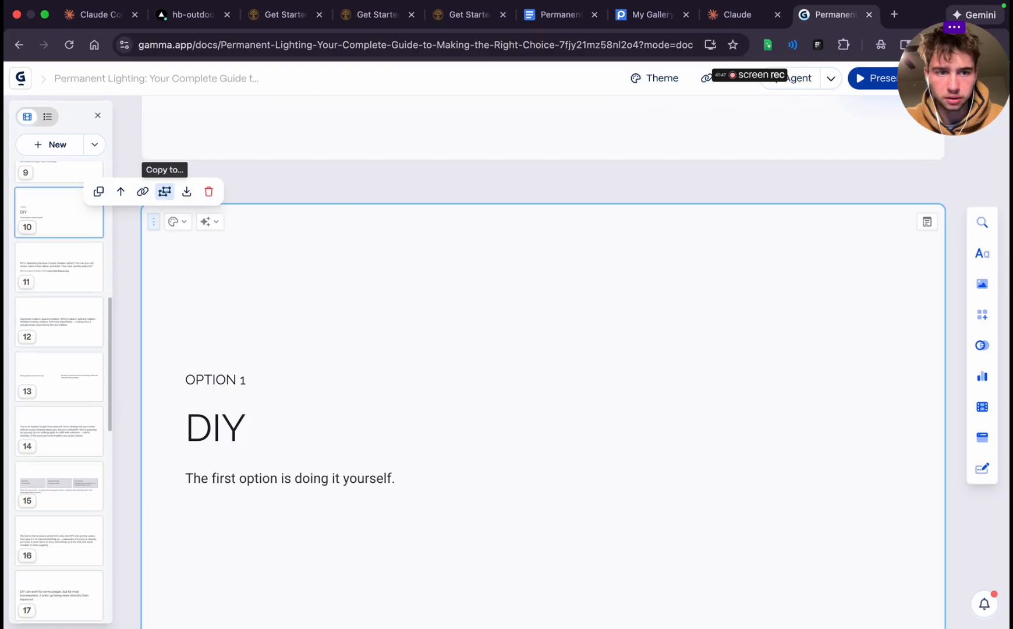
left_click(166, 192)
left_click(175, 247)
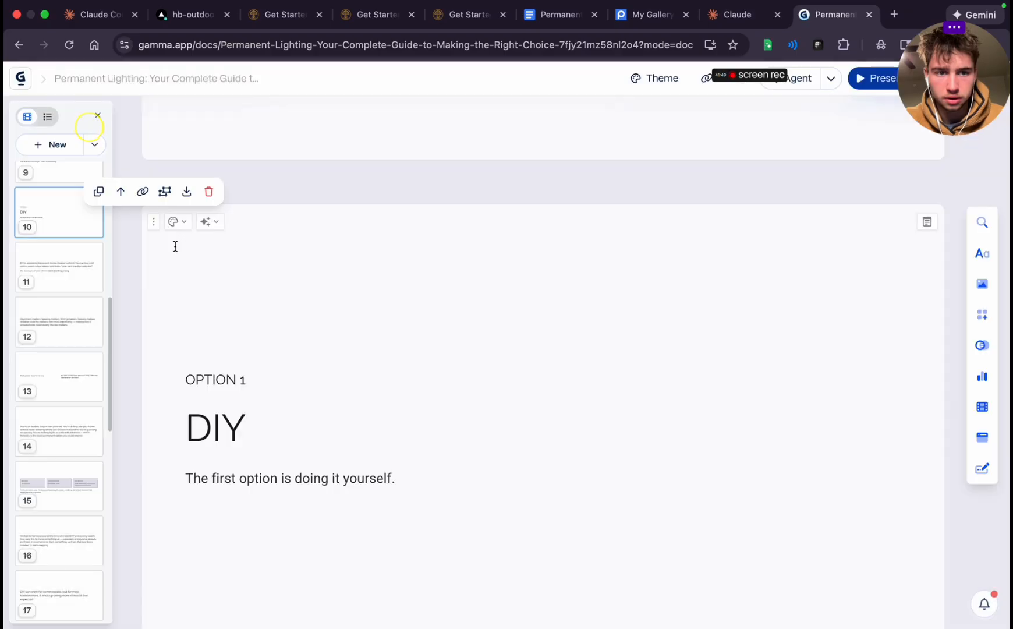
left_click(99, 192)
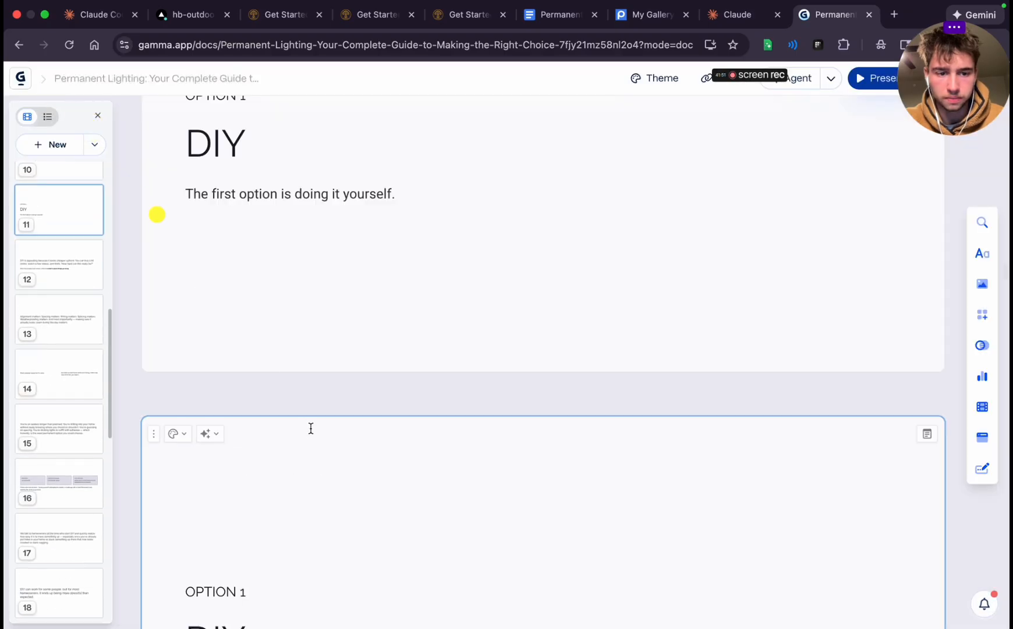
Move the duplicated DIY card down the deck to position 29, just before the blank last card
scroll(226, 431, "down", 3)
left_click_drag(68, 215, 49, 584)
scroll(63, 520, "down", 5)
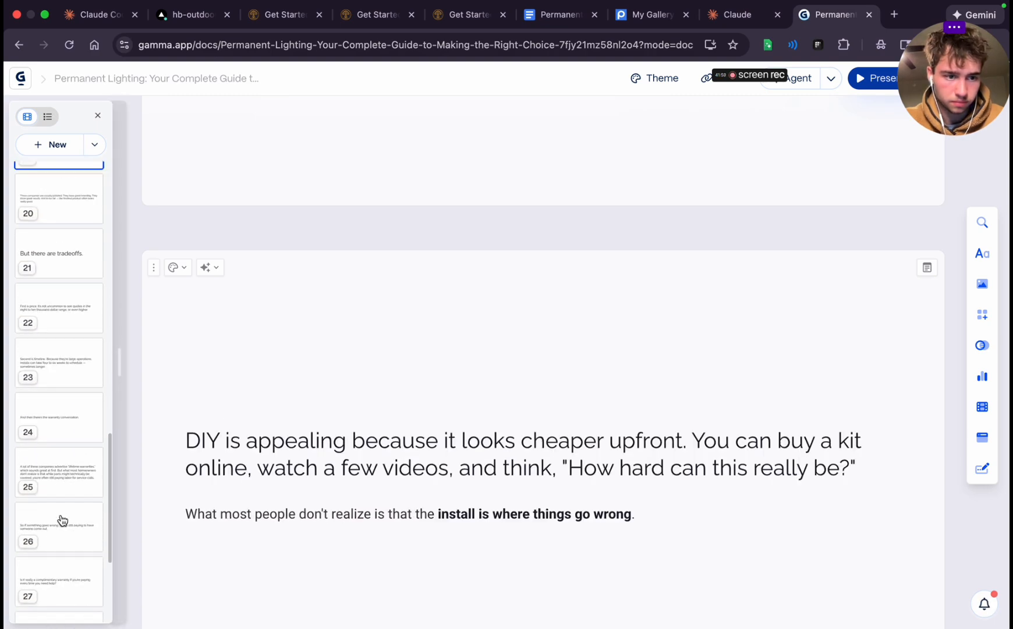
scroll(61, 519, "up", 1)
left_click_drag(47, 197, 43, 524)
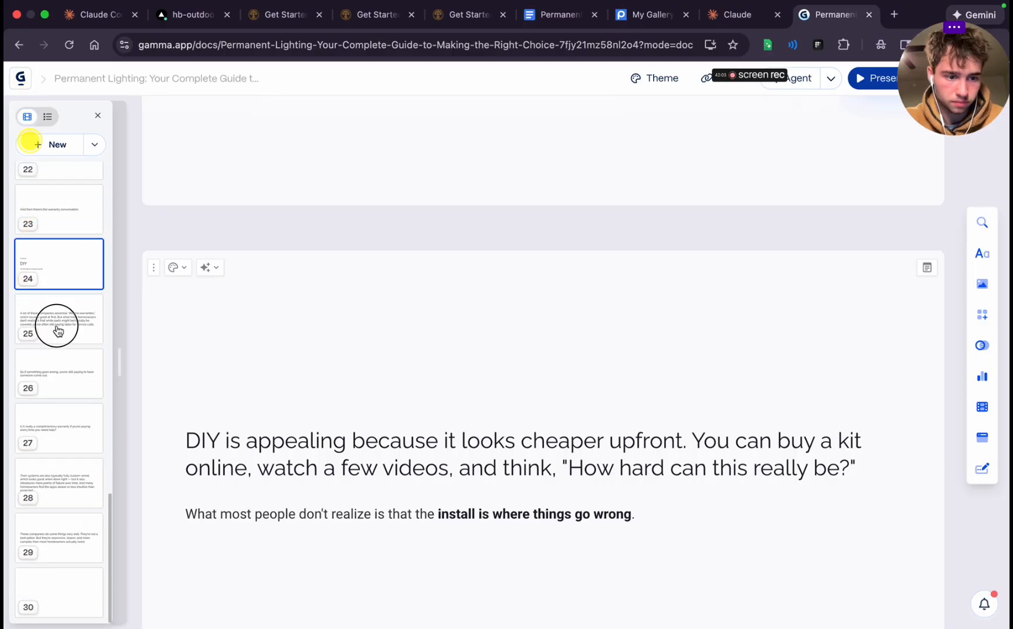
left_click_drag(58, 331, 57, 548)
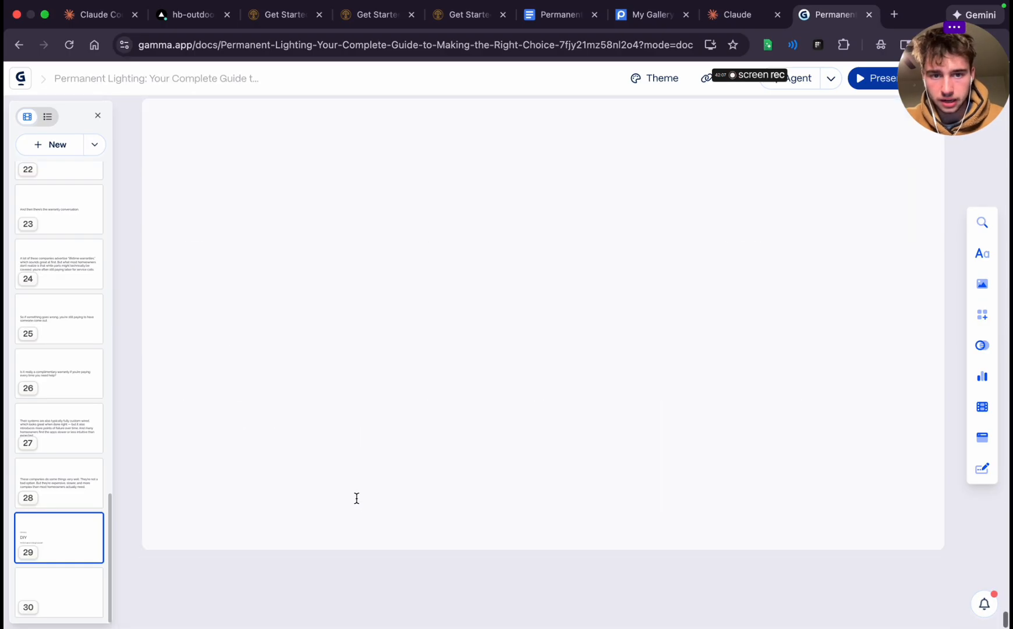
Change card 29's label to "OPTION 3" and replace its title with "THE MIDDLE GROUND" copied from the Google Docs script
scroll(356, 498, "up", 10)
double_click(222, 370)
left_click(249, 370)
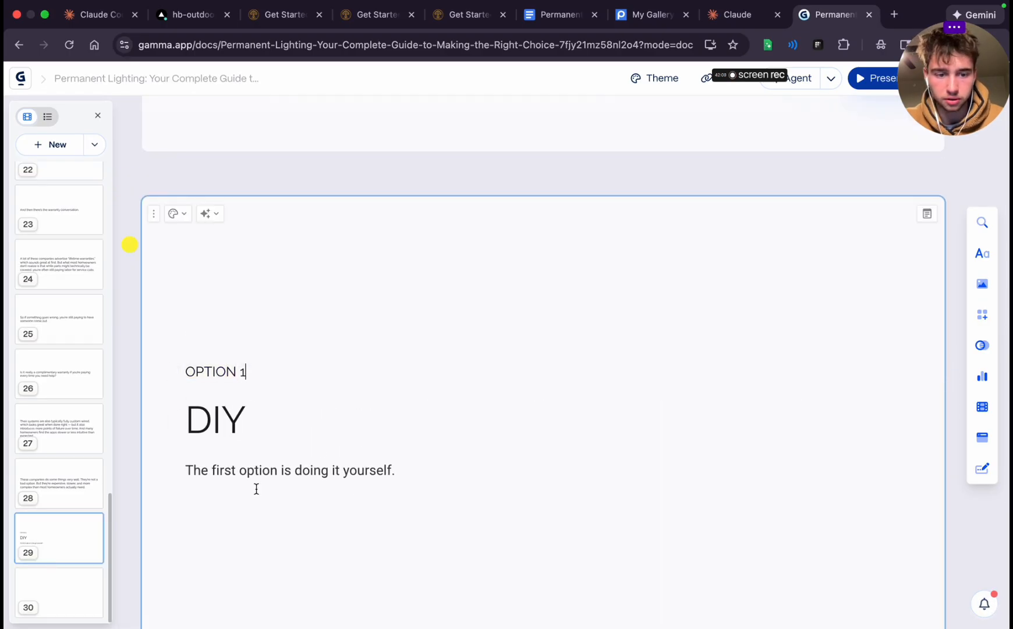
double_click(235, 439)
left_click(560, 14)
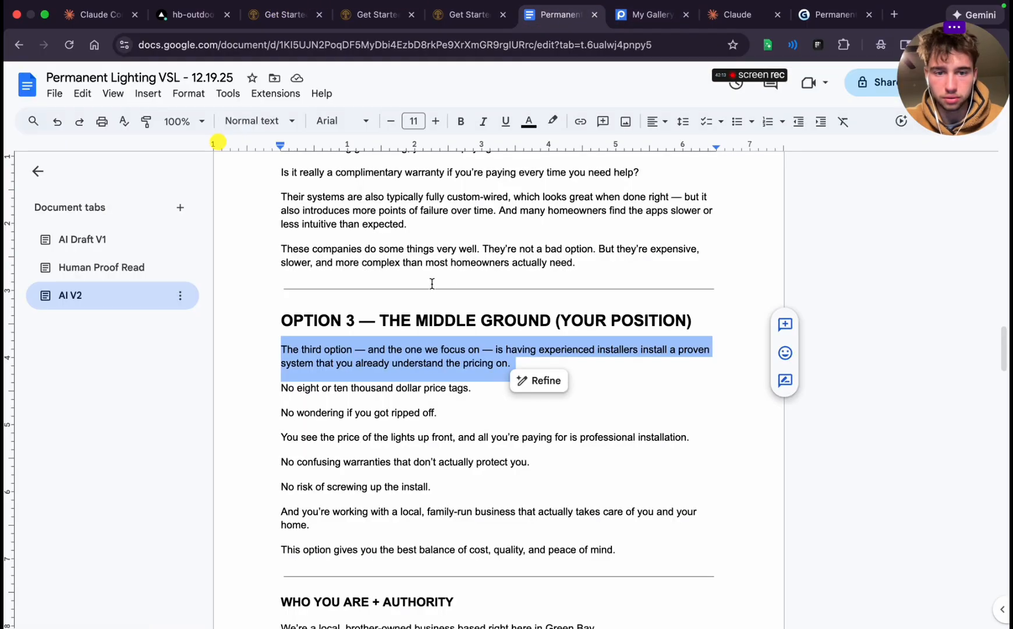
left_click_drag(380, 321, 522, 319)
key("ctrl+c")
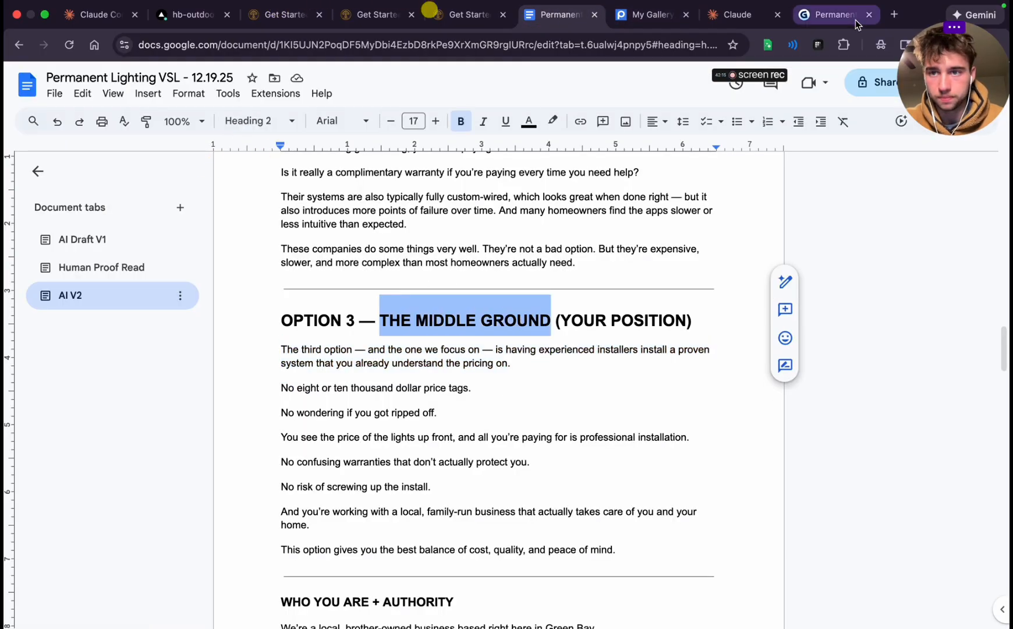
left_click(833, 15)
key("ctrl+v")
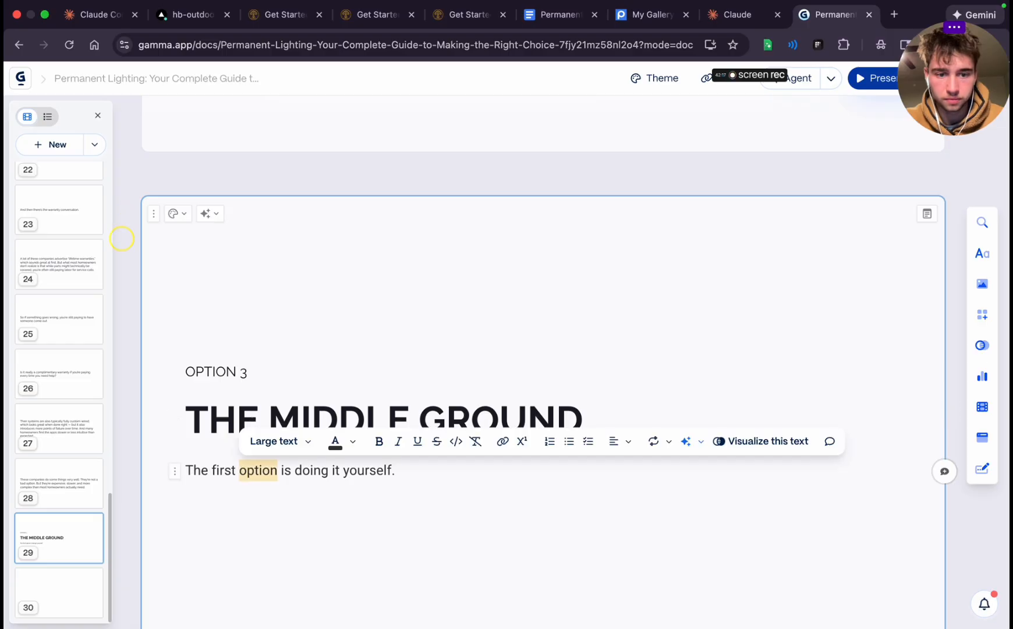
Replace card 29's subtitle with "The one we focus on.", using the phrase from the Option 3 paragraph in Google Docs
triple_click(240, 473)
left_click(553, 16)
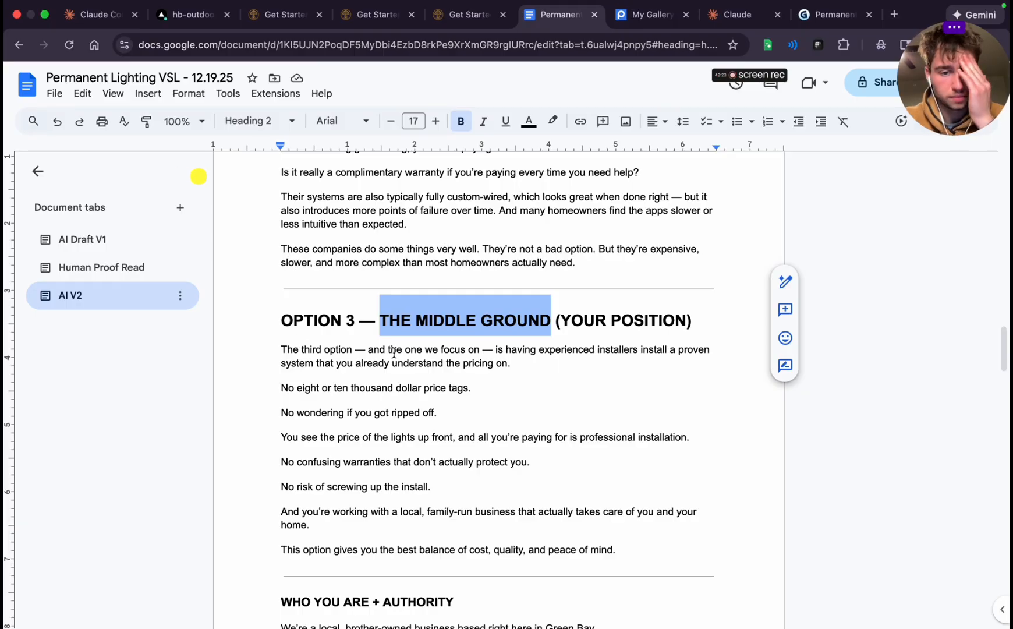
left_click_drag(394, 352, 458, 350)
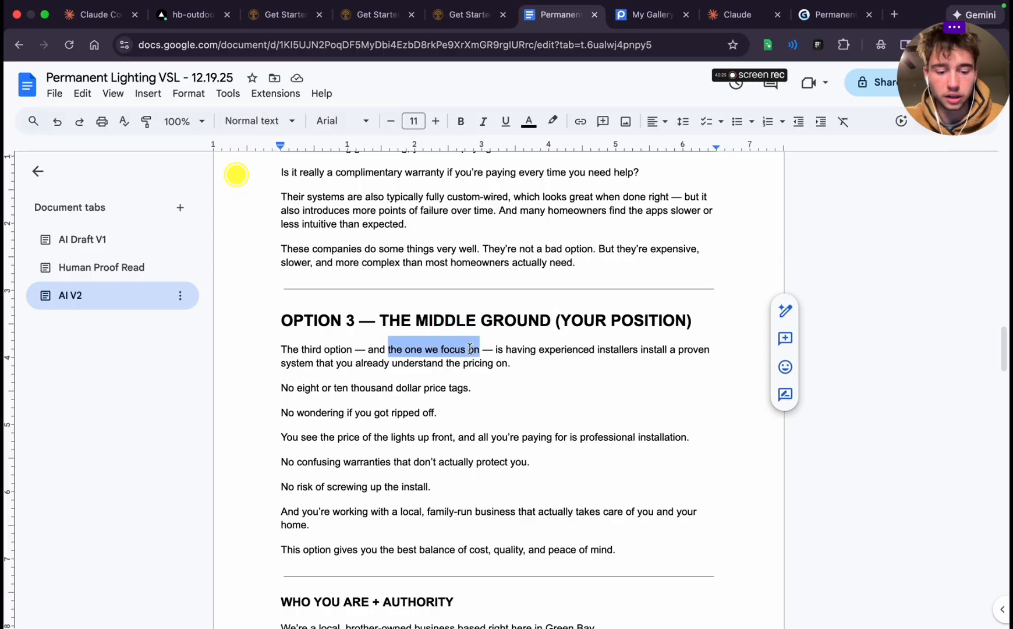
left_click(833, 15)
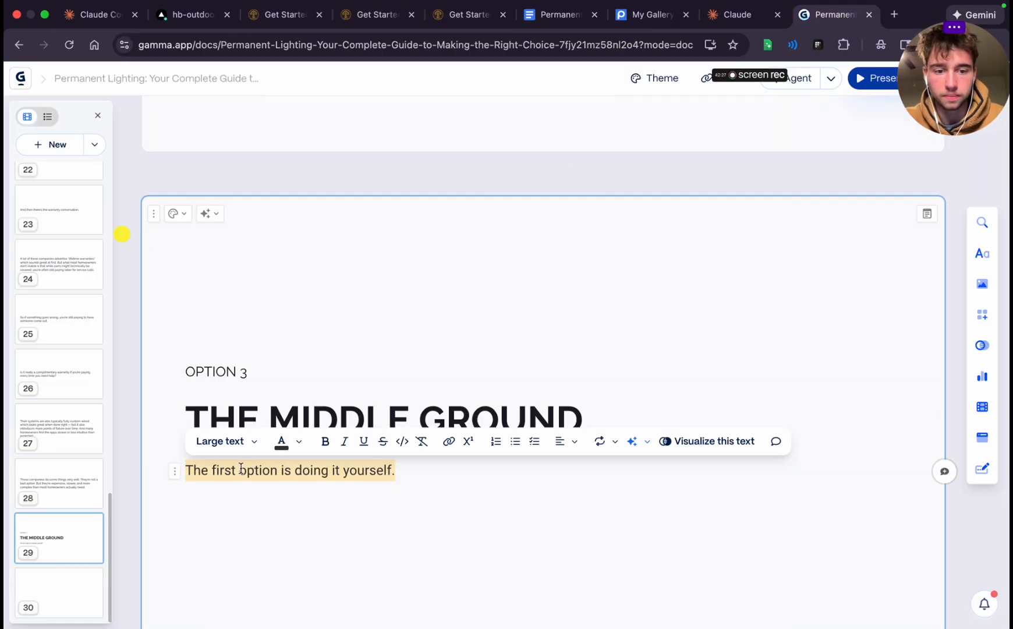
key("super+v")
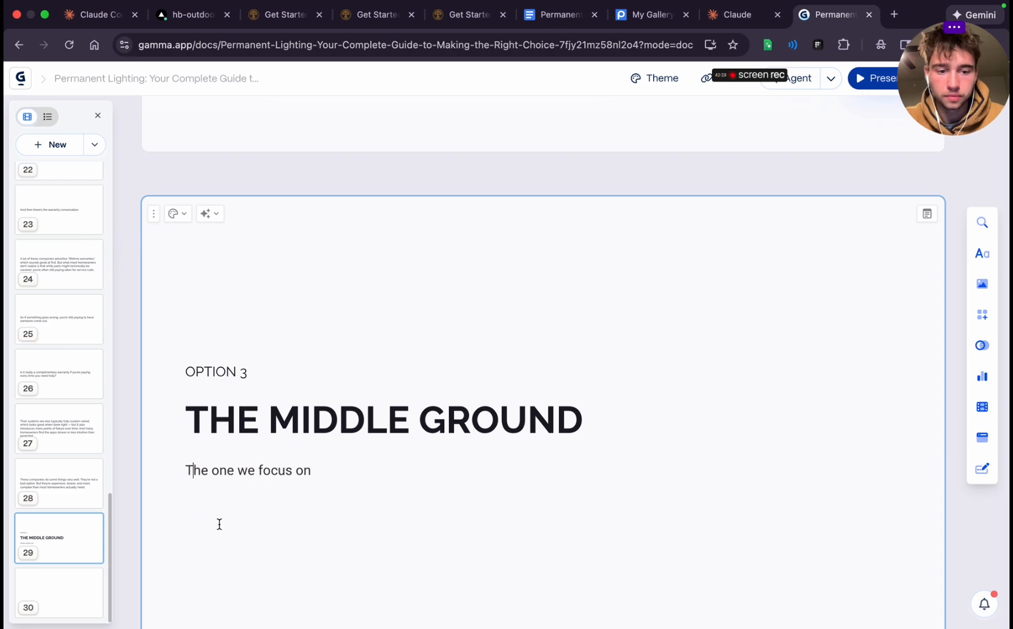
scroll(507, 457, "down", 10)
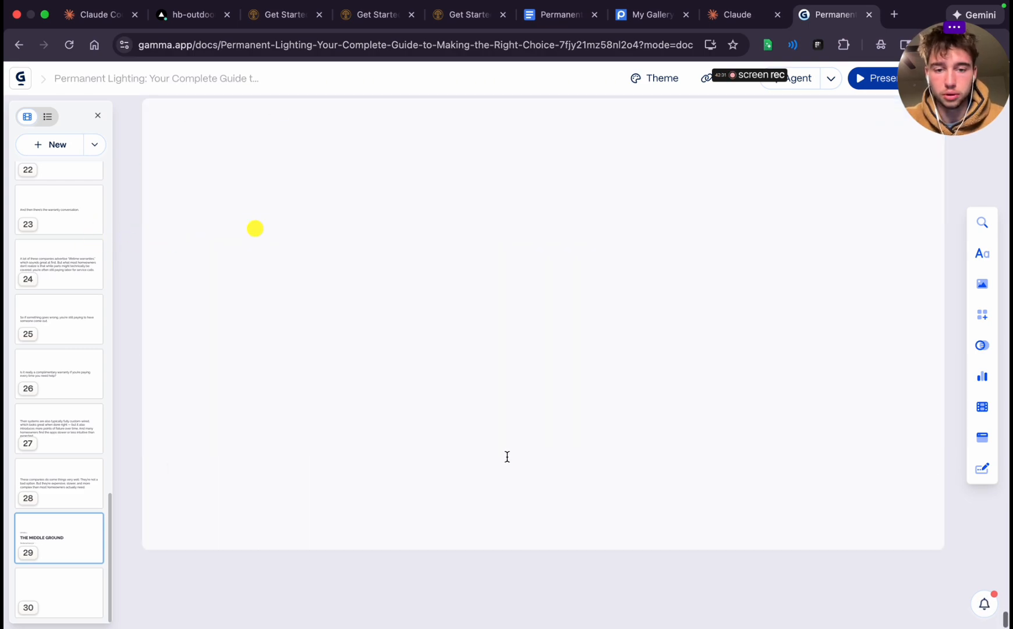
scroll(543, 353, "up", 4)
Copy the rest of the Option 3 opening sentence, from "is having experienced installers" to "pricing on.", in Google Docs and return to Gamma
left_click(507, 458)
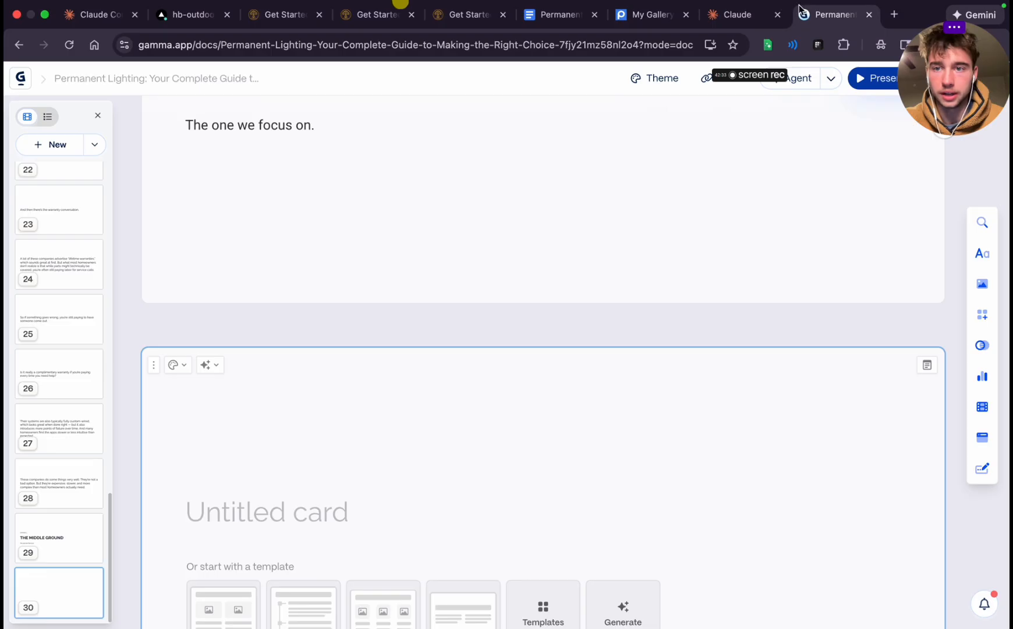
left_click(732, 18)
left_click(553, 16)
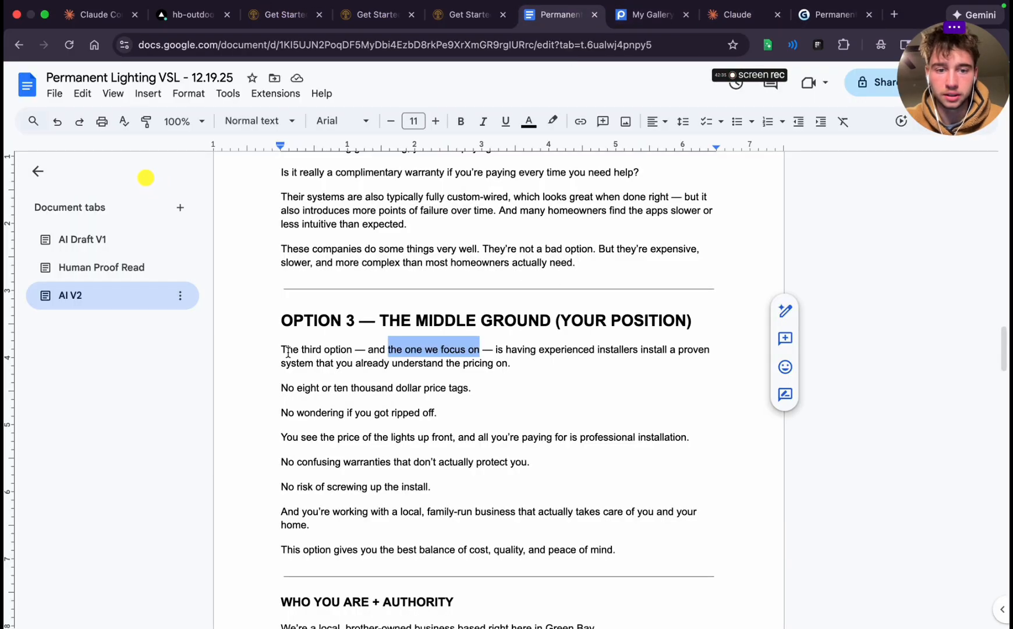
double_click(499, 348)
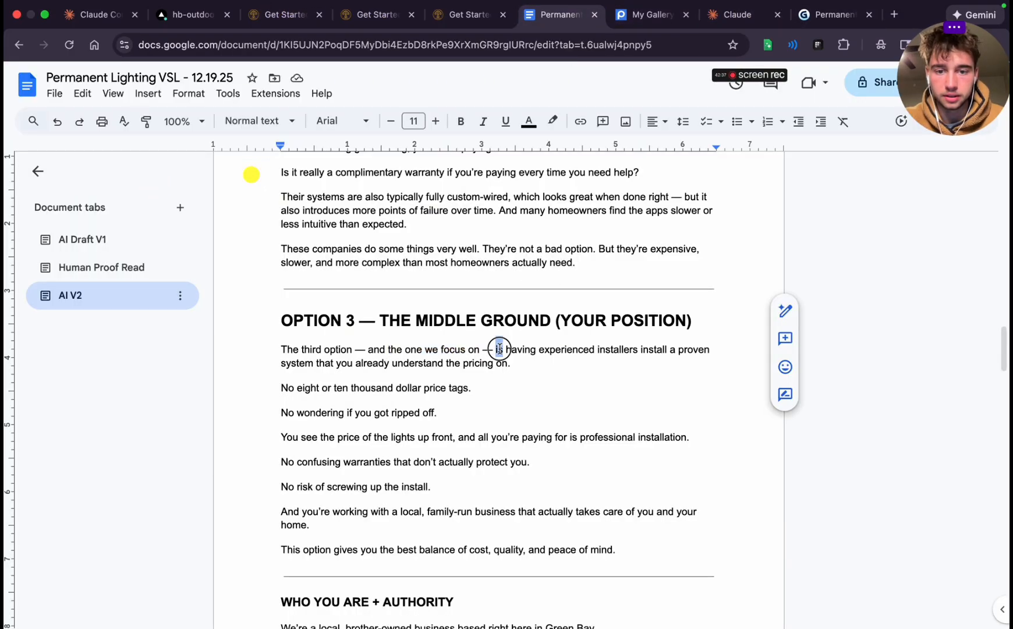
left_click_drag(501, 352, 512, 364)
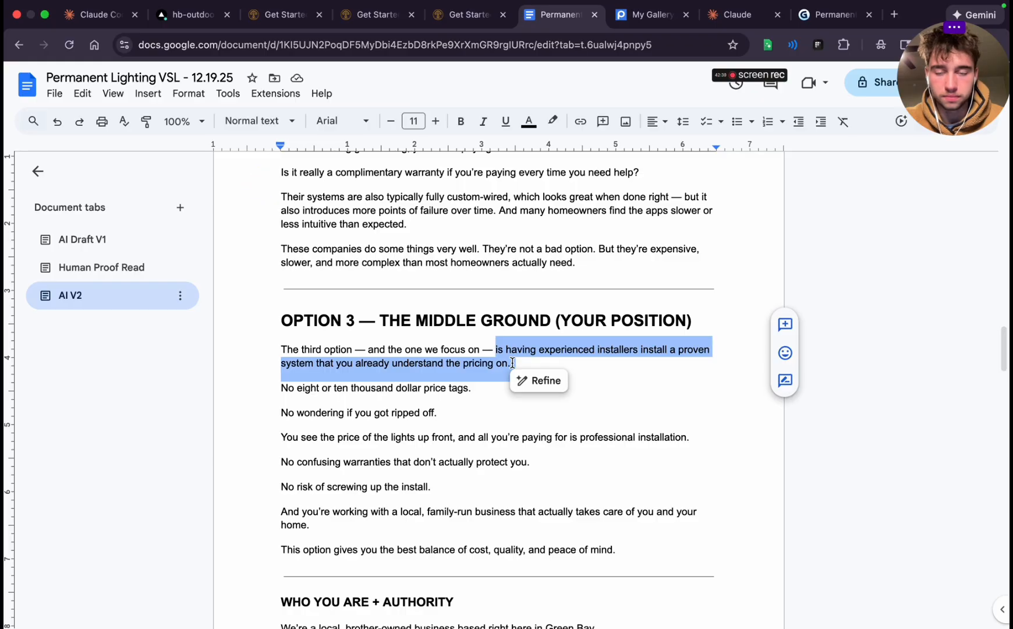
left_click(649, 15)
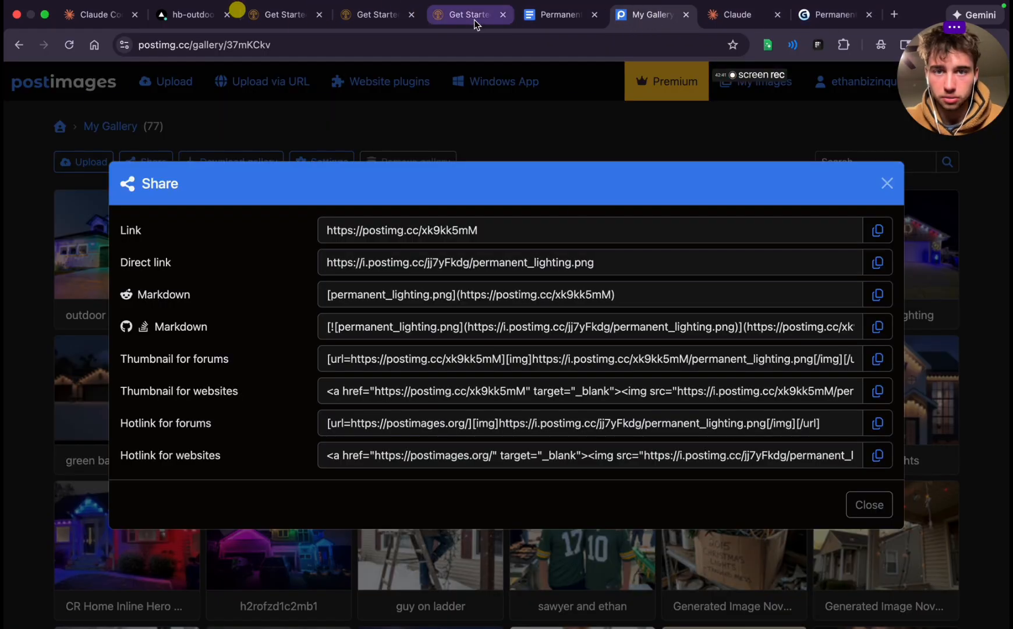
left_click(822, 15)
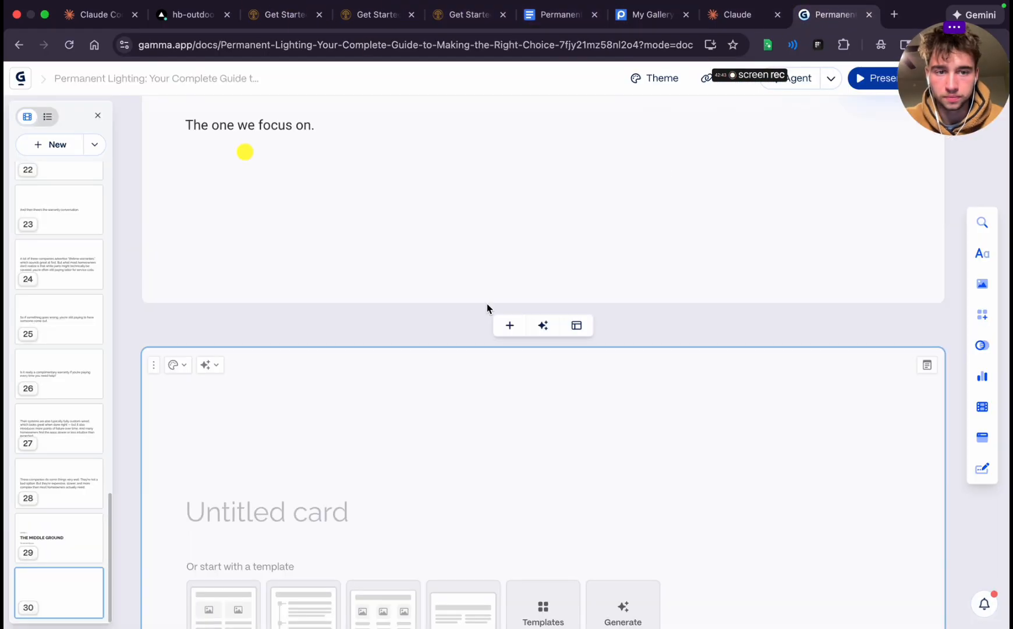
Paste the copied text into card 29, join it to the "The one we focus on." line and capitalize its first word as "Is"
scroll(486, 308, "up", 3)
key("Return")
key("cmd+v")
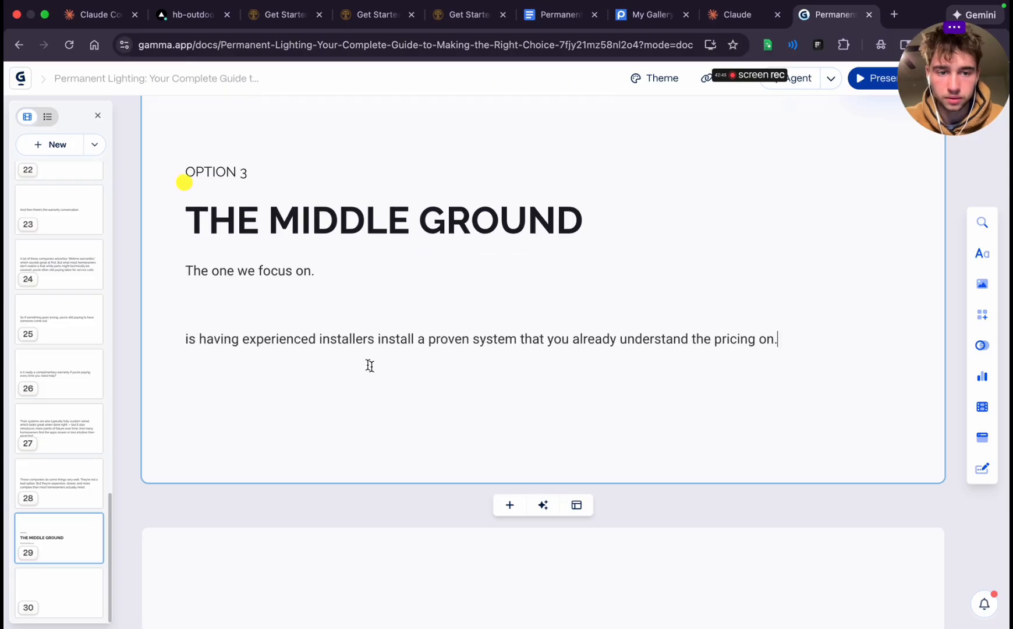
left_click(188, 339)
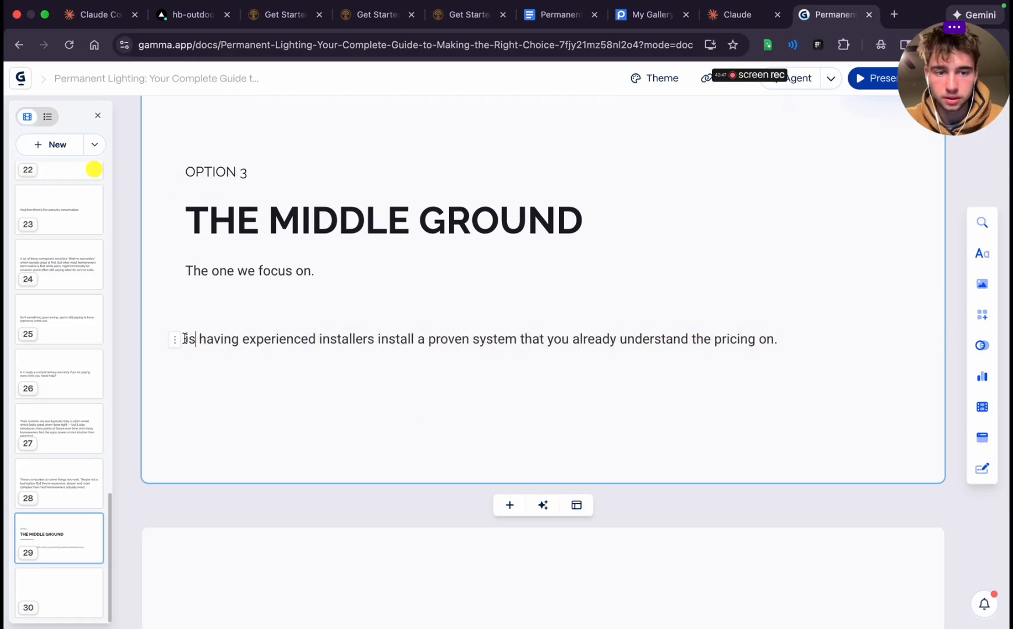
key("BackSpace")
key("BackSpace")
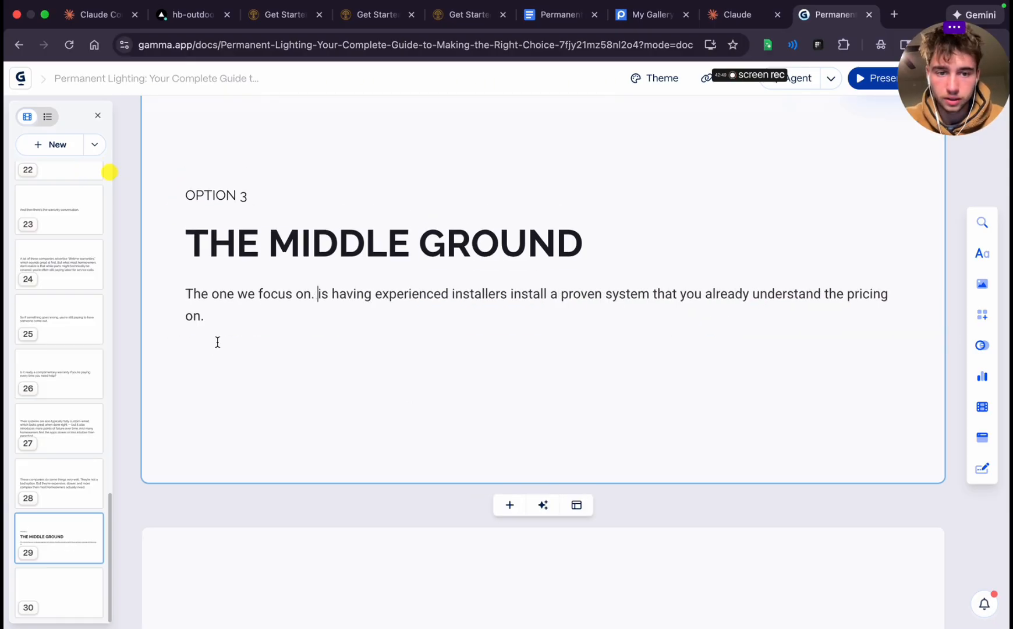
key("Delete")
type("I")
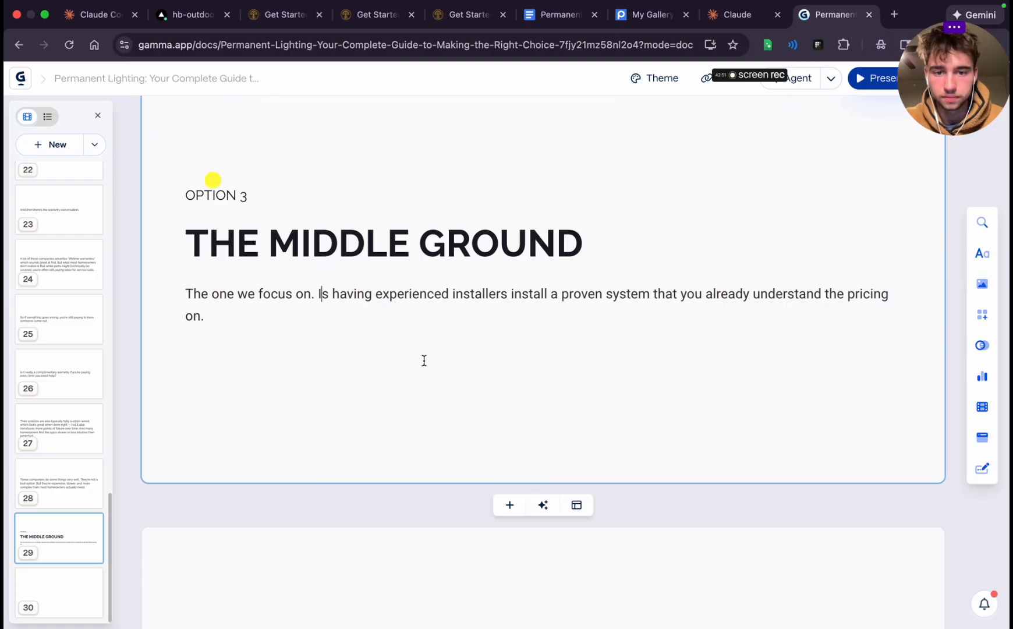
Move the "Is having experienced installers" sentence from card 29 to blank card 30 and add a blank card after it
scroll(424, 360, "down", 2)
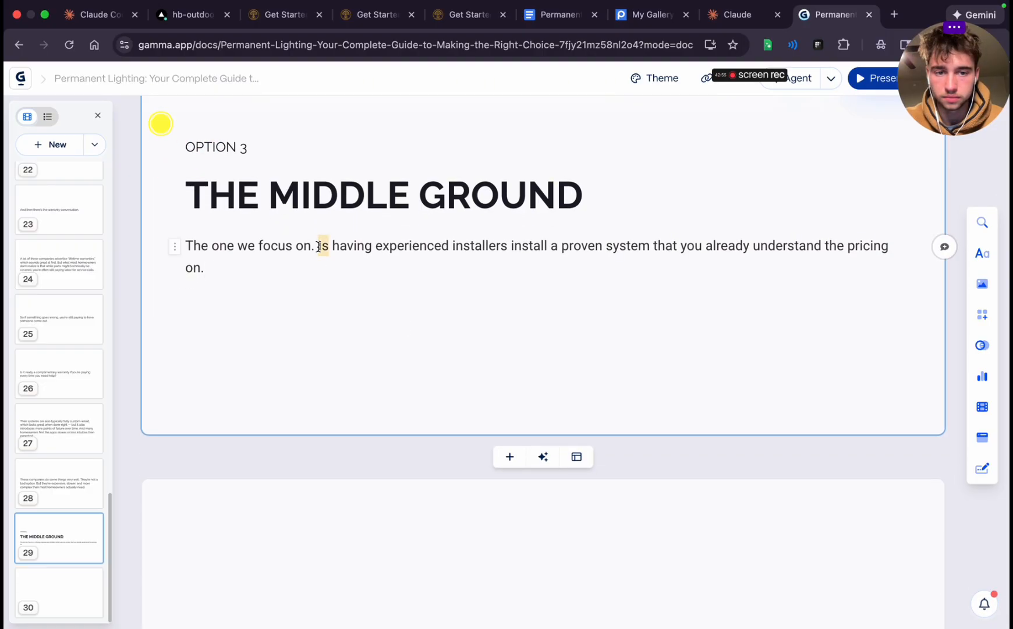
left_click_drag(319, 246, 351, 266)
key("cmd+c")
key("BackSpace")
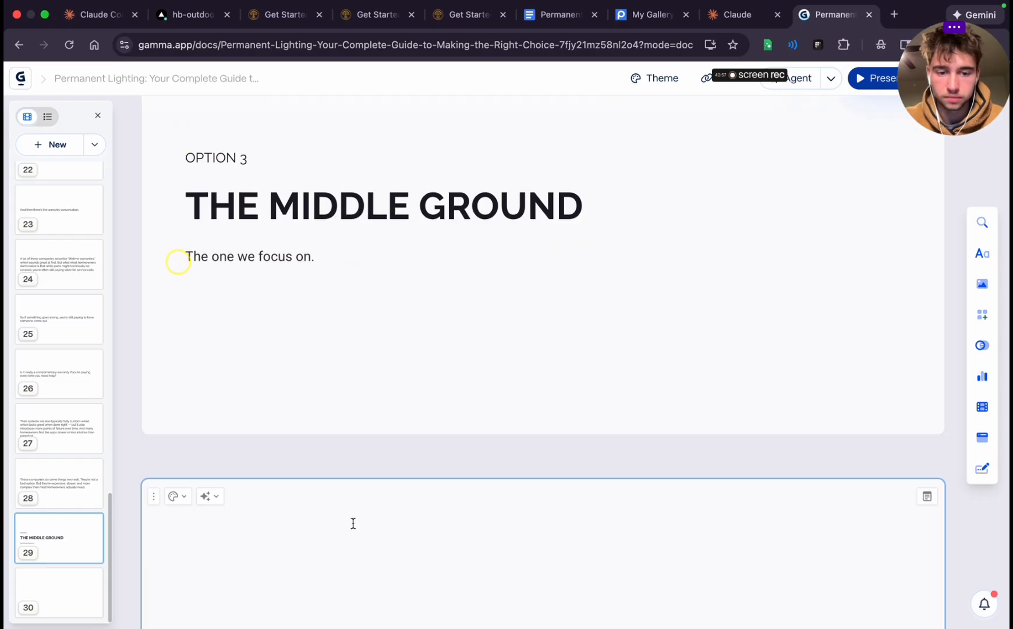
left_click(353, 523)
key("cmd+v")
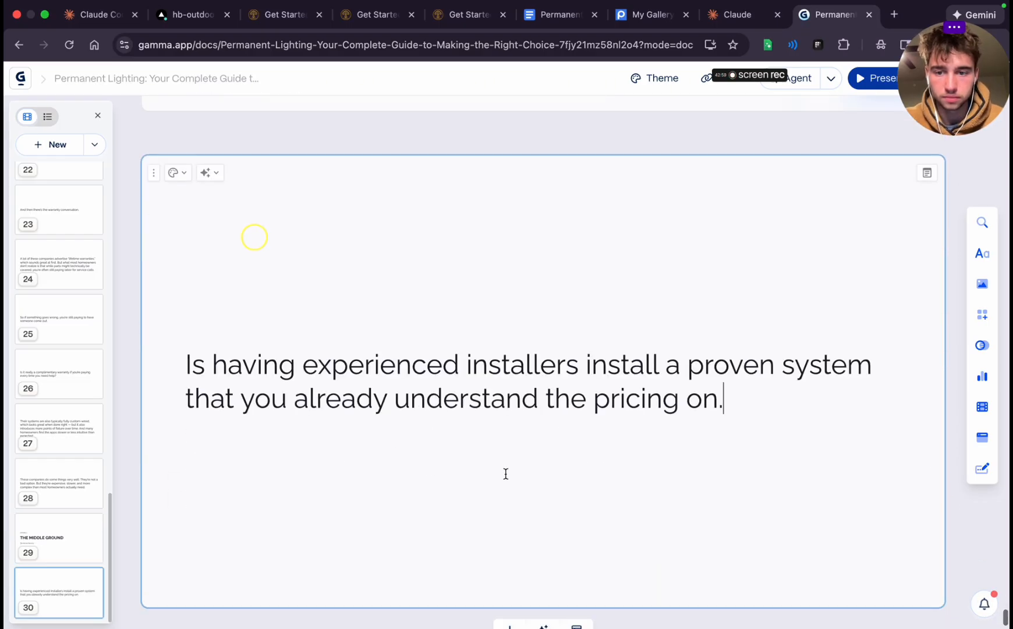
scroll(505, 473, "down", 2)
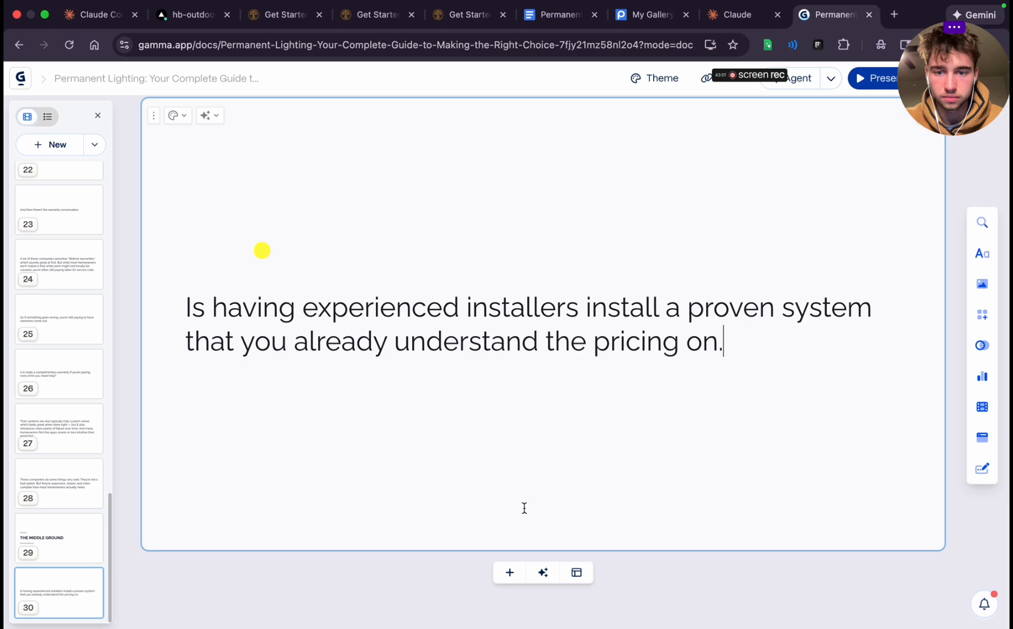
left_click(510, 573)
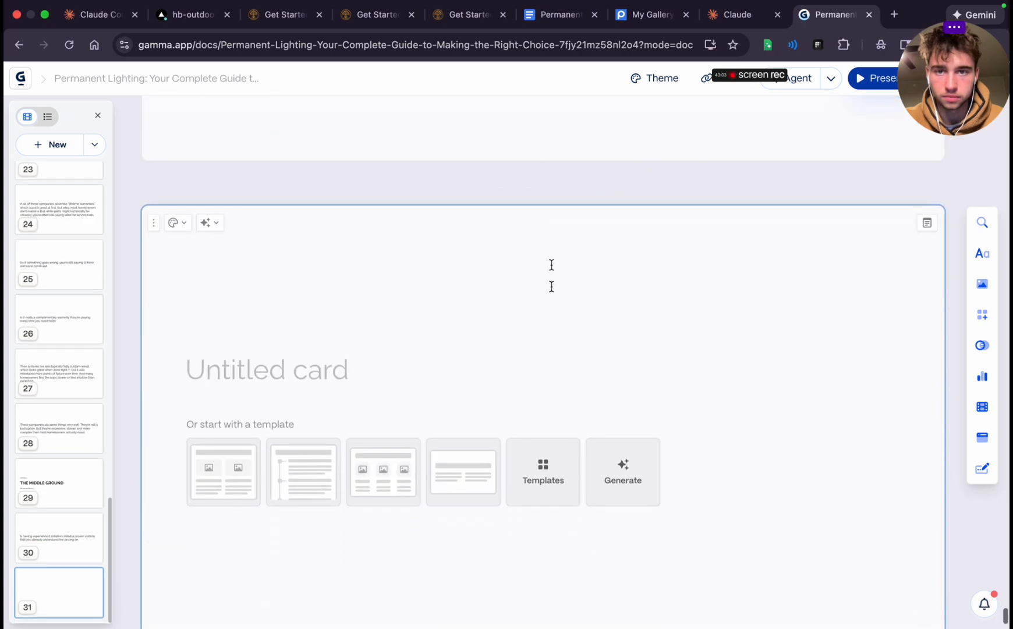
Transfer "No eight or ten thousand dollar price tags." from Google Docs to card 31 in Gamma and add a blank card after it
left_click(567, 21)
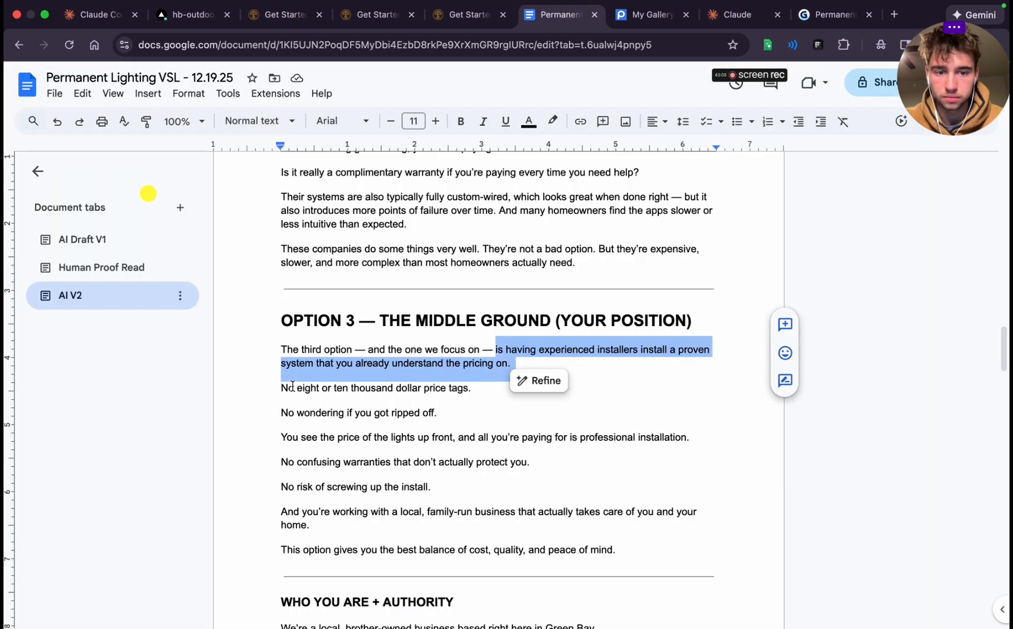
left_click_drag(292, 386, 489, 382)
triple_click(438, 393)
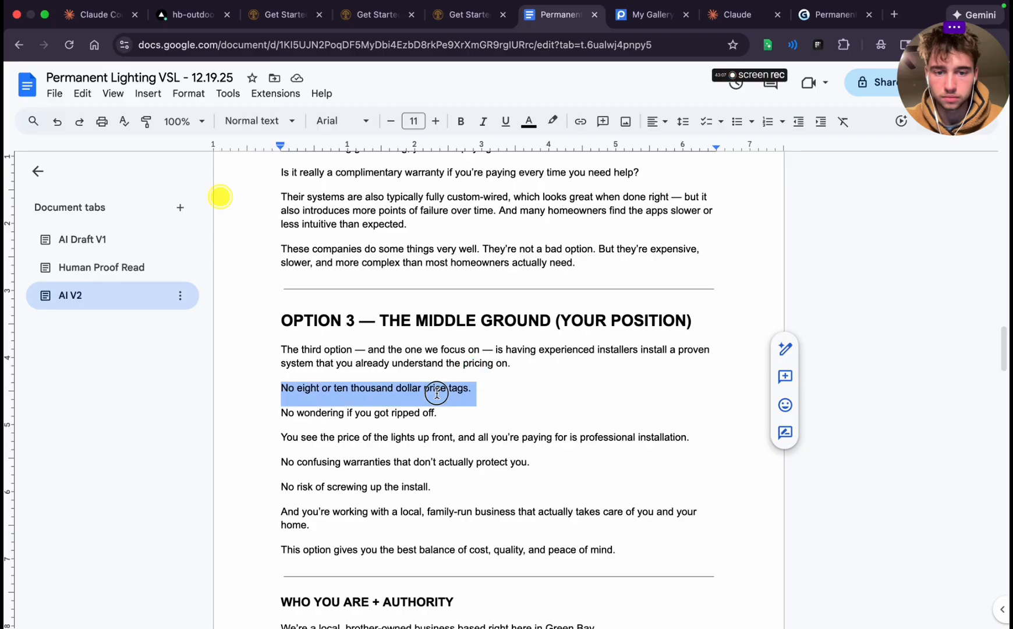
left_click(807, 7)
type("No eight or ten thousand dollar price tags.")
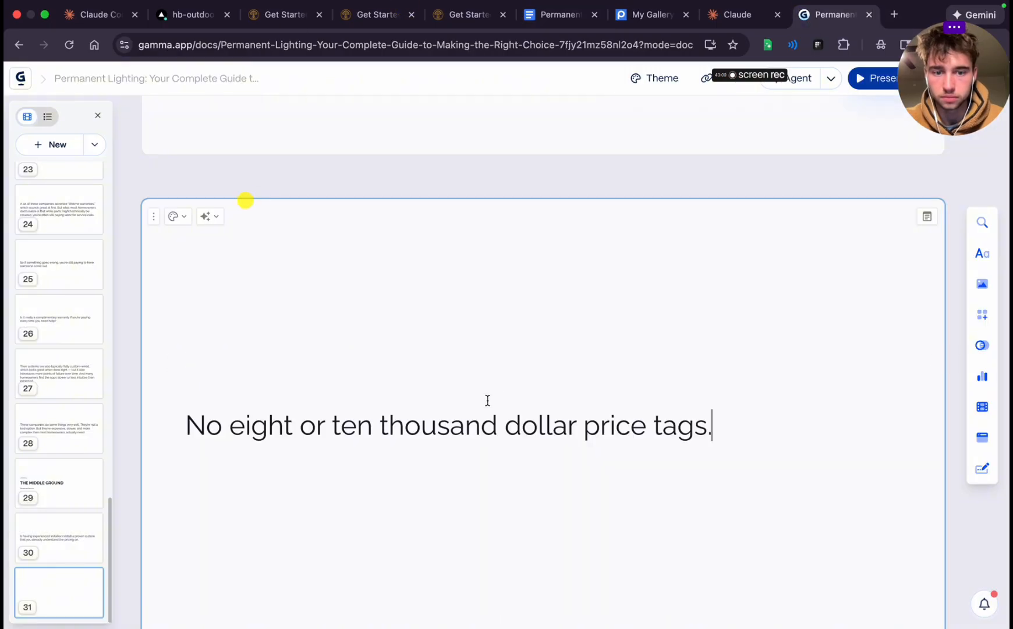
left_click(518, 574)
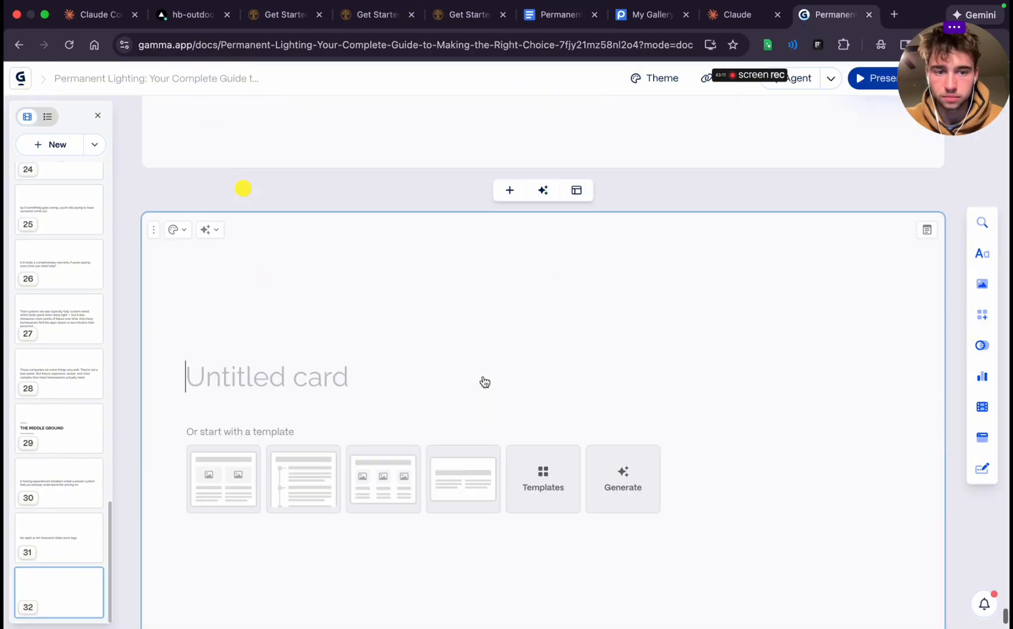
Transfer "No wondering if you got ripped off." from the Google Docs script to blank card 32 in Gamma
left_click(562, 14)
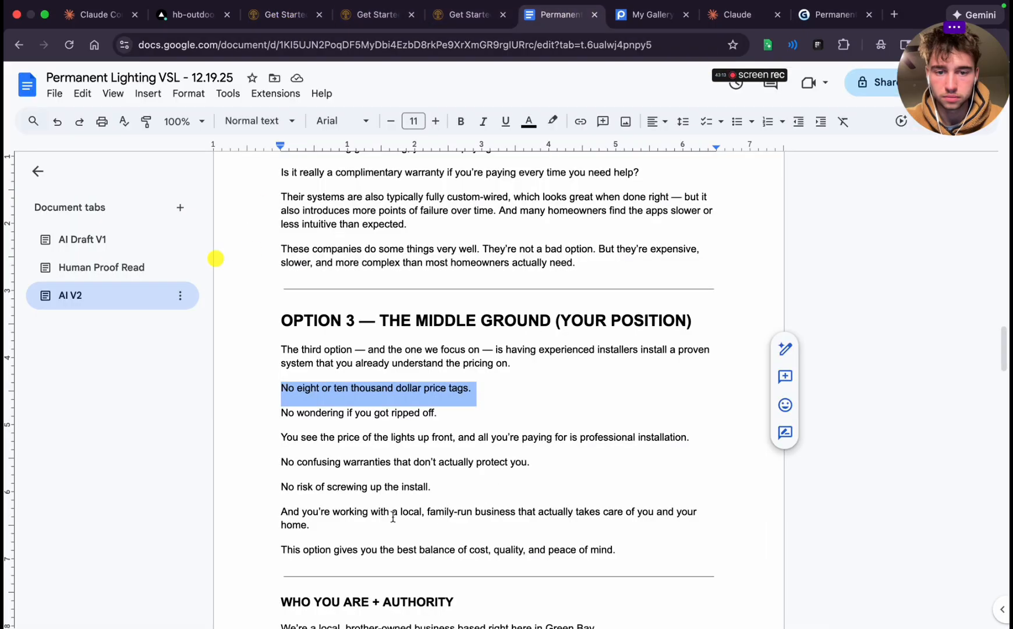
triple_click(306, 411)
key("super+c")
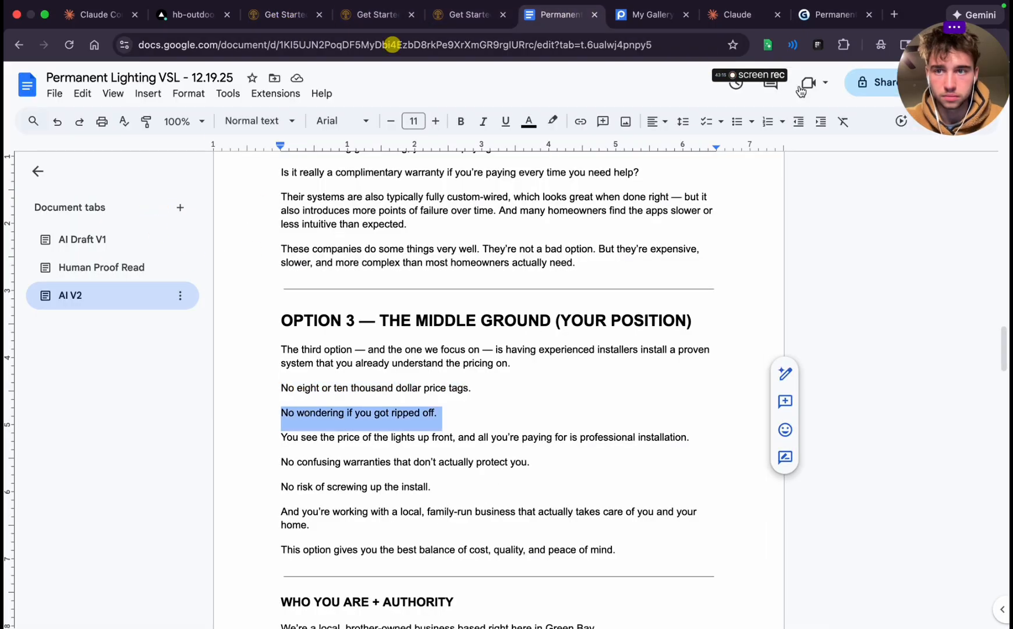
left_click(833, 16)
key("super+v")
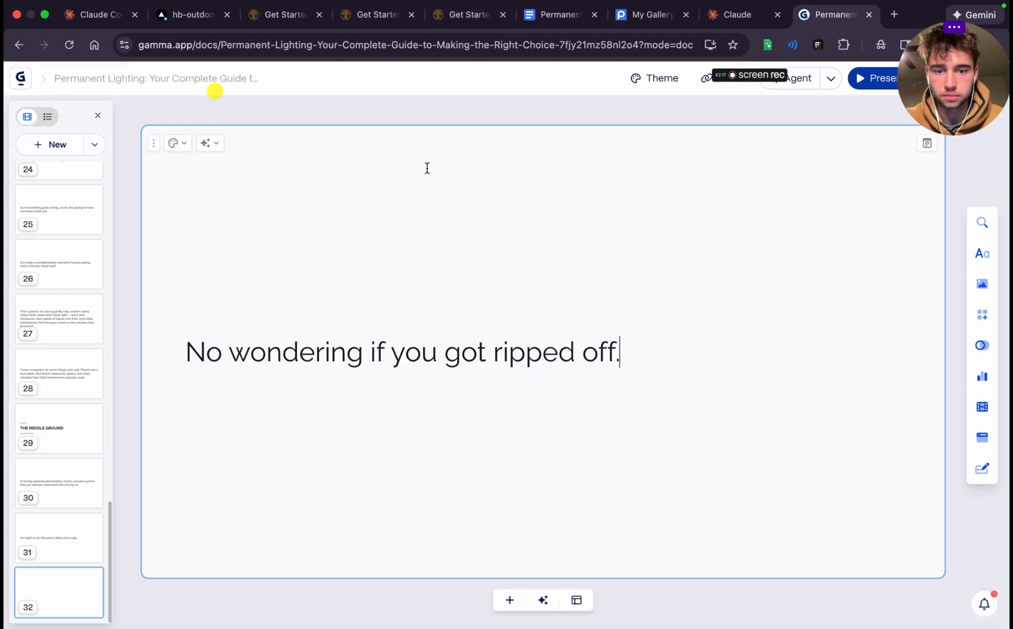
Copy the "You see the price of the lights up front" paragraph from Google Docs into a new card 33 in Gamma
left_click(563, 14)
scroll(381, 403, "down", 2)
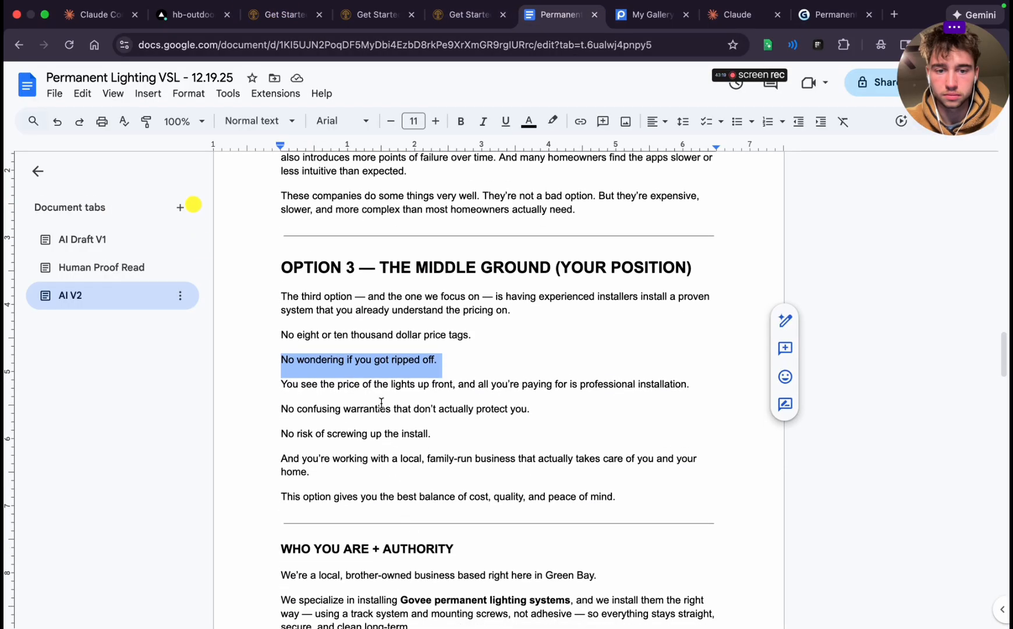
triple_click(380, 361)
triple_click(362, 389)
key("super+c")
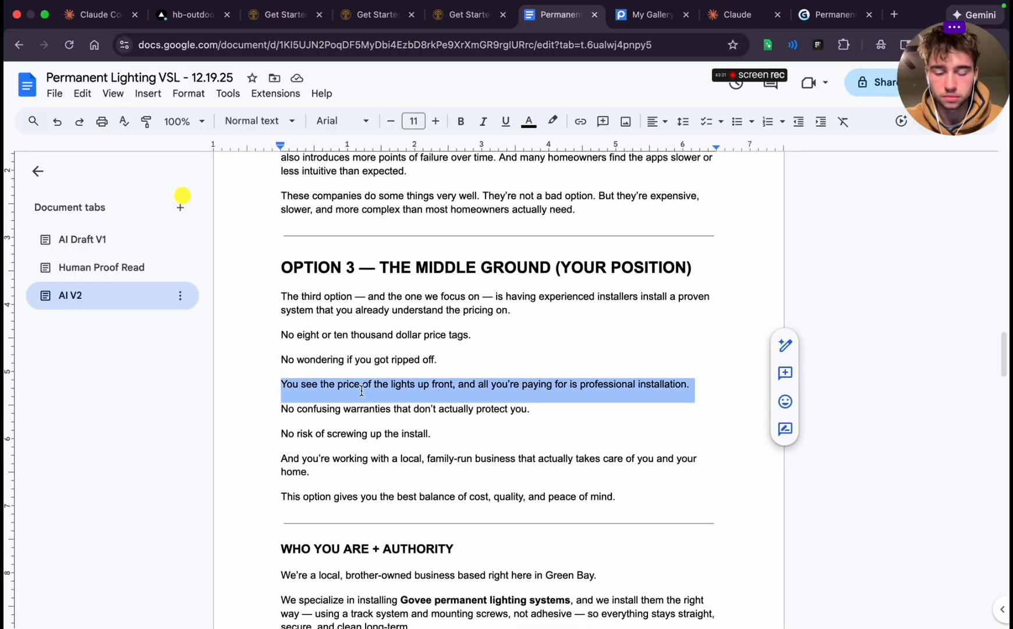
left_click(833, 14)
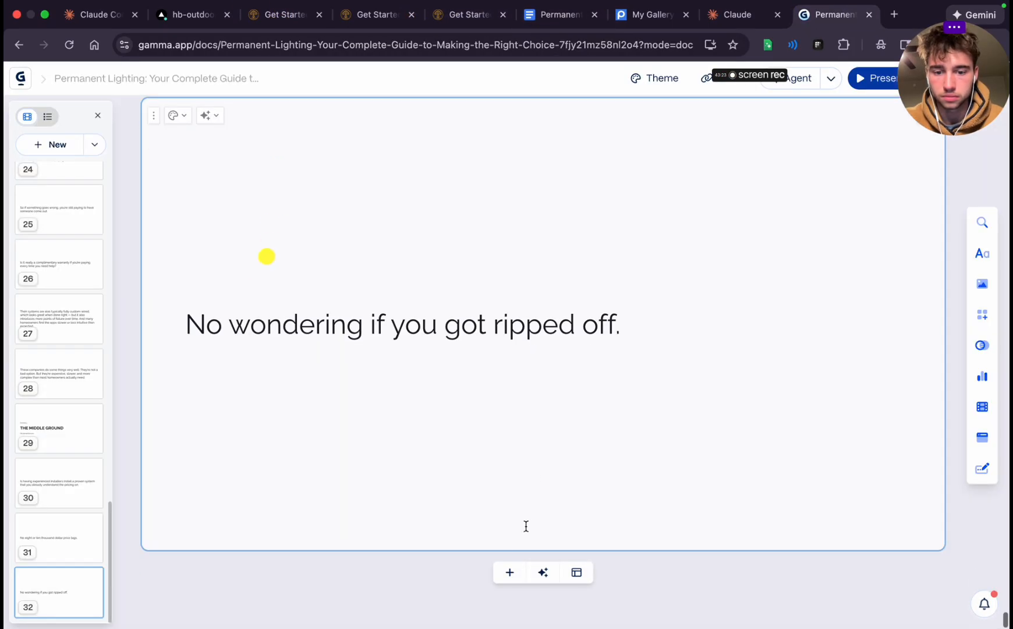
left_click(508, 574)
key("super+v")
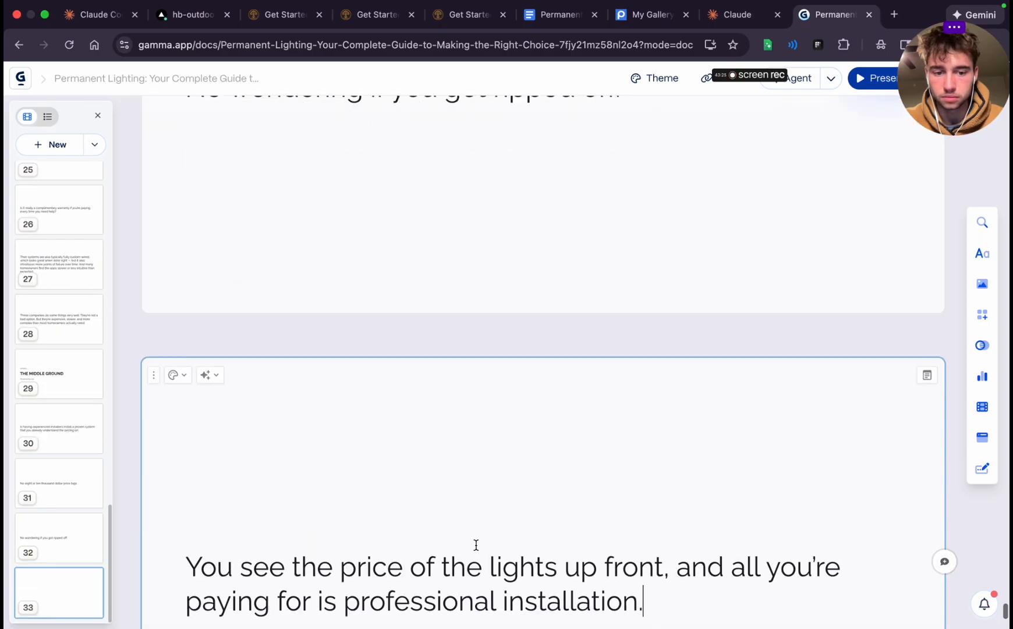
Add blank card 34 in Gamma and fill it with "No confusing warranties that don't actually protect you." from the Google Docs script
double_click(507, 390)
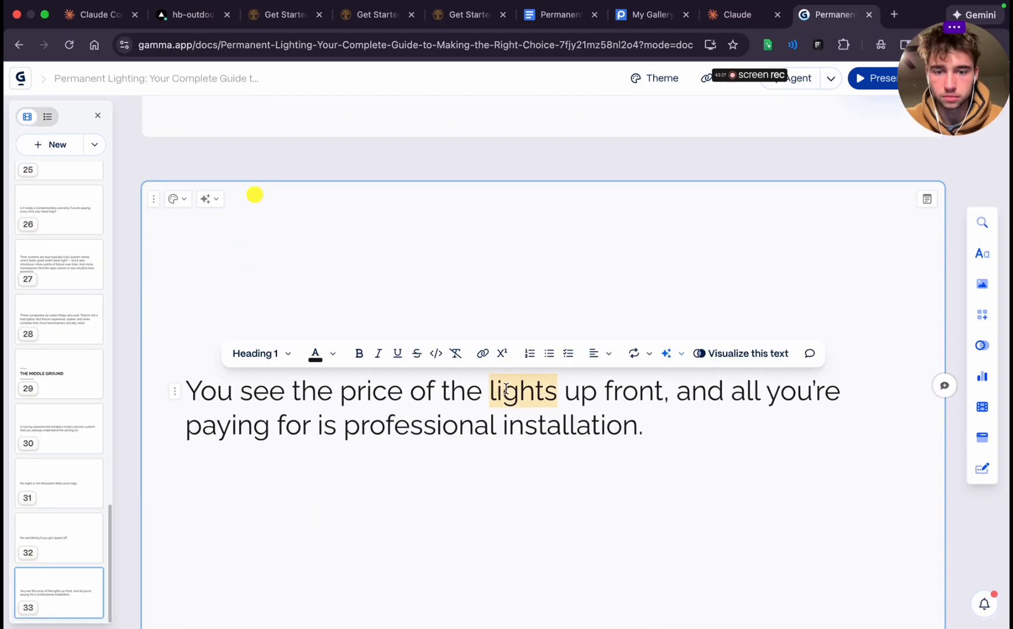
left_click(547, 428)
scroll(549, 448, "down", 3)
left_click(510, 572)
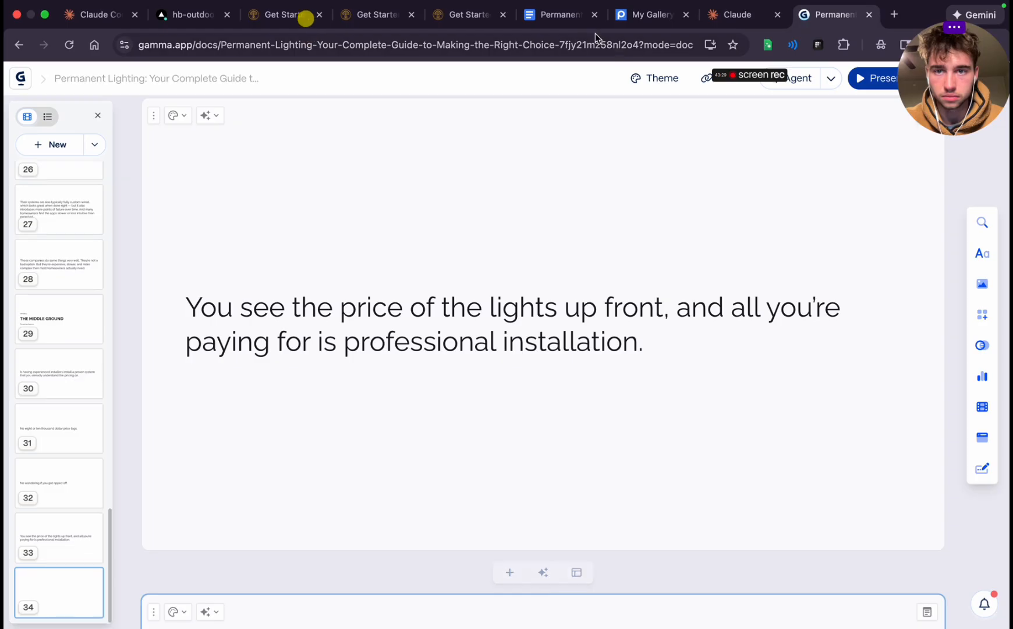
left_click(559, 15)
scroll(378, 290, "down", 4)
triple_click(379, 293)
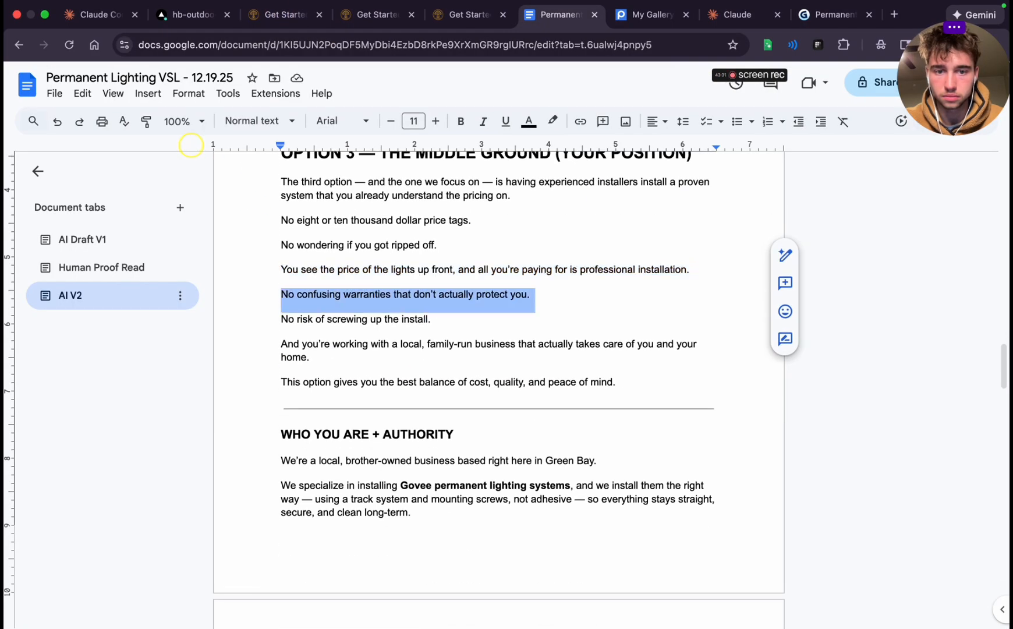
key("ctrl+c")
left_click(826, 10)
scroll(579, 313, "down", 5)
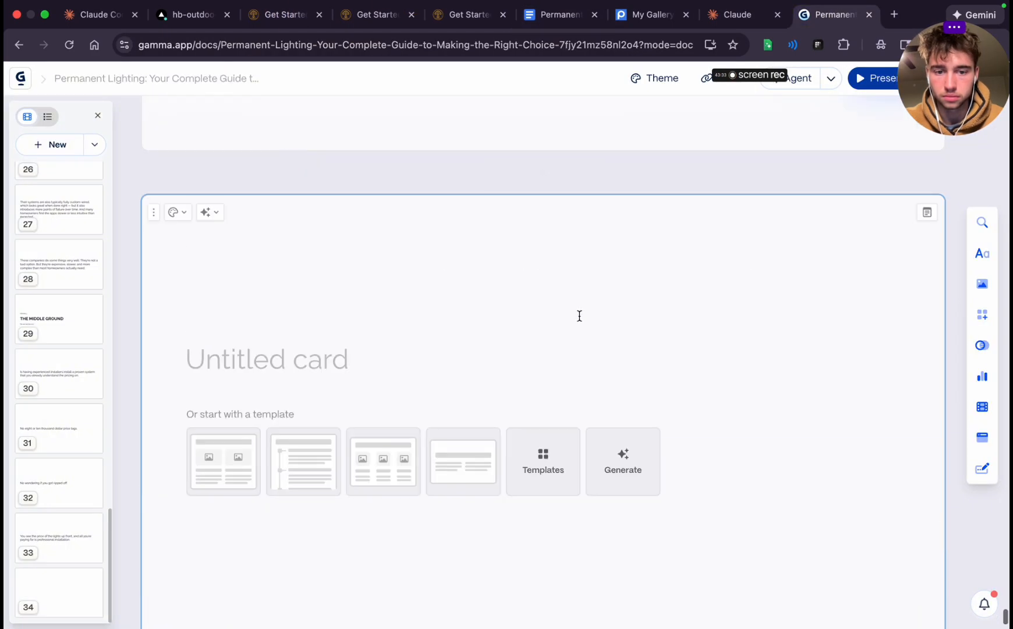
key("ctrl+v")
Copy "No risk of screwing up the install." from the Google Docs script into a new card 35 in Gamma
left_click(559, 15)
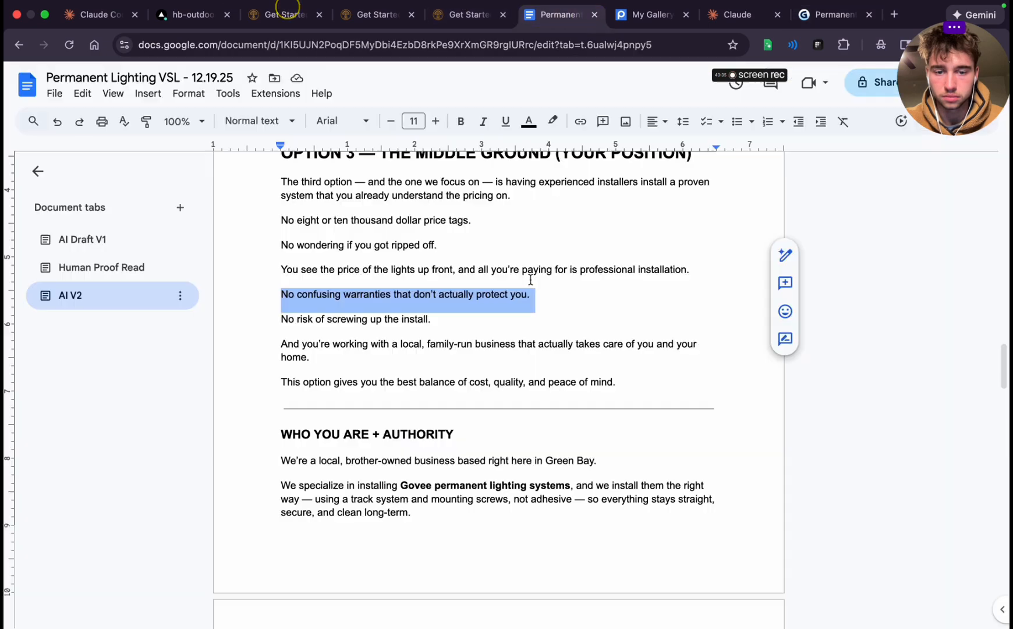
triple_click(348, 318)
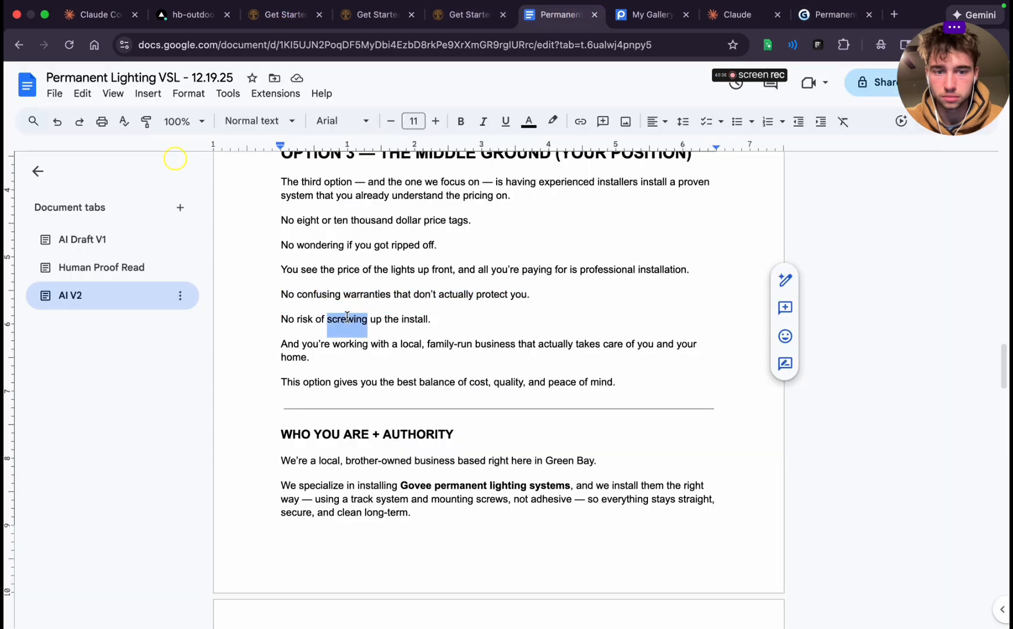
left_click(840, 7)
left_click(511, 574)
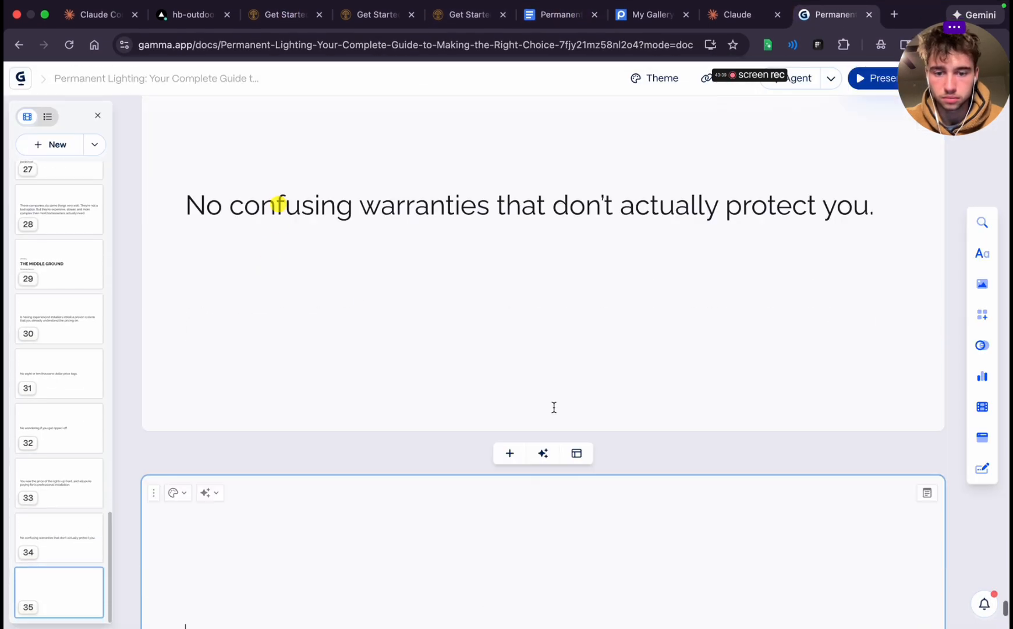
key("super+v")
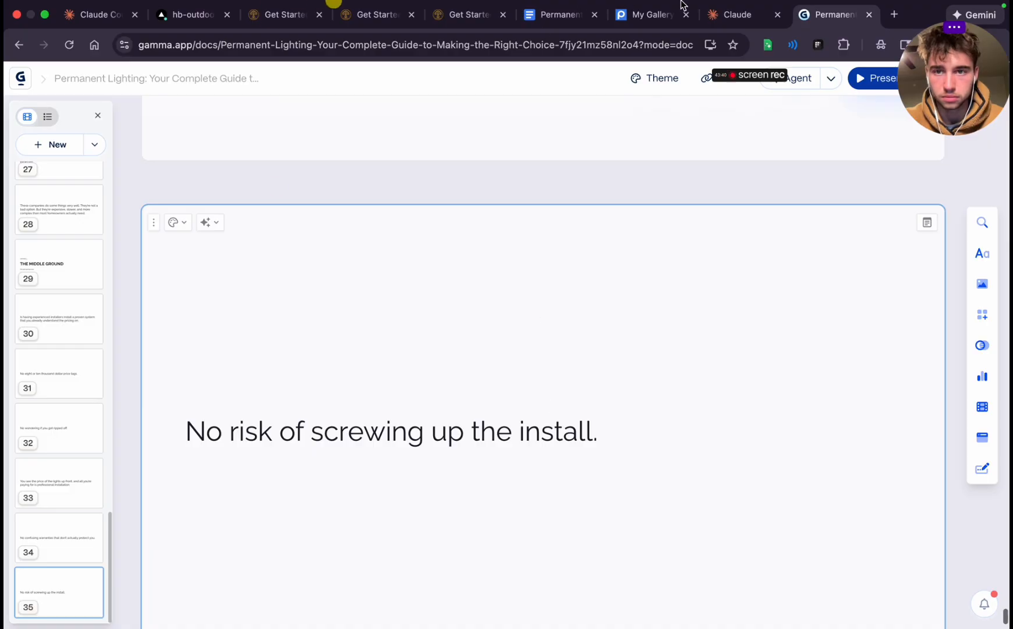
Copy the "And you're working with a local, family-run business" paragraph from Google Docs into a new card 36 in Gamma
left_click(557, 14)
triple_click(360, 343)
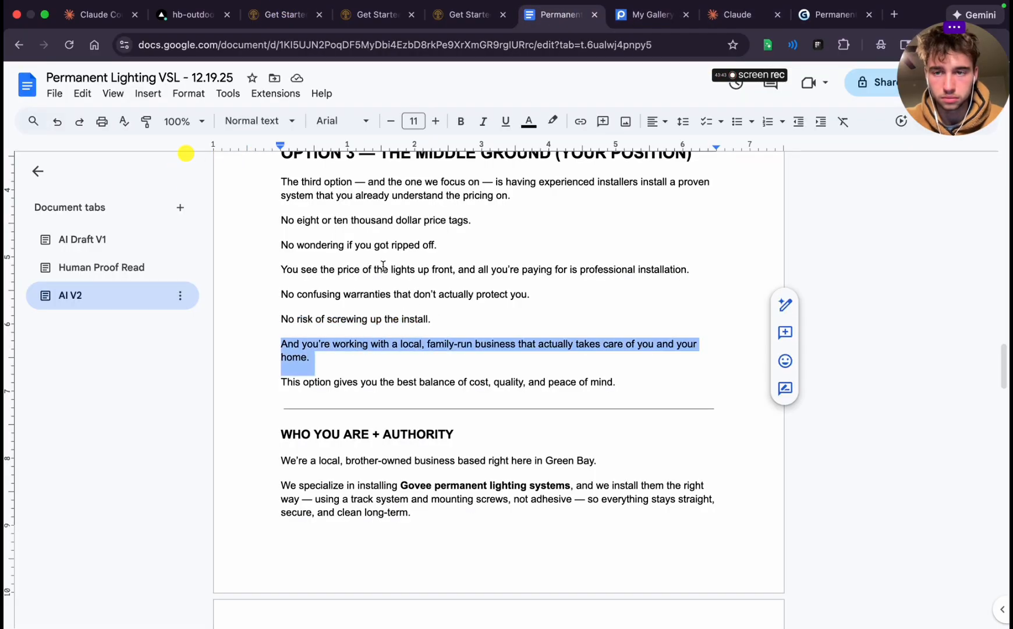
left_click(819, 10)
scroll(552, 387, "down", 2)
left_click(509, 570)
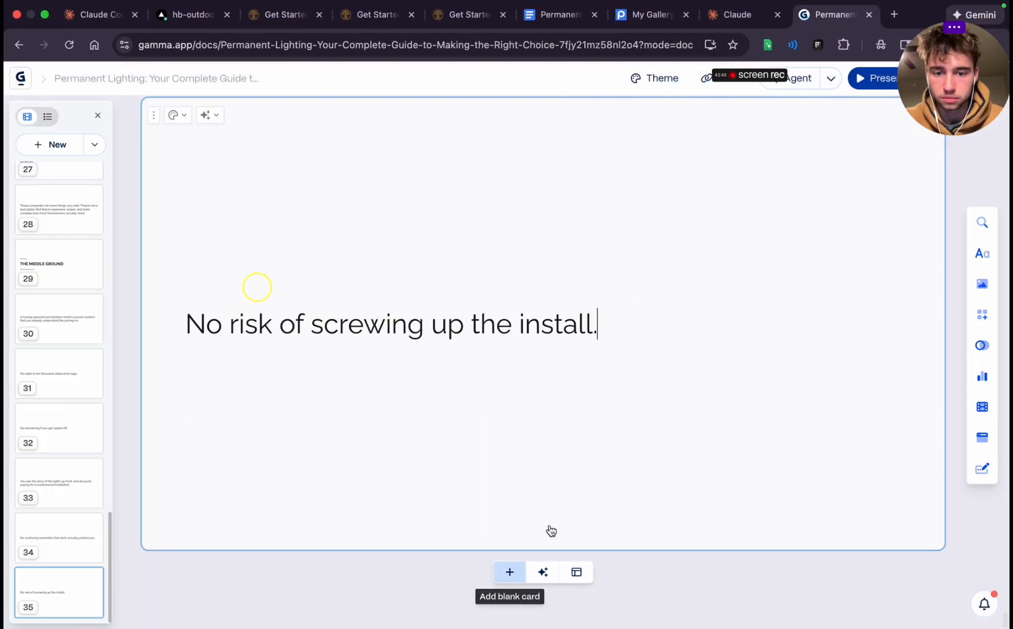
key("super+v")
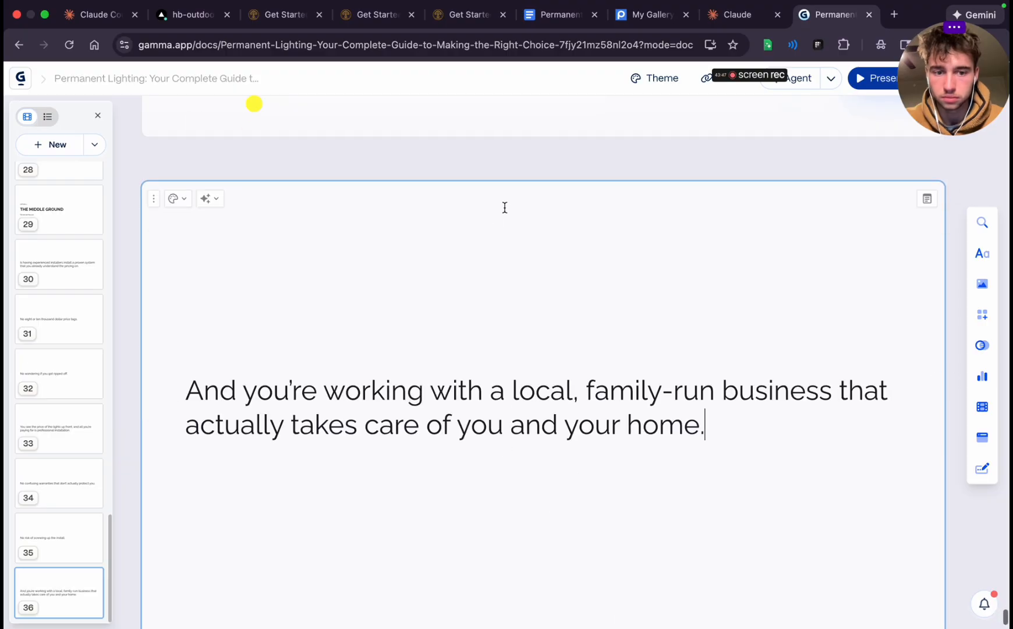
Transfer the "This option gives you the best balance of cost" sentence from Google Docs to a new card 37 in Gamma
left_click(560, 17)
triple_click(407, 389)
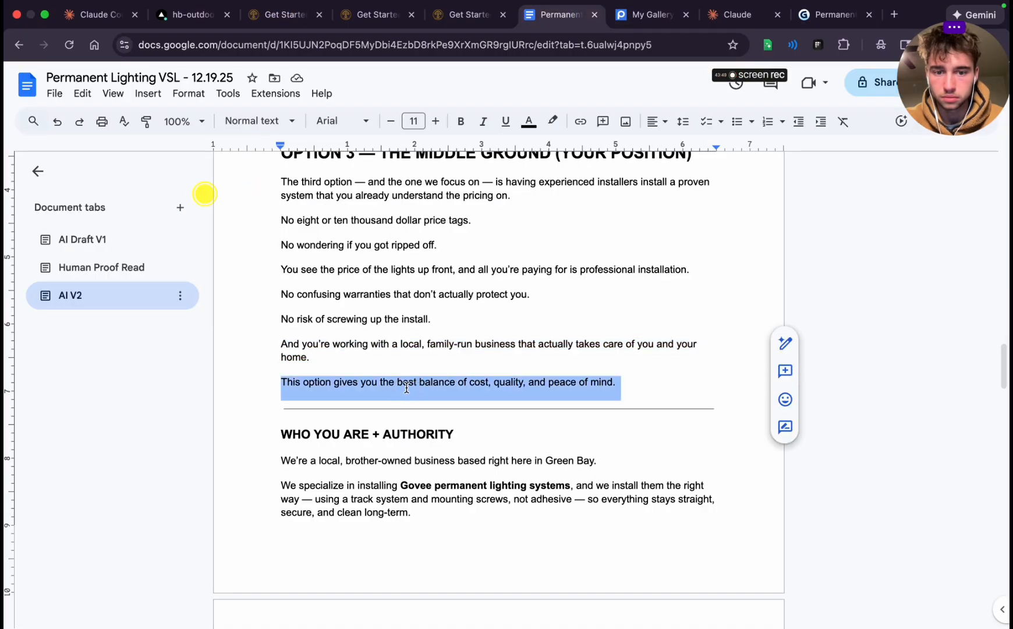
left_click(833, 15)
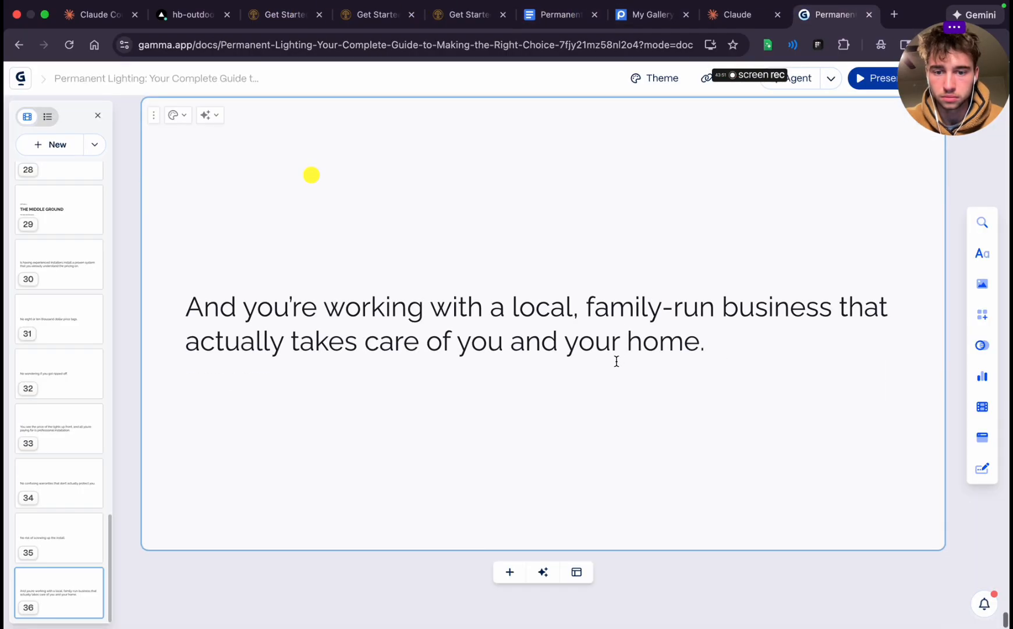
left_click(510, 577)
key("ctrl+v")
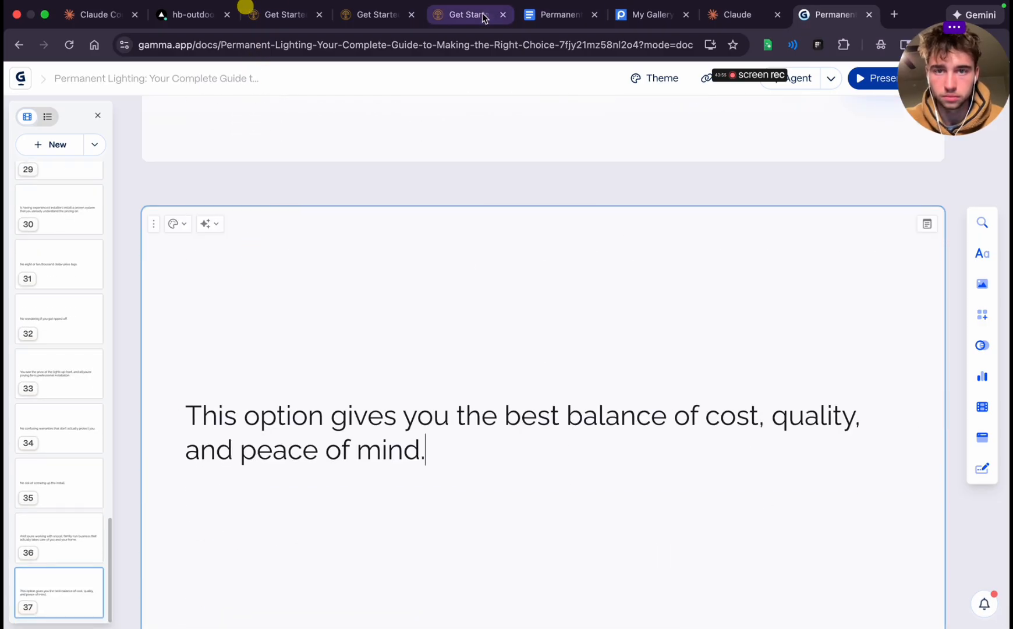
Copy "We're a local, brother-owned business based right here in Green Bay." from Google Docs into a new card 38 in Gamma
left_click(559, 14)
scroll(451, 357, "down", 2)
triple_click(297, 307)
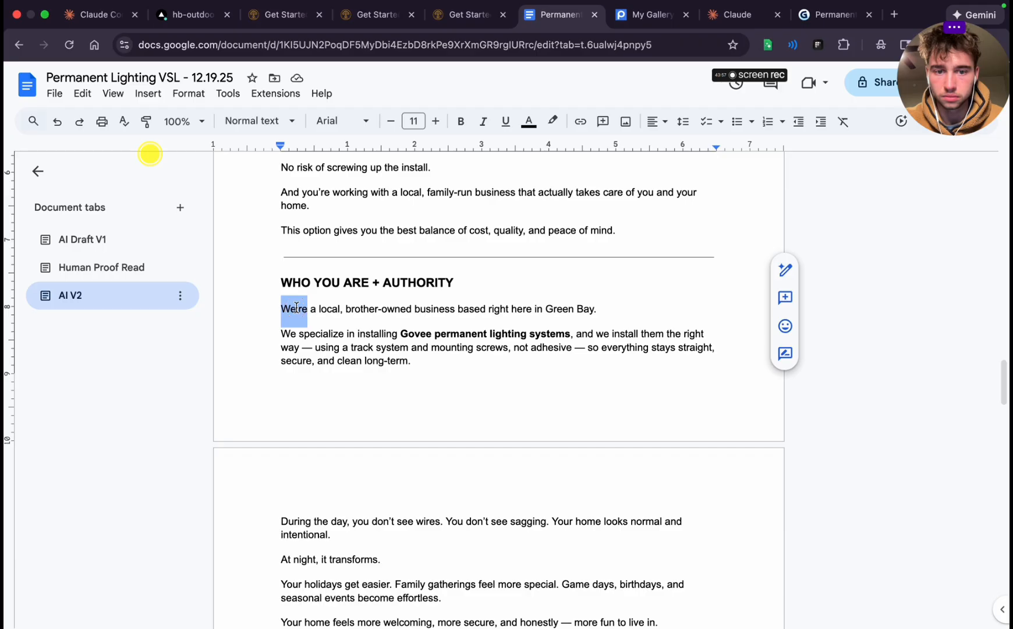
left_click(833, 15)
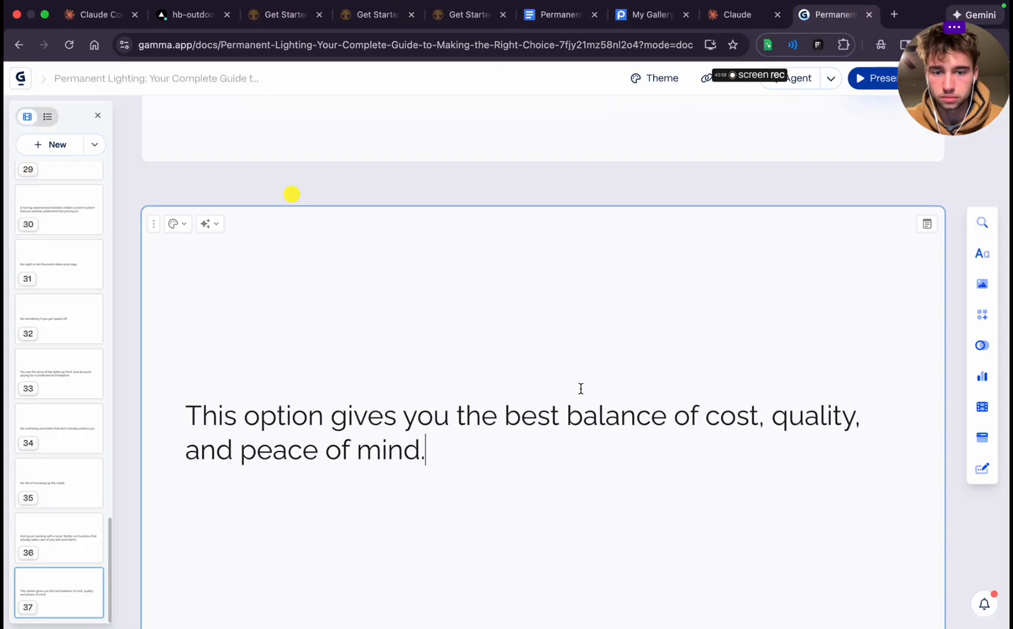
scroll(580, 388, "down", 2)
left_click(501, 571)
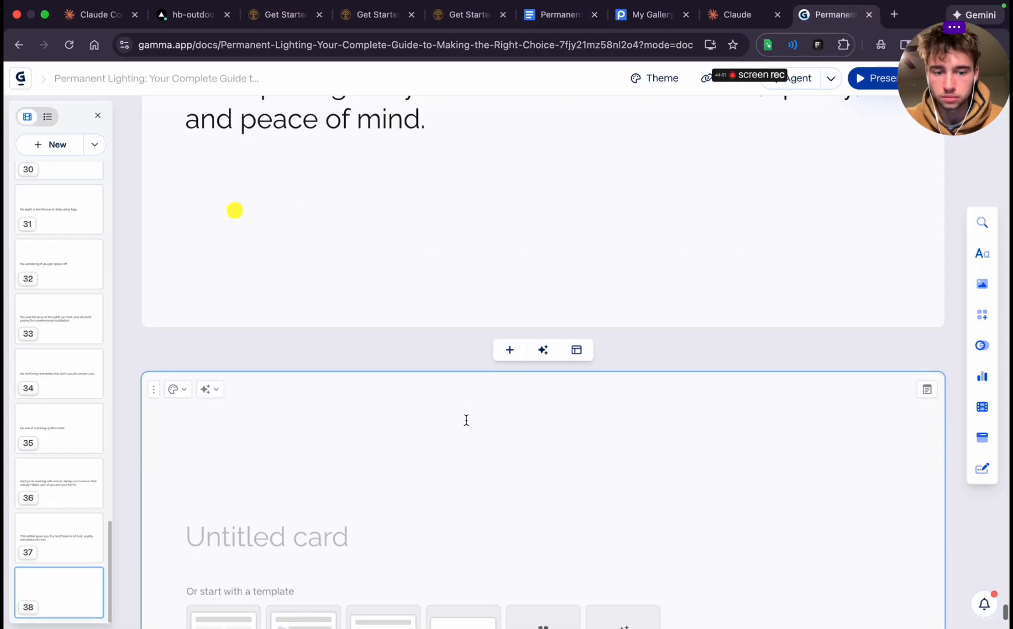
key("super+v")
scroll(318, 495, "down", 3)
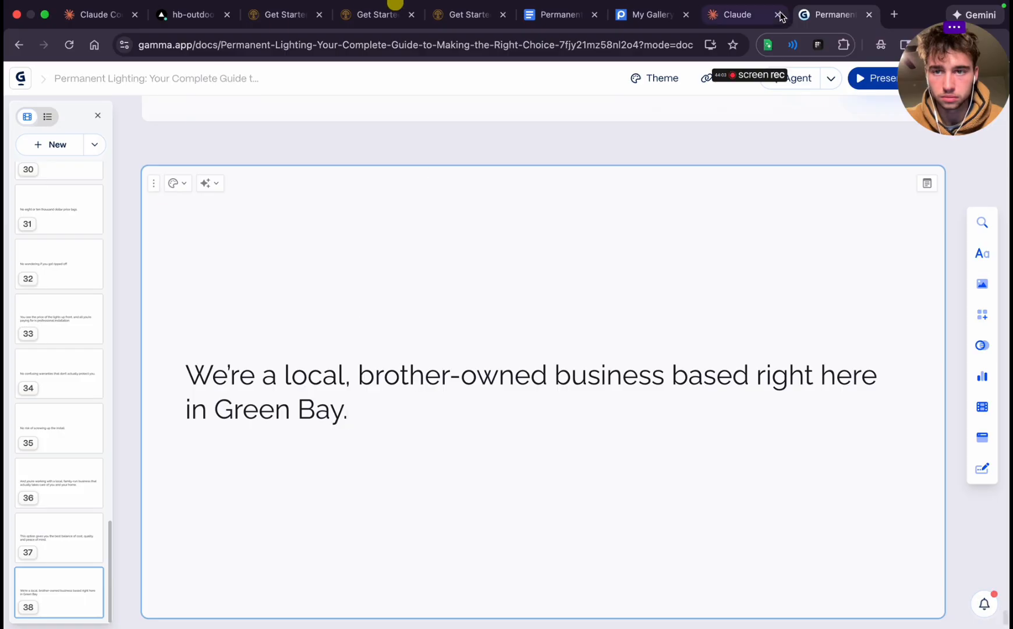
Copy the "We specialize in installing Govee permanent lighting systems" paragraph from Google Docs into a new card 39 in Gamma
left_click(736, 16)
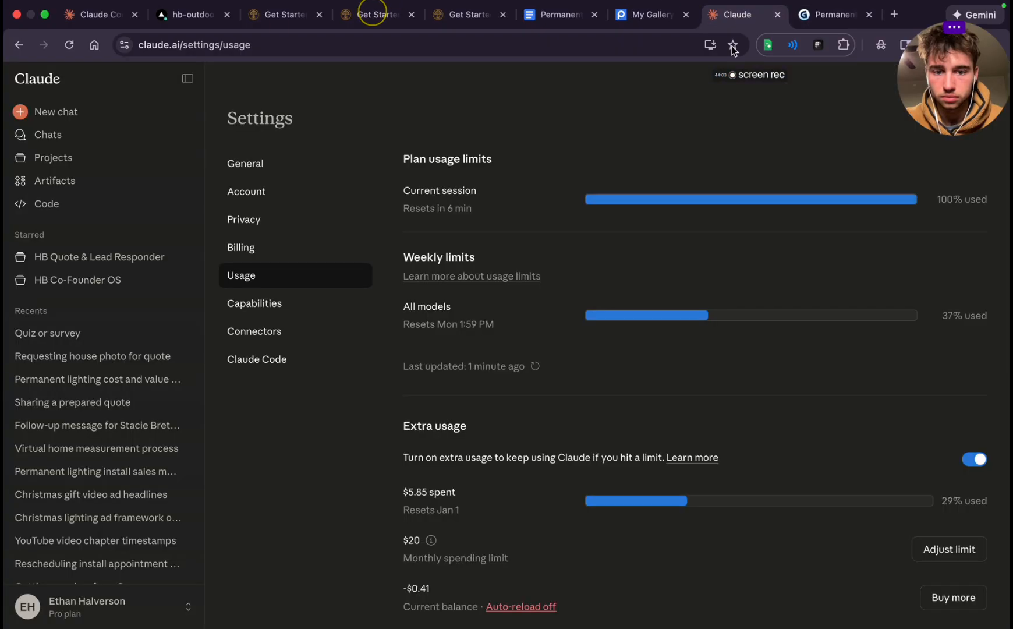
left_click(552, 16)
scroll(460, 360, "down", 2)
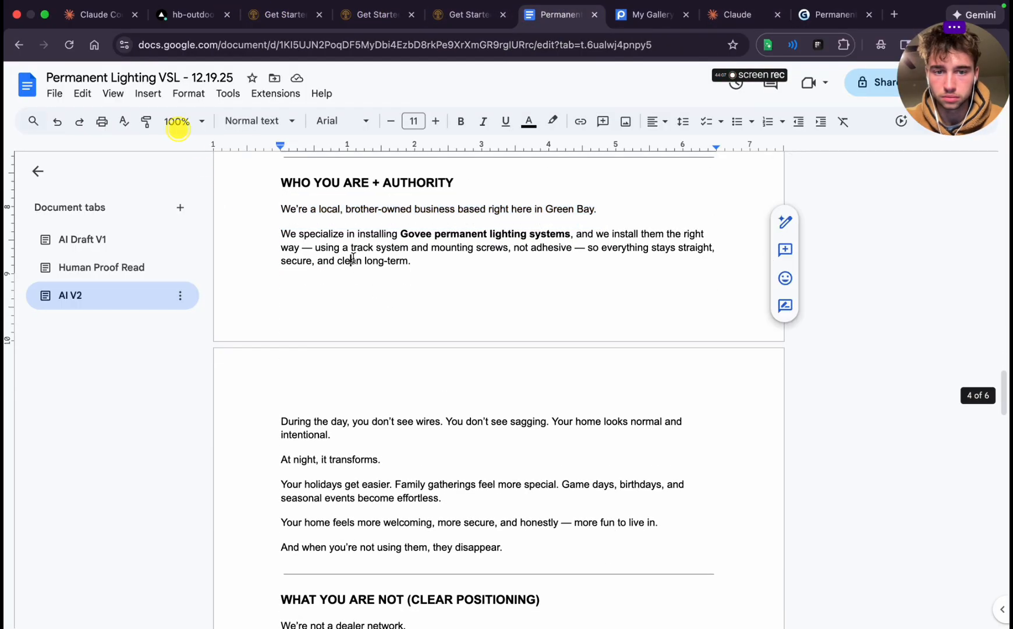
triple_click(353, 258)
key("super+c")
left_click(810, 8)
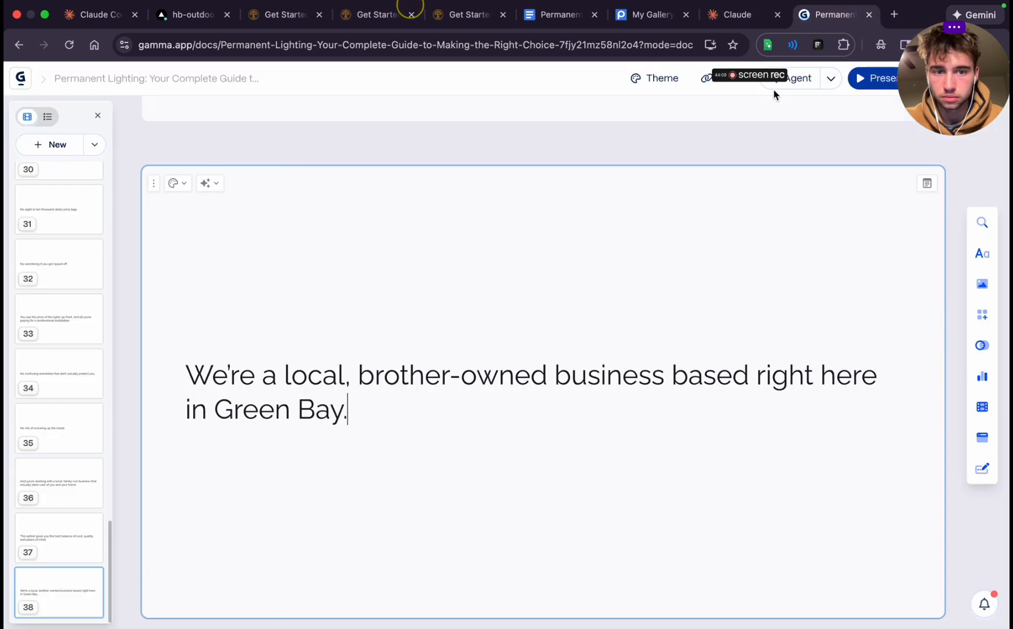
left_click(510, 568)
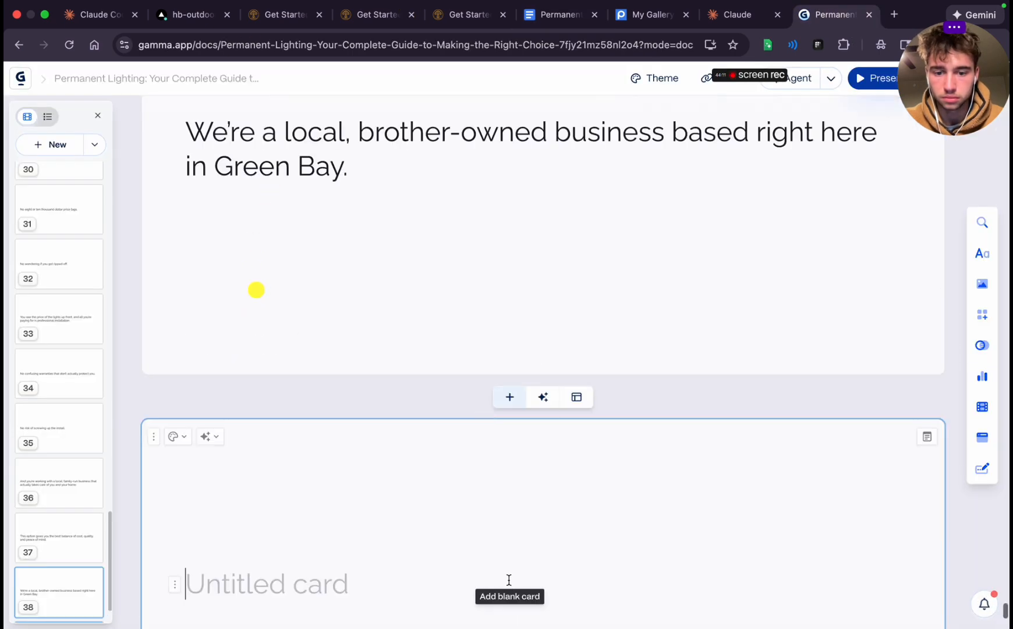
key("super+v")
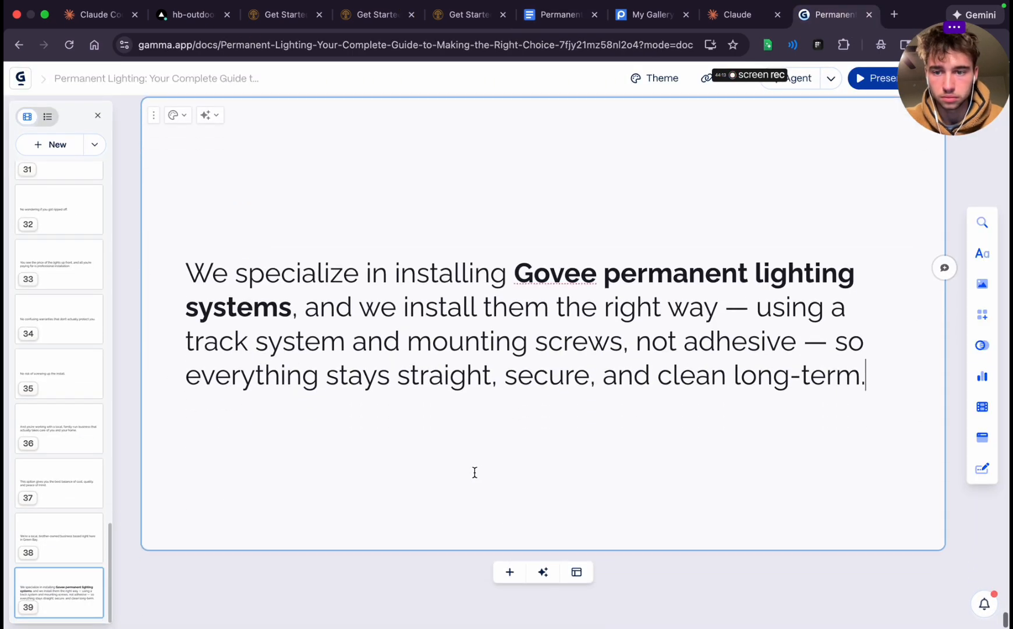
Add blank card 40 in Gamma and fill it with the "During the day, you don't see wires" paragraph from Google Docs
left_click(510, 572)
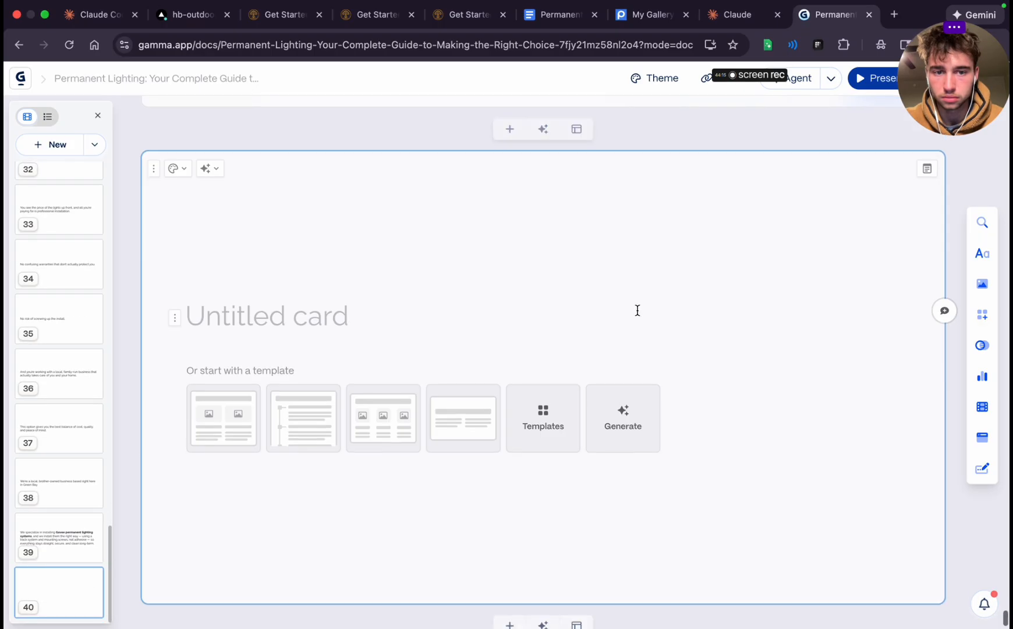
left_click(560, 16)
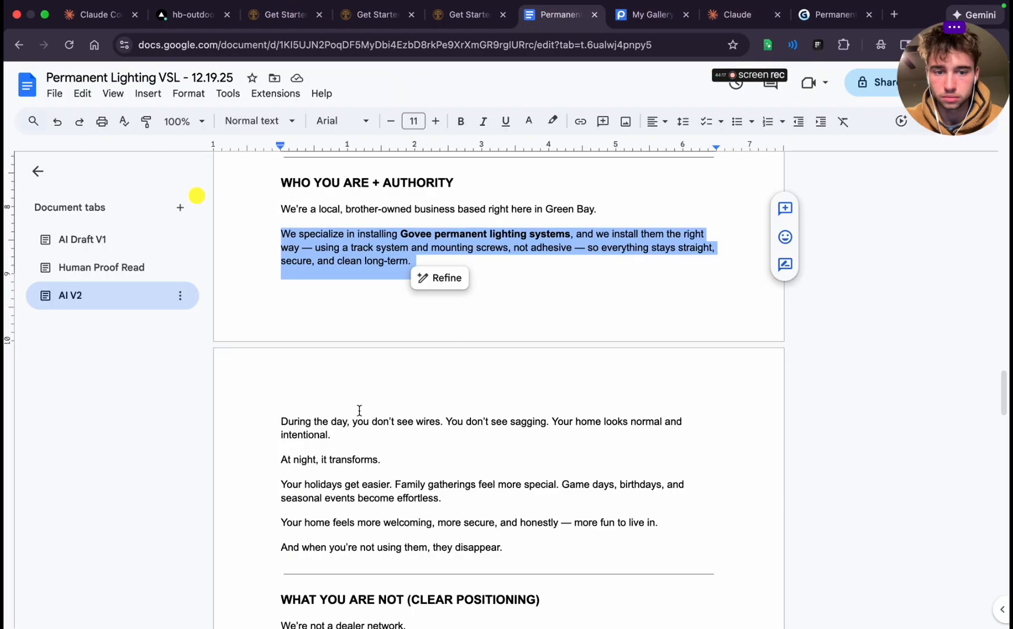
triple_click(291, 420)
key("ctrl+c")
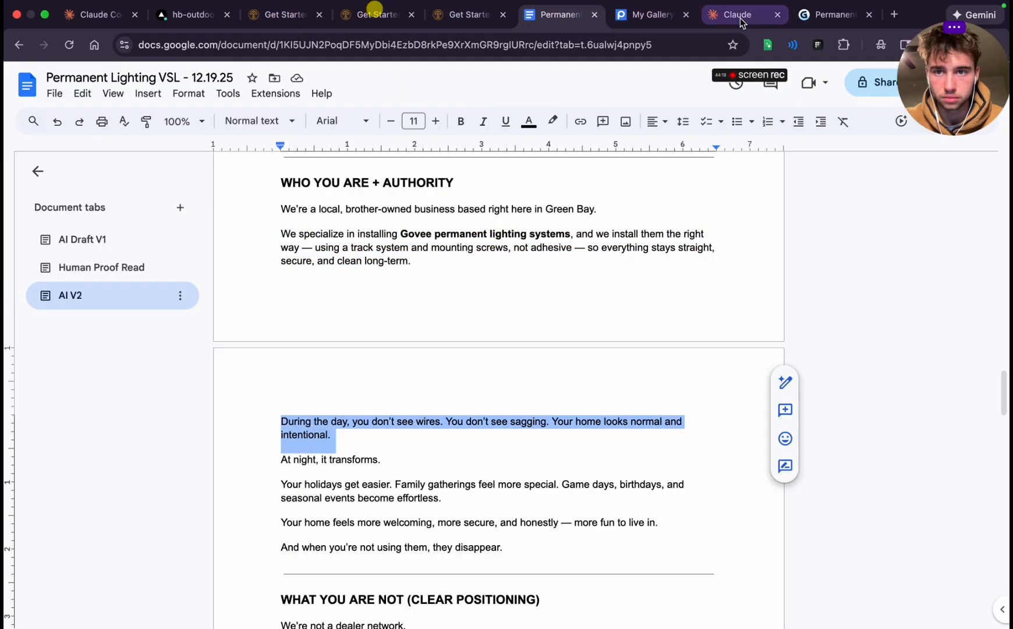
left_click(832, 15)
key("ctrl+v")
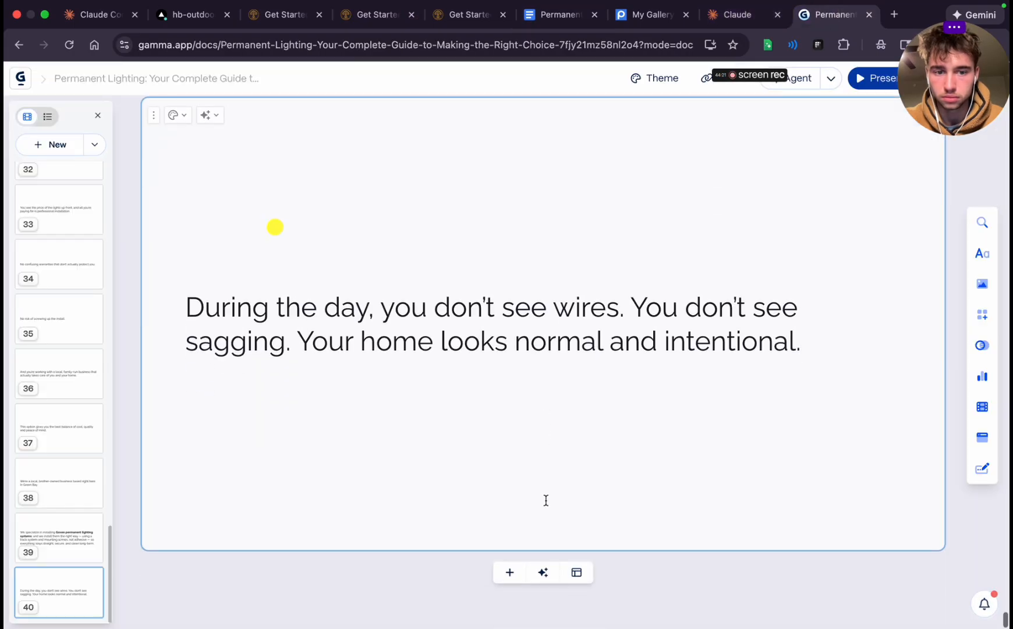
Add blank card 41 in Gamma and fill it with "At night, it transforms." from the Google Docs script
left_click(510, 574)
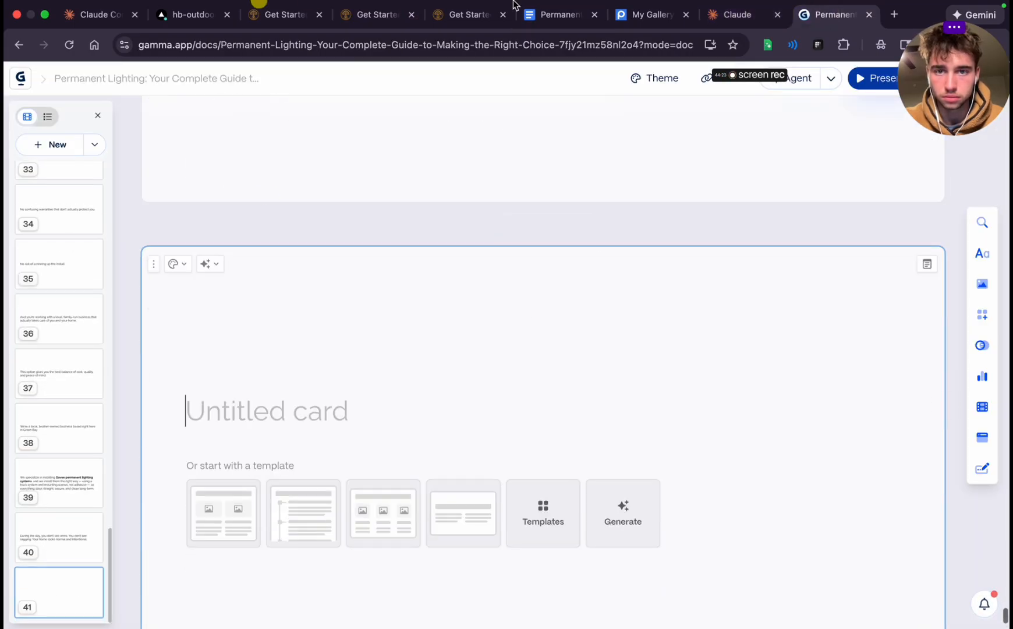
left_click(559, 14)
triple_click(300, 459)
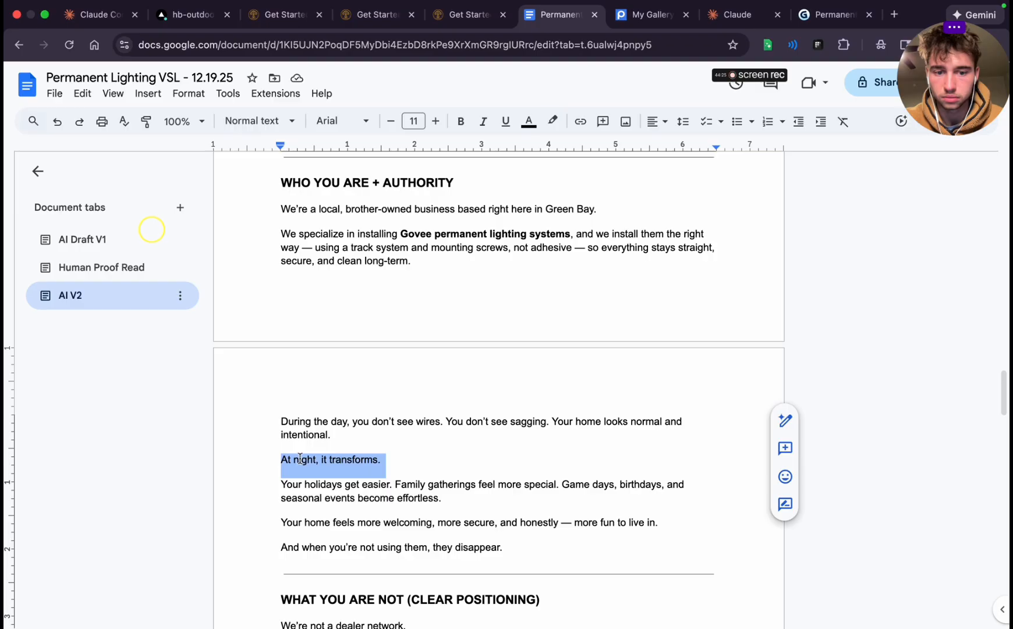
key("super+c")
left_click(833, 15)
key("super+v")
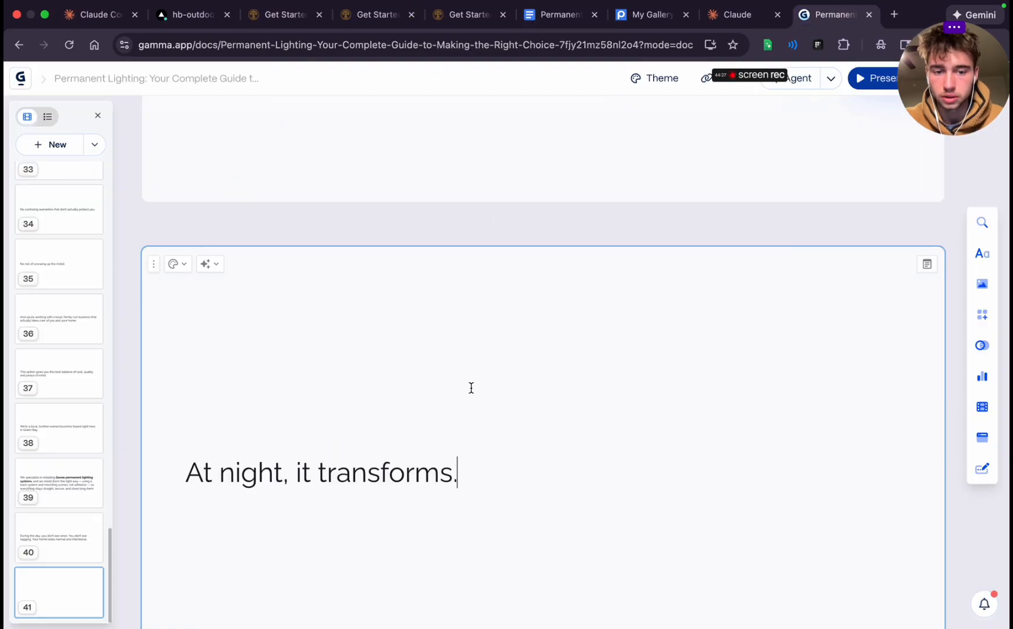
Copy the "Your holidays get easier" paragraph from Google Docs into a new card 42 in Gamma and remove its "Game days, birthdays" sentence
left_click(569, 7)
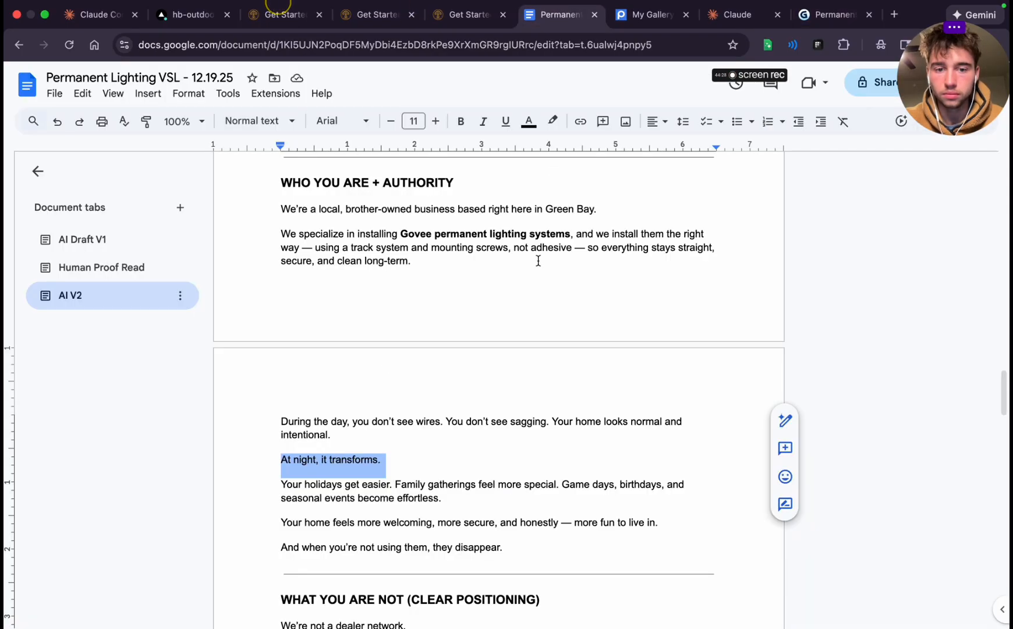
triple_click(319, 498)
key("super+c")
left_click(833, 15)
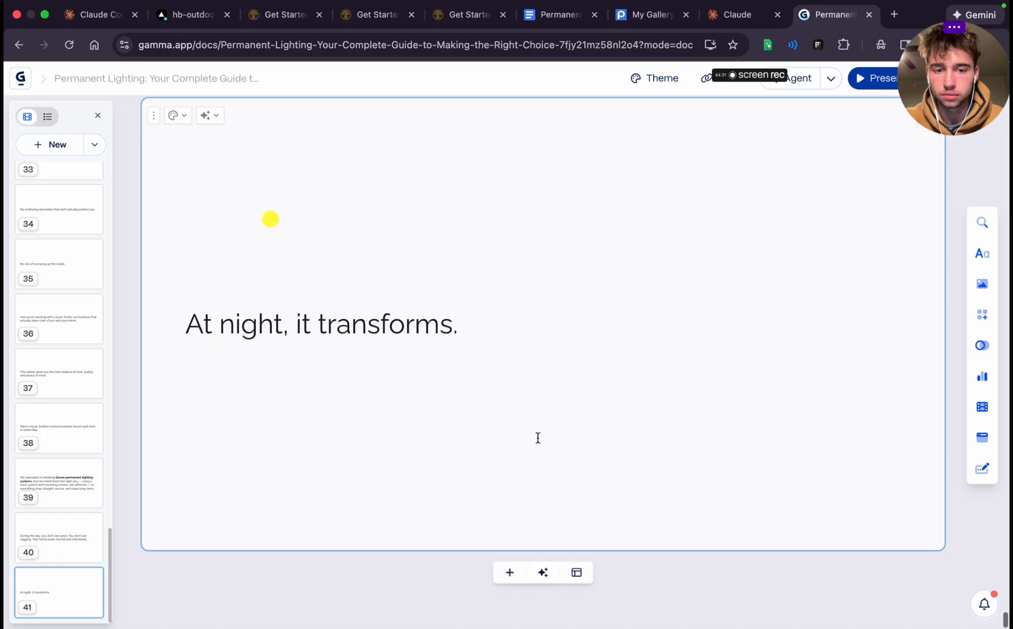
left_click(513, 578)
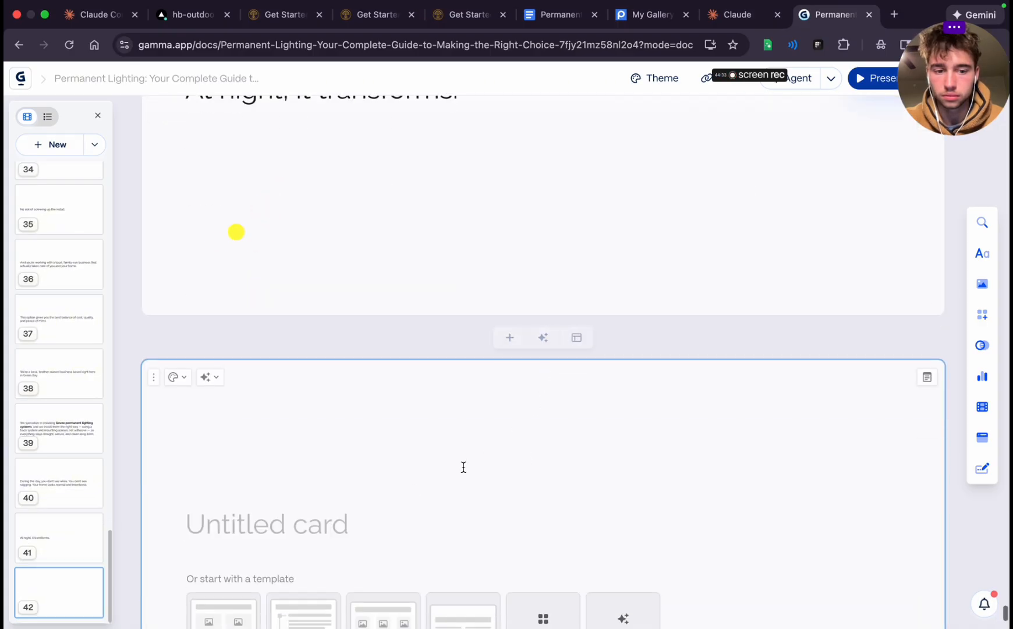
key("super+v")
scroll(355, 530, "down", 4)
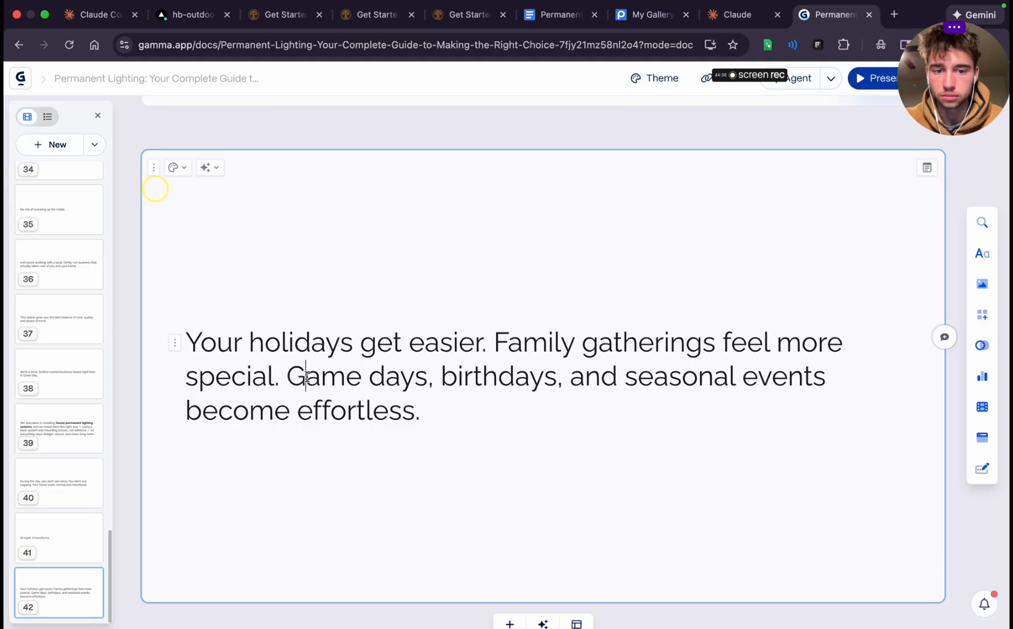
left_click_drag(306, 377, 452, 403)
key("BackSpace")
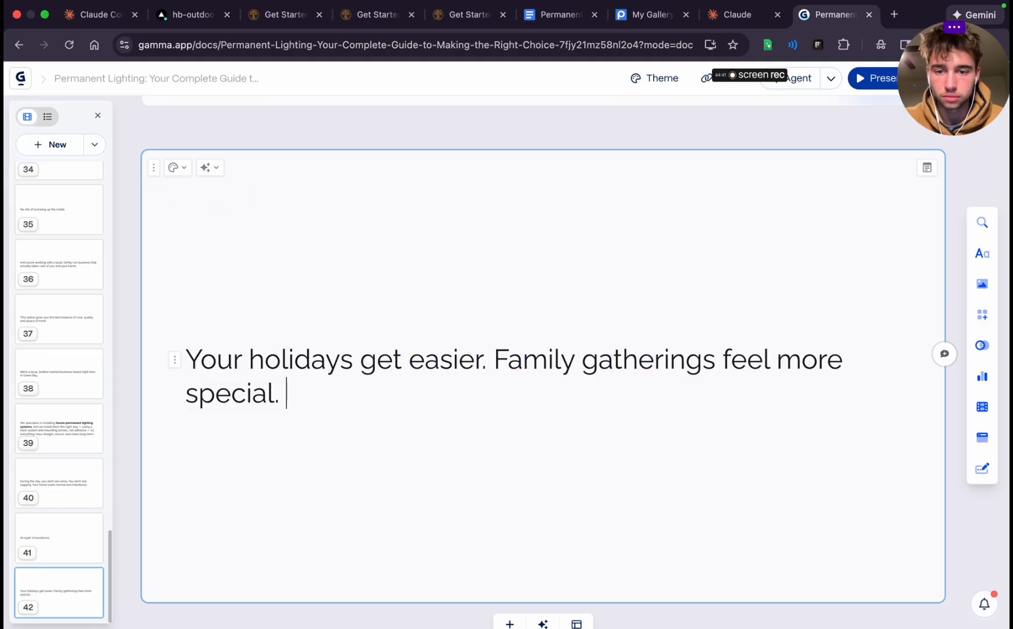
Add blank card 43 and fill it with the cut sentence "Game days, birthdays, and seasonal events become effortless."
scroll(619, 547, "down", 1)
left_click(510, 573)
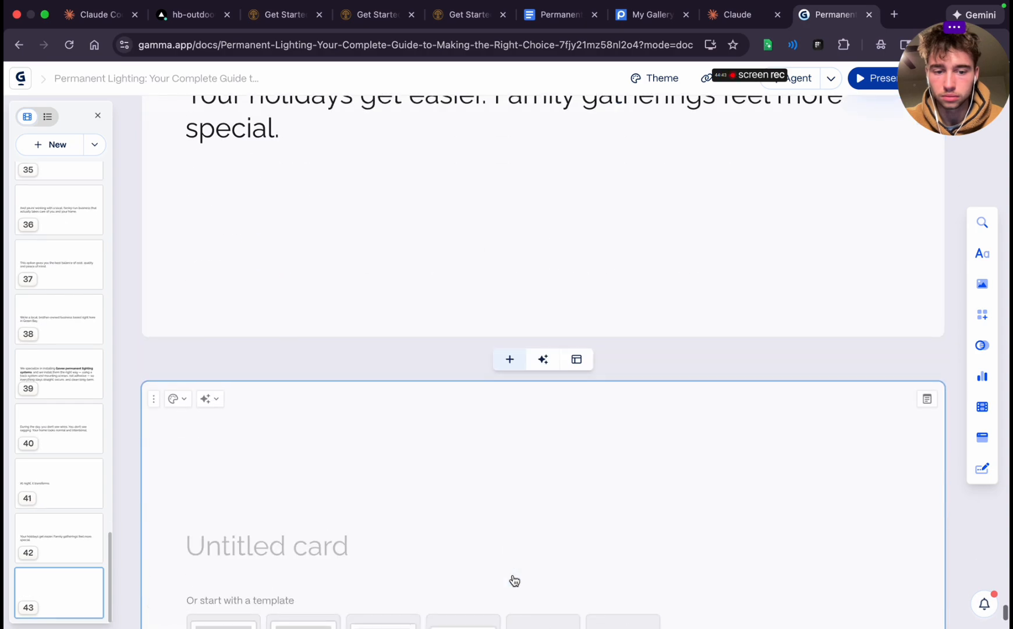
key("super+v")
scroll(379, 552, "down", 4)
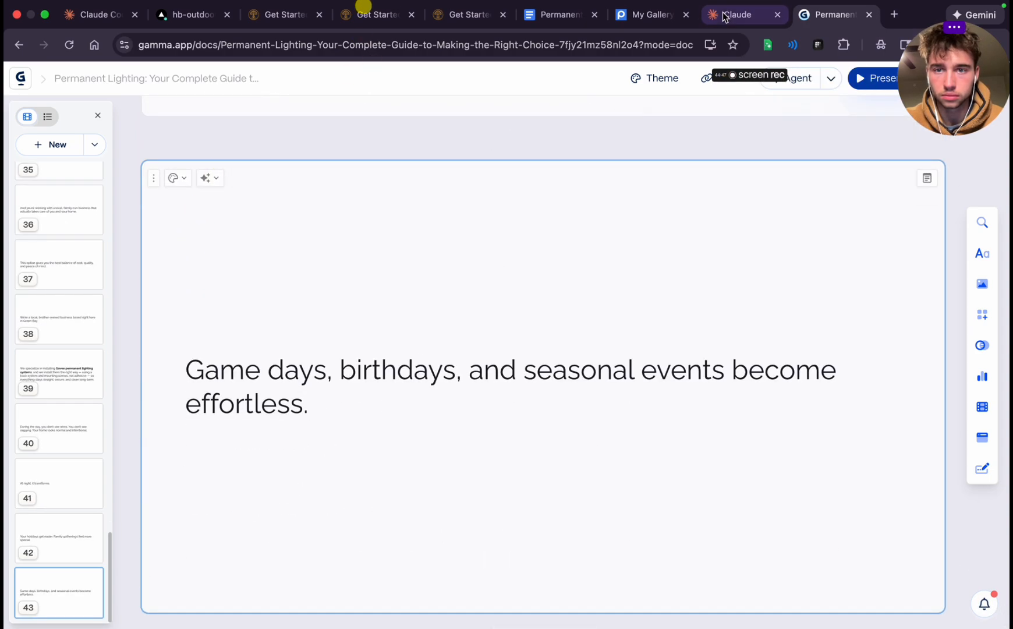
Copy the "Your home feels more welcoming" paragraph from Google Docs into a new card 44 in Gamma
left_click(545, 17)
scroll(583, 390, "down", 3)
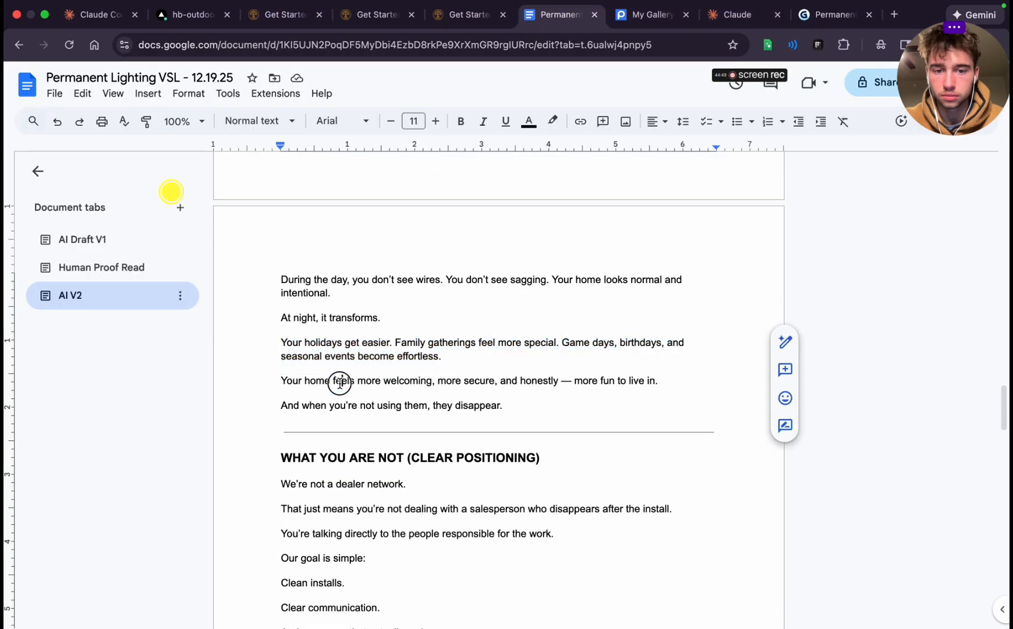
triple_click(340, 382)
left_click(842, 20)
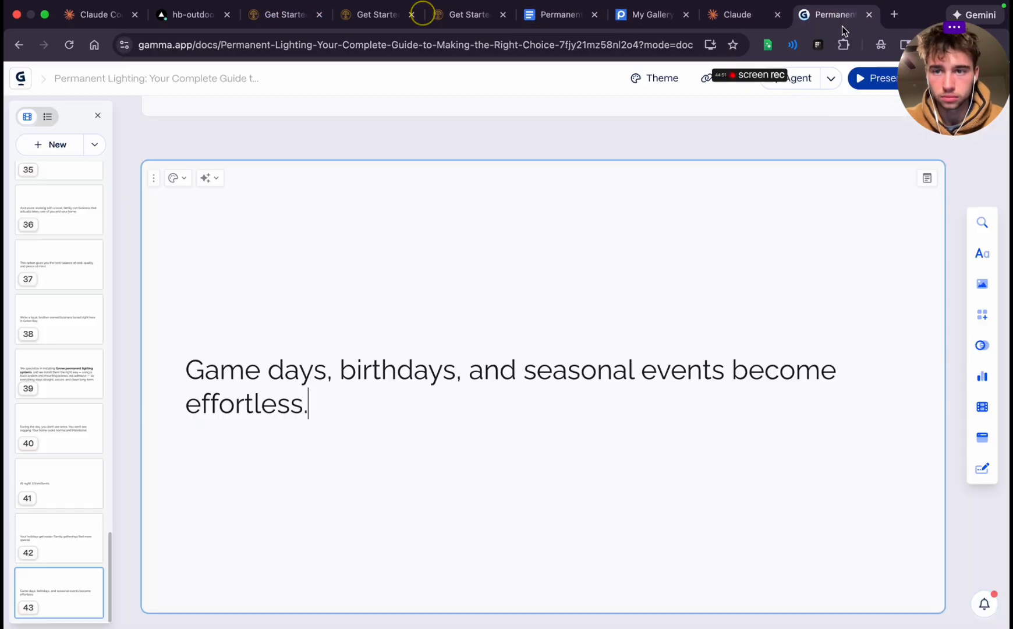
mouse_move(577, 380)
left_click(497, 564)
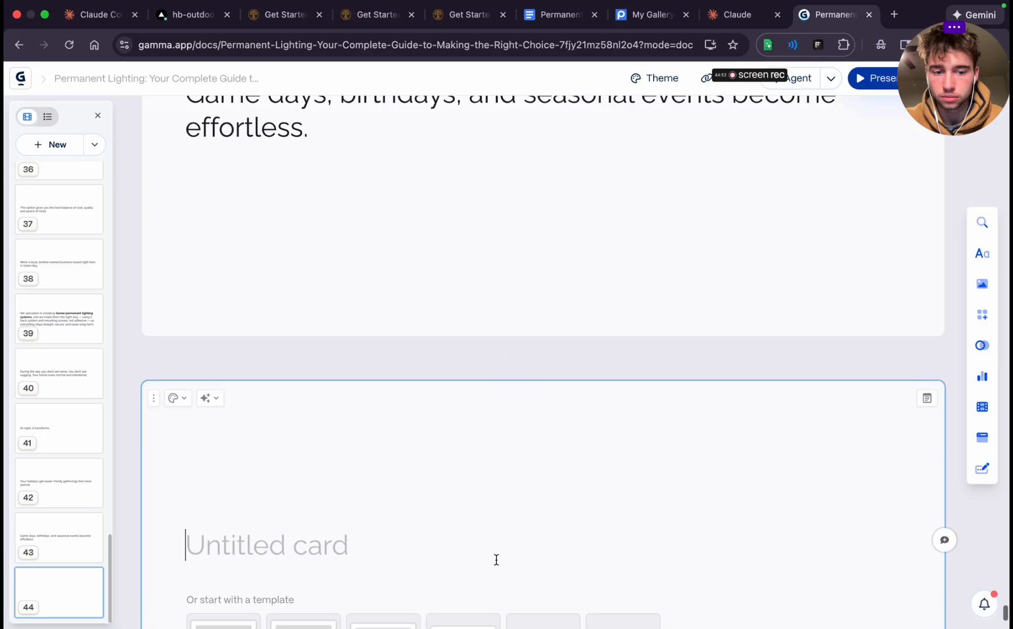
key("ctrl+v")
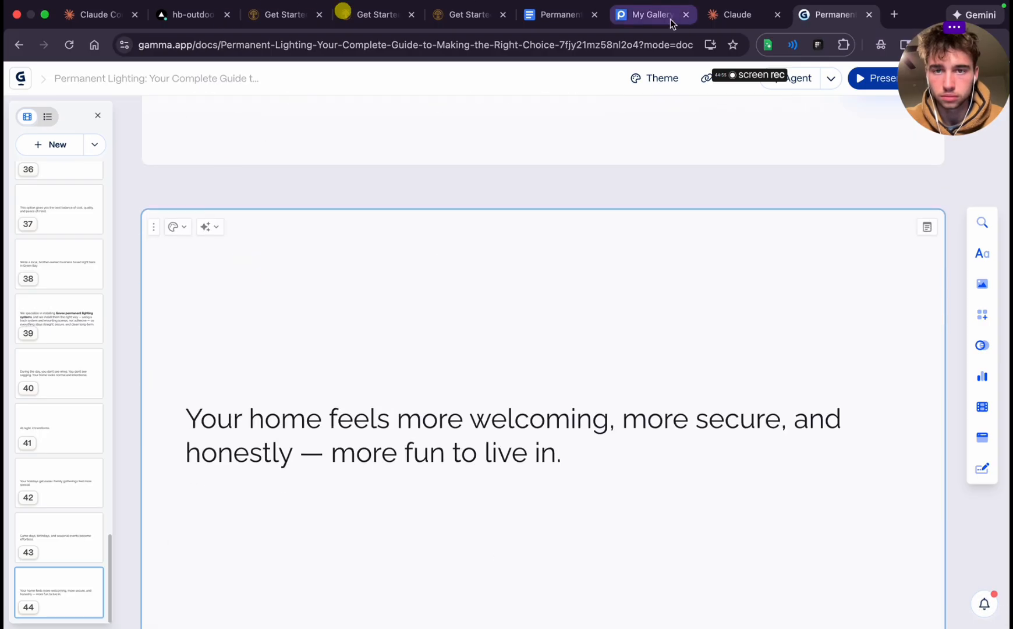
Copy "And when you're not using them, they disappear." from Google Docs into a new card 45 in Gamma
left_click(559, 15)
triple_click(416, 343)
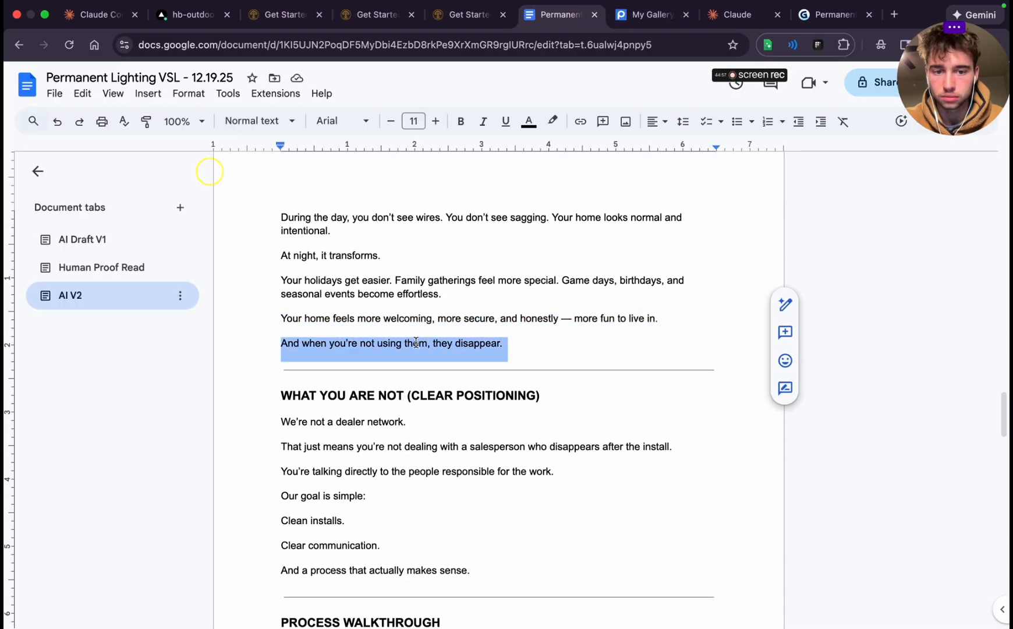
left_click(847, 14)
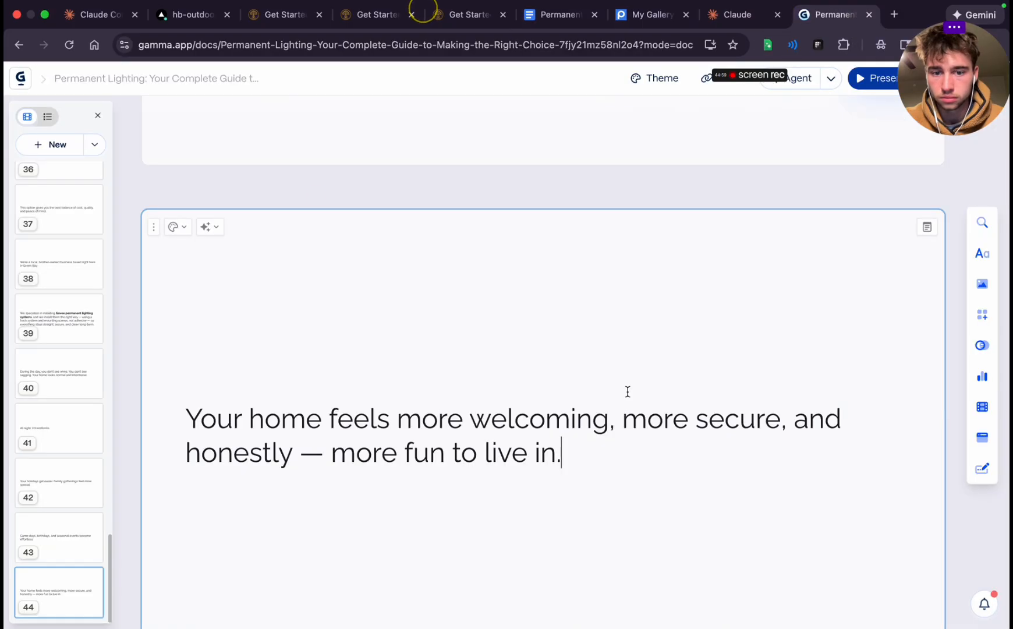
scroll(627, 392, "down", 2)
left_click(504, 572)
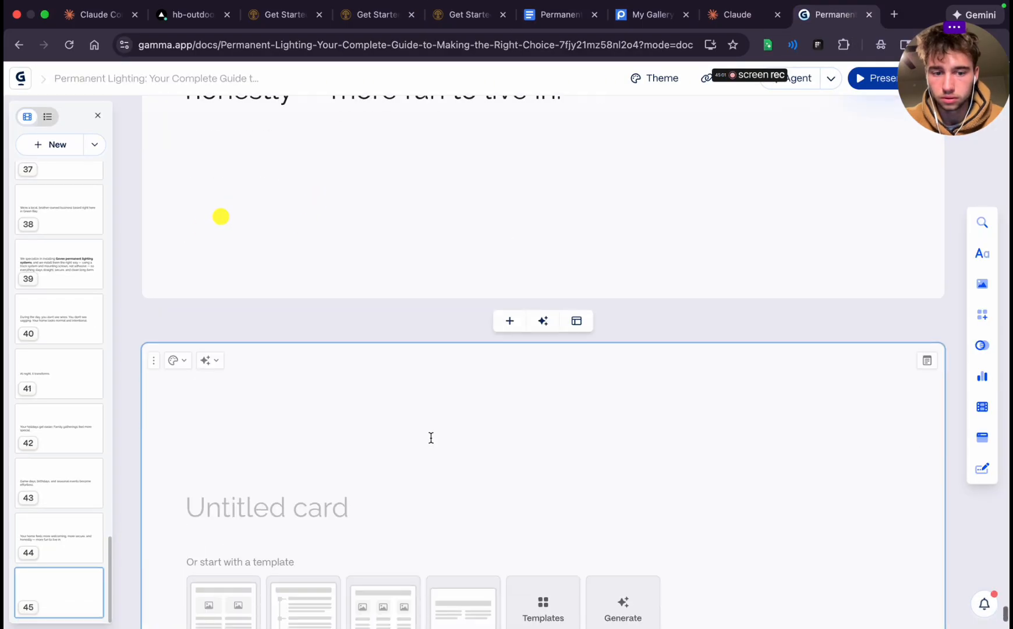
key("ctrl+v")
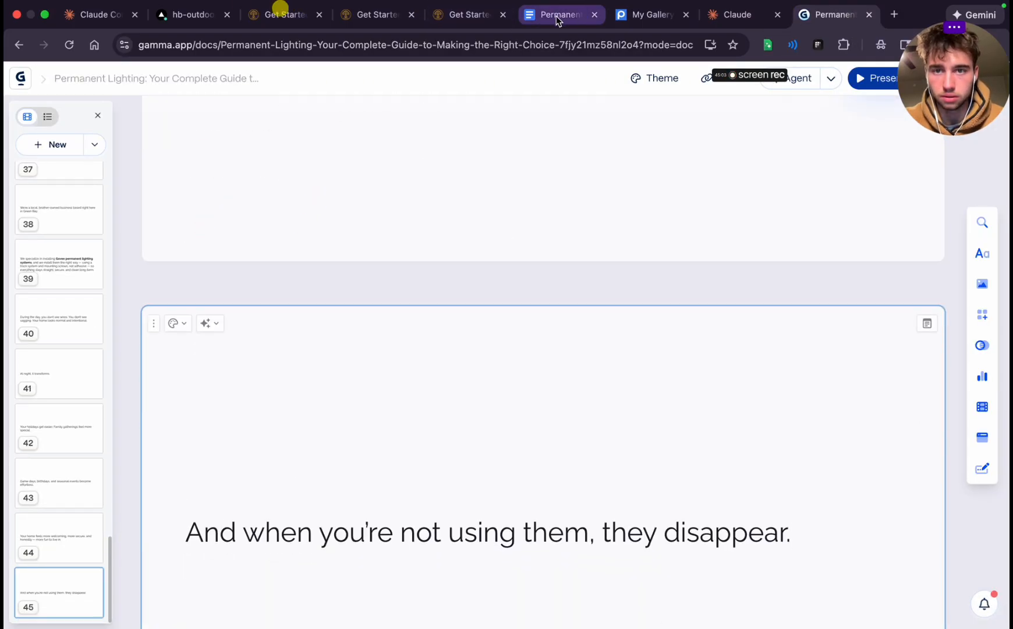
Copy "We're not a dealer network." from the What You Are Not section in Google Docs into a new card 46 in Gamma
left_click(559, 14)
scroll(468, 371, "down", 3)
double_click(292, 282)
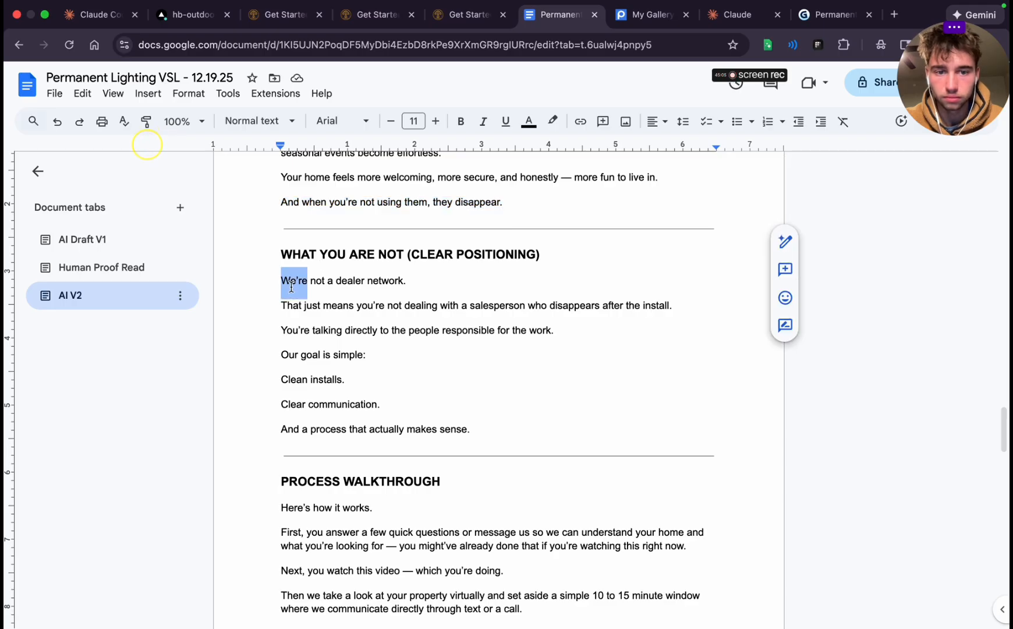
triple_click(290, 285)
left_click(830, 8)
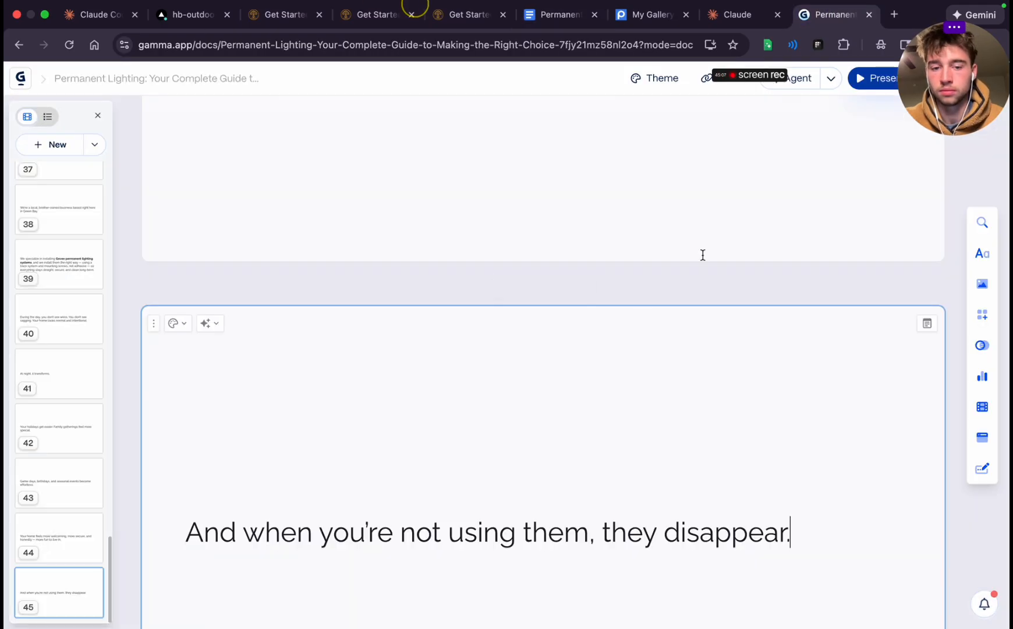
scroll(702, 256, "down", 4)
left_click(510, 572)
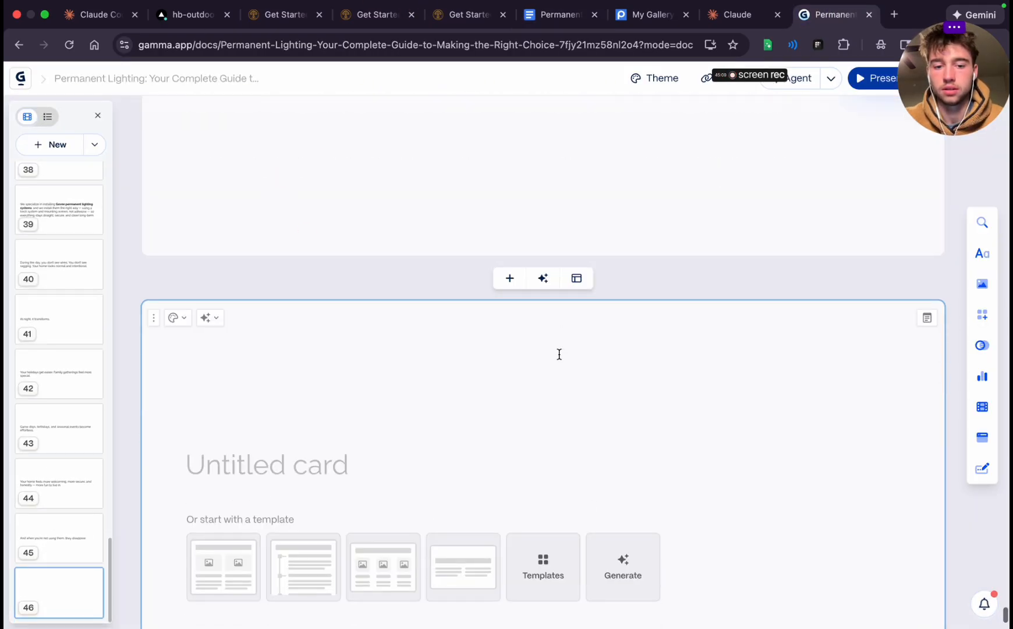
key("ctrl+v")
Copy the "That just means you're not dealing with a salesperson" paragraph from Google Docs into a new card 47 in Gamma
left_click(561, 14)
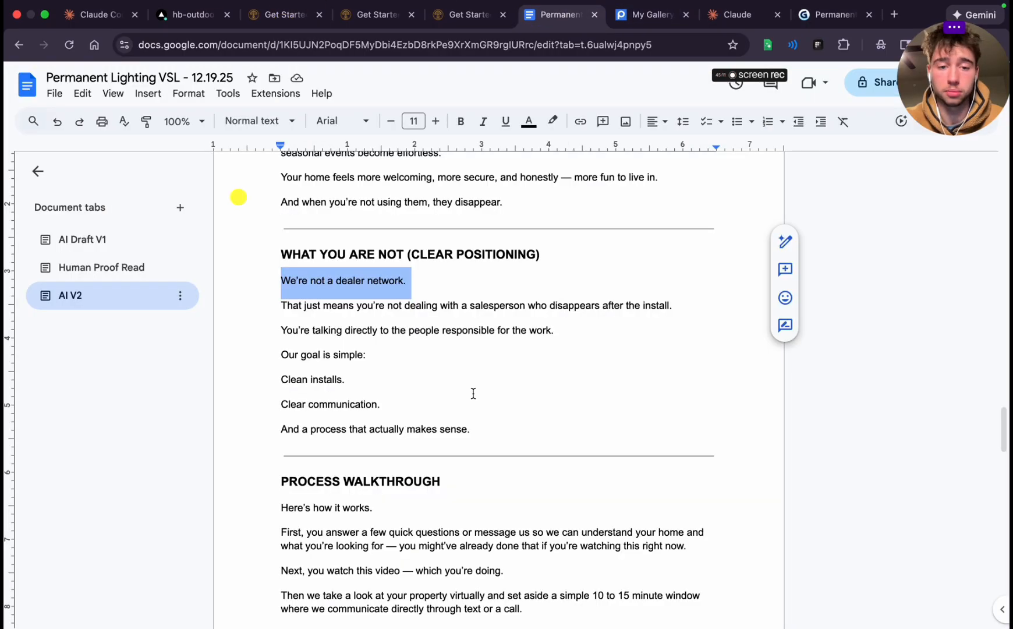
scroll(472, 391, "down", 2)
left_click(307, 244)
triple_click(307, 244)
key("ctrl+c")
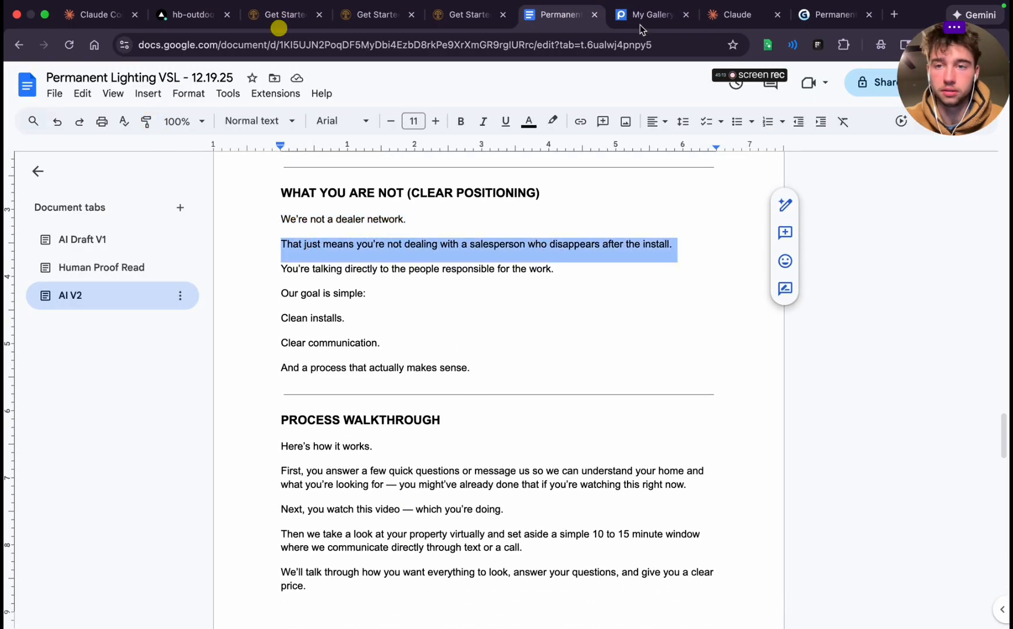
left_click(833, 14)
scroll(627, 334, "down", 3)
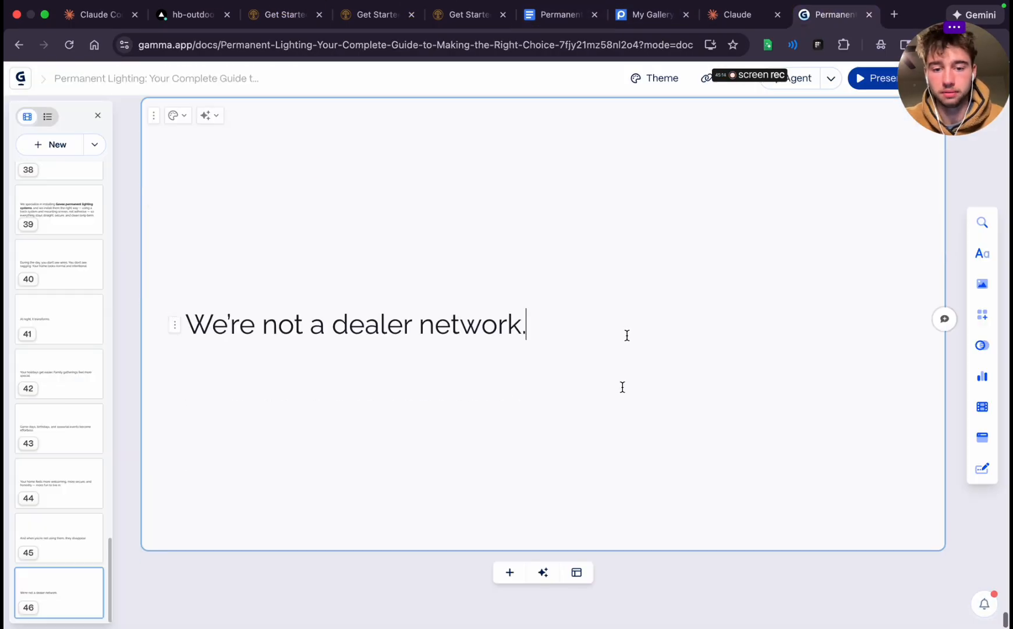
left_click(516, 571)
key("ctrl+v")
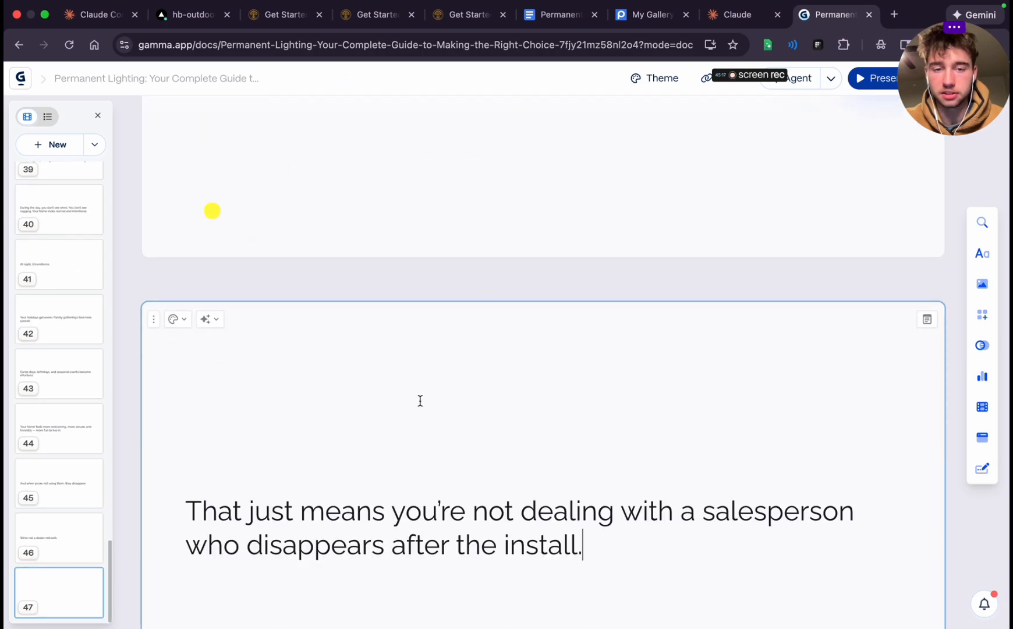
Copy "You're talking directly to the people responsible for the work." from Google Docs into a new card 48 in Gamma
left_click(560, 14)
left_click(323, 243)
triple_click(325, 269)
key("super+c")
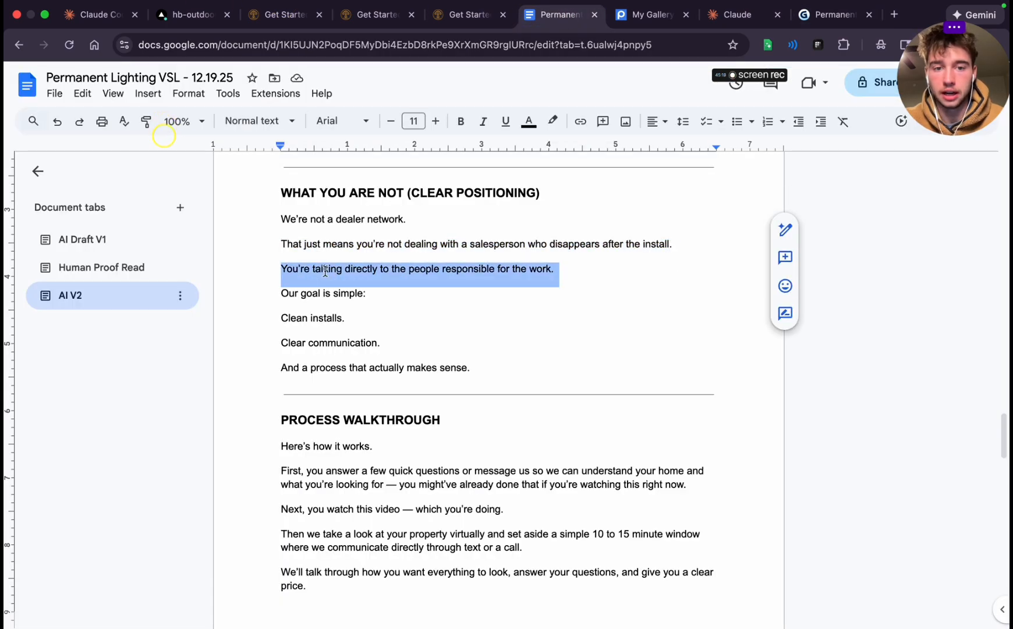
left_click(833, 14)
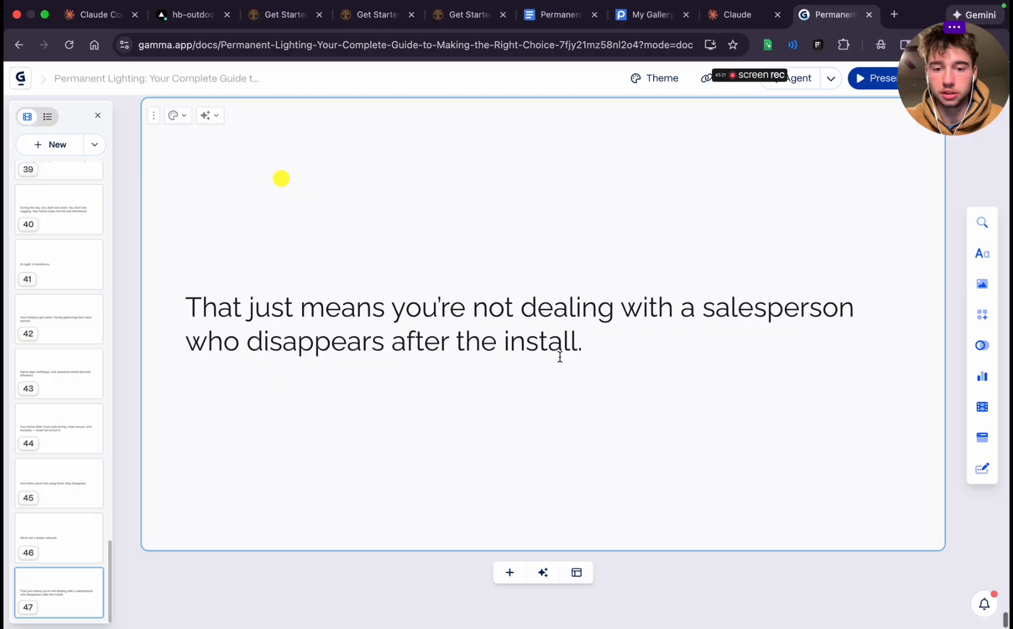
left_click(509, 572)
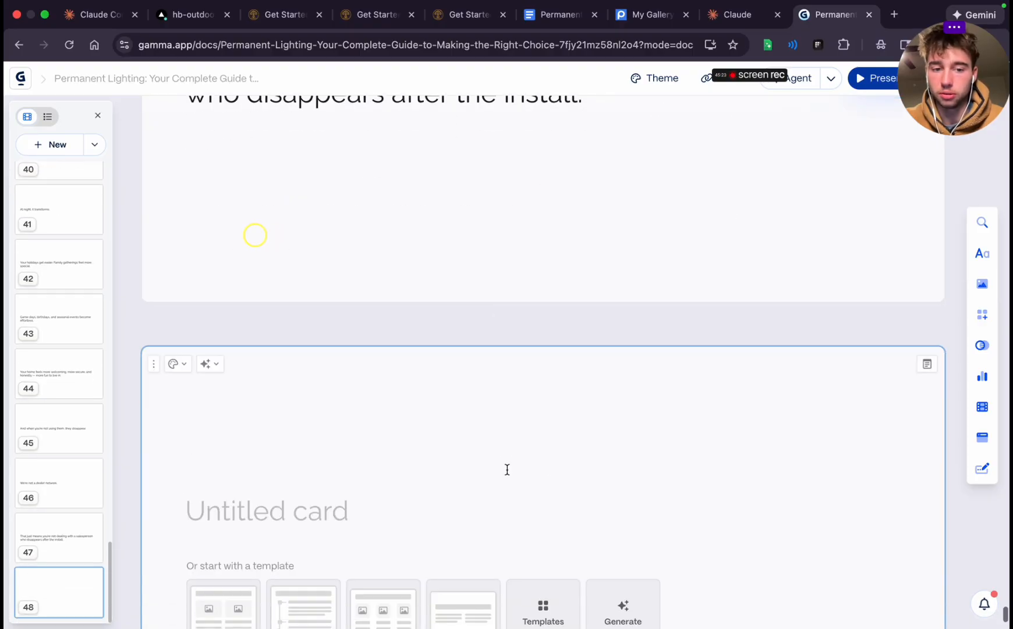
key("super+v")
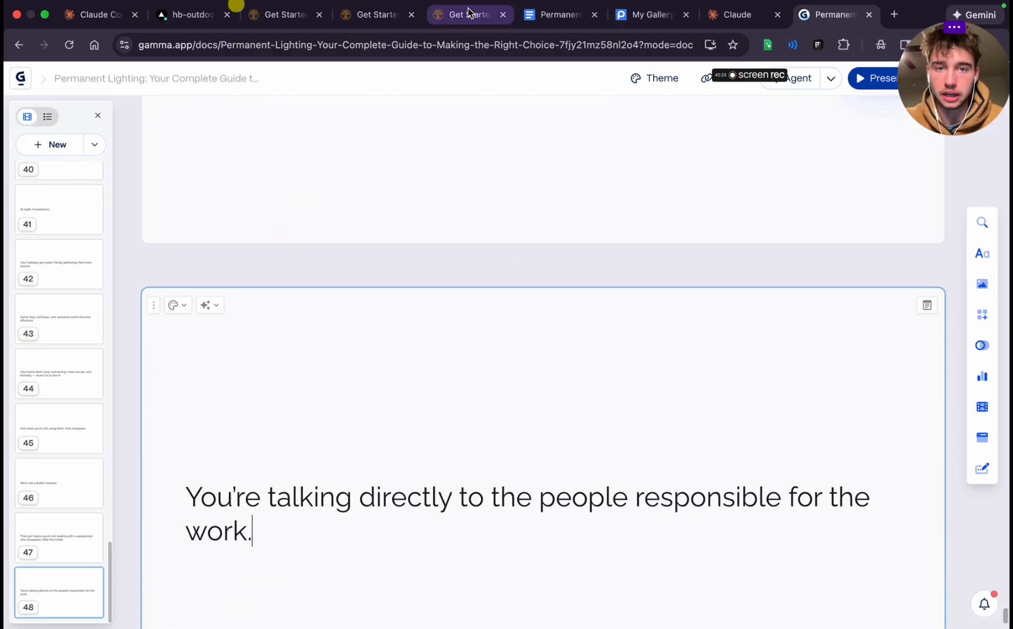
Copy the four lines from "Our goal is simple:" to "And a process that actually makes sense." from Google Docs into a new card 49 in Gamma
left_click(469, 13)
left_click(557, 26)
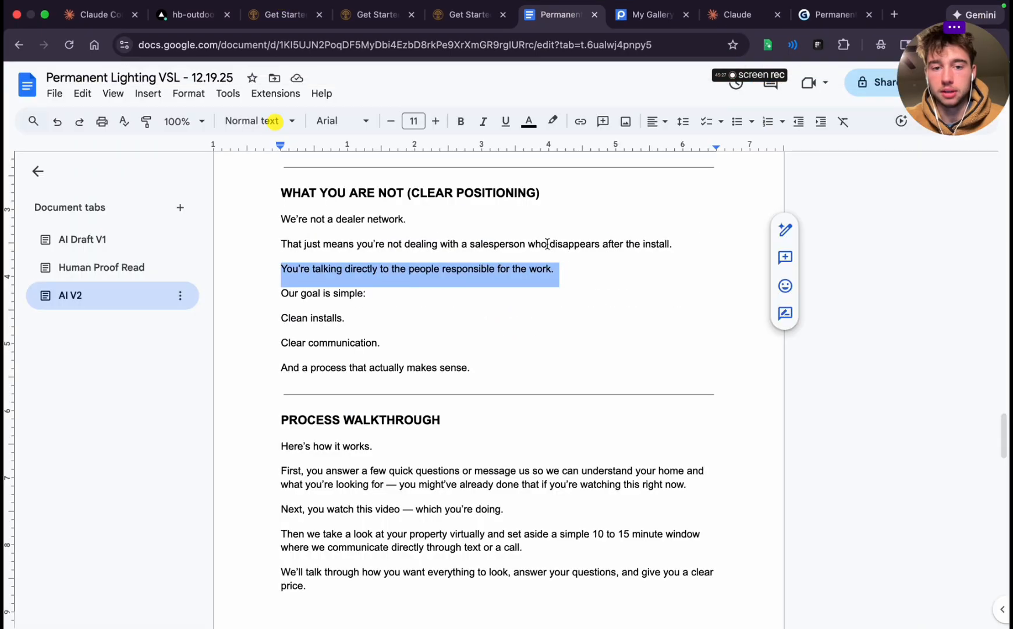
triple_click(287, 262)
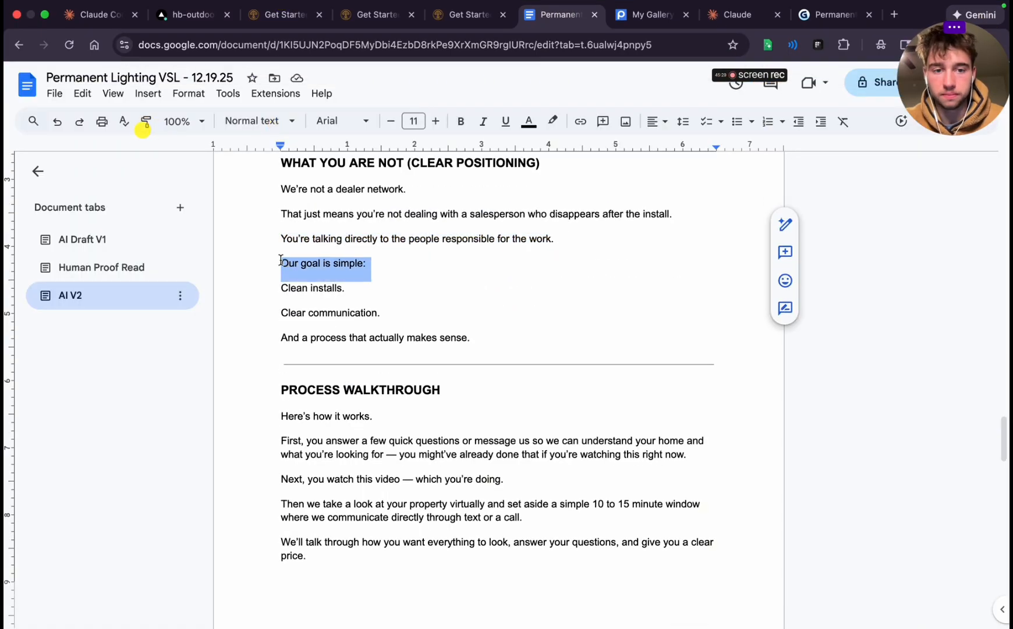
left_click_drag(280, 261, 498, 336)
key("super+c")
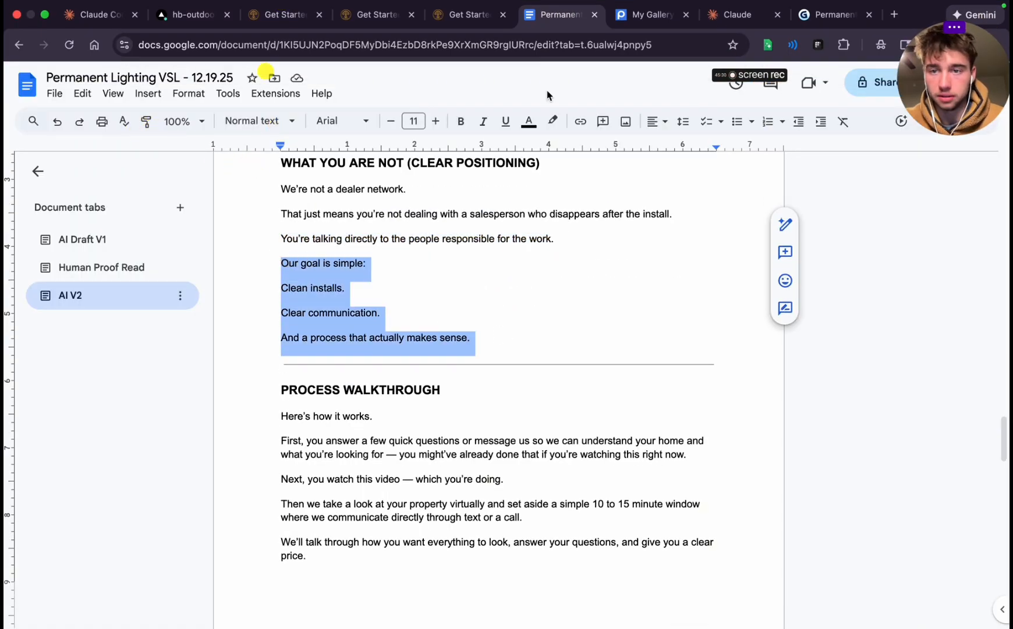
left_click(818, 20)
scroll(512, 402, "down", 3)
scroll(535, 426, "down", 4)
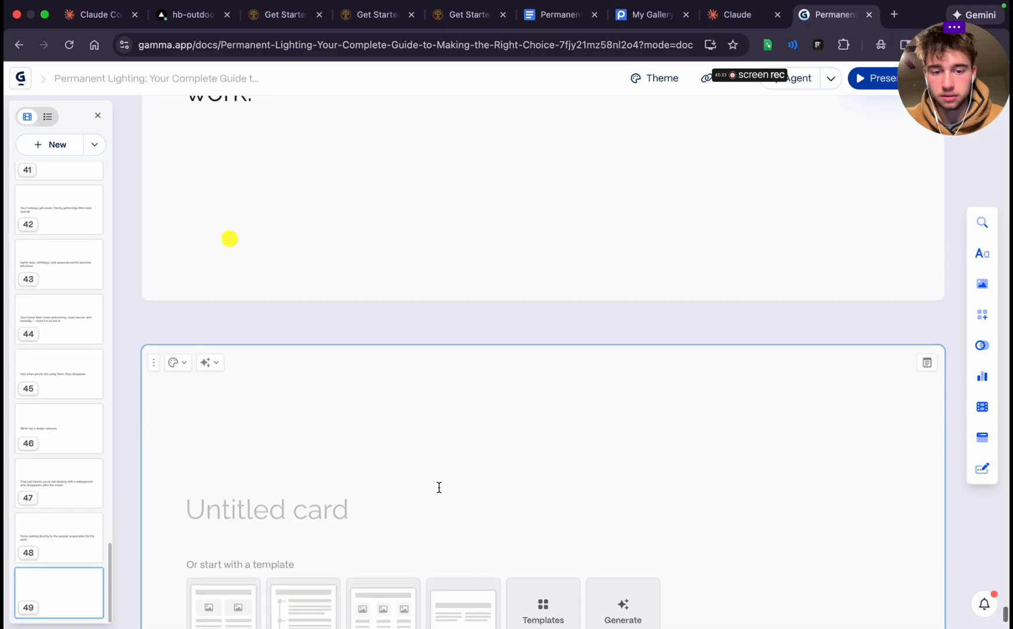
left_click(400, 502)
key("super+v")
scroll(390, 498, "down", 3)
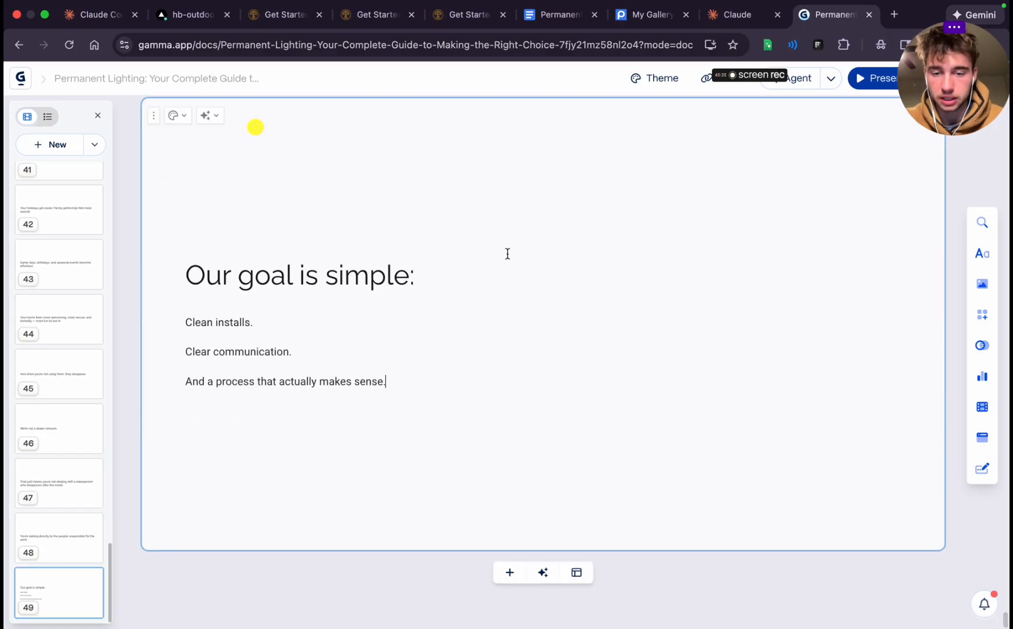
Add blank card 50 in Gamma and fill it with "Here's how it works." from the Process Walkthrough section in Google Docs
left_click(509, 572)
left_click(561, 15)
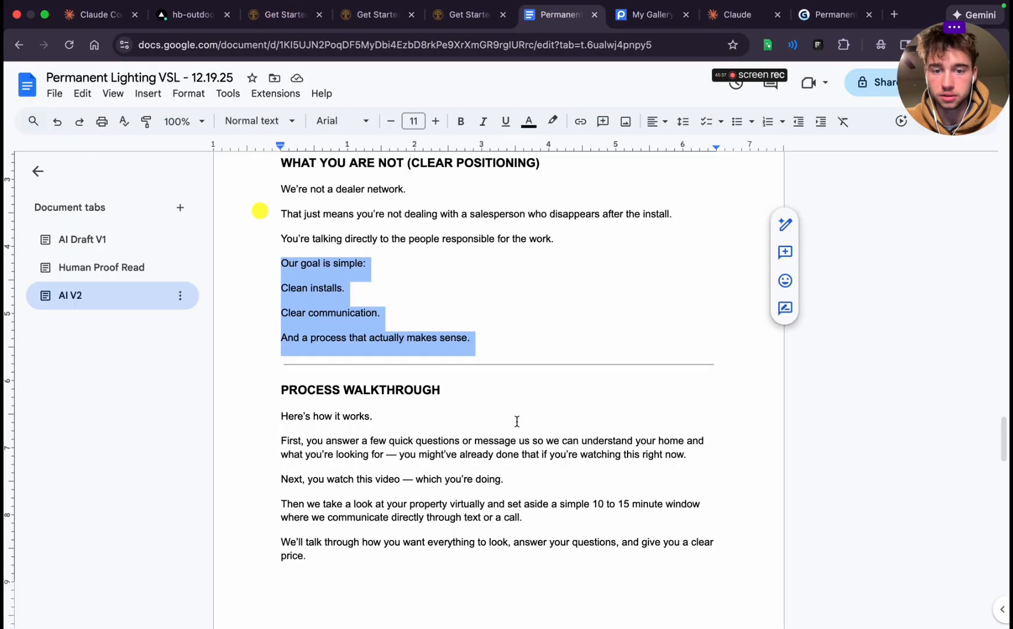
scroll(517, 421, "down", 1)
triple_click(292, 349)
key("super+c")
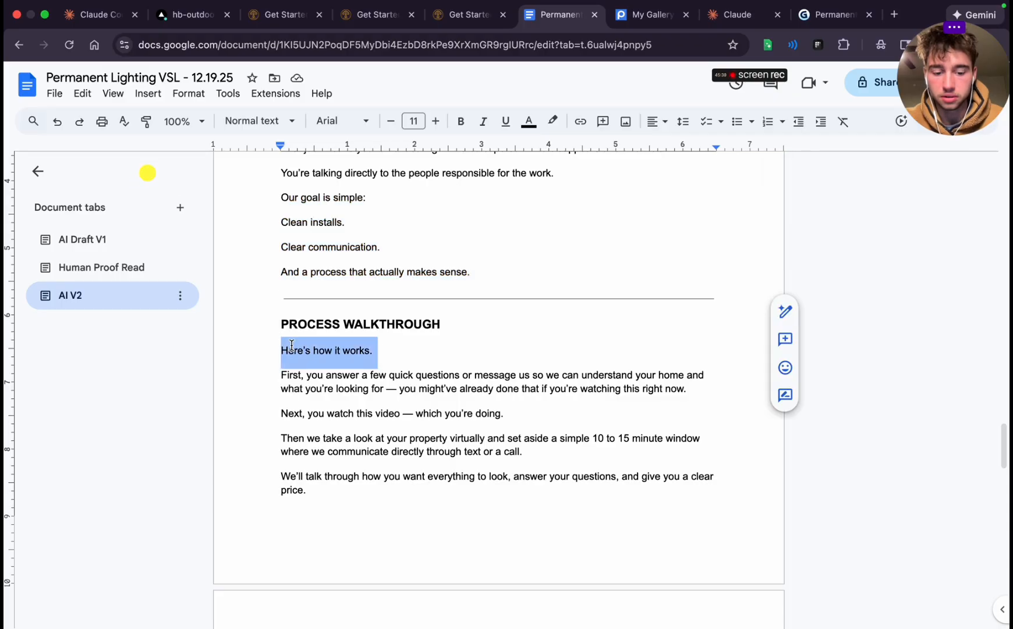
left_click(827, 15)
scroll(552, 396, "down", 5)
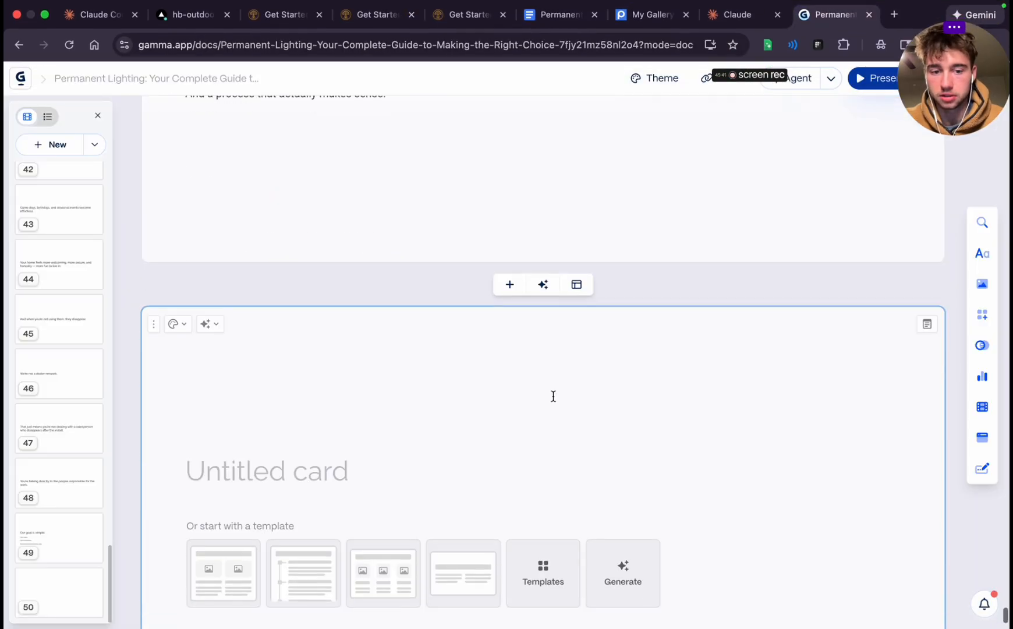
key("super+v")
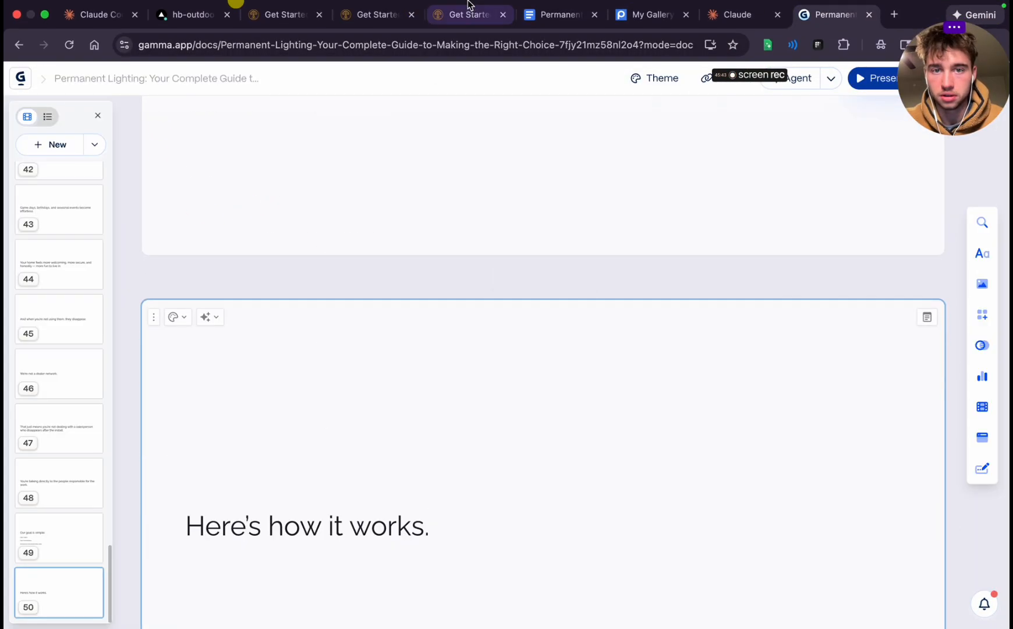
Copy the "First, you answer a few quick questions" paragraph from Google Docs into a new card 51 in Gamma
left_click(556, 31)
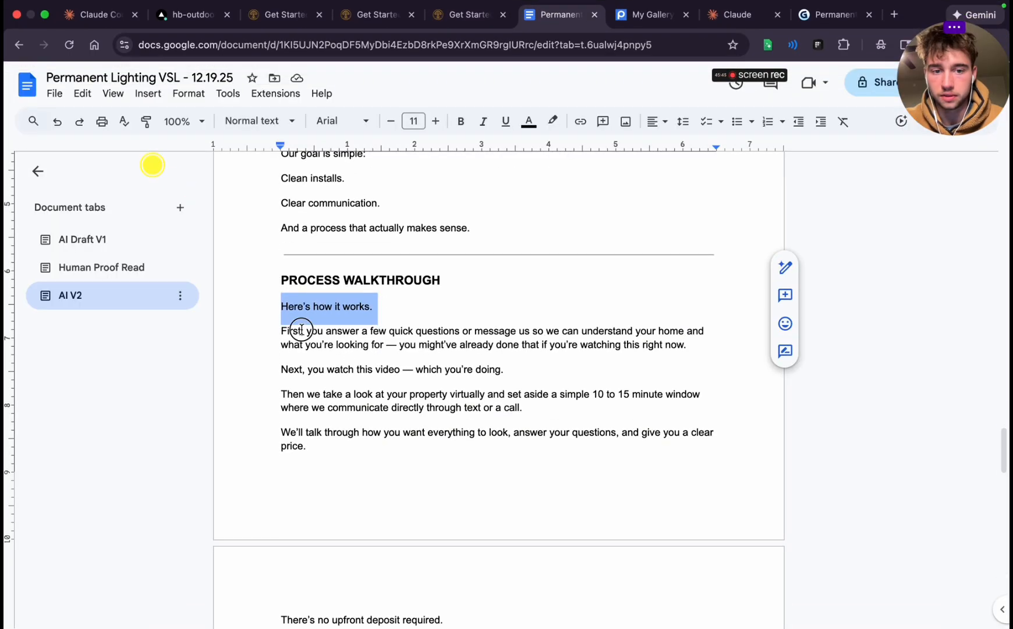
triple_click(301, 330)
key("super+c")
left_click(834, 13)
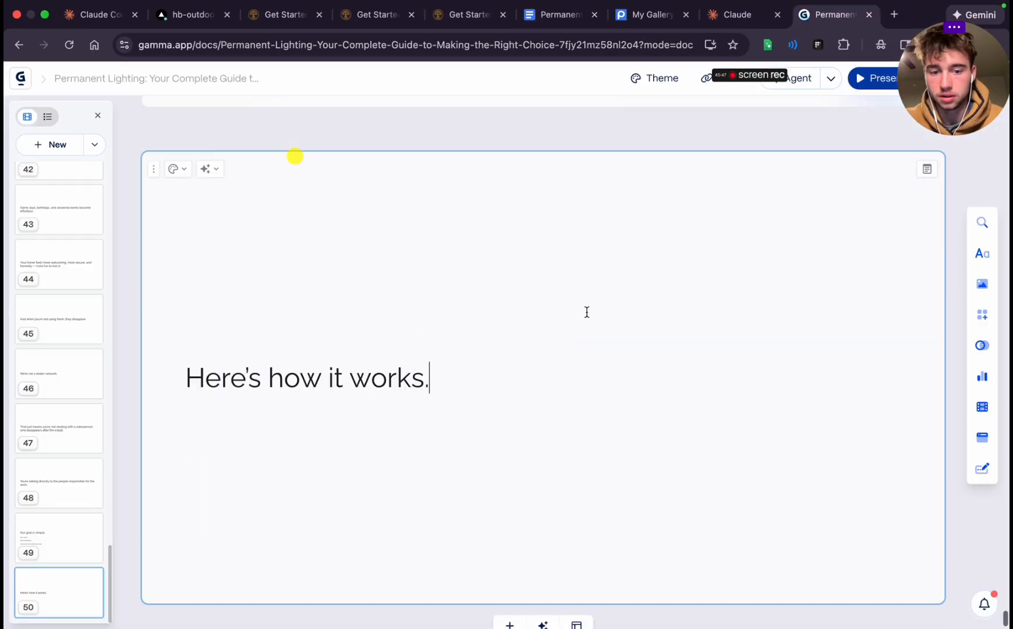
scroll(587, 312, "down", 1)
left_click(510, 573)
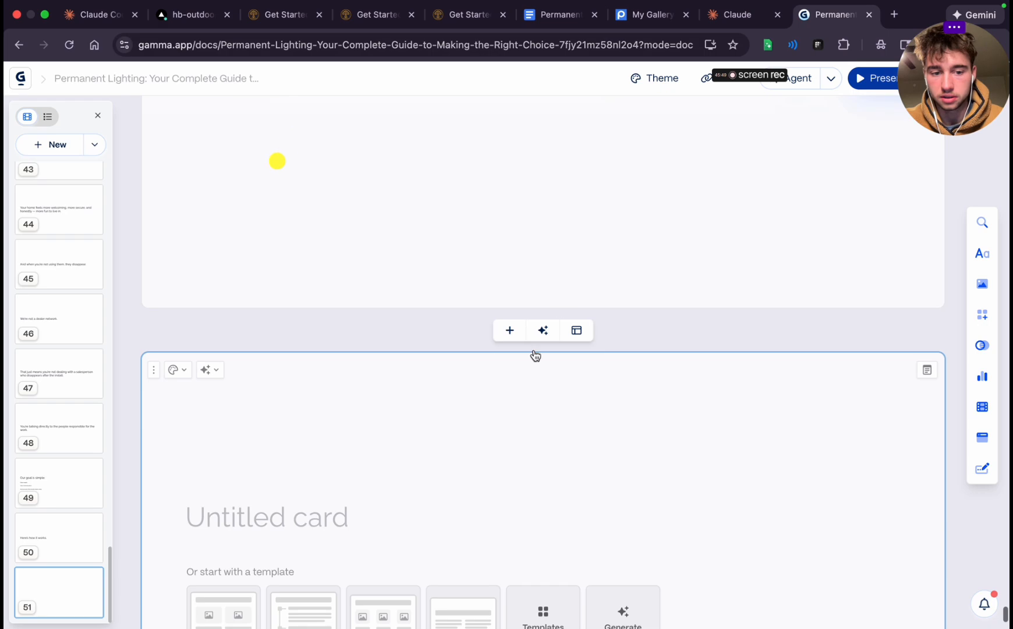
key("super+v")
scroll(459, 465, "down", 1)
Copy "Next, you watch this video — which you're doing." from Google Docs into a new card 52 in Gamma
left_click(556, 12)
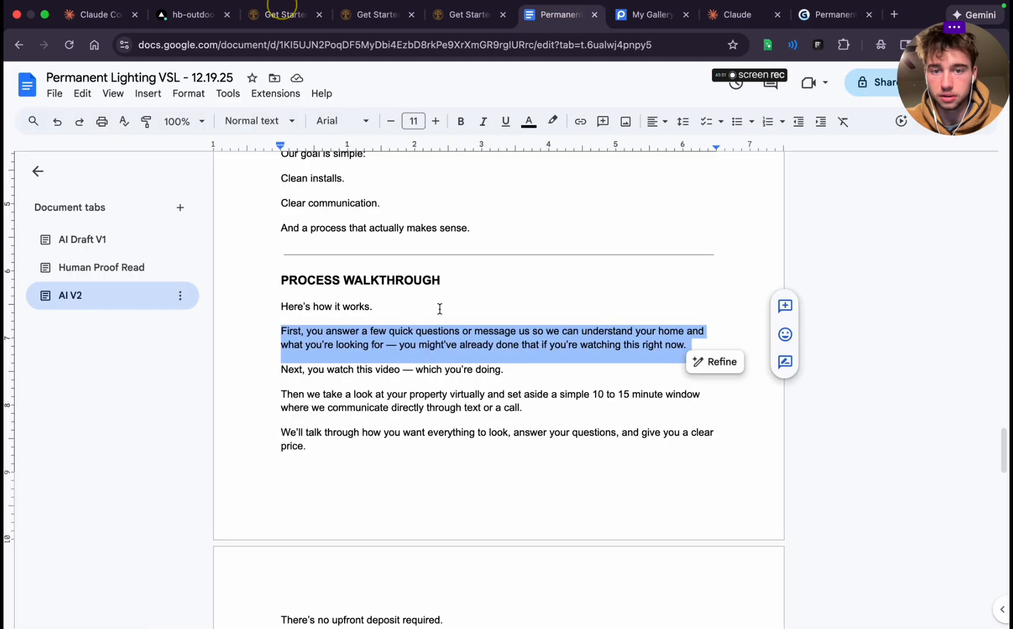
triple_click(336, 373)
key("super+c")
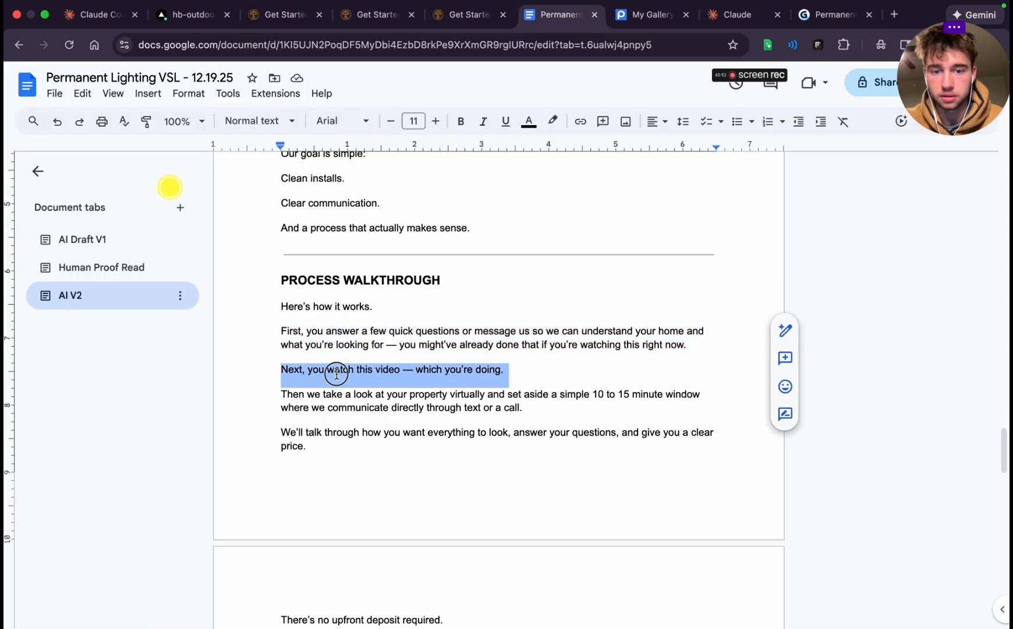
left_click(804, 2)
scroll(491, 360, "down", 3)
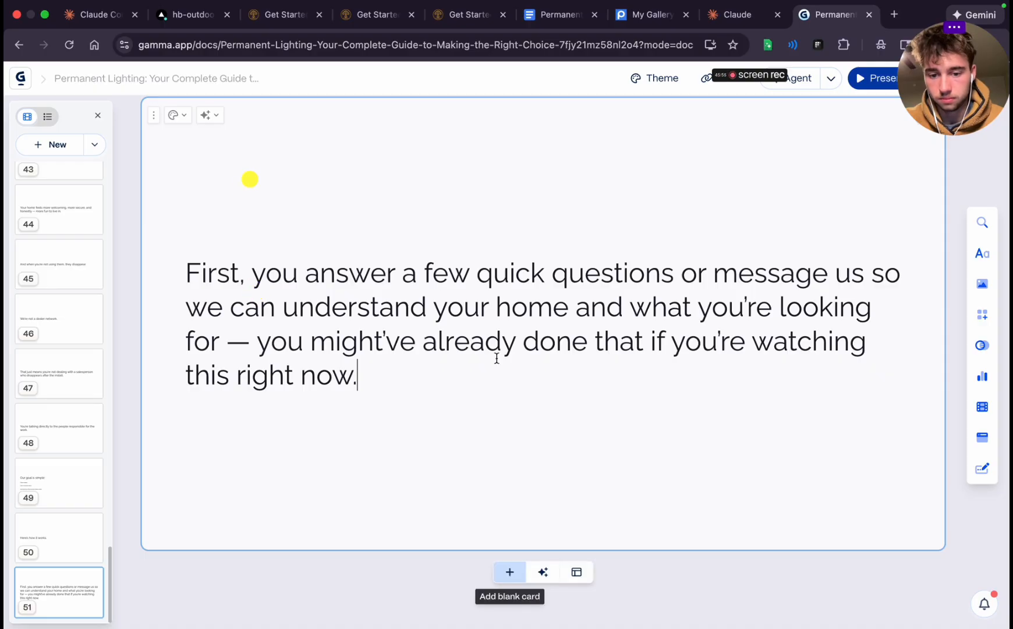
key("super+Return")
key("super+v")
Copy the "Then we take a look at your property virtually" paragraph from Google Docs into a new card 53 in Gamma
left_click(559, 14)
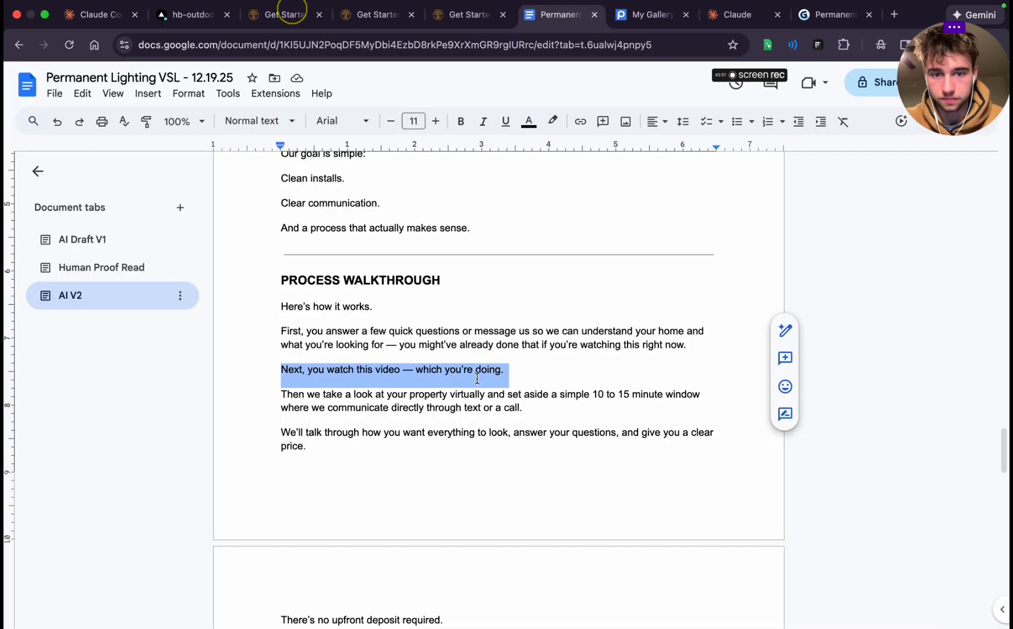
scroll(478, 379, "down", 2)
triple_click(408, 360)
key("super+c")
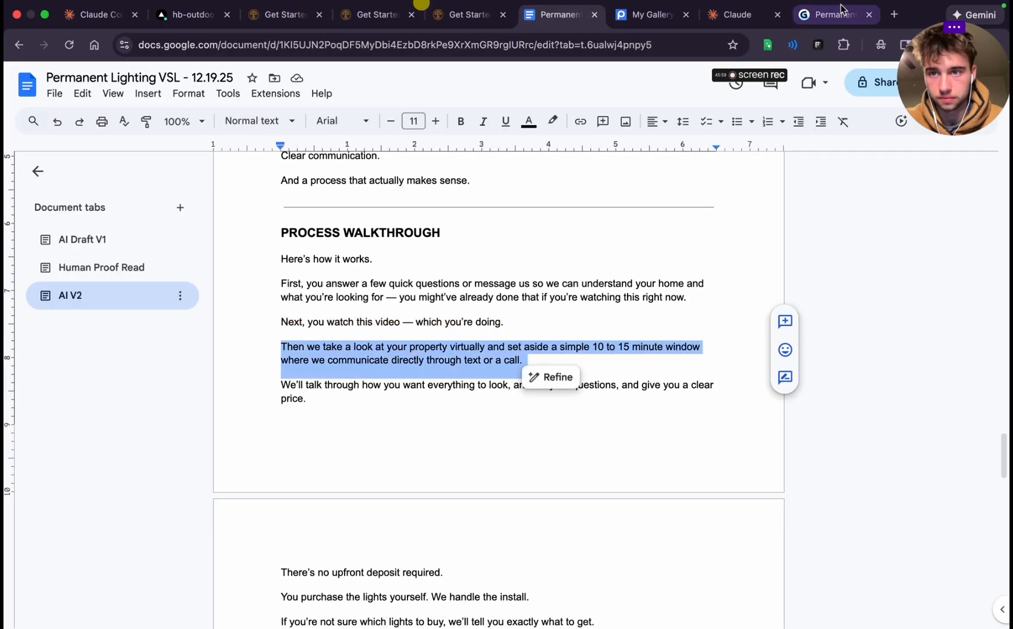
left_click(841, 8)
scroll(547, 372, "down", 2)
left_click(510, 571)
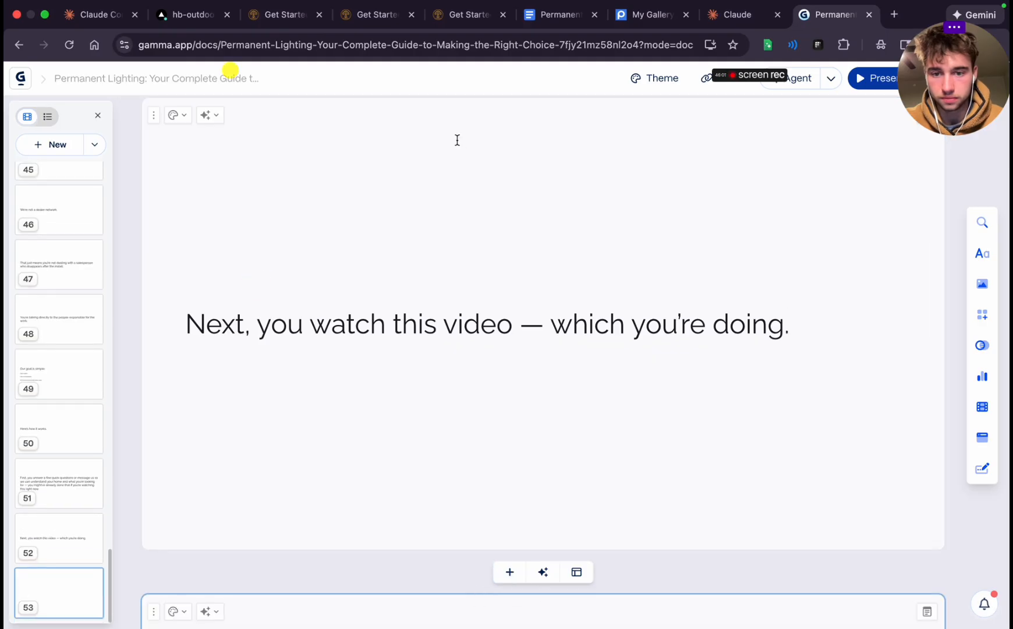
key("super+v")
scroll(339, 459, "down", 2)
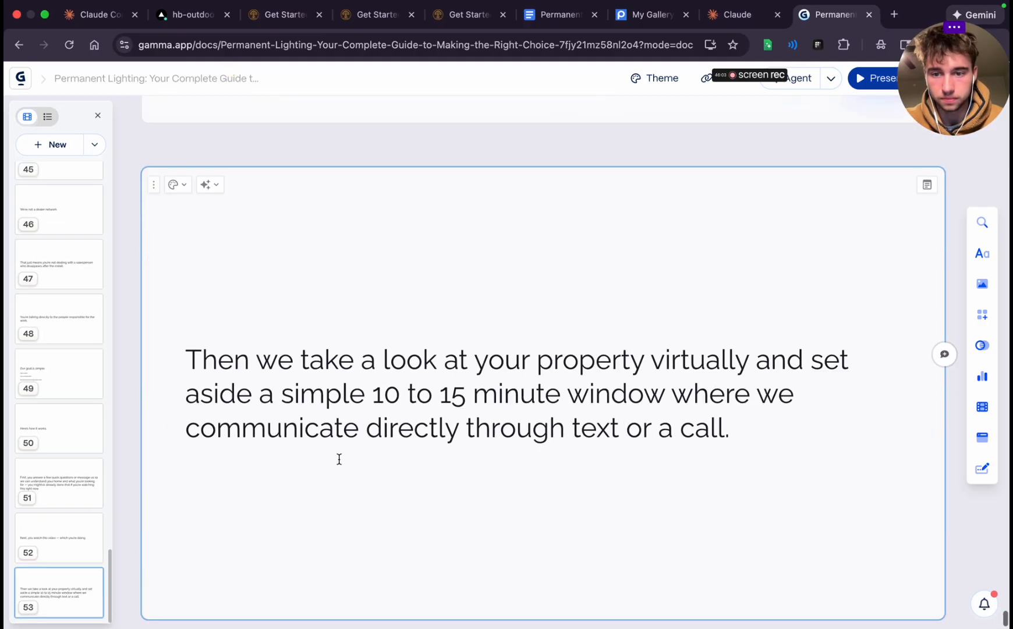
Copy the "We'll talk through how you want everything to look" paragraph from Google Docs into a new card 54 in Gamma
left_click(561, 14)
scroll(352, 326, "down", 2)
triple_click(353, 330)
key("ctrl+c")
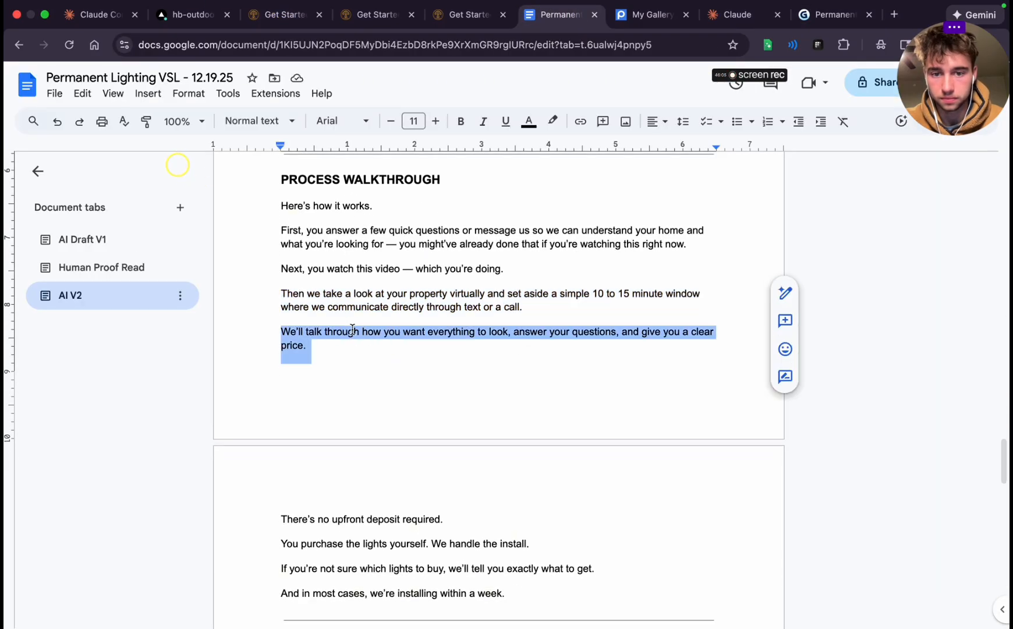
left_click(837, 17)
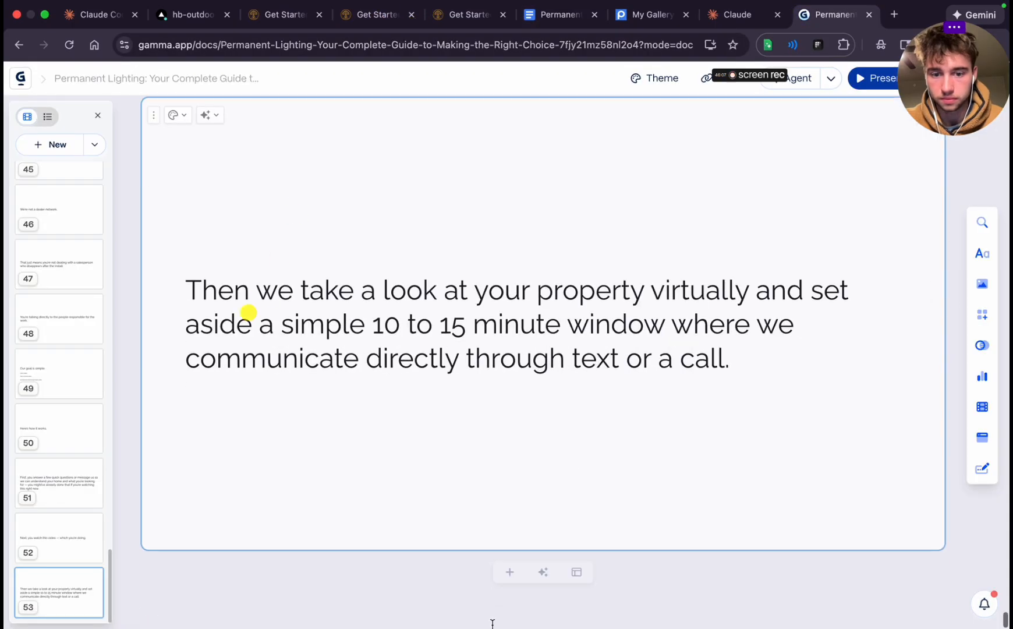
left_click(509, 569)
scroll(465, 259, "down", 3)
key("ctrl+v")
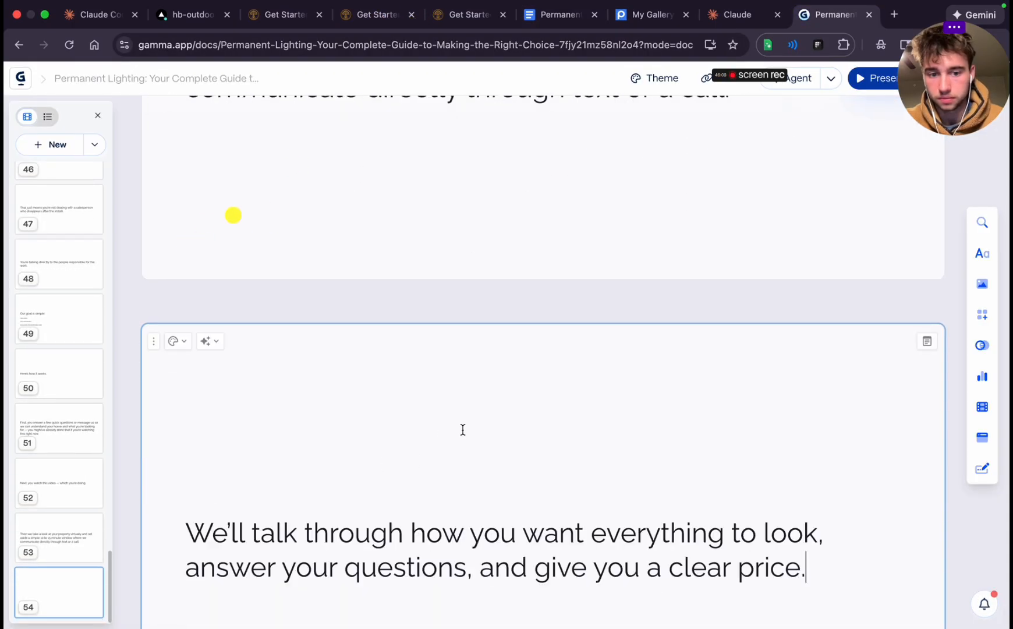
scroll(232, 233, "down", 2)
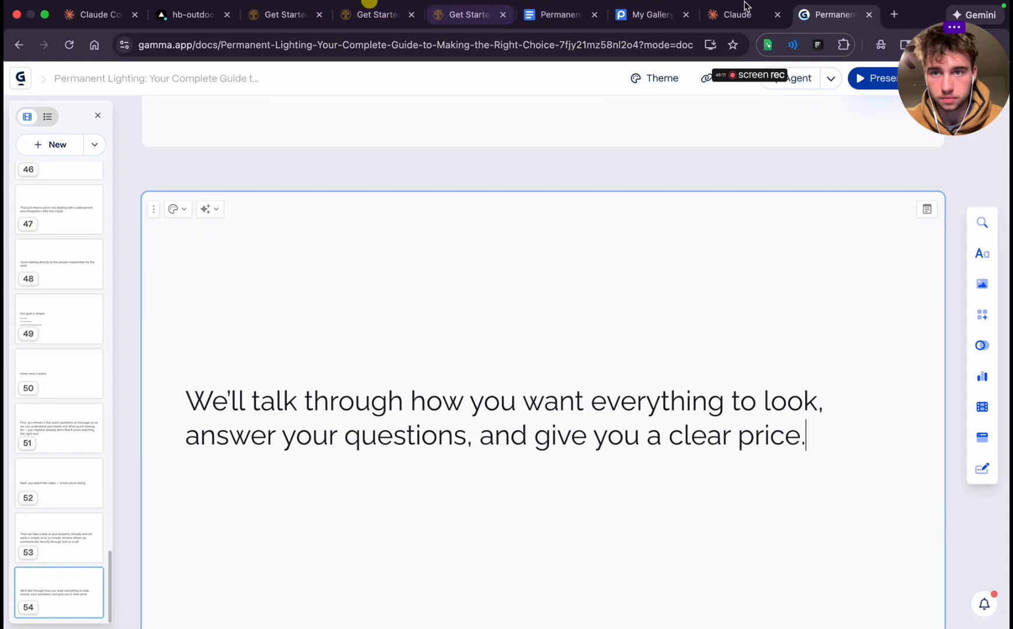
Copy "There's no upfront deposit required." from Google Docs into a new card 55 in Gamma
left_click(568, 20)
scroll(506, 354, "down", 5)
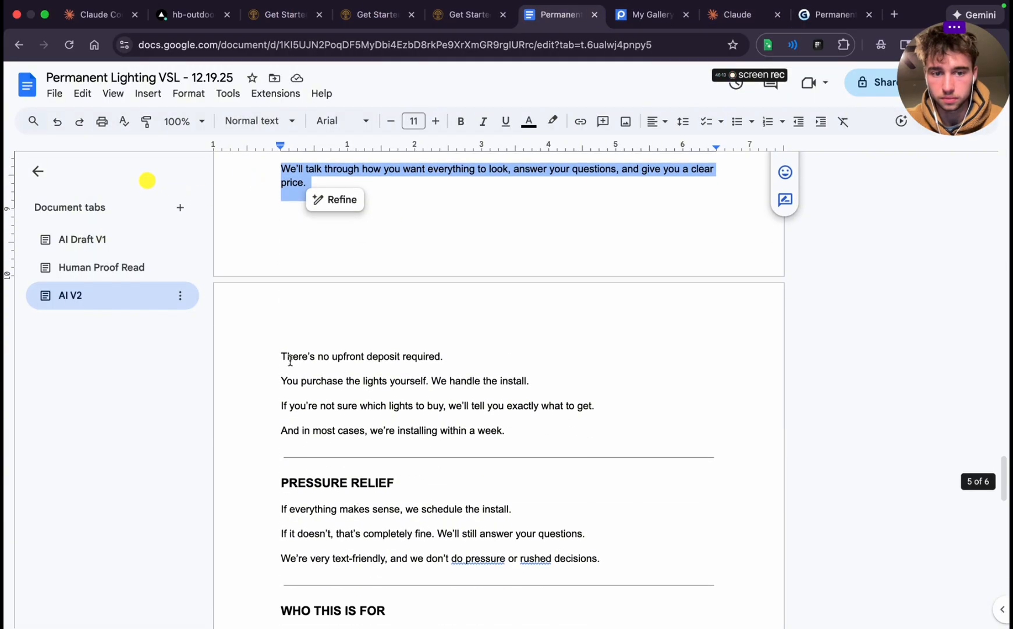
triple_click(290, 361)
key("super+c")
left_click(833, 27)
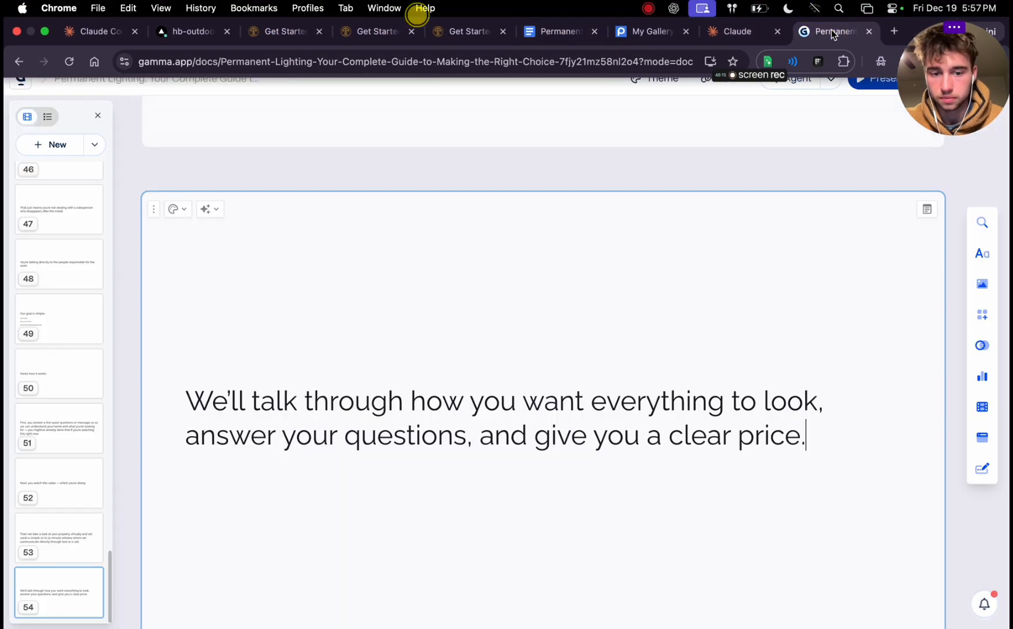
scroll(553, 330, "down", 2)
left_click(508, 573)
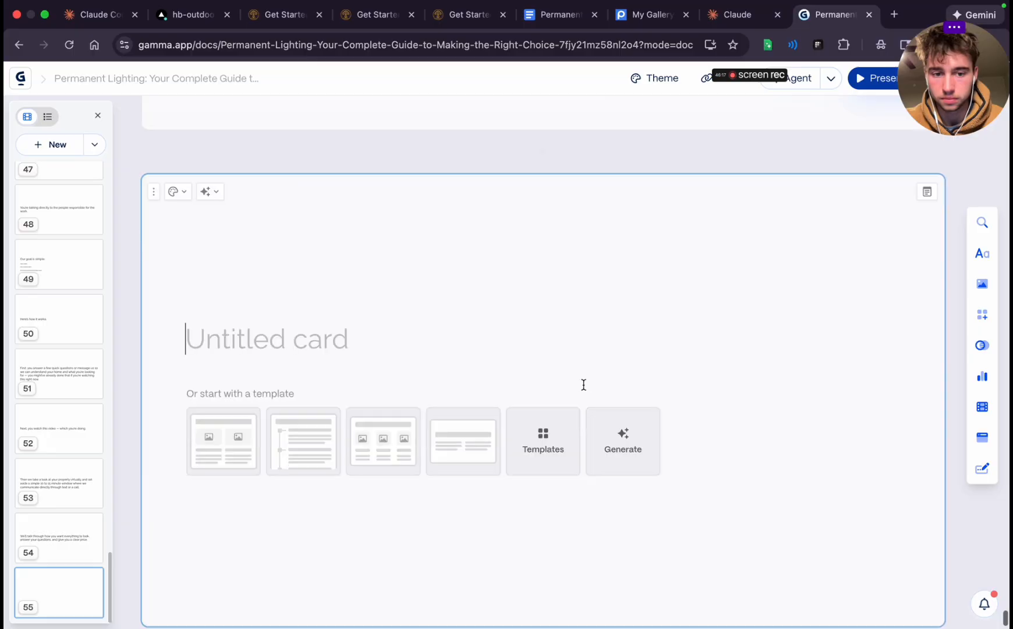
key("super+v")
Copy "You purchase the lights yourself. We handle the install." from Google Docs, and start a line with "u" below the deposit sentence on Gamma card 55
left_click(560, 15)
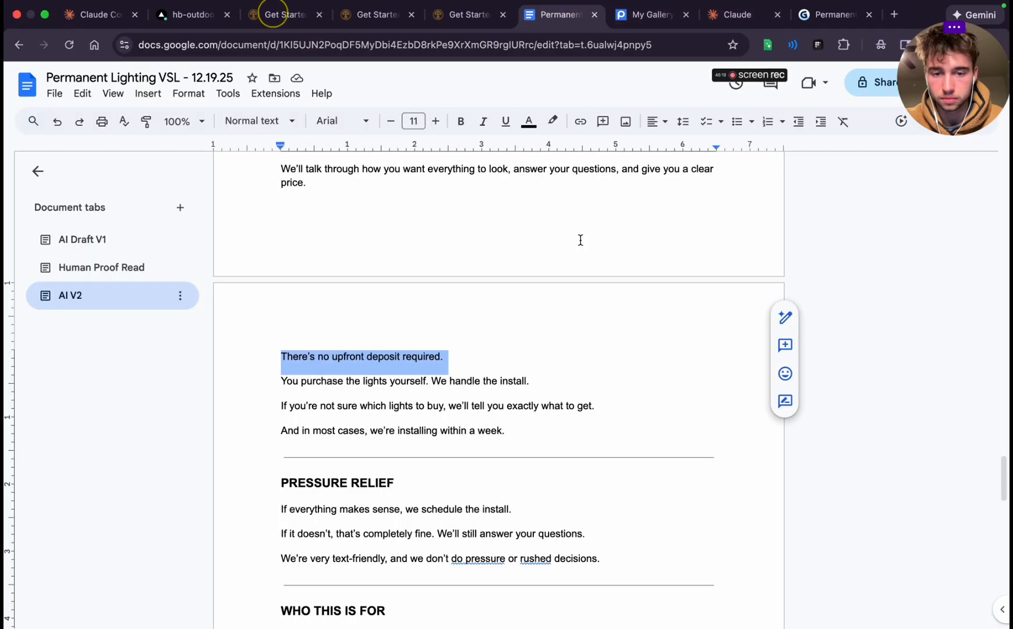
triple_click(354, 387)
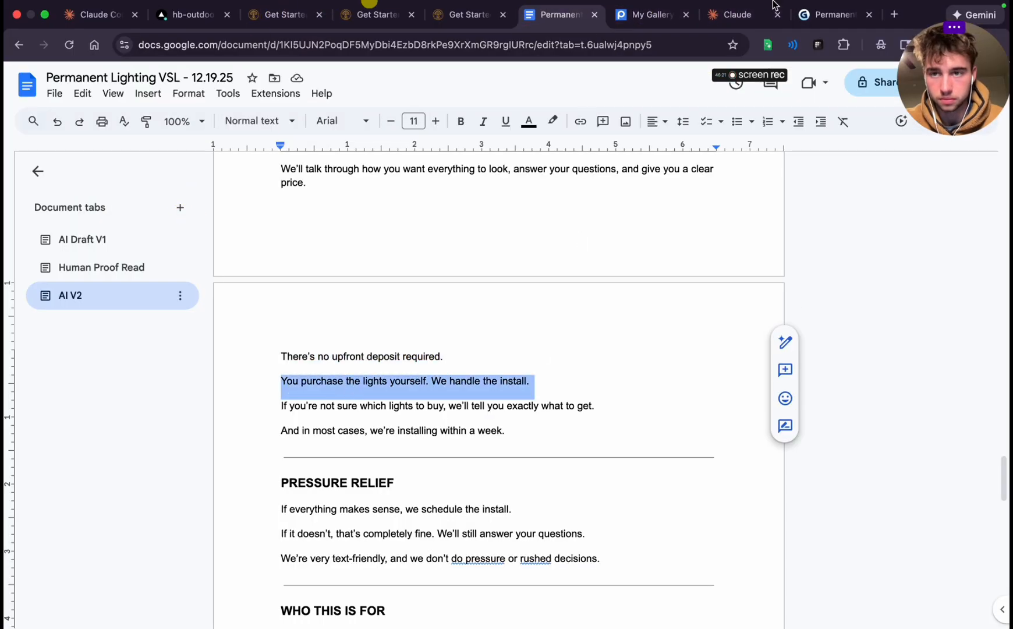
left_click(833, 15)
scroll(504, 471, "down", 2)
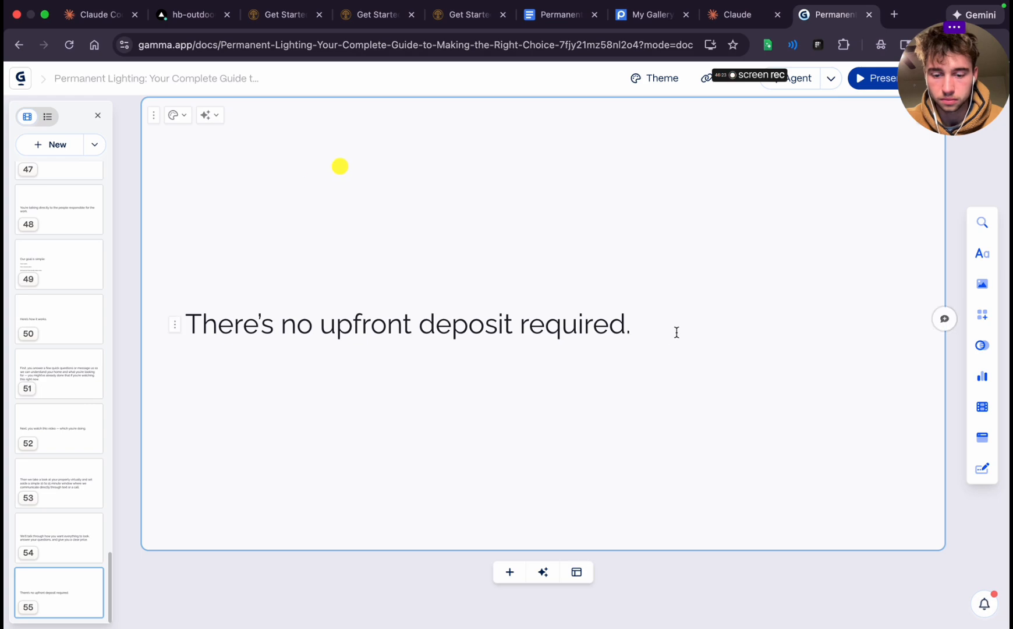
key("Return")
type("u")
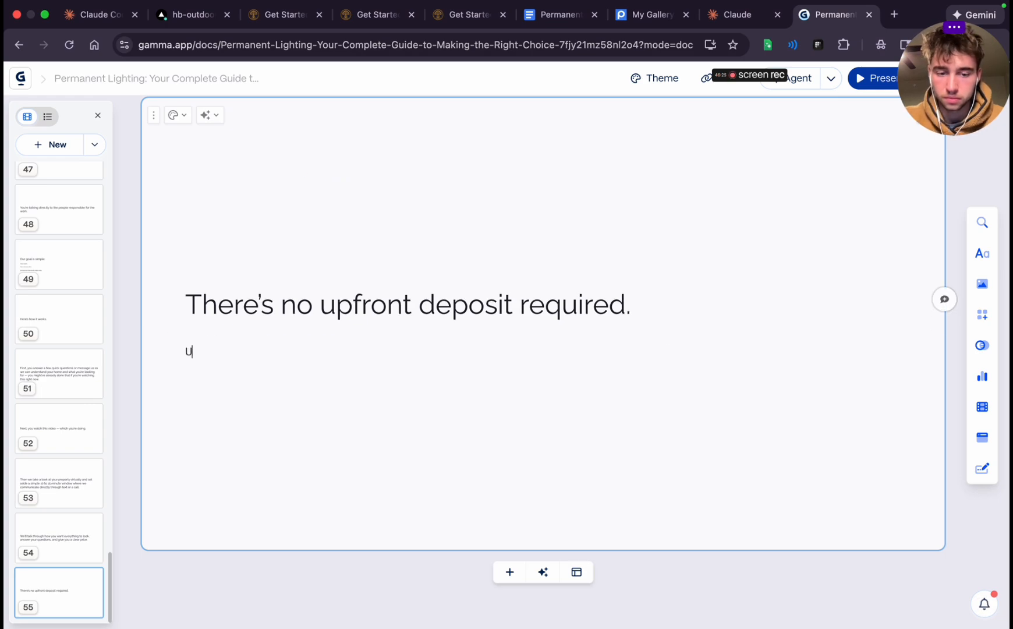
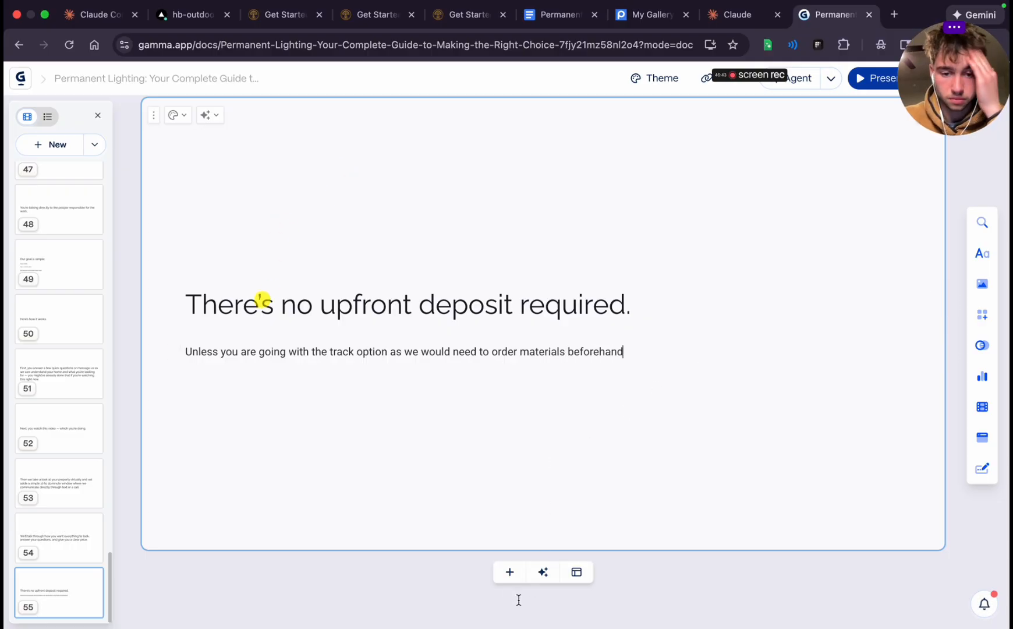
Add a card with "You purchase the lights yourself. We handle the install." and one with the script's "If you're not sure which lights to buy" line
left_click(510, 572)
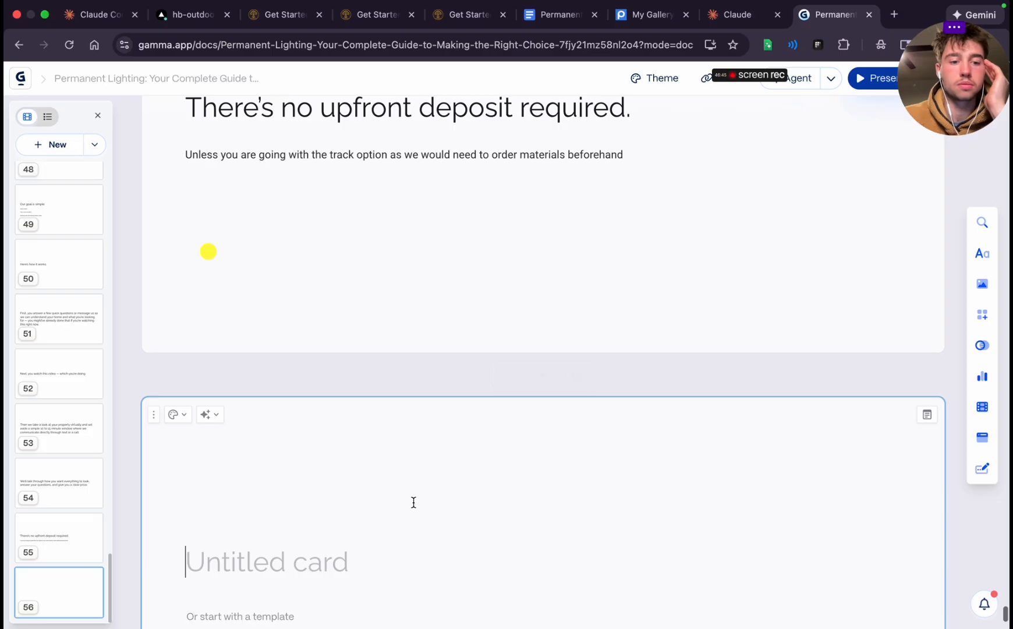
type("You purchase the lights yourself. We handle the install.")
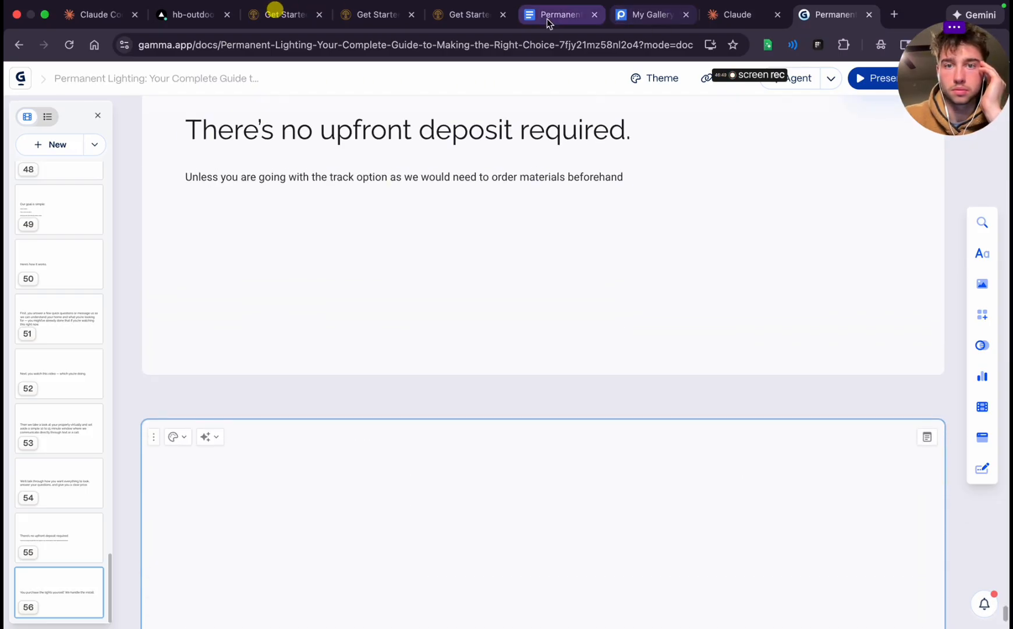
left_click(547, 18)
scroll(430, 329, "down", 3)
triple_click(368, 307)
key("ctrl+c")
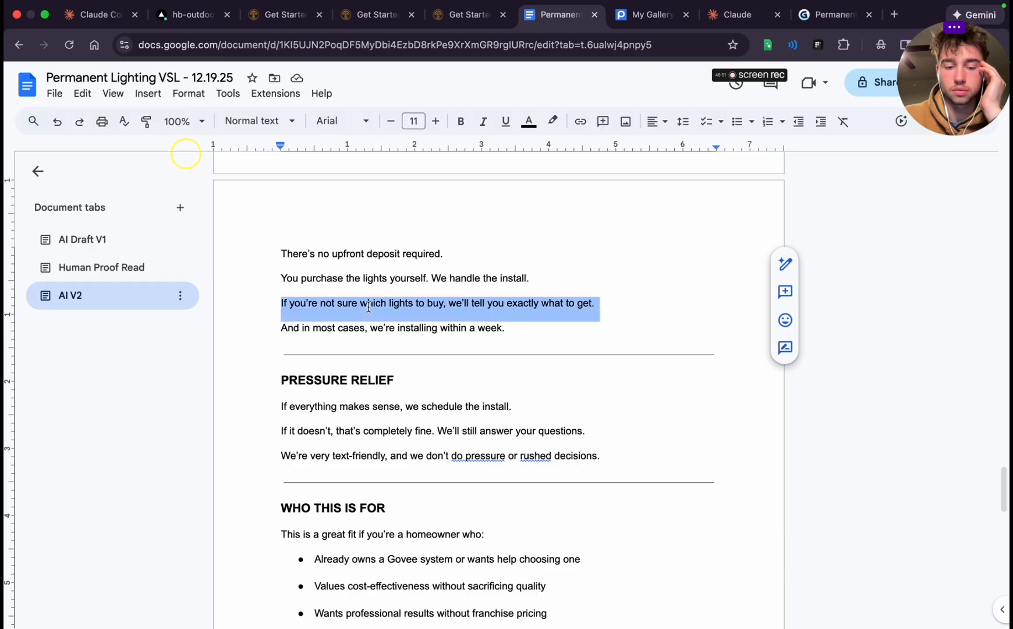
left_click(833, 14)
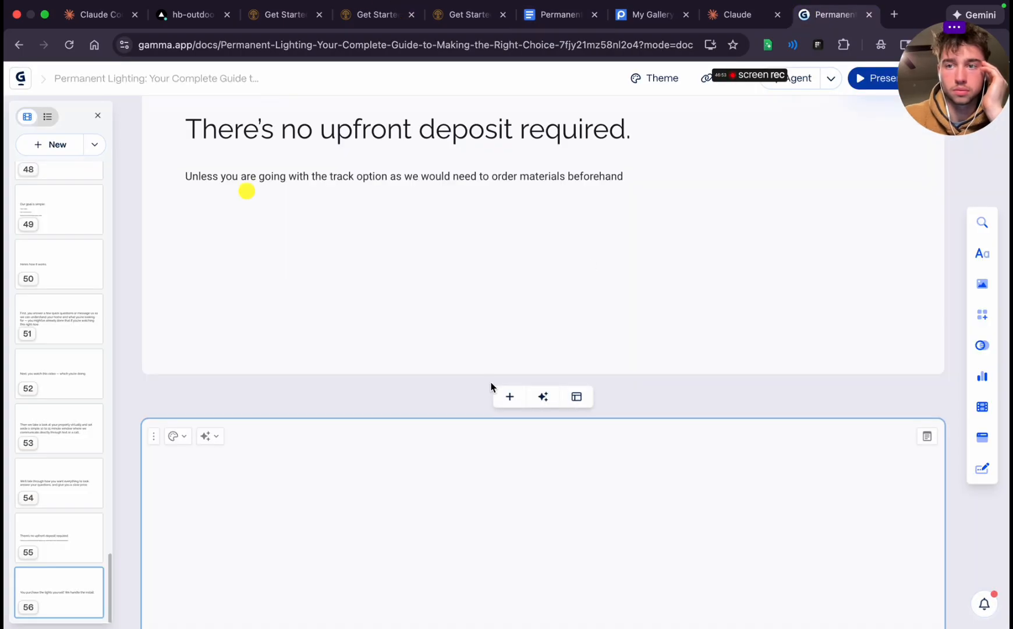
scroll(491, 387, "down", 5)
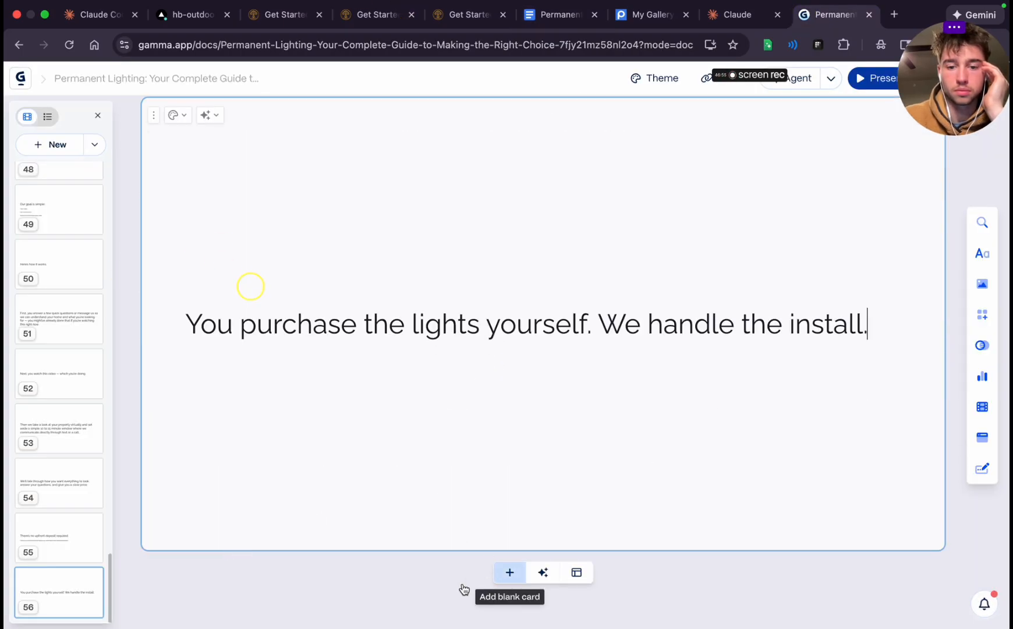
left_click(509, 580)
key("ctrl+v")
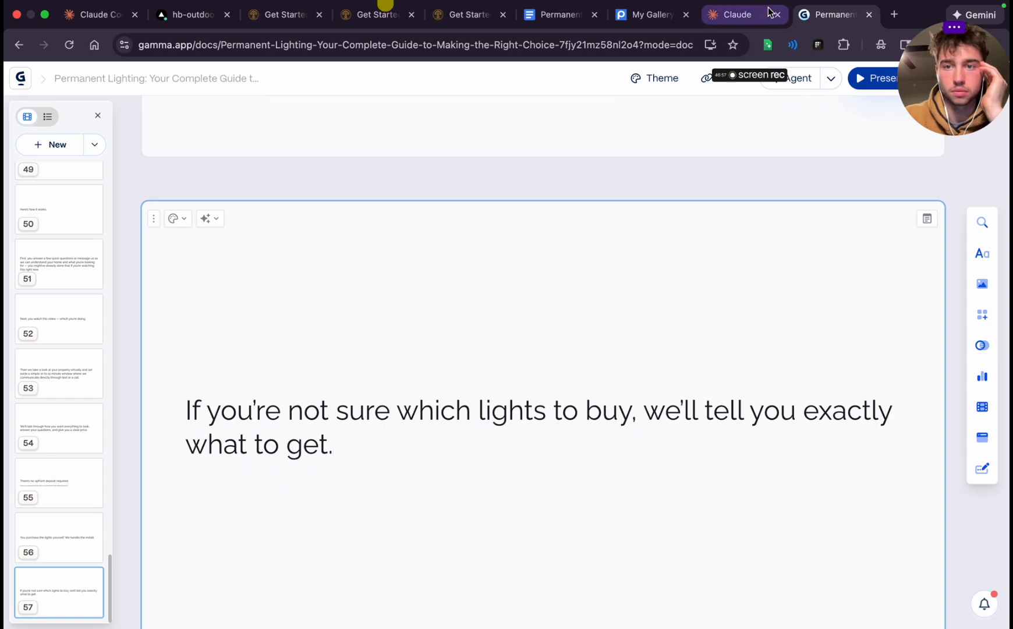
Copy "And in most cases, we're installing within a week." from the Google Docs script into a new Gamma card at the deck's end
left_click(582, 17)
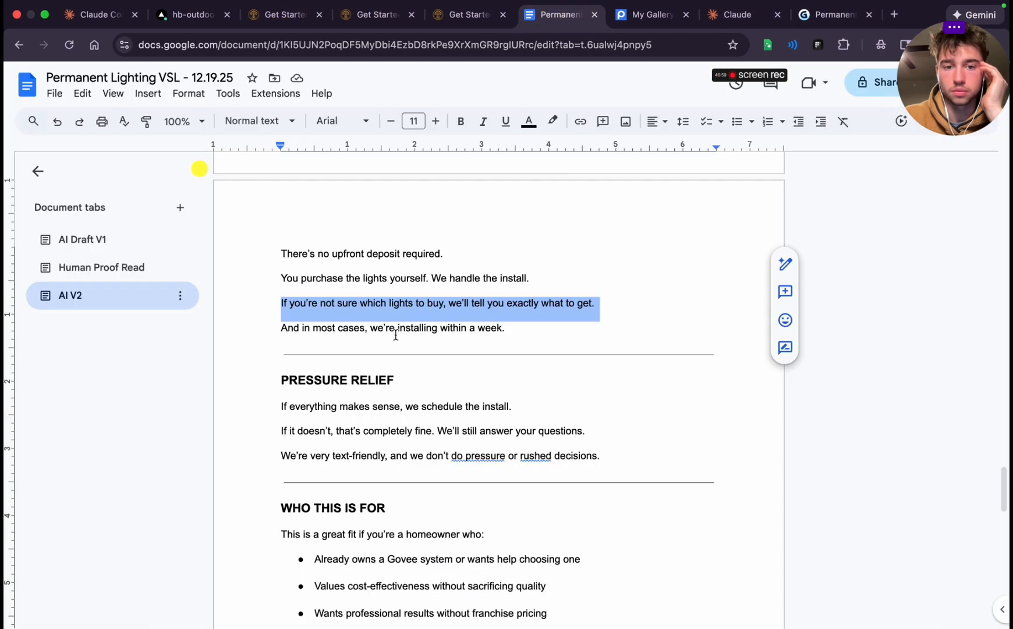
triple_click(395, 335)
key("super+c")
left_click(833, 14)
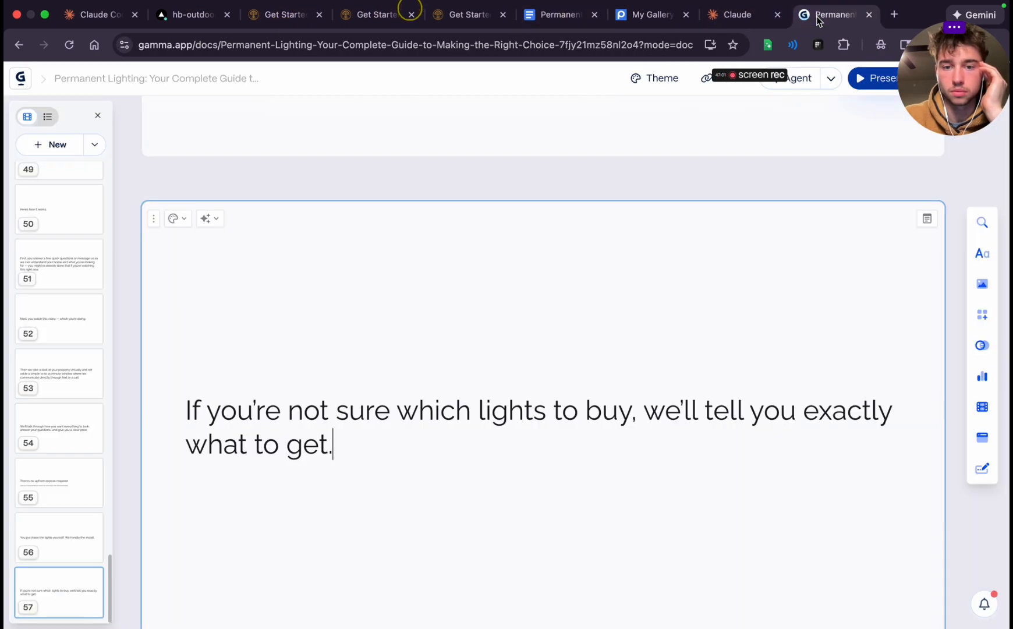
left_click(510, 573)
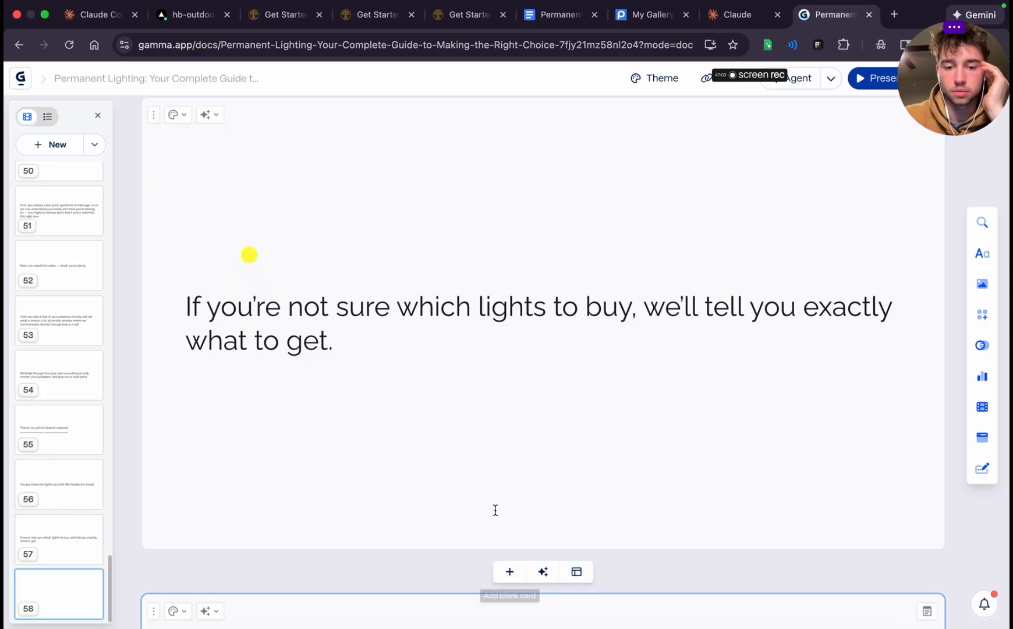
key("super+v")
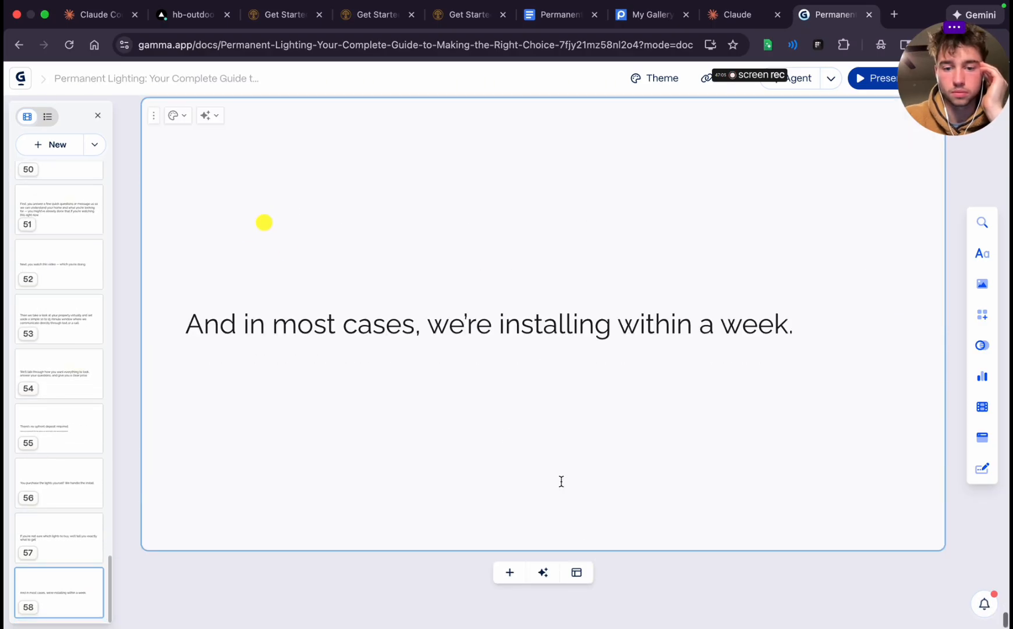
Copy "If everything makes sense, we schedule the install." from the script's PRESSURE RELIEF section into a new Gamma card
left_click(560, 17)
scroll(501, 385, "down", 3)
triple_click(281, 296)
key("super+c")
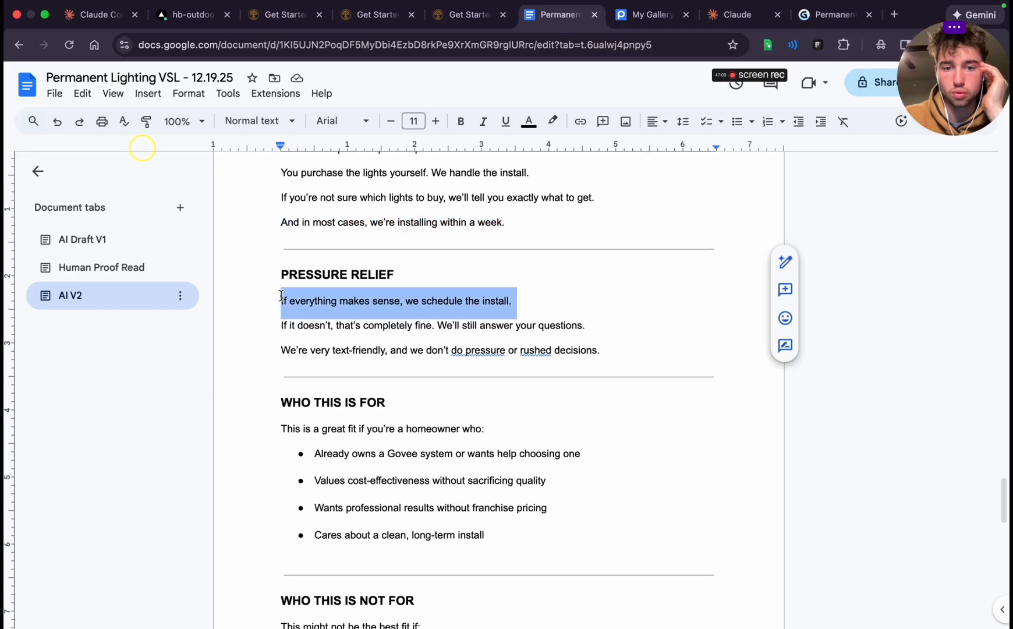
left_click(805, 6)
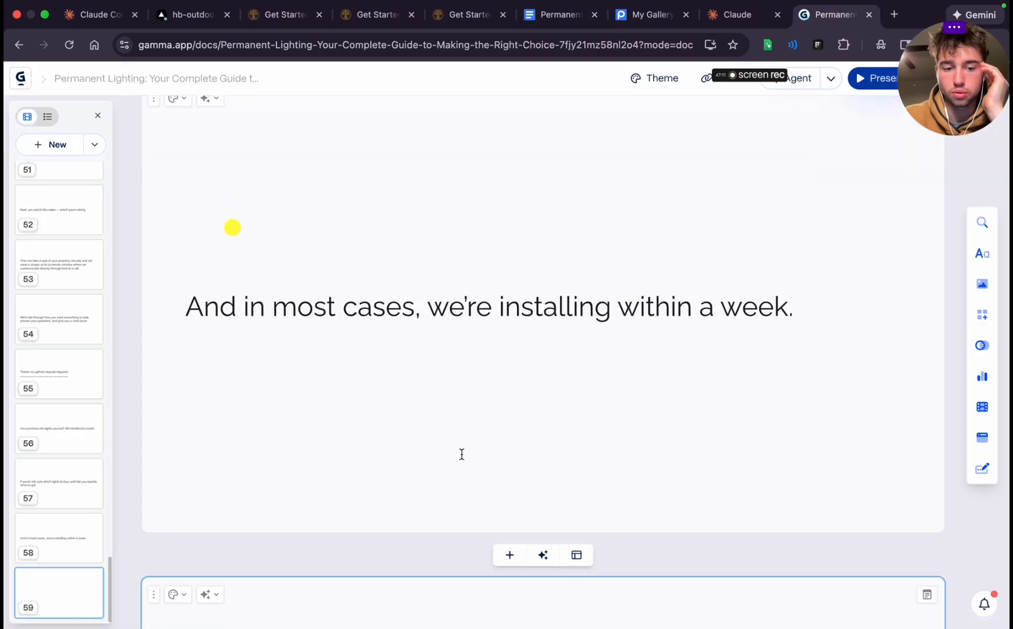
key("super+Return")
key("super+v")
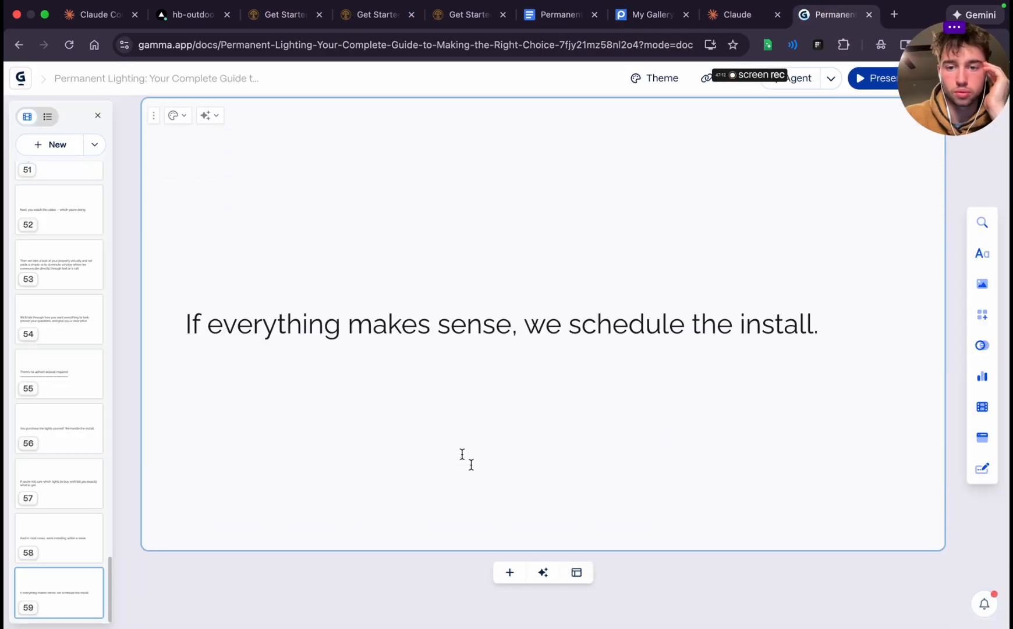
Add a blank card and fill it with the script line "If it doesn't, that's completely fine. We'll still answer your questions."
left_click(506, 573)
left_click(570, 16)
scroll(467, 326, "down", 2)
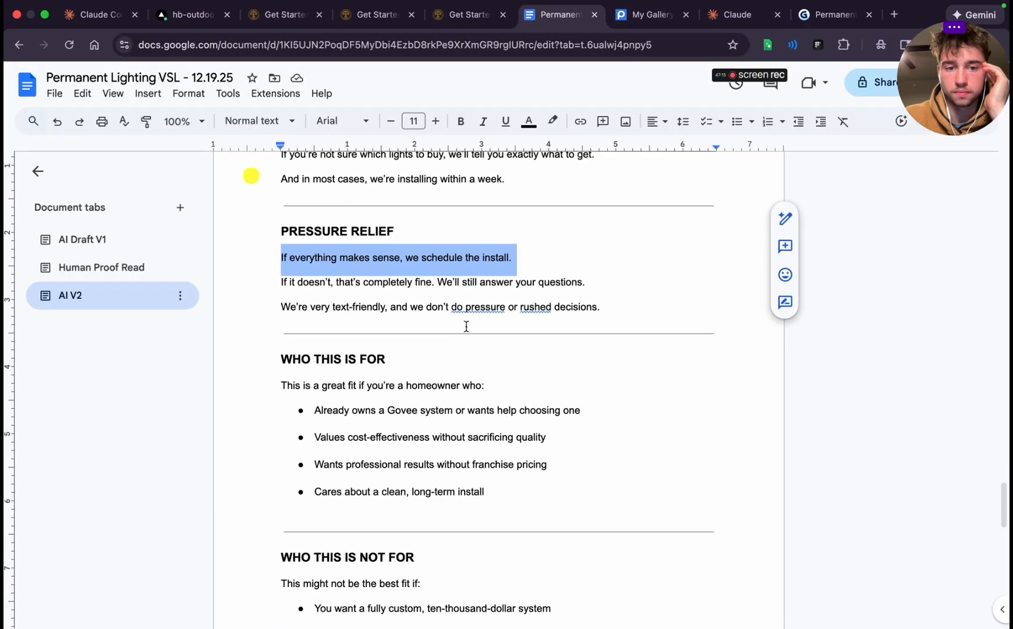
triple_click(293, 287)
key("super+c")
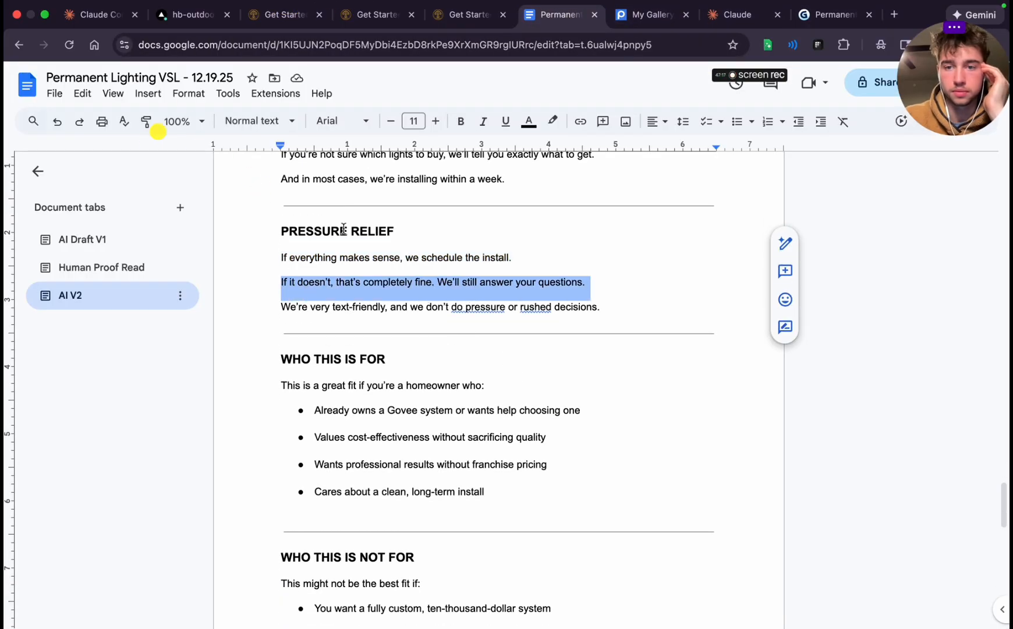
left_click(827, 15)
scroll(604, 374, "down", 6)
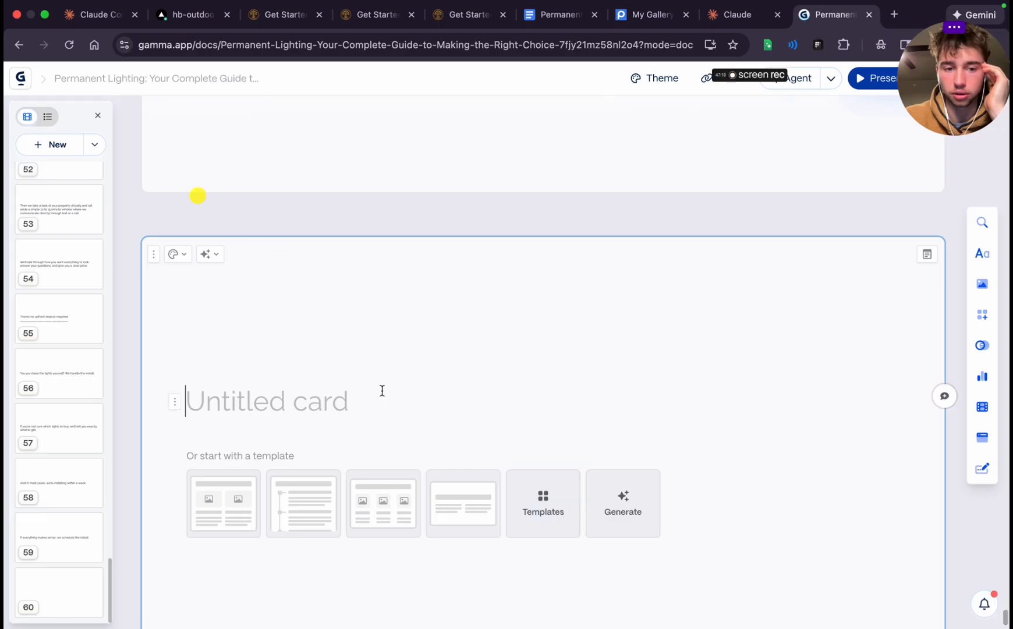
key("super+v")
Copy the script line "We're very text-friendly, and we don't do pressure or rushed decisions." into a new card at the deck's end
left_click(559, 16)
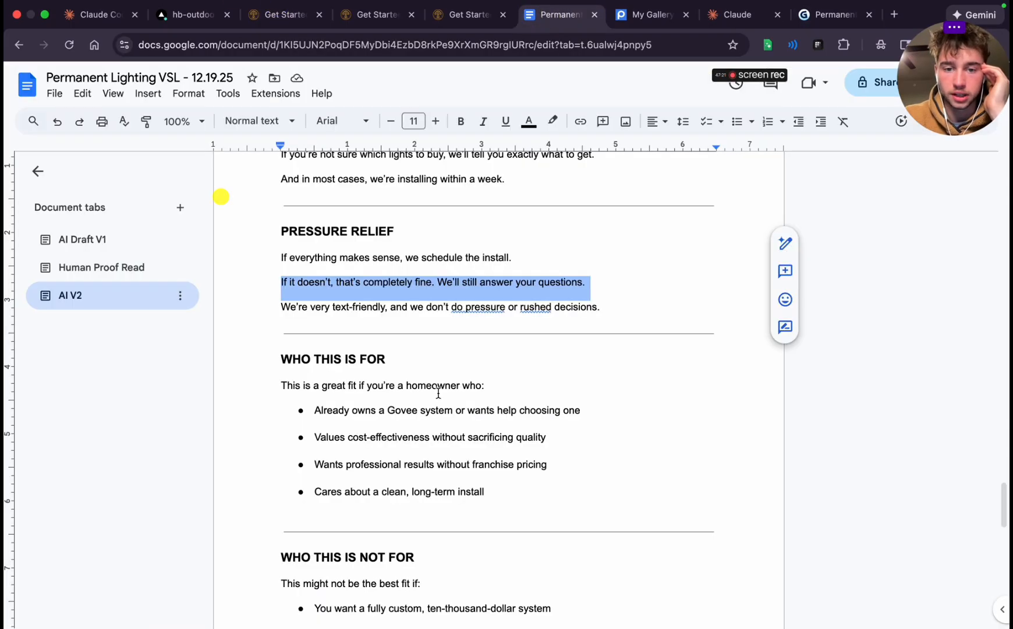
triple_click(391, 271)
key("super+c")
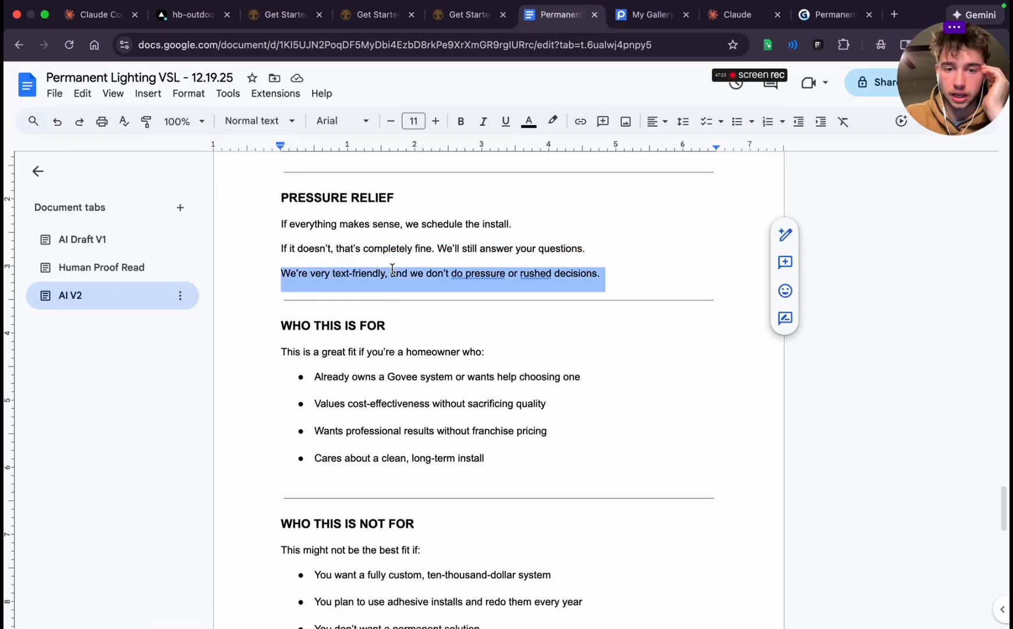
left_click(844, 13)
scroll(464, 338, "down", 3)
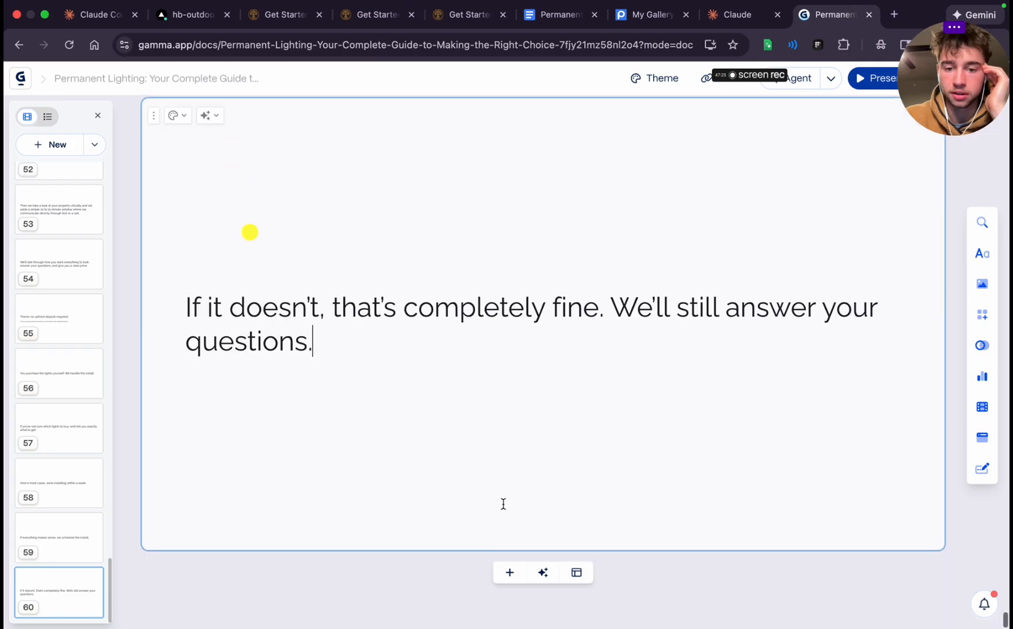
left_click(508, 570)
key("super+v")
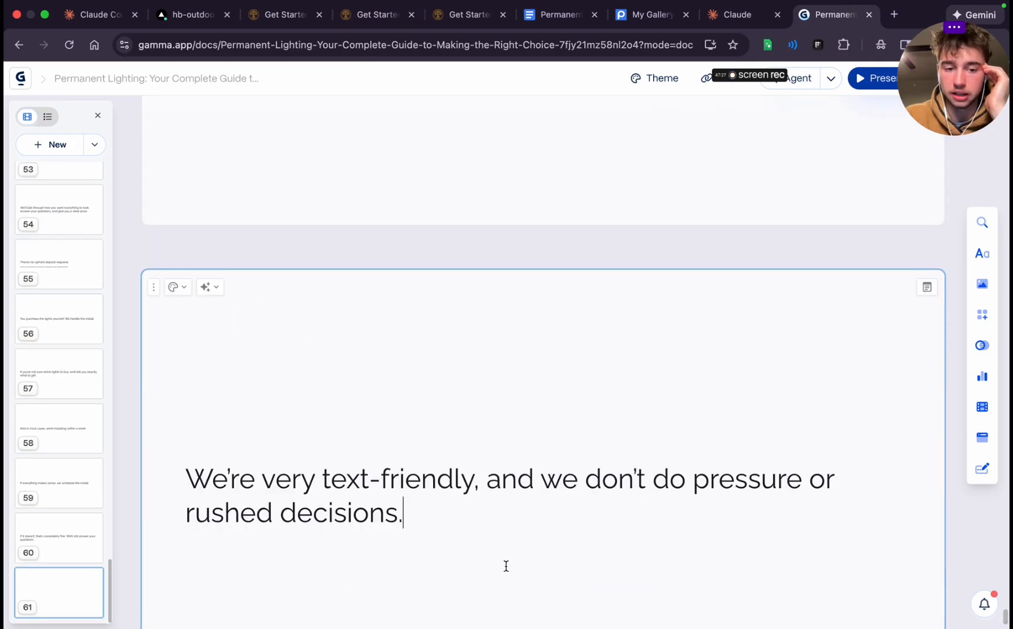
scroll(504, 566, "down", 3)
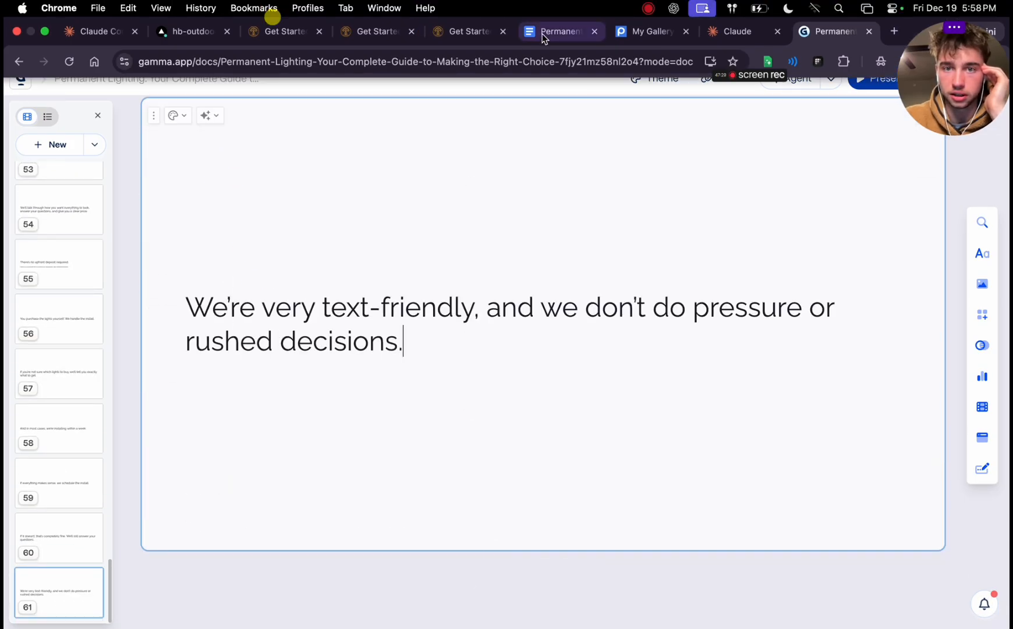
Copy the script's whole WHO THIS IS FOR section, with heading, intro line and four bullets, into a new Gamma card
left_click(545, 32)
left_click_drag(281, 218, 502, 357)
key("ctrl+c")
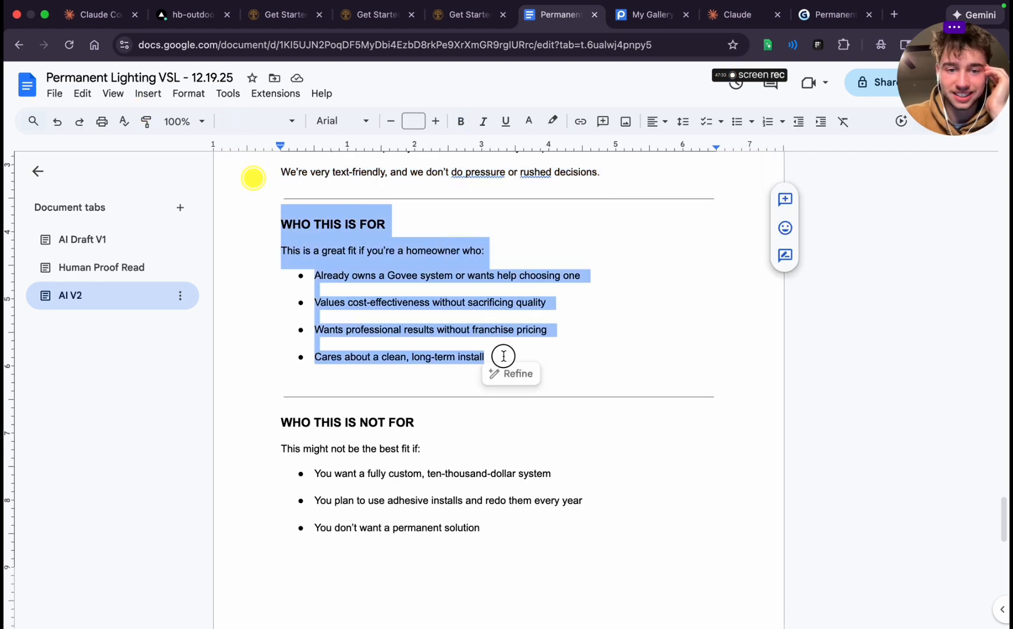
left_click(835, 22)
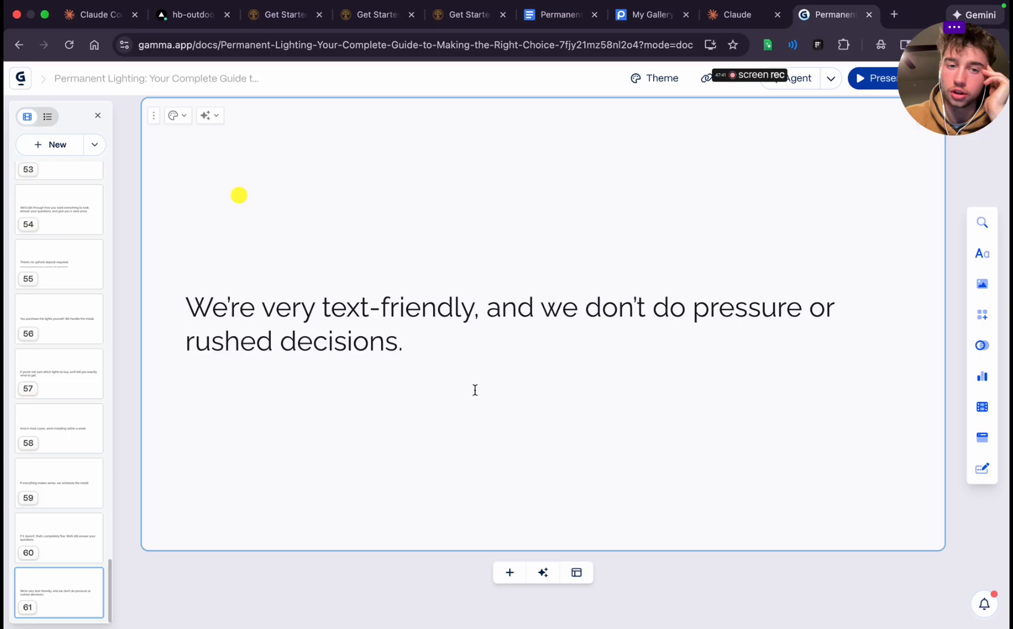
left_click(510, 572)
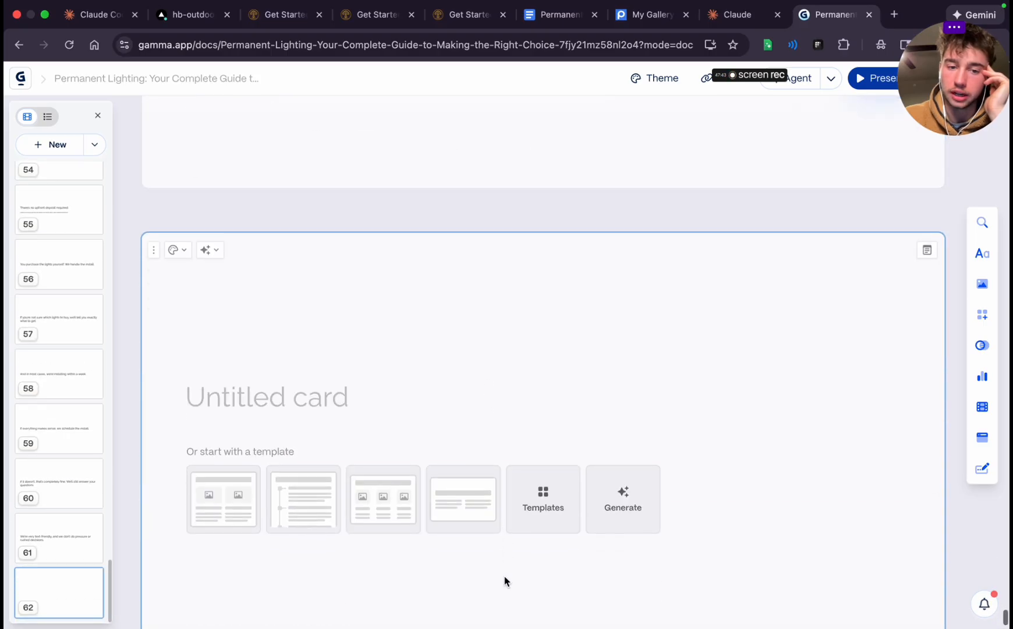
key("ctrl+v")
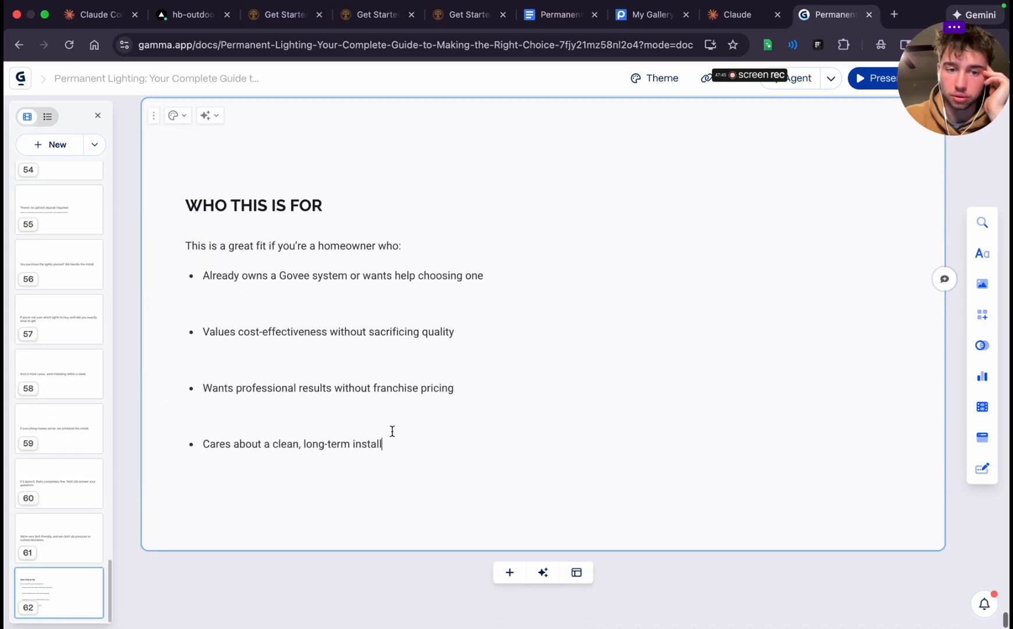
Add a blank card and fill it with the script's WHO THIS IS NOT FOR section, including heading, intro line and all five bullets
left_click(509, 573)
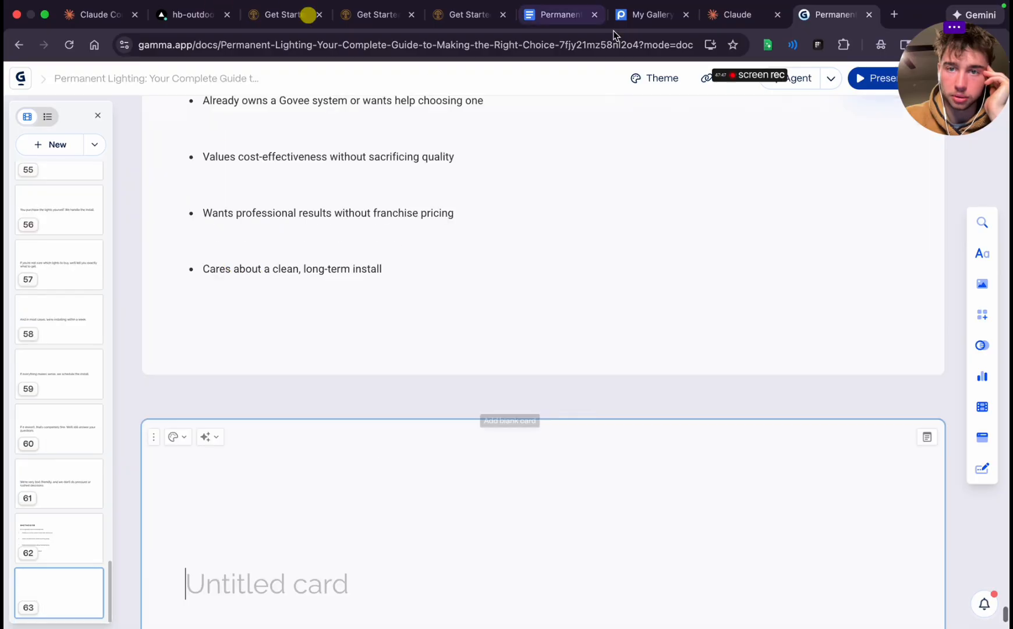
left_click(559, 21)
scroll(342, 407, "down", 3)
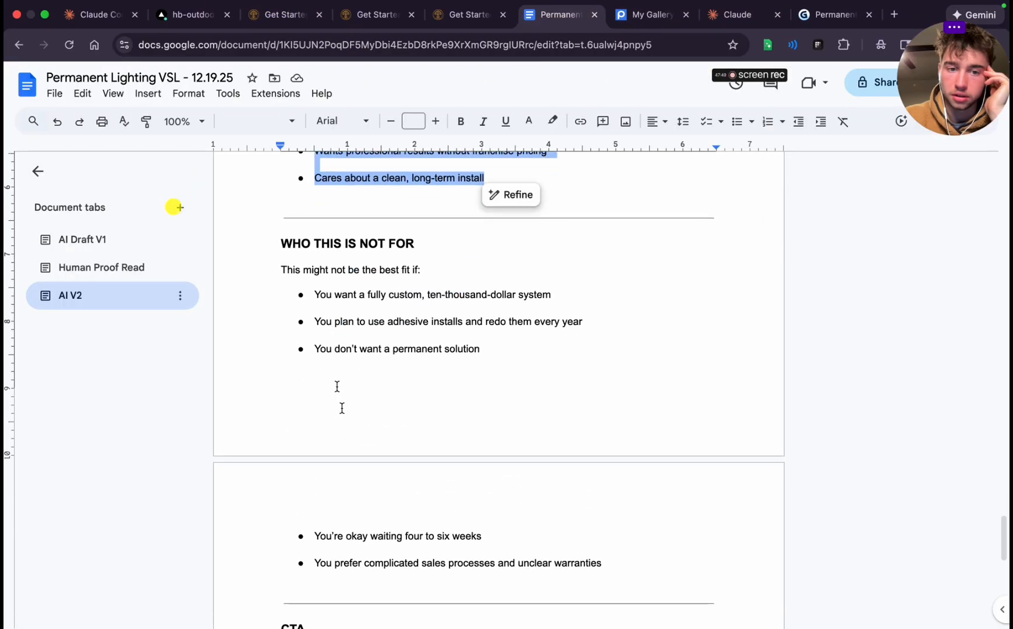
left_click_drag(293, 241, 619, 562)
key("ctrl+c")
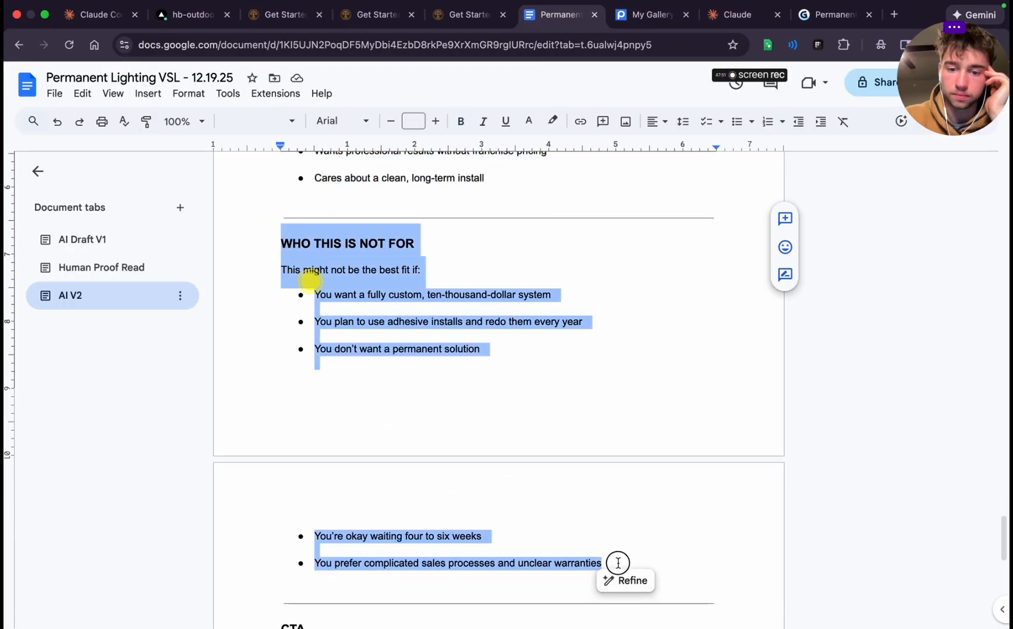
left_click(833, 14)
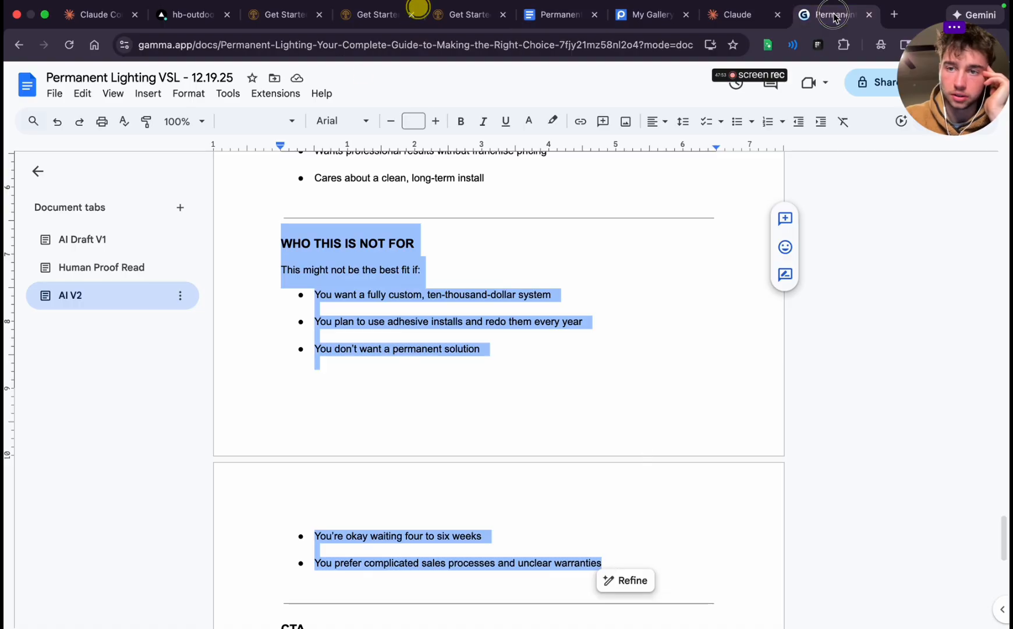
scroll(587, 361, "down", 5)
key("ctrl+v")
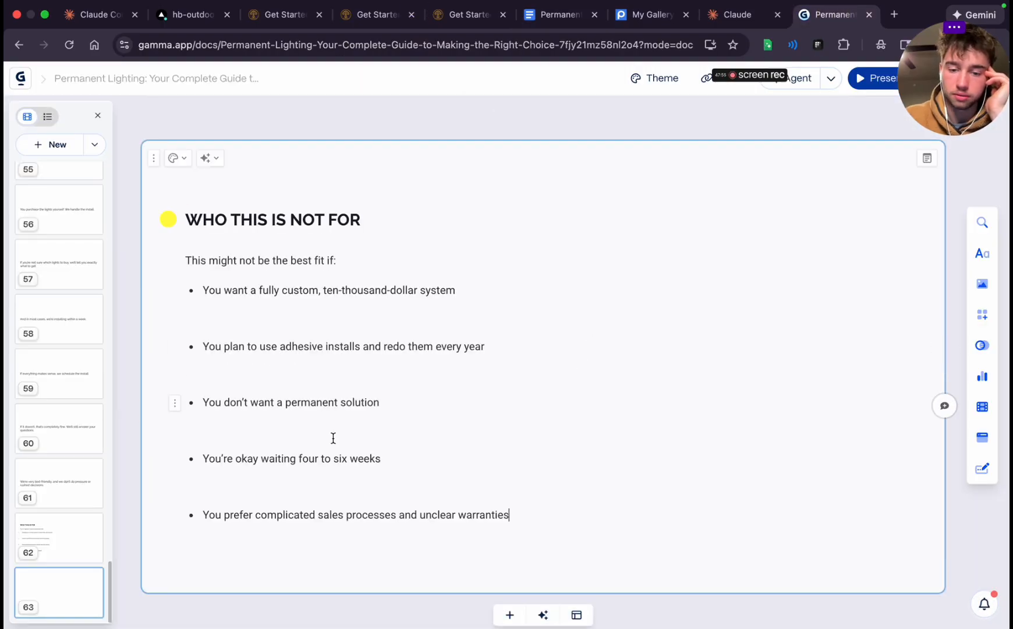
Add a final card and fill it with the three paragraphs under the script's CTA heading, leaving out the heading itself
left_click(509, 615)
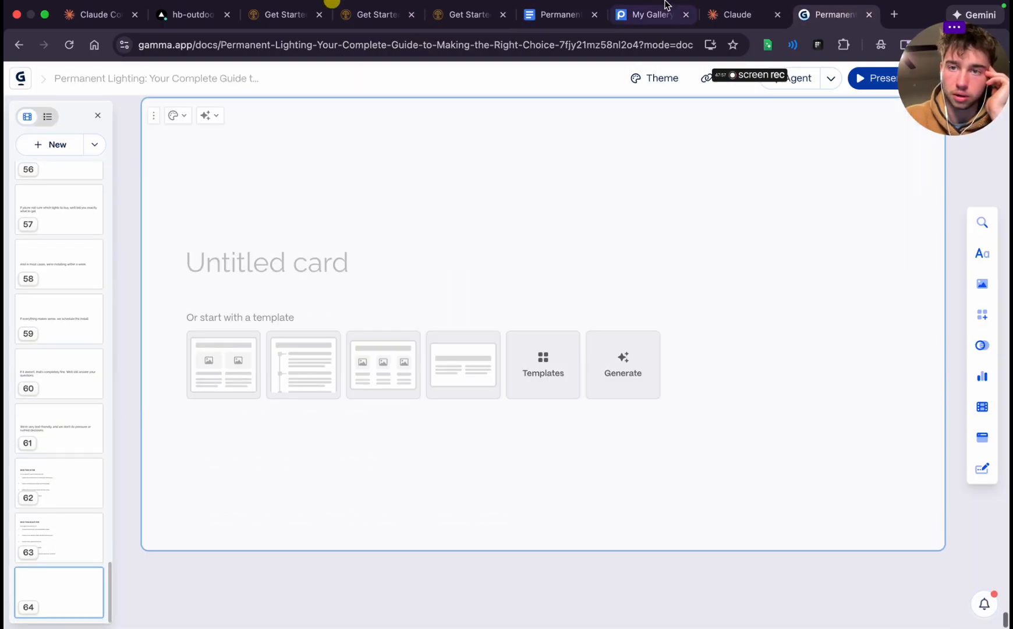
left_click(534, 6)
scroll(396, 350, "down", 5)
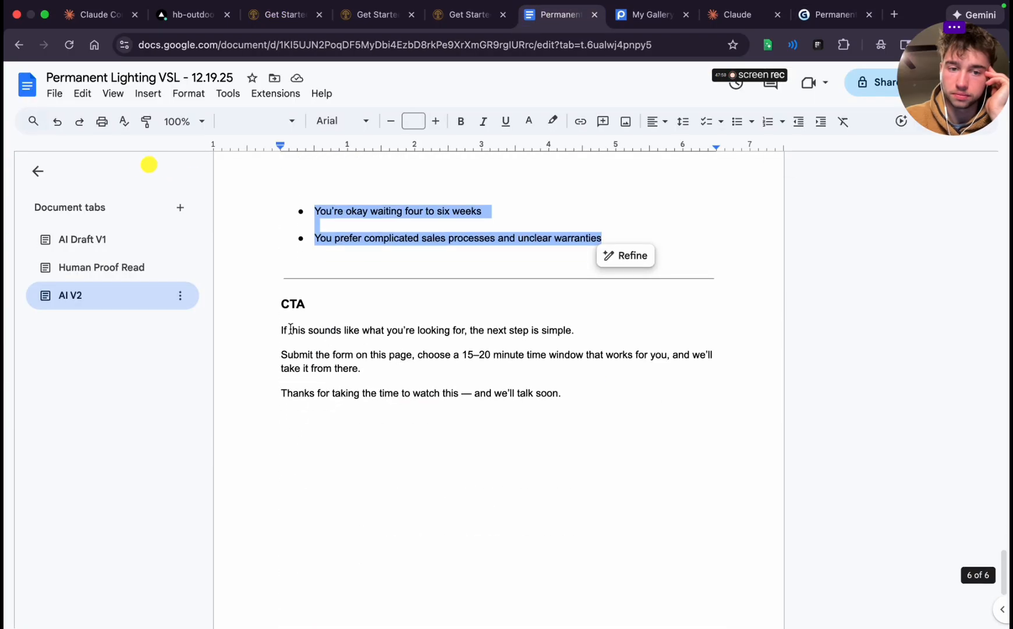
left_click(279, 328)
left_click_drag(278, 328, 624, 391)
key("super+c")
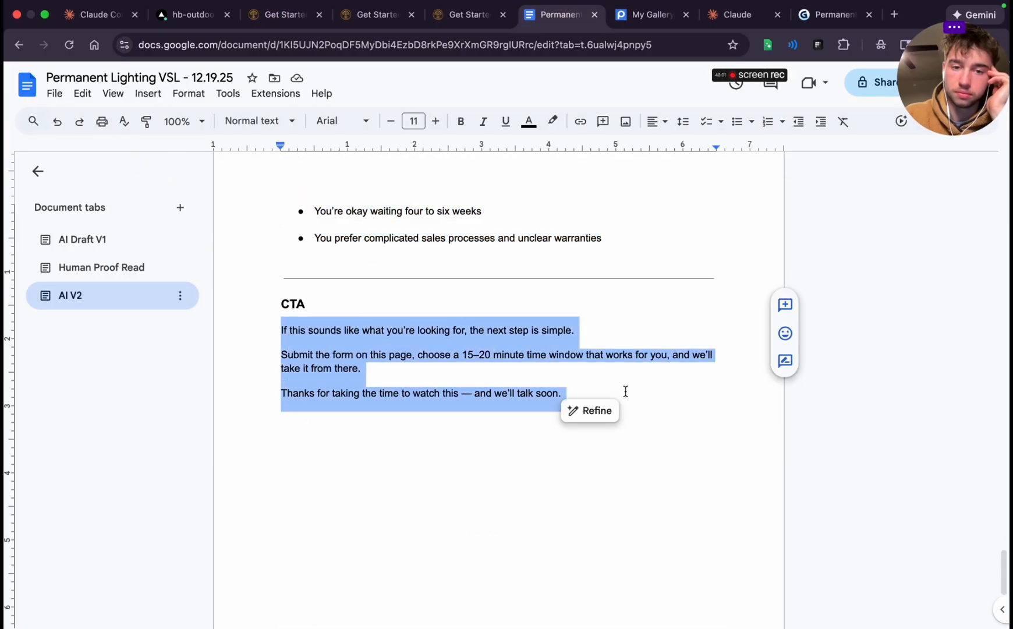
left_click(830, 7)
left_click(323, 265)
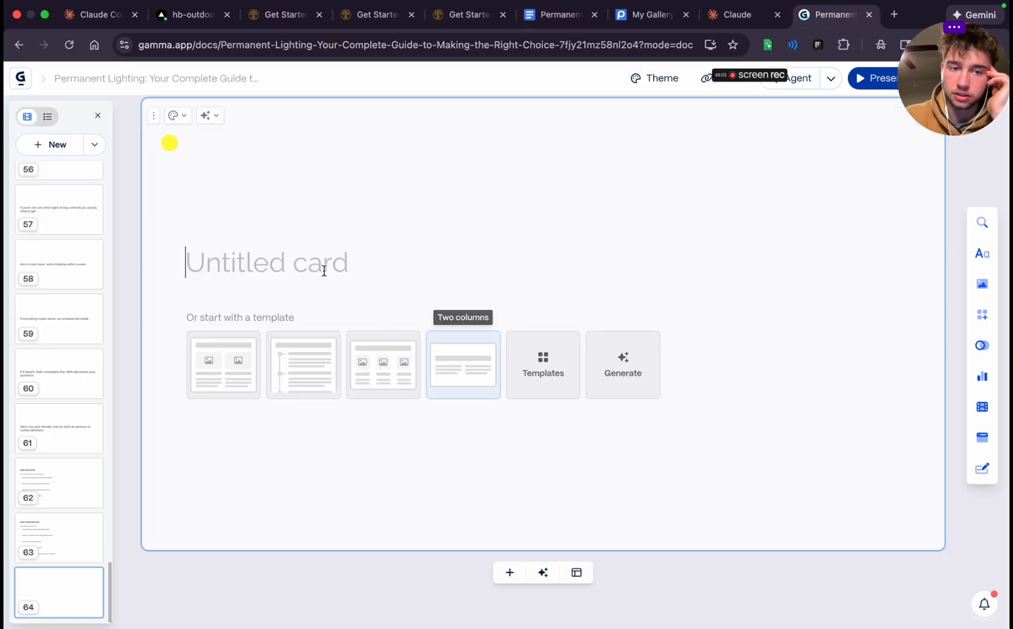
key("super+v")
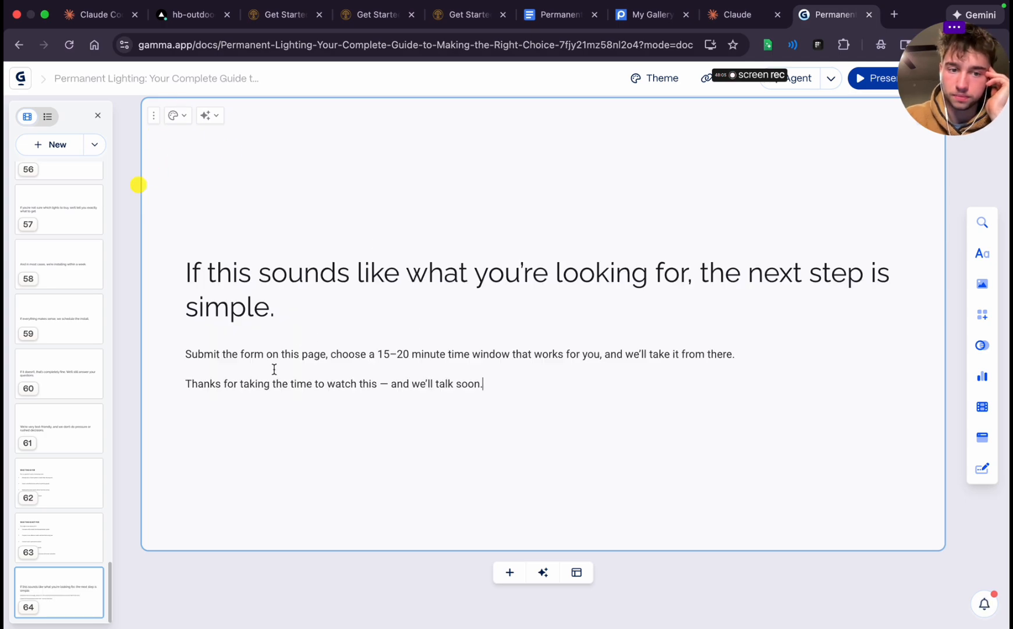
Move the last two paragraphs of the "If this sounds like what you're looking for" card onto a new card after it
left_click_drag(195, 359, 534, 407)
key("super+c")
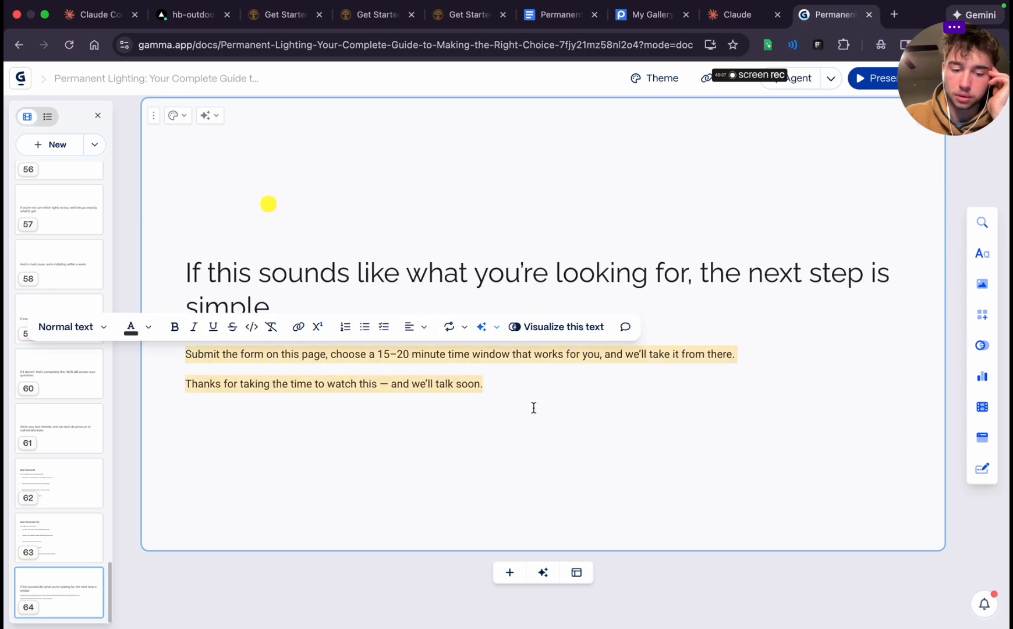
key("BackSpace")
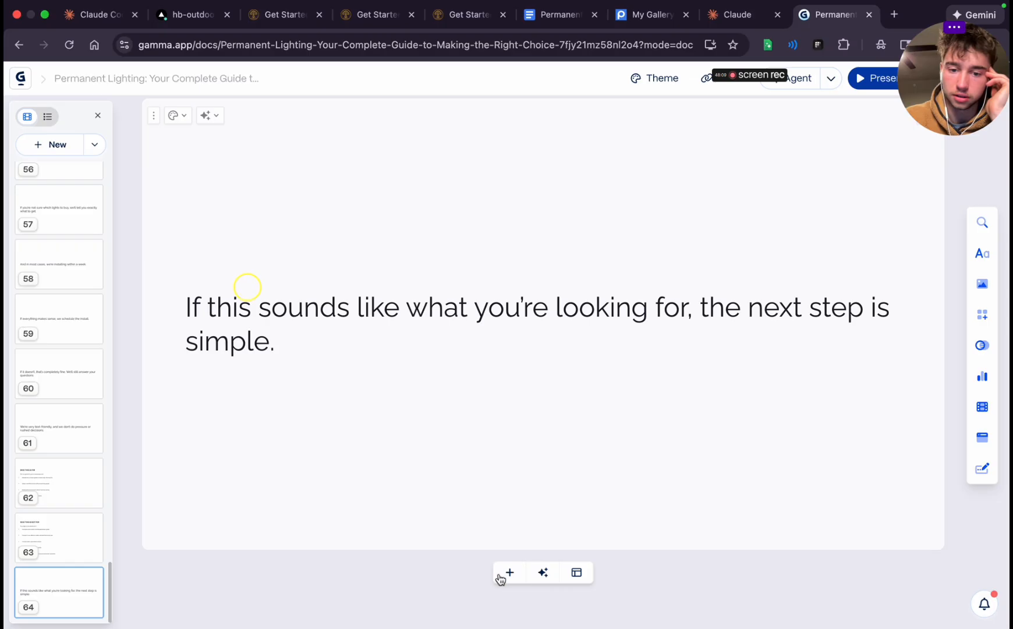
left_click(509, 572)
key("super+v")
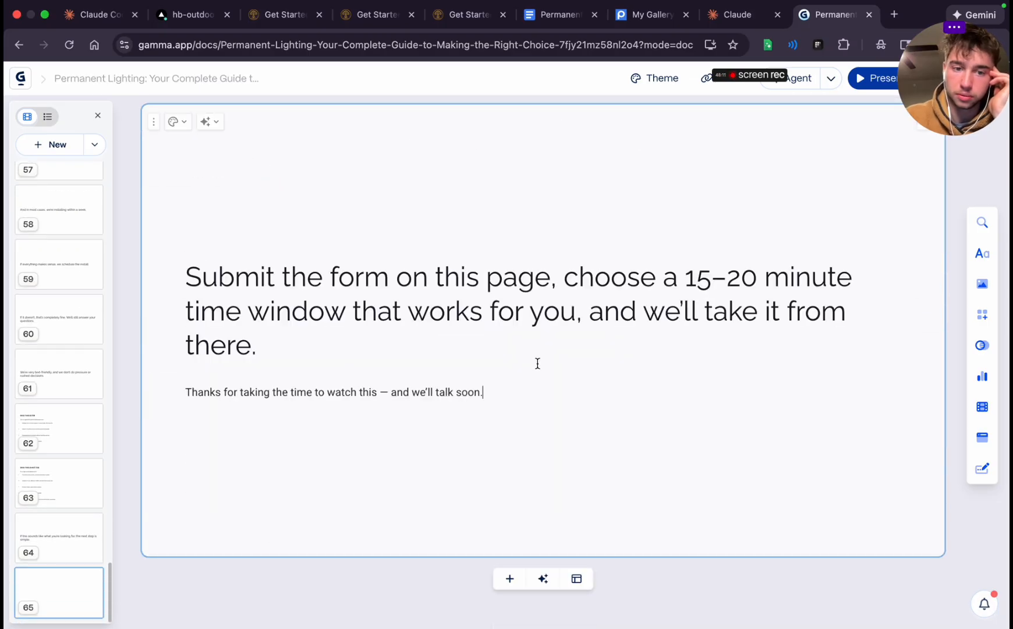
Move the line "Thanks for taking the time to watch this — and we'll talk soon." onto its own new final card
triple_click(236, 396)
key("super+c")
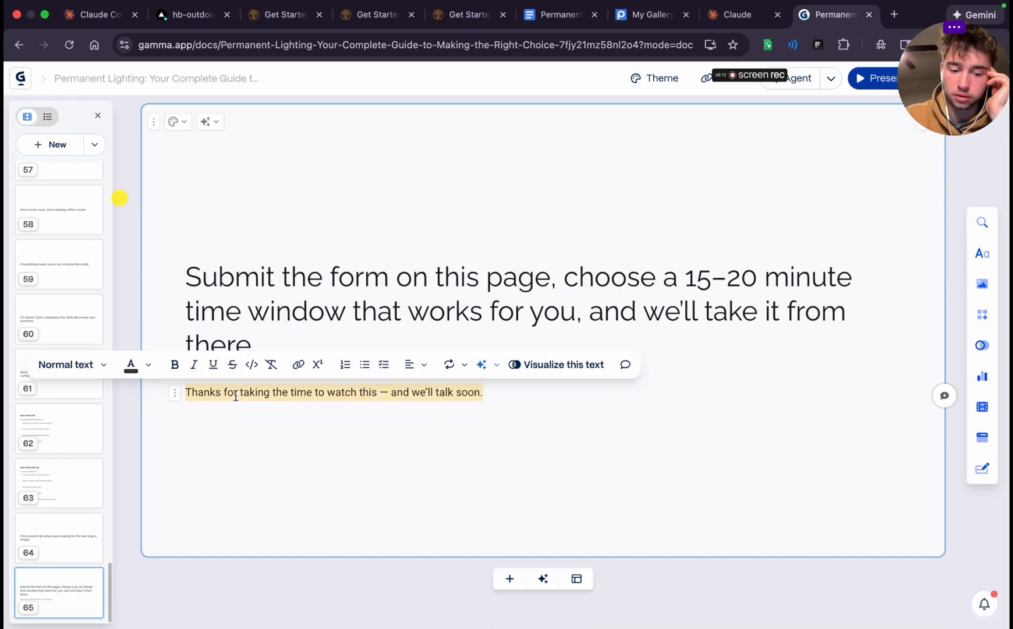
key("BackSpace")
key("BackSpace")
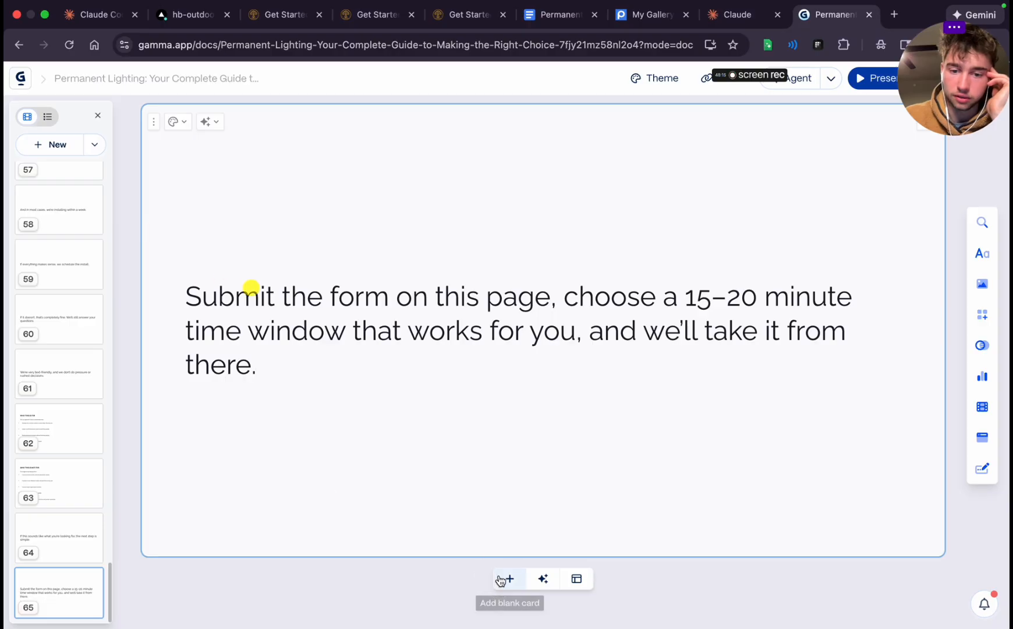
key("super+Return")
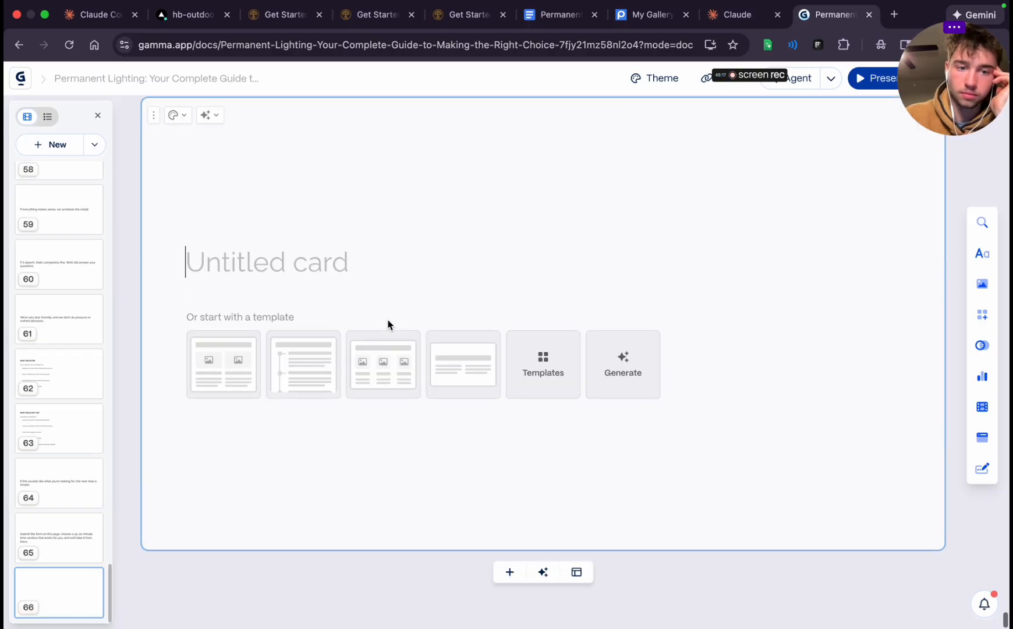
key("super+v")
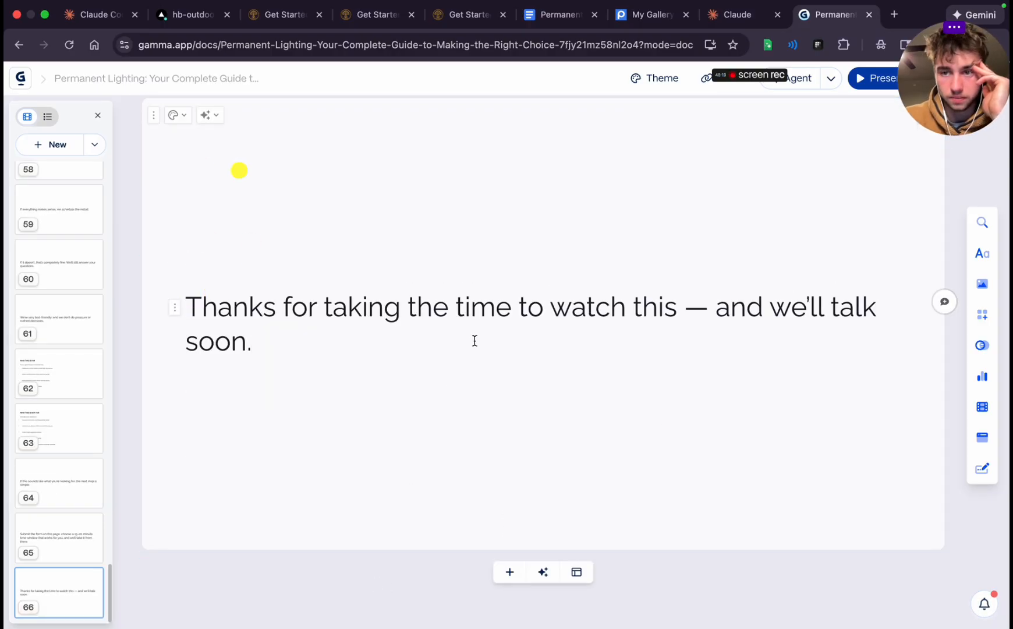
Delete the title "Permanent Lighting: Your Complete Guide to Making the Right Choice" and its empty heading line from the first card
scroll(473, 340, "up", 10)
scroll(475, 340, "up", 15)
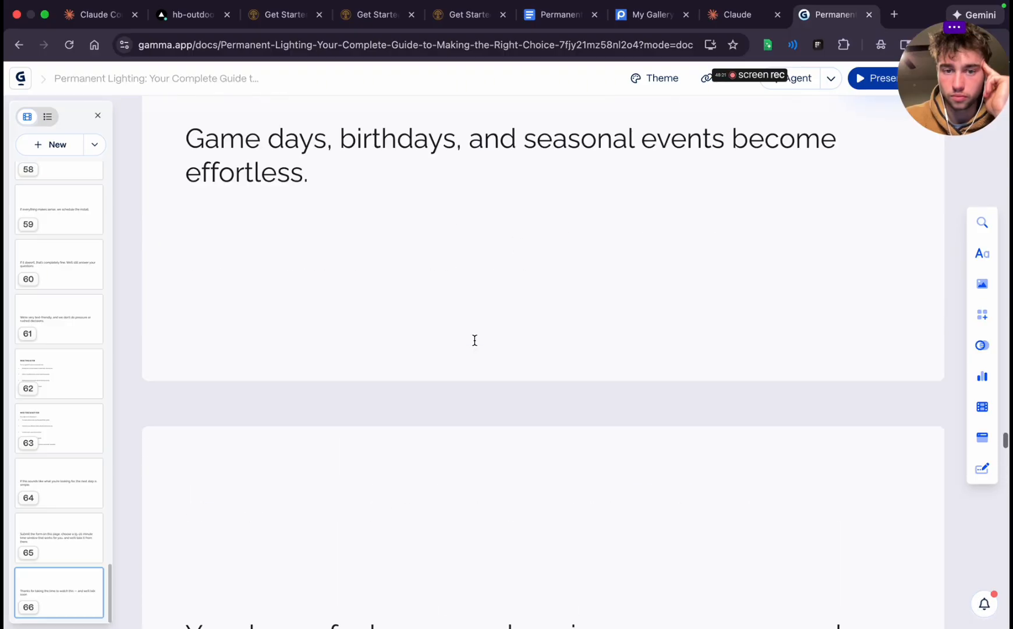
scroll(475, 346, "up", 20)
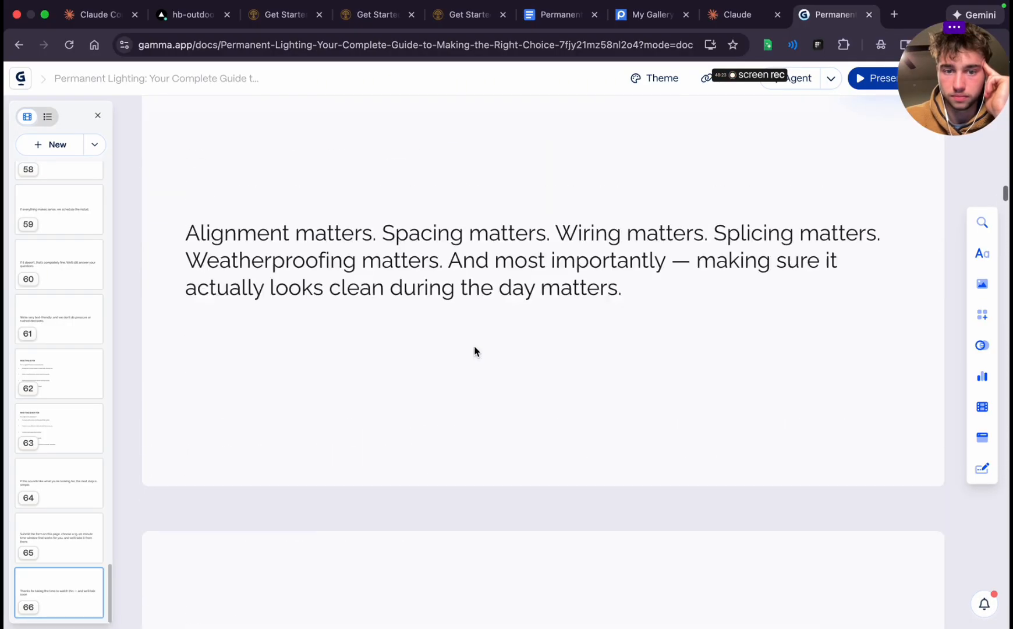
scroll(475, 347, "up", 10)
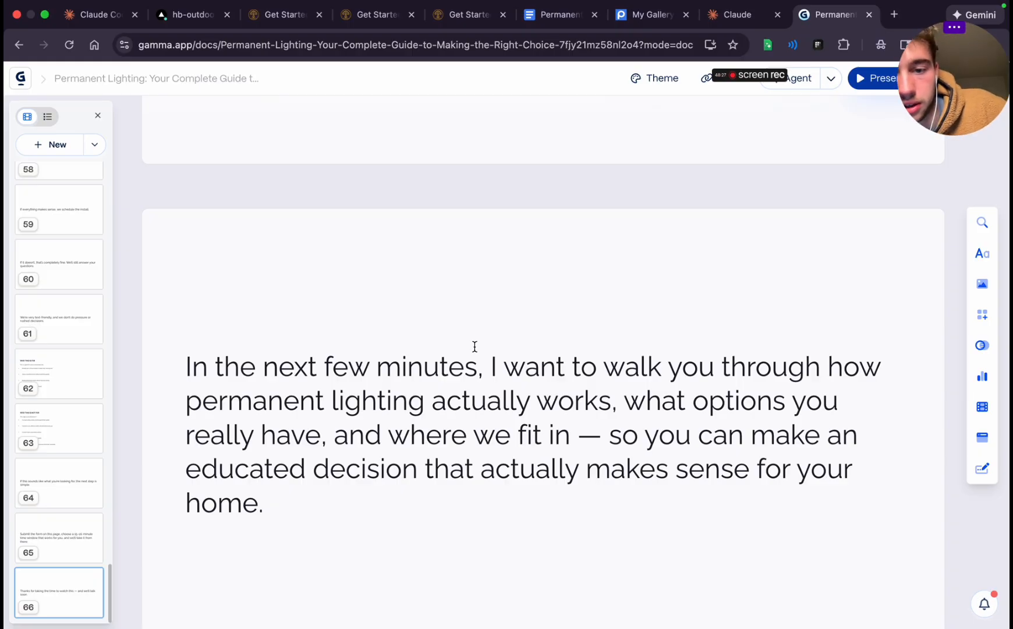
scroll(475, 346, "up", 10)
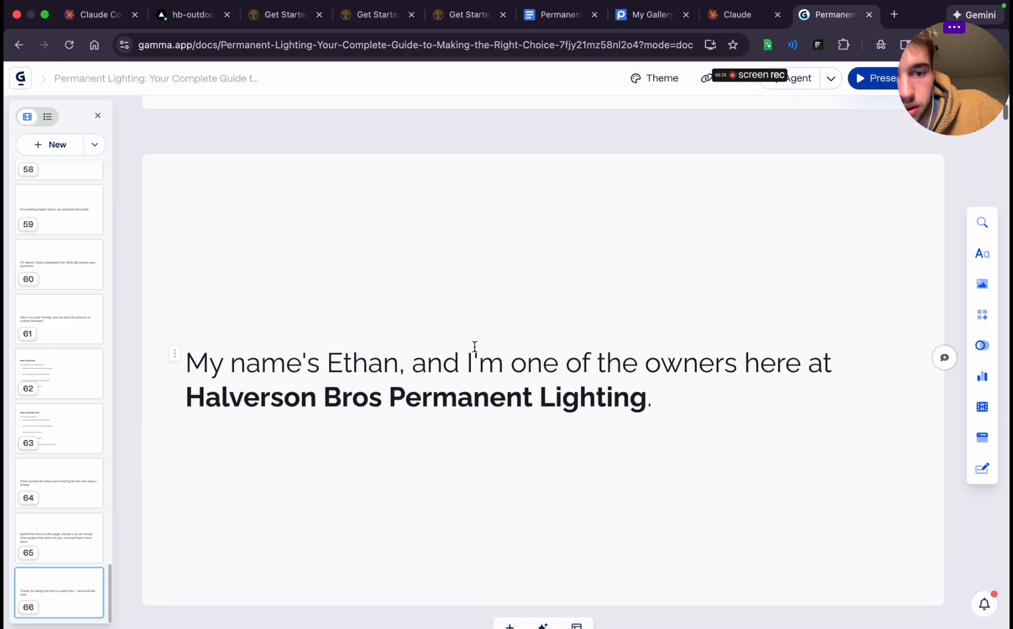
scroll(475, 347, "up", 2)
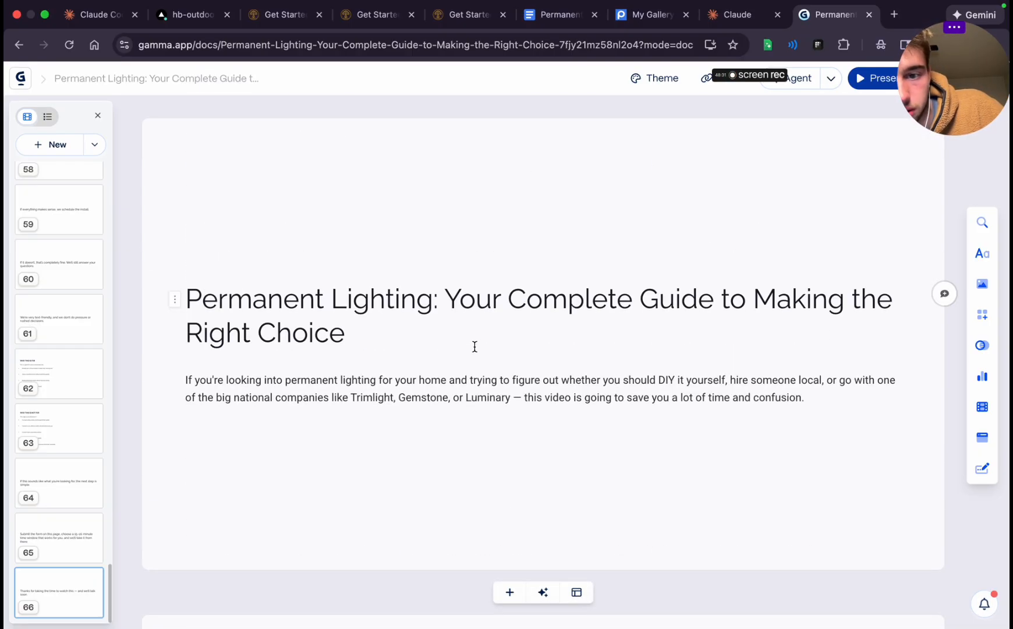
triple_click(378, 305)
key("BackSpace")
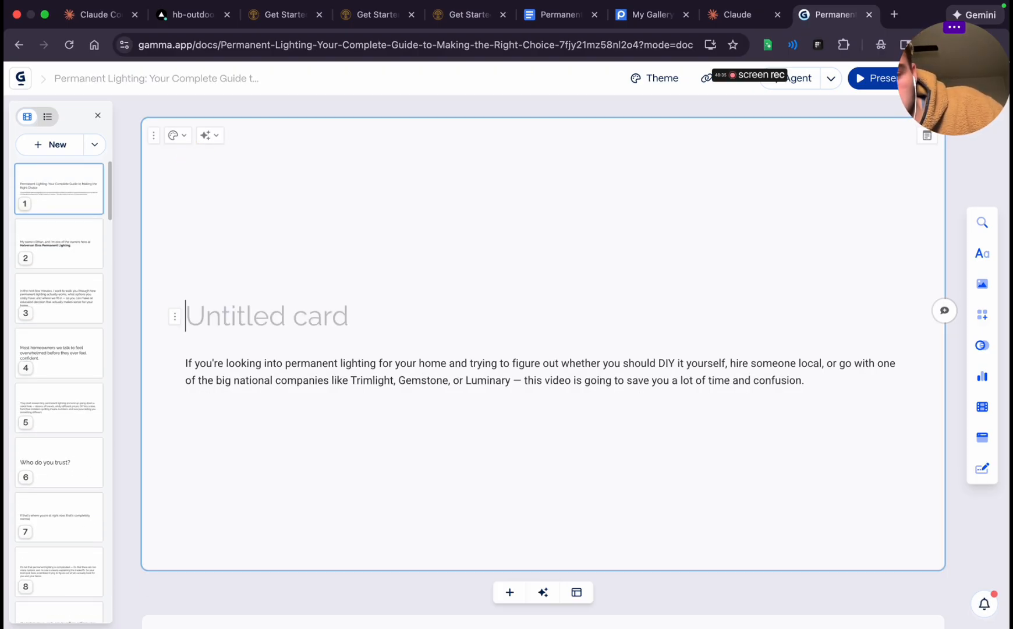
left_click(184, 362)
key("BackSpace")
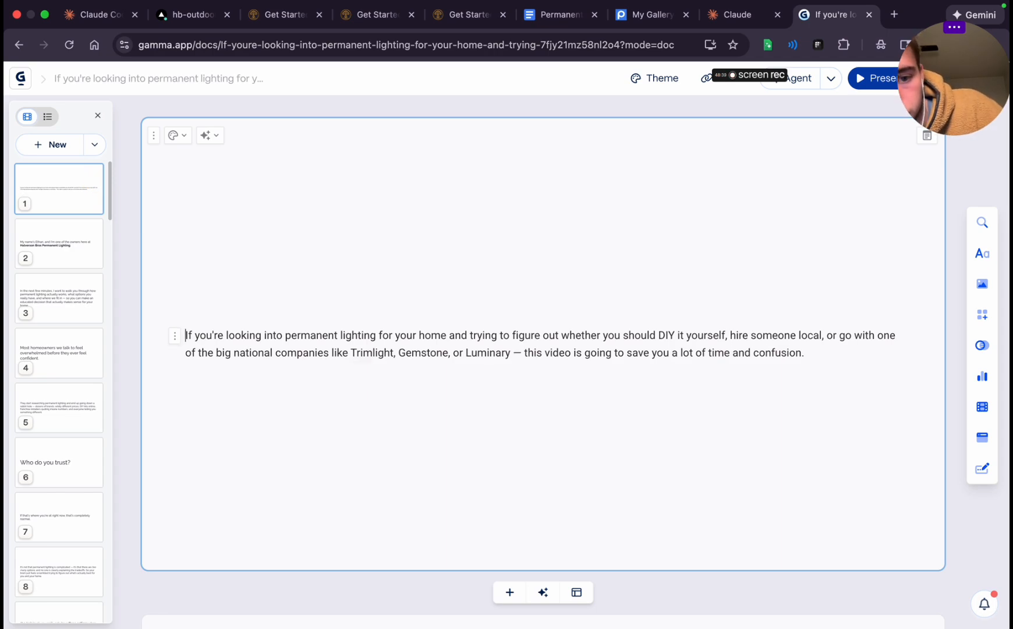
Try the Title text style on the first card's opening paragraph
left_click(175, 336)
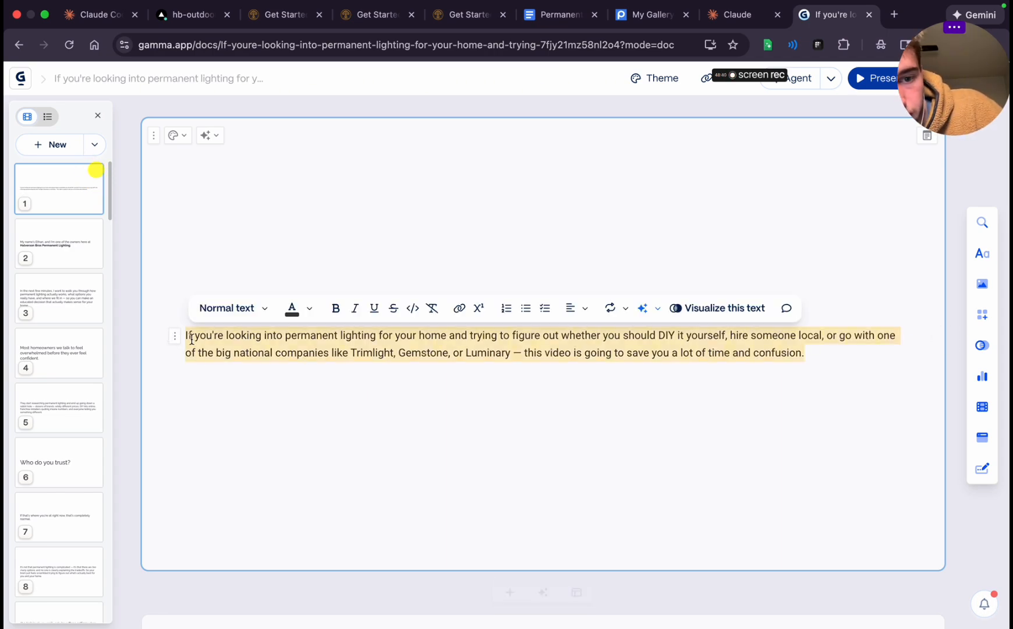
left_click(216, 312)
left_click(270, 573)
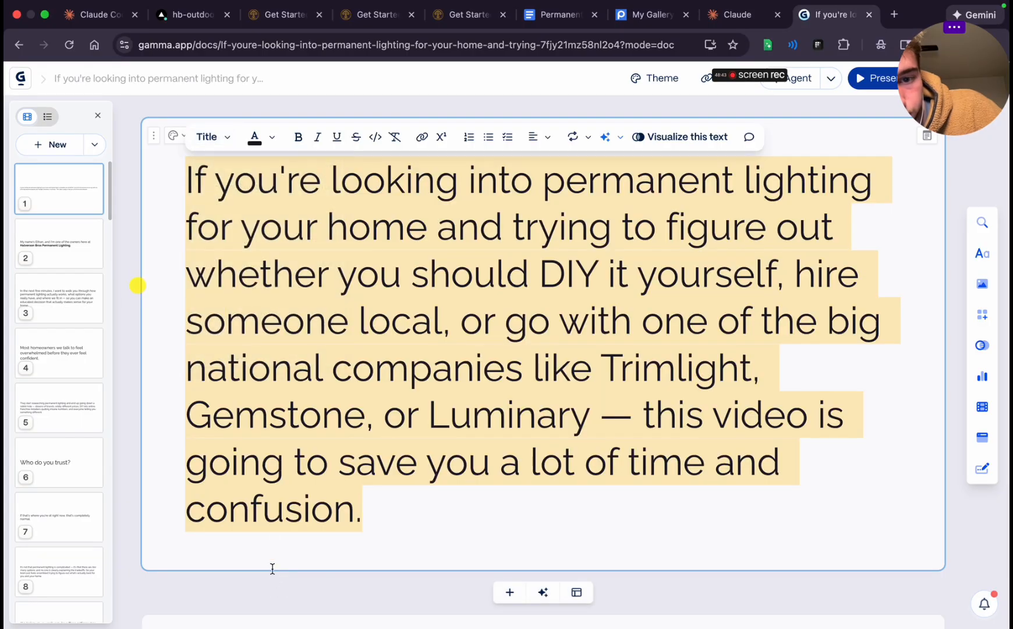
scroll(218, 154, "down", 5)
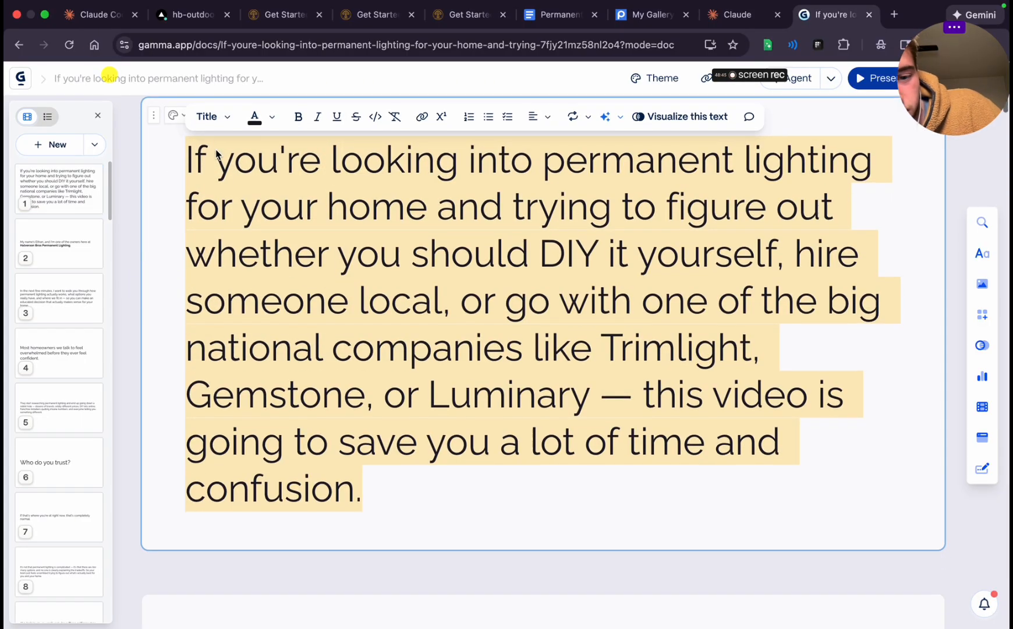
Set the first card's opening paragraph to the Heading 1 text style
double_click(234, 583)
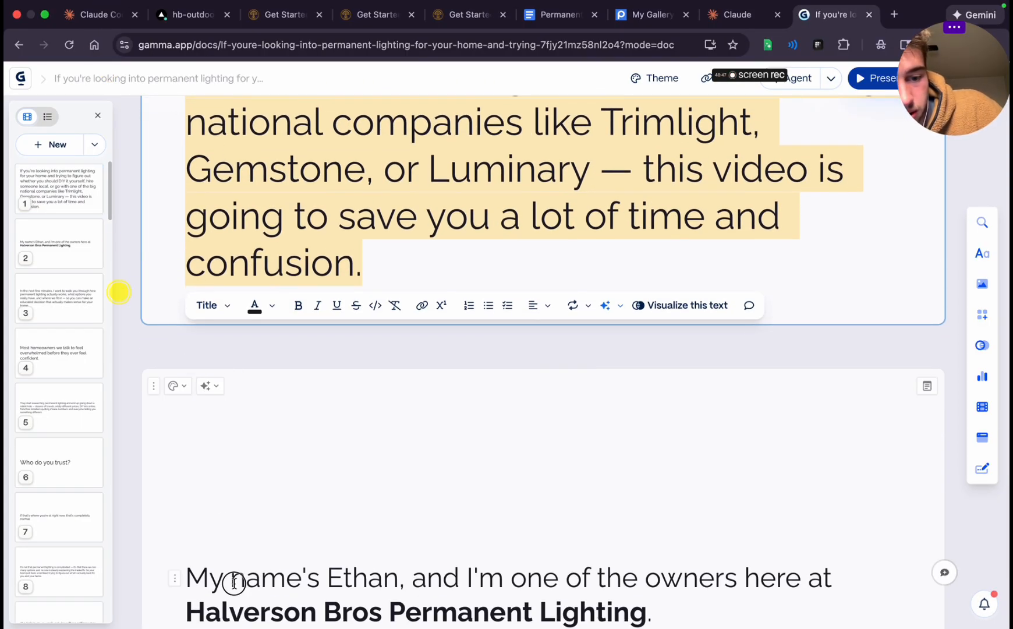
triple_click(241, 157)
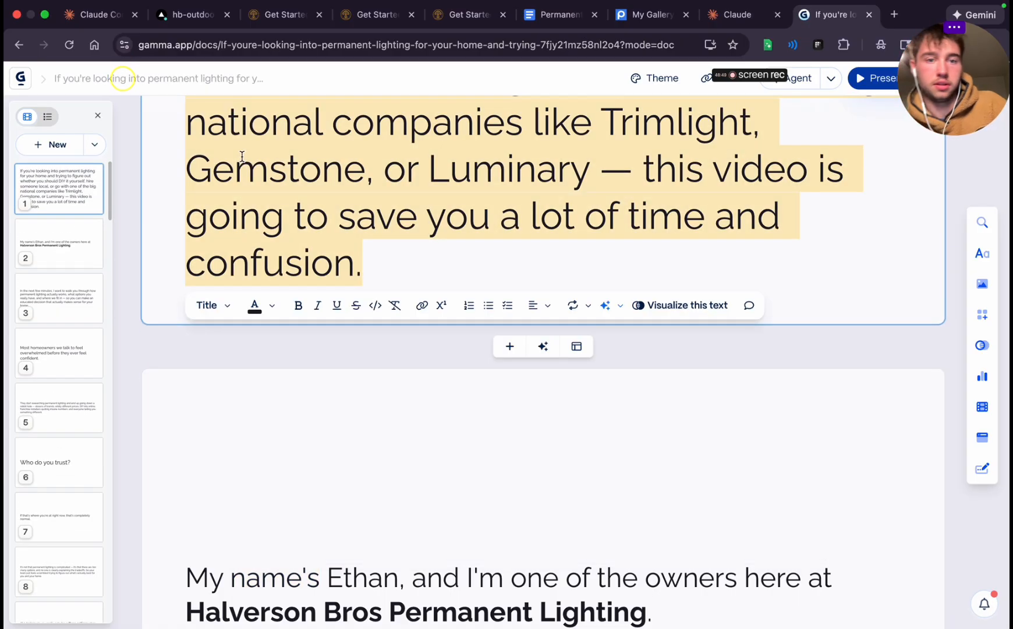
left_click(211, 307)
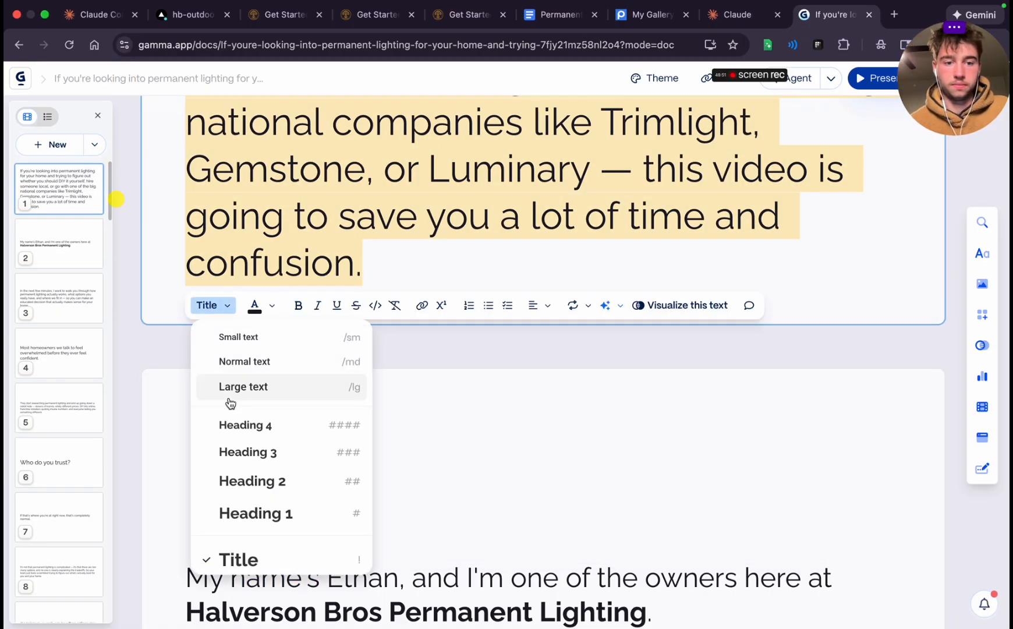
left_click(251, 513)
left_click(321, 442)
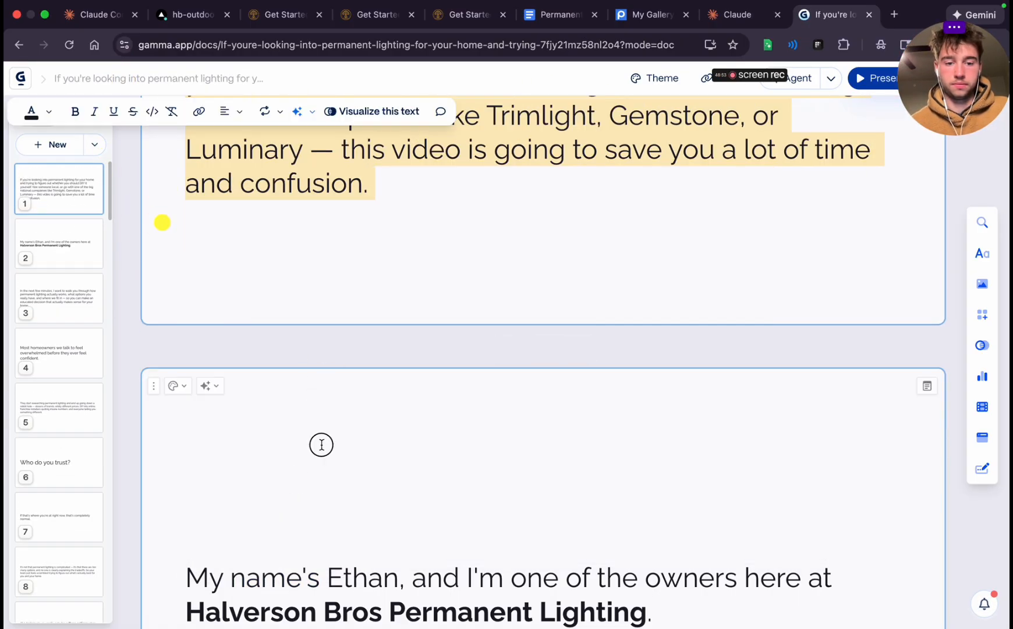
Center-align the opening paragraph on the first card
scroll(321, 444, "up", 5)
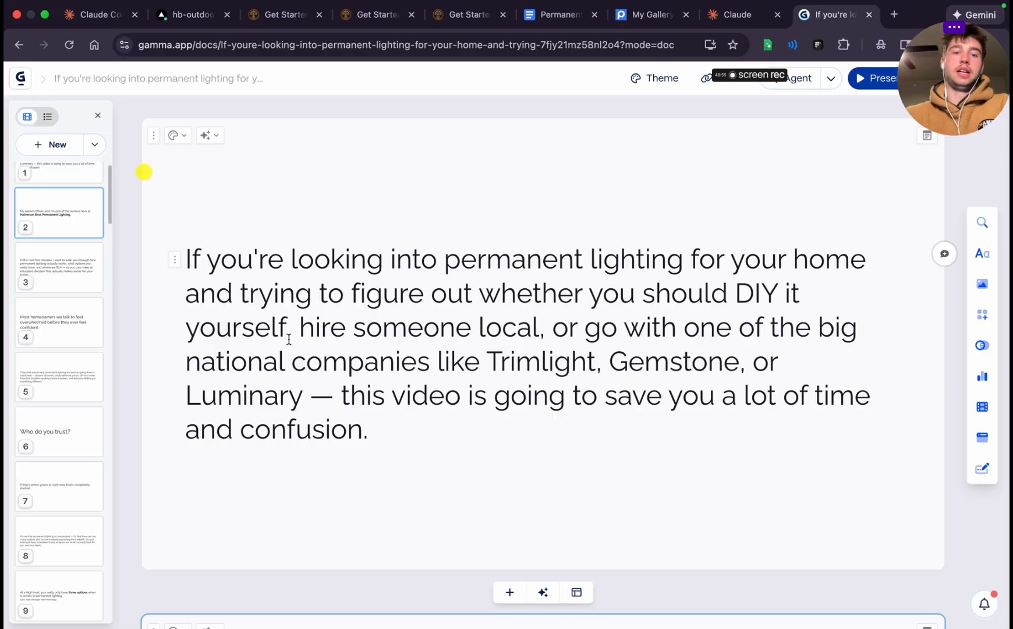
triple_click(360, 392)
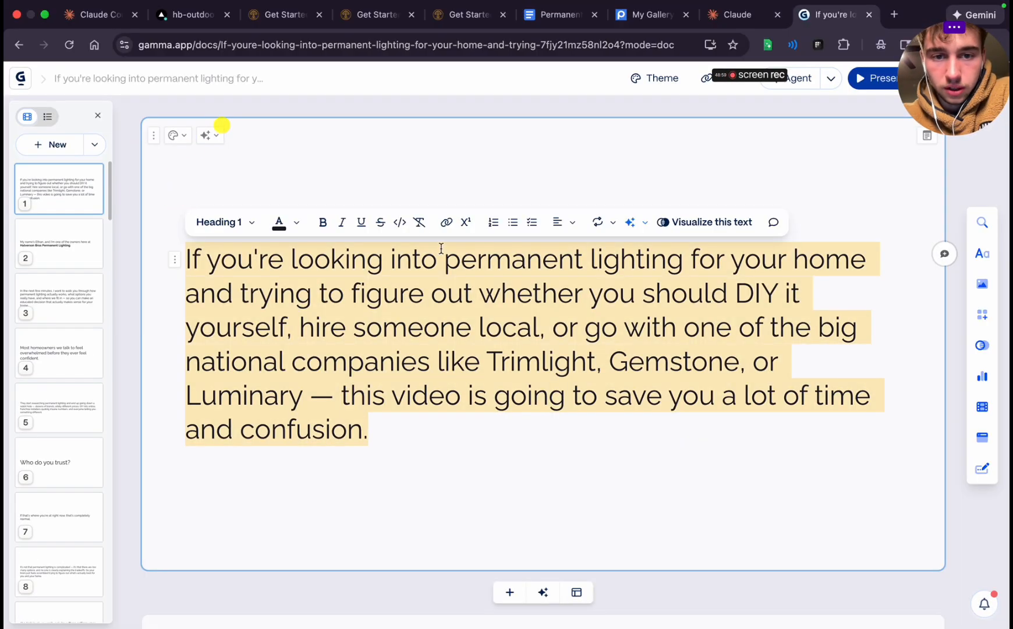
left_click(558, 223)
left_click(585, 254)
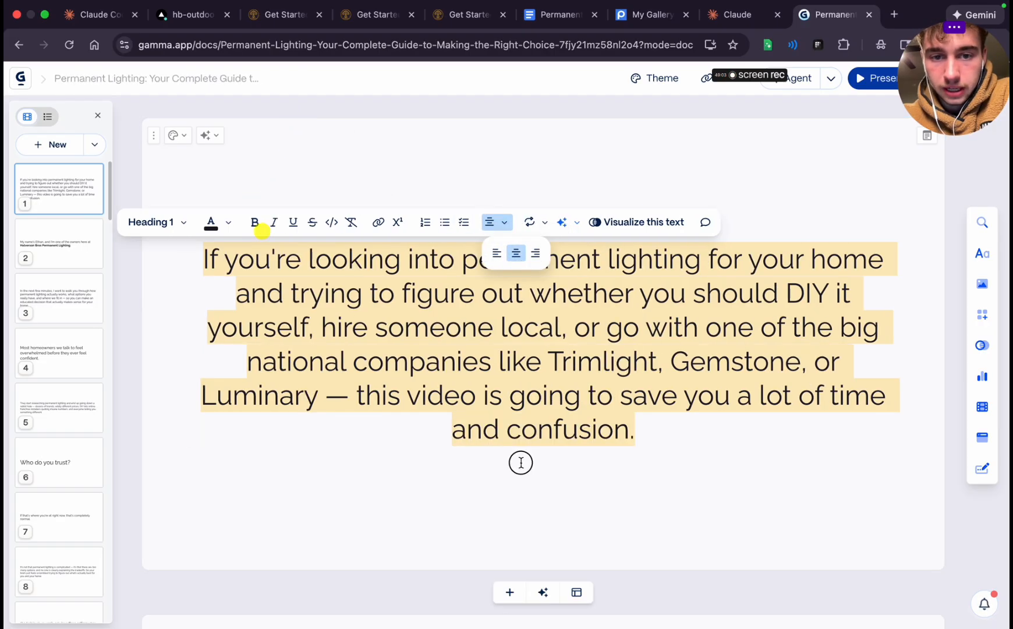
left_click(522, 463)
Move the phrase "— this video is going to save you a lot of time and confusion." from the first card onto a new second card
scroll(512, 361, "down", 1)
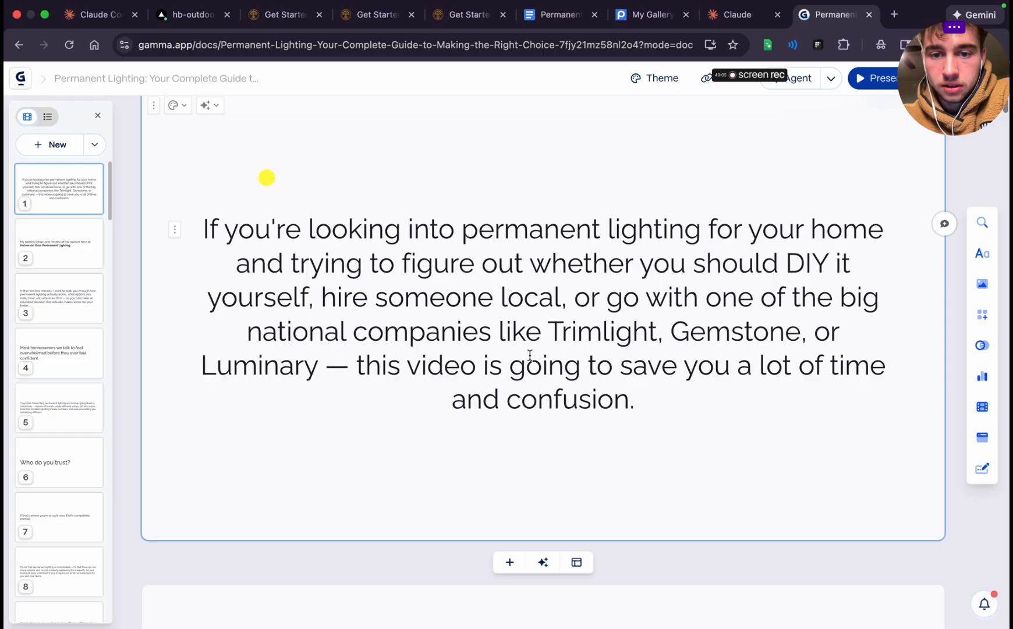
scroll(530, 355, "down", 3)
scroll(530, 356, "up", 3)
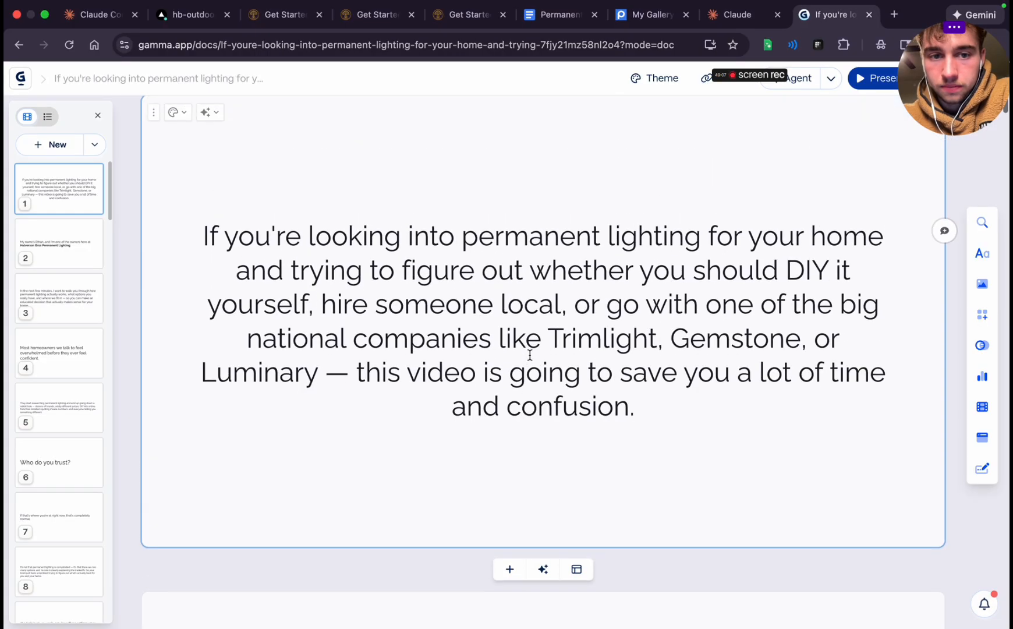
left_click_drag(206, 236, 478, 336)
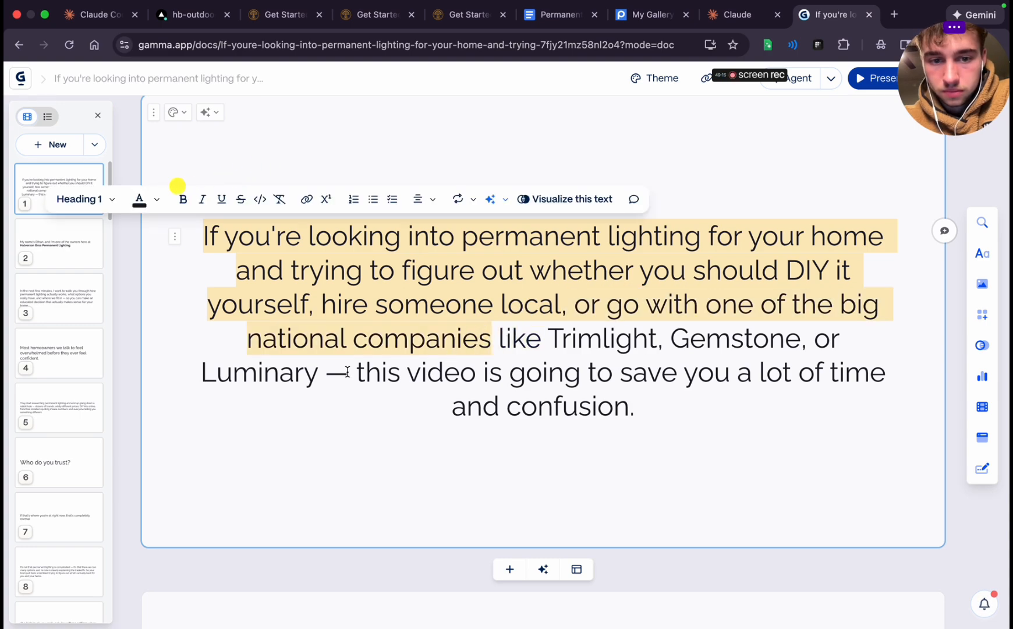
left_click_drag(329, 371, 673, 407)
key("cmd+c")
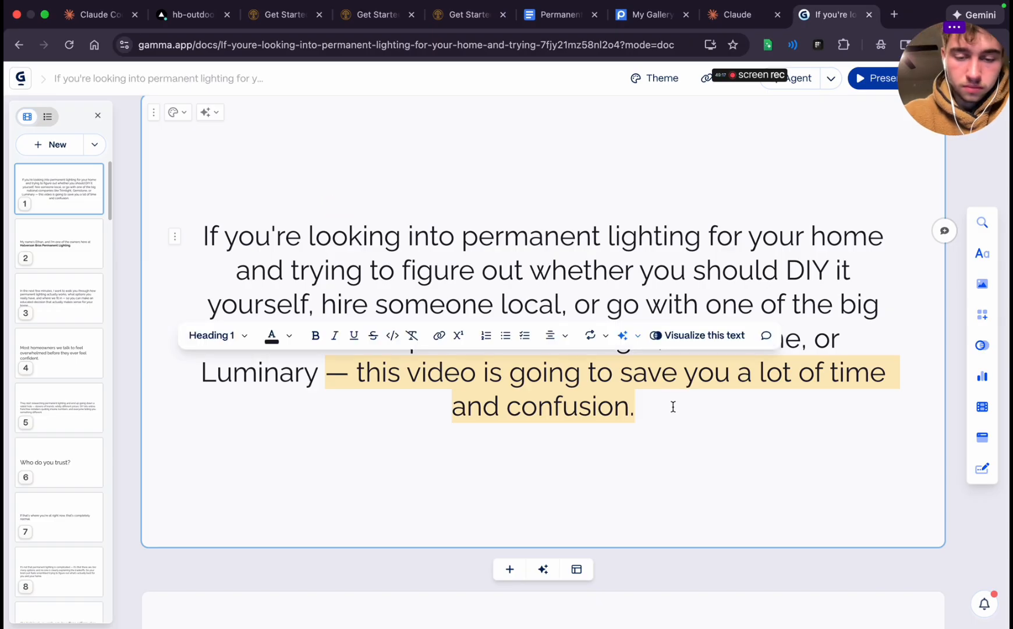
key("BackSpace")
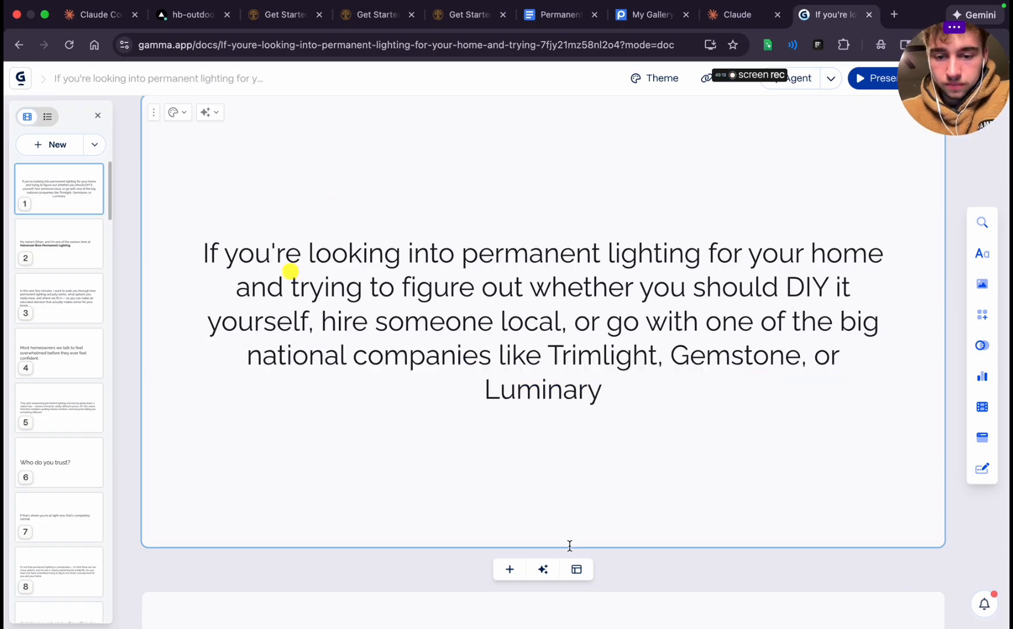
left_click(508, 570)
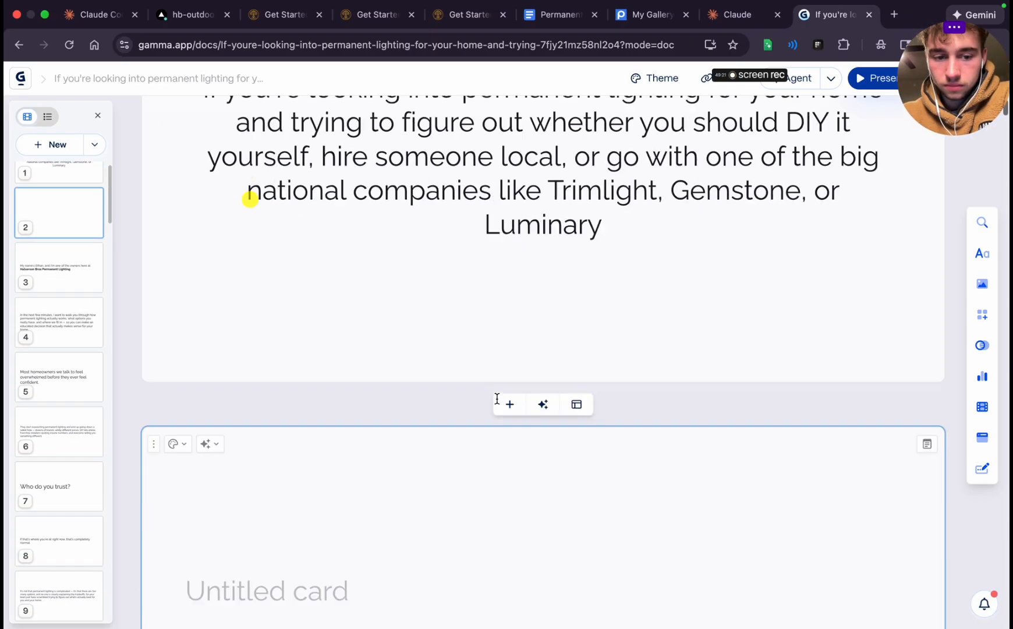
key("cmd+v")
Remove the leading dash from the second card's sentence and capitalize its first word to "This"
scroll(312, 564, "down", 3)
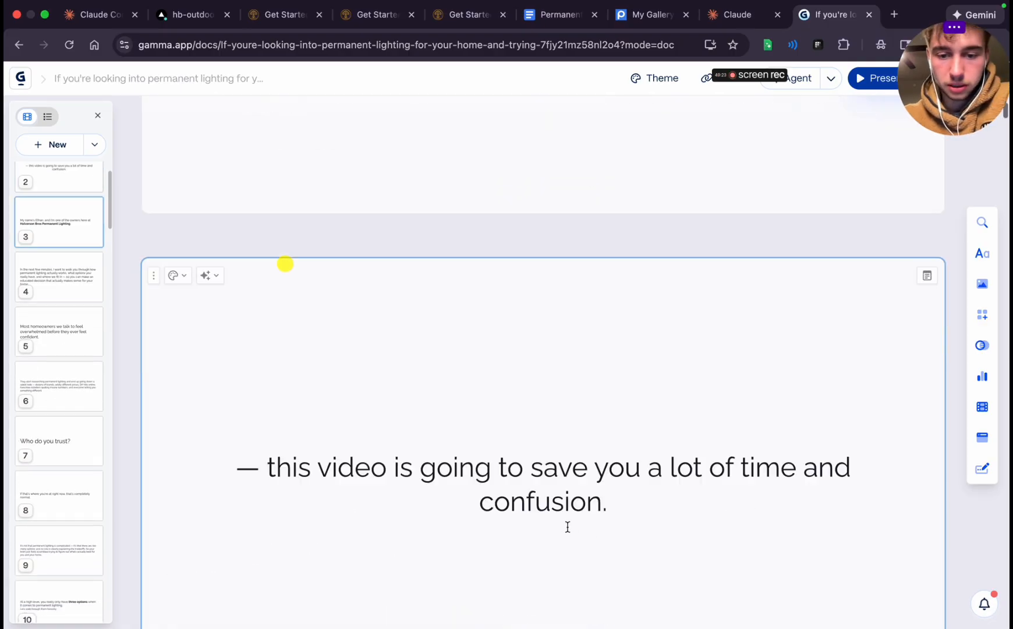
key("BackSpace")
key("BackSpace")
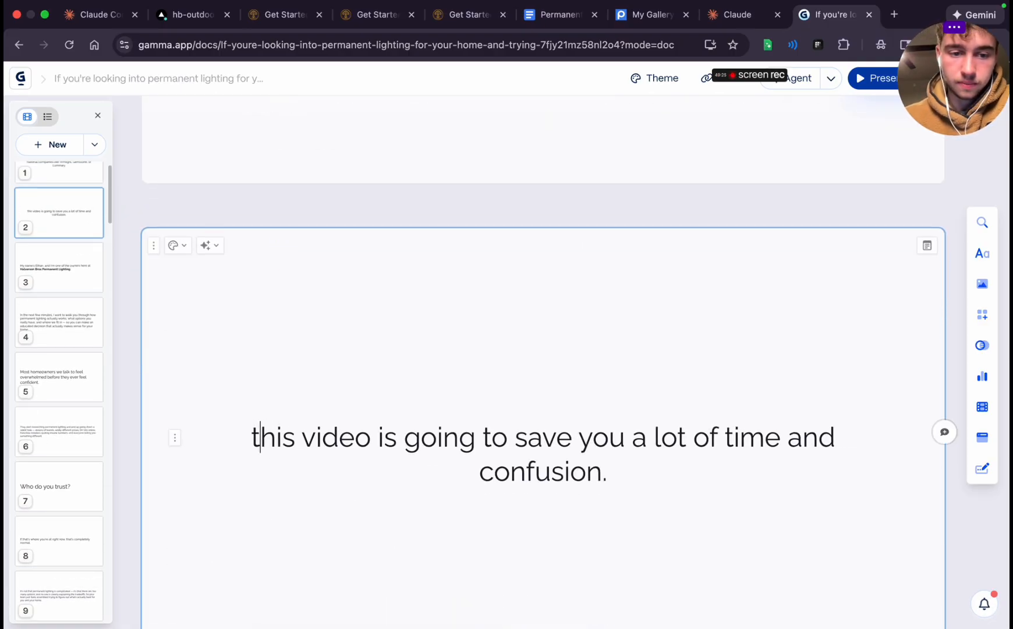
key("BackSpace")
type("T")
Delete the words "yourself" and "national" from the first card's opening paragraph
scroll(426, 440, "up", 5)
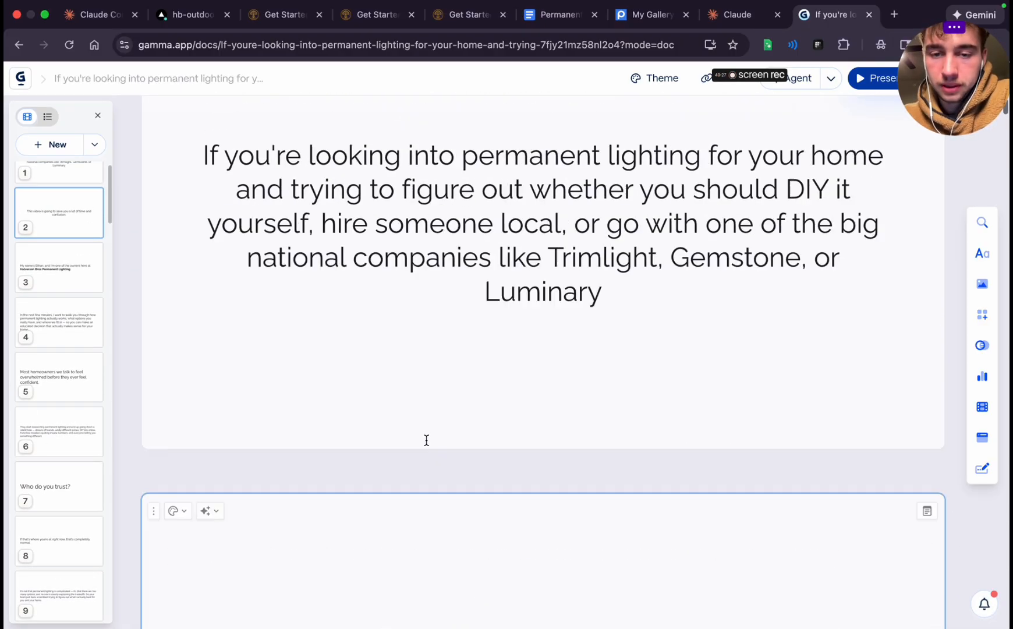
scroll(426, 440, "up", 3)
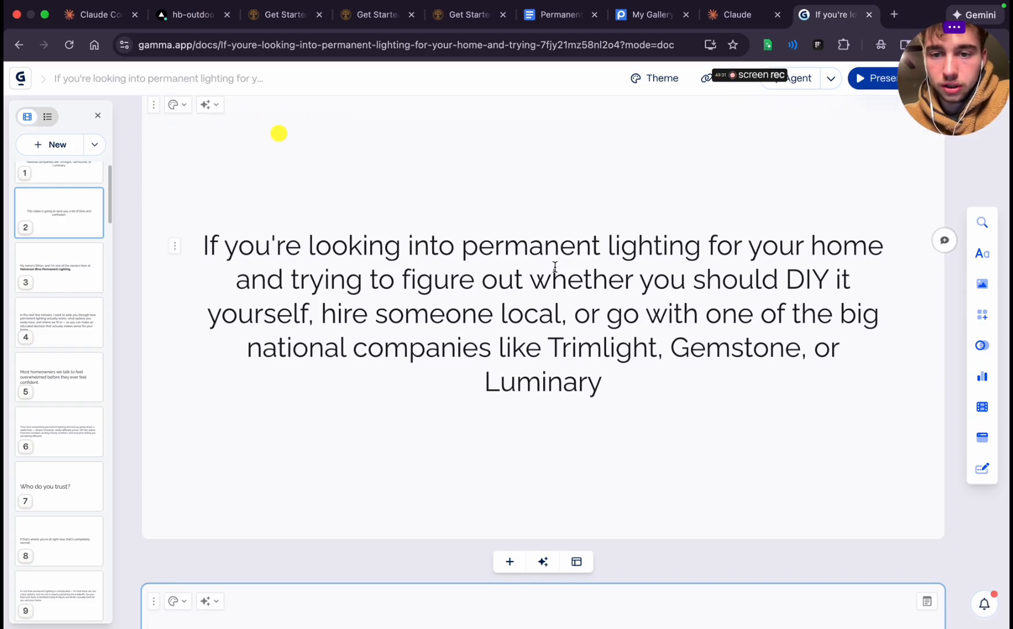
left_click_drag(792, 275, 259, 322)
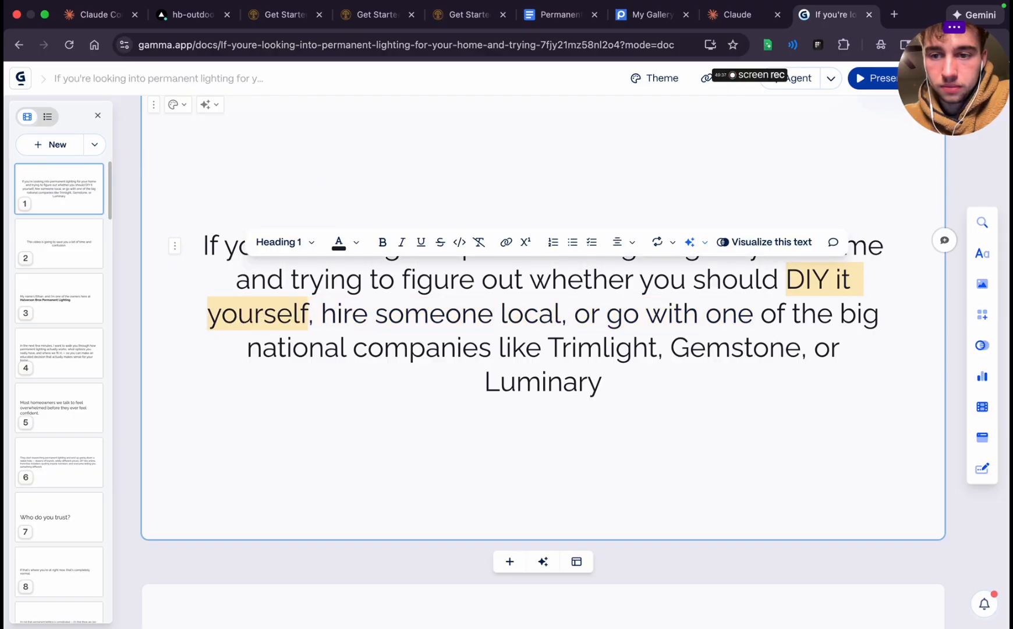
double_click(265, 319)
key("BackSpace")
key("BackSpace")
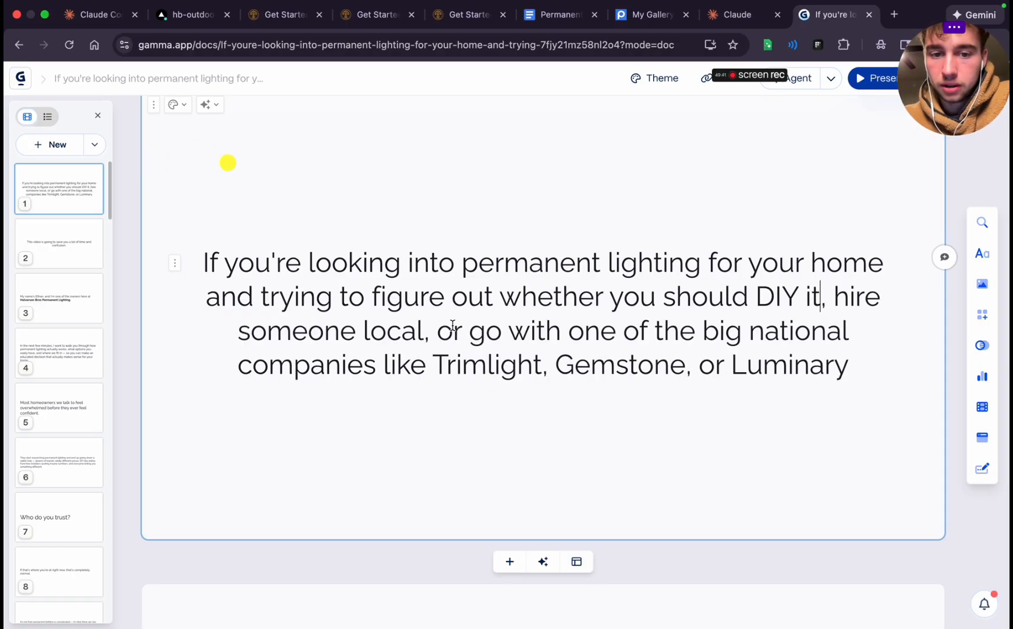
double_click(762, 336)
key("BackSpace")
key("BackSpace")
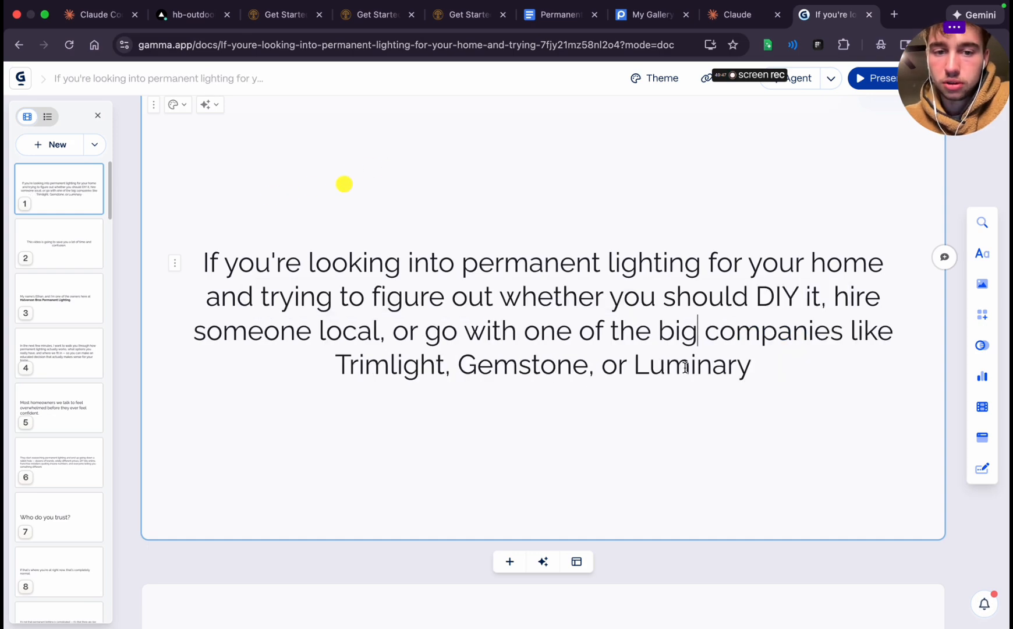
Cut the dash and the phrase "so you can make an educated decision that actually makes sense for your home." from the fourth card
scroll(635, 319, "down", 10)
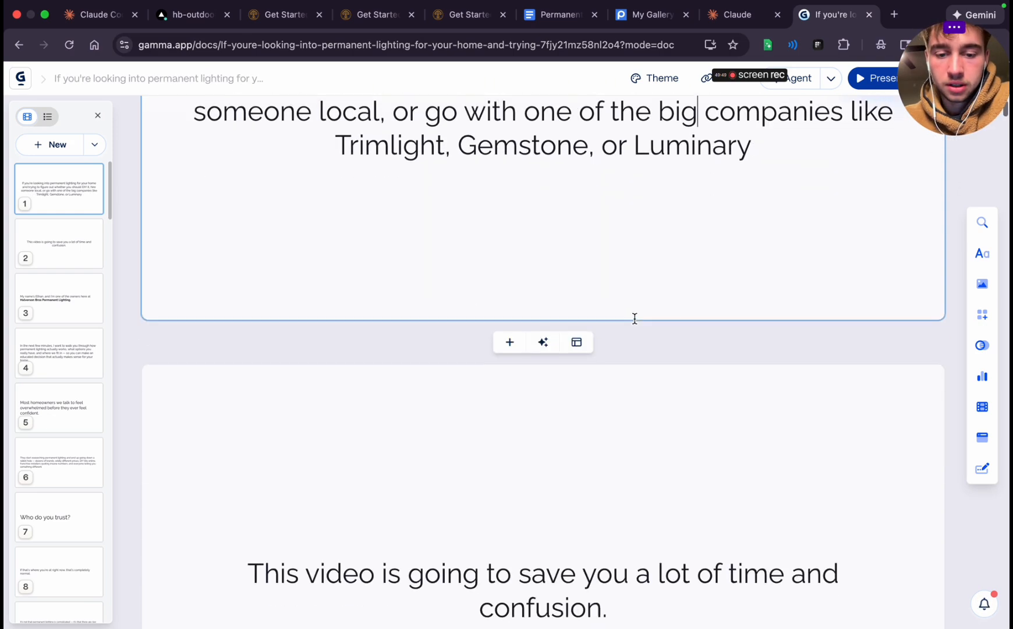
scroll(527, 368, "down", 12)
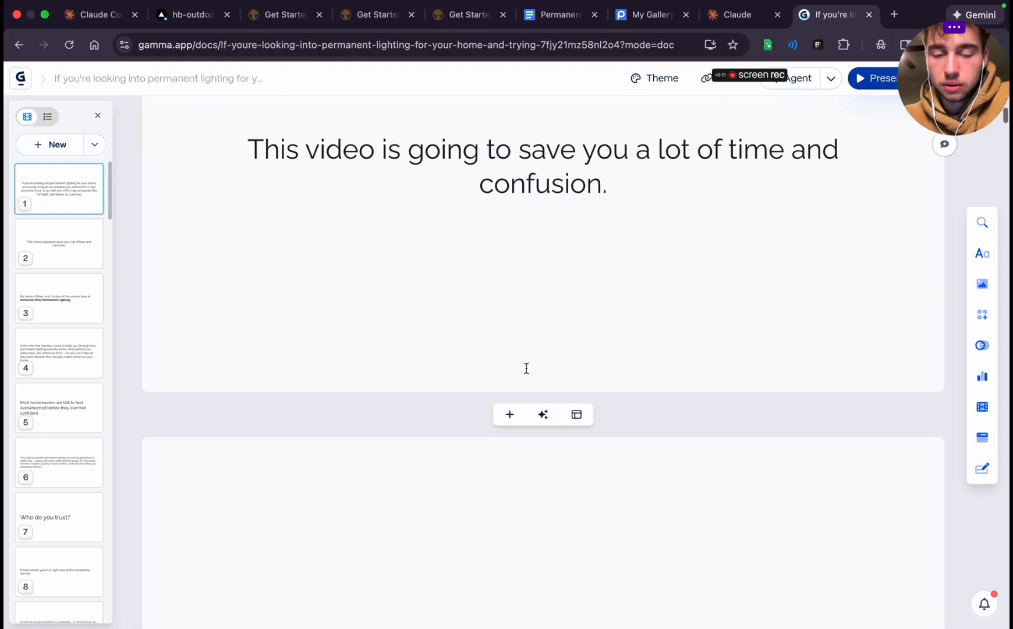
scroll(526, 368, "down", 1)
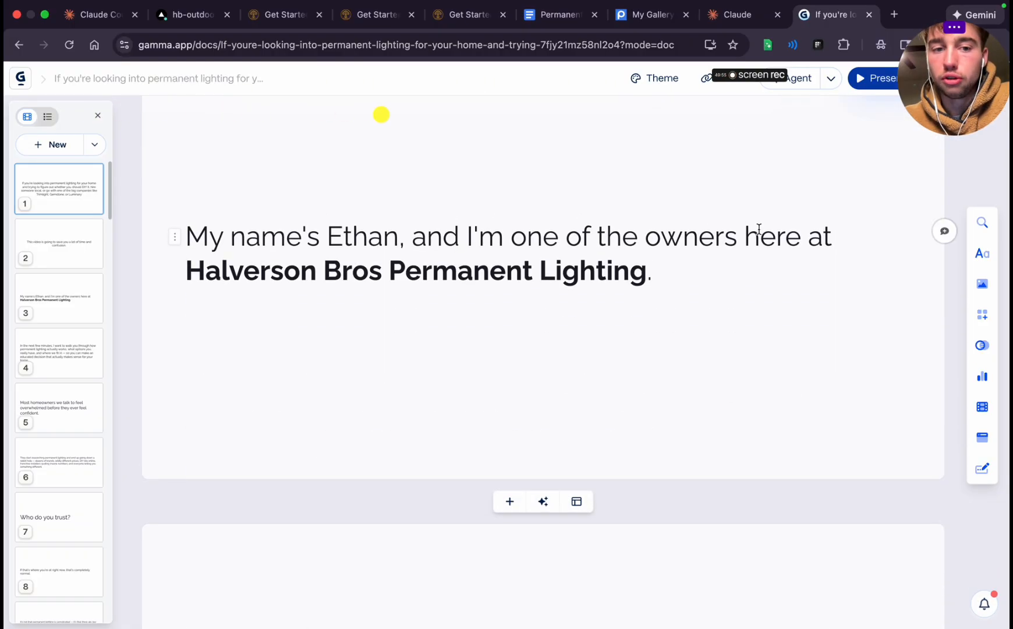
scroll(606, 262, "down", 11)
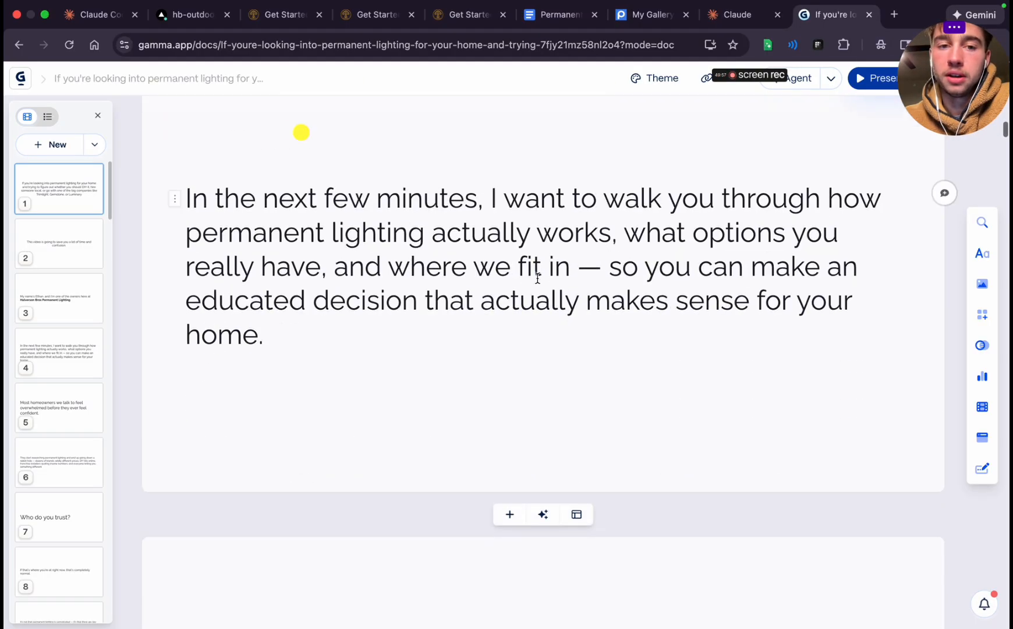
scroll(315, 234, "up", 2)
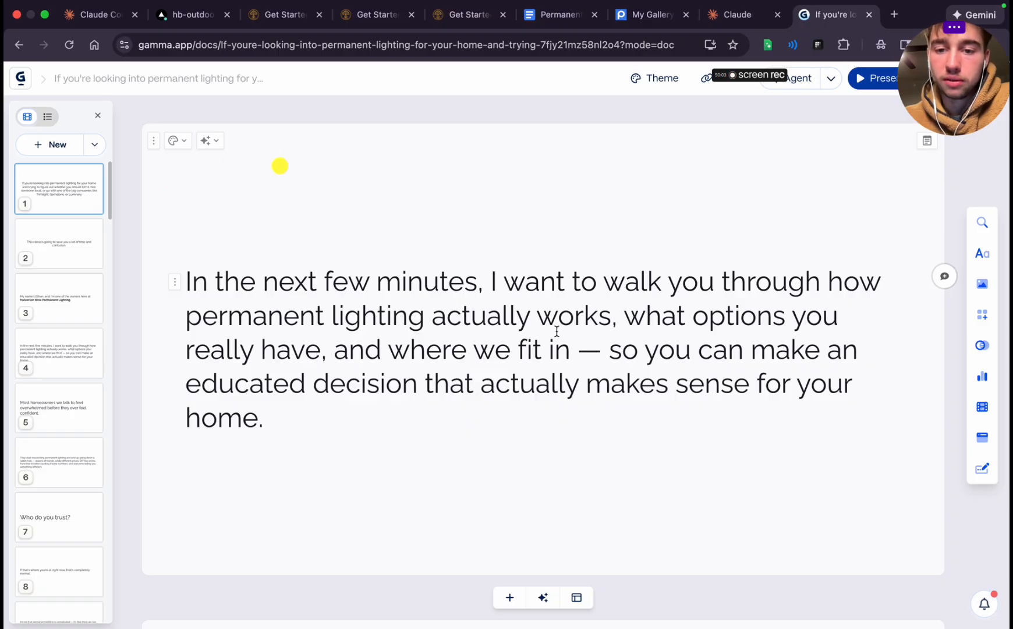
triple_click(624, 350)
left_click_drag(603, 350, 618, 405)
key("super+c")
key("BackSpace")
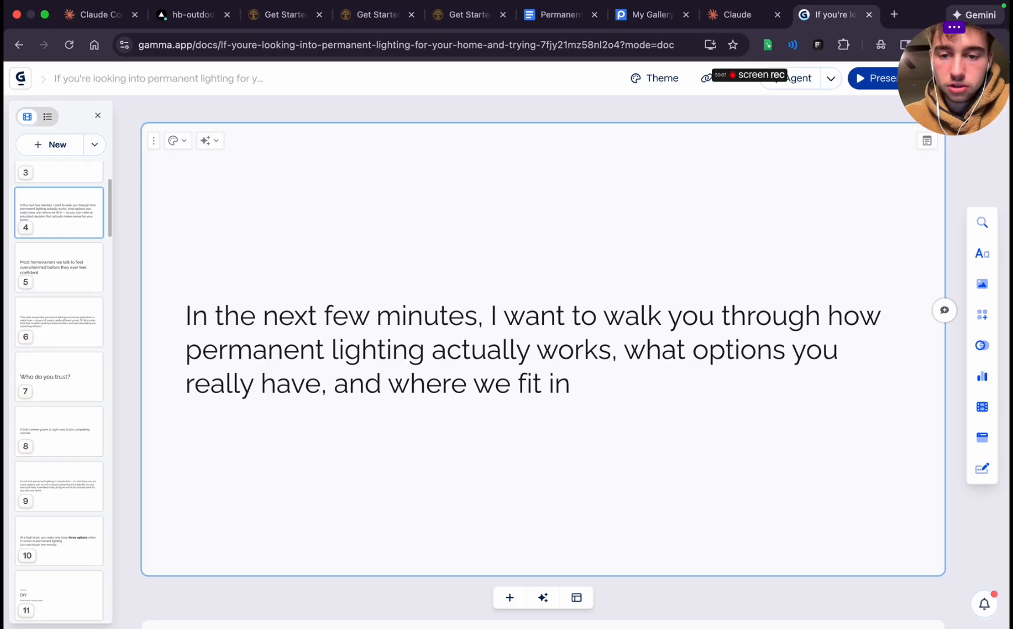
Center-align the "In the next few minutes" paragraph on the fourth card
triple_click(472, 329)
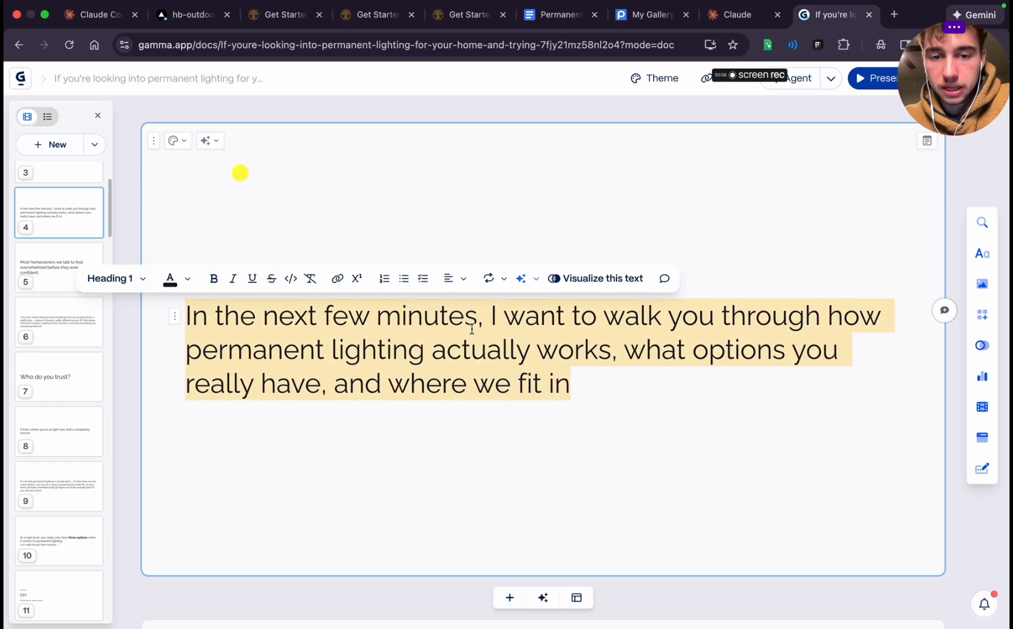
left_click(448, 278)
left_click(473, 307)
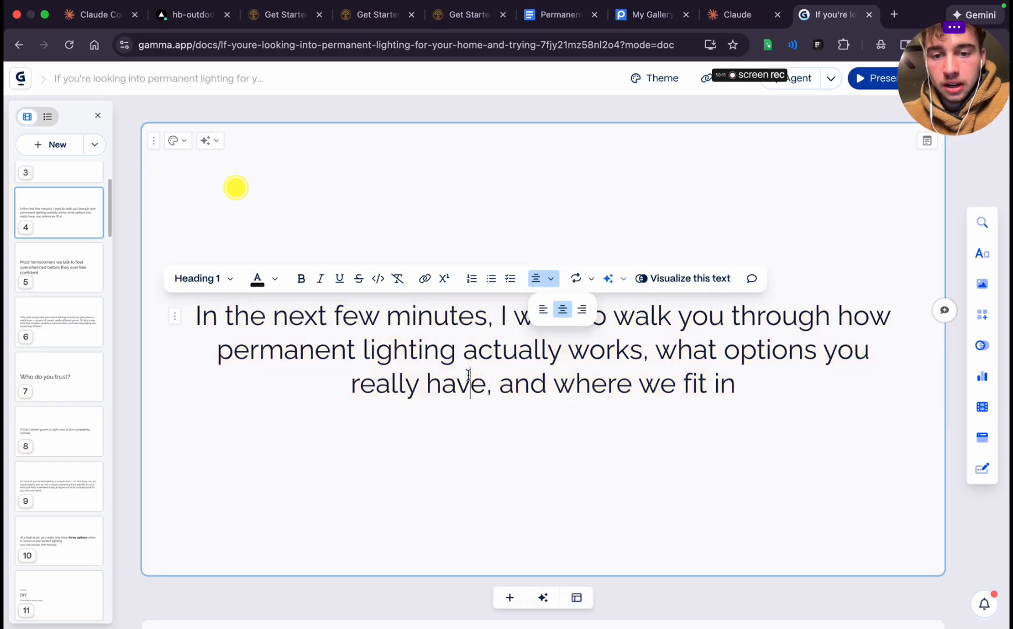
left_click(469, 382)
Center-align the owner's introduction text on the third card
scroll(487, 447, "up", 5)
triple_click(487, 446)
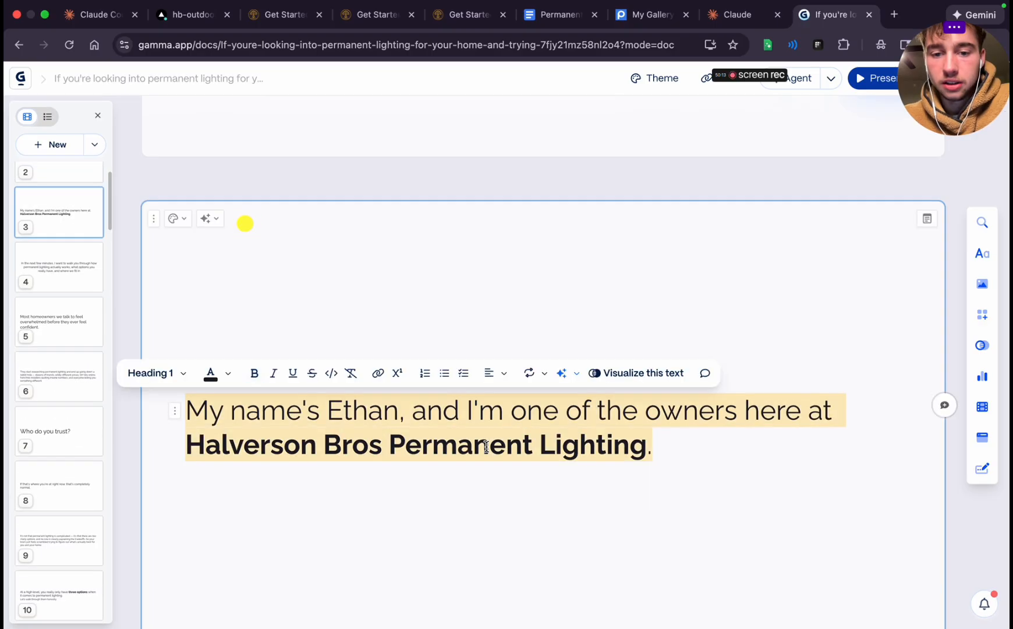
left_click(489, 372)
left_click(513, 402)
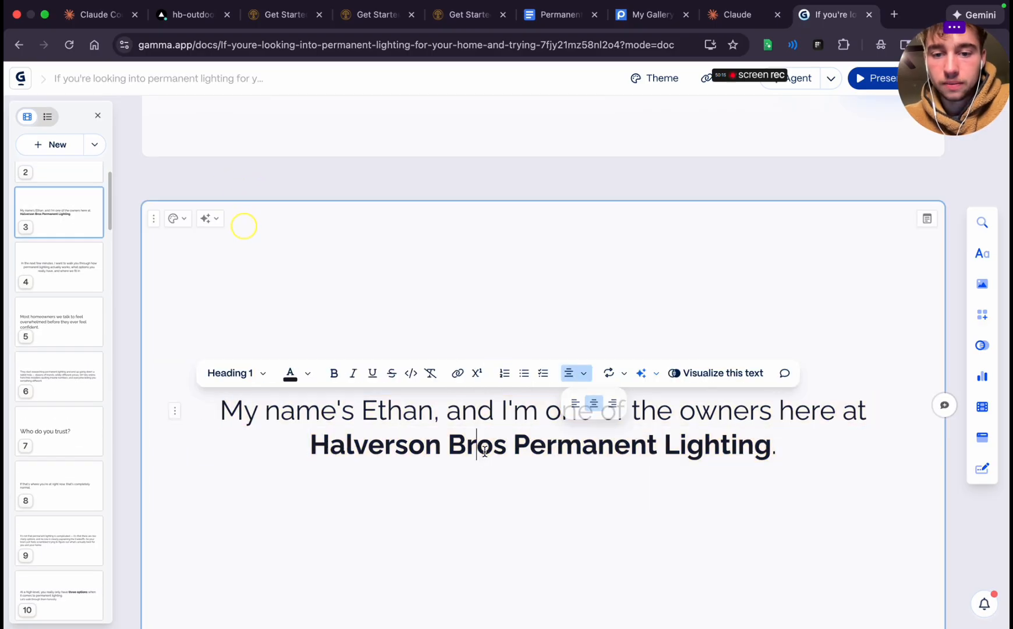
Add a period after "where we fit in" at the end of the fourth card's sentence
scroll(484, 452, "up", 1)
scroll(484, 451, "up", 10)
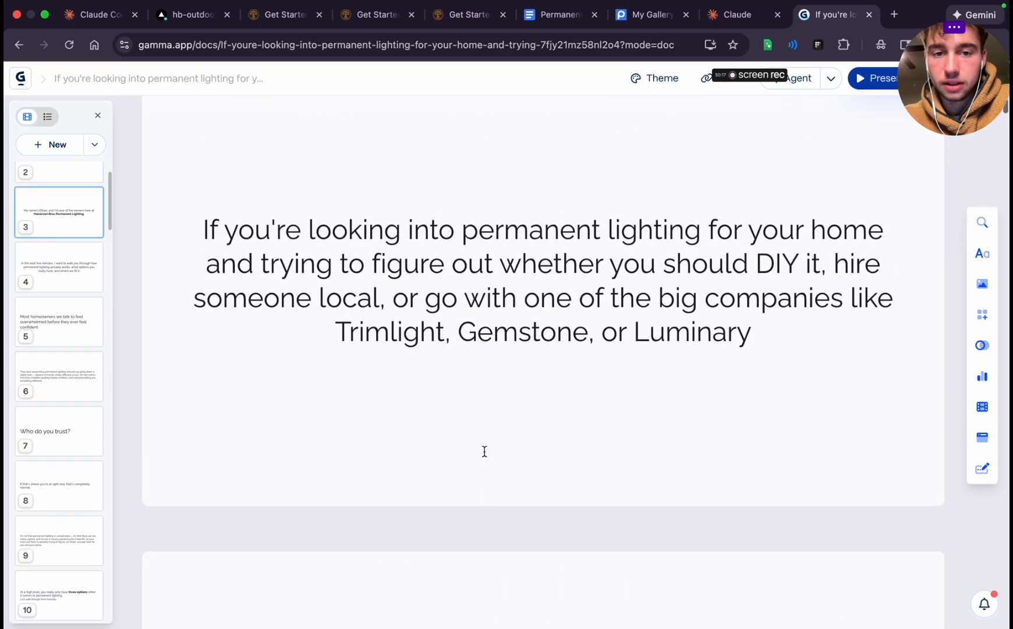
scroll(484, 451, "down", 15)
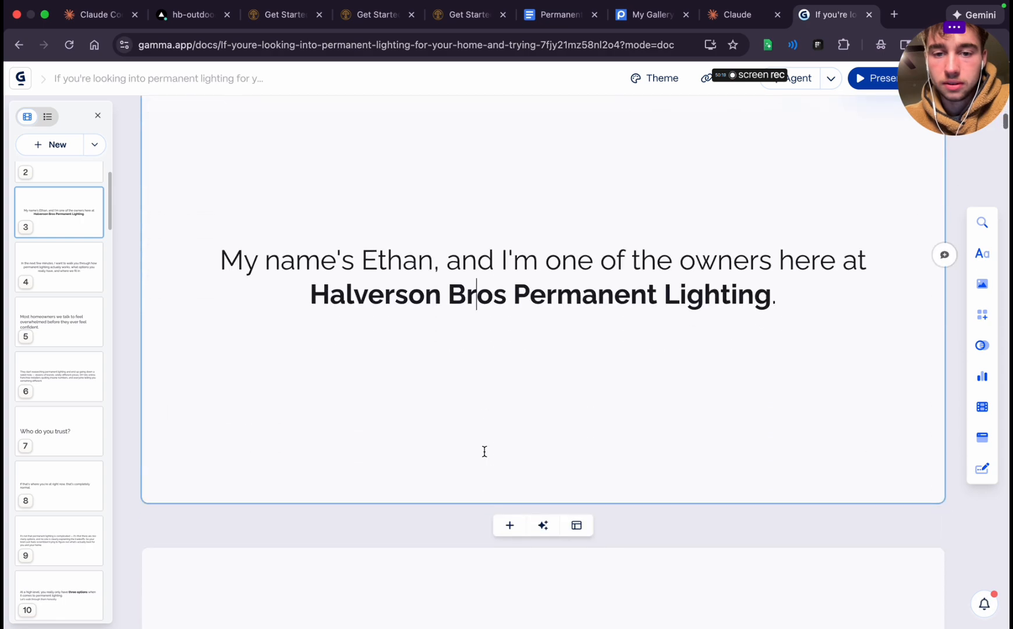
scroll(484, 451, "down", 3)
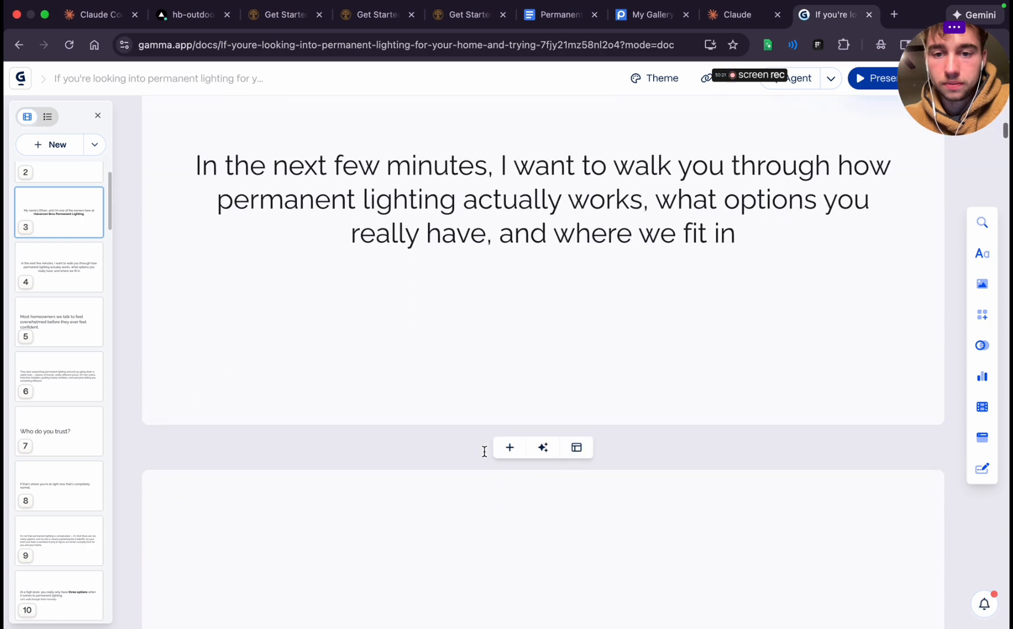
left_click(732, 228)
type(".")
Insert a blank card after the fourth card and paste the cut "so you can make an educated decision" phrase into it
scroll(669, 425, "down", 3)
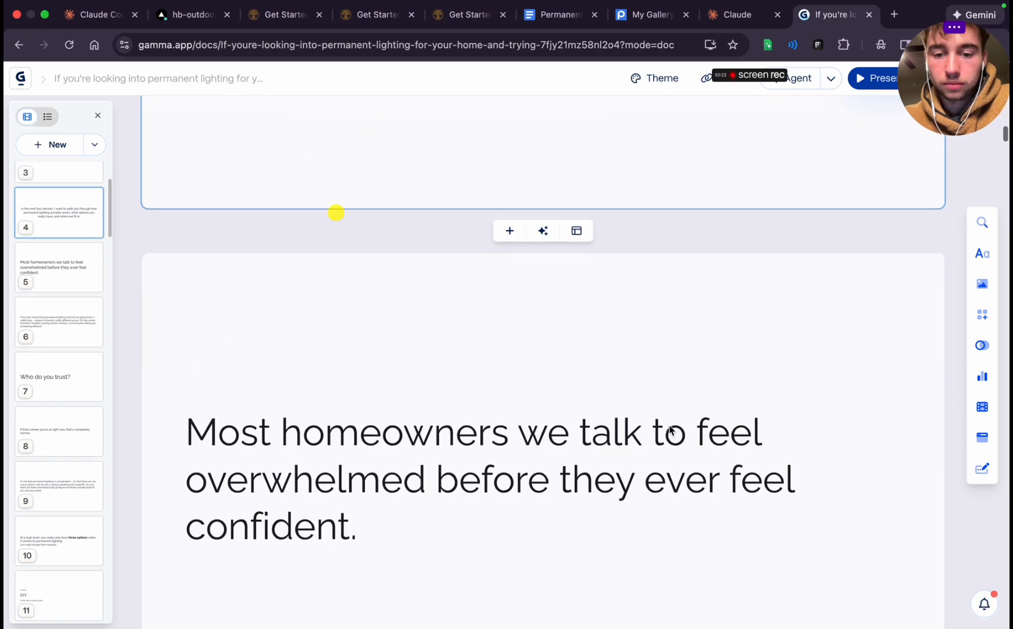
left_click(509, 320)
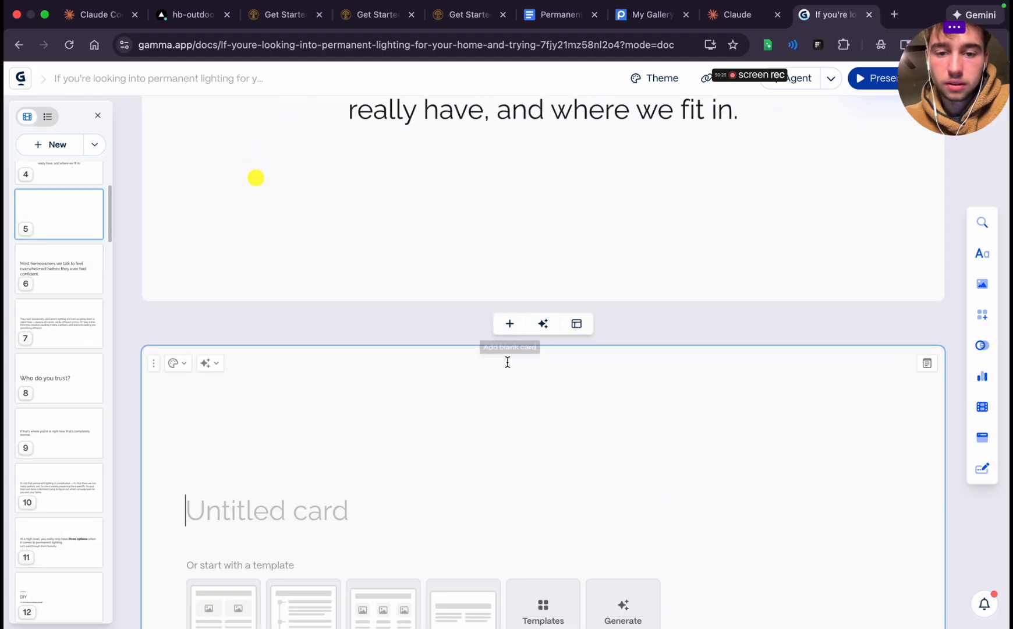
key("super+v")
scroll(534, 516, "down", 3)
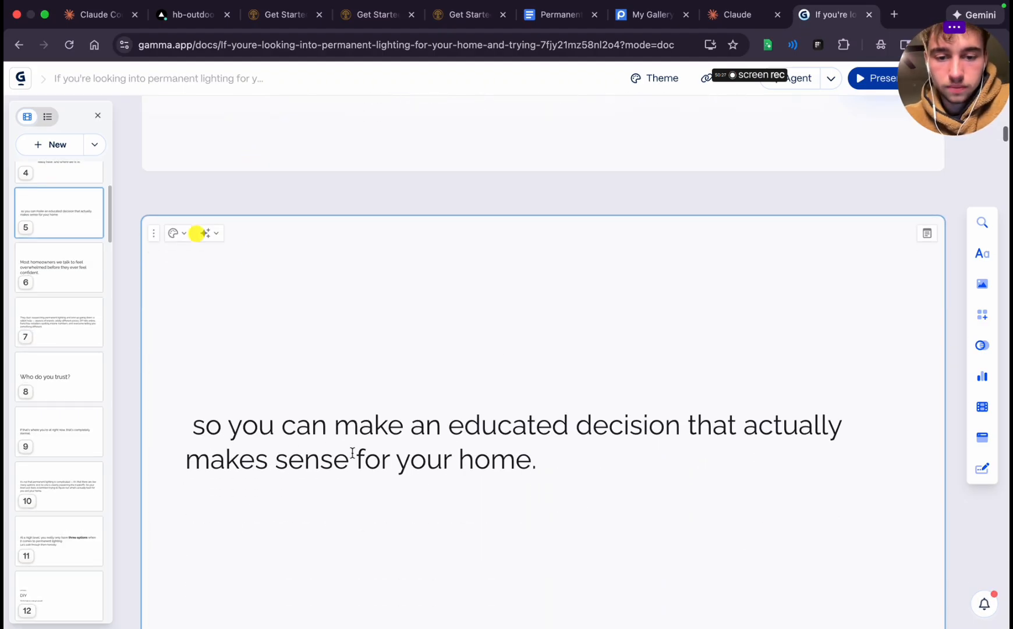
Remove the leading space from the fifth card's sentence and capitalize its first word to "So"
left_click(200, 428)
key("BackSpace")
type("S")
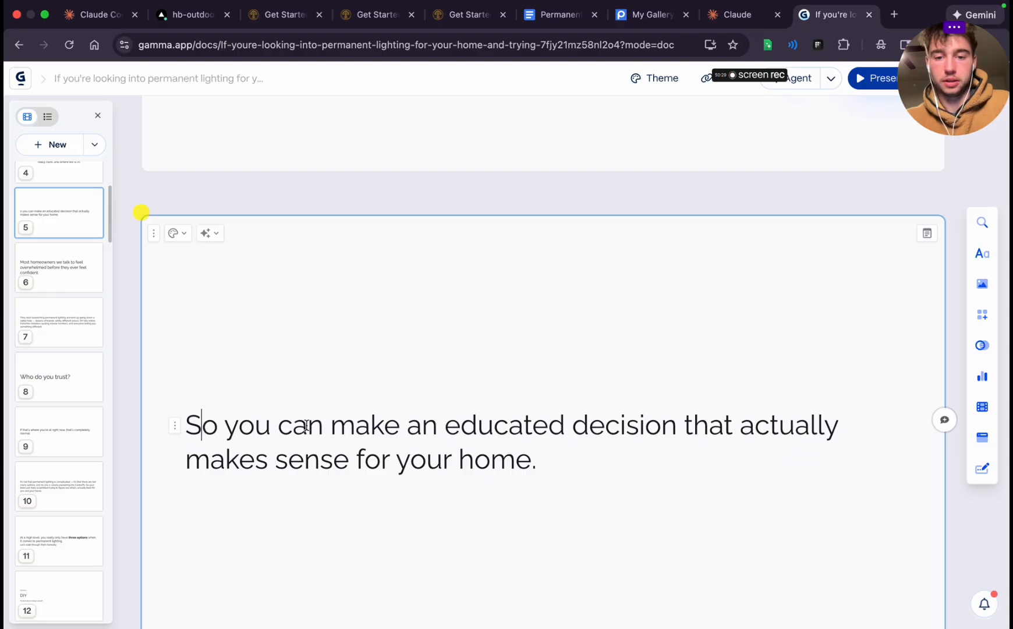
Center-align the "So you can make an educated decision" sentence on the fifth card
double_click(348, 413)
left_click(347, 414)
left_click(436, 388)
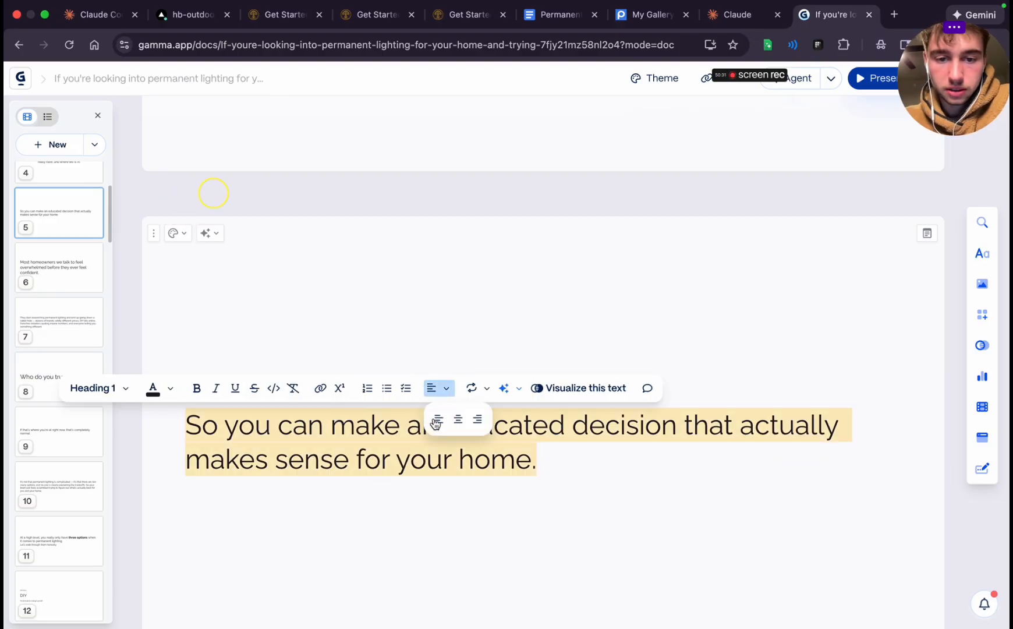
left_click(449, 417)
Change the "Most homeowners we talk to" sentence on the sixth card to the Heading 1 text style
scroll(521, 545, "down", 8)
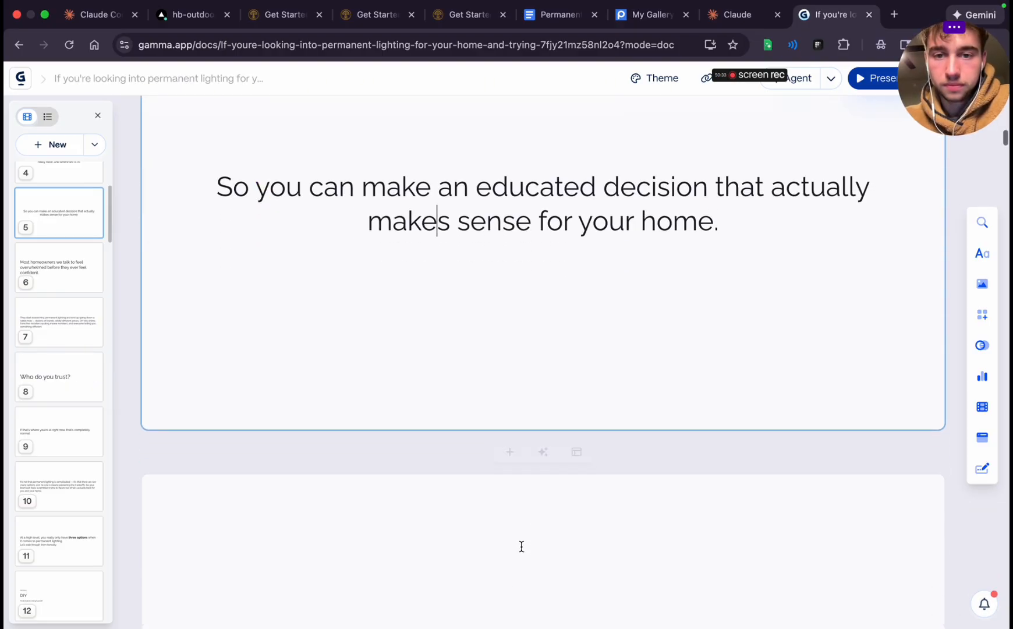
scroll(521, 545, "down", 3)
double_click(469, 398)
left_click(469, 398)
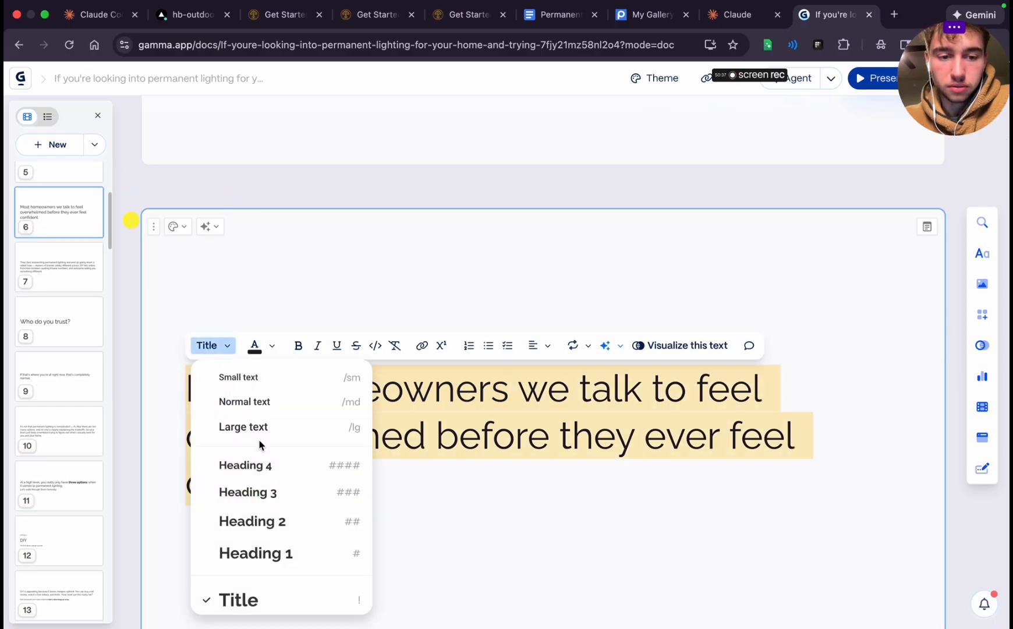
left_click(268, 555)
double_click(365, 432)
left_click(366, 433)
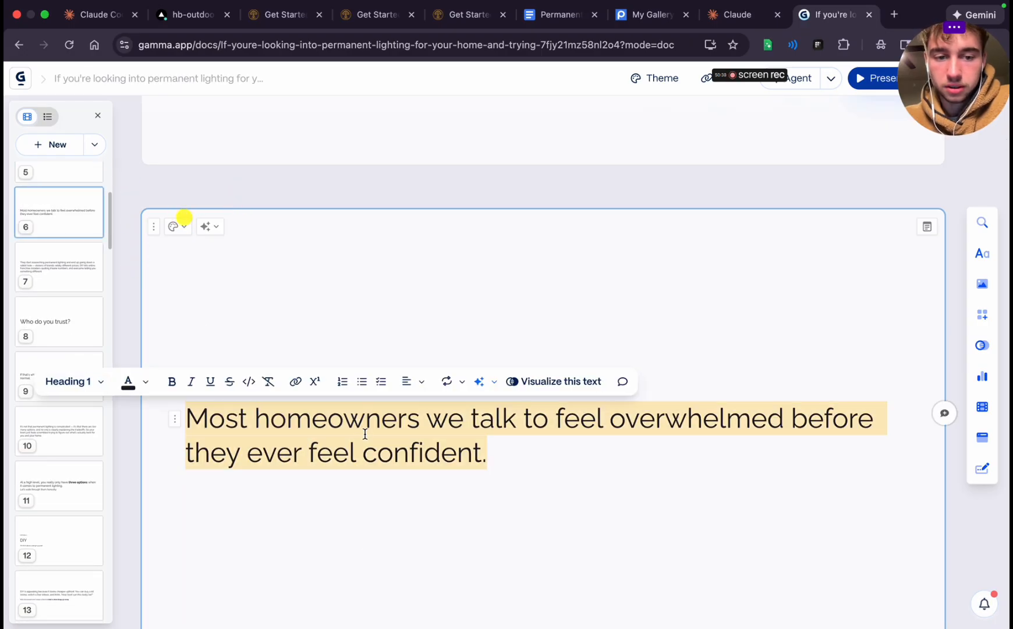
left_click(529, 486)
Review the wording and alignment of the edited cards up to the "Most homeowners we talk to" card
scroll(530, 486, "up", 15)
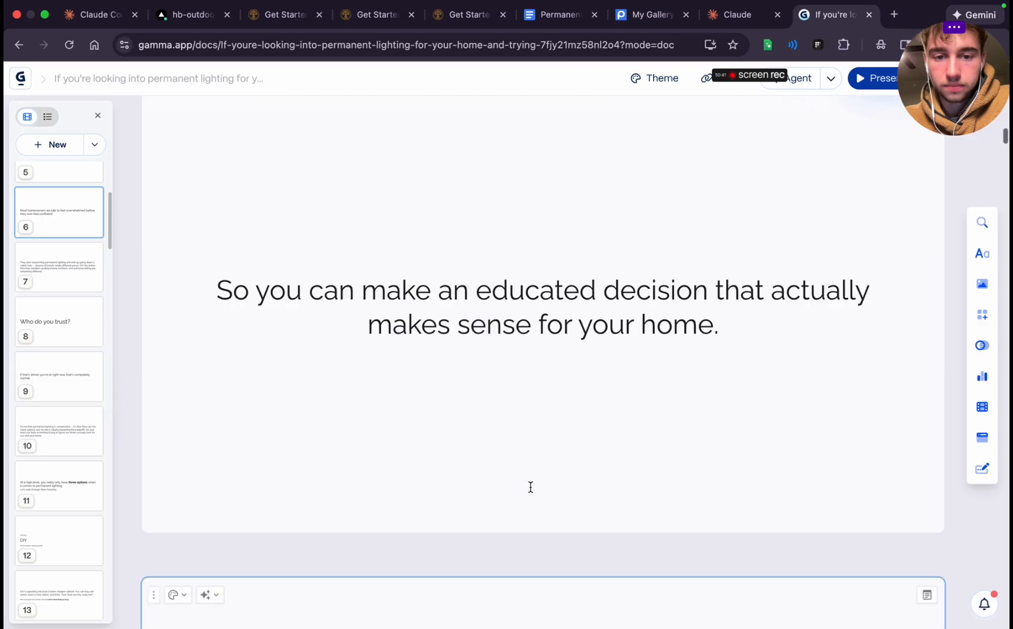
scroll(530, 487, "up", 16)
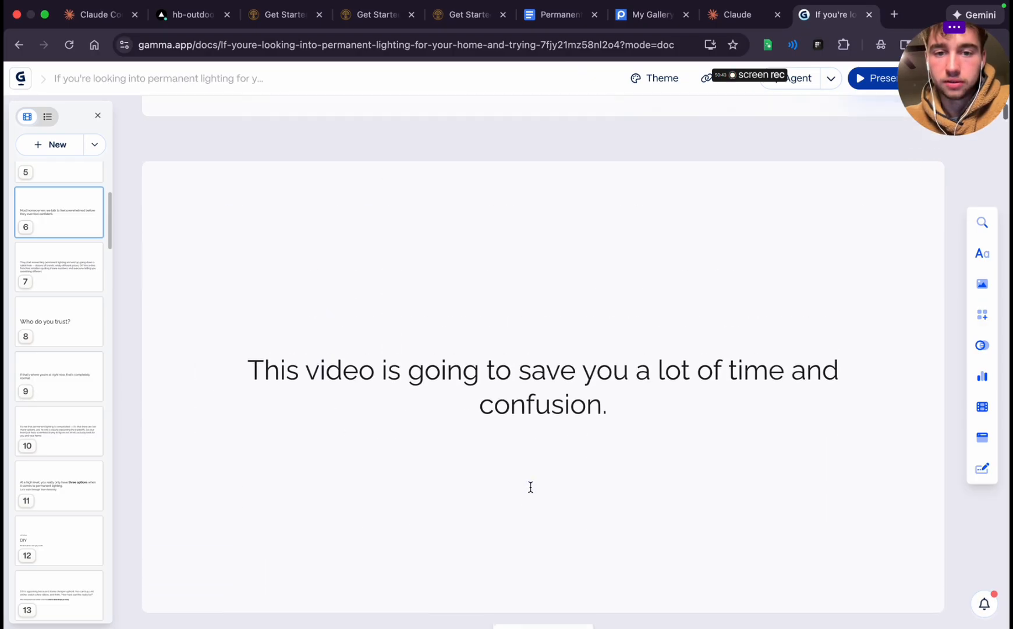
scroll(531, 488, "down", 13)
scroll(530, 487, "down", 10)
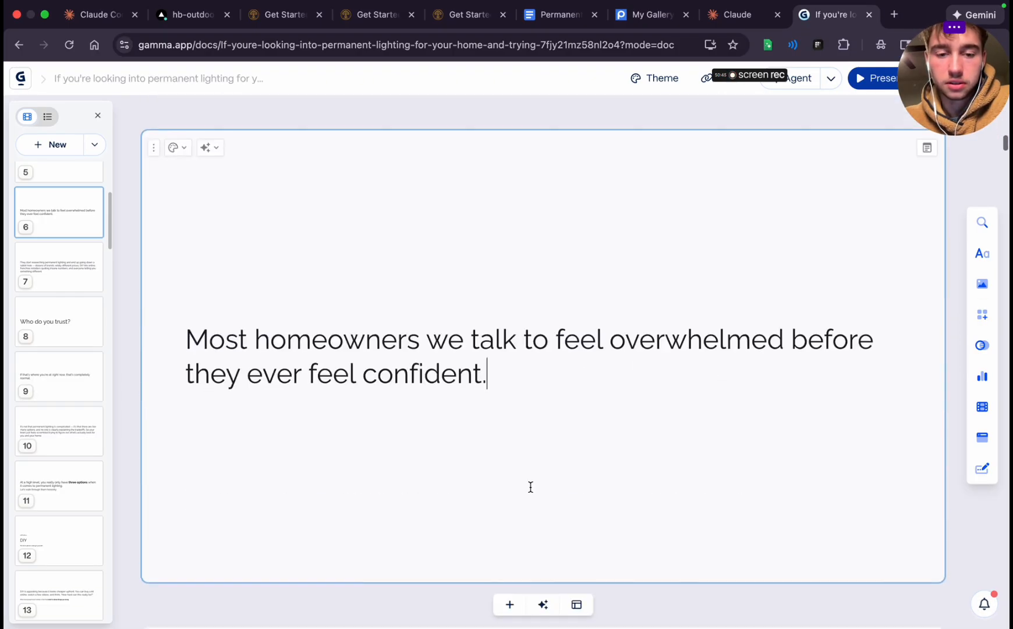
scroll(531, 487, "up", 4)
scroll(530, 488, "up", 5)
scroll(530, 488, "down", 5)
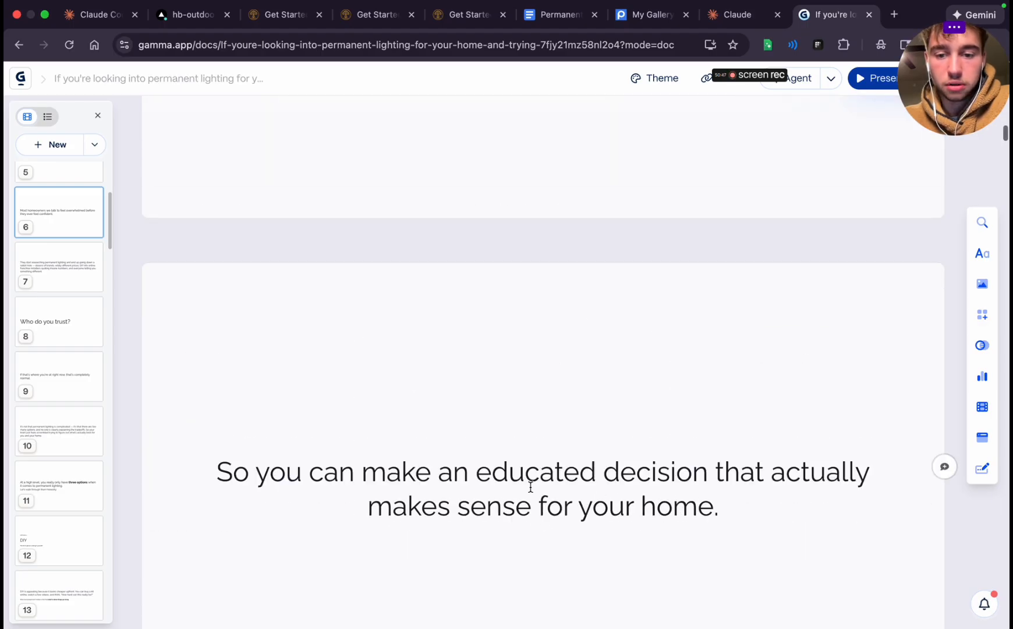
Switch to the Claude Code session and copy the full earlier prompt about the "Why homeowners choose use" section into the reply message
left_click(743, 14)
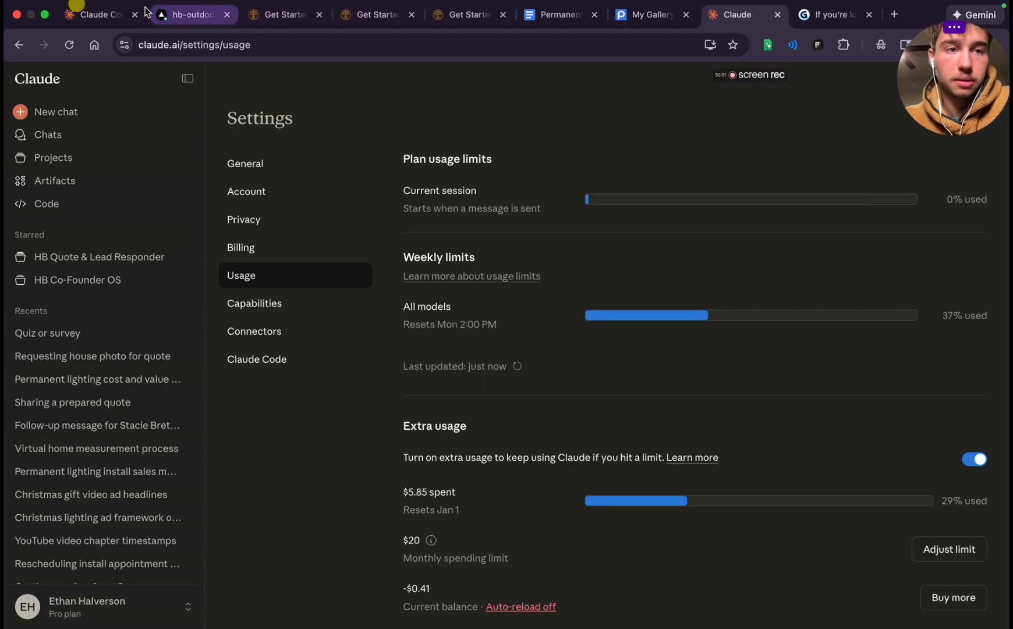
left_click(70, 14)
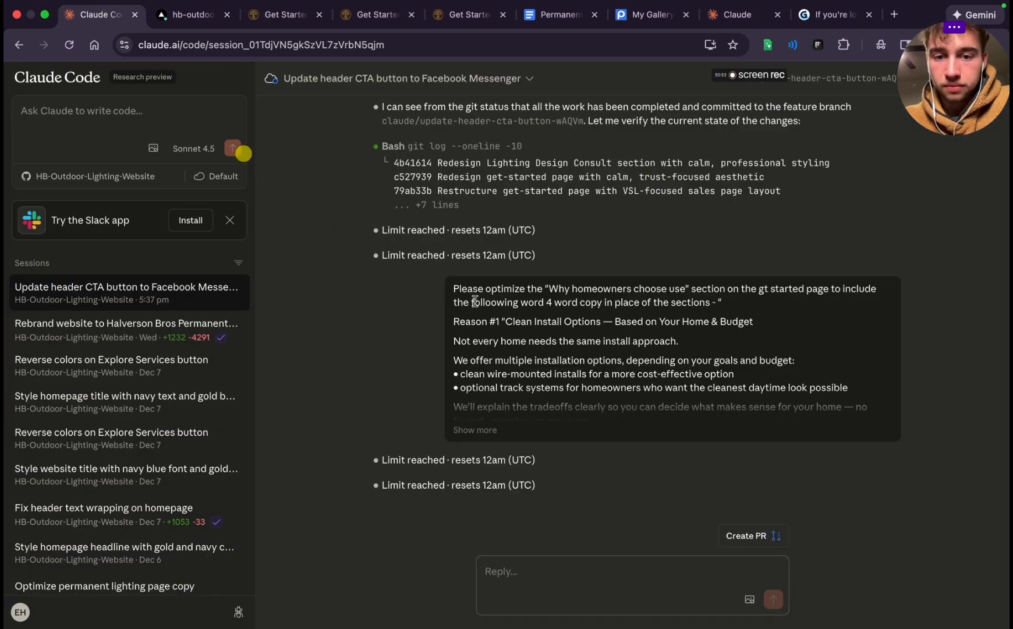
left_click_drag(466, 285, 655, 546)
left_click(473, 431)
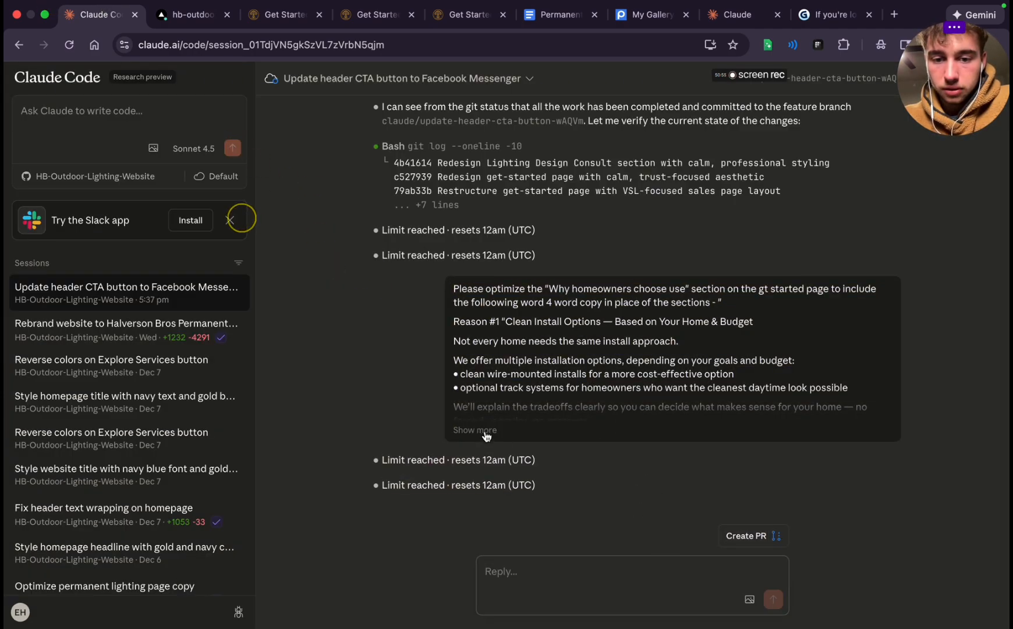
left_click_drag(468, 284, 508, 419)
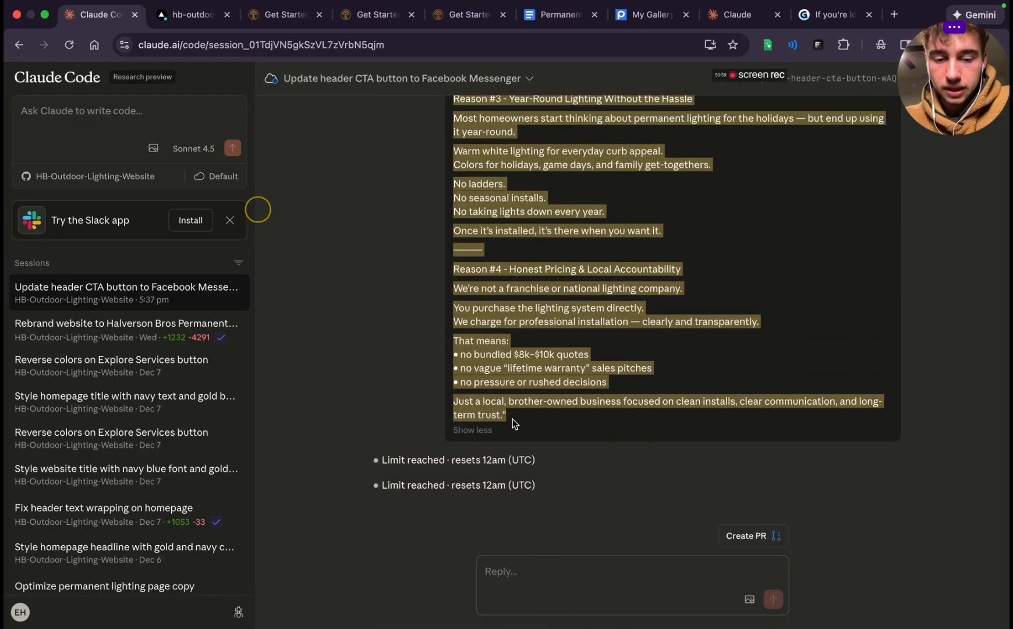
key("super+c")
left_click(498, 569)
key("super+v")
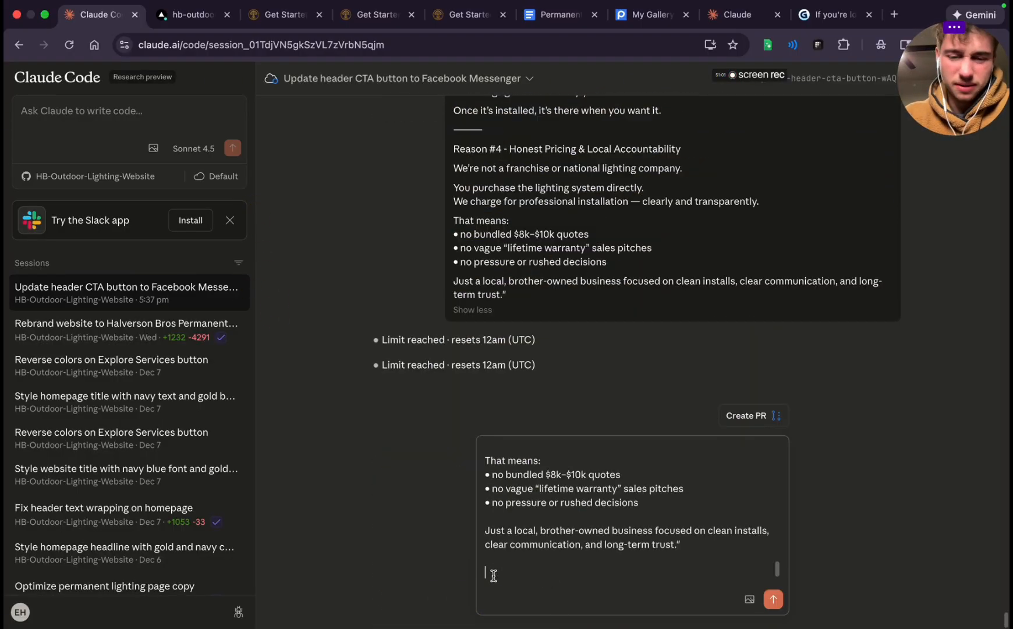
Send the prepared reply to Claude Code and check the CTA section of the VSL script in Google Docs
key("Return")
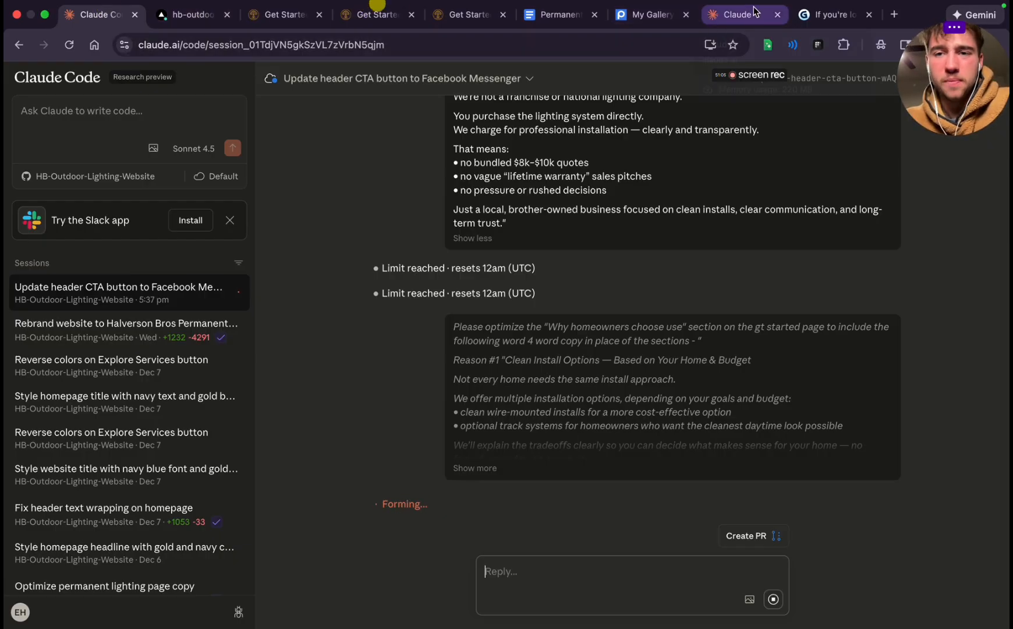
left_click(559, 14)
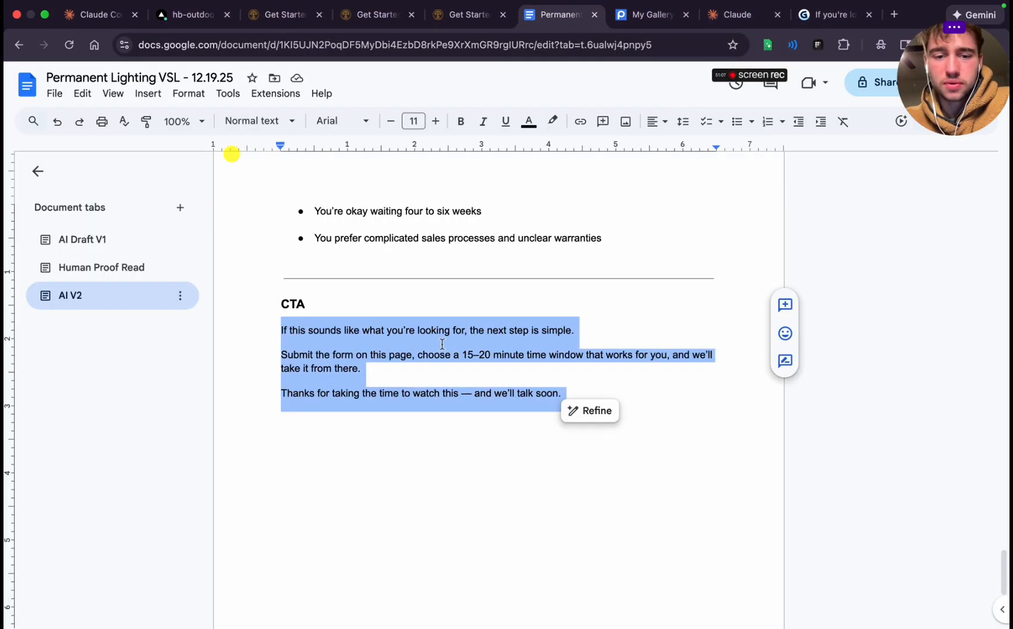
left_click(410, 409)
scroll(410, 411, "up", 2)
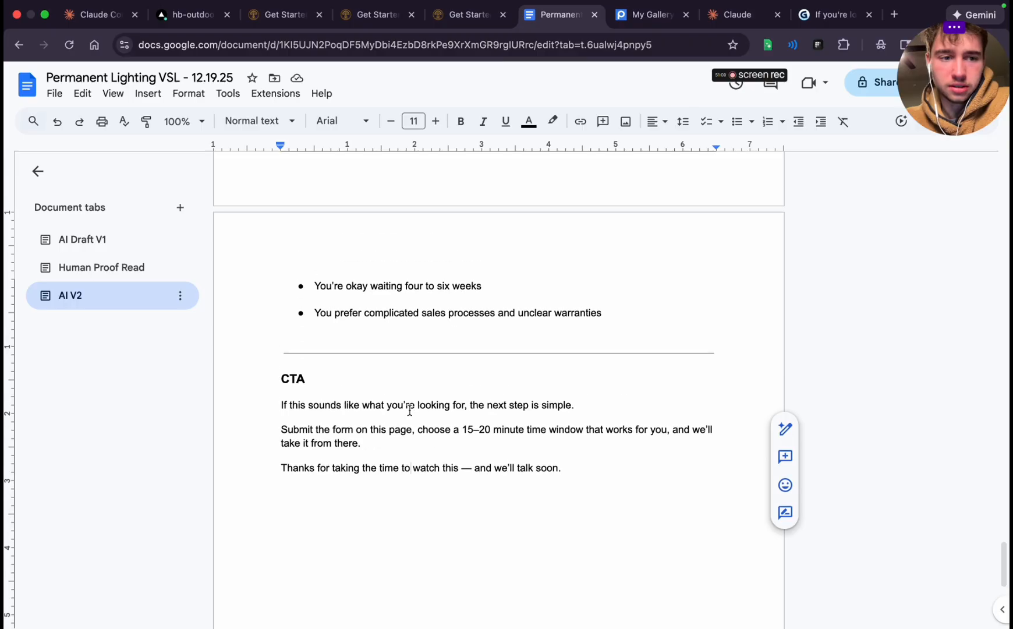
Switch to the Gamma presentation and center-align the "Most homeowners we talk to" sentence on the sixth card
left_click(830, 14)
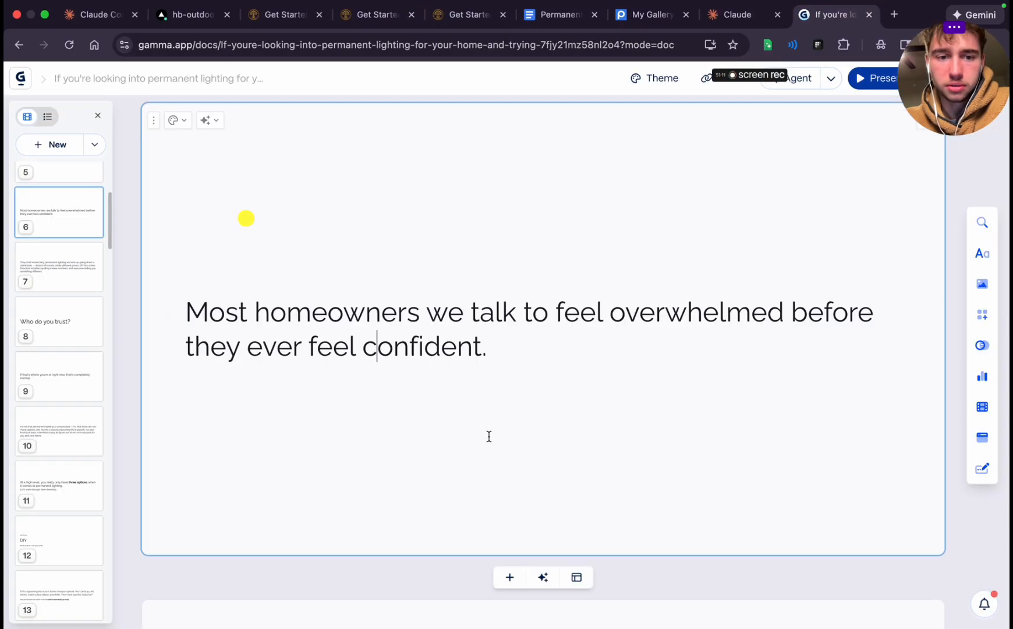
scroll(392, 271, "down", 2)
triple_click(391, 271)
left_click(413, 223)
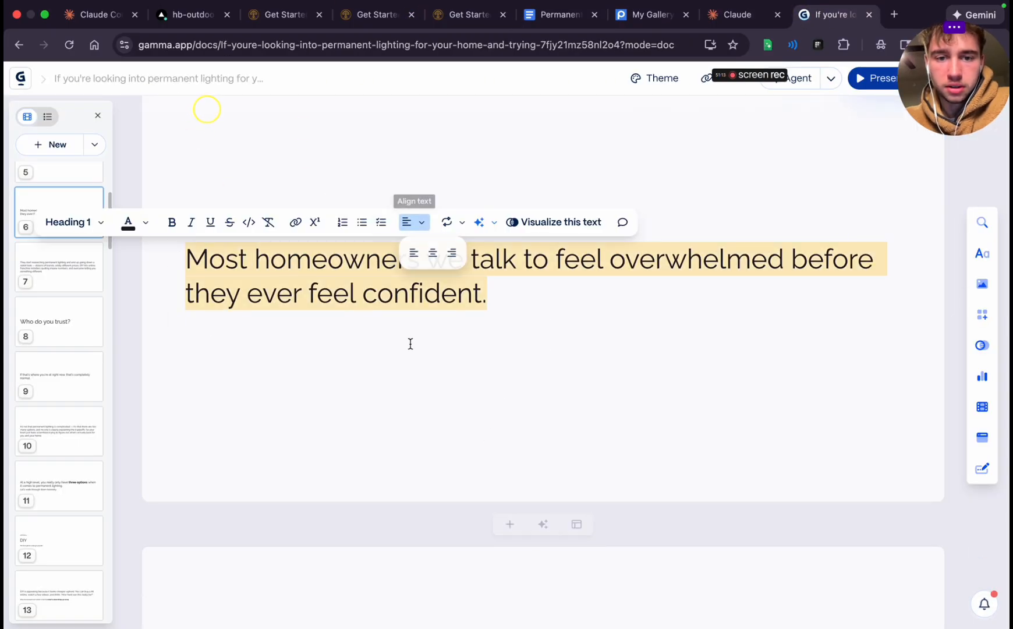
left_click(433, 253)
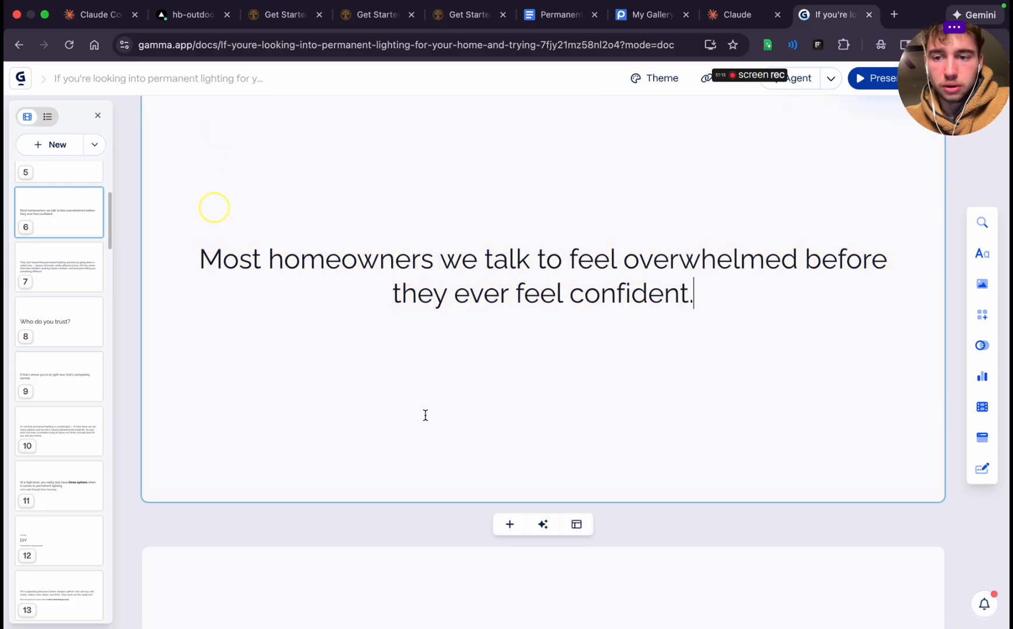
scroll(425, 414, "up", 5)
scroll(425, 414, "up", 6)
scroll(425, 415, "down", 20)
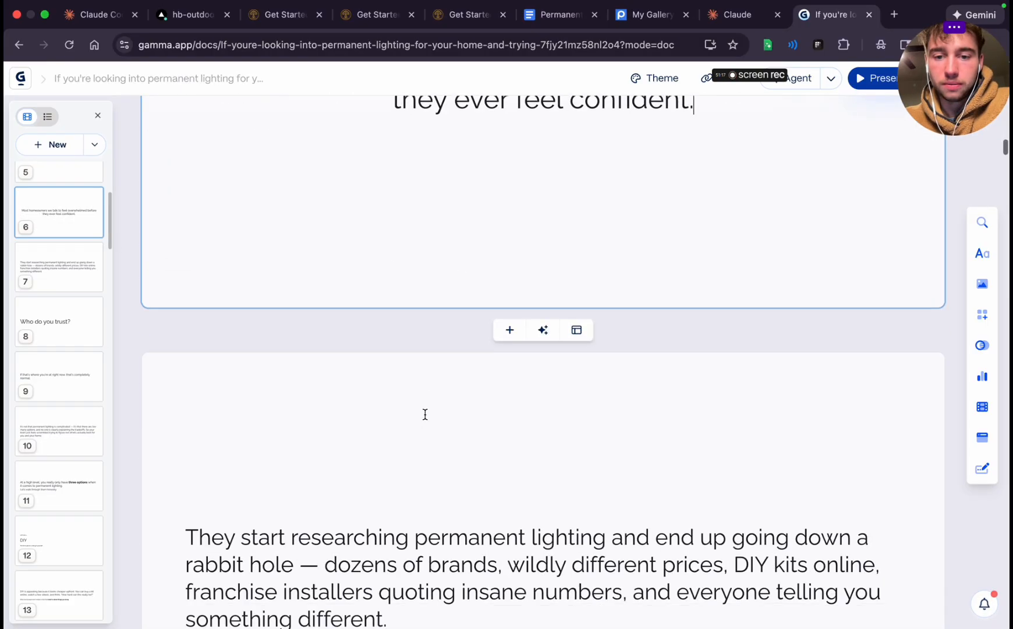
Remove the dash after "rabbit hole" on the seventh card and cut the text from "dozens of brands" to the end
scroll(425, 415, "down", 2)
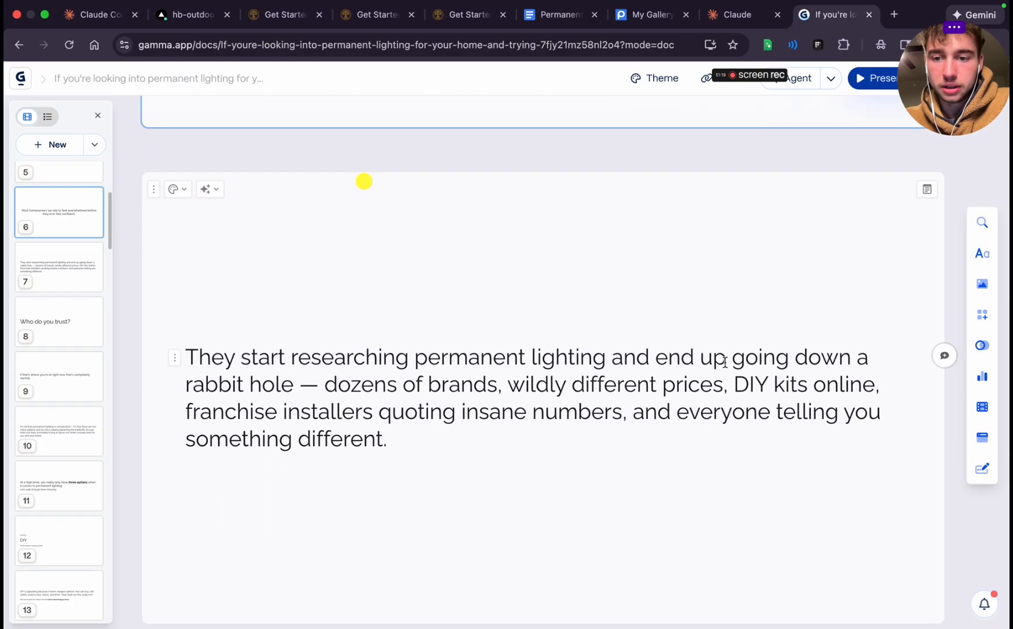
double_click(307, 386)
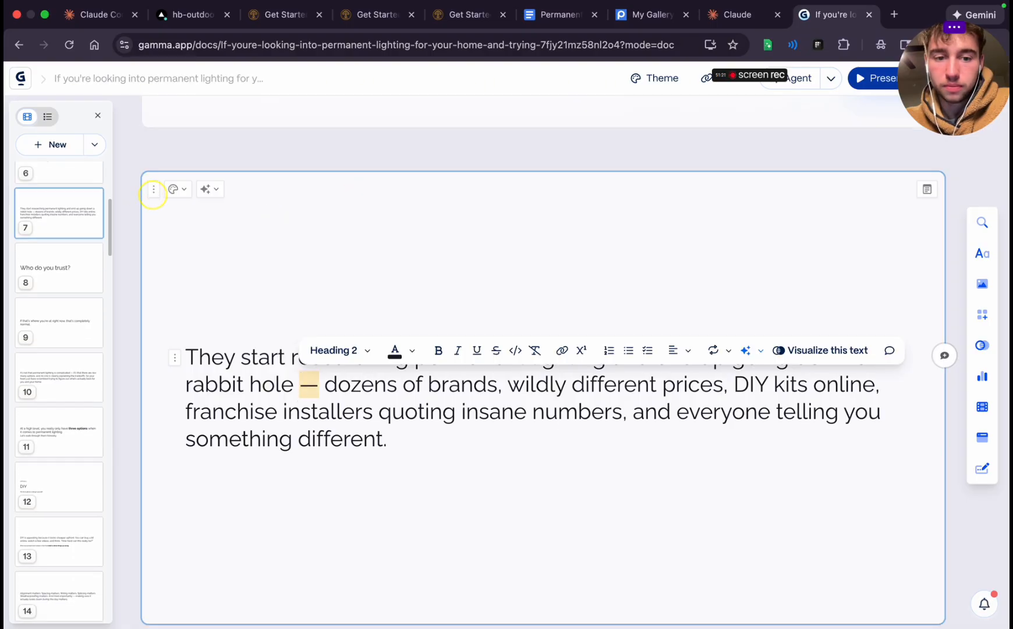
key("BackSpace")
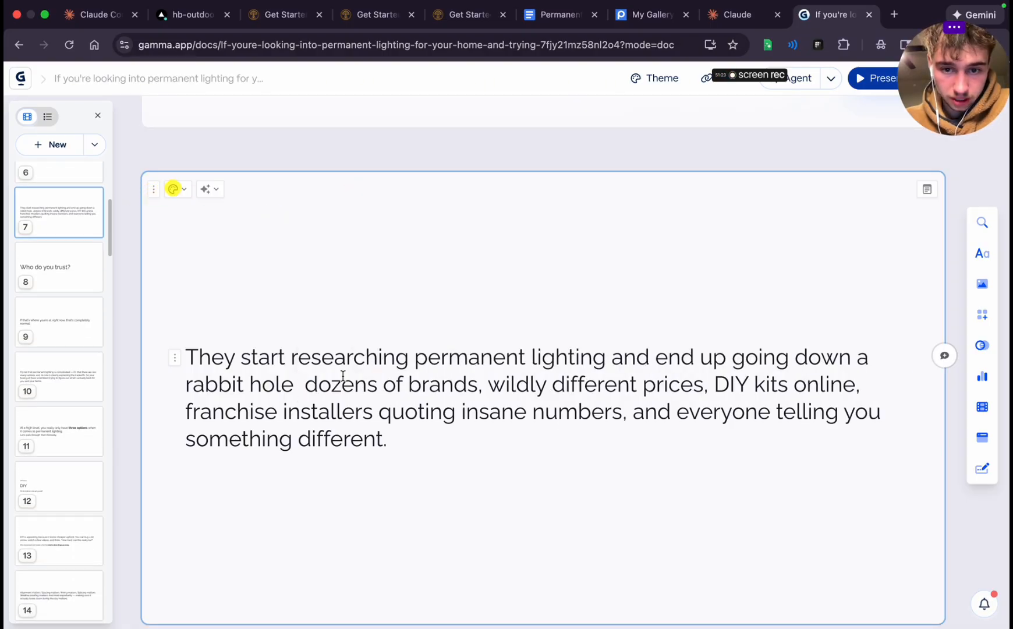
left_click_drag(338, 393, 394, 443)
key("super+c")
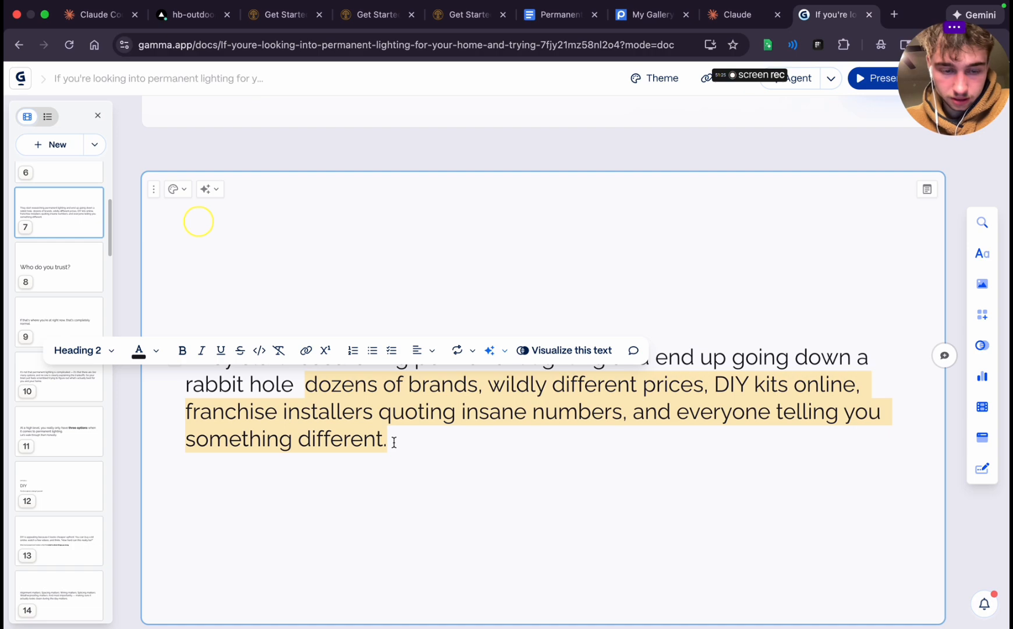
key("BackSpace")
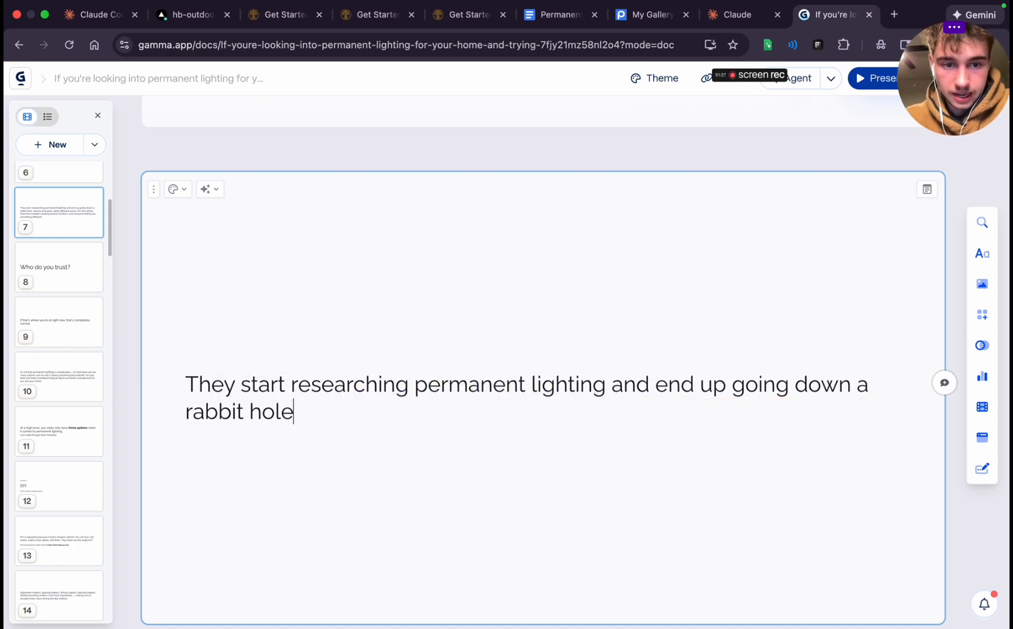
Format the "They start researching permanent lighting" sentence on the seventh card as Heading 1 and center-align it
triple_click(356, 390)
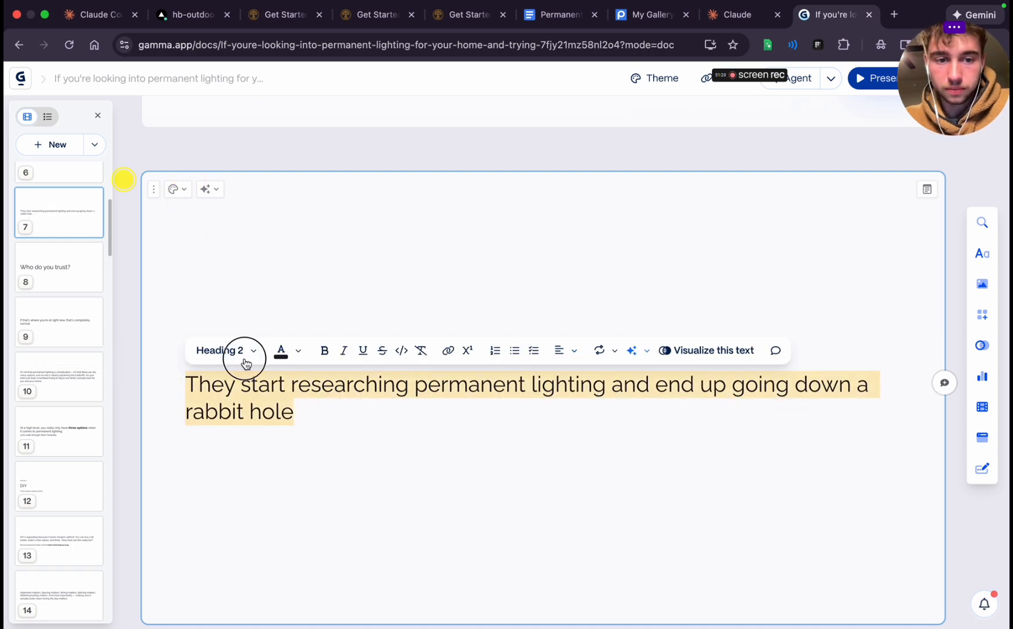
left_click(246, 364)
left_click(253, 556)
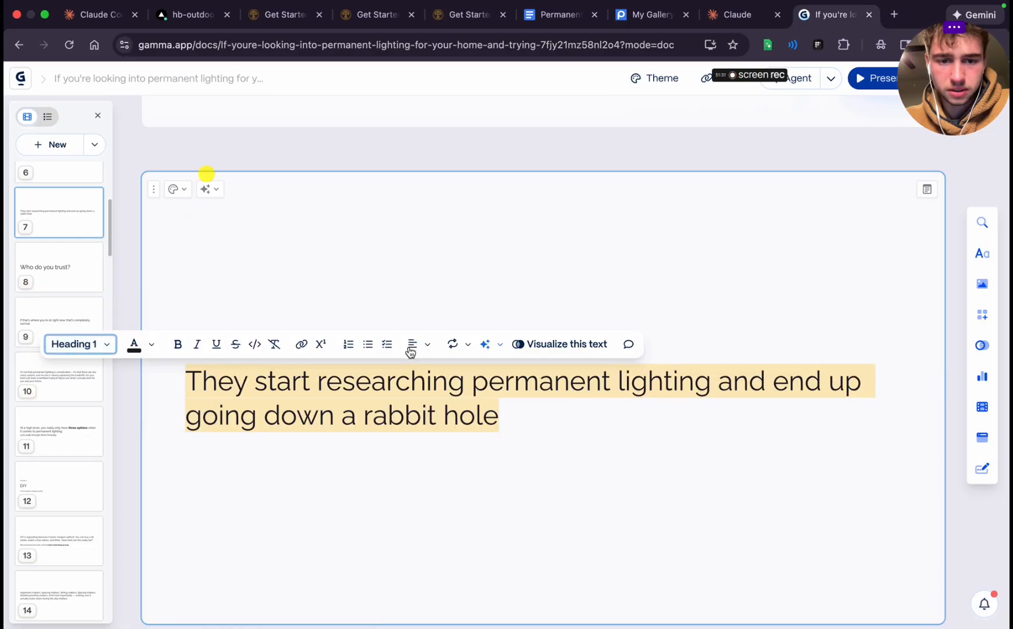
left_click(412, 347)
left_click(438, 376)
left_click(442, 471)
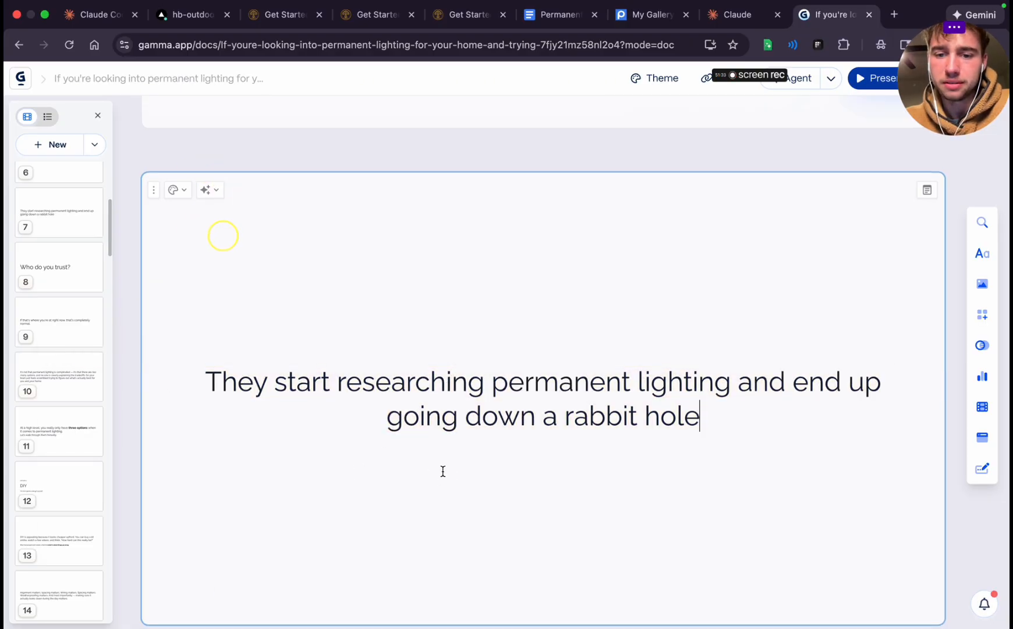
scroll(443, 470, "up", 8)
Add a blank card after the seventh card and paste the cut "dozens of brands" text into it
scroll(442, 471, "down", 12)
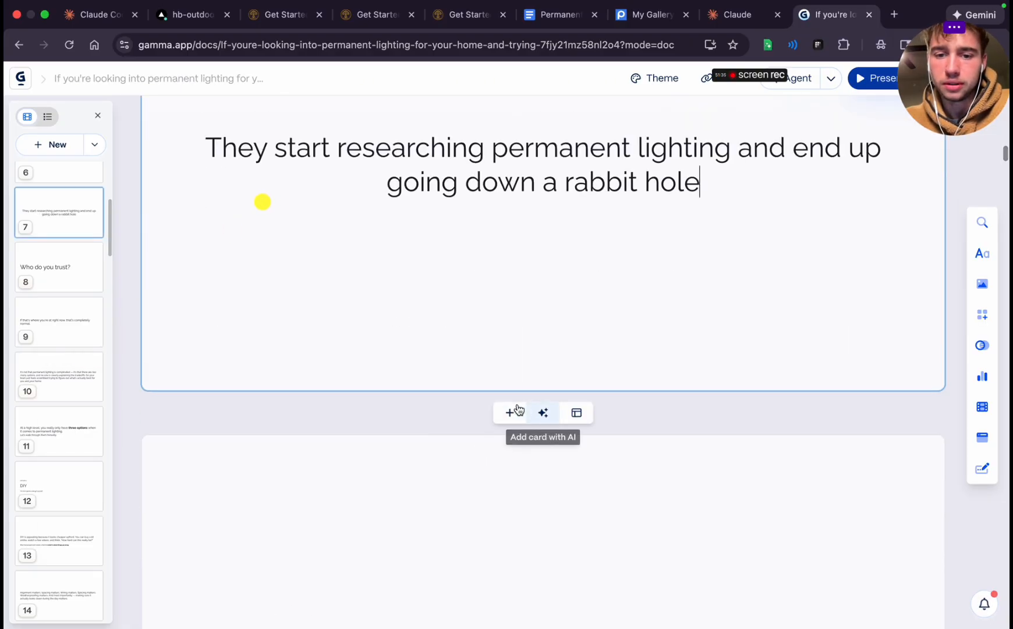
scroll(513, 411, "down", 4)
scroll(511, 408, "up", 2)
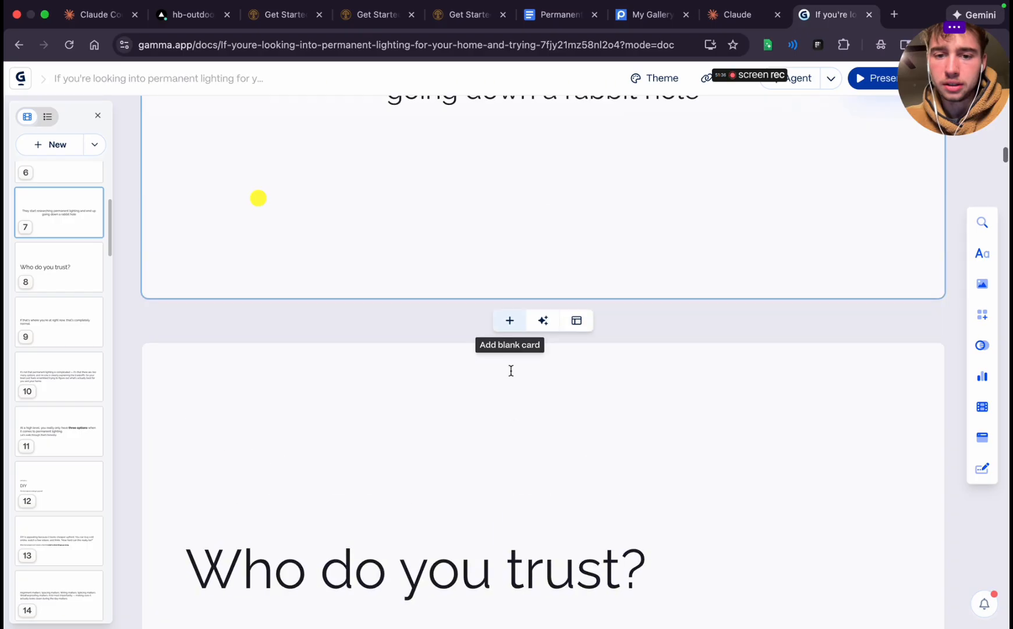
left_click(511, 321)
key("super+v")
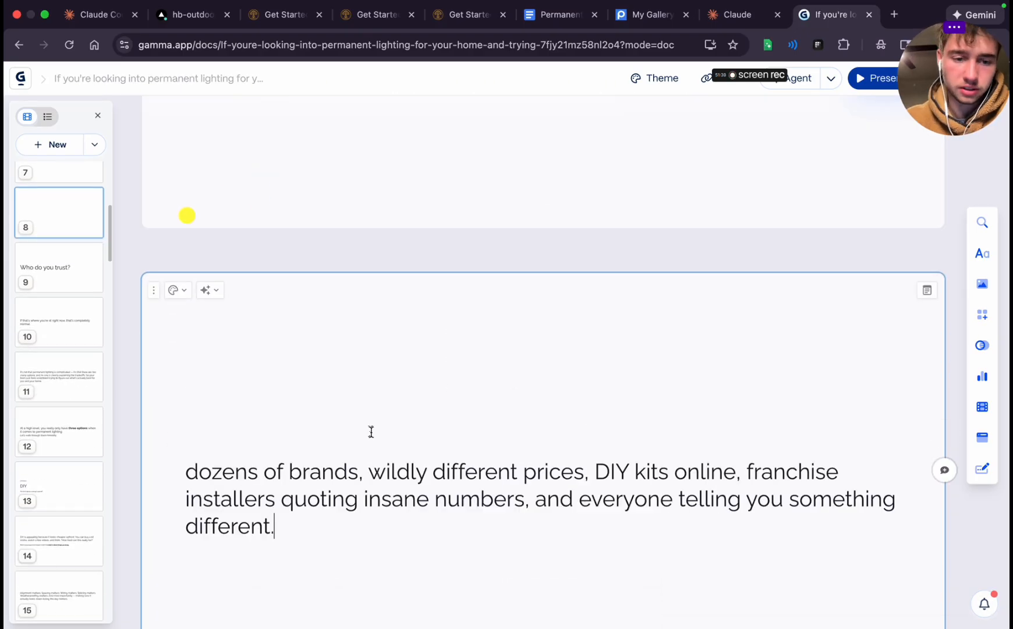
Change the pasted text on the eighth card to Heading 1 and capitalize its first word as "Dozens"
key("super+a")
key("Left")
key("super+a")
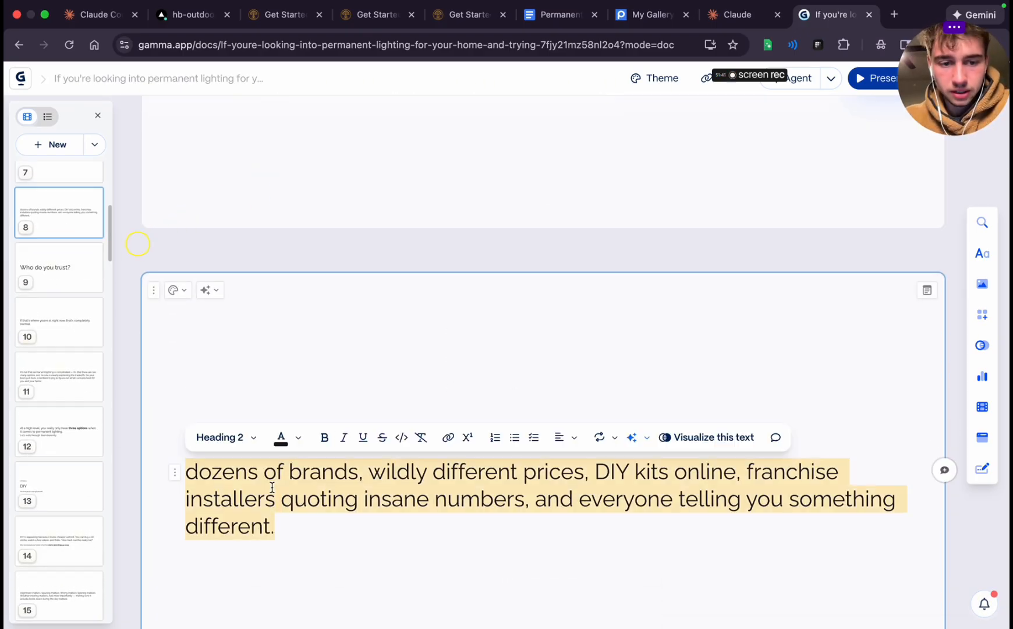
left_click(228, 438)
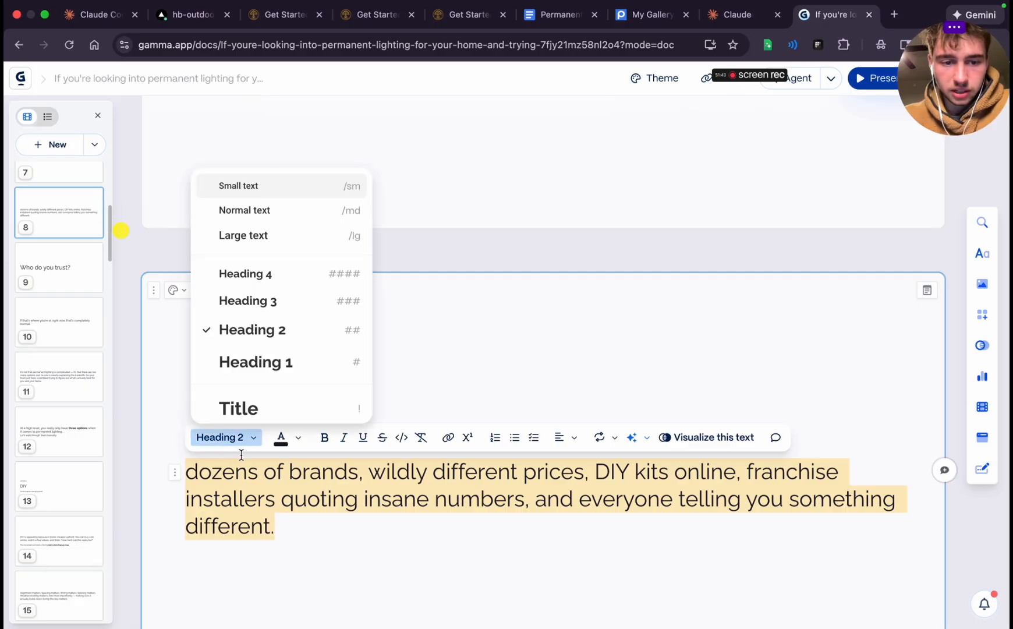
left_click(259, 360)
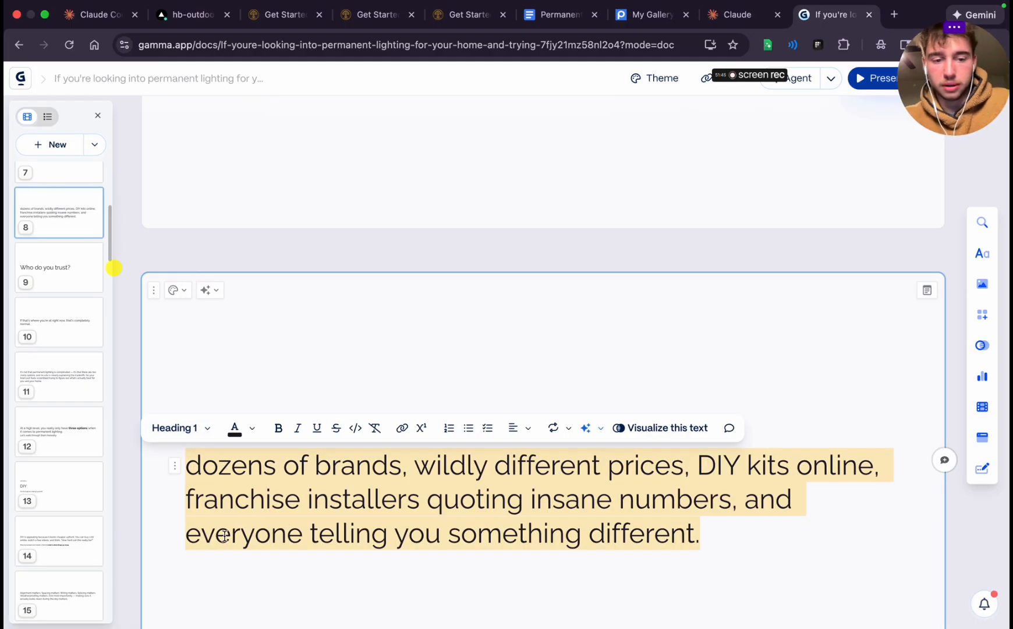
left_click(184, 450)
key("Delete")
type("D")
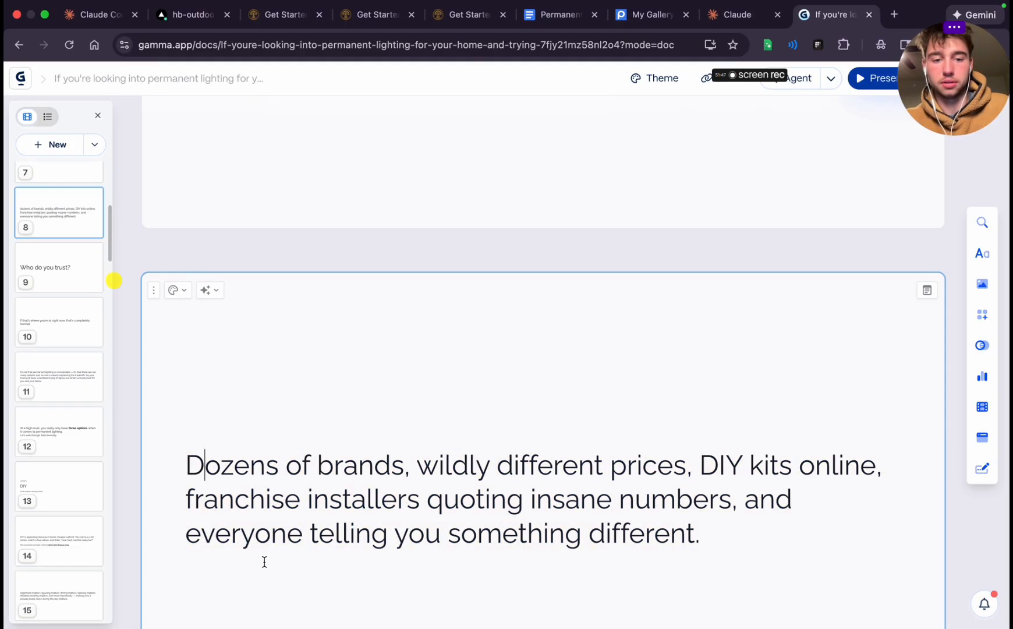
Center-align the "Dozens of brands" text on the eighth card
scroll(610, 504, "down", 2)
triple_click(544, 421)
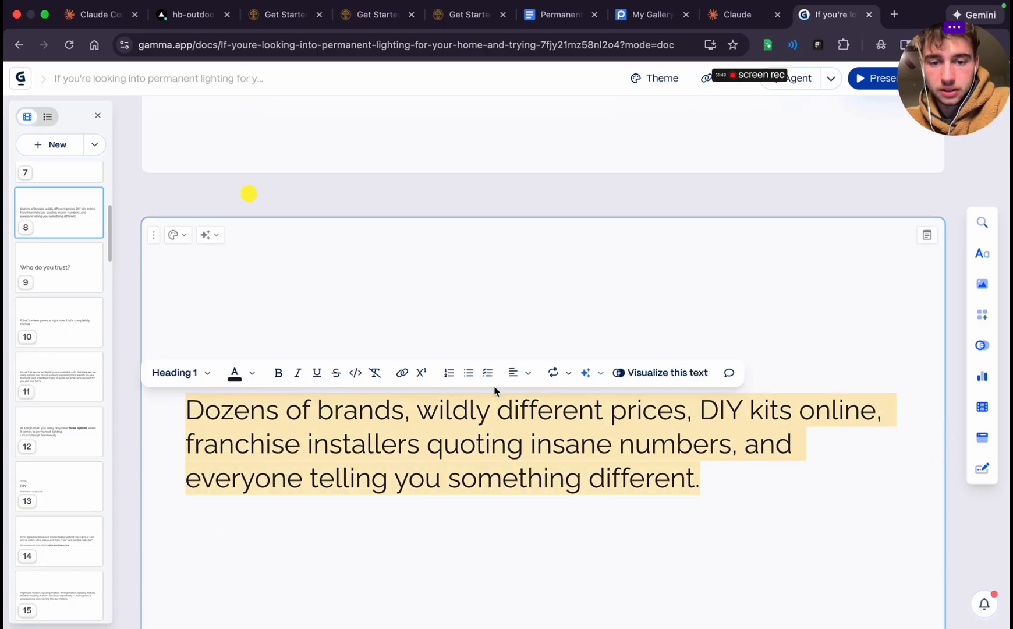
left_click(521, 373)
left_click(538, 401)
scroll(498, 445, "up", 10)
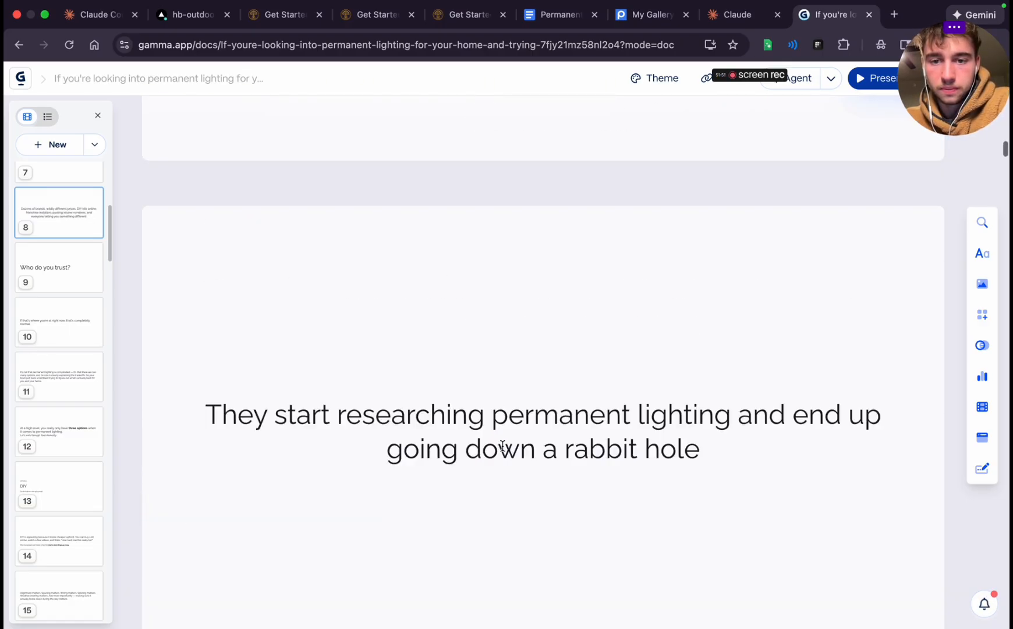
scroll(502, 446, "up", 5)
Center-align "Who do you trust?" on the ninth card and make the word "Who" bold
scroll(502, 447, "down", 12)
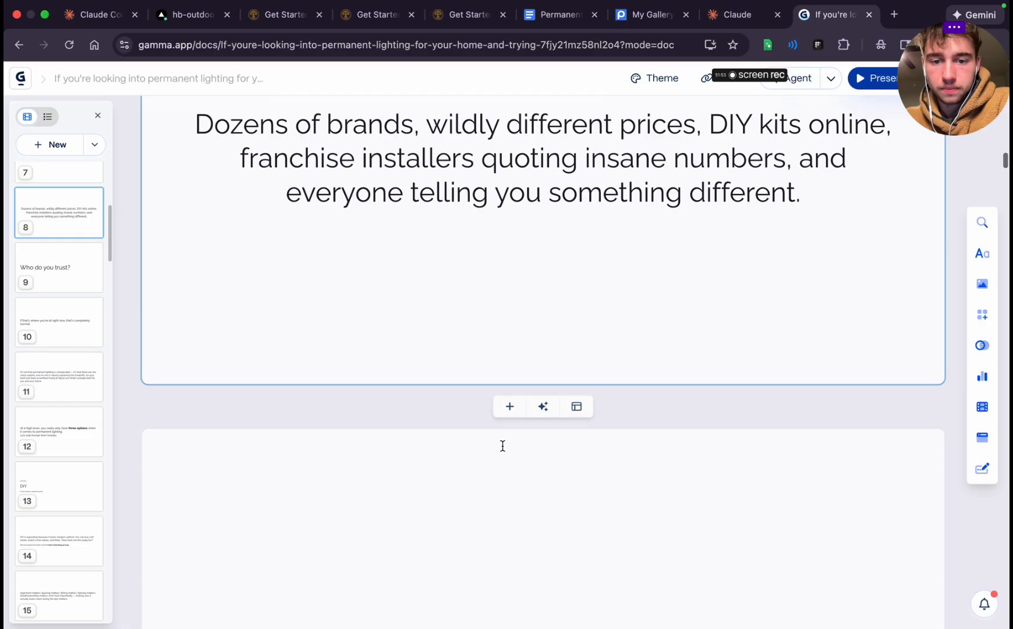
scroll(502, 446, "down", 5)
triple_click(445, 373)
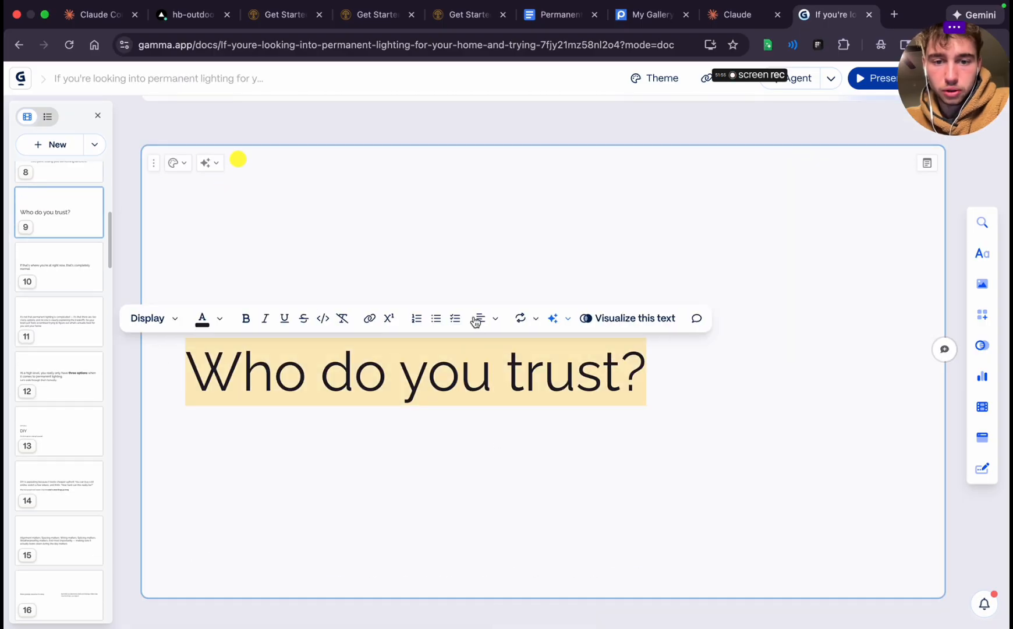
left_click(477, 319)
left_click(511, 349)
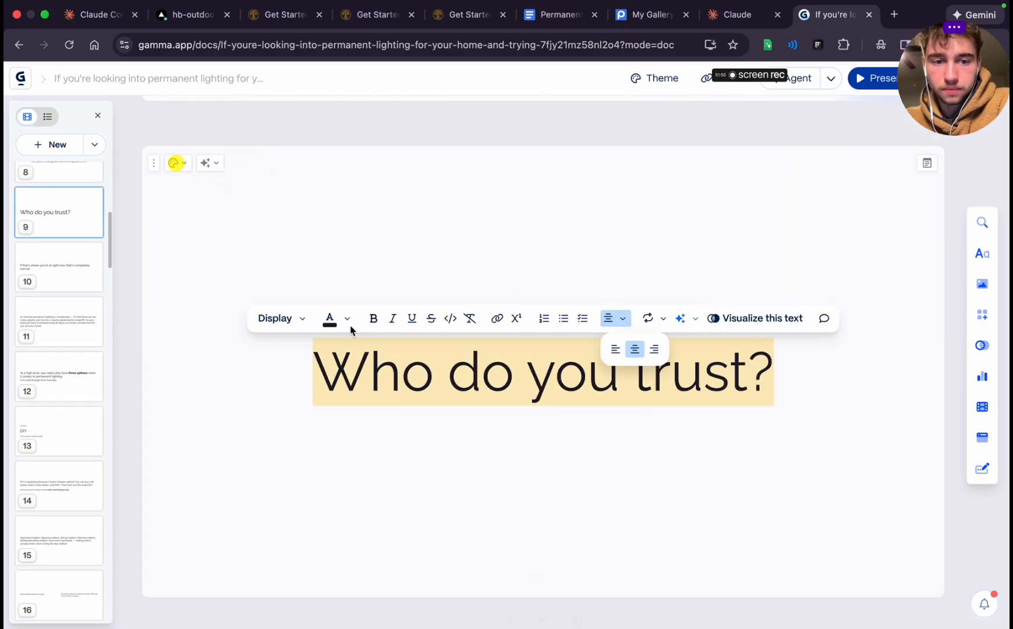
left_click(376, 385)
double_click(374, 379)
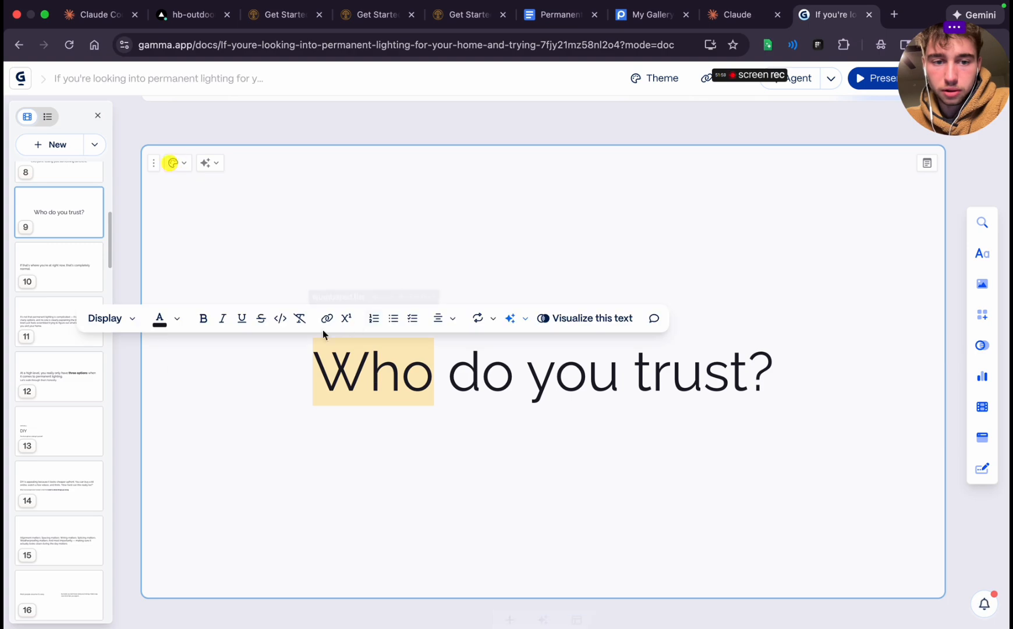
left_click(203, 318)
left_click(356, 488)
Center-align the "If that's where you're at right now" sentence on the tenth card
scroll(356, 488, "down", 8)
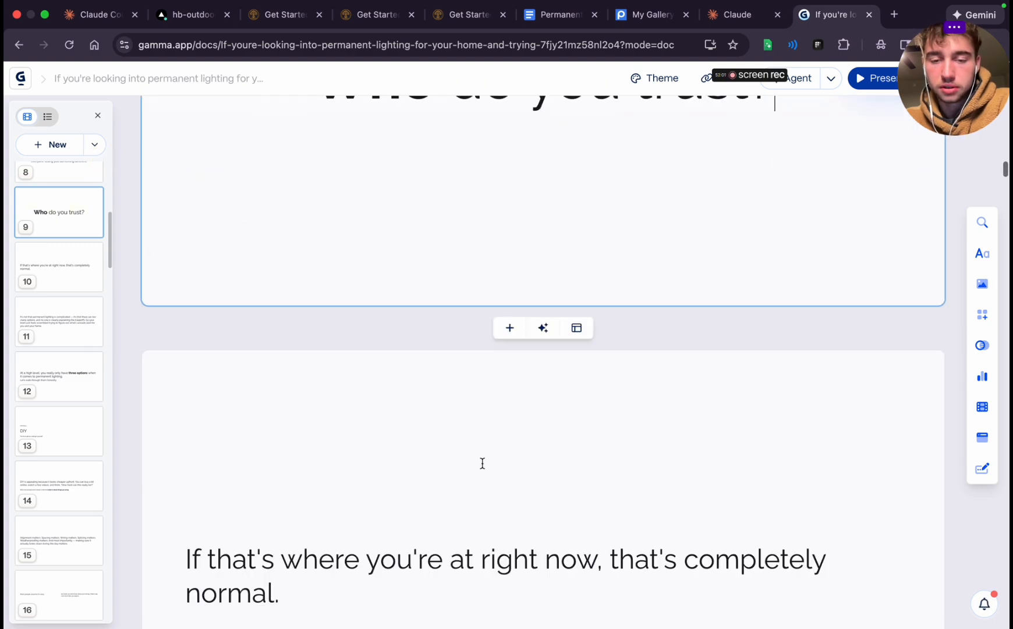
left_click(384, 375)
triple_click(383, 376)
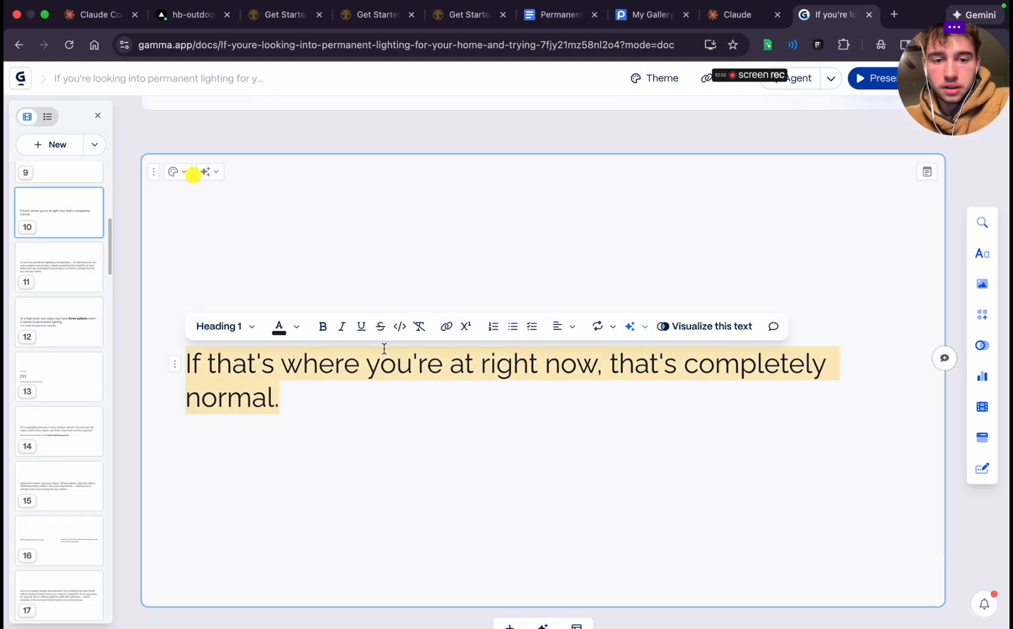
left_click(560, 329)
left_click(583, 358)
left_click(512, 493)
Cut the dash and the "it's that there are too many options" passage through "tradeoffs." from the eleventh card, and add a blank card below
scroll(511, 493, "down", 8)
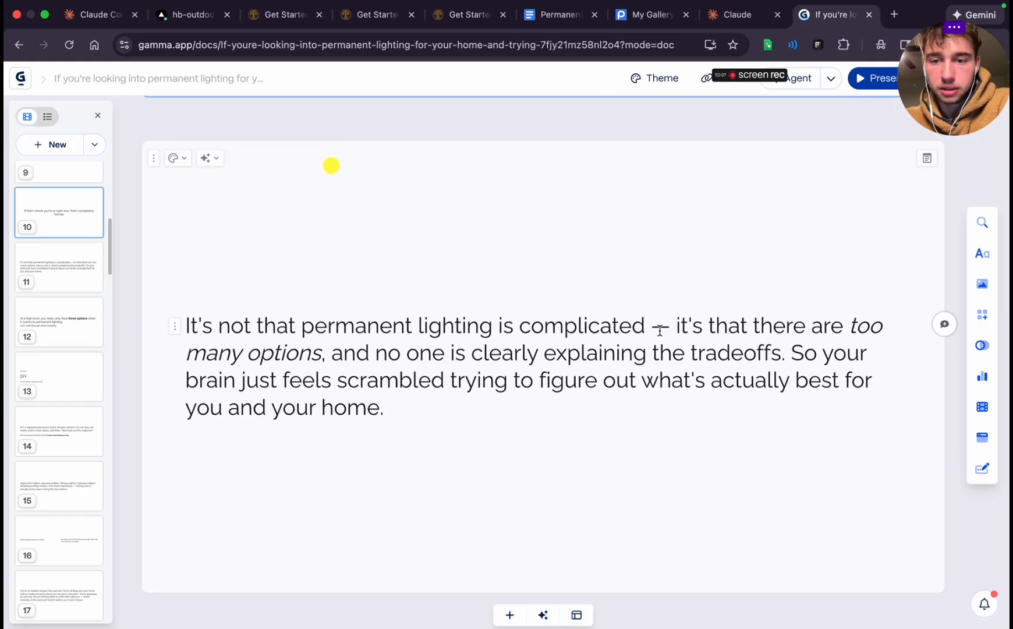
double_click(660, 330)
key("BackSpace")
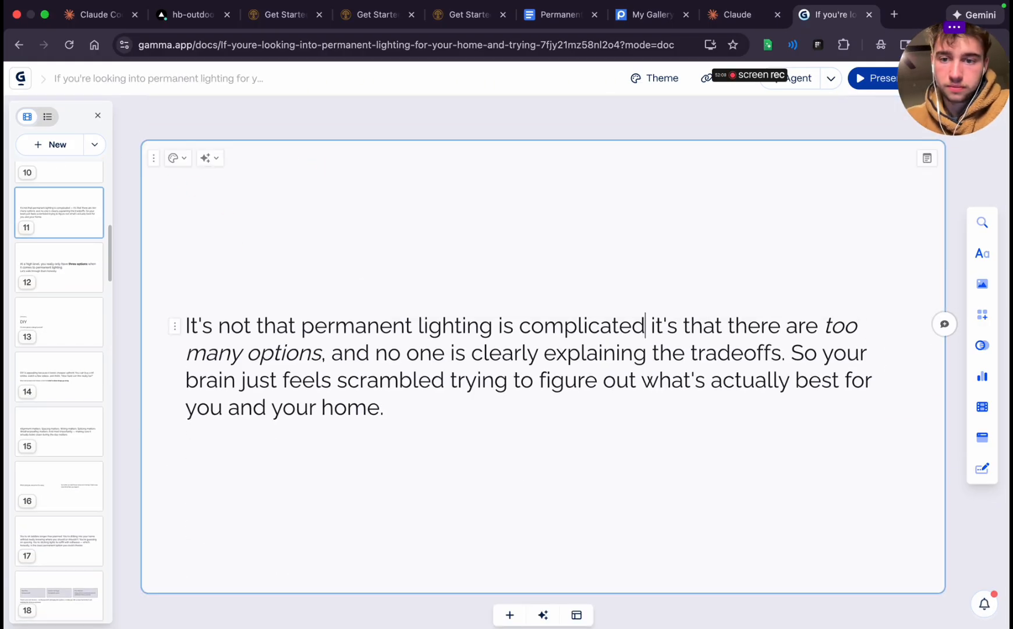
left_click_drag(658, 319, 782, 347)
key("ctrl+c")
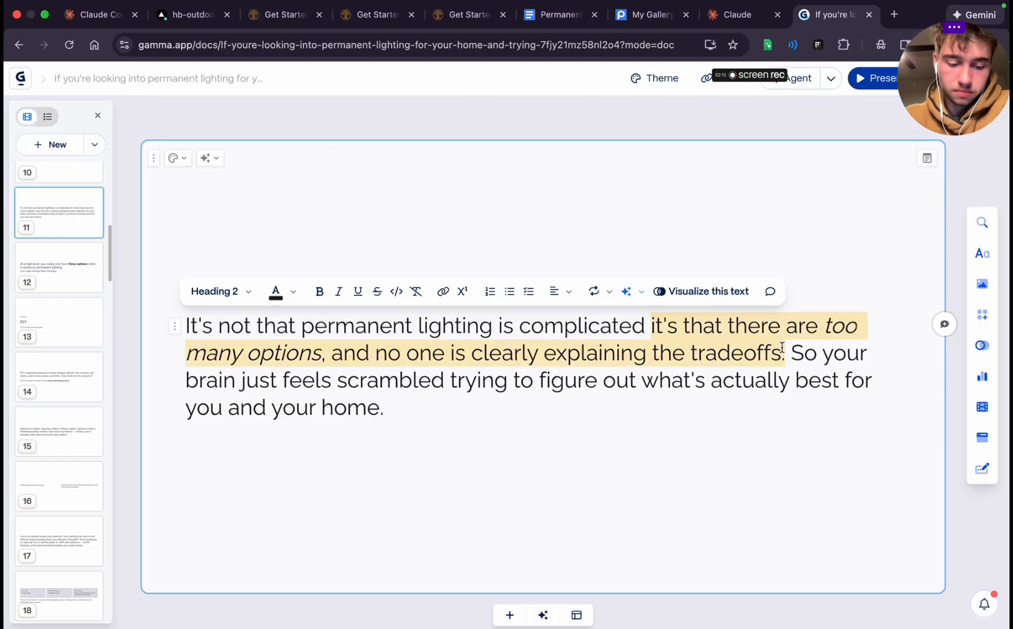
key("BackSpace")
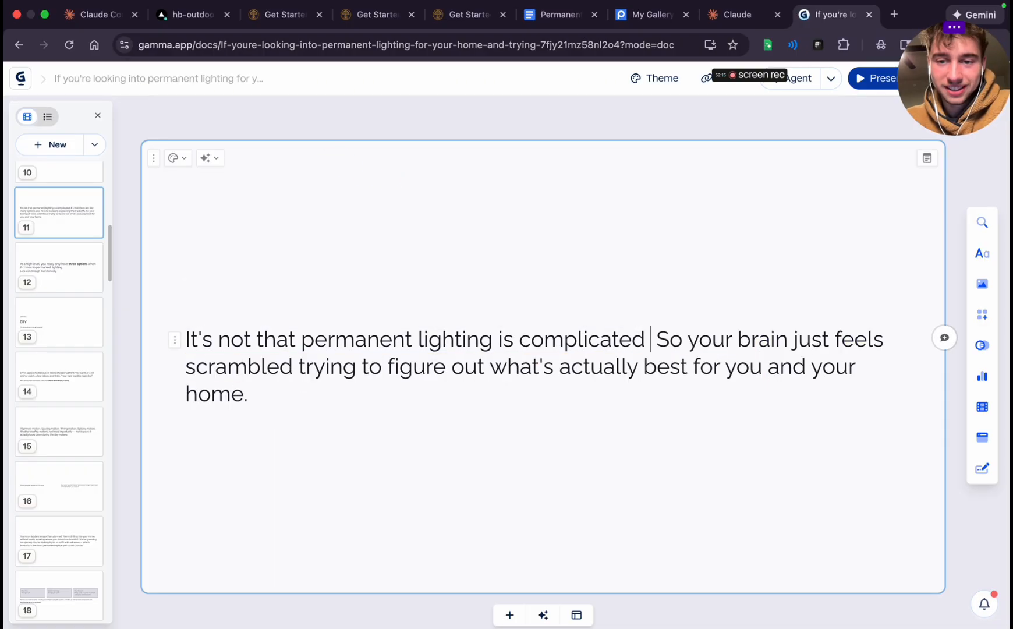
scroll(663, 382, "down", 3)
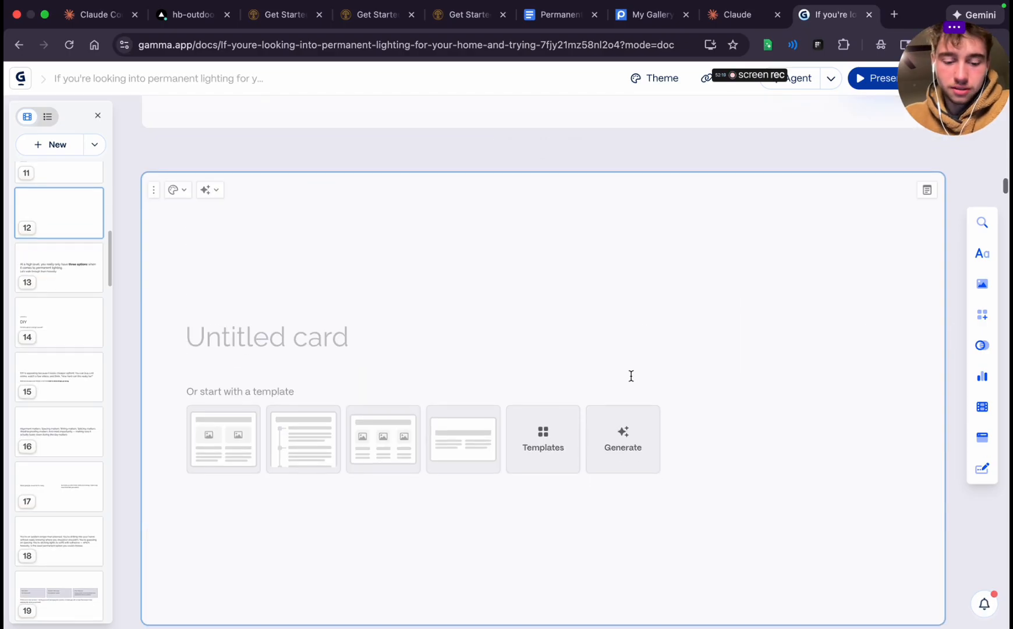
Paste the cut passage into the blank twelfth card and make it begin with "It's that there are too many options"
key("ctrl+v")
left_click(191, 388)
key("BackSpace")
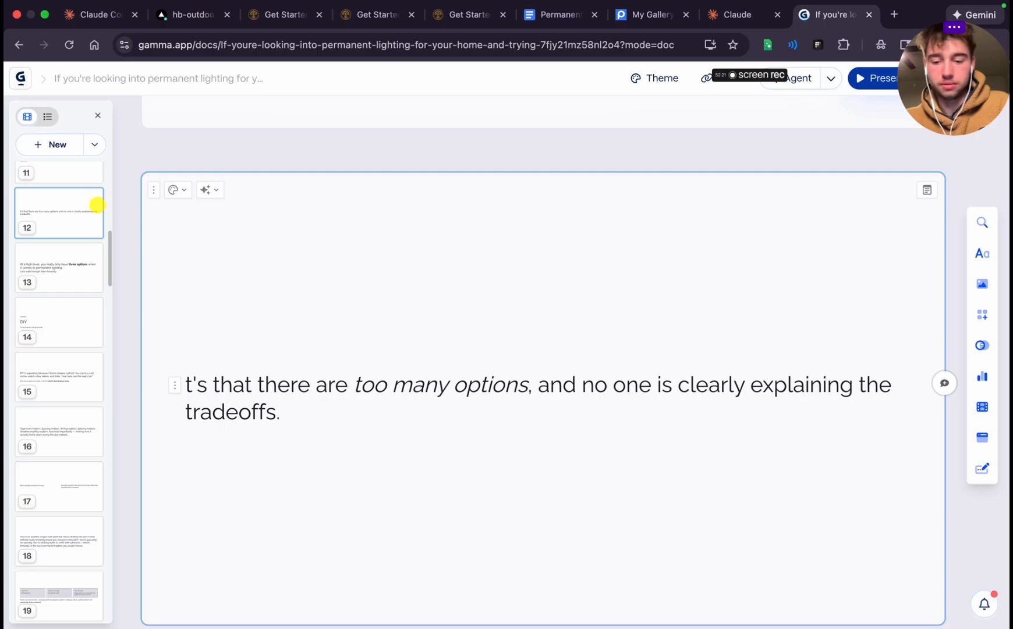
type("I")
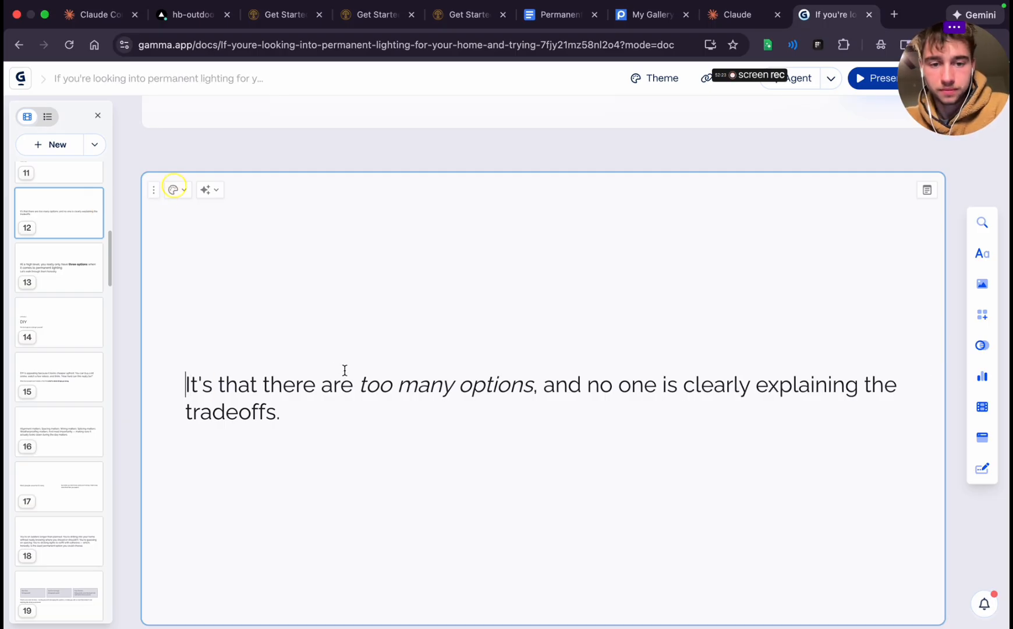
Center-align the "too many options" sentence on the twelfth card
triple_click(333, 401)
left_click(553, 352)
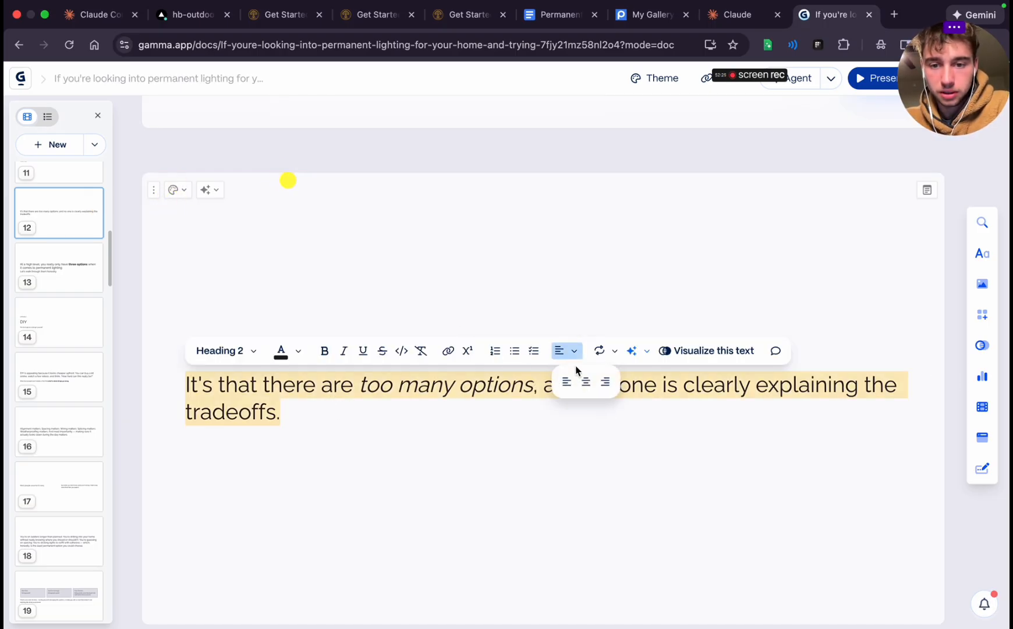
left_click(582, 381)
left_click(552, 448)
Cut the passage from "So your brain just feels scrambled" through "your home." out of the eleventh card
scroll(550, 476, "up", 10)
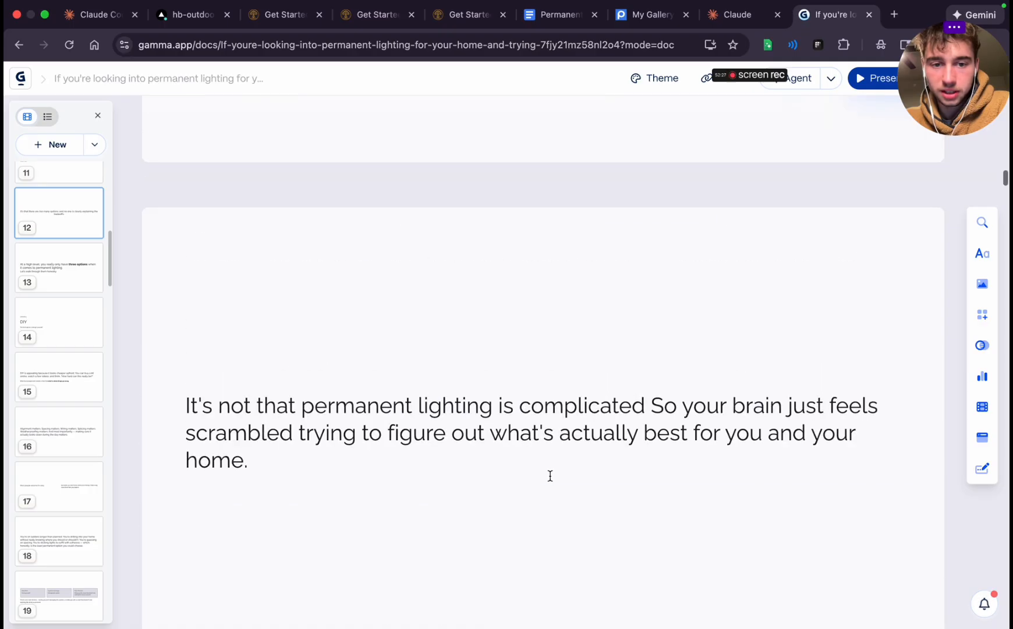
left_click_drag(654, 358, 658, 418)
key("super+c")
key("BackSpace")
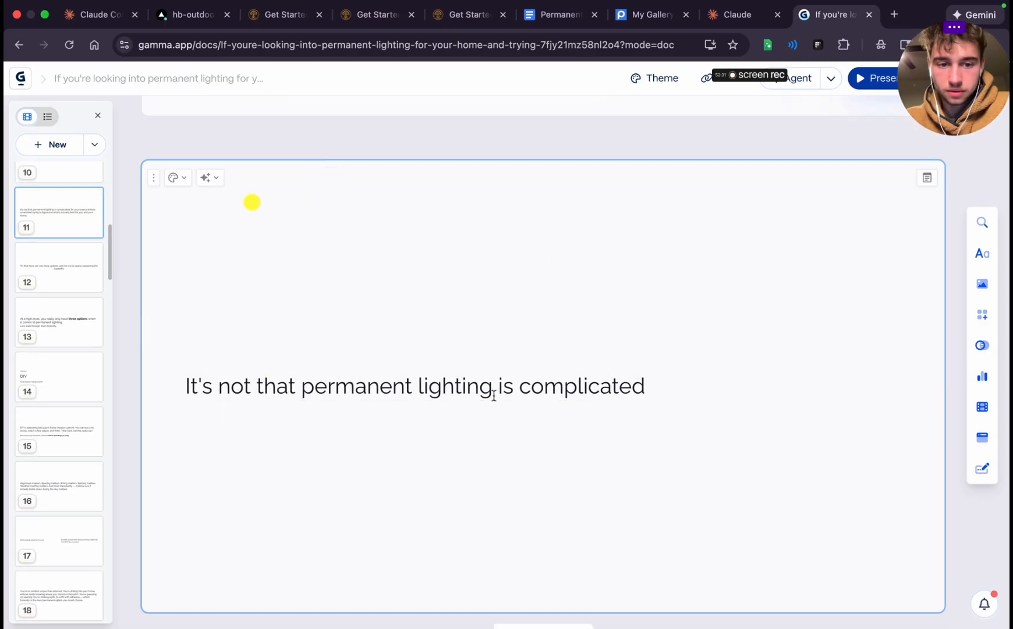
Center-align "It's not that permanent lighting is complicated" on the eleventh card and set it to Heading 1
triple_click(475, 388)
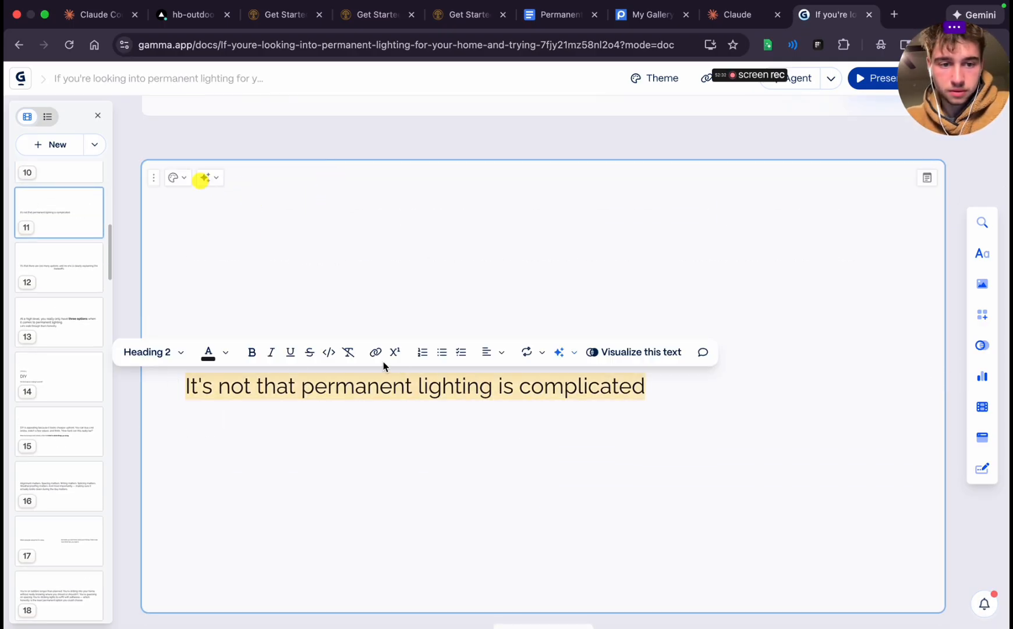
left_click(487, 352)
left_click(513, 383)
left_click(296, 351)
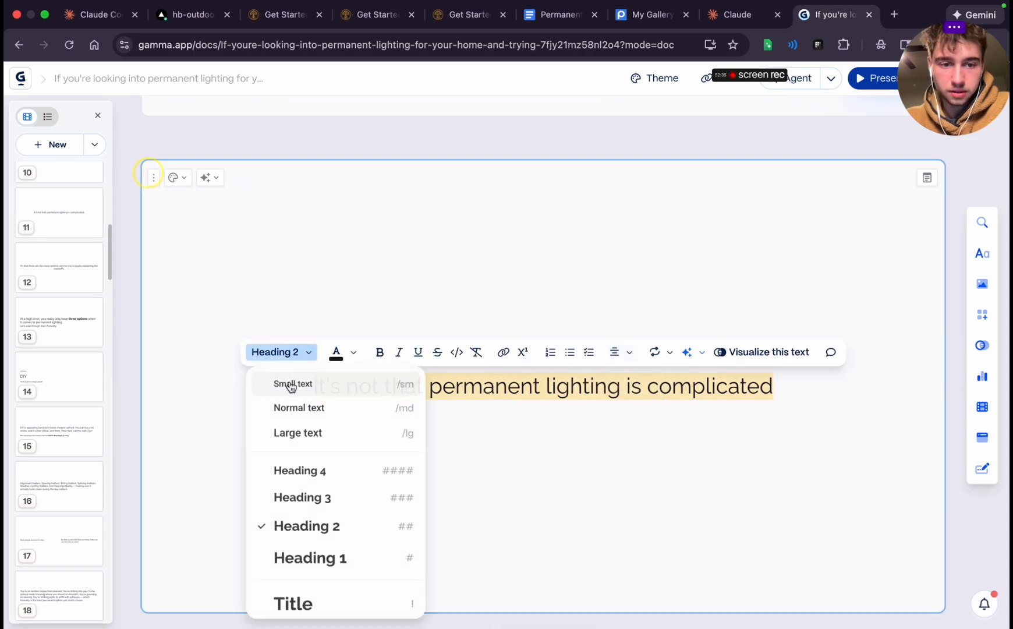
left_click(300, 560)
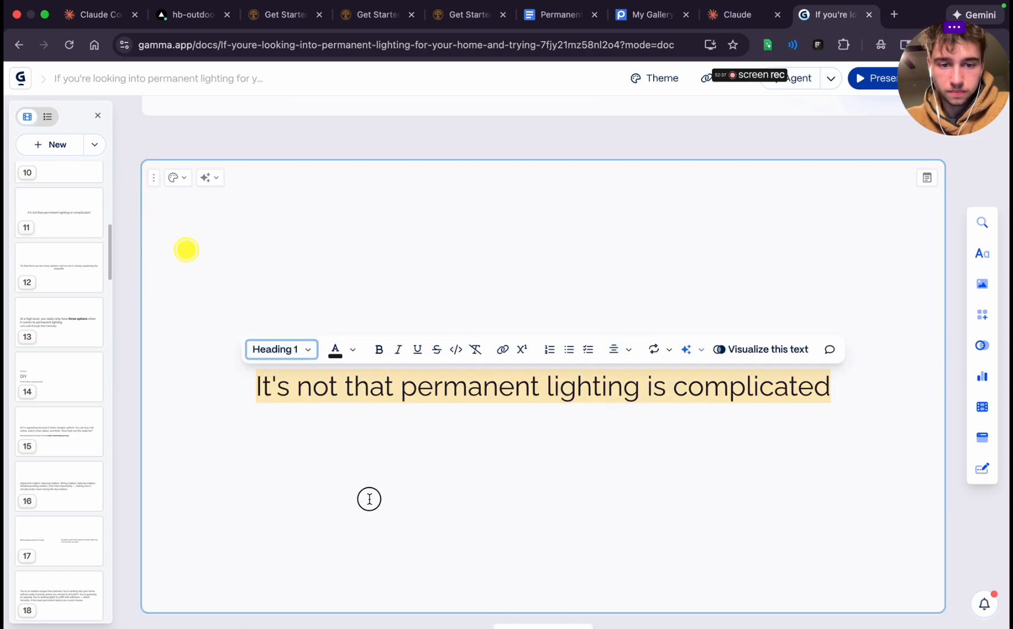
Set the "too many options" sentence on the twelfth card to Heading 1
scroll(369, 499, "down", 10)
triple_click(387, 379)
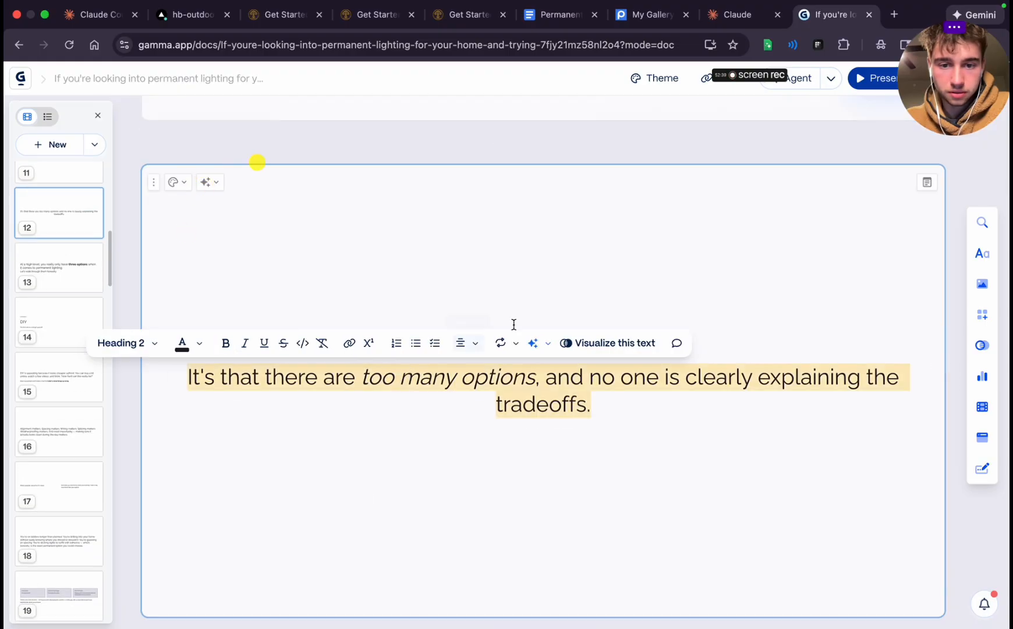
left_click(140, 352)
left_click(152, 564)
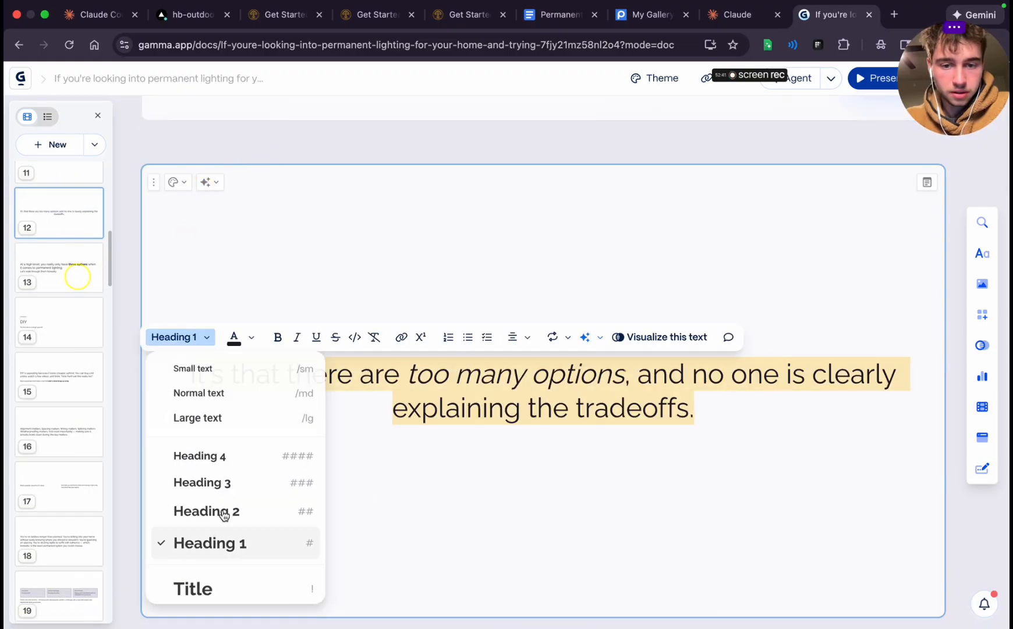
left_click(530, 455)
Add a blank card below the twelfth and paste the "So your brain just feels scrambled" passage into it
scroll(529, 455, "down", 5)
scroll(538, 333, "up", 3)
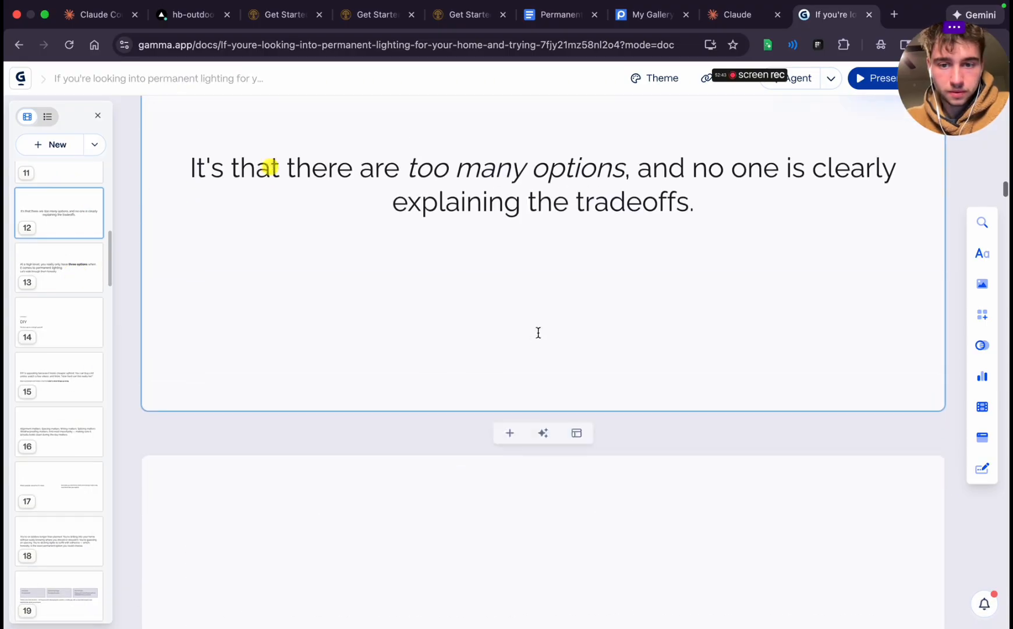
left_click(513, 432)
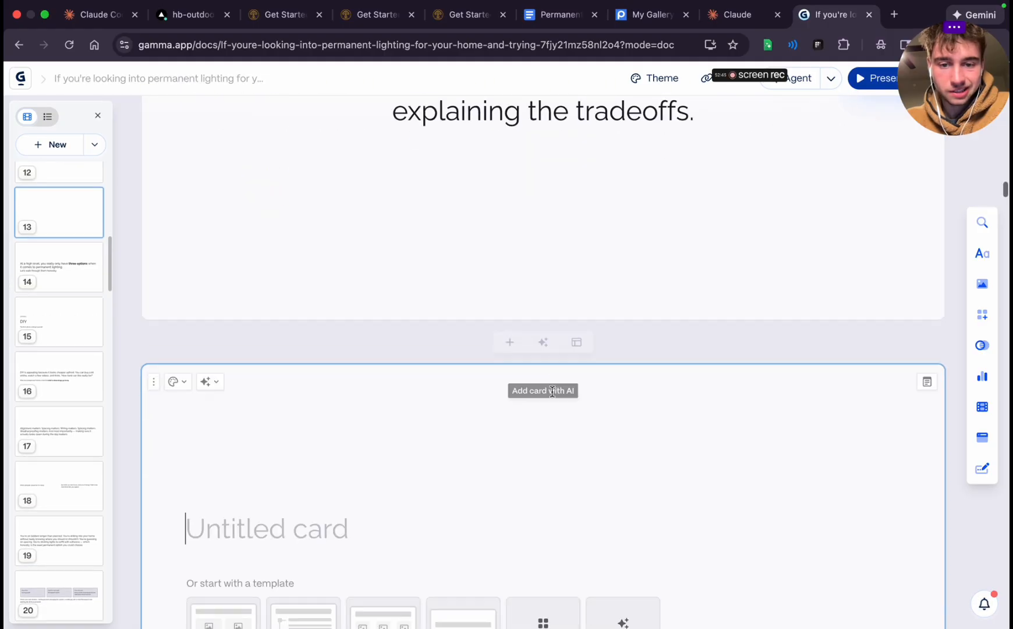
key("super+v")
Set the "So your brain just feels scrambled" sentence on the thirteenth card to Heading 1 and center-align it
triple_click(305, 572)
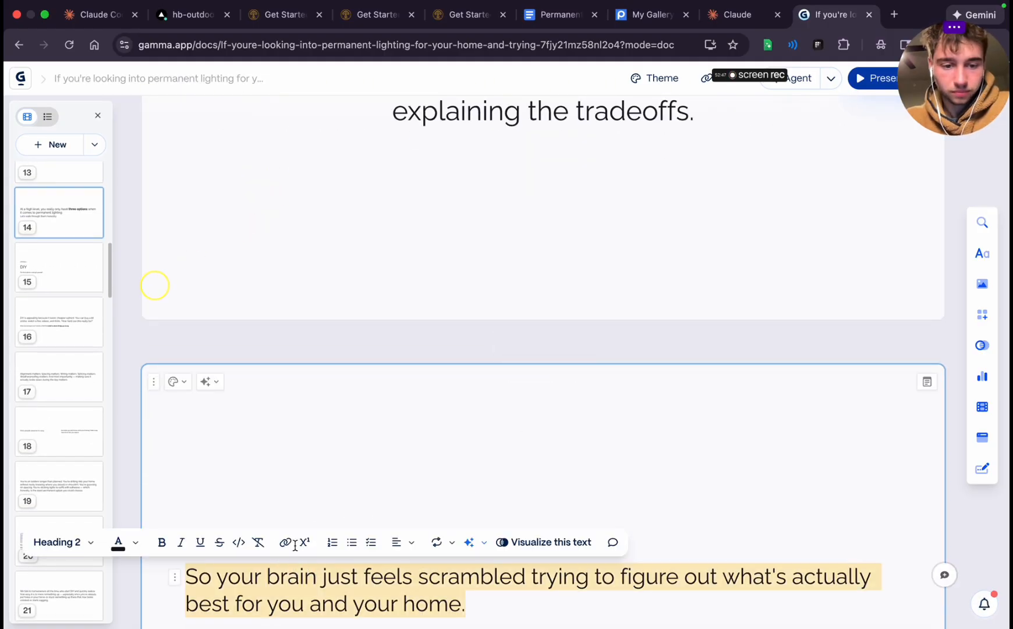
left_click(41, 549)
left_click(101, 474)
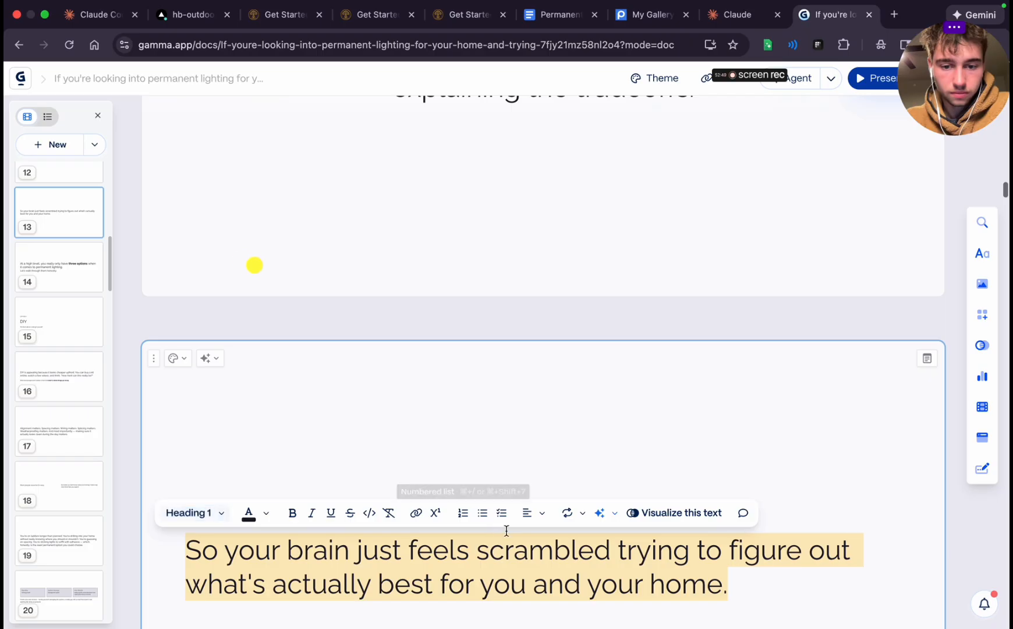
left_click(542, 513)
left_click(554, 542)
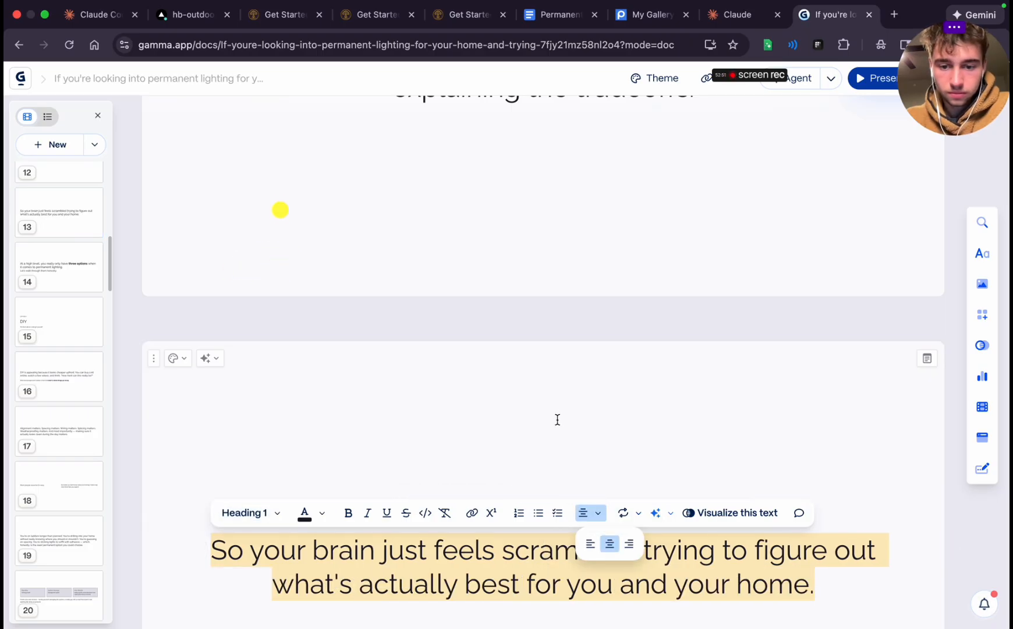
left_click(580, 420)
Review the text size and alignment of the edited cards from "Who do you trust?" down to the fourteenth card
scroll(581, 420, "up", 10)
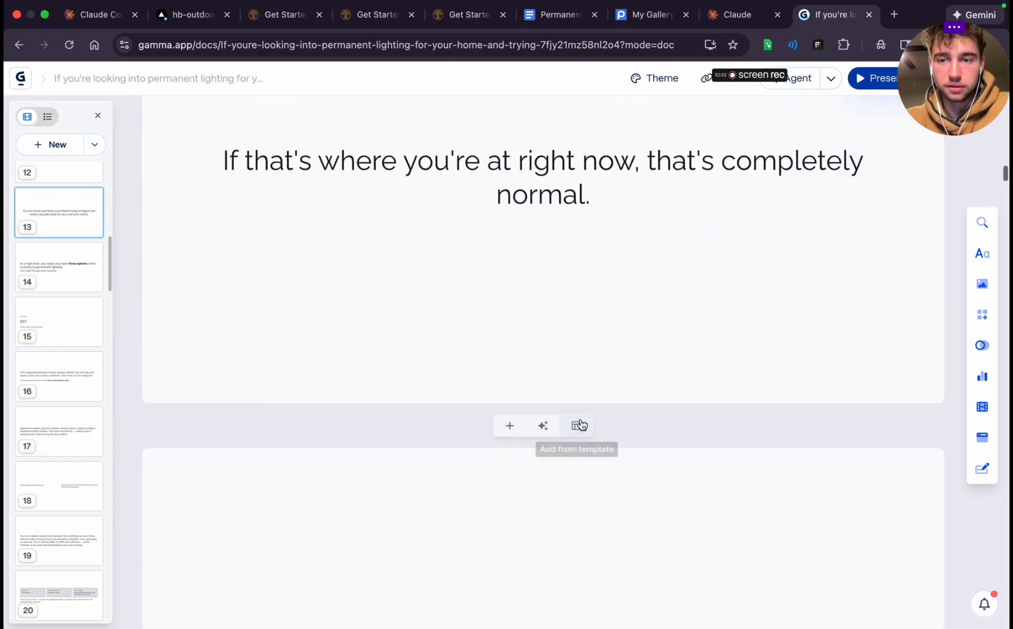
scroll(580, 419, "down", 2)
left_click(581, 419)
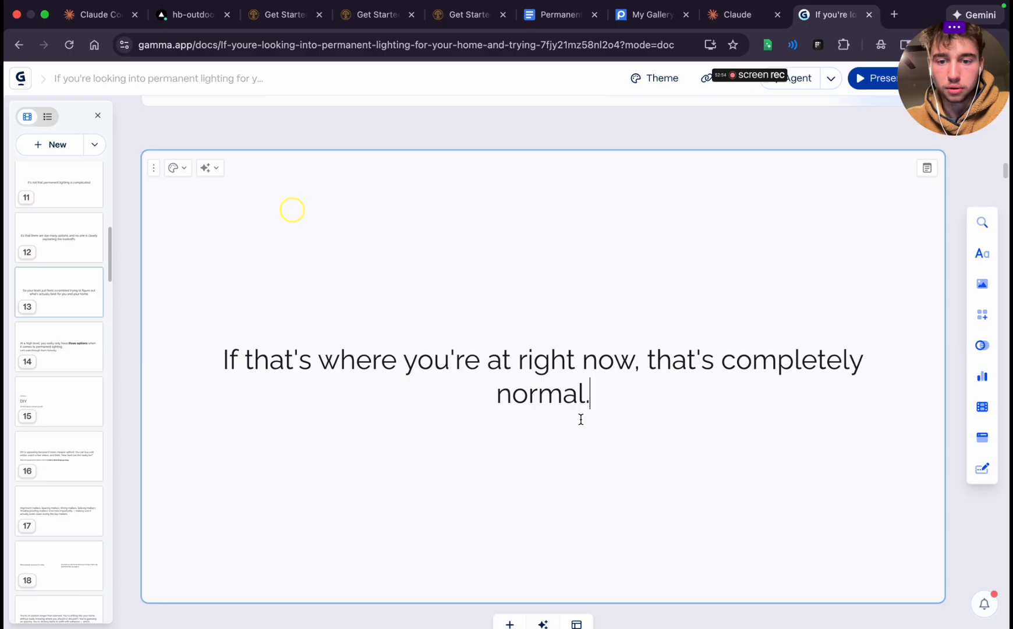
triple_click(552, 359)
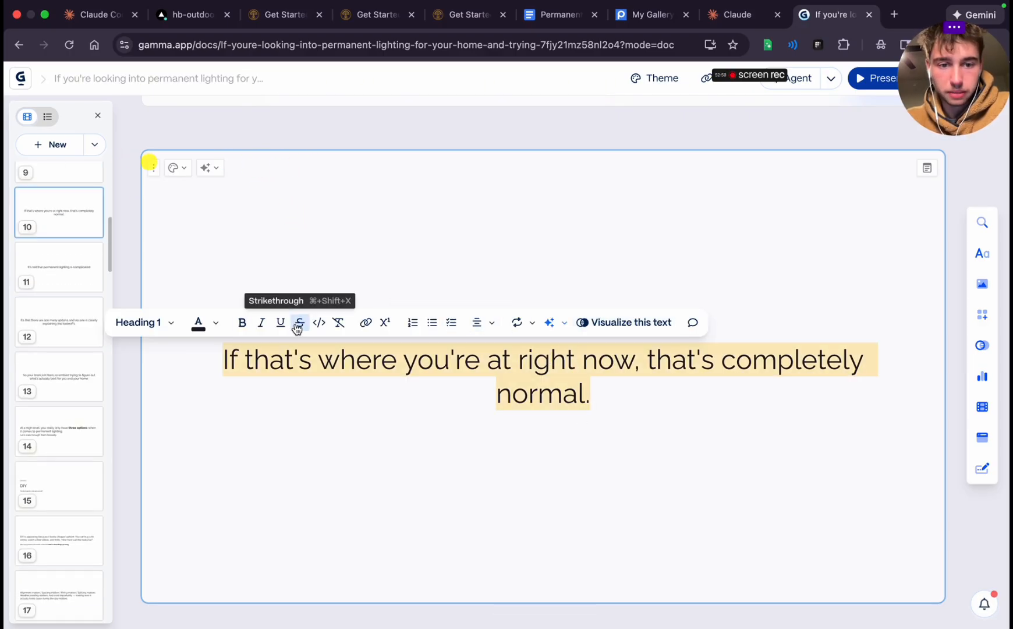
left_click(401, 454)
scroll(400, 454, "up", 10)
scroll(400, 454, "down", 15)
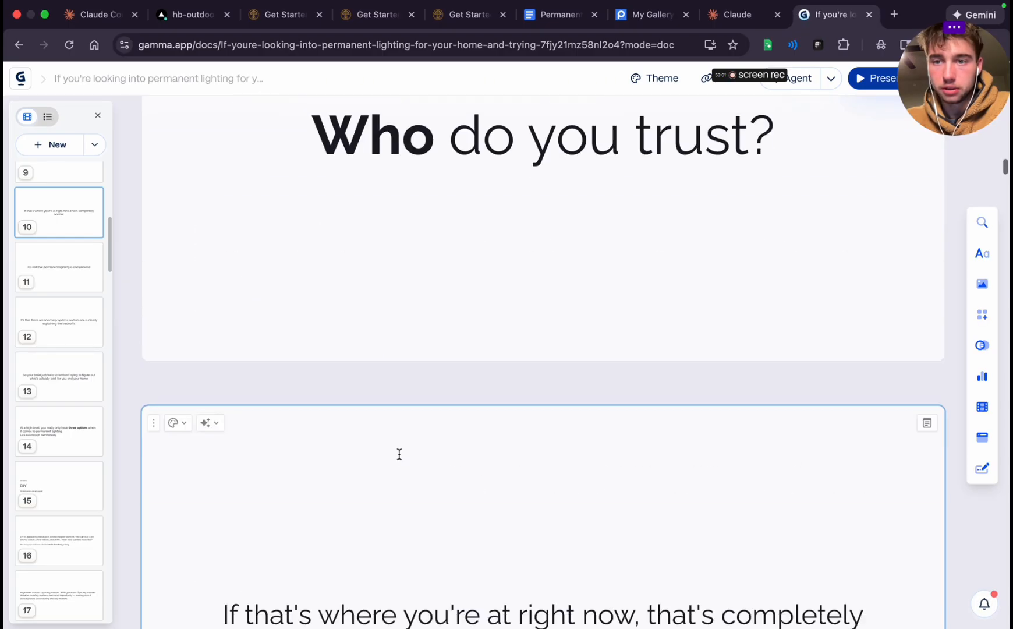
scroll(399, 454, "down", 10)
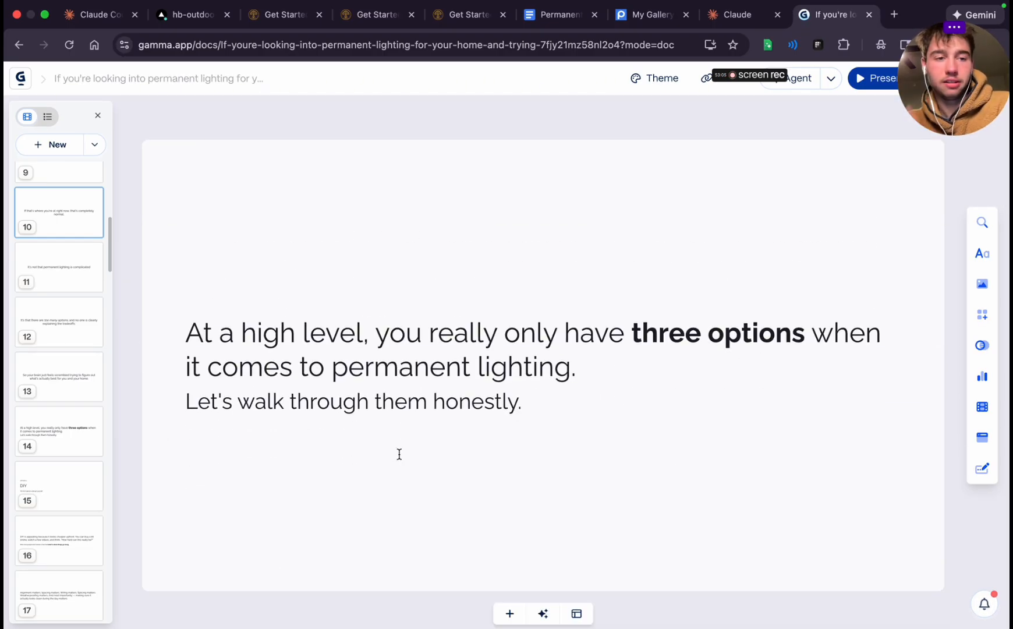
Center-align the "At a high level" sentence on the fourteenth card
triple_click(402, 341)
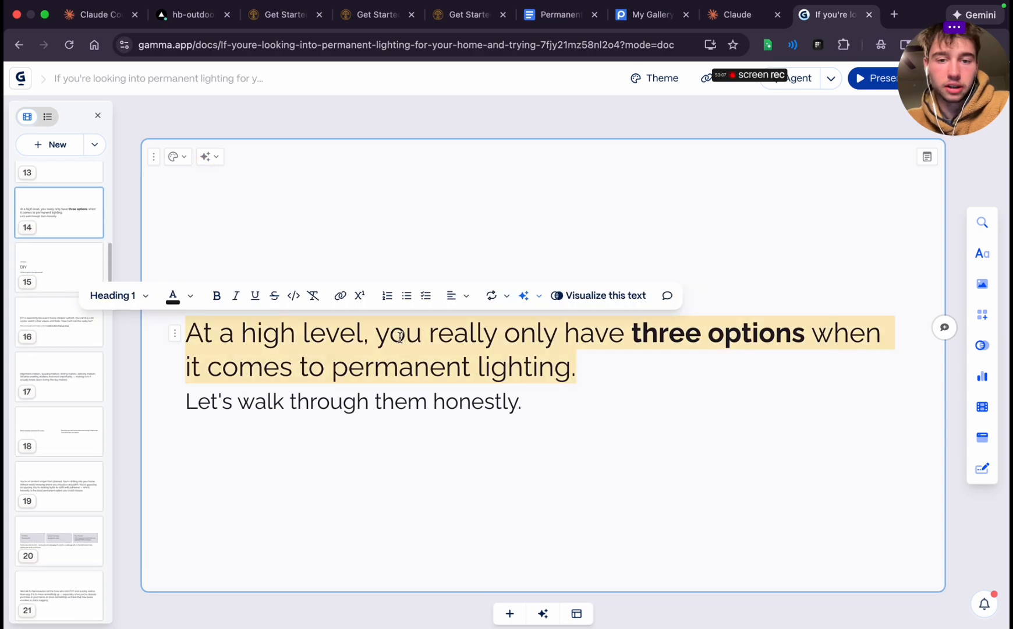
left_click(451, 295)
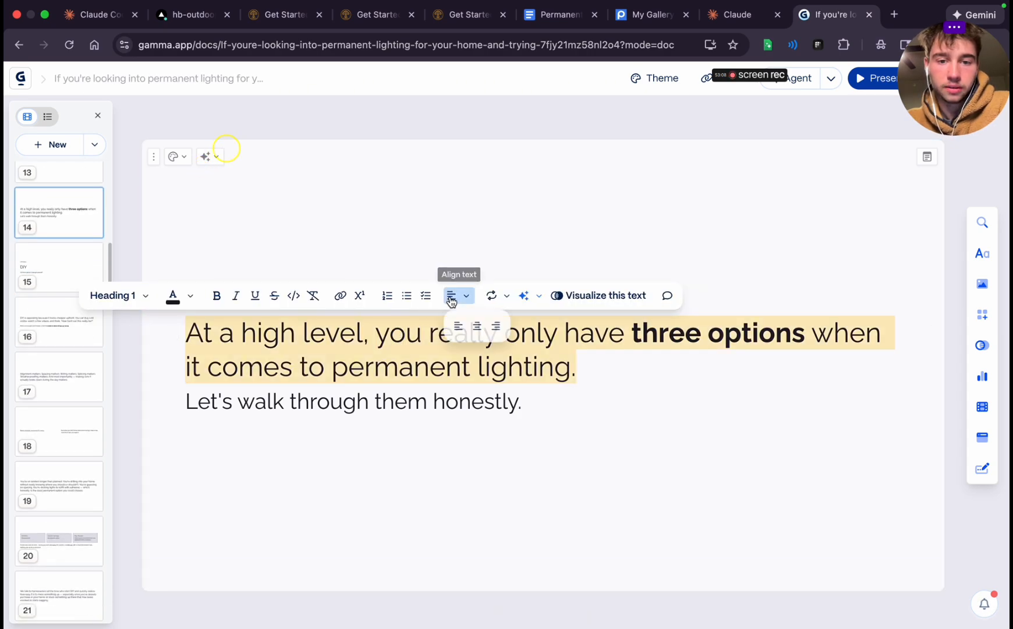
left_click(476, 328)
left_click(616, 403)
Set the "Let's walk through them honestly." line on the fourteenth card to Heading 1
triple_click(379, 415)
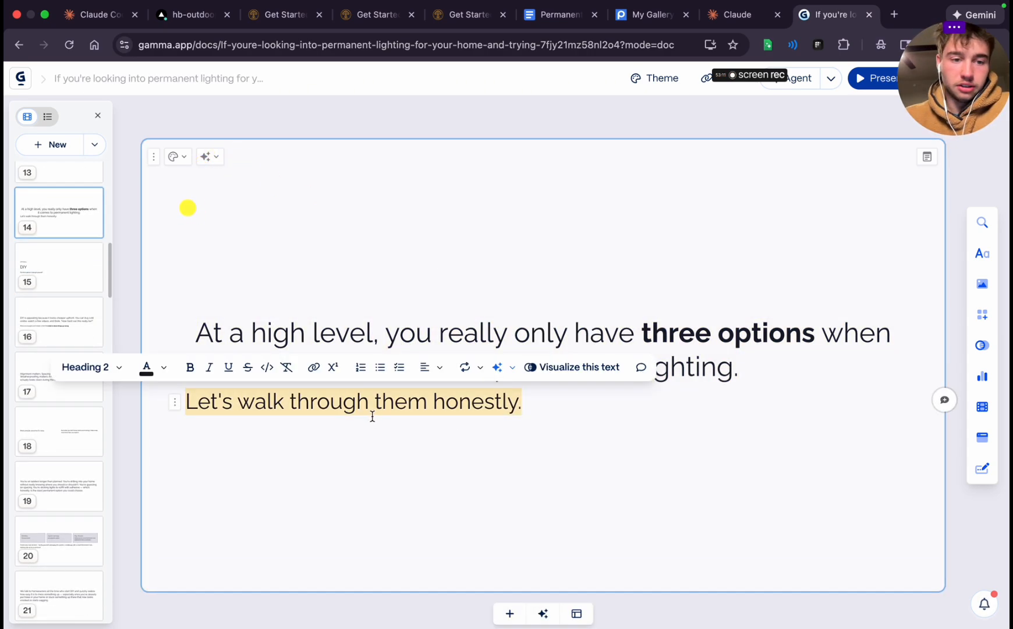
left_click(375, 346)
triple_click(374, 345)
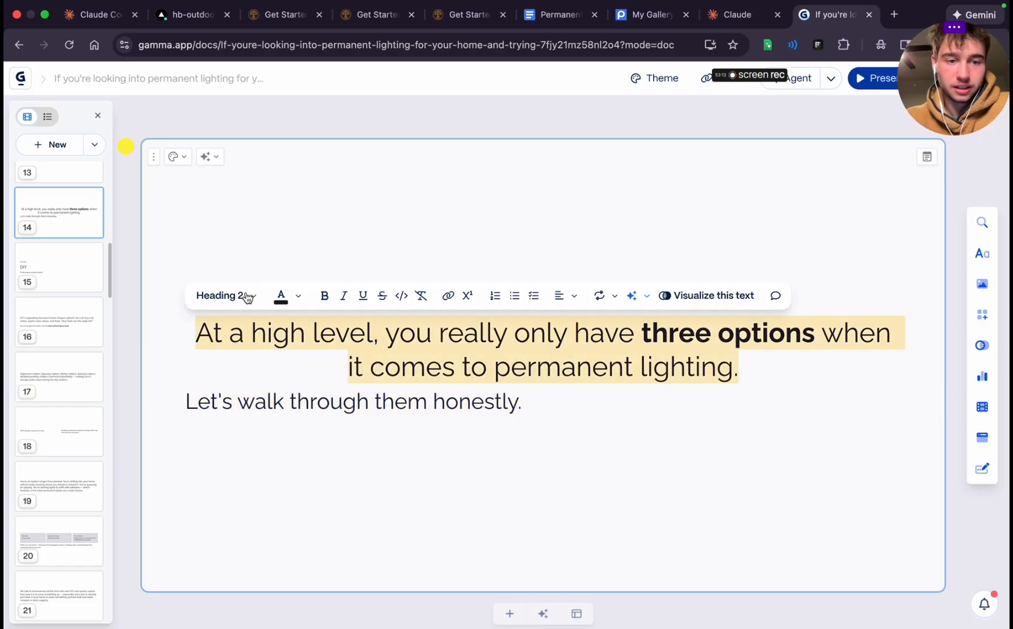
left_click(226, 296)
left_click(249, 504)
Cut the "Let's walk through them honestly." line from the fourteenth card, leaving only the "three options" sentence
scroll(425, 404, "up", 10)
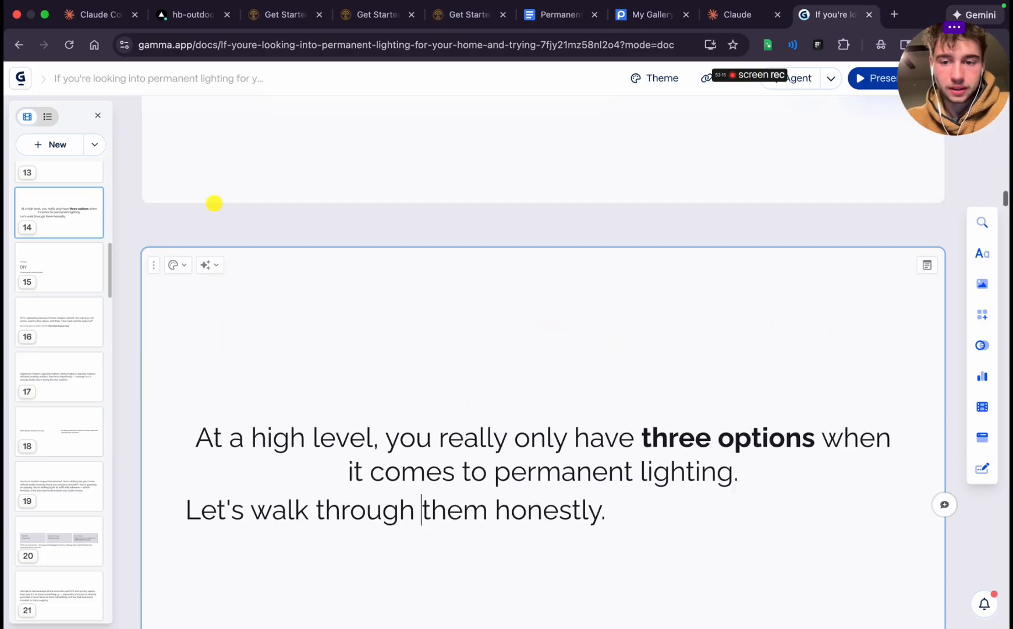
scroll(425, 406, "down", 10)
triple_click(381, 473)
key("super+c")
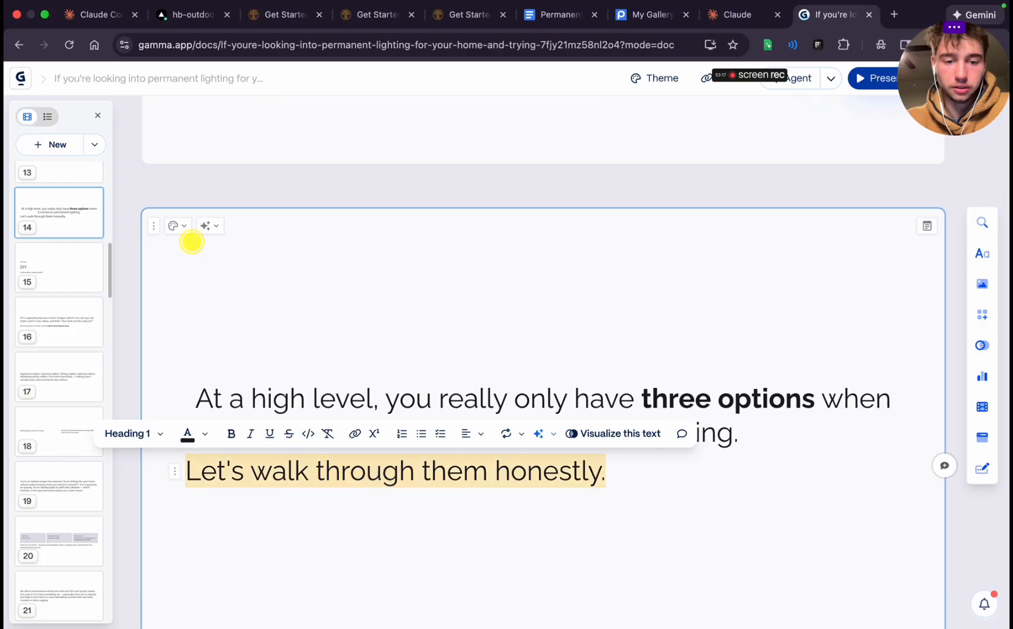
key("BackSpace")
scroll(484, 501, "down", 2)
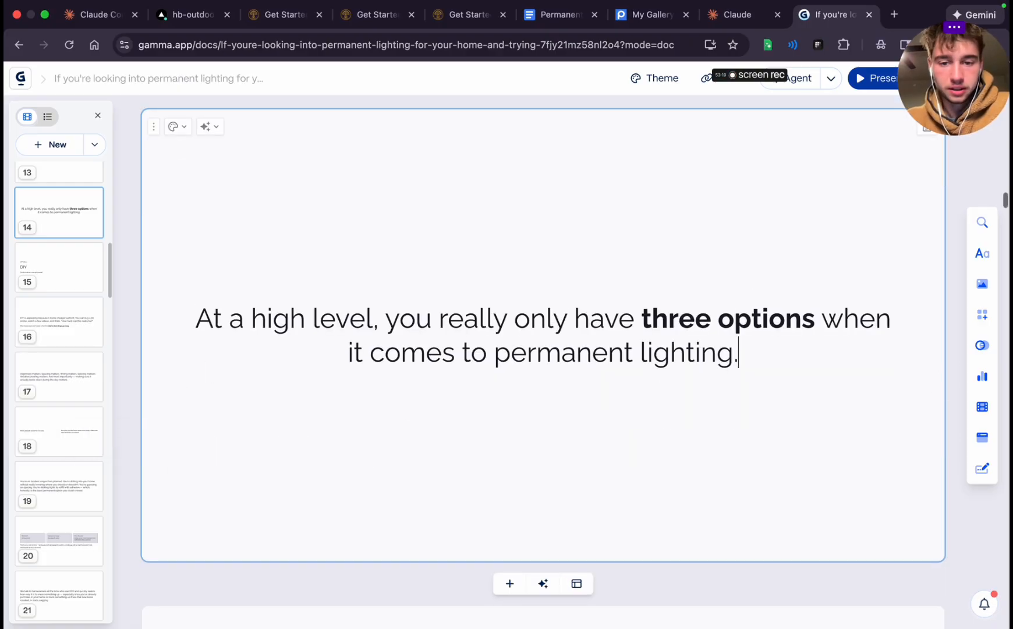
key("BackSpace")
Add a card below the fourteenth, paste "Let's walk through them honestly." into it and center-align the line
left_click(506, 516)
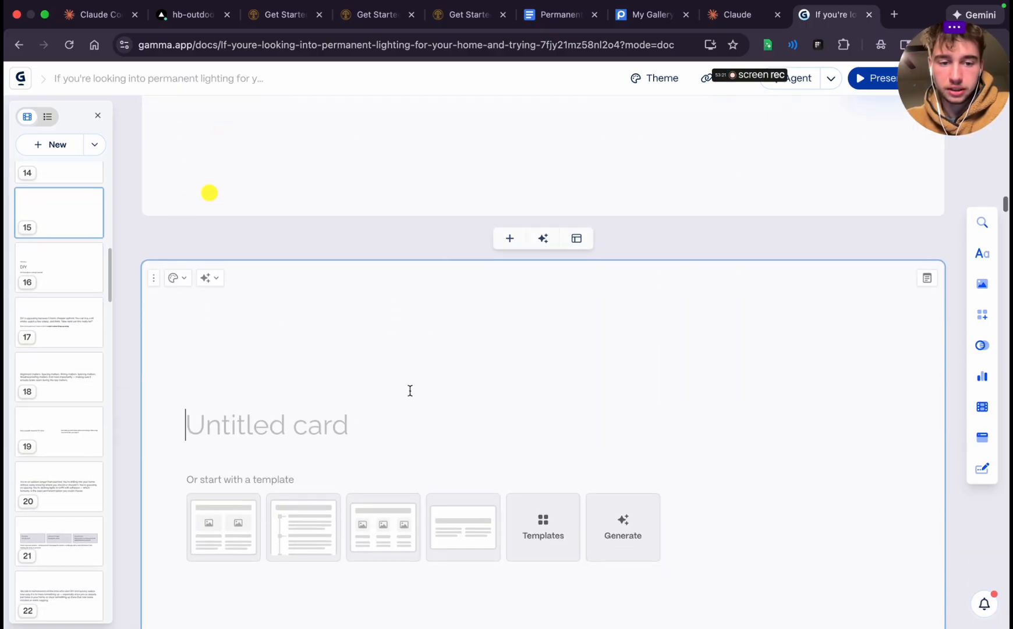
key("super+v")
triple_click(288, 477)
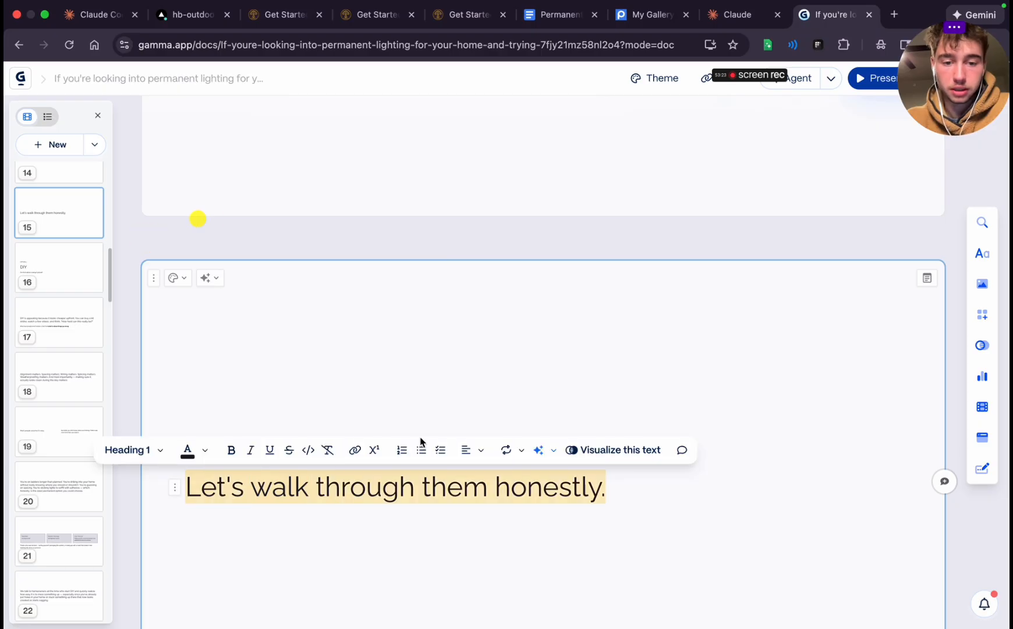
left_click(469, 450)
left_click(473, 480)
left_click(435, 577)
key("BackSpace")
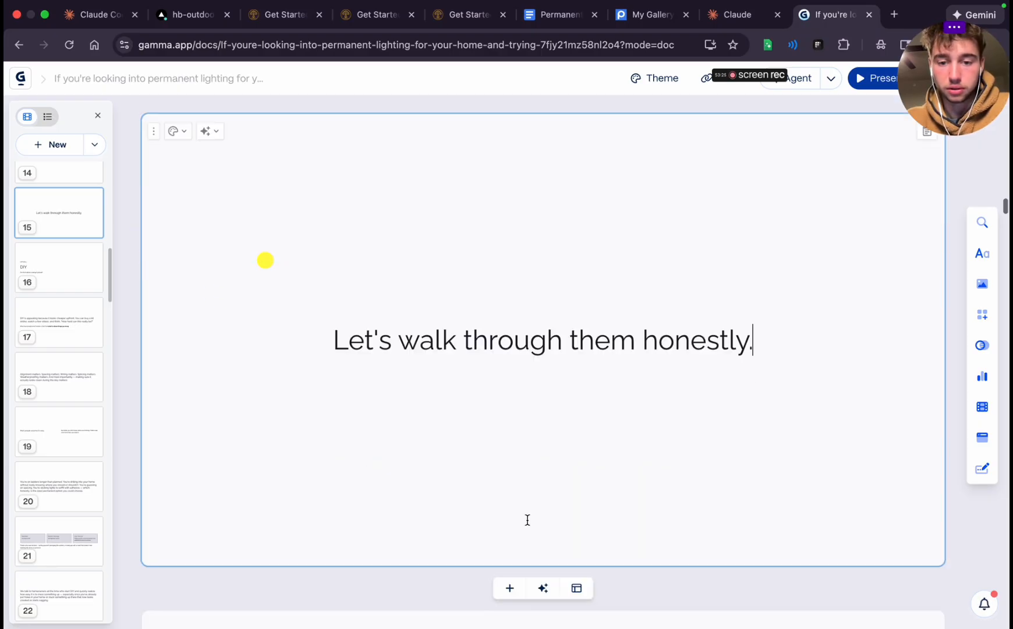
Generate new AI layouts for the "Option 1 DIY" card and apply the one with an image placeholder left of the text
scroll(527, 520, "down", 6)
scroll(527, 520, "down", 2)
triple_click(208, 332)
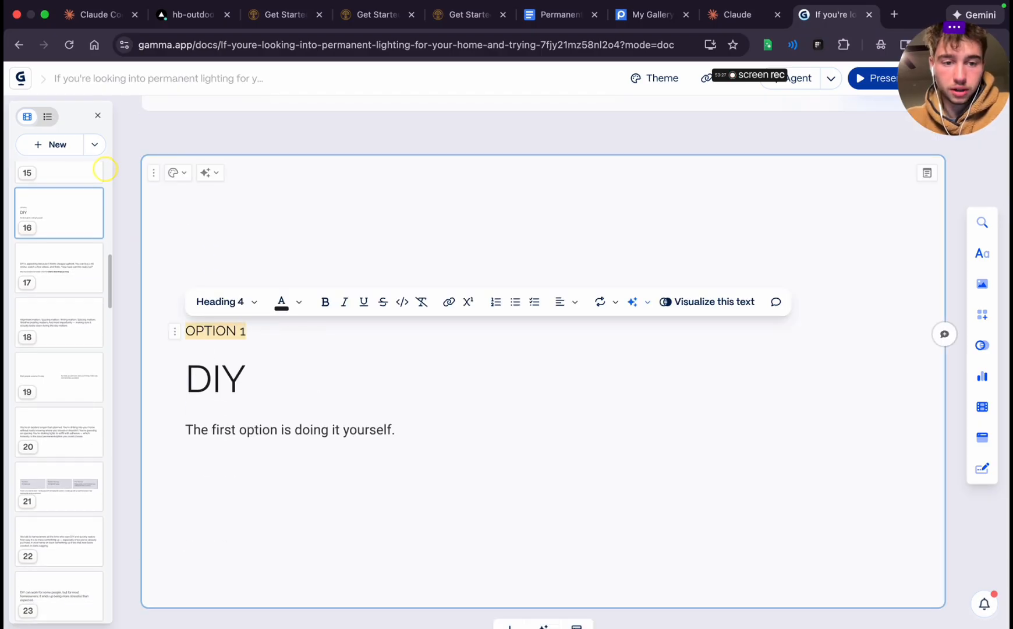
left_click(363, 399)
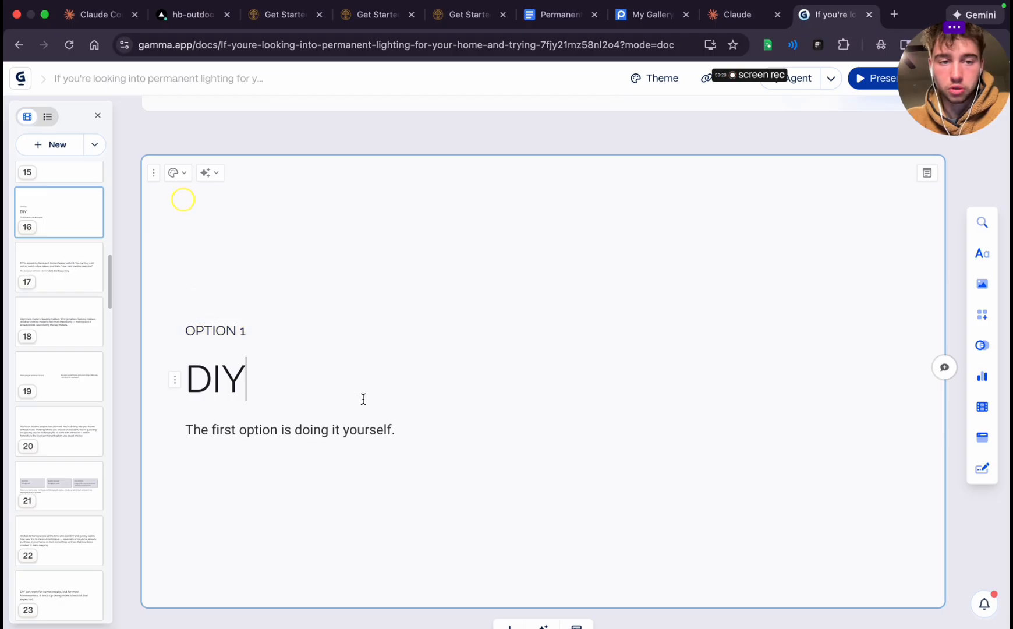
left_click(208, 172)
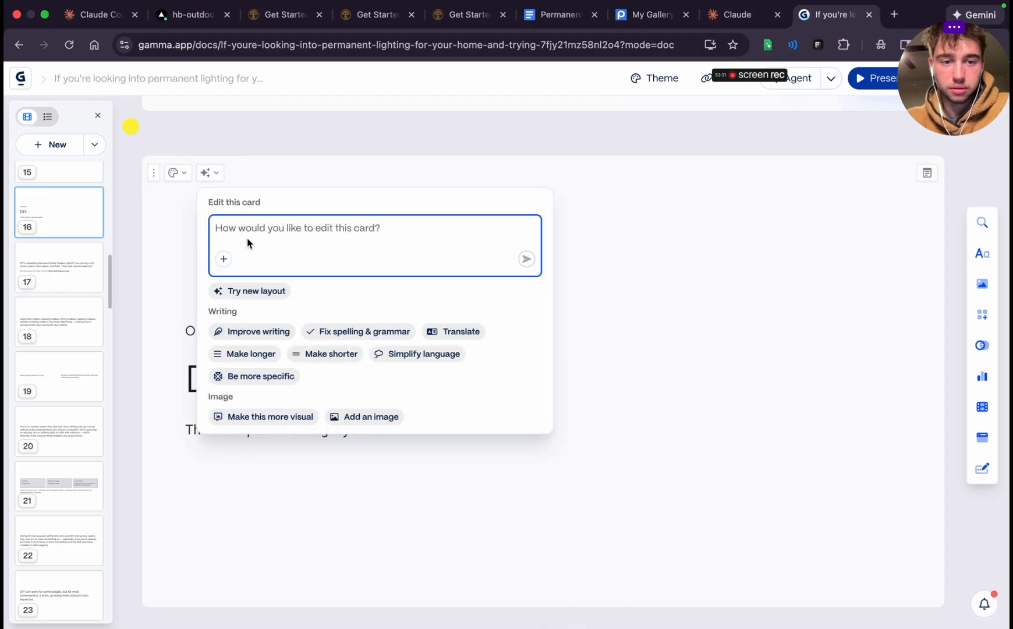
left_click(251, 290)
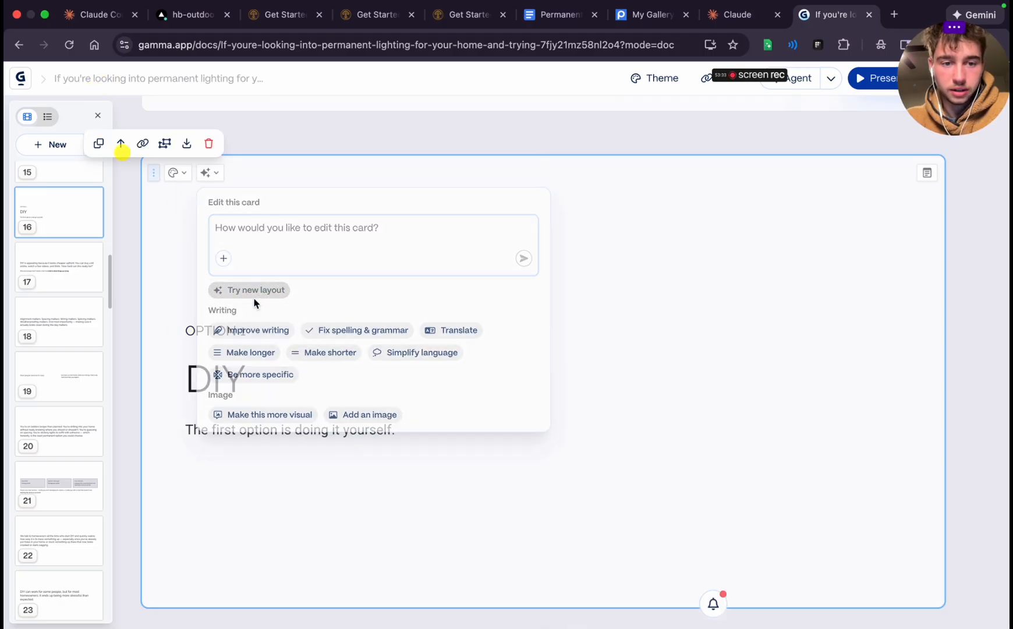
left_click(923, 373)
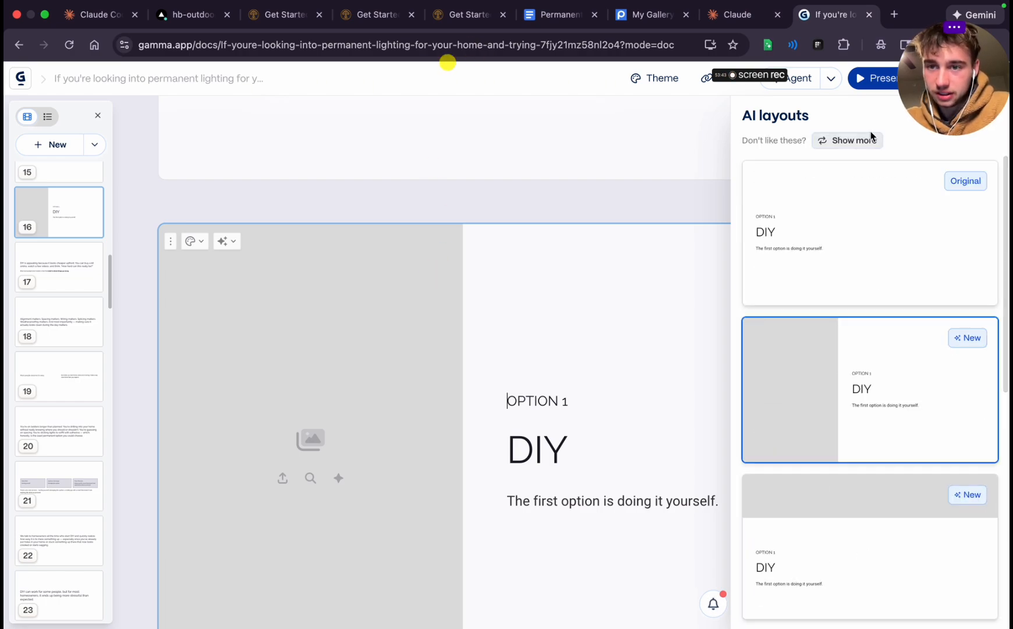
Close the AI layout suggestions and give the "Option 1 DIY" card the plain layout without an accent image
left_click(867, 138)
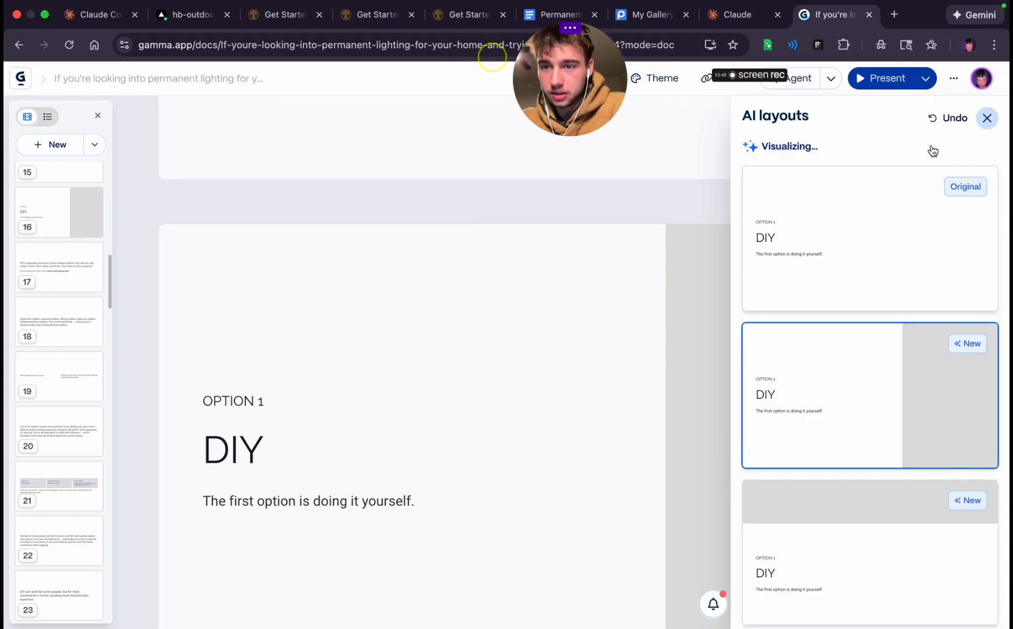
left_click(986, 118)
left_click(180, 175)
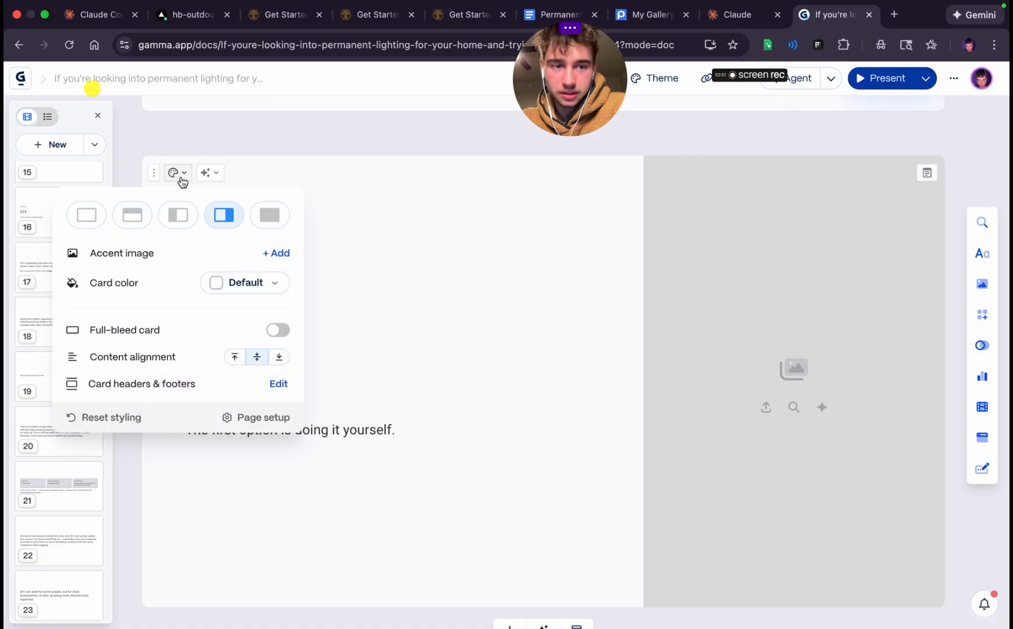
left_click(87, 215)
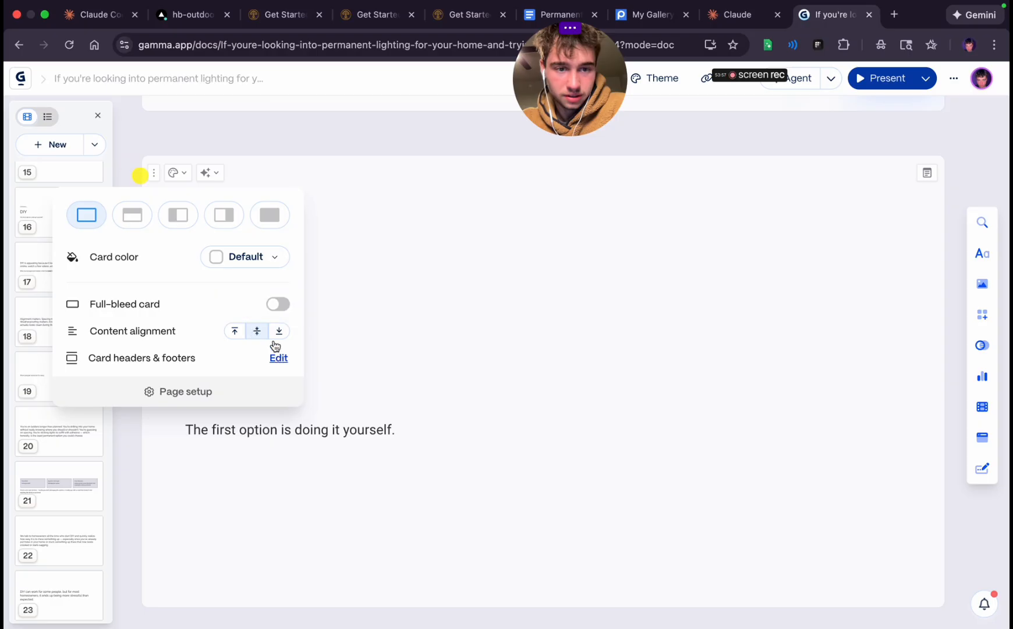
Ask the AI to edit the DIY card: "make the wording centered and keep it the same but make everything look more simple"
left_click(211, 174)
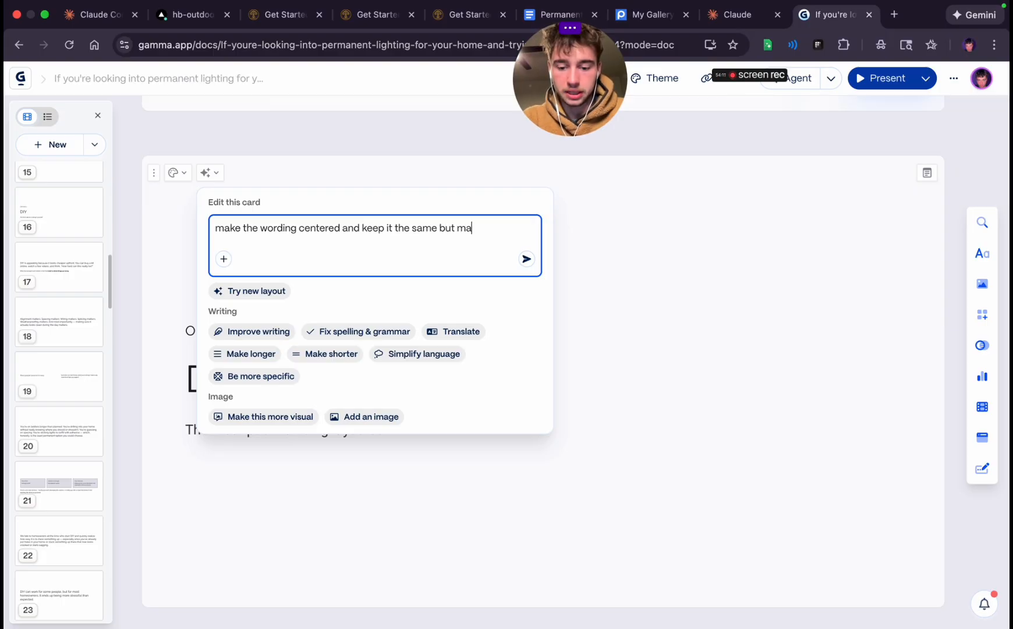
type("ng look more")
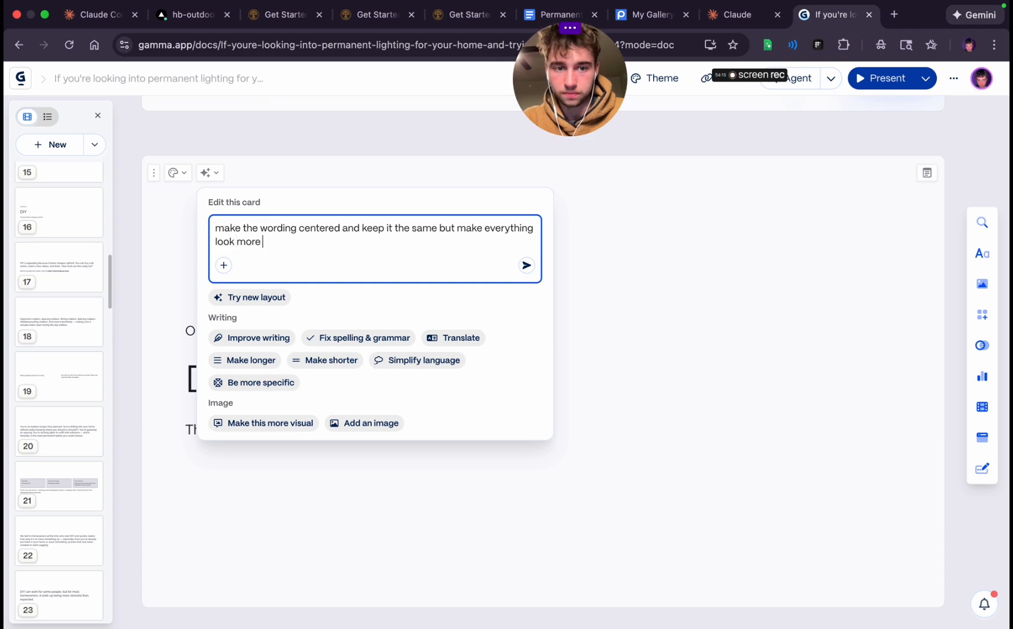
type(" simple")
key("Return")
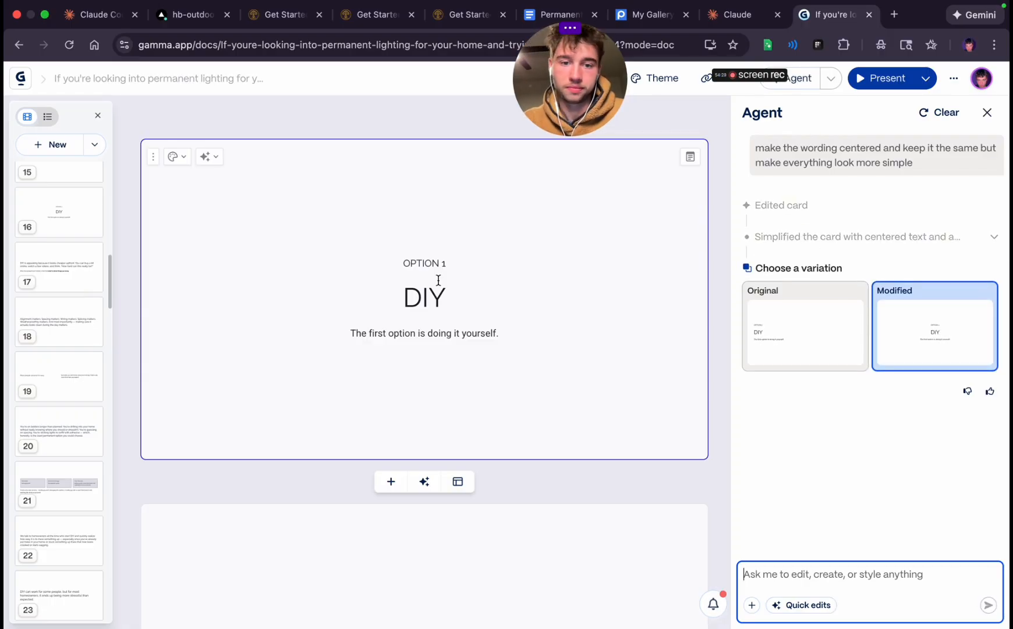
left_click(988, 114)
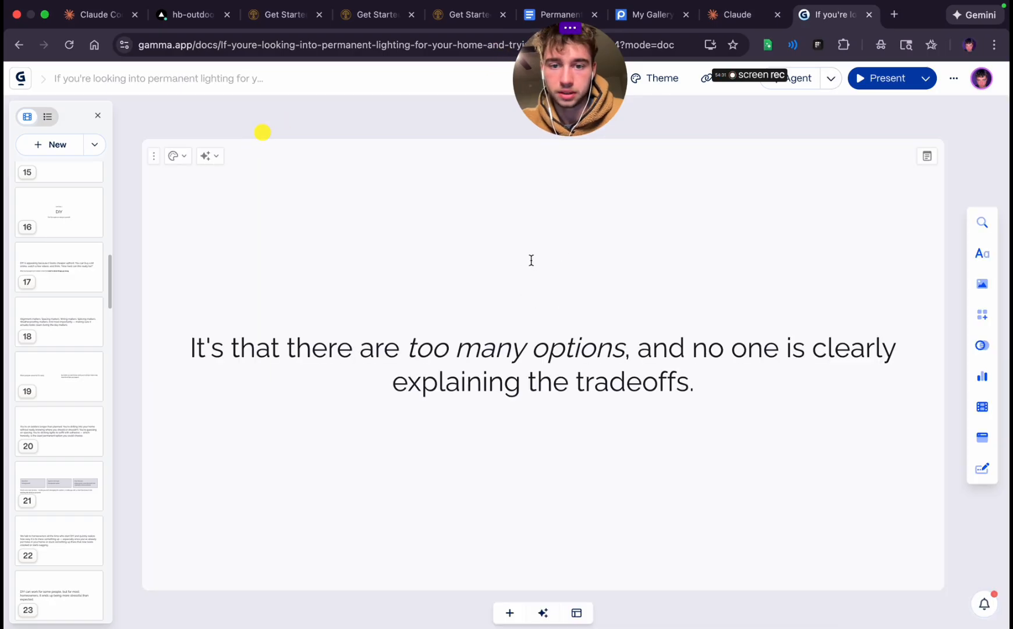
Set "OPTION 1" on the sixteenth card to Heading 2 and "DIY" to Heading 1
scroll(518, 332, "down", 15)
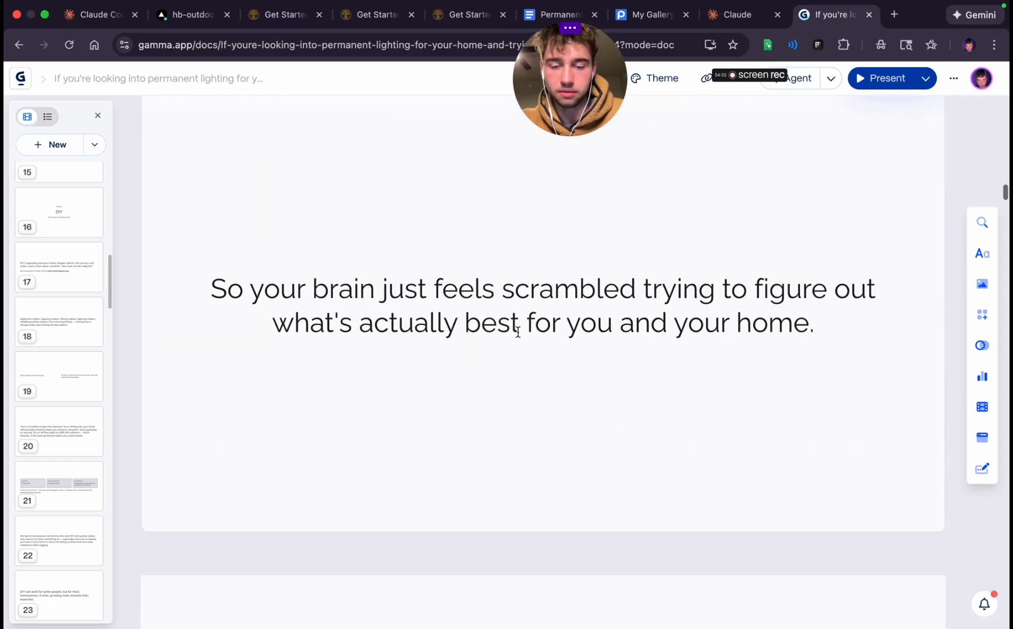
scroll(518, 332, "down", 15)
scroll(518, 332, "up", 2)
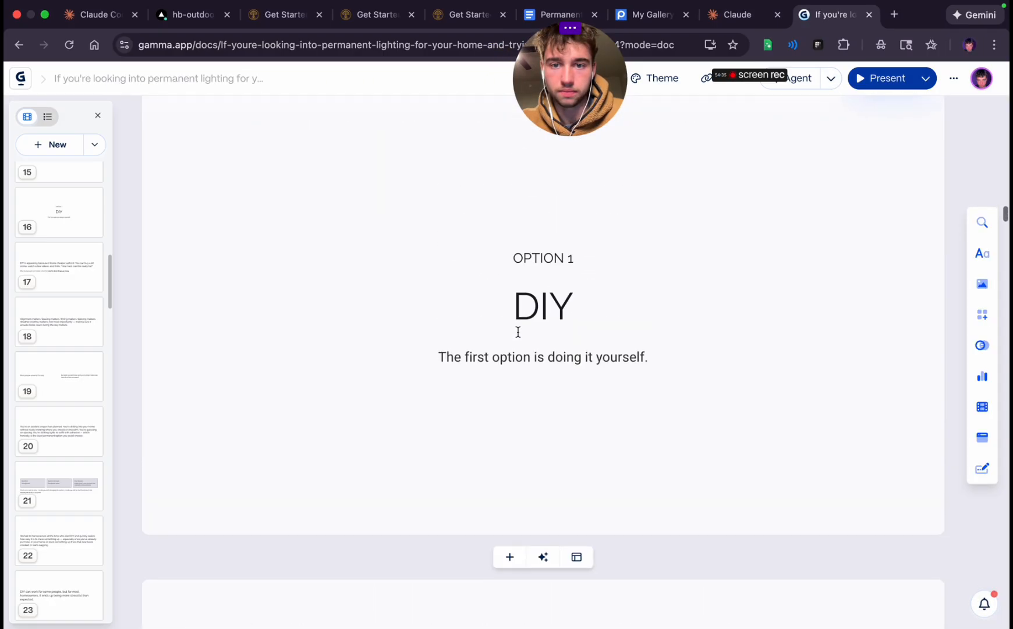
left_click(544, 260)
triple_click(545, 261)
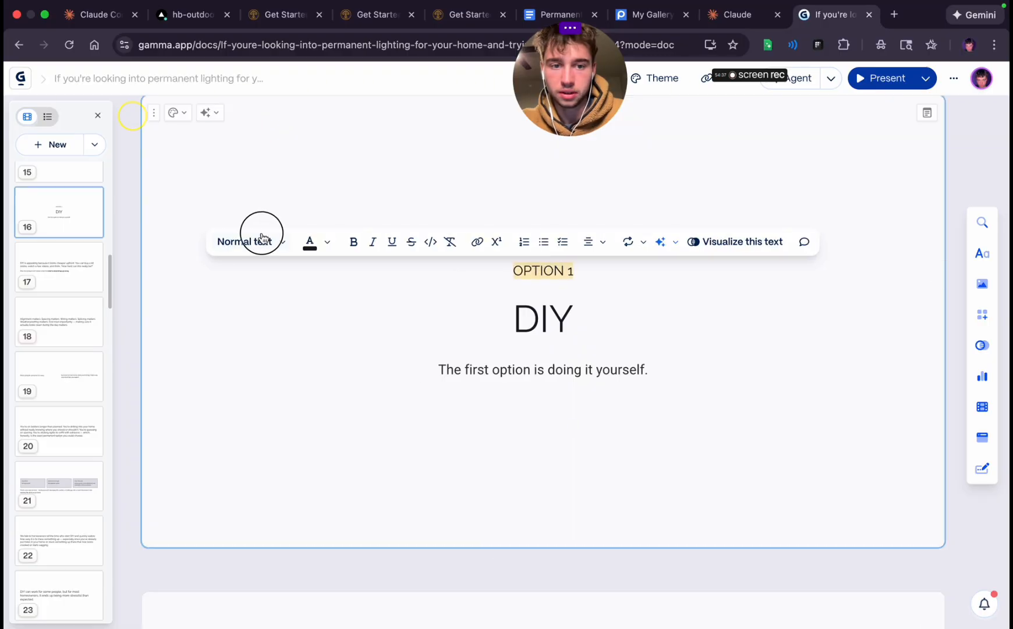
left_click(262, 240)
left_click(276, 411)
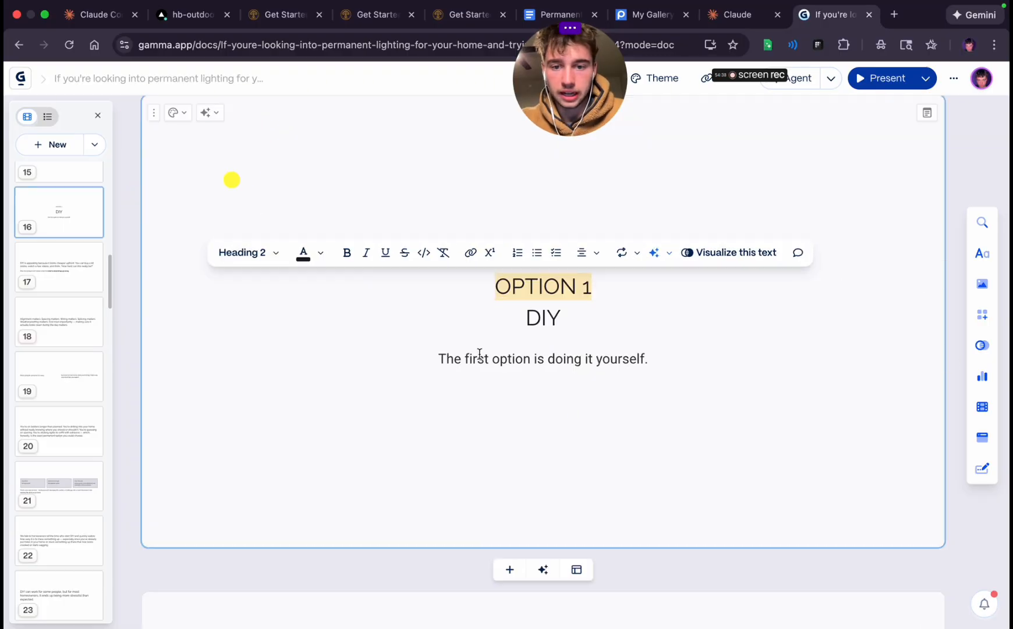
double_click(537, 321)
left_click(280, 284)
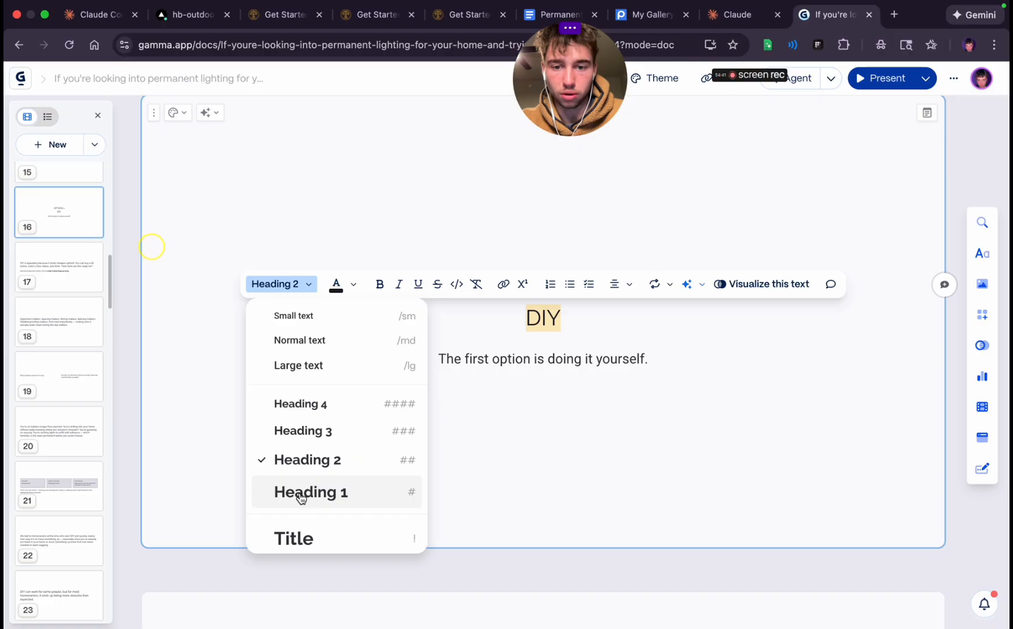
left_click(300, 494)
left_click(554, 433)
Delete the "The first option is doing it yourself." line from the sixteenth card
triple_click(545, 364)
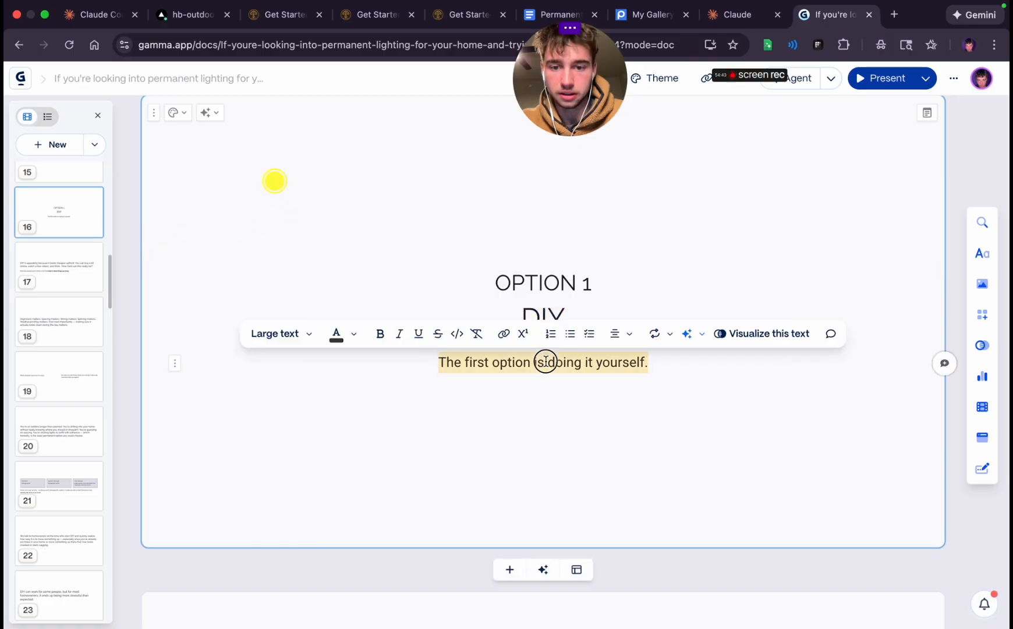
left_click(514, 401)
triple_click(518, 362)
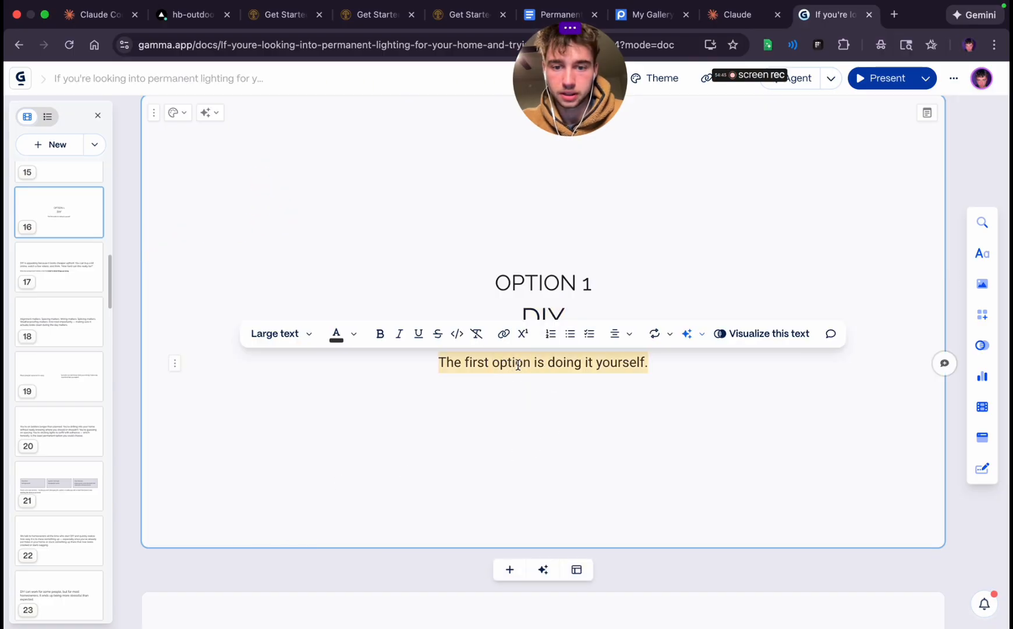
key("BackSpace")
key("BackSpace")
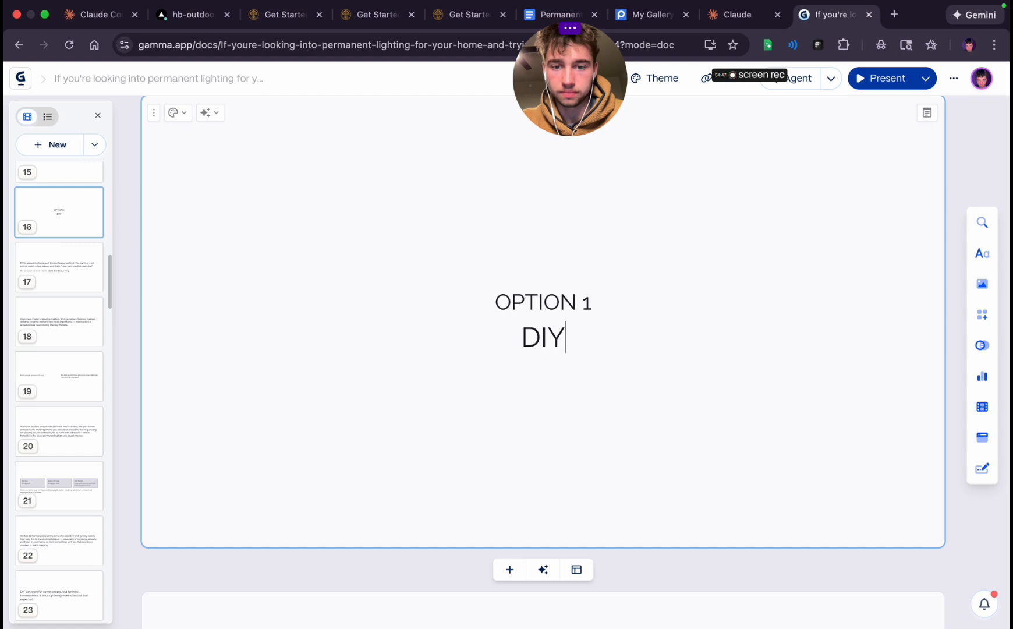
Set both the "OPTION 1" and "DIY" lines on the sixteenth card to the Title style
left_click_drag(492, 285, 606, 358)
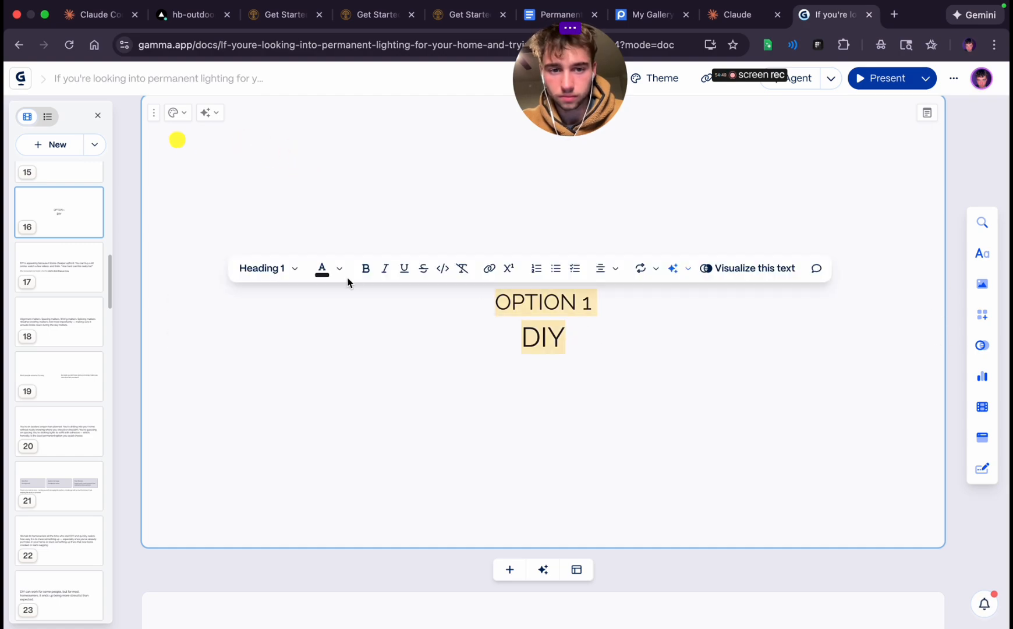
left_click(261, 273)
left_click(300, 526)
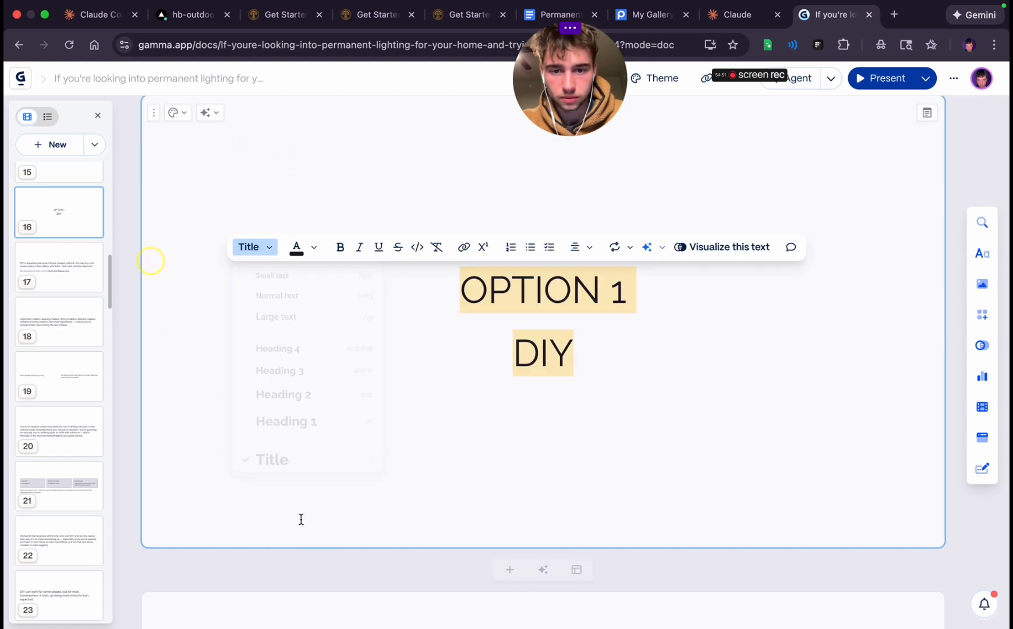
left_click(655, 374)
Retype the "1" at the end of "OPTION 1" and make the line bold
triple_click(517, 297)
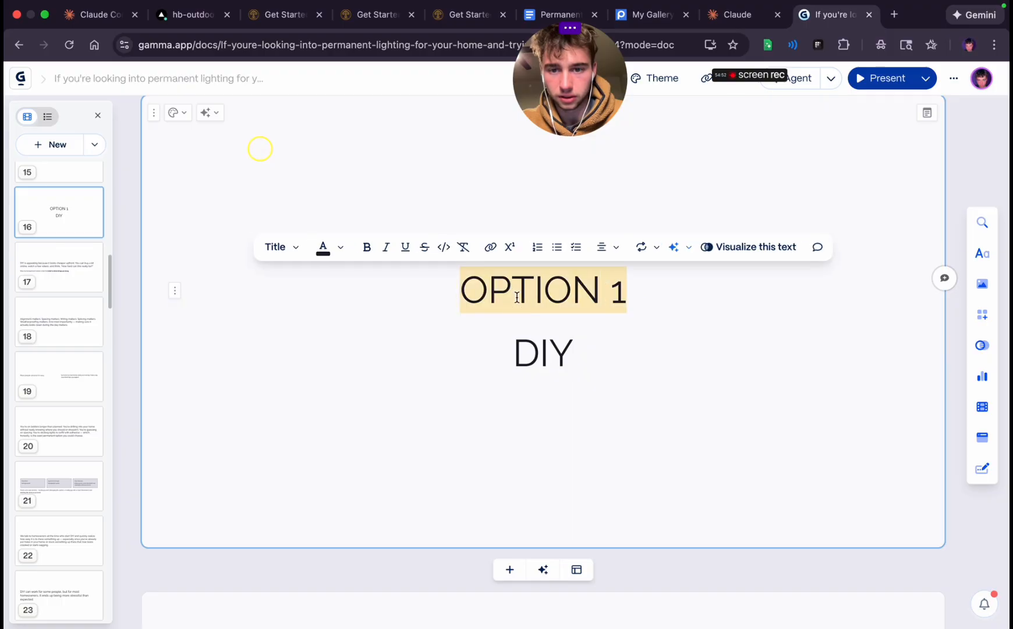
left_click(631, 281)
key("BackSpace")
type("1")
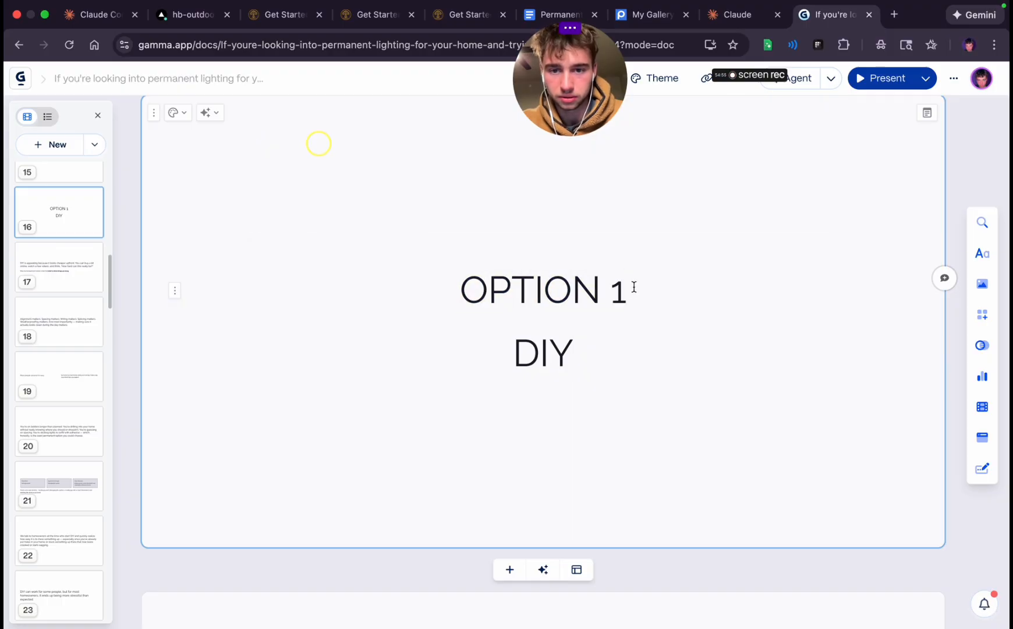
double_click(610, 290)
triple_click(546, 286)
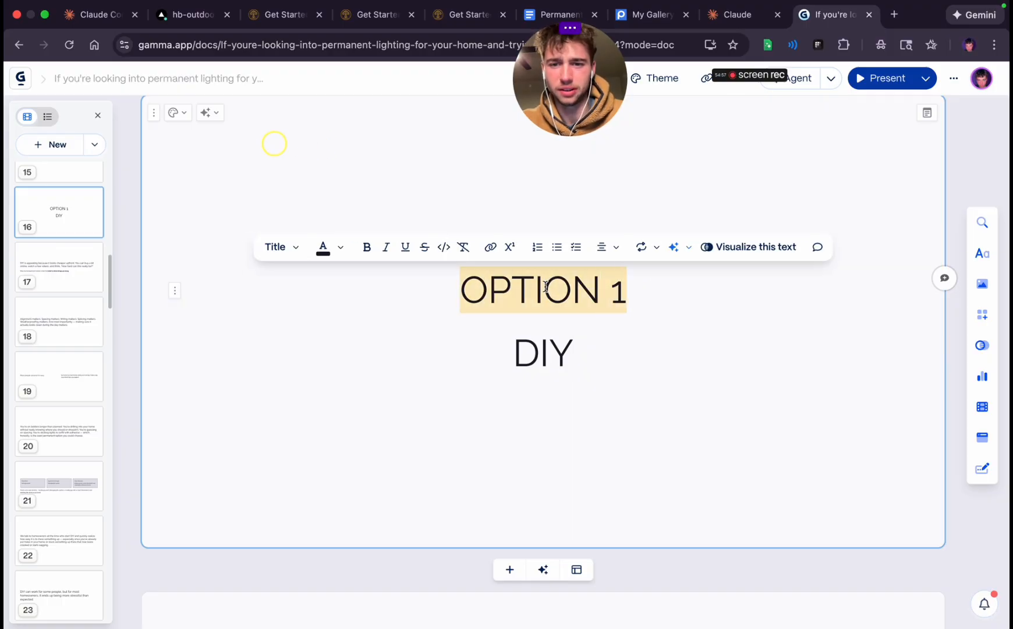
left_click(364, 250)
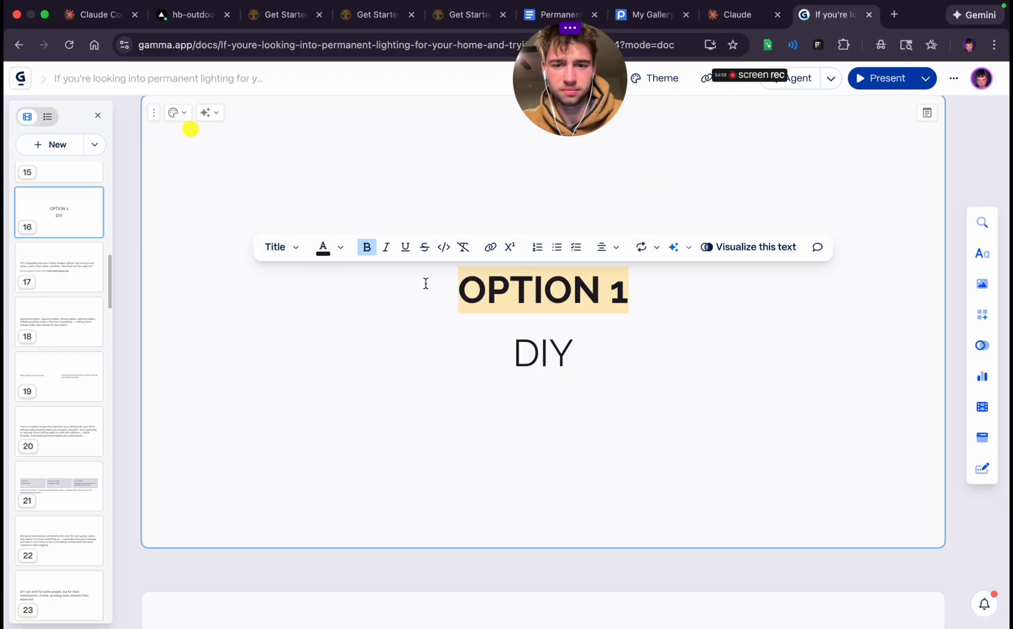
Reduce the bold "OPTION 1" line on the sixteenth card to Heading 2
left_click(558, 354)
double_click(558, 353)
left_click(549, 277)
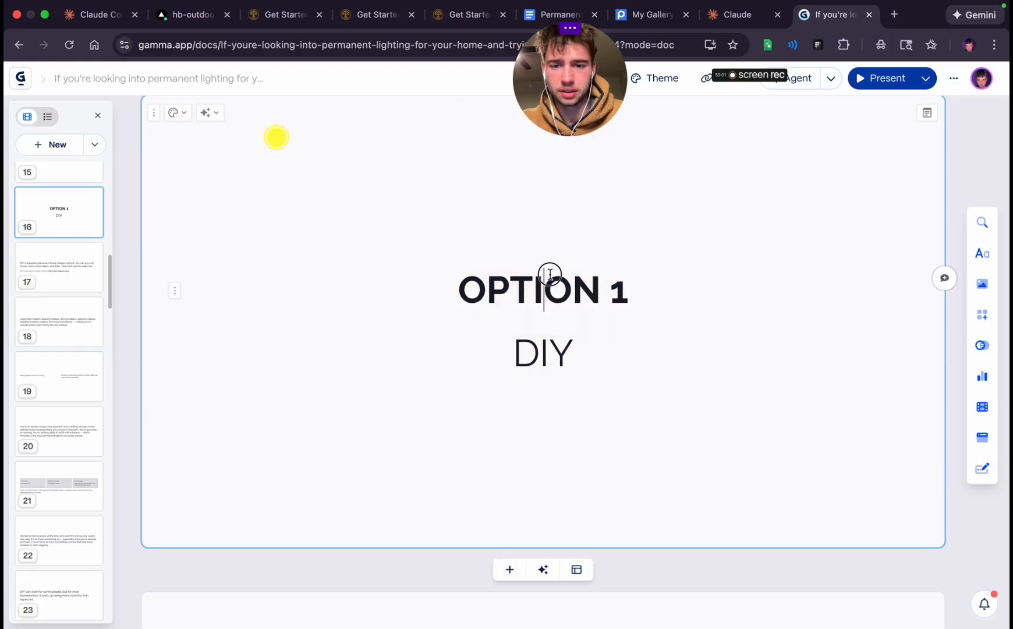
triple_click(550, 278)
left_click(280, 247)
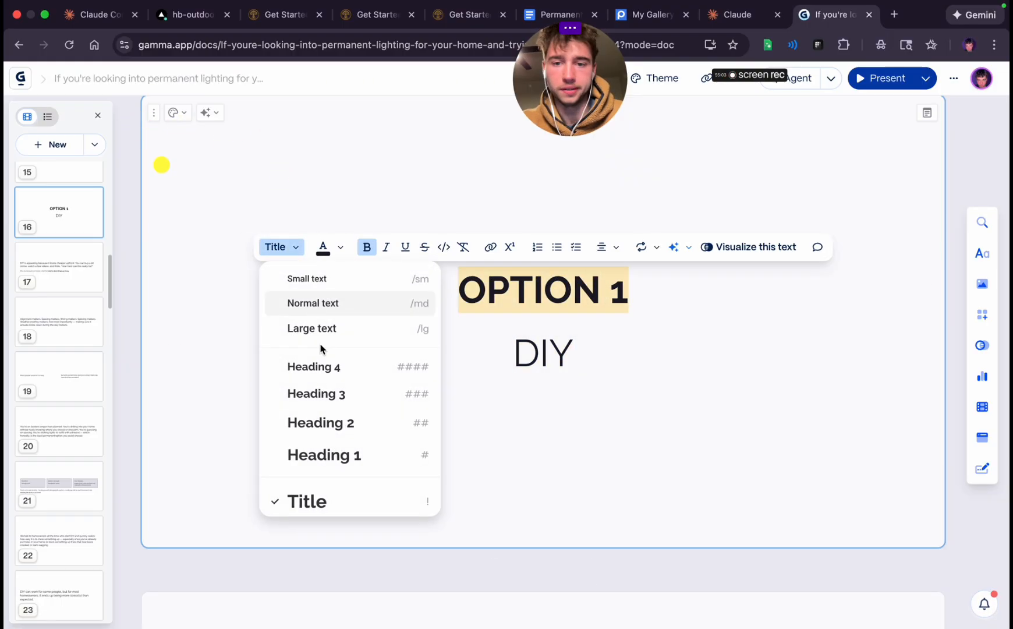
scroll(321, 429, "down", 3)
scroll(322, 431, "up", 3)
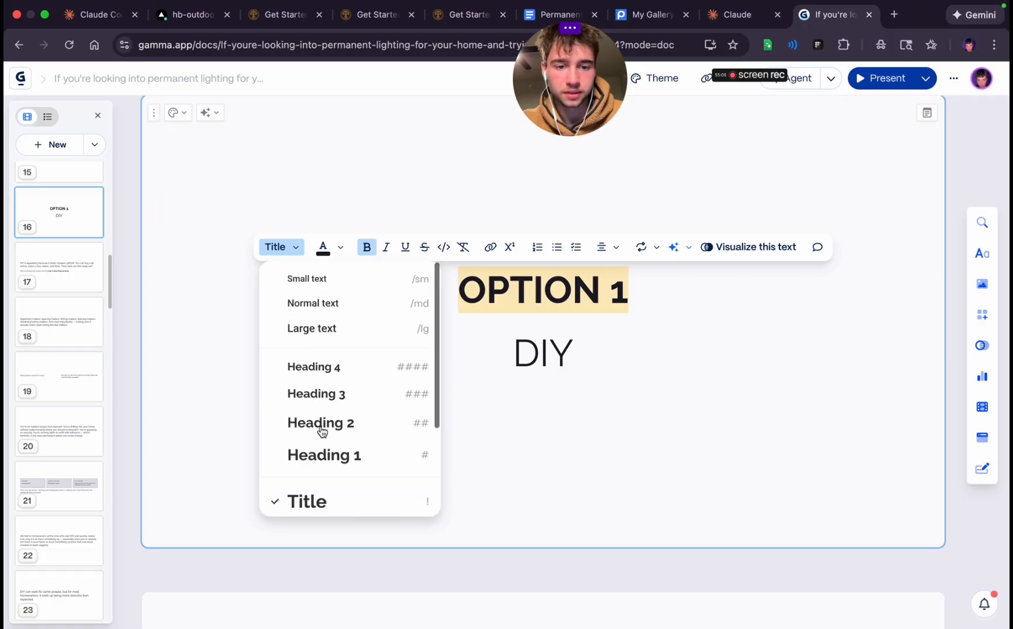
left_click(323, 432)
Set the "DIY" line on the sixteenth card to the Monster text style and make it bold
double_click(566, 342)
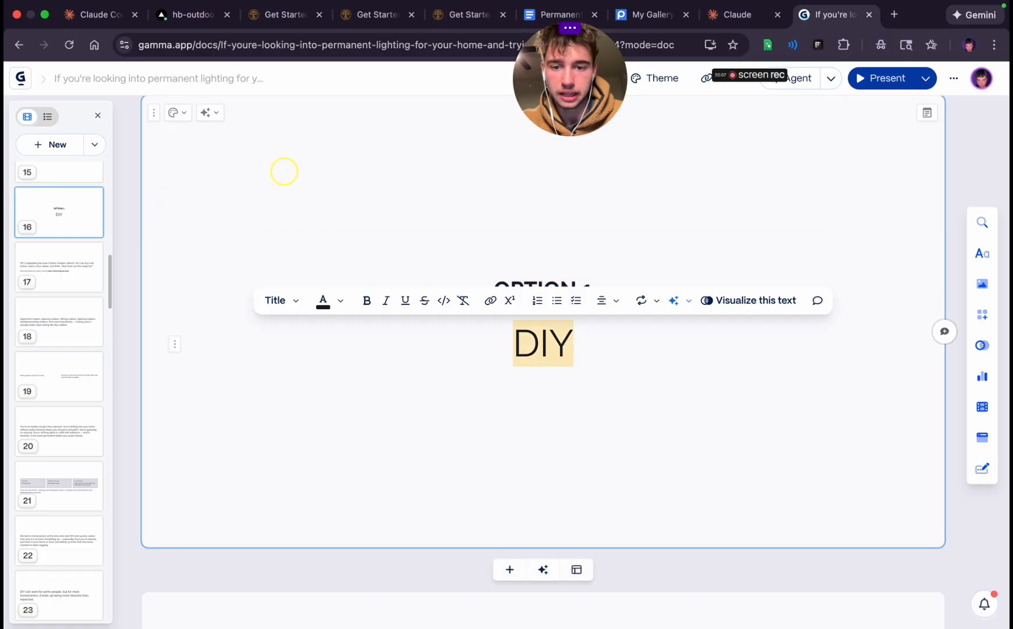
left_click(280, 300)
scroll(326, 466, "down", 3)
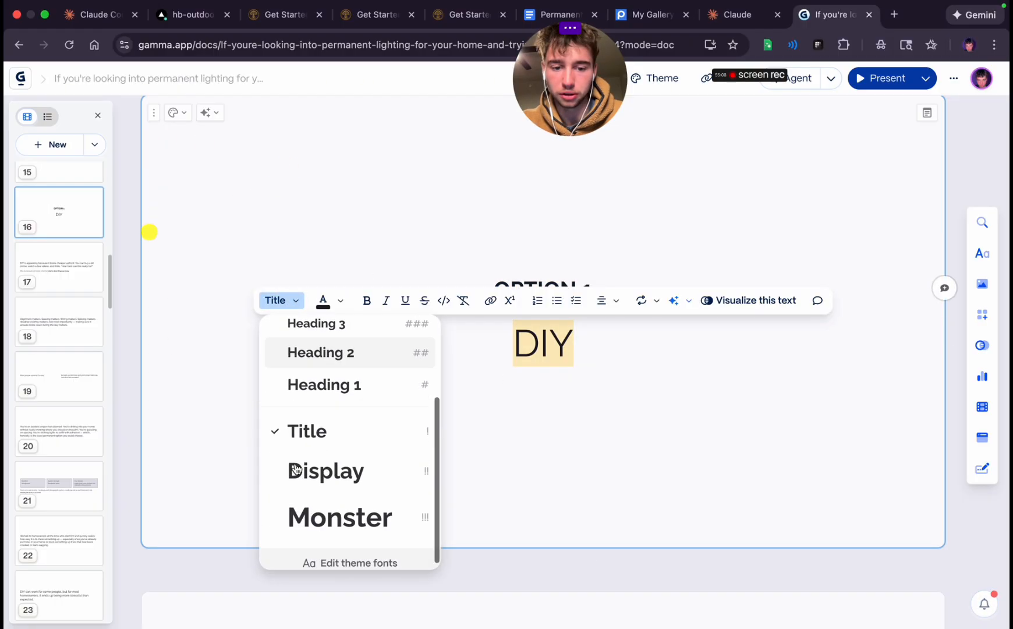
left_click(317, 511)
left_click(458, 450)
double_click(529, 339)
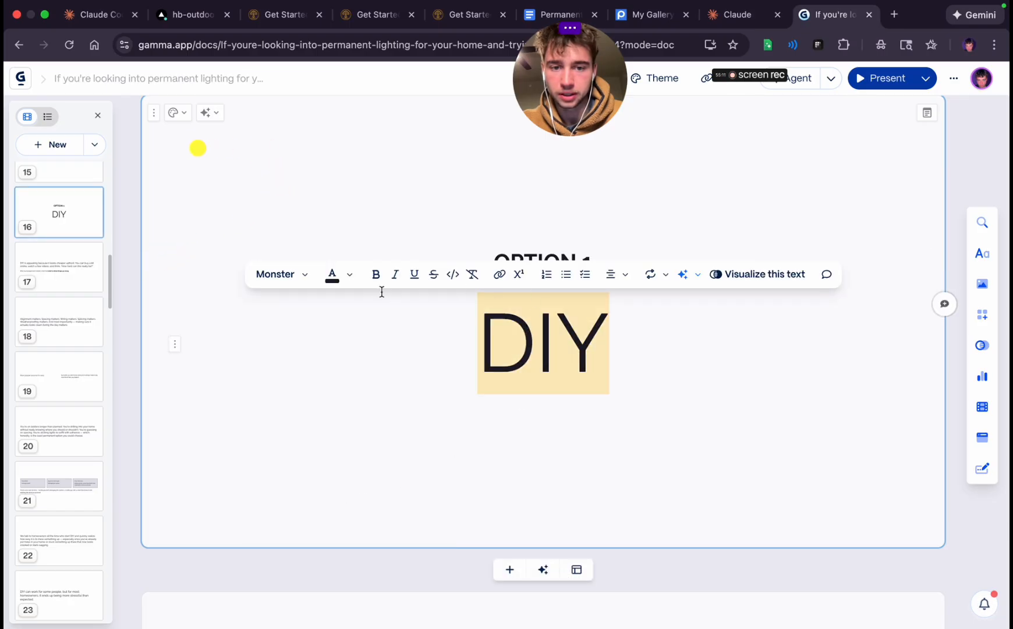
left_click(376, 274)
left_click(488, 465)
double_click(549, 278)
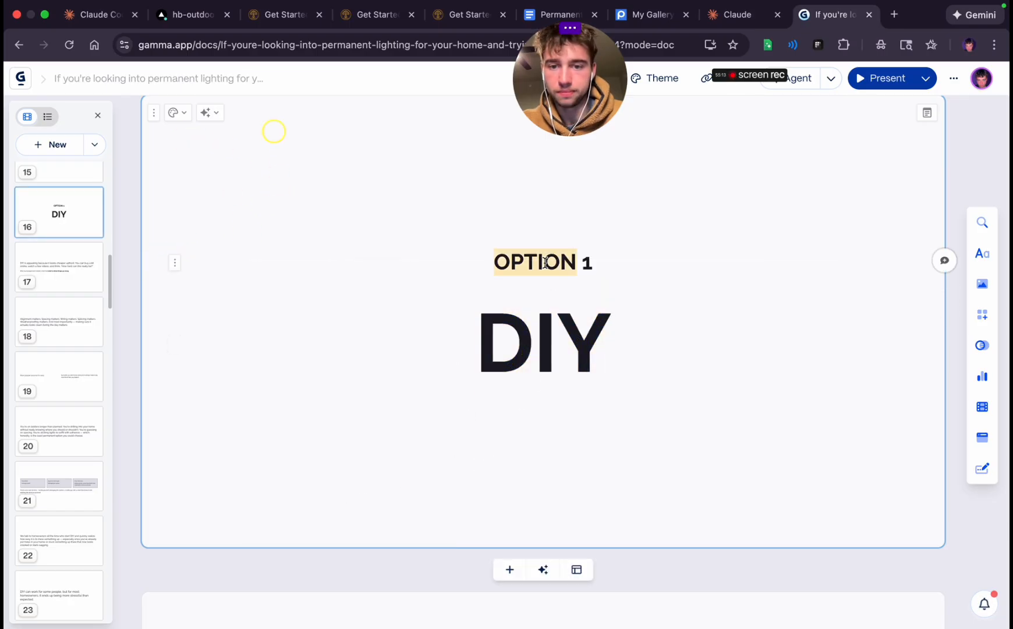
left_click(545, 325)
scroll(544, 323, "up", 5)
scroll(545, 323, "down", 15)
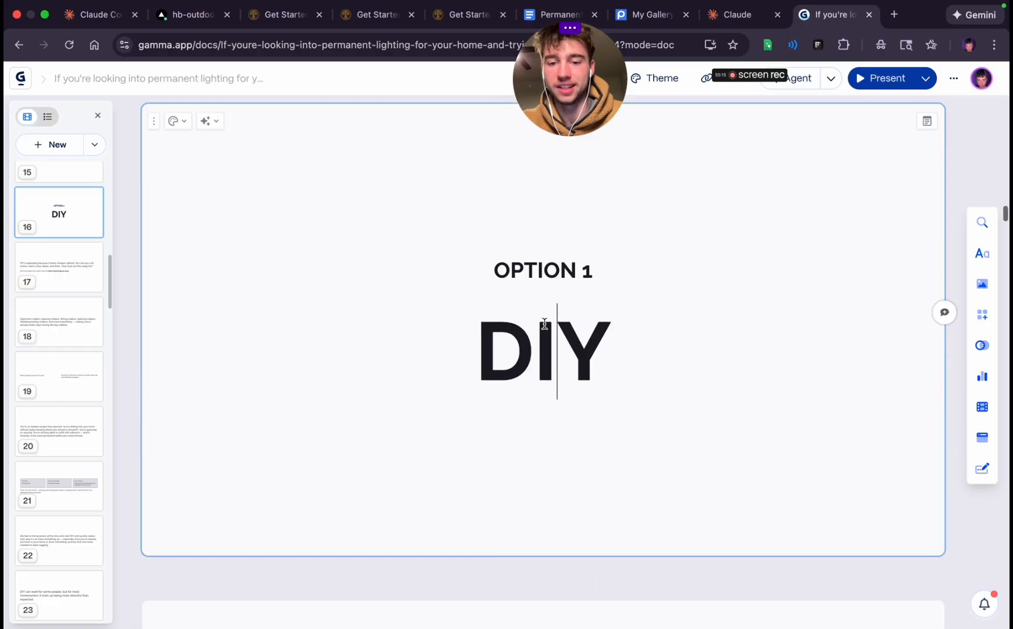
Remove the "What most people don't realize is that the install is where things go wrong." line from the seventeenth card
triple_click(412, 281)
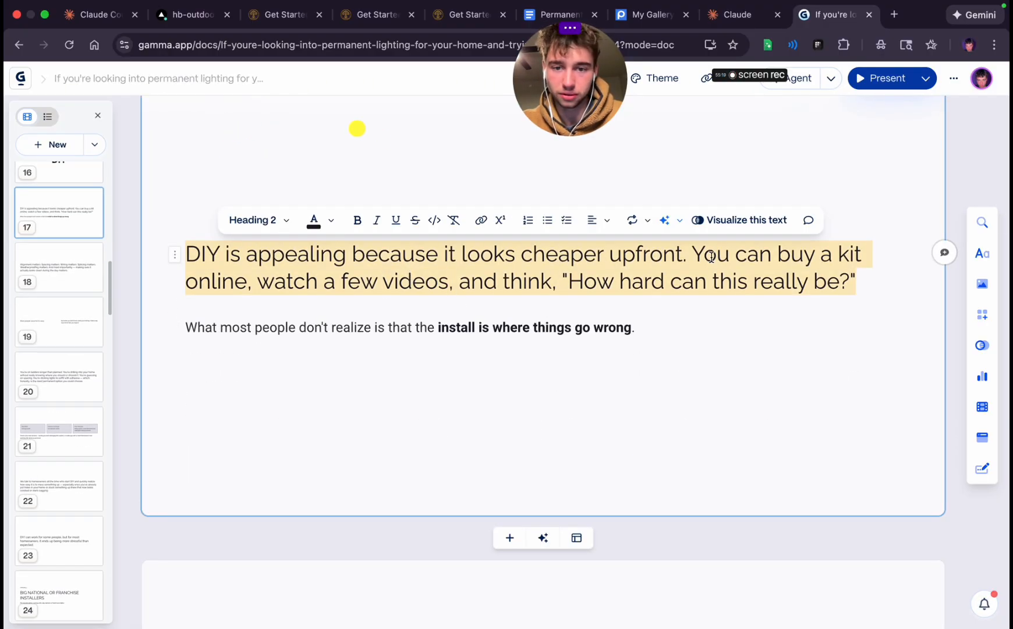
triple_click(420, 337)
key("super+c")
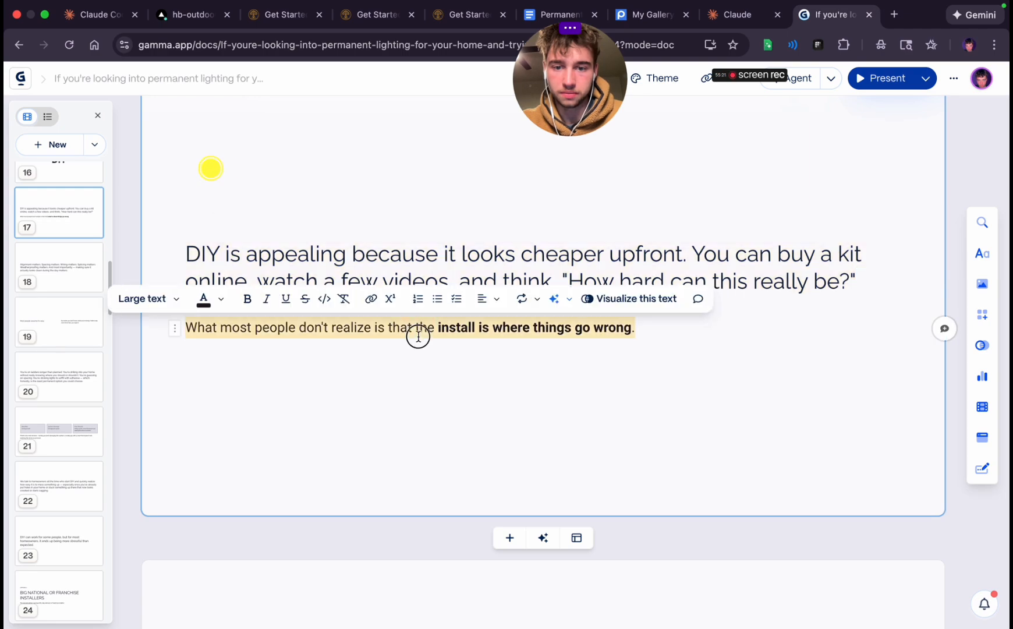
key("BackSpace")
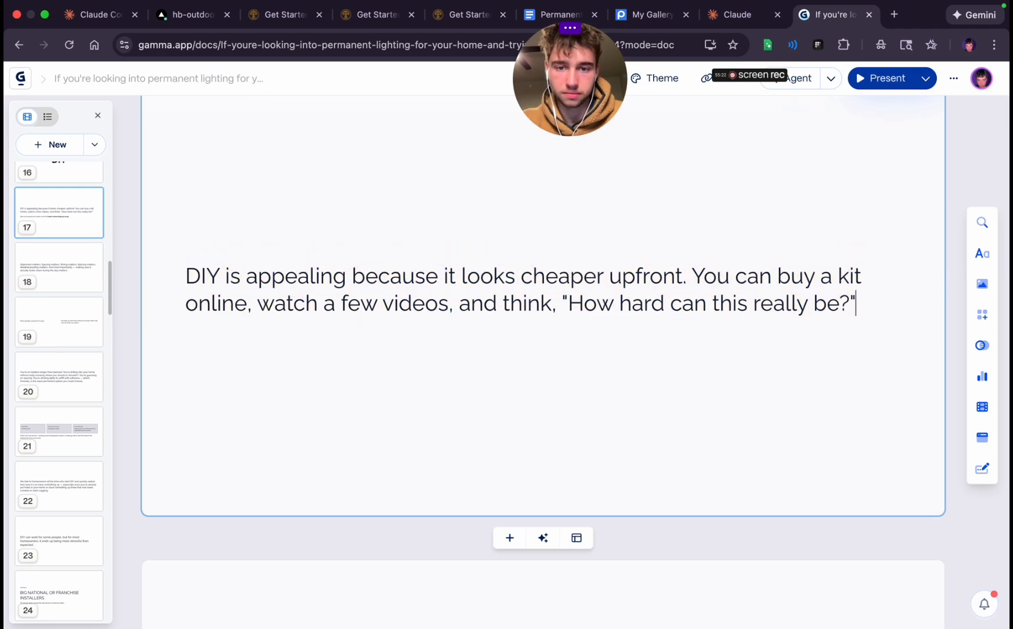
Center-align the "DIY is appealing because it looks cheaper upfront" text on the seventeenth card
triple_click(489, 303)
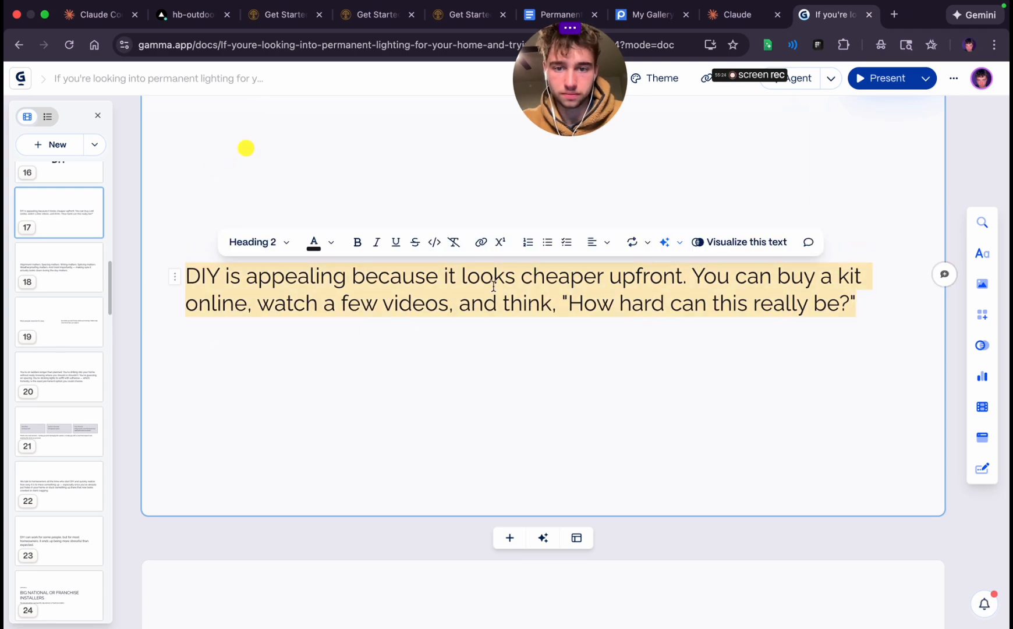
left_click(591, 242)
scroll(550, 324, "up", 10)
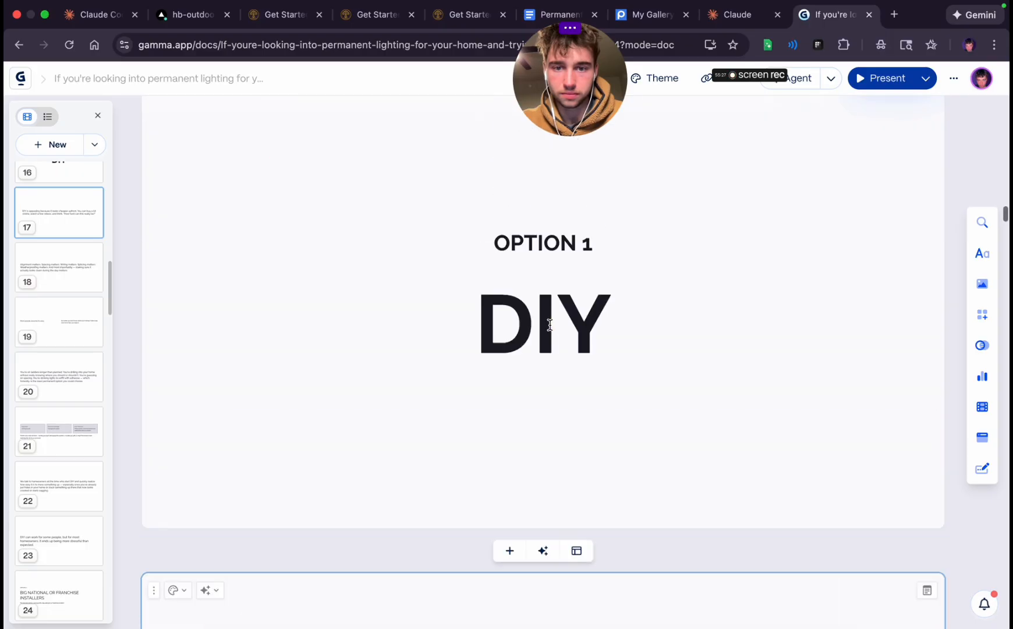
scroll(550, 324, "down", 10)
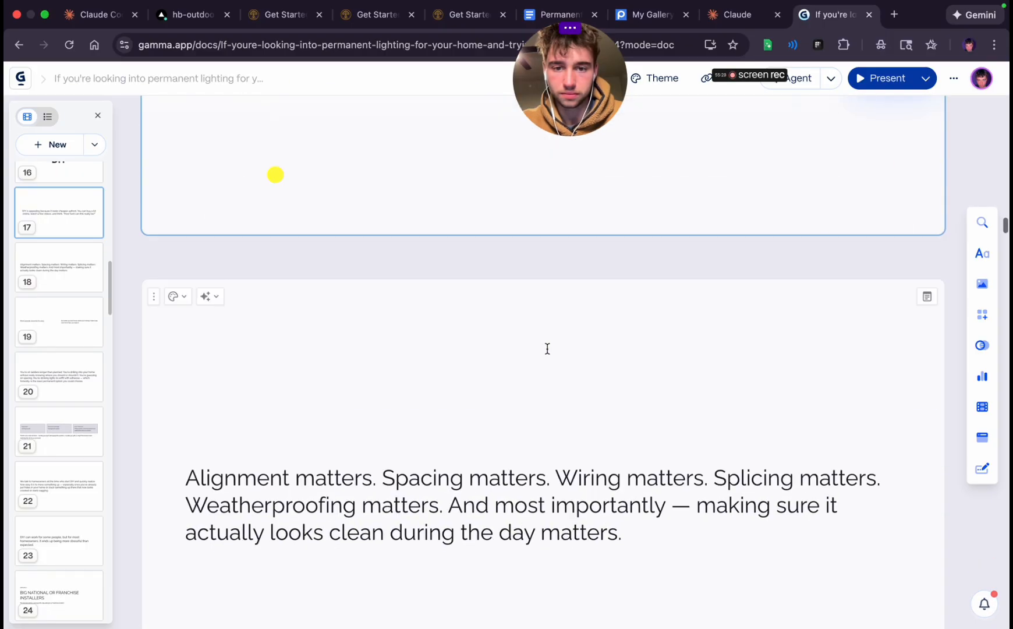
Put "What most people don't realize is that the install is where things go wrong." on a new card after the seventeenth and center-align it
scroll(551, 361, "up", 3)
left_click(510, 454)
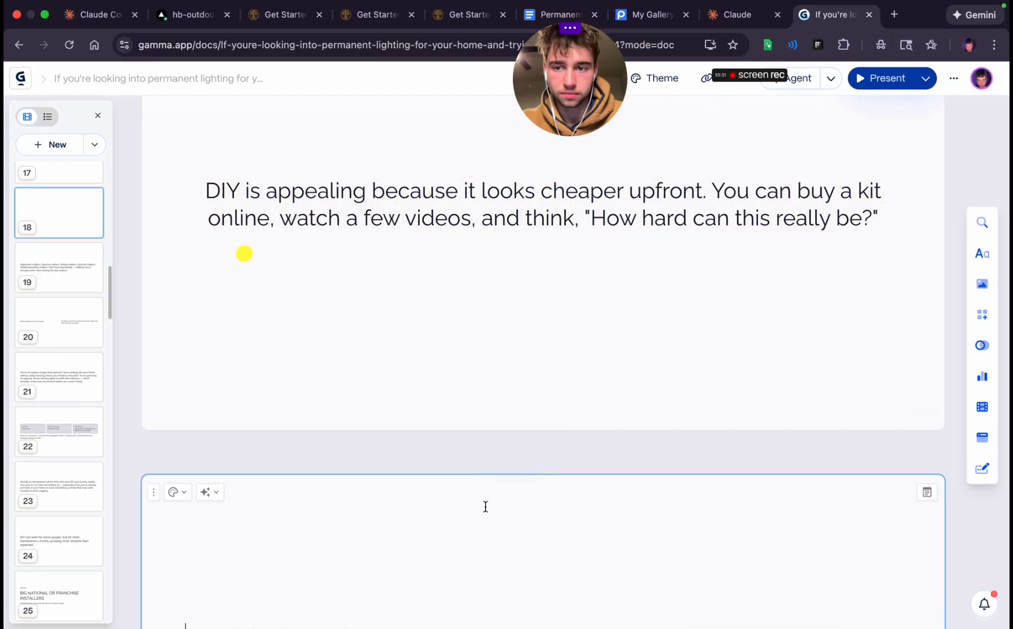
key("super+v")
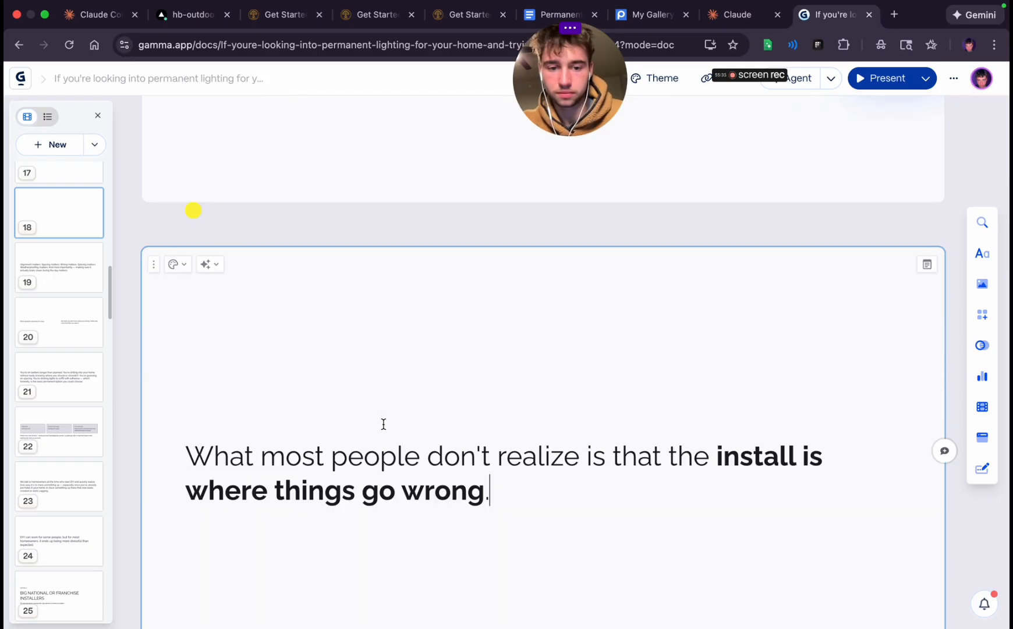
triple_click(358, 470)
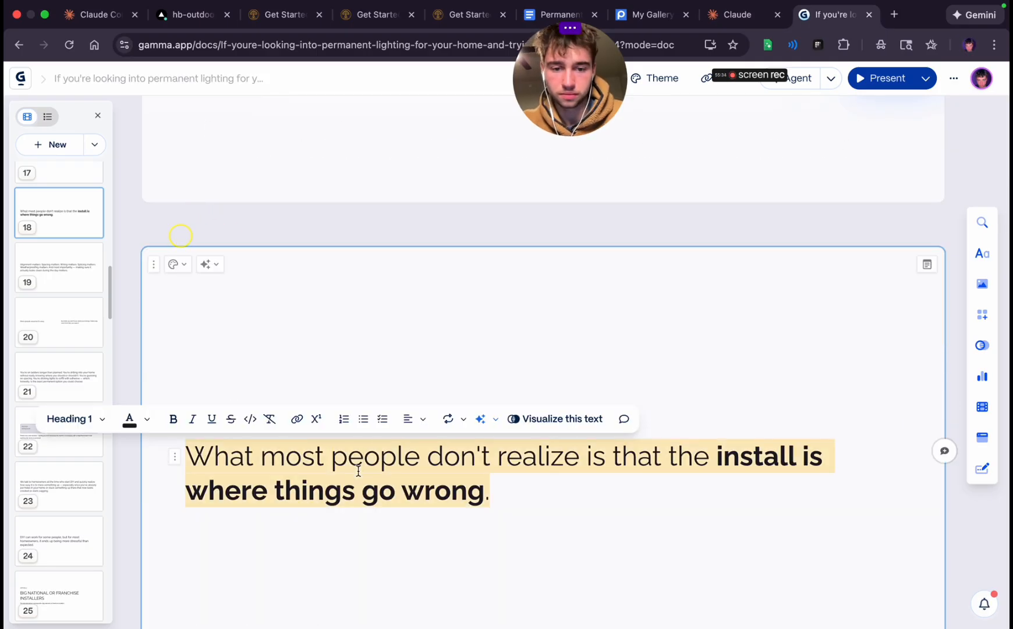
left_click(411, 418)
left_click(432, 450)
left_click(483, 492)
Remove the "And most importantly — making sure it actually looks clean during the day matters." sentence from the nineteenth card
scroll(483, 491, "down", 5)
scroll(484, 492, "down", 5)
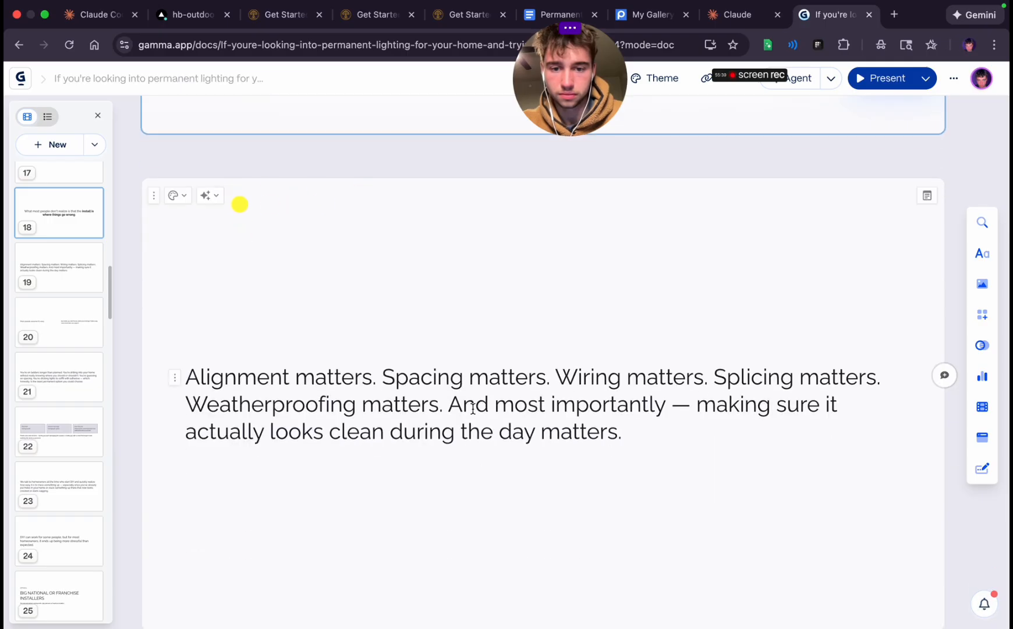
left_click_drag(450, 405, 666, 444)
key("ctrl+c")
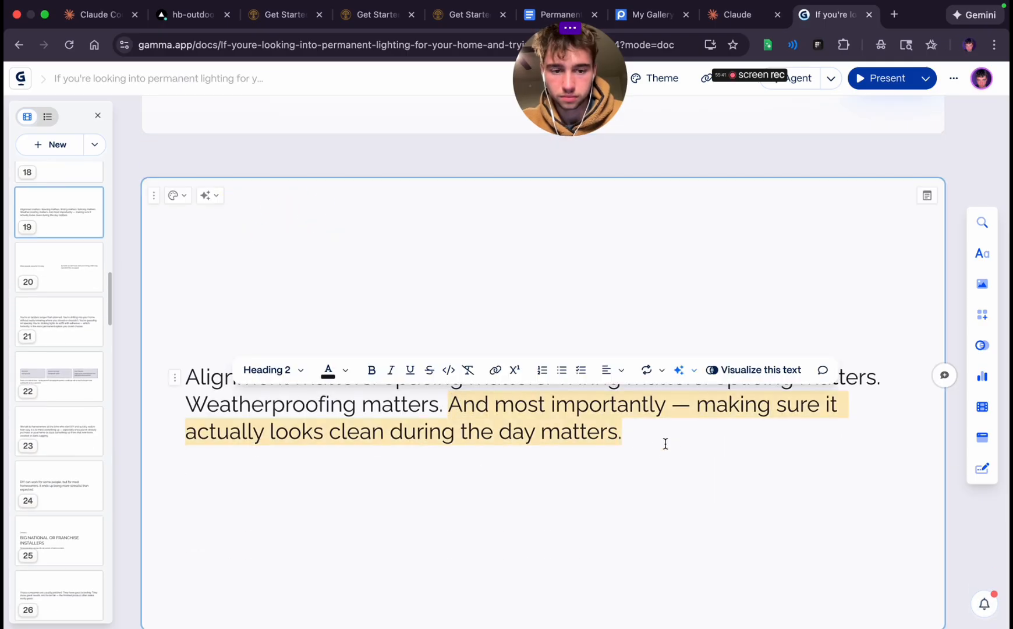
key("BackSpace")
Center-align the "Alignment matters. Spacing matters." text on the nineteenth card
triple_click(516, 389)
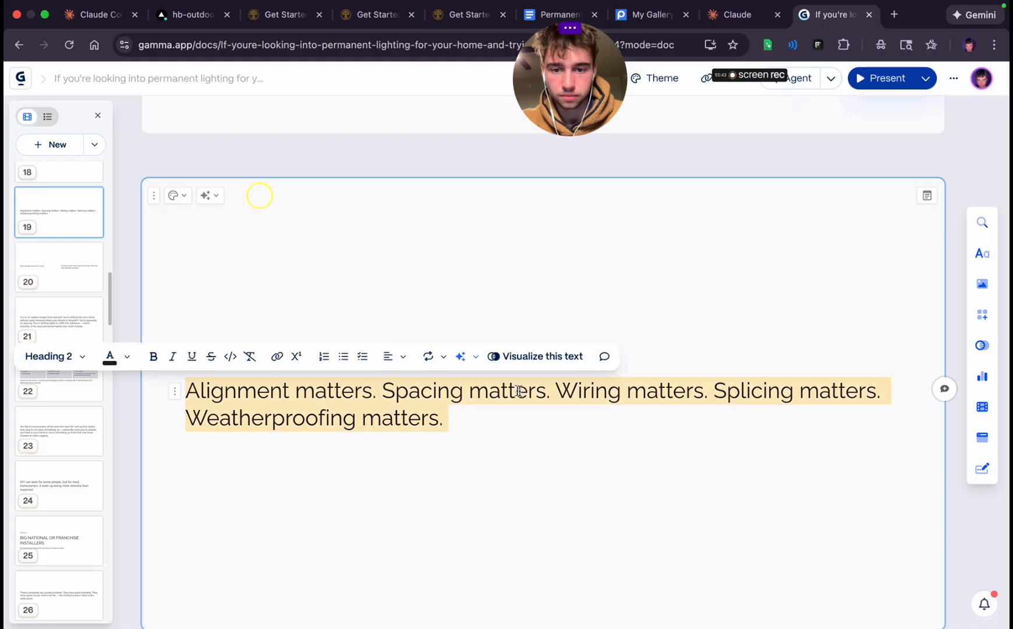
left_click(401, 356)
left_click(414, 389)
left_click(471, 486)
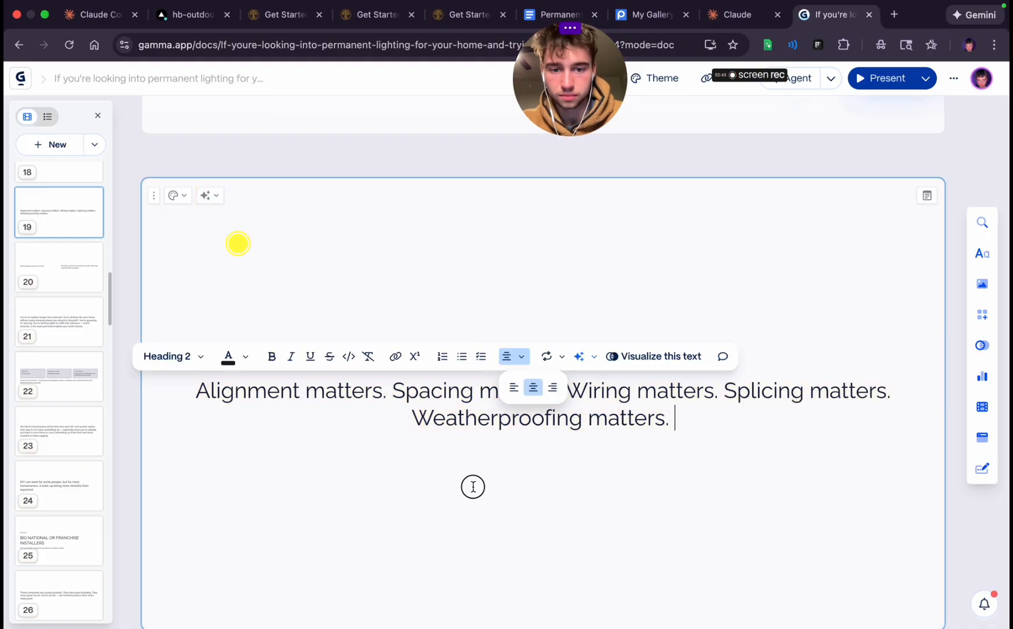
Add a blank card after the nineteenth and paste the "And most importantly — making sure it actually looks clean during the day matters." sentence
scroll(473, 486, "down", 4)
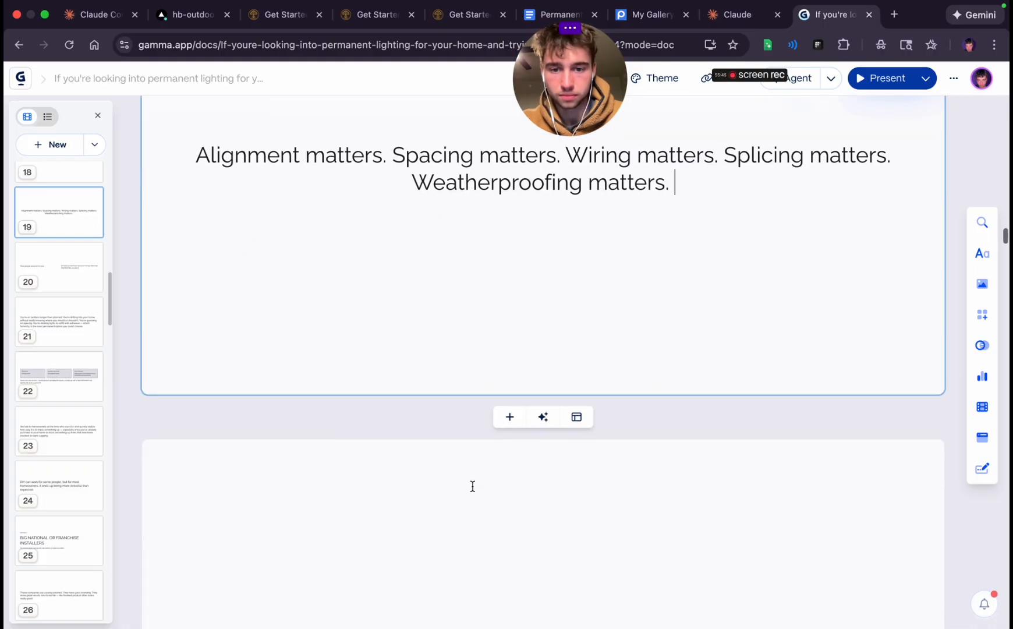
left_click(513, 415)
key("ctrl+v")
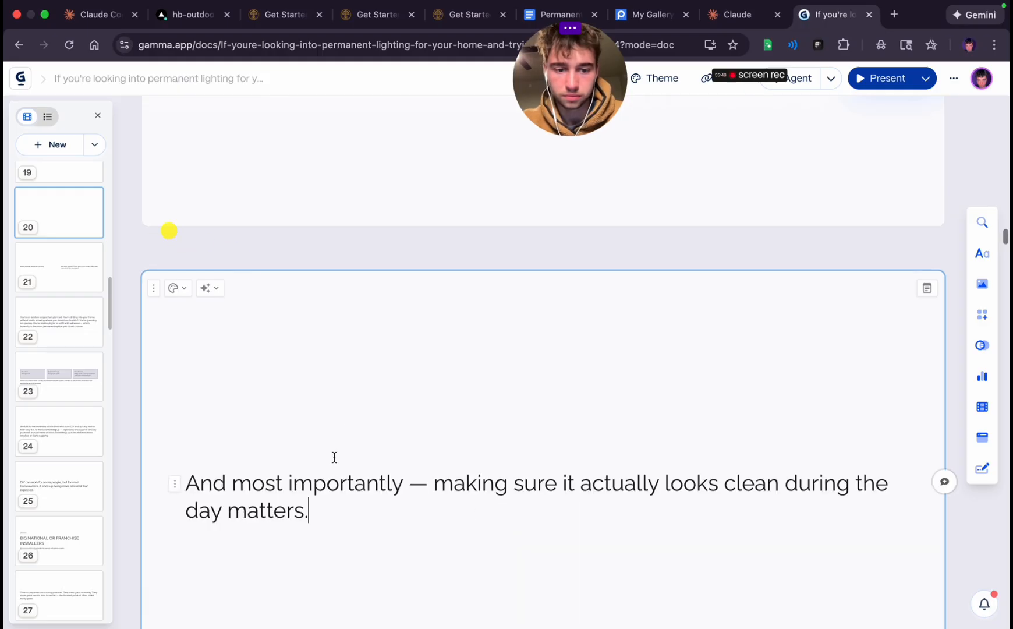
Set the "Alignment matters. Spacing matters." text on the nineteenth card to Heading 1
scroll(337, 449, "up", 5)
triple_click(371, 286)
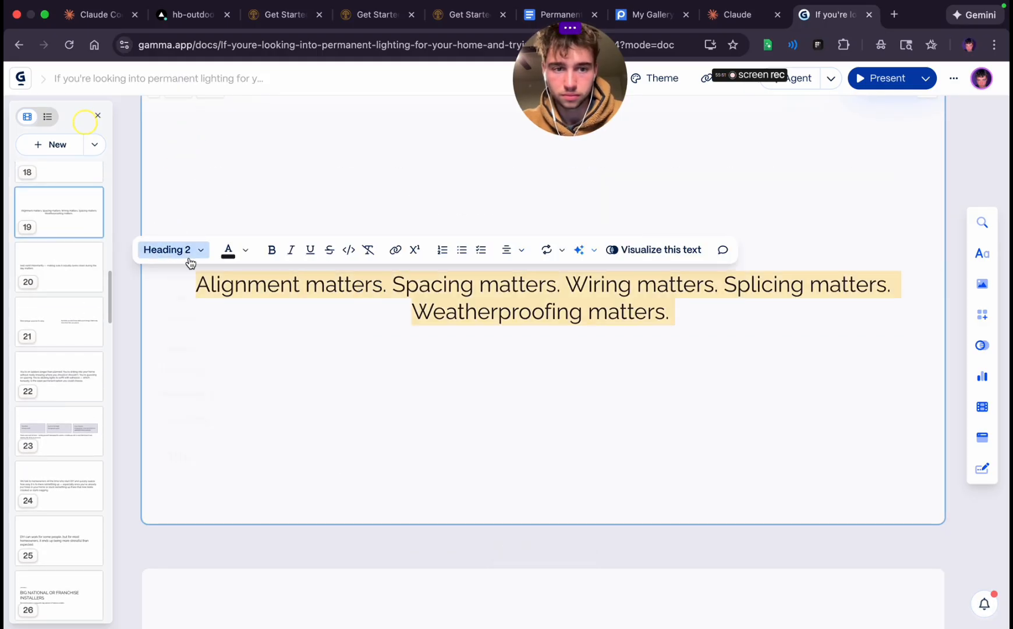
left_click(205, 438)
left_click(184, 257)
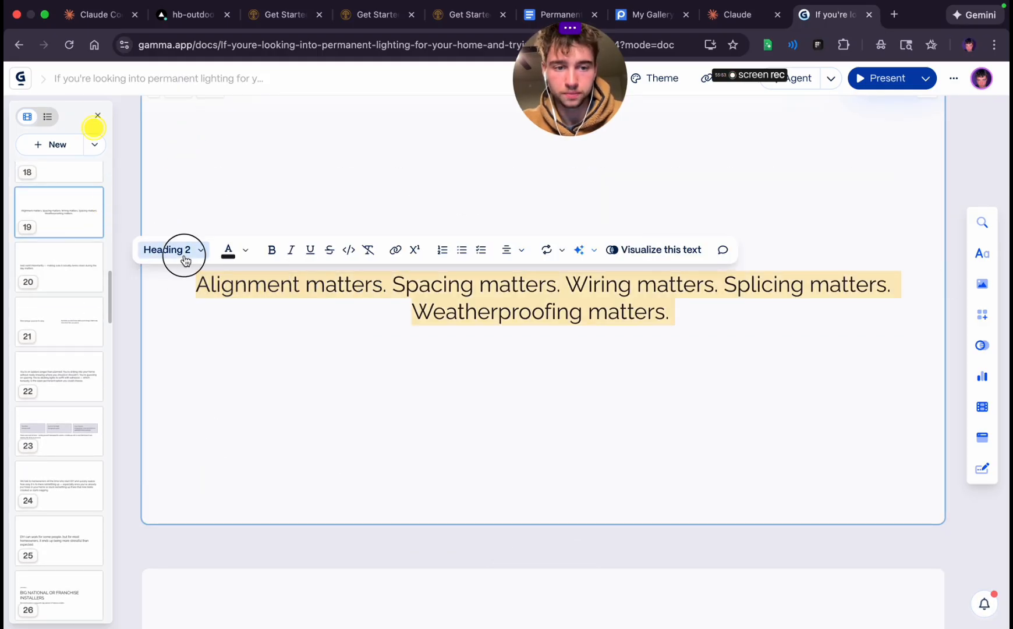
left_click(228, 458)
scroll(400, 387, "up", 6)
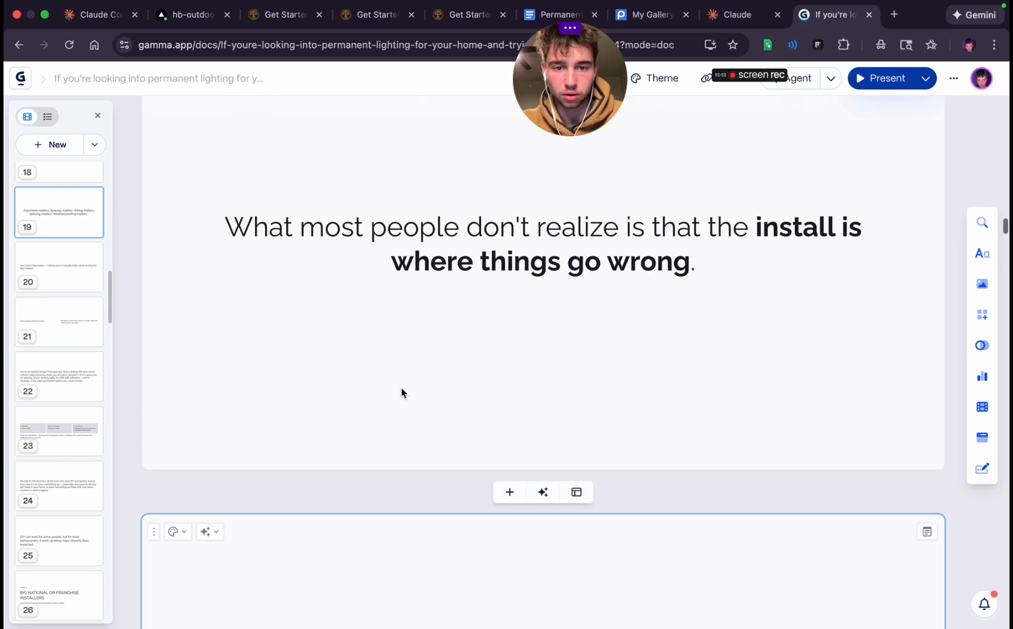
Set the "DIY is appealing because it looks cheaper upfront" text on the seventeenth card to Heading 1
scroll(404, 393, "up", 3)
triple_click(410, 408)
left_click(489, 251)
scroll(489, 251, "up", 8)
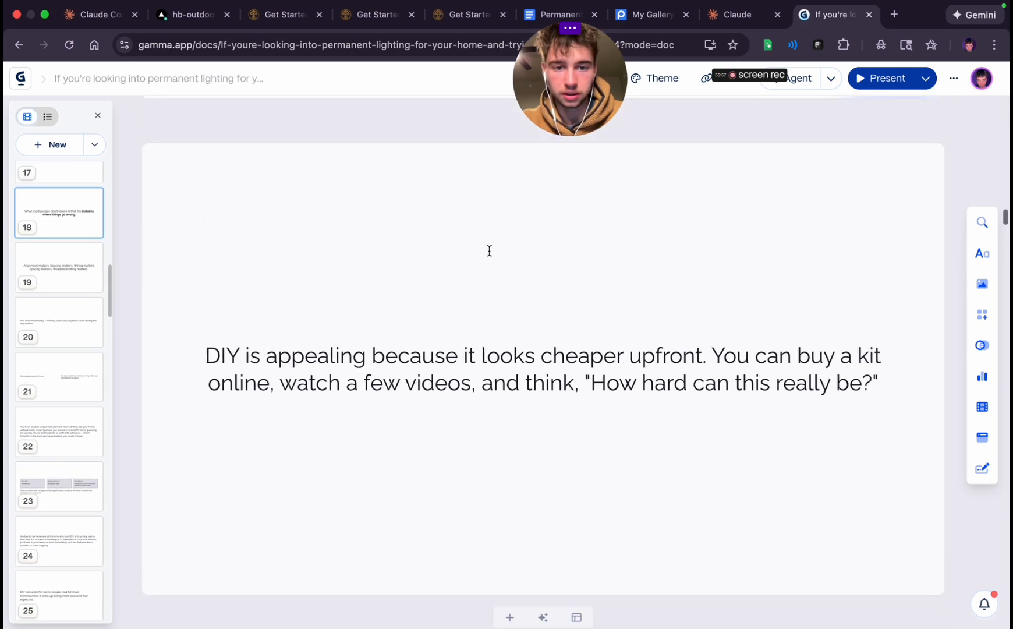
triple_click(418, 370)
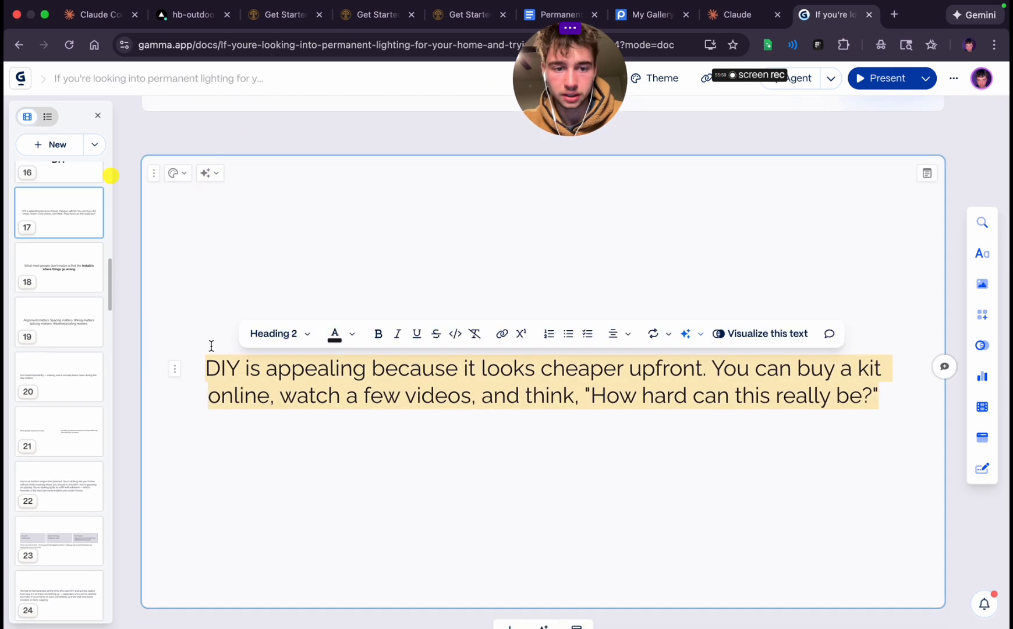
left_click(274, 334)
left_click(305, 539)
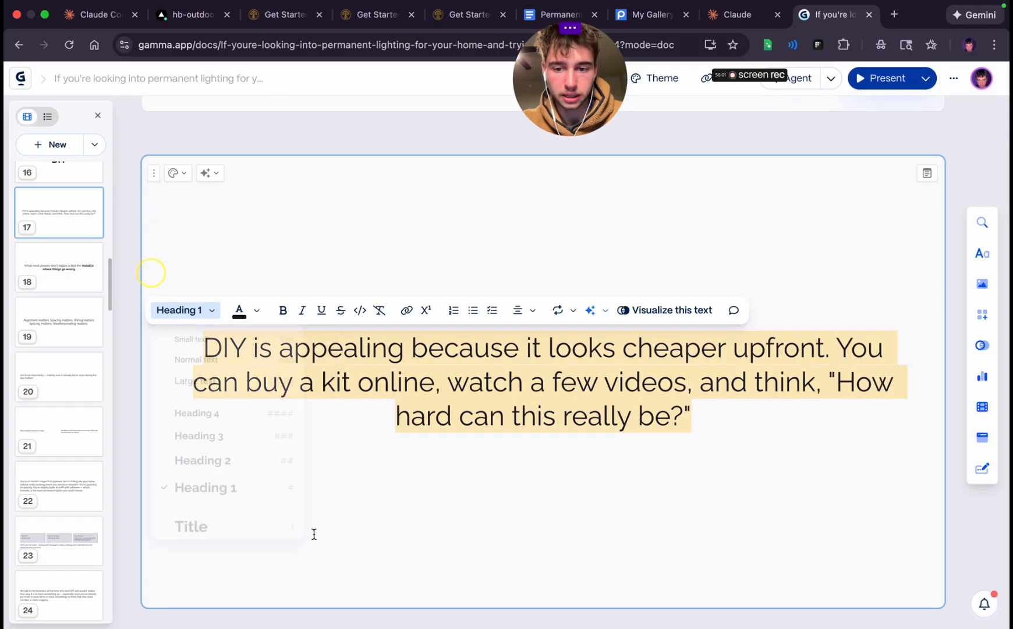
left_click(494, 477)
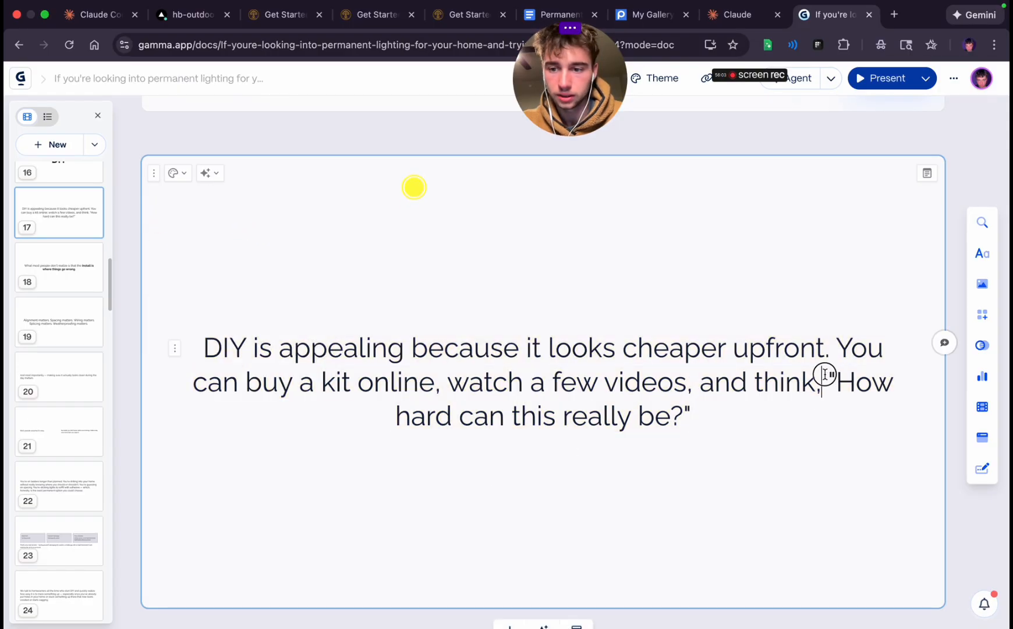
Move the quote "How hard can this really be?" onto its own line on the seventeenth card
key("Return")
key("BackSpace")
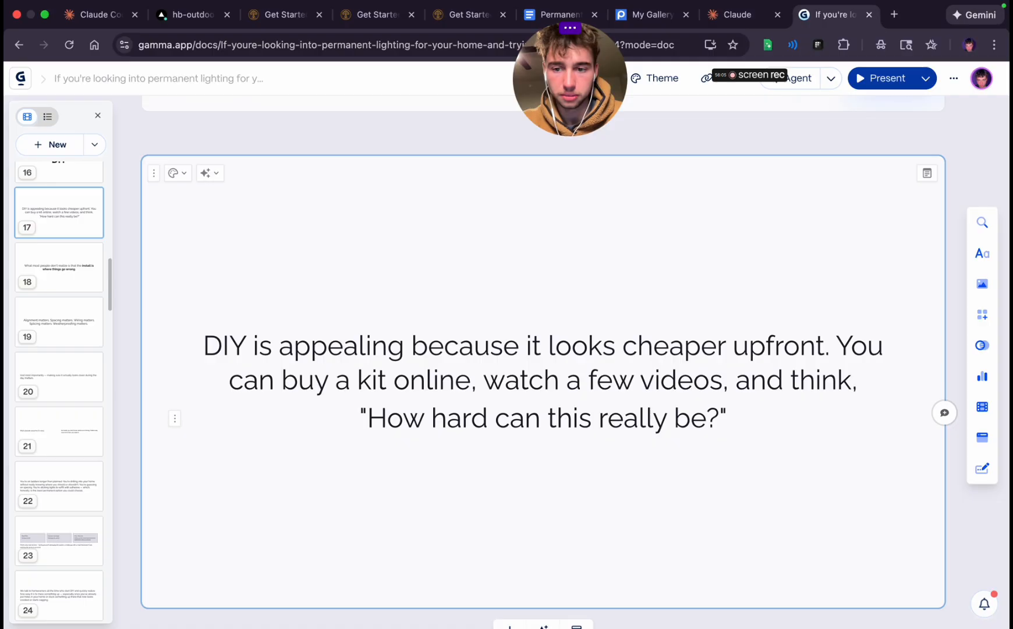
scroll(576, 507, "up", 5)
scroll(576, 508, "down", 15)
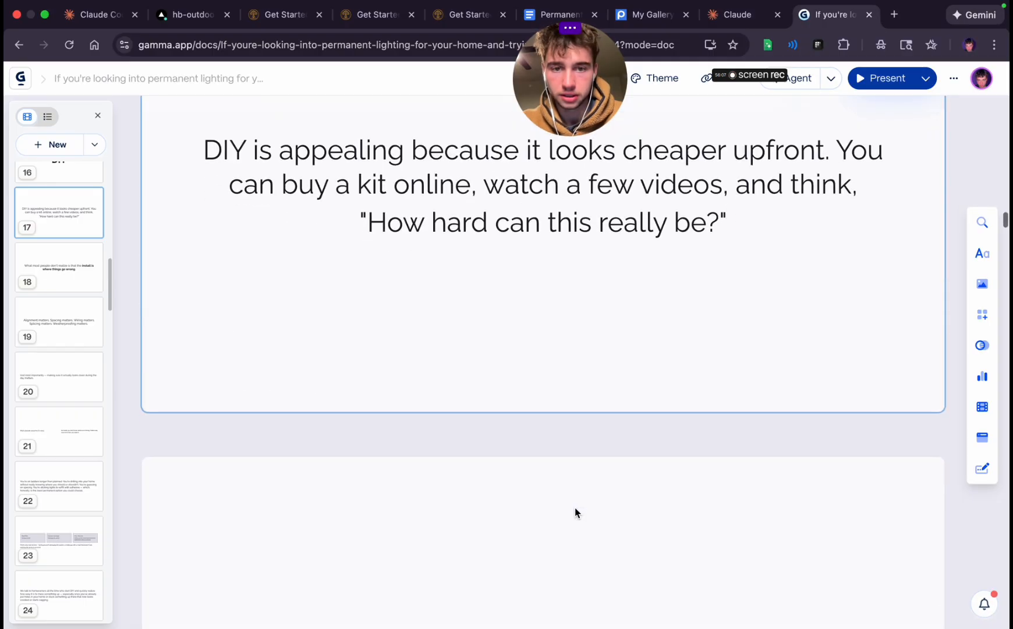
Break the eighteenth card's text so the bold "install is where things go wrong" starts on its own line
scroll(575, 507, "down", 2)
scroll(575, 507, "up", 2)
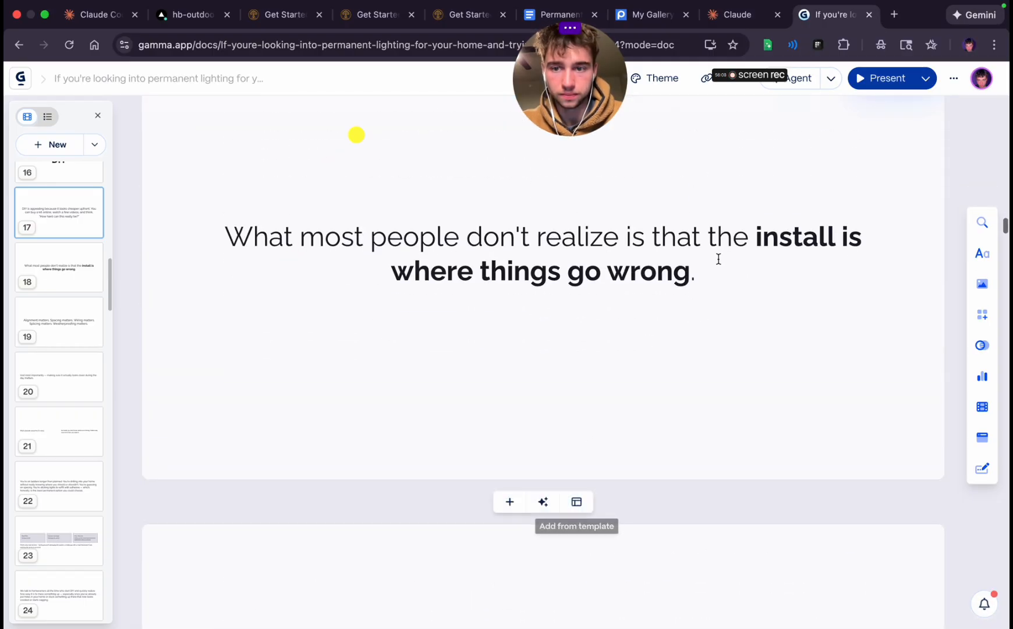
left_click(757, 236)
key("Return")
scroll(603, 366, "down", 6)
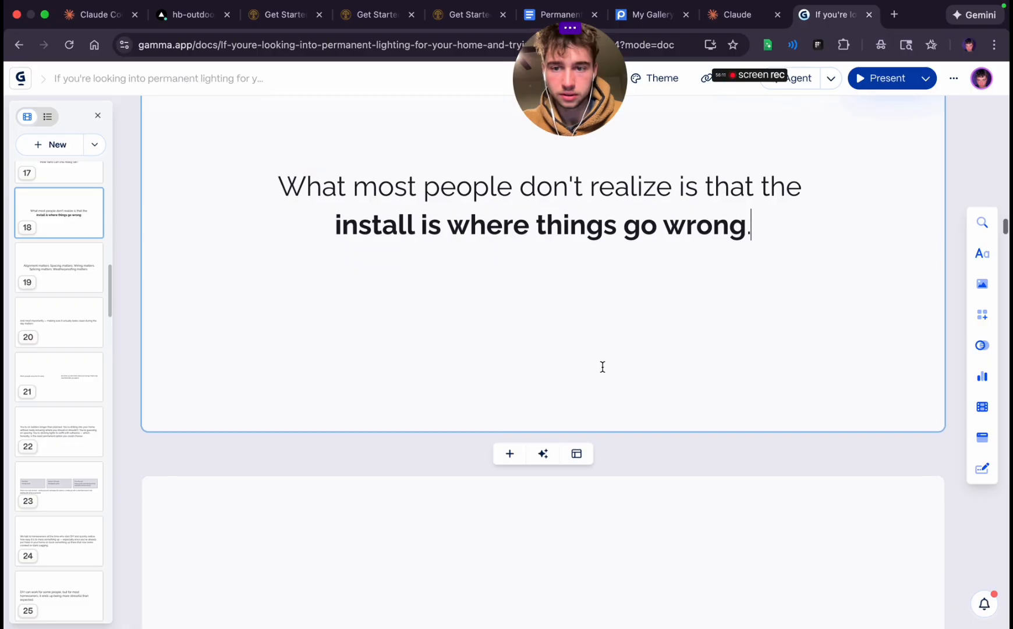
Trim the twentieth card to "And most importantly", removing the dash and cutting the rest of the sentence
scroll(603, 367, "down", 6)
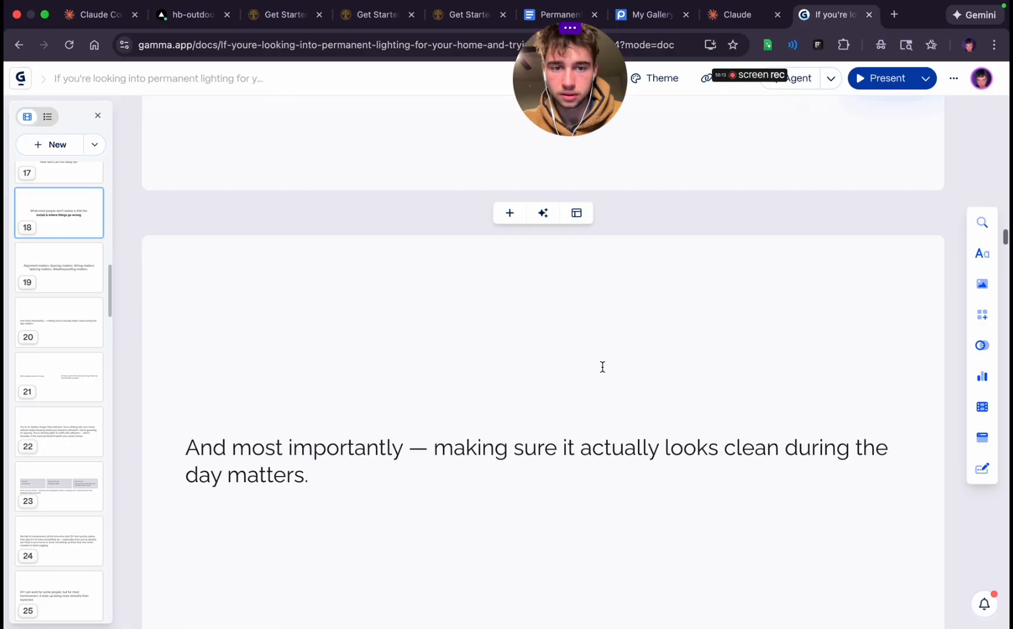
left_click(413, 346)
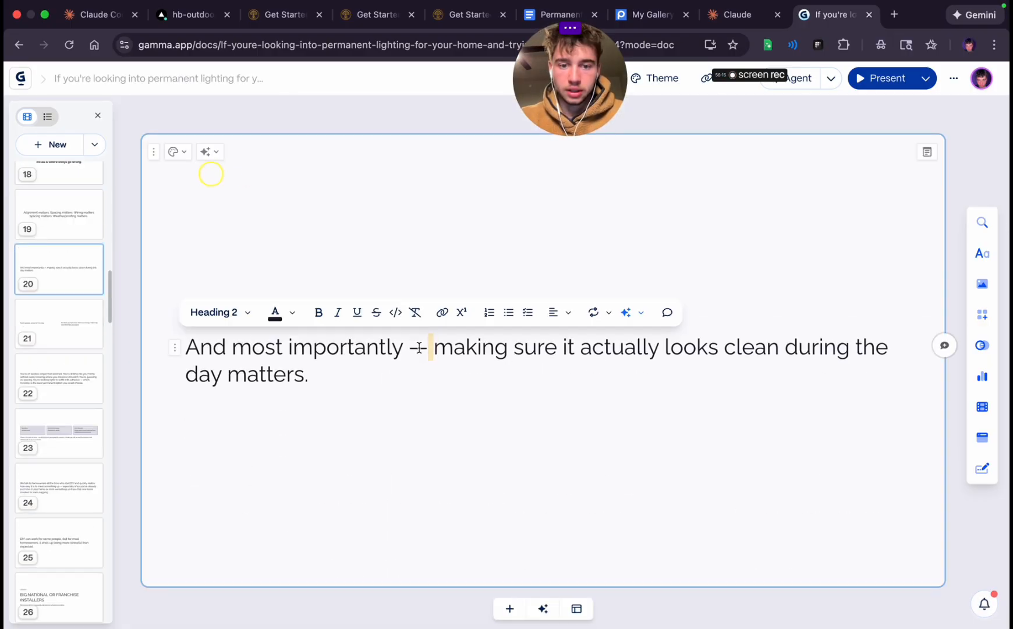
key("BackSpace")
key("BackSpace")
key("BackSpace")
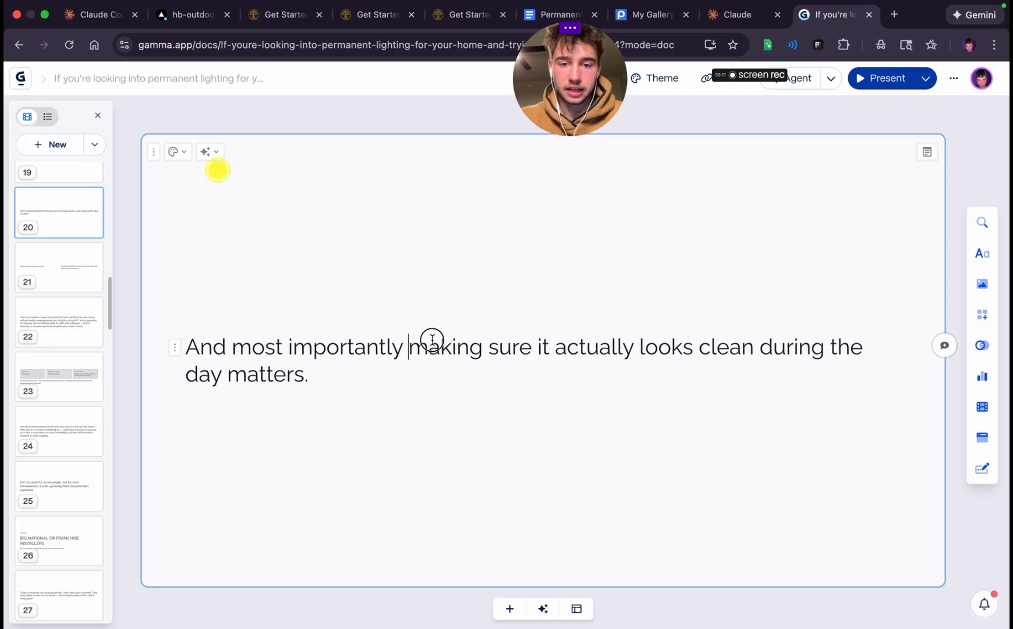
left_click(475, 382, "shift")
key("super+c")
key("BackSpace")
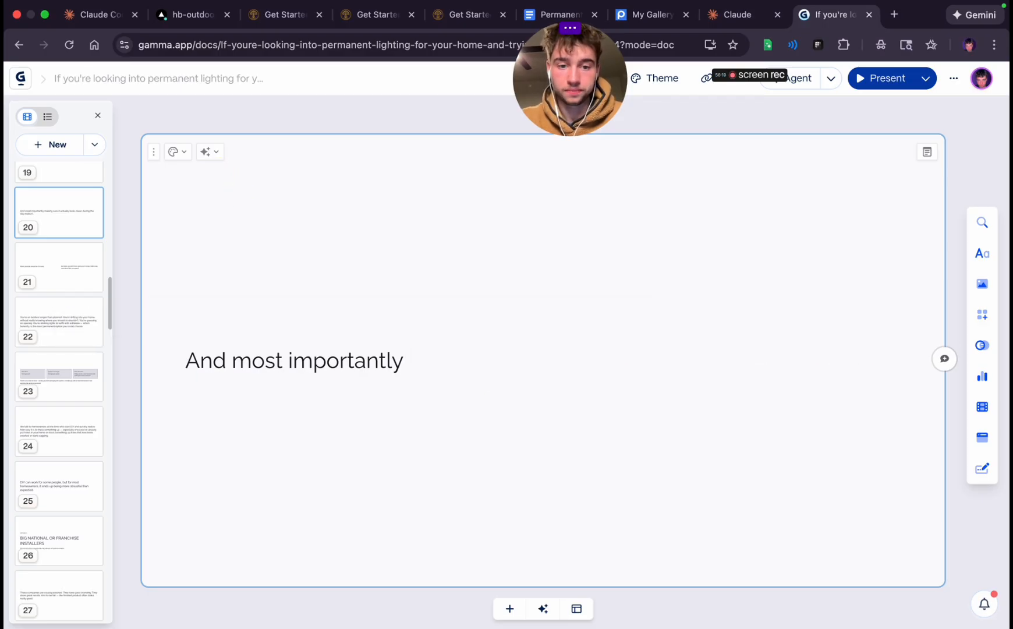
Set "And most importantly" on the twentieth card to Heading 1 and center-align it
triple_click(342, 364)
left_click(253, 326)
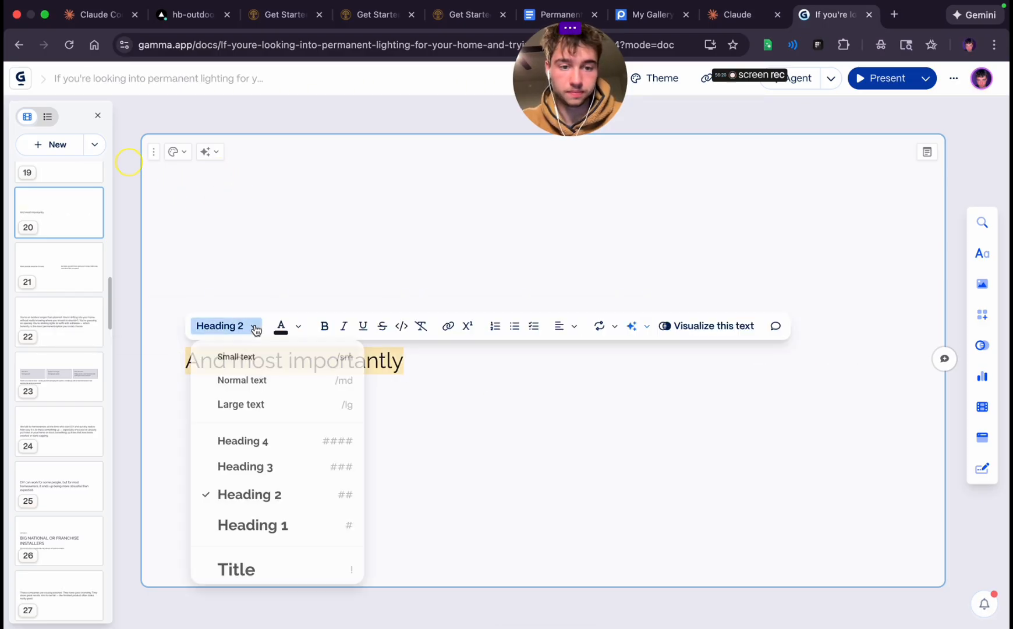
left_click(251, 526)
left_click(396, 323)
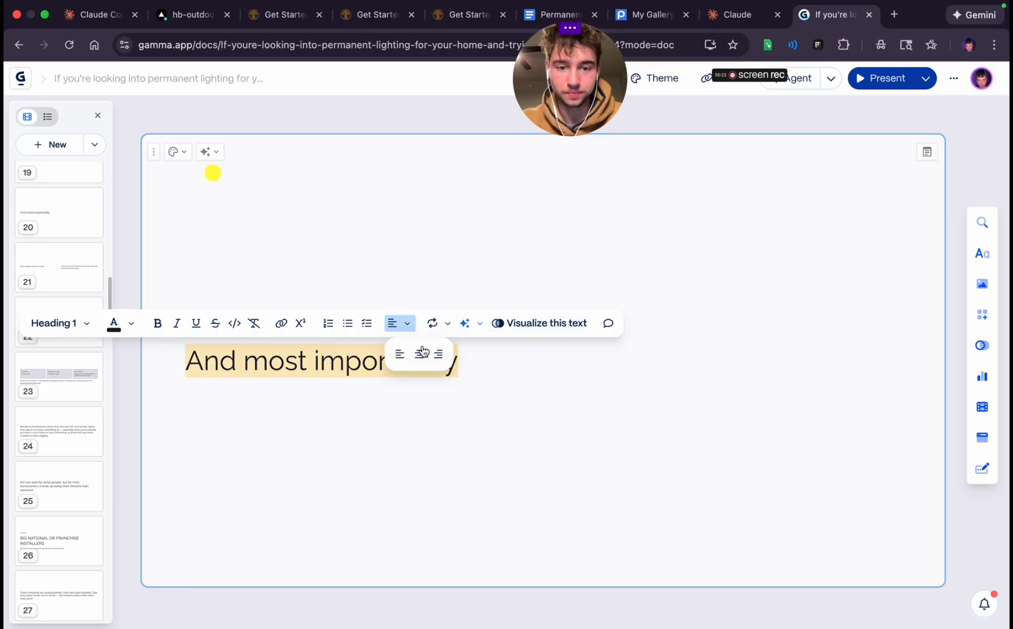
left_click(419, 354)
Add a card after the twentieth with the cut text, capitalized as "Making sure it actually looks clean during the day matters."
scroll(539, 481, "down", 4)
left_click(512, 399)
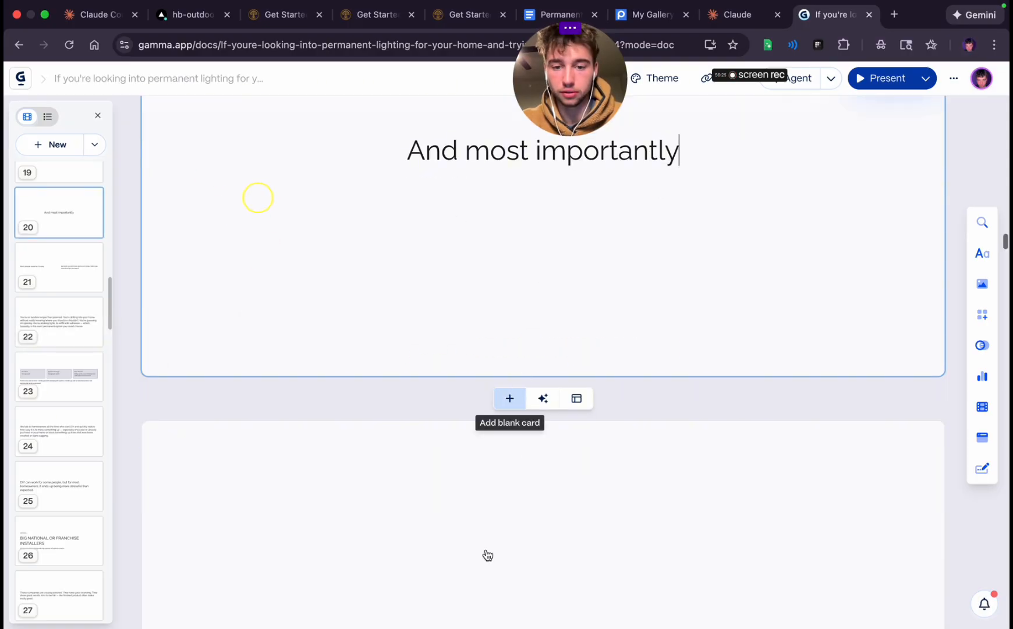
key("super+v")
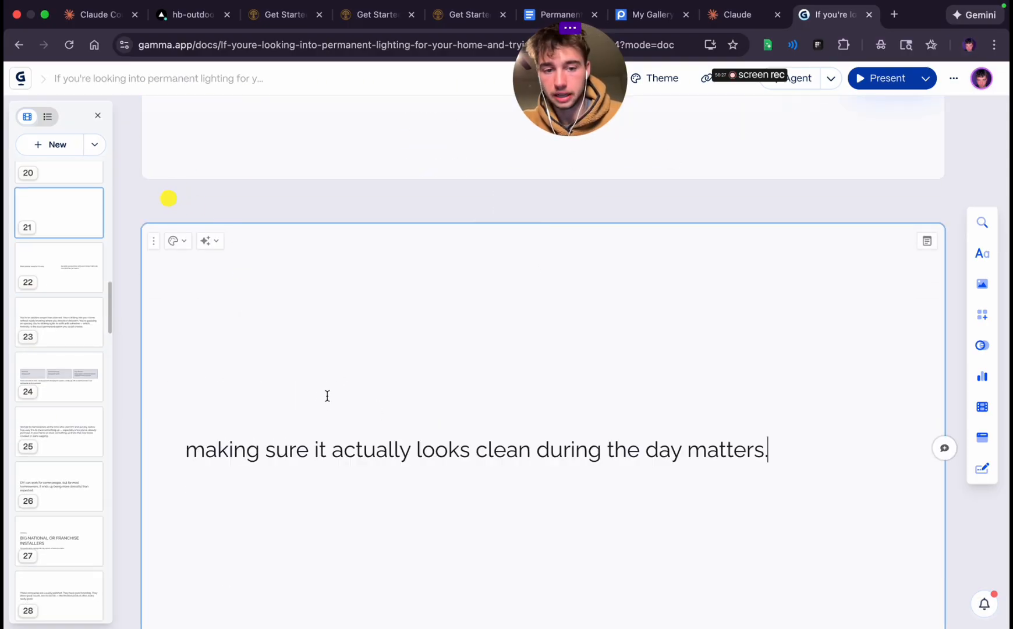
double_click(315, 453)
left_click(202, 456)
key("BackSpace")
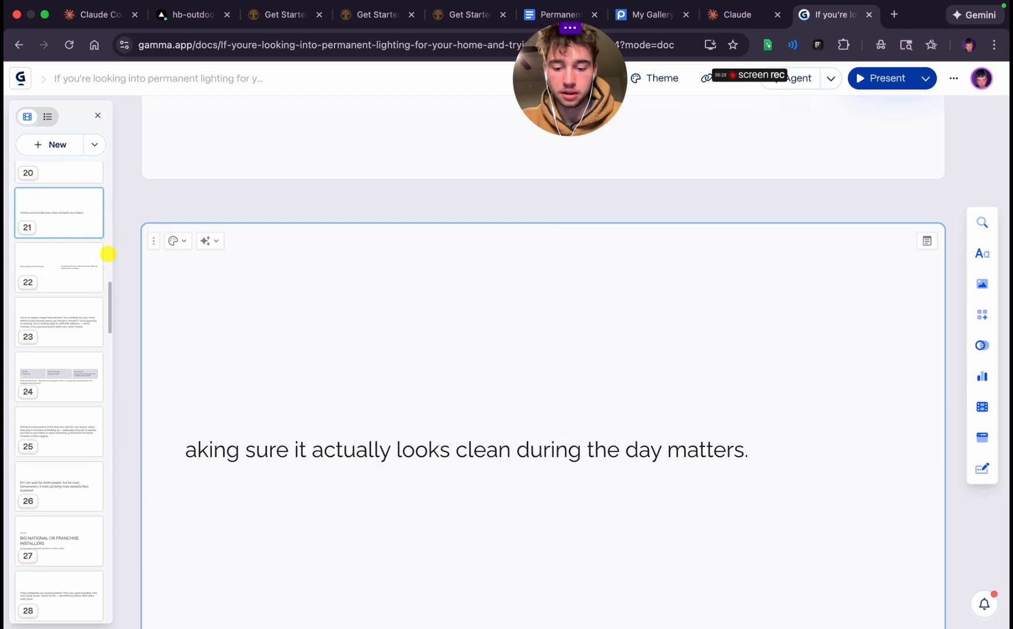
type("M")
Center-align the "Making sure it actually looks clean" text on the twenty-first card and set it to Heading 1
triple_click(293, 435)
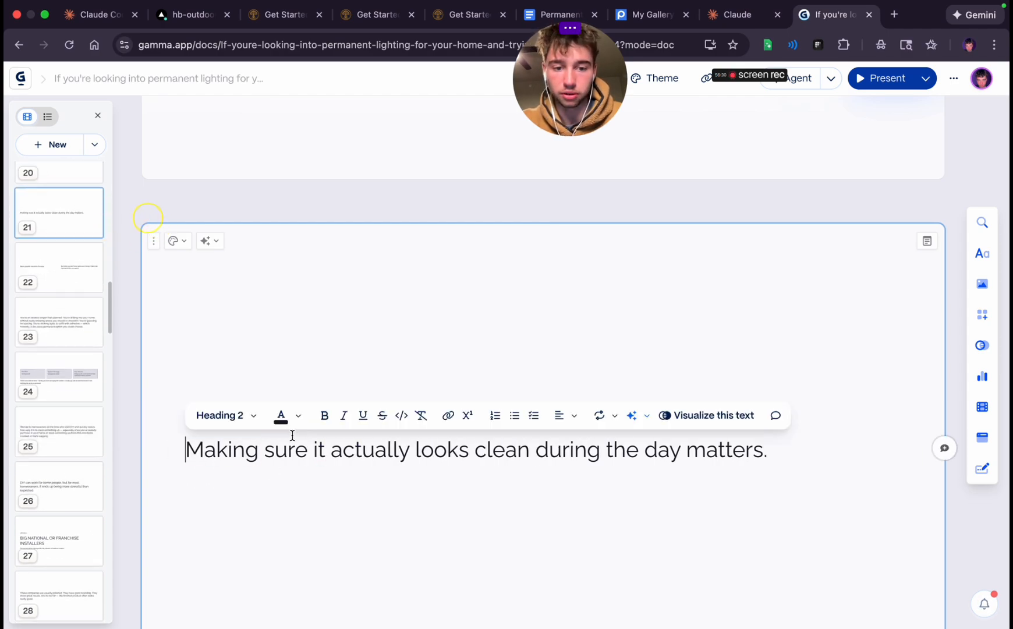
triple_click(367, 444)
left_click(555, 417)
left_click(572, 446)
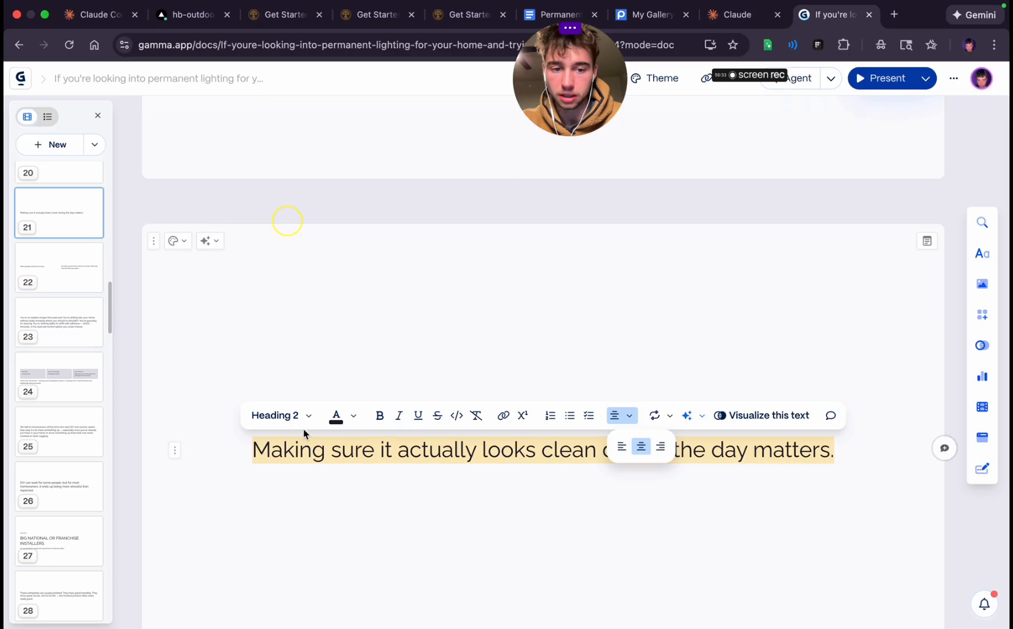
left_click(282, 415)
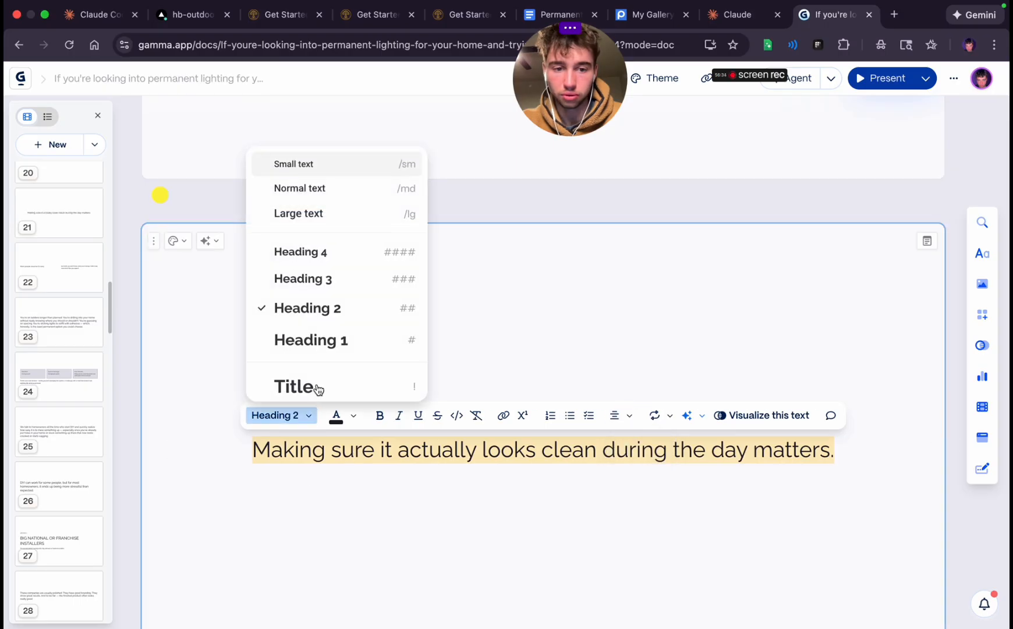
left_click(319, 343)
left_click(548, 526)
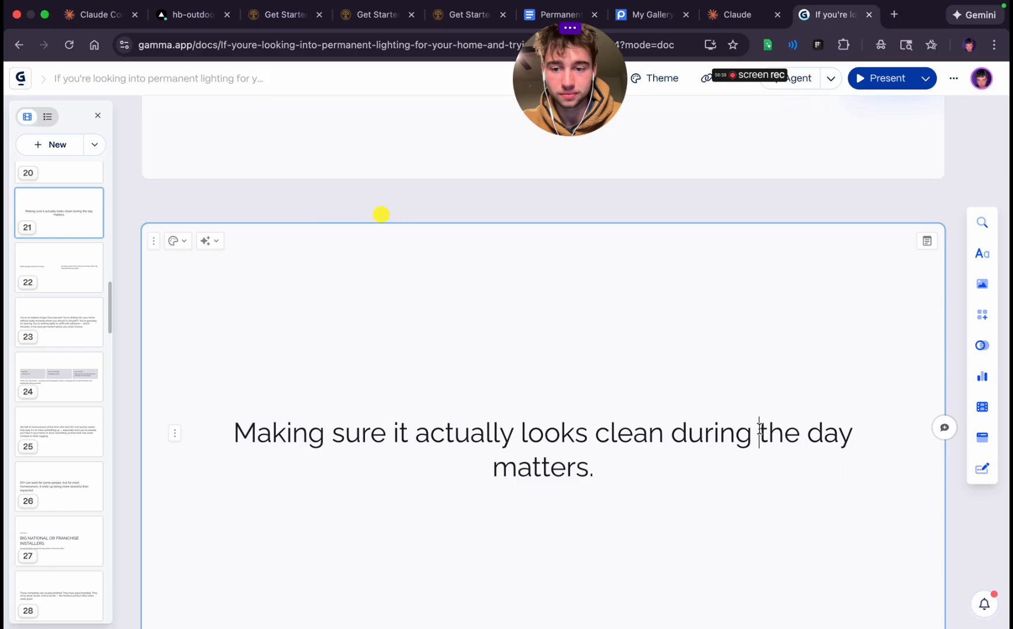
Insert a line break before "the day matters." on the twenty-first card
key("shift+Return")
scroll(612, 576, "down", 5)
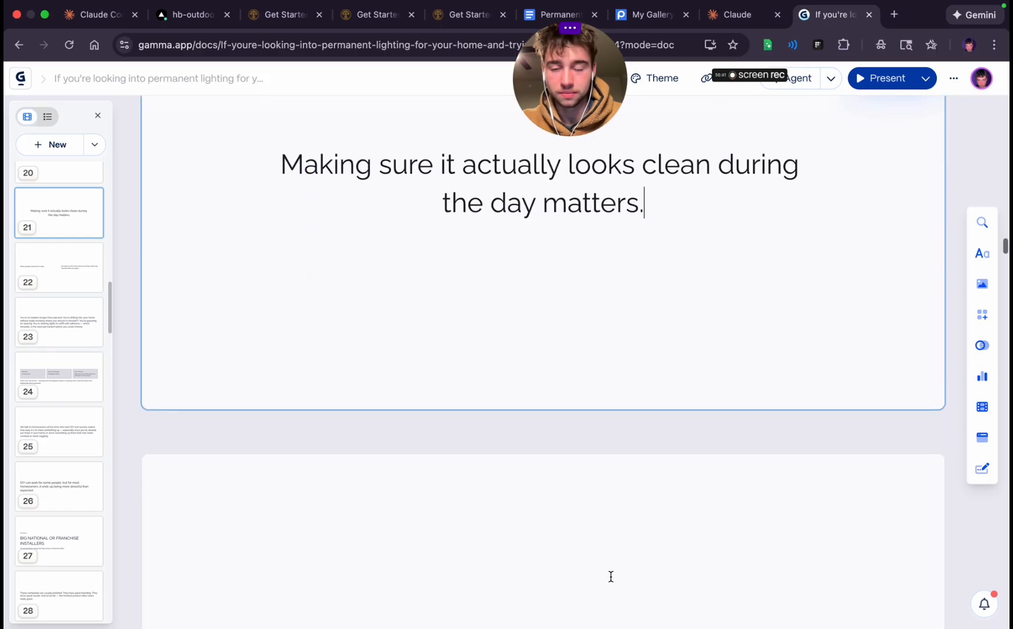
scroll(611, 576, "up", 2)
scroll(611, 577, "down", 5)
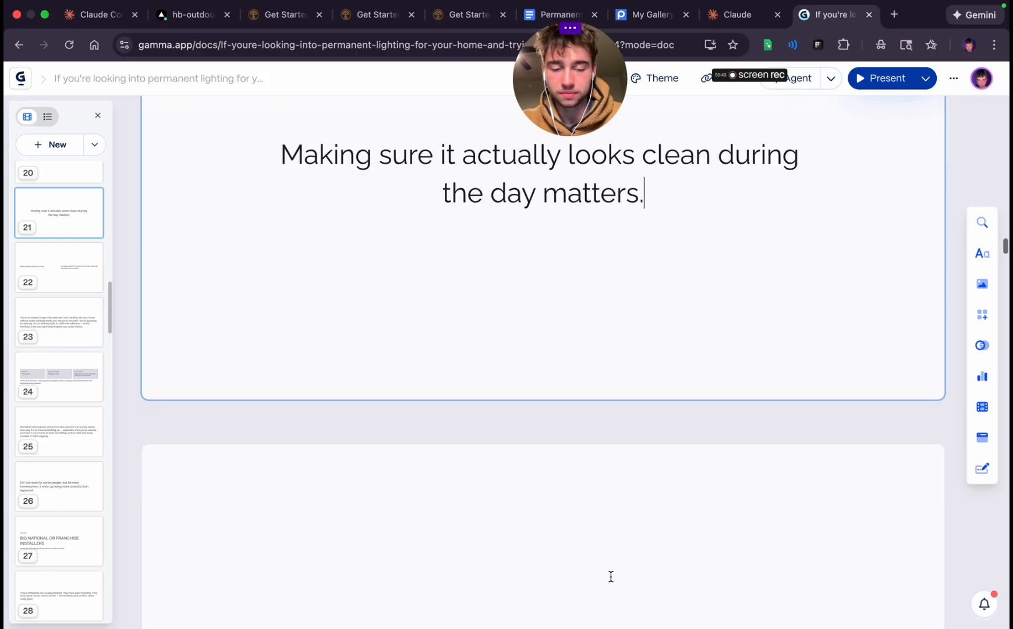
Cut the "but when you don't know what you're doing" text from the twenty-second card and remove its emptied column
scroll(611, 576, "down", 3)
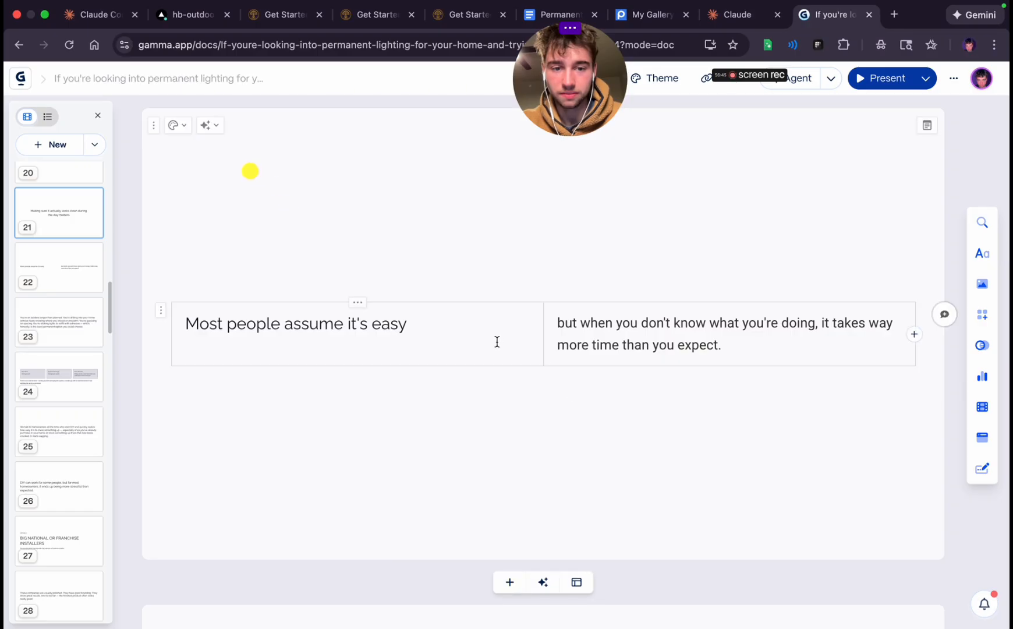
left_click(217, 127)
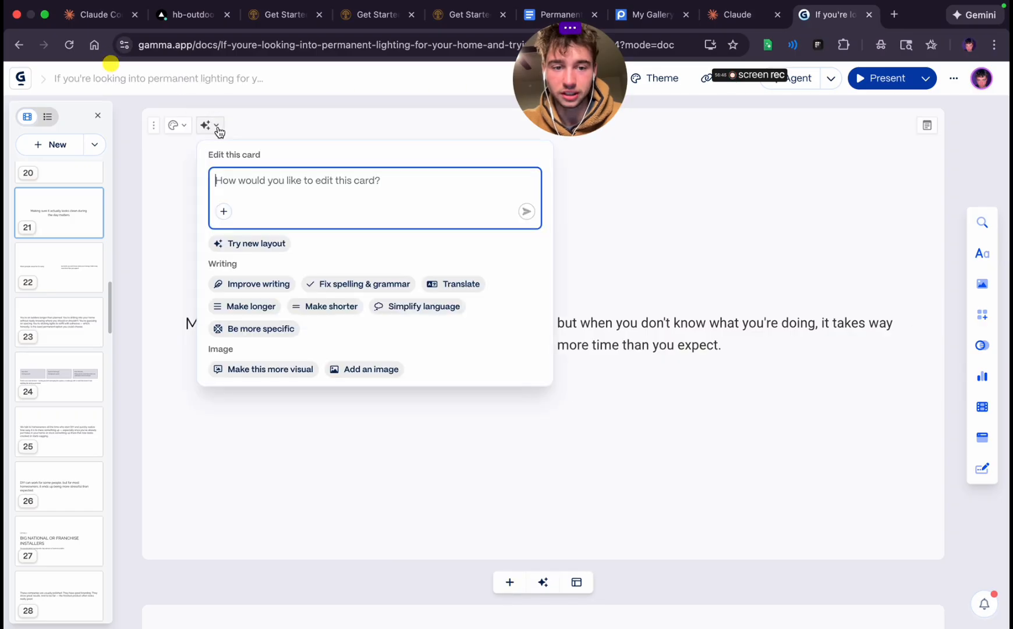
left_click(720, 271)
triple_click(216, 326)
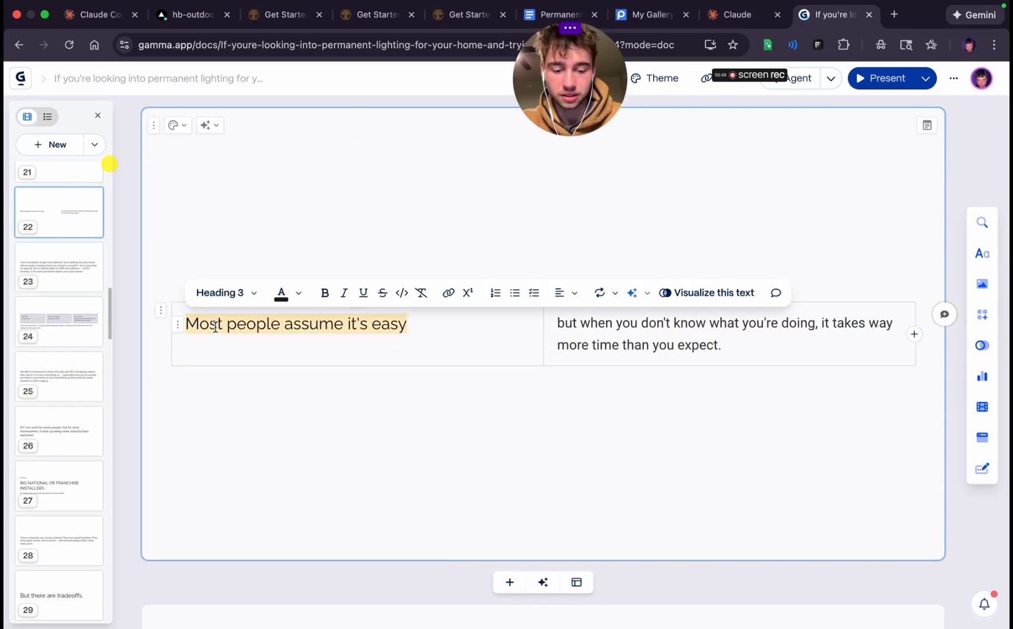
left_click(346, 421)
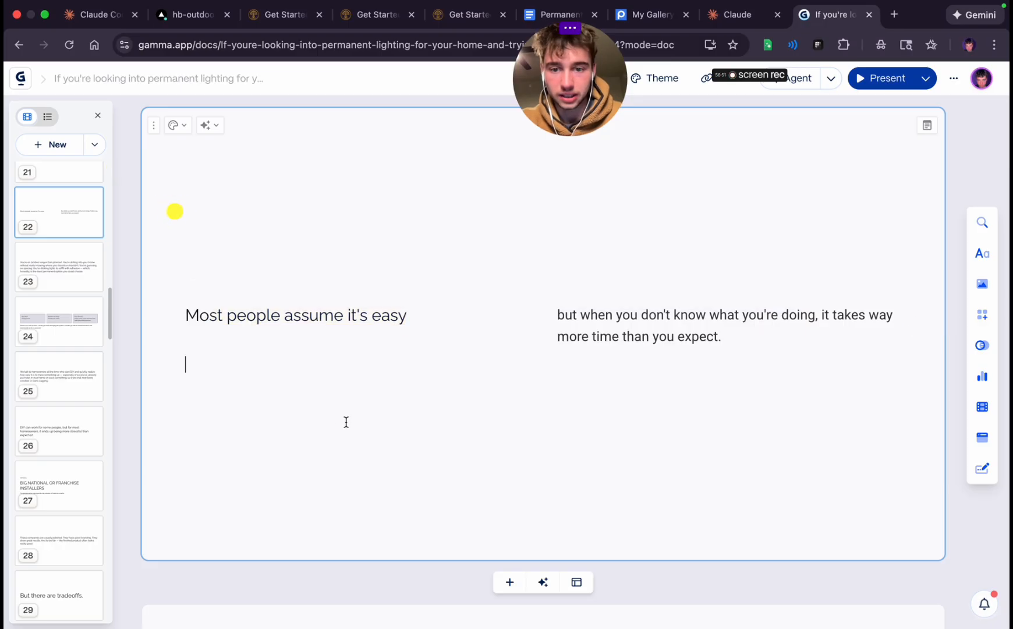
triple_click(612, 327)
key("super+c")
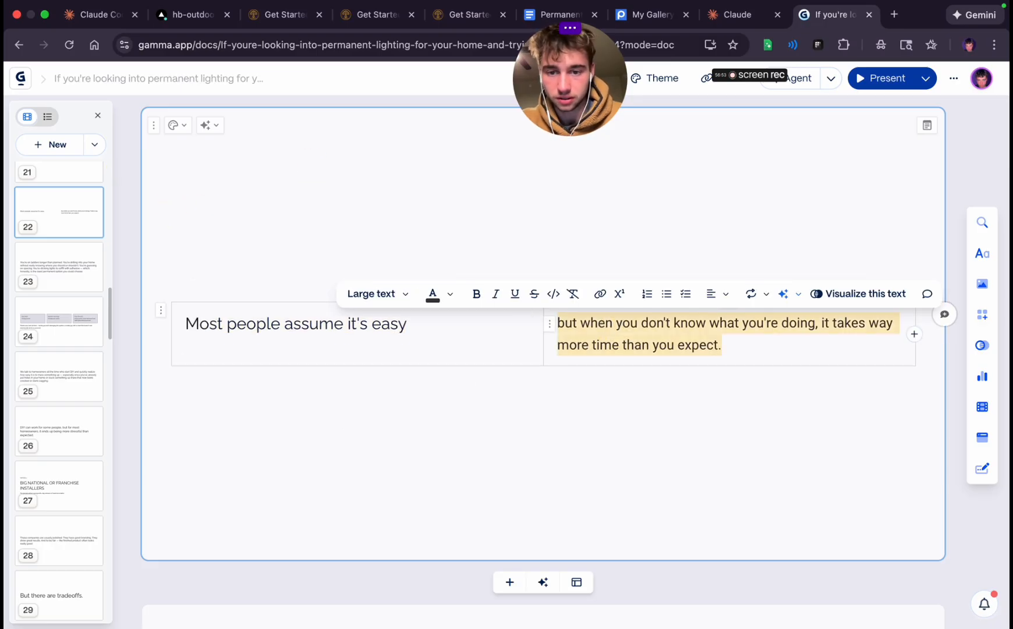
key("BackSpace")
key("BackSpace")
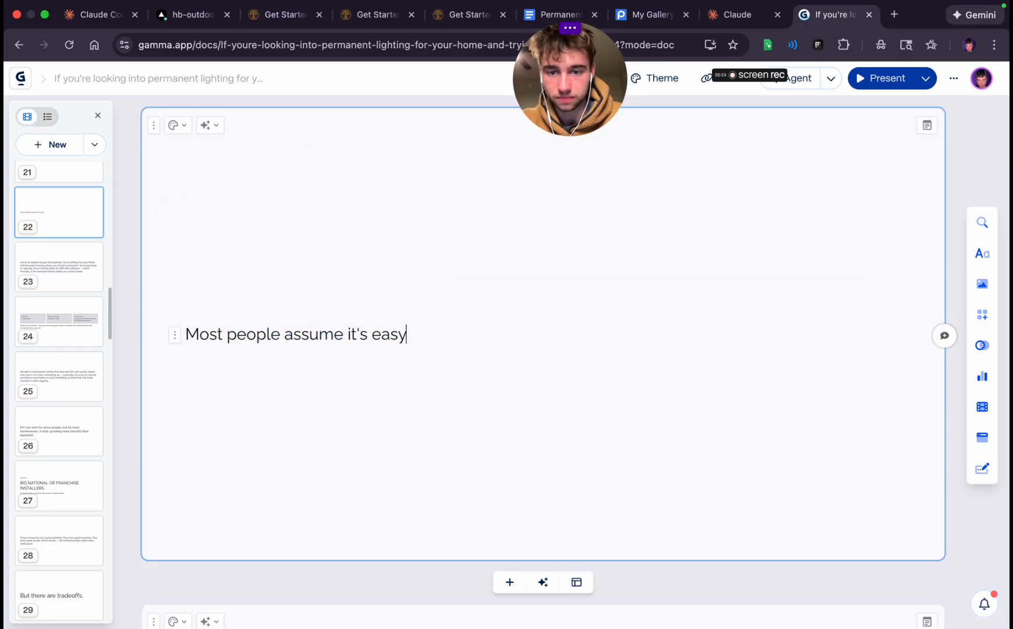
Set "Most people assume it's easy" on the twenty-second card to Heading 1 and center-align it
triple_click(317, 337)
left_click(240, 302)
left_click(254, 510)
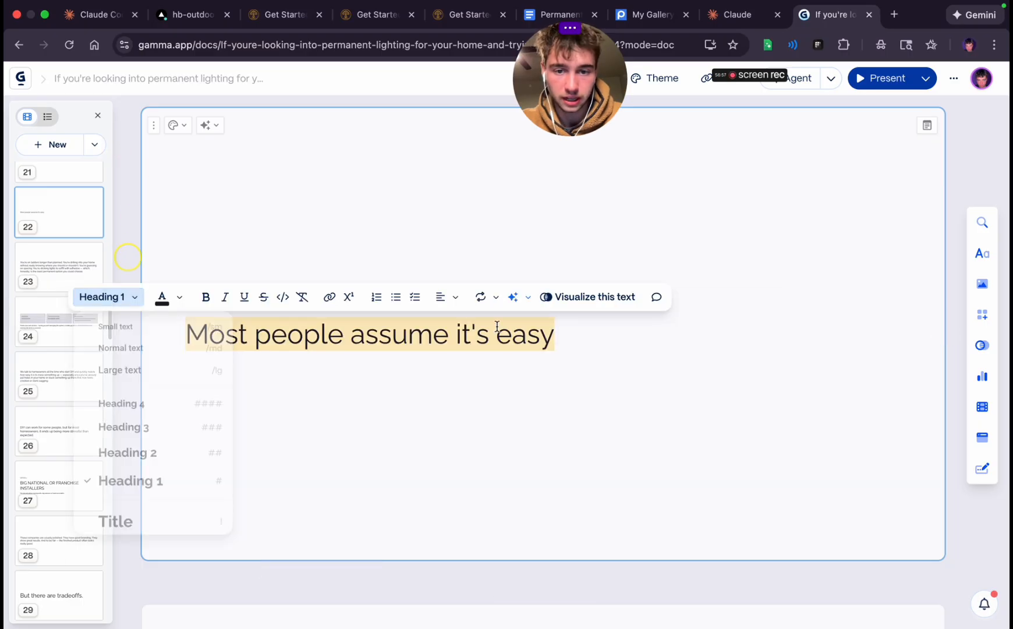
left_click(441, 297)
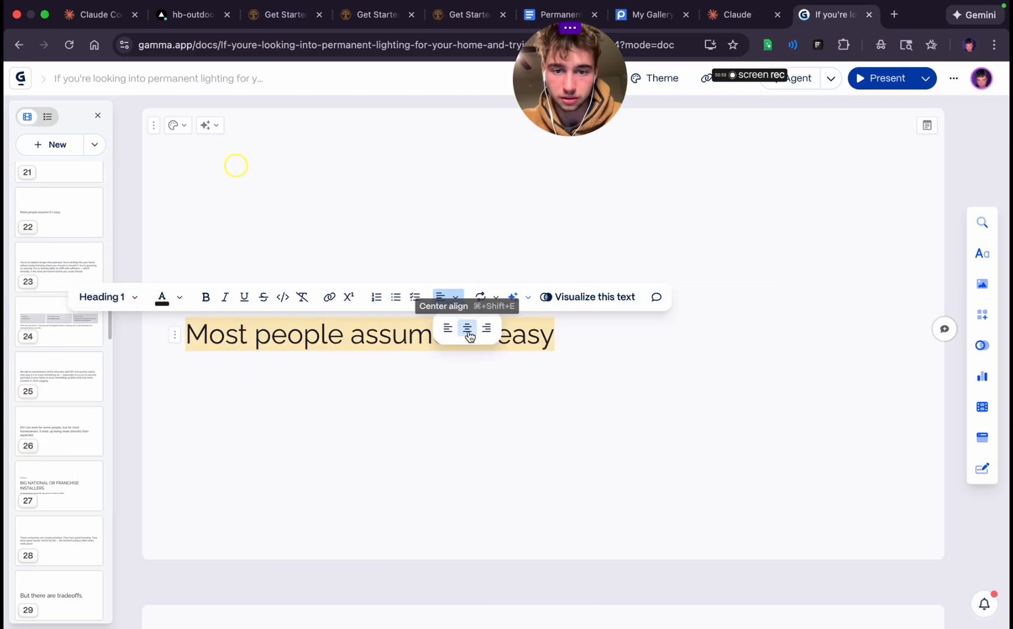
left_click(468, 329)
Add a card after the twenty-second with the cut text, capitalized as "But when you don't know what you're doing, it takes way more time than you expect."
scroll(489, 431, "down", 3)
left_click(511, 423)
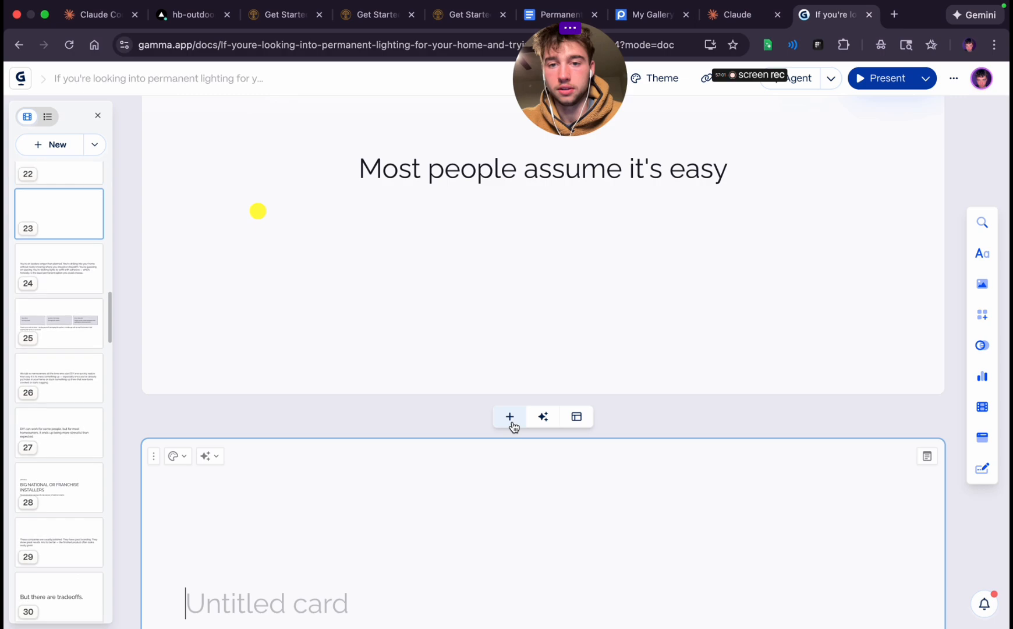
key("super+v")
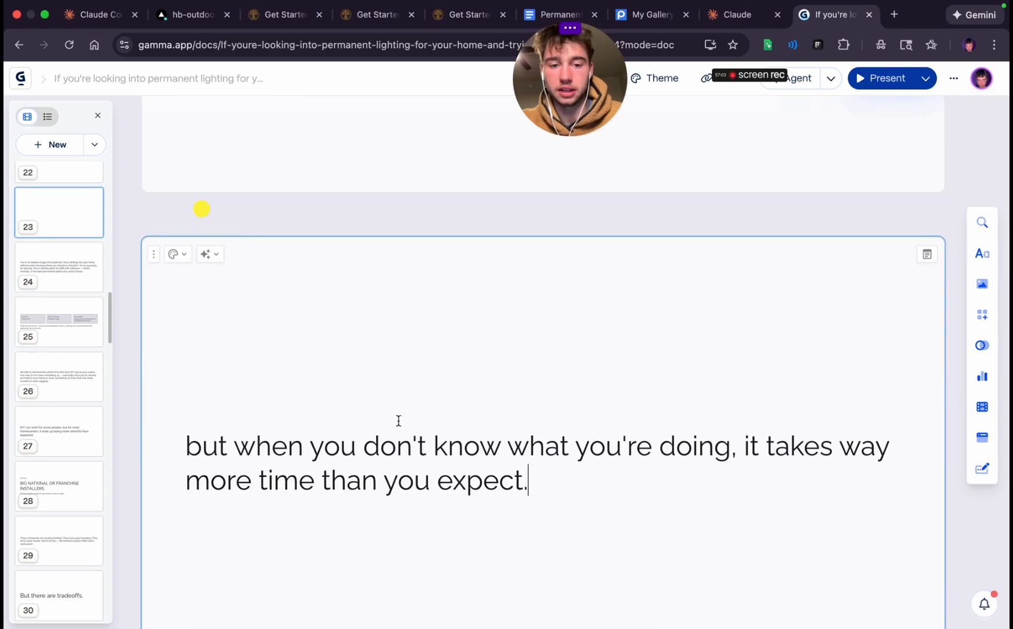
triple_click(191, 446)
left_click(200, 447)
key("BackSpace")
type("B")
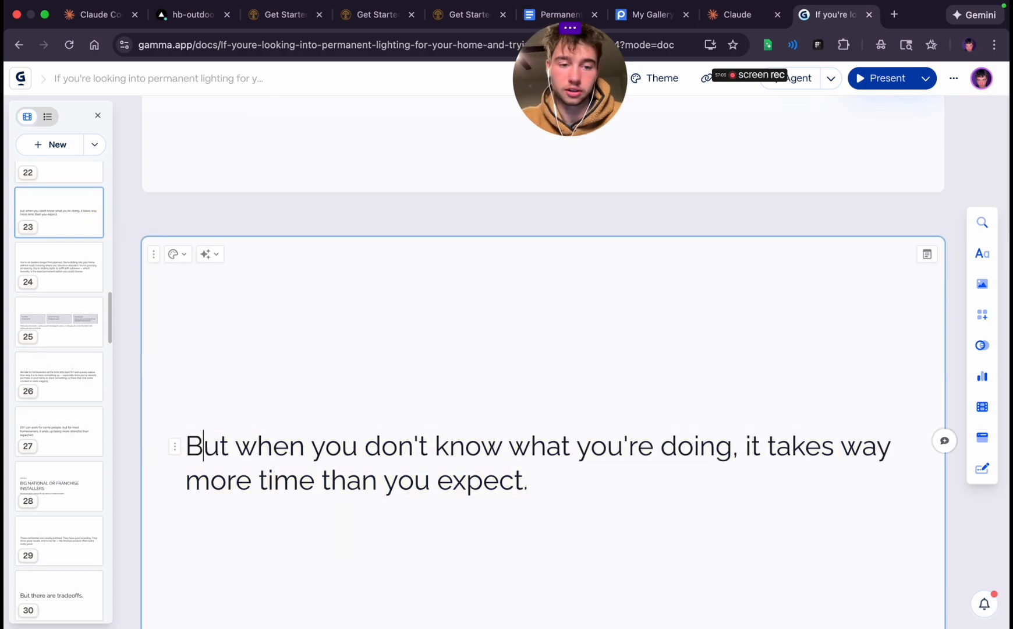
Center-align the twenty-third card's text and insert a line break before "it takes way more time than you expect."
double_click(266, 444)
triple_click(266, 444)
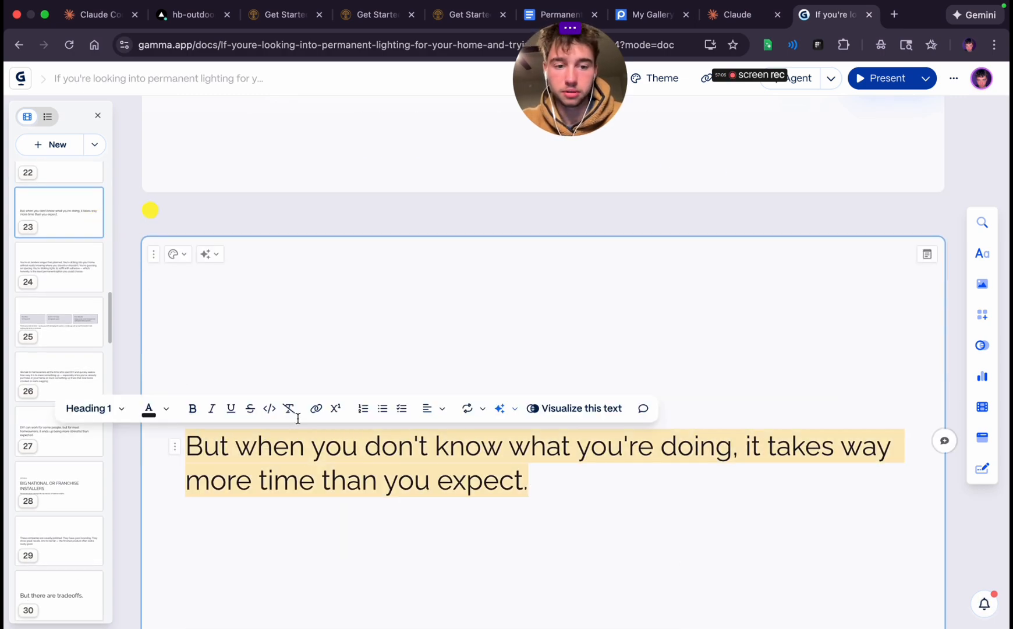
left_click(426, 409)
left_click(454, 439)
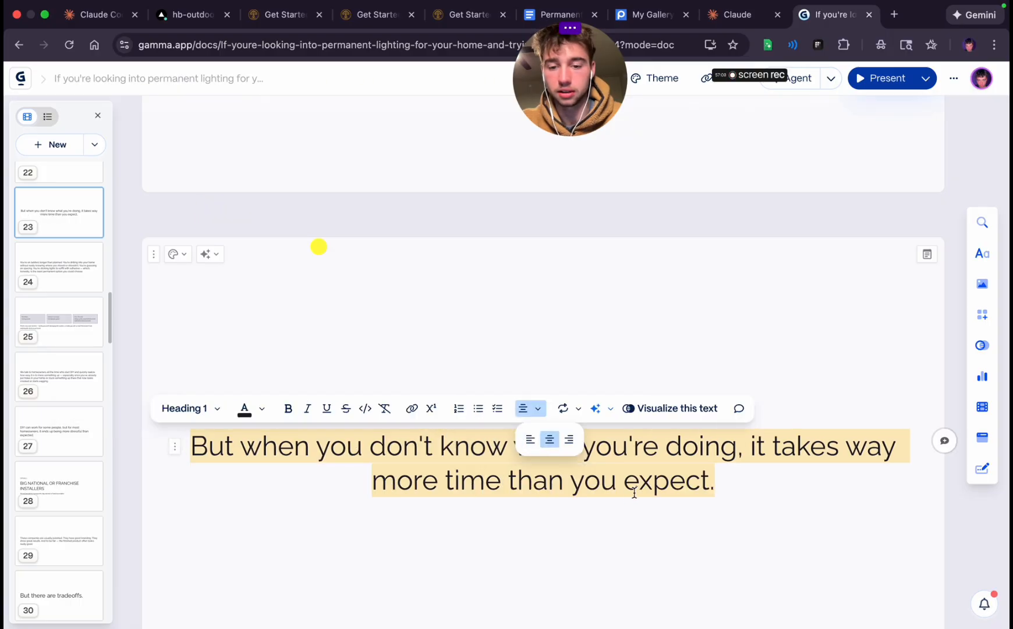
scroll(635, 493, "down", 1)
left_click(665, 464)
left_click(749, 403)
key("Return")
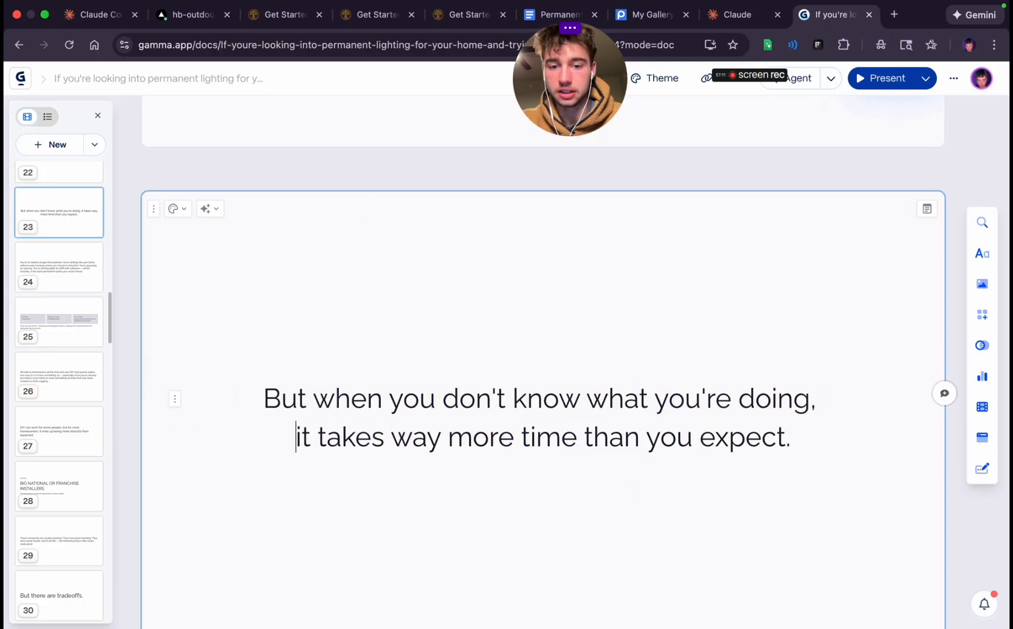
Select the twenty-fourth card's text from "You're drilling into your home" through "option you could choose."
scroll(607, 480, "down", 6)
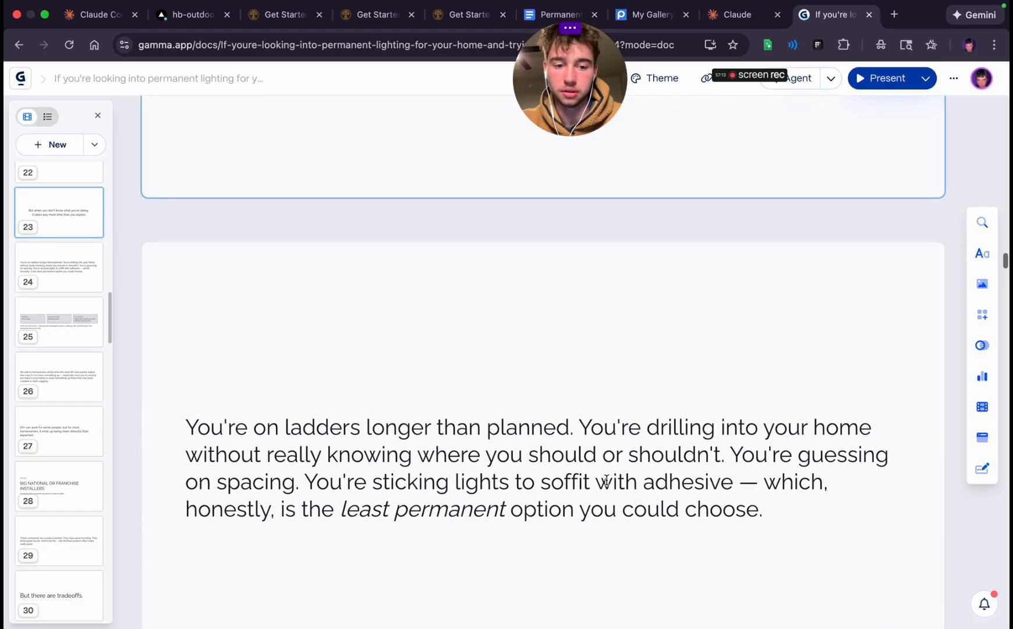
scroll(564, 475, "down", 2)
left_click_drag(575, 343, 187, 335)
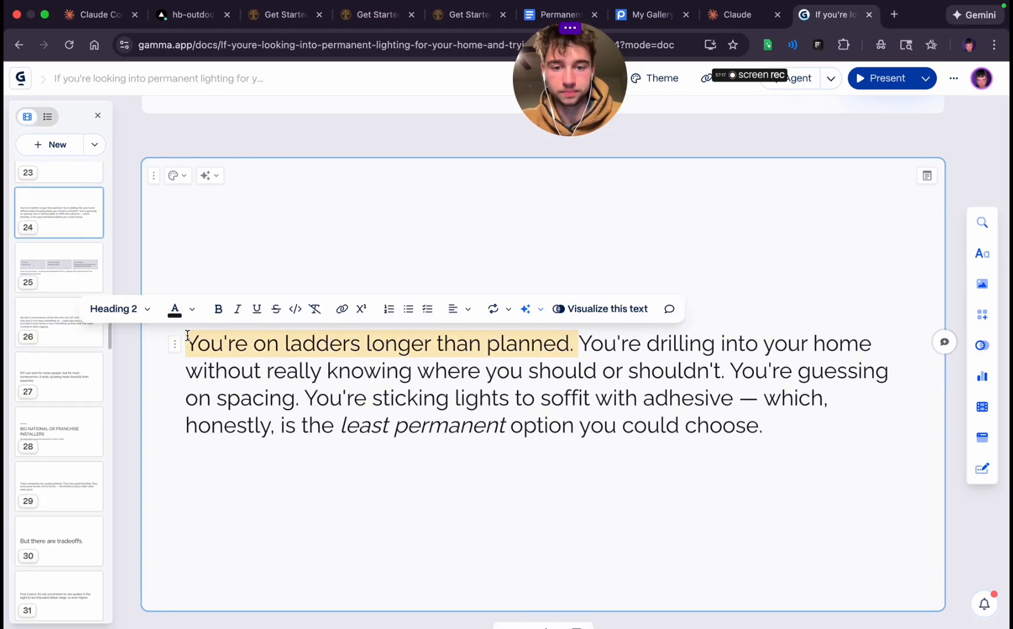
left_click(582, 347)
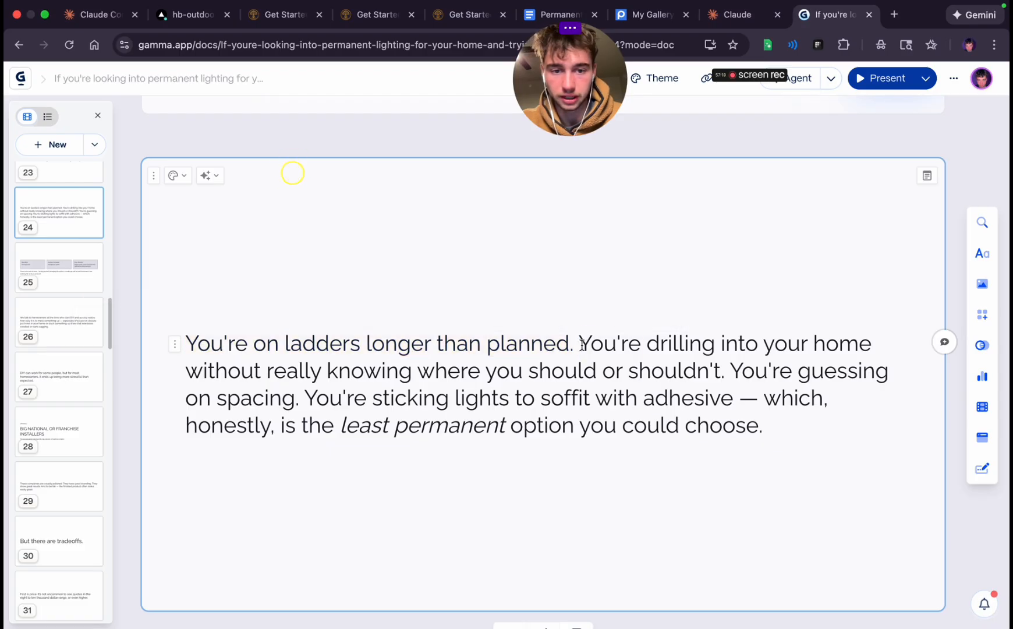
left_click_drag(582, 345, 804, 442)
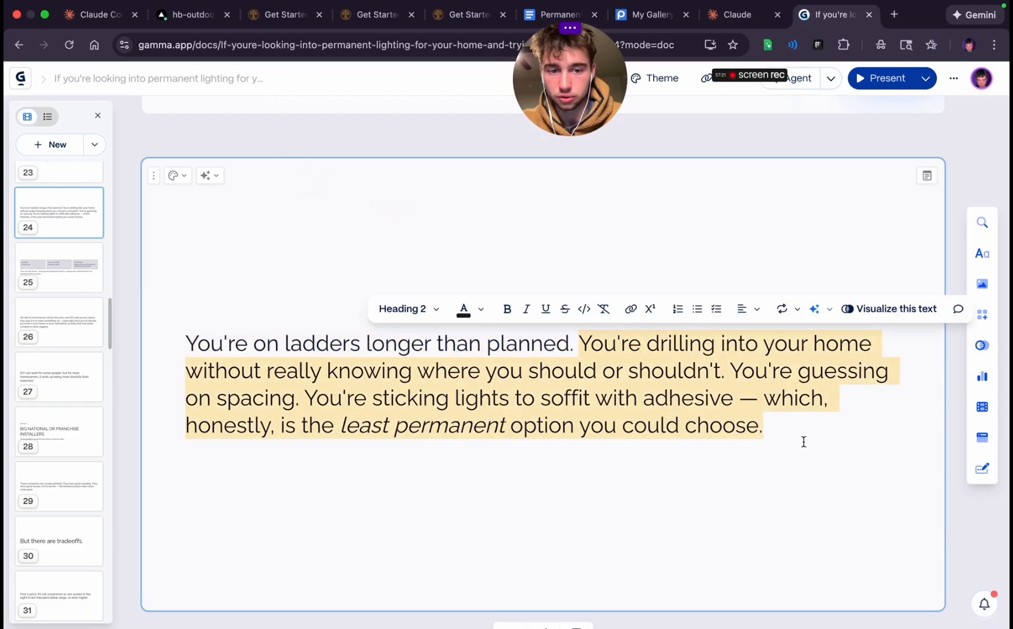
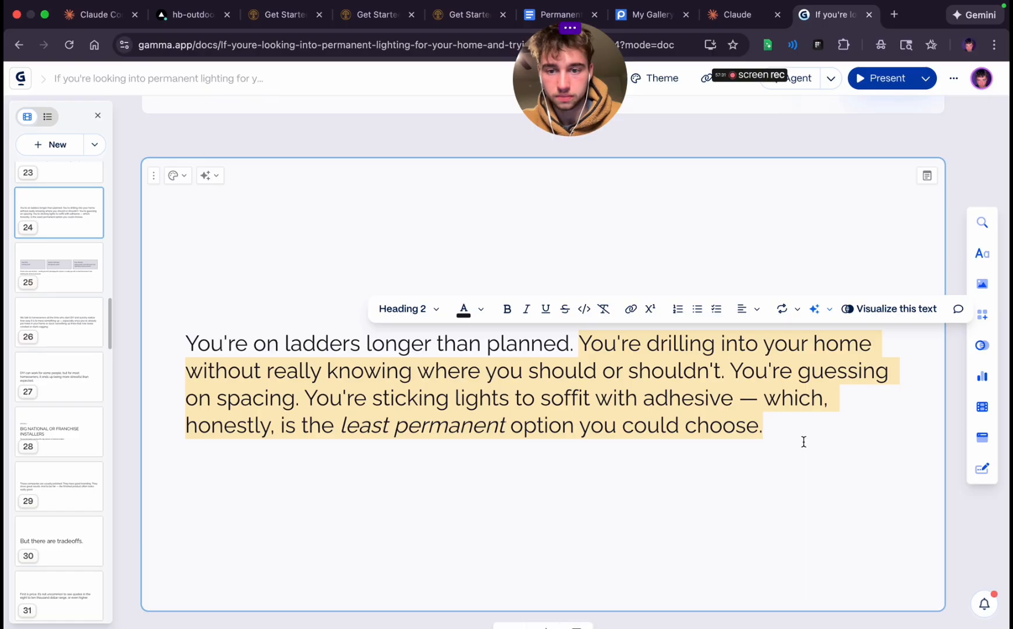
Cut the selected text from the twenty-fourth card and make the remaining "You're on ladders longer than planned." a centered Heading 1
key("BackSpace")
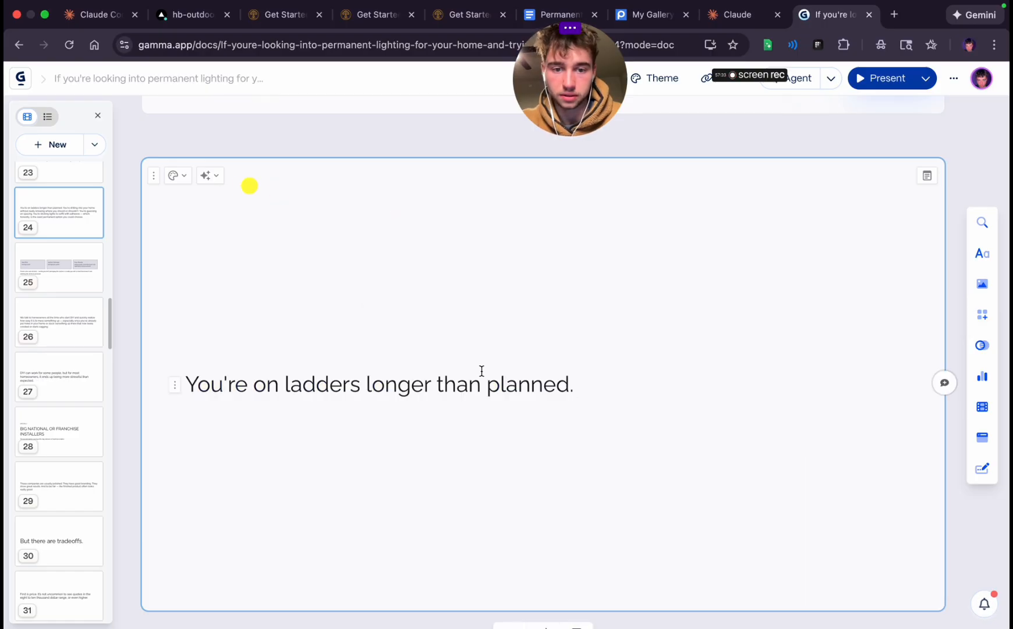
triple_click(429, 389)
left_click(125, 350)
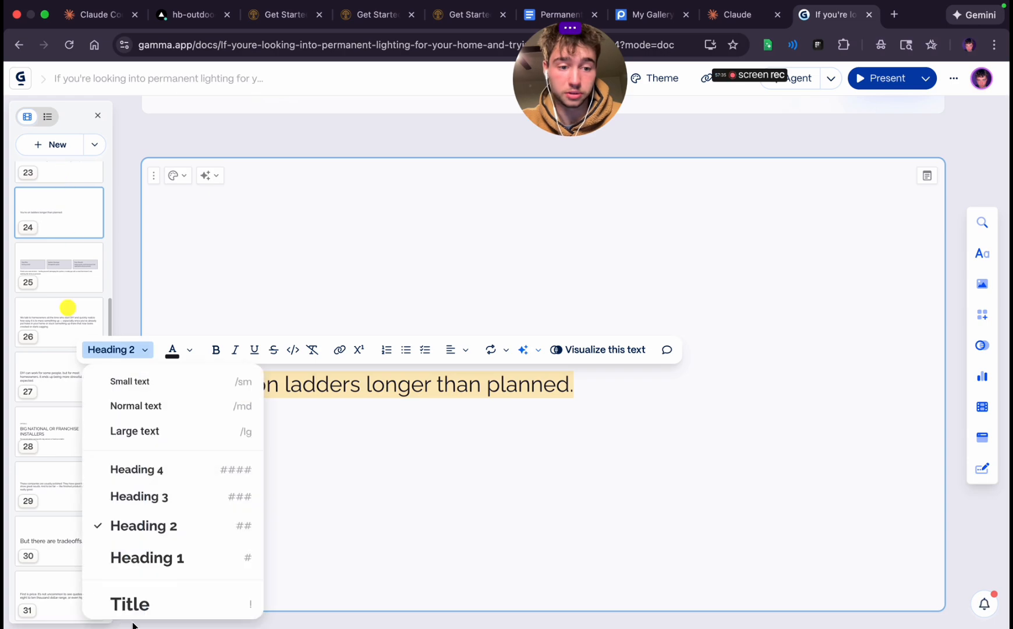
left_click(152, 569)
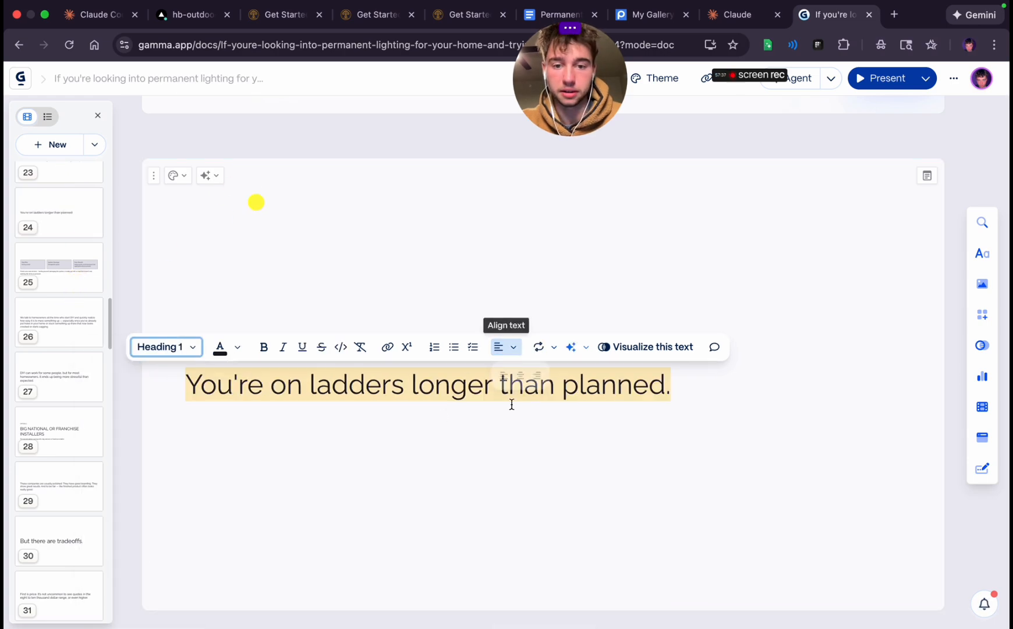
left_click(499, 347)
left_click(529, 376)
Add a card after the twenty-fourth with the cut text, then cut everything from "You're guessing on spacing" to the end
scroll(518, 461, "down", 5)
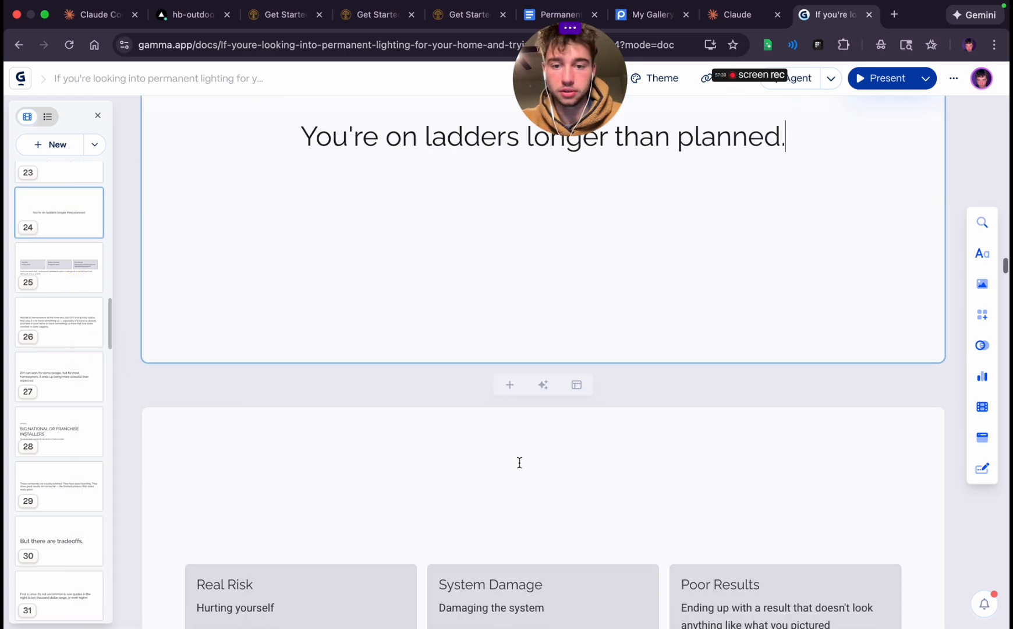
left_click(510, 380)
left_click(310, 357)
type("You're drilling into your home without really knowing where you should or shouldn't. You're guessing on spacing. You're sticking lights to soffit with adhesive — which, honestly, is the least permanent option you could choose.")
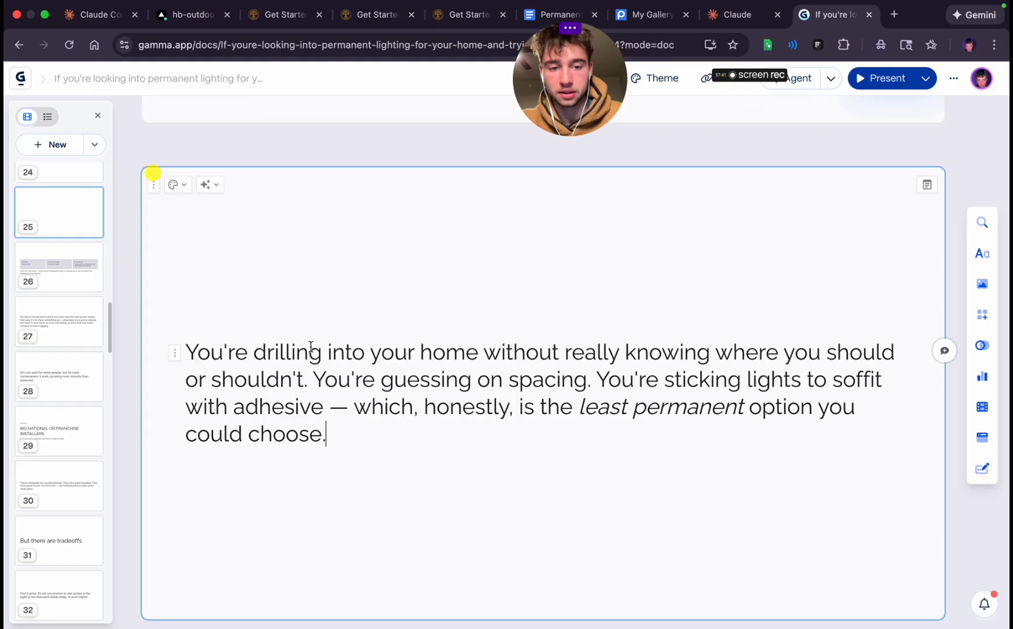
left_click_drag(313, 379, 409, 459)
key("super+x")
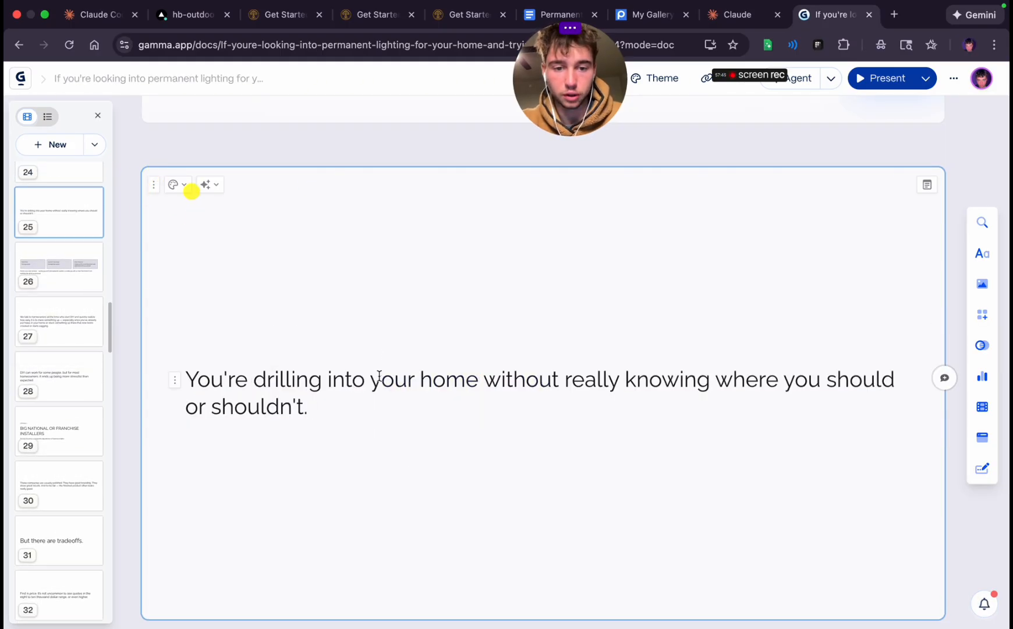
Center-align the twenty-fifth card's text and insert a line break before "you should or shouldn't."
triple_click(380, 380)
left_click(561, 345)
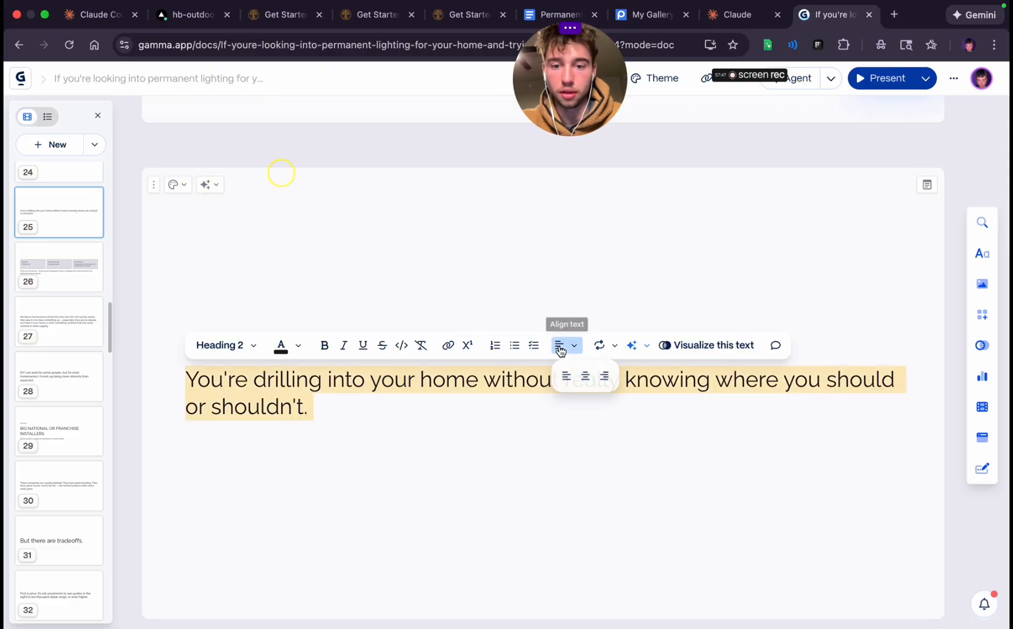
left_click(585, 377)
left_click(737, 405)
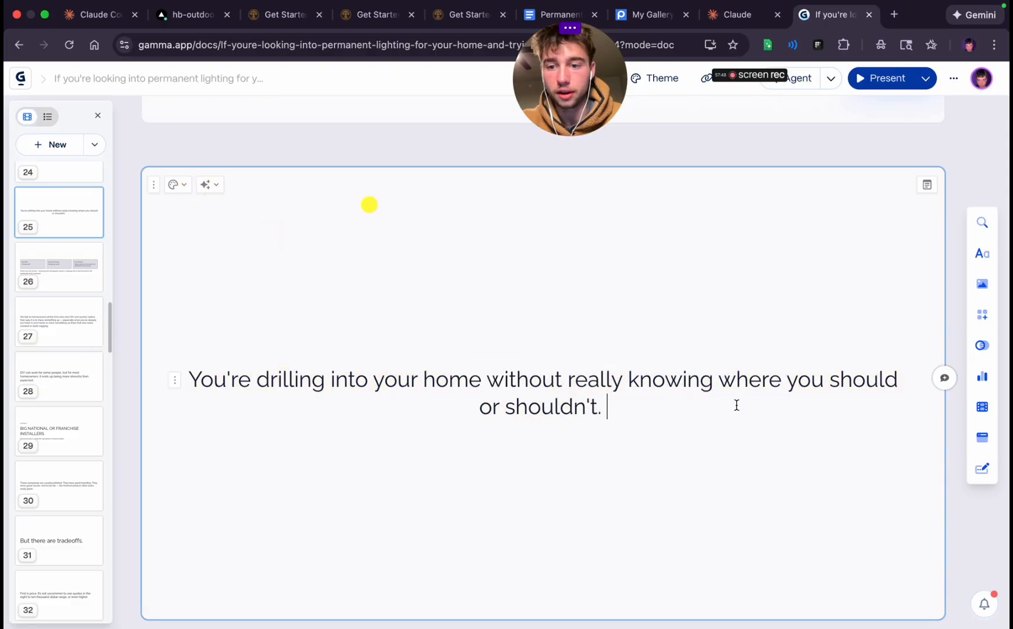
left_click(785, 380)
key("shift+Return")
Add a blank card after the twenty-fifth card
scroll(610, 459, "down", 1)
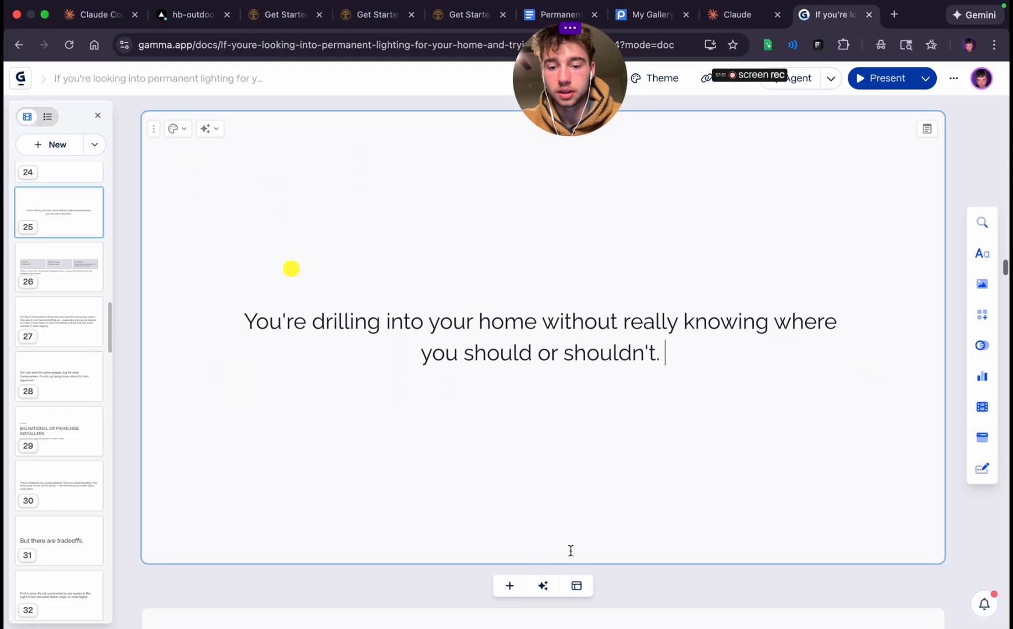
left_click(511, 585)
scroll(581, 382, "down", 3)
scroll(575, 360, "up", 1)
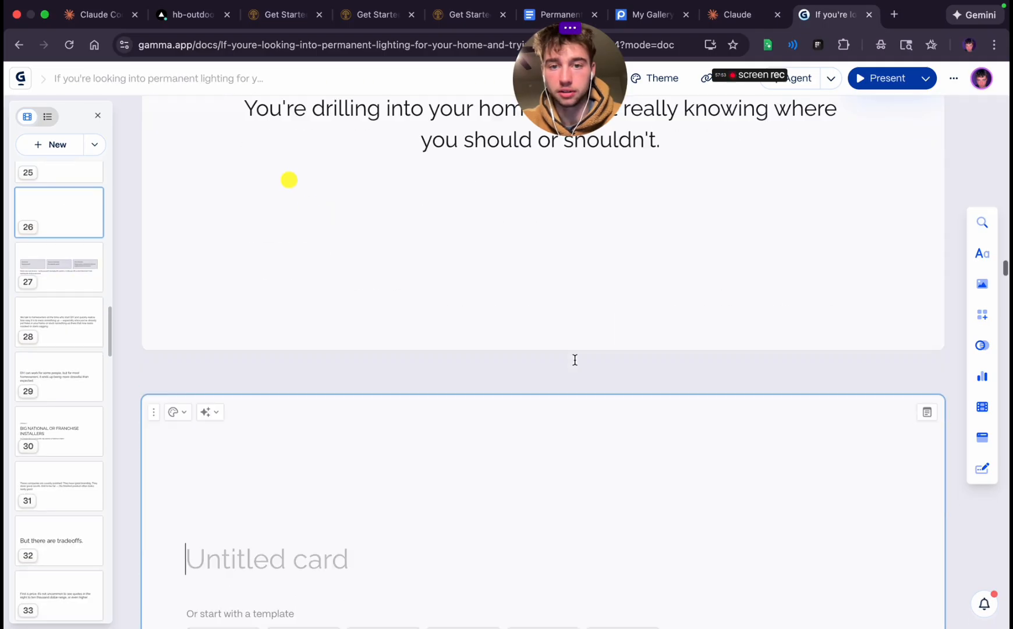
scroll(552, 420, "down", 5)
scroll(551, 420, "up", 6)
Set the line "you should or shouldn't." on the twenty-fifth card to Heading 1
triple_click(486, 184)
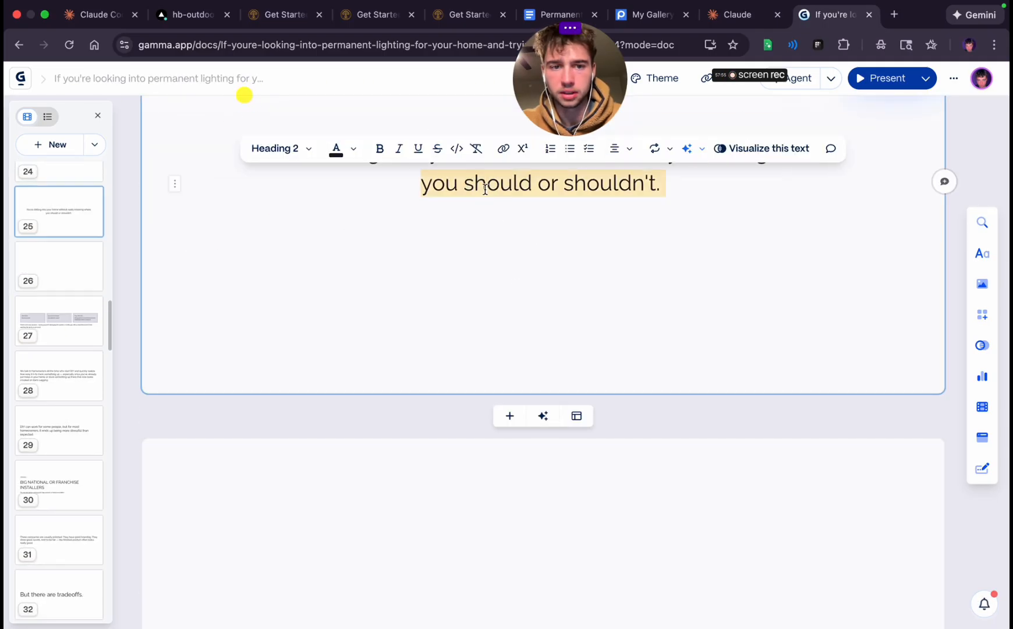
left_click(277, 154)
left_click(312, 365)
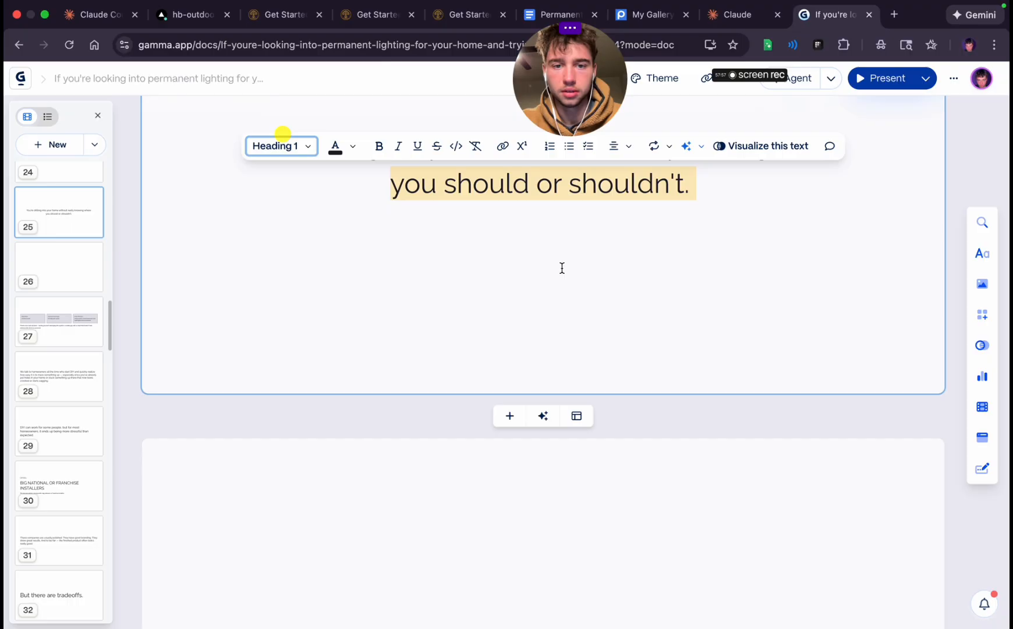
left_click(560, 267)
Set the twenty-fifth card's first line to Heading 1 and remove the line break before "you should or shouldn't."
scroll(561, 268, "up", 6)
scroll(562, 267, "down", 3)
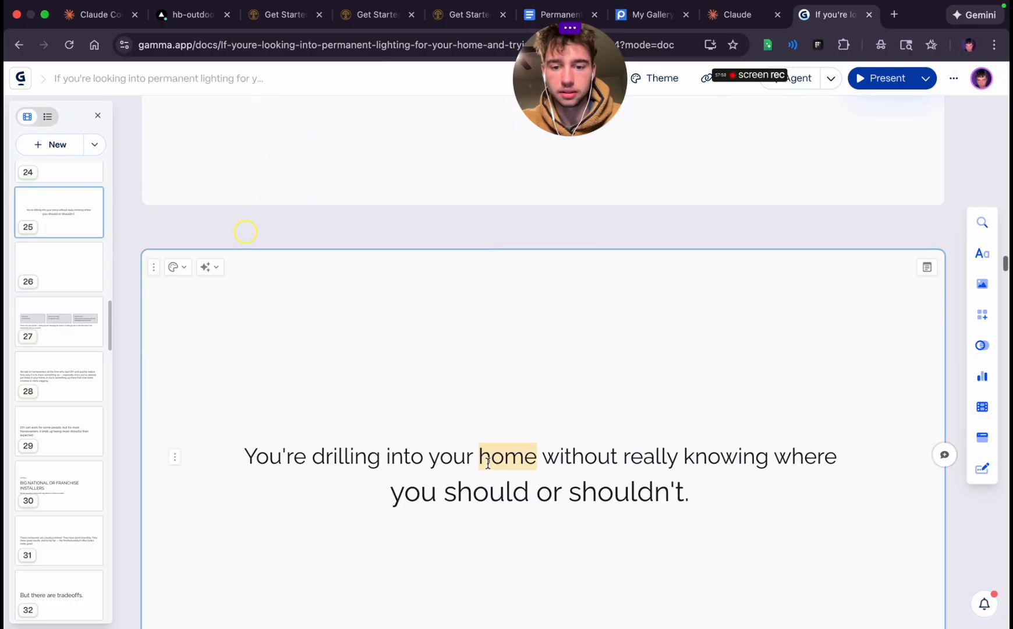
triple_click(488, 461)
double_click(283, 458)
left_click_drag(283, 458, 681, 477)
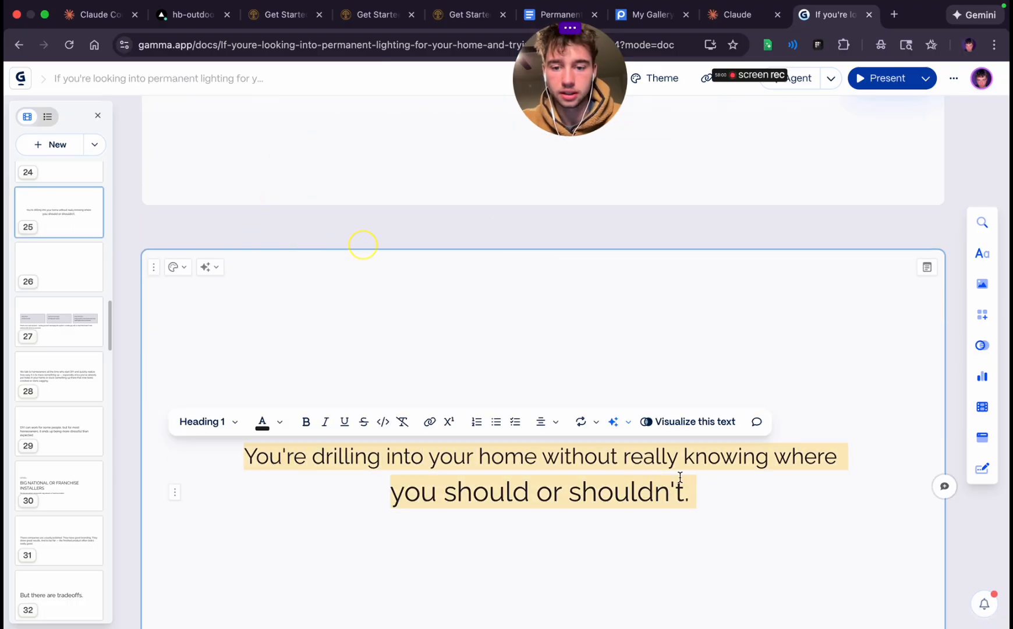
left_click(232, 423)
left_click(463, 353)
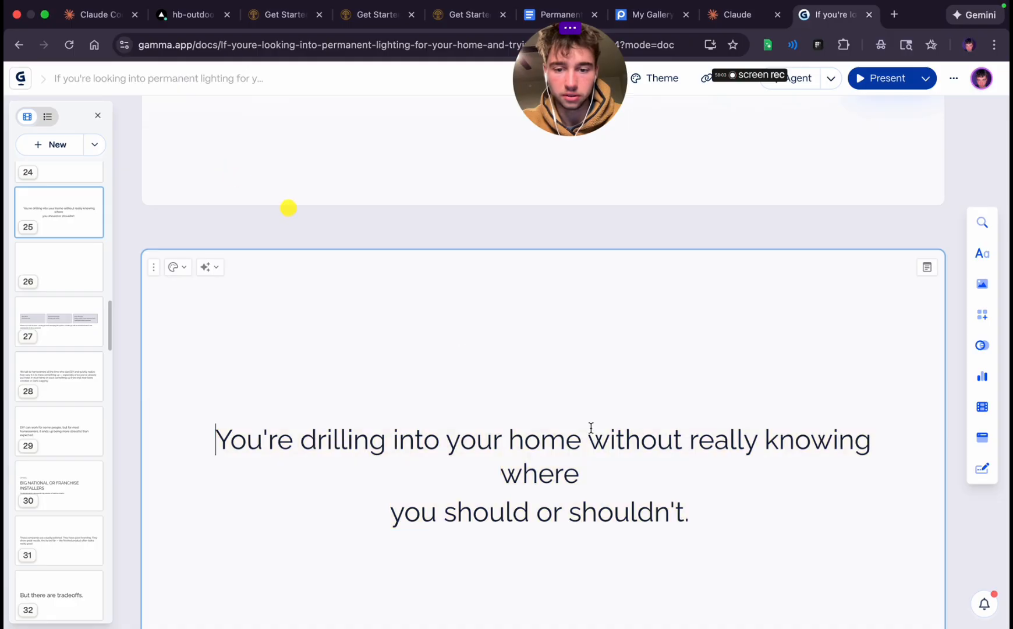
key("BackSpace")
scroll(591, 505, "up", 10)
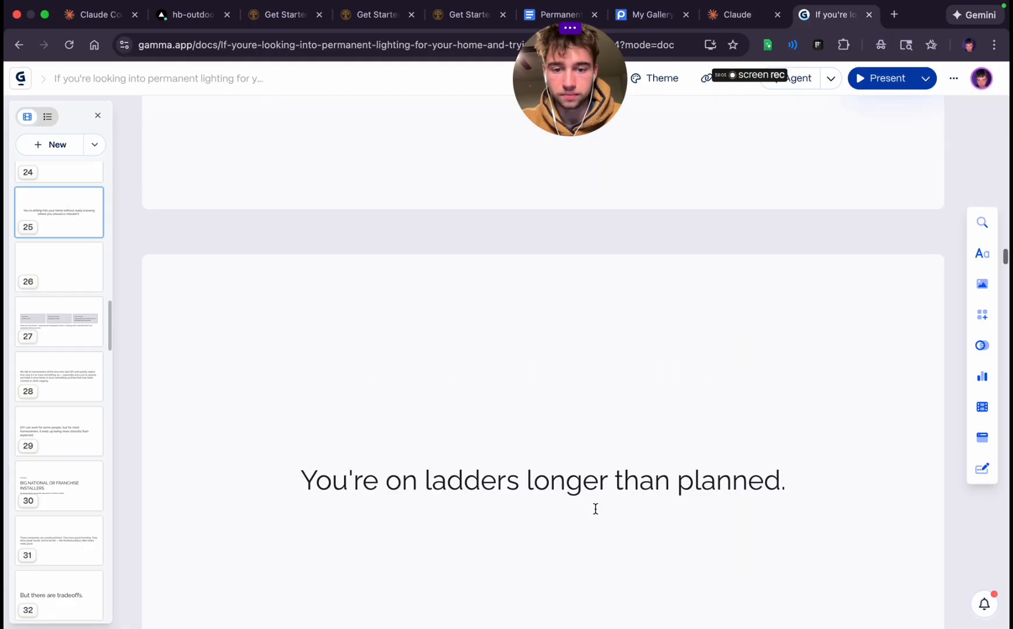
double_click(581, 493)
triple_click(581, 494)
Paste the cut text into the blank twenty-sixth card and cut everything after "You're guessing on spacing."
scroll(579, 498, "down", 10)
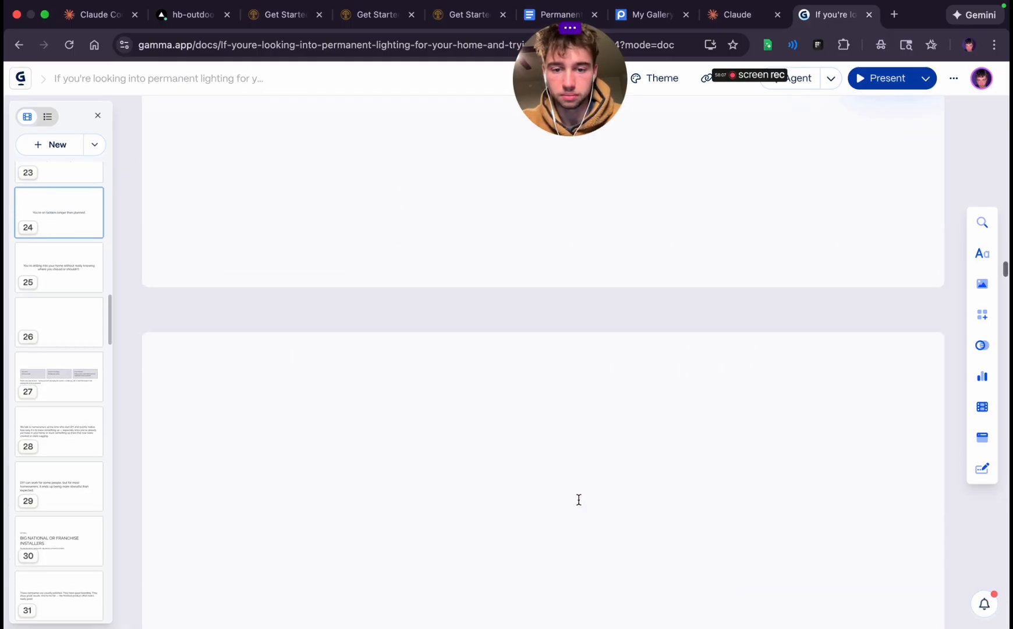
left_click(517, 378)
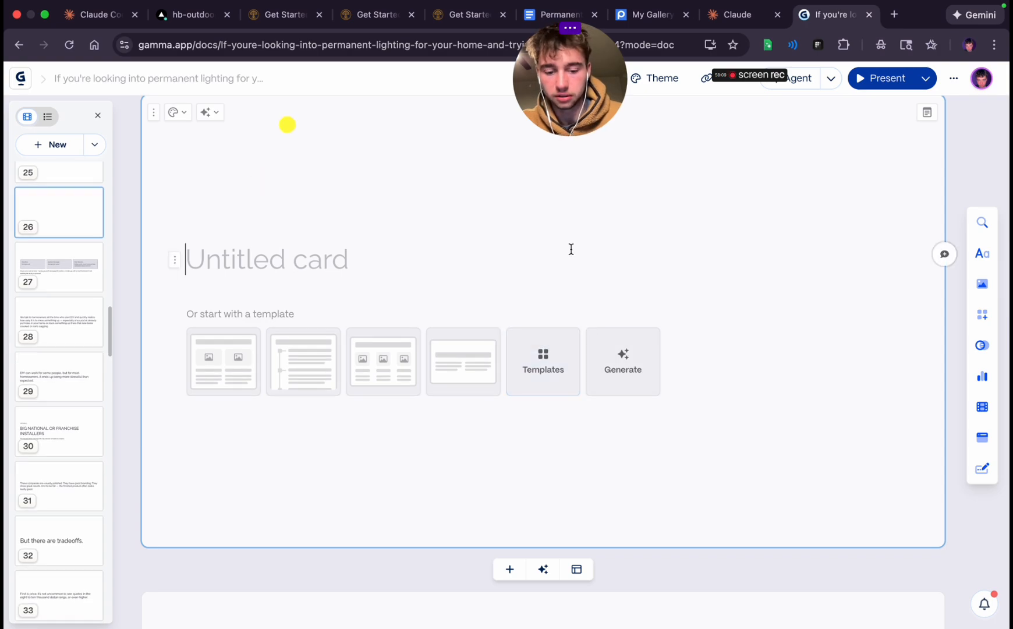
key("super+v")
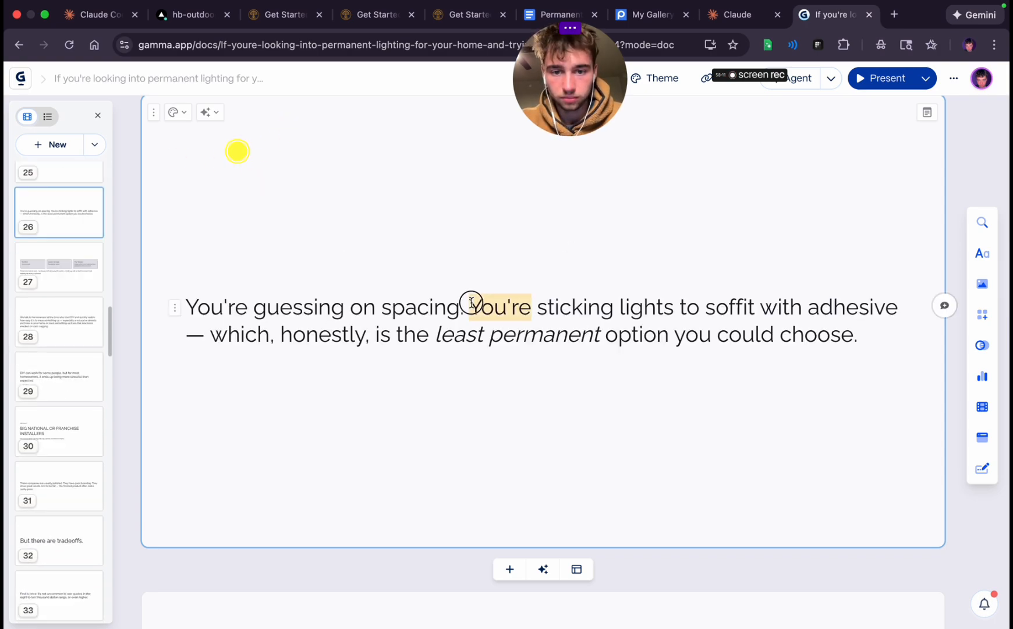
left_click_drag(472, 302, 878, 340)
key("super+x")
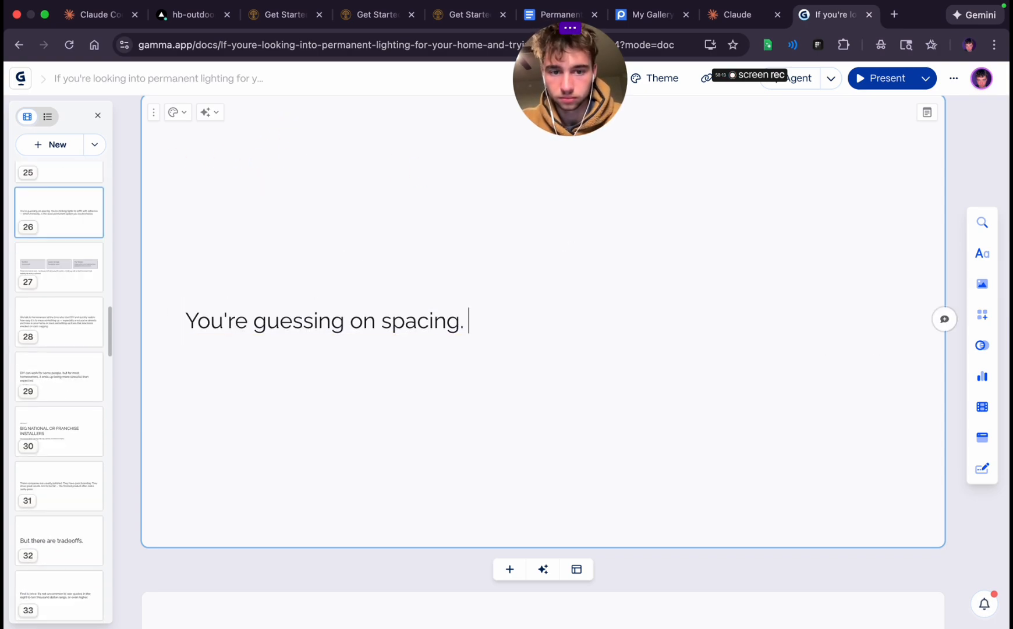
Set "You're guessing on spacing." on the twenty-sixth card to Heading 1 and center-align it
triple_click(405, 325)
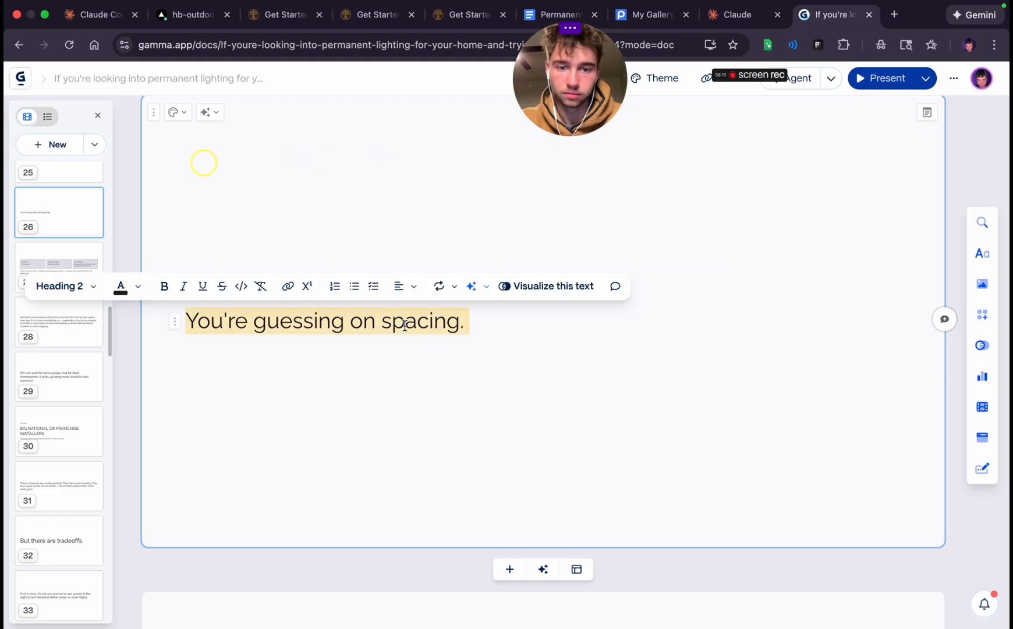
left_click(95, 288)
left_click(108, 491)
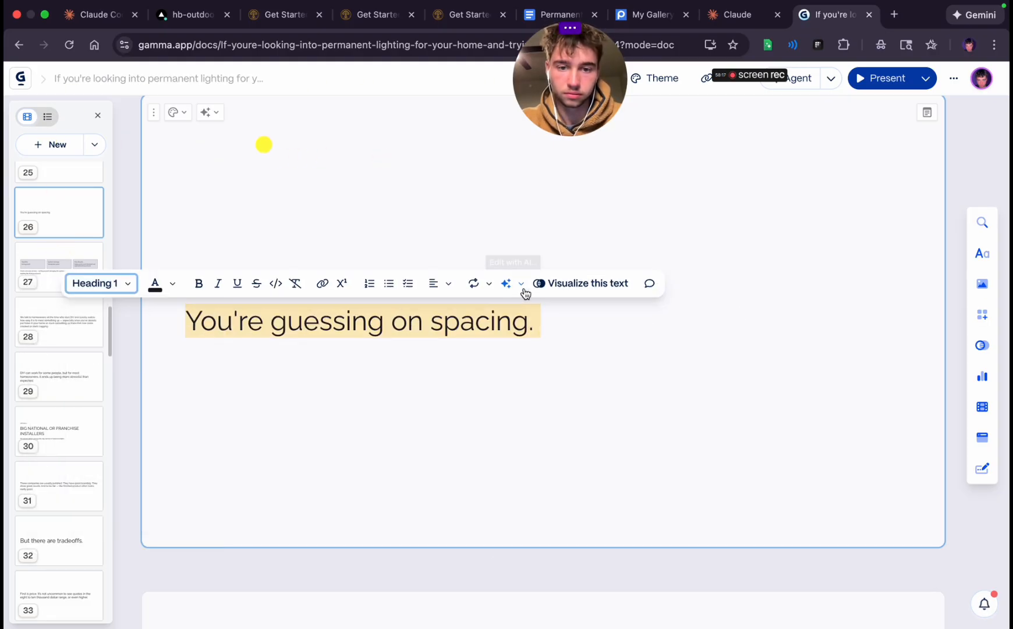
left_click(433, 285)
left_click(466, 313)
left_click(540, 402)
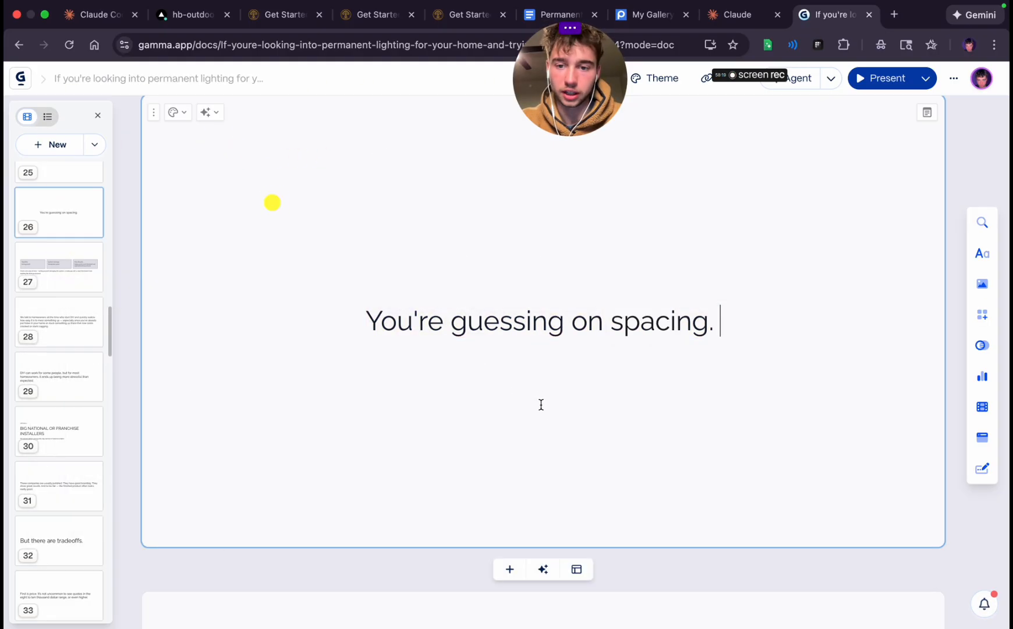
Add a card after the twenty-sixth and paste the cut "You're sticking lights to soffit with adhesive" text into it
scroll(540, 408, "down", 3)
left_click(510, 404)
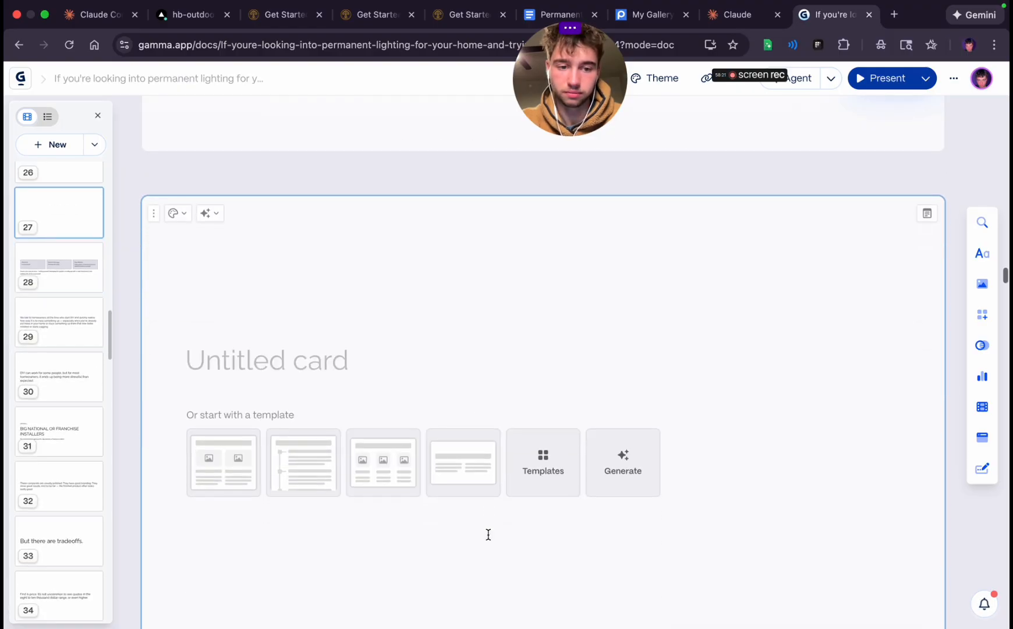
key("super+v")
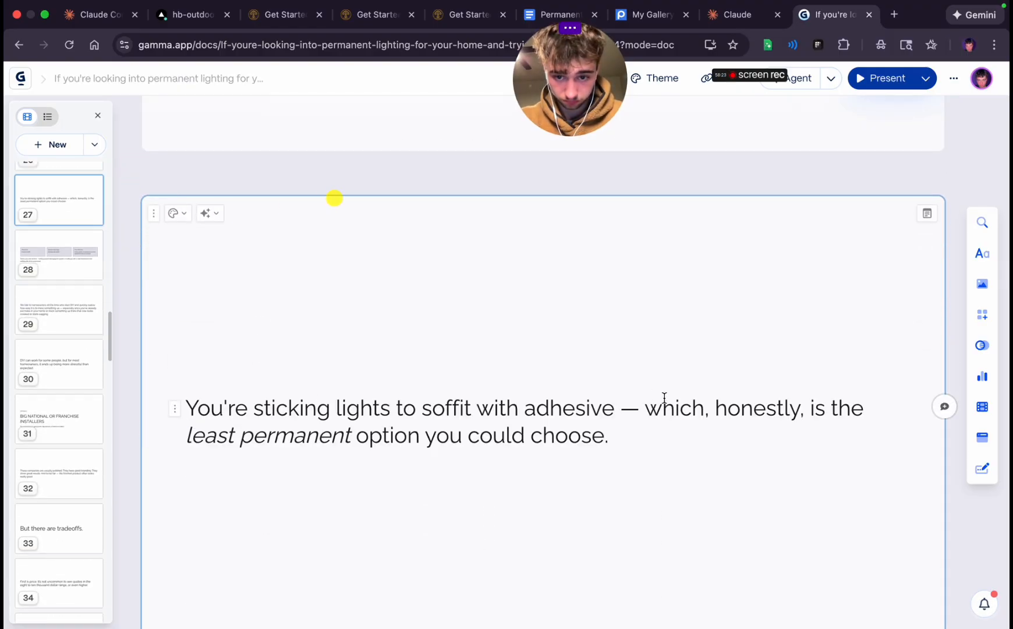
On the twenty-seventh card, replace the dash after "adhesive" with an ellipsis and cut the rest of the sentence from "which, honestly" on
double_click(627, 406)
key("BackSpace")
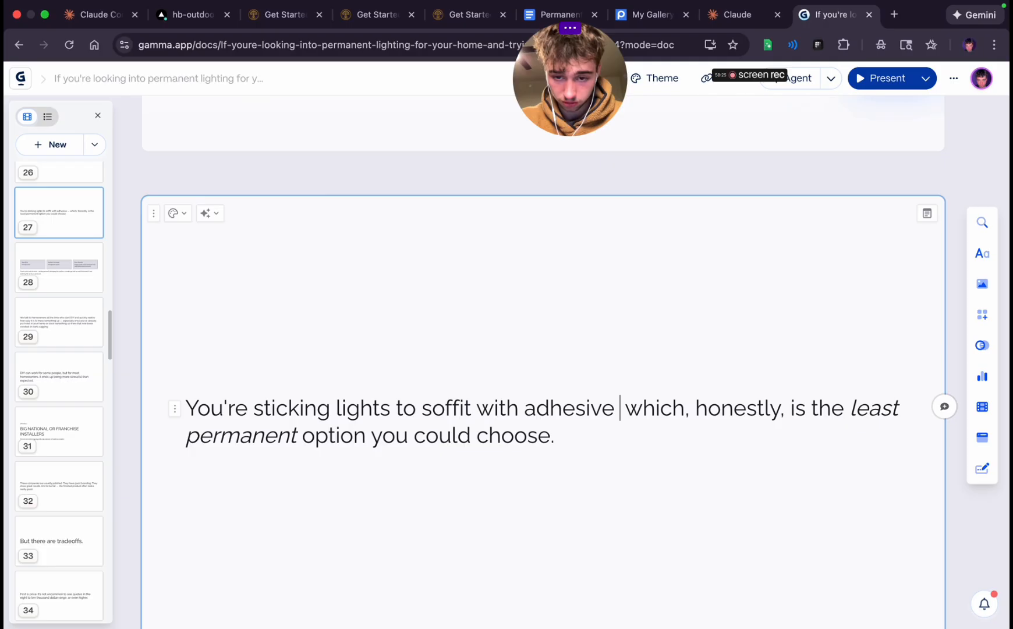
left_click(670, 443, "shift")
key("BackSpace")
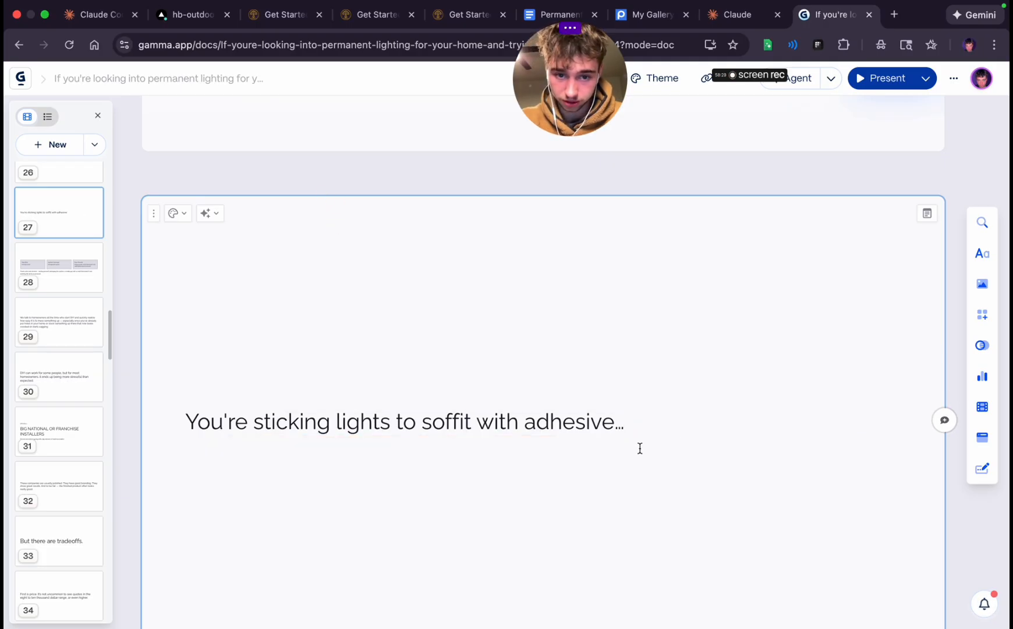
Set "You're sticking lights to soffit with adhesive…" on the twenty-seventh card to Heading 1 and center-align it
triple_click(453, 429)
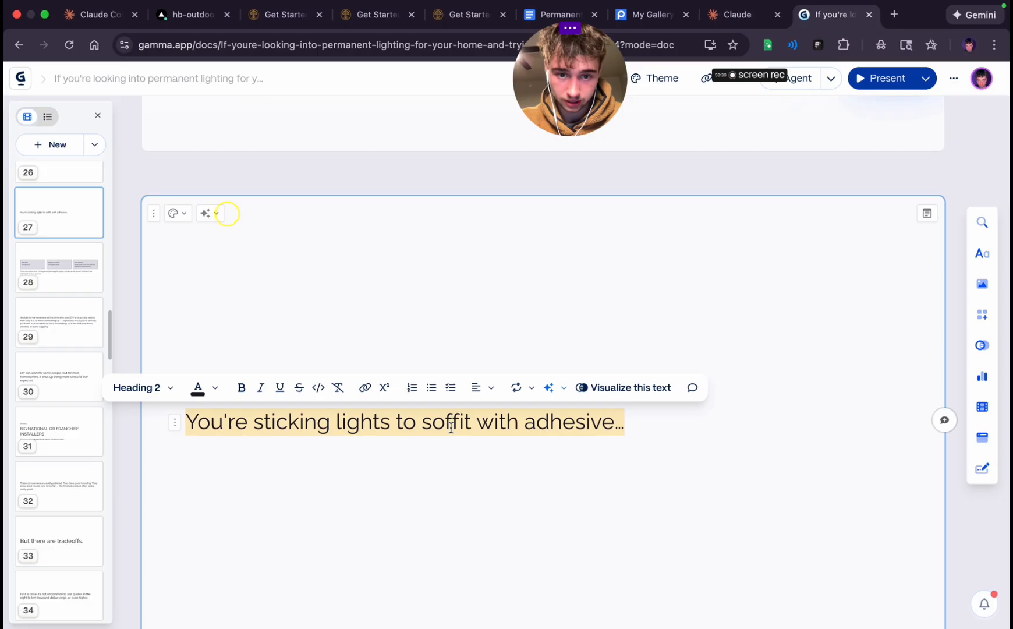
left_click(140, 387)
left_click(174, 311)
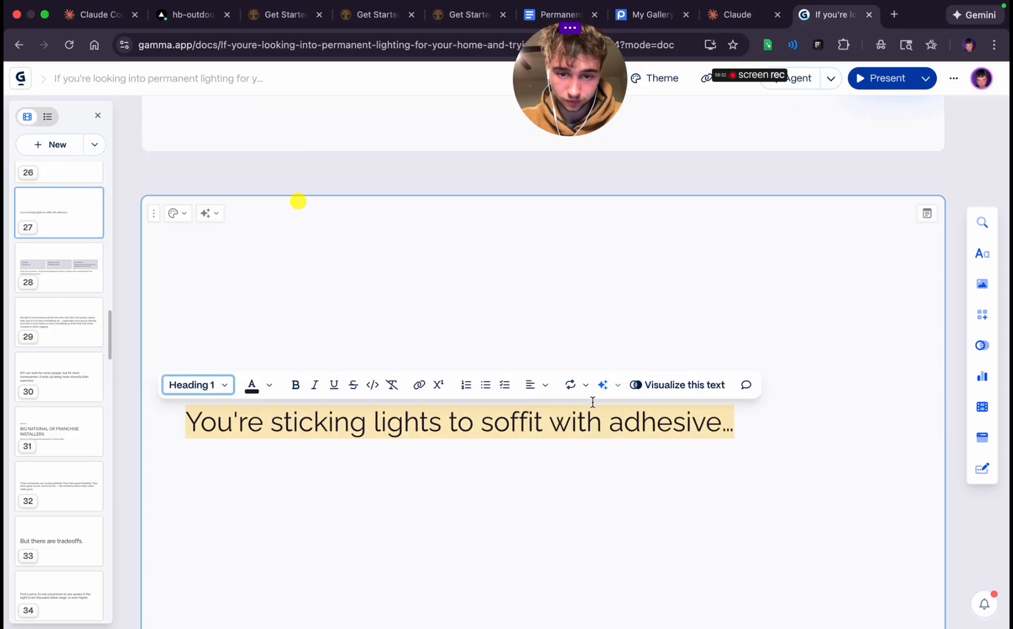
left_click(552, 389)
left_click(556, 416)
Add a card after the twenty-seventh with the cut text, capitalized as "Which, honestly, is the least permanent option you could choose."
scroll(550, 518, "down", 2)
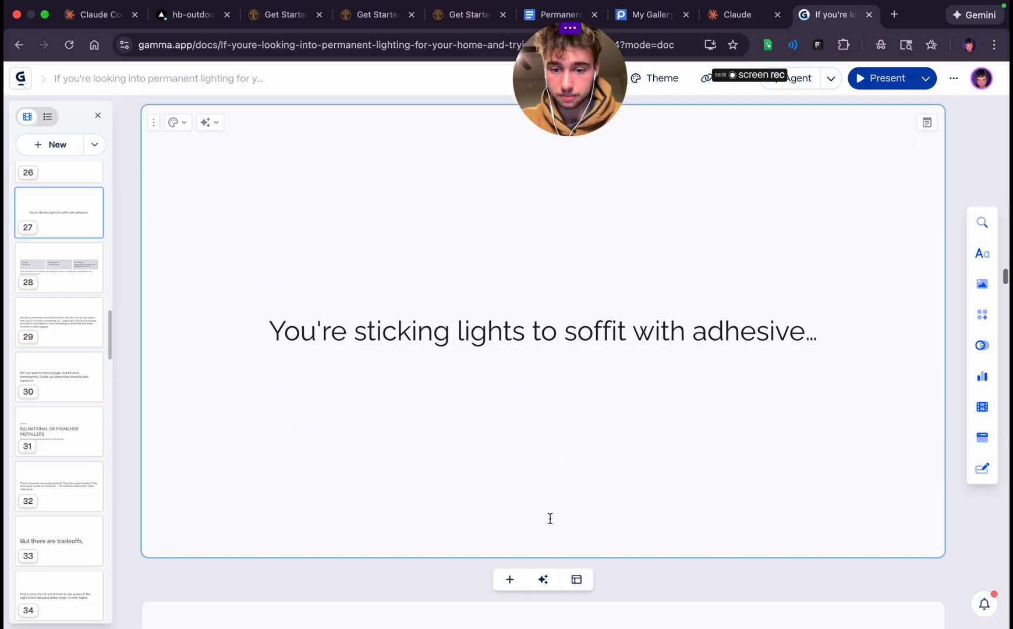
left_click(509, 580)
left_click(517, 531)
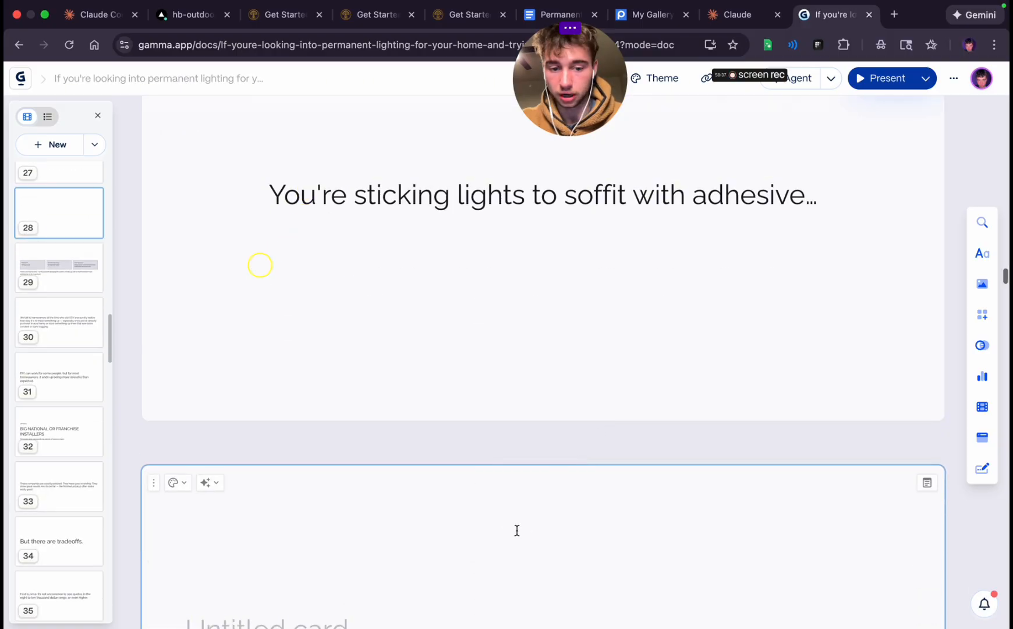
scroll(516, 530, "down", 2)
key("super+v")
left_click(202, 558)
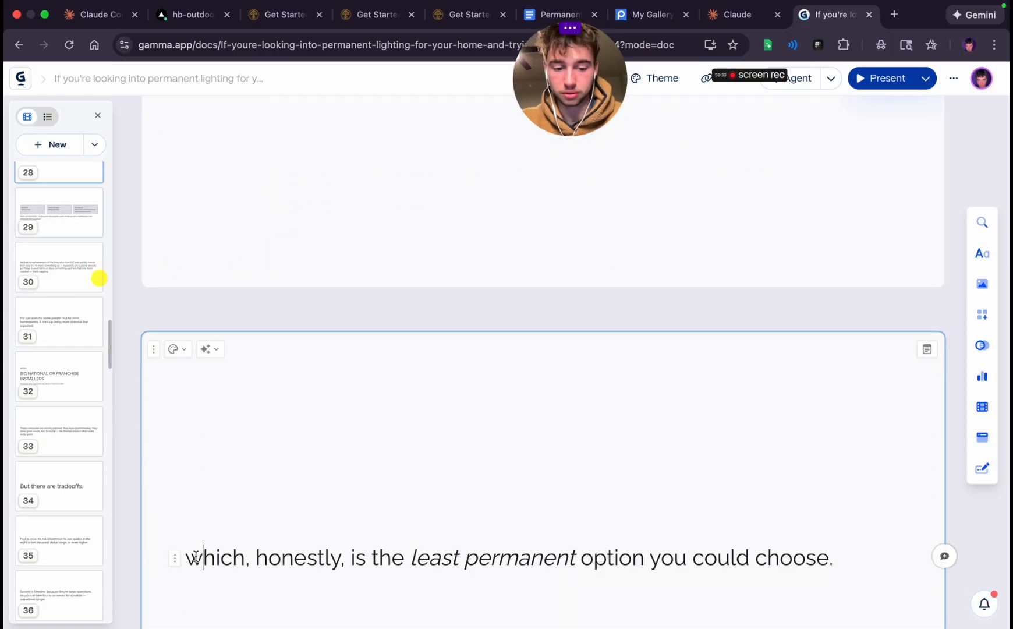
key("BackSpace")
type("W")
Set the text on the twenty-eighth card to Heading 1, center-align it, and break the line before "you could choose."
triple_click(366, 563)
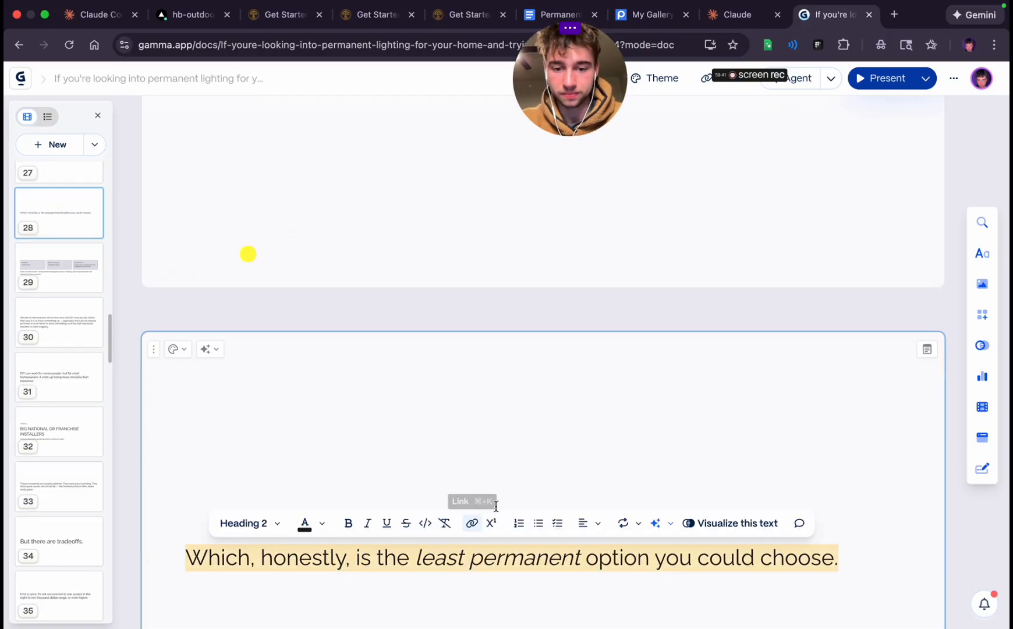
left_click(241, 530)
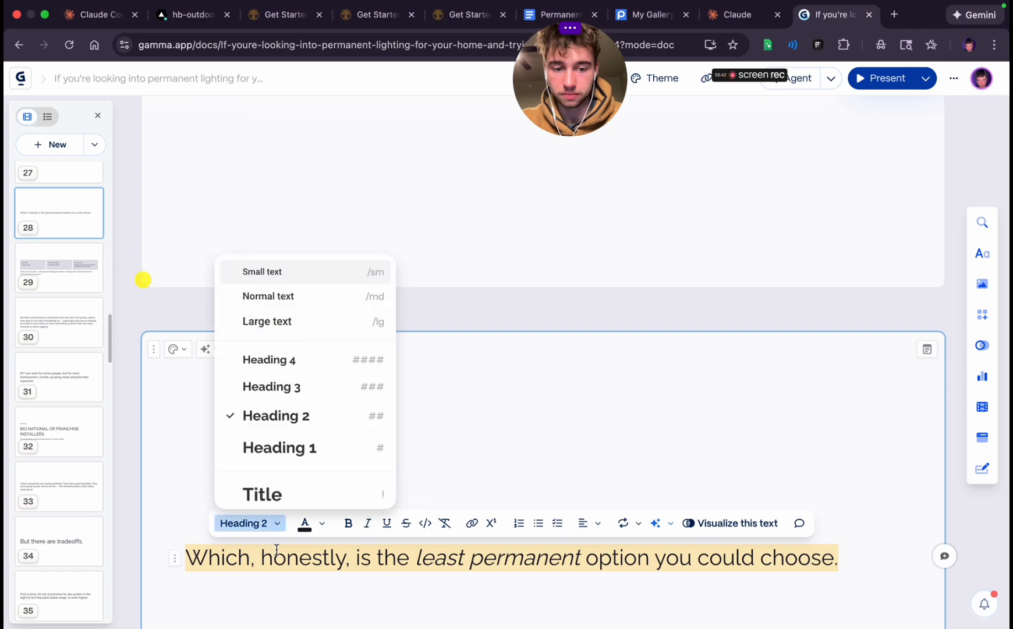
left_click(270, 445)
left_click(559, 503)
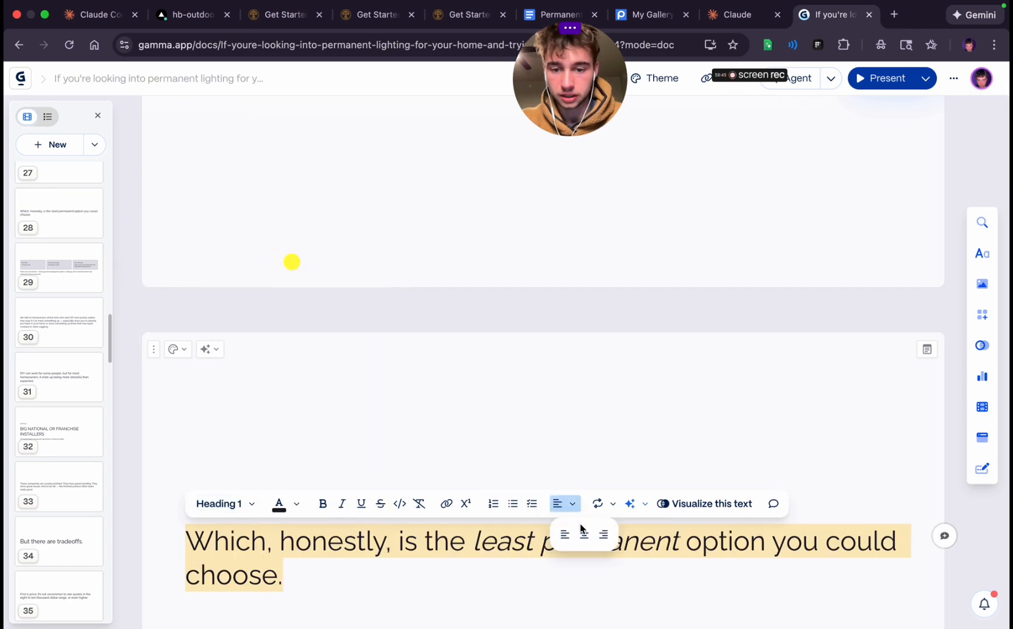
left_click(584, 533)
left_click(772, 565)
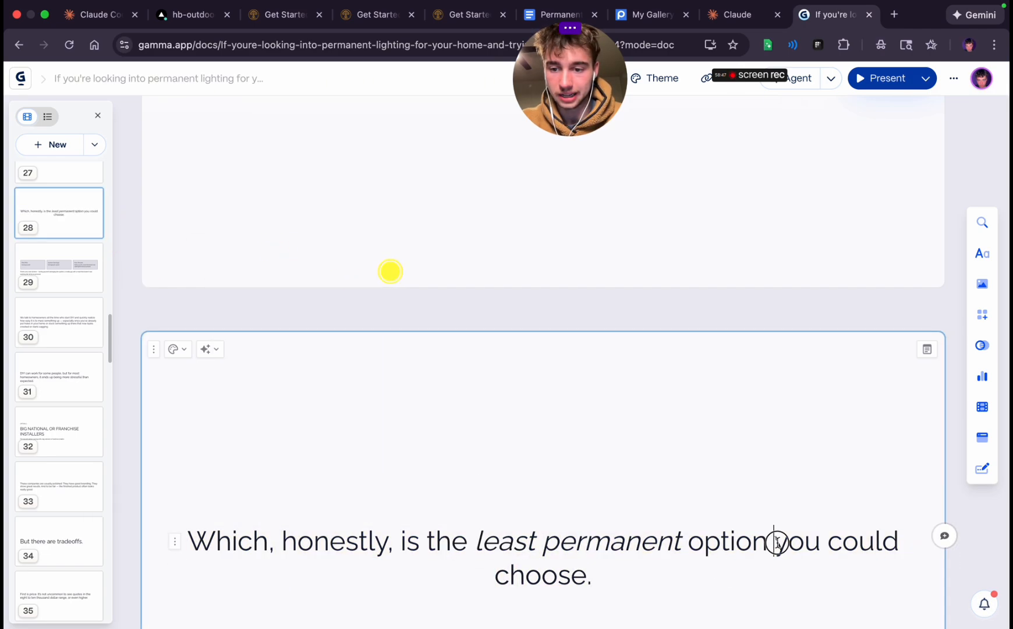
key("shift+Return")
Switch to the Permanent Lighting VSL script in Google Docs and copy "There's also real risk here" from the DIY section
scroll(543, 361, "down", 5)
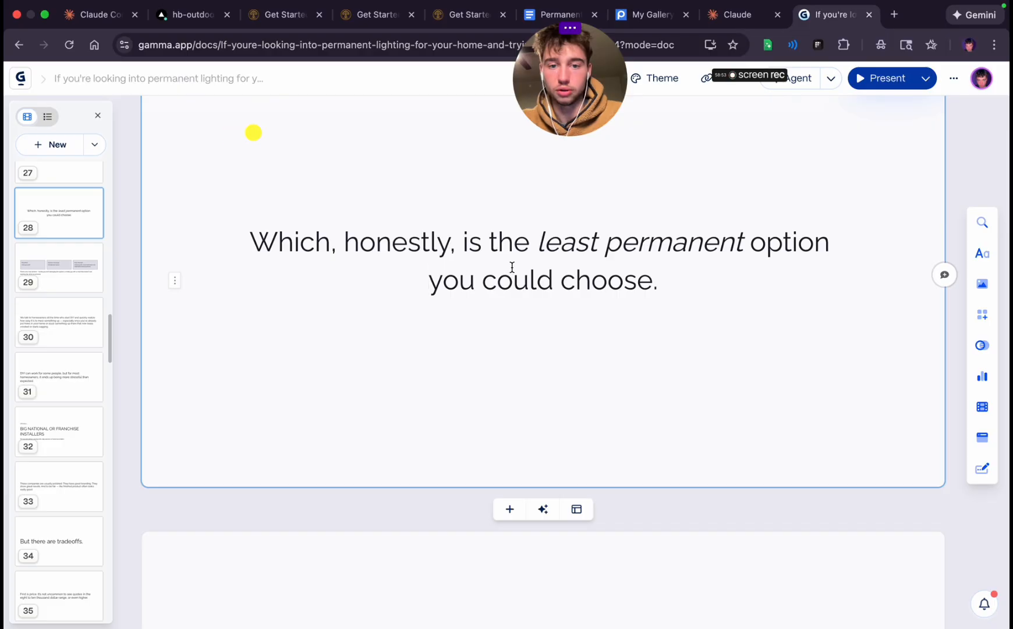
scroll(518, 287, "down", 3)
scroll(514, 361, "down", 5)
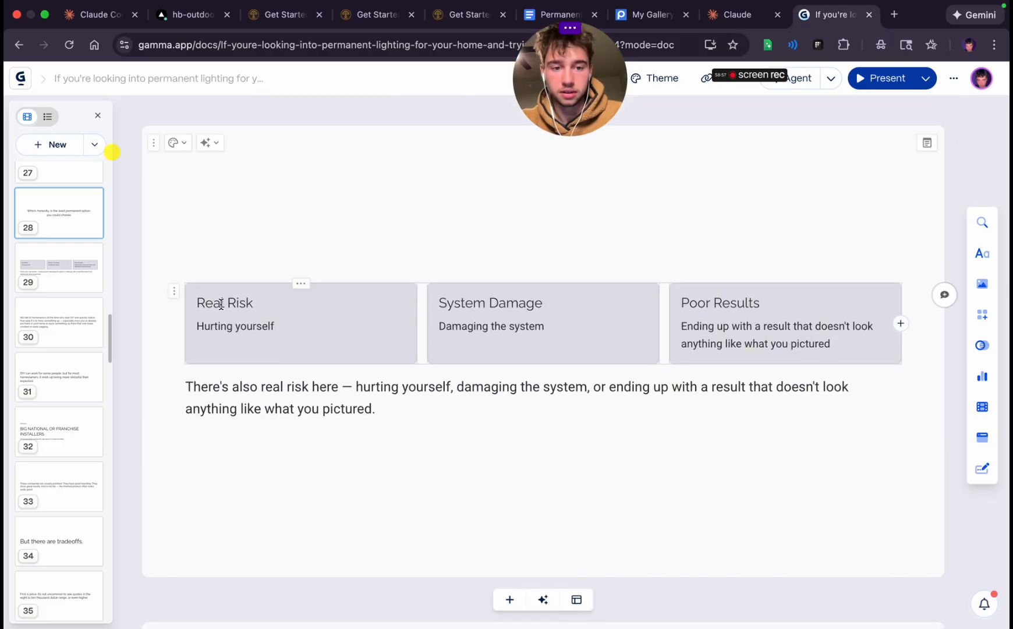
left_click(558, 16)
scroll(530, 275, "up", 15)
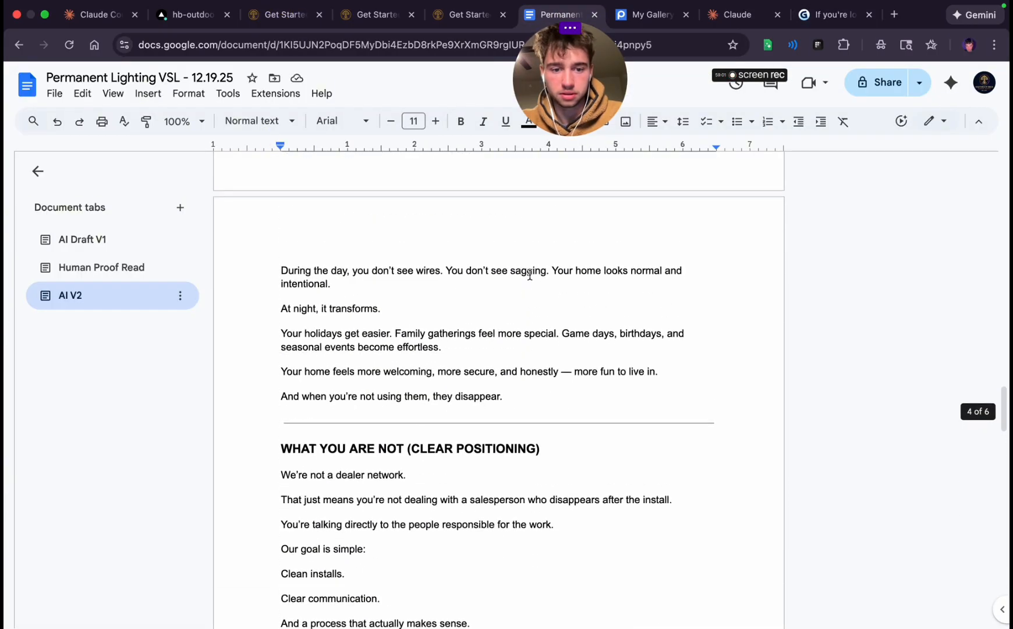
scroll(530, 275, "up", 20)
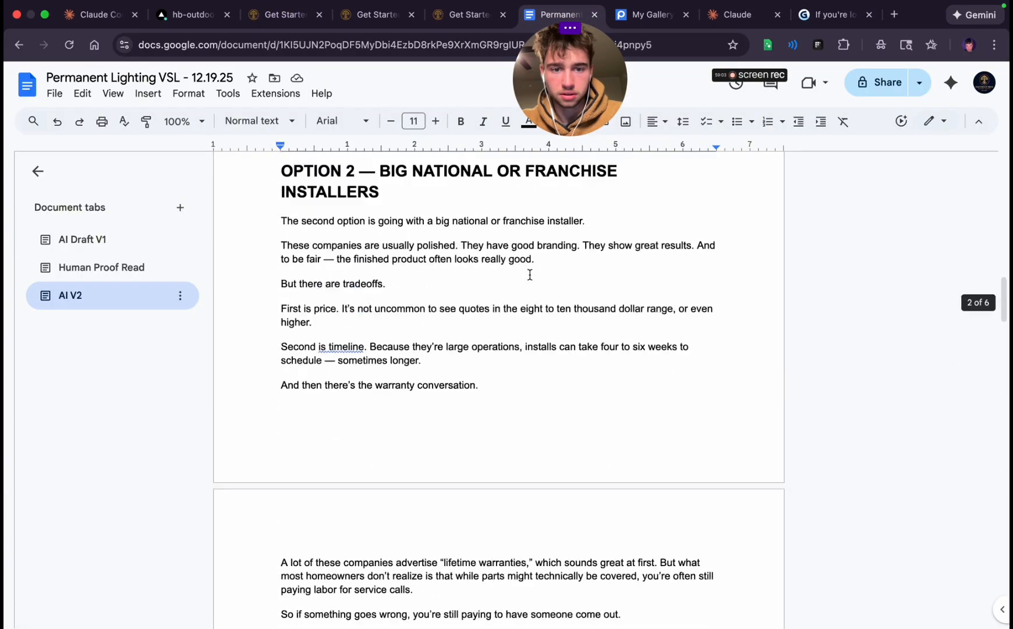
scroll(530, 275, "up", 10)
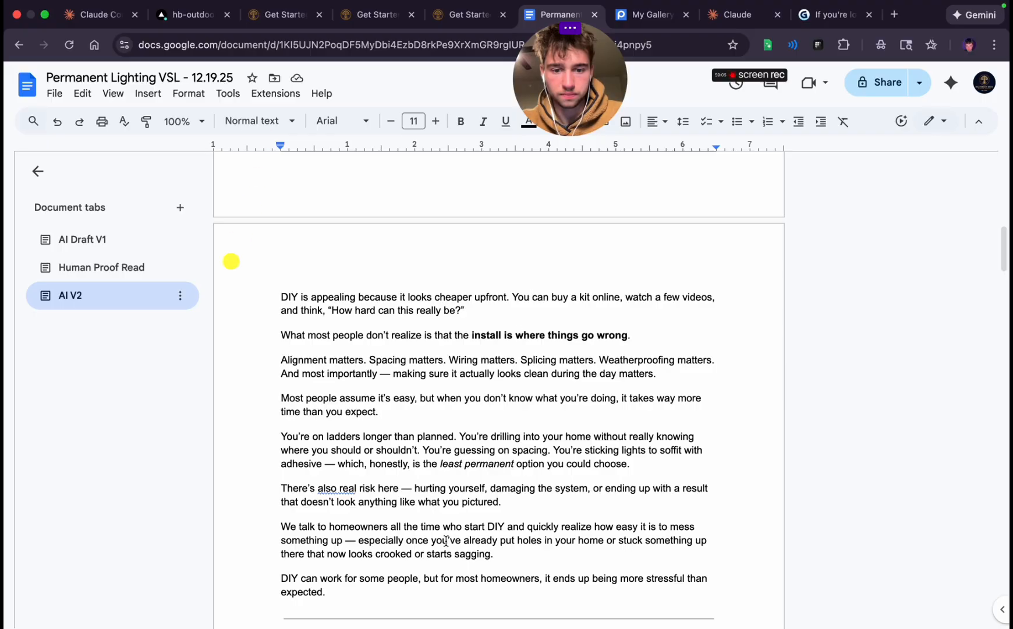
left_click(288, 488)
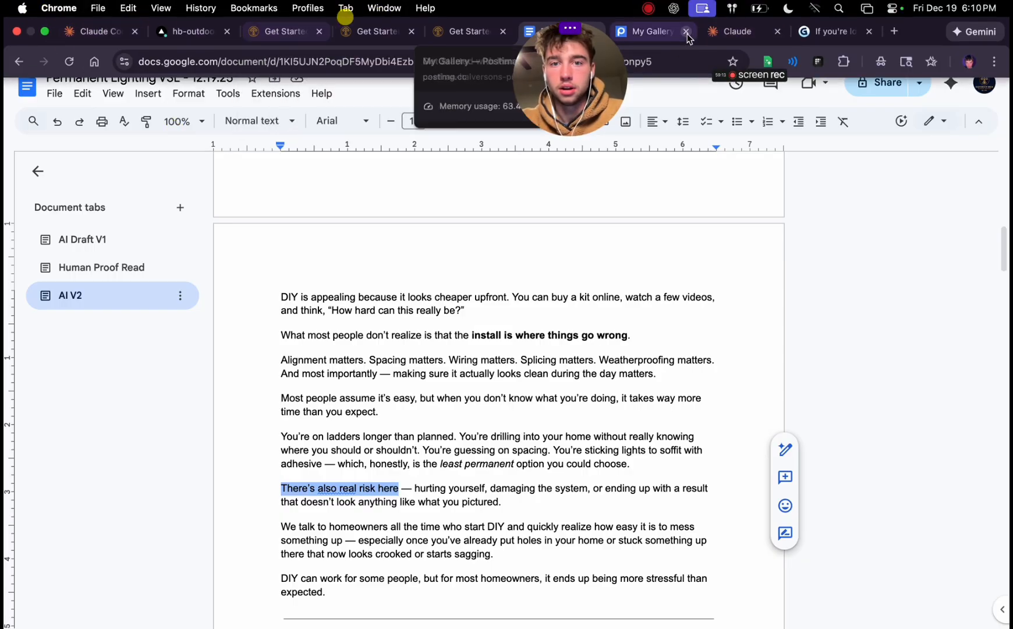
Return to Gamma and clear the twenty-ninth card by deleting its three solid boxes and the paragraph below them
left_click(833, 31)
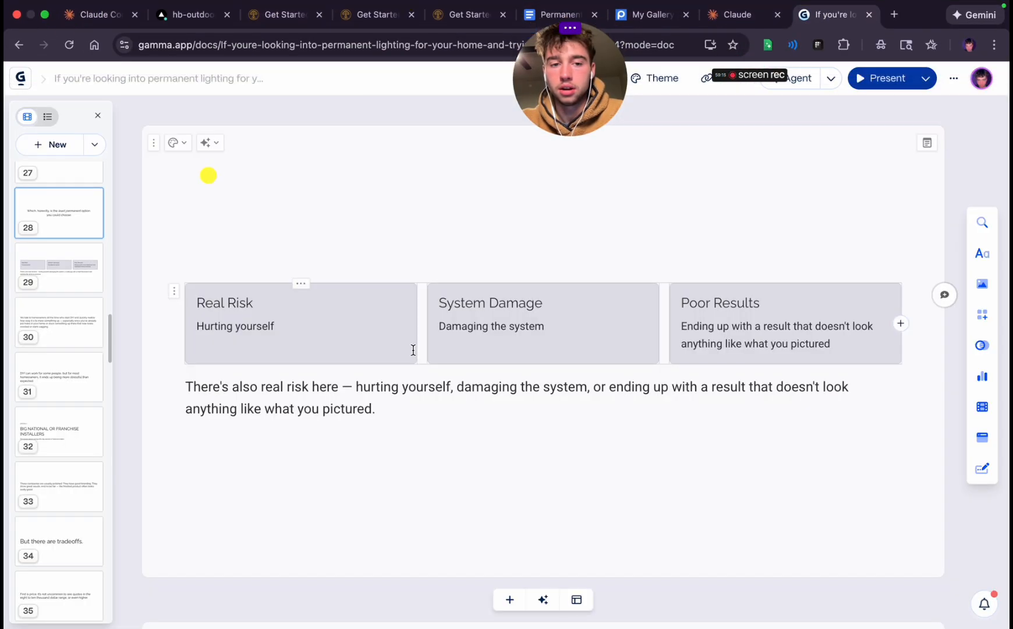
left_click(174, 294)
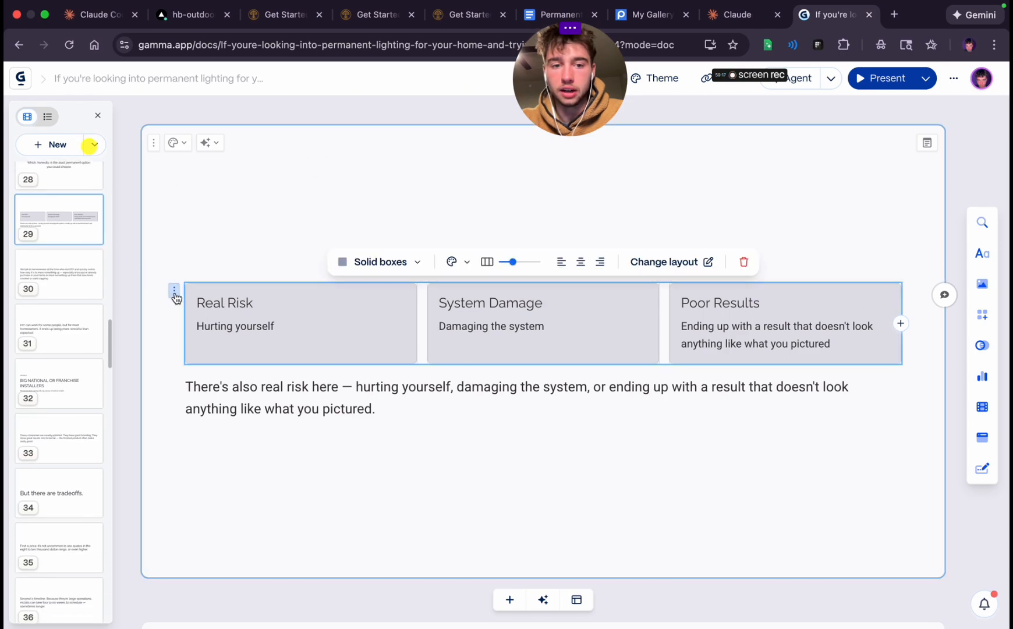
key("BackSpace")
key("super+a")
key("BackSpace")
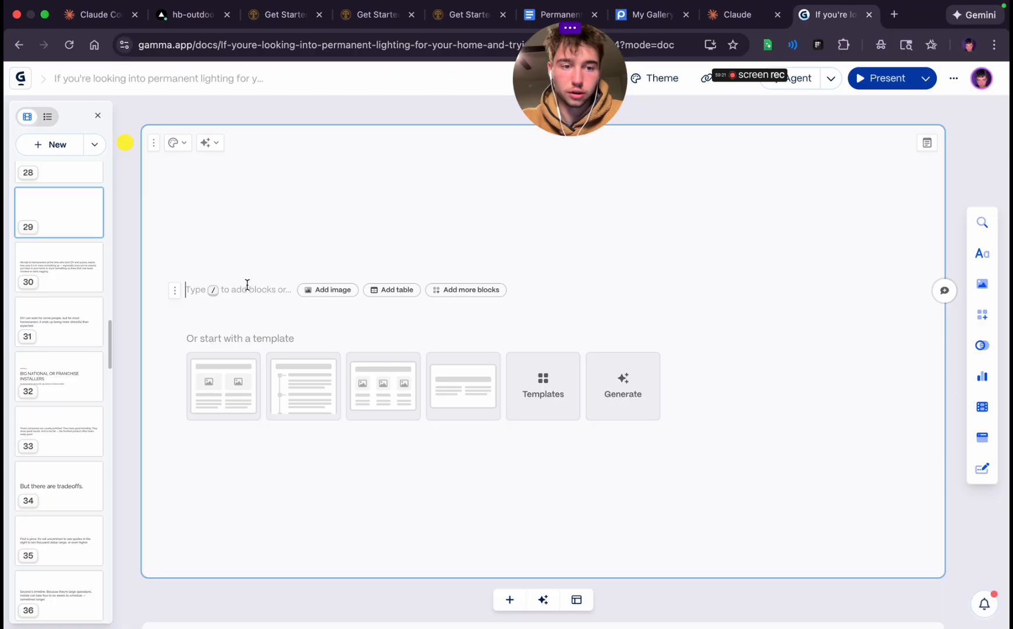
Insert a Heading 1 block on the emptied twenty-ninth card and paste "There's also real risk here" into it
type("/")
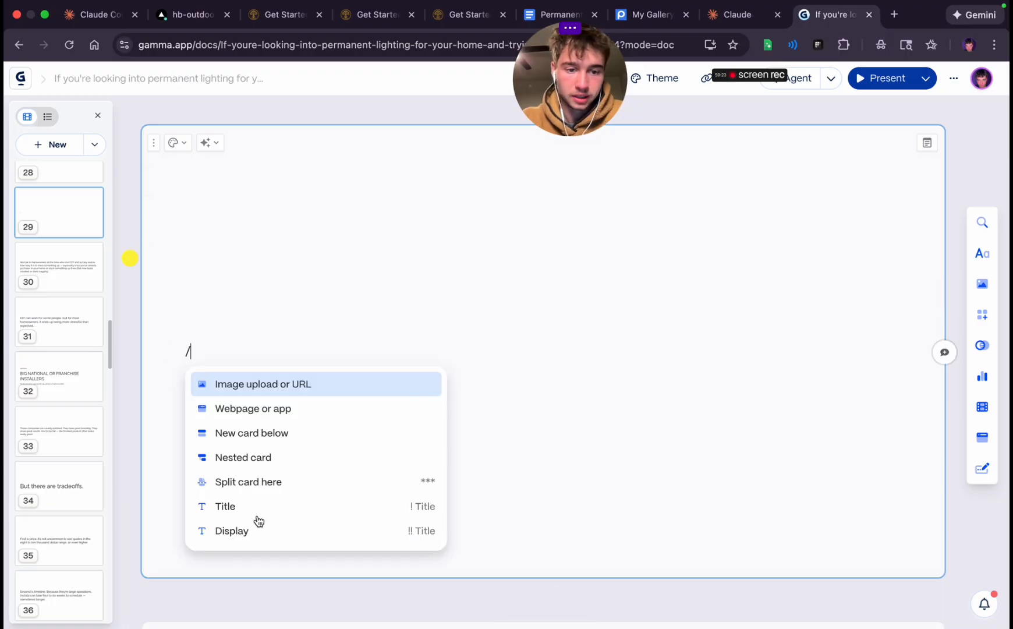
scroll(258, 520, "down", 3)
left_click(260, 418)
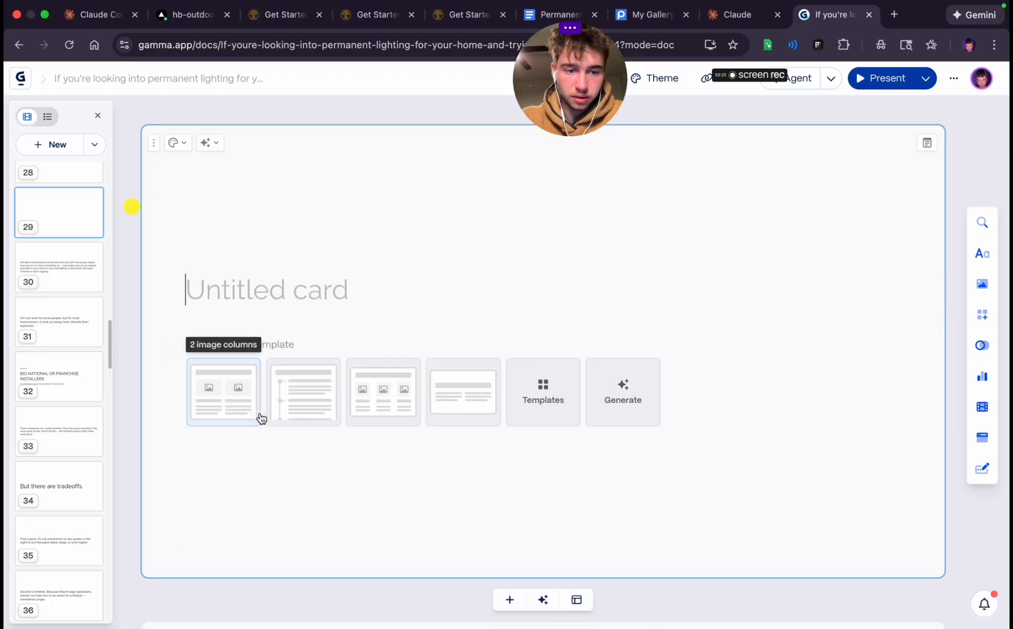
type("There’s also real risk here")
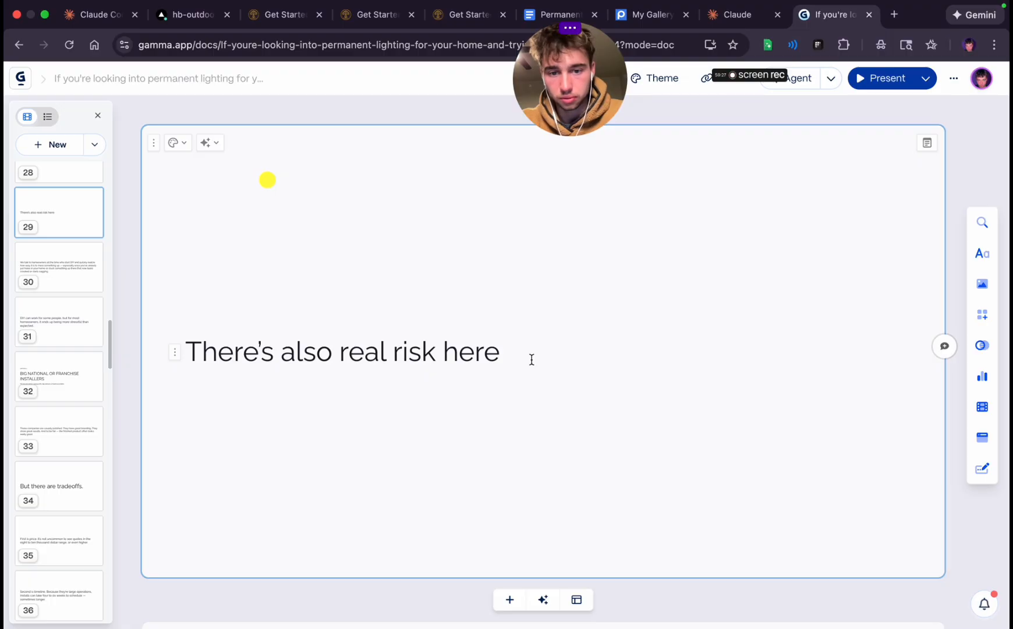
Center-align the "There's also real risk here" heading on the twenty-ninth card
left_click(400, 333)
triple_click(400, 362)
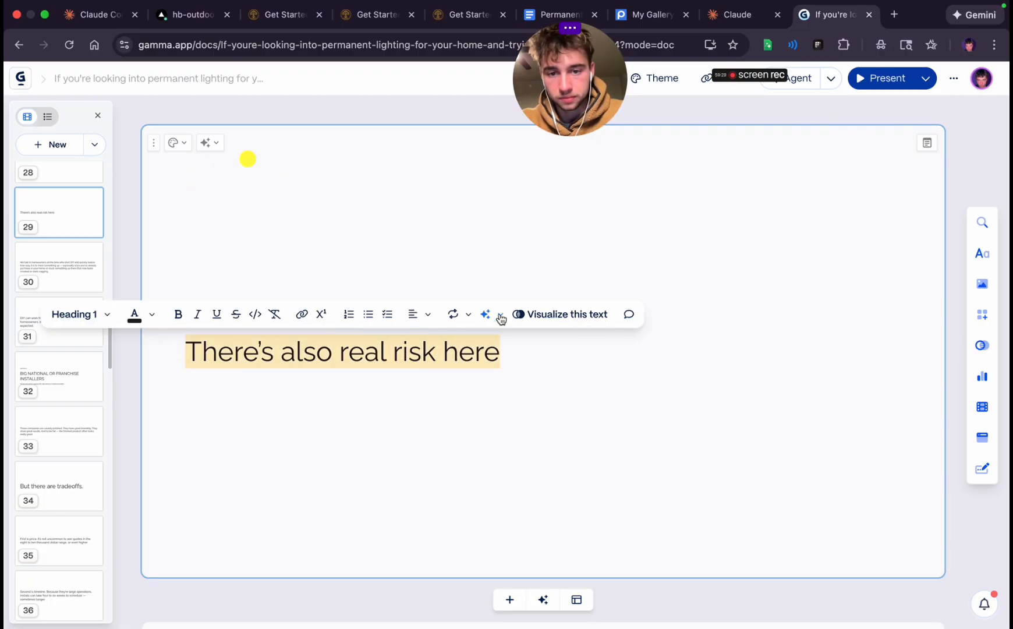
left_click(409, 313)
left_click(436, 344)
left_click(583, 385)
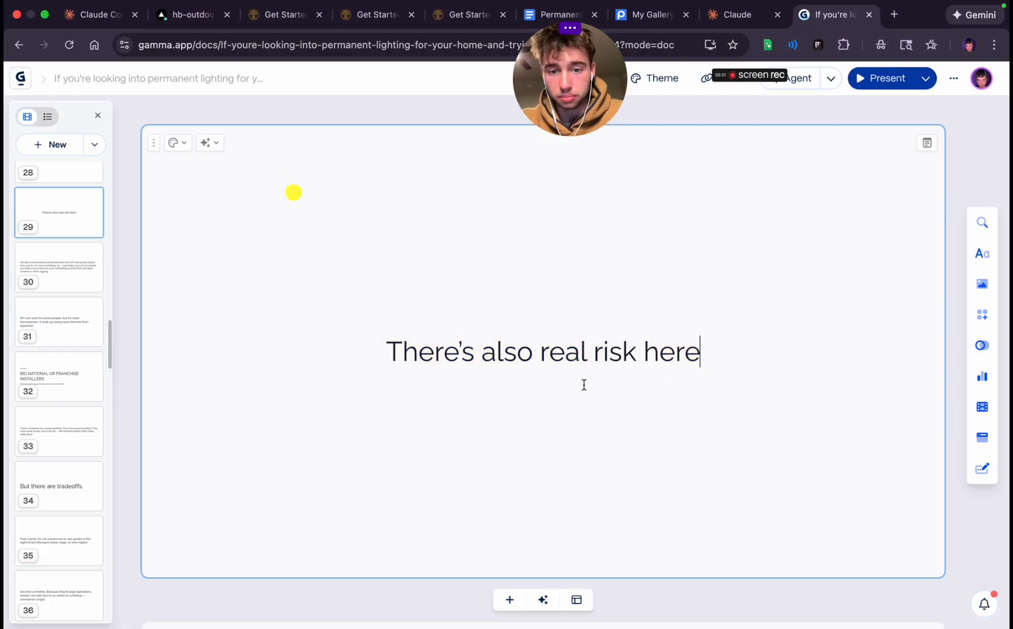
Review the finished cards from the opening through the DIY section for wording, flow and consistent formatting
scroll(584, 384, "down", 20)
scroll(584, 384, "up", 15)
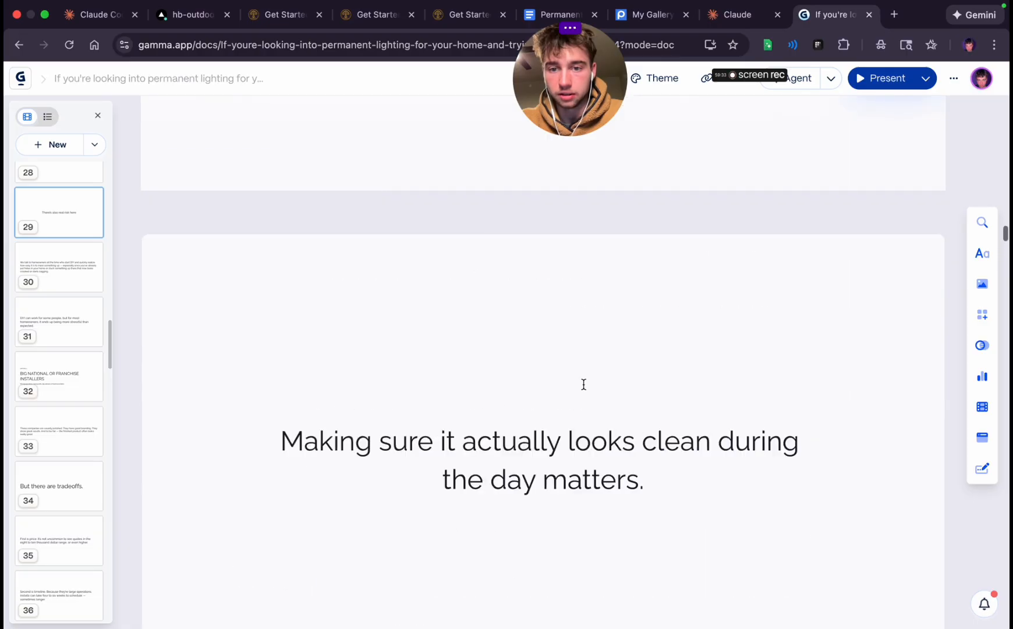
scroll(583, 384, "up", 8)
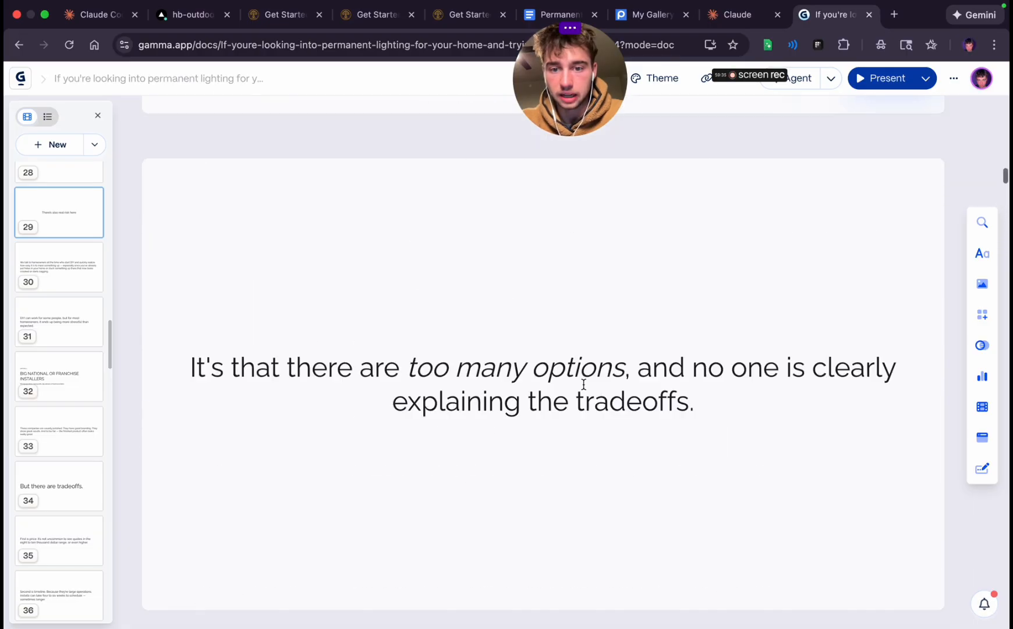
scroll(584, 387, "down", 8)
scroll(584, 389, "up", 3)
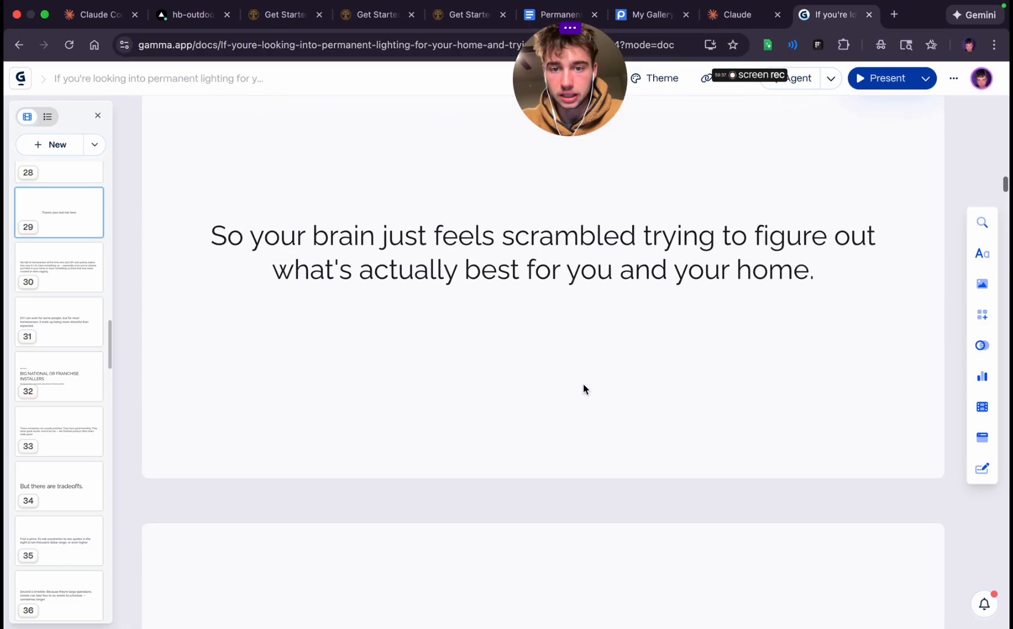
scroll(584, 390, "down", 10)
scroll(583, 384, "down", 8)
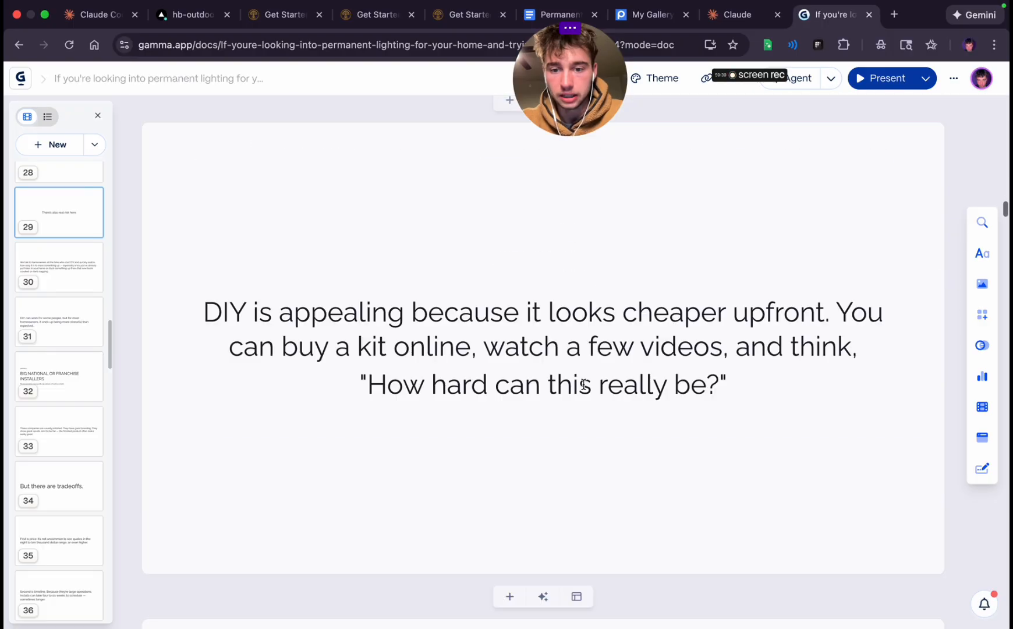
scroll(584, 385, "down", 10)
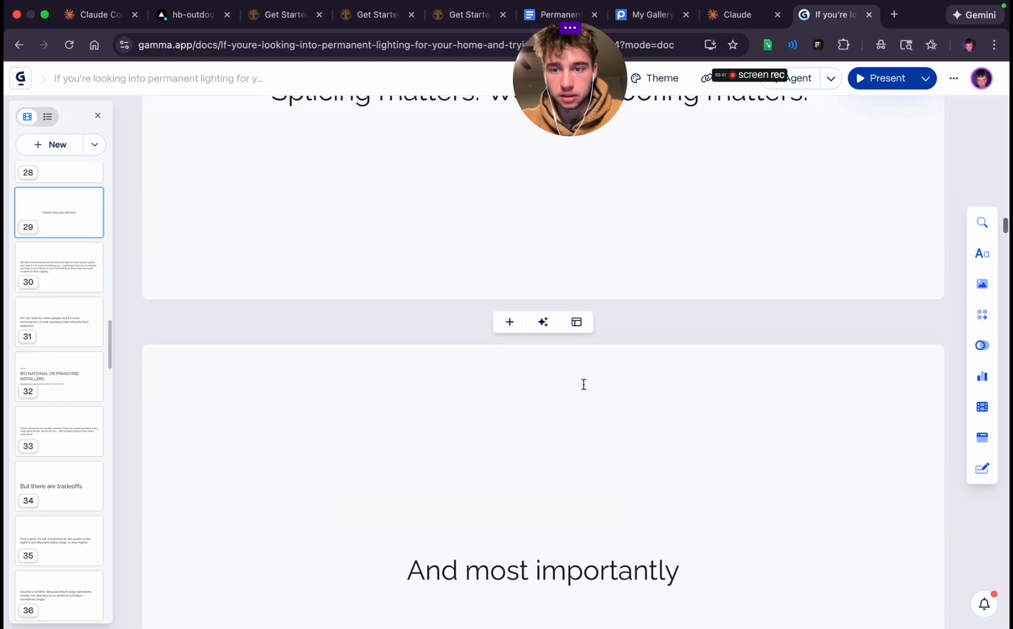
scroll(583, 385, "down", 10)
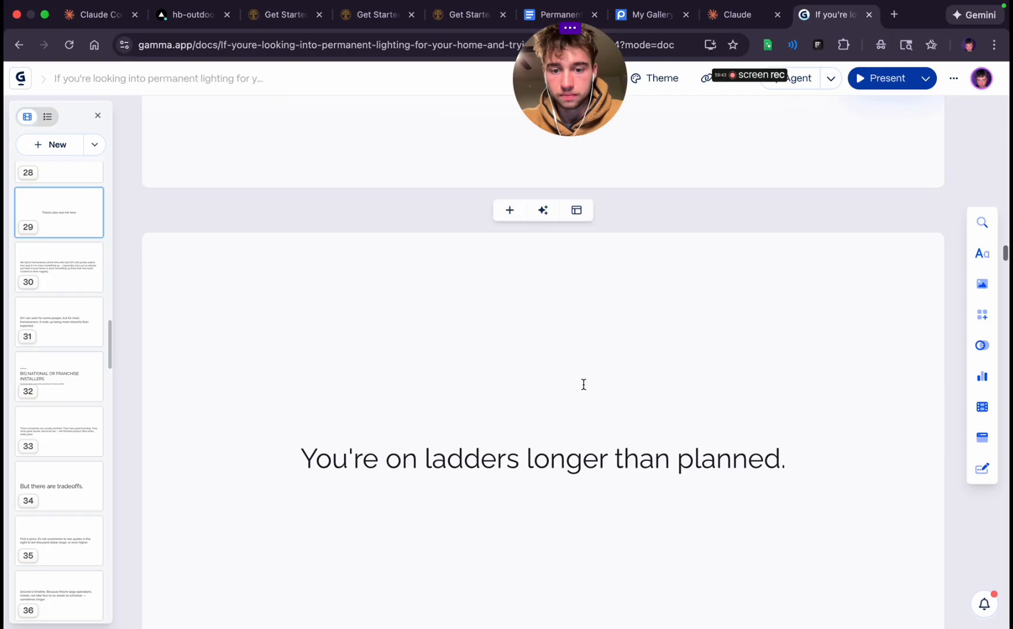
scroll(583, 384, "down", 10)
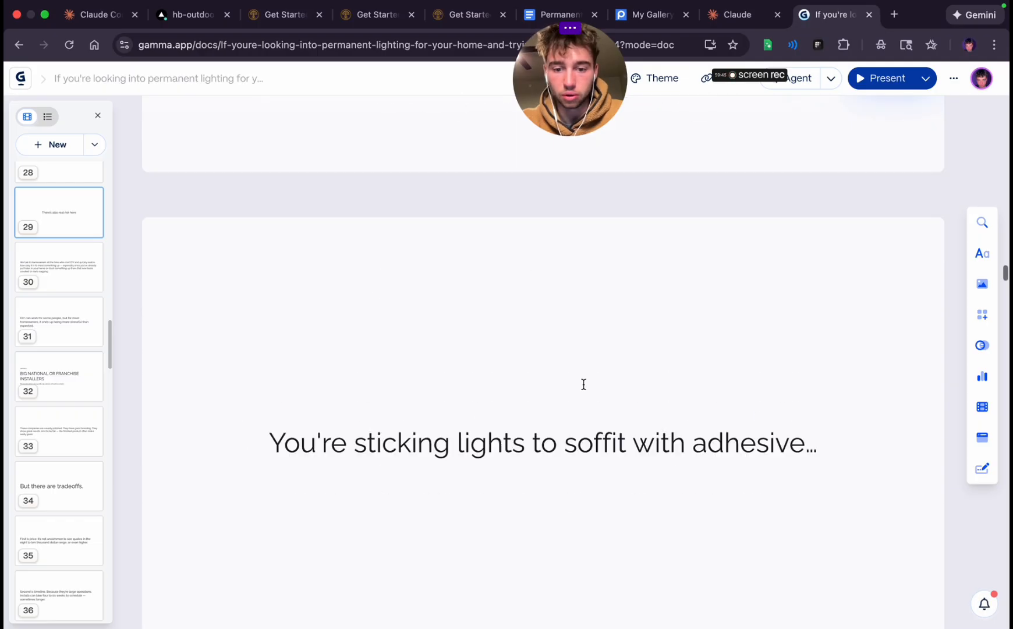
scroll(583, 384, "down", 5)
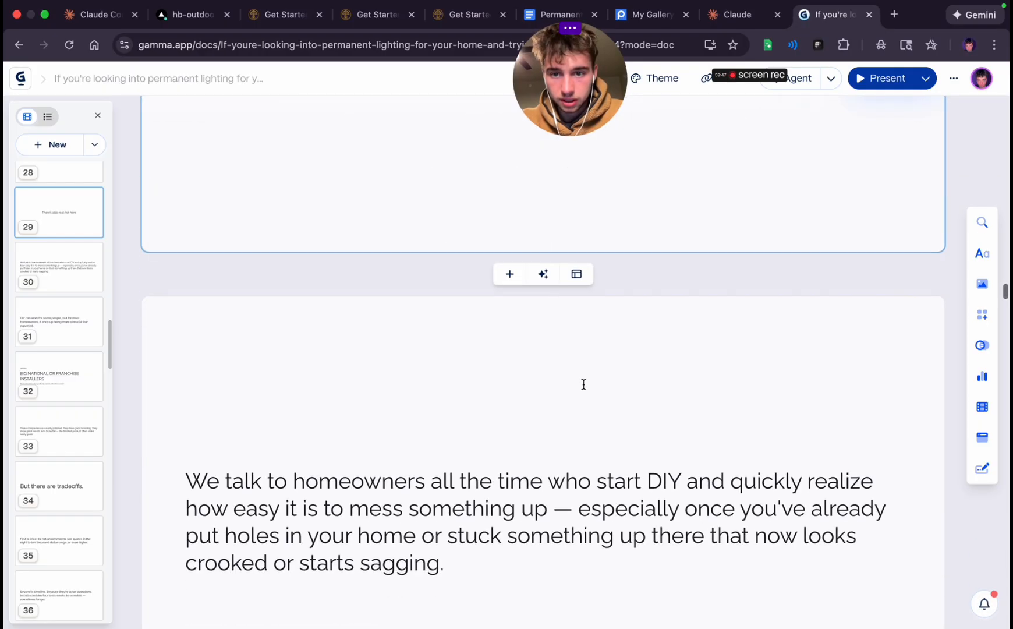
Add a blank card after the twenty-ninth card
scroll(563, 382, "up", 3)
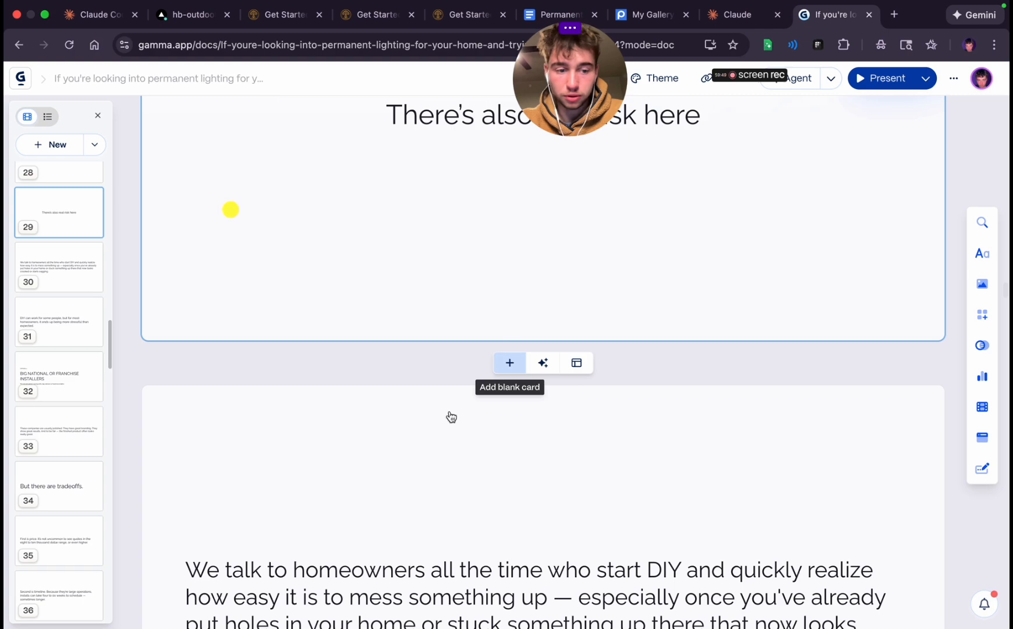
left_click(509, 363)
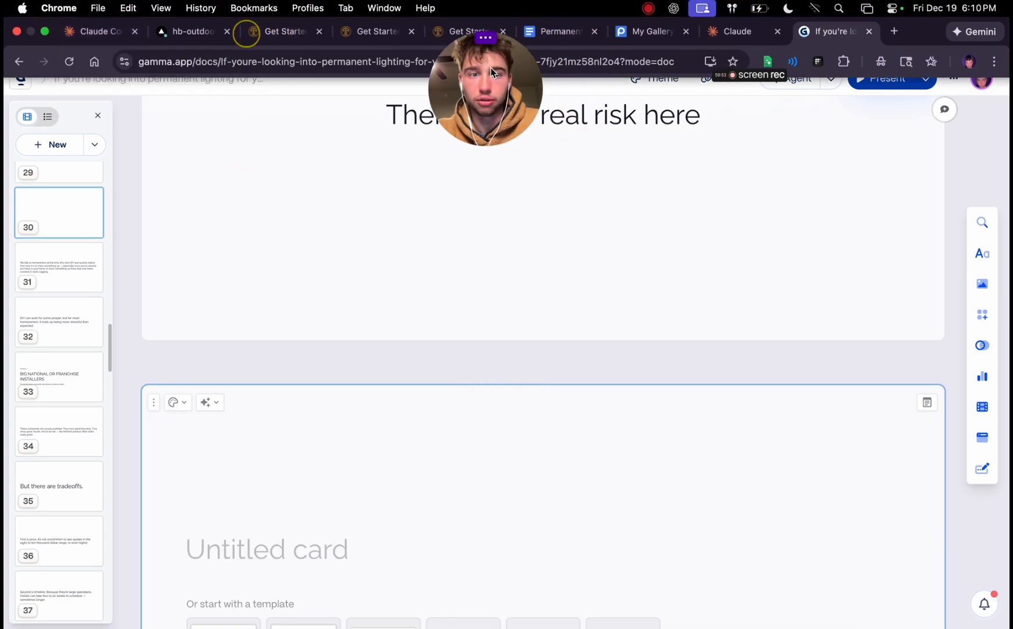
Switch to Vercel and open the preview site of the latest hb-outdoor-lighting-website deployment, "Update Why Homeowners Choose Us section with detailed copy"
left_click(96, 31)
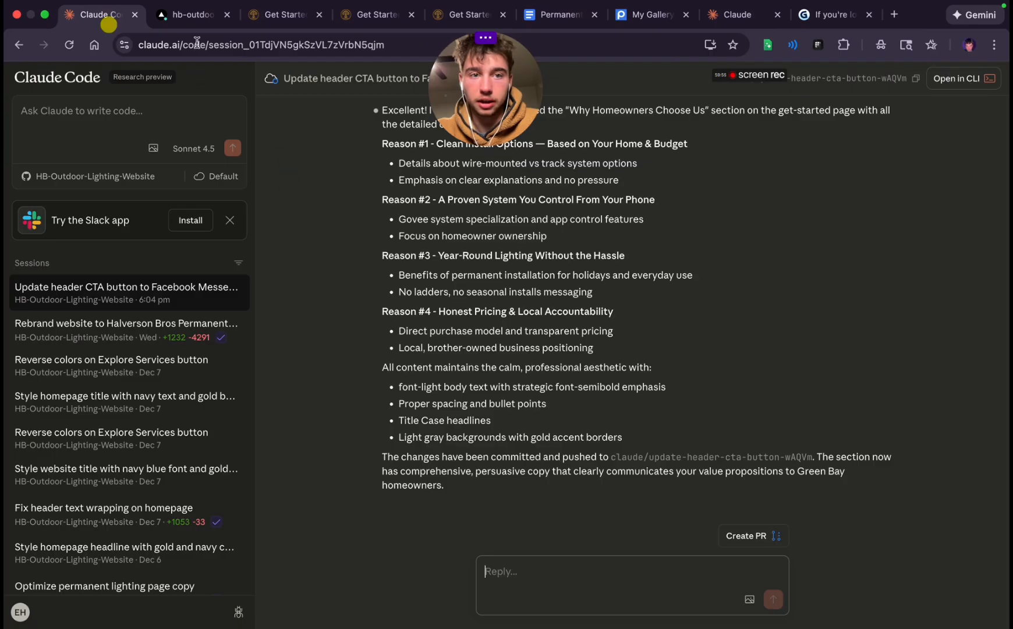
left_click(185, 14)
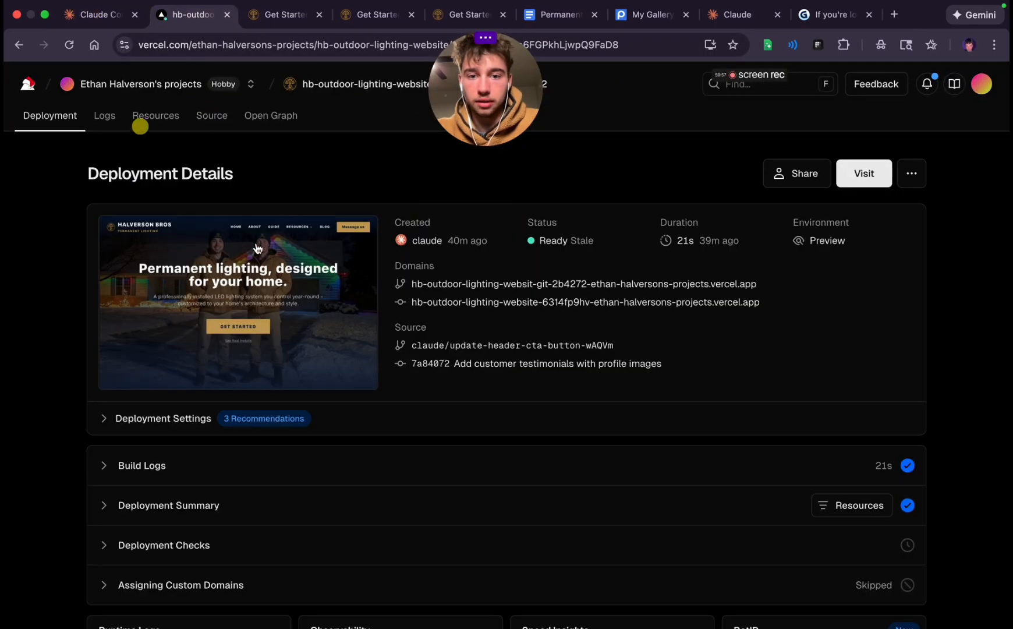
left_click(303, 85)
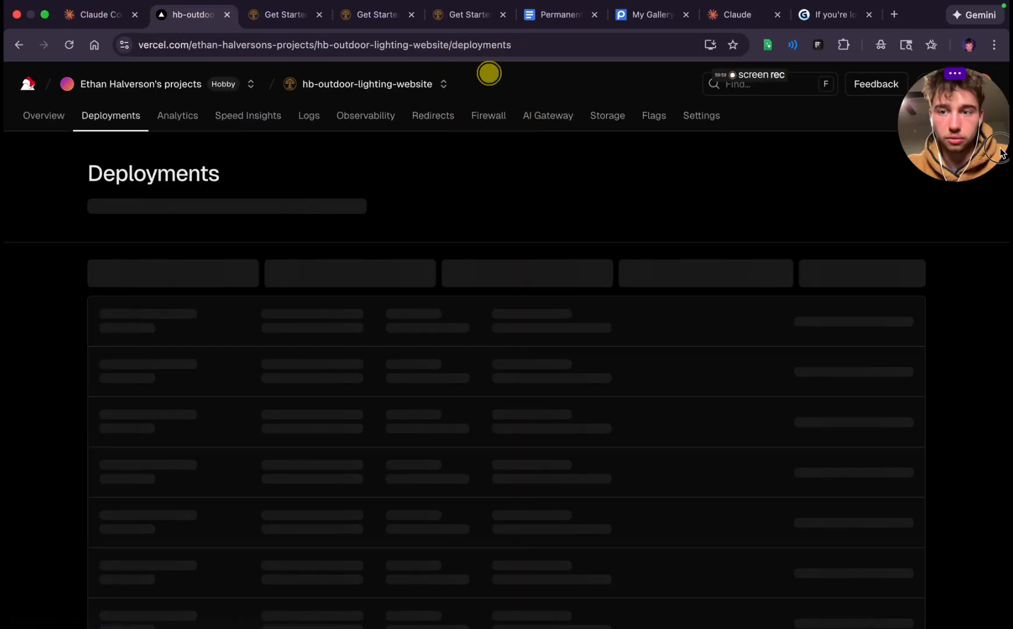
left_click(476, 349)
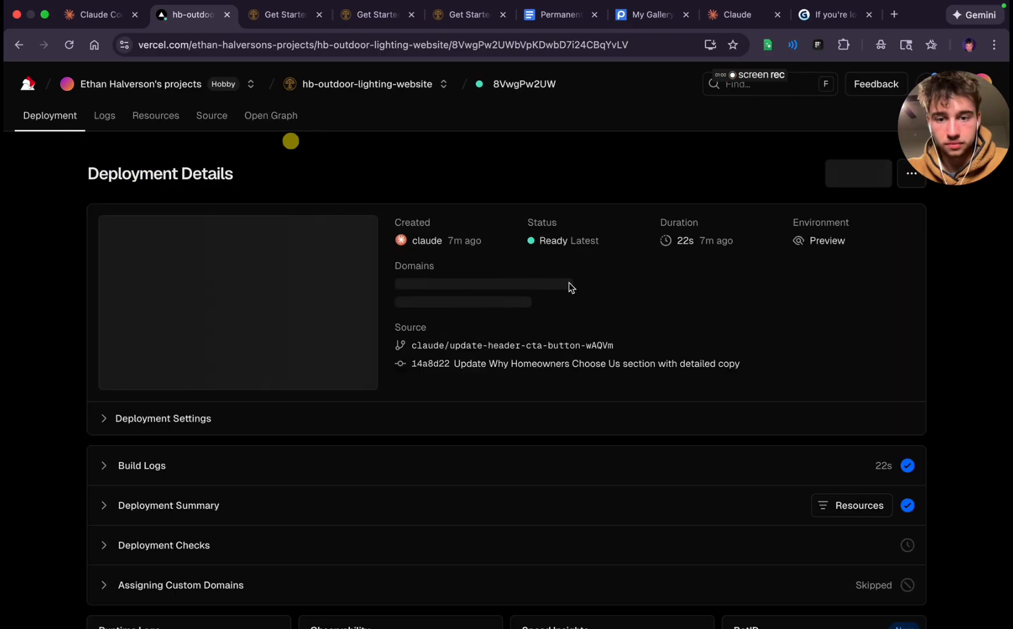
left_click(559, 301)
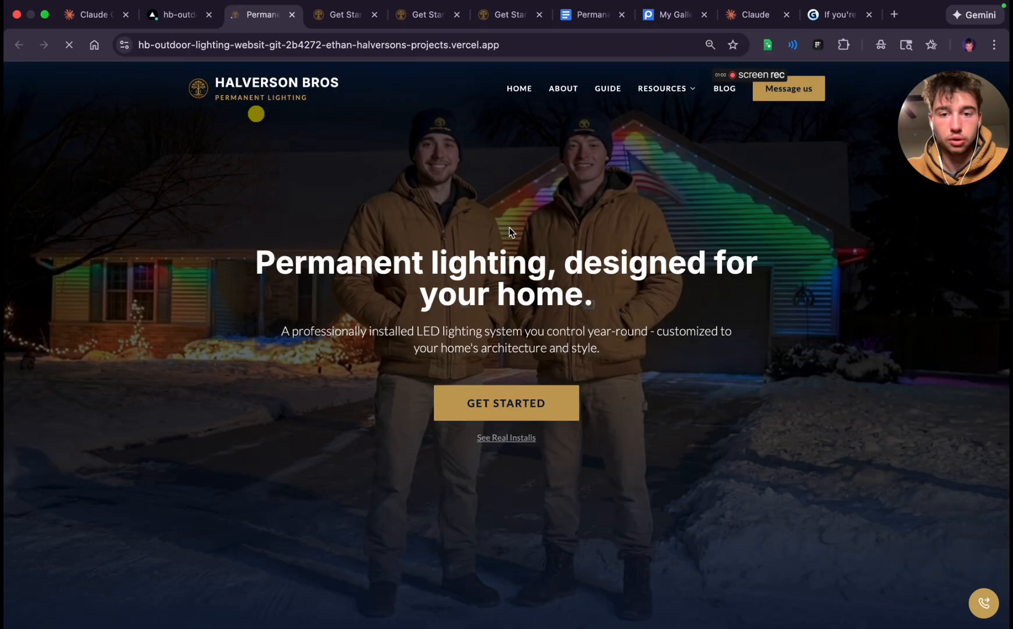
Open the preview site's Get Started page and examine its "Why Homeowners in Green Bay Choose Us" section
left_click(512, 384)
scroll(484, 370, "down", 10)
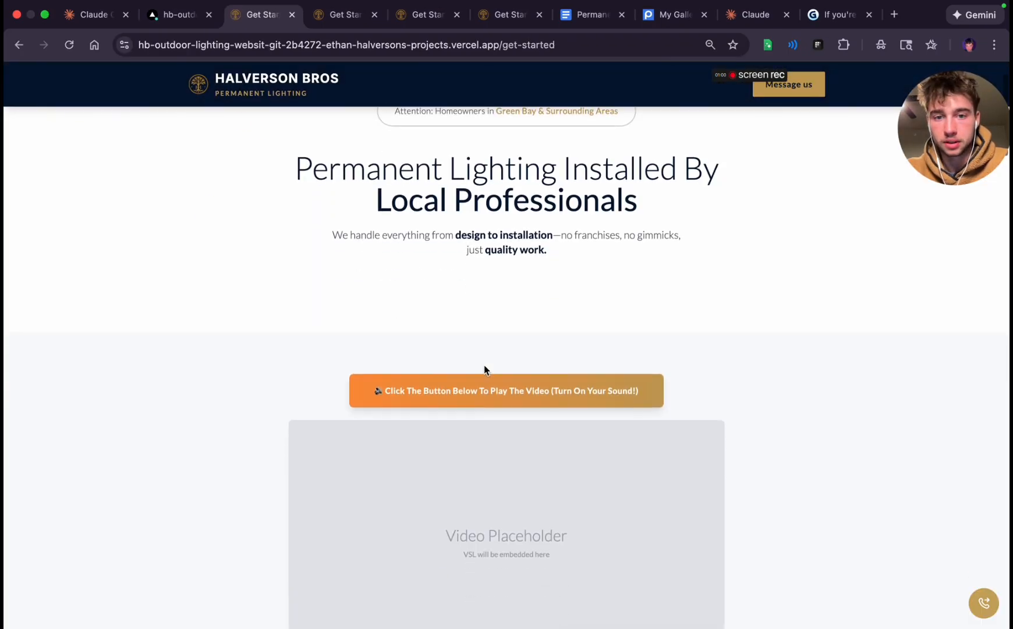
scroll(484, 366, "down", 5)
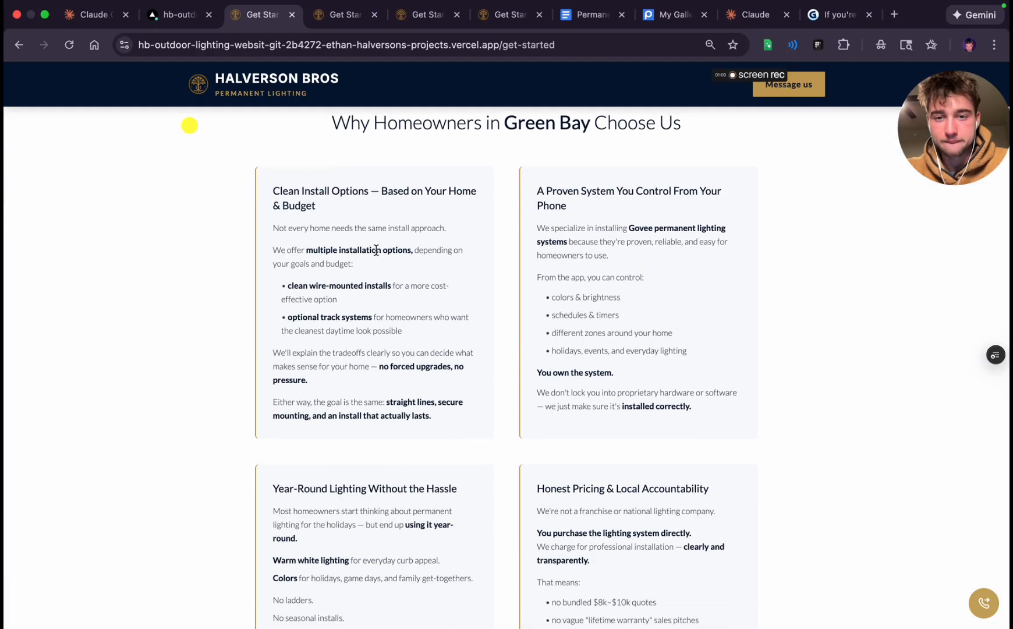
Read the install options, phone control, year-round lighting and honest pricing cards in the "Why Homeowners in Green Bay Choose Us" section
scroll(376, 250, "up", 3)
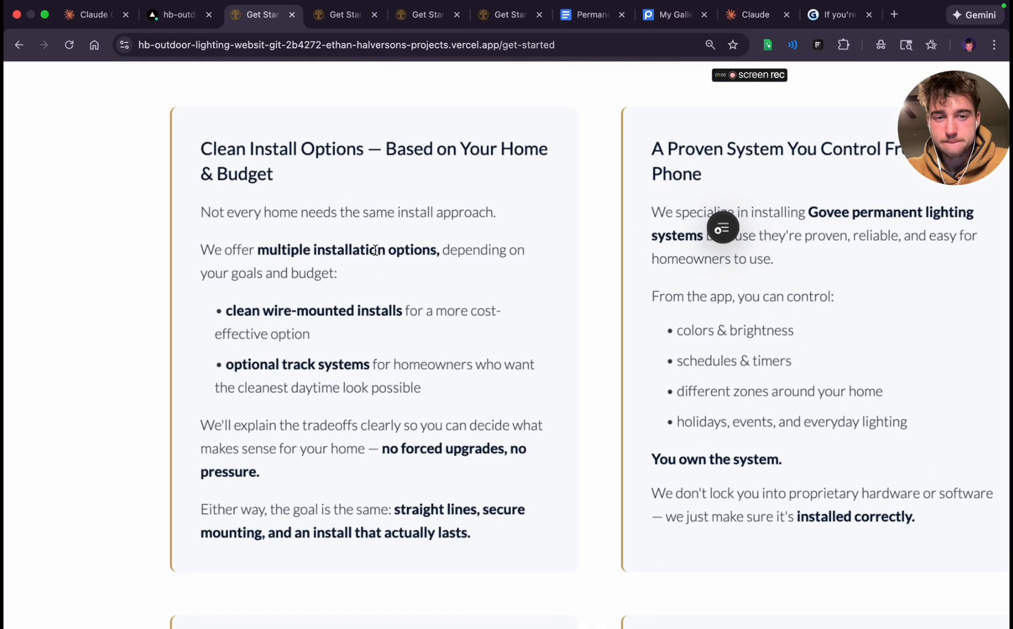
scroll(376, 250, "down", 3)
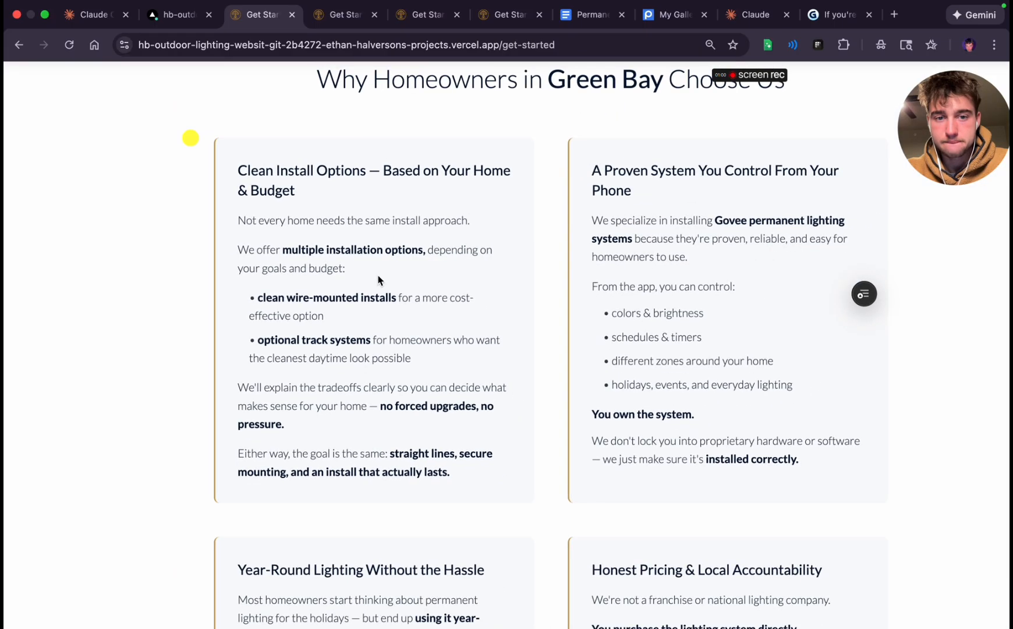
scroll(377, 280, "down", 2)
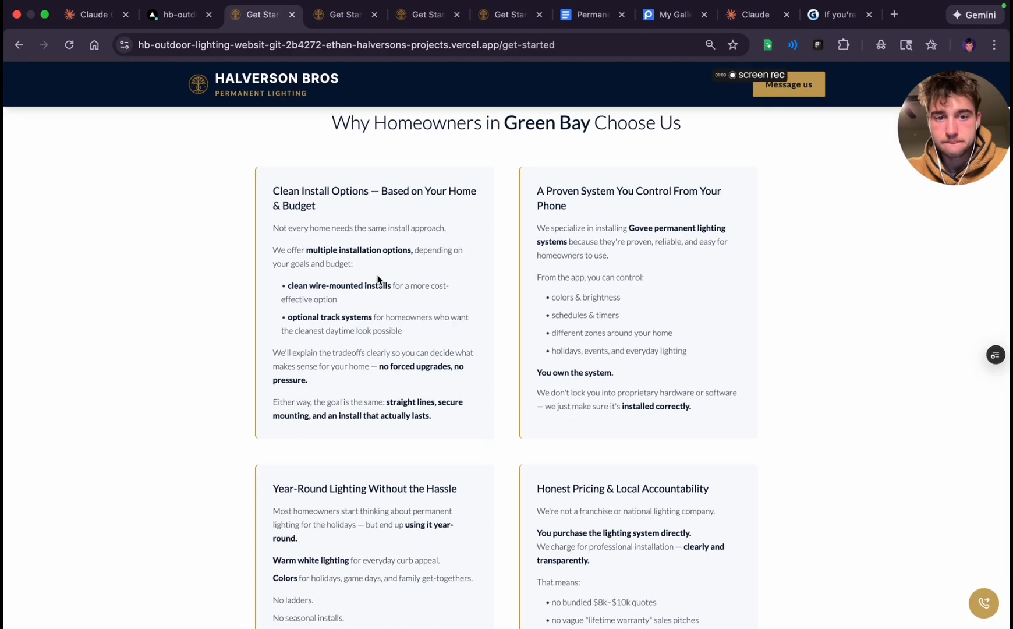
triple_click(280, 248)
left_click(297, 286)
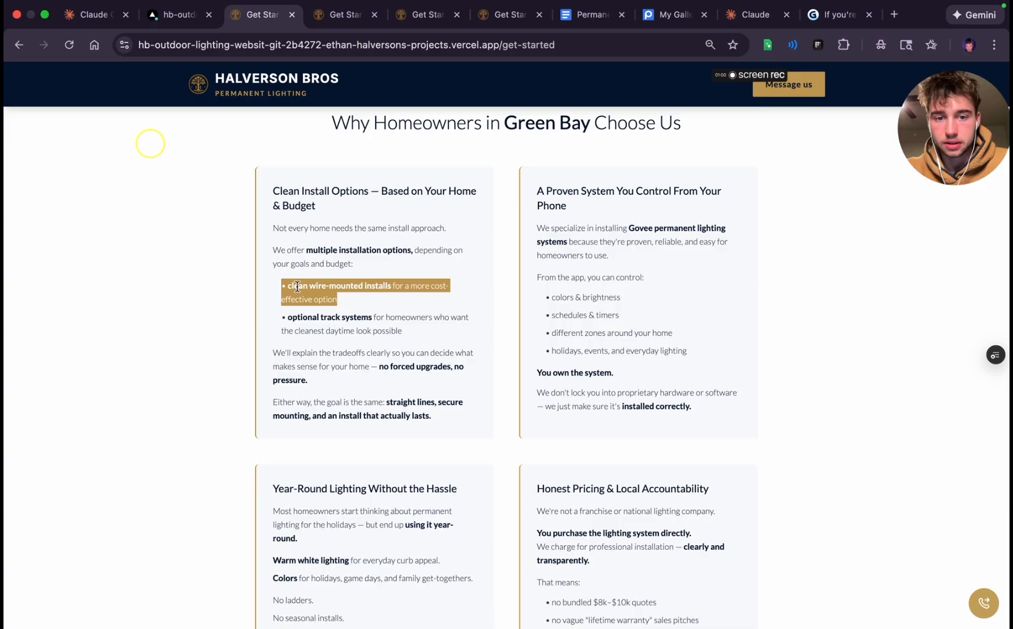
triple_click(309, 330)
left_click(334, 386)
scroll(333, 389, "down", 5)
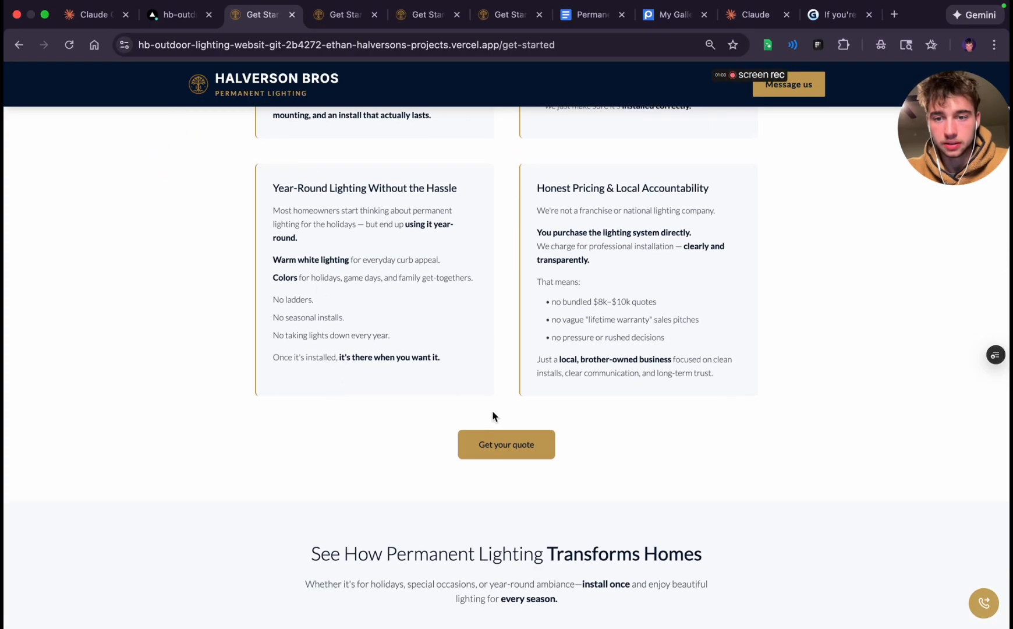
scroll(540, 242, "up", 3)
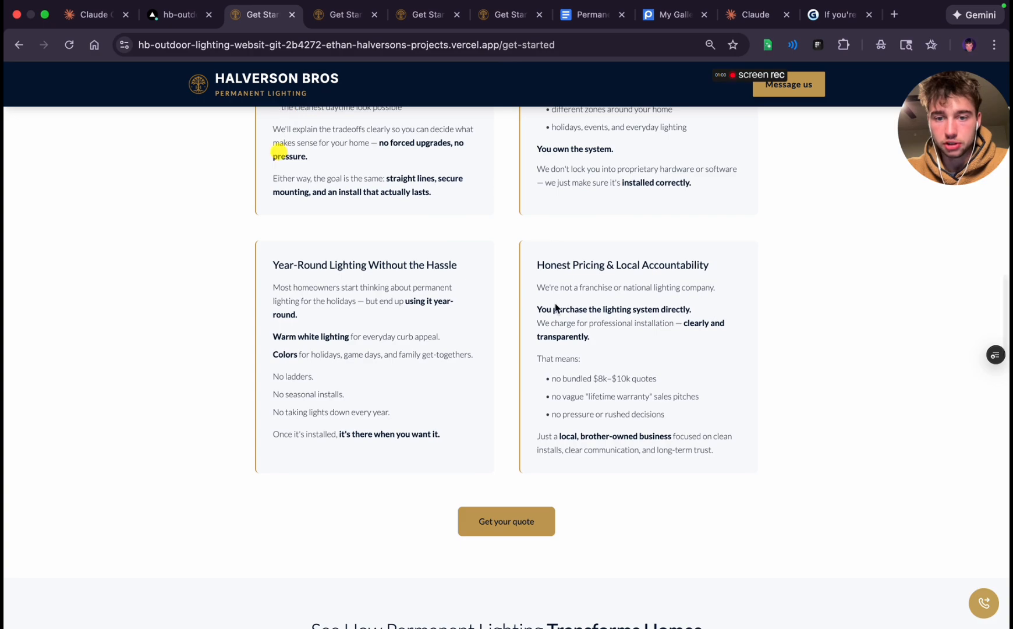
scroll(555, 404, "down", 5)
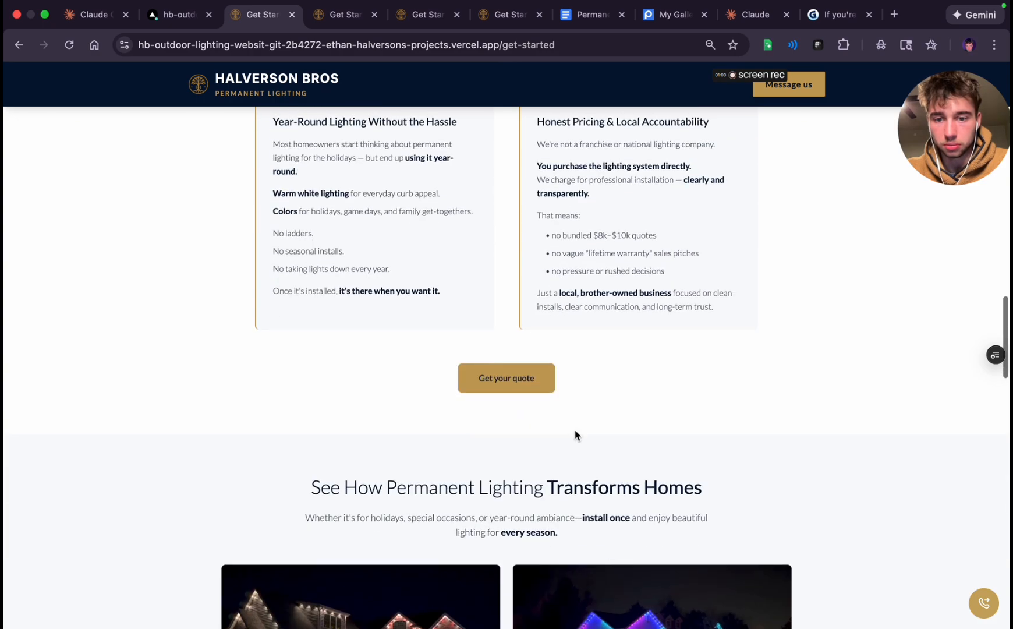
Review the rest of the Get Started page: photo gallery, testimonials, satisfaction guarantee, contact form, FAQ, and the opening headline
scroll(510, 419, "down", 10)
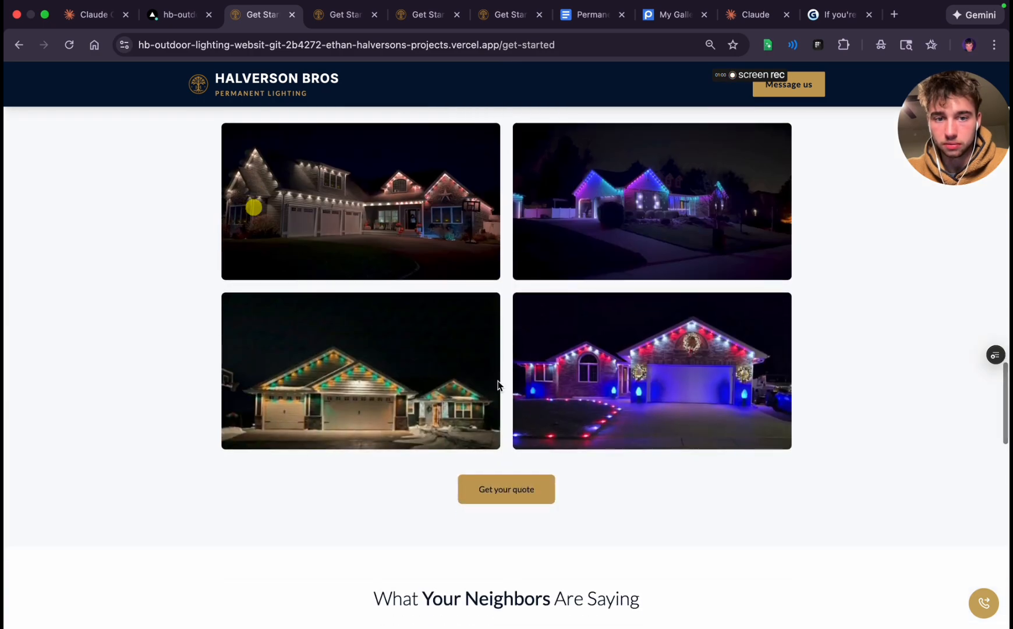
scroll(491, 380, "down", 10)
scroll(490, 380, "up", 11)
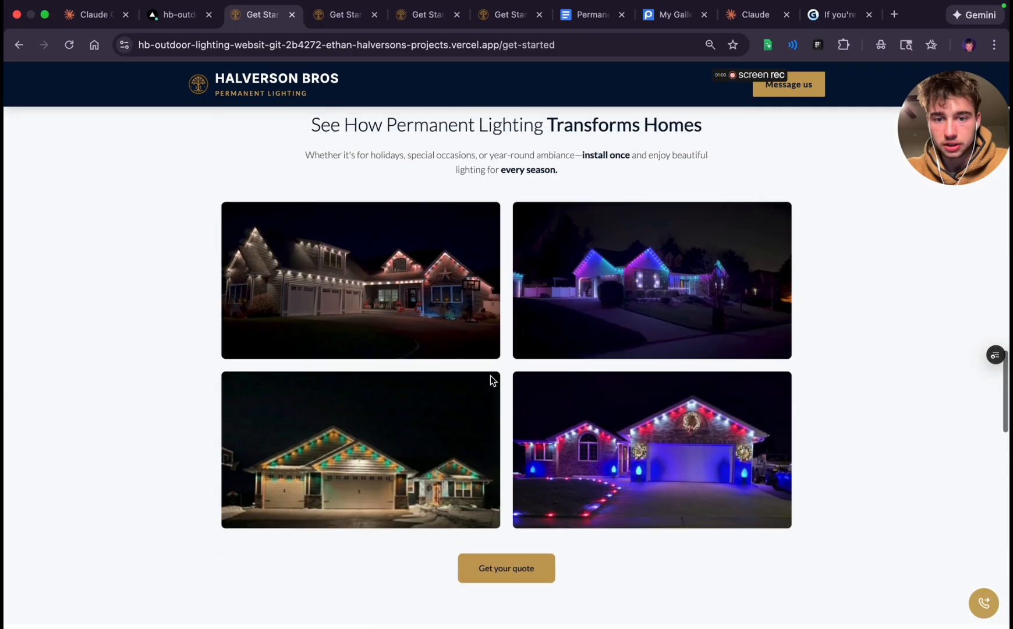
scroll(491, 376, "down", 10)
scroll(491, 379, "down", 7)
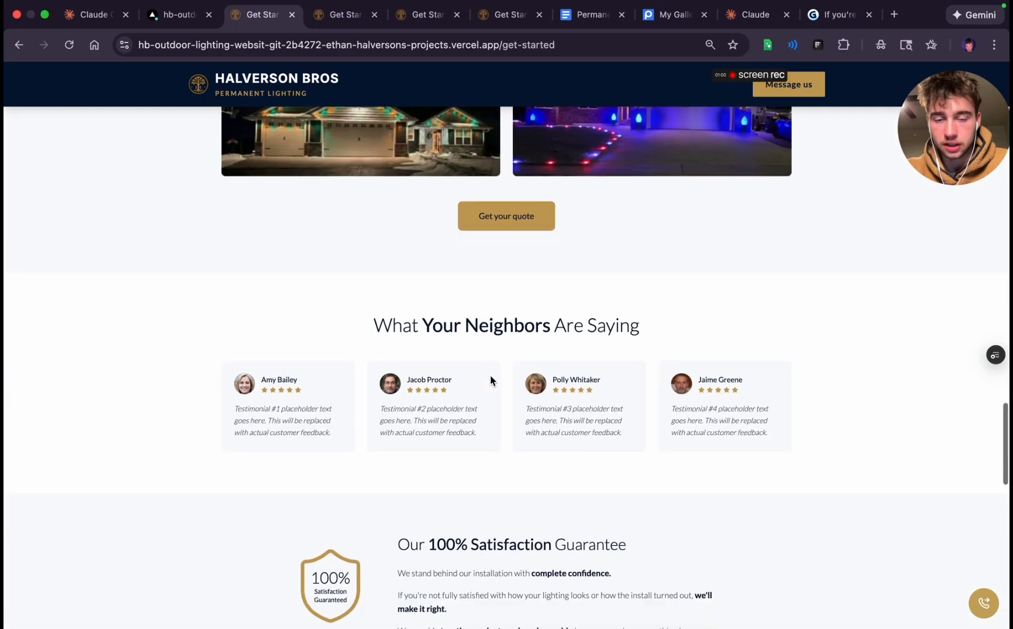
scroll(553, 285, "up", 2)
scroll(554, 286, "down", 20)
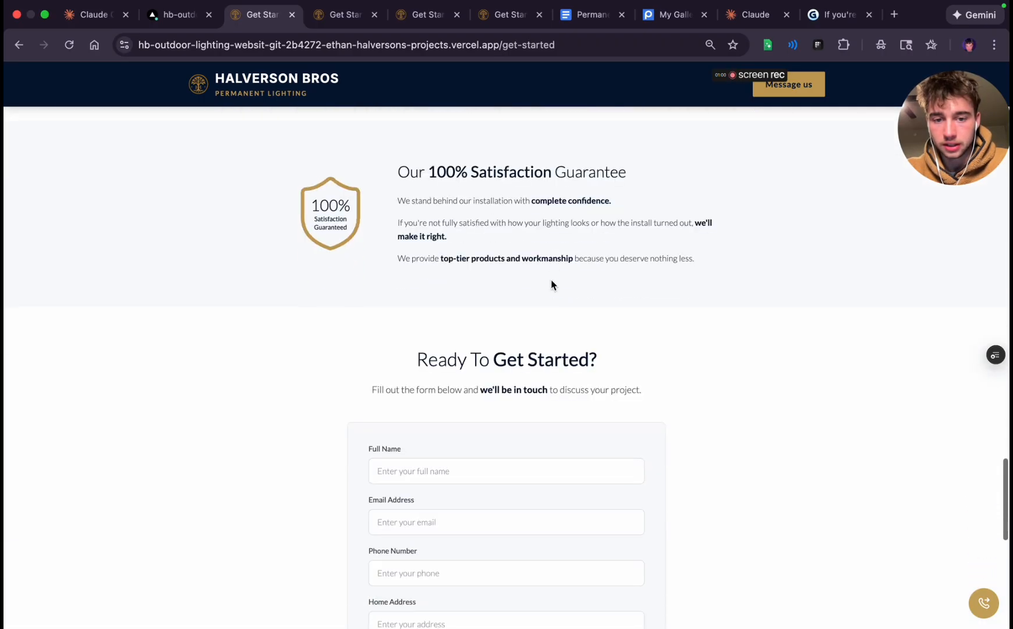
scroll(553, 285, "up", 20)
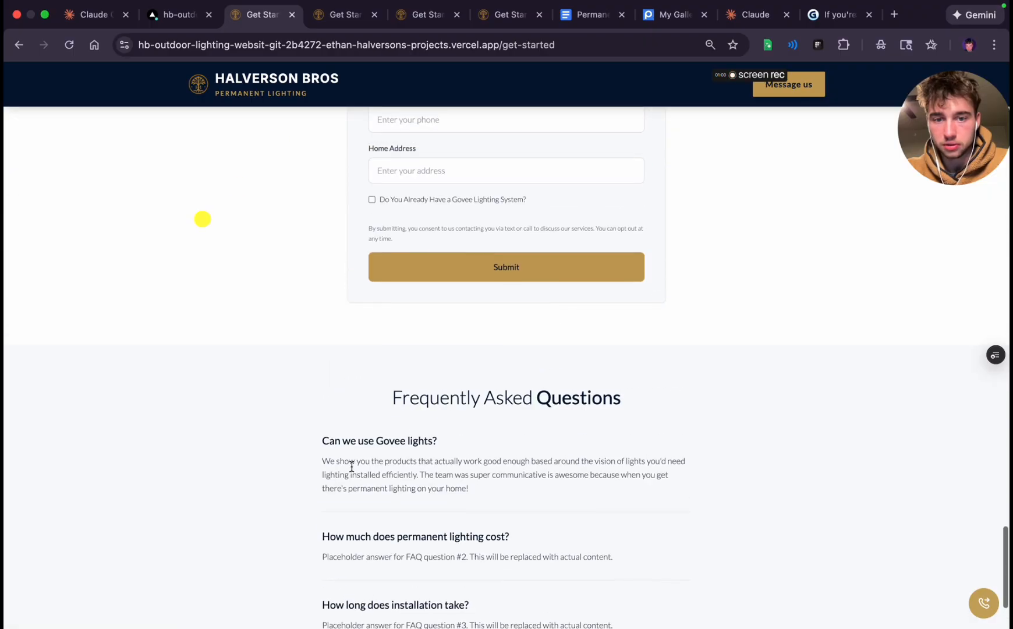
scroll(491, 470, "up", 10)
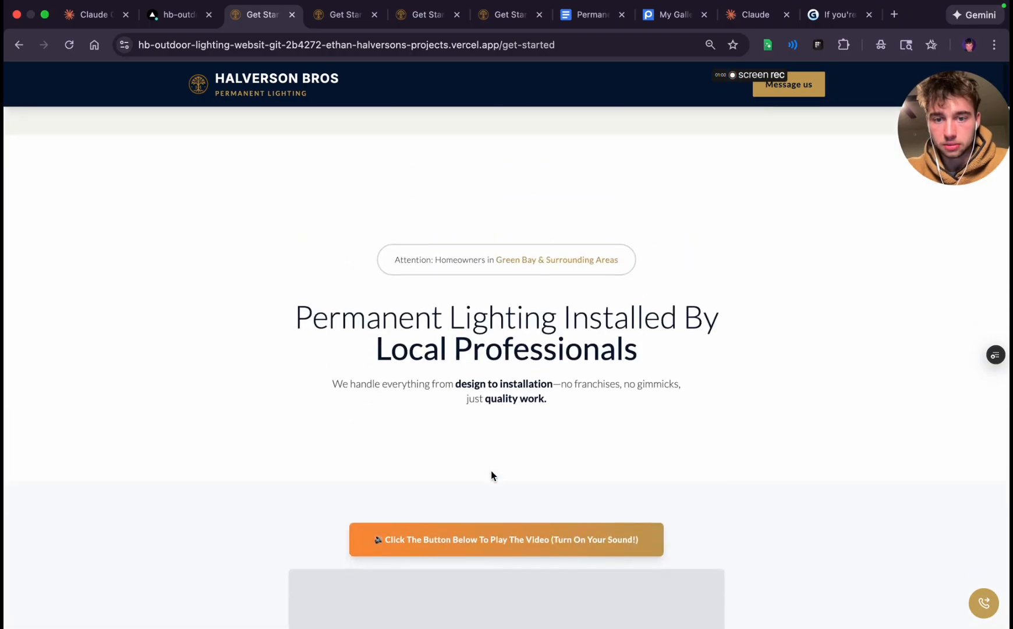
scroll(491, 470, "down", 5)
scroll(549, 355, "up", 4)
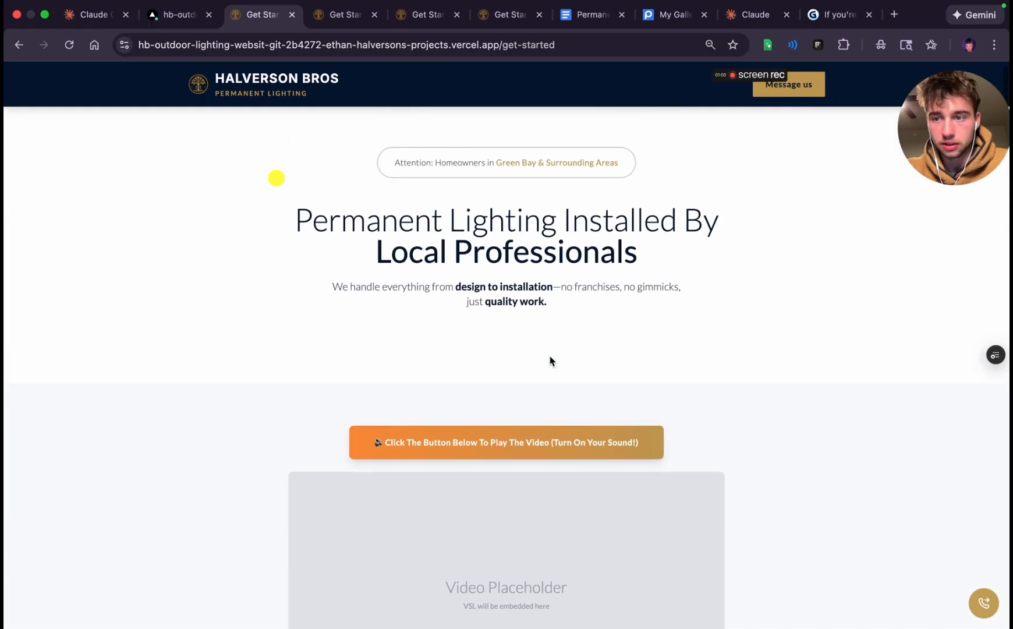
Switch to the Gamma presentation and review its cards from the opening through the DIY section to "But there are tradeoffs."
left_click(843, 8)
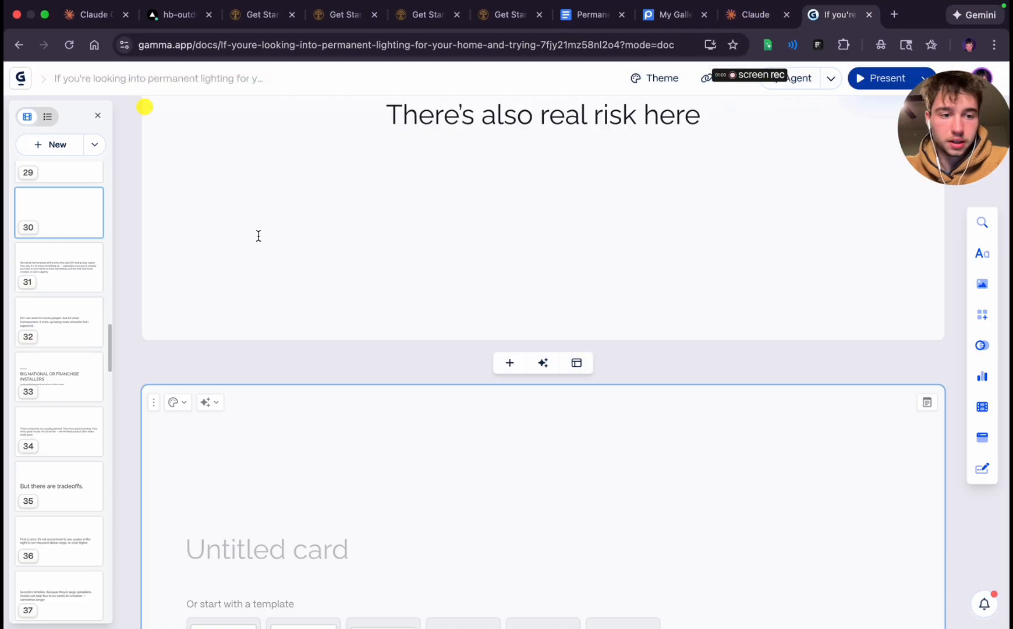
scroll(565, 321, "up", 4)
scroll(572, 324, "up", 20)
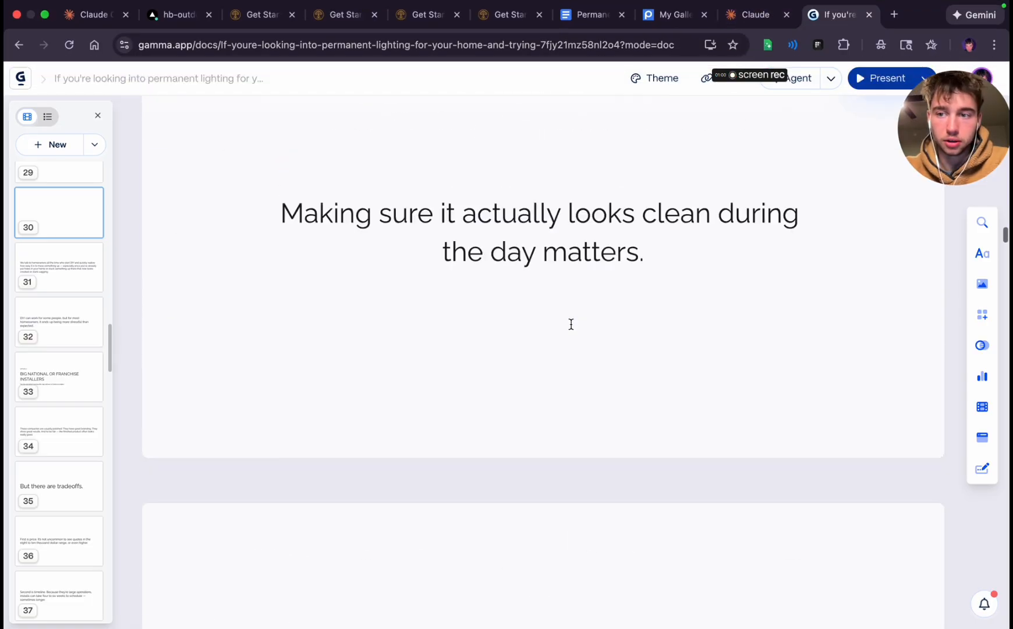
scroll(571, 324, "up", 7)
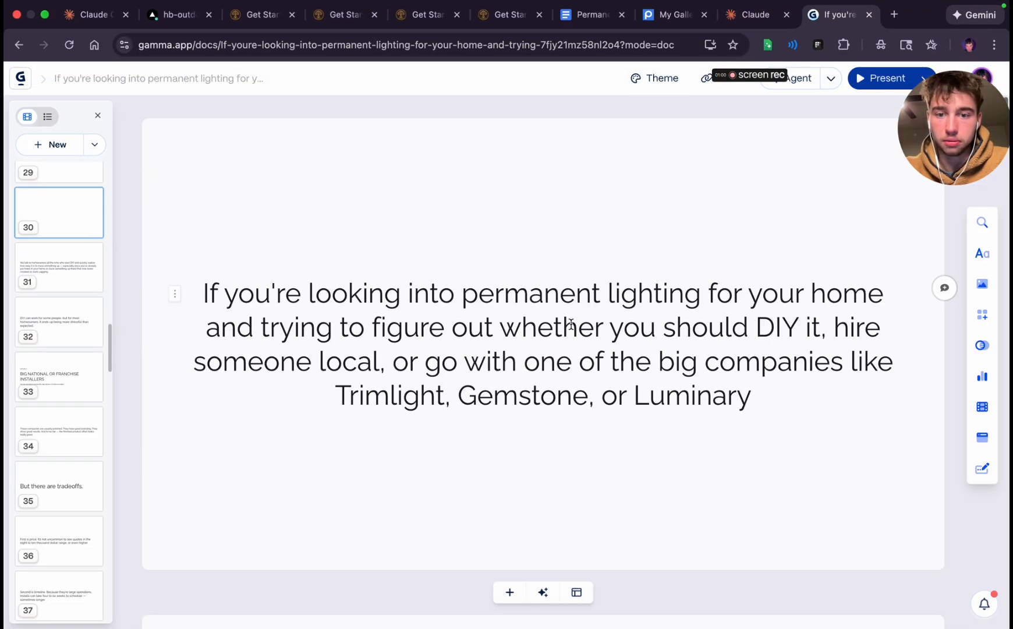
scroll(571, 319, "down", 18)
scroll(572, 318, "up", 2)
scroll(496, 276, "up", 15)
scroll(554, 231, "down", 6)
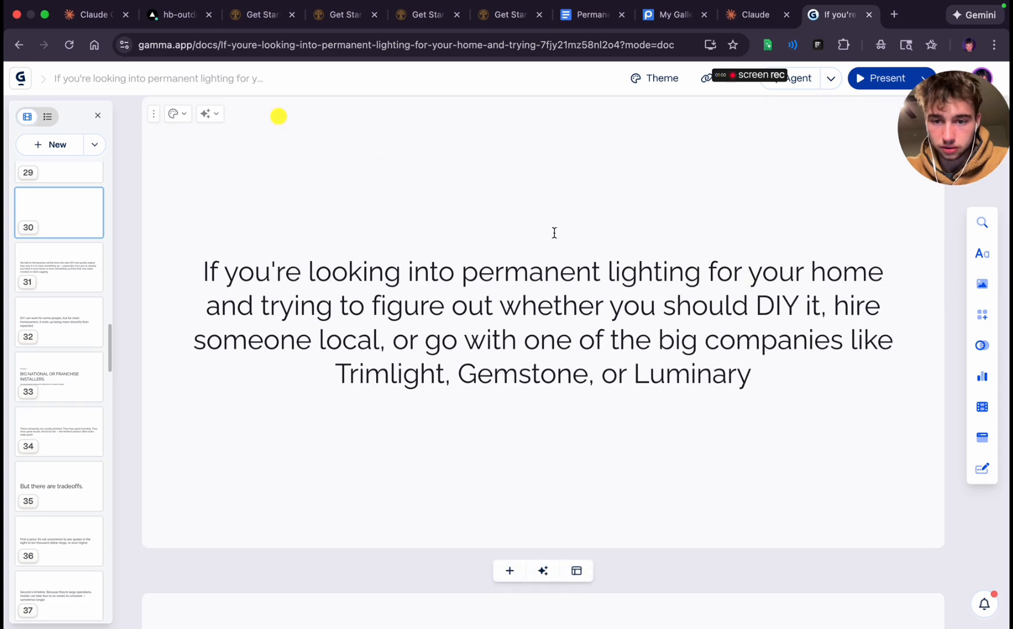
scroll(554, 231, "down", 15)
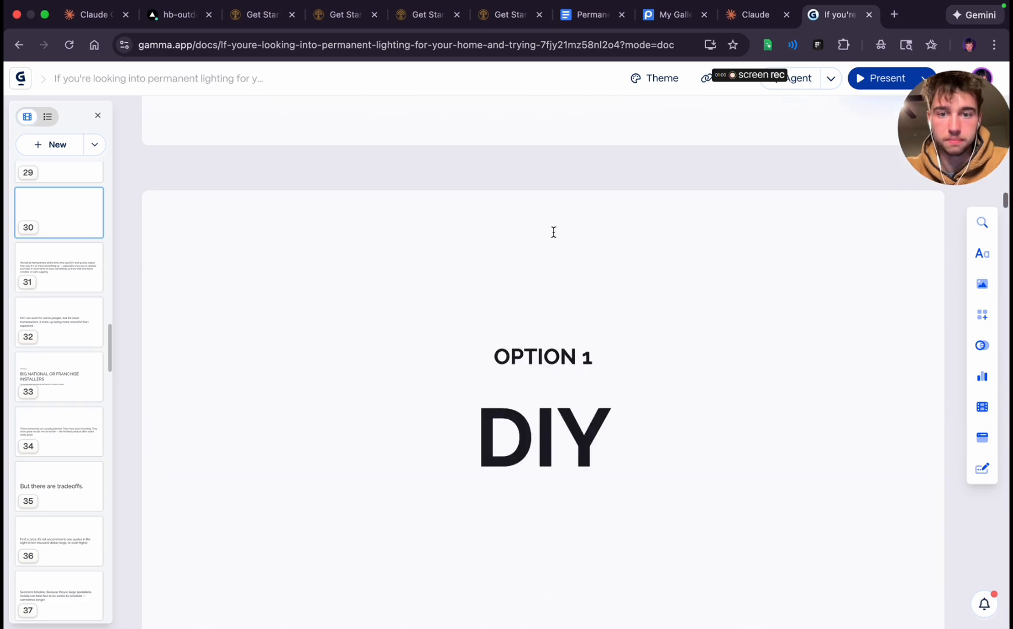
scroll(554, 232, "down", 10)
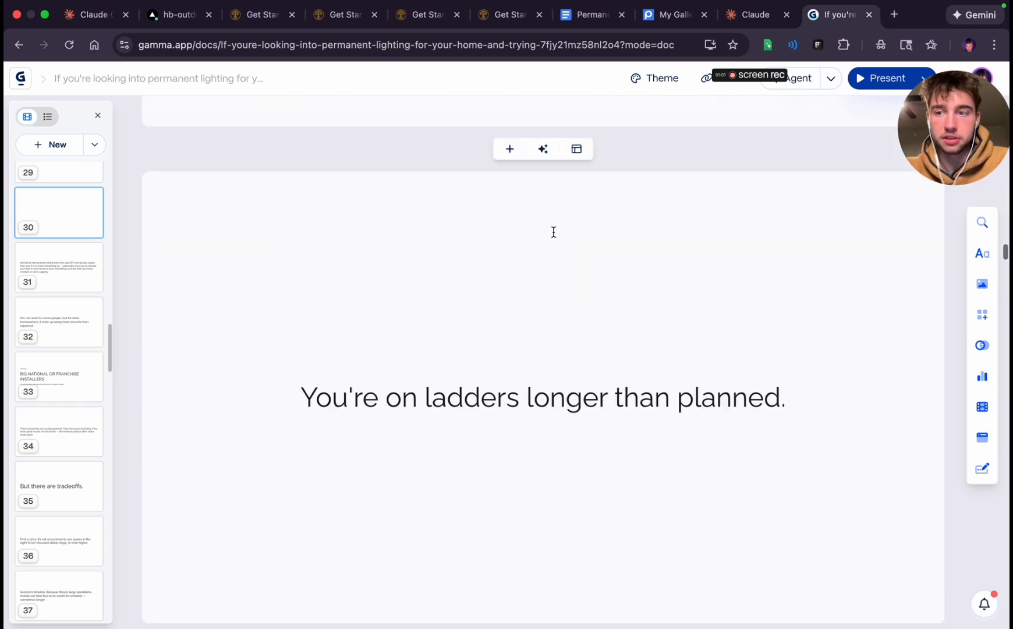
scroll(554, 232, "down", 10)
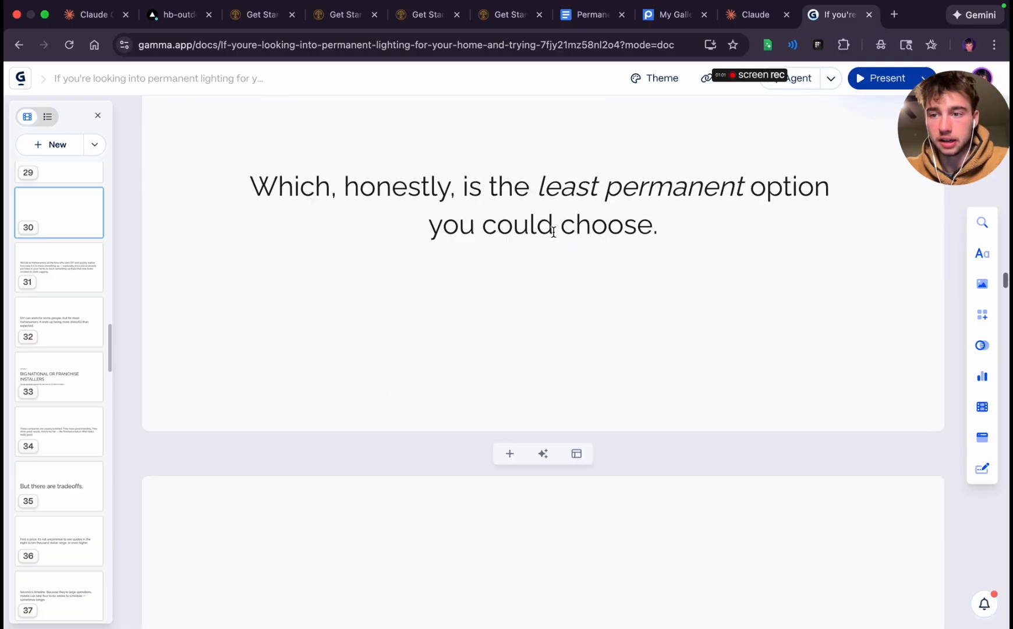
scroll(554, 232, "down", 15)
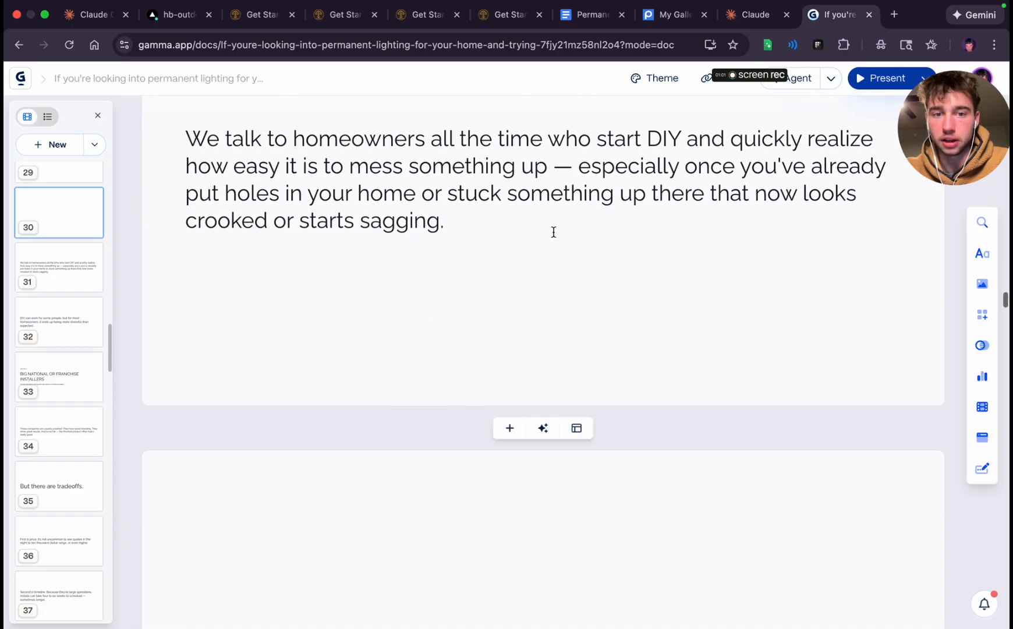
scroll(554, 232, "down", 5)
scroll(554, 232, "up", 20)
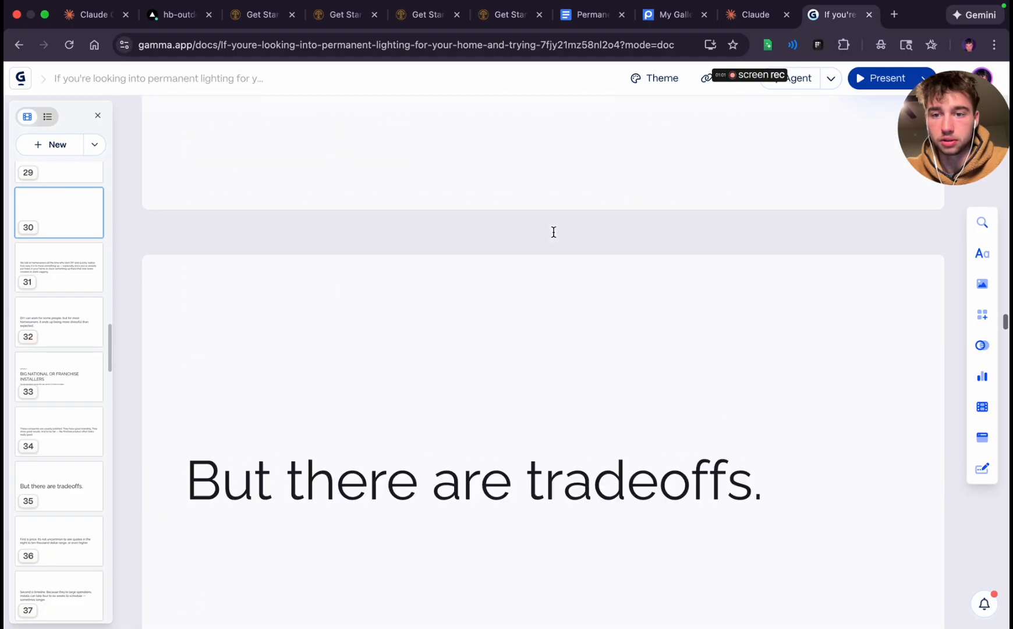
scroll(554, 232, "up", 3)
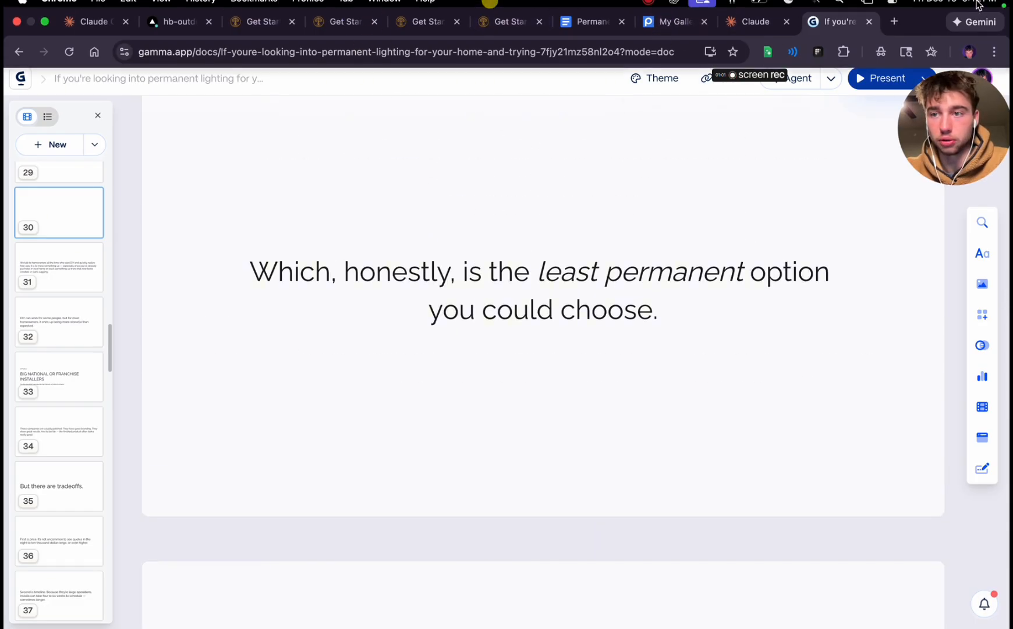
Return to the Get Started preview page and check the reasons section, contact form, FAQ, testimonials and video placeholder
left_click(258, 32)
scroll(468, 460, "down", 10)
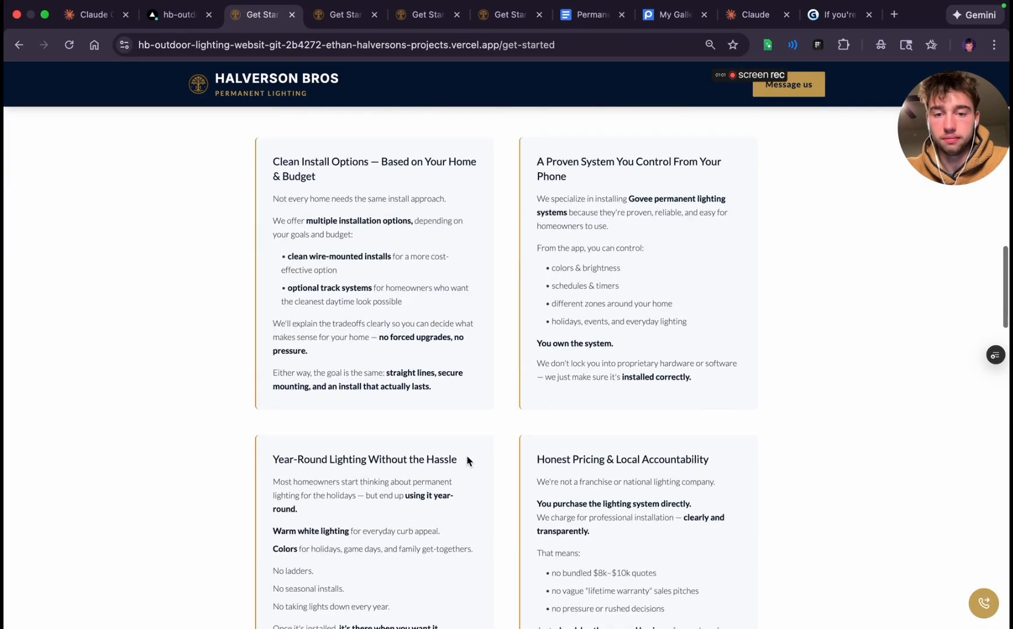
scroll(467, 461, "down", 20)
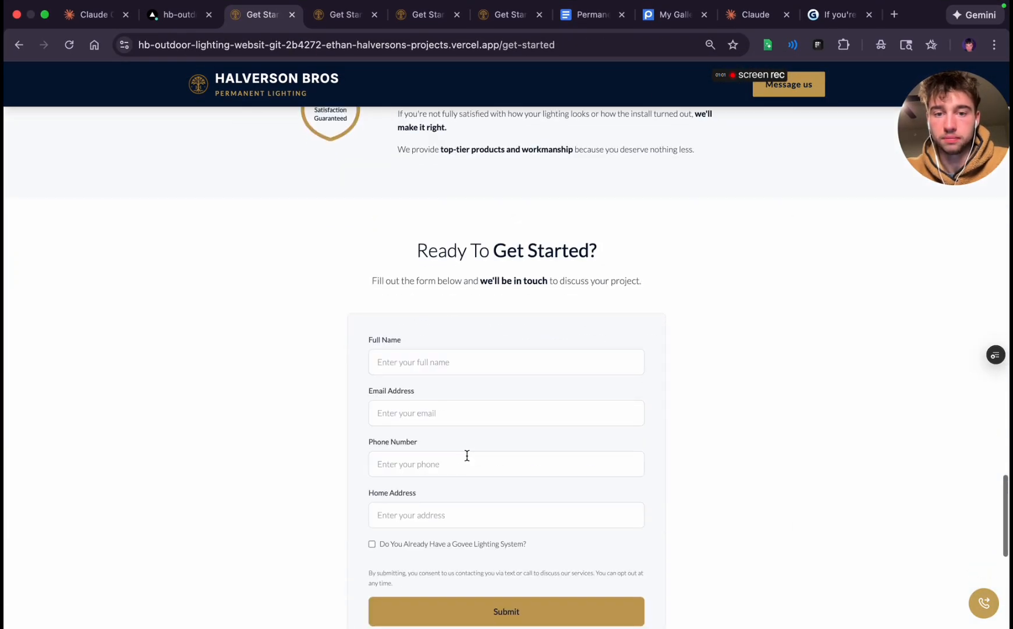
scroll(467, 460, "down", 5)
scroll(466, 454, "up", 3)
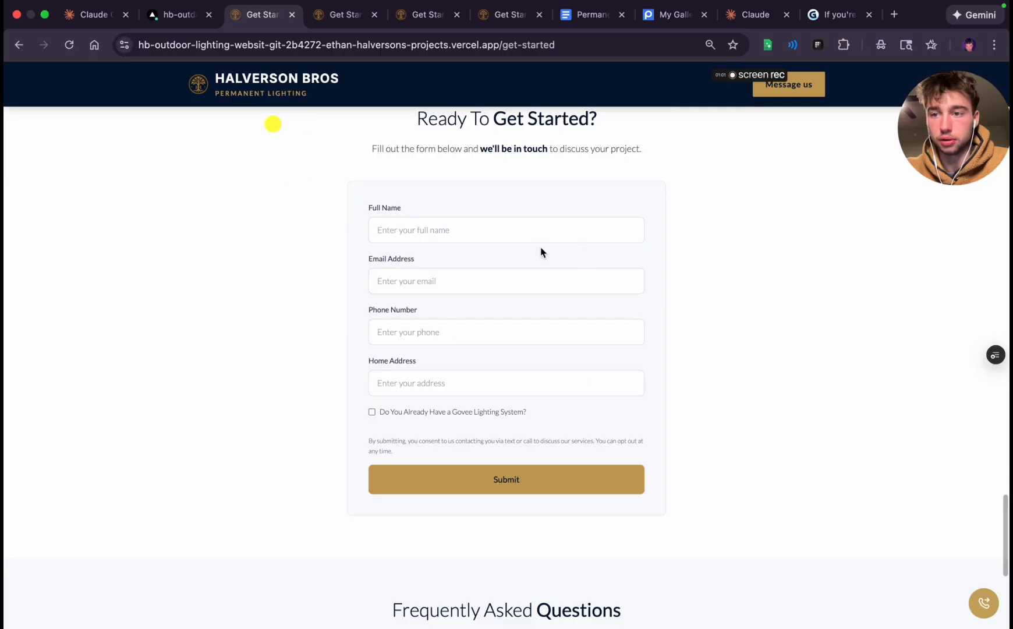
scroll(540, 252, "down", 6)
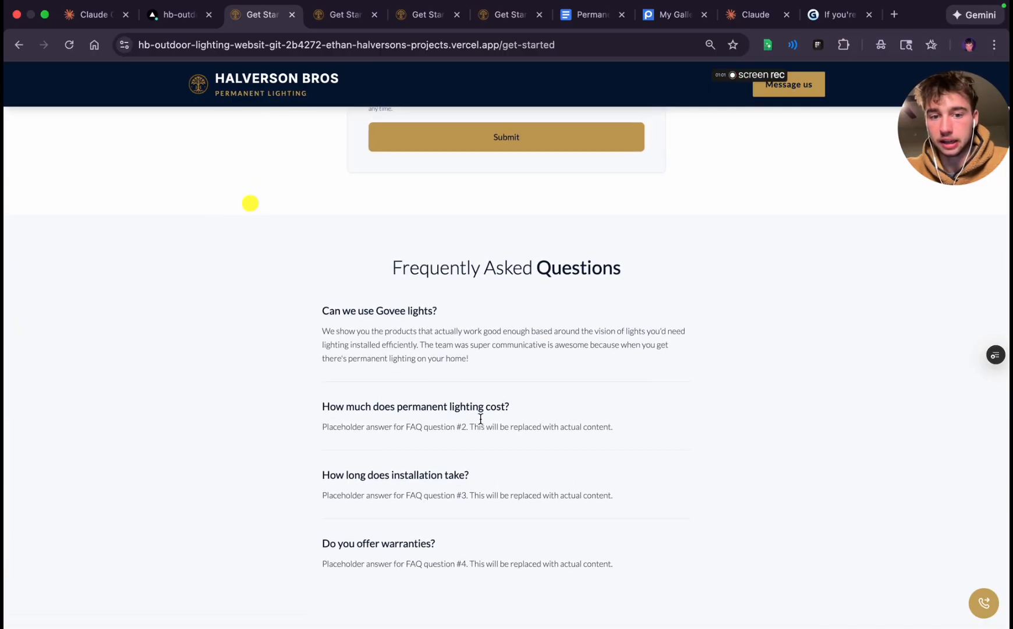
scroll(481, 419, "up", 10)
scroll(474, 421, "up", 20)
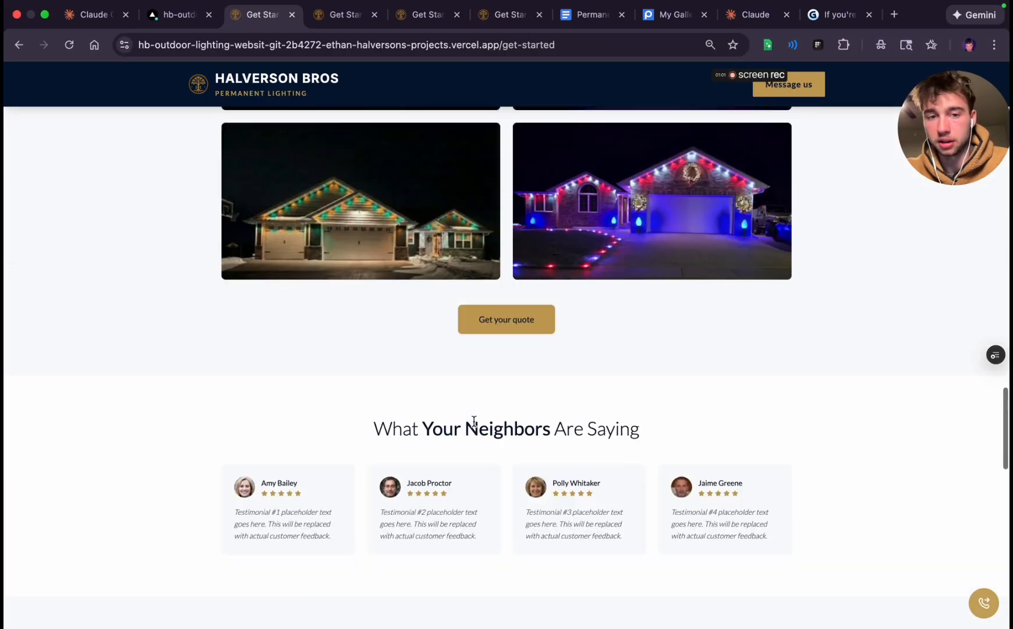
scroll(473, 422, "up", 18)
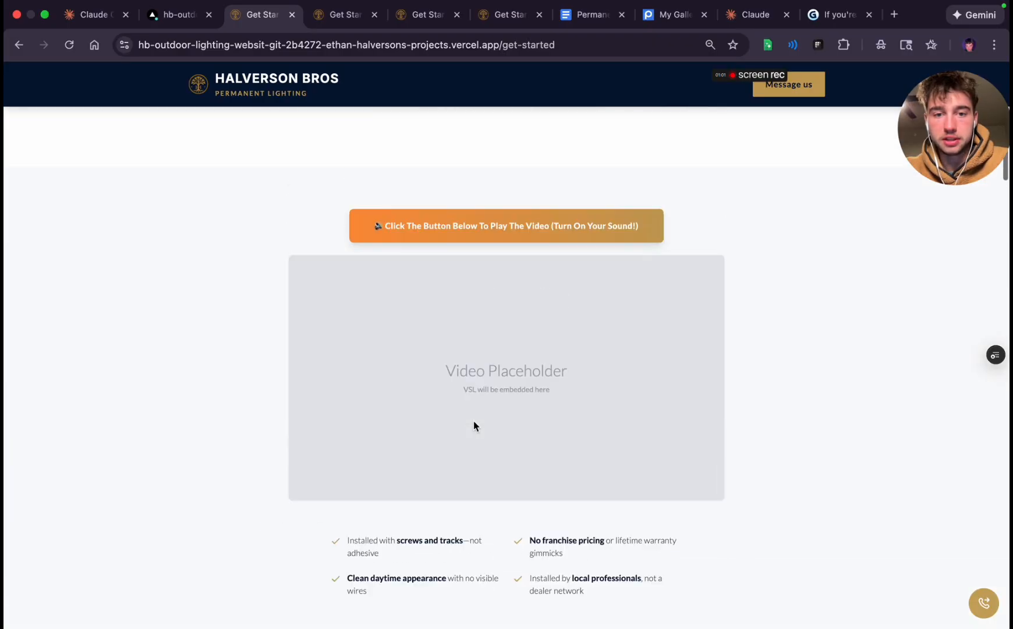
Switch to the "Friday Actions" note and go over the open tasks for the backend system, its subtasks and the VSL presentation
key("ctrl+Left")
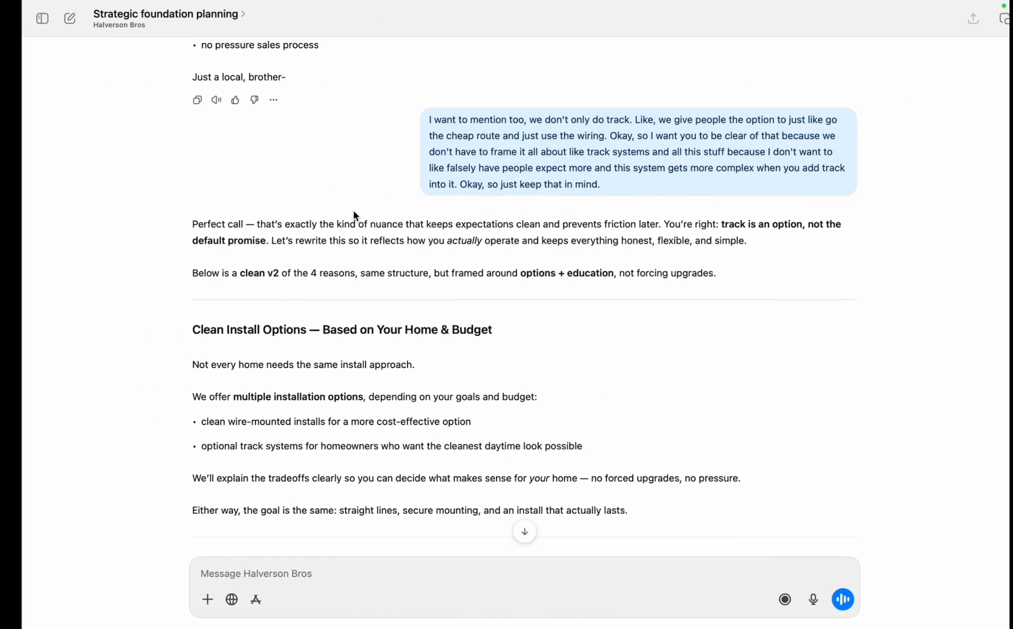
key("ctrl+Left")
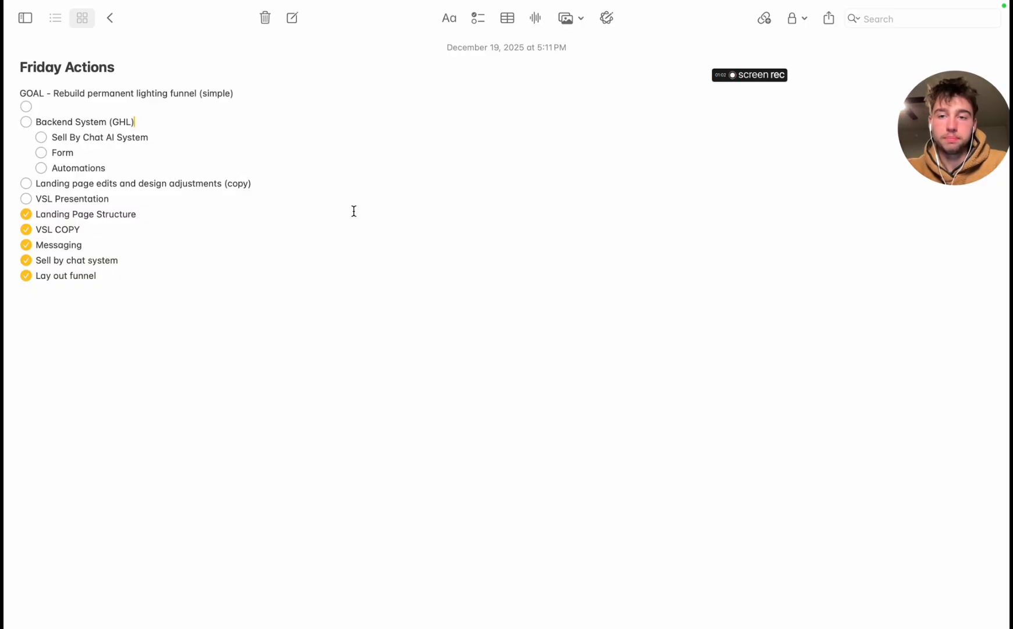
left_click_drag(968, 129, 471, 173)
left_click(389, 122)
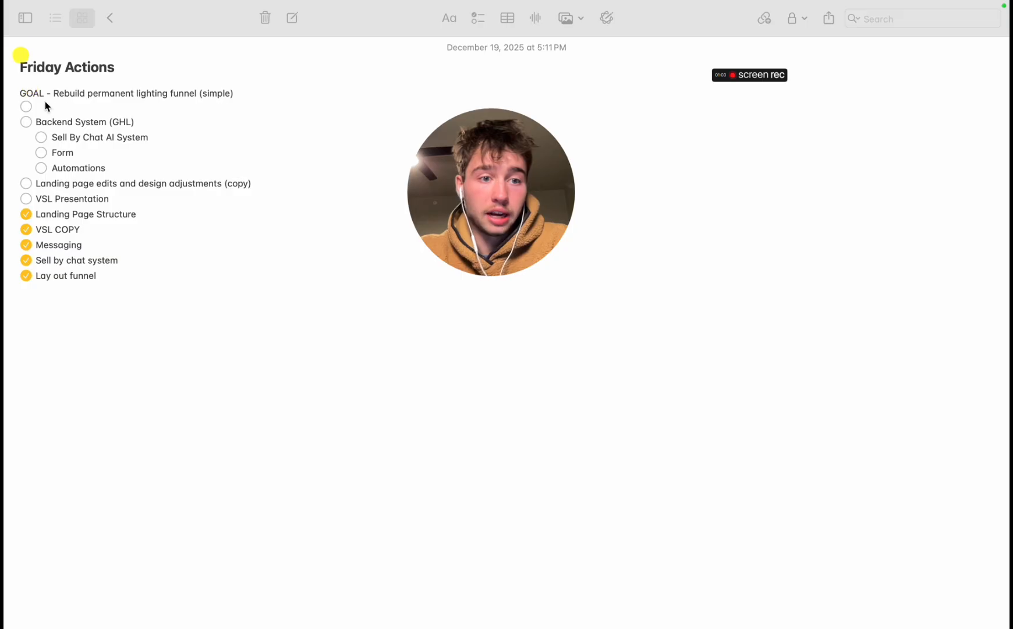
double_click(46, 121)
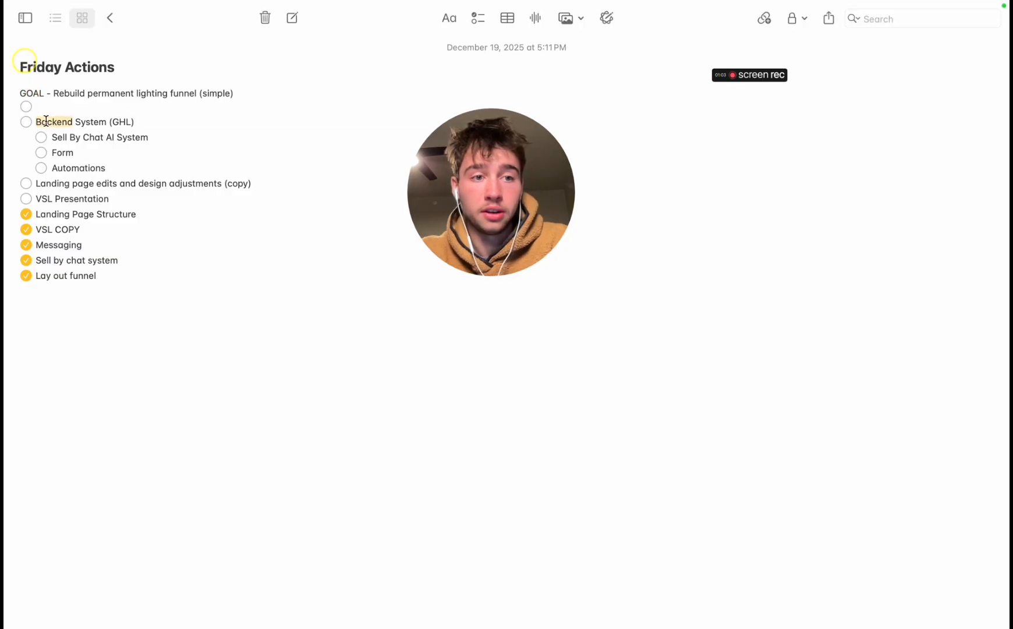
triple_click(46, 121)
triple_click(59, 137)
triple_click(61, 153)
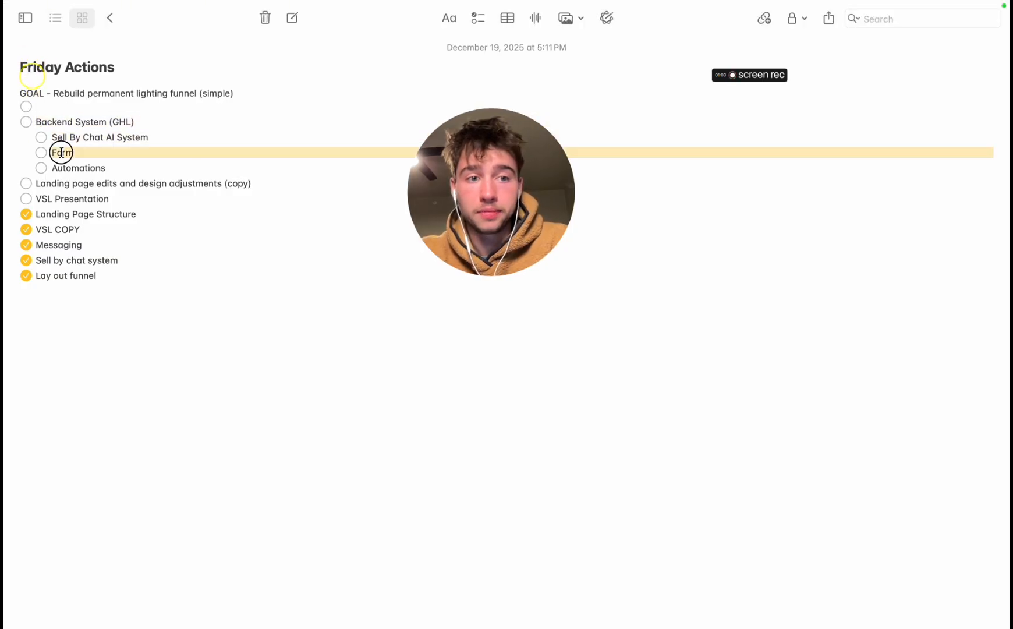
left_click(64, 157)
triple_click(68, 168)
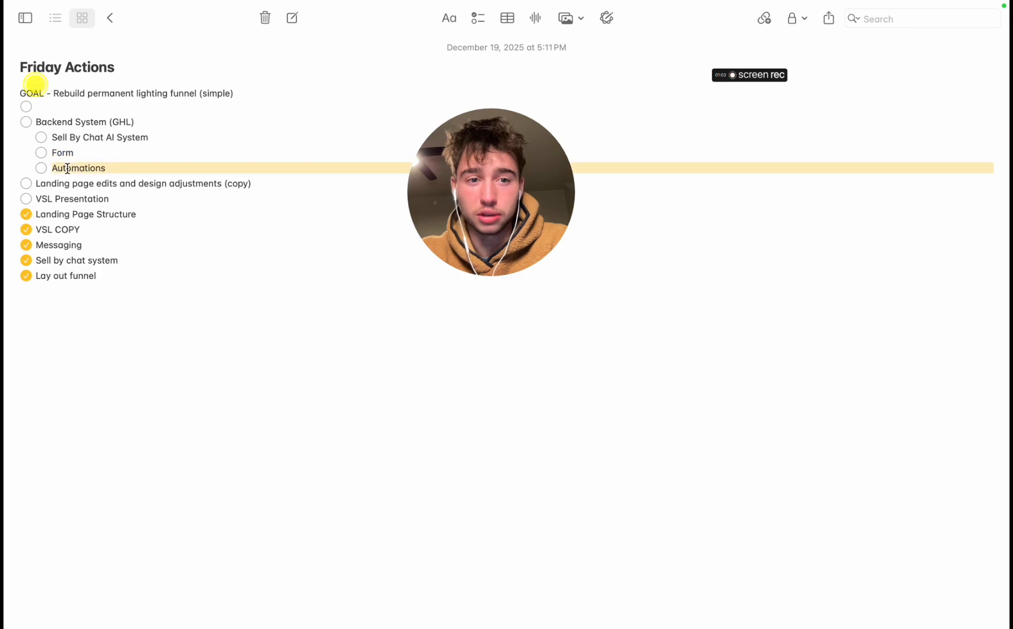
left_click(117, 197)
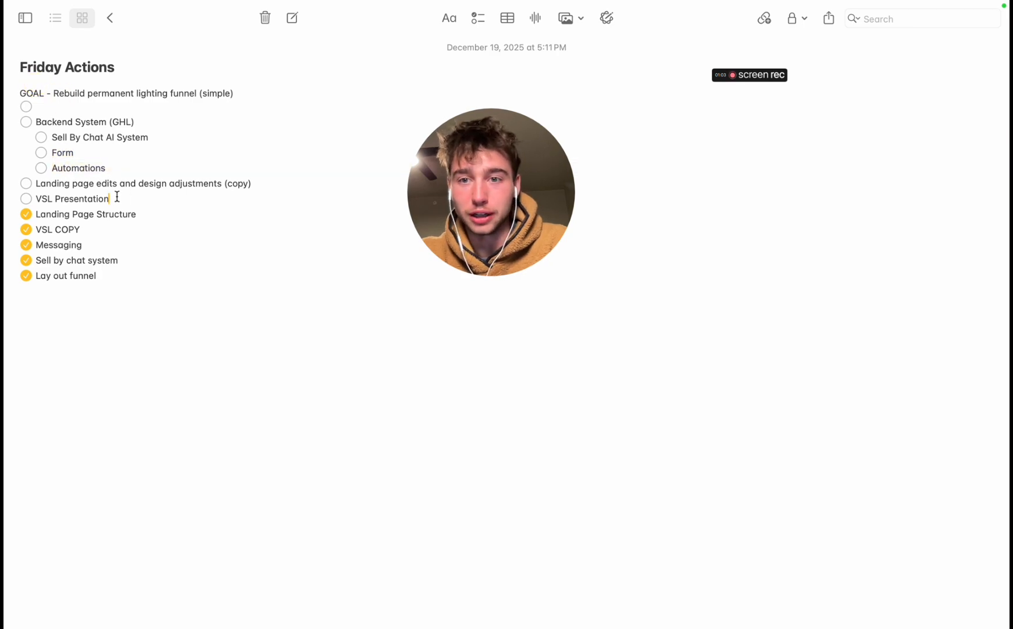